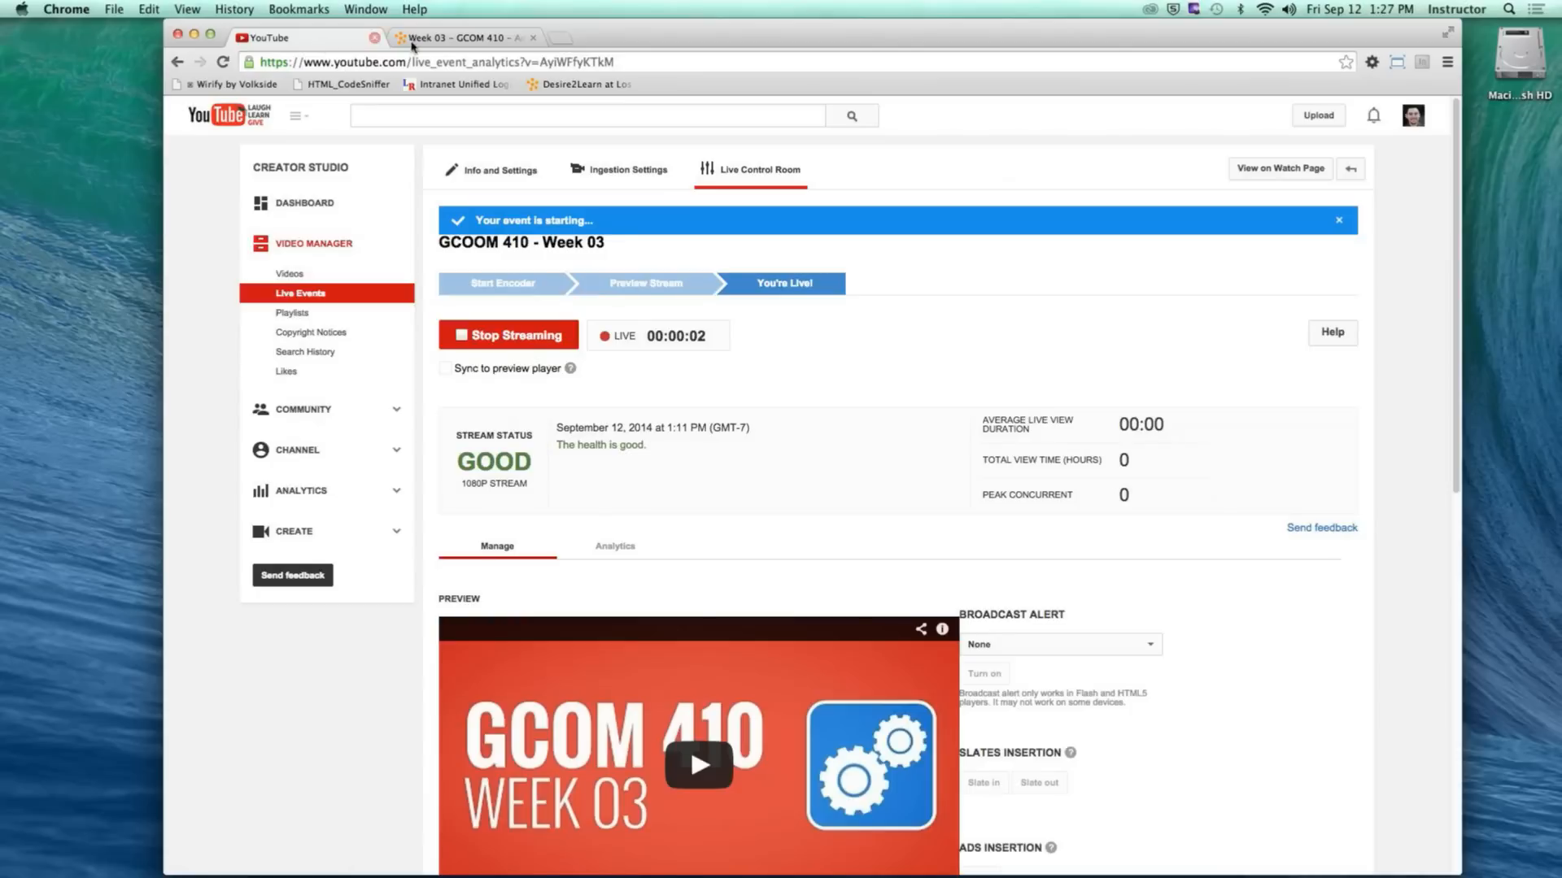
# Step: Open the Week 03 homework Alien Invasion, review its requirements and download the Space Ship Model File
pyautogui.click(455, 38)
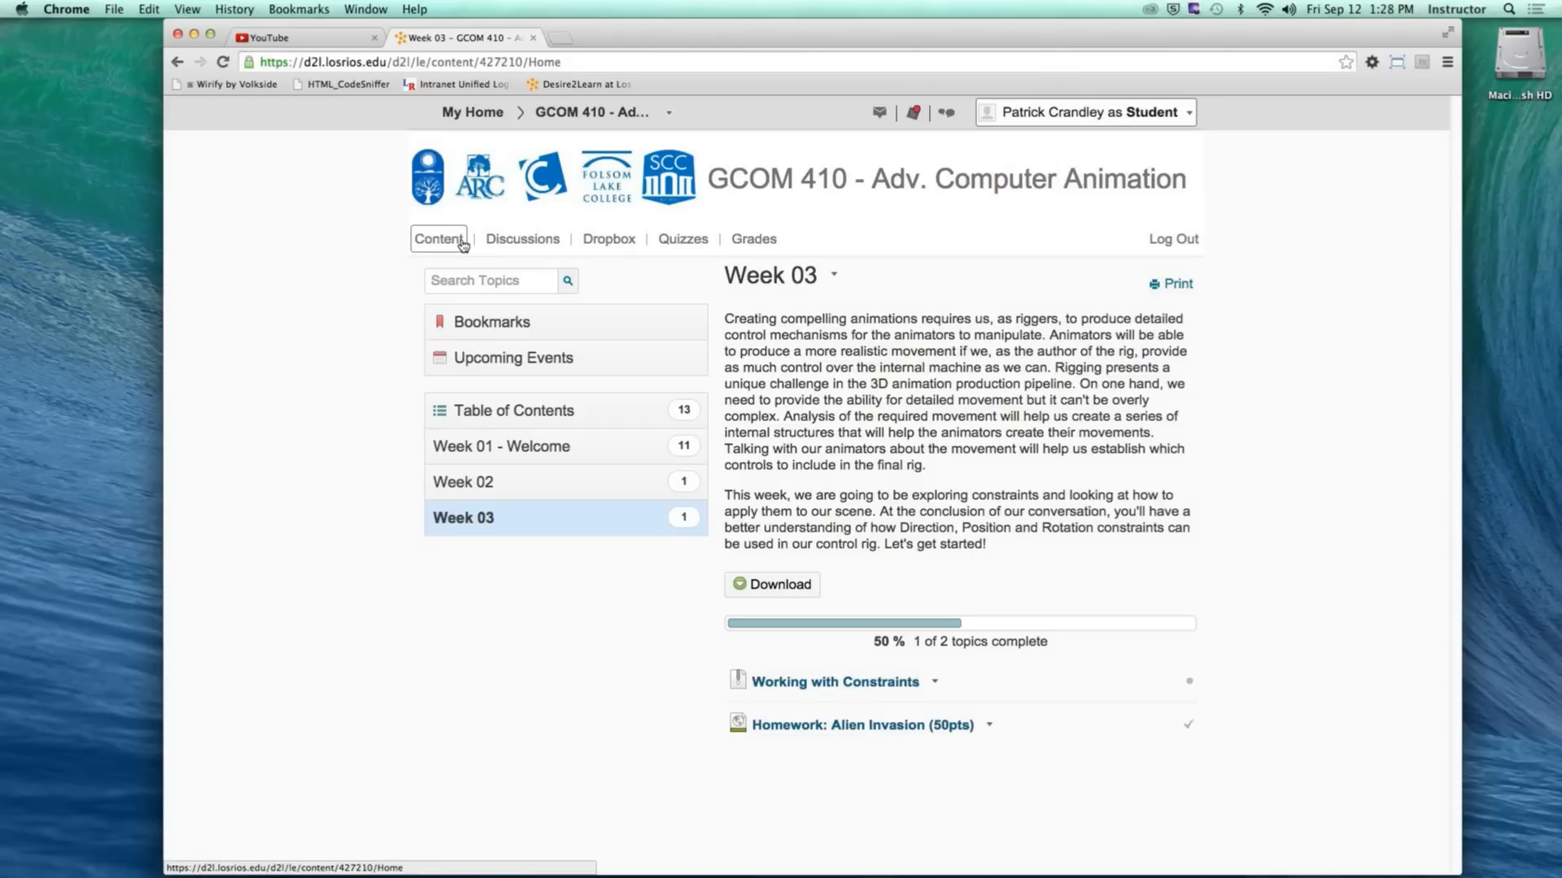
pyautogui.click(862, 723)
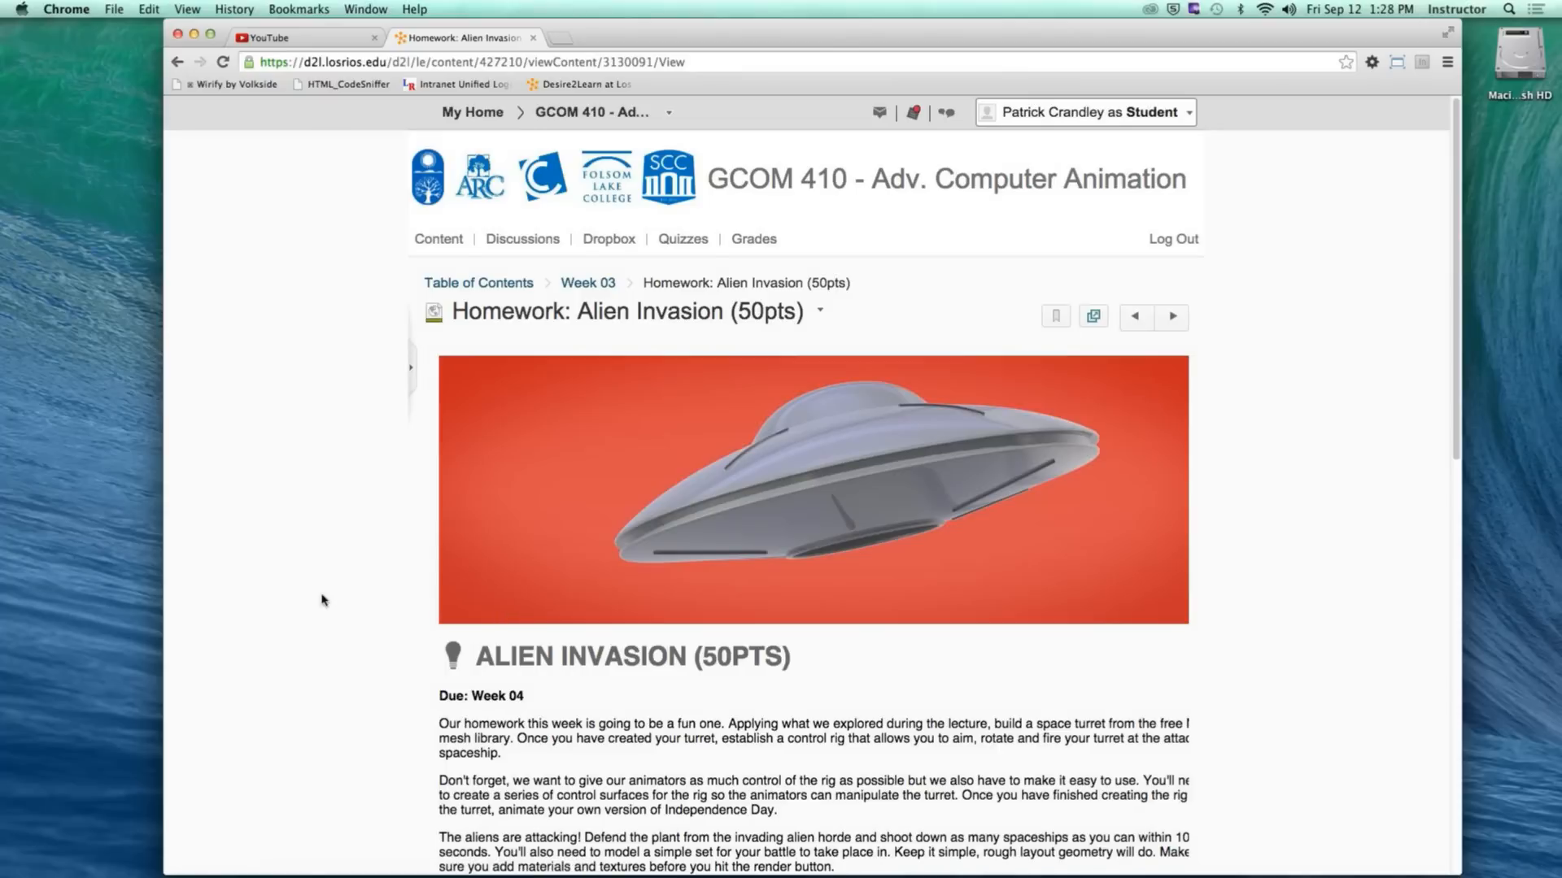
pyautogui.scroll(-5, 321, 600)
pyautogui.scroll(1, 321, 600)
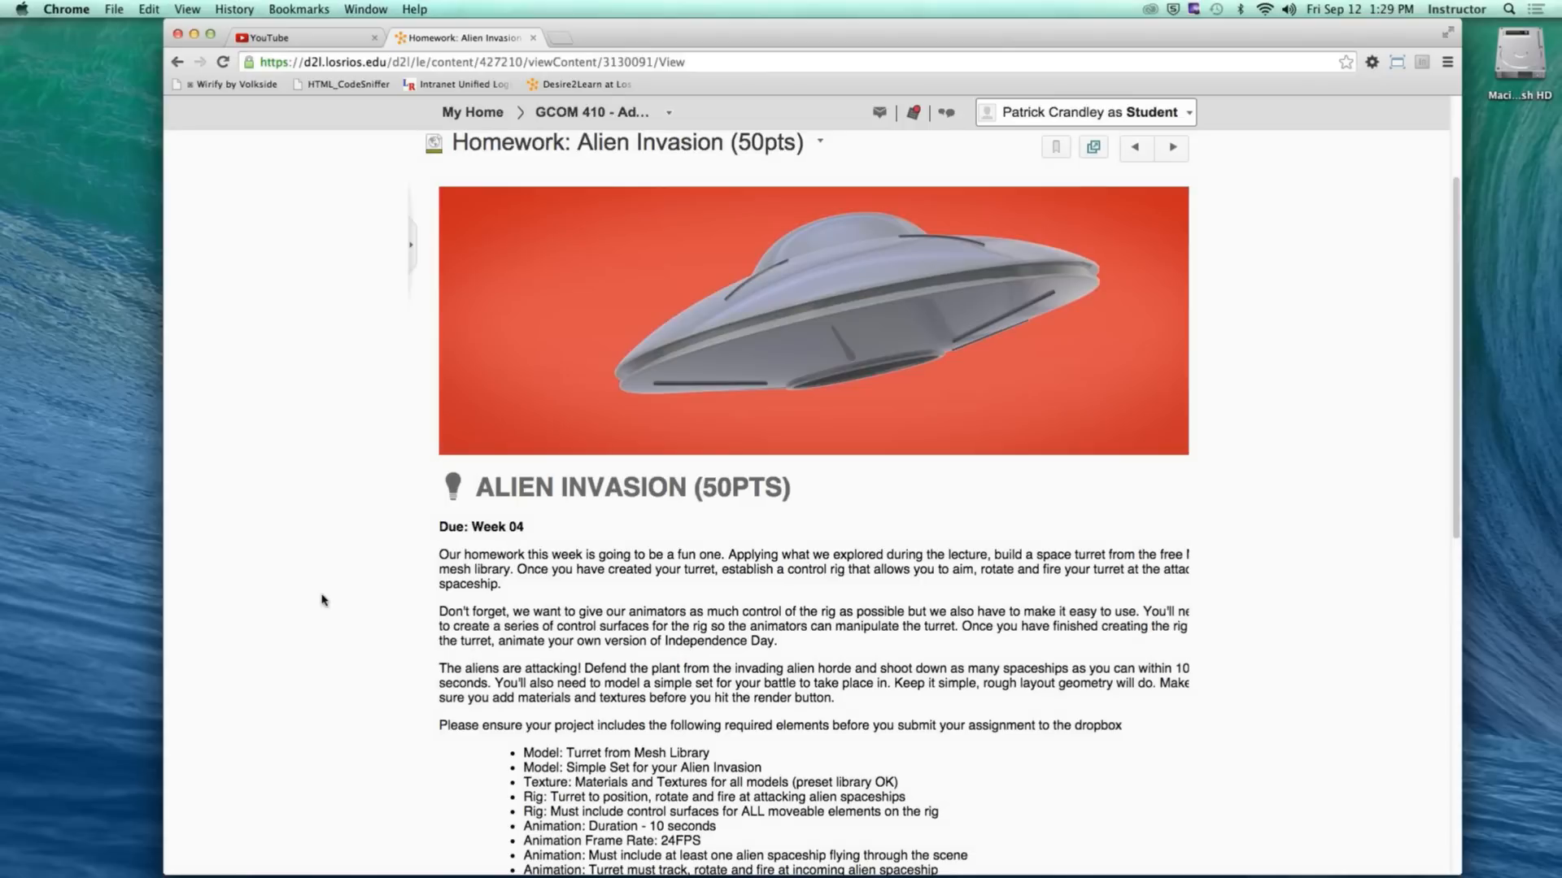
pyautogui.scroll(-5, 390, 602)
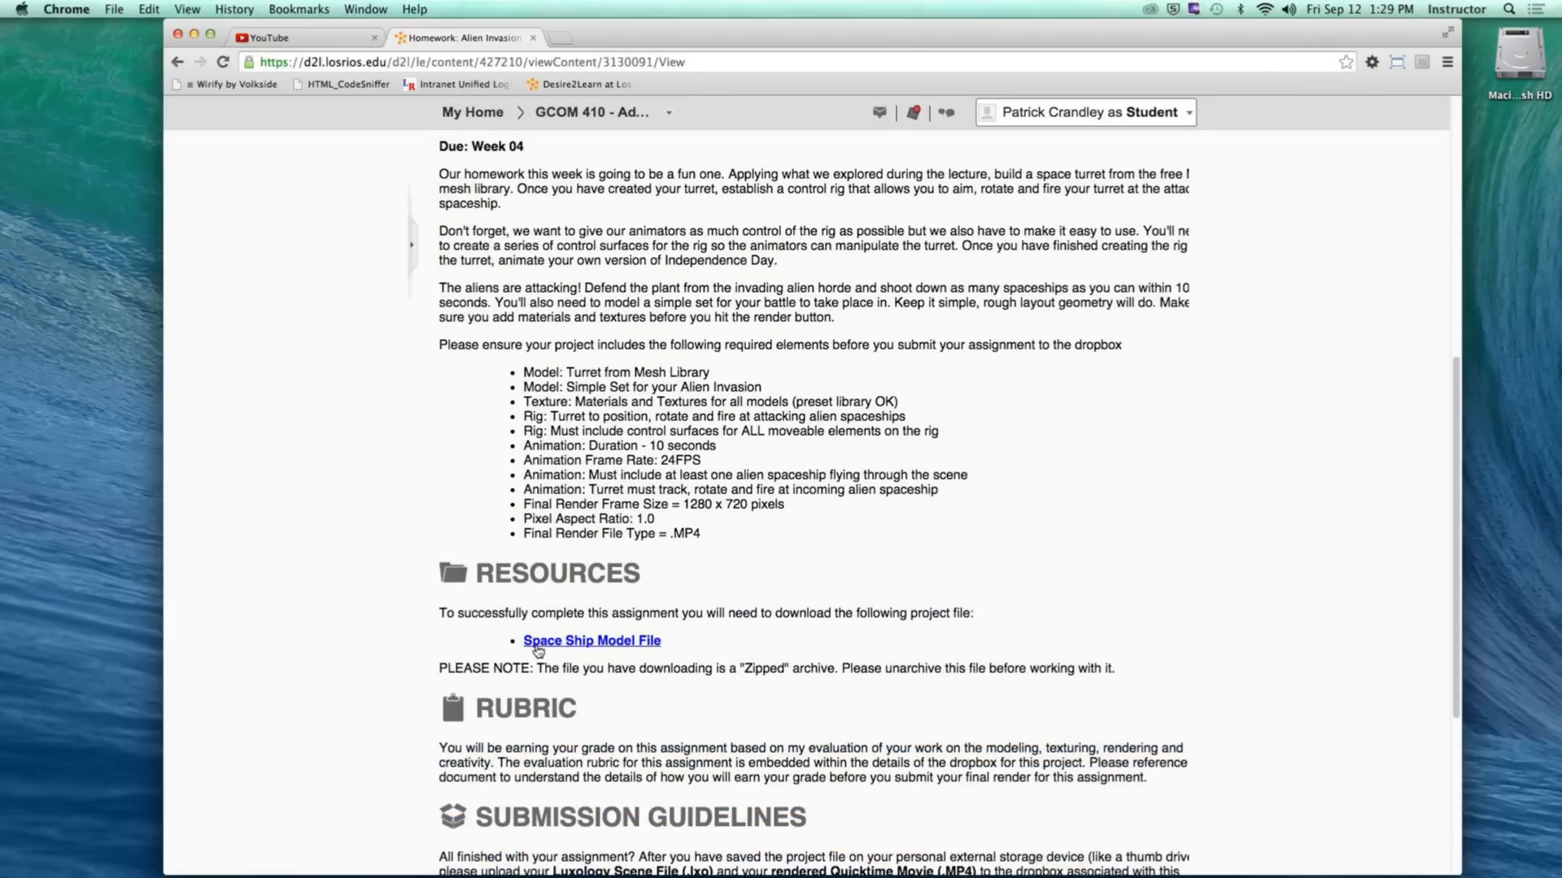
pyautogui.click(610, 648)
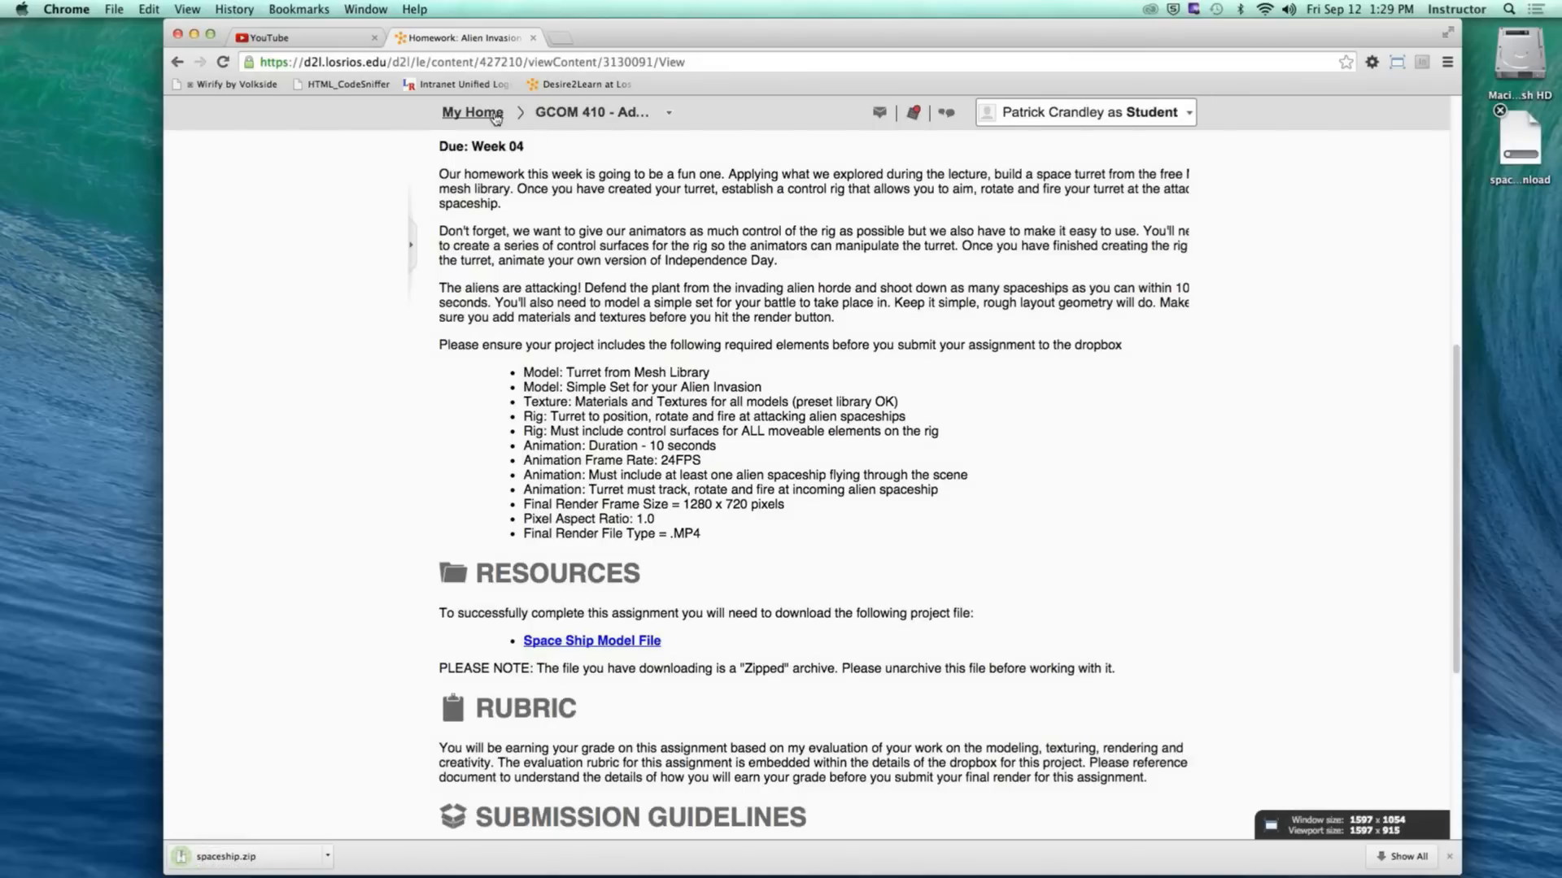
# Step: Return to the Week 03 content and download working_with_constraints.zip from the Working with Constraints topic
pyautogui.click(175, 62)
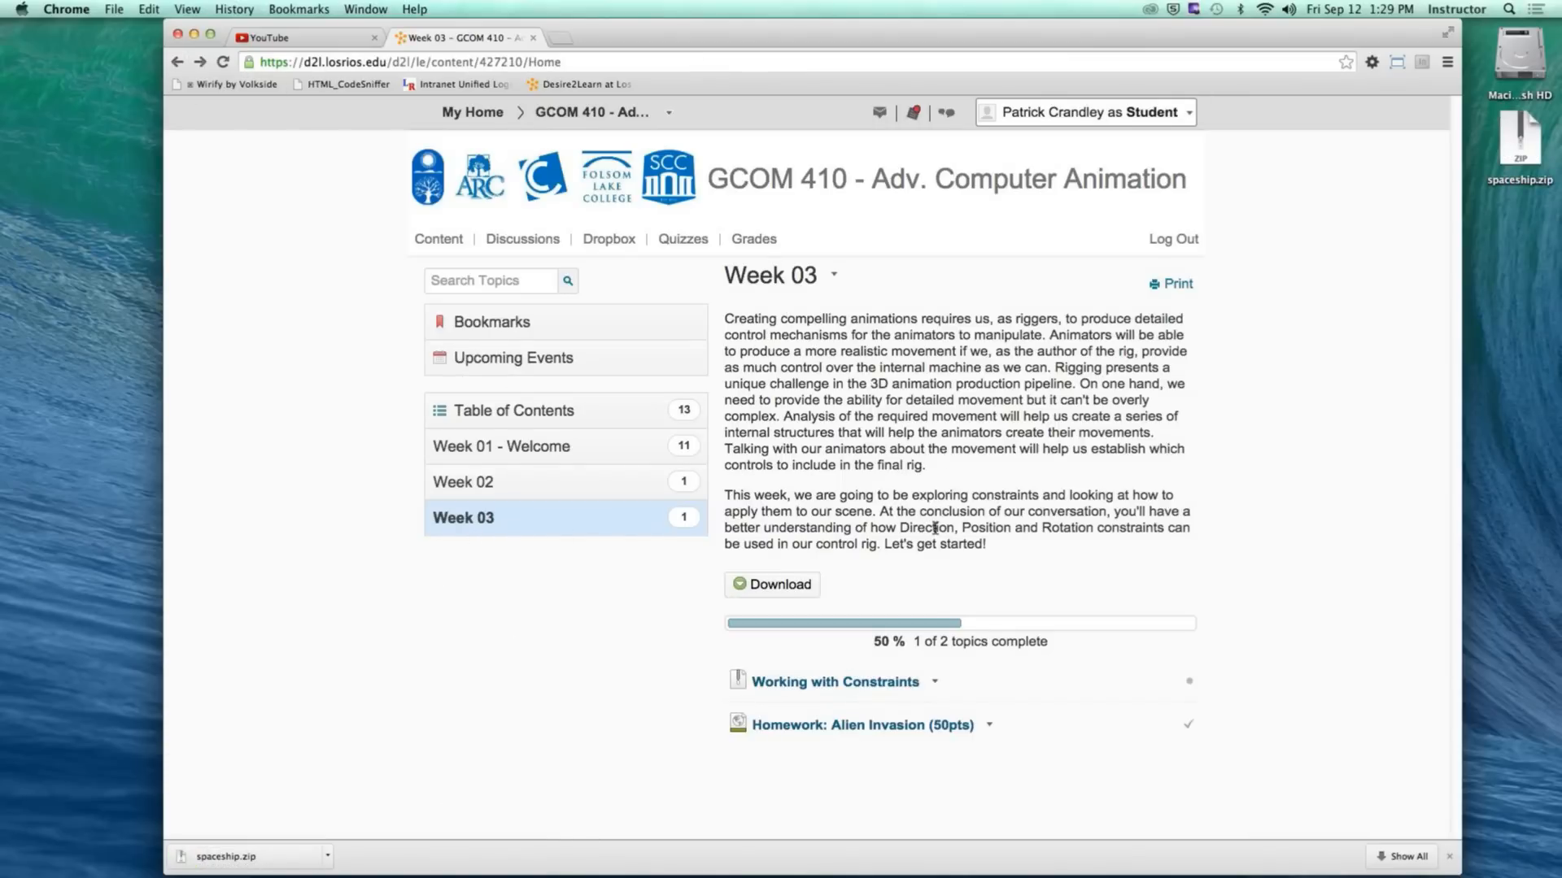
pyautogui.click(813, 683)
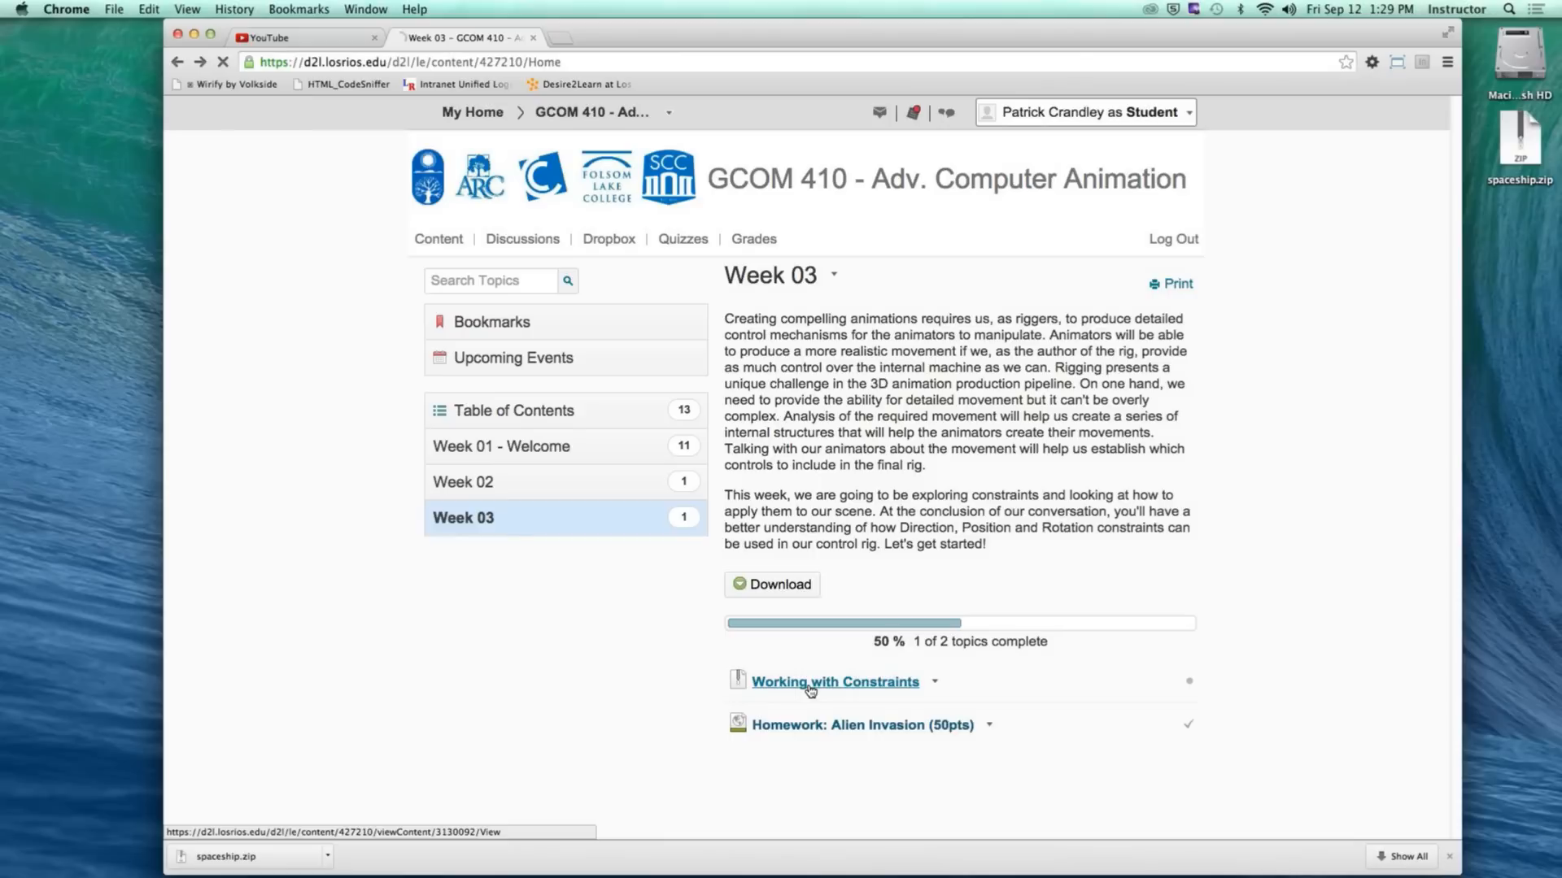
pyautogui.click(568, 449)
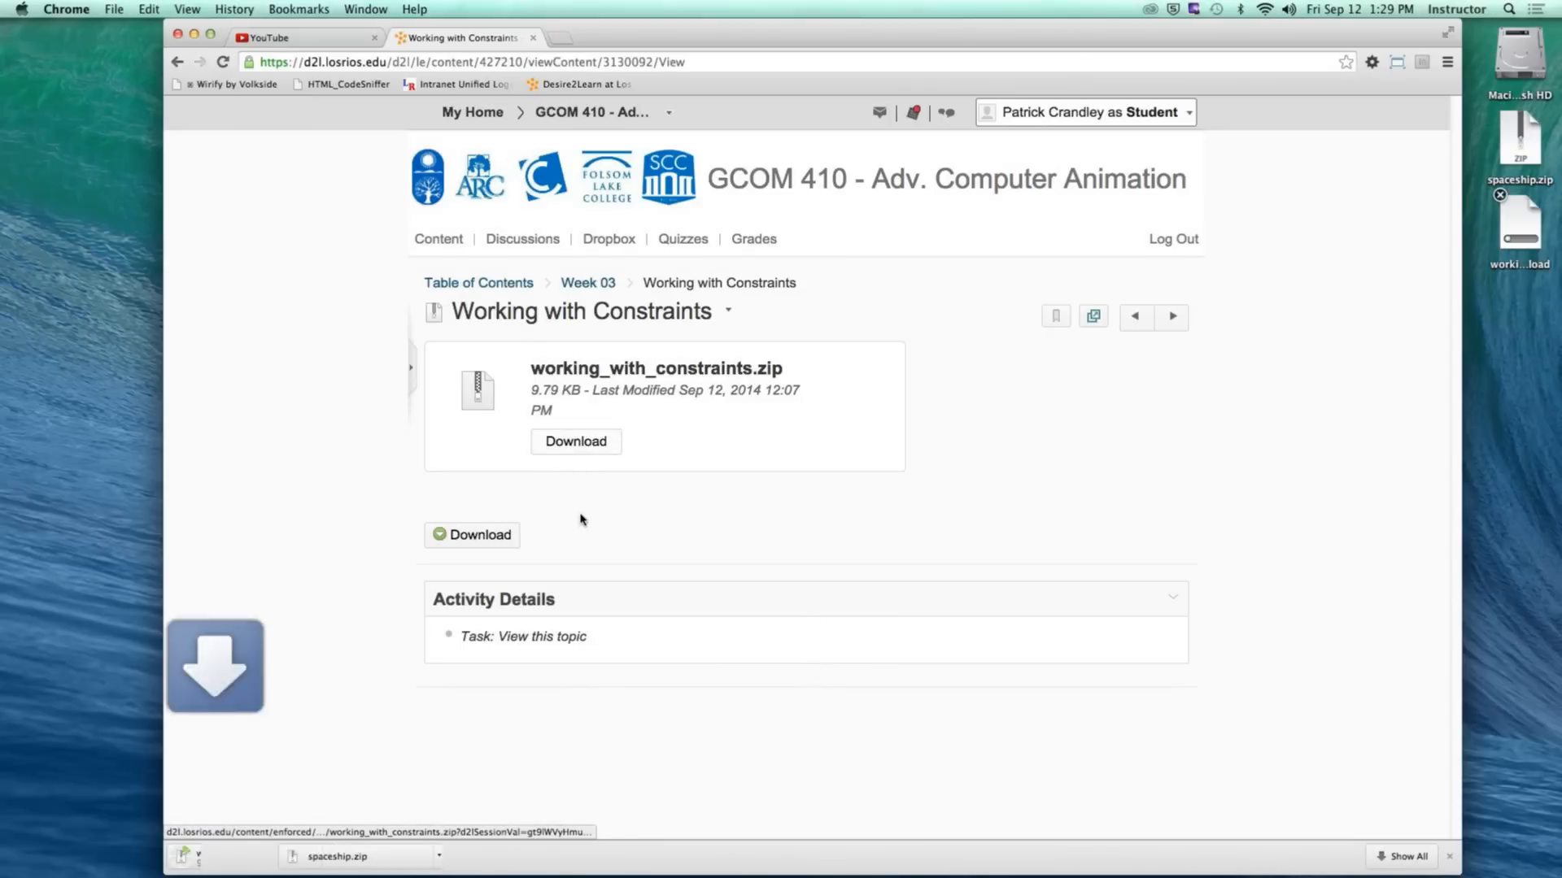
# Step: Hide Chrome, place working_with_constraints.zip in the open area of the desktop and extract it
pyautogui.click(67, 10)
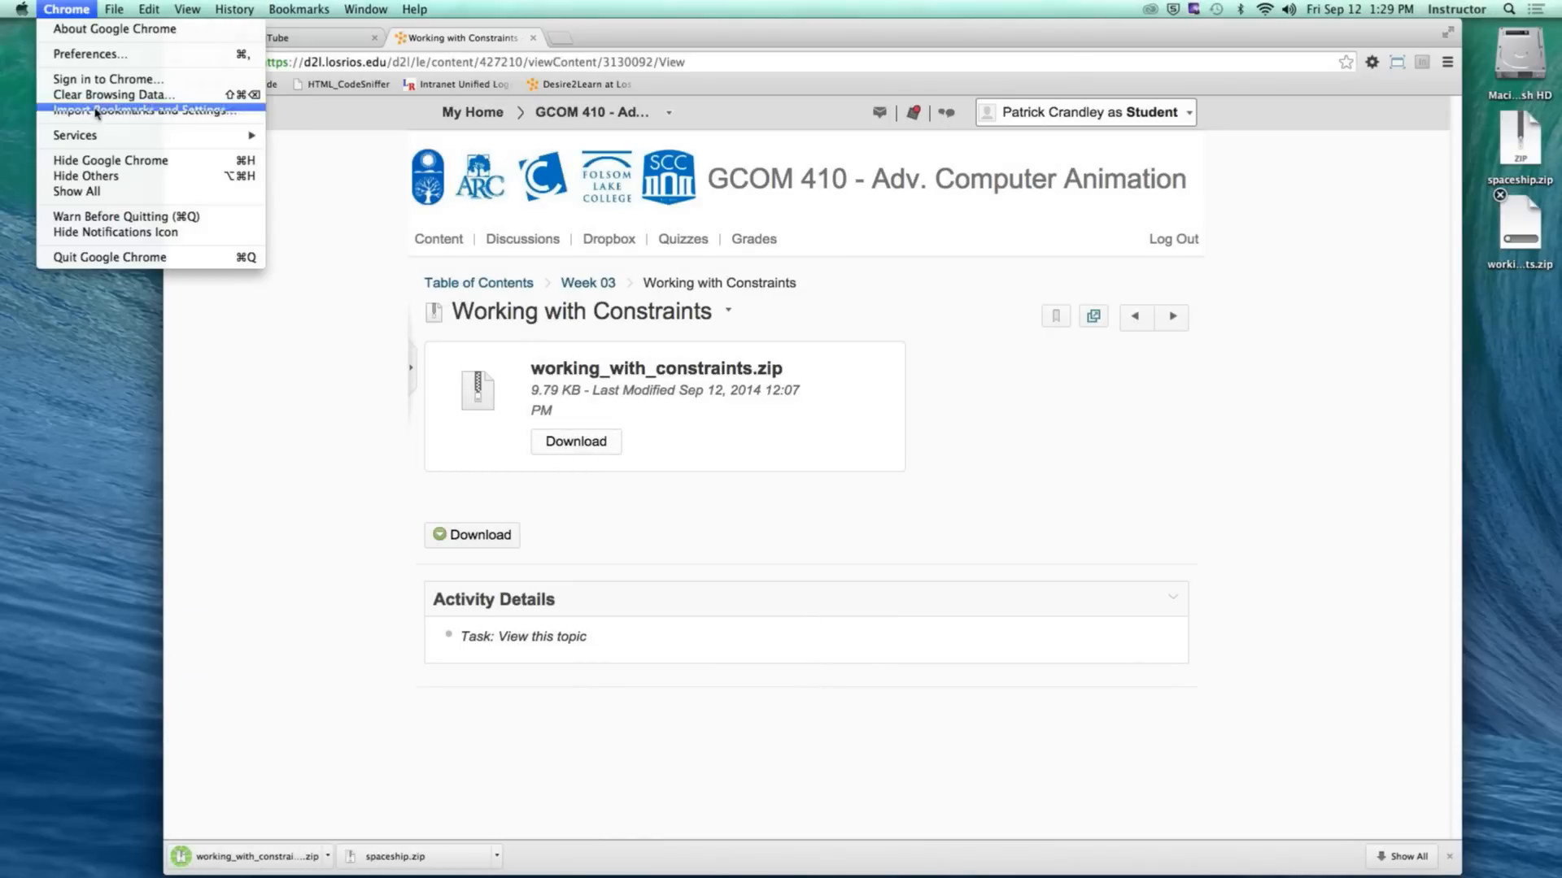
pyautogui.click(104, 161)
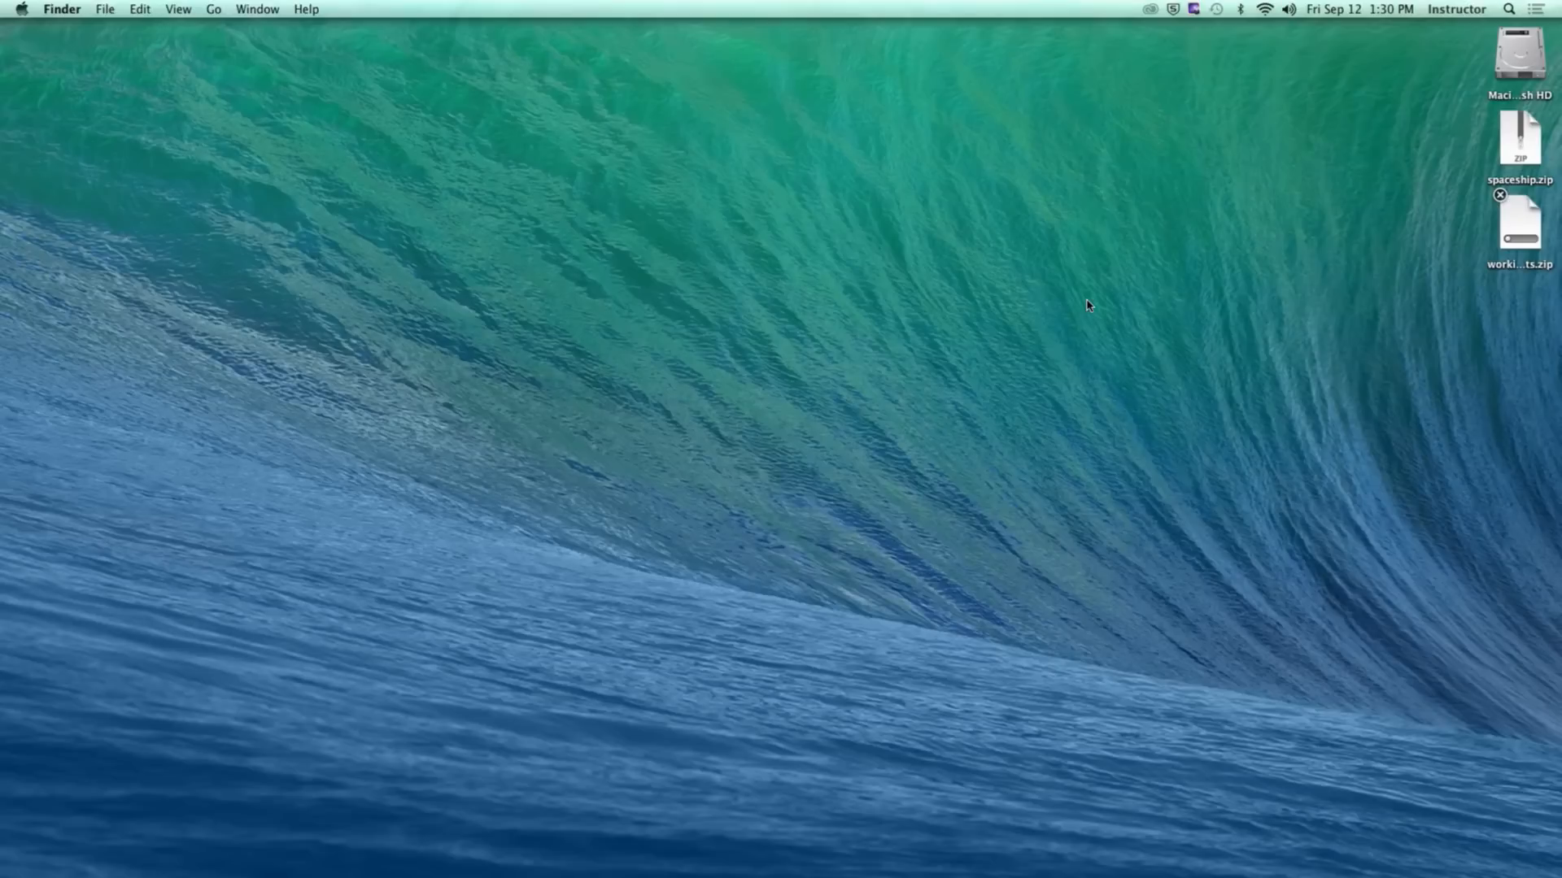
pyautogui.press('super+Tab')
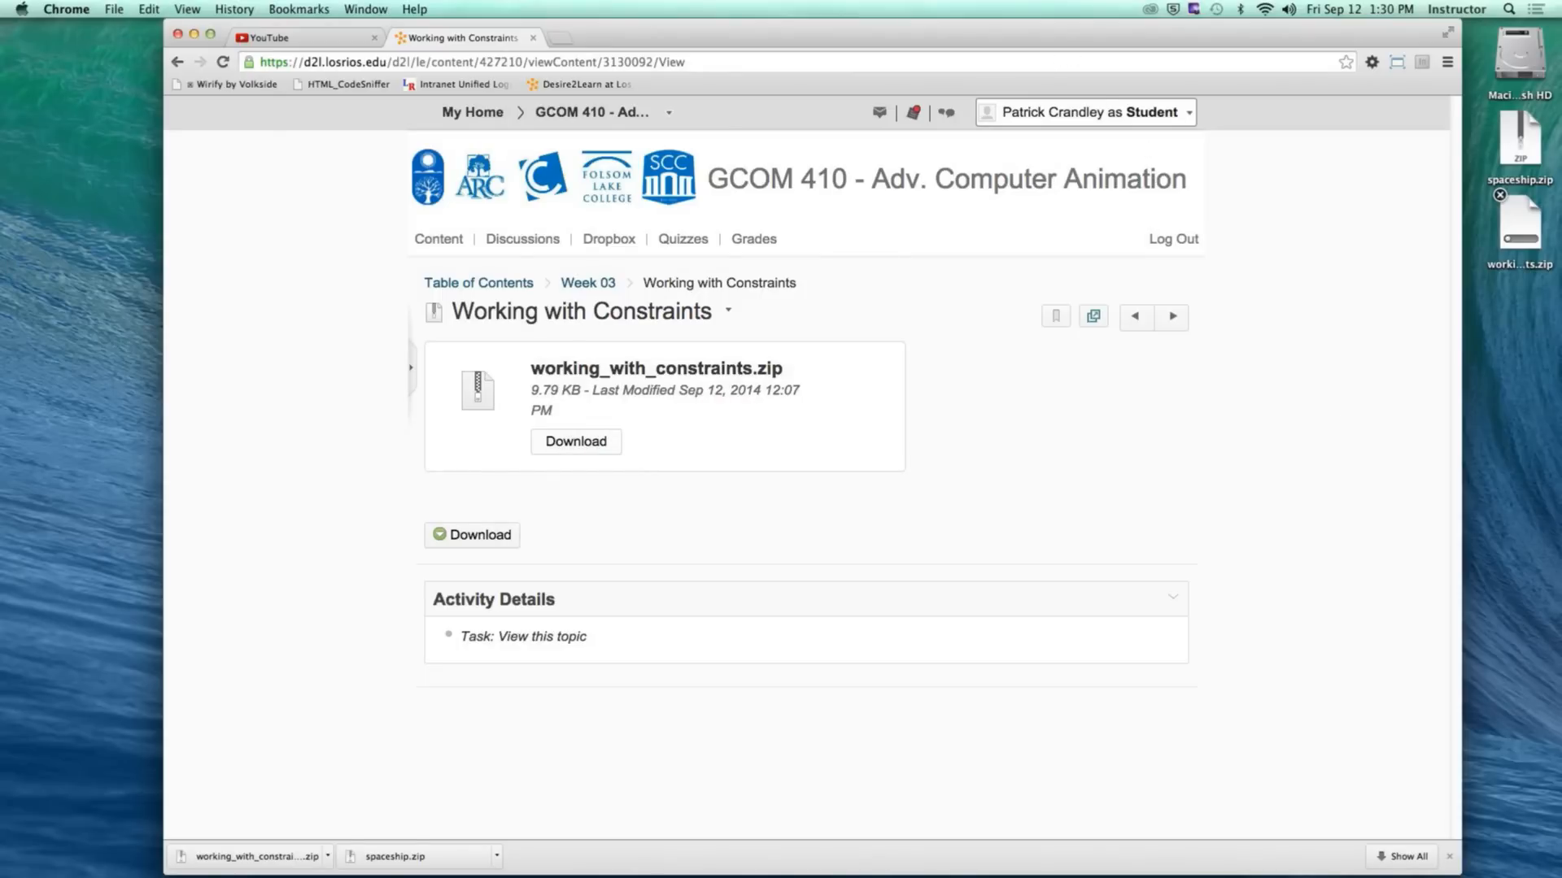
pyautogui.click(65, 9)
pyautogui.click(93, 159)
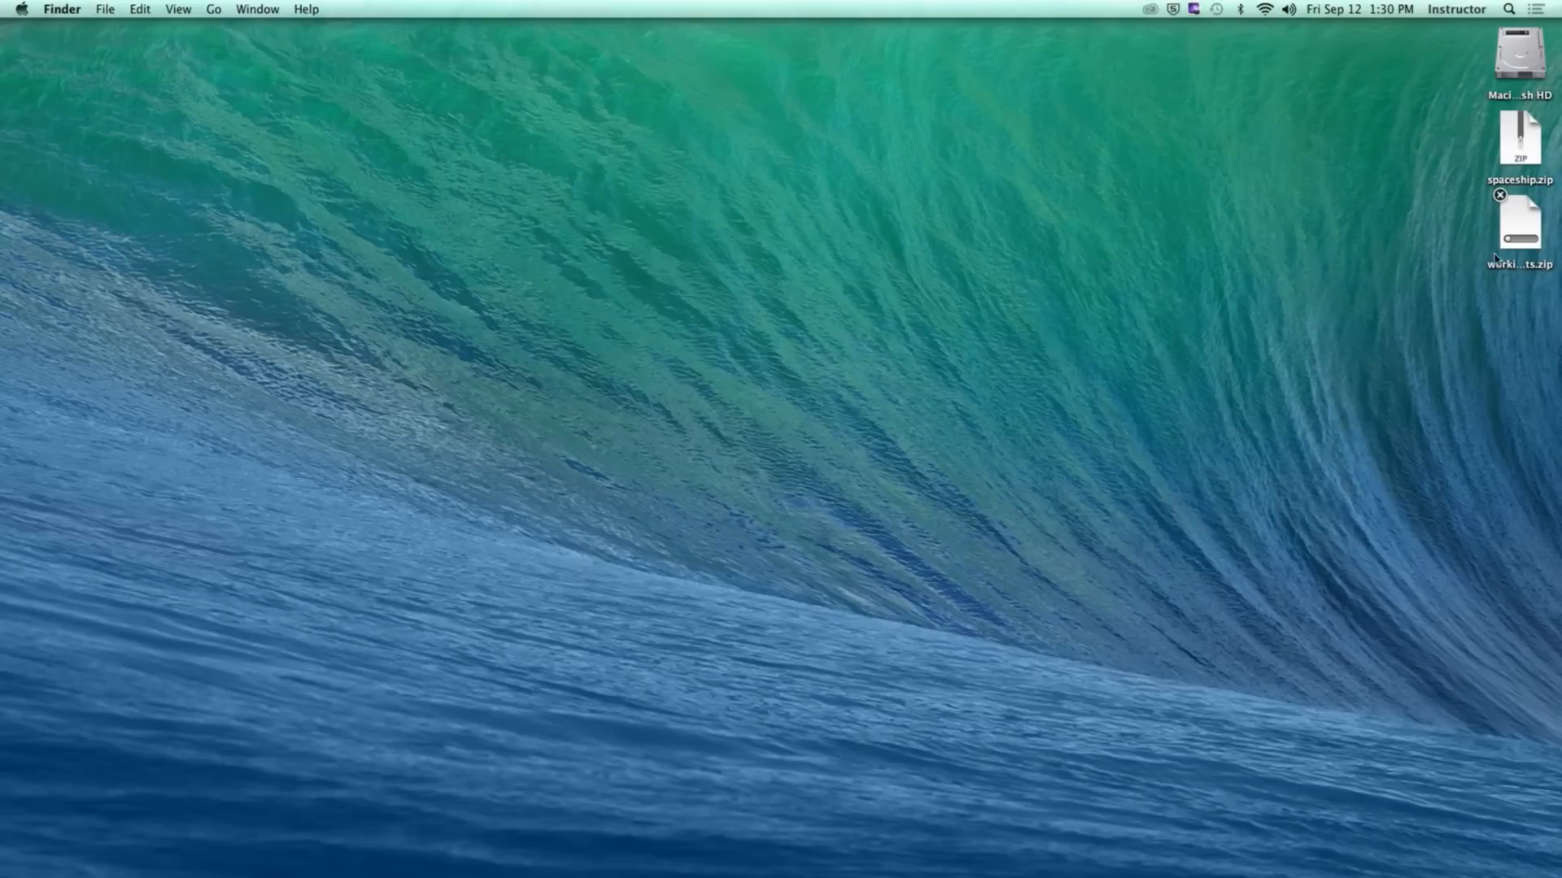
pyautogui.moveTo(1496, 258); pyautogui.dragTo(919, 232)
pyautogui.click(938, 361)
pyautogui.doubleClick(943, 215)
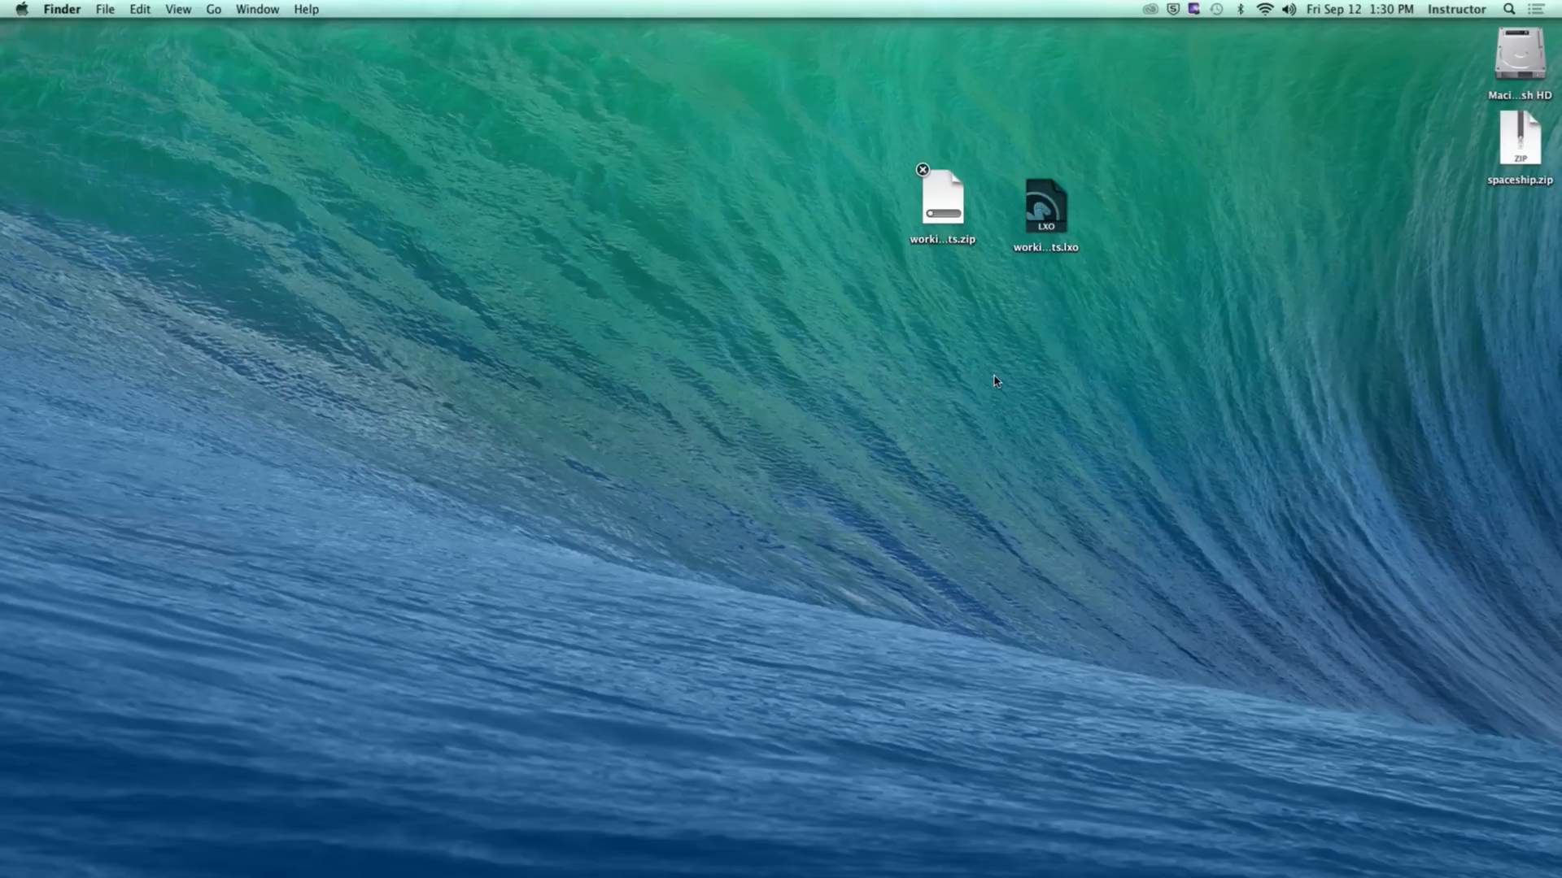
# Step: Open the extracted working_with_constraints.lxo in MODO, fit the target rings in the view and widen the 3D viewport
pyautogui.click(1040, 203)
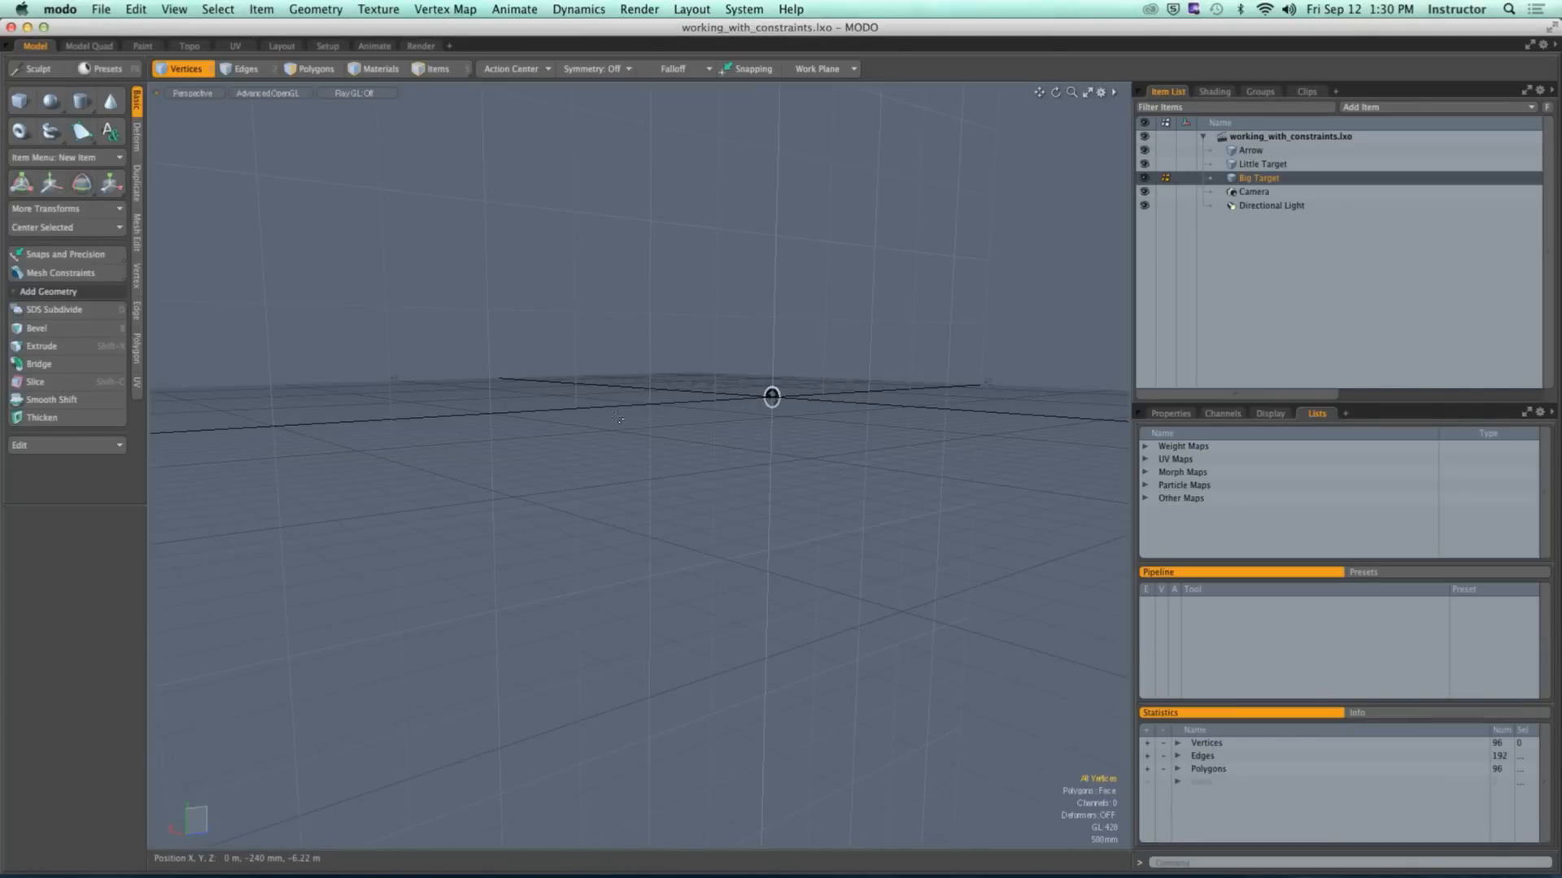
pyautogui.press('a')
pyautogui.keyDown('alt'); pyautogui.moveTo(614, 420); pyautogui.dragTo(1044, 360); pyautogui.keyUp('alt')
pyautogui.moveTo(1133, 328); pyautogui.dragTo(1303, 325)
pyautogui.keyDown('alt'); pyautogui.moveTo(648, 366); pyautogui.dragTo(664, 378); pyautogui.keyUp('alt')
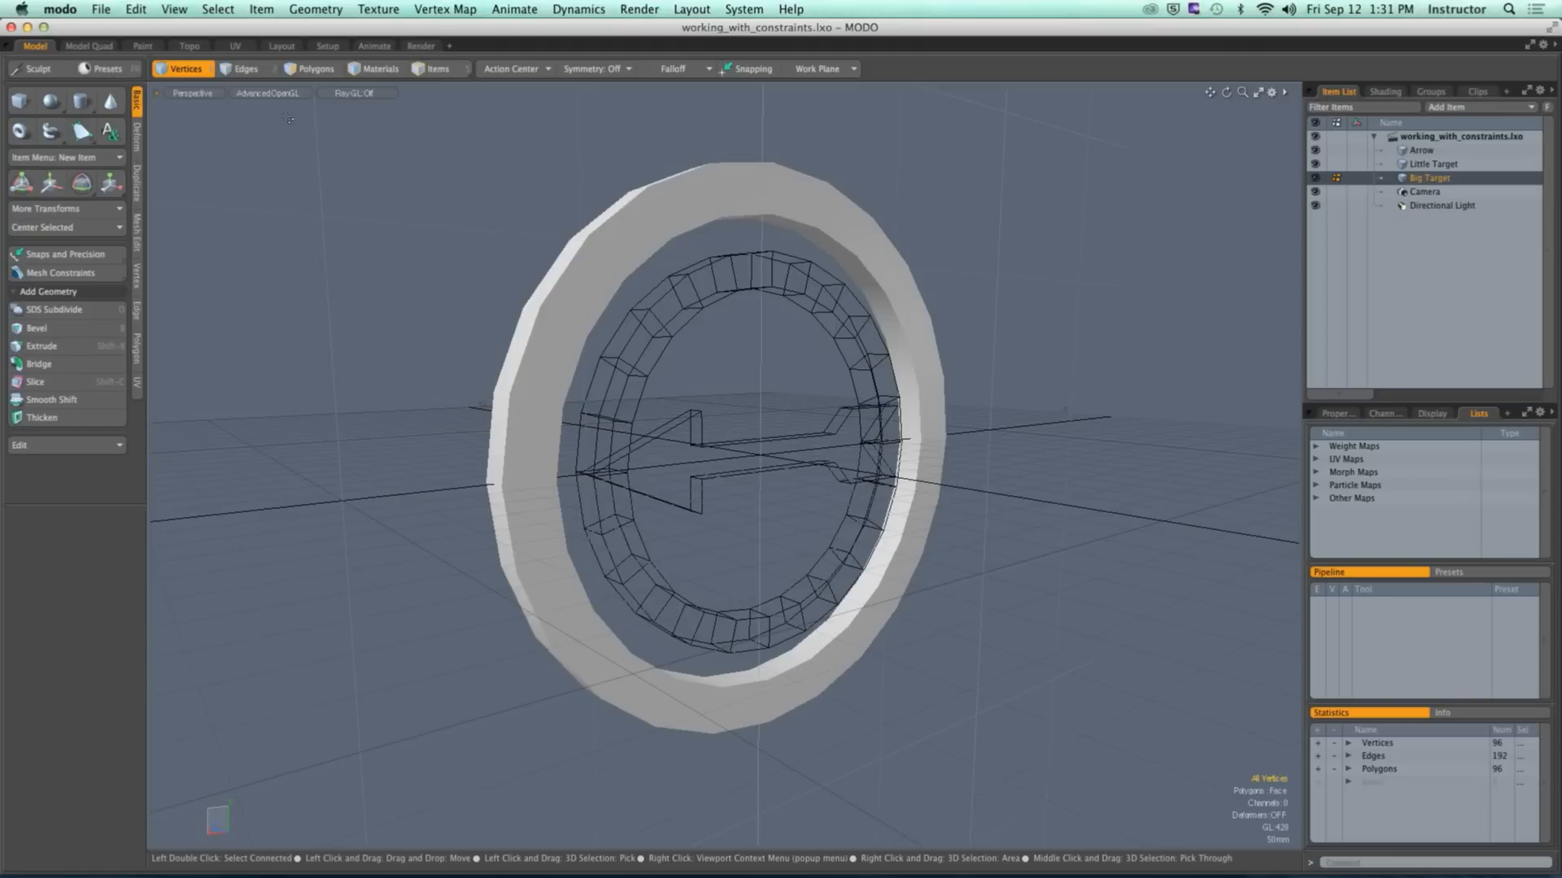
# Step: Switch to the Setup layout and enlarge the 3D viewport by shrinking the schematic workspace below it
pyautogui.click(328, 46)
pyautogui.keyDown('alt'); pyautogui.moveTo(692, 311); pyautogui.dragTo(772, 315); pyautogui.keyUp('alt')
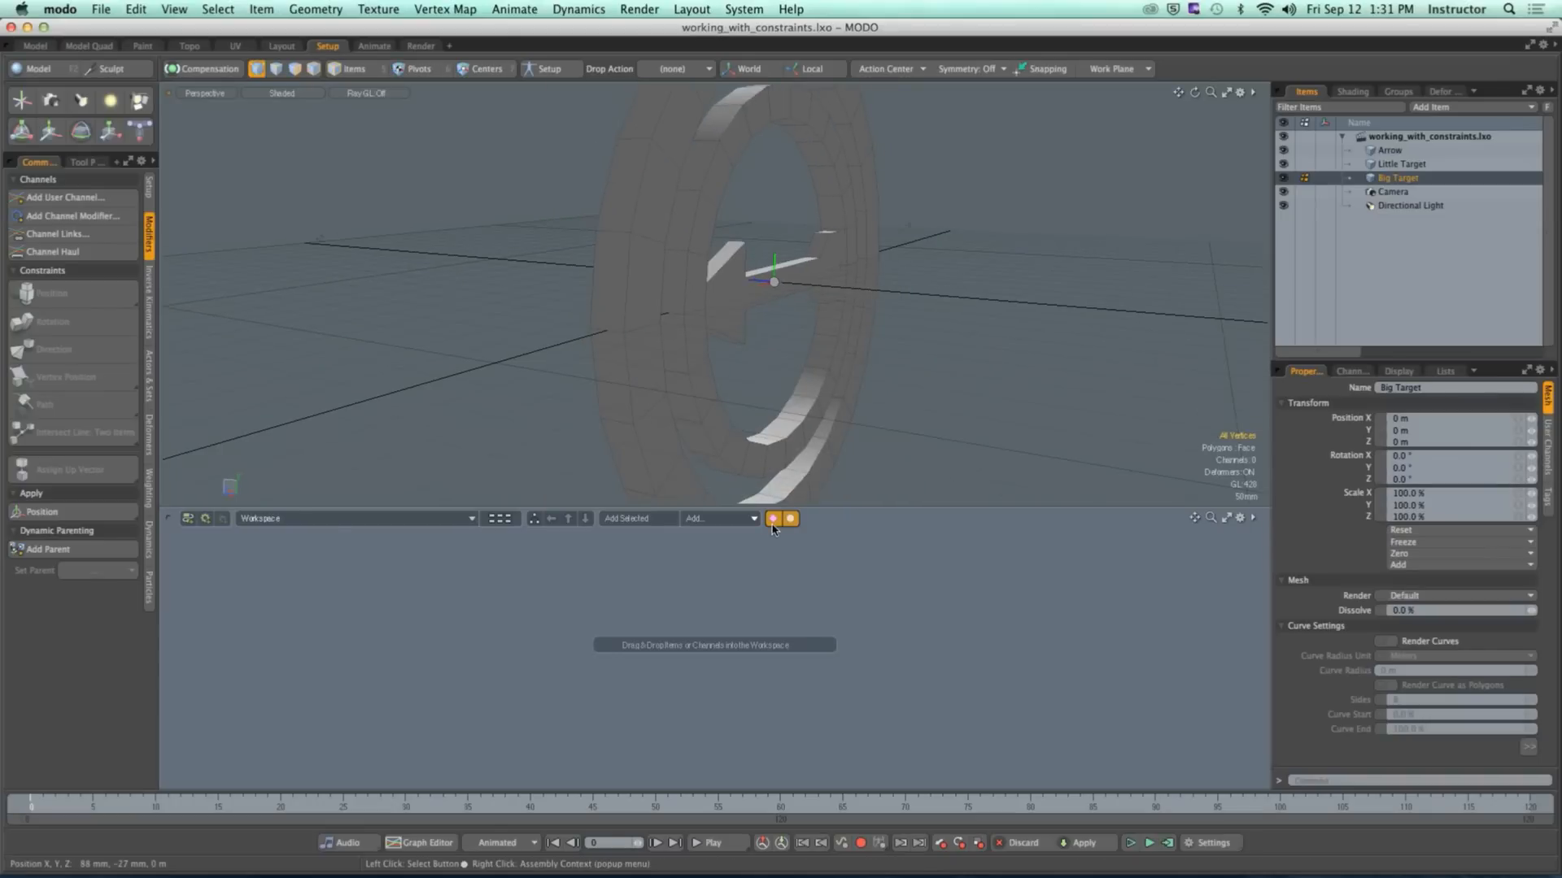
pyautogui.moveTo(805, 507); pyautogui.dragTo(804, 708)
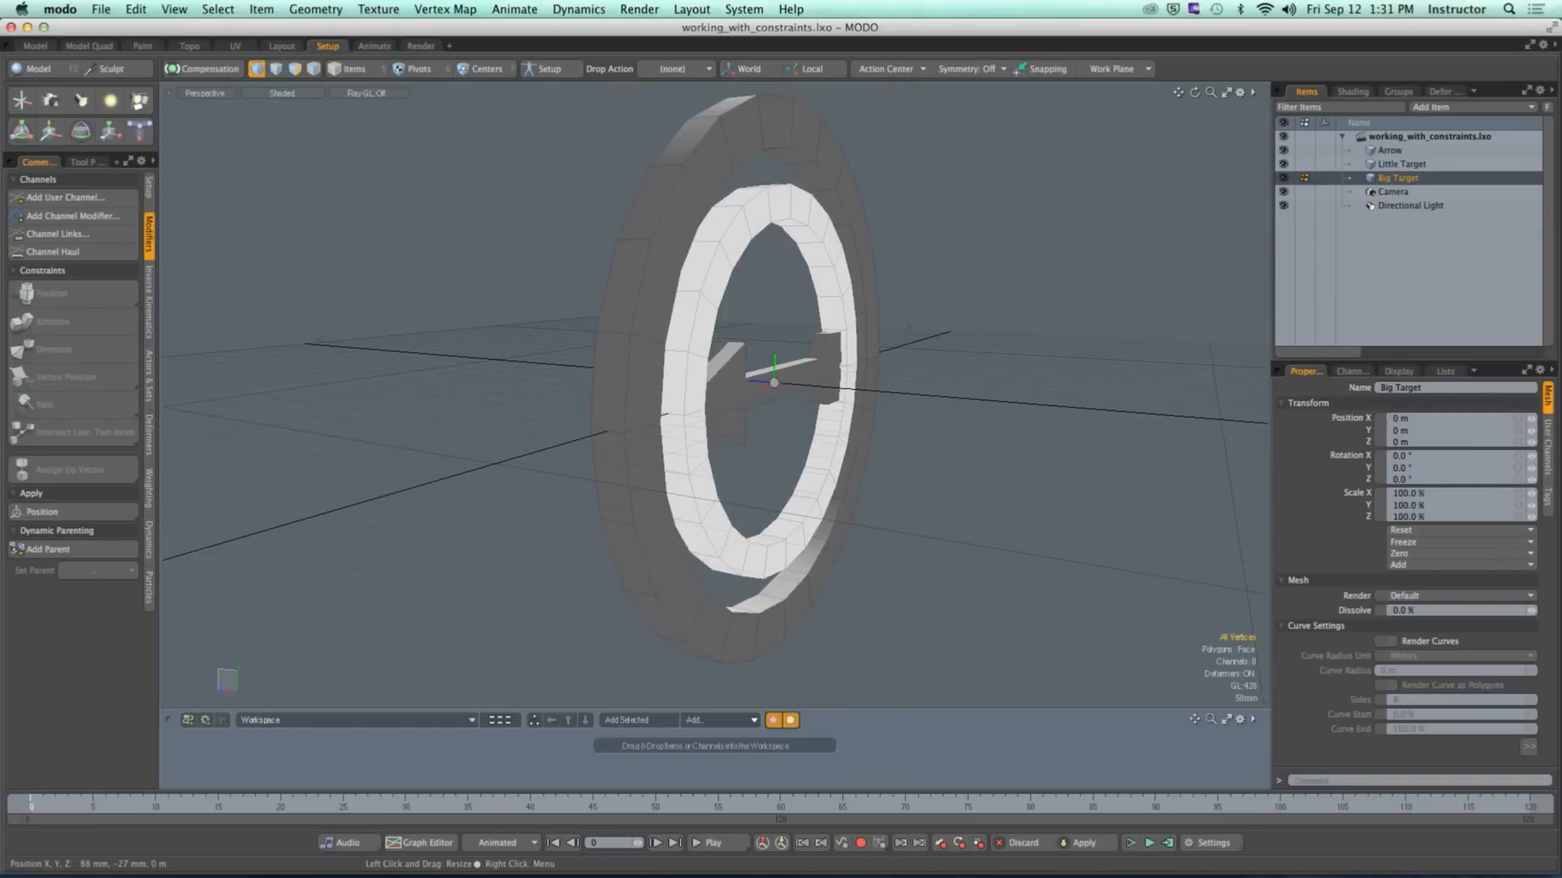
pyautogui.keyDown('alt'); pyautogui.keyDown('shift'); pyautogui.moveTo(752, 422); pyautogui.dragTo(505, 423); pyautogui.keyUp('shift'); pyautogui.keyUp('alt')
pyautogui.scroll(-2, 722, 459)
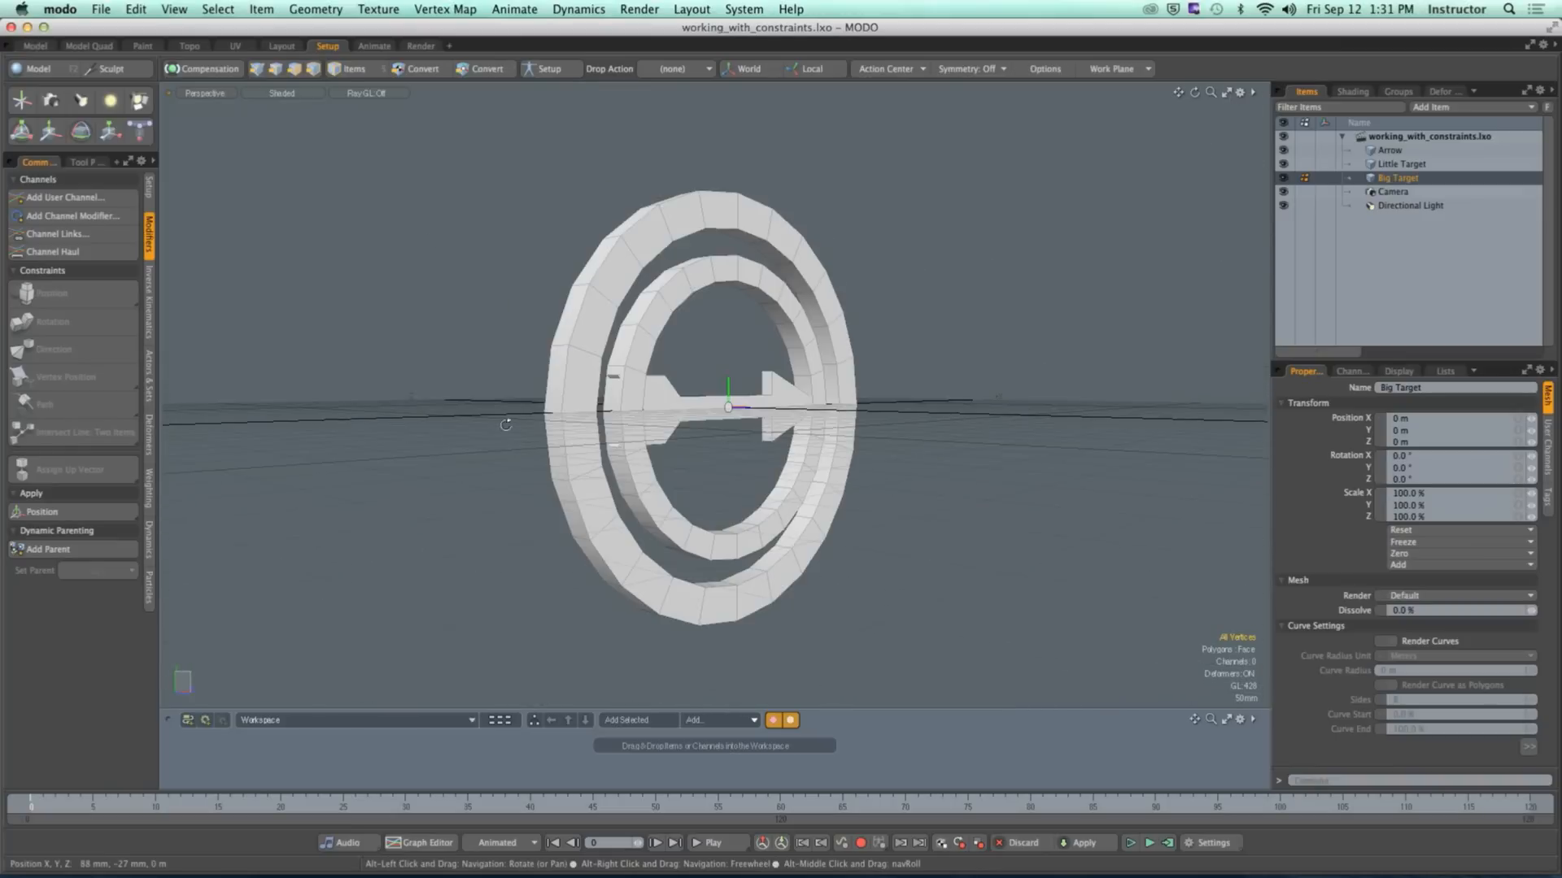
# Step: Set the 3D viewport's shading style to Advanced OpenGL
pyautogui.click(285, 103)
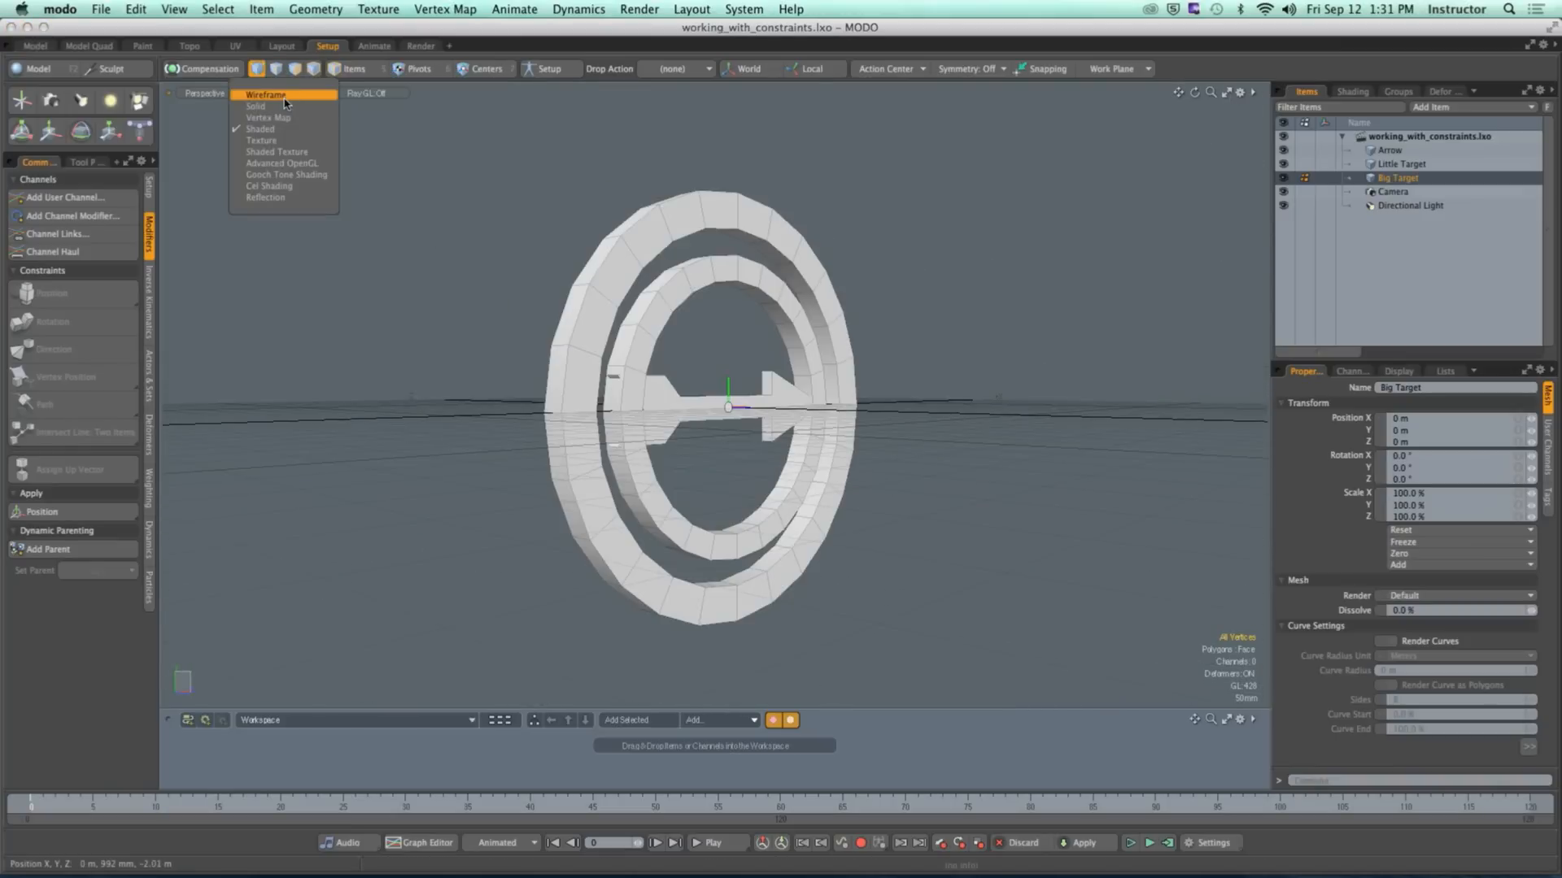
pyautogui.click(290, 170)
pyautogui.keyDown('alt'); pyautogui.moveTo(571, 235); pyautogui.dragTo(665, 302); pyautogui.keyUp('alt')
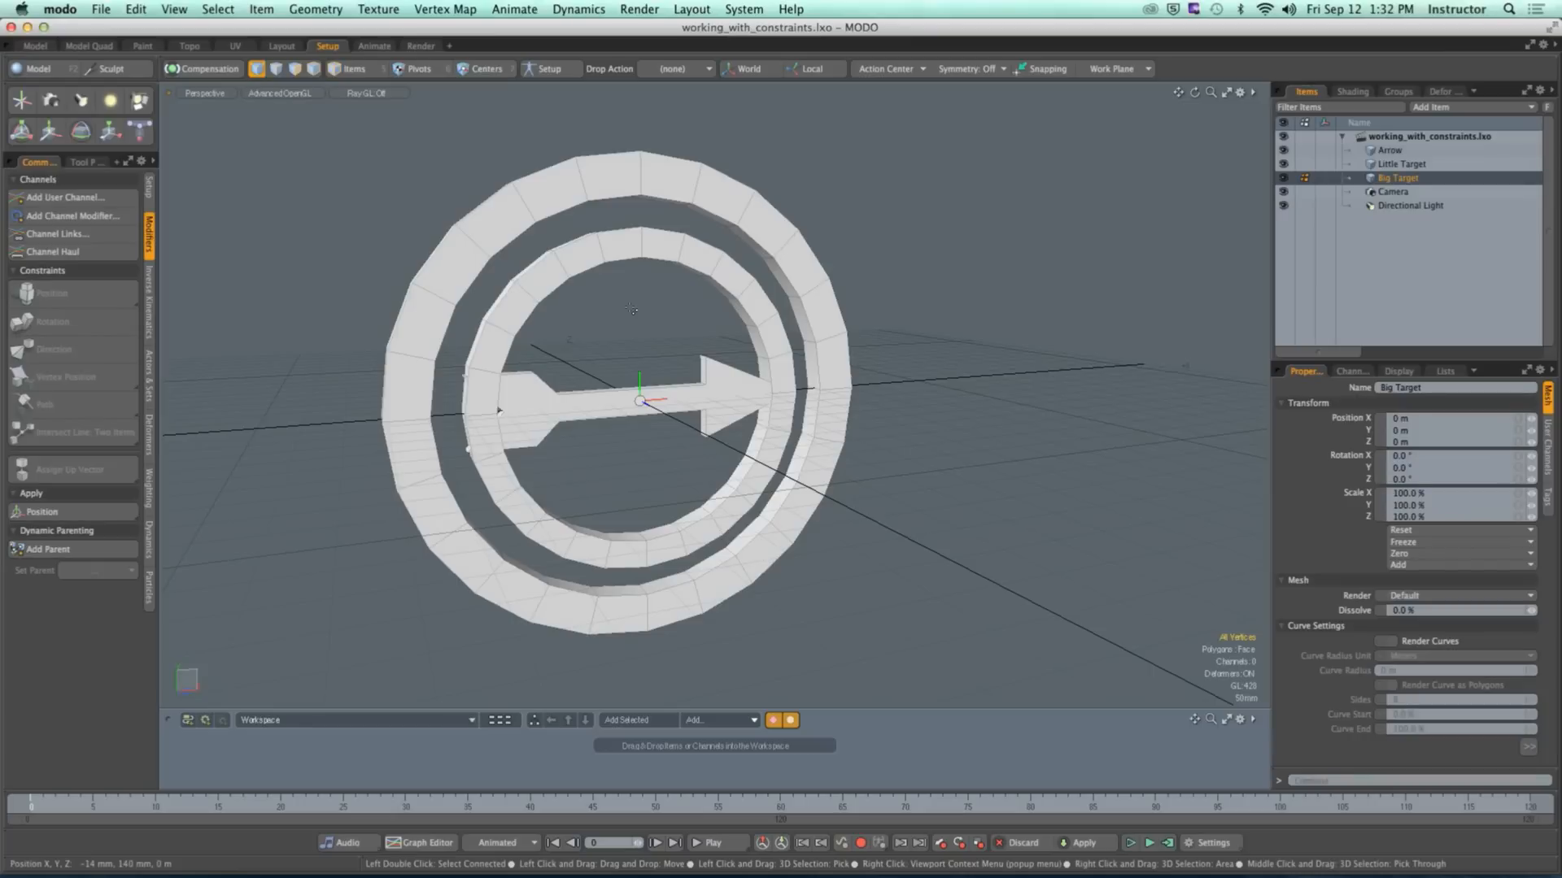
pyautogui.keyDown('alt'); pyautogui.moveTo(623, 304); pyautogui.dragTo(646, 341); pyautogui.keyUp('alt')
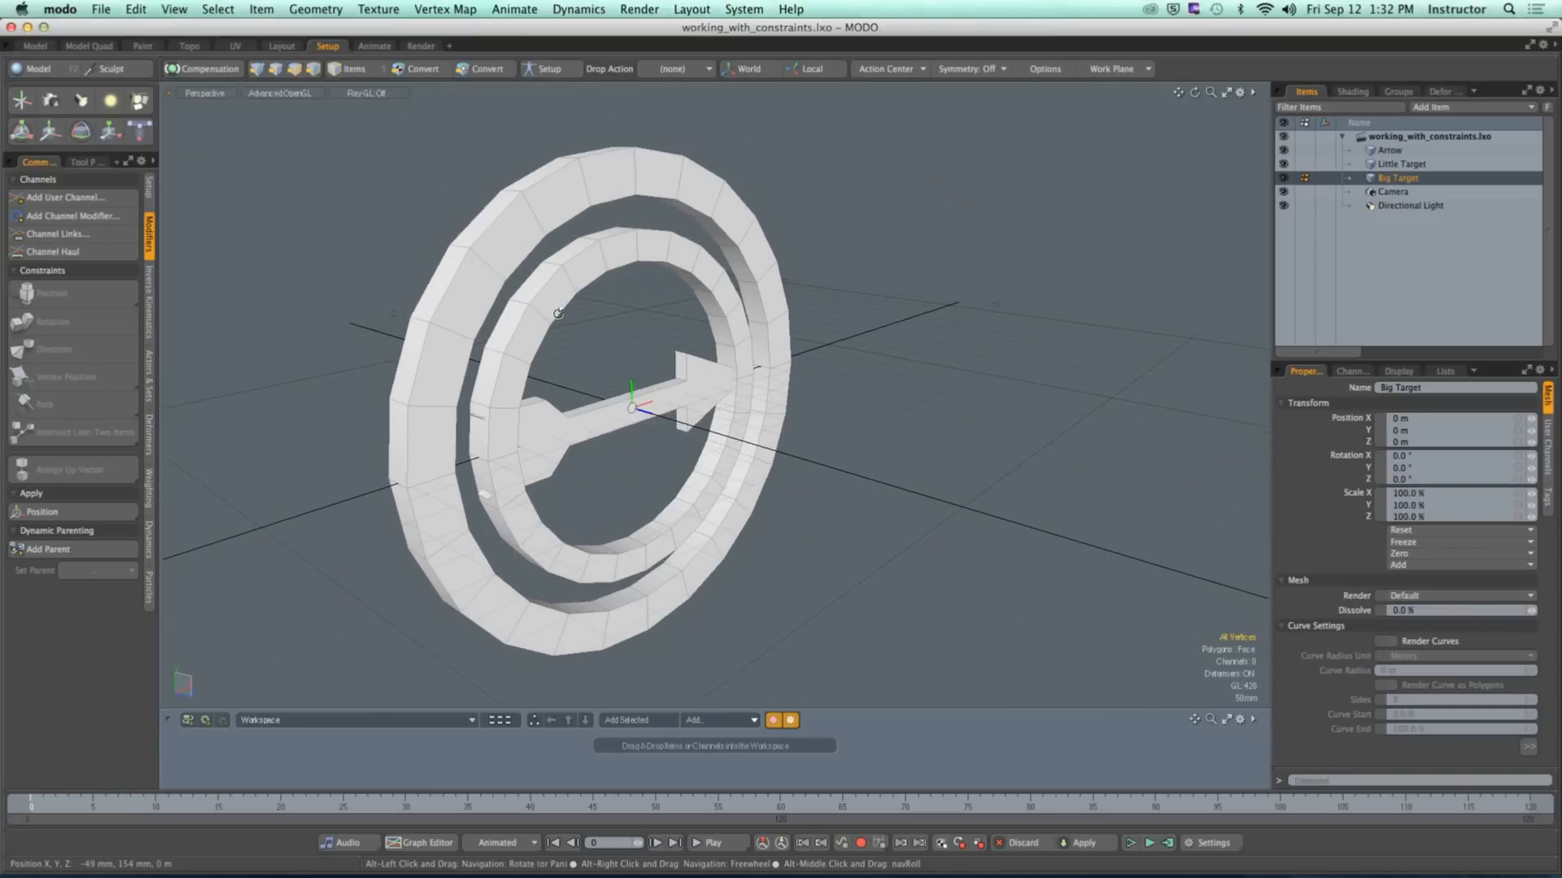
# Step: Toggle Show Lights in the 3D viewport's visibility options
pyautogui.press('o')
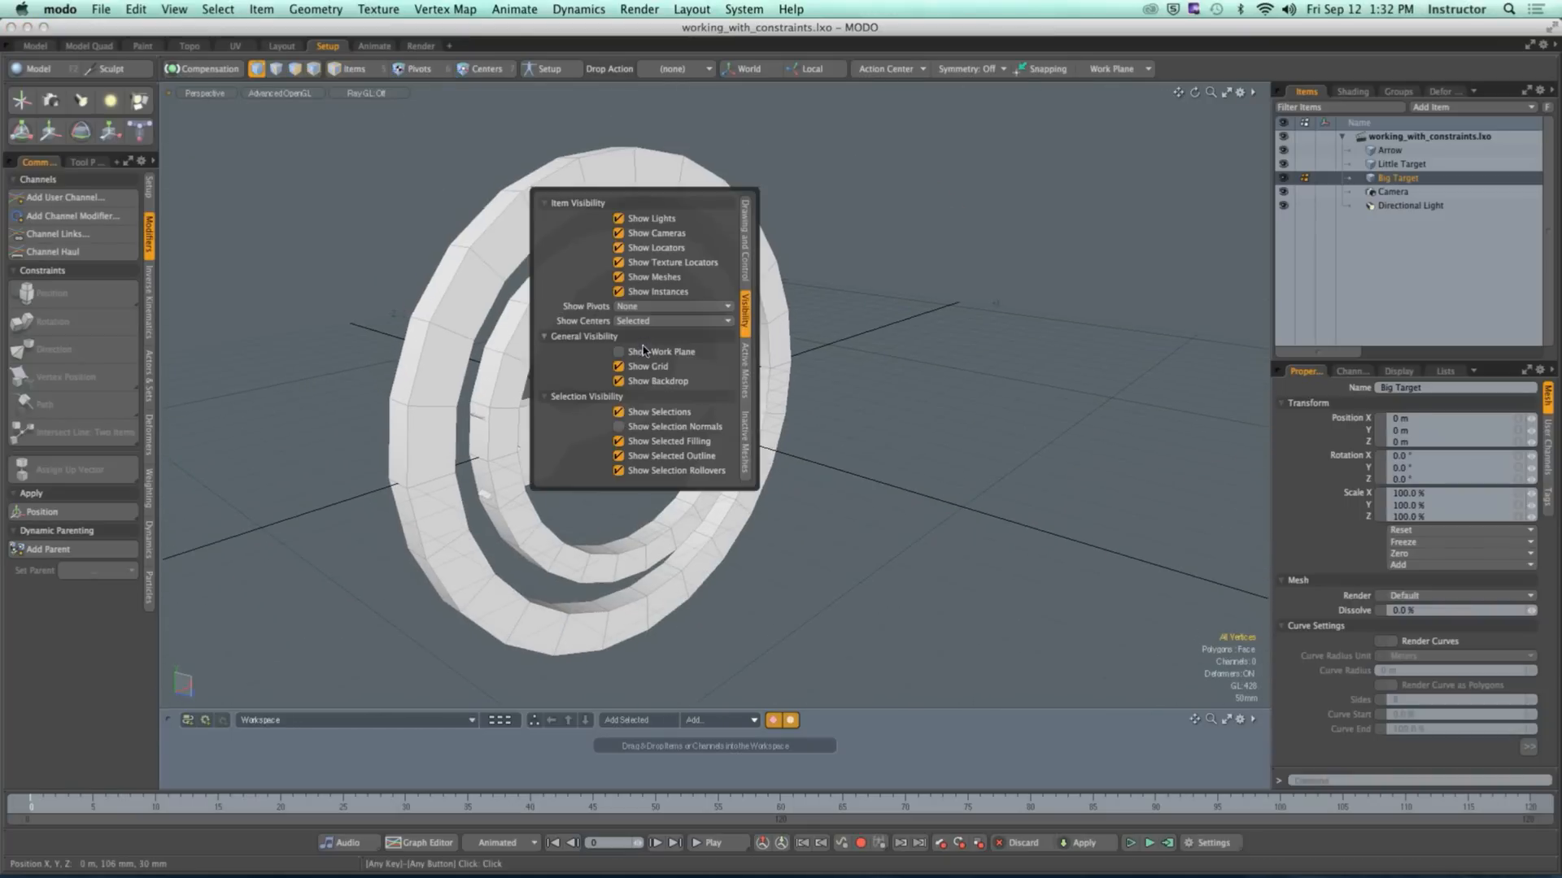
pyautogui.click(659, 221)
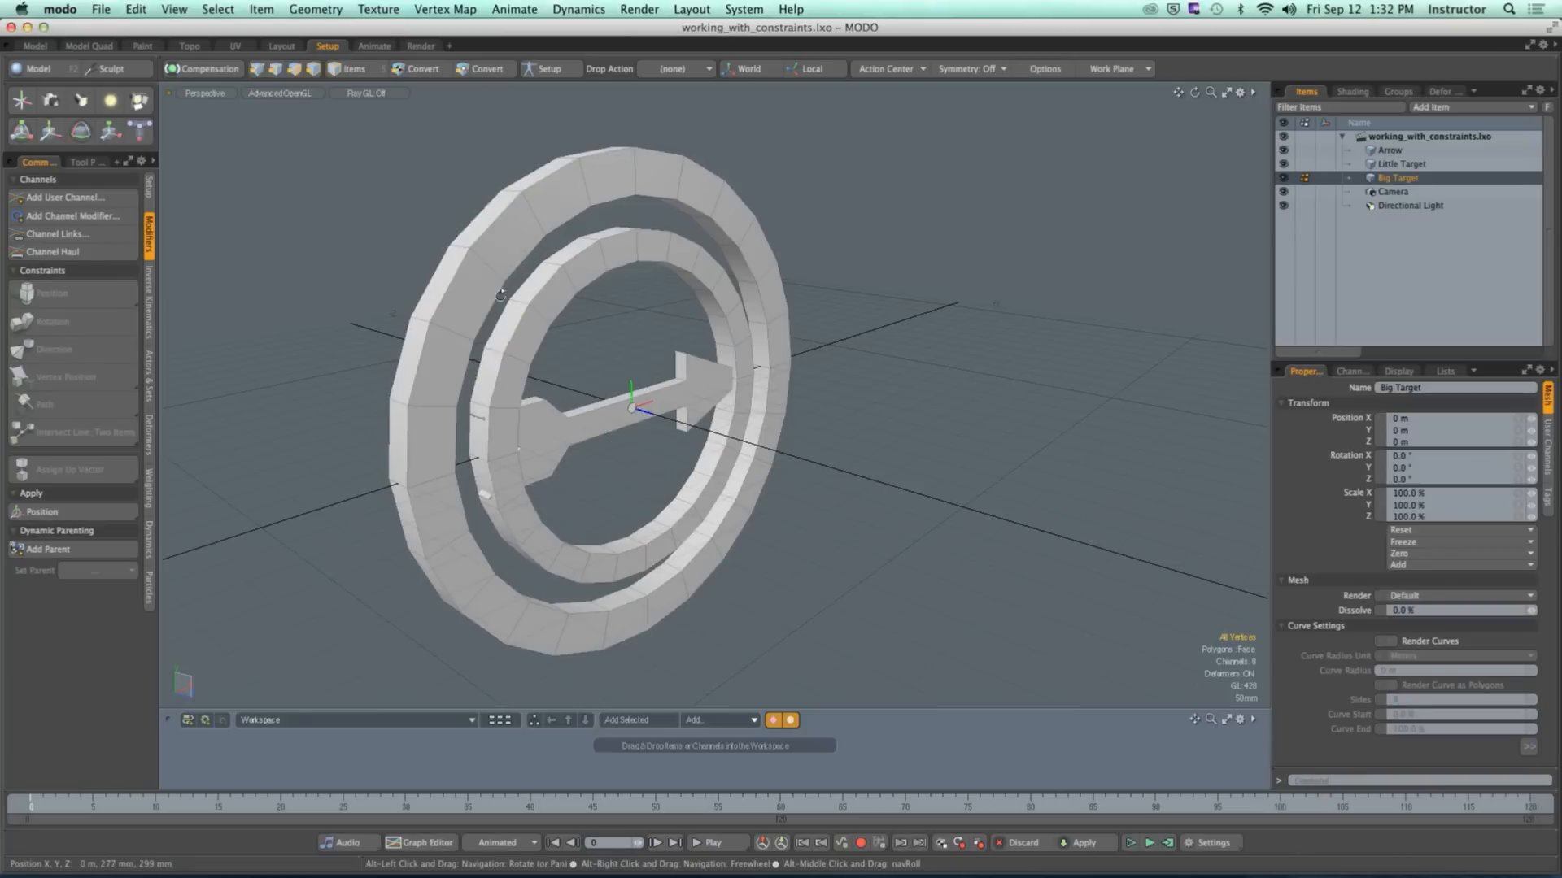
pyautogui.moveTo(628, 280)
pyautogui.keyDown('alt'); pyautogui.mouseDown()
pyautogui.moveTo(810, 263)
pyautogui.moveTo(596, 298)
pyautogui.mouseUp(); pyautogui.keyUp('alt')
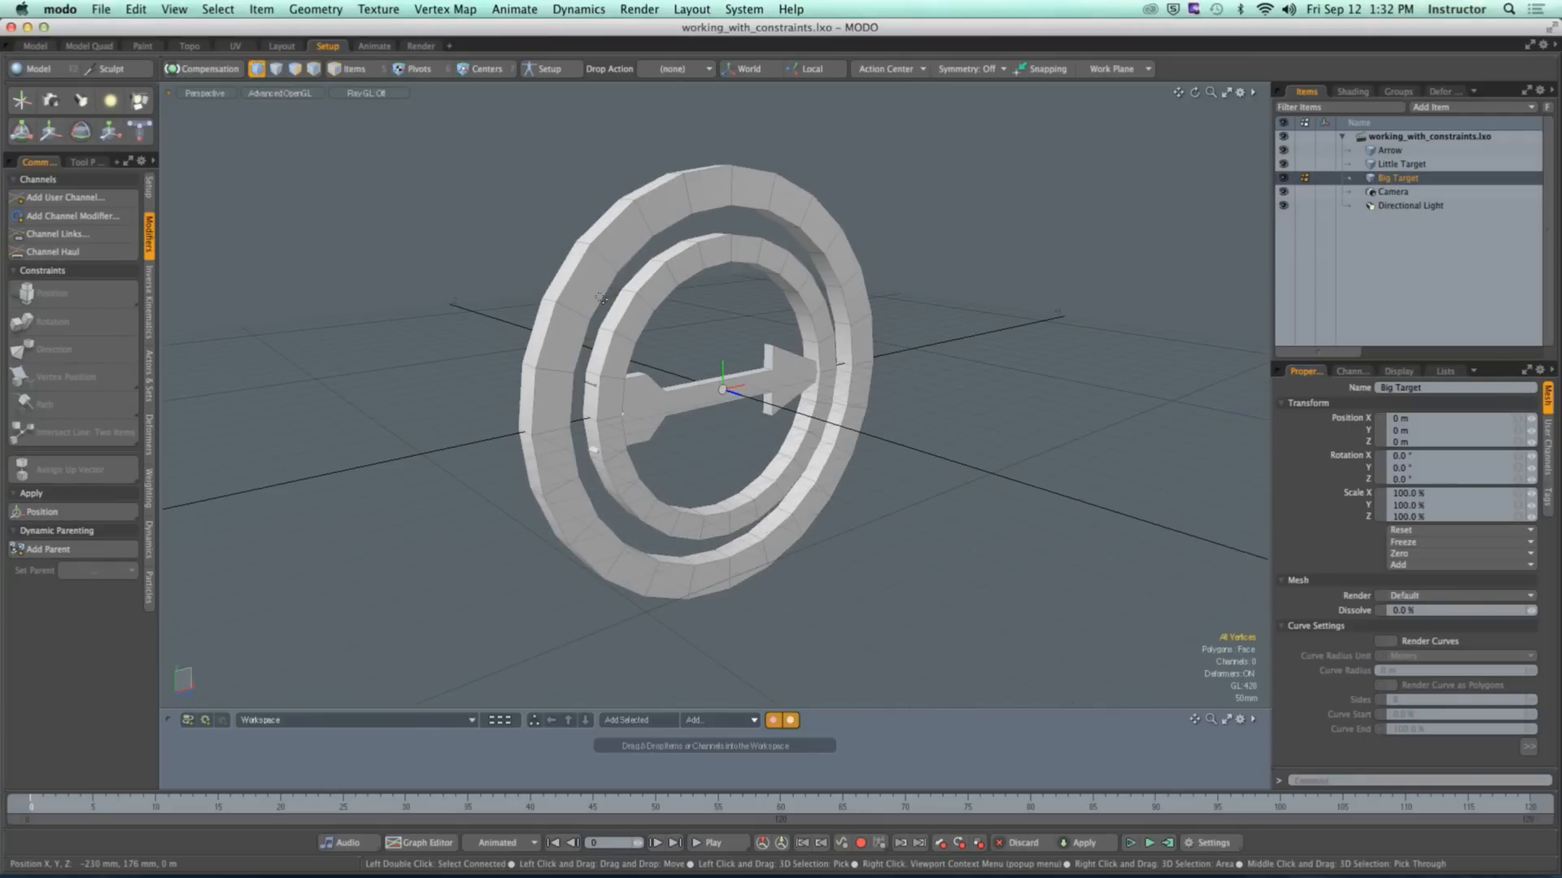
pyautogui.keyDown('alt'); pyautogui.moveTo(597, 297); pyautogui.dragTo(660, 340); pyautogui.keyUp('alt')
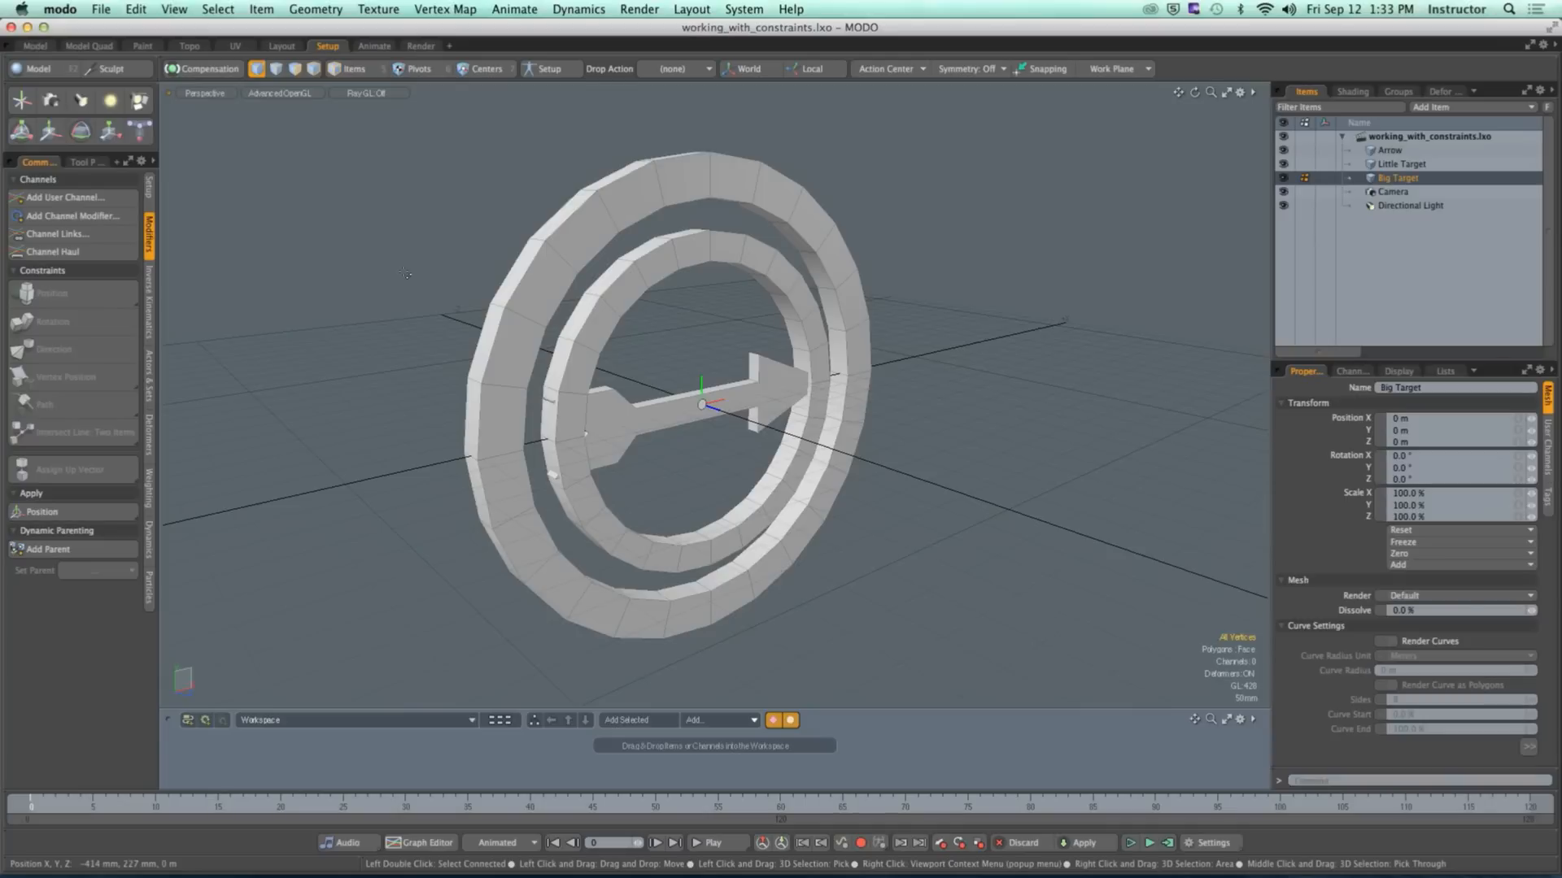
# Step: Try out Centers selection by picking the center in the middle of the rings and activating the Transform tool on it
pyautogui.press('ctrl')
pyautogui.press('ctrl')
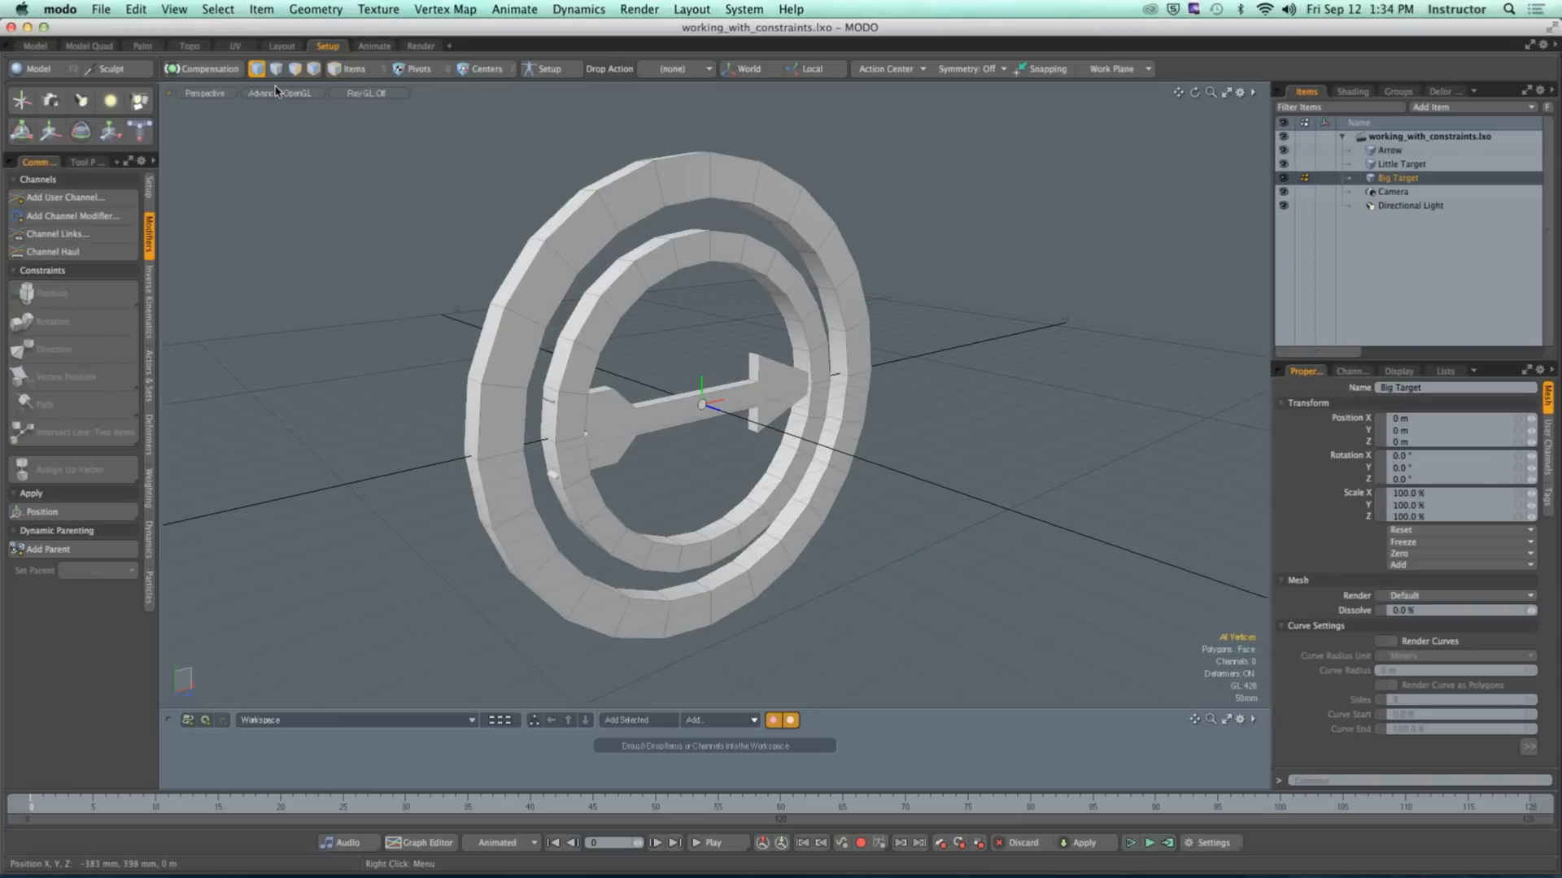
pyautogui.click(352, 68)
pyautogui.click(417, 71)
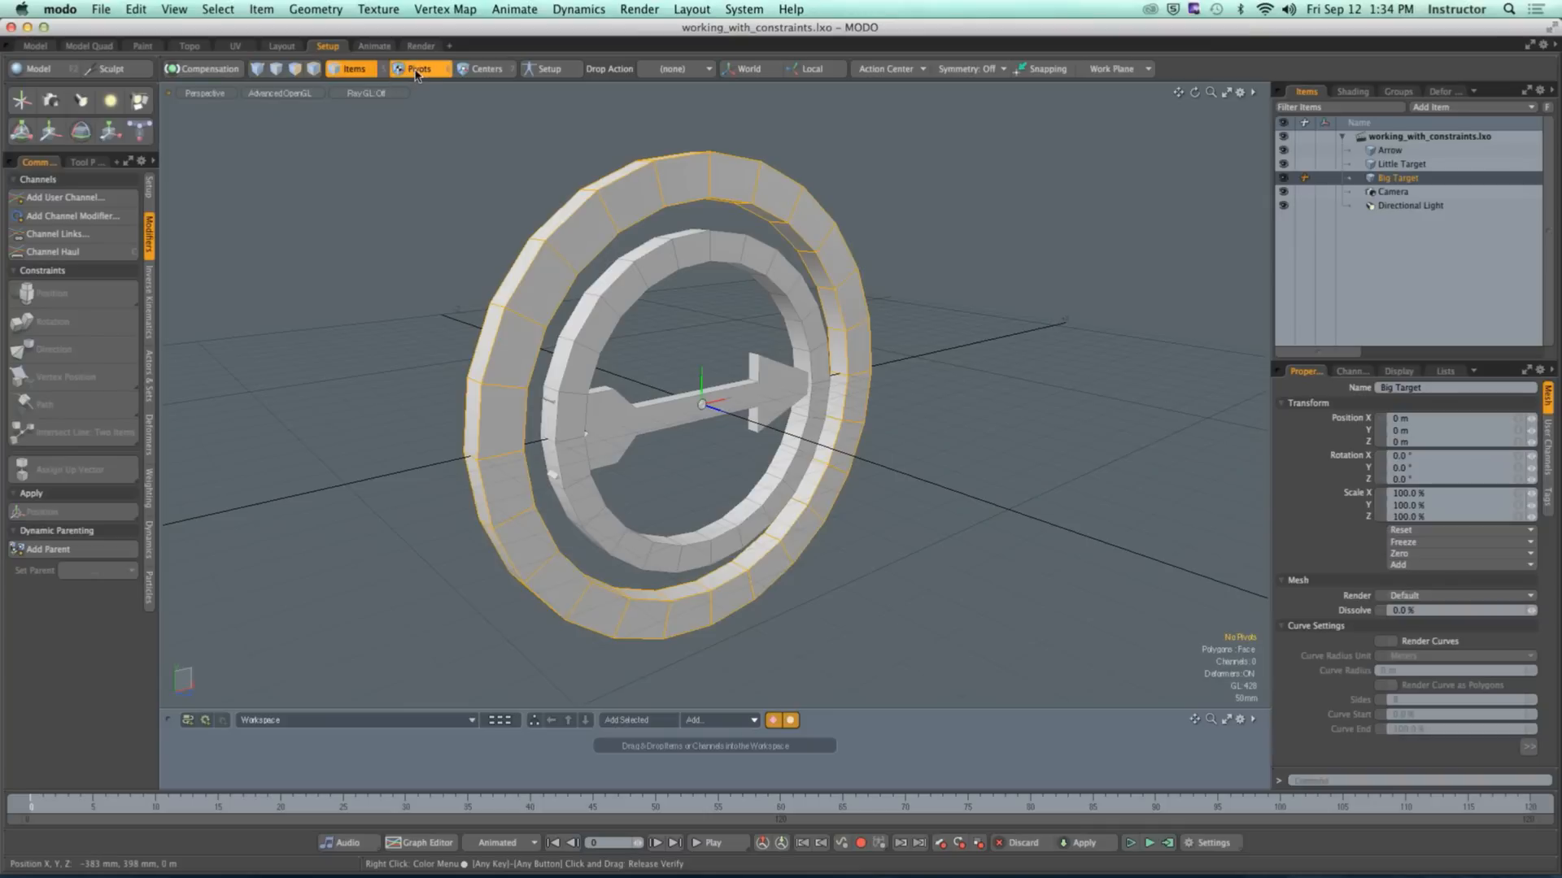
pyautogui.click(488, 71)
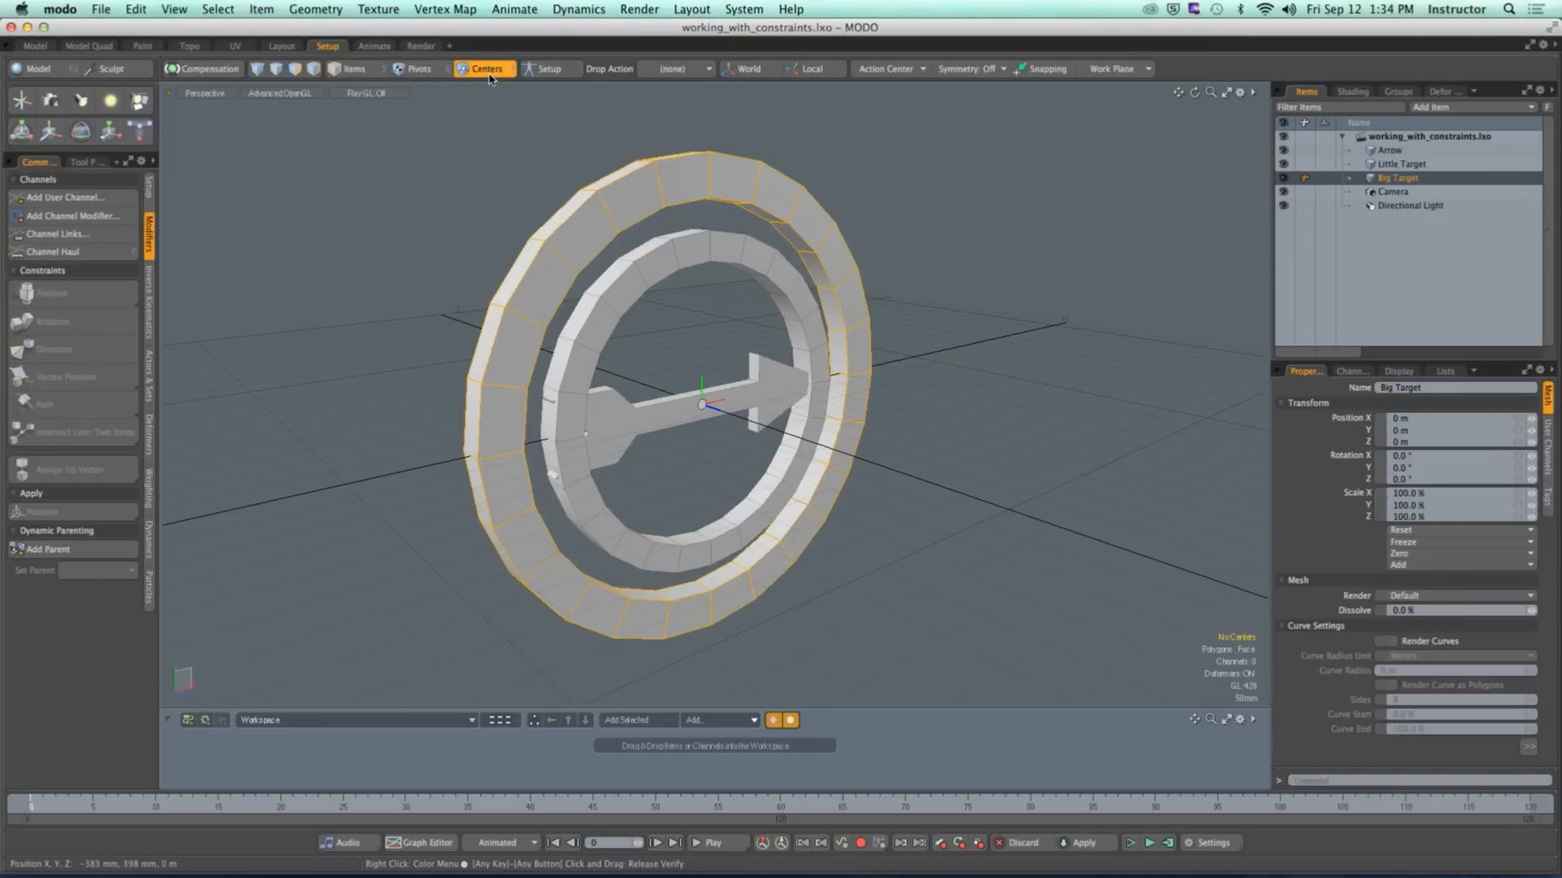
pyautogui.press('ctrl')
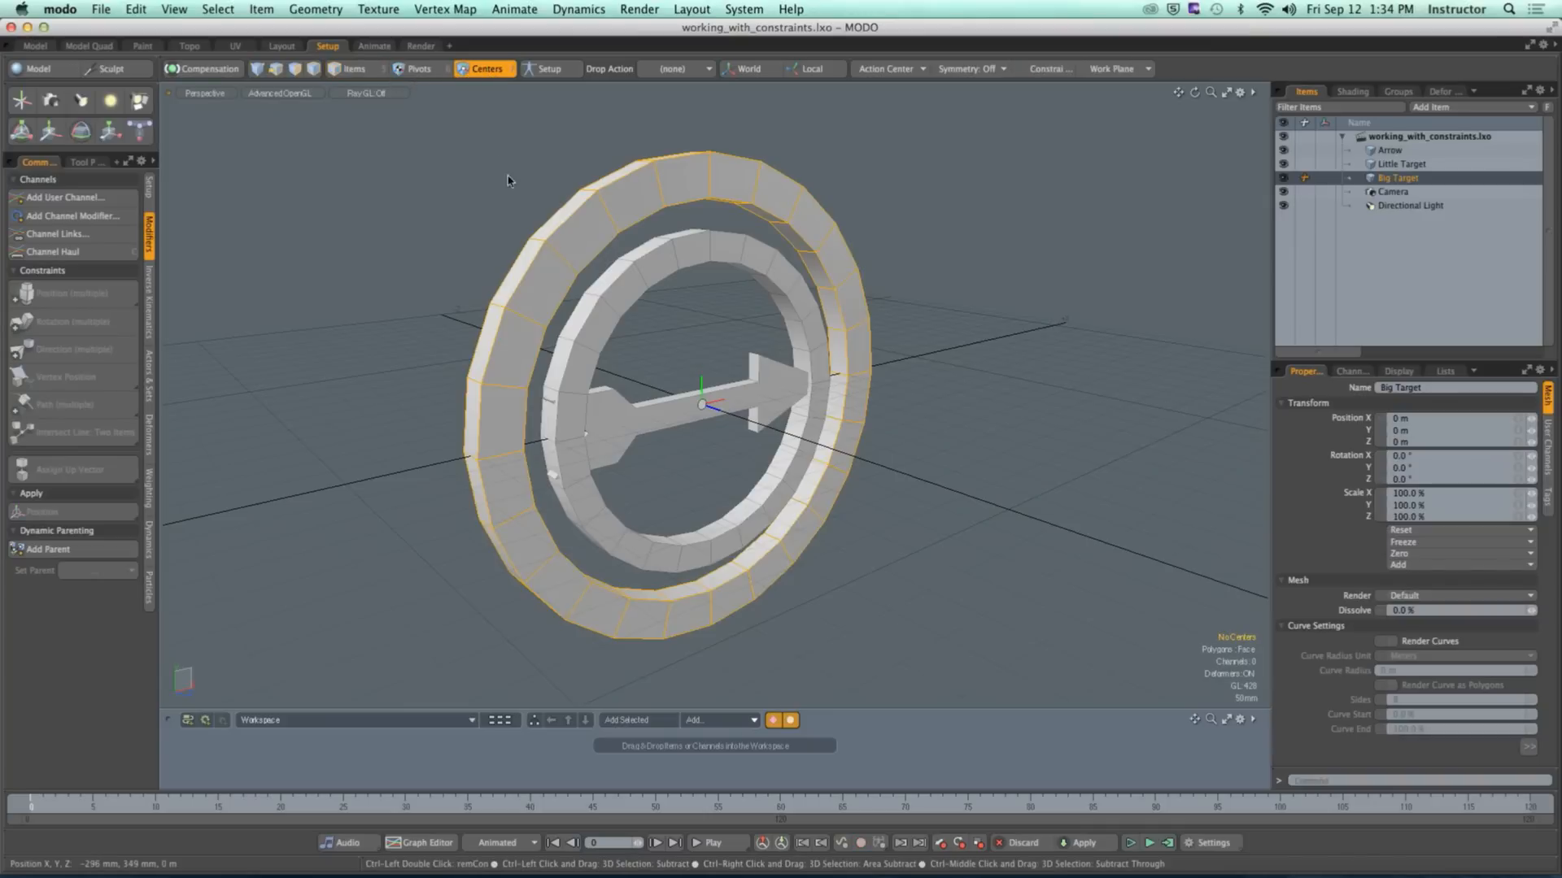
pyautogui.click(701, 404)
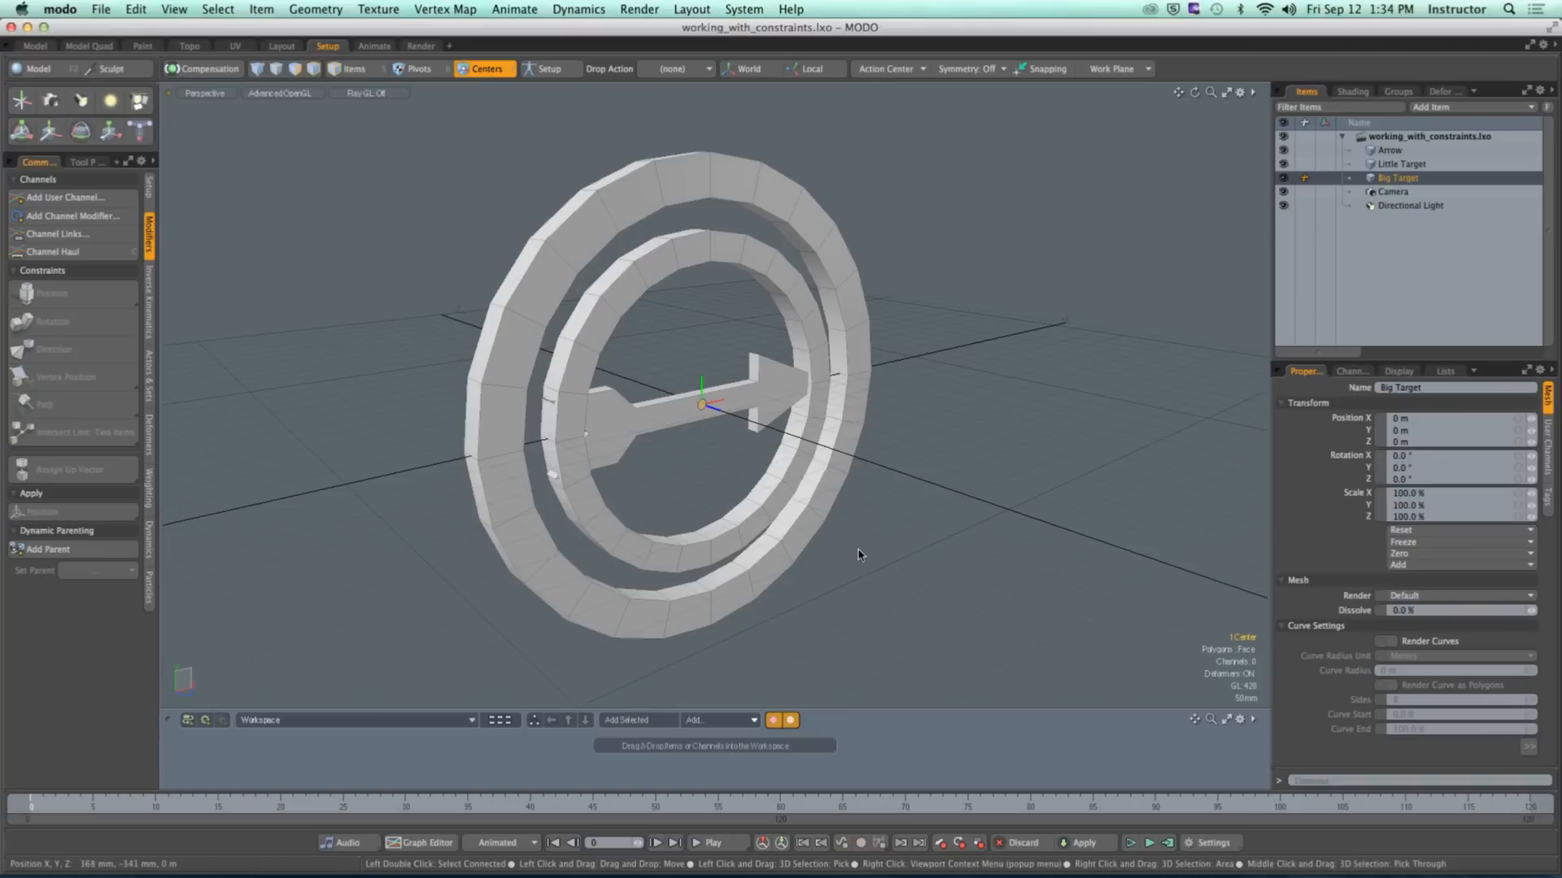
pyautogui.press('y')
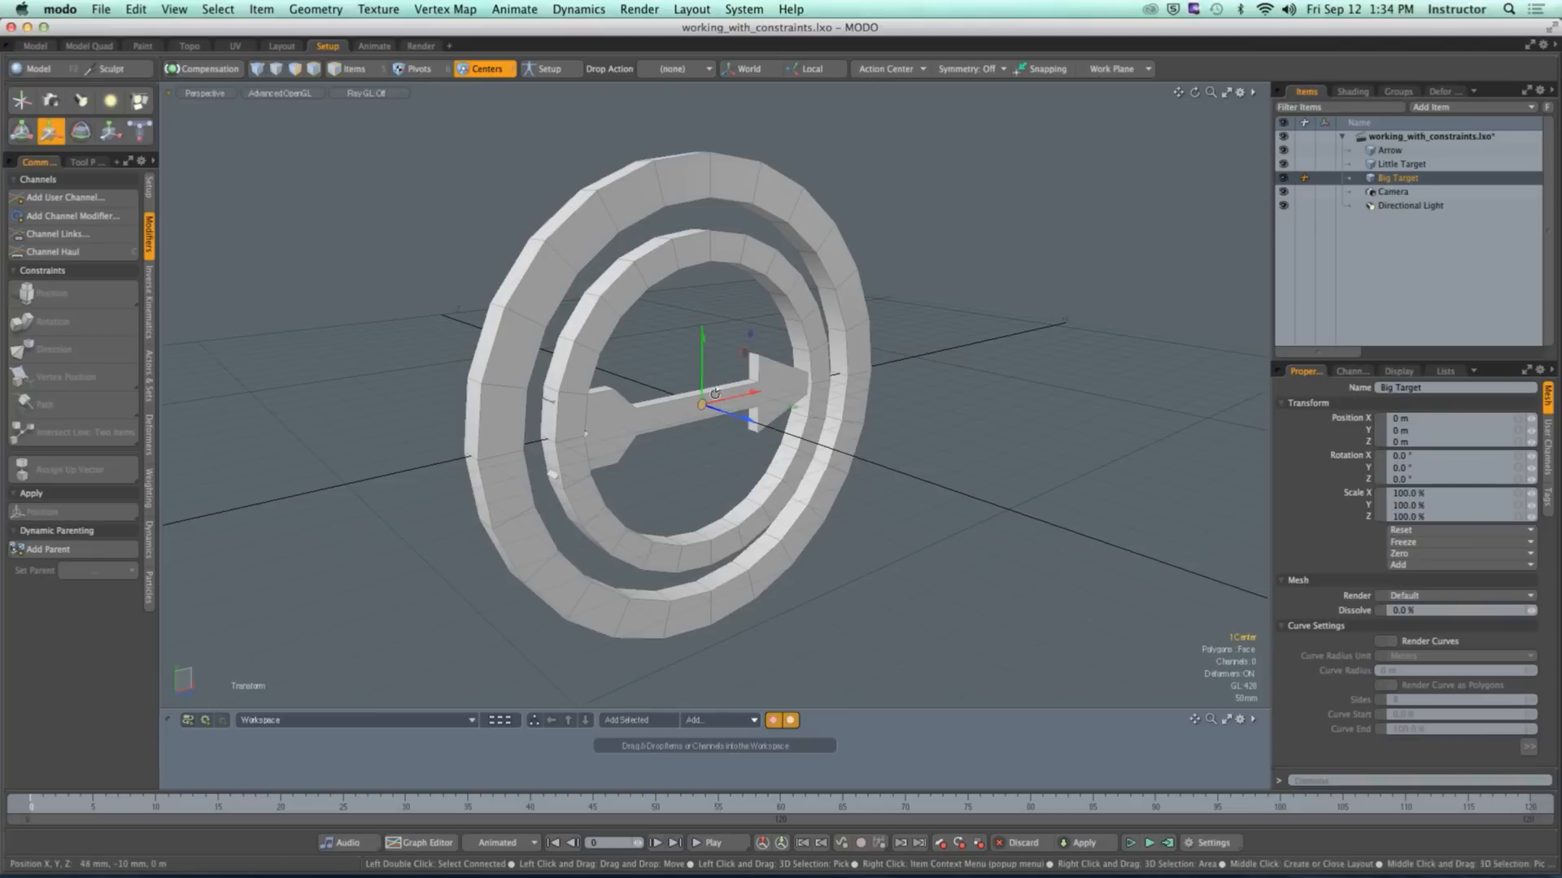
pyautogui.keyDown('alt'); pyautogui.moveTo(805, 500); pyautogui.dragTo(551, 414); pyautogui.keyUp('alt')
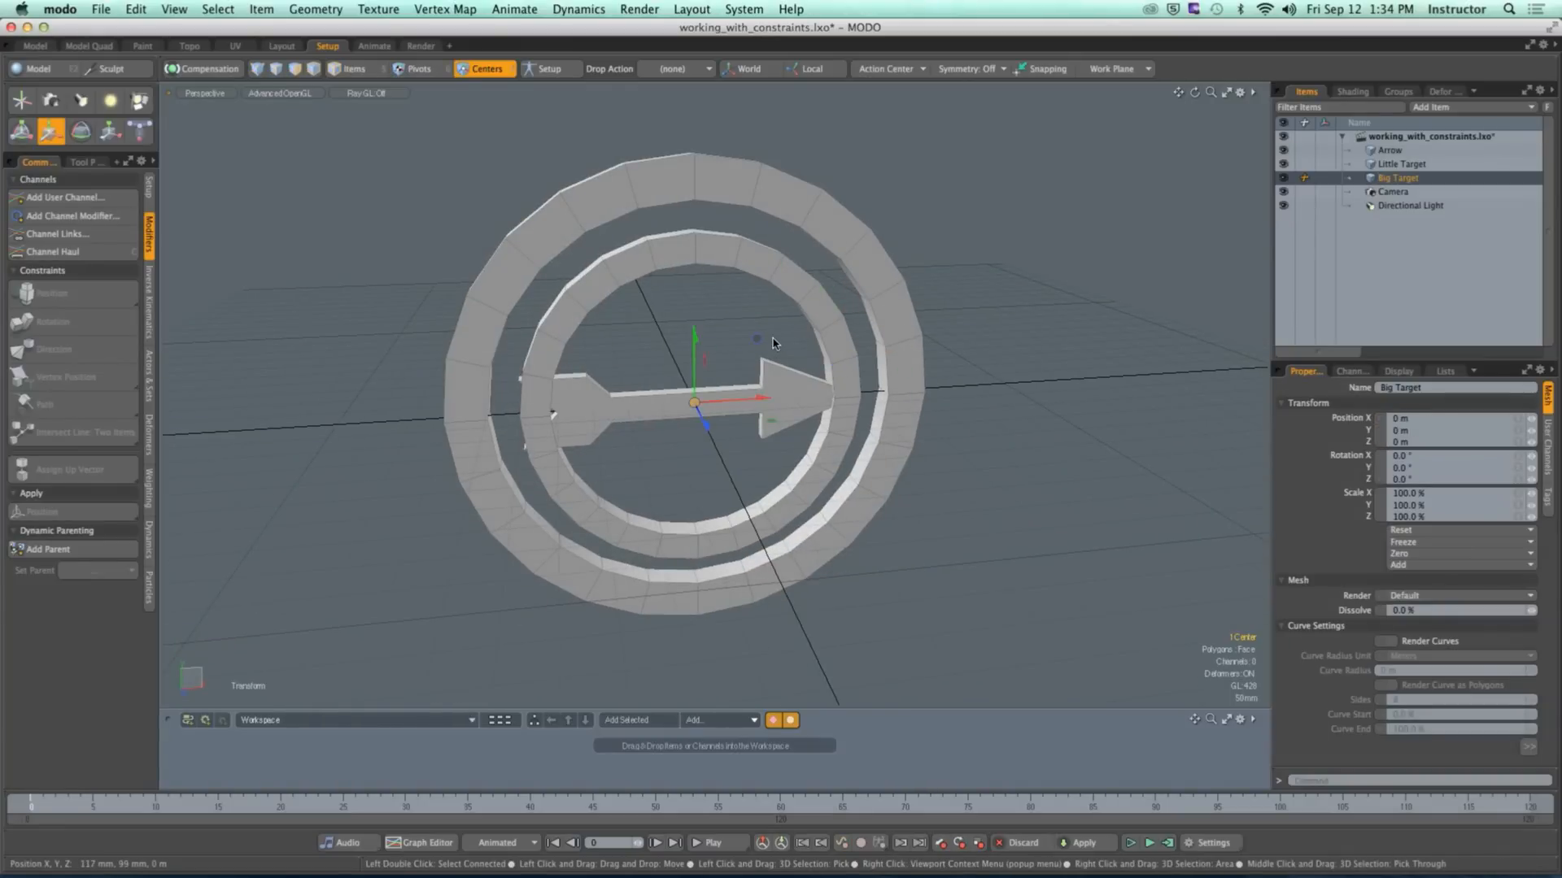
pyautogui.press('Escape')
pyautogui.press('Escape')
pyautogui.keyDown('alt'); pyautogui.moveTo(624, 405); pyautogui.dragTo(624, 358); pyautogui.keyUp('alt')
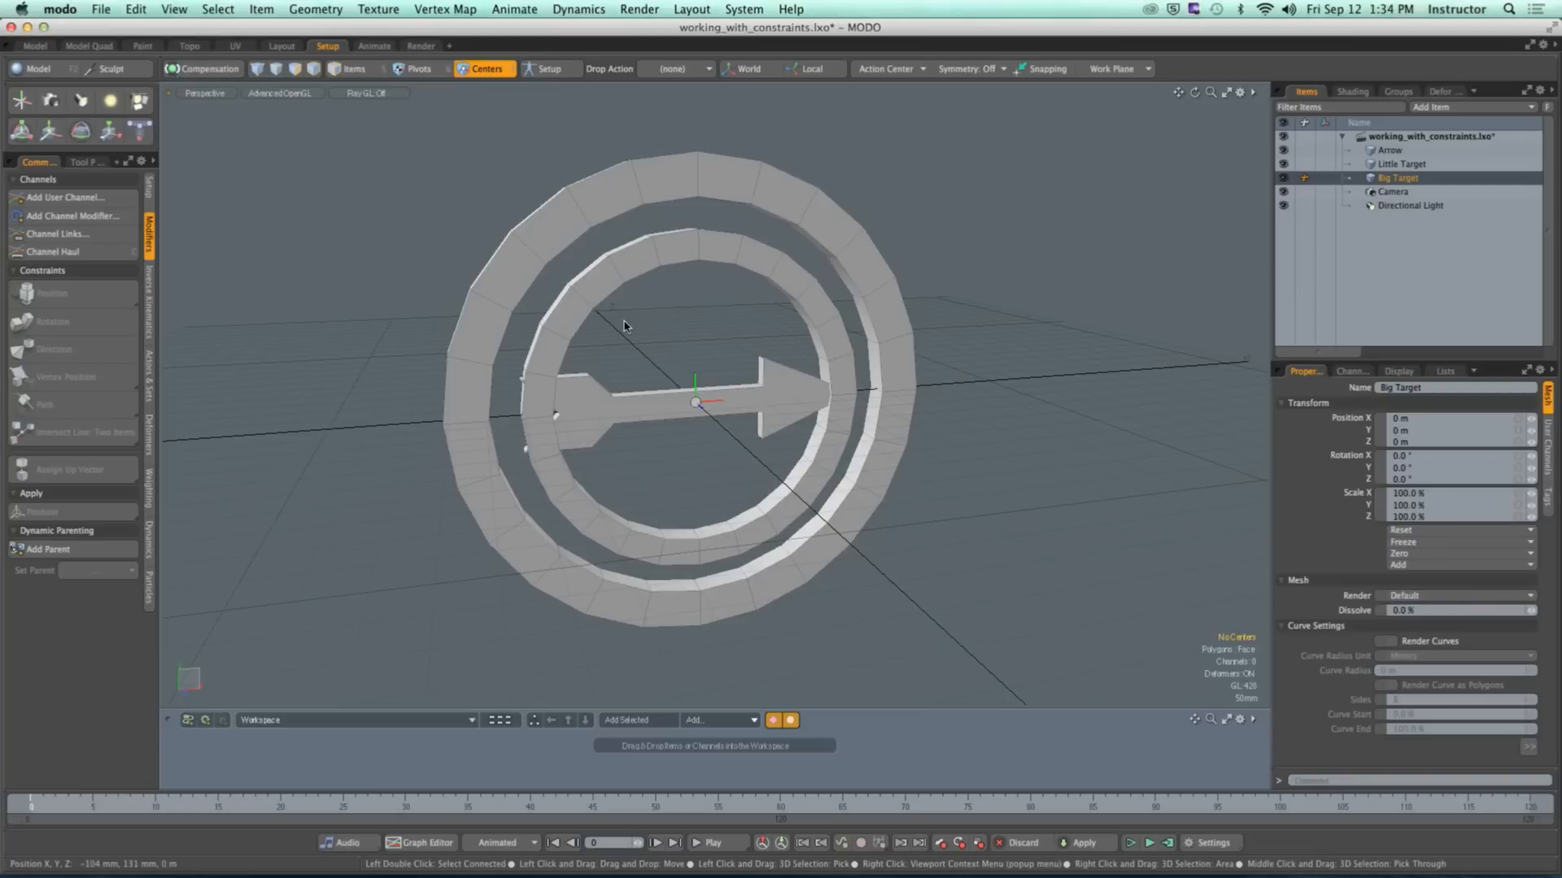
# Step: Switch to Items selection mode and select the Arrow mesh in the middle of the rings
pyautogui.click(354, 68)
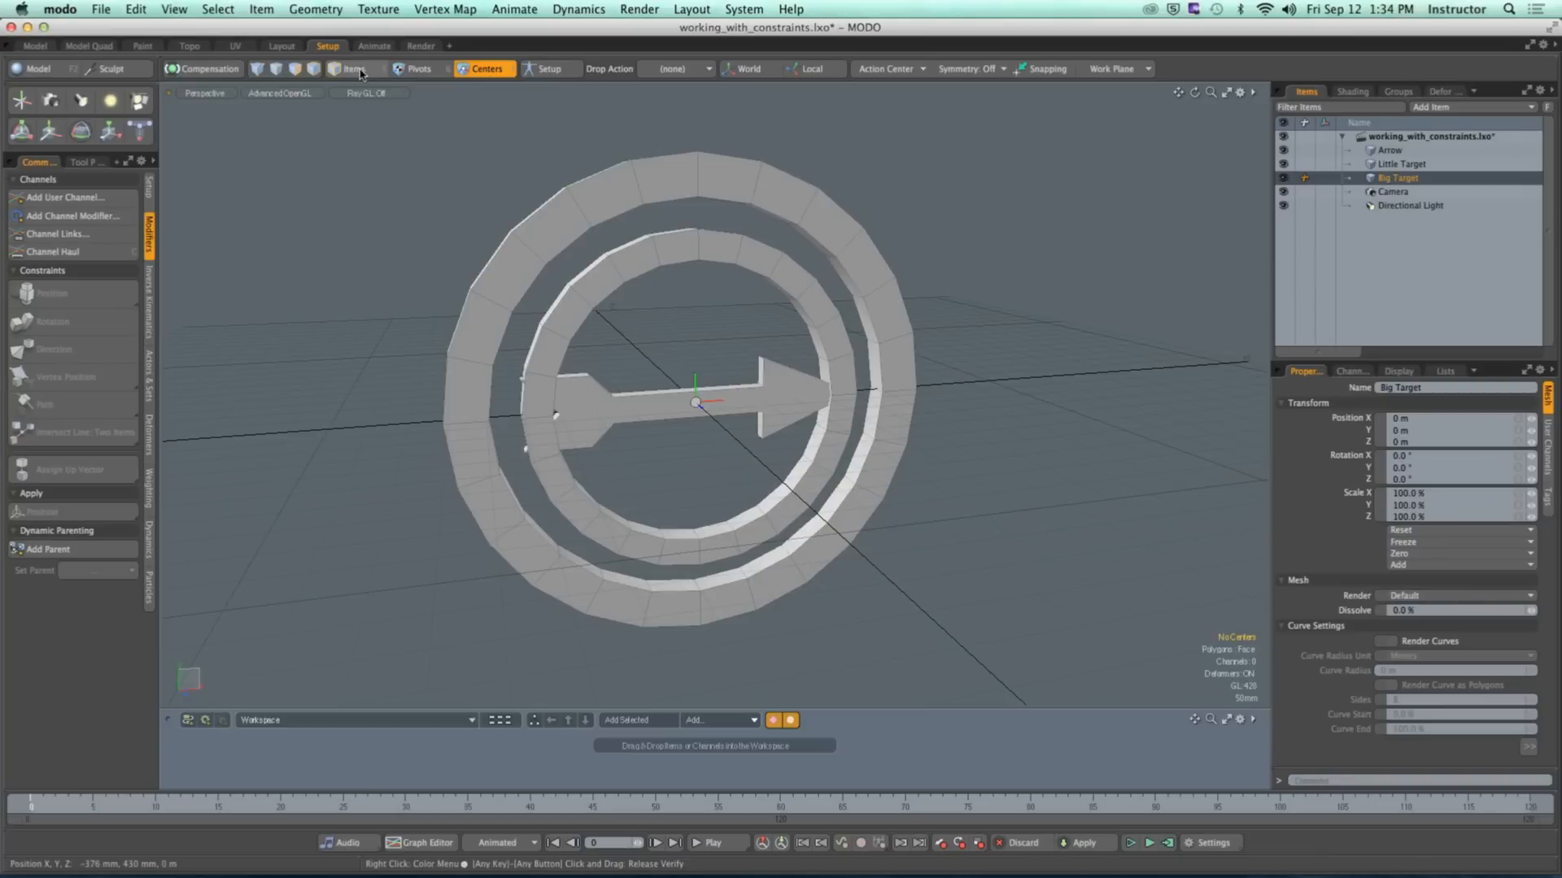
pyautogui.click(665, 258)
pyautogui.keyDown('alt'); pyautogui.moveTo(665, 258); pyautogui.dragTo(680, 364); pyautogui.keyUp('alt')
pyautogui.click(680, 368)
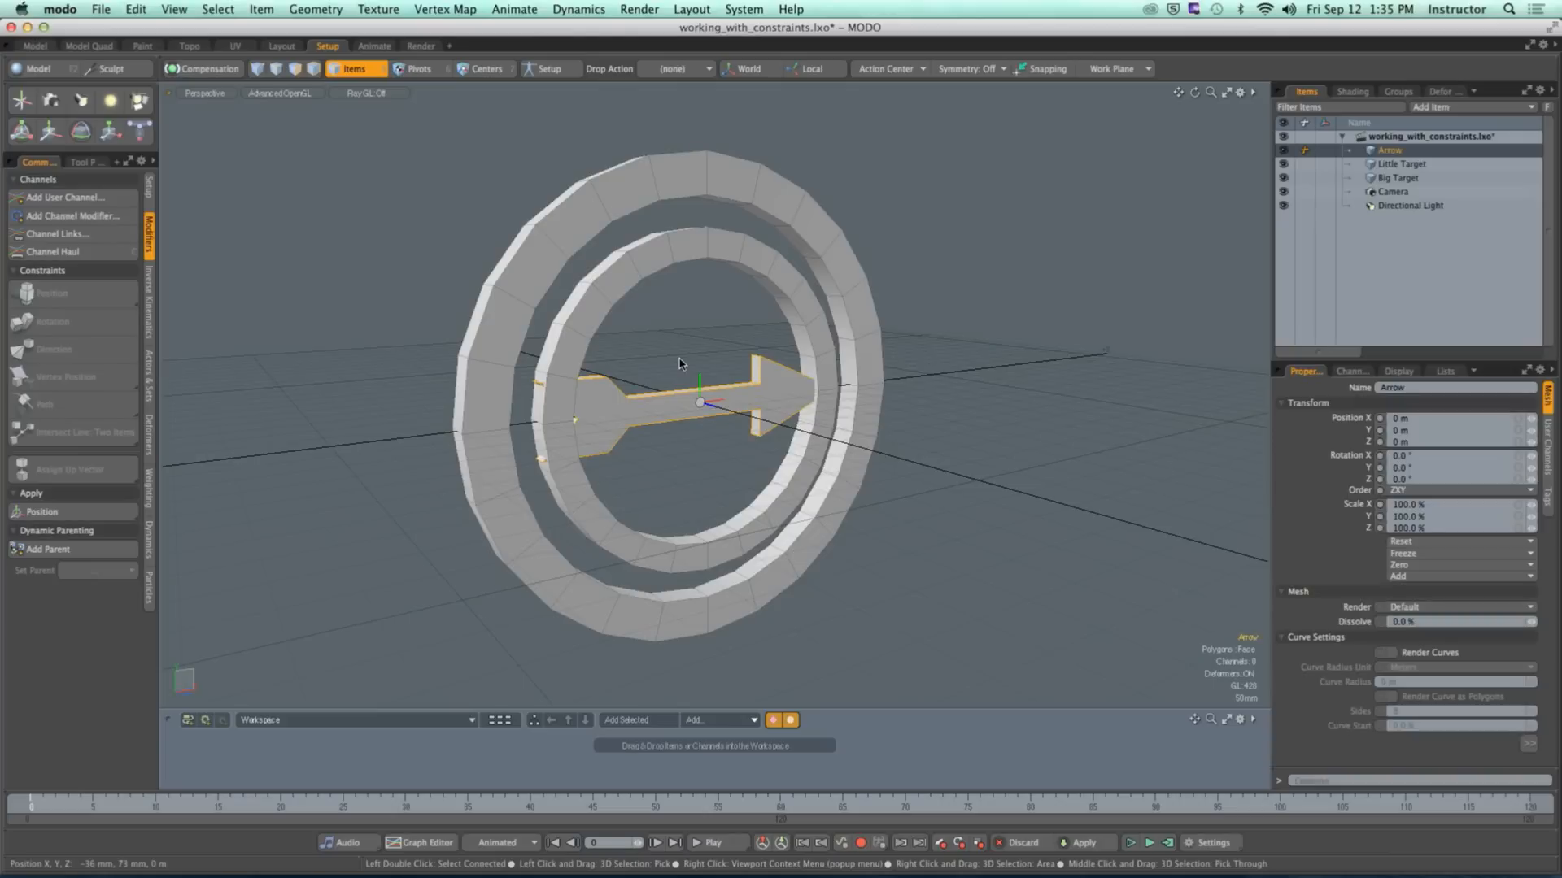
# Step: Move the Little Target ring about 424 mm along Z, out of the big ring, and deselect it
pyautogui.click(676, 252)
pyautogui.keyDown('alt'); pyautogui.moveTo(675, 252); pyautogui.dragTo(649, 328); pyautogui.keyUp('alt')
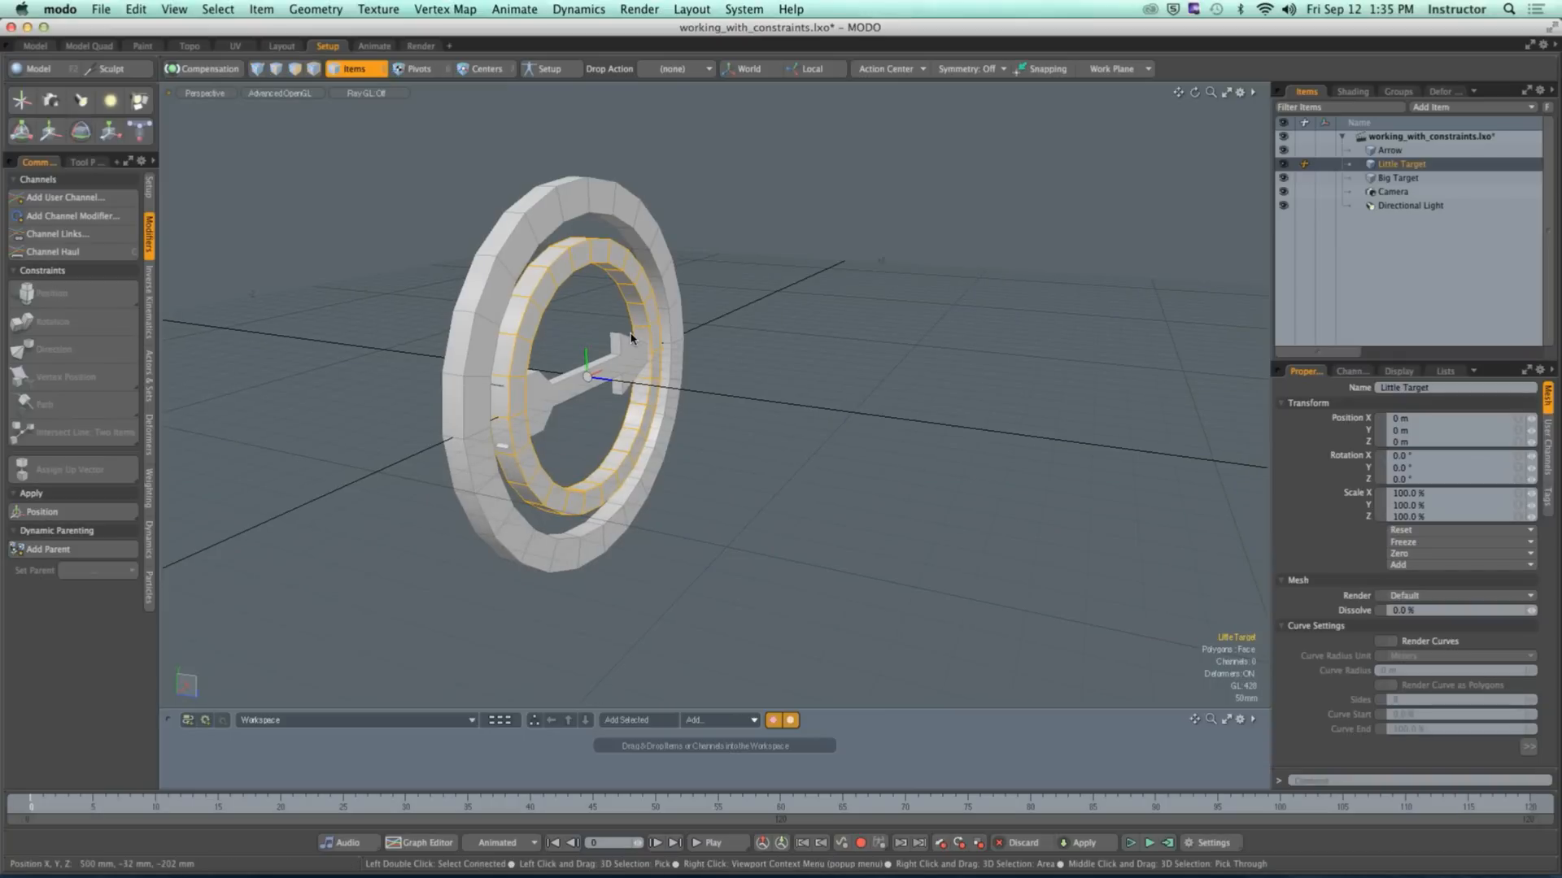
pyautogui.press('y')
pyautogui.moveTo(622, 390); pyautogui.dragTo(843, 414)
pyautogui.press('space')
pyautogui.click(908, 345)
# Step: Move the Arrow mesh along Z to about 995 mm, clear of both rings, and deselect it
pyautogui.keyDown('alt'); pyautogui.moveTo(909, 348); pyautogui.dragTo(788, 436); pyautogui.keyUp('alt')
pyautogui.click(496, 377)
pyautogui.scroll(-3, 496, 377)
pyautogui.press('y')
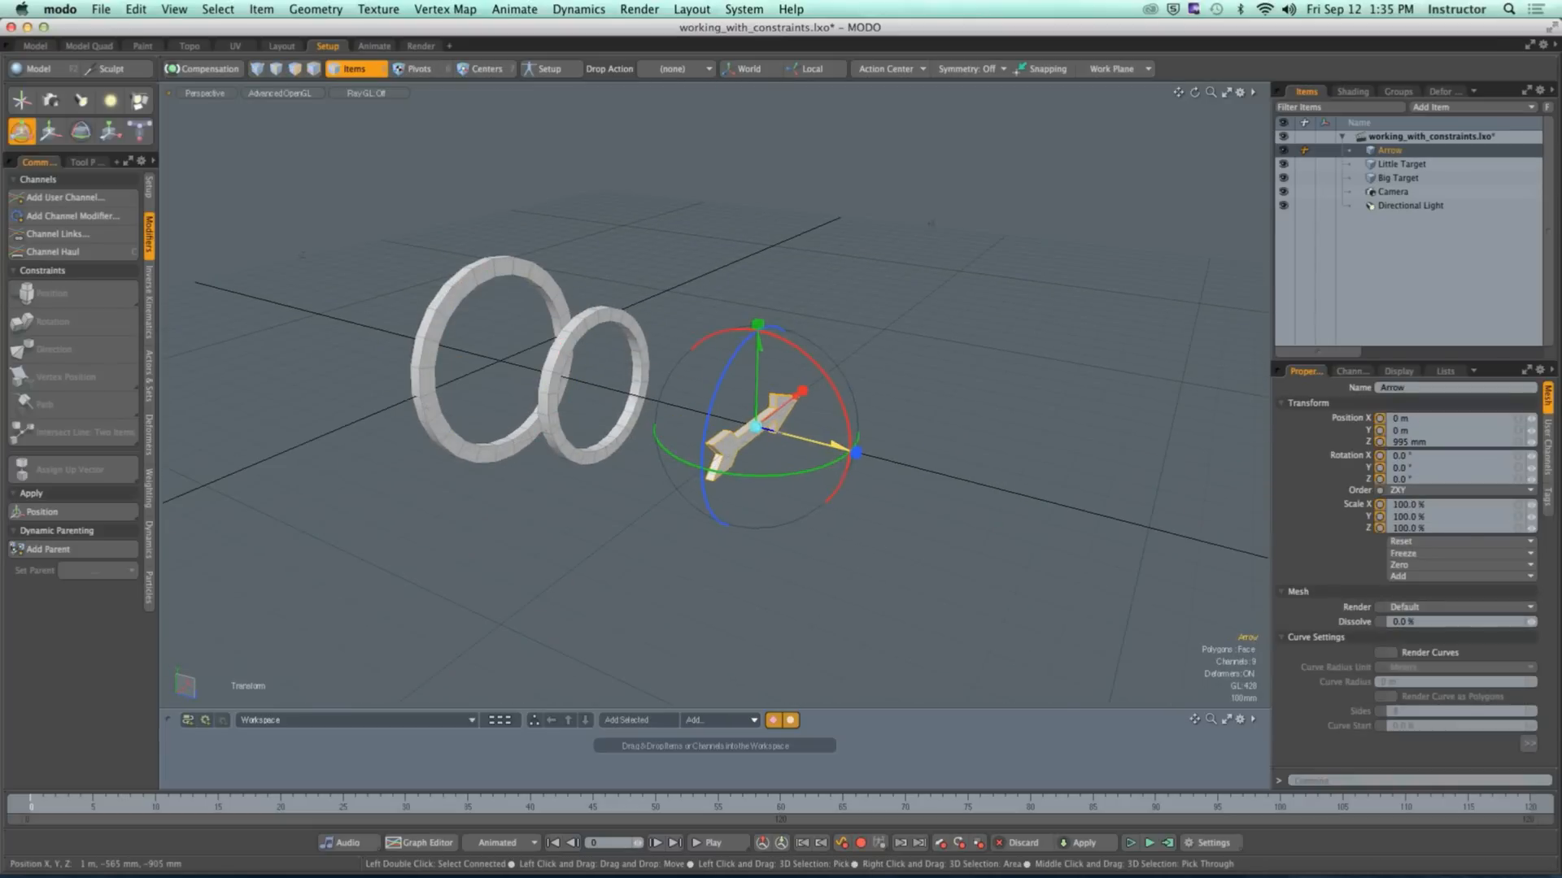
pyautogui.press('space')
pyautogui.click(732, 339)
# Step: Nudge the Little Target ring slightly farther along Z toward the arrow and deselect it
pyautogui.keyDown('alt'); pyautogui.keyDown('shift'); pyautogui.moveTo(587, 401); pyautogui.dragTo(761, 425); pyautogui.keyUp('shift'); pyautogui.keyUp('alt')
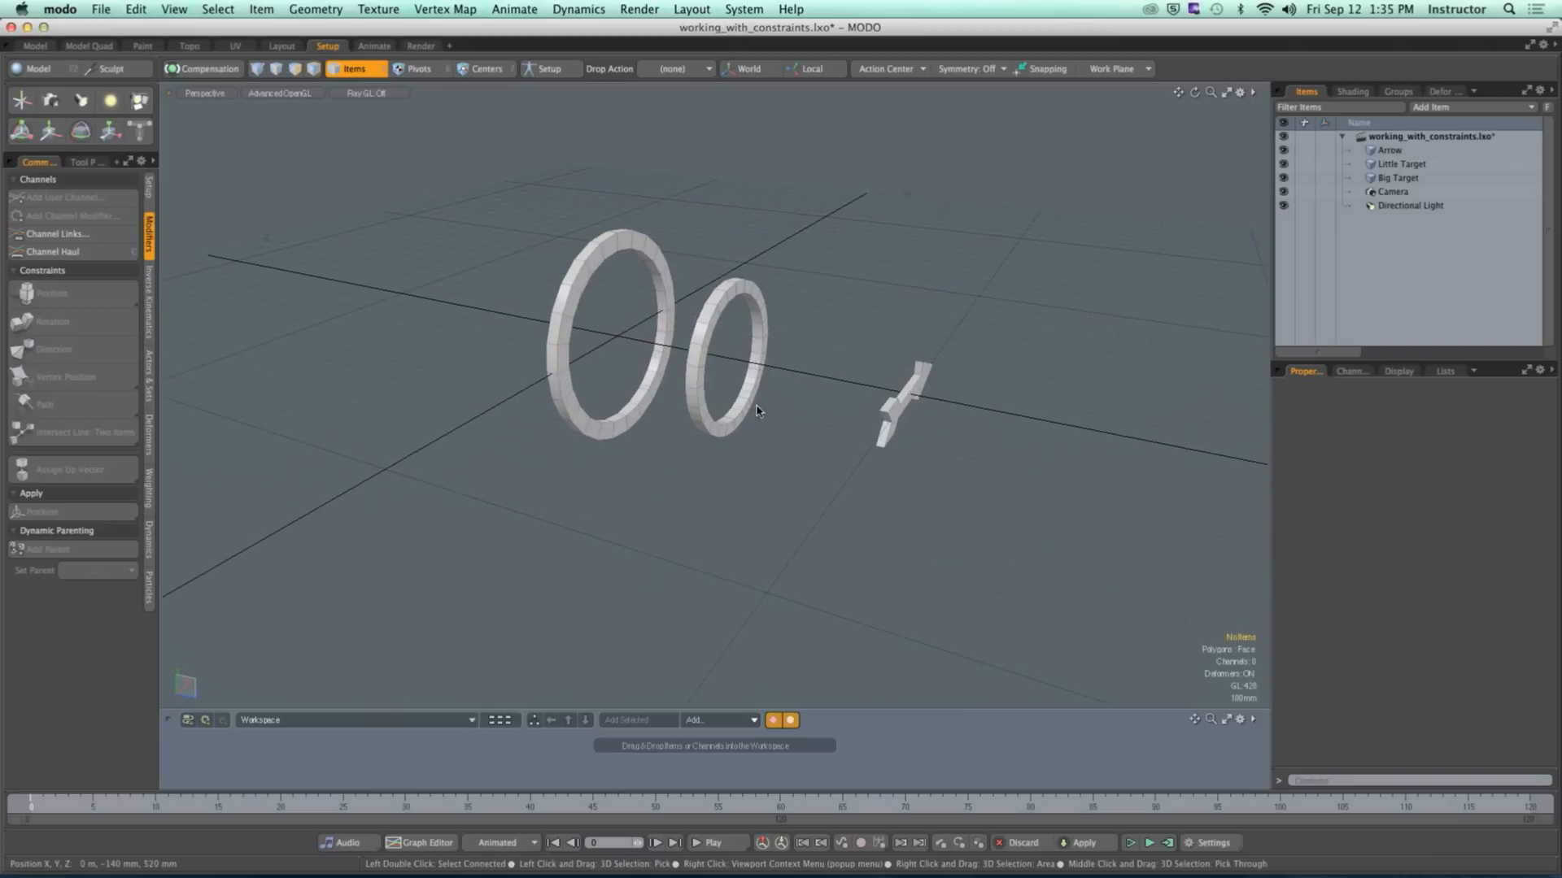
pyautogui.click(761, 426)
pyautogui.press('y')
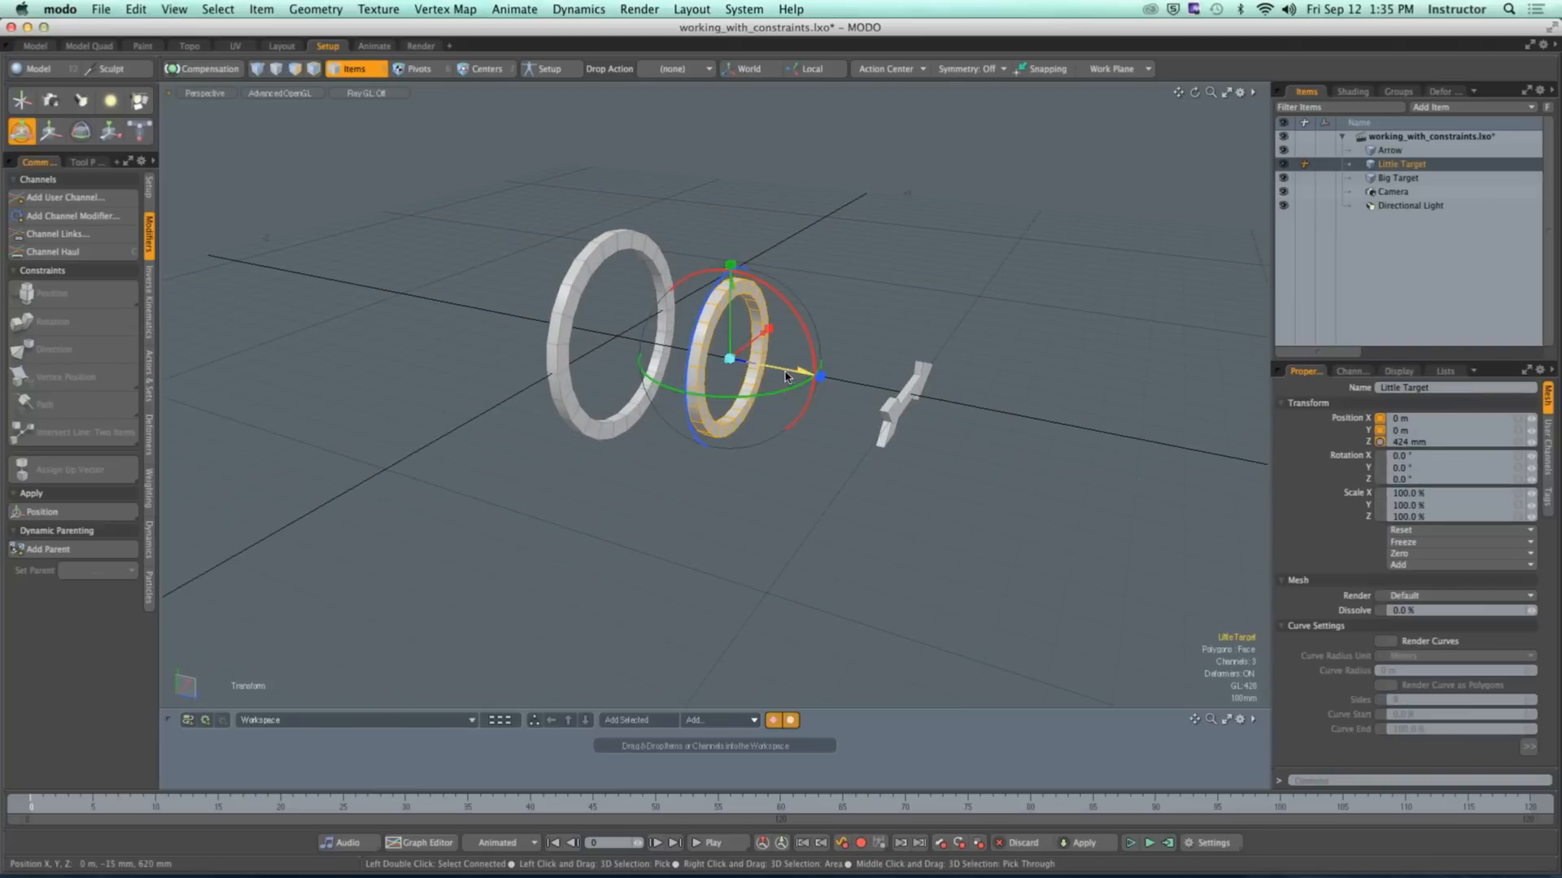
pyautogui.moveTo(777, 367); pyautogui.dragTo(807, 376)
pyautogui.press('space')
pyautogui.click(846, 324)
pyautogui.keyDown('alt'); pyautogui.moveTo(846, 324); pyautogui.dragTo(788, 383); pyautogui.keyUp('alt')
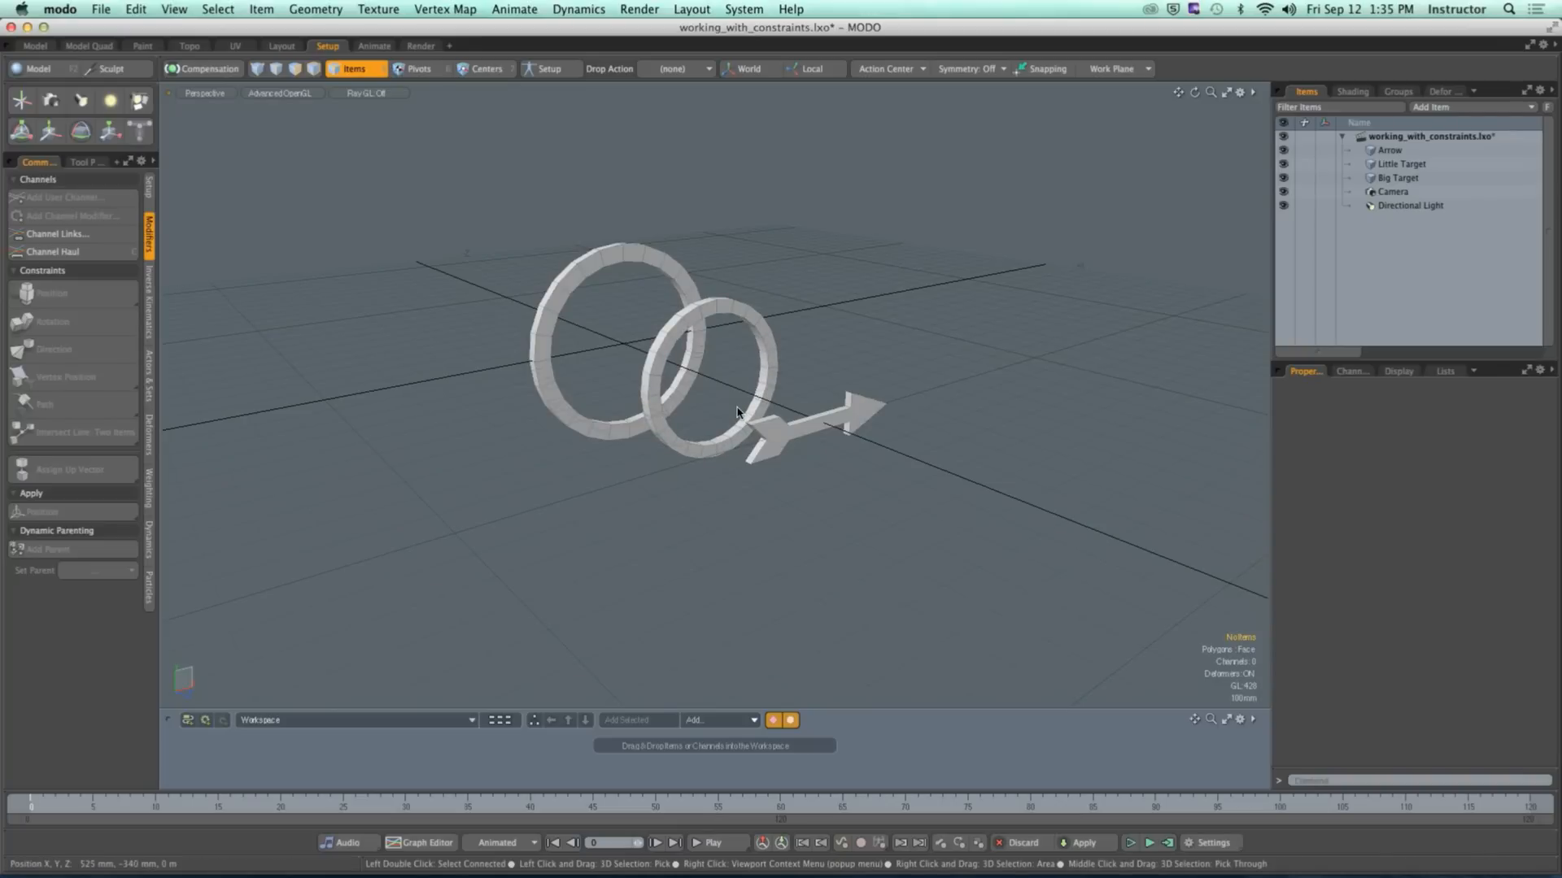
# Step: Turn off Show Grid in the 3D viewport's visibility options
pyautogui.press('o')
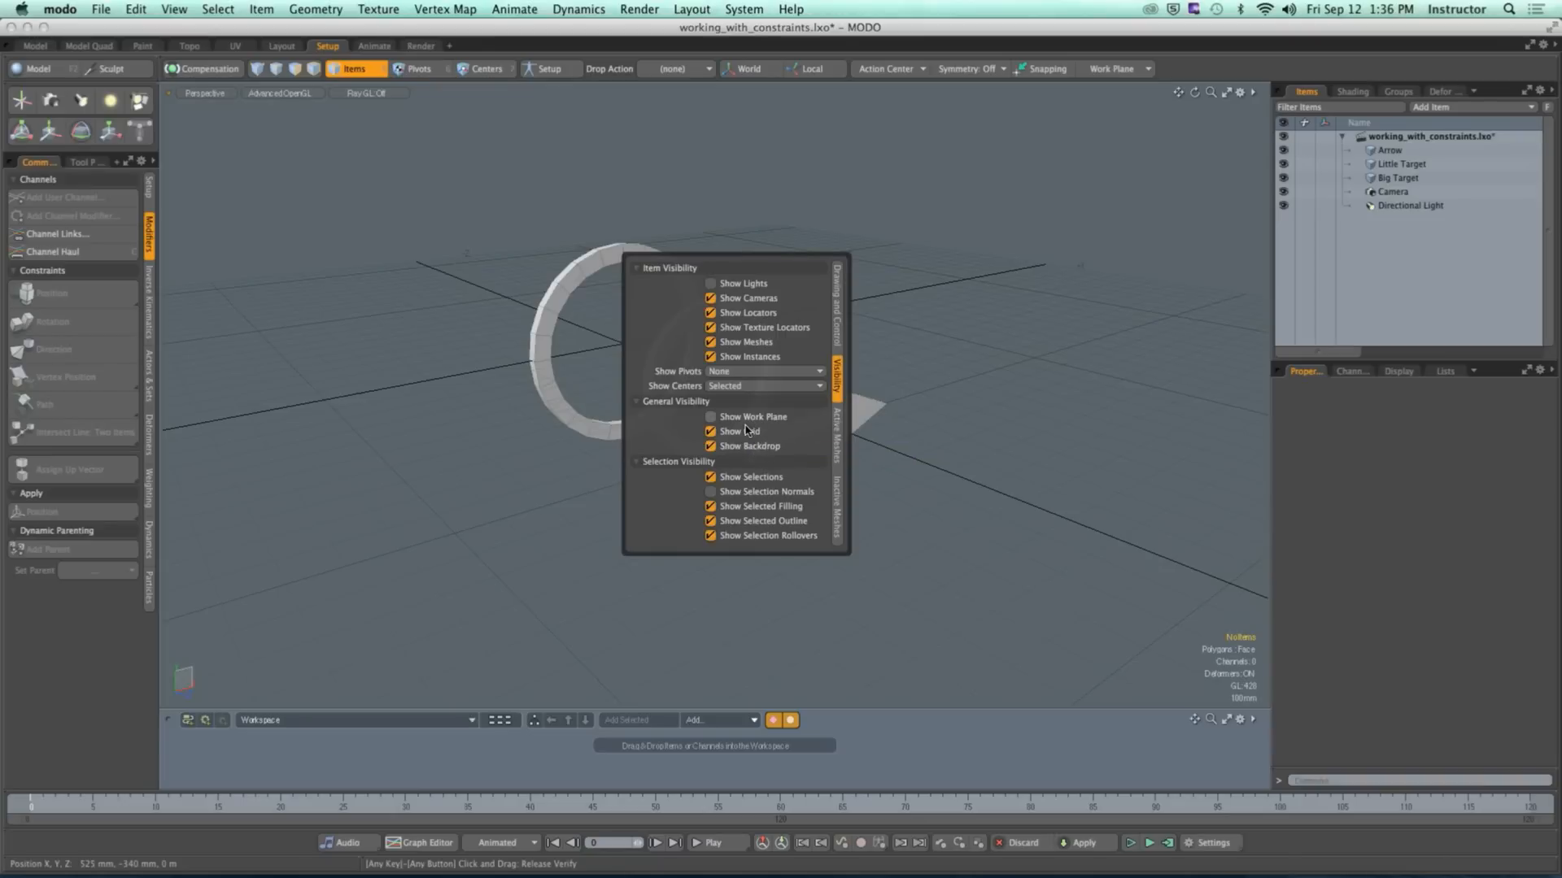
pyautogui.click(748, 433)
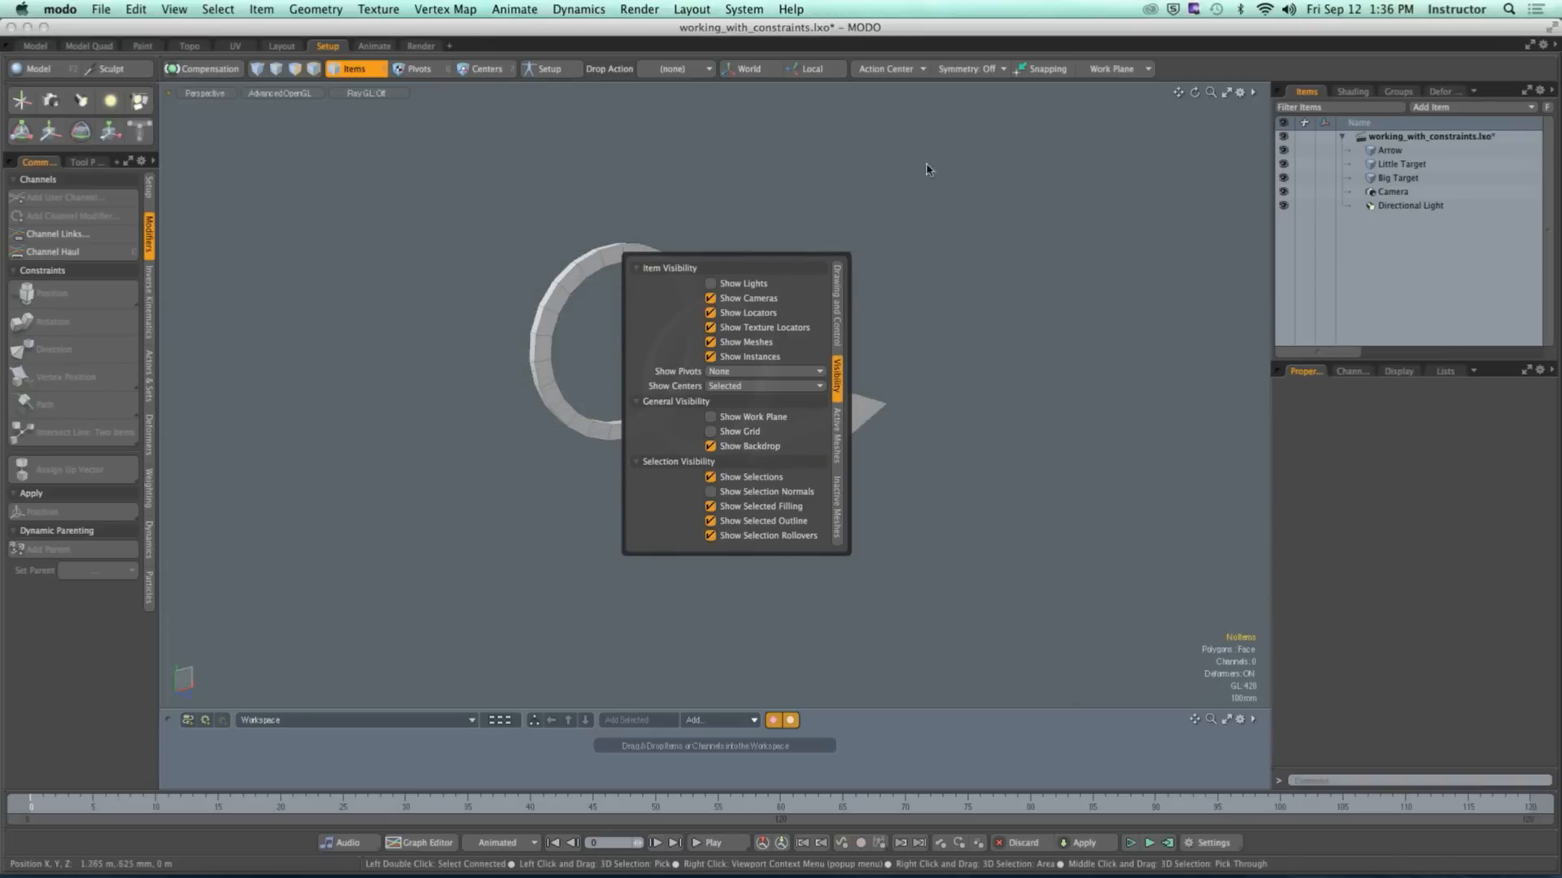
pyautogui.keyDown('alt'); pyautogui.moveTo(719, 371); pyautogui.dragTo(781, 439); pyautogui.keyUp('alt')
pyautogui.keyDown('alt'); pyautogui.moveTo(781, 439); pyautogui.dragTo(716, 413); pyautogui.keyUp('alt')
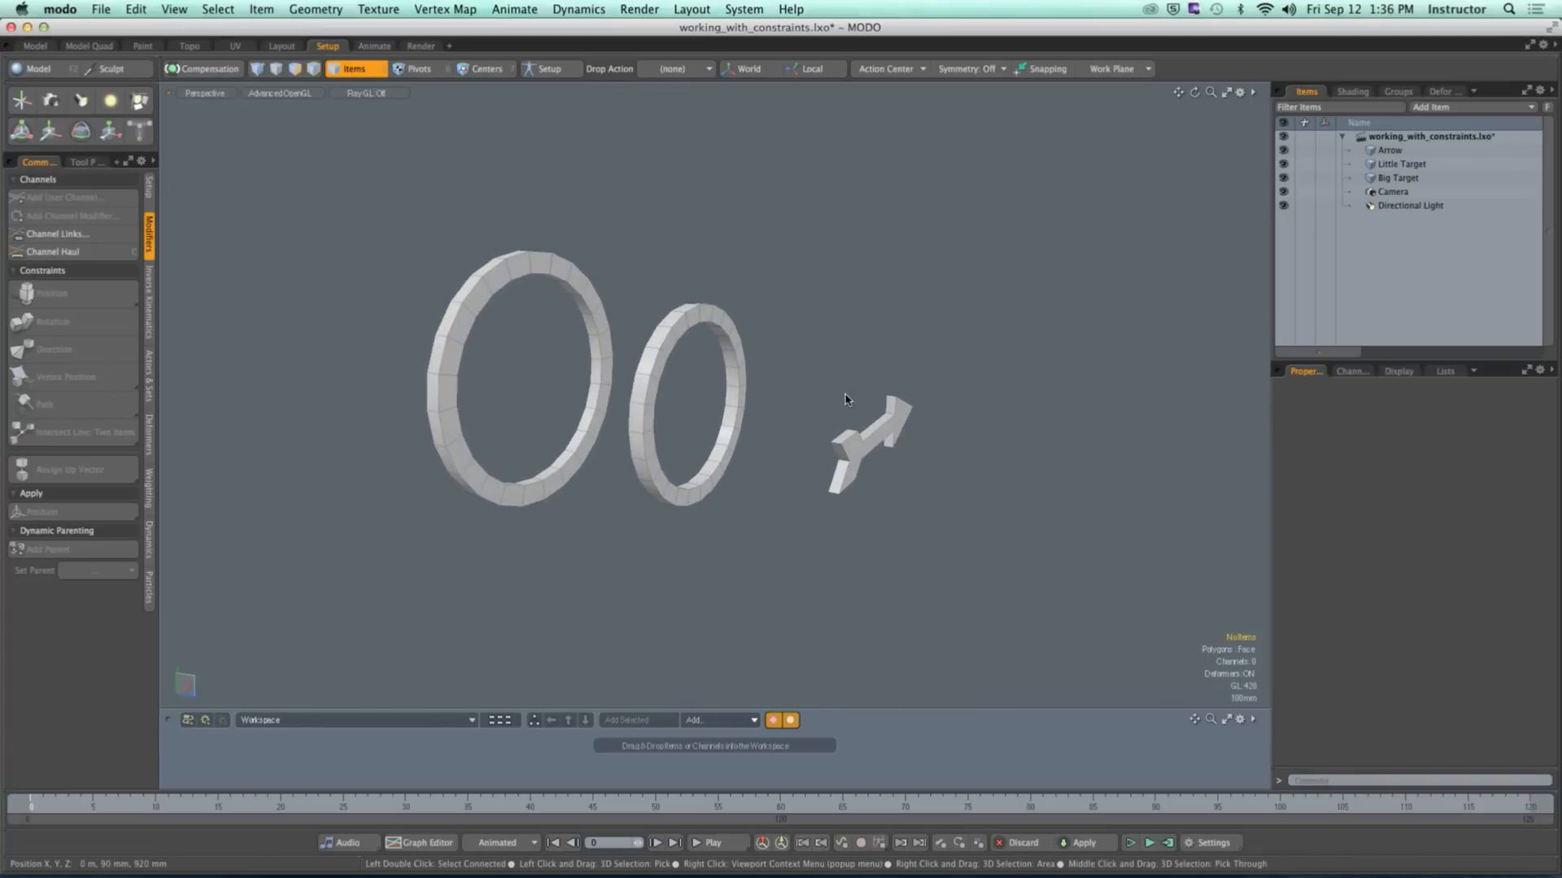
# Step: Select the arrow, the small ring and the big ring one after another to identify the scene's three meshes
pyautogui.click(851, 455)
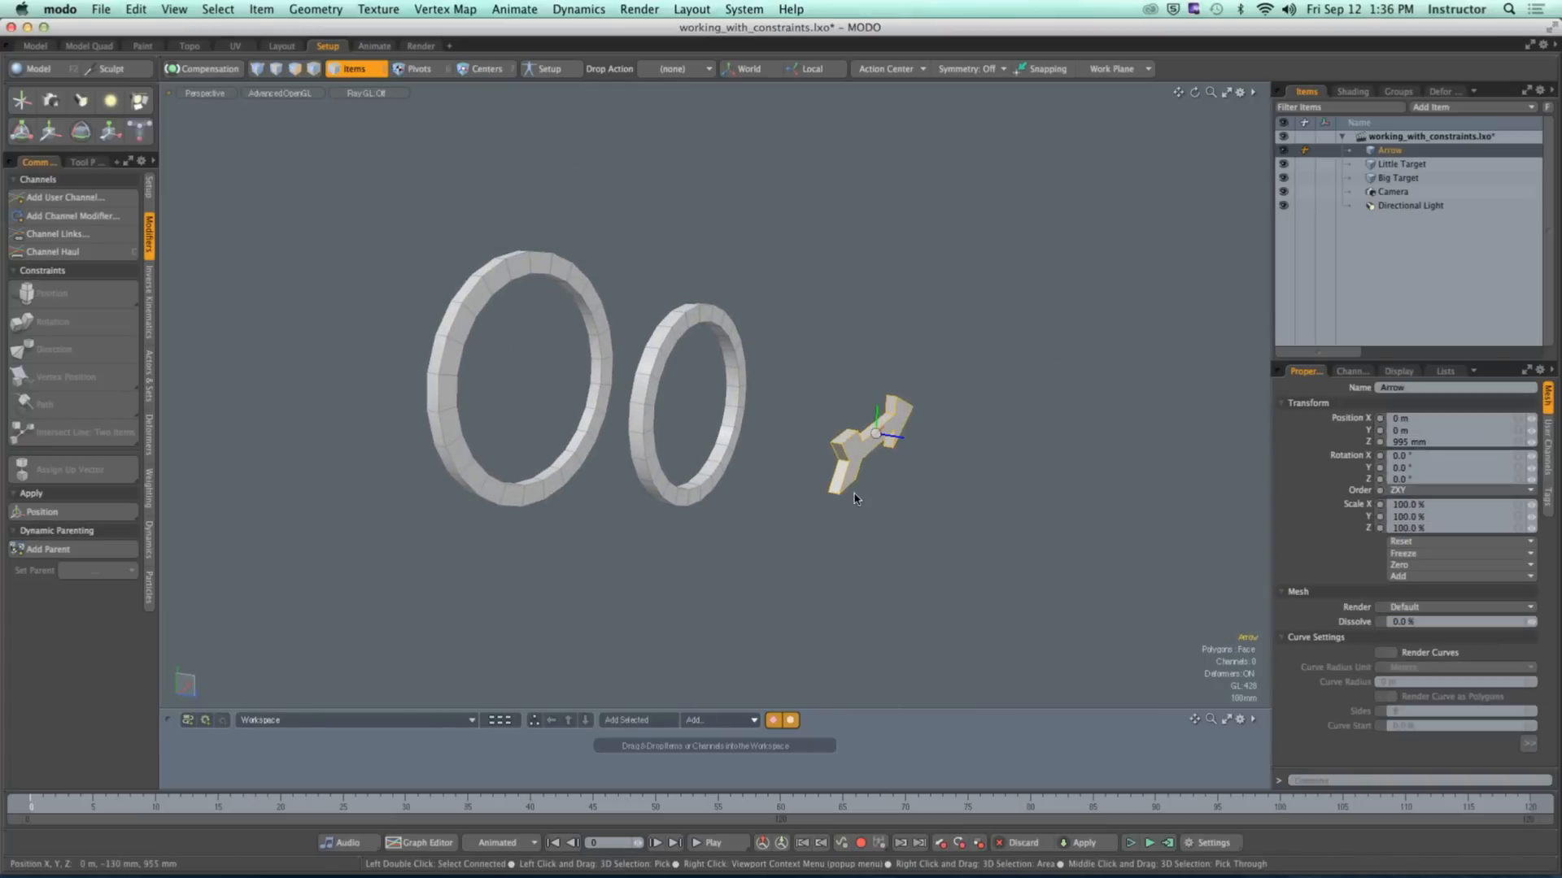
pyautogui.click(738, 355)
pyautogui.click(551, 265)
pyautogui.keyDown('alt'); pyautogui.moveTo(692, 294); pyautogui.dragTo(728, 285); pyautogui.keyUp('alt')
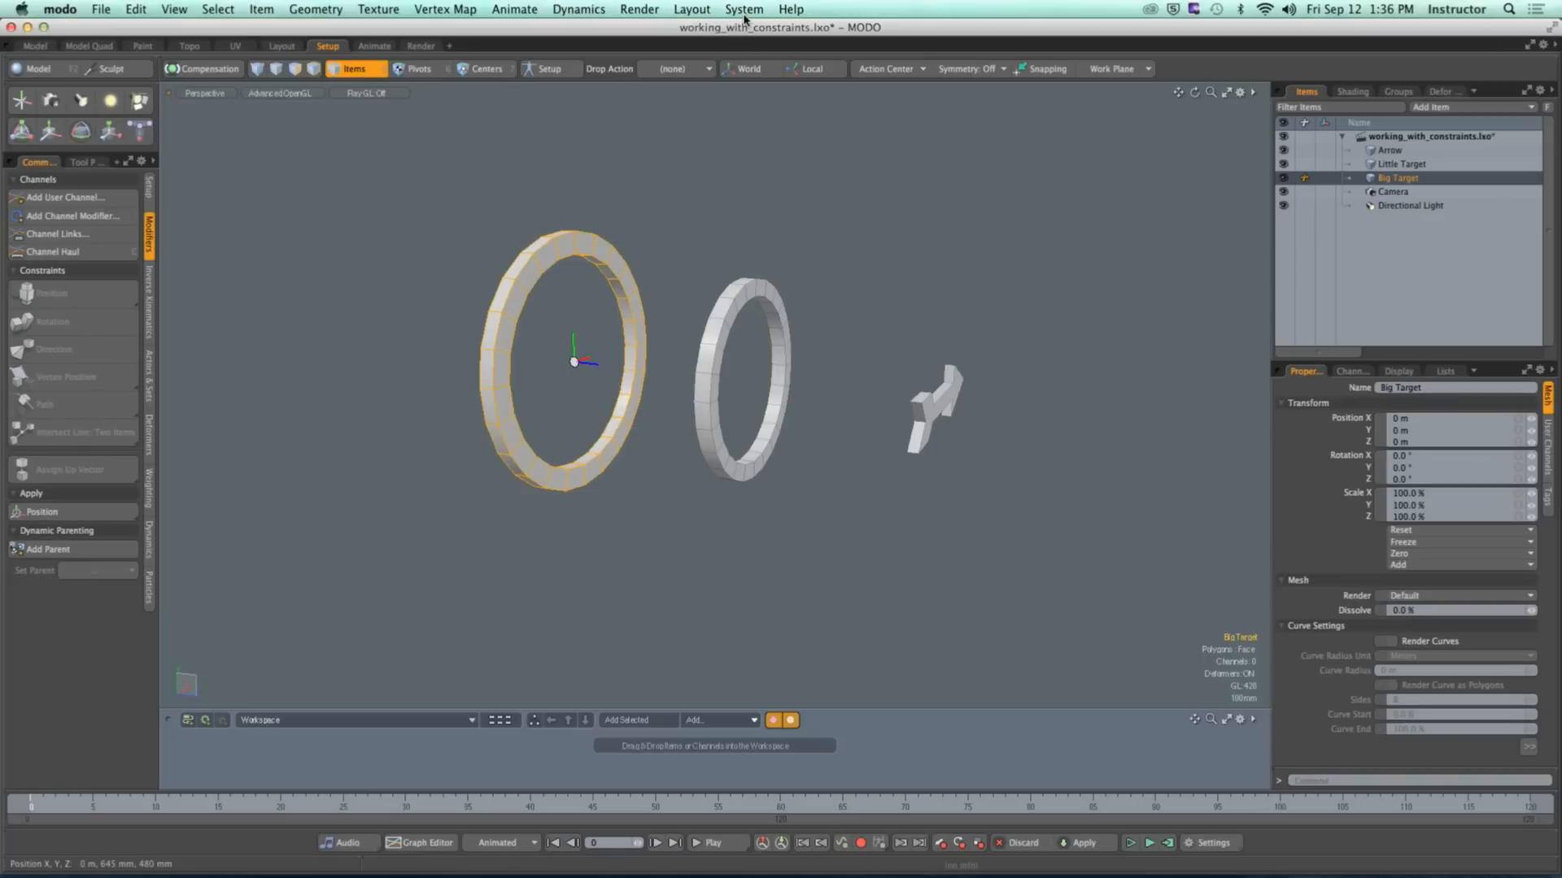
# Step: Set the Drop Action to Parent, parent Little Target to Big Target in the viewport, and expand Big Target in the item list
pyautogui.press('shift')
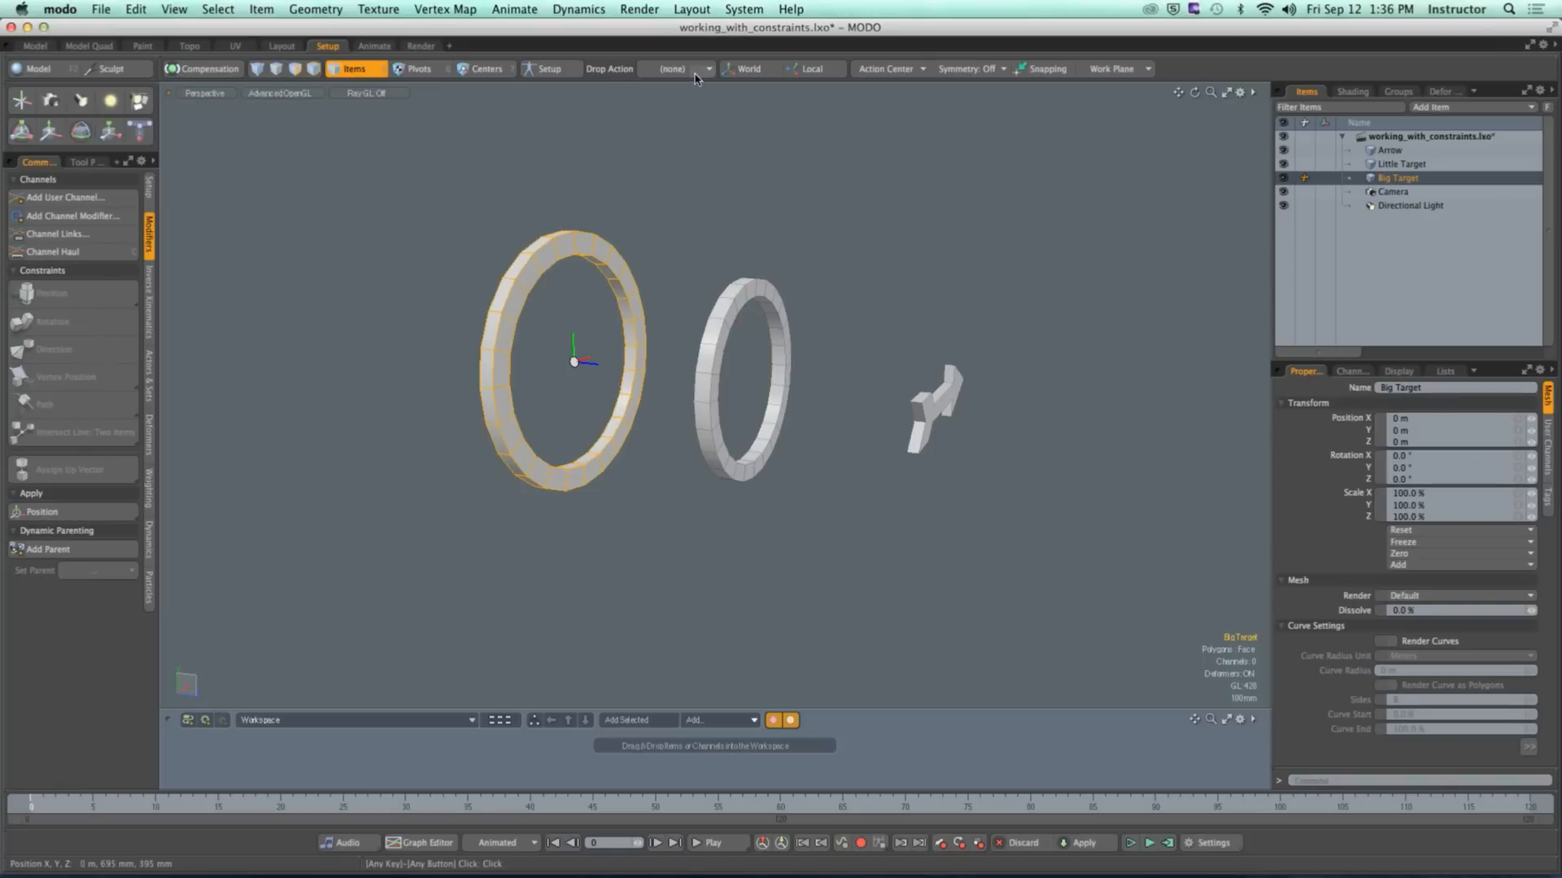
pyautogui.click(675, 68)
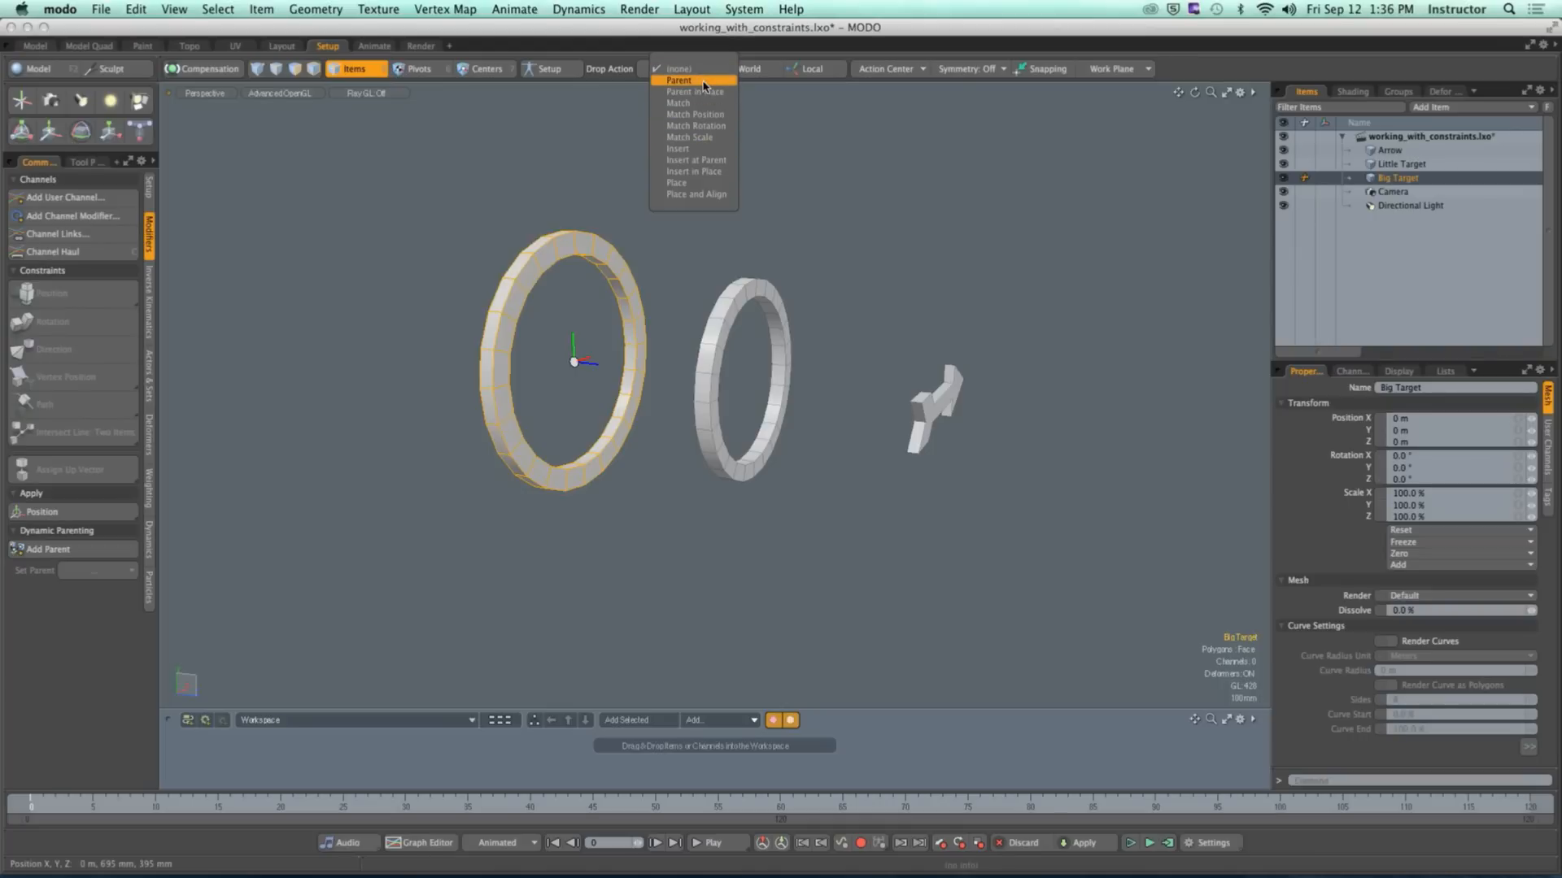
pyautogui.click(703, 81)
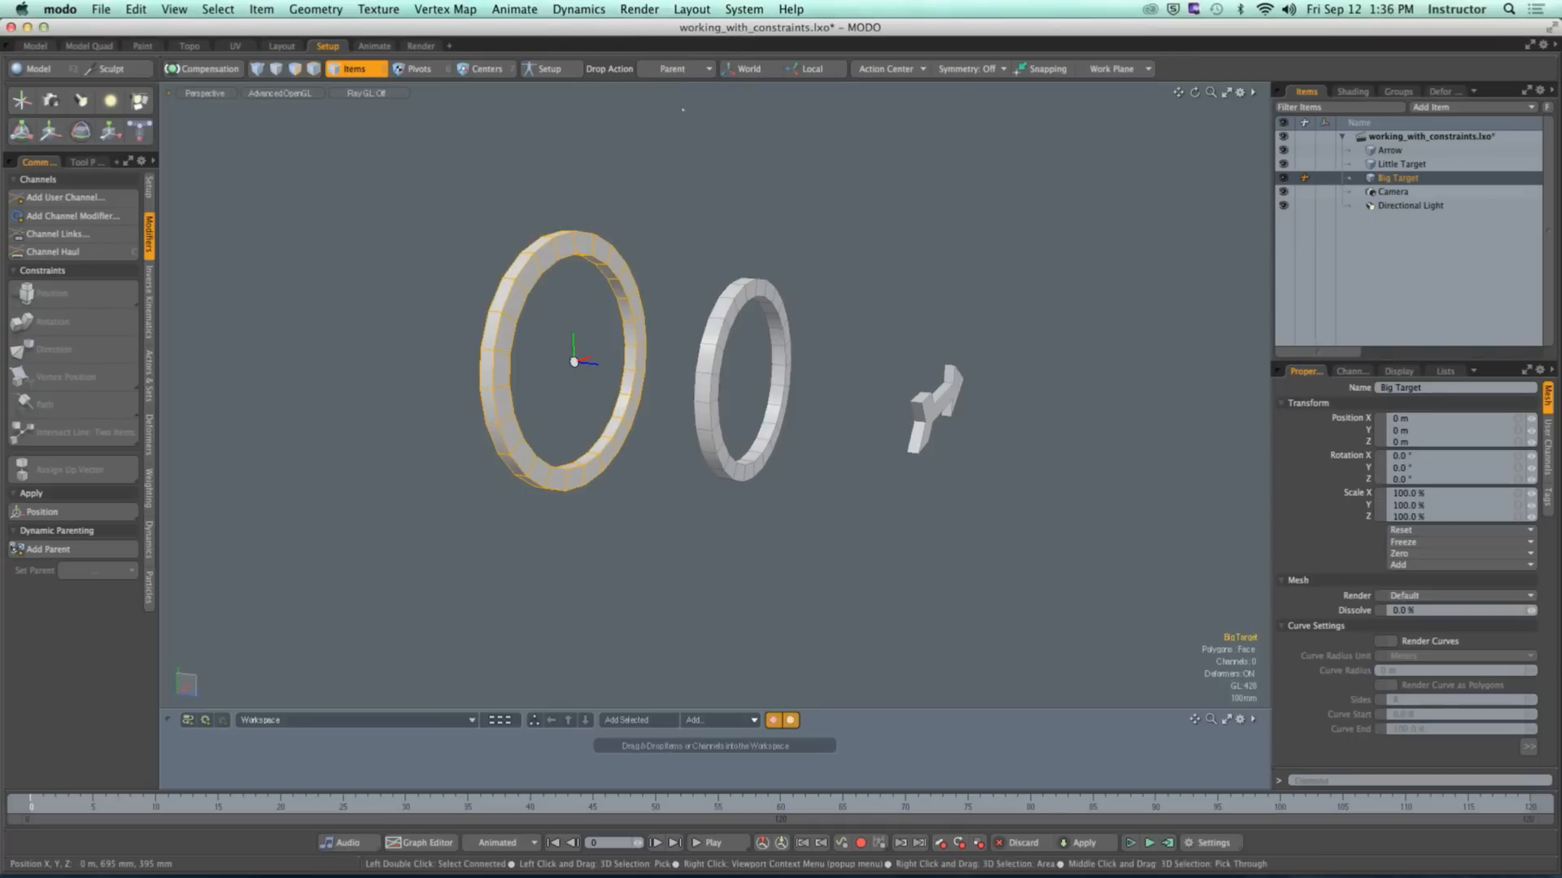
pyautogui.click(678, 160)
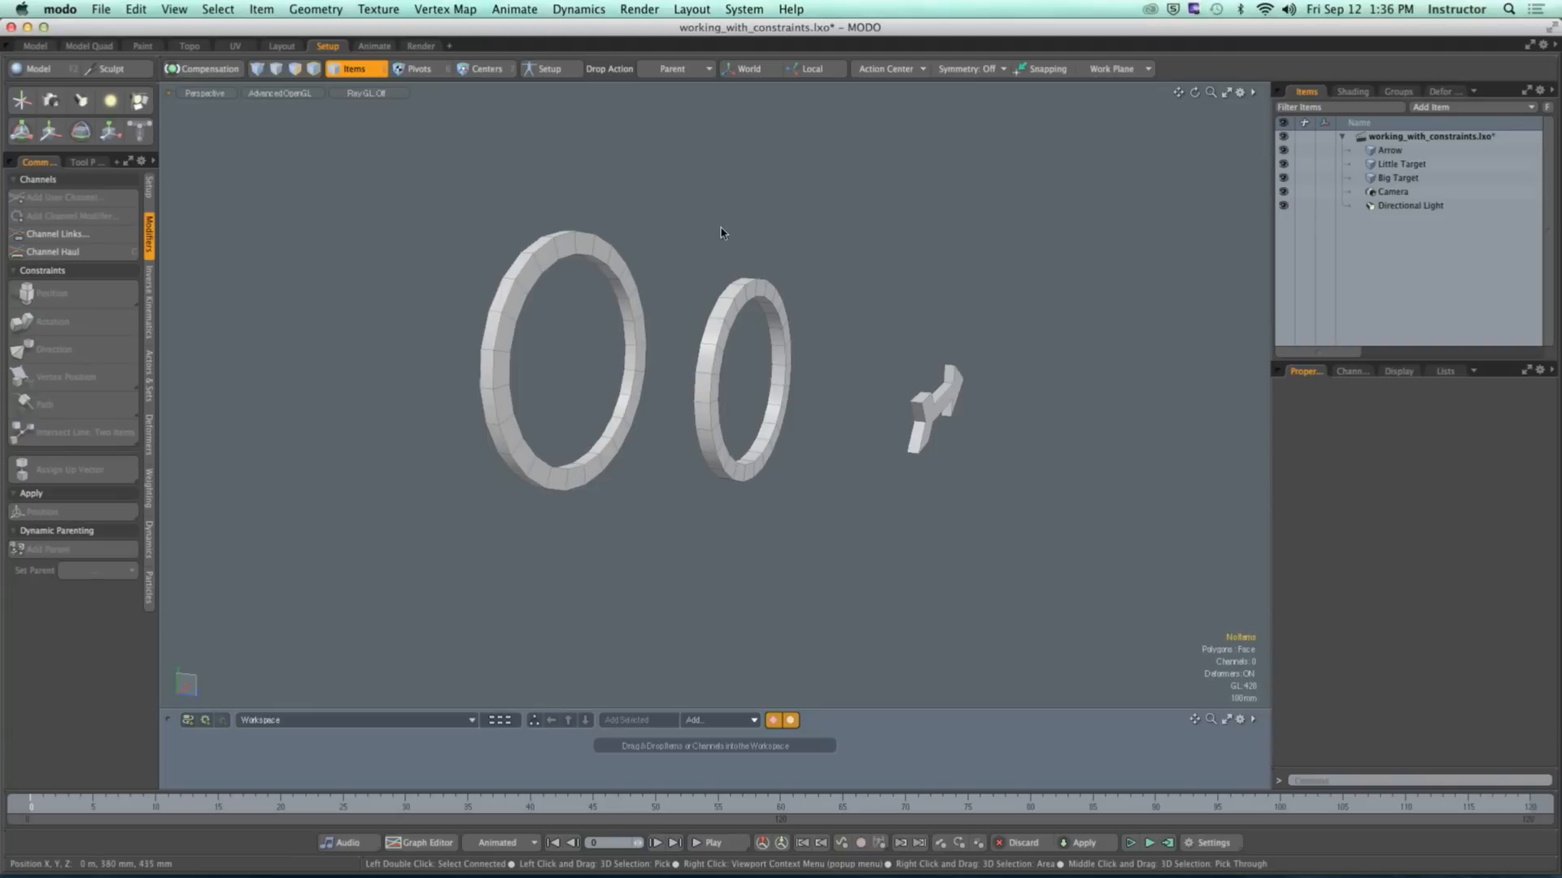
pyautogui.moveTo(752, 298); pyautogui.dragTo(571, 236)
pyautogui.click(597, 214)
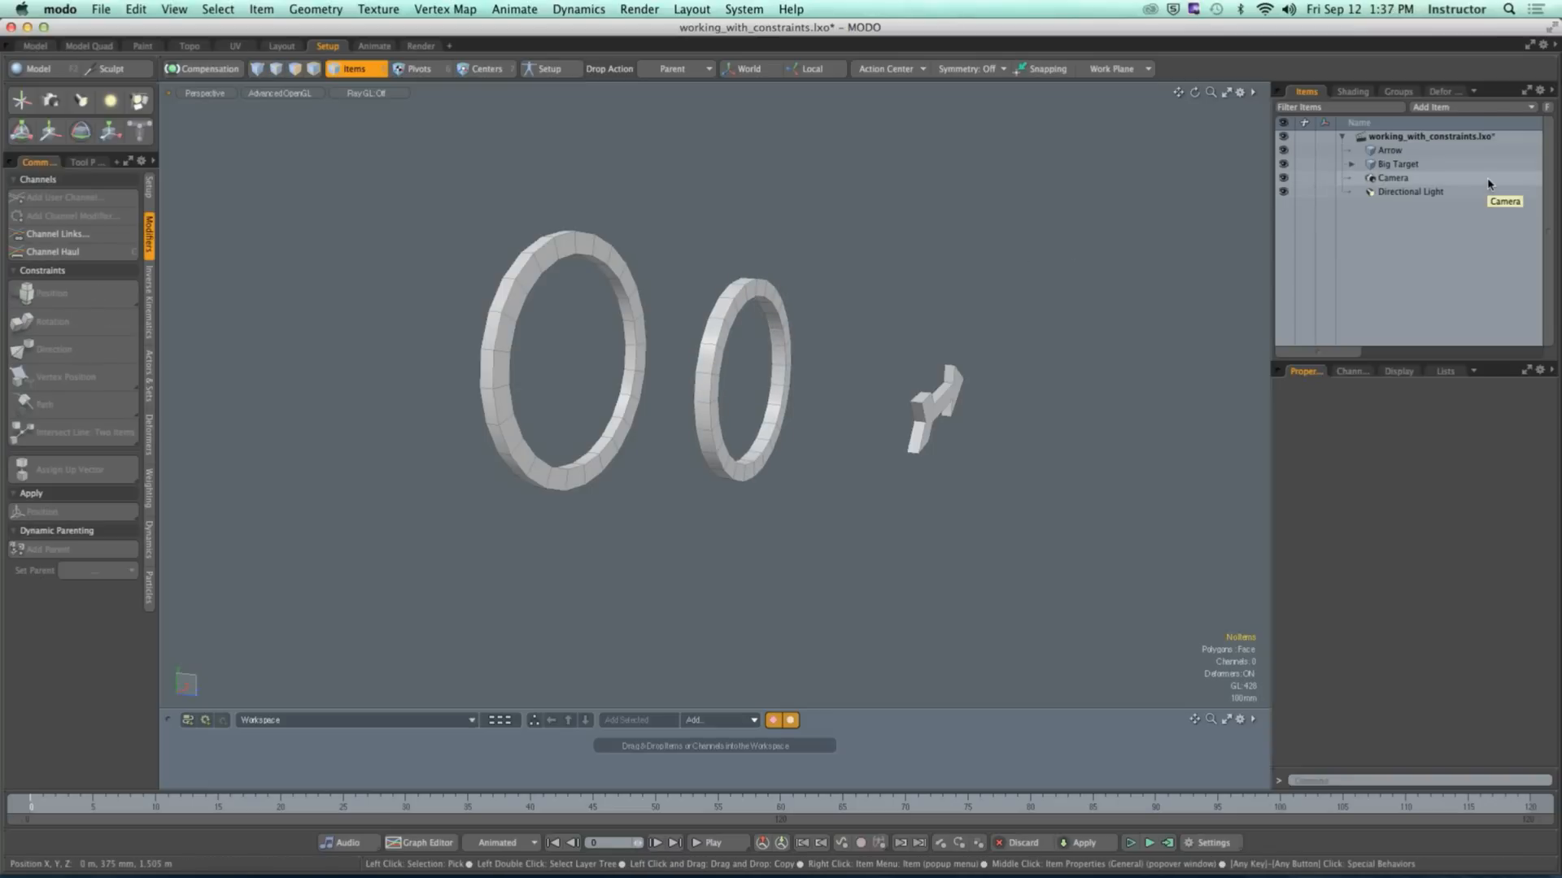
pyautogui.click(1351, 163)
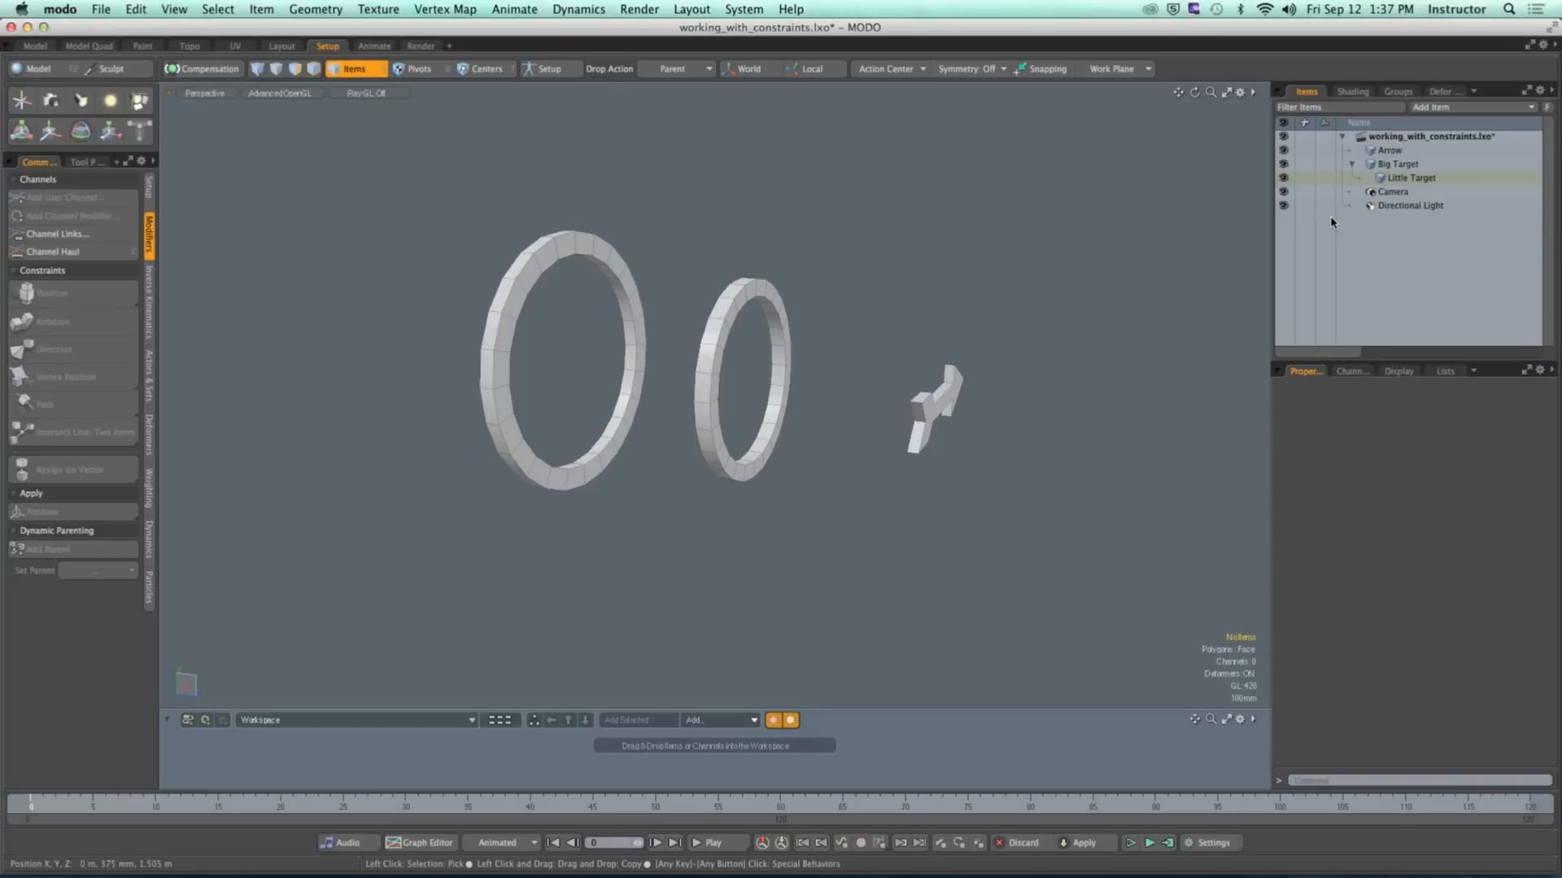
pyautogui.press('ctrl')
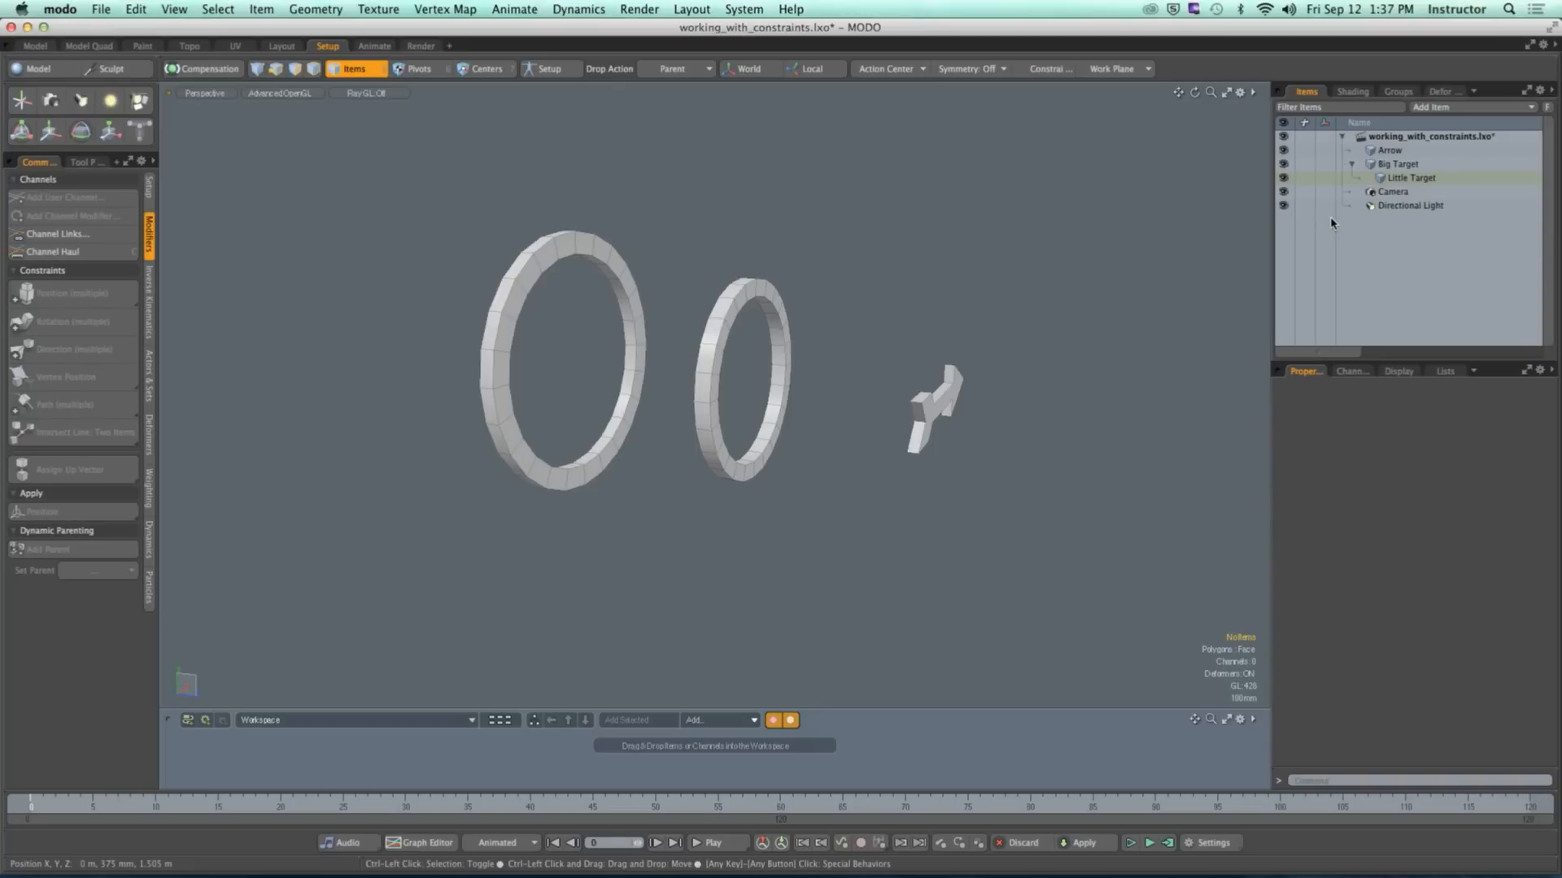
# Step: Test the parenting by transforming Big Target to about 75 mm in X, 33° of Y rotation and 242.5% uniform scale
pyautogui.click(1397, 164)
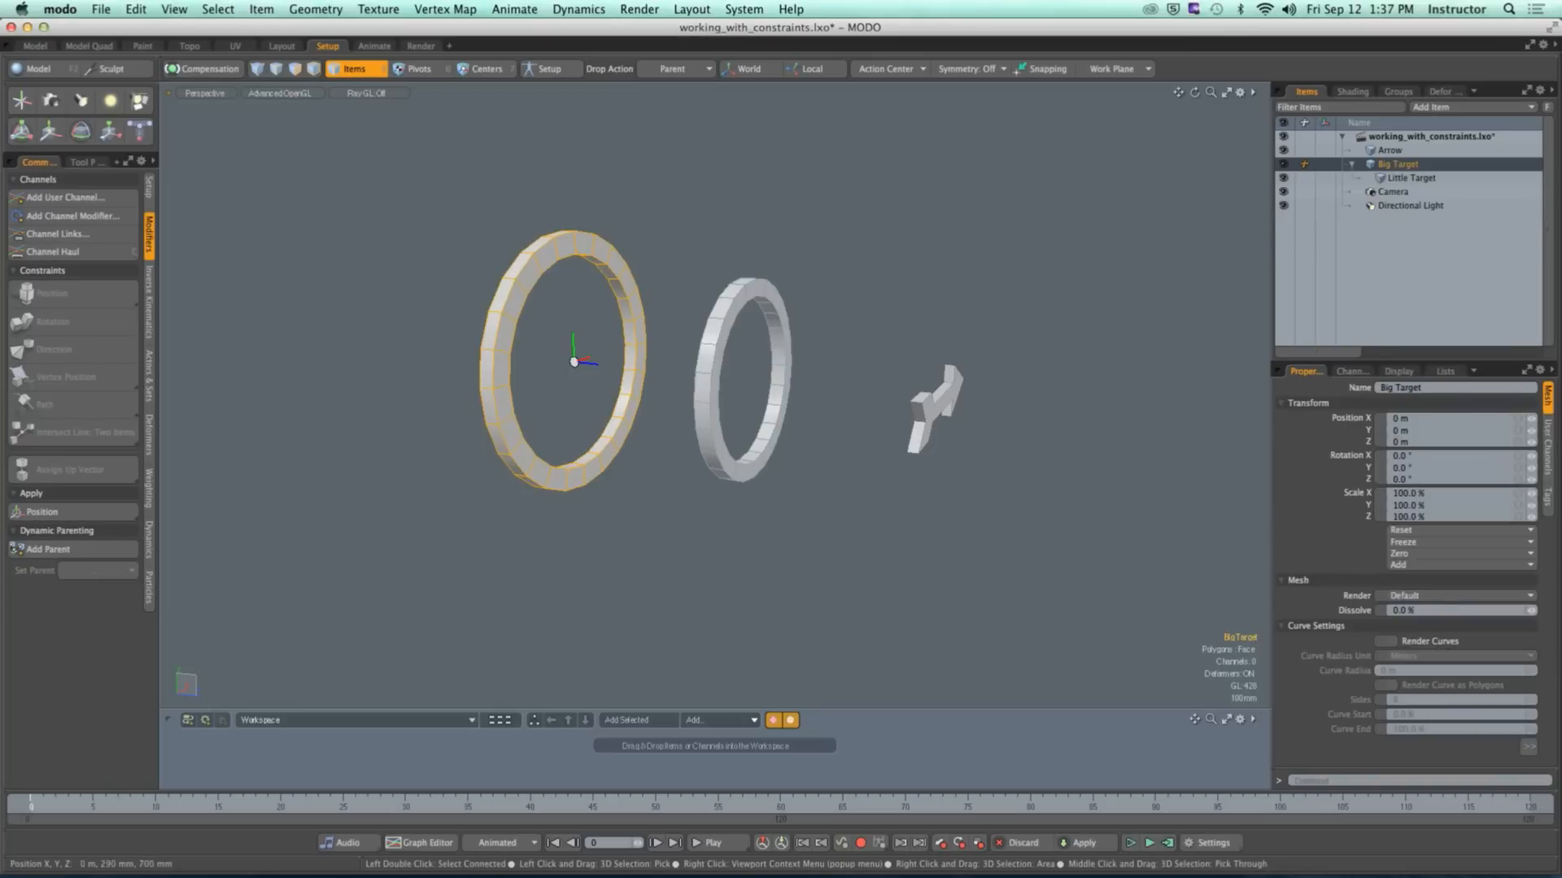
pyautogui.press('e')
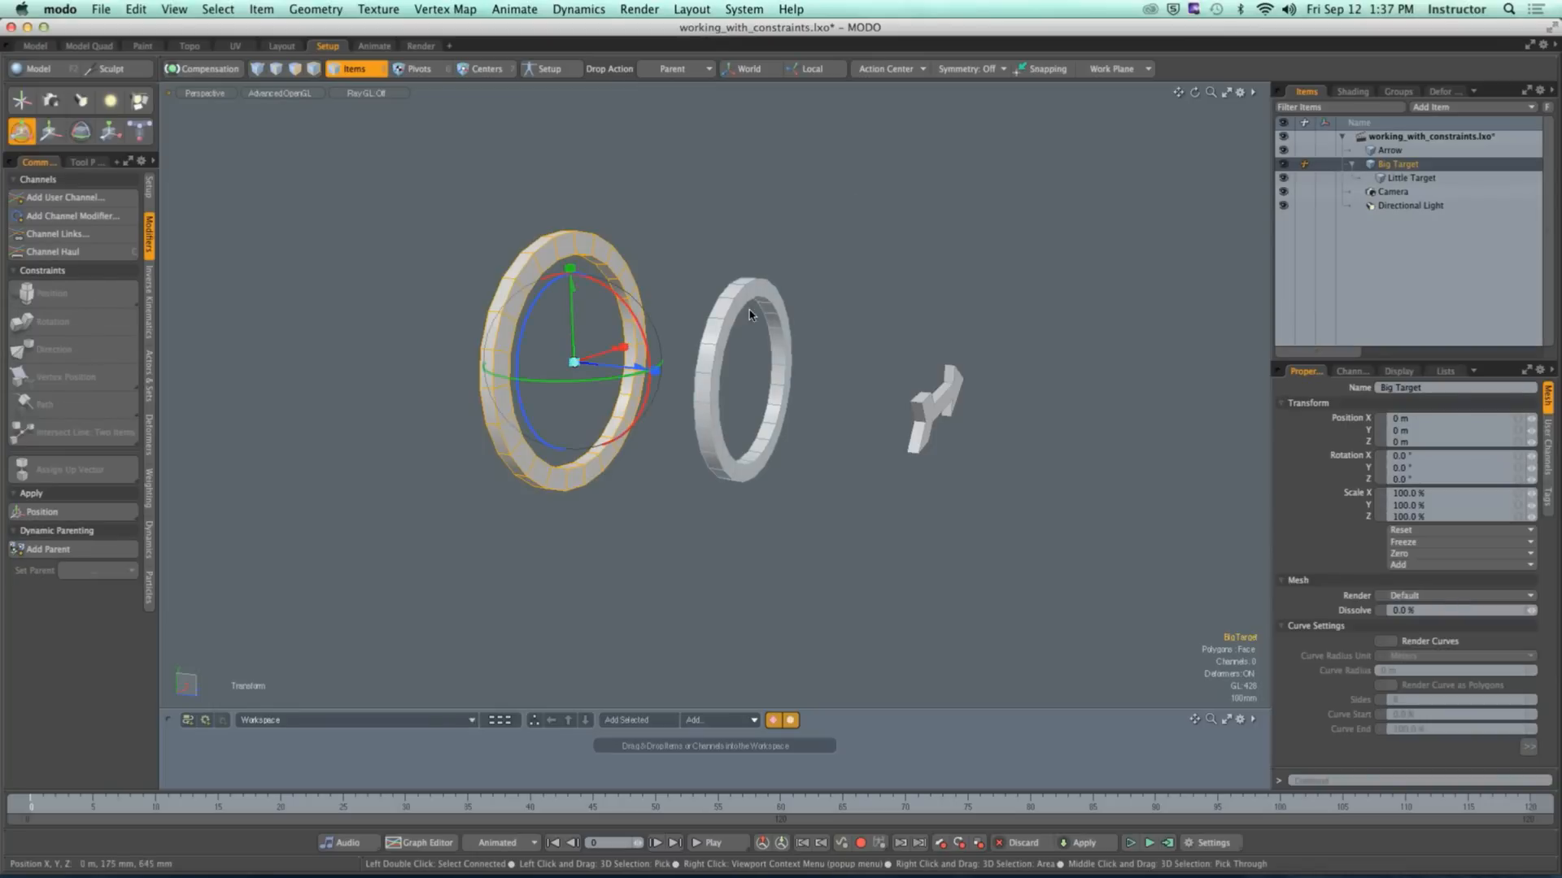
pyautogui.keyDown('alt'); pyautogui.moveTo(680, 271); pyautogui.dragTo(631, 333); pyautogui.keyUp('alt')
pyautogui.moveTo(592, 392); pyautogui.dragTo(672, 411)
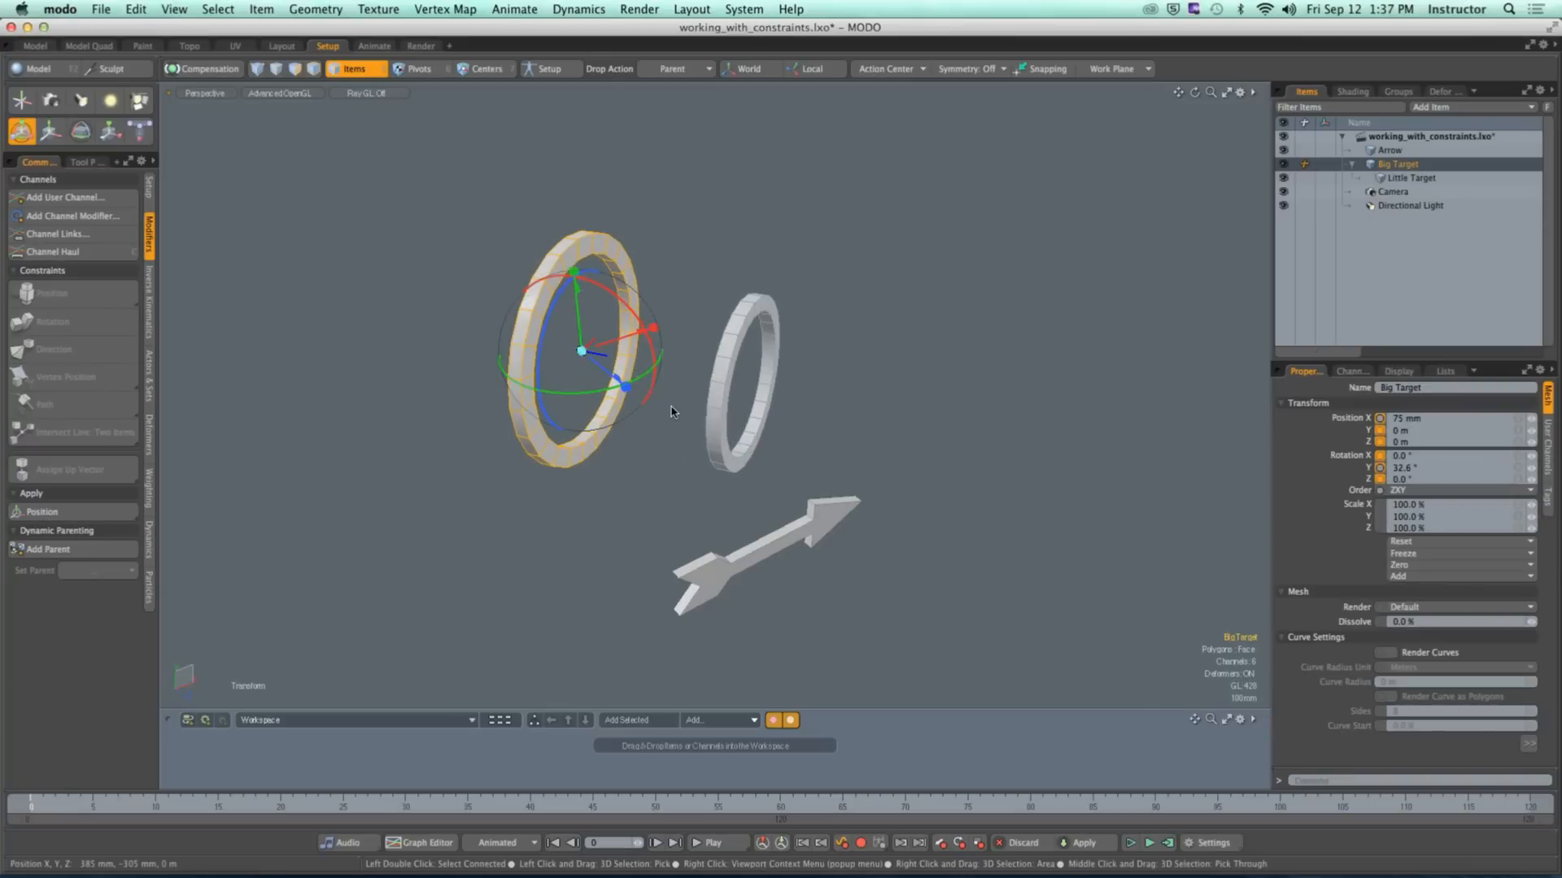
pyautogui.press('r')
pyautogui.moveTo(584, 359); pyautogui.dragTo(703, 438)
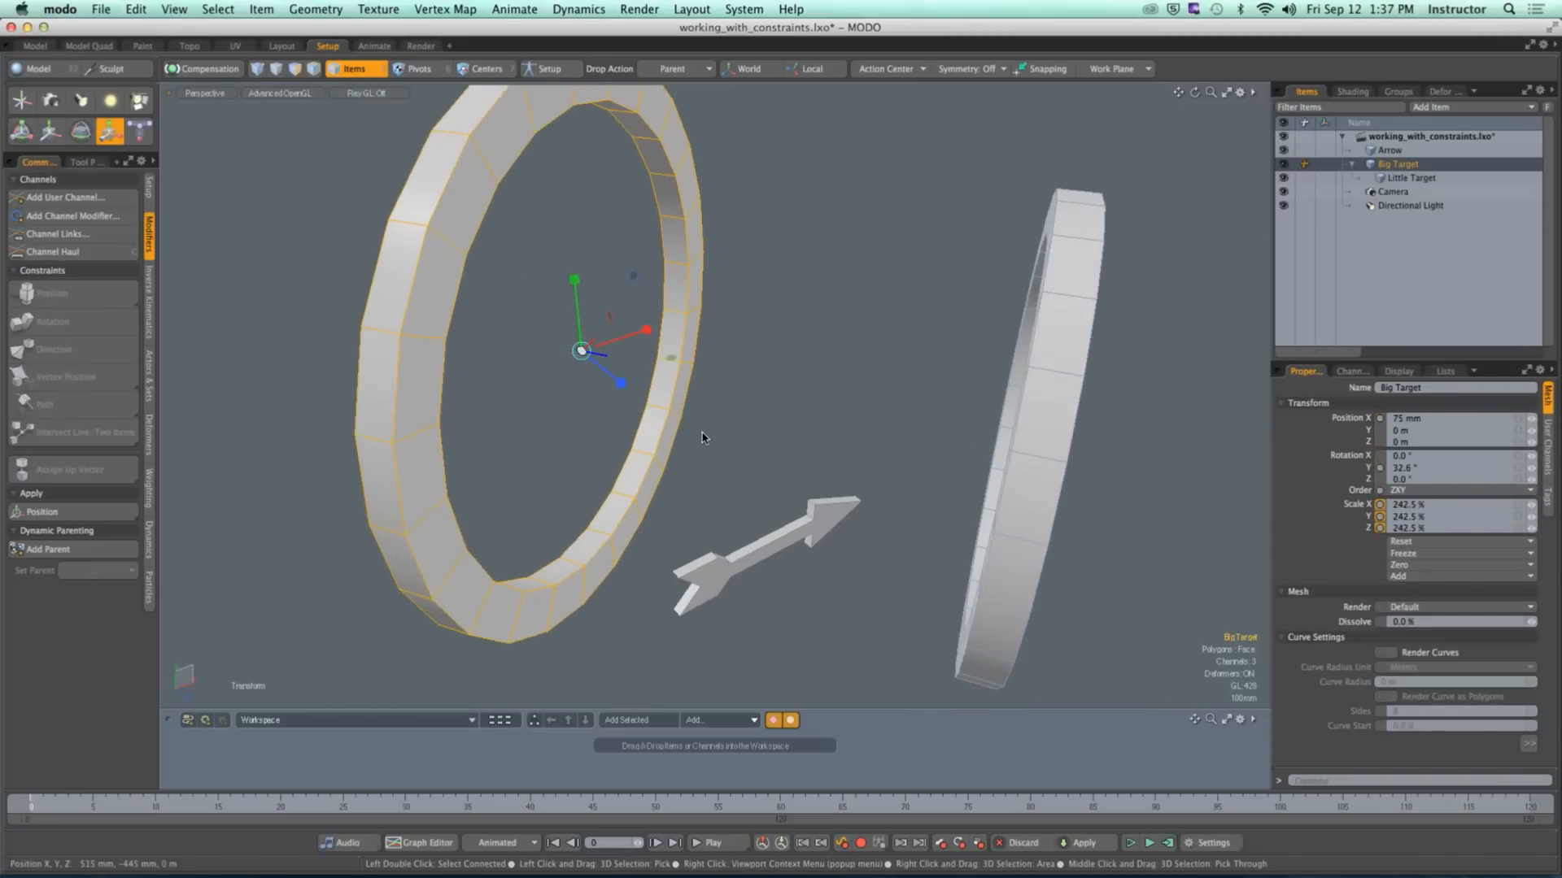
# Step: Undo the test move, rotation and scaling of Big Target and drop the Transform tool
pyautogui.press('super+z')
pyautogui.press('super+z')
pyautogui.press('super+z')
pyautogui.press('super+z')
pyautogui.press('super+z')
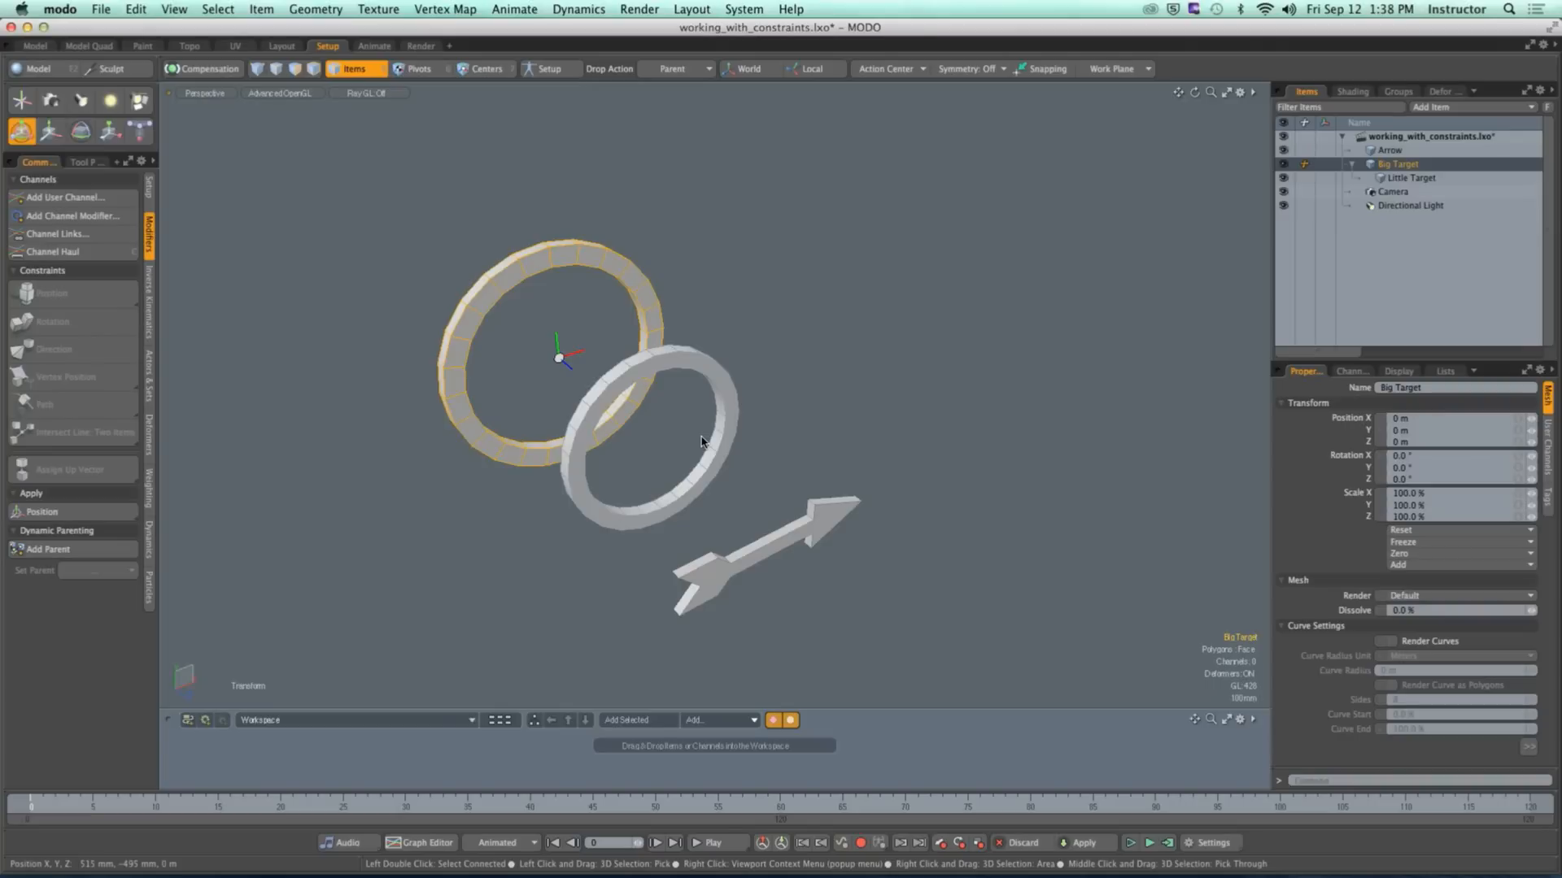
pyautogui.keyDown('alt'); pyautogui.moveTo(701, 442); pyautogui.dragTo(756, 398); pyautogui.keyUp('alt')
pyautogui.press('space')
pyautogui.keyDown('alt'); pyautogui.keyDown('shift'); pyautogui.moveTo(637, 368); pyautogui.dragTo(691, 413); pyautogui.keyUp('shift'); pyautogui.keyUp('alt')
pyautogui.keyDown('alt'); pyautogui.moveTo(691, 413); pyautogui.dragTo(637, 410); pyautogui.keyUp('alt')
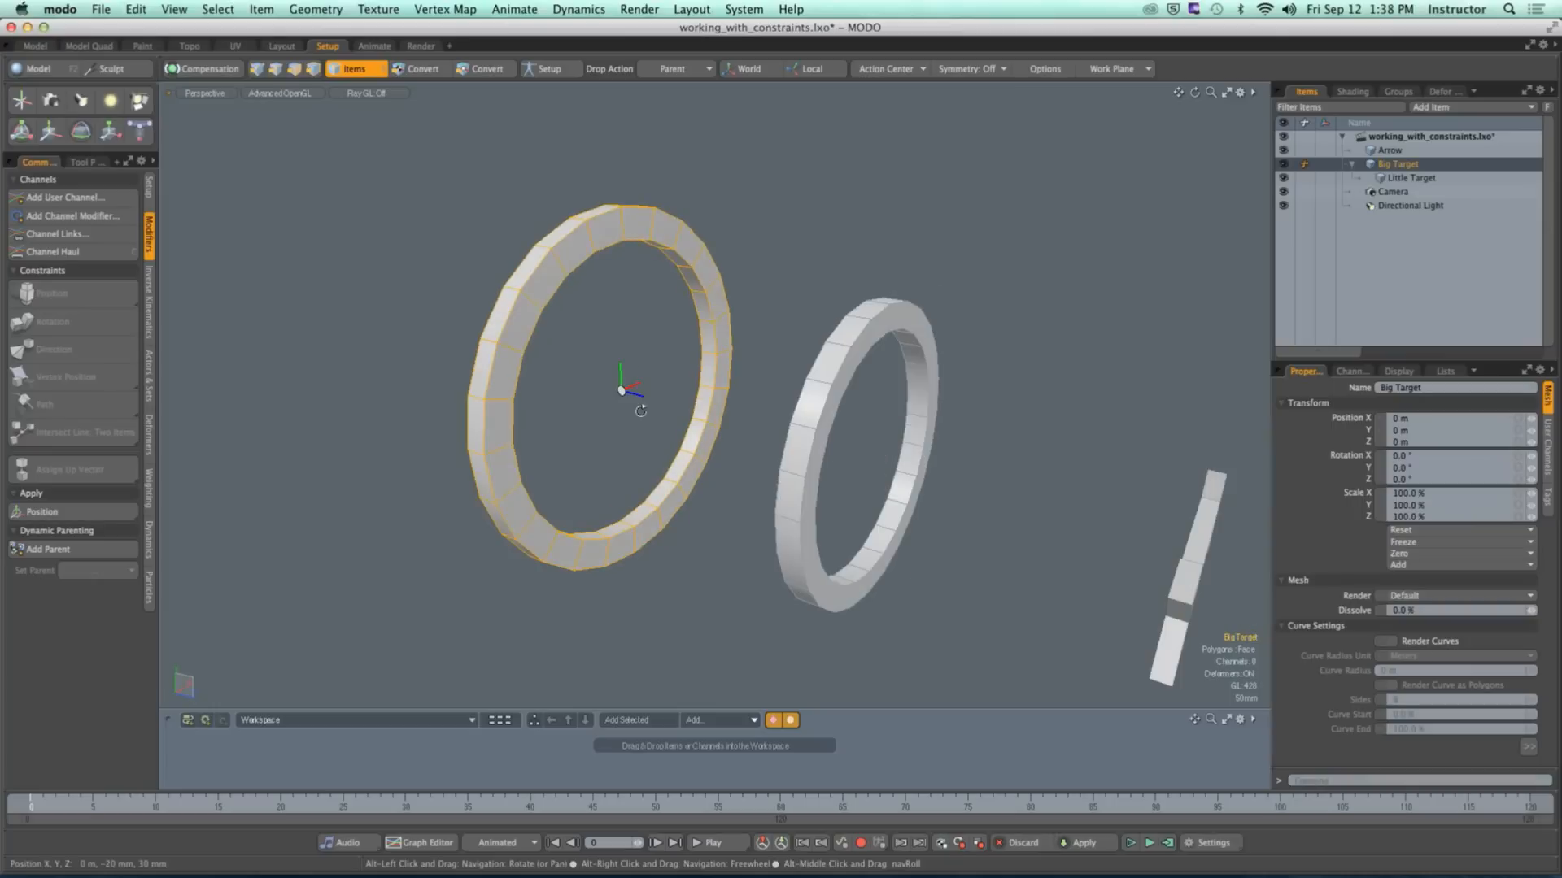
pyautogui.doubleClick(1383, 165)
pyautogui.write('y')
pyautogui.press('Return')
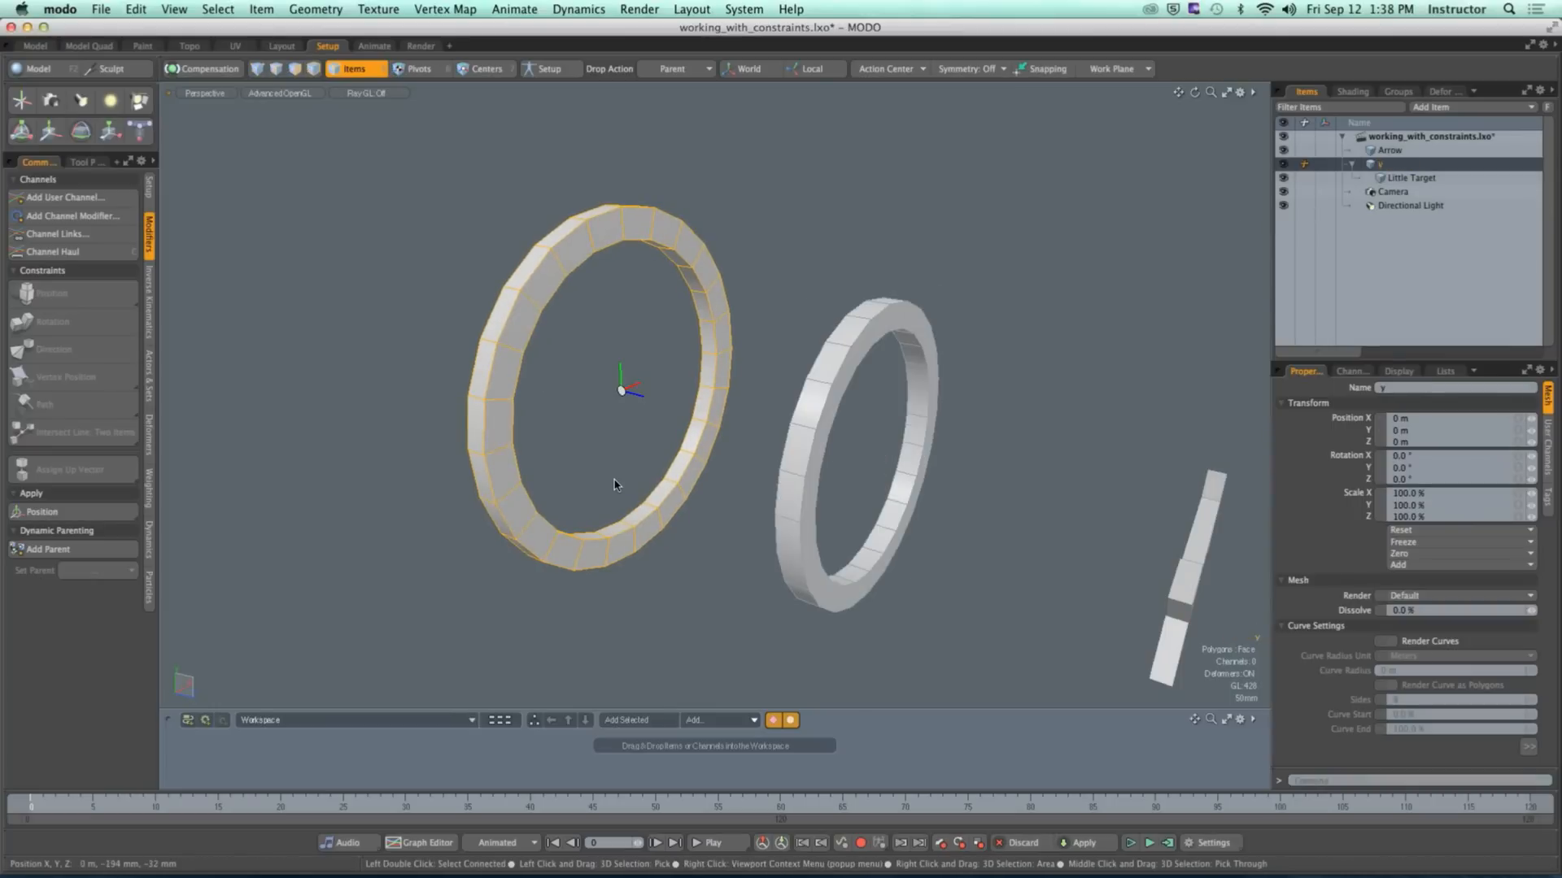
pyautogui.press('super+z')
# Step: Select Big Target with the Transform tool and set a keyframe on its Position Y channel at frame 0
pyautogui.click(628, 483)
pyautogui.click(681, 497)
pyautogui.press('e')
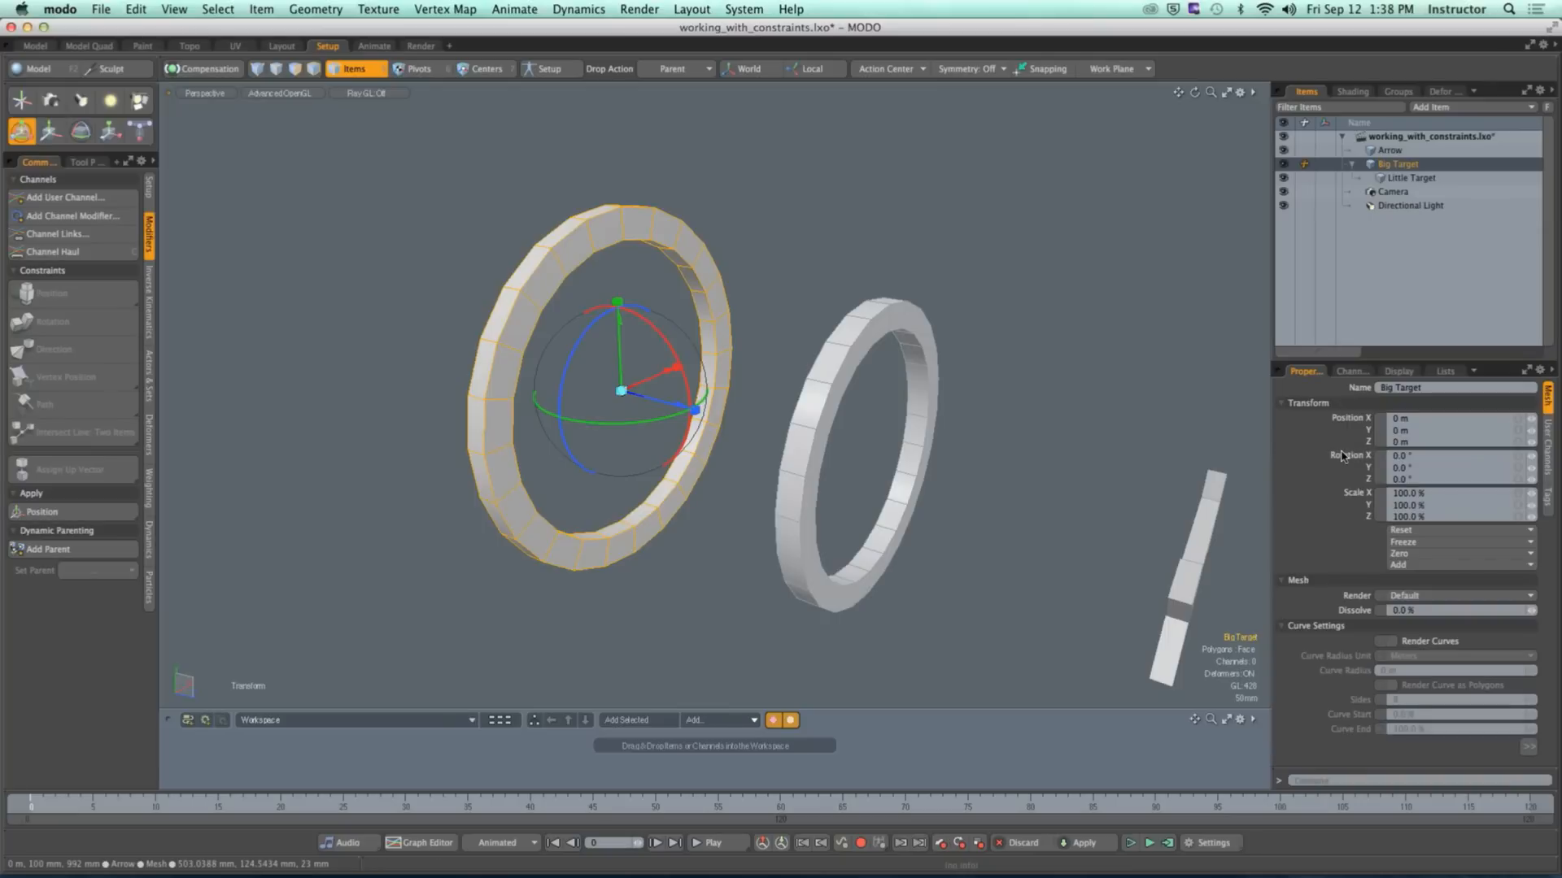
pyautogui.keyDown('ctrl'); pyautogui.click(1379, 431); pyautogui.keyUp('ctrl')
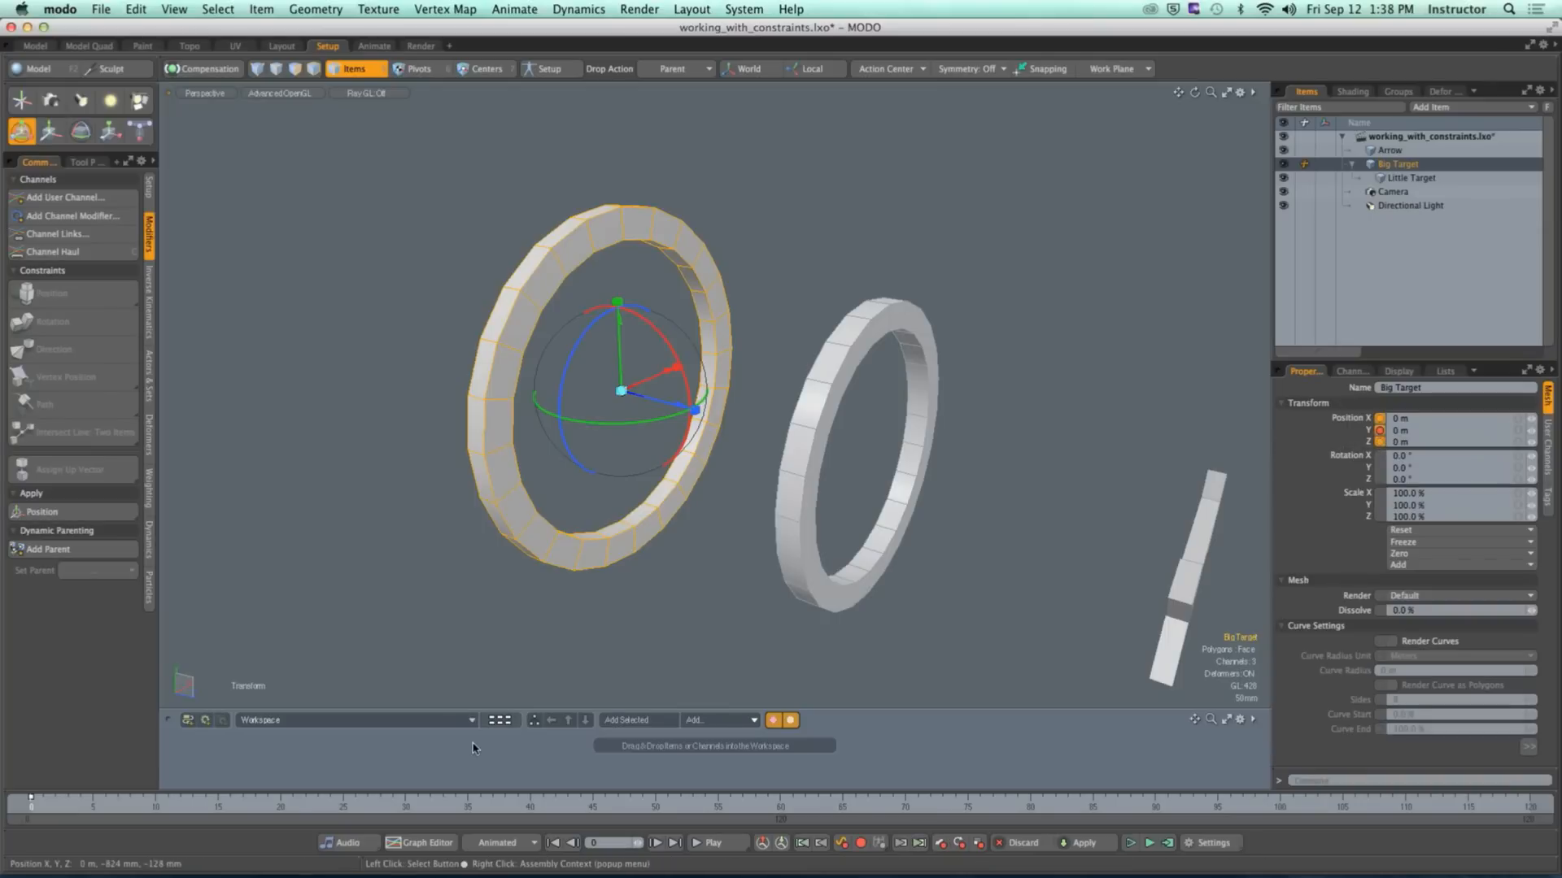
# Step: At frame 30, rotate Big Target around Y and set its Rotation Y to 360°
pyautogui.moveTo(63, 822); pyautogui.dragTo(405, 813)
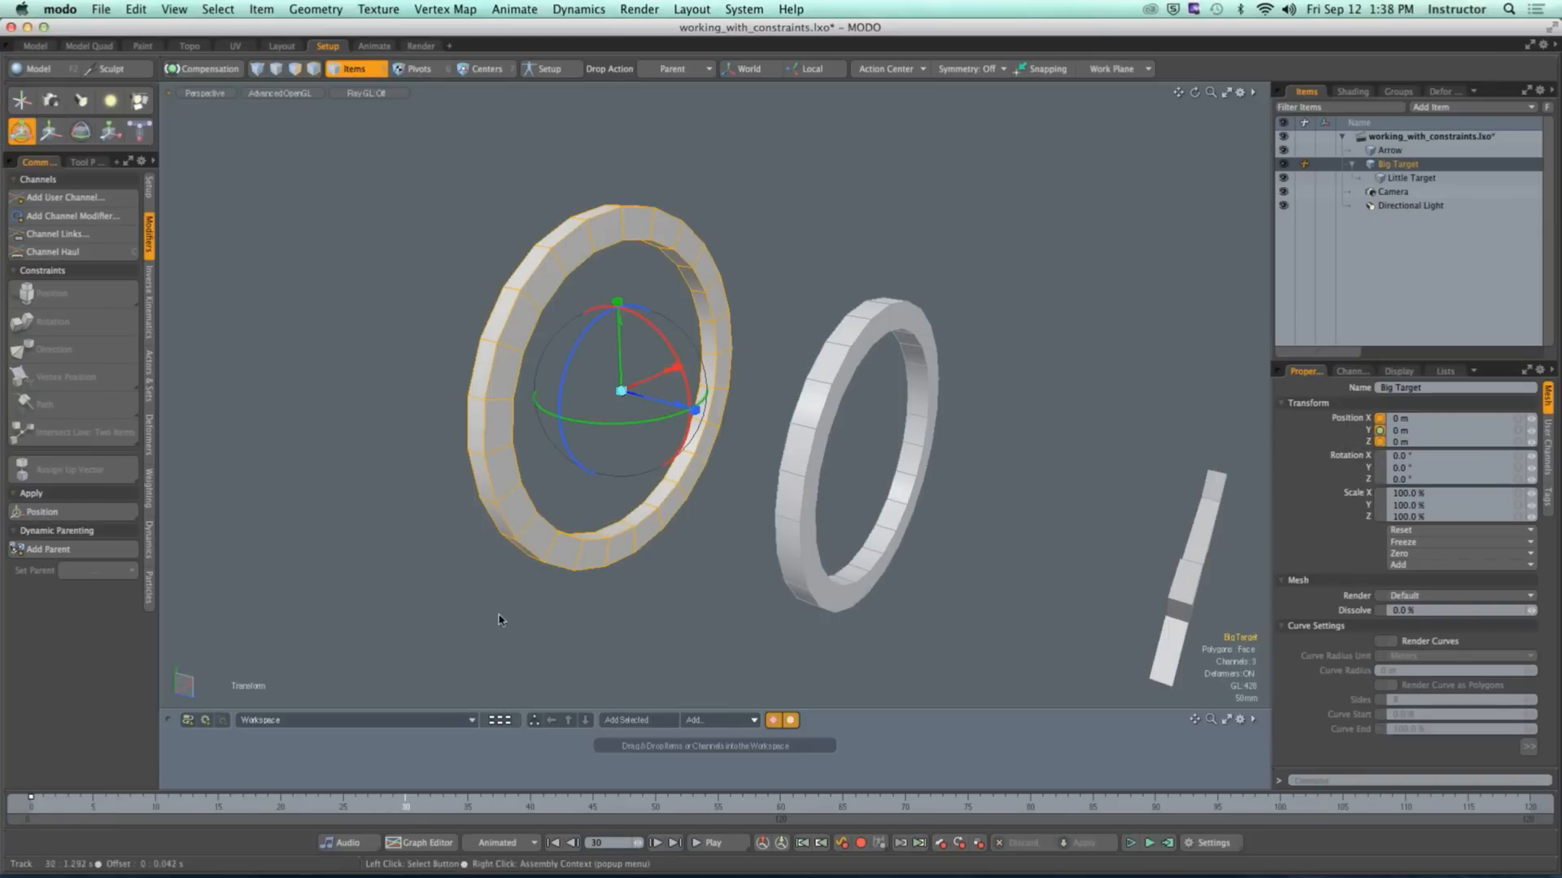
pyautogui.moveTo(594, 431); pyautogui.dragTo(642, 424)
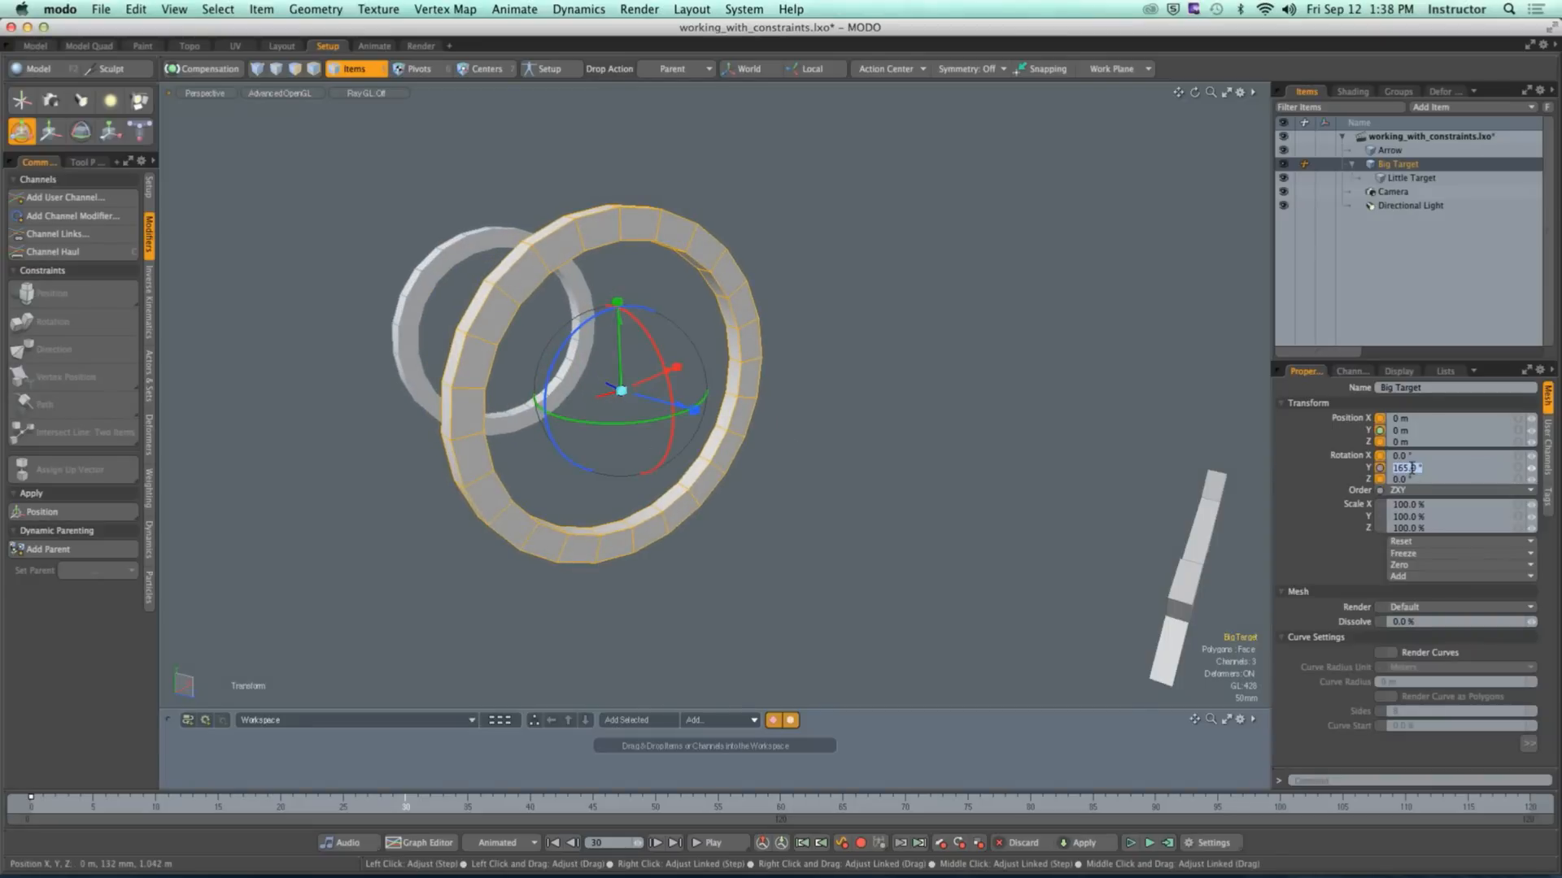
pyautogui.write('360')
pyautogui.press('Return')
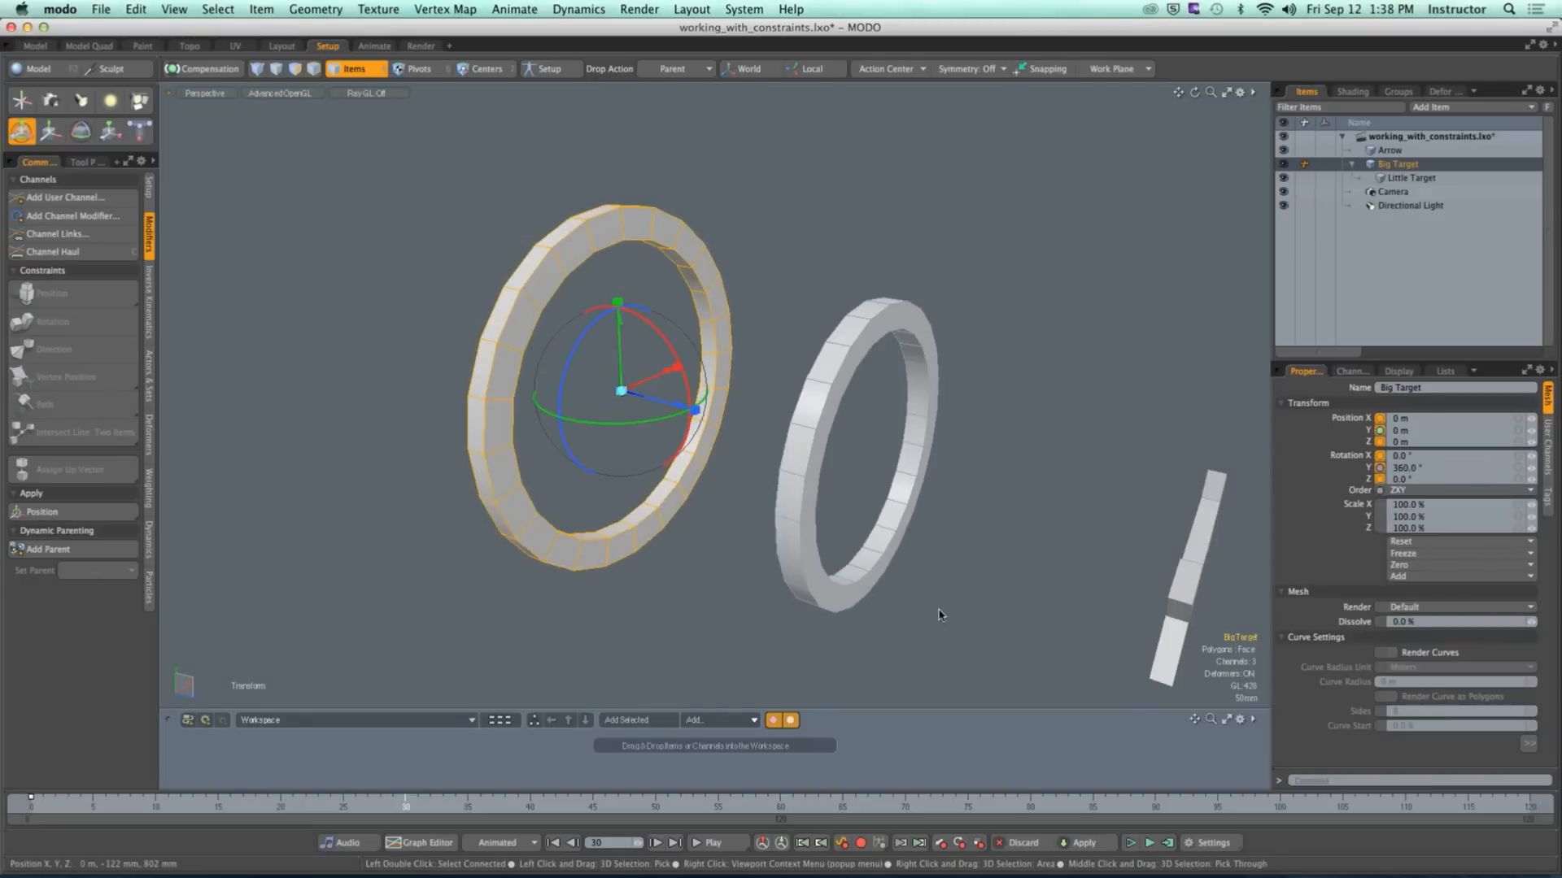
# Step: Play the animation from frame 0, then try rotating Big Target around Y at frame 30 and undo that rotation
pyautogui.moveTo(355, 812); pyautogui.dragTo(10, 813)
pyautogui.click(718, 849)
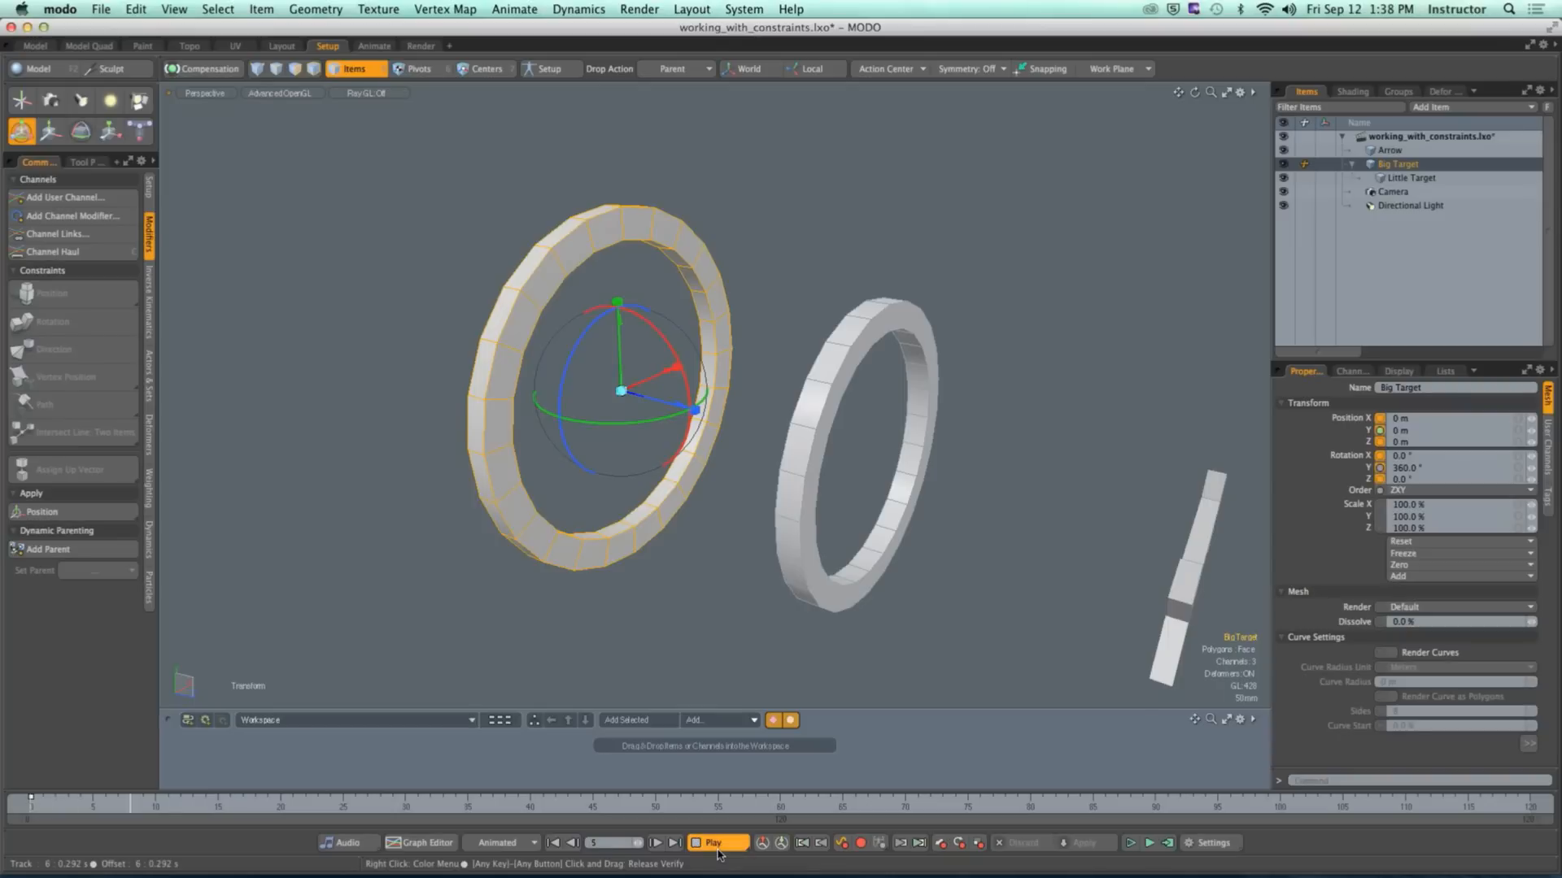
pyautogui.click(717, 850)
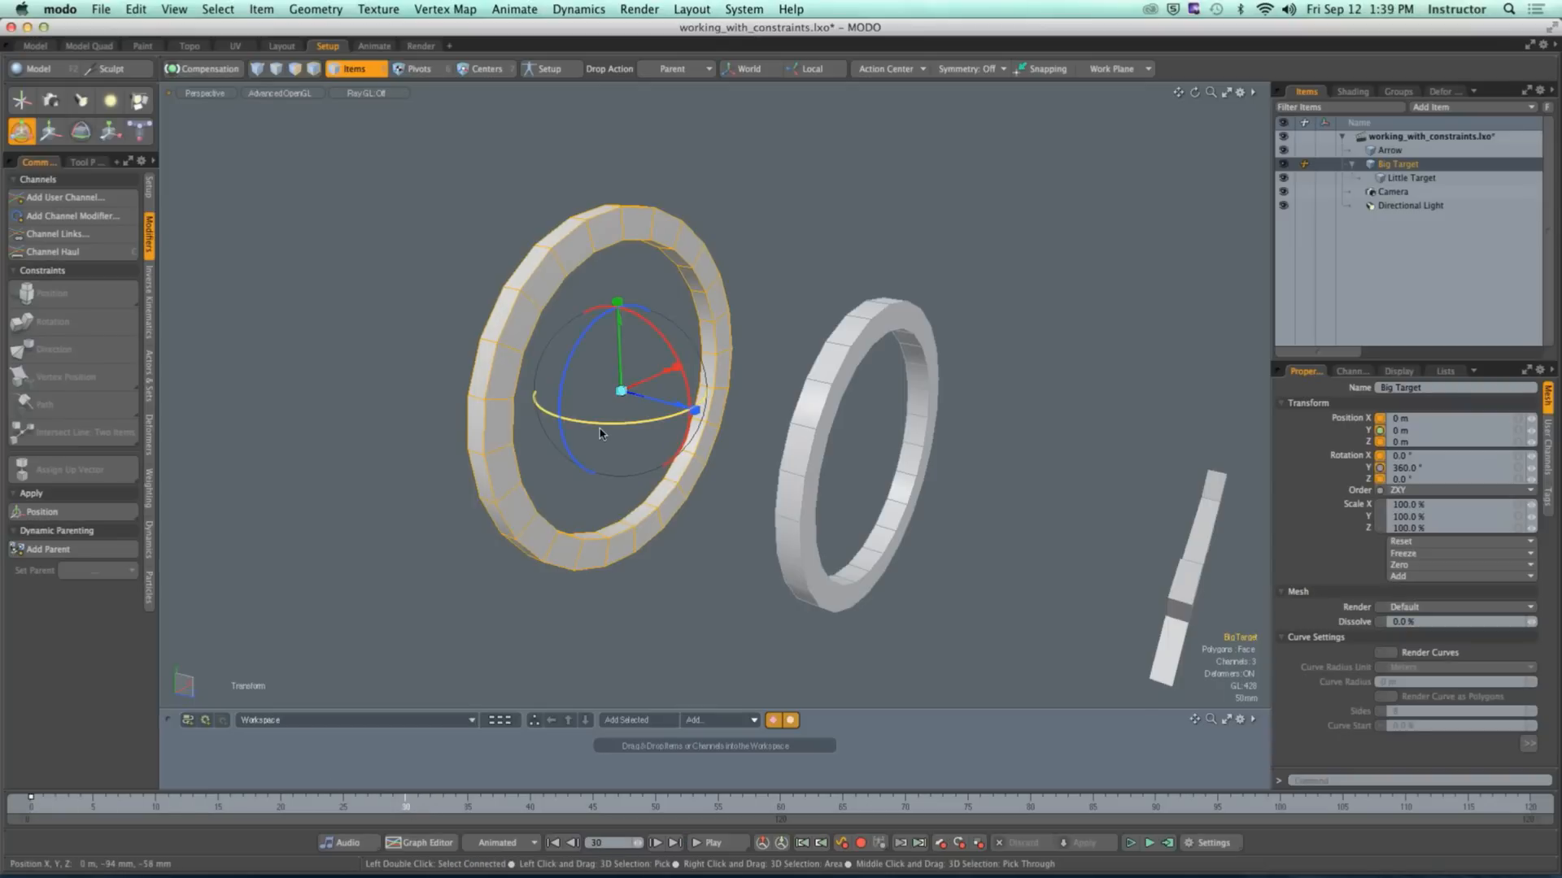
pyautogui.moveTo(604, 431); pyautogui.dragTo(679, 418)
pyautogui.press('super+z')
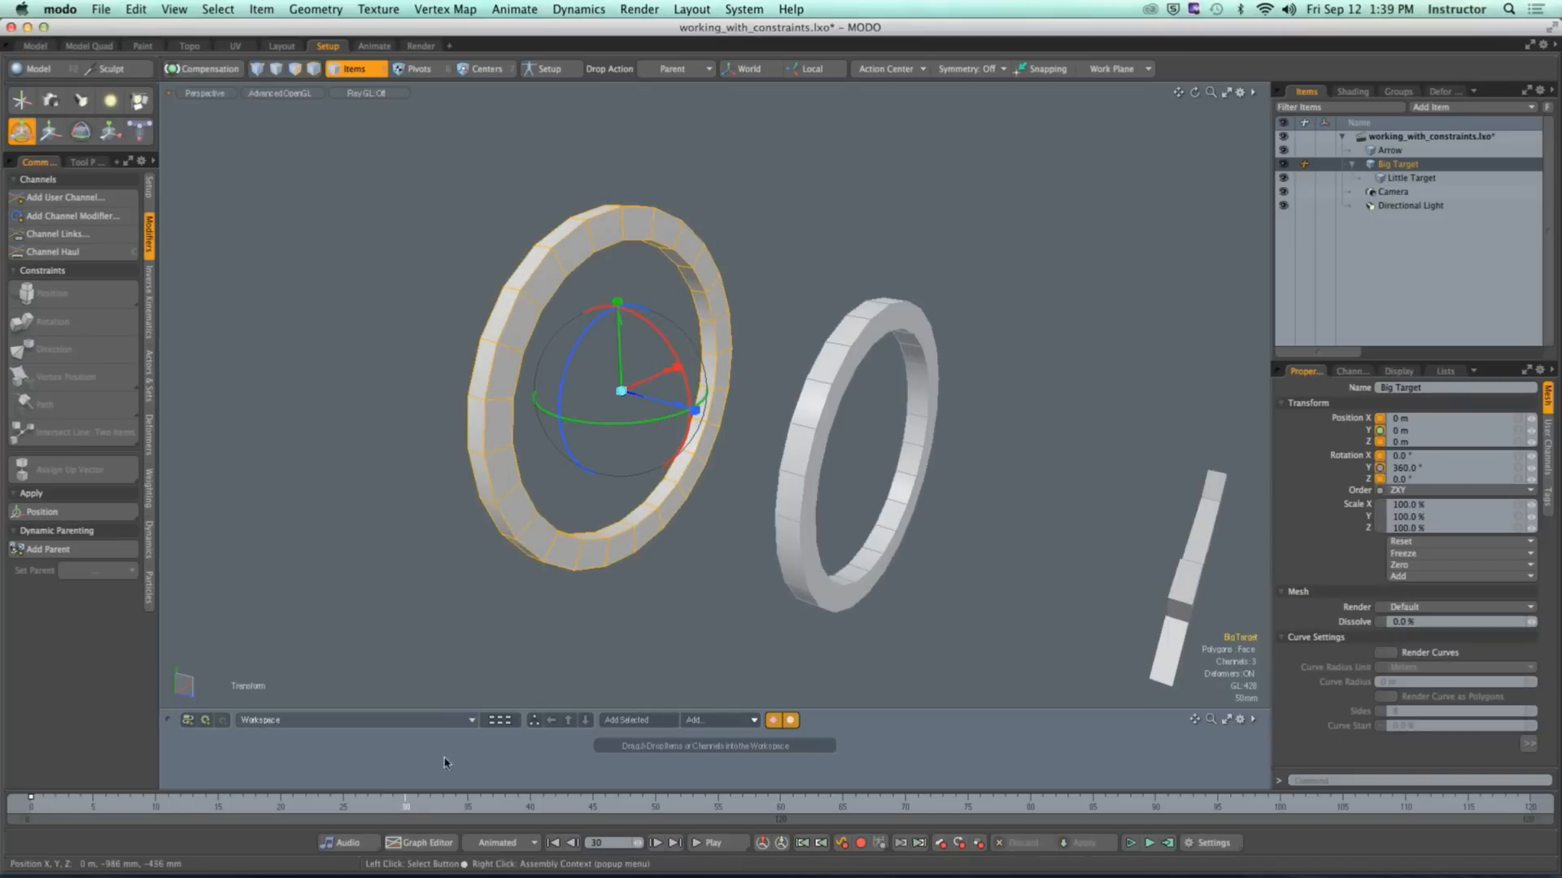
# Step: At frame 0, set Big Target's Rotation Y to 0°
pyautogui.moveTo(388, 814); pyautogui.dragTo(26, 812)
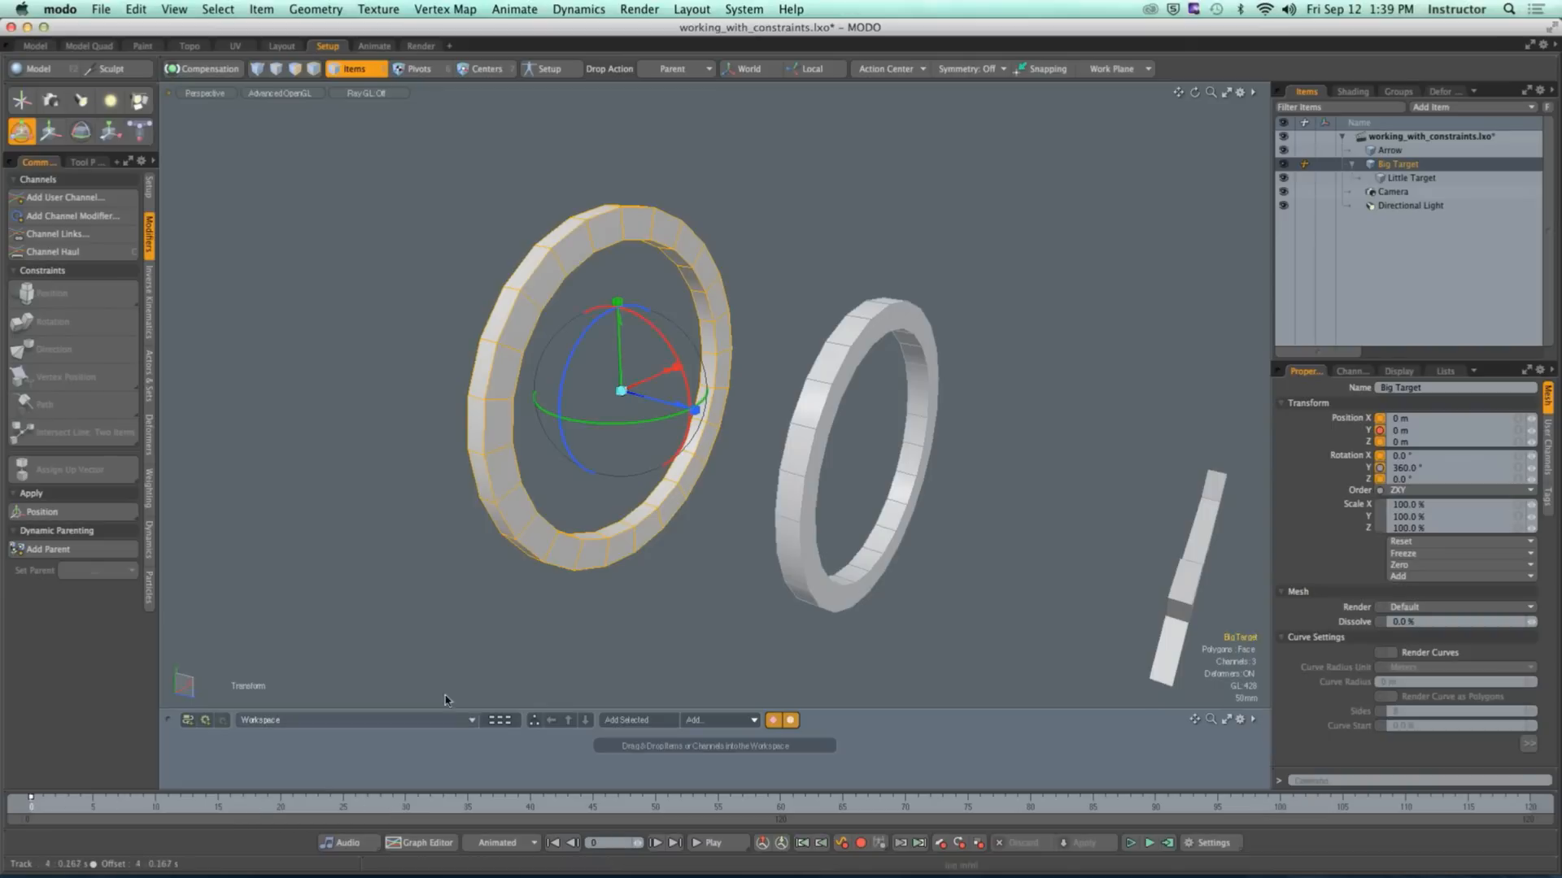
pyautogui.click(1402, 468)
pyautogui.write('0')
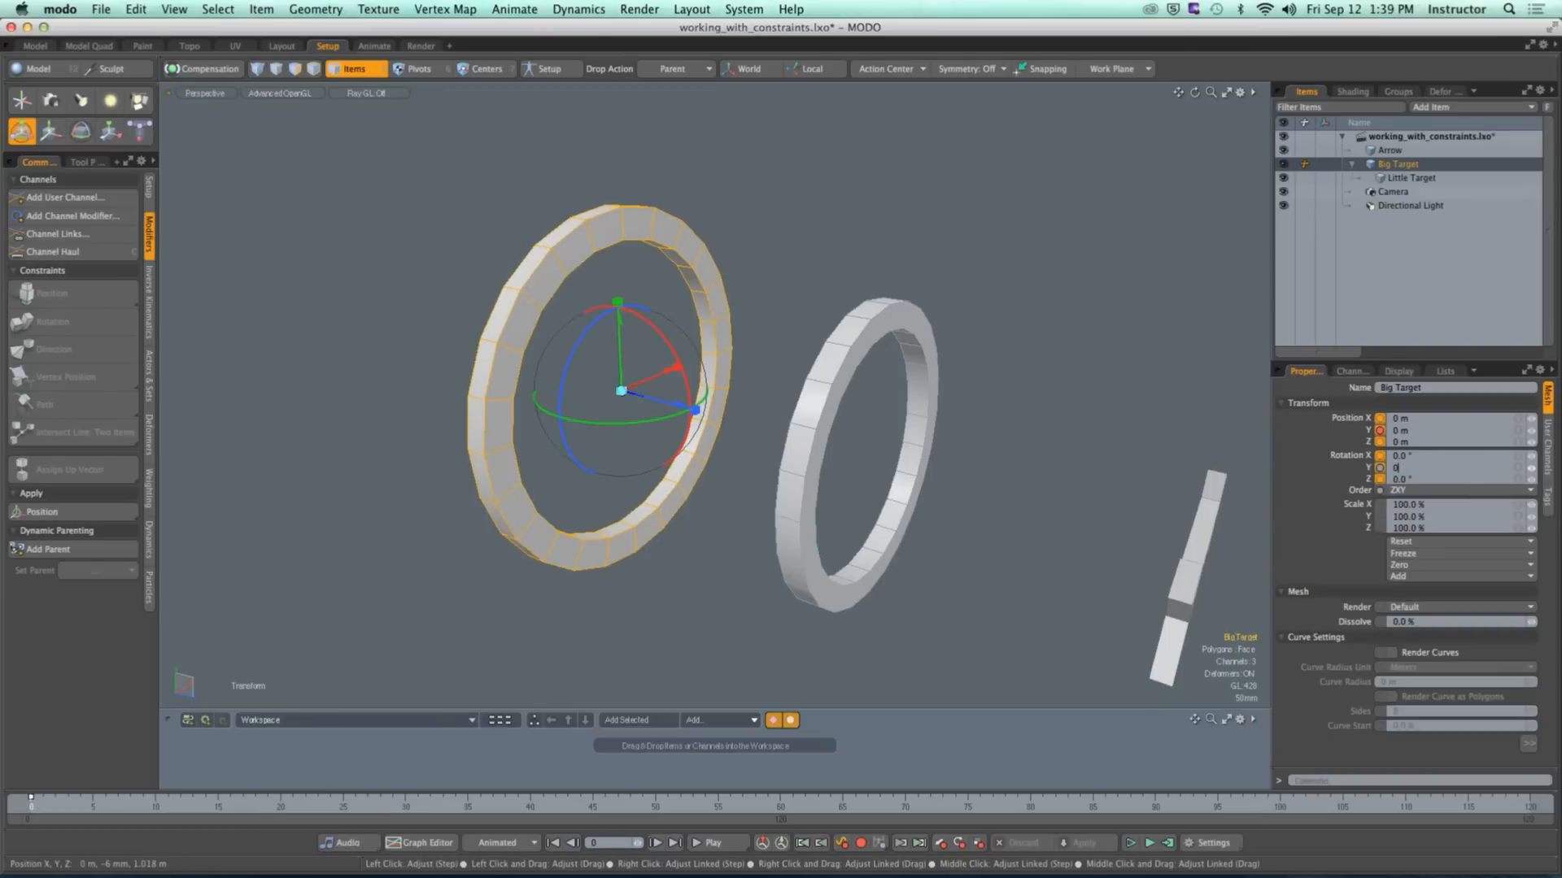
pyautogui.press('Return')
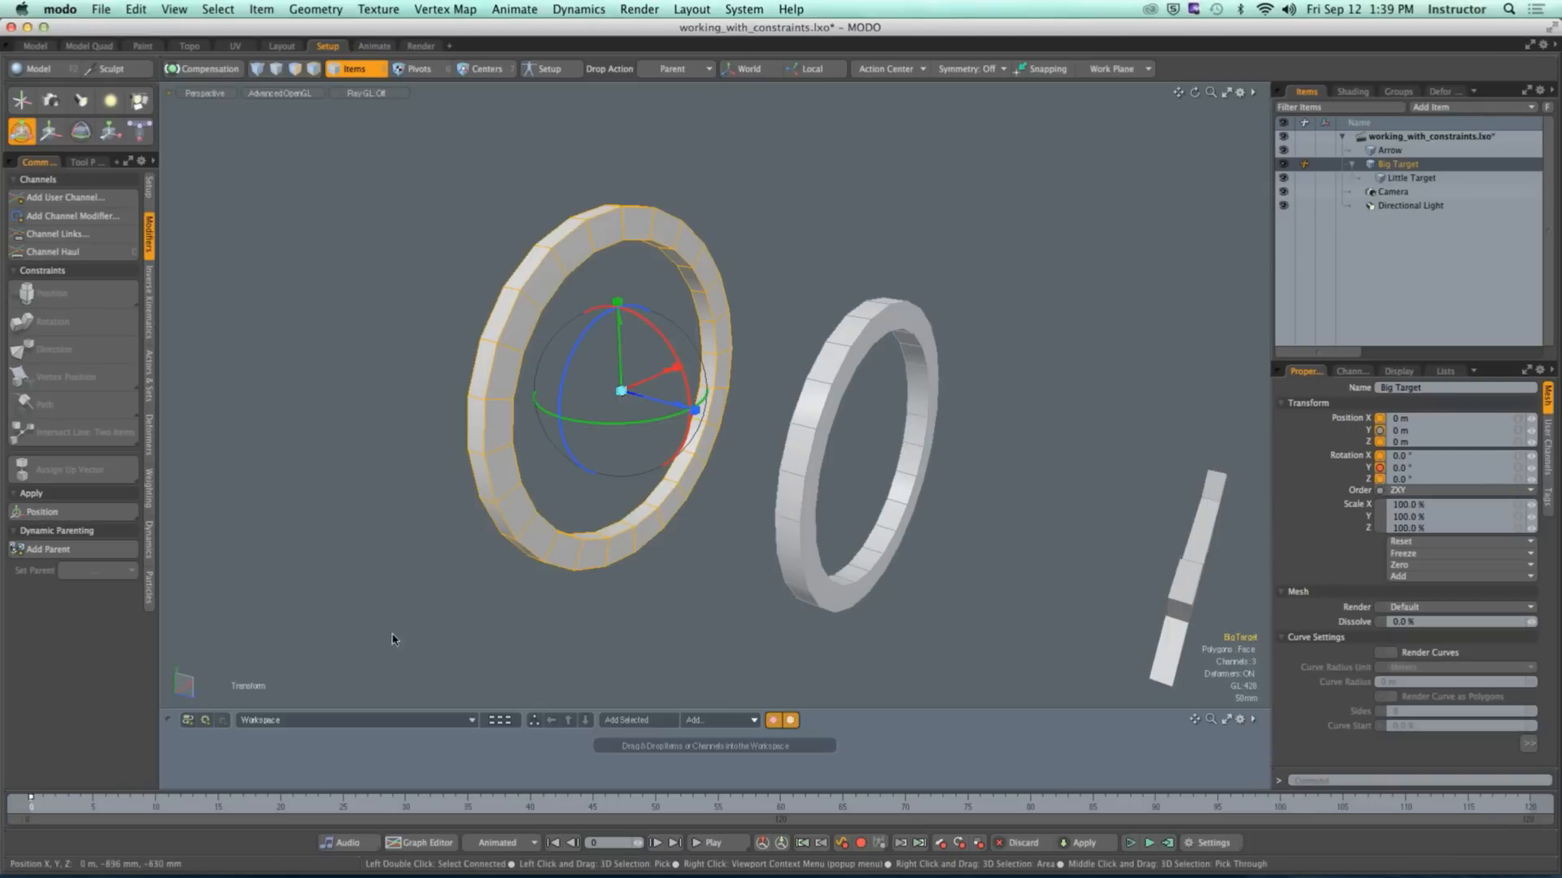
# Step: At frame 30, rotate Big Target around Y and set its Rotation Y to 360°
pyautogui.moveTo(157, 808); pyautogui.dragTo(406, 825)
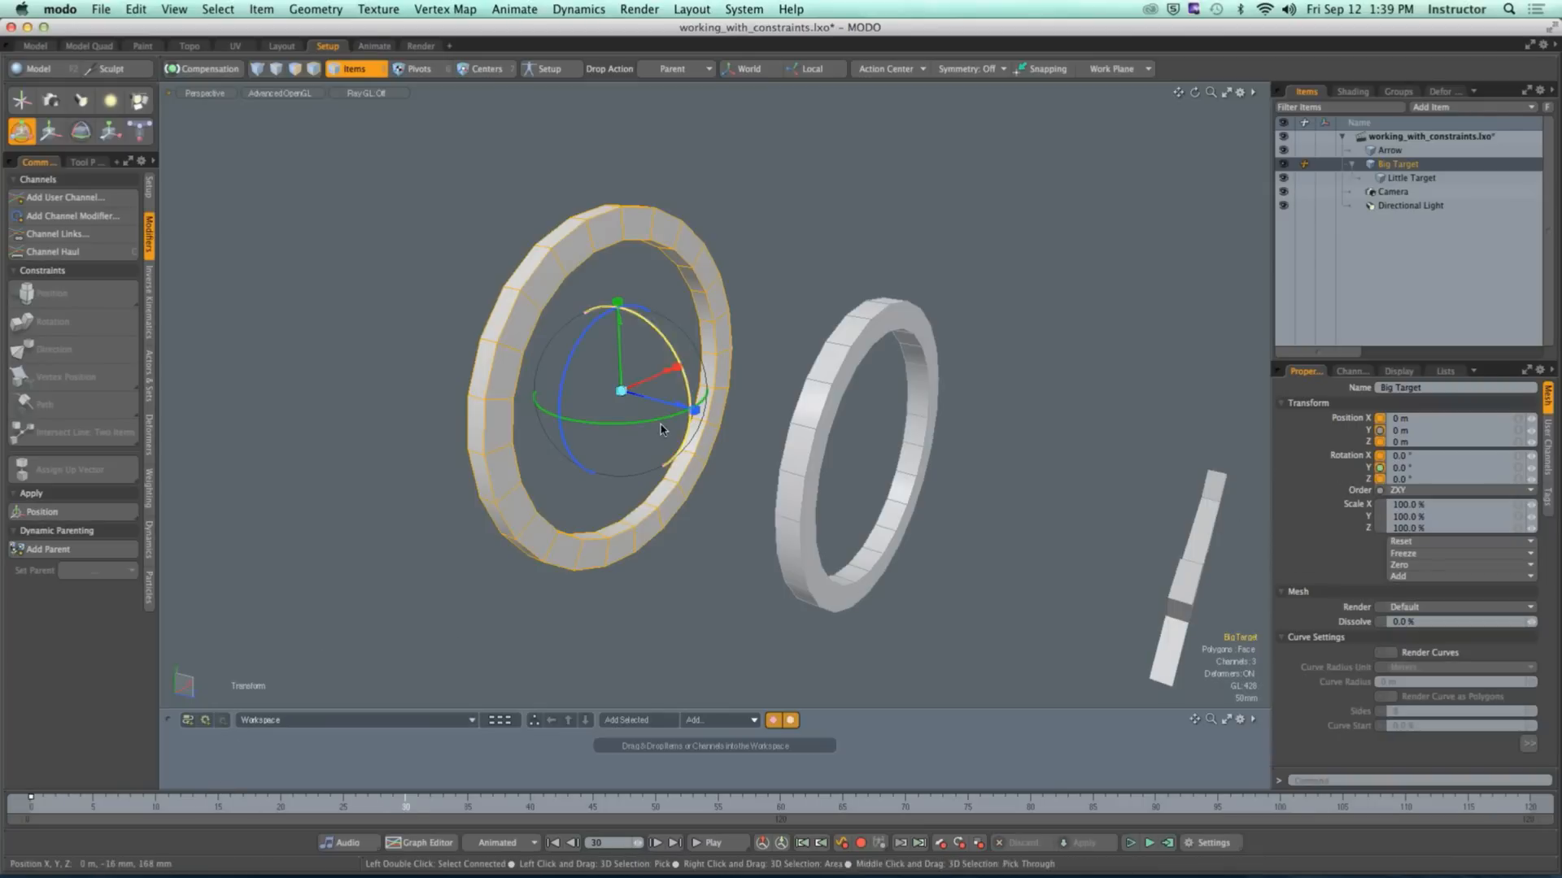
pyautogui.moveTo(631, 427); pyautogui.dragTo(677, 429)
pyautogui.click(589, 431)
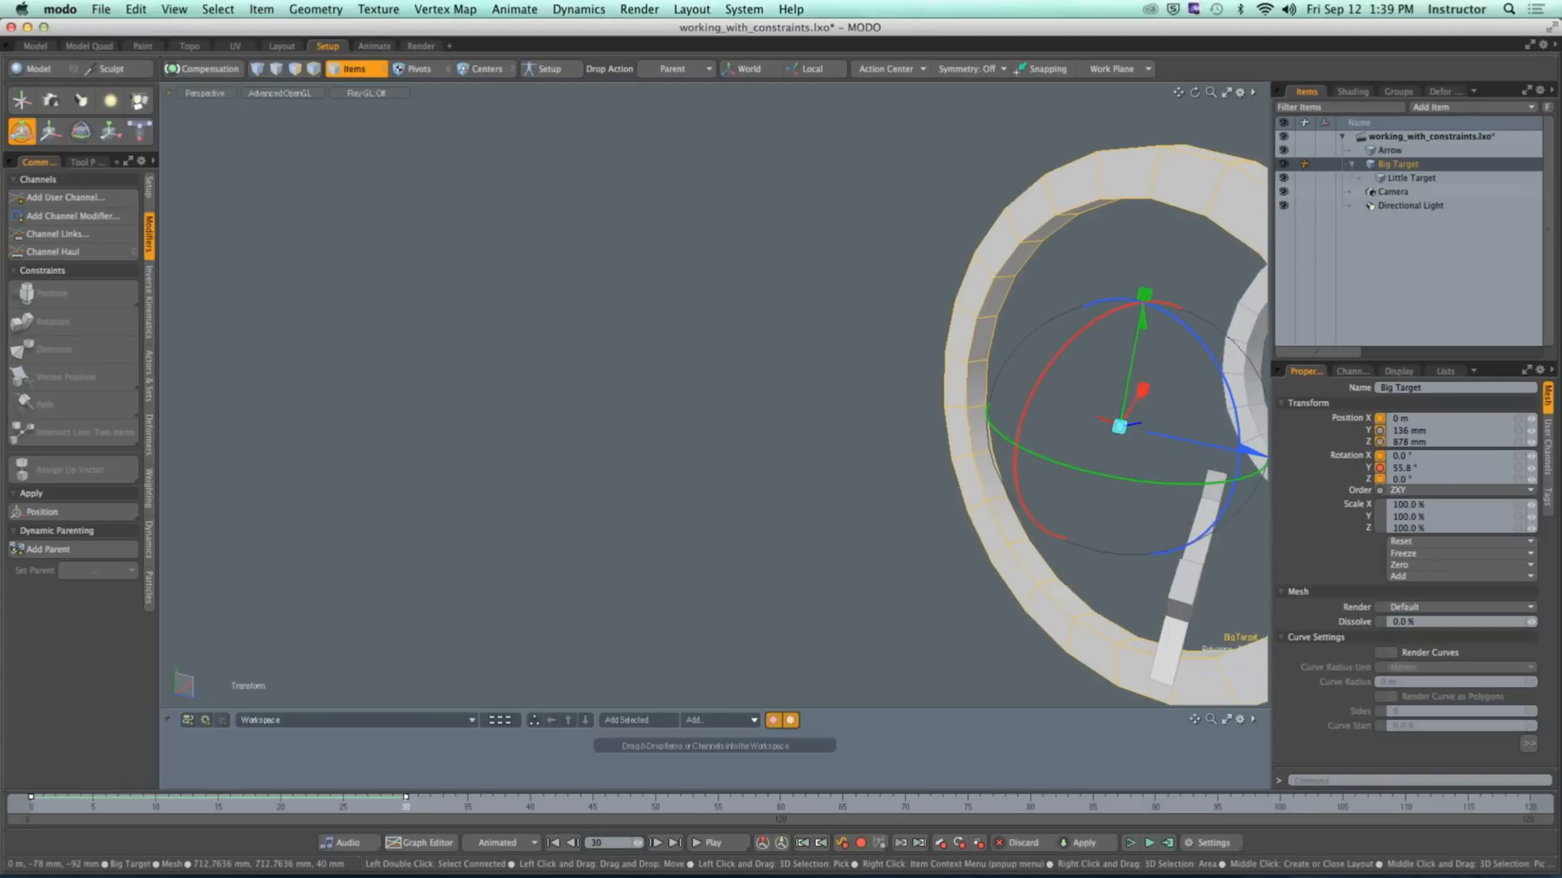
pyautogui.press('super+z')
pyautogui.moveTo(571, 422); pyautogui.dragTo(880, 435)
pyautogui.click(1416, 467)
pyautogui.write('360')
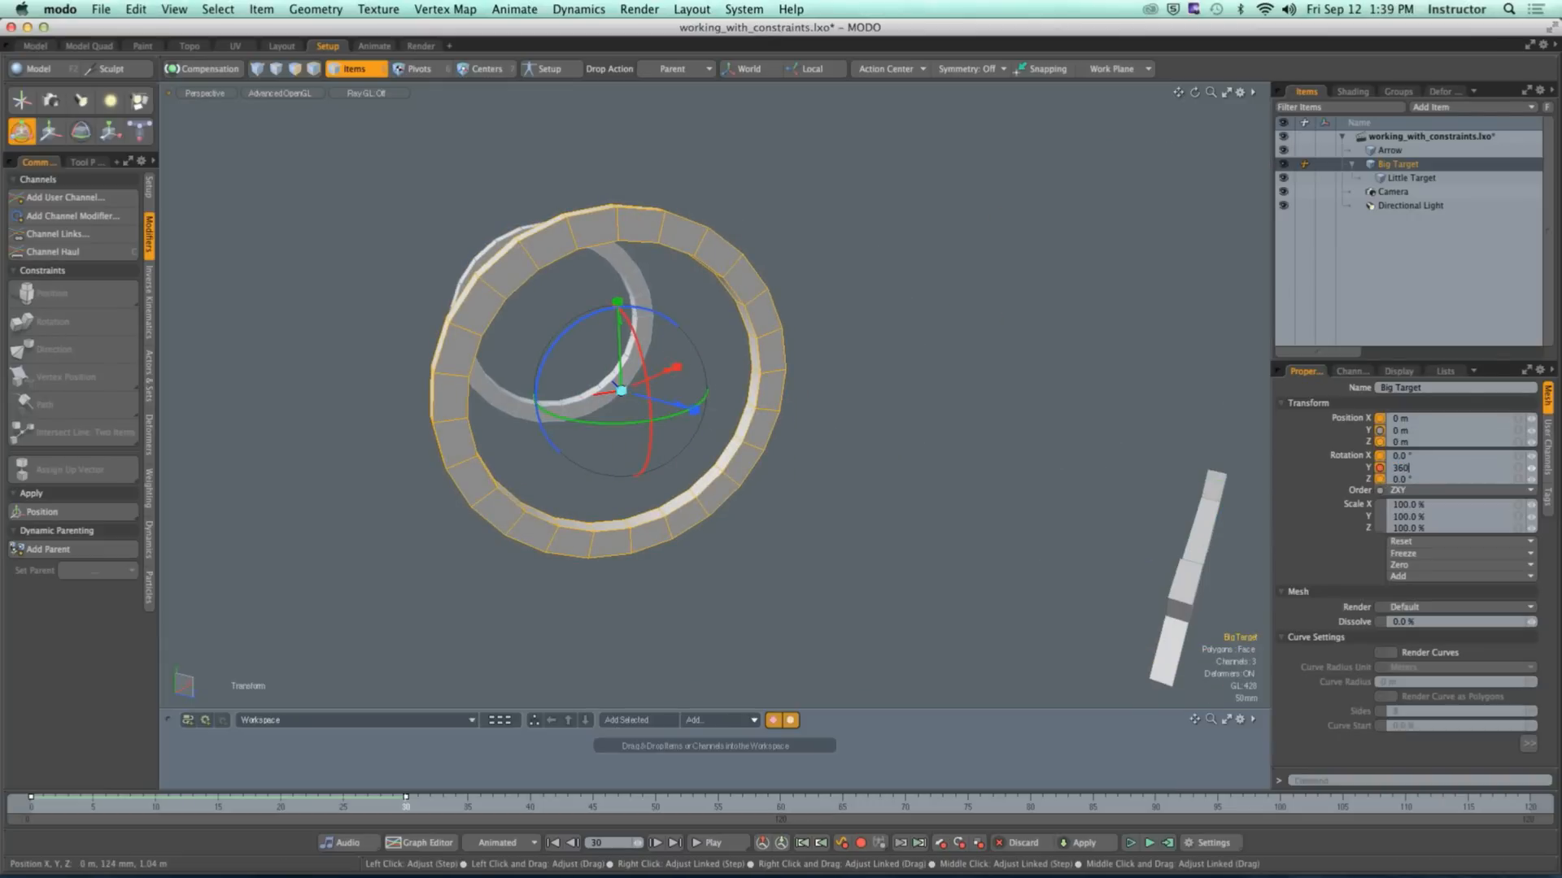
pyautogui.press('Return')
# Step: Play the animation from frame 0, stop it, and scrub back to frame 20 to review Big Target's rotation
pyautogui.moveTo(340, 817); pyautogui.dragTo(29, 812)
pyautogui.click(708, 846)
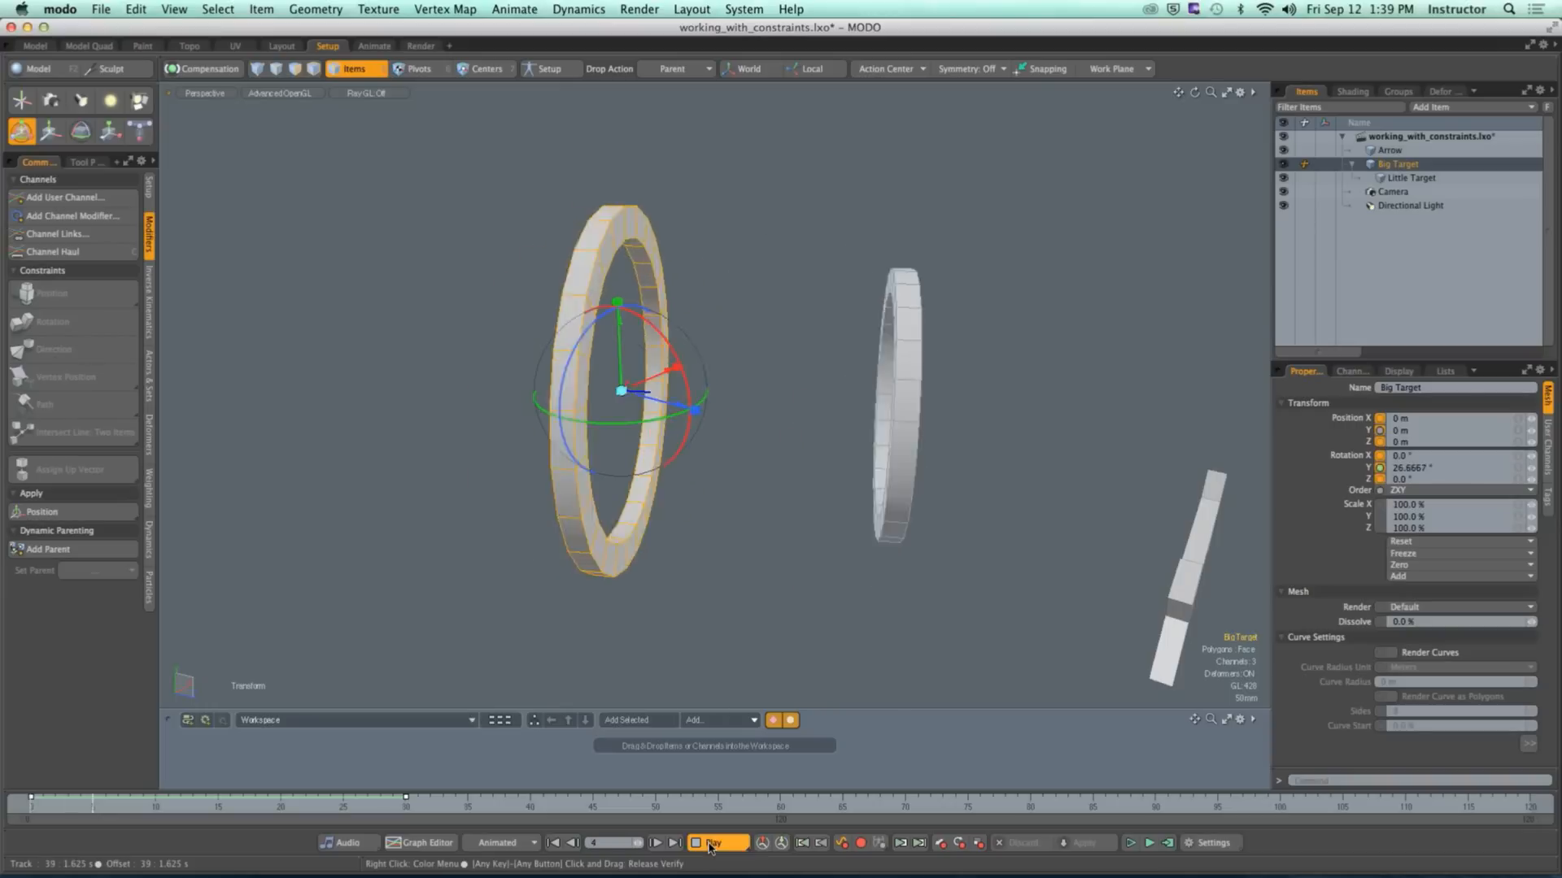
pyautogui.click(708, 845)
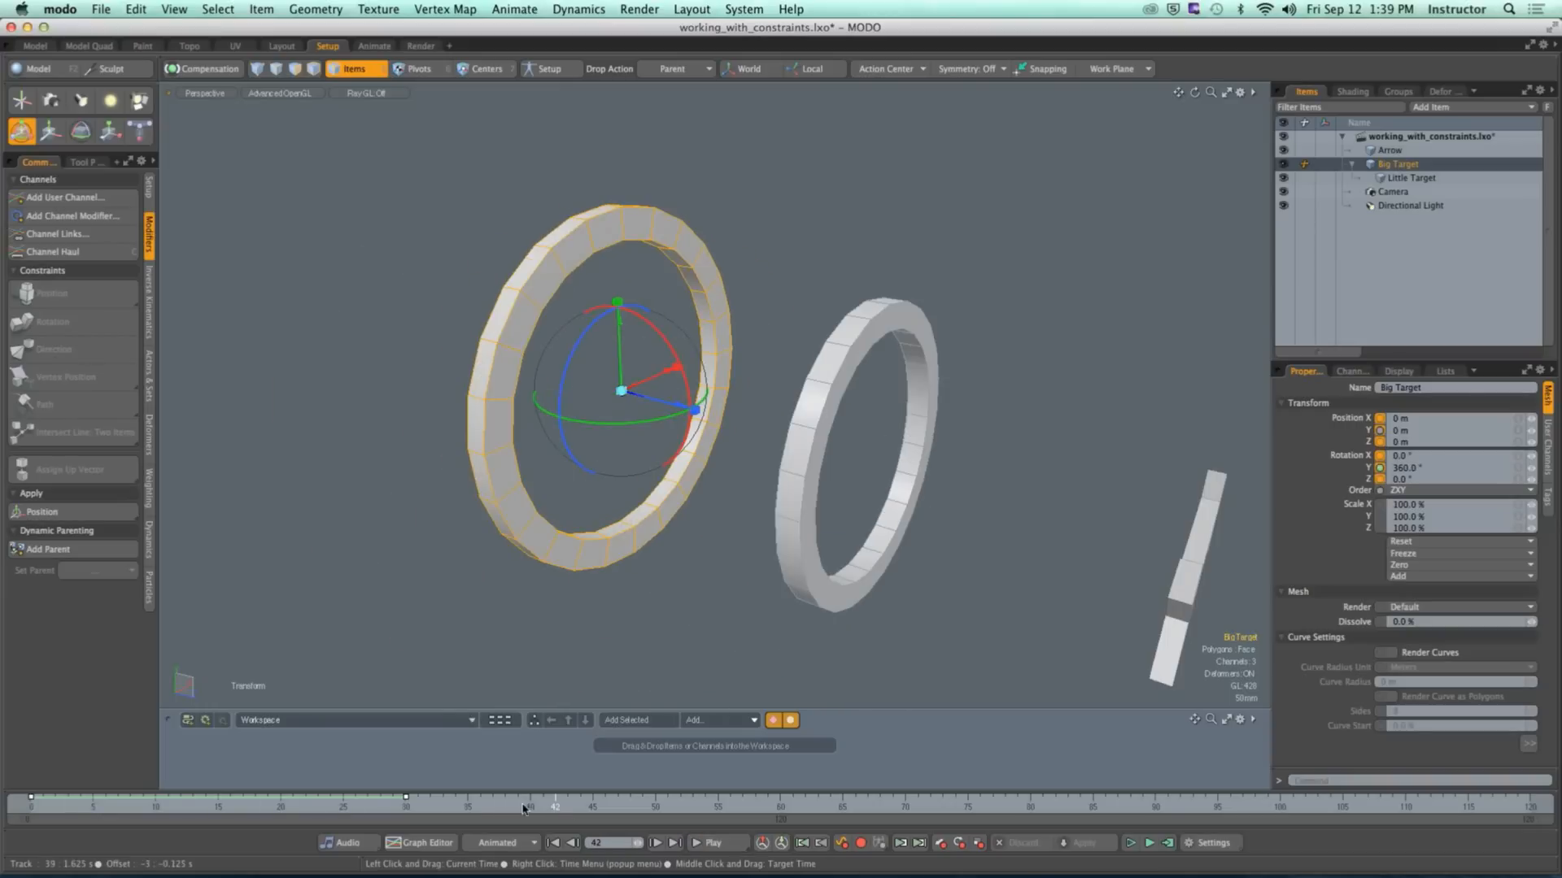
pyautogui.moveTo(523, 808); pyautogui.dragTo(280, 810)
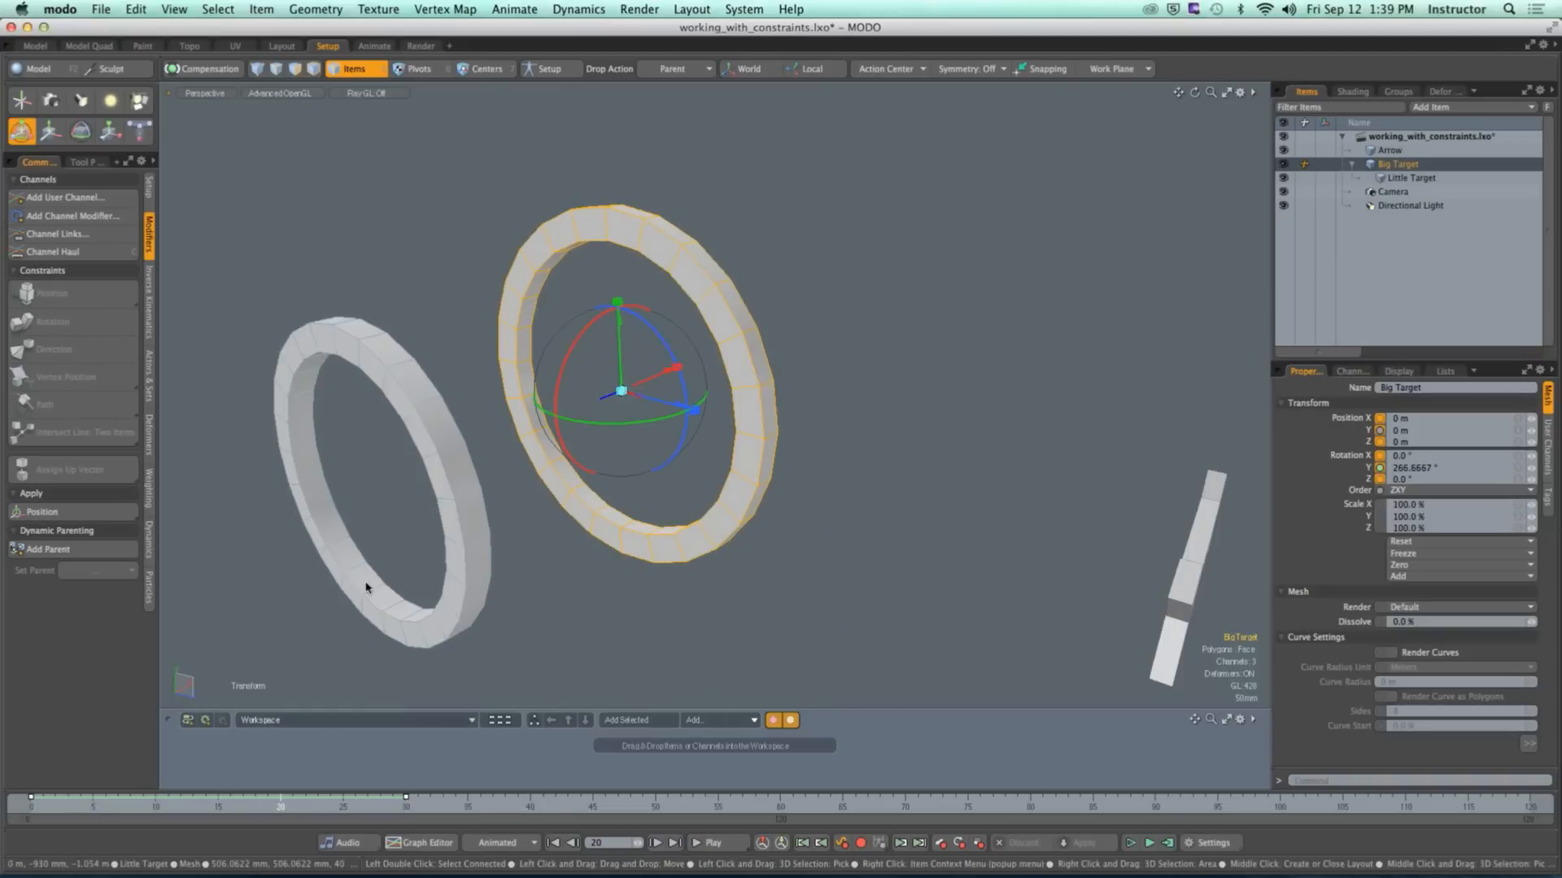
# Step: Select the Little Target ring in the viewport
pyautogui.click(415, 454)
pyautogui.keyDown('alt'); pyautogui.moveTo(415, 454); pyautogui.dragTo(533, 494); pyautogui.keyUp('alt')
pyautogui.scroll(-5, 540, 460)
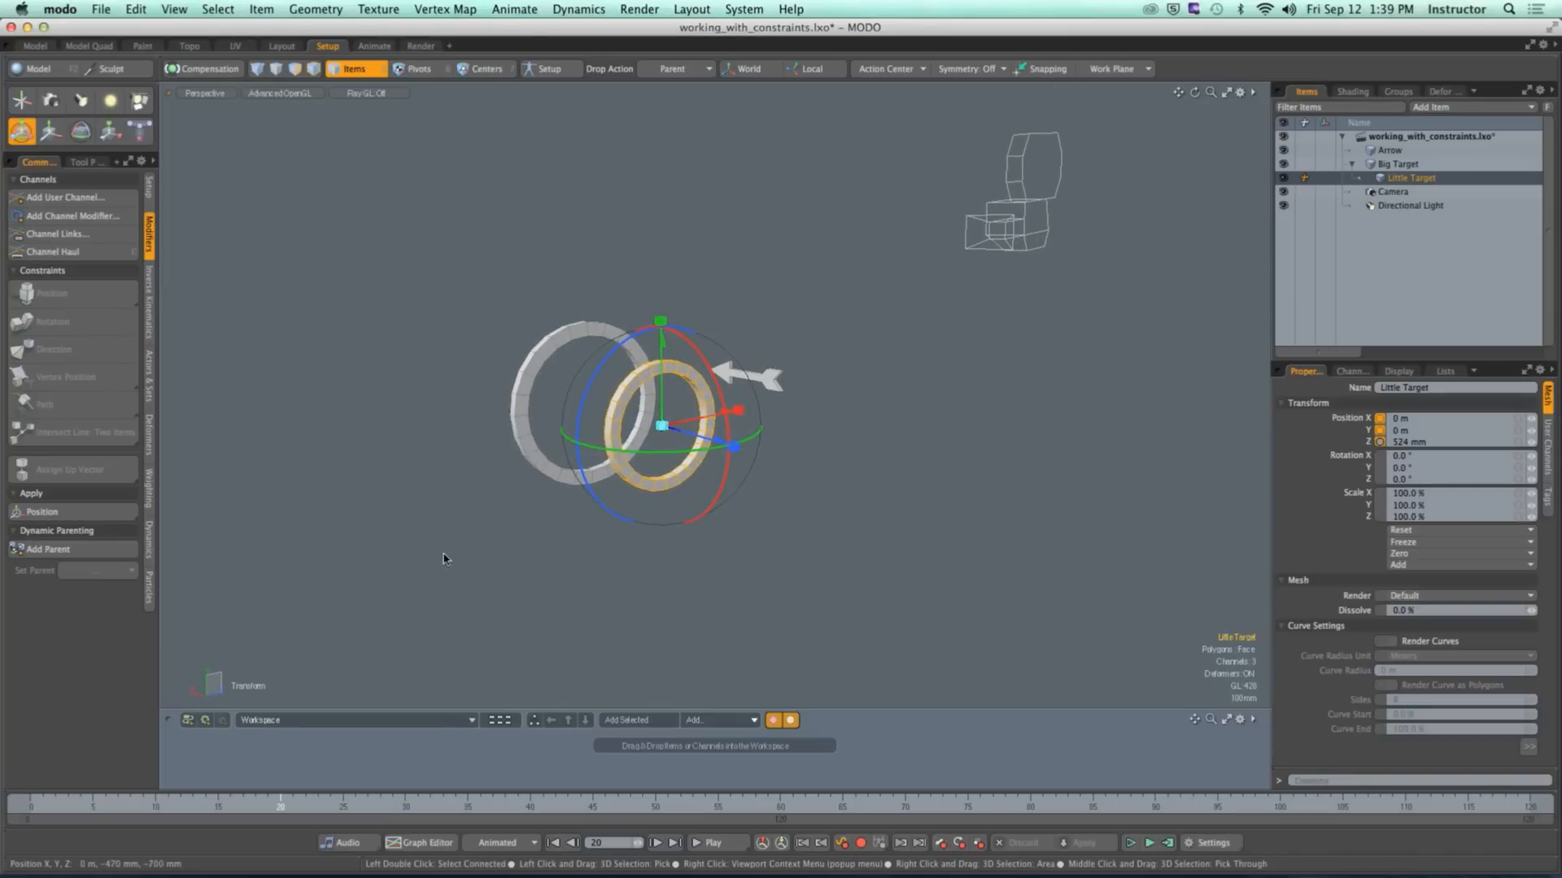
# Step: Set a keyframe on Little Target's Rotation Y at frame 0 and set Rotation Y to 360° at frame 30
pyautogui.click(19, 811)
pyautogui.keyDown('alt'); pyautogui.keyDown('shift'); pyautogui.moveTo(781, 517); pyautogui.dragTo(1299, 518); pyautogui.keyUp('shift'); pyautogui.keyUp('alt')
pyautogui.scroll(5, 846, 467)
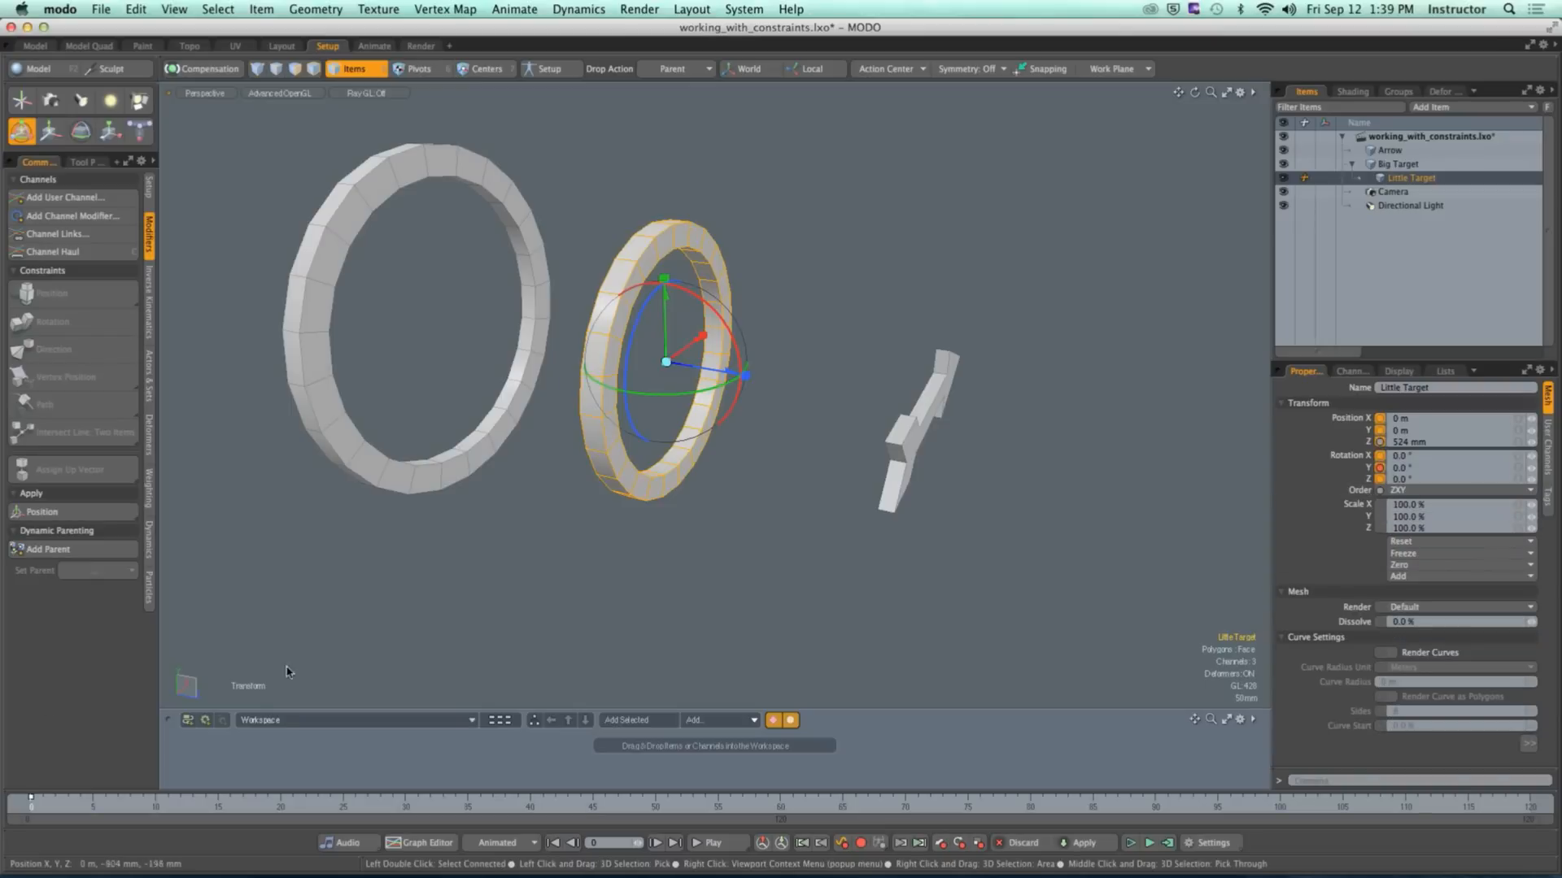
pyautogui.moveTo(333, 805); pyautogui.dragTo(405, 805)
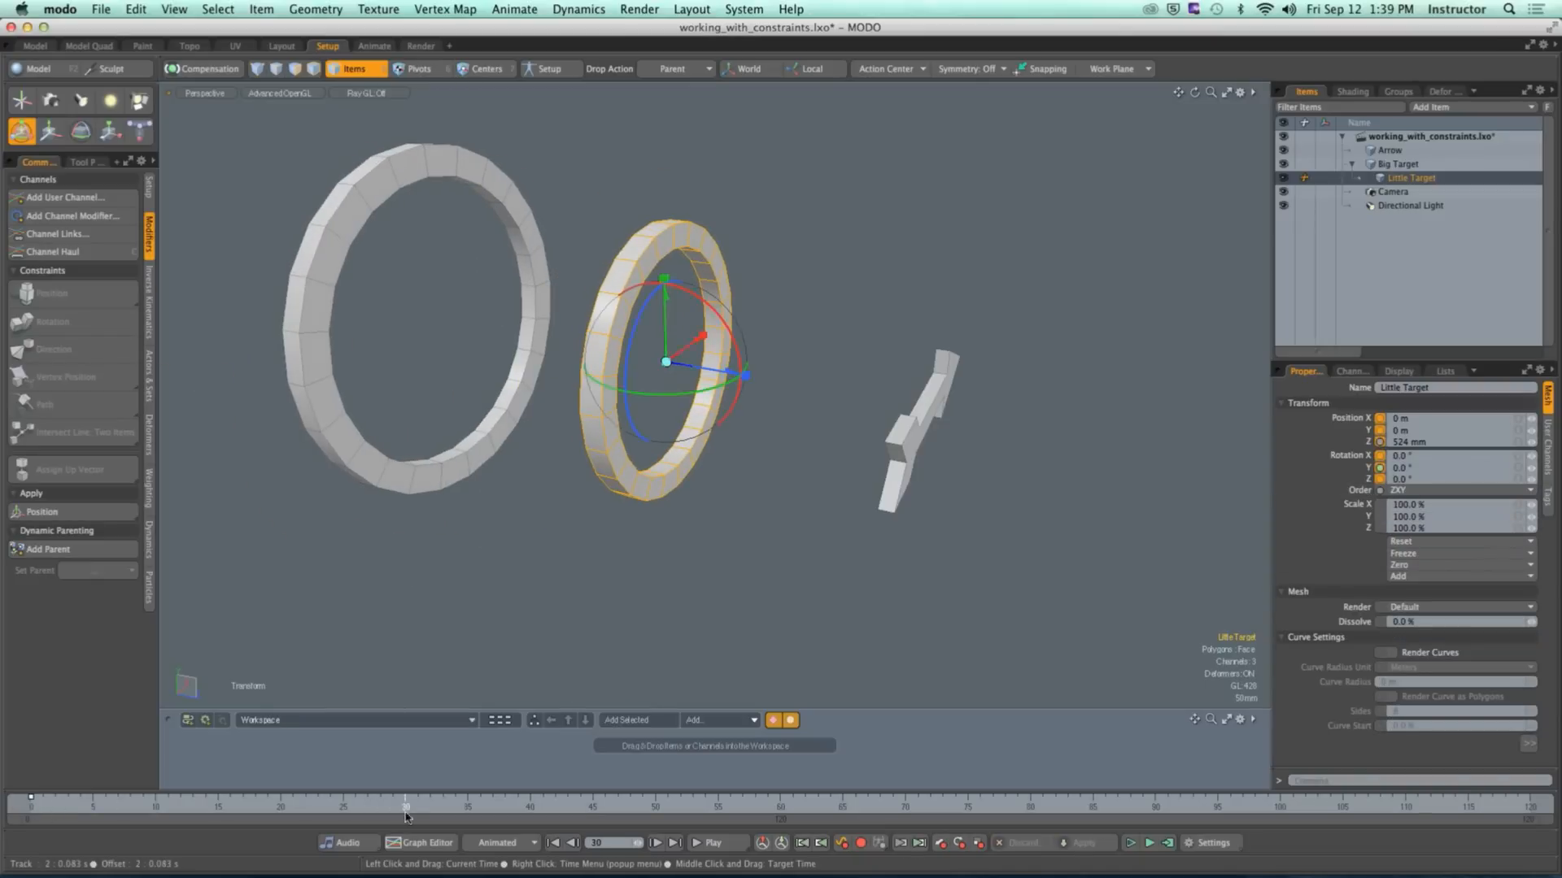
pyautogui.click(1401, 466)
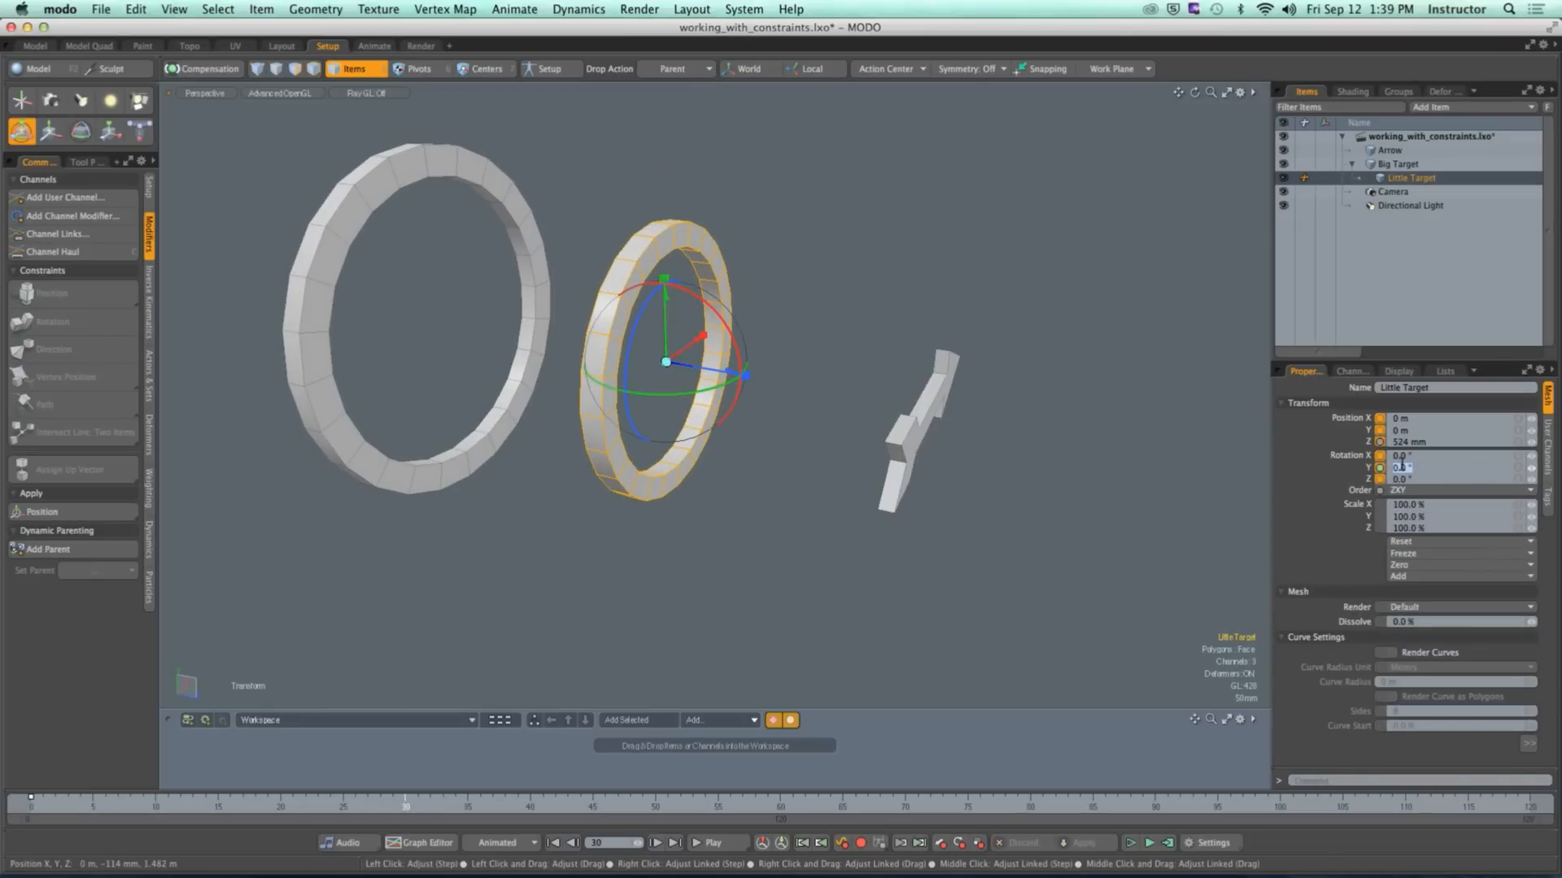
pyautogui.write('360')
pyautogui.press('Return')
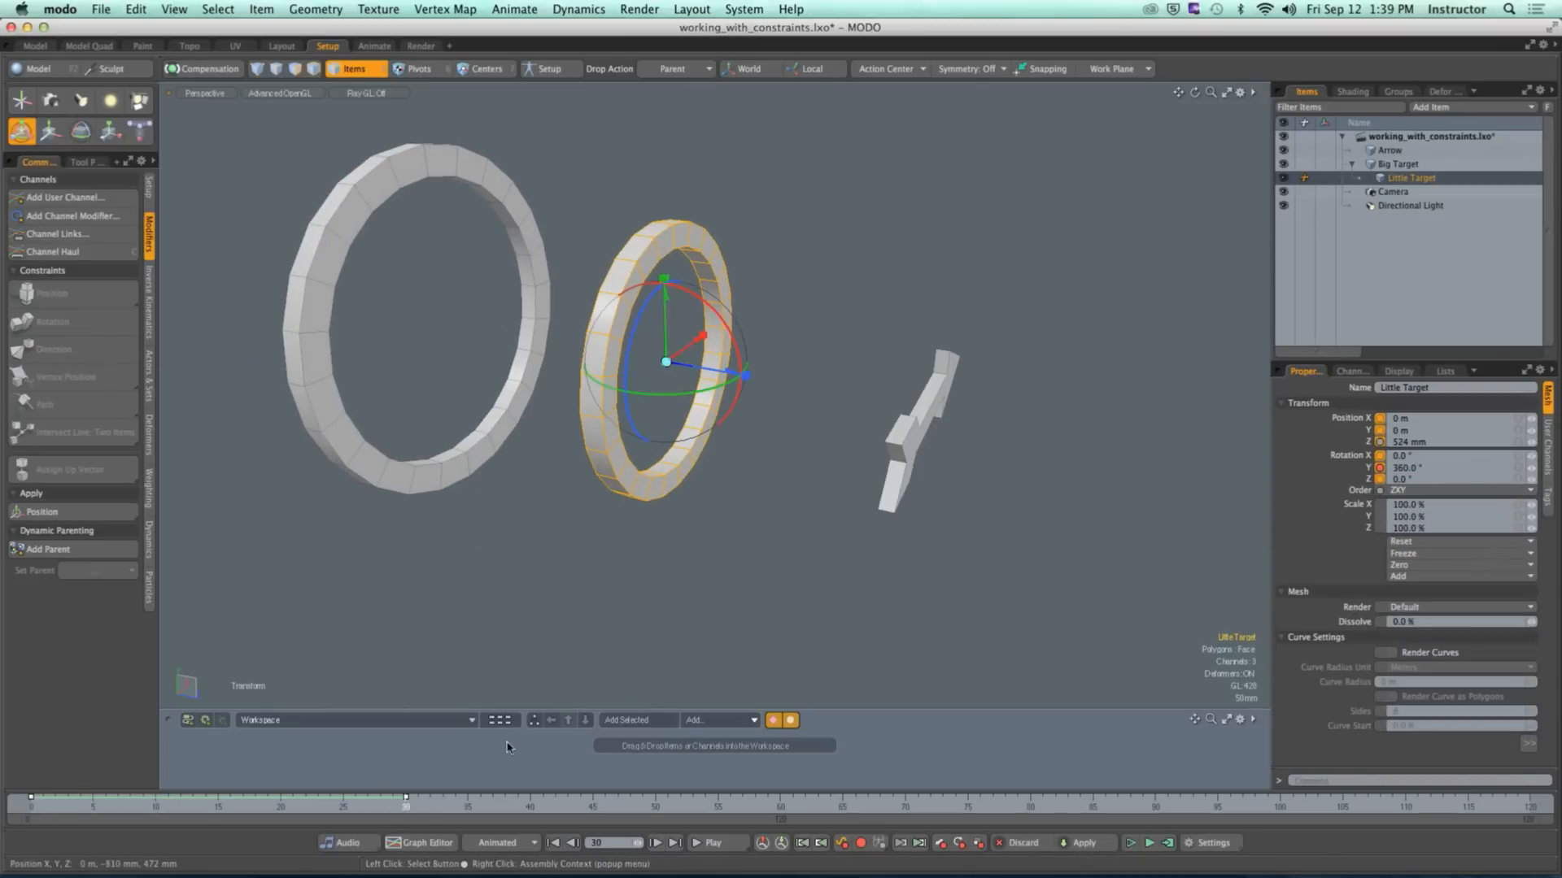
# Step: Scrub through Little Target's rotation, then undo its Rotation Y animation and keyframes back to frame 0
pyautogui.moveTo(384, 805); pyautogui.dragTo(93, 806)
pyautogui.keyDown('alt'); pyautogui.moveTo(561, 561); pyautogui.dragTo(475, 550); pyautogui.keyUp('alt')
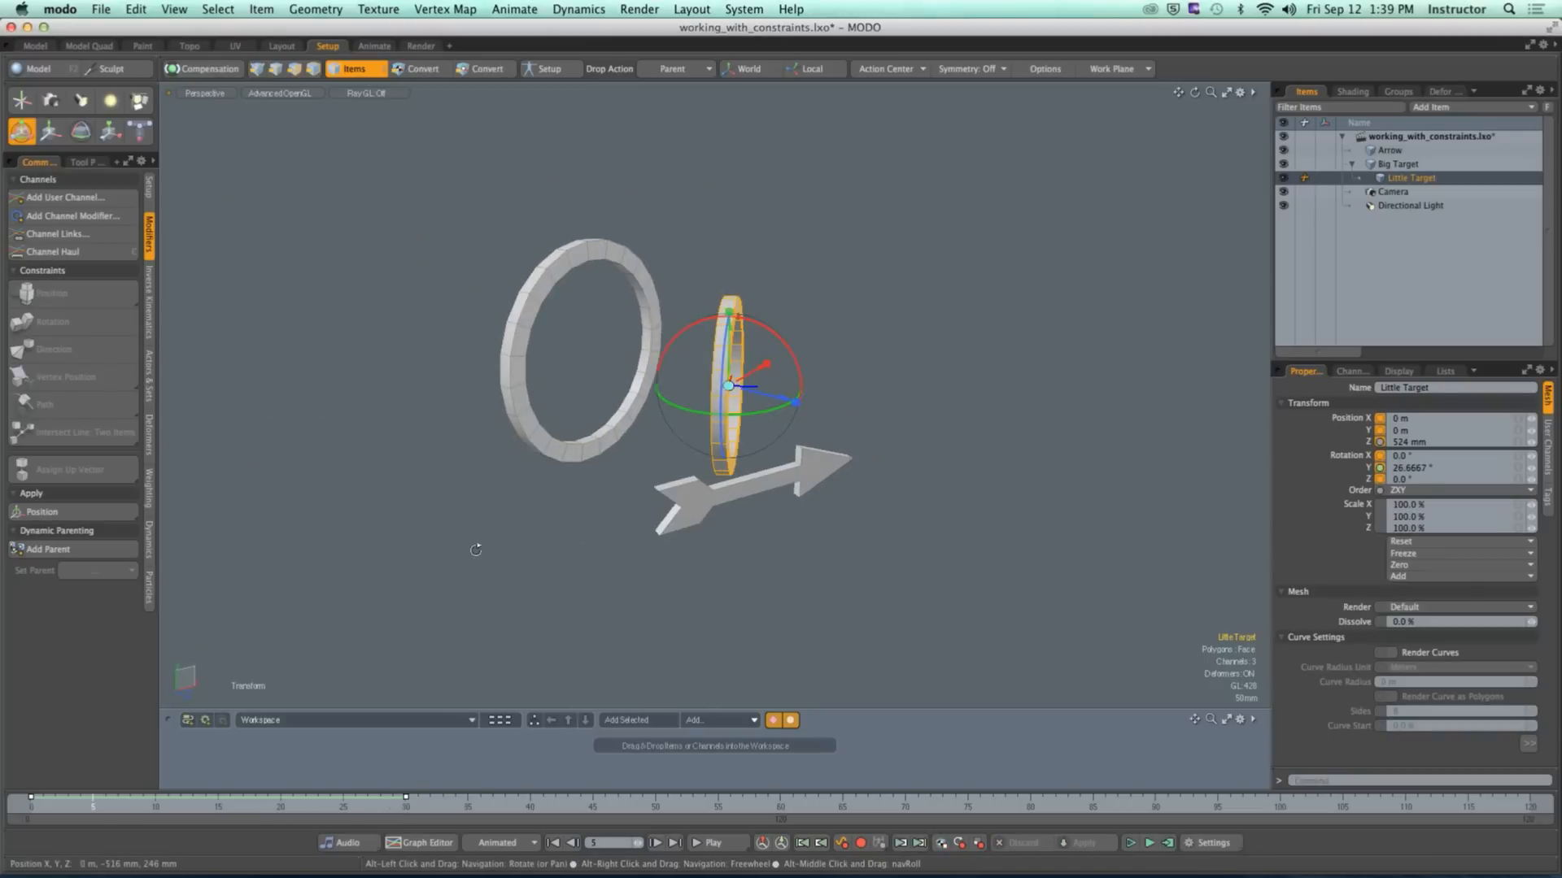
pyautogui.press('super+z')
pyautogui.press('super+z')
pyautogui.press('super+z')
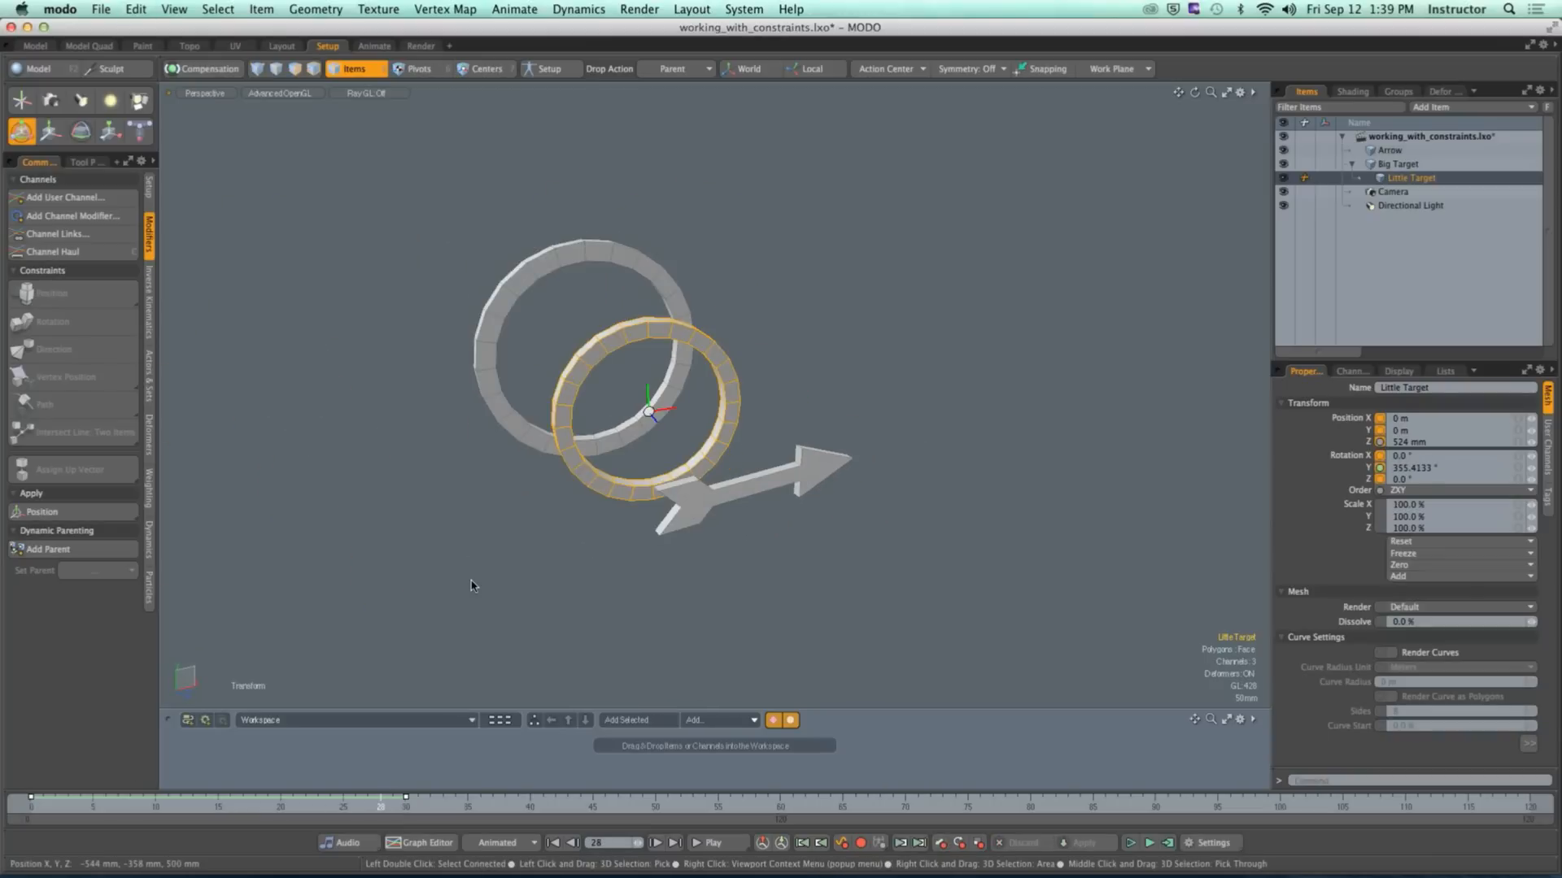
pyautogui.press('super+z')
pyautogui.press('super+z')
pyautogui.press('super+z')
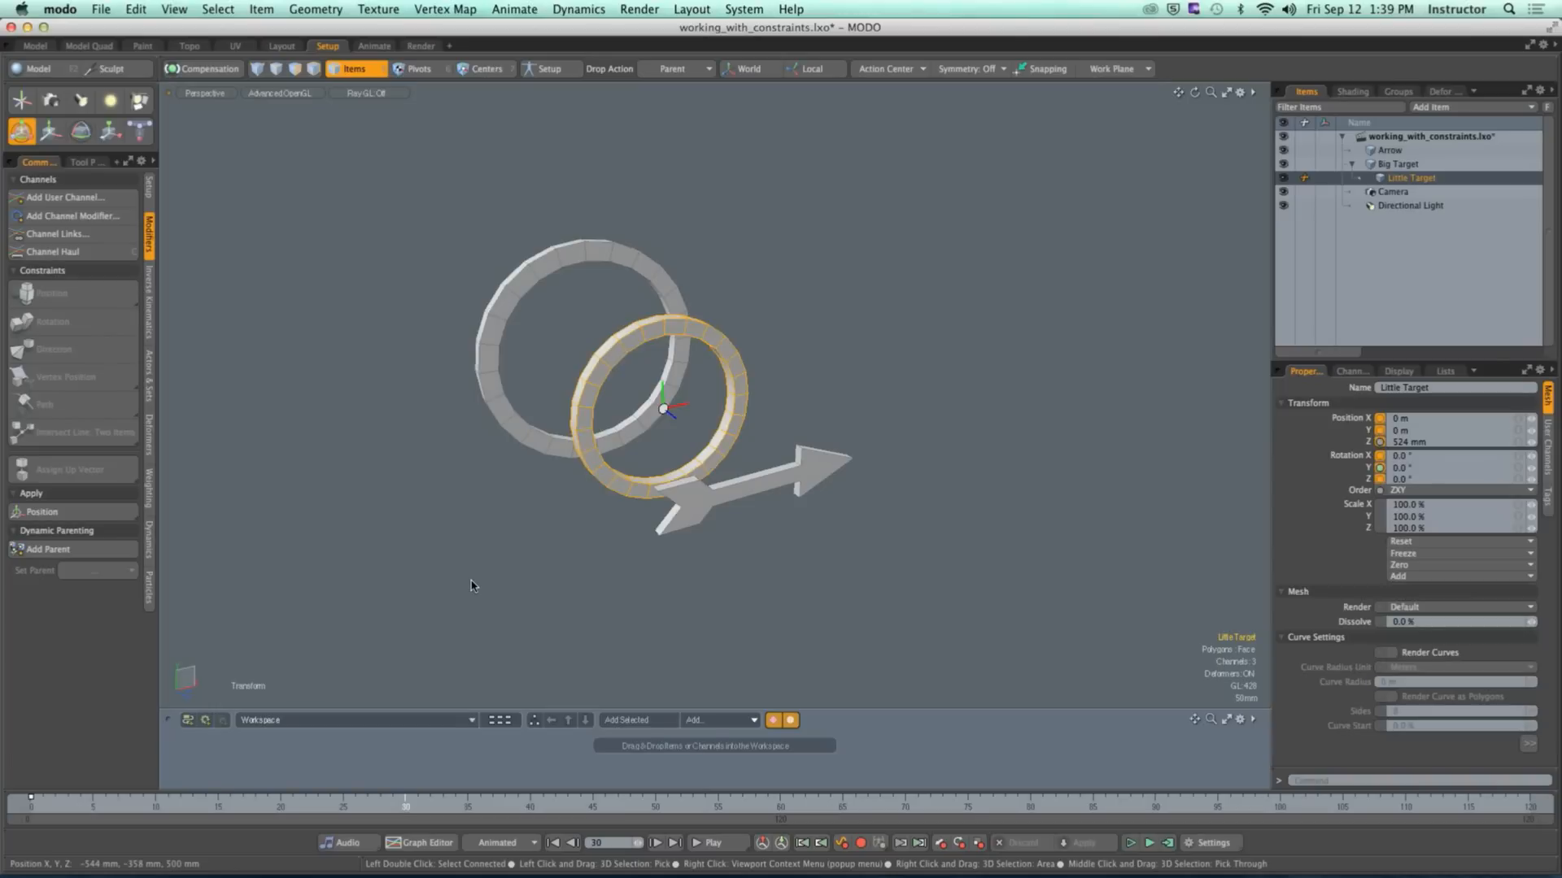
pyautogui.press('super+z')
pyautogui.press('super+z')
pyautogui.press('super+z')
pyautogui.press('super+z')
pyautogui.press('super+z')
pyautogui.press('super+z')
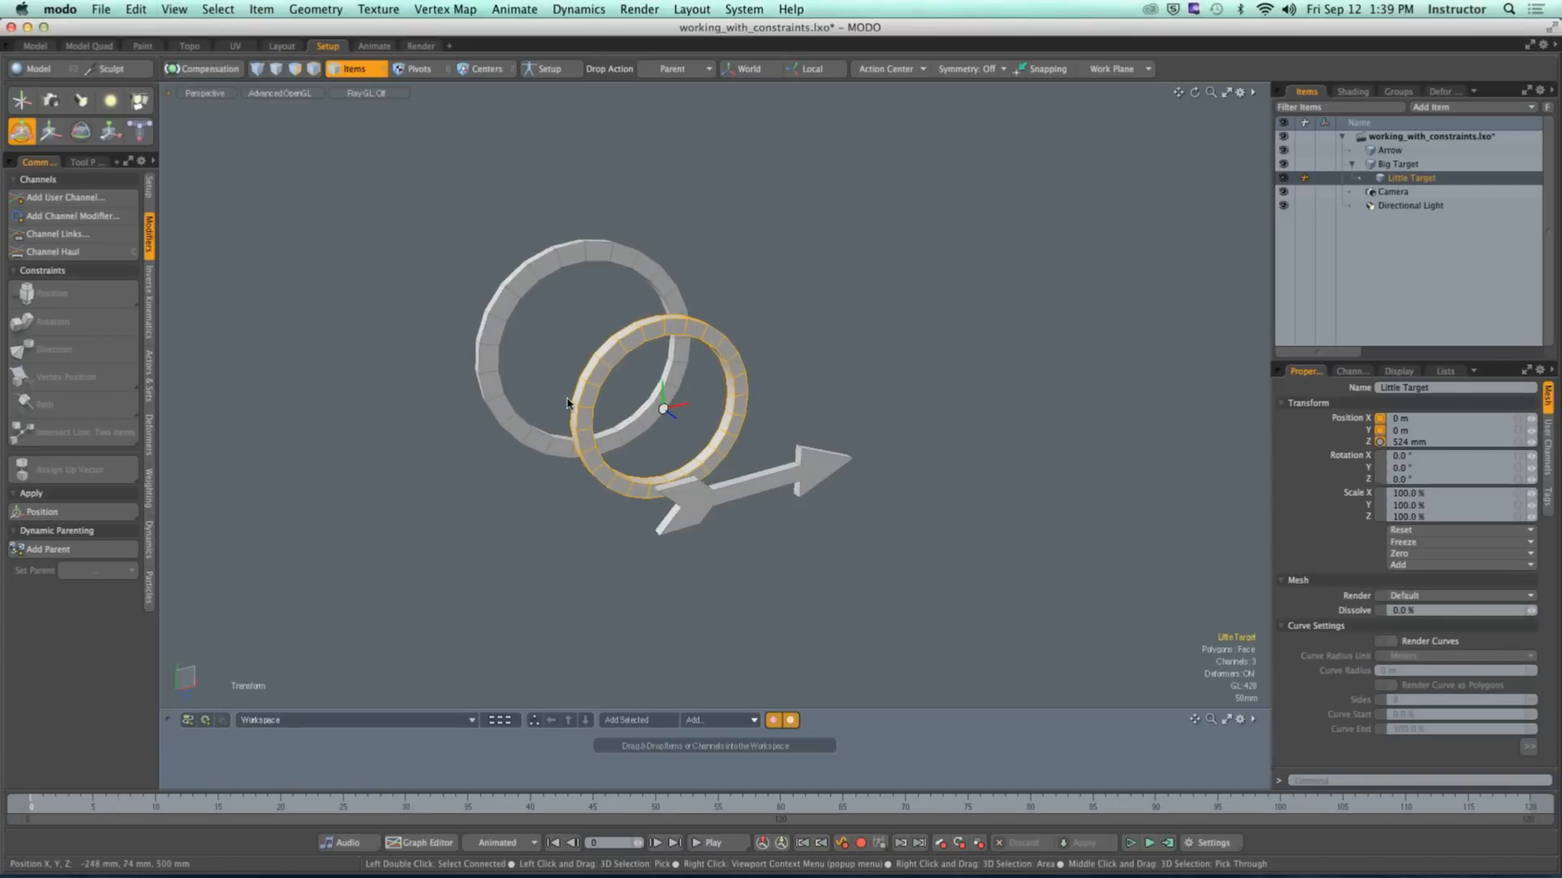
# Step: Set a keyframe on Little Target's Rotation X channel at frame 0
pyautogui.keyDown('alt'); pyautogui.moveTo(567, 402); pyautogui.dragTo(649, 429); pyautogui.keyUp('alt')
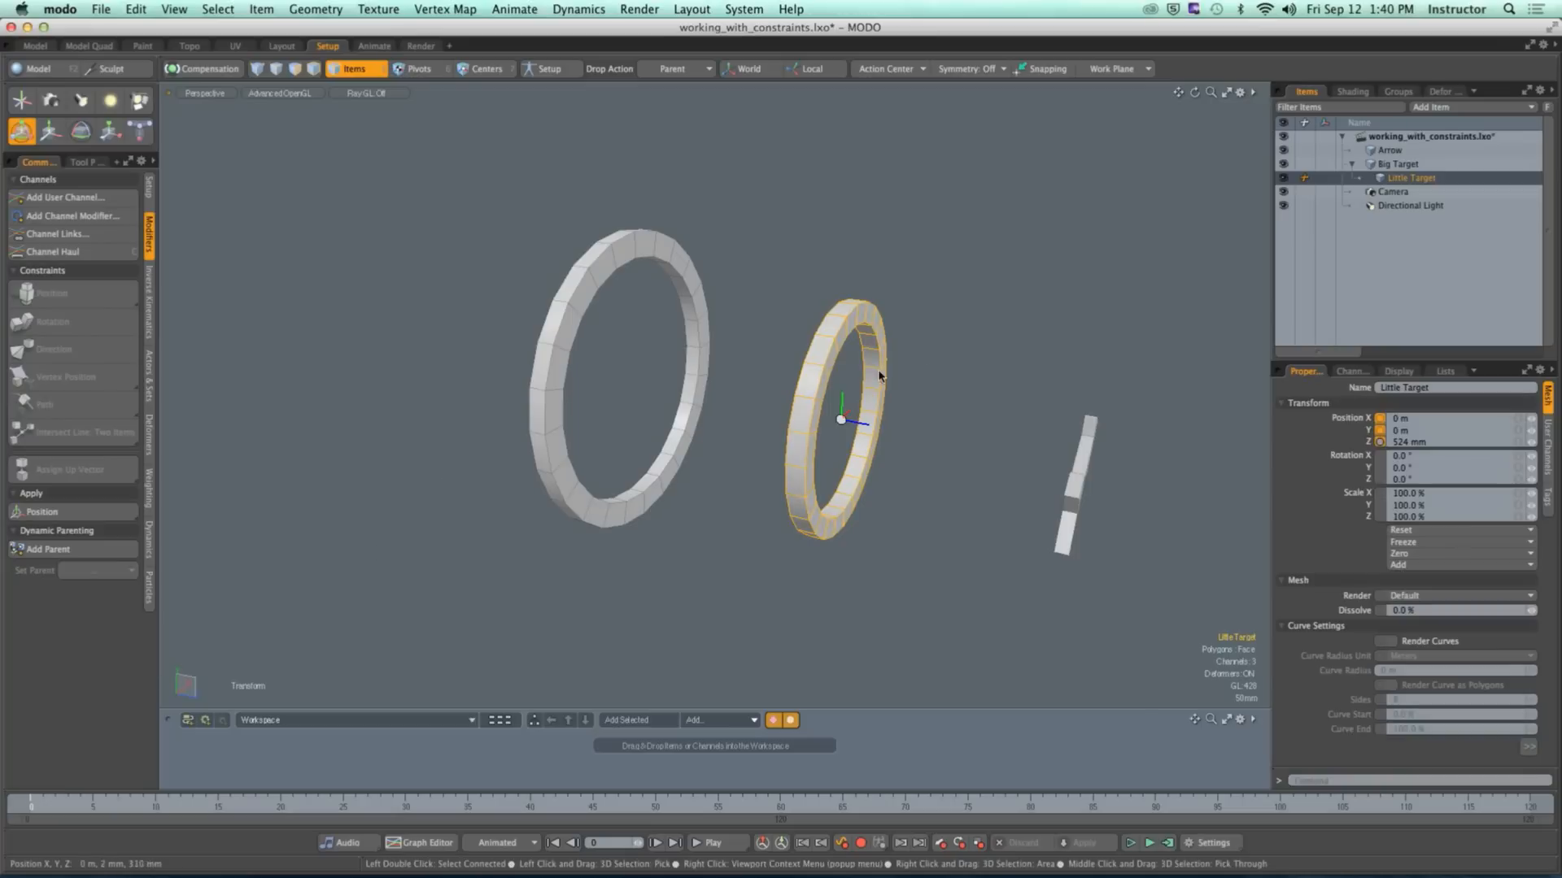
pyautogui.keyDown('alt'); pyautogui.moveTo(631, 389); pyautogui.dragTo(758, 409); pyautogui.keyUp('alt')
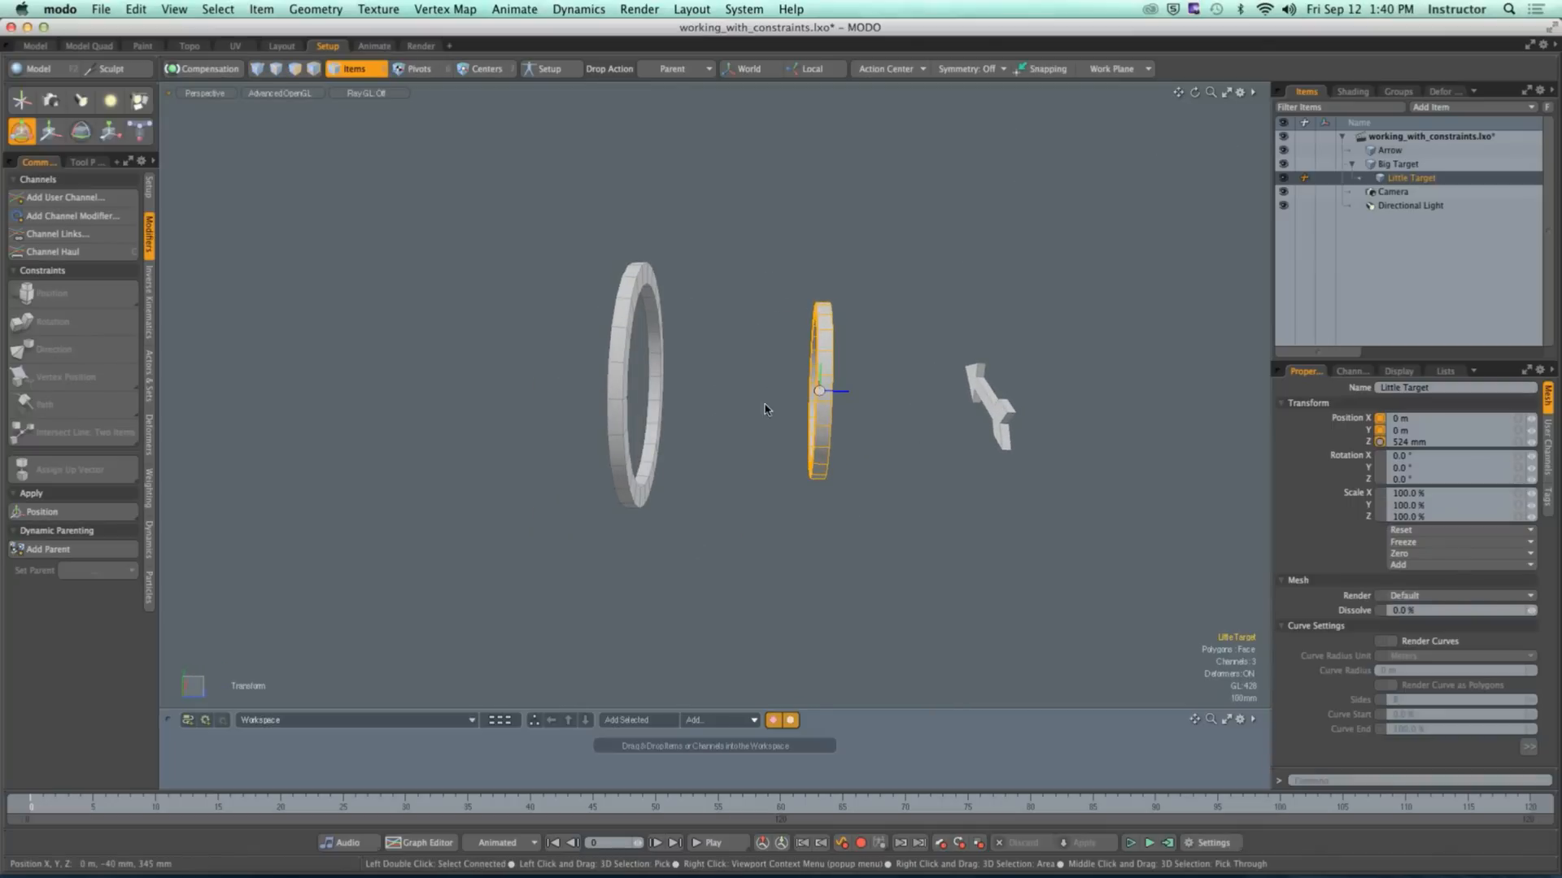
pyautogui.keyDown('alt'); pyautogui.keyDown('shift'); pyautogui.moveTo(856, 414); pyautogui.dragTo(732, 443); pyautogui.keyUp('shift'); pyautogui.keyUp('alt')
pyautogui.keyDown('alt'); pyautogui.moveTo(732, 444); pyautogui.dragTo(691, 455); pyautogui.keyUp('alt')
pyautogui.keyDown('ctrl'); pyautogui.keyDown('alt'); pyautogui.moveTo(691, 455); pyautogui.dragTo(703, 426); pyautogui.keyUp('alt'); pyautogui.keyUp('ctrl')
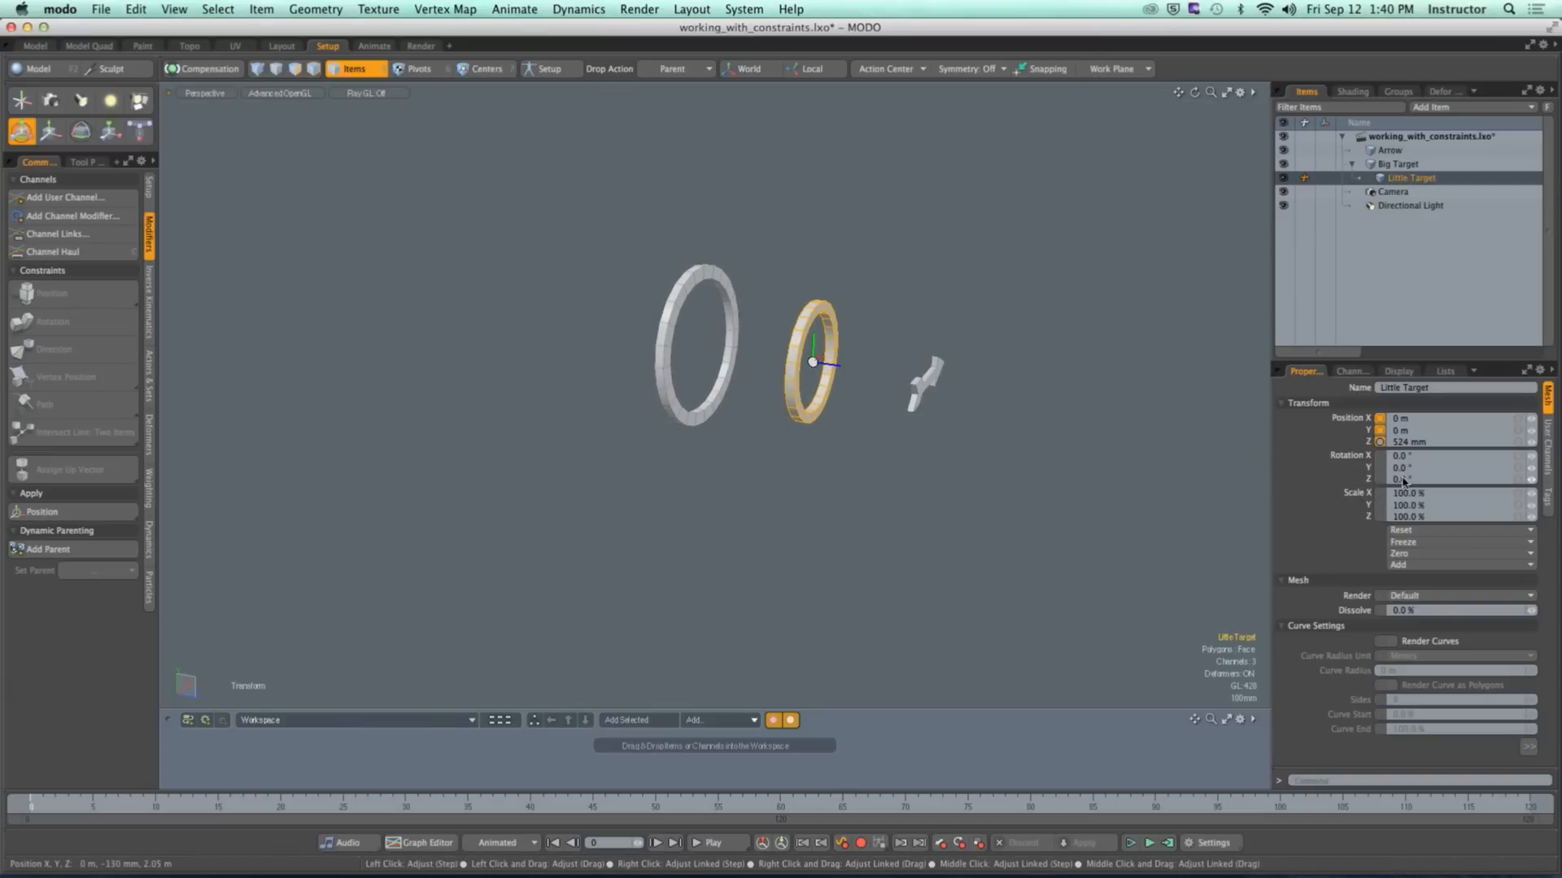
pyautogui.click(1380, 456)
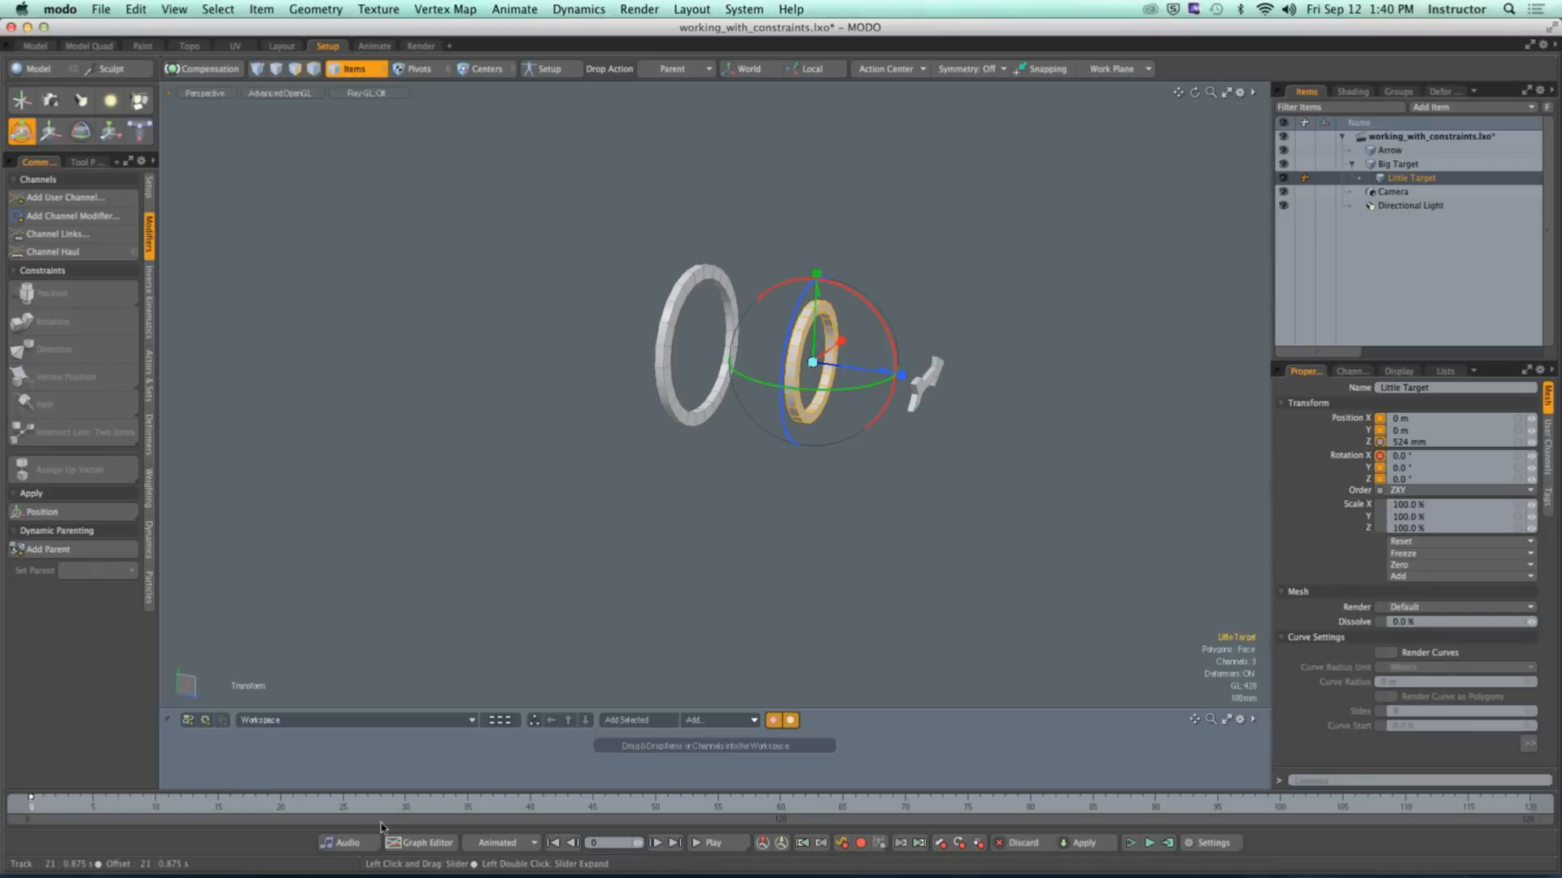
# Step: At frame 30, rotate Little Target around X and set its Rotation X to 360°
pyautogui.click(405, 804)
pyautogui.keyDown('alt'); pyautogui.moveTo(923, 464); pyautogui.dragTo(849, 465); pyautogui.keyUp('alt')
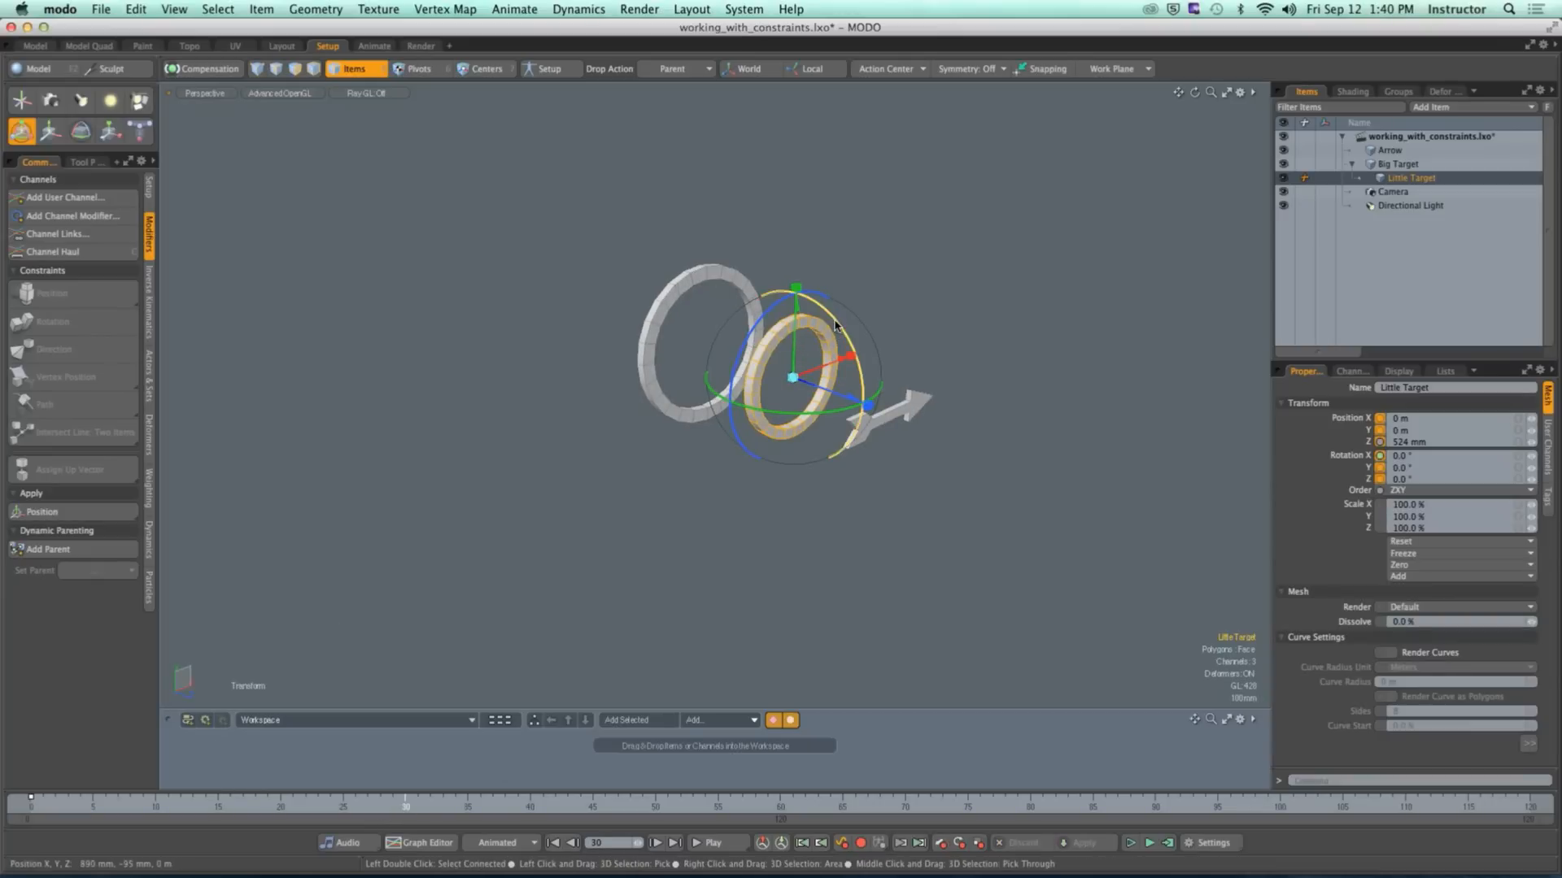
pyautogui.moveTo(835, 322)
pyautogui.mouseDown()
pyautogui.moveTo(848, 449)
pyautogui.moveTo(726, 377)
pyautogui.moveTo(813, 302)
pyautogui.moveTo(831, 320)
pyautogui.mouseUp()
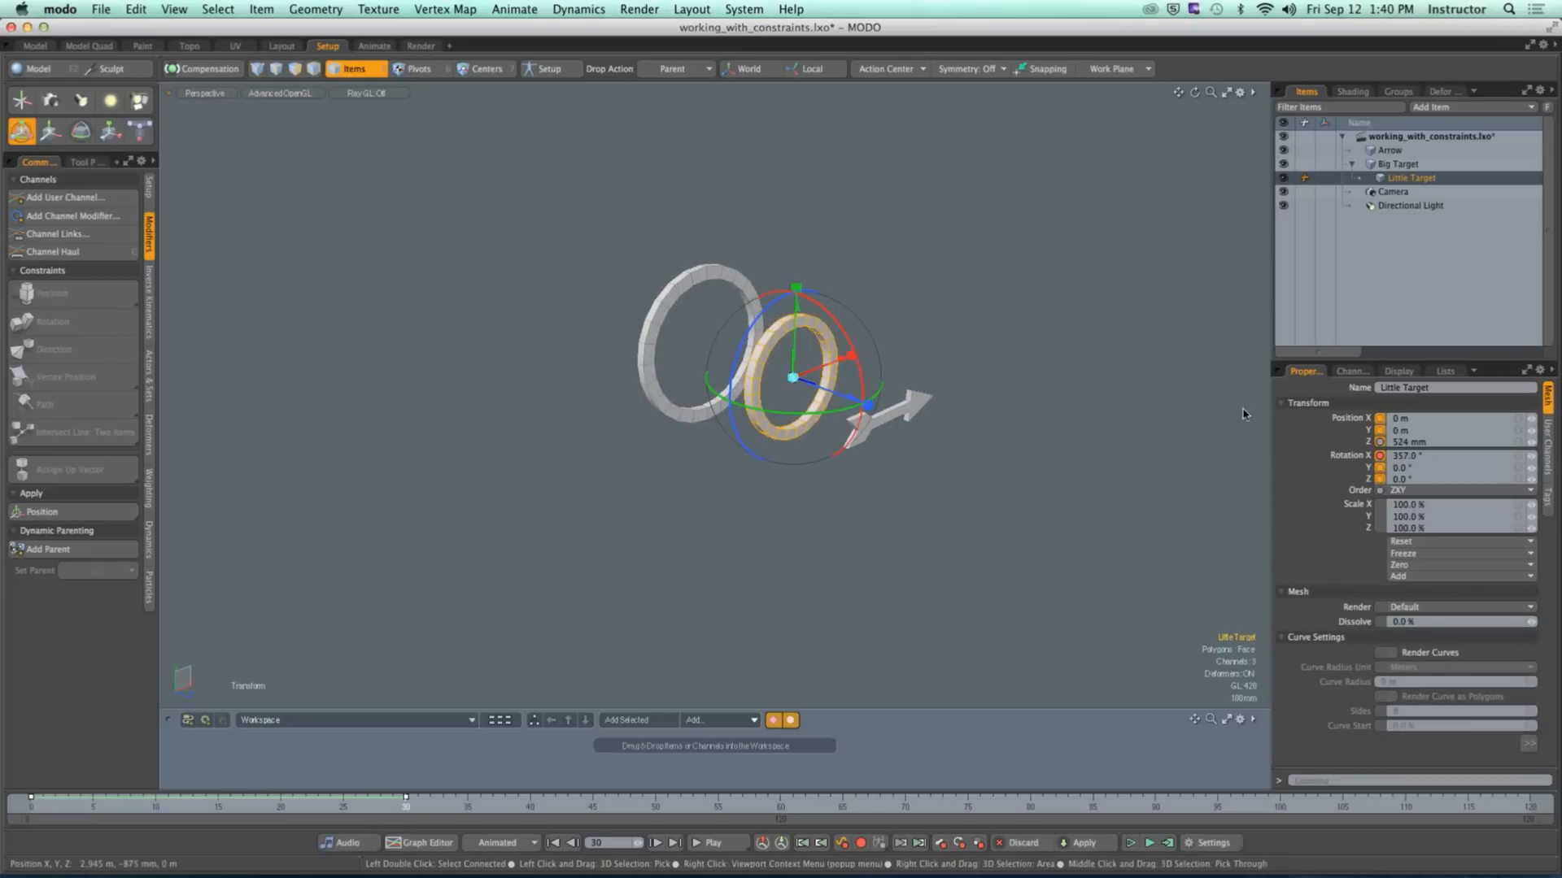
pyautogui.click(1411, 457)
pyautogui.write('360')
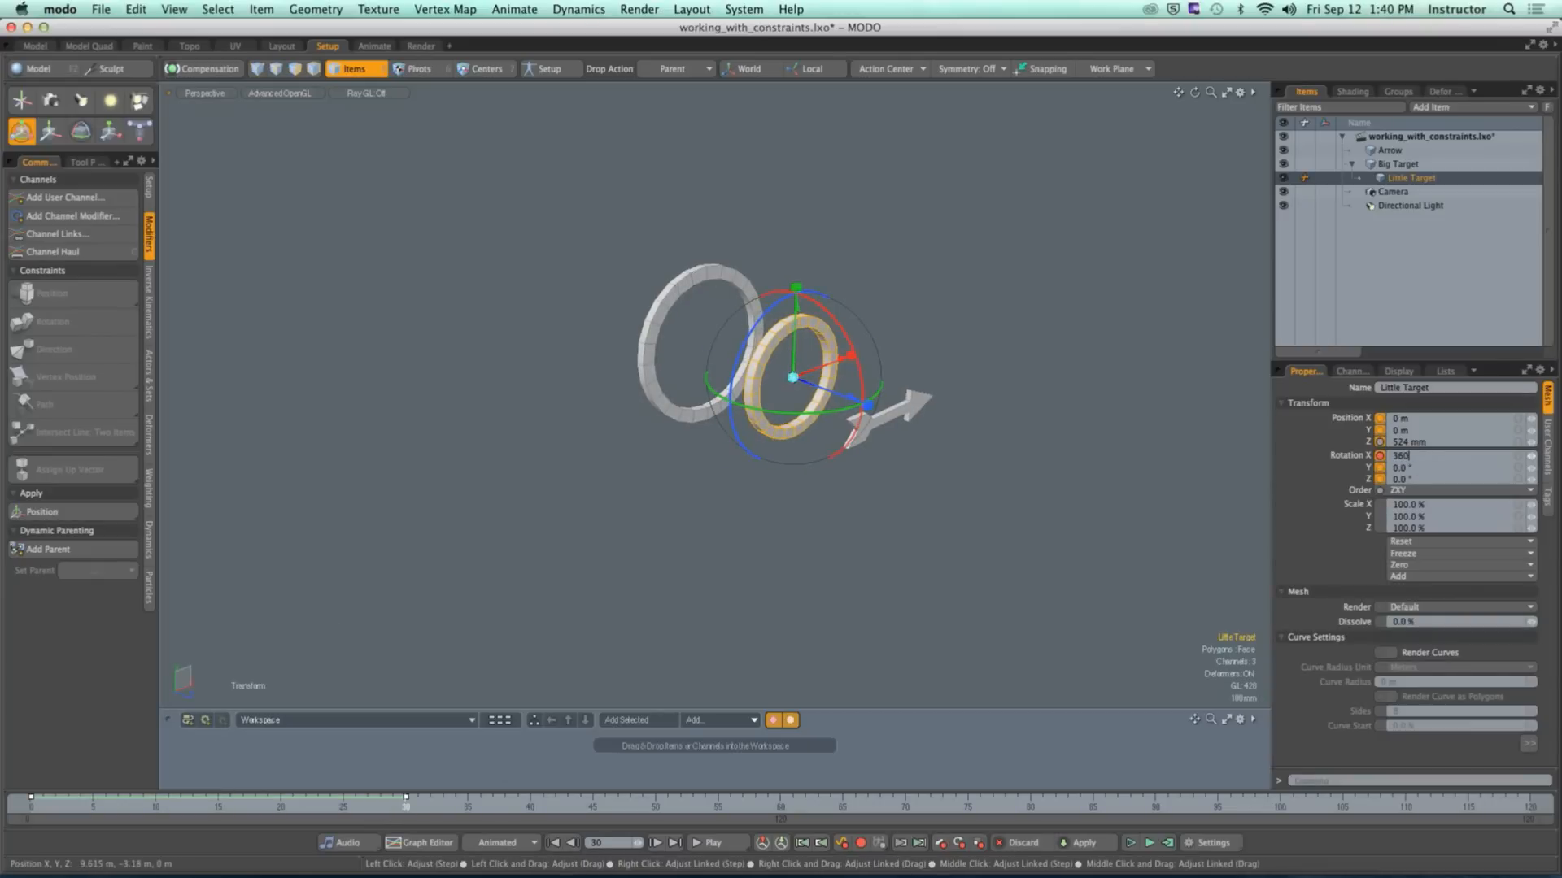
# Step: Play the animation from frame 0 to review both rings rotating, then stop it
pyautogui.moveTo(324, 805); pyautogui.dragTo(31, 805)
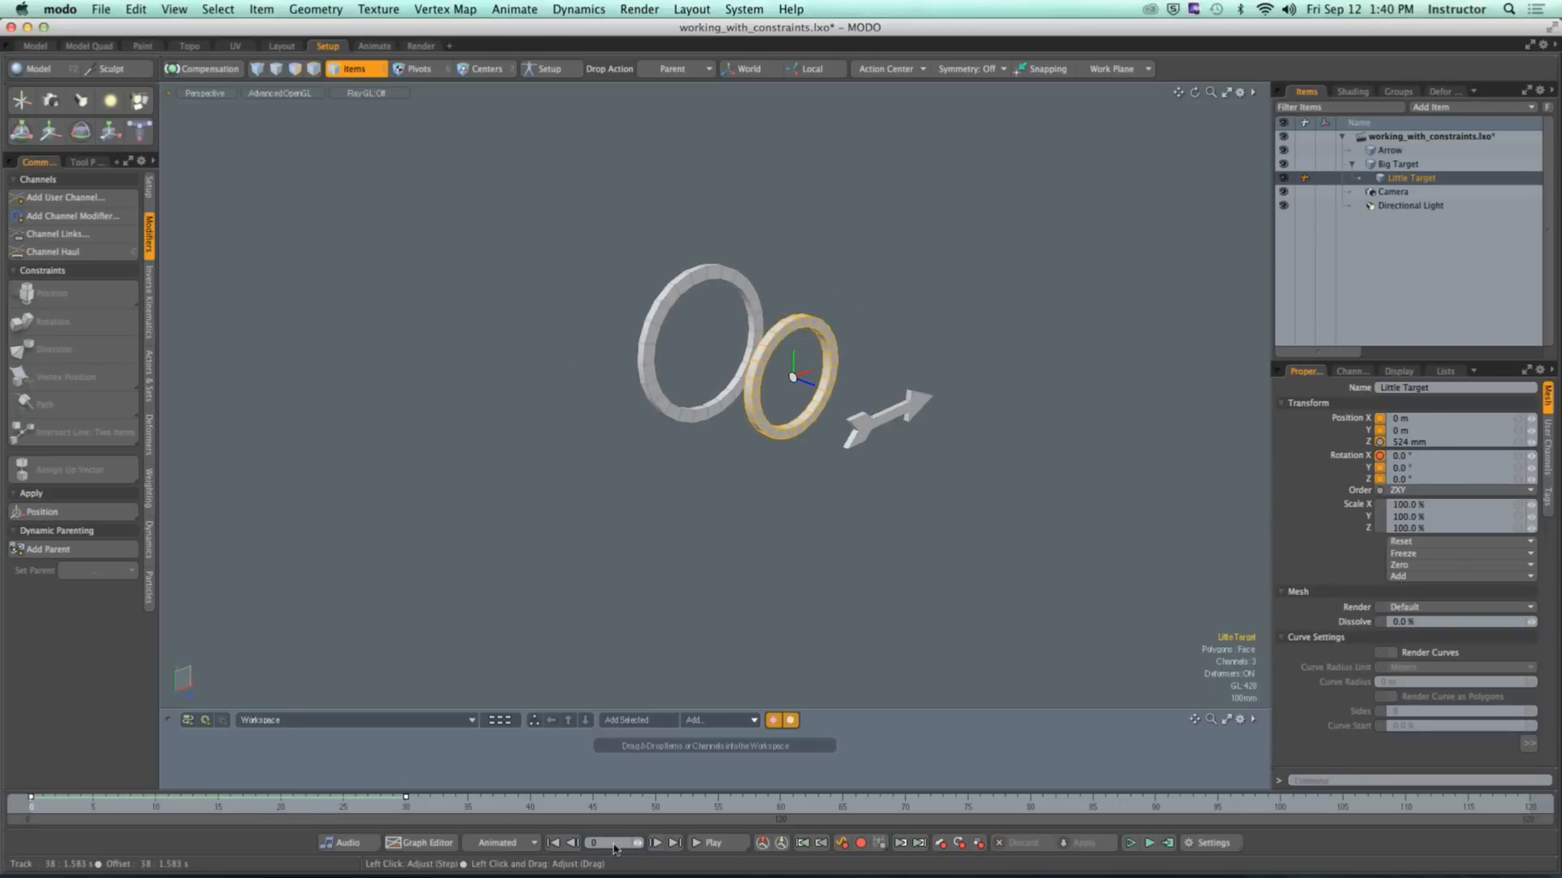
pyautogui.click(695, 848)
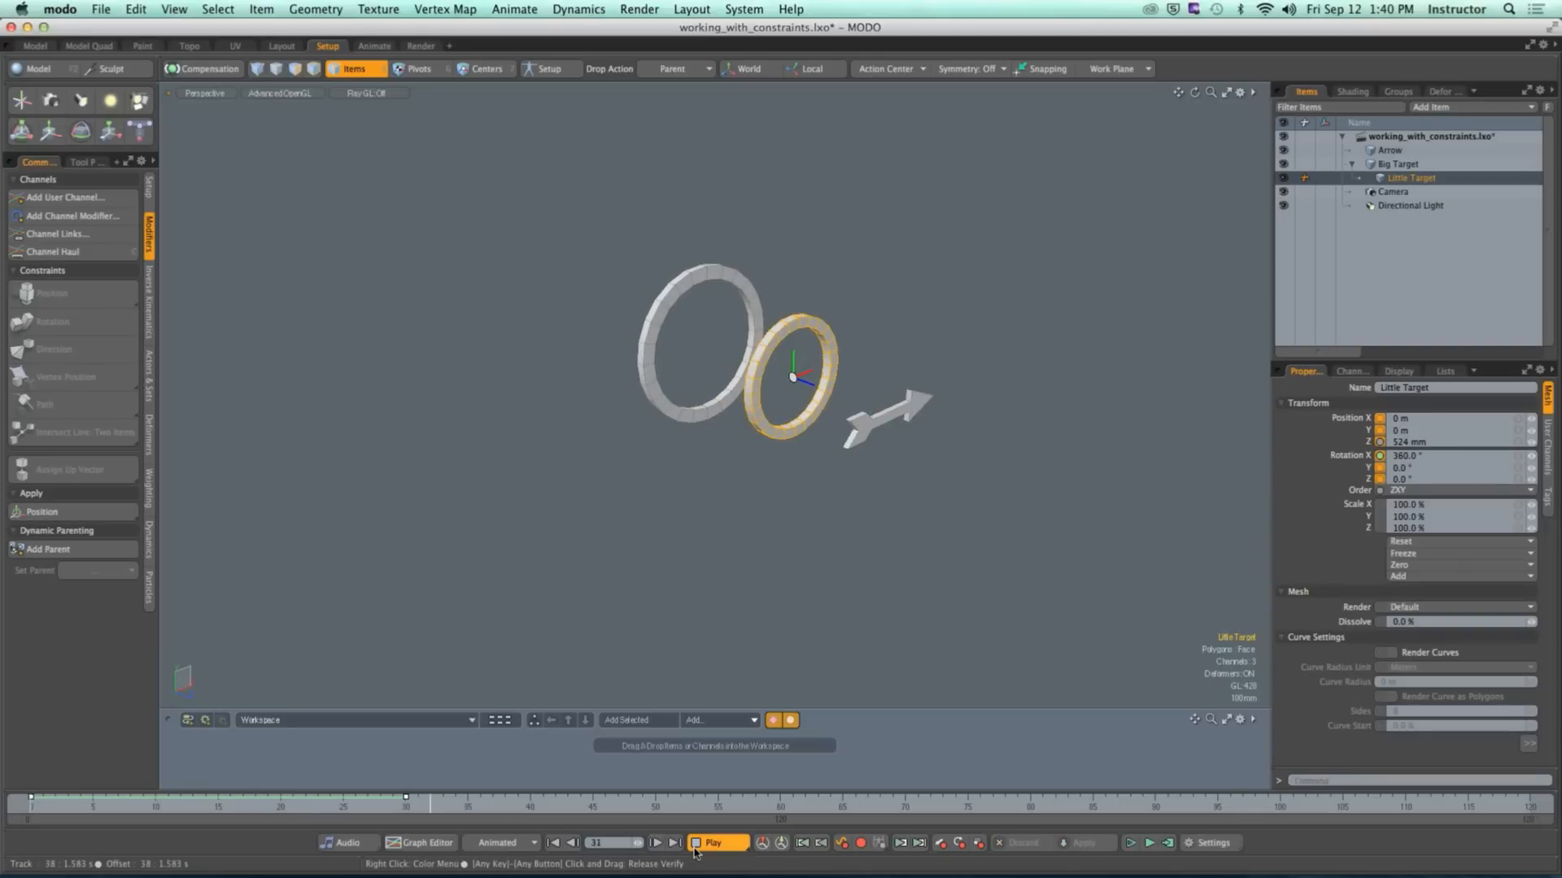
pyautogui.click(695, 844)
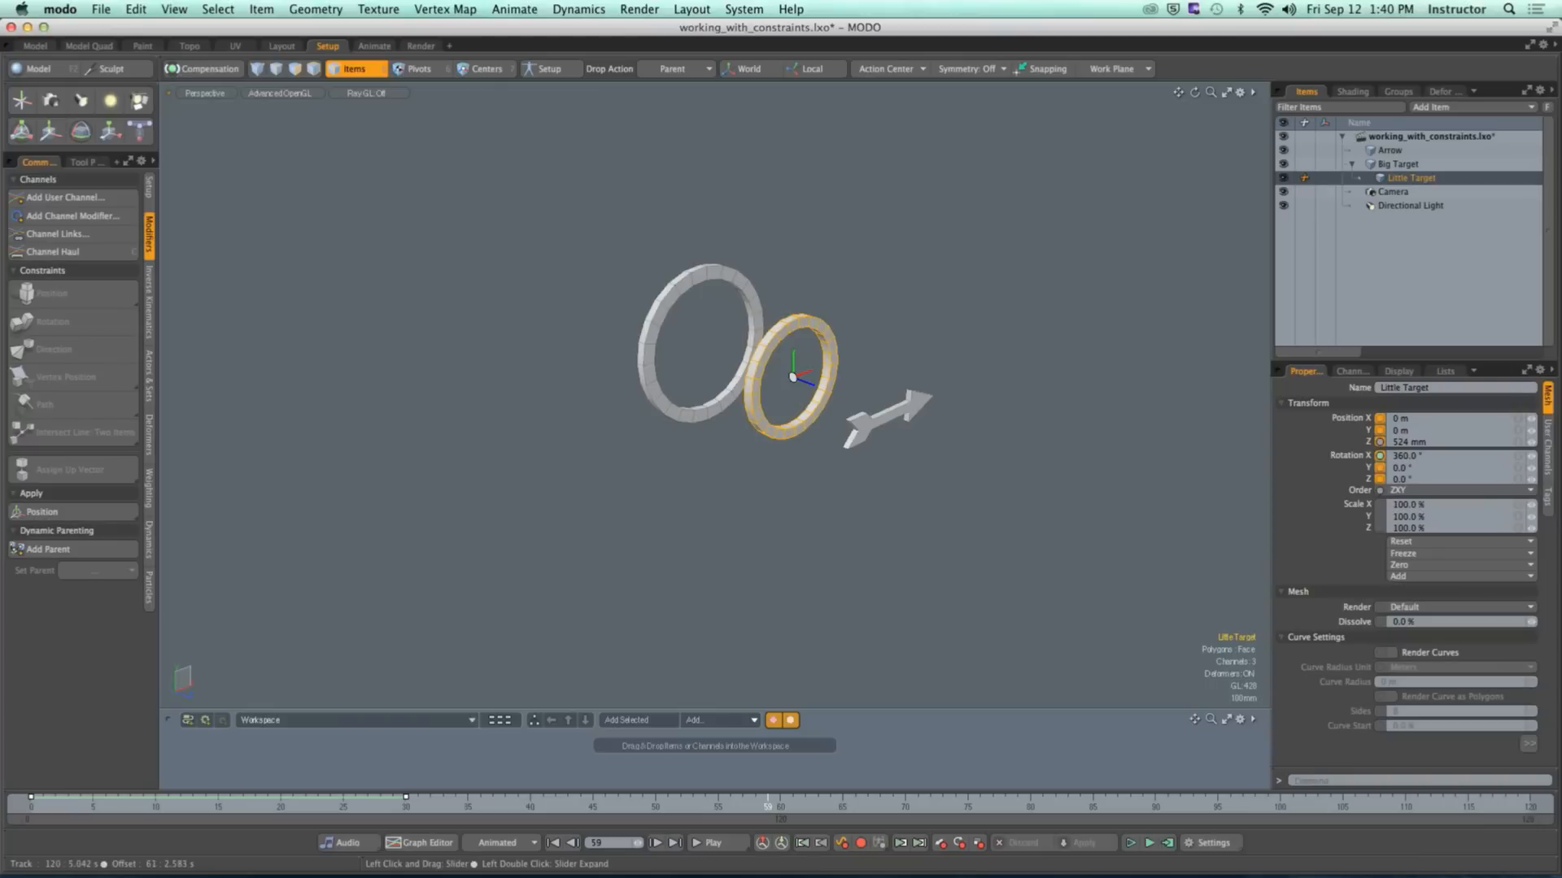
# Step: Shorten the displayed timeline range to about 31 frames, play the animation in that range and stop it
pyautogui.moveTo(1533, 819); pyautogui.dragTo(382, 819)
pyautogui.click(731, 846)
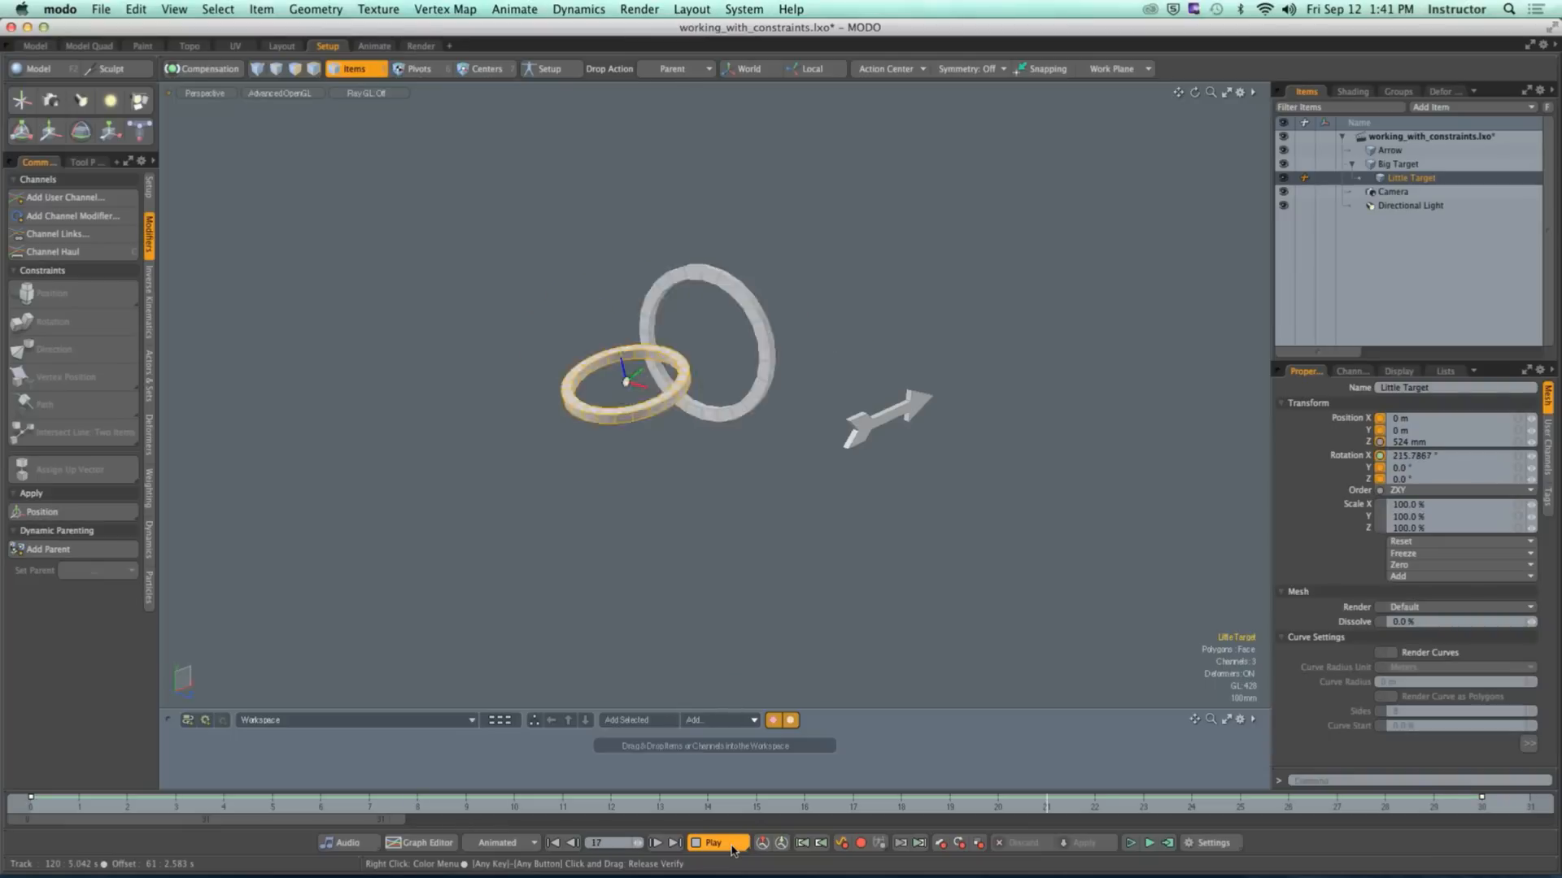
pyautogui.click(744, 850)
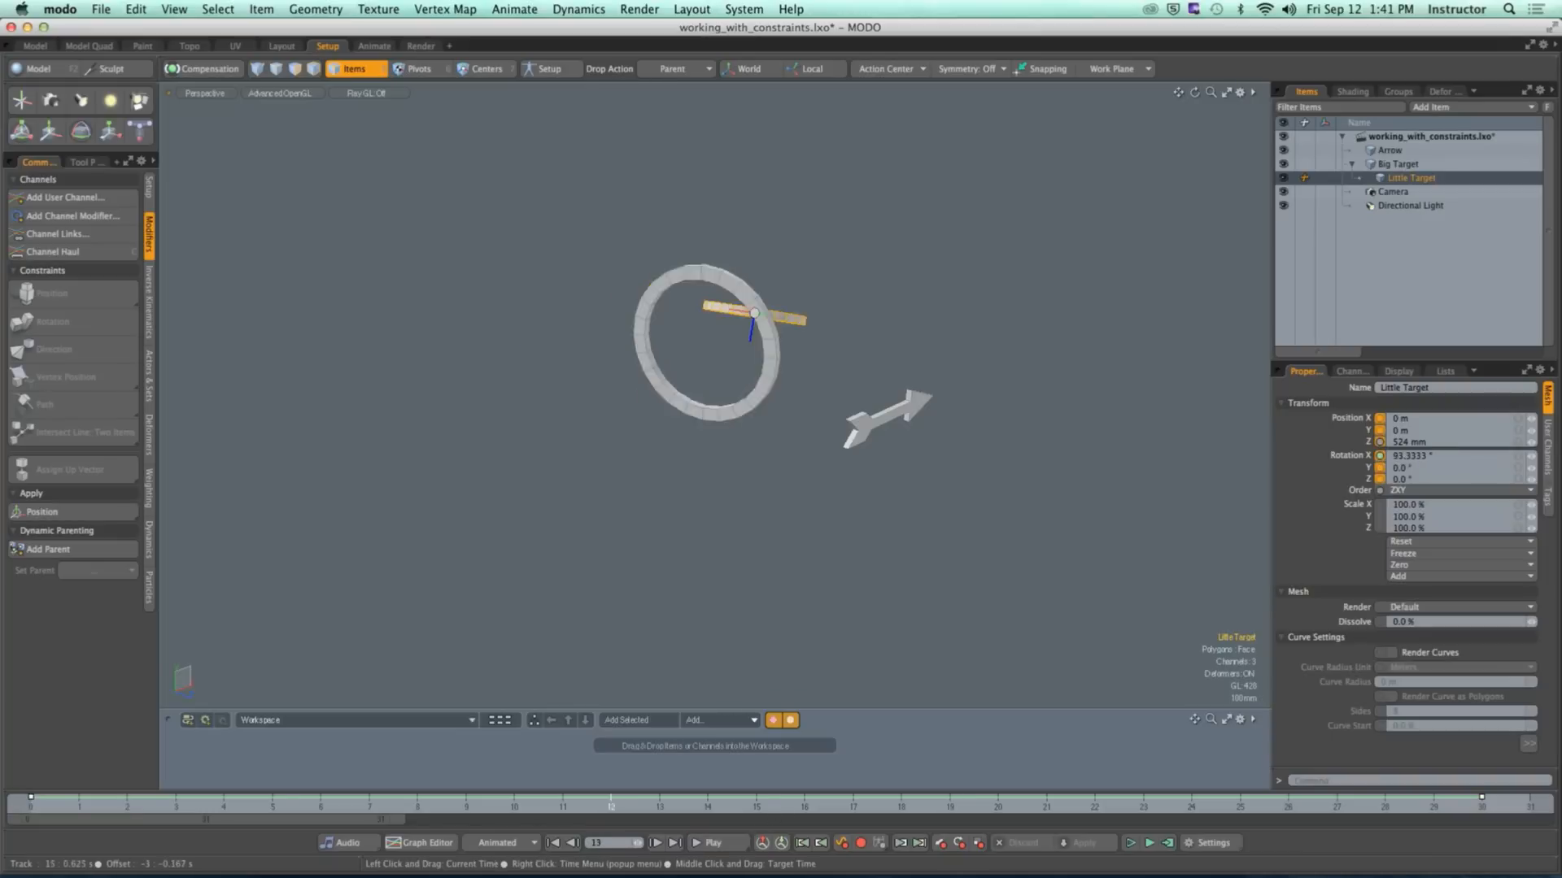
# Step: At frame 0, unparent Little Target from Big Target, placing it at the scene's top level just below Big Target
pyautogui.keyDown('alt'); pyautogui.moveTo(666, 540); pyautogui.dragTo(684, 574); pyautogui.keyUp('alt')
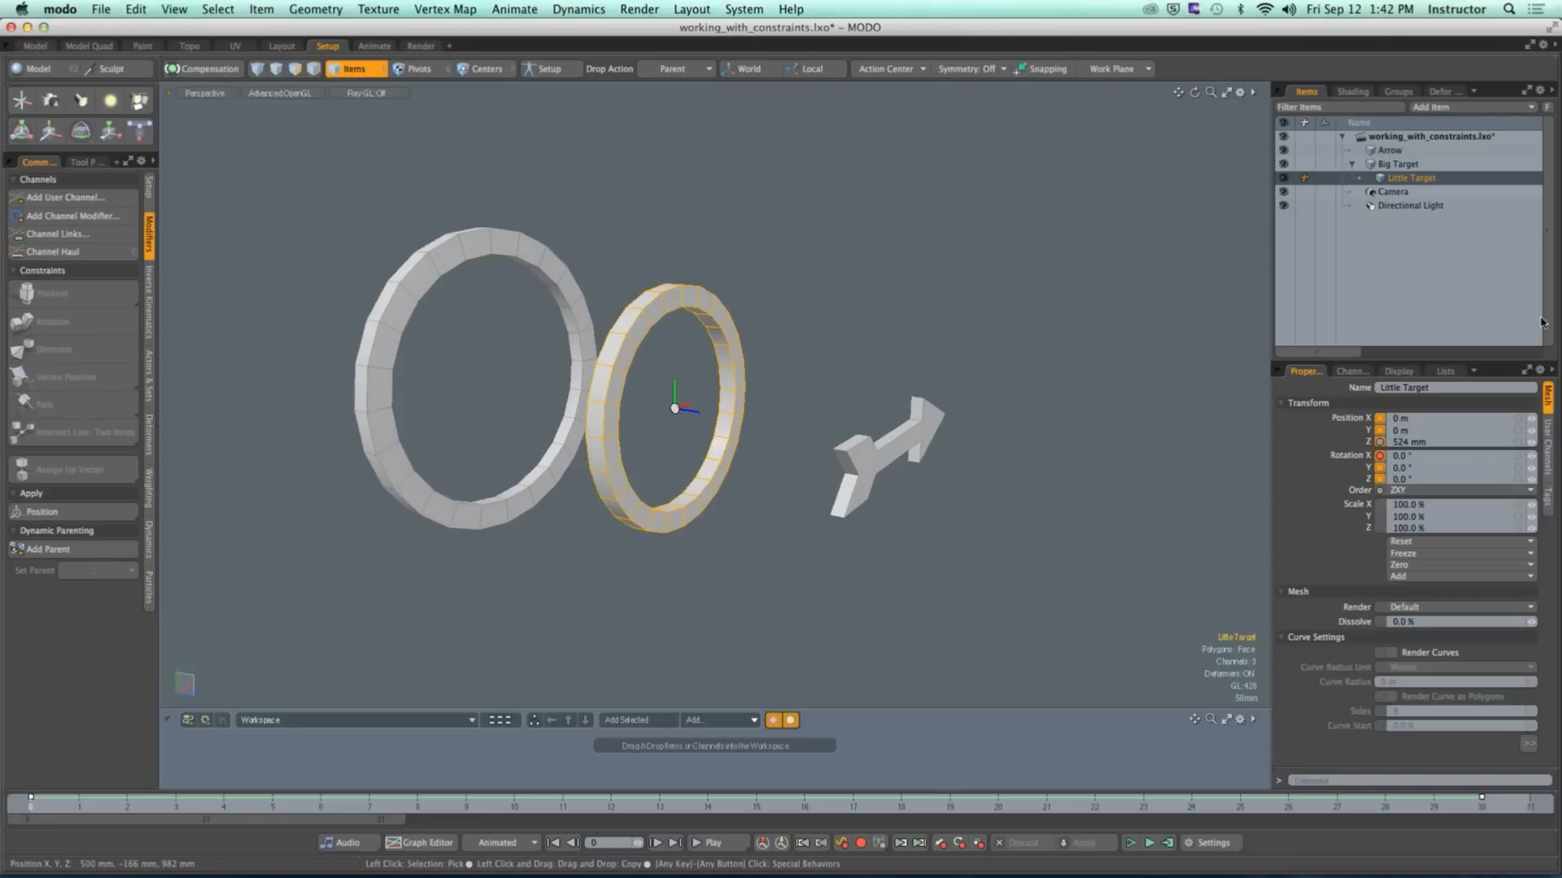
pyautogui.doubleClick(1464, 176)
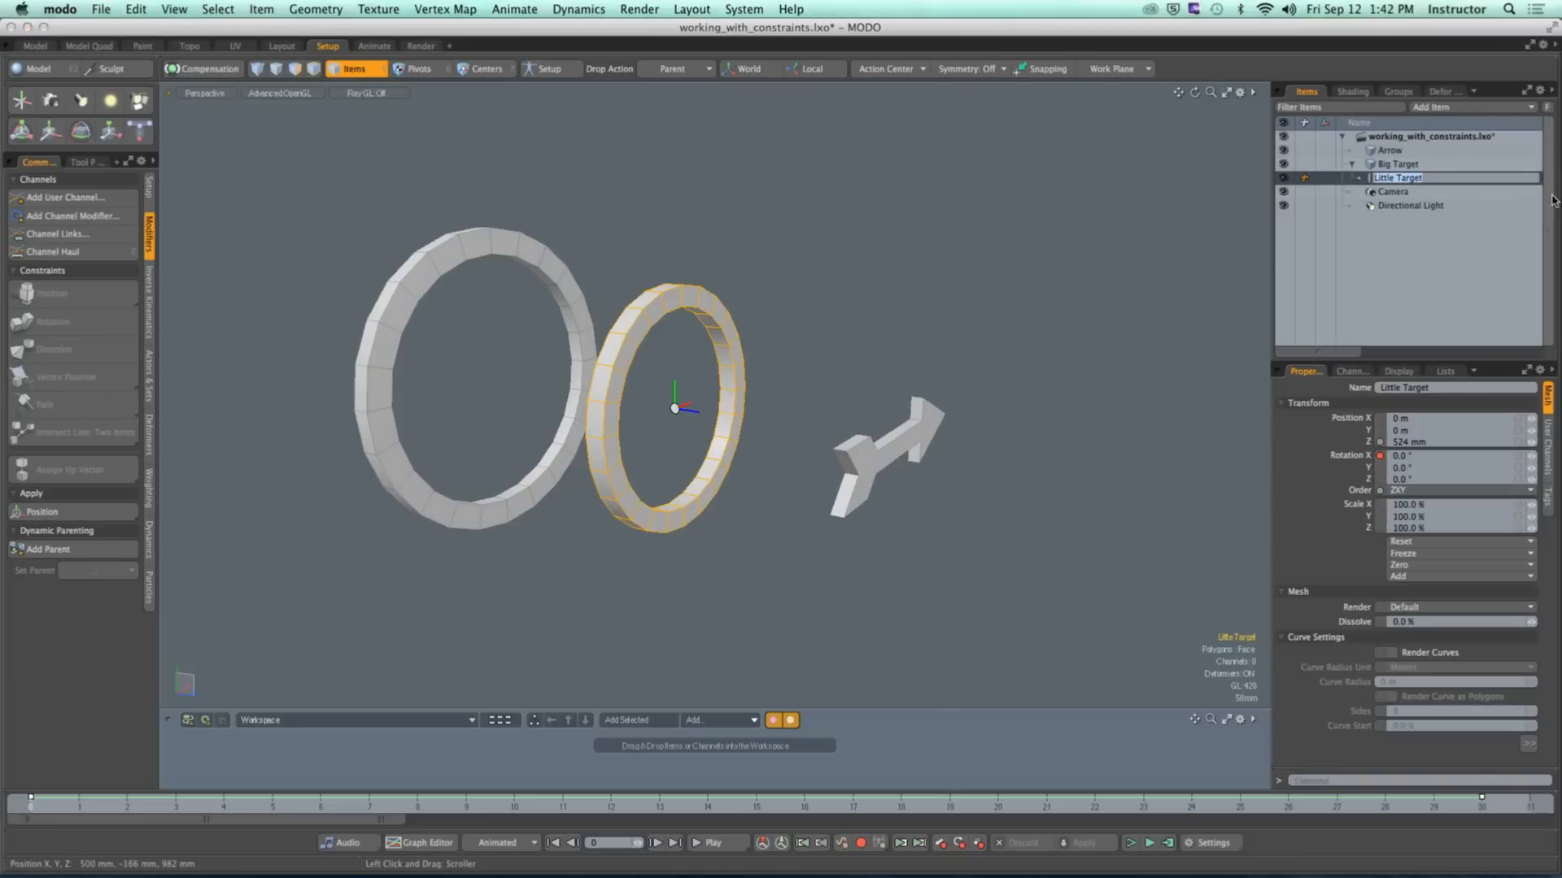
pyautogui.click(1418, 241)
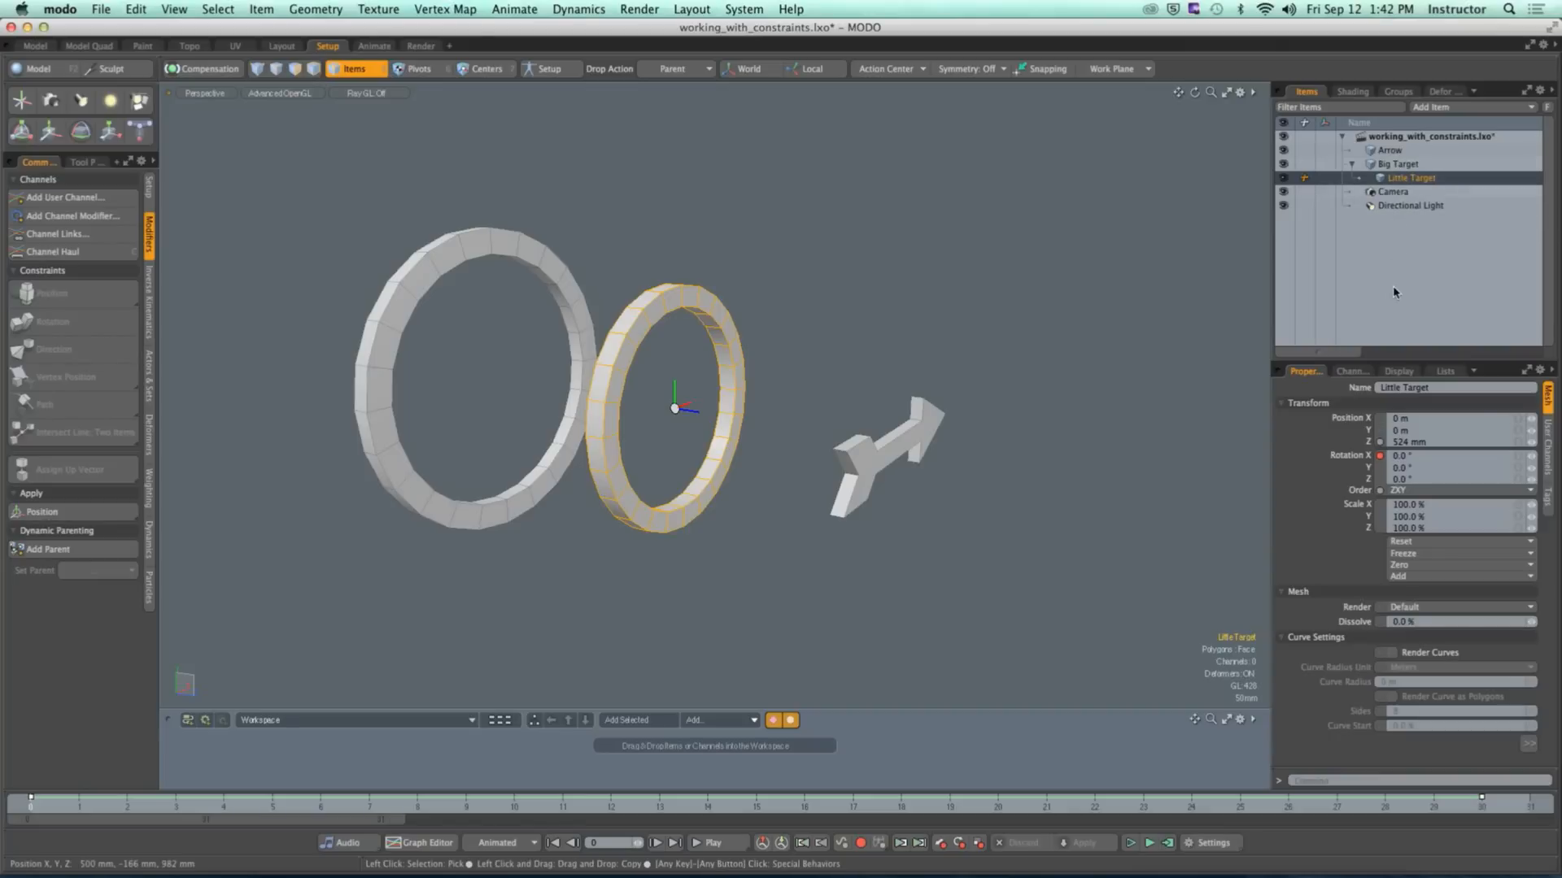
pyautogui.moveTo(1383, 183); pyautogui.dragTo(1342, 192)
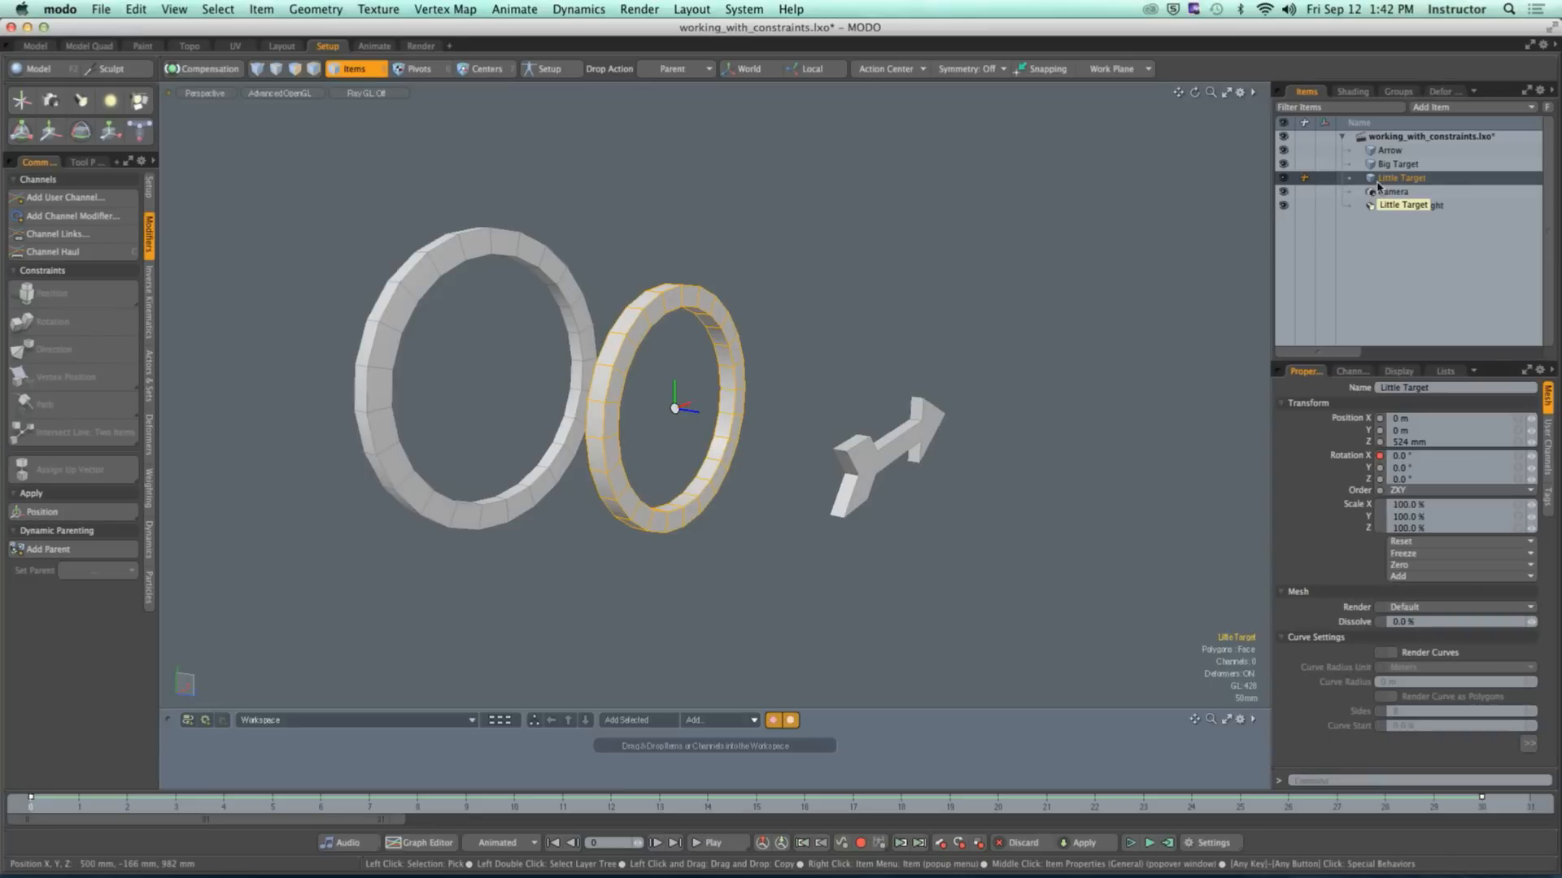
pyautogui.press('ctrl')
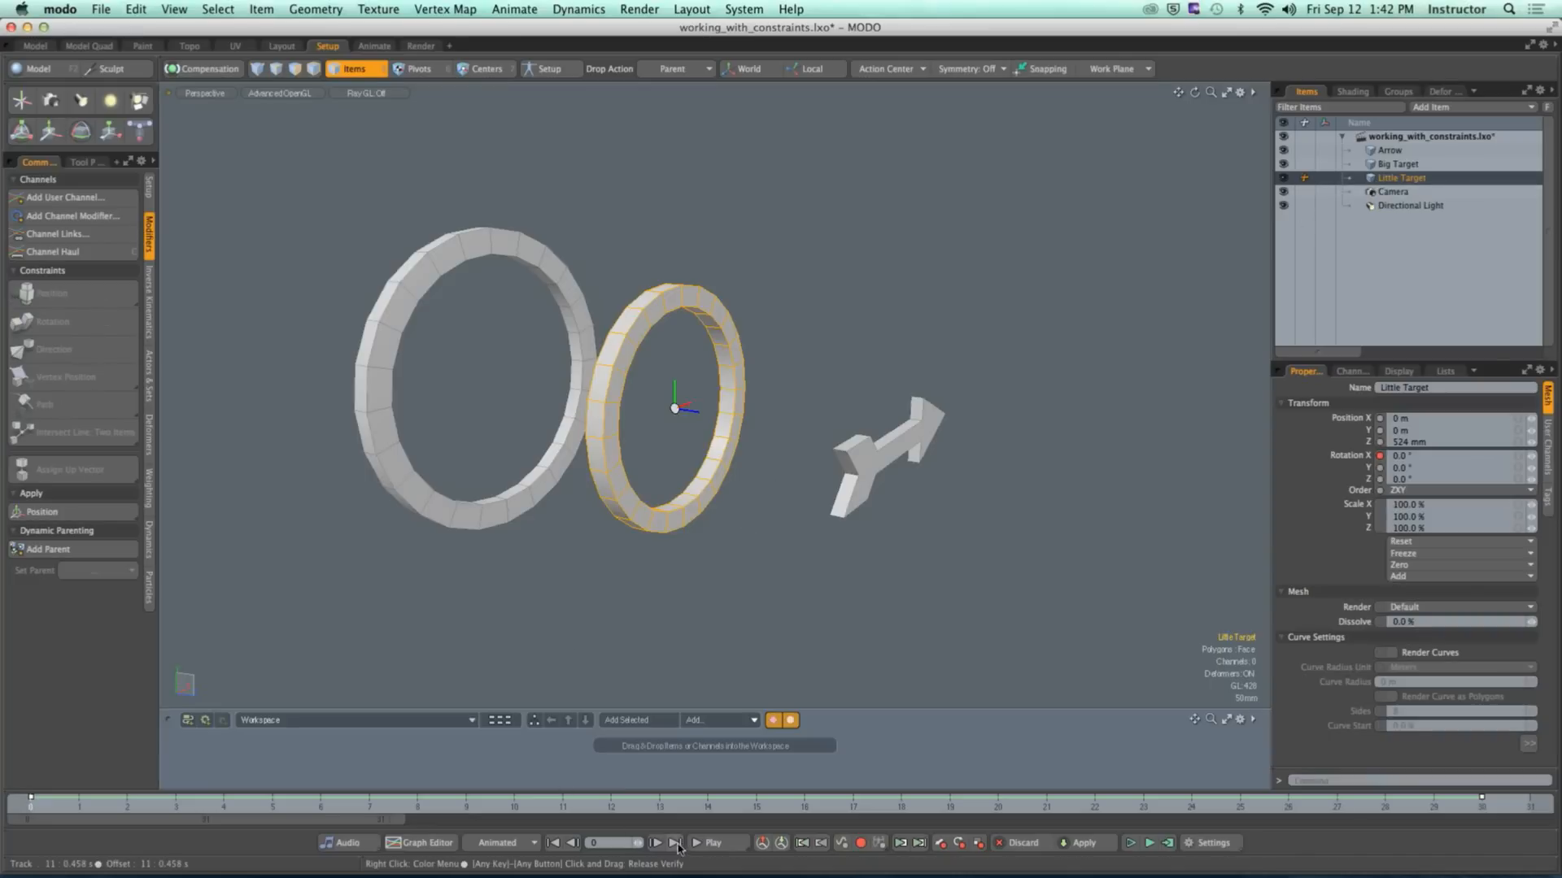
# Step: Play the animation with Little Target unparented, then stop it at frame 0
pyautogui.click(708, 844)
pyautogui.click(726, 851)
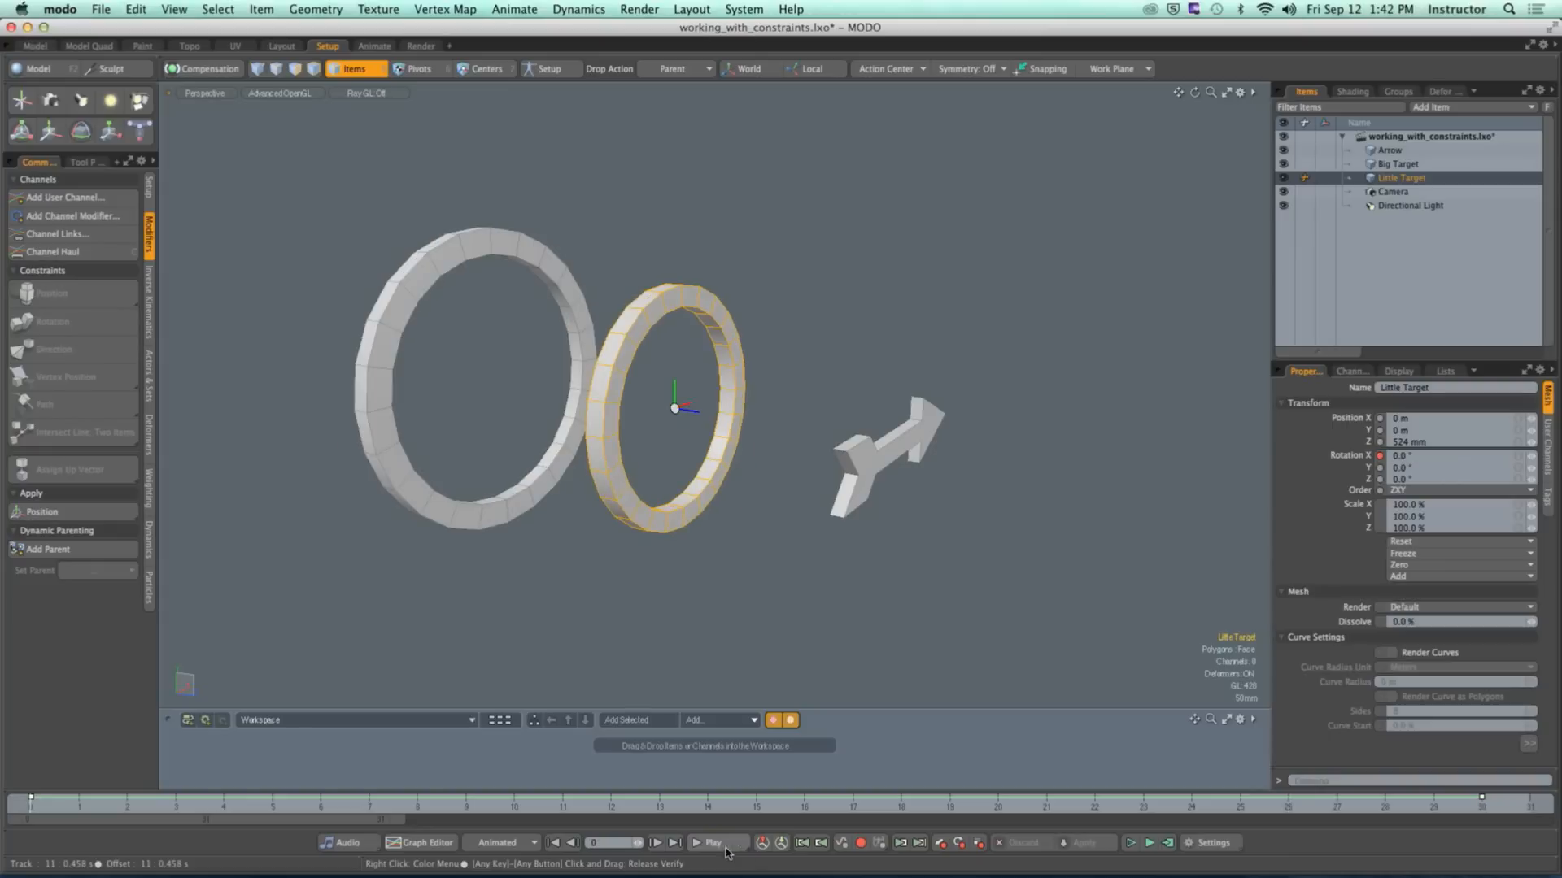
pyautogui.click(726, 851)
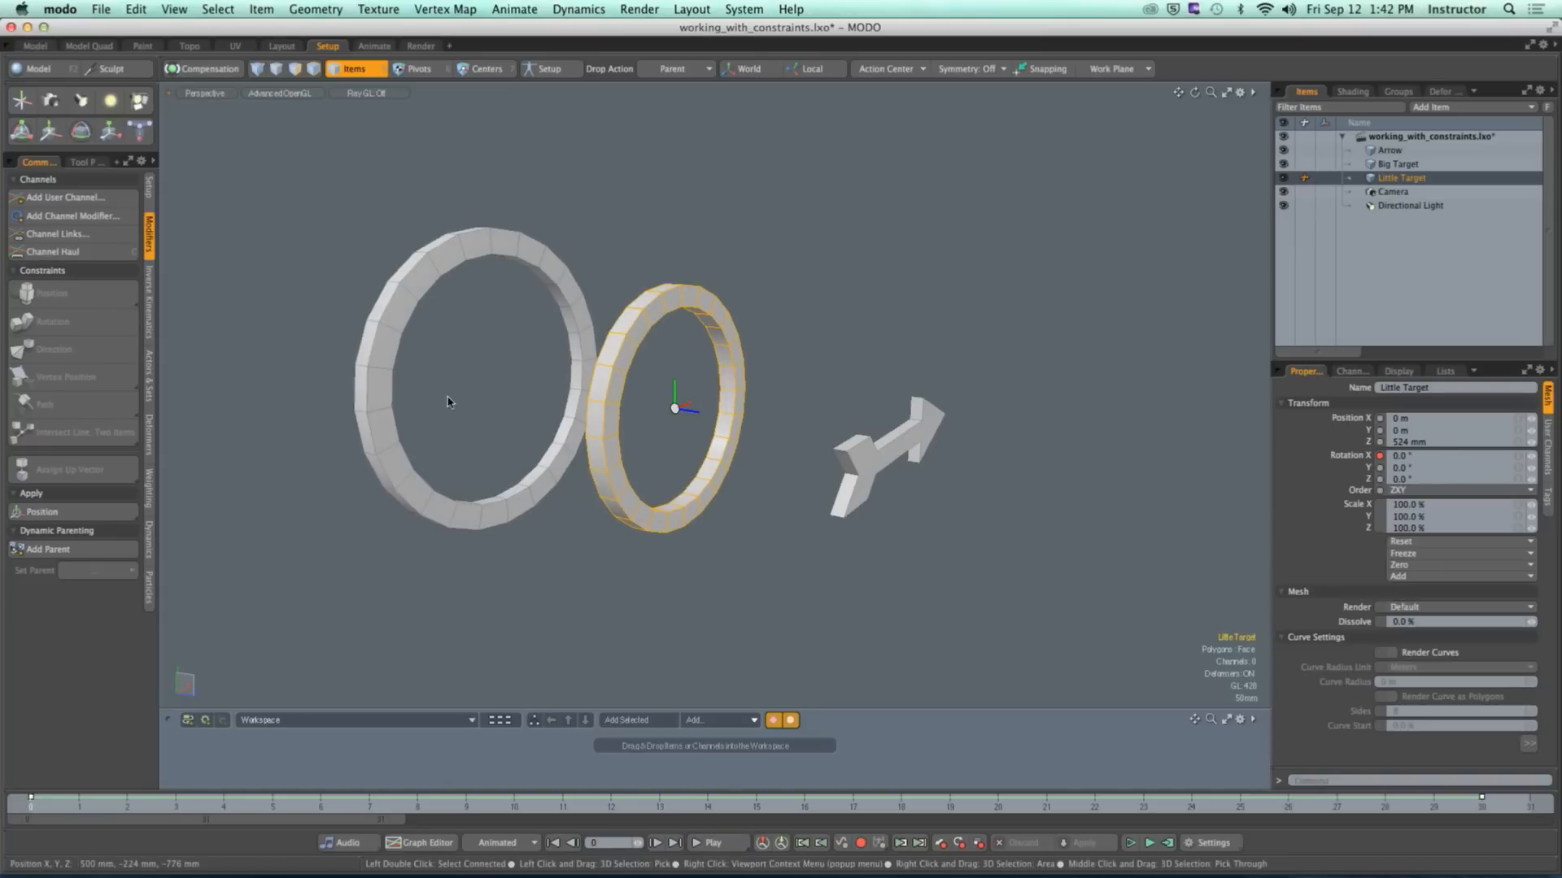
pyautogui.moveTo(1033, 870)
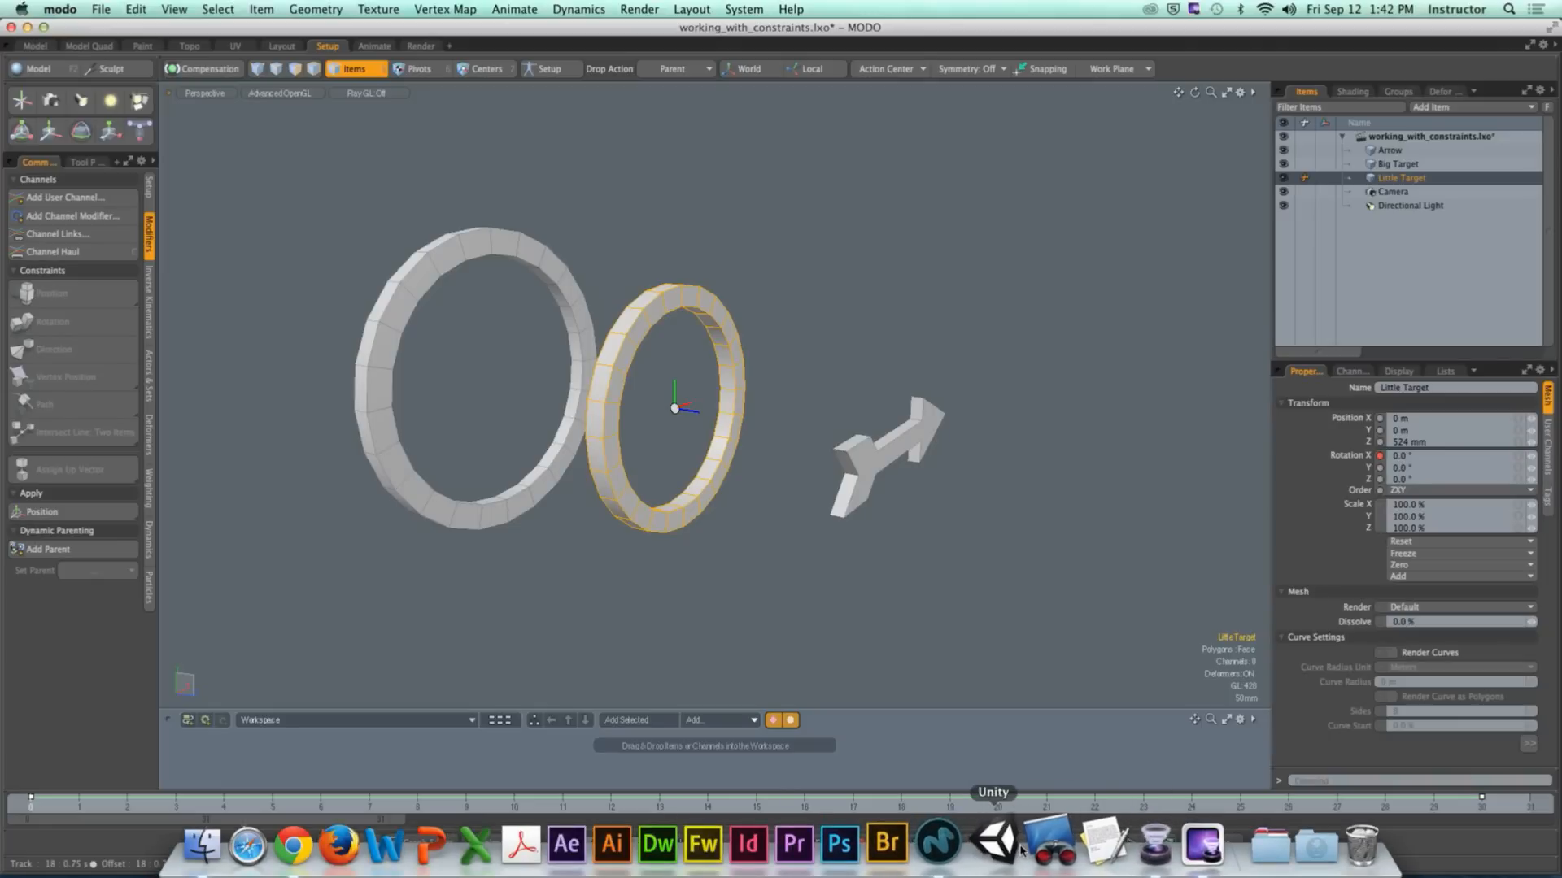
# Step: Switch to Remote Desktop, list the CM110 computers and open a control session on the Student 11 machine
pyautogui.click(1047, 848)
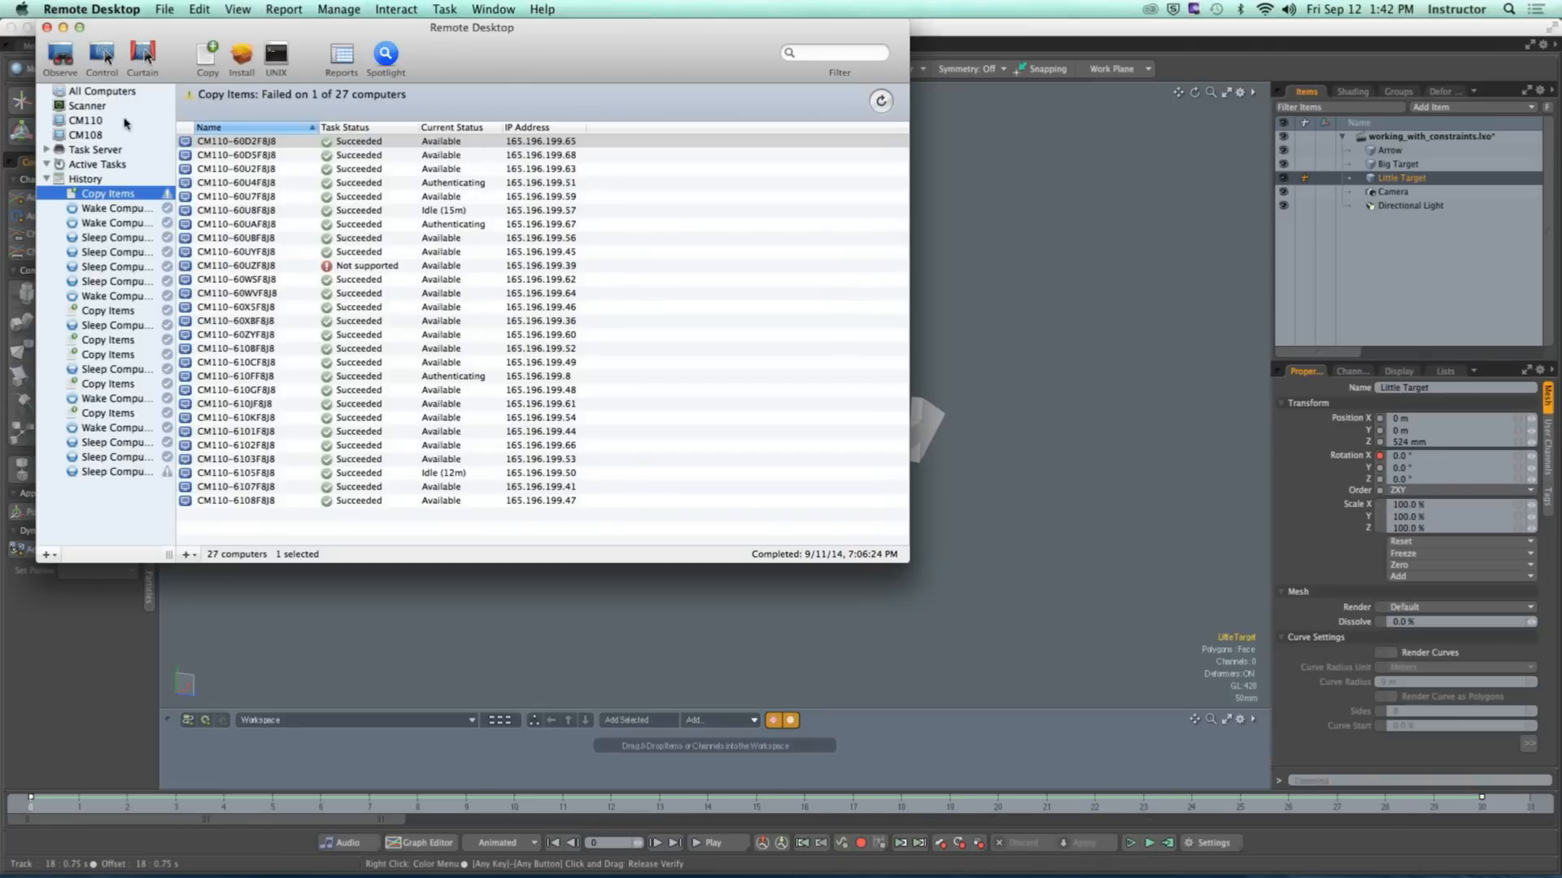
pyautogui.click(126, 121)
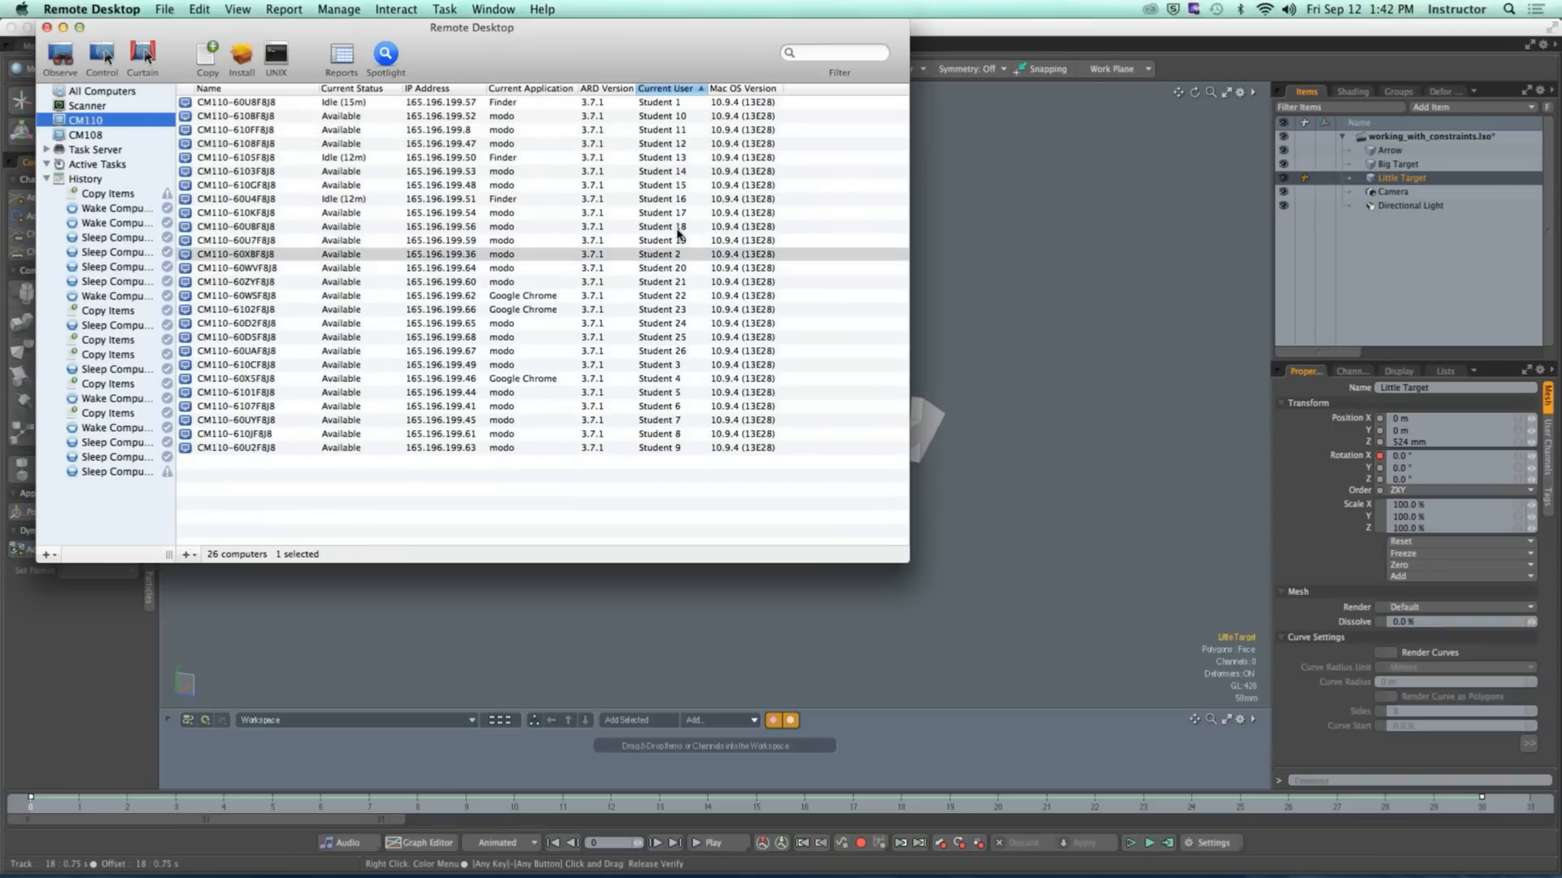
pyautogui.click(455, 131)
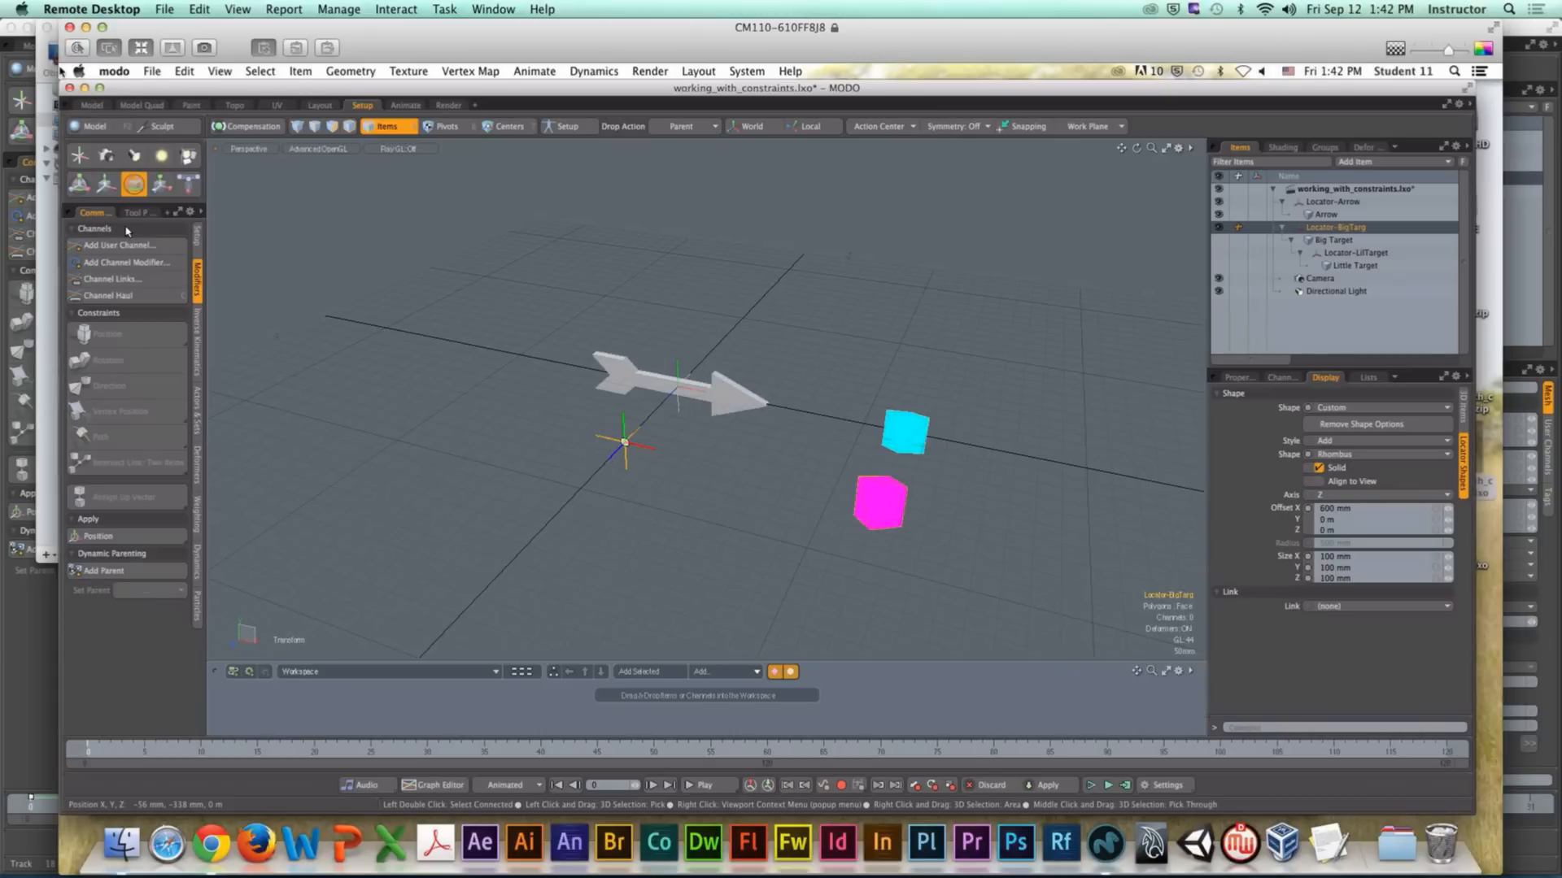
# Step: On the remote machine, cycle through the item transform tools for Locator-BigTarg and check the rotate tool's properties, including Gimbal
pyautogui.click(105, 186)
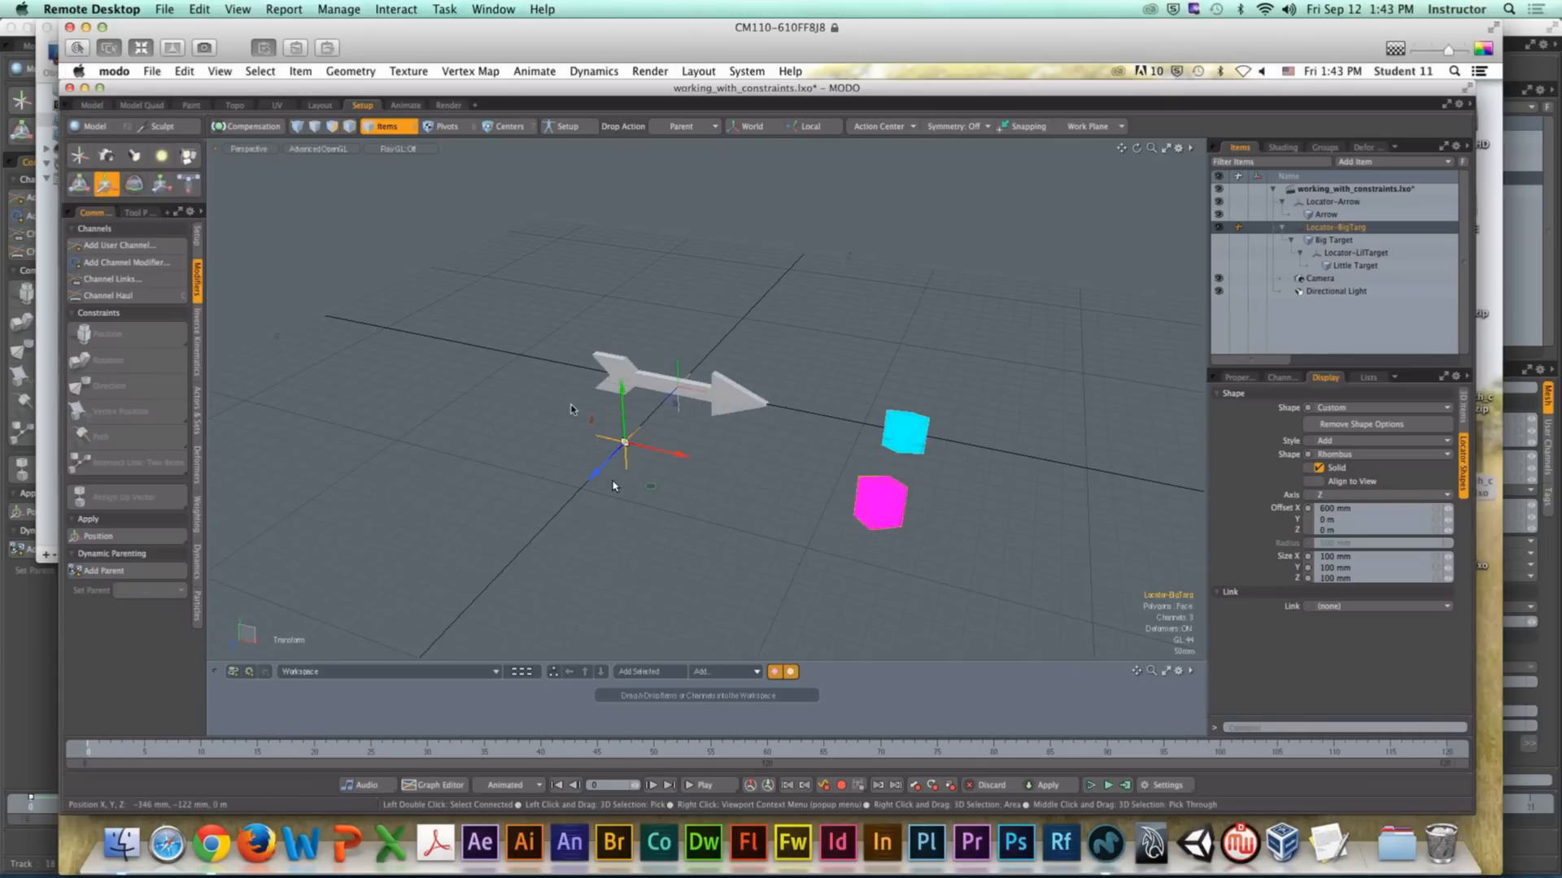
pyautogui.press('e')
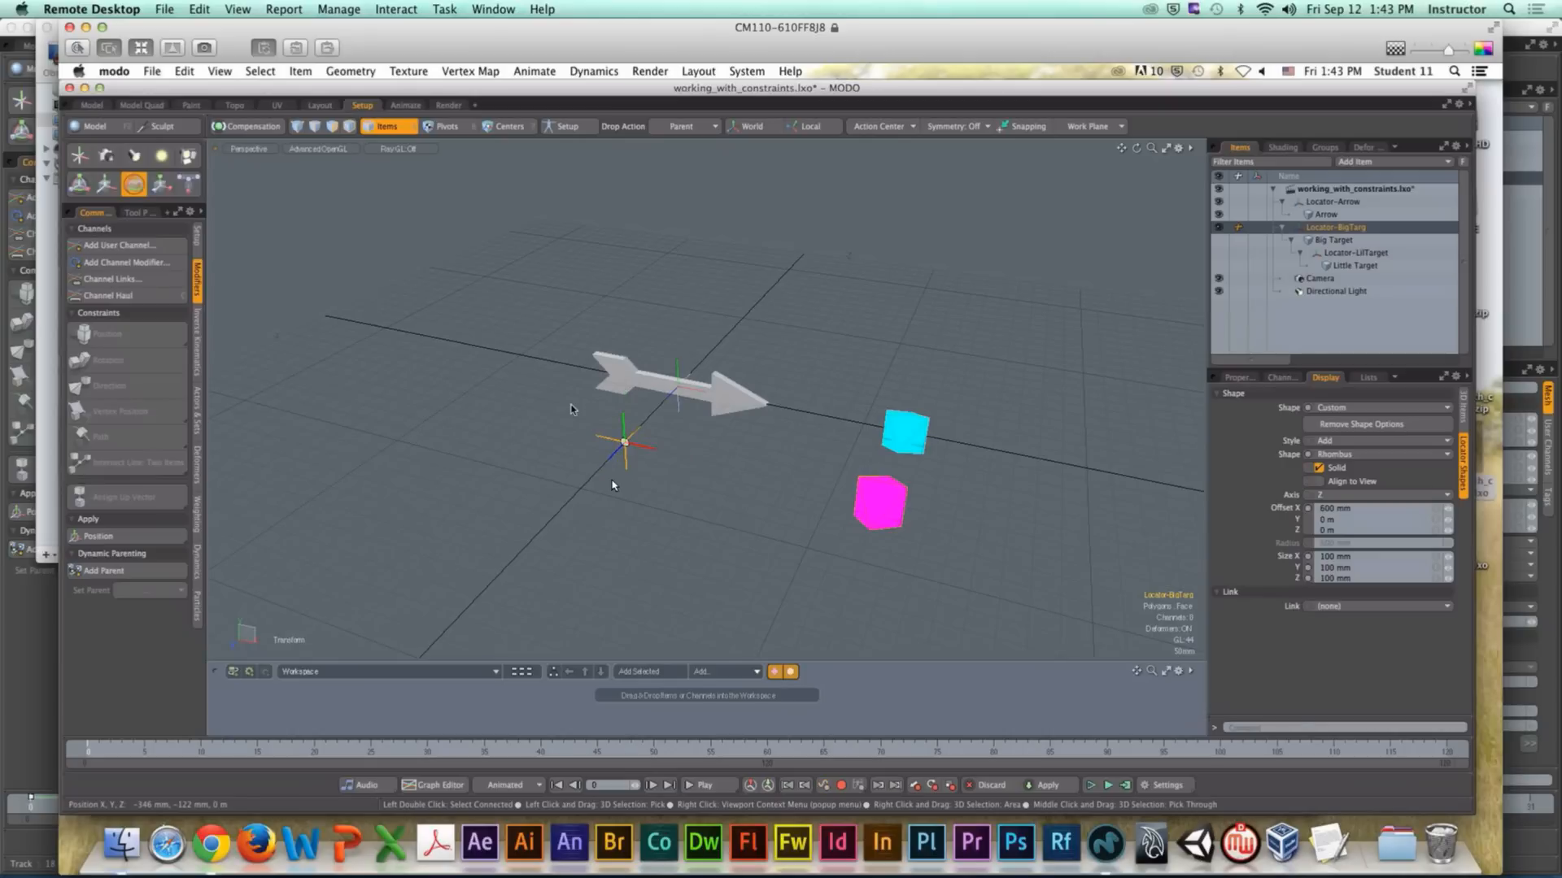
pyautogui.press('t')
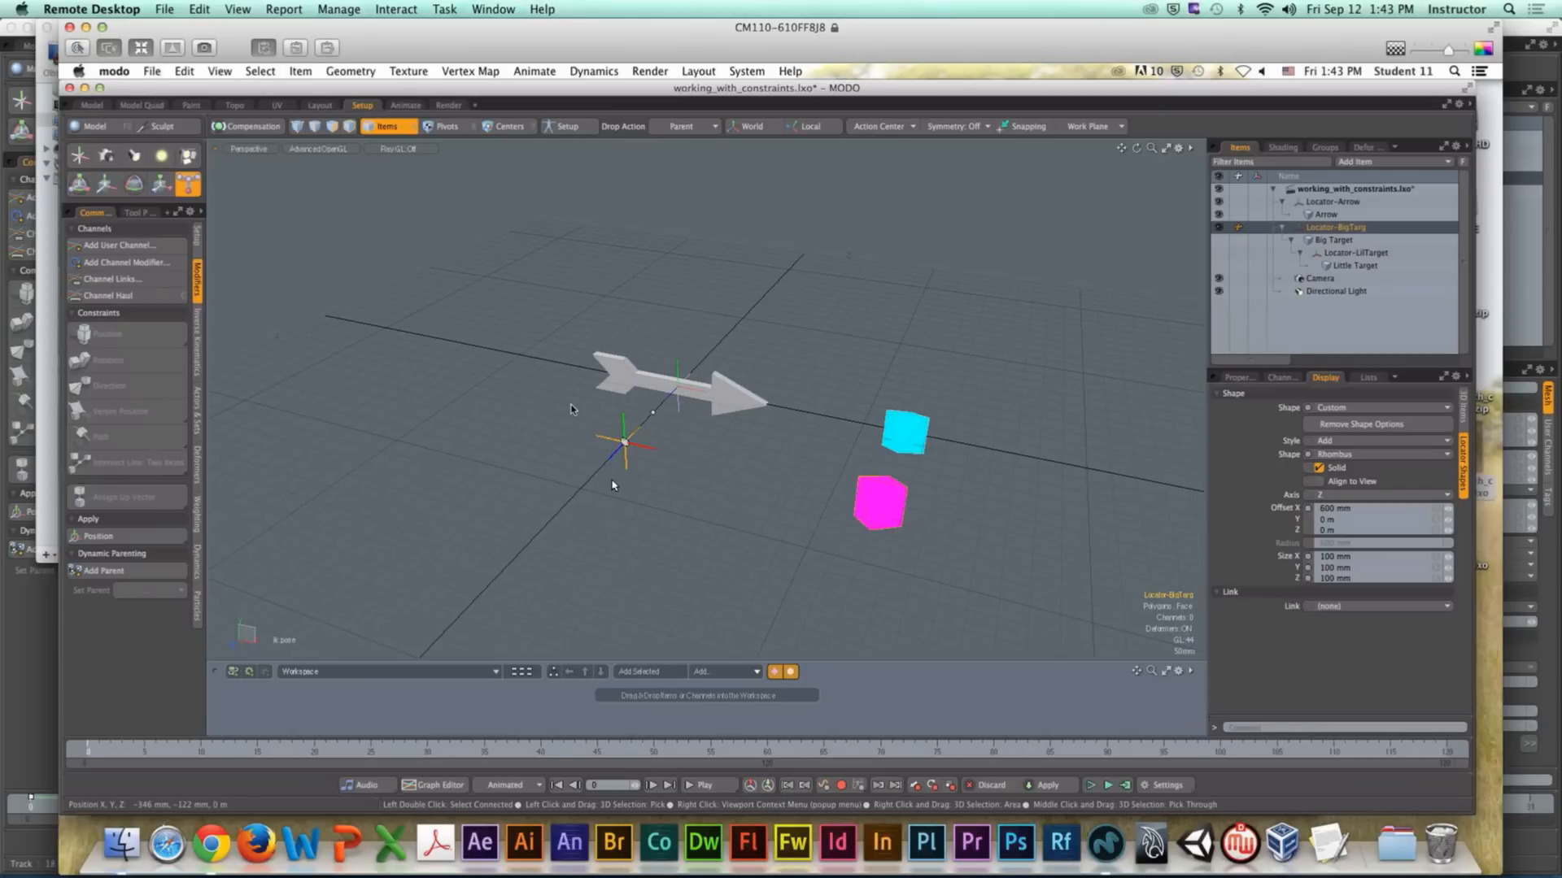
pyautogui.press('q')
pyautogui.press('y')
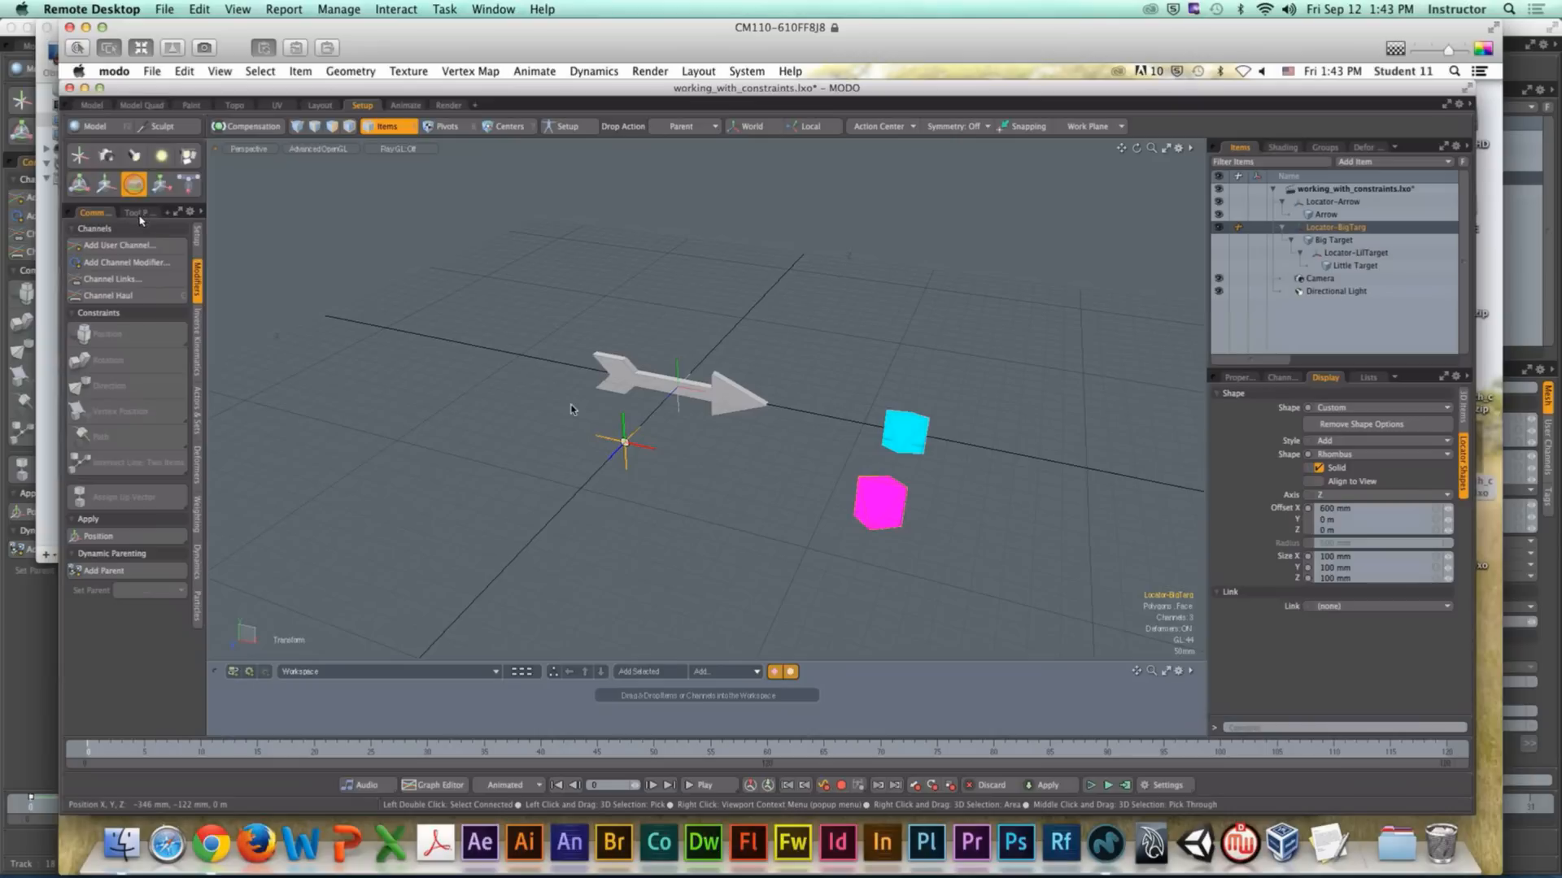
pyautogui.click(136, 213)
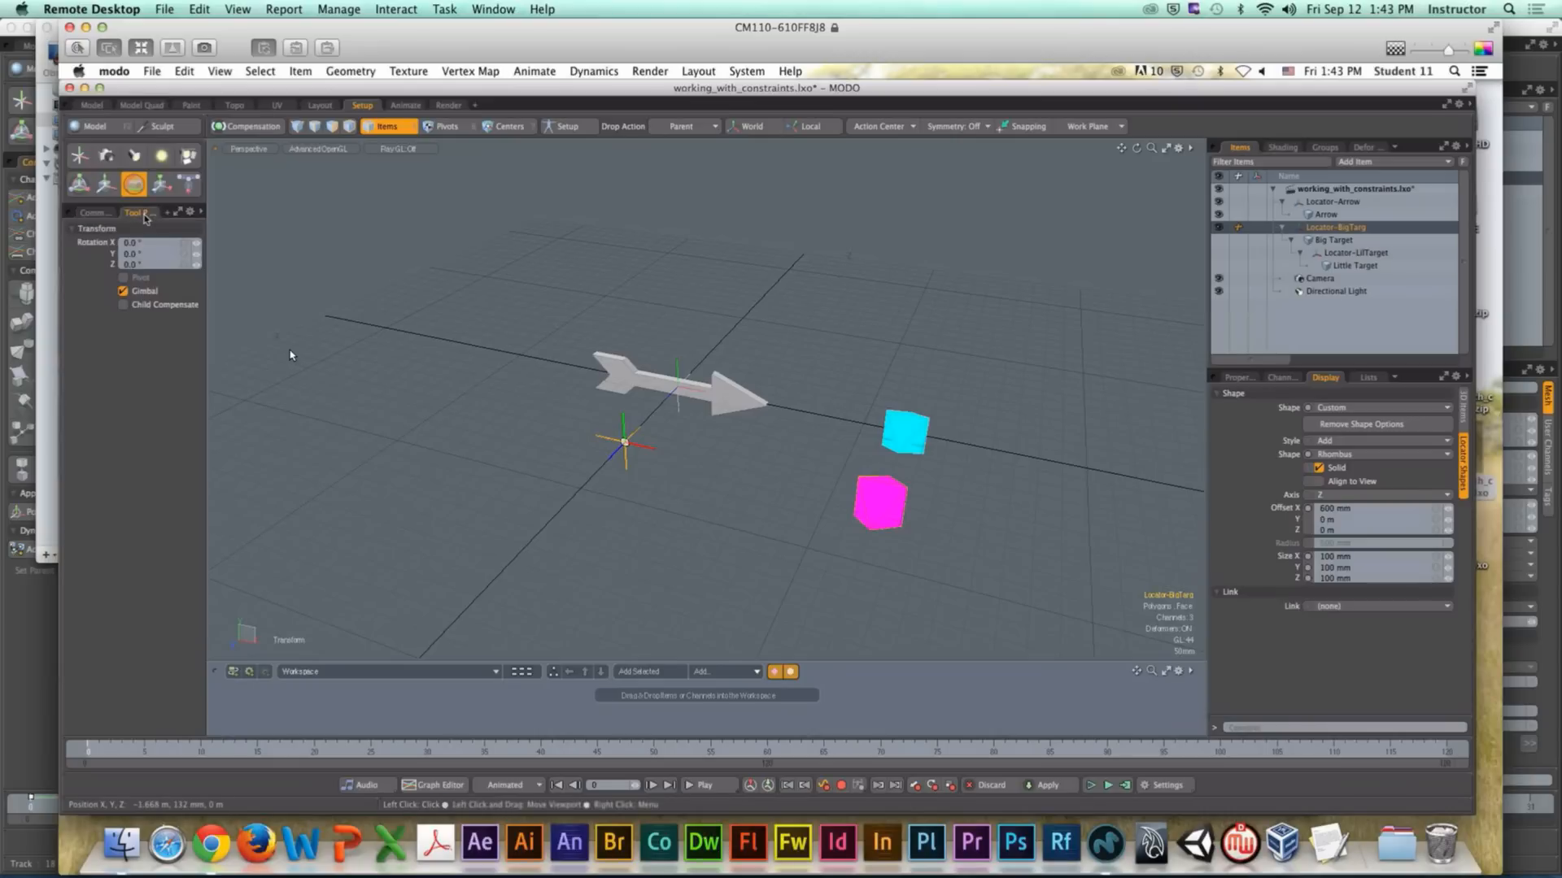
pyautogui.click(123, 292)
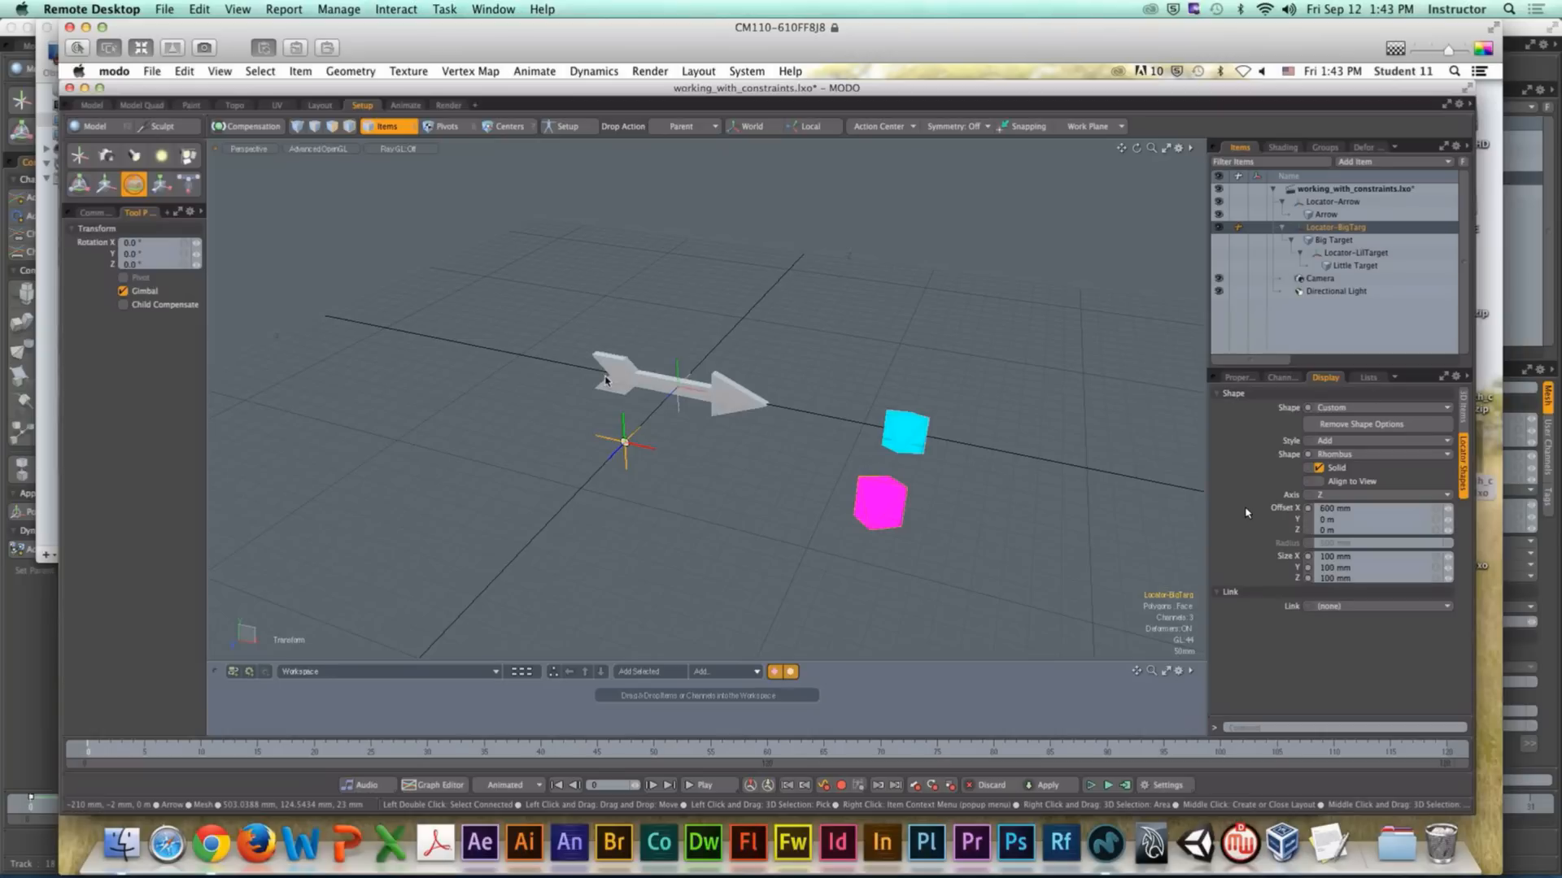
# Step: Display the remote scene's lists with more room and turn on the Transform tool's visibility in the Pipeline
pyautogui.click(1366, 379)
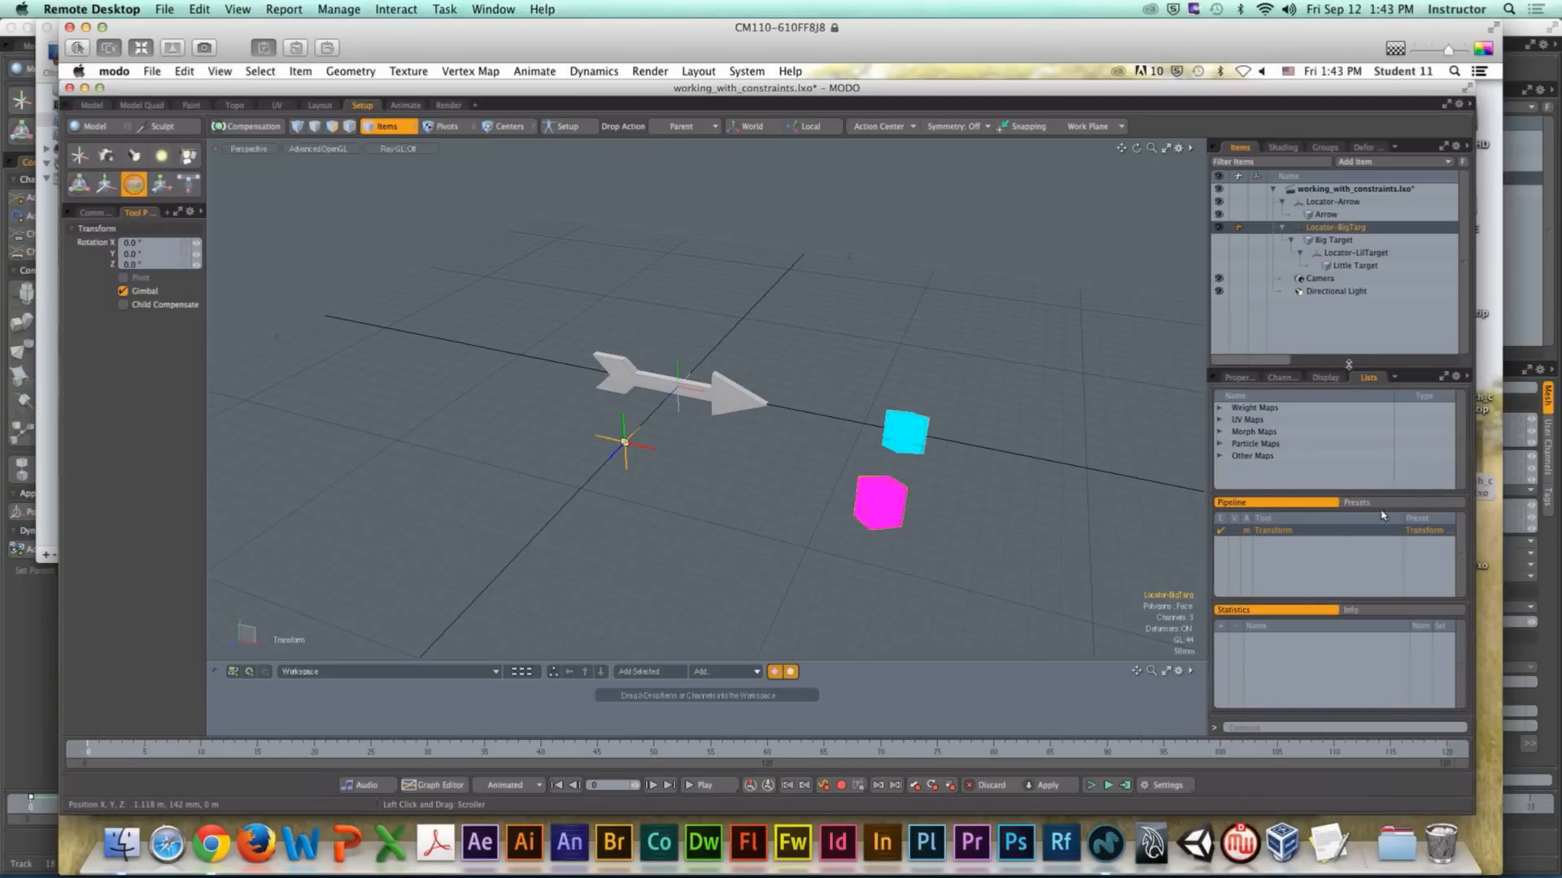
pyautogui.moveTo(1349, 365); pyautogui.dragTo(1348, 304)
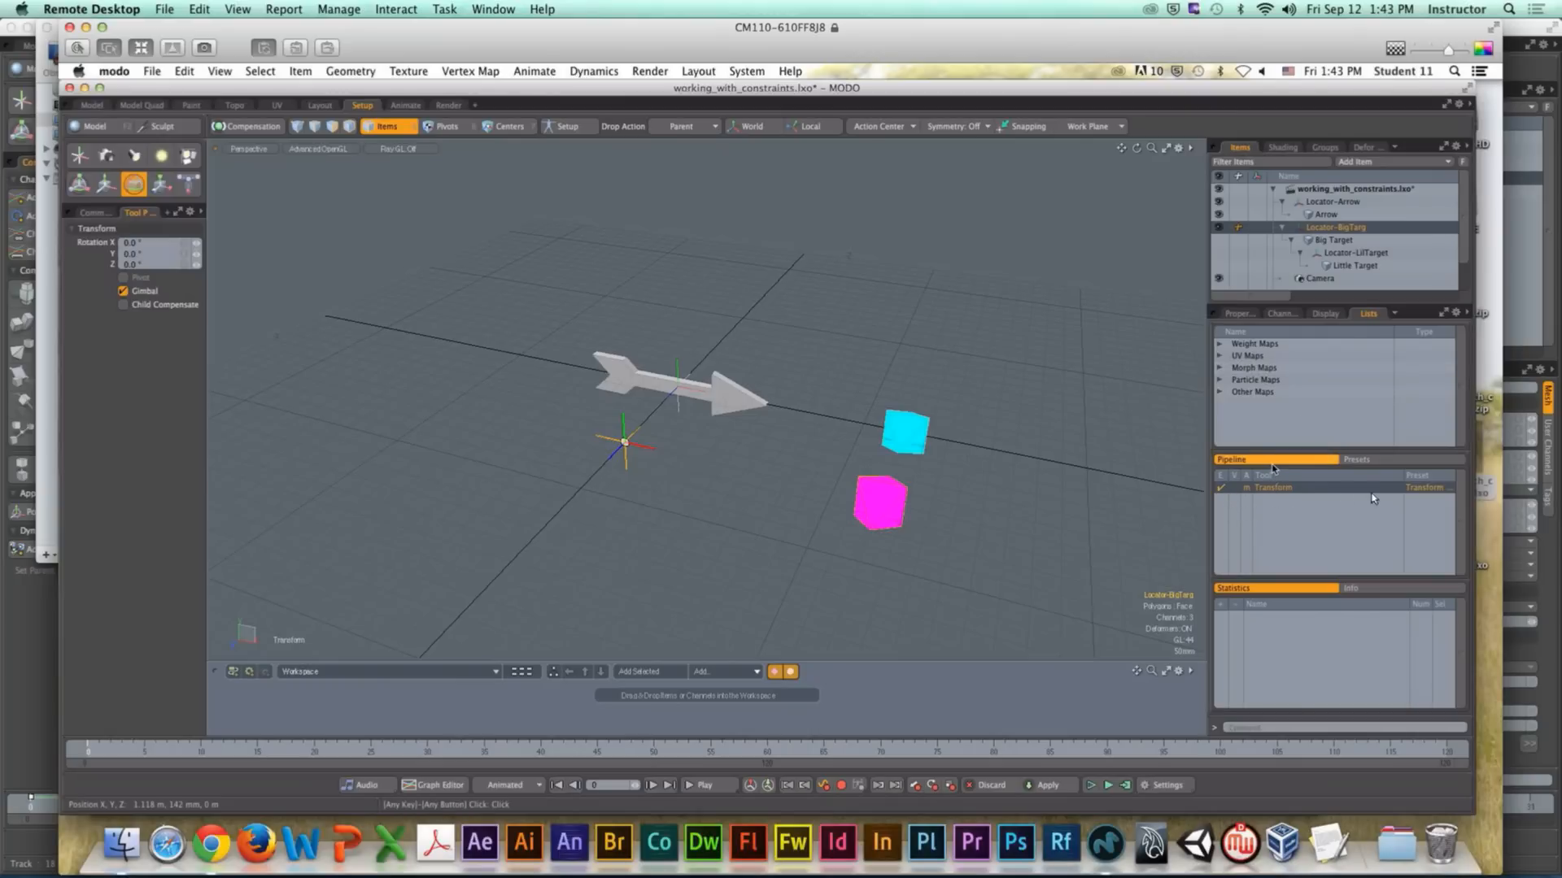
pyautogui.click(1234, 489)
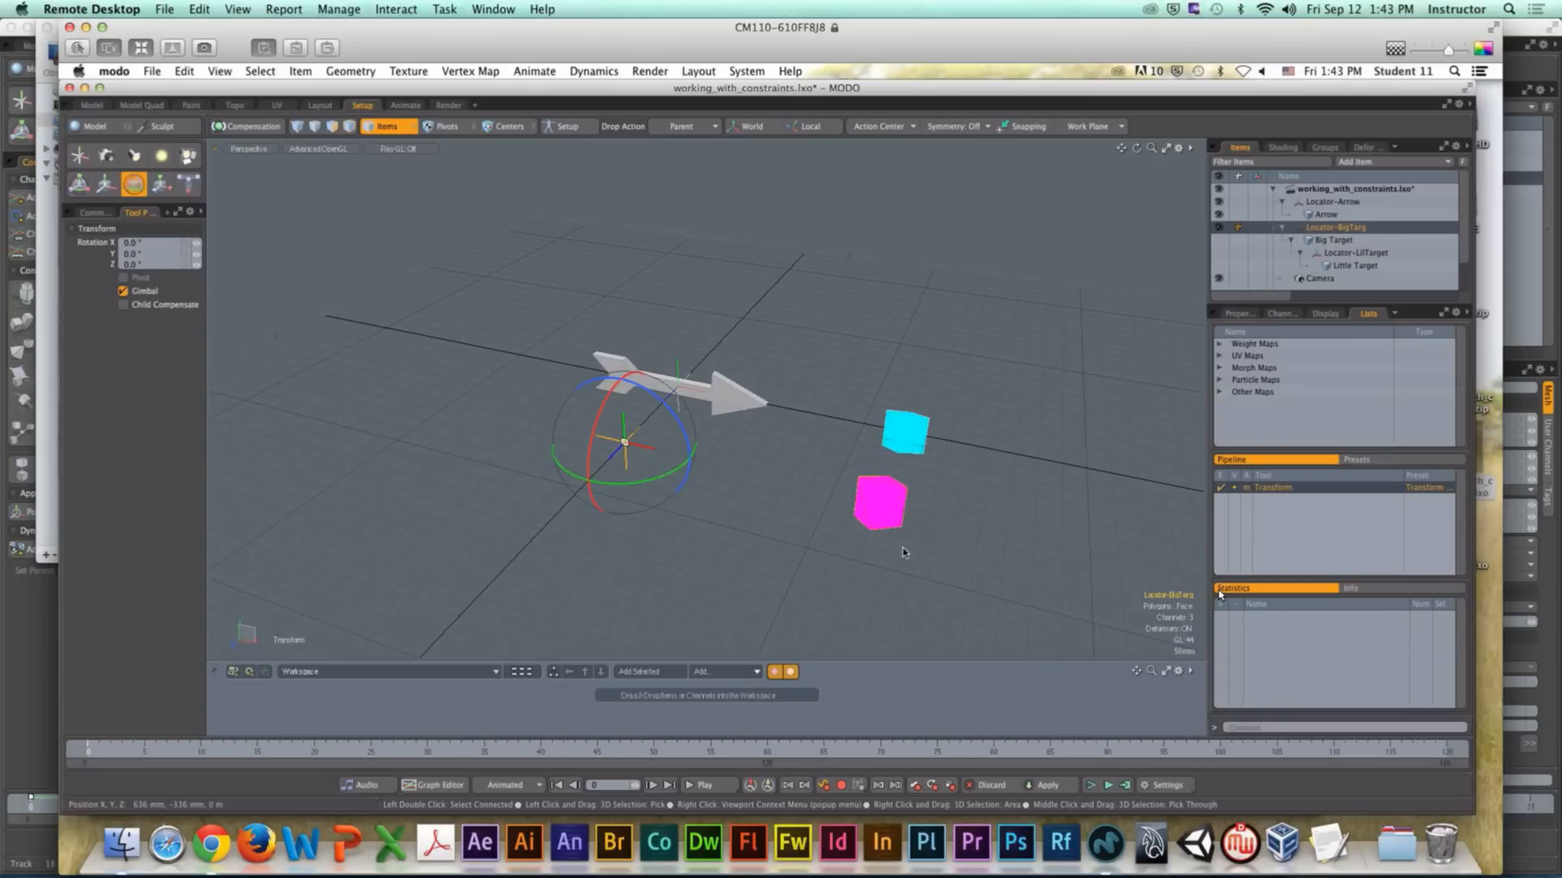
# Step: Close the remote control session and switch back to the local MODO scene
pyautogui.press('super+Tab')
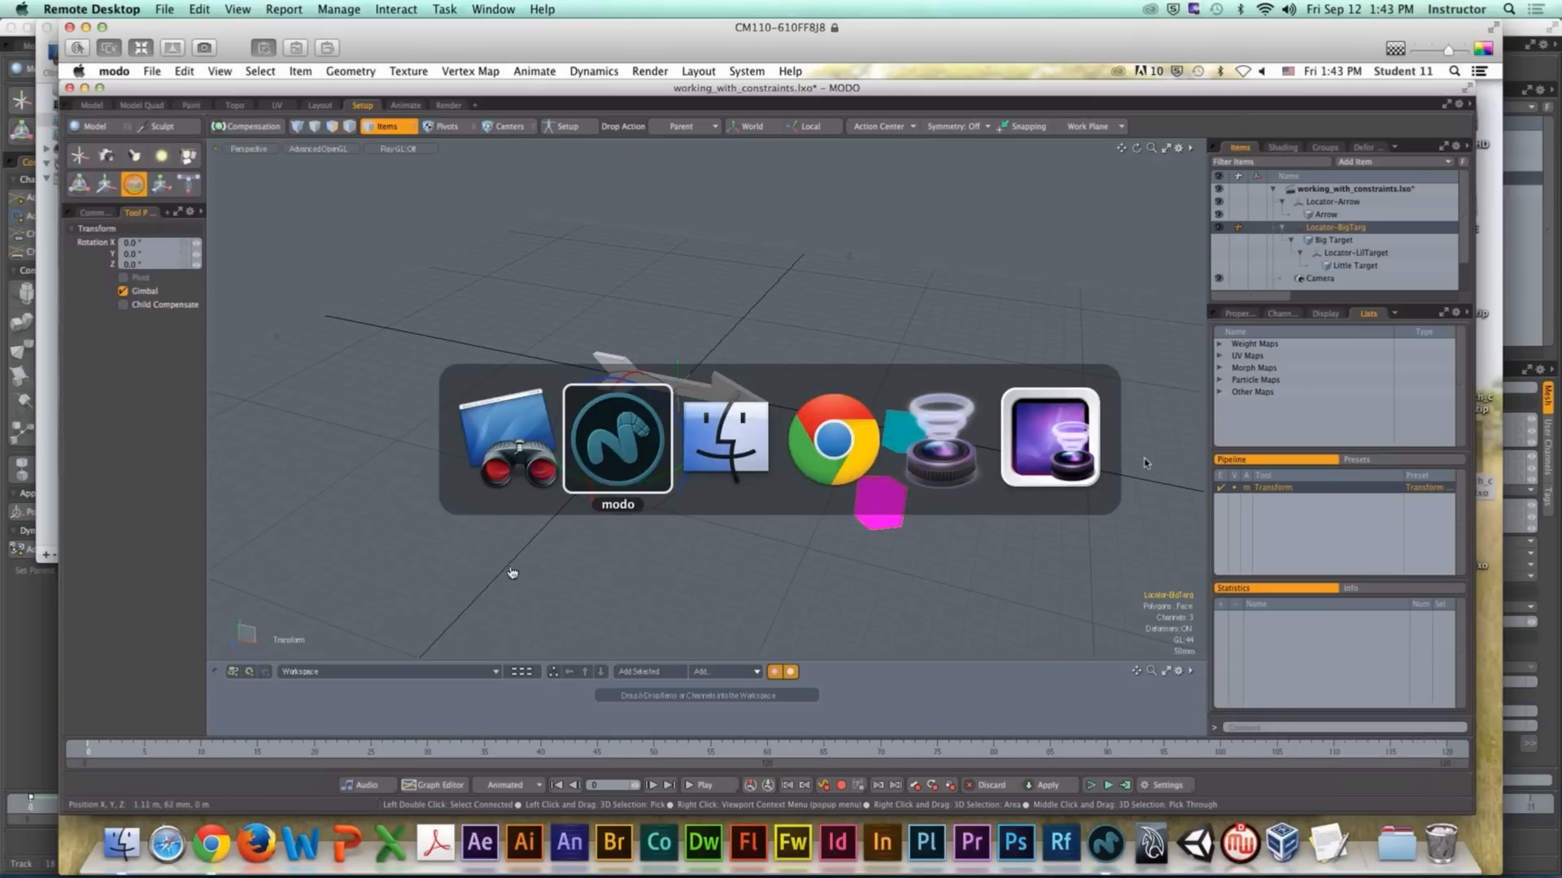
pyautogui.press('super+shift+Tab')
pyautogui.click(71, 29)
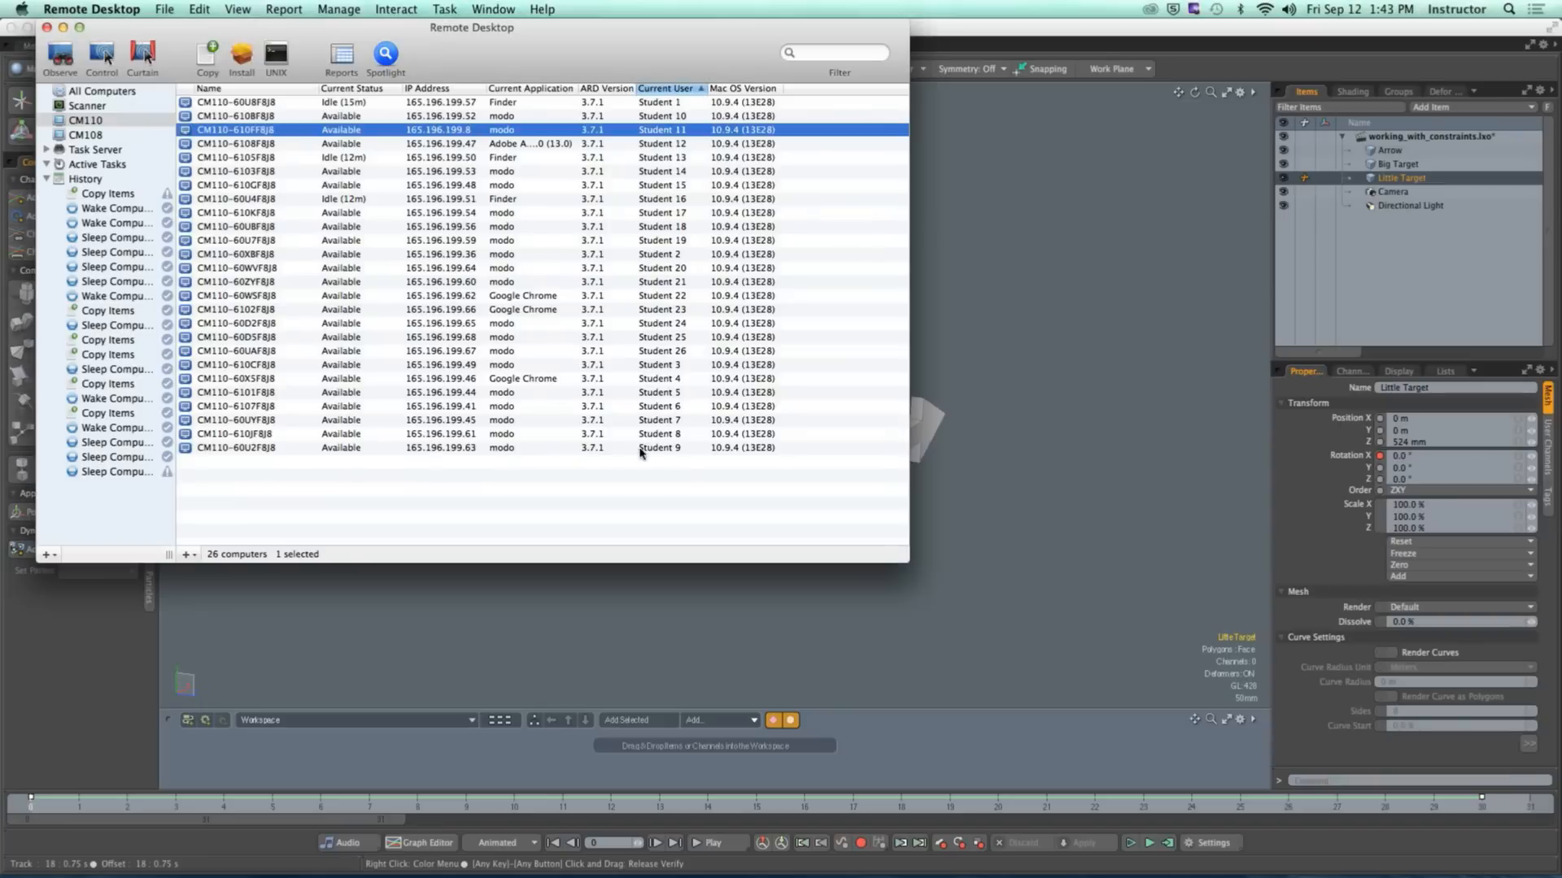
pyautogui.click(1196, 481)
# Step: Activate the Transform tool on Little Target, toggle its Pipeline setting off and on, drop the tool and deselect the item
pyautogui.click(1445, 373)
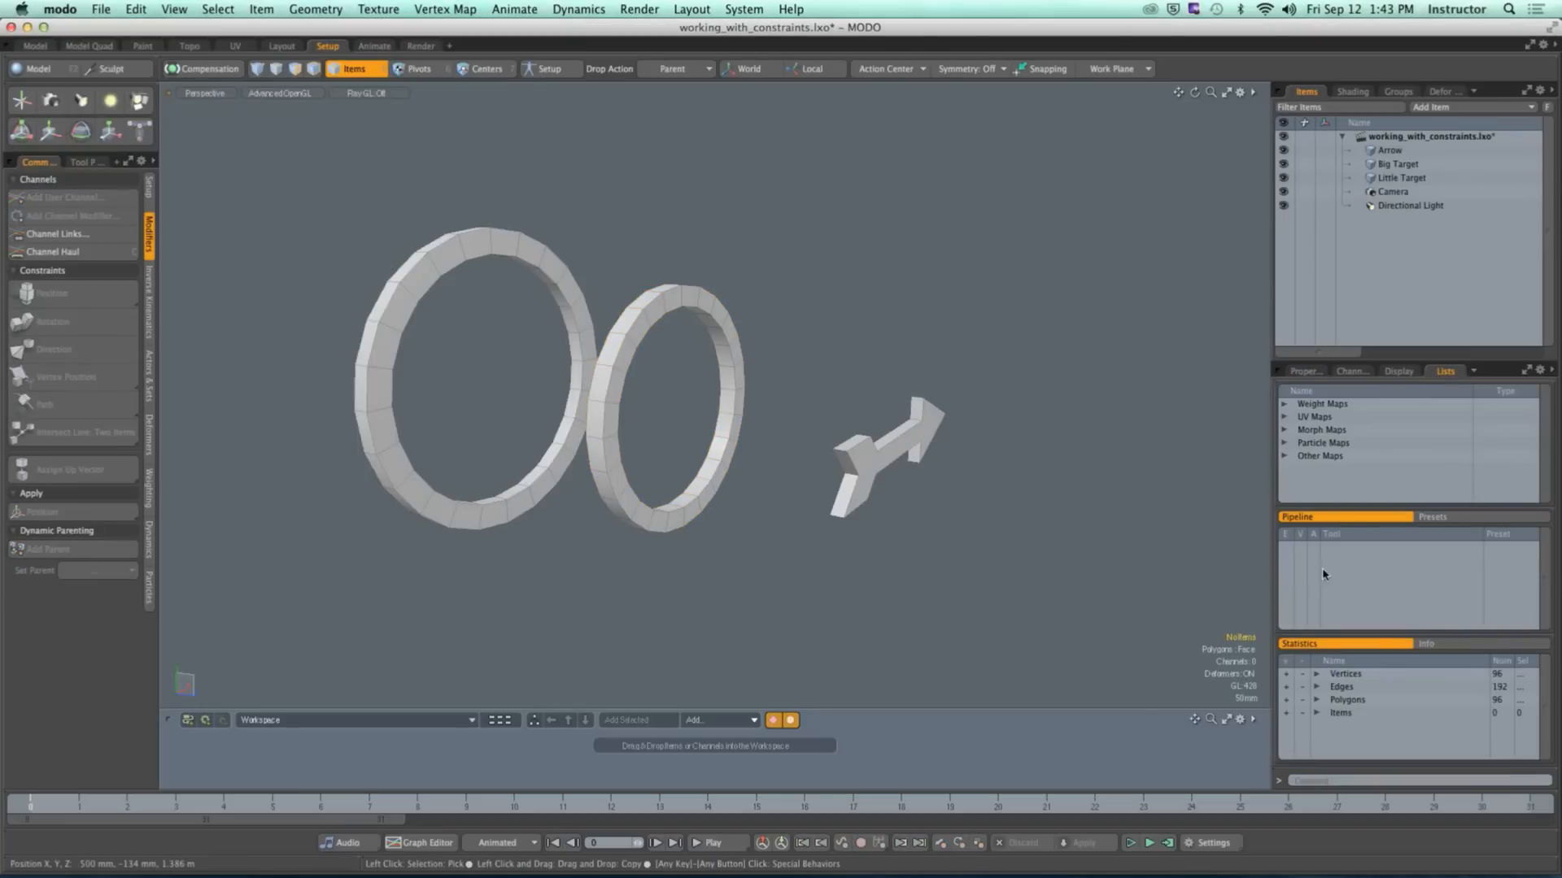
pyautogui.click(716, 482)
pyautogui.keyDown('alt'); pyautogui.moveTo(988, 487); pyautogui.dragTo(960, 486); pyautogui.keyUp('alt')
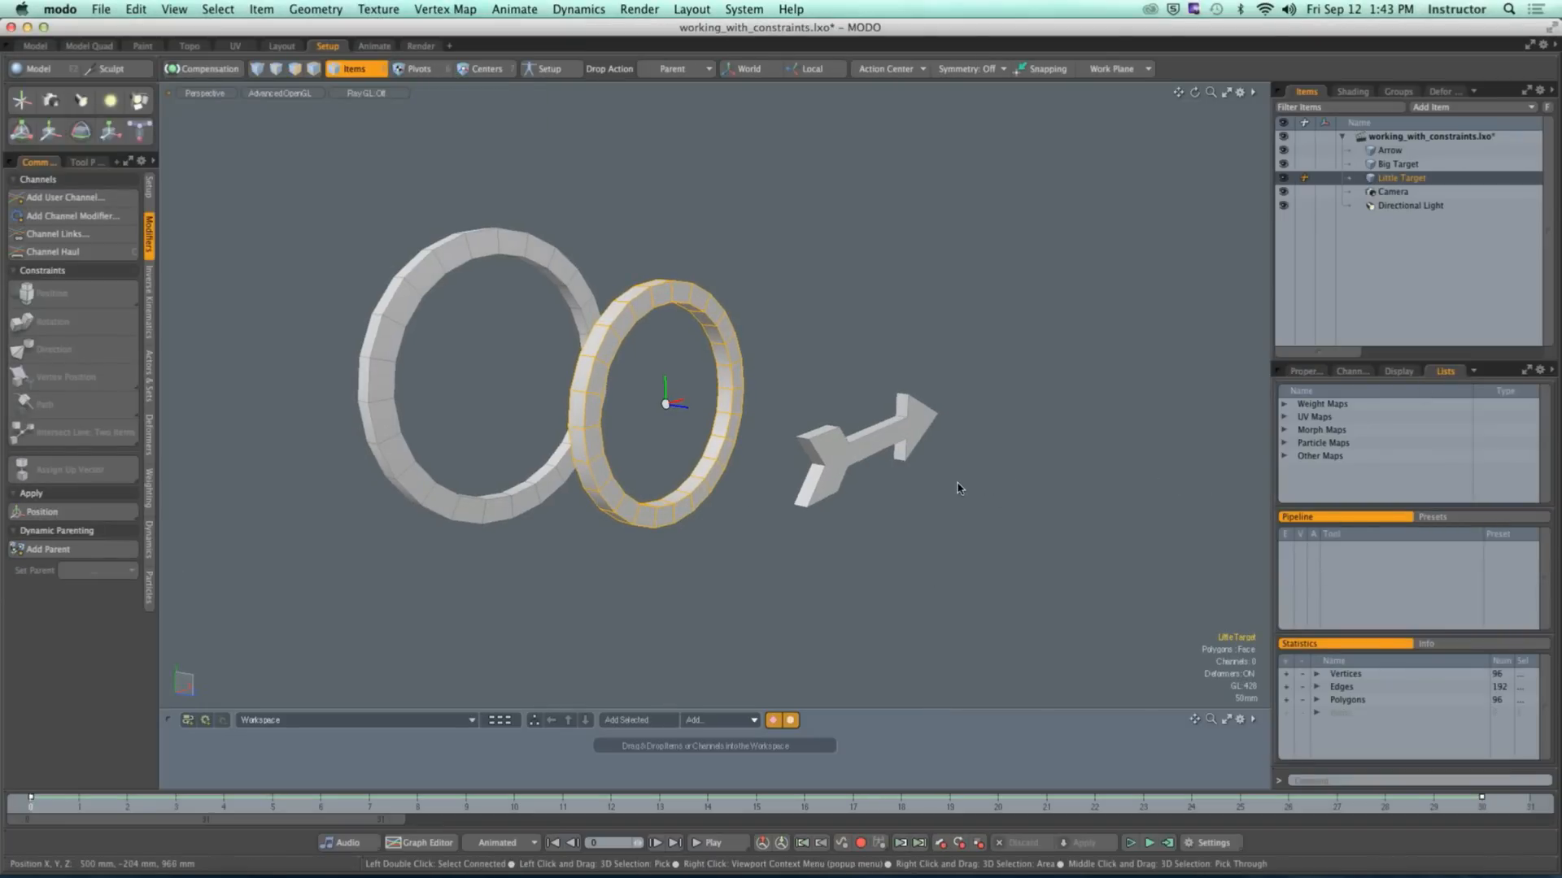
pyautogui.press('e')
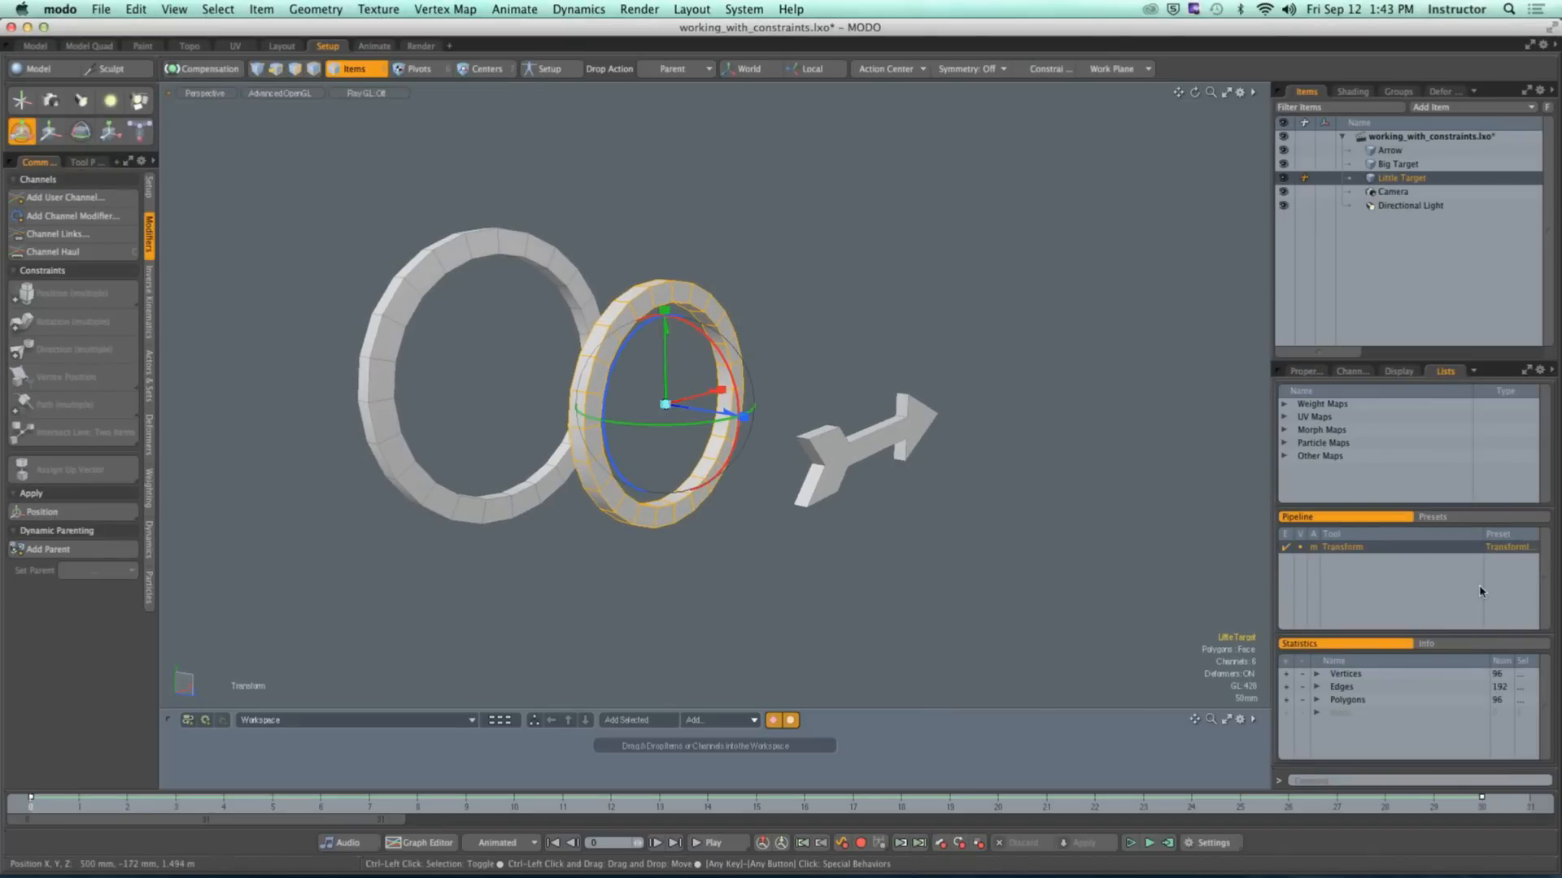
pyautogui.click(1312, 550)
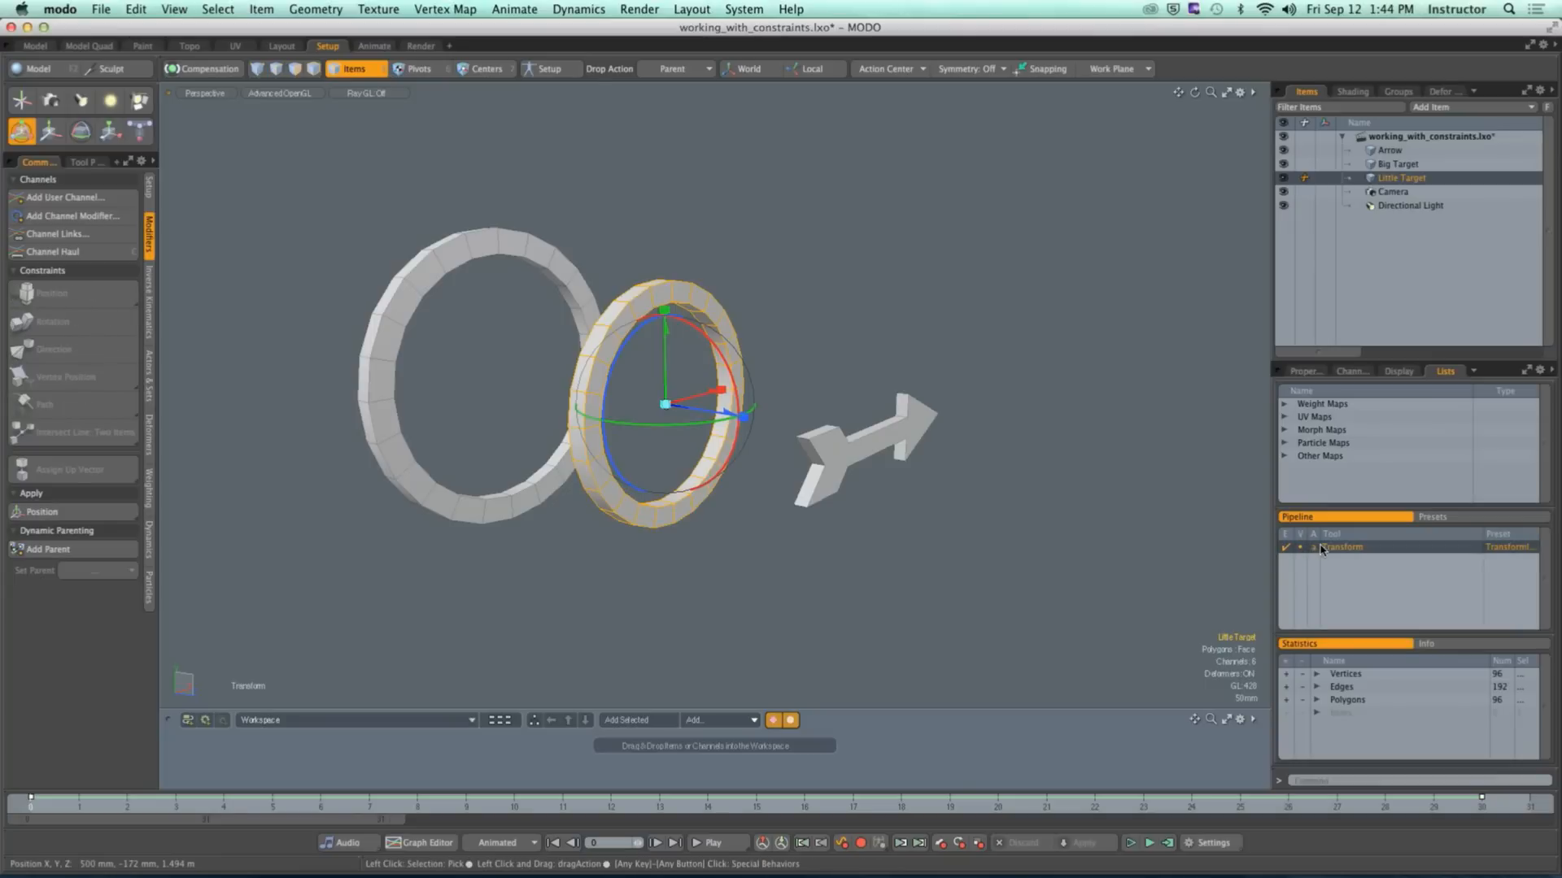
pyautogui.click(1312, 547)
pyautogui.keyDown('alt'); pyautogui.moveTo(943, 537); pyautogui.dragTo(833, 517); pyautogui.keyUp('alt')
pyautogui.press('space')
pyautogui.click(775, 286)
pyautogui.keyDown('alt'); pyautogui.moveTo(775, 286); pyautogui.dragTo(732, 403); pyautogui.keyUp('alt')
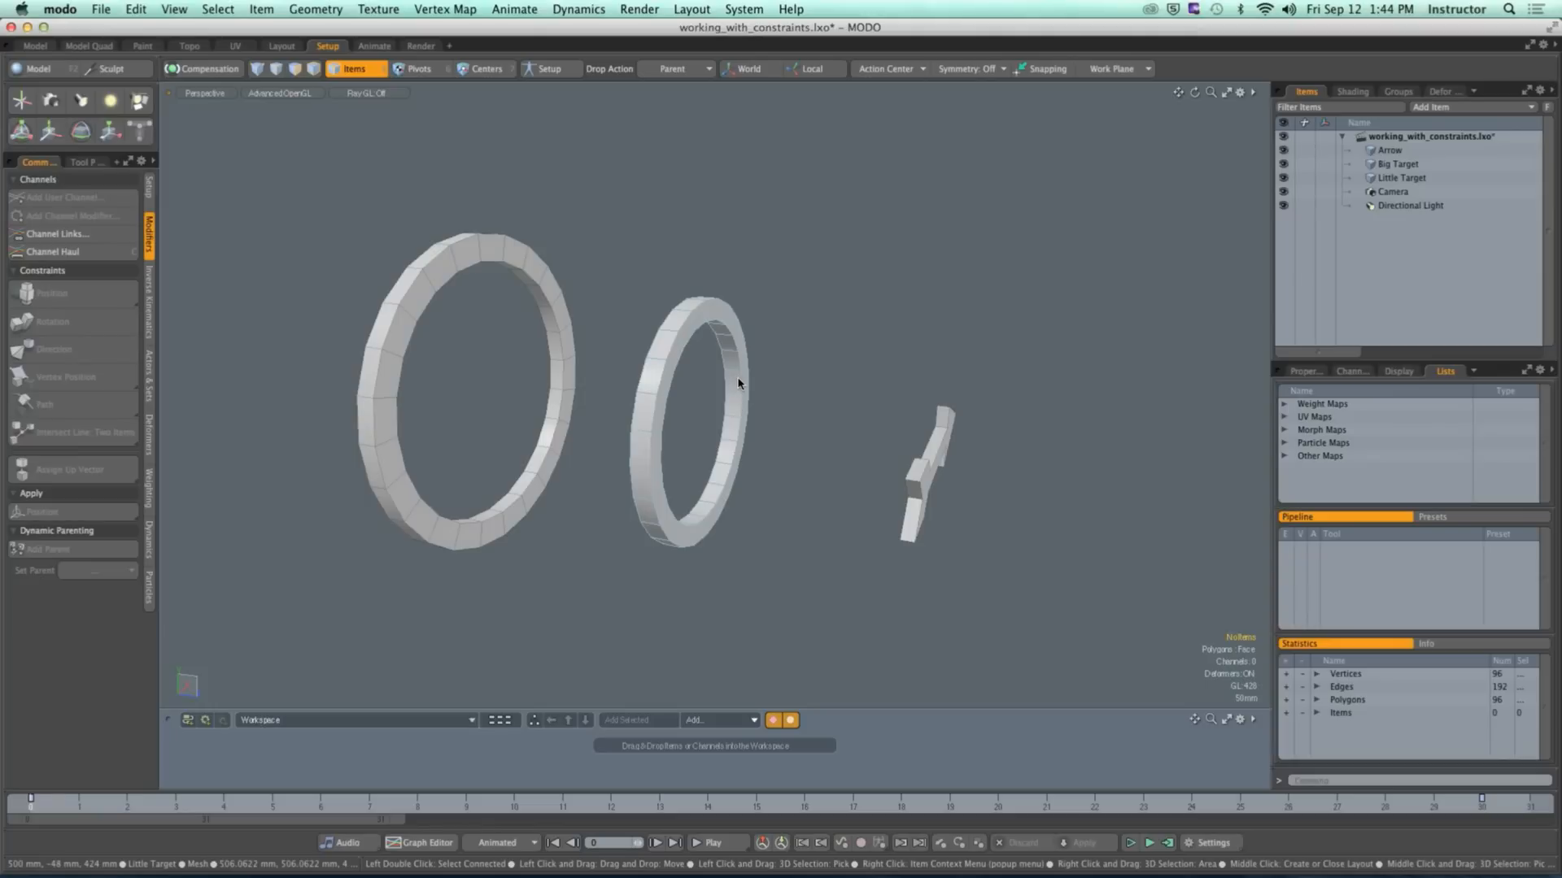
pyautogui.keyDown('alt'); pyautogui.moveTo(773, 377); pyautogui.dragTo(675, 385); pyautogui.keyUp('alt')
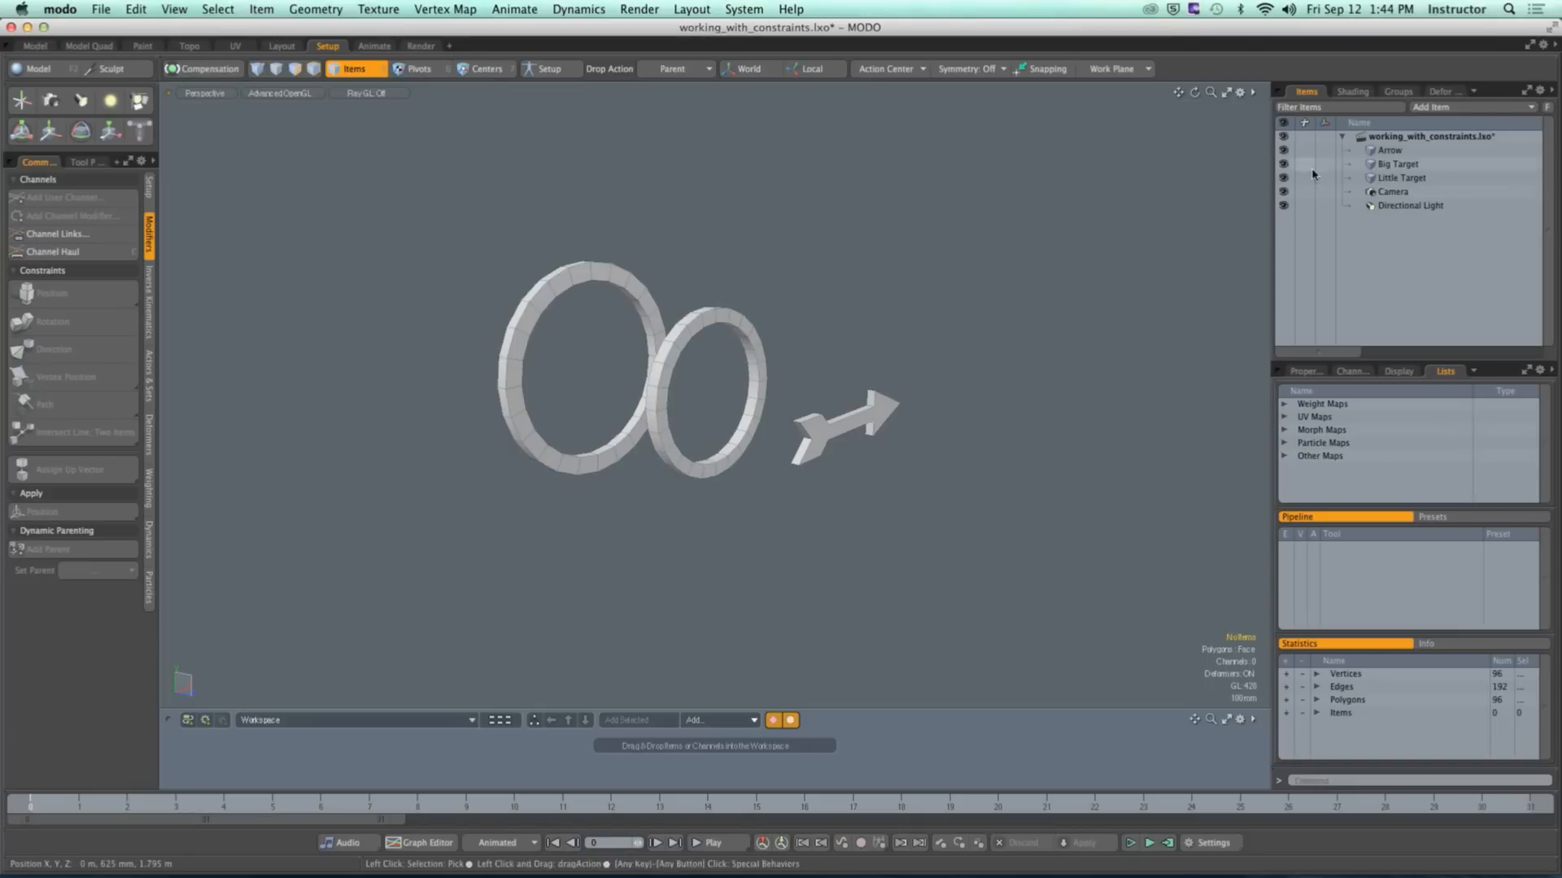
# Step: Try to parent the animated Little Target to Big Target in place, dismissing the Parent in Place warnings
pyautogui.click(1371, 180)
pyautogui.moveTo(1371, 182); pyautogui.dragTo(1397, 164)
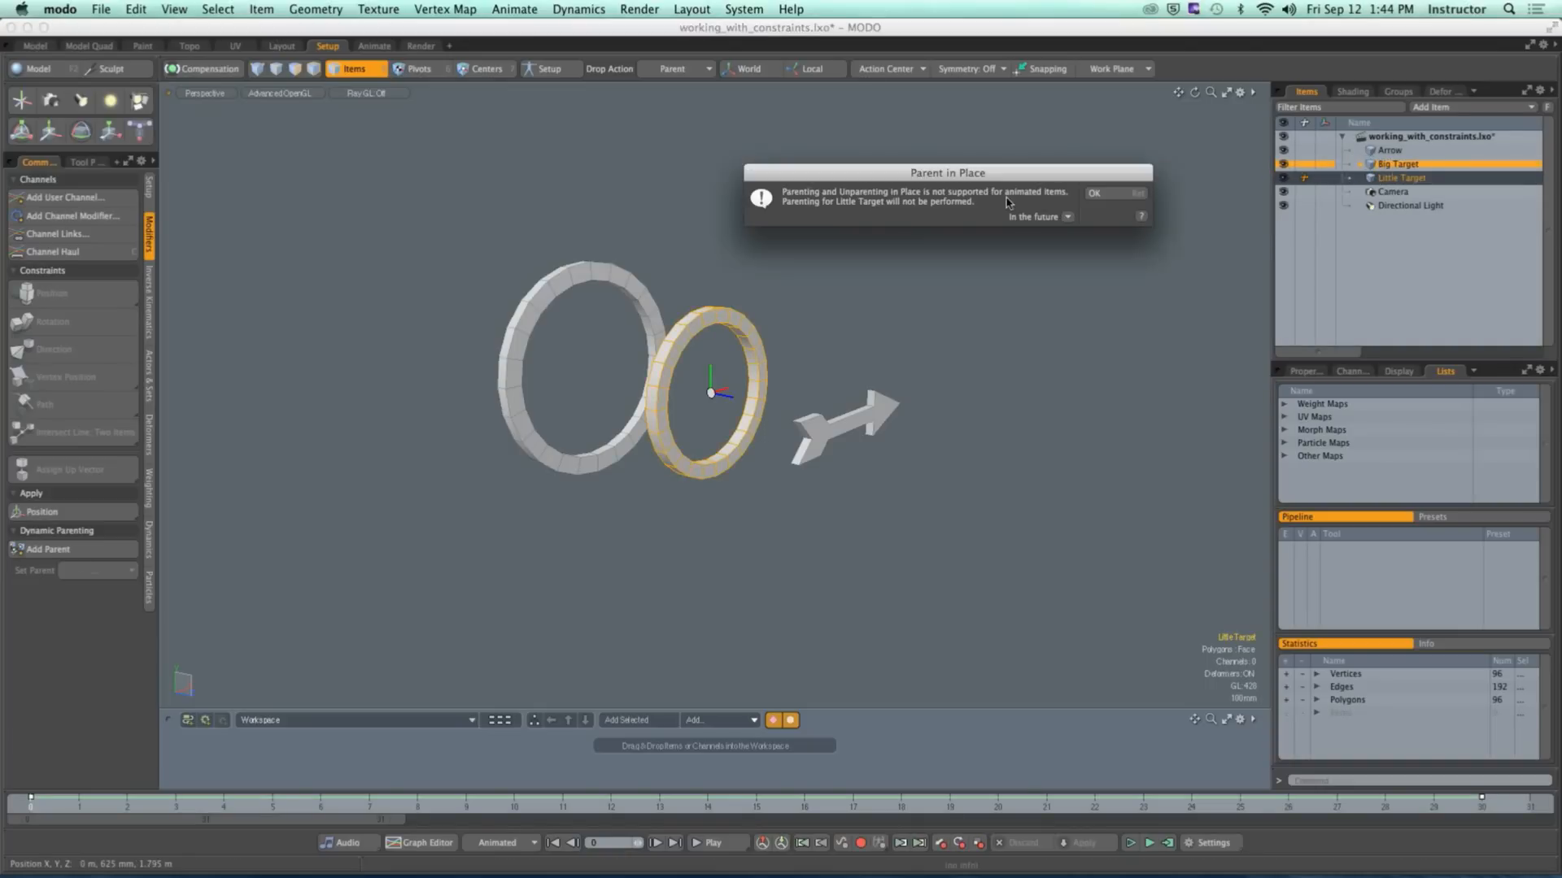
pyautogui.click(1107, 194)
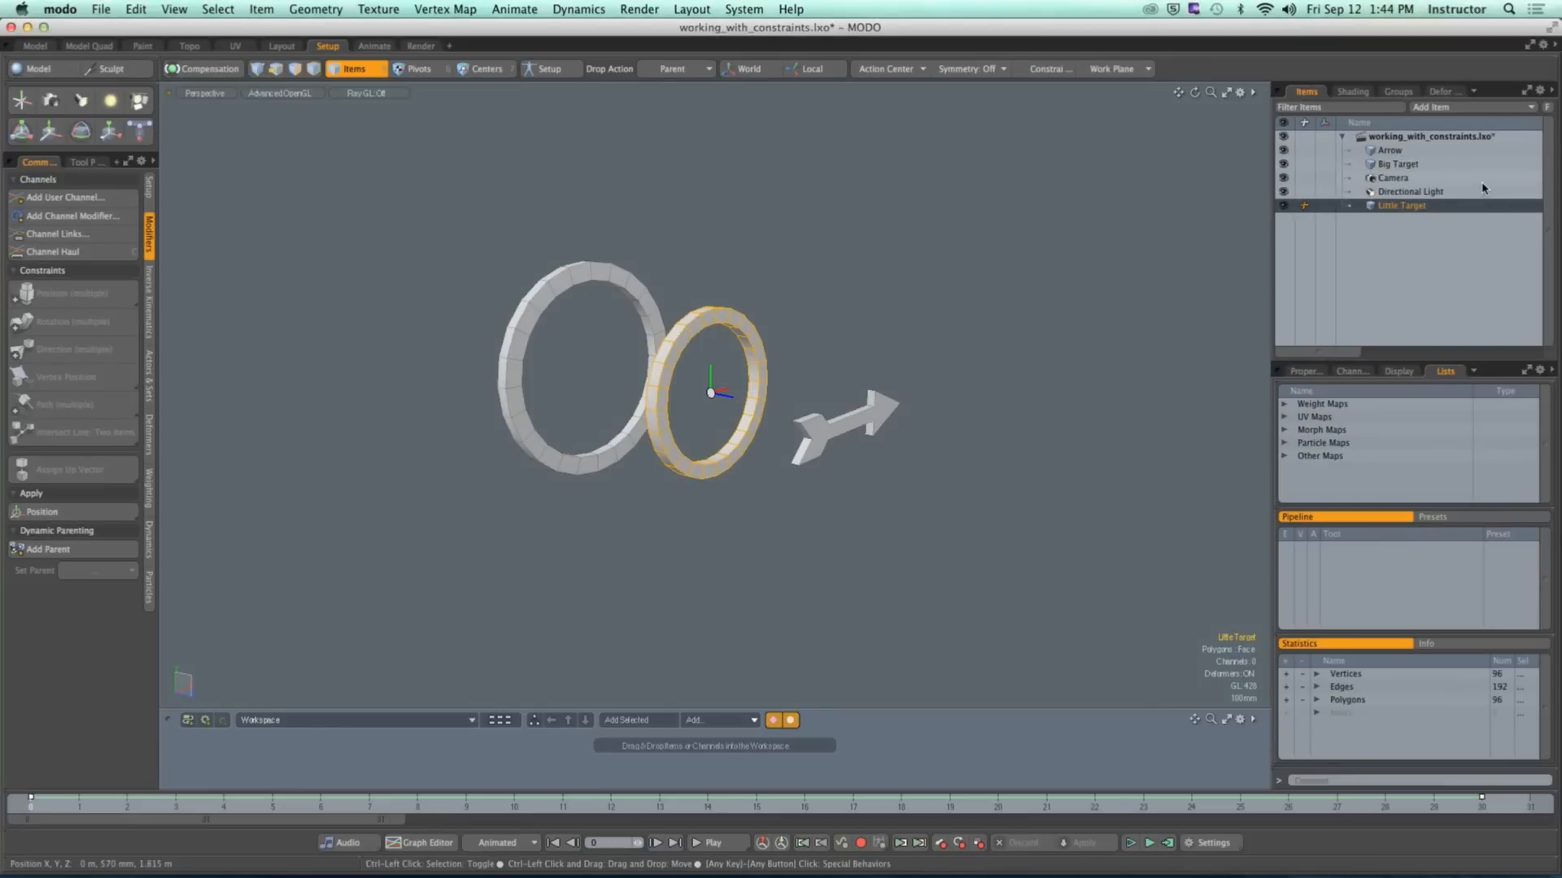
pyautogui.moveTo(1383, 205); pyautogui.dragTo(1399, 166)
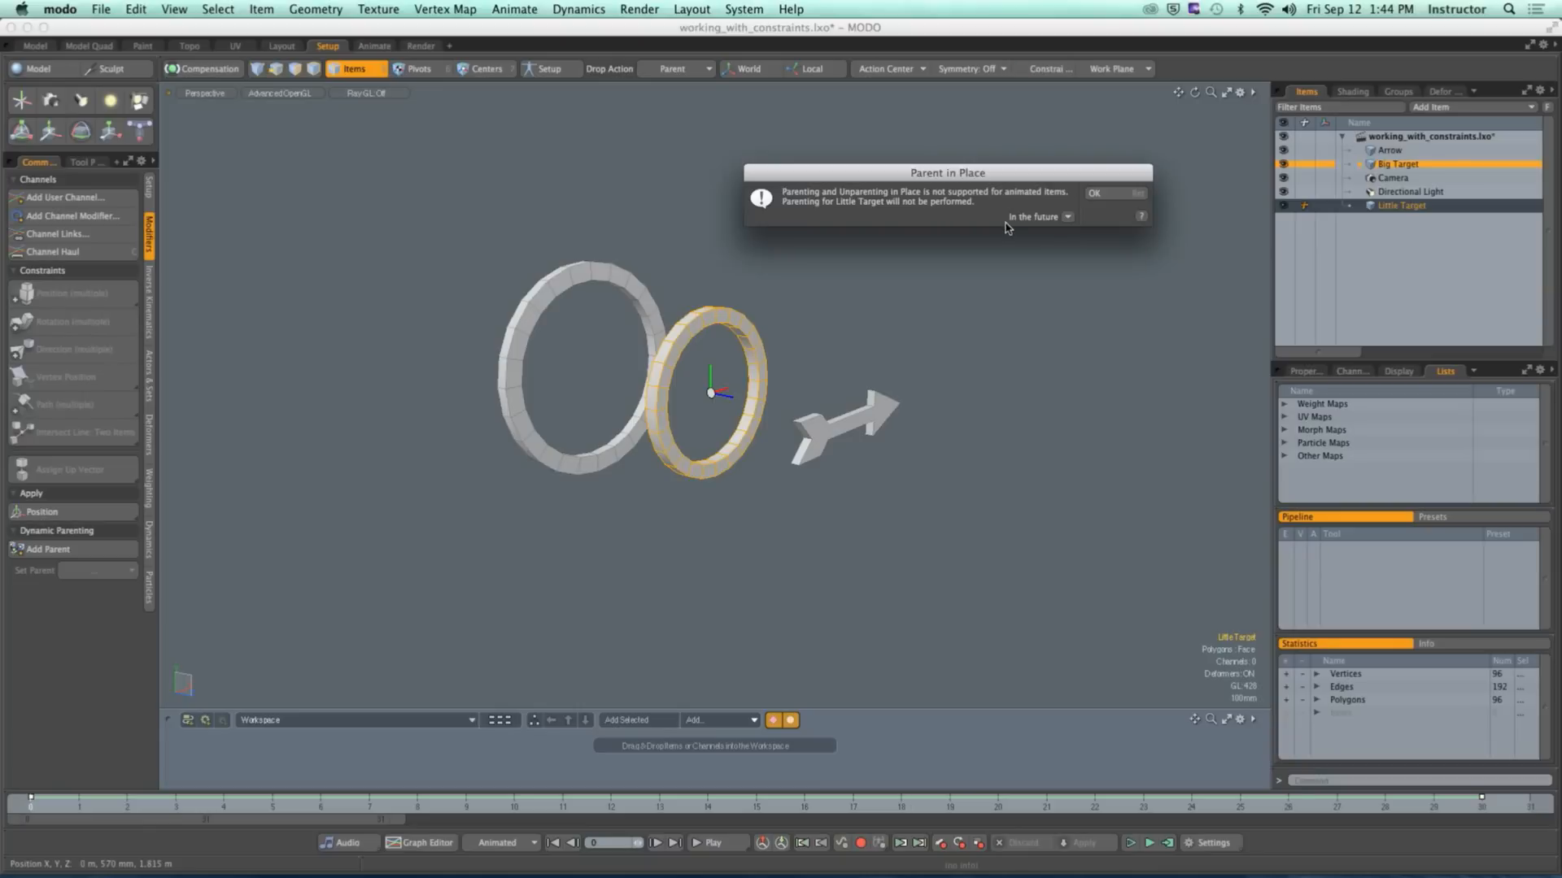
pyautogui.click(1098, 193)
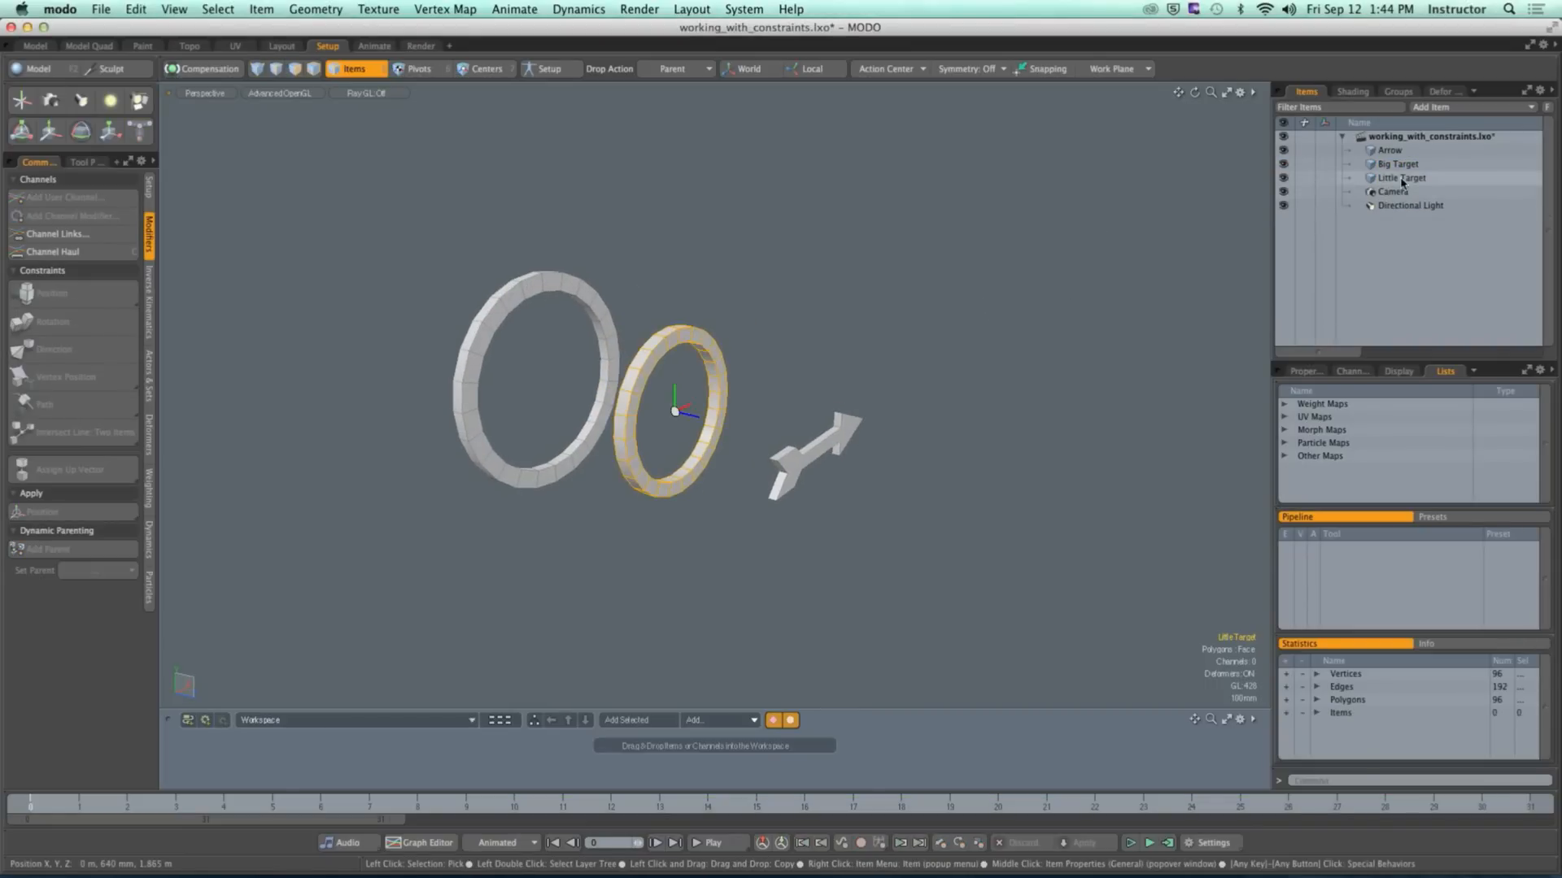
# Step: Remove Little Target's X rotation keyframes at frames 0 and 30 and set its X rotation to 0°
pyautogui.click(1318, 373)
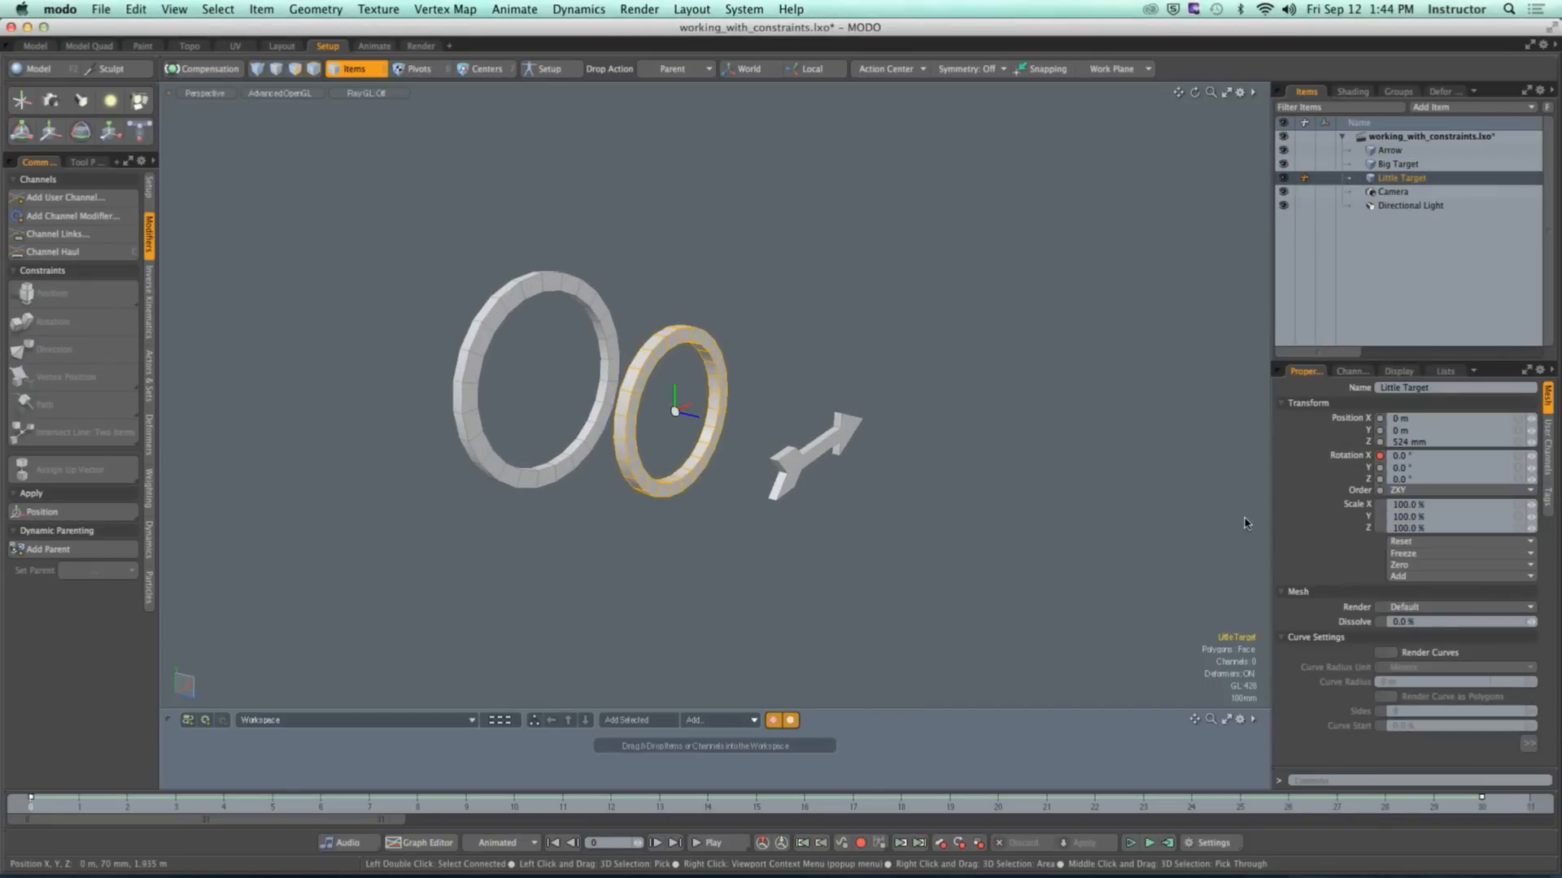
pyautogui.moveTo(883, 804); pyautogui.dragTo(31, 803)
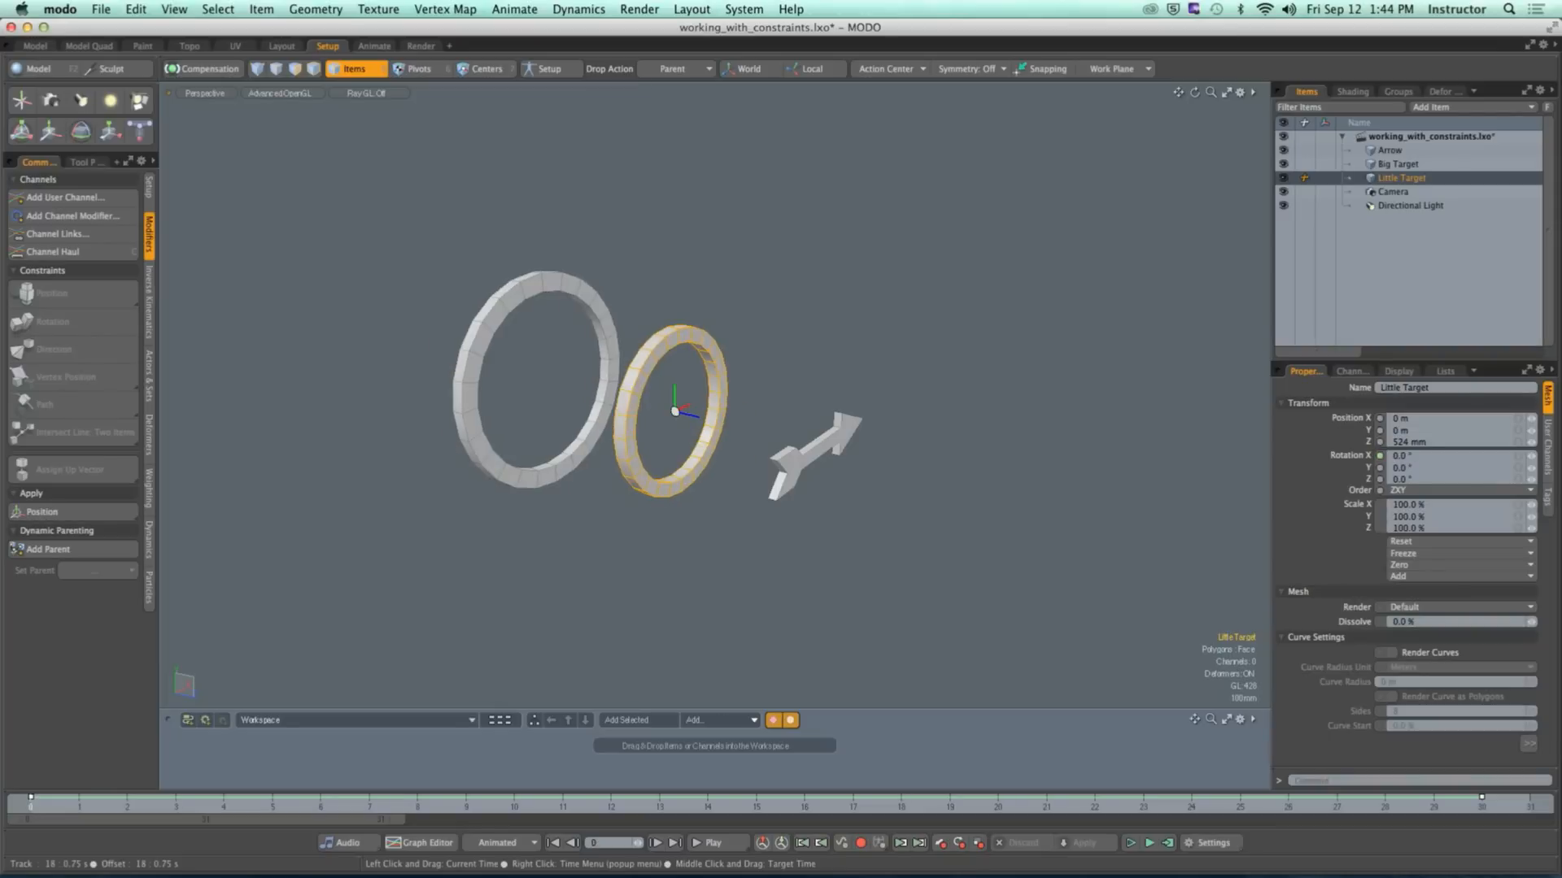
pyautogui.click(1379, 456)
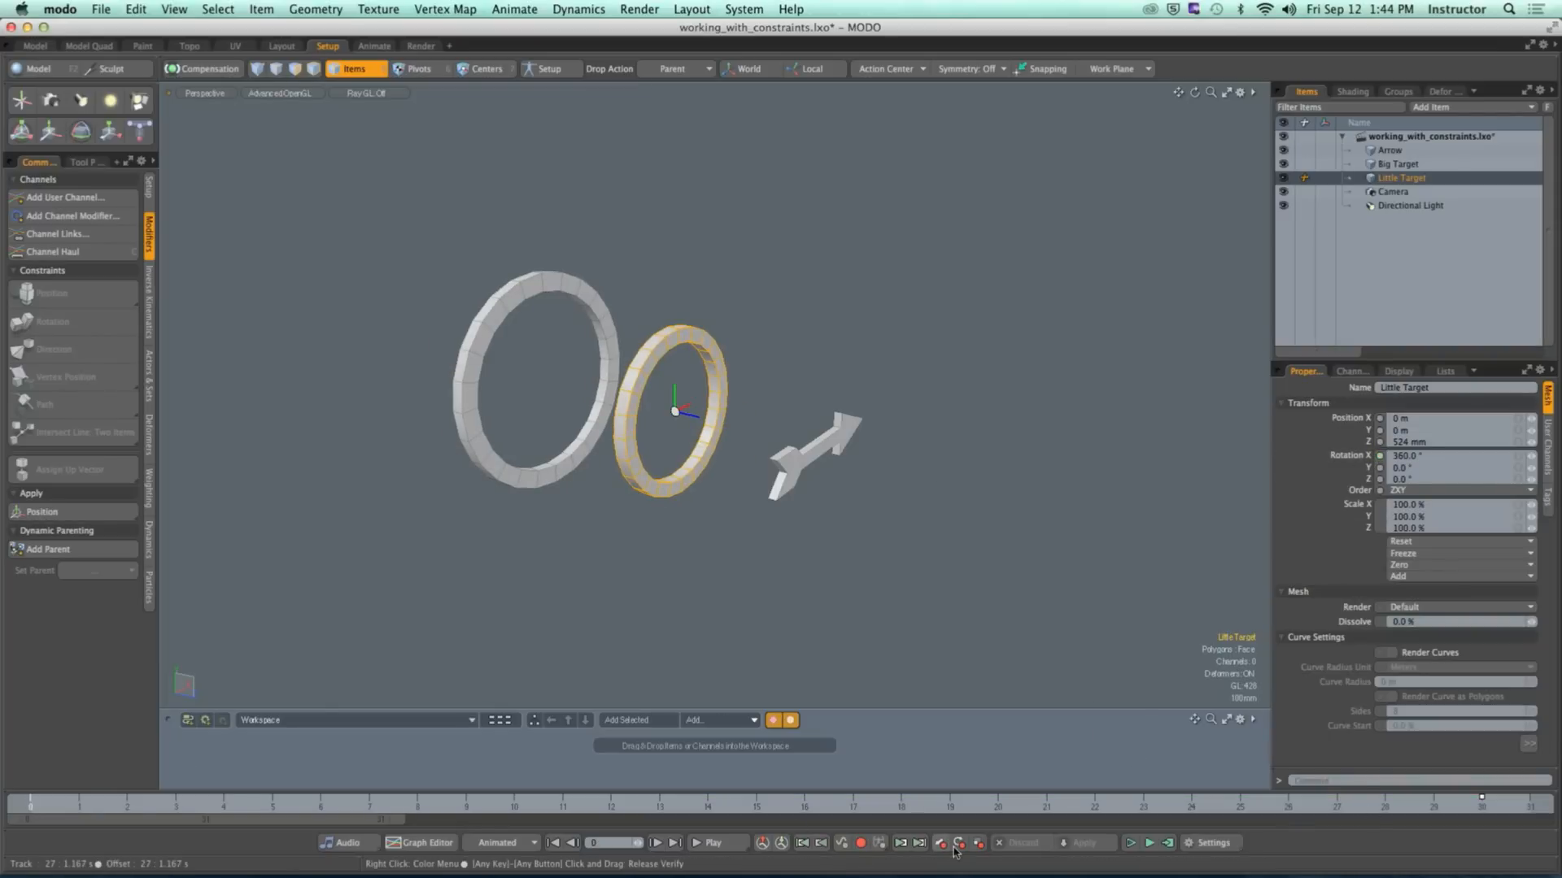
pyautogui.click(900, 842)
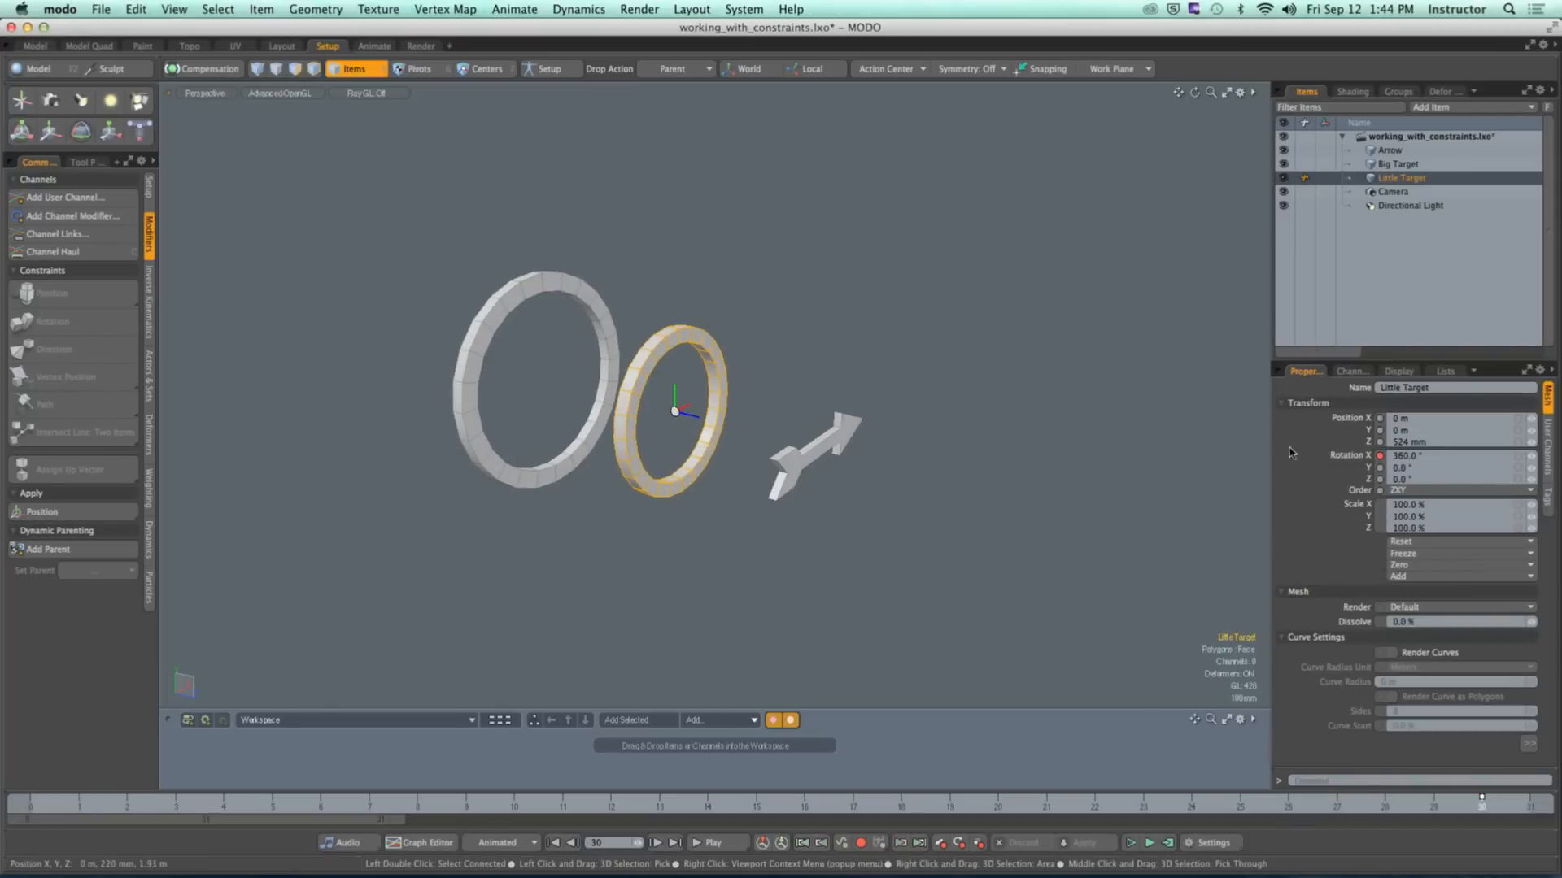
pyautogui.click(1403, 455)
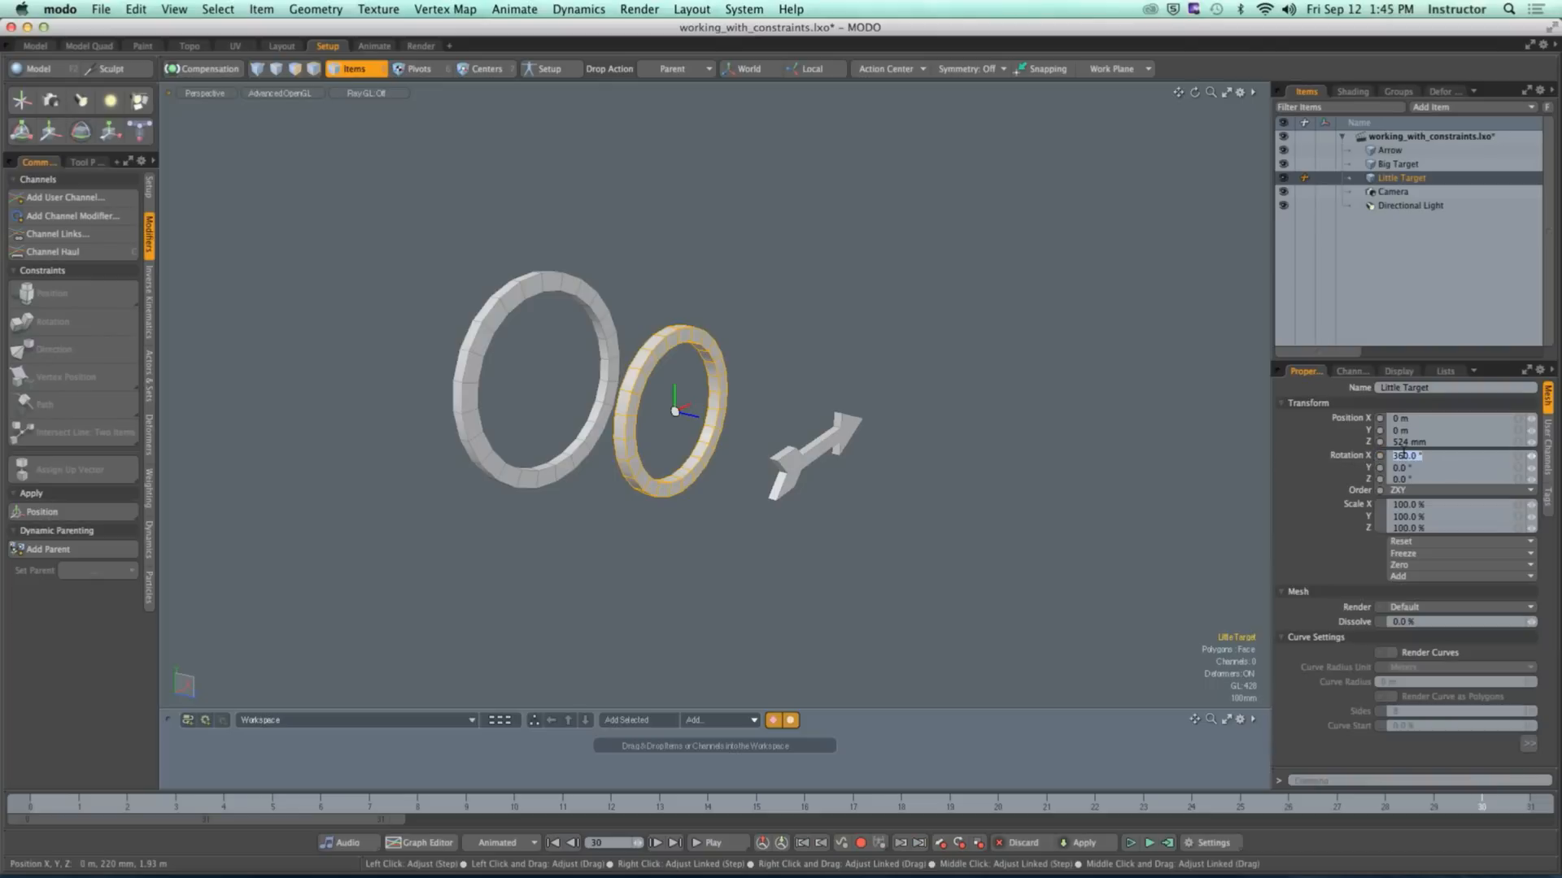
pyautogui.write('0')
pyautogui.press('Return')
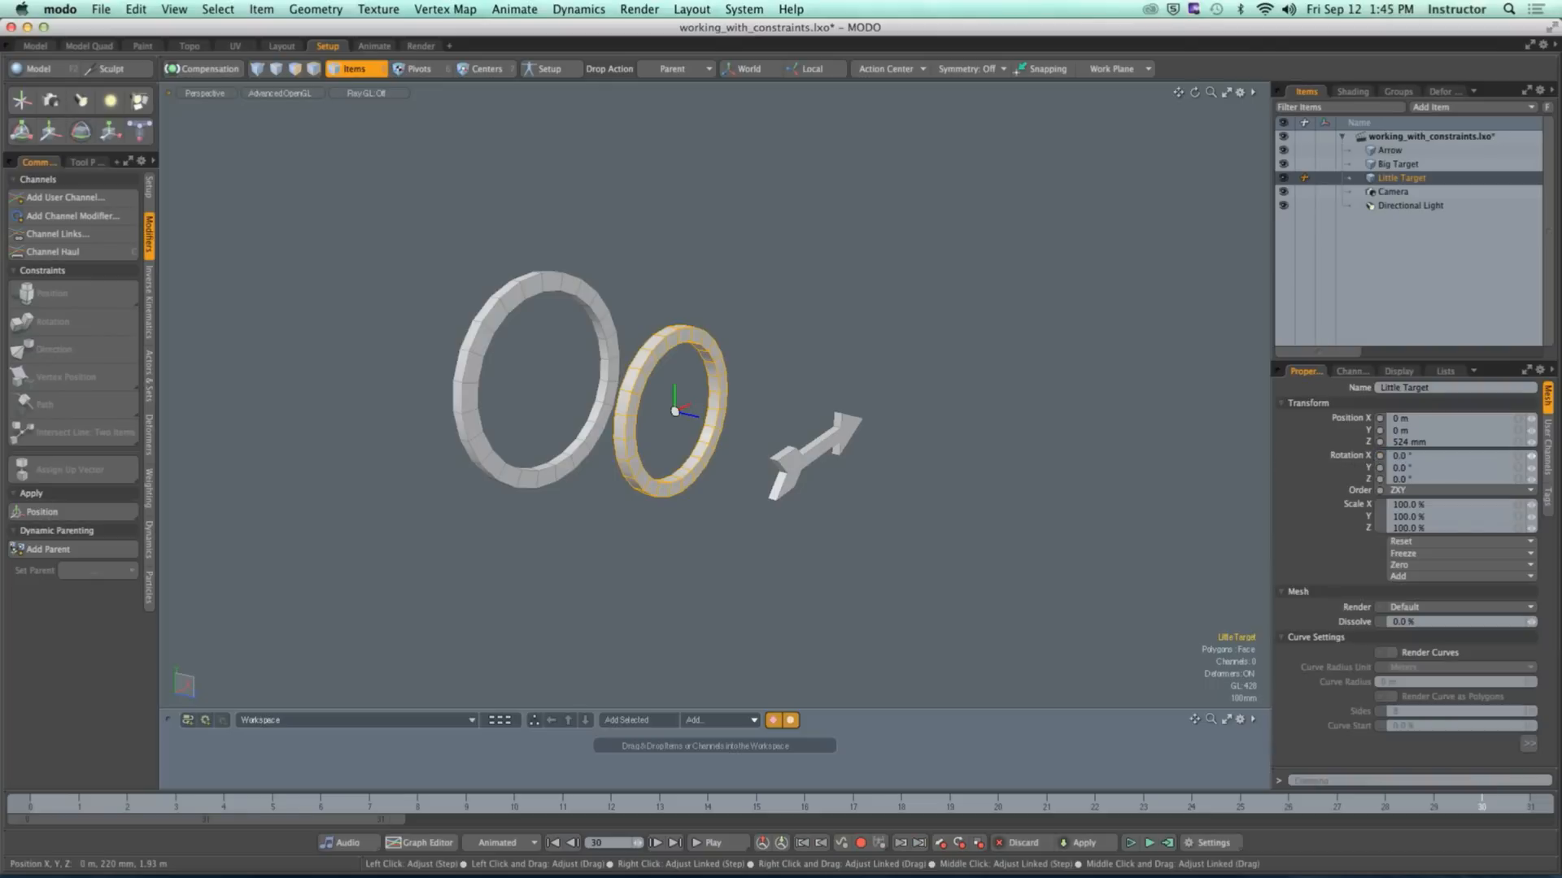
# Step: Remove the keyframes from Big Target's Y rotation, including the one at frame 0
pyautogui.click(1397, 163)
pyautogui.click(79, 801)
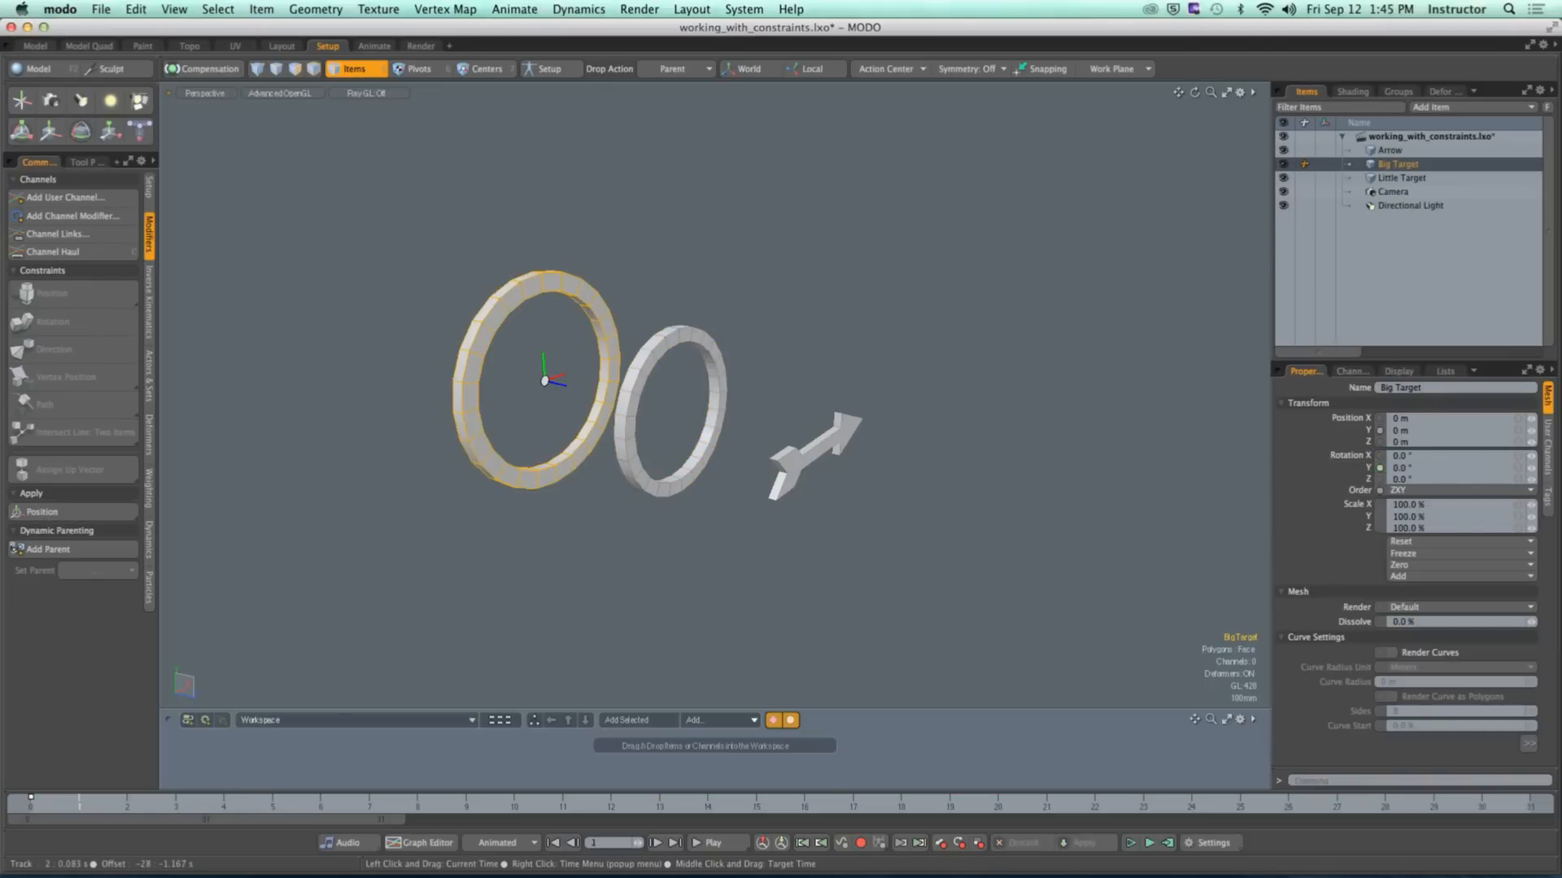
pyautogui.moveTo(79, 802); pyautogui.dragTo(31, 801)
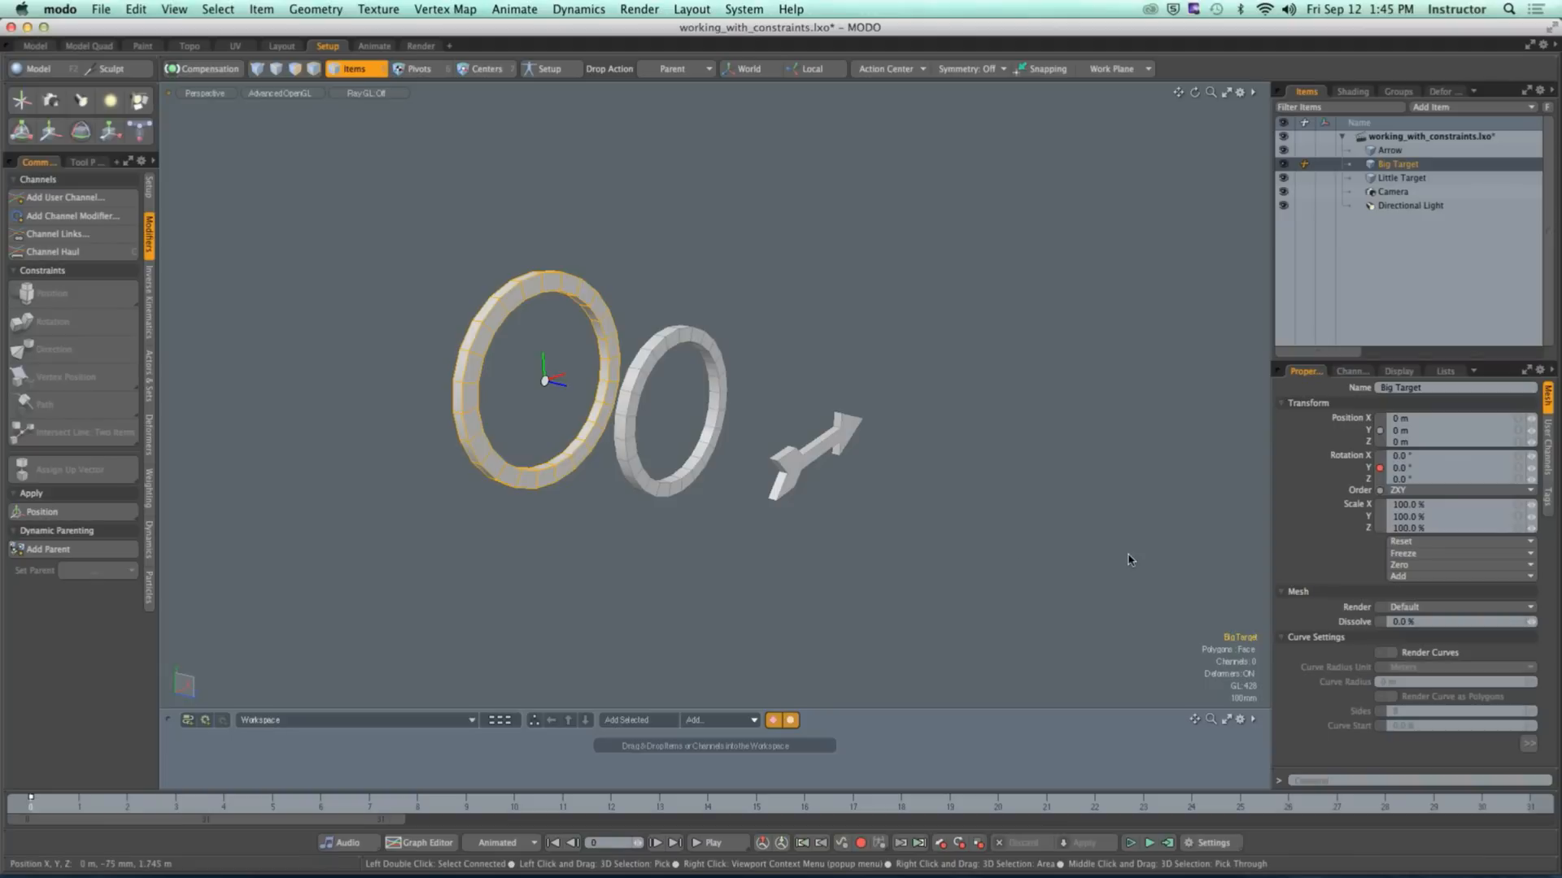
pyautogui.click(1379, 468)
# Step: Parent Little Target to Big Target and unparent it again to the scene's top level just below Big Target
pyautogui.moveTo(1402, 178); pyautogui.dragTo(1398, 164)
pyautogui.click(943, 325)
pyautogui.keyDown('alt'); pyautogui.moveTo(943, 324); pyautogui.dragTo(774, 369); pyautogui.keyUp('alt')
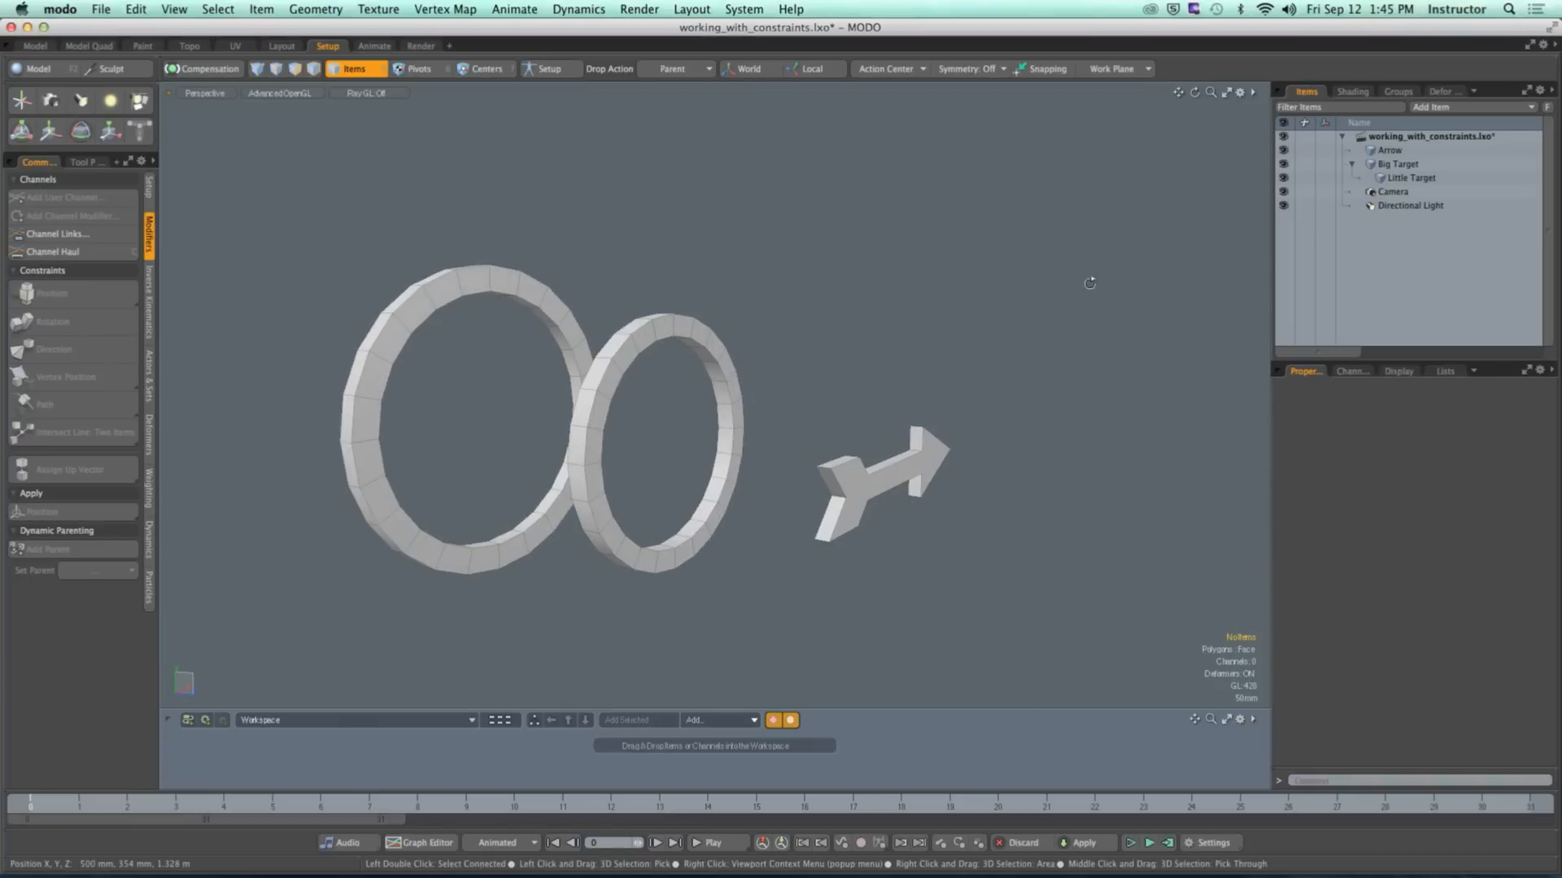
pyautogui.keyDown('alt'); pyautogui.moveTo(1087, 279); pyautogui.dragTo(1066, 290); pyautogui.keyUp('alt')
pyautogui.moveTo(1394, 179); pyautogui.dragTo(1370, 213)
pyautogui.click(884, 321)
pyautogui.keyDown('alt'); pyautogui.moveTo(884, 322); pyautogui.dragTo(895, 319); pyautogui.keyUp('alt')
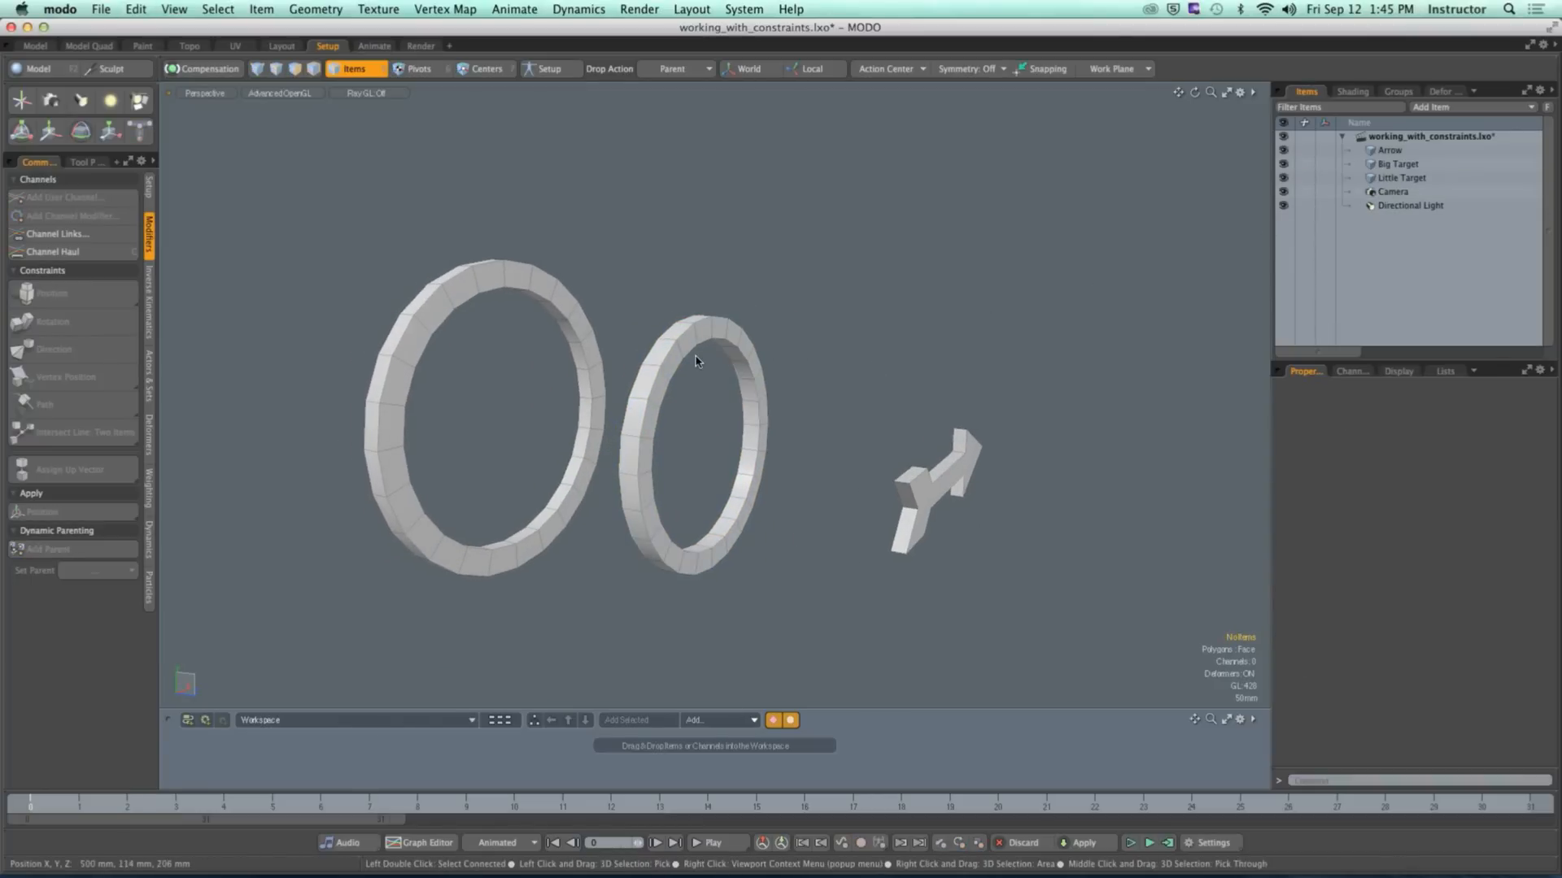
# Step: Parent Little Target to Big Target with the hierarchy Parent command, undo the parenting and clear the selection
pyautogui.click(692, 347)
pyautogui.keyDown('shift'); pyautogui.click(550, 310); pyautogui.keyUp('shift')
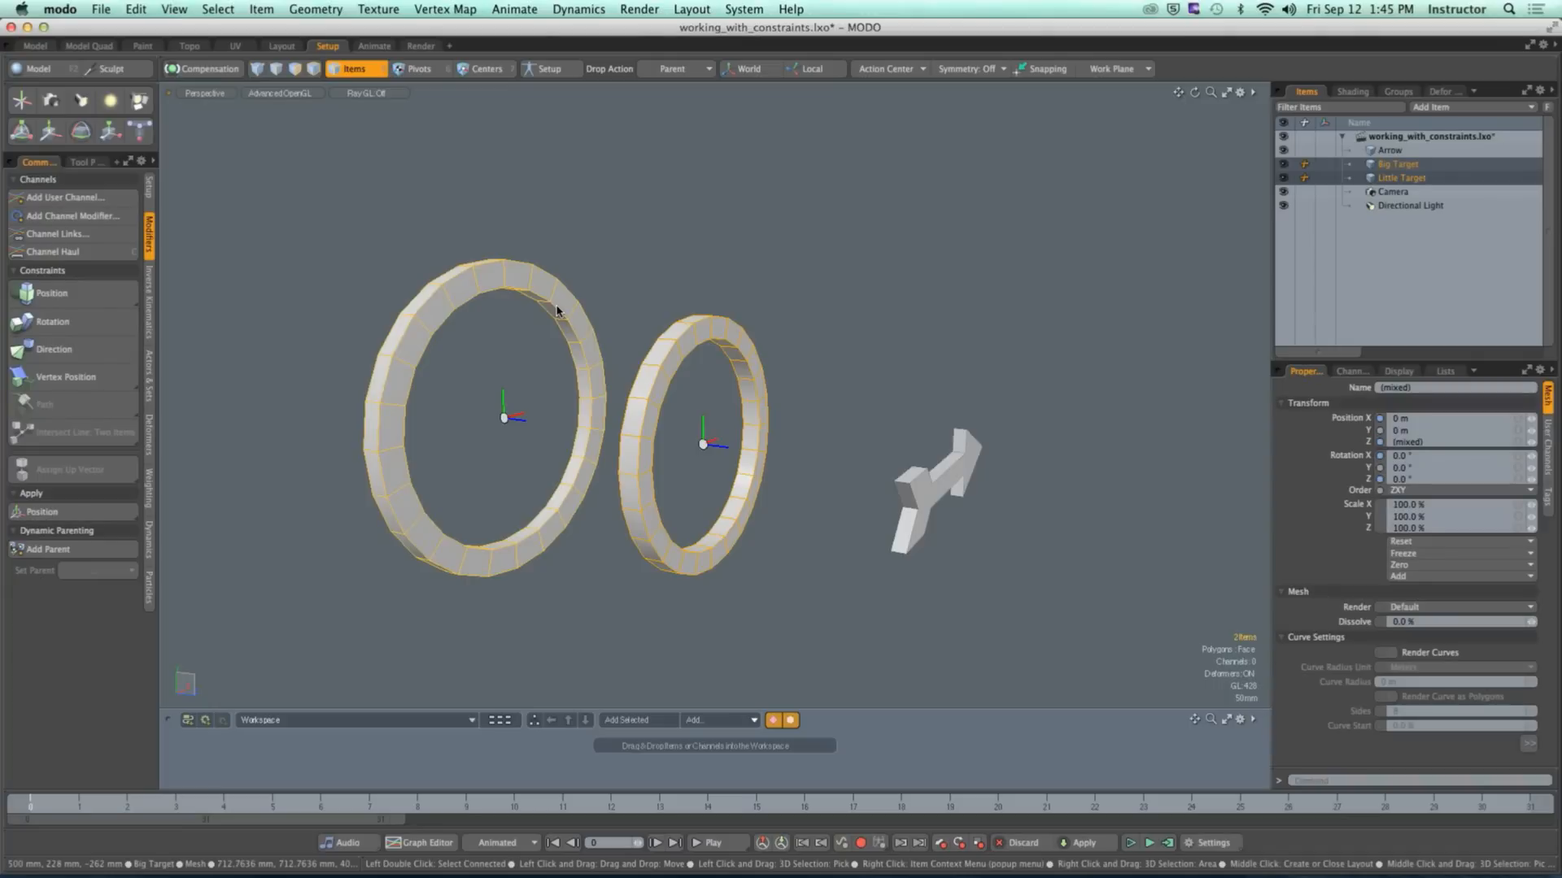
pyautogui.click(875, 70)
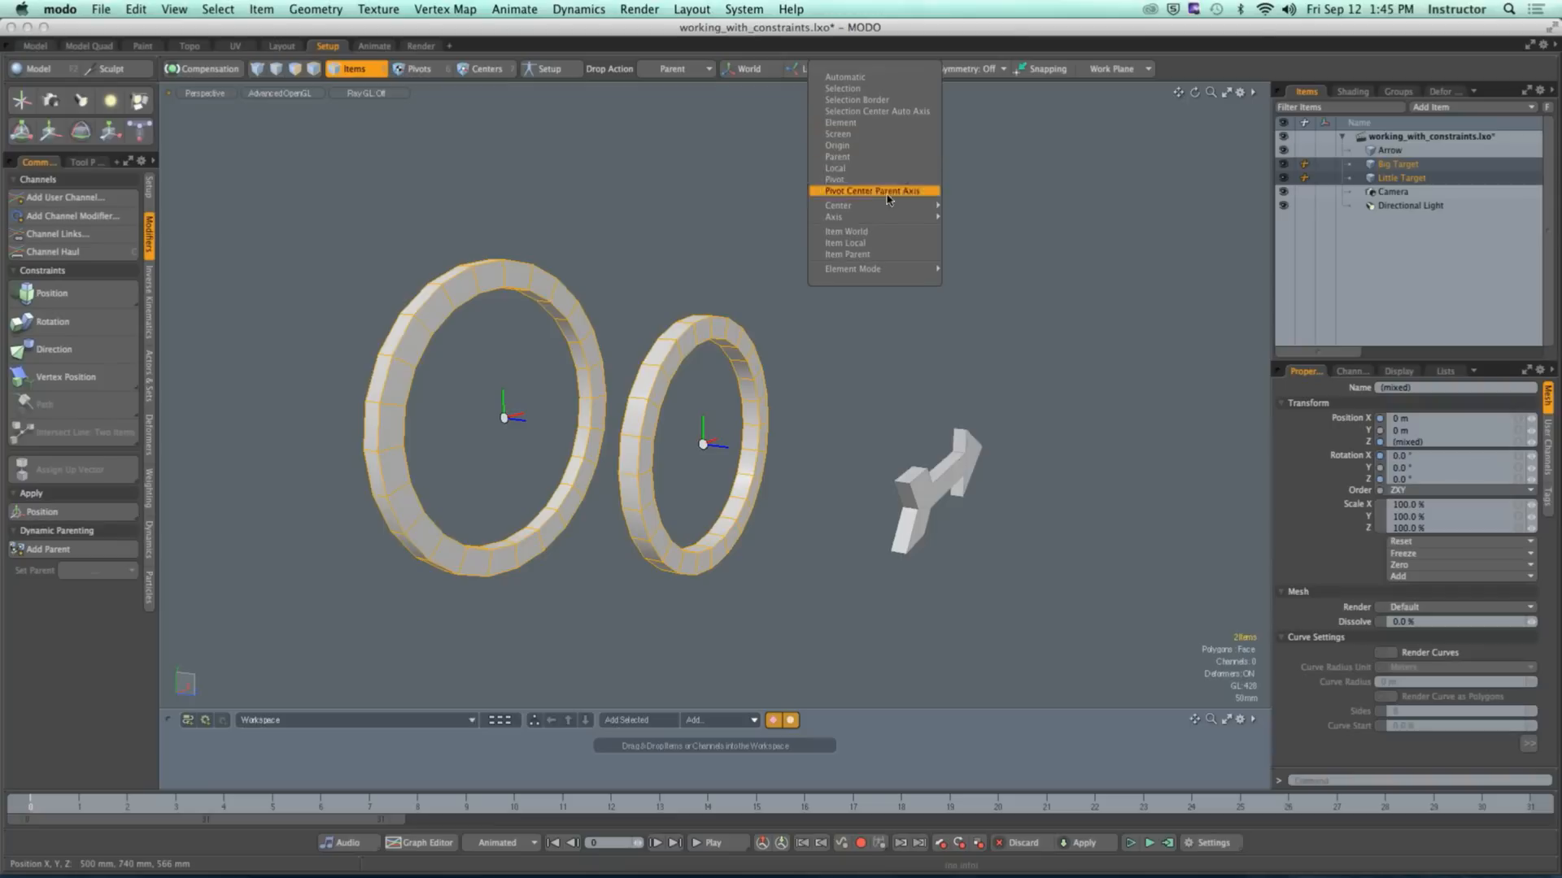
pyautogui.click(642, 216)
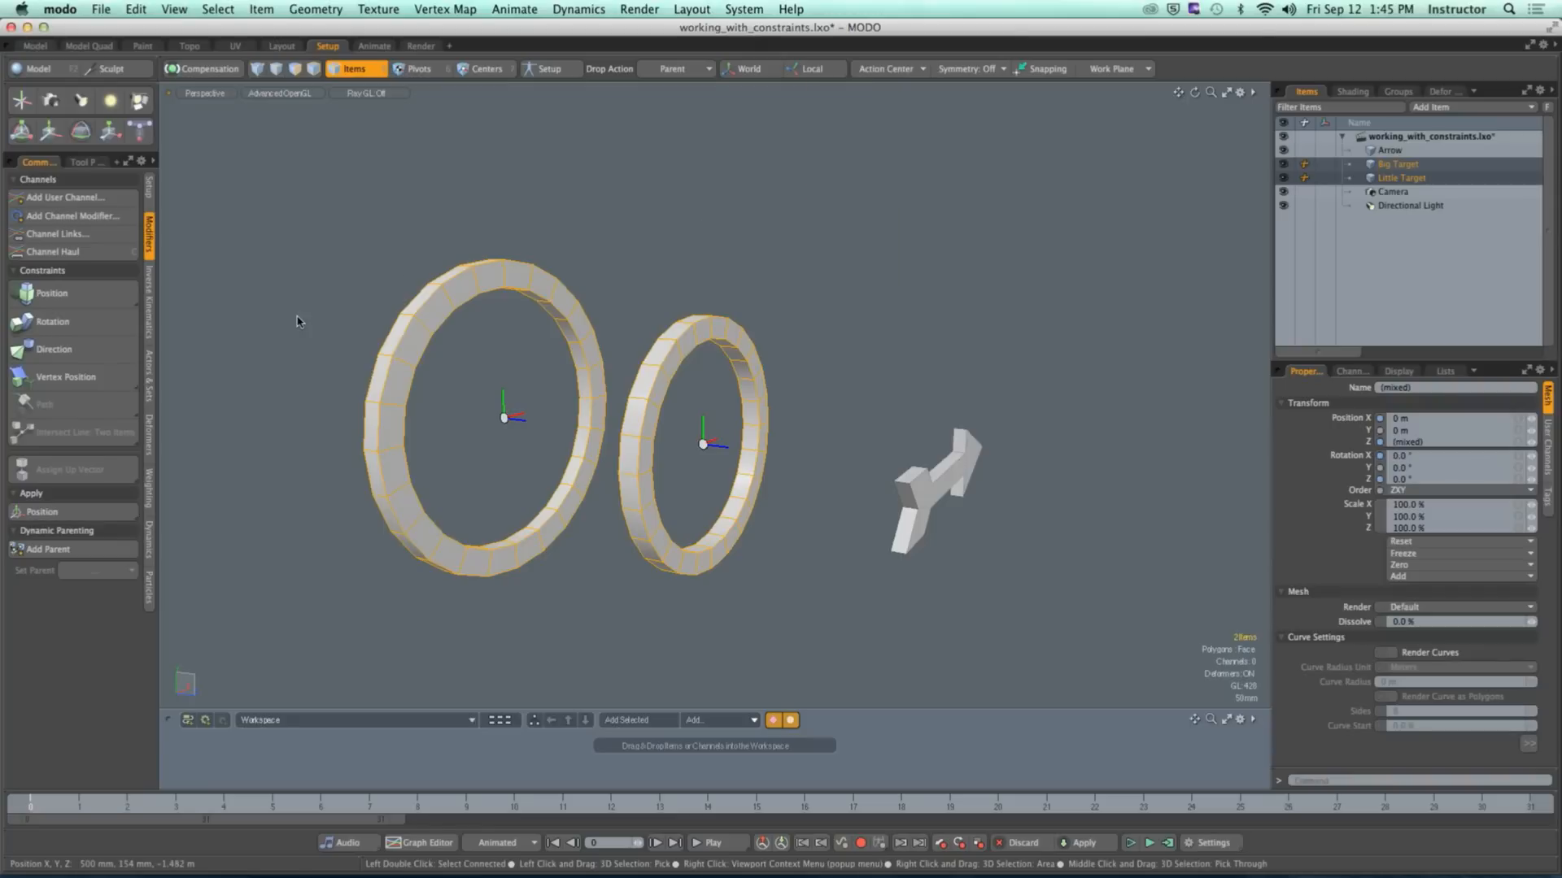
pyautogui.click(150, 244)
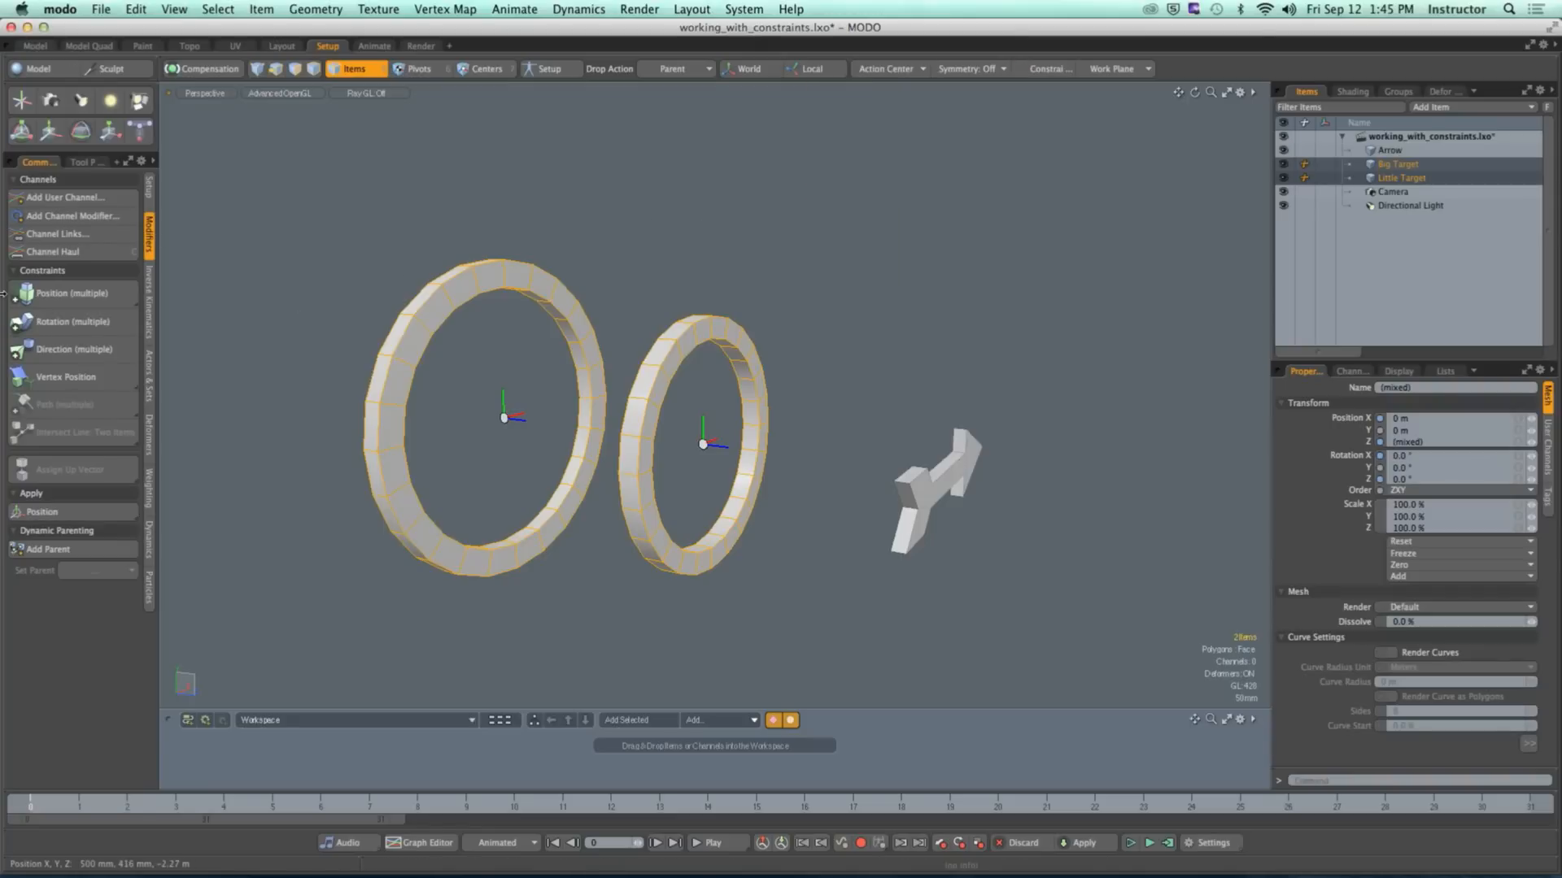
pyautogui.click(147, 198)
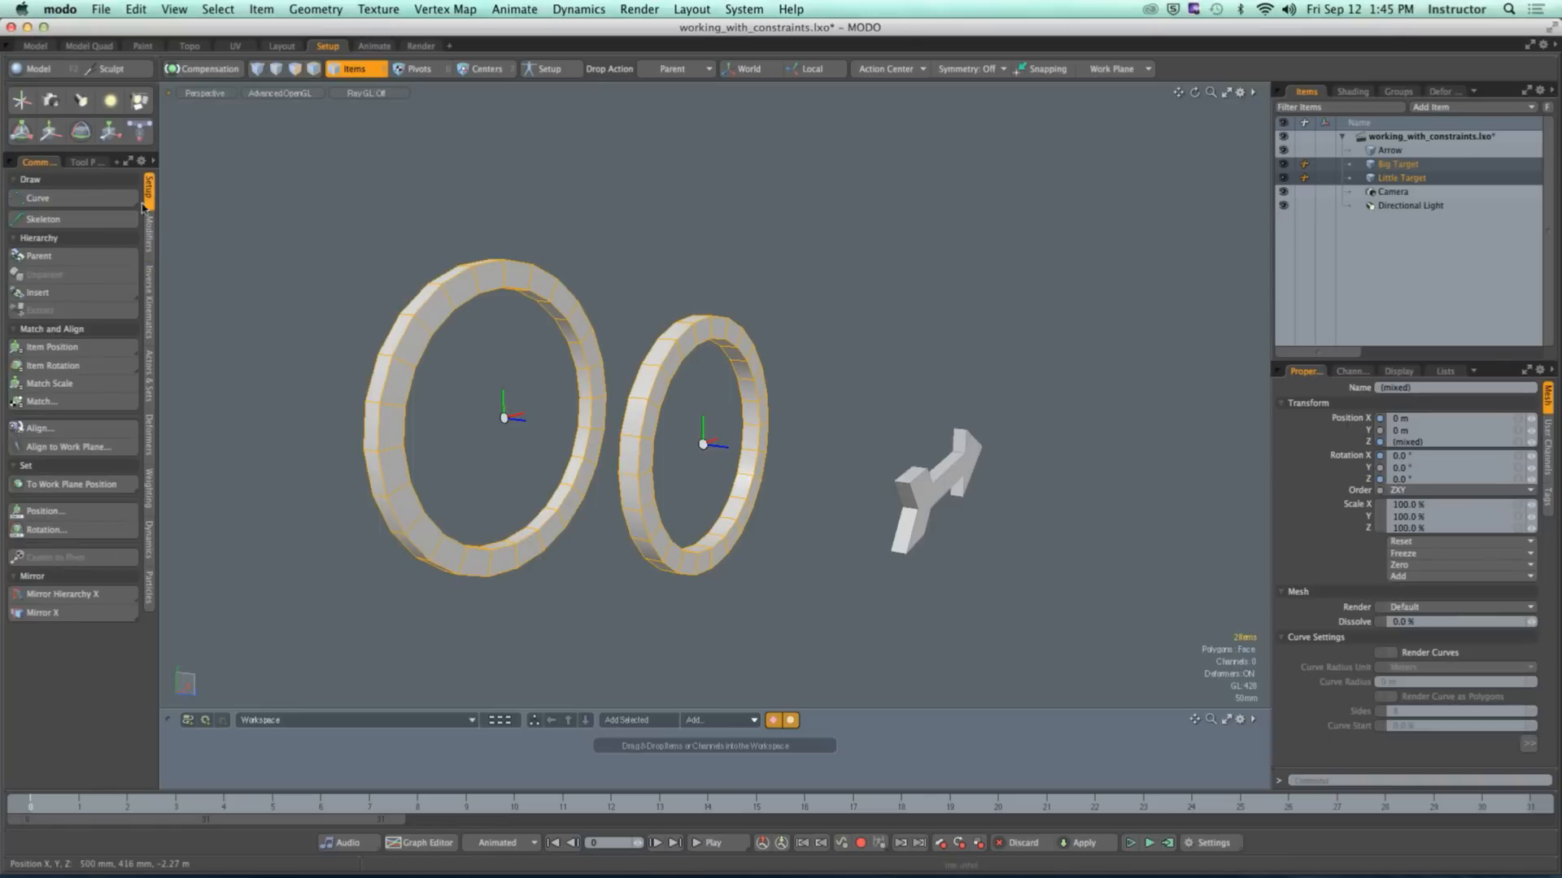
pyautogui.click(38, 256)
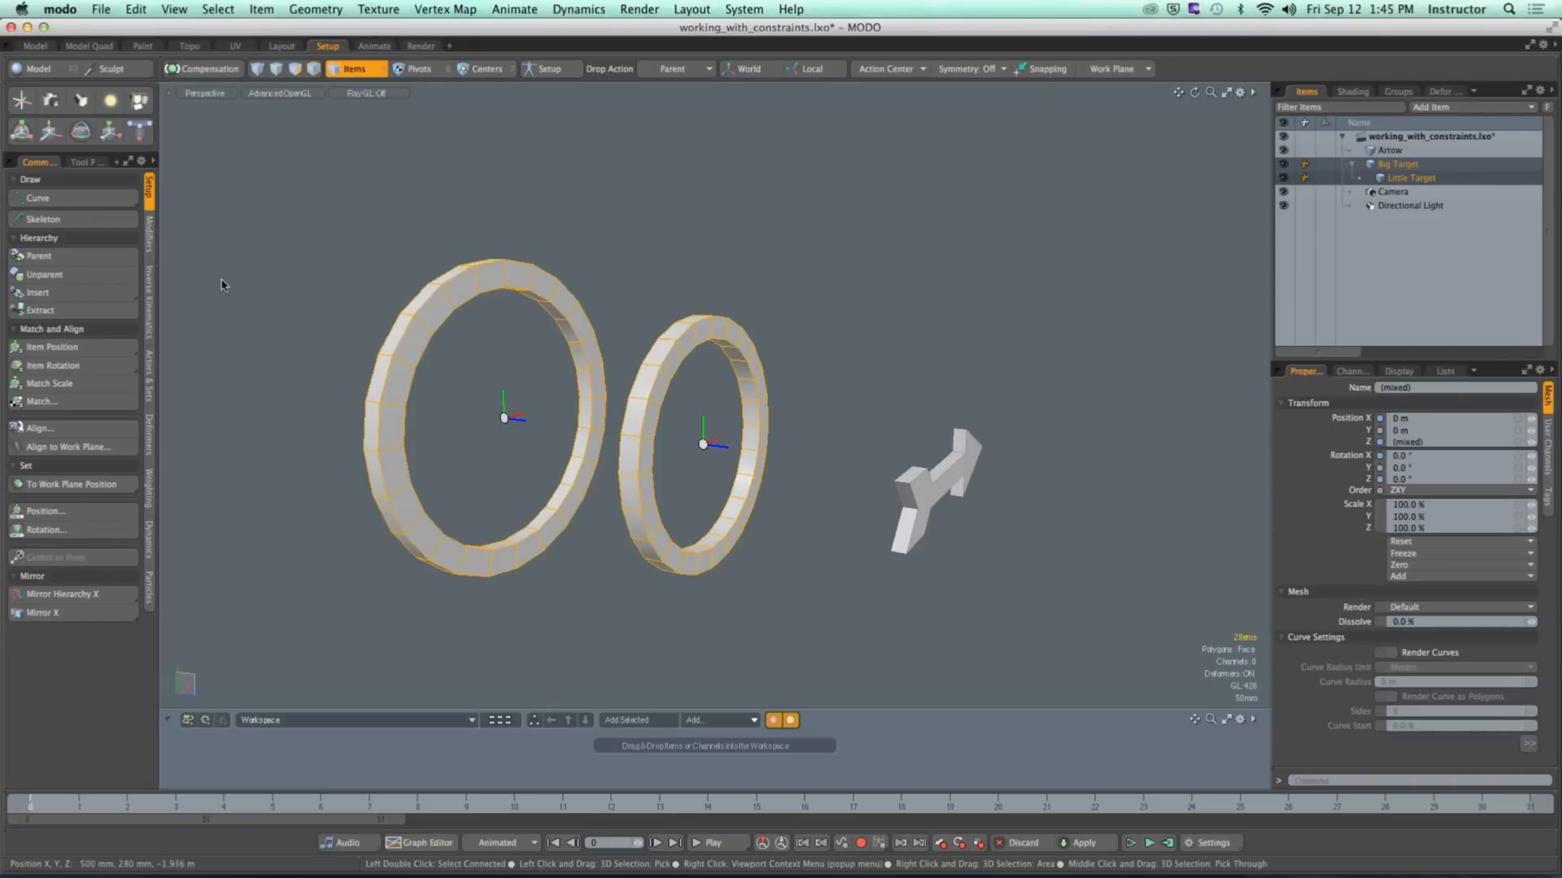
pyautogui.press('super+z')
pyautogui.click(306, 251)
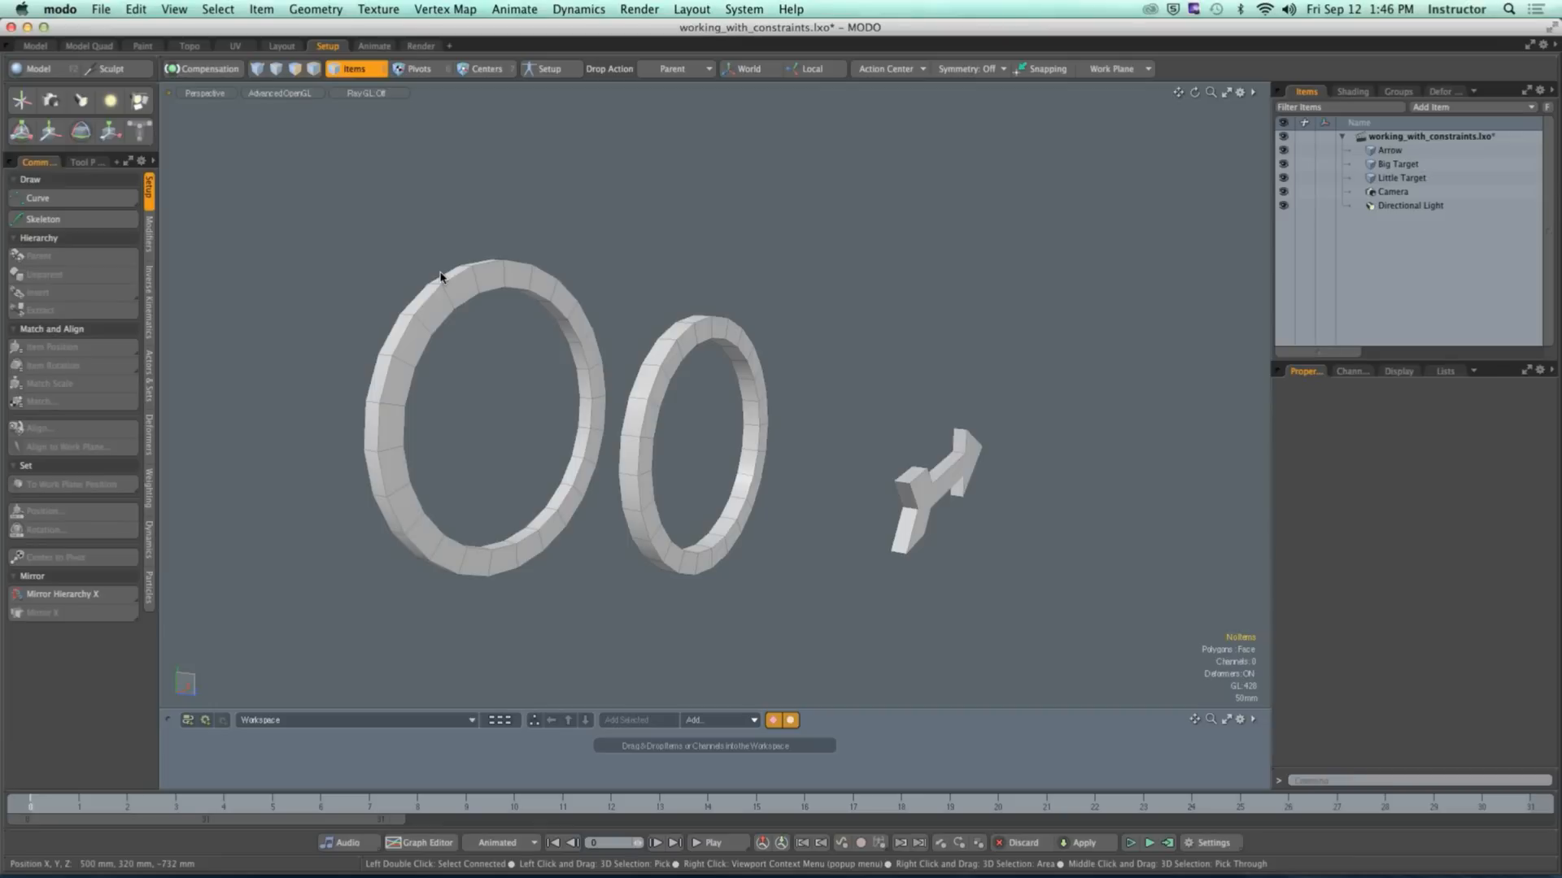
# Step: Repeat parenting the small ring under the large one, undo it again and deselect both rings
pyautogui.click(665, 362)
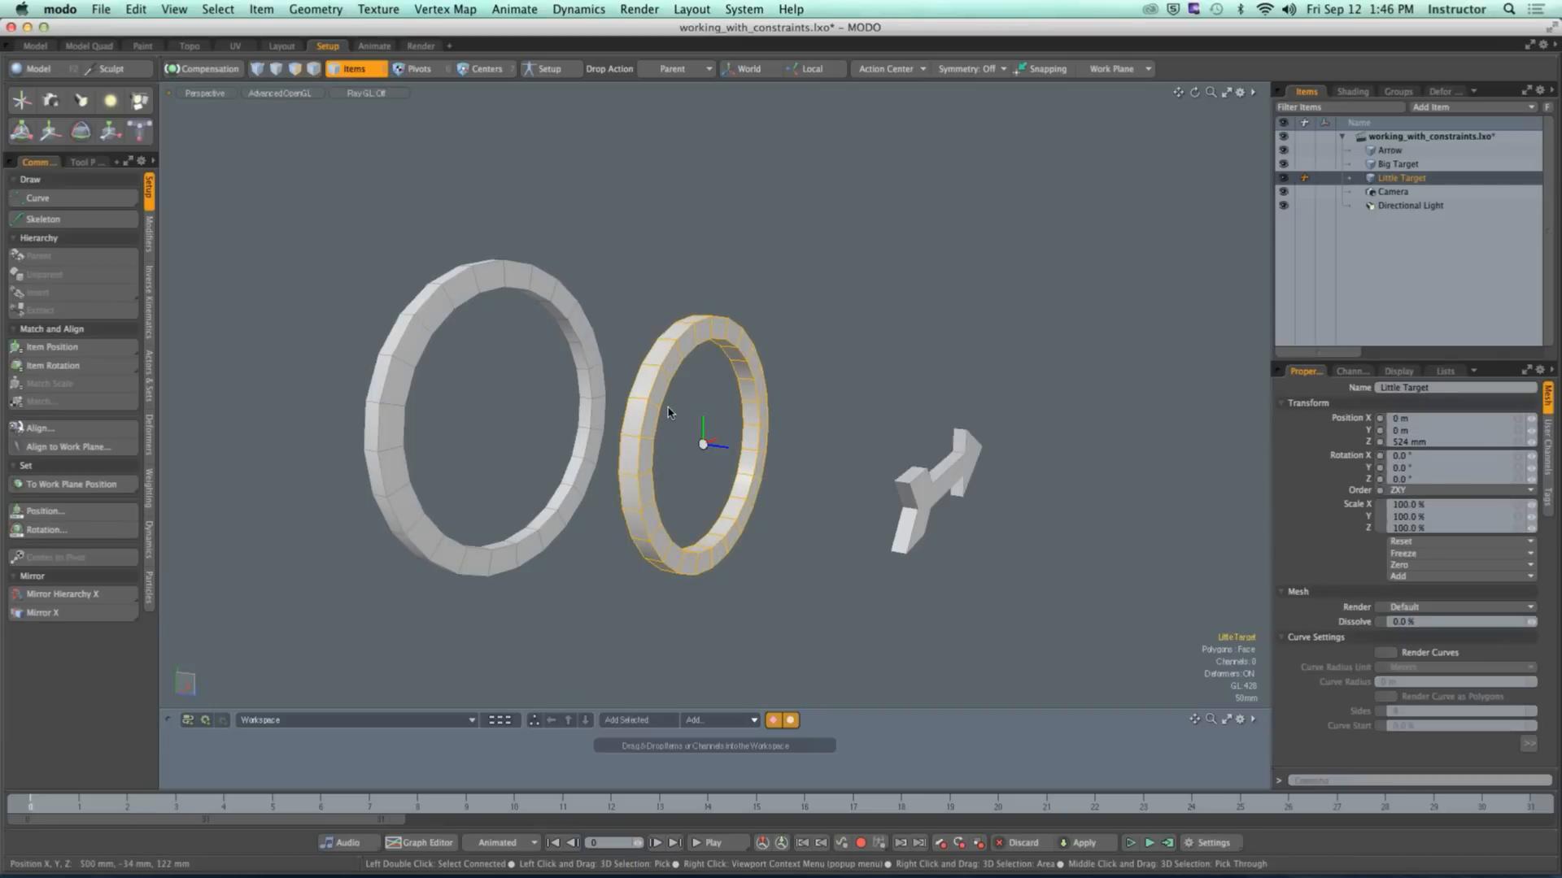
pyautogui.keyDown('shift'); pyautogui.click(561, 307); pyautogui.keyUp('shift')
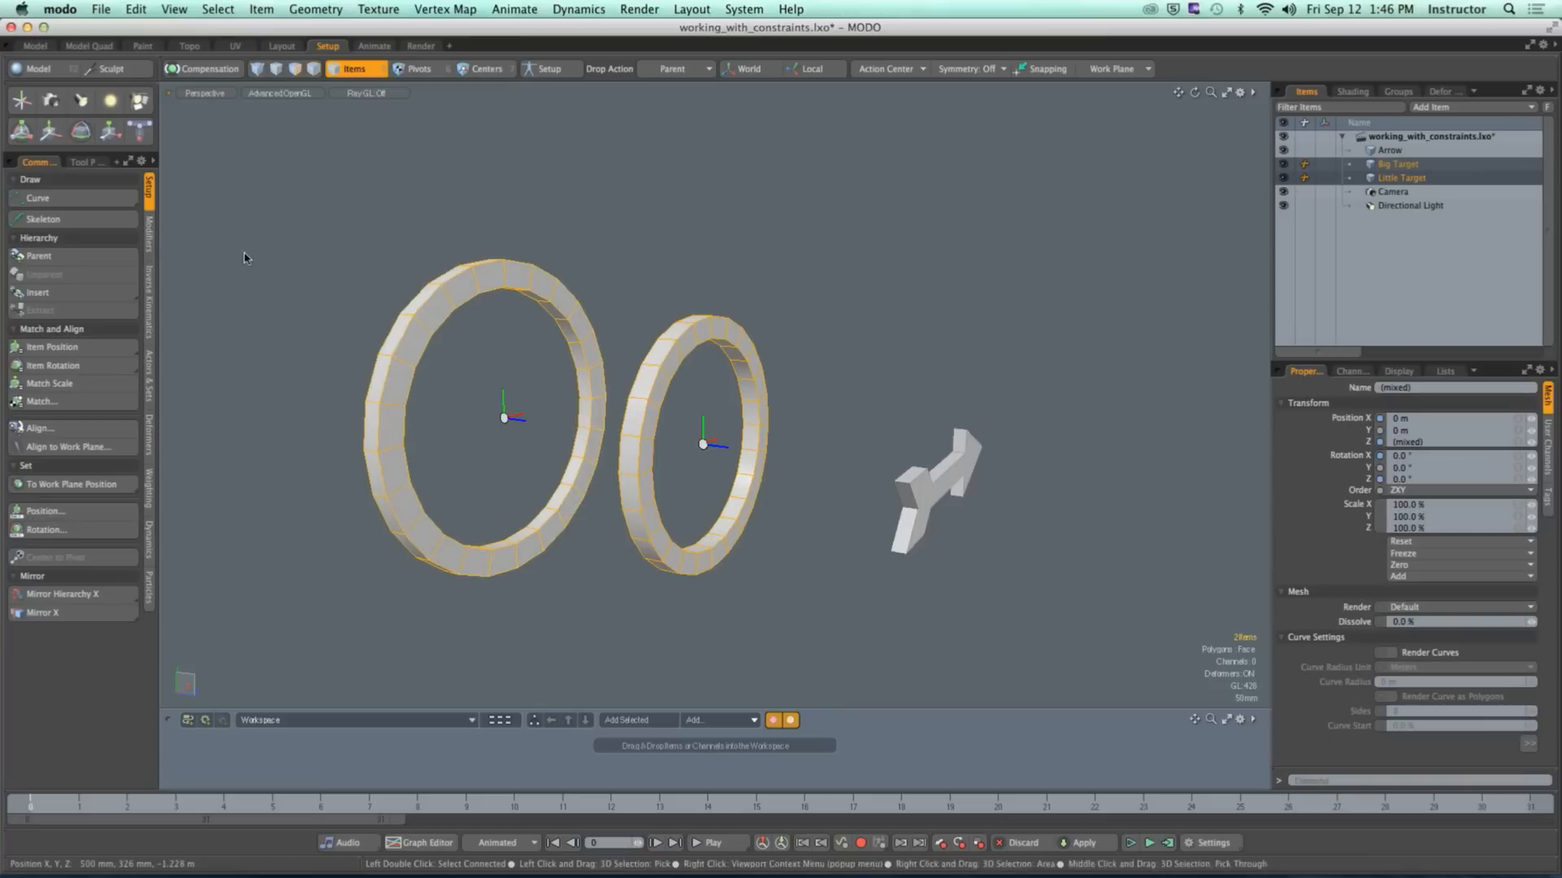
pyautogui.click(38, 255)
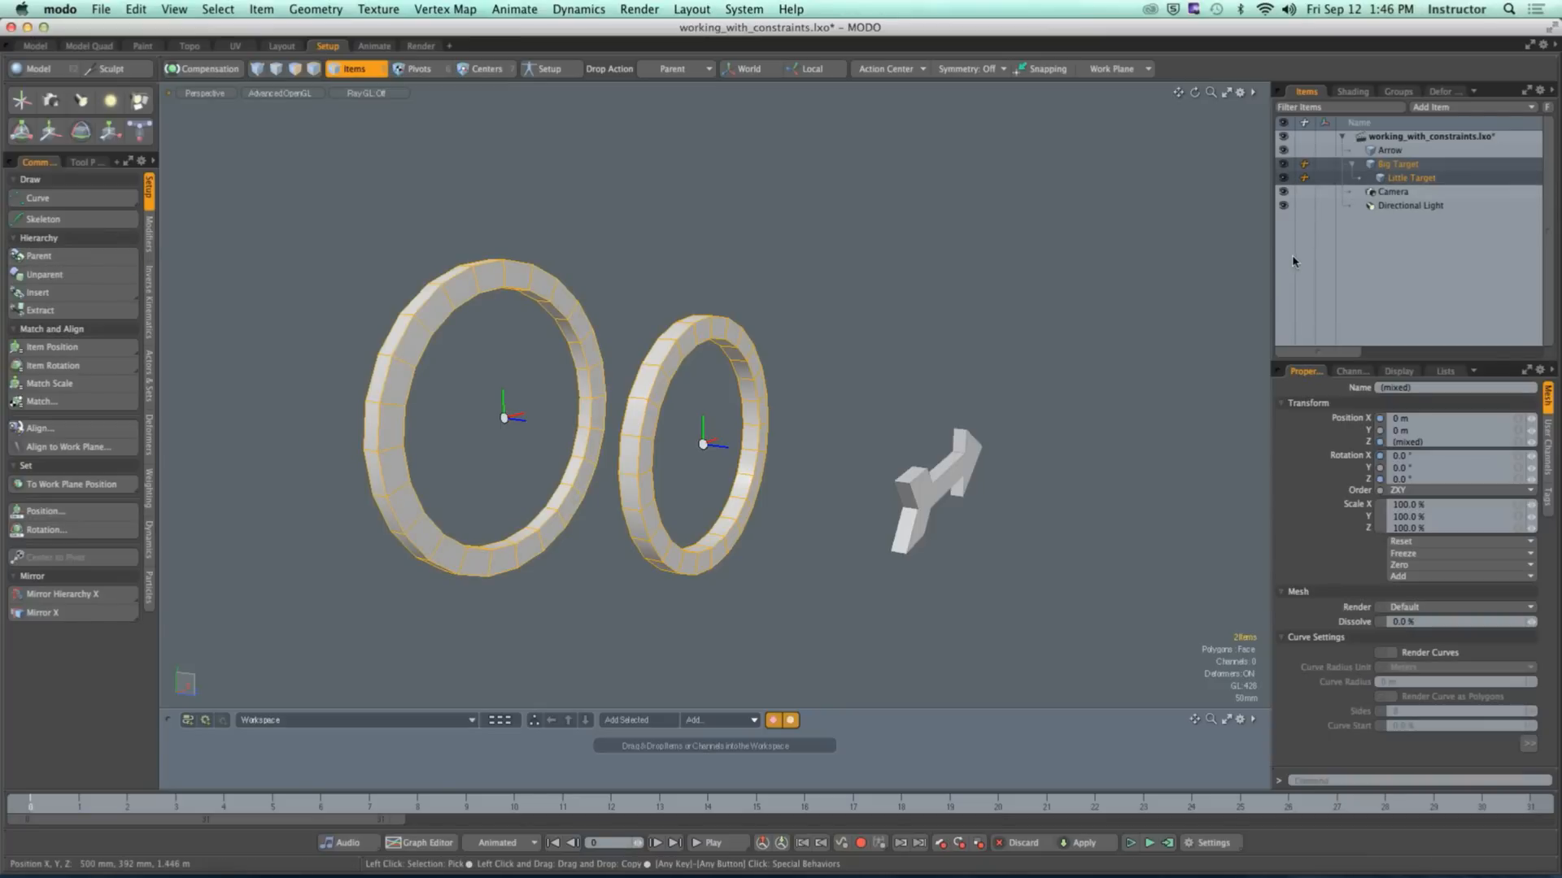
pyautogui.press('super+z')
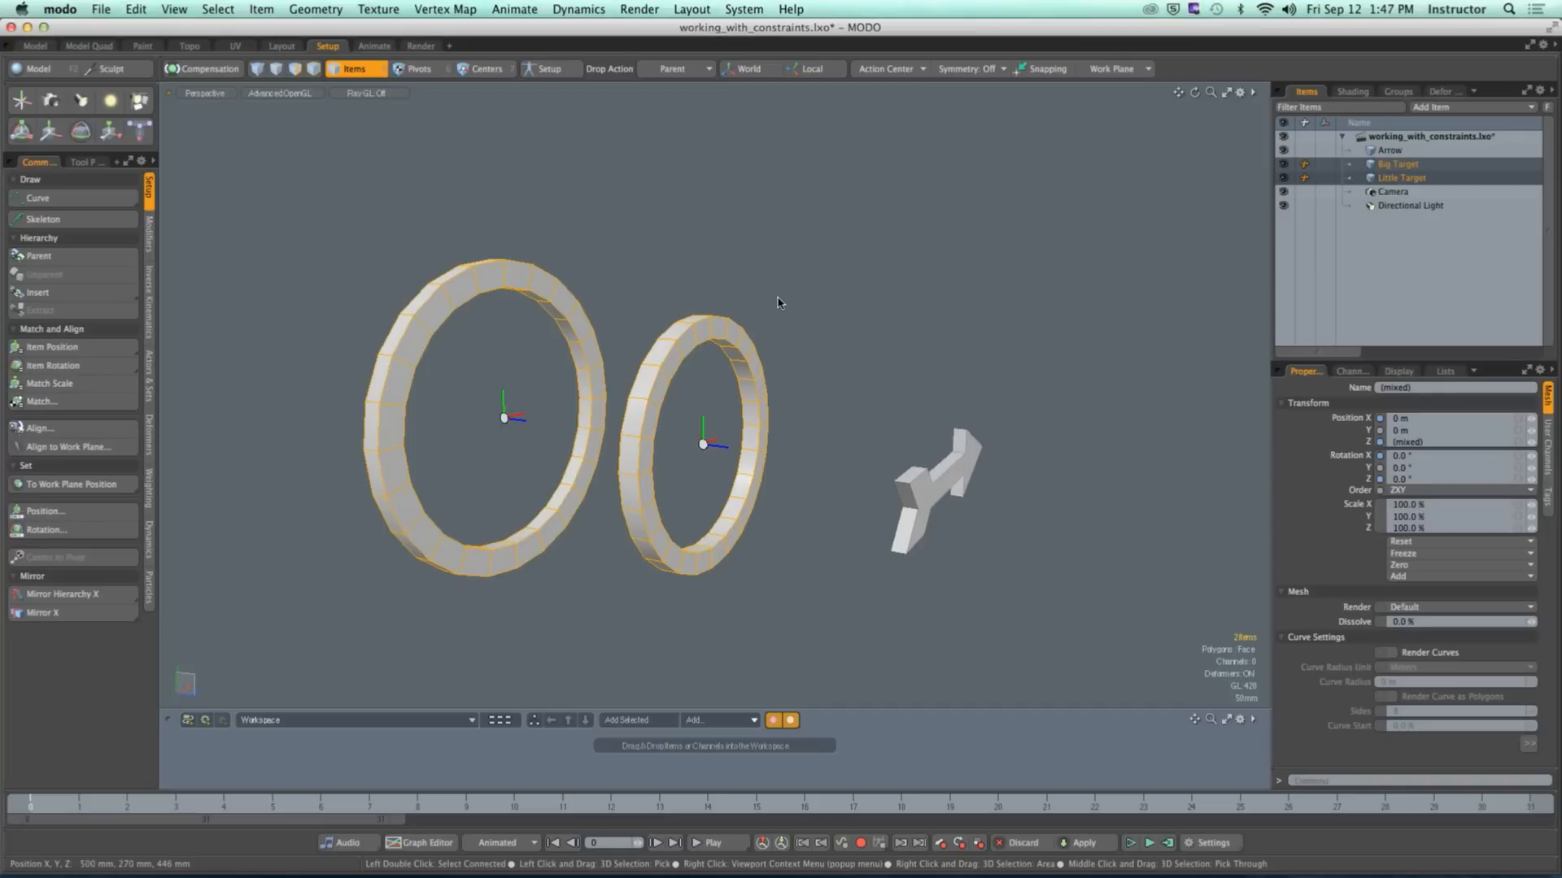
pyautogui.click(715, 292)
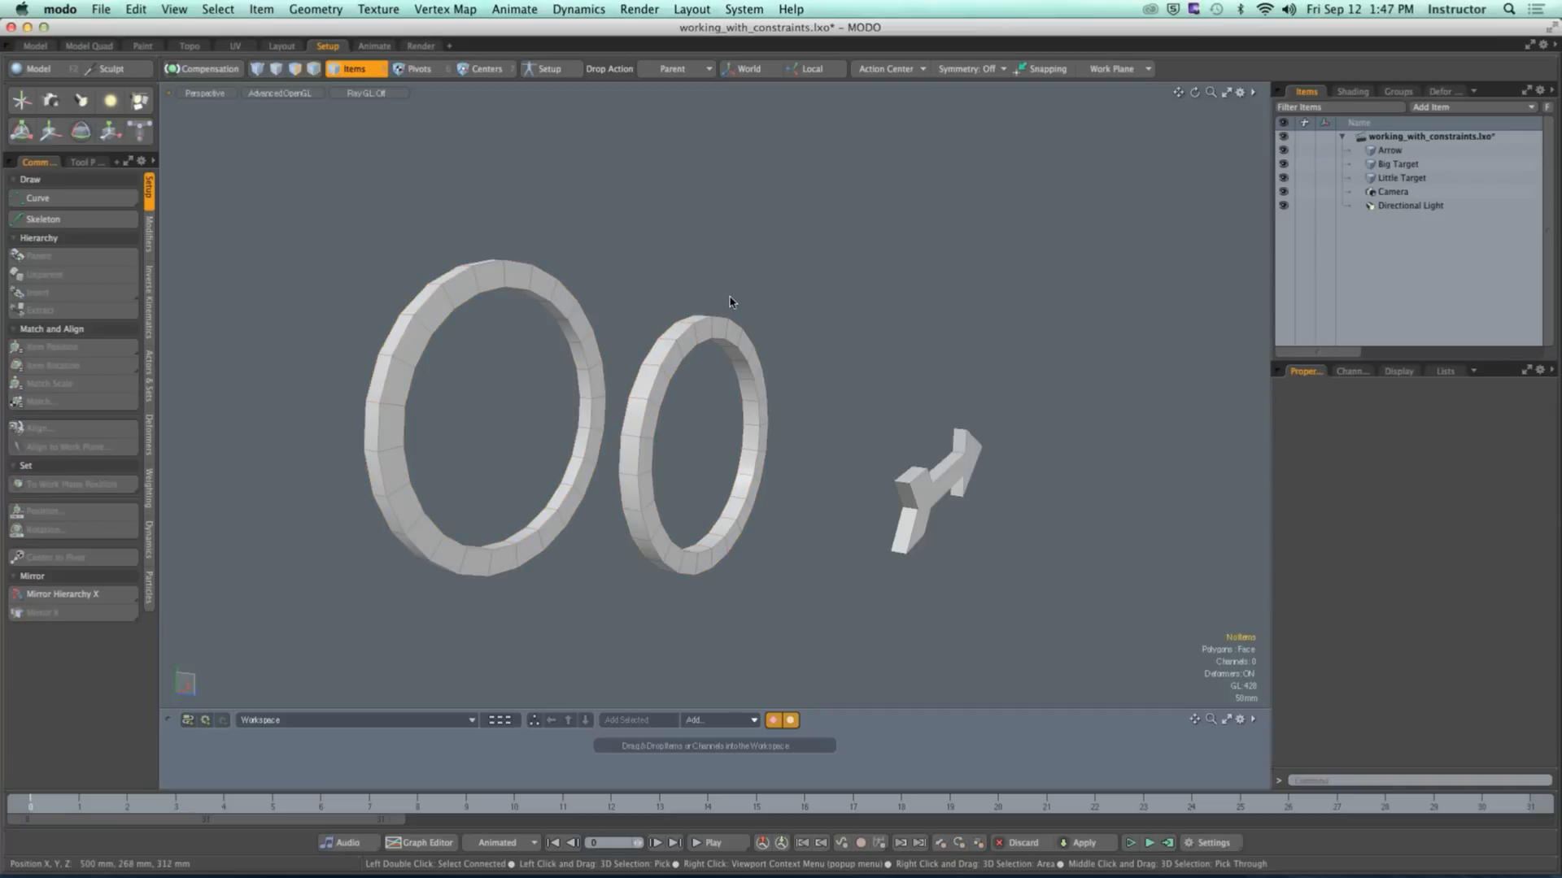
# Step: Select Little Target followed by Big Target and parent the small ring to the large one
pyautogui.click(685, 340)
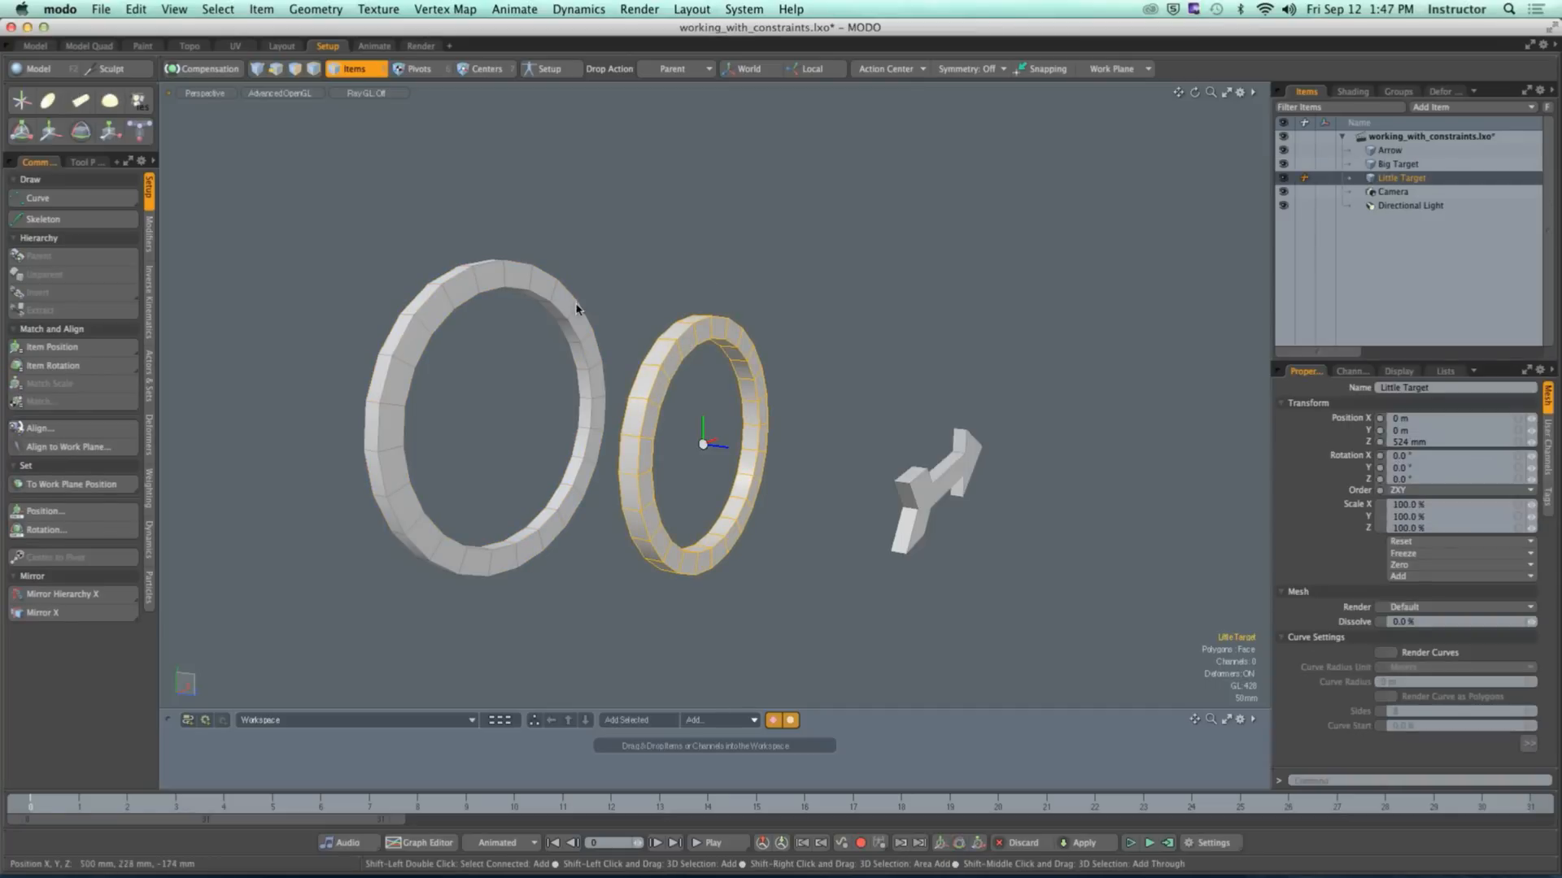
pyautogui.keyDown('shift'); pyautogui.click(569, 330); pyautogui.keyUp('shift')
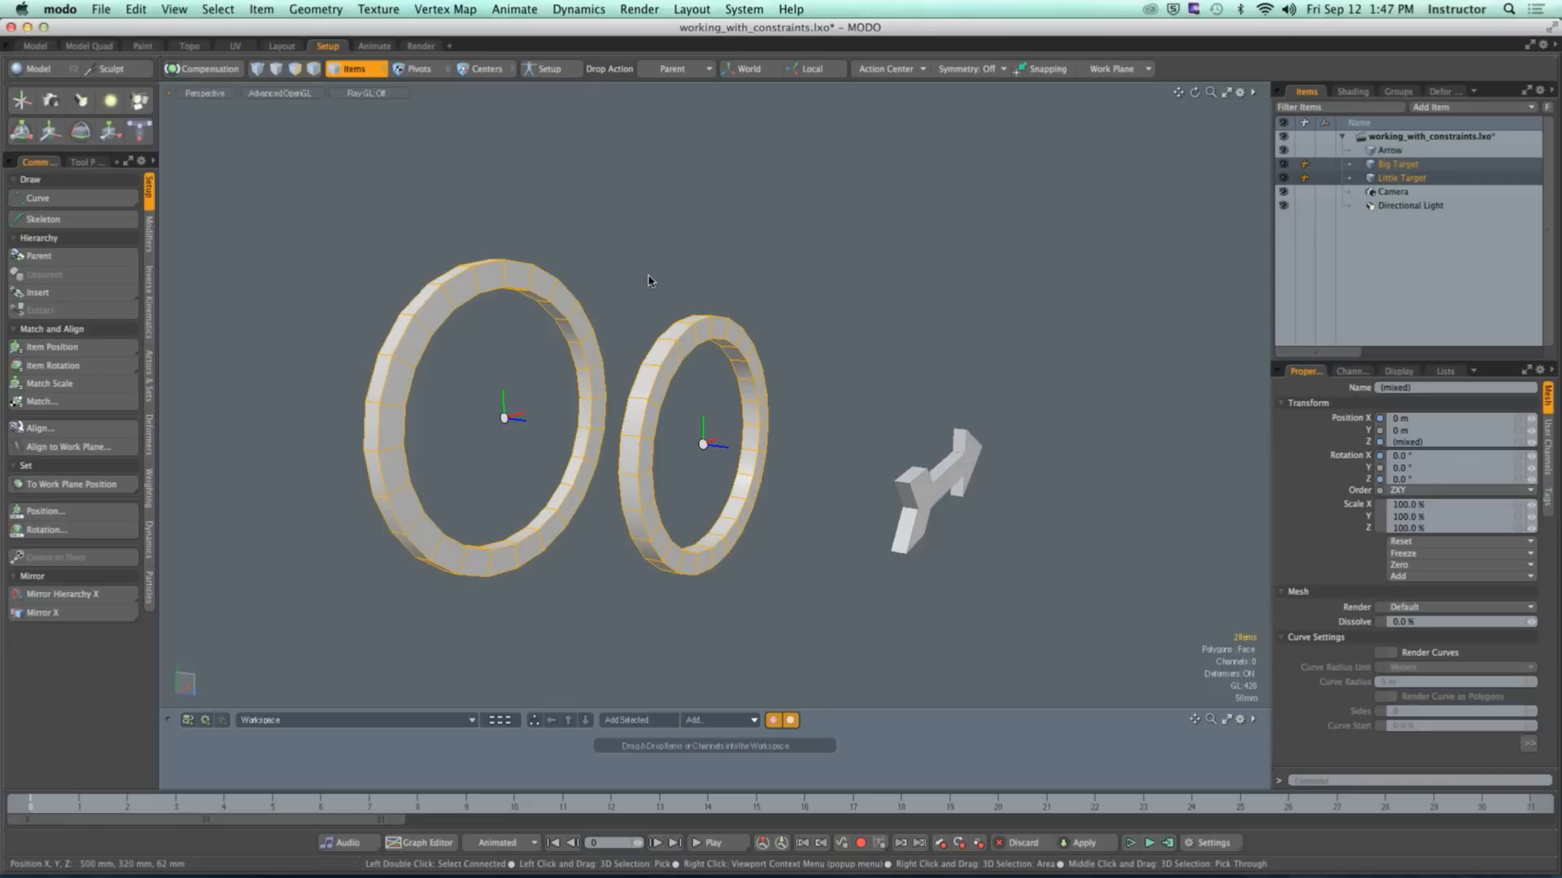
pyautogui.click(648, 281)
pyautogui.click(739, 338)
pyautogui.keyDown('shift'); pyautogui.click(570, 323); pyautogui.keyUp('shift')
pyautogui.press('p')
pyautogui.click(772, 314)
# Step: Rotate Big Target freehand to test its child ring's response and examine both rings from other angles
pyautogui.click(506, 412)
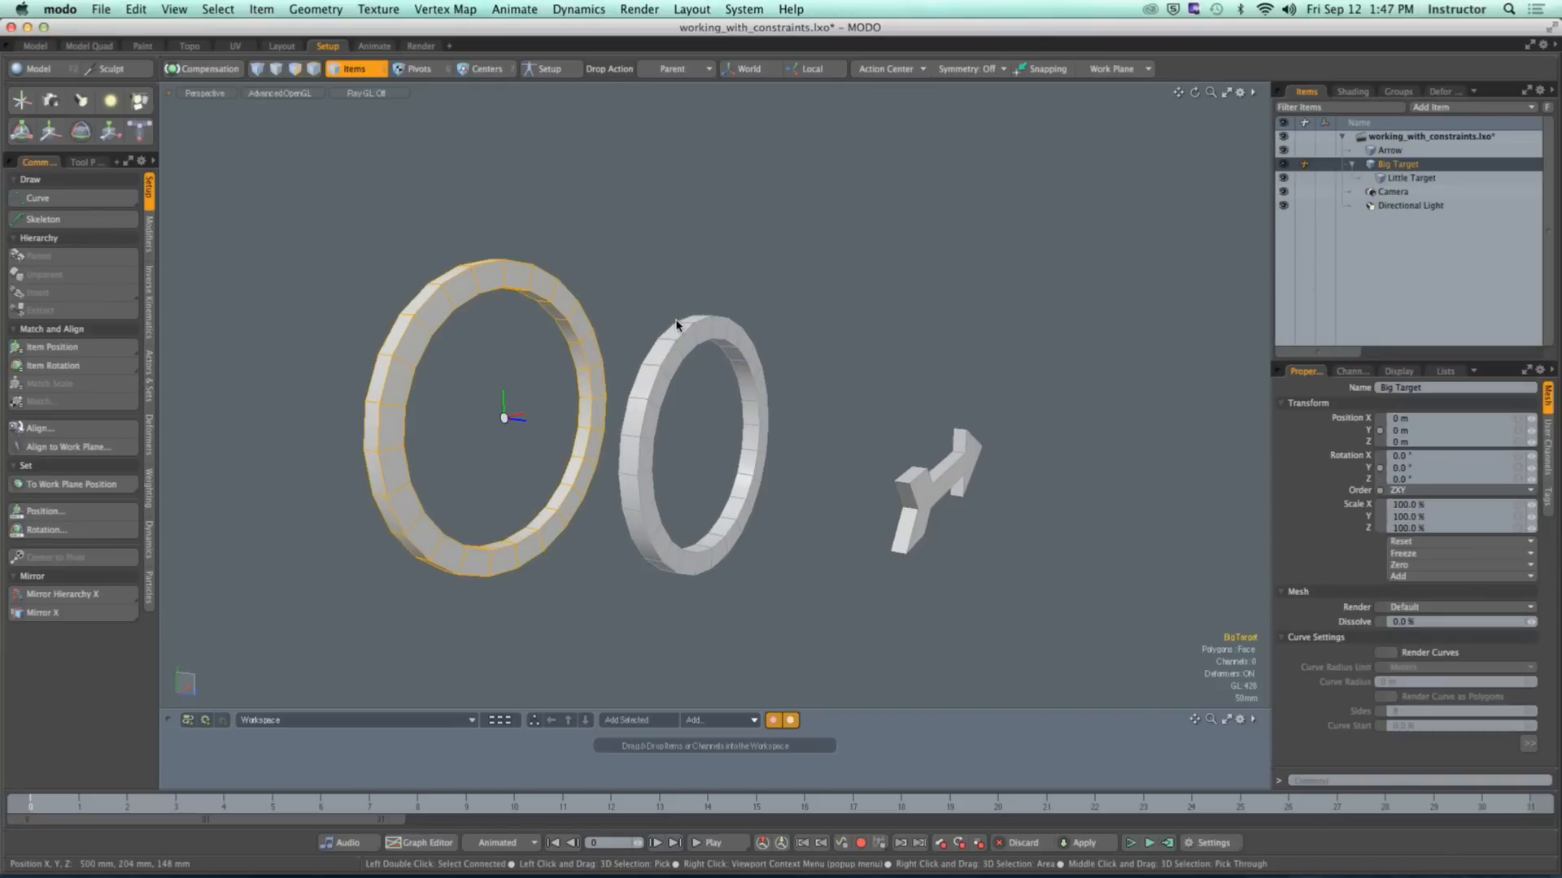
pyautogui.press('e')
pyautogui.moveTo(505, 431)
pyautogui.mouseDown()
pyautogui.moveTo(569, 431)
pyautogui.moveTo(499, 457)
pyautogui.mouseUp()
pyautogui.press('q')
pyautogui.click(617, 259)
pyautogui.keyDown('alt'); pyautogui.moveTo(616, 258); pyautogui.dragTo(664, 286); pyautogui.keyUp('alt')
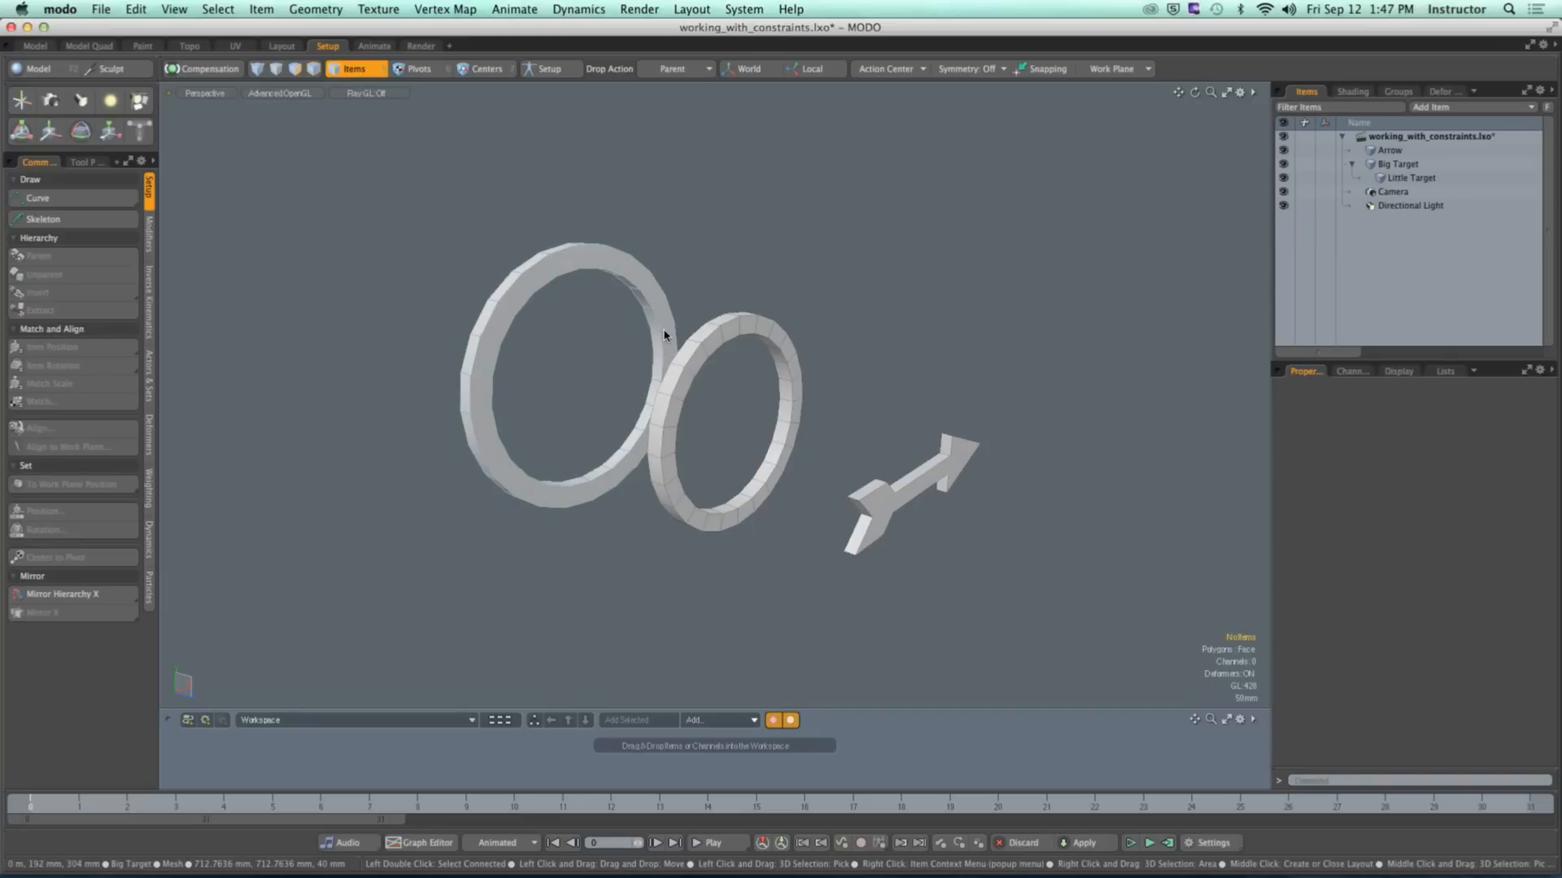
pyautogui.keyDown('alt'); pyautogui.moveTo(774, 310); pyautogui.dragTo(846, 306); pyautogui.keyUp('alt')
pyautogui.click(1393, 164)
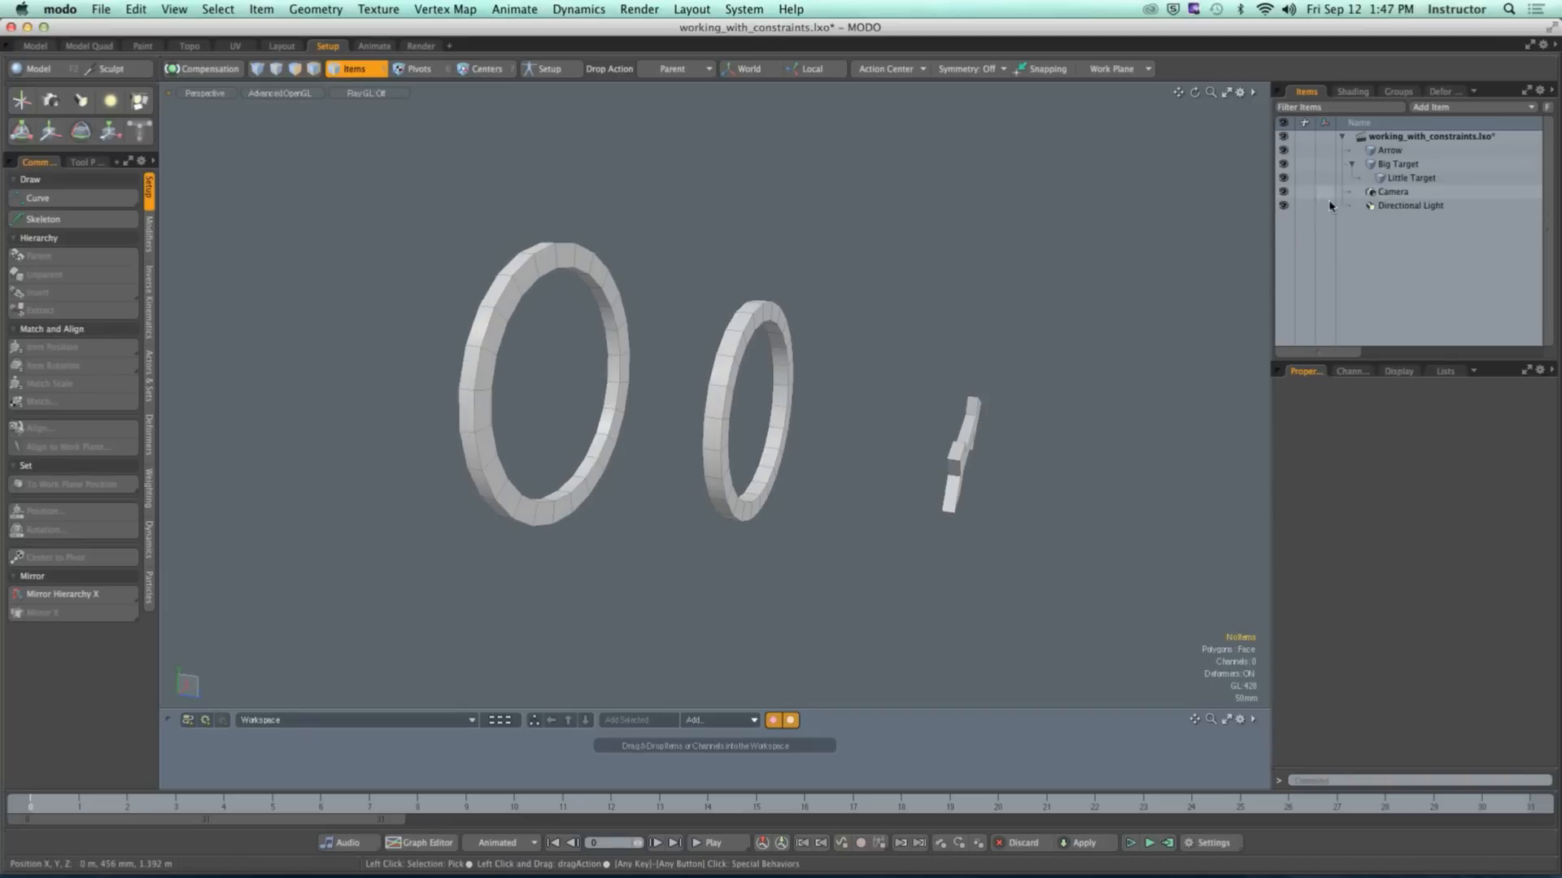
# Step: Undo the test rotation of Big Target and the parenting of Little Target
pyautogui.press('super+z')
pyautogui.press('super+z')
pyautogui.press('super+z')
pyautogui.press('super+z')
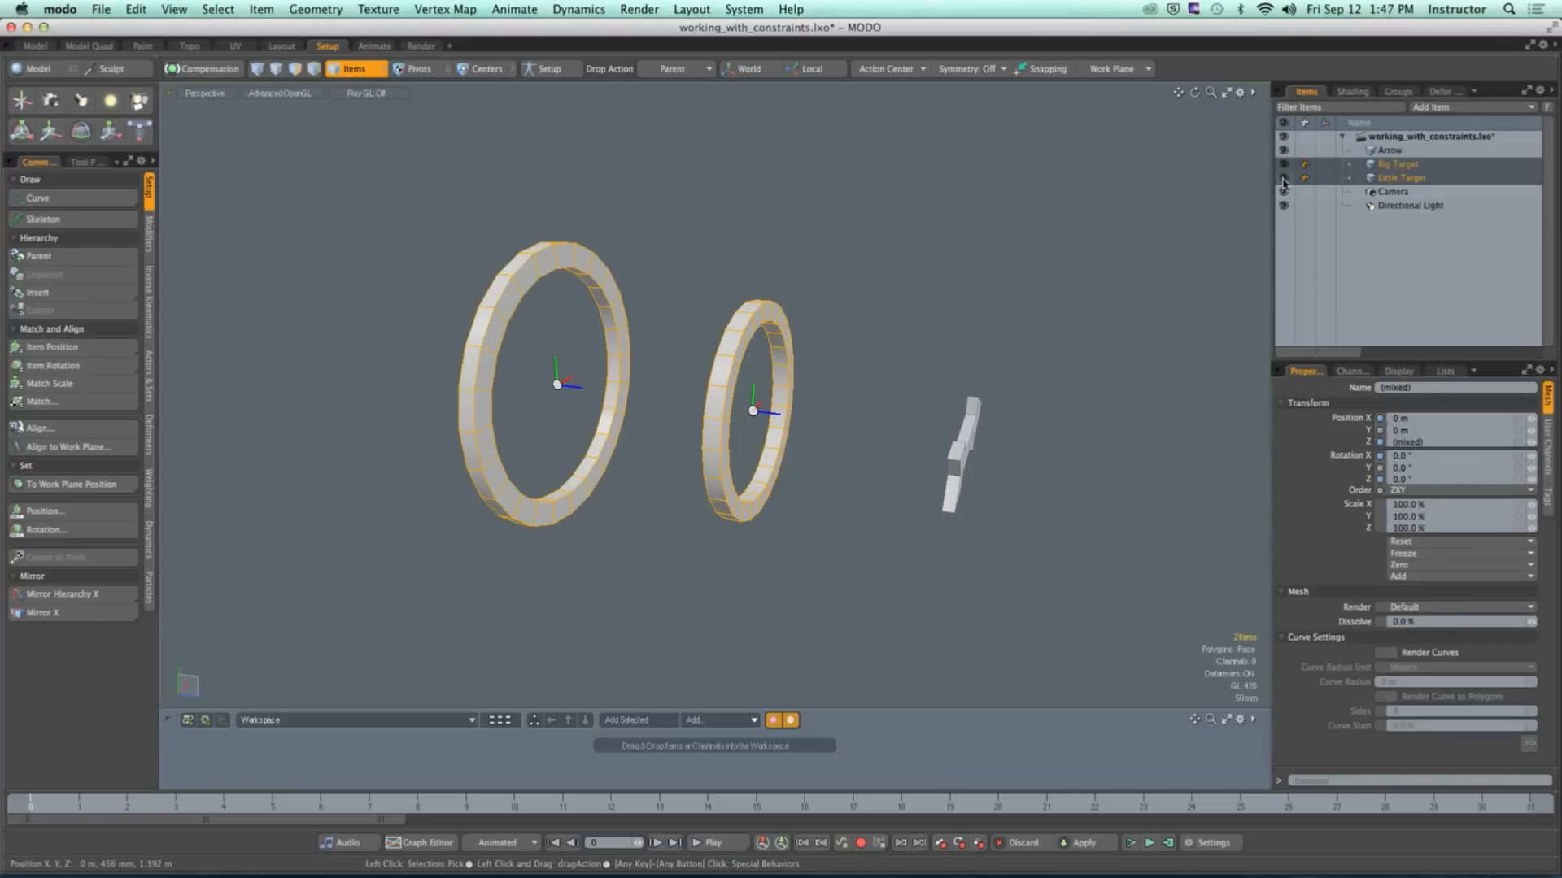
# Step: Hide Little Target and Arrow, clear the selection and frame Big Target close up
pyautogui.click(1283, 178)
pyautogui.click(1283, 150)
pyautogui.keyDown('alt'); pyautogui.moveTo(756, 350); pyautogui.dragTo(807, 344); pyautogui.keyUp('alt')
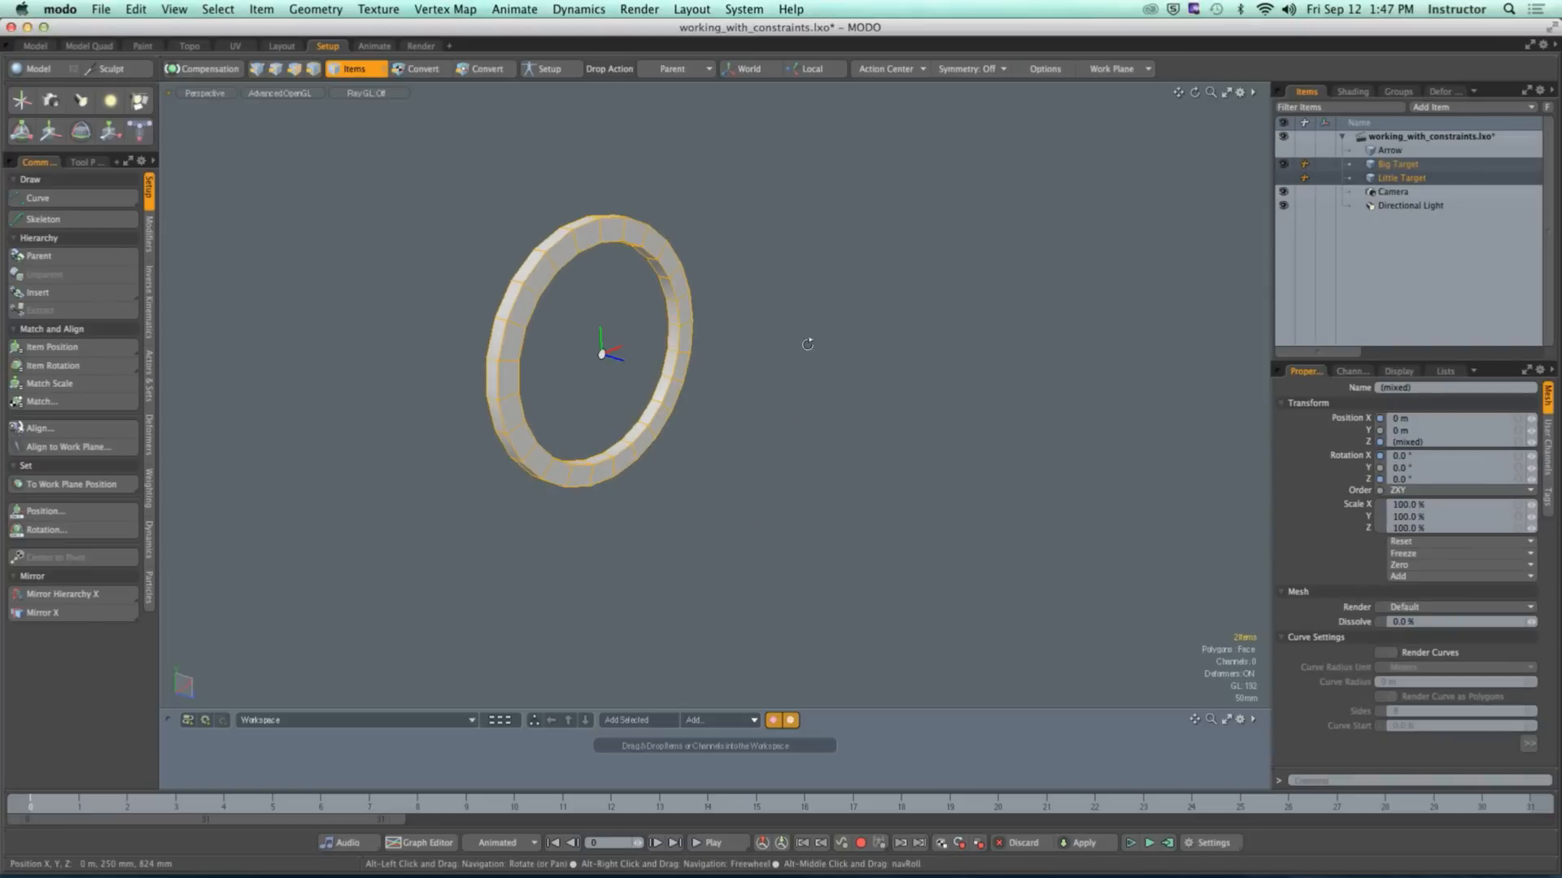
pyautogui.click(750, 350)
pyautogui.keyDown('alt'); pyautogui.keyDown('shift'); pyautogui.moveTo(697, 314); pyautogui.dragTo(734, 379); pyautogui.keyUp('shift'); pyautogui.keyUp('alt')
pyautogui.keyDown('ctrl'); pyautogui.keyDown('alt'); pyautogui.moveTo(697, 379); pyautogui.dragTo(725, 354); pyautogui.keyUp('alt'); pyautogui.keyUp('ctrl')
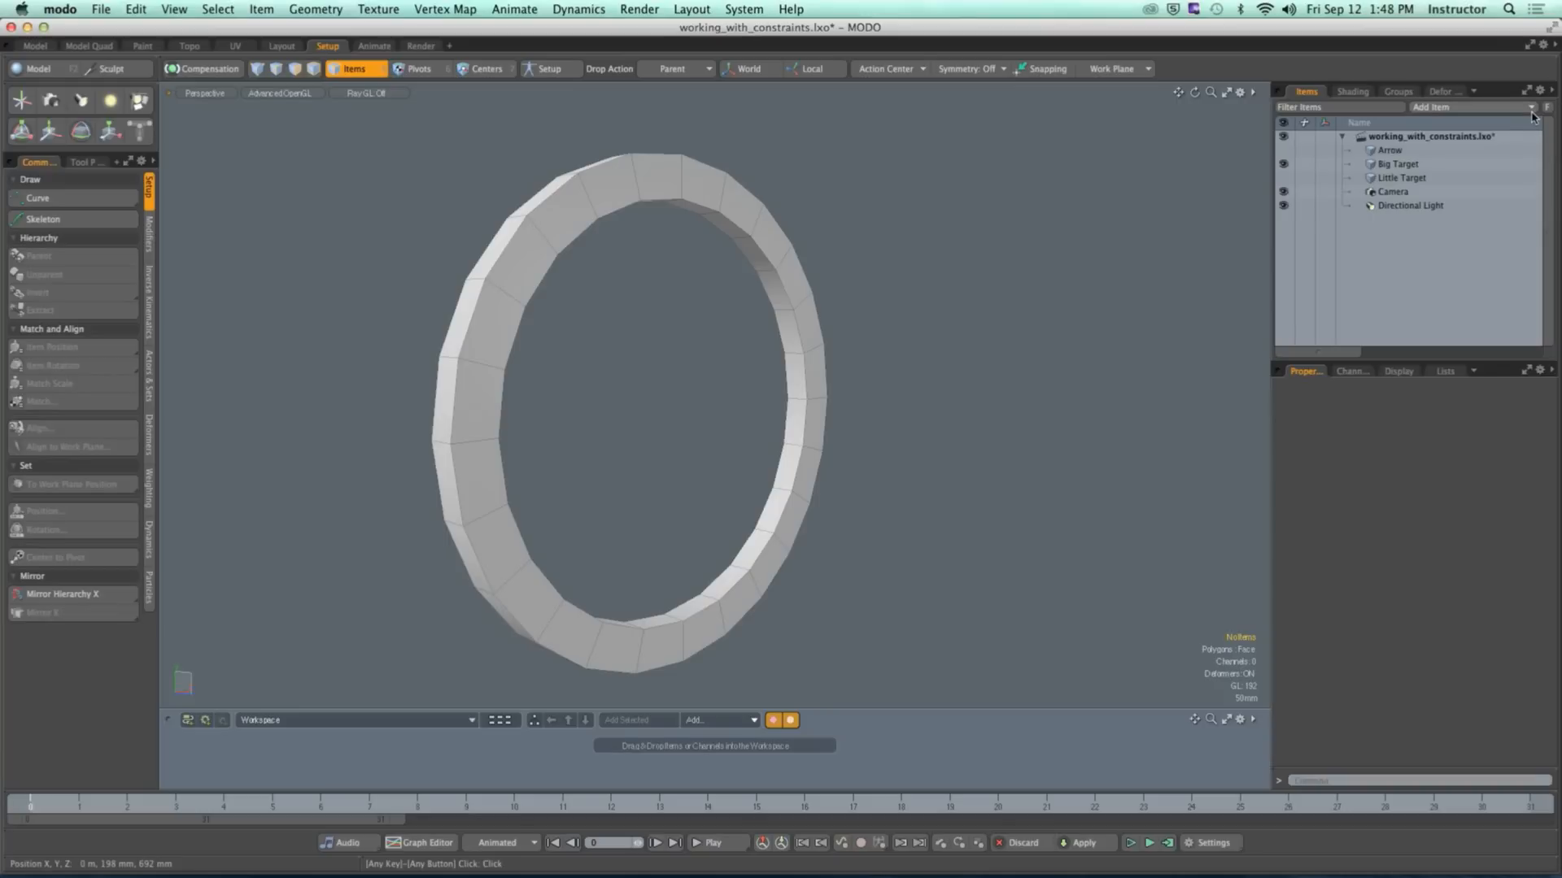
# Step: Add a Locator item from the item list at the centre of Big Target and delete it again
pyautogui.click(1529, 107)
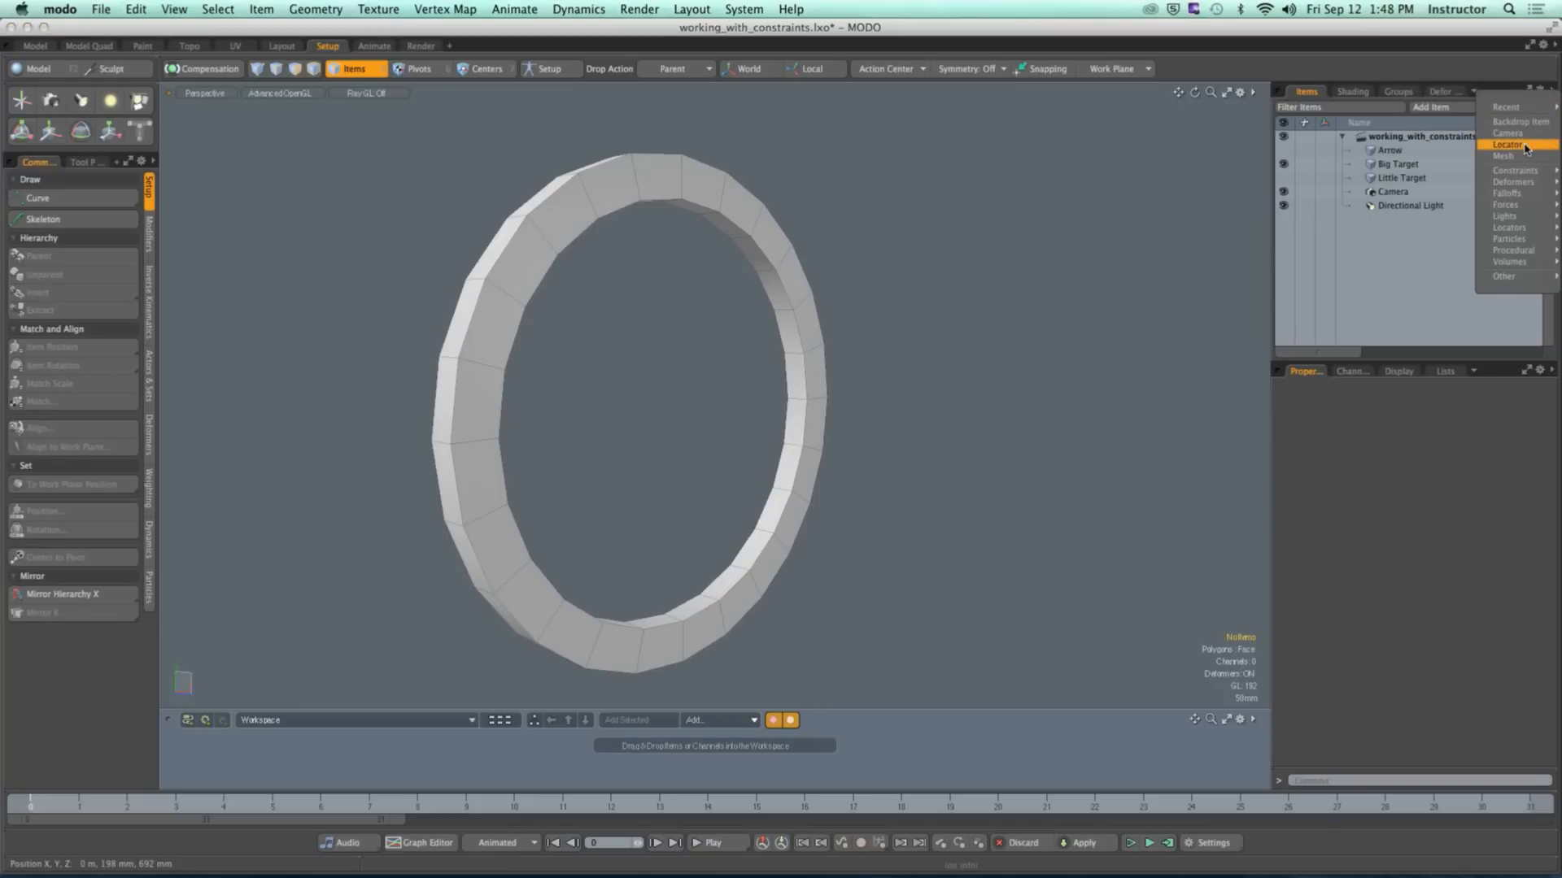
pyautogui.click(1507, 145)
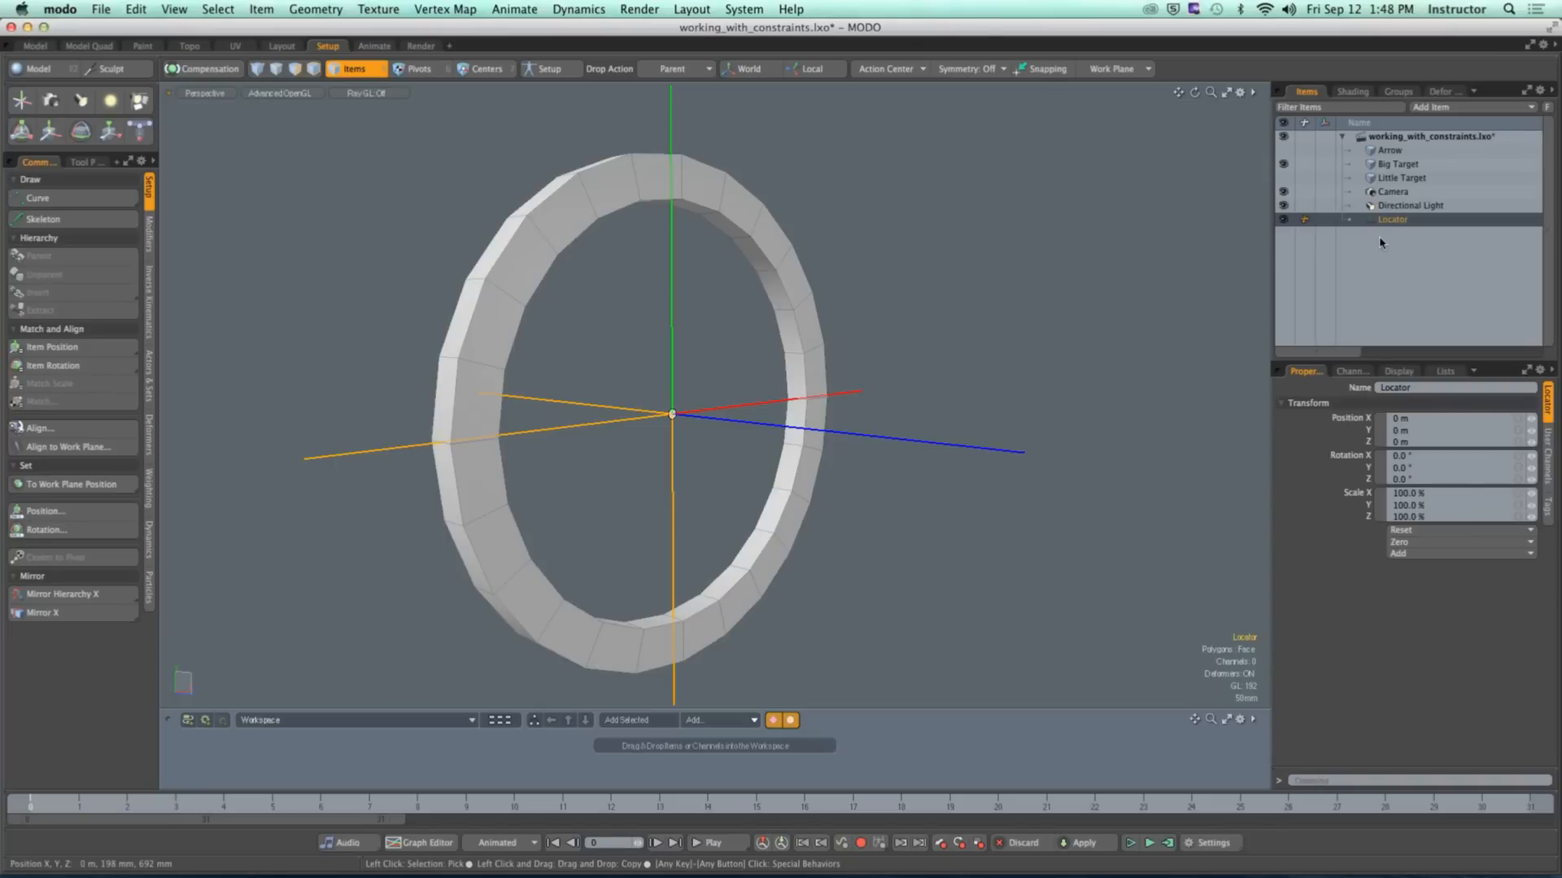
pyautogui.scroll(-5, 970, 312)
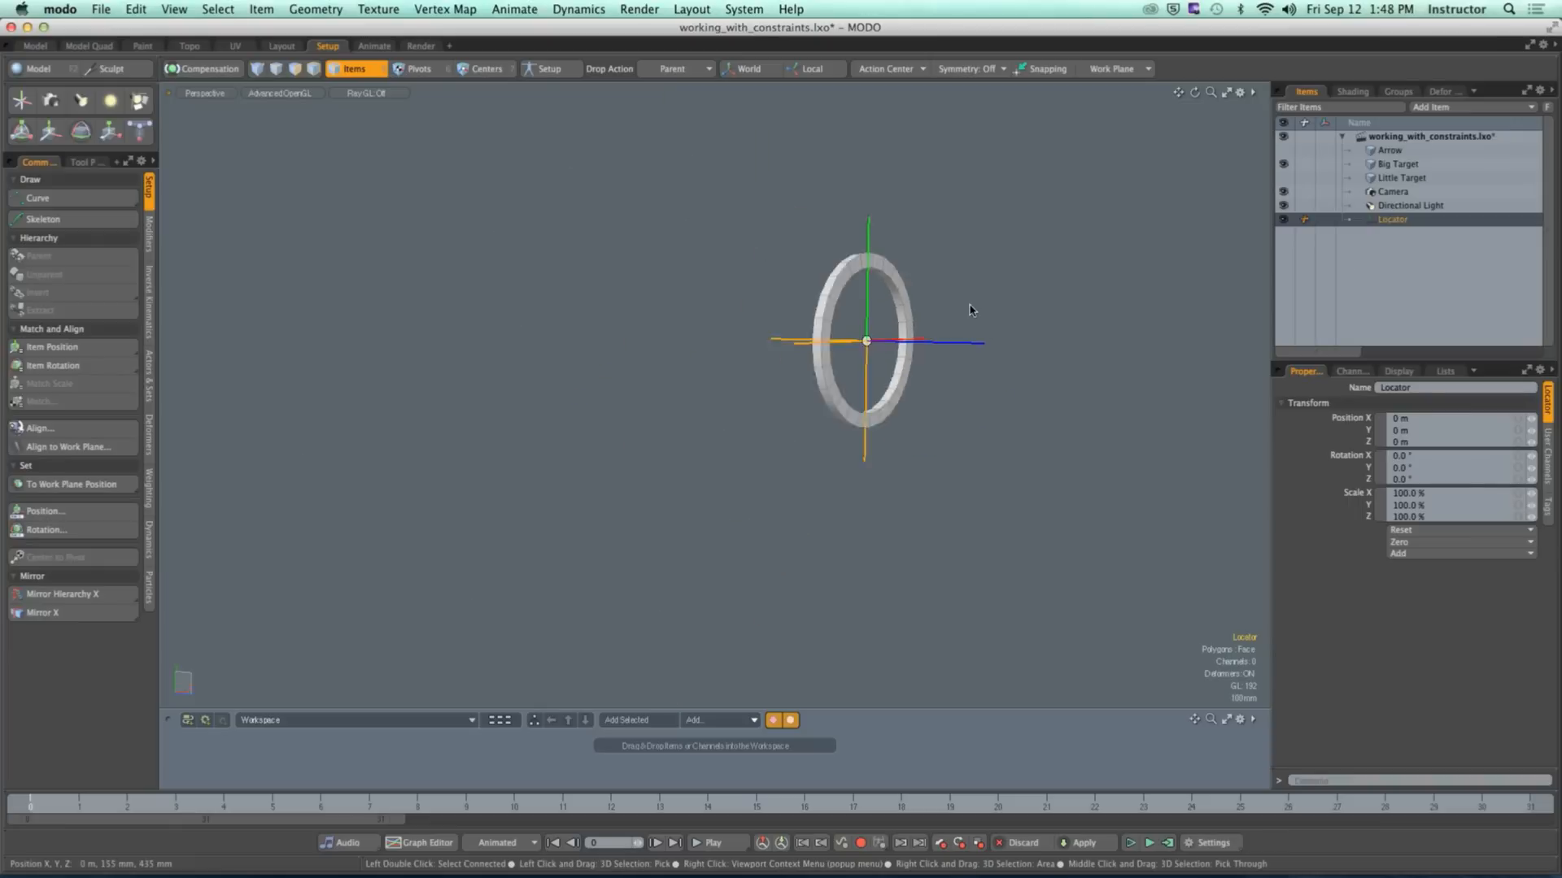
pyautogui.scroll(1, 971, 310)
pyautogui.keyDown('alt'); pyautogui.moveTo(970, 310); pyautogui.dragTo(874, 353); pyautogui.keyUp('alt')
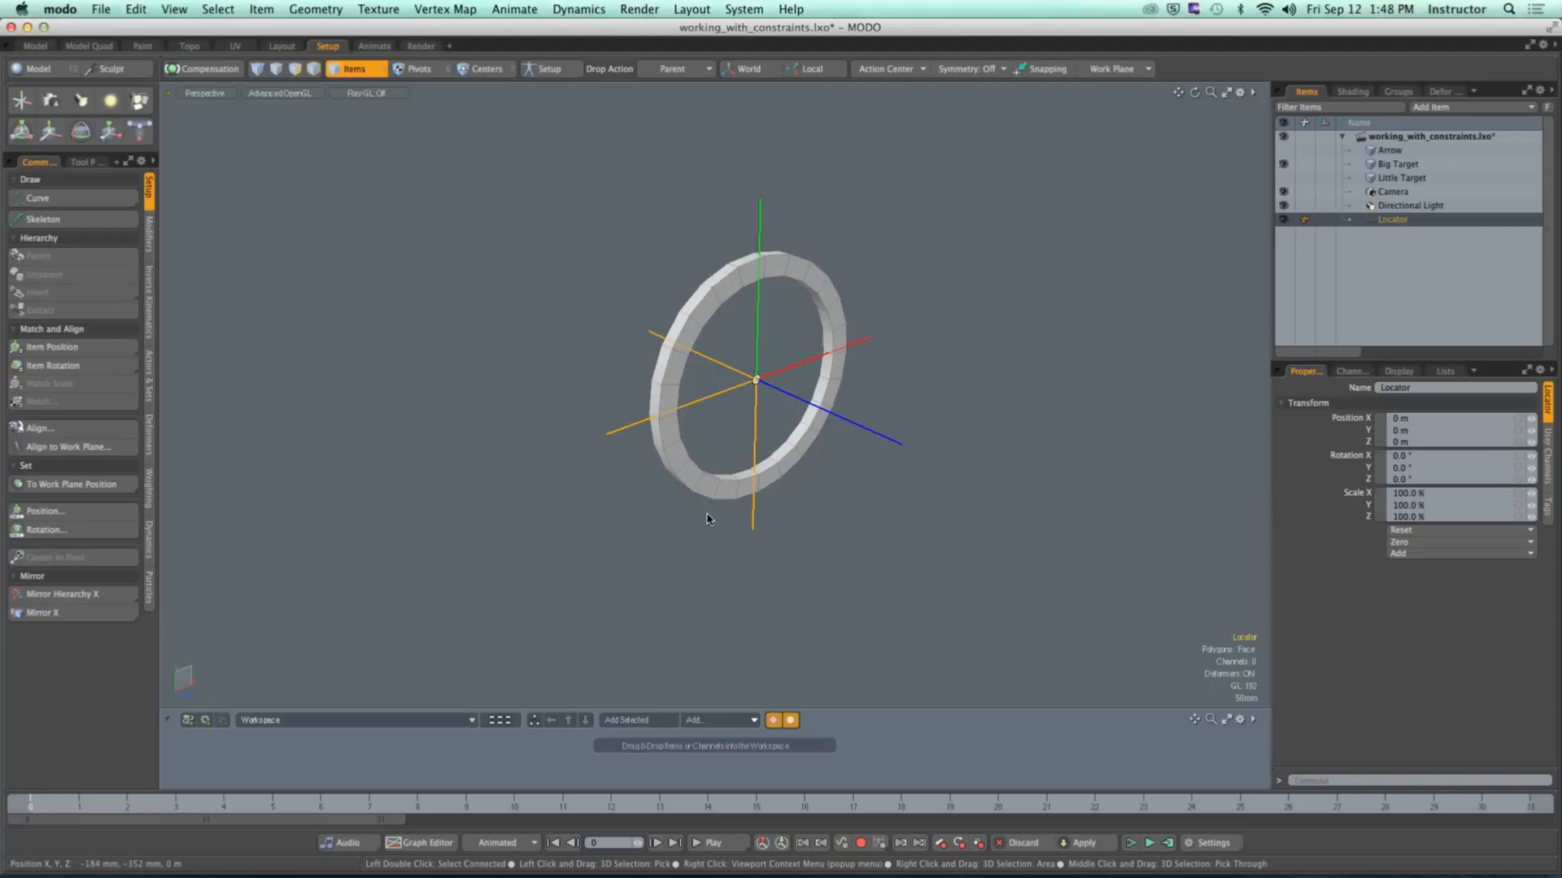
pyautogui.rightClick(1383, 219)
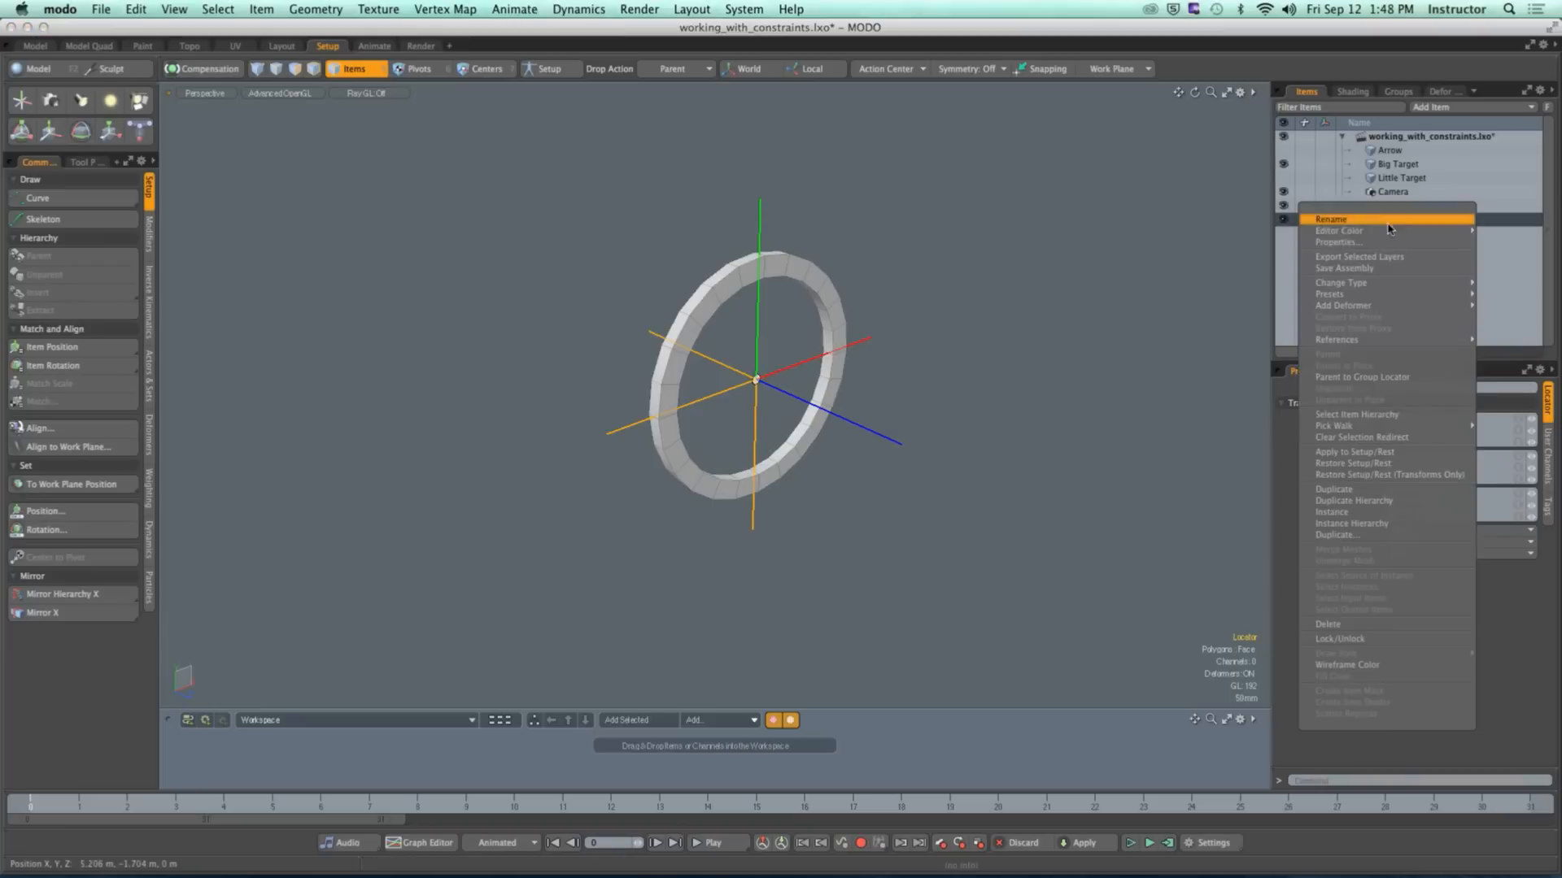
pyautogui.click(1350, 624)
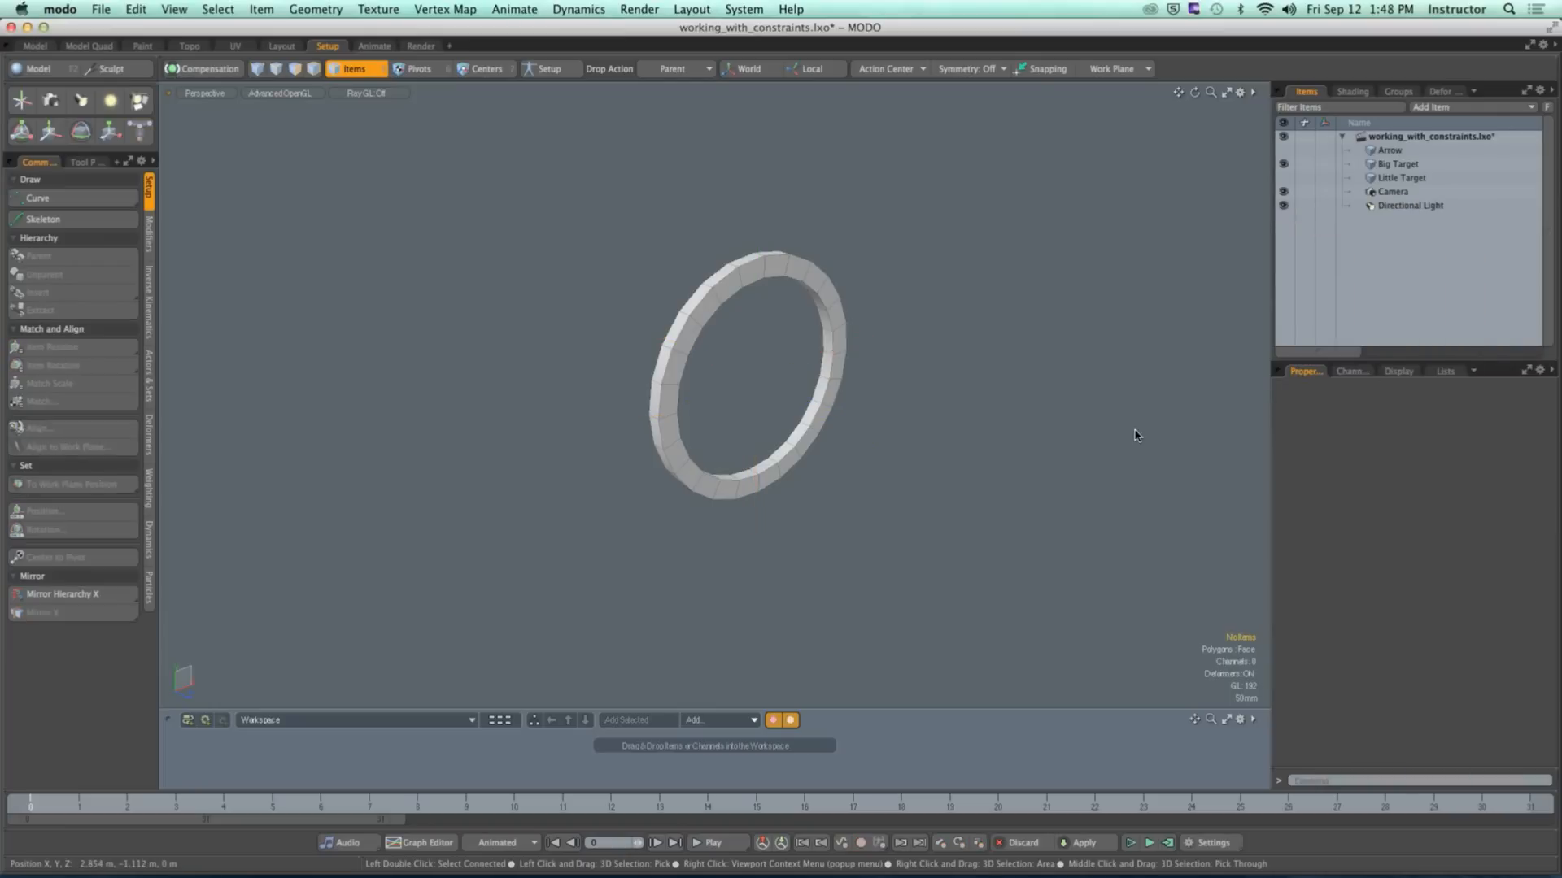
# Step: Create a new Locator at the scene origin, inside the Big Target ring
pyautogui.keyDown('alt'); pyautogui.moveTo(818, 399); pyautogui.dragTo(777, 443); pyautogui.keyUp('alt')
pyautogui.keyDown('ctrl'); pyautogui.keyDown('alt'); pyautogui.moveTo(777, 443); pyautogui.dragTo(740, 419); pyautogui.keyUp('alt'); pyautogui.keyUp('ctrl')
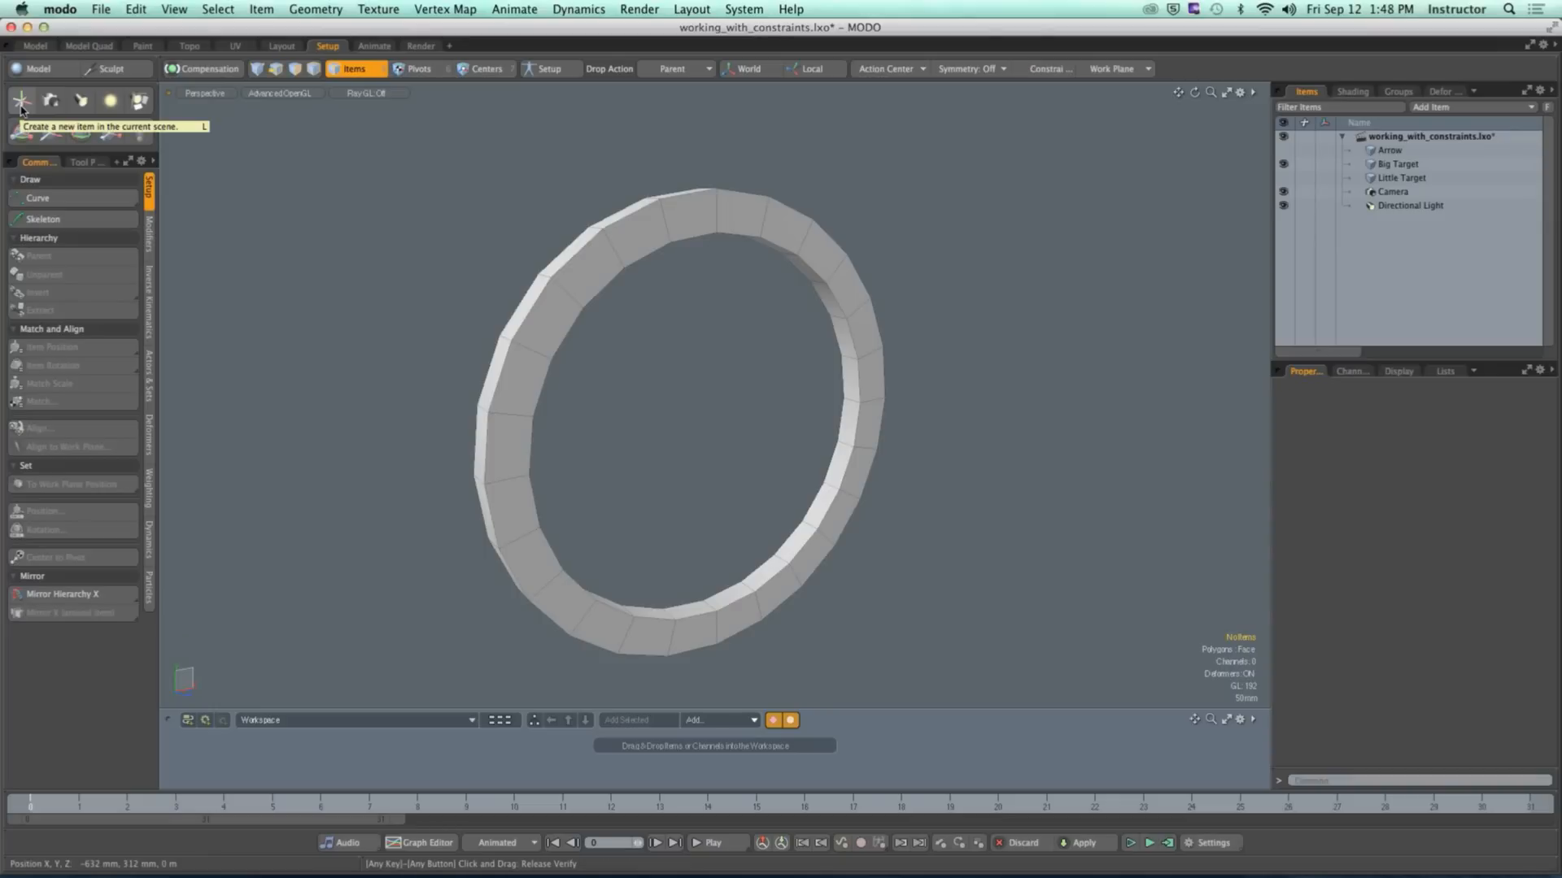
pyautogui.click(21, 102)
pyautogui.keyDown('alt'); pyautogui.moveTo(529, 251); pyautogui.dragTo(541, 285); pyautogui.keyUp('alt')
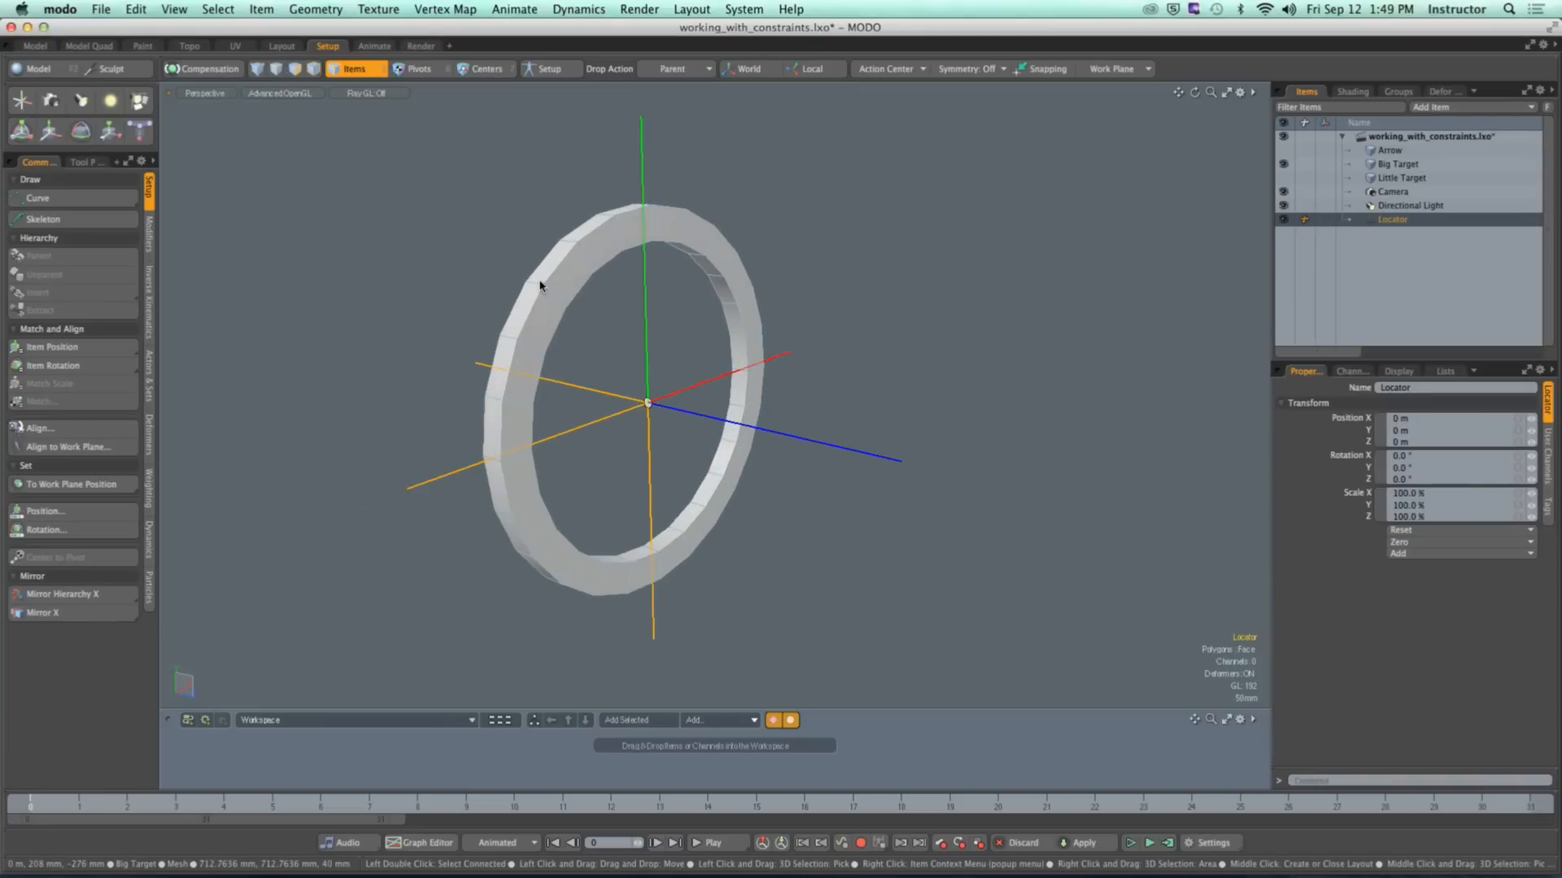
# Step: Set the viewport's RayGL mode to Full to preview the ring and Locator, and switch it back to Off
pyautogui.click(366, 93)
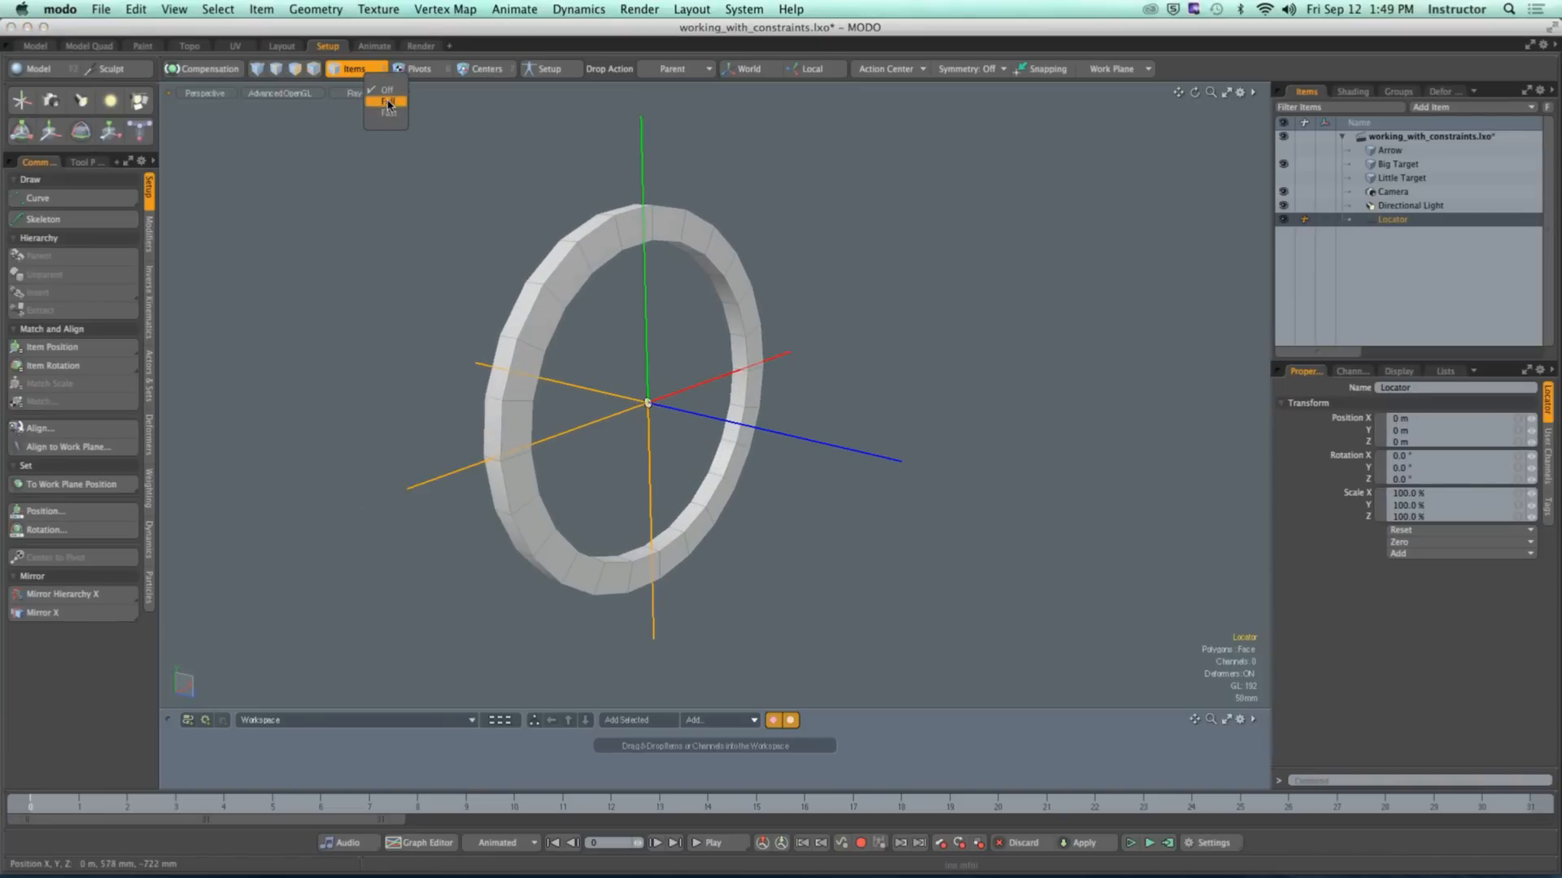
pyautogui.click(382, 104)
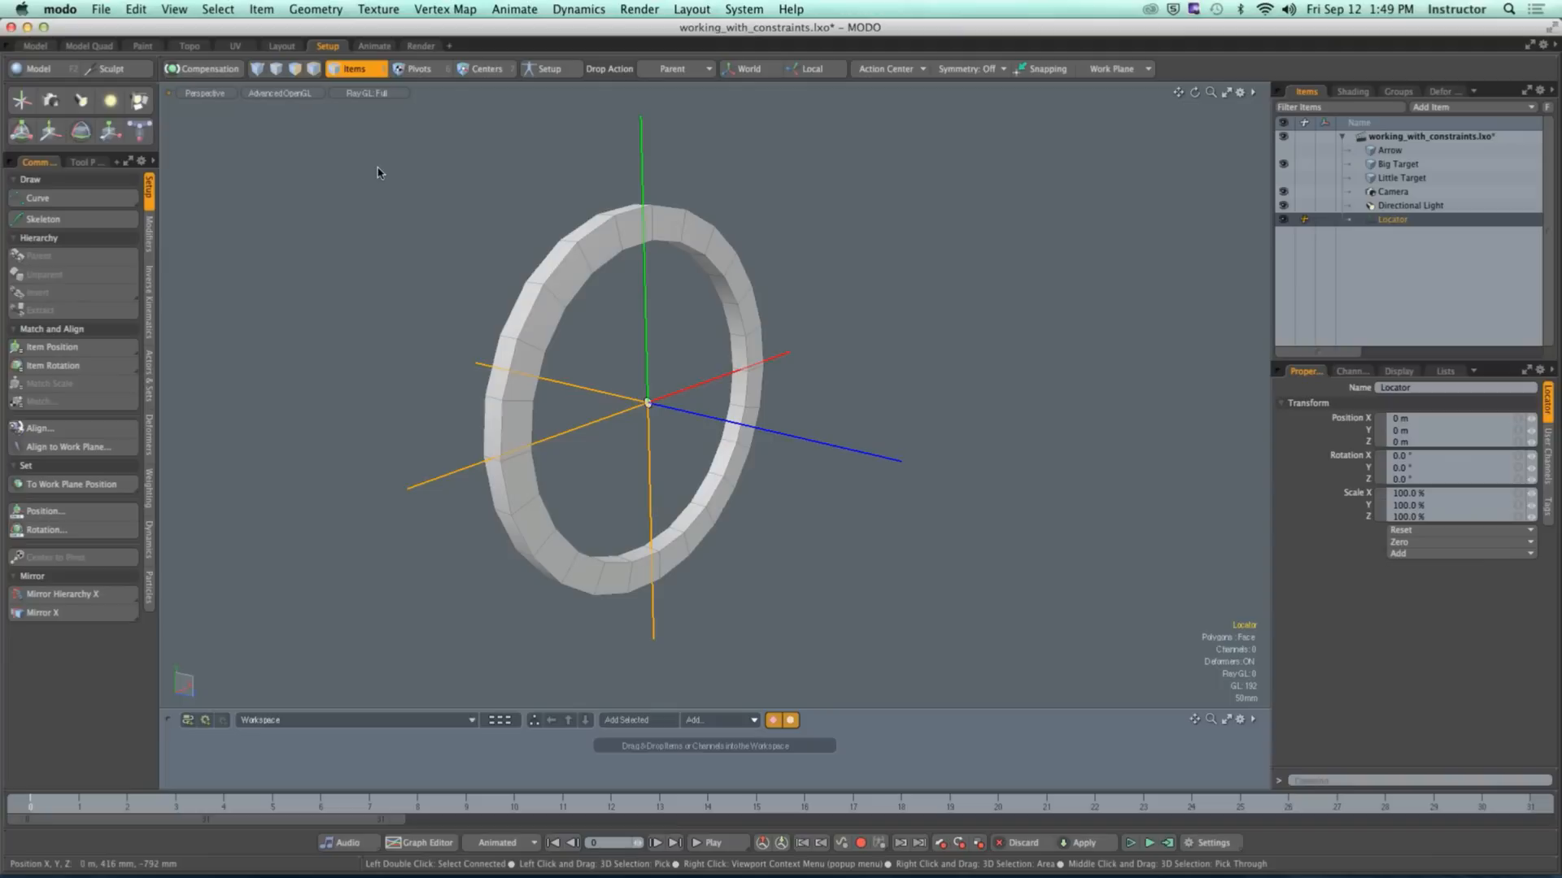
pyautogui.moveTo(614, 715); pyautogui.dragTo(614, 705)
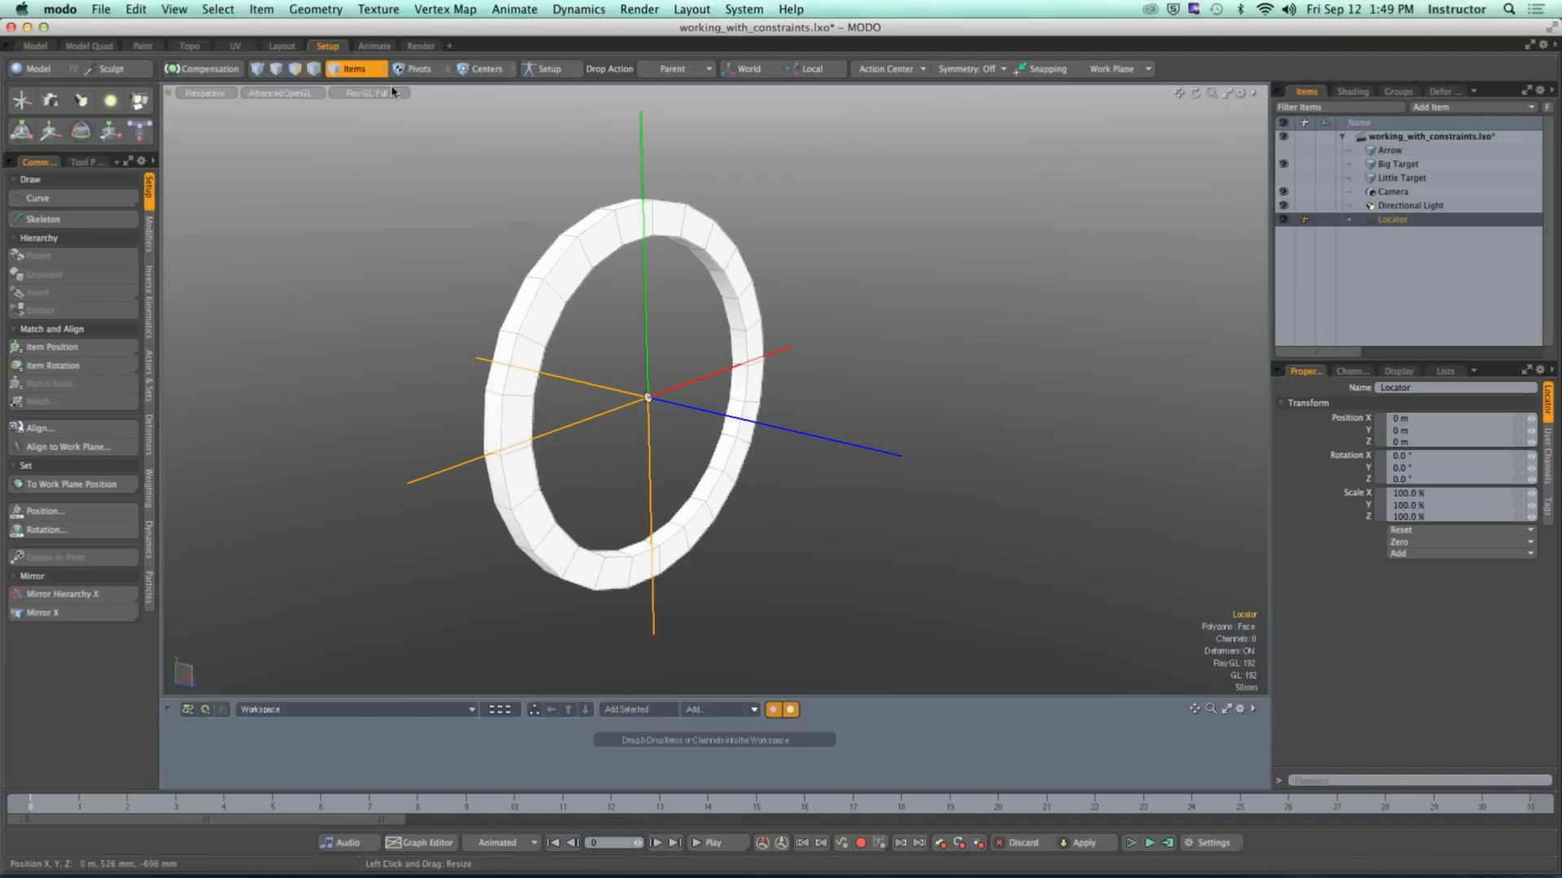
pyautogui.click(366, 93)
pyautogui.click(378, 82)
# Step: Switch to the Render layout and examine Big Target and the Locator in a closer preview render
pyautogui.click(412, 50)
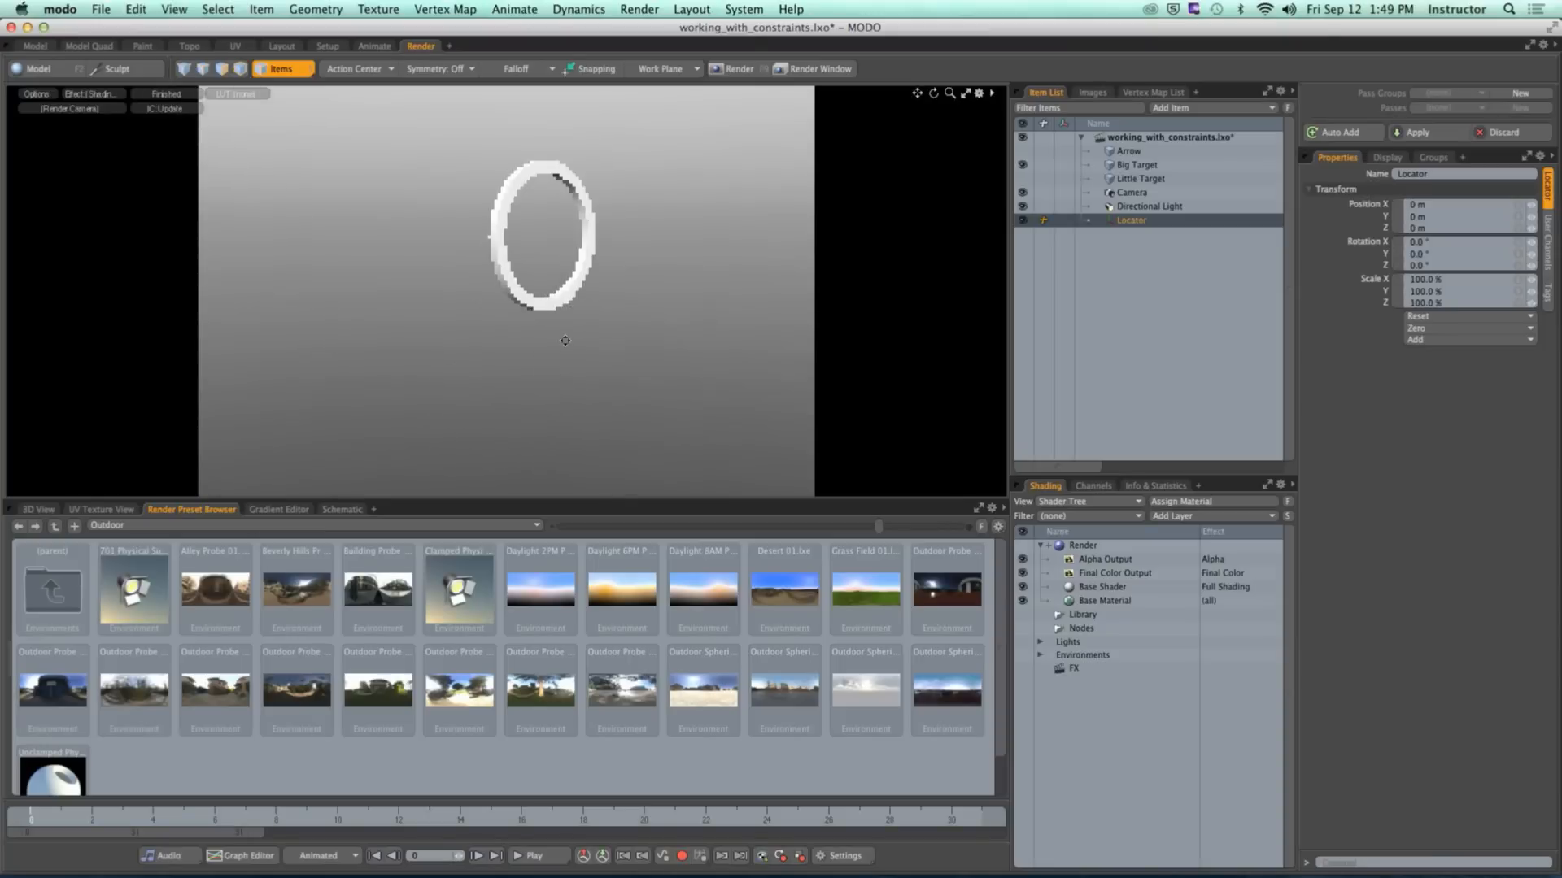
pyautogui.keyDown('ctrl'); pyautogui.keyDown('alt'); pyautogui.moveTo(626, 266); pyautogui.dragTo(761, 269); pyautogui.keyUp('alt'); pyautogui.keyUp('ctrl')
pyautogui.keyDown('alt'); pyautogui.keyDown('shift'); pyautogui.moveTo(670, 156); pyautogui.dragTo(619, 301); pyautogui.keyUp('shift'); pyautogui.keyUp('alt')
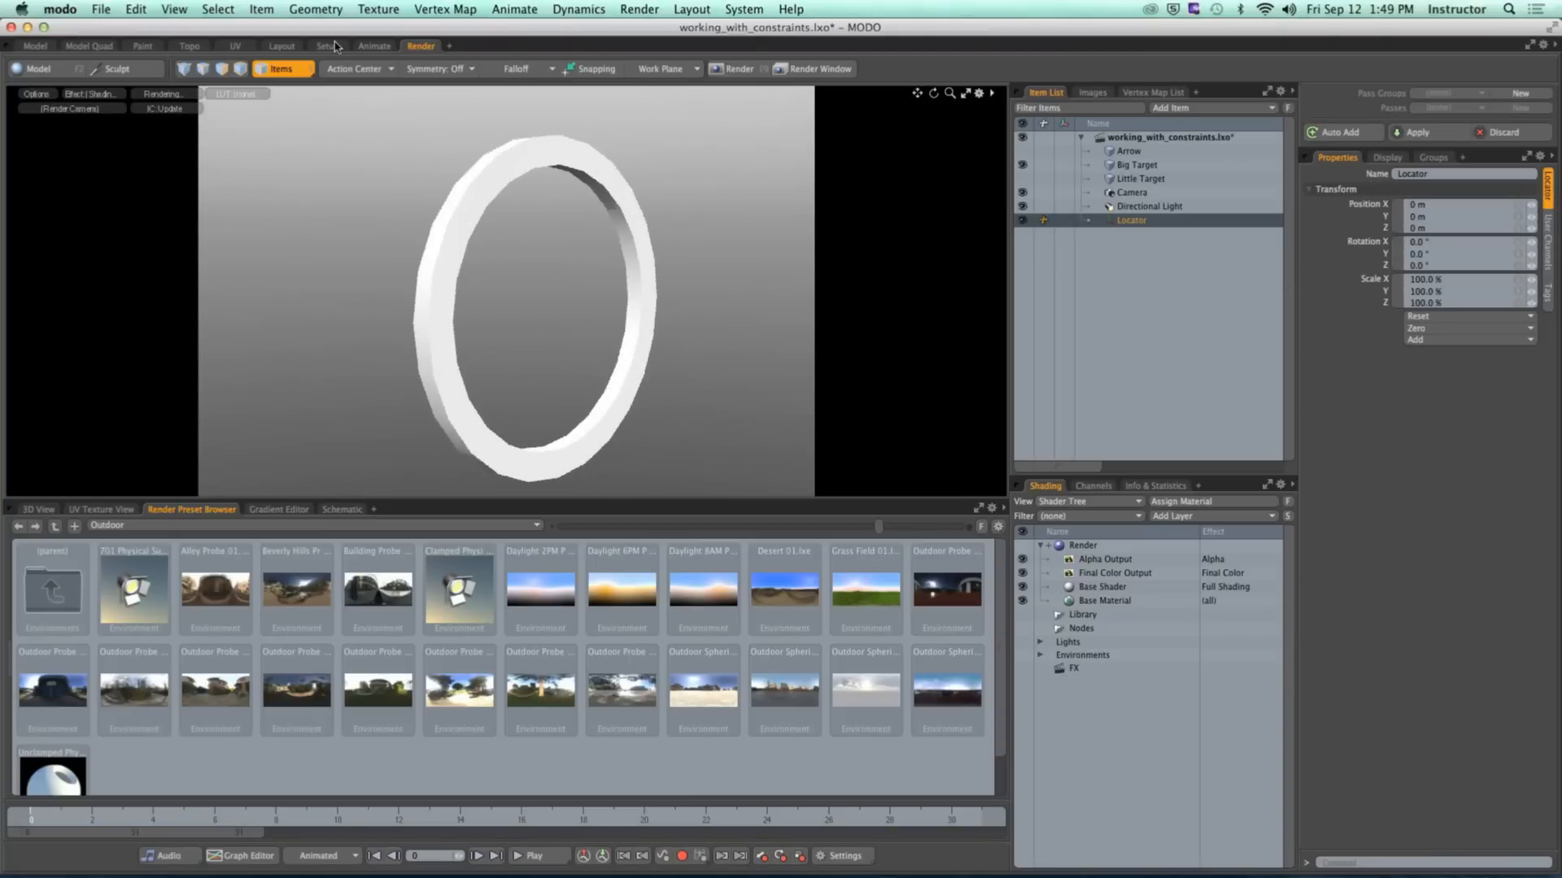
# Step: Switch to the Setup layout and hide cameras in the perspective viewport
pyautogui.click(329, 47)
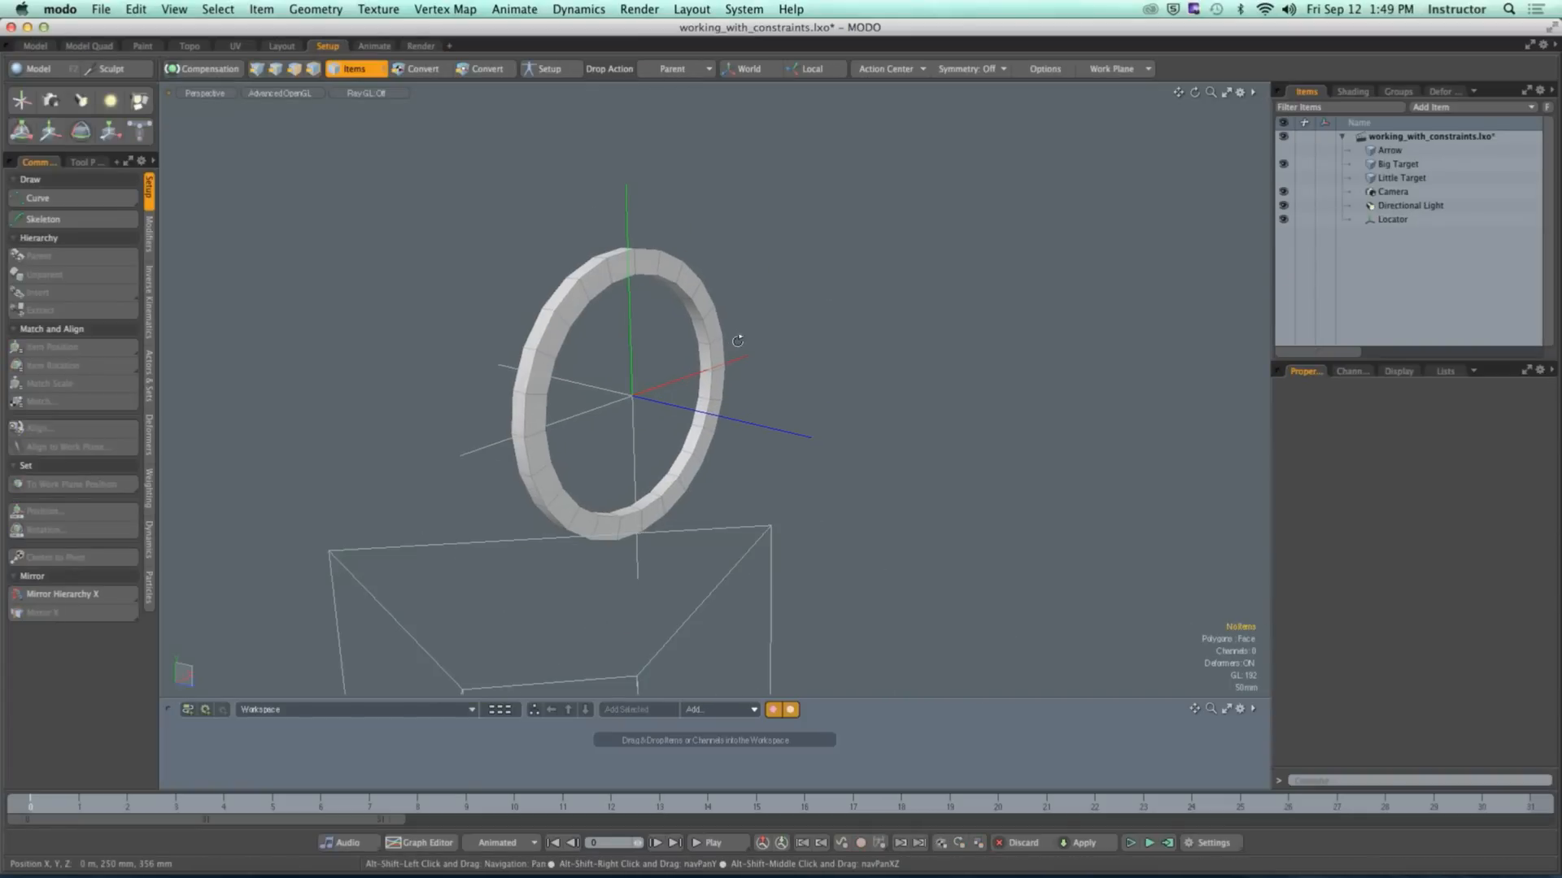
pyautogui.press('o')
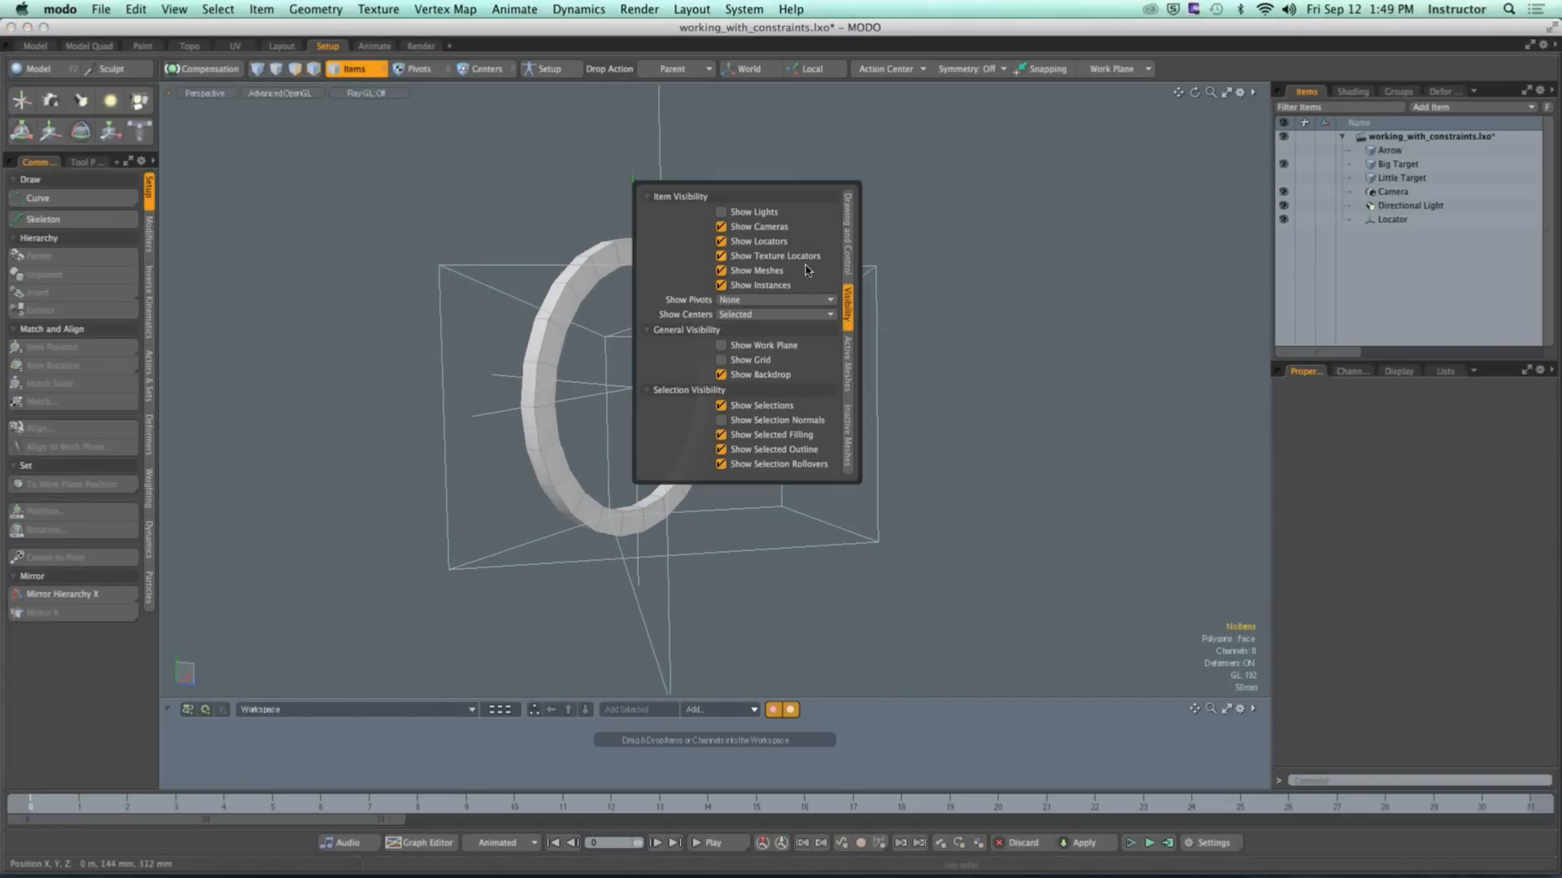
pyautogui.click(776, 230)
pyautogui.keyDown('alt'); pyautogui.moveTo(873, 282); pyautogui.dragTo(687, 293); pyautogui.keyUp('alt')
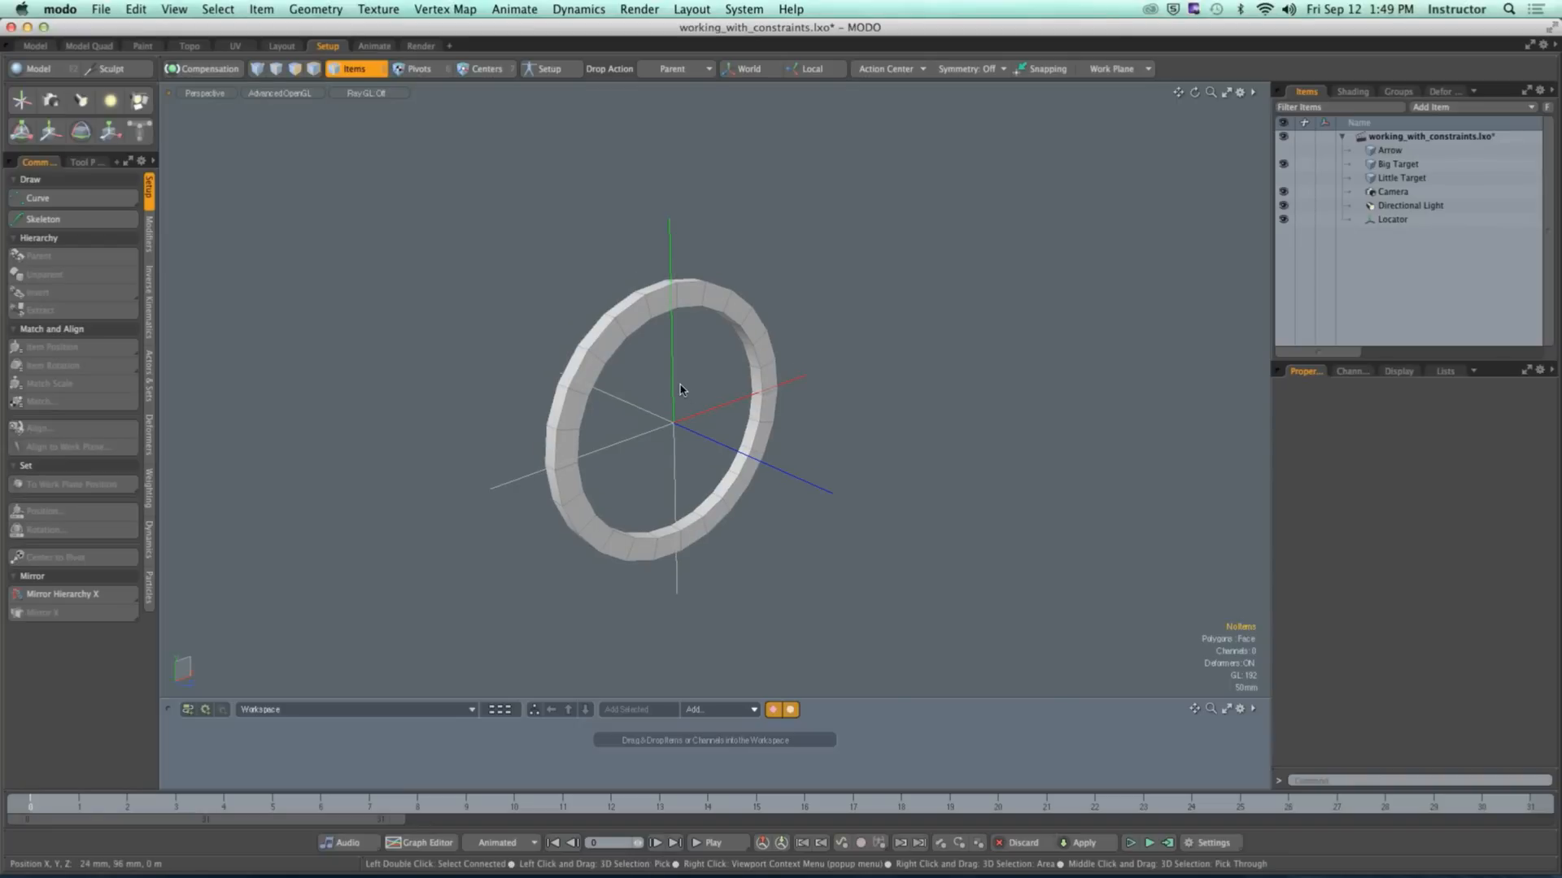
# Step: Turn off the viewport's Show Locators option and turn it back on
pyautogui.press('o')
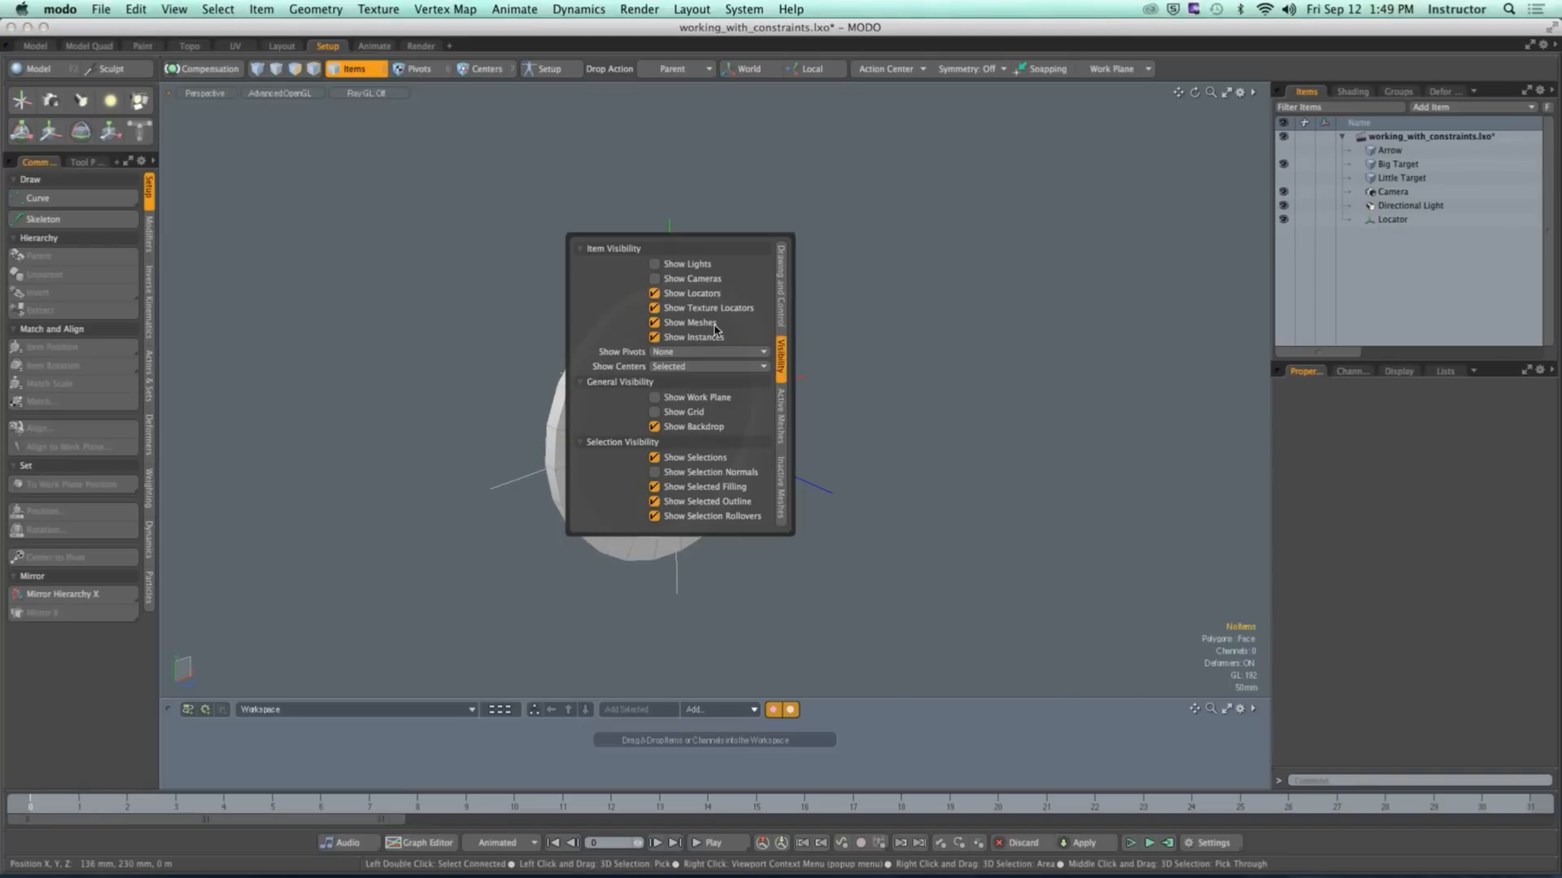
pyautogui.click(679, 300)
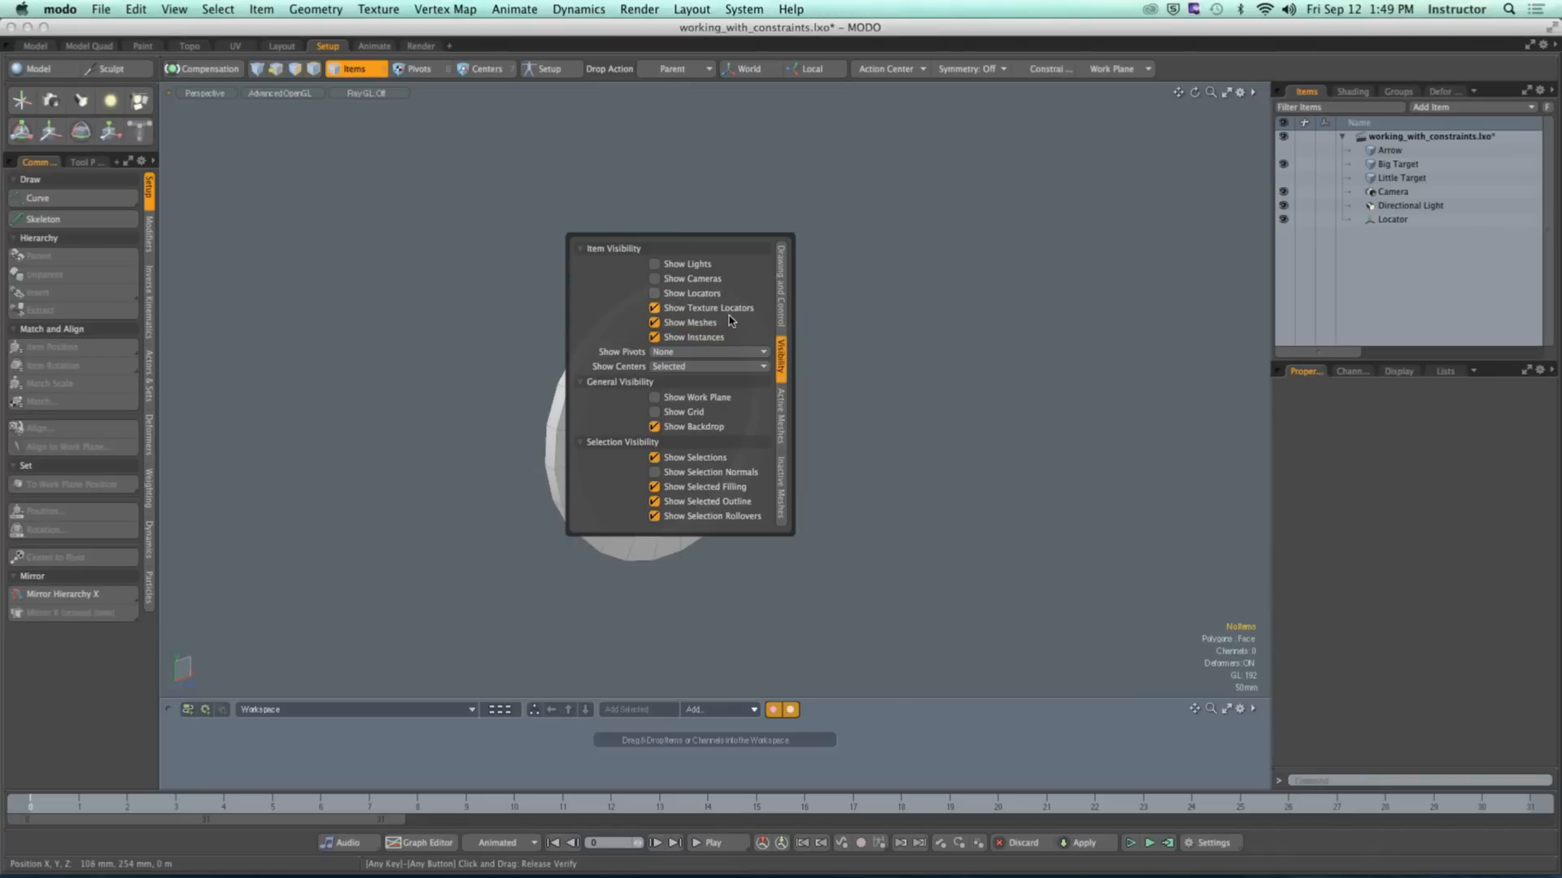
pyautogui.click(692, 294)
pyautogui.click(903, 319)
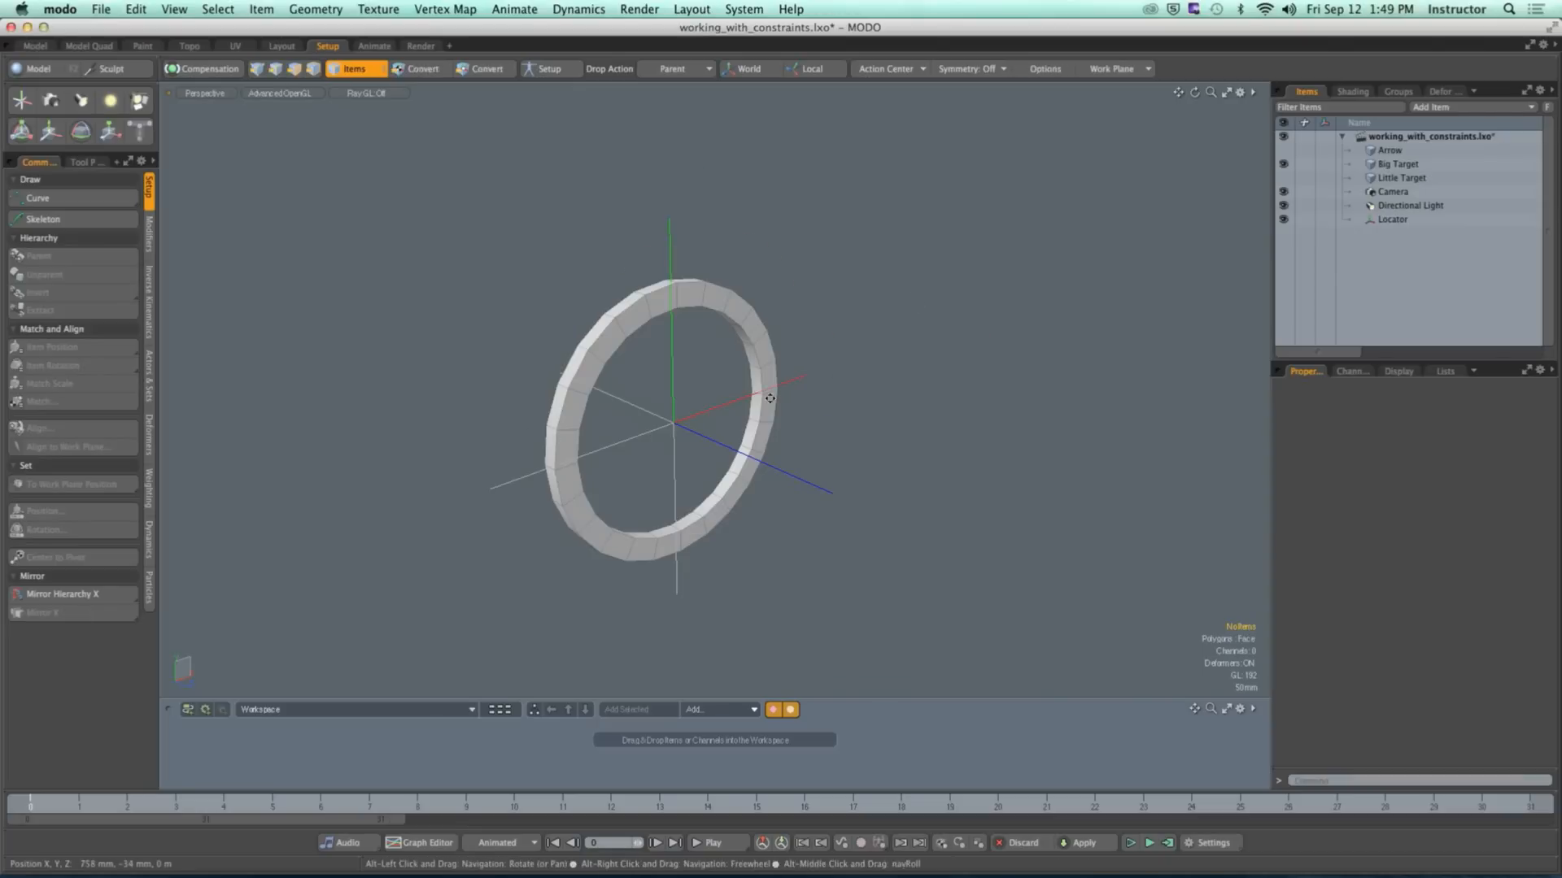
# Step: Examine the Locator inside the Big Target ring from several angles, both selected and unselected
pyautogui.keyDown('alt'); pyautogui.moveTo(777, 396); pyautogui.dragTo(718, 390); pyautogui.keyUp('alt')
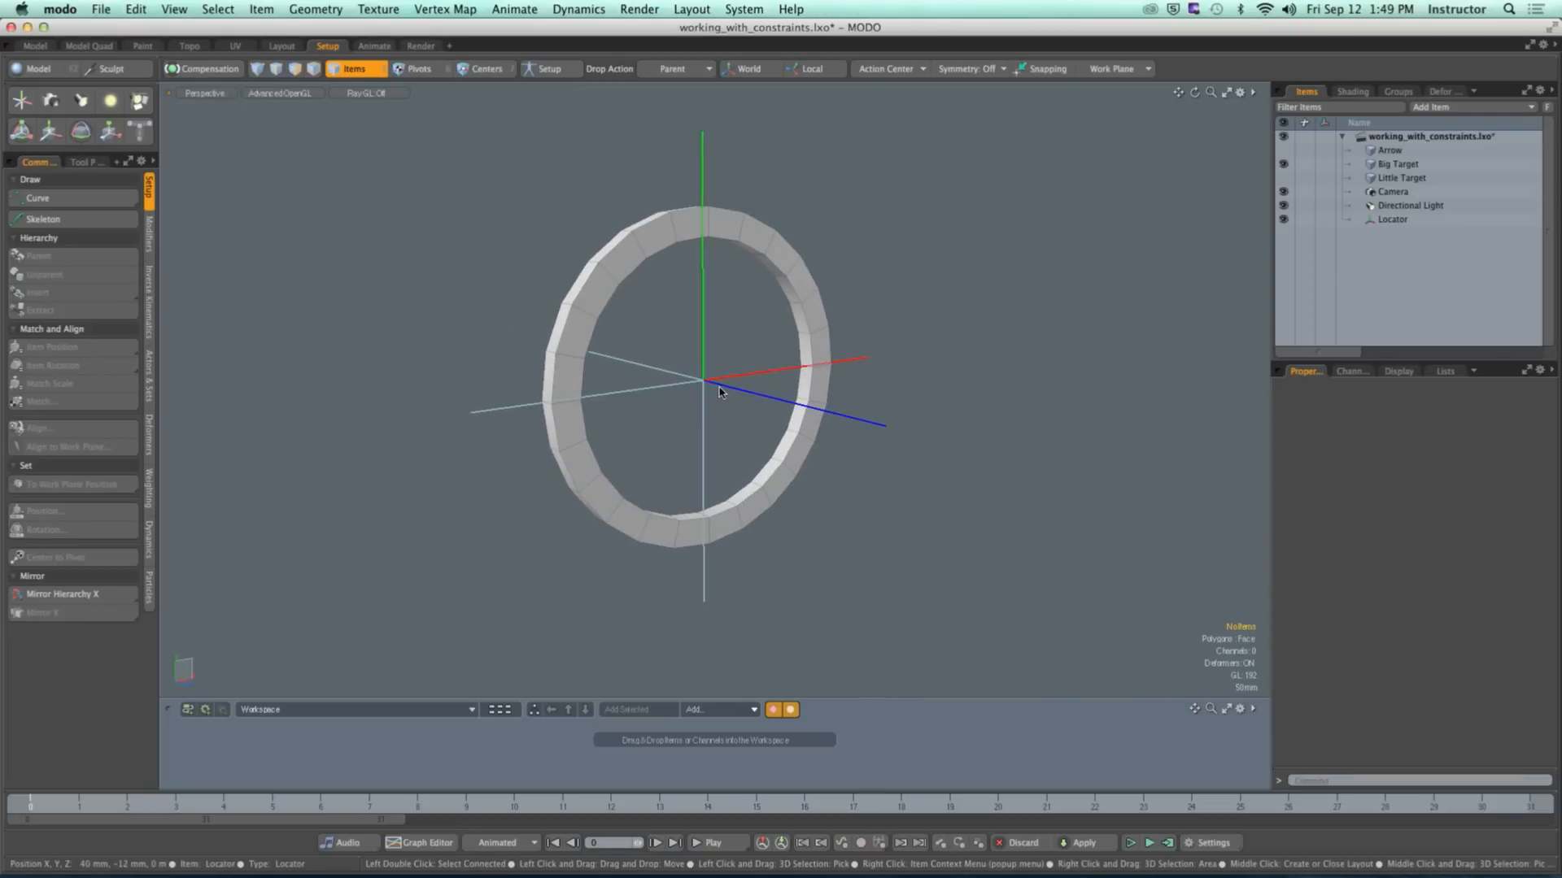
pyautogui.keyDown('alt'); pyautogui.moveTo(862, 347); pyautogui.dragTo(849, 363); pyautogui.keyUp('alt')
pyautogui.keyDown('ctrl'); pyautogui.keyDown('alt'); pyautogui.moveTo(850, 363); pyautogui.dragTo(727, 385); pyautogui.keyUp('alt'); pyautogui.keyUp('ctrl')
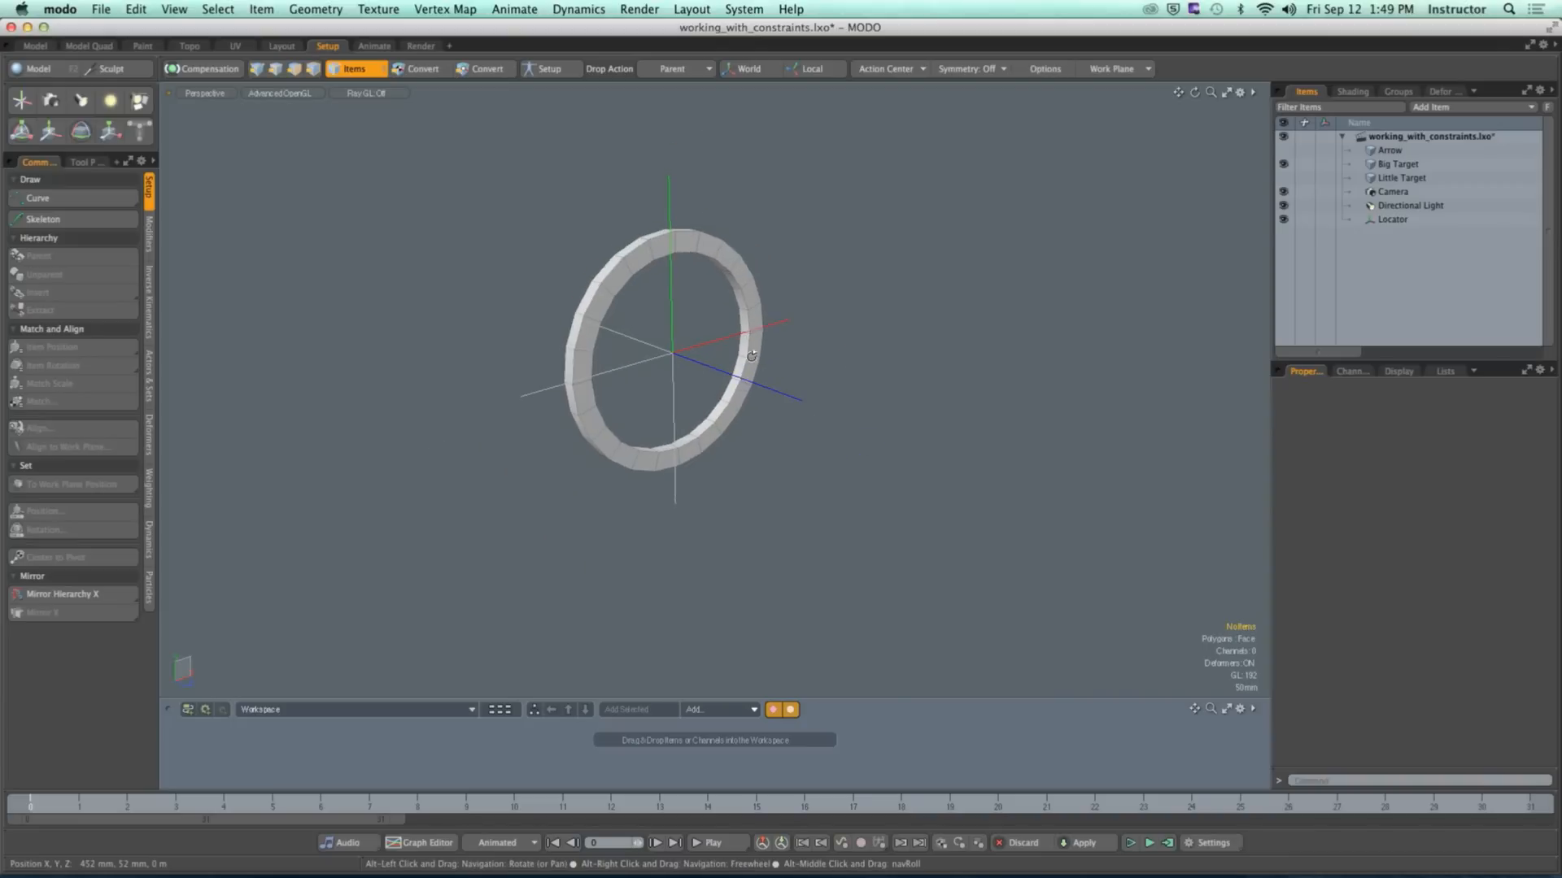
pyautogui.click(729, 377)
pyautogui.moveTo(823, 376)
pyautogui.keyDown('alt'); pyautogui.mouseDown()
pyautogui.moveTo(806, 374)
pyautogui.moveTo(822, 373)
pyautogui.mouseUp(); pyautogui.keyUp('alt')
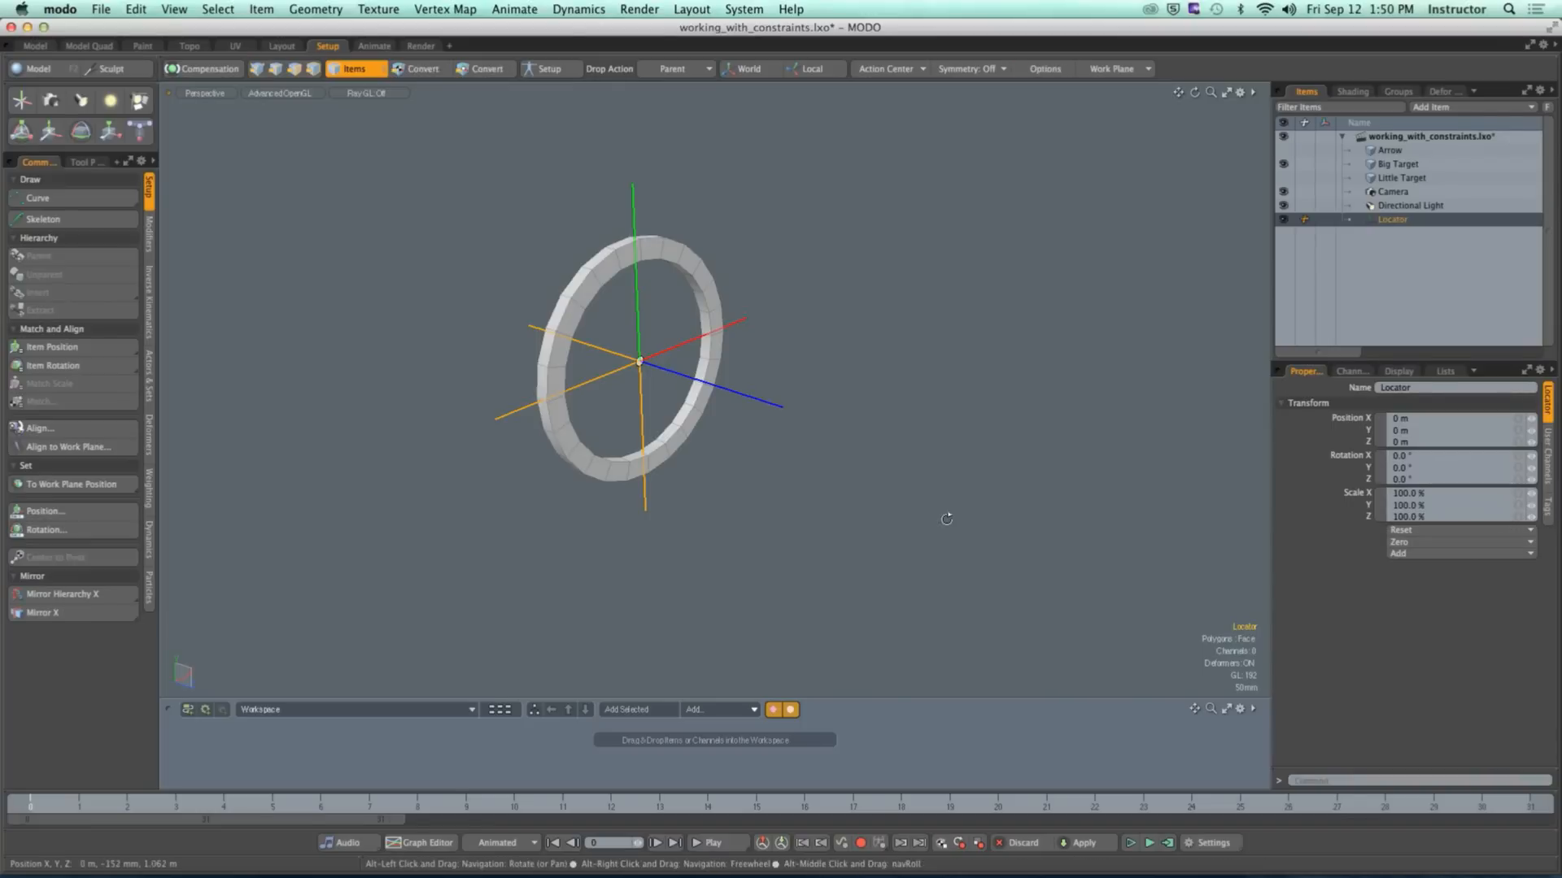
pyautogui.keyDown('alt'); pyautogui.moveTo(944, 515); pyautogui.dragTo(745, 482); pyautogui.keyUp('alt')
pyautogui.keyDown('alt'); pyautogui.moveTo(783, 490); pyautogui.dragTo(687, 488); pyautogui.keyUp('alt')
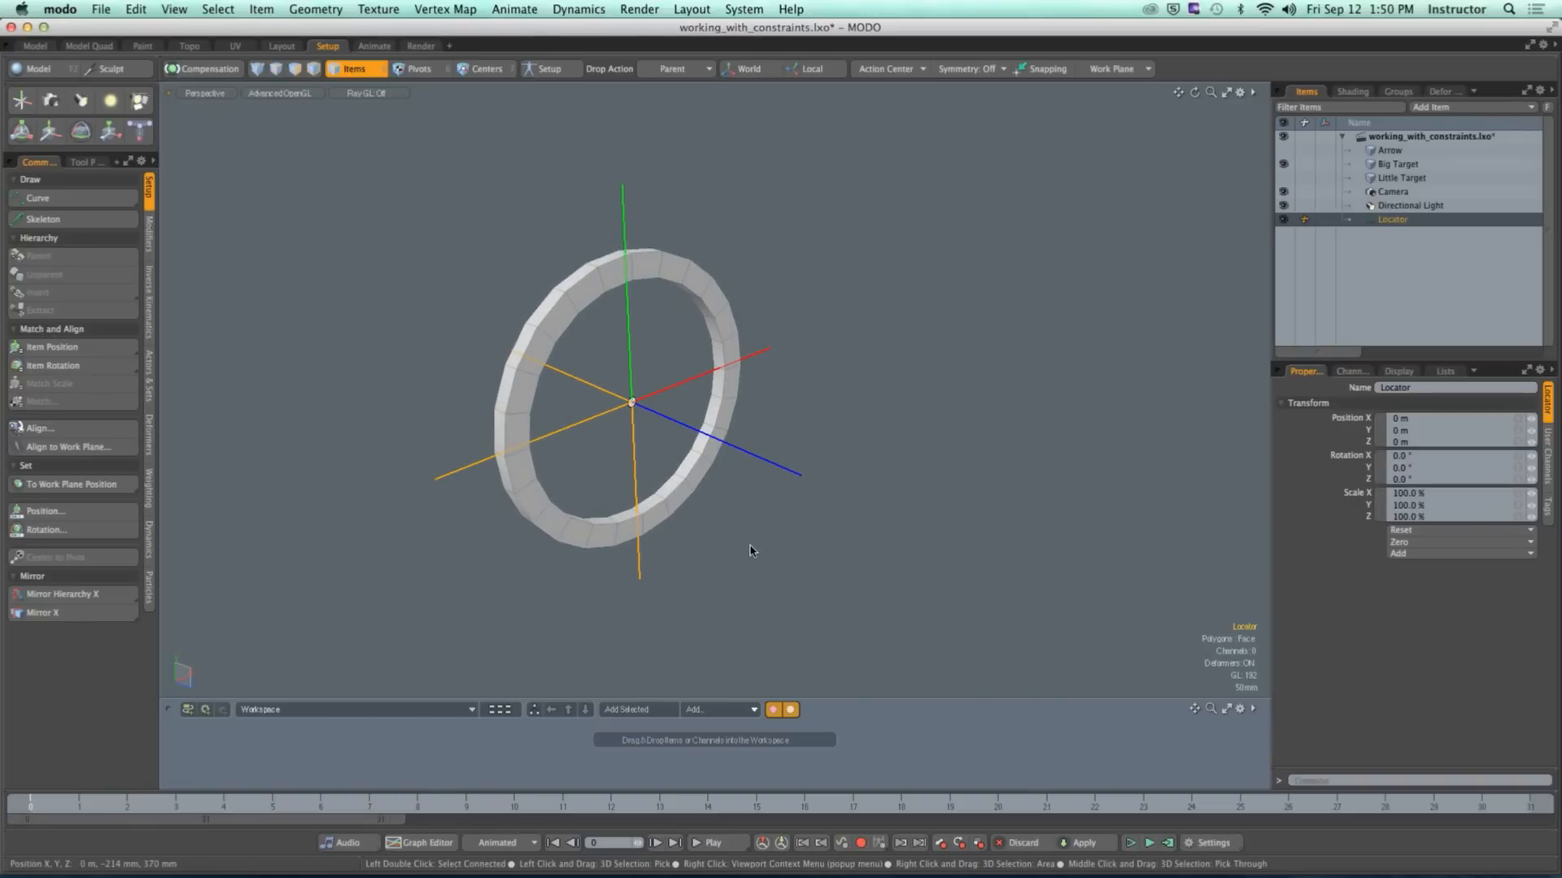
pyautogui.keyDown('alt'); pyautogui.moveTo(792, 436); pyautogui.dragTo(871, 453); pyautogui.keyUp('alt')
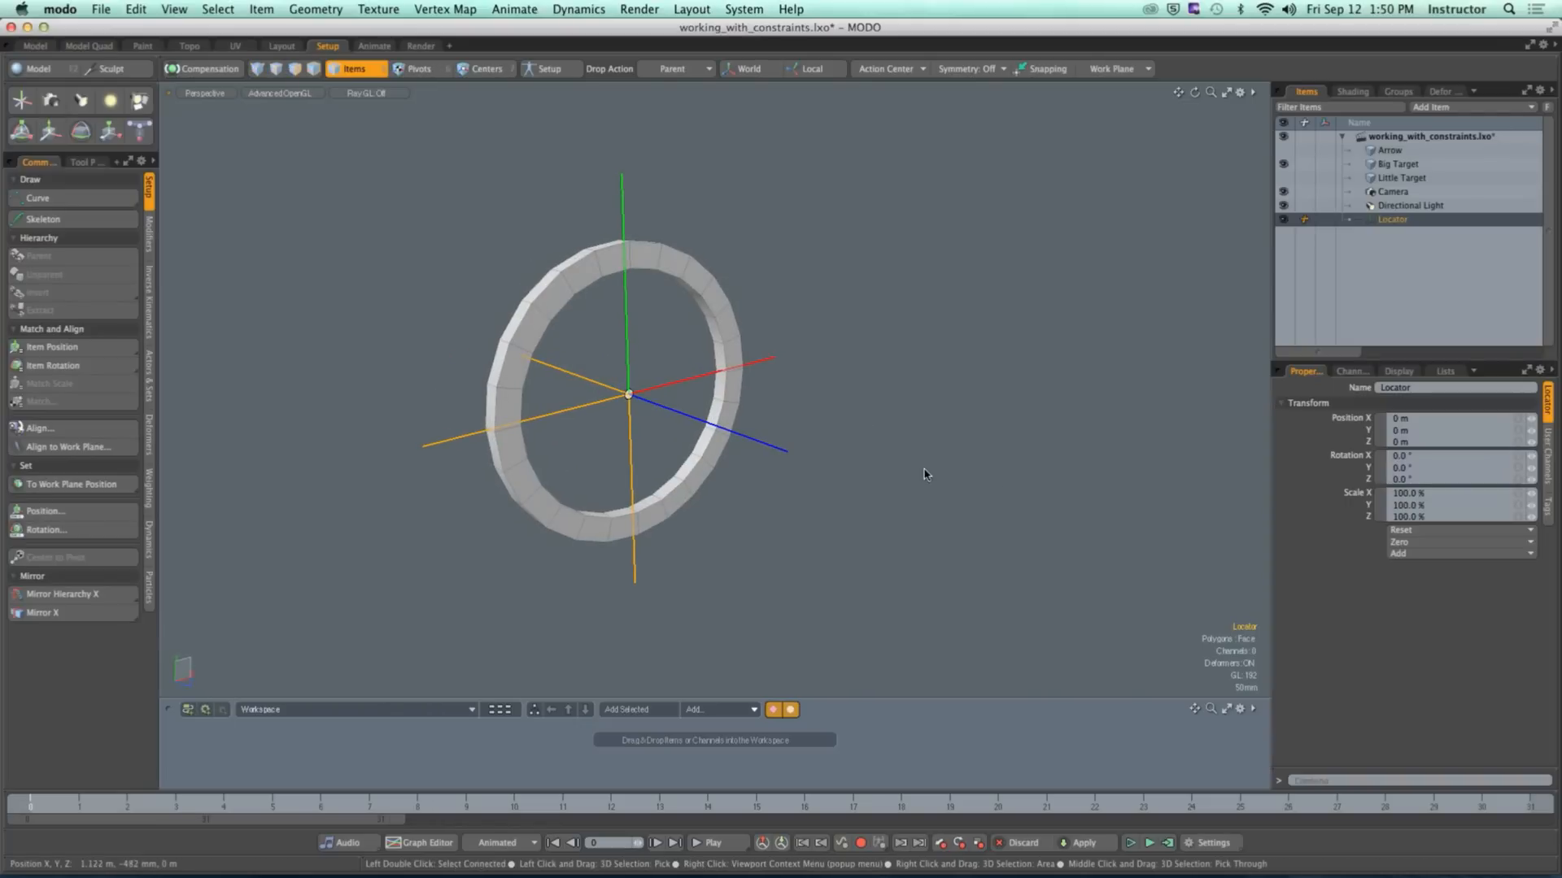
pyautogui.click(805, 498)
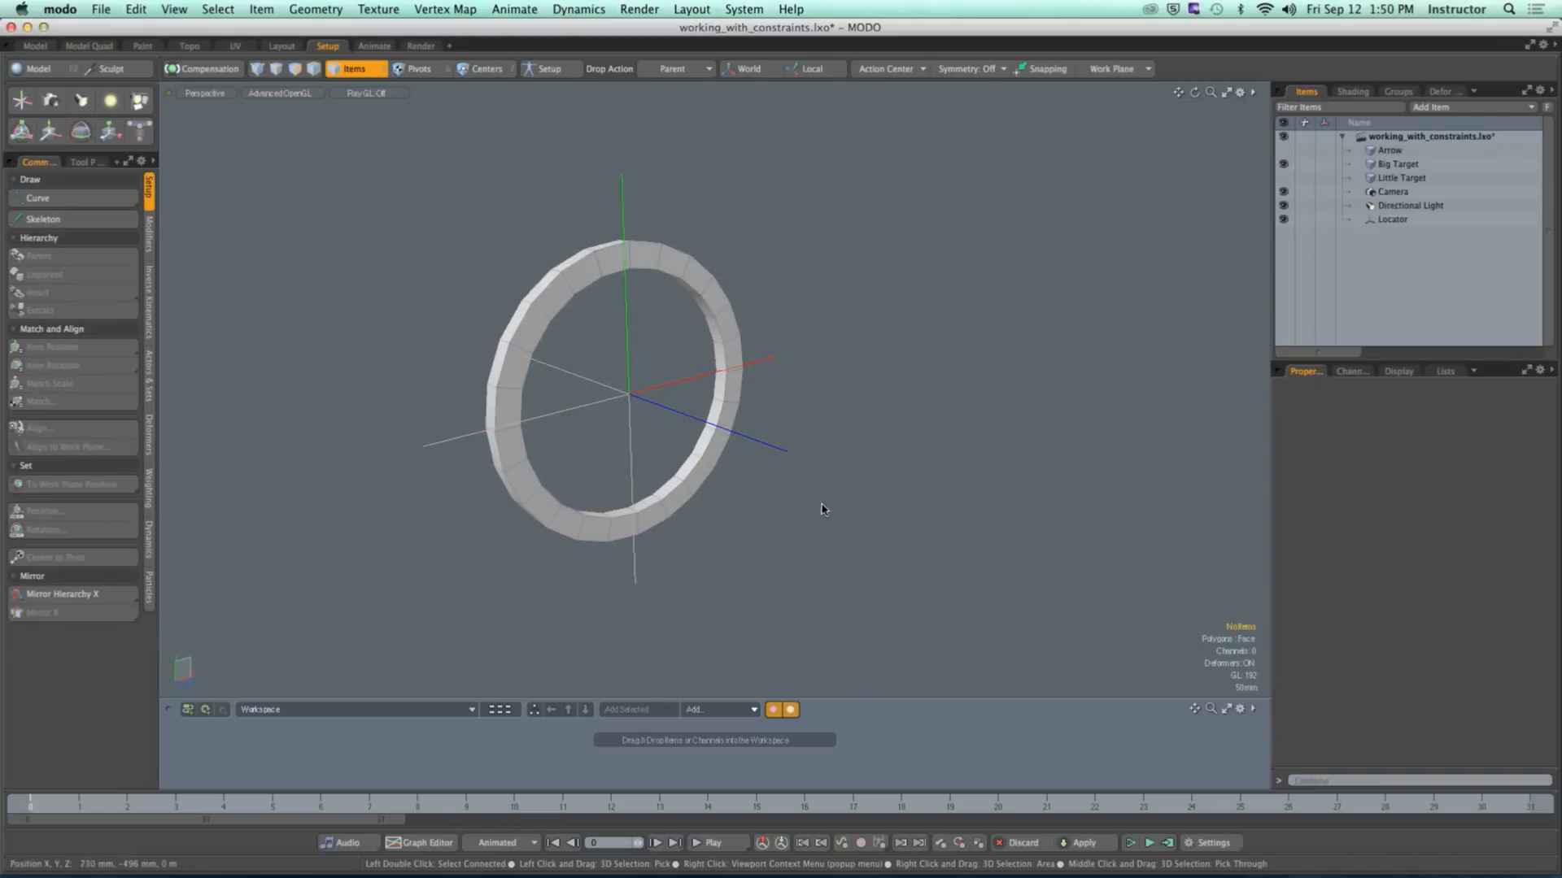
pyautogui.keyDown('alt'); pyautogui.moveTo(608, 427); pyautogui.dragTo(618, 431); pyautogui.keyUp('alt')
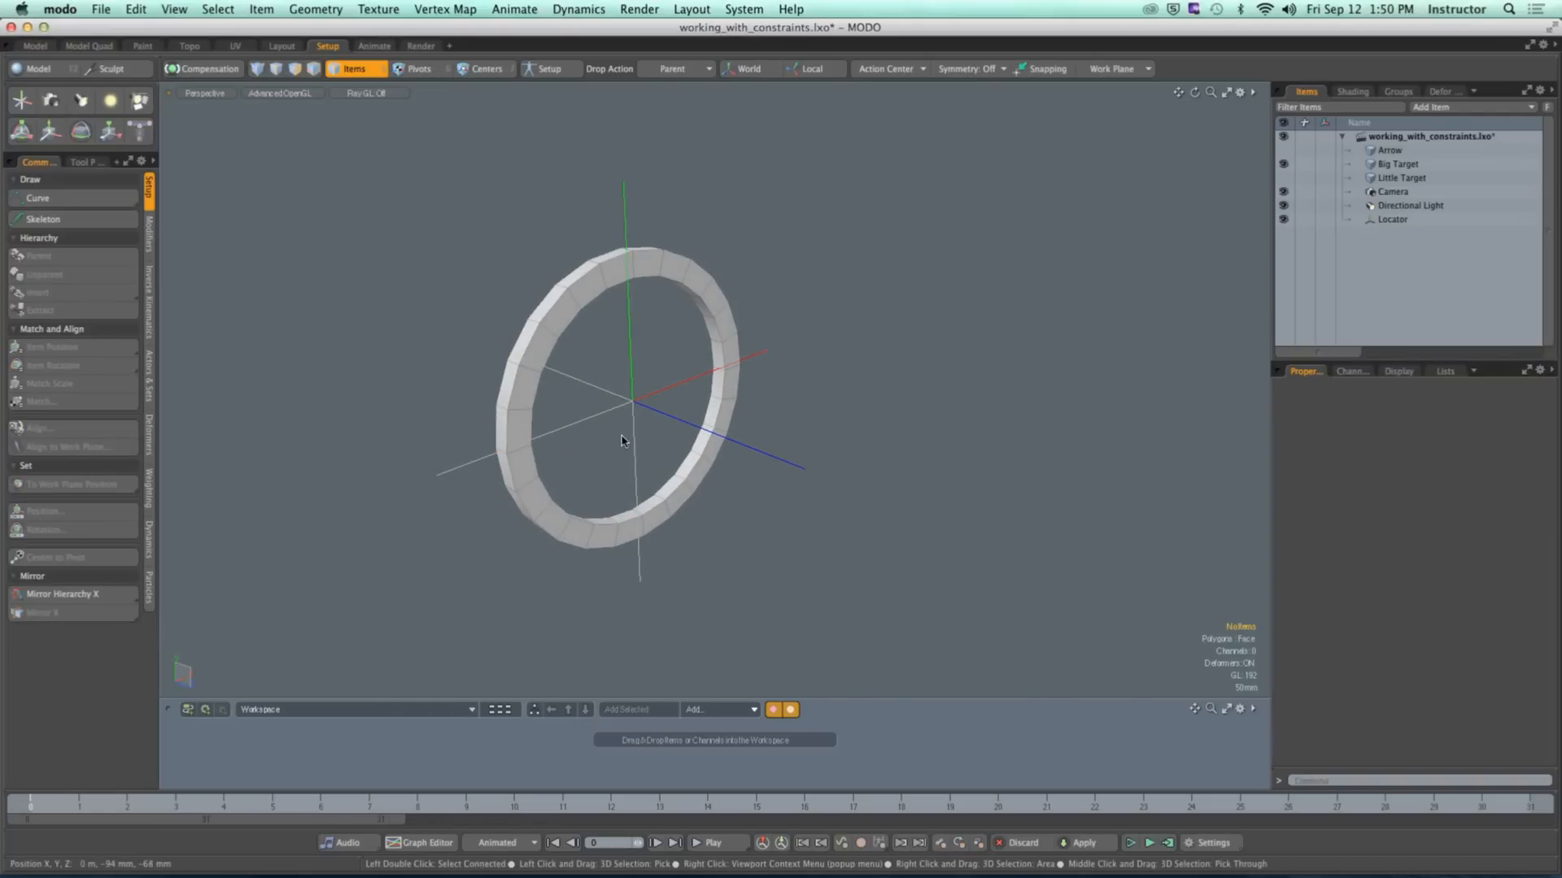
pyautogui.keyDown('alt'); pyautogui.moveTo(784, 422); pyautogui.dragTo(709, 421); pyautogui.keyUp('alt')
pyautogui.keyDown('alt'); pyautogui.keyDown('shift'); pyautogui.moveTo(709, 421); pyautogui.dragTo(754, 450); pyautogui.keyUp('shift'); pyautogui.keyUp('alt')
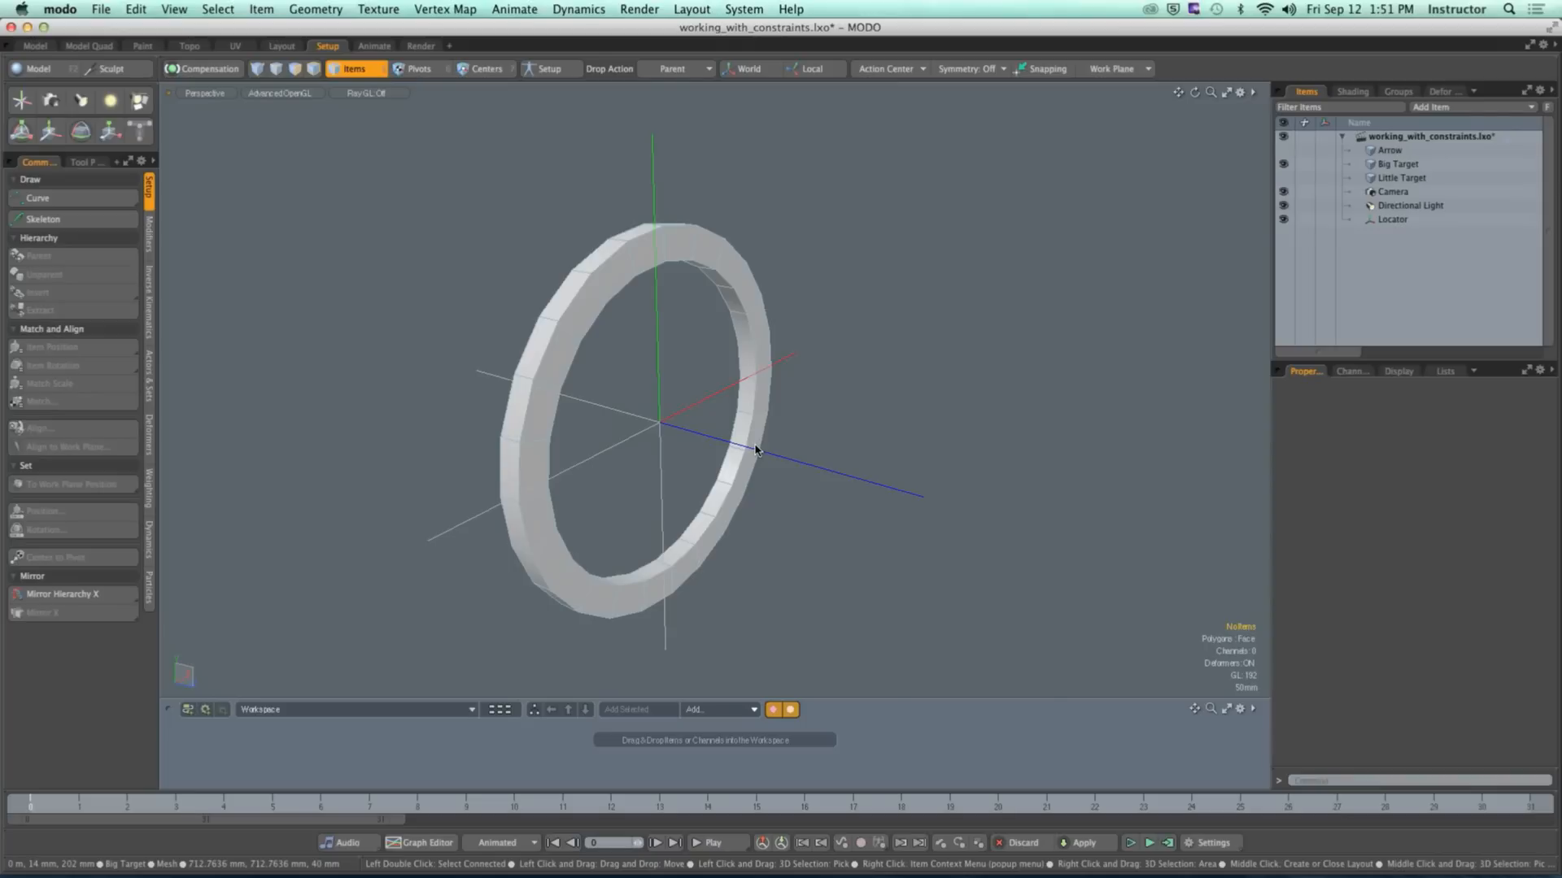
# Step: Add draw options to the Locator and set its Wireframe to User with the red colour 0.98, 0.03, 0.03
pyautogui.click(785, 457)
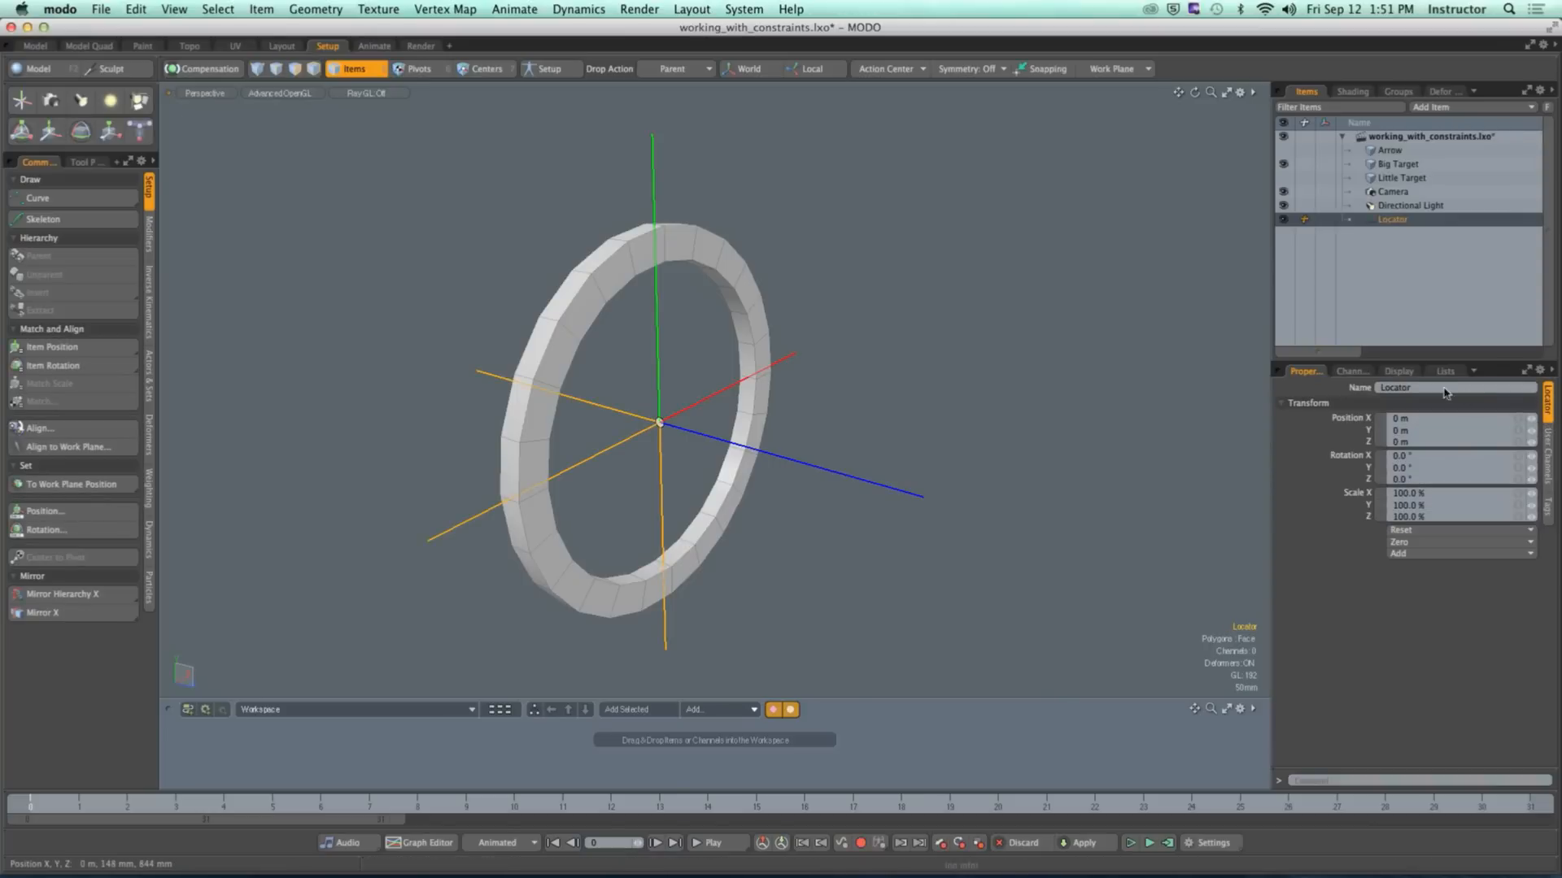
pyautogui.click(1399, 372)
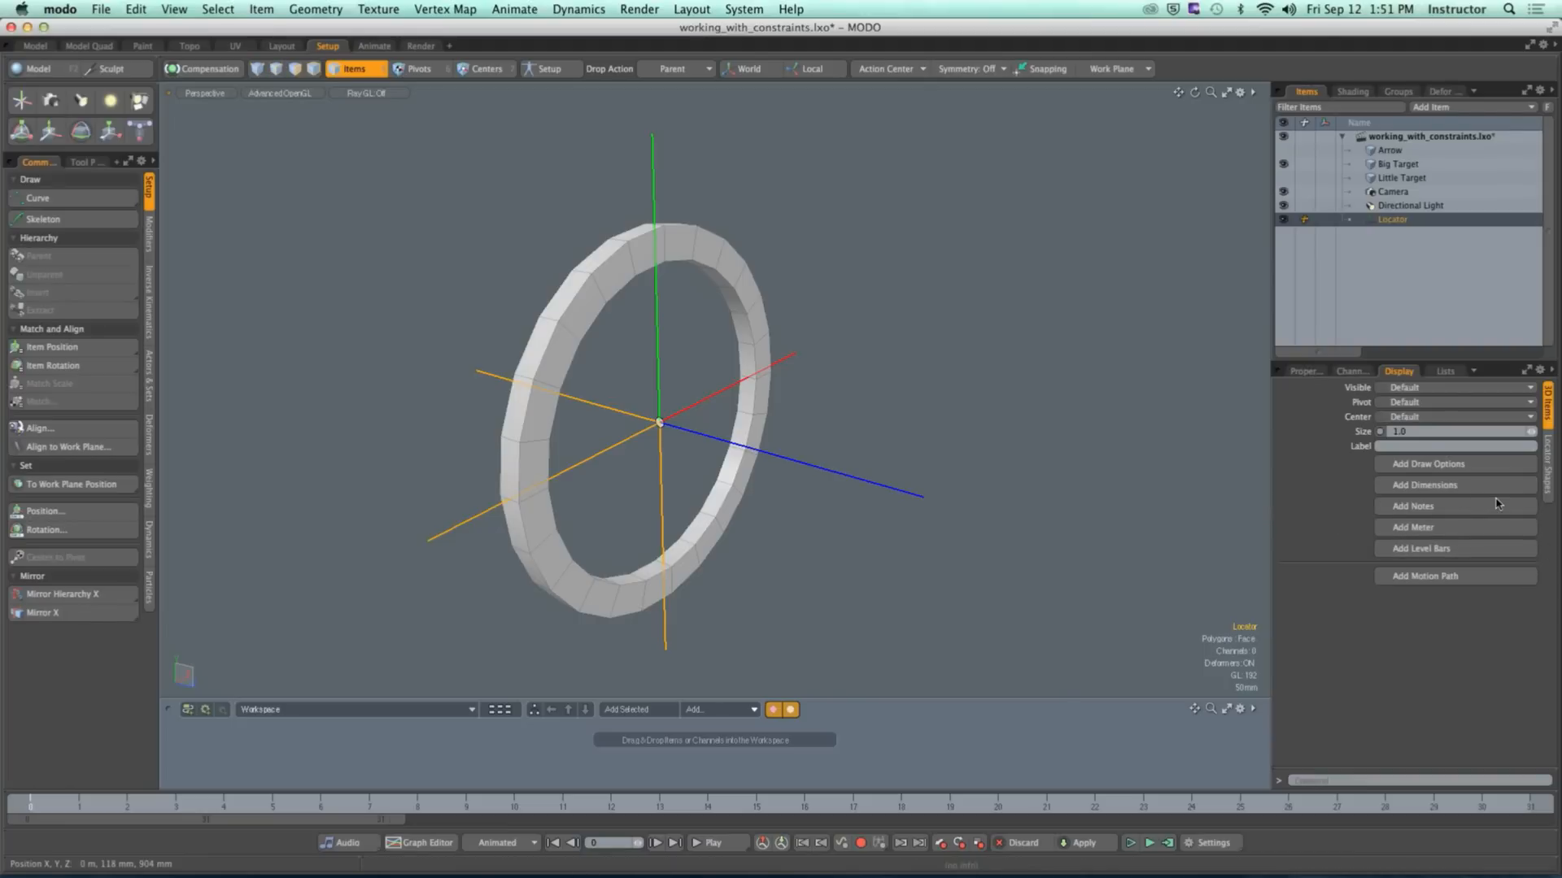
pyautogui.click(1488, 464)
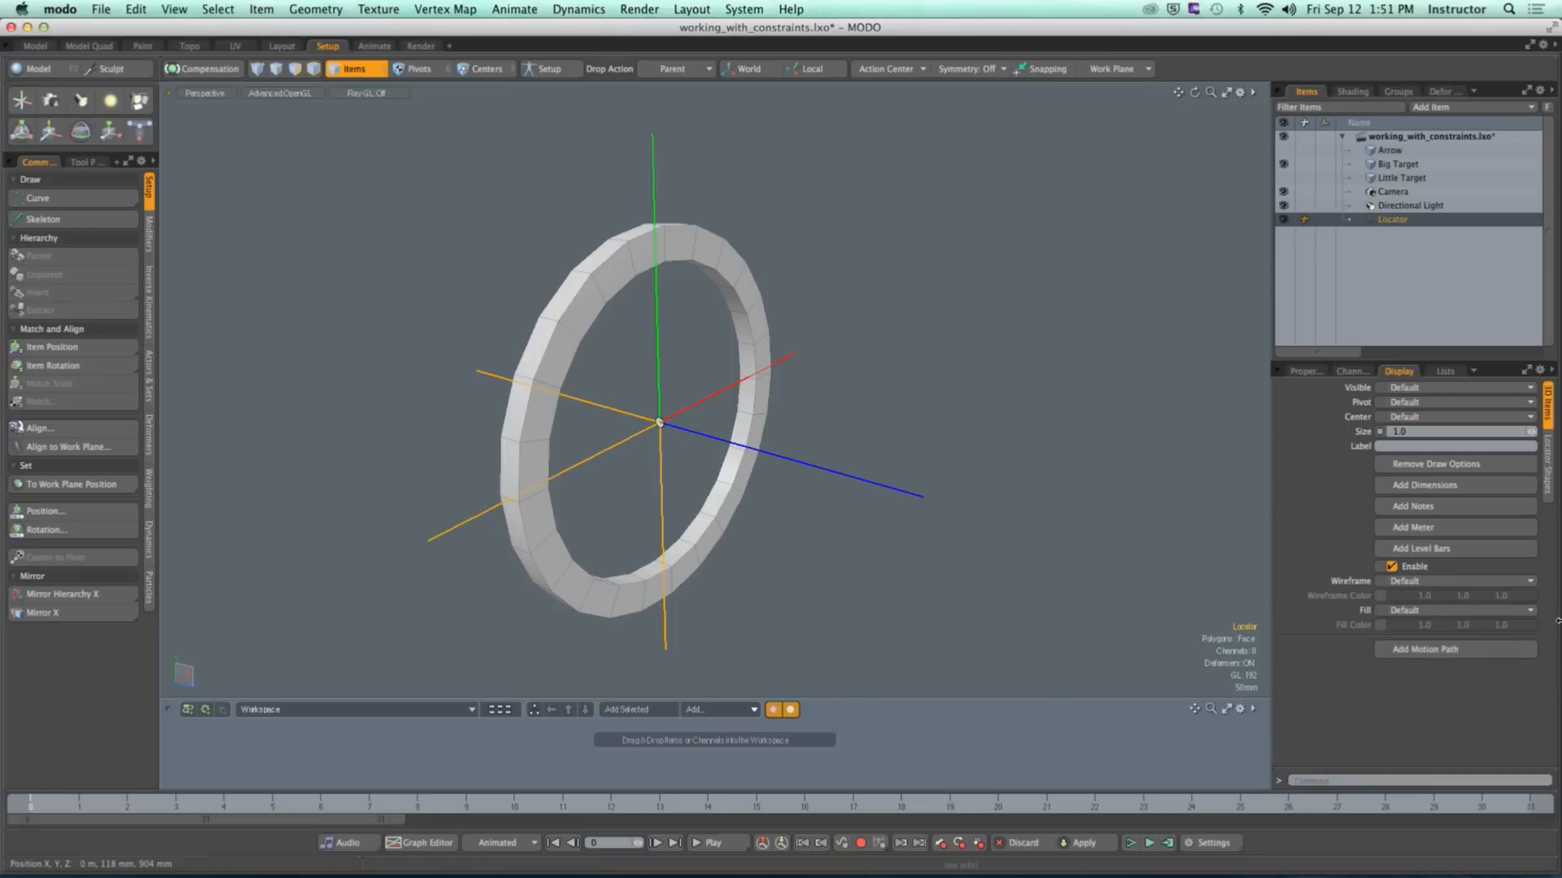
pyautogui.click(1459, 589)
pyautogui.click(1462, 598)
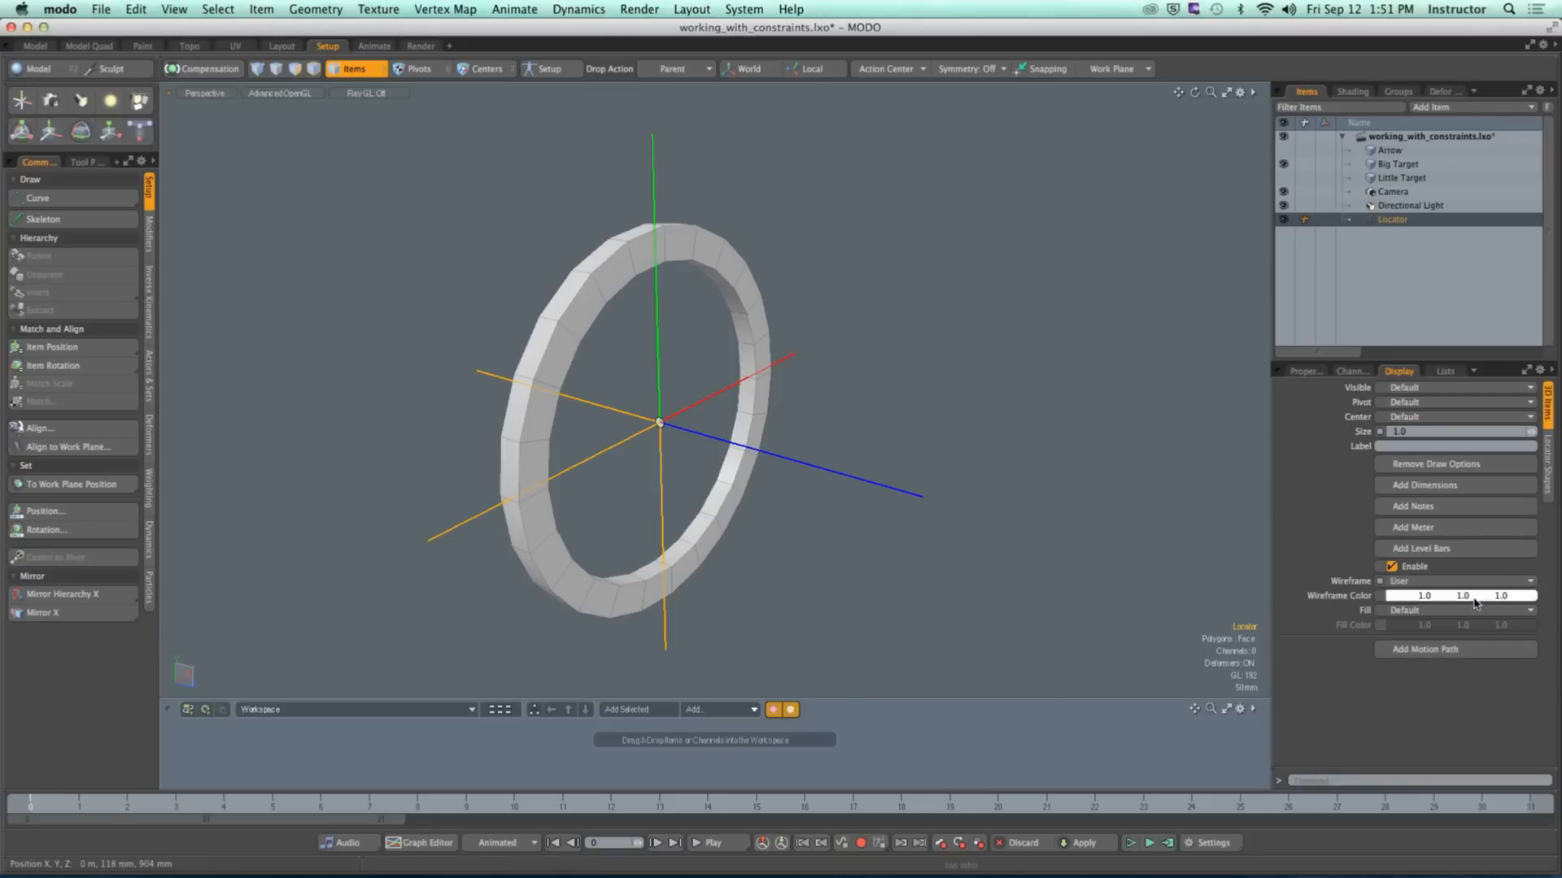
pyautogui.click(1462, 598)
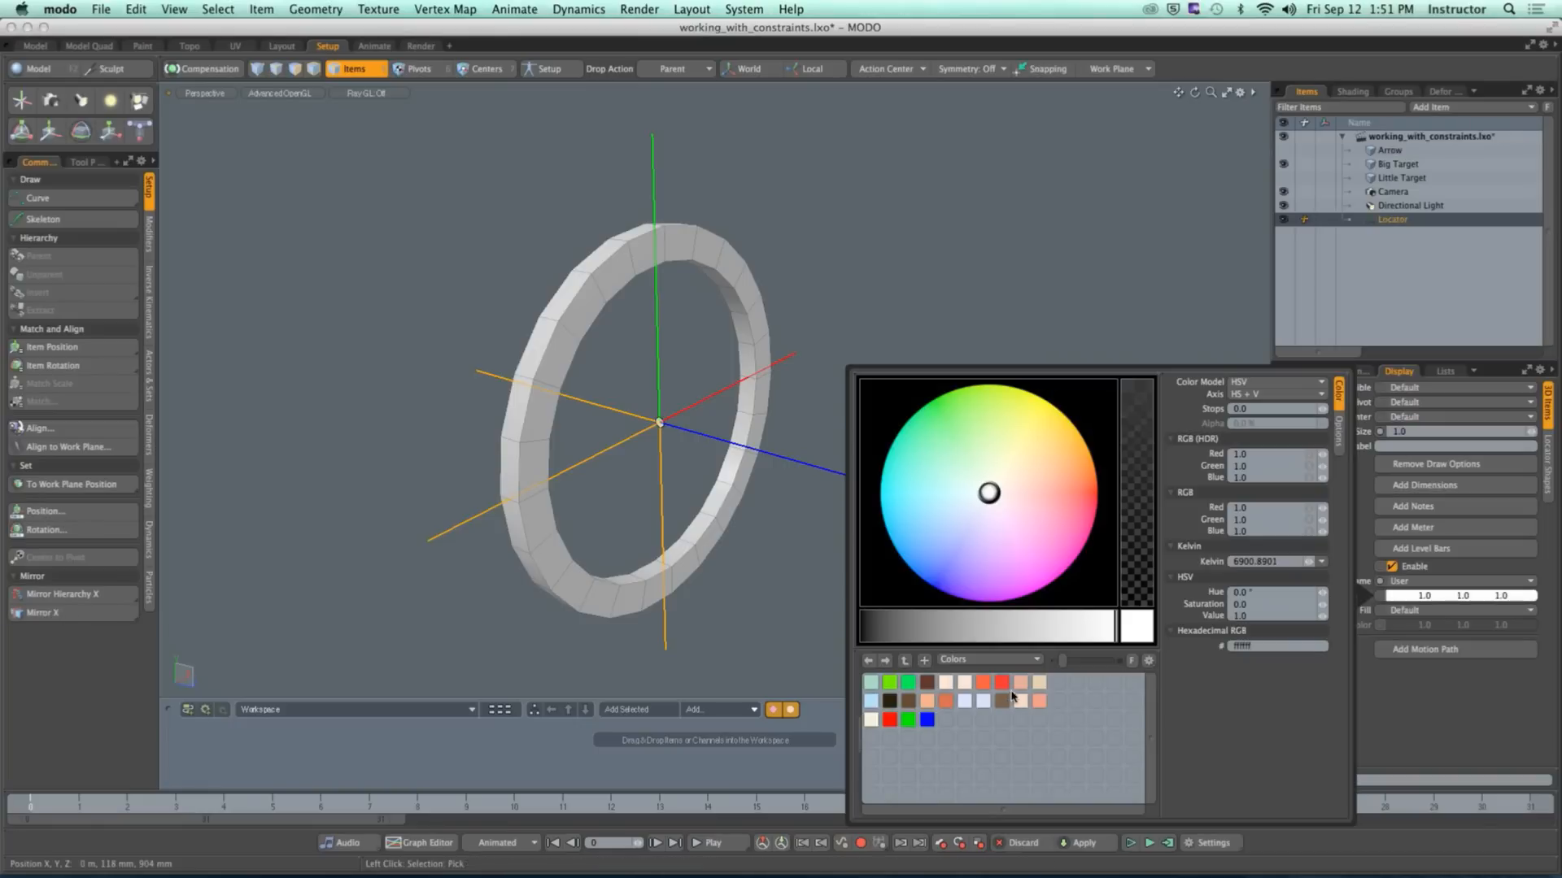
pyautogui.click(1002, 686)
pyautogui.click(792, 617)
pyautogui.keyDown('alt'); pyautogui.moveTo(793, 616); pyautogui.dragTo(805, 558); pyautogui.keyUp('alt')
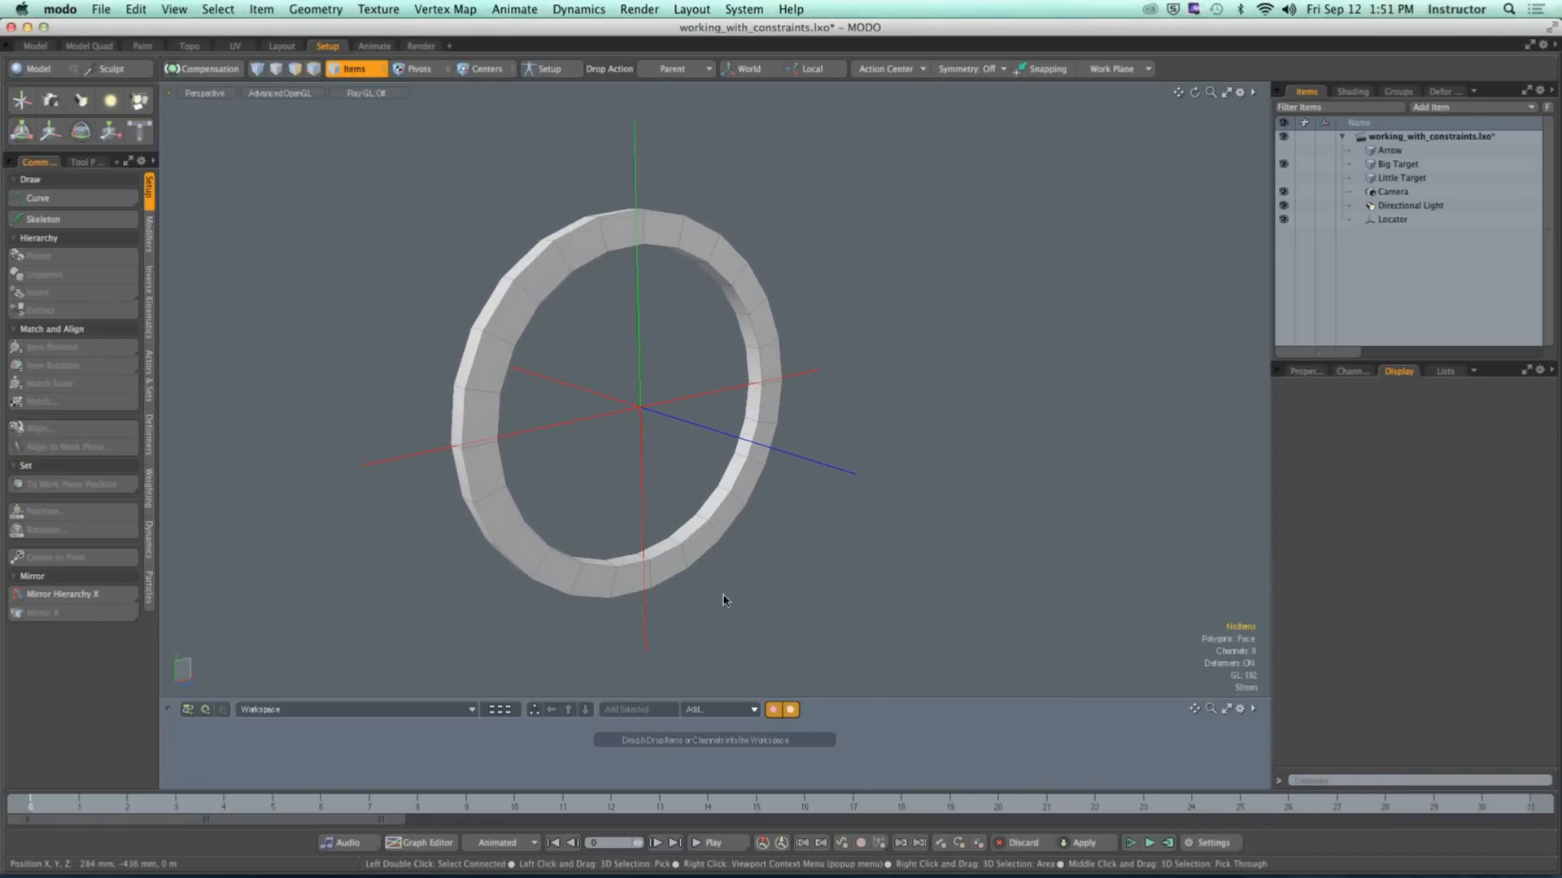
# Step: Set the Locator's Fill to User with the red fill colour 0.98, 0.03, 0.03
pyautogui.click(645, 632)
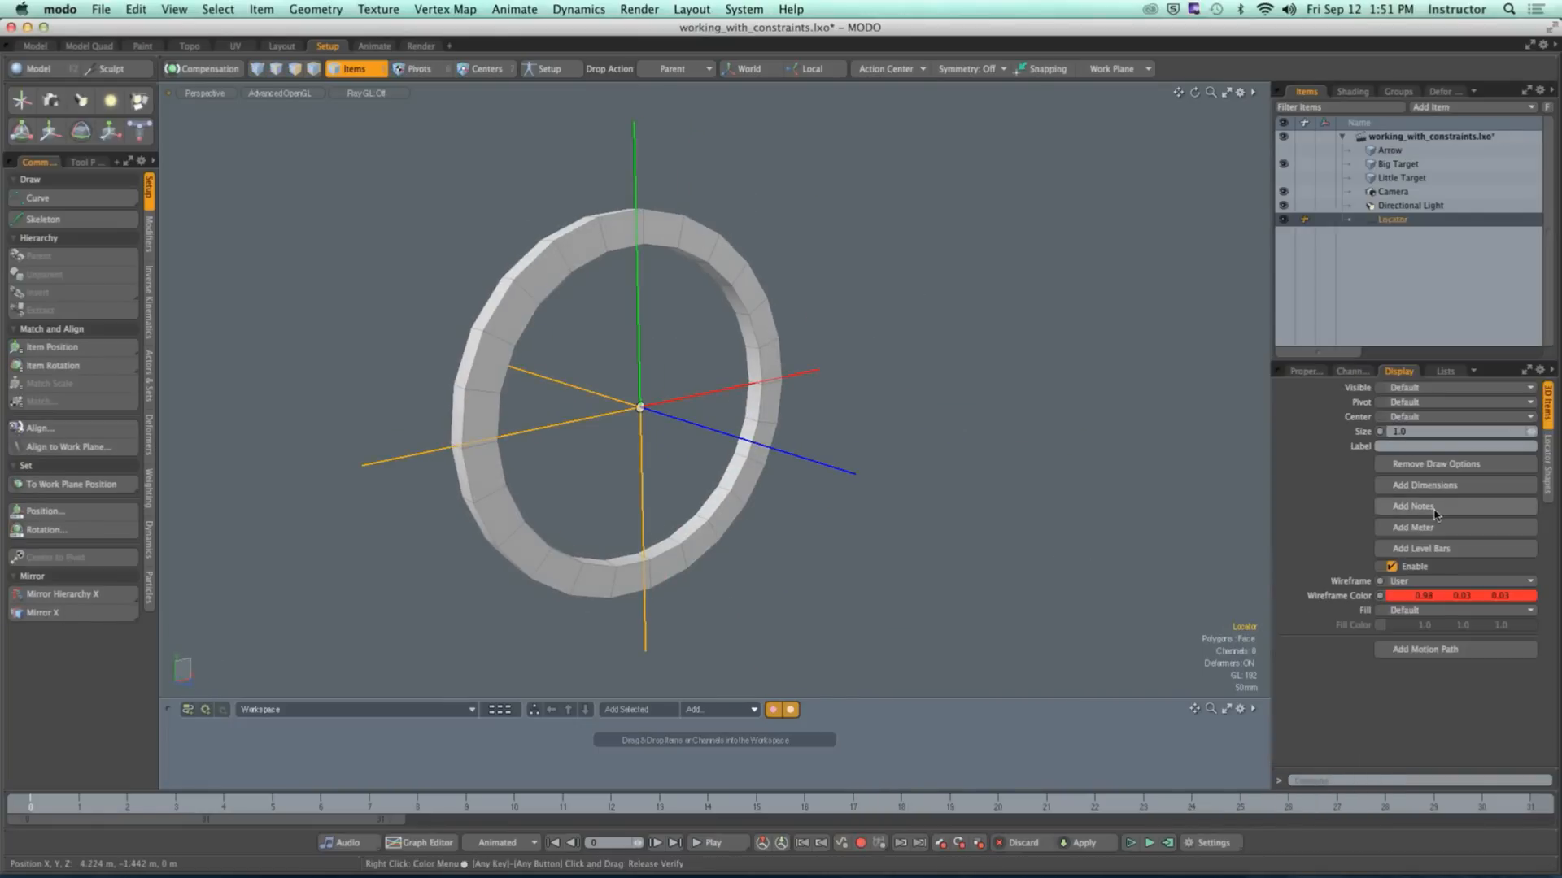
pyautogui.click(1412, 615)
pyautogui.click(1412, 622)
pyautogui.click(1423, 625)
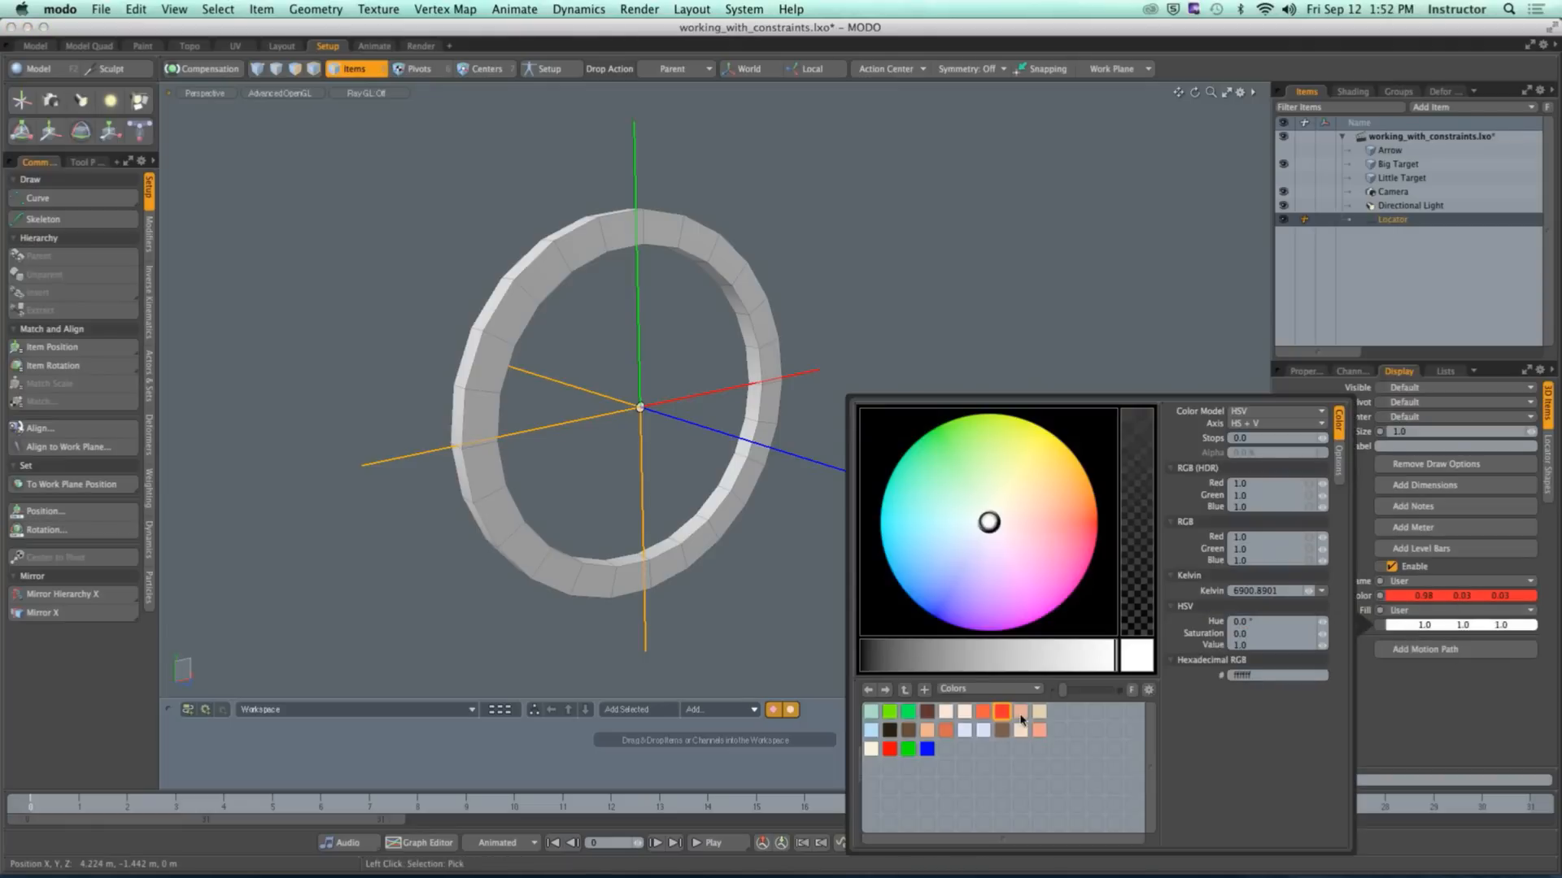
pyautogui.doubleClick(996, 721)
pyautogui.click(774, 627)
pyautogui.keyDown('alt'); pyautogui.moveTo(773, 627); pyautogui.dragTo(934, 474); pyautogui.keyUp('alt')
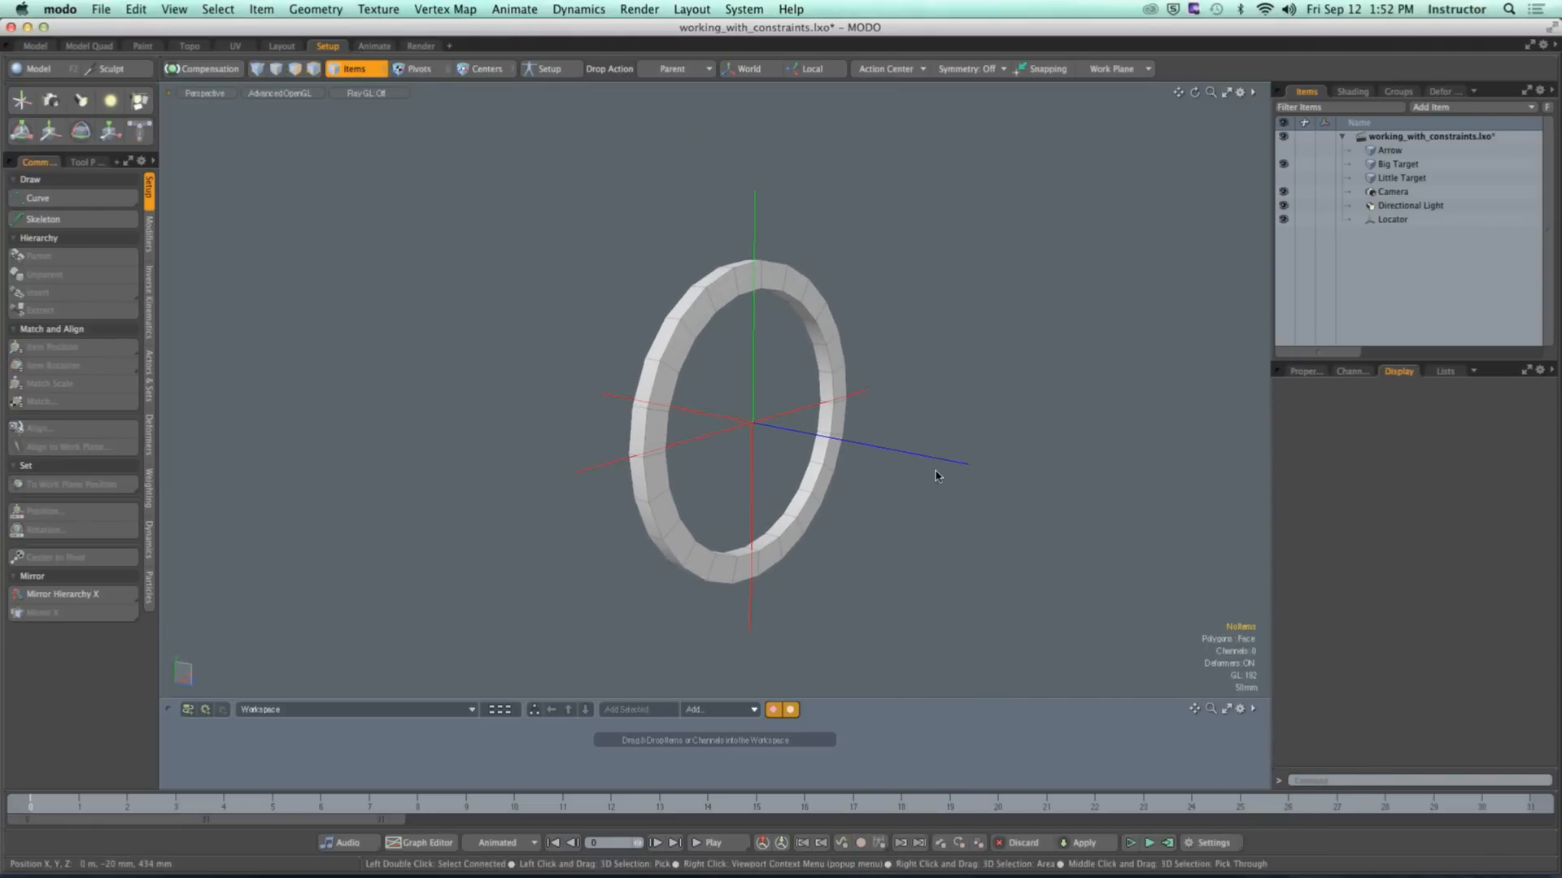
# Step: Set the Locator's shape to Custom and inspect the solid red box around the ring
pyautogui.click(939, 470)
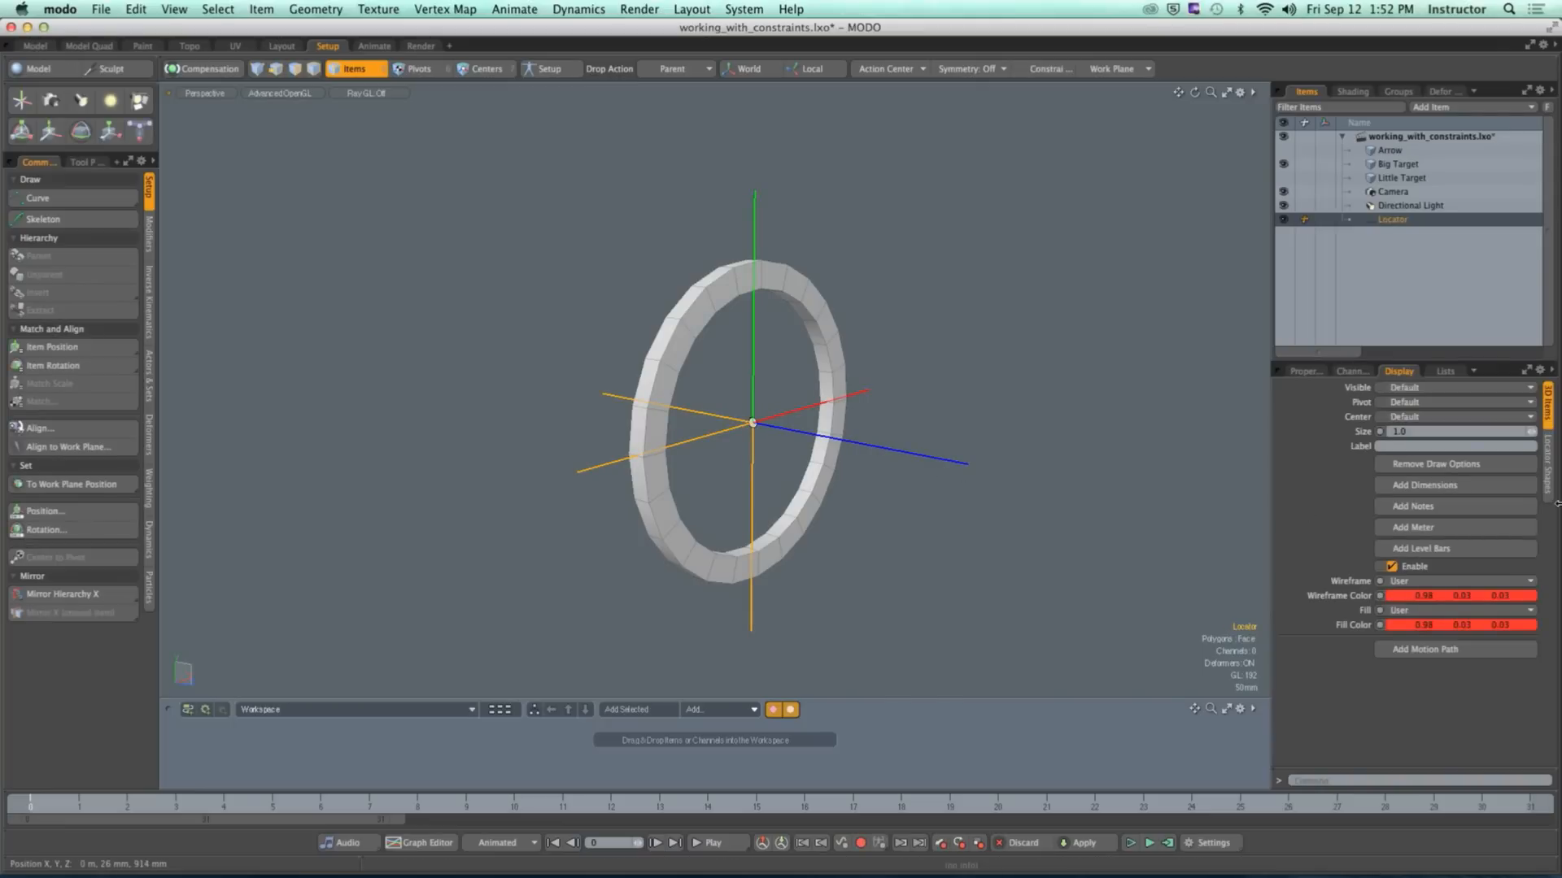
pyautogui.click(1548, 463)
pyautogui.click(1441, 404)
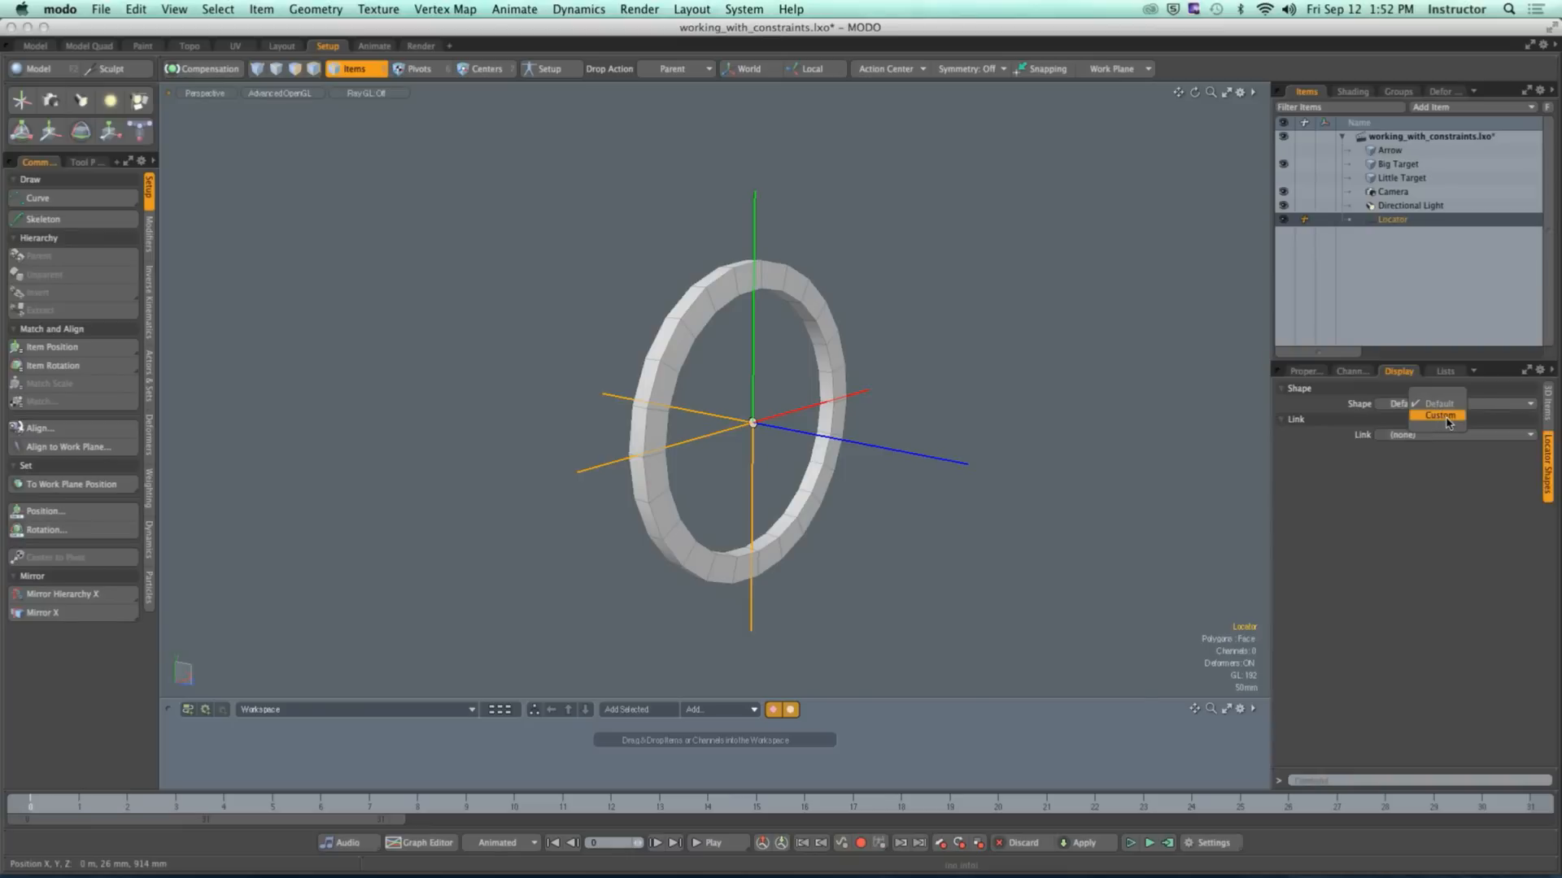
pyautogui.click(1438, 417)
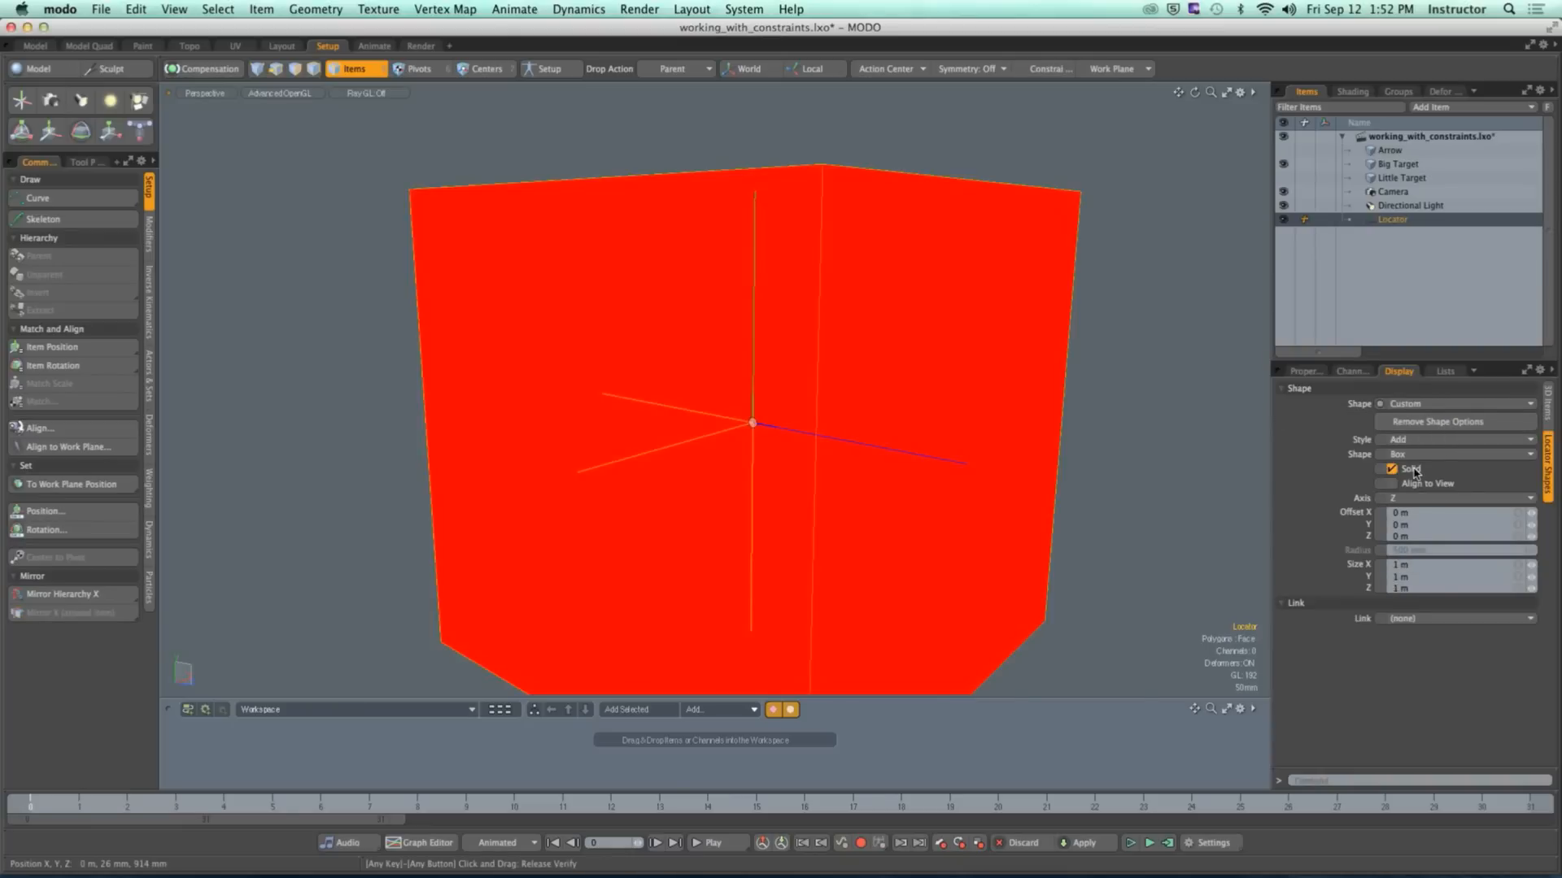
pyautogui.keyDown('alt'); pyautogui.moveTo(1016, 439); pyautogui.dragTo(1010, 472); pyautogui.keyUp('alt')
pyautogui.keyDown('alt'); pyautogui.keyDown('shift'); pyautogui.moveTo(1010, 472); pyautogui.dragTo(941, 426); pyautogui.keyUp('shift'); pyautogui.keyUp('alt')
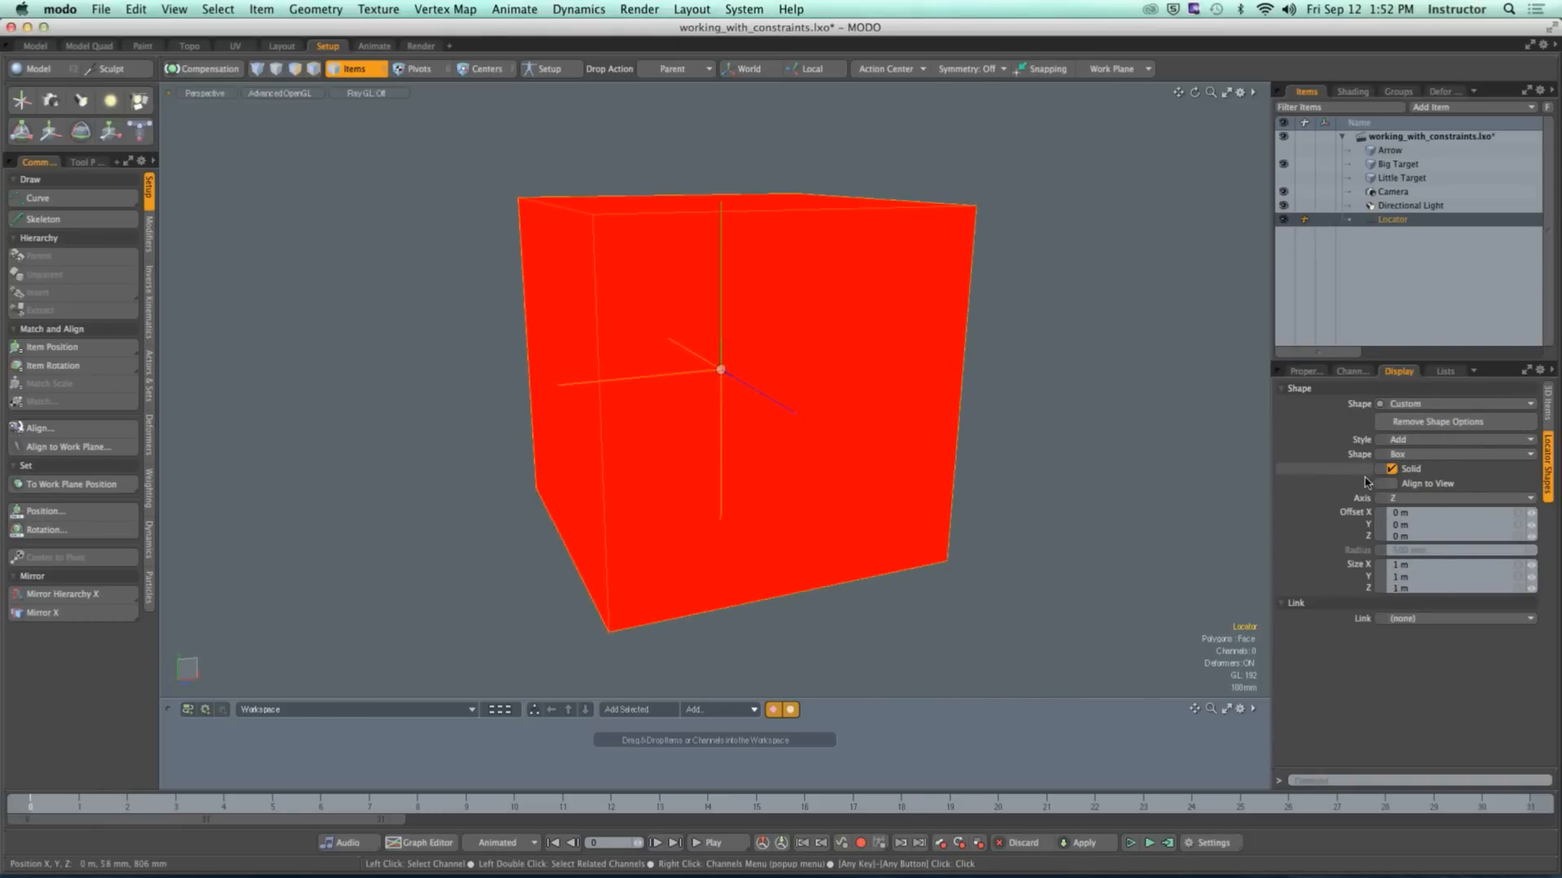
pyautogui.click(1134, 472)
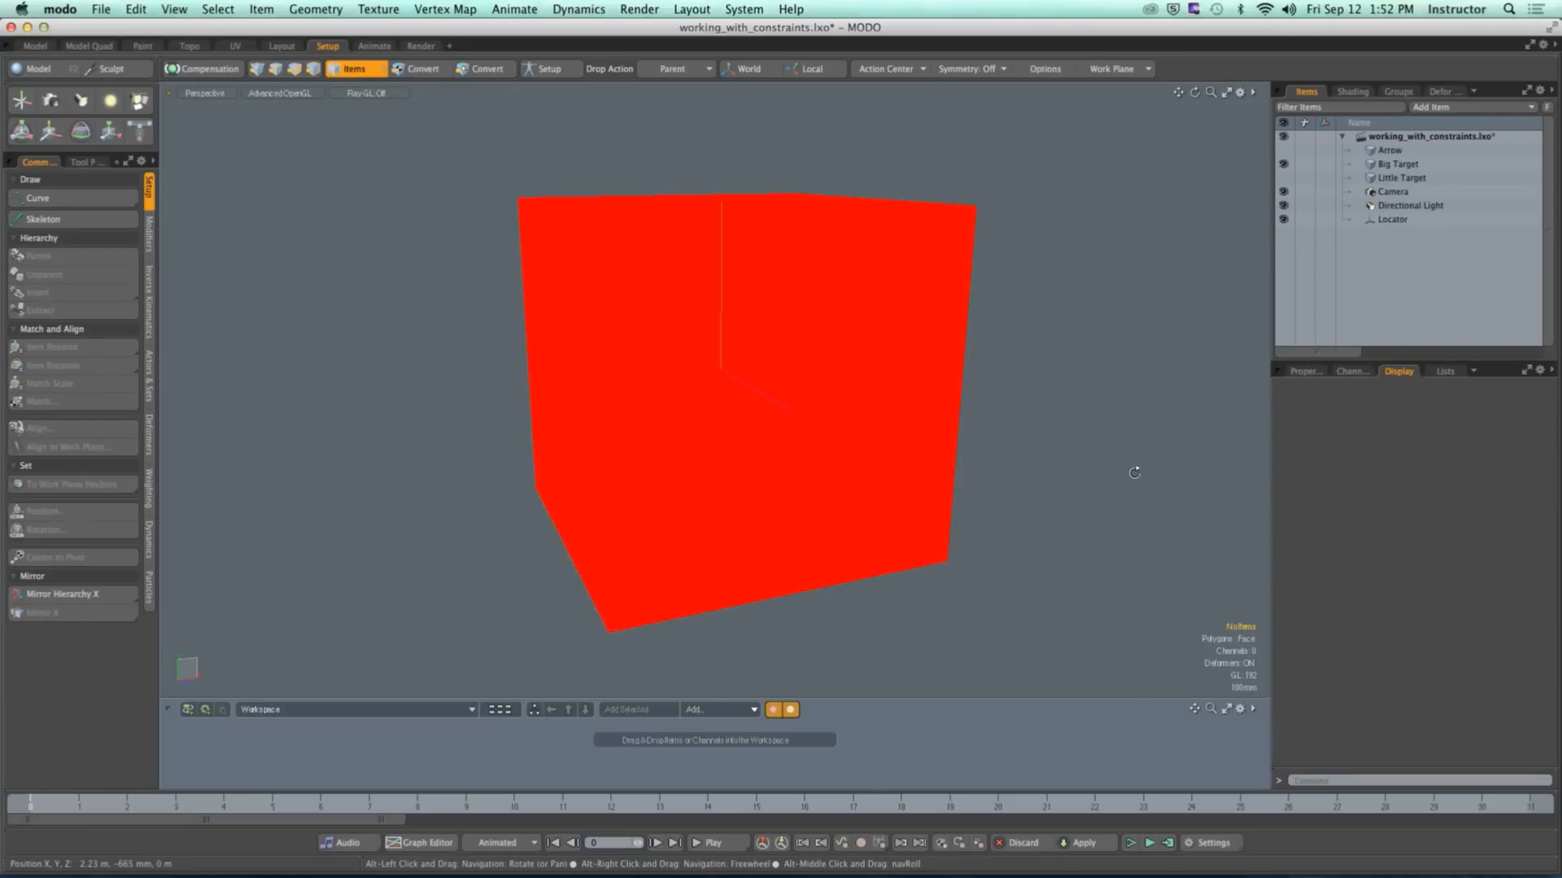
pyautogui.keyDown('alt'); pyautogui.moveTo(1135, 472); pyautogui.dragTo(1064, 450); pyautogui.keyUp('alt')
# Step: Set the style of the Locator's custom shape to Replace
pyautogui.click(960, 425)
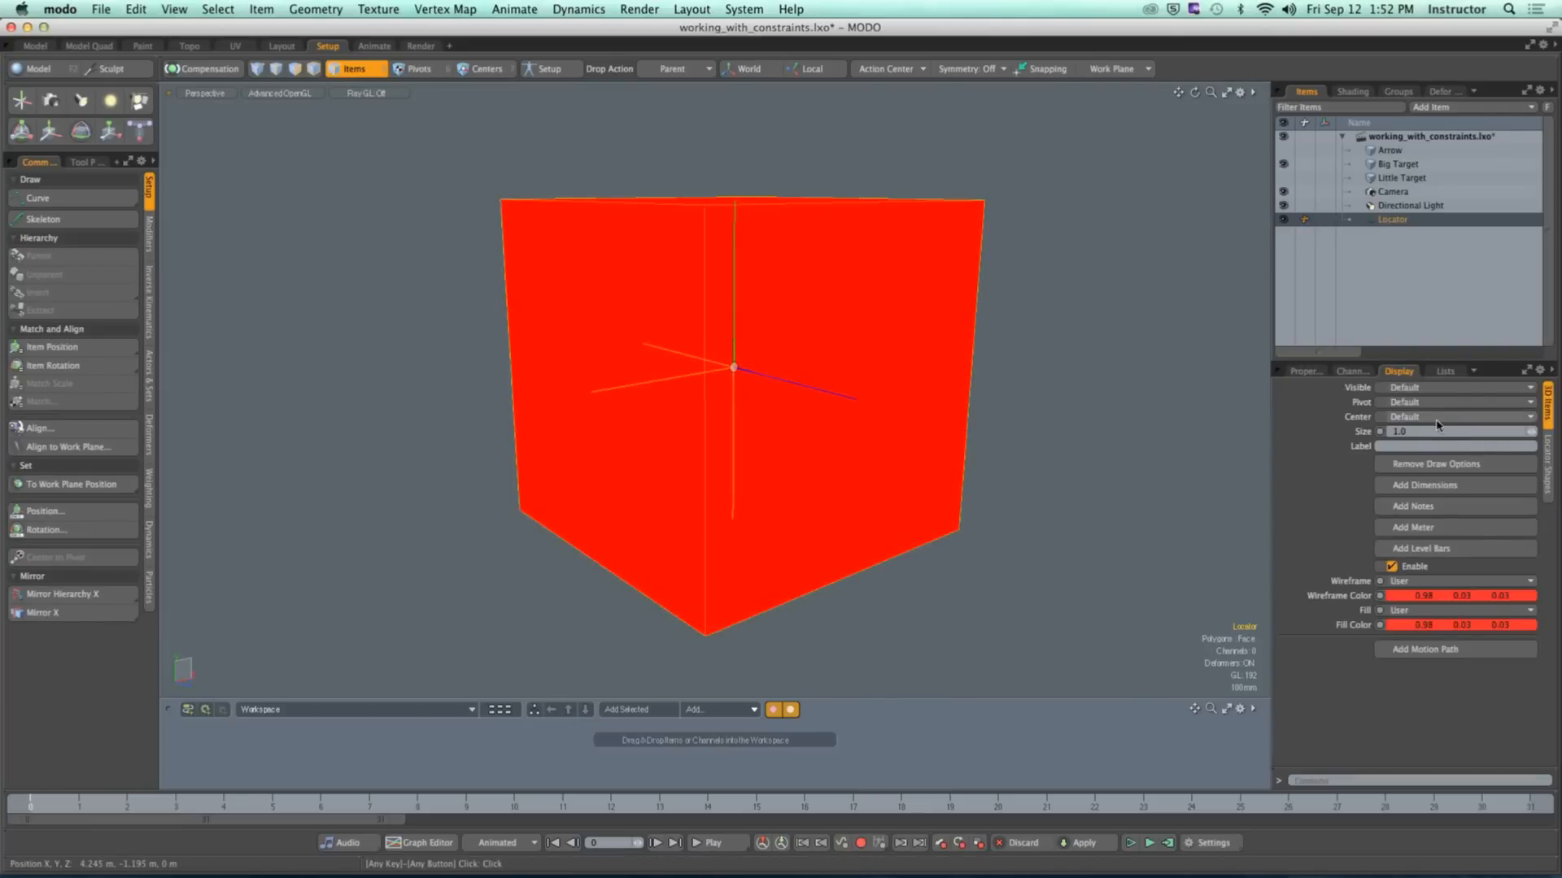
pyautogui.click(1548, 459)
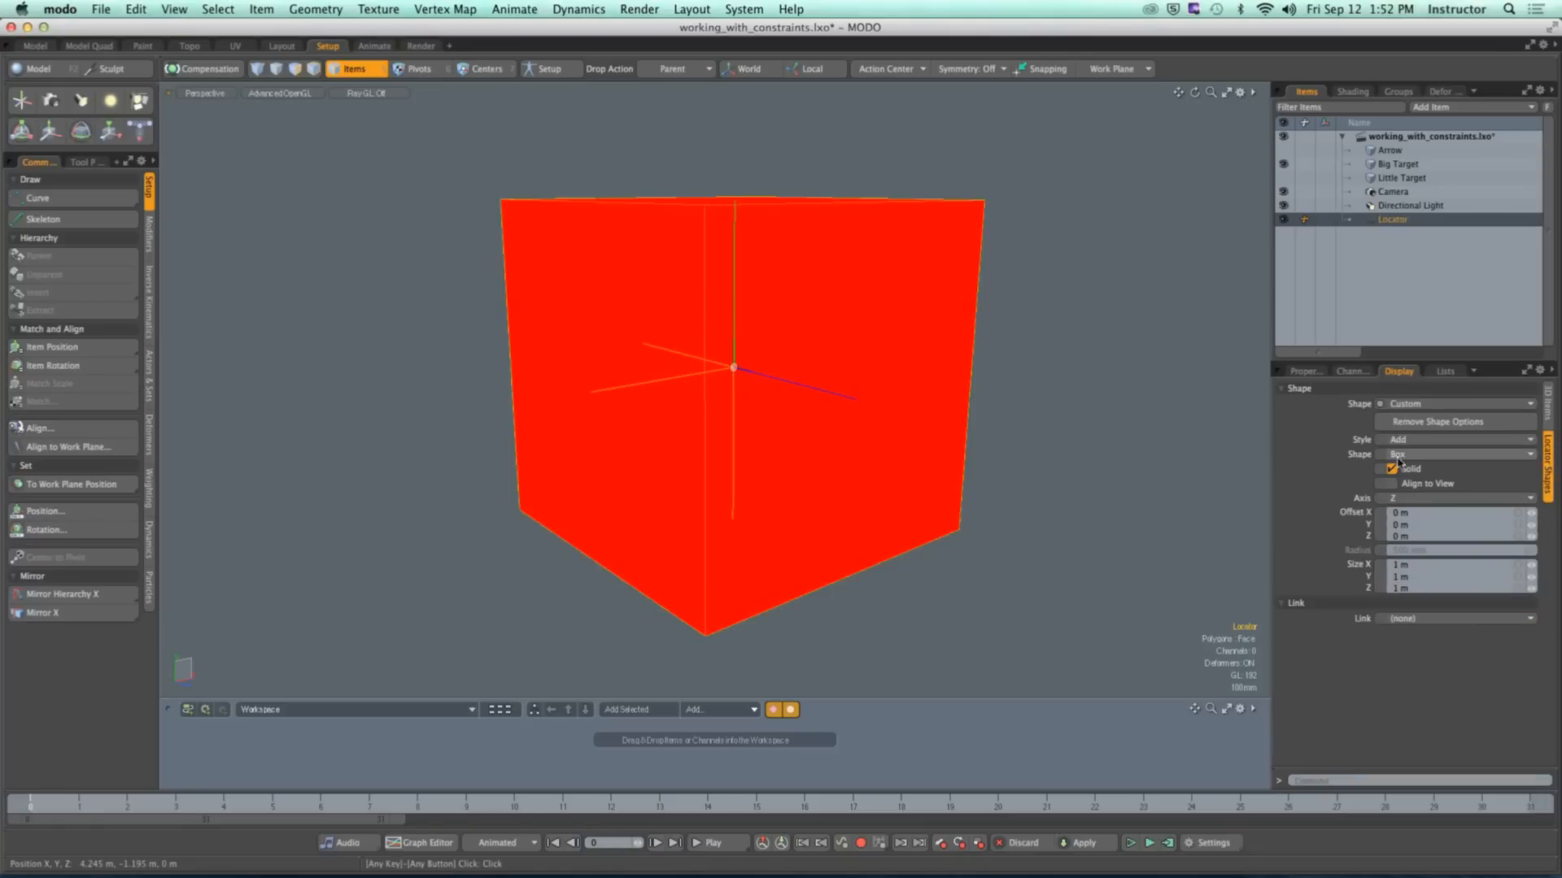
pyautogui.keyDown('alt'); pyautogui.moveTo(893, 373); pyautogui.dragTo(888, 418); pyautogui.keyUp('alt')
pyautogui.keyDown('alt'); pyautogui.moveTo(869, 503); pyautogui.dragTo(917, 453); pyautogui.keyUp('alt')
pyautogui.click(1007, 453)
pyautogui.click(931, 483)
pyautogui.click(932, 483)
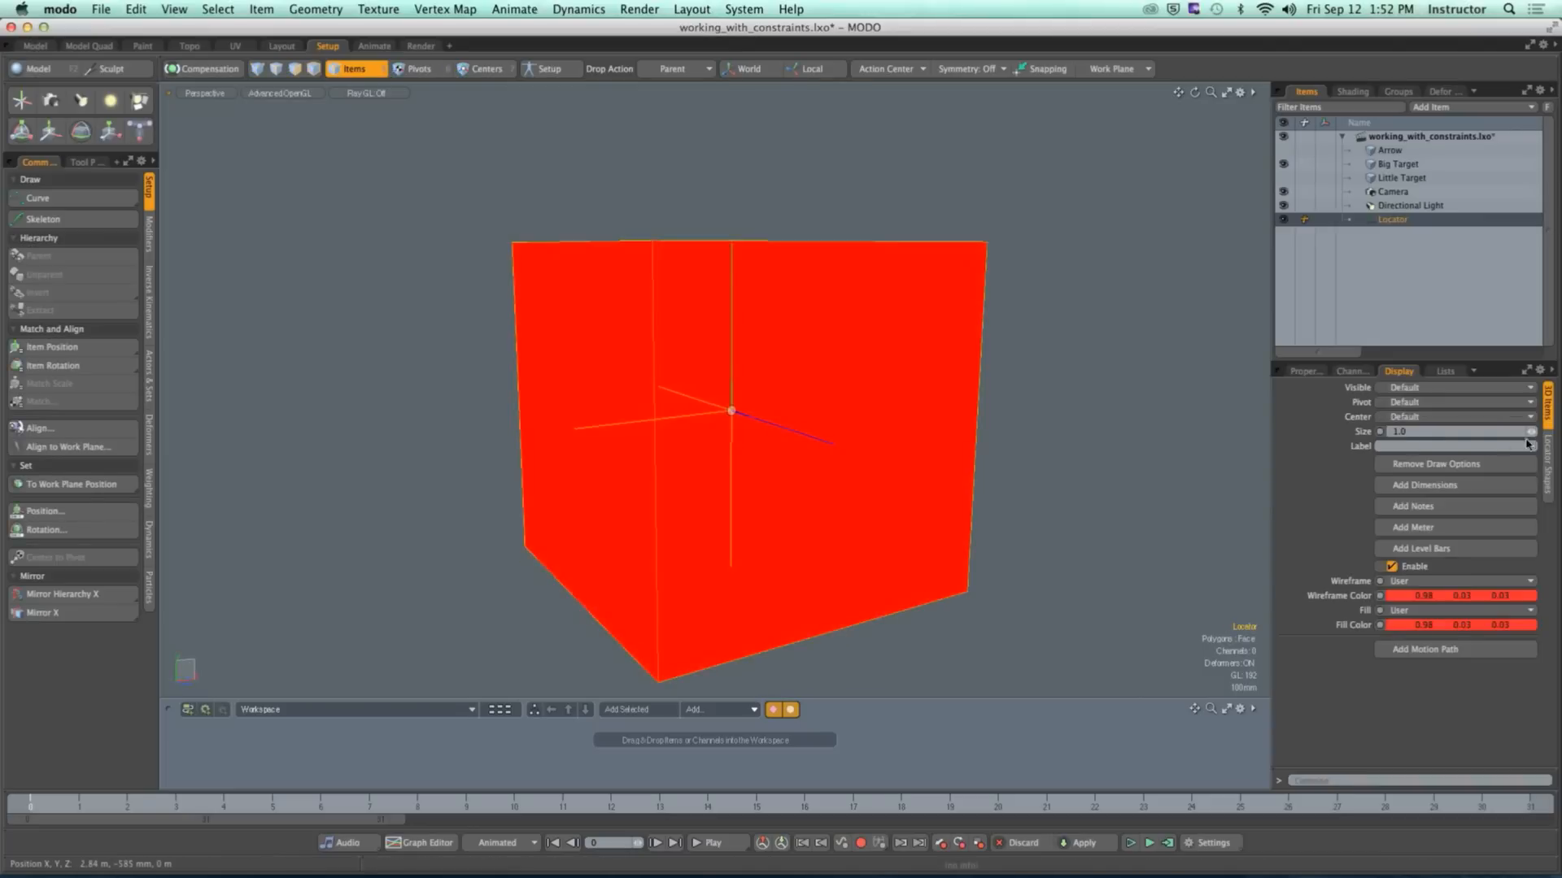
pyautogui.click(1546, 467)
pyautogui.click(1426, 456)
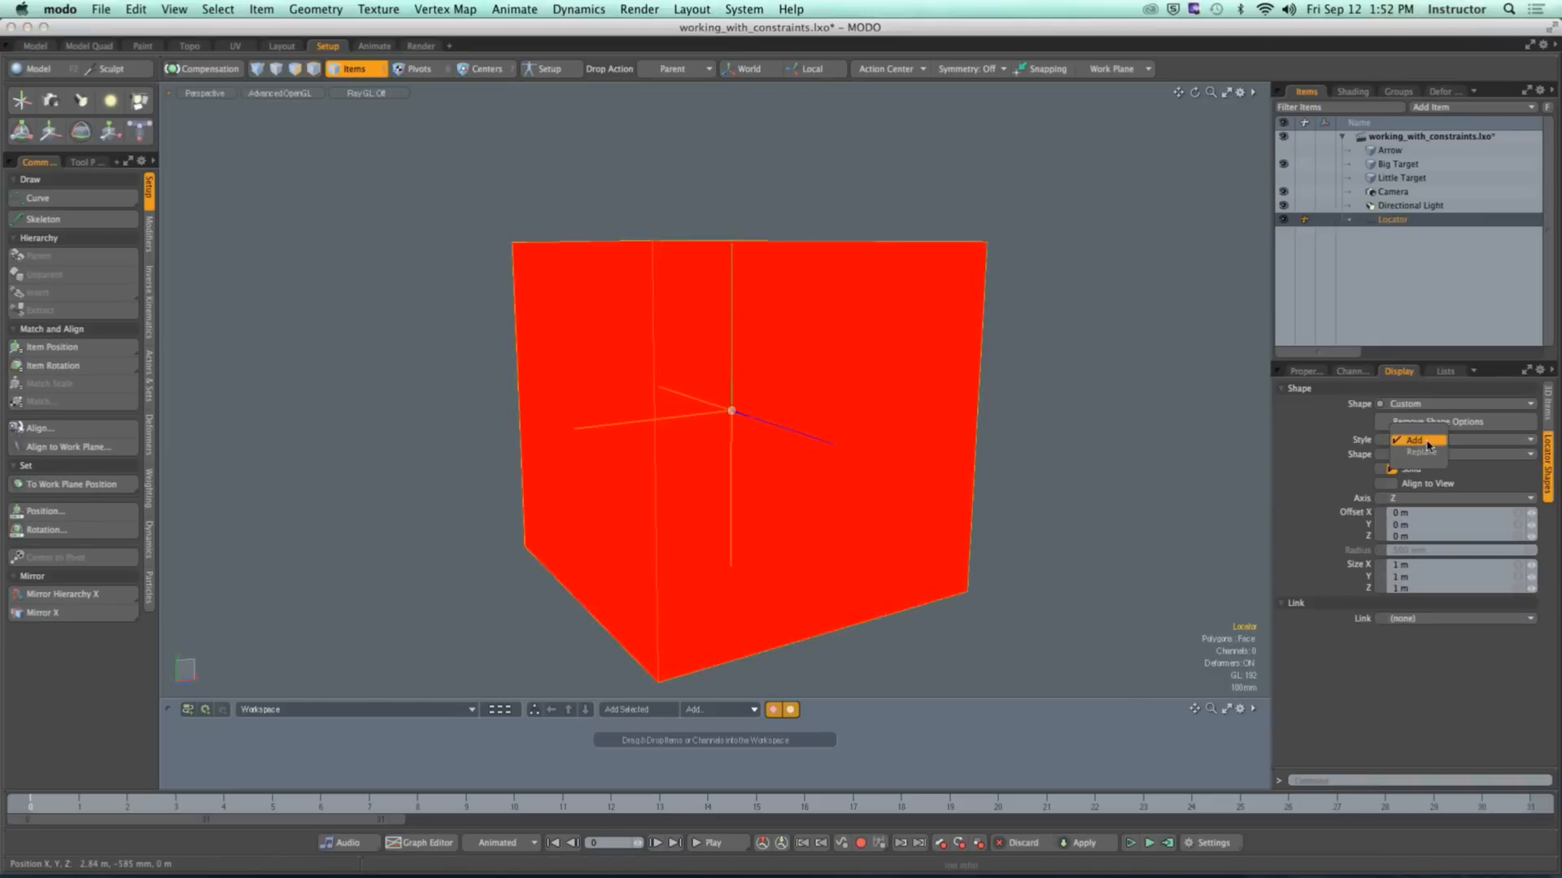
pyautogui.click(1084, 486)
pyautogui.keyDown('alt'); pyautogui.moveTo(1083, 486); pyautogui.dragTo(966, 456); pyautogui.keyUp('alt')
pyautogui.click(965, 456)
# Step: Change the Locator's custom shape from Box to Pyramid and view it from another angle
pyautogui.click(1546, 464)
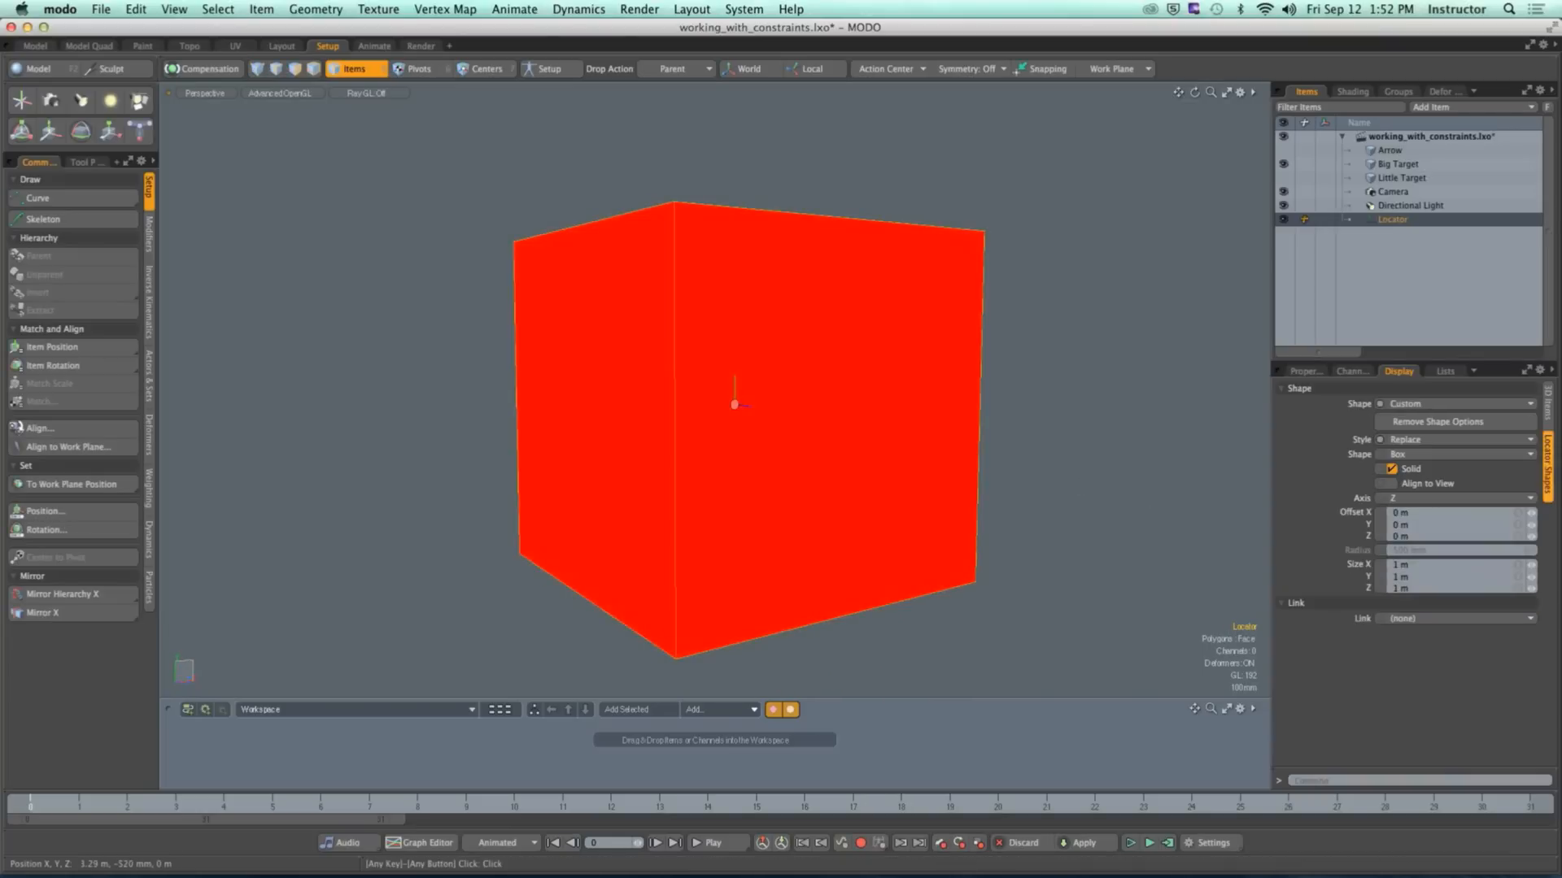
pyautogui.click(1488, 456)
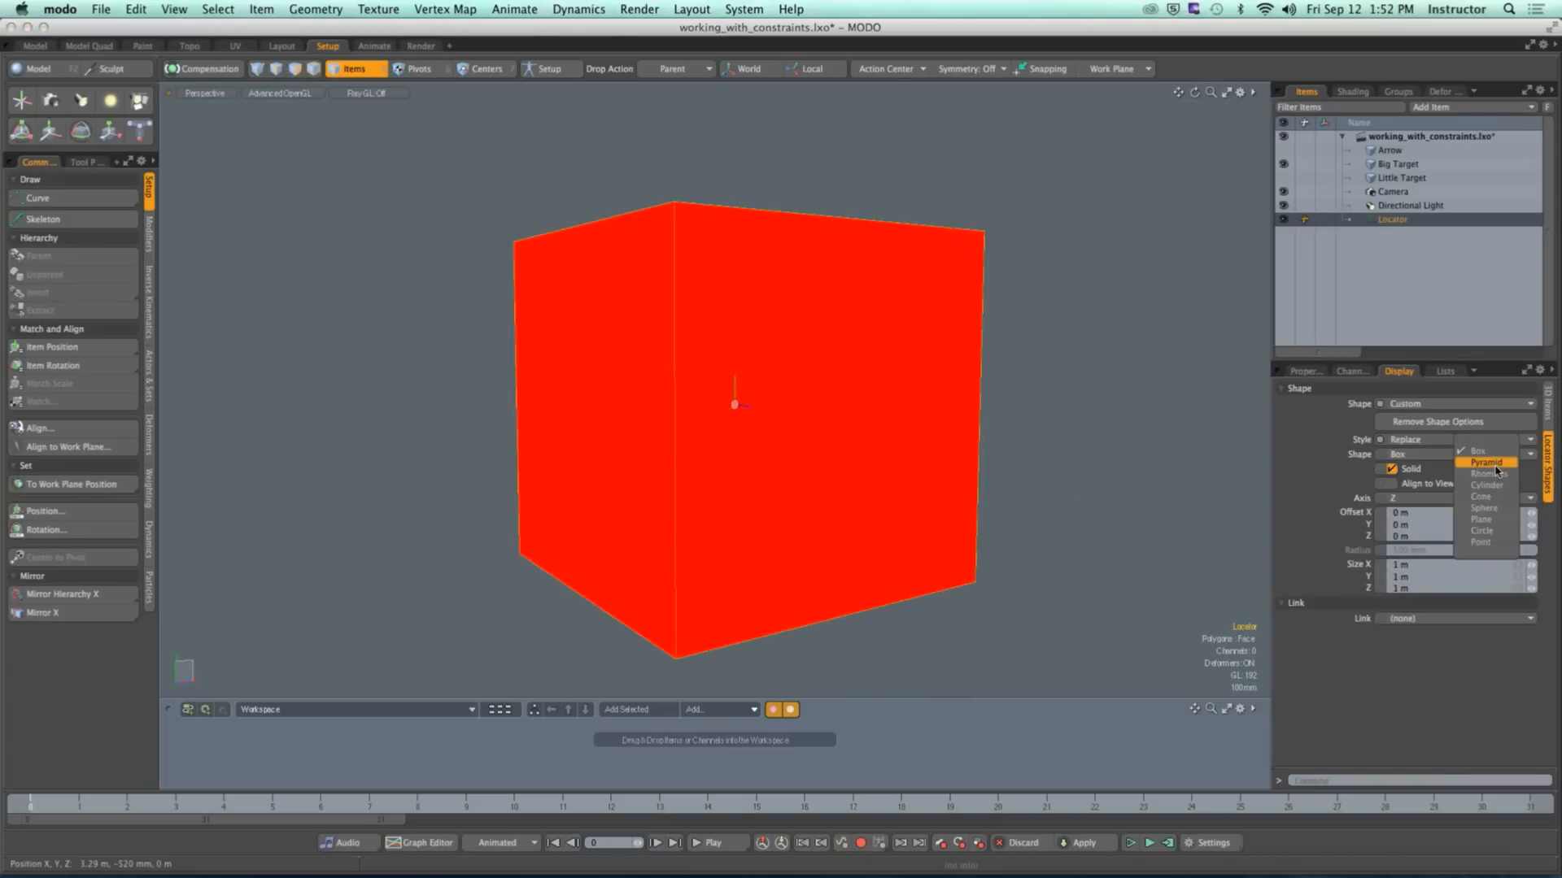
pyautogui.click(1488, 470)
pyautogui.keyDown('alt'); pyautogui.moveTo(1259, 443); pyautogui.dragTo(1052, 439); pyautogui.keyUp('alt')
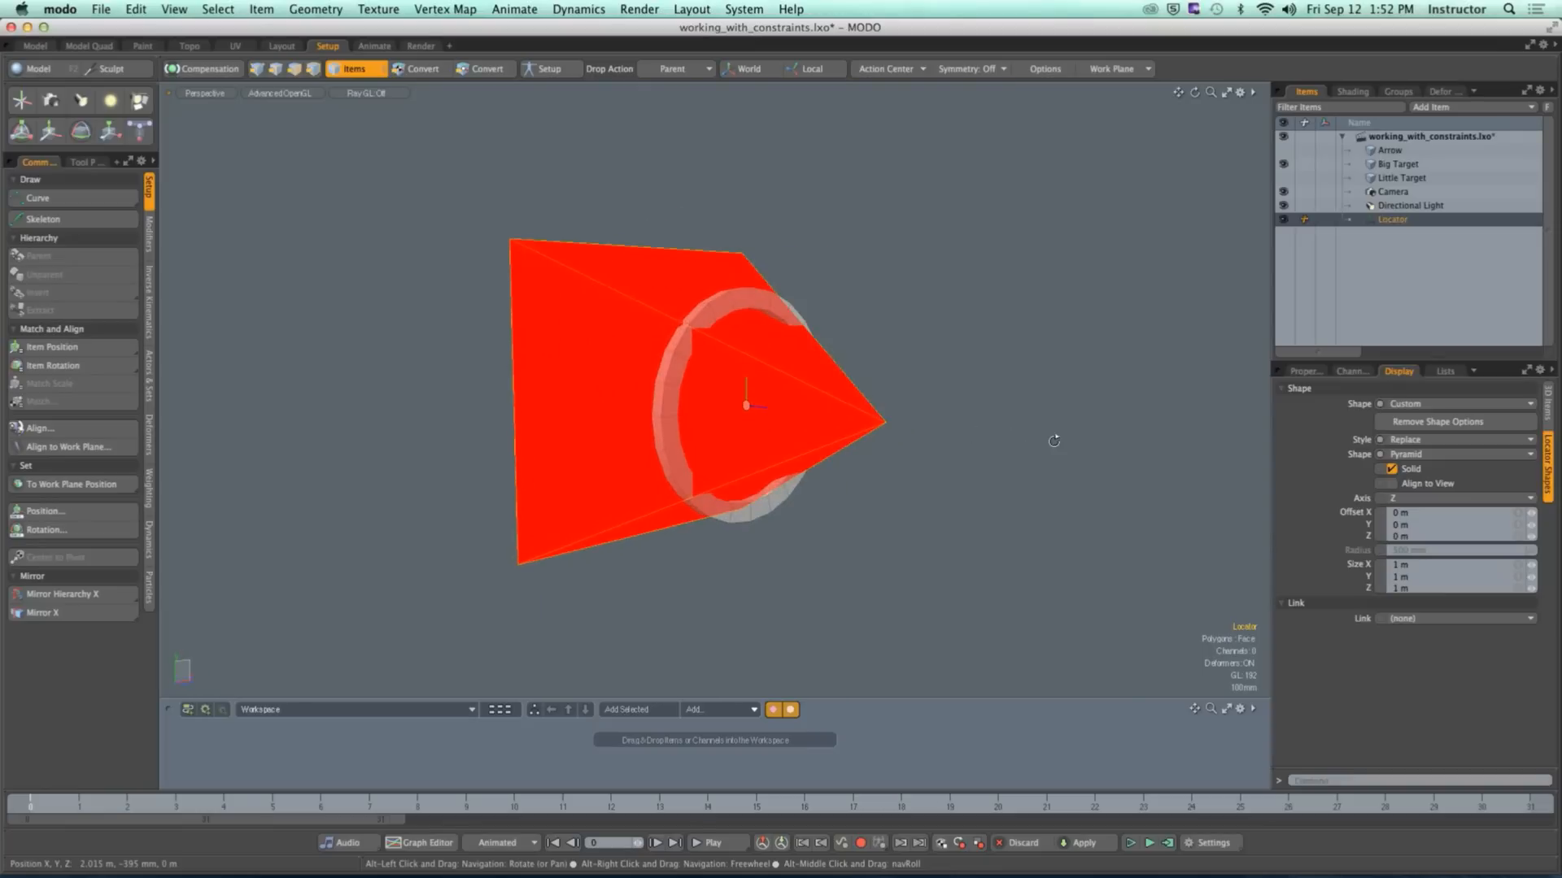
# Step: Turn off Solid for the Locator's pyramid shape, view it as a wireframe around the ring, and turn Solid back on
pyautogui.click(1416, 473)
pyautogui.keyDown('alt'); pyautogui.moveTo(951, 439); pyautogui.dragTo(994, 493); pyautogui.keyUp('alt')
pyautogui.click(1065, 458)
pyautogui.click(915, 447)
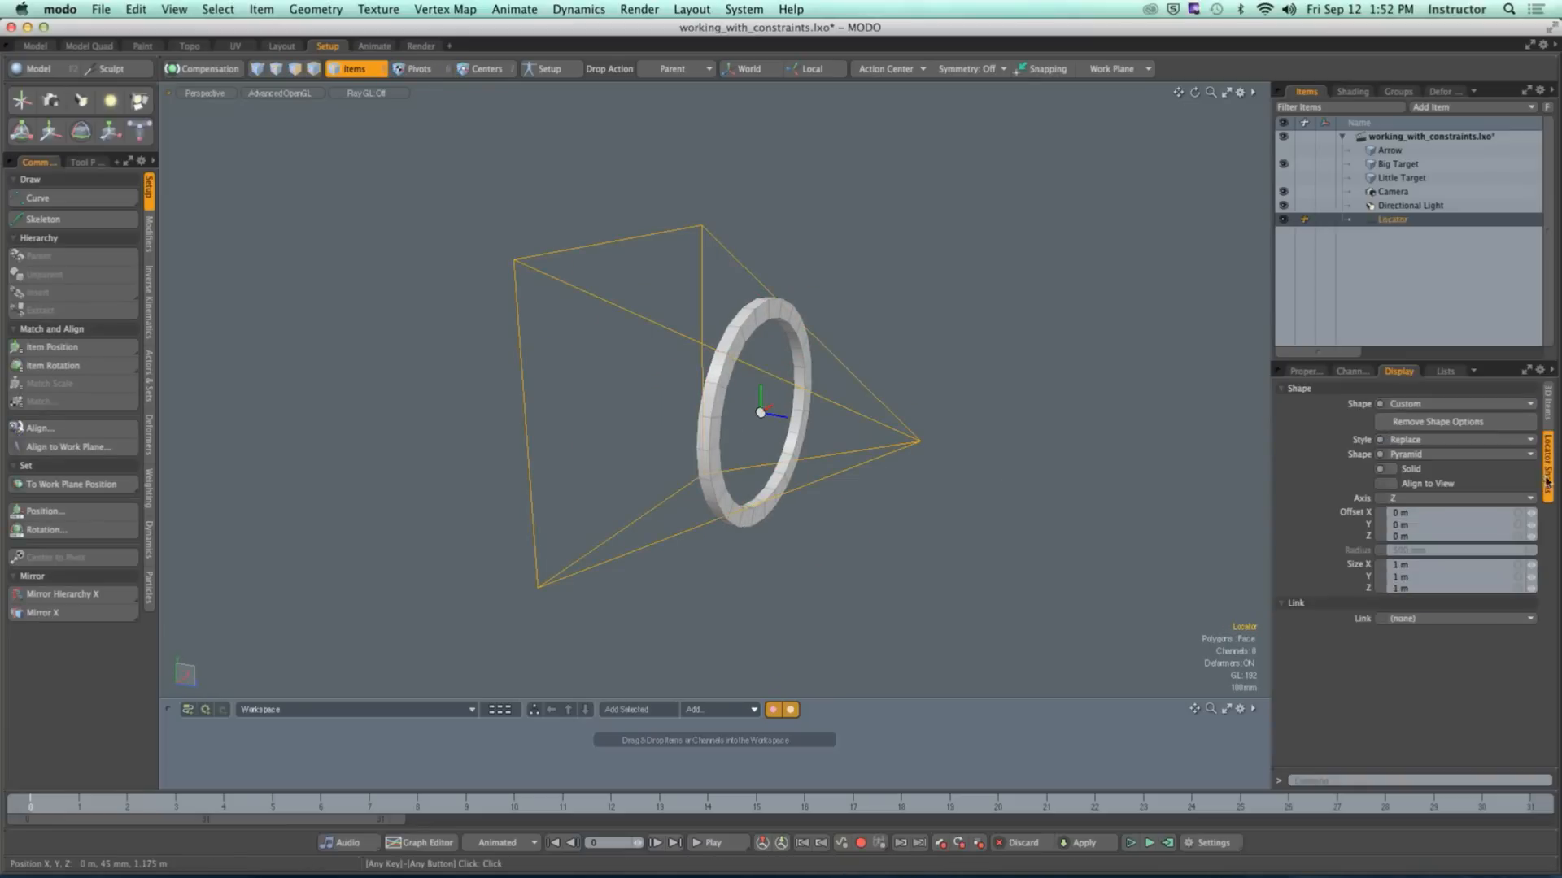
pyautogui.click(1392, 470)
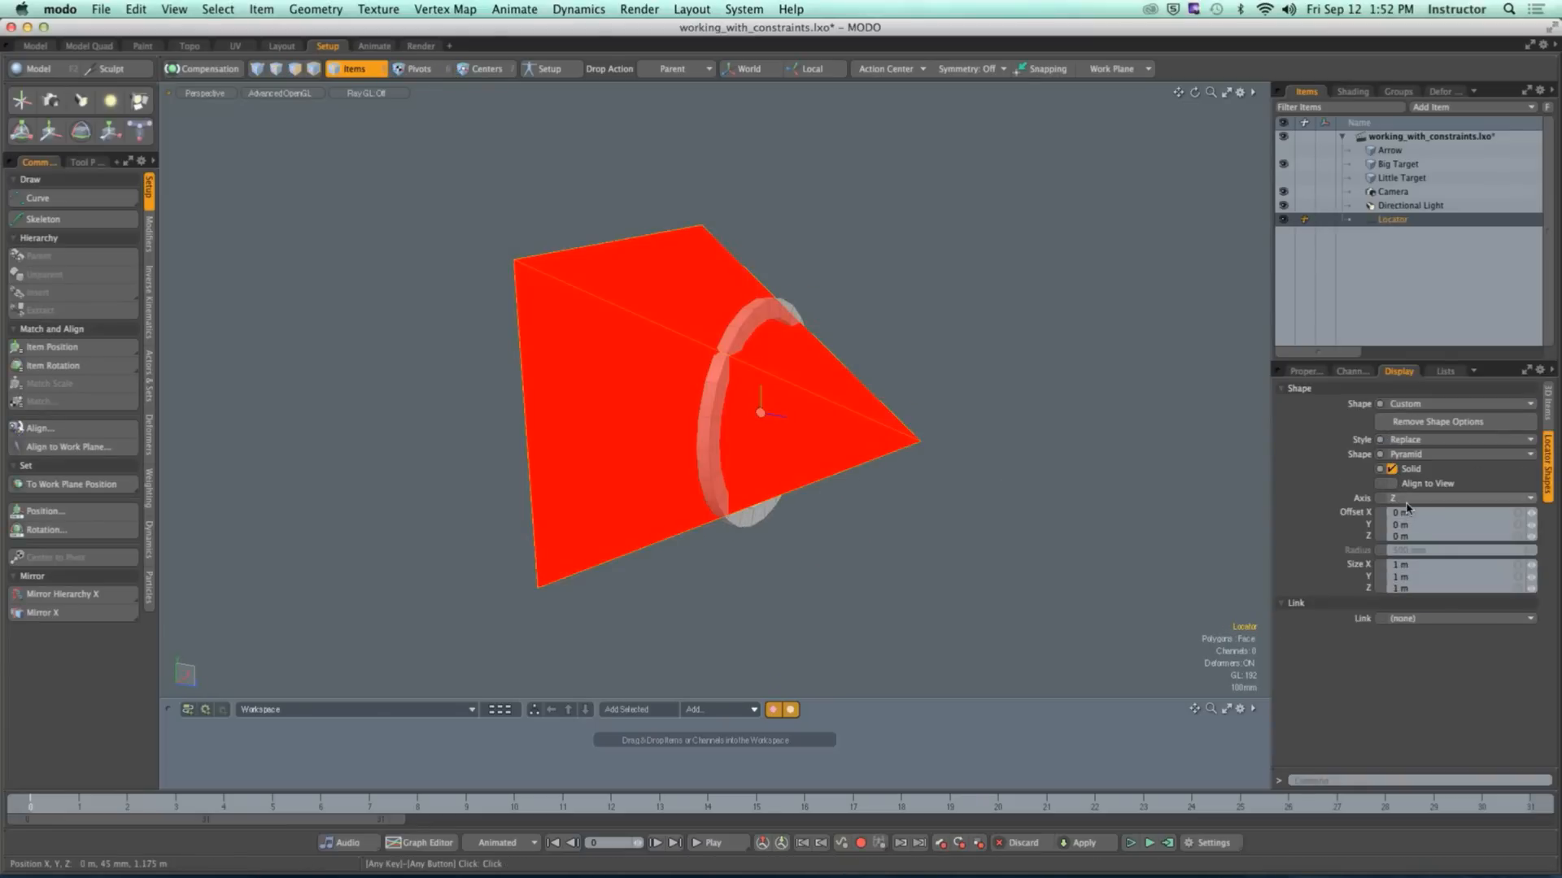
# Step: Set the pyramid's axis to Y and its X, Y and Z size to 310 mm
pyautogui.click(1408, 497)
pyautogui.click(1413, 485)
pyautogui.keyDown('alt'); pyautogui.moveTo(1038, 488); pyautogui.dragTo(941, 447); pyautogui.keyUp('alt')
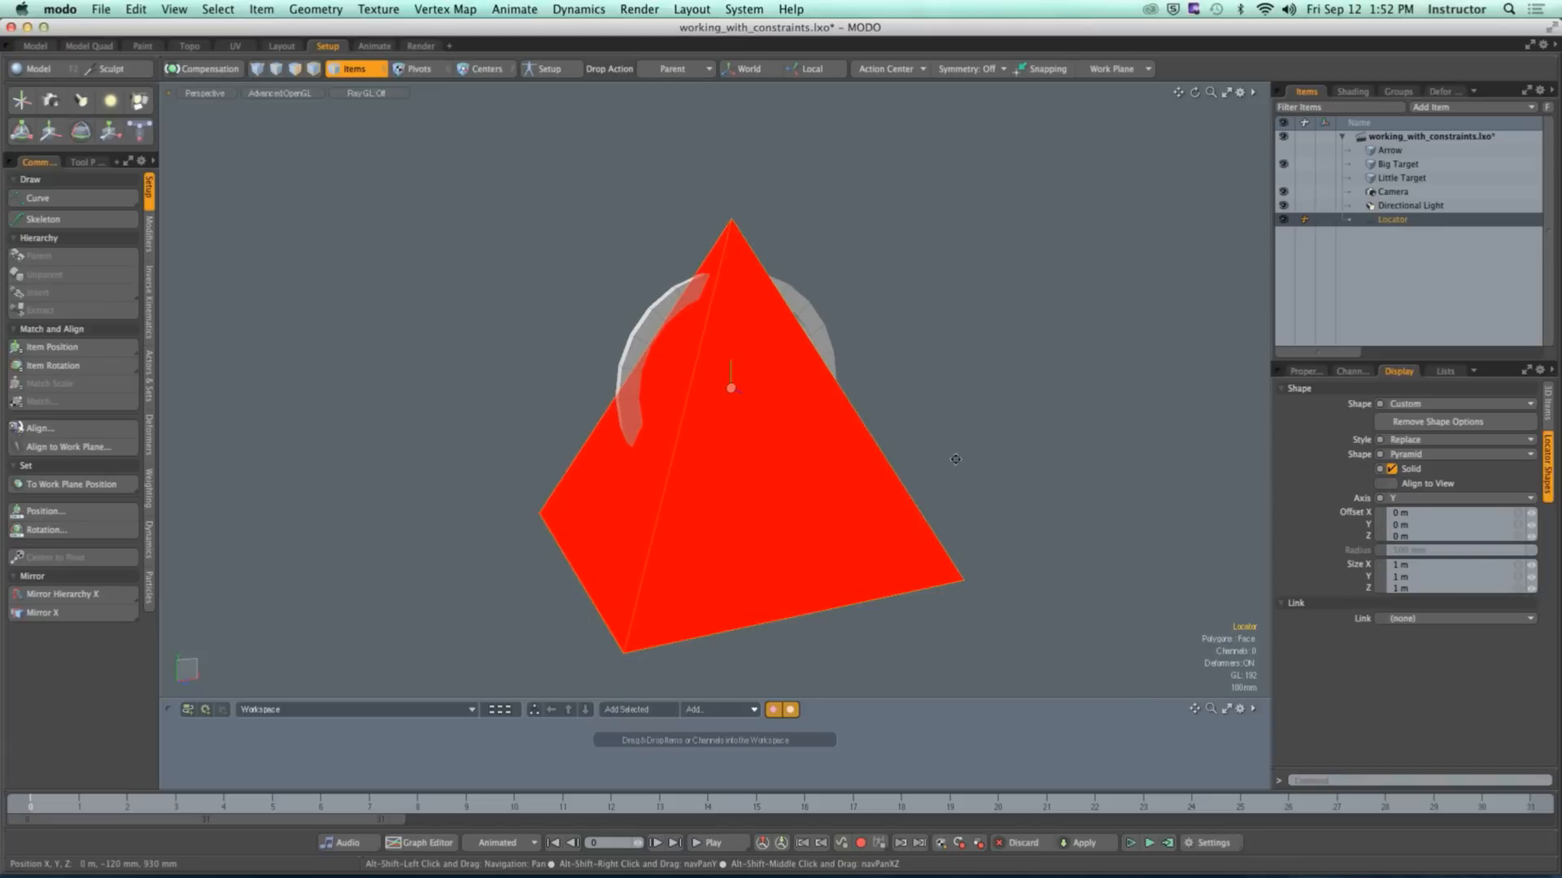
pyautogui.click(1518, 566)
pyautogui.moveTo(1531, 566); pyautogui.dragTo(1521, 569)
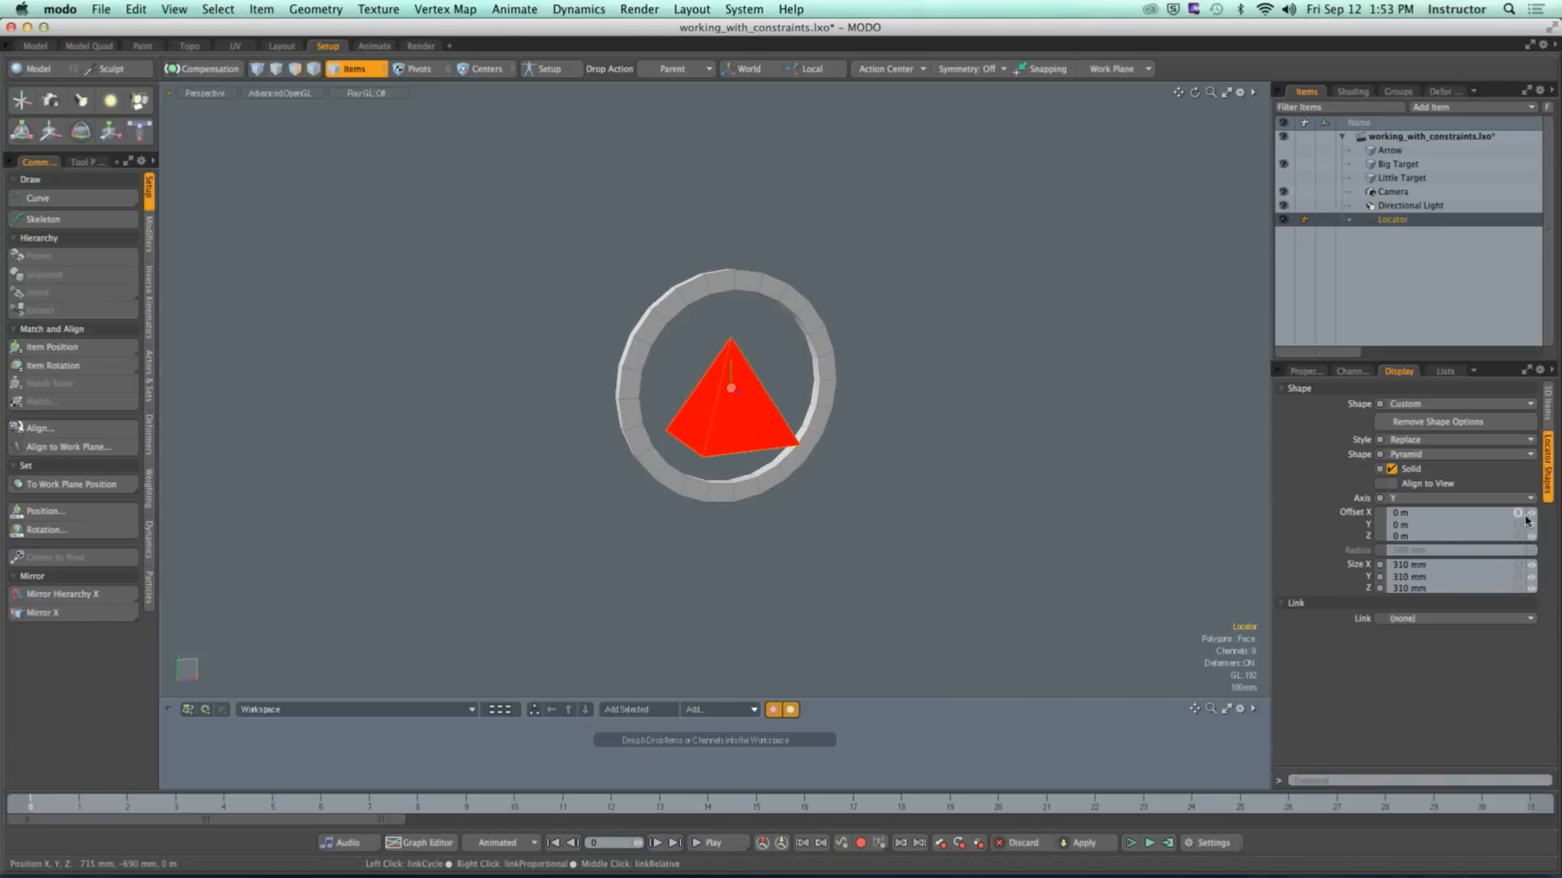
pyautogui.keyDown('alt'); pyautogui.moveTo(901, 506); pyautogui.dragTo(837, 513); pyautogui.keyUp('alt')
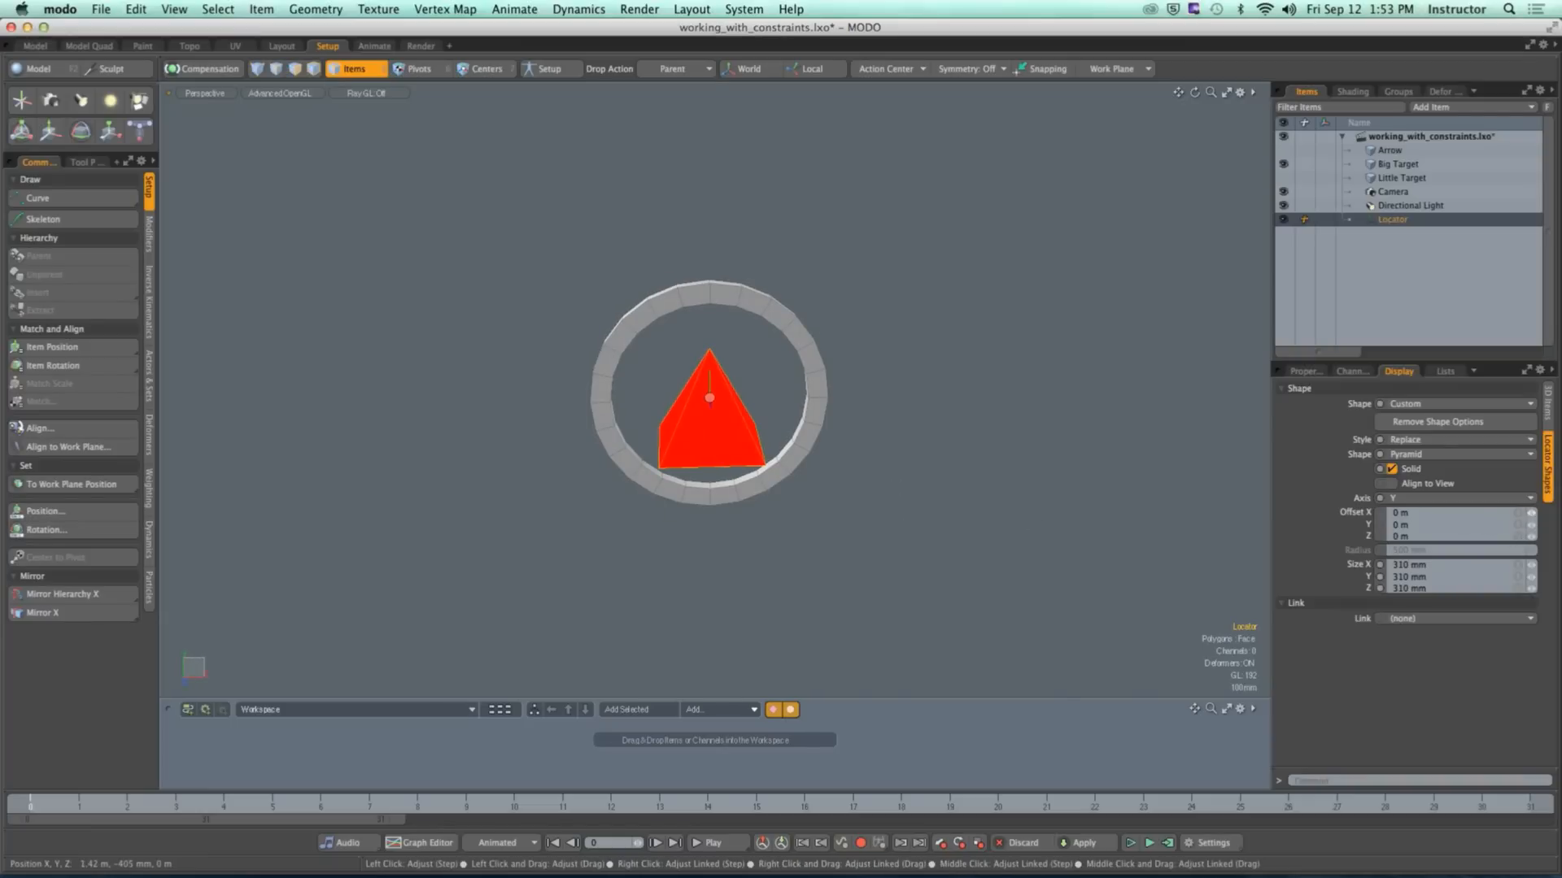
# Step: Offset the pyramid shape 730 mm along X beside the ring and select the Locator by its shape in the viewport
pyautogui.moveTo(1529, 513)
pyautogui.mouseDown()
pyautogui.moveTo(1561, 513)
pyautogui.moveTo(1535, 519)
pyautogui.mouseUp()
pyautogui.click(972, 537)
pyautogui.keyDown('alt'); pyautogui.keyDown('shift'); pyautogui.moveTo(928, 499); pyautogui.dragTo(885, 577); pyautogui.keyUp('shift'); pyautogui.keyUp('alt')
pyautogui.keyDown('ctrl'); pyautogui.keyDown('alt'); pyautogui.moveTo(886, 577); pyautogui.dragTo(943, 493); pyautogui.keyUp('alt'); pyautogui.keyUp('ctrl')
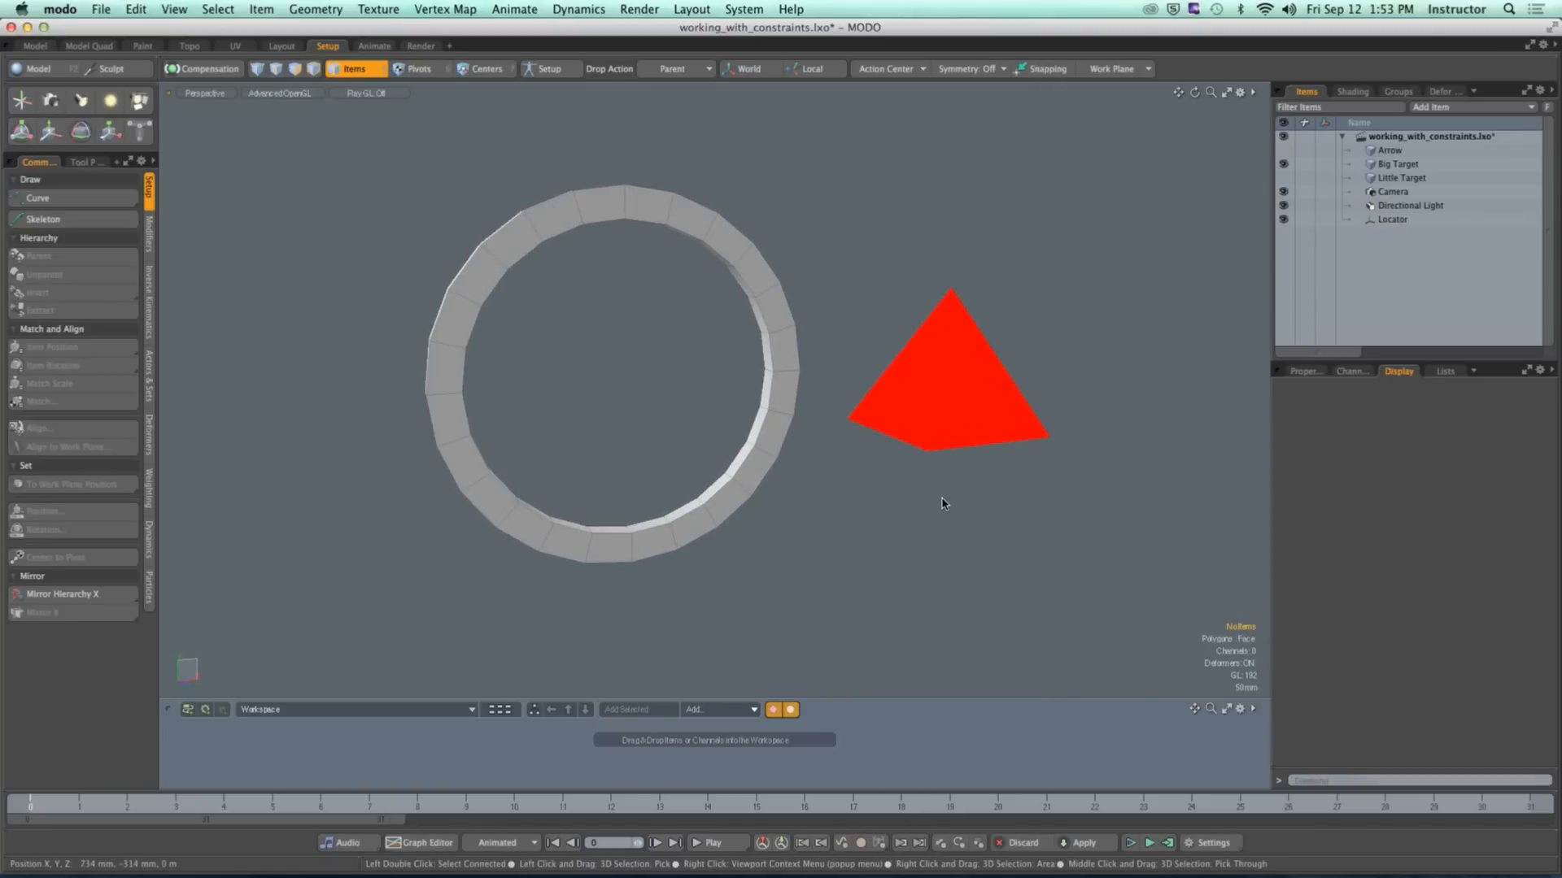
pyautogui.click(946, 418)
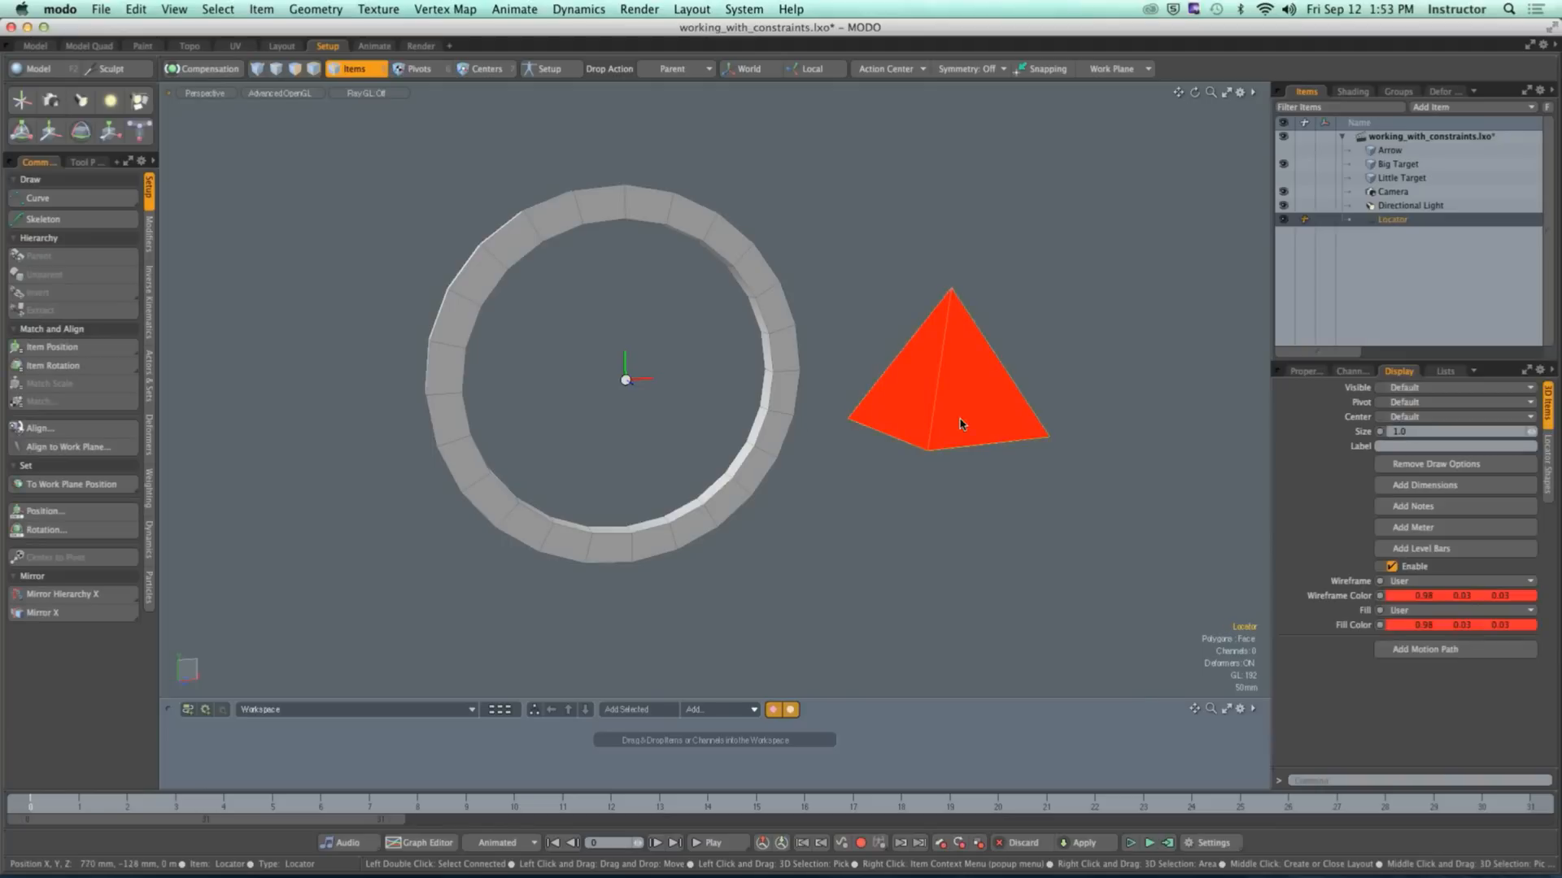
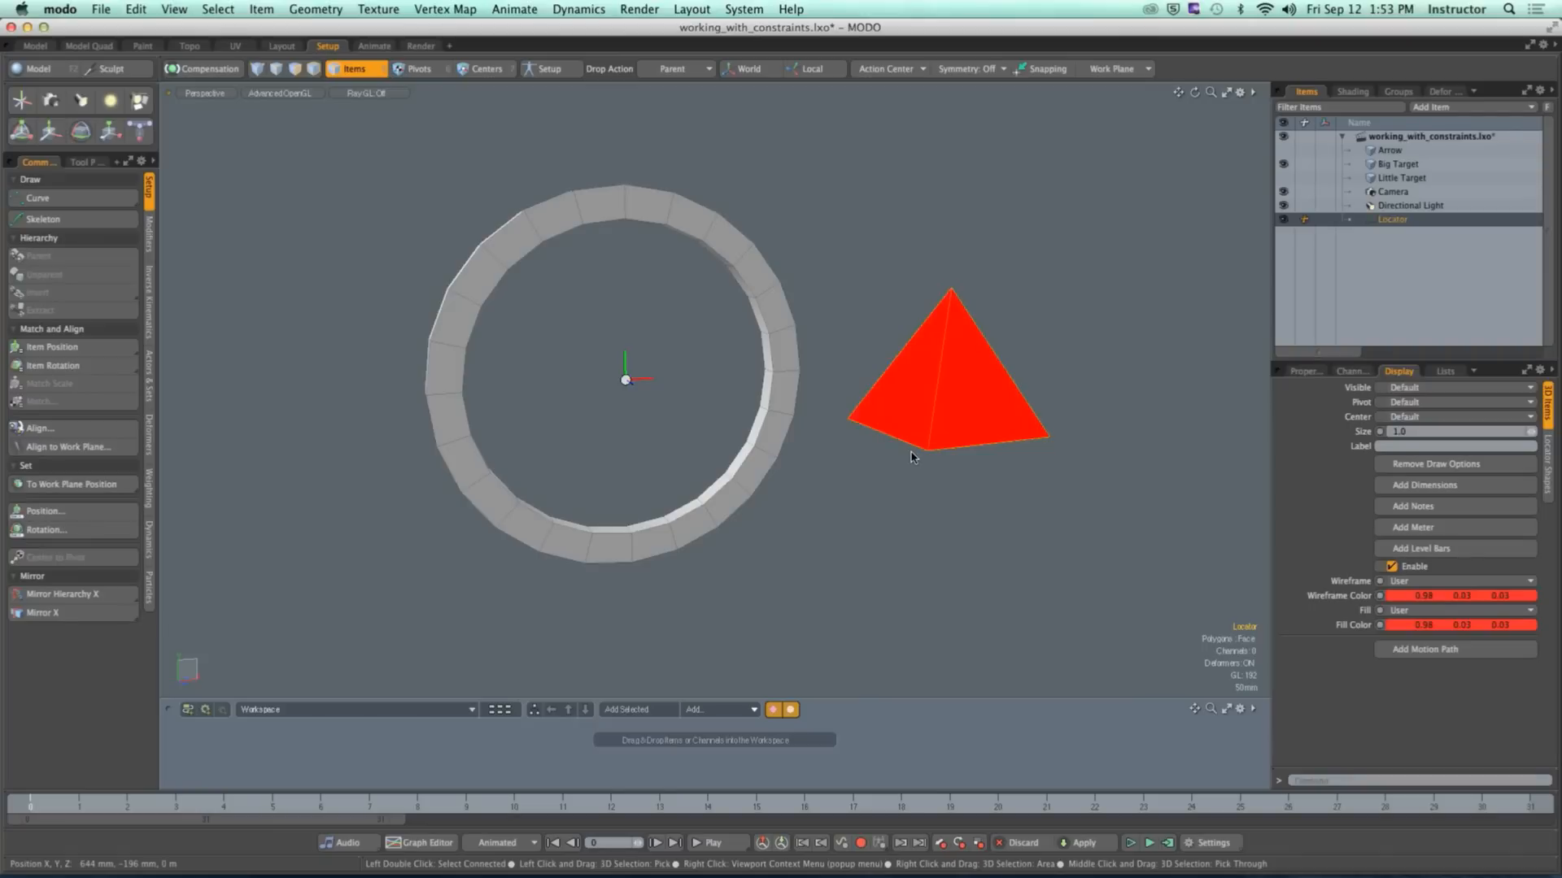
# Step: Change the Locator's custom shape from Pyramid to a solid Circle with a radius of 218 mm
pyautogui.click(1550, 476)
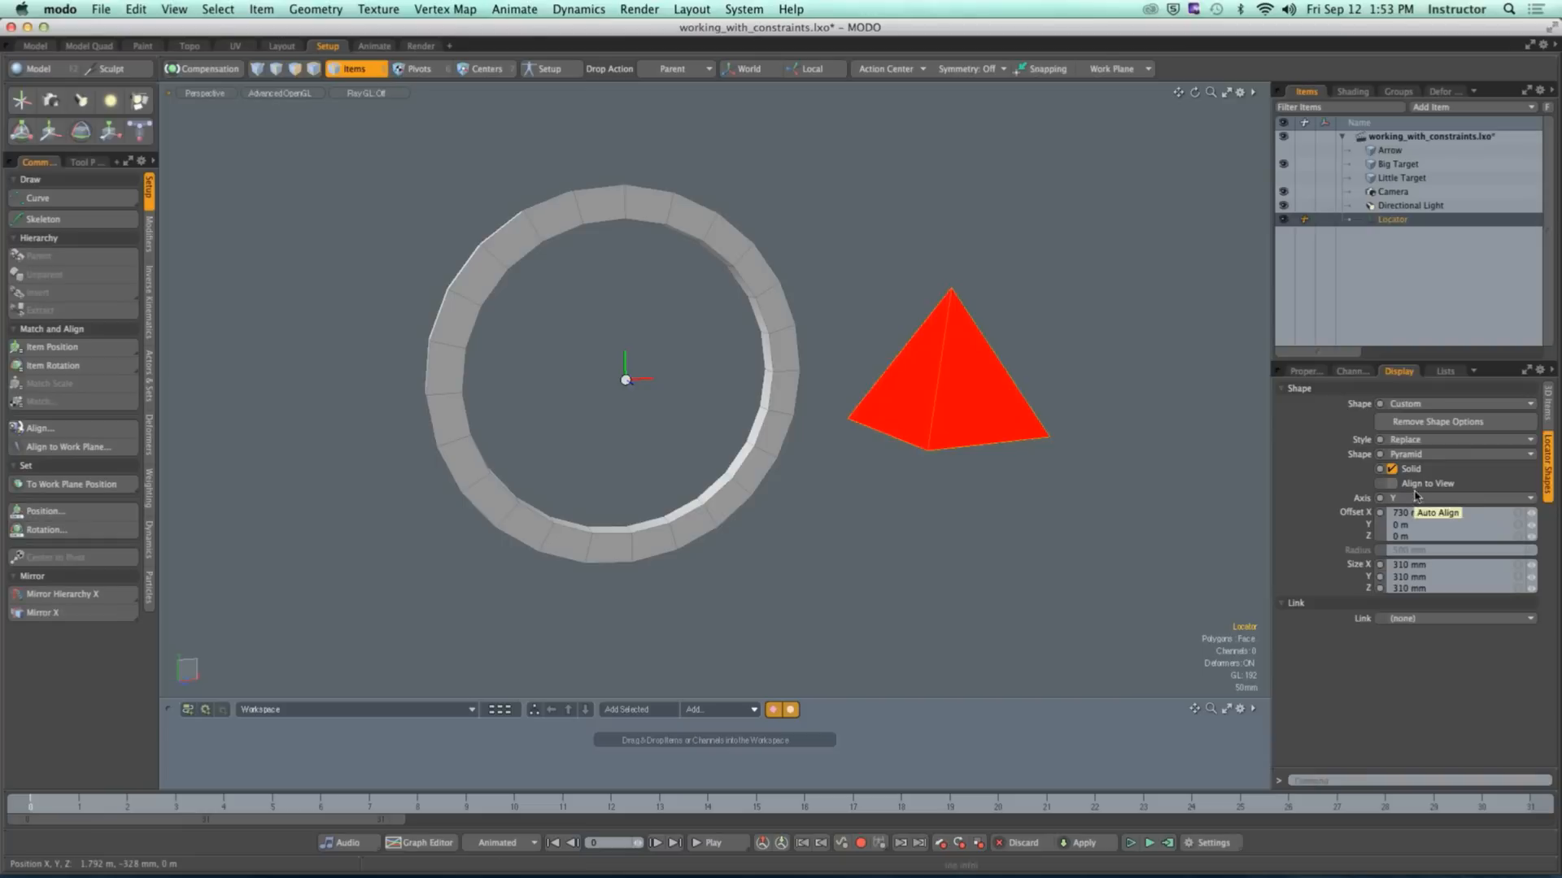
pyautogui.click(1392, 469)
pyautogui.click(1392, 470)
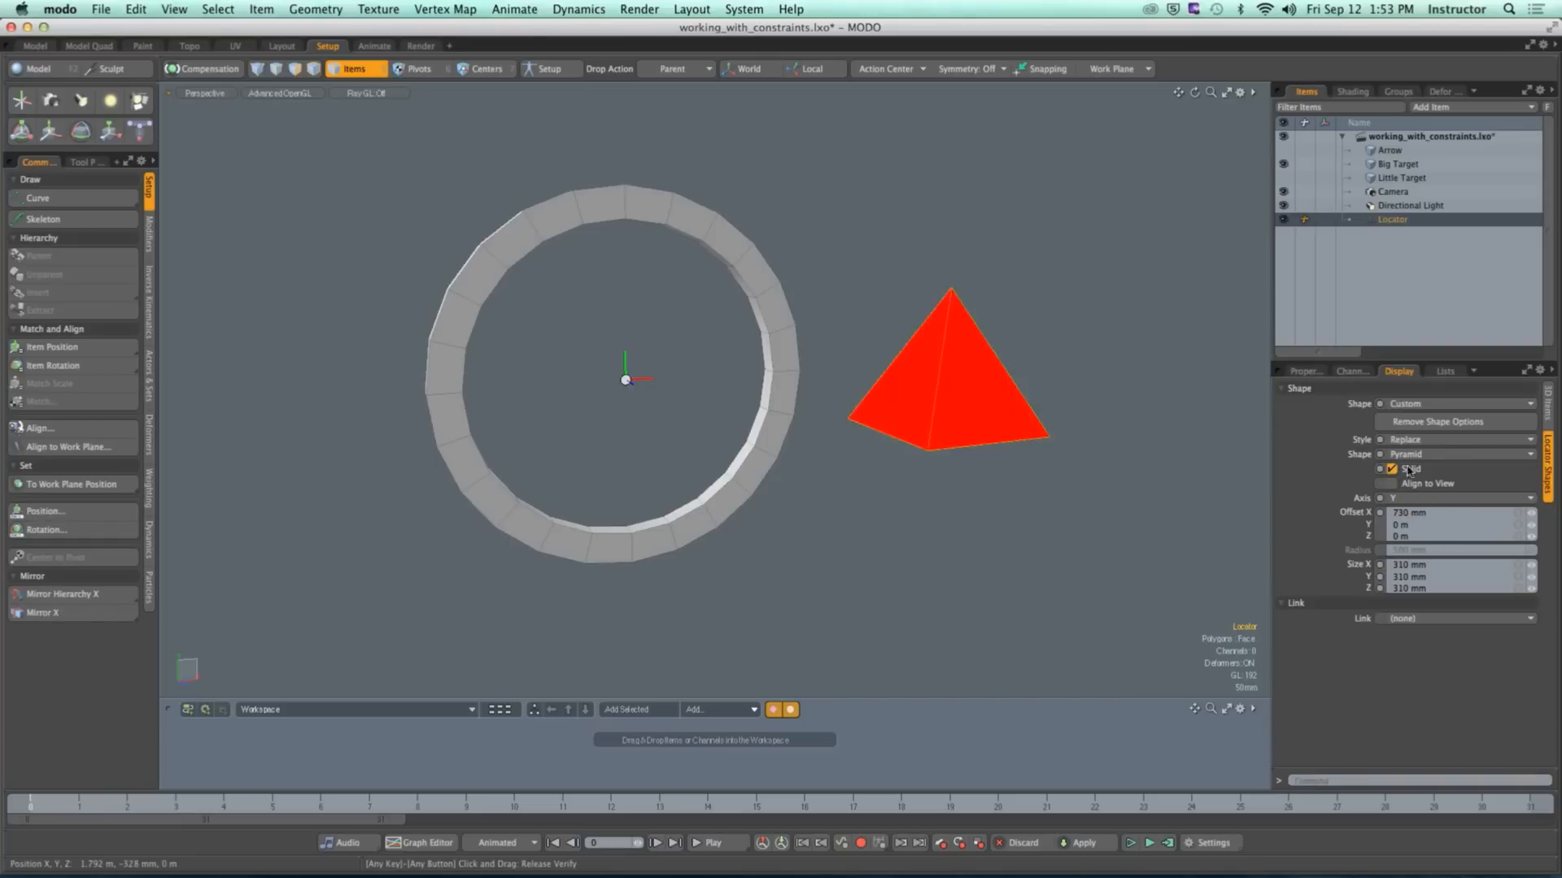
pyautogui.click(1455, 453)
pyautogui.click(1412, 524)
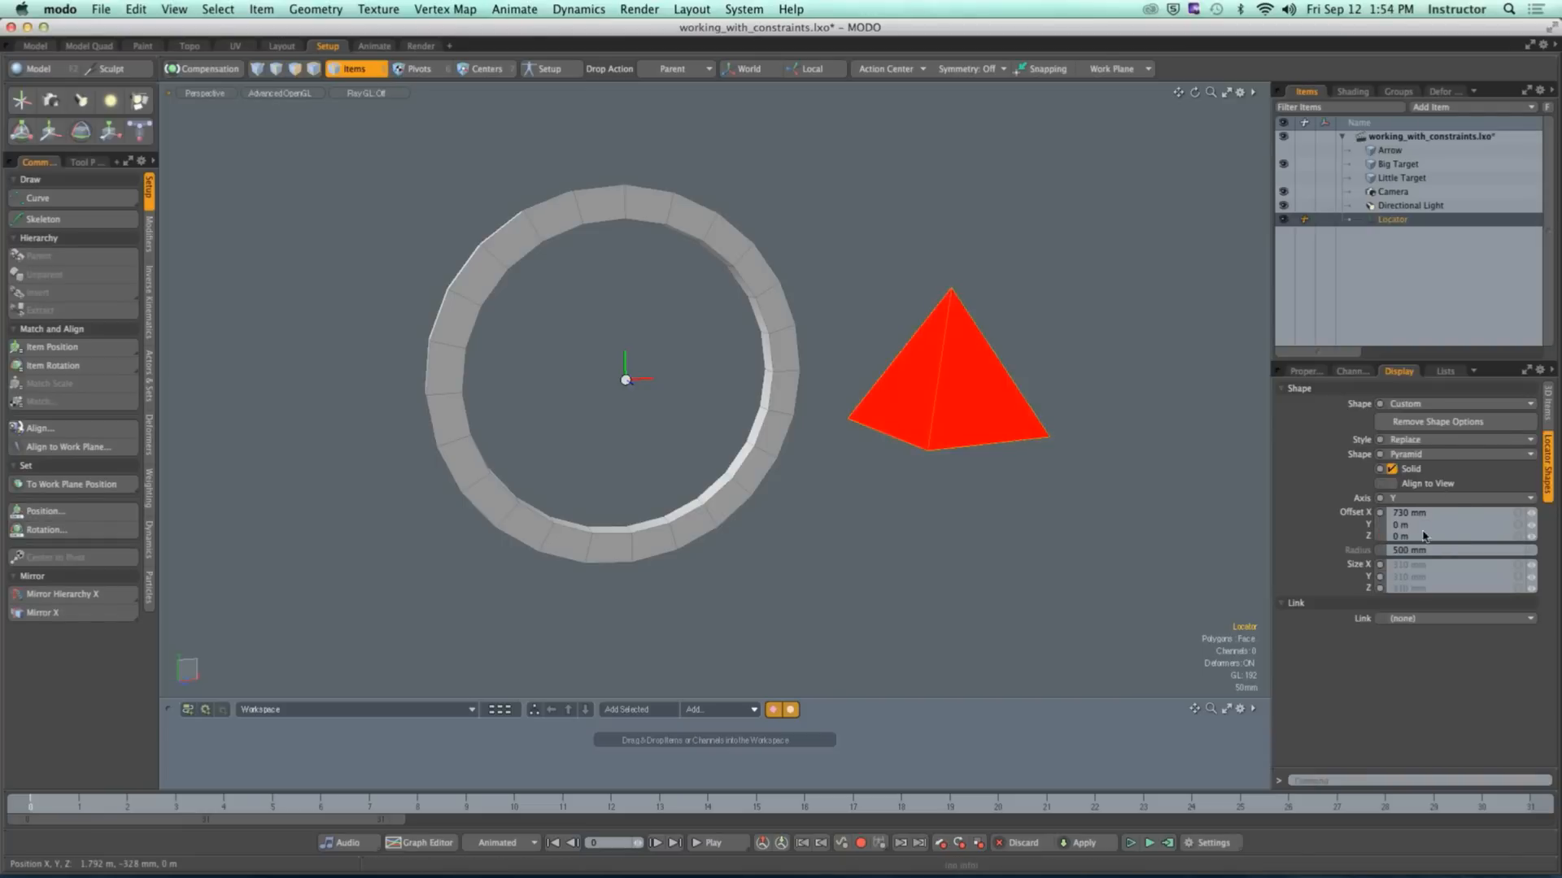
pyautogui.keyDown('alt'); pyautogui.moveTo(1101, 512); pyautogui.dragTo(1133, 496); pyautogui.keyUp('alt')
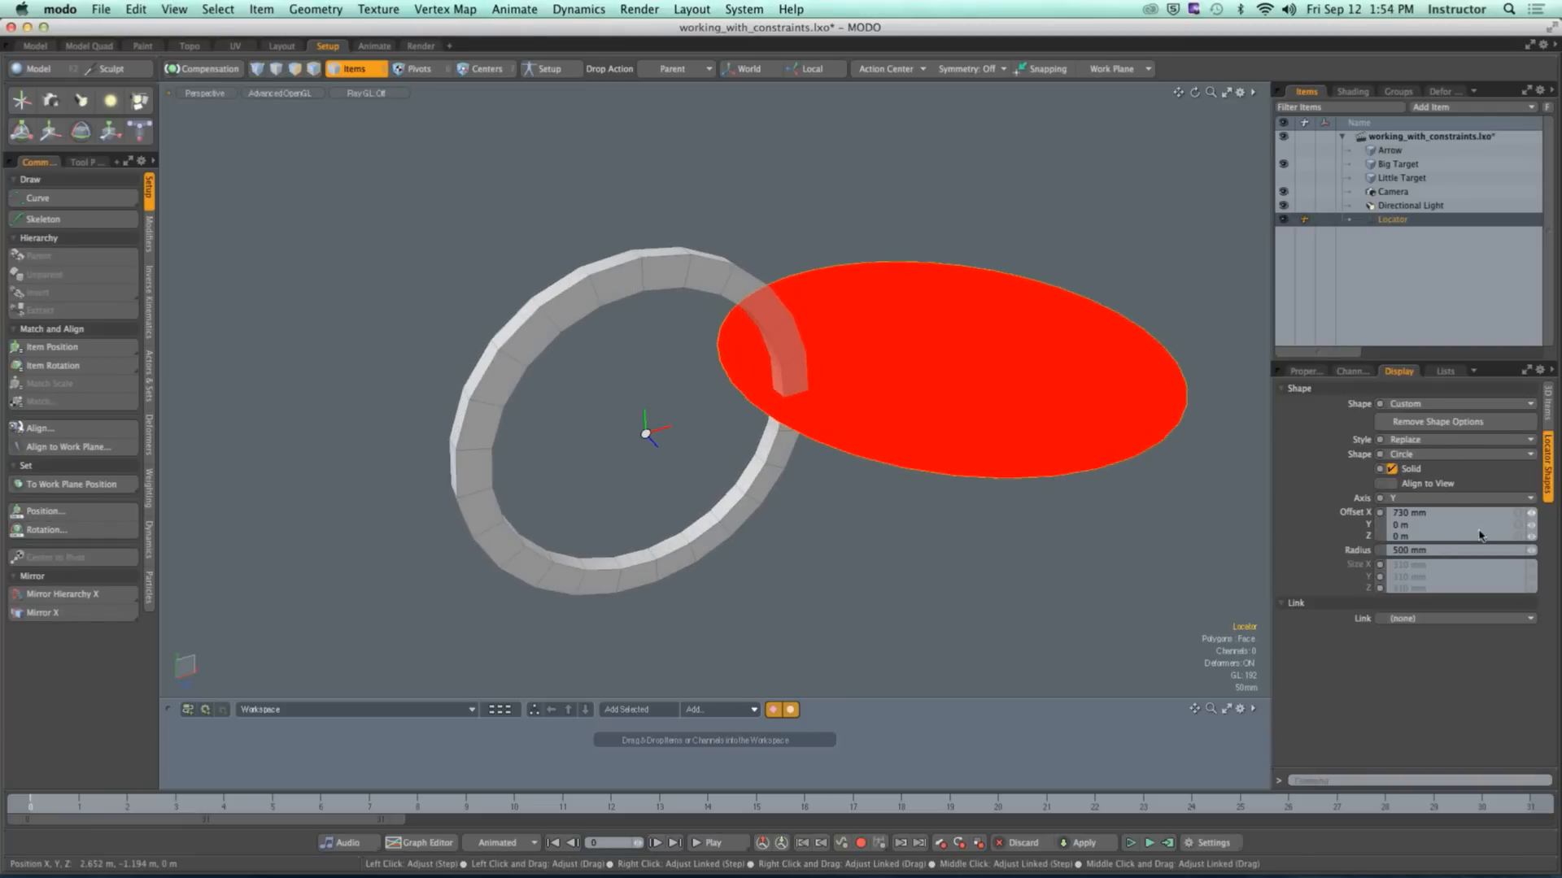
pyautogui.moveTo(1530, 550); pyautogui.dragTo(1529, 550)
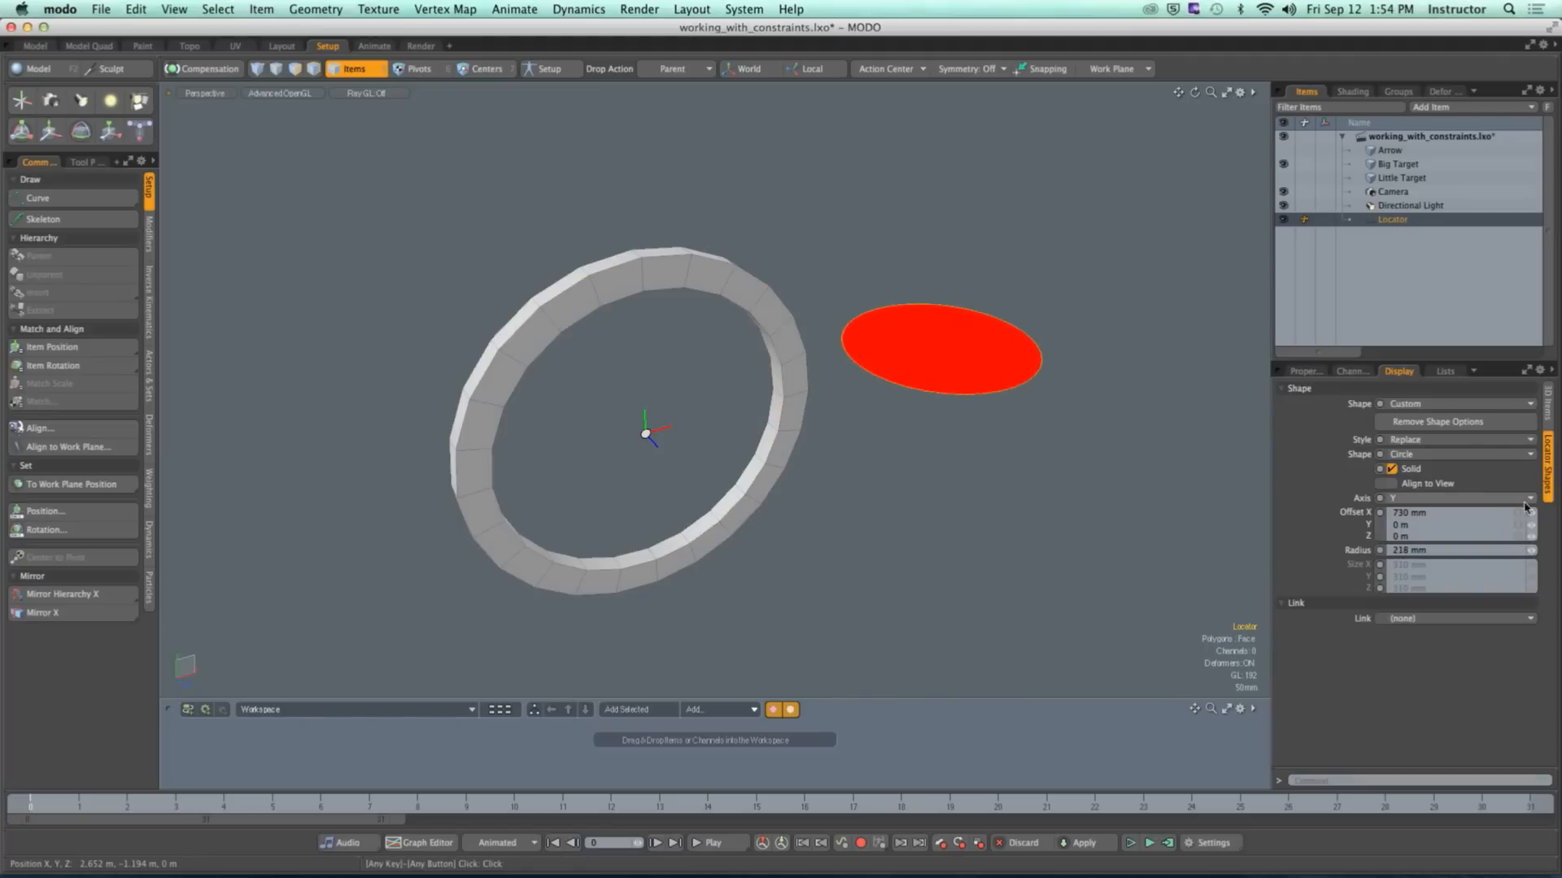
# Step: Enable Align to View for the circle and set its axis to Z, after trying X
pyautogui.click(1392, 484)
pyautogui.keyDown('alt'); pyautogui.moveTo(1150, 481); pyautogui.dragTo(1082, 379); pyautogui.keyUp('alt')
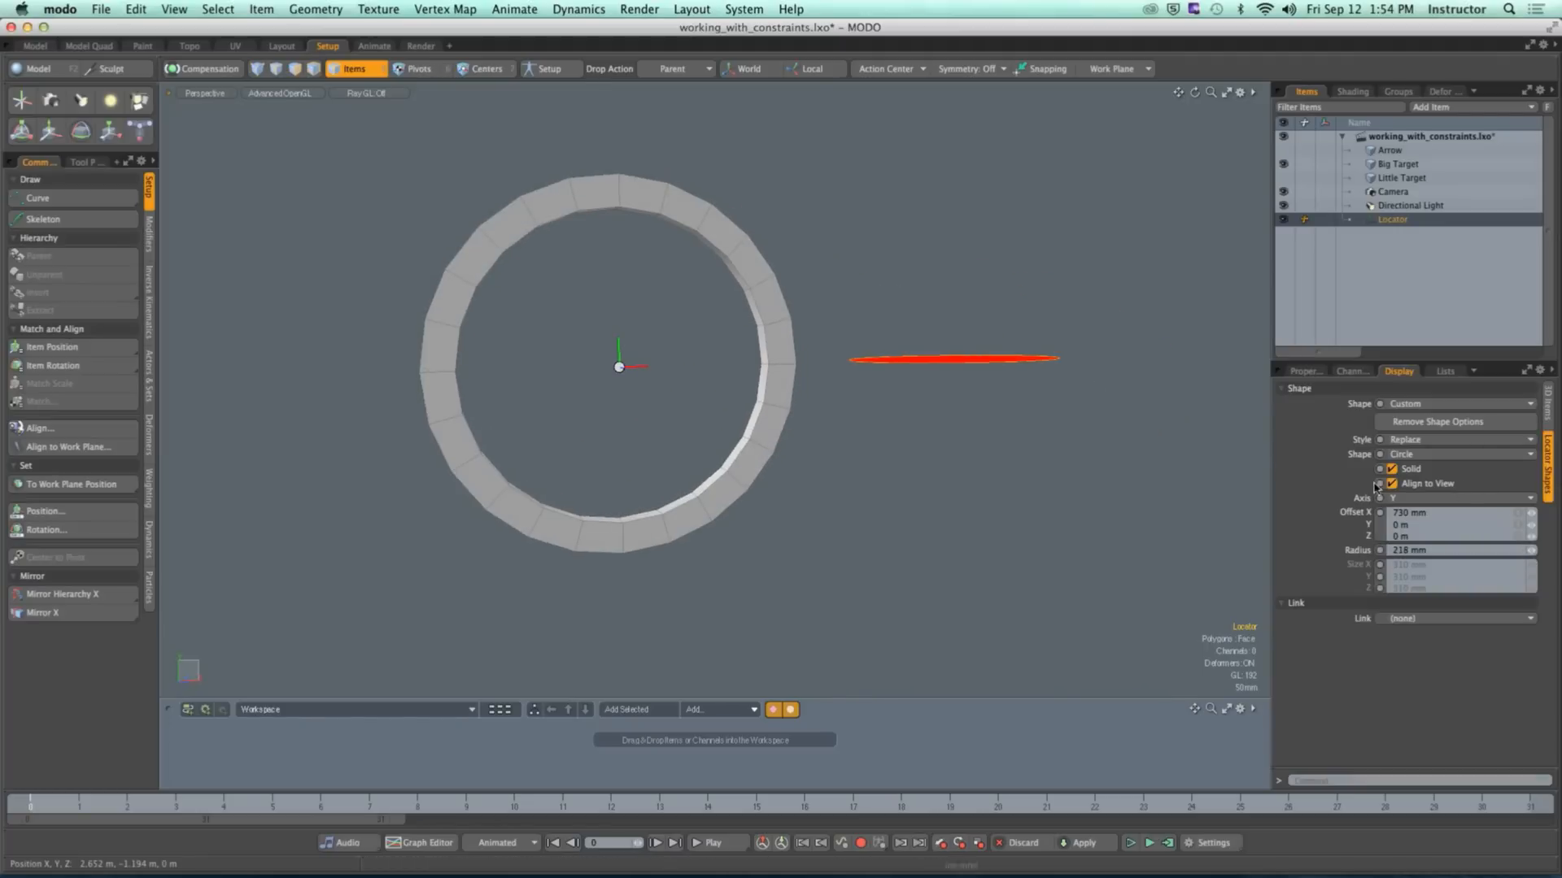
pyautogui.click(1400, 496)
pyautogui.click(1401, 488)
pyautogui.keyDown('alt'); pyautogui.moveTo(1090, 439); pyautogui.dragTo(1101, 436); pyautogui.keyUp('alt')
pyautogui.click(1415, 506)
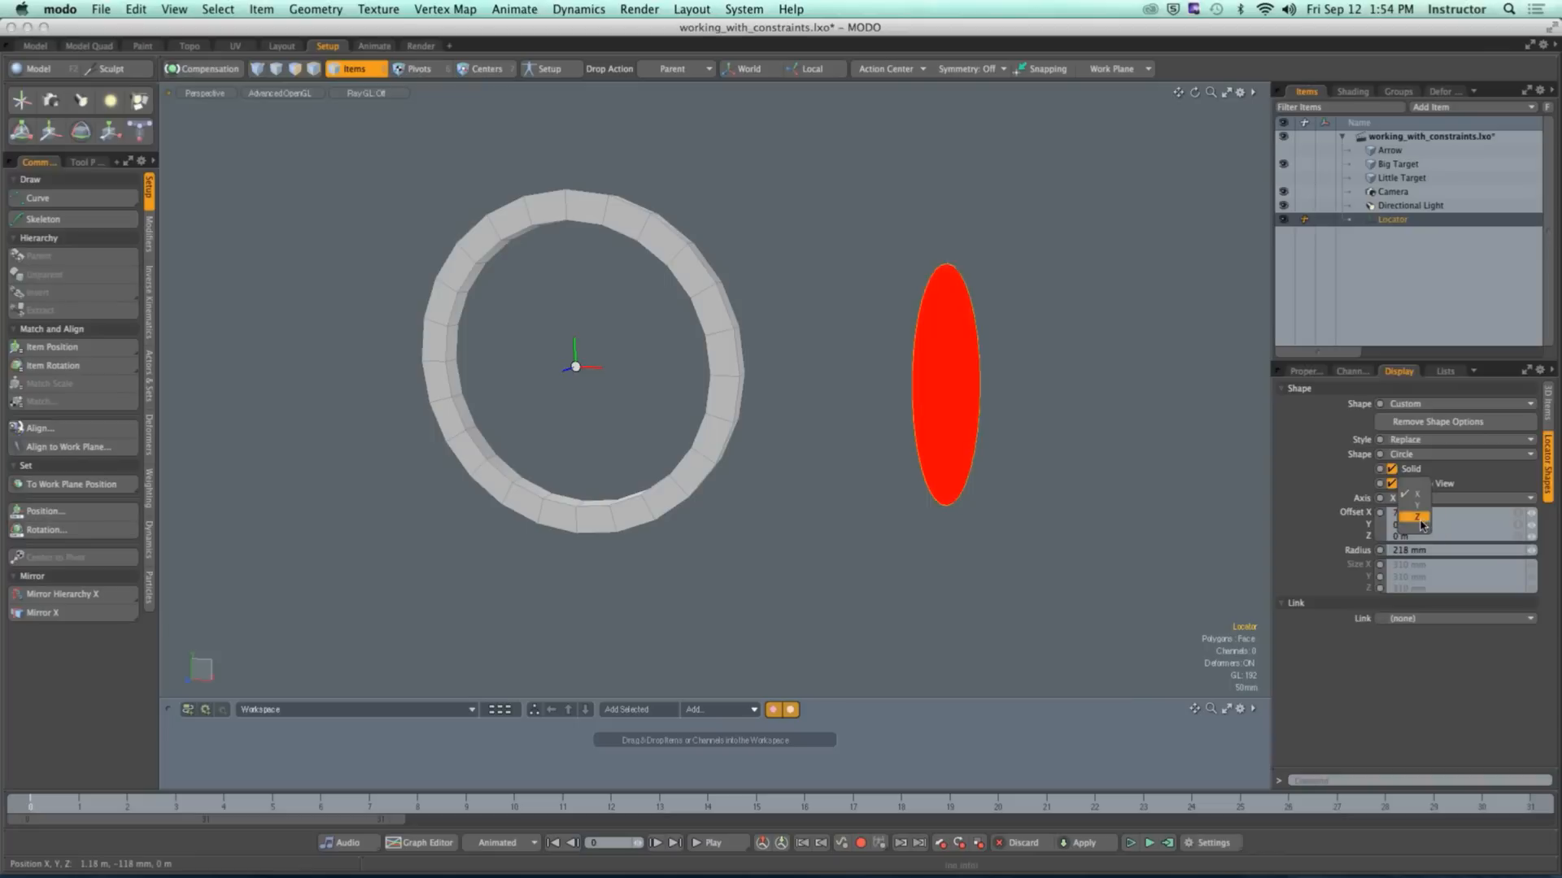
pyautogui.click(1415, 527)
pyautogui.keyDown('alt'); pyautogui.moveTo(1017, 523); pyautogui.dragTo(1006, 492); pyautogui.keyUp('alt')
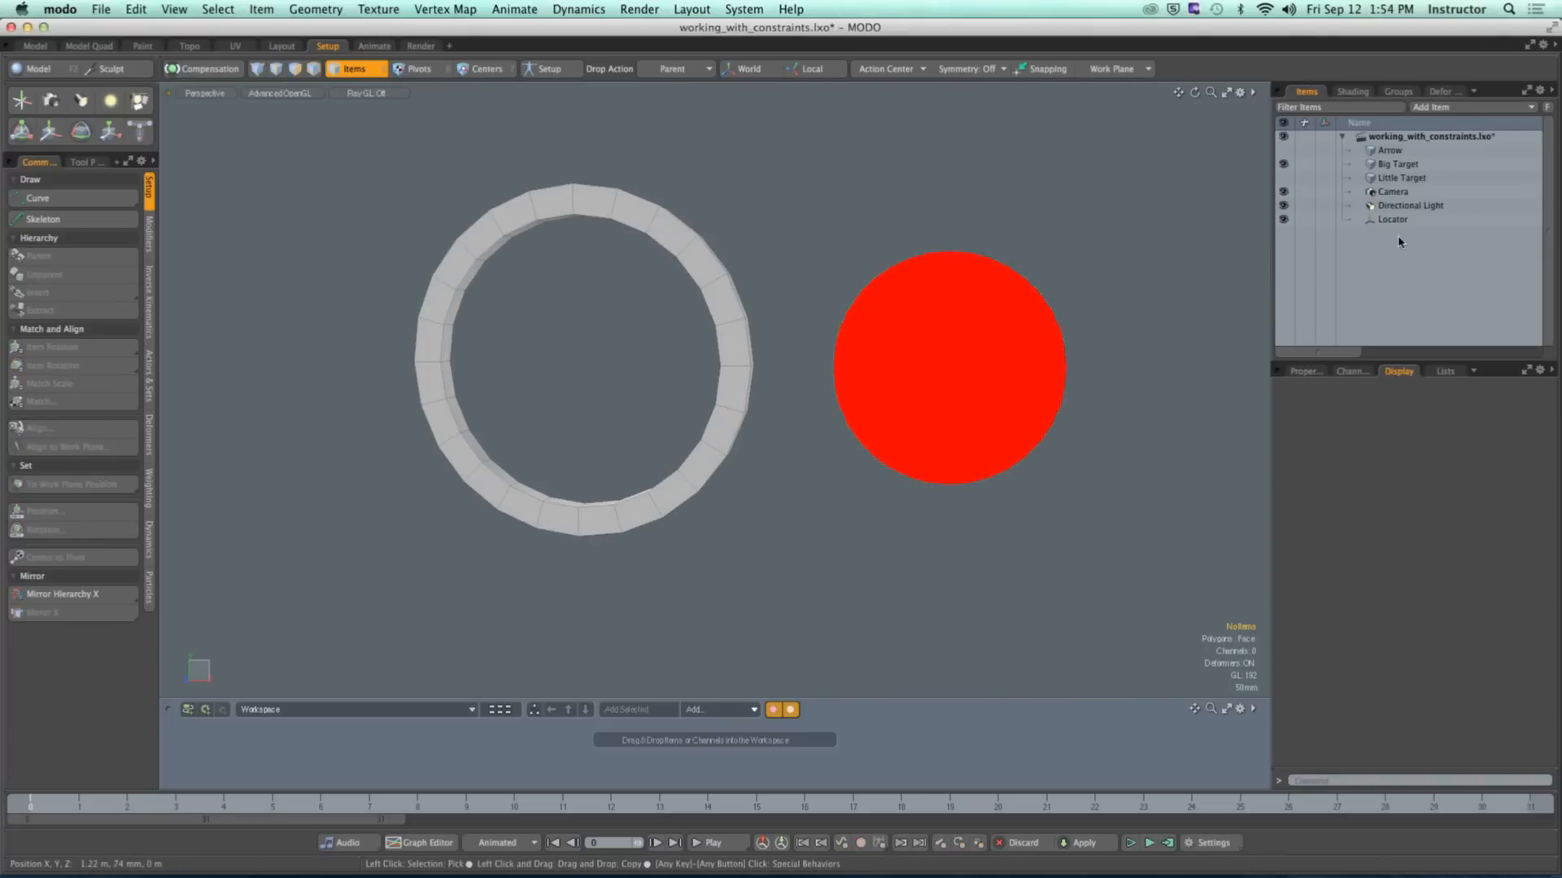
# Step: Parent the Big Target ring under the Locator in the item list
pyautogui.click(1397, 163)
pyautogui.moveTo(1395, 164); pyautogui.dragTo(1393, 219)
# Step: Select the Locator by its red circle, try rotating it together with the ring, and undo the rotation
pyautogui.click(1027, 353)
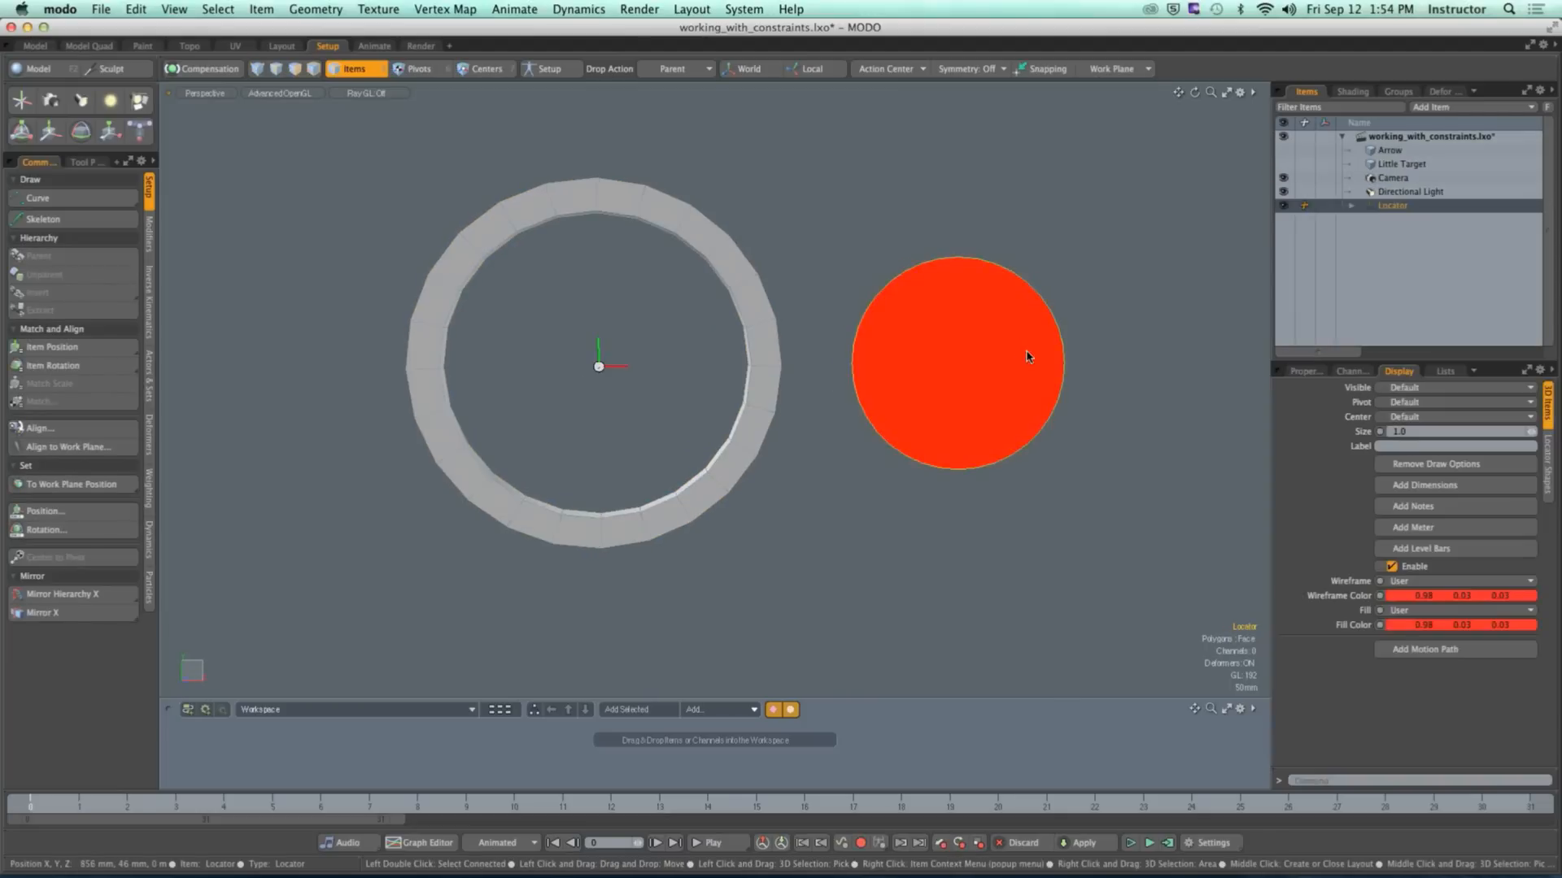
pyautogui.press('y')
pyautogui.moveTo(639, 375); pyautogui.dragTo(613, 397)
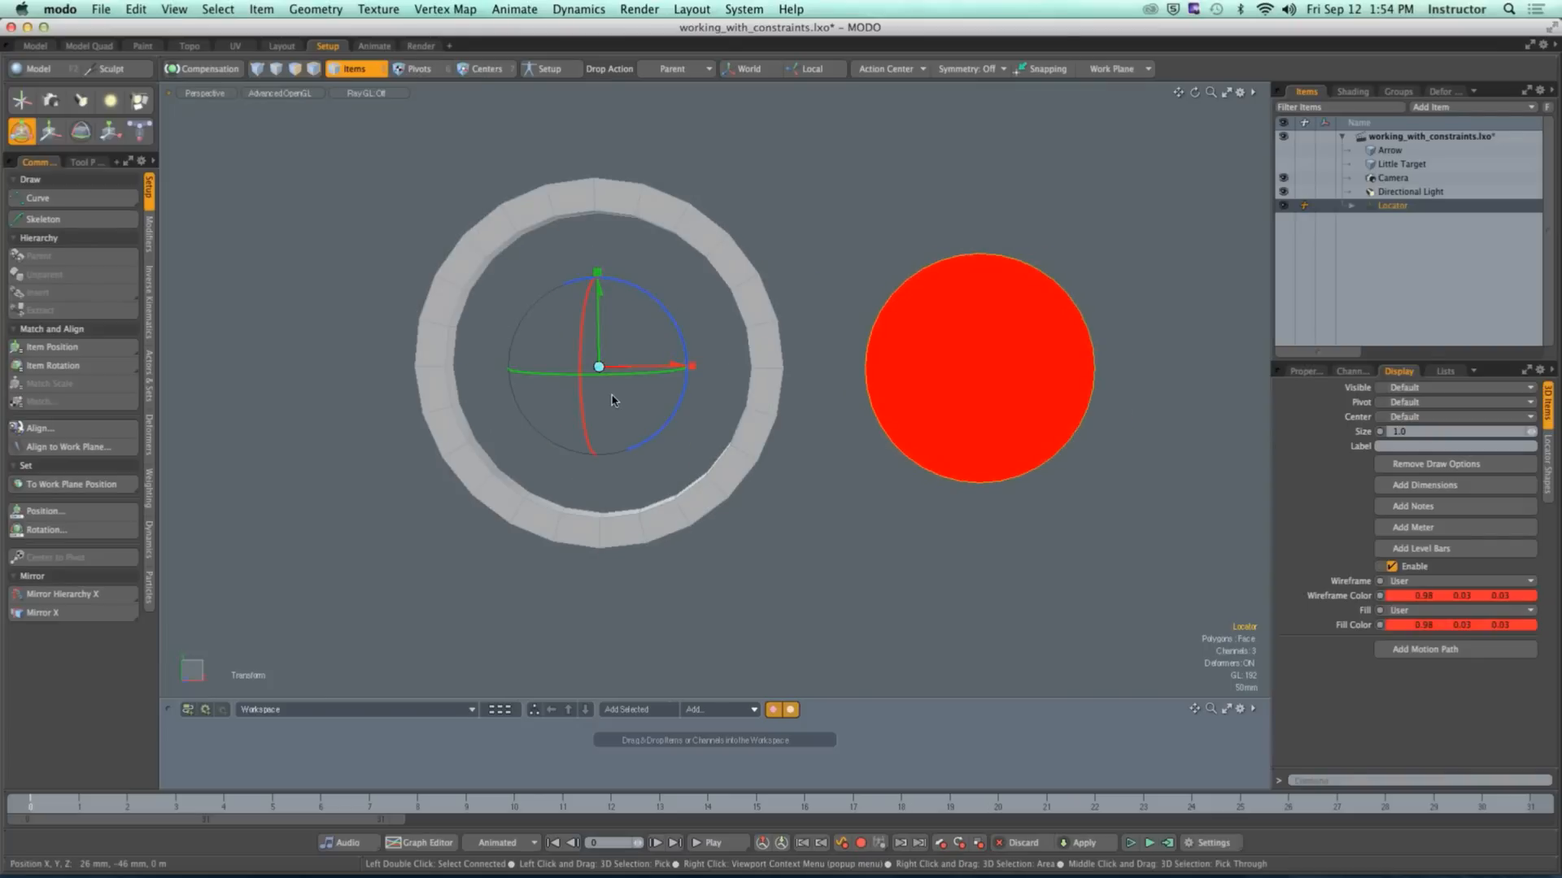
pyautogui.press('super+z')
pyautogui.press('space')
pyautogui.click(770, 235)
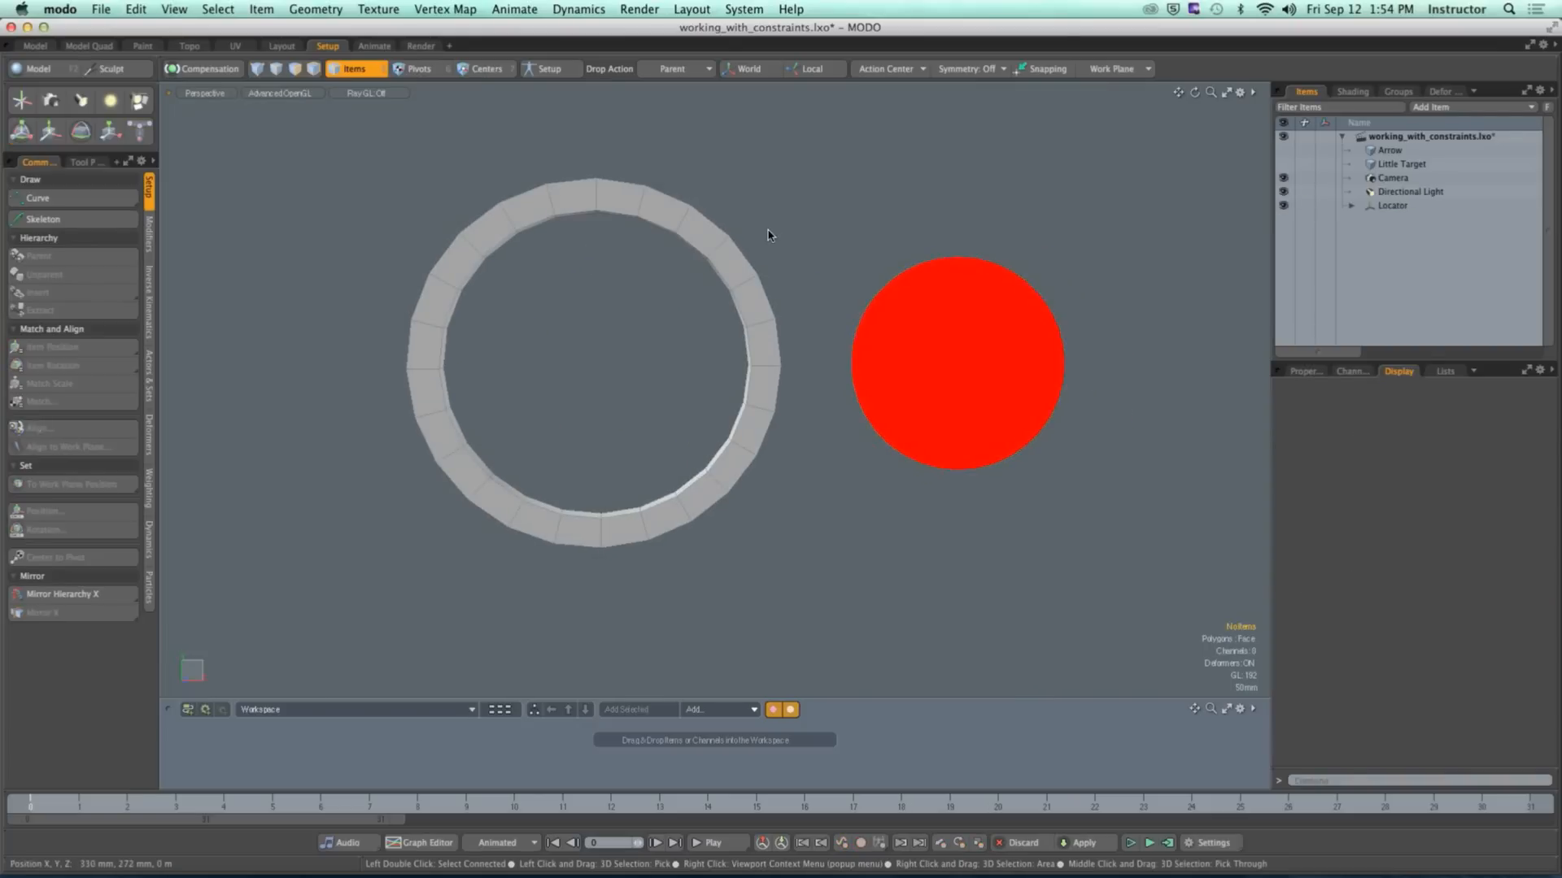
pyautogui.keyDown('alt'); pyautogui.moveTo(770, 235); pyautogui.dragTo(757, 303); pyautogui.keyUp('alt')
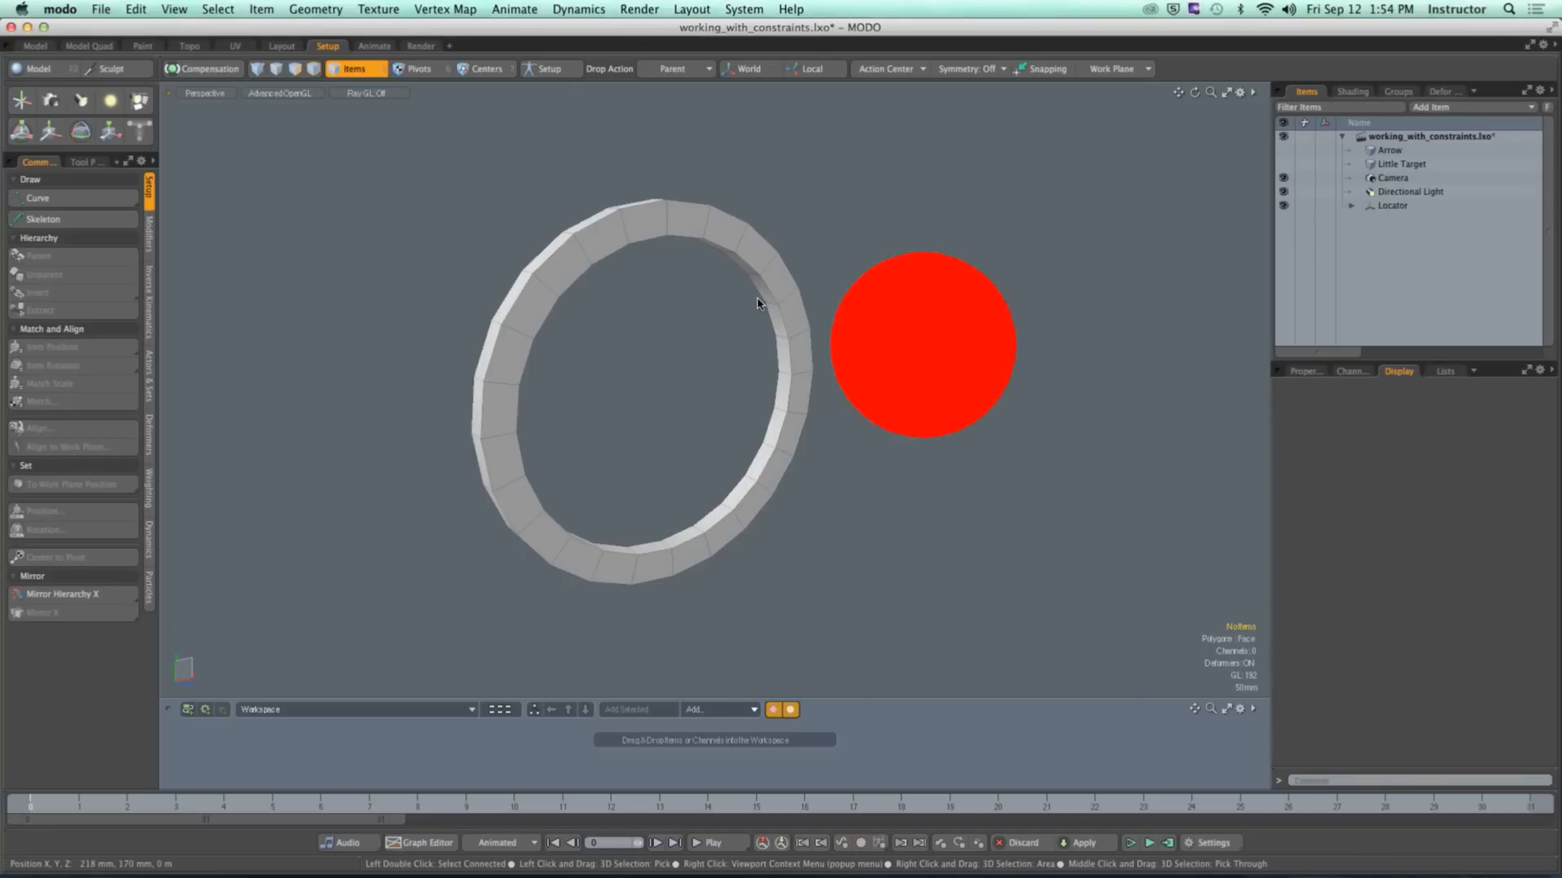
# Step: Turn off Solid for the Locator's circle and test selecting the Locator by the circle's outline
pyautogui.click(941, 407)
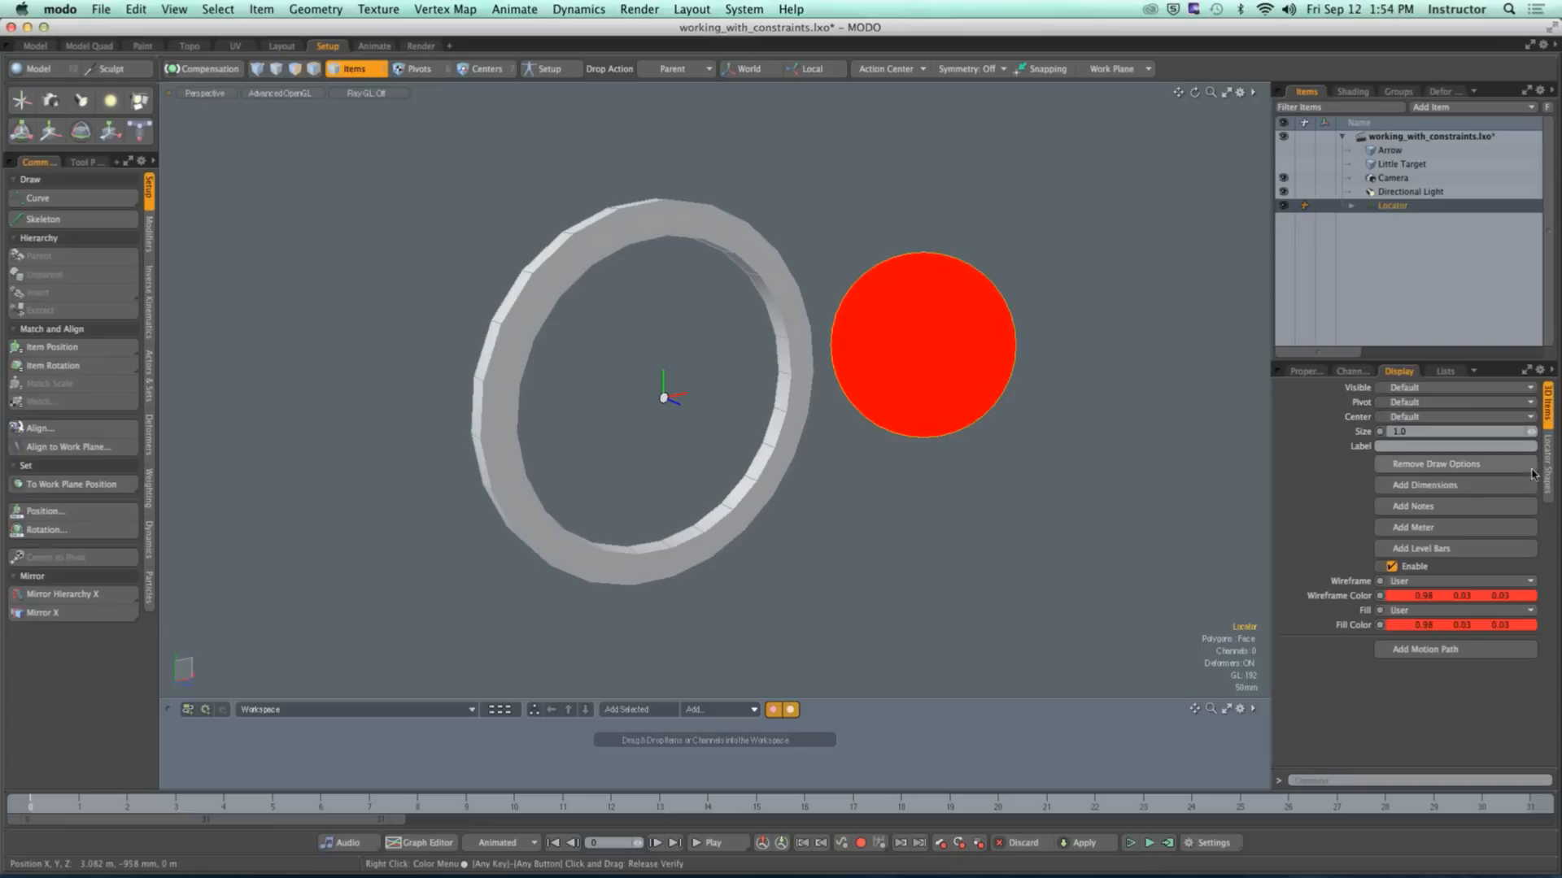
pyautogui.click(1546, 467)
pyautogui.click(1391, 469)
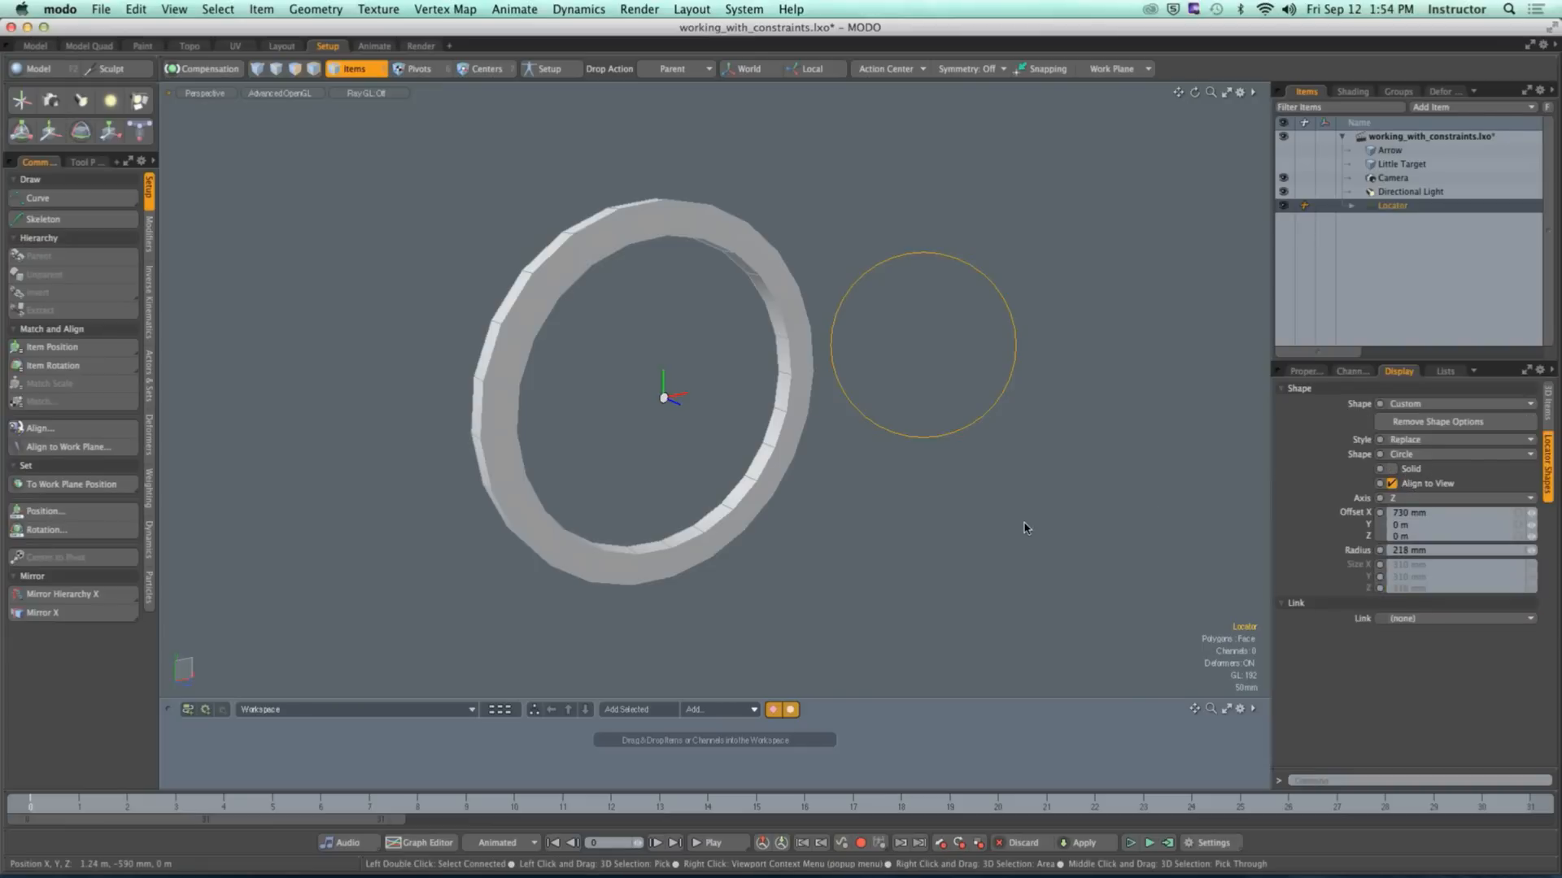
pyautogui.click(1024, 528)
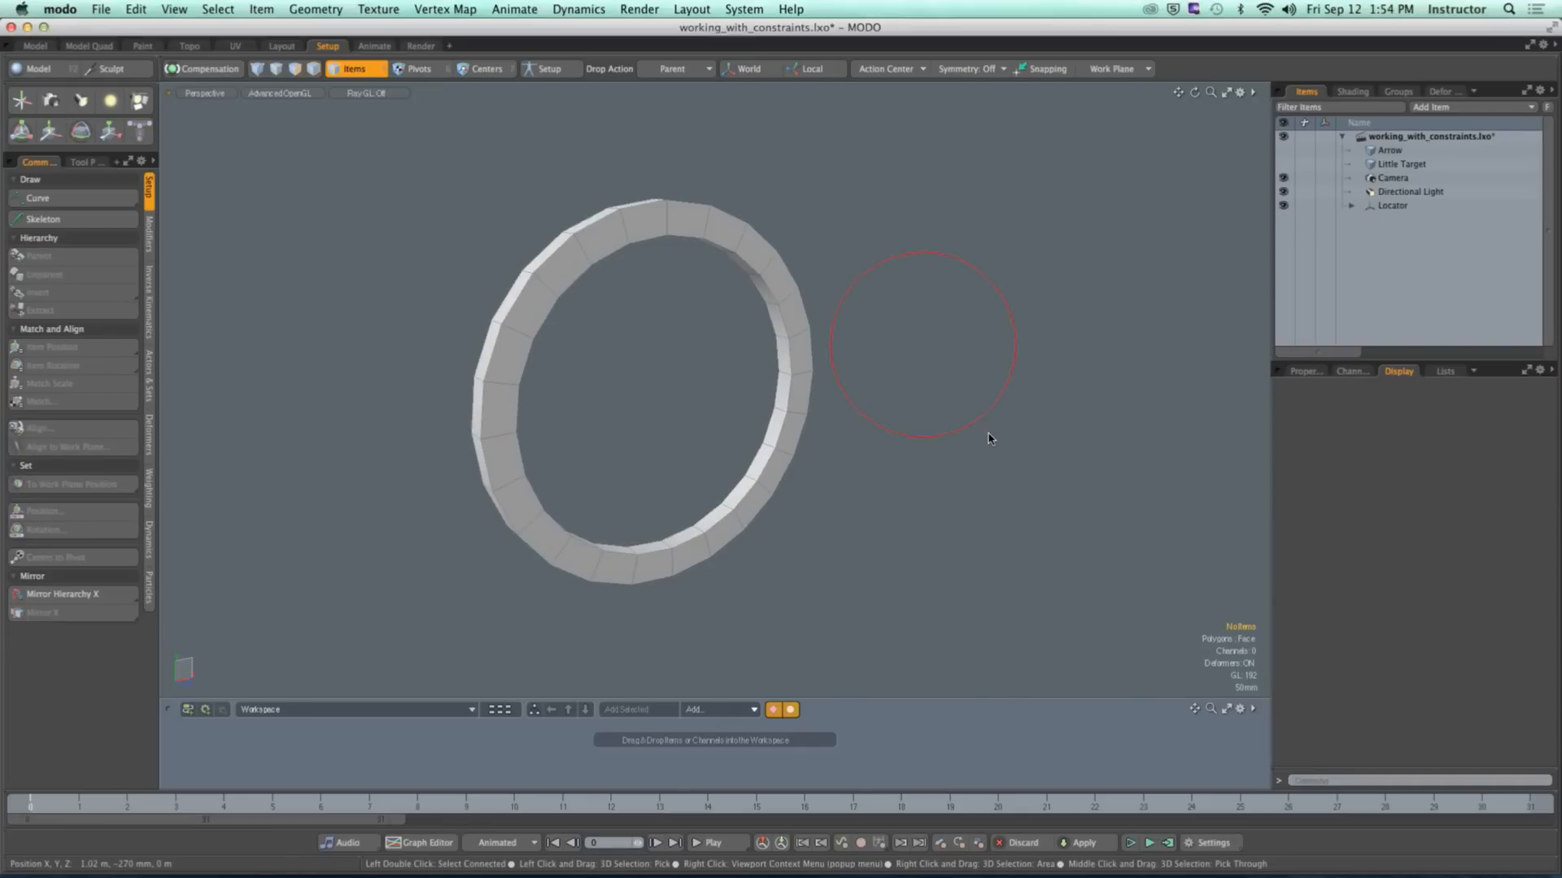
pyautogui.click(985, 426)
pyautogui.click(1001, 495)
pyautogui.click(983, 425)
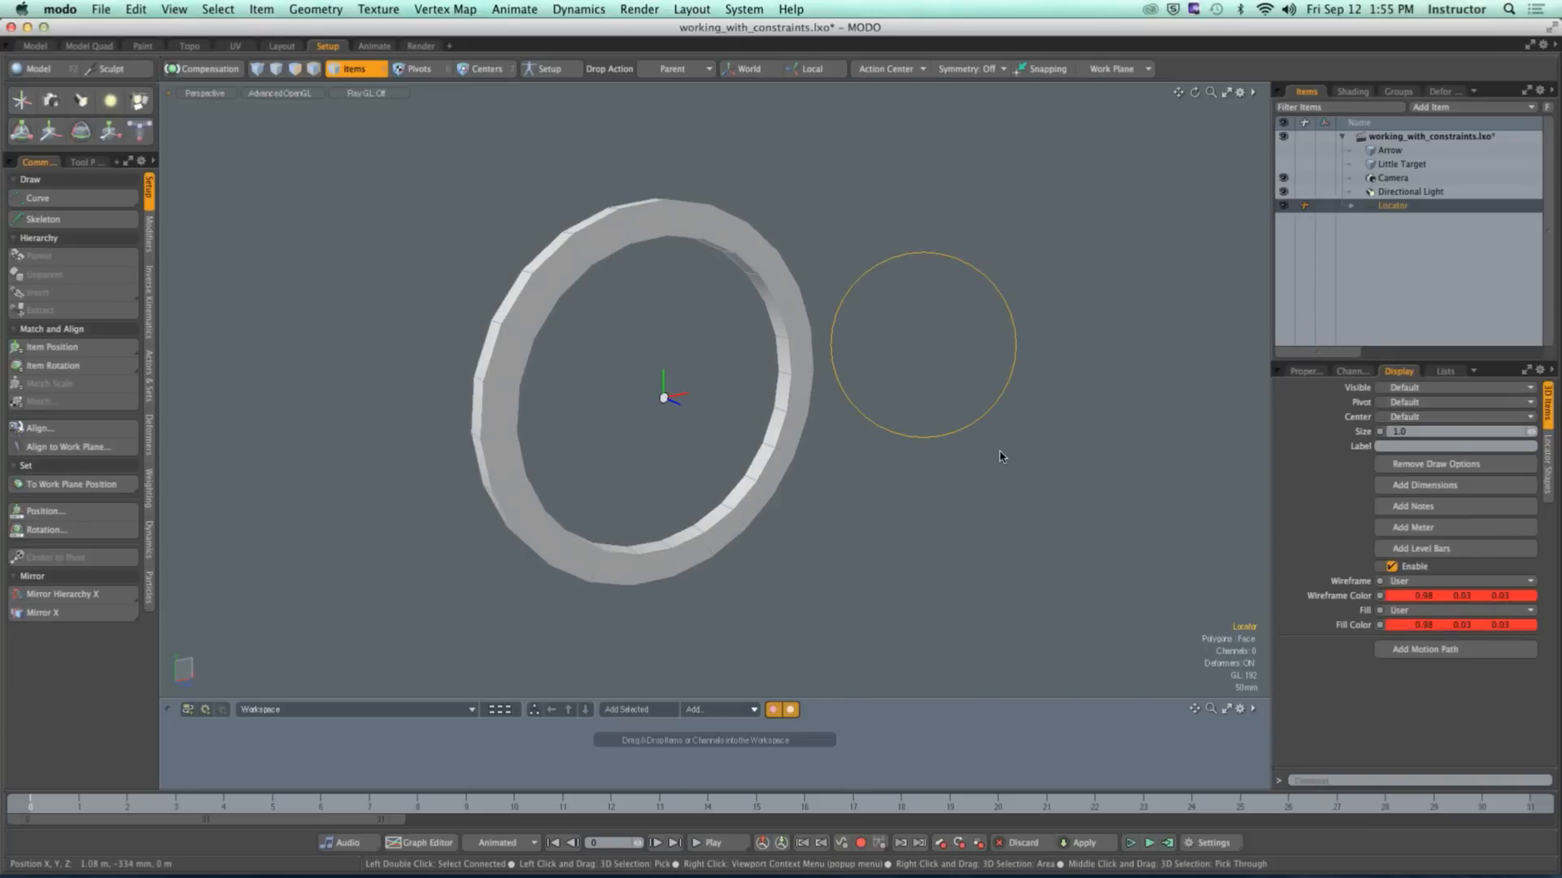
# Step: Turn Solid back on to select the Locator by its filled circle, and switch Solid off again
pyautogui.click(1541, 461)
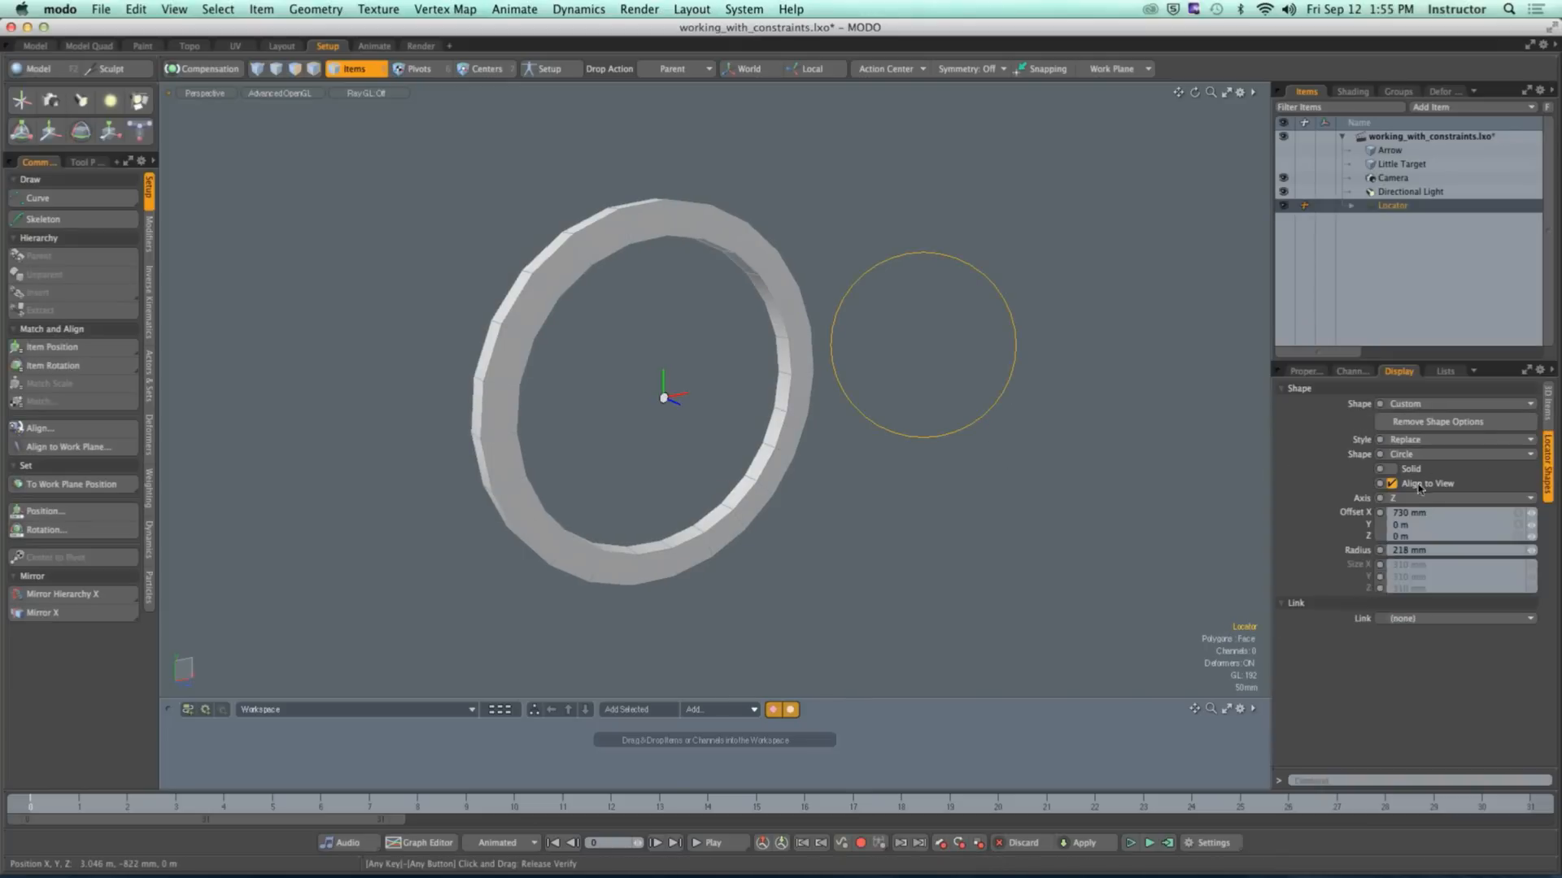
pyautogui.click(1057, 488)
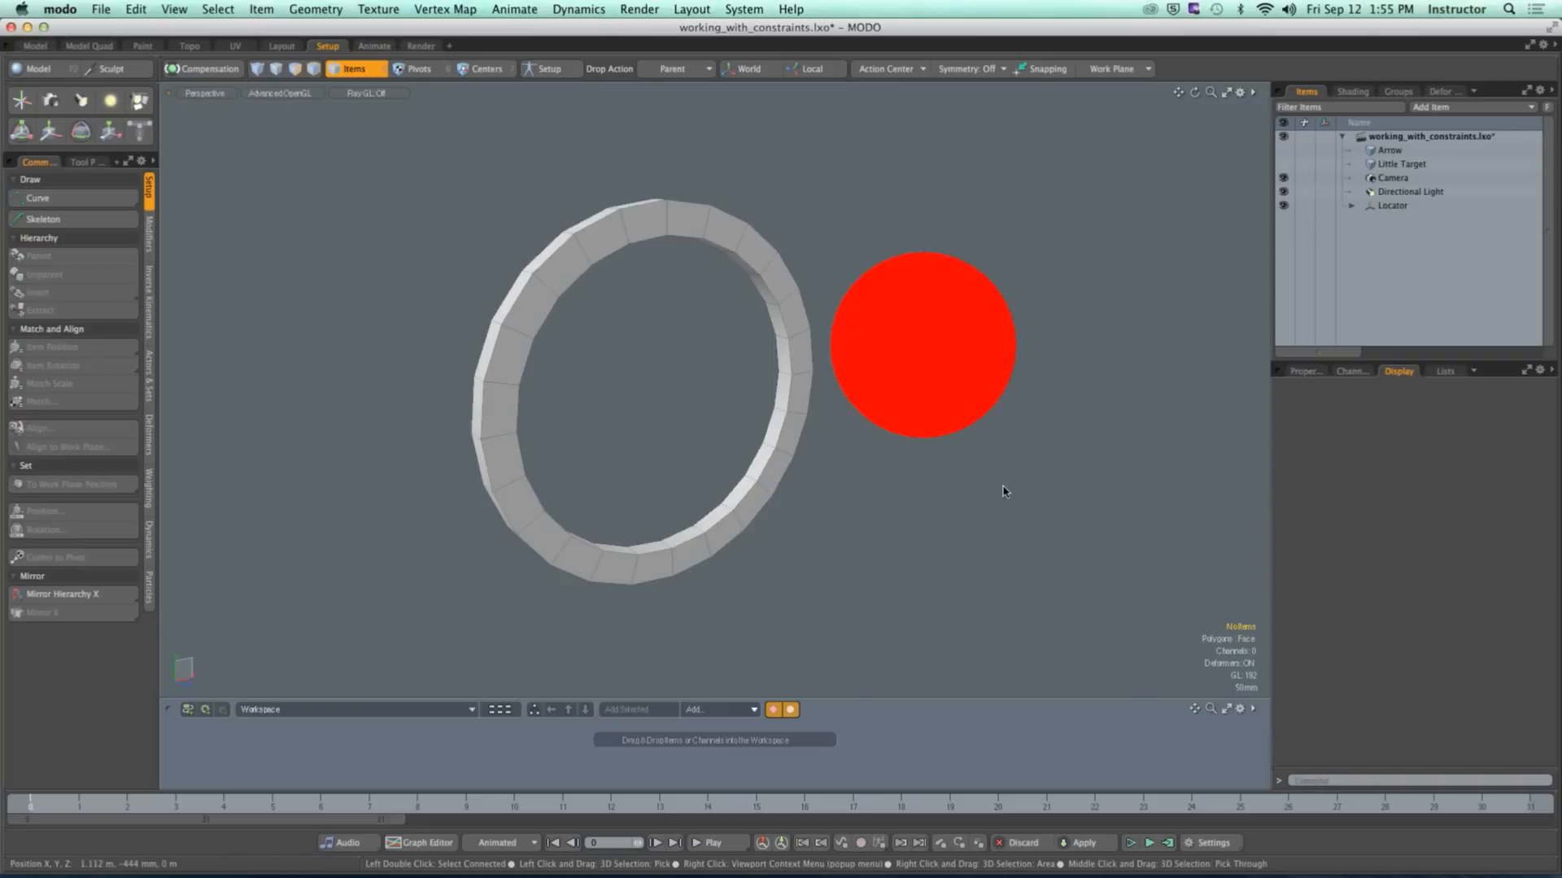
pyautogui.click(968, 437)
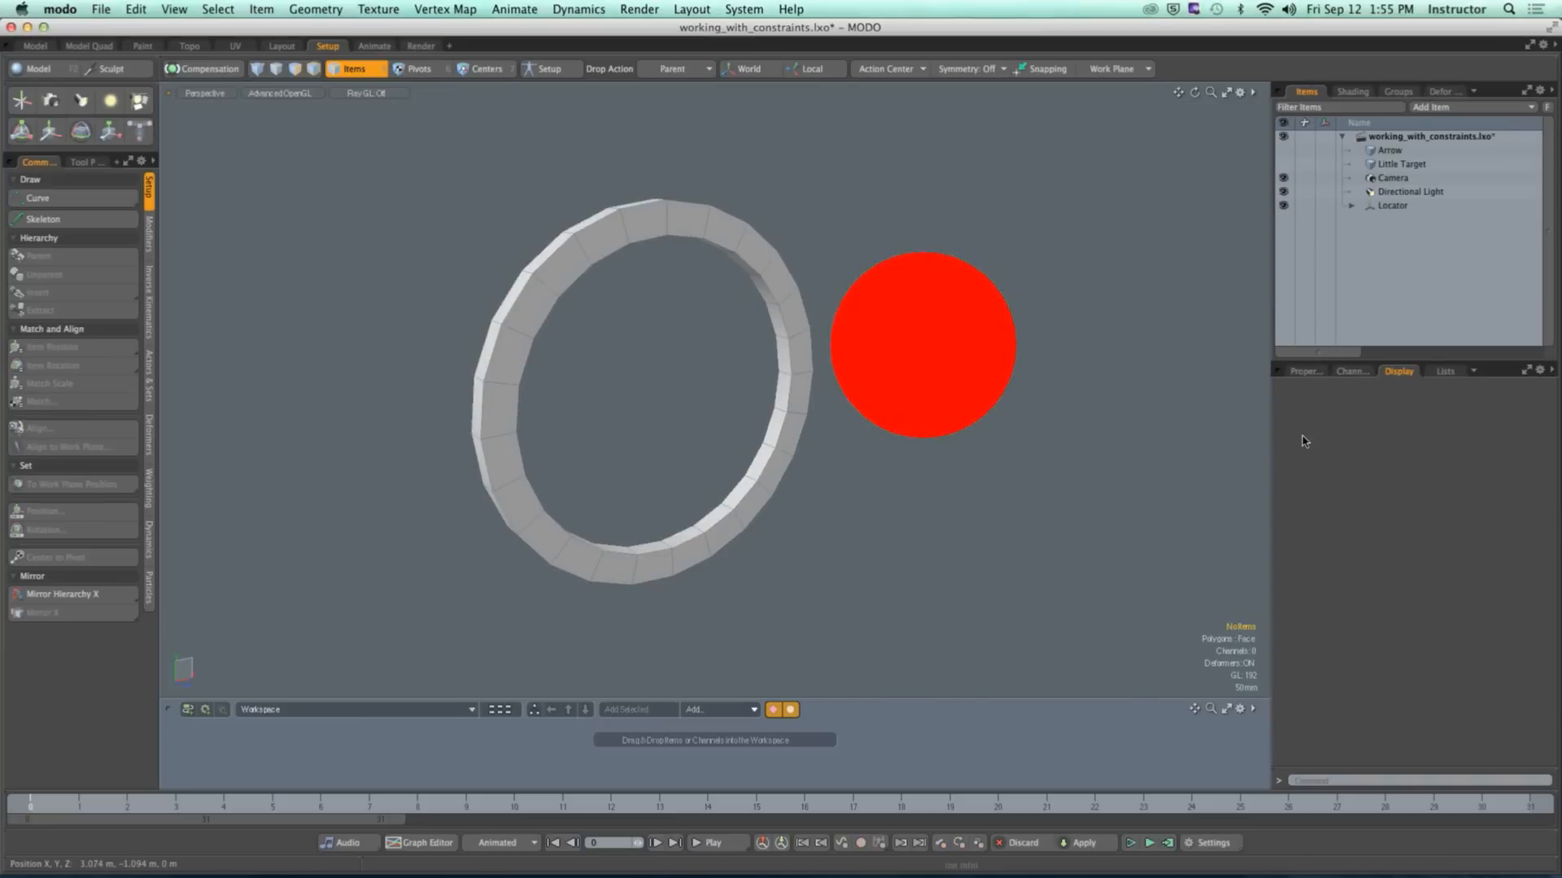
pyautogui.click(1547, 466)
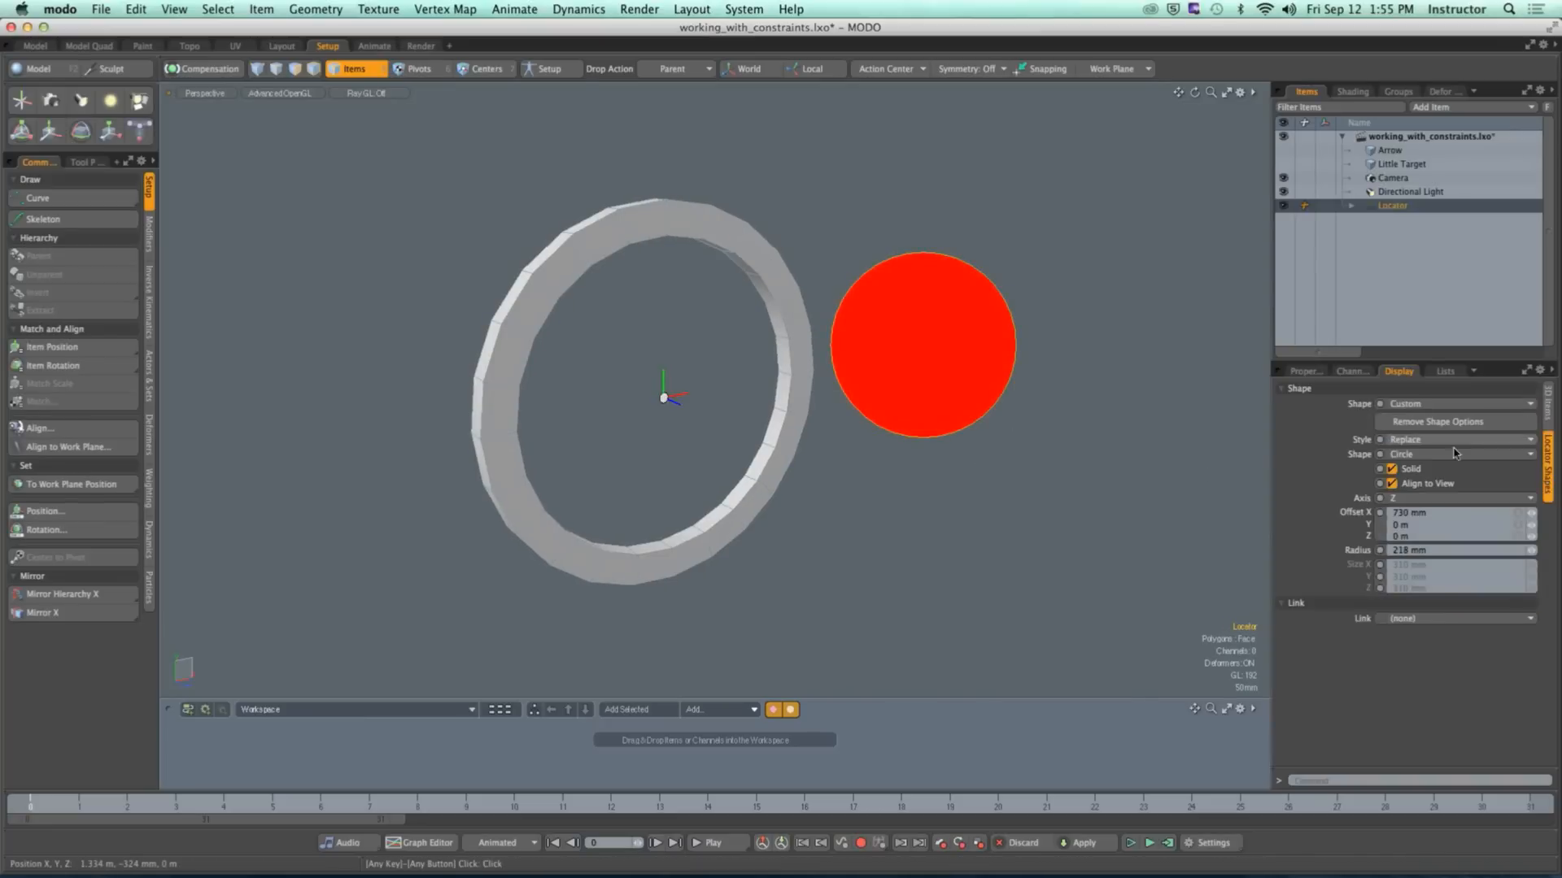
pyautogui.click(1386, 469)
pyautogui.click(964, 500)
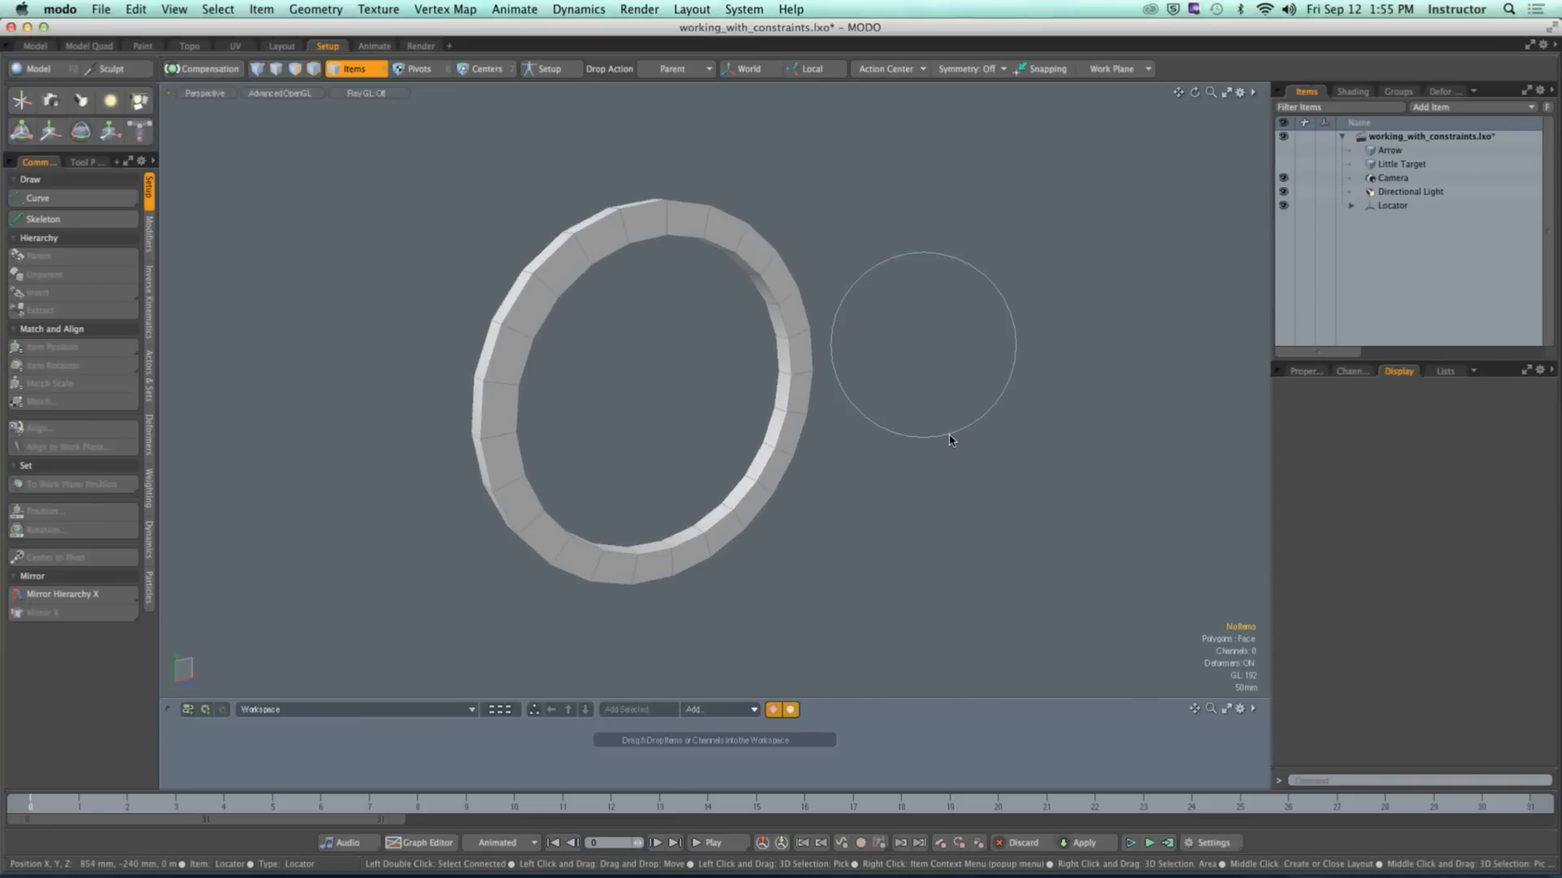
# Step: Test selecting and deselecting the Locator by the outline and interior of its unfilled circle
pyautogui.click(950, 440)
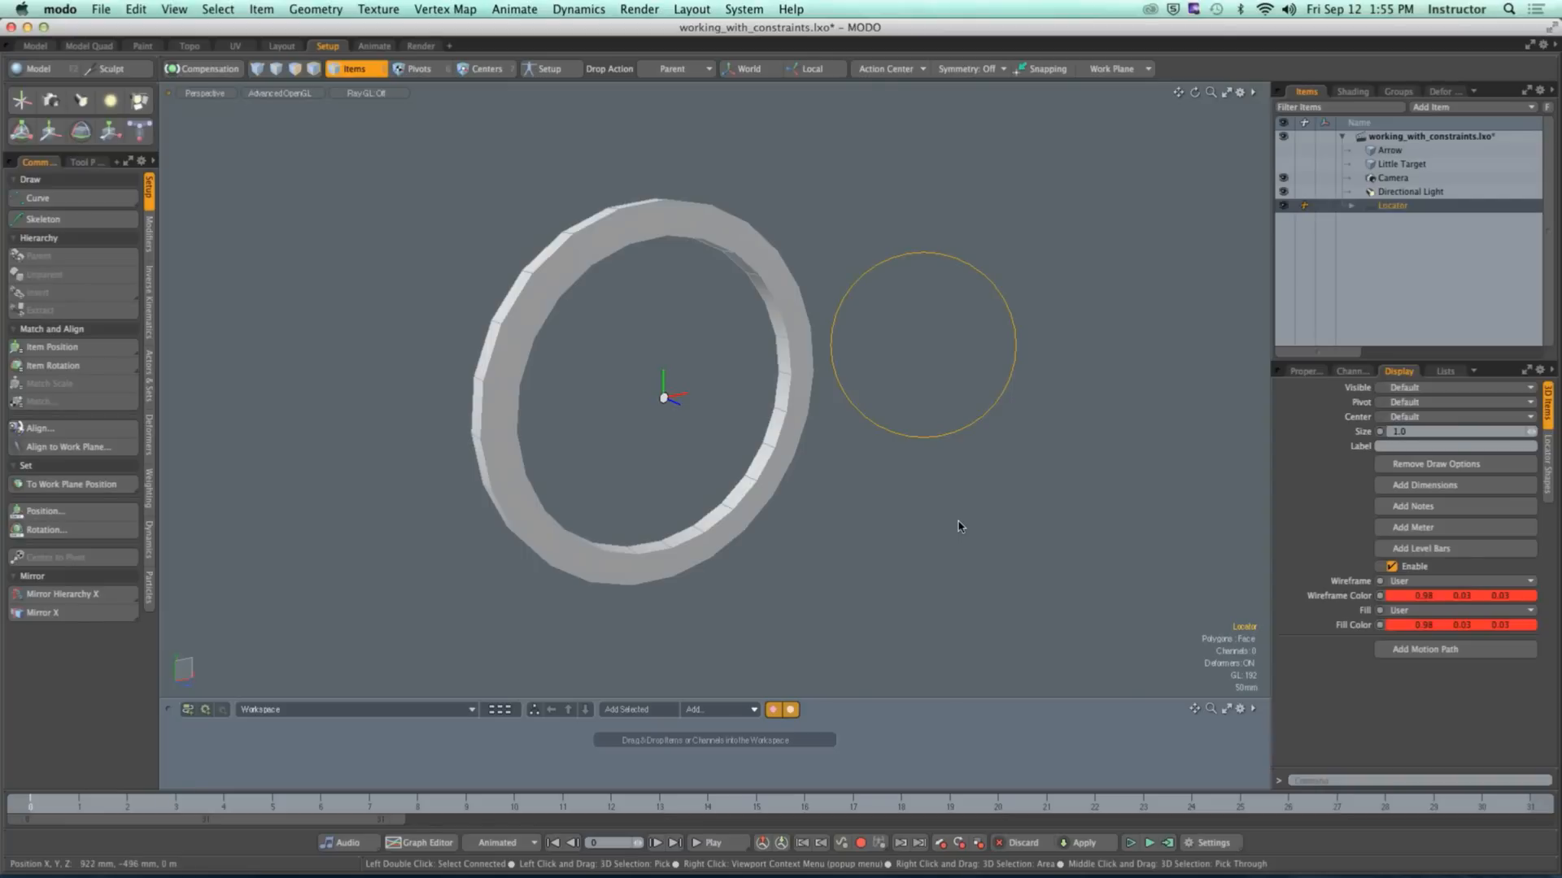
pyautogui.click(959, 524)
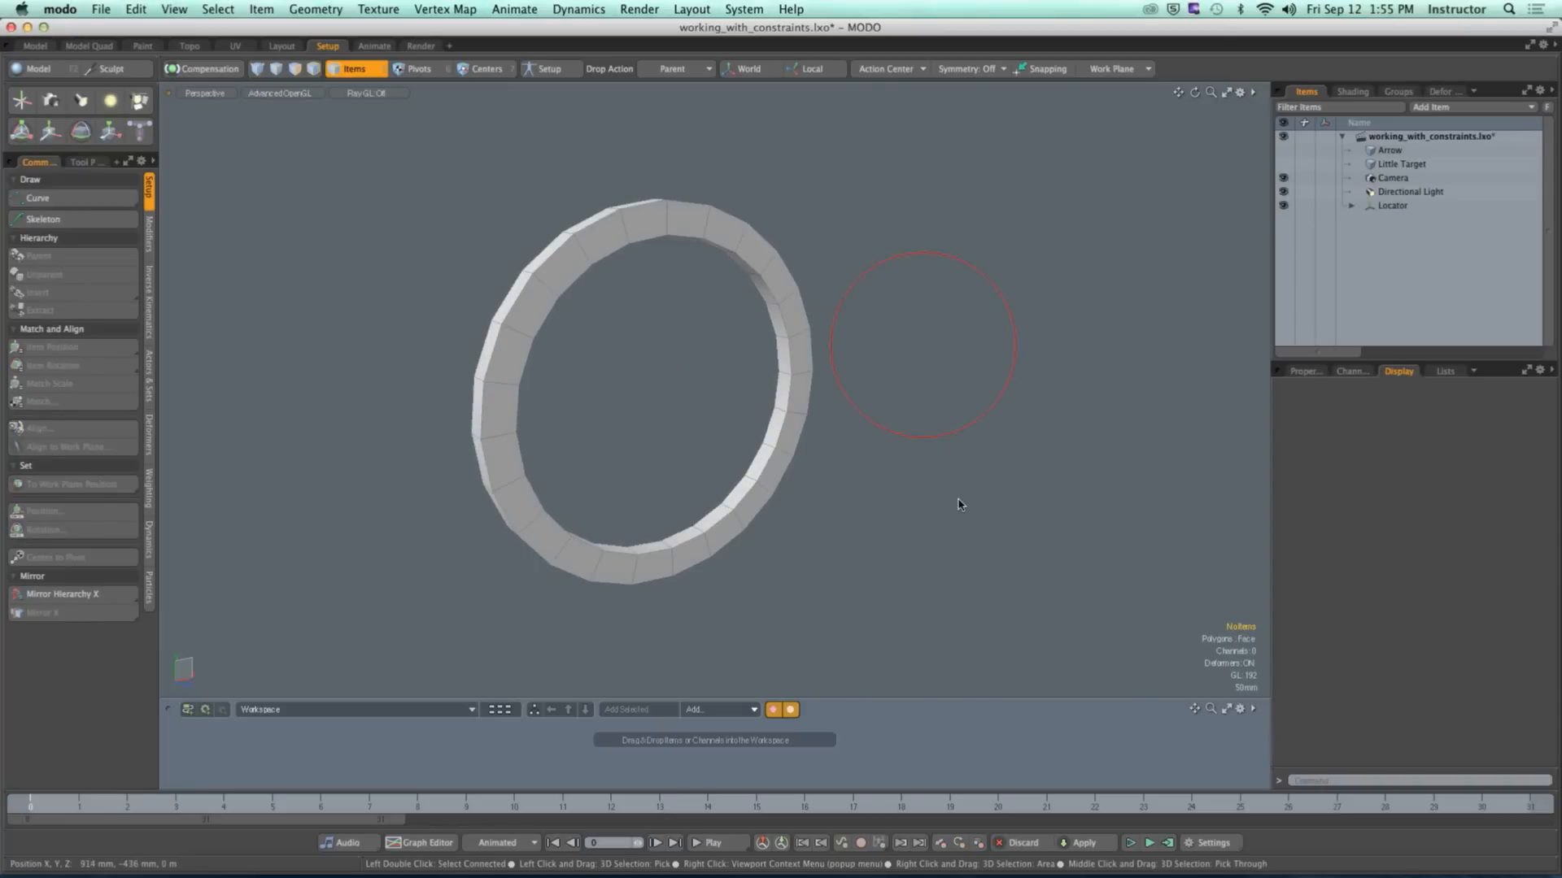
pyautogui.click(936, 375)
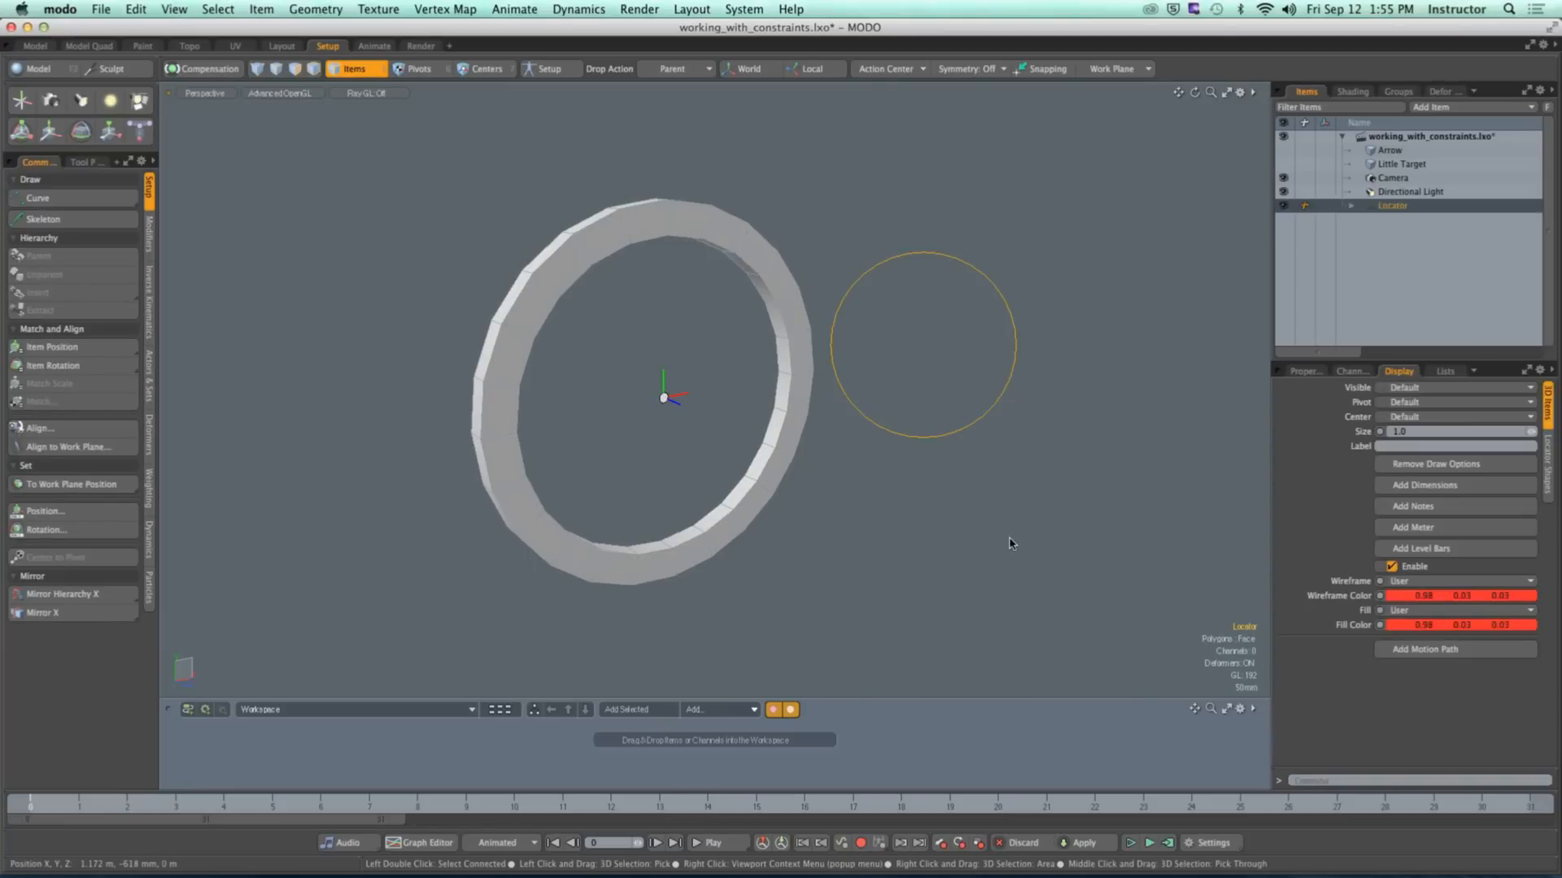
pyautogui.click(1047, 438)
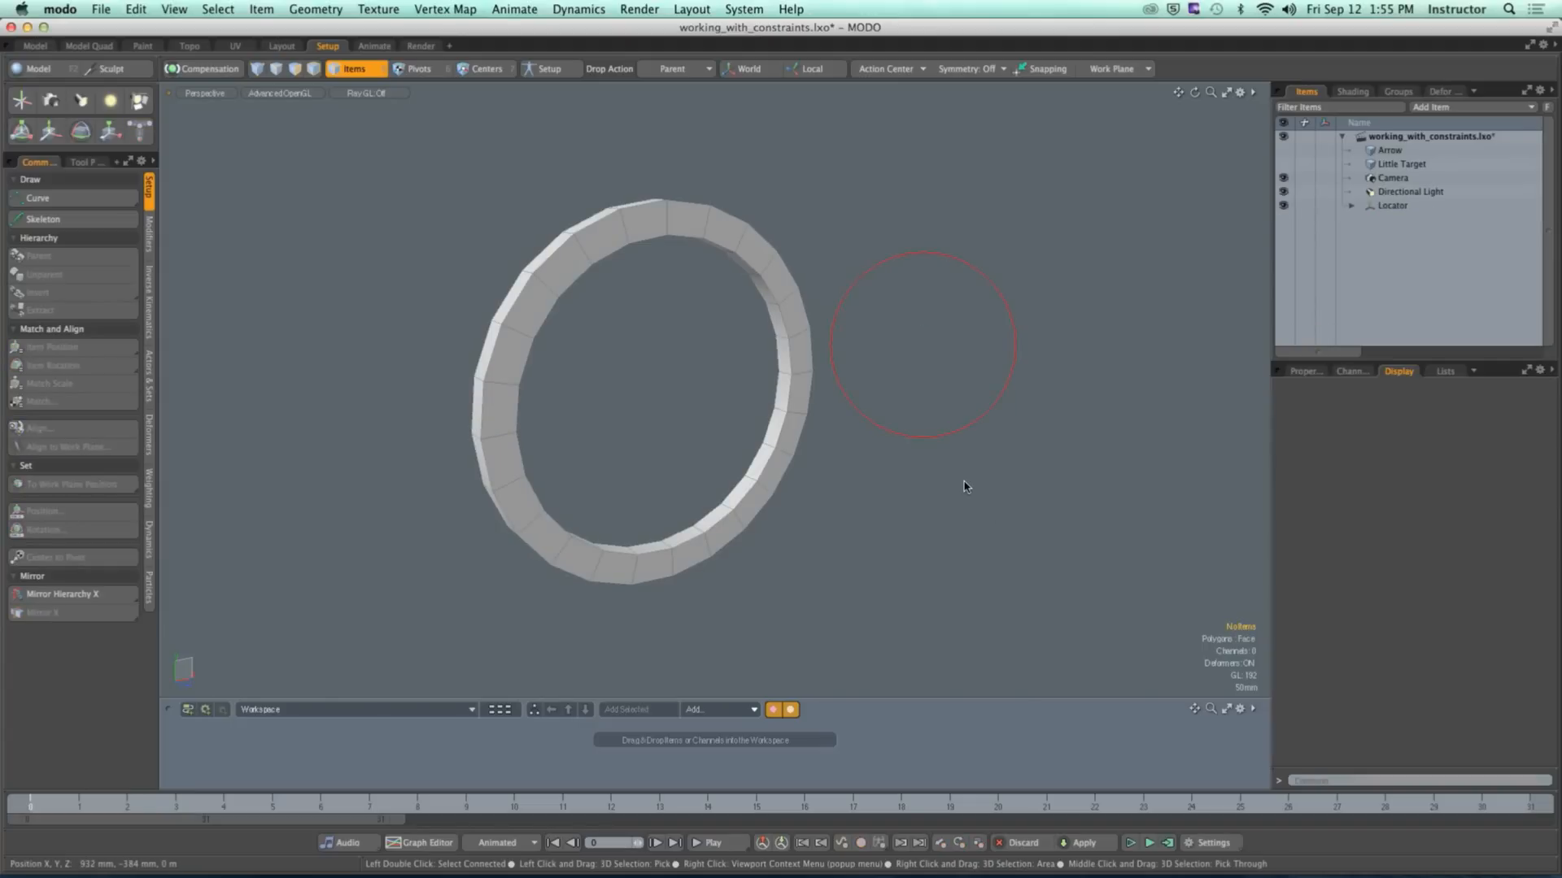
pyautogui.scroll(4, 964, 486)
pyautogui.scroll(-4, 963, 486)
pyautogui.click(933, 436)
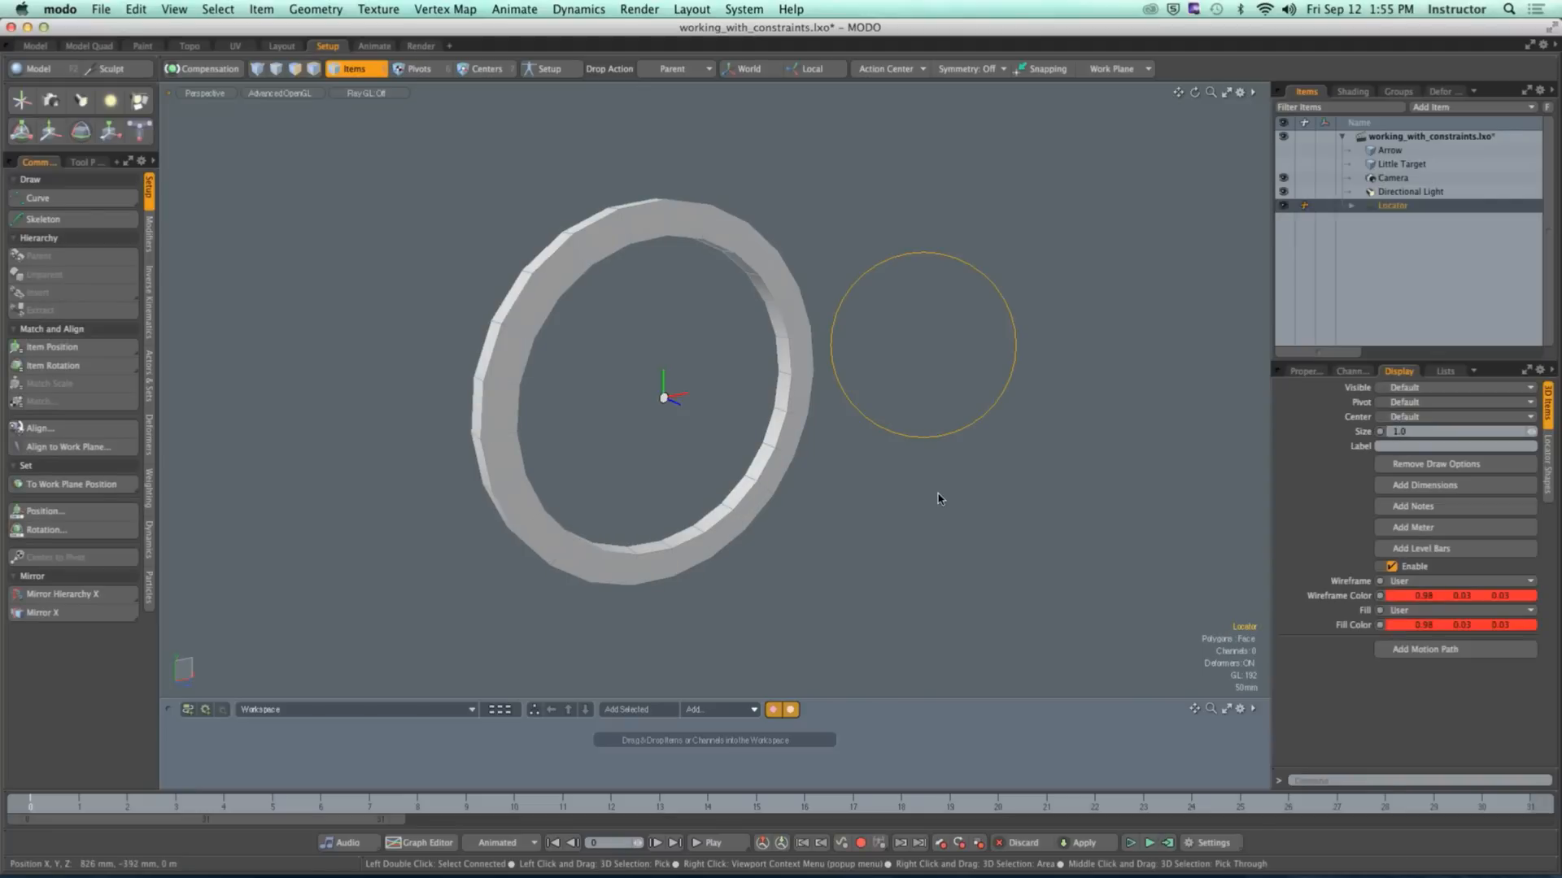
pyautogui.click(920, 540)
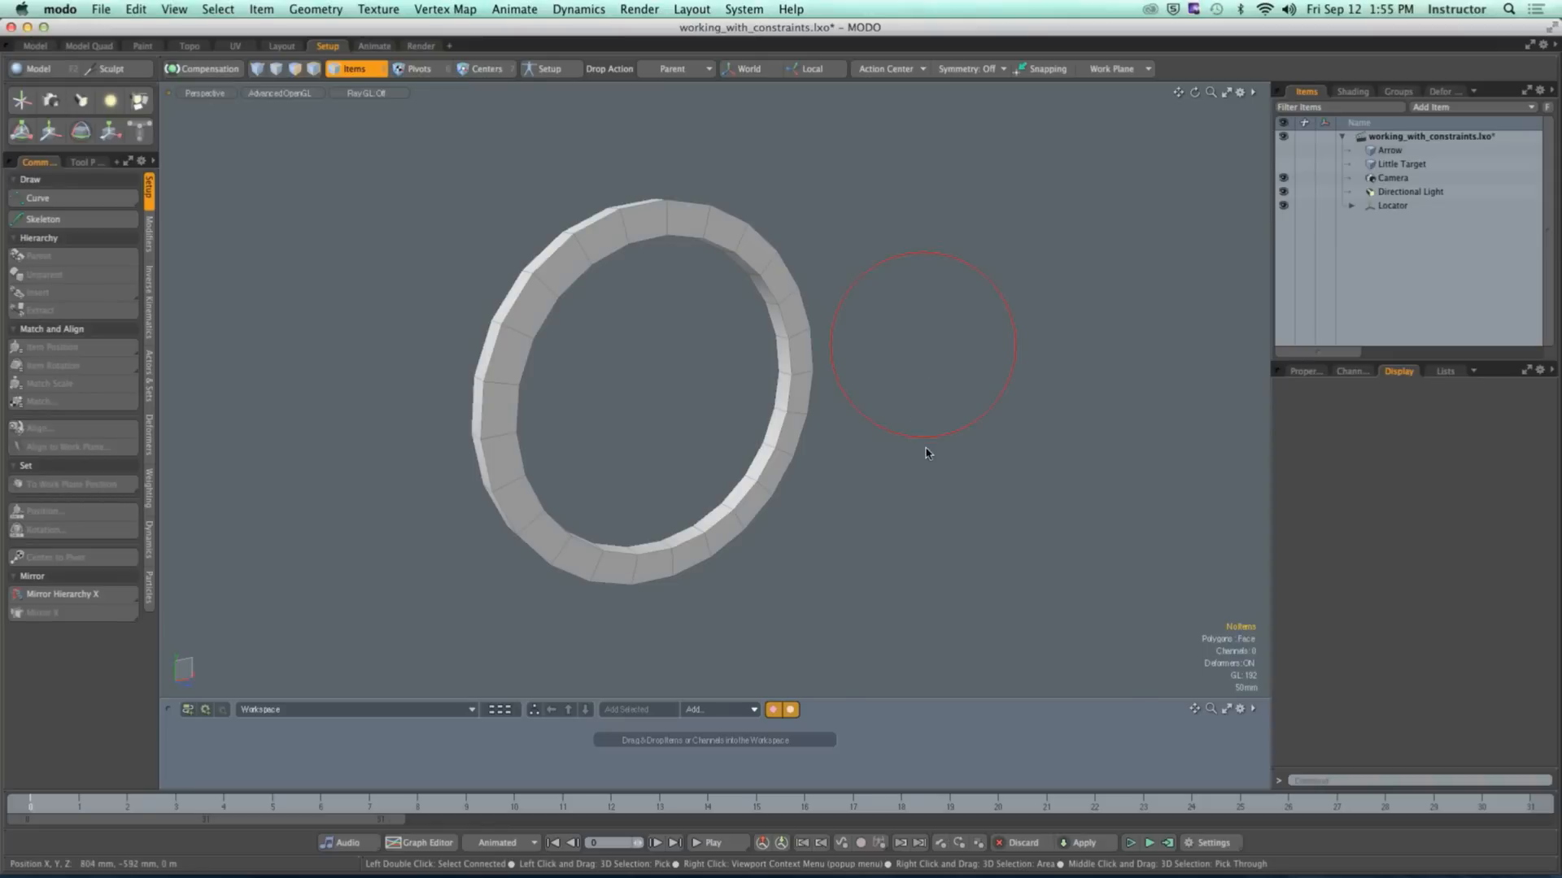
# Step: Select the Locator by its circle's outline, testing deselection as well, and turn Solid back on for the circle
pyautogui.click(928, 437)
pyautogui.click(933, 508)
pyautogui.click(923, 437)
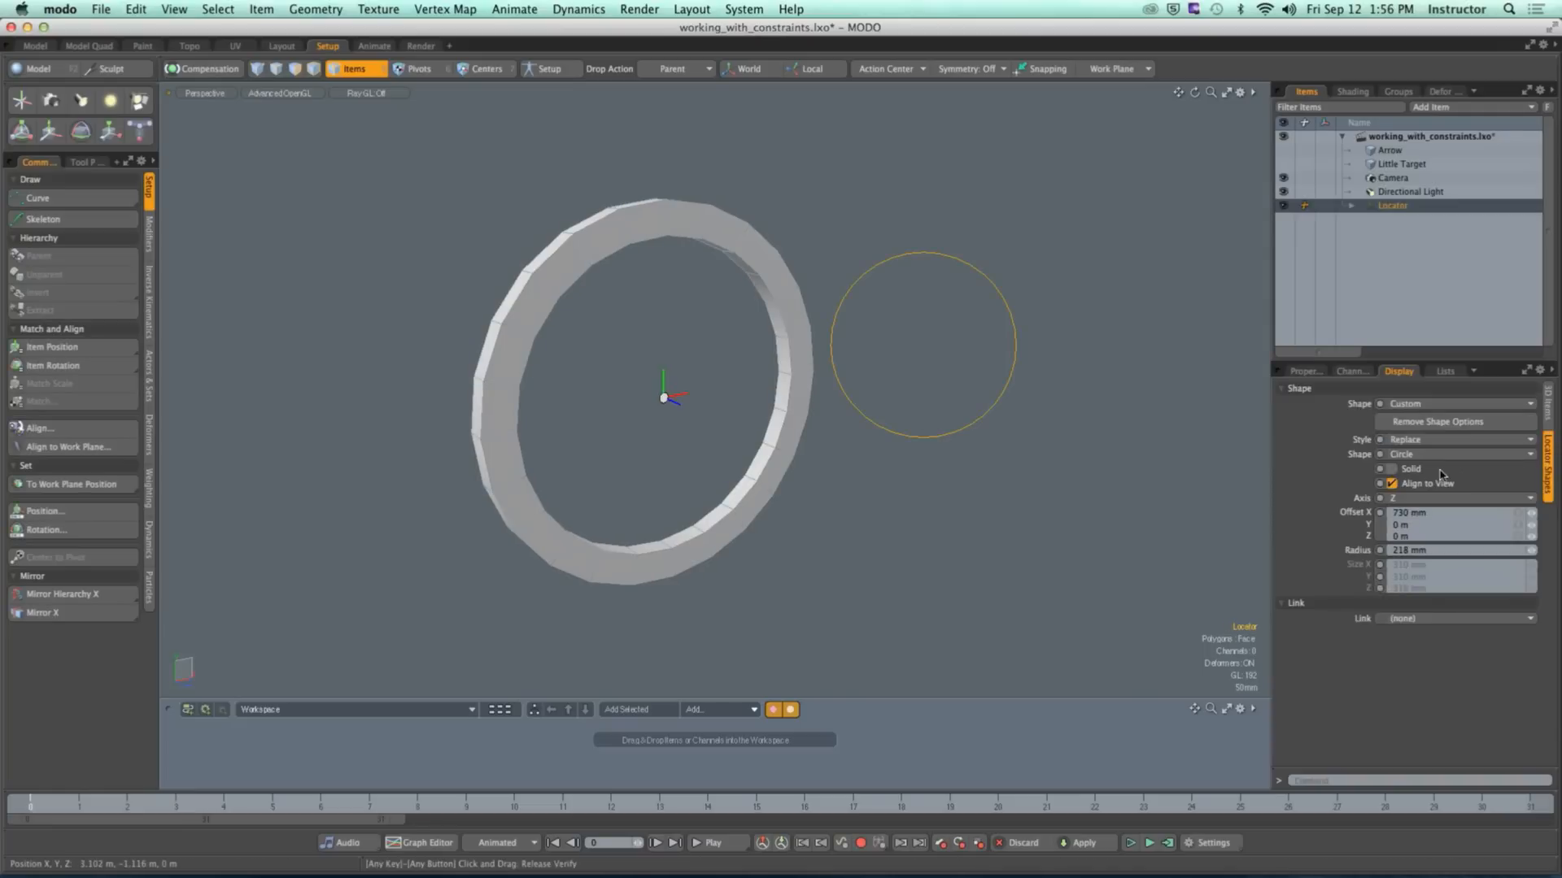
pyautogui.click(1391, 469)
# Step: Set the Locator's fill color to a near-white pink with RGB values 0.98, 0.94, 0.96
pyautogui.scroll(-2, 1419, 529)
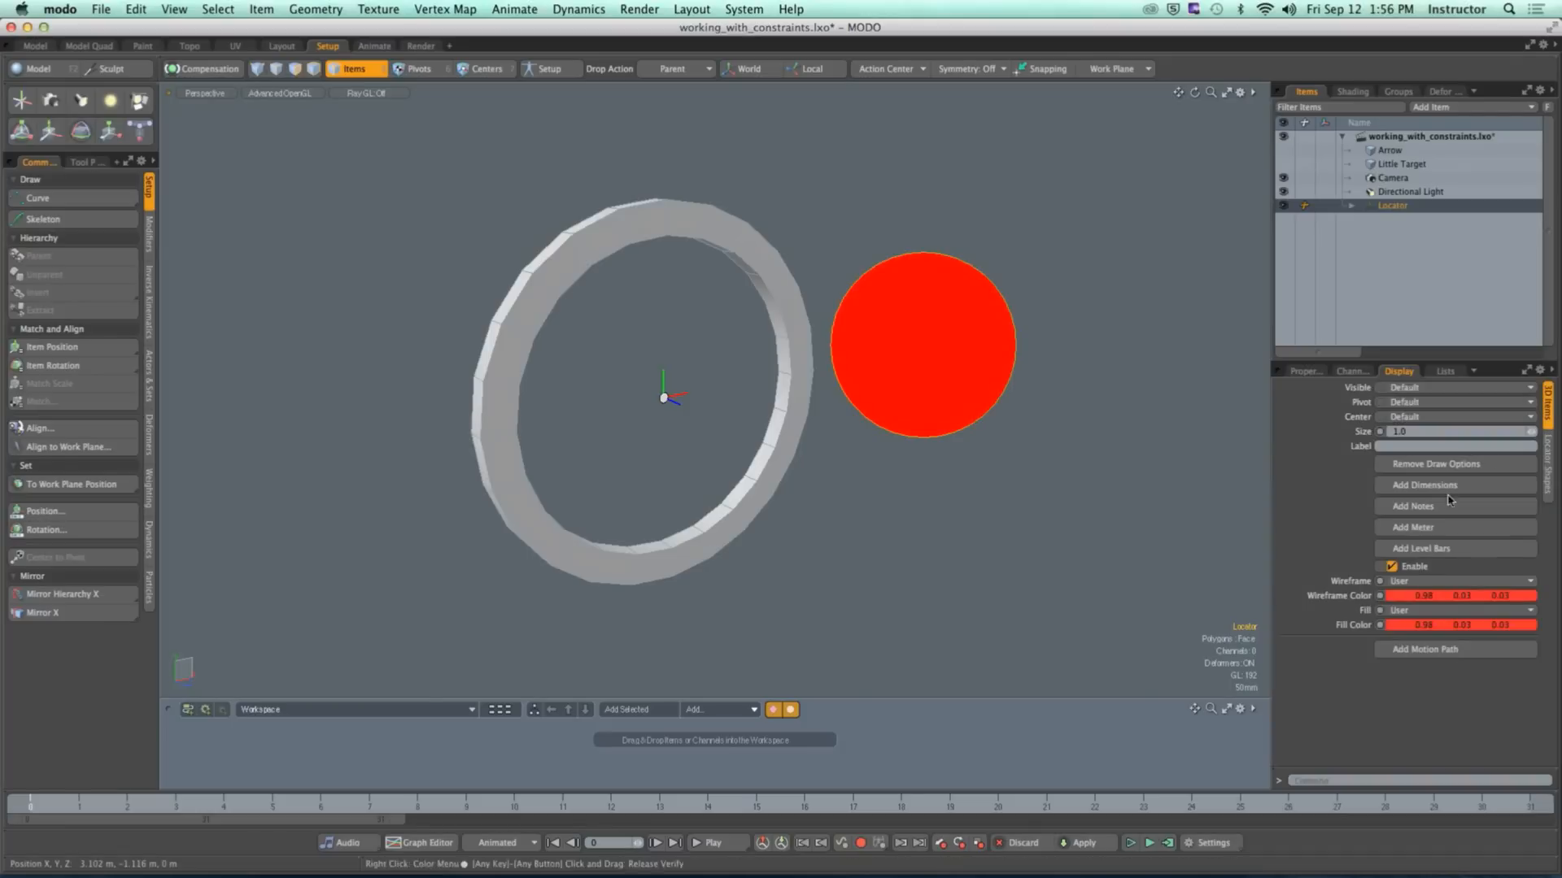
pyautogui.click(1419, 626)
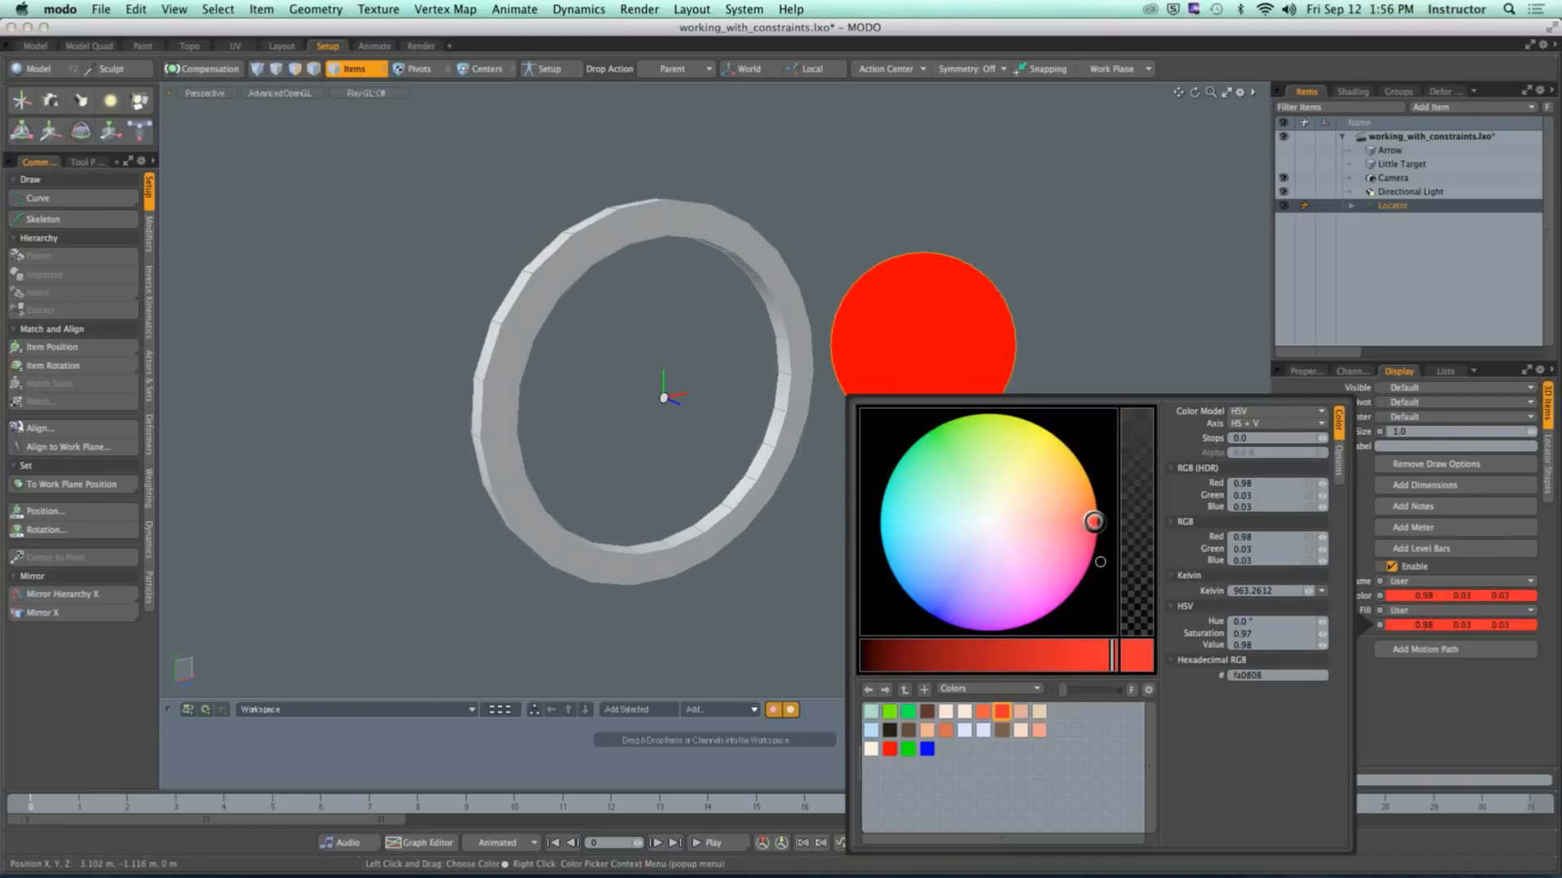
pyautogui.moveTo(1093, 521); pyautogui.dragTo(993, 376)
pyautogui.click(1100, 314)
pyautogui.click(993, 376)
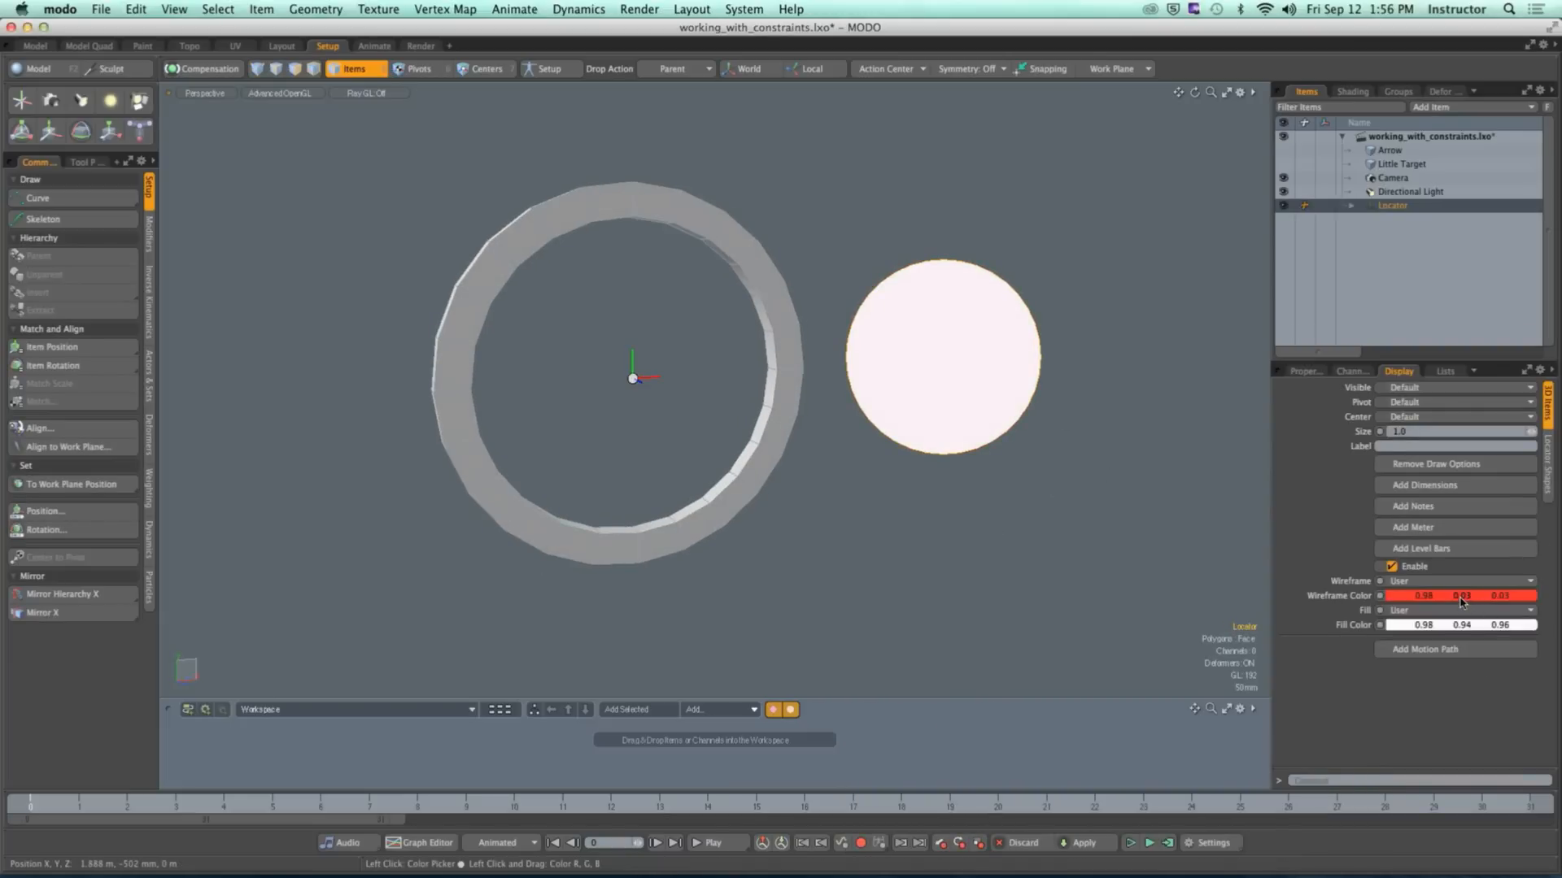
# Step: Darken the Locator's fill color to a gray of 0.54, 0.52, 0.53 and deselect the Locator
pyautogui.click(1462, 626)
pyautogui.click(989, 653)
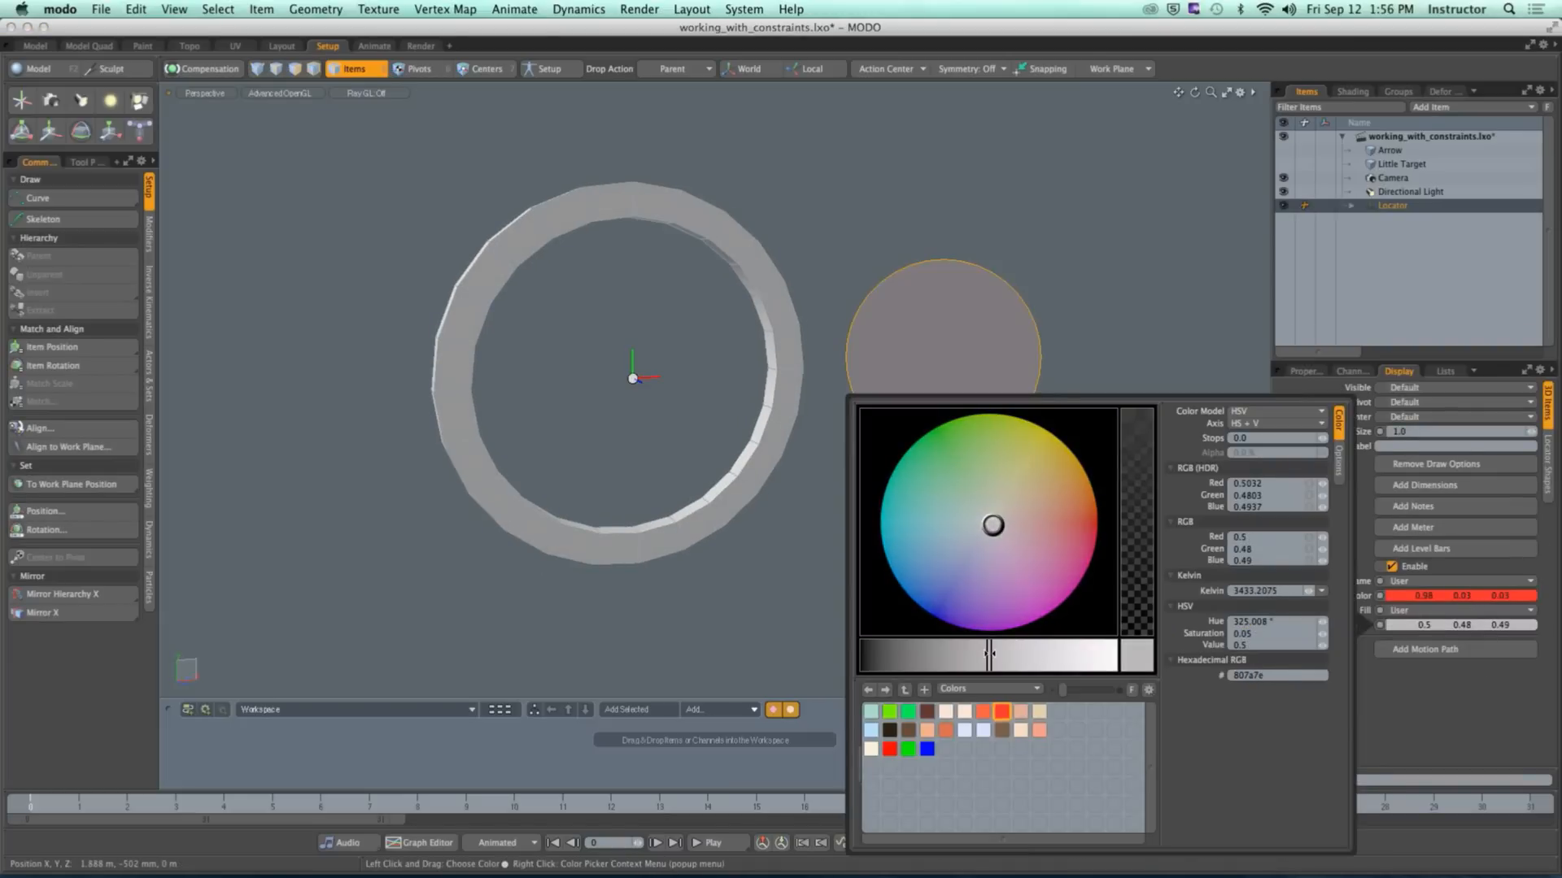
pyautogui.moveTo(989, 653); pyautogui.dragTo(1005, 653)
pyautogui.click(1090, 325)
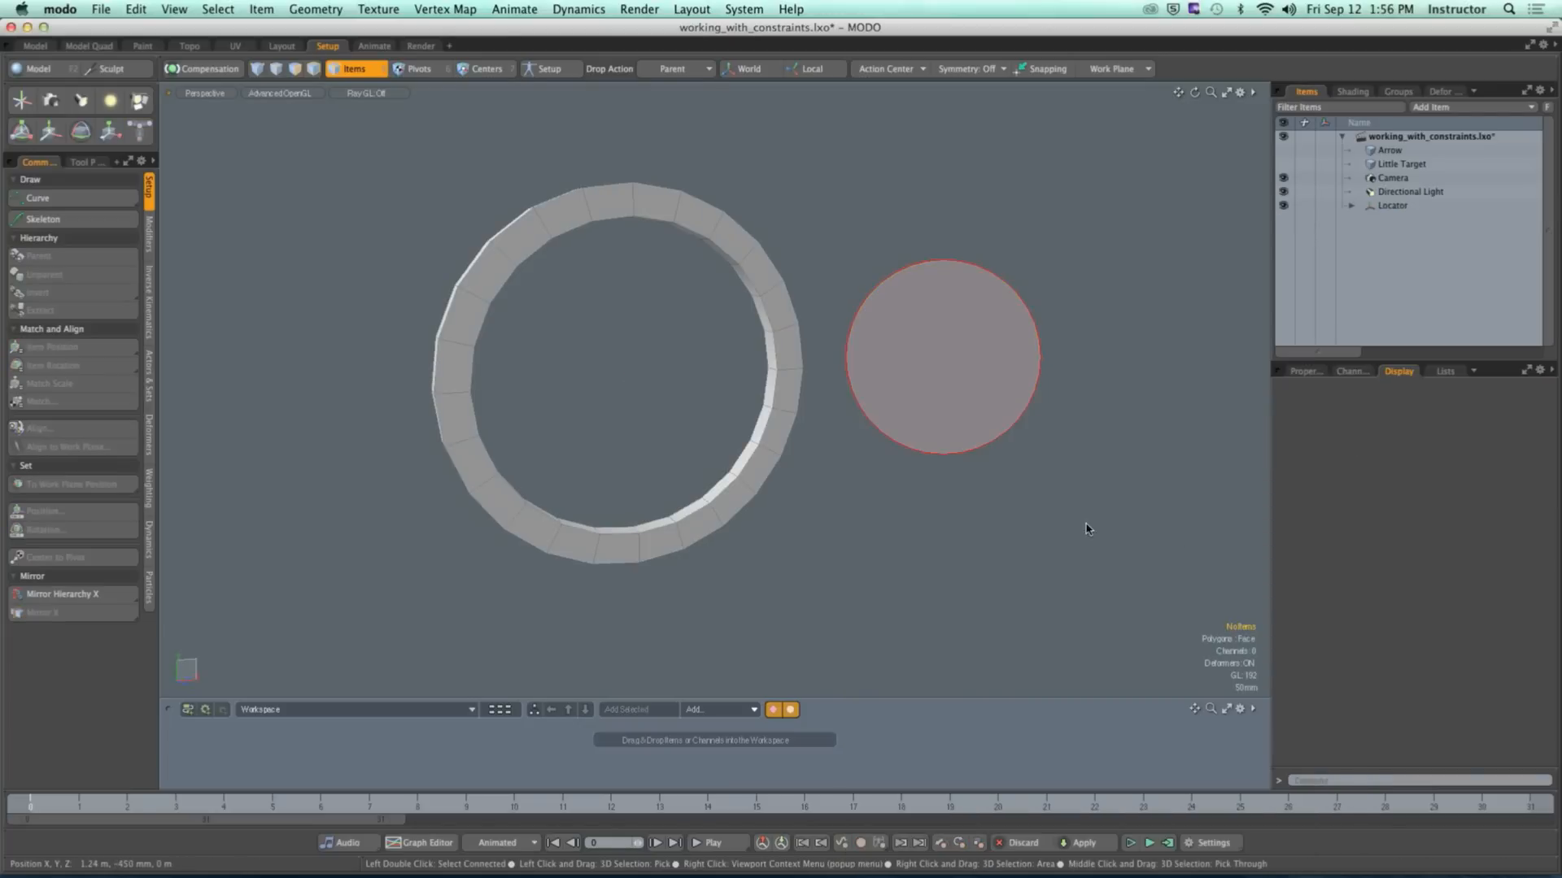
# Step: Select the Locator by its gray circle and set its custom shape Style to Add
pyautogui.keyDown('alt'); pyautogui.moveTo(998, 467); pyautogui.dragTo(928, 346); pyautogui.keyUp('alt')
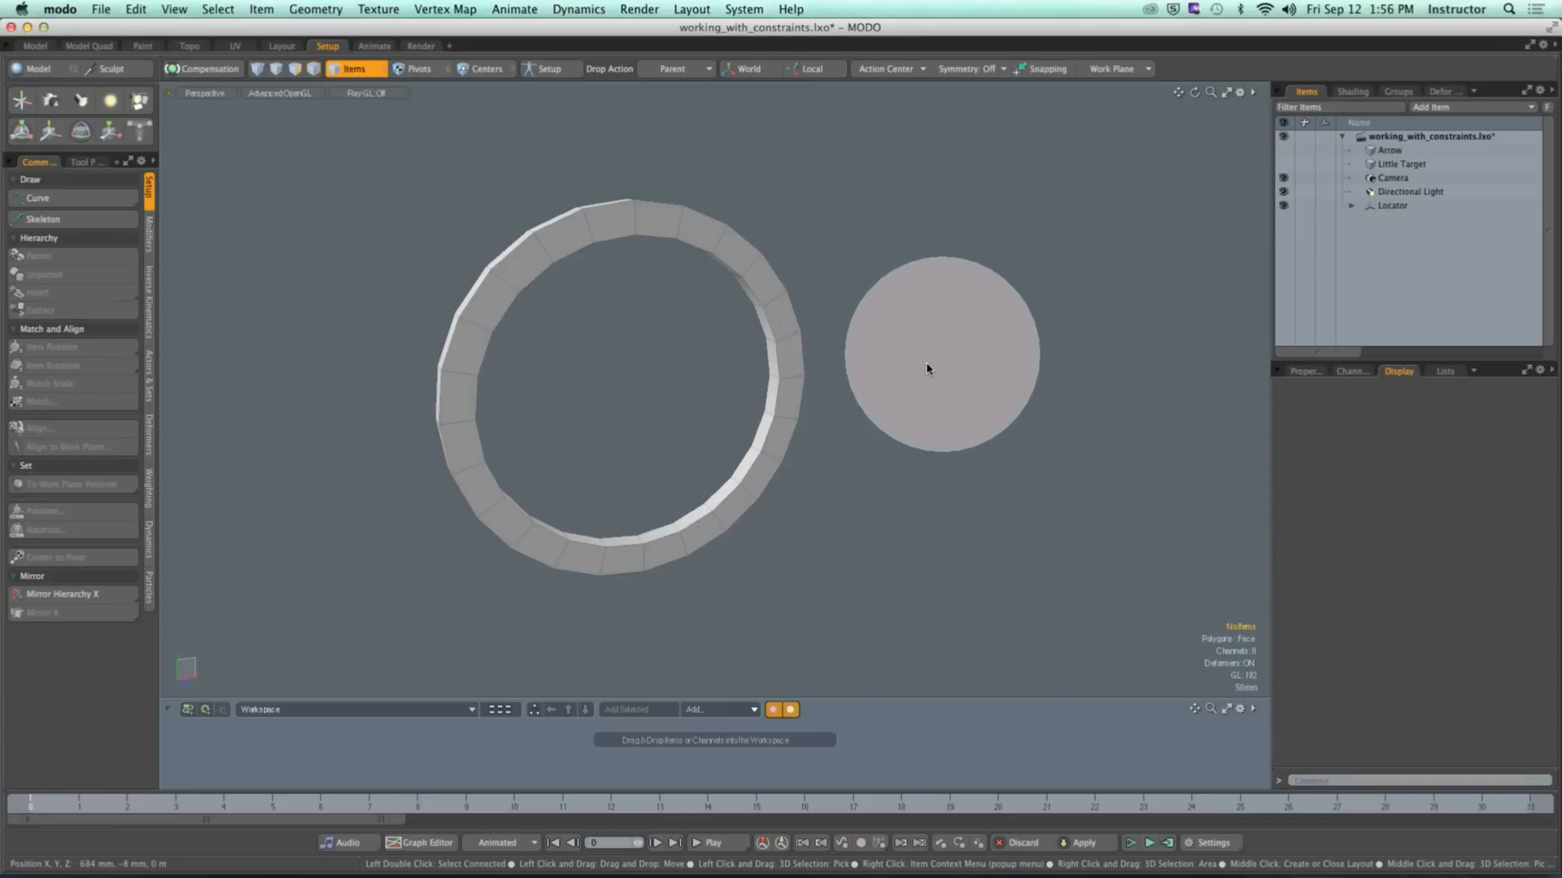
pyautogui.click(1011, 331)
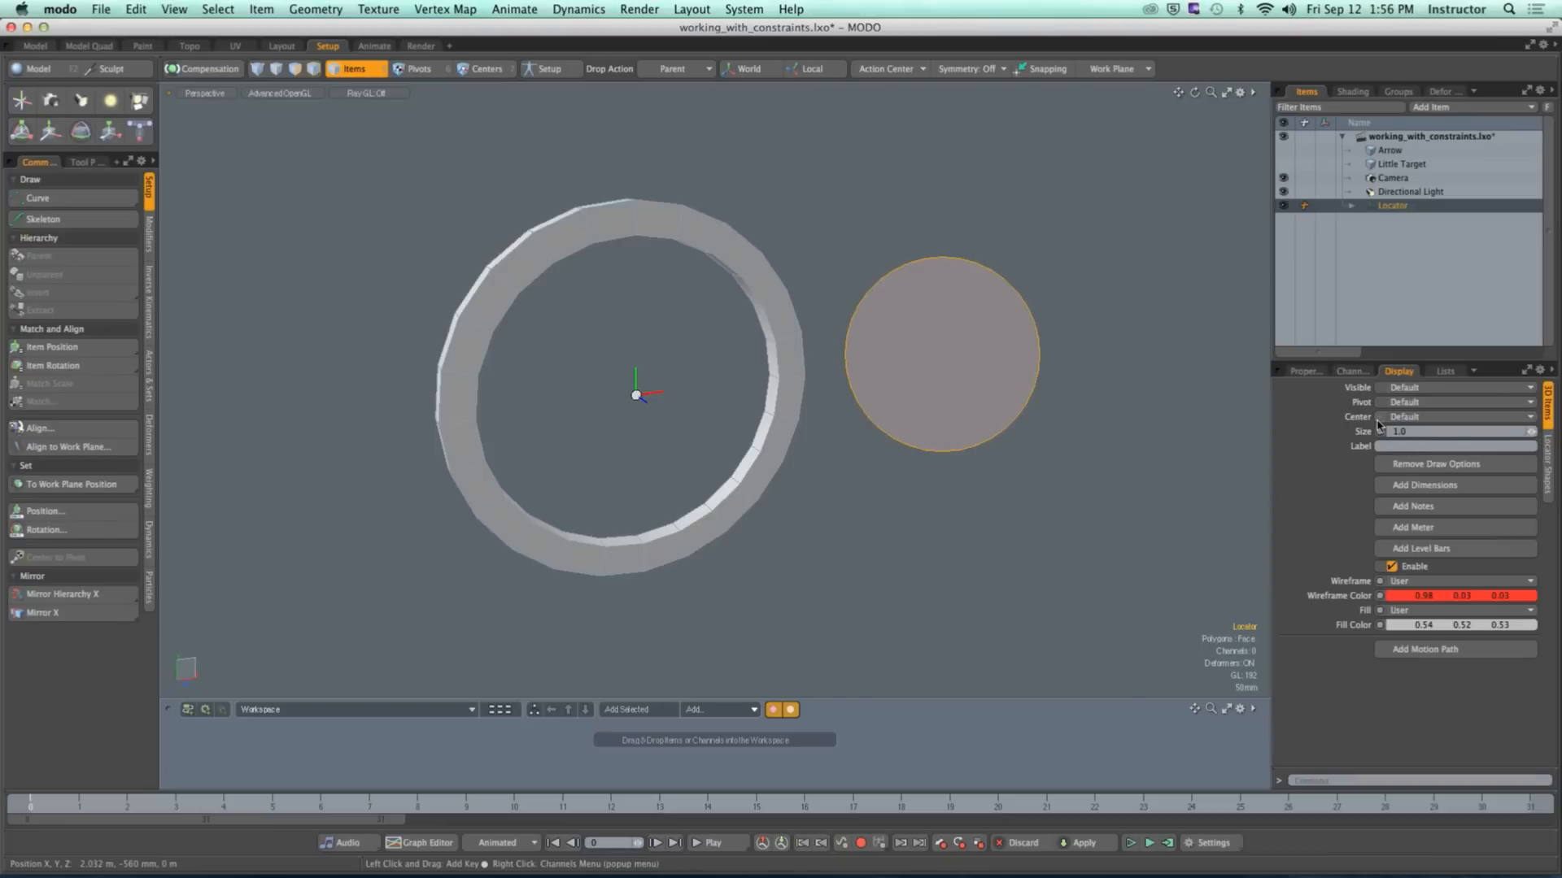
pyautogui.click(1547, 463)
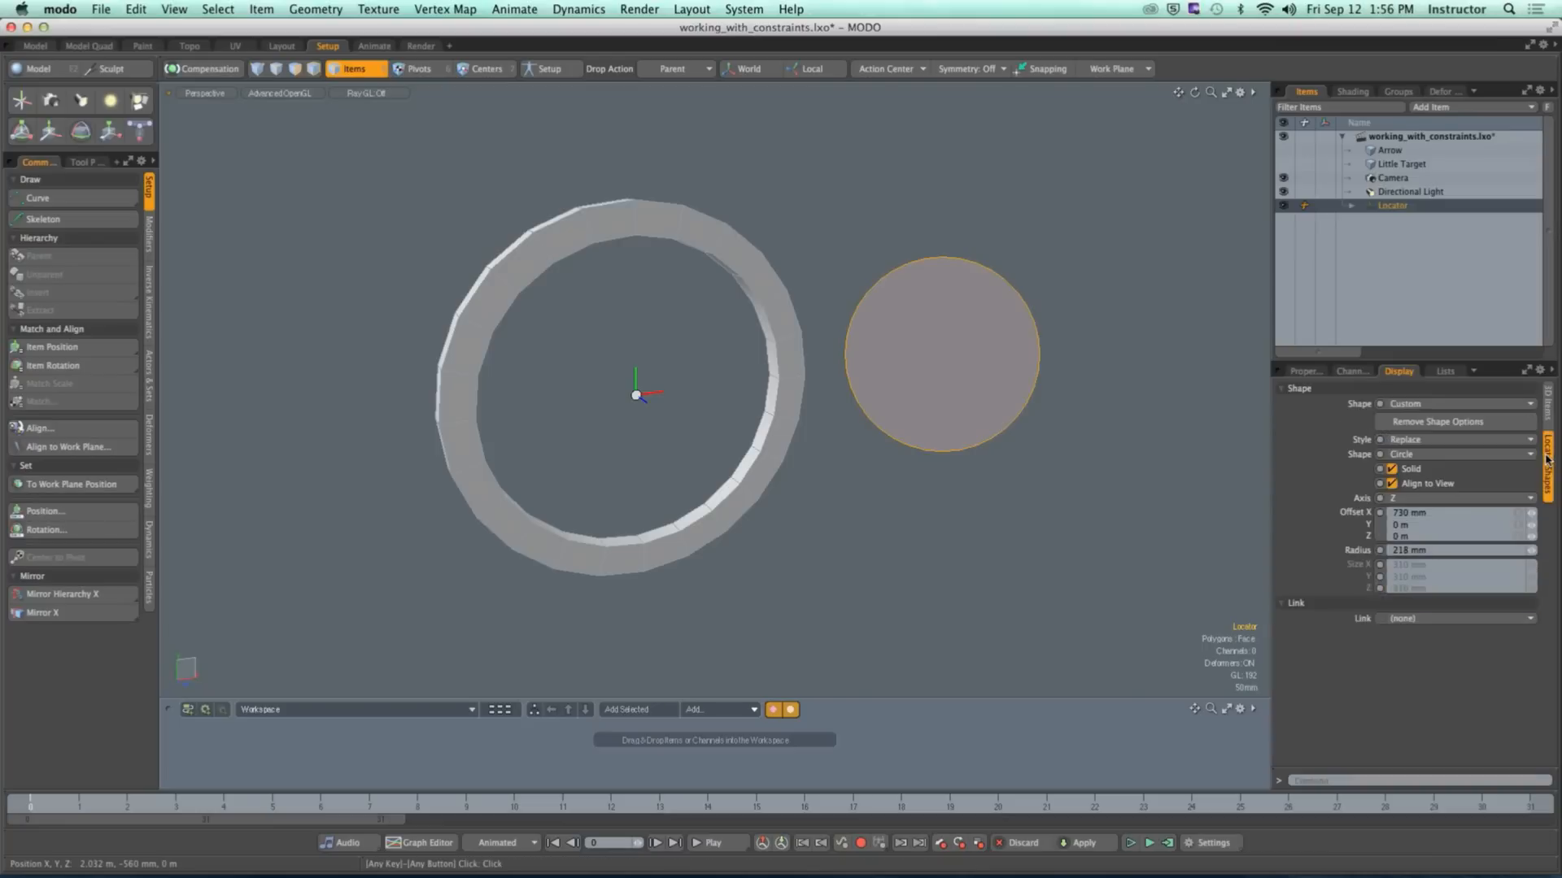
pyautogui.click(1425, 439)
pyautogui.click(1419, 425)
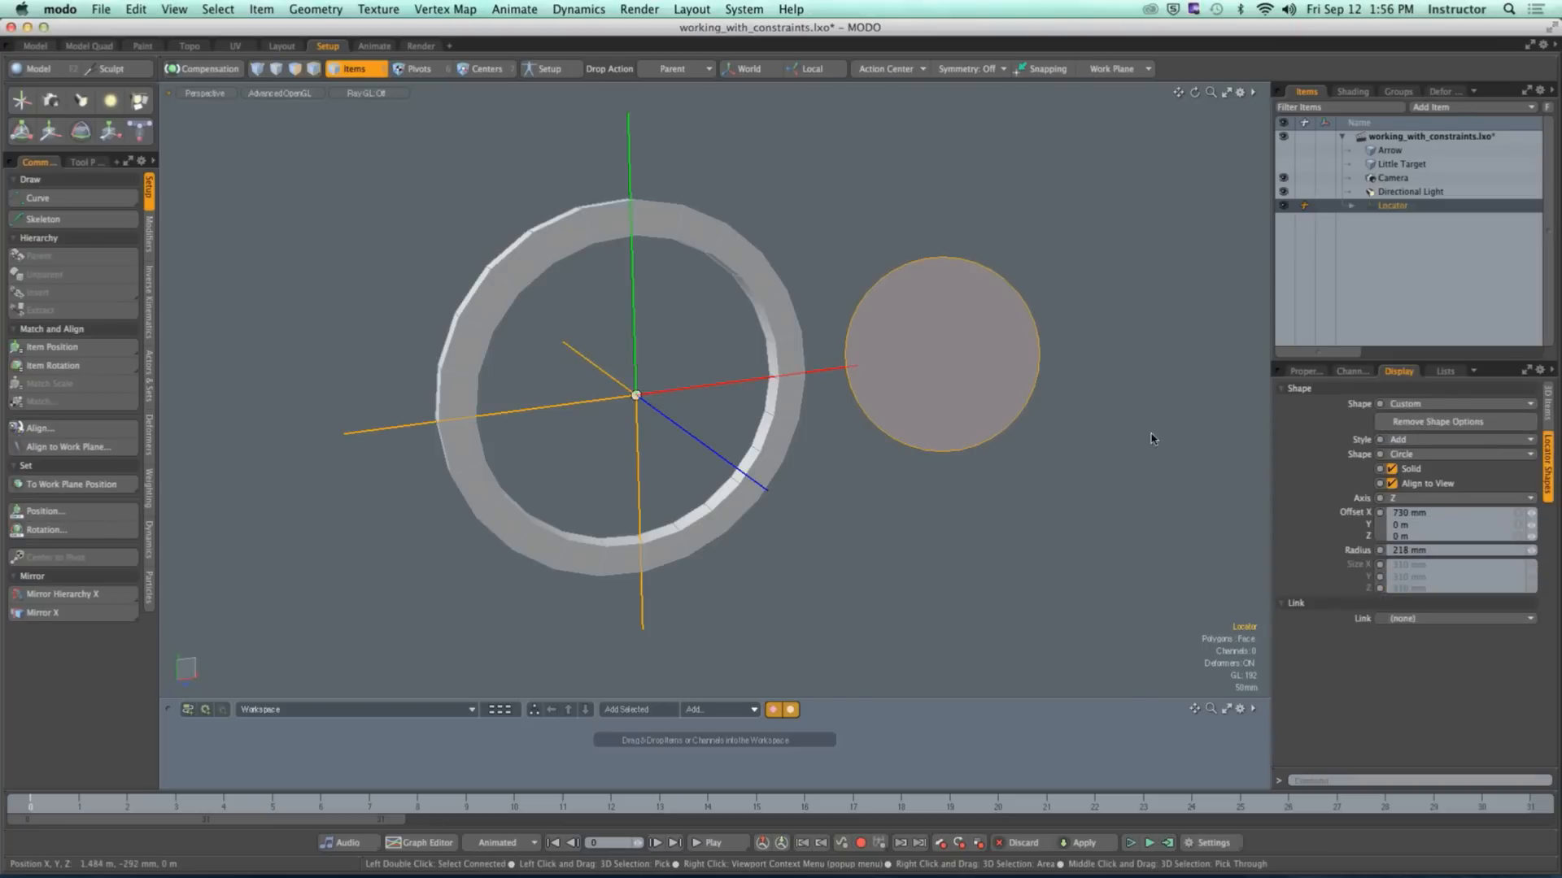
# Step: Reduce the Locator's display Size to 0.33 so its axes take up less of the ring
pyautogui.click(1548, 402)
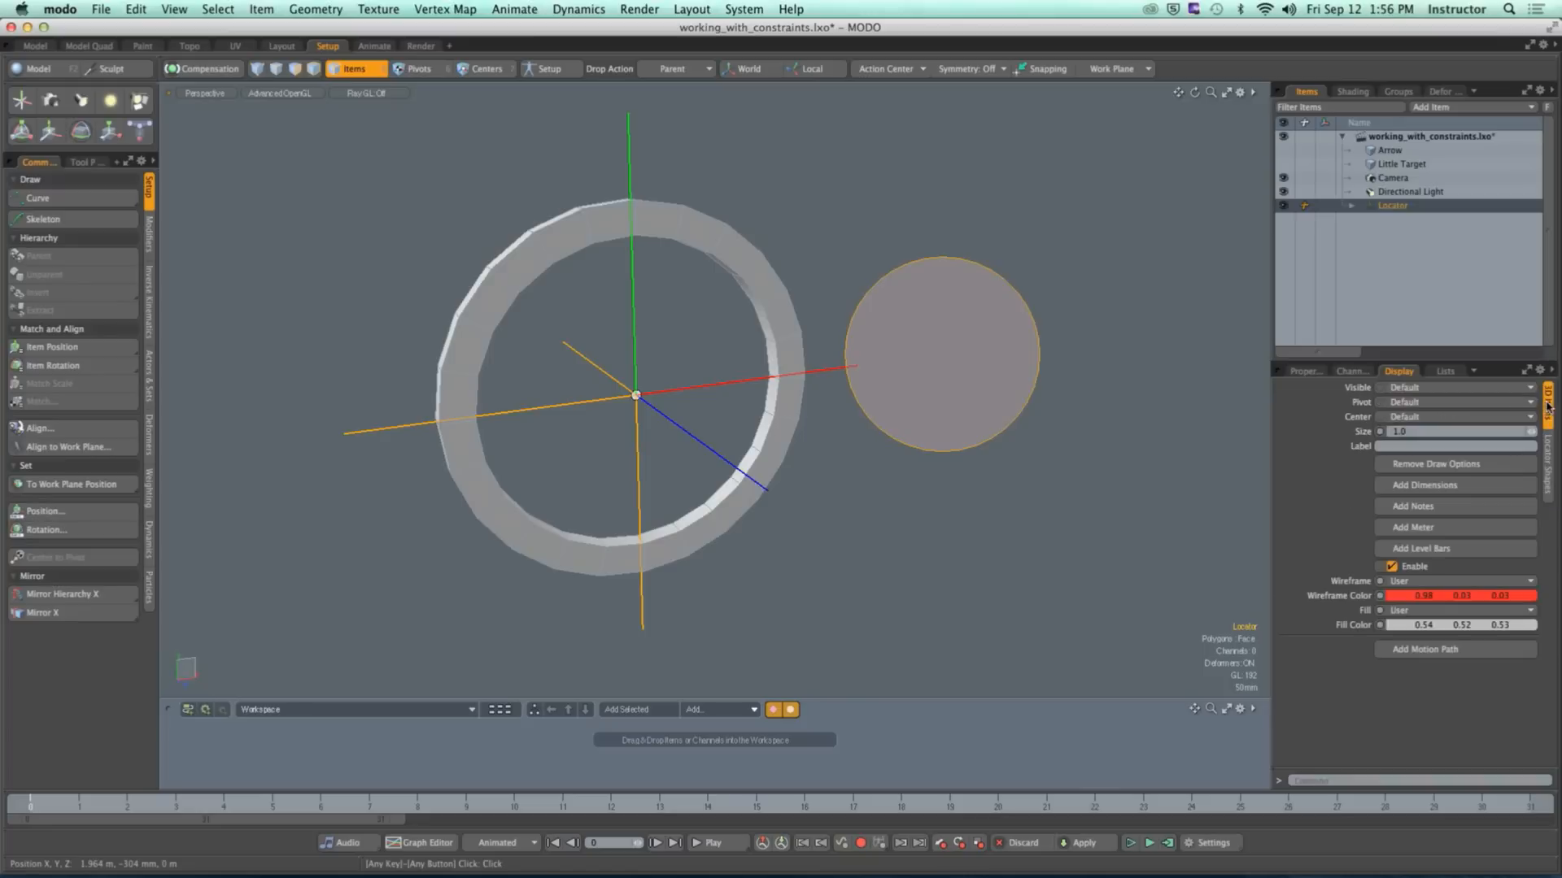
pyautogui.moveTo(1531, 432)
pyautogui.mouseDown()
pyautogui.moveTo(1553, 432)
pyautogui.moveTo(1530, 439)
pyautogui.mouseUp()
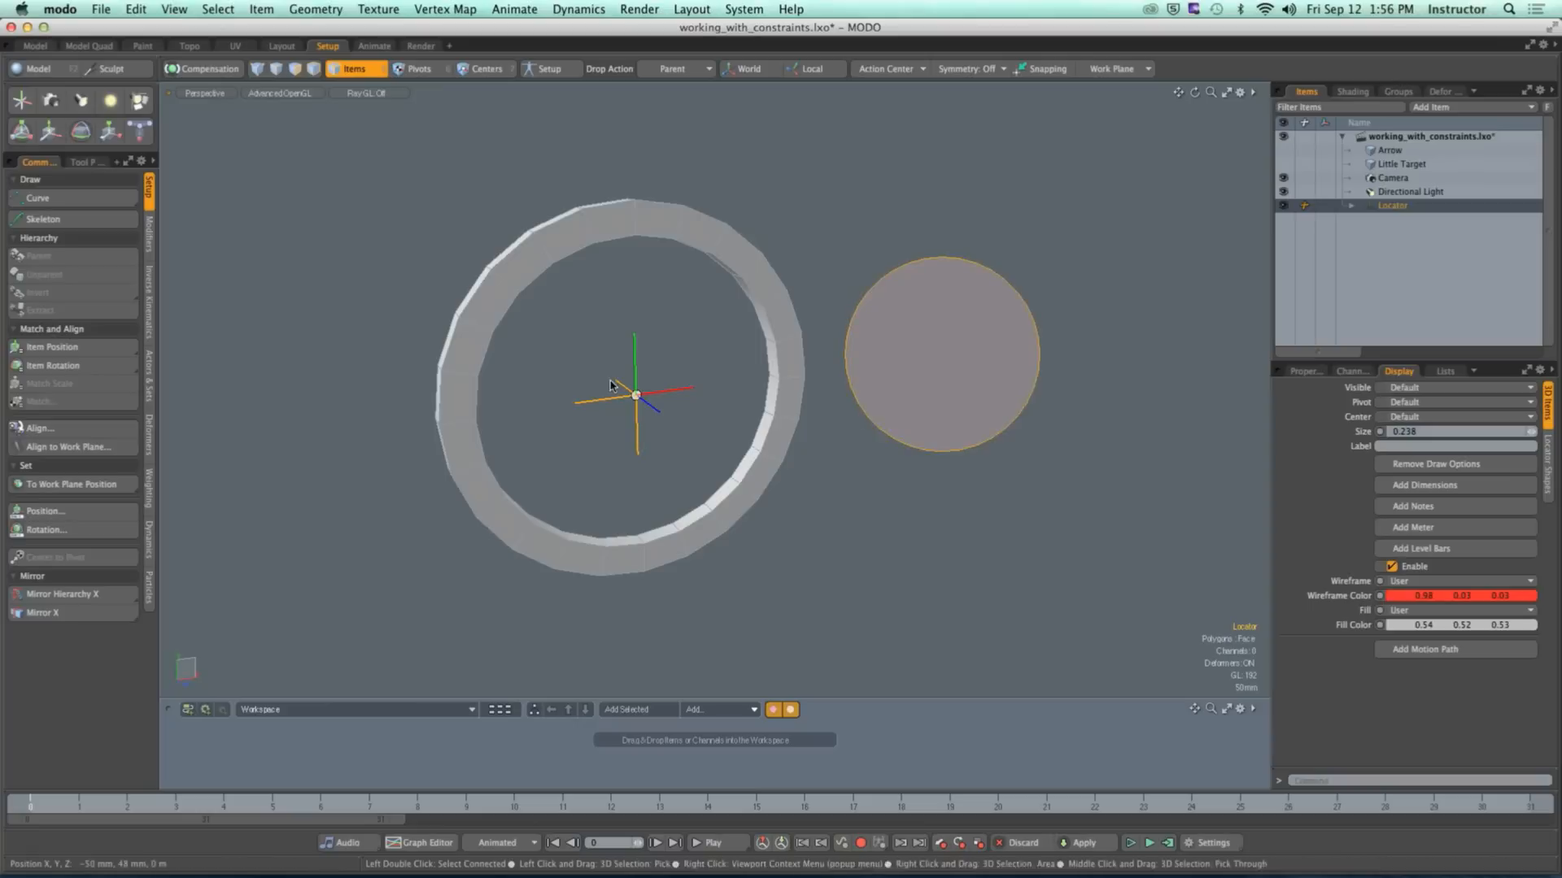
pyautogui.moveTo(1530, 431)
pyautogui.mouseDown()
pyautogui.moveTo(1546, 431)
pyautogui.moveTo(1527, 431)
pyautogui.mouseUp()
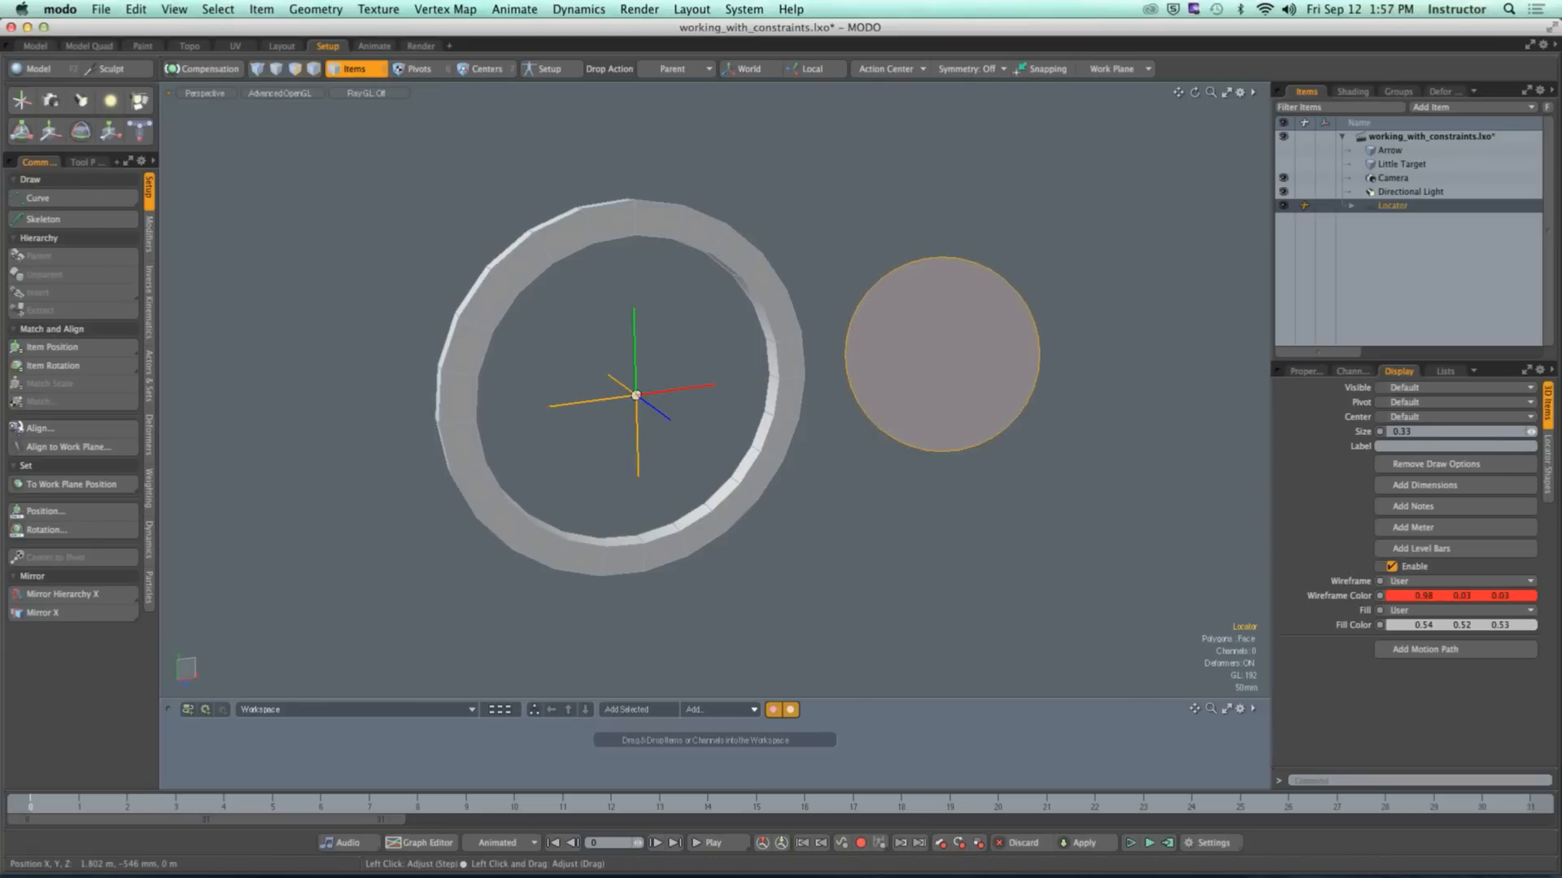
# Step: Give the Locator the display label "Fancy Label"
pyautogui.click(1305, 371)
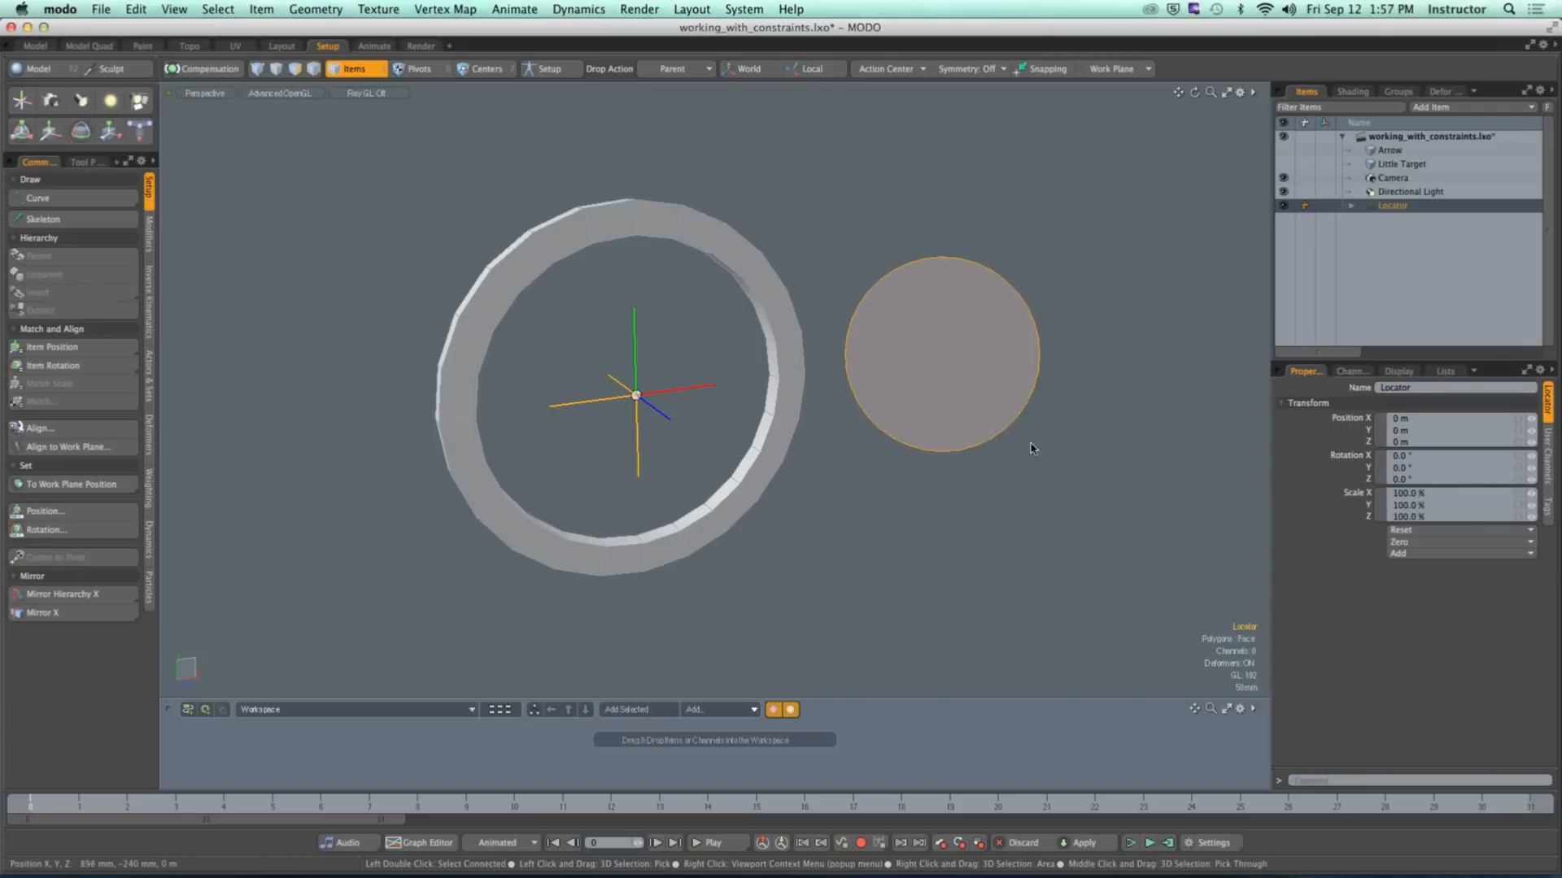
pyautogui.click(1399, 371)
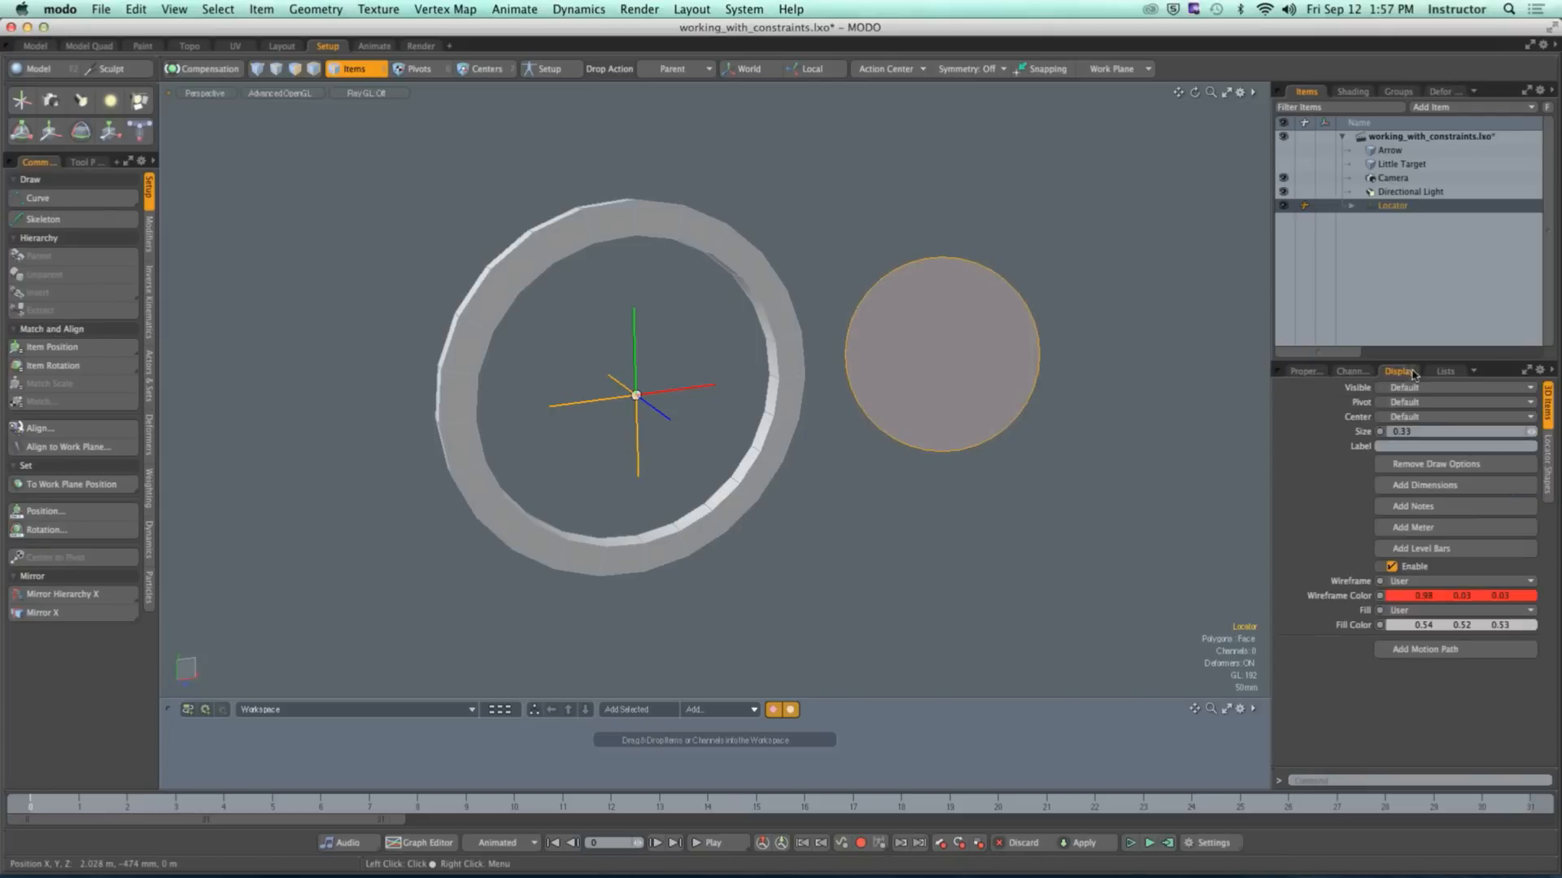
pyautogui.click(1411, 431)
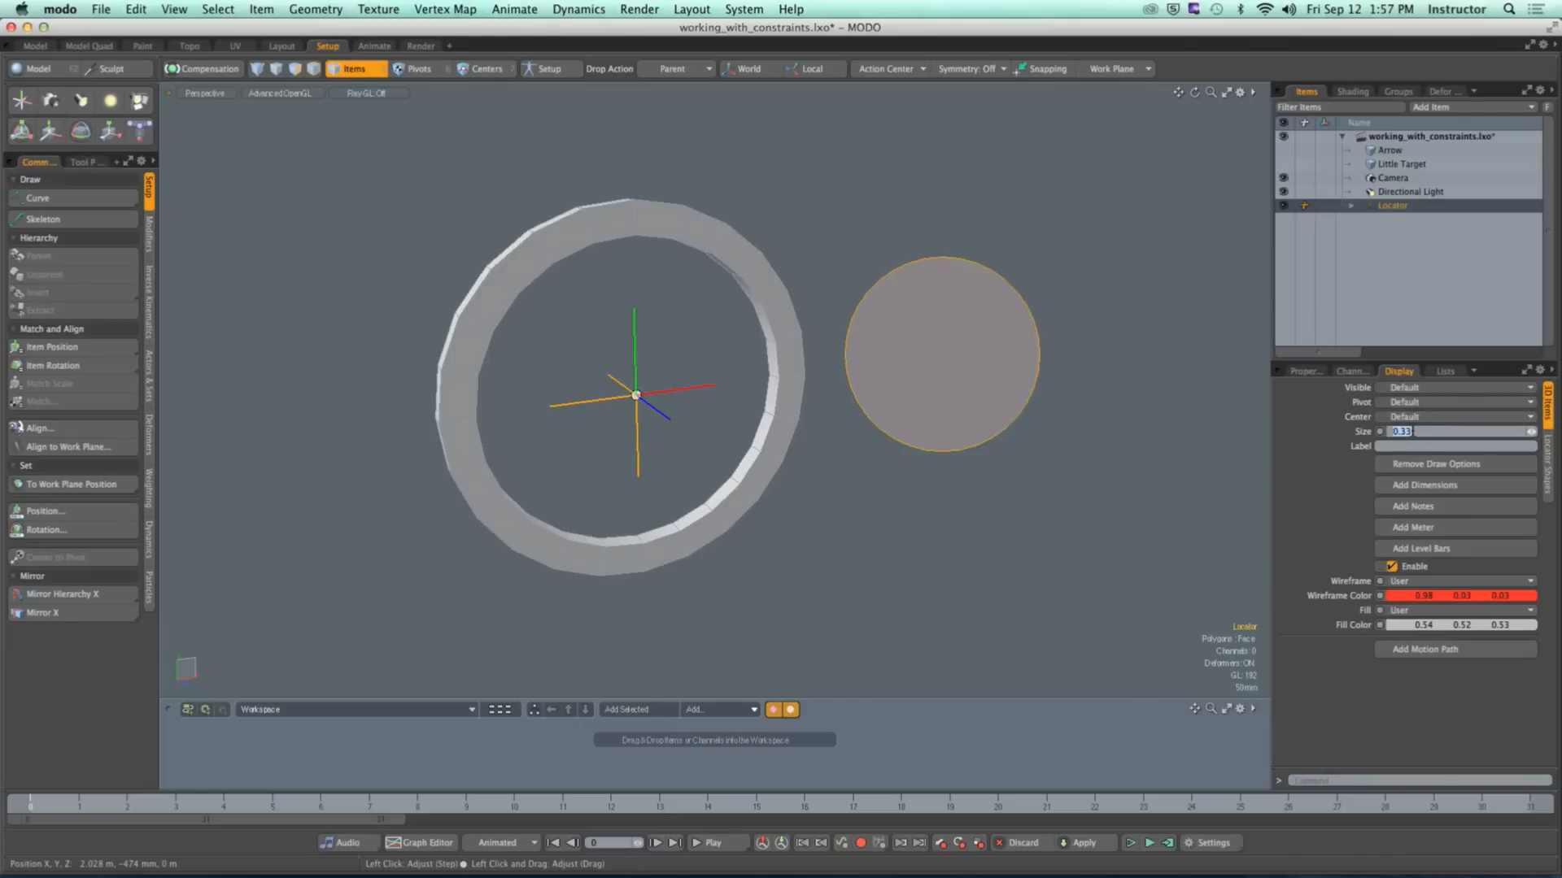
pyautogui.click(1413, 445)
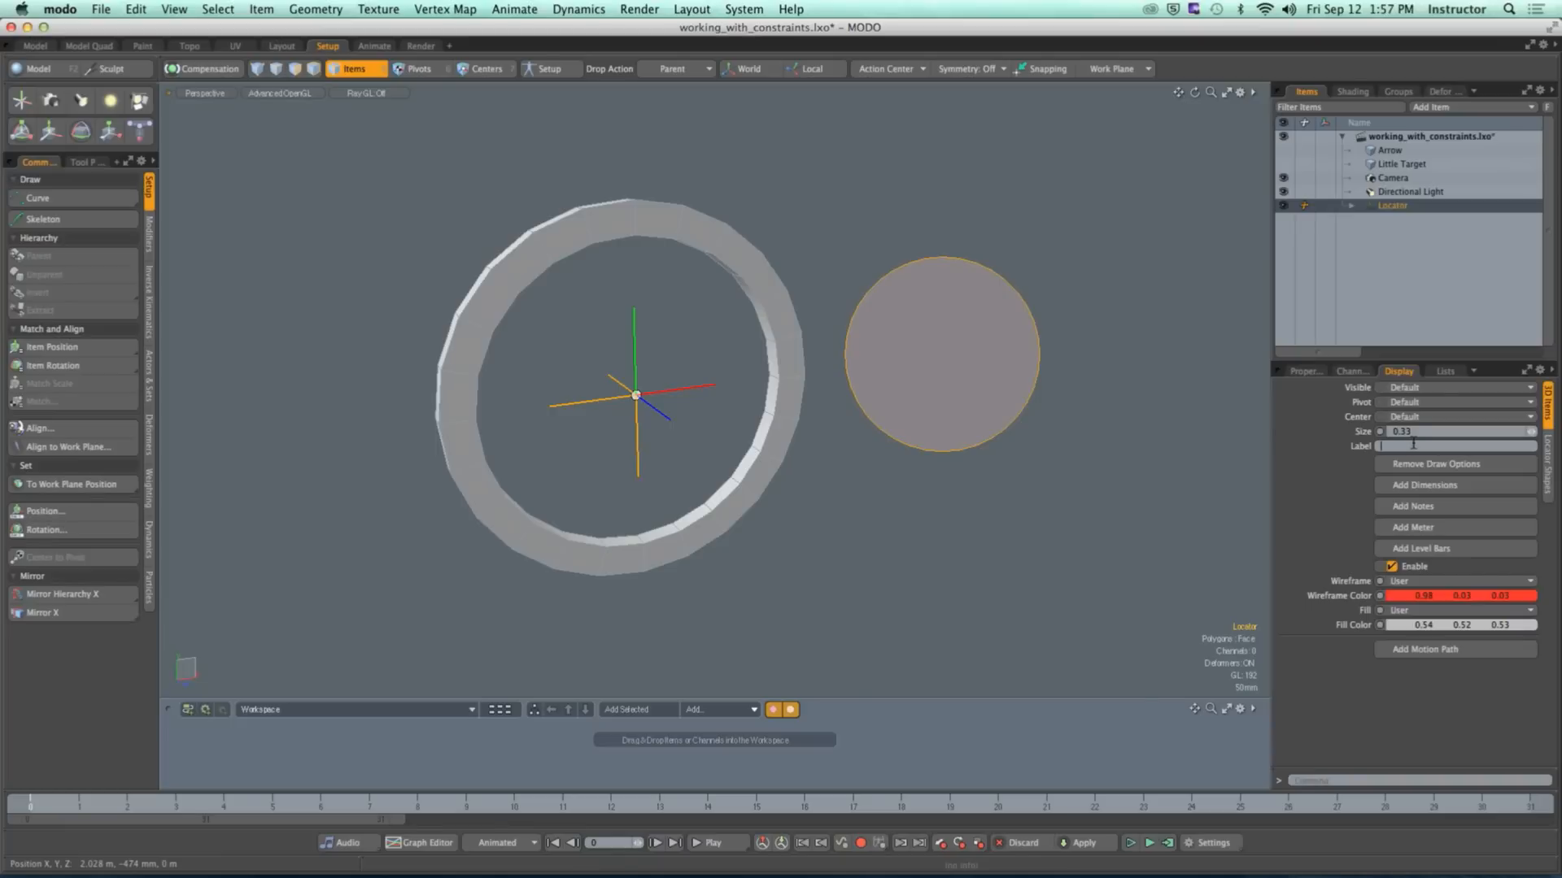
pyautogui.write('Fancy Label')
pyautogui.press('Return')
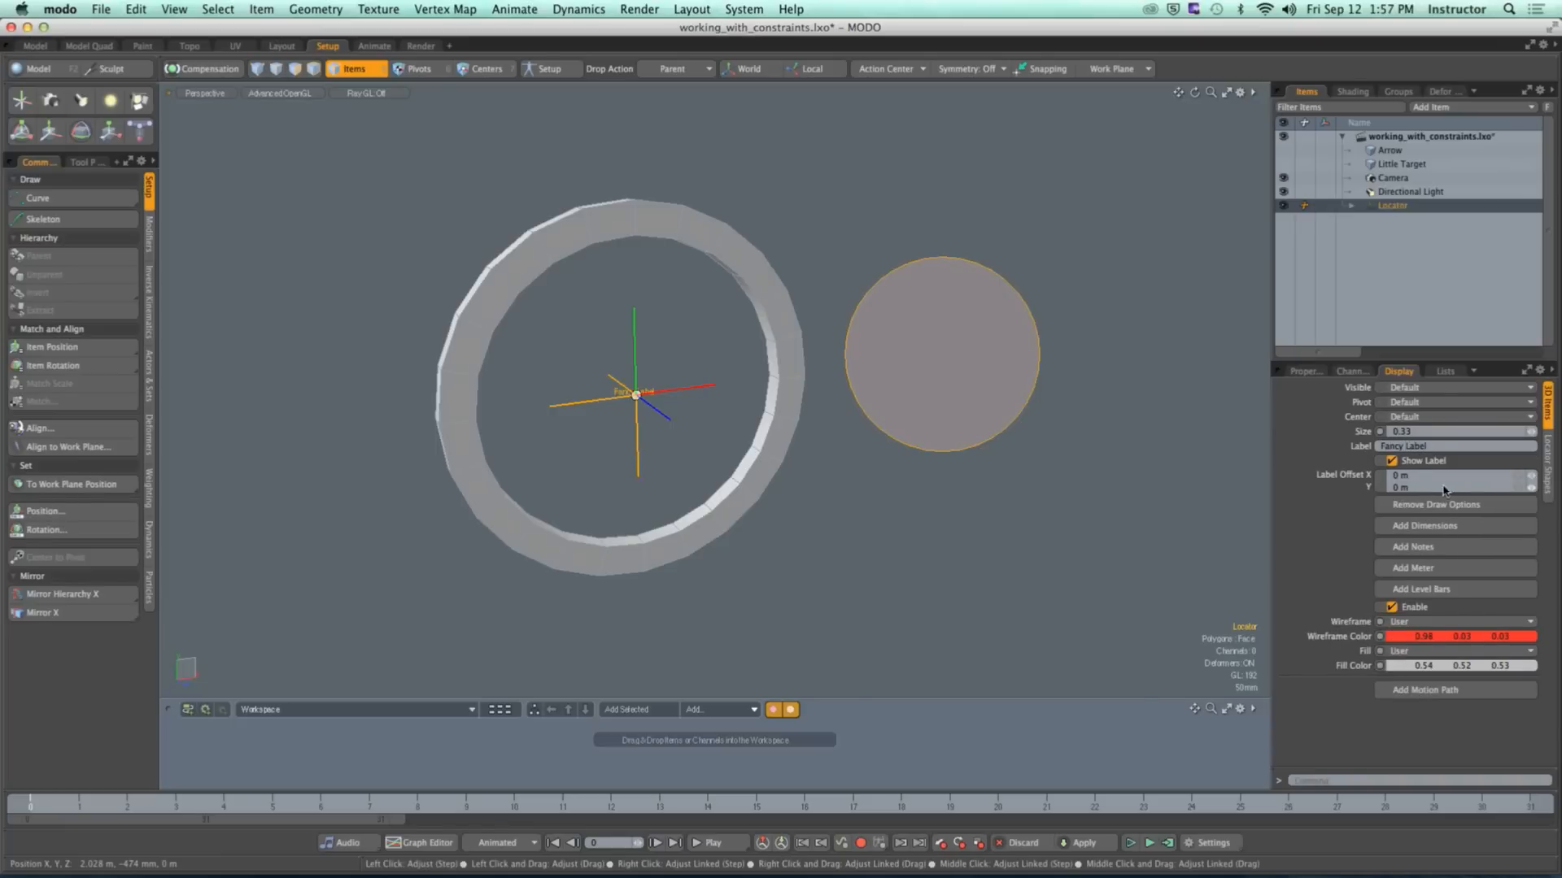
# Step: Offset the Locator's label by 98.8 mm in X and 30 mm in Y, and set the display Size to 0.406
pyautogui.moveTo(1531, 479)
pyautogui.mouseDown()
pyautogui.moveTo(1532, 502)
pyautogui.moveTo(1533, 488)
pyautogui.mouseUp()
pyautogui.keyDown('alt'); pyautogui.moveTo(1119, 534); pyautogui.dragTo(978, 533); pyautogui.keyUp('alt')
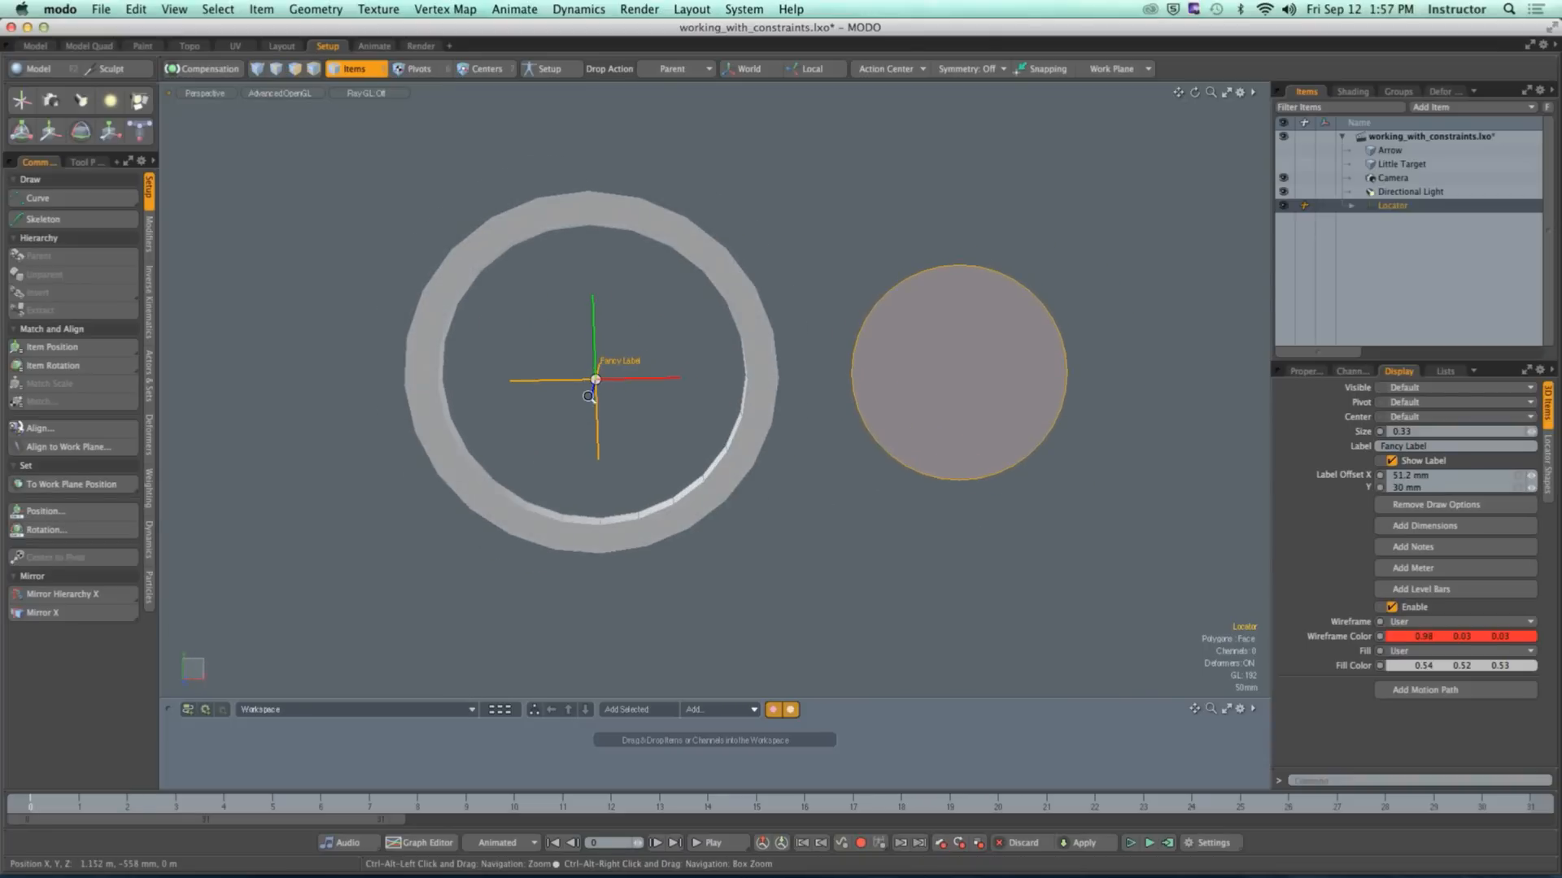
pyautogui.keyDown('ctrl'); pyautogui.keyDown('alt'); pyautogui.moveTo(591, 397); pyautogui.dragTo(632, 398); pyautogui.keyUp('alt'); pyautogui.keyUp('ctrl')
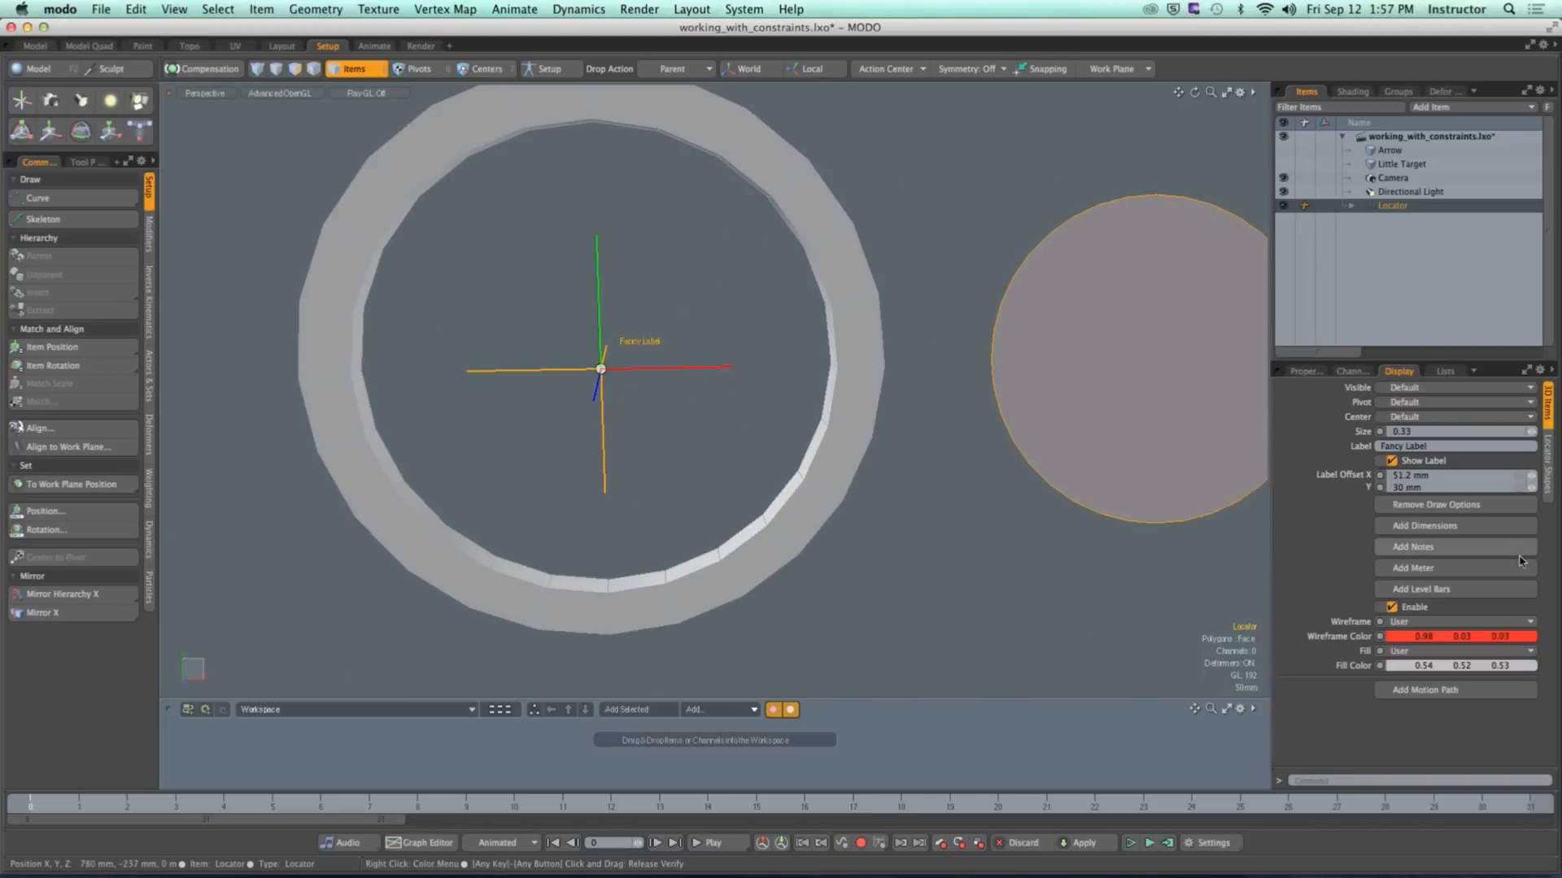
pyautogui.moveTo(1532, 480); pyautogui.dragTo(1532, 468)
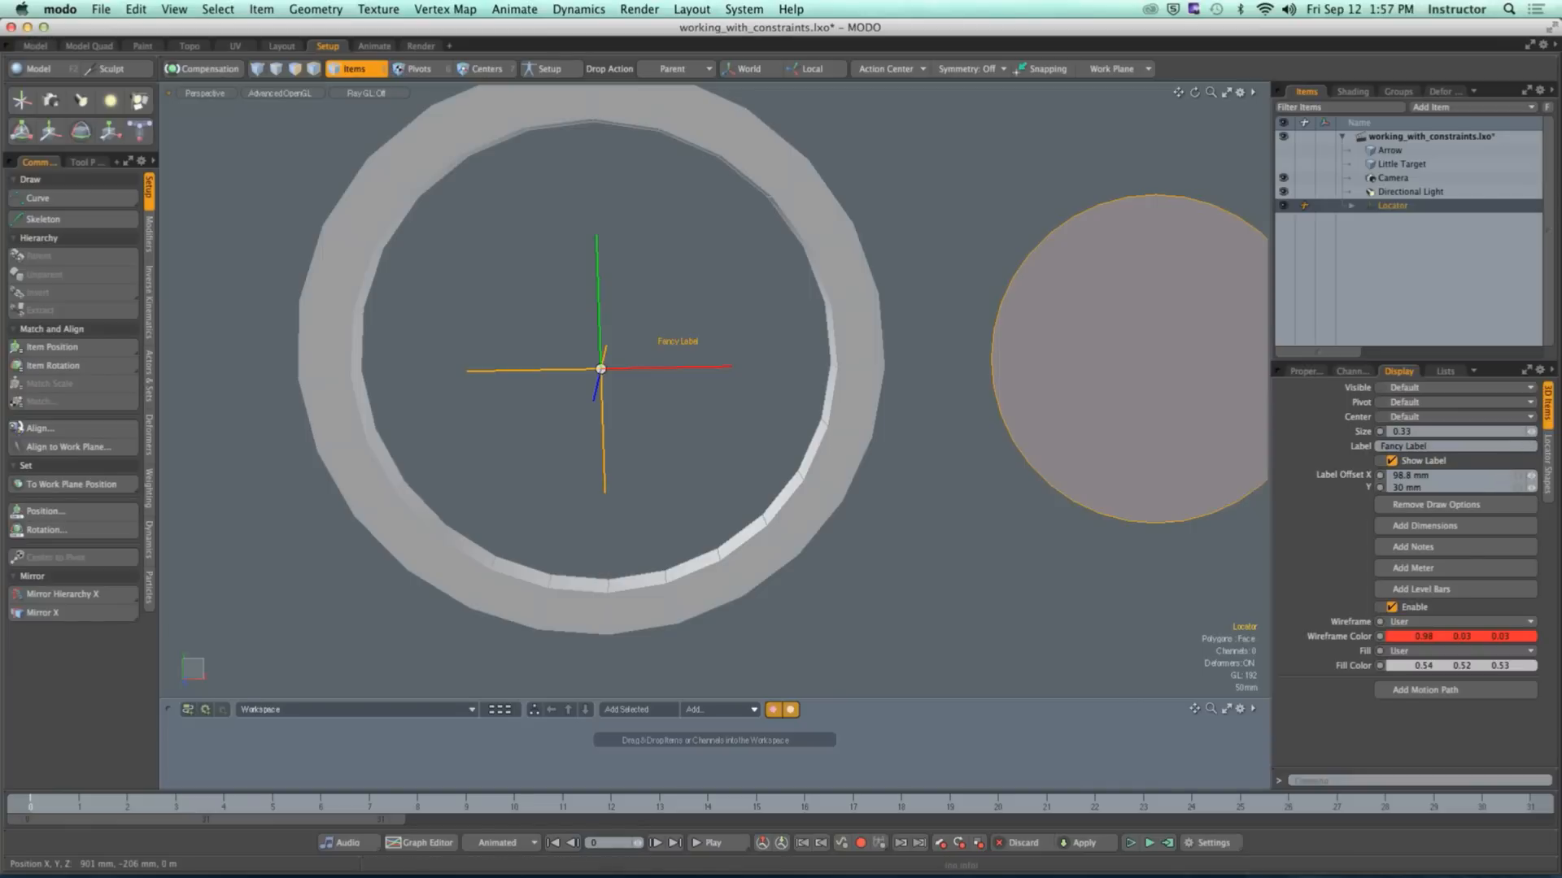
pyautogui.moveTo(1531, 434); pyautogui.dragTo(1532, 436)
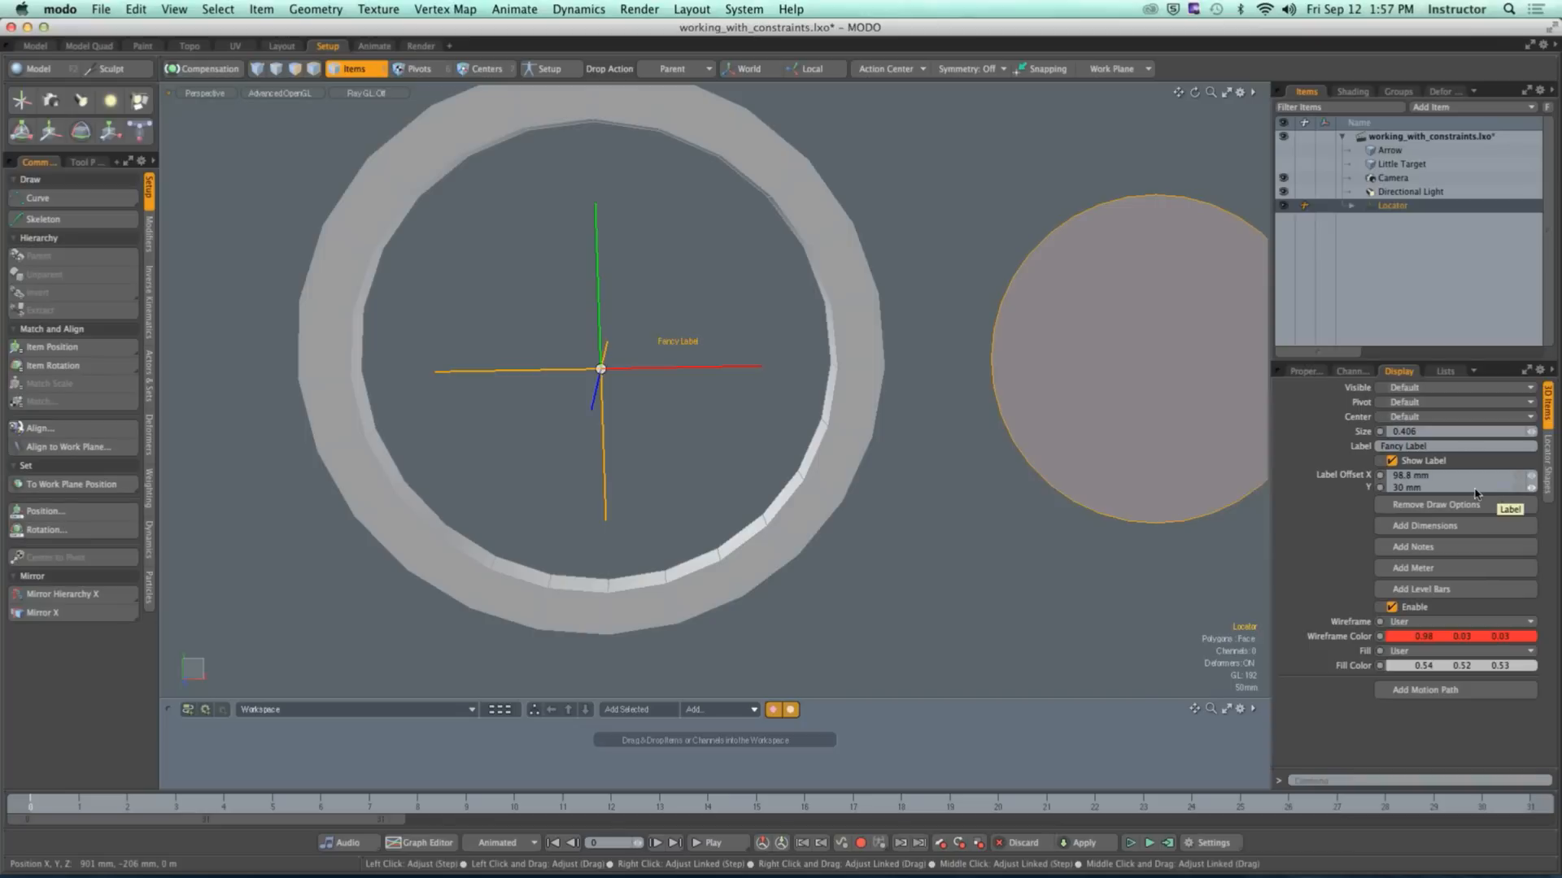
# Step: Reveal the Locator's child item, and revert the scene to its saved version, discarding all changes
pyautogui.click(1350, 206)
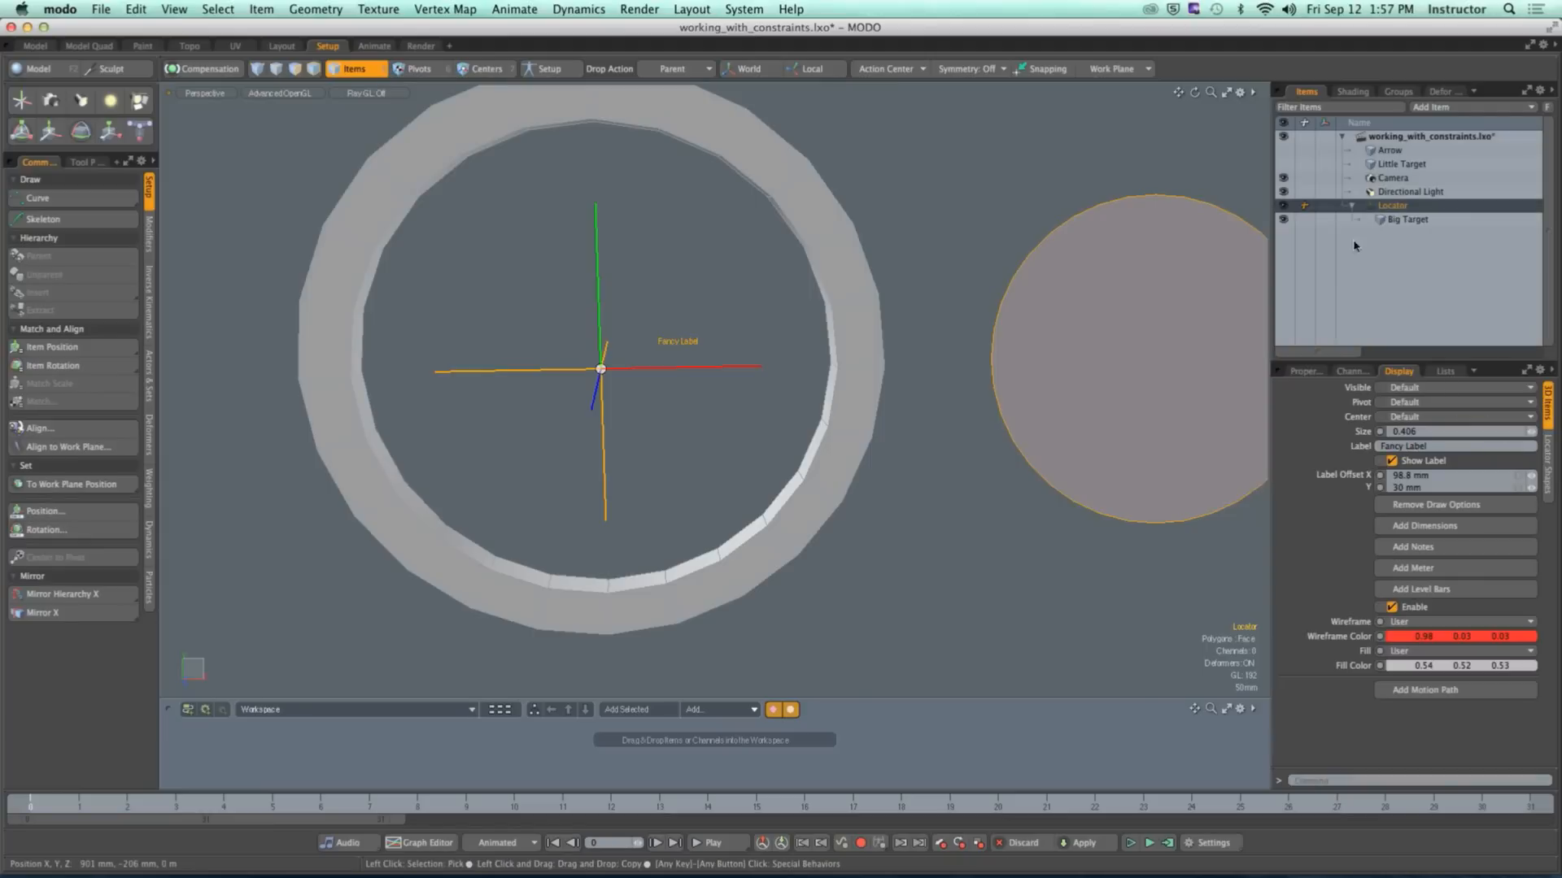
pyautogui.click(97, 10)
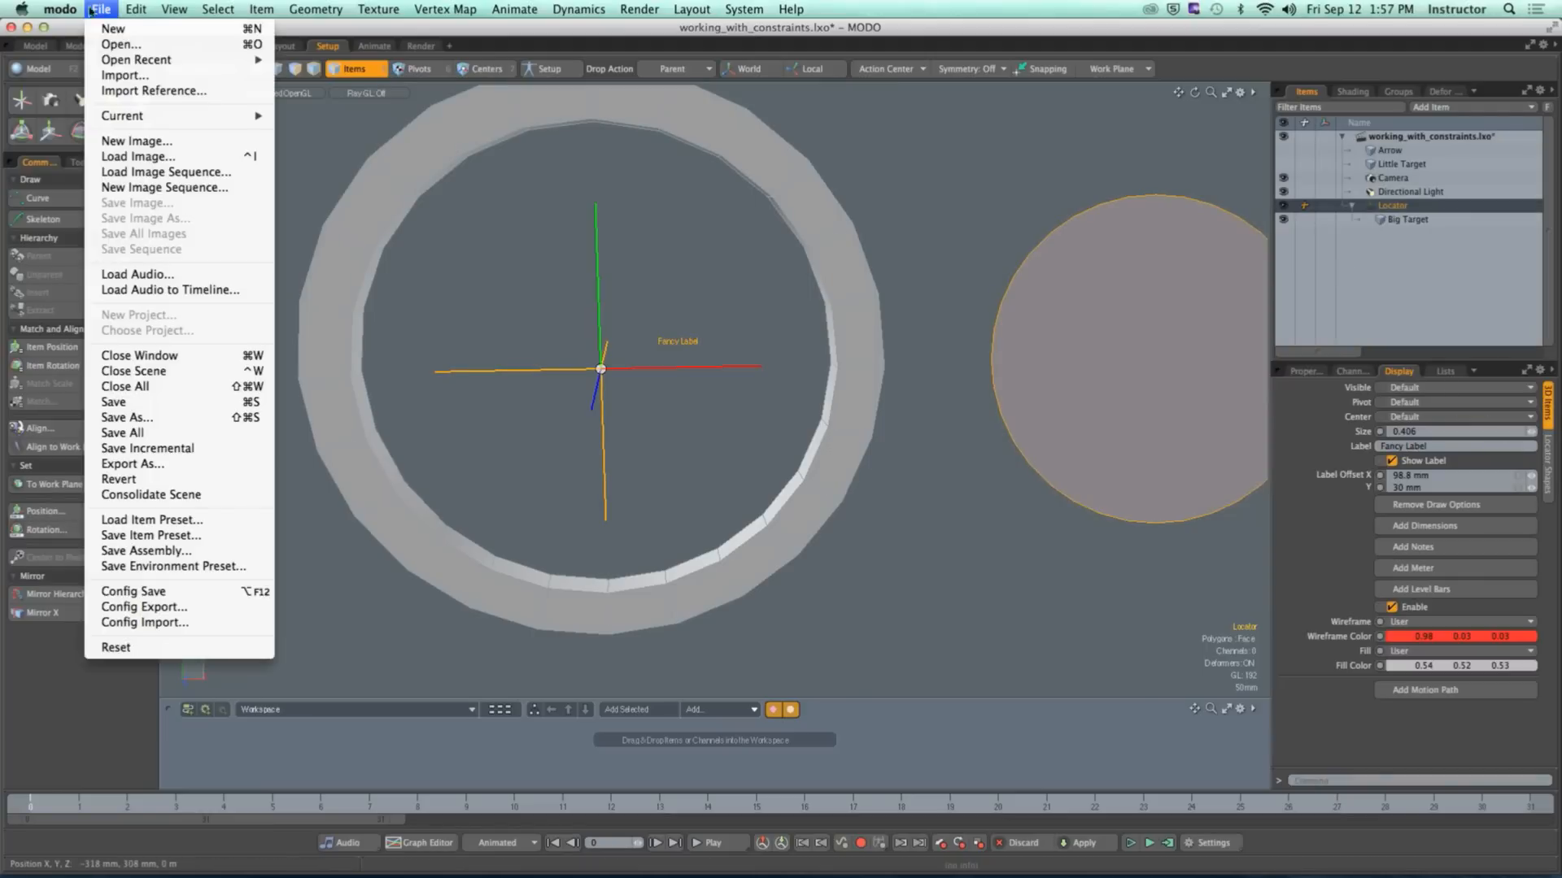
pyautogui.click(122, 480)
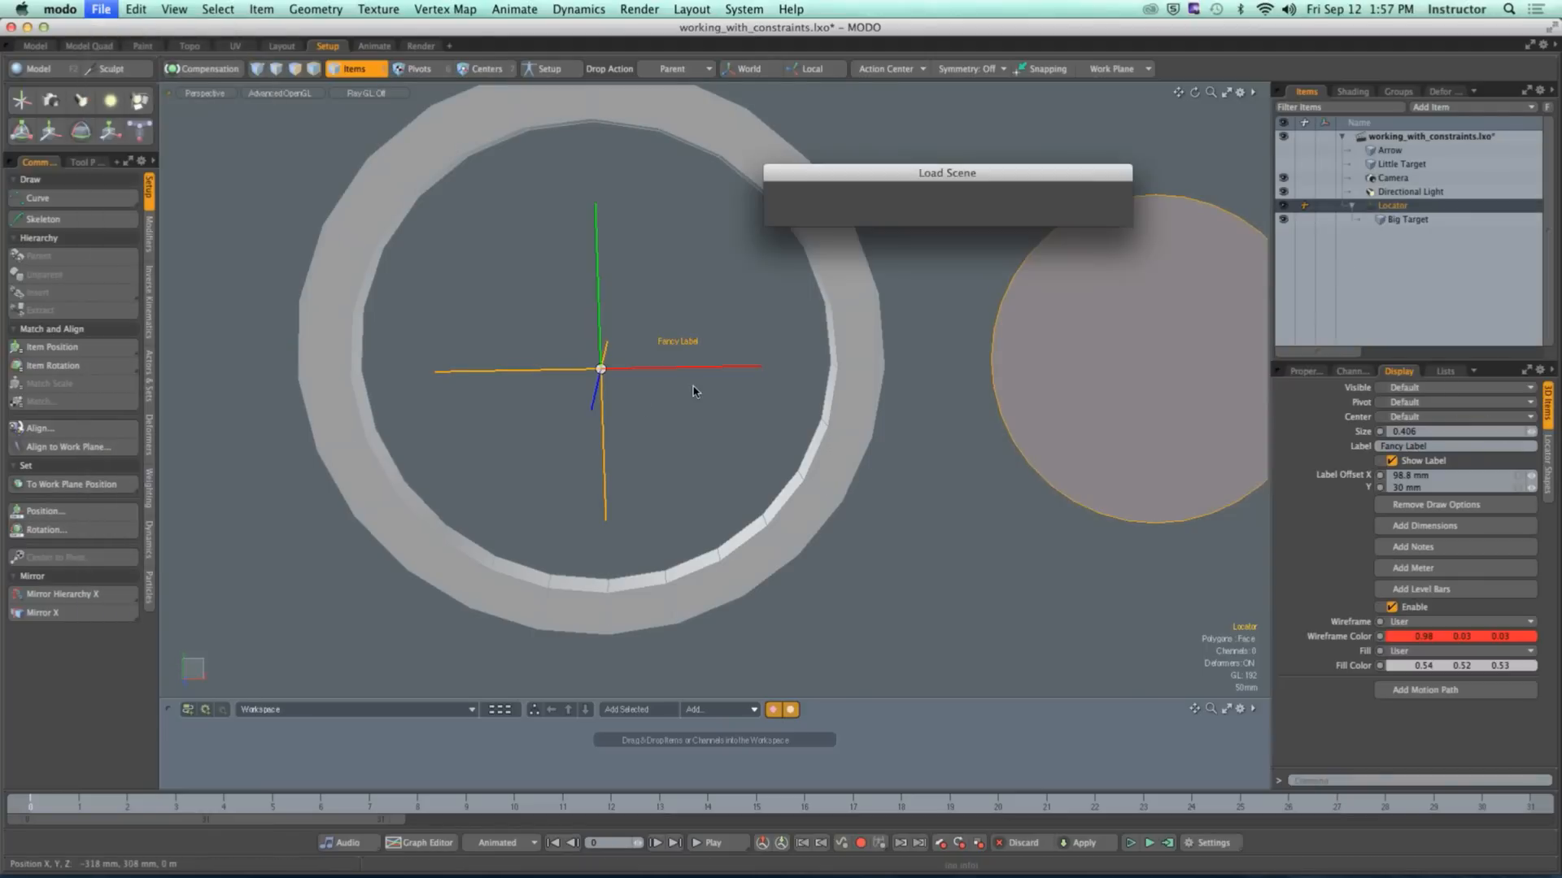
pyautogui.click(1100, 189)
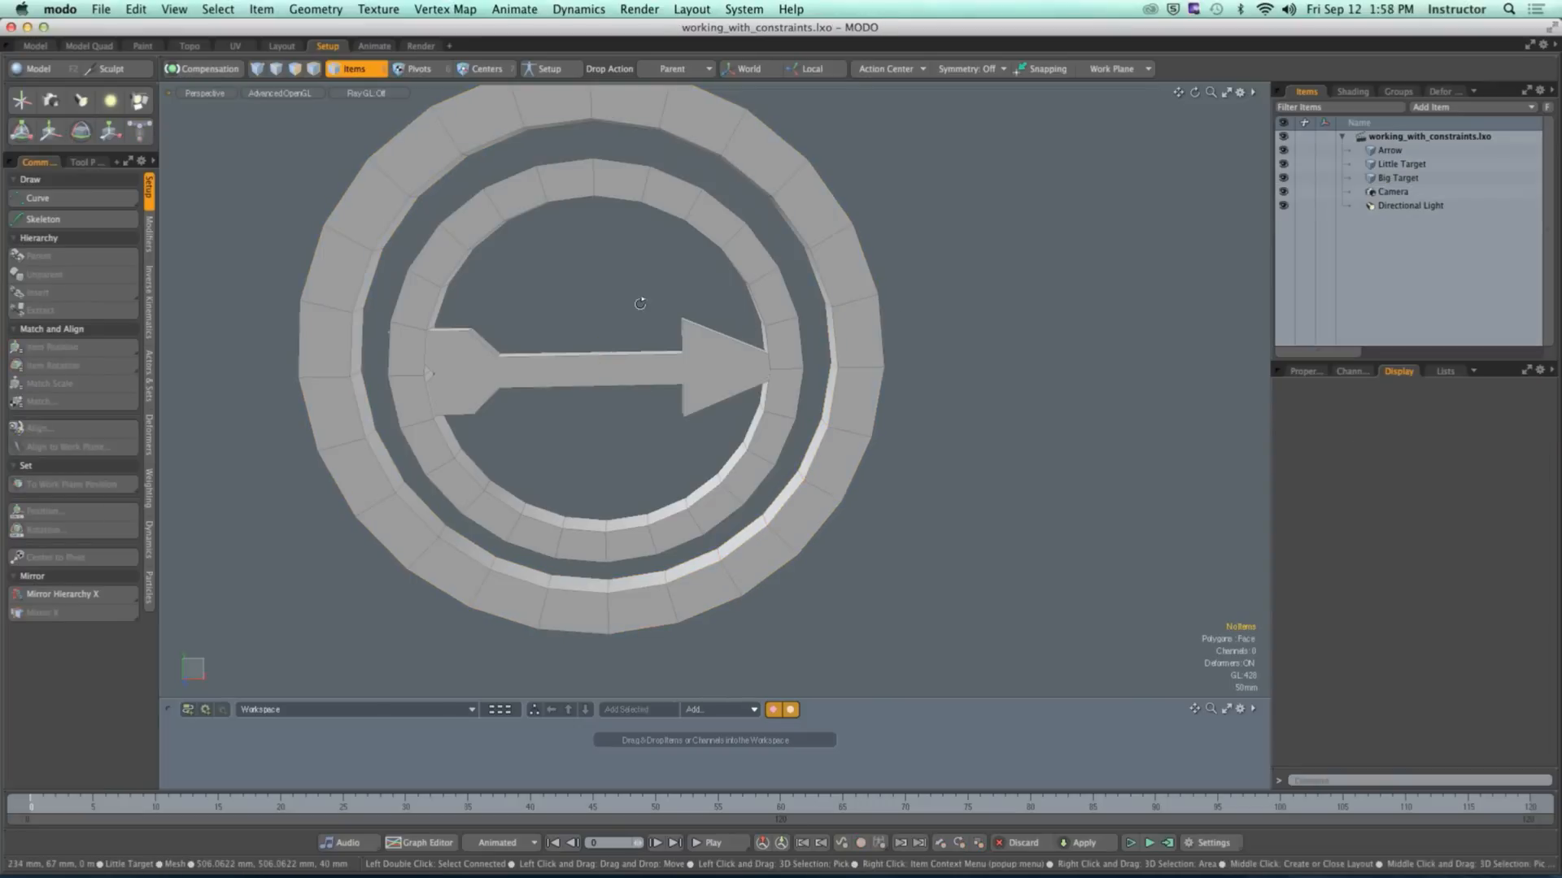
pyautogui.keyDown('alt'); pyautogui.moveTo(640, 303); pyautogui.dragTo(725, 340); pyautogui.keyUp('alt')
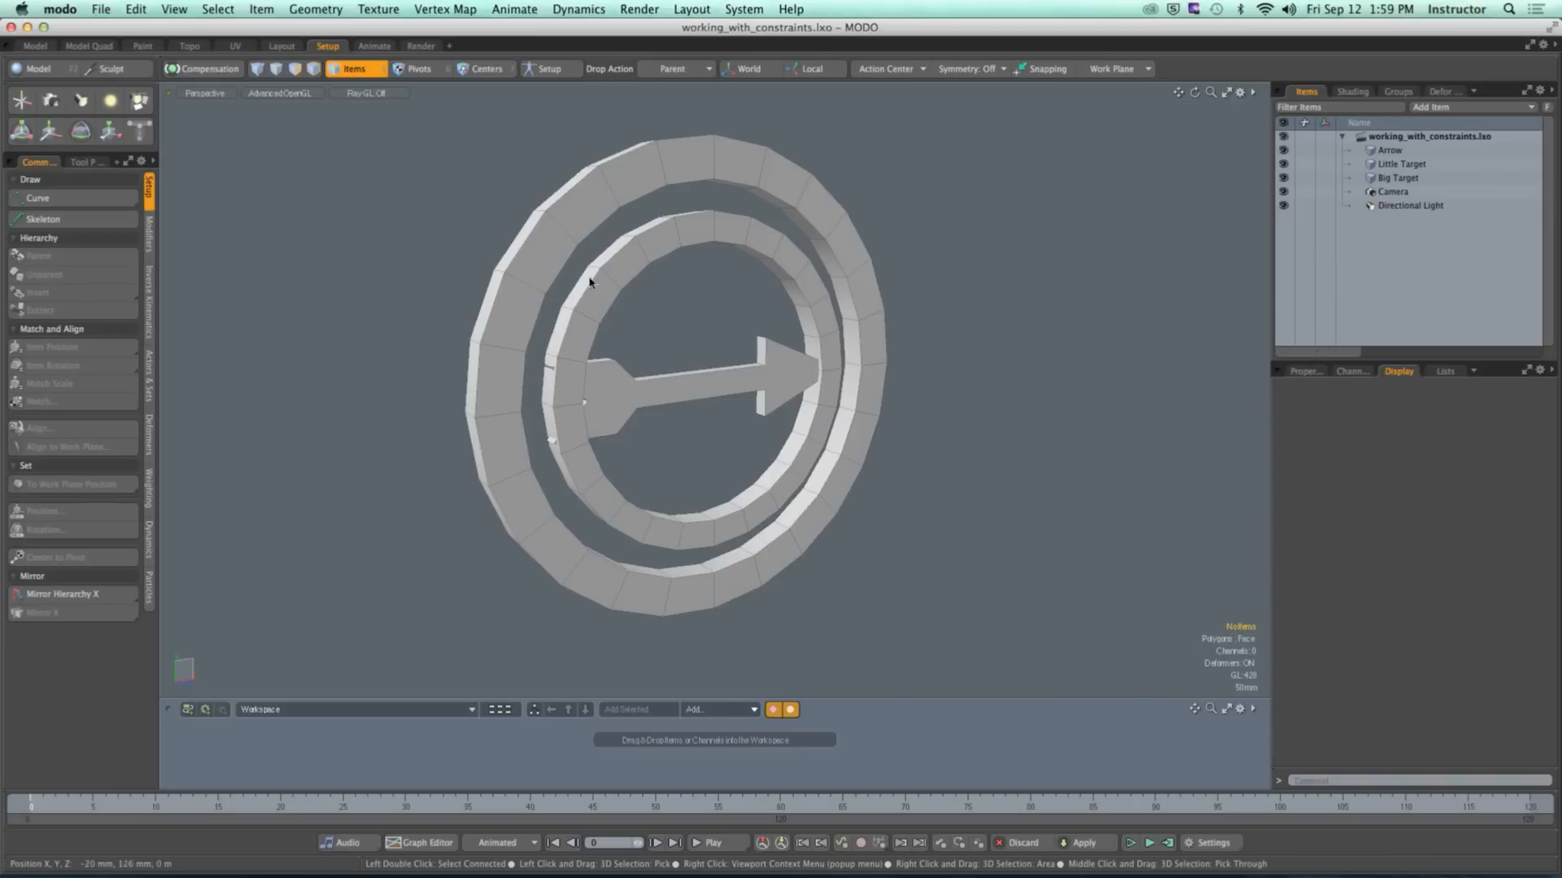
# Step: Bring up the constraint commands among the modifiers and hide the Arrow mesh
pyautogui.click(150, 234)
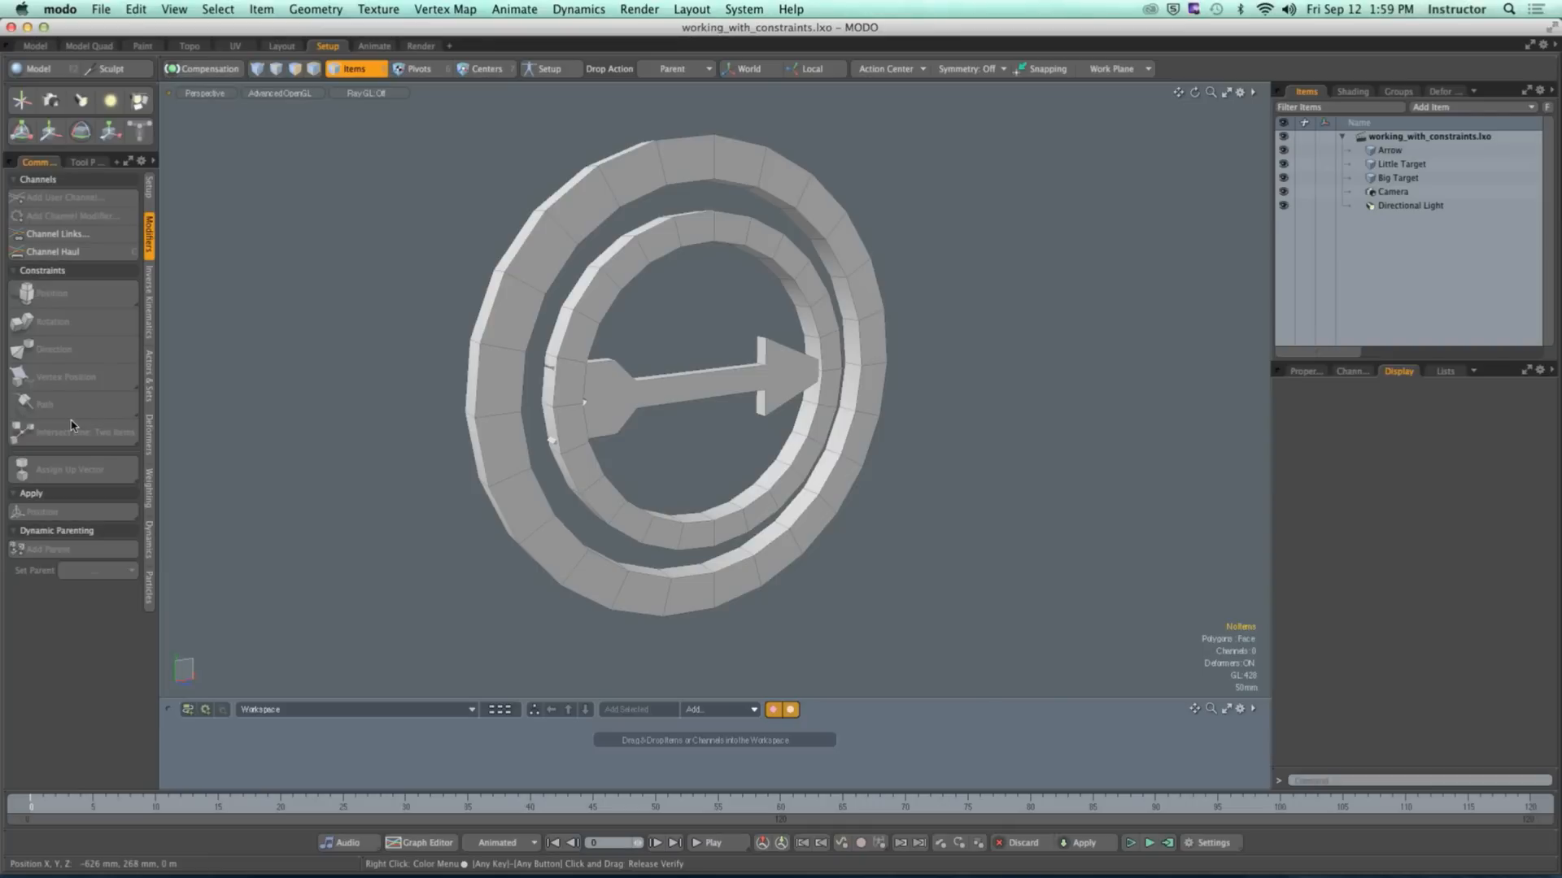
pyautogui.press('ctrl')
pyautogui.moveTo(1049, 301)
pyautogui.keyDown('alt'); pyautogui.mouseDown()
pyautogui.moveTo(1009, 299)
pyautogui.moveTo(1067, 296)
pyautogui.mouseUp(); pyautogui.keyUp('alt')
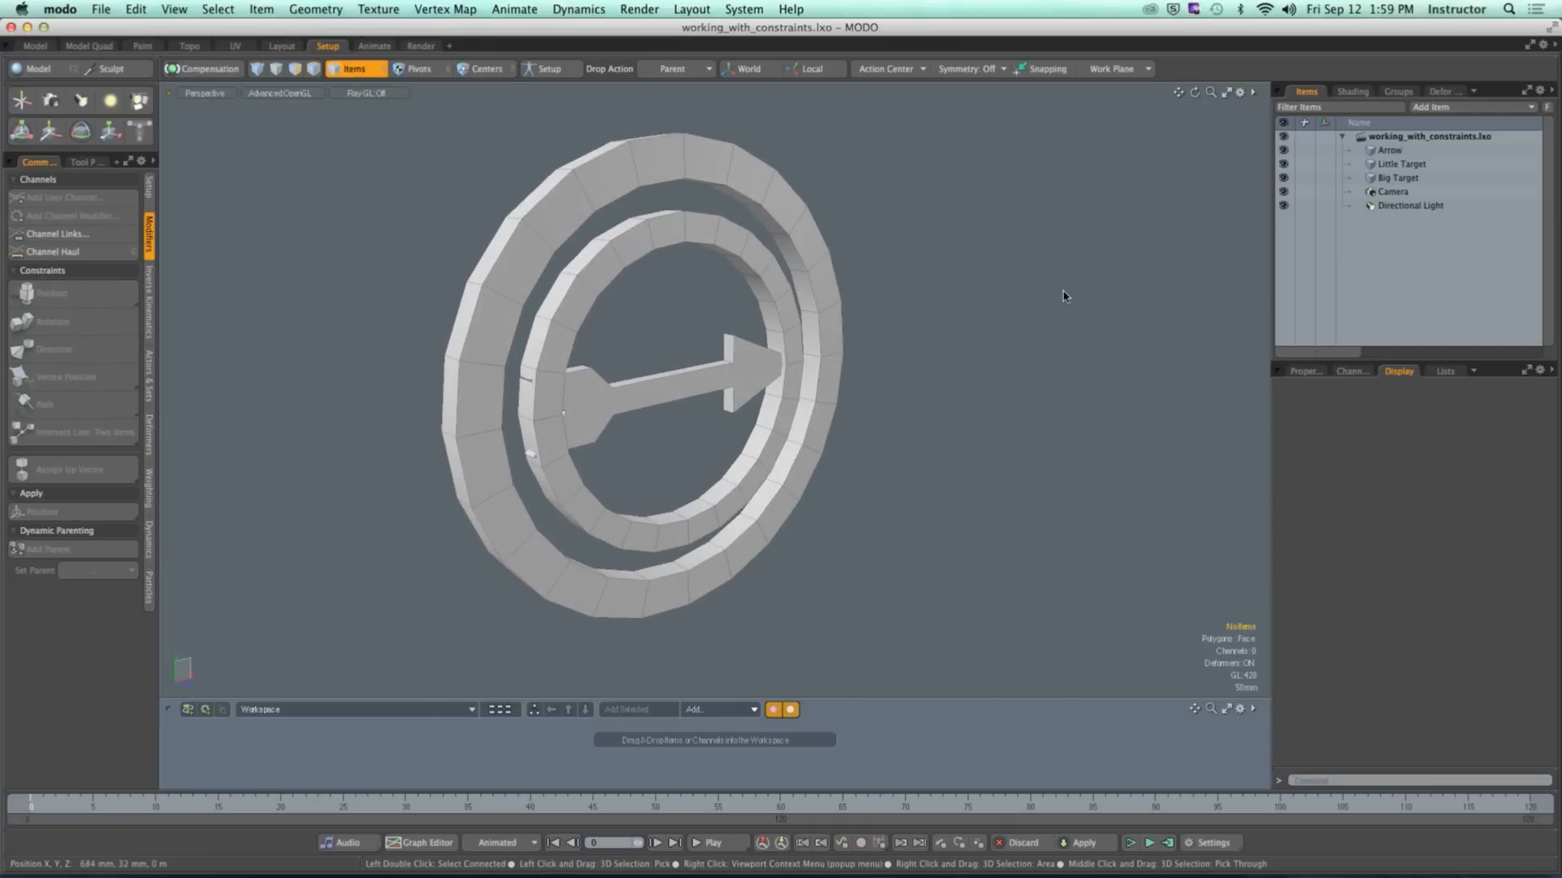
pyautogui.click(1283, 150)
# Step: Move the Little Target ring along X until it is well clear of the Big Target, turn it about Y, and deselect it
pyautogui.keyDown('alt'); pyautogui.keyDown('shift'); pyautogui.moveTo(739, 381); pyautogui.dragTo(618, 317); pyautogui.keyUp('shift'); pyautogui.keyUp('alt')
pyautogui.click(624, 304)
pyautogui.scroll(-5, 706, 379)
pyautogui.keyDown('alt'); pyautogui.moveTo(618, 316); pyautogui.dragTo(498, 348); pyautogui.keyUp('alt')
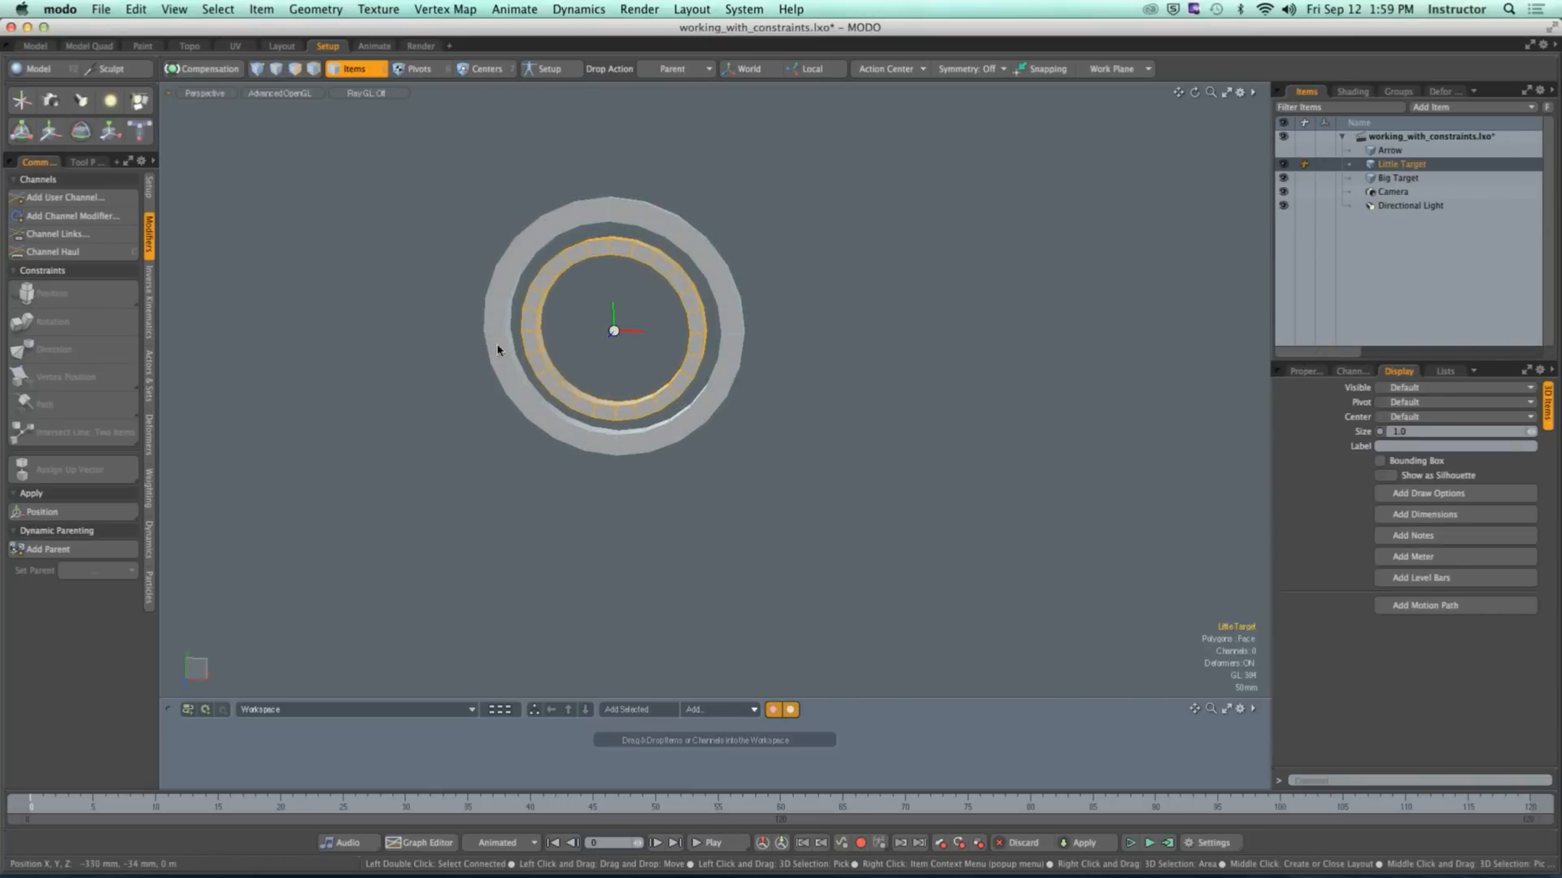
pyautogui.press('y')
pyautogui.moveTo(682, 331); pyautogui.dragTo(1142, 332)
pyautogui.press('space')
pyautogui.click(923, 298)
pyautogui.keyDown('alt'); pyautogui.moveTo(923, 299); pyautogui.dragTo(773, 346); pyautogui.keyUp('alt')
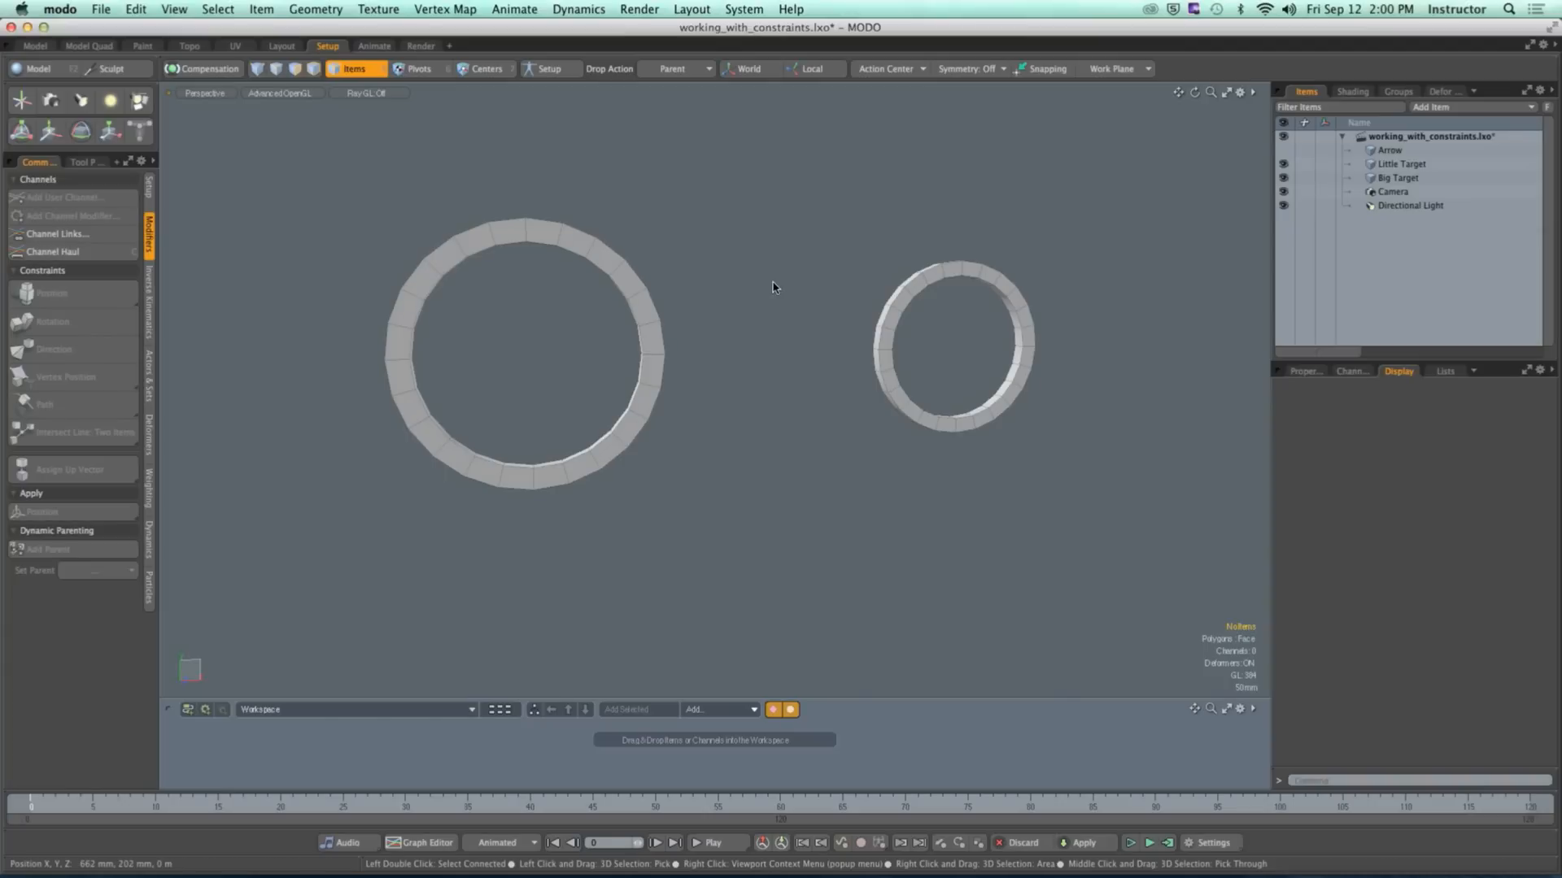
# Step: Select the Little Target followed by the Big Target, and add a Position constraint that ties the small ring to the large one
pyautogui.keyDown('alt'); pyautogui.moveTo(773, 290); pyautogui.dragTo(906, 339); pyautogui.keyUp('alt')
pyautogui.click(976, 446)
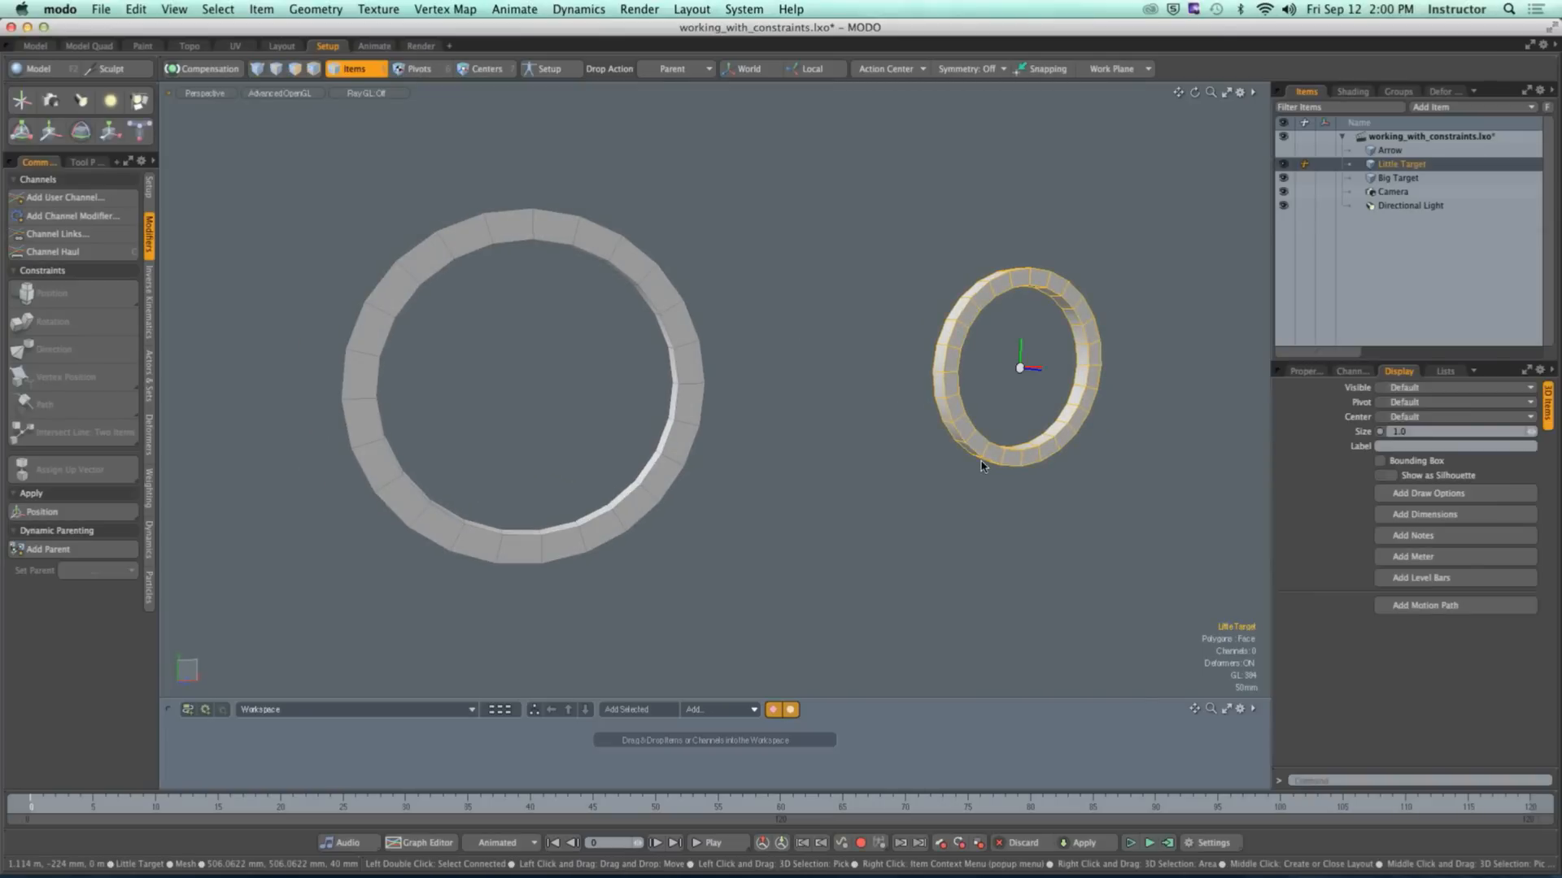
pyautogui.press('shift')
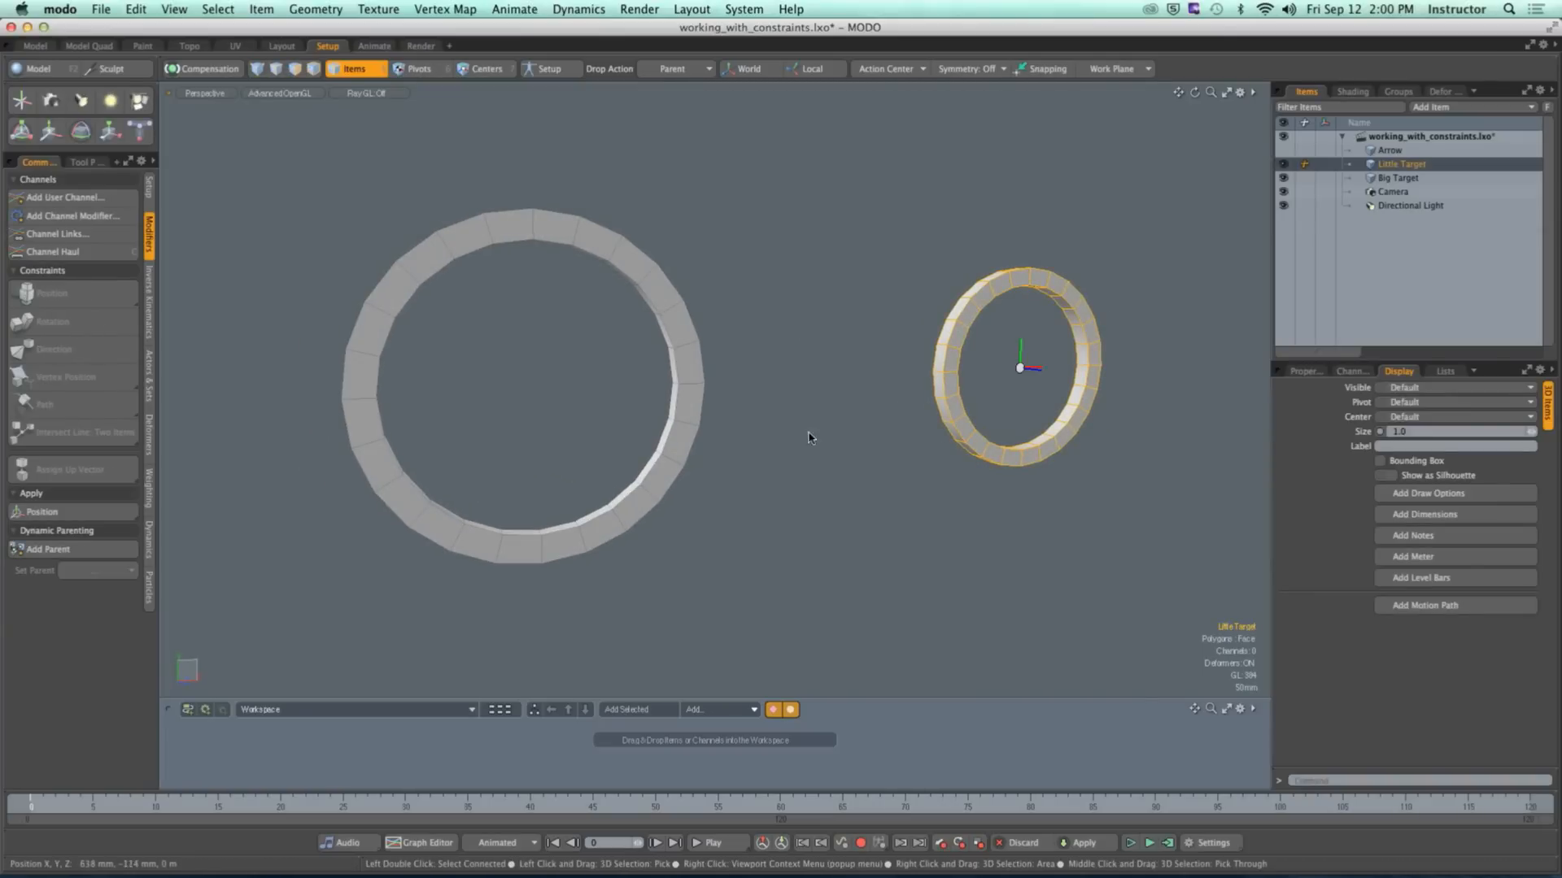
pyautogui.keyDown('shift'); pyautogui.click(690, 378); pyautogui.keyUp('shift')
pyautogui.press('ctrl')
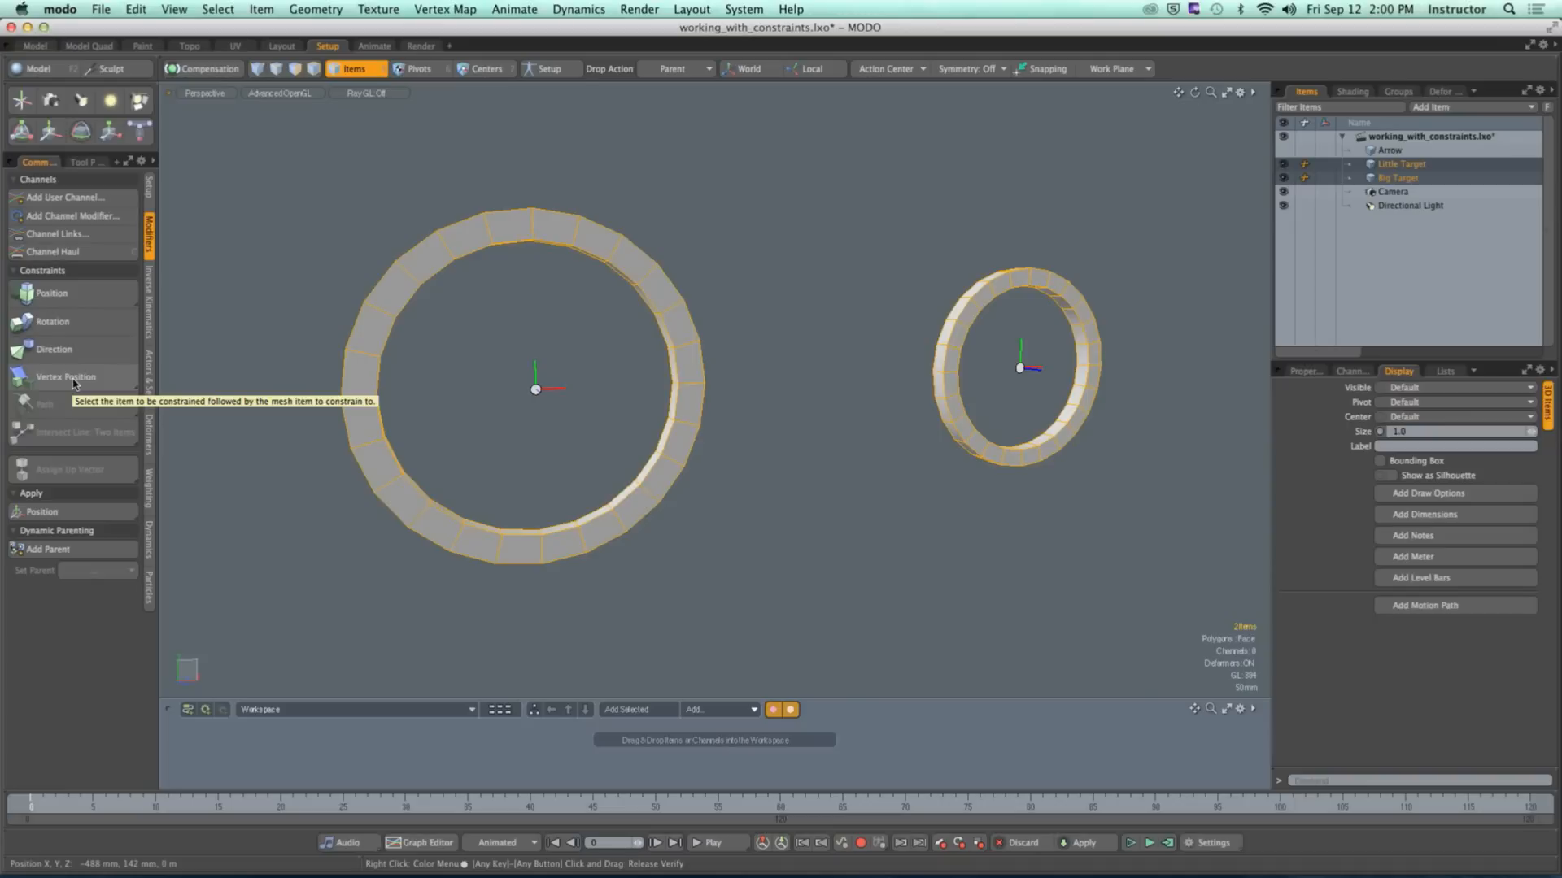
pyautogui.click(133, 298)
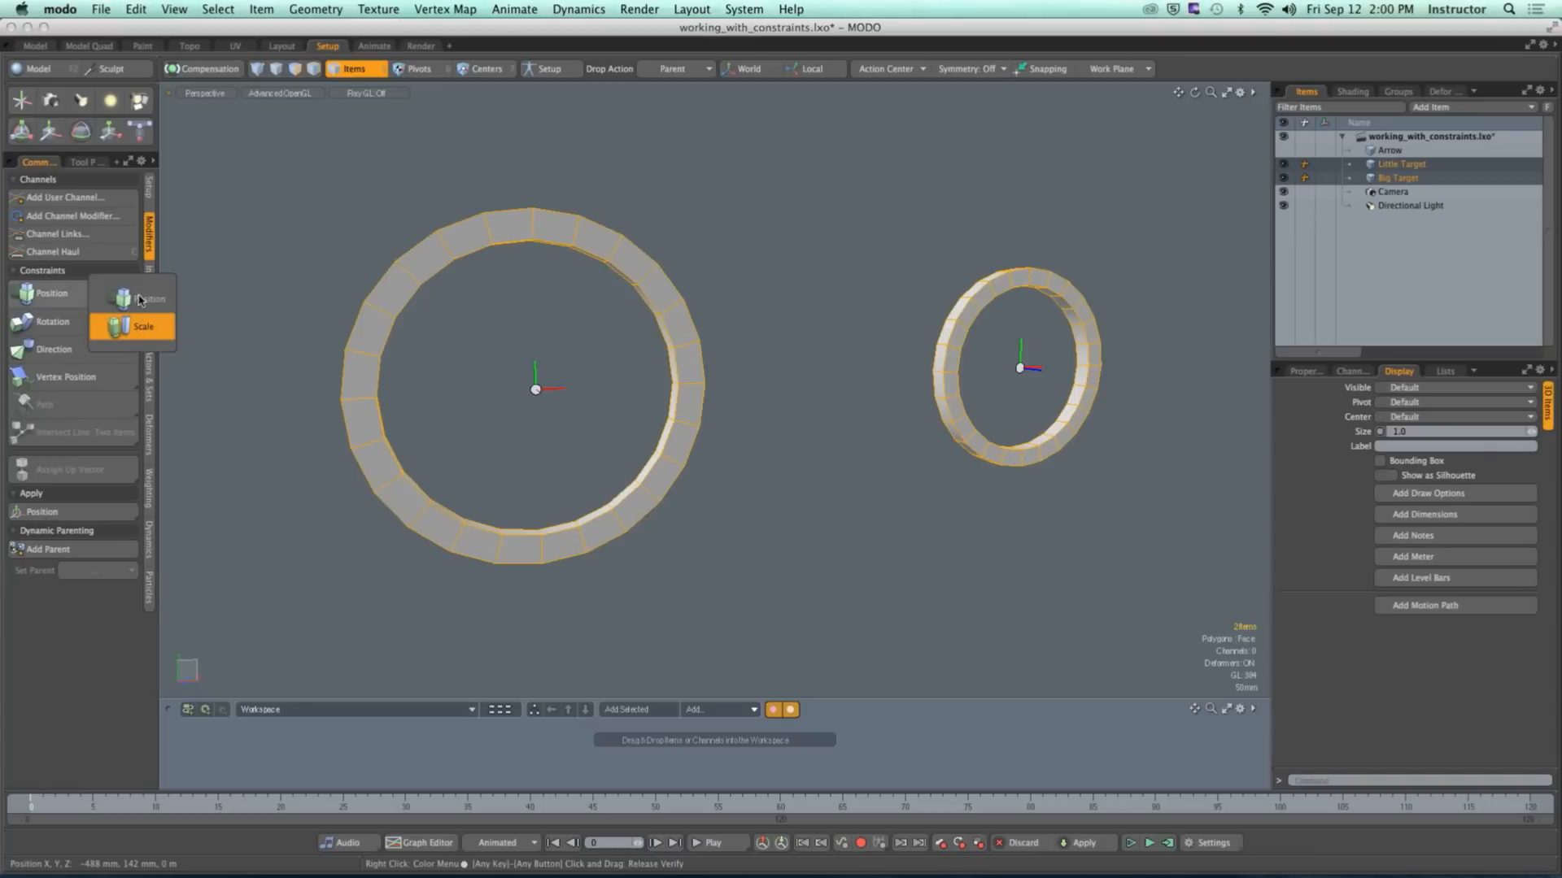
pyautogui.press('ctrl')
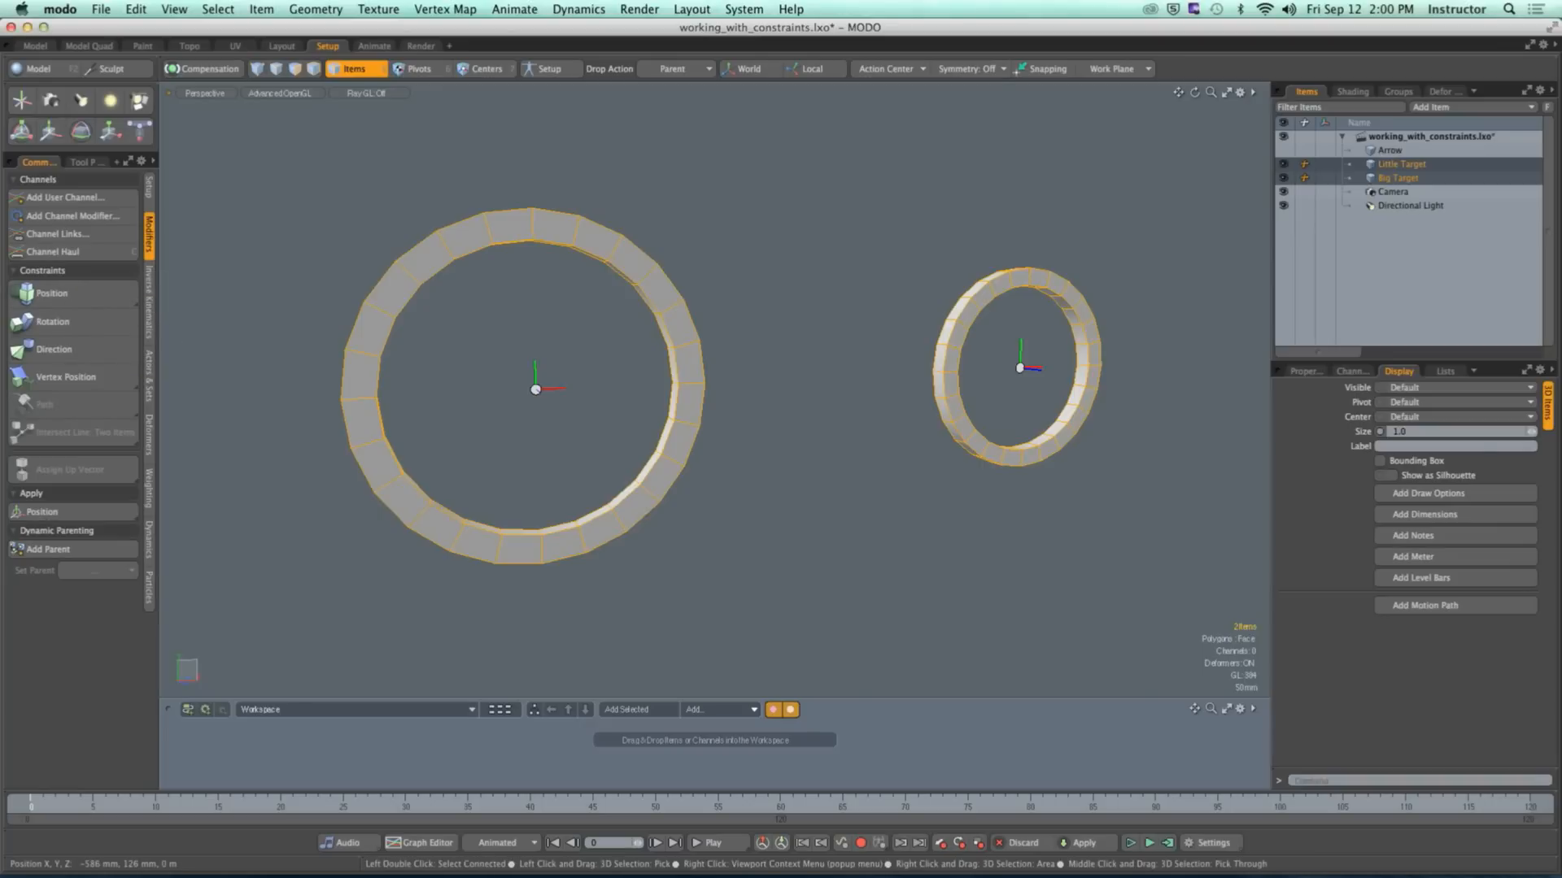
pyautogui.click(26, 321)
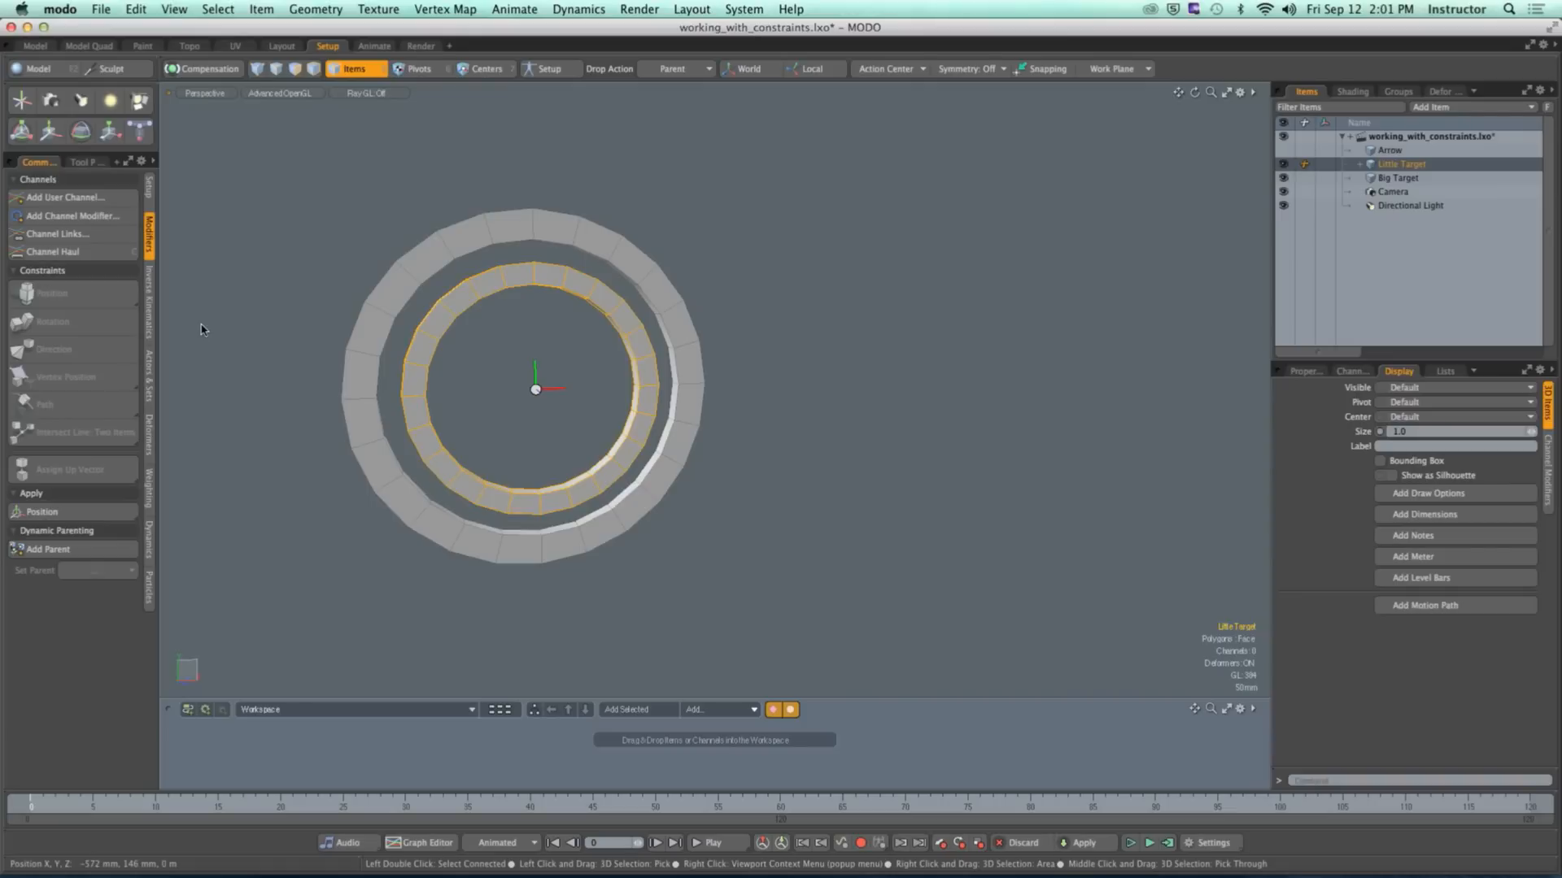
# Step: Reveal the Position Constraint nested under the Little Target and bring up the item properties
pyautogui.press('shift')
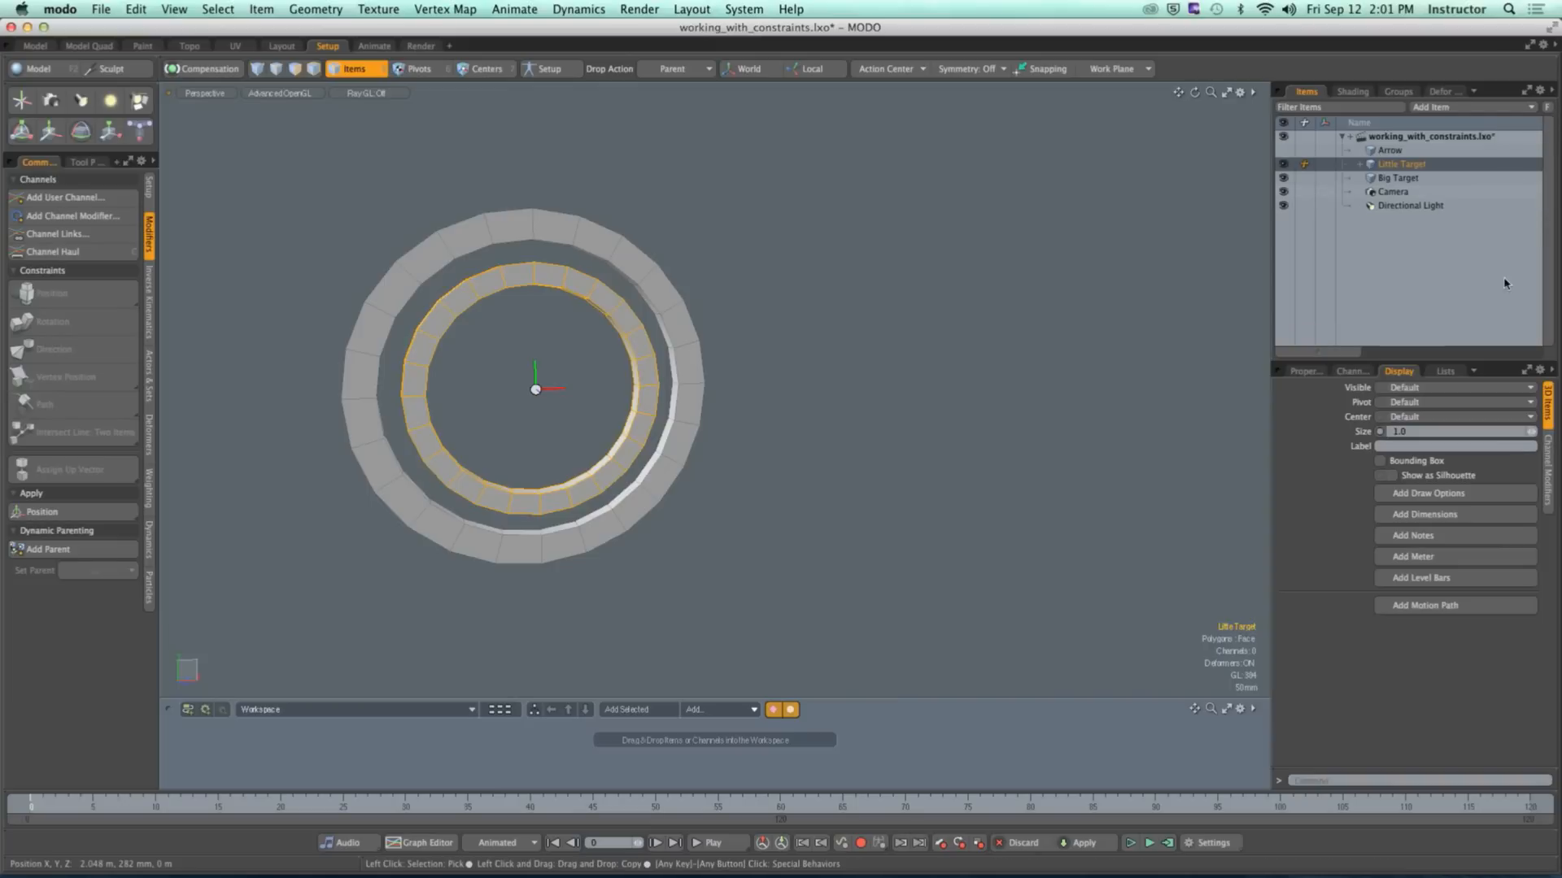
pyautogui.click(1359, 163)
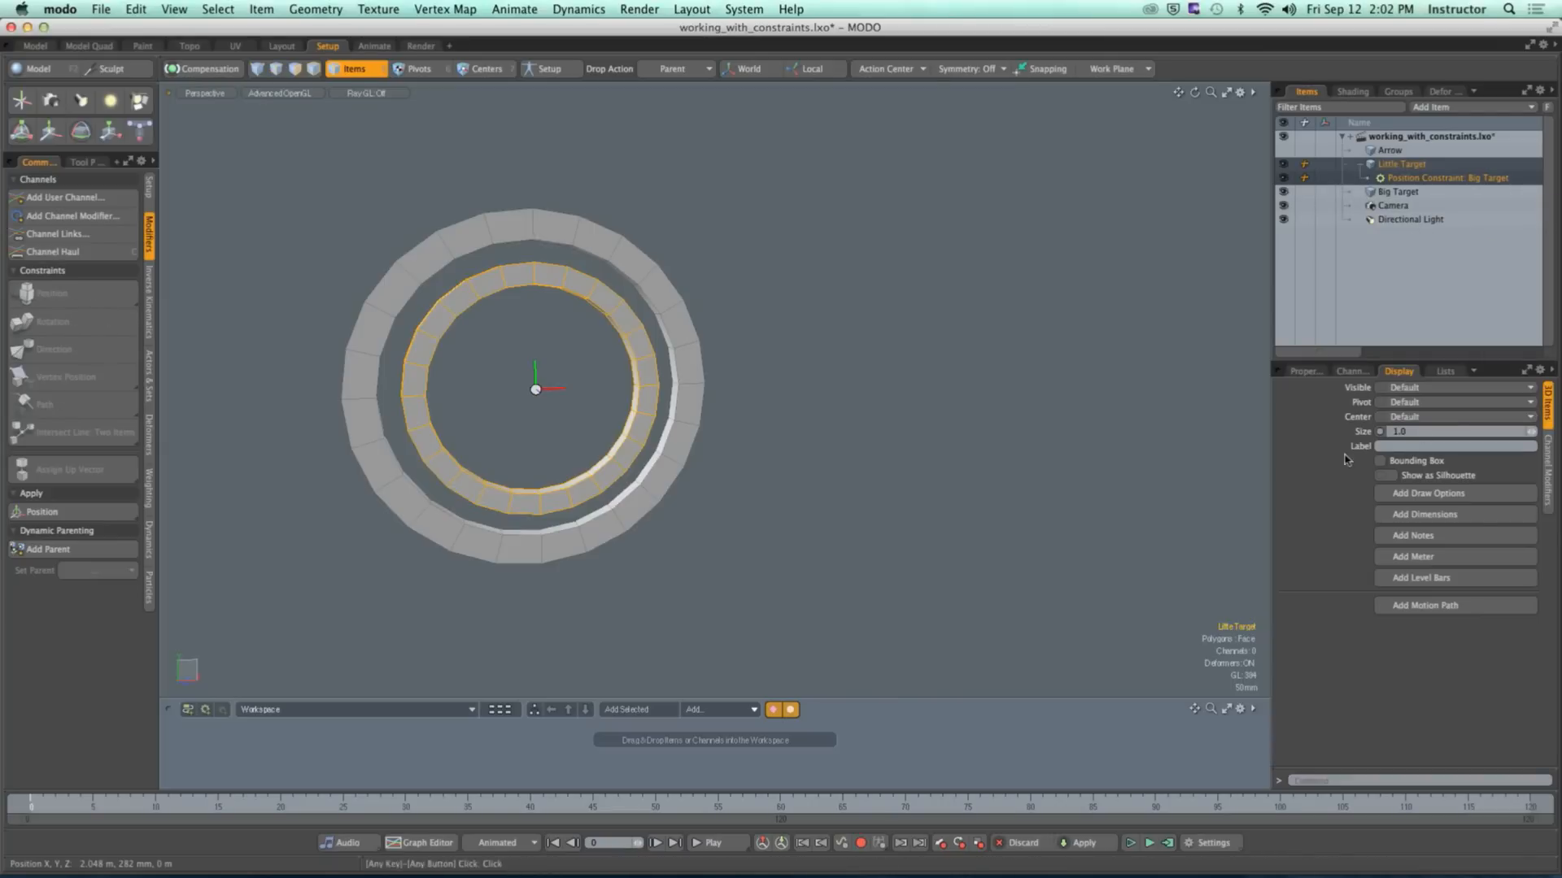
pyautogui.click(1305, 370)
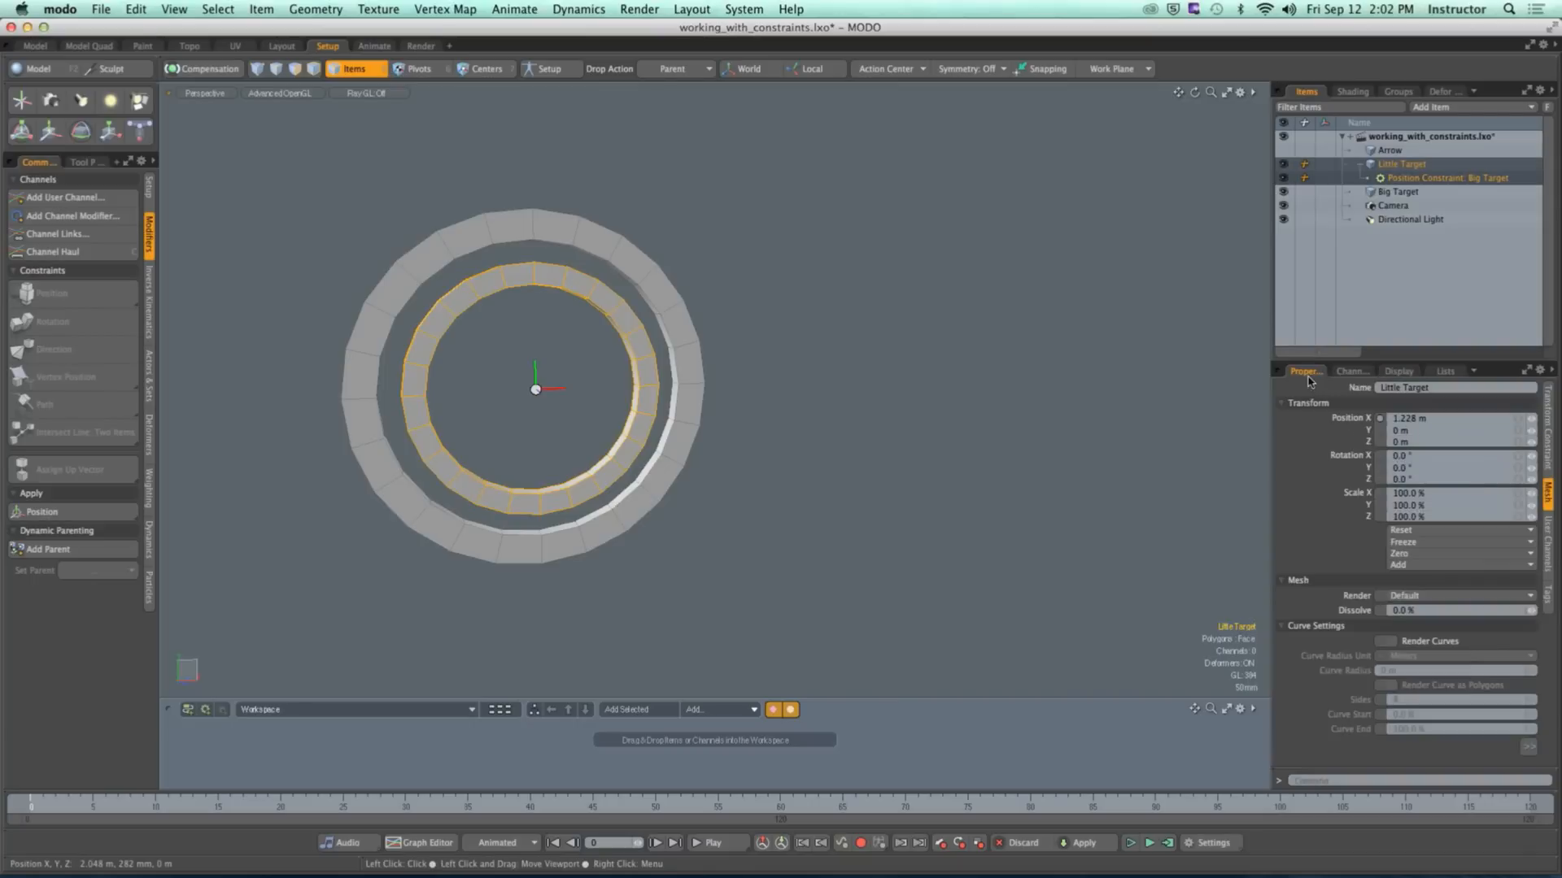
# Step: Try to shift the constrained Little Target with the Transform tool
pyautogui.click(1403, 165)
pyautogui.keyDown('alt'); pyautogui.moveTo(875, 432); pyautogui.dragTo(798, 397); pyautogui.keyUp('alt')
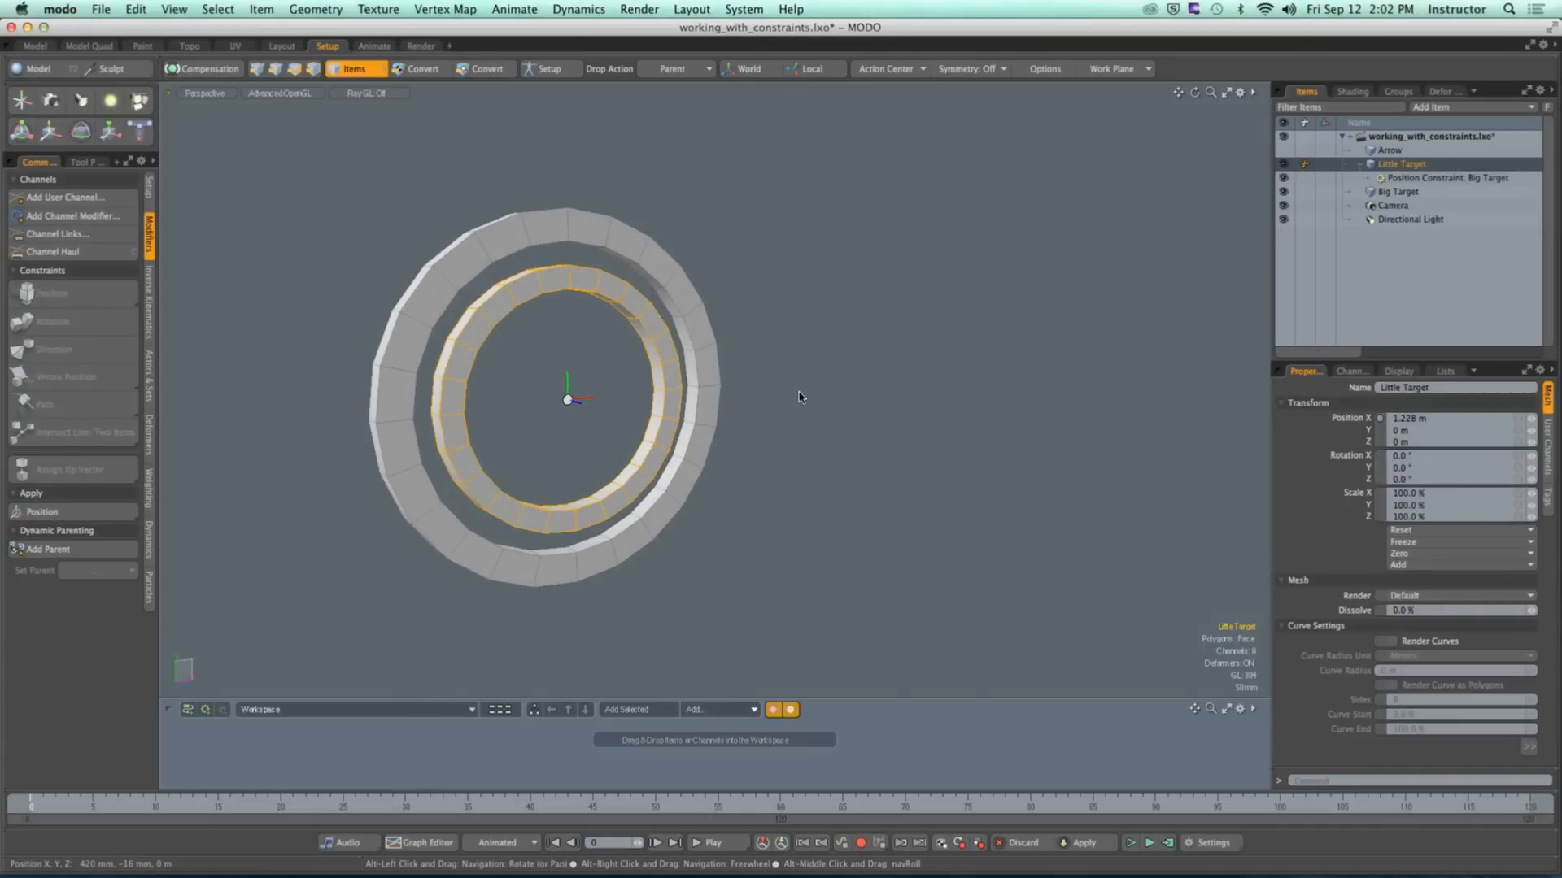
pyautogui.press('y')
pyautogui.moveTo(607, 411)
pyautogui.mouseDown()
pyautogui.moveTo(570, 405)
pyautogui.moveTo(1252, 561)
pyautogui.moveTo(521, 399)
pyautogui.moveTo(1142, 547)
pyautogui.moveTo(578, 401)
pyautogui.mouseUp()
pyautogui.press('space')
# Step: Move the Big Target ring about 258 mm along Z with the Transform tool
pyautogui.click(785, 397)
pyautogui.keyDown('alt'); pyautogui.keyDown('shift'); pyautogui.moveTo(697, 330); pyautogui.dragTo(742, 366); pyautogui.keyUp('shift'); pyautogui.keyUp('alt')
pyautogui.keyDown('alt'); pyautogui.moveTo(743, 366); pyautogui.dragTo(746, 384); pyautogui.keyUp('alt')
pyautogui.click(744, 383)
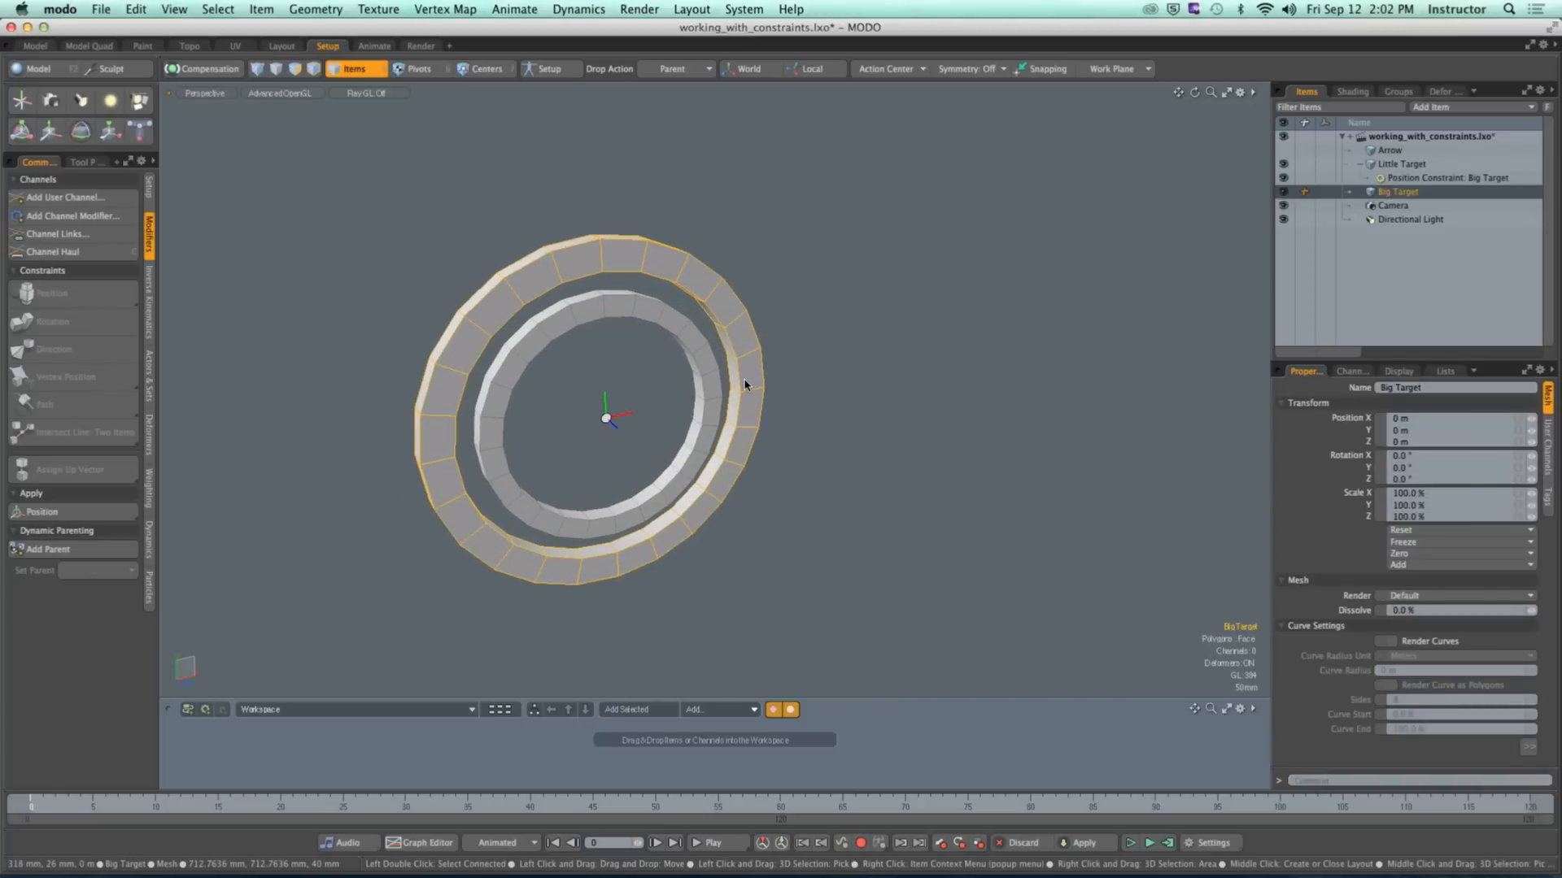
pyautogui.press('y')
pyautogui.moveTo(620, 439); pyautogui.dragTo(686, 497)
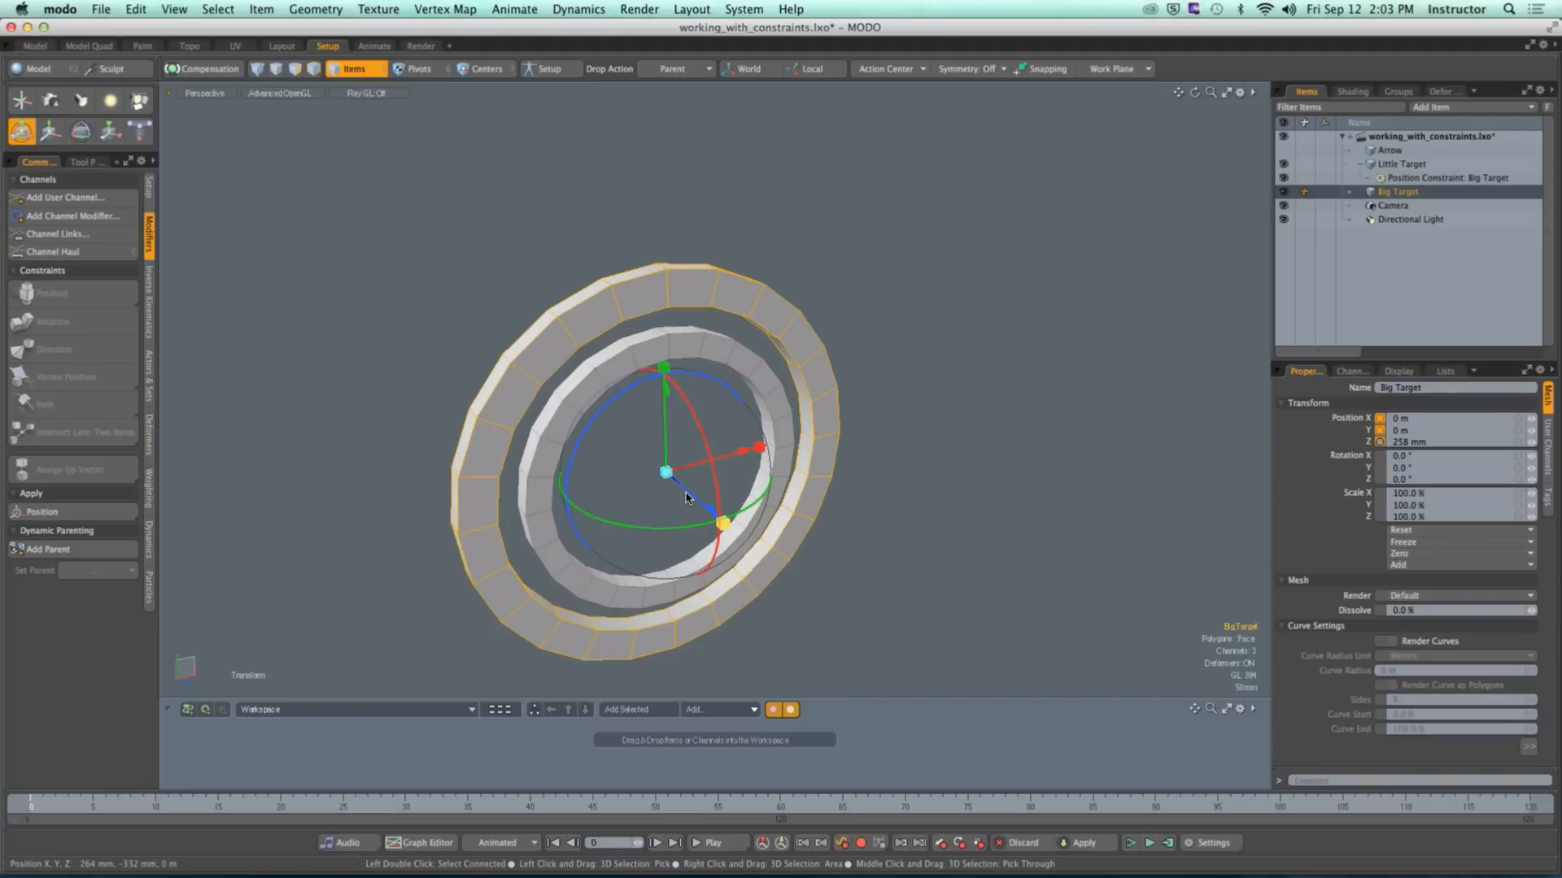
# Step: Try to move the Little Target away from the Big Target with the Move tool, and undo the attempt
pyautogui.click(1400, 163)
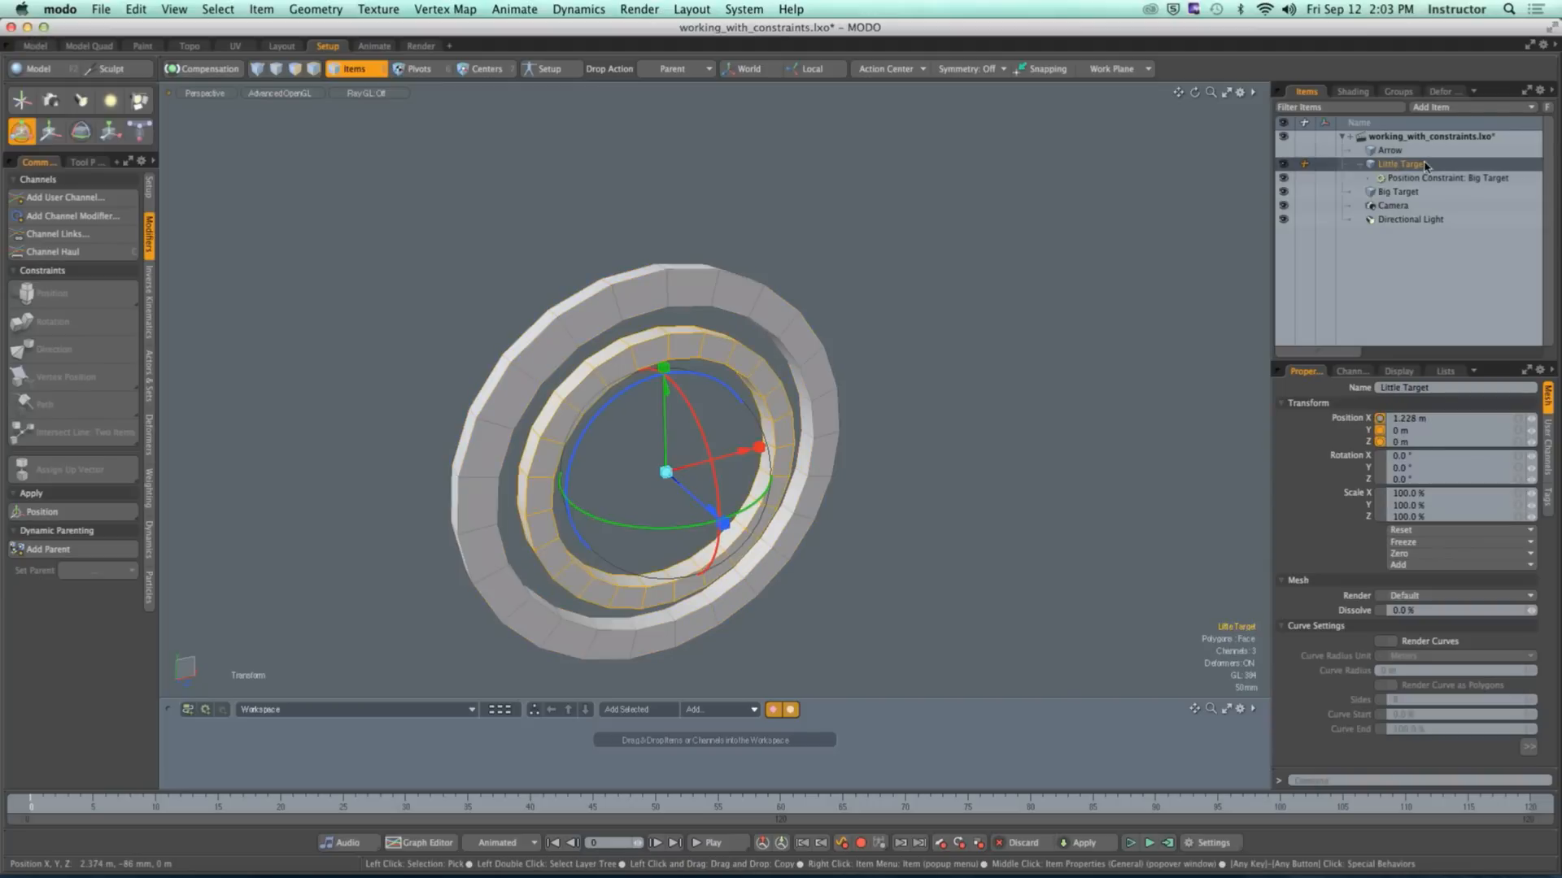
pyautogui.press('w')
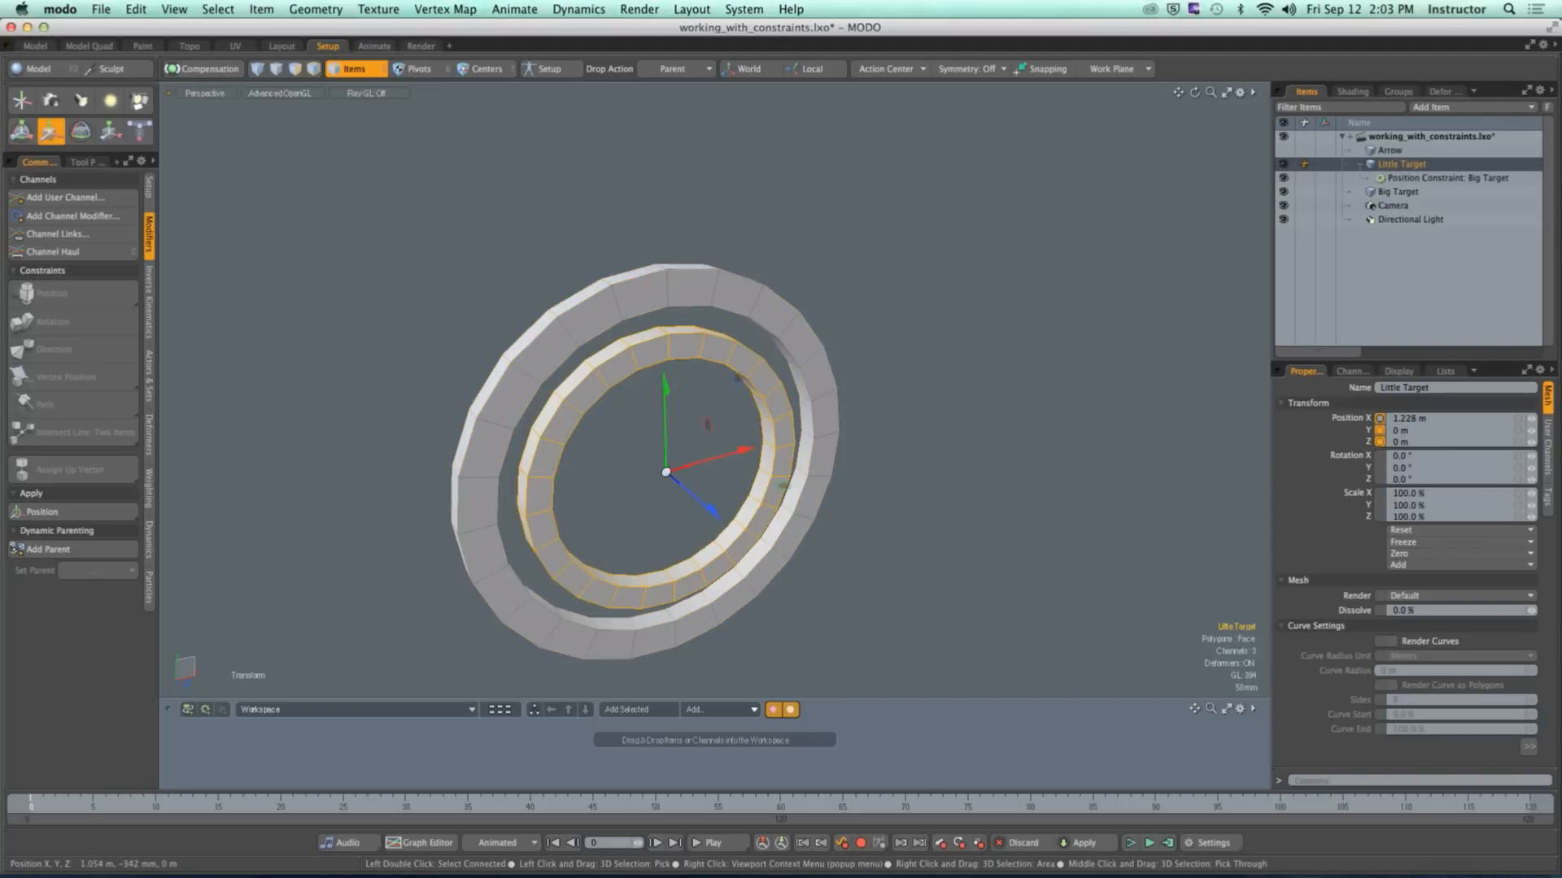
pyautogui.keyDown('alt'); pyautogui.moveTo(935, 461); pyautogui.dragTo(824, 461); pyautogui.keyUp('alt')
pyautogui.press('super+z')
pyautogui.press('Escape')
pyautogui.click(774, 446)
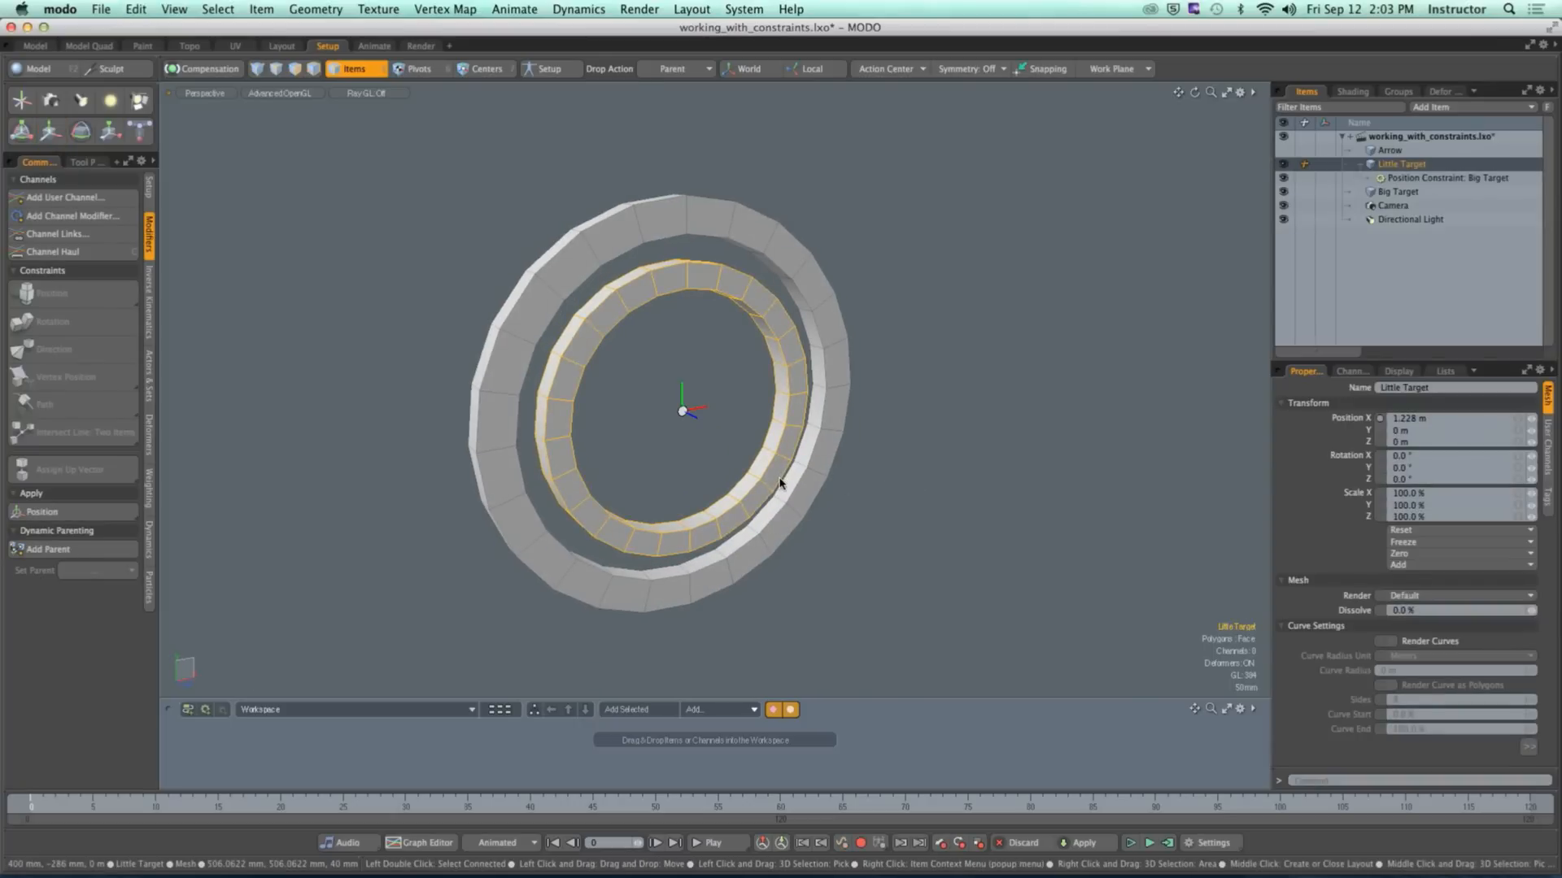
pyautogui.press('w')
pyautogui.moveTo(734, 436); pyautogui.dragTo(935, 533)
pyautogui.press('super+z')
# Step: Check the Position Constraint's properties, rotate the Little Target about -10° in X and -9.7° in Y, and undo the rotation
pyautogui.click(1448, 177)
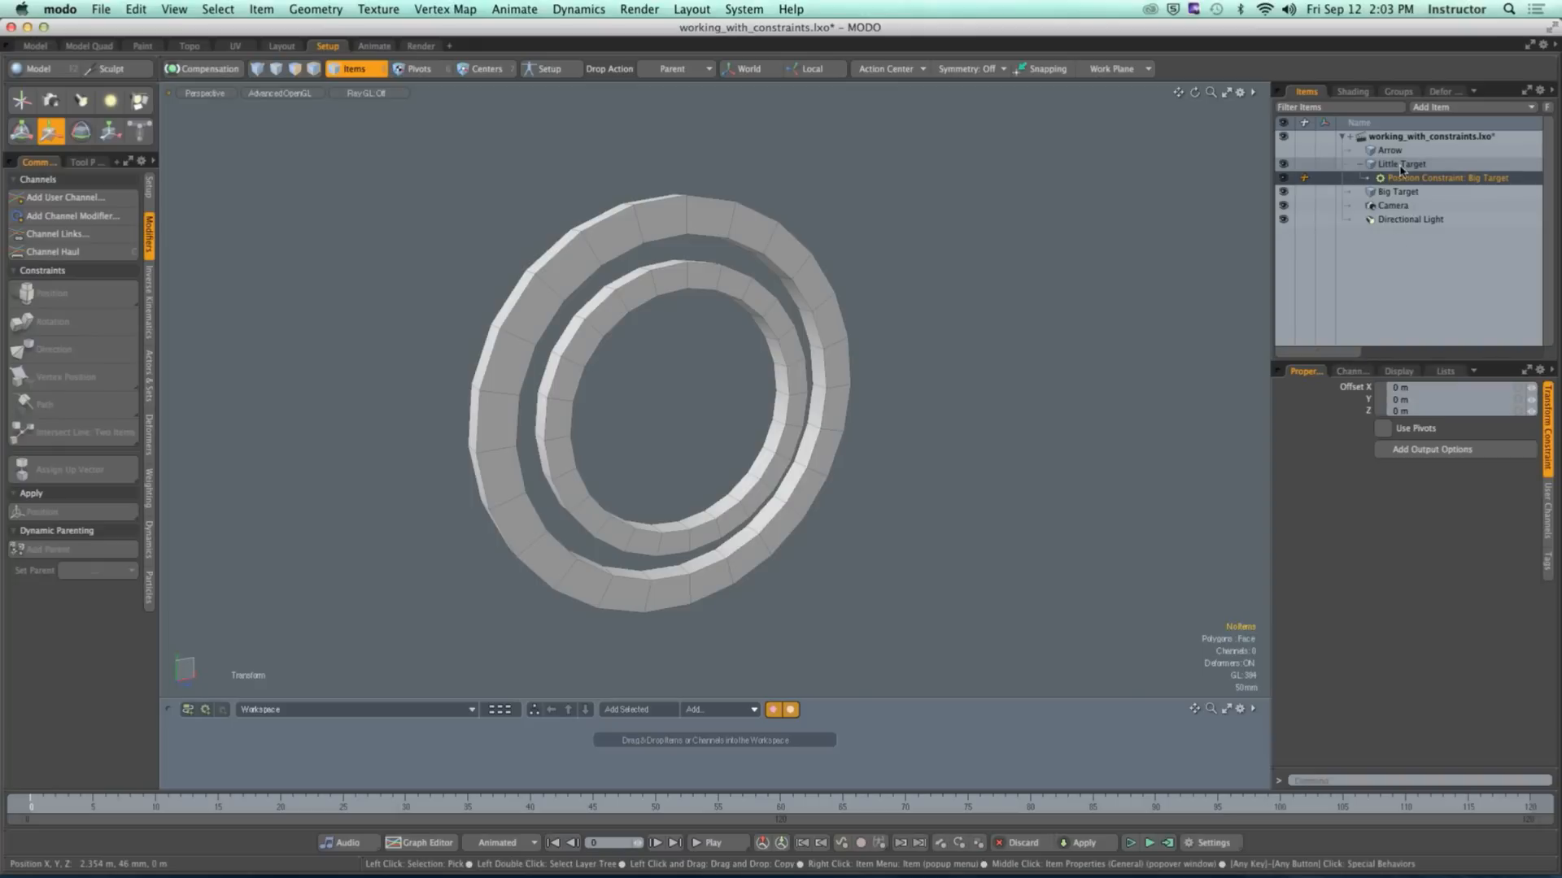
pyautogui.keyDown('ctrl'); pyautogui.keyDown('alt'); pyautogui.moveTo(732, 407); pyautogui.dragTo(765, 403); pyautogui.keyUp('alt'); pyautogui.keyUp('ctrl')
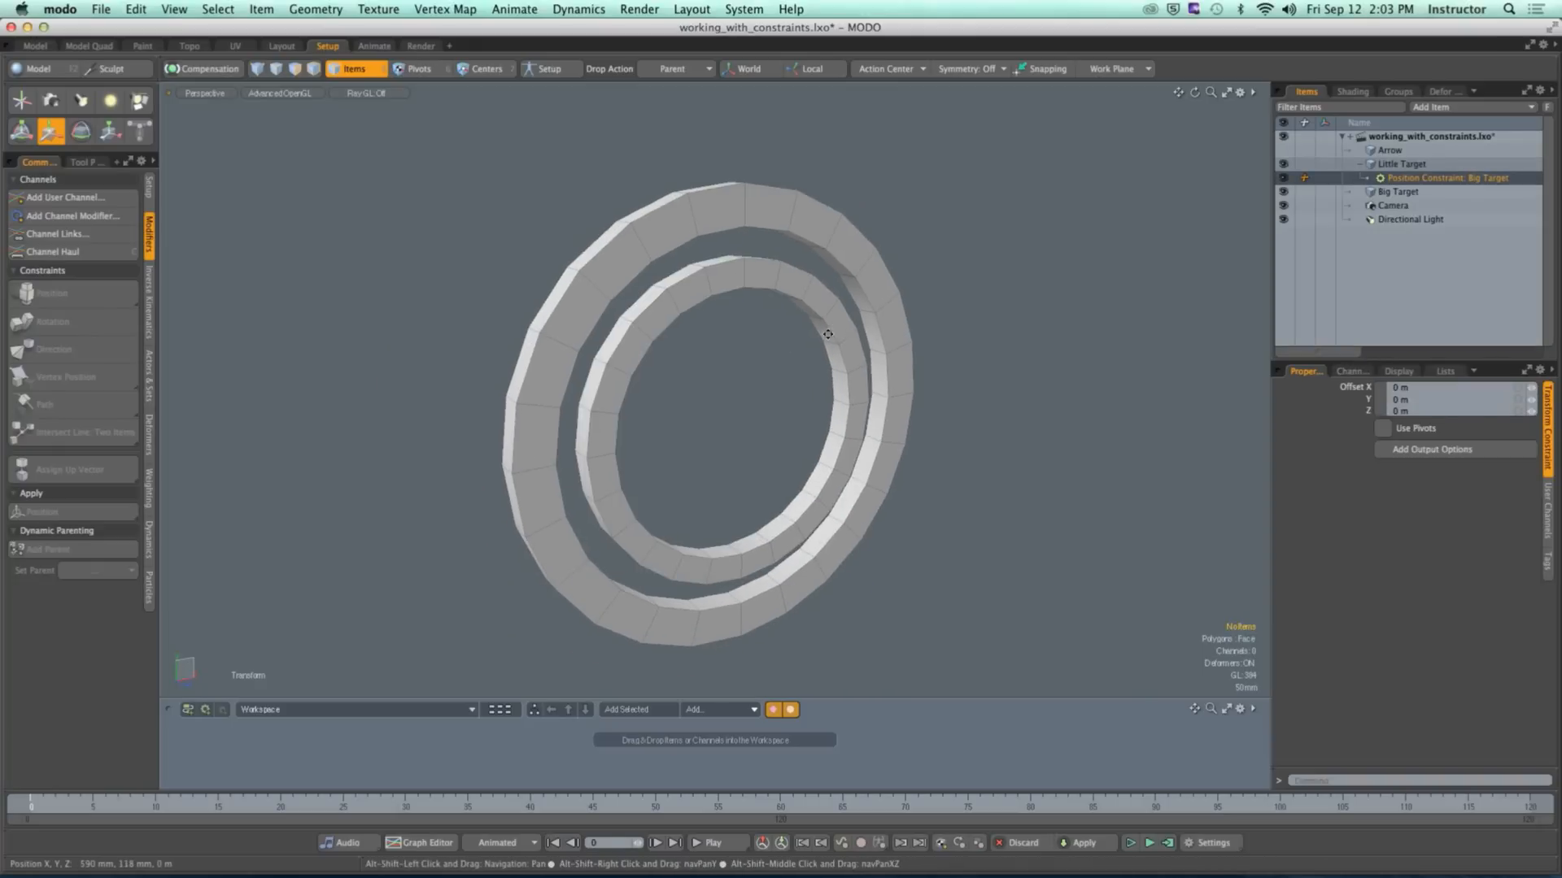
pyautogui.click(1401, 163)
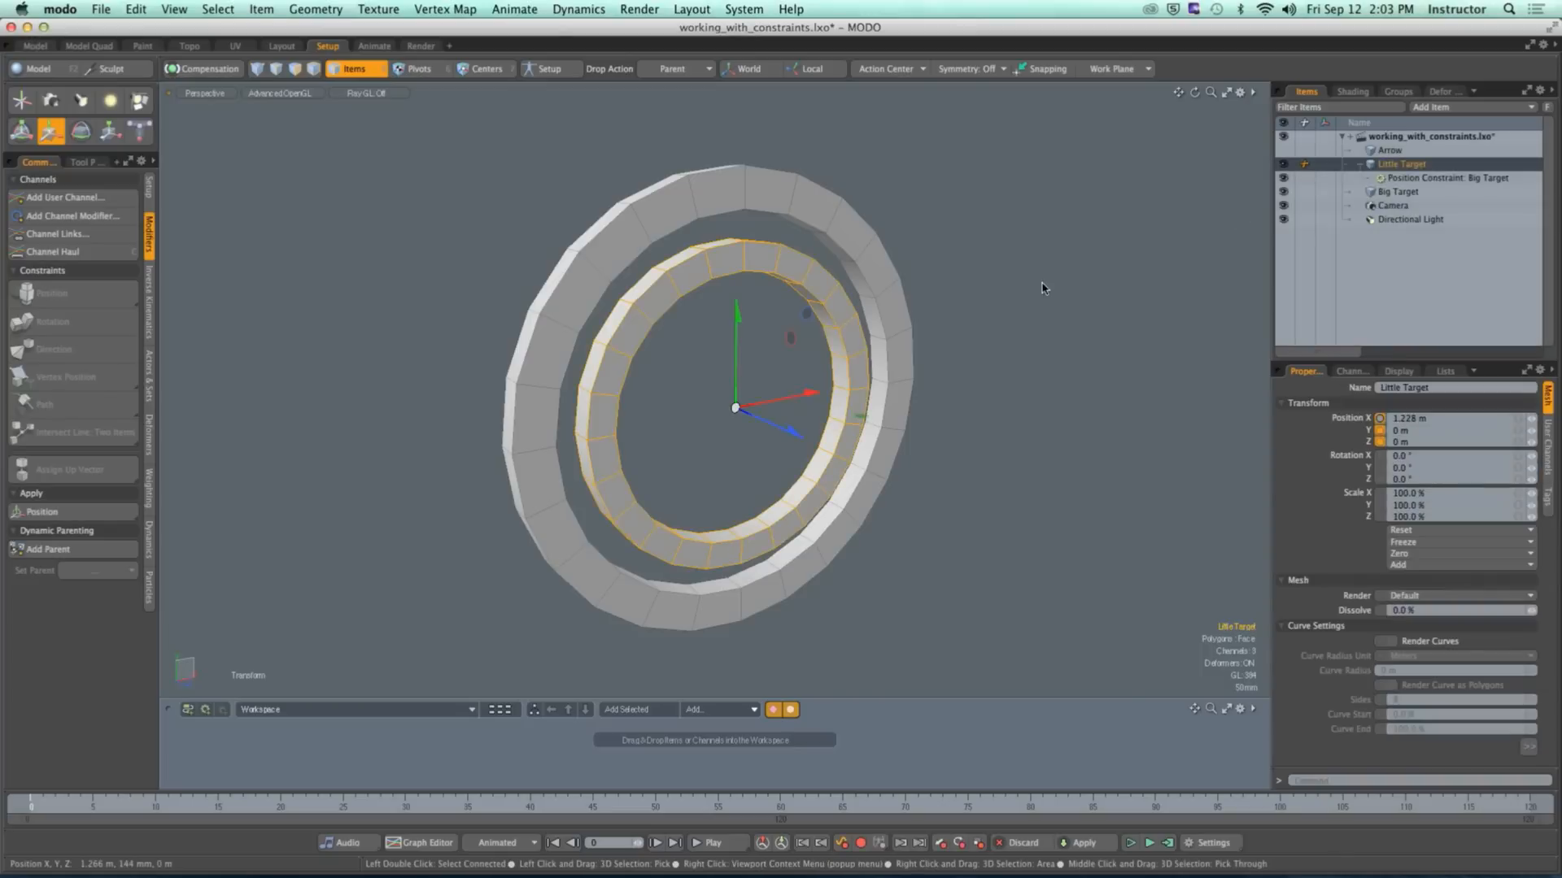
pyautogui.press('e')
pyautogui.moveTo(716, 415)
pyautogui.mouseDown()
pyautogui.moveTo(750, 443)
pyautogui.moveTo(696, 444)
pyautogui.moveTo(742, 376)
pyautogui.moveTo(785, 370)
pyautogui.moveTo(716, 406)
pyautogui.moveTo(821, 406)
pyautogui.moveTo(829, 448)
pyautogui.moveTo(717, 409)
pyautogui.mouseUp()
pyautogui.press('space')
pyautogui.press('super+z')
pyautogui.press('super+z')
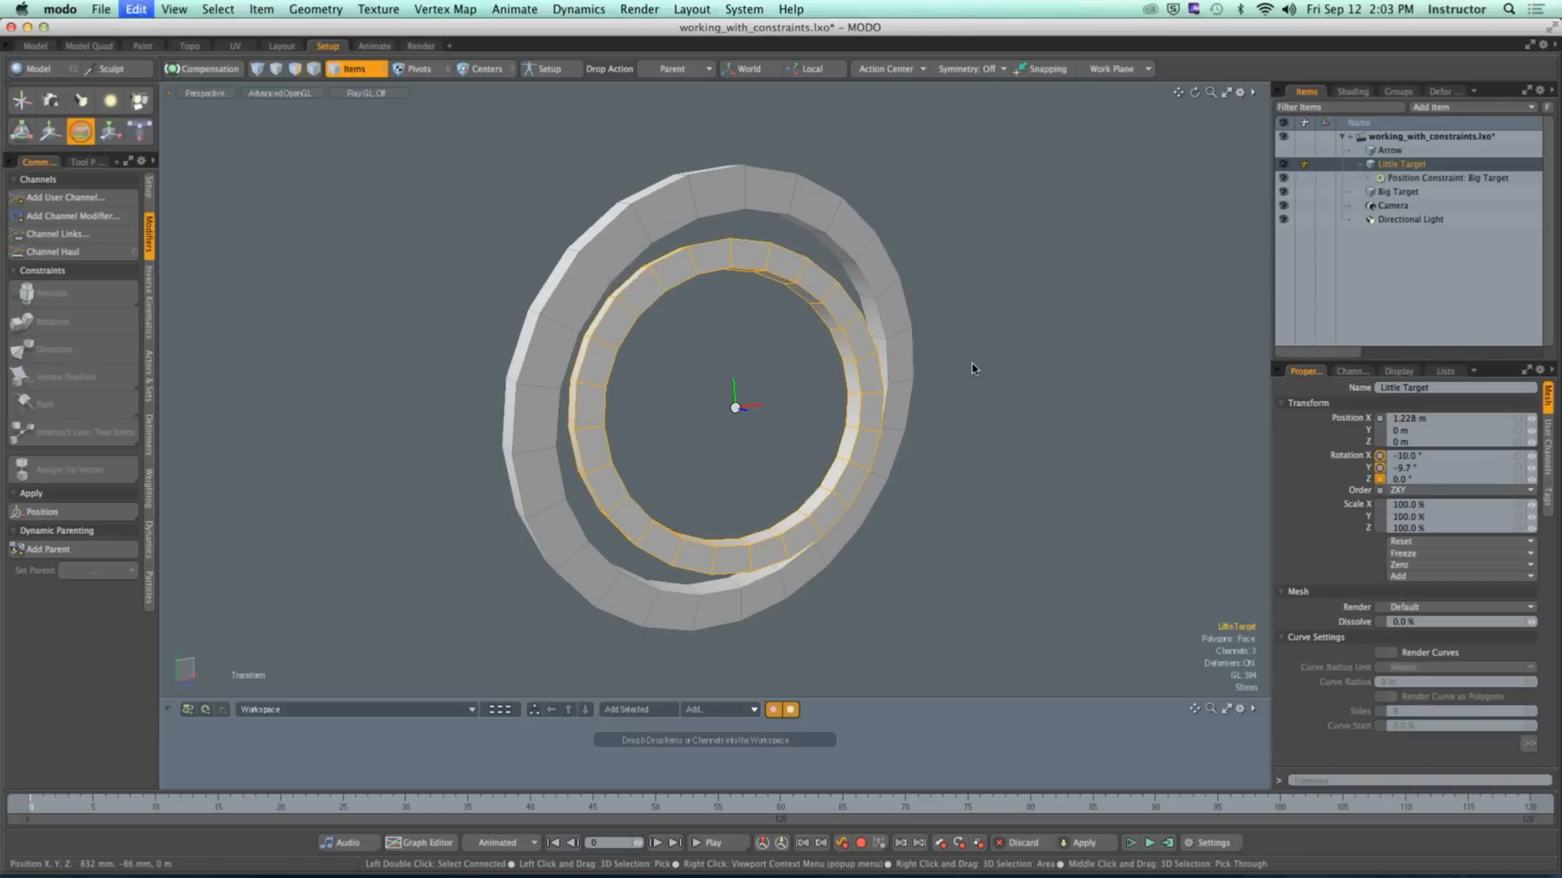
# Step: Scale the Little Target, undo the scaling, and deselect the ring
pyautogui.press('r')
pyautogui.moveTo(737, 429); pyautogui.dragTo(698, 450)
pyautogui.press('super+z')
pyautogui.press('space')
pyautogui.click(852, 448)
pyautogui.keyDown('alt'); pyautogui.moveTo(853, 447); pyautogui.dragTo(769, 389); pyautogui.keyUp('alt')
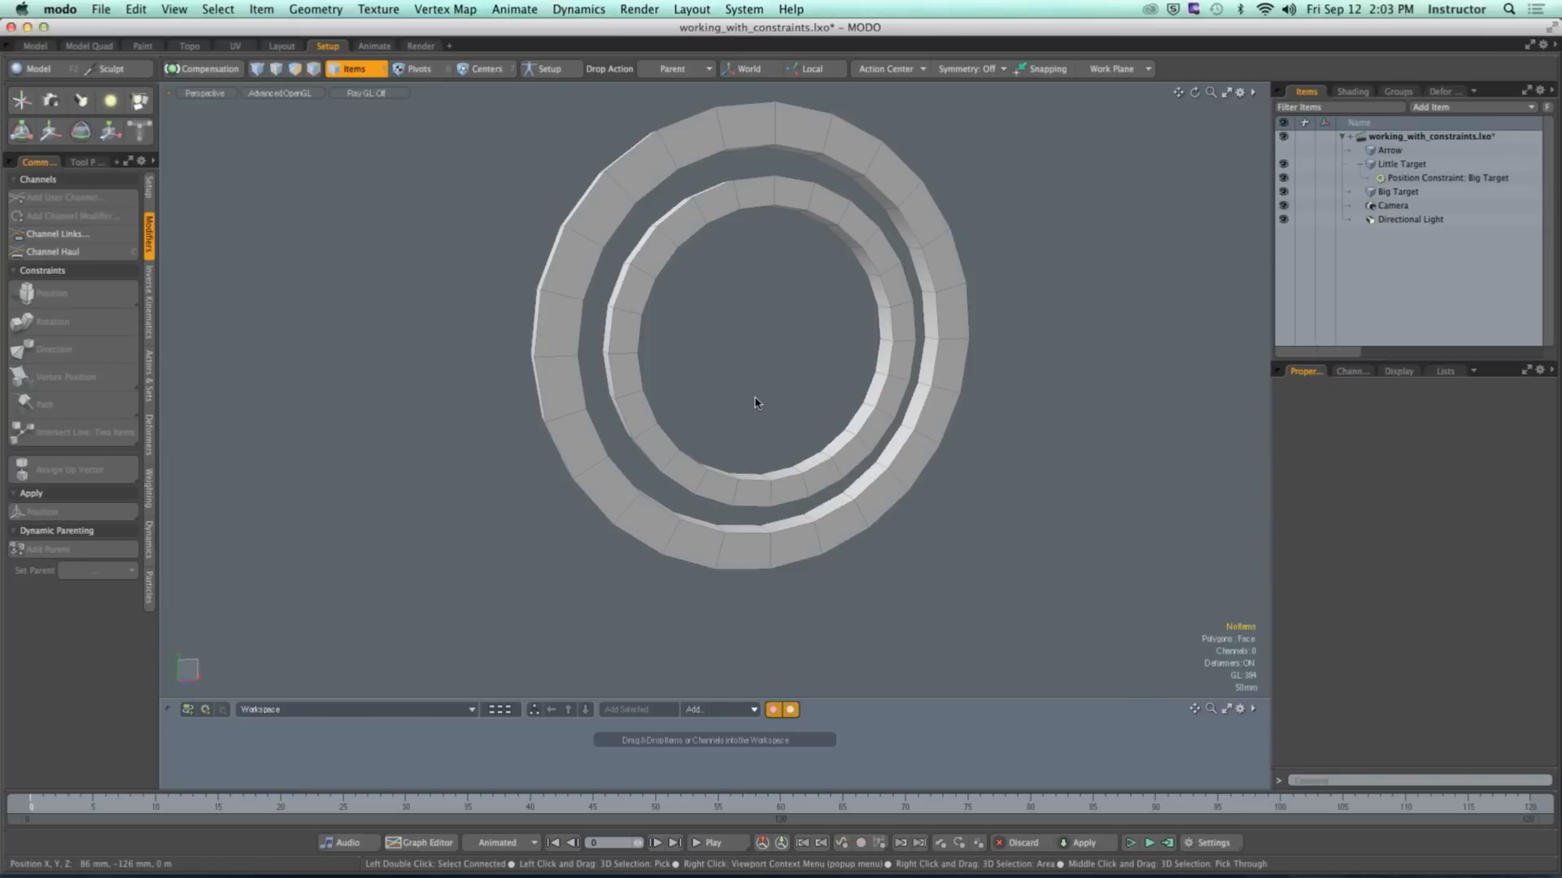
# Step: Examine where the Position Constraint is listed, both under the scene and under the Little Target
pyautogui.keyDown('alt'); pyautogui.keyDown('shift'); pyautogui.moveTo(779, 327); pyautogui.dragTo(786, 405); pyautogui.keyUp('shift'); pyautogui.keyUp('alt')
pyautogui.scroll(2, 757, 380)
pyautogui.scroll(-1, 740, 391)
pyautogui.scroll(-1, 785, 405)
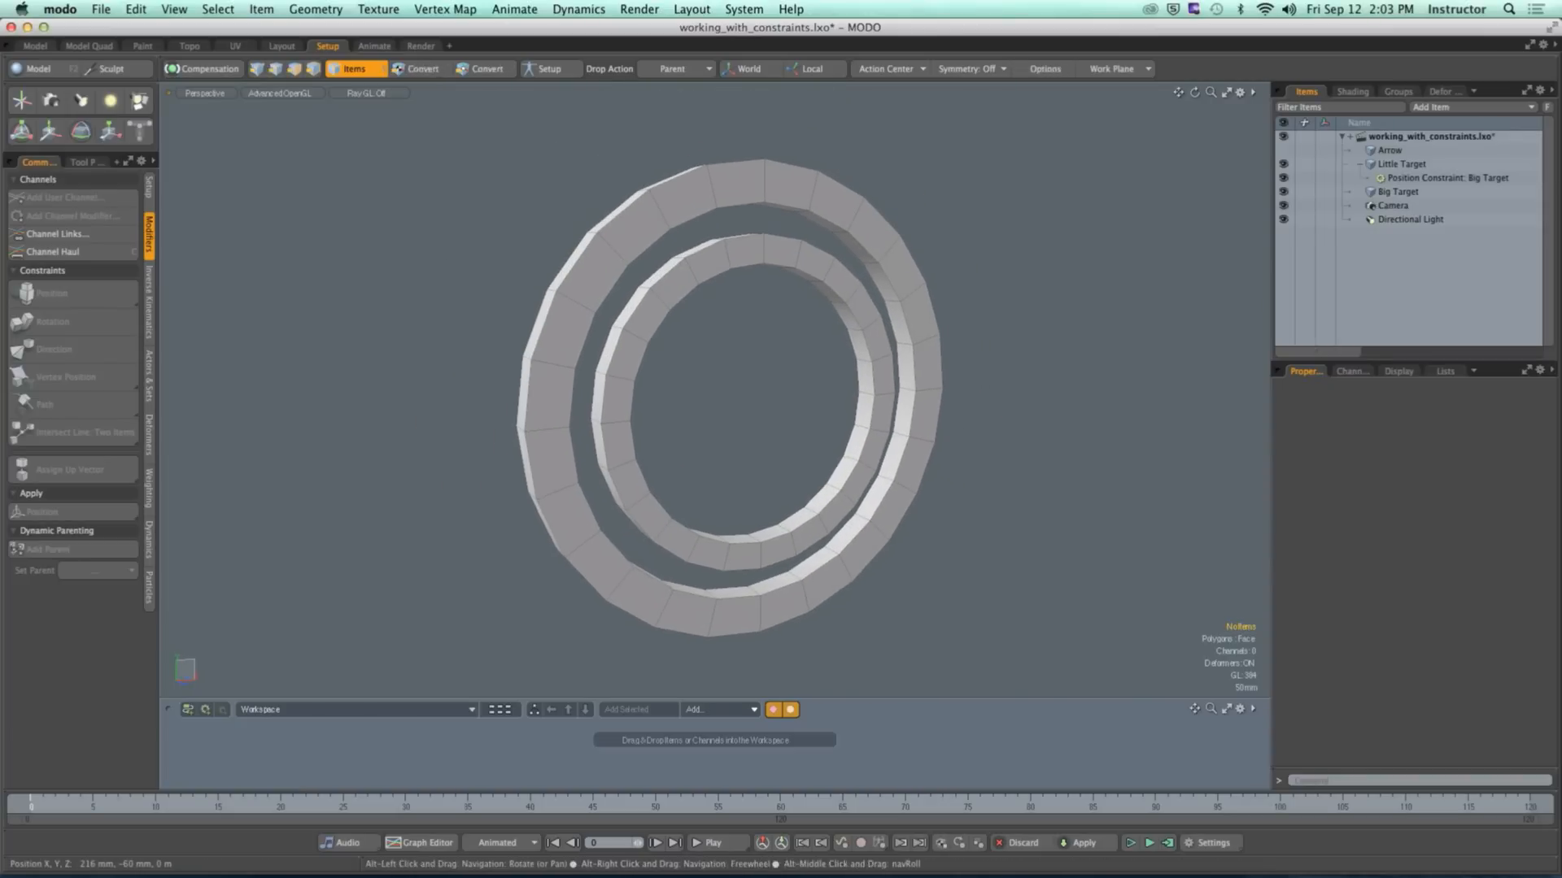
pyautogui.click(1350, 138)
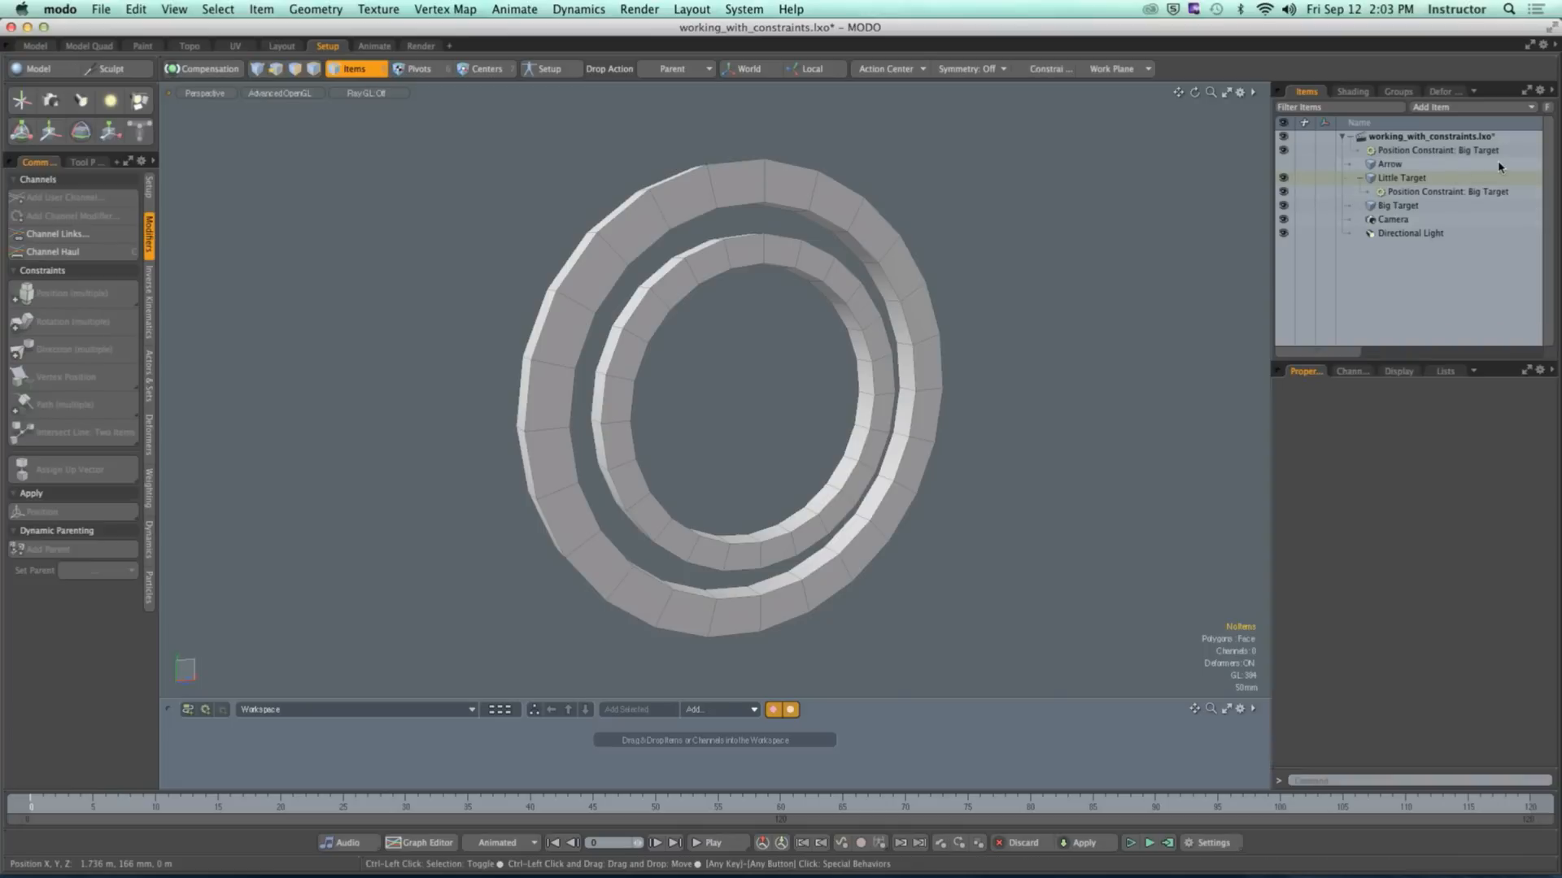
pyautogui.click(1359, 177)
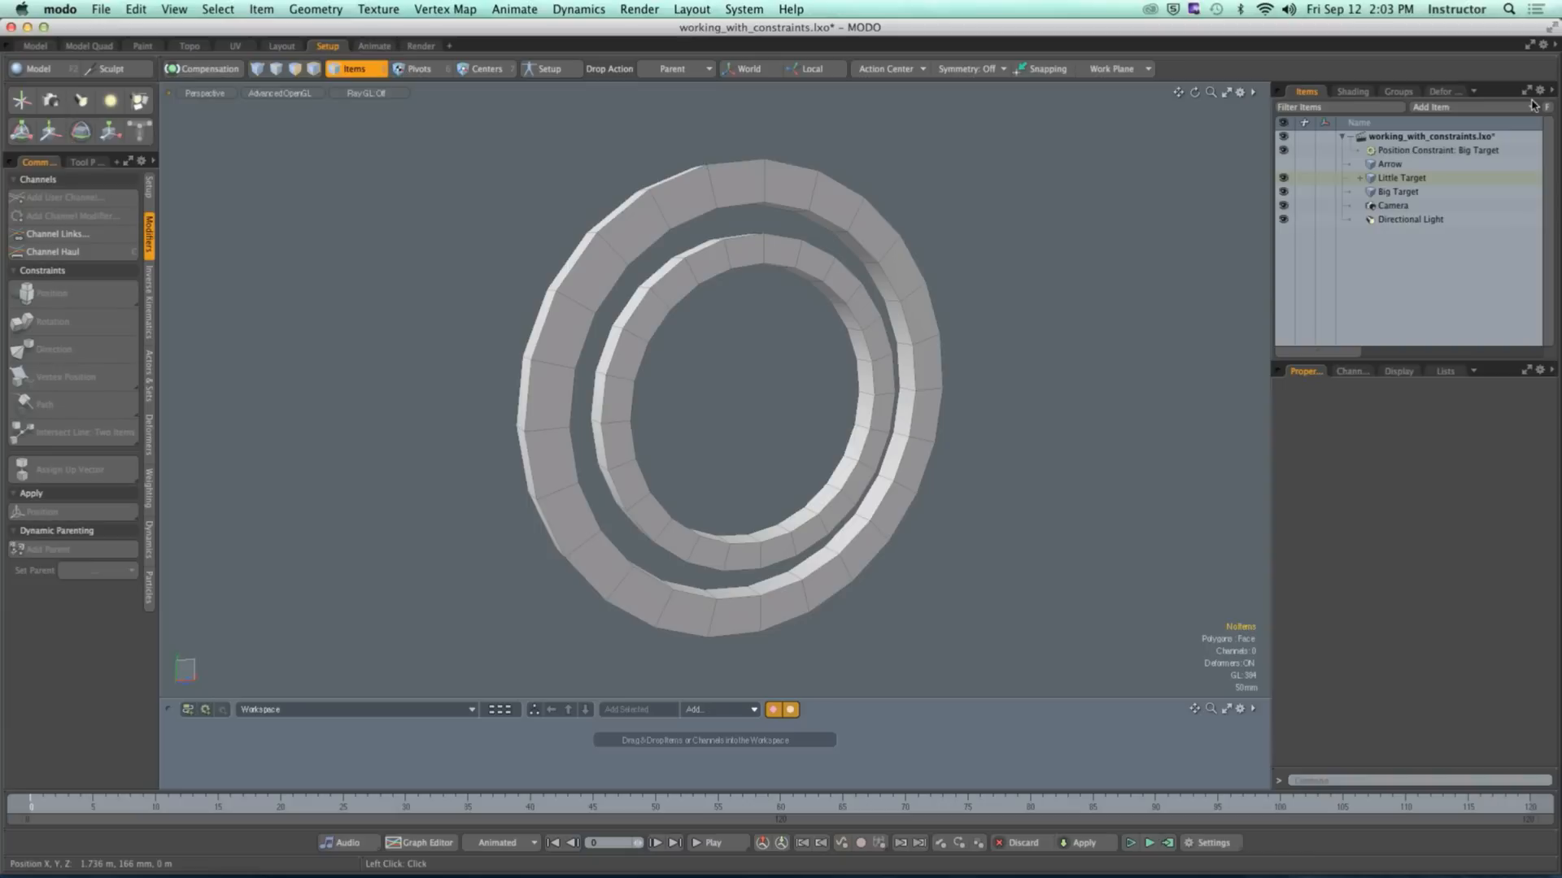
pyautogui.click(1350, 137)
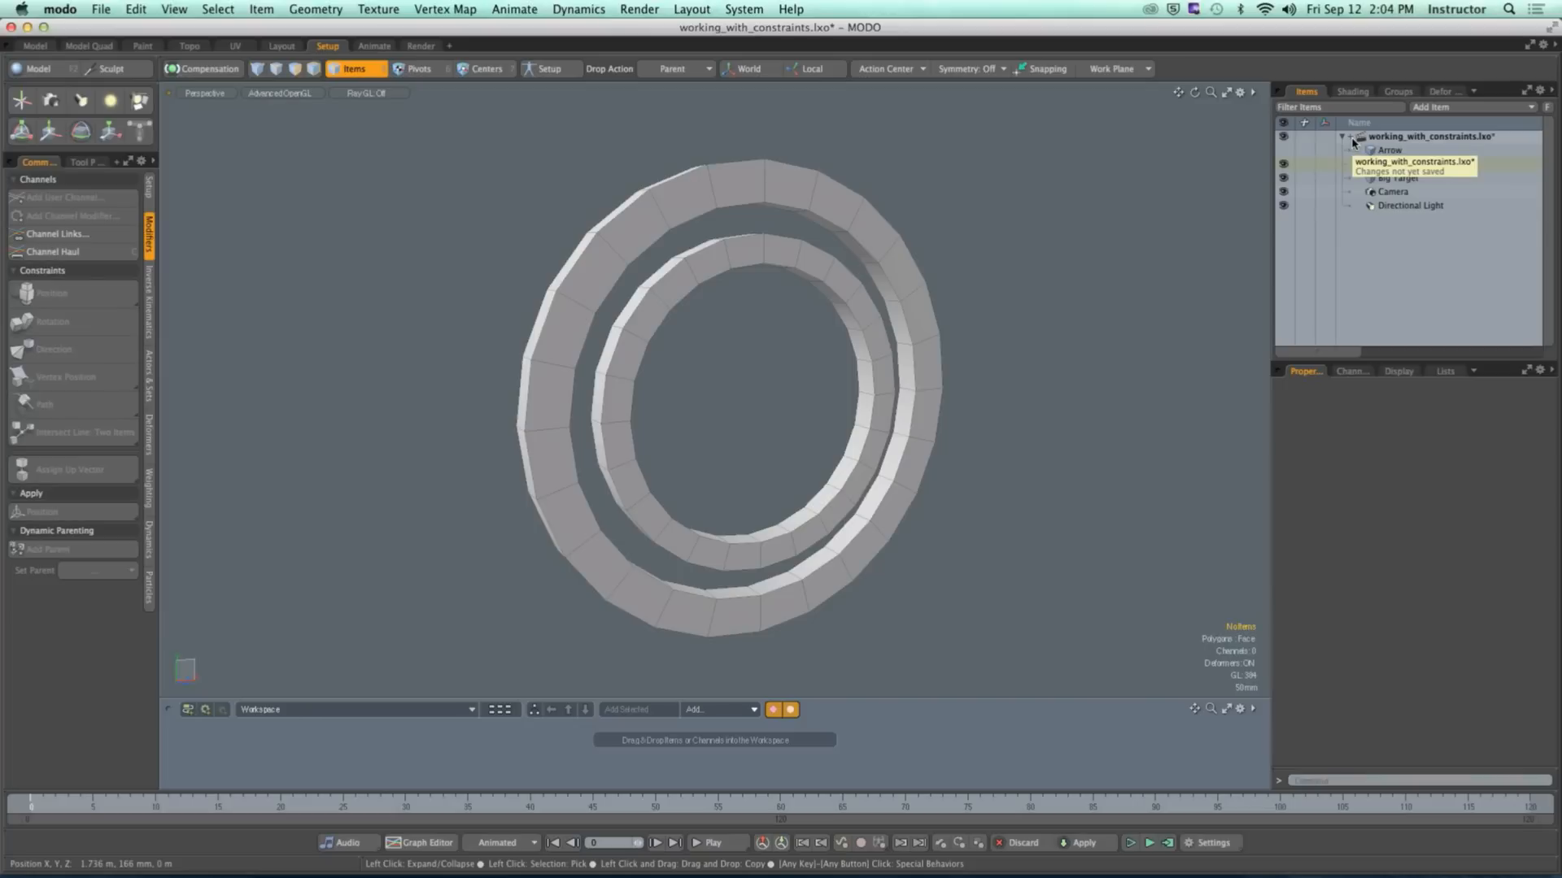
pyautogui.click(1352, 140)
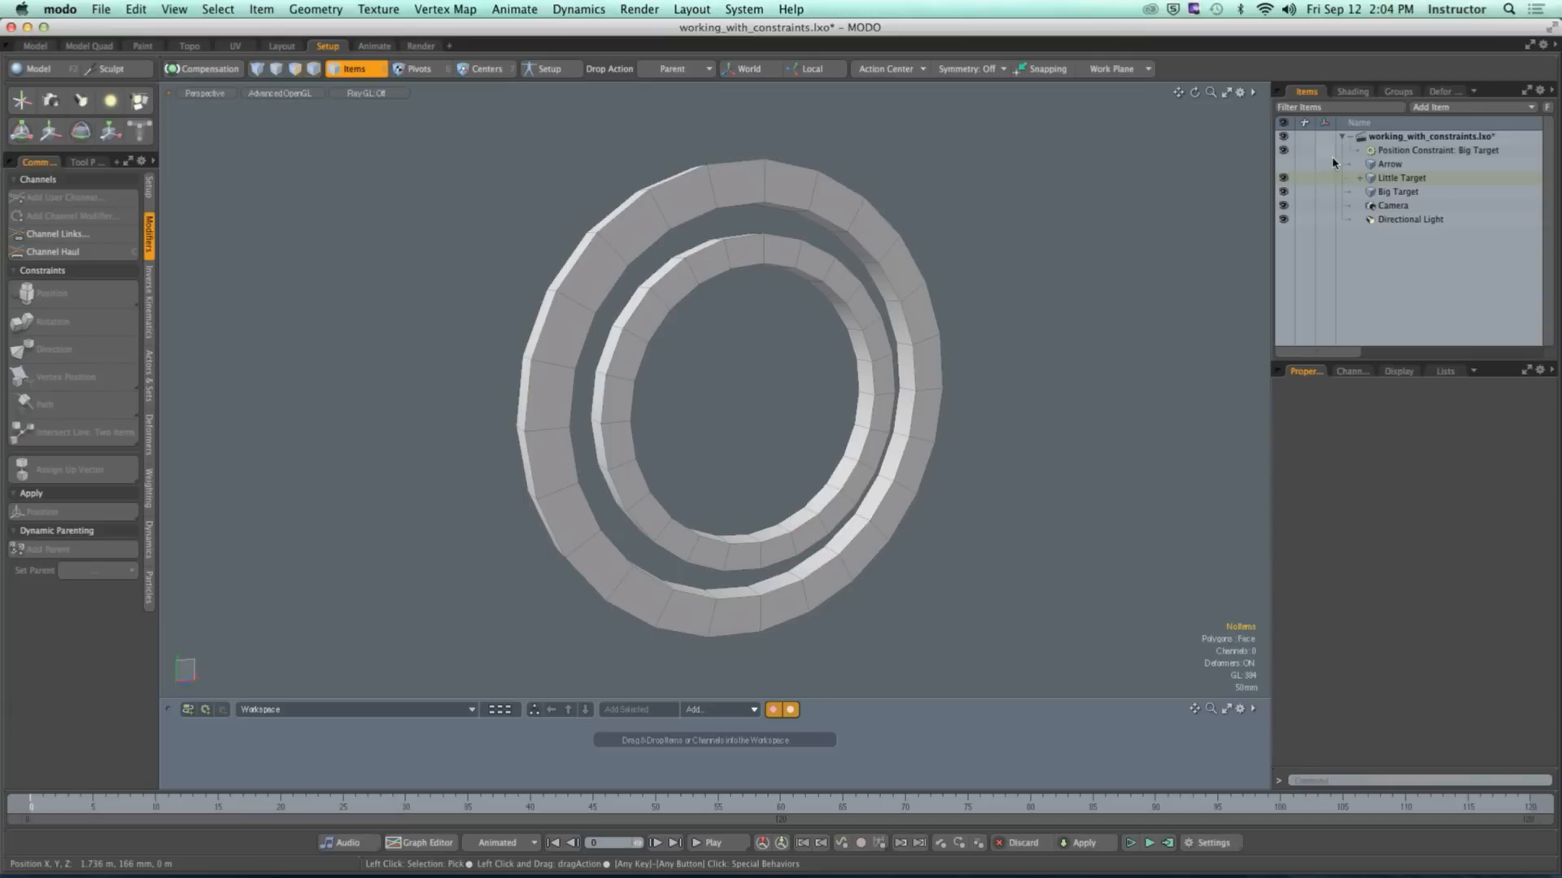
pyautogui.click(1359, 178)
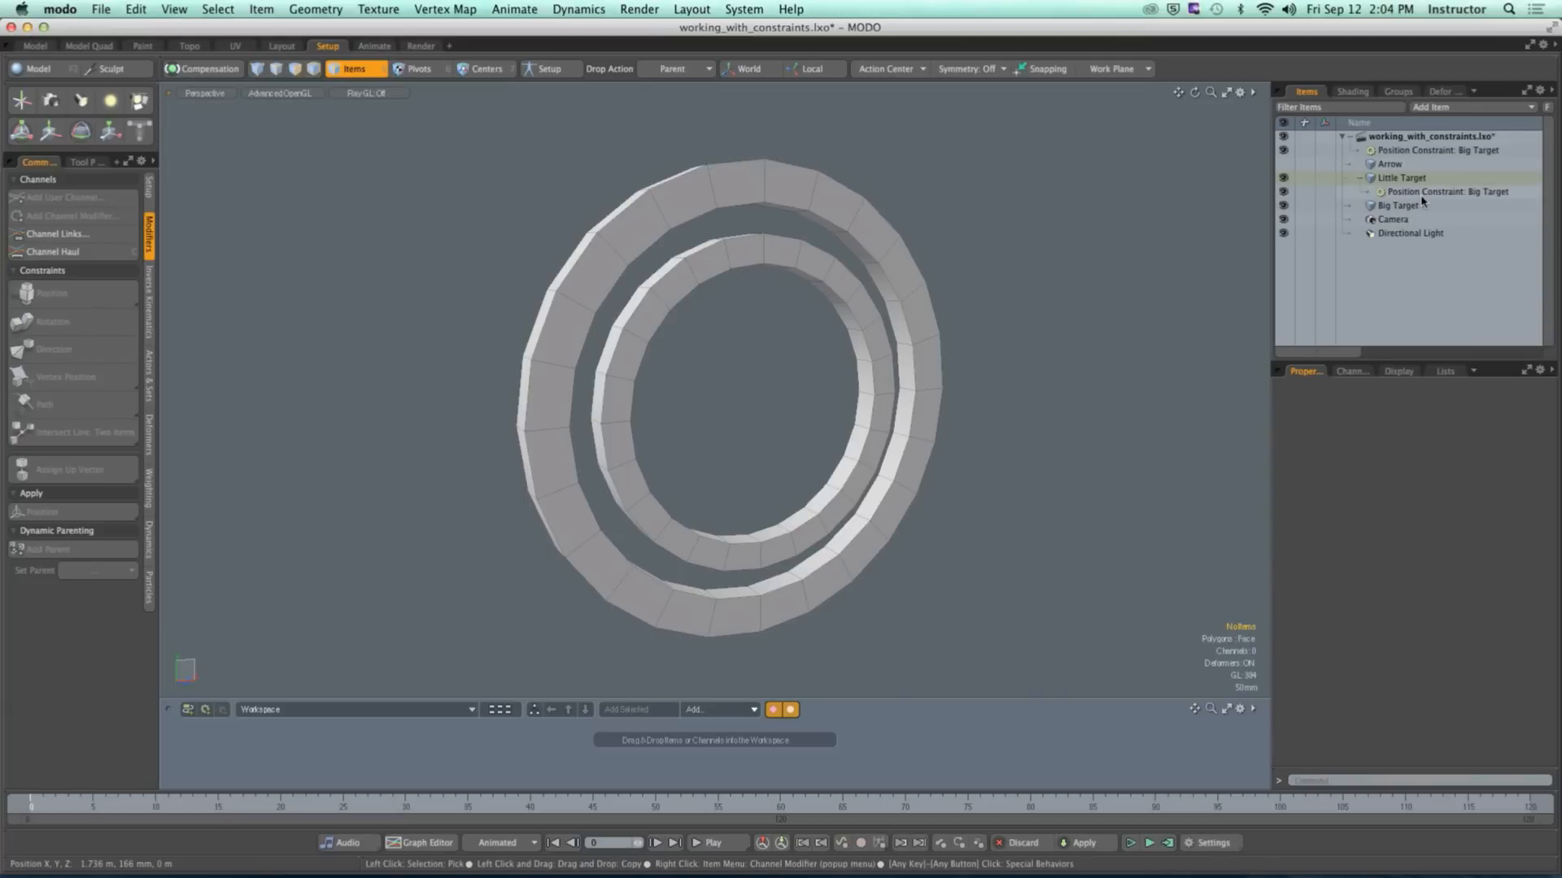
# Step: Select the Position Constraint under the Little Target and set its Z offset to about 117 mm
pyautogui.click(1448, 192)
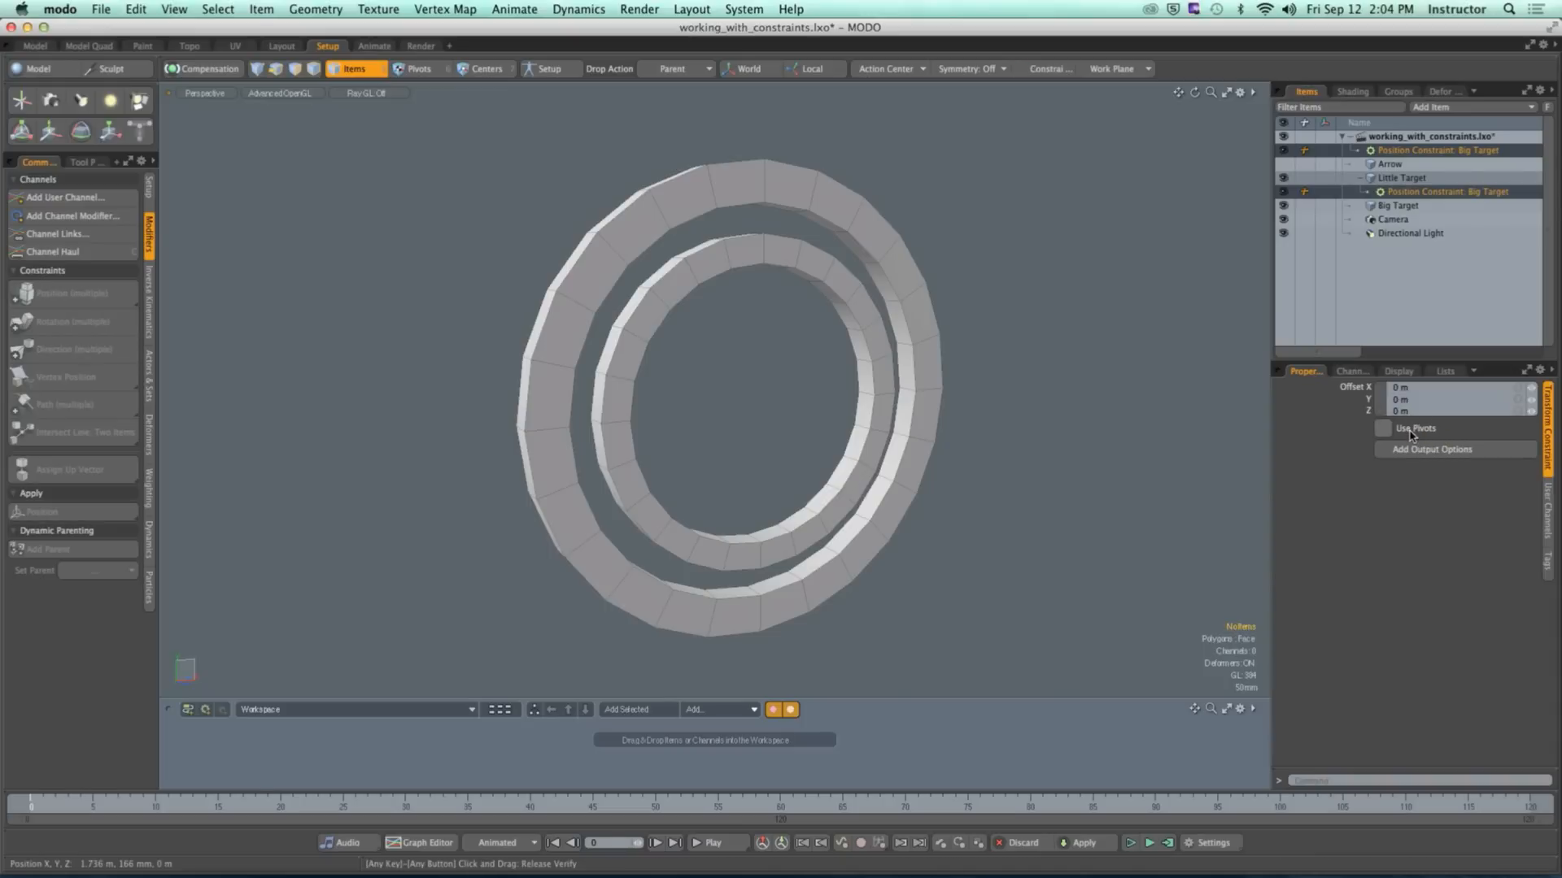
pyautogui.moveTo(1157, 432)
pyautogui.keyDown('alt'); pyautogui.mouseDown()
pyautogui.moveTo(932, 452)
pyautogui.moveTo(1163, 450)
pyautogui.mouseUp(); pyautogui.keyUp('alt')
pyautogui.moveTo(1531, 413); pyautogui.dragTo(789, 441)
pyautogui.keyDown('alt'); pyautogui.moveTo(864, 455); pyautogui.dragTo(827, 450); pyautogui.keyUp('alt')
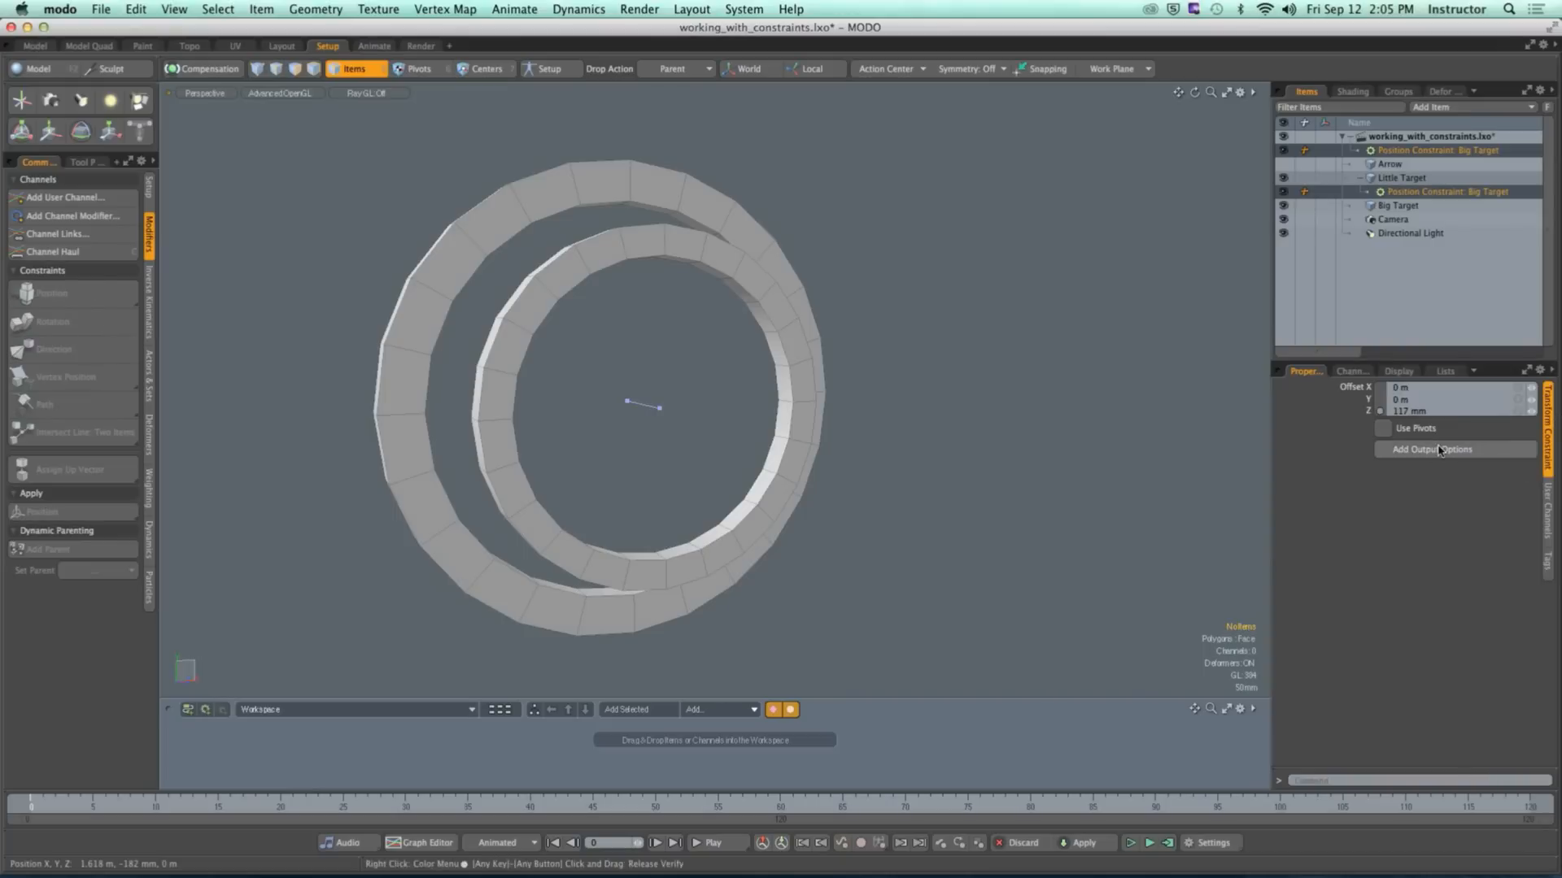
# Step: Set the Position Constraint's Z offset to 0
pyautogui.moveTo(1099, 452)
pyautogui.keyDown('alt'); pyautogui.keyDown('shift'); pyautogui.mouseDown()
pyautogui.moveTo(1052, 439)
pyautogui.moveTo(1089, 442)
pyautogui.mouseUp(); pyautogui.keyUp('shift'); pyautogui.keyUp('alt')
pyautogui.doubleClick(1421, 412)
pyautogui.write('0')
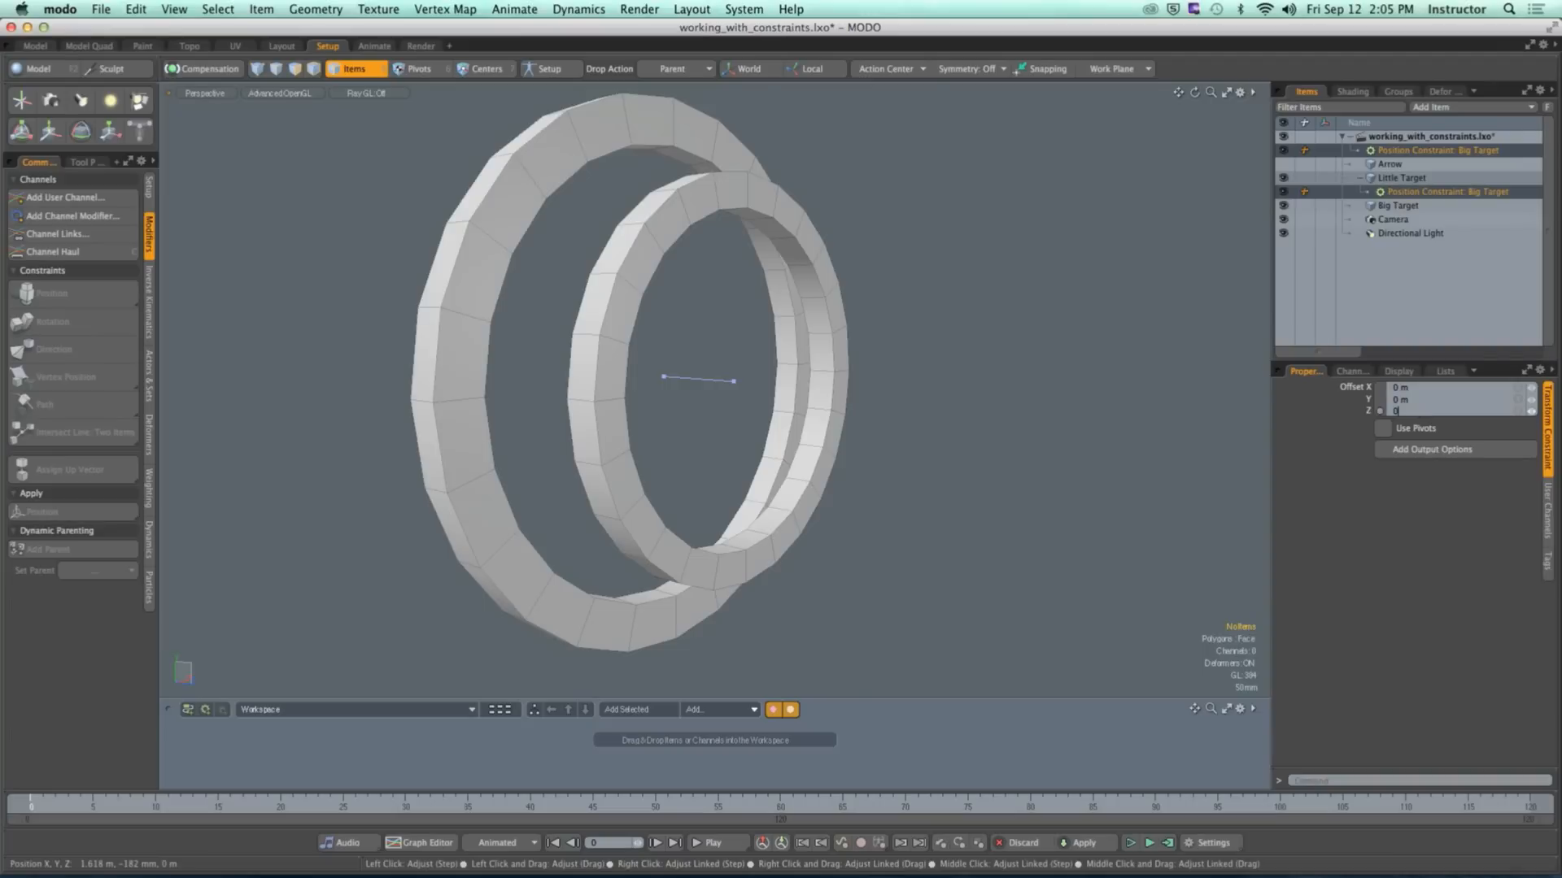
pyautogui.press('Return')
pyautogui.keyDown('ctrl'); pyautogui.keyDown('alt'); pyautogui.moveTo(1045, 387); pyautogui.dragTo(852, 437); pyautogui.keyUp('alt'); pyautogui.keyUp('ctrl')
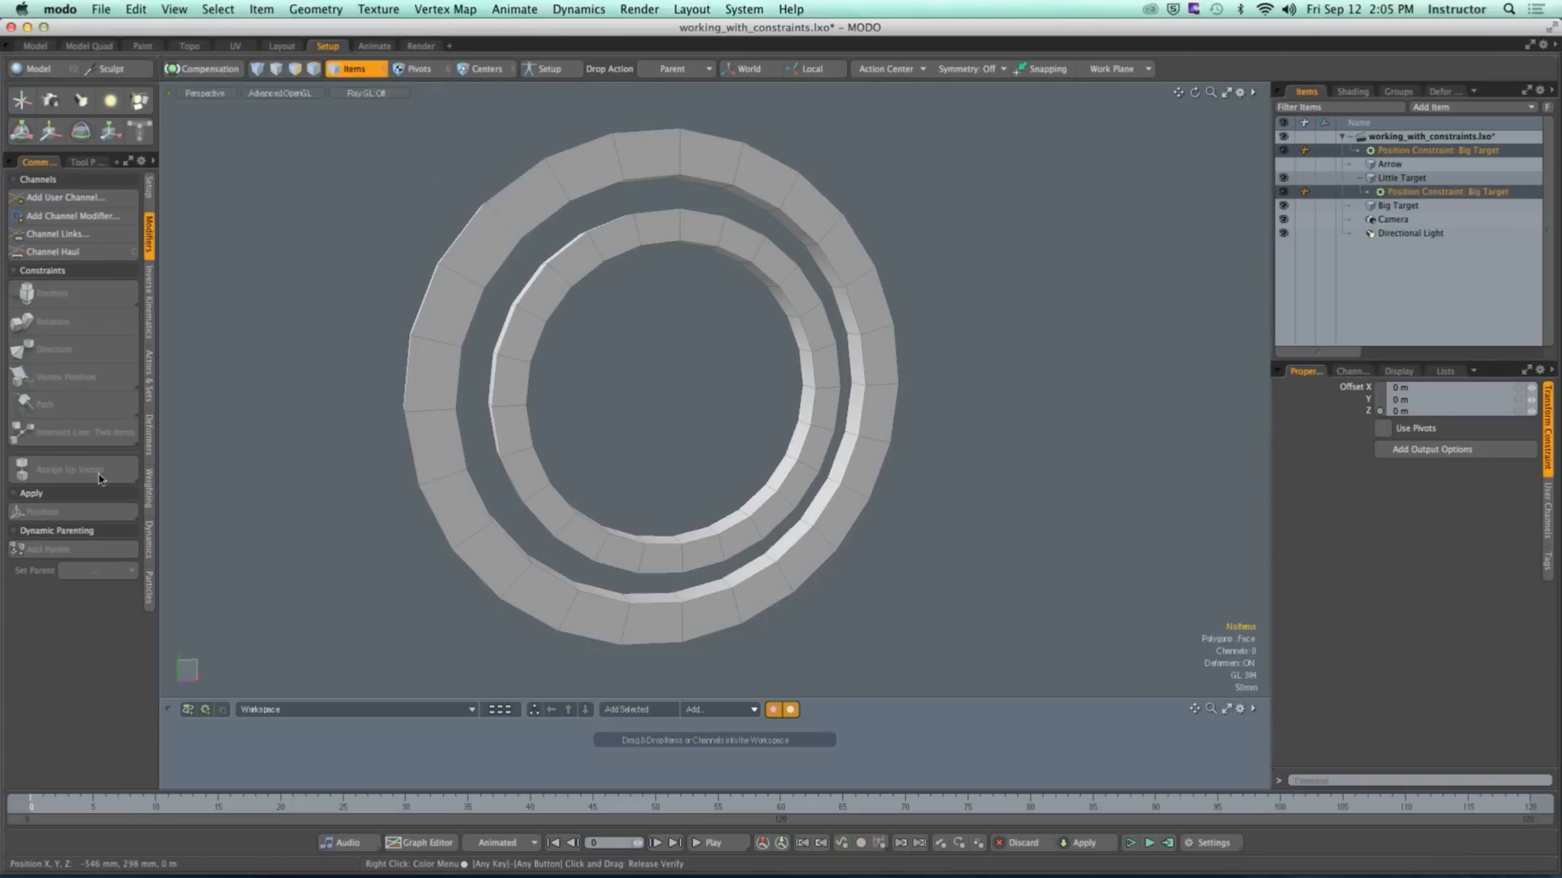
# Step: Show the Setup commands and delete the Position Constraint from the Little Target
pyautogui.click(148, 189)
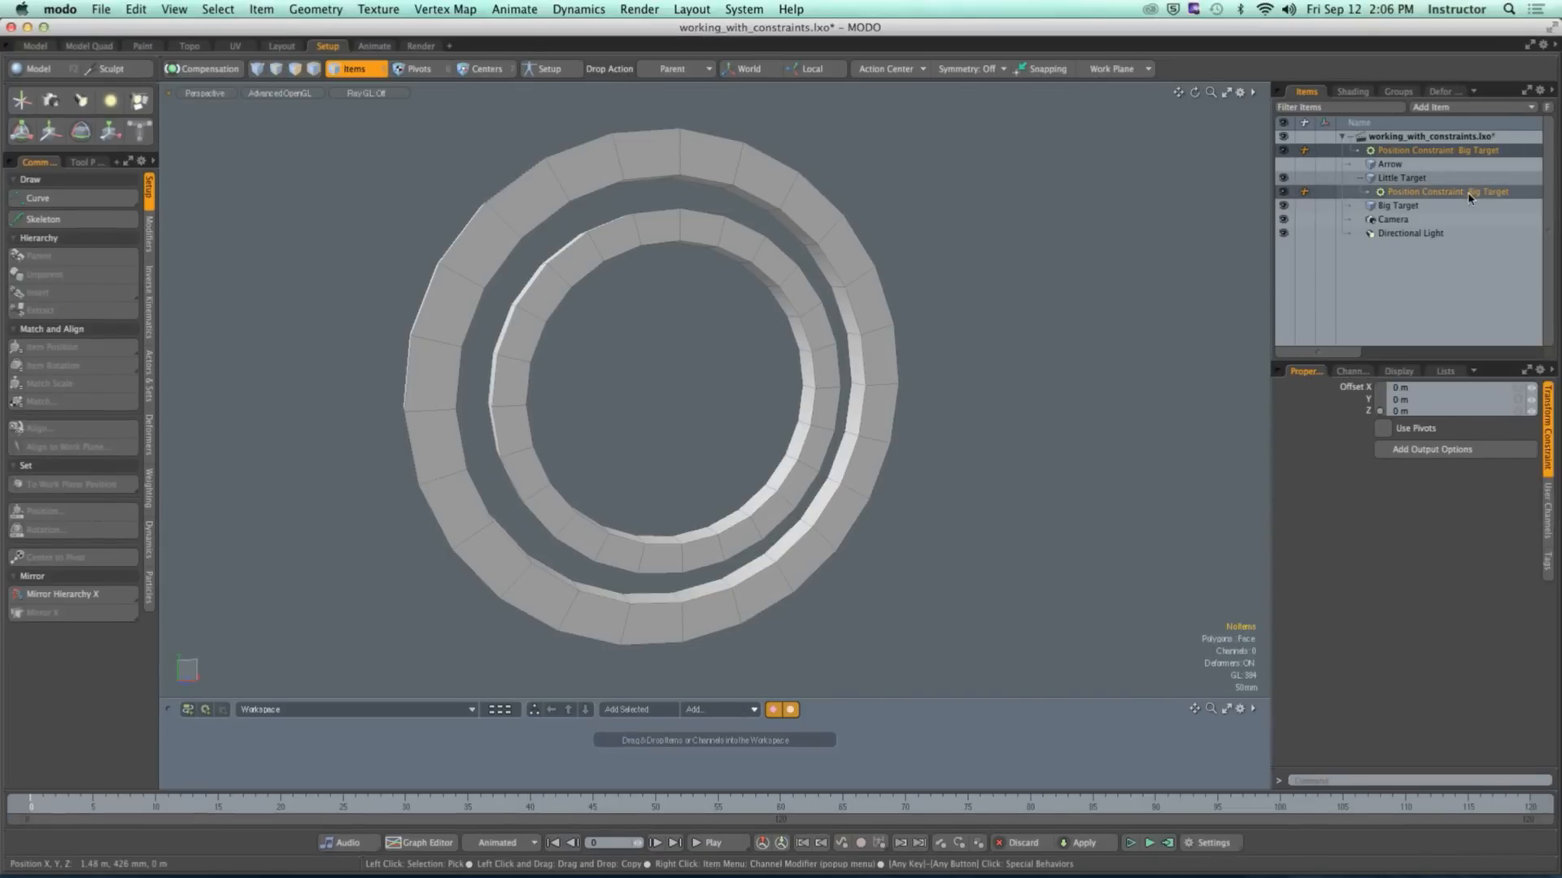
pyautogui.rightClick(1423, 189)
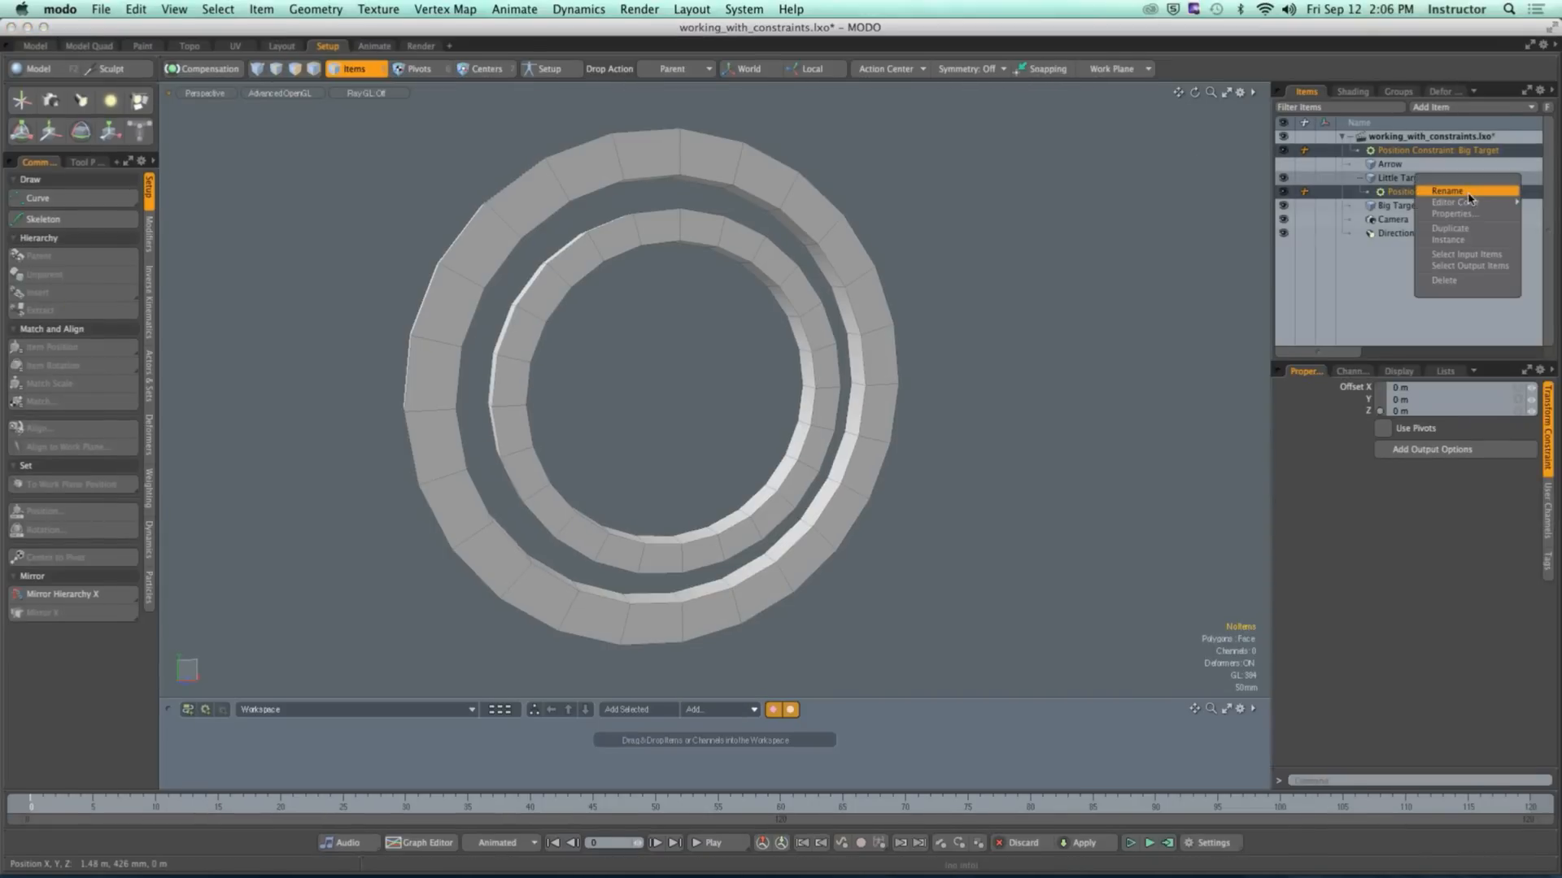
pyautogui.click(1460, 281)
pyautogui.keyDown('alt'); pyautogui.moveTo(931, 280); pyautogui.dragTo(1057, 359); pyautogui.keyUp('alt')
pyautogui.scroll(-5, 814, 304)
# Step: Select the Little Target, check its X position value, and deselect the ring
pyautogui.click(1058, 359)
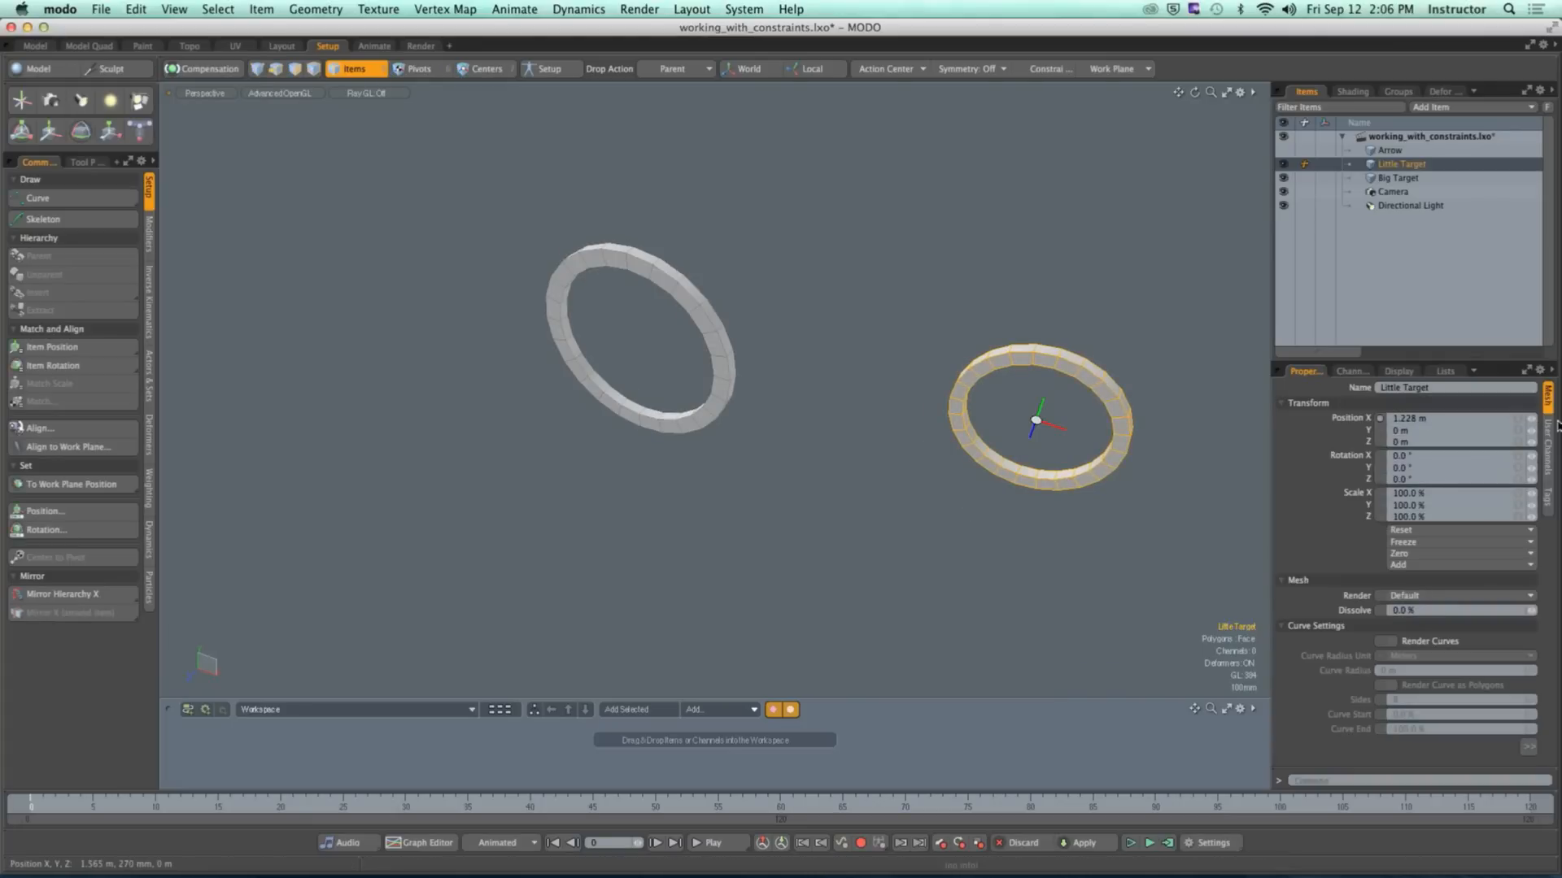
pyautogui.click(1396, 418)
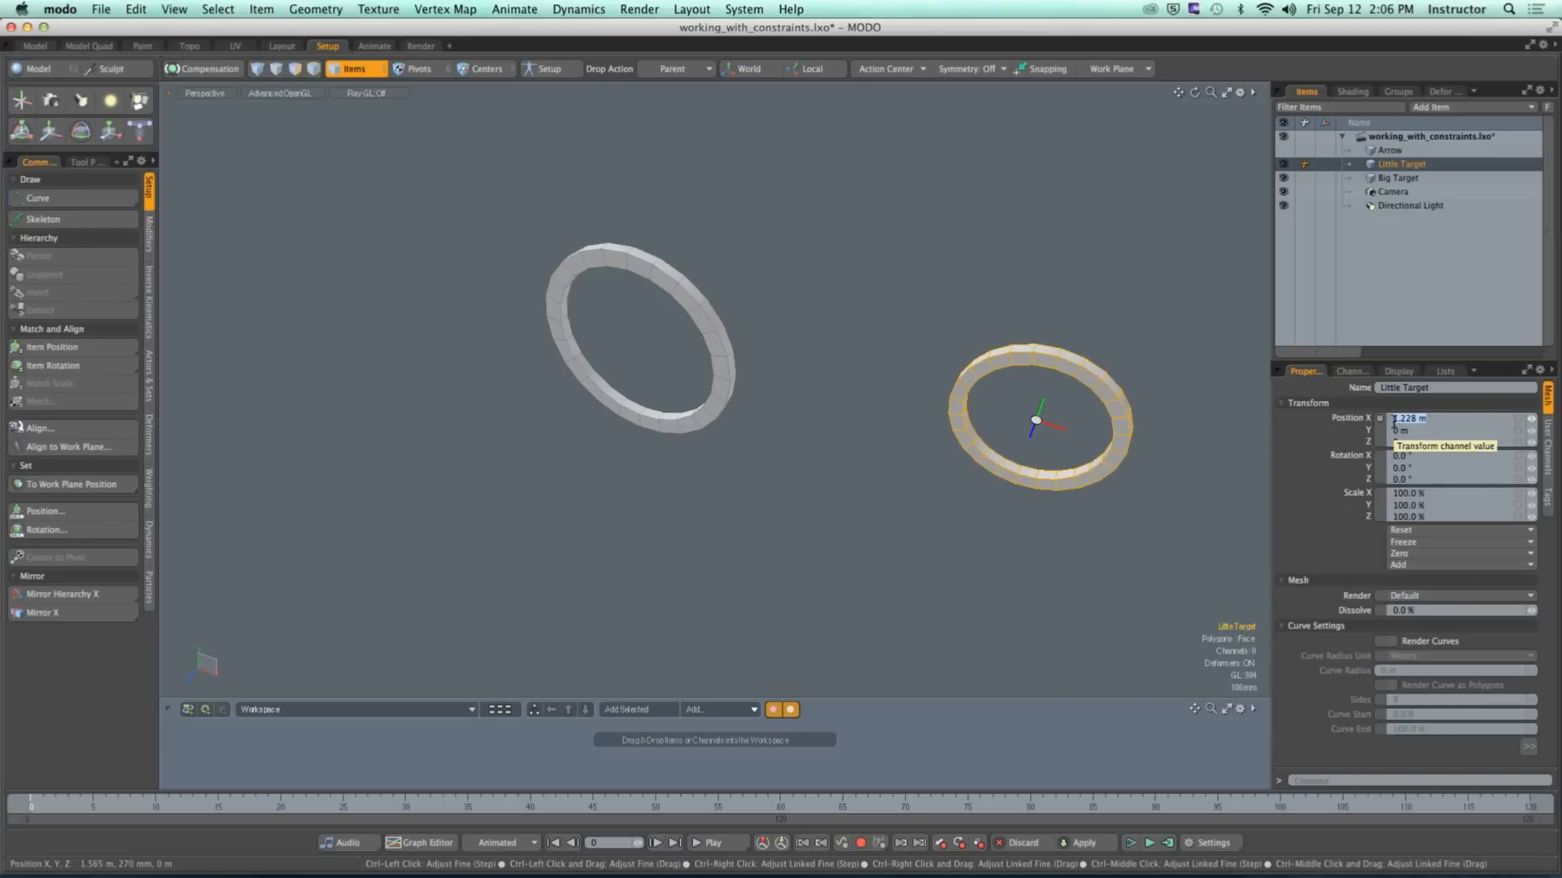
pyautogui.click(1078, 298)
pyautogui.keyDown('alt'); pyautogui.moveTo(1078, 297); pyautogui.dragTo(797, 377); pyautogui.keyUp('alt')
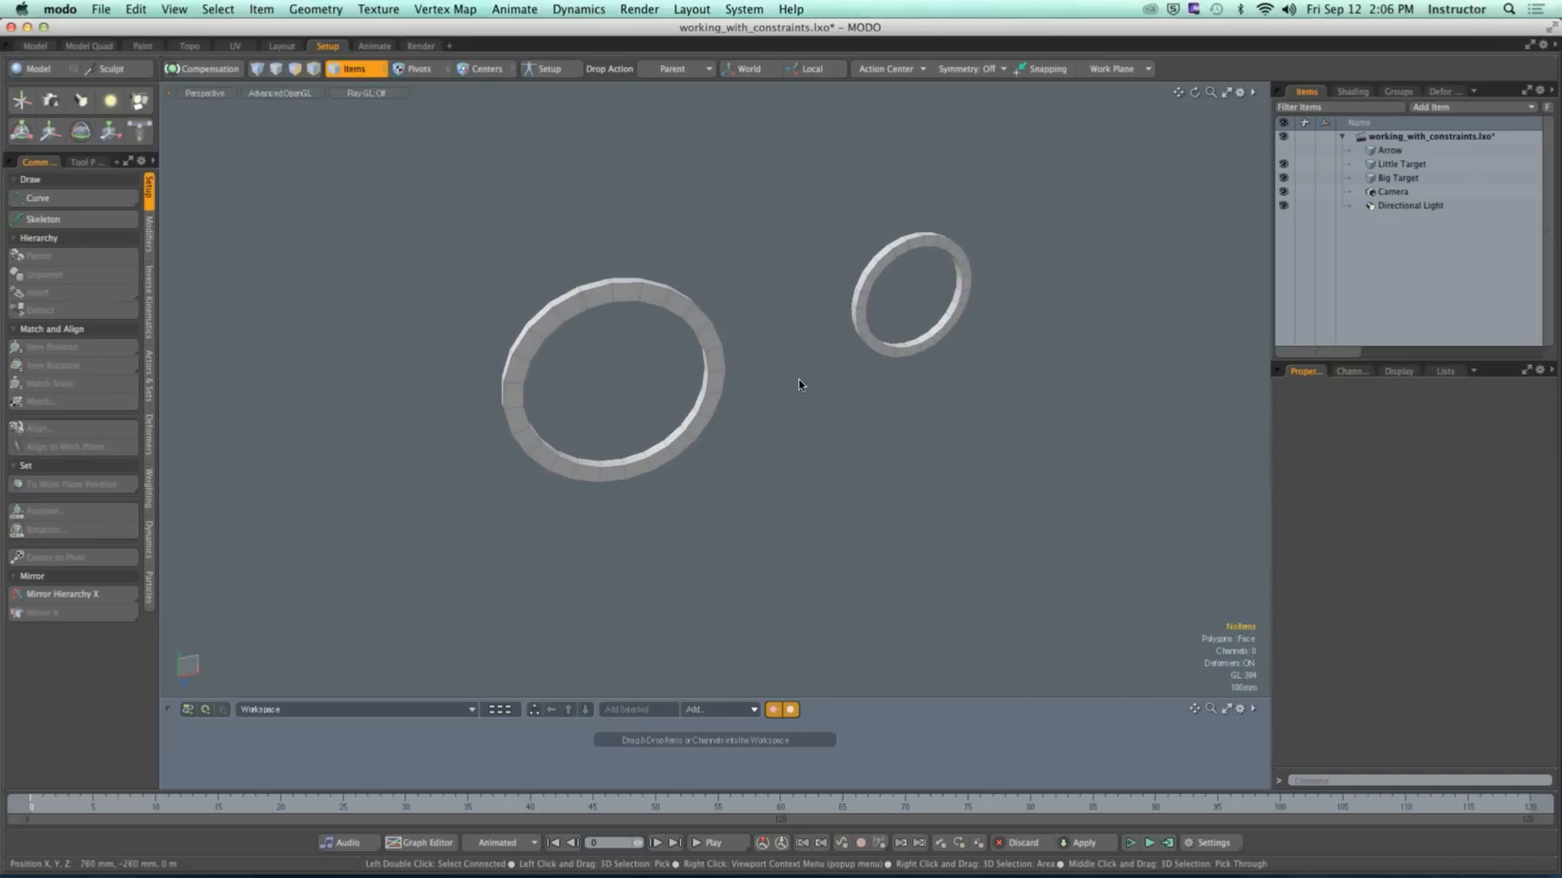
# Step: Set the Big Target's Z position to 0 m and deselect the ring
pyautogui.click(728, 384)
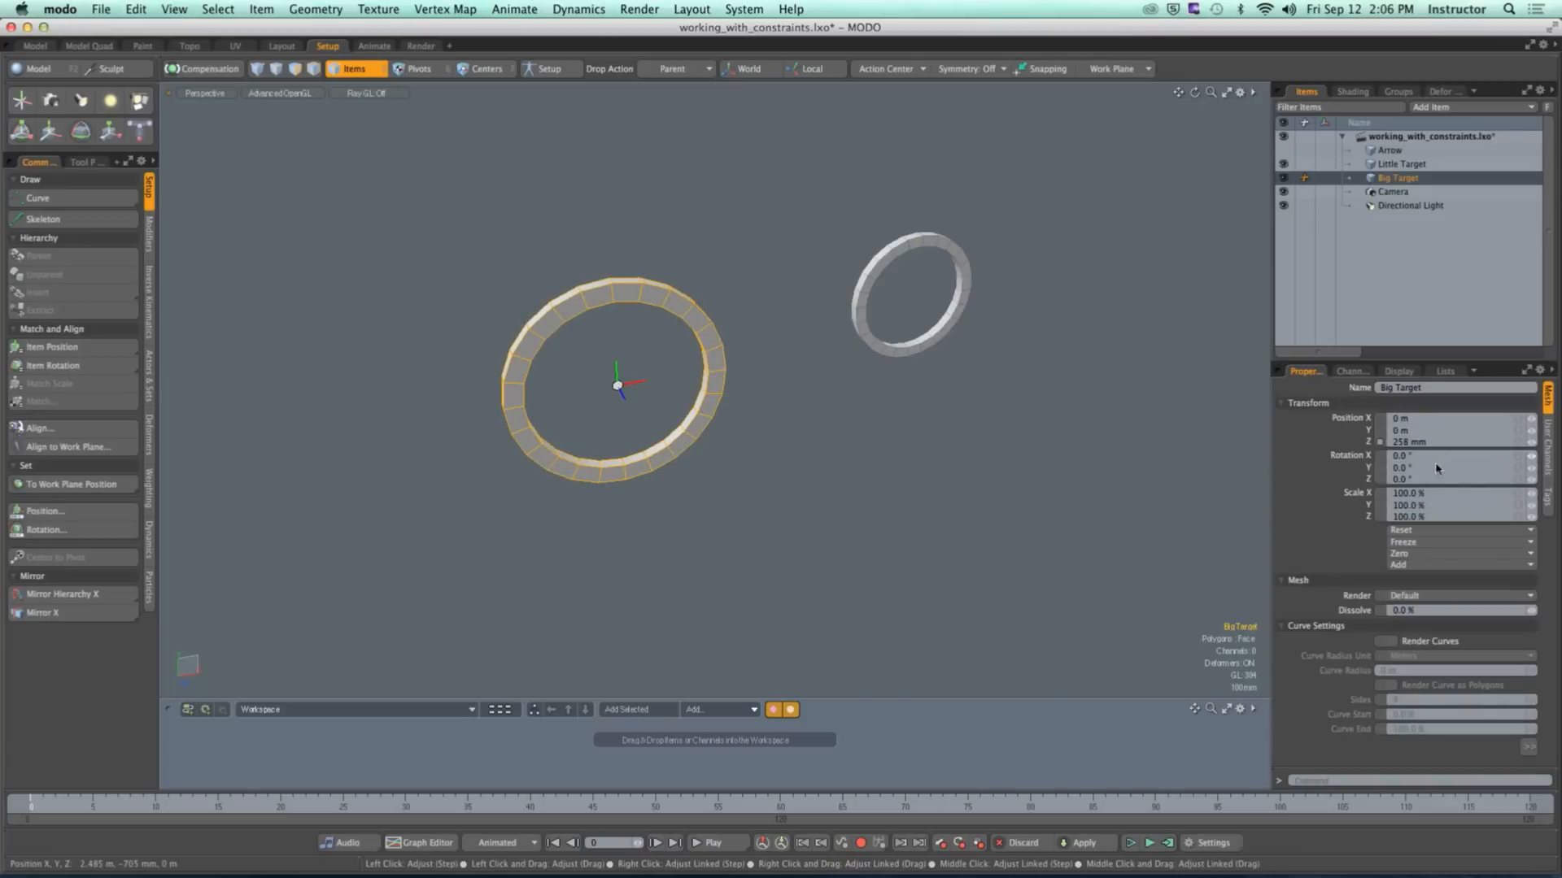
pyautogui.click(1424, 441)
pyautogui.write('0')
pyautogui.press('Return')
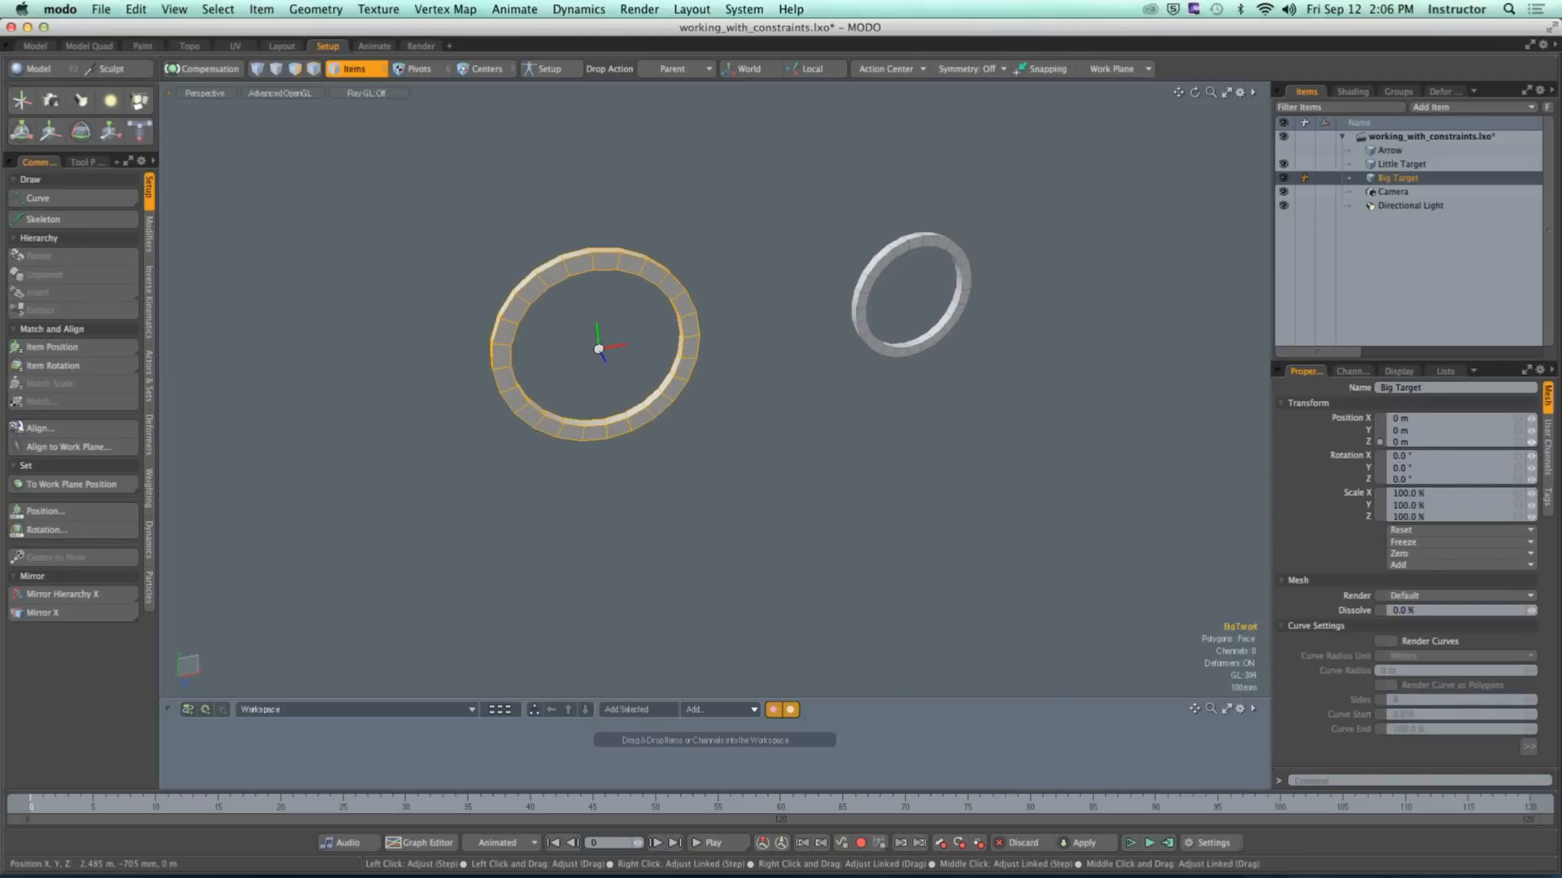
pyautogui.click(962, 525)
pyautogui.keyDown('alt'); pyautogui.moveTo(771, 403); pyautogui.dragTo(787, 359); pyautogui.keyUp('alt')
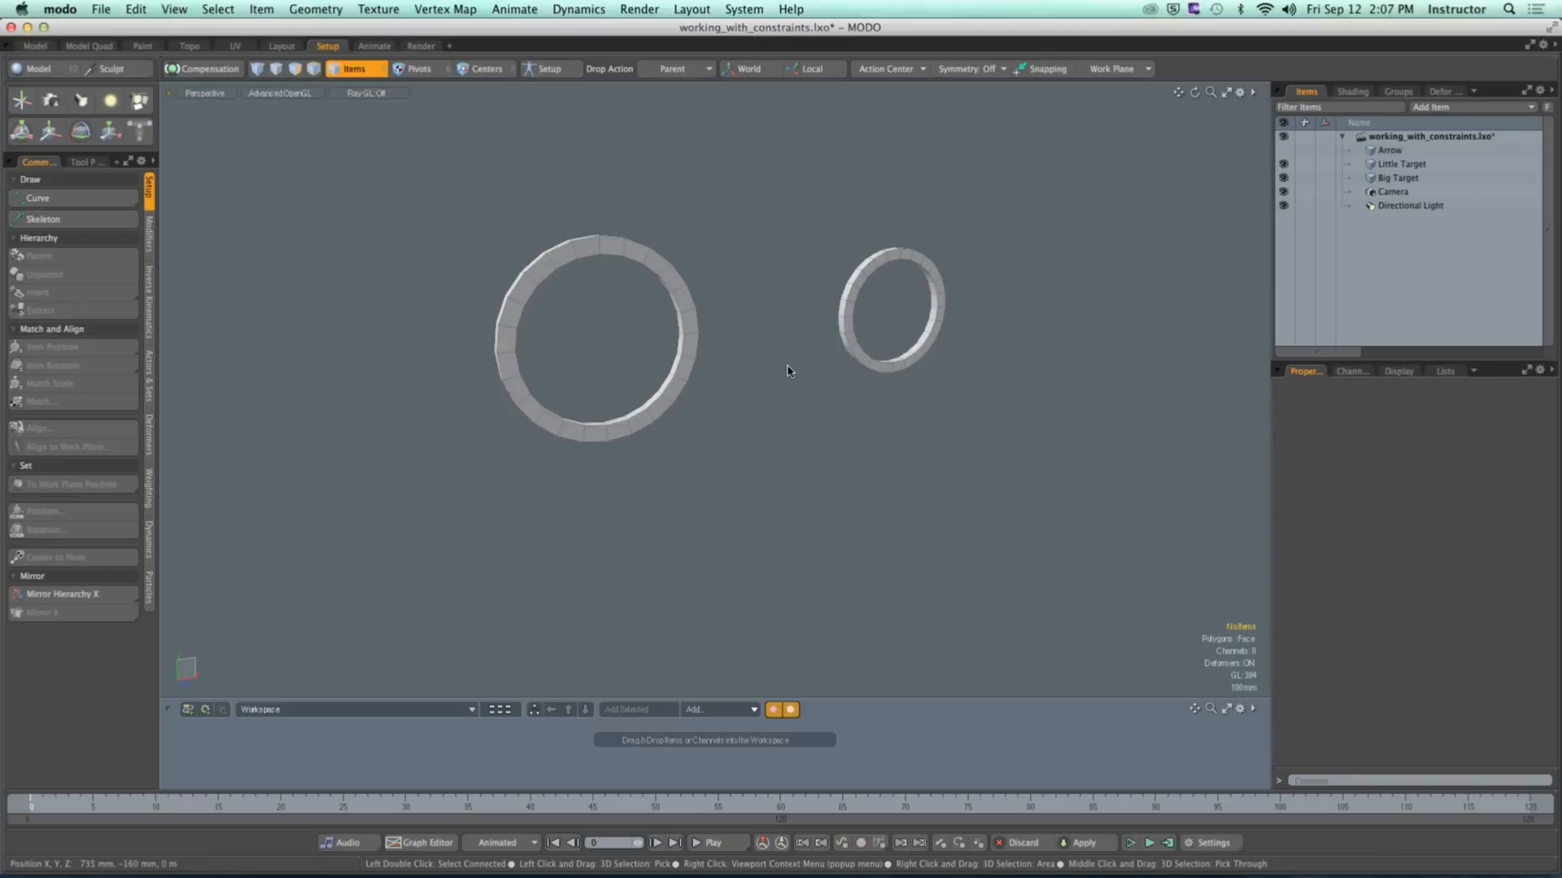
# Step: Show the Modifiers commands and add a Rotation Constraint that ties the Little Target's rotation to the Big Target
pyautogui.click(149, 234)
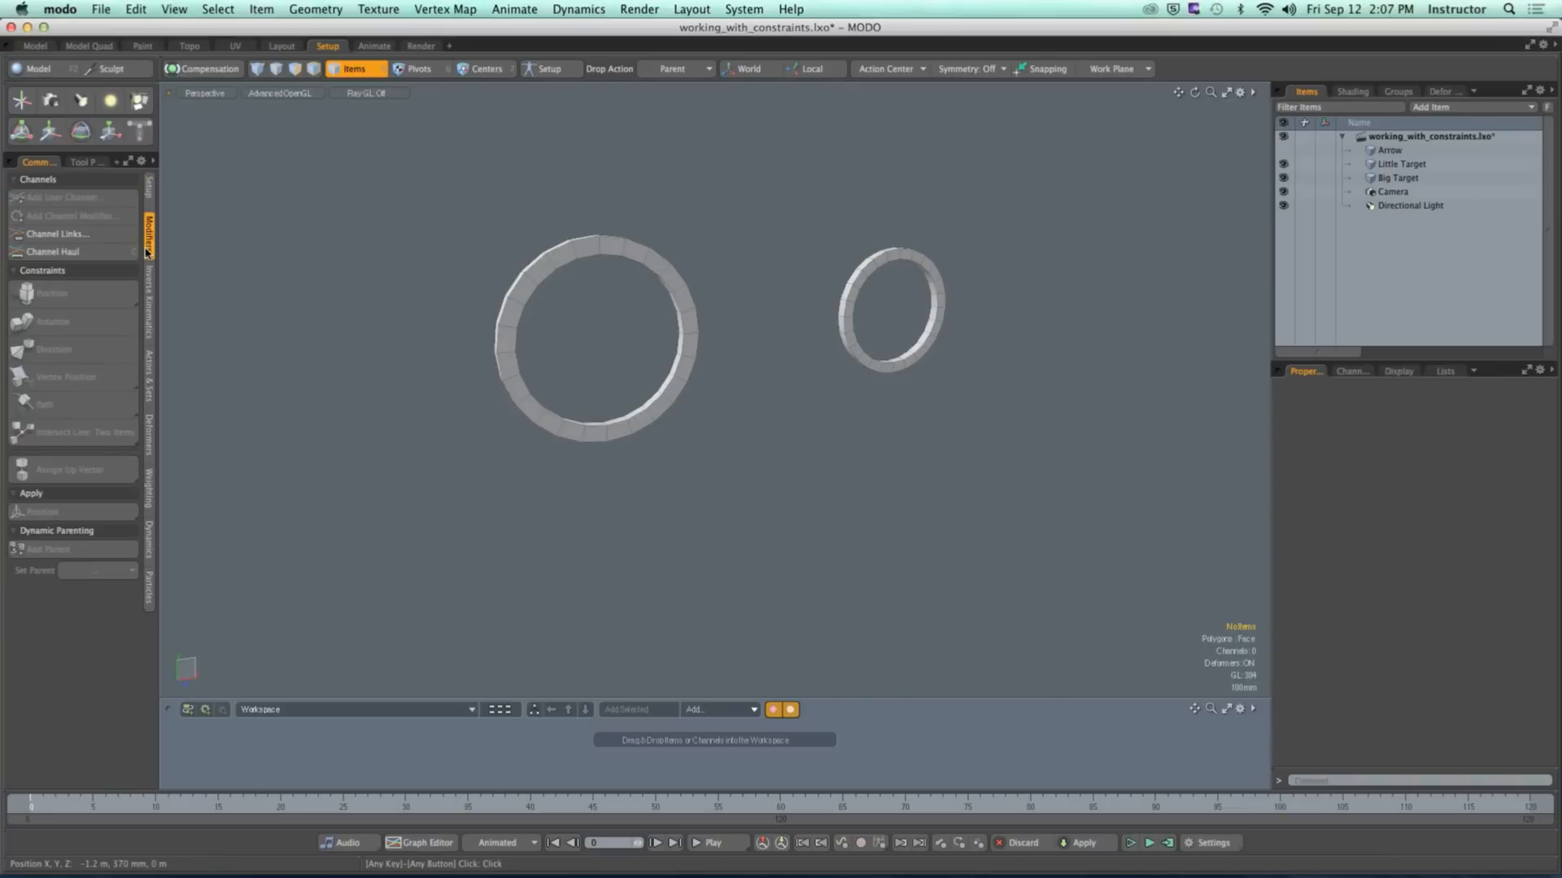
pyautogui.press('ctrl')
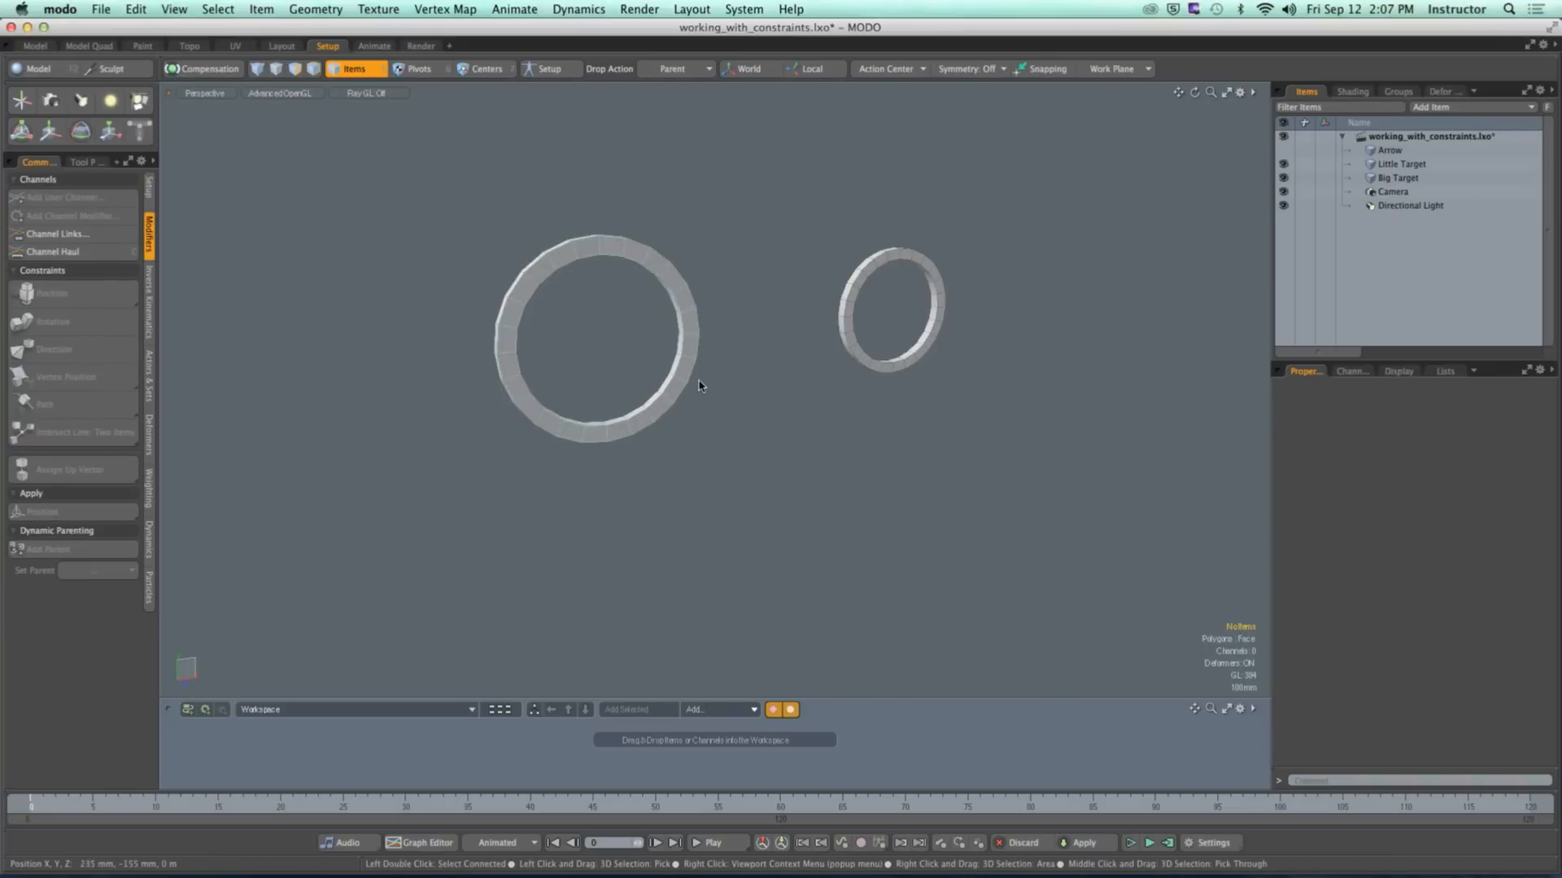
pyautogui.click(842, 333)
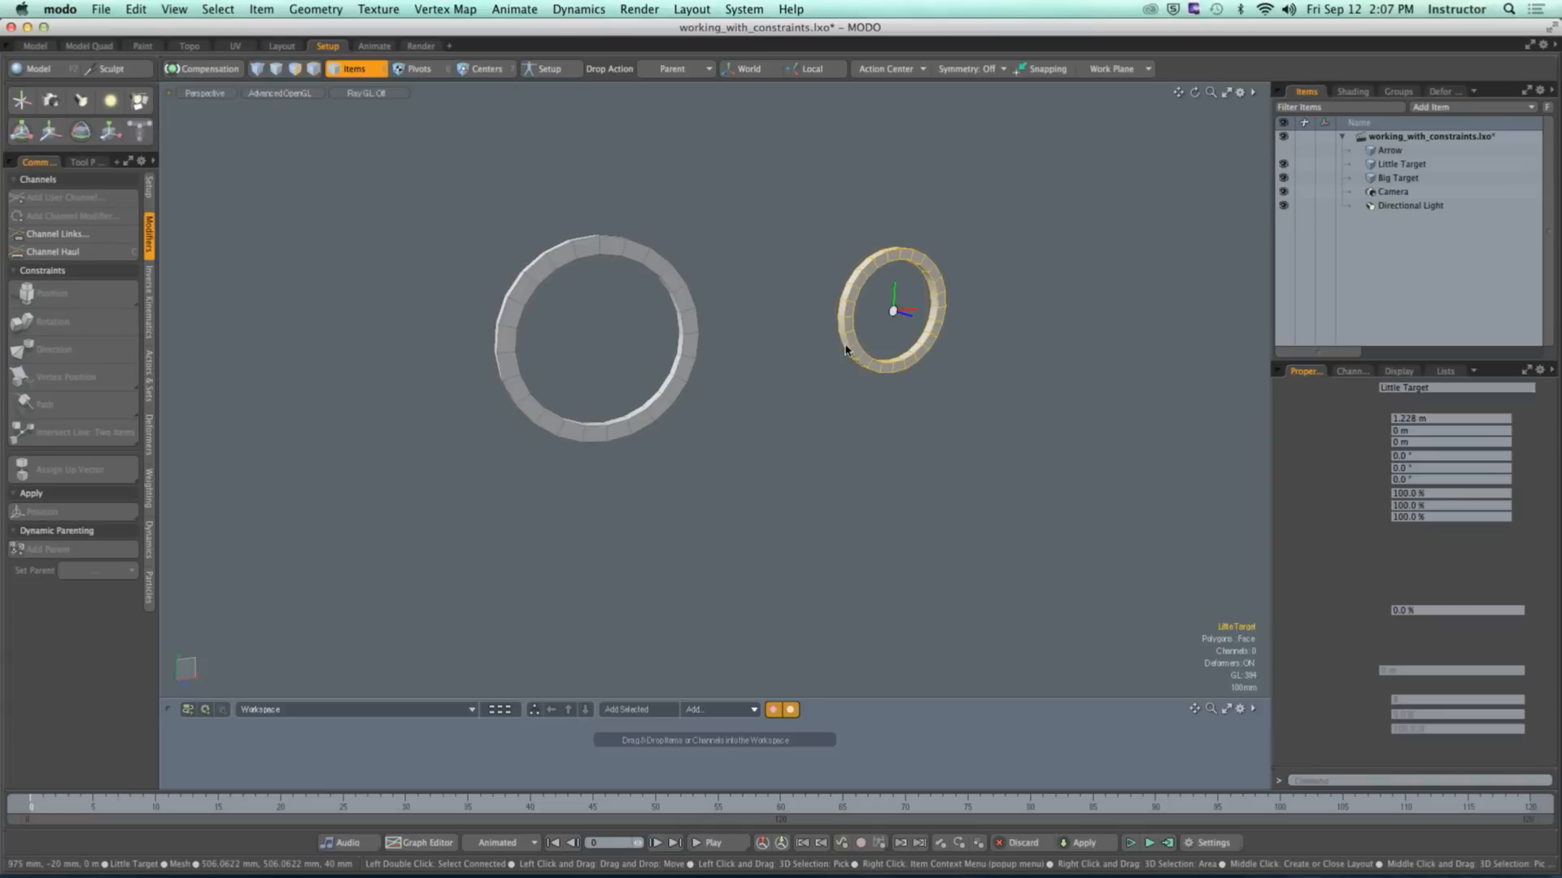
pyautogui.keyDown('shift'); pyautogui.click(698, 350); pyautogui.keyUp('shift')
pyautogui.click(69, 321)
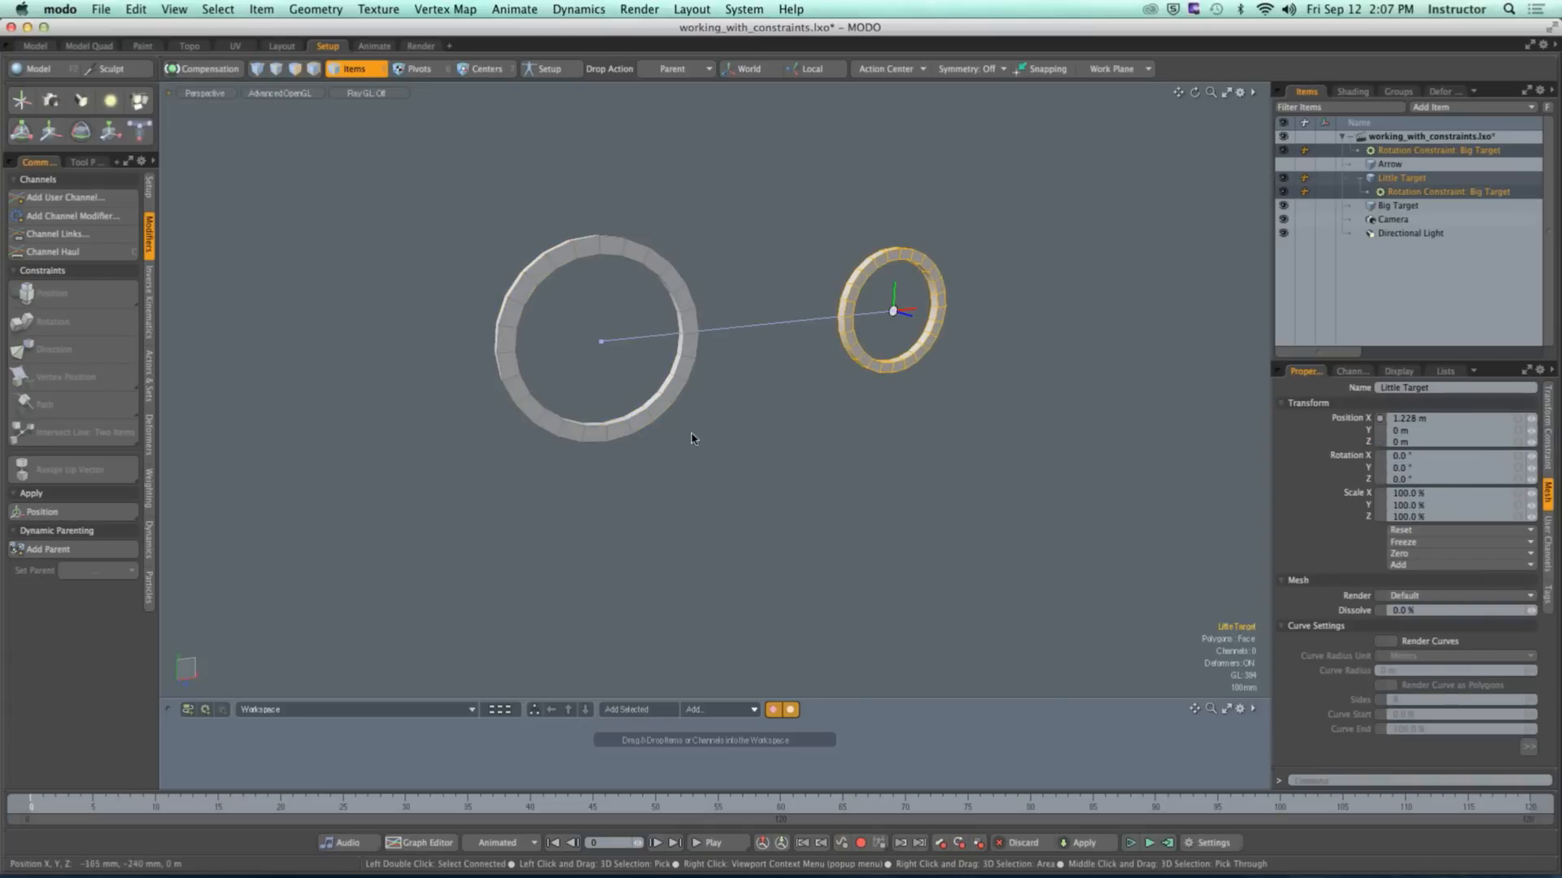
# Step: Select the Big Target and rotate it with the Transform tool to about -52.5° around Y to test the Rotation Constraint
pyautogui.click(691, 439)
pyautogui.keyDown('alt'); pyautogui.moveTo(692, 438); pyautogui.dragTo(547, 391); pyautogui.keyUp('alt')
pyautogui.keyDown('alt'); pyautogui.keyDown('shift'); pyautogui.moveTo(837, 351); pyautogui.dragTo(556, 402); pyautogui.keyUp('shift'); pyautogui.keyUp('alt')
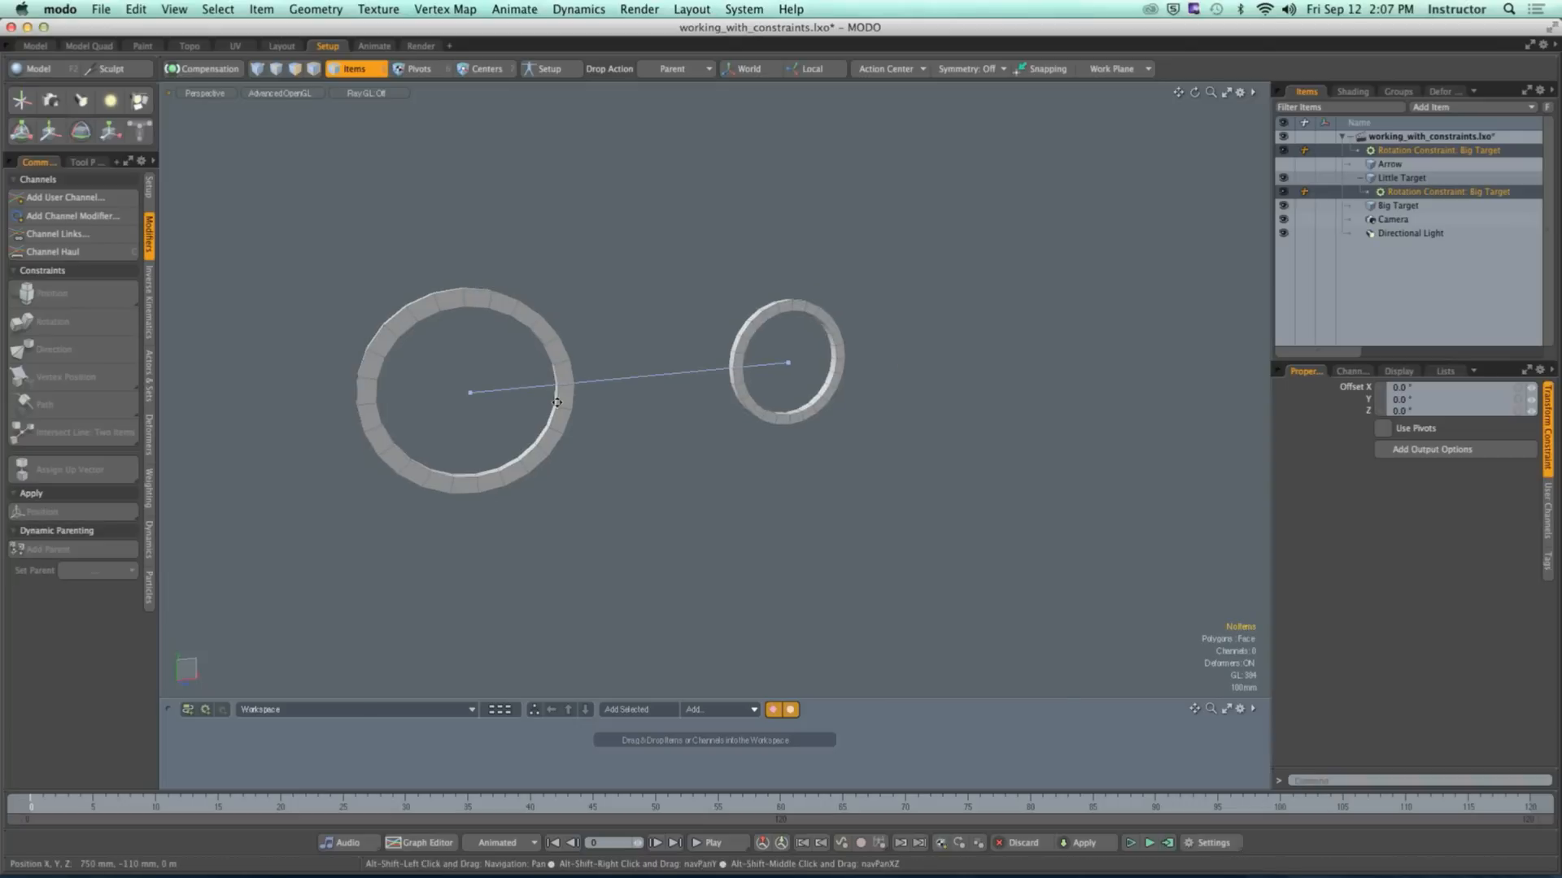
pyautogui.scroll(3, 557, 402)
pyautogui.click(638, 442)
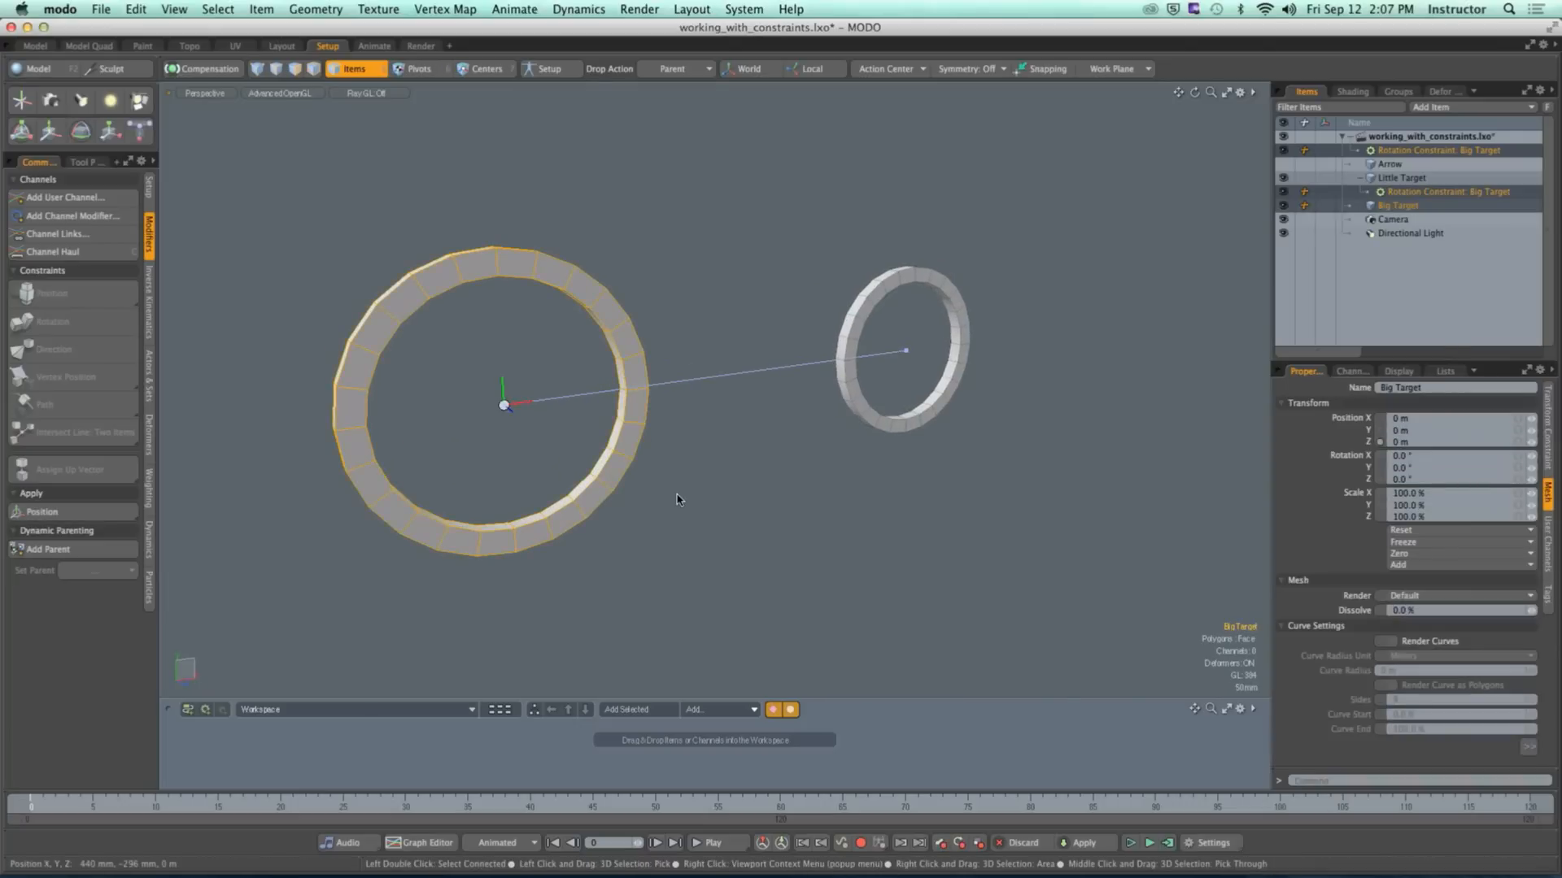
pyautogui.press('y')
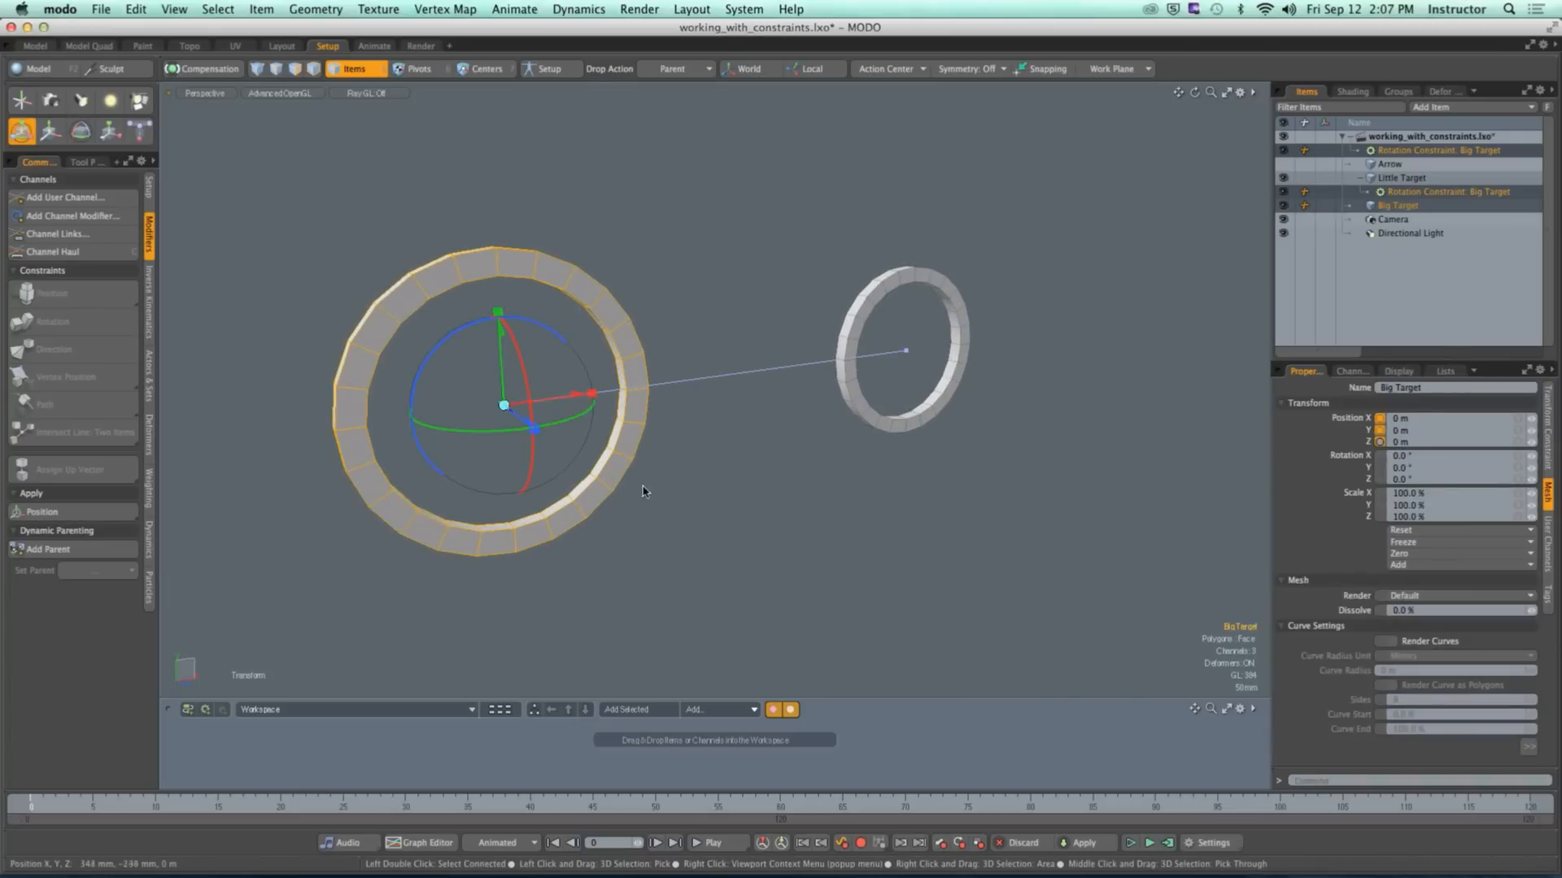
pyautogui.keyDown('alt'); pyautogui.moveTo(642, 486); pyautogui.dragTo(480, 486); pyautogui.keyUp('alt')
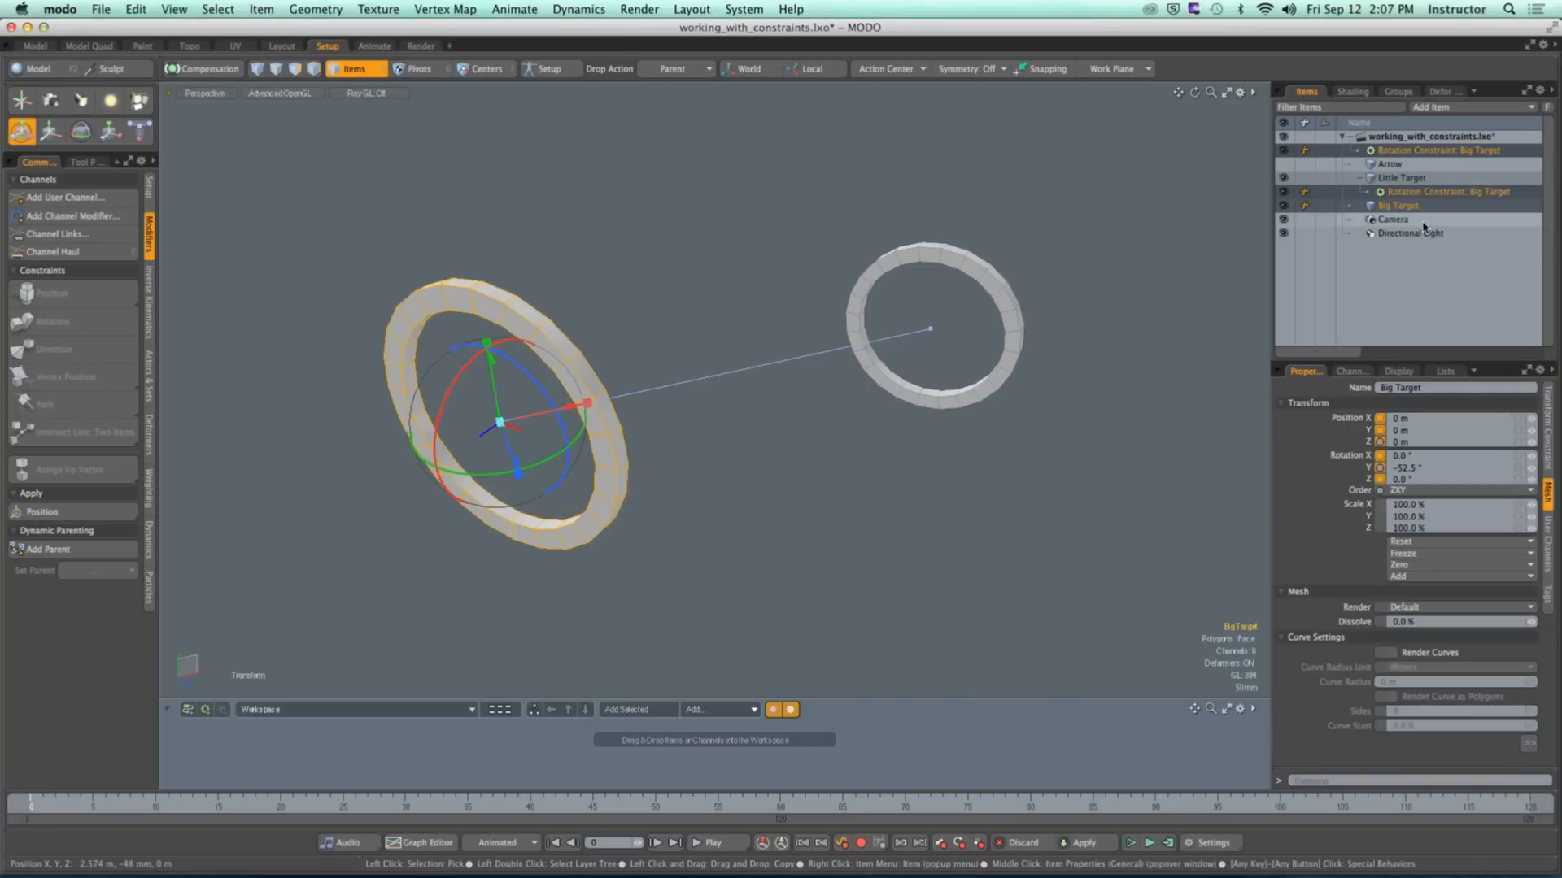
# Step: Set the Y offset of the Rotation Constraint under the Little Target to 90°
pyautogui.click(1429, 193)
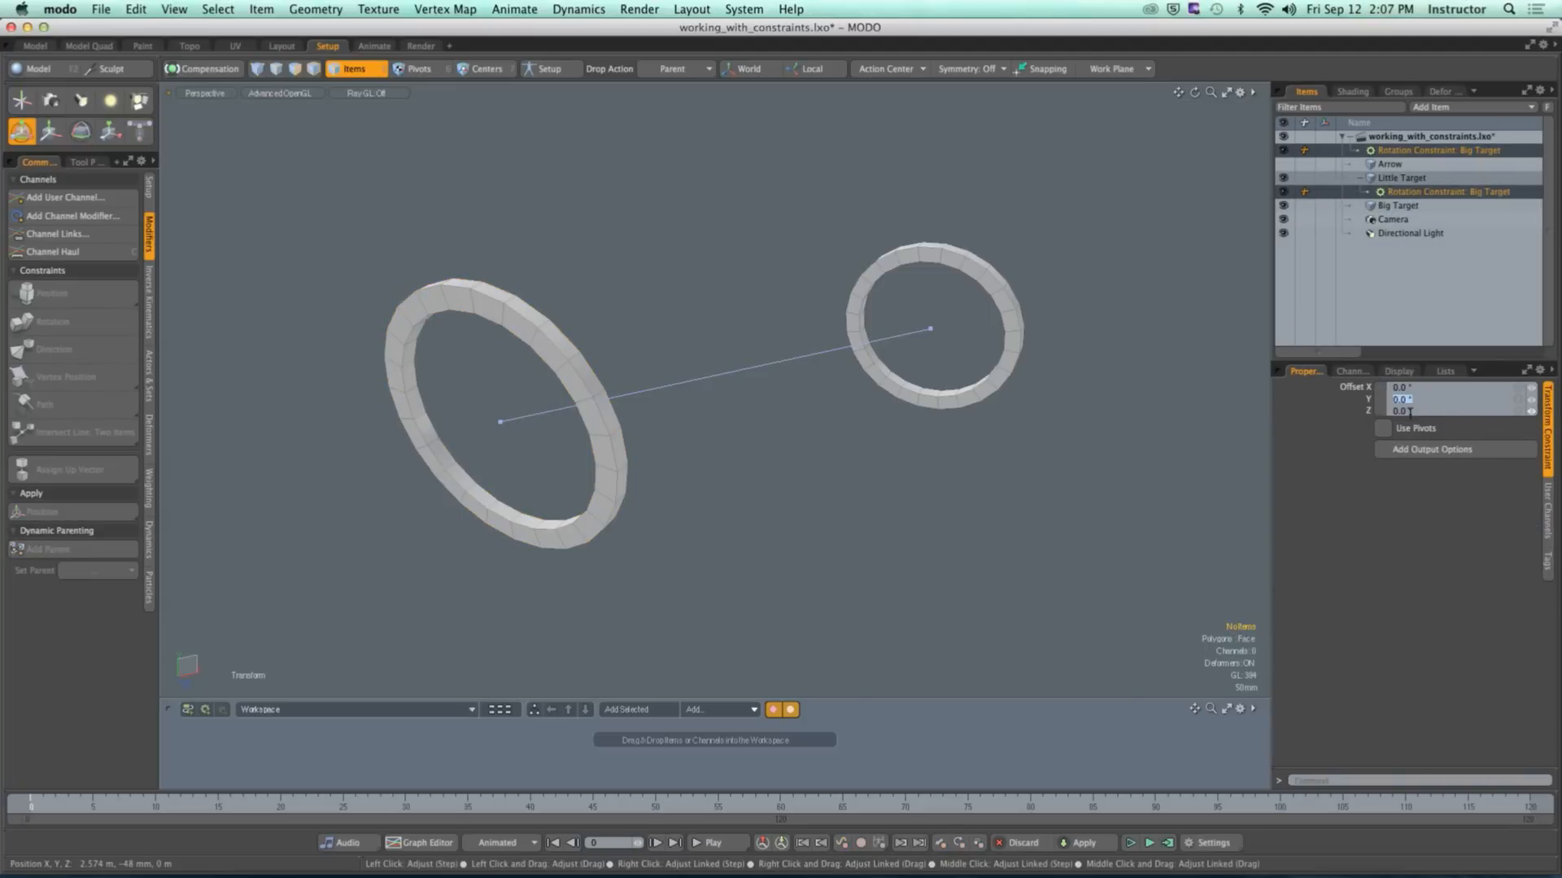
pyautogui.press('Return')
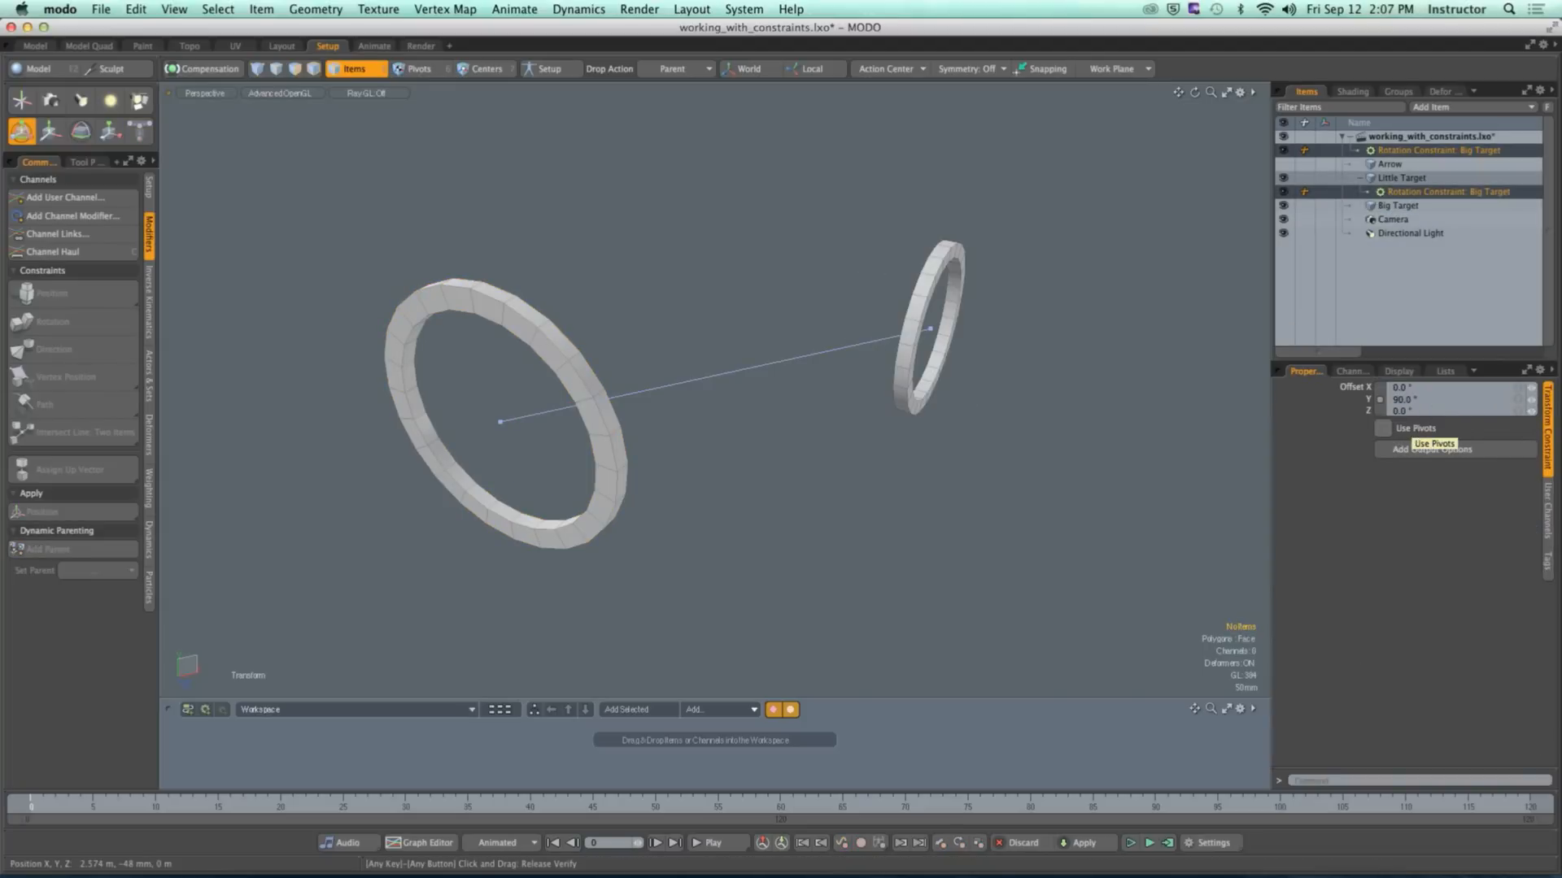
pyautogui.moveTo(930, 426)
pyautogui.keyDown('alt'); pyautogui.mouseDown()
pyautogui.moveTo(984, 411)
pyautogui.moveTo(946, 417)
pyautogui.mouseUp(); pyautogui.keyUp('alt')
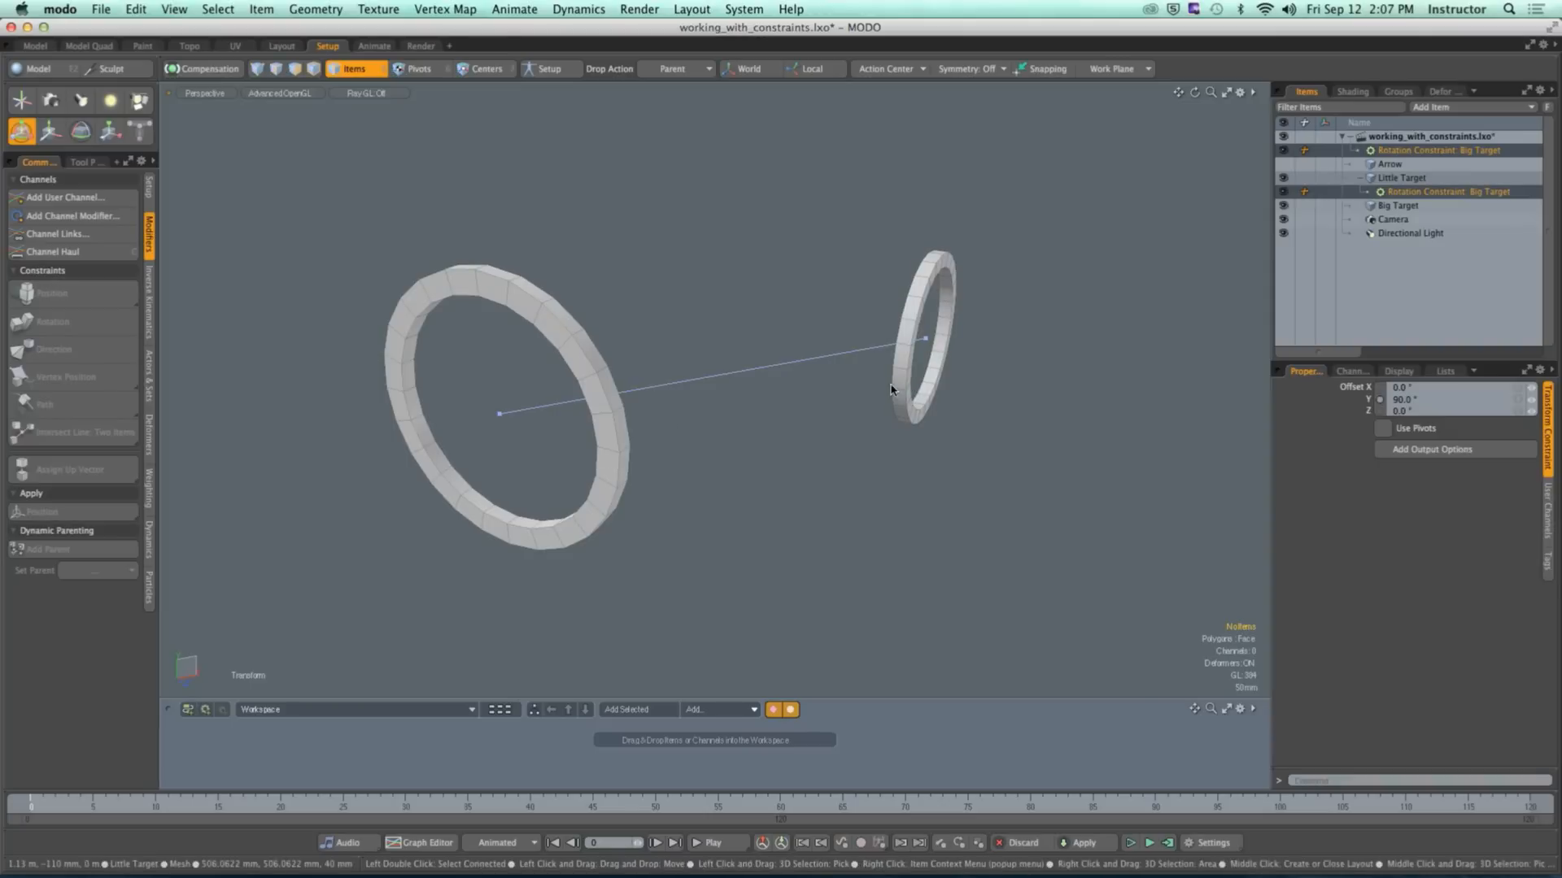
# Step: Try rotating the Big Target to test the offset Rotation Constraint
pyautogui.click(620, 443)
pyautogui.moveTo(465, 457); pyautogui.dragTo(636, 477)
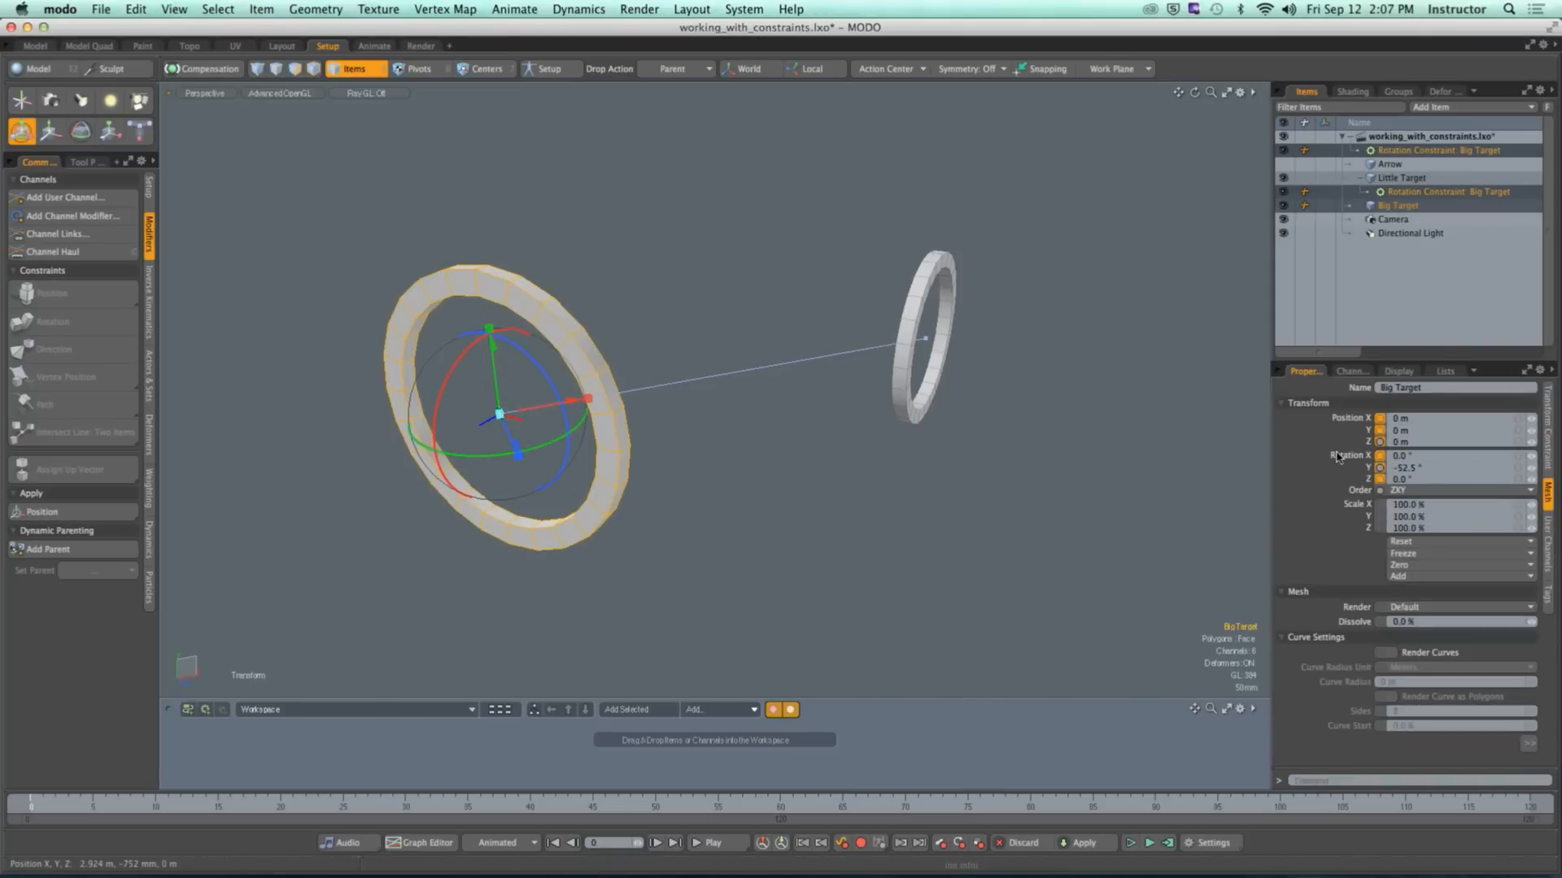
pyautogui.keyDown('alt'); pyautogui.moveTo(1076, 477); pyautogui.dragTo(1146, 457); pyautogui.keyUp('alt')
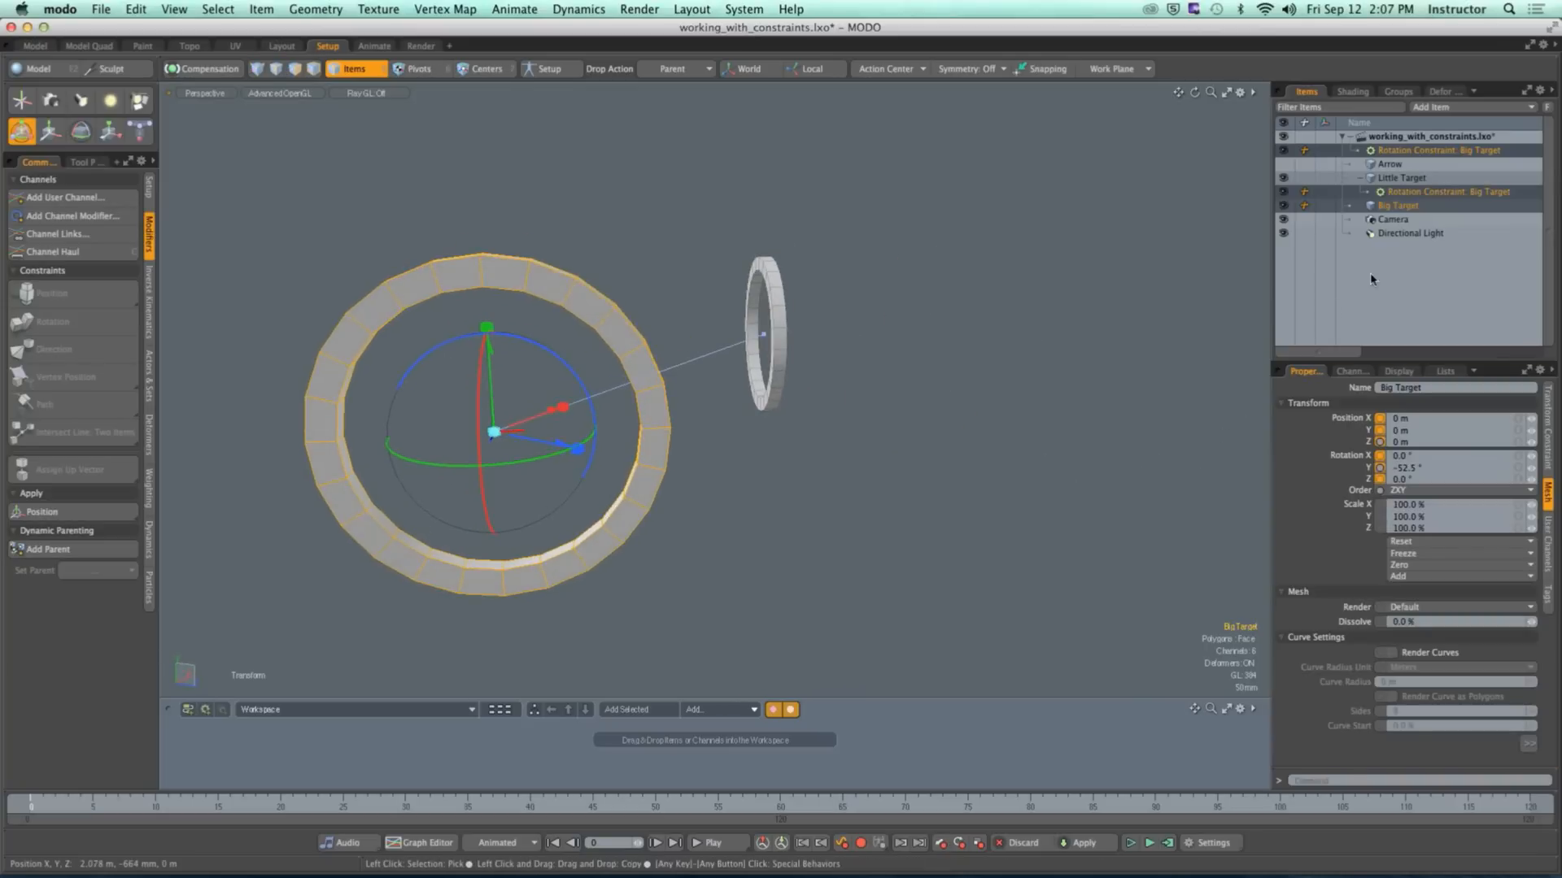
# Step: Select the Rotation Constraint under the Little Target and return its Y offset to 0°
pyautogui.click(1412, 195)
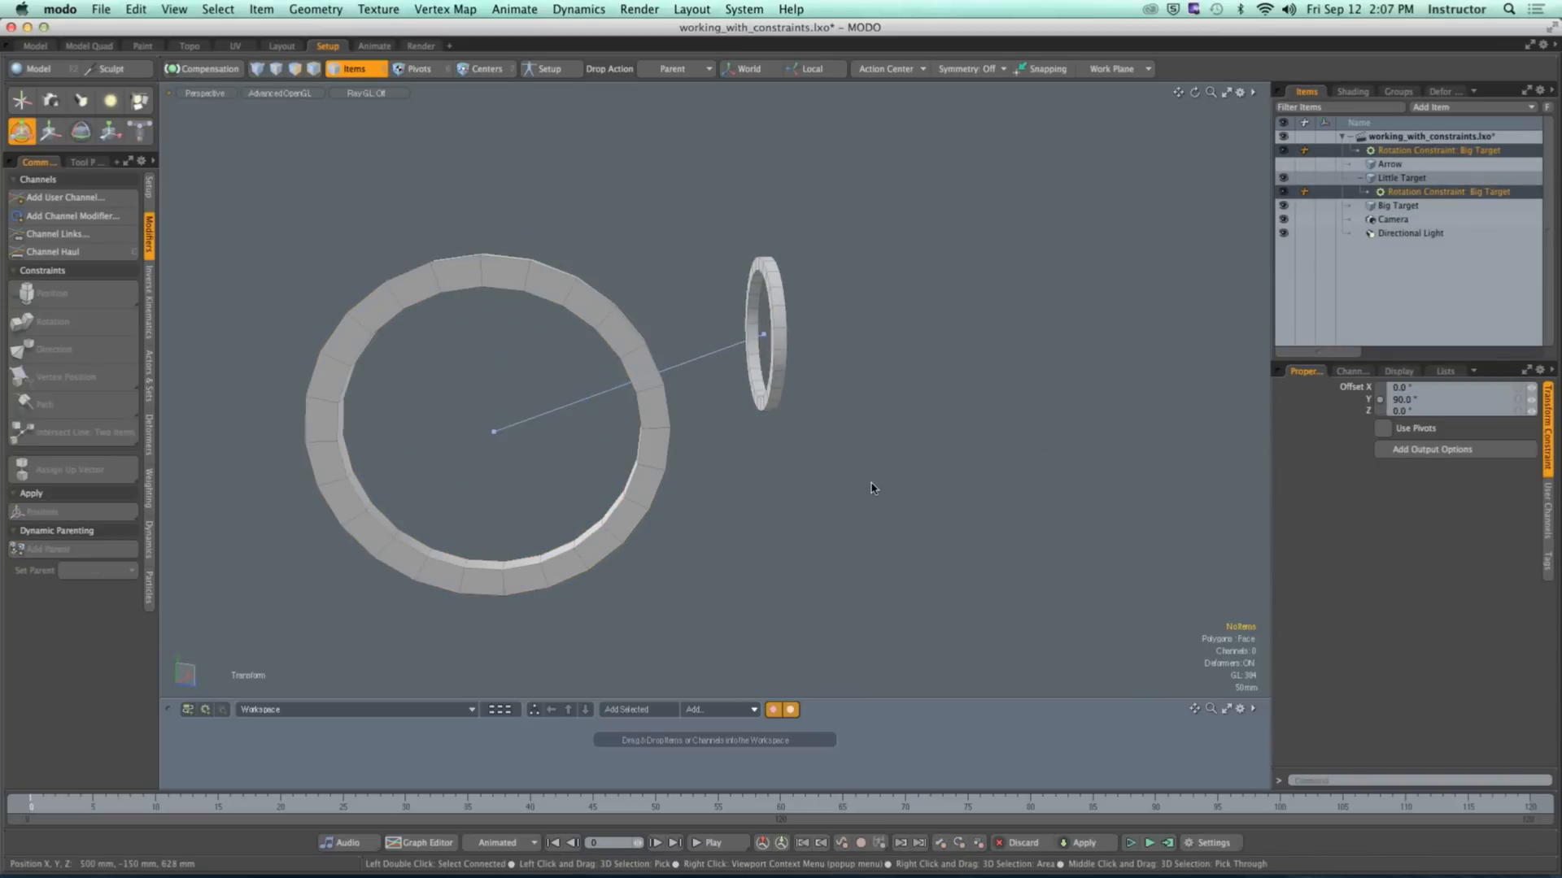
pyautogui.press('super+z')
pyautogui.press('super+z')
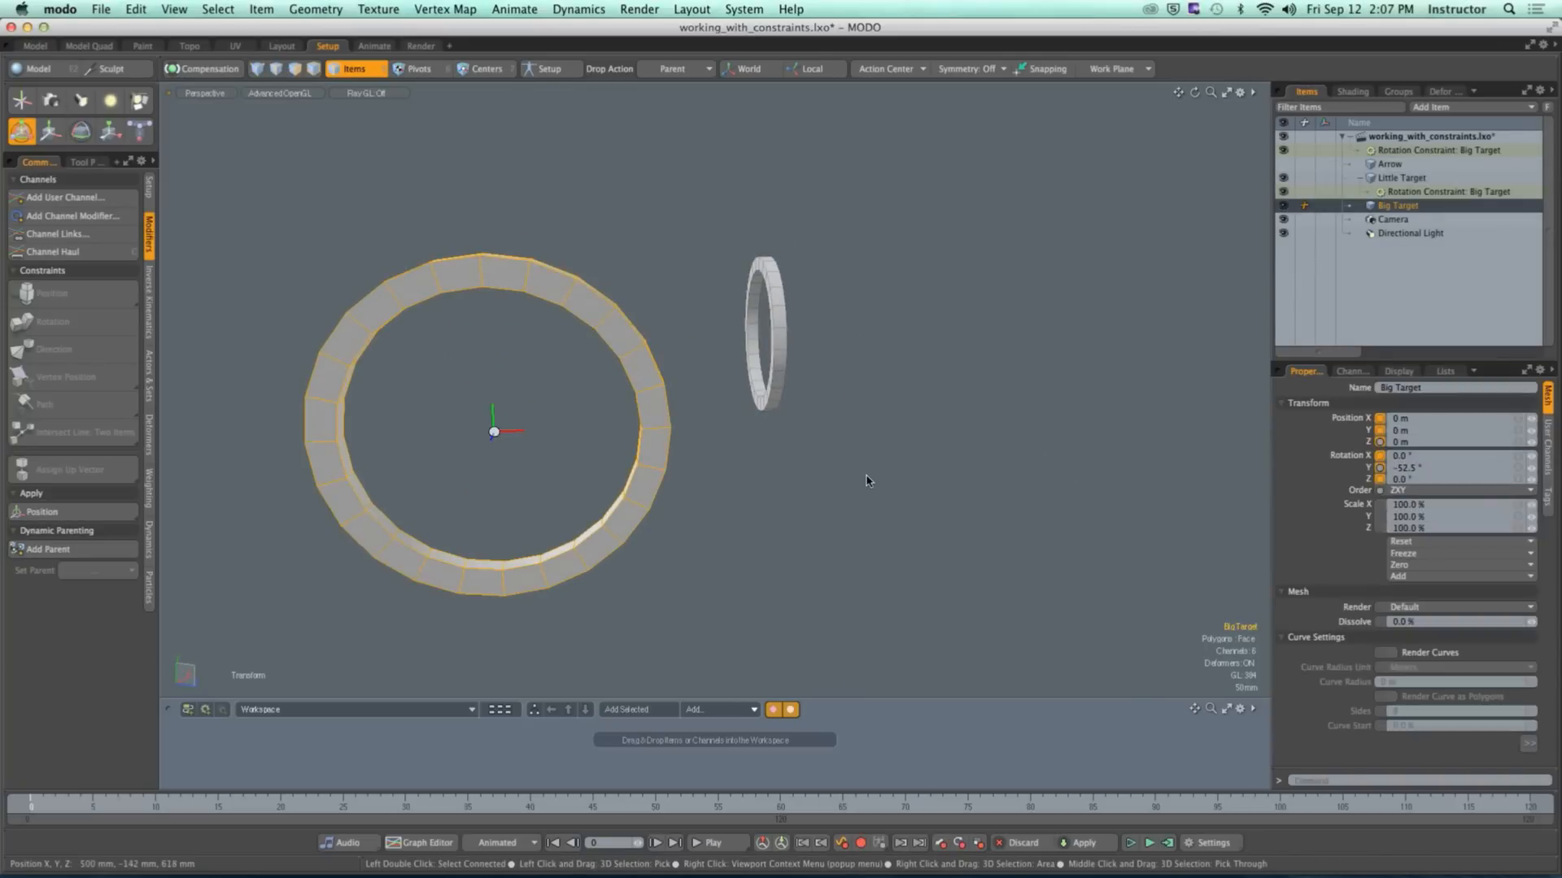
pyautogui.press('super+shift+z')
pyautogui.press('super+shift+z')
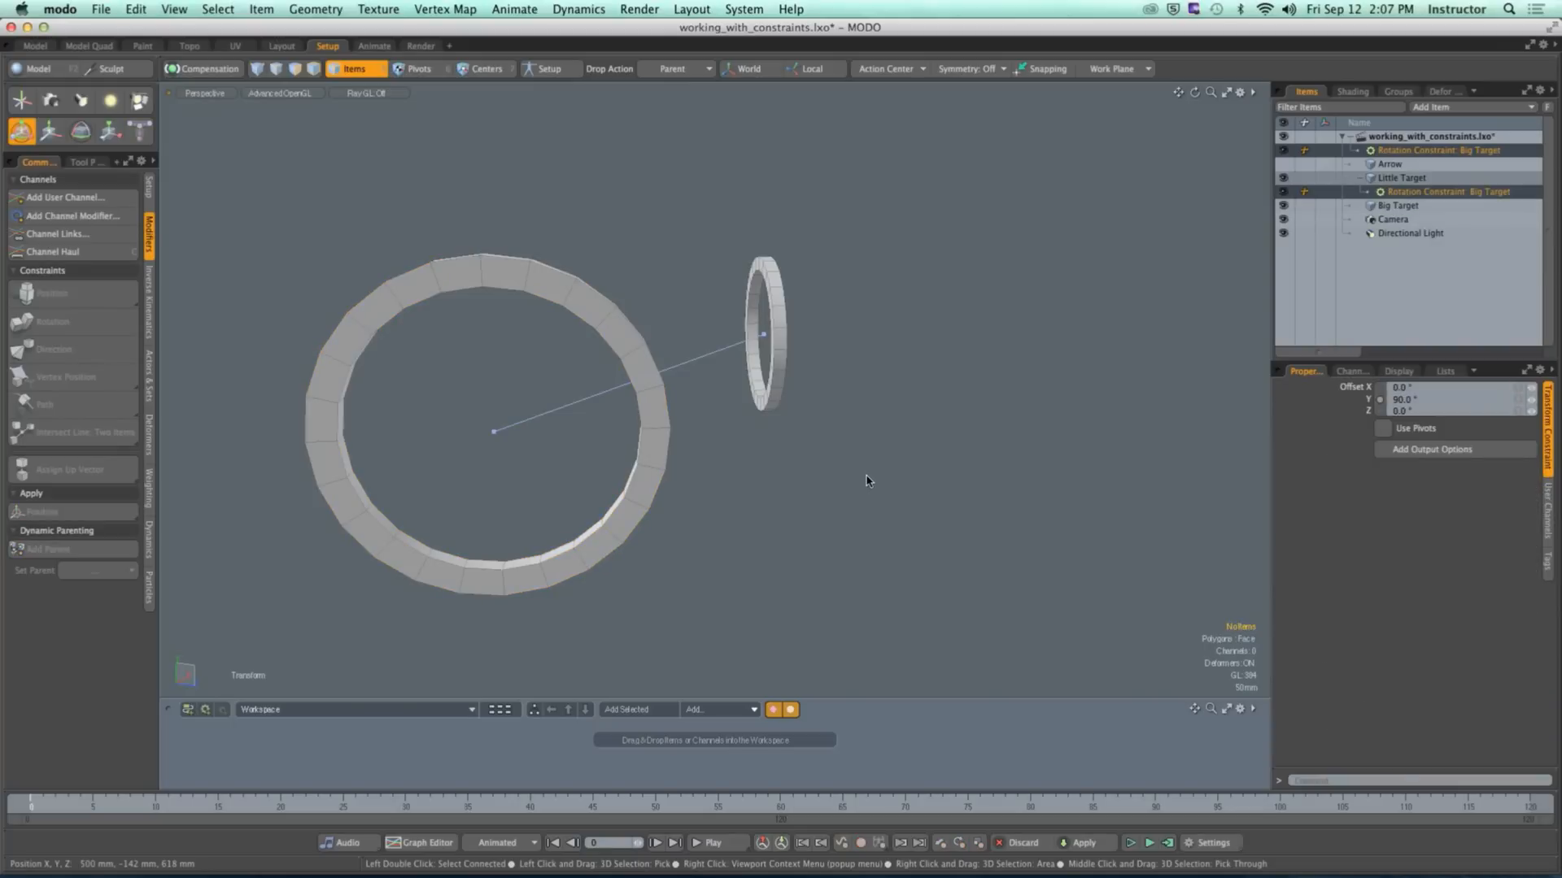
pyautogui.keyDown('alt'); pyautogui.moveTo(865, 481); pyautogui.dragTo(752, 553); pyautogui.keyUp('alt')
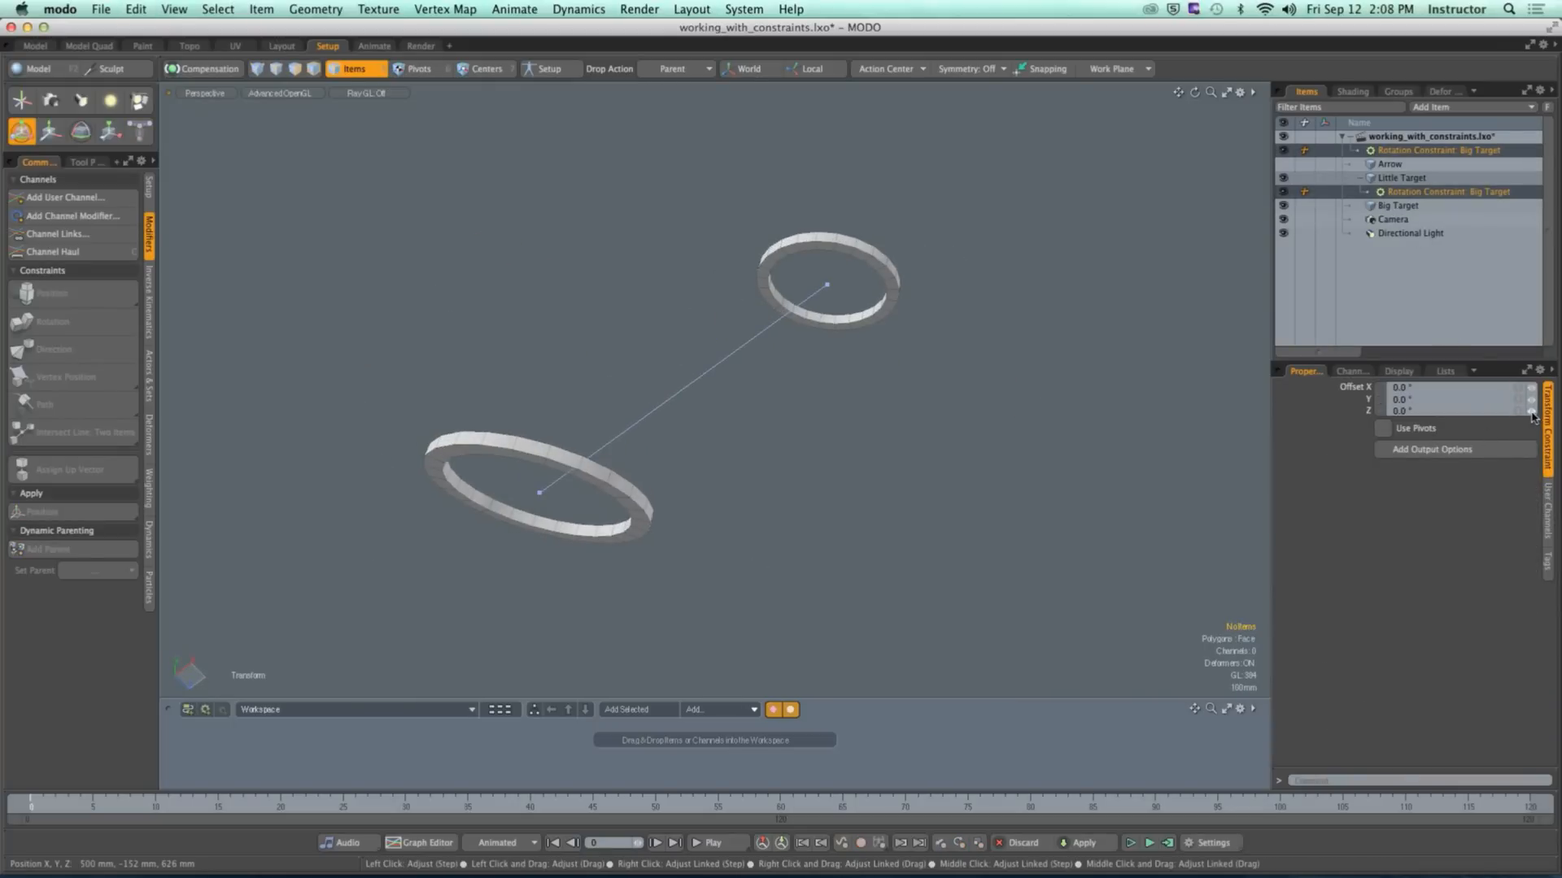
pyautogui.press('super+z')
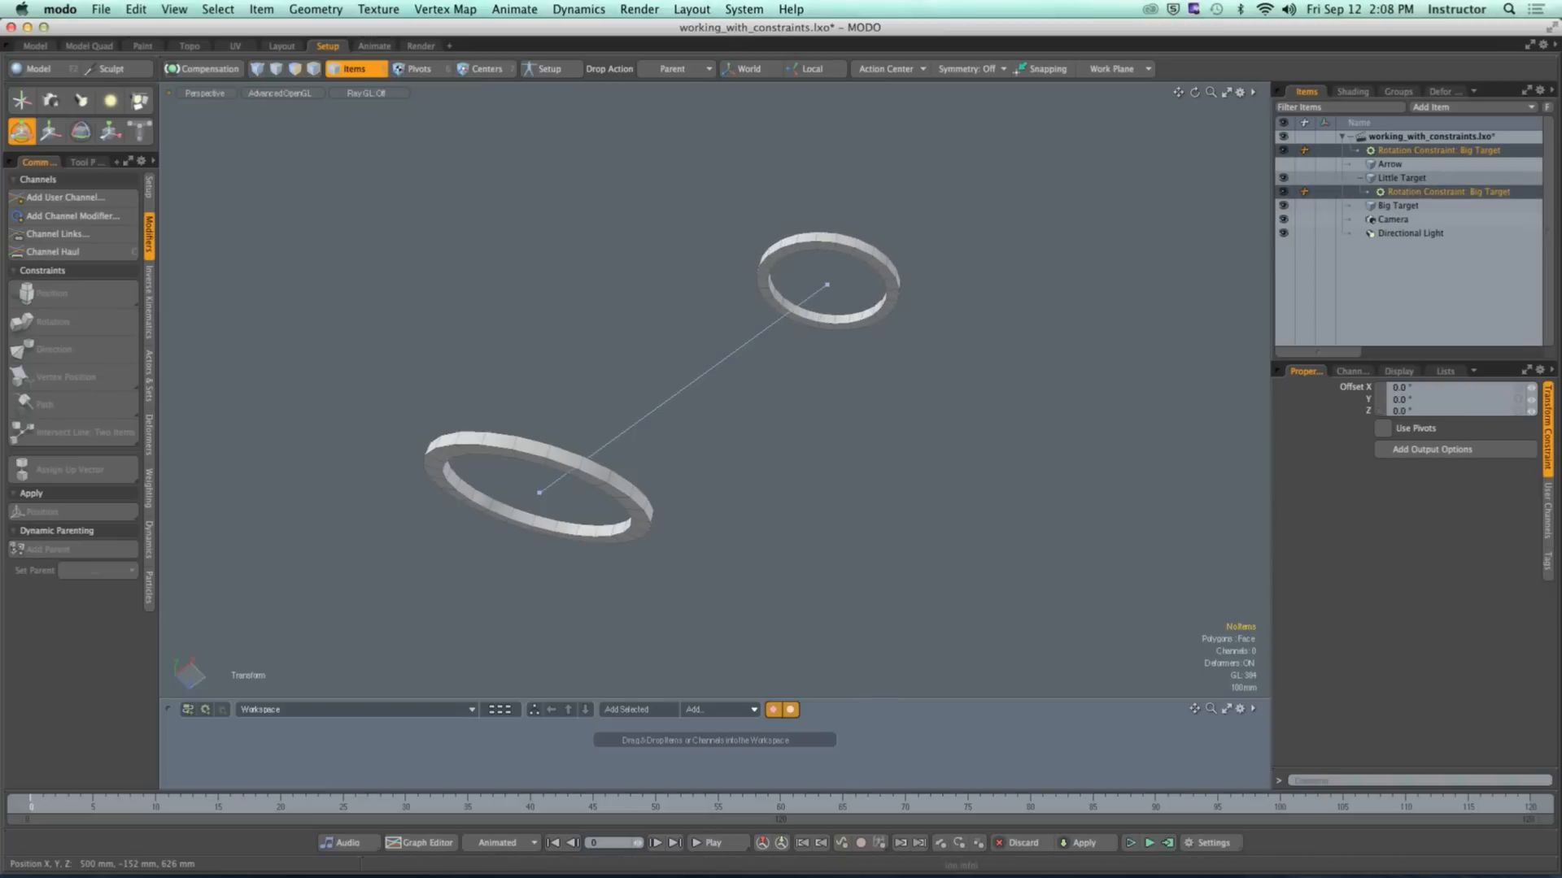
# Step: Select the Big Target and rotate it to about 10° around Y
pyautogui.click(1399, 181)
pyautogui.click(650, 494)
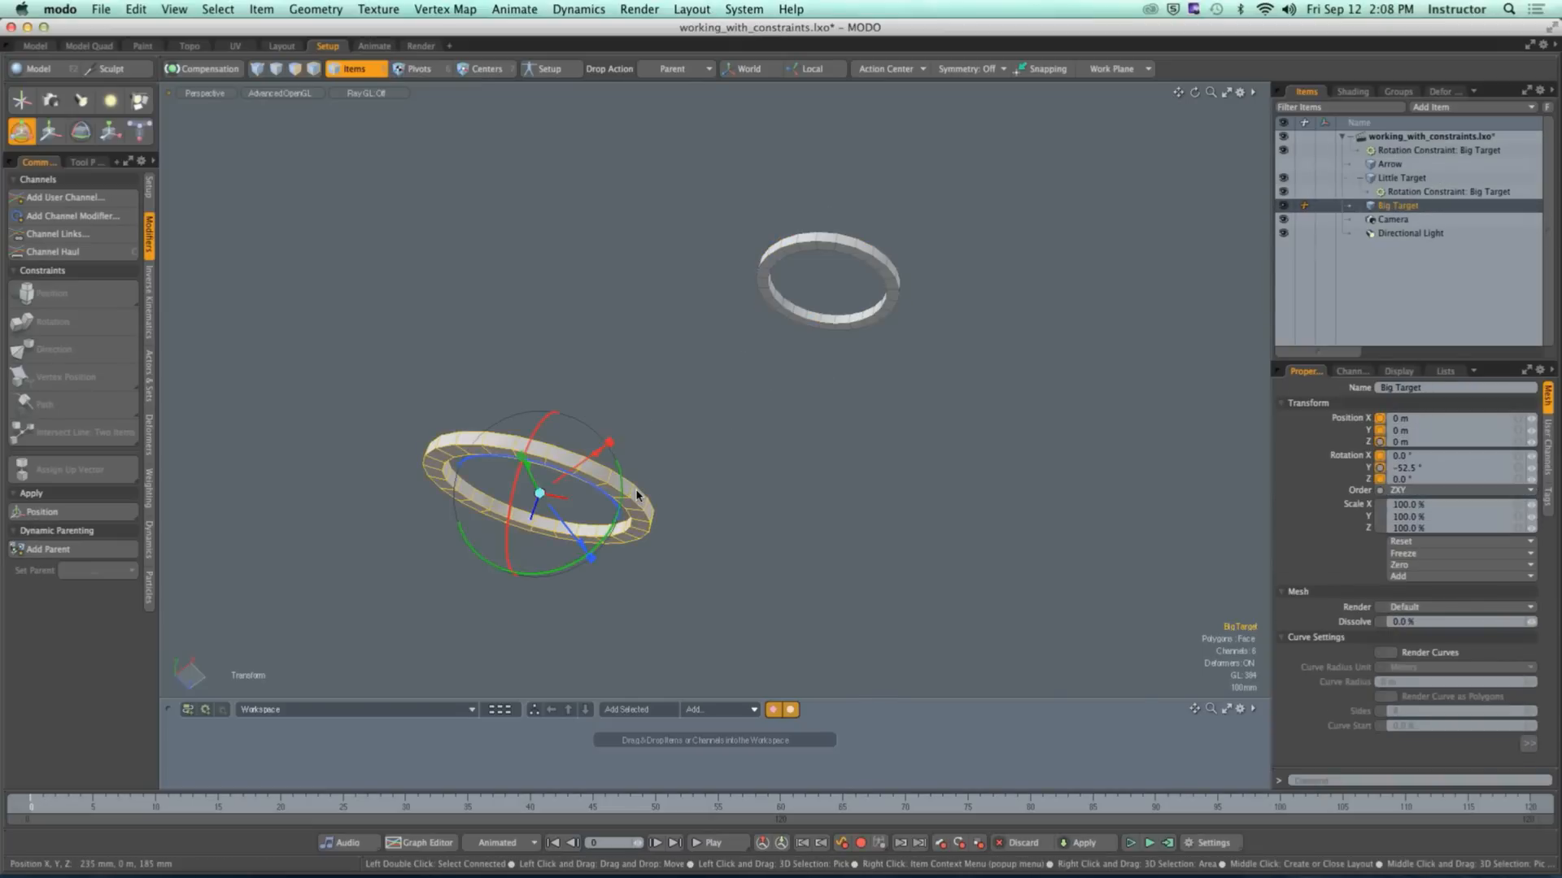
pyautogui.moveTo(517, 560); pyautogui.dragTo(540, 480)
pyautogui.keyDown('ctrl'); pyautogui.keyDown('alt'); pyautogui.moveTo(541, 480); pyautogui.dragTo(569, 446); pyautogui.keyUp('alt'); pyautogui.keyUp('ctrl')
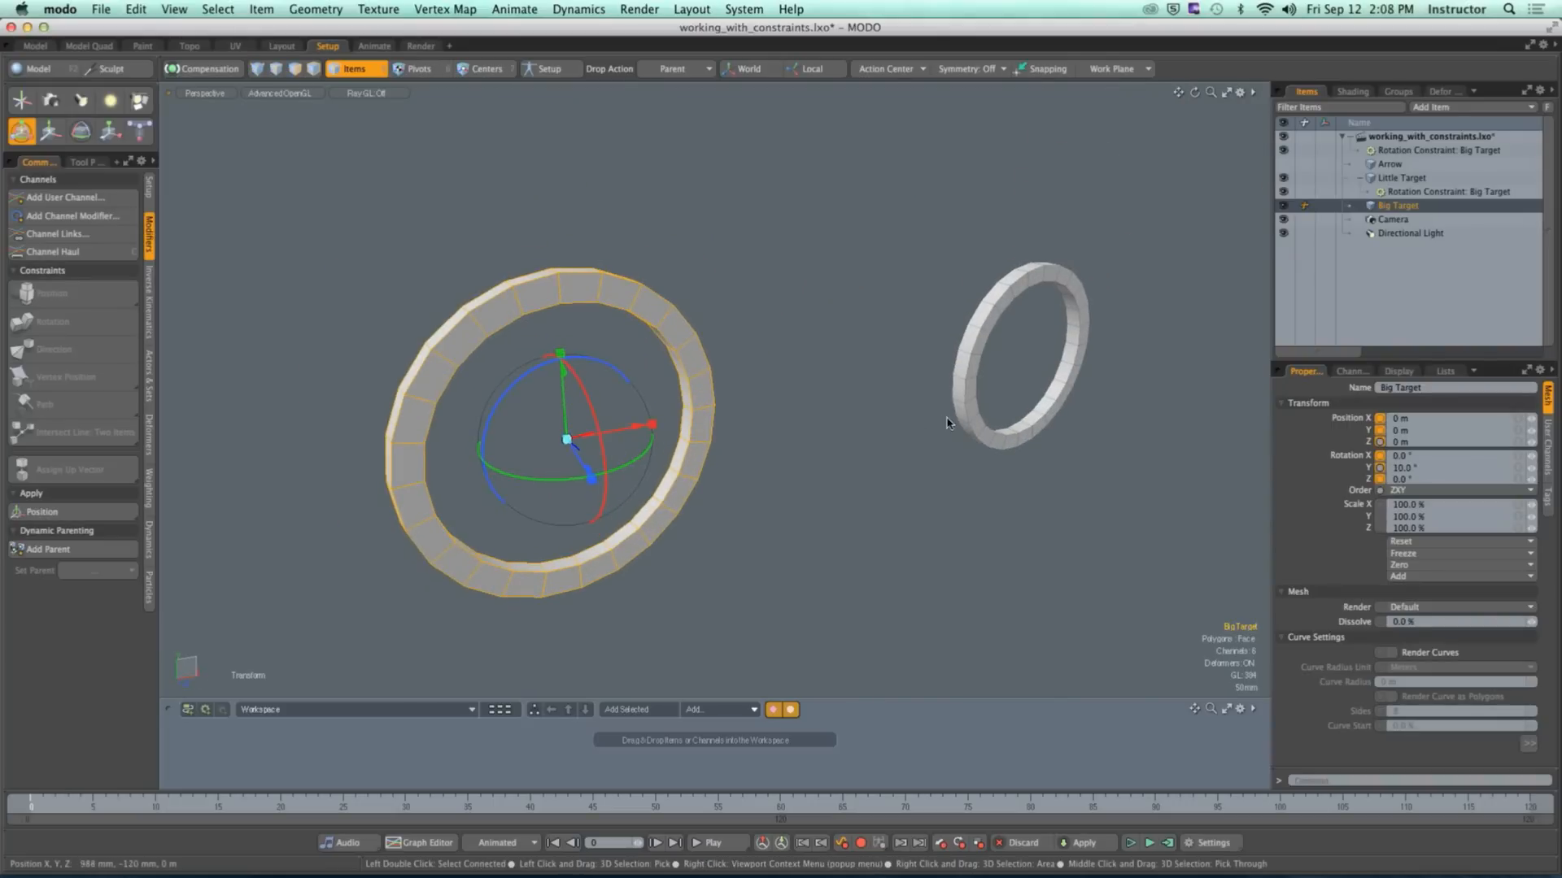
# Step: Check the Little Target's rotation values, and rotate the Big Target to about -17° around Y
pyautogui.click(964, 399)
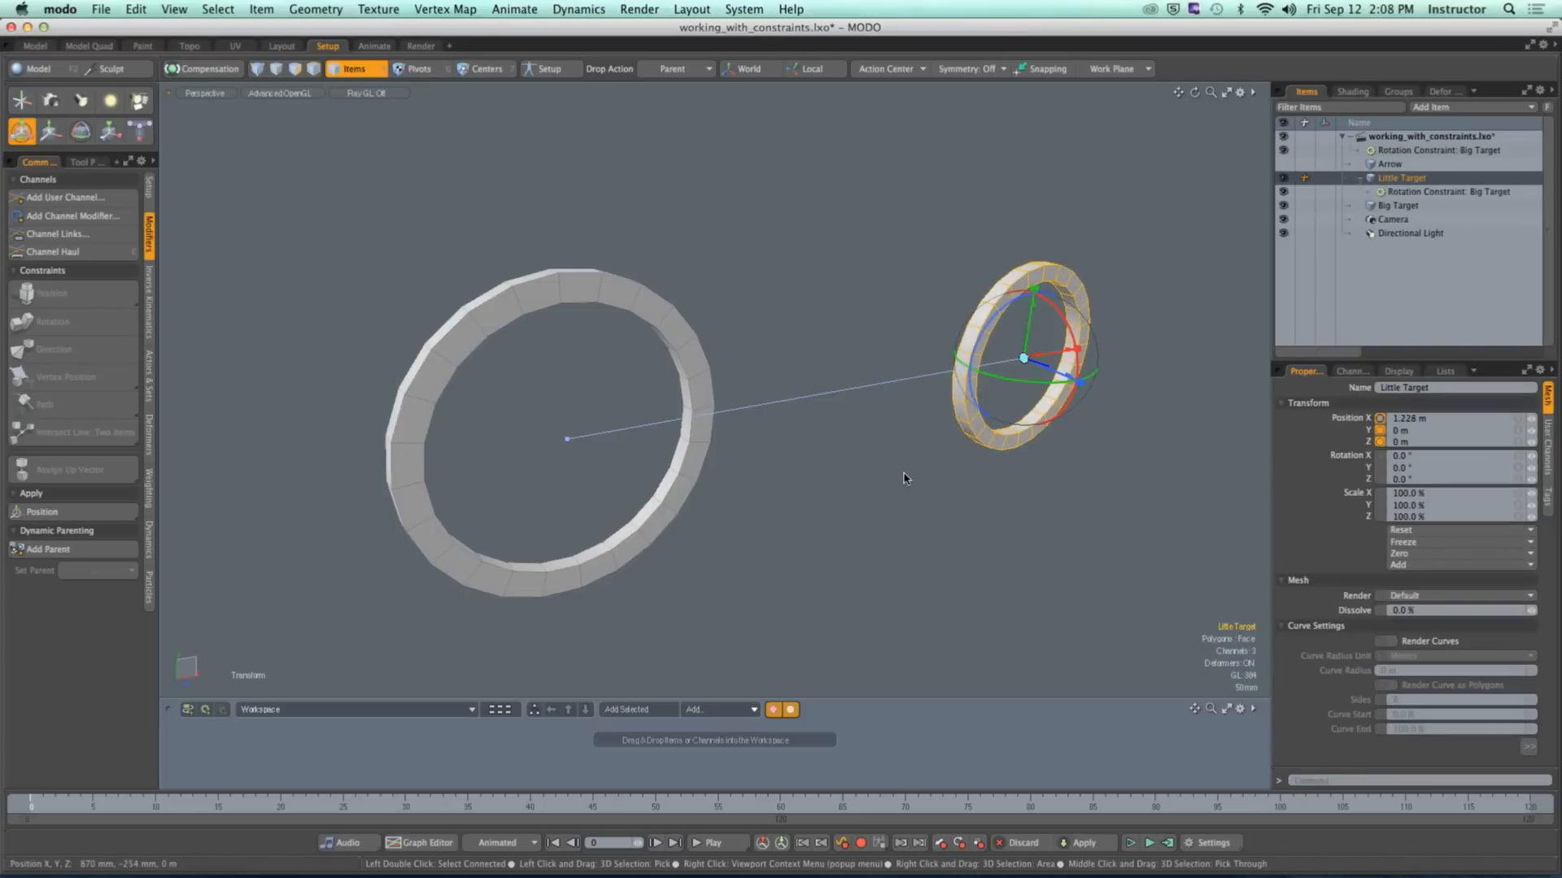
pyautogui.keyDown('alt'); pyautogui.moveTo(906, 478); pyautogui.dragTo(495, 453); pyautogui.keyUp('alt')
pyautogui.click(687, 447)
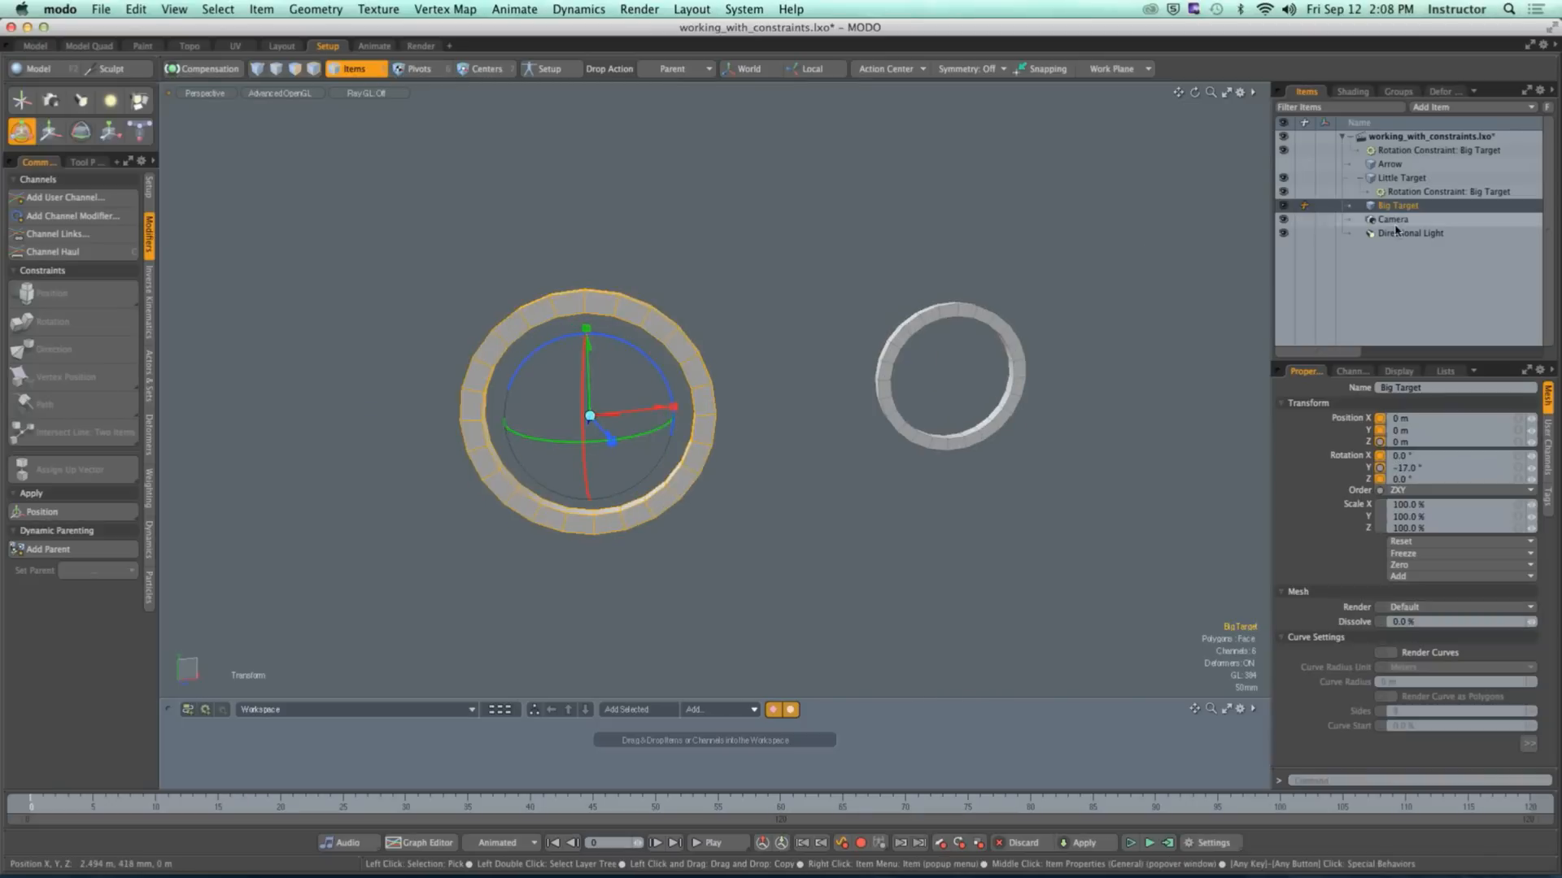
# Step: Delete the Rotation Constraint from the Little Target
pyautogui.click(1393, 197)
pyautogui.rightClick(1399, 199)
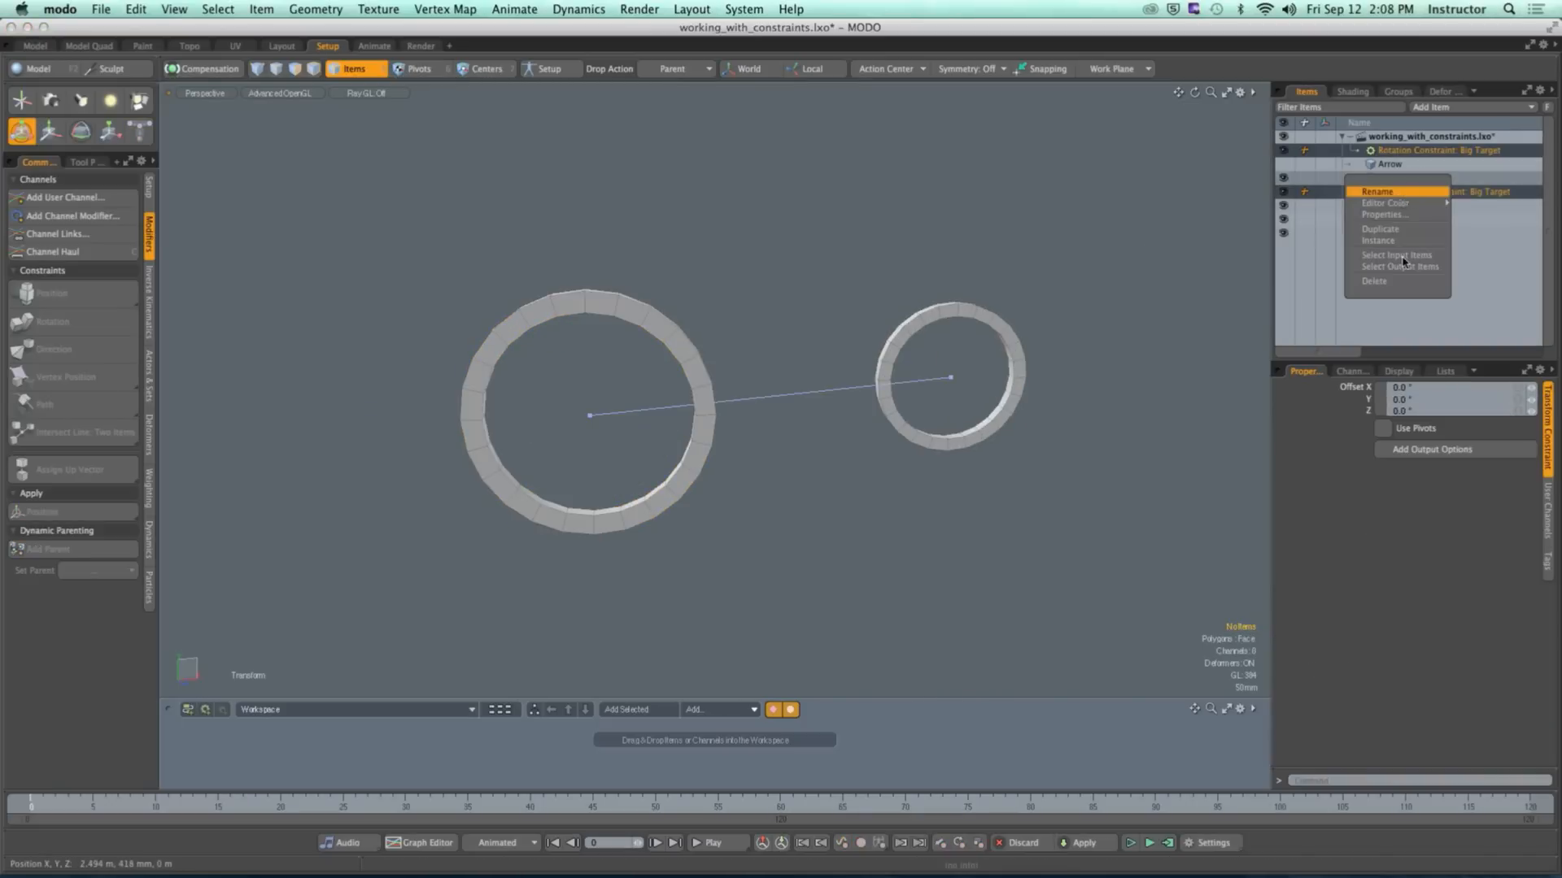
pyautogui.click(1406, 285)
# Step: Set the Big Target's Y rotation to 0°, drop the Transform tool and clear the selection
pyautogui.keyDown('alt'); pyautogui.moveTo(830, 390); pyautogui.dragTo(834, 466); pyautogui.keyUp('alt')
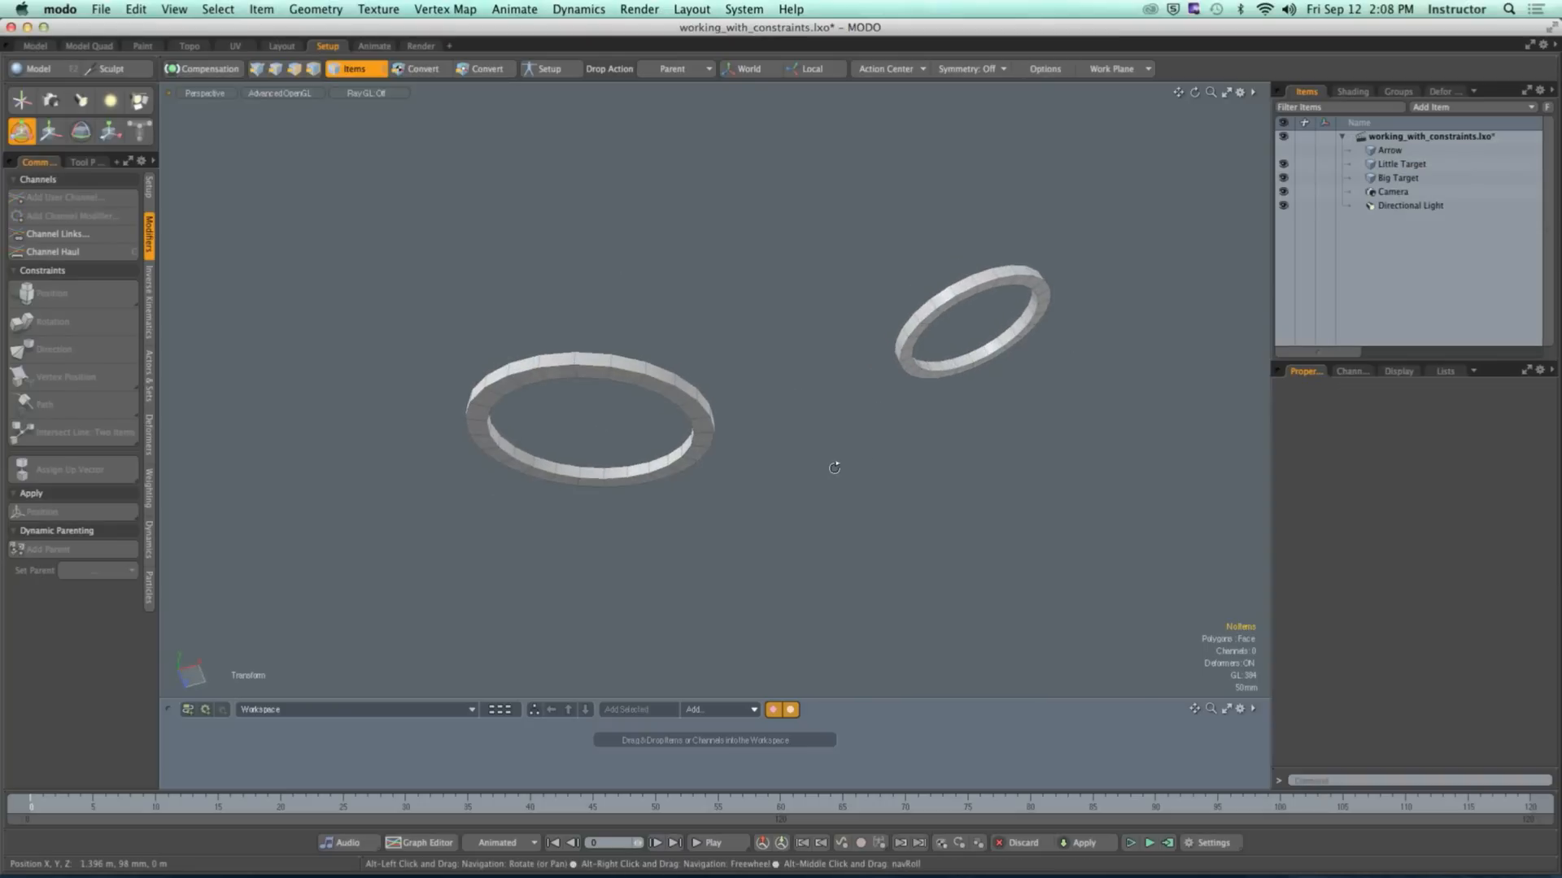
pyautogui.click(697, 444)
pyautogui.click(1423, 470)
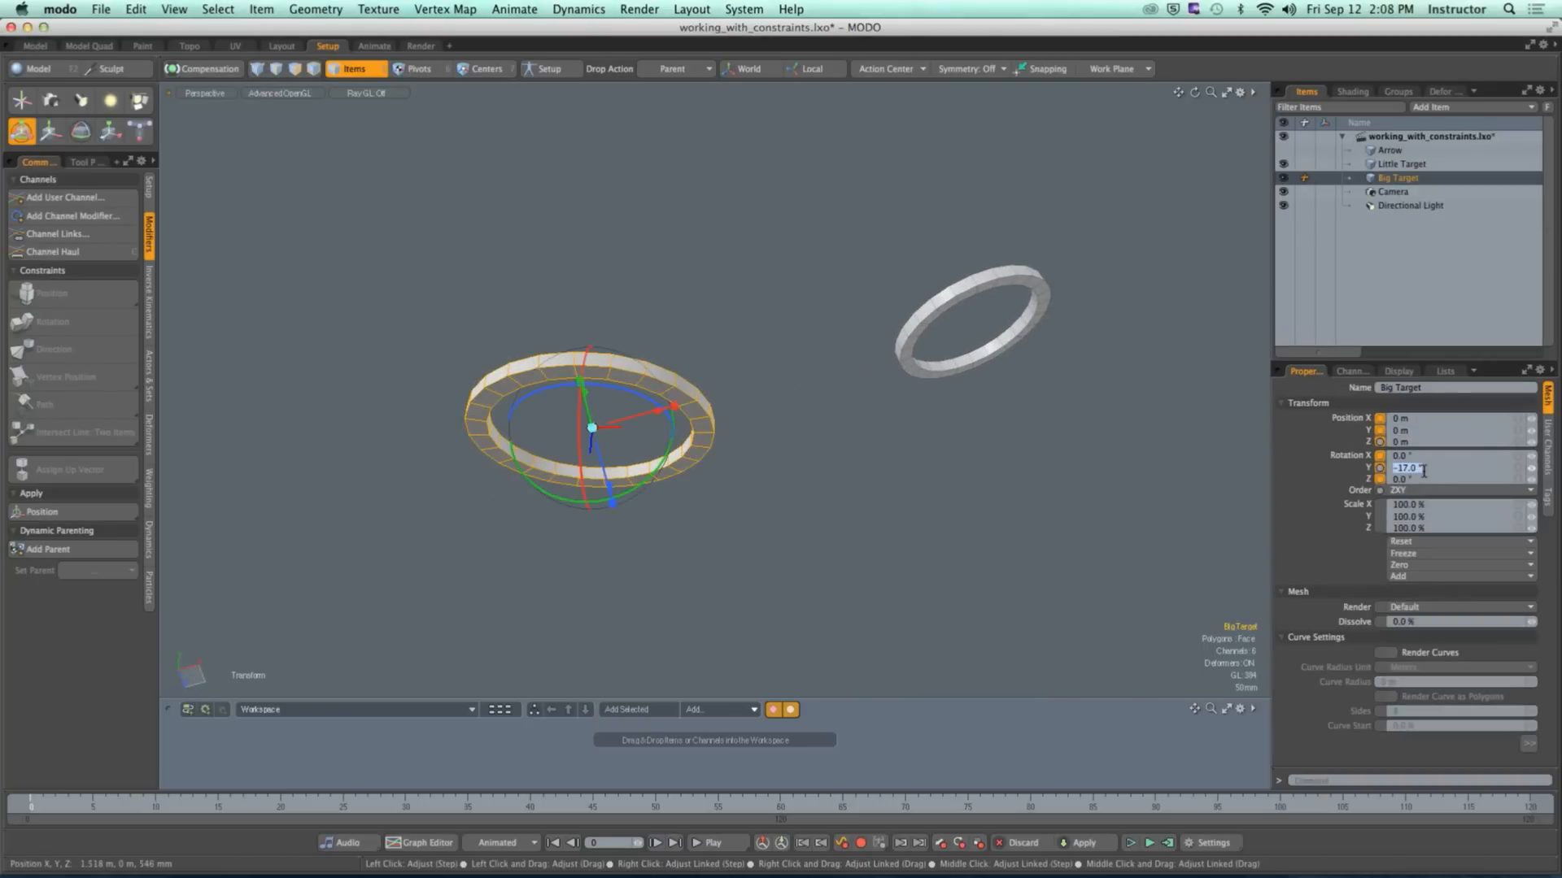
pyautogui.write('0')
pyautogui.press('Return')
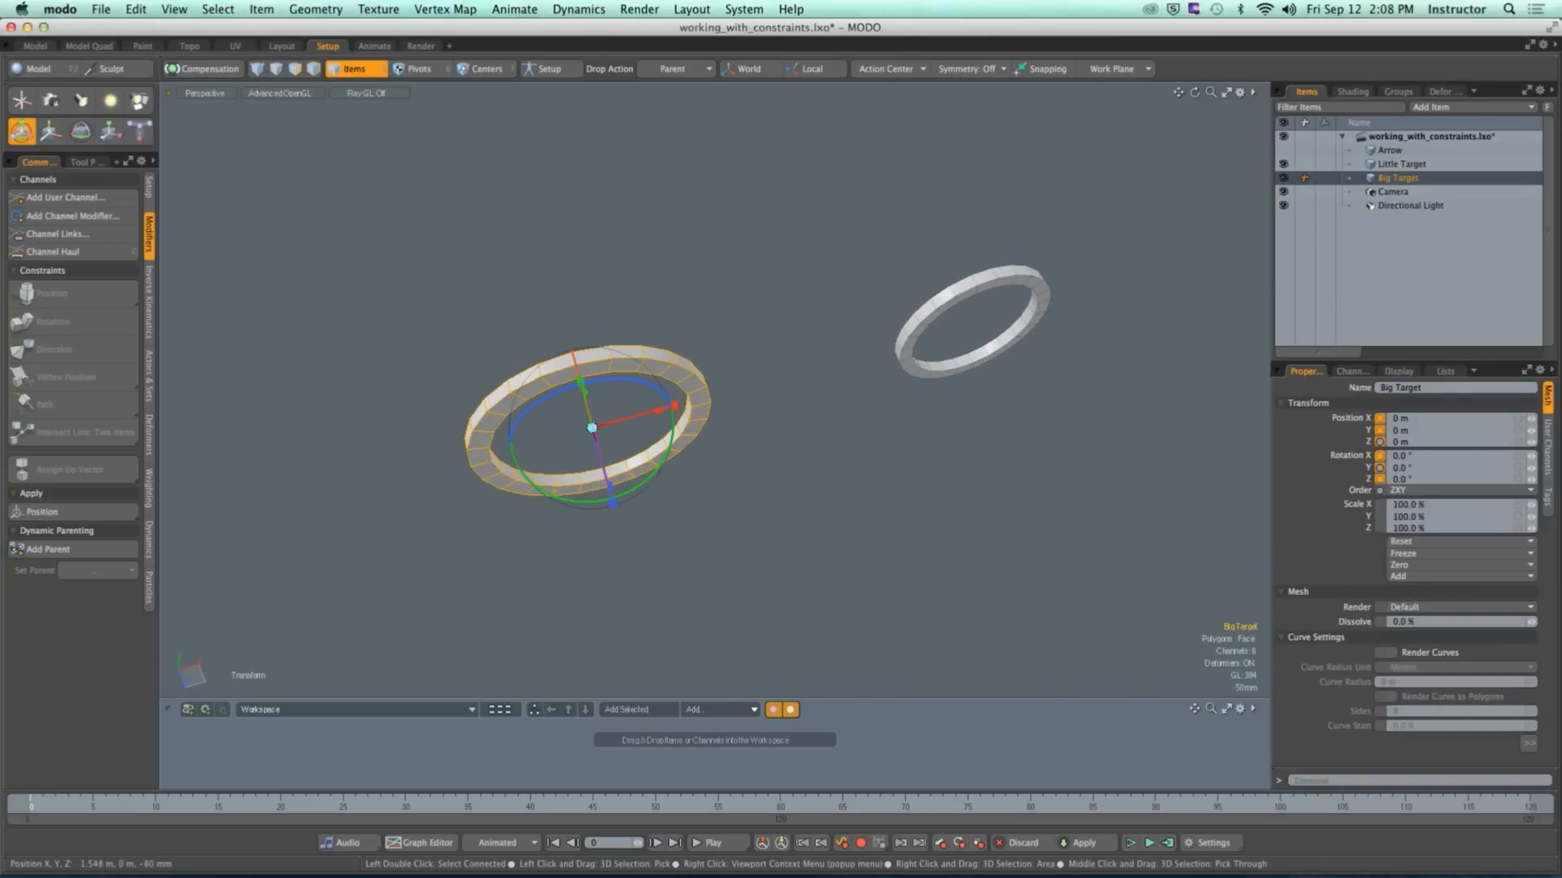
pyautogui.click(1034, 303)
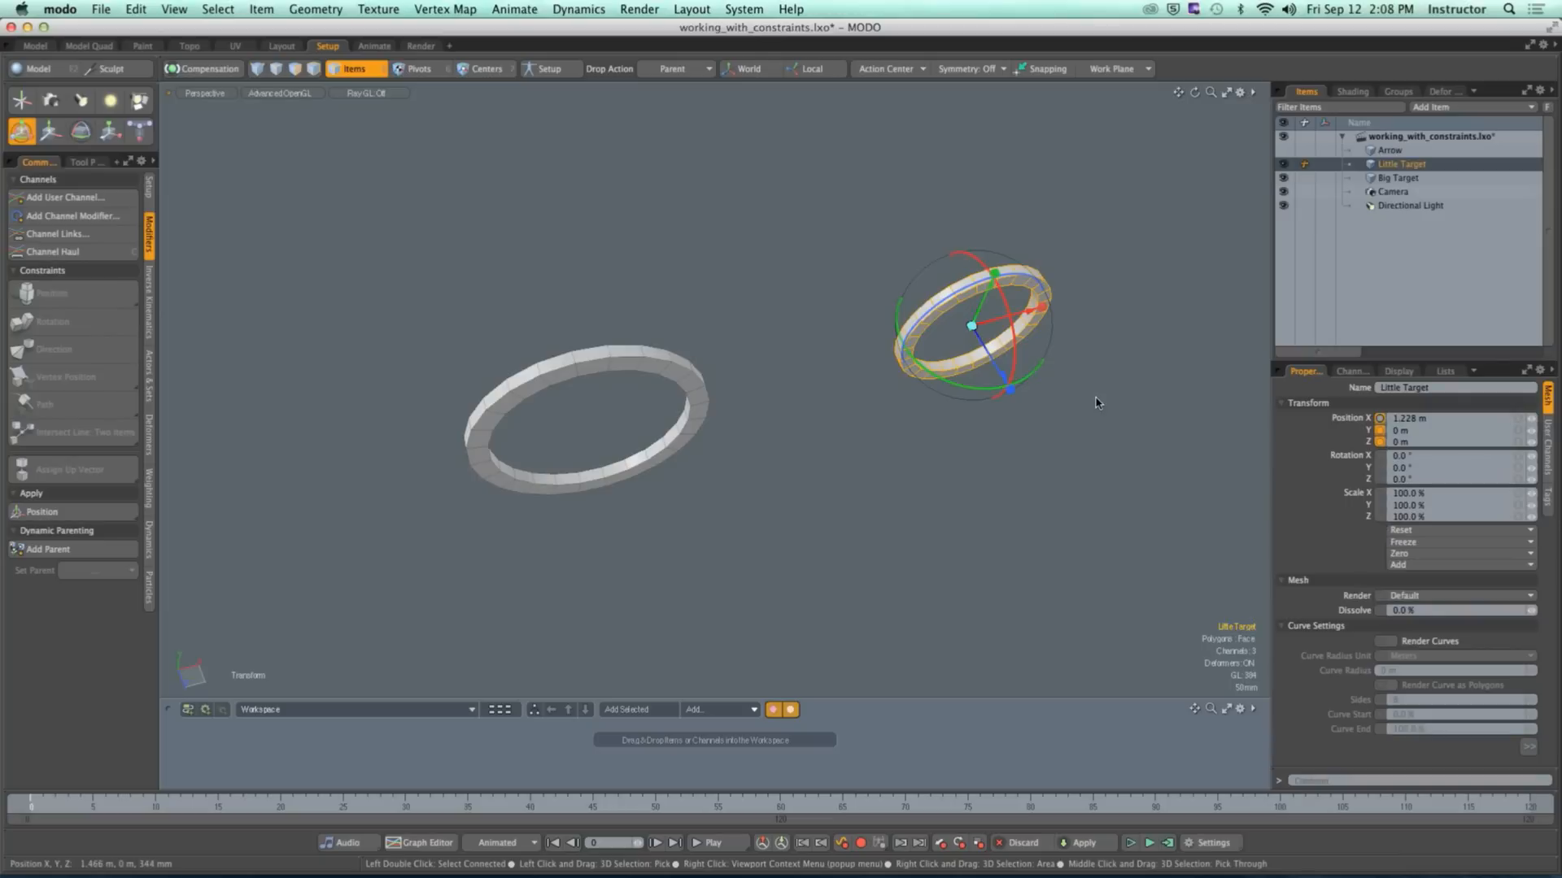
pyautogui.press('q')
pyautogui.click(1122, 457)
# Step: Make the Arrow visible and hide the Big Target
pyautogui.keyDown('alt'); pyautogui.moveTo(1122, 447); pyautogui.dragTo(858, 378); pyautogui.keyUp('alt')
pyautogui.keyDown('alt'); pyautogui.moveTo(858, 378); pyautogui.dragTo(802, 394); pyautogui.keyUp('alt')
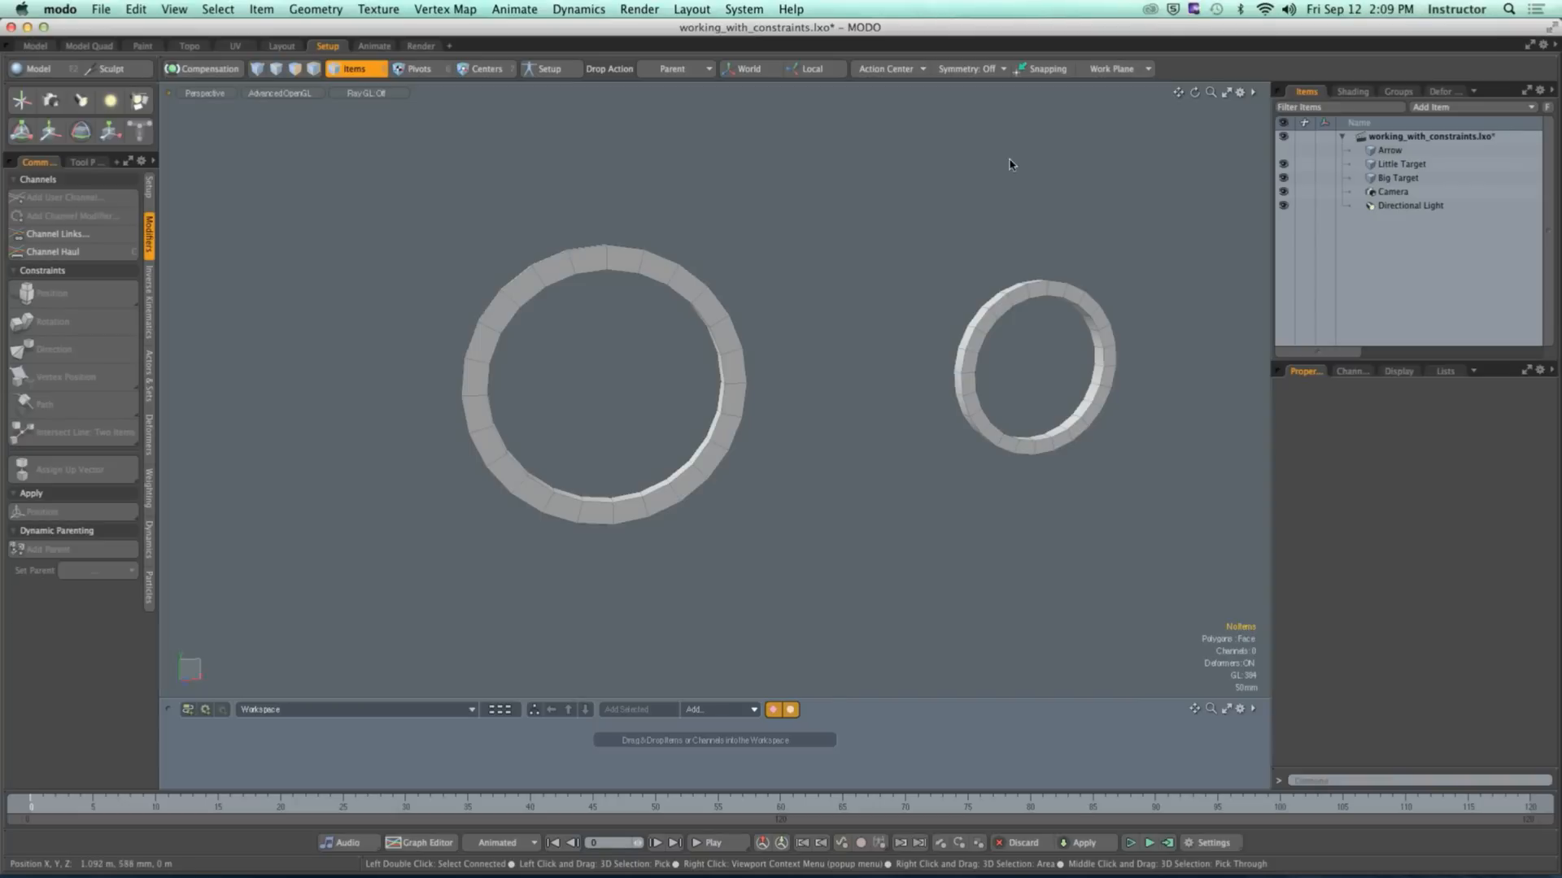
pyautogui.keyDown('alt'); pyautogui.moveTo(960, 216); pyautogui.dragTo(906, 248); pyautogui.keyUp('alt')
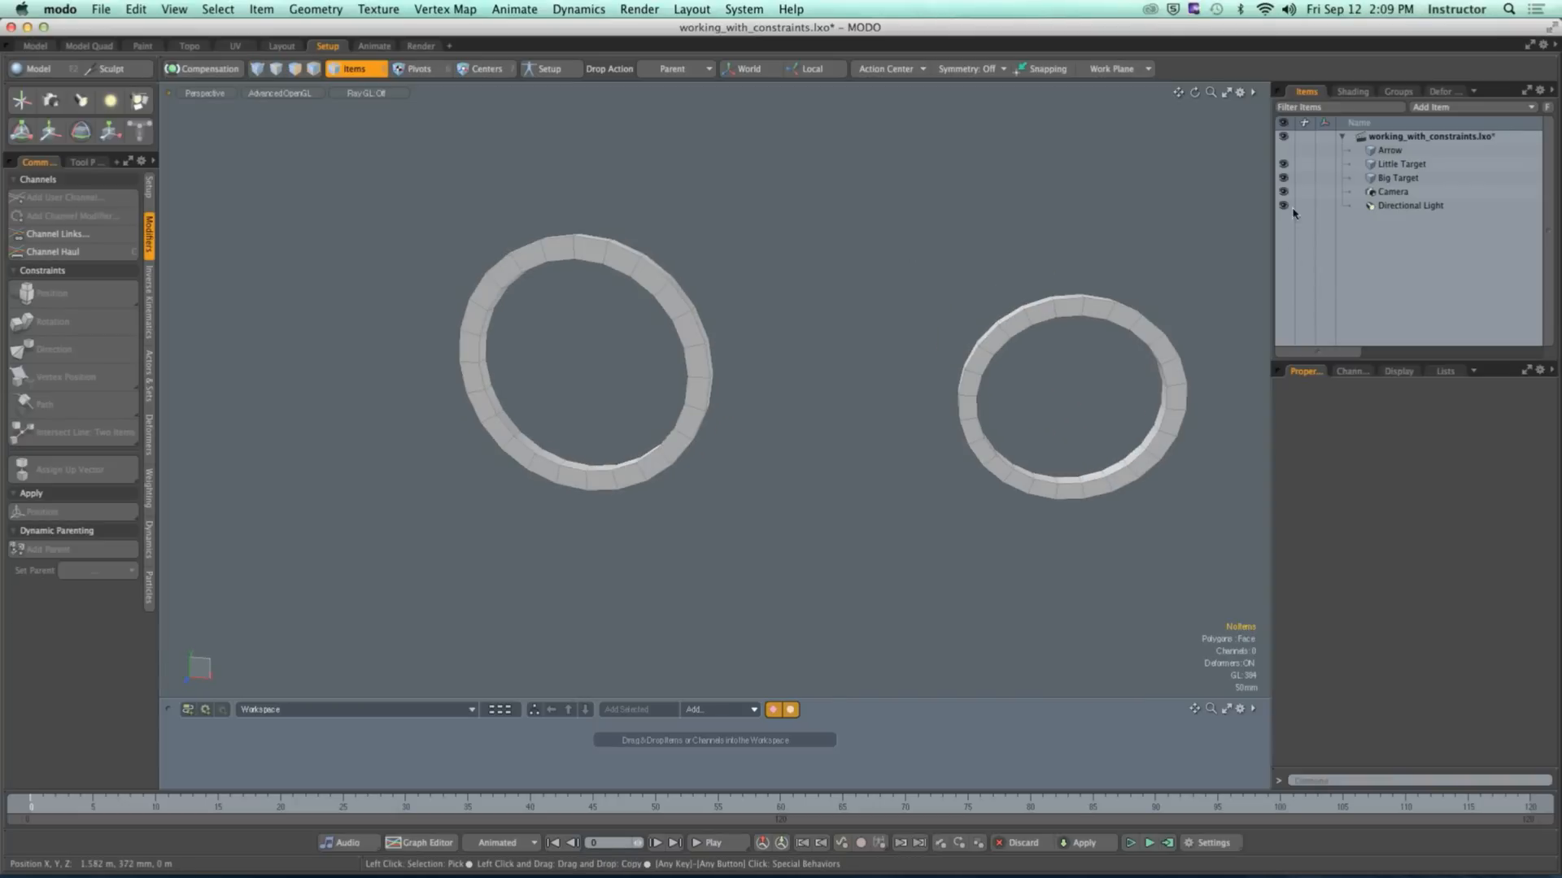
pyautogui.click(1283, 150)
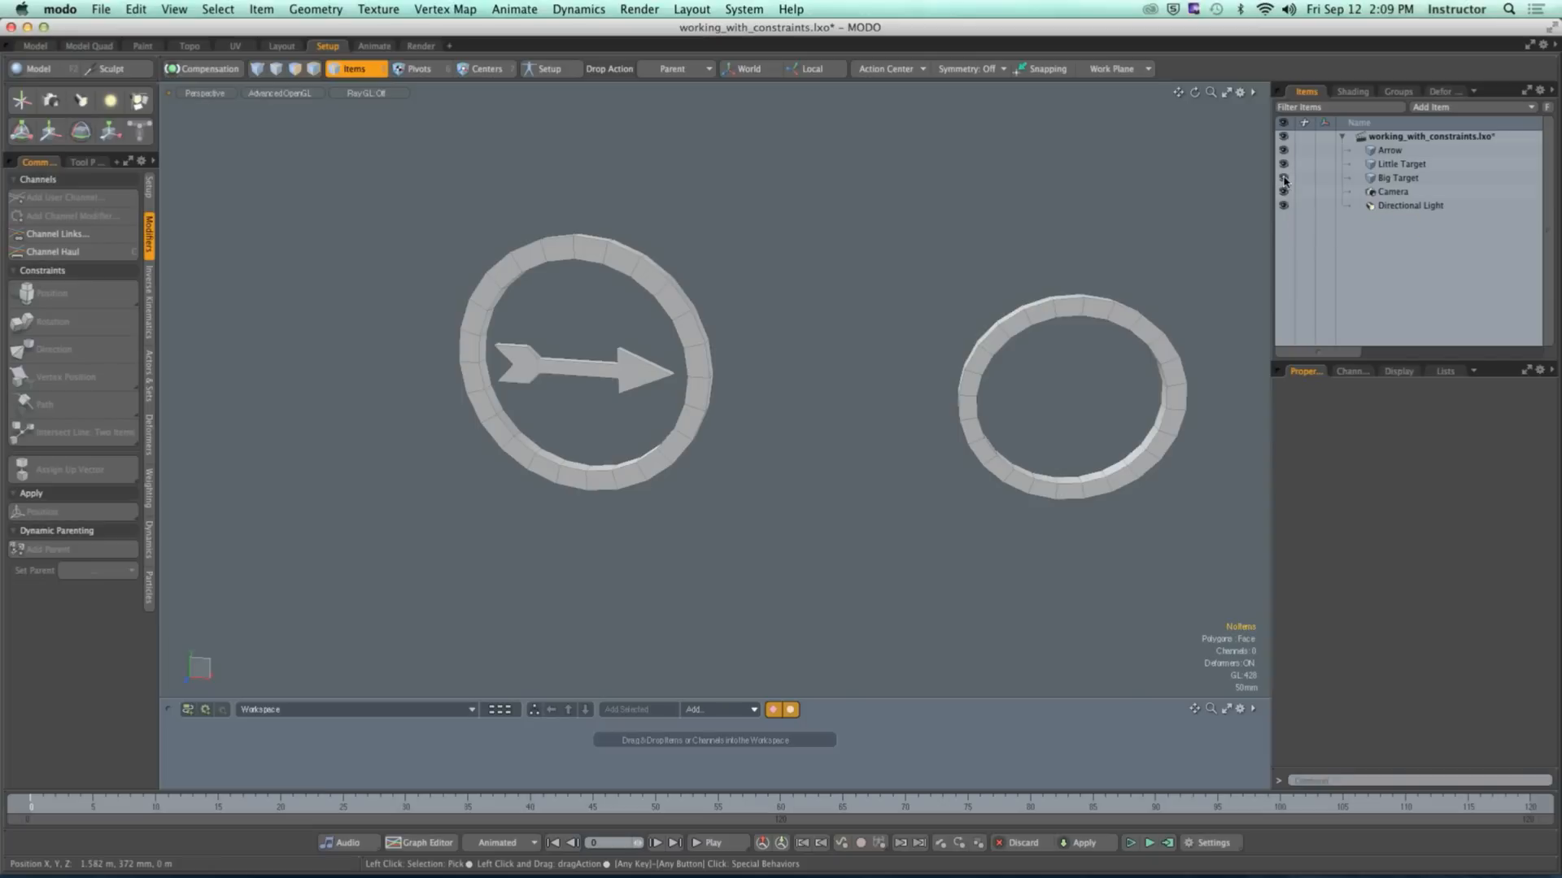
pyautogui.click(1283, 177)
# Step: Examine the Arrow and the Little Target from several angles, checking each item's position and rotation values, and clear the selection
pyautogui.keyDown('alt'); pyautogui.moveTo(781, 237); pyautogui.dragTo(728, 293); pyautogui.keyUp('alt')
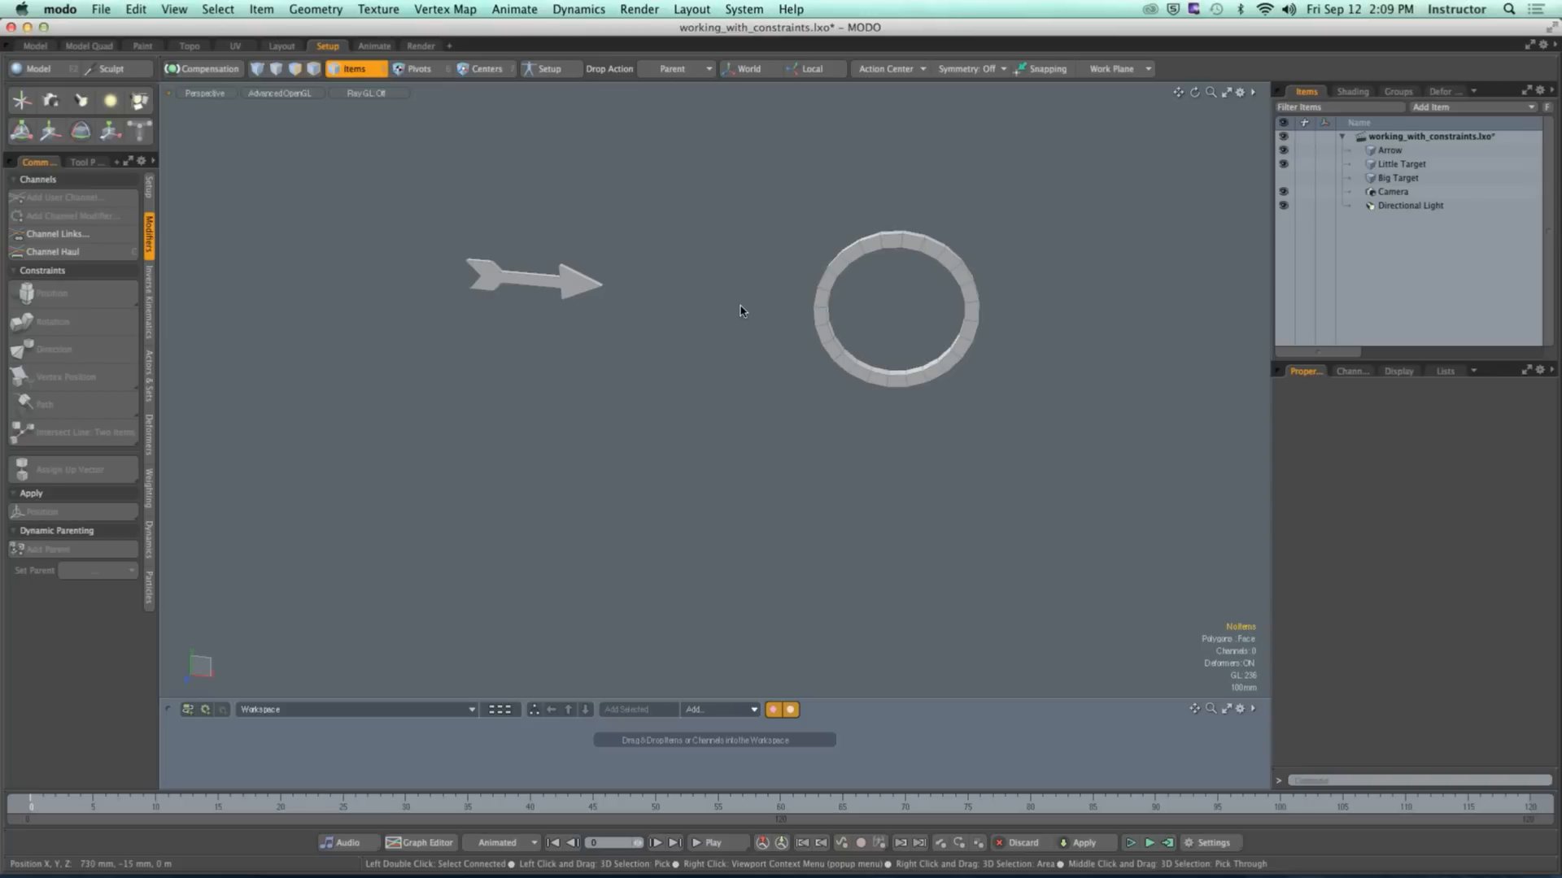
pyautogui.click(572, 282)
pyautogui.keyDown('alt'); pyautogui.keyDown('shift'); pyautogui.moveTo(607, 277); pyautogui.dragTo(657, 357); pyautogui.keyUp('shift'); pyautogui.keyUp('alt')
pyautogui.keyDown('alt'); pyautogui.moveTo(657, 358); pyautogui.dragTo(572, 391); pyautogui.keyUp('alt')
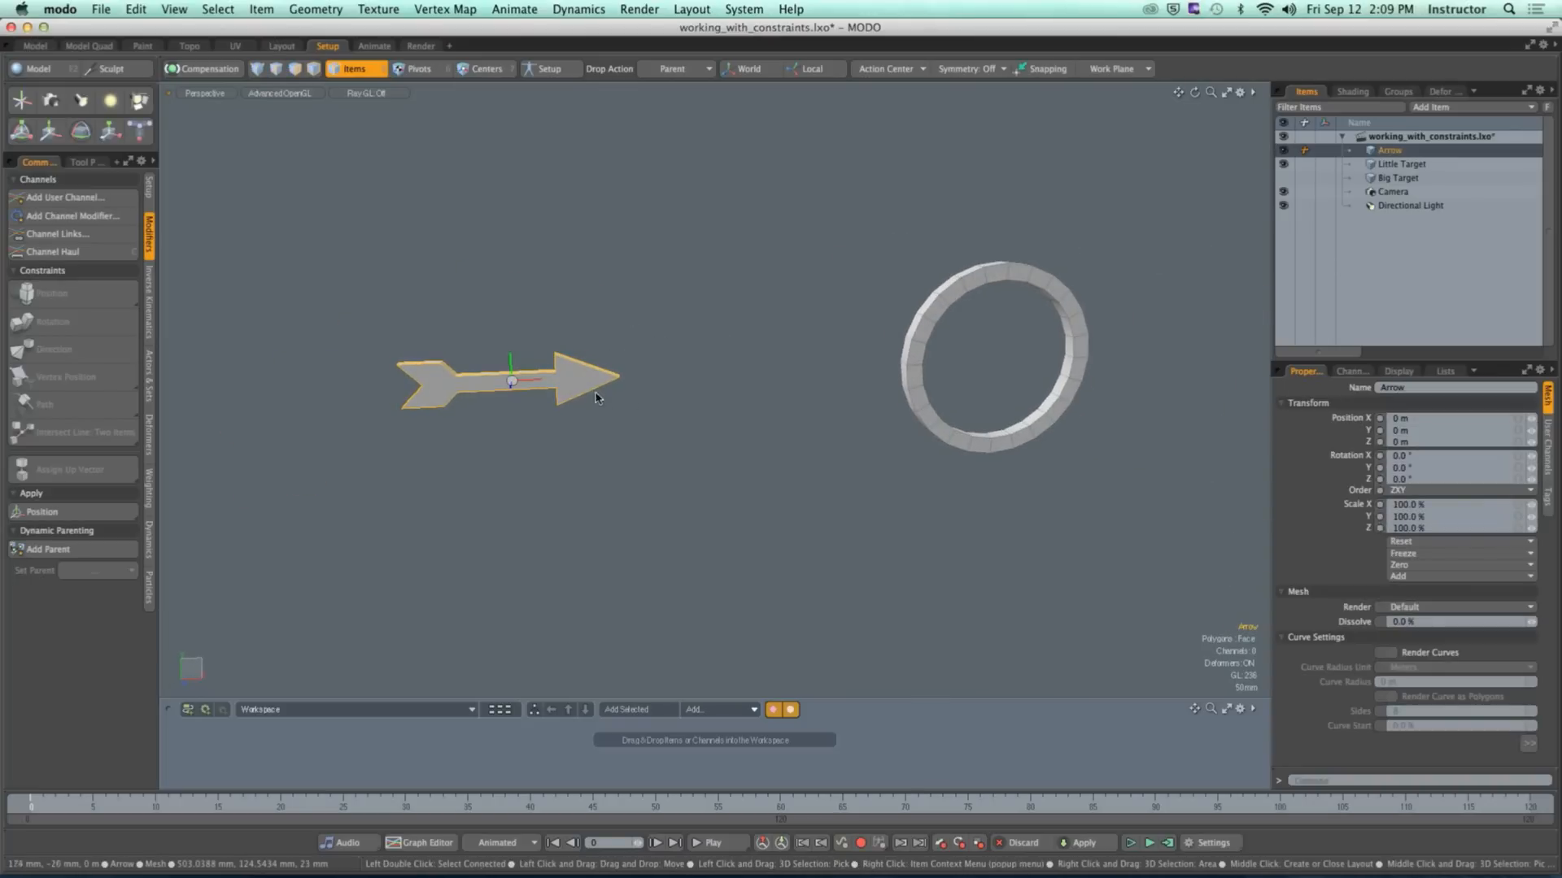
pyautogui.click(909, 384)
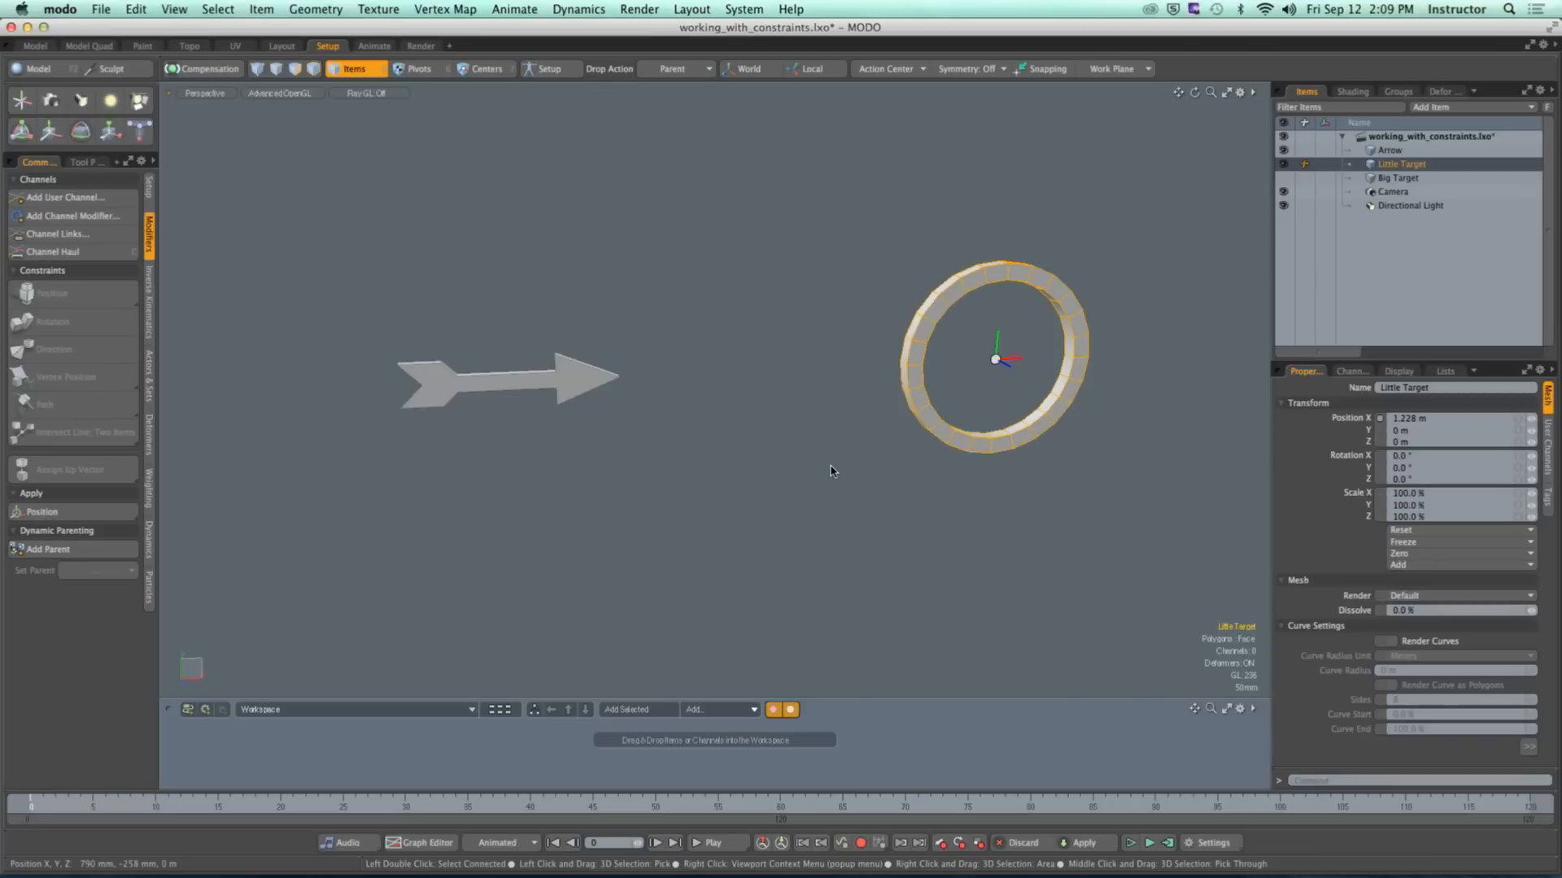
pyautogui.moveTo(829, 470)
pyautogui.keyDown('alt'); pyautogui.mouseDown()
pyautogui.moveTo(865, 447)
pyautogui.moveTo(802, 463)
pyautogui.moveTo(826, 447)
pyautogui.mouseUp(); pyautogui.keyUp('alt')
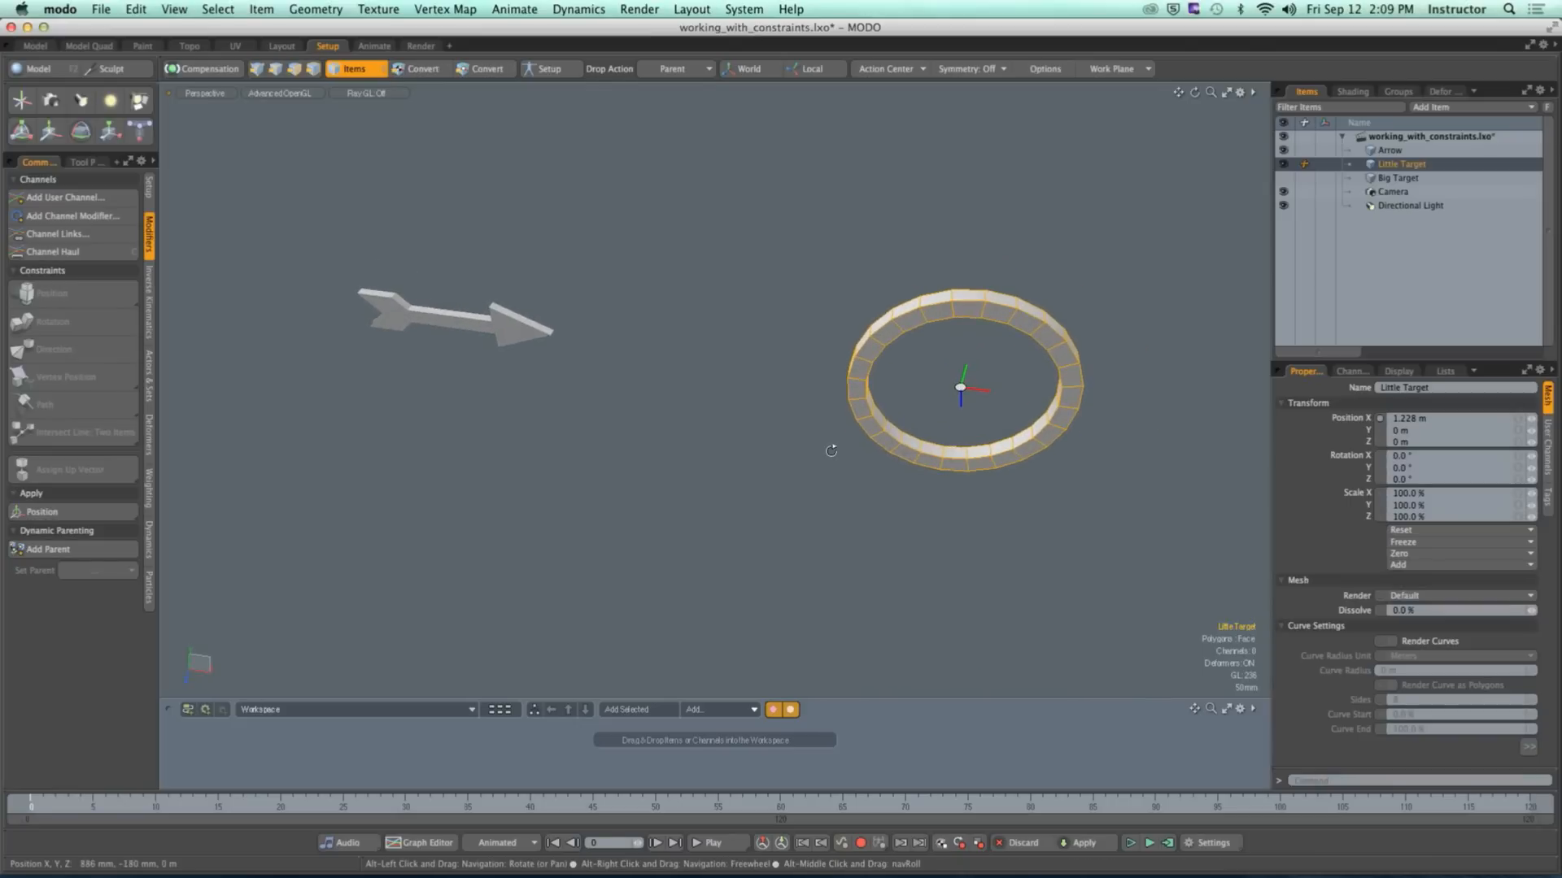
pyautogui.click(498, 327)
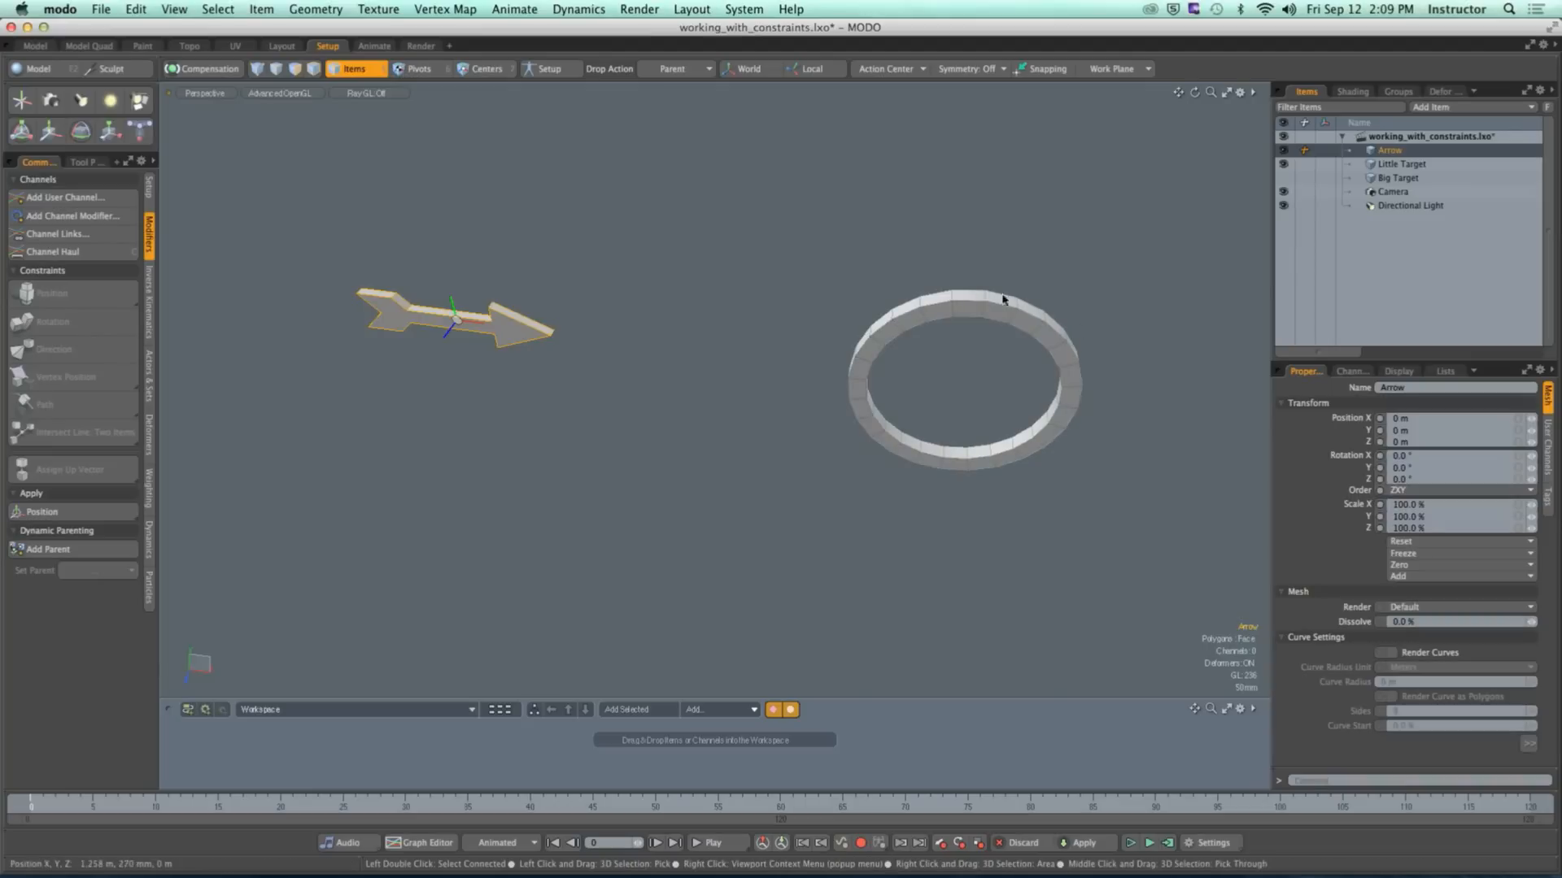
pyautogui.click(870, 282)
pyautogui.keyDown('alt'); pyautogui.keyDown('shift'); pyautogui.moveTo(871, 282); pyautogui.dragTo(774, 366); pyautogui.keyUp('shift'); pyautogui.keyUp('alt')
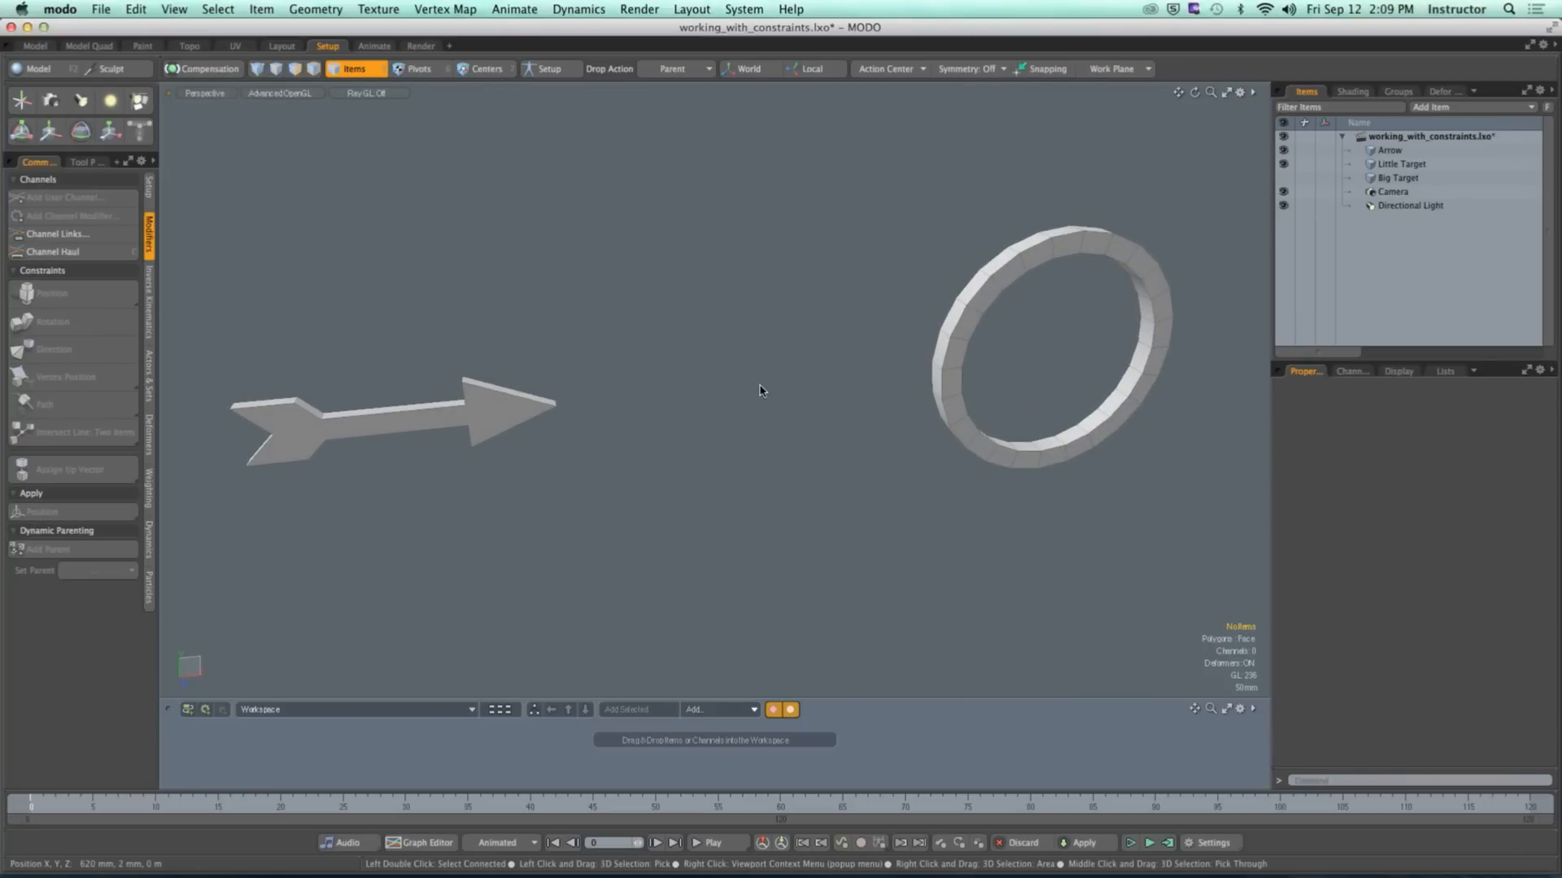
# Step: Add a Direction constraint to the Arrow with the Little Target as its target
pyautogui.click(550, 411)
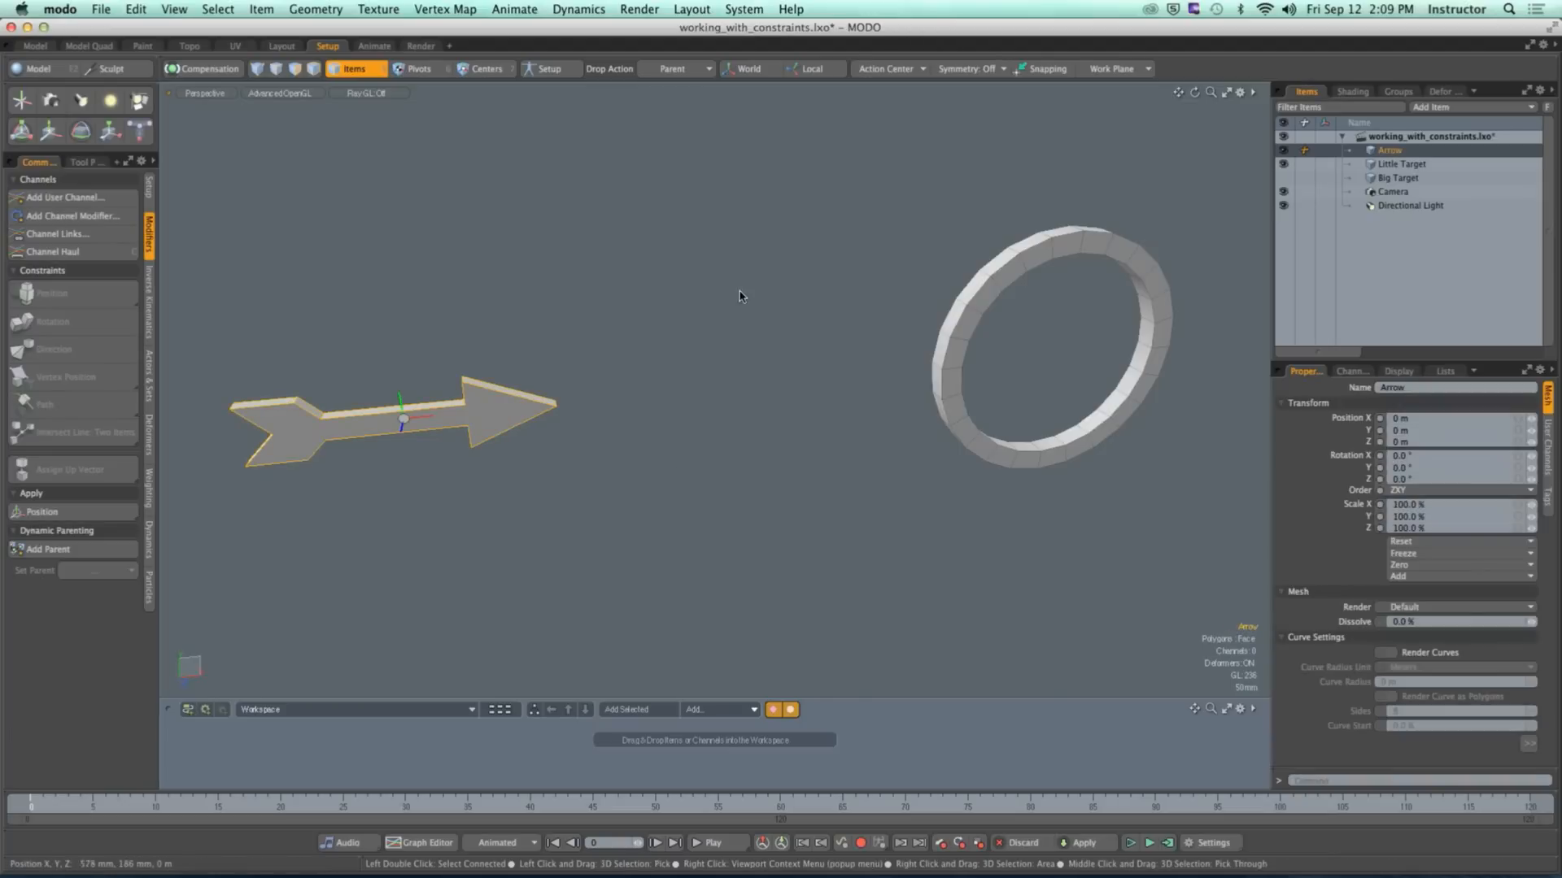
pyautogui.keyDown('shift'); pyautogui.click(959, 296); pyautogui.keyUp('shift')
pyautogui.keyDown('alt'); pyautogui.moveTo(959, 301); pyautogui.dragTo(853, 331); pyautogui.keyUp('alt')
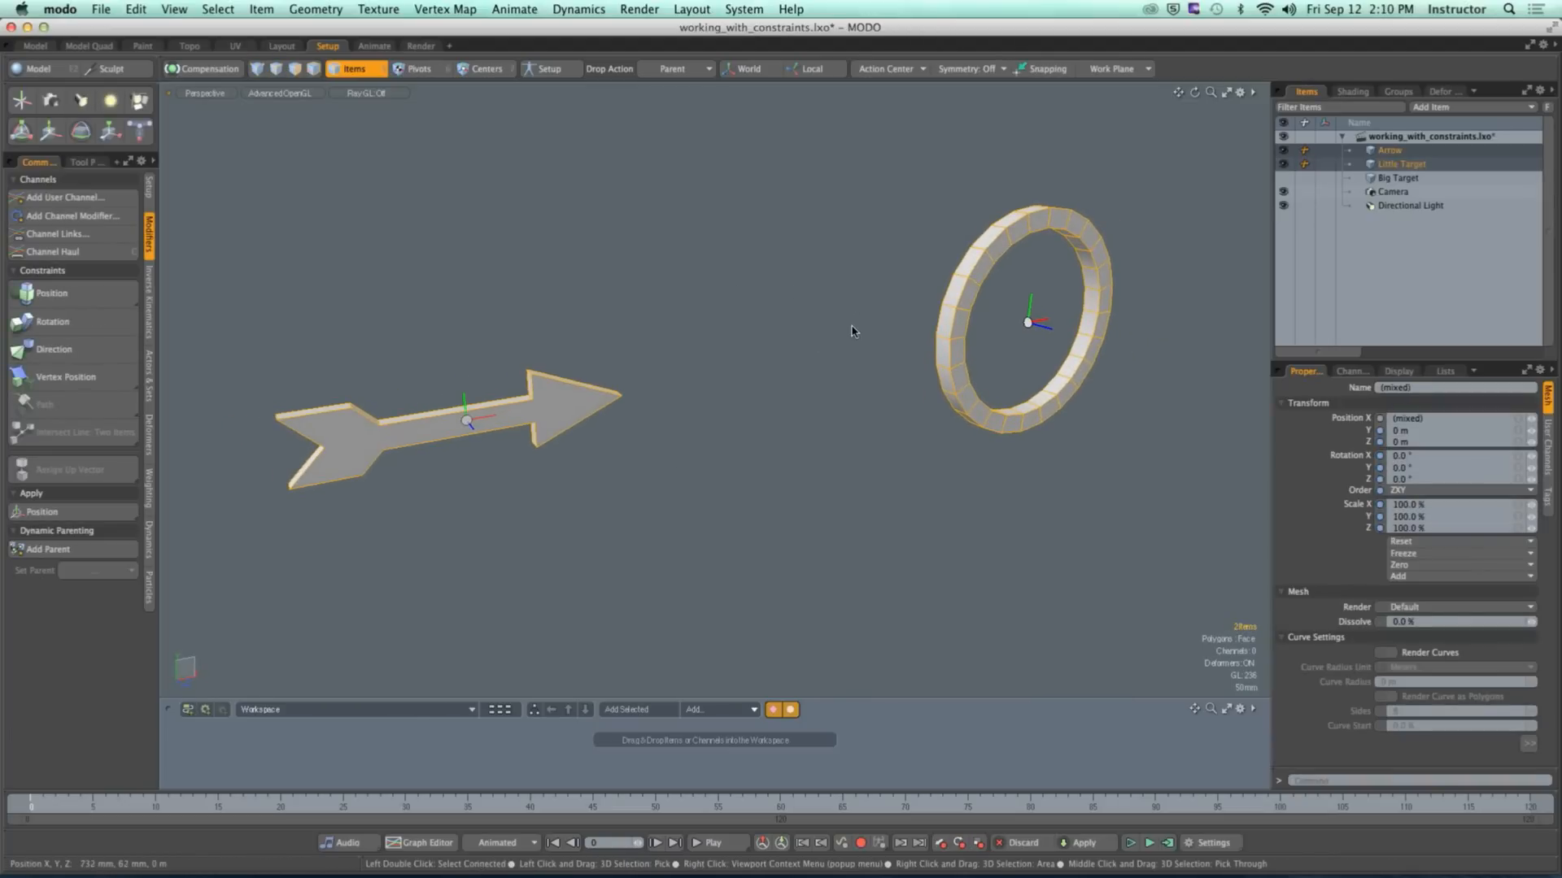
pyautogui.click(54, 349)
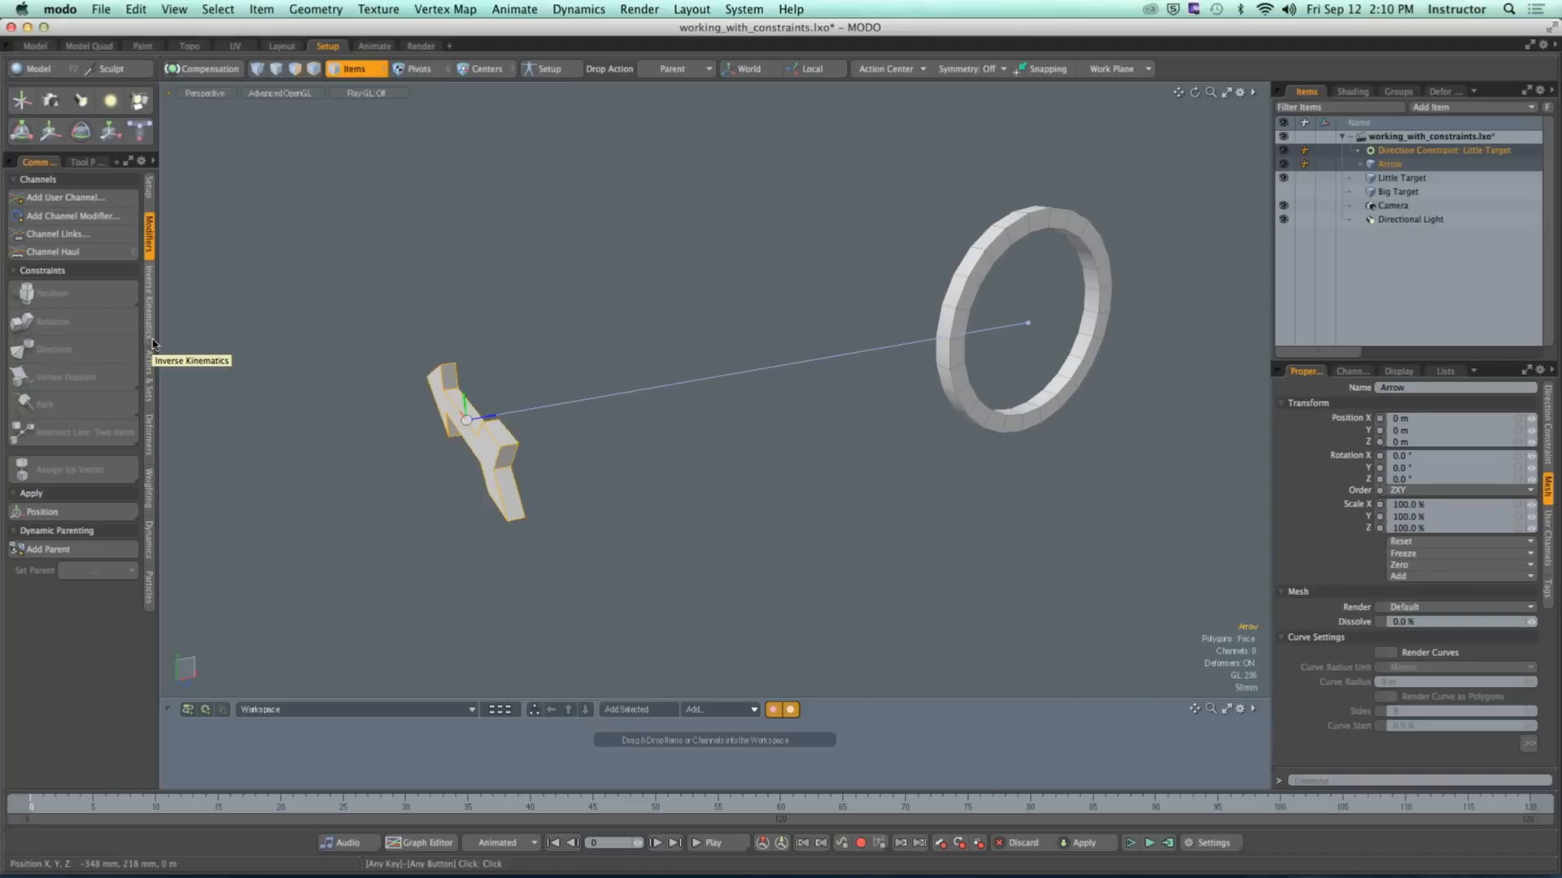
# Step: Move the Little Target to about X 1.293 m, Y 34 mm and Z 420 mm with the Transform tool to test the Direction constraint
pyautogui.click(597, 379)
pyautogui.keyDown('alt'); pyautogui.moveTo(749, 368); pyautogui.dragTo(819, 486); pyautogui.keyUp('alt')
pyautogui.click(848, 353)
pyautogui.press('y')
pyautogui.scroll(-3, 915, 324)
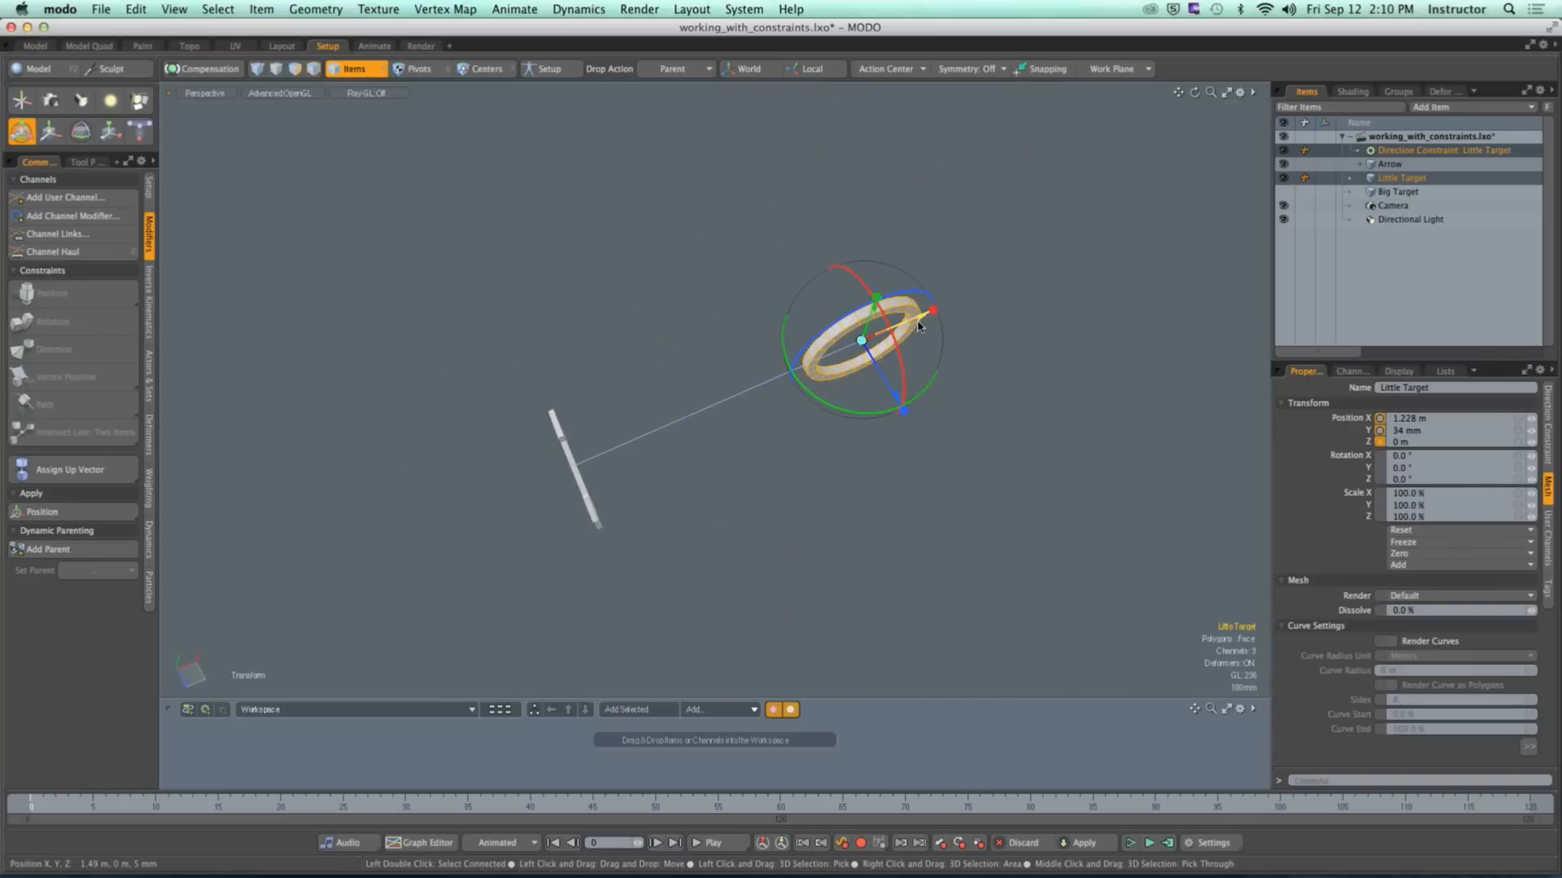
pyautogui.moveTo(906, 322)
pyautogui.mouseDown()
pyautogui.moveTo(464, 482)
pyautogui.moveTo(698, 413)
pyautogui.moveTo(919, 319)
pyautogui.mouseUp()
pyautogui.moveTo(906, 388); pyautogui.dragTo(969, 488)
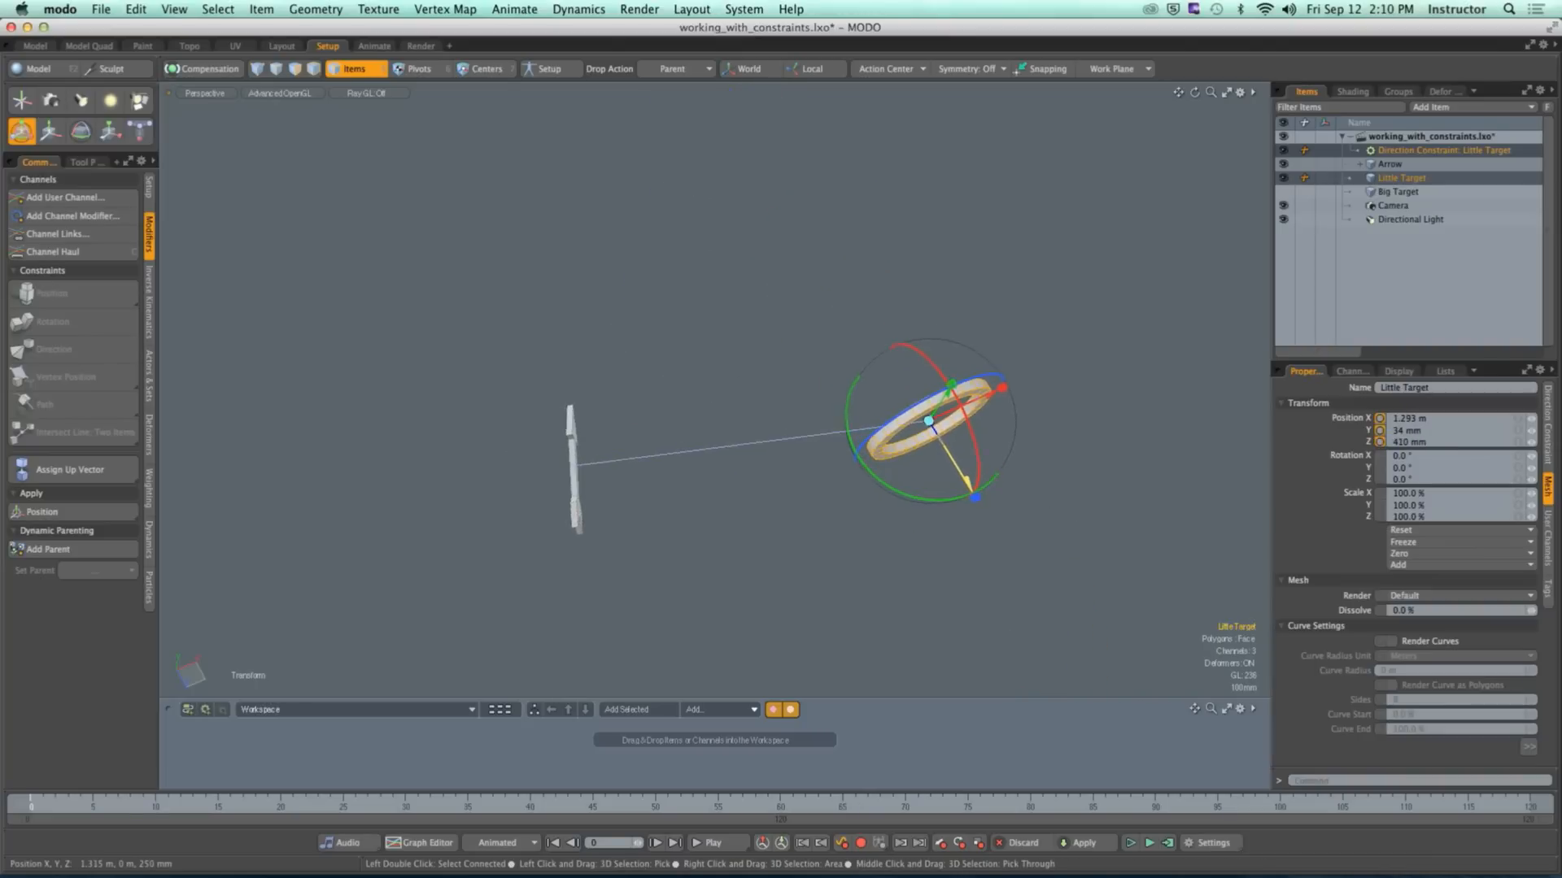
# Step: Drop the Transform tool and examine the Arrow's center axes up close against the line to the Little Target
pyautogui.keyDown('alt'); pyautogui.keyDown('shift'); pyautogui.moveTo(850, 488); pyautogui.dragTo(886, 406); pyautogui.keyUp('shift'); pyautogui.keyUp('alt')
pyautogui.keyDown('alt'); pyautogui.moveTo(886, 407); pyautogui.dragTo(809, 350); pyautogui.keyUp('alt')
pyautogui.keyDown('alt'); pyautogui.keyDown('shift'); pyautogui.moveTo(810, 350); pyautogui.dragTo(708, 407); pyautogui.keyUp('shift'); pyautogui.keyUp('alt')
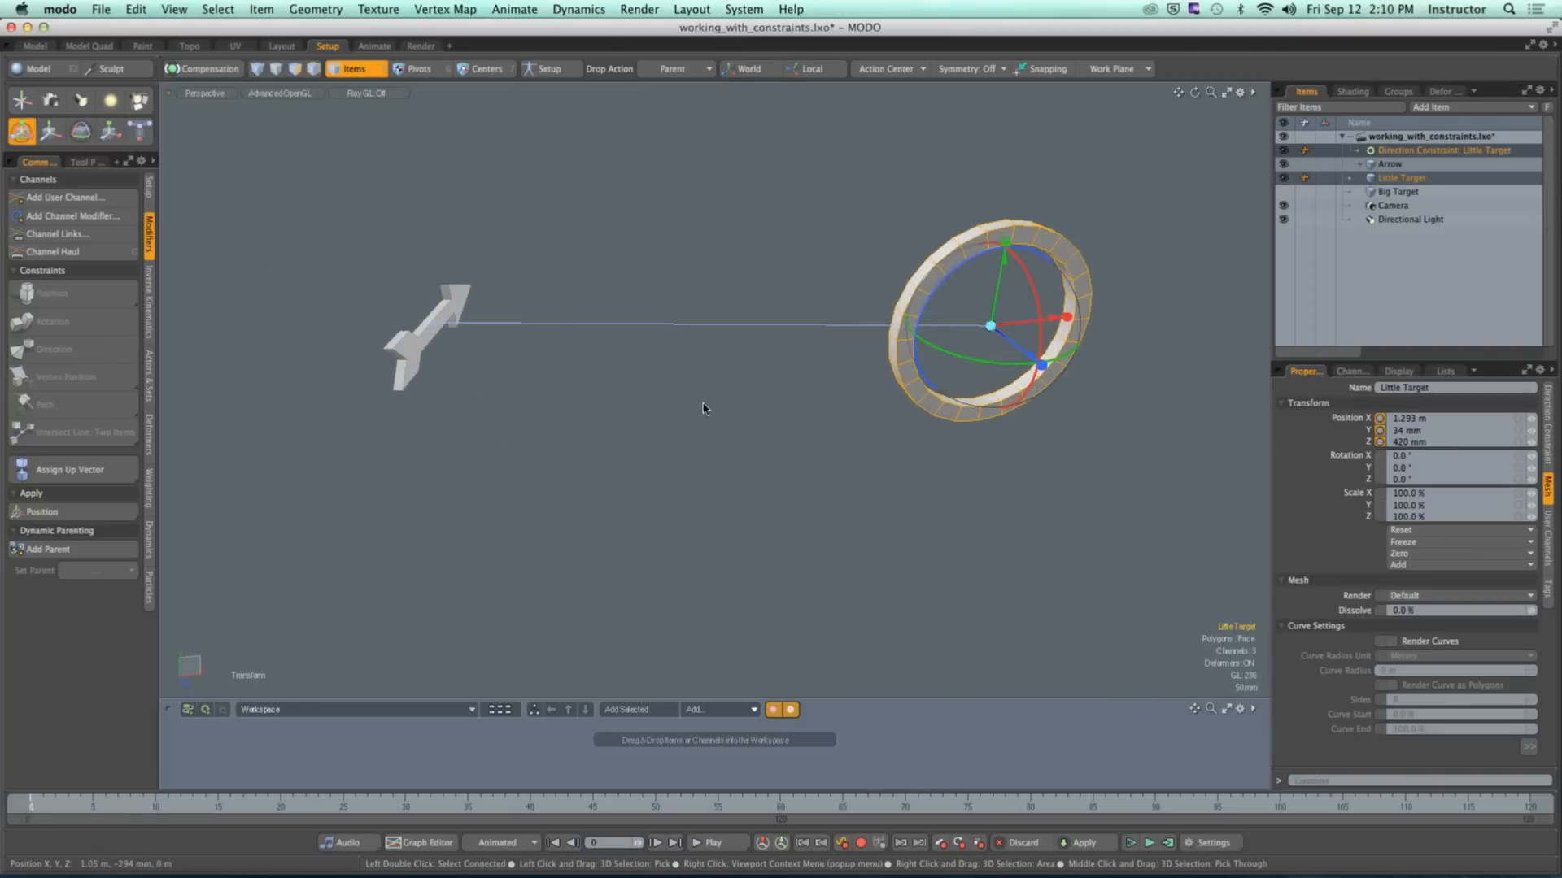
pyautogui.click(427, 354)
pyautogui.keyDown('ctrl'); pyautogui.keyDown('alt'); pyautogui.moveTo(480, 365); pyautogui.dragTo(680, 336); pyautogui.keyUp('alt'); pyautogui.keyUp('ctrl')
pyautogui.keyDown('alt'); pyautogui.moveTo(697, 331); pyautogui.dragTo(703, 462); pyautogui.keyUp('alt')
pyautogui.press('q')
pyautogui.keyDown('alt'); pyautogui.moveTo(703, 462); pyautogui.dragTo(635, 475); pyautogui.keyUp('alt')
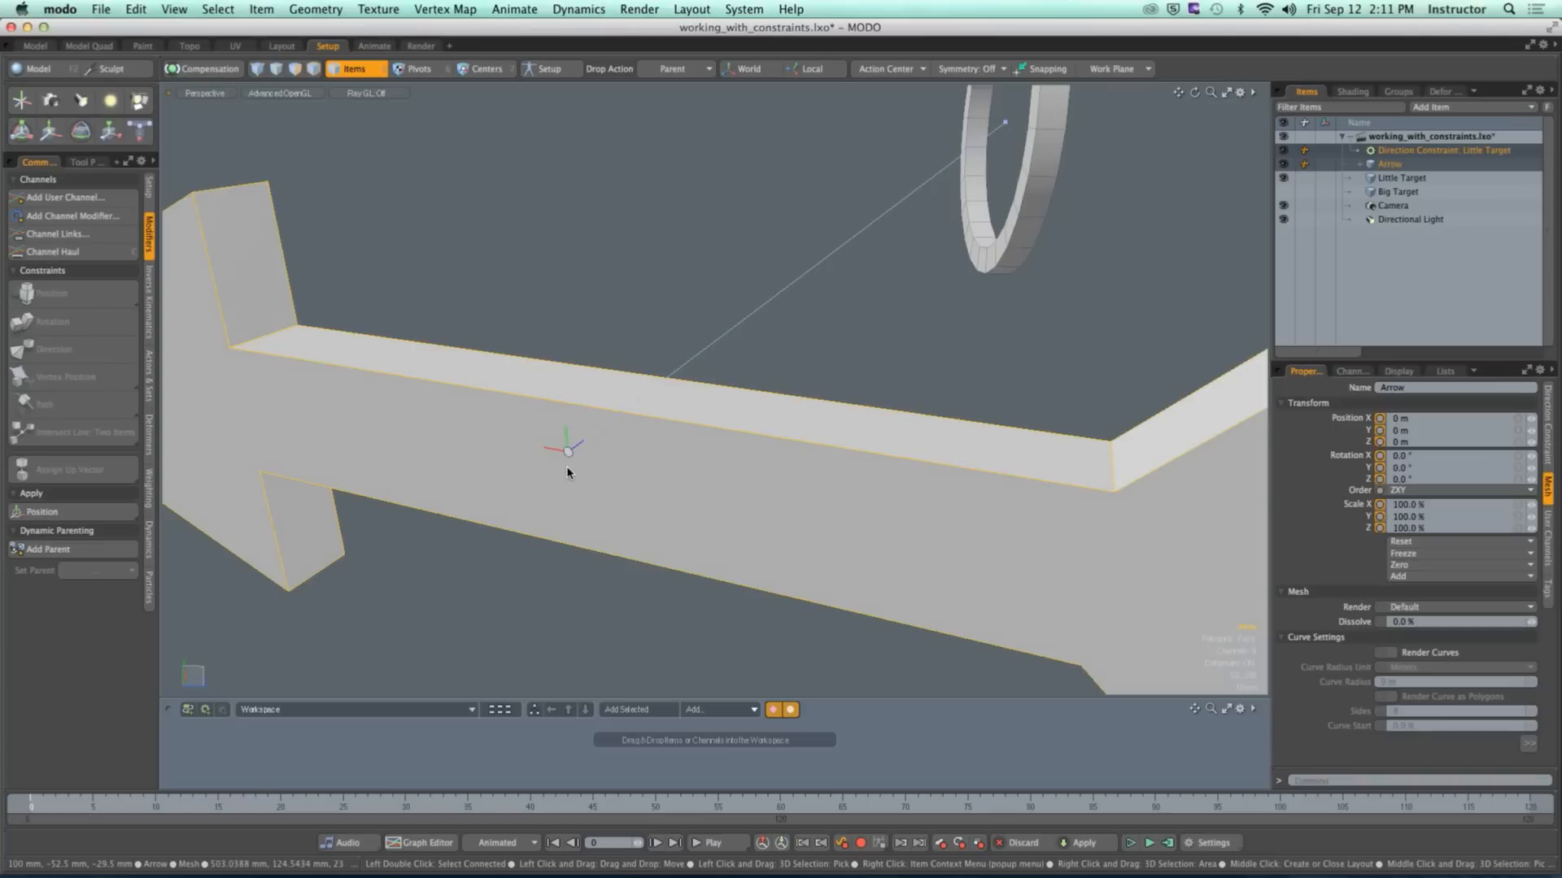
pyautogui.press('ctrl')
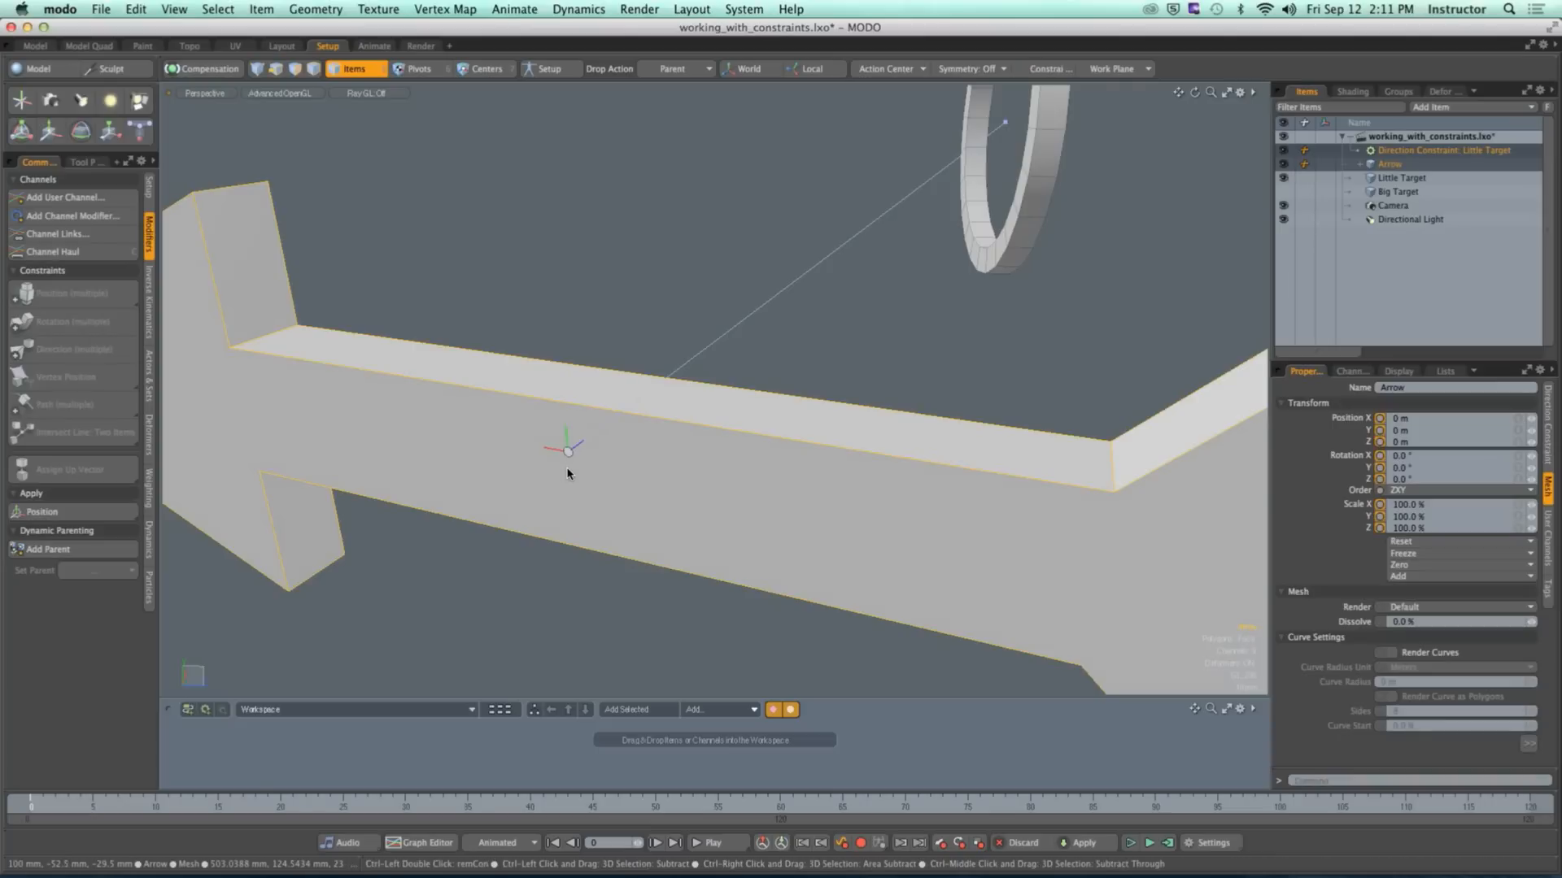
pyautogui.keyDown('alt'); pyautogui.moveTo(567, 472); pyautogui.dragTo(716, 457); pyautogui.keyUp('alt')
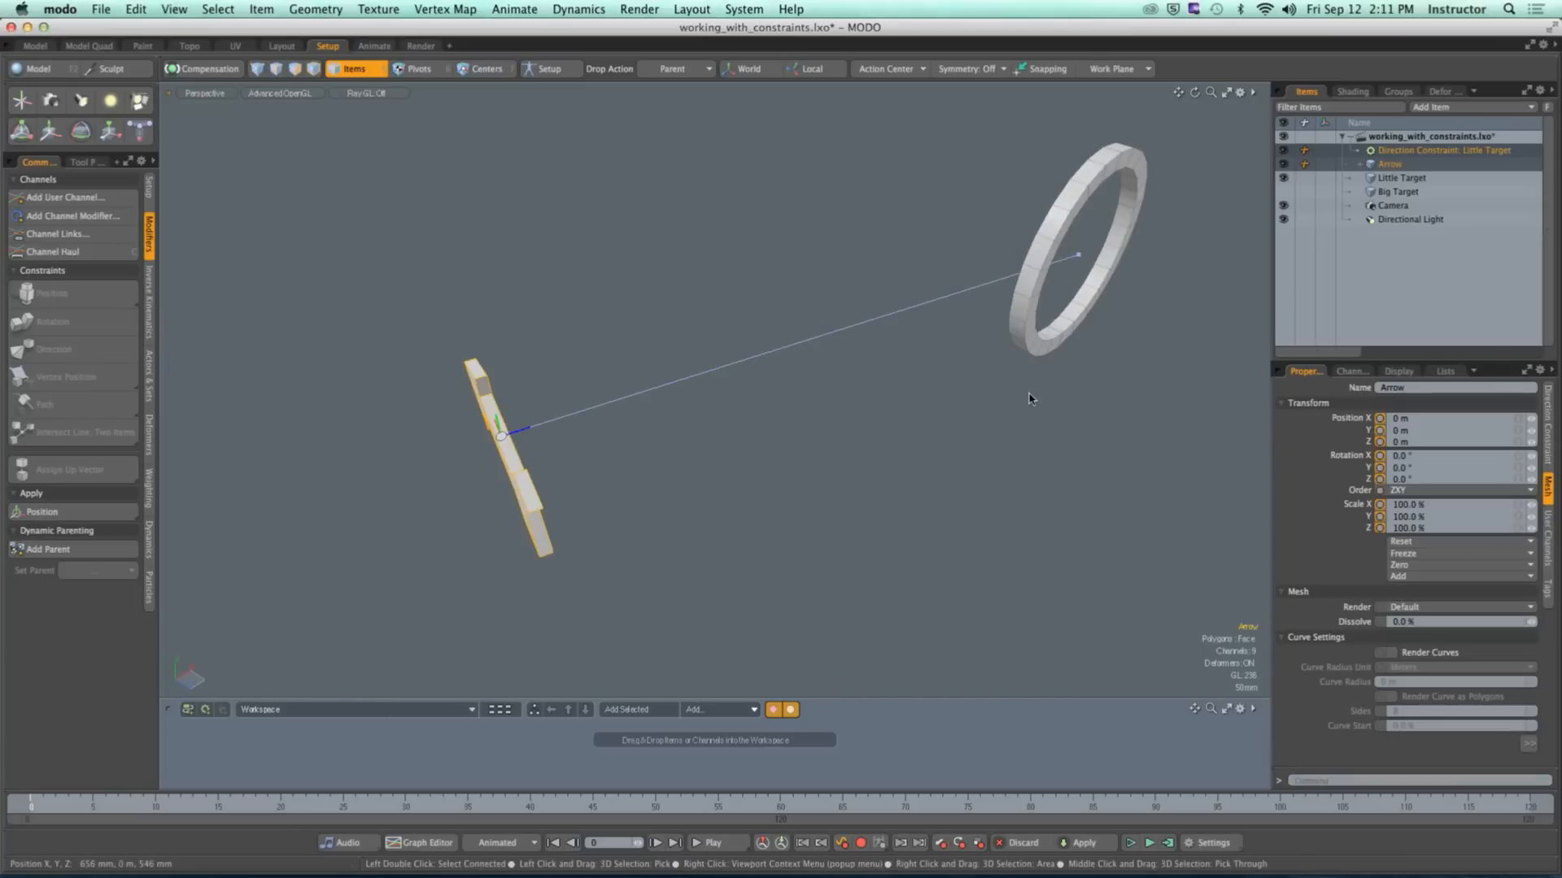
# Step: Rotate the Little Target to about -331.6° around Y to test the Arrow's Direction constraint
pyautogui.click(1037, 347)
pyautogui.press('e')
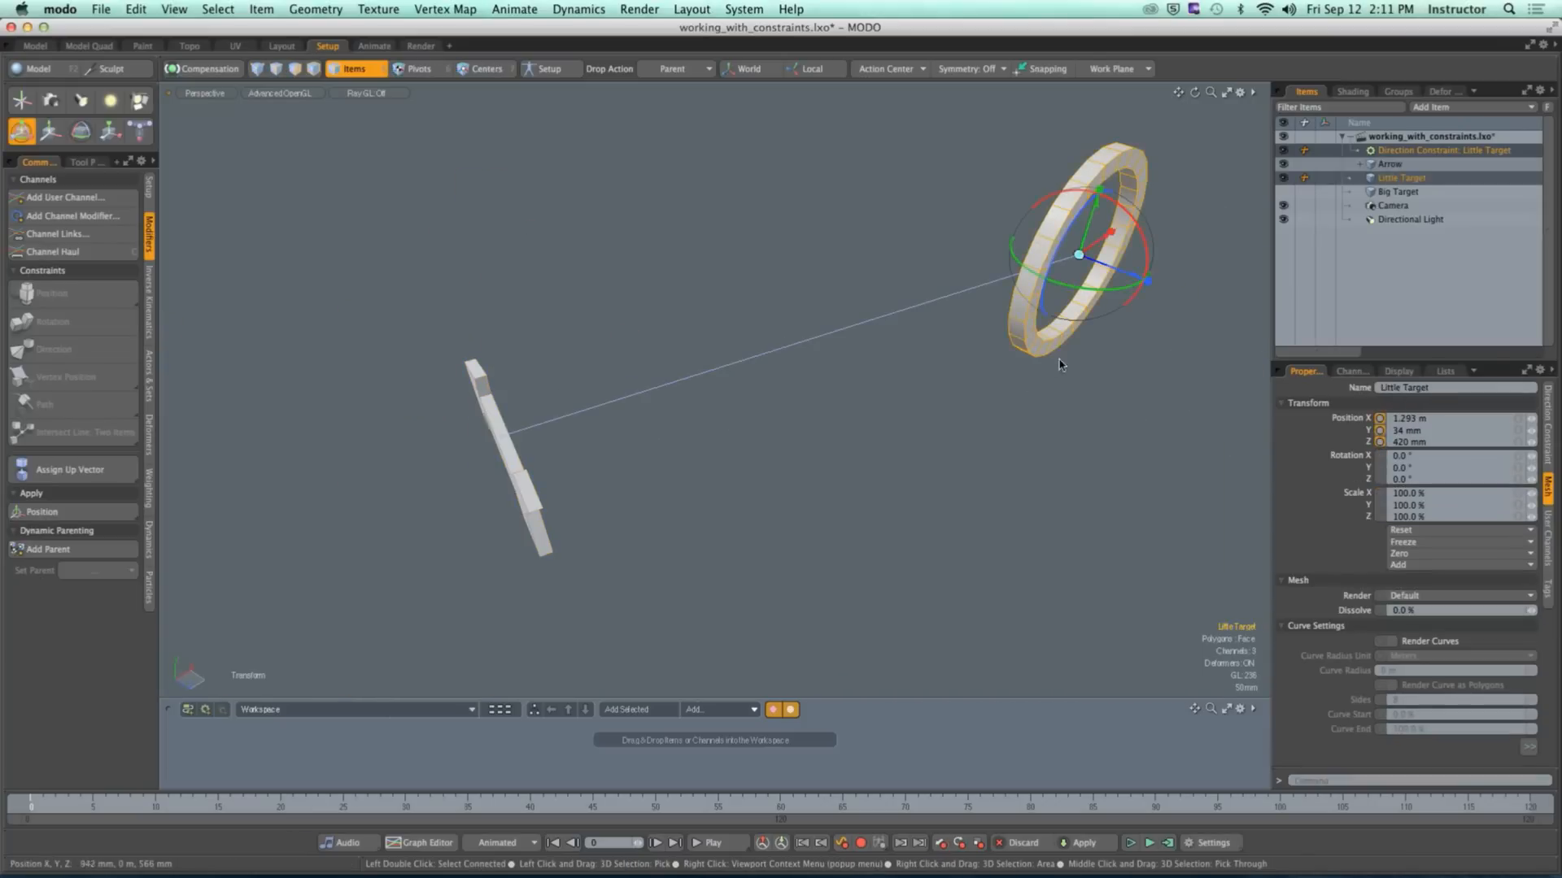
pyautogui.moveTo(1105, 303); pyautogui.dragTo(878, 308)
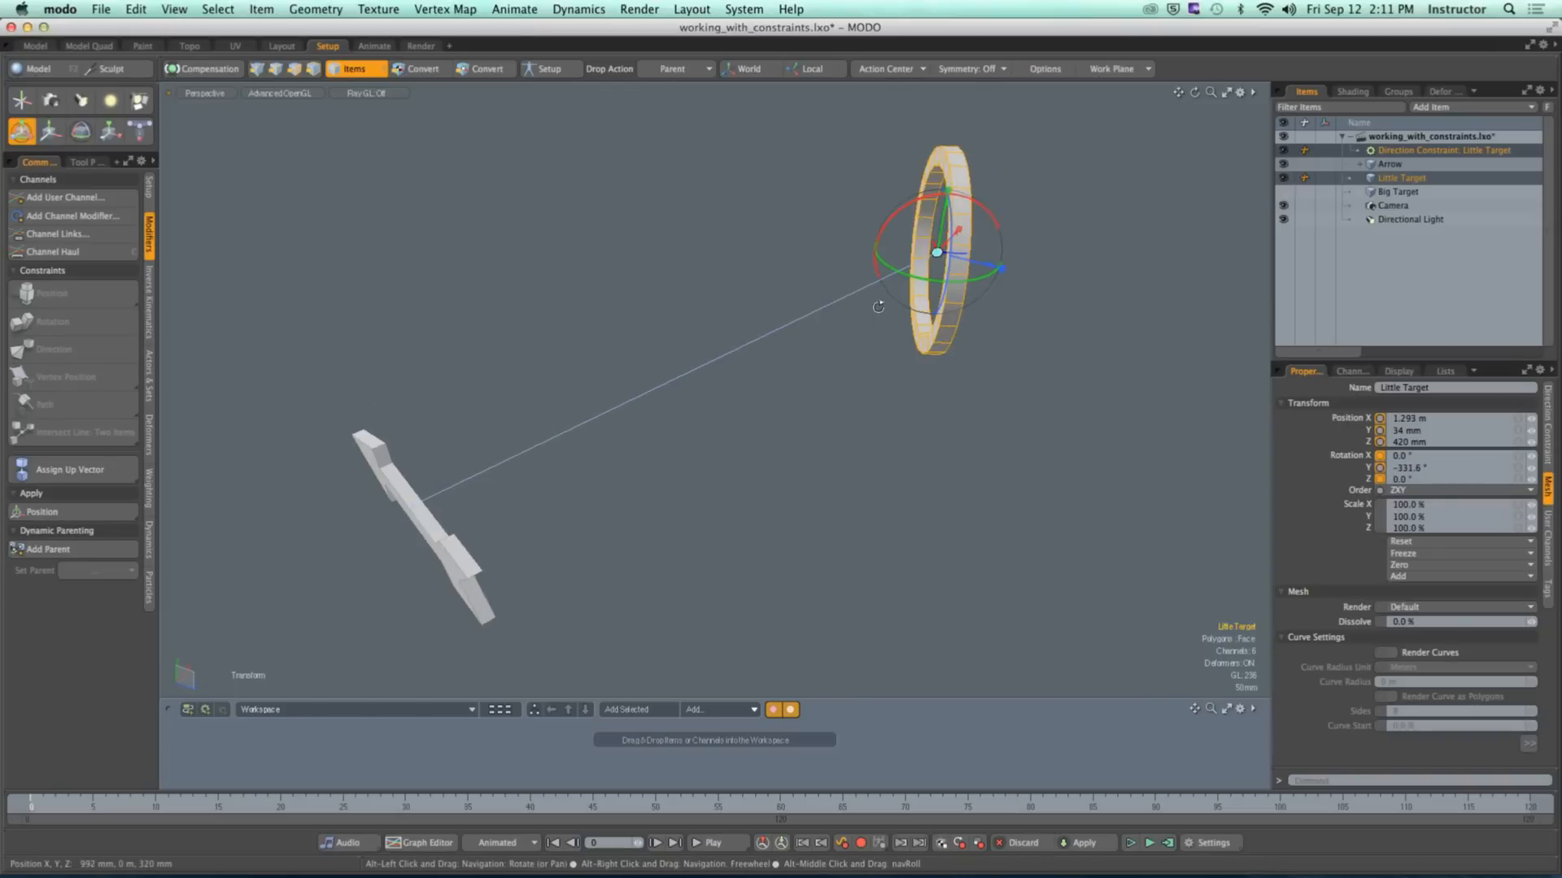
# Step: Move the Little Target along Z to about 488 mm
pyautogui.press('w')
pyautogui.keyDown('alt'); pyautogui.moveTo(977, 303); pyautogui.dragTo(901, 269); pyautogui.keyUp('alt')
pyautogui.moveTo(908, 203)
pyautogui.mouseDown()
pyautogui.moveTo(1248, 237)
pyautogui.moveTo(480, 146)
pyautogui.moveTo(1265, 244)
pyautogui.moveTo(773, 209)
pyautogui.moveTo(307, 132)
pyautogui.moveTo(934, 203)
pyautogui.moveTo(879, 197)
pyautogui.mouseUp()
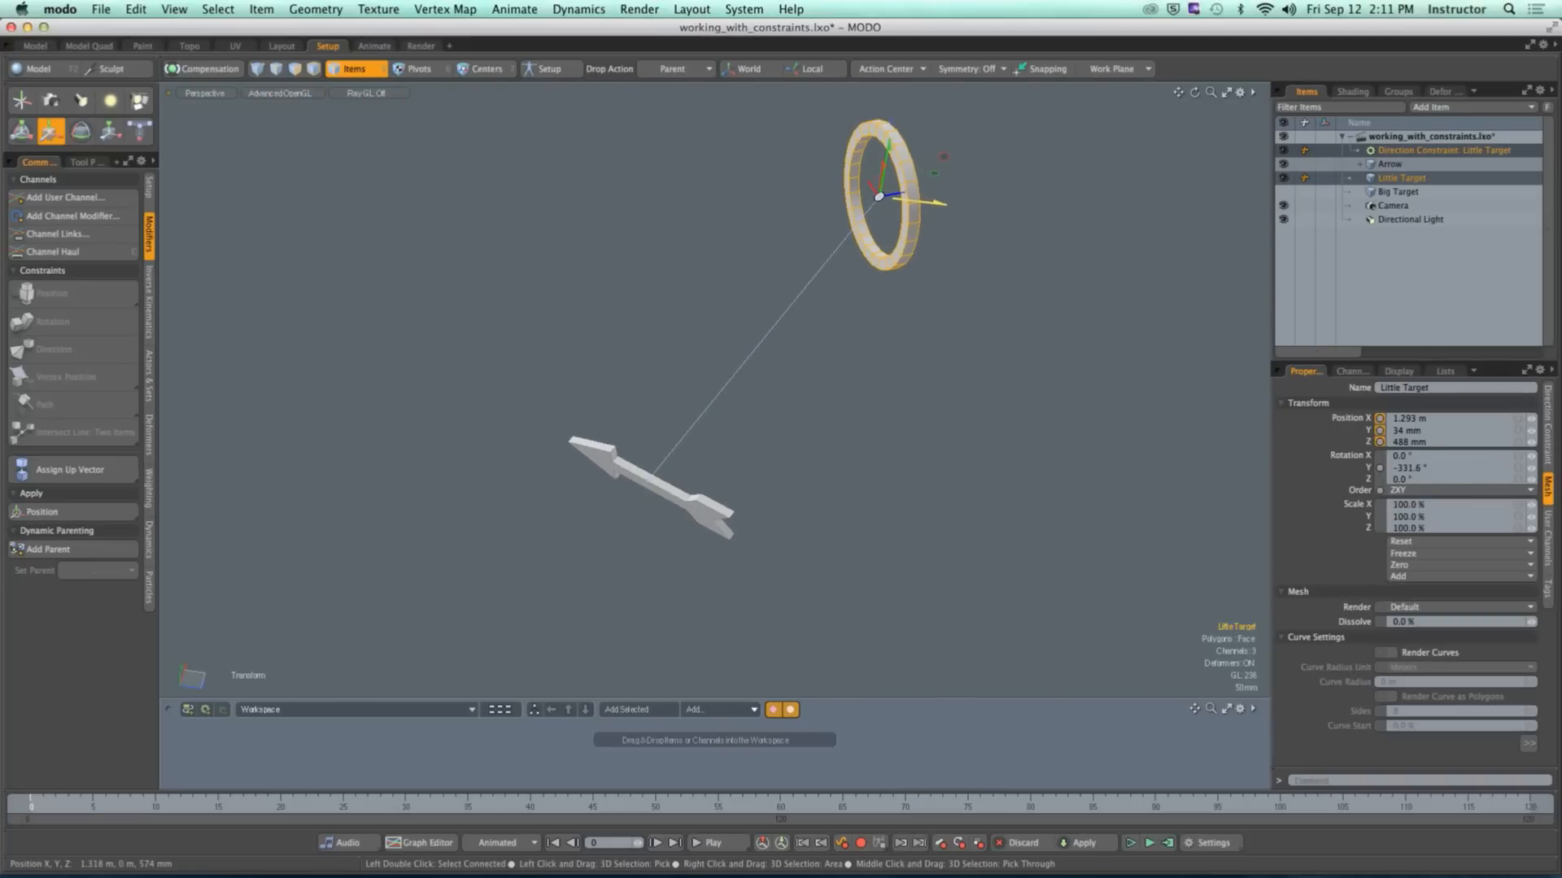
pyautogui.click(679, 486)
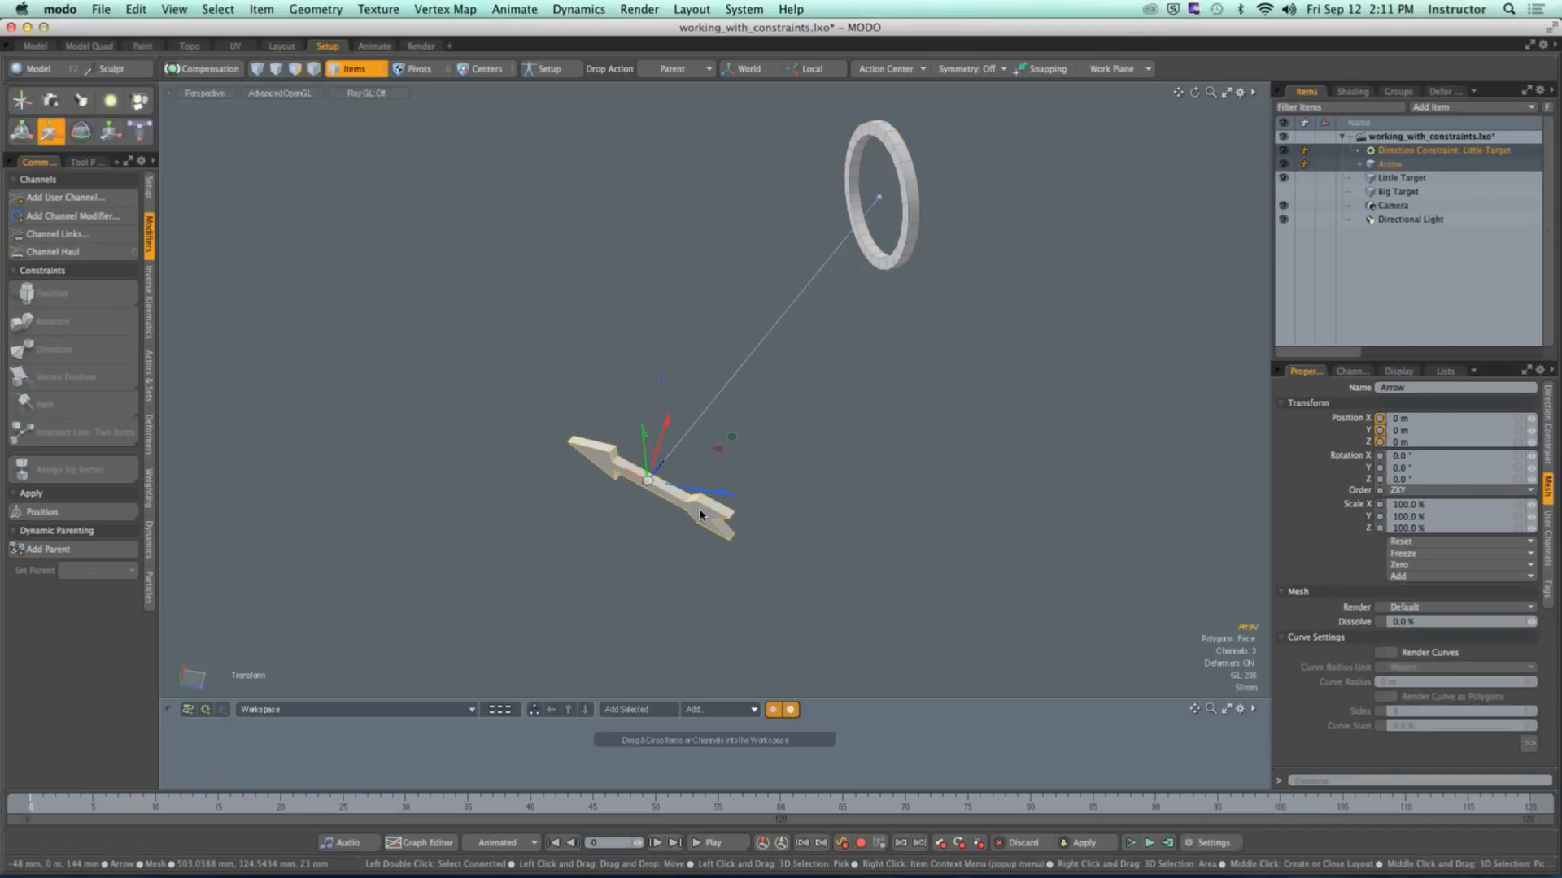
pyautogui.click(902, 265)
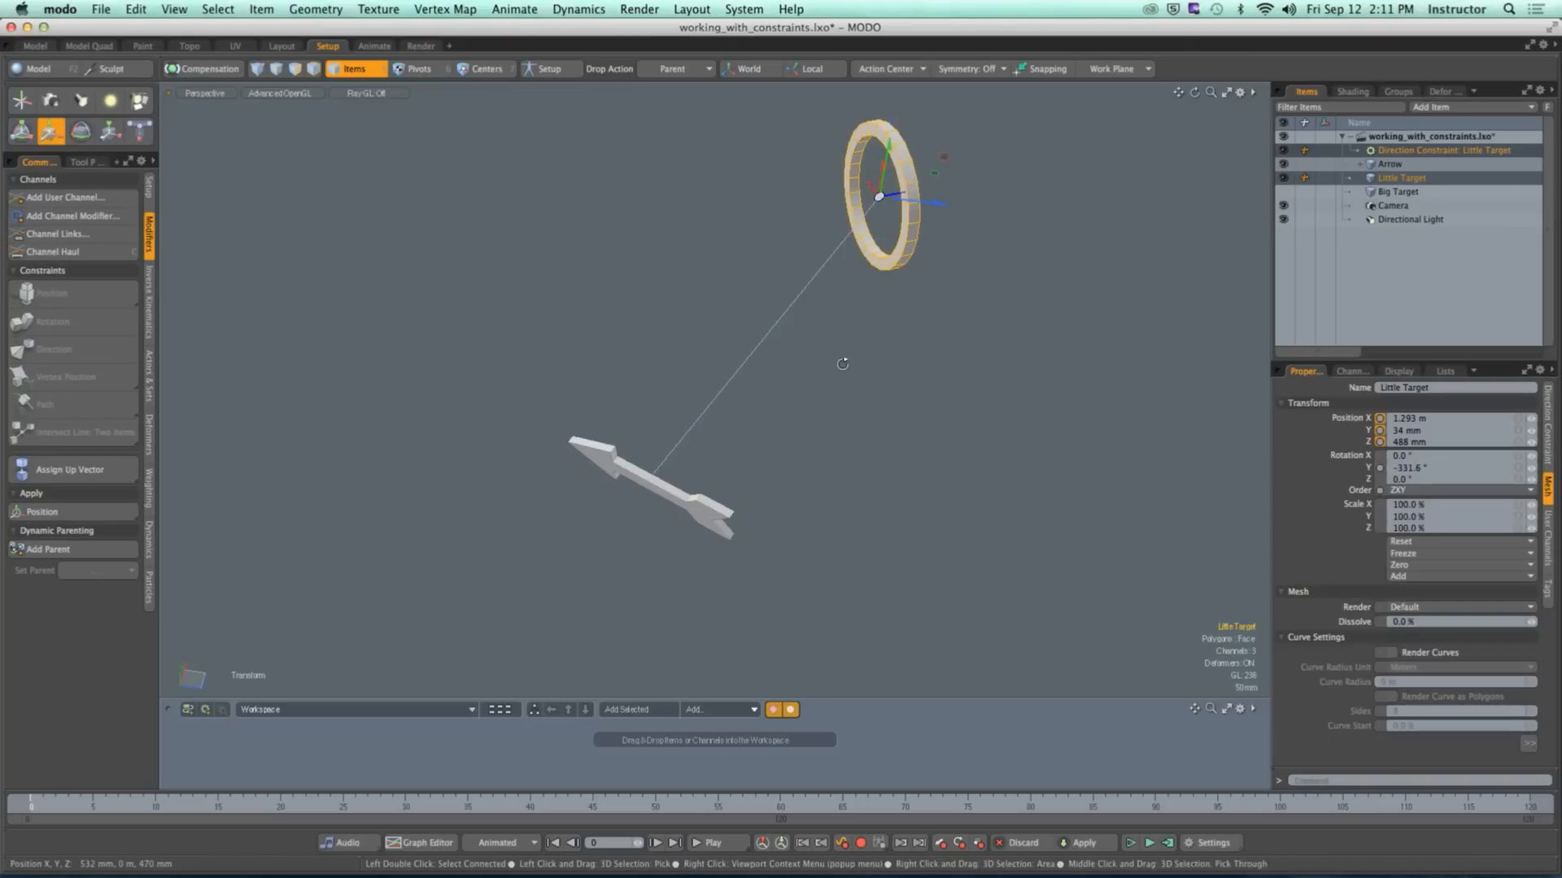
pyautogui.keyDown('alt'); pyautogui.moveTo(840, 359); pyautogui.dragTo(636, 397); pyautogui.keyUp('alt')
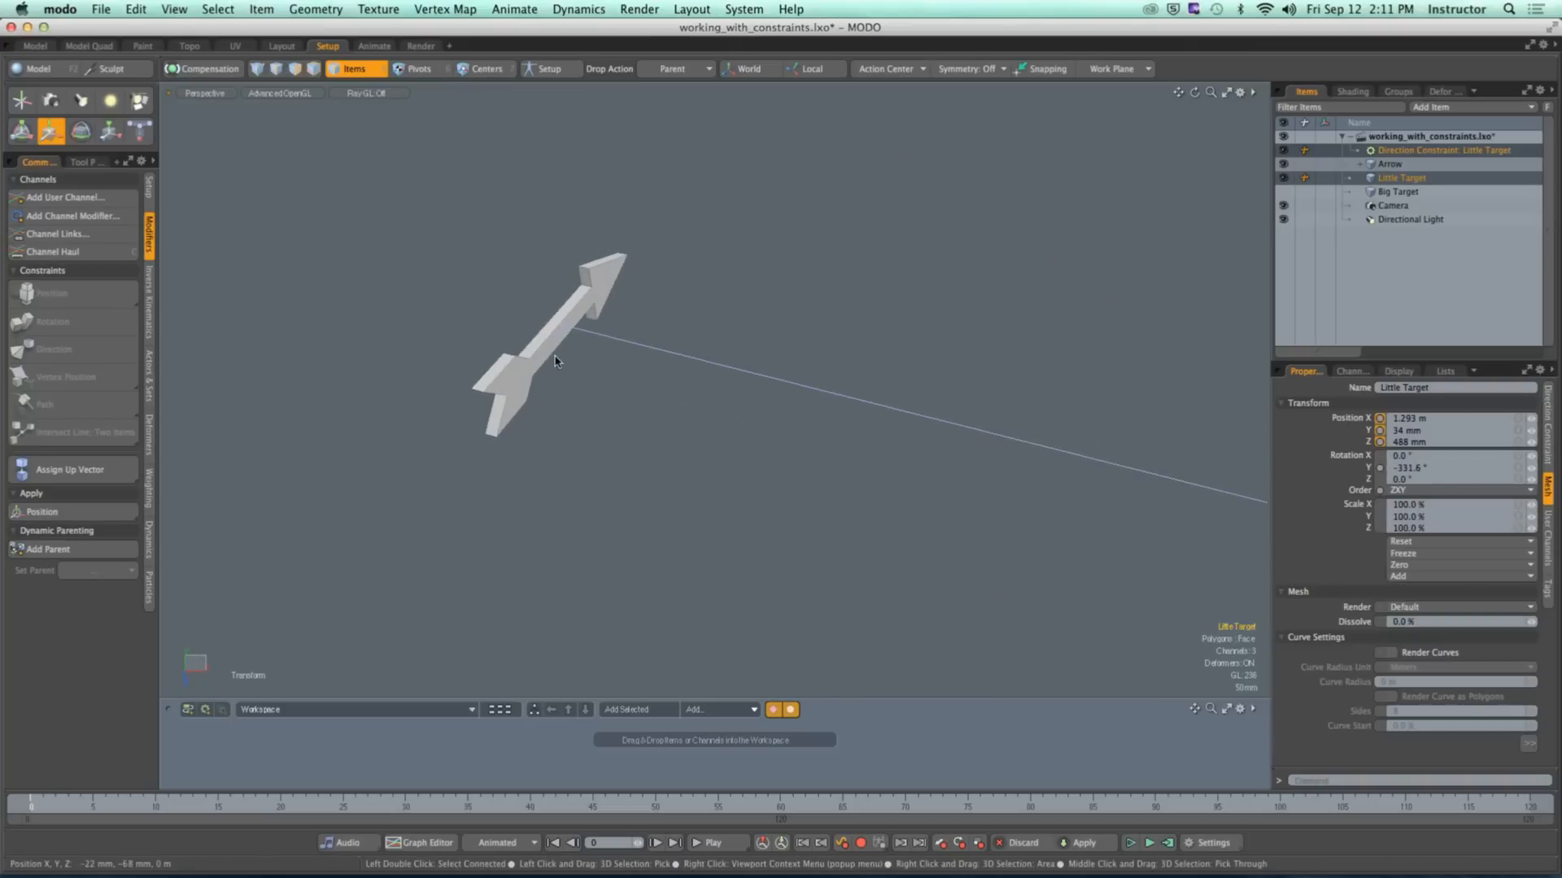
pyautogui.click(568, 340)
pyautogui.keyDown('ctrl'); pyautogui.keyDown('alt'); pyautogui.moveTo(651, 292); pyautogui.dragTo(706, 320); pyautogui.keyUp('alt'); pyautogui.keyUp('ctrl')
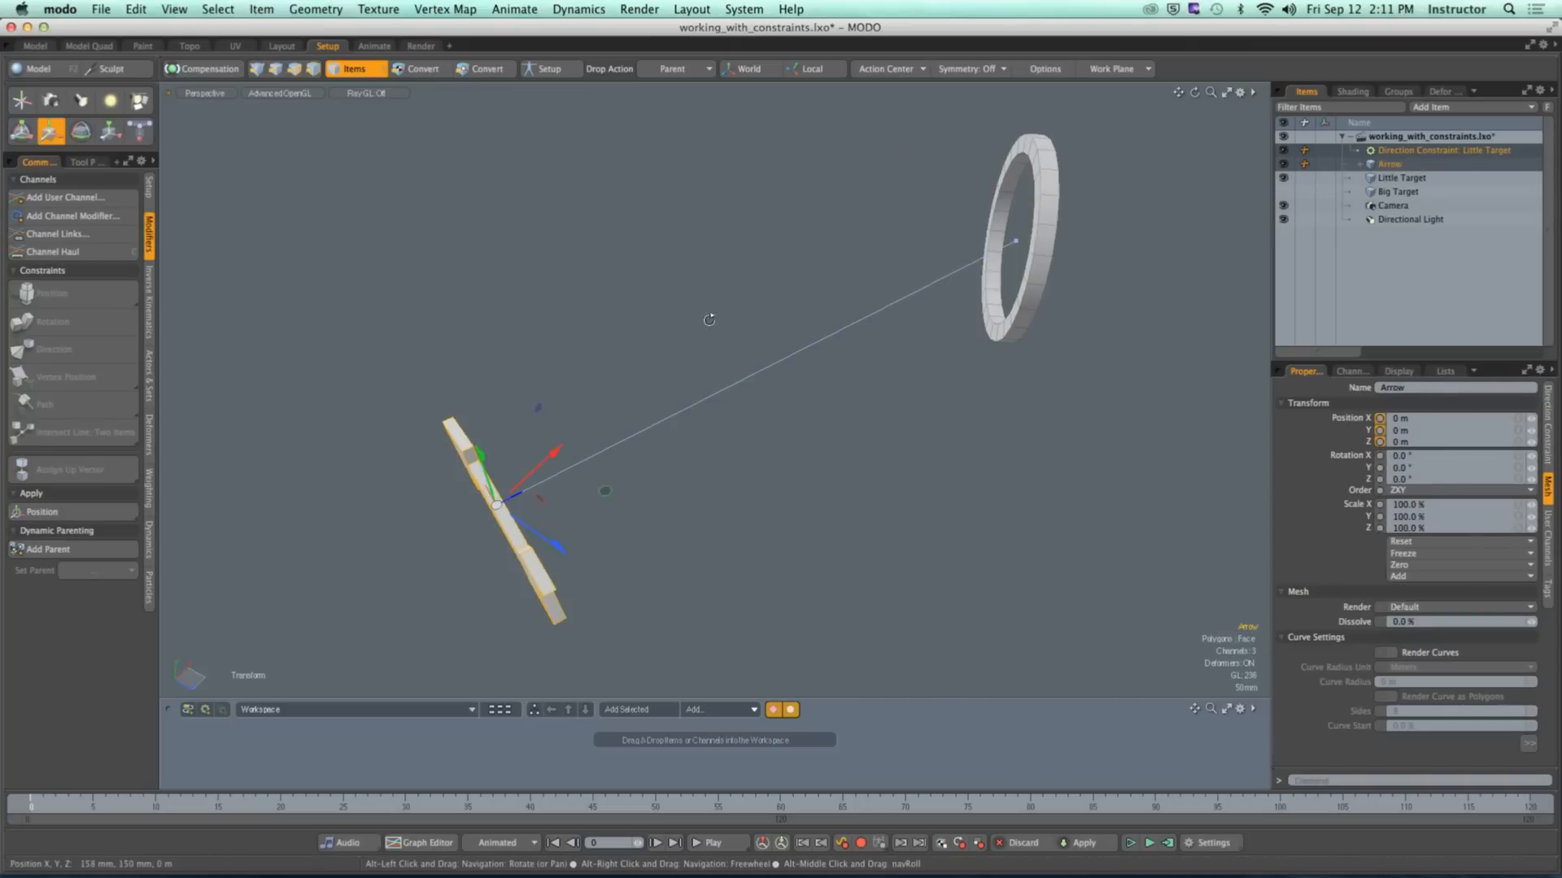
pyautogui.keyDown('alt'); pyautogui.moveTo(968, 313); pyautogui.dragTo(663, 298); pyautogui.keyUp('alt')
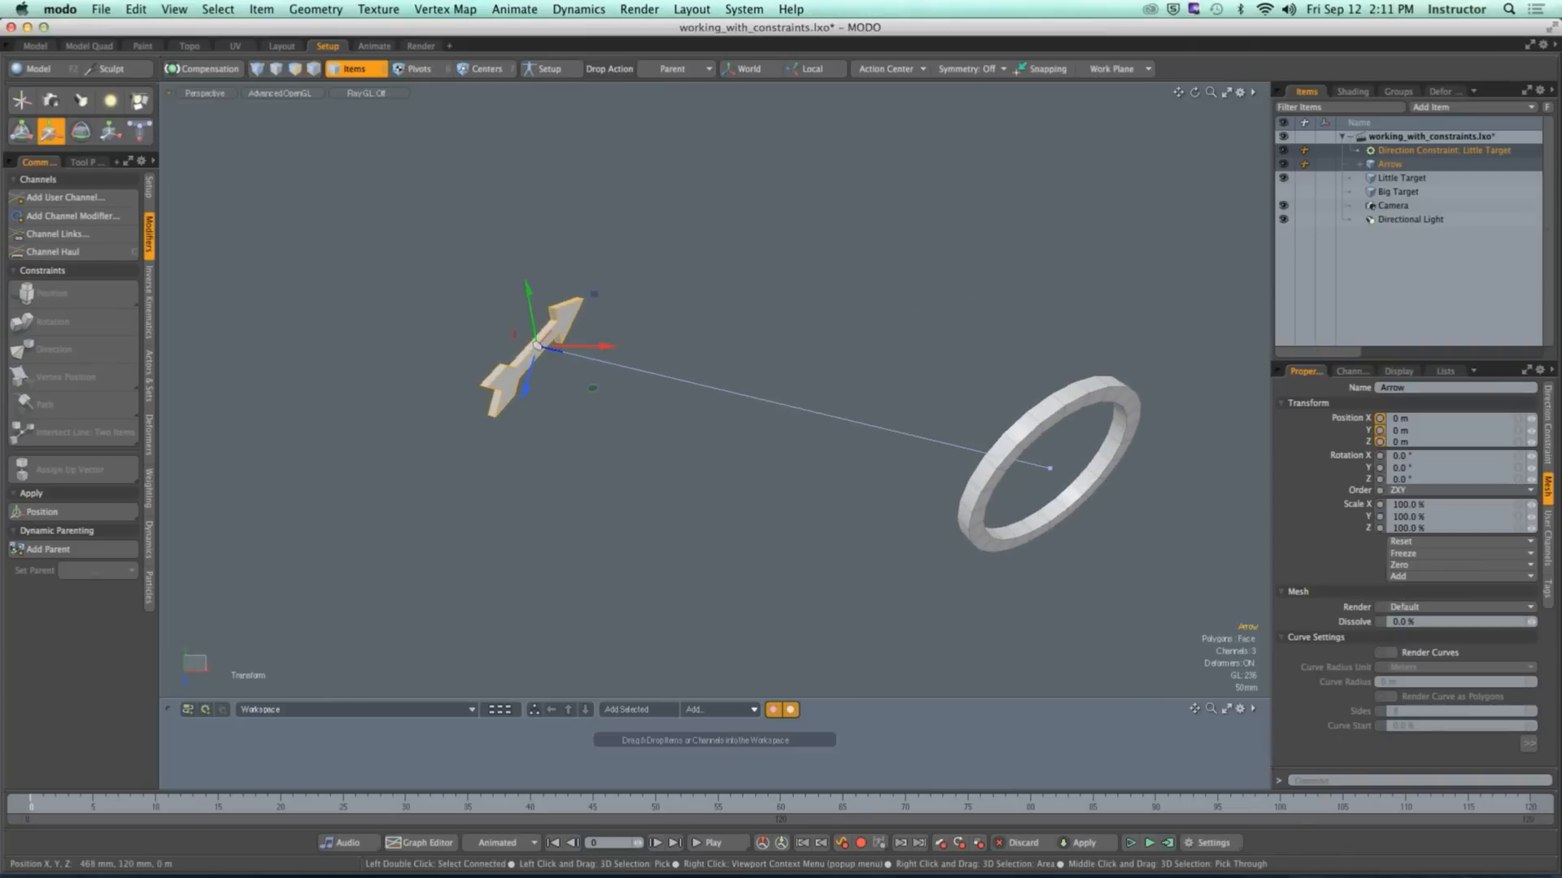
# Step: Set the axis of the Direction Constraint on the arrow to X
pyautogui.click(1443, 150)
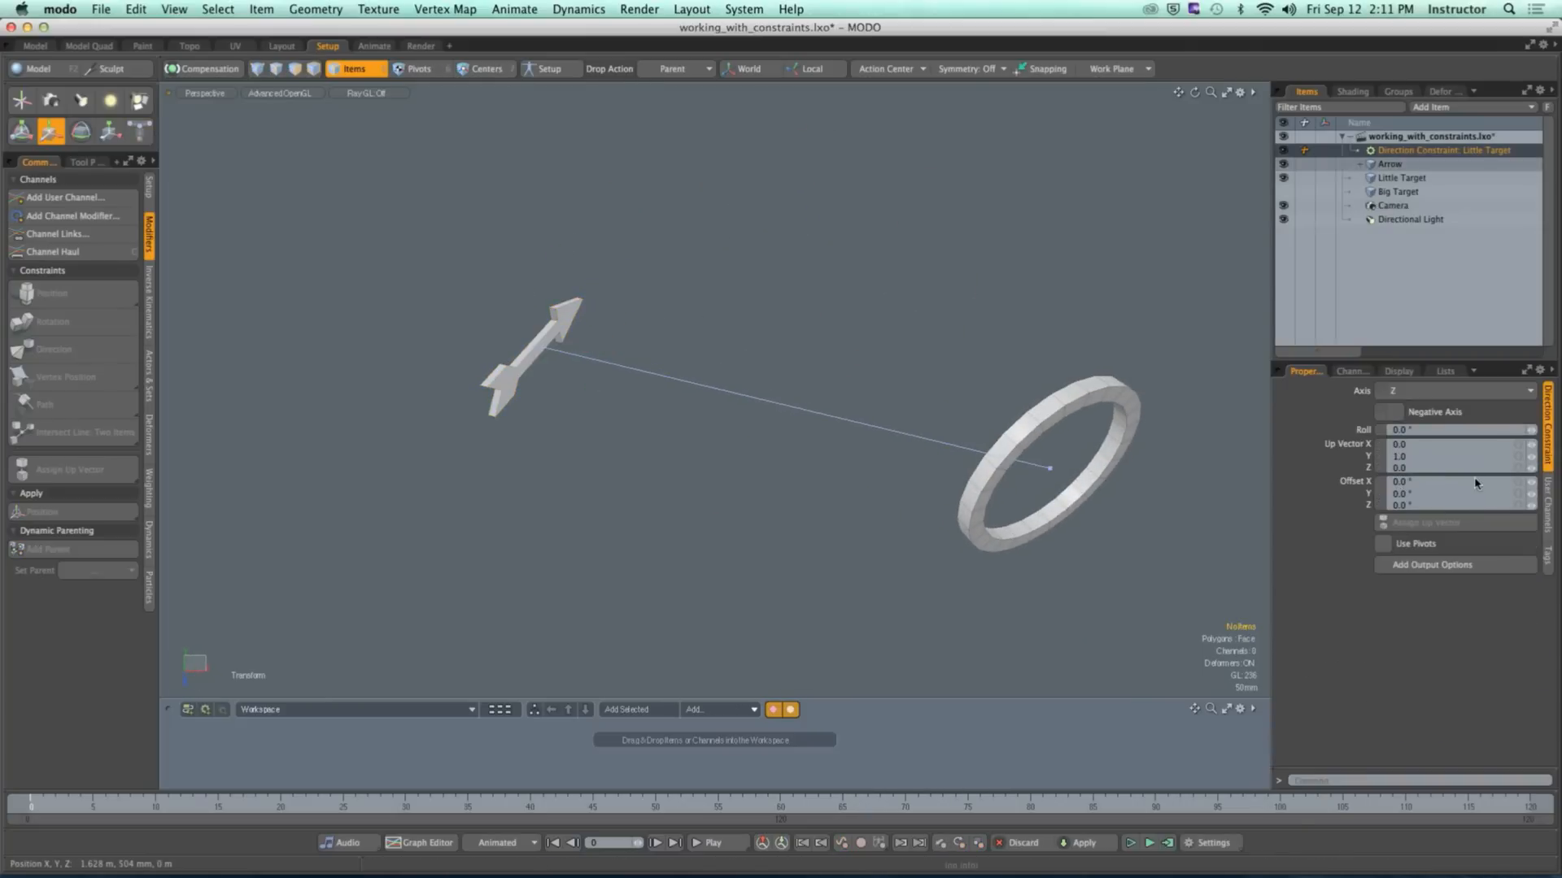
pyautogui.press('ctrl')
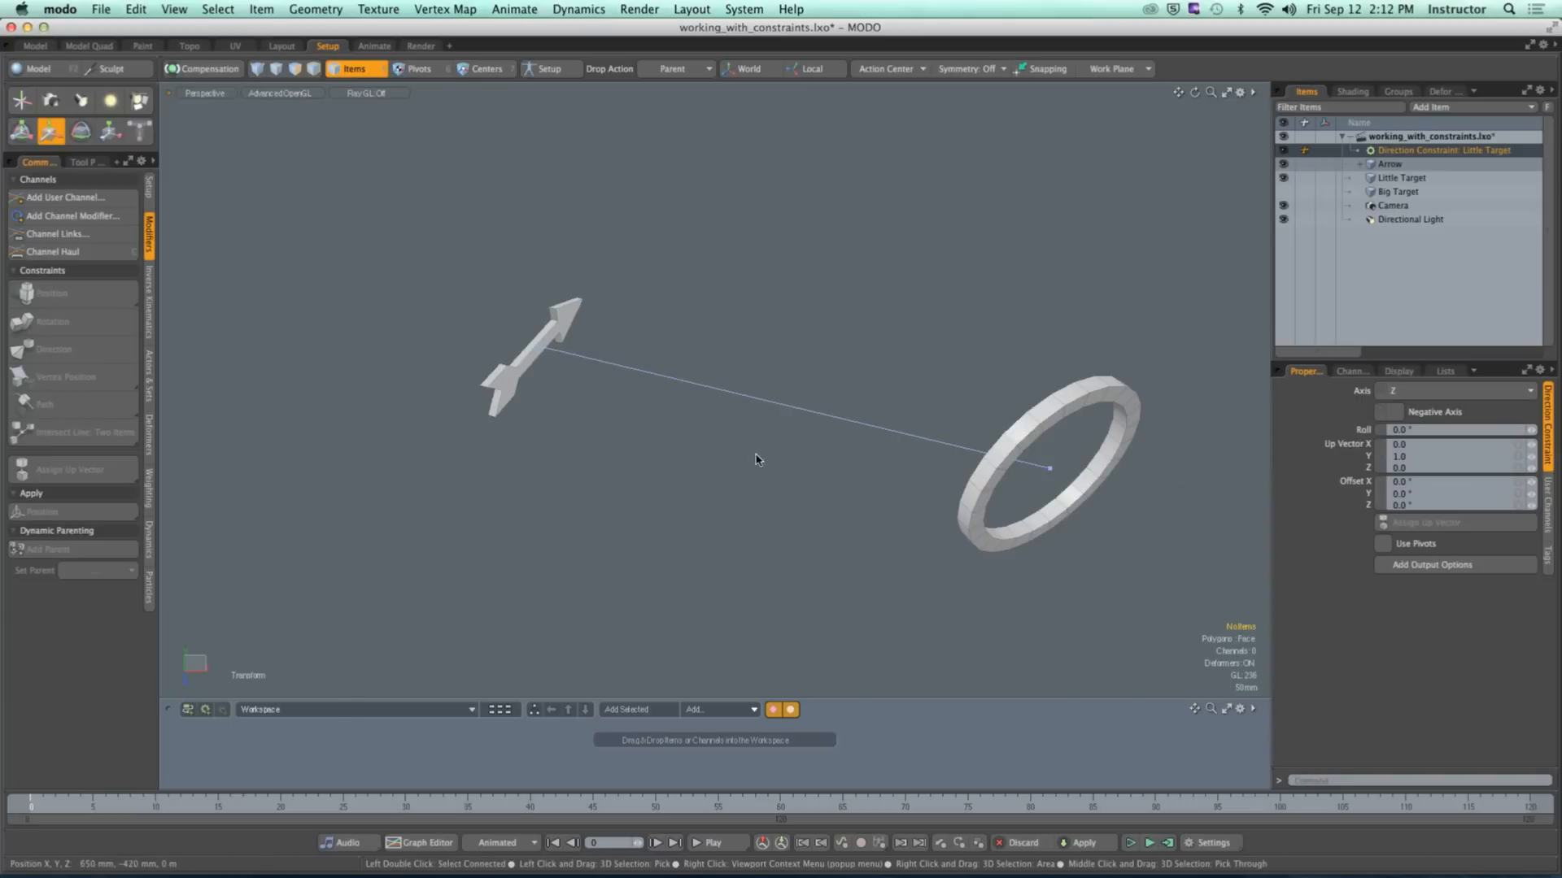
pyautogui.keyDown('alt'); pyautogui.keyDown('shift'); pyautogui.moveTo(507, 409); pyautogui.dragTo(563, 440); pyautogui.keyUp('shift'); pyautogui.keyUp('alt')
pyautogui.click(555, 401)
pyautogui.keyDown('ctrl'); pyautogui.keyDown('alt'); pyautogui.moveTo(562, 440); pyautogui.dragTo(588, 441); pyautogui.keyUp('alt'); pyautogui.keyUp('ctrl')
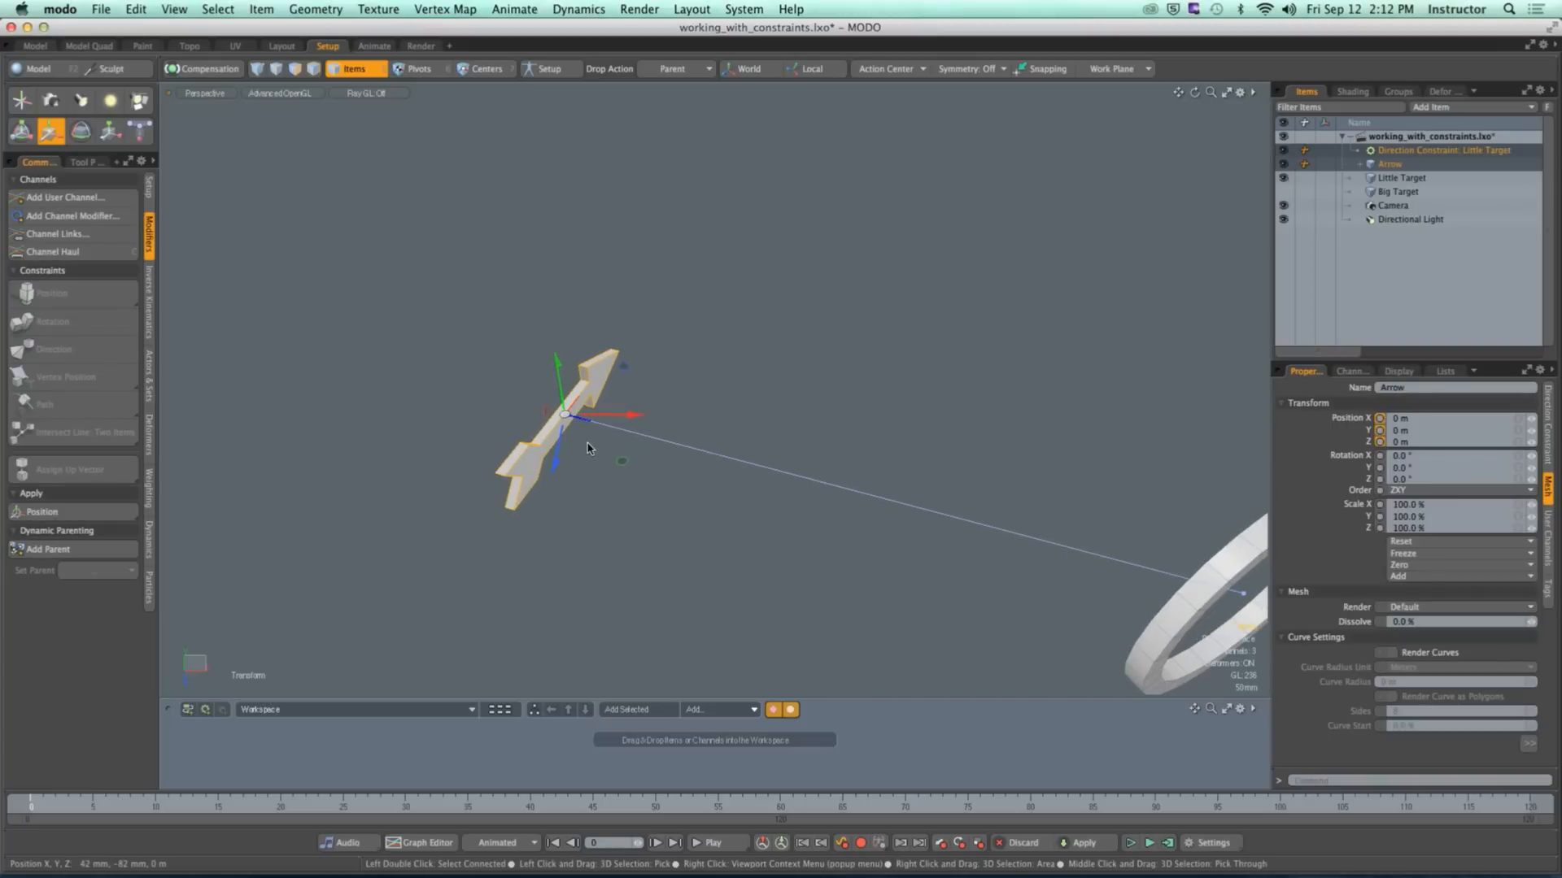
pyautogui.press('space')
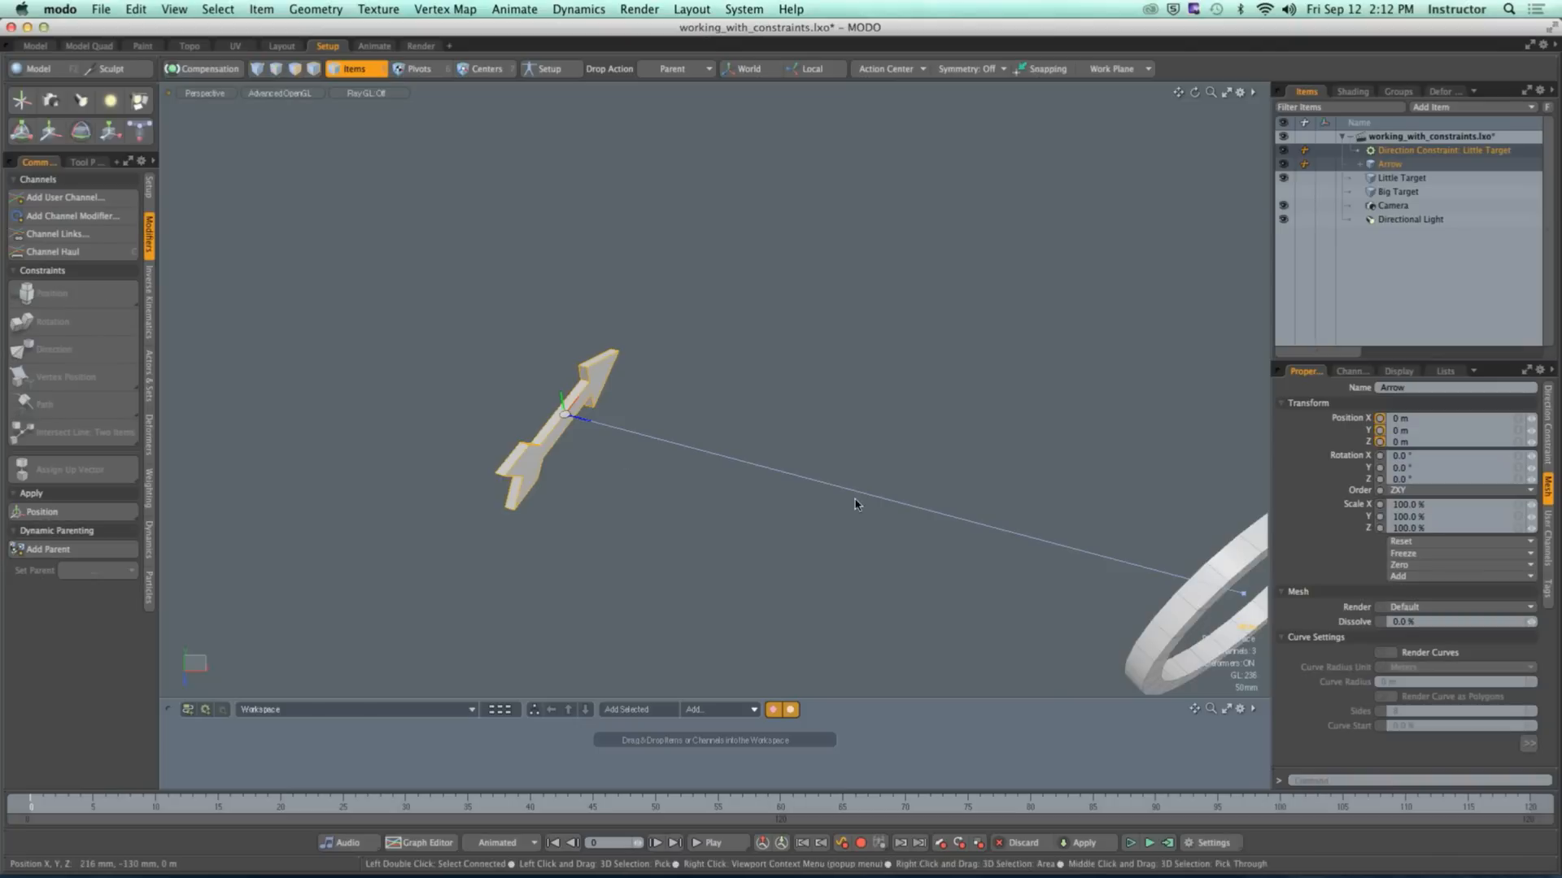
pyautogui.click(1431, 151)
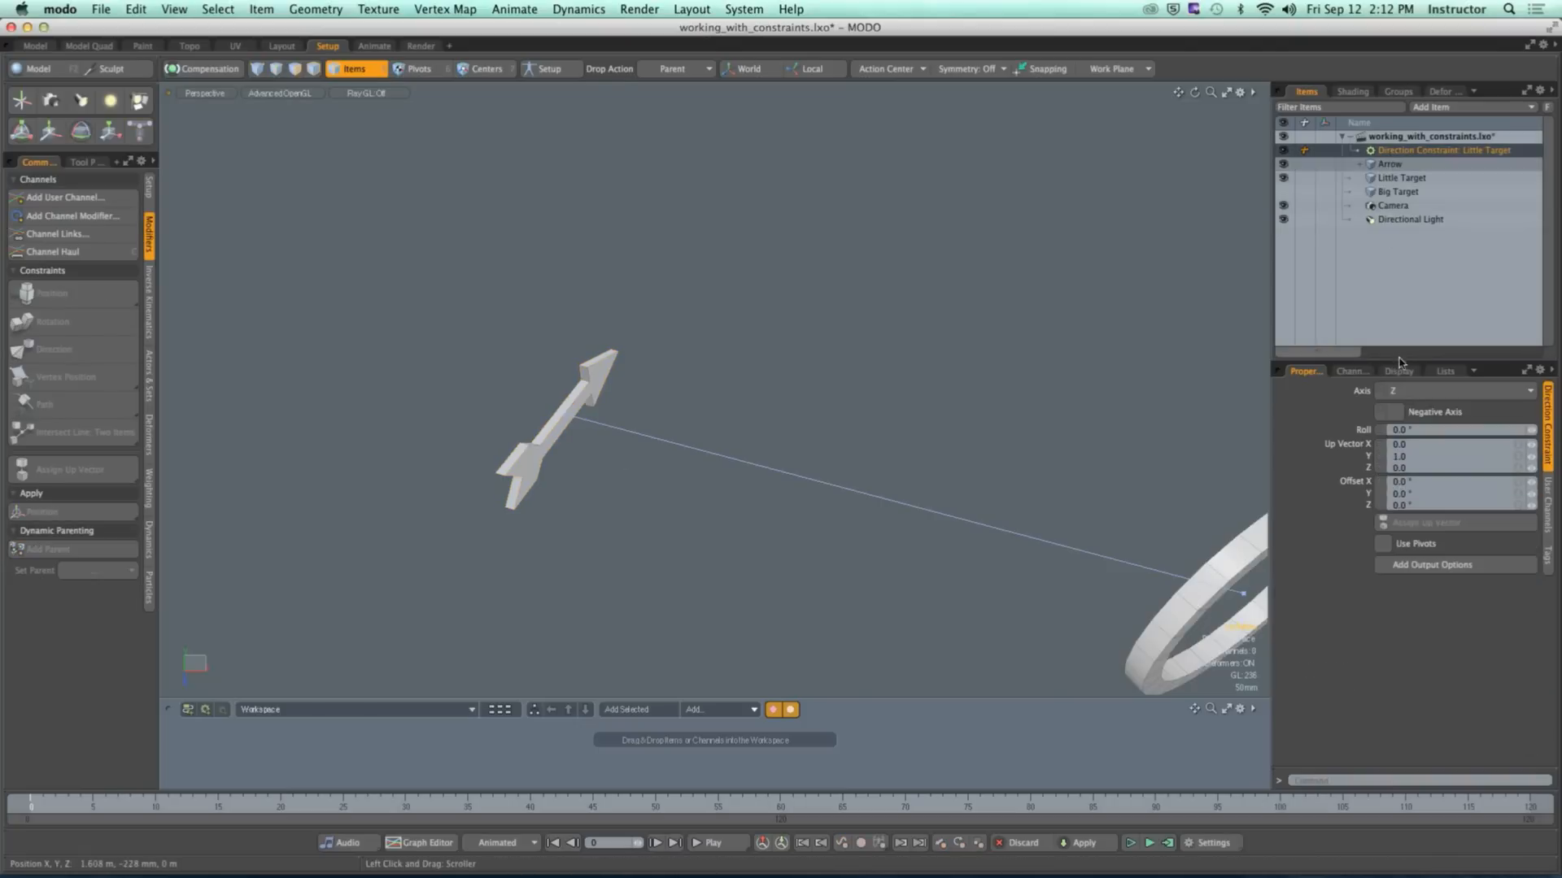
pyautogui.click(1461, 392)
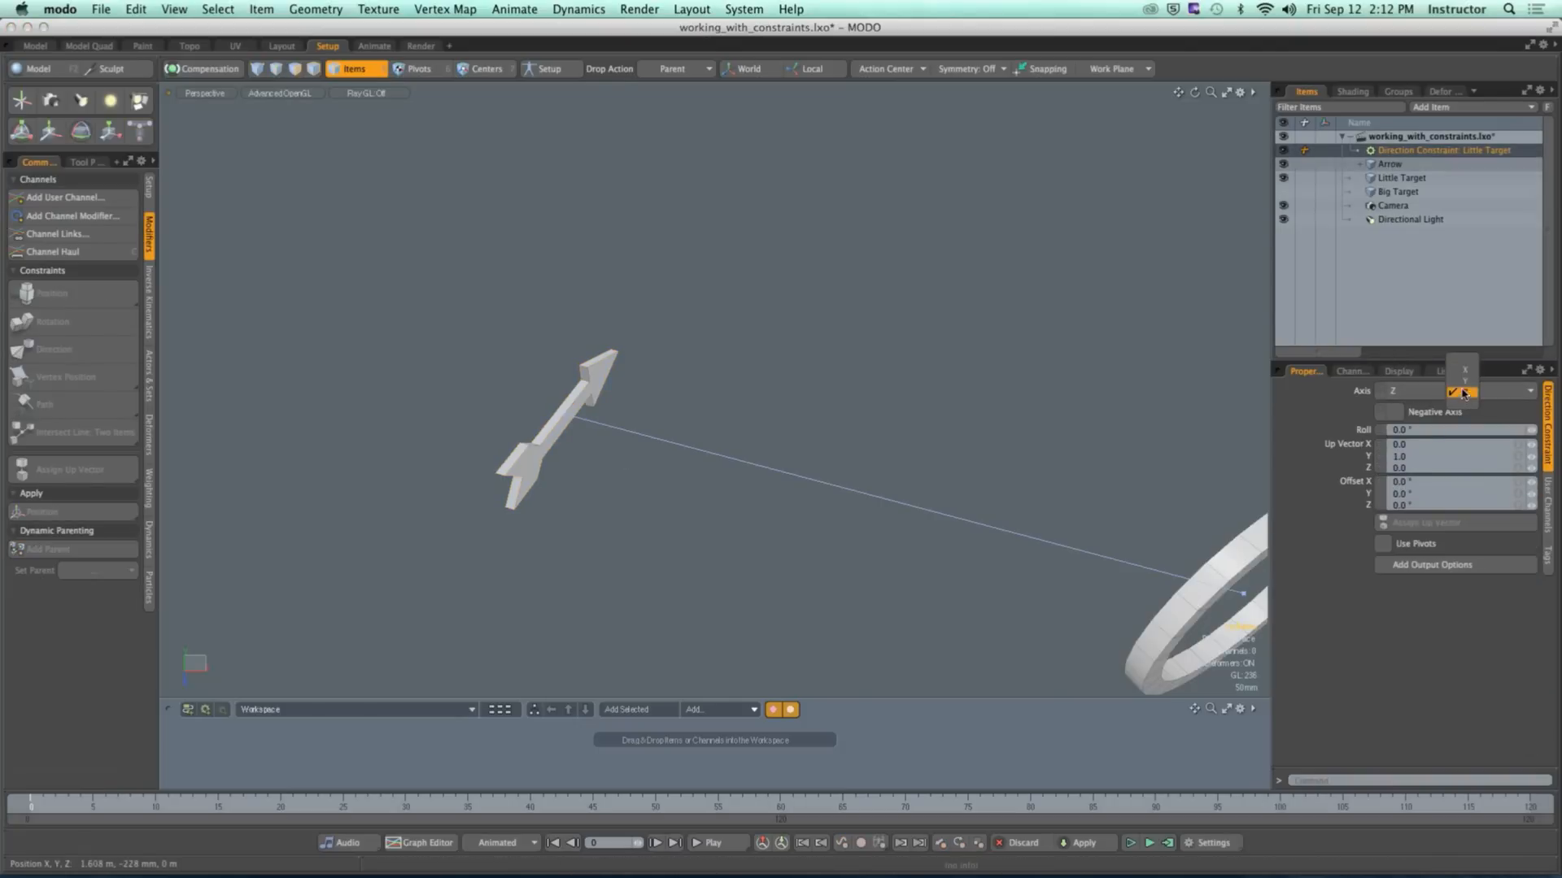
pyautogui.click(1464, 369)
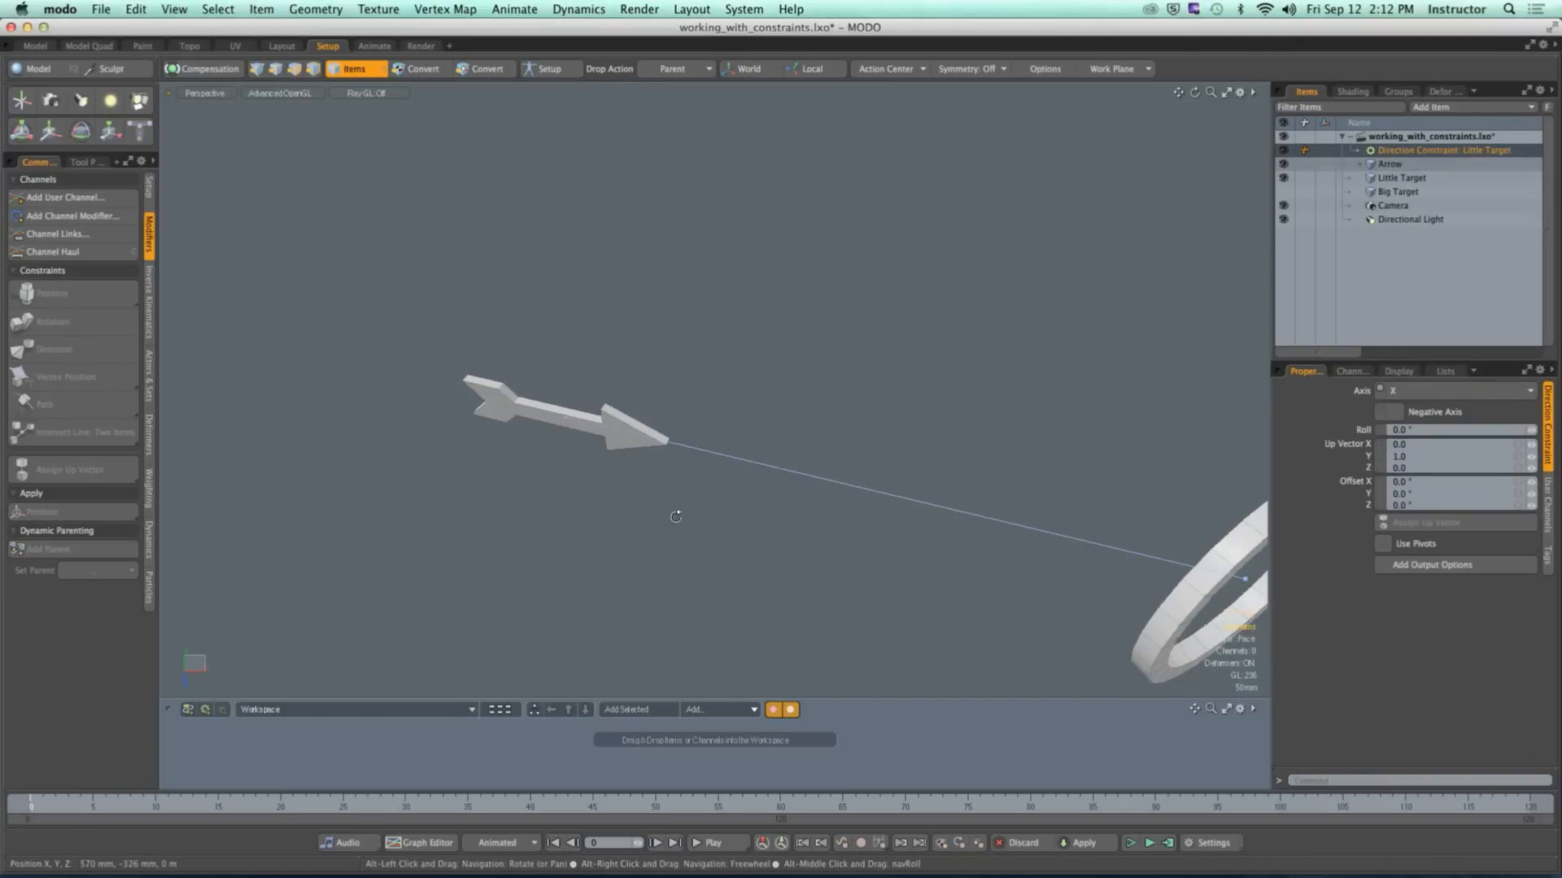
pyautogui.keyDown('alt'); pyautogui.moveTo(675, 517); pyautogui.dragTo(846, 504); pyautogui.keyUp('alt')
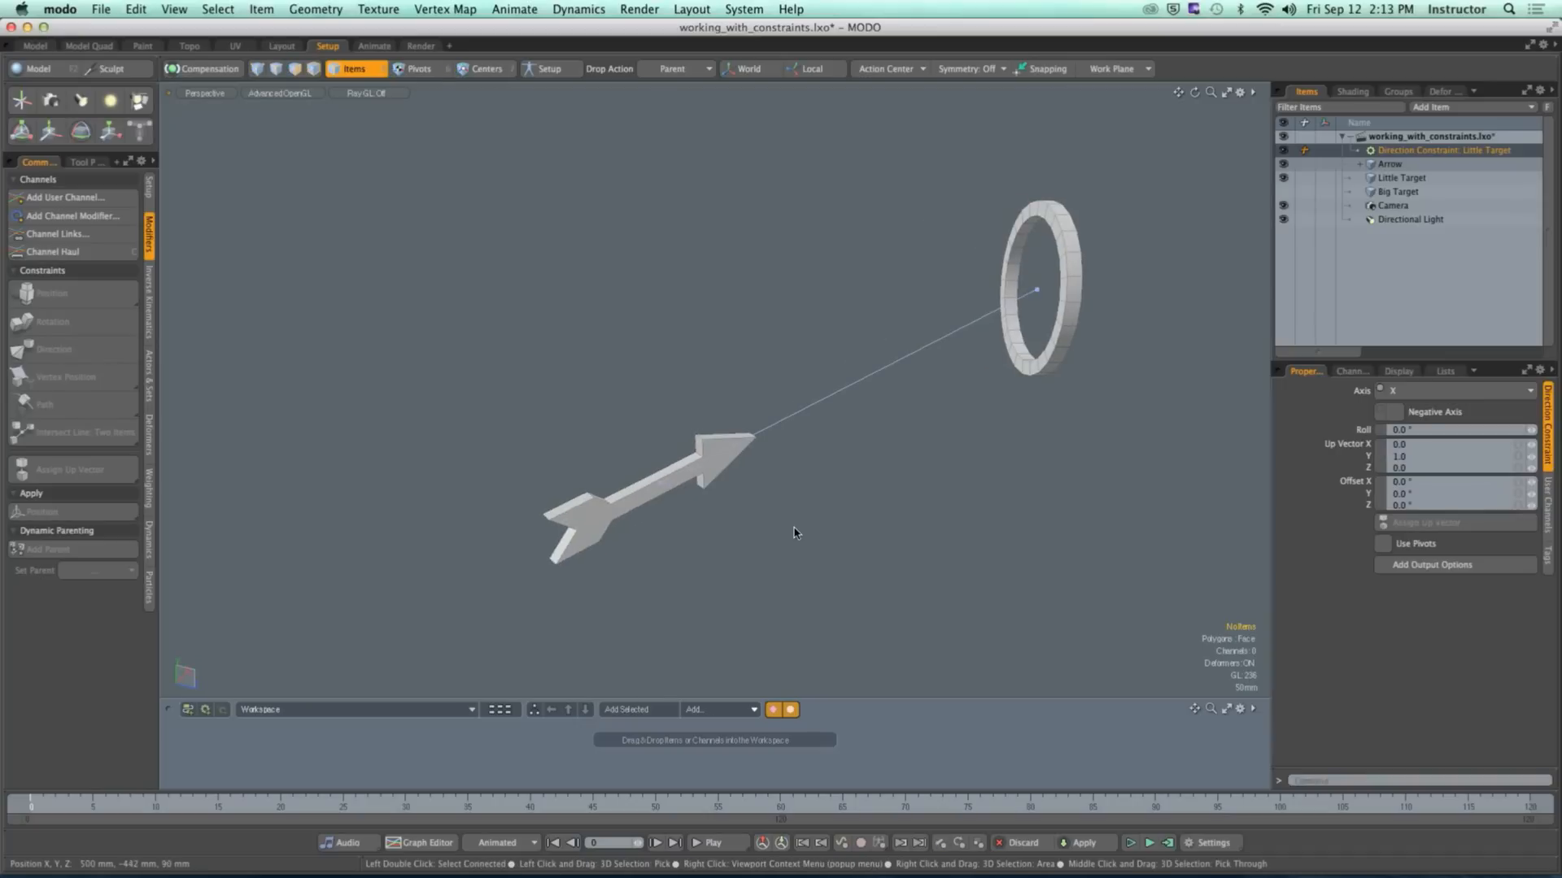
# Step: Move Little Target to about X 507 mm, Y 216 mm, Z 824 mm to test how the arrow aims at it
pyautogui.keyDown('shift'); pyautogui.click(716, 467); pyautogui.keyUp('shift')
pyautogui.keyDown('alt'); pyautogui.moveTo(1069, 447); pyautogui.dragTo(895, 443); pyautogui.keyUp('alt')
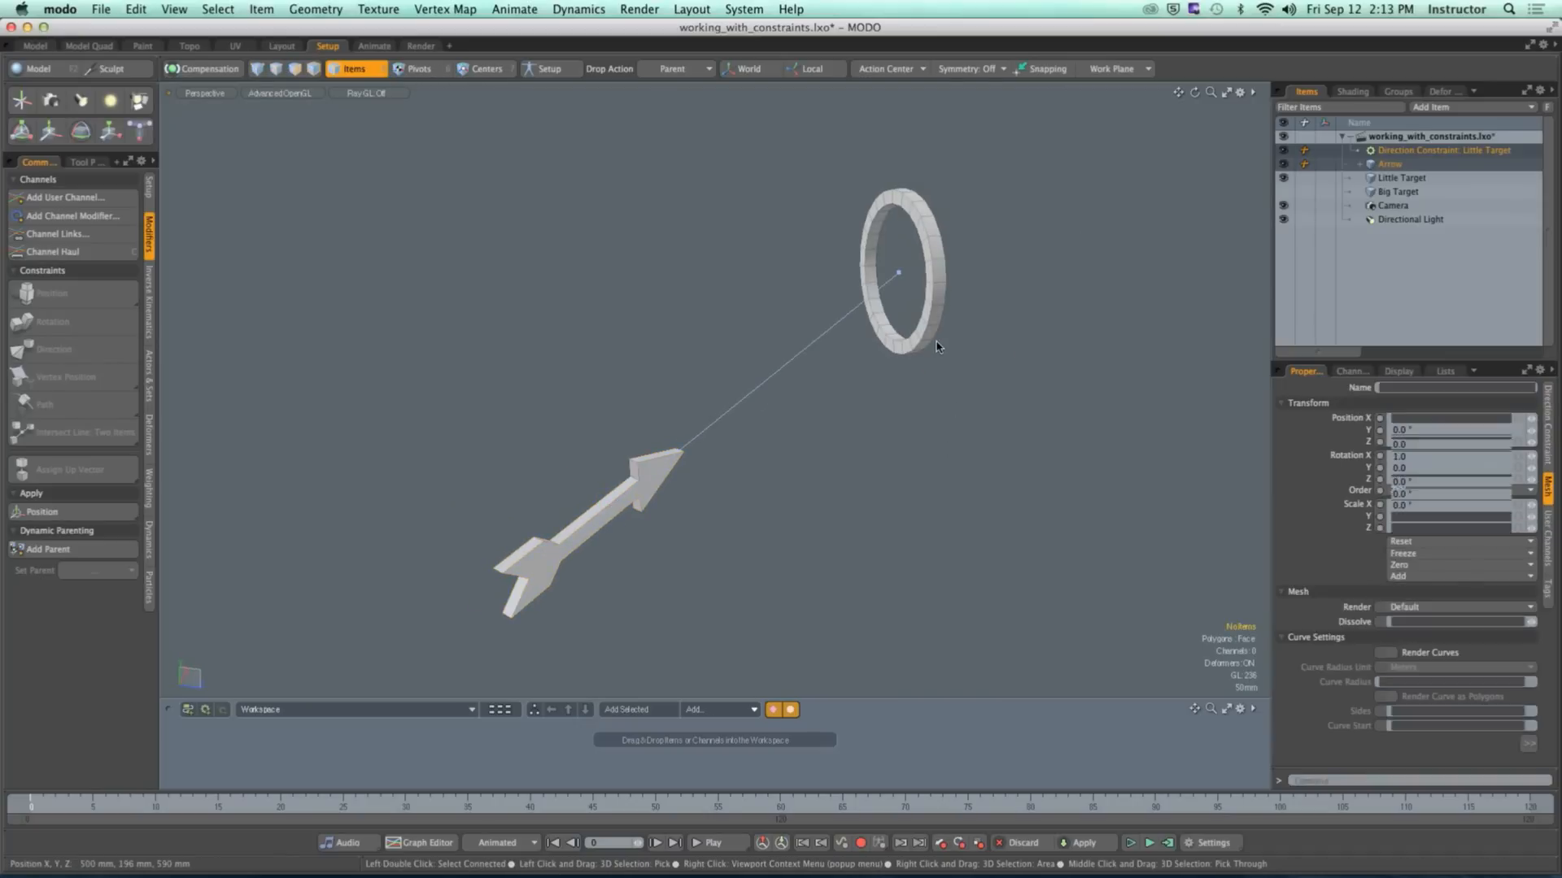
pyautogui.click(935, 346)
pyautogui.press('y')
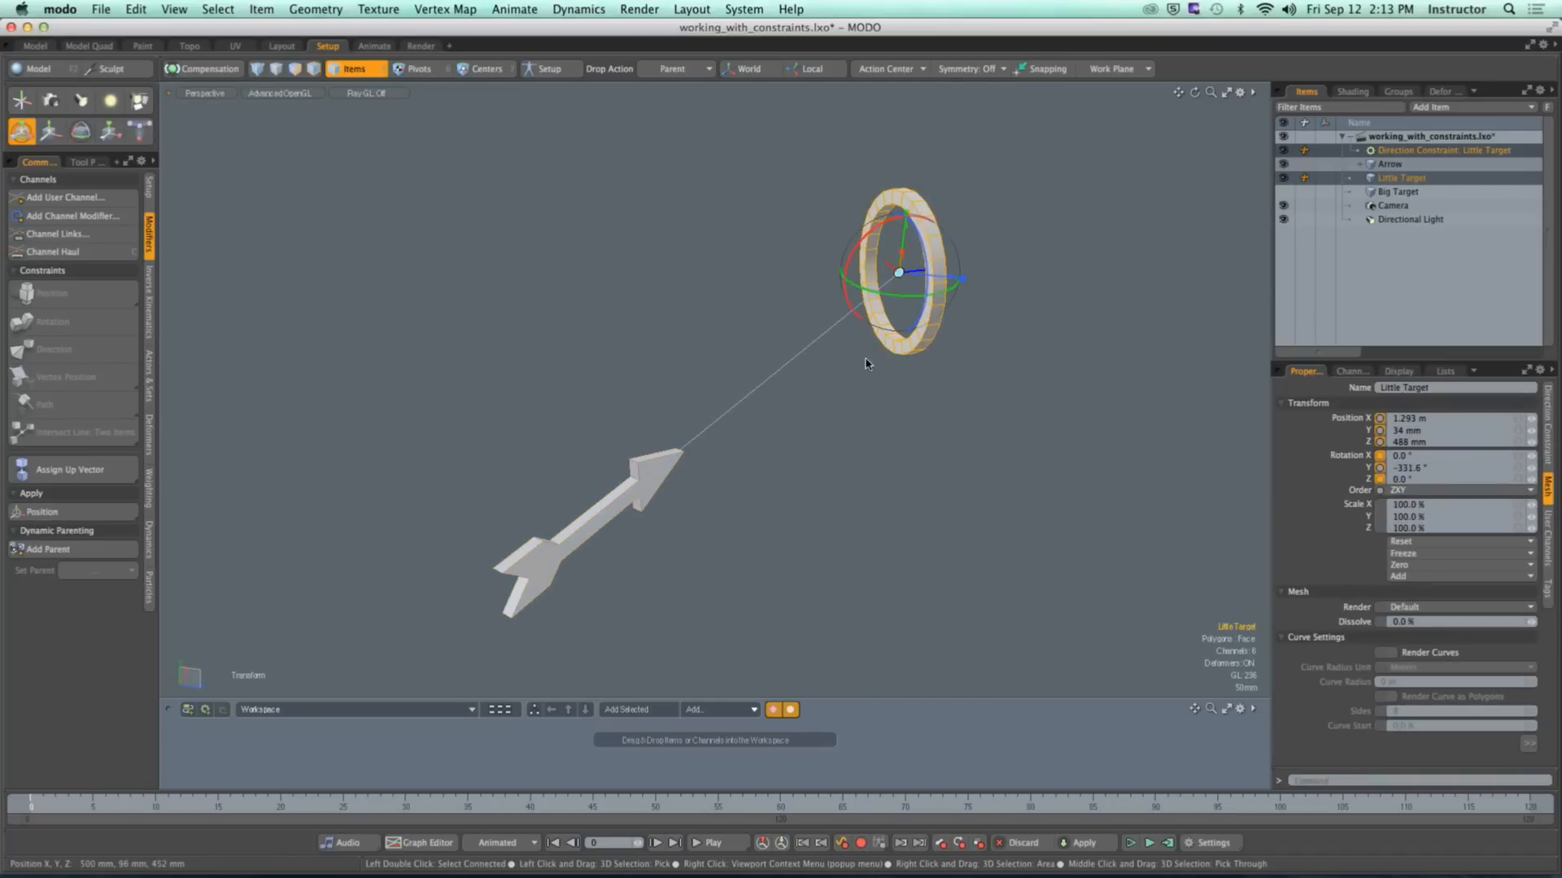
pyautogui.moveTo(866, 364); pyautogui.dragTo(895, 407)
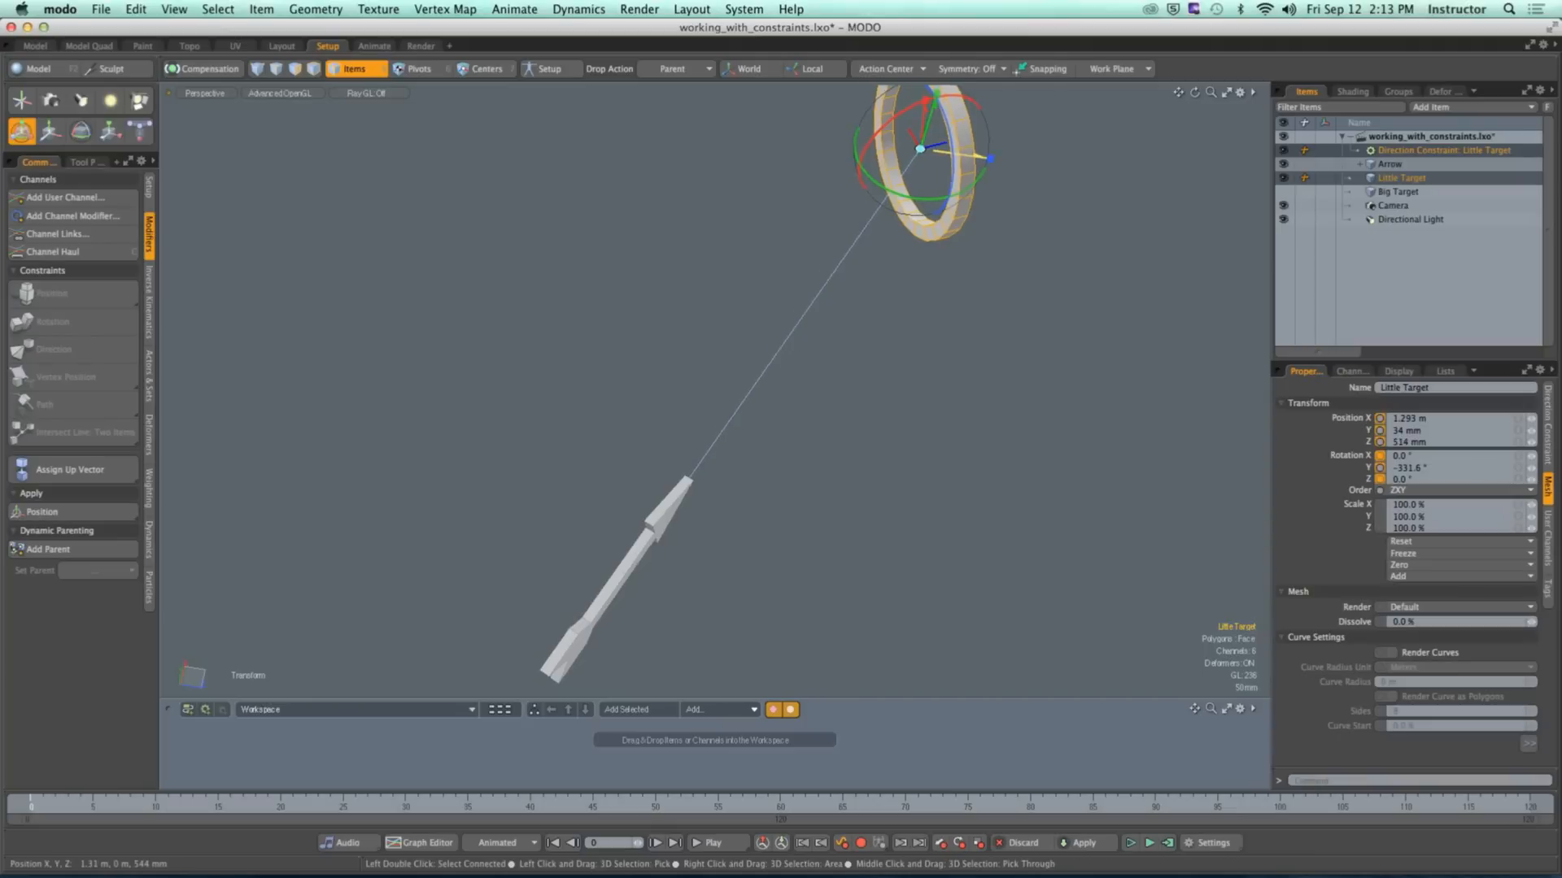
pyautogui.moveTo(943, 153); pyautogui.dragTo(1023, 413)
pyautogui.keyDown('alt'); pyautogui.moveTo(882, 390); pyautogui.dragTo(813, 282); pyautogui.keyUp('alt')
pyautogui.press('w')
pyautogui.keyDown('alt'); pyautogui.moveTo(860, 330); pyautogui.dragTo(724, 362); pyautogui.keyUp('alt')
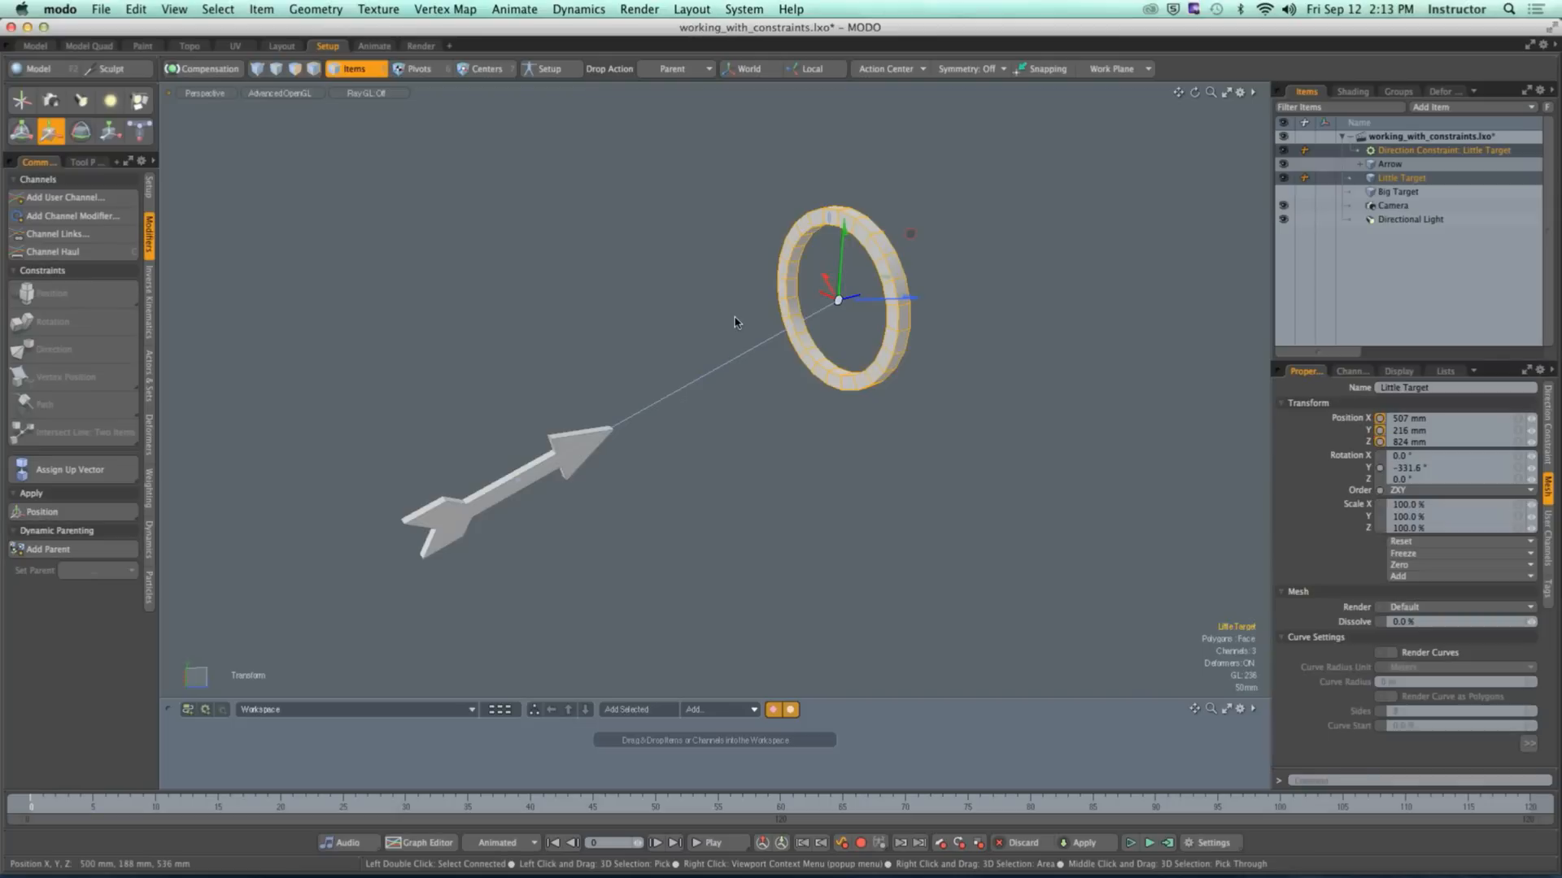
pyautogui.click(735, 321)
# Step: Try a roll of about -14.6° and an X offset of about 103.3° on the direction constraint, undoing each change
pyautogui.keyDown('alt'); pyautogui.moveTo(700, 320); pyautogui.dragTo(1098, 295); pyautogui.keyUp('alt')
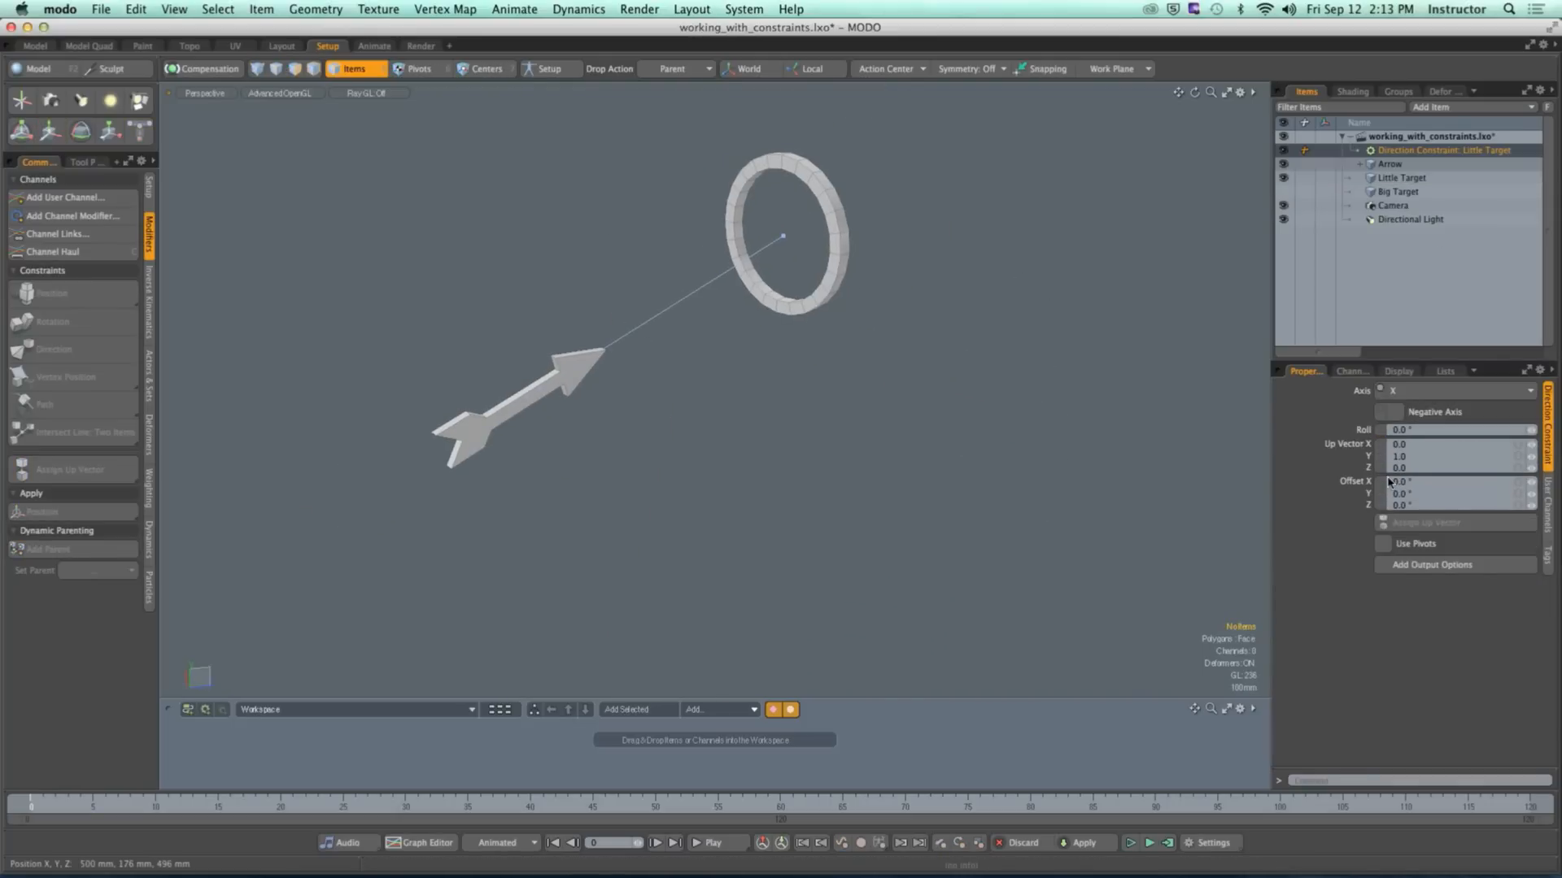
pyautogui.keyDown('alt'); pyautogui.keyDown('shift'); pyautogui.moveTo(1084, 382); pyautogui.dragTo(1028, 442); pyautogui.keyUp('shift'); pyautogui.keyUp('alt')
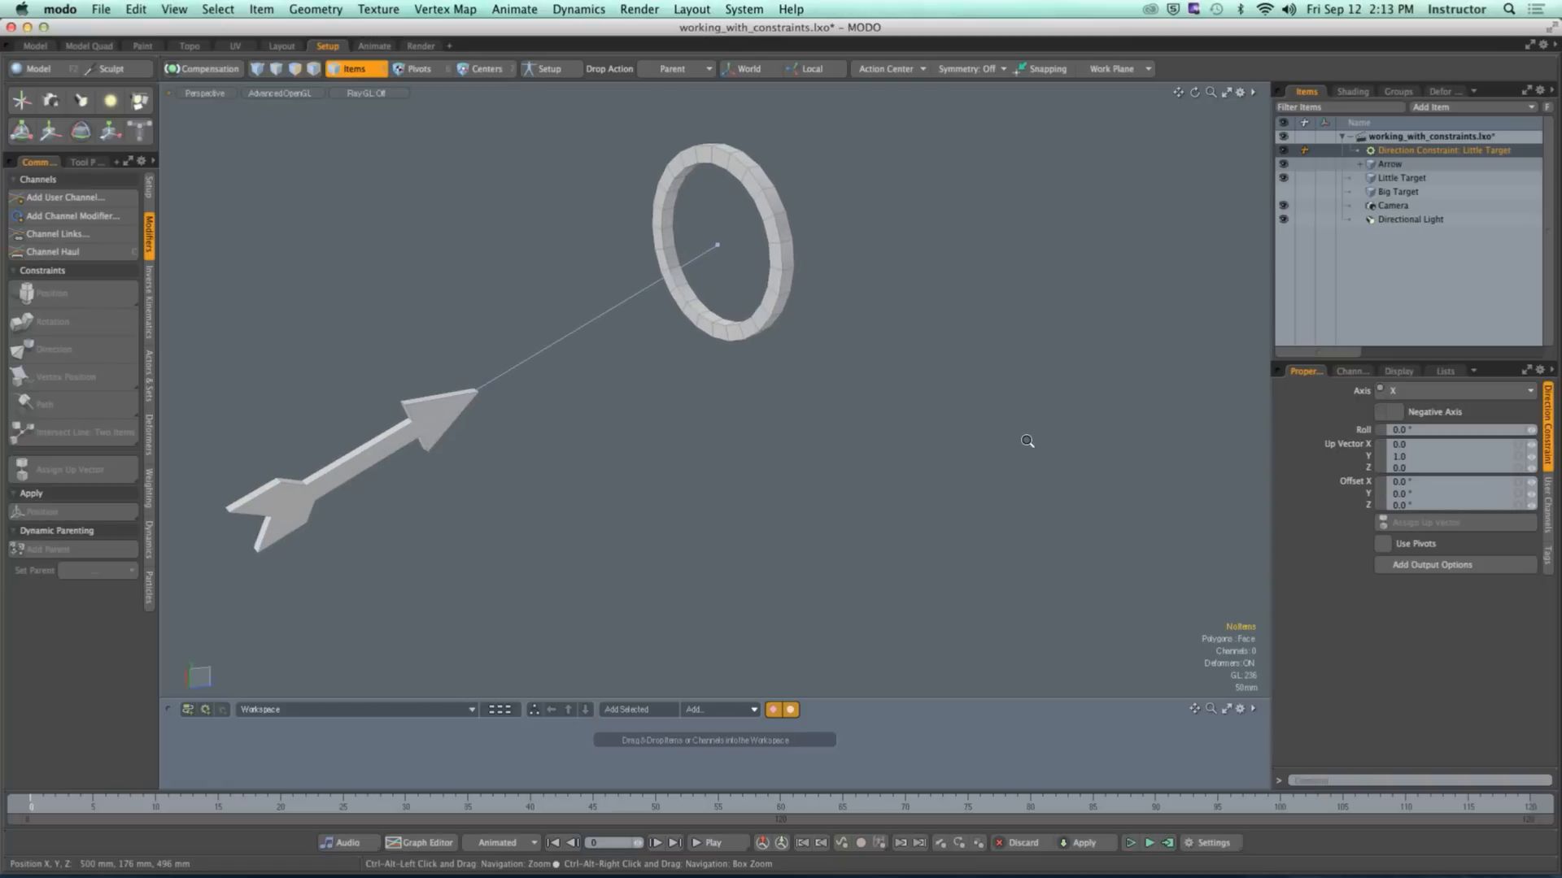
pyautogui.moveTo(1535, 435)
pyautogui.mouseDown()
pyautogui.moveTo(1481, 436)
pyautogui.moveTo(1521, 436)
pyautogui.mouseUp()
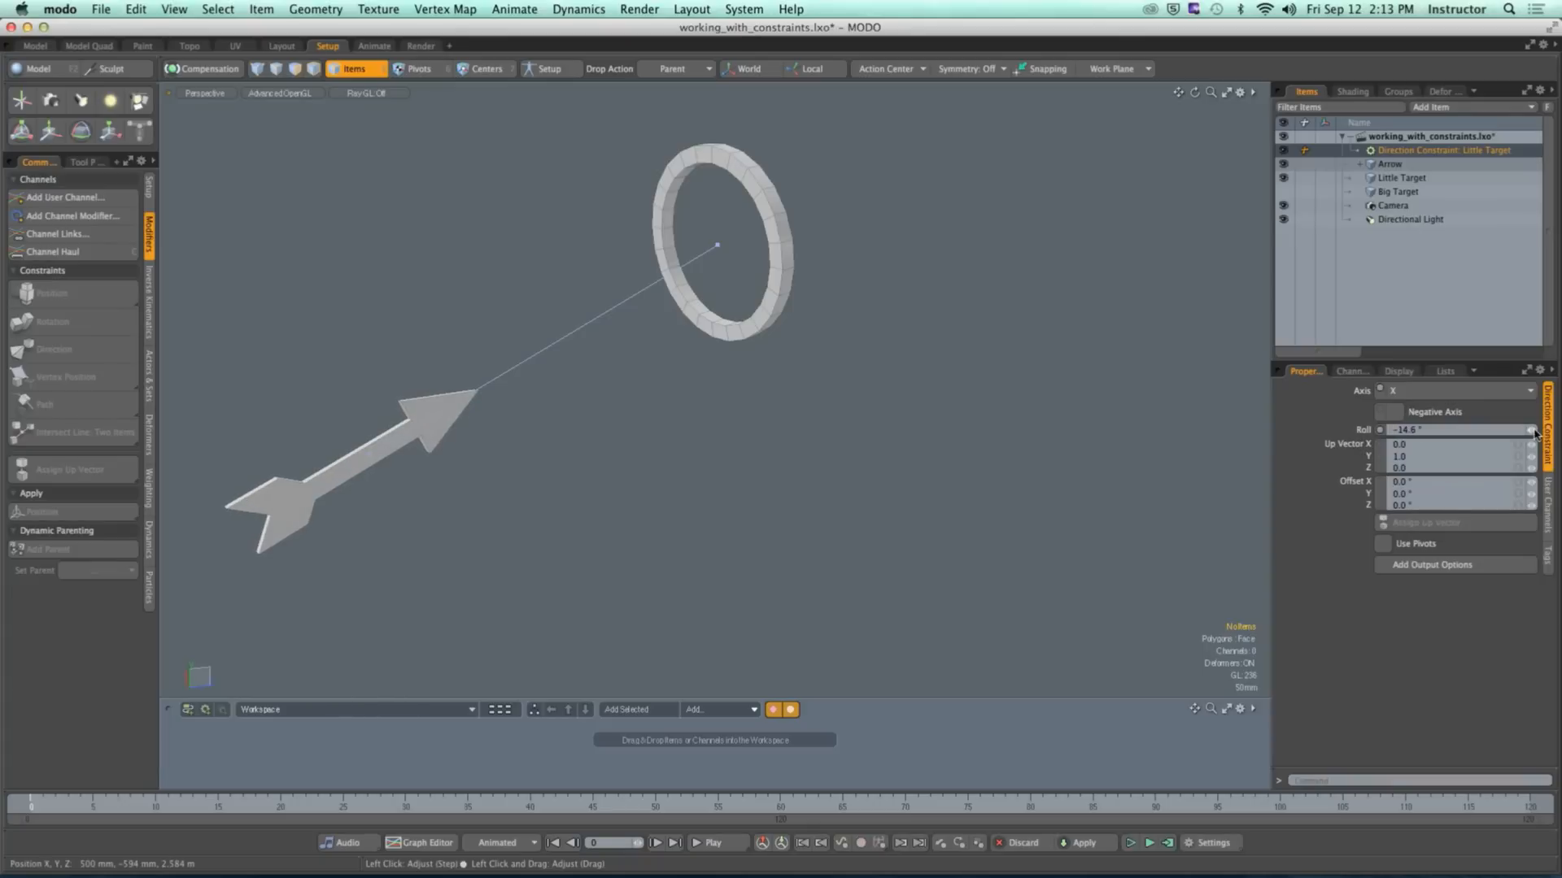
pyautogui.press('super+z')
pyautogui.moveTo(797, 491)
pyautogui.keyDown('alt'); pyautogui.mouseDown()
pyautogui.moveTo(935, 446)
pyautogui.moveTo(787, 487)
pyautogui.mouseUp(); pyautogui.keyUp('alt')
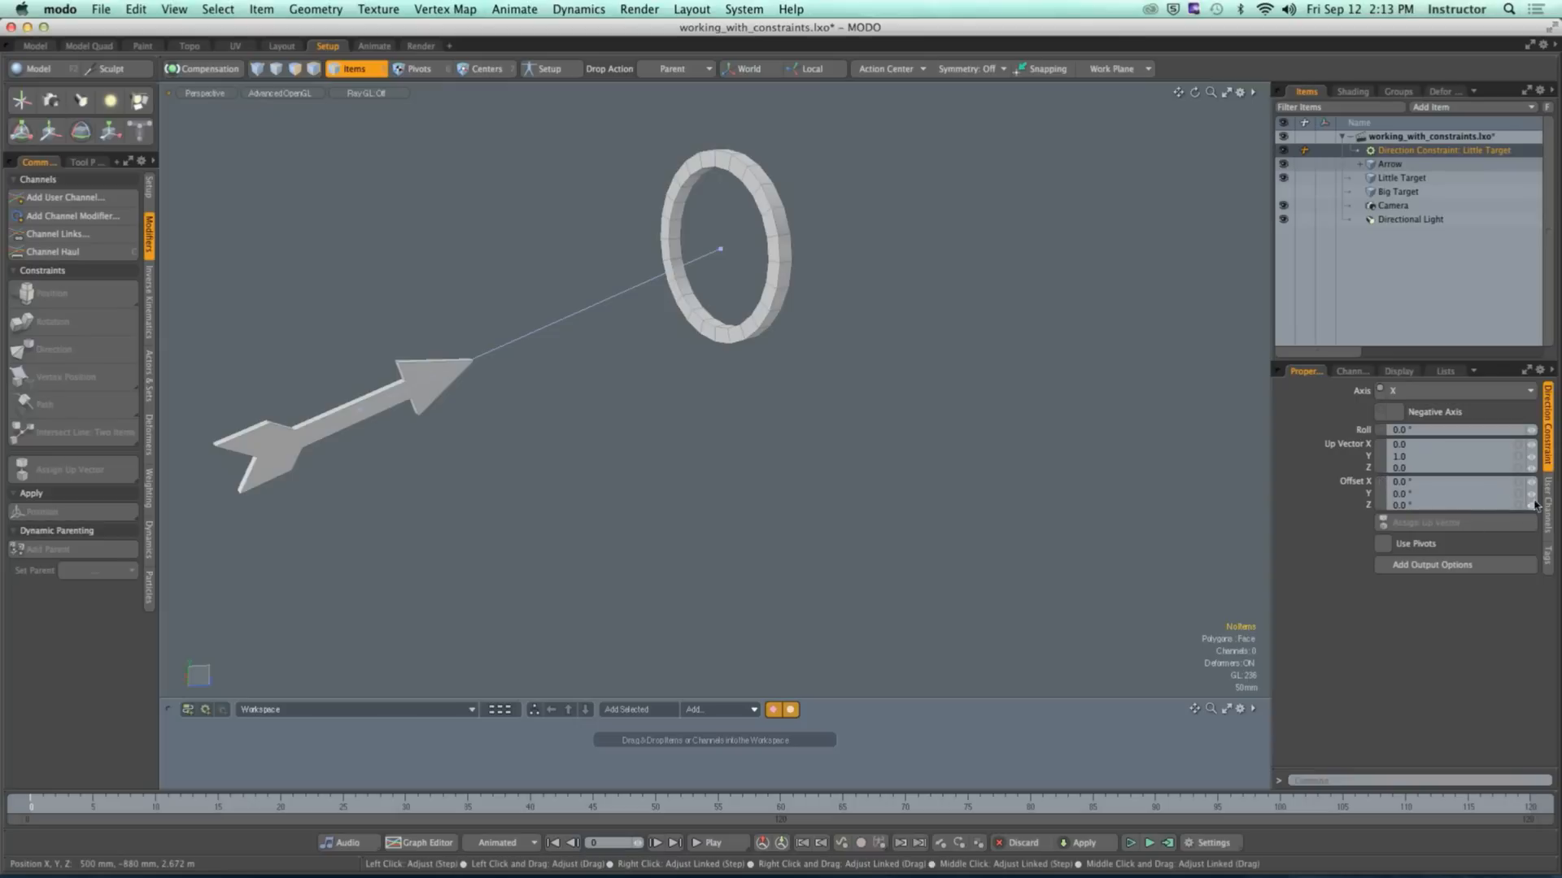
pyautogui.moveTo(1531, 483); pyautogui.dragTo(1553, 484)
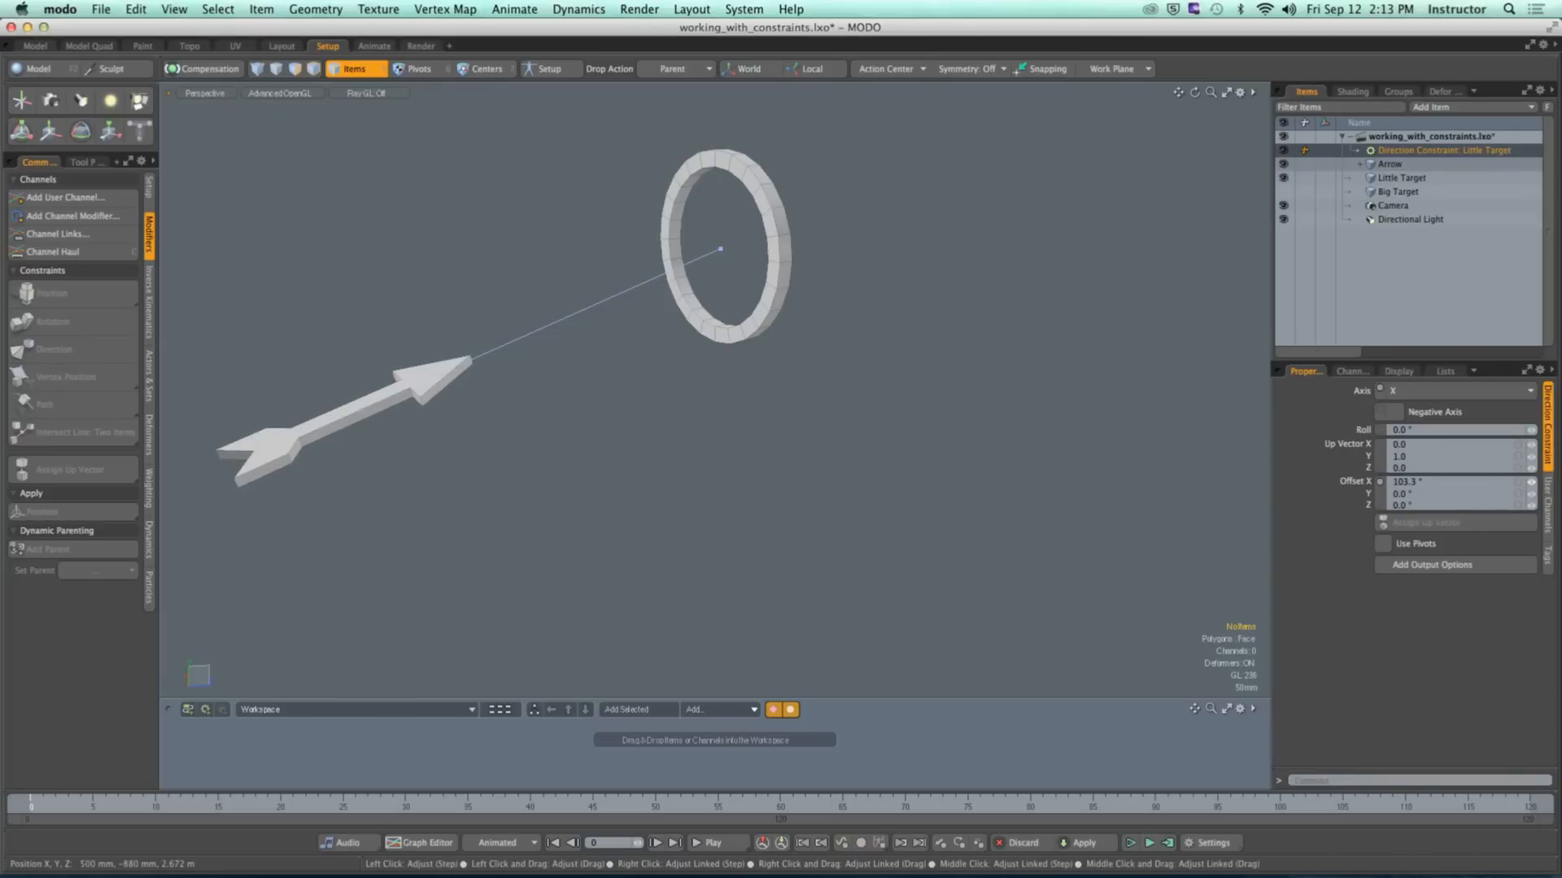
pyautogui.press('super+z')
# Step: Set the direction constraint's X offset to 45°
pyautogui.keyDown('alt'); pyautogui.moveTo(387, 413); pyautogui.dragTo(570, 411); pyautogui.keyUp('alt')
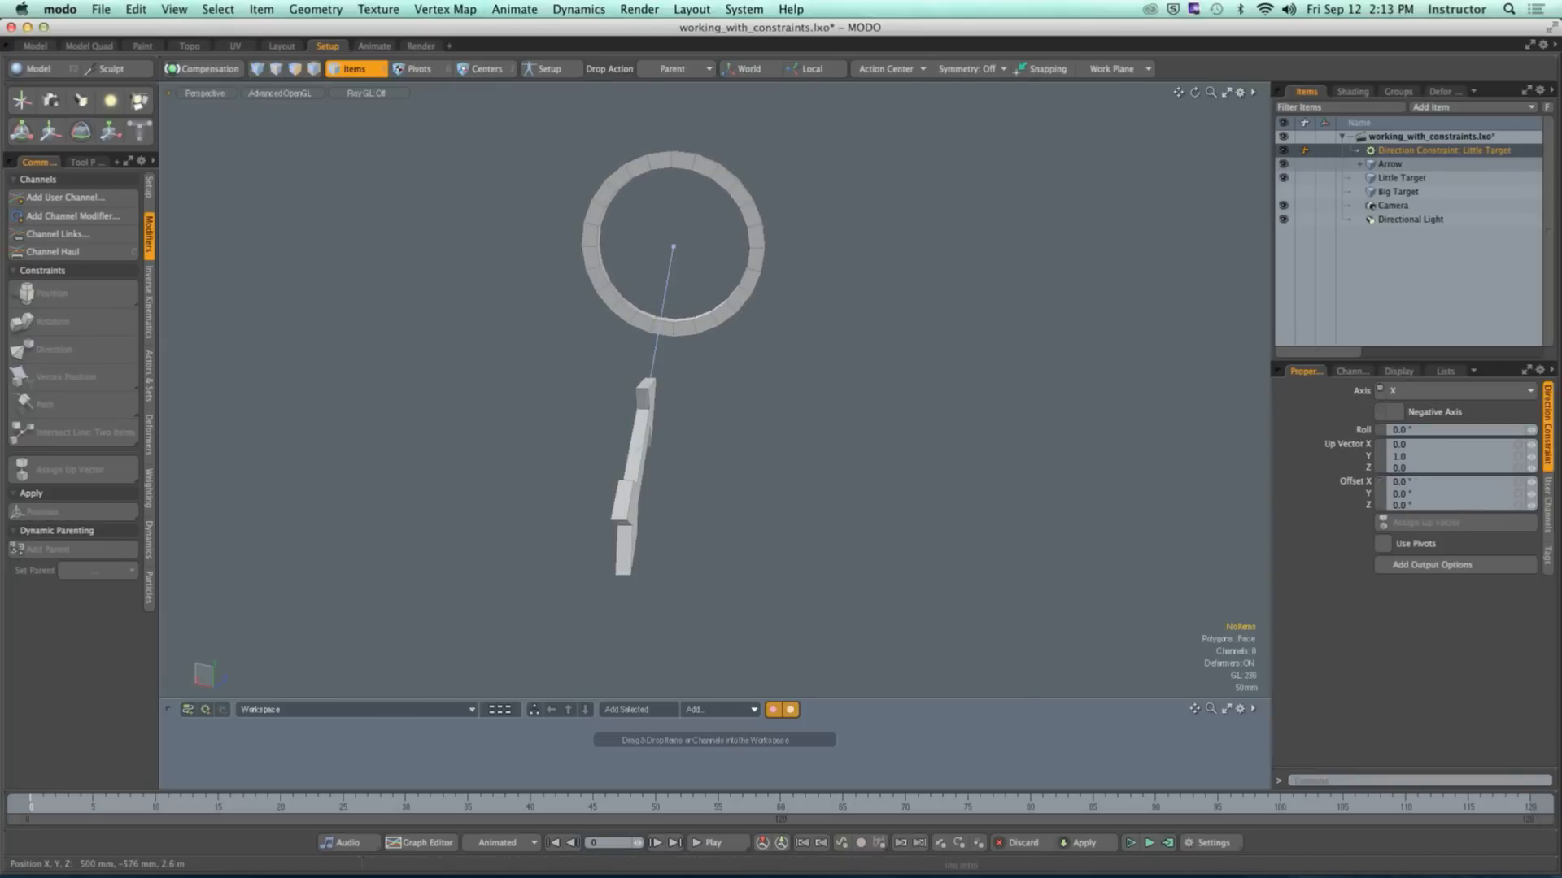
pyautogui.click(1402, 483)
pyautogui.write('45')
pyautogui.press('Return')
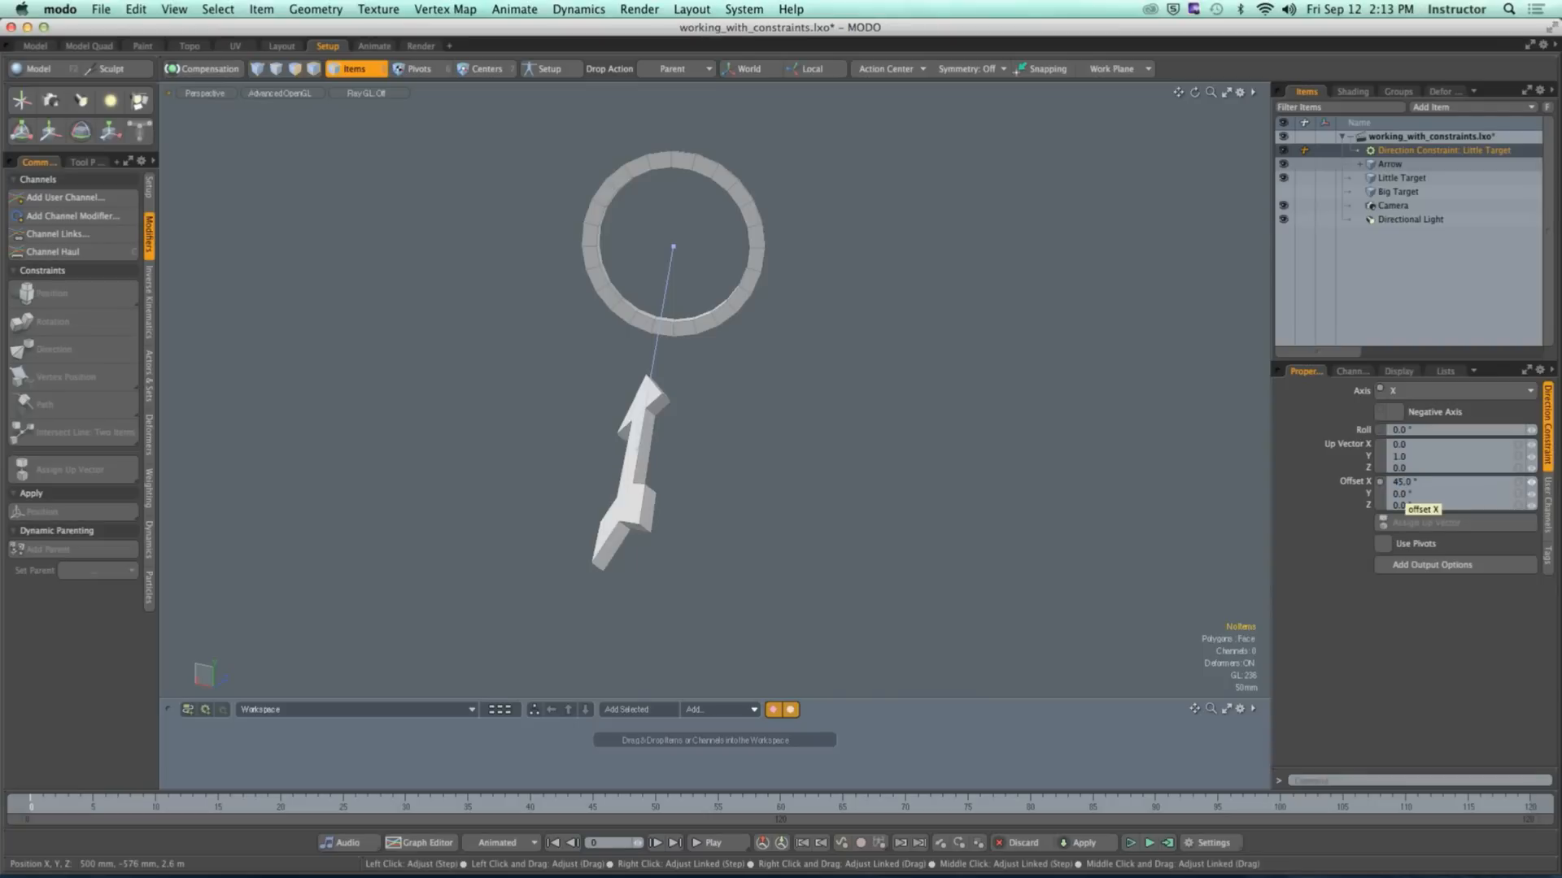
# Step: Move Little Target to about X 305 mm, Y -80 mm, Z 1.405 m to check the offset arrow's aim, and deselect it
pyautogui.keyDown('alt'); pyautogui.moveTo(899, 383); pyautogui.dragTo(813, 359); pyautogui.keyUp('alt')
pyautogui.click(758, 304)
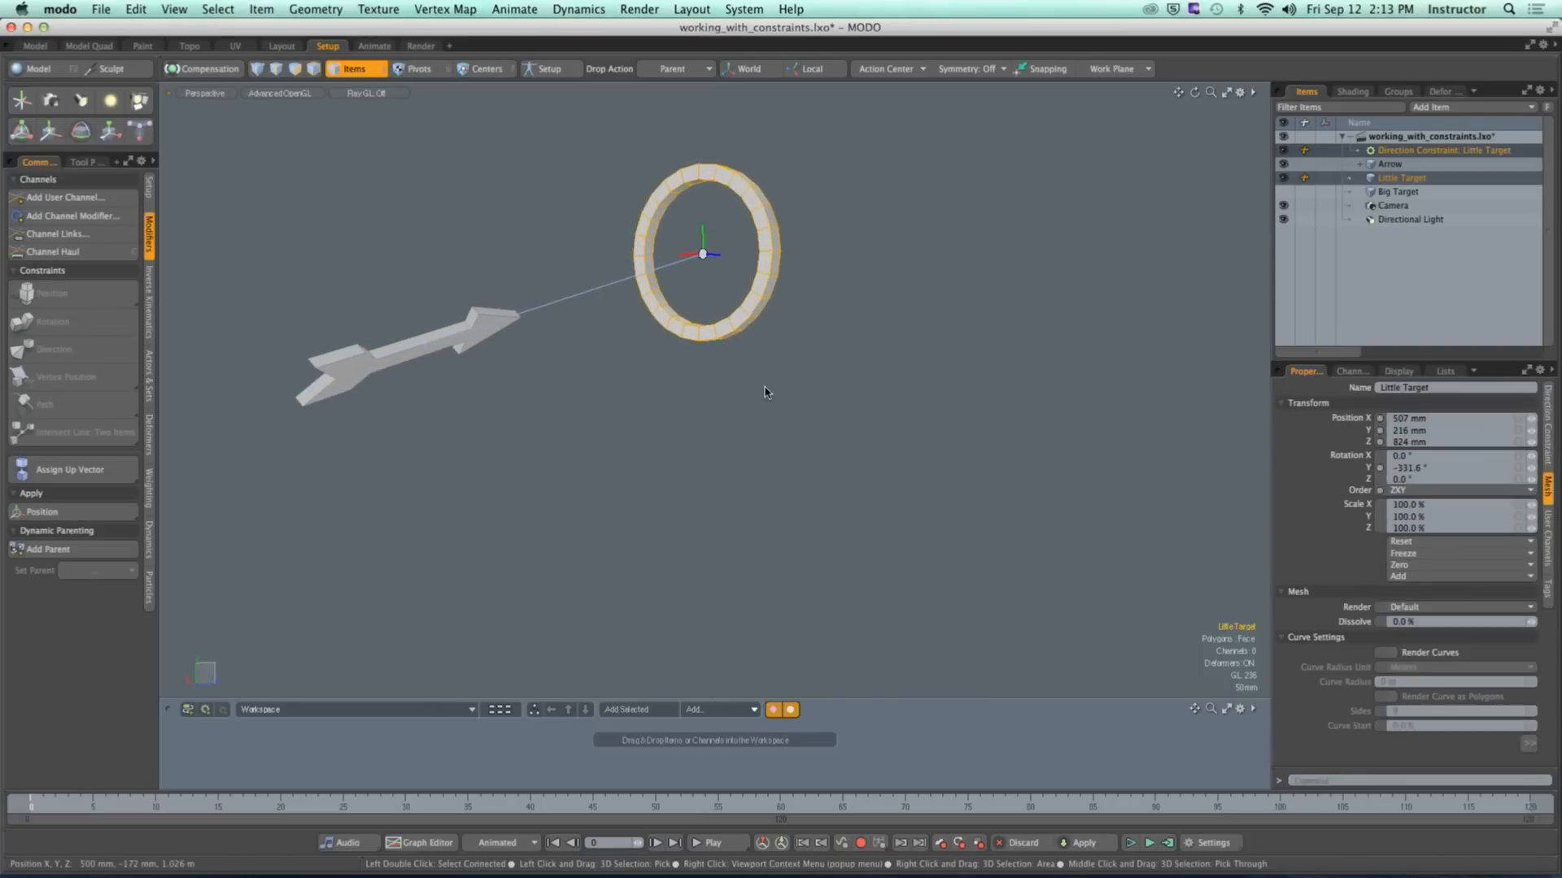
pyautogui.press('y')
pyautogui.moveTo(706, 213); pyautogui.dragTo(704, 276)
pyautogui.keyDown('alt'); pyautogui.moveTo(569, 342); pyautogui.dragTo(659, 428); pyautogui.keyUp('alt')
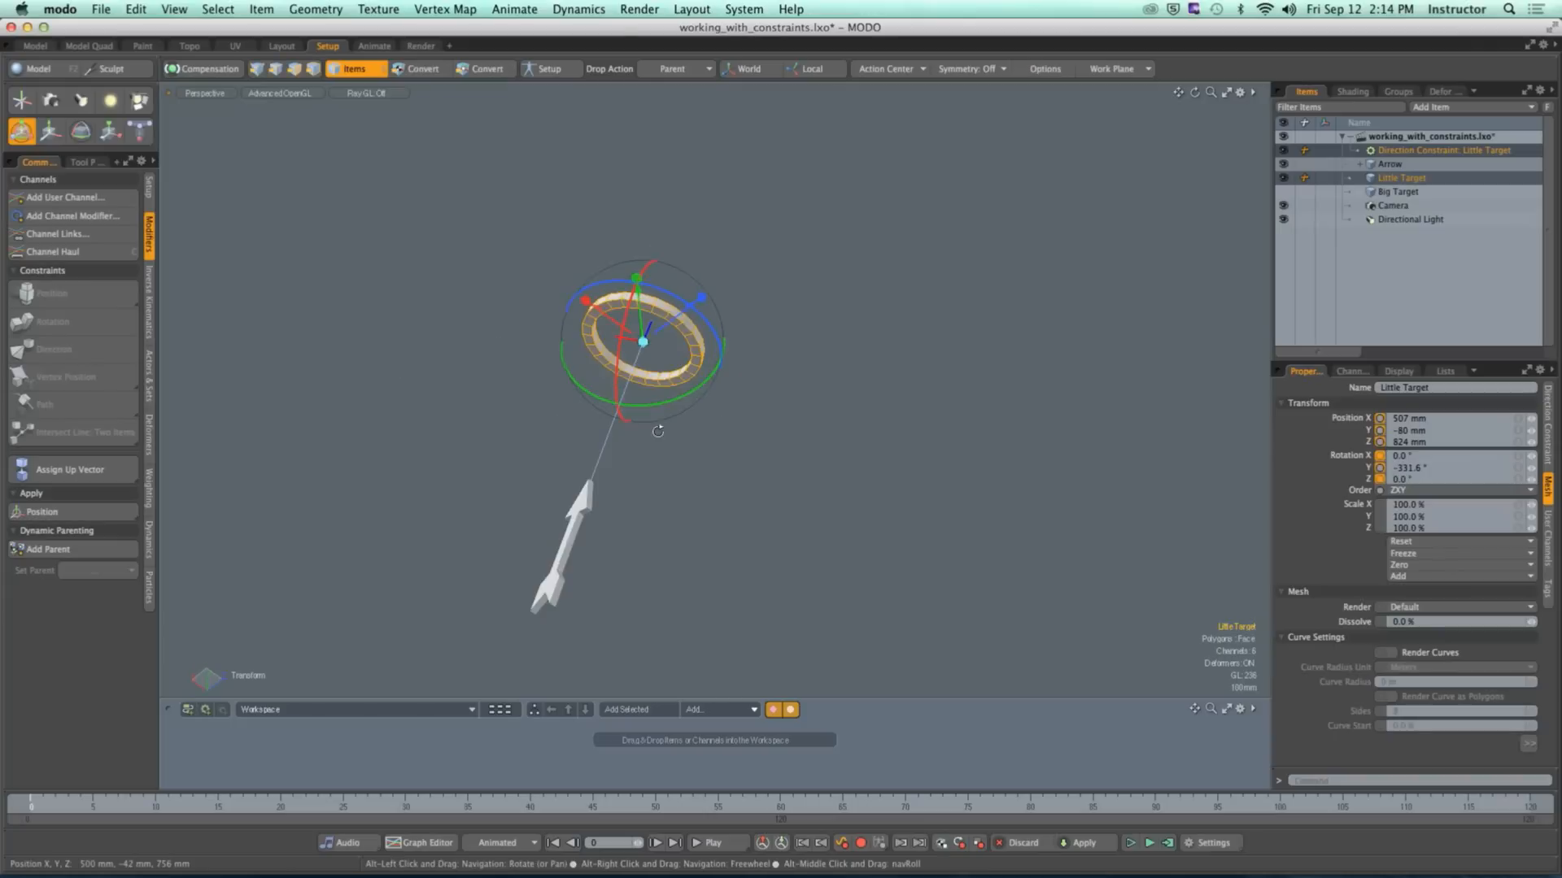
pyautogui.press('w')
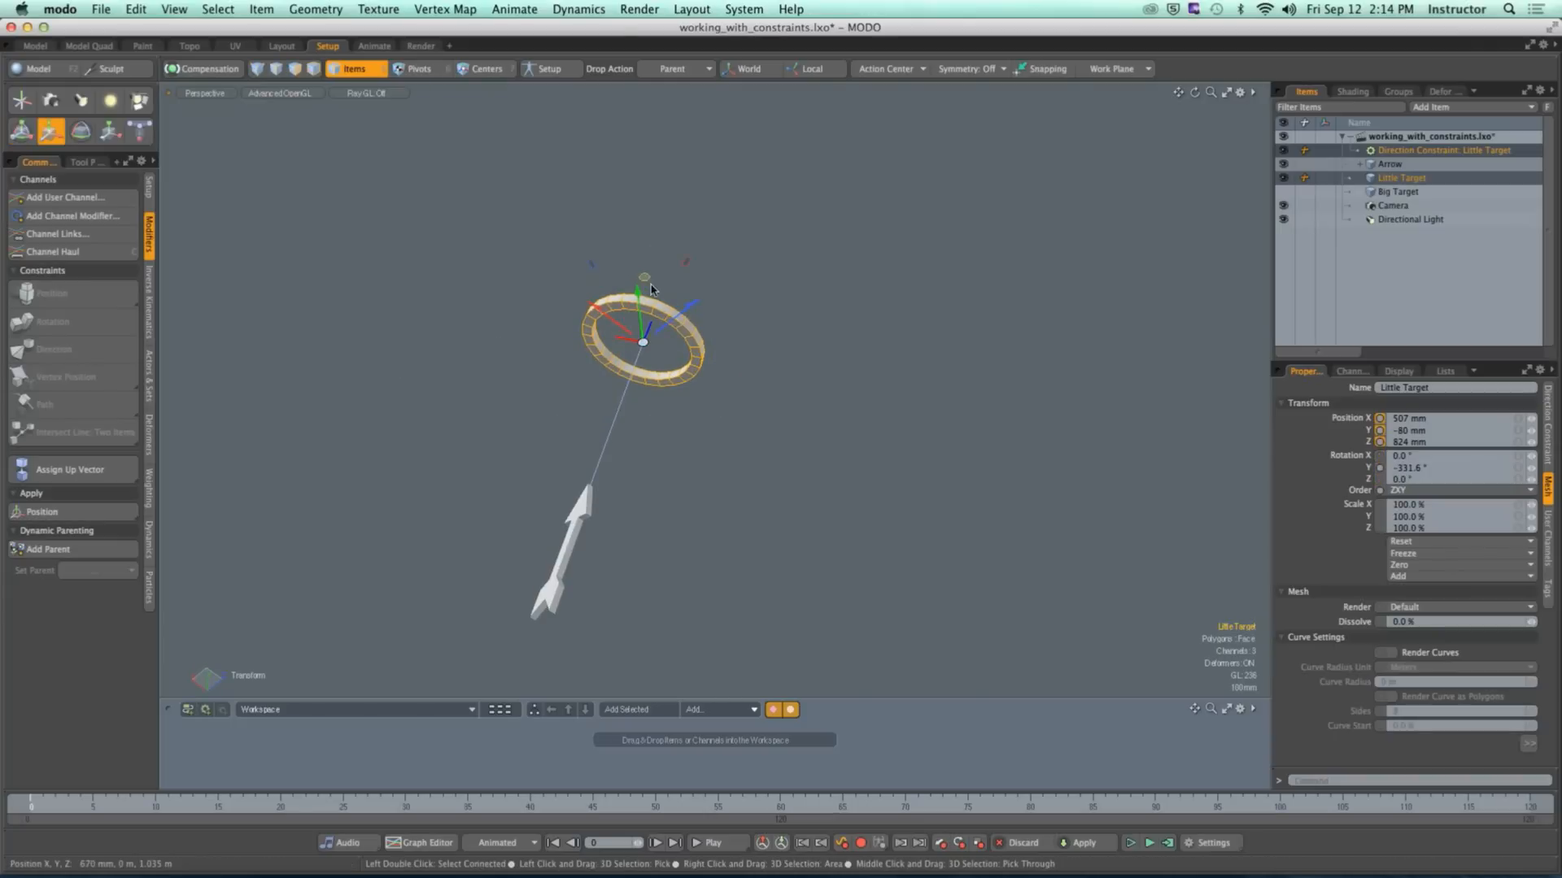
pyautogui.moveTo(644, 280); pyautogui.dragTo(659, 345)
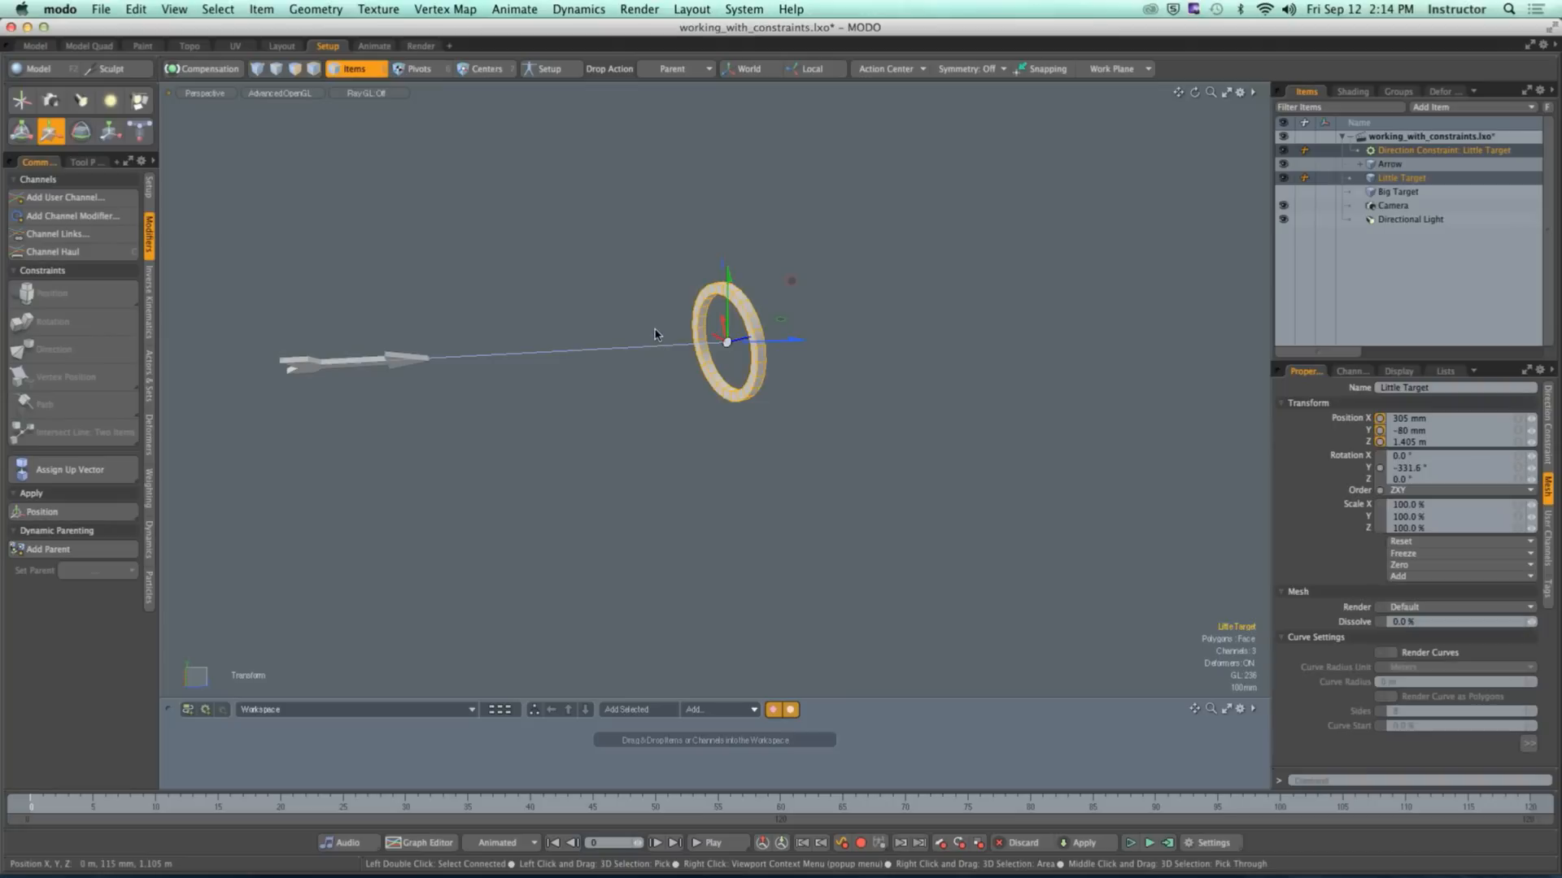
pyautogui.press('q')
pyautogui.click(788, 300)
# Step: Delete the direction constraint that links the arrow to Little Target
pyautogui.keyDown('alt'); pyautogui.keyDown('shift'); pyautogui.moveTo(547, 325); pyautogui.dragTo(644, 318); pyautogui.keyUp('shift'); pyautogui.keyUp('alt')
pyautogui.scroll(5, 606, 314)
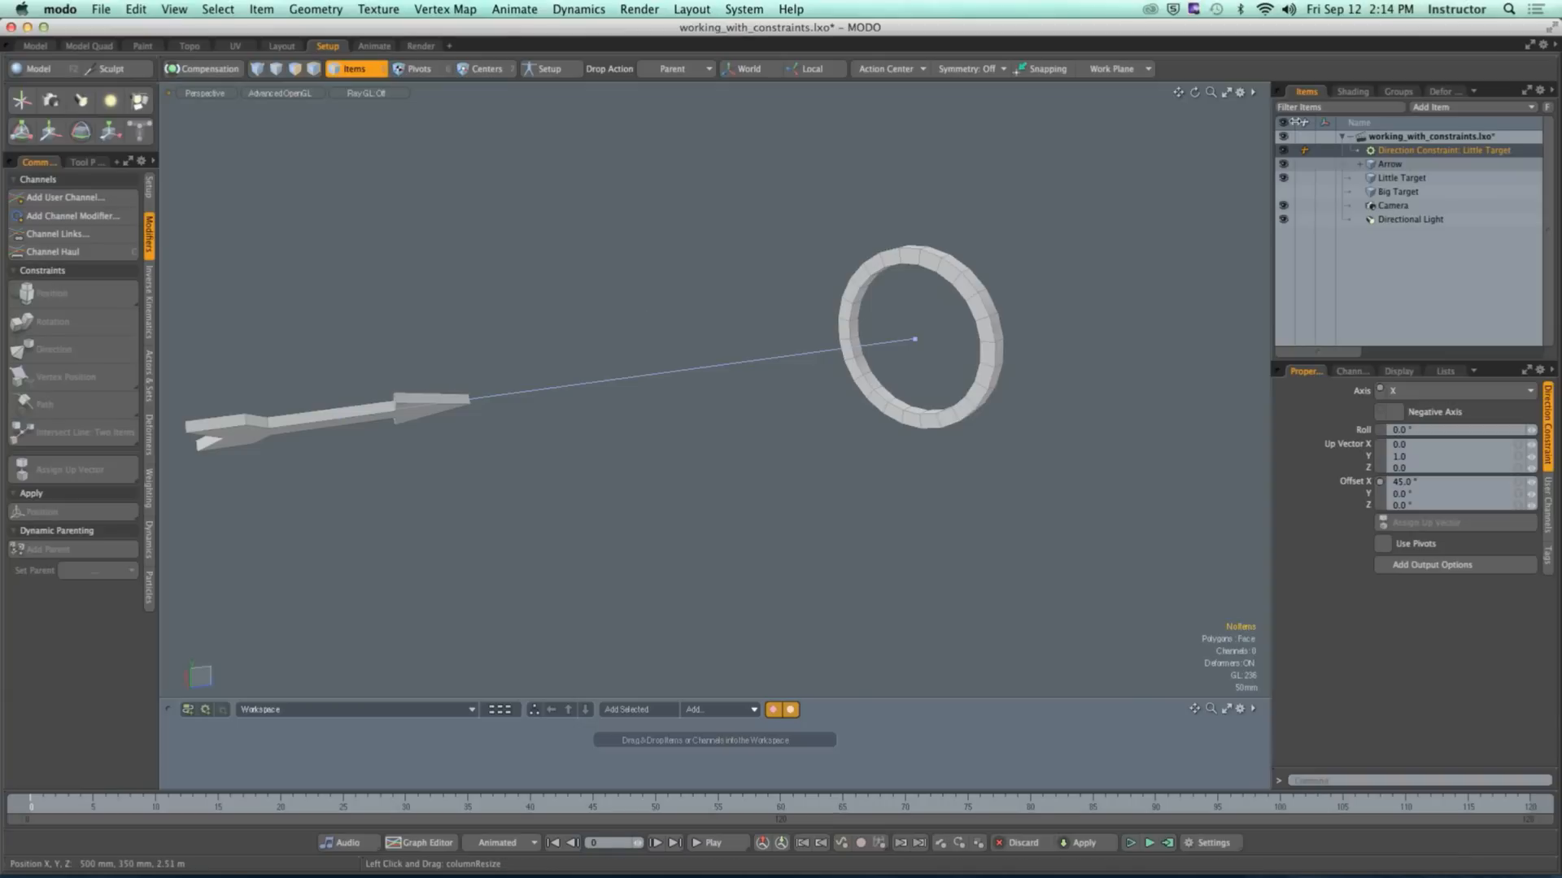
pyautogui.rightClick(1415, 152)
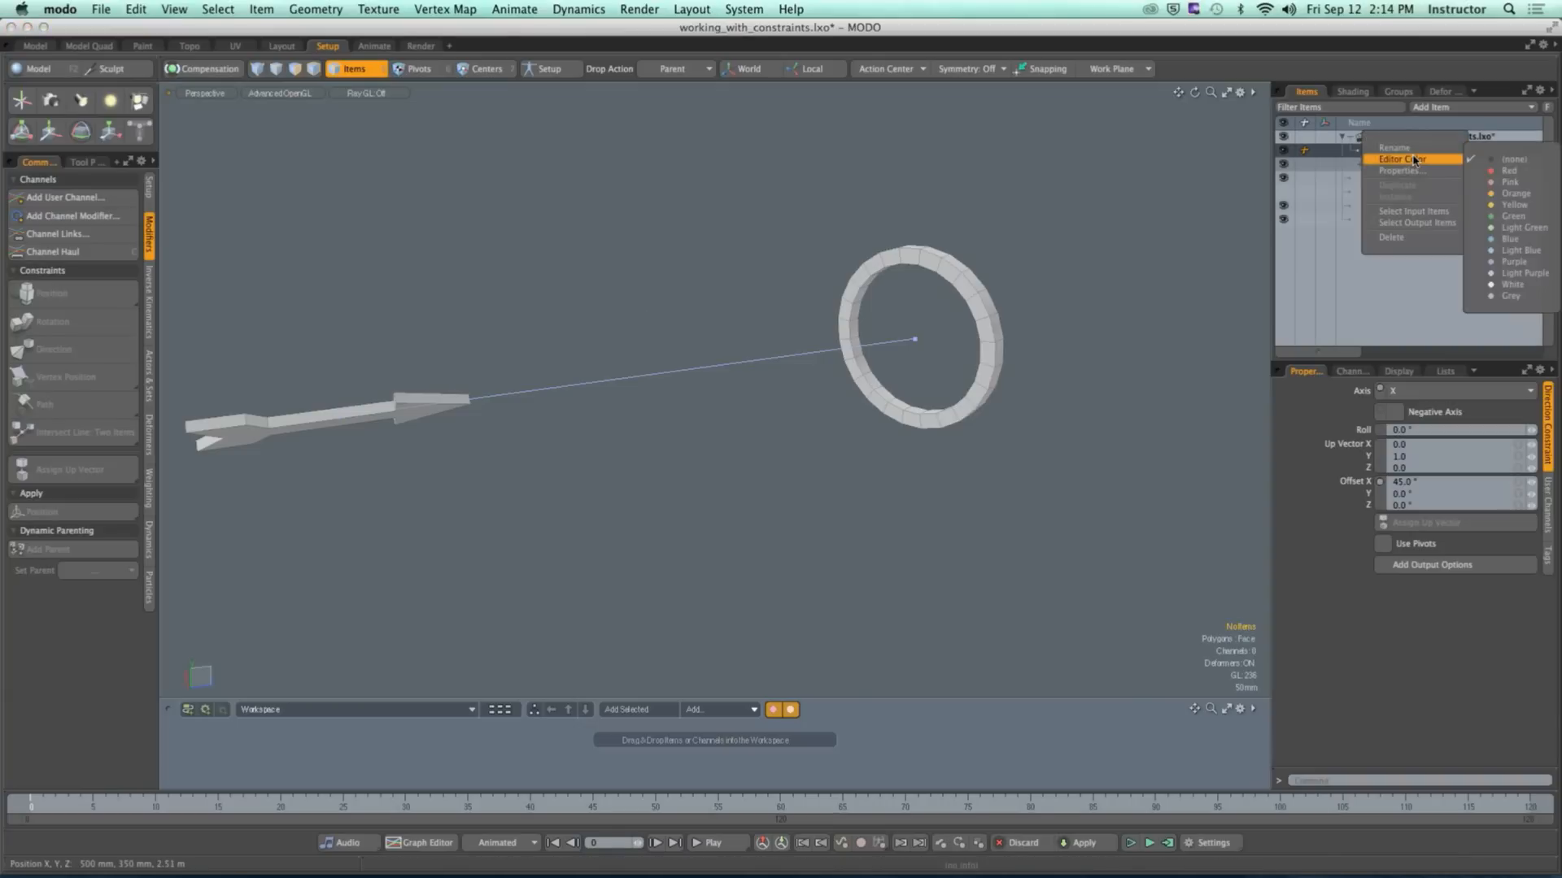
pyautogui.click(1390, 237)
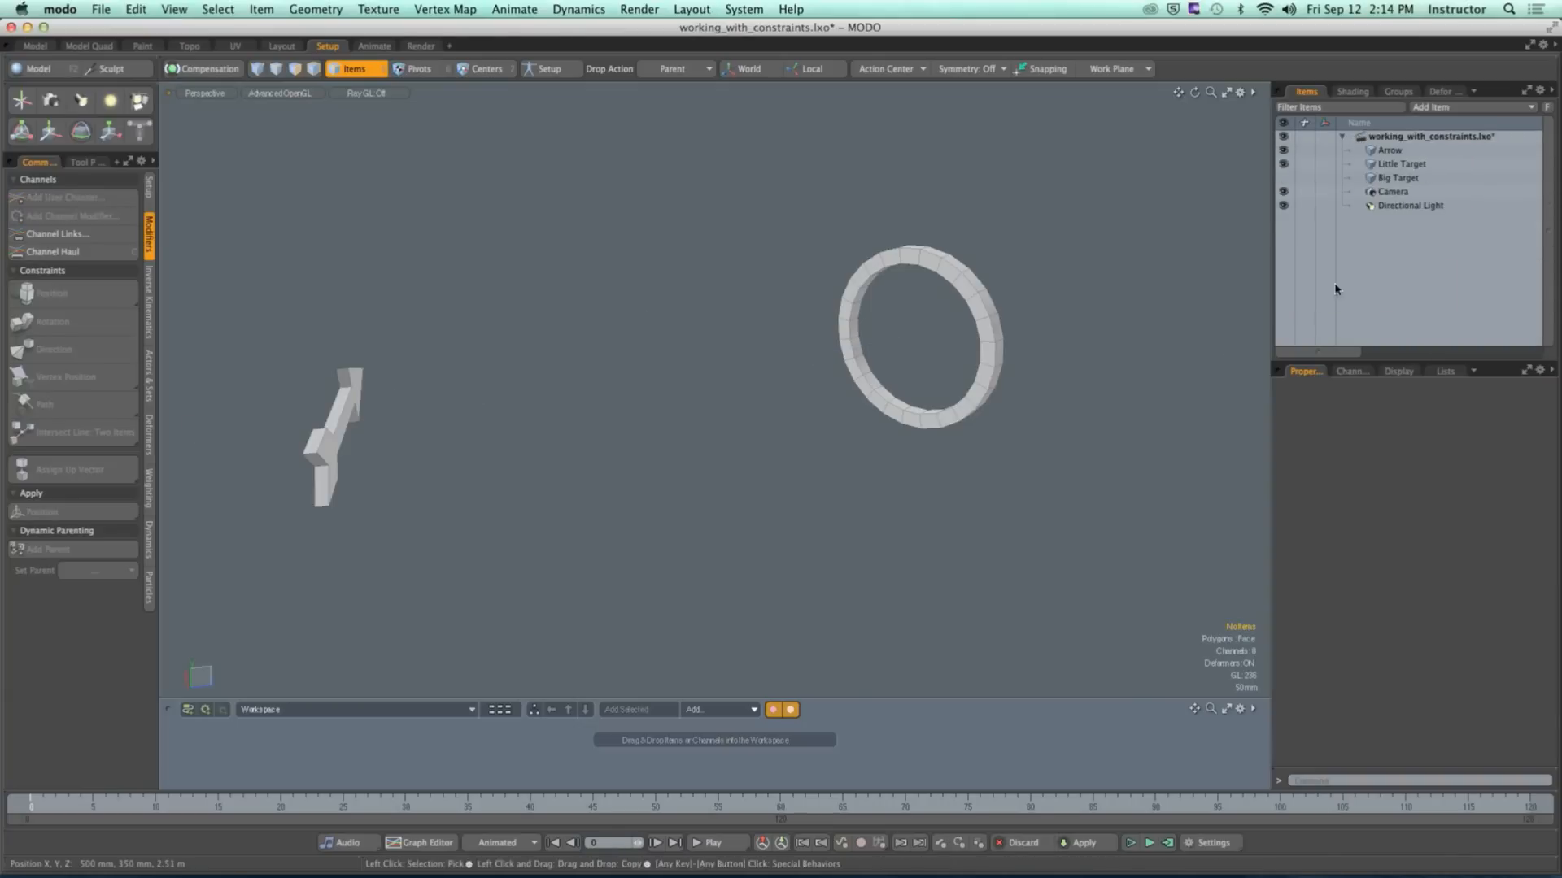
# Step: Zero the position and rotation of Little Target
pyautogui.keyDown('alt'); pyautogui.moveTo(925, 395); pyautogui.dragTo(856, 378); pyautogui.keyUp('alt')
pyautogui.click(998, 406)
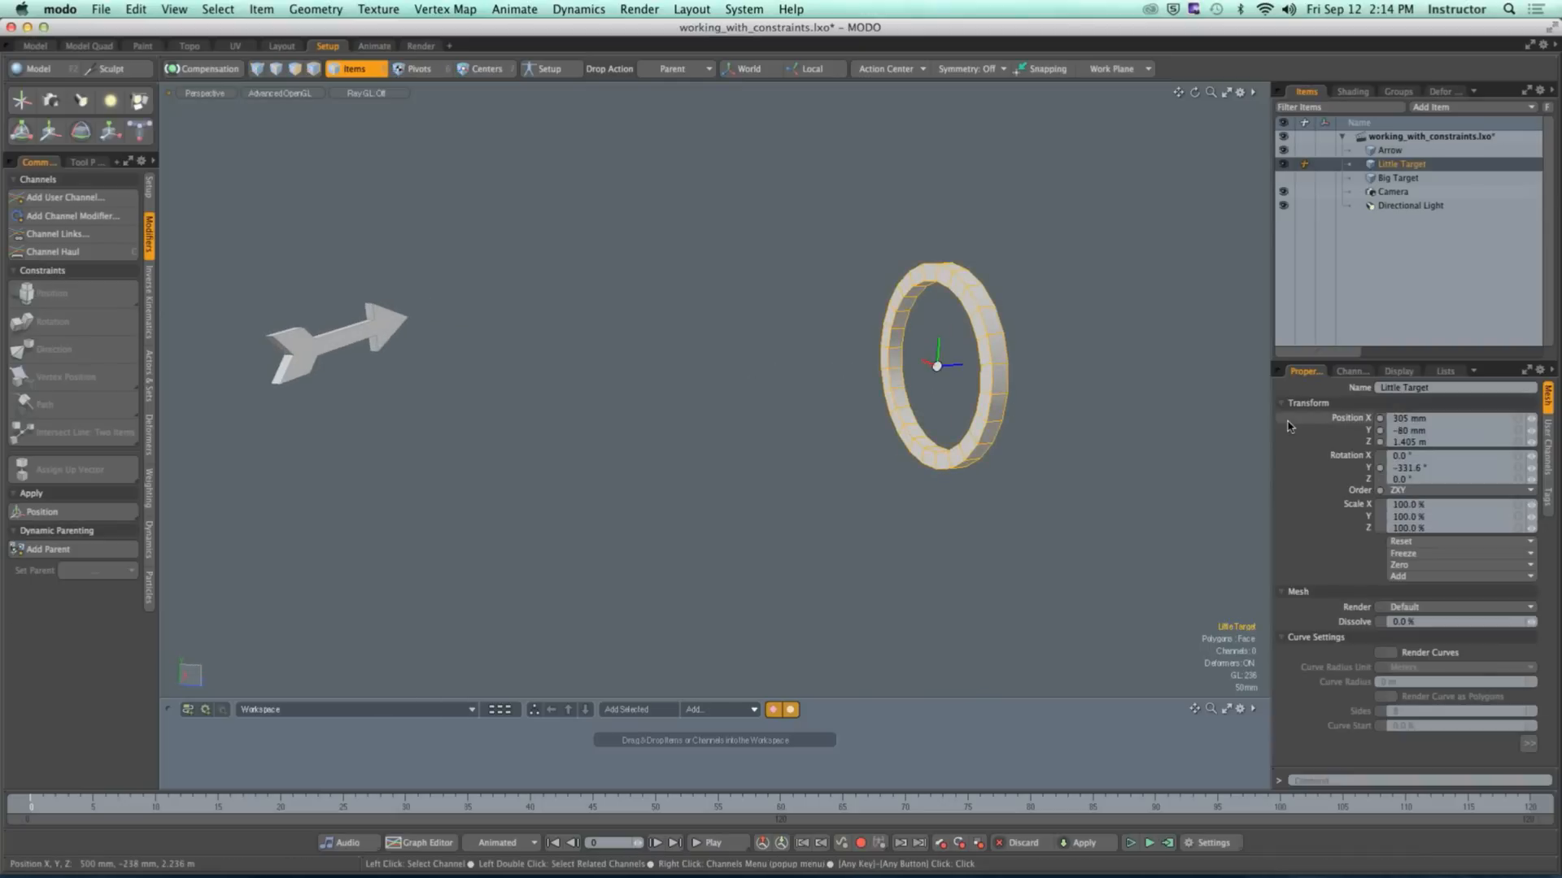
pyautogui.click(1431, 564)
pyautogui.click(1433, 549)
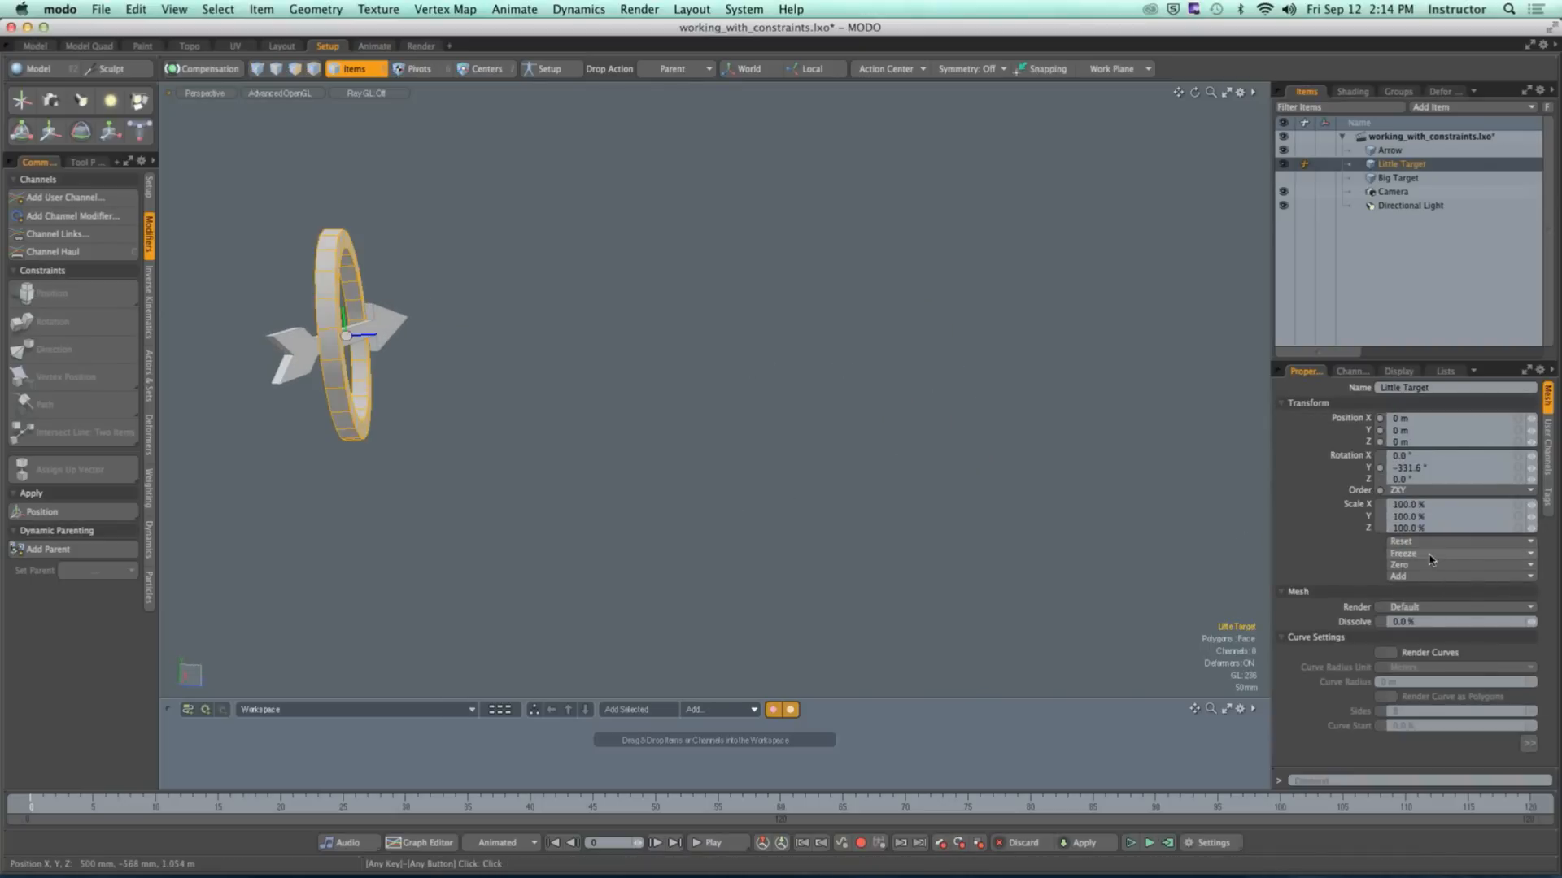
pyautogui.click(1431, 565)
pyautogui.click(1432, 571)
# Step: Move Little Target along the X axis so the ring stands clear of the arrow, beyond its tip
pyautogui.keyDown('alt'); pyautogui.keyDown('shift'); pyautogui.moveTo(690, 514); pyautogui.dragTo(692, 472); pyautogui.keyUp('shift'); pyautogui.keyUp('alt')
pyautogui.moveTo(692, 472)
pyautogui.keyDown('alt'); pyautogui.keyDown('shift'); pyautogui.mouseDown()
pyautogui.moveTo(768, 532)
pyautogui.moveTo(689, 510)
pyautogui.moveTo(680, 472)
pyautogui.mouseUp(); pyautogui.keyUp('shift'); pyautogui.keyUp('alt')
pyautogui.press('a')
pyautogui.keyDown('alt'); pyautogui.keyDown('shift'); pyautogui.moveTo(680, 472); pyautogui.dragTo(594, 488); pyautogui.keyUp('shift'); pyautogui.keyUp('alt')
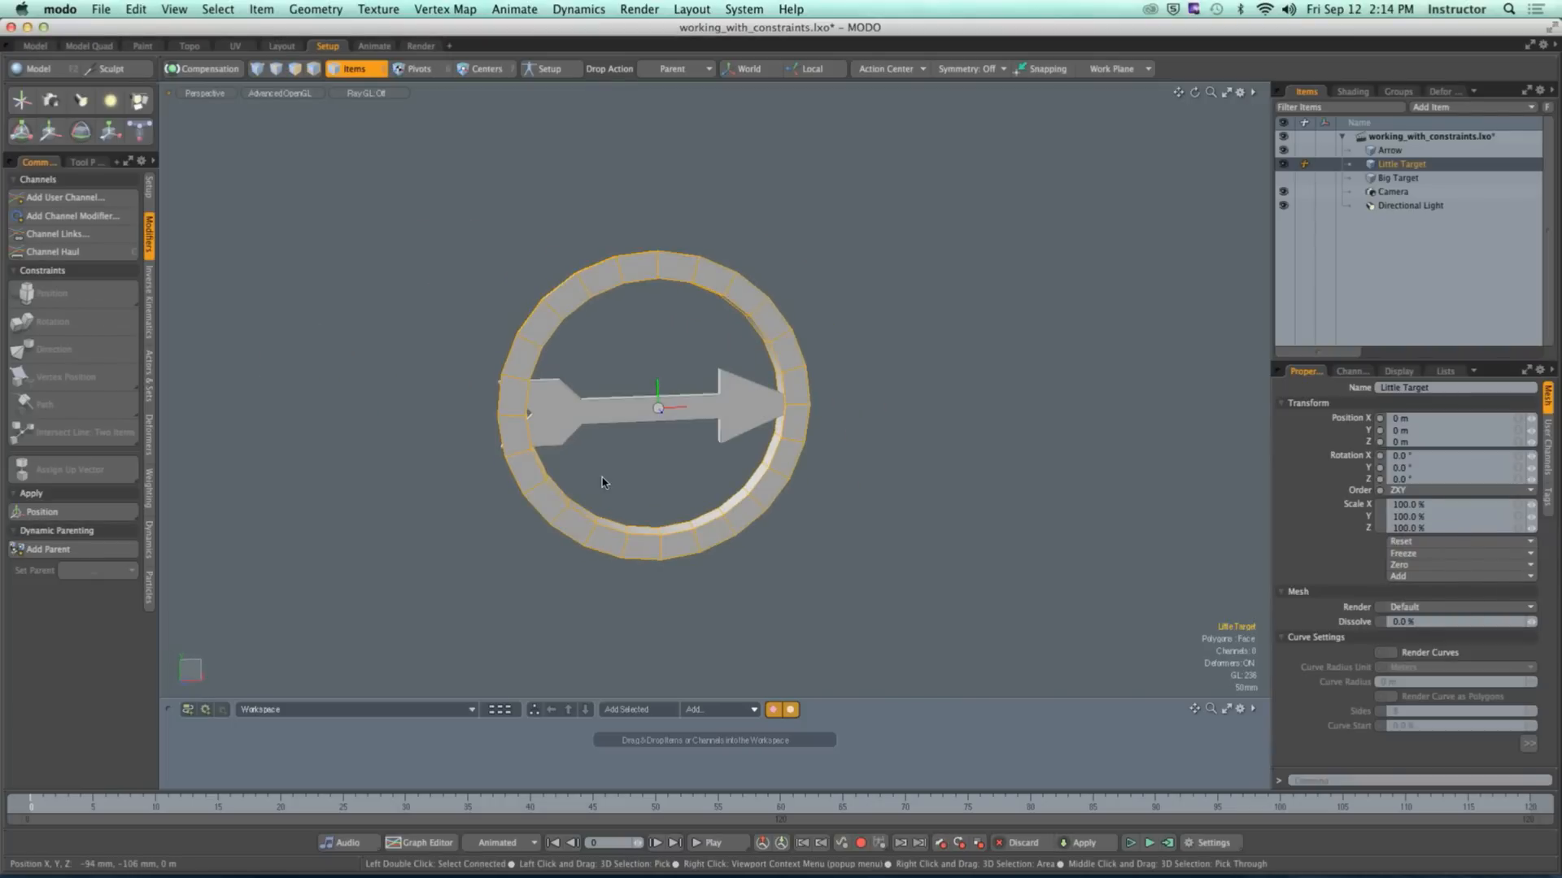
pyautogui.keyDown('alt'); pyautogui.moveTo(654, 406); pyautogui.dragTo(669, 445); pyautogui.keyUp('alt')
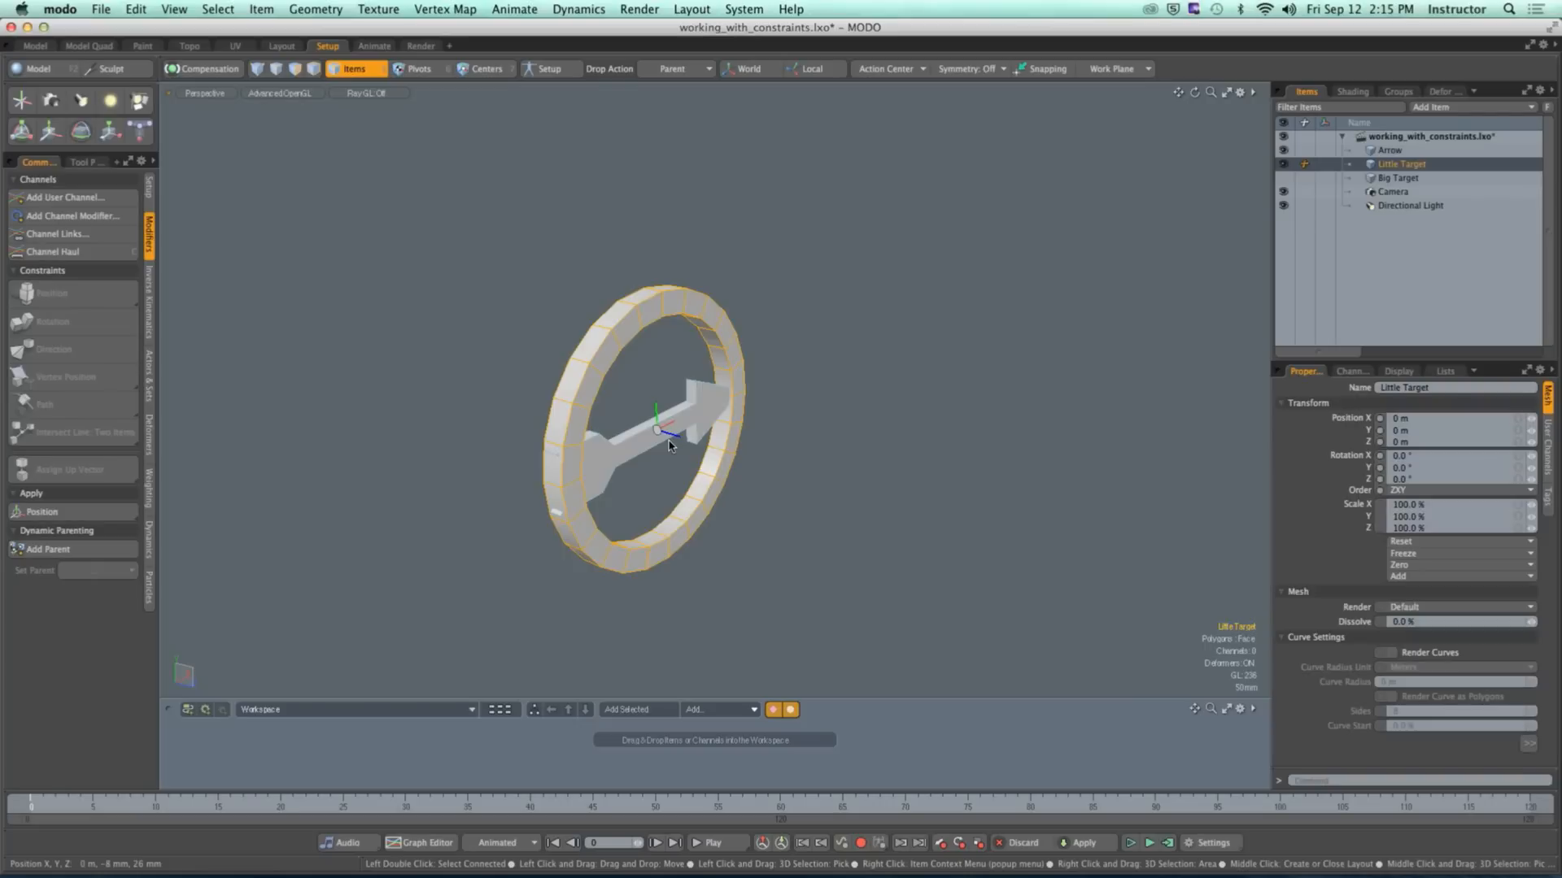
pyautogui.click(816, 265)
pyautogui.keyDown('alt'); pyautogui.keyDown('shift'); pyautogui.moveTo(782, 386); pyautogui.dragTo(634, 396); pyautogui.keyUp('shift'); pyautogui.keyUp('alt')
pyautogui.click(613, 374)
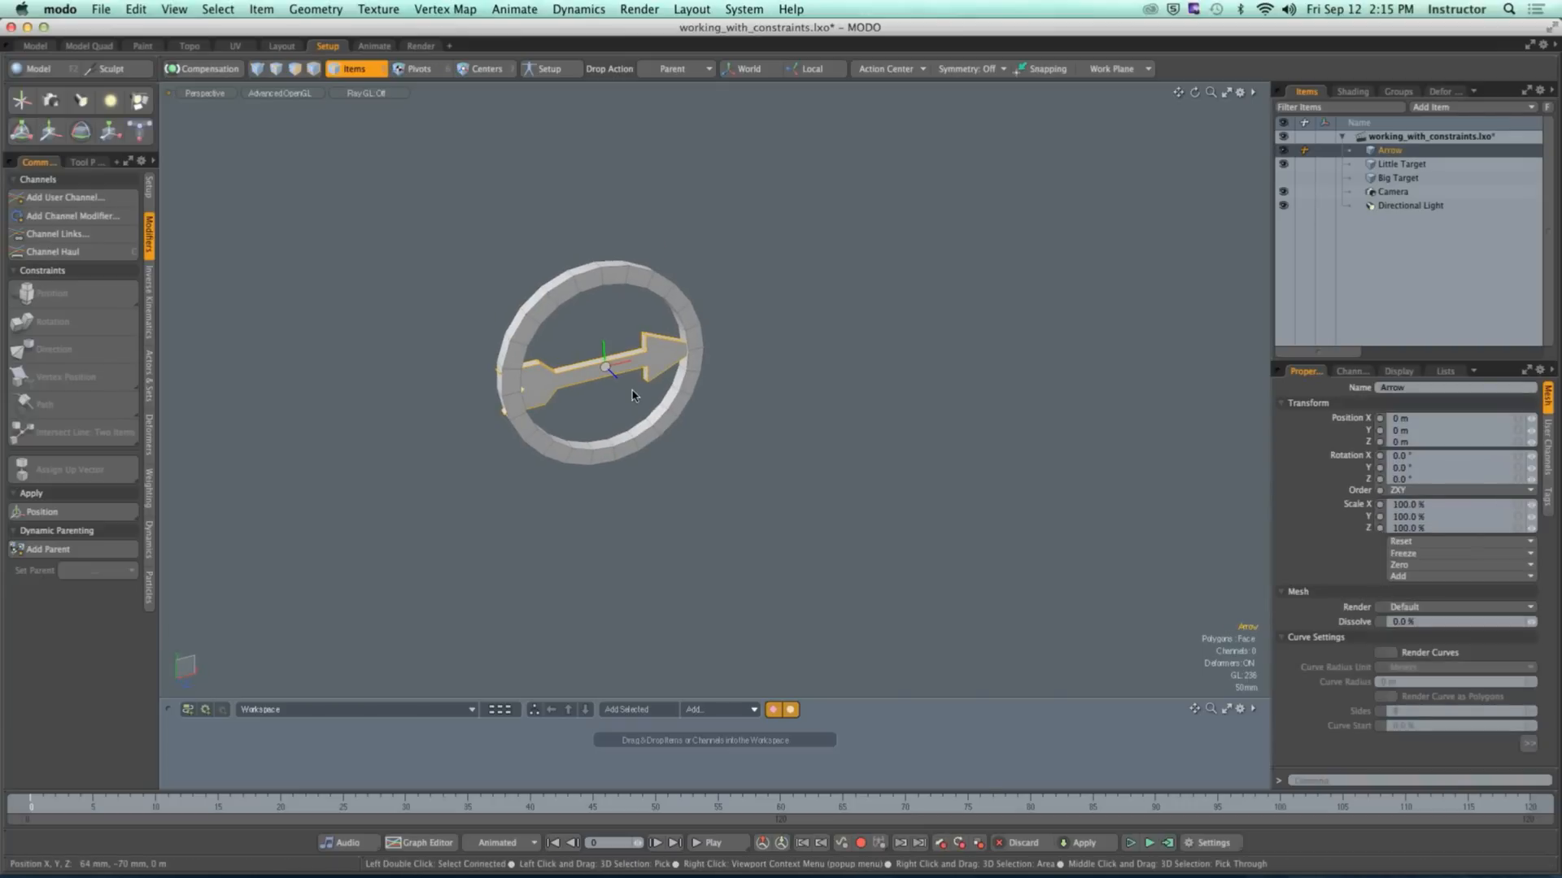
pyautogui.keyDown('alt'); pyautogui.keyDown('shift'); pyautogui.moveTo(604, 375); pyautogui.dragTo(956, 298); pyautogui.keyUp('shift'); pyautogui.keyUp('alt')
pyautogui.click(628, 300)
pyautogui.press('y')
pyautogui.press('q')
pyautogui.click(886, 331)
pyautogui.keyDown('alt'); pyautogui.moveTo(700, 399); pyautogui.dragTo(553, 366); pyautogui.keyUp('alt')
pyautogui.keyDown('alt'); pyautogui.moveTo(554, 366); pyautogui.dragTo(543, 377); pyautogui.keyUp('alt')
pyautogui.click(543, 377)
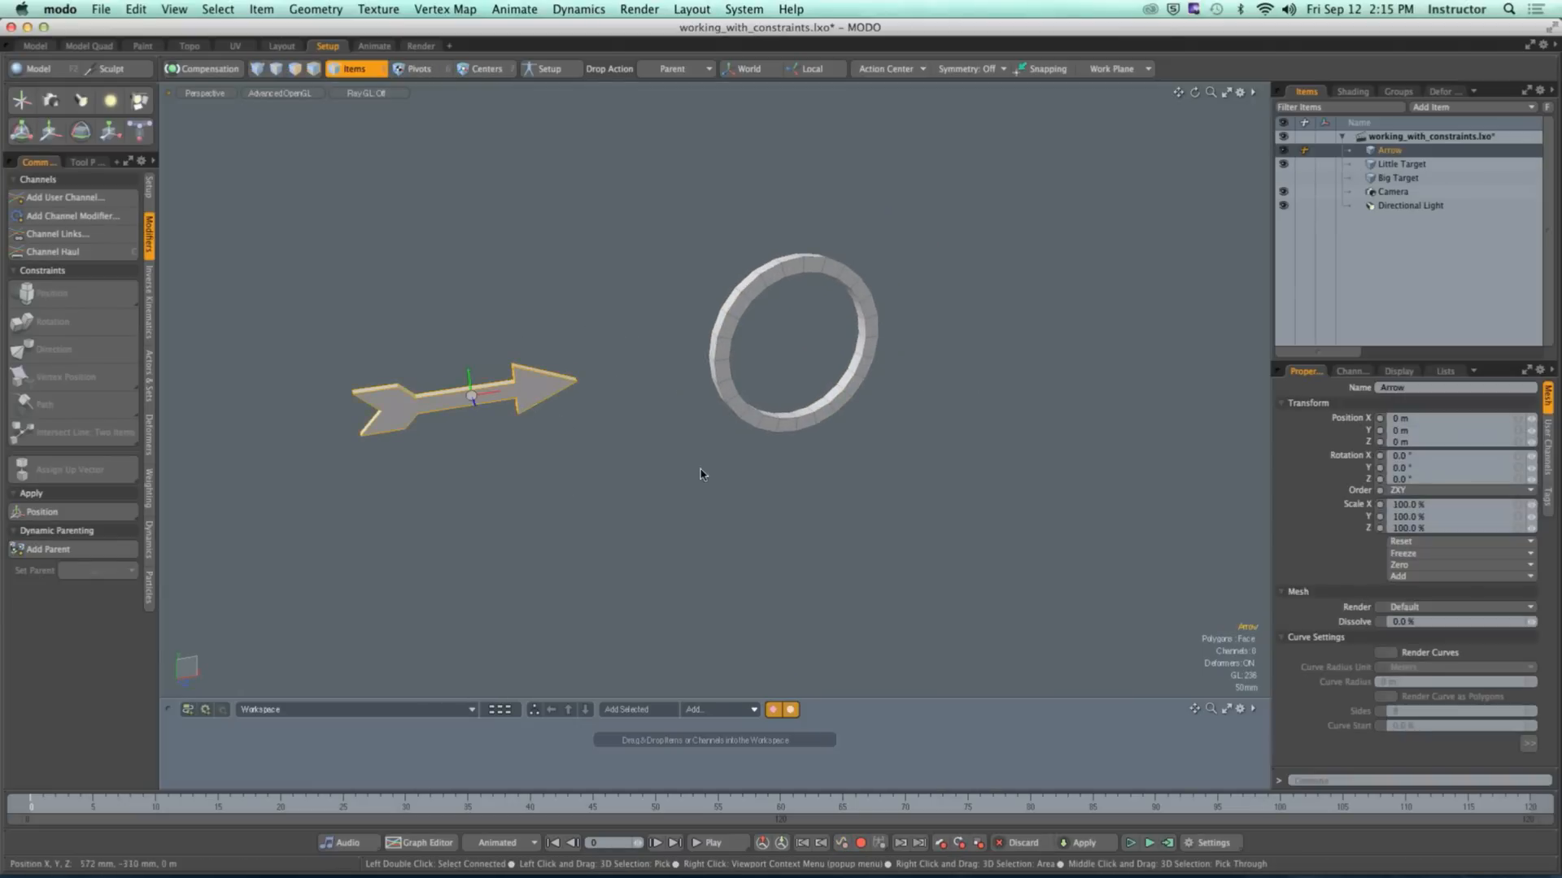
pyautogui.keyDown('shift'); pyautogui.click(724, 408); pyautogui.keyUp('shift')
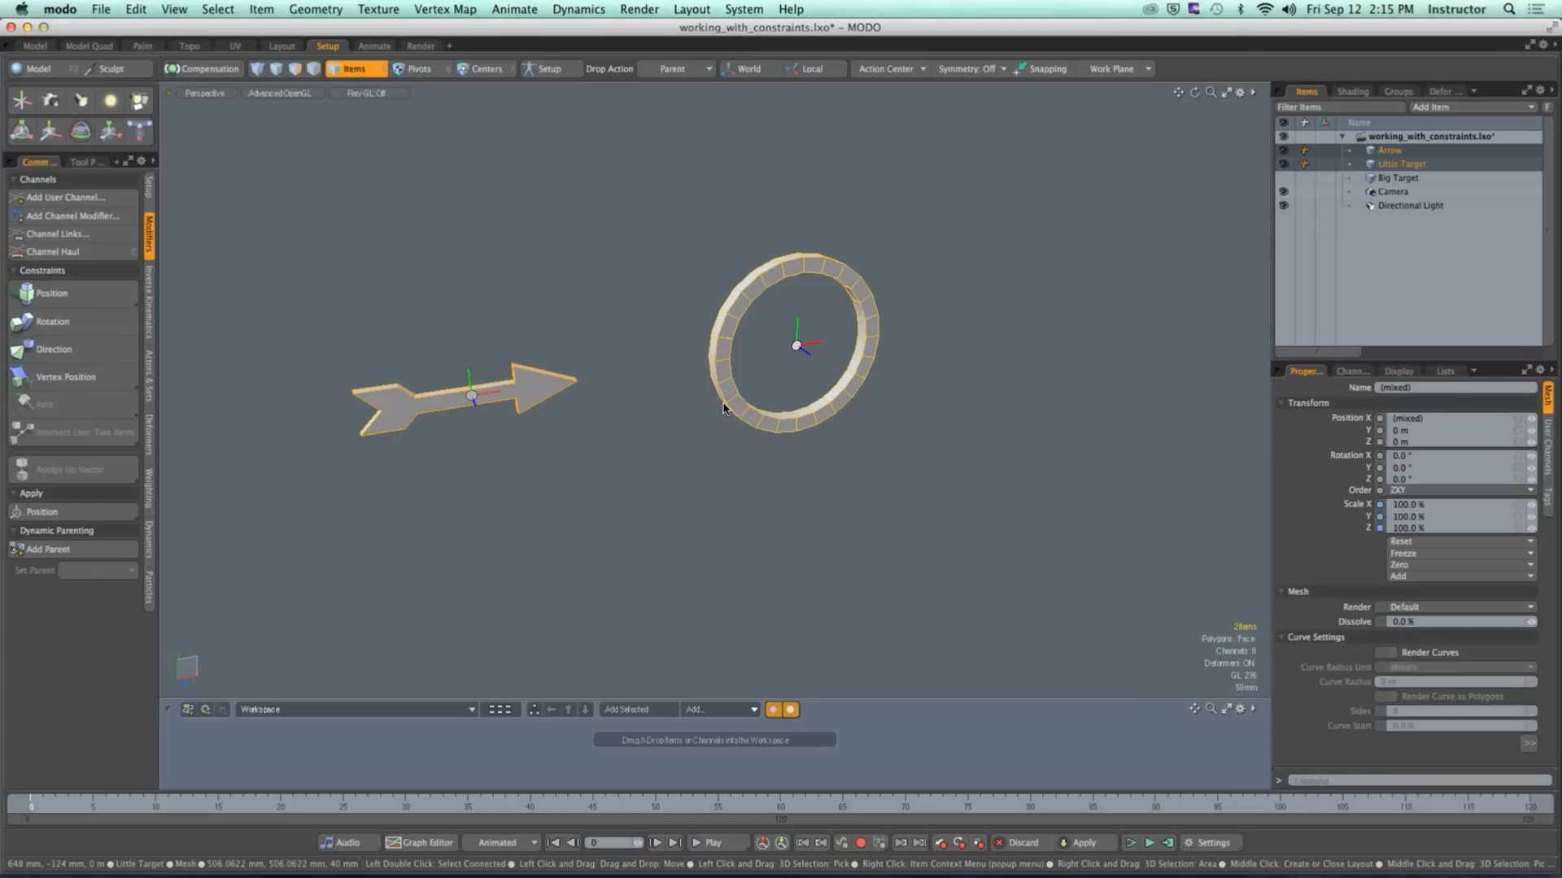
pyautogui.click(702, 452)
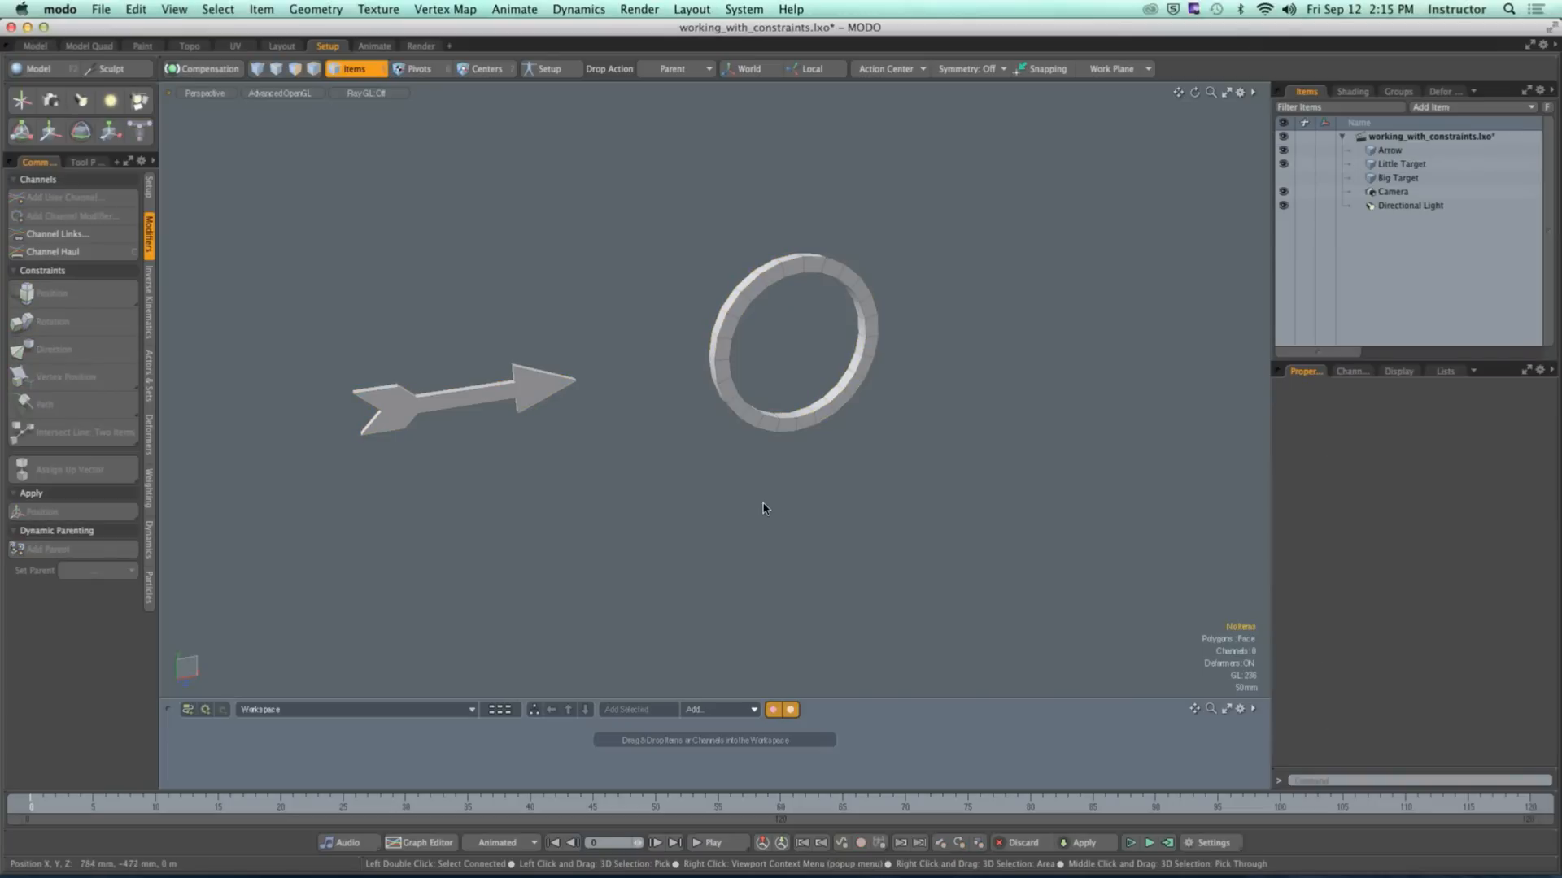
pyautogui.moveTo(242, 227); pyautogui.dragTo(631, 580)
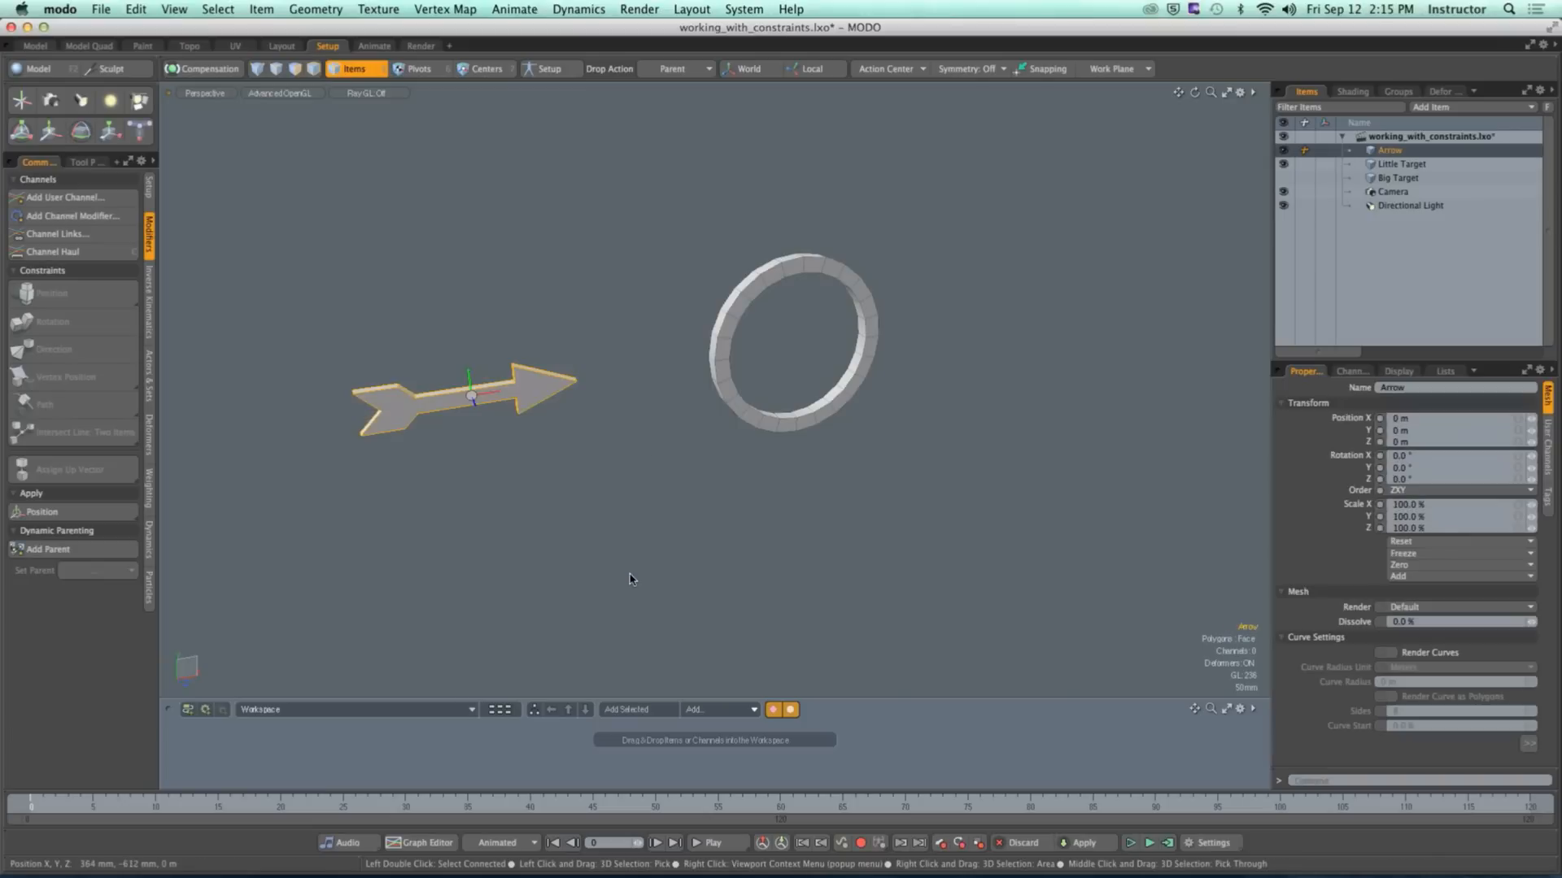
pyautogui.moveTo(634, 143); pyautogui.dragTo(1025, 514)
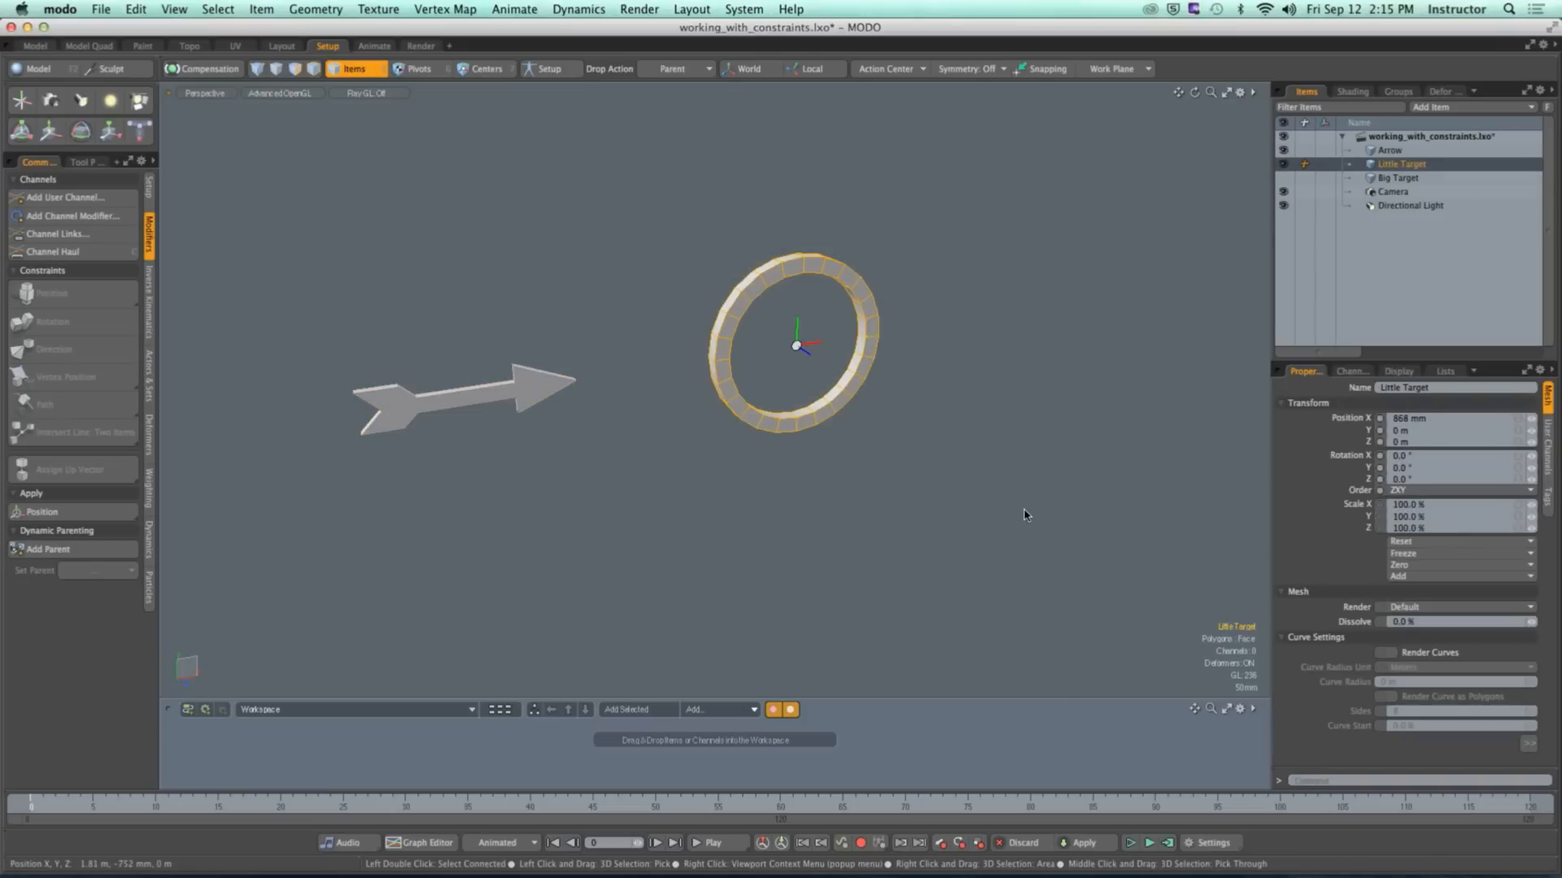
pyautogui.click(1021, 516)
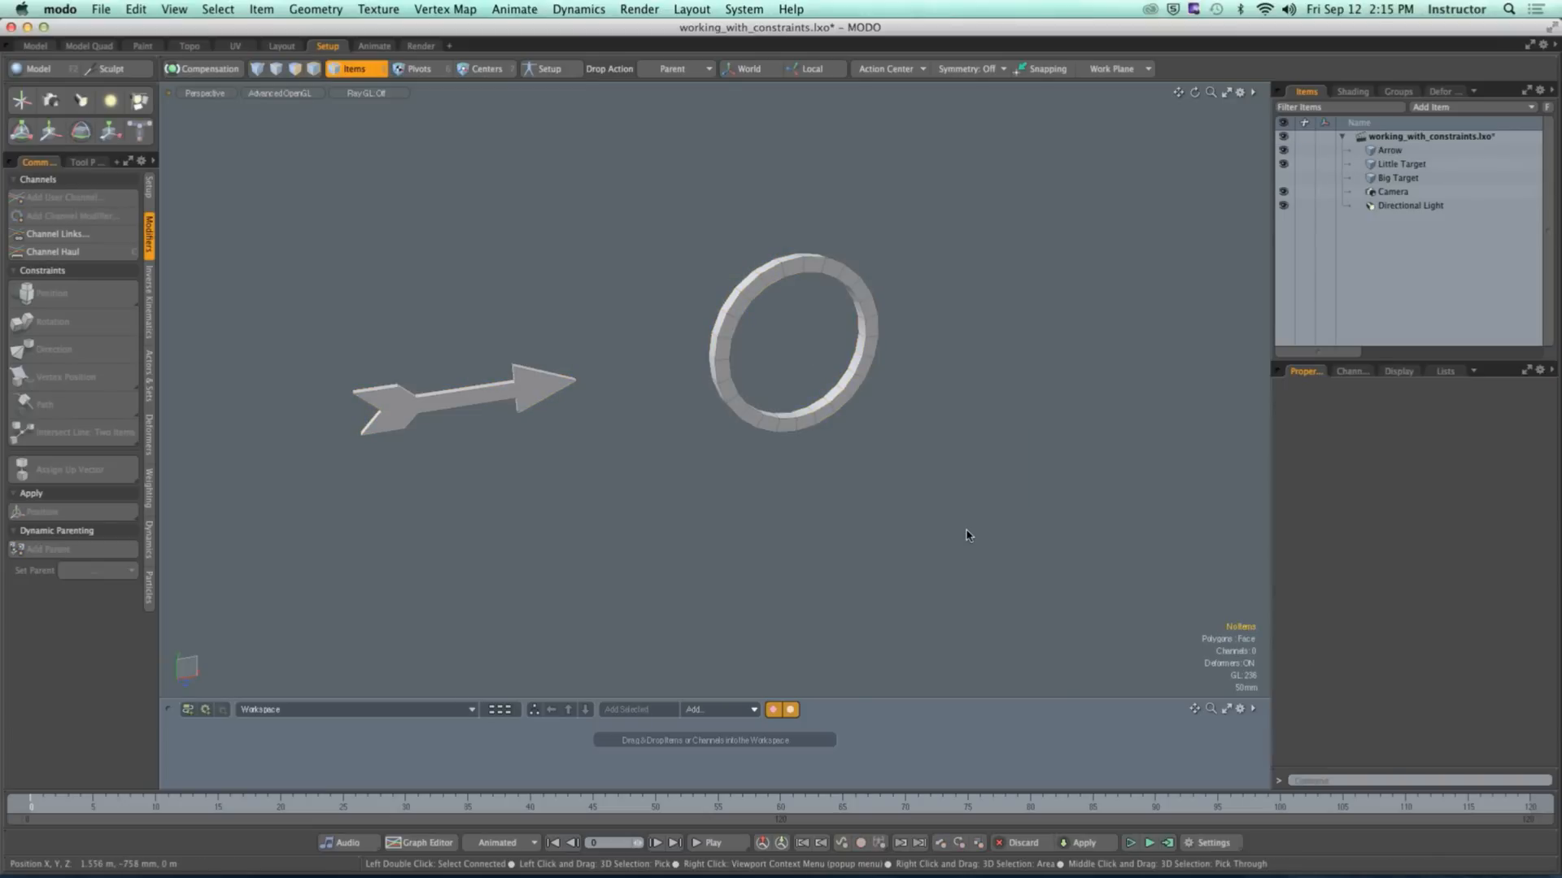
# Step: Add a rotation constraint that drives Little Target's rotation from Arrow
pyautogui.click(817, 418)
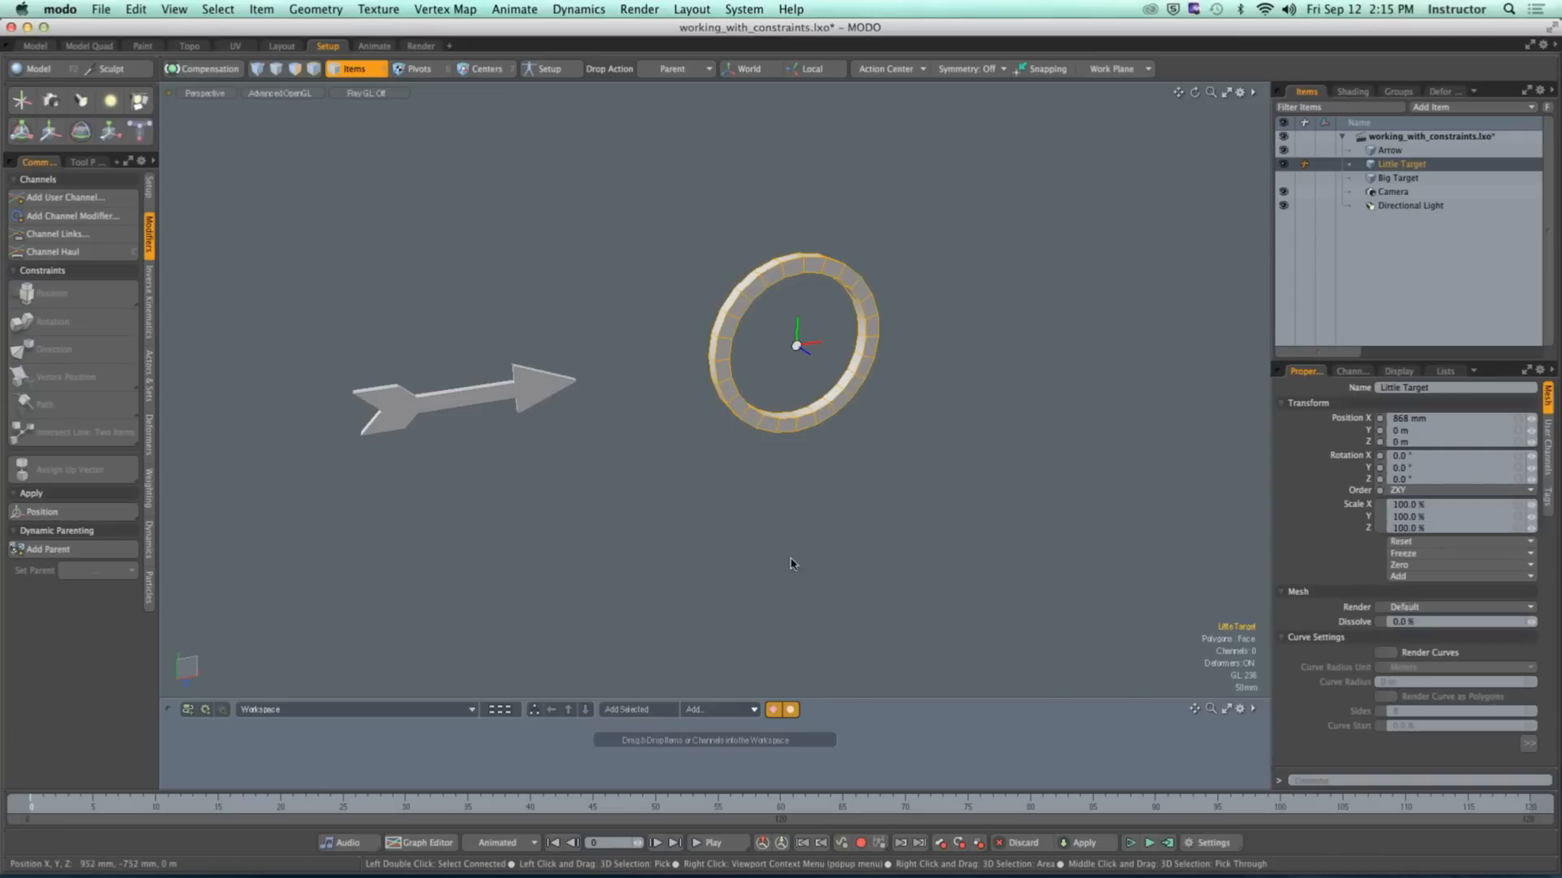
pyautogui.keyDown('shift'); pyautogui.click(543, 416); pyautogui.keyUp('shift')
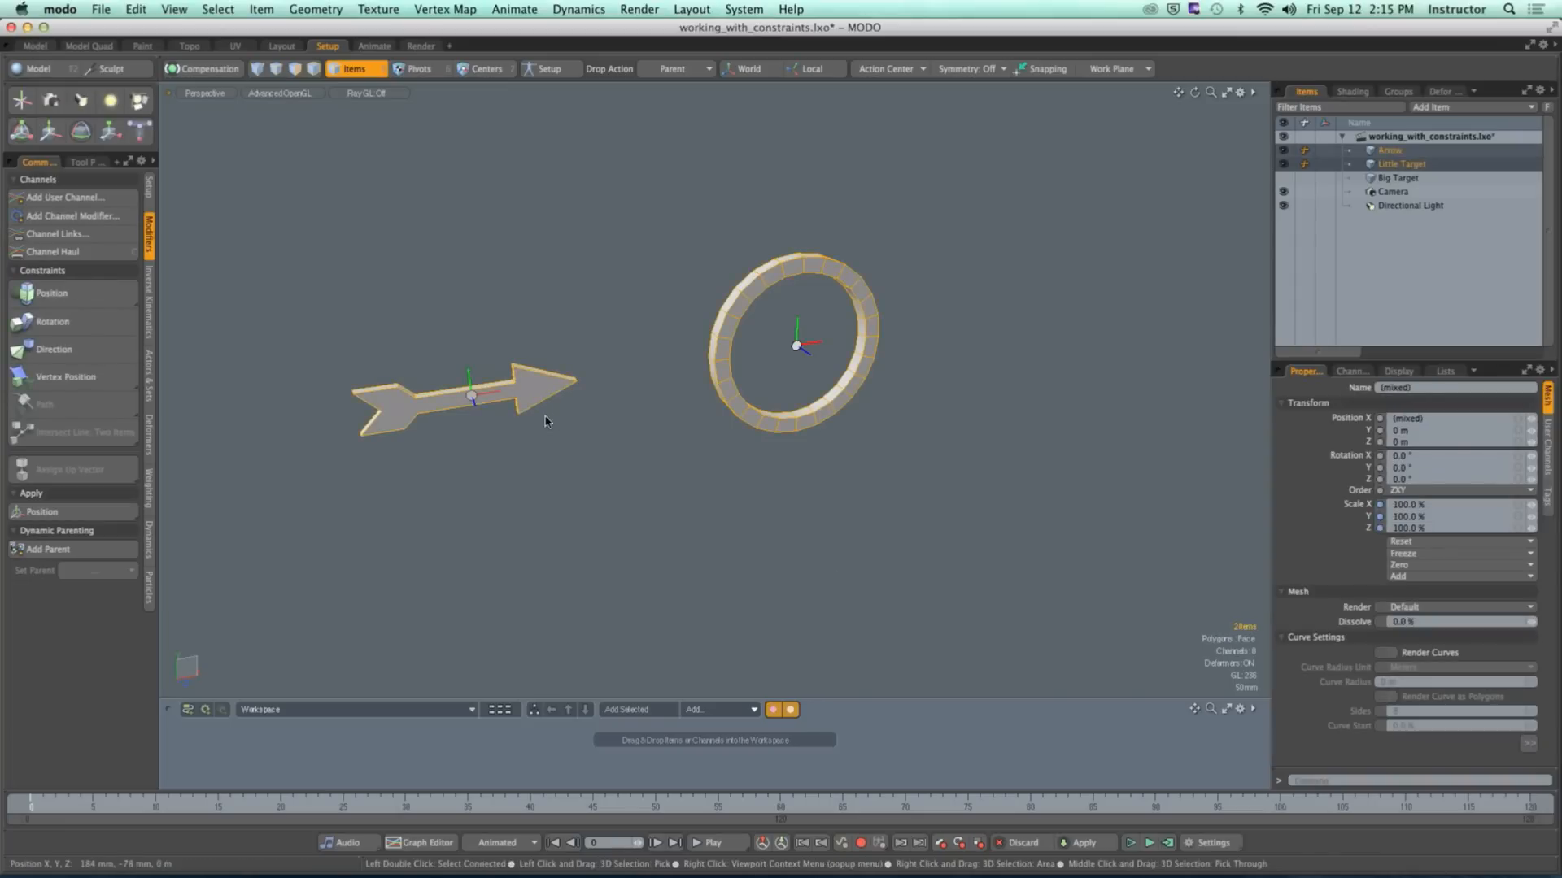
pyautogui.click(70, 322)
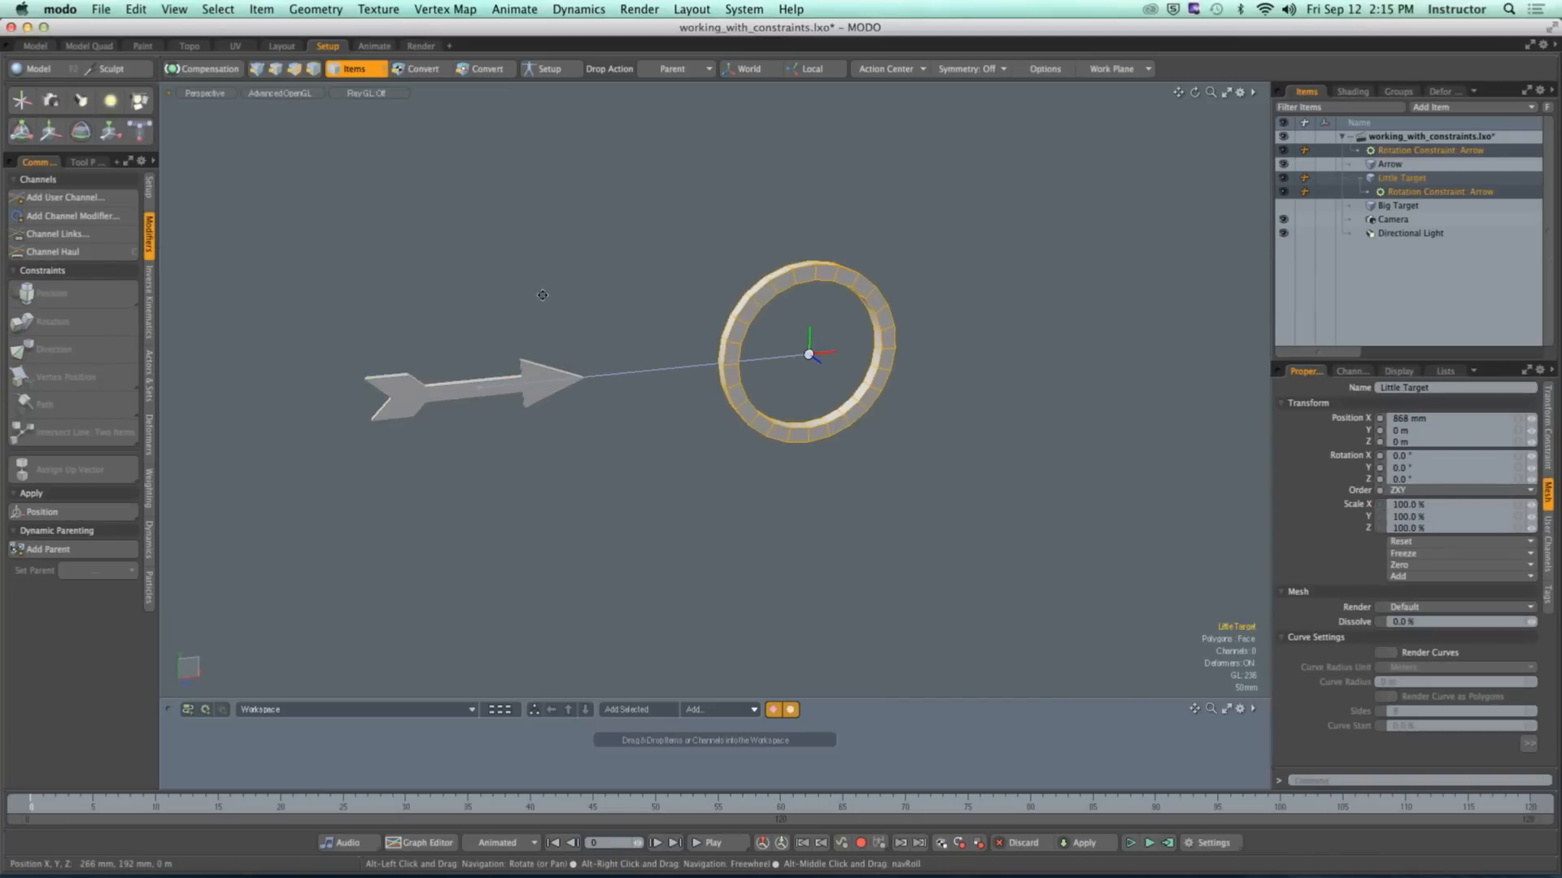
# Step: Rotate Arrow to about -80° around Y to test the rotation constraint on the ring, and deselect it
pyautogui.keyDown('alt'); pyautogui.moveTo(542, 296); pyautogui.dragTo(562, 298); pyautogui.keyUp('alt')
pyautogui.click(552, 394)
pyautogui.click(534, 392)
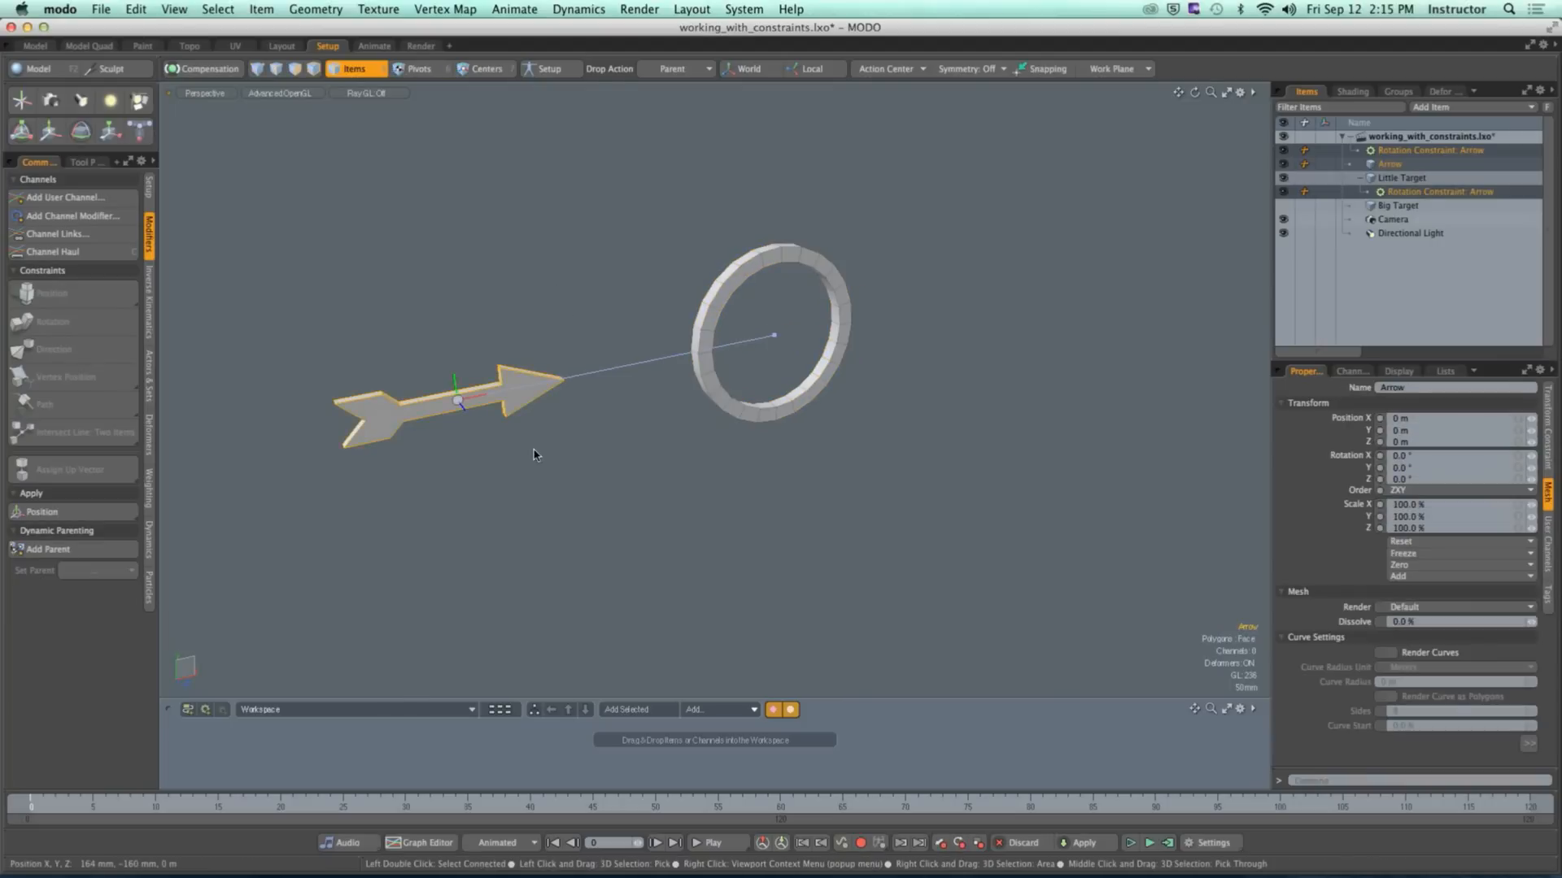
pyautogui.press('e')
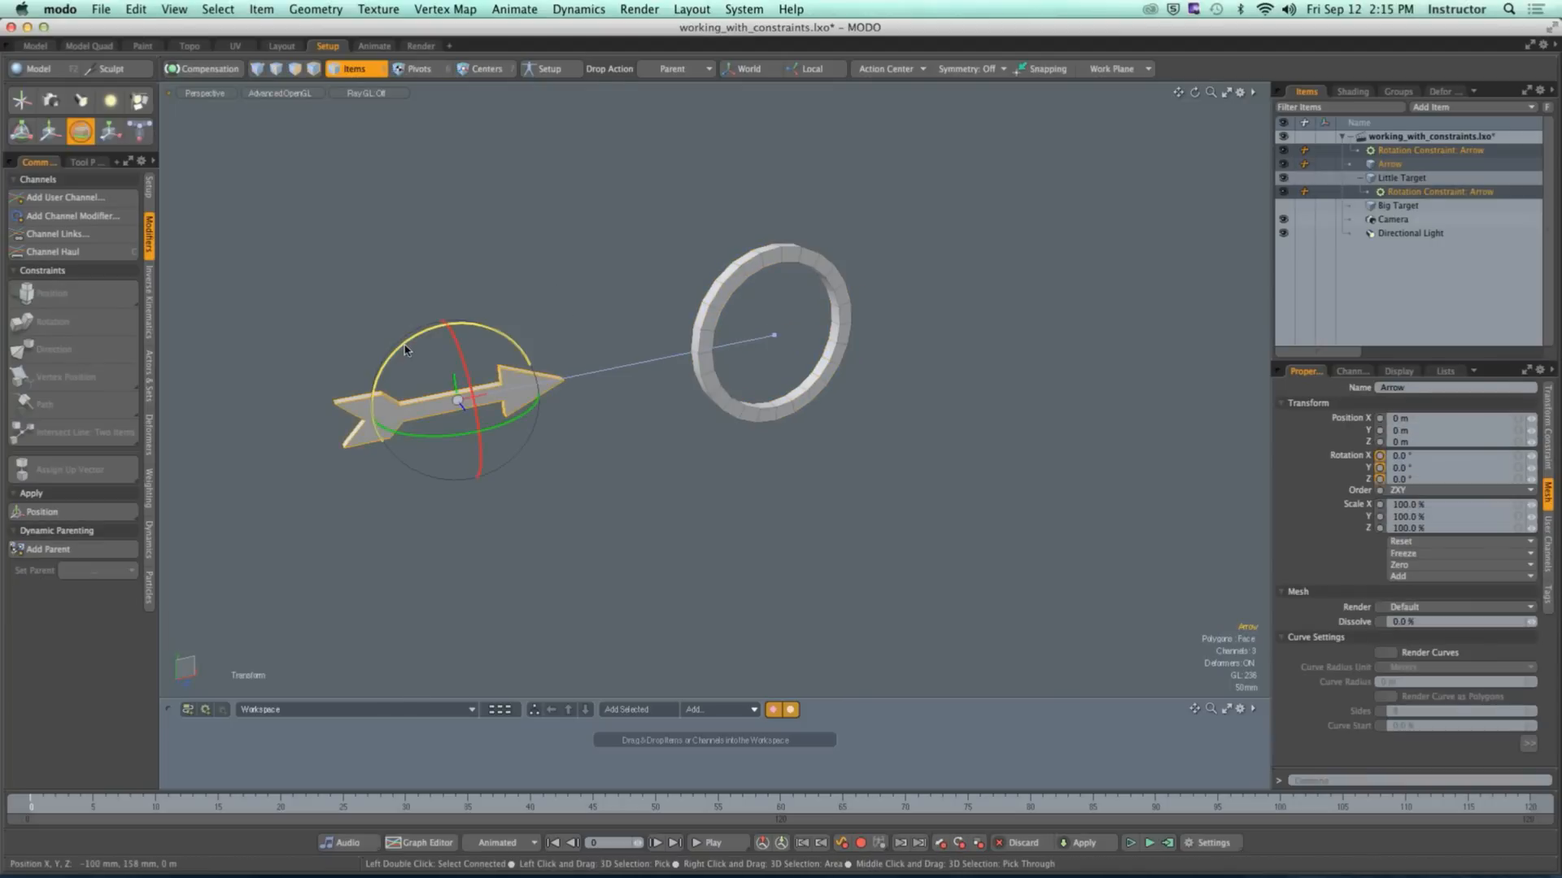
pyautogui.moveTo(459, 360); pyautogui.dragTo(302, 419)
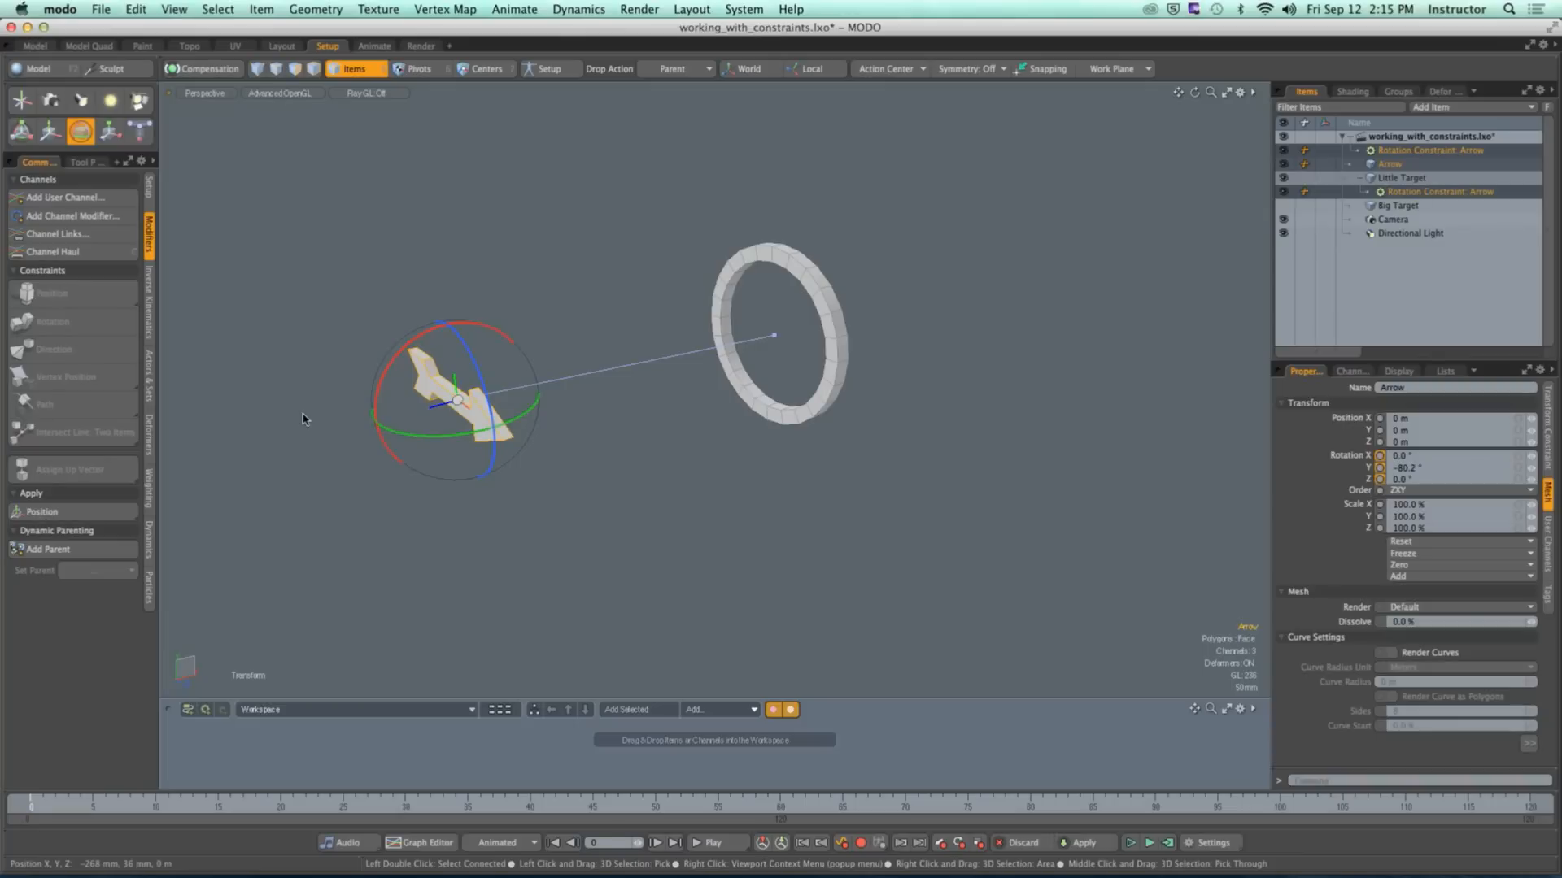
pyautogui.click(628, 561)
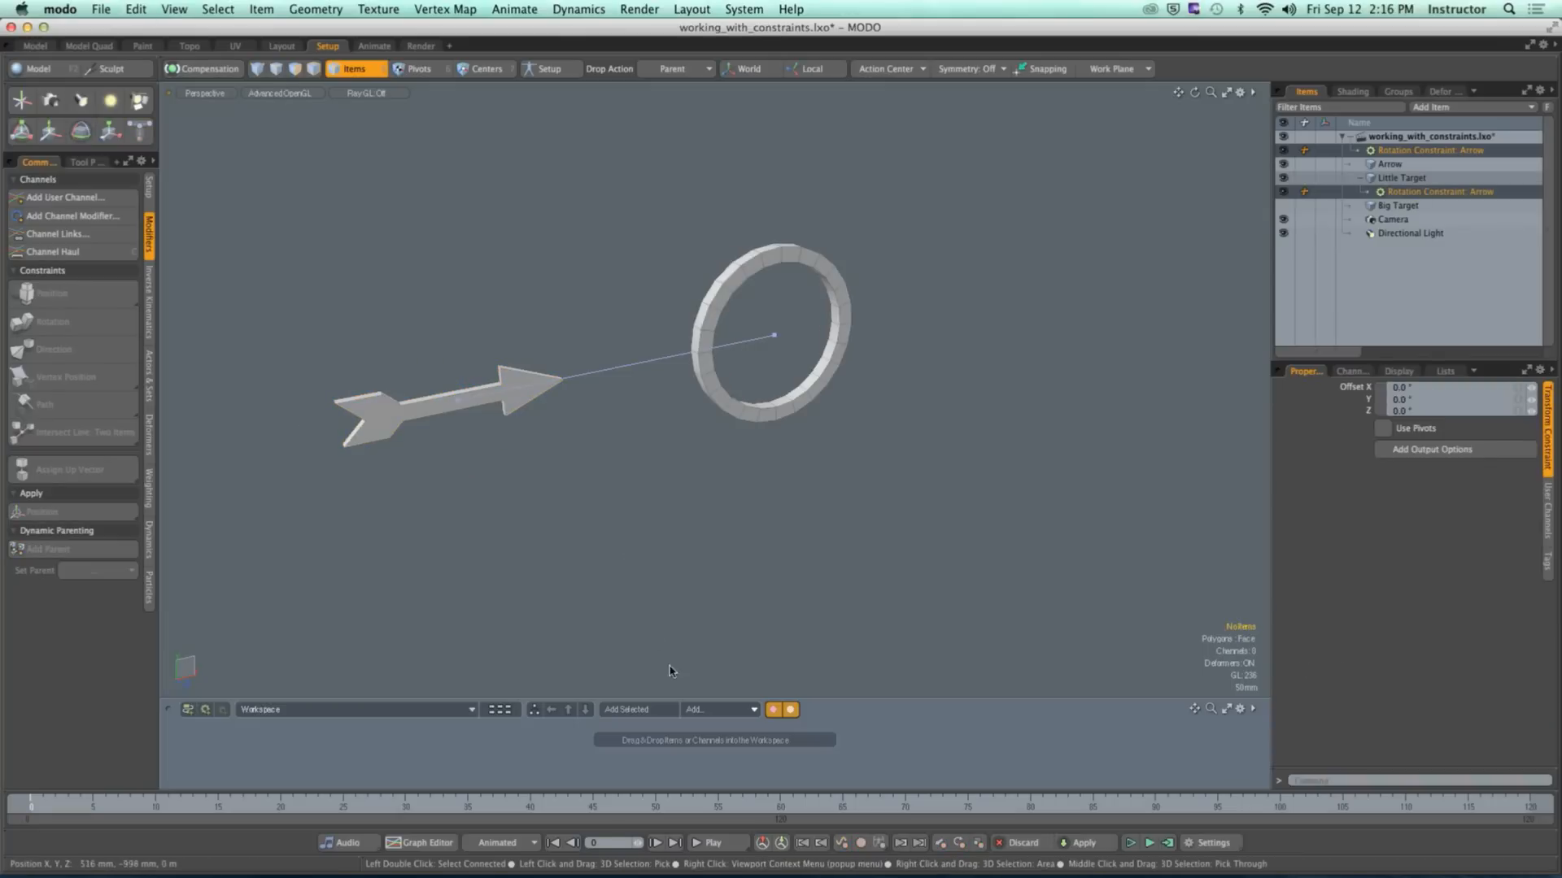
# Step: Enlarge the schematic area and add the Arrow item to its workspace as a node
pyautogui.moveTo(680, 699); pyautogui.dragTo(682, 403)
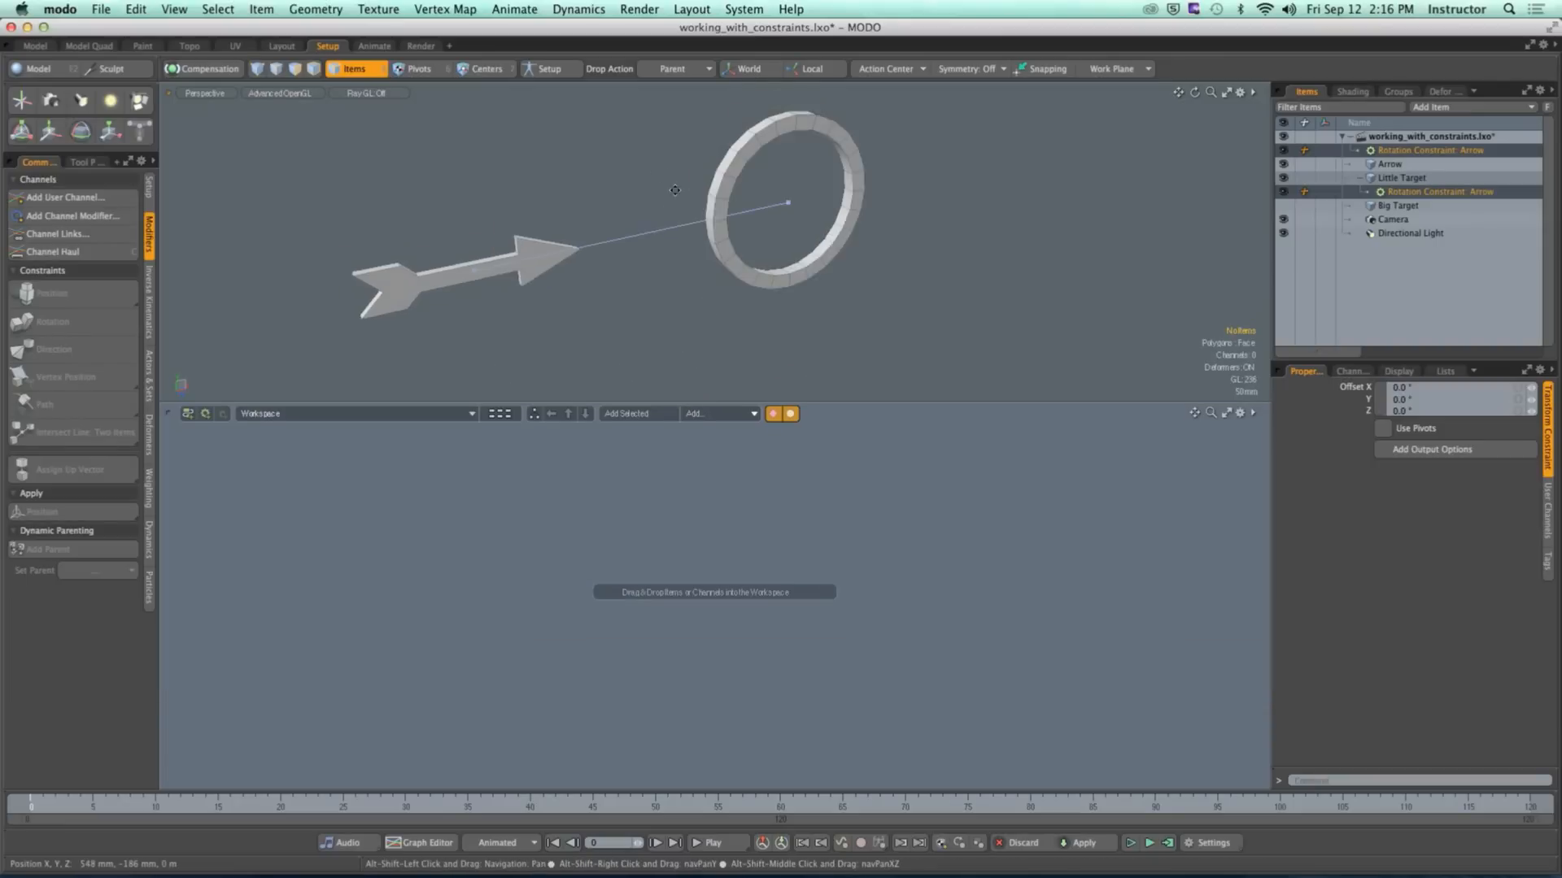
pyautogui.keyDown('alt'); pyautogui.moveTo(675, 190); pyautogui.dragTo(716, 213); pyautogui.keyUp('alt')
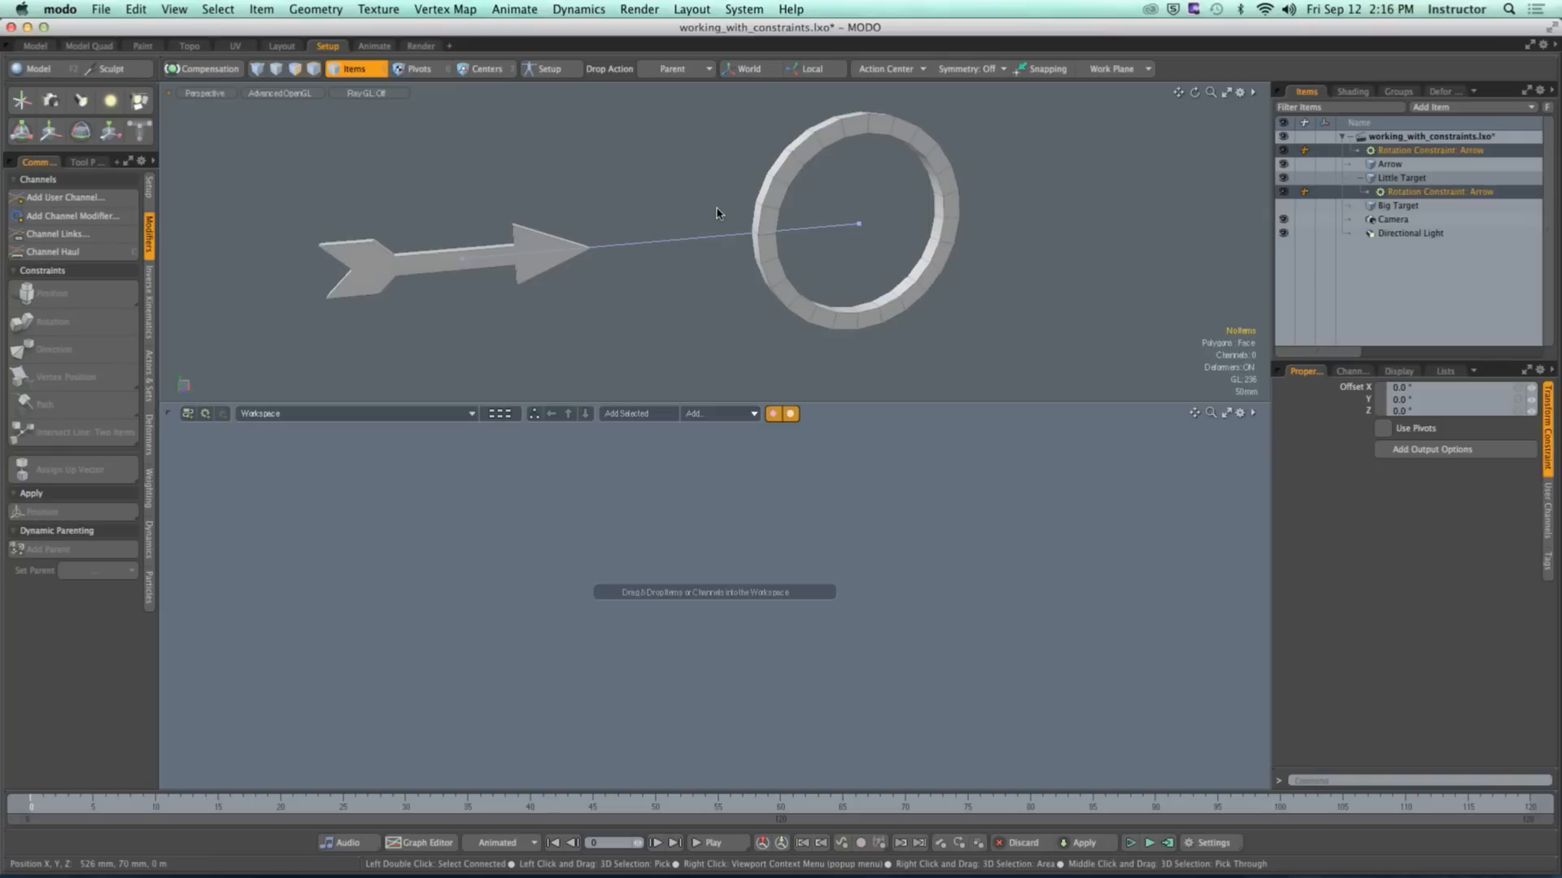
pyautogui.click(906, 459)
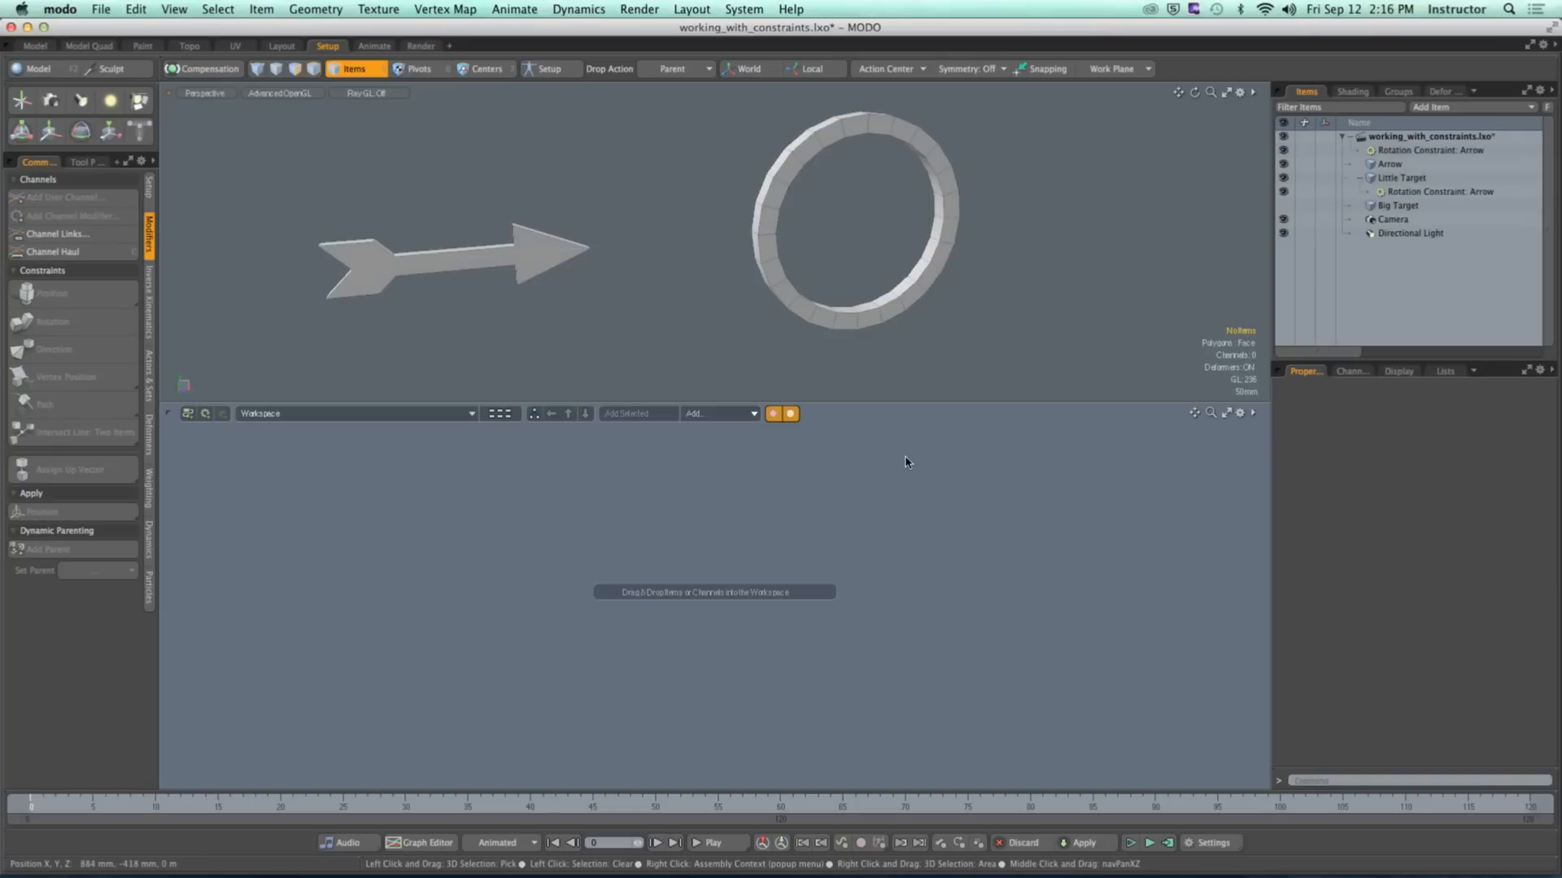
pyautogui.click(1358, 186)
pyautogui.click(1389, 165)
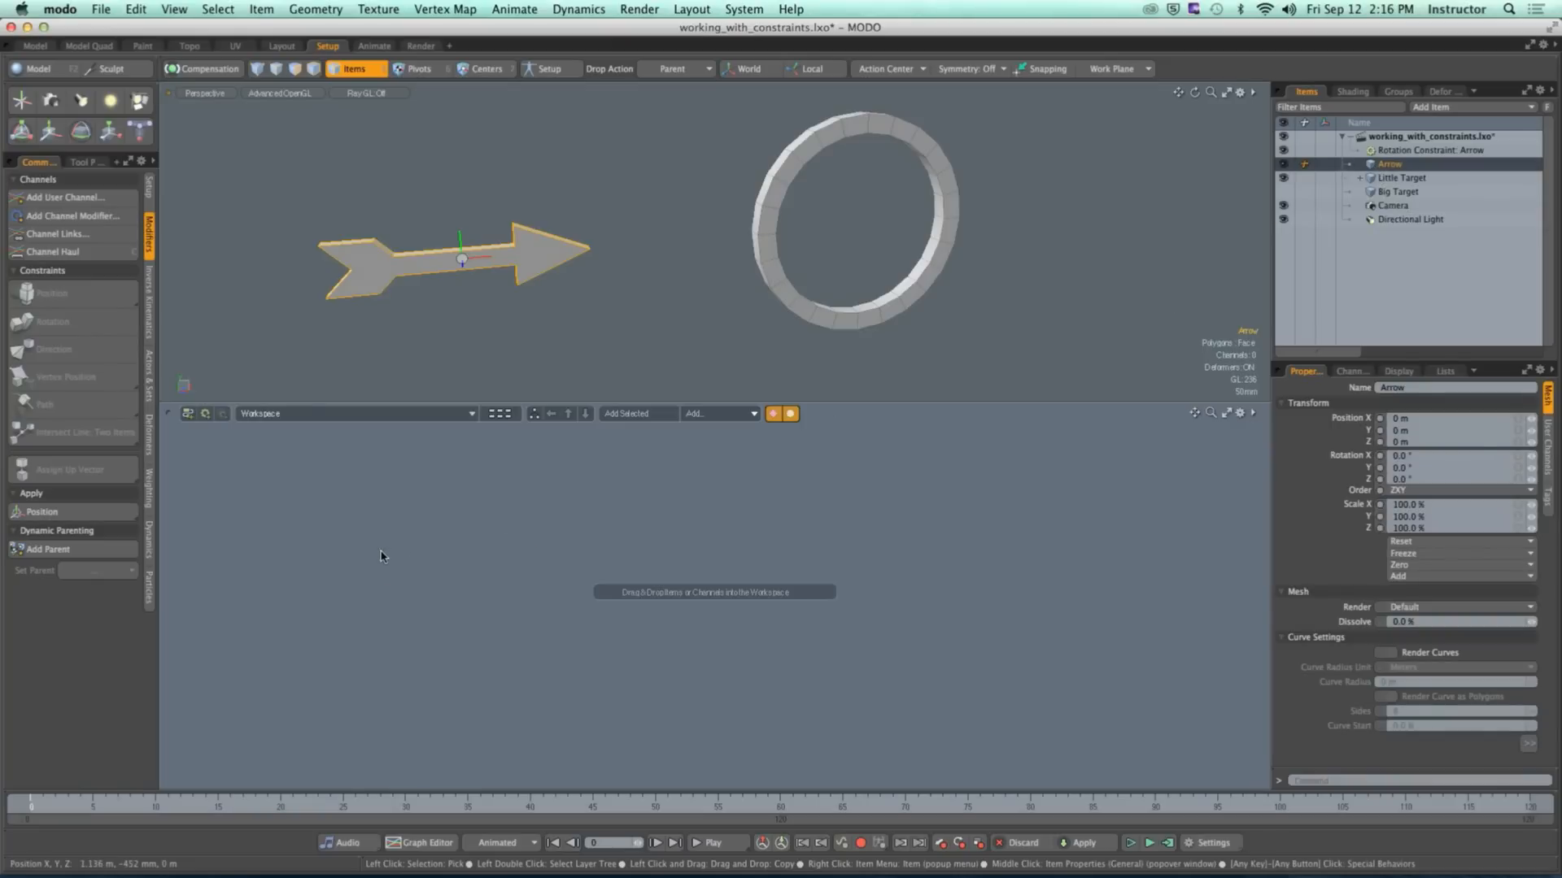
pyautogui.moveTo(380, 556); pyautogui.dragTo(570, 569)
pyautogui.click(527, 644)
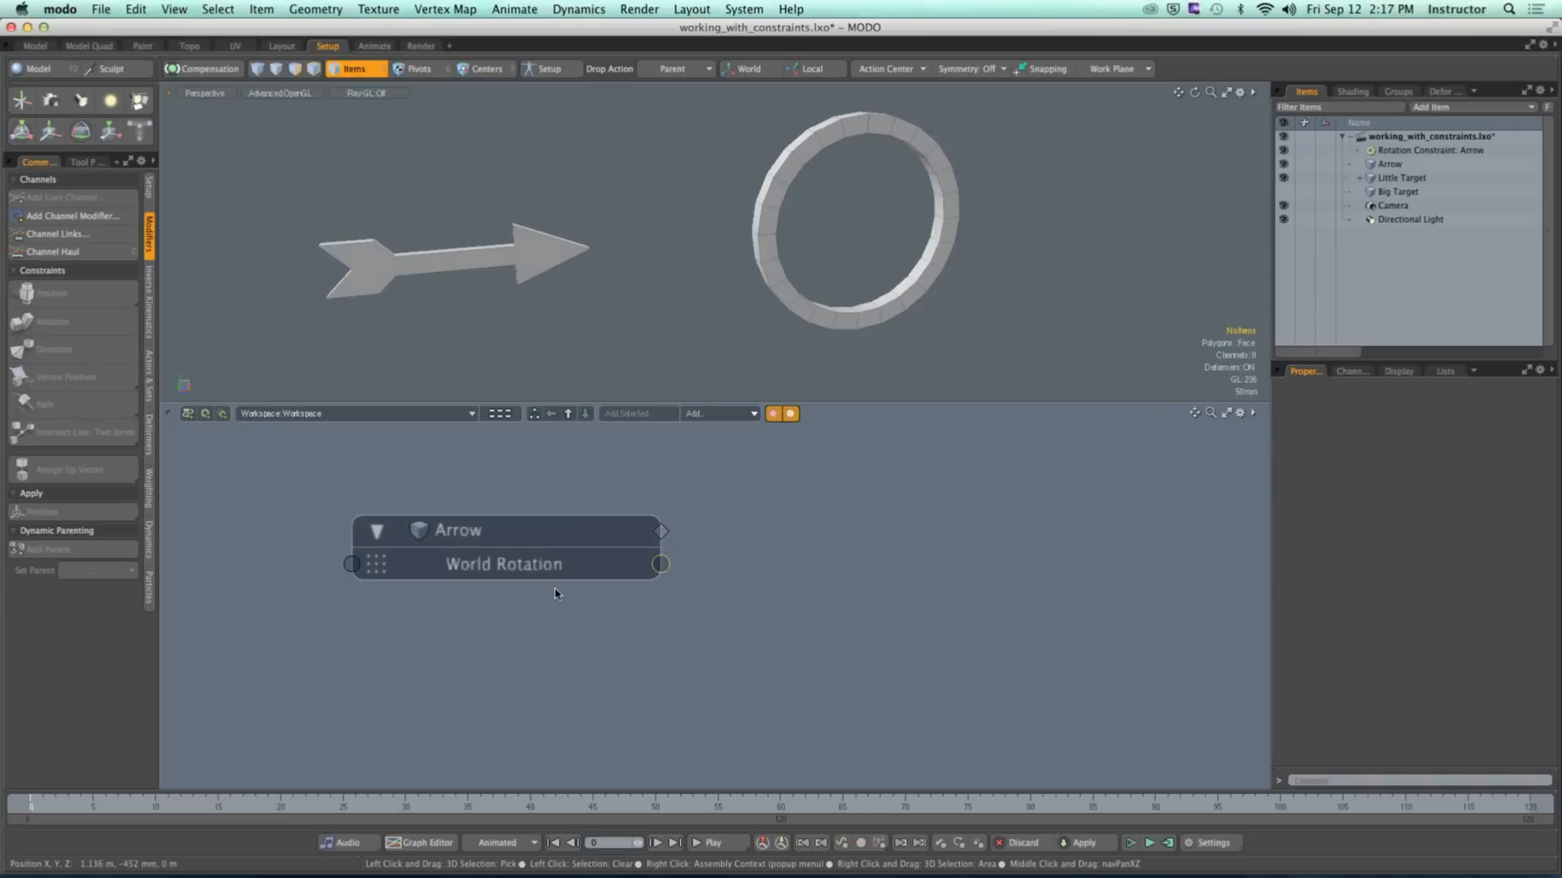
# Step: Add the rotation constraint node linked to Arrow's World Rotation output, and space the two nodes apart
pyautogui.doubleClick(660, 564)
pyautogui.scroll(-2, 659, 647)
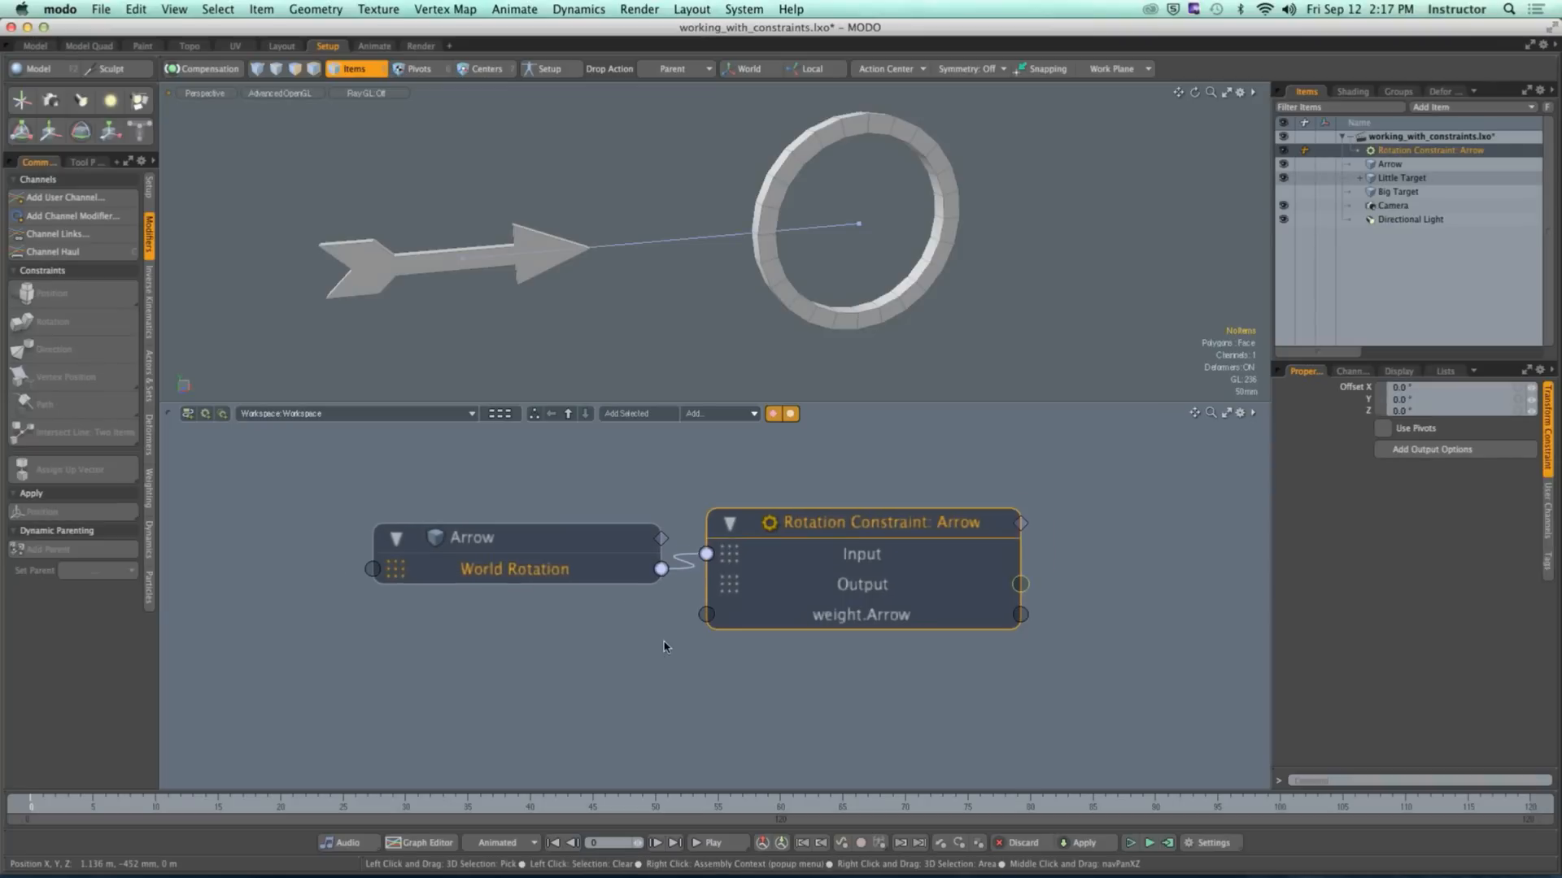
pyautogui.keyDown('alt'); pyautogui.keyDown('shift'); pyautogui.moveTo(619, 627); pyautogui.dragTo(544, 622); pyautogui.keyUp('shift'); pyautogui.keyUp('alt')
pyautogui.moveTo(444, 542); pyautogui.dragTo(357, 533)
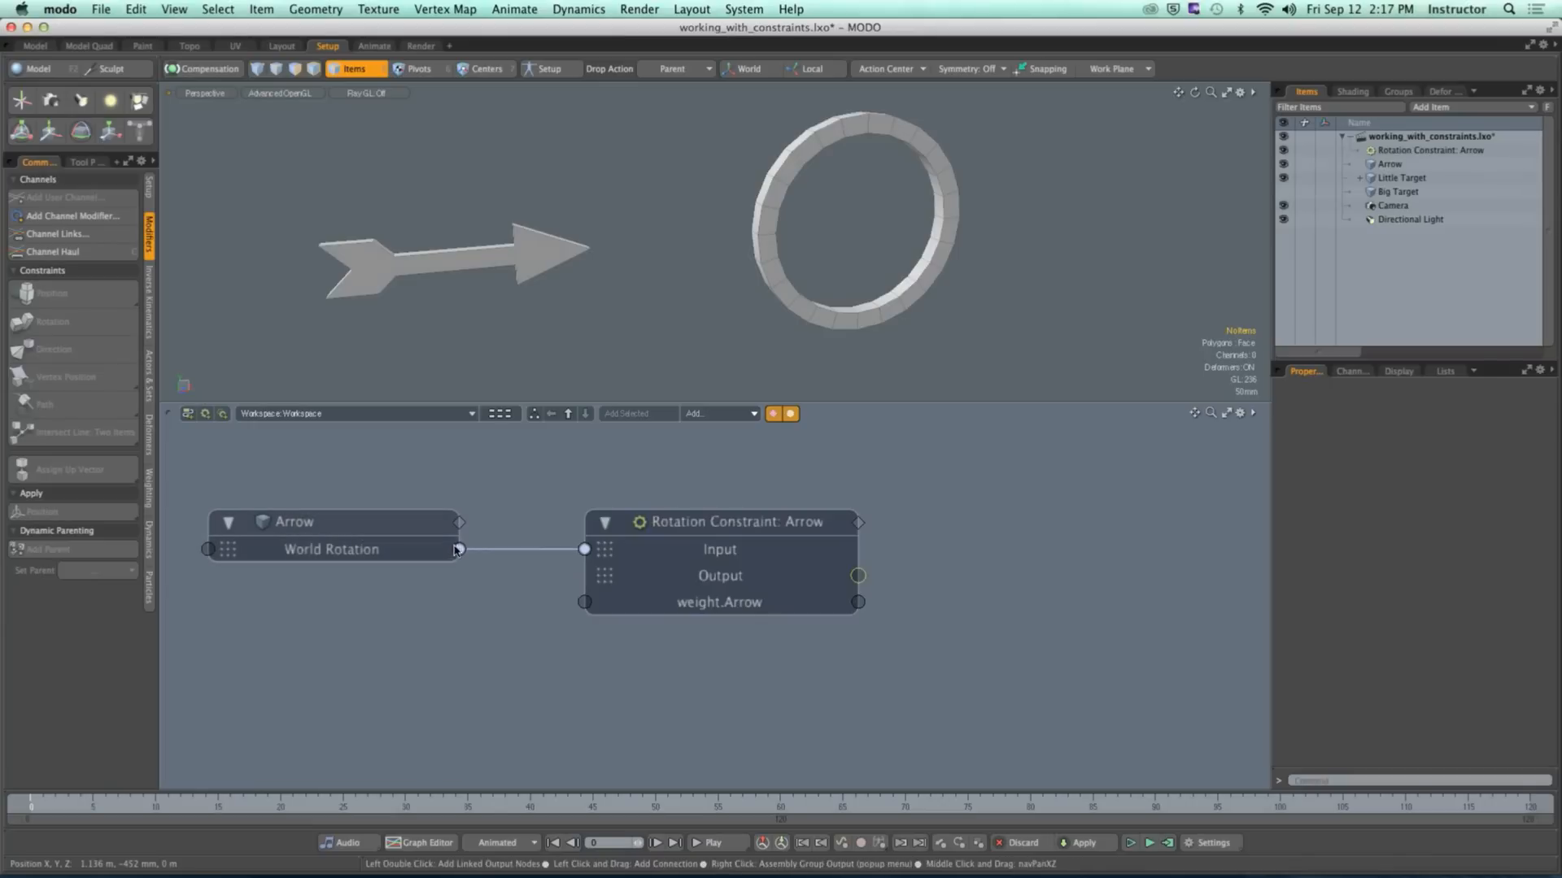
pyautogui.click(746, 545)
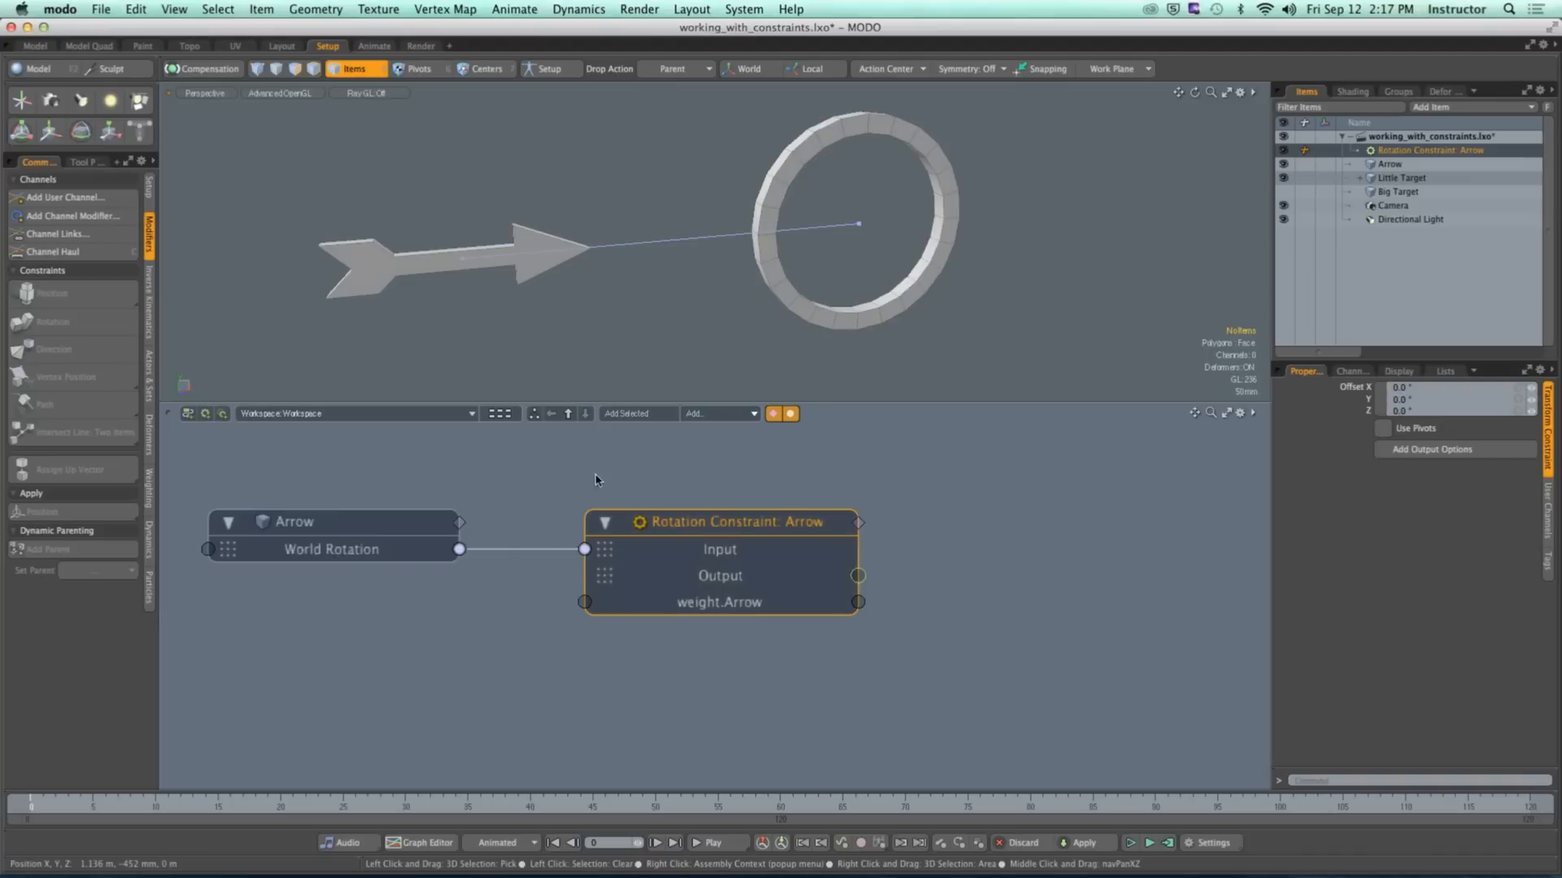
pyautogui.click(805, 696)
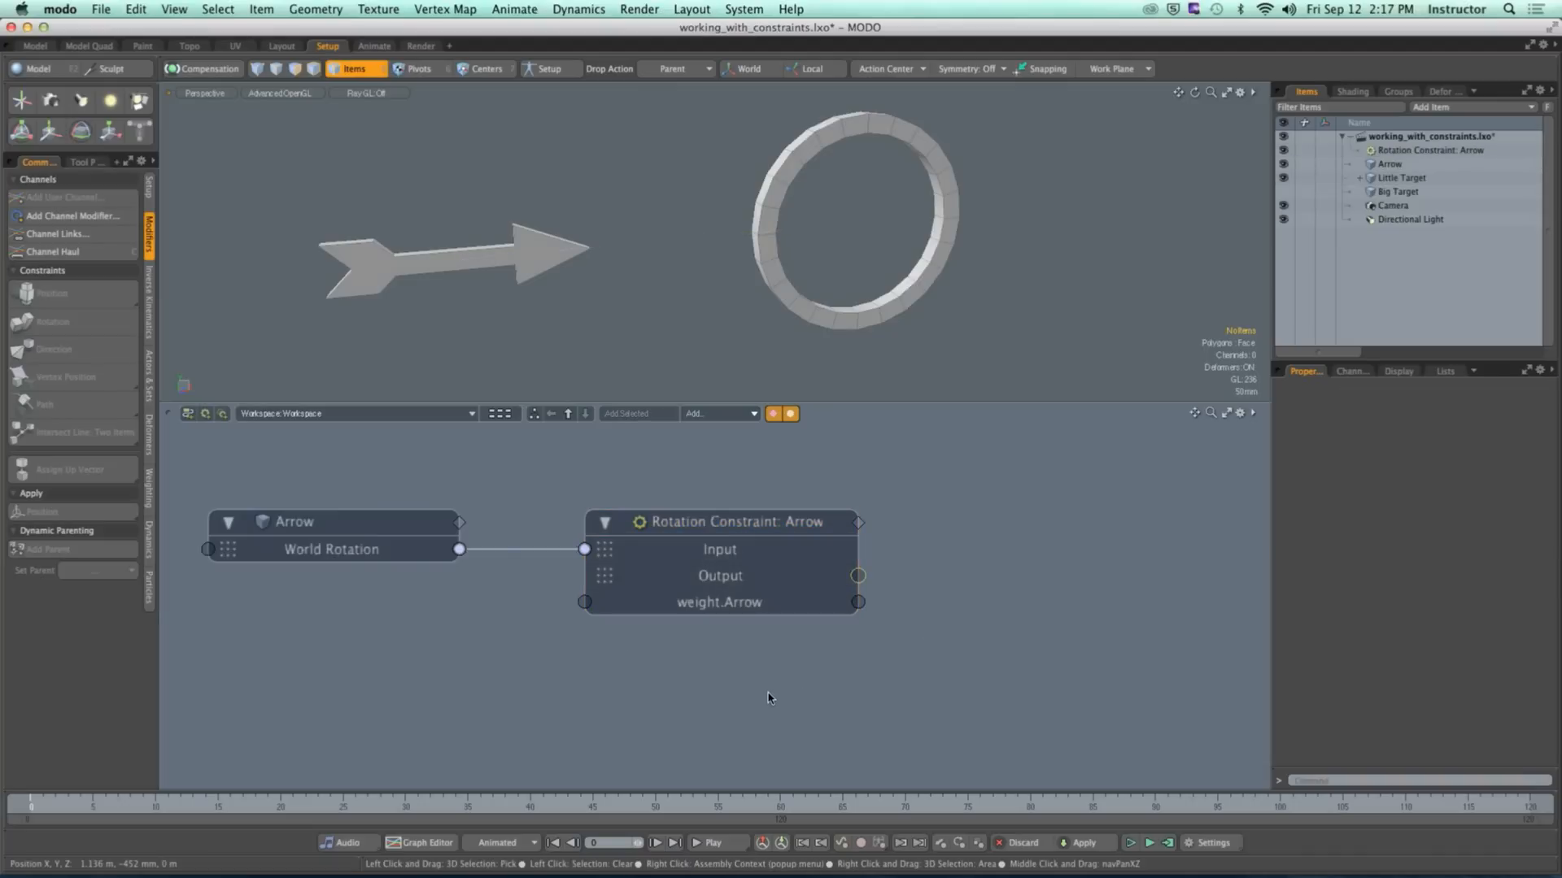
# Step: Add the Little Target node linked to the constraint's Output, and arrange both nodes with clear spacing
pyautogui.doubleClick(858, 576)
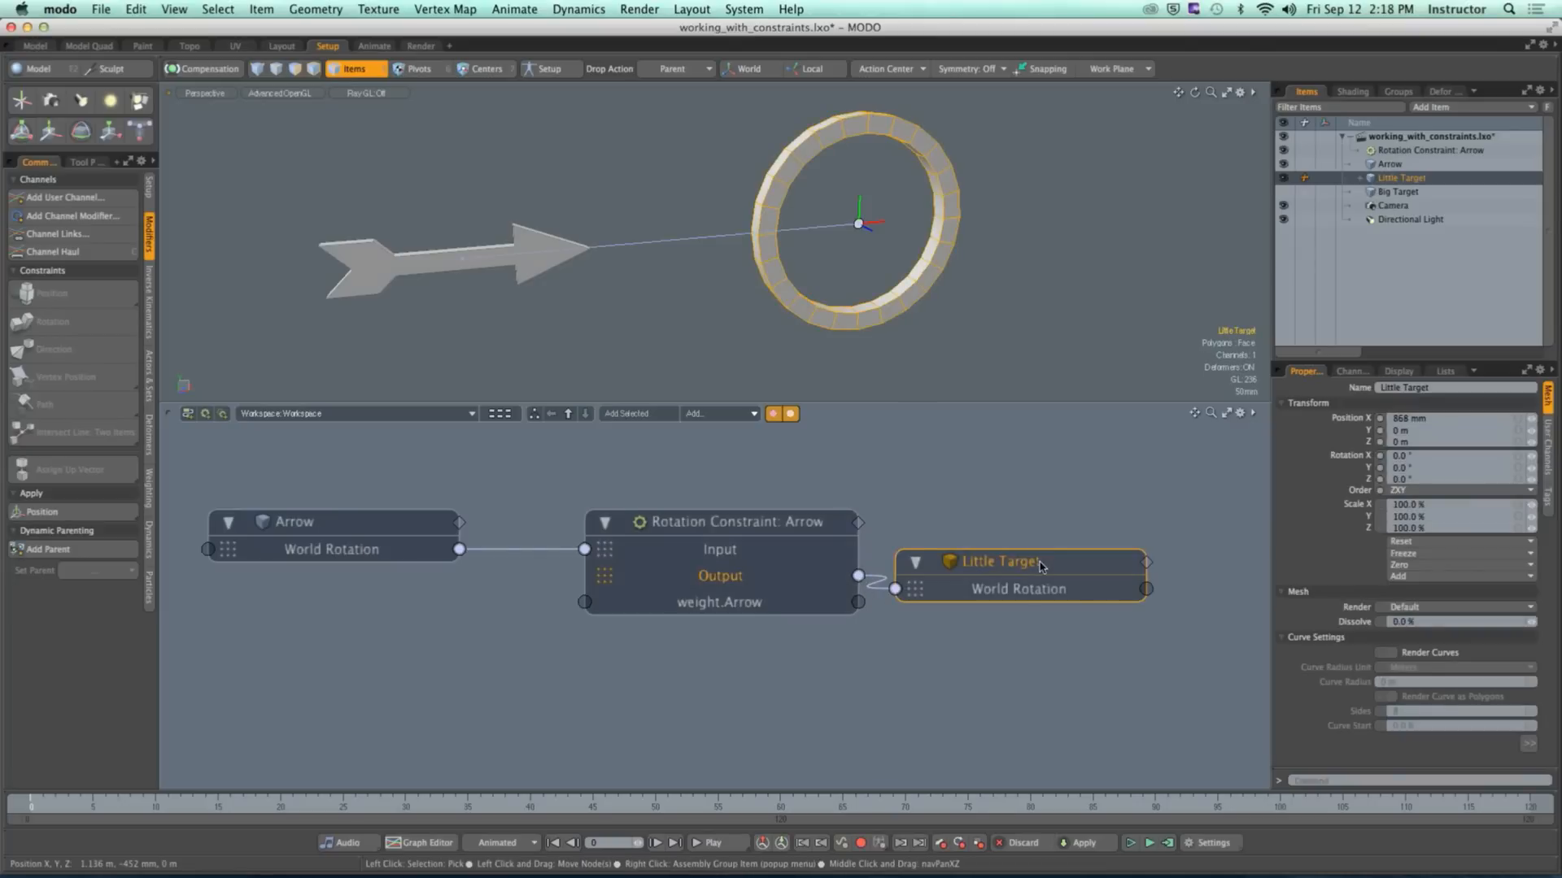
pyautogui.moveTo(1006, 563); pyautogui.dragTo(1141, 550)
pyautogui.click(1003, 713)
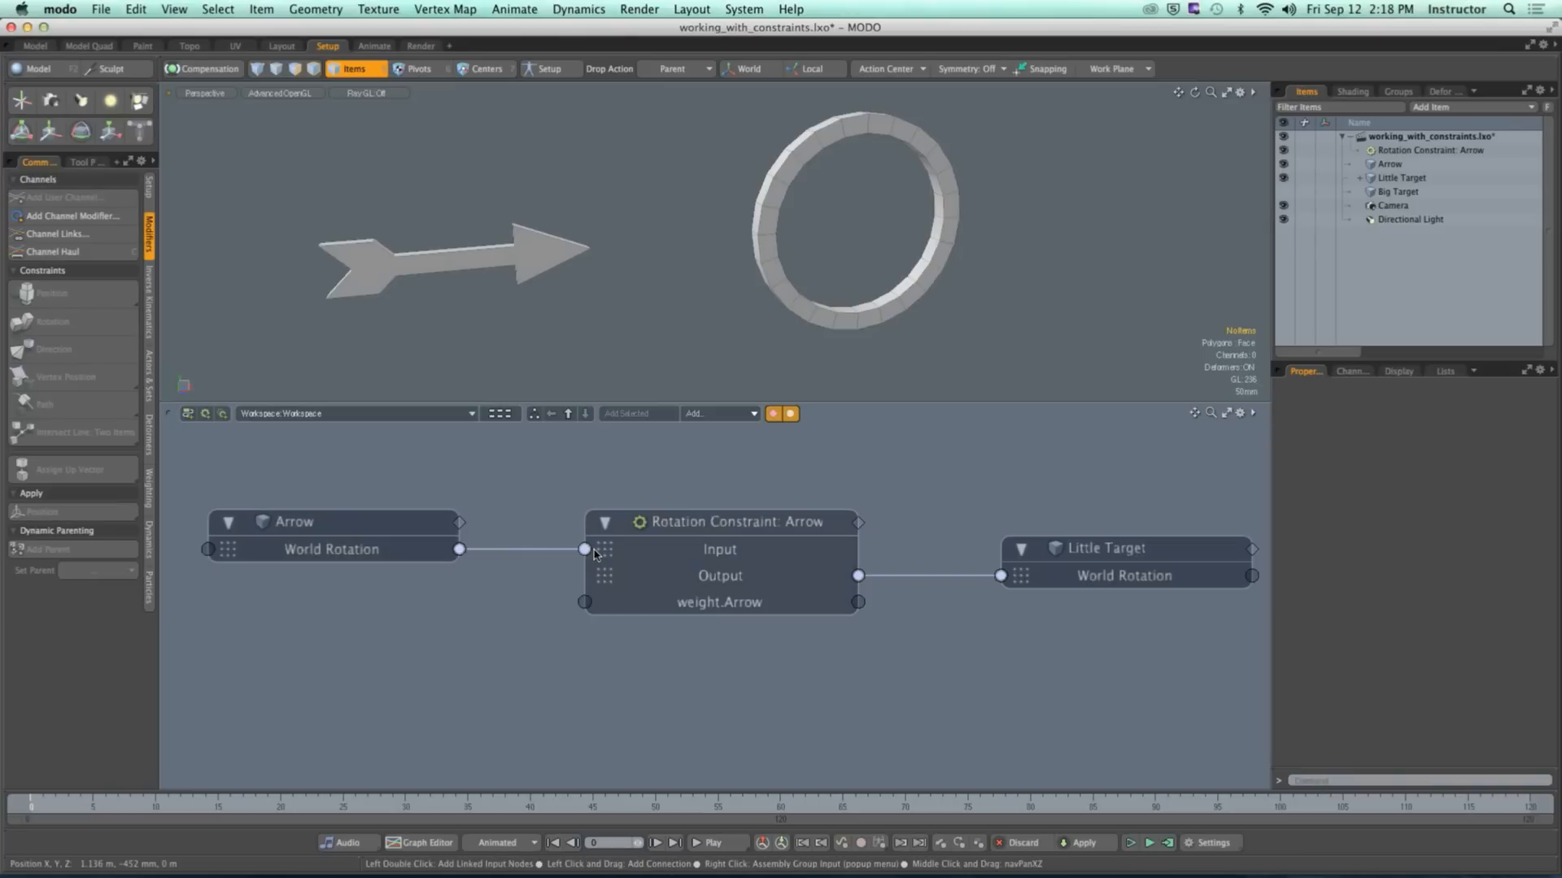
pyautogui.click(737, 554)
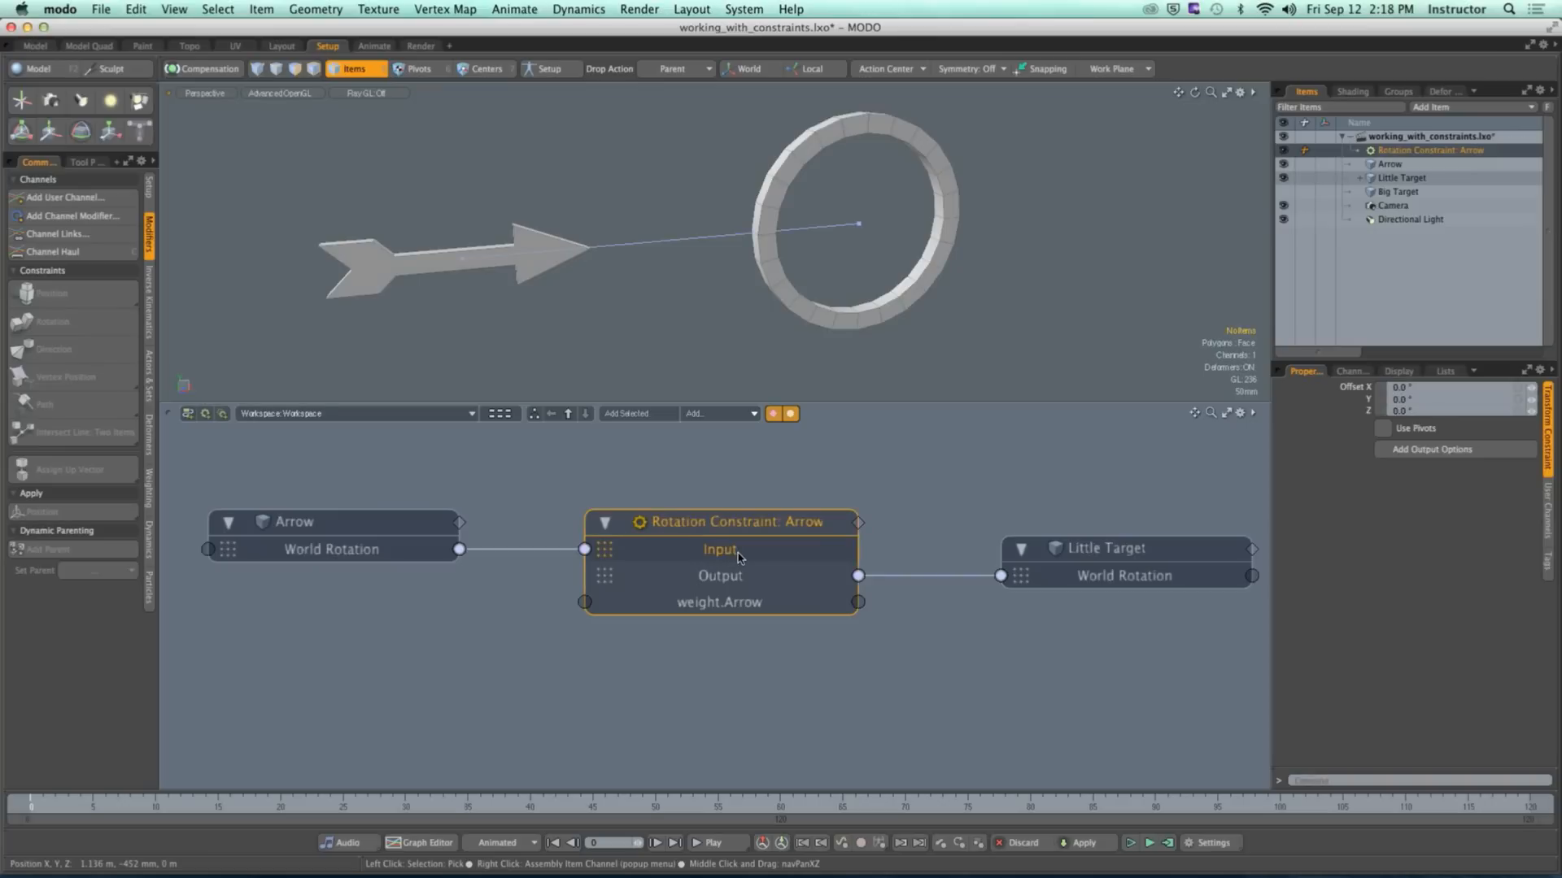
pyautogui.moveTo(732, 551); pyautogui.dragTo(702, 522)
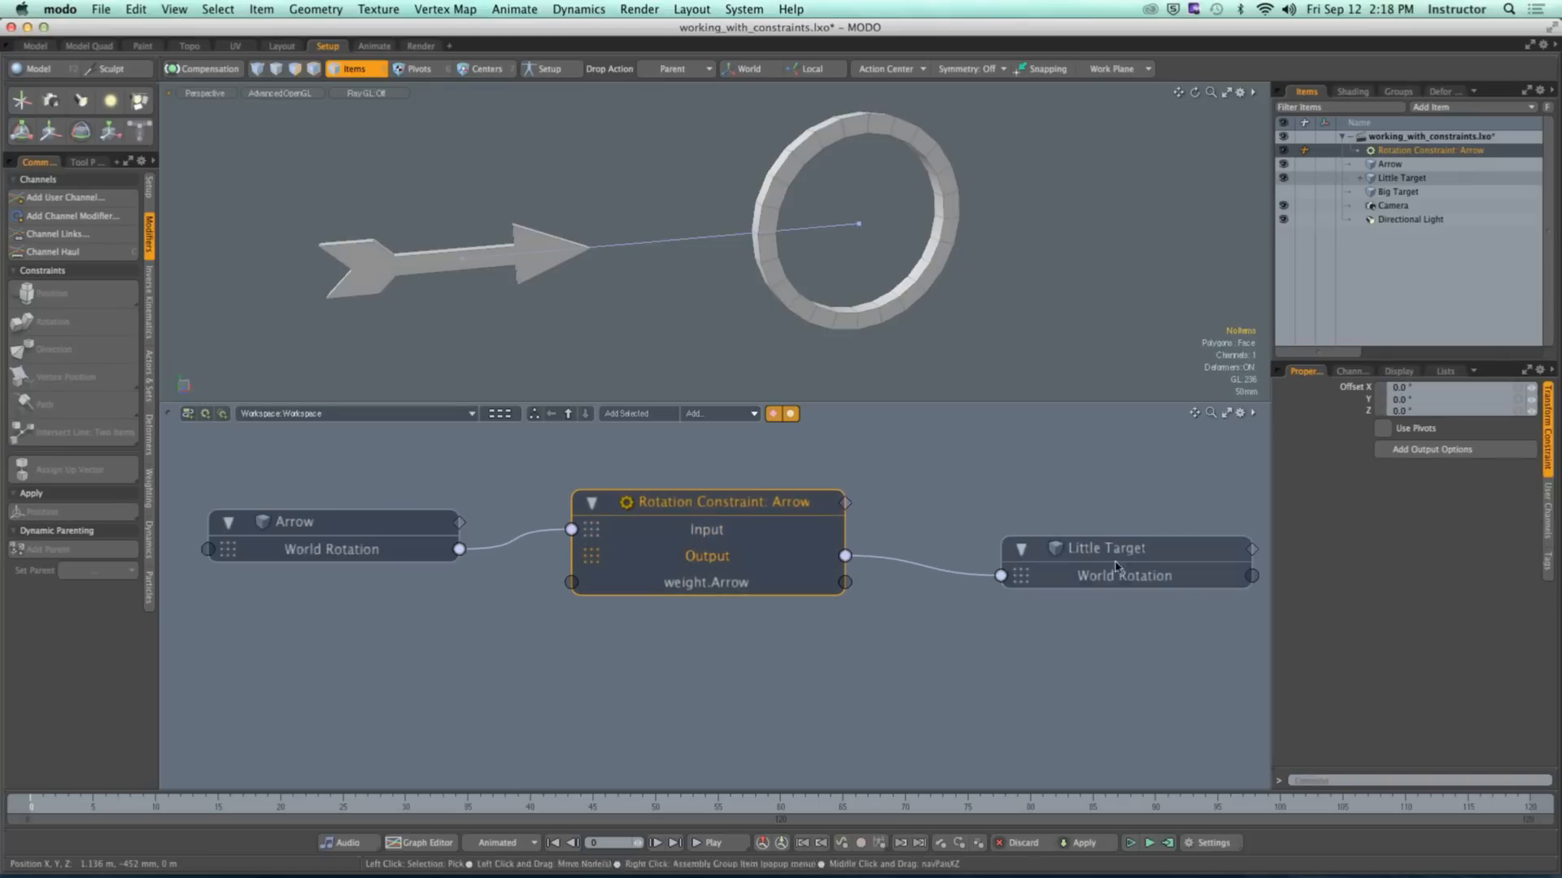
pyautogui.moveTo(1127, 555); pyautogui.dragTo(1126, 536)
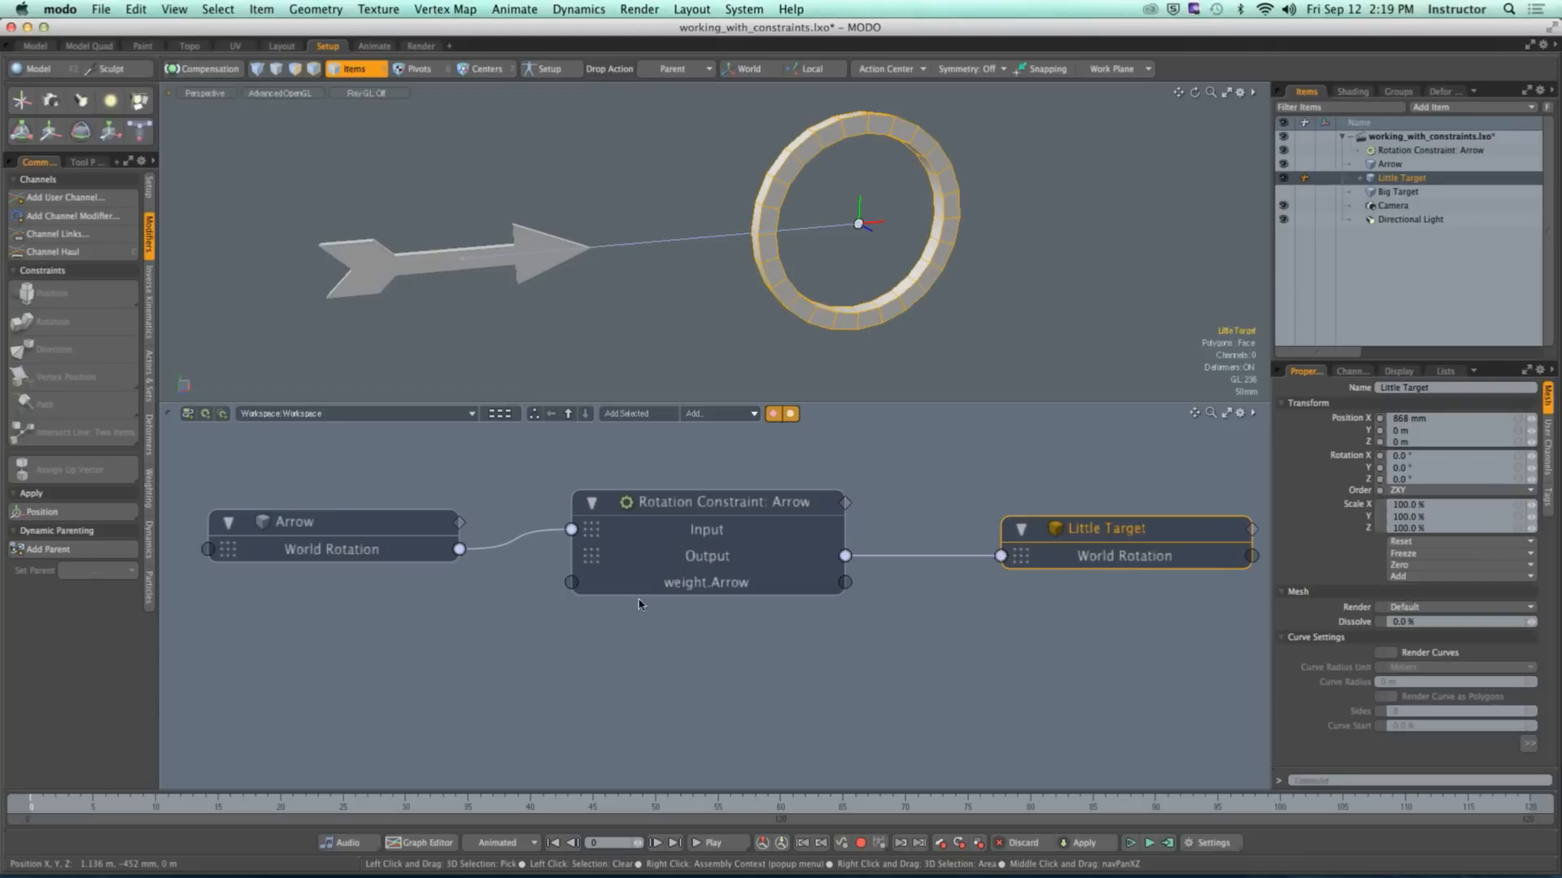
# Step: Add Arrow's Rotation X, Rotation Y and Rotation Z channels to its schematic node
pyautogui.click(322, 555)
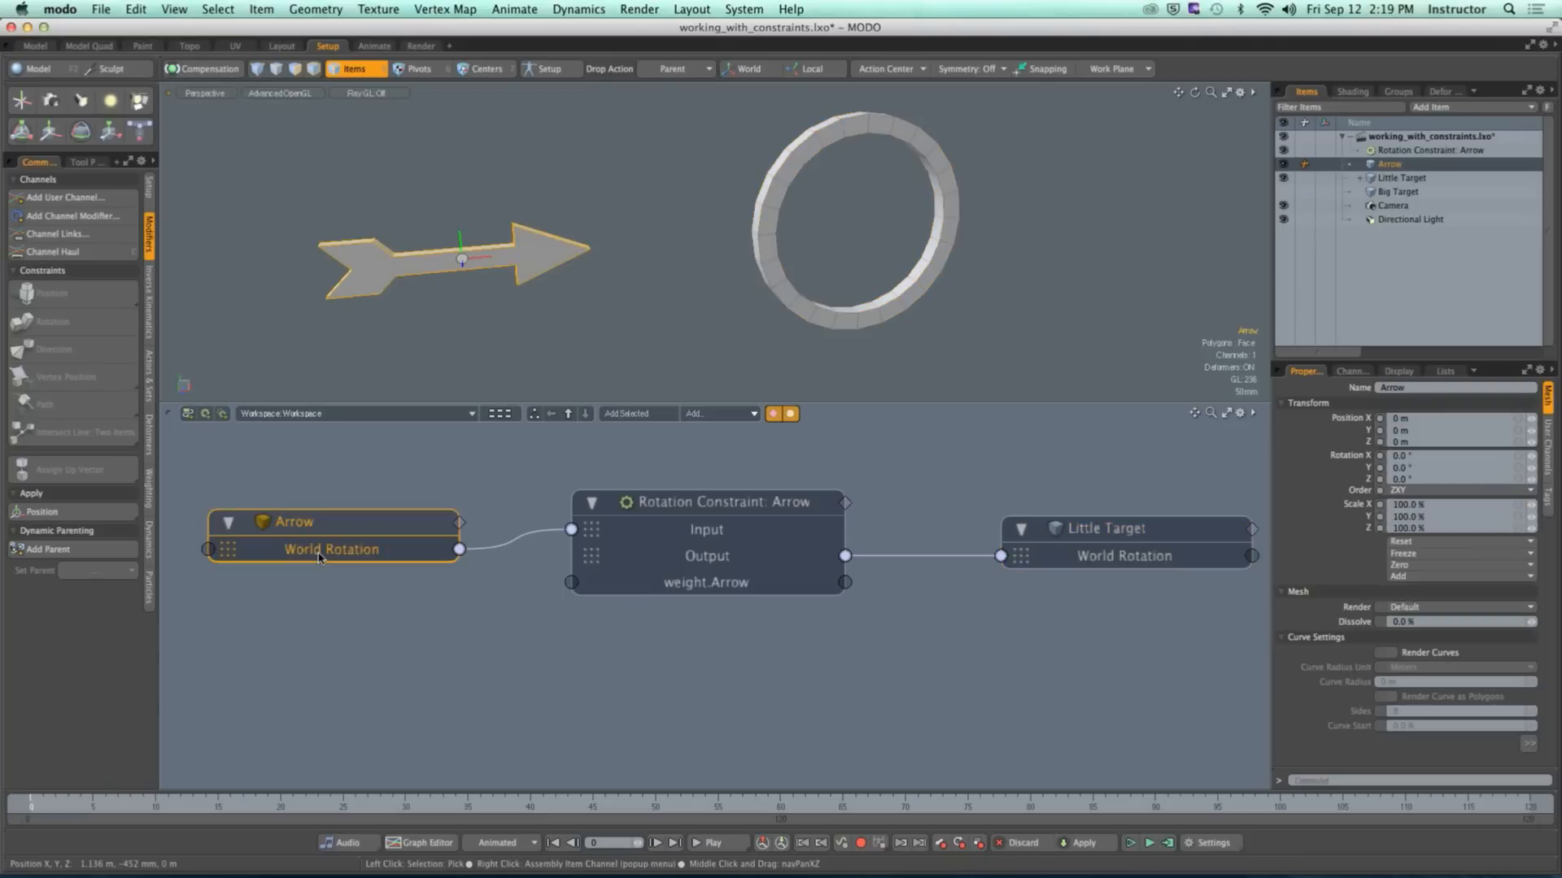
pyautogui.click(1350, 371)
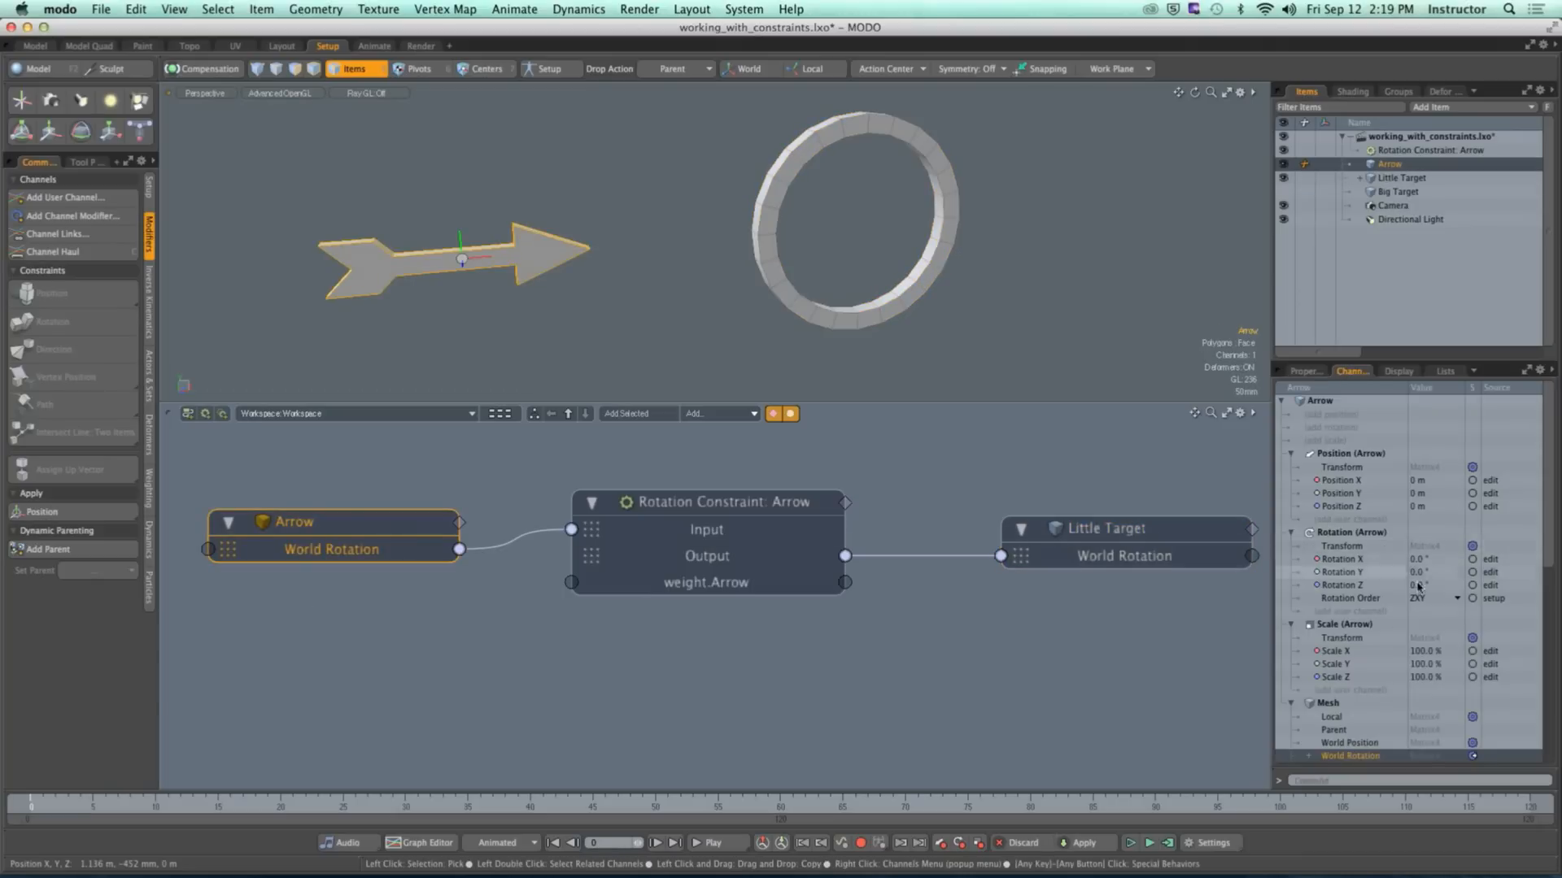
pyautogui.moveTo(1340, 560); pyautogui.dragTo(452, 630)
pyautogui.click(1338, 572)
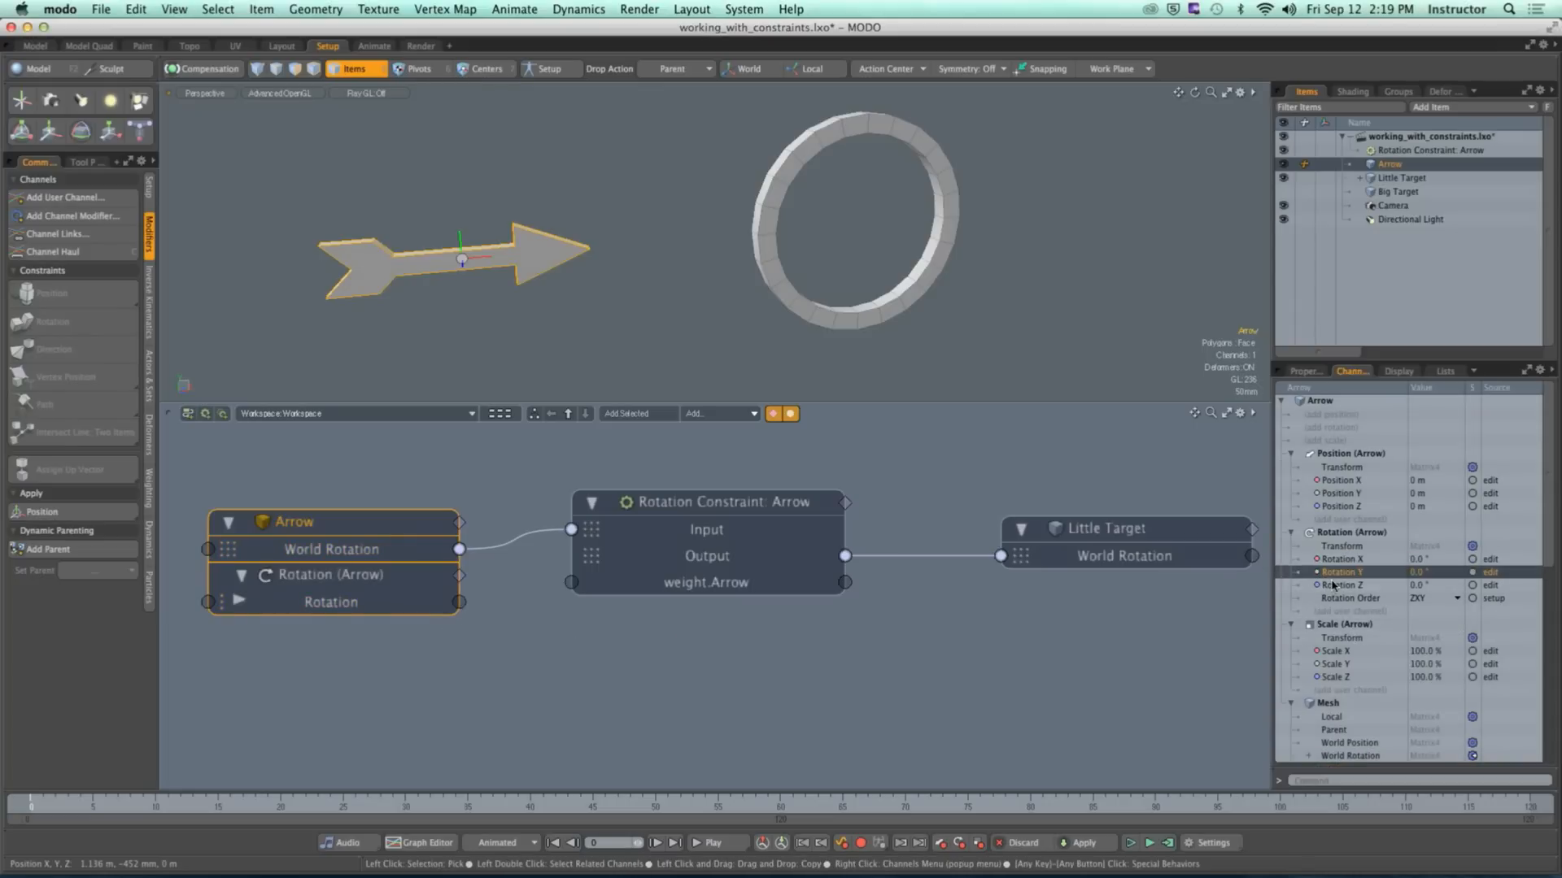
pyautogui.moveTo(1336, 577); pyautogui.dragTo(329, 610)
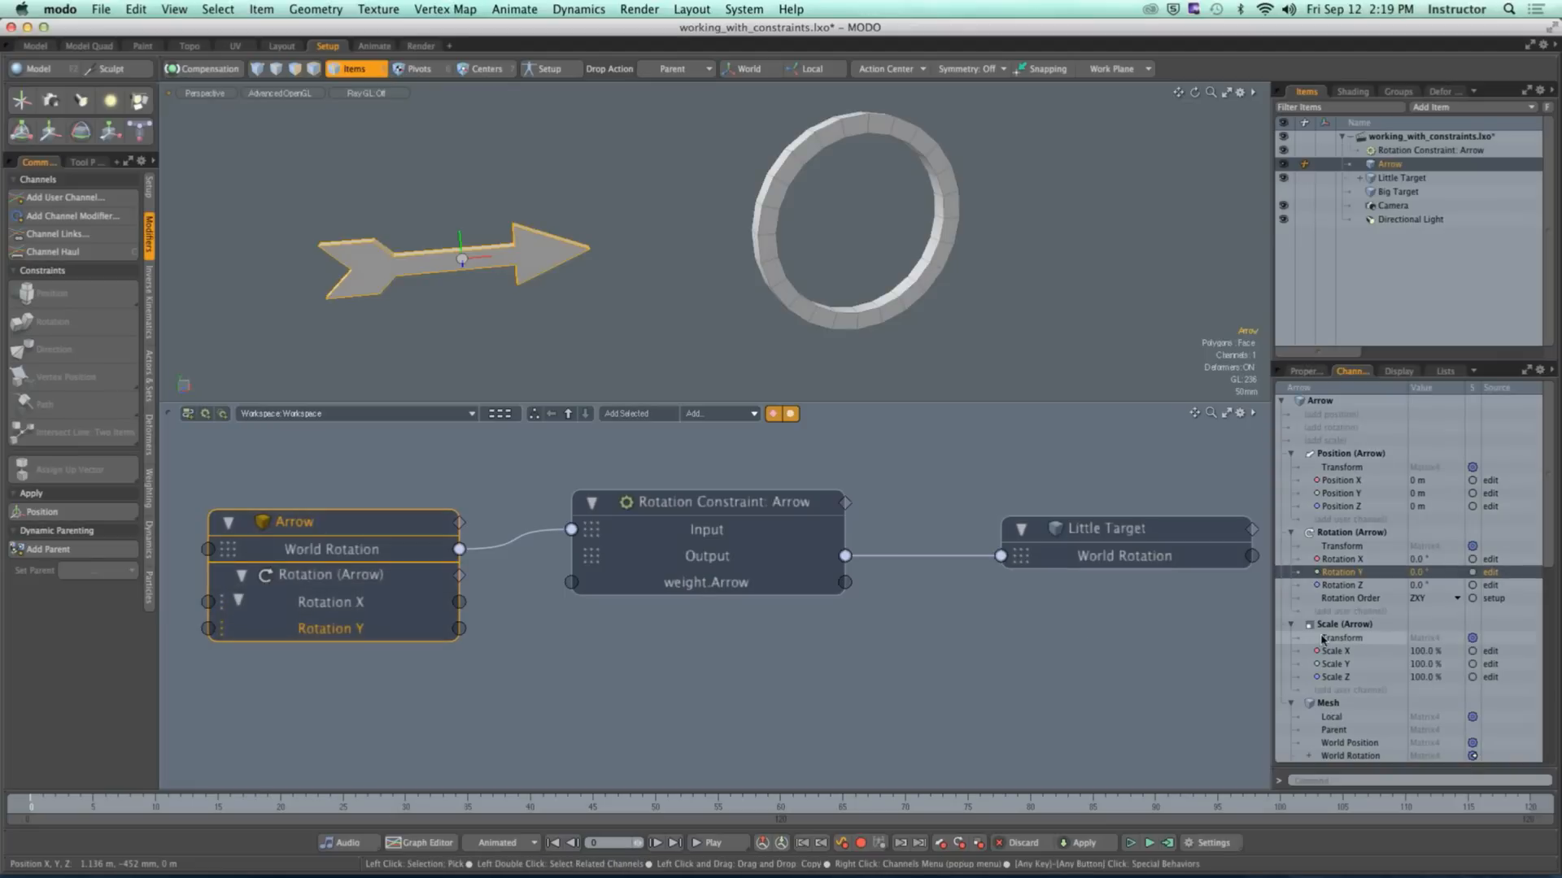
pyautogui.moveTo(1338, 585); pyautogui.dragTo(316, 652)
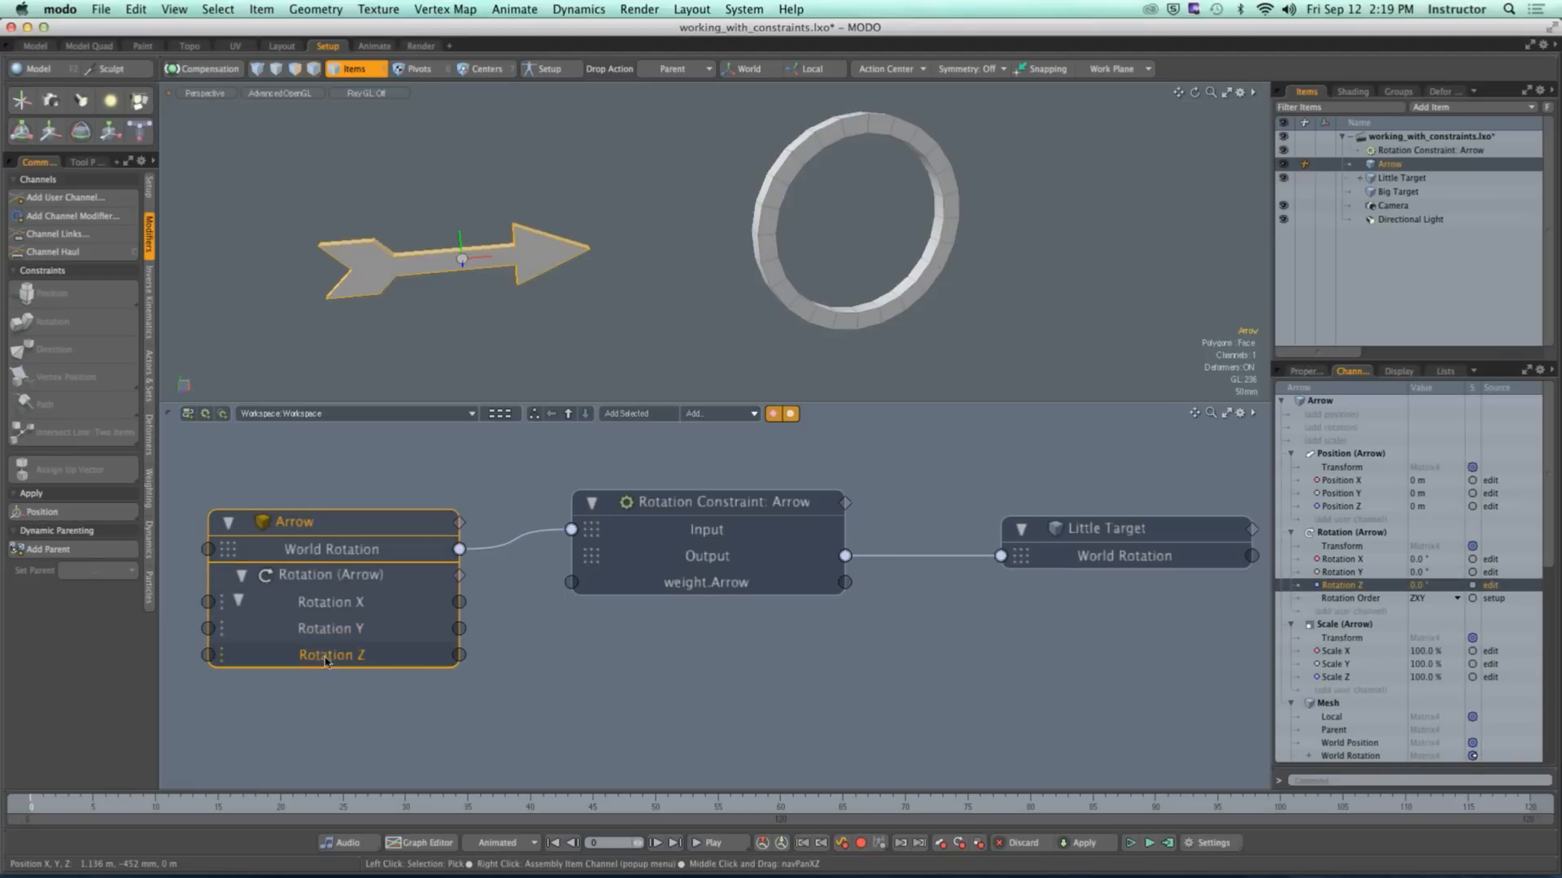
pyautogui.click(709, 662)
# Step: Compare Arrow's World Rotation matrix channel with its Rotation X channel in the schematic and channel list
pyautogui.click(366, 559)
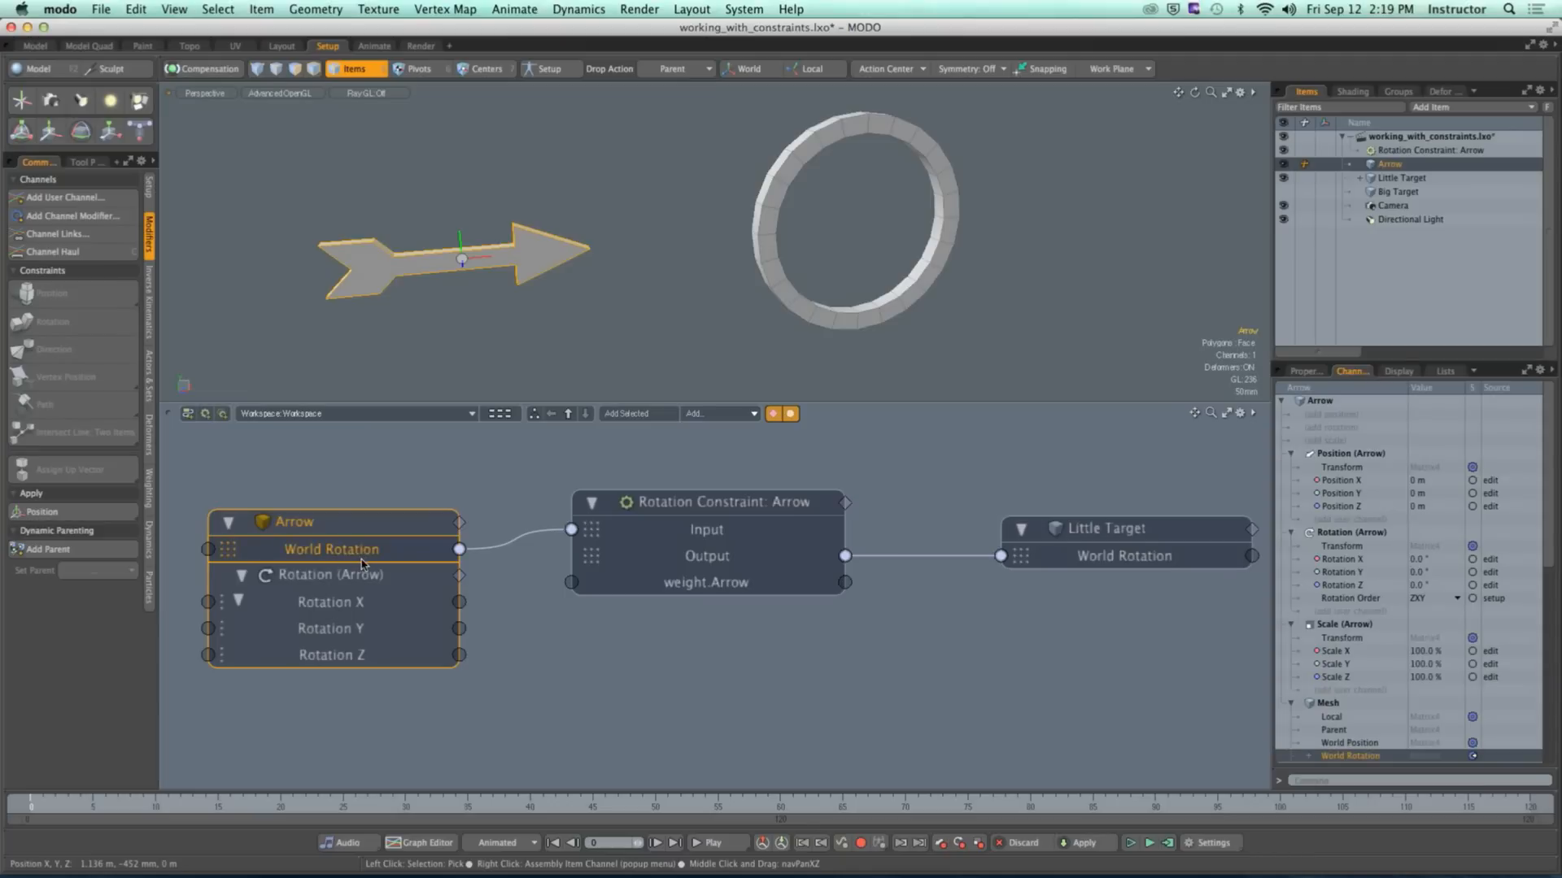
pyautogui.scroll(-3, 1350, 625)
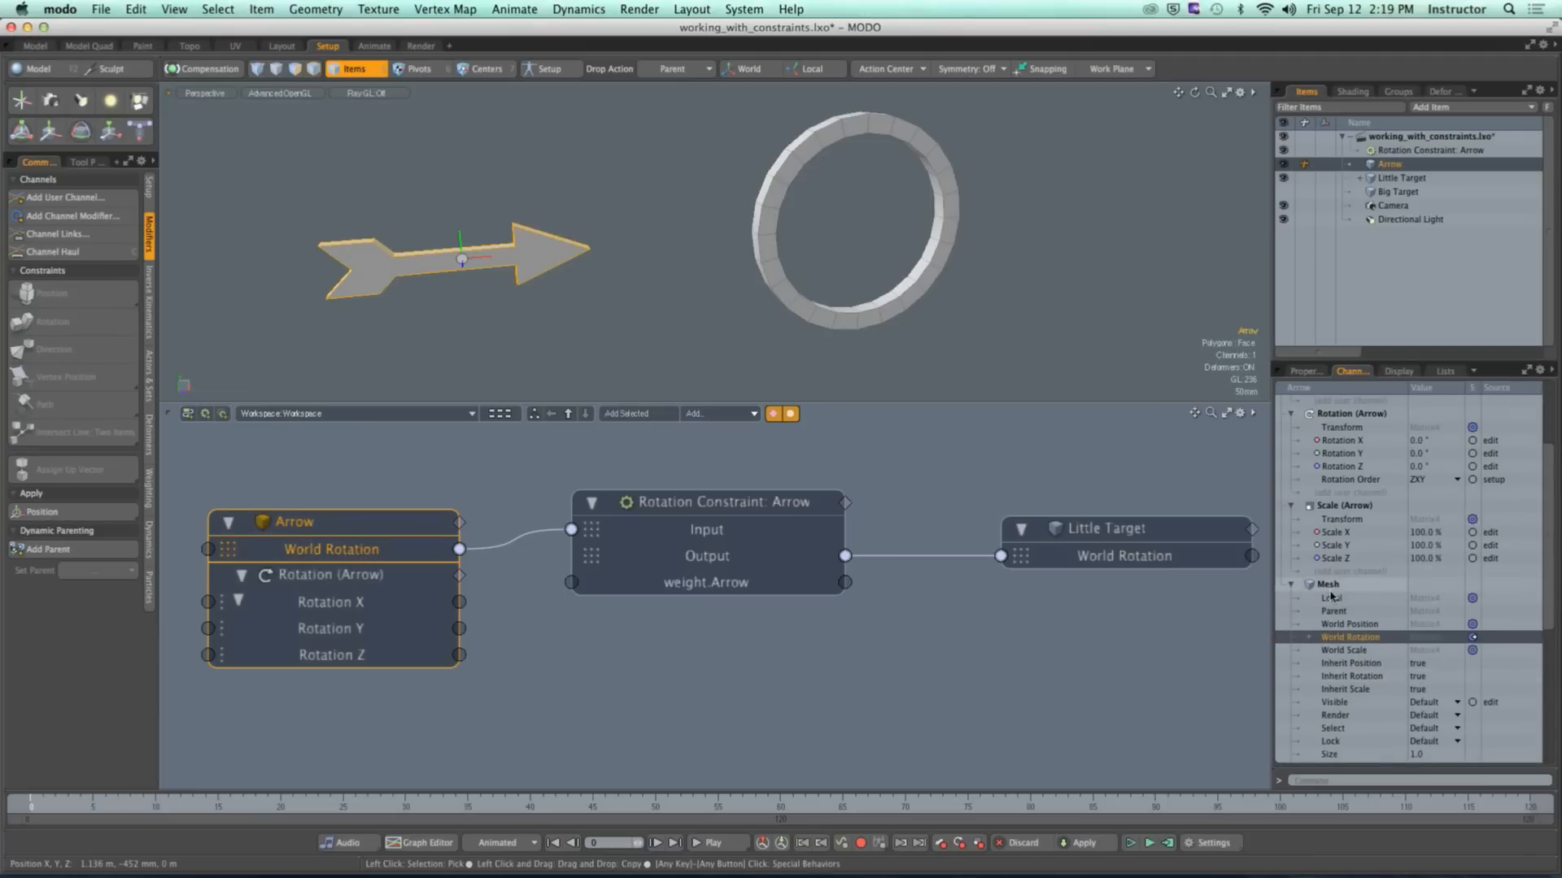
pyautogui.scroll(-1, 1350, 624)
pyautogui.click(380, 604)
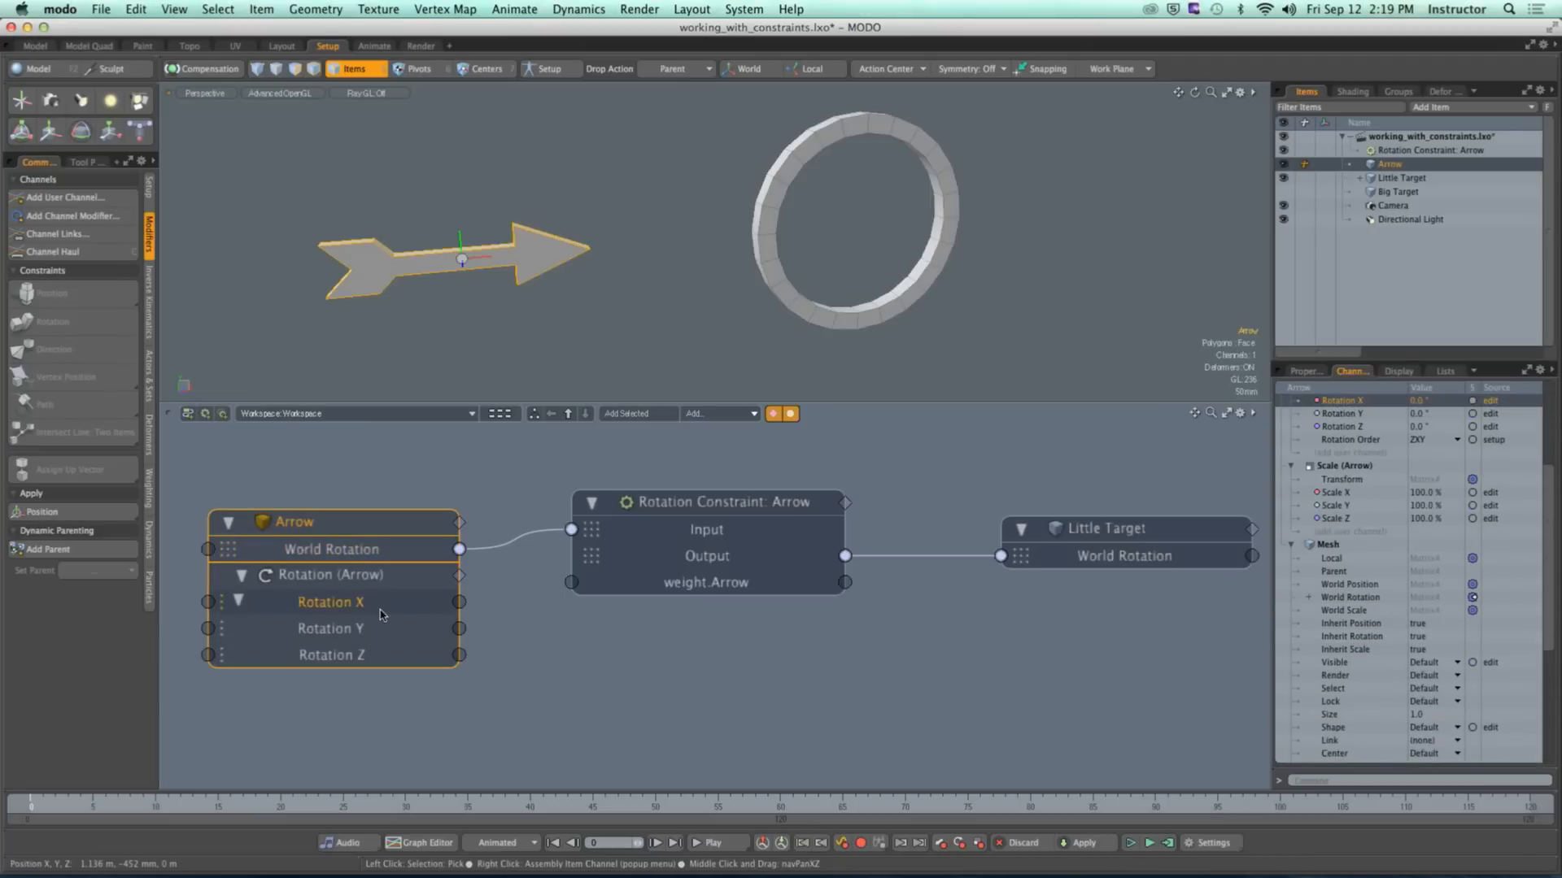
# Step: Add Little Target's Rotation X, Rotation Y and Rotation Z channels to its schematic node and expand the group
pyautogui.click(379, 631)
pyautogui.click(371, 655)
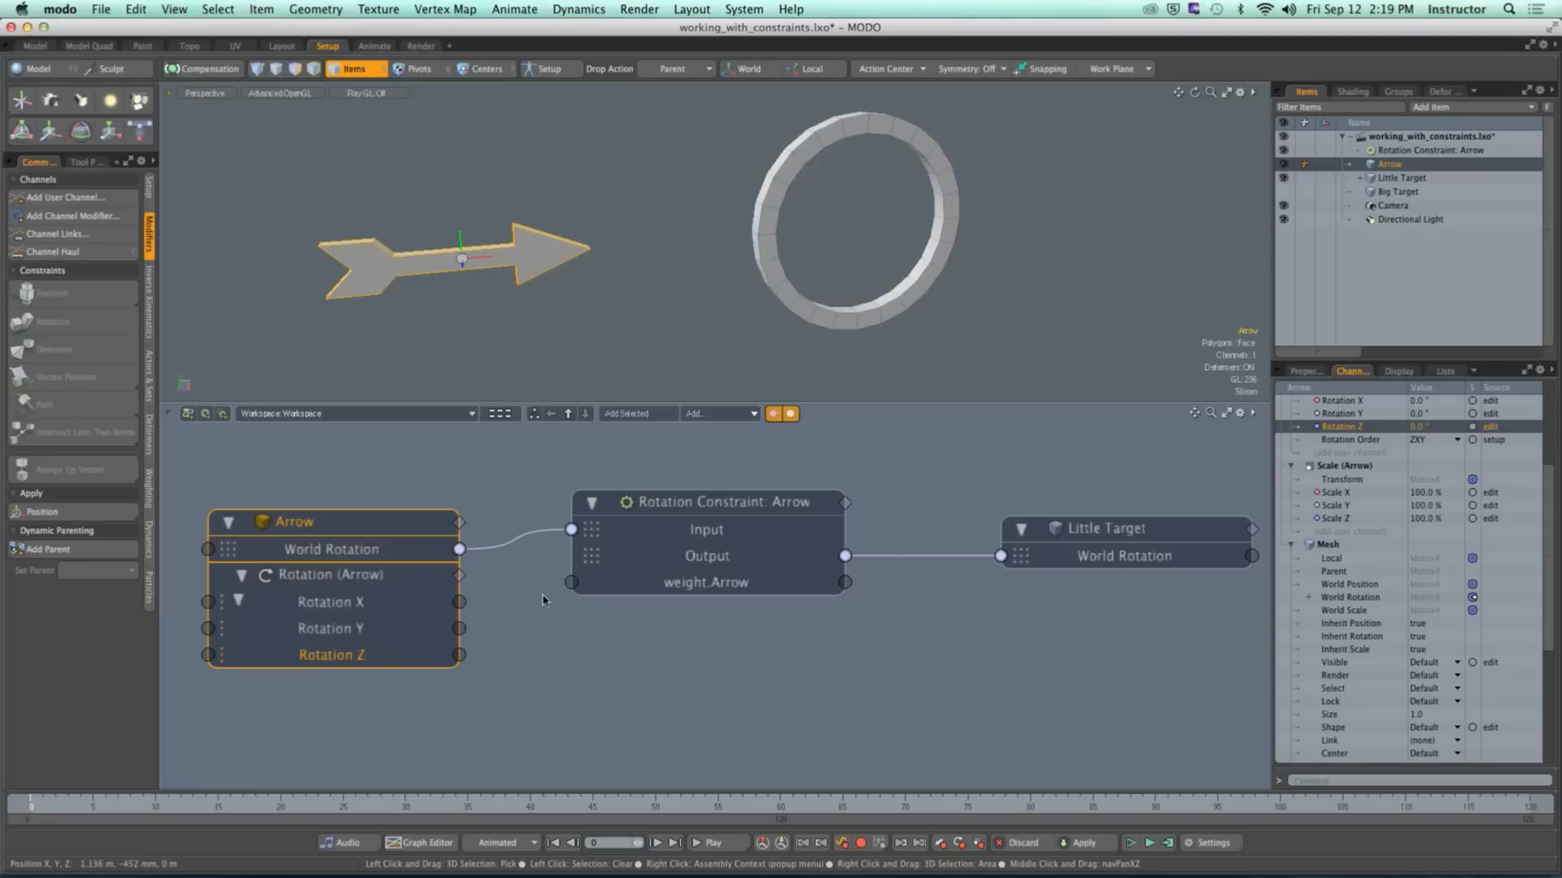
pyautogui.click(1147, 540)
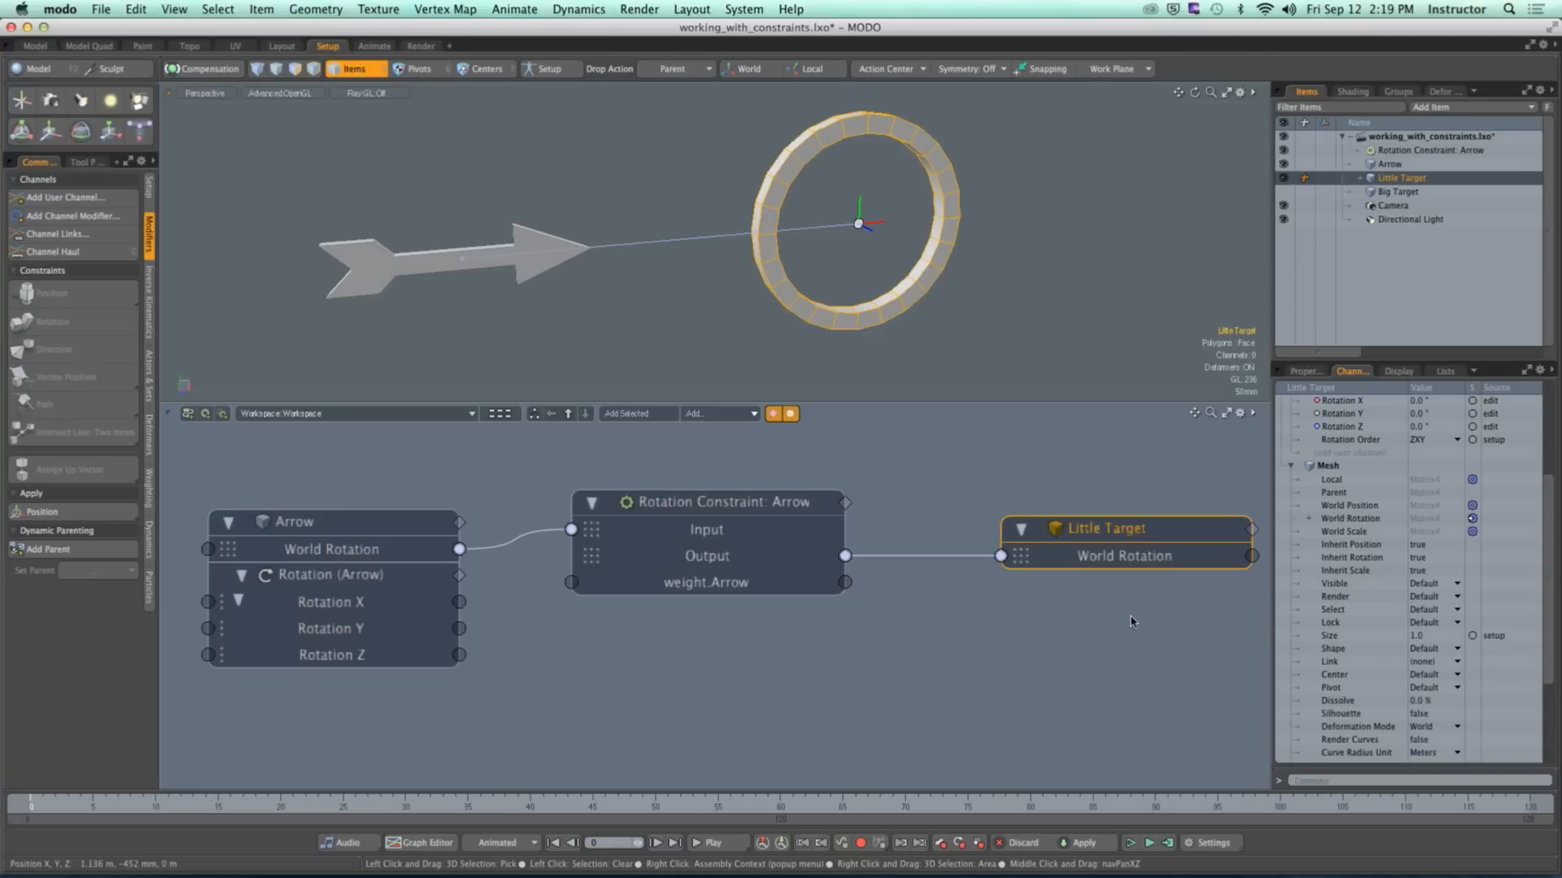
pyautogui.doubleClick(1107, 529)
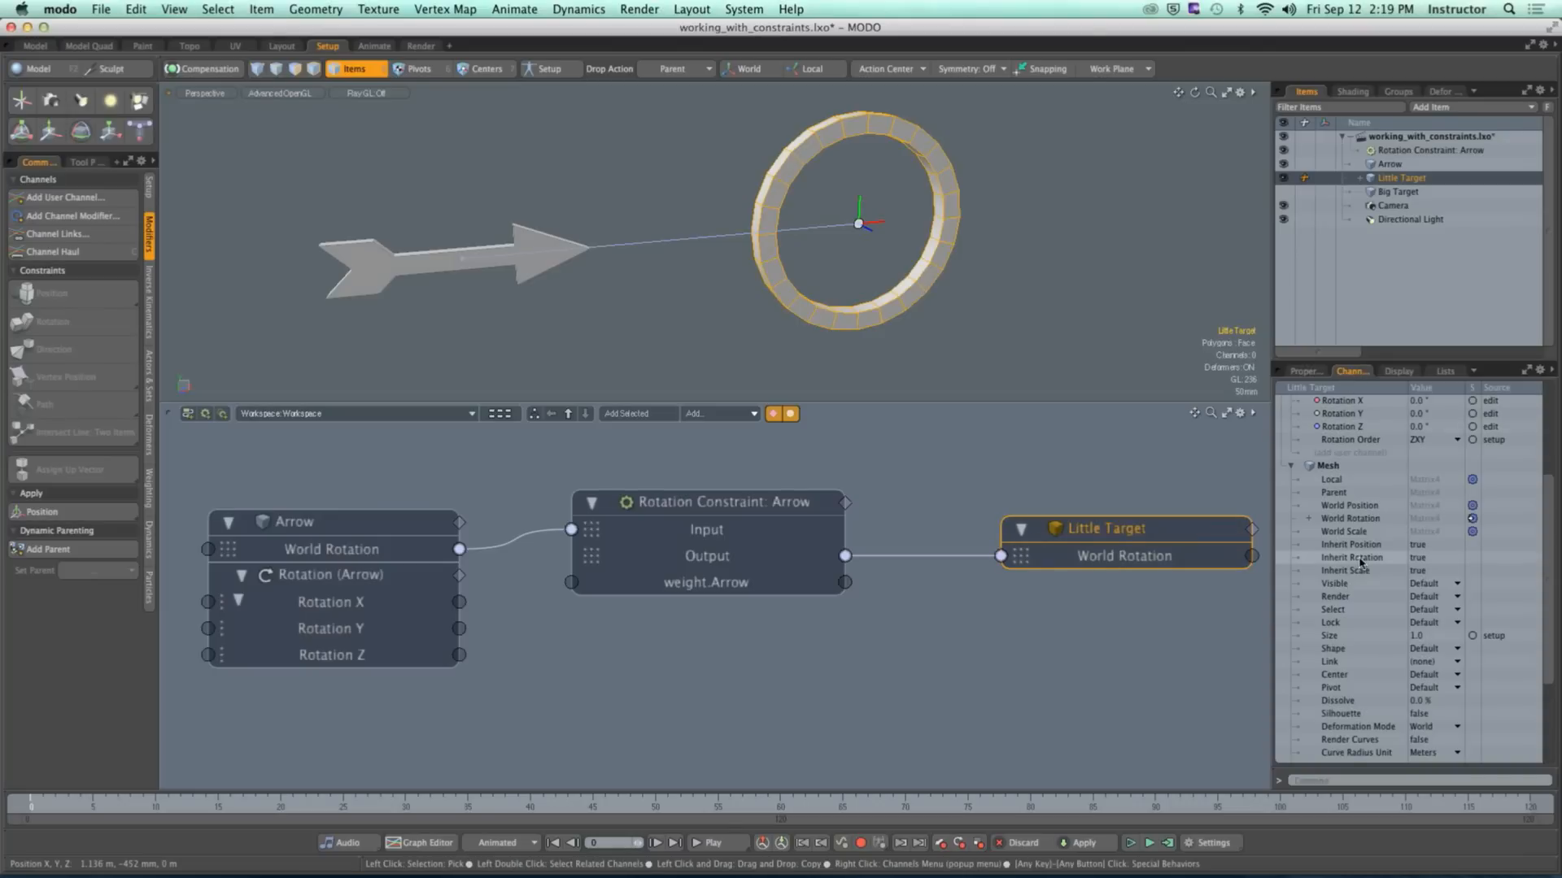
pyautogui.scroll(4, 1372, 595)
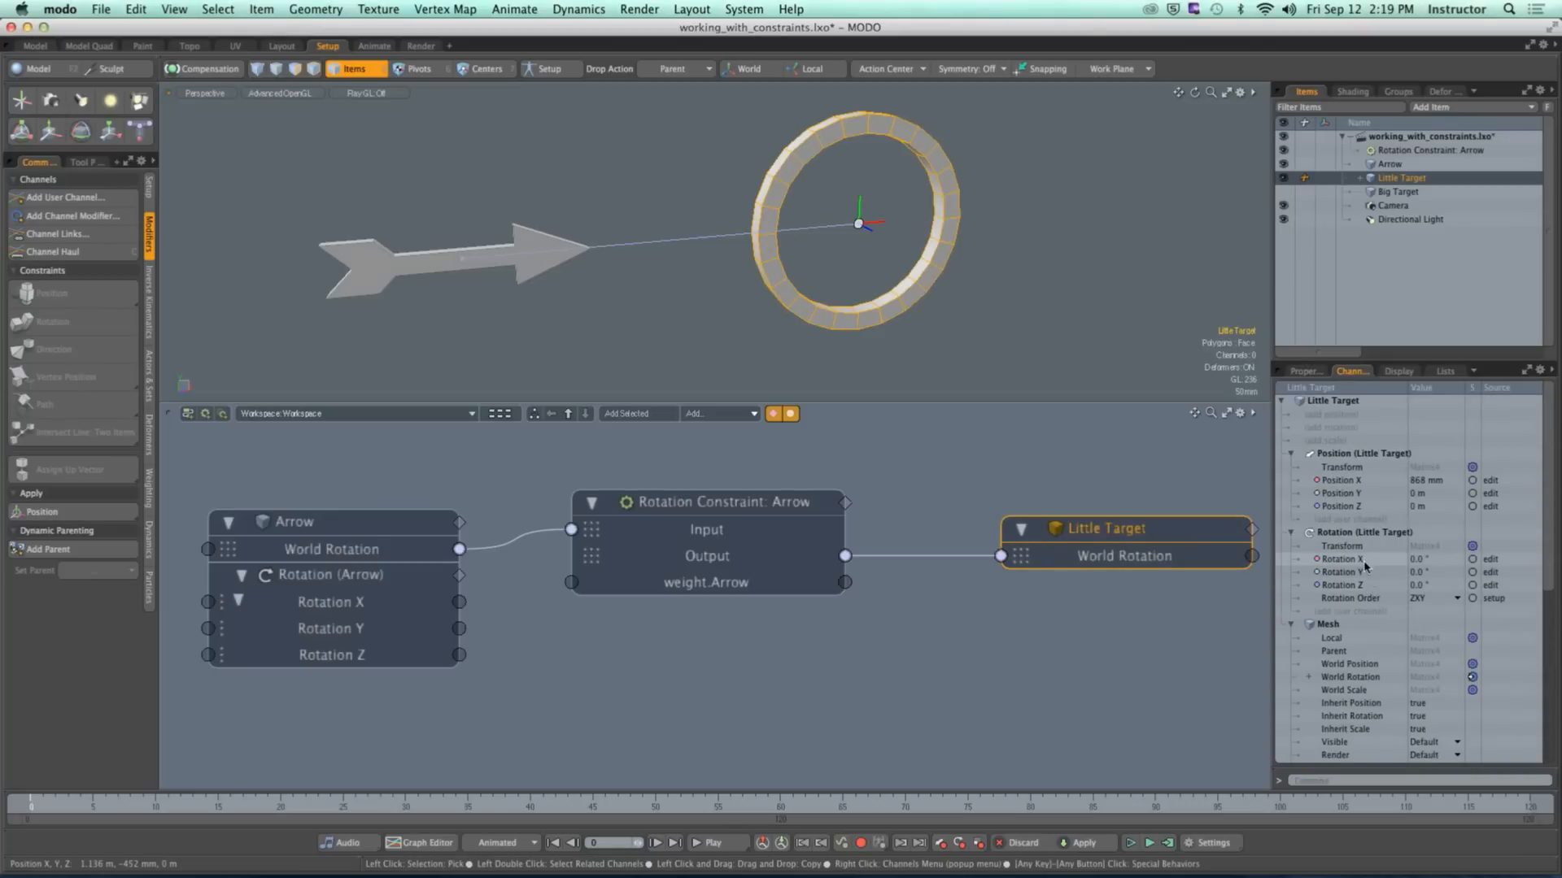
pyautogui.moveTo(1366, 560); pyautogui.dragTo(1163, 618)
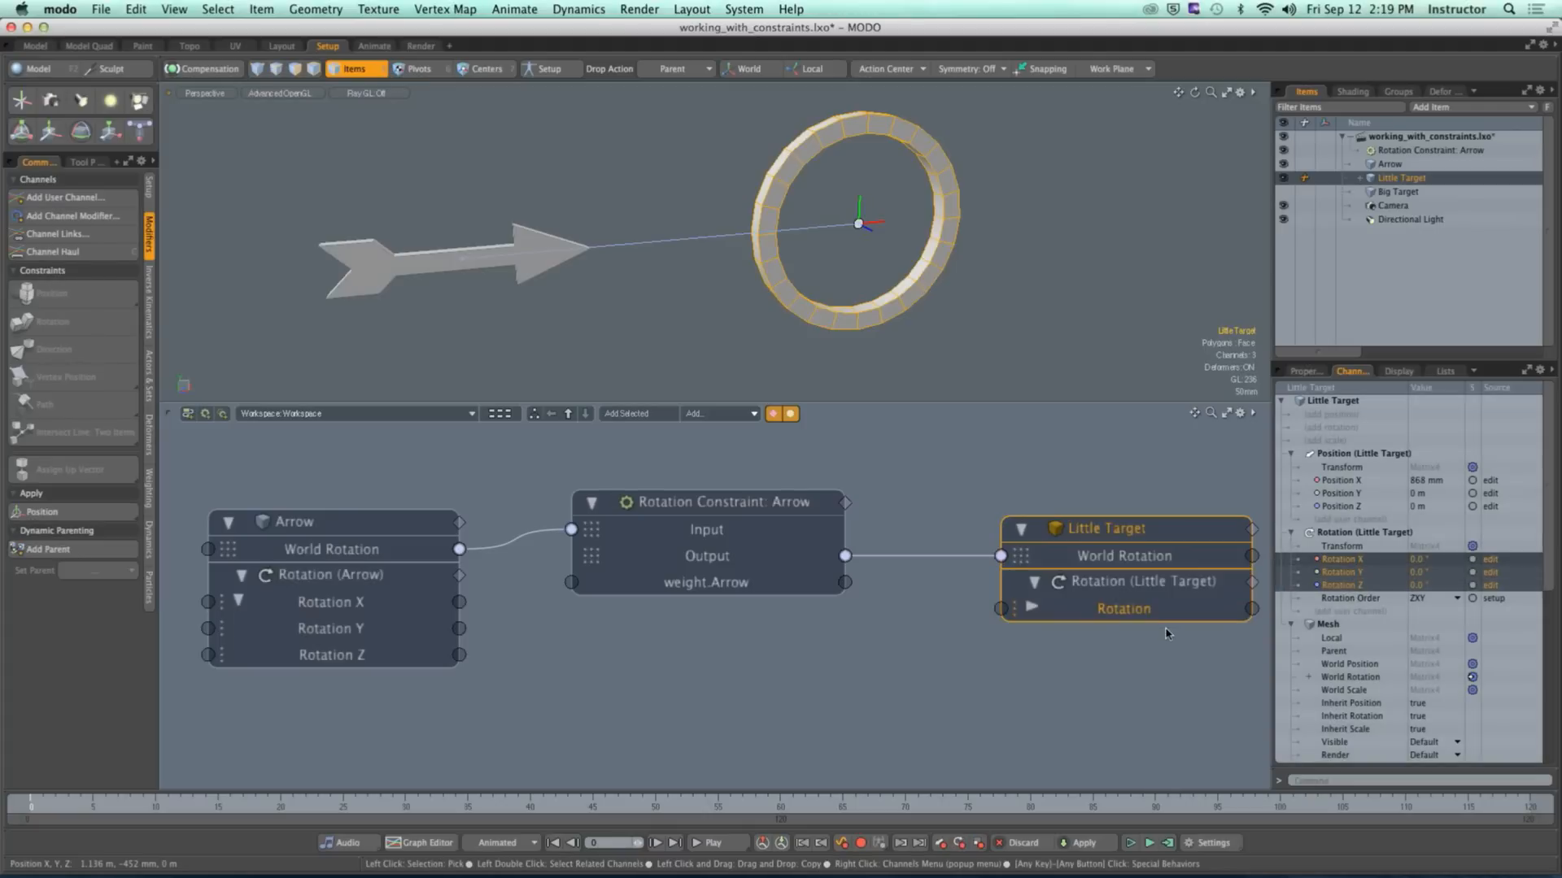
pyautogui.click(1031, 609)
pyautogui.click(921, 673)
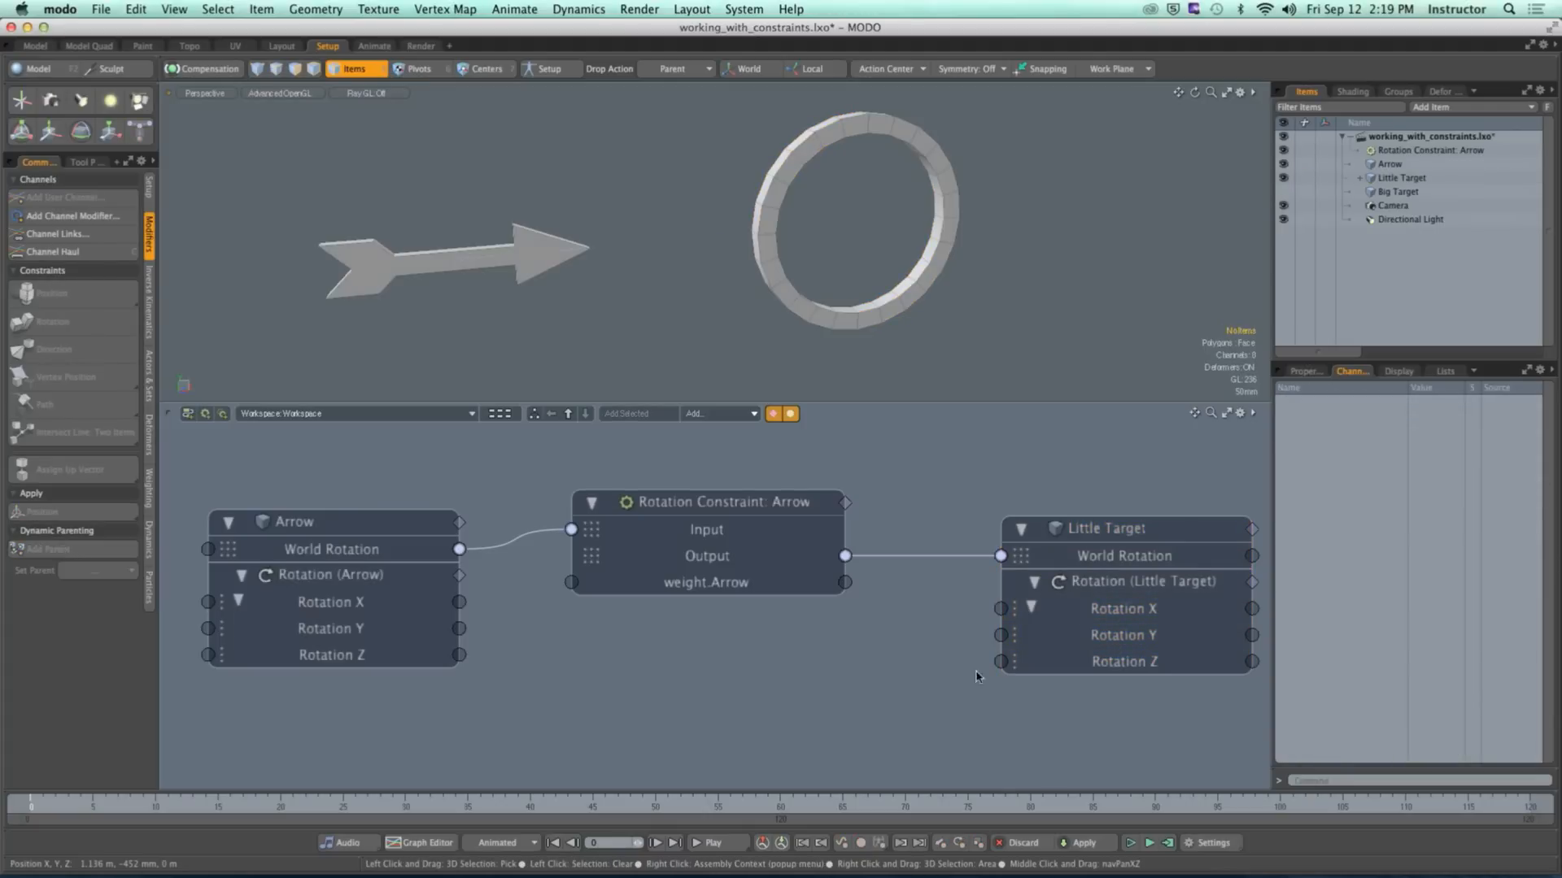
pyautogui.scroll(-2, 871, 621)
pyautogui.scroll(-1, 871, 621)
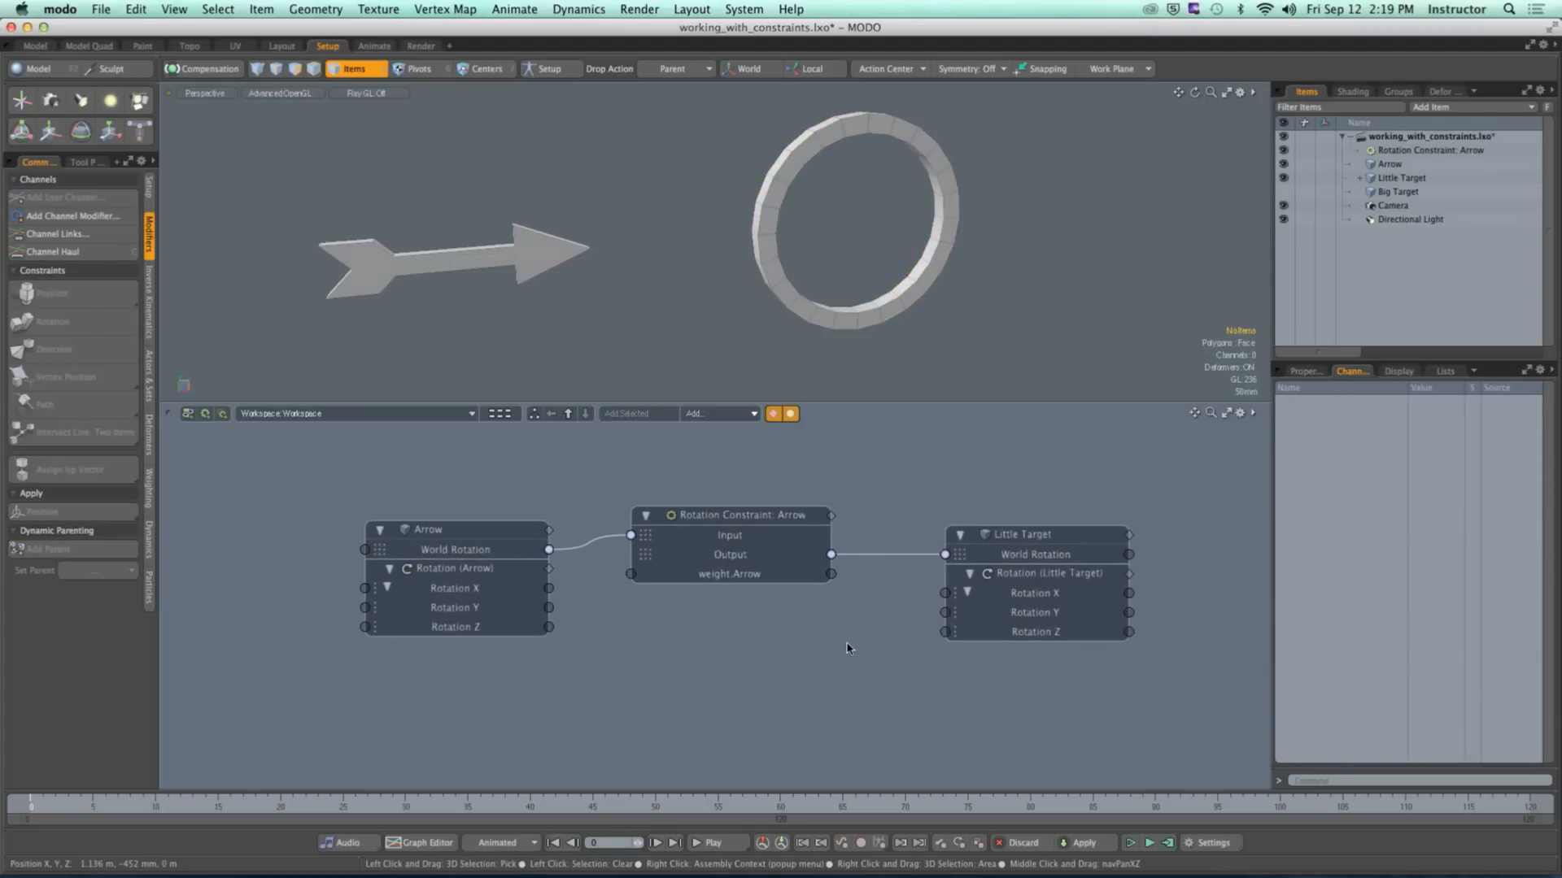
# Step: Try rotating the Little Target ring with the Transform tool and undo the attempt
pyautogui.click(499, 554)
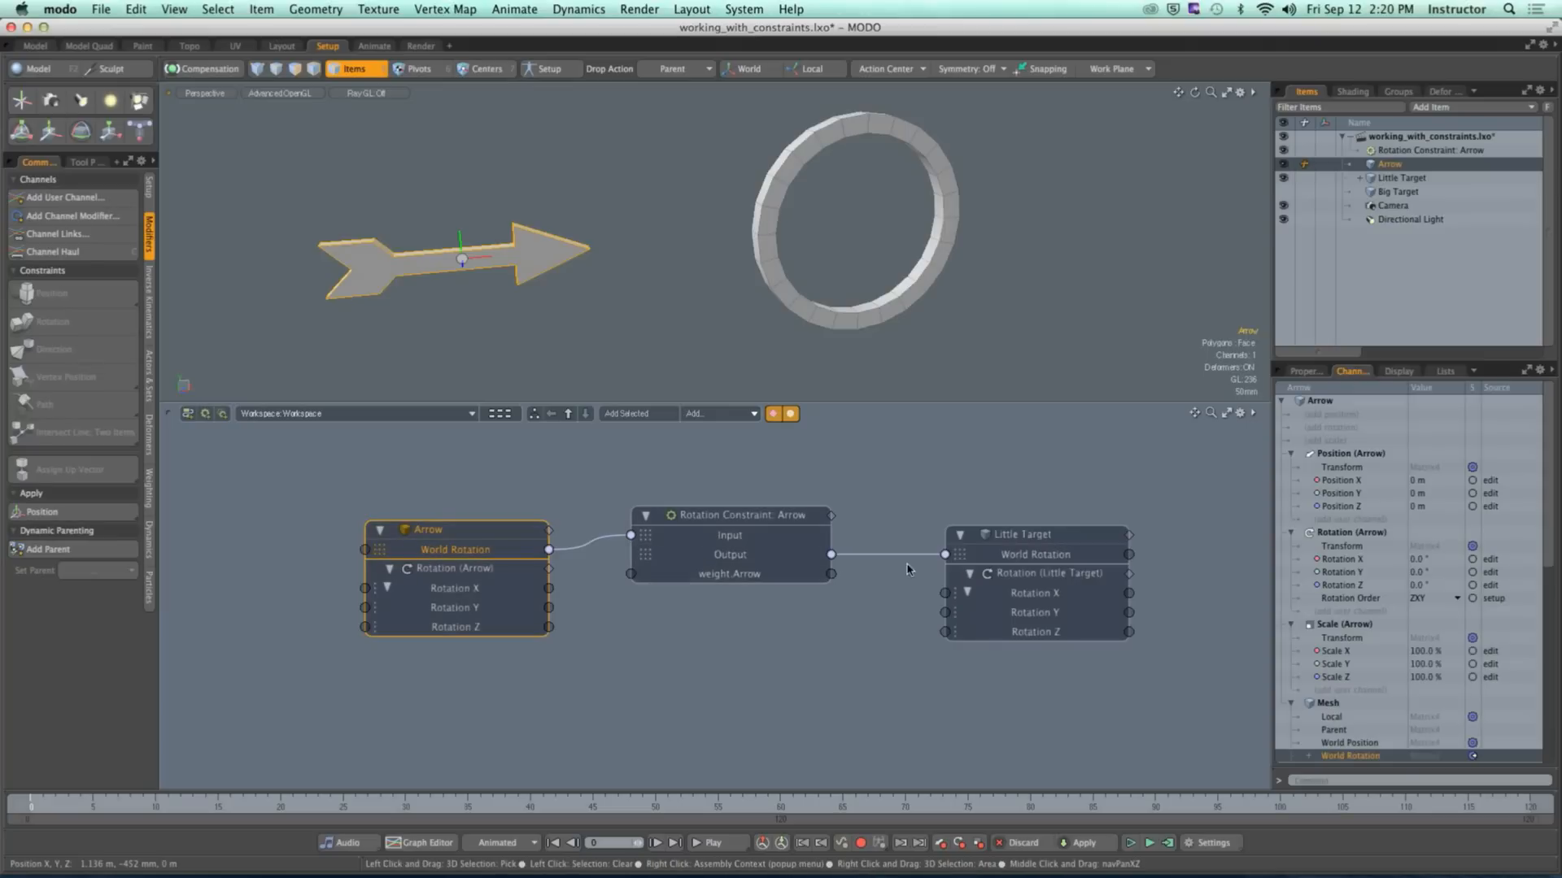
pyautogui.keyDown('alt'); pyautogui.keyDown('shift'); pyautogui.moveTo(877, 589); pyautogui.dragTo(847, 584); pyautogui.keyUp('shift'); pyautogui.keyUp('alt')
pyautogui.scroll(1, 847, 583)
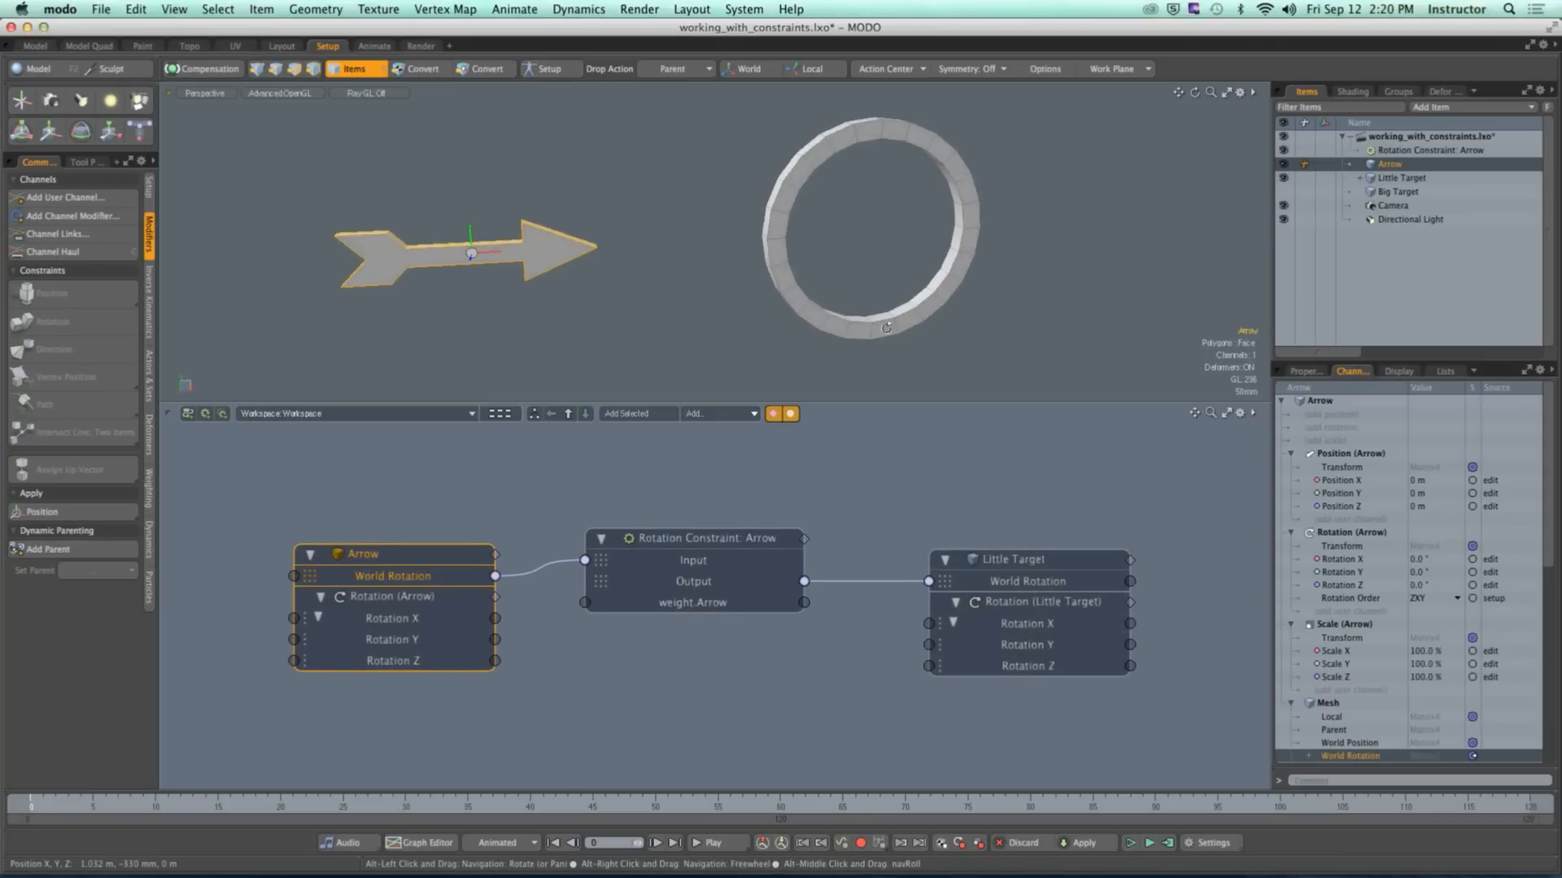
pyautogui.click(891, 338)
pyautogui.press('y')
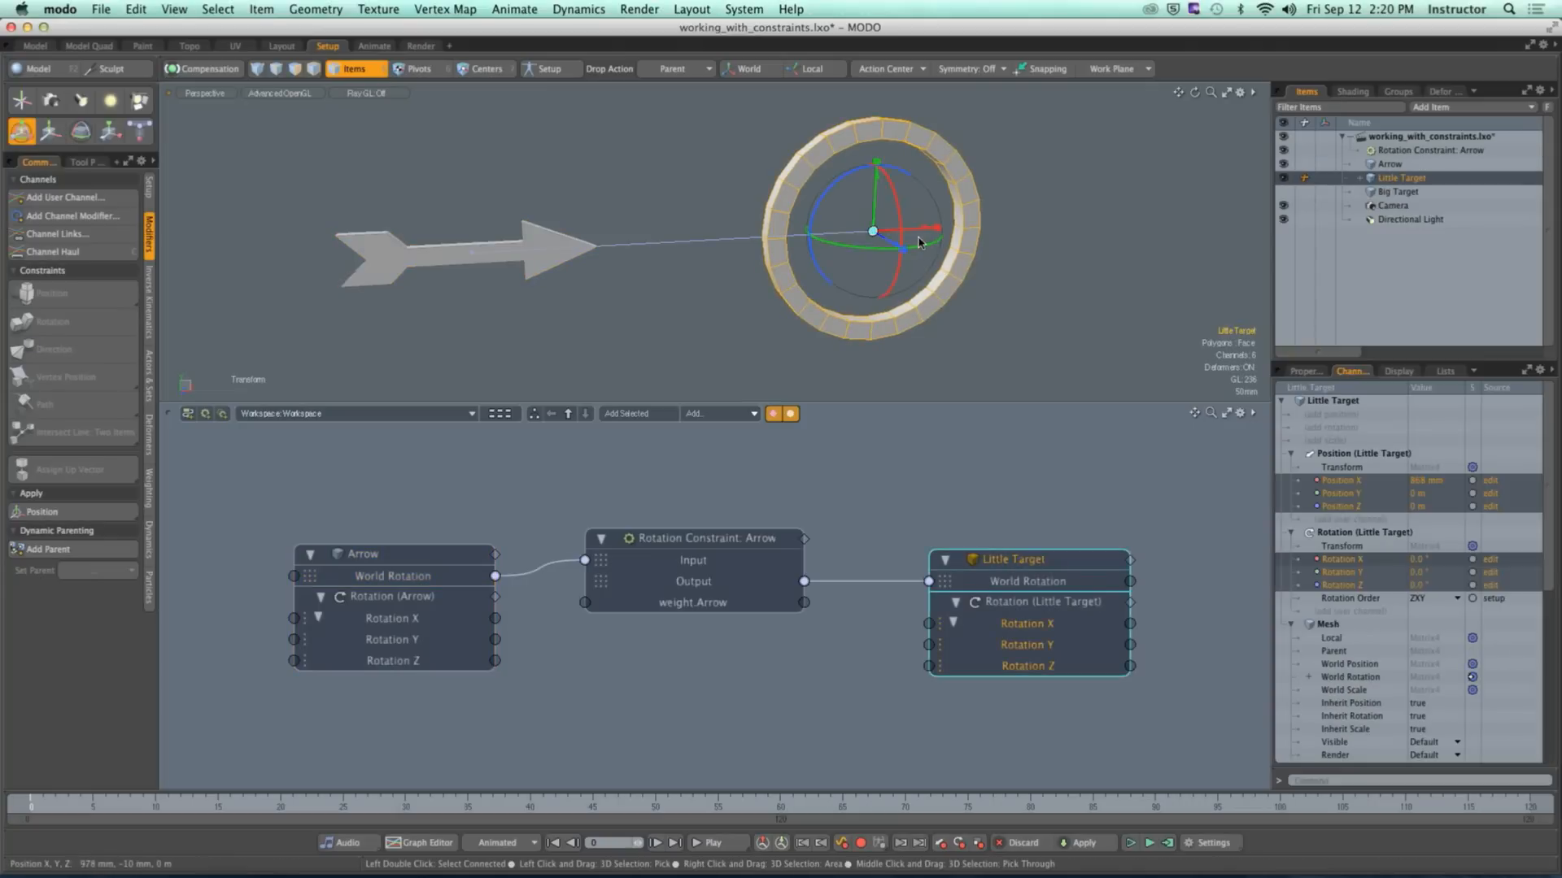
pyautogui.moveTo(919, 245); pyautogui.dragTo(881, 271)
pyautogui.press('super+z')
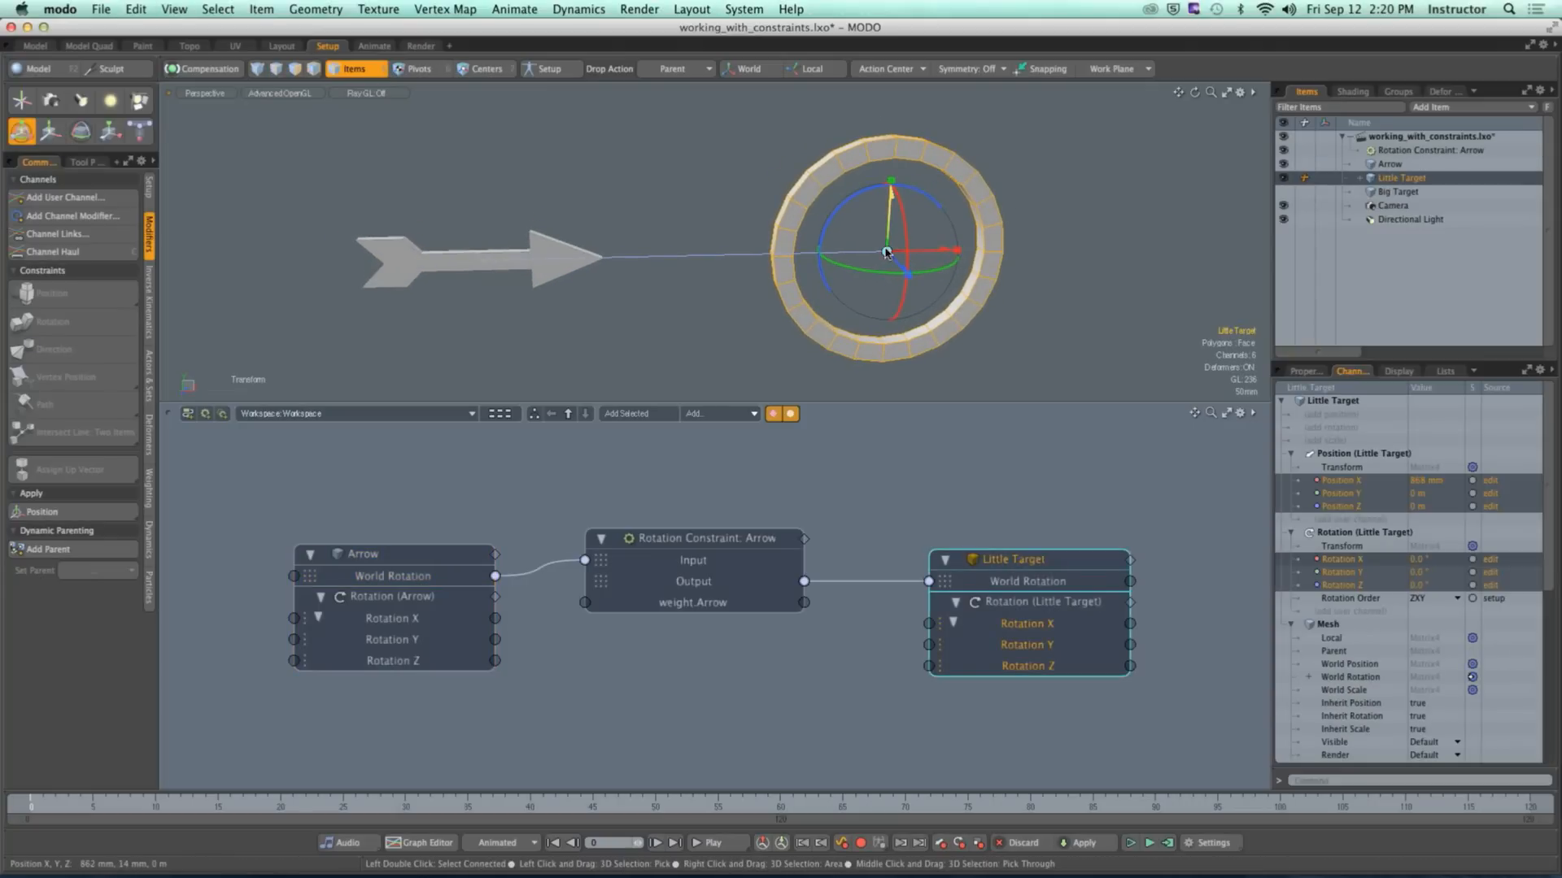
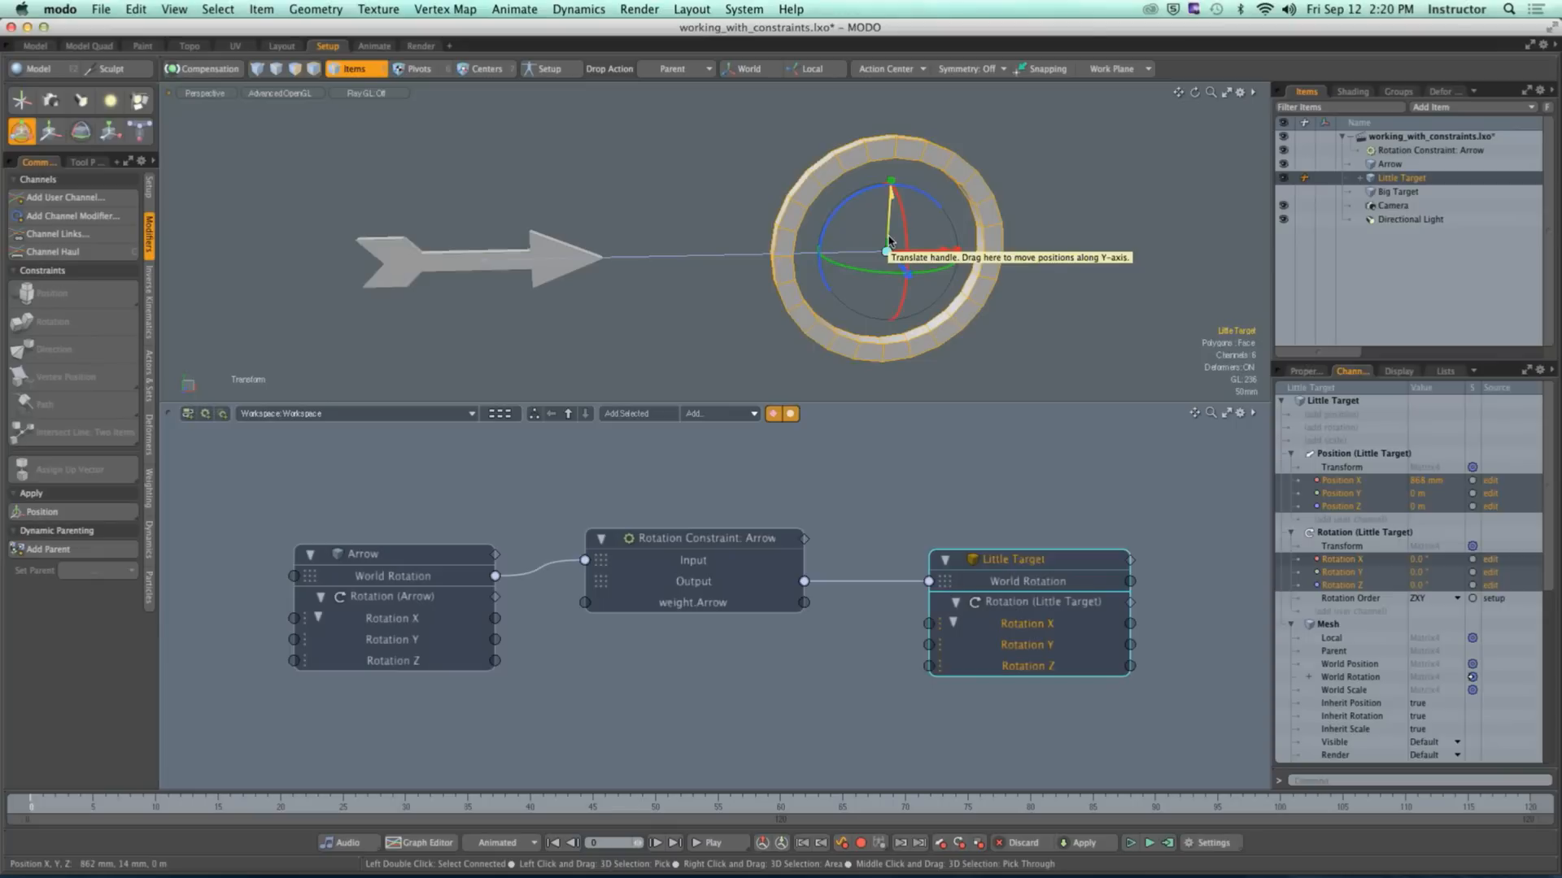
# Step: Inspect Arrow and Little Target in turn with their transform handles from several viewing angles, and clear the selection
pyautogui.click(569, 265)
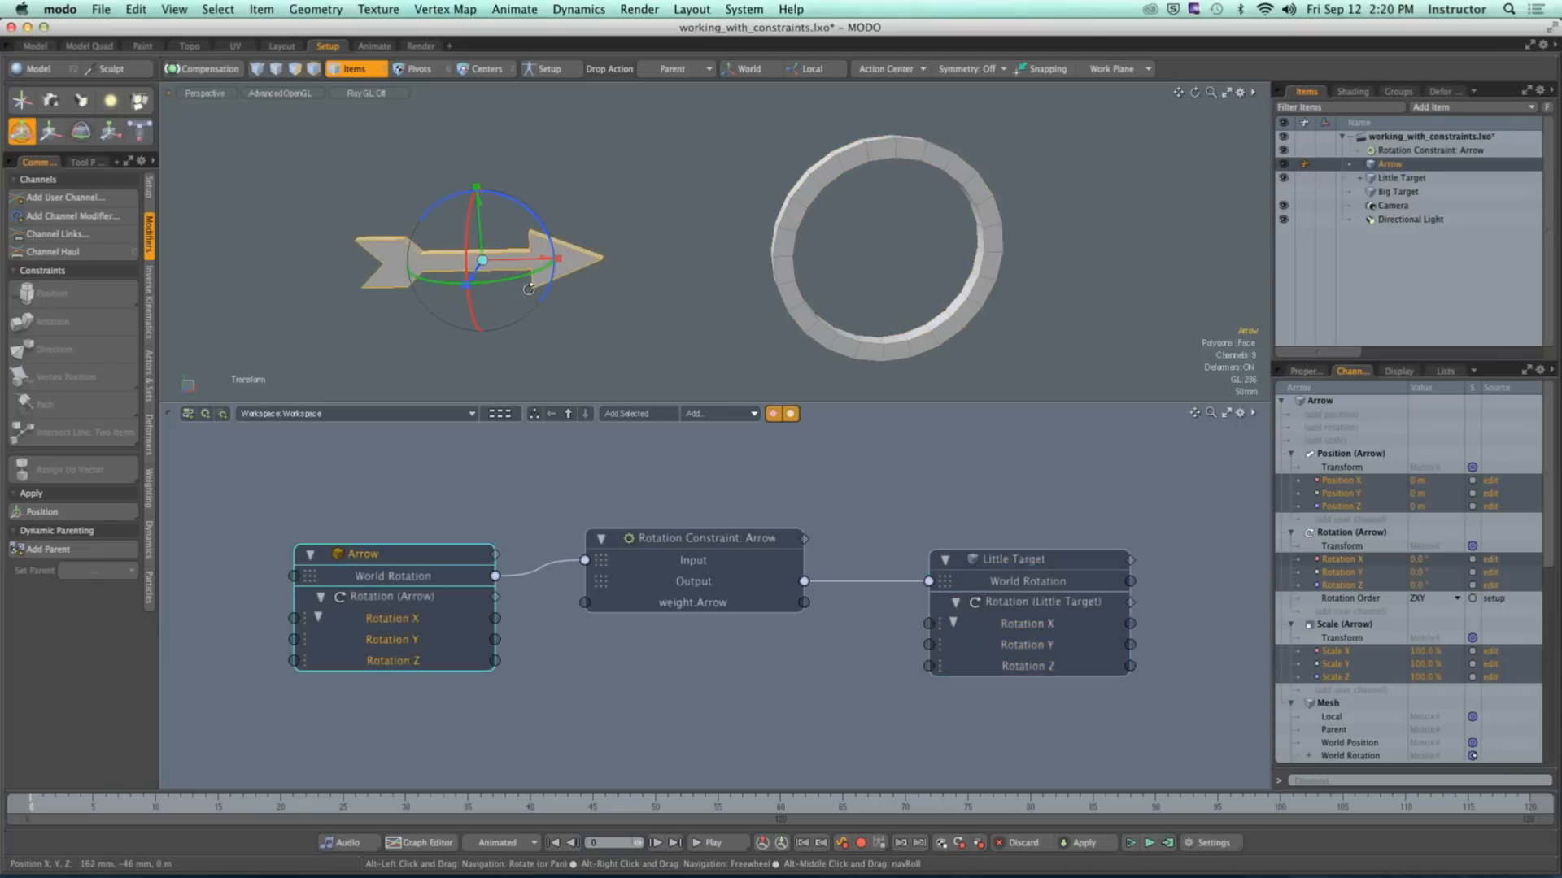
pyautogui.keyDown('alt'); pyautogui.moveTo(569, 264); pyautogui.dragTo(558, 308); pyautogui.keyUp('alt')
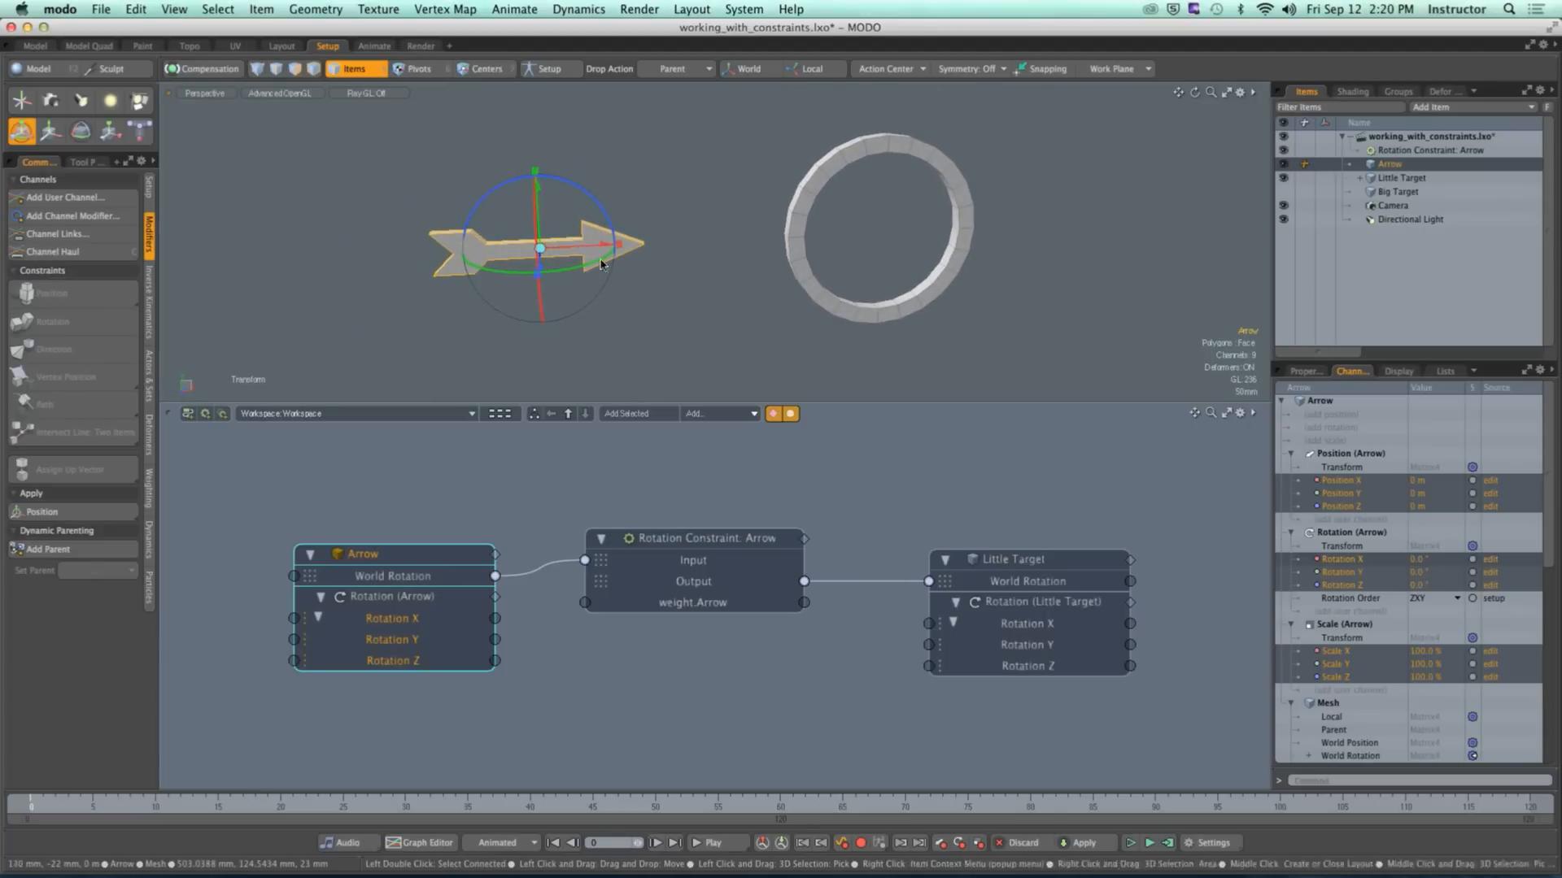
pyautogui.keyDown('alt'); pyautogui.moveTo(602, 265); pyautogui.dragTo(749, 317); pyautogui.keyUp('alt')
pyautogui.click(749, 317)
pyautogui.keyDown('alt'); pyautogui.moveTo(642, 331); pyautogui.dragTo(709, 707); pyautogui.keyUp('alt')
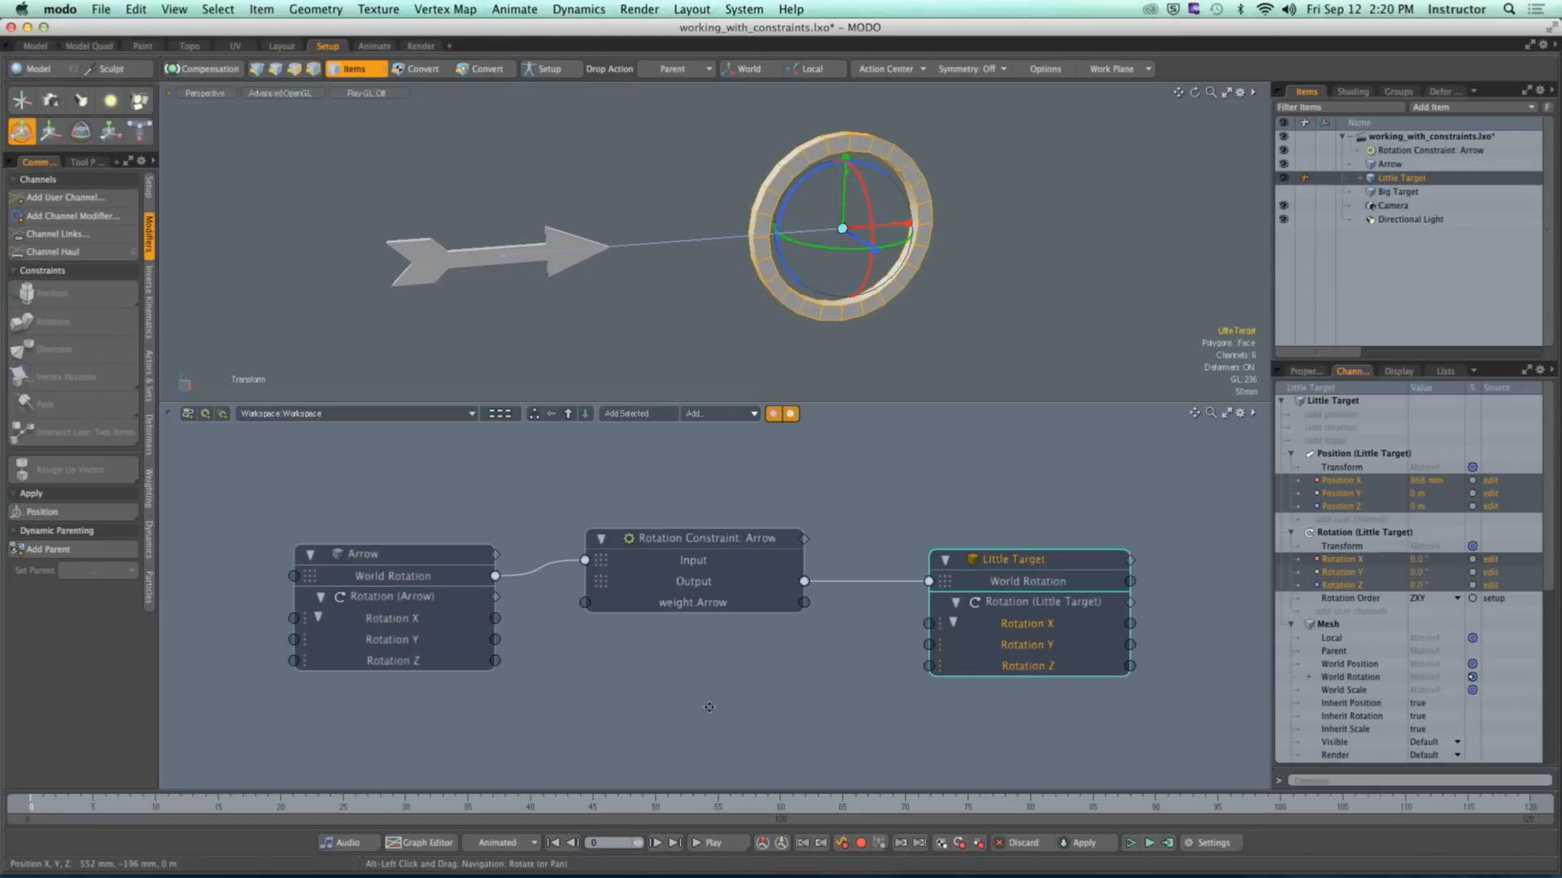
pyautogui.click(708, 708)
# Step: Disconnect Arrow's World Rotation from the rotation constraint and try linking Arrow's Rotation X to the constraint's Input
pyautogui.keyDown('alt'); pyautogui.moveTo(532, 681); pyautogui.dragTo(620, 655); pyautogui.keyUp('alt')
pyautogui.keyDown('ctrl'); pyautogui.keyDown('alt'); pyautogui.moveTo(619, 602); pyautogui.dragTo(643, 645); pyautogui.keyUp('alt'); pyautogui.keyUp('ctrl')
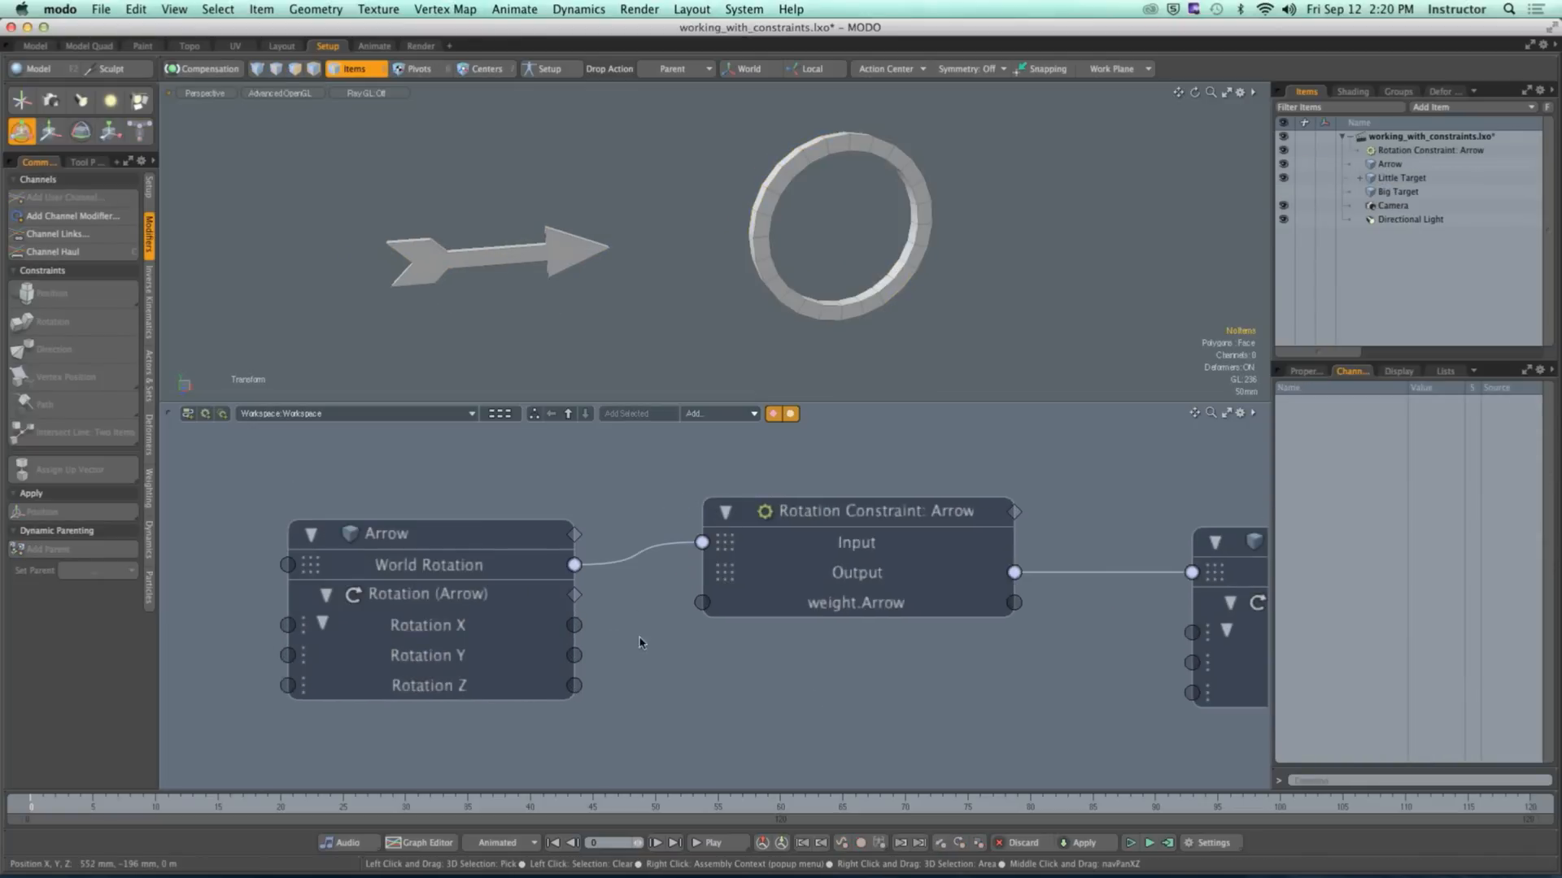
pyautogui.moveTo(574, 565); pyautogui.dragTo(644, 628)
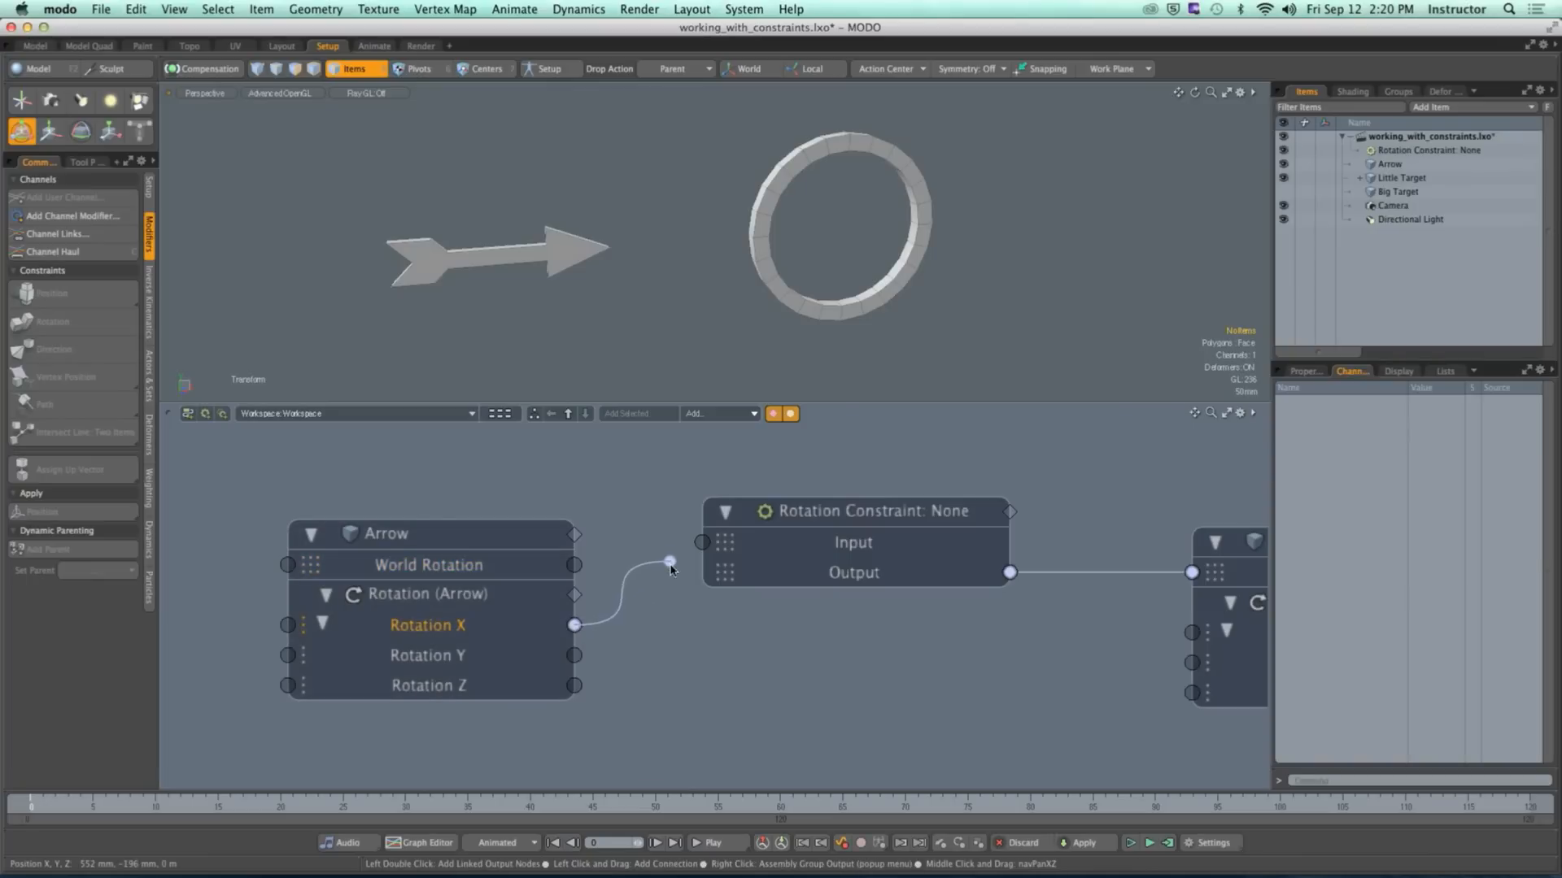
pyautogui.moveTo(704, 550); pyautogui.dragTo(704, 549)
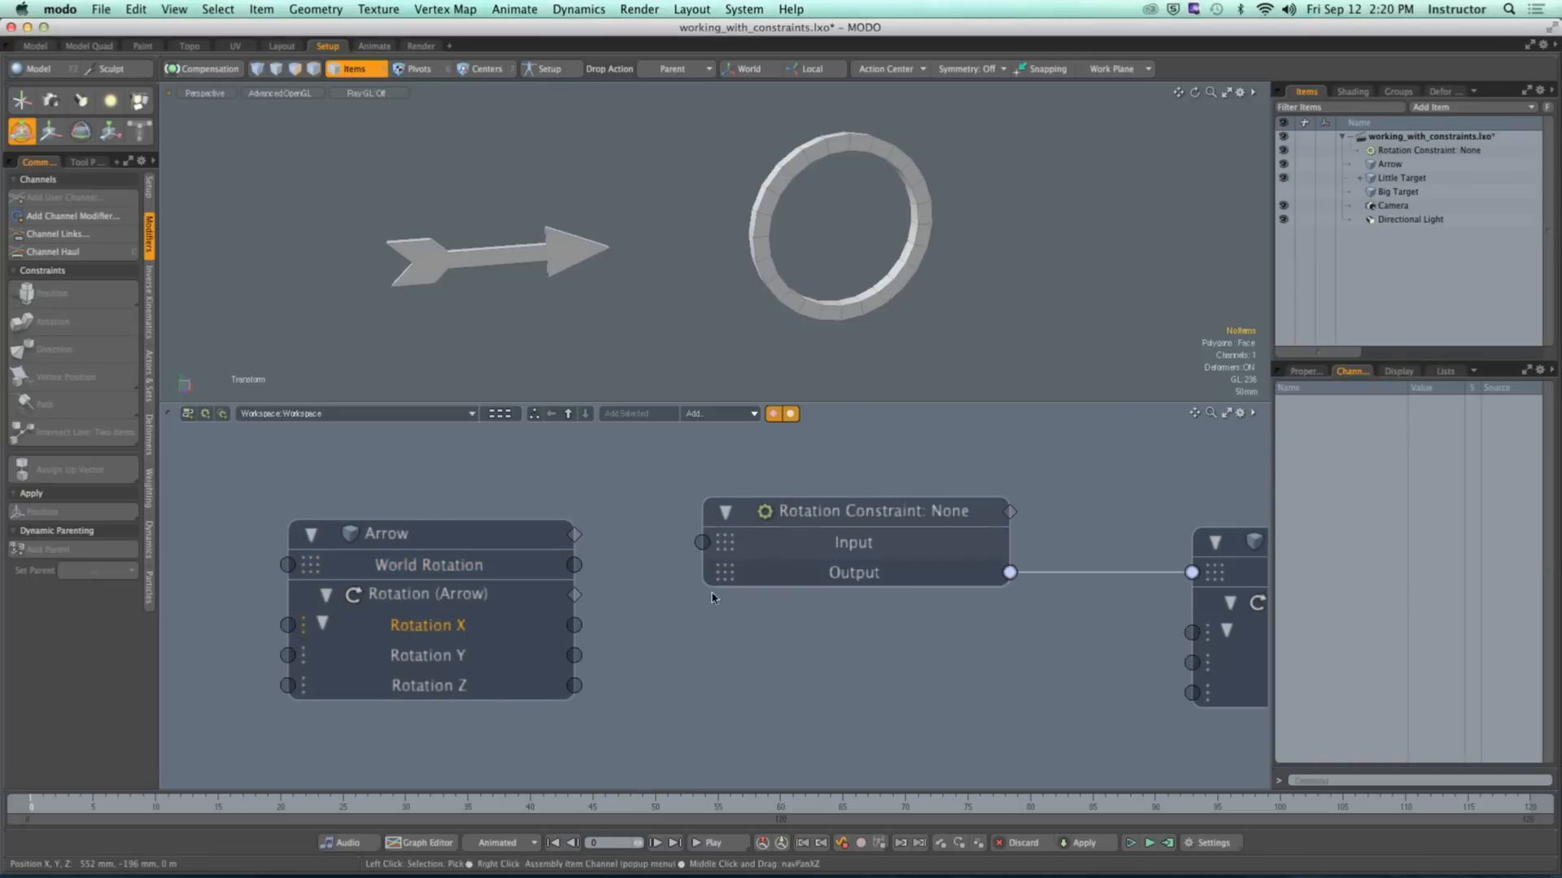
# Step: Examine the rotation constraint's Input channel in the schematic and the channel list
pyautogui.click(823, 553)
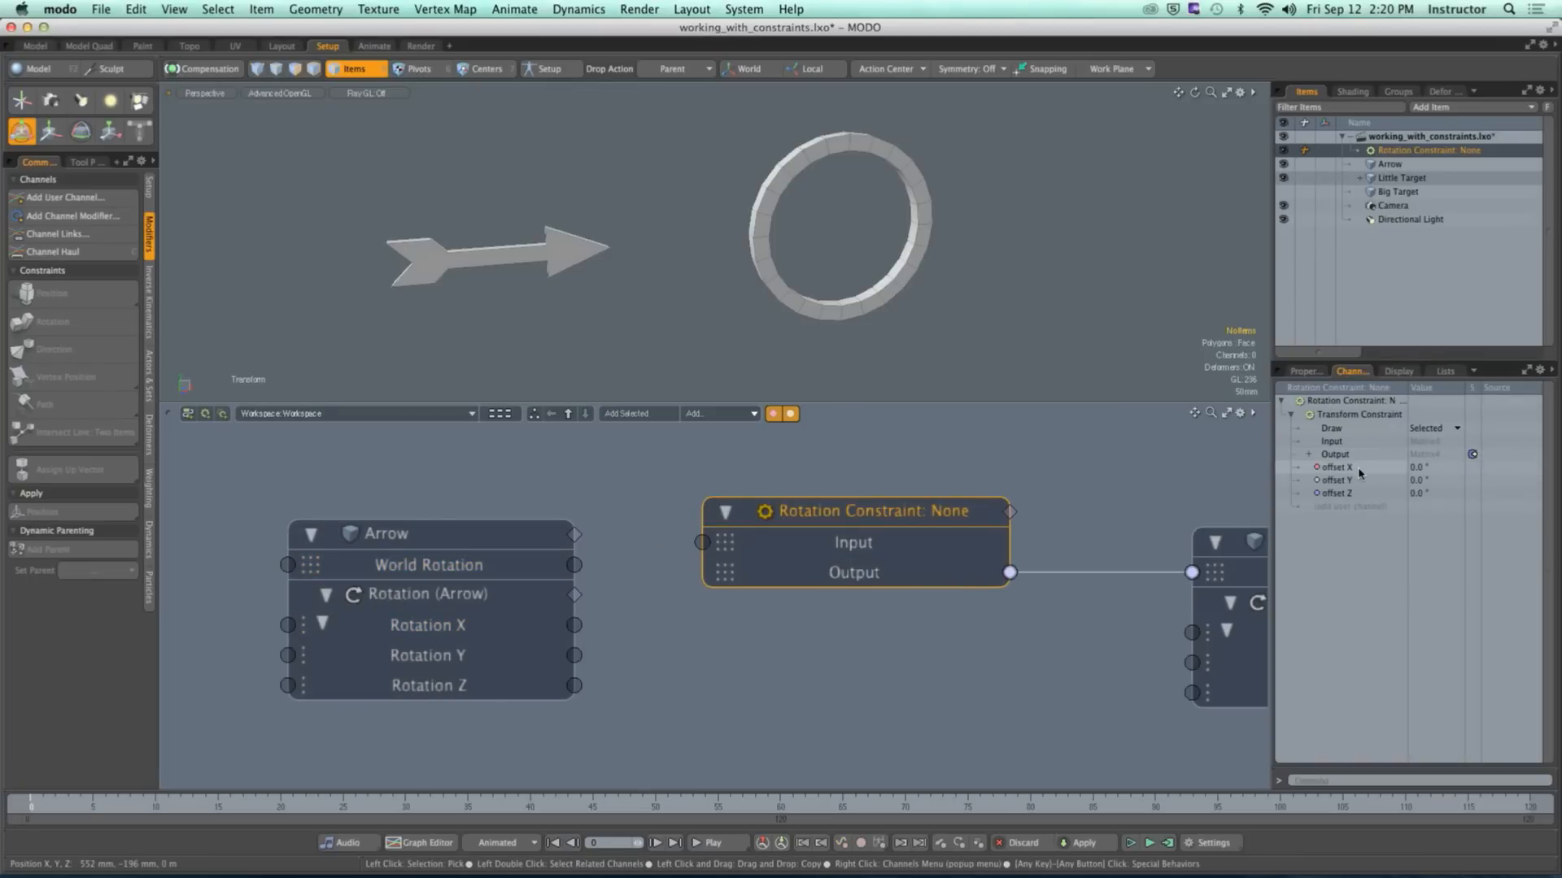
pyautogui.scroll(-2, 813, 562)
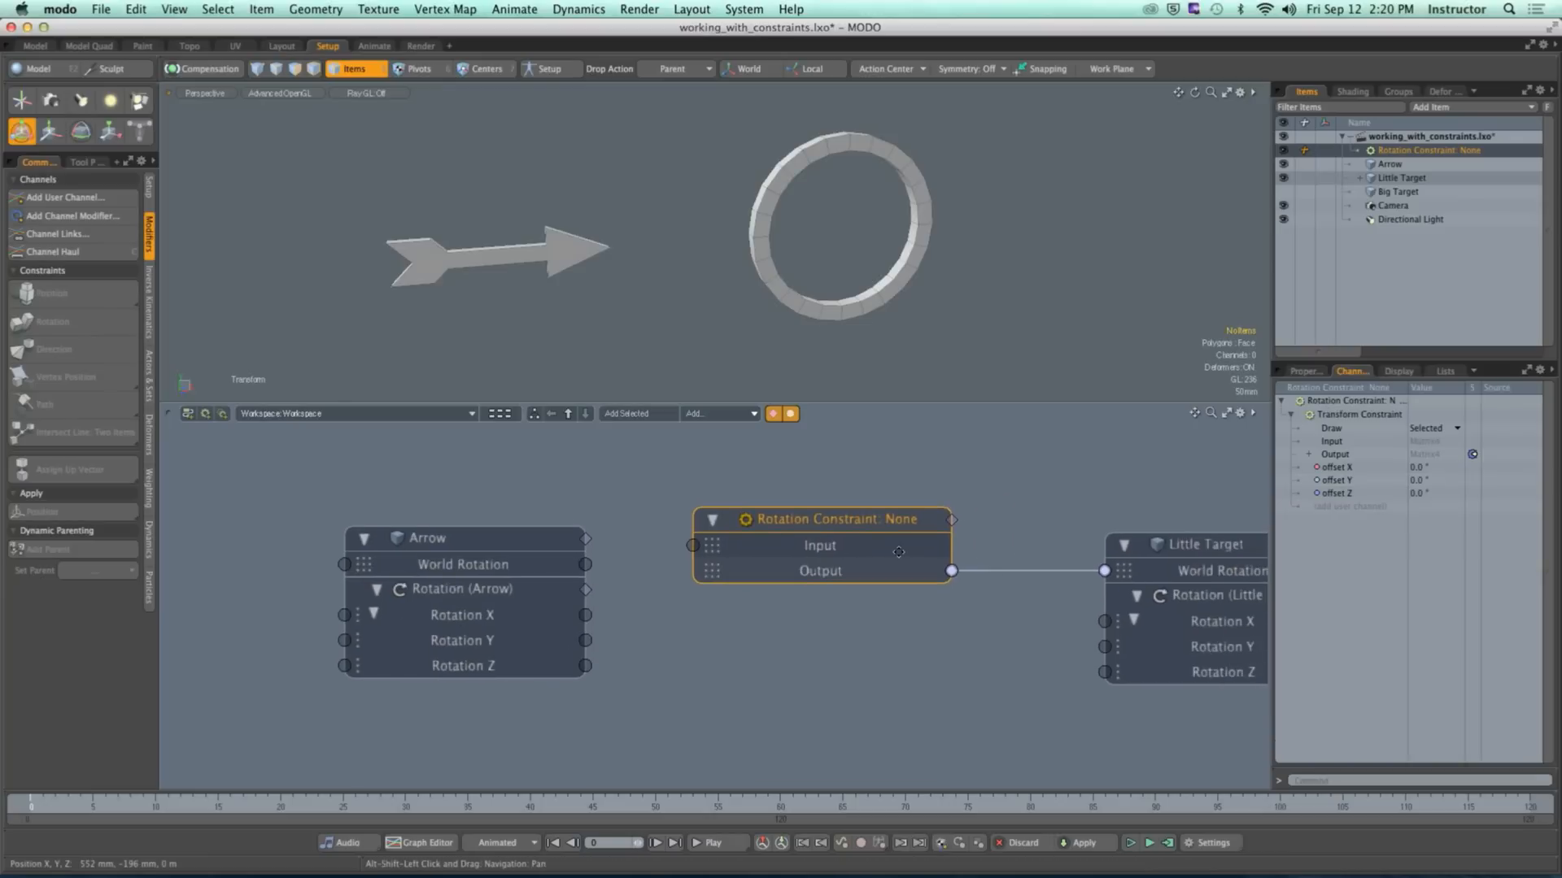
pyautogui.keyDown('alt'); pyautogui.keyDown('shift'); pyautogui.moveTo(882, 560); pyautogui.dragTo(777, 565); pyautogui.keyUp('shift'); pyautogui.keyUp('alt')
pyautogui.click(697, 569)
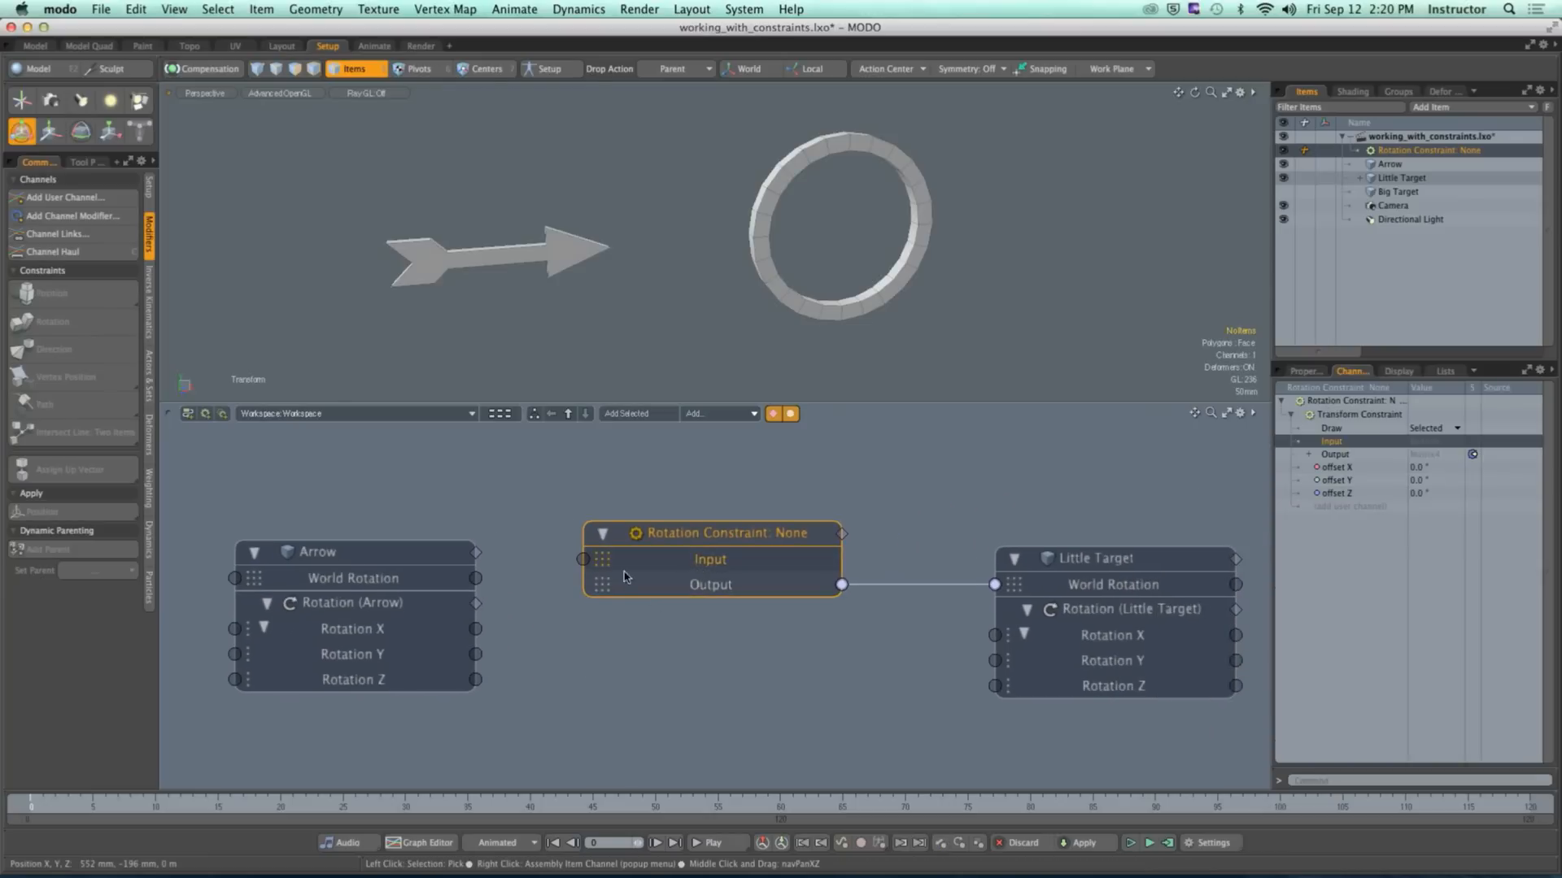
pyautogui.click(1344, 433)
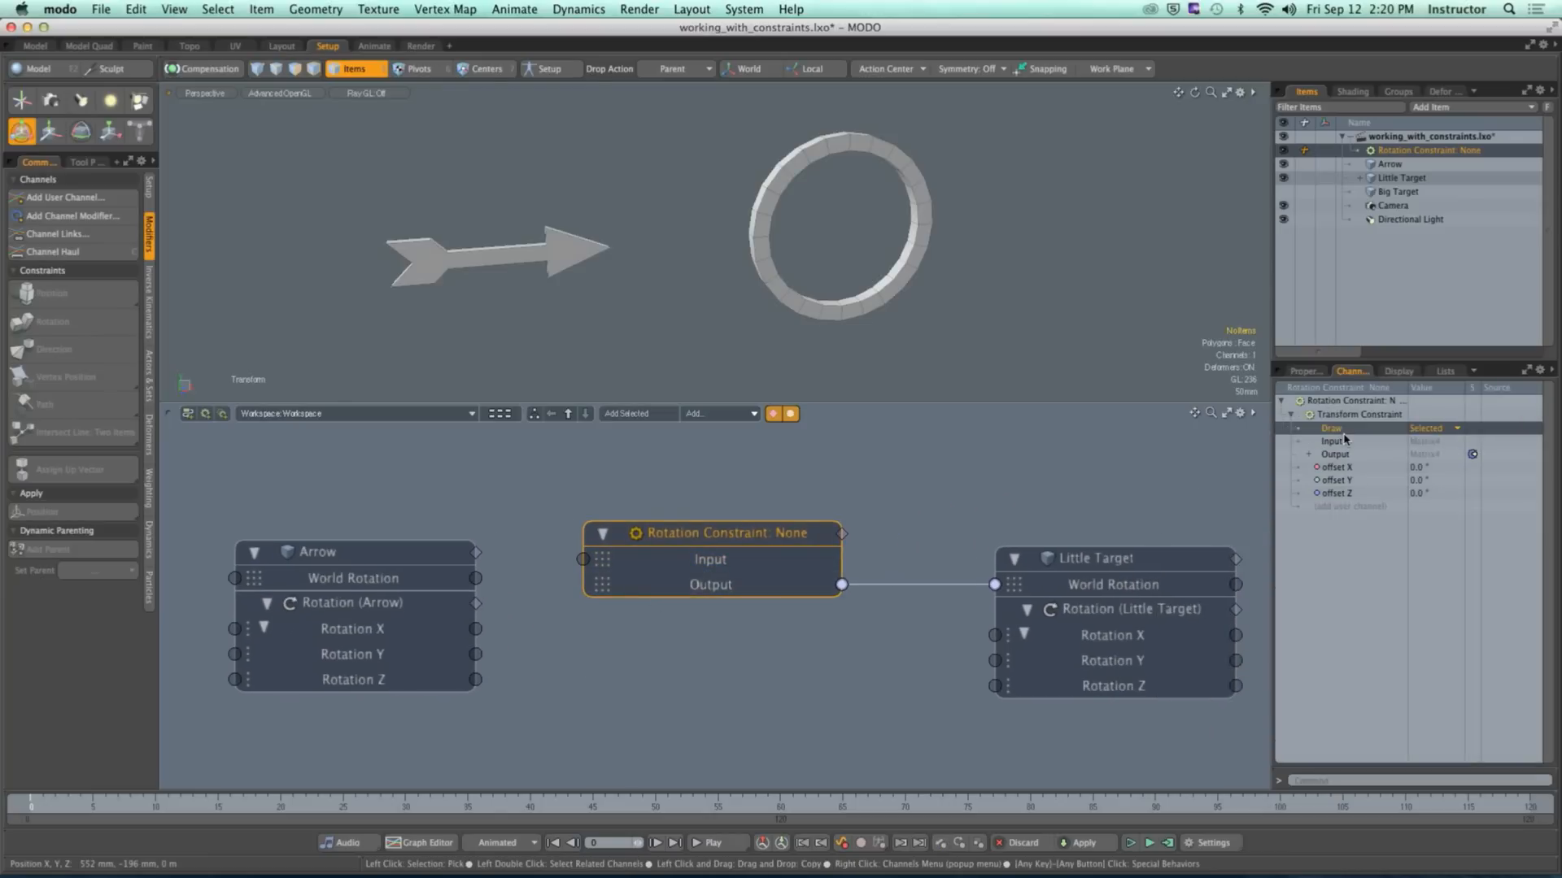
pyautogui.click(1344, 444)
pyautogui.scroll(-3, 806, 558)
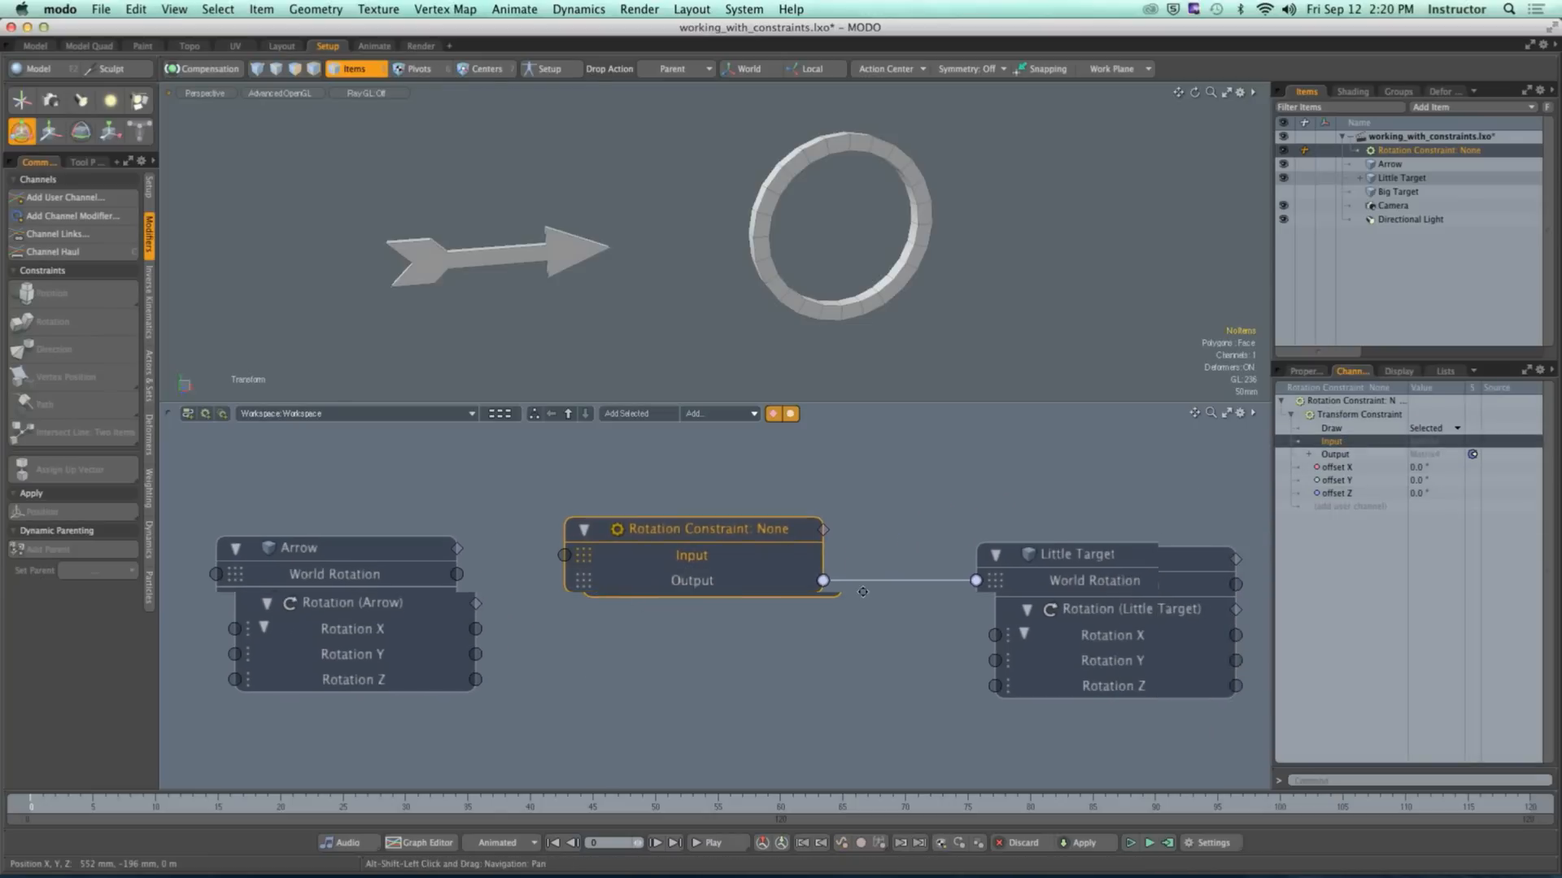
# Step: Spread out the Arrow, rotation constraint and Little Target nodes to leave room between Arrow and the constraint
pyautogui.moveTo(805, 557); pyautogui.dragTo(876, 487)
pyautogui.moveTo(1061, 565); pyautogui.dragTo(1123, 575)
pyautogui.moveTo(853, 479); pyautogui.dragTo(879, 483)
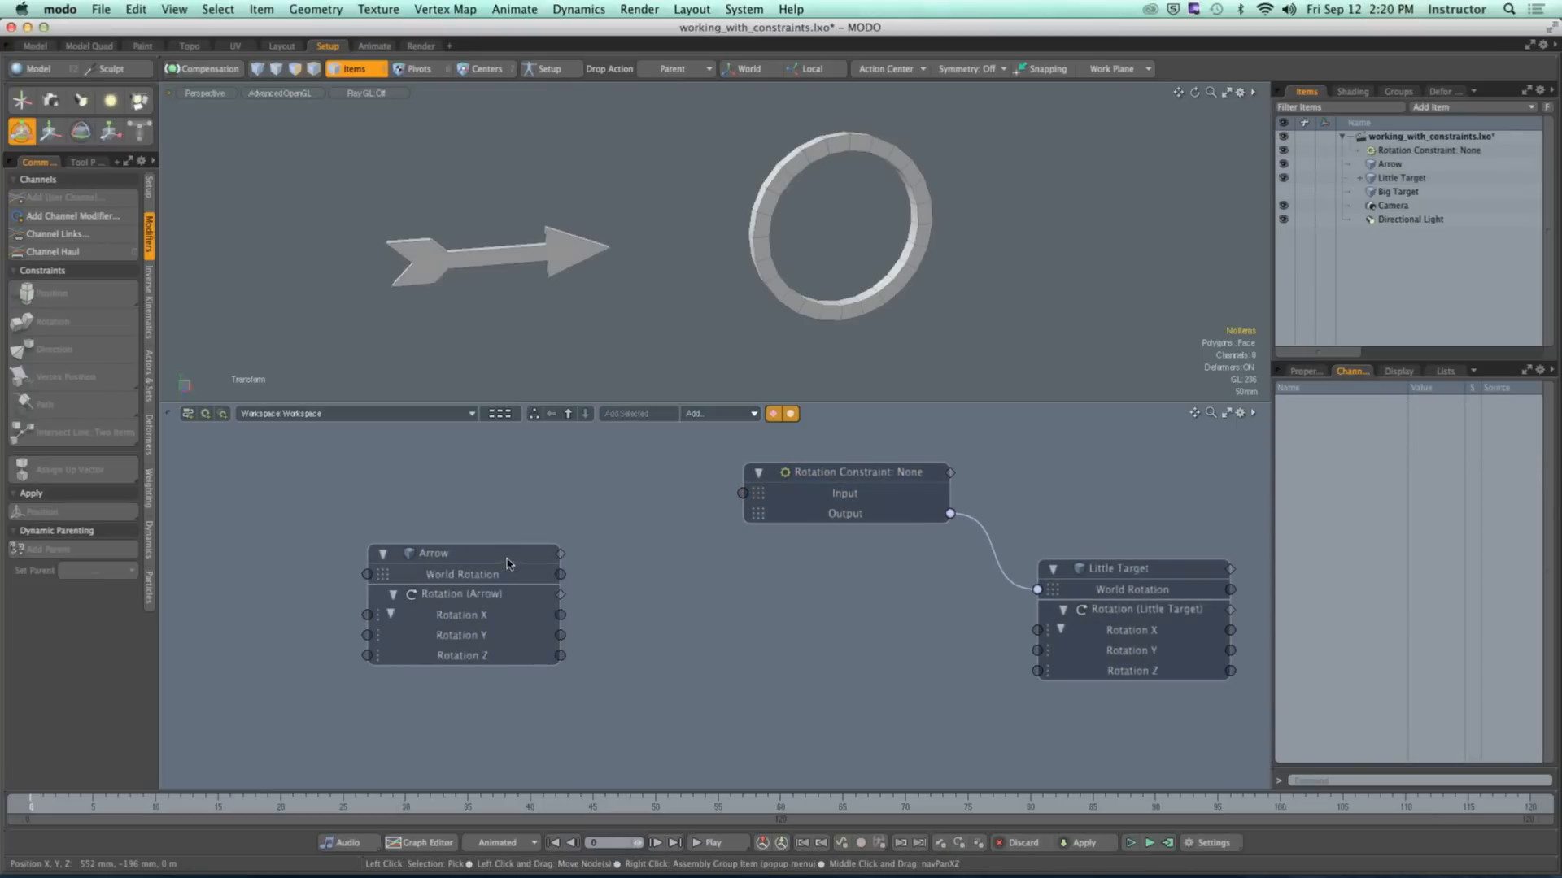
pyautogui.moveTo(504, 566); pyautogui.dragTo(393, 551)
# Step: Add a Matrix Channel Effect node and place it between the Arrow and rotation constraint nodes
pyautogui.click(703, 417)
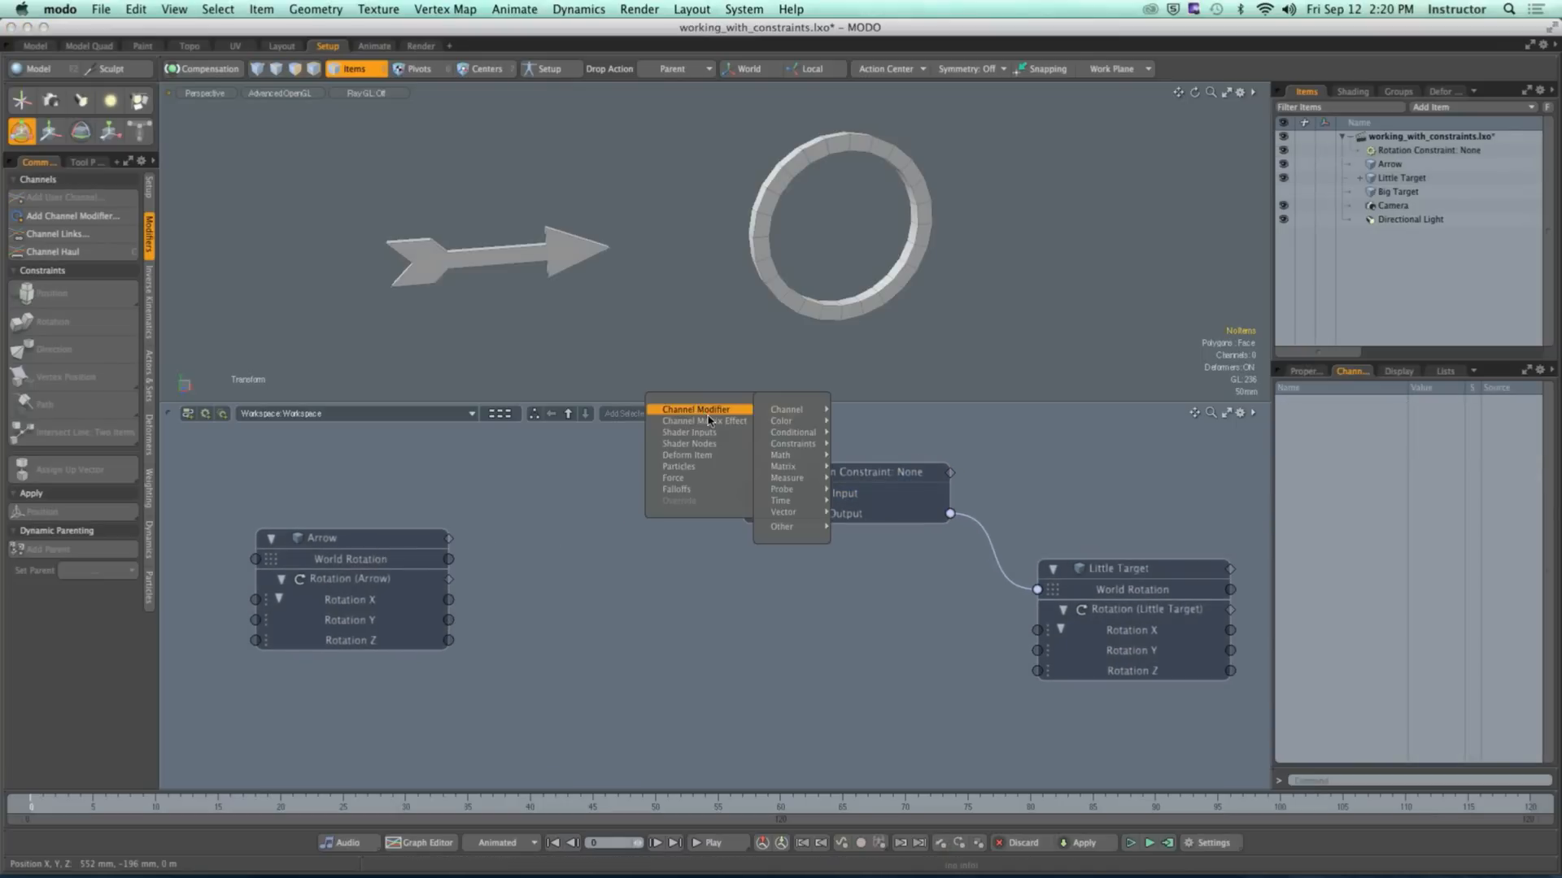
pyautogui.moveTo(704, 413)
pyautogui.click(720, 422)
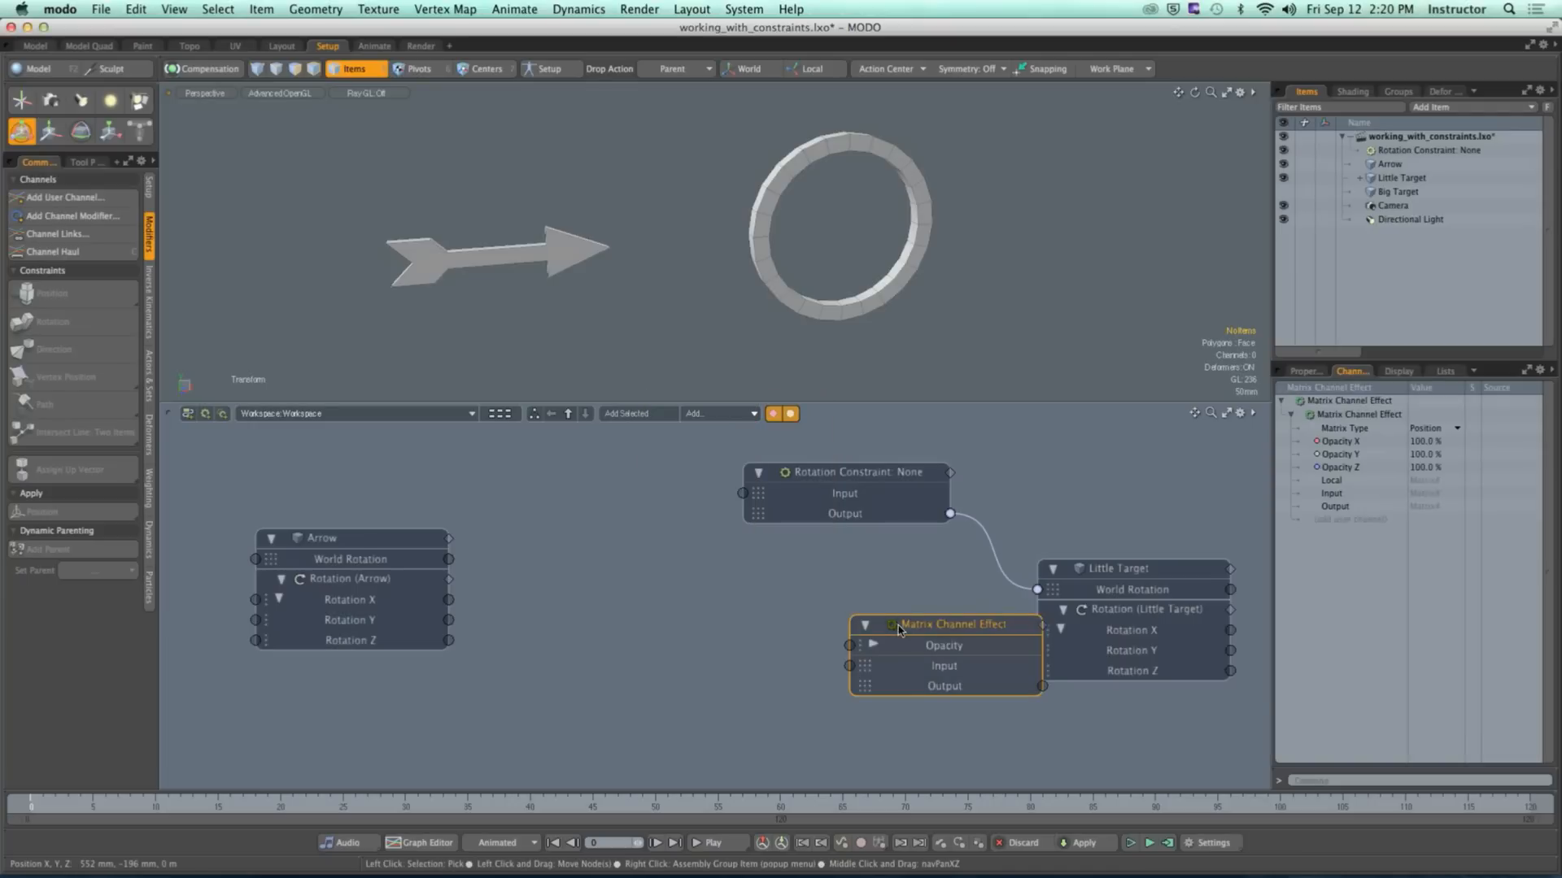
pyautogui.moveTo(904, 627); pyautogui.dragTo(559, 503)
pyautogui.click(569, 584)
pyautogui.click(569, 584)
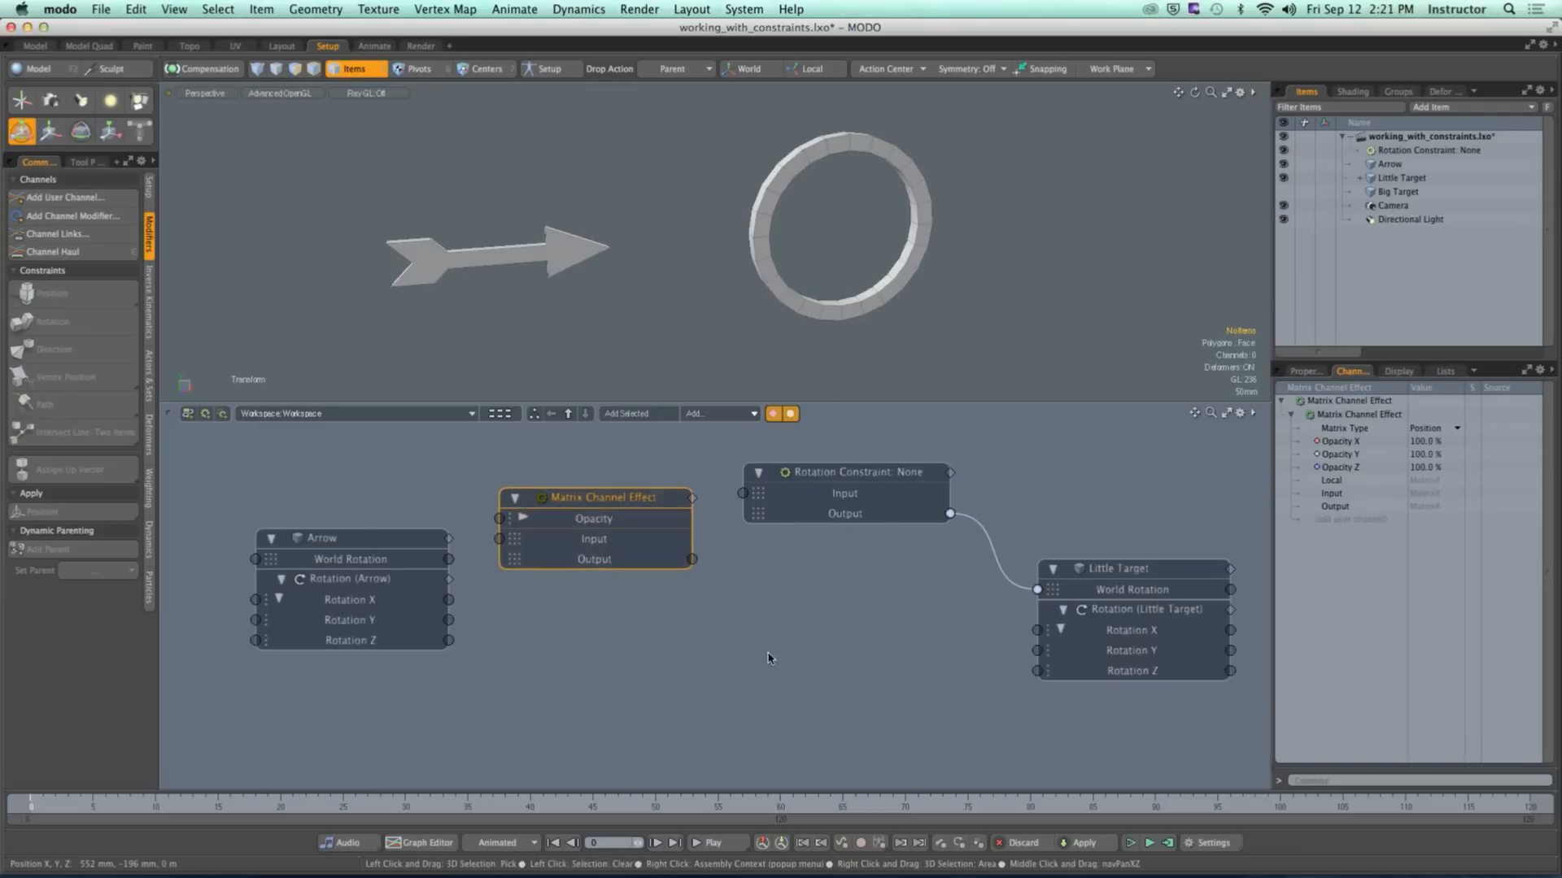
# Step: Link the Matrix Channel Effect's Output to the rotation constraint's Input, and Arrow's Rotation X to the effect's Opacity
pyautogui.moveTo(693, 561); pyautogui.dragTo(743, 494)
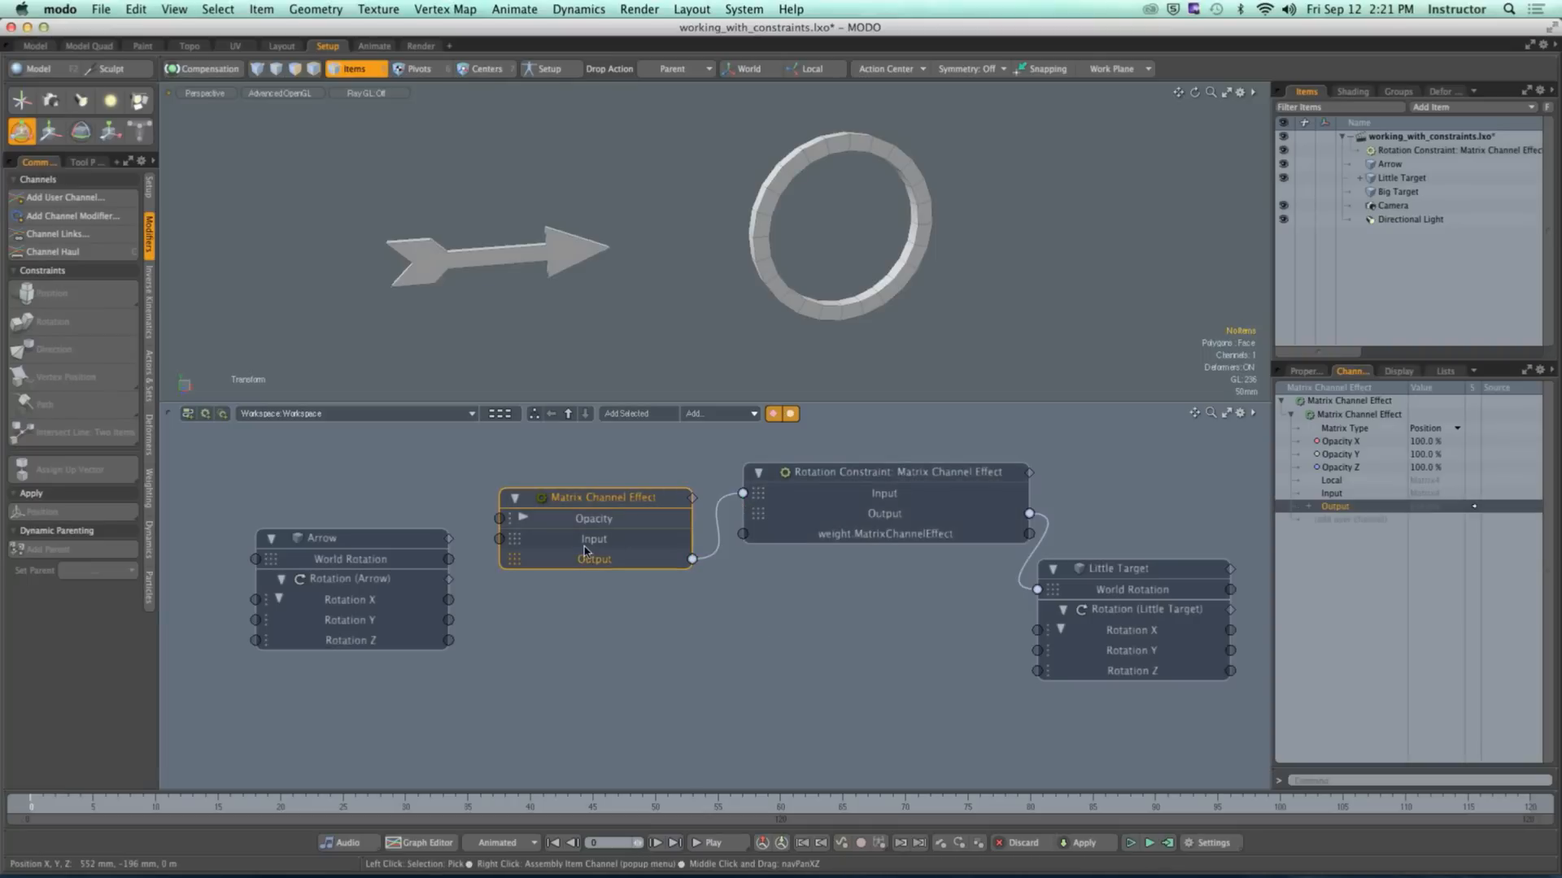
pyautogui.moveTo(420, 558); pyautogui.dragTo(384, 522)
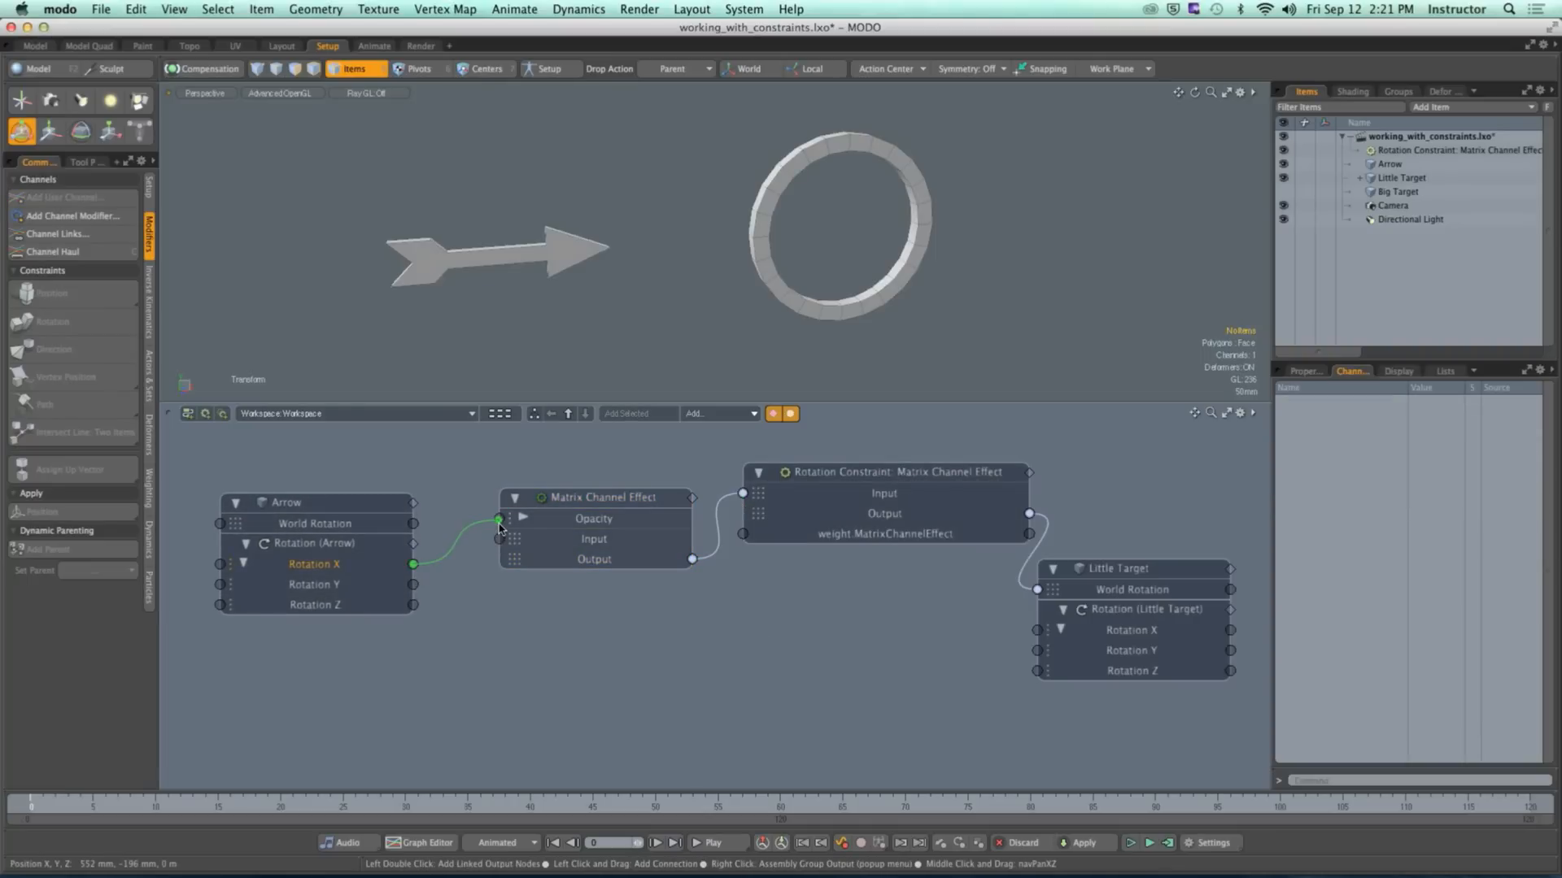
pyautogui.moveTo(499, 527); pyautogui.dragTo(500, 520)
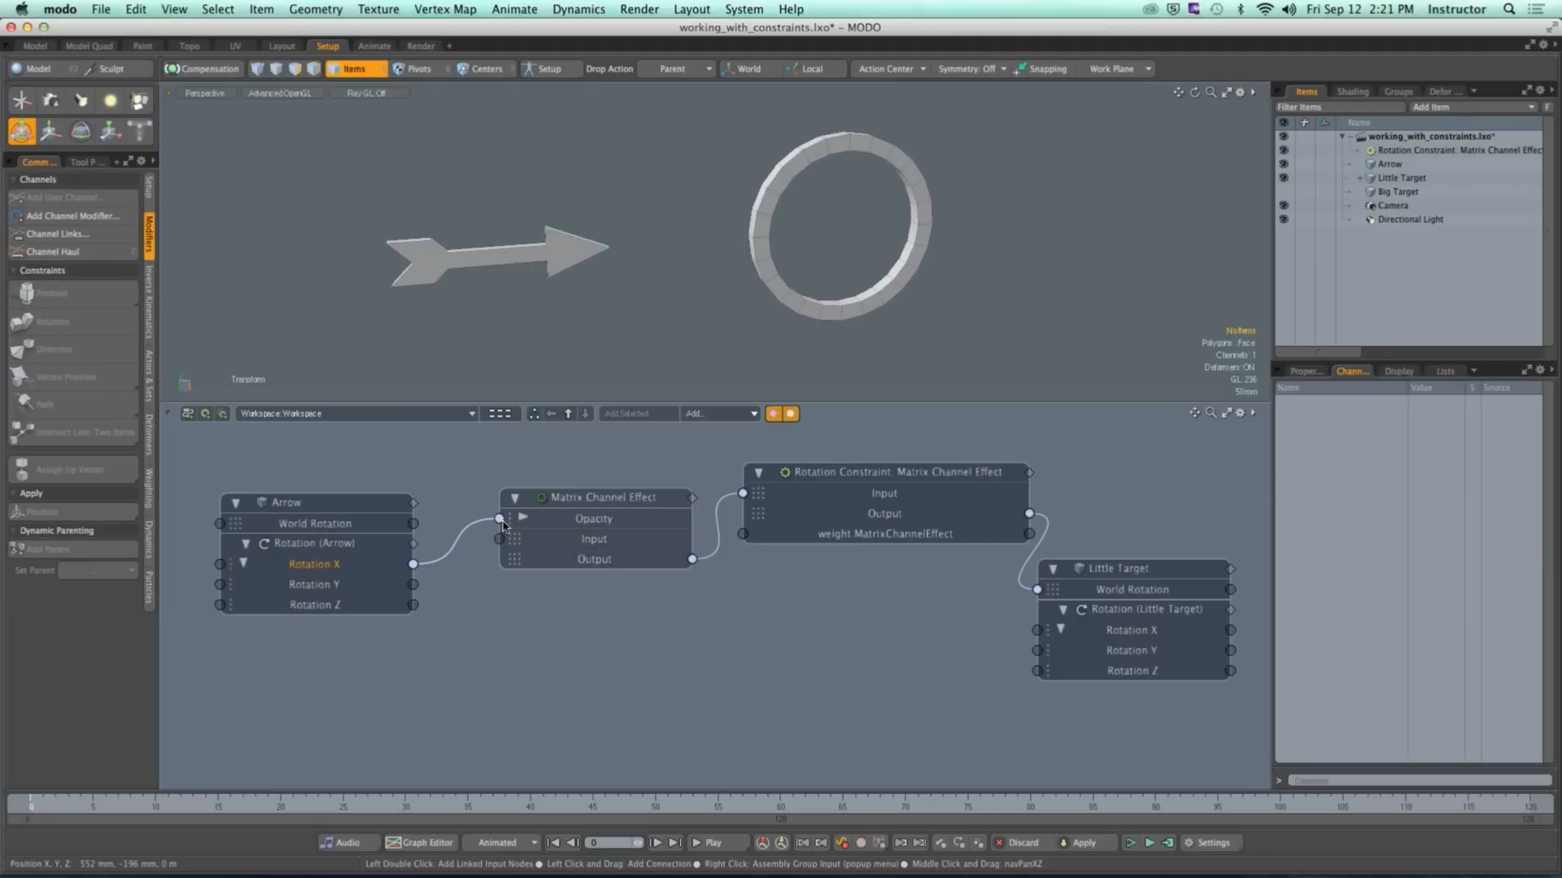
pyautogui.moveTo(499, 519); pyautogui.dragTo(479, 535)
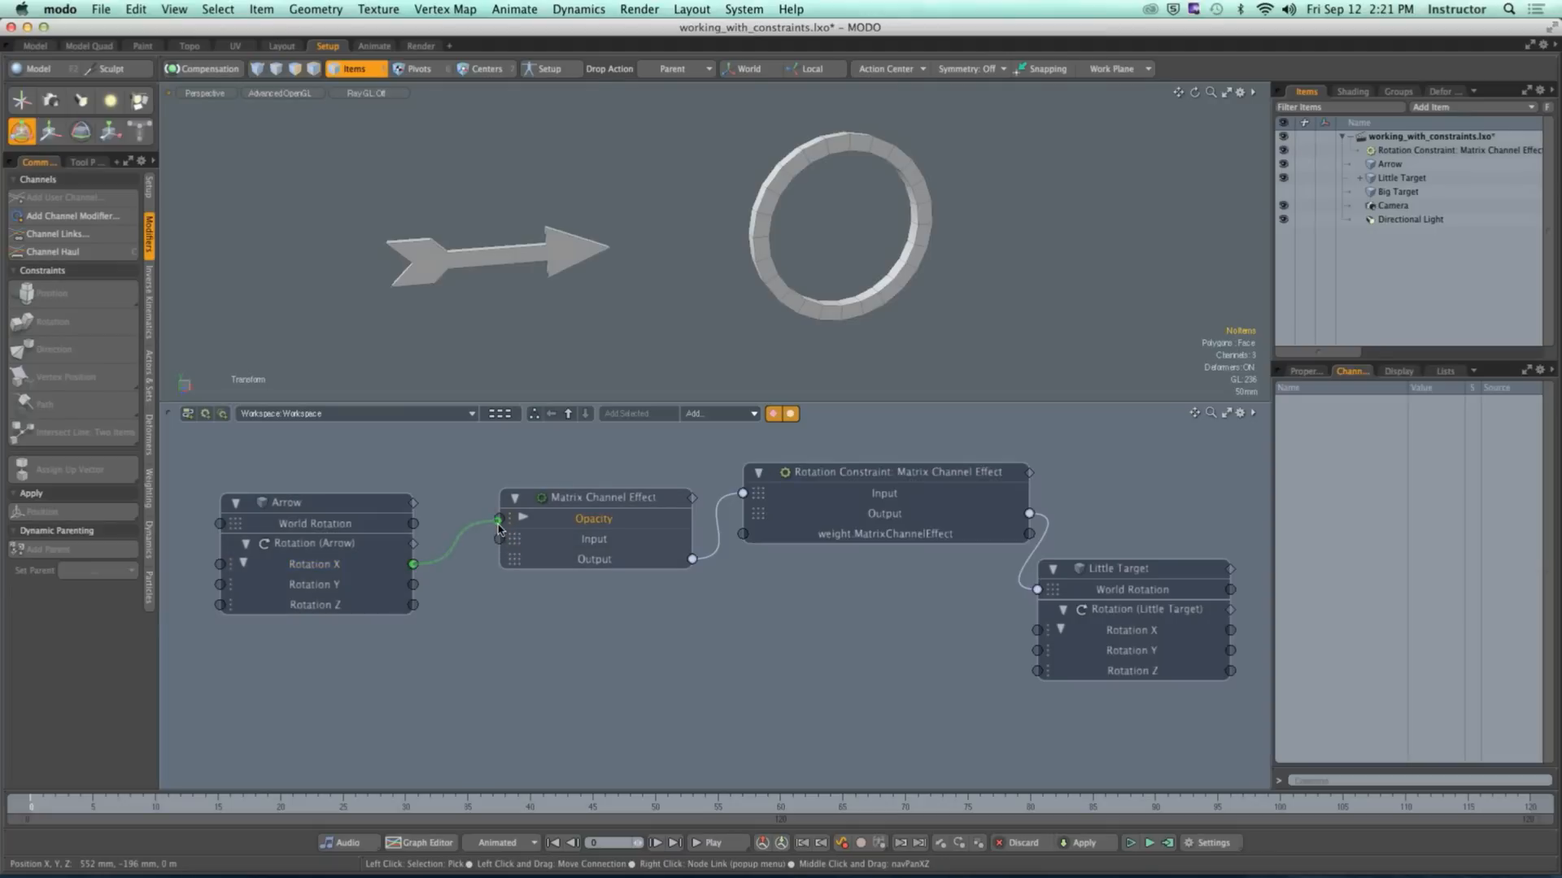
pyautogui.moveTo(499, 527); pyautogui.dragTo(500, 520)
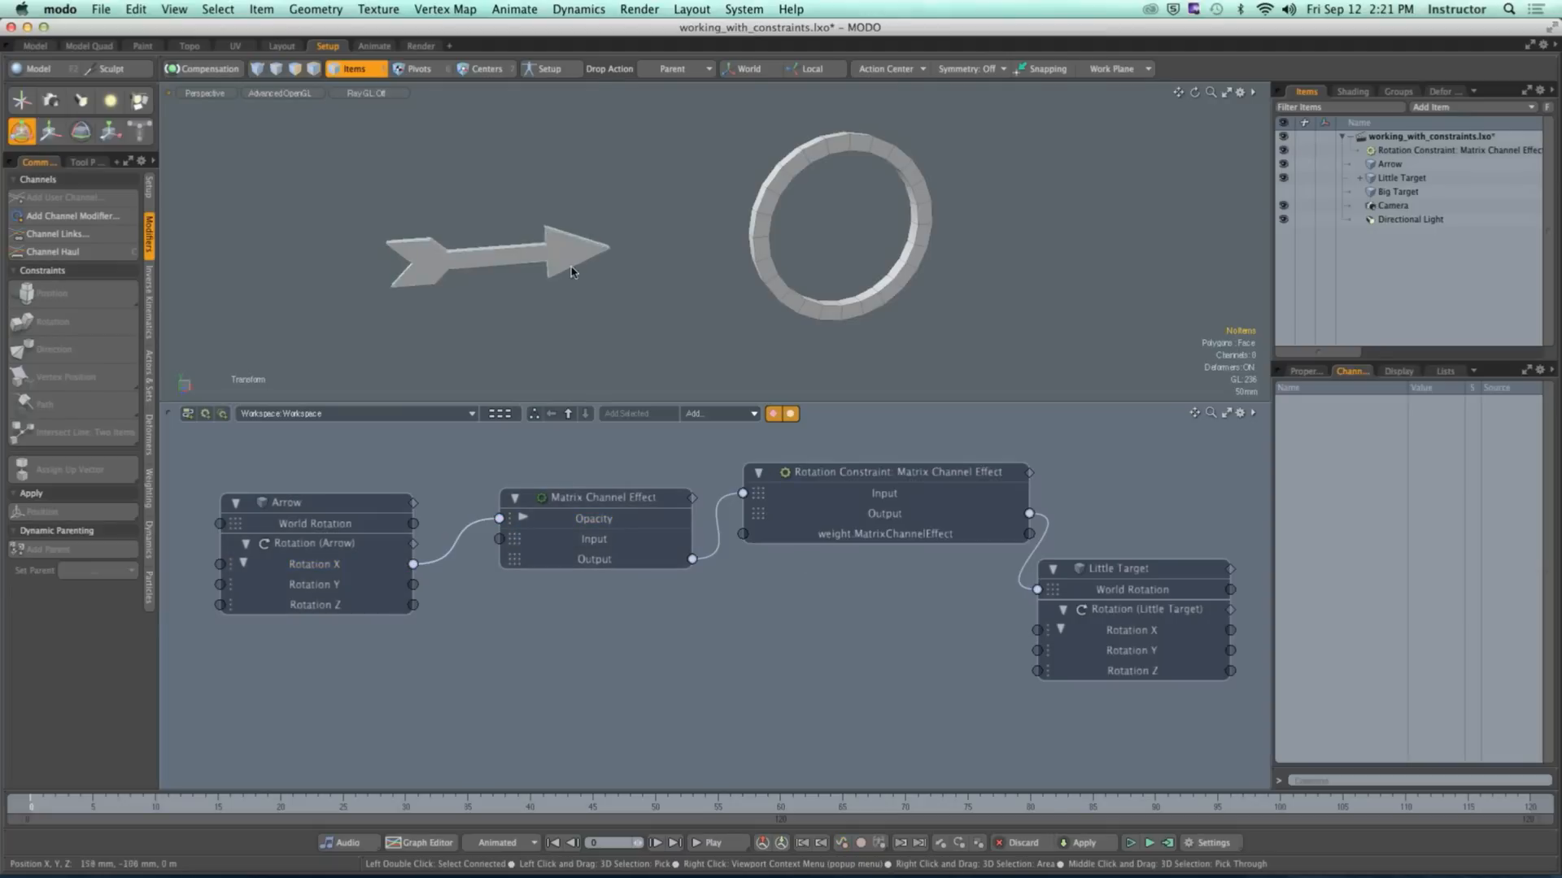
# Step: Try manipulating Arrow in the viewport to test the linked setup, and undo the attempt
pyautogui.click(545, 269)
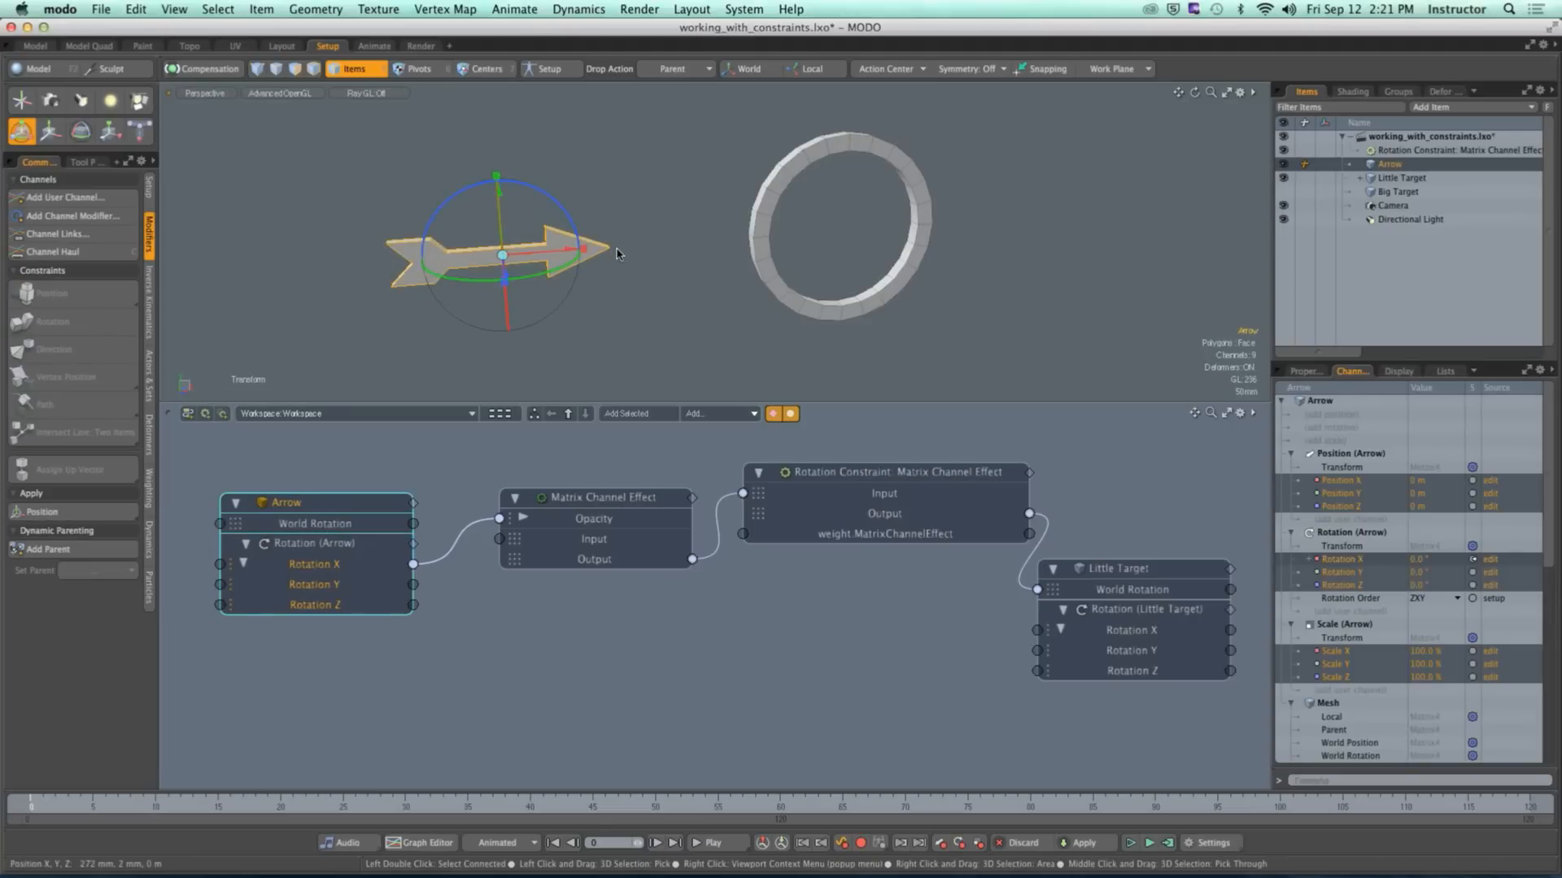
pyautogui.keyDown('alt'); pyautogui.moveTo(616, 246); pyautogui.dragTo(545, 218); pyautogui.keyUp('alt')
pyautogui.press('super+z')
# Step: Remove the link between the Matrix Channel Effect's Output and the rotation constraint's Input
pyautogui.click(582, 504)
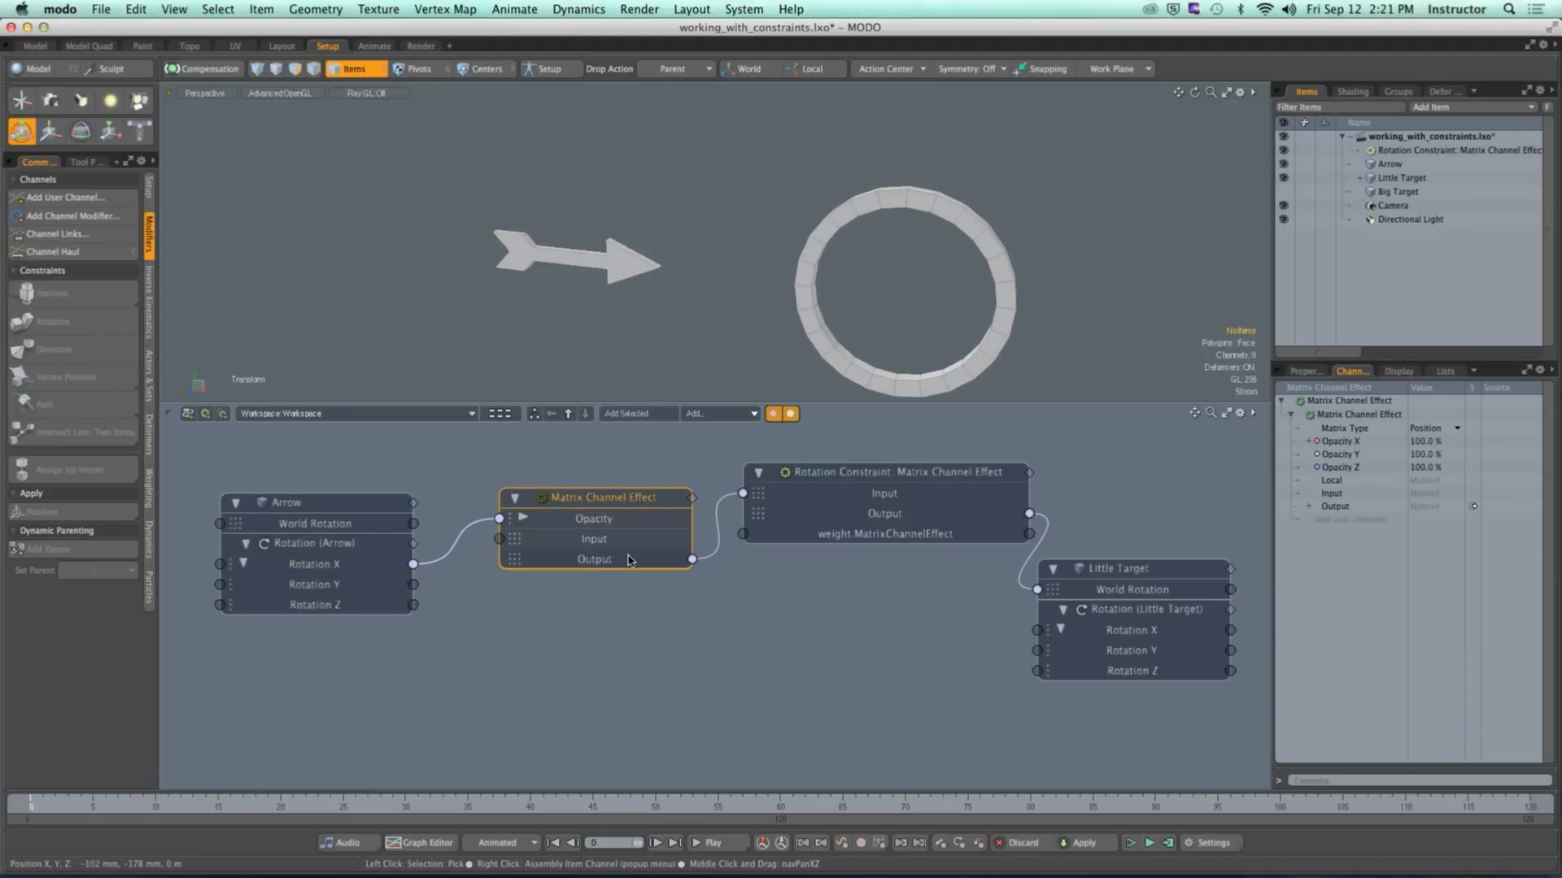
pyautogui.press('super+z')
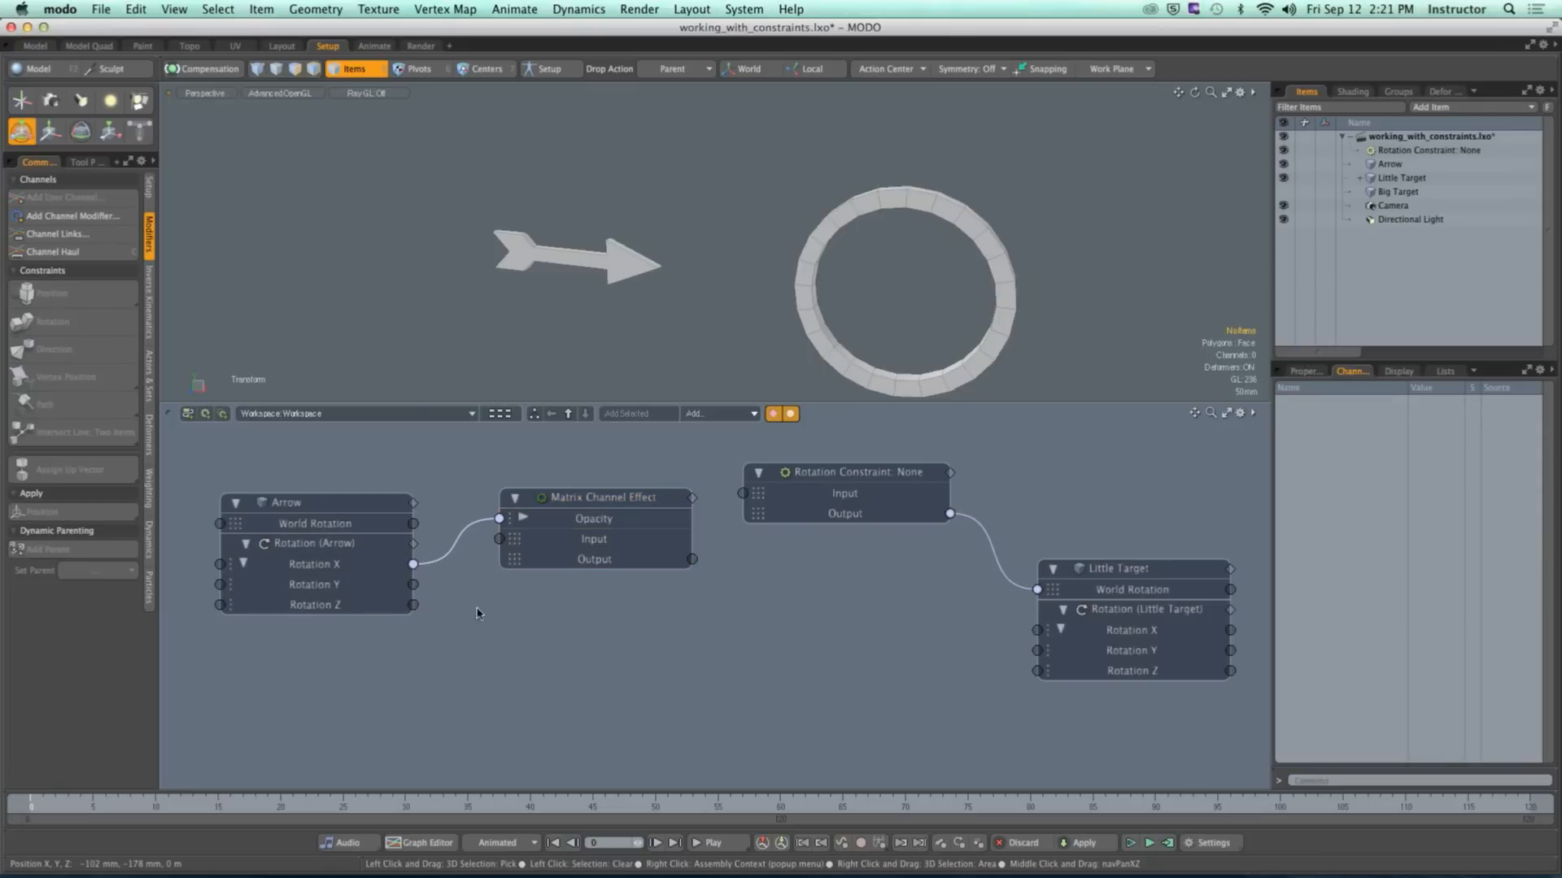
# Step: Undo the link from Arrow's Rotation X to Opacity and the addition of the Matrix Channel Effect node
pyautogui.press('super+z')
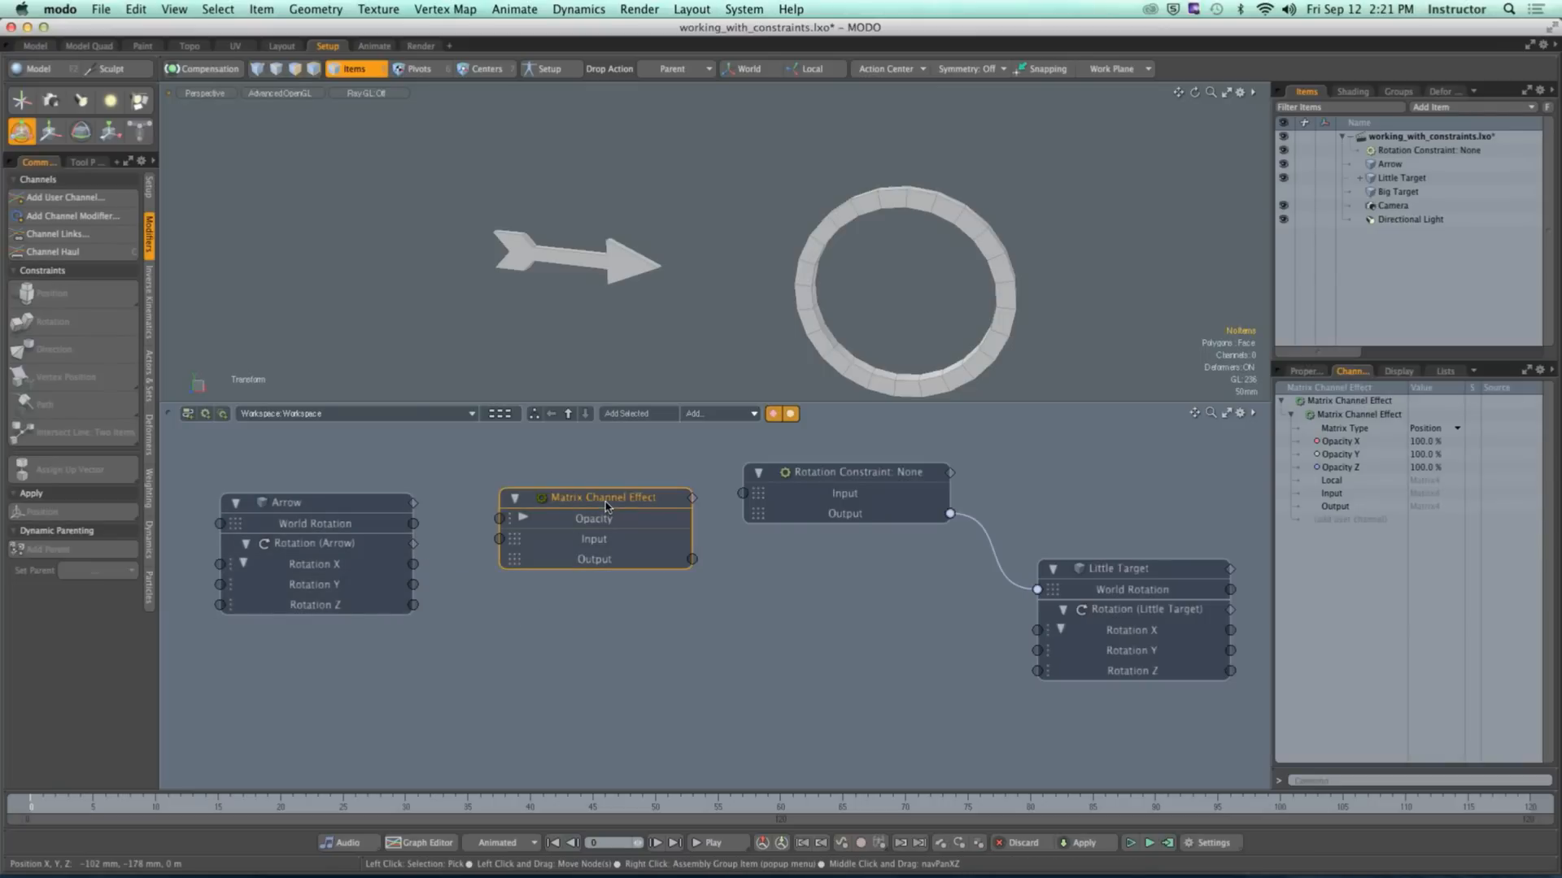
pyautogui.press('super+z')
pyautogui.press('super+z')
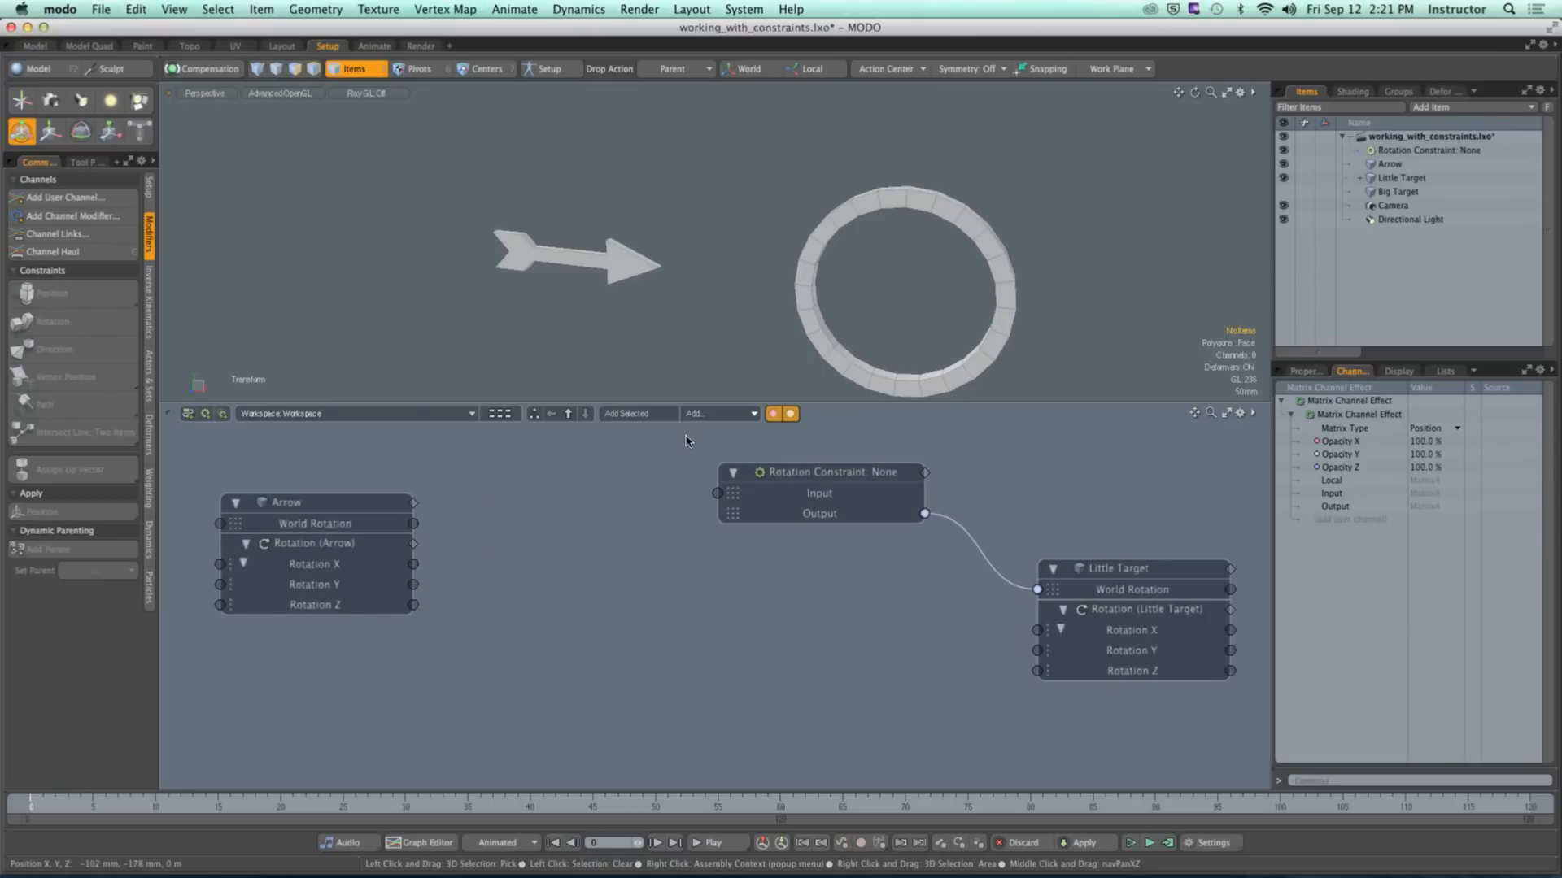
# Step: Add a Matrix Construct channel modifier, place it between the Arrow and rotation constraint nodes, and expand its Input X, Y and Z channels
pyautogui.click(719, 414)
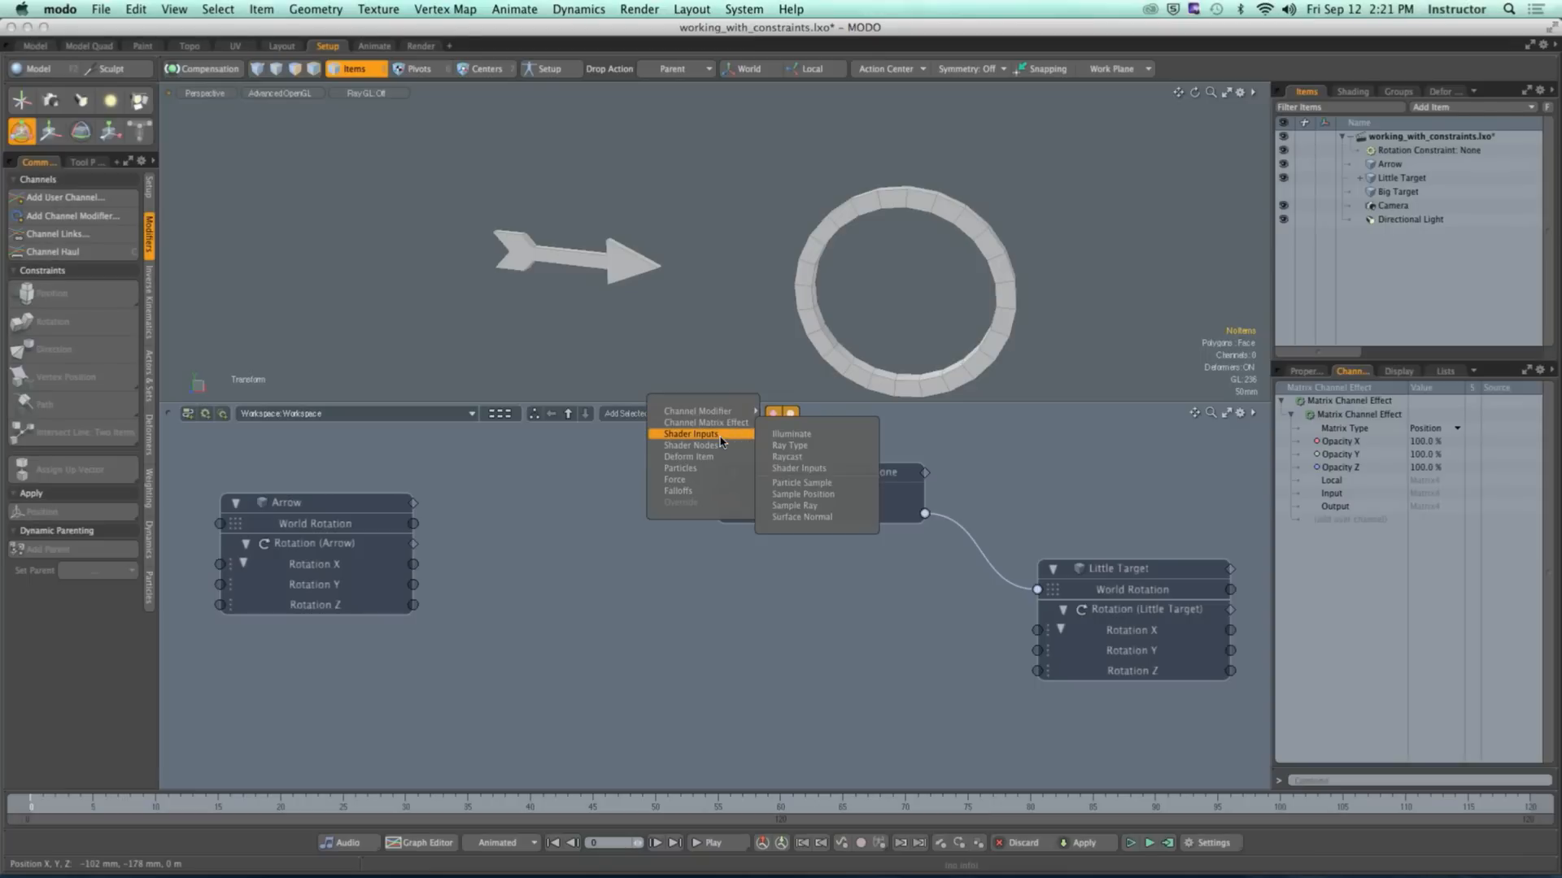
pyautogui.moveTo(728, 465)
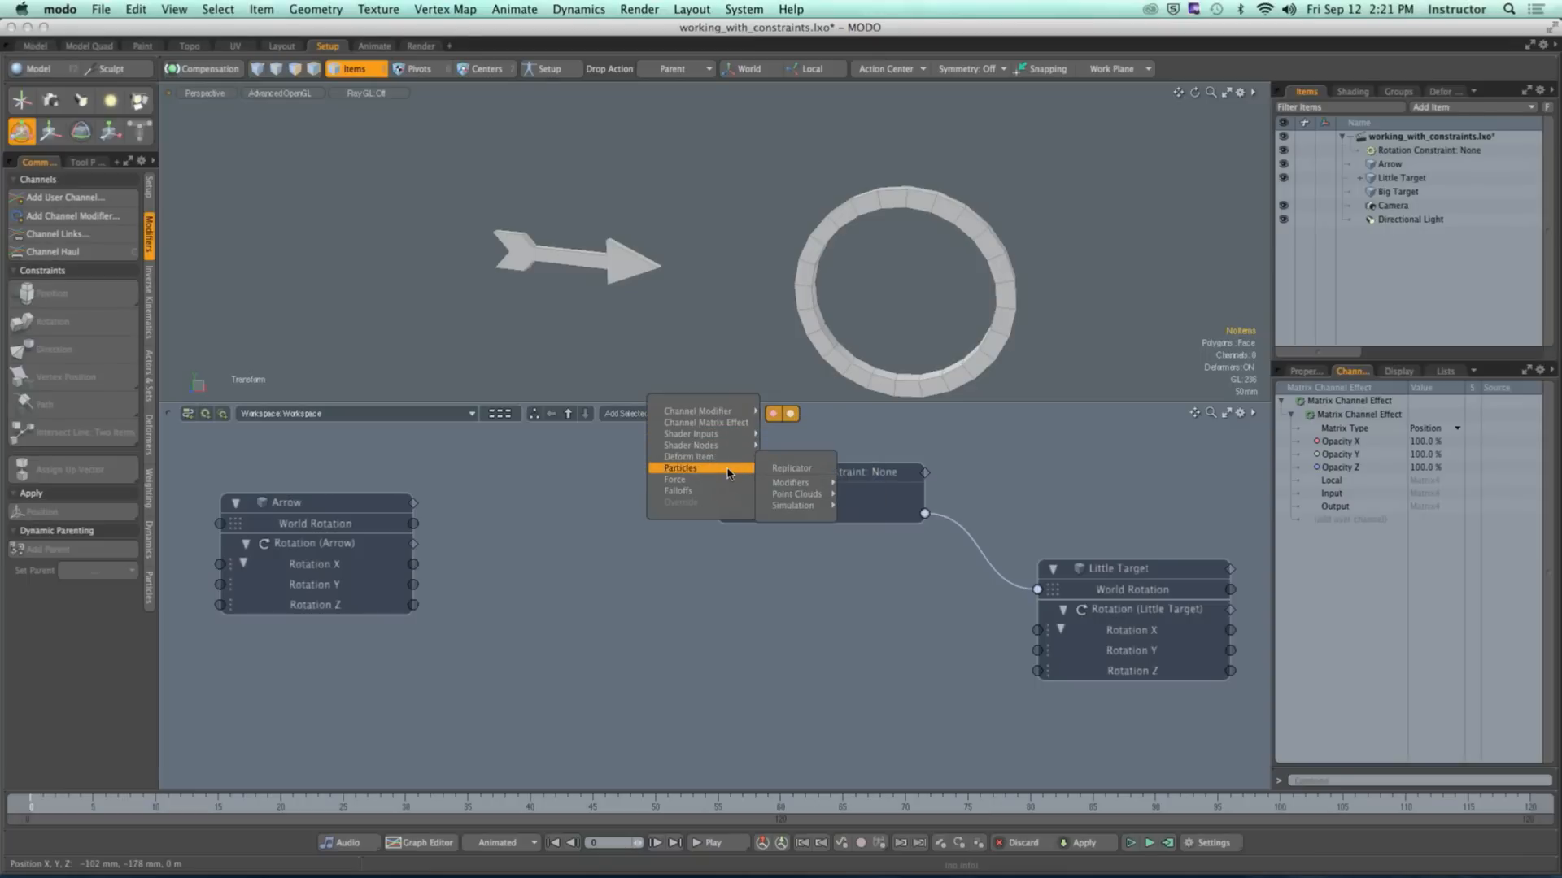
pyautogui.moveTo(719, 416)
pyautogui.moveTo(780, 419)
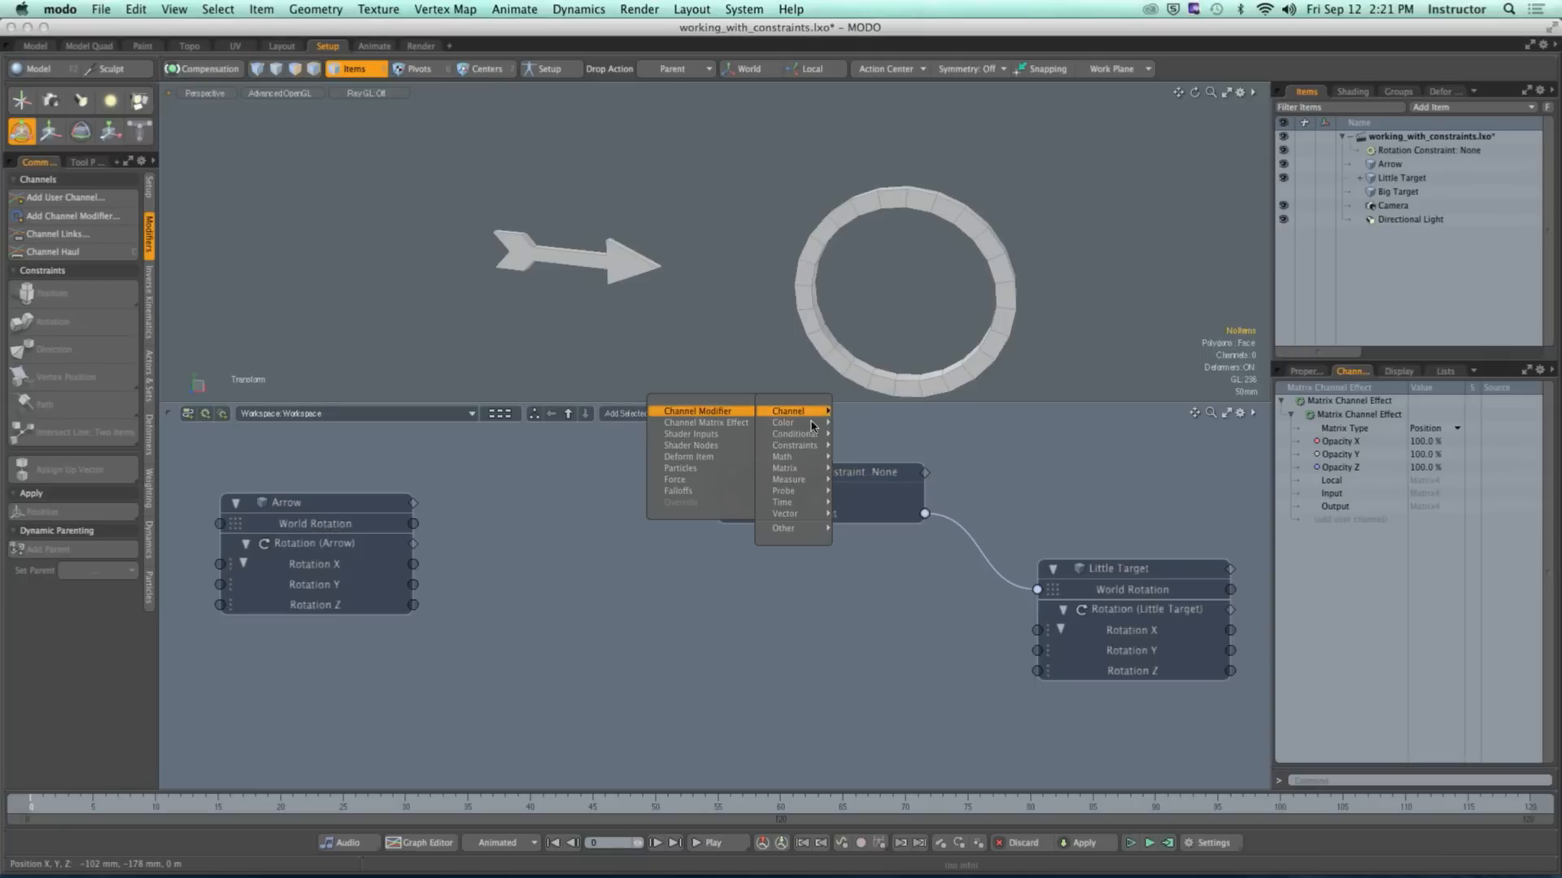
pyautogui.moveTo(808, 471)
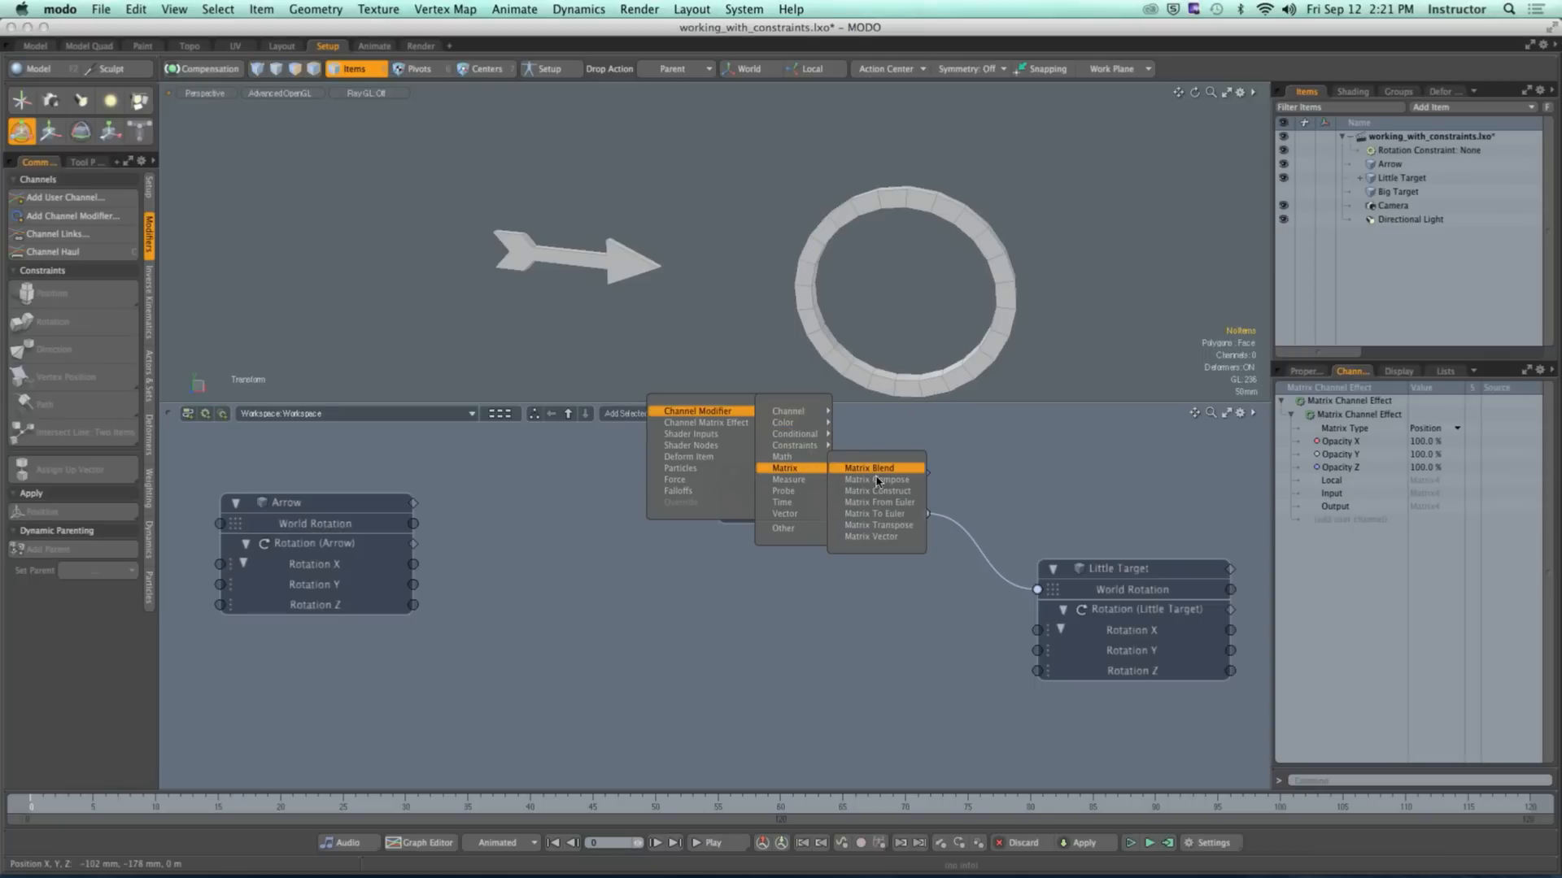
pyautogui.click(916, 491)
pyautogui.moveTo(825, 567); pyautogui.dragTo(592, 492)
pyautogui.click(513, 512)
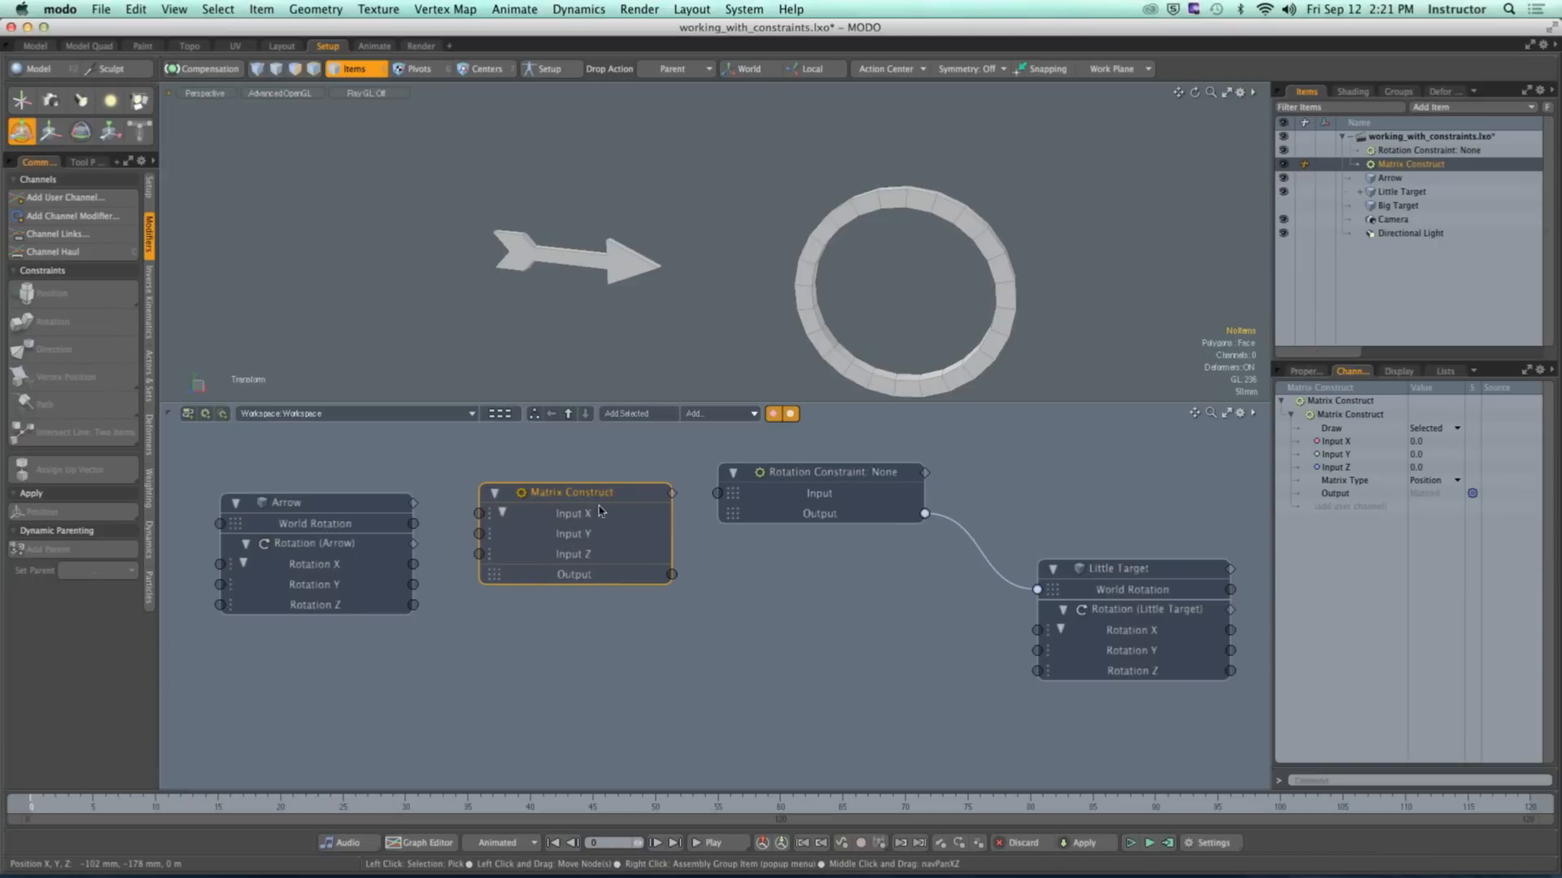
# Step: Link Matrix Construct's Output to the rotation constraint's Input and Arrow's Rotation X to Input X, and select Arrow
pyautogui.moveTo(672, 574); pyautogui.dragTo(718, 494)
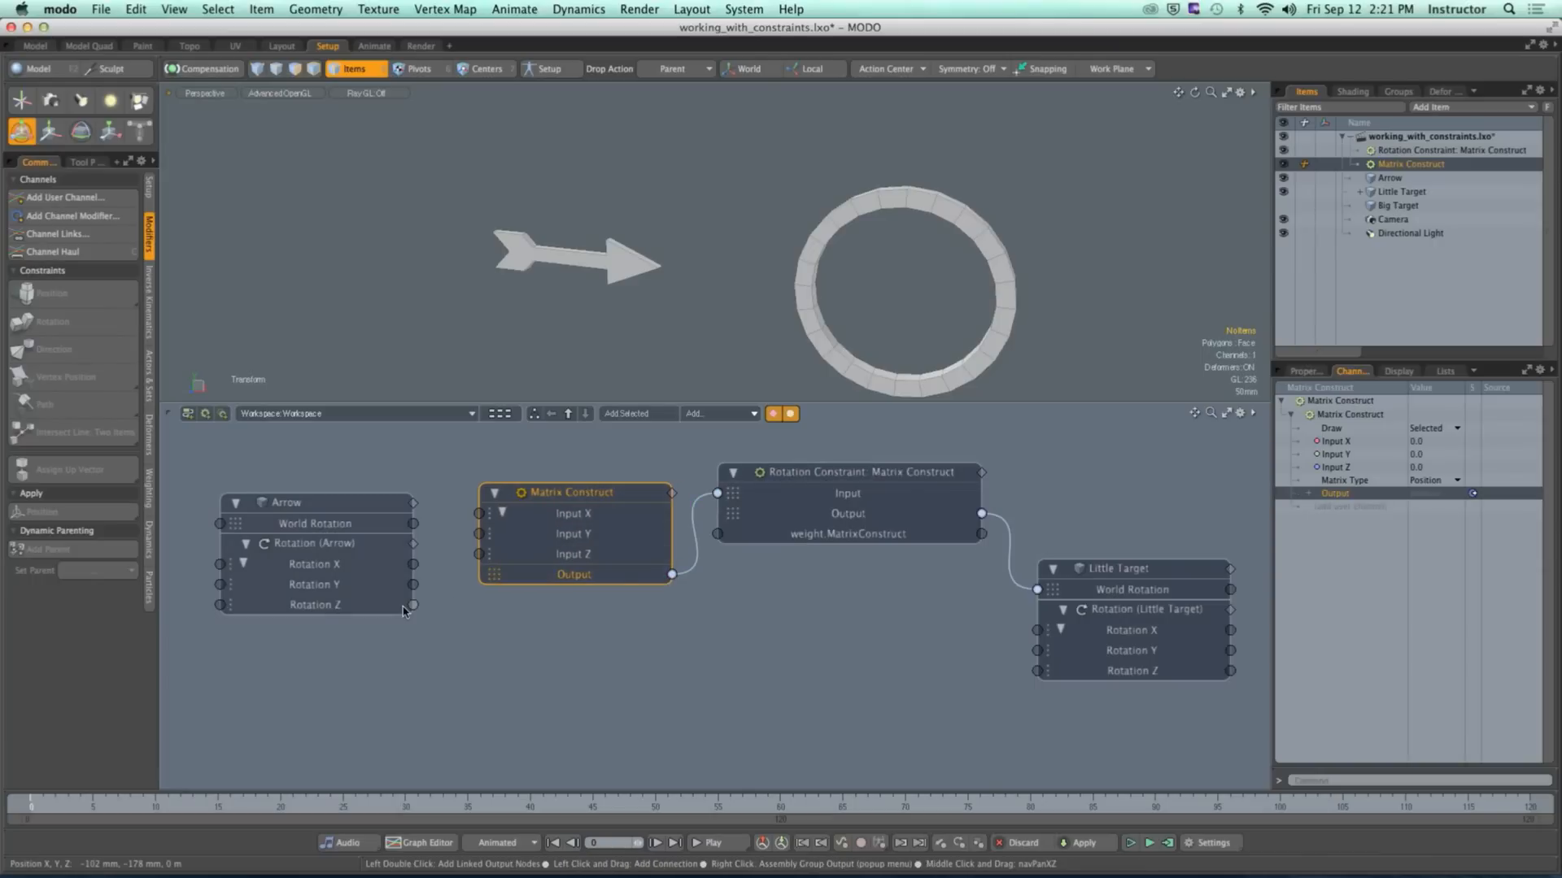
pyautogui.moveTo(414, 564); pyautogui.dragTo(479, 515)
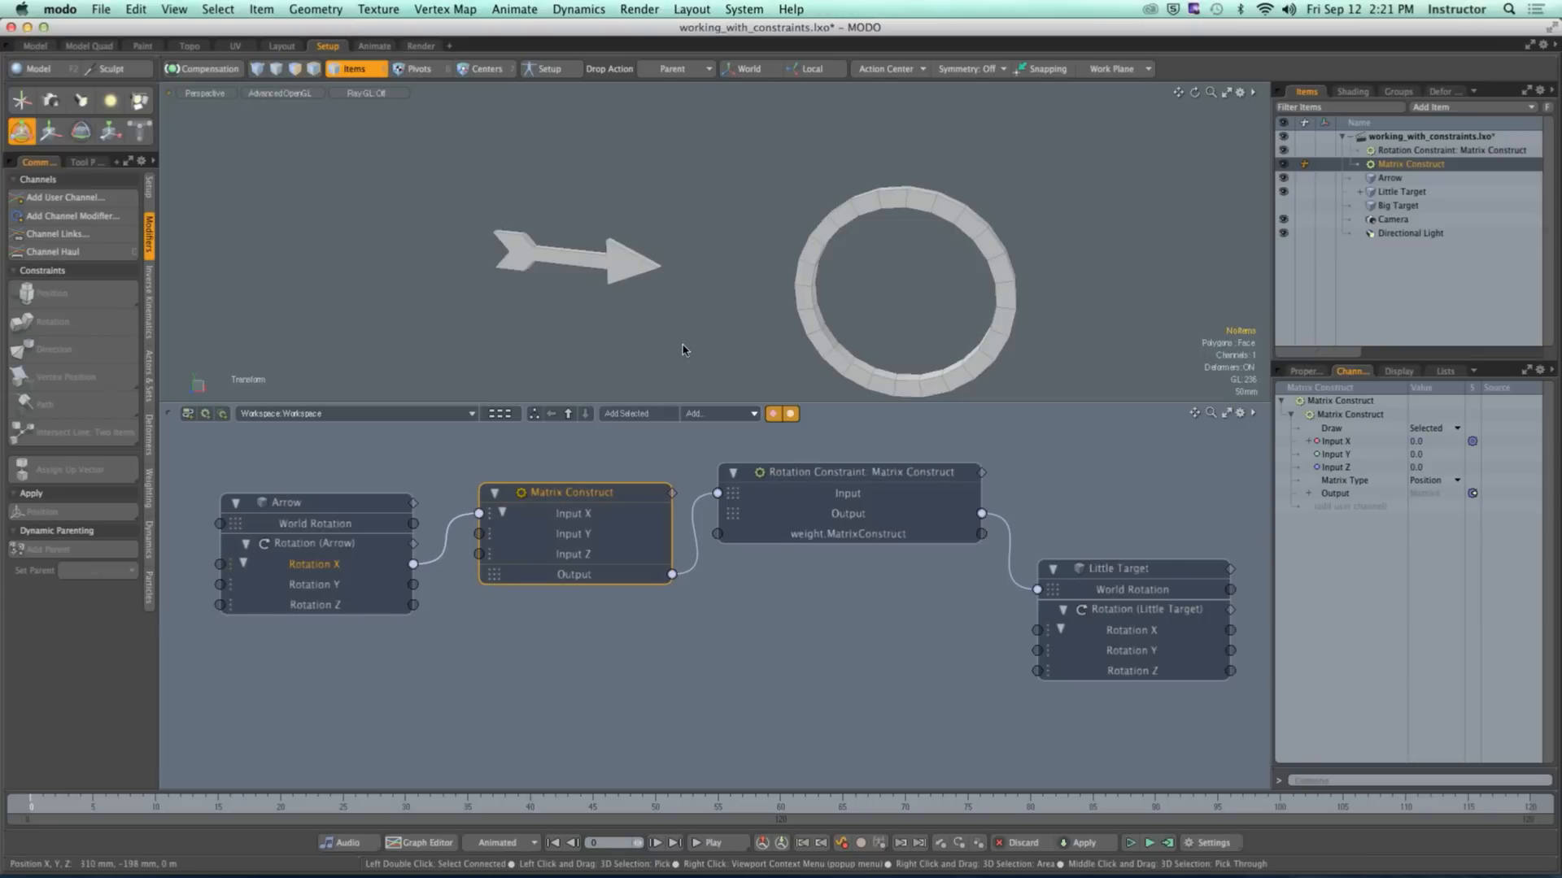
pyautogui.click(652, 268)
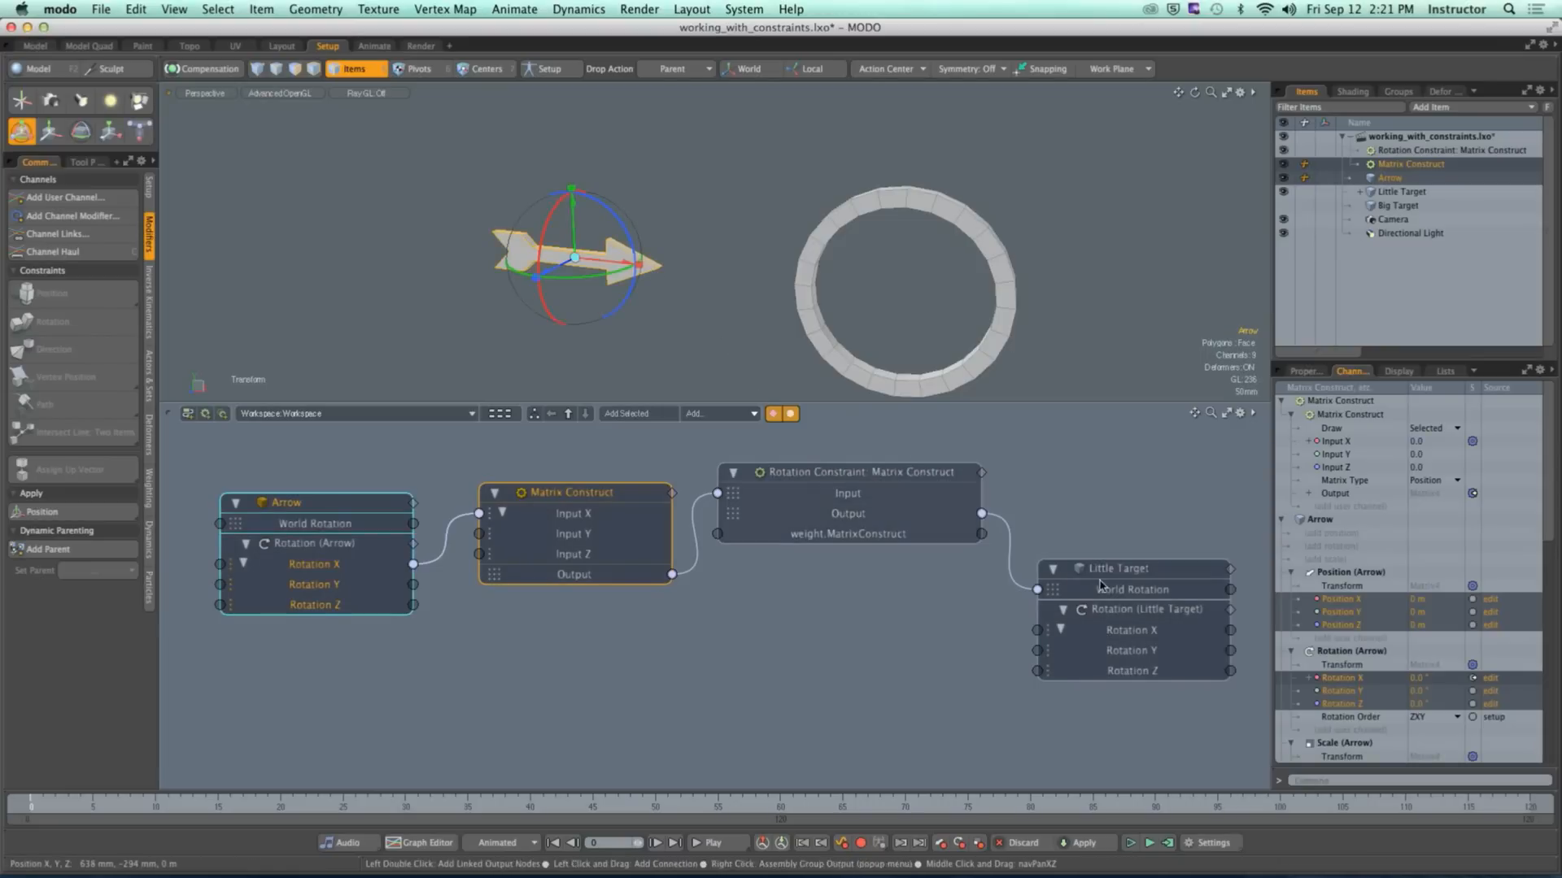
# Step: Move the Little Target node farther away from the rotation constraint node in the schematic
pyautogui.moveTo(1116, 571); pyautogui.dragTo(1147, 551)
pyautogui.scroll(-1, 854, 589)
pyautogui.moveTo(865, 589); pyautogui.dragTo(695, 591, button='middle')
pyautogui.moveTo(933, 557); pyautogui.dragTo(1009, 533)
pyautogui.moveTo(501, 560); pyautogui.dragTo(536, 558, button='middle')
# Step: Examine the Matrix Construct node's inputs and matrix Output, and the rotation constraint node it feeds
pyautogui.click(523, 510)
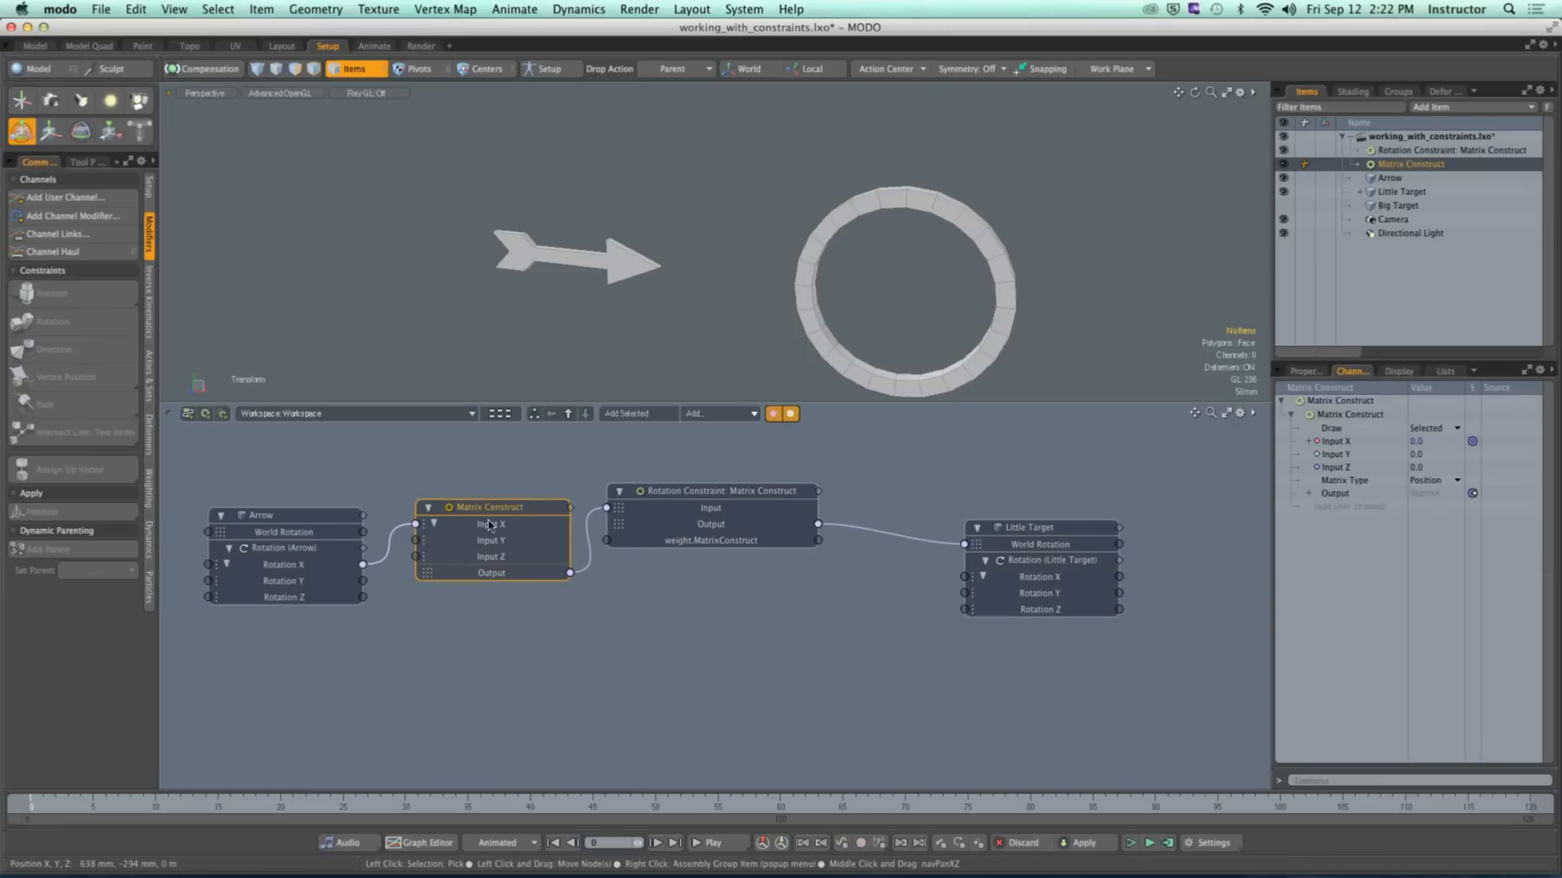
pyautogui.scroll(4, 687, 534)
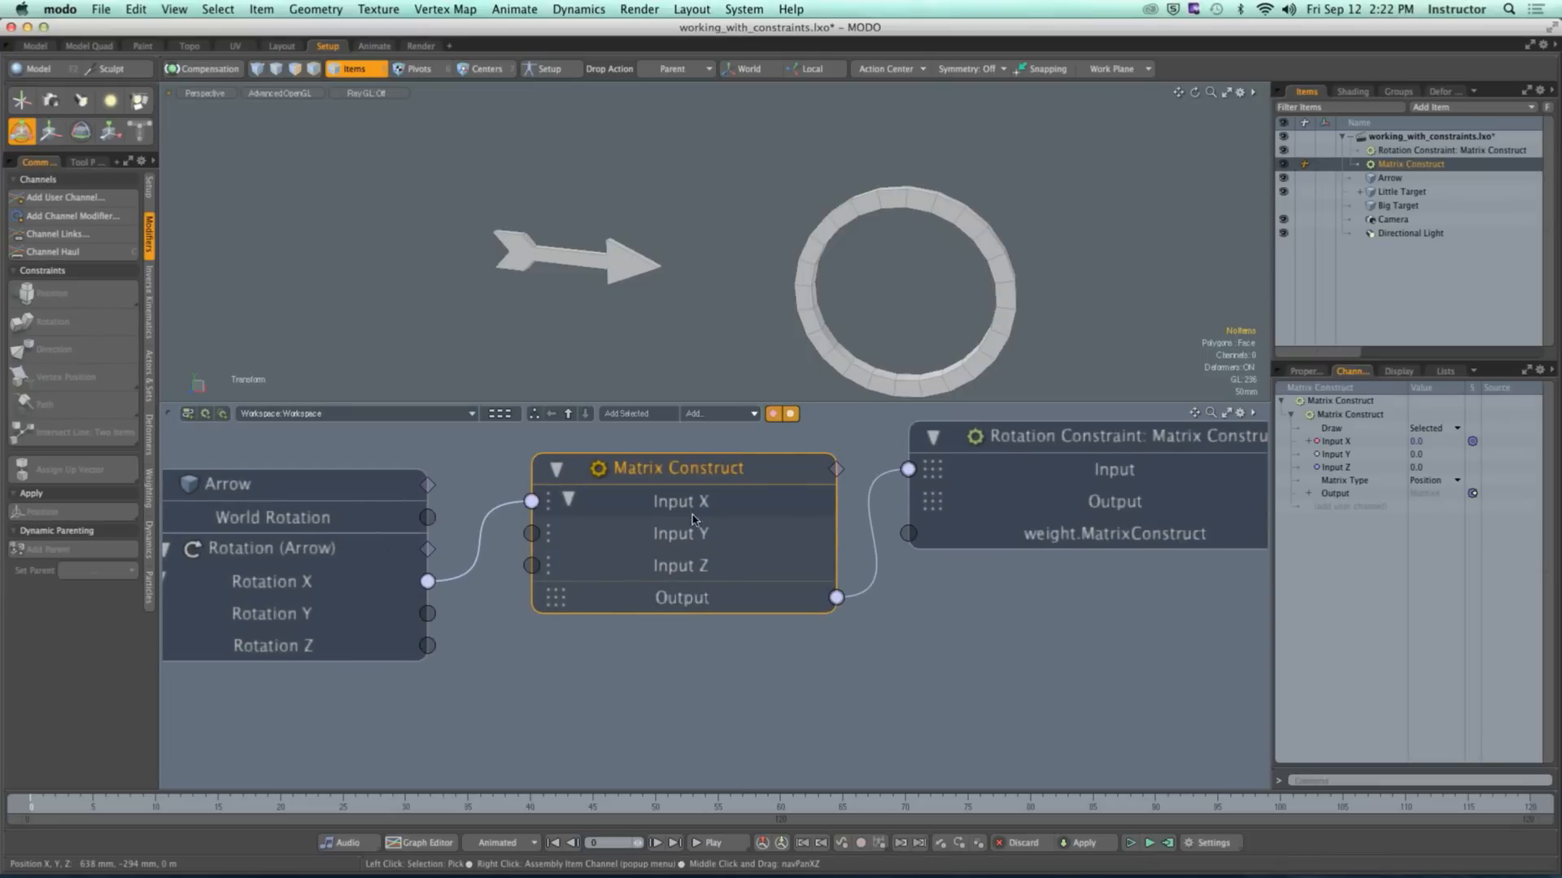
pyautogui.click(714, 603)
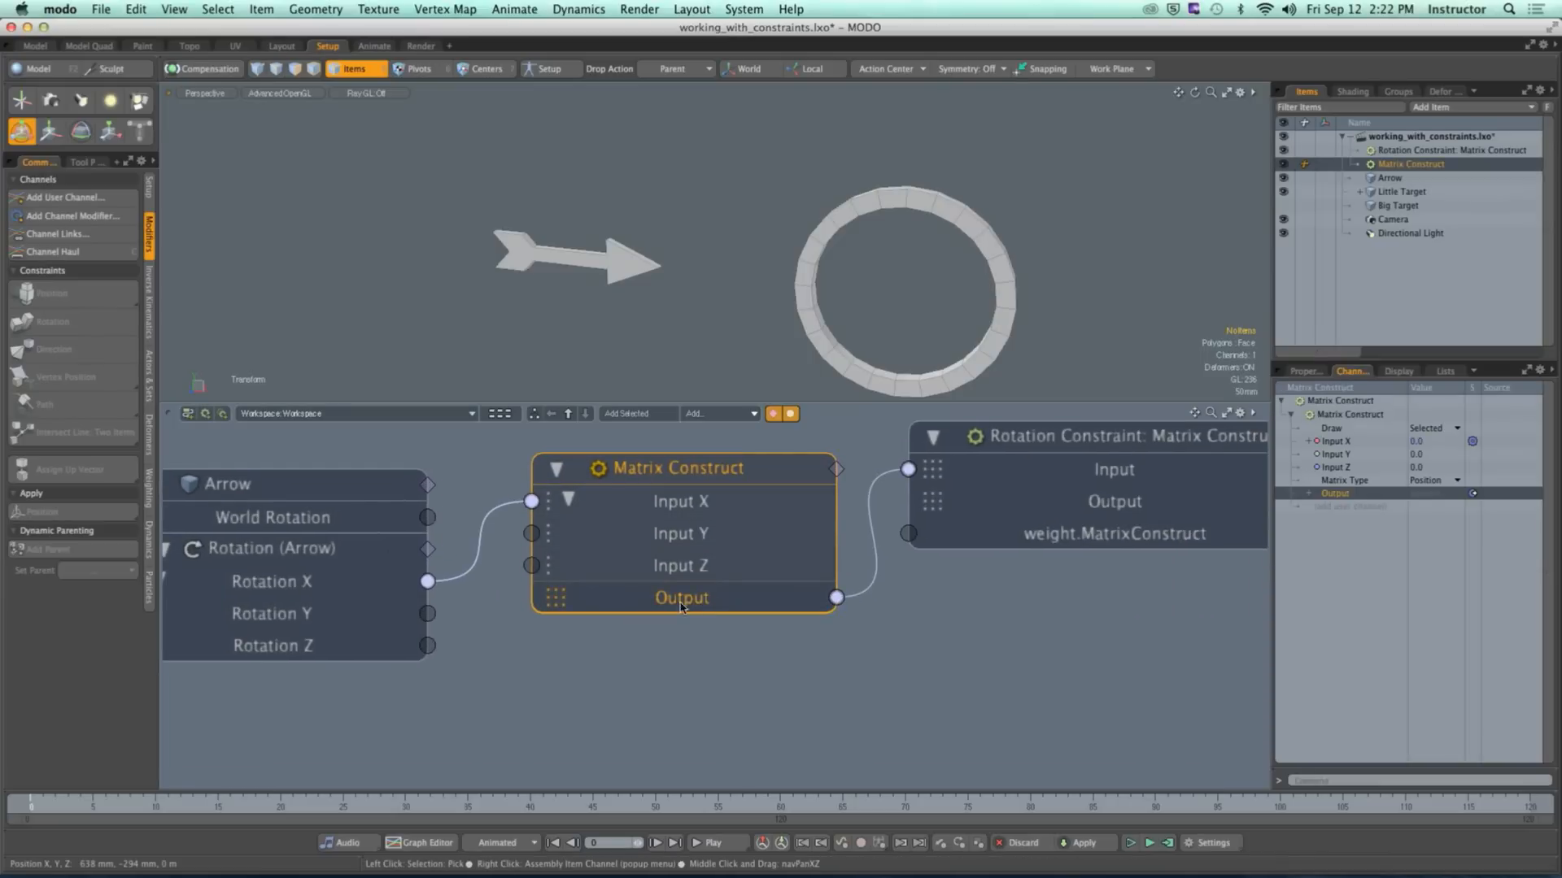
pyautogui.scroll(-2, 790, 604)
pyautogui.moveTo(776, 608); pyautogui.dragTo(599, 629, button='middle')
pyautogui.click(859, 510)
pyautogui.scroll(-2, 846, 518)
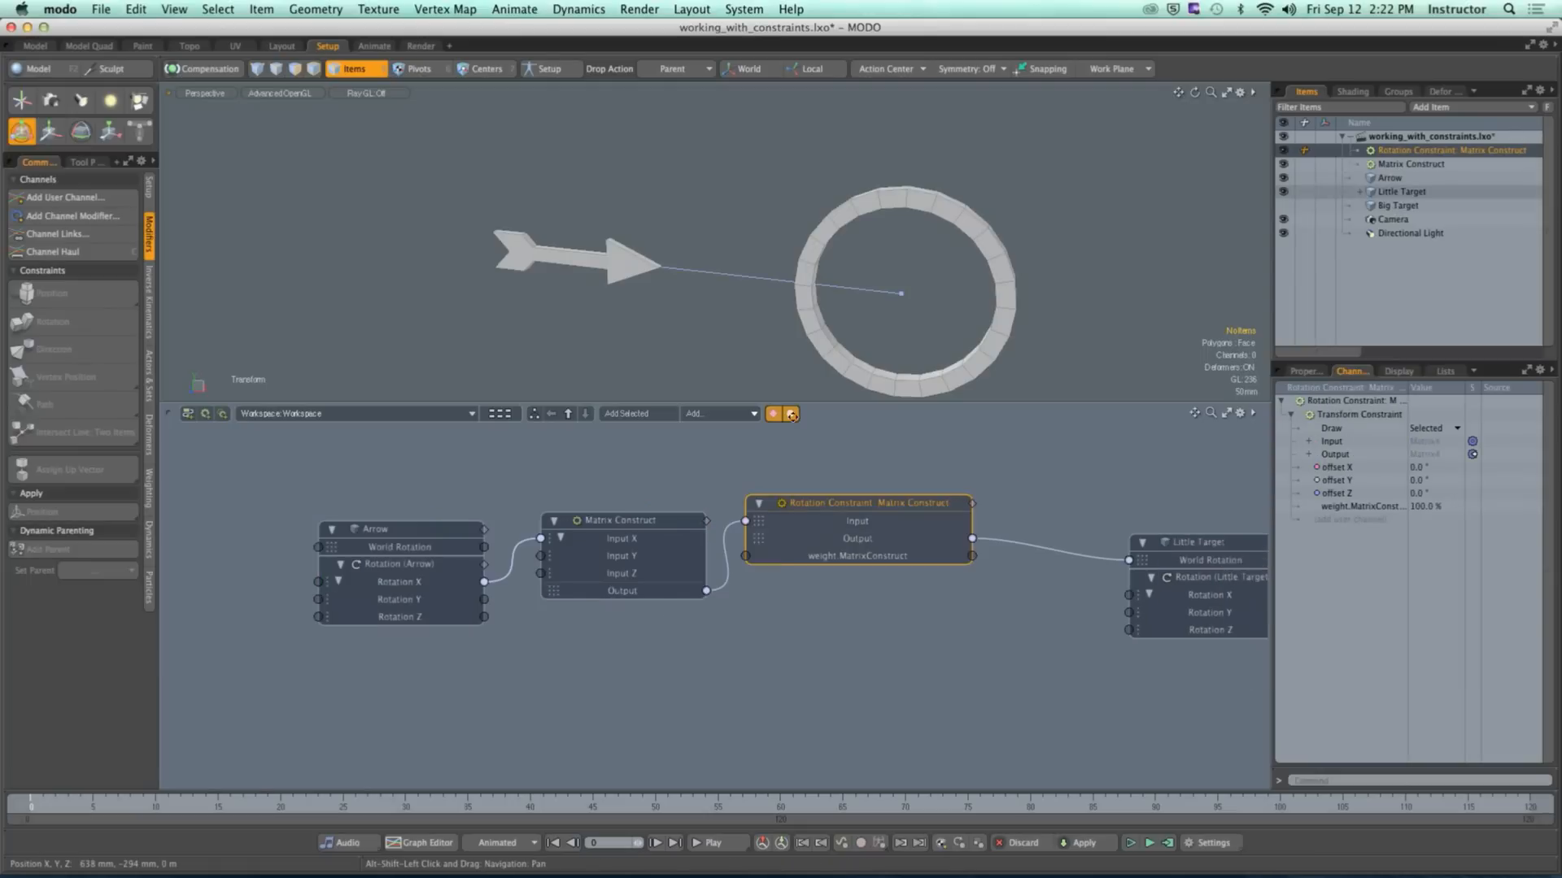
# Step: Test the link by rotating Arrow about 60° around its X axis, undo the rotation, and clear the tool and selection
pyautogui.scroll(-2, 746, 279)
pyautogui.keyDown('alt'); pyautogui.moveTo(744, 280); pyautogui.dragTo(671, 285); pyautogui.keyUp('alt')
pyautogui.click(570, 294)
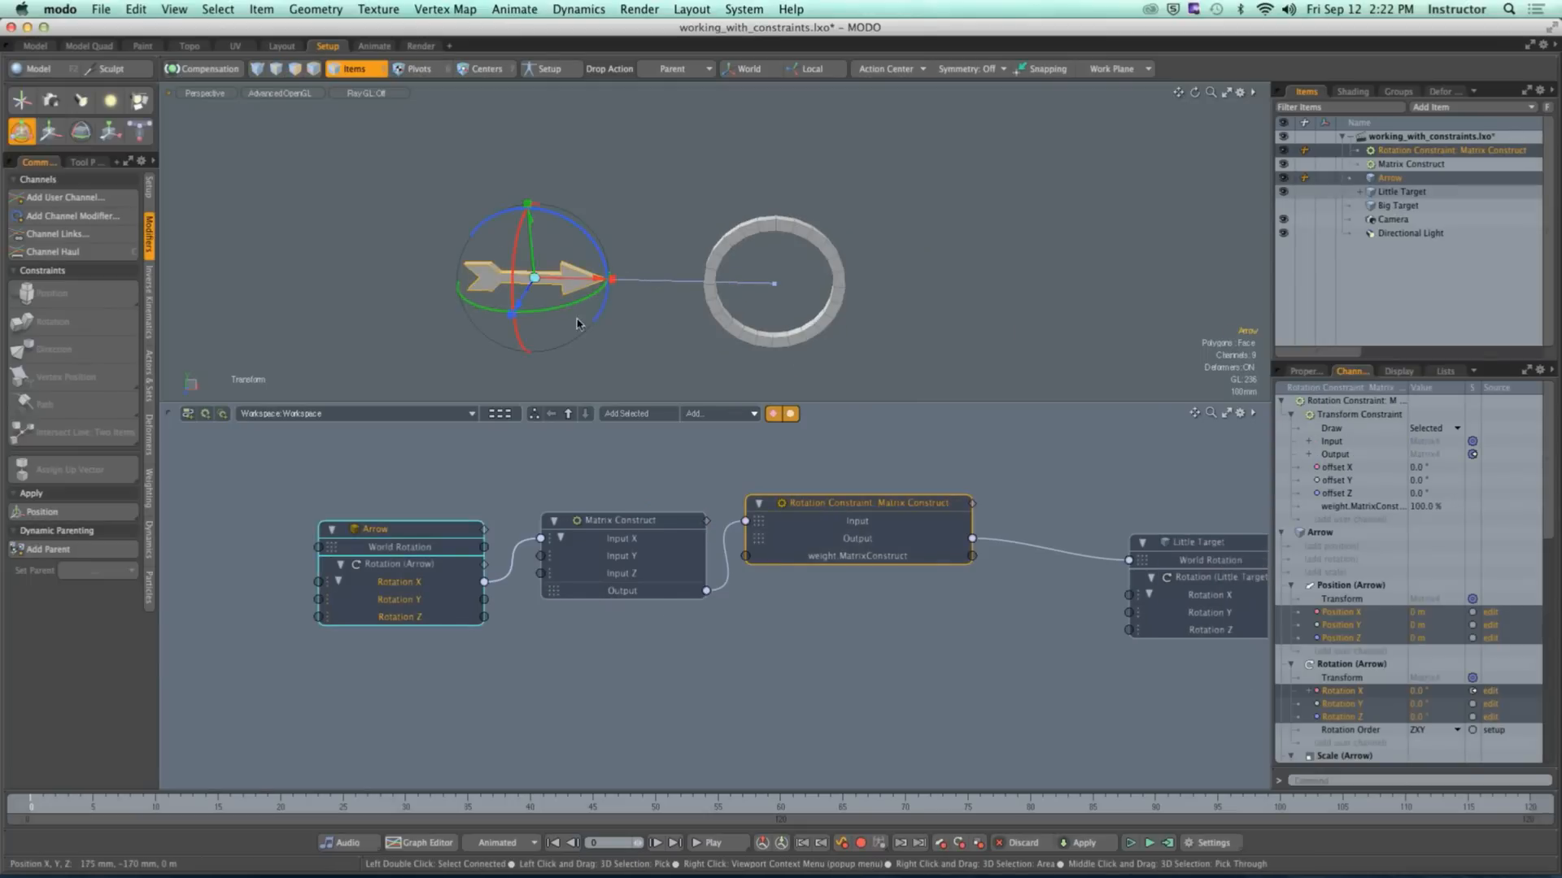
pyautogui.moveTo(514, 260); pyautogui.dragTo(515, 310)
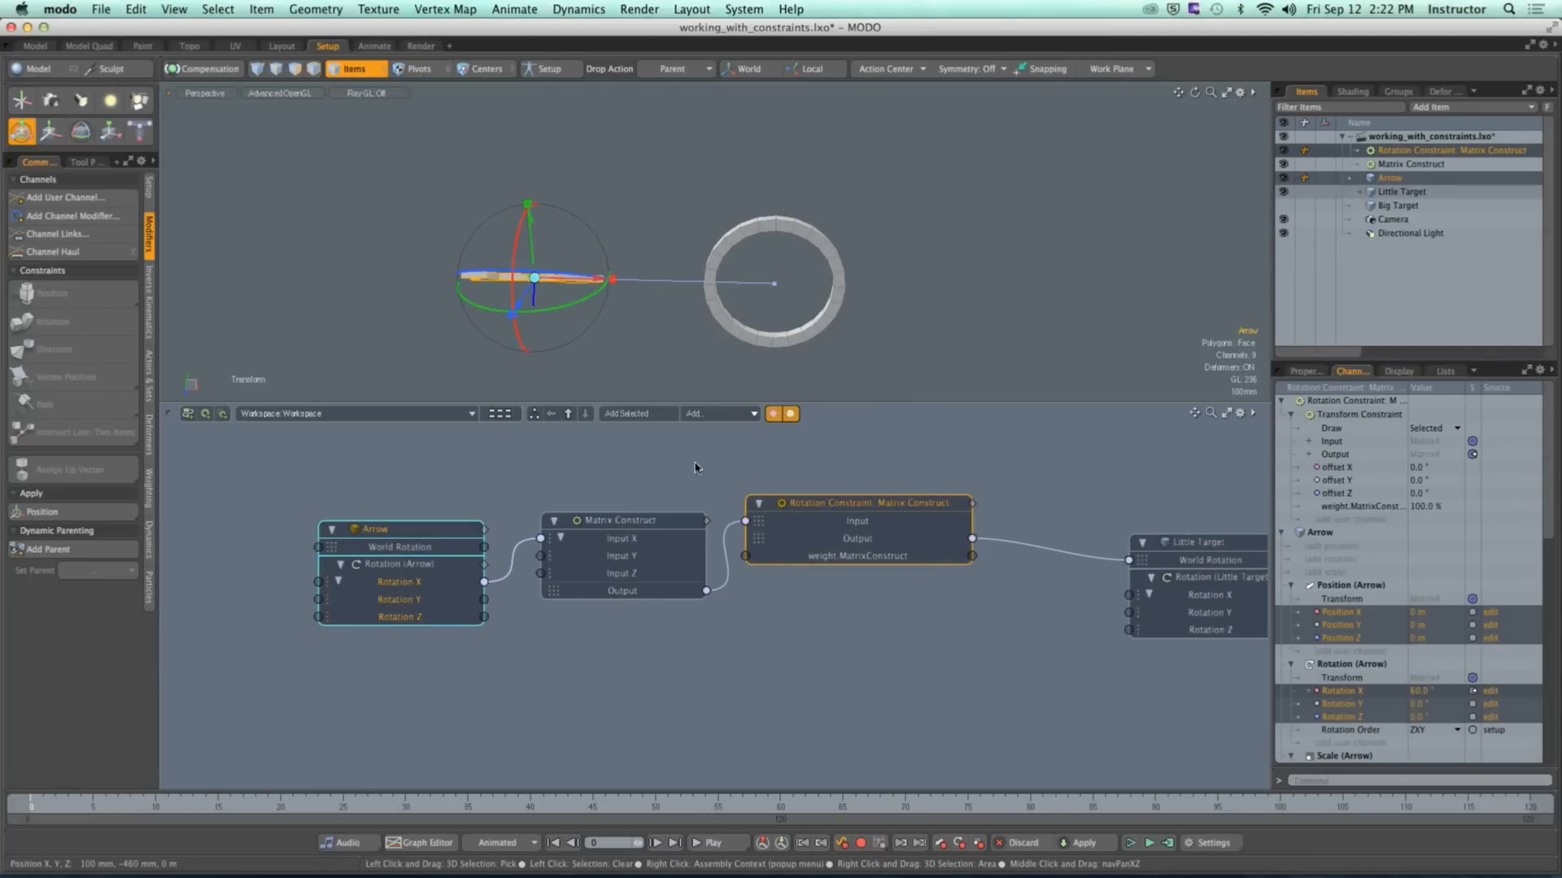
pyautogui.press('super+z')
pyautogui.press('space')
pyautogui.click(792, 624)
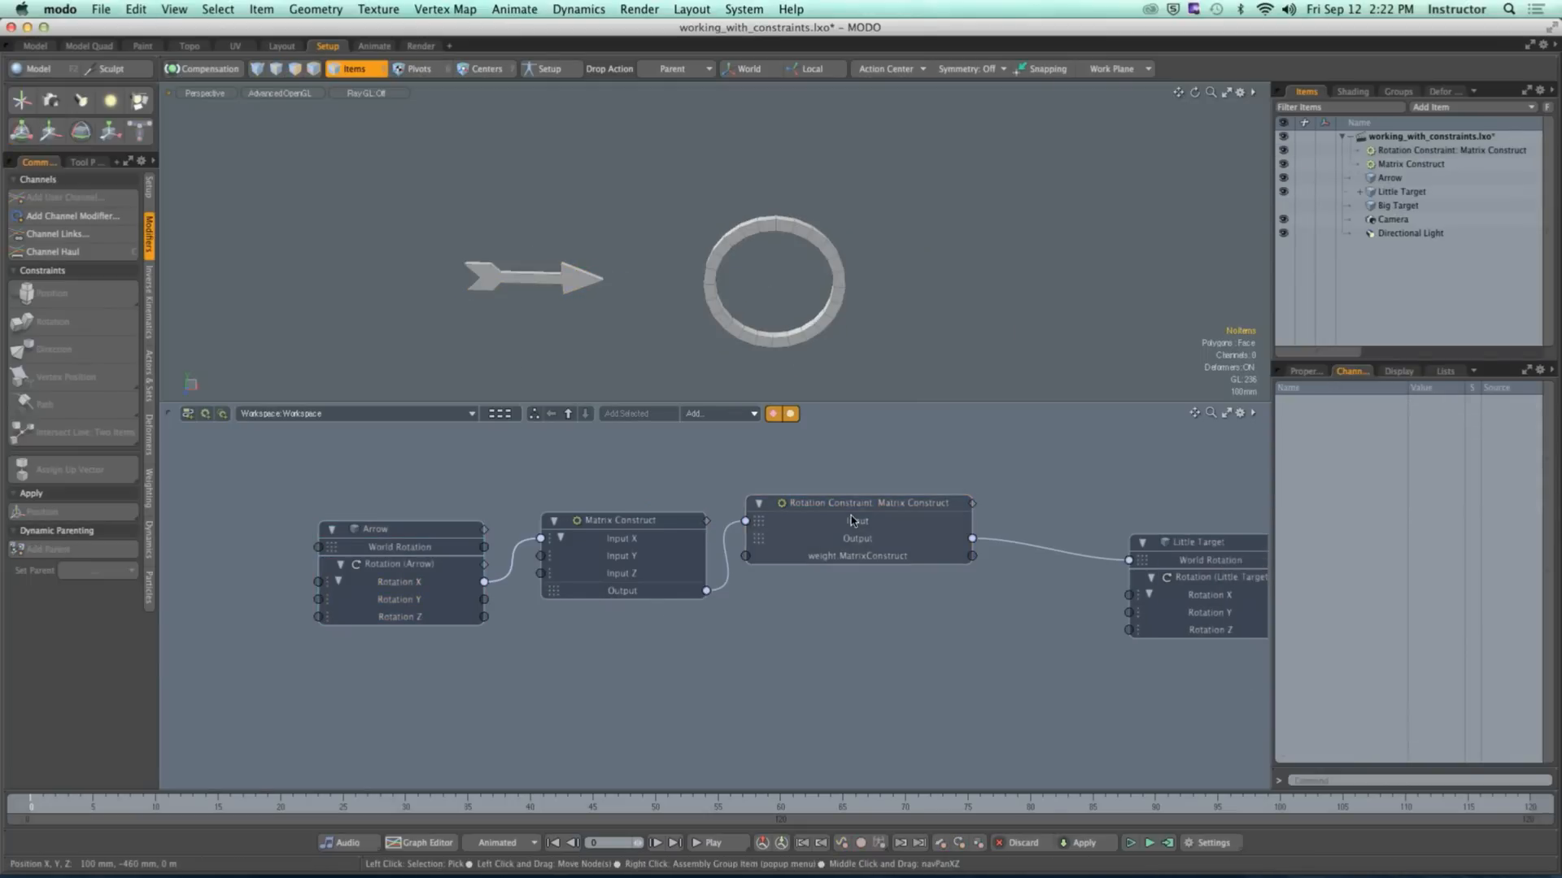
# Step: Move the Little Target node farther out and remove the link between the constraint's Output and its World Rotation
pyautogui.moveTo(857, 522); pyautogui.dragTo(675, 528)
pyautogui.scroll(-2, 899, 509)
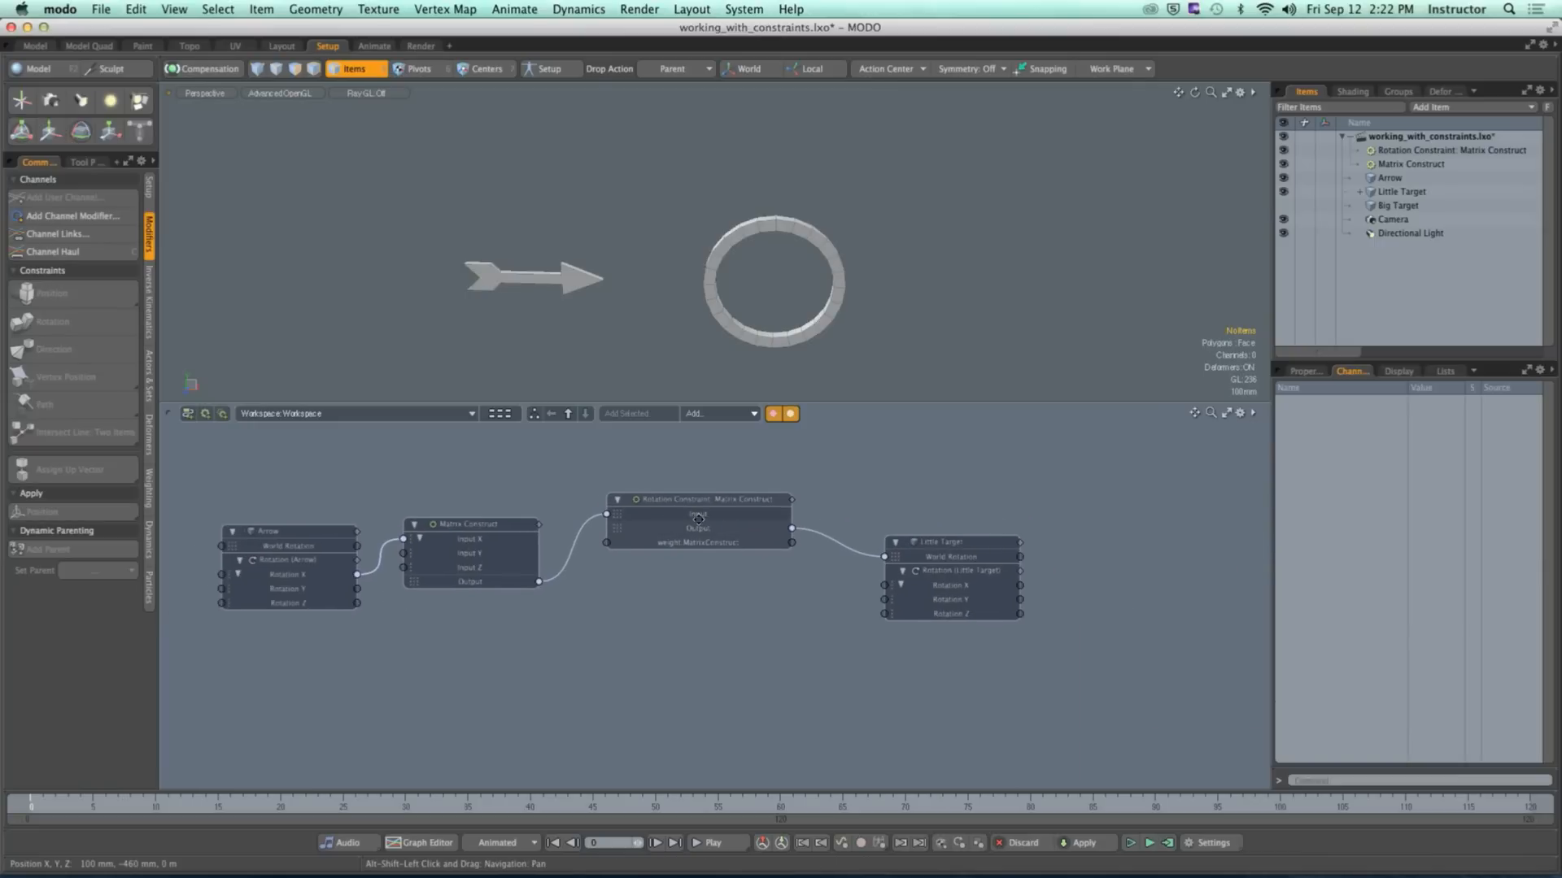
pyautogui.scroll(2, 675, 528)
pyautogui.moveTo(1072, 554); pyautogui.dragTo(1190, 549)
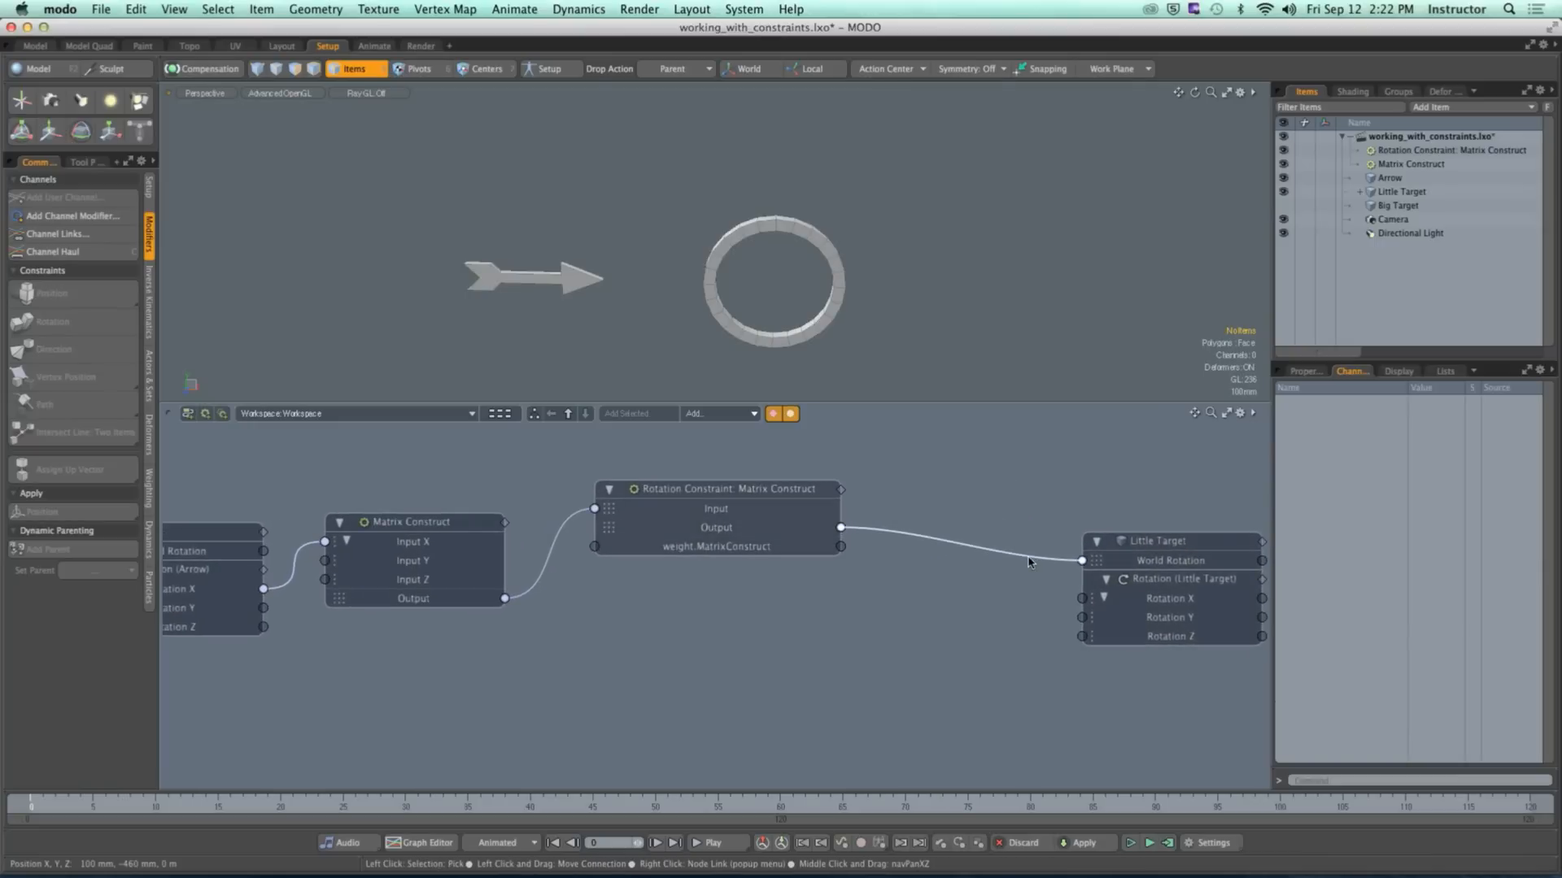
pyautogui.moveTo(1031, 559); pyautogui.dragTo(1023, 590)
# Step: Add a Matrix Compose channel modifier and remove its node from the schematic
pyautogui.click(716, 413)
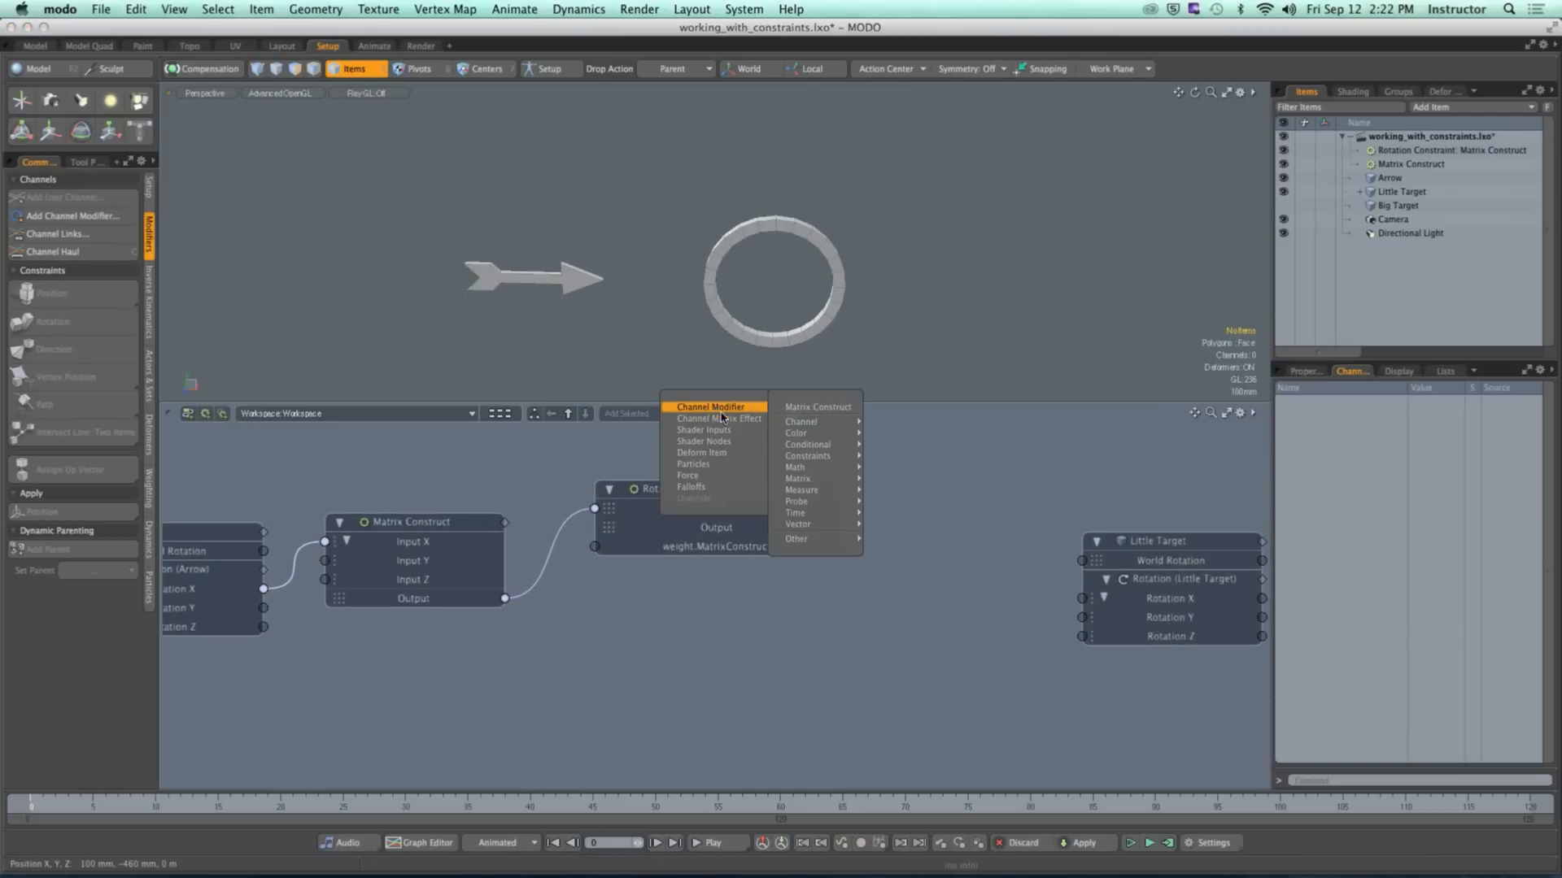
pyautogui.moveTo(717, 415)
pyautogui.moveTo(817, 486)
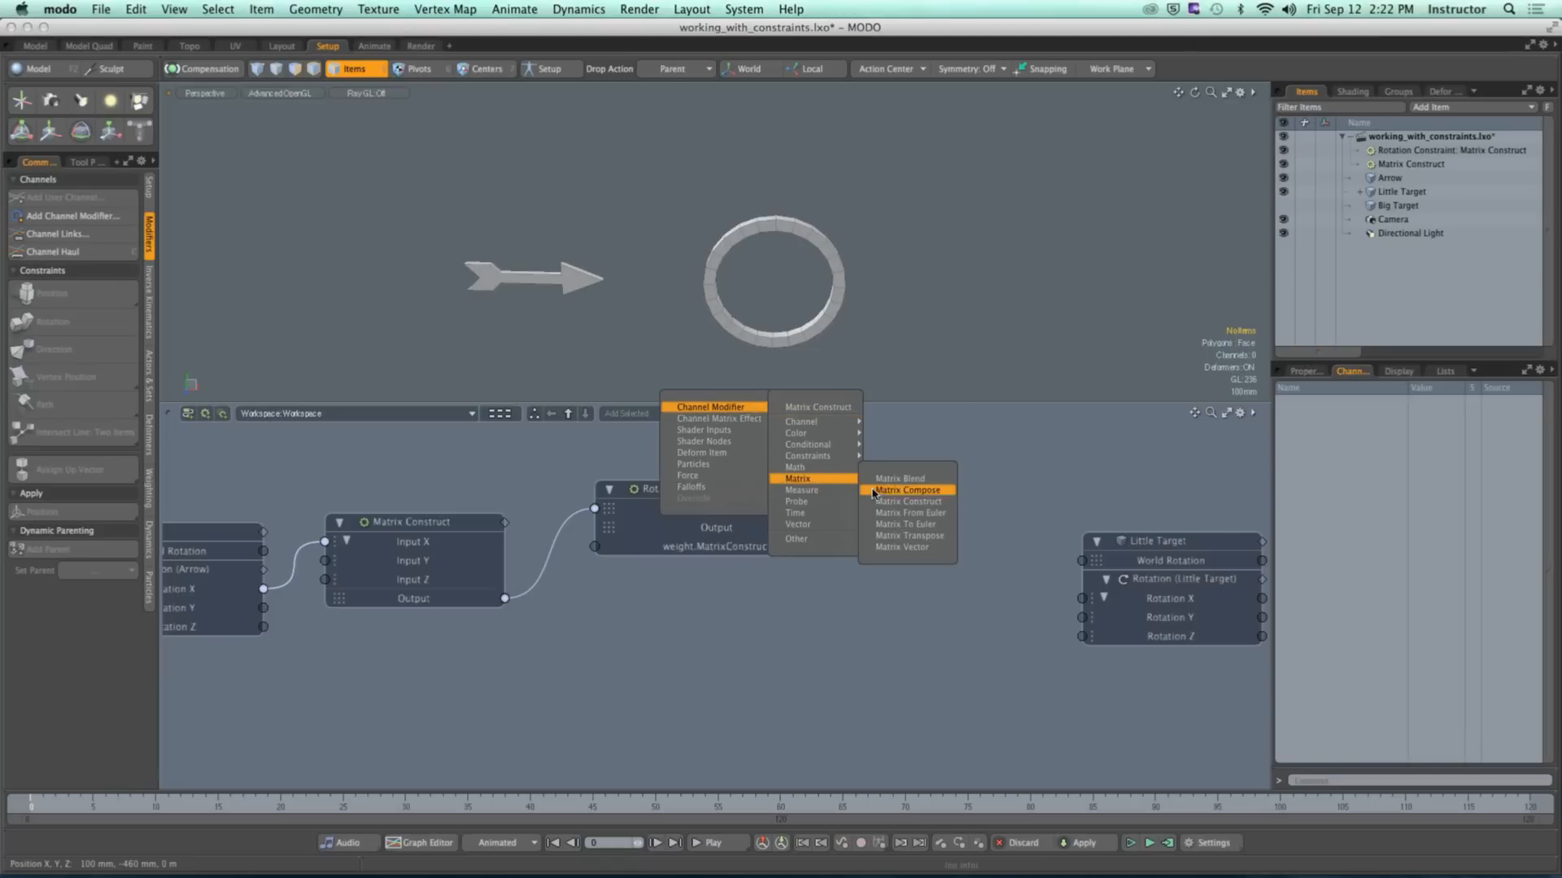
pyautogui.click(925, 492)
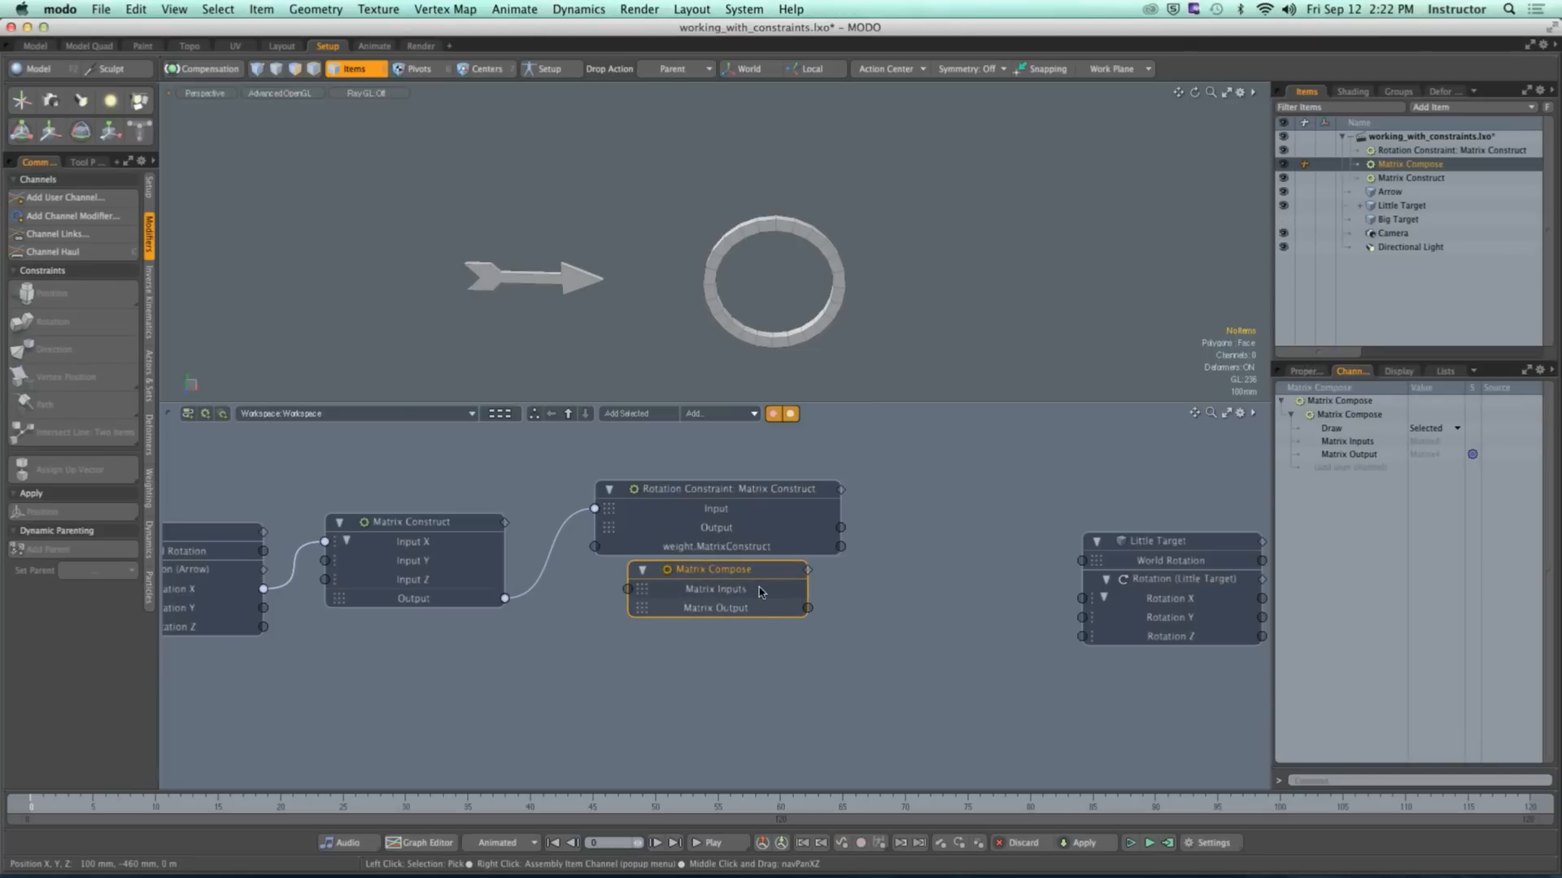
pyautogui.press('BackSpace')
# Step: Add a second Matrix Construct node, expand its inputs, and place it between the rotation constraint and Little Target nodes
pyautogui.click(722, 414)
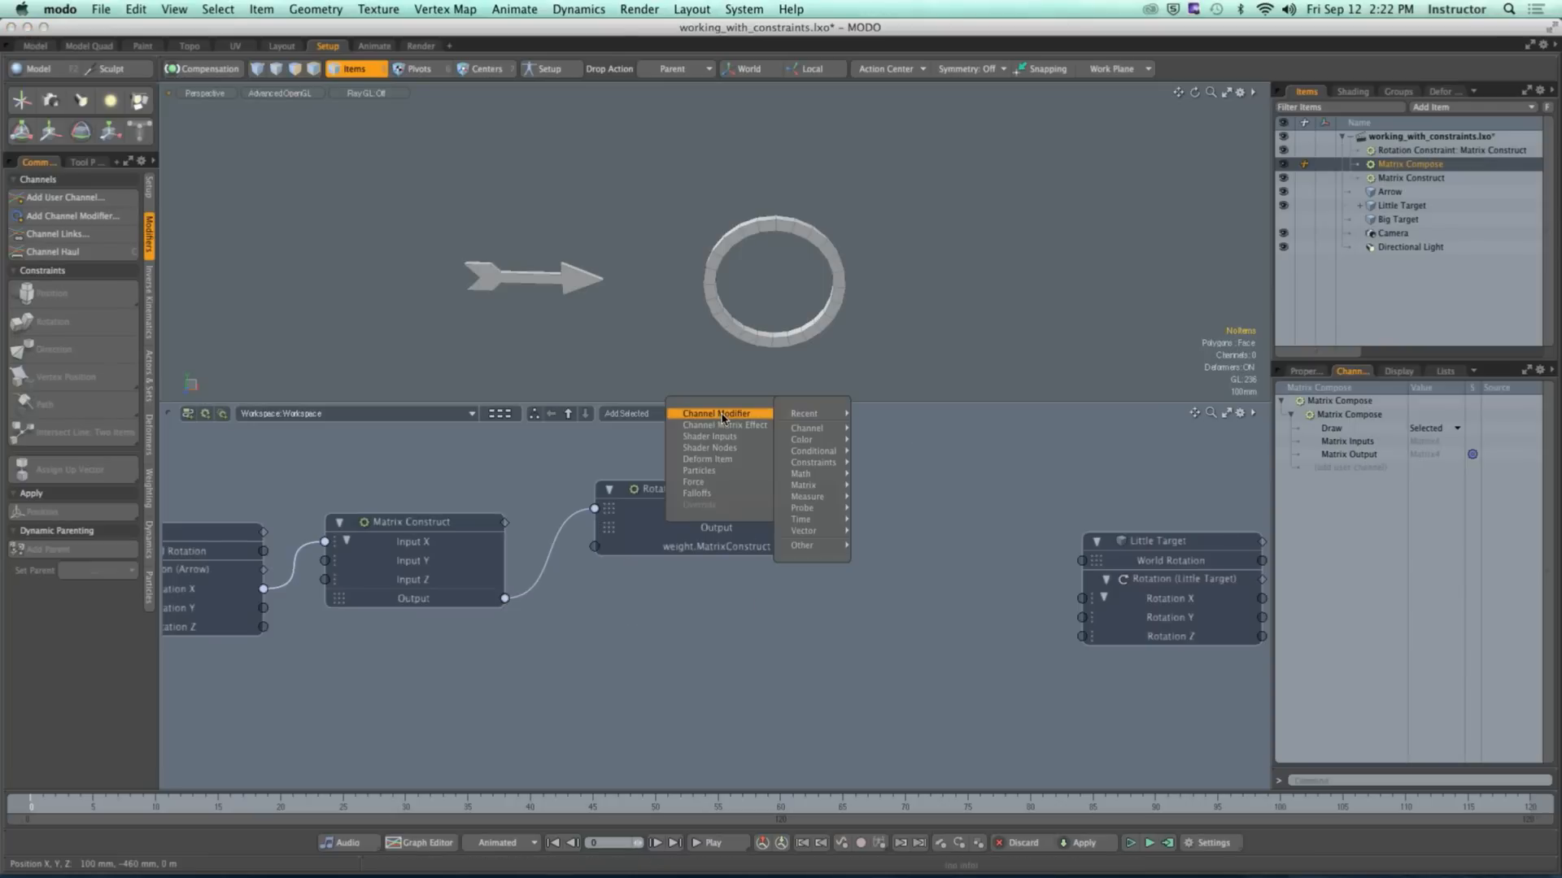
pyautogui.moveTo(753, 416)
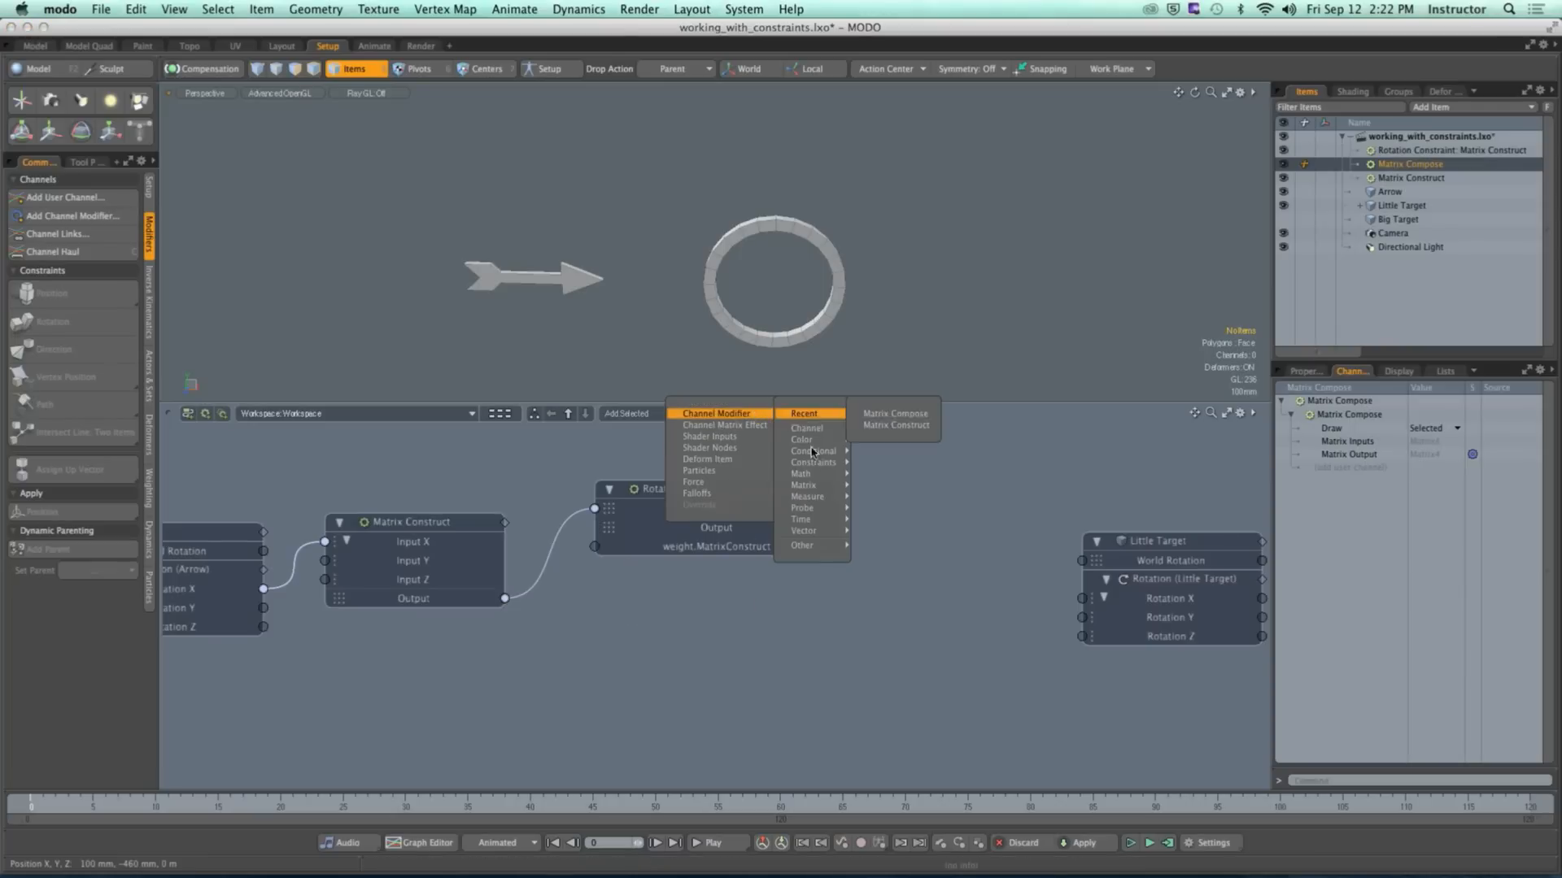
pyautogui.moveTo(809, 484)
pyautogui.click(909, 511)
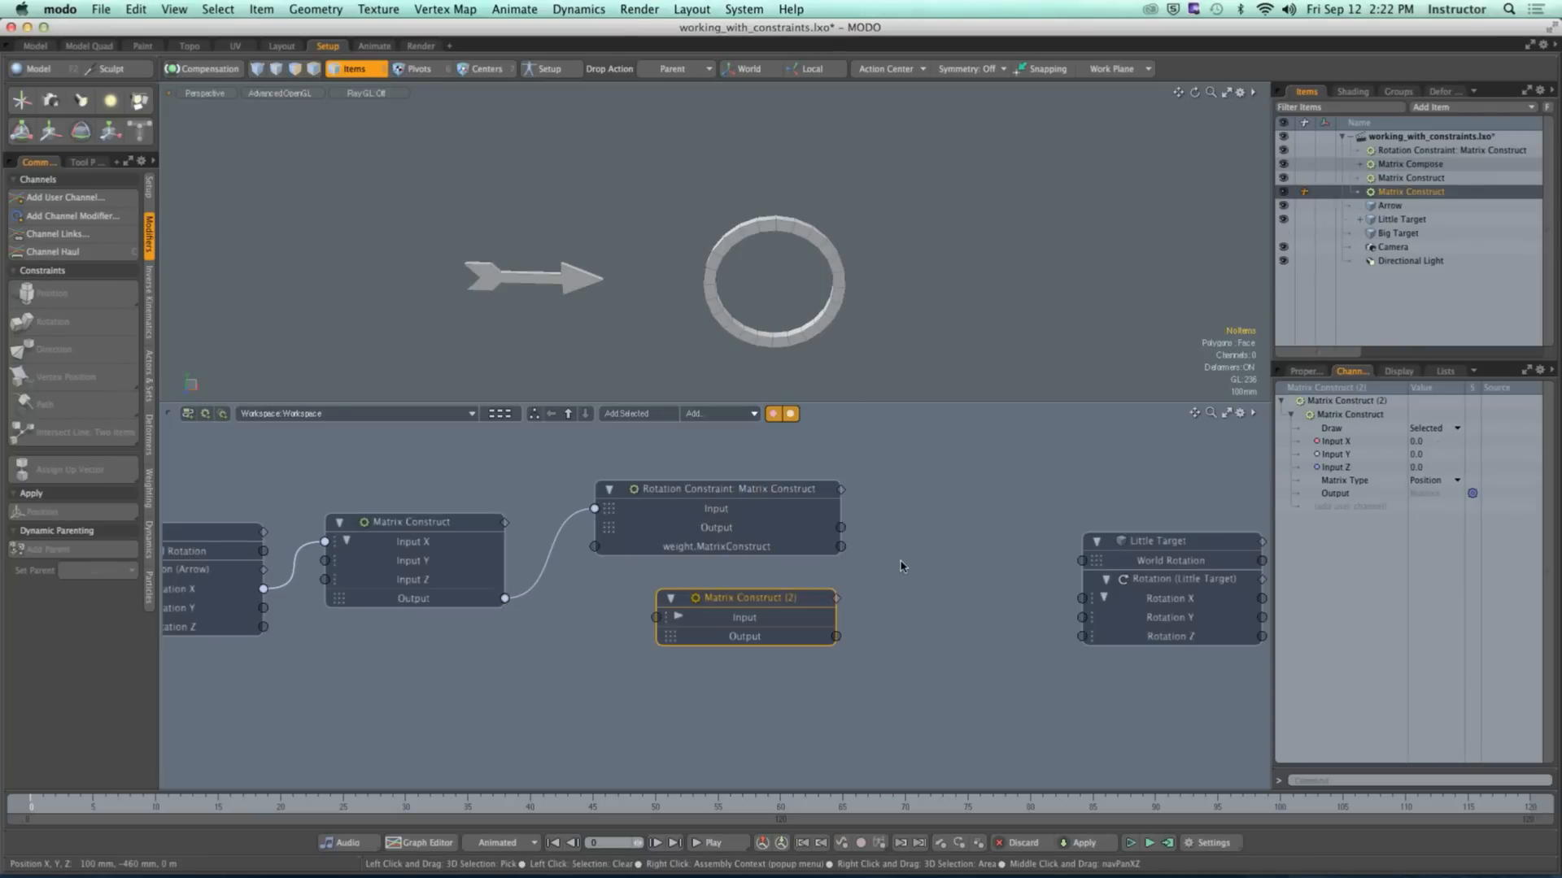
pyautogui.click(678, 618)
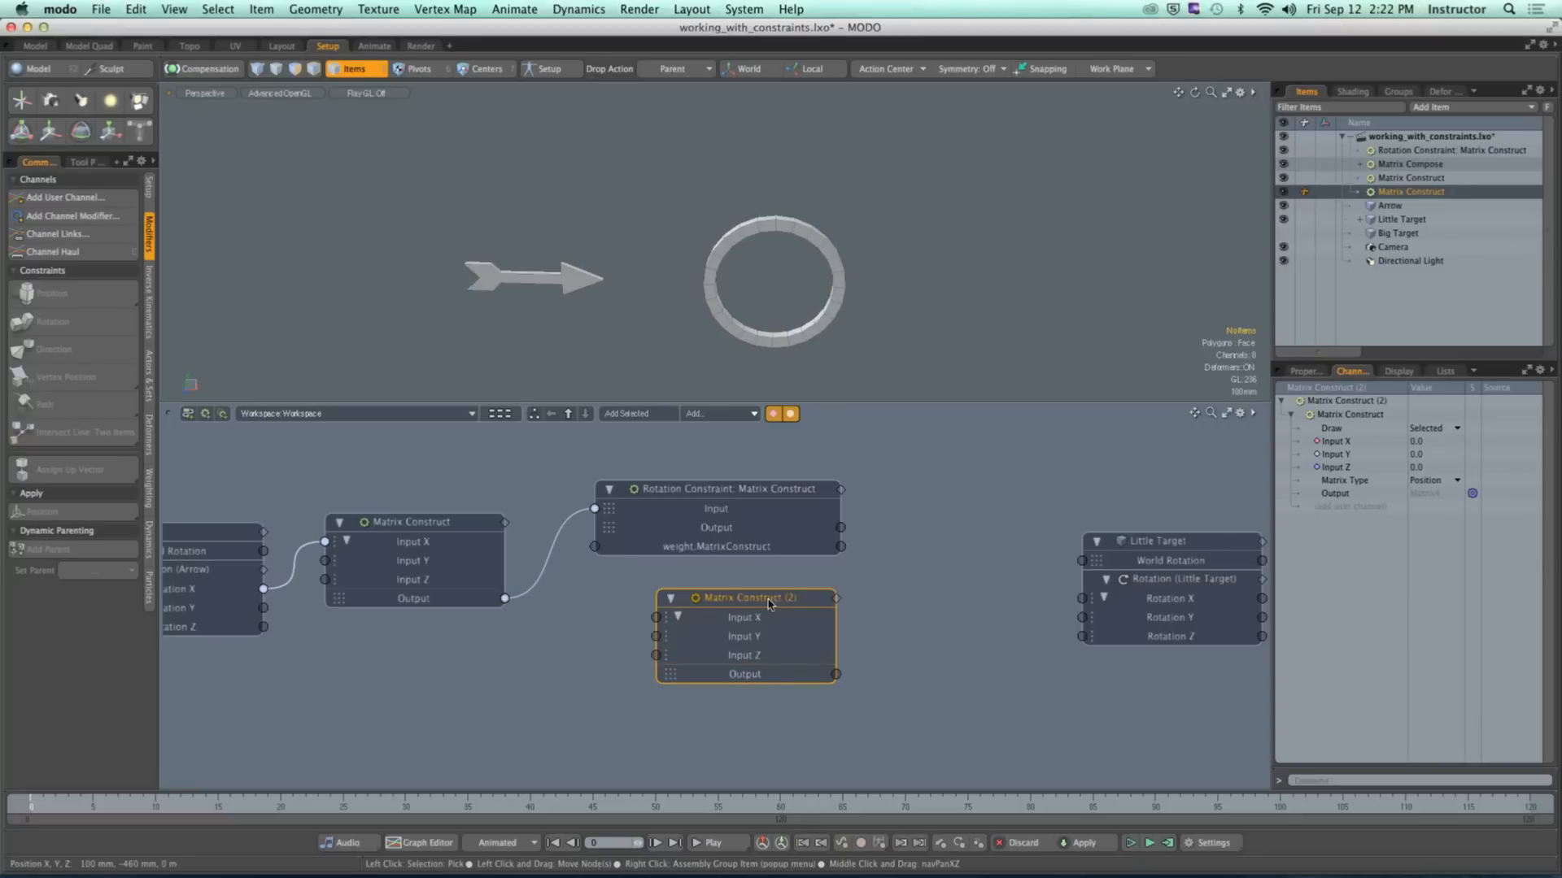
pyautogui.moveTo(767, 600); pyautogui.dragTo(976, 496)
pyautogui.moveTo(1124, 533); pyautogui.dragTo(953, 539, button='middle')
pyautogui.moveTo(954, 540); pyautogui.dragTo(1025, 536)
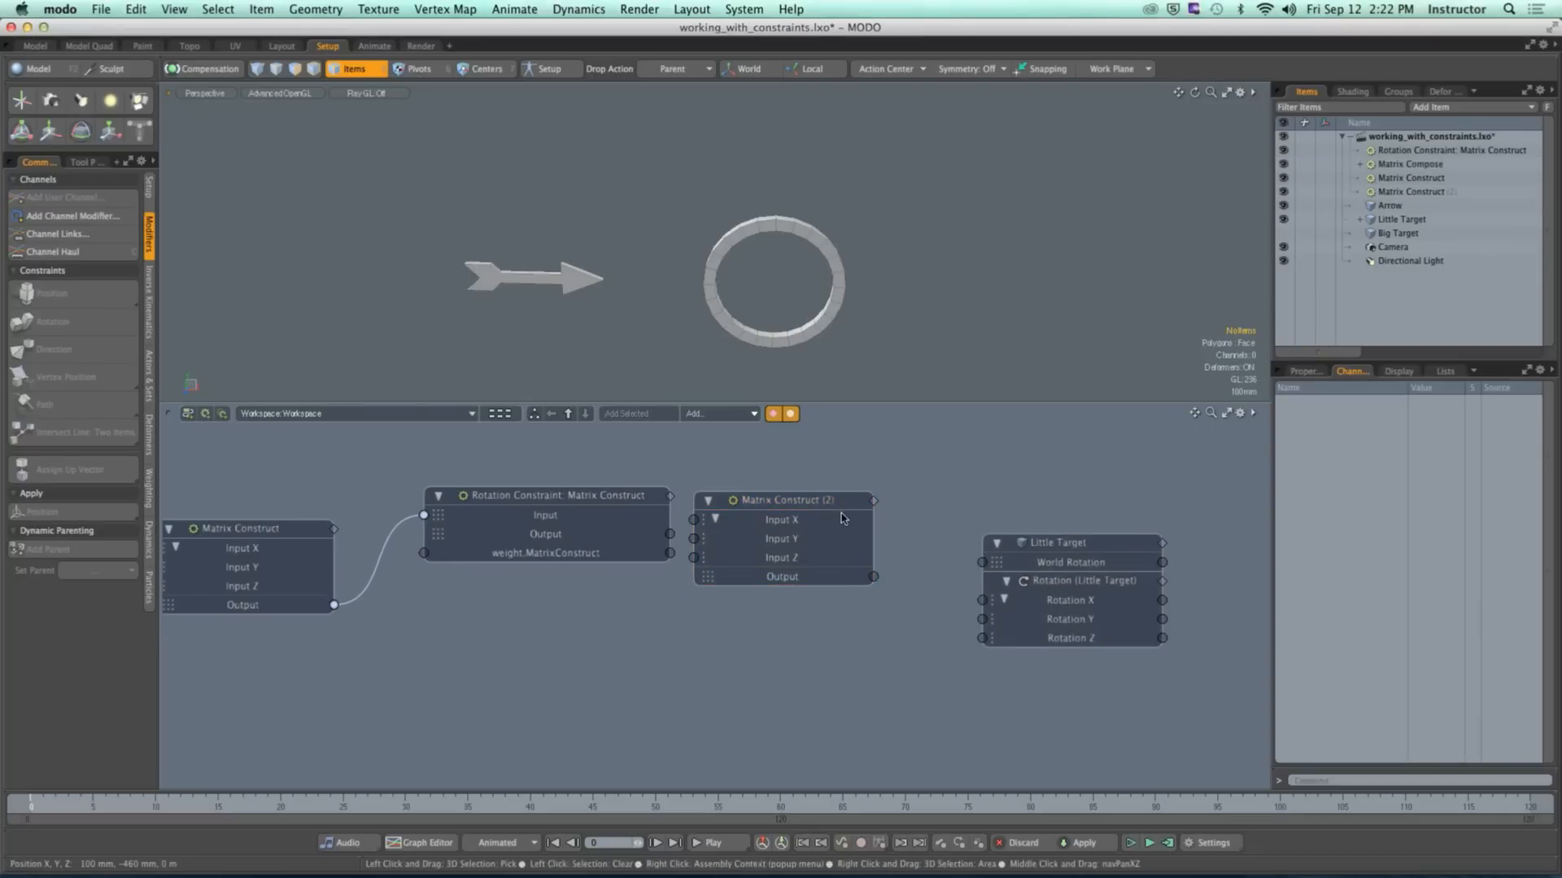
pyautogui.moveTo(781, 501); pyautogui.dragTo(800, 500)
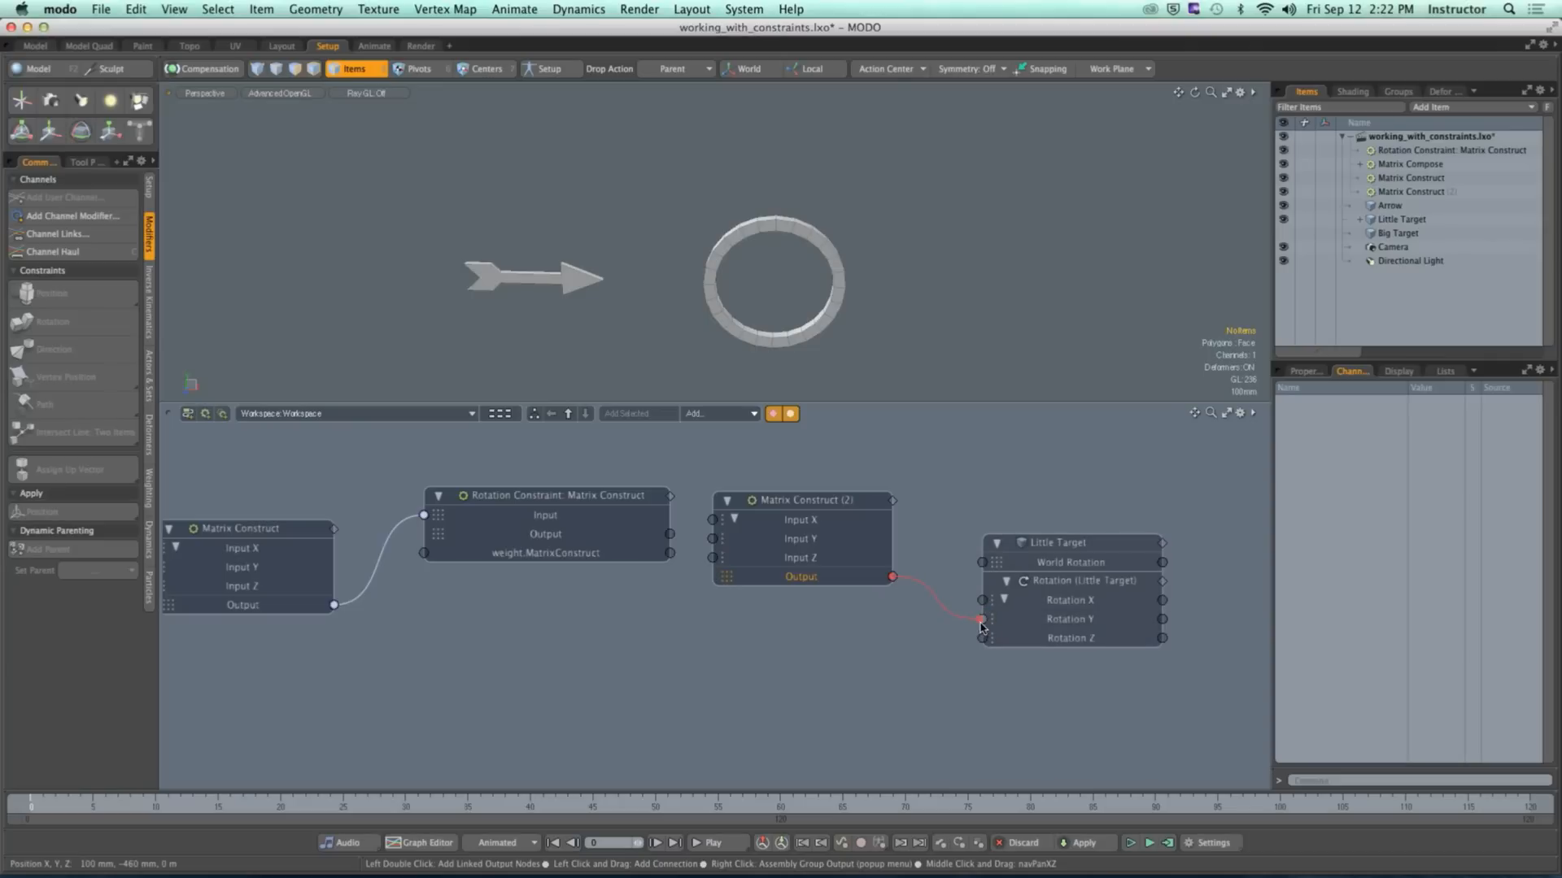
# Step: Try linking the second Matrix Construct's Output to Little Target's Rotation Y, and remove that node from the schematic
pyautogui.moveTo(980, 623); pyautogui.dragTo(981, 621)
pyautogui.click(793, 503)
pyautogui.press('Delete')
pyautogui.scroll(-3, 793, 507)
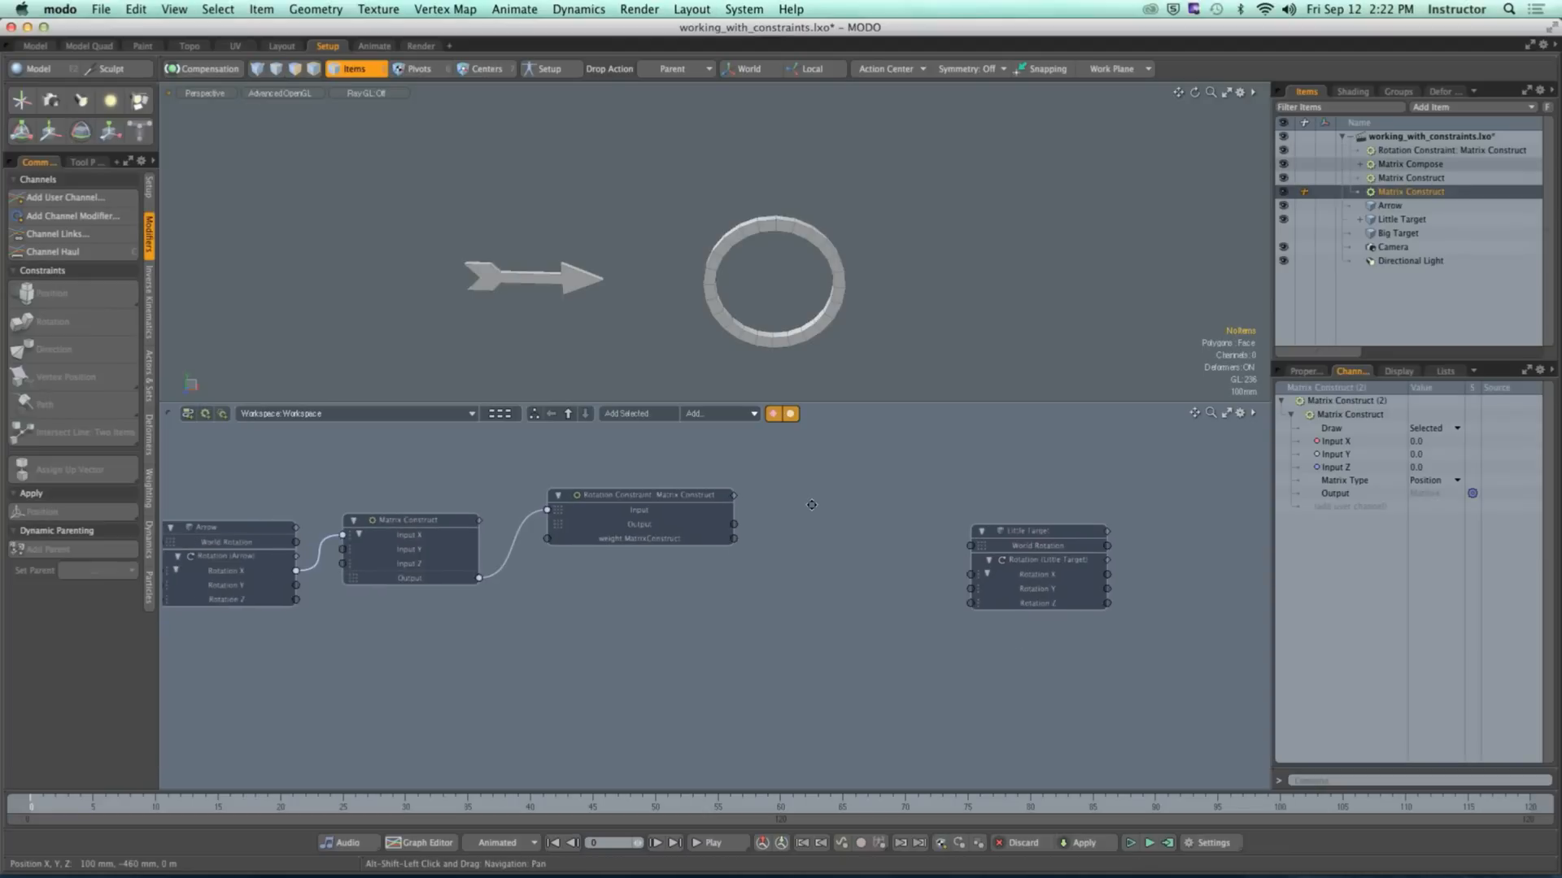
# Step: Add a Matrix Transpose channel modifier and place its node between the rotation constraint and Little Target nodes
pyautogui.click(719, 413)
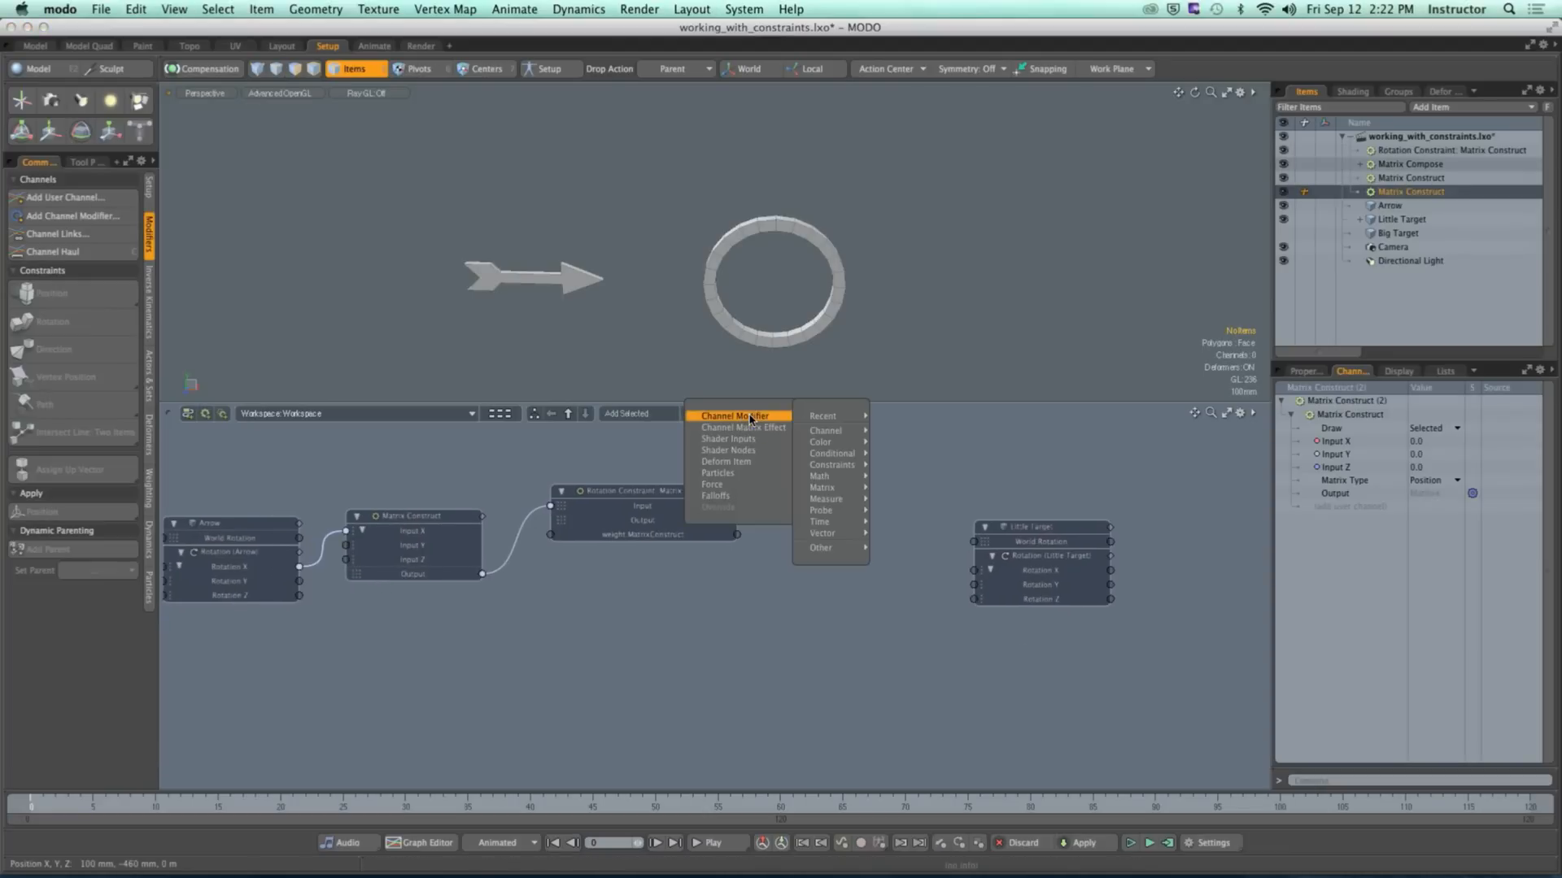
pyautogui.moveTo(740, 416)
pyautogui.moveTo(840, 494)
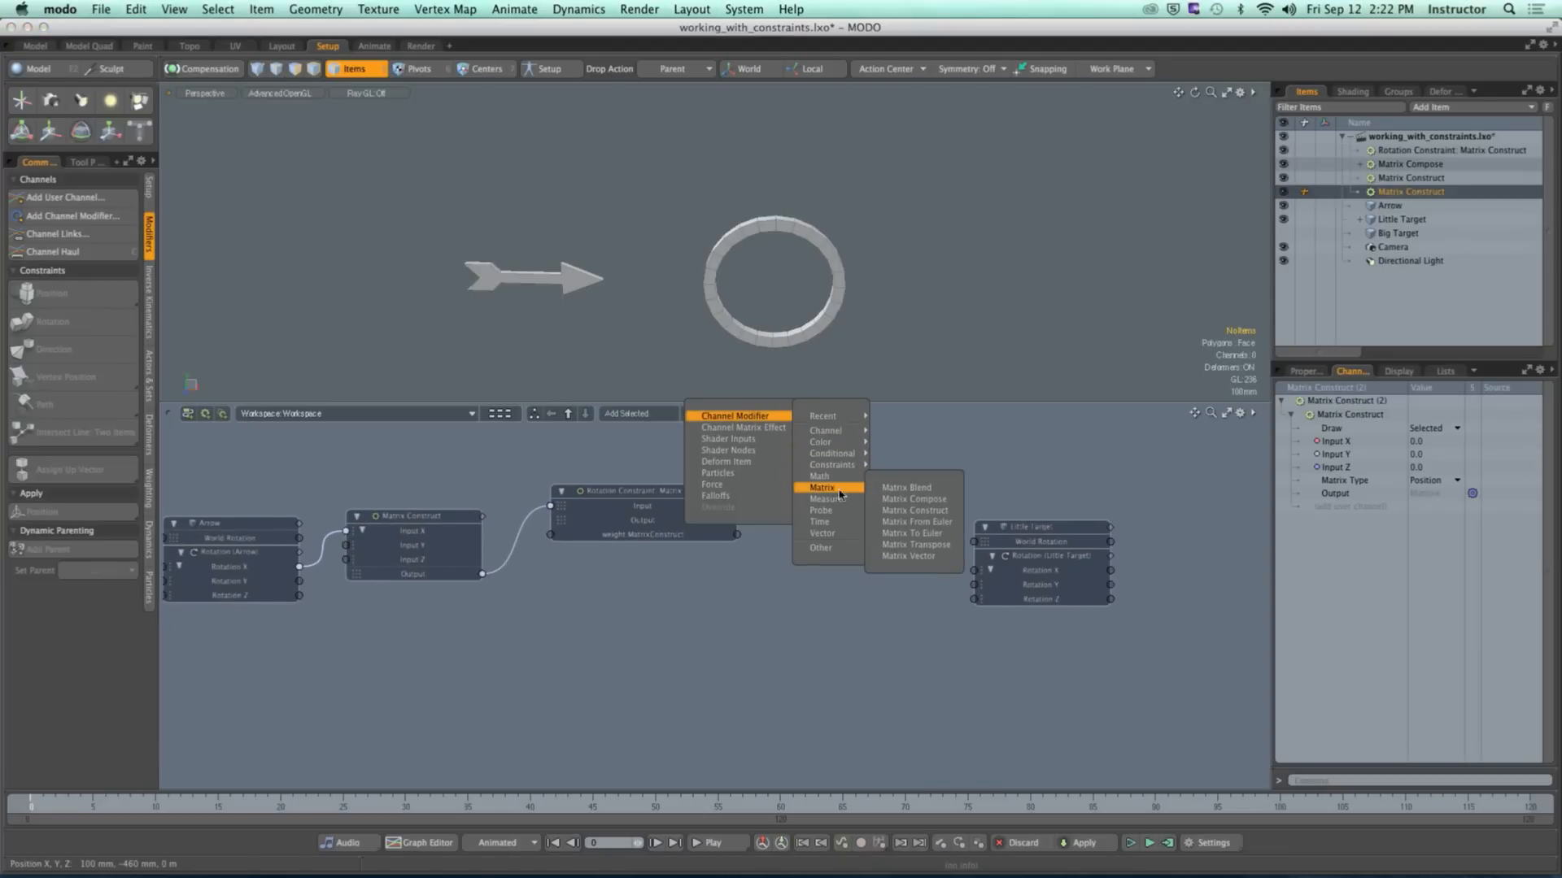
pyautogui.click(930, 550)
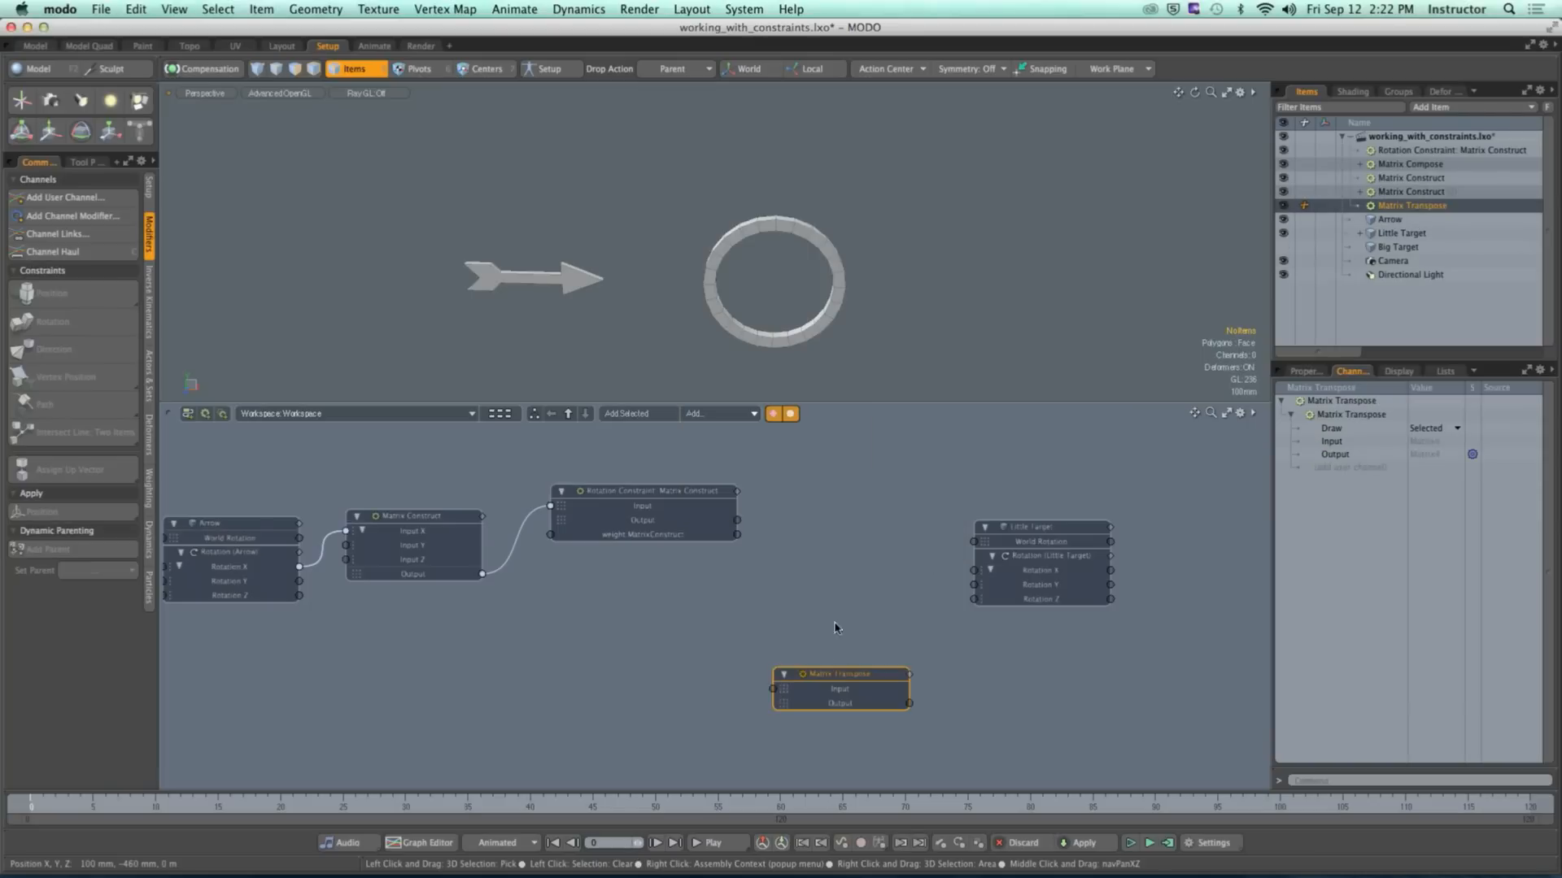
pyautogui.moveTo(846, 665); pyautogui.dragTo(850, 509)
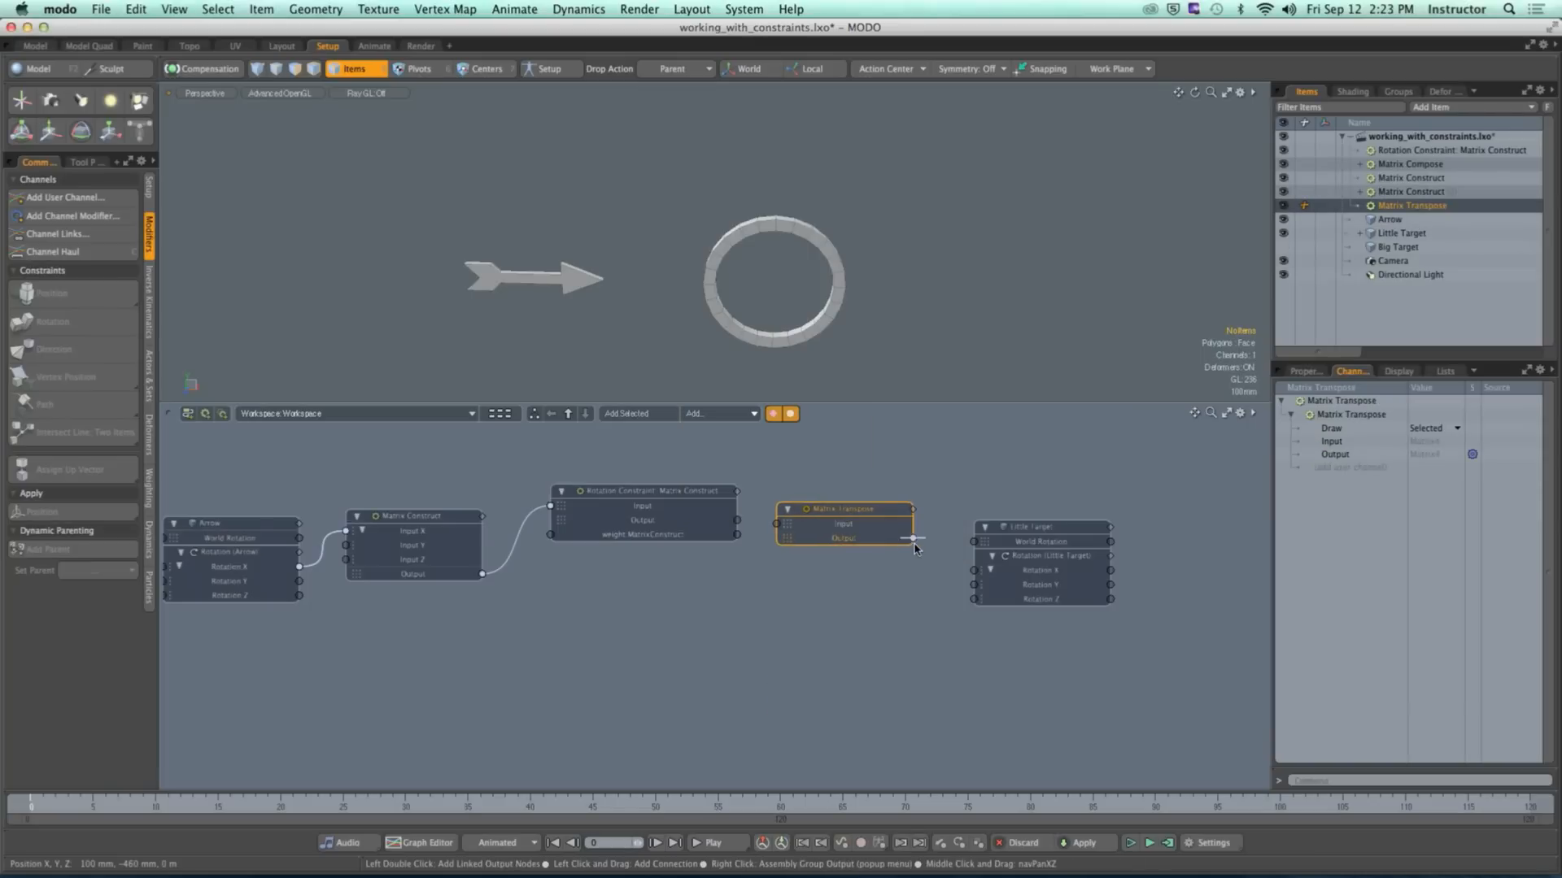
# Step: Try linking Matrix Transpose's Output to Little Target's rotation channels, and drop the connection
pyautogui.moveTo(915, 549); pyautogui.dragTo(968, 588)
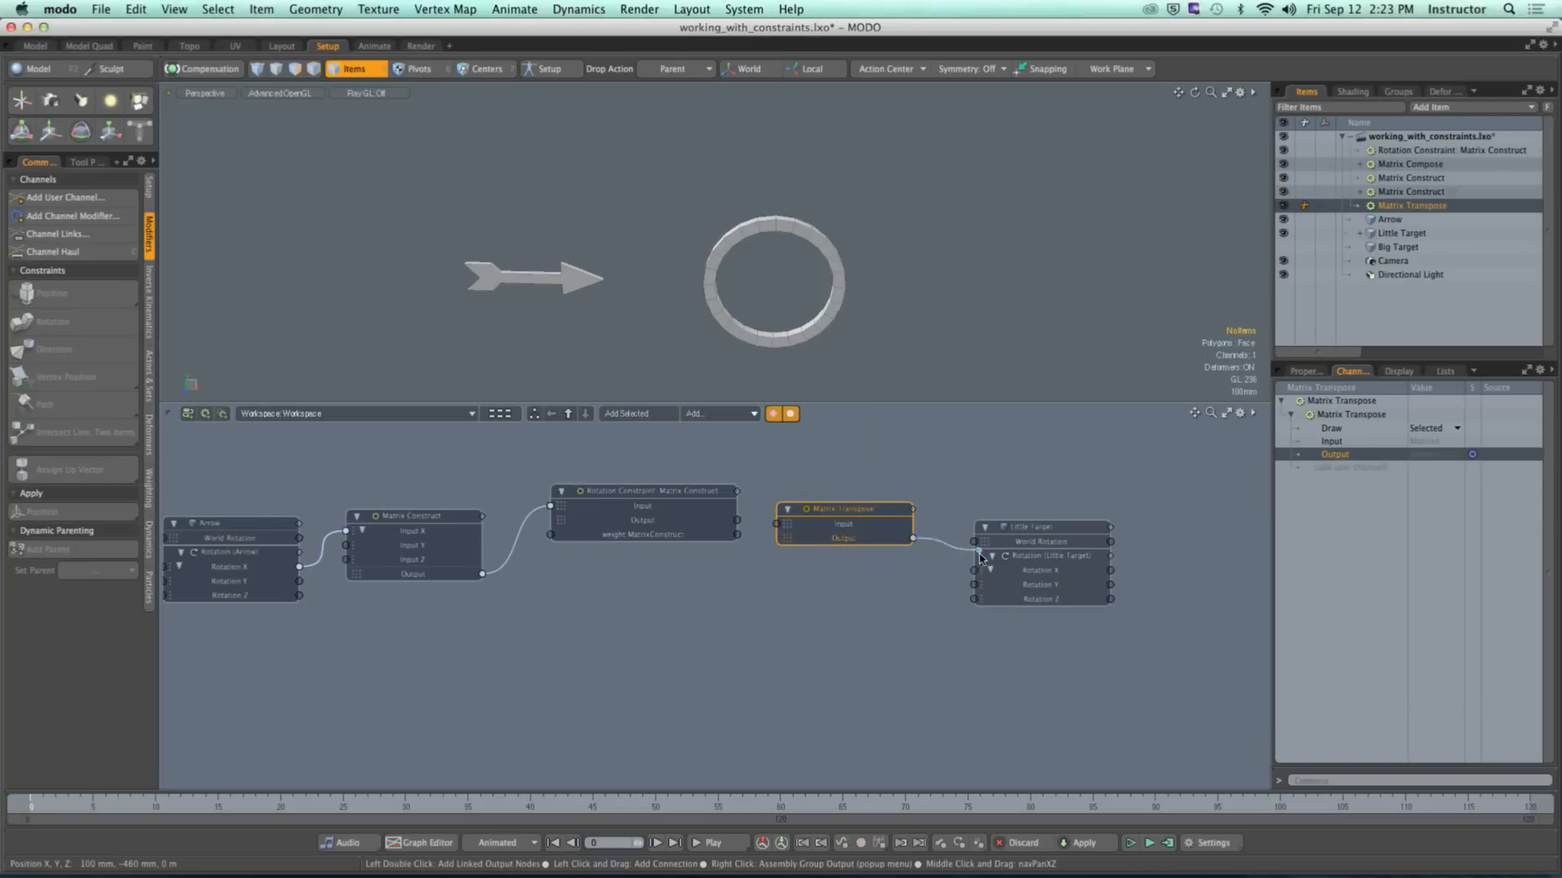
pyautogui.moveTo(968, 546); pyautogui.dragTo(897, 567)
pyautogui.scroll(5, 897, 561)
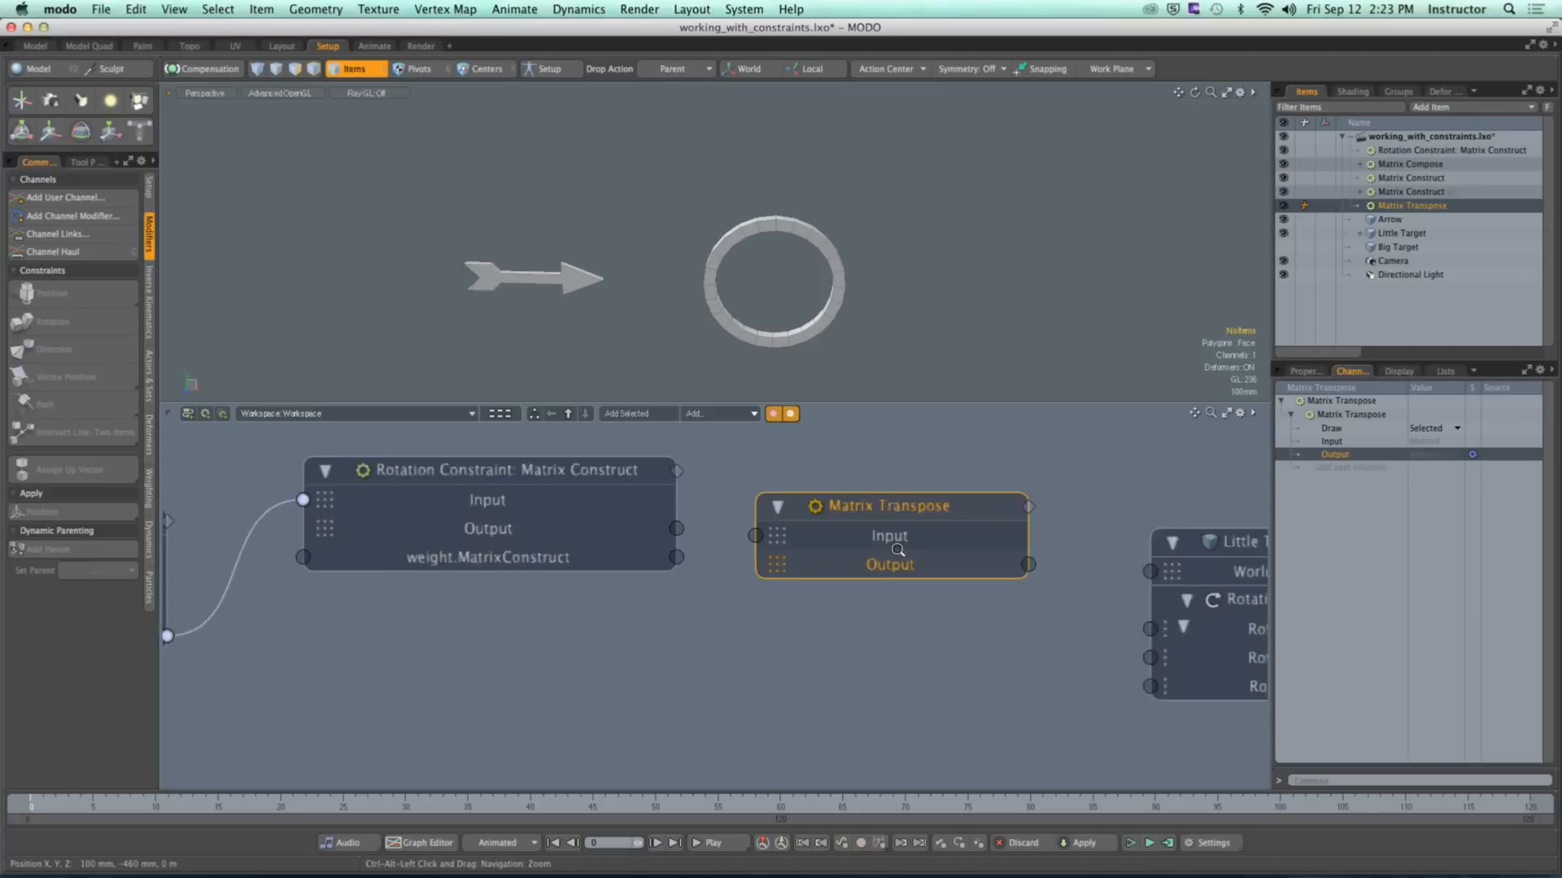
# Step: Link the rotation constraint's Output to Matrix Transpose's Input, and Matrix Transpose's Output to Little Target's World Rotation
pyautogui.scroll(-1, 897, 549)
pyautogui.moveTo(897, 548); pyautogui.dragTo(781, 568, button='middle')
pyautogui.moveTo(761, 542); pyautogui.dragTo(800, 586)
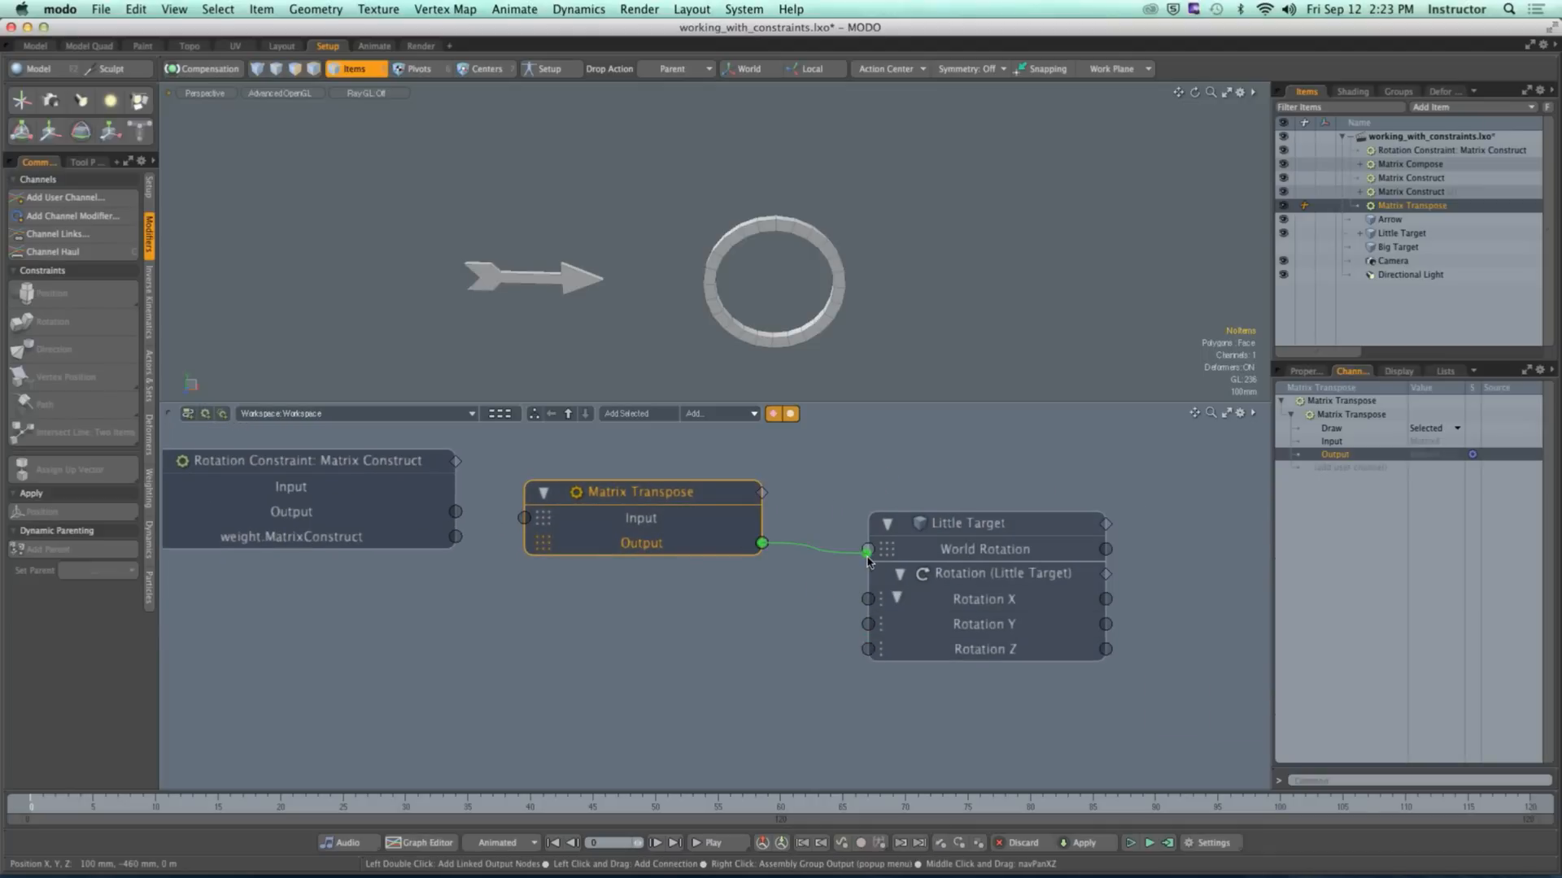
pyautogui.moveTo(868, 559); pyautogui.dragTo(865, 557)
pyautogui.keyDown('alt'); pyautogui.keyDown('shift'); pyautogui.moveTo(515, 519); pyautogui.dragTo(653, 527); pyautogui.keyUp('shift'); pyautogui.keyUp('alt')
pyautogui.scroll(-3, 593, 534)
pyautogui.keyDown('alt'); pyautogui.keyDown('shift'); pyautogui.moveTo(549, 563); pyautogui.dragTo(686, 547); pyautogui.keyUp('shift'); pyautogui.keyUp('alt')
pyautogui.scroll(-1, 602, 560)
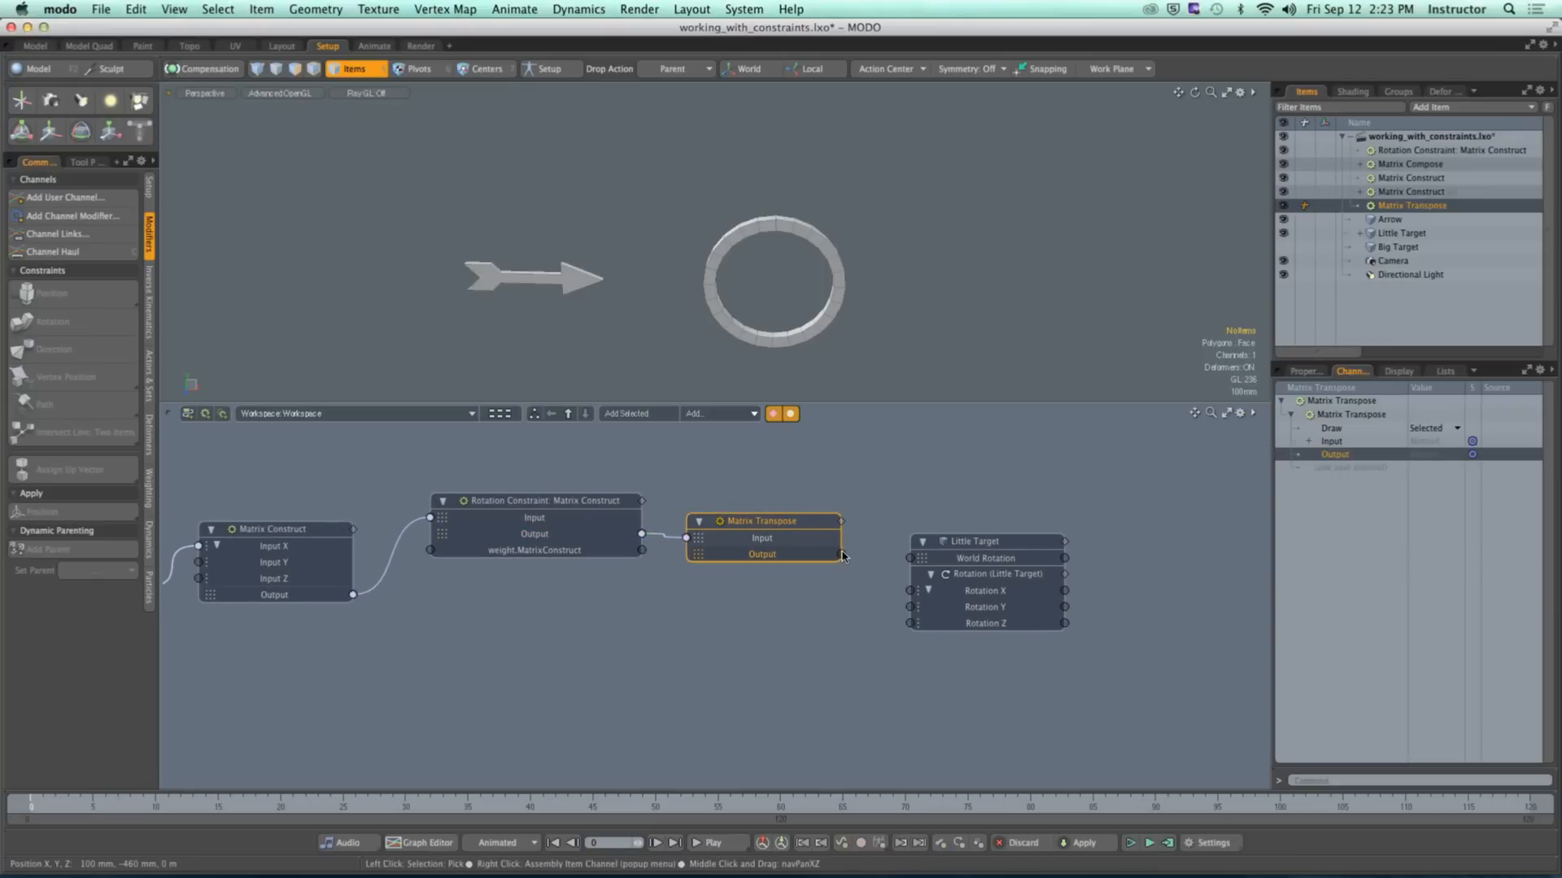
pyautogui.moveTo(841, 553); pyautogui.dragTo(910, 561)
# Step: Select the arrow with the rotate tool, and try removing the Matrix Construct and Matrix Transpose nodes from the schematic
pyautogui.click(519, 279)
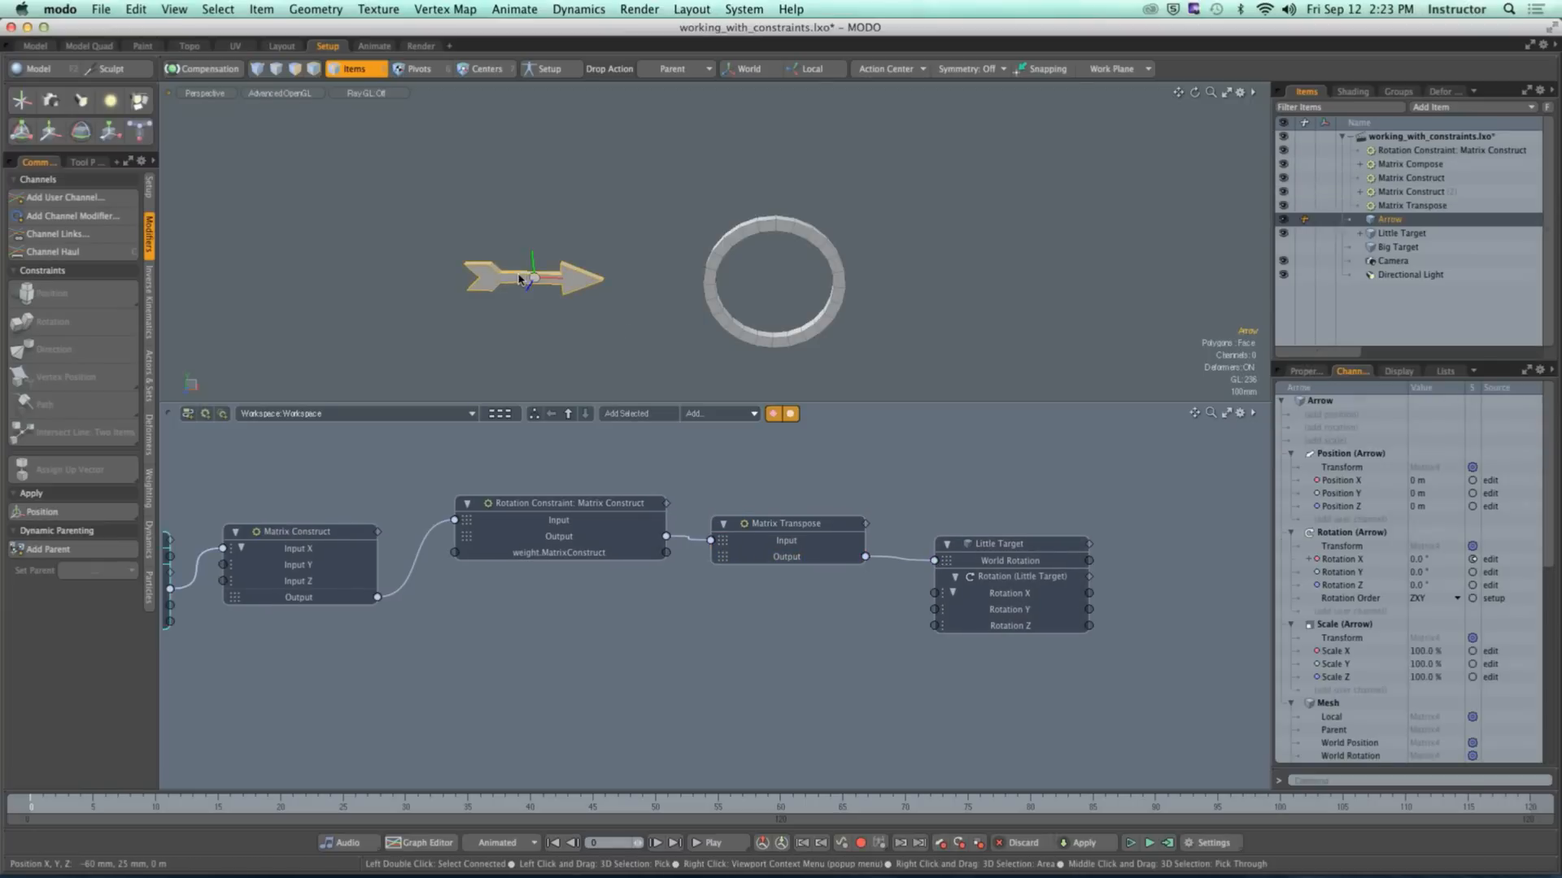
pyautogui.press('y')
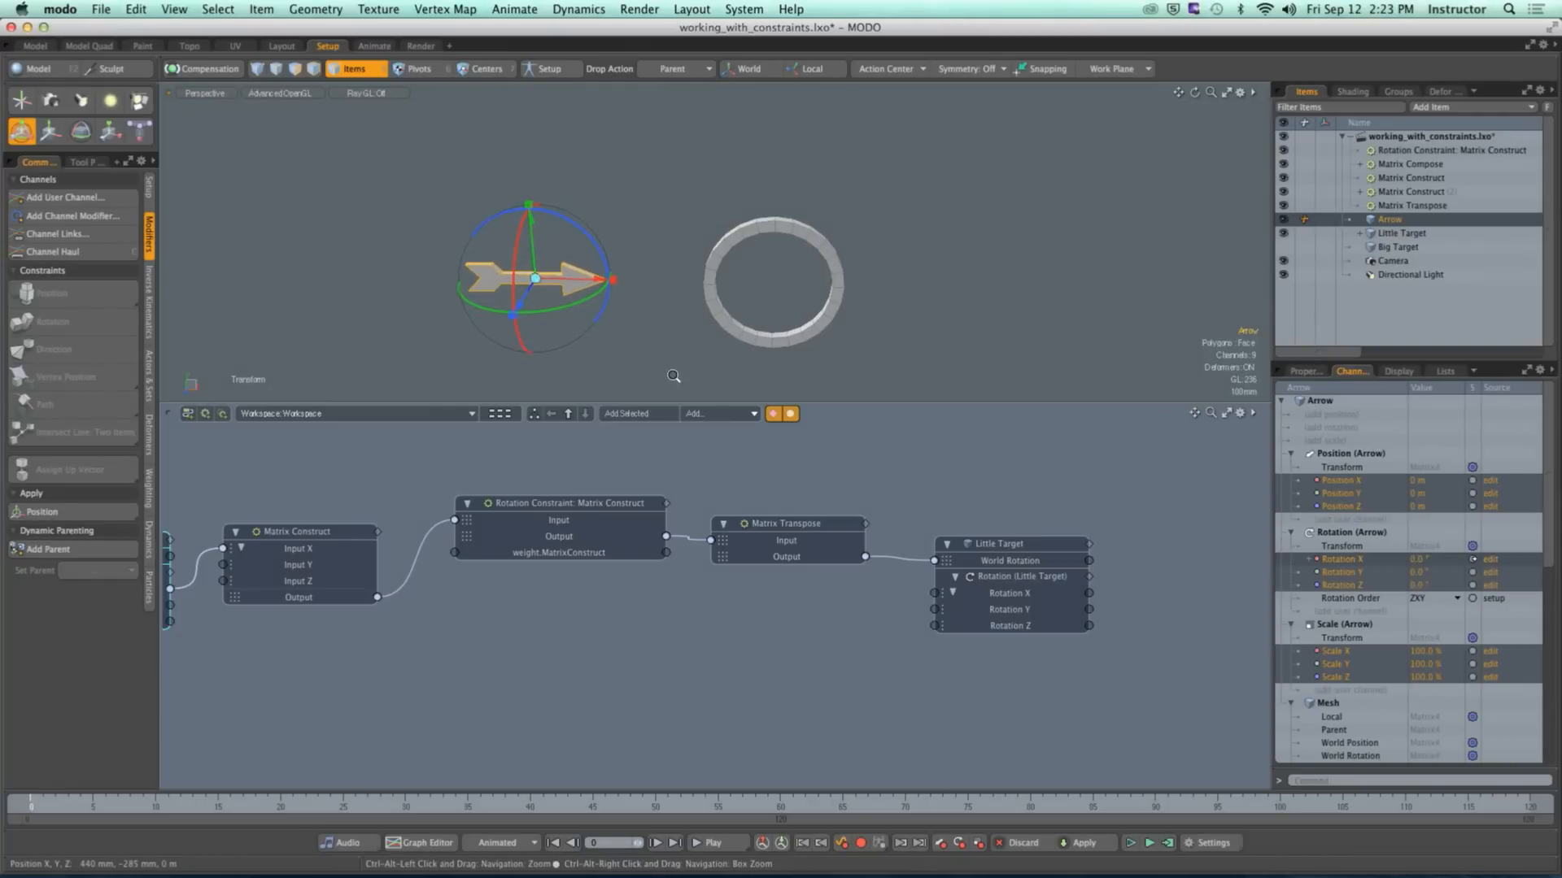
pyautogui.click(626, 414)
pyautogui.click(823, 486)
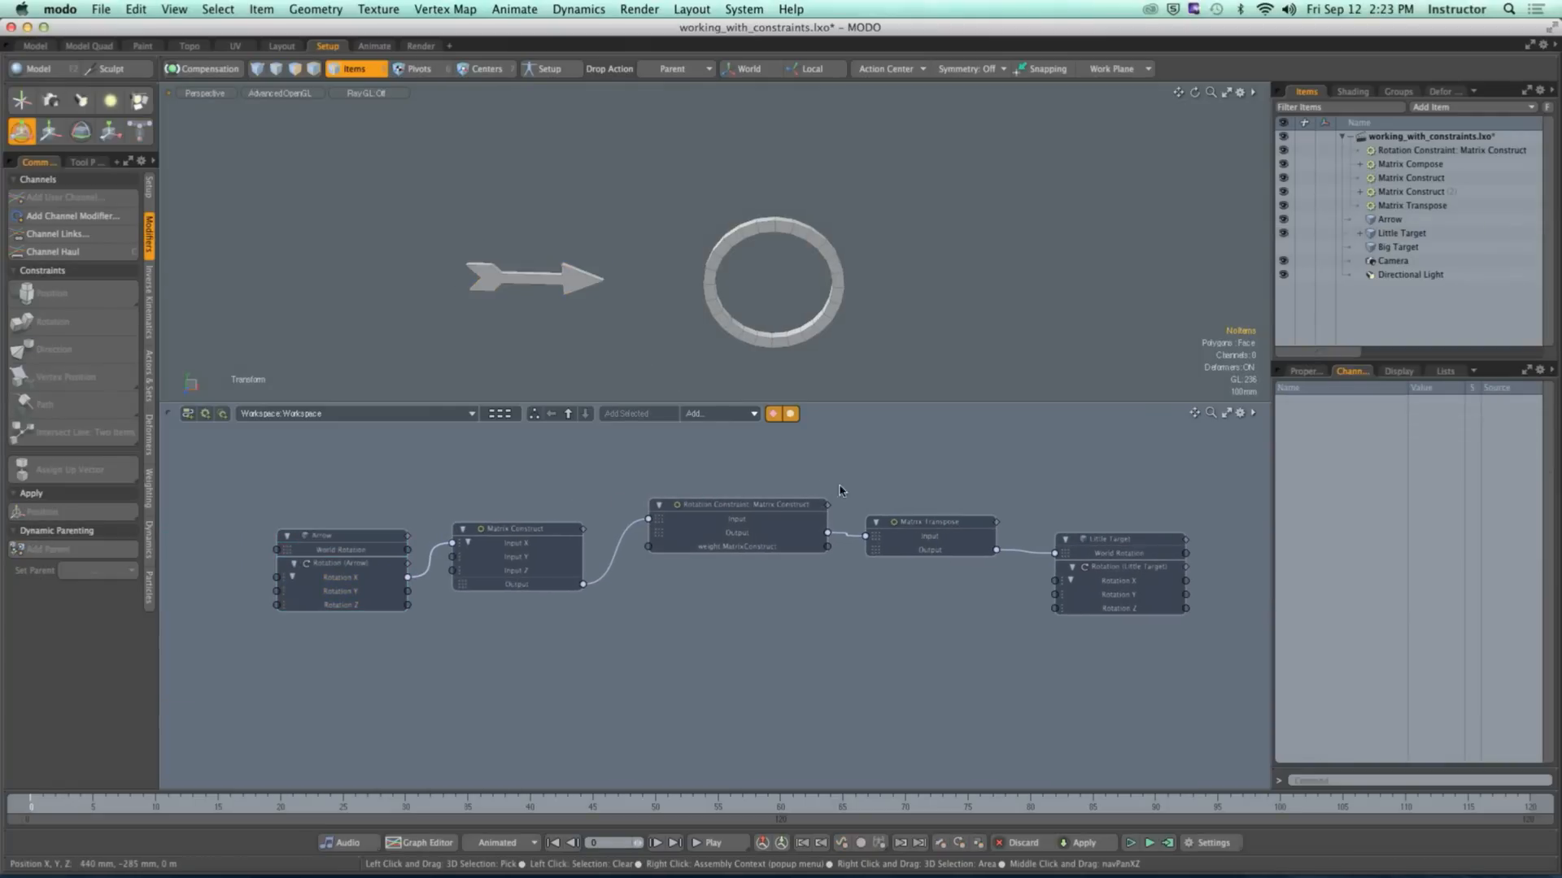
pyautogui.click(561, 557)
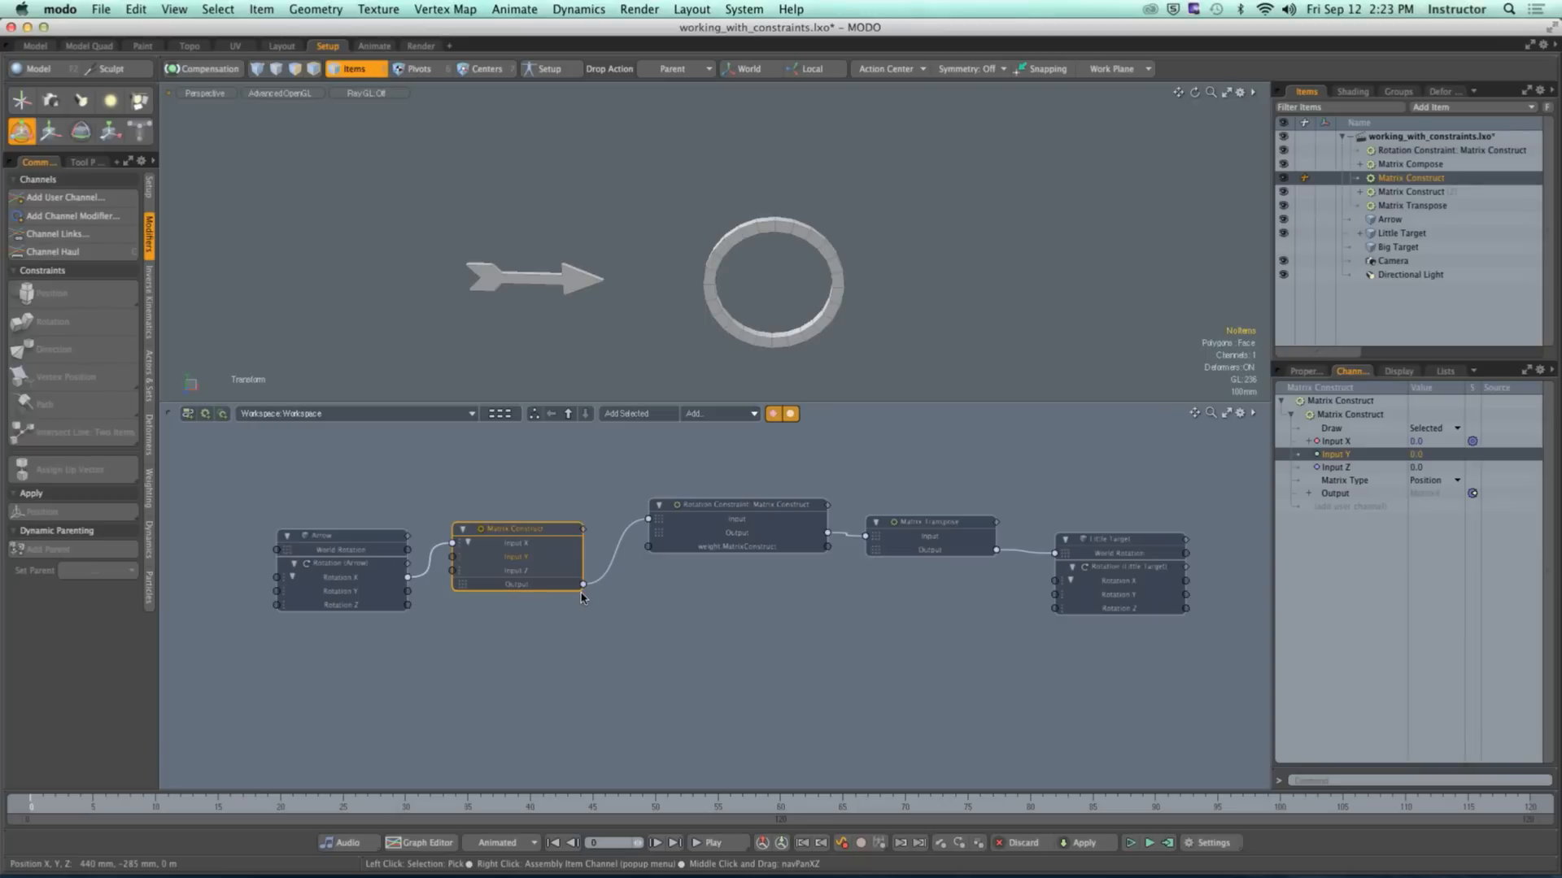
pyautogui.press('Delete')
pyautogui.click(929, 523)
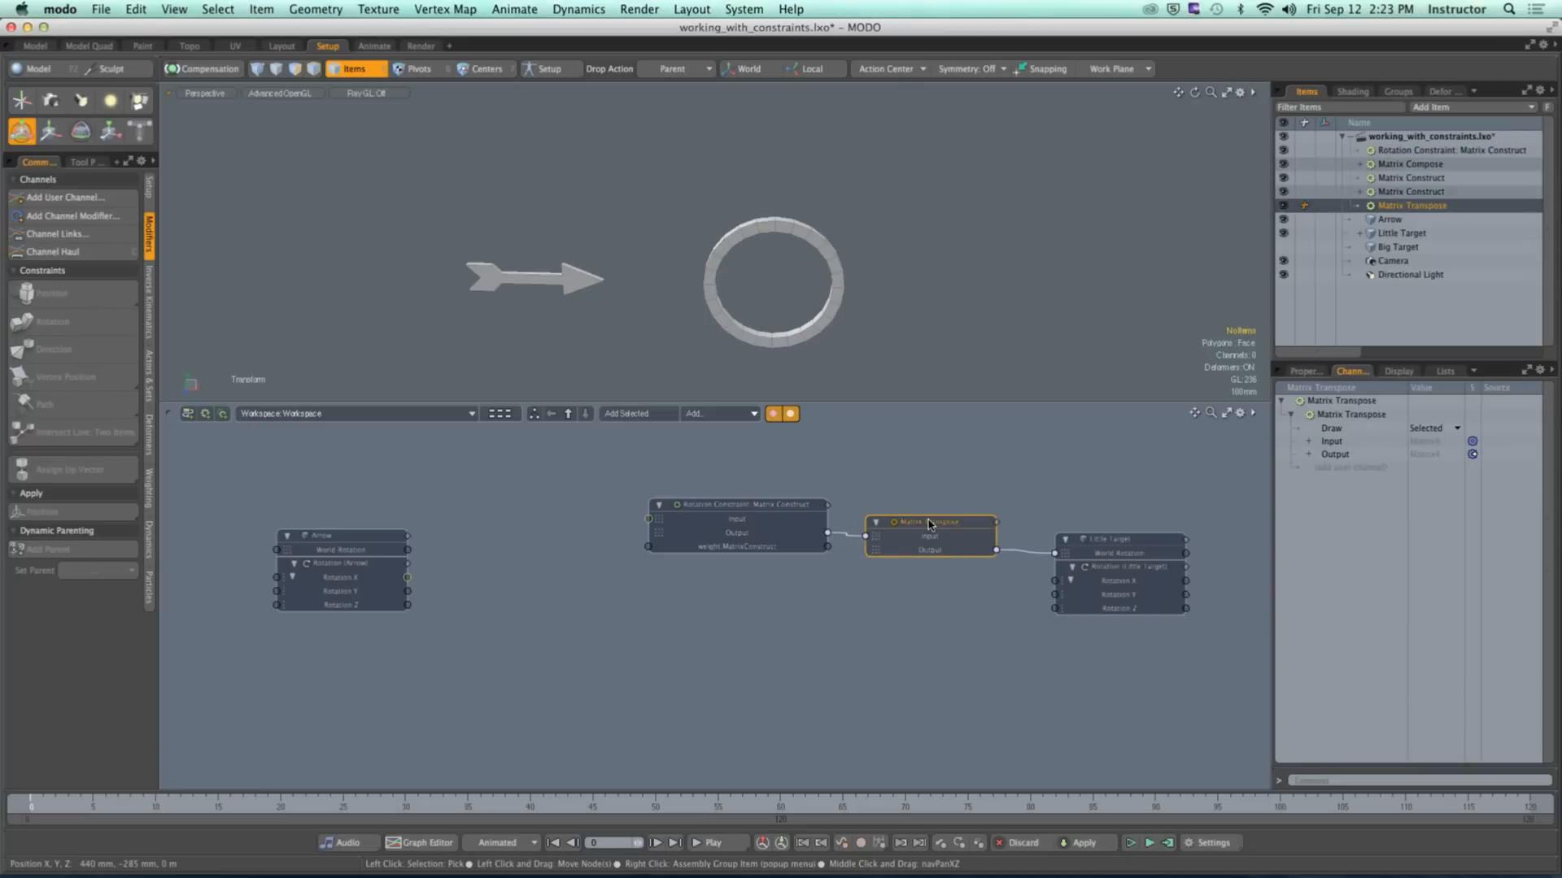
pyautogui.press('Delete')
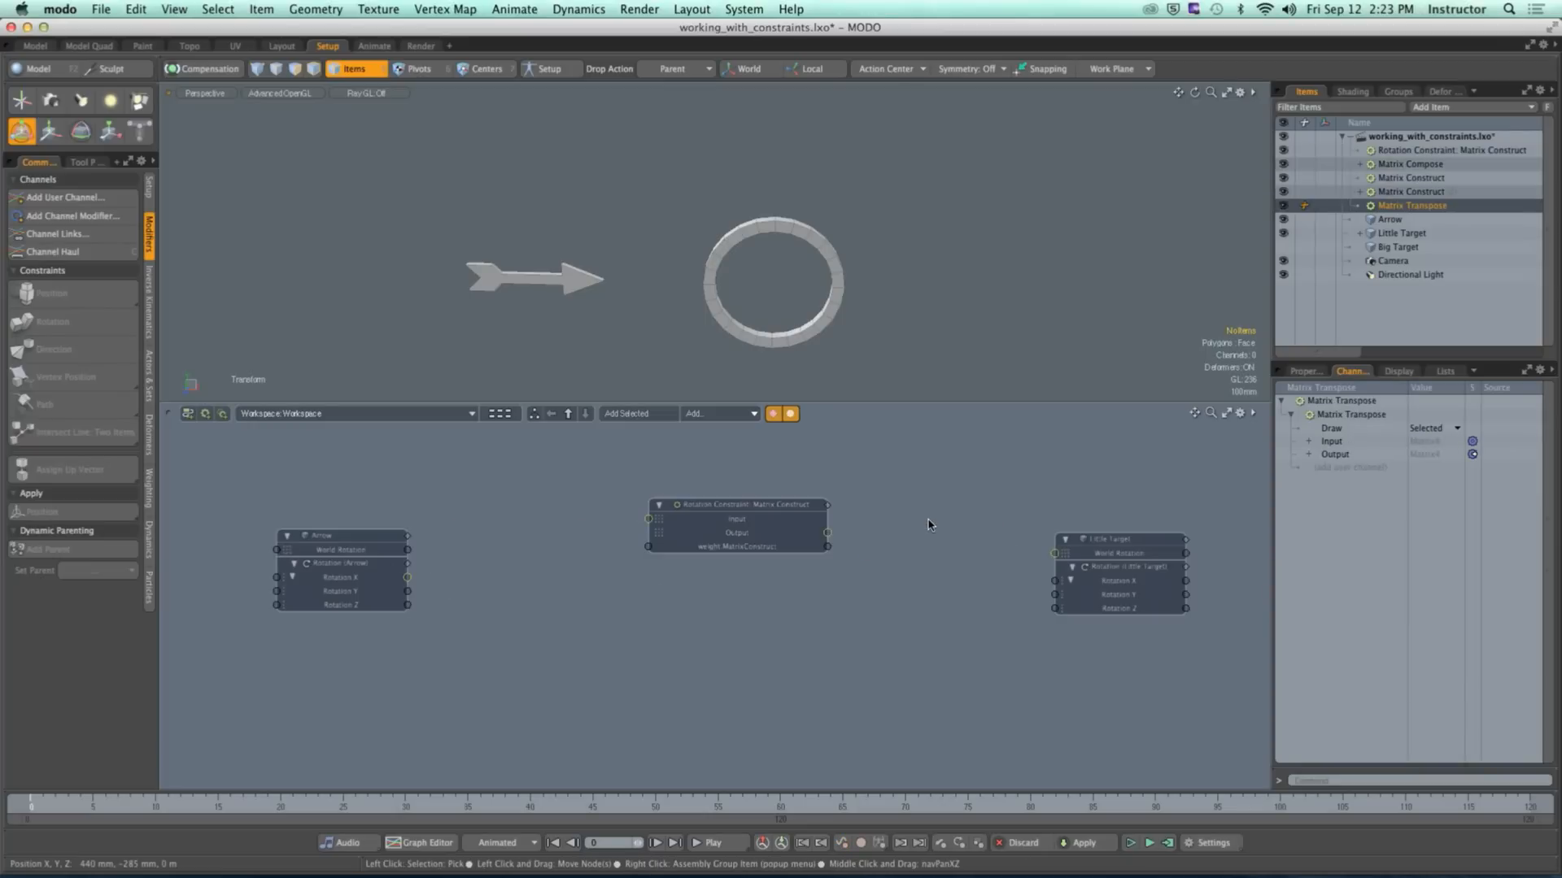
# Step: Bring the nodes linked to Arrow's Rotation X and to the rotation constraint's Output back into the schematic
pyautogui.doubleClick(409, 578)
pyautogui.doubleClick(829, 533)
pyautogui.click(877, 615)
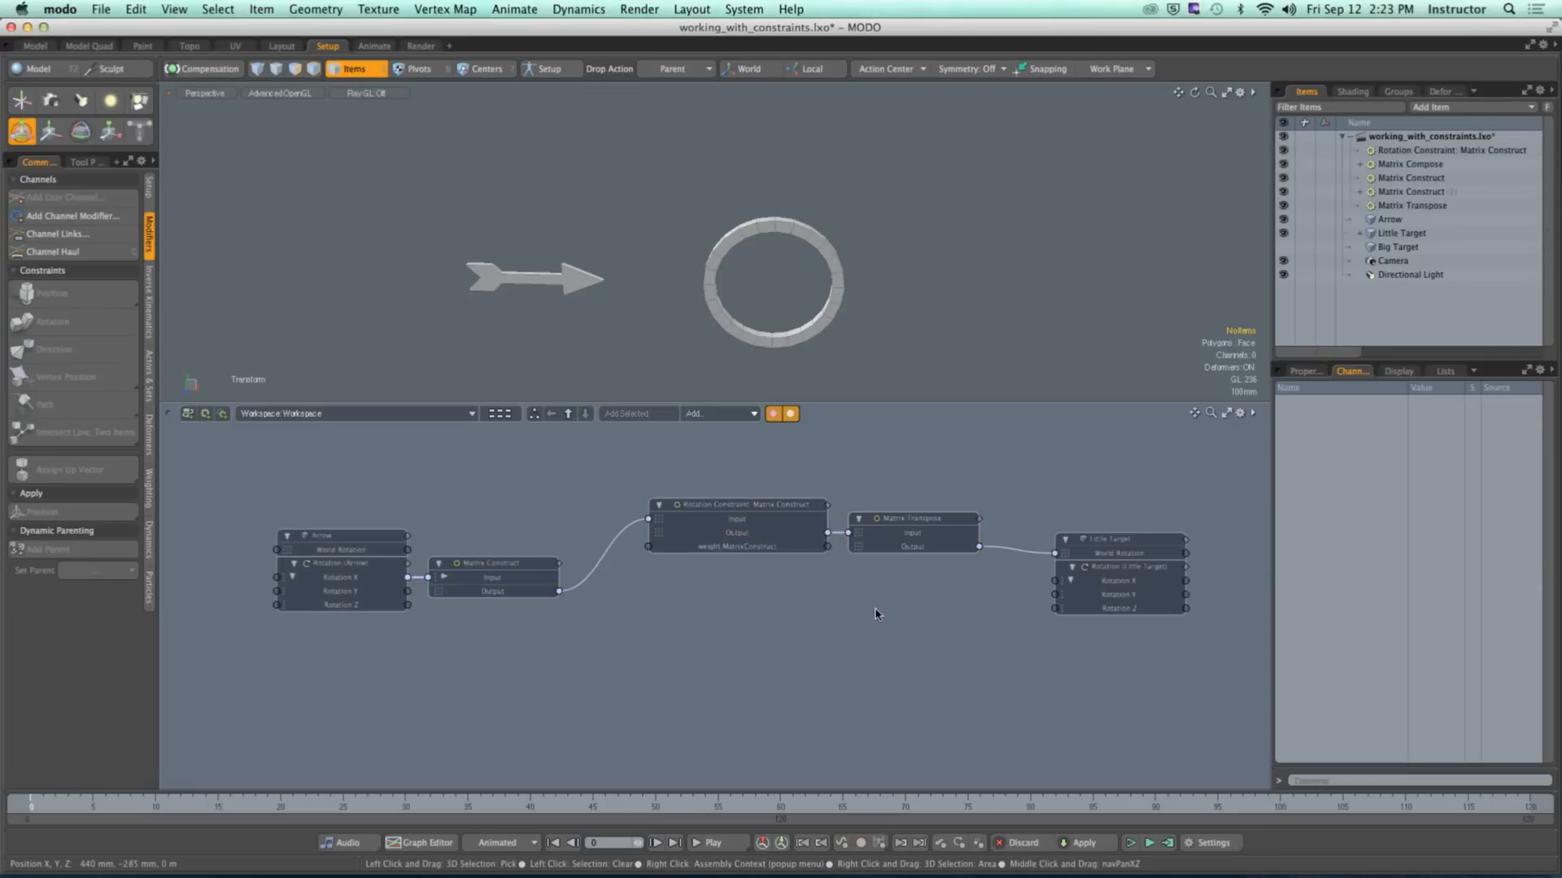
# Step: Break all links on the Matrix Construct and Matrix Transpose nodes, and move Matrix Transpose below the rotation constraint
pyautogui.moveTo(486, 587); pyautogui.dragTo(455, 540)
pyautogui.moveTo(649, 519); pyautogui.dragTo(649, 623)
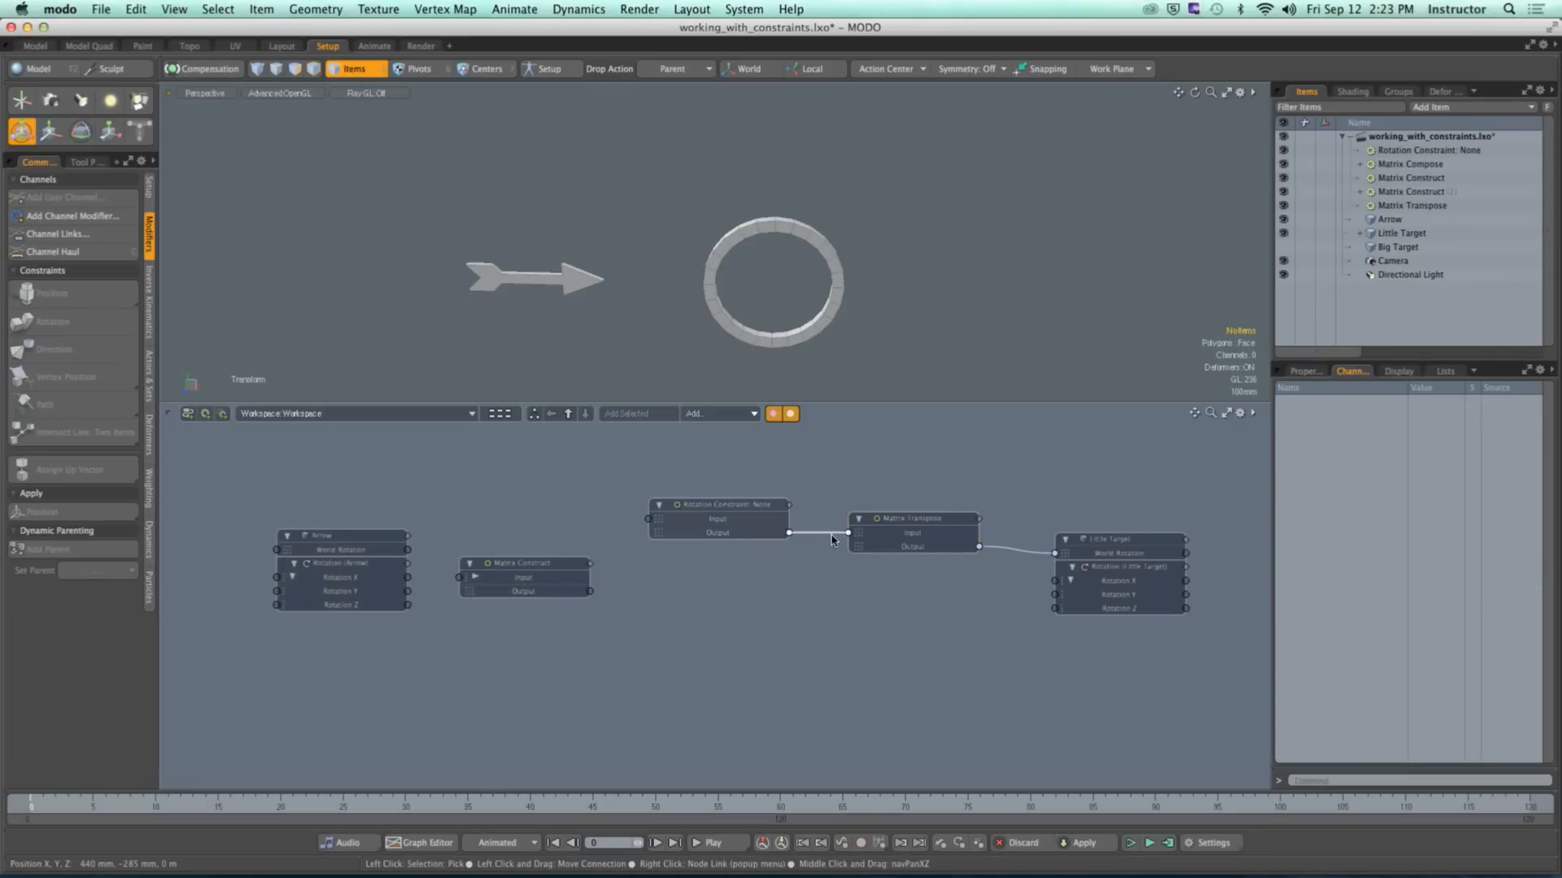
pyautogui.moveTo(847, 533); pyautogui.dragTo(854, 579)
pyautogui.moveTo(980, 548); pyautogui.dragTo(1023, 608)
pyautogui.moveTo(911, 519); pyautogui.dragTo(721, 649)
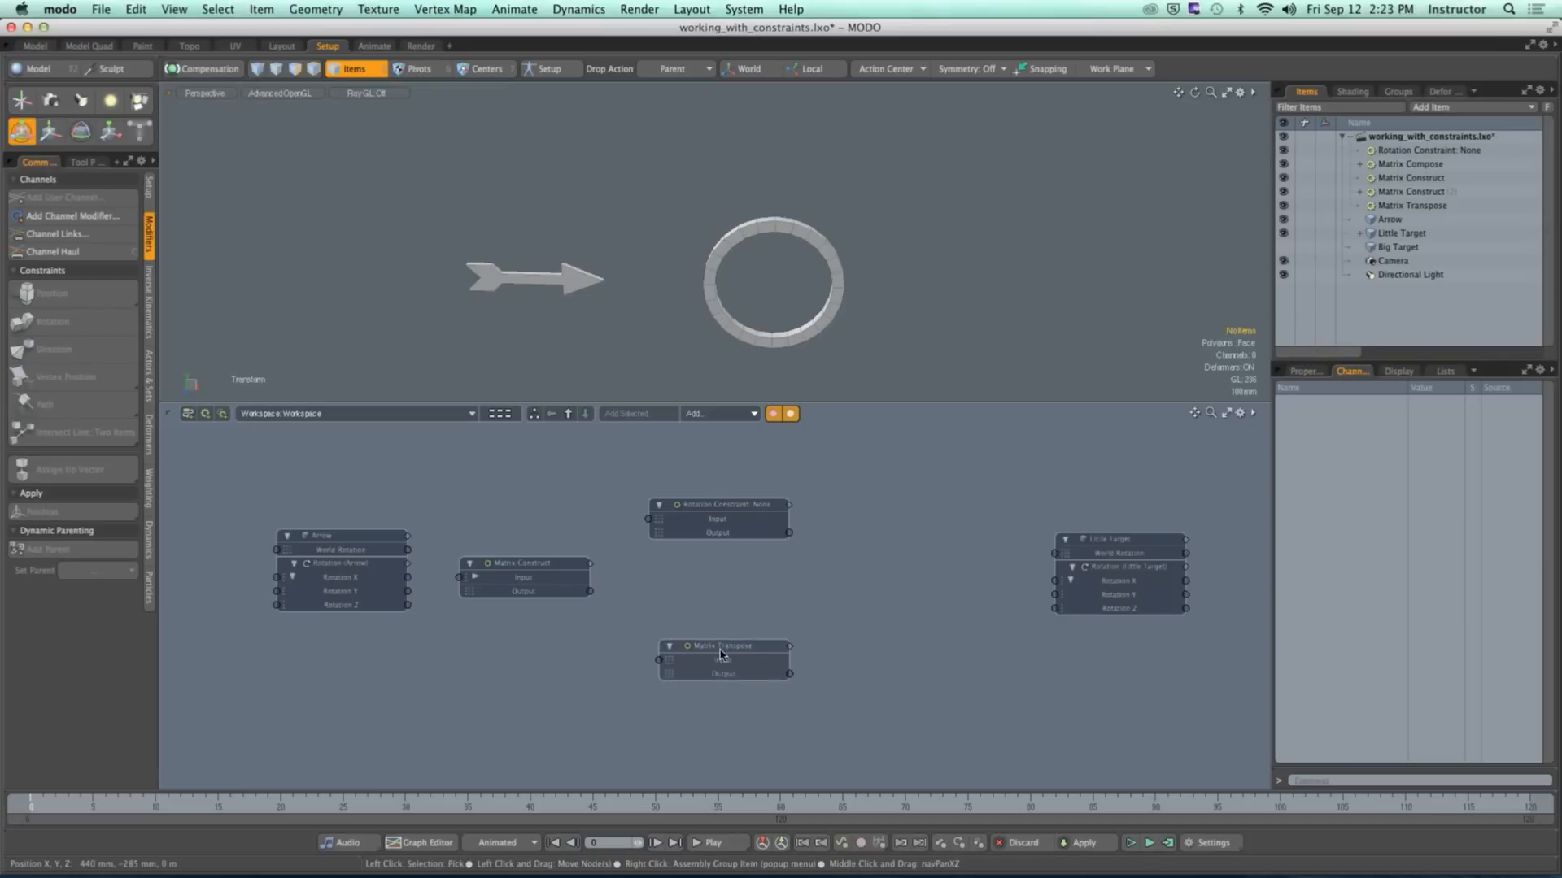
# Step: Remove the unlinked Matrix Construct and Matrix Transpose nodes from the schematic and delete both items from the scene
pyautogui.moveTo(557, 583); pyautogui.dragTo(573, 686)
pyautogui.moveTo(561, 624); pyautogui.dragTo(728, 667, button='right')
pyautogui.moveTo(527, 576); pyautogui.dragTo(775, 718, button='right')
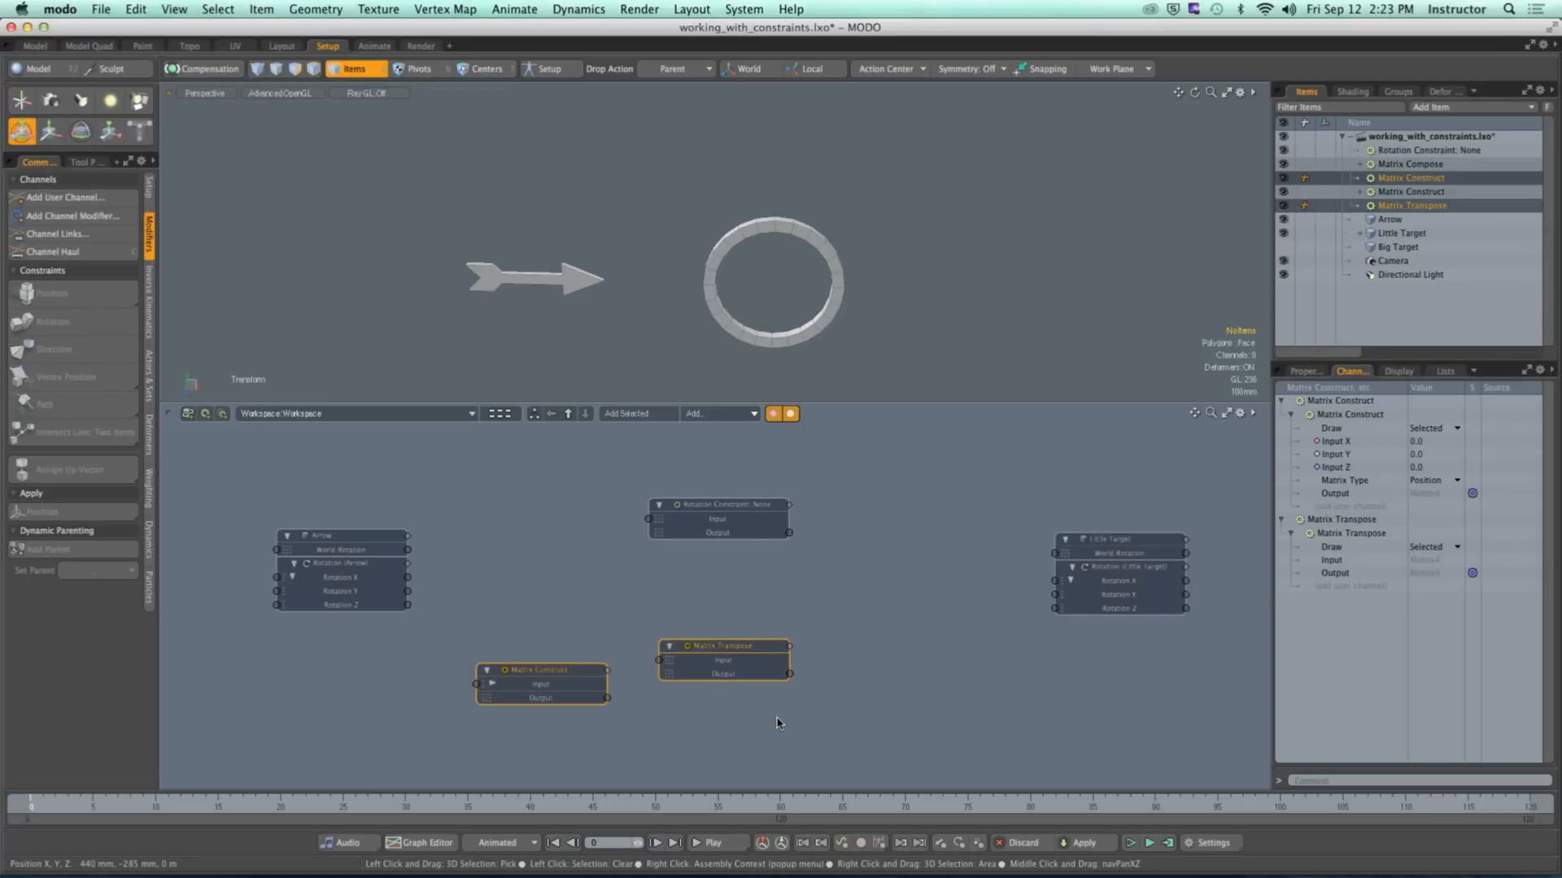
pyautogui.press('Delete')
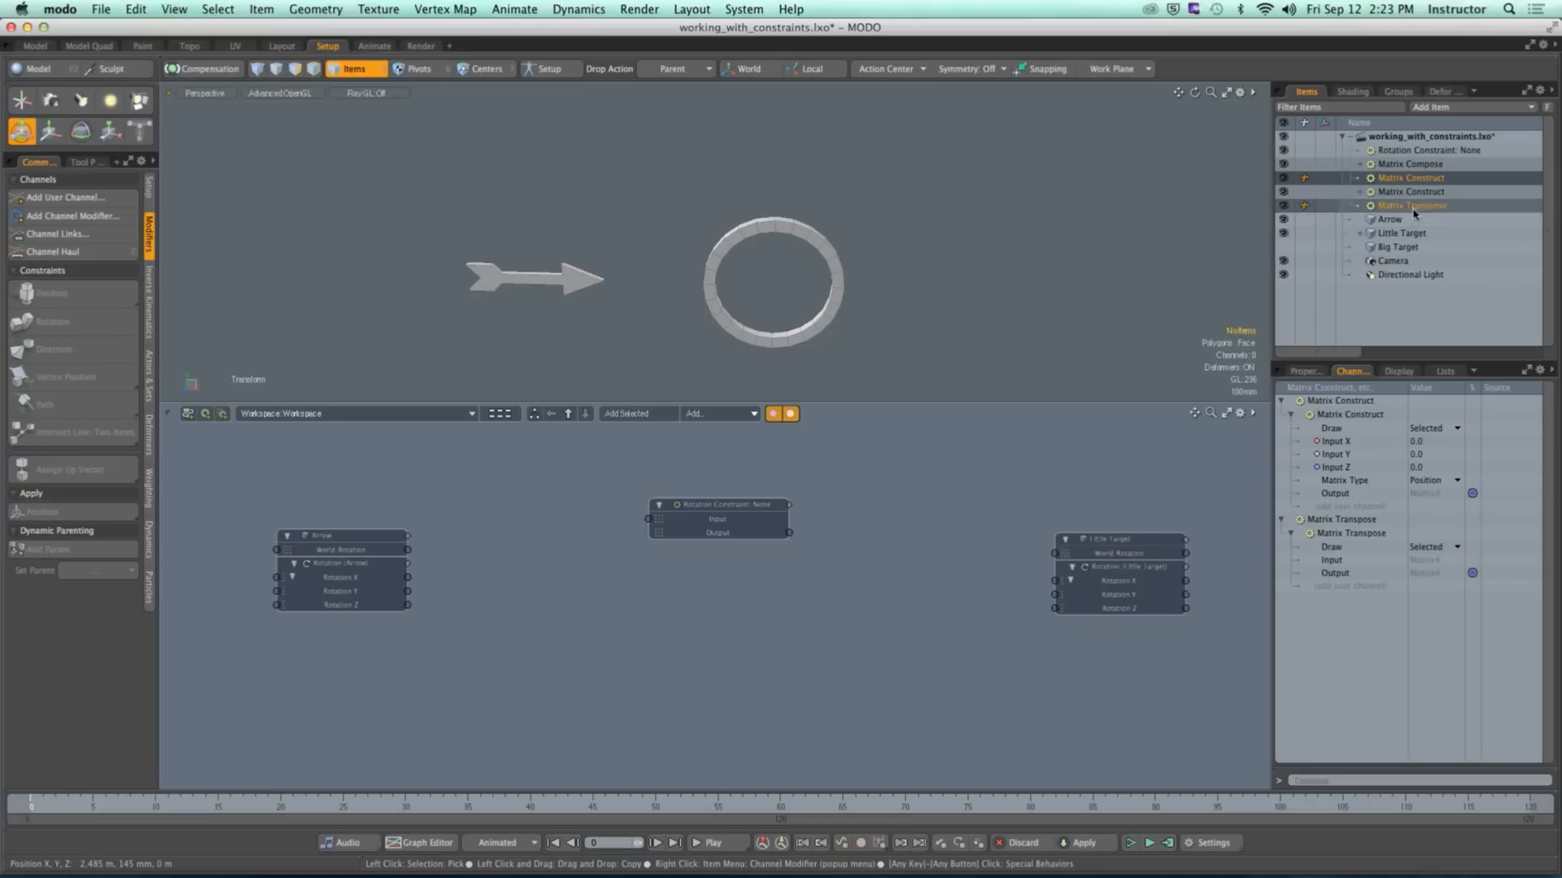
pyautogui.rightClick(1410, 187)
pyautogui.click(1399, 272)
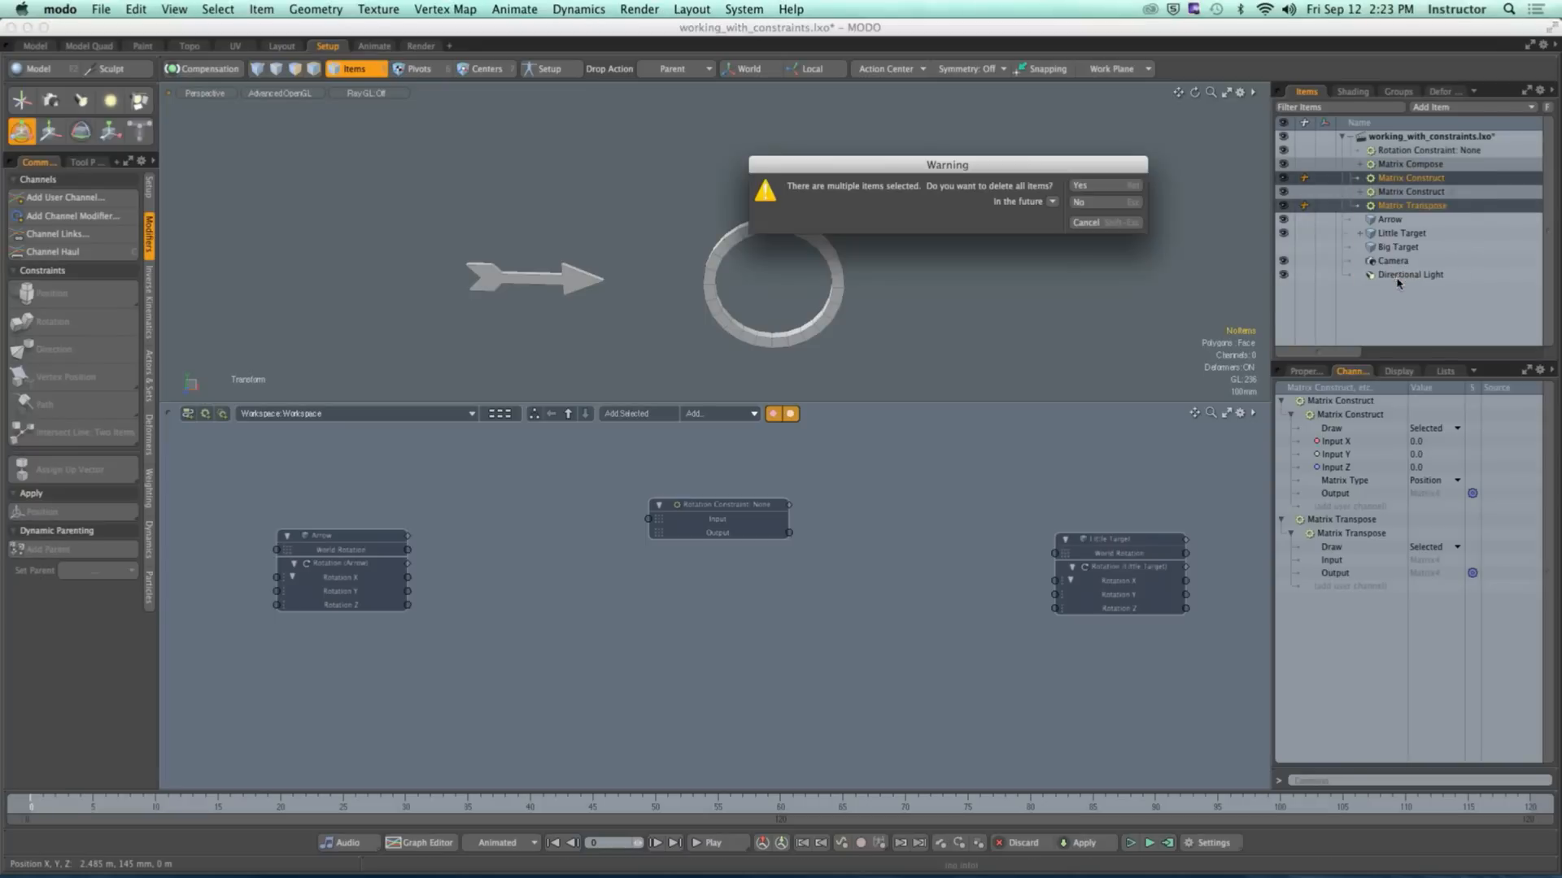
pyautogui.click(1086, 202)
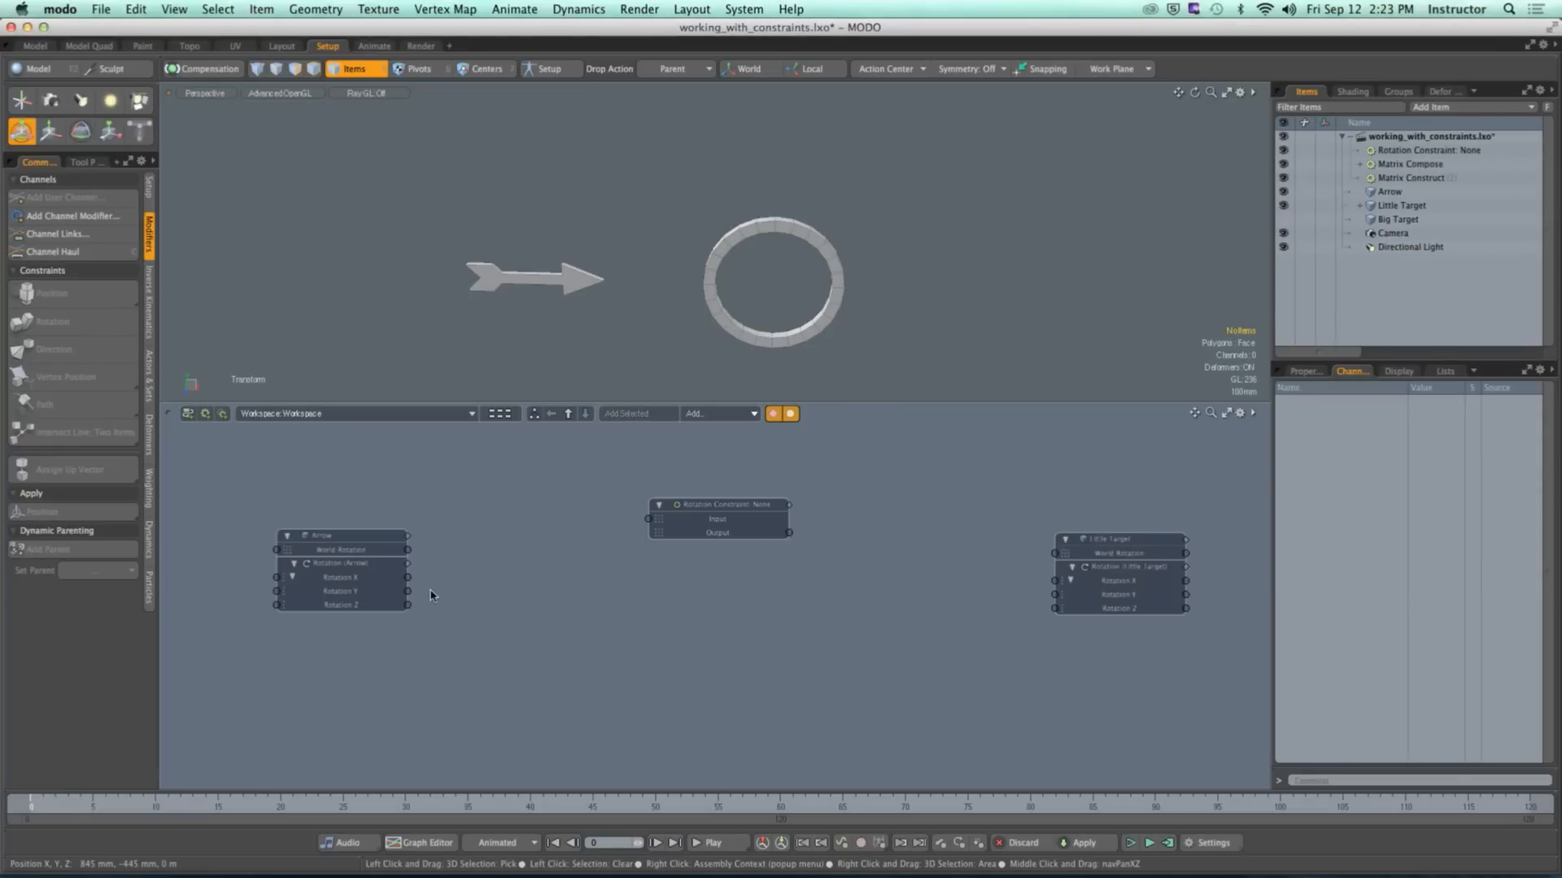
# Step: Link Arrow's World Rotation to the rotation constraint's Input, and the constraint's Output to Little Target's World Rotation
pyautogui.scroll(3, 432, 596)
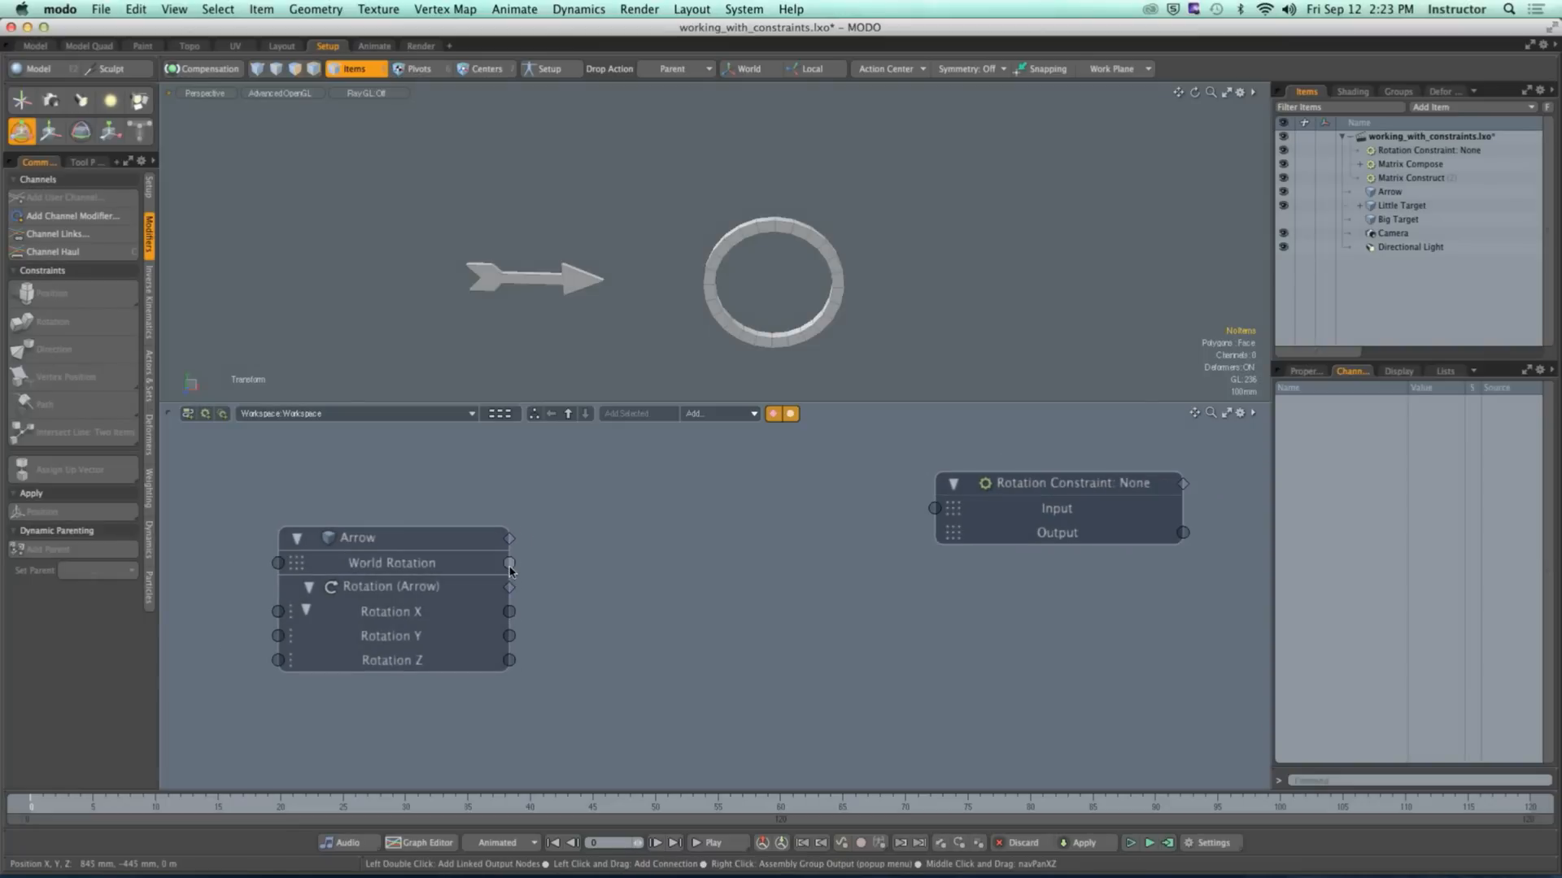
pyautogui.moveTo(509, 566); pyautogui.dragTo(935, 510)
pyautogui.keyDown('alt'); pyautogui.moveTo(1156, 532); pyautogui.dragTo(813, 538); pyautogui.keyUp('alt')
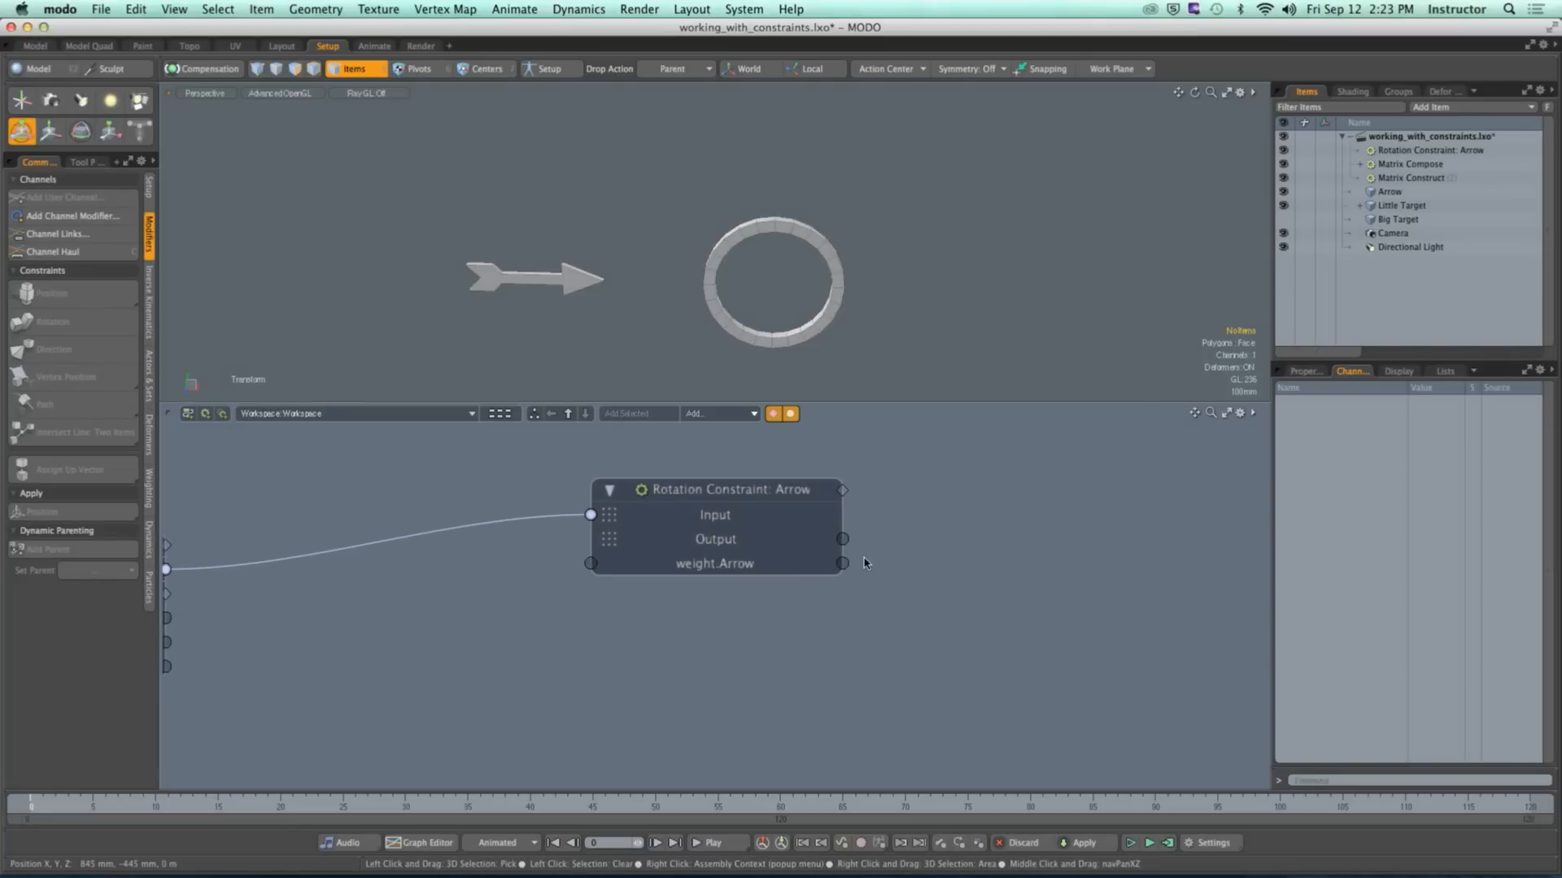
pyautogui.scroll(-2, 864, 563)
pyautogui.moveTo(863, 563); pyautogui.dragTo(546, 553, button='middle')
pyautogui.moveTo(555, 544); pyautogui.dragTo(908, 572)
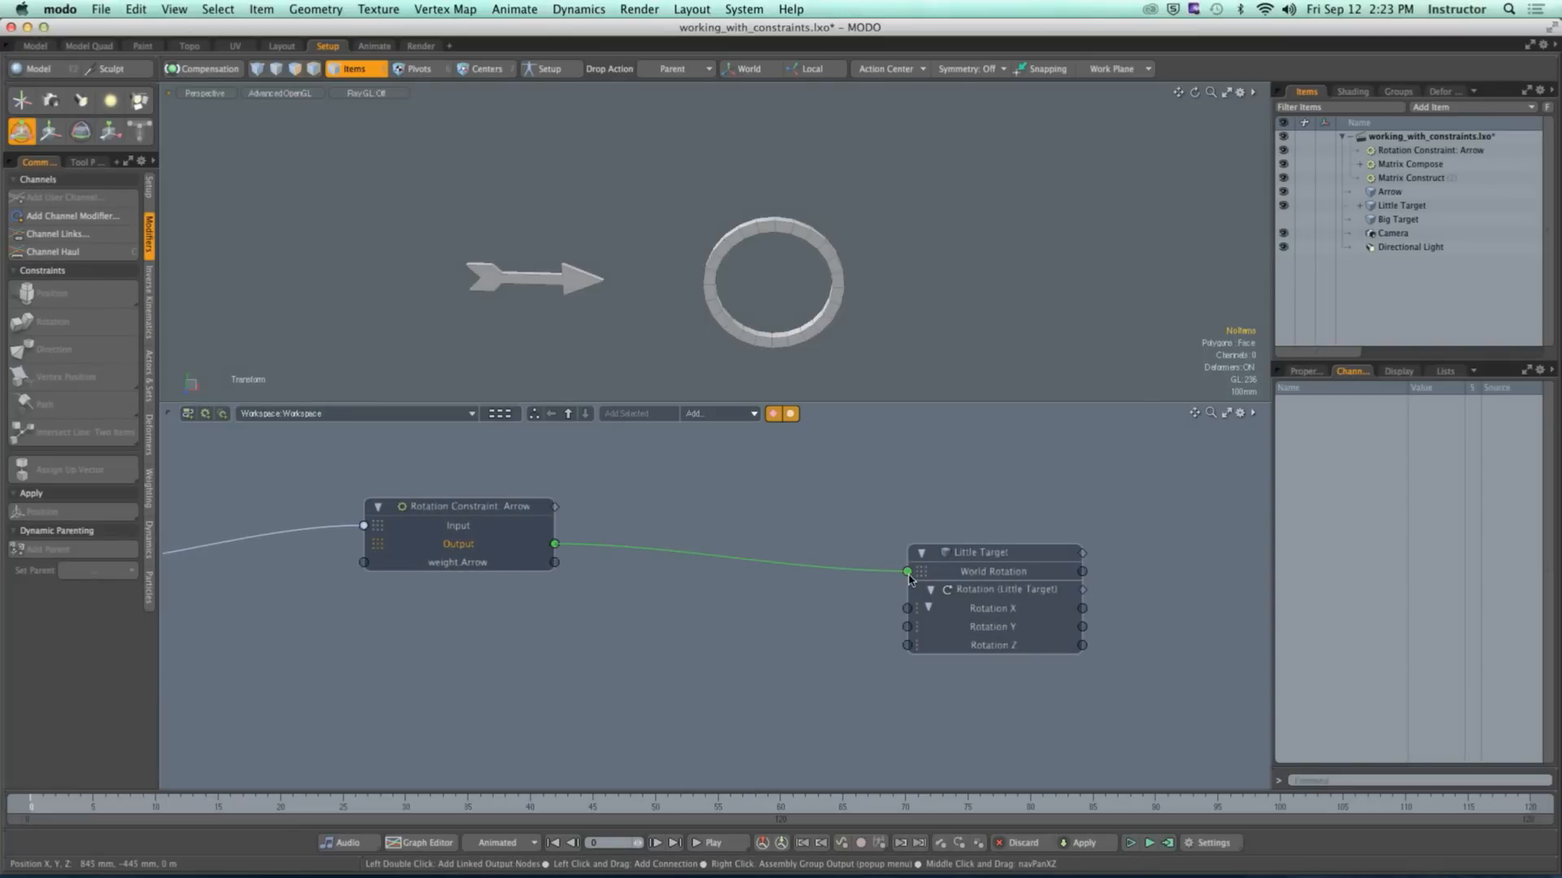
# Step: Rotate the arrow freely to about 29.5° in X and -12° in Y to test the constraint on the ring
pyautogui.click(593, 288)
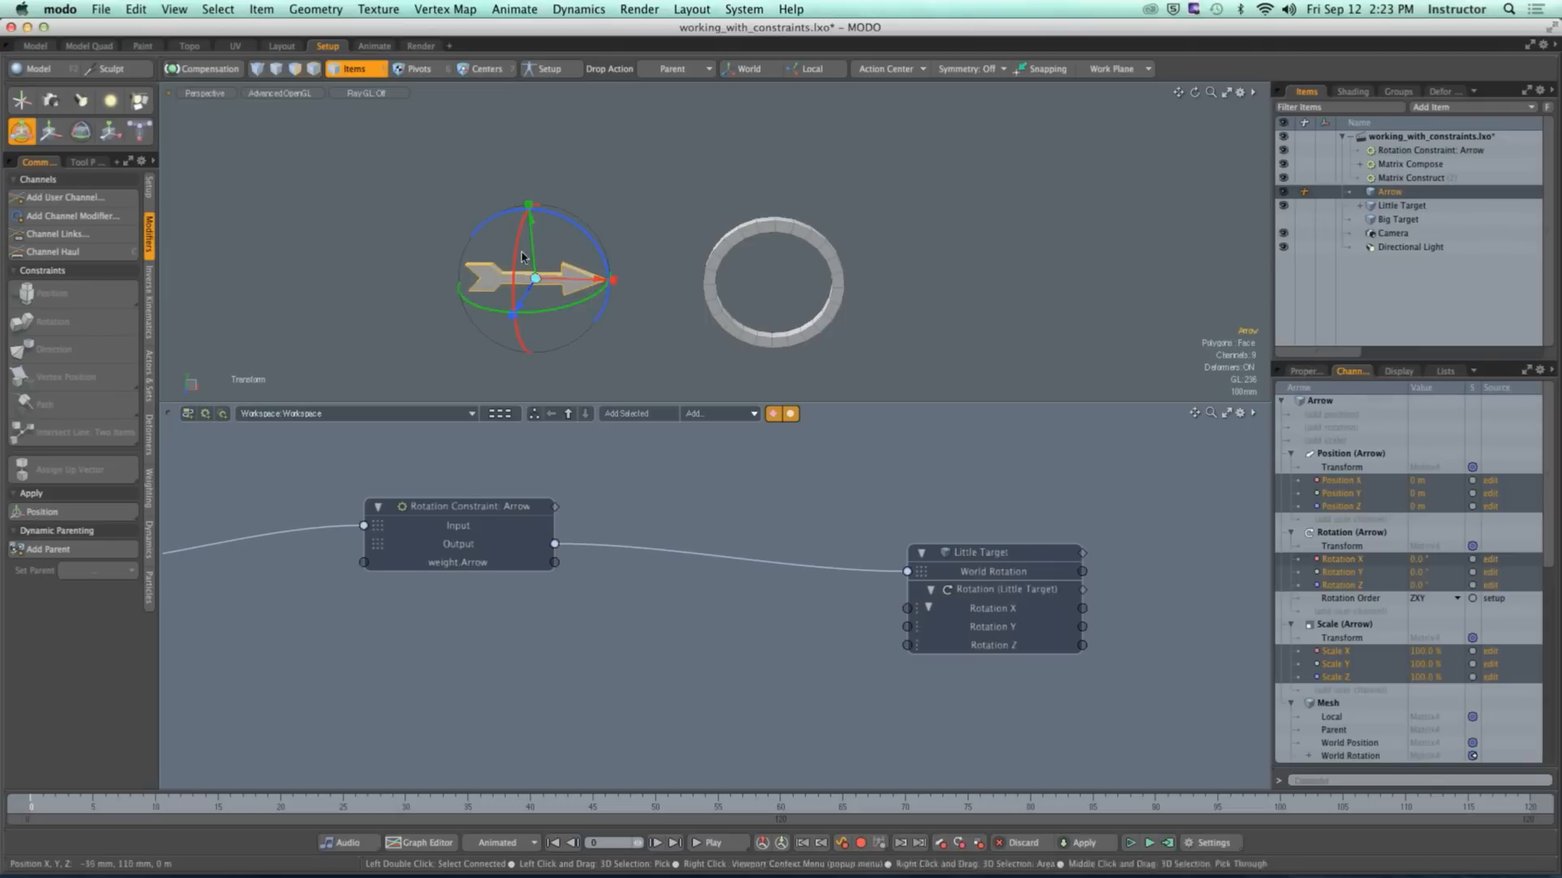
pyautogui.moveTo(521, 257); pyautogui.dragTo(547, 315)
pyautogui.click(764, 538)
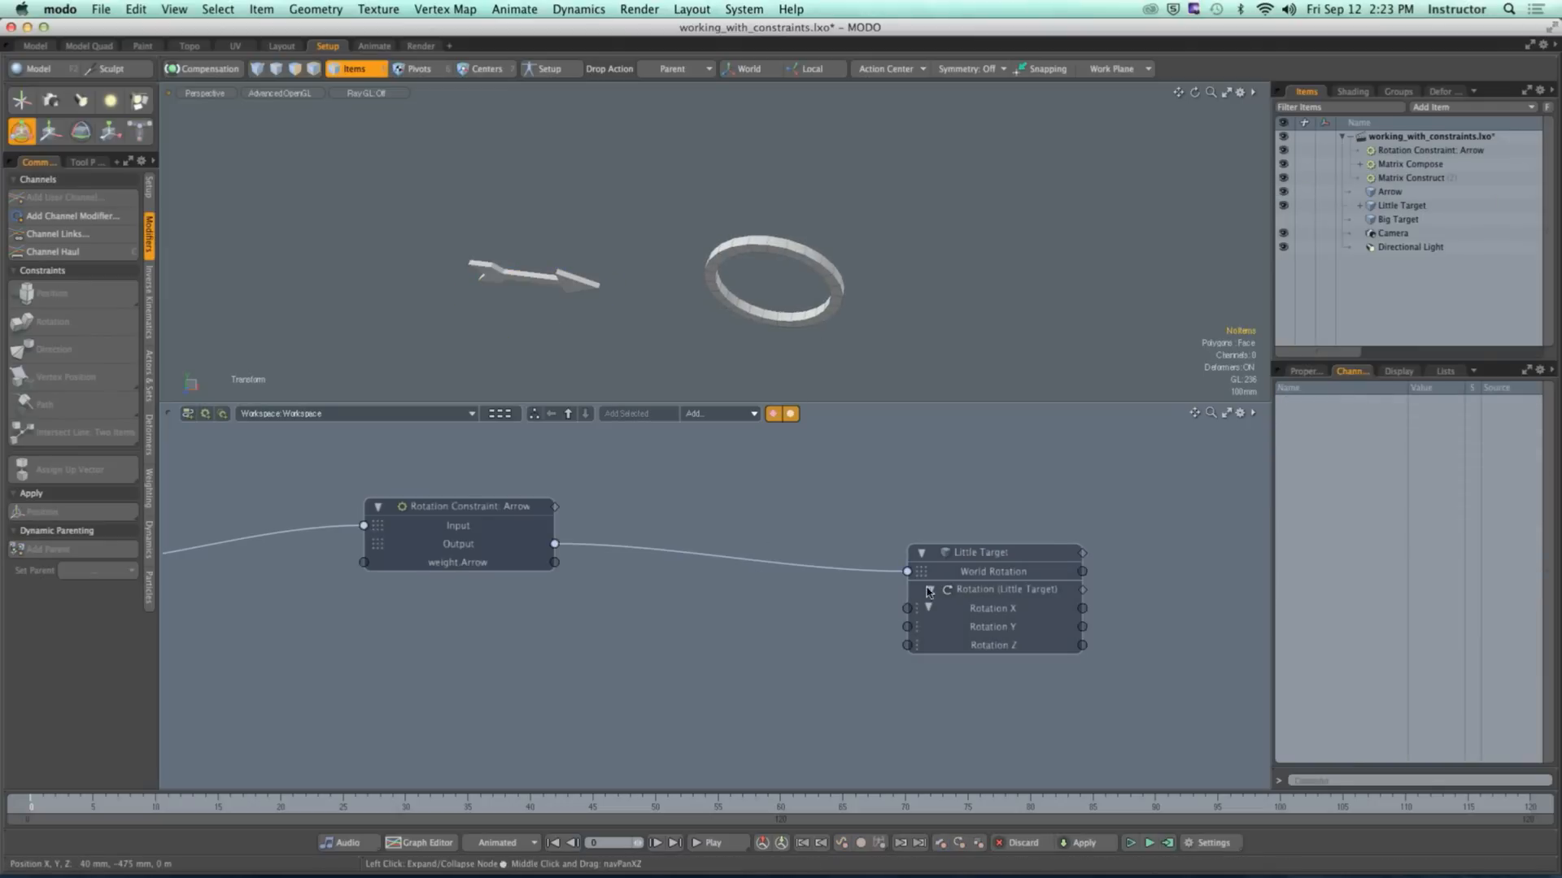
# Step: Unlink the rotation constraint from Little Target's World Rotation, and link the constraint's Output back to that channel
pyautogui.moveTo(906, 571); pyautogui.dragTo(907, 615)
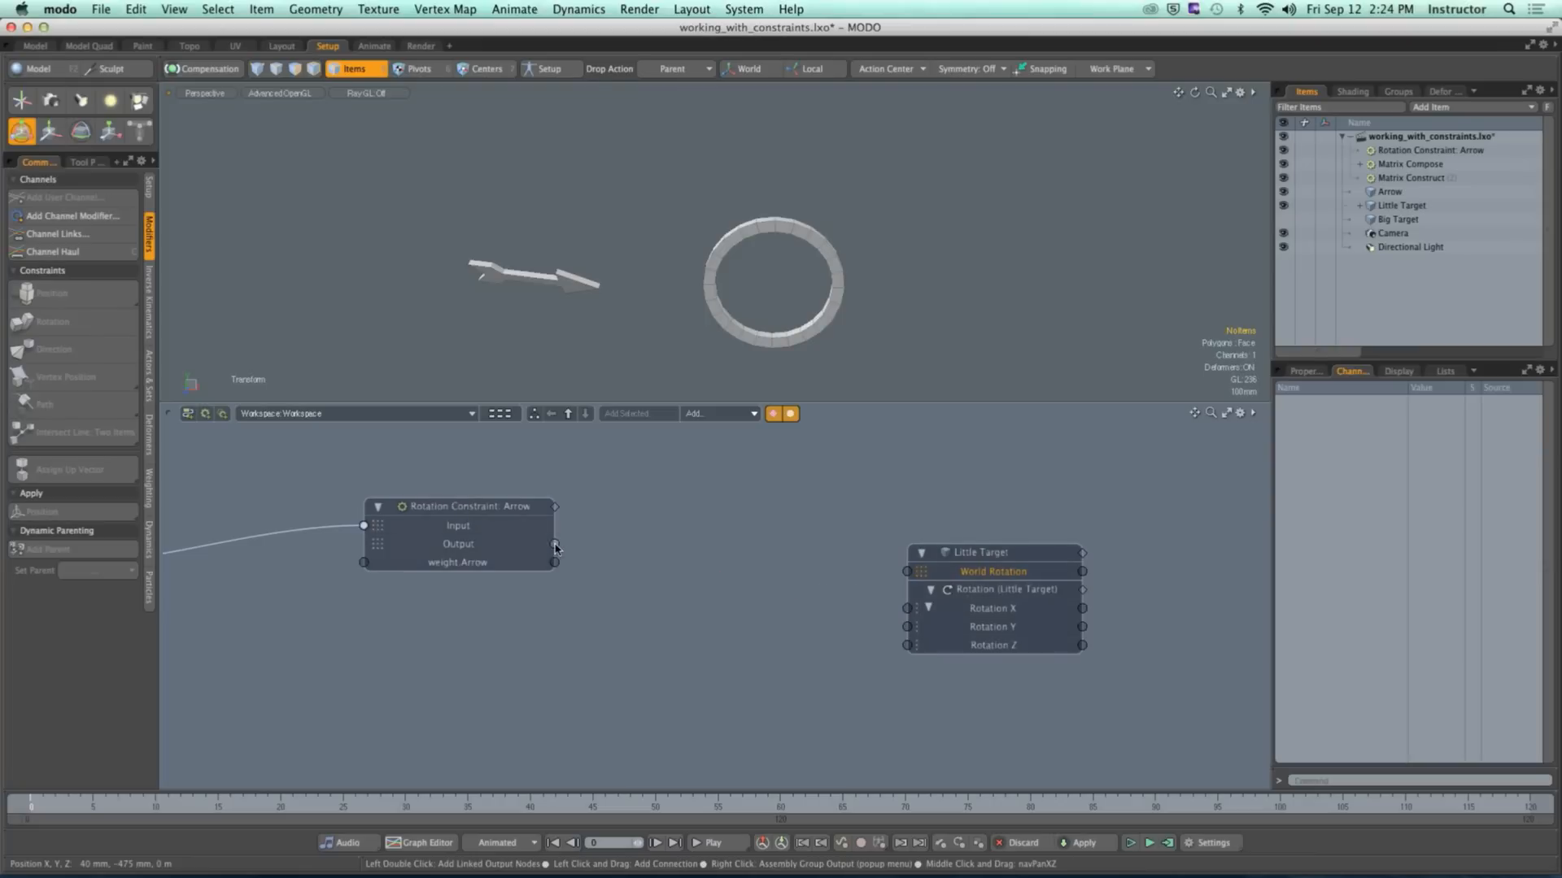
pyautogui.moveTo(556, 547); pyautogui.dragTo(797, 561)
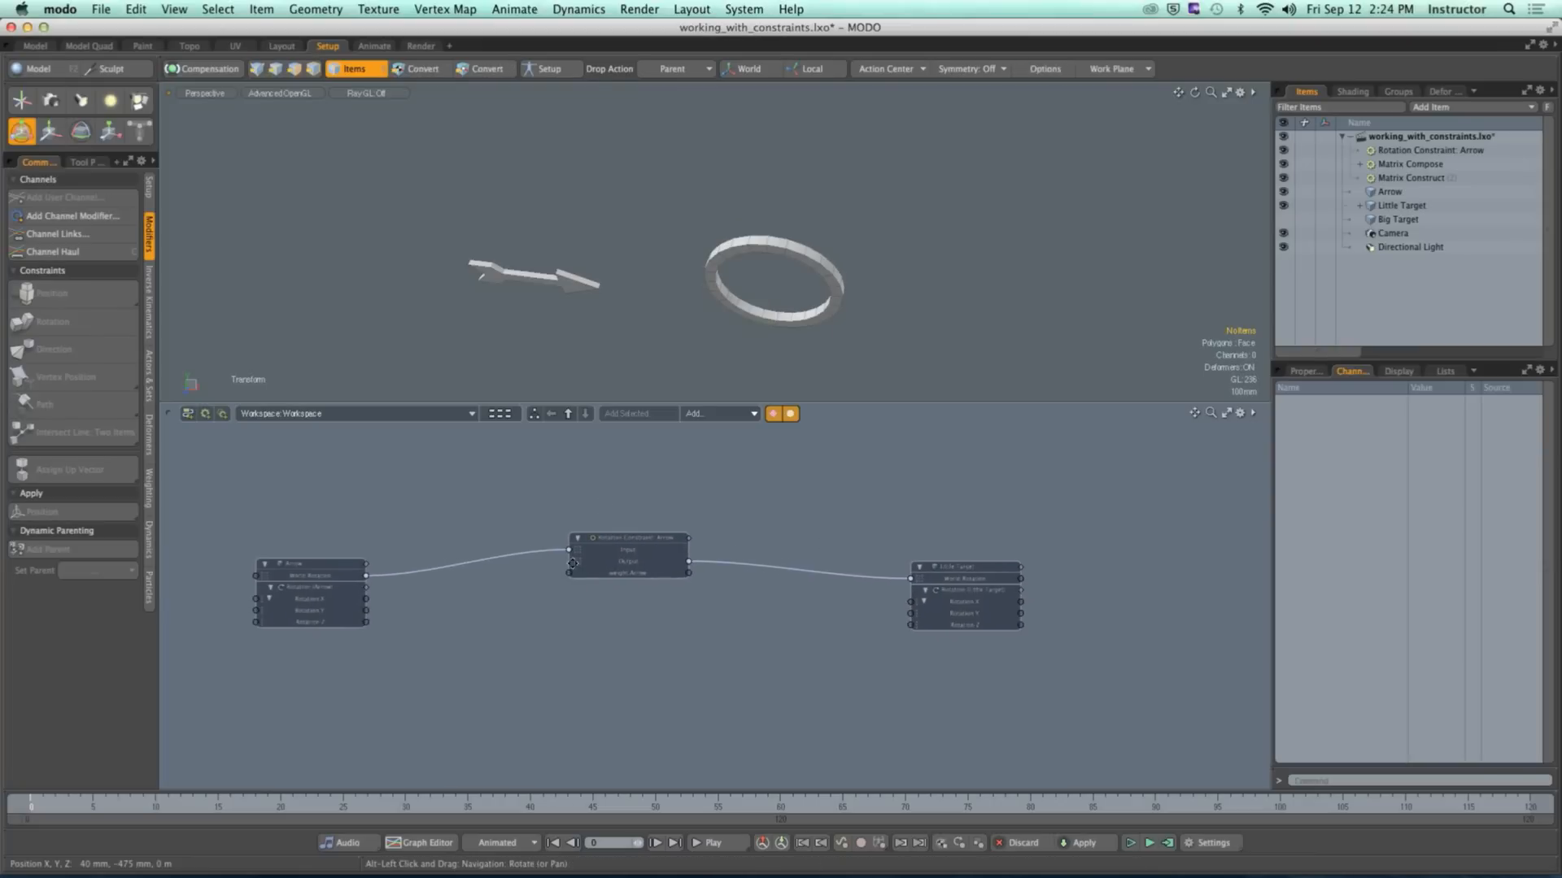
pyautogui.keyDown('alt'); pyautogui.moveTo(533, 548); pyautogui.dragTo(628, 560); pyautogui.keyUp('alt')
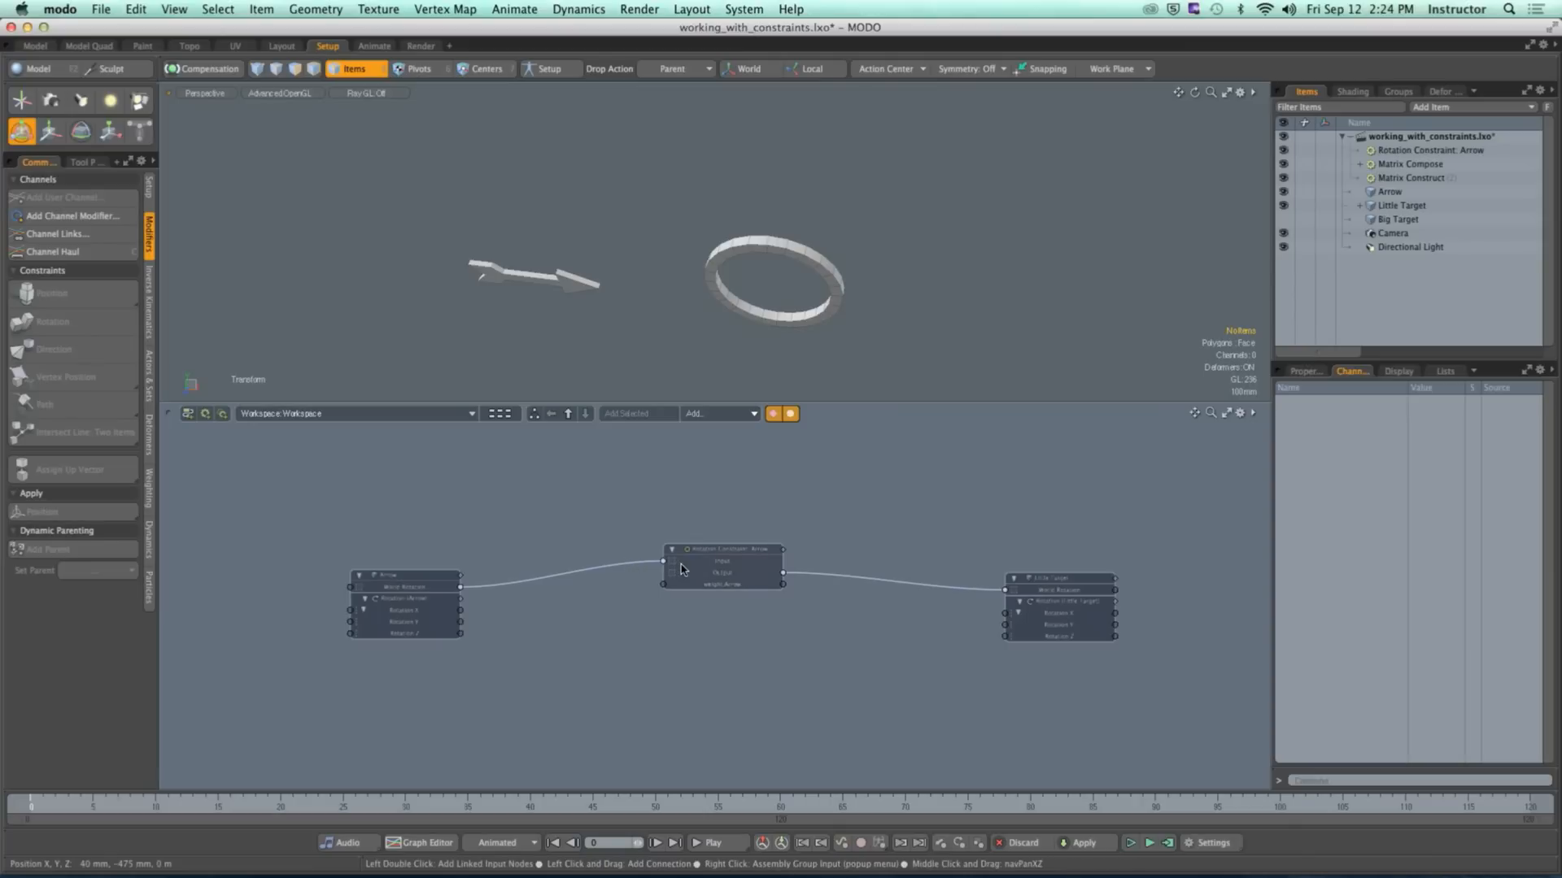
# Step: Delete the leftover Matrix Compose and Matrix Construct items from the scene
pyautogui.click(1411, 164)
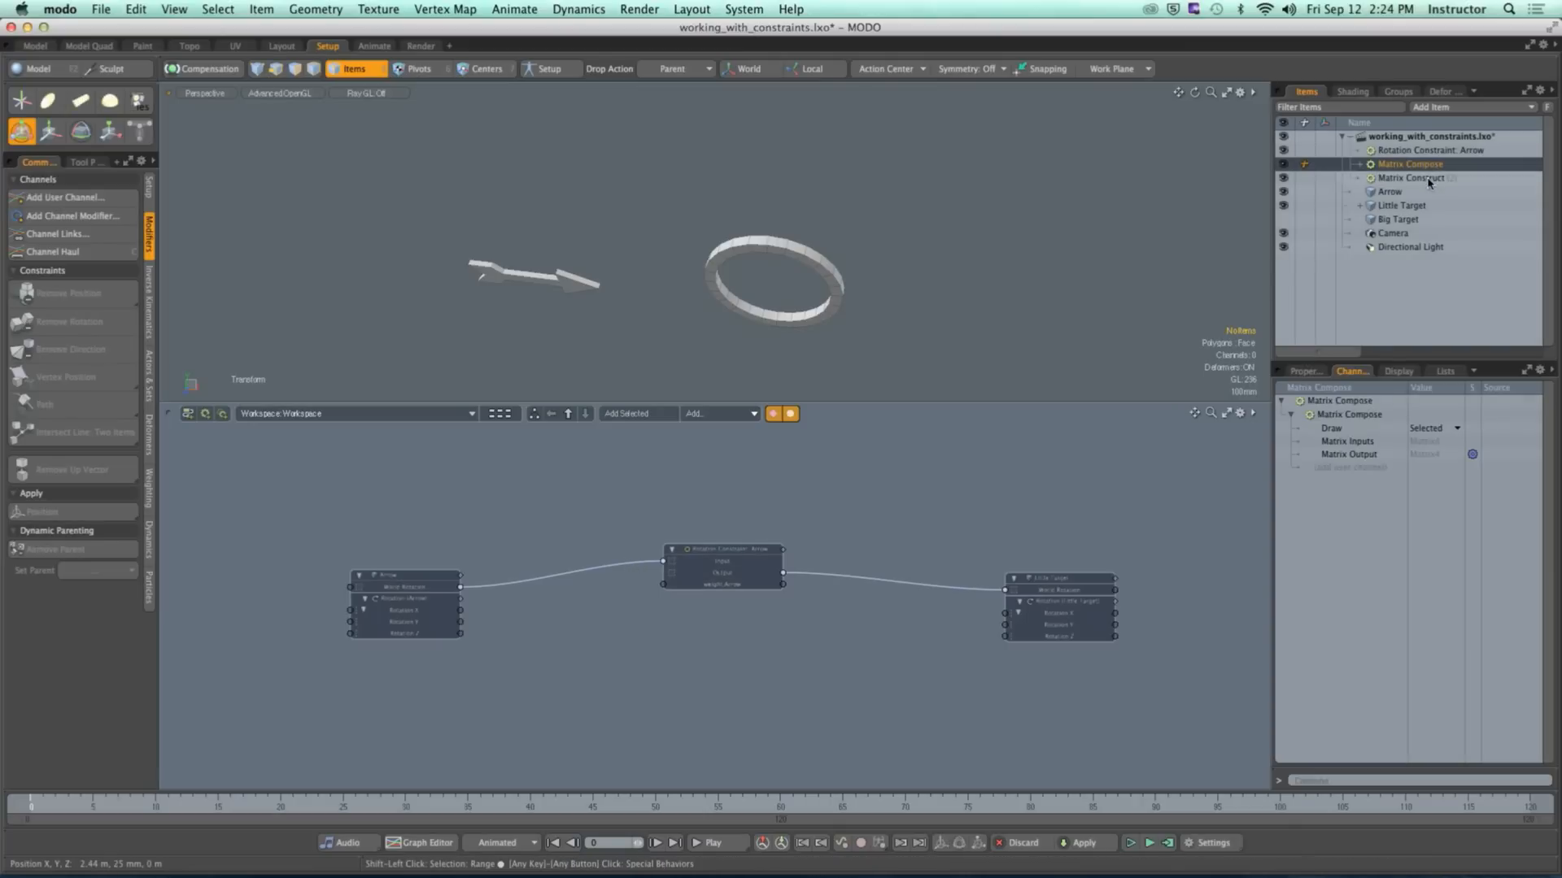
pyautogui.keyDown('shift'); pyautogui.click(1411, 177); pyautogui.keyUp('shift')
pyautogui.rightClick(1376, 167)
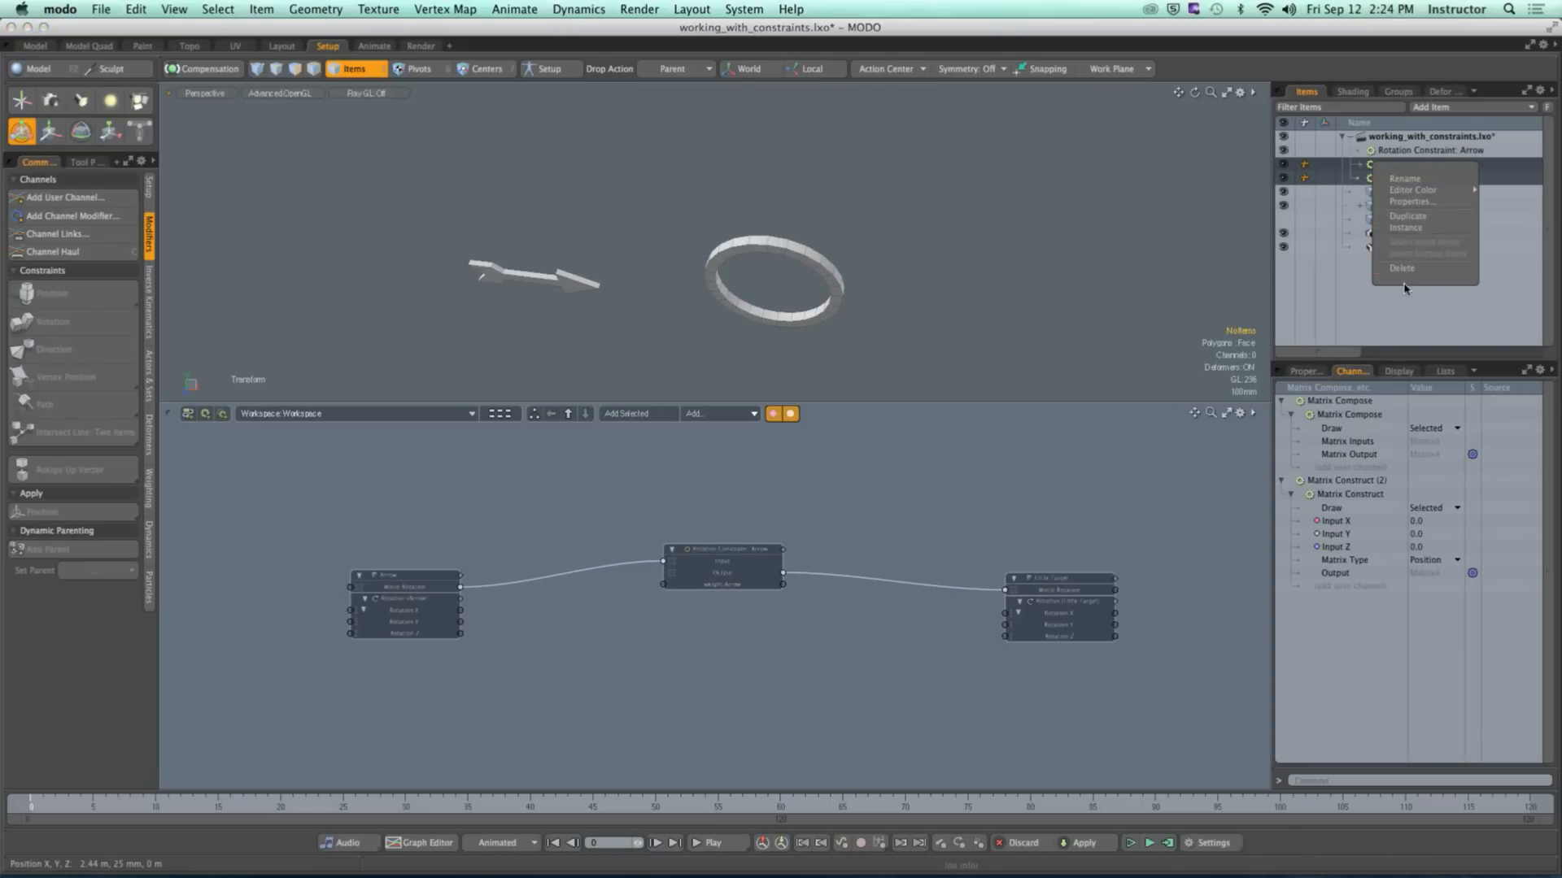
pyautogui.click(1403, 268)
pyautogui.click(1124, 190)
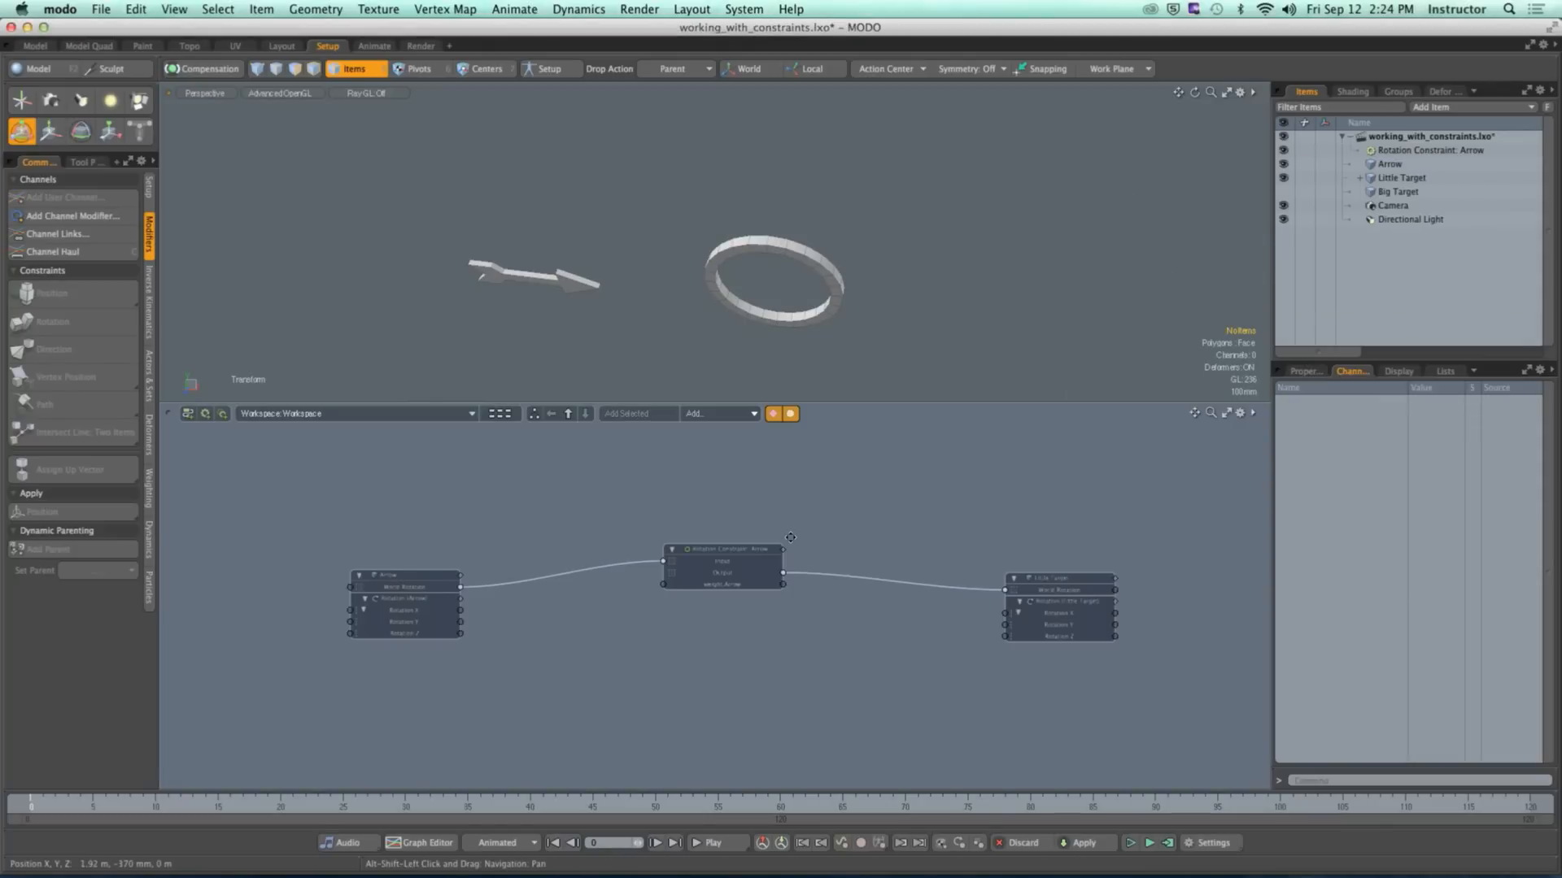
# Step: Move the rotation constraint node closer to Arrow and the Little Target node closer to the constraint
pyautogui.scroll(2, 689, 548)
pyautogui.moveTo(722, 556); pyautogui.dragTo(582, 559)
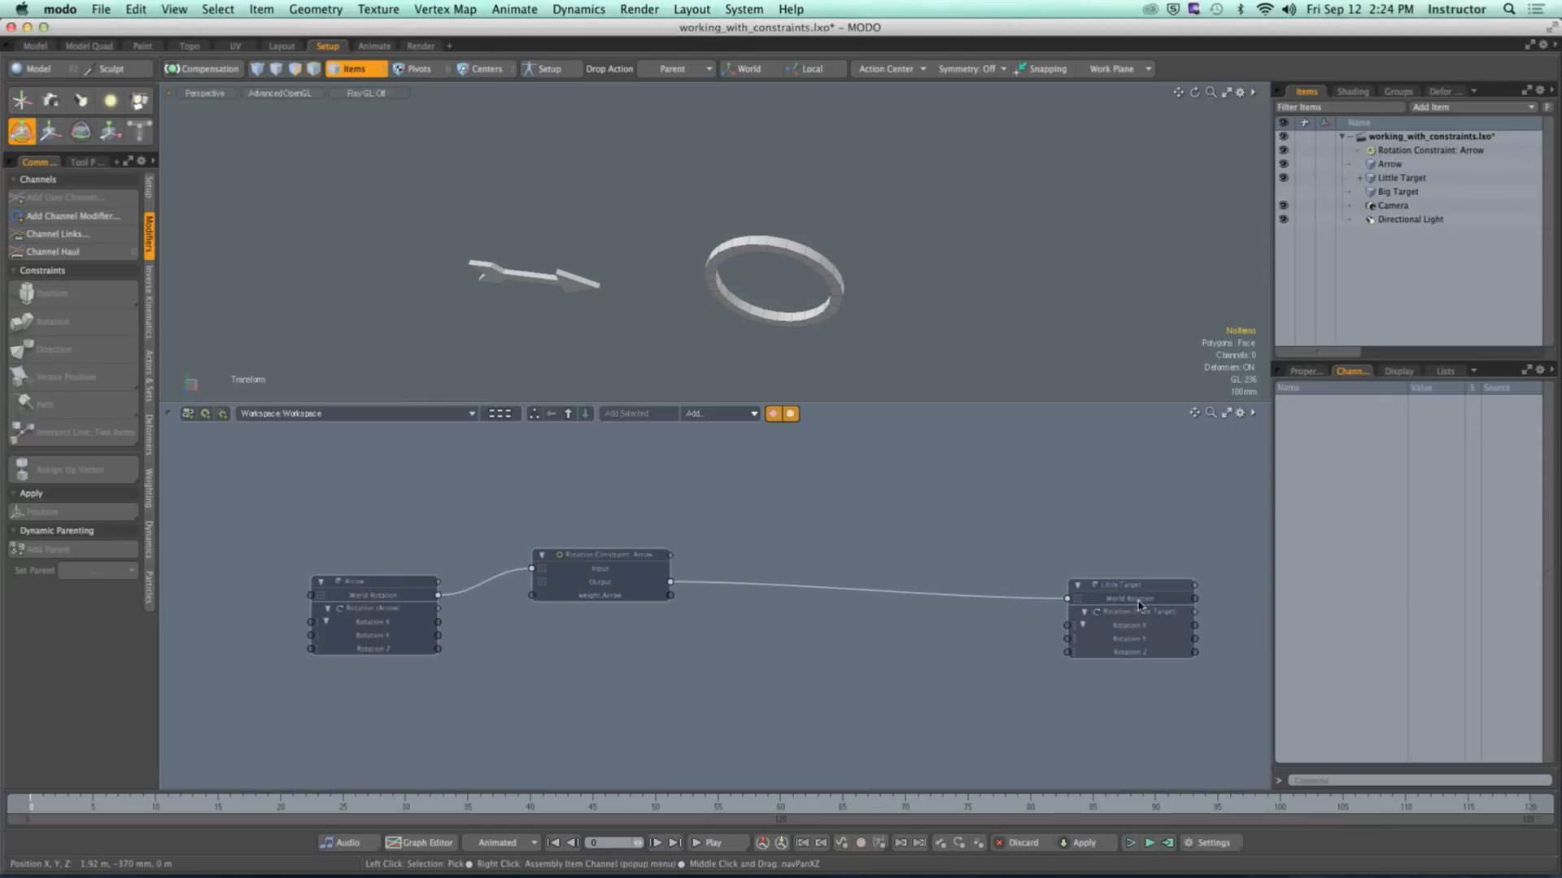
pyautogui.moveTo(1128, 587); pyautogui.dragTo(817, 579)
pyautogui.keyDown('alt'); pyautogui.keyDown('shift'); pyautogui.moveTo(574, 541); pyautogui.dragTo(638, 541); pyautogui.keyUp('shift'); pyautogui.keyUp('alt')
pyautogui.keyDown('ctrl'); pyautogui.keyDown('alt'); pyautogui.moveTo(639, 542); pyautogui.dragTo(752, 527); pyautogui.keyUp('alt'); pyautogui.keyUp('ctrl')
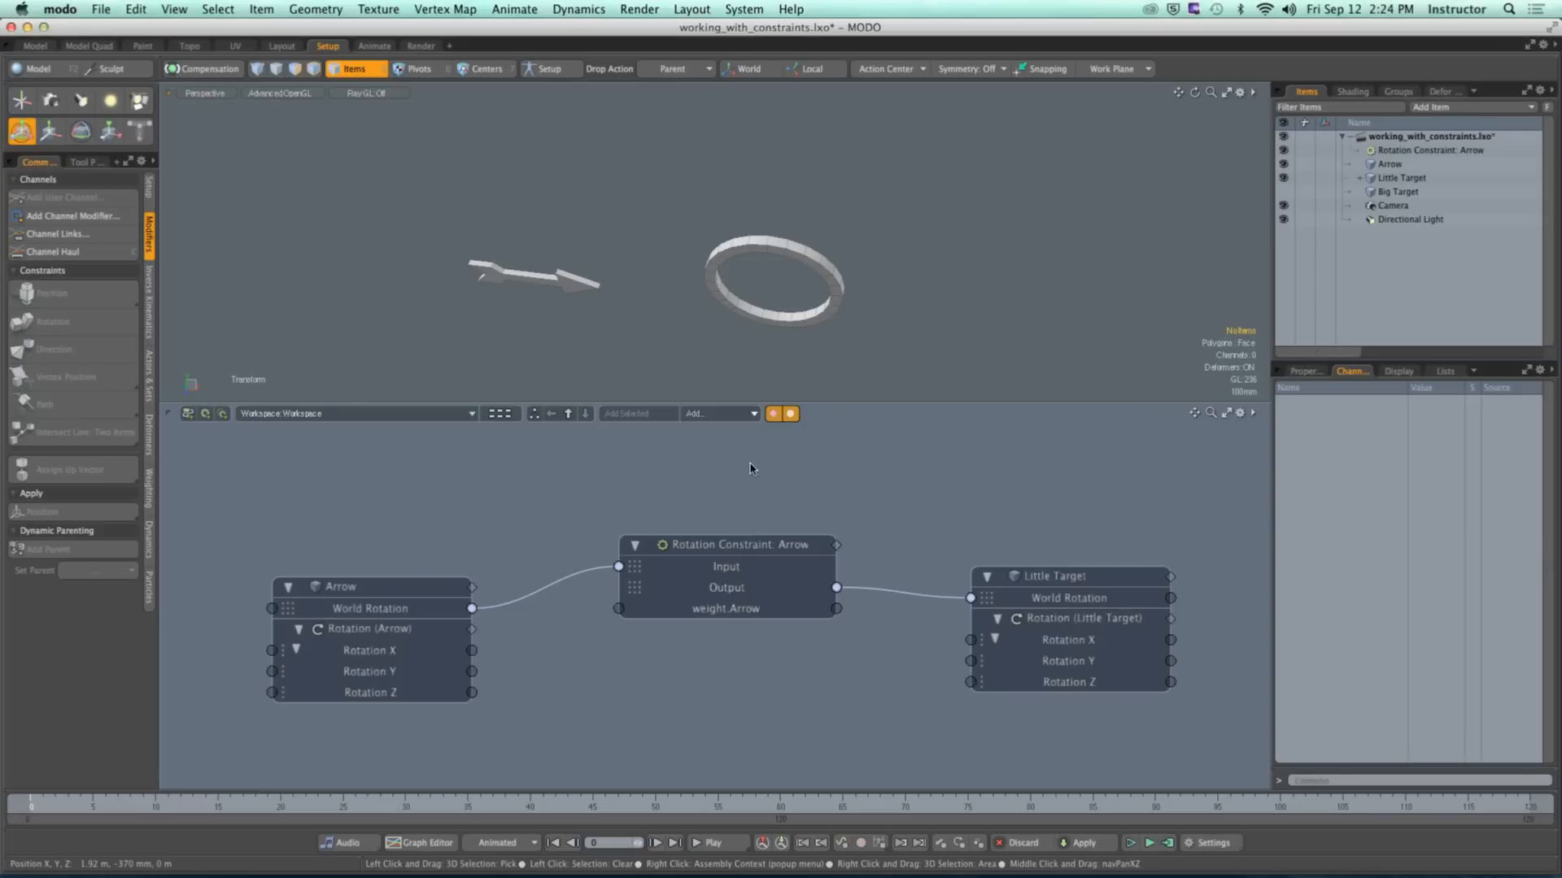
# Step: Enlarge the 3D view above the schematic, and delete the arrow's rotation constraint item from the scene
pyautogui.scroll(-2, 830, 525)
pyautogui.moveTo(840, 402); pyautogui.dragTo(854, 708)
pyautogui.moveTo(743, 493)
pyautogui.keyDown('alt'); pyautogui.keyDown('shift'); pyautogui.mouseDown()
pyautogui.moveTo(673, 557)
pyautogui.moveTo(680, 481)
pyautogui.moveTo(730, 482)
pyautogui.mouseUp(); pyautogui.keyUp('shift'); pyautogui.keyUp('alt')
pyautogui.scroll(4, 680, 481)
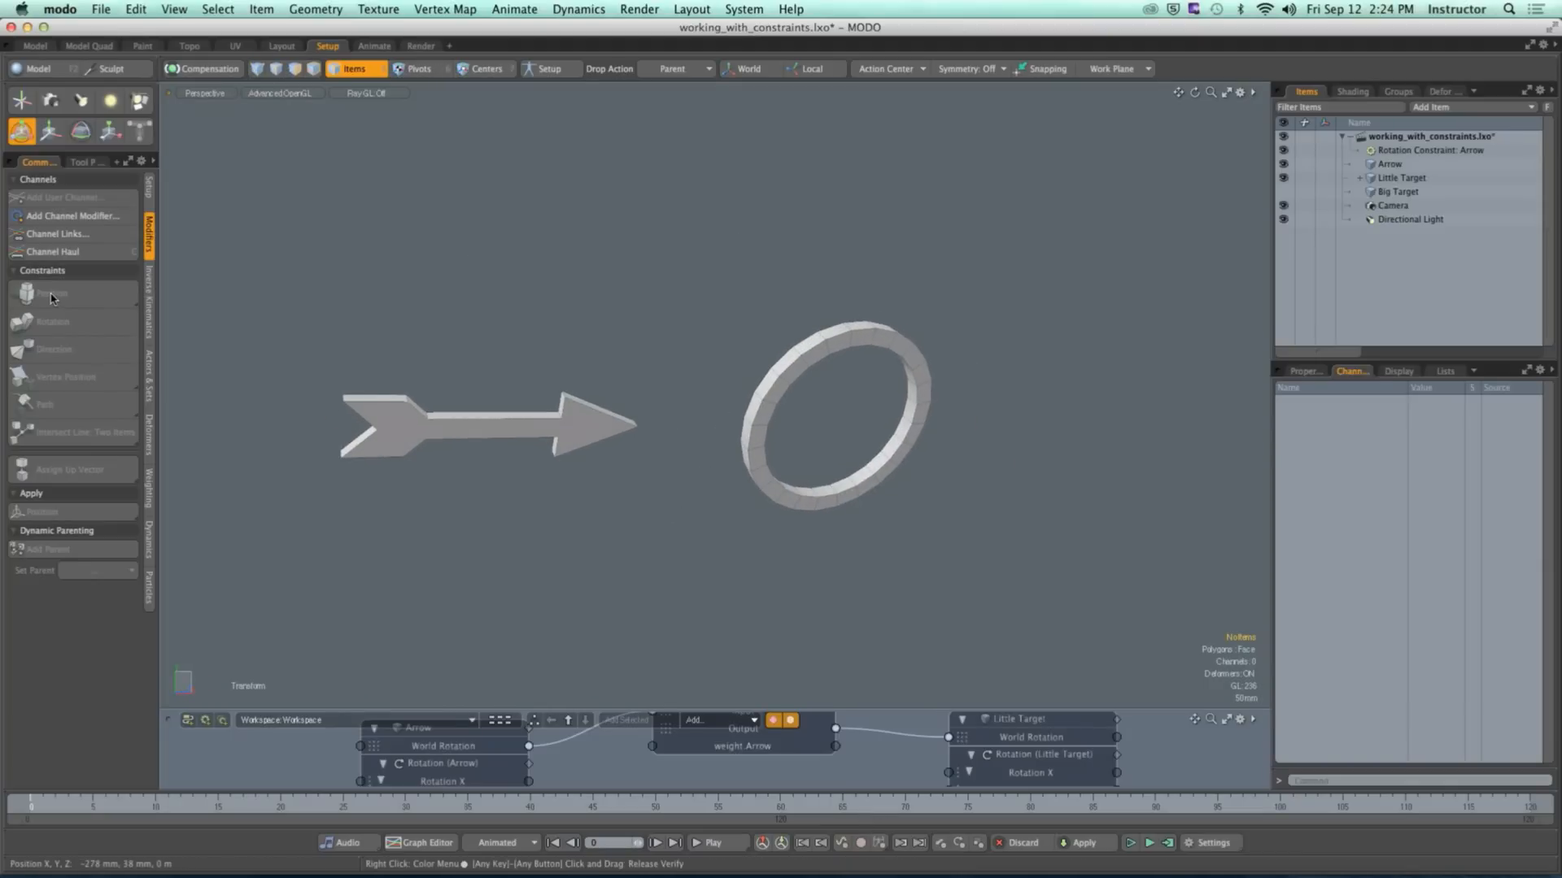
pyautogui.keyDown('alt'); pyautogui.moveTo(585, 446); pyautogui.dragTo(666, 404); pyautogui.keyUp('alt')
pyautogui.rightClick(1383, 151)
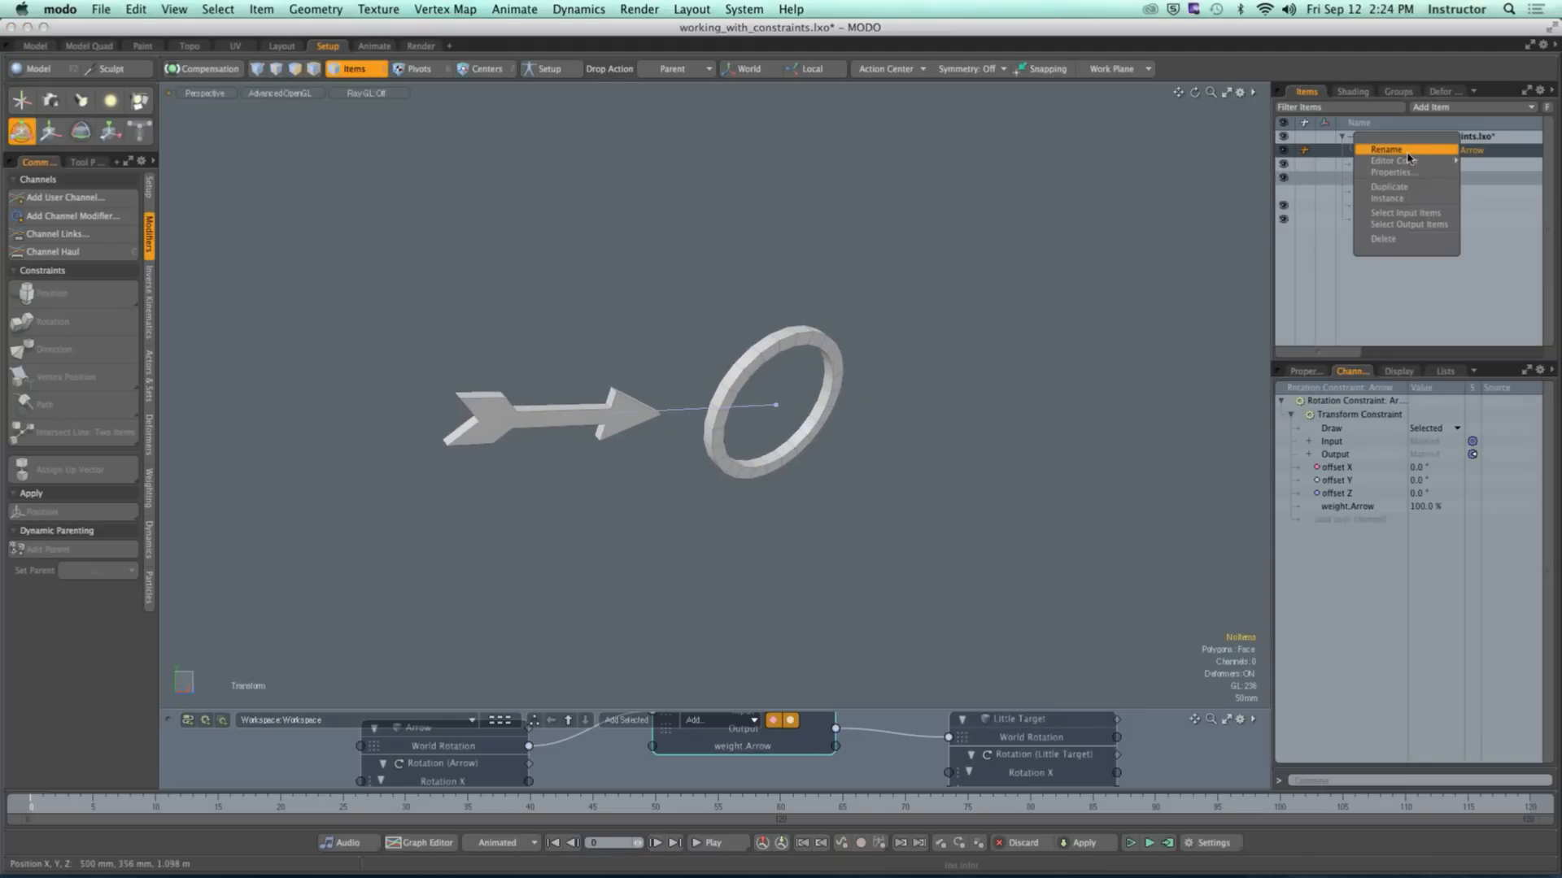
pyautogui.click(1394, 237)
# Step: Enlarge the schematic area below the 3D view, and remove the Little Target and Arrow nodes from it
pyautogui.keyDown('alt'); pyautogui.moveTo(953, 322); pyautogui.dragTo(698, 555); pyautogui.keyUp('alt')
pyautogui.moveTo(831, 709); pyautogui.dragTo(831, 489)
pyautogui.scroll(-3, 730, 680)
pyautogui.keyDown('alt'); pyautogui.keyDown('shift'); pyautogui.moveTo(730, 680); pyautogui.dragTo(637, 675); pyautogui.keyUp('shift'); pyautogui.keyUp('alt')
pyautogui.moveTo(792, 640); pyautogui.dragTo(752, 686)
pyautogui.keyDown('alt'); pyautogui.moveTo(608, 651); pyautogui.dragTo(639, 650); pyautogui.keyUp('alt')
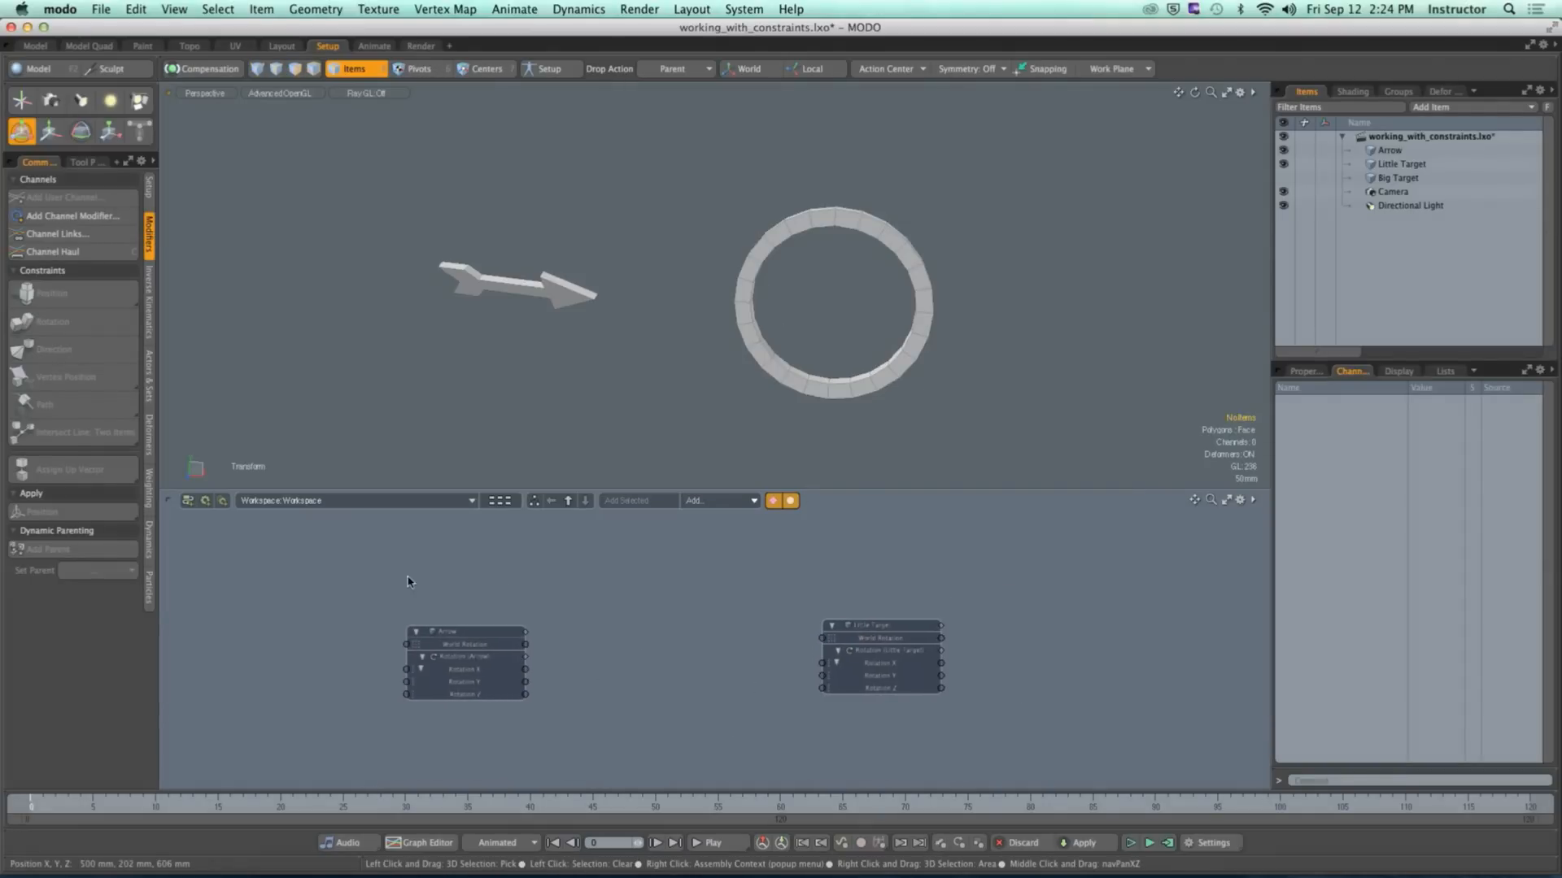
pyautogui.click(883, 675)
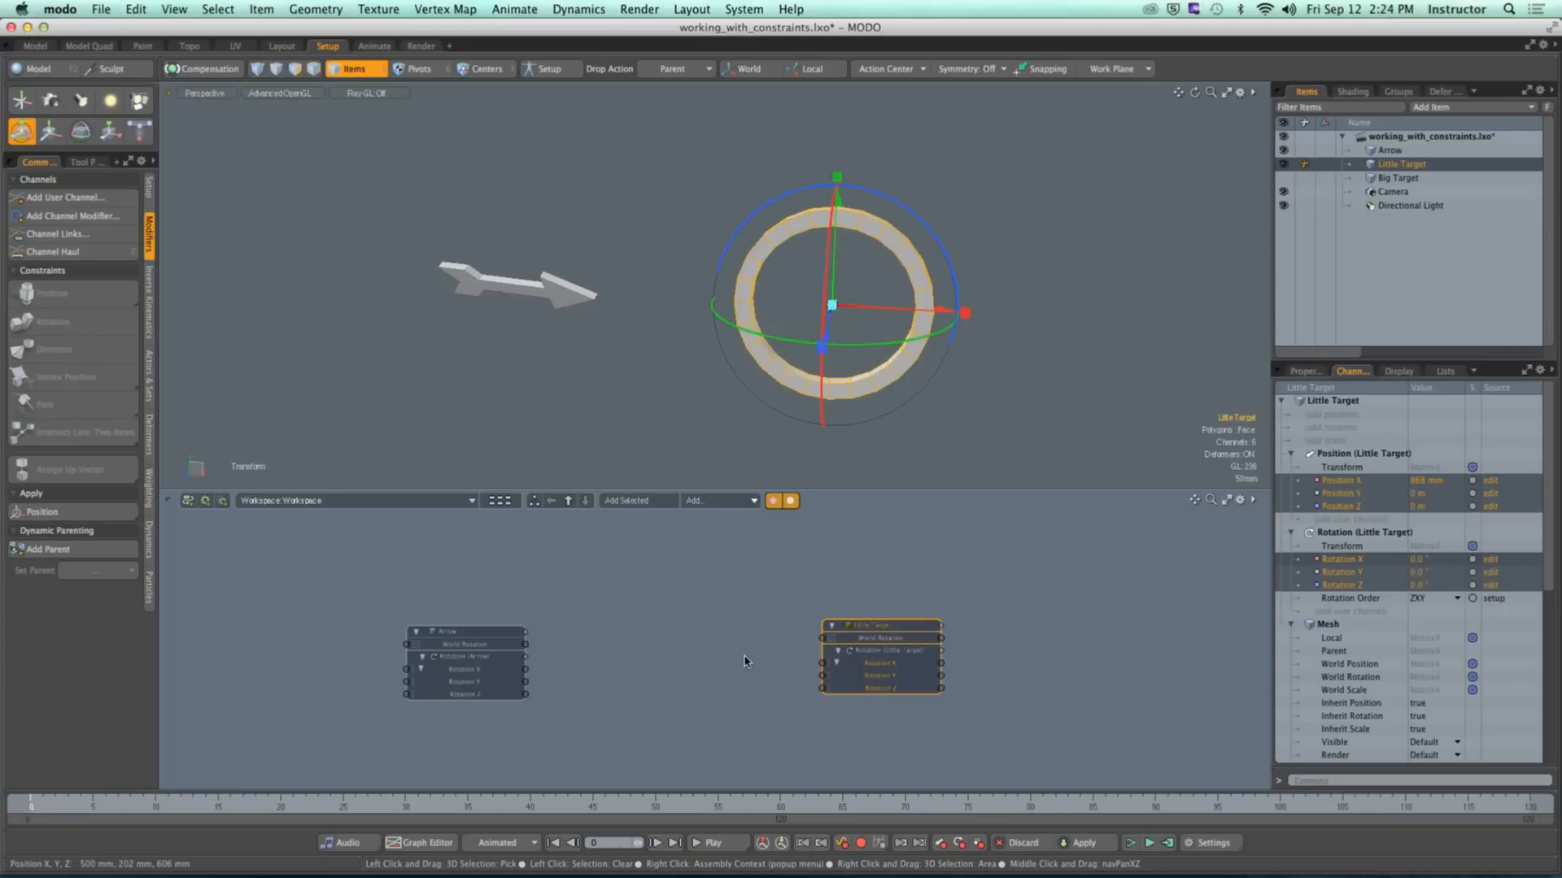
pyautogui.press('Delete')
pyautogui.click(484, 654)
pyautogui.press('Delete')
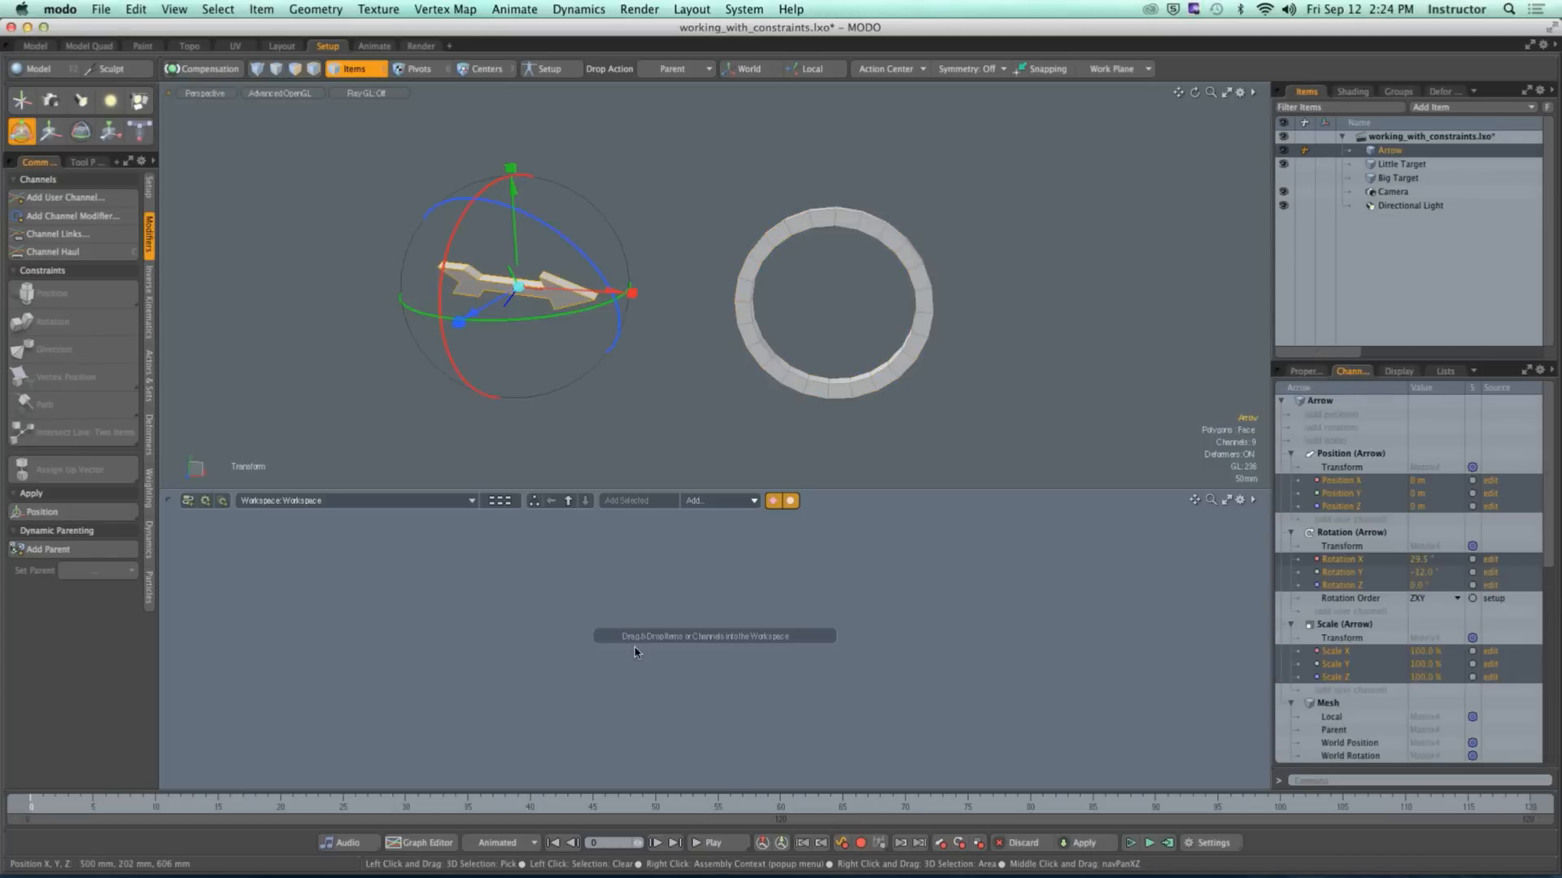
# Step: Zero the Arrow's rotation and enlarge the 3D view above the schematic
pyautogui.click(633, 259)
pyautogui.click(521, 285)
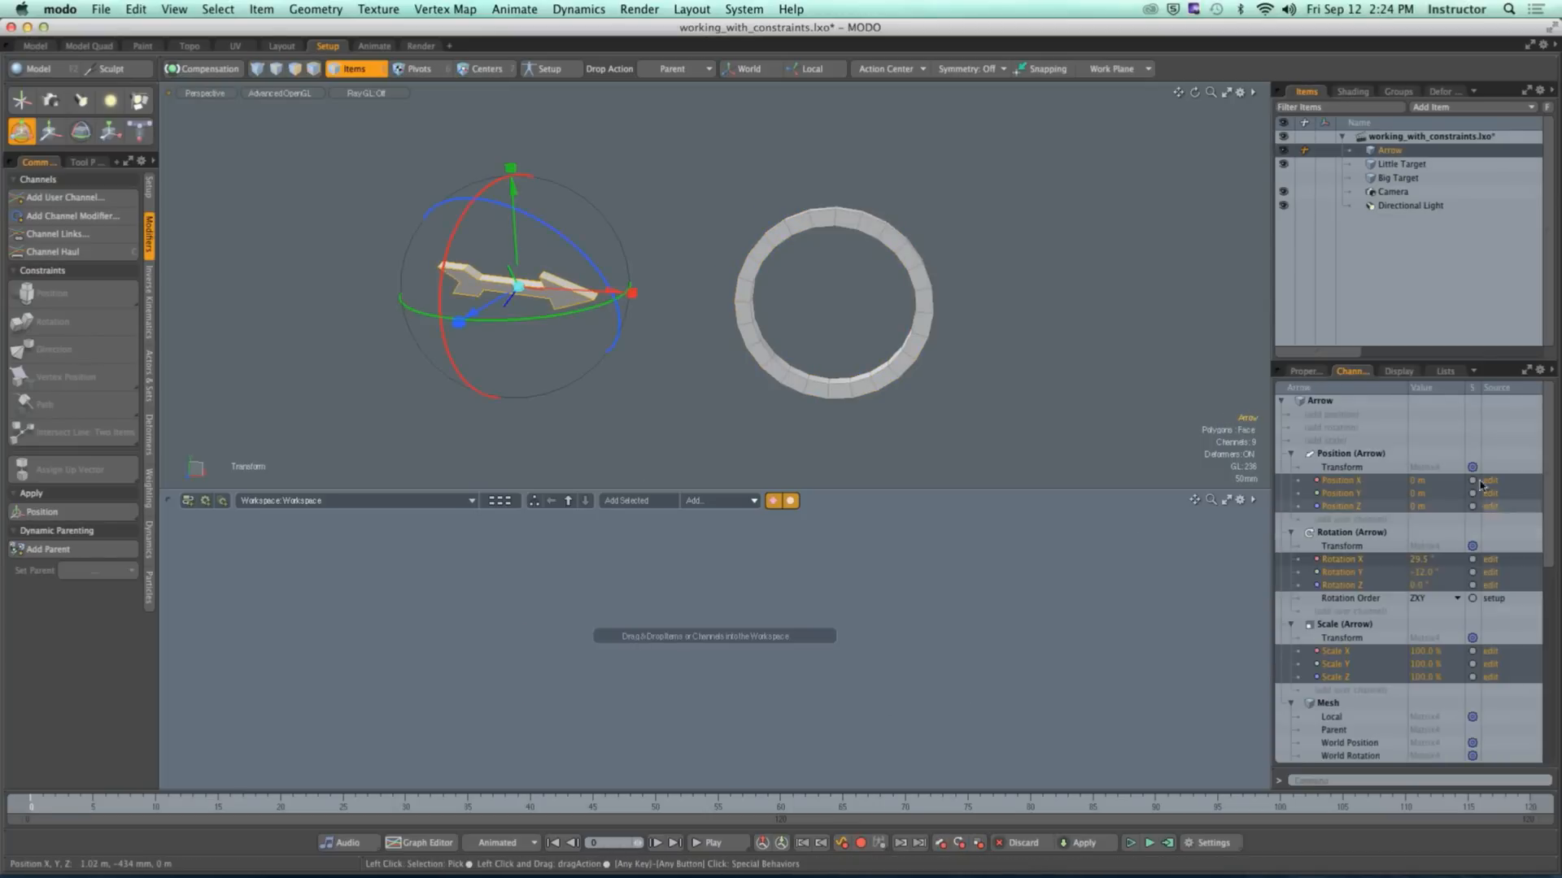
pyautogui.click(1305, 371)
pyautogui.click(1443, 564)
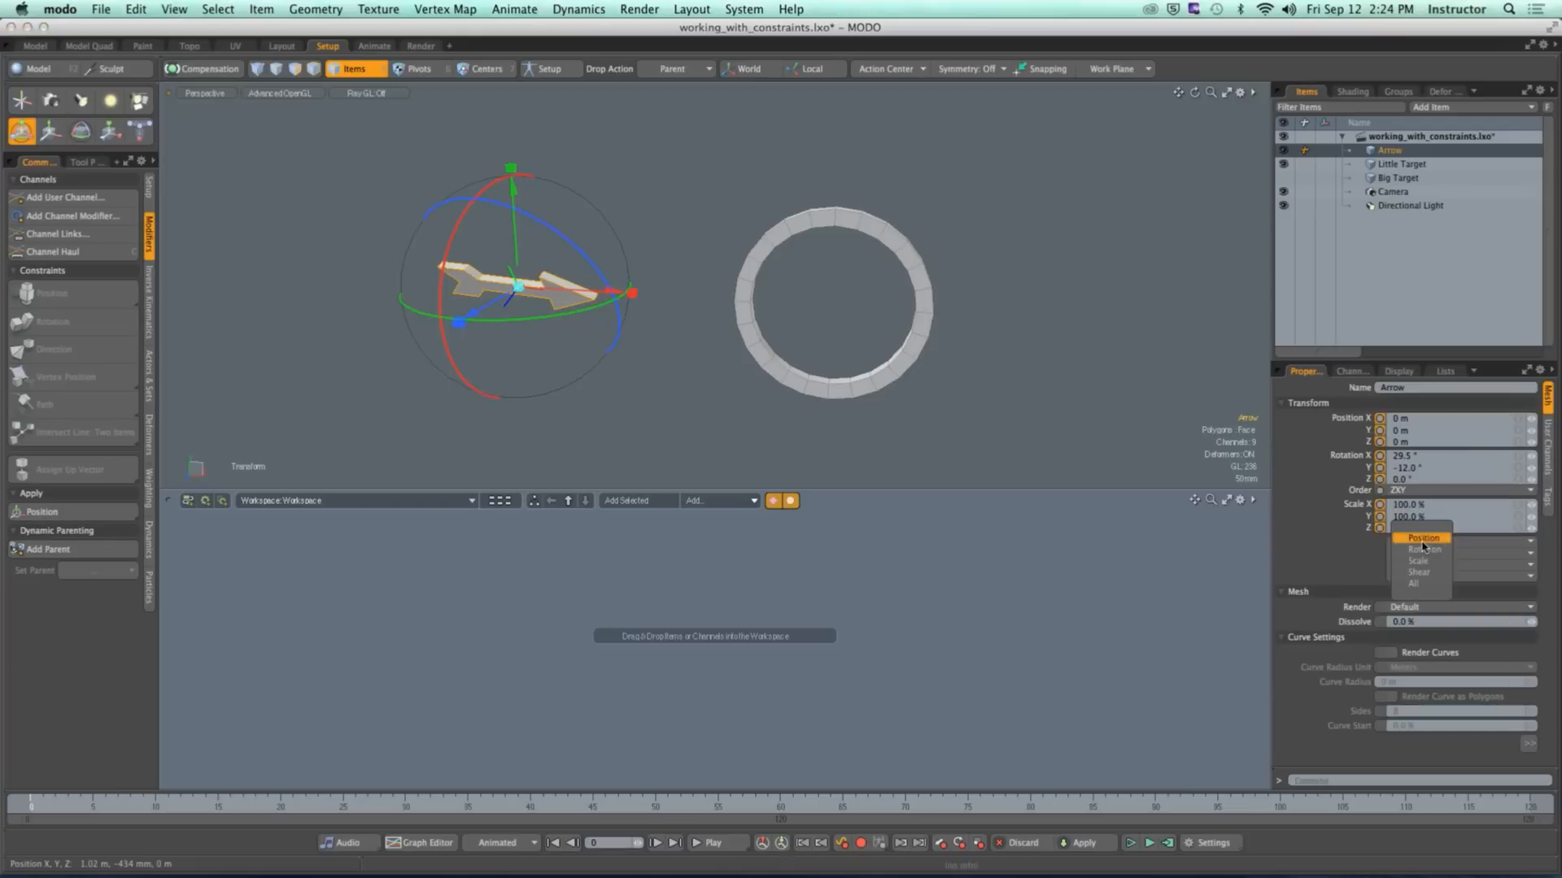
pyautogui.click(1438, 551)
pyautogui.click(513, 568)
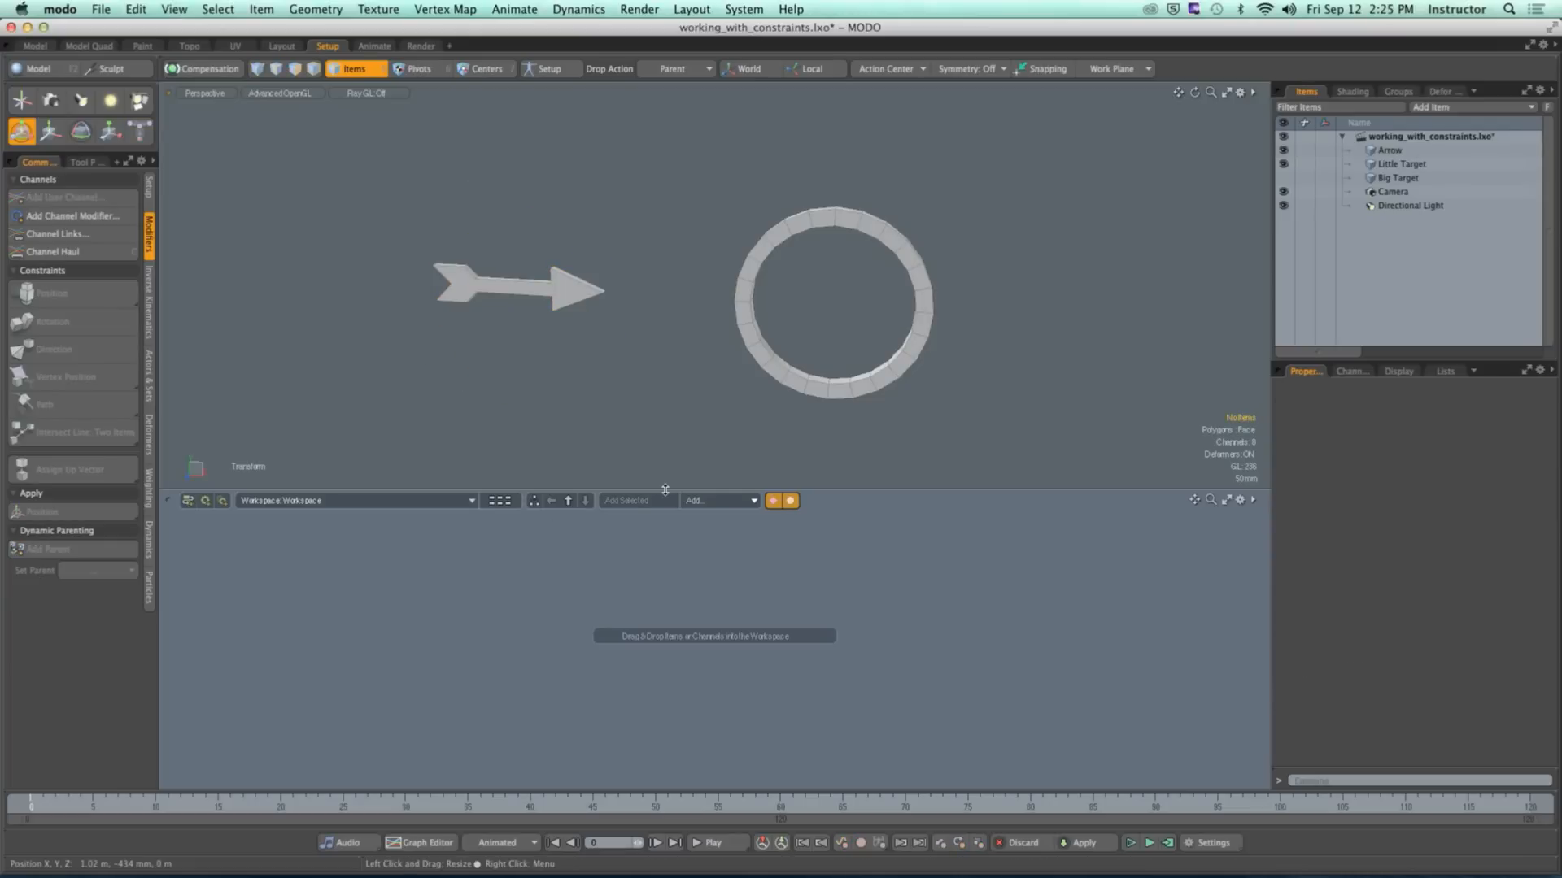
pyautogui.moveTo(665, 491); pyautogui.dragTo(677, 710)
pyautogui.keyDown('alt'); pyautogui.moveTo(716, 414); pyautogui.dragTo(856, 375); pyautogui.keyUp('alt')
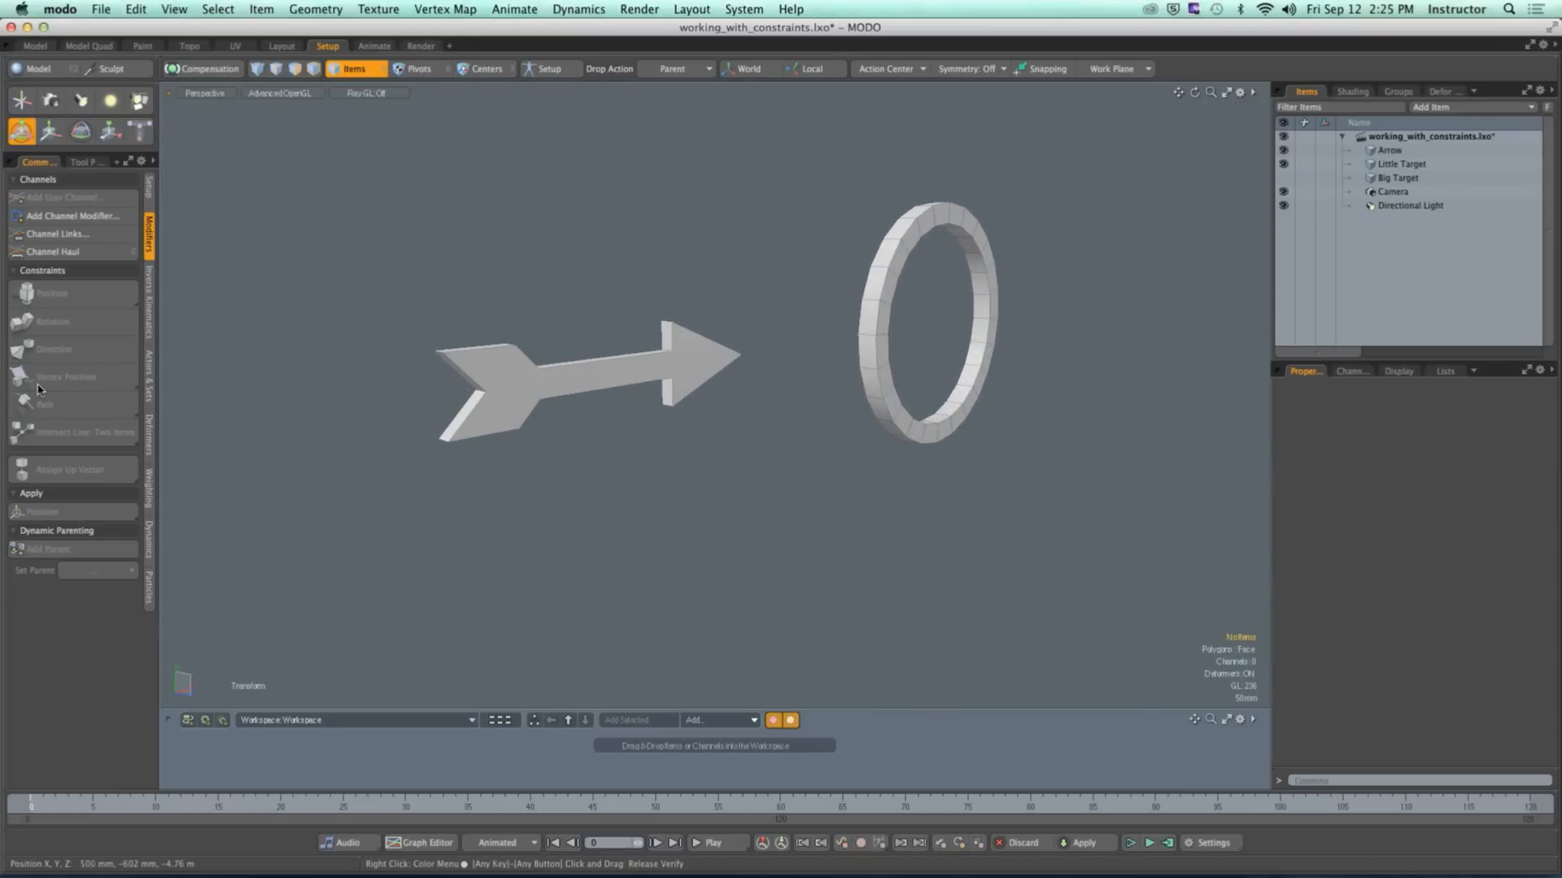
# Step: Look through the vertex, edge and polygon variants of the Vertex Position constraint
pyautogui.press('shift')
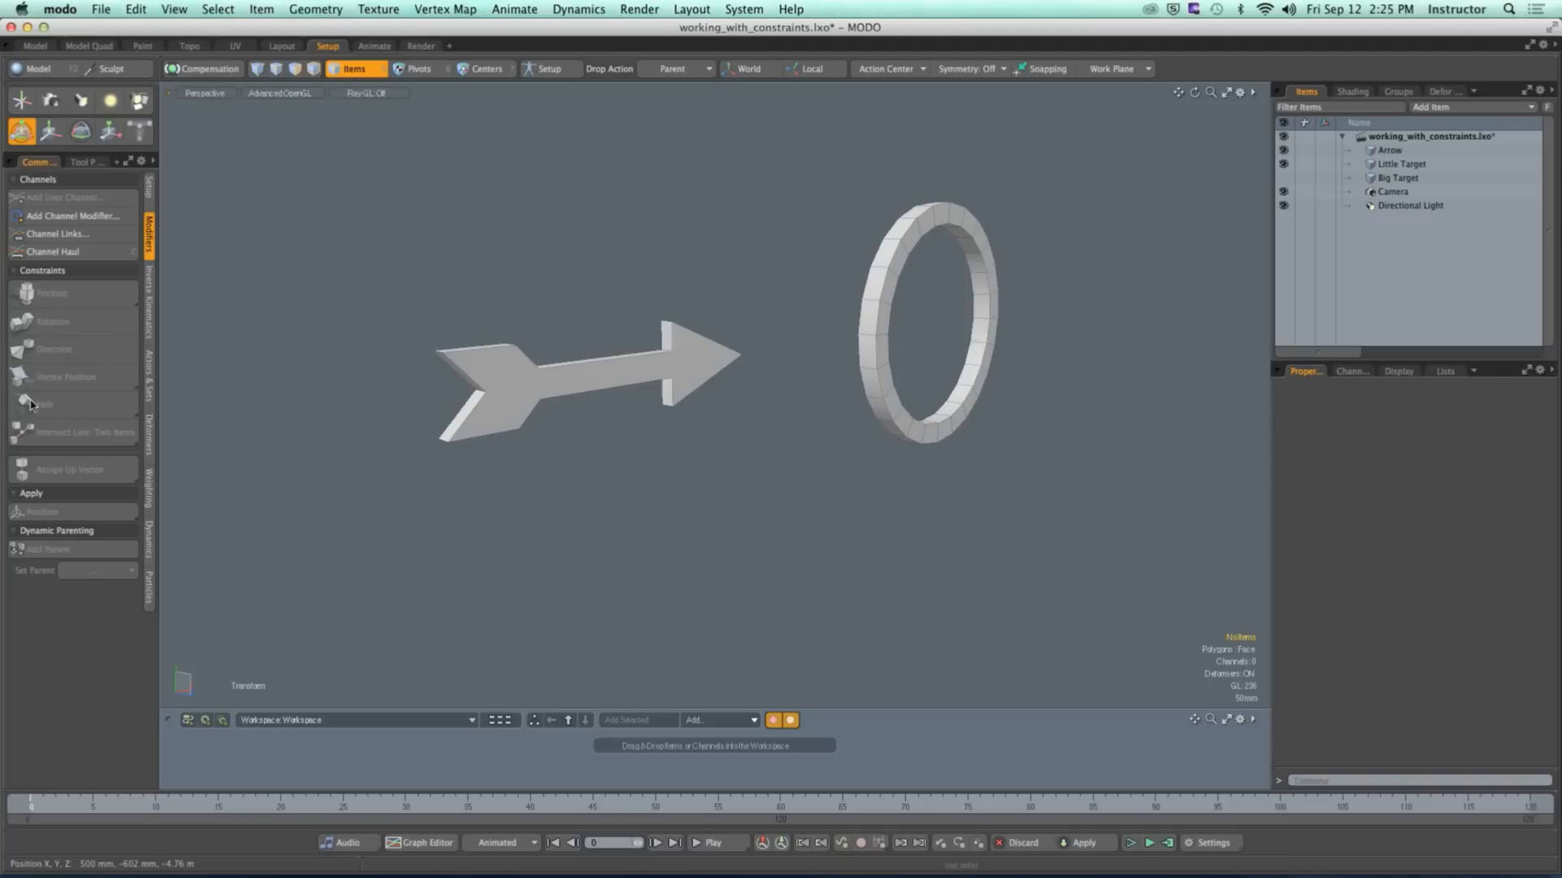
pyautogui.click(138, 389)
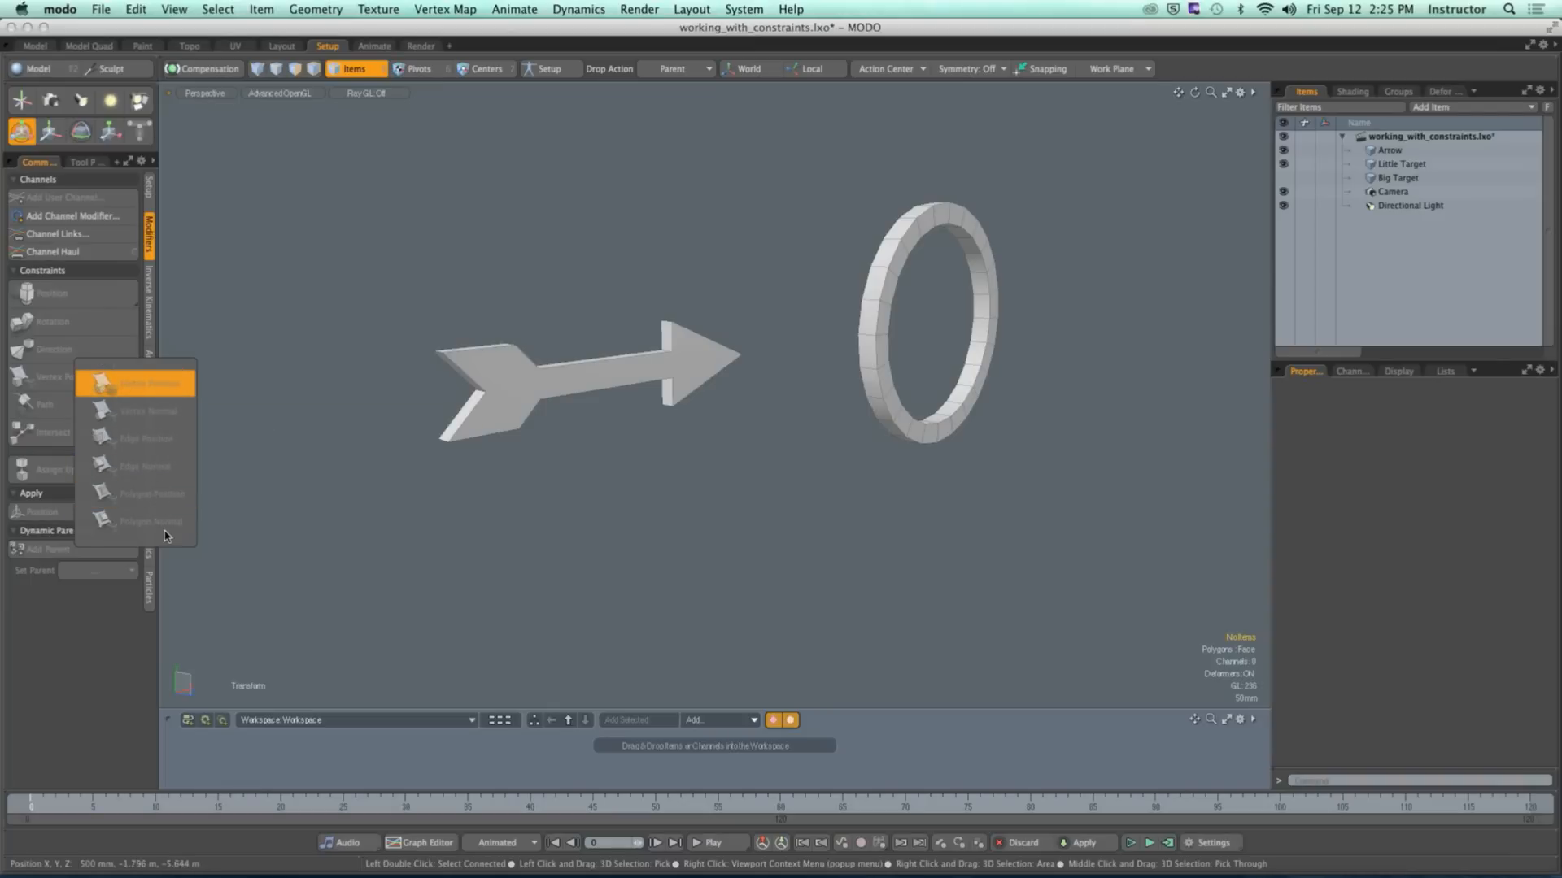
pyautogui.click(153, 455)
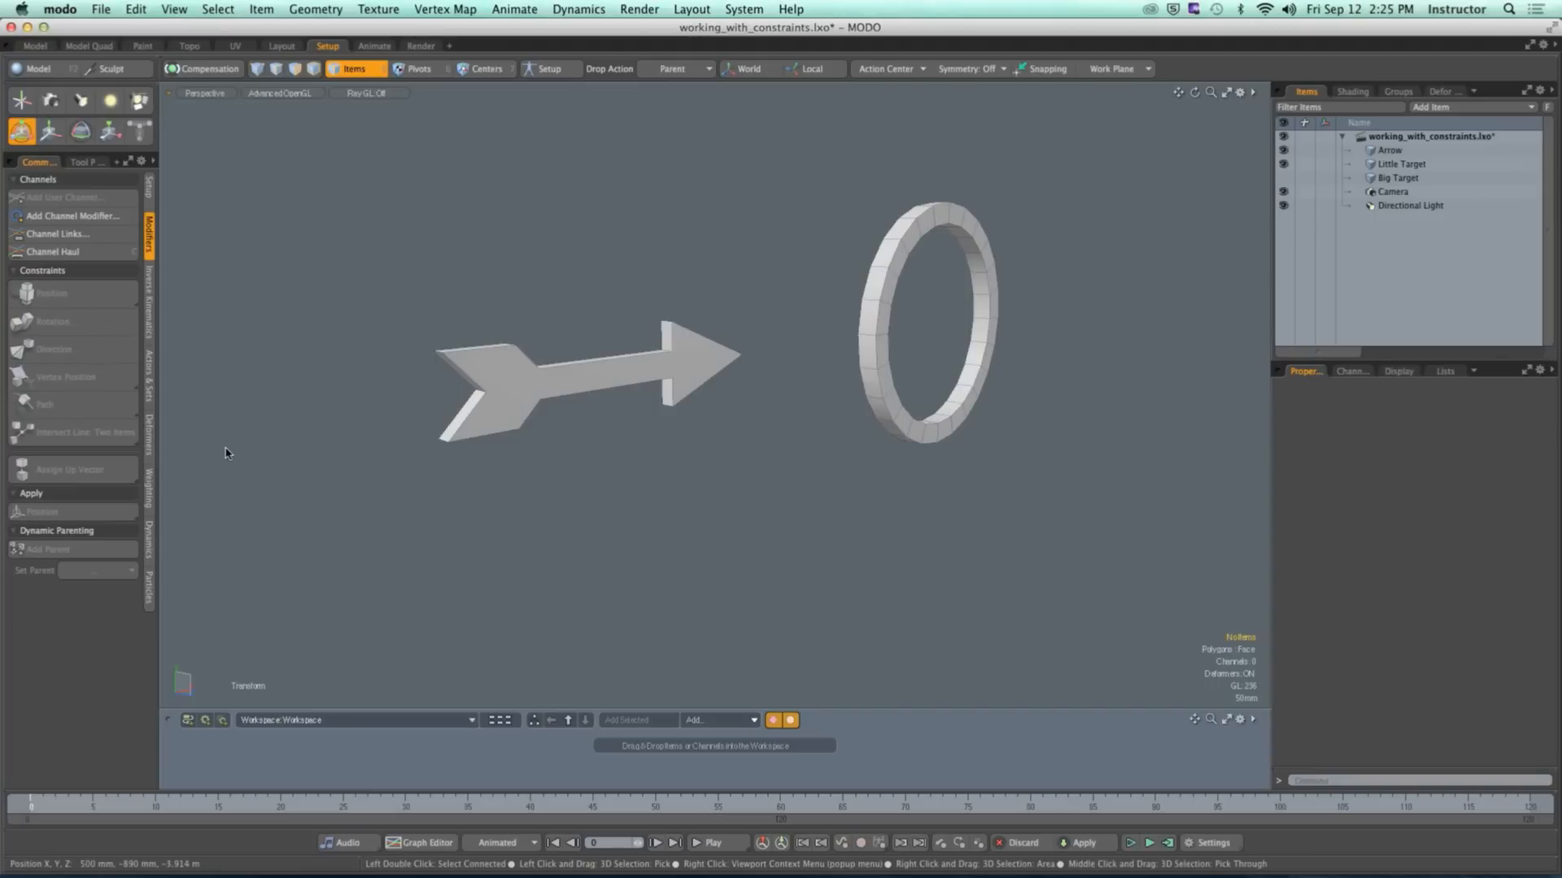
# Step: Open the modeling tools palette and add a new mesh item to the scene
pyautogui.scroll(-5, 393, 417)
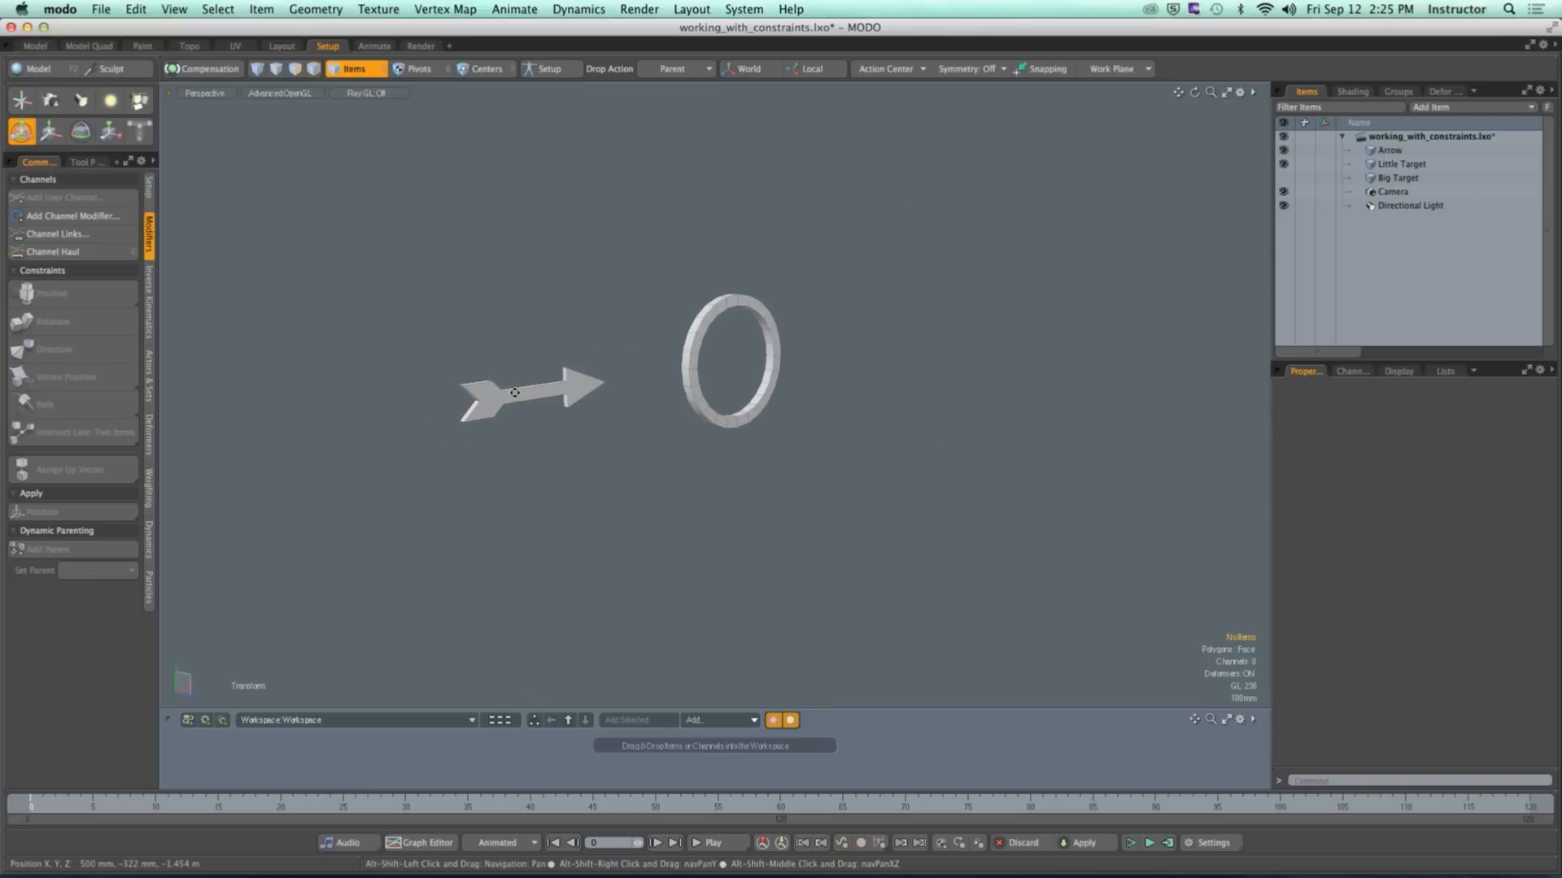
pyautogui.click(71, 69)
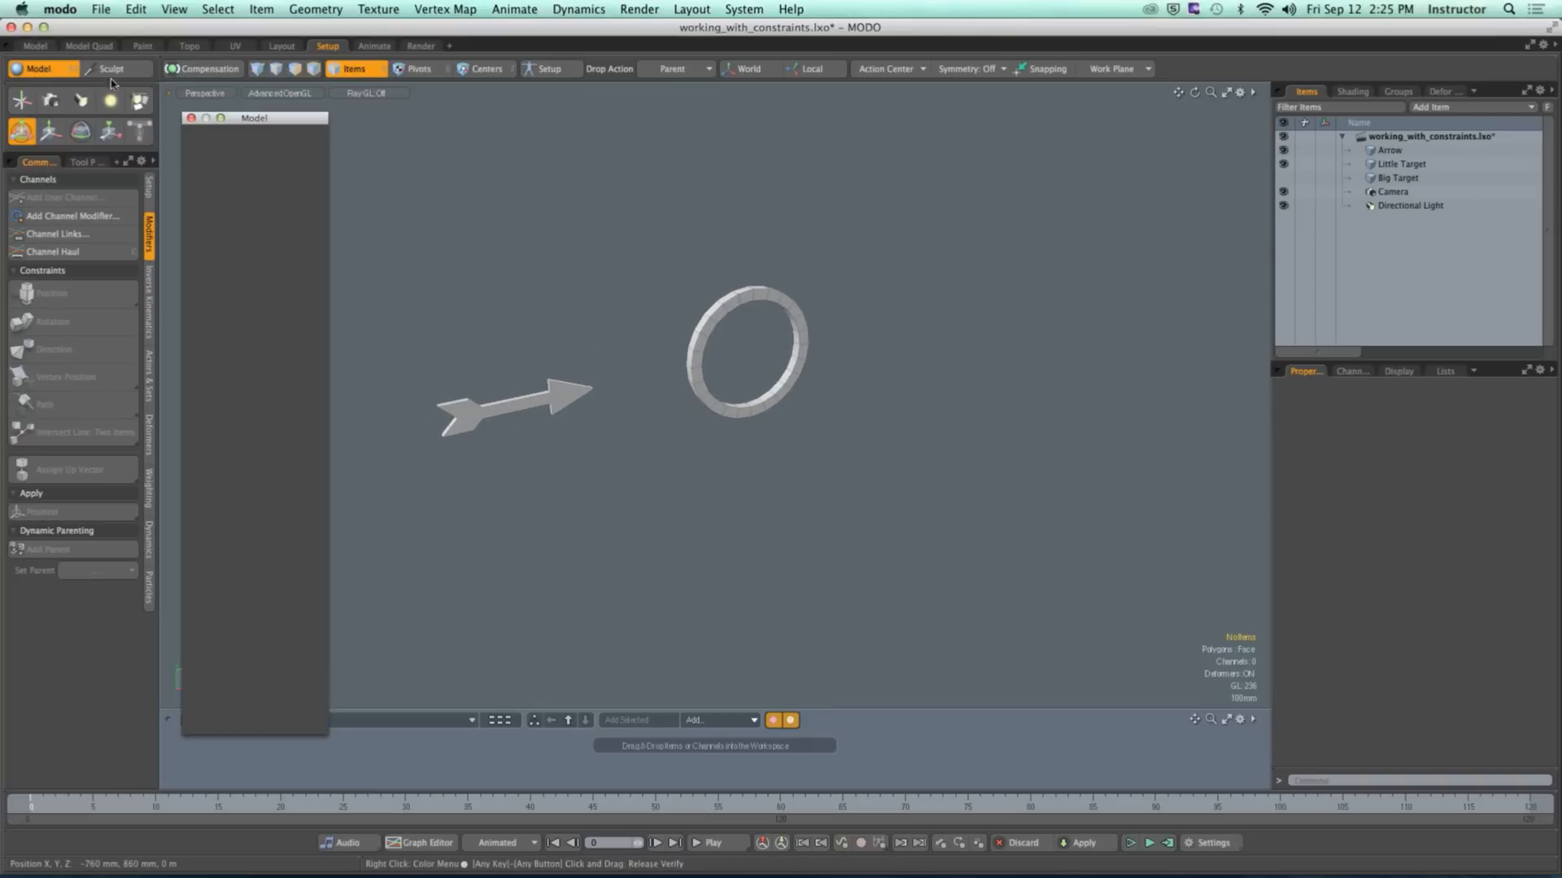
pyautogui.press('n')
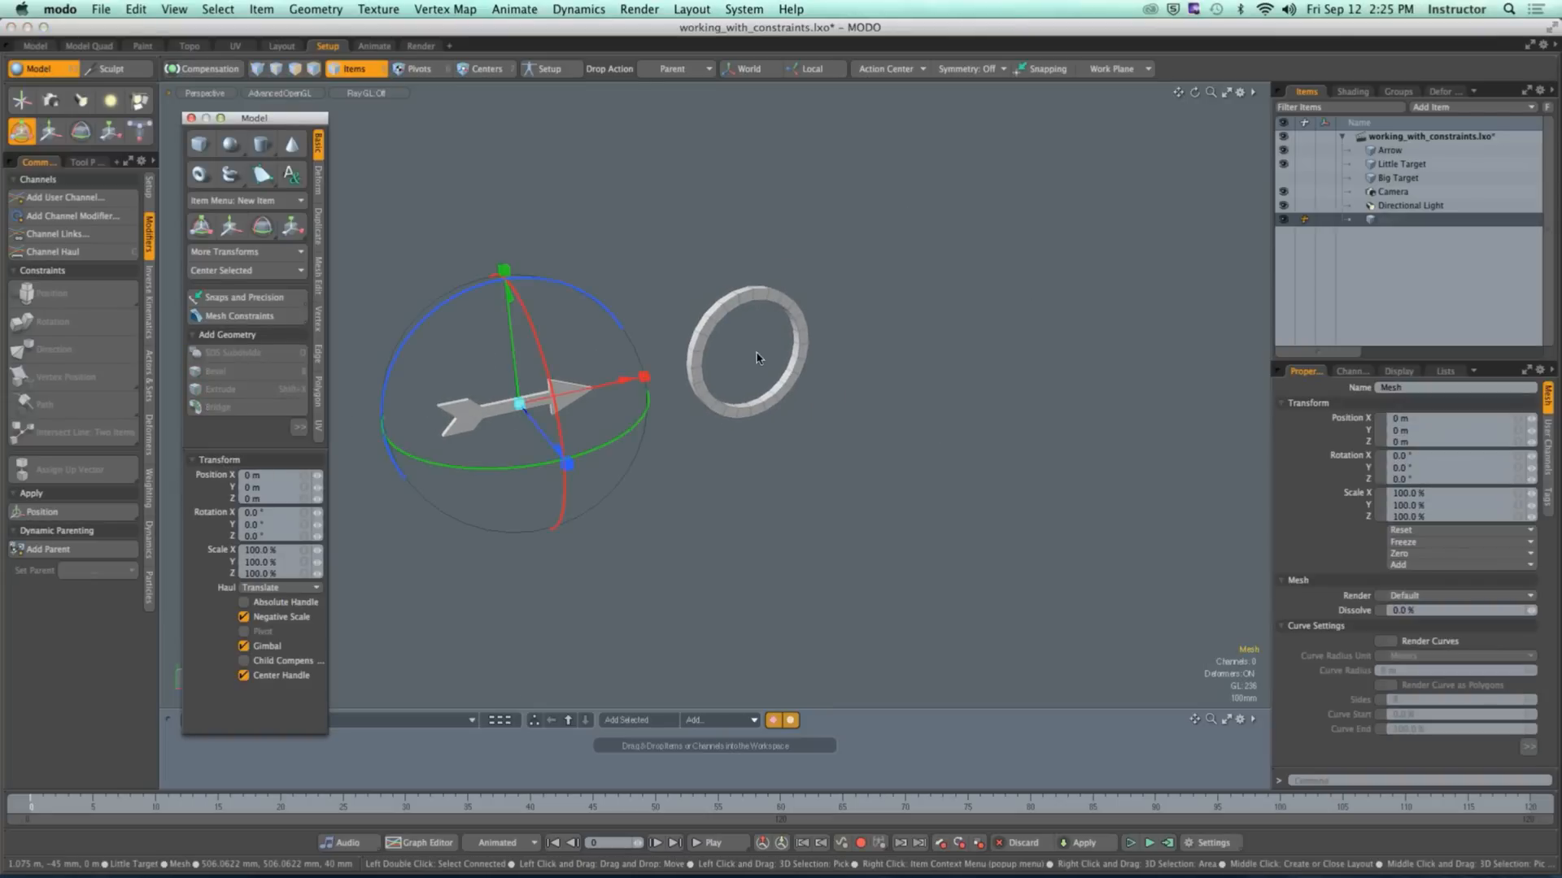
# Step: Draw a large four-point outline with the Pen tool, spanning the area around the arrow and ring
pyautogui.click(283, 182)
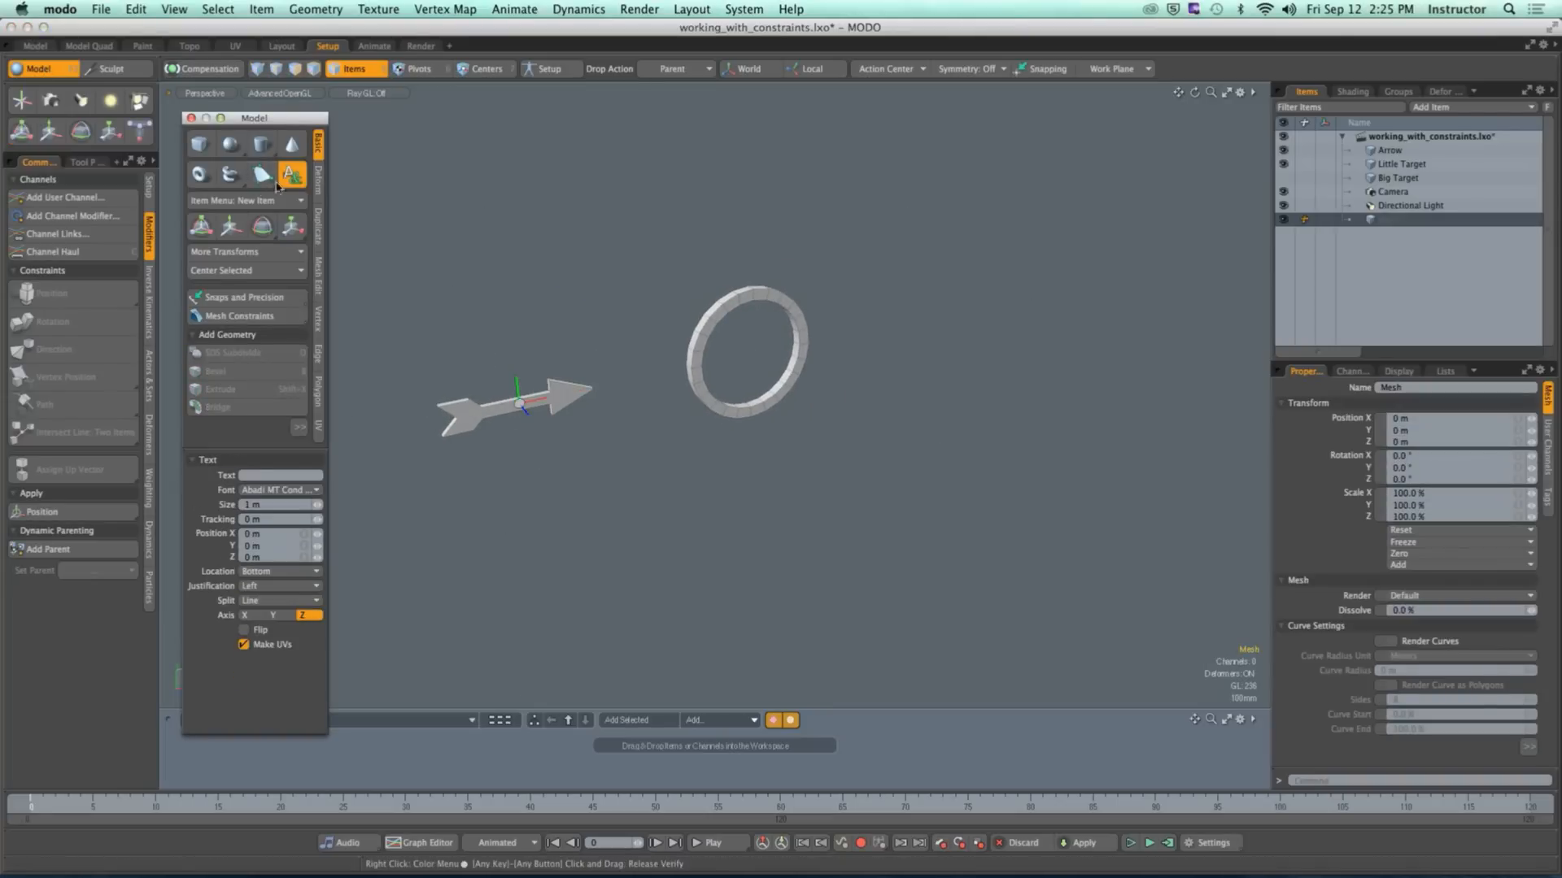
pyautogui.click(264, 179)
pyautogui.keyDown('alt'); pyautogui.keyDown('shift'); pyautogui.moveTo(608, 241); pyautogui.dragTo(683, 251); pyautogui.keyUp('shift'); pyautogui.keyUp('alt')
pyautogui.click(521, 205)
pyautogui.click(859, 178)
pyautogui.click(875, 573)
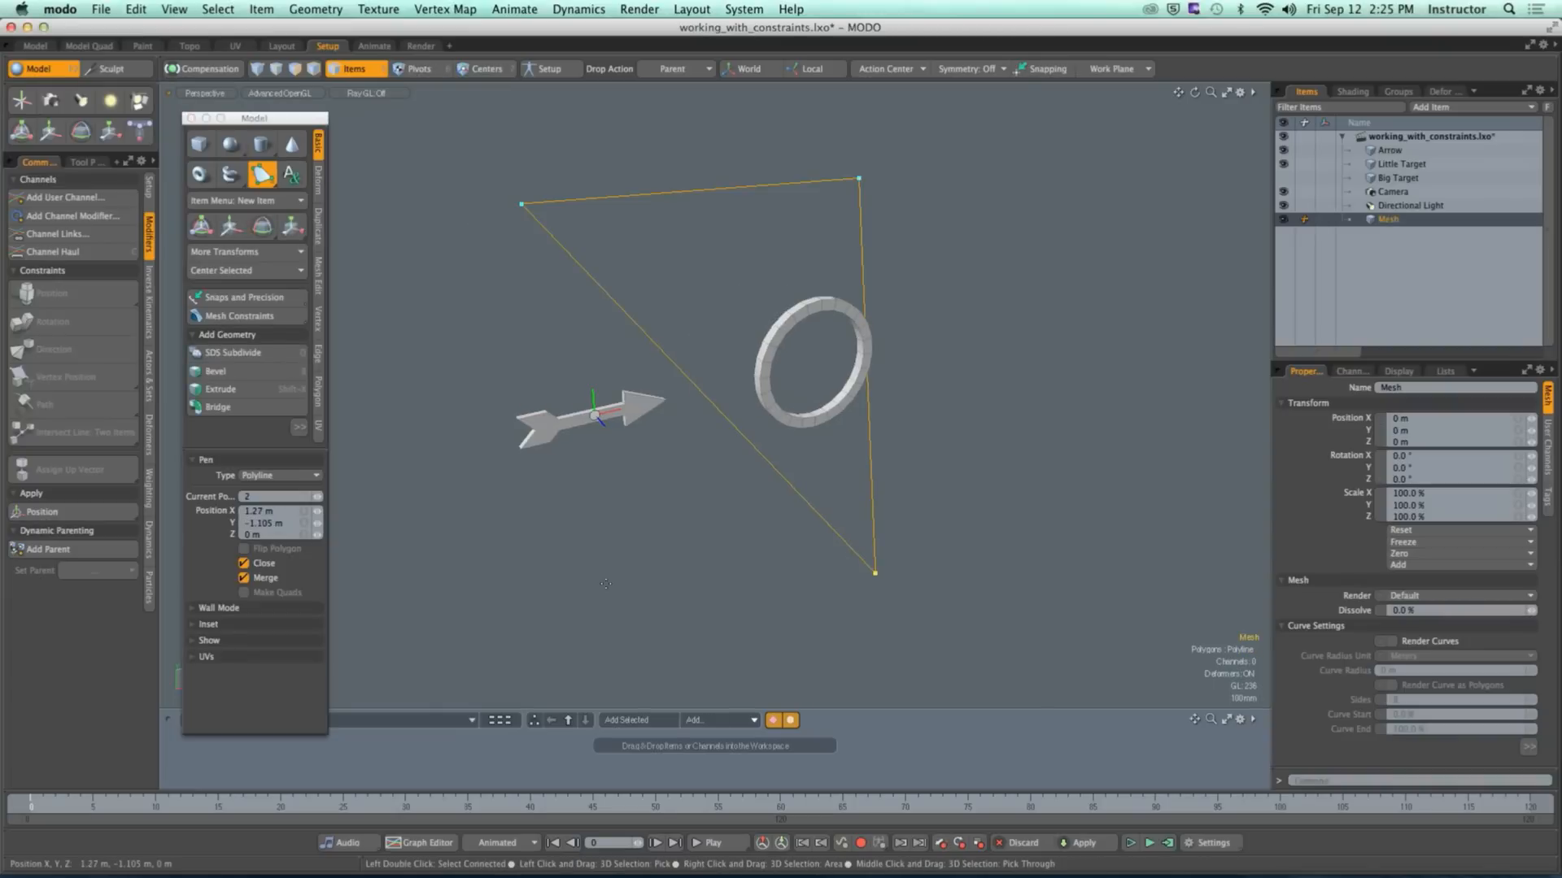
pyautogui.click(596, 582)
# Step: Add two more points to form a notch in the outline's arrow side, and make the pen shape a Polygon
pyautogui.click(534, 280)
pyautogui.click(676, 305)
pyautogui.moveTo(676, 306); pyautogui.dragTo(657, 268)
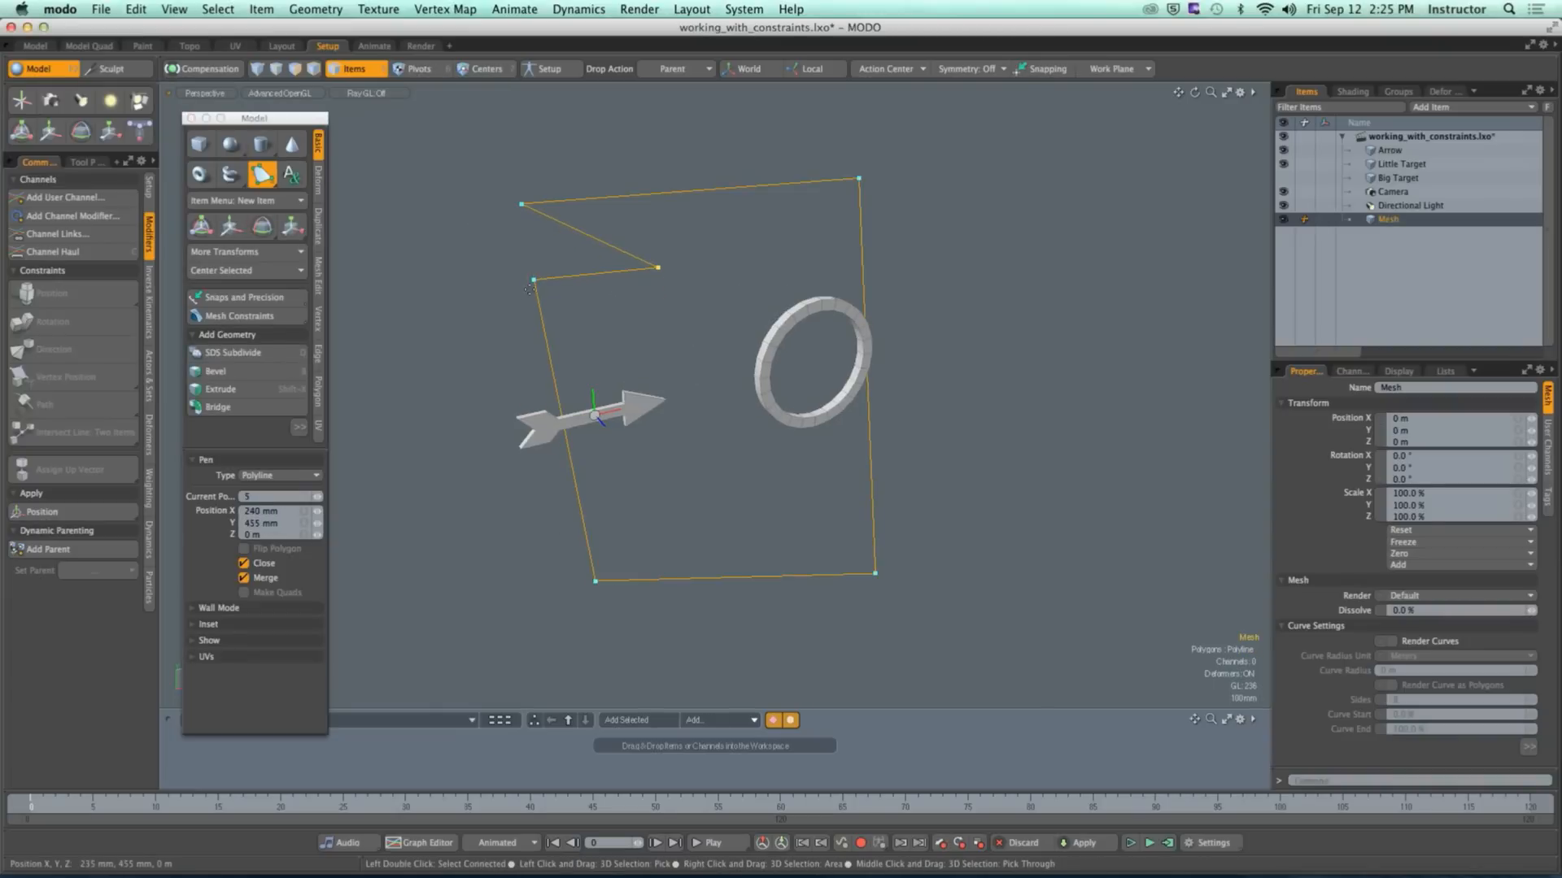
pyautogui.moveTo(534, 282); pyautogui.dragTo(661, 326)
pyautogui.click(301, 475)
pyautogui.click(311, 420)
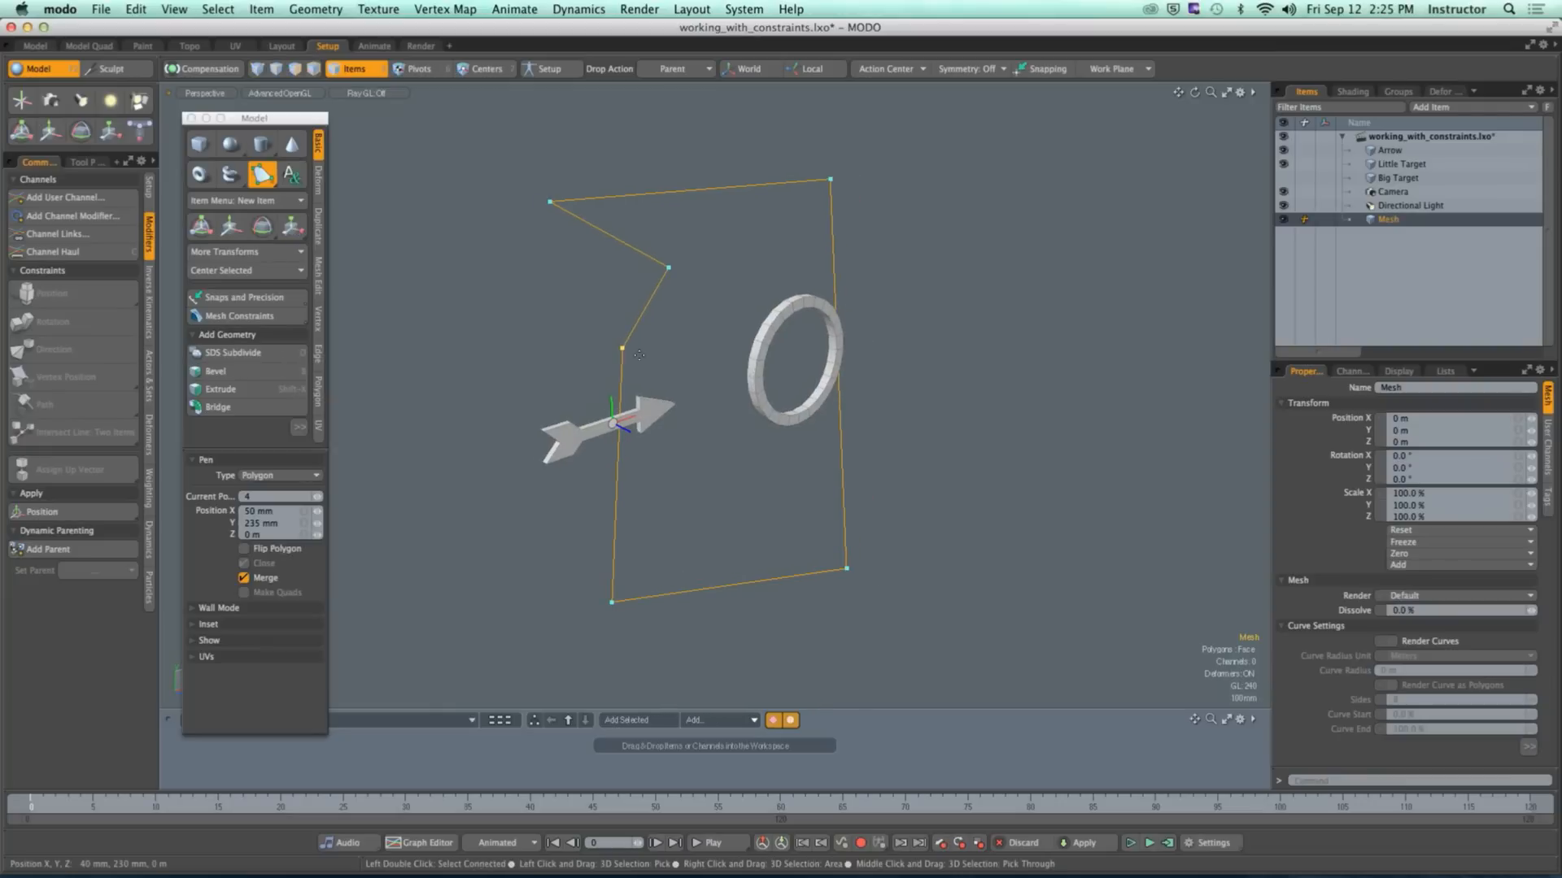
pyautogui.press('space')
pyautogui.click(643, 320)
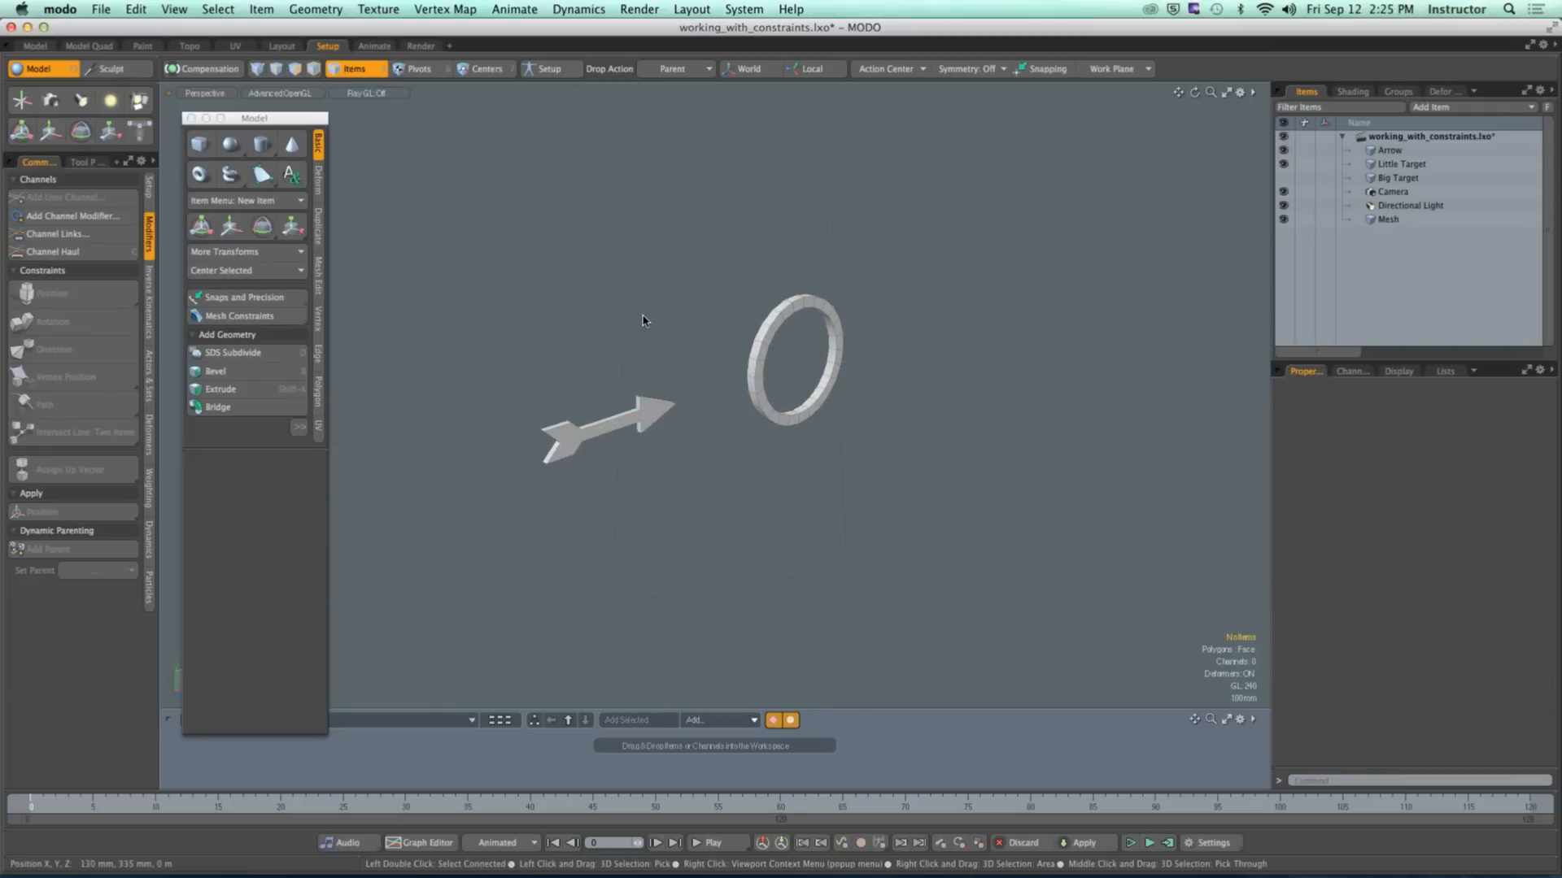
# Step: Select the new Mesh item and its polygon from the visible side, and close the modeling tools palette
pyautogui.press('3')
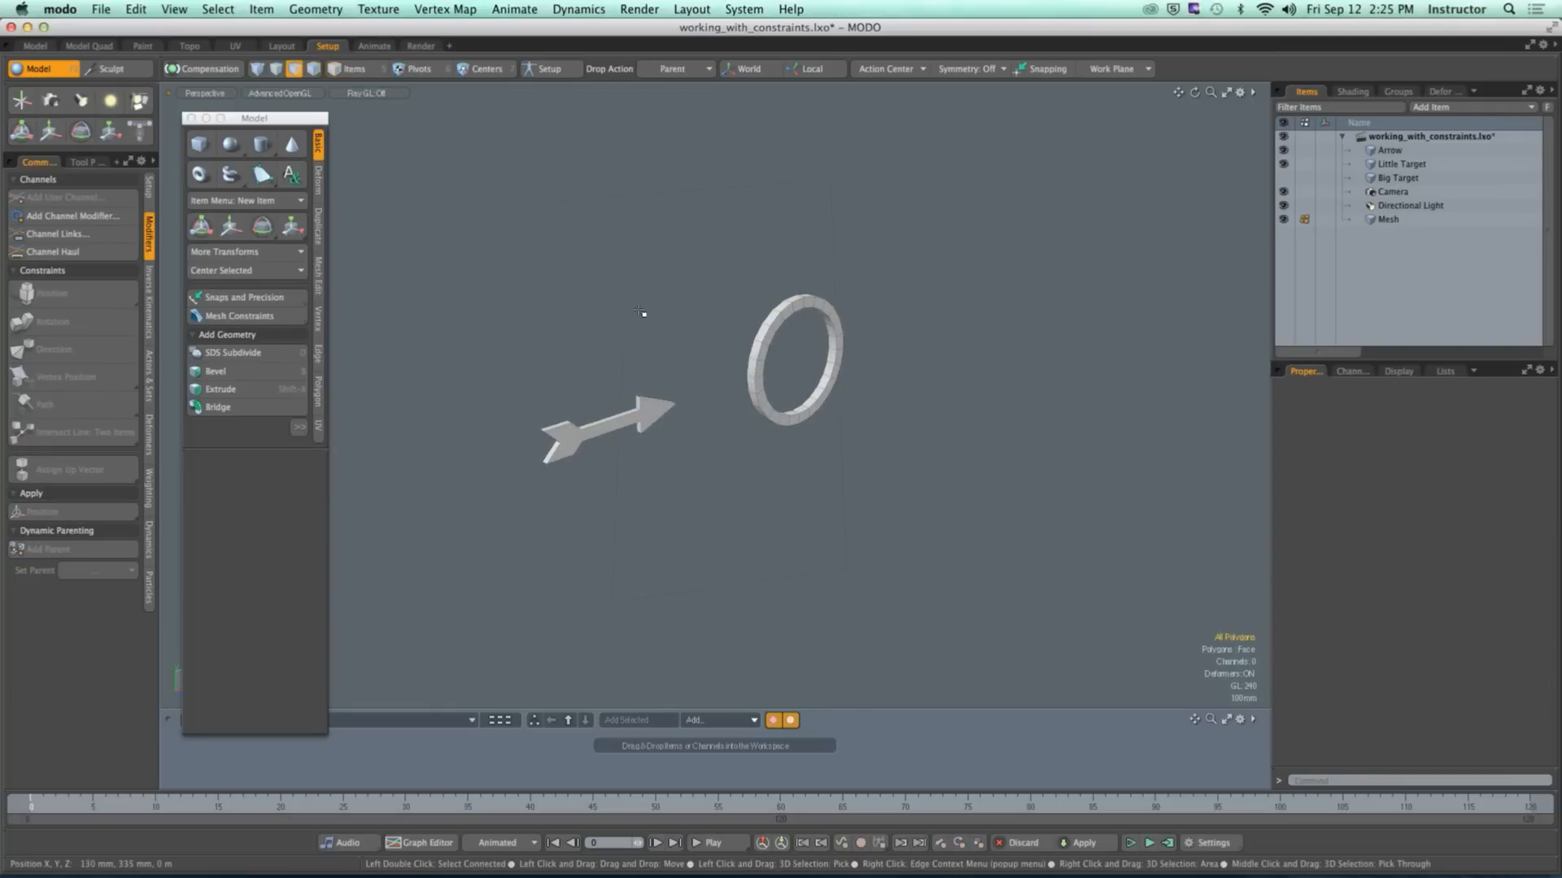
pyautogui.click(1375, 220)
pyautogui.keyDown('alt'); pyautogui.moveTo(659, 345); pyautogui.dragTo(749, 339); pyautogui.keyUp('alt')
pyautogui.click(748, 340)
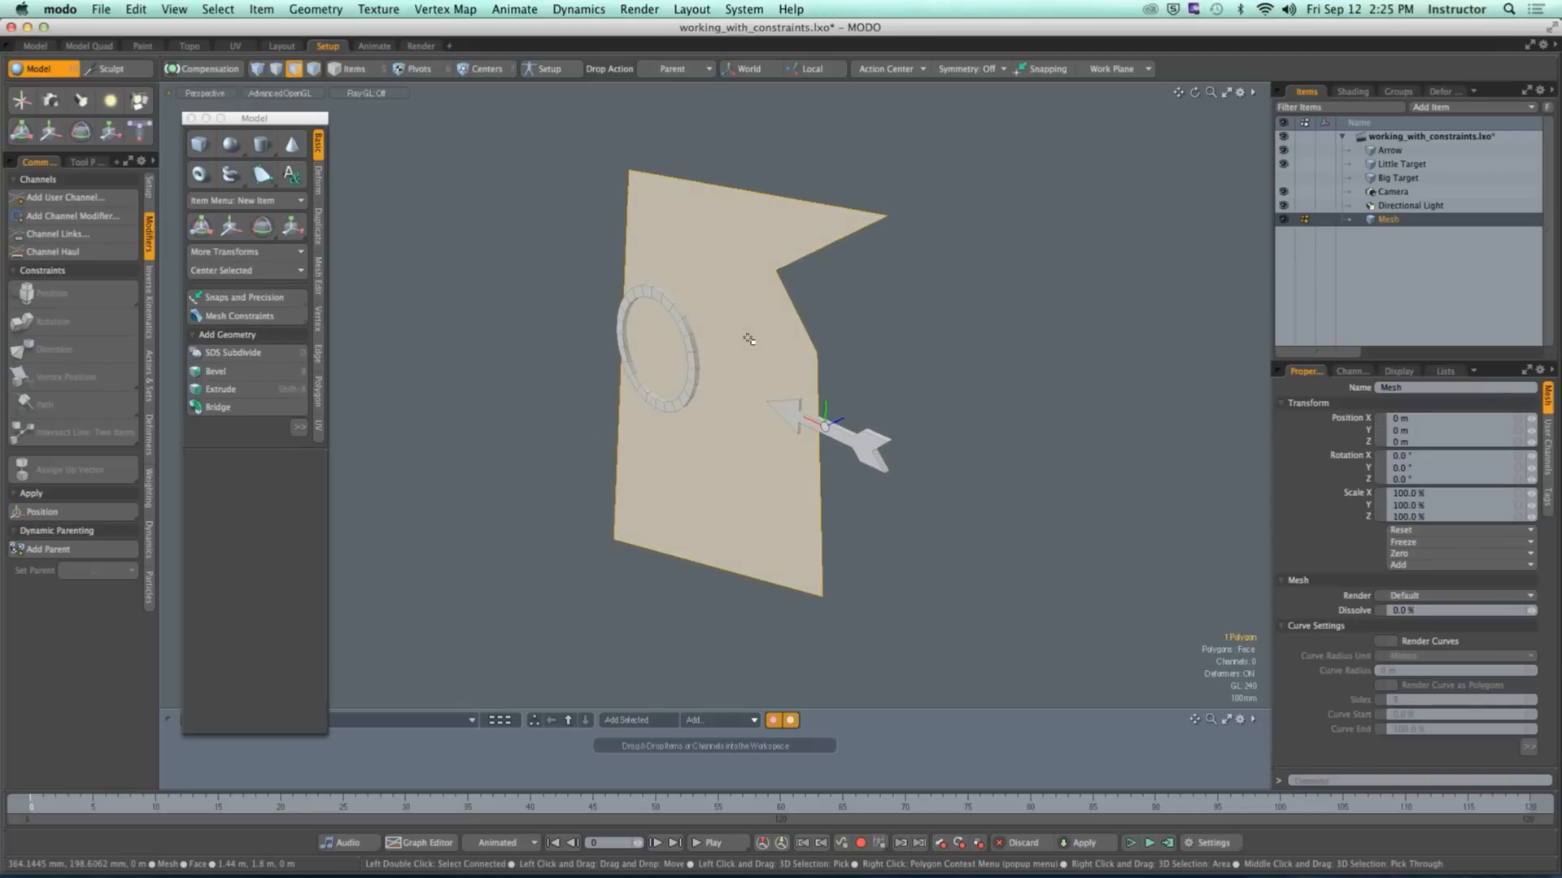
pyautogui.click(191, 117)
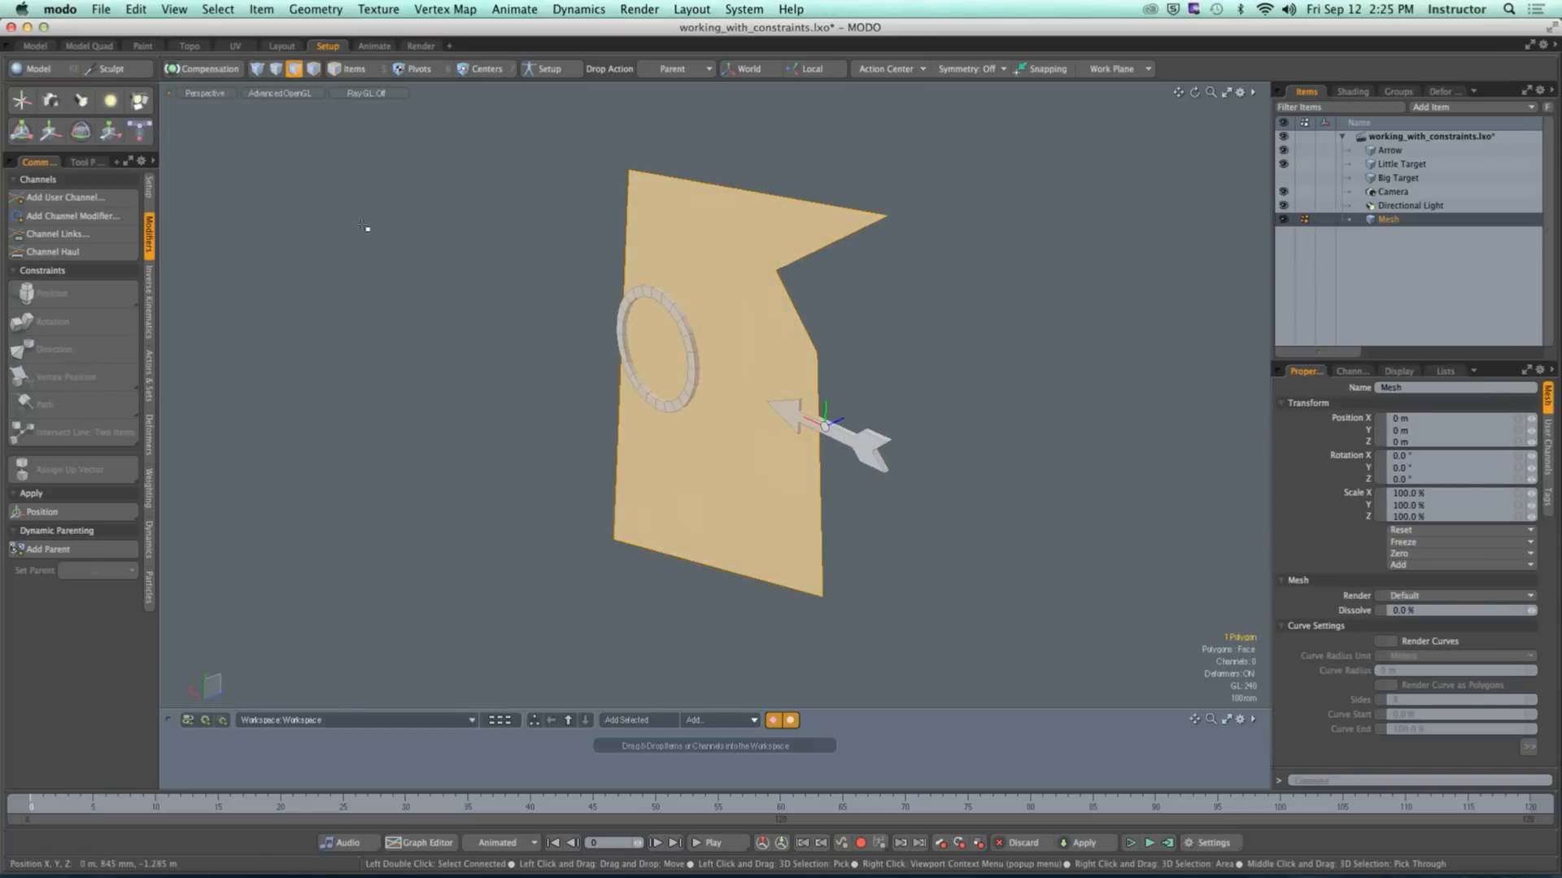
# Step: Select the single vertex at the pointed upper corner of the mesh, above the notch
pyautogui.click(506, 271)
pyautogui.keyDown('alt'); pyautogui.moveTo(506, 271); pyautogui.dragTo(656, 277); pyautogui.keyUp('alt')
pyautogui.click(621, 236)
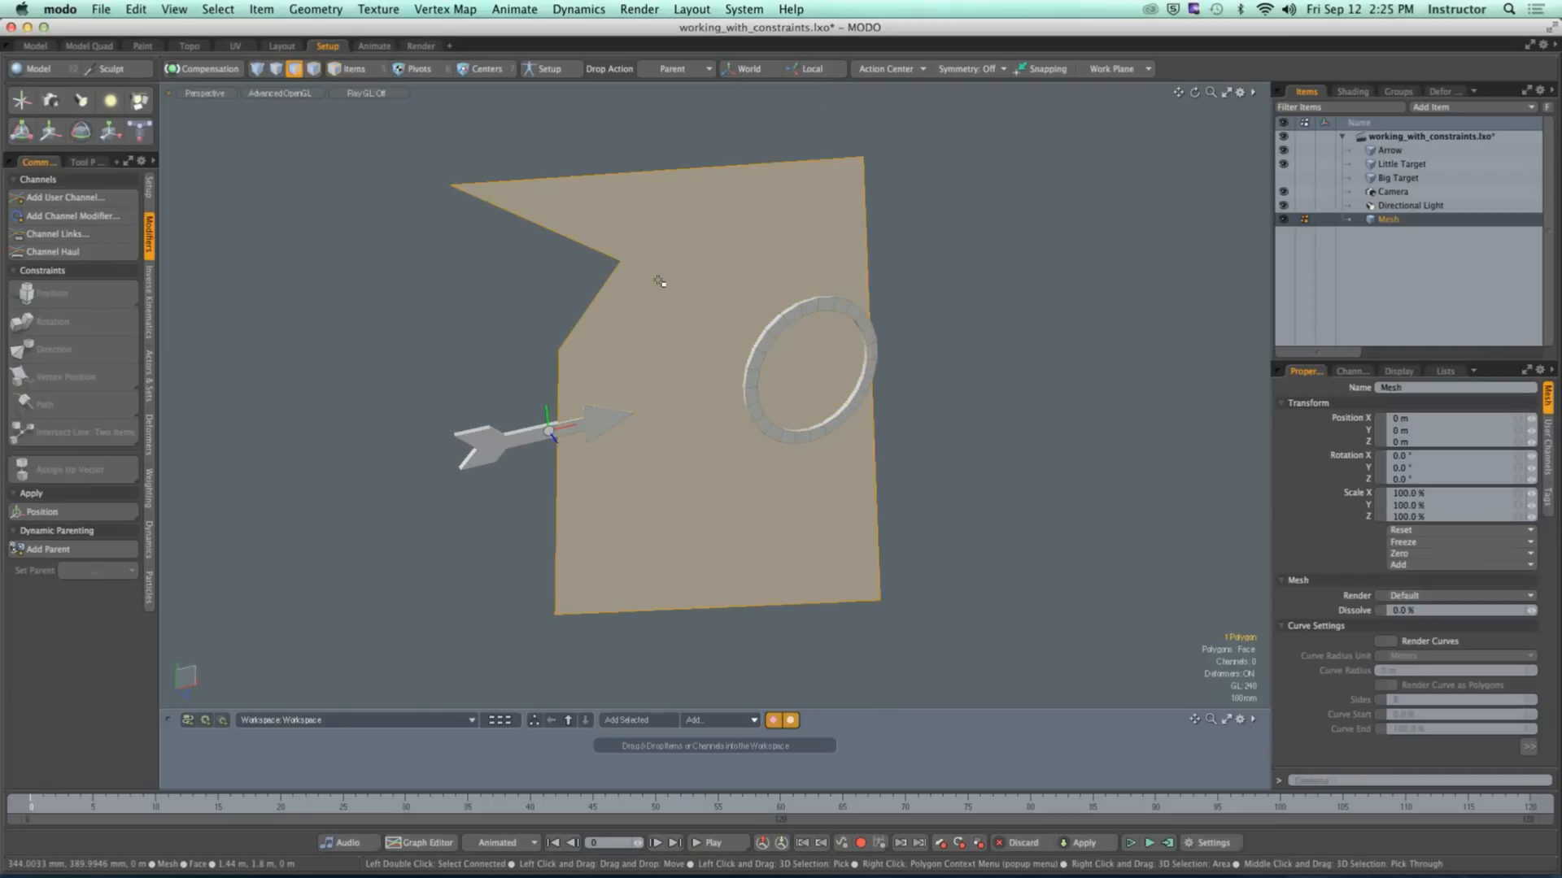
pyautogui.moveTo(400, 137); pyautogui.dragTo(470, 216, button='right')
pyautogui.press('1')
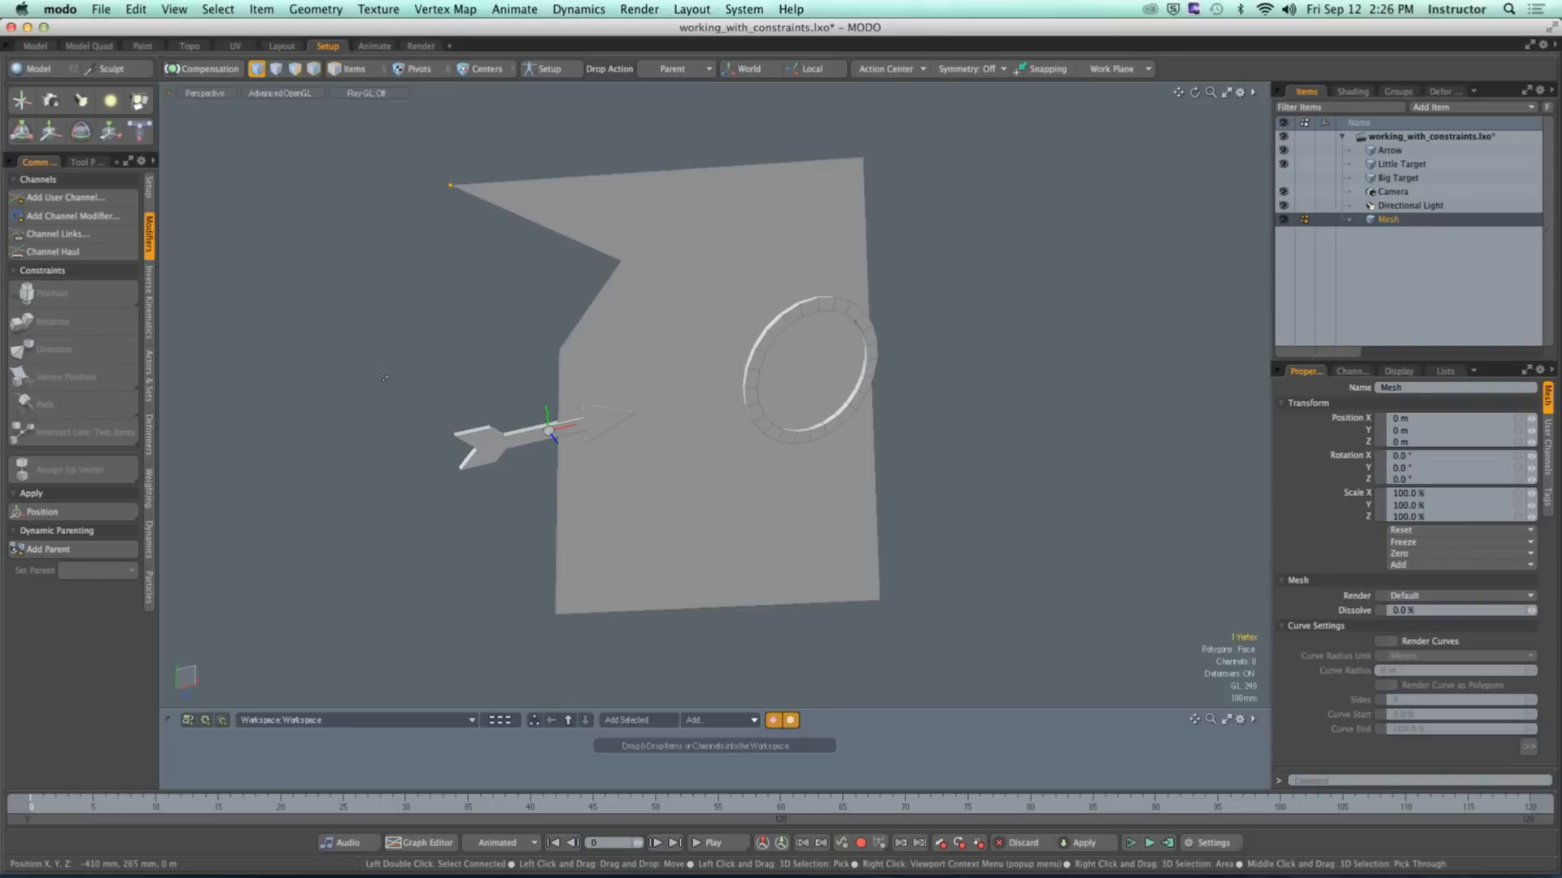
# Step: Constrain the Arrow to a vertex of the Mesh with a Vertex Position constraint
pyautogui.click(354, 69)
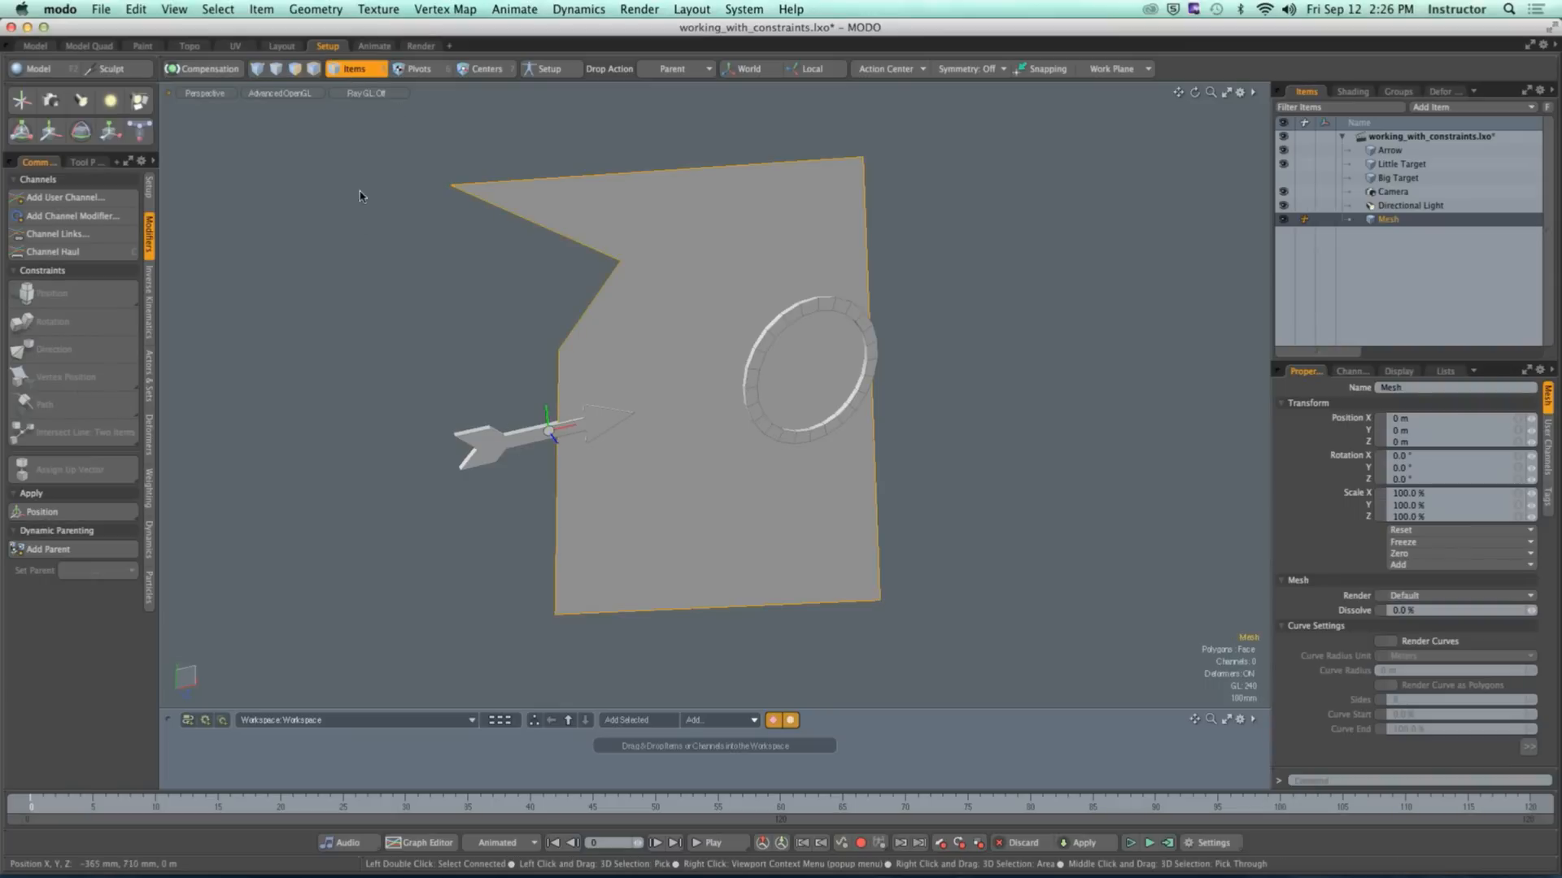
pyautogui.click(496, 448)
pyautogui.keyDown('shift'); pyautogui.click(545, 208); pyautogui.keyUp('shift')
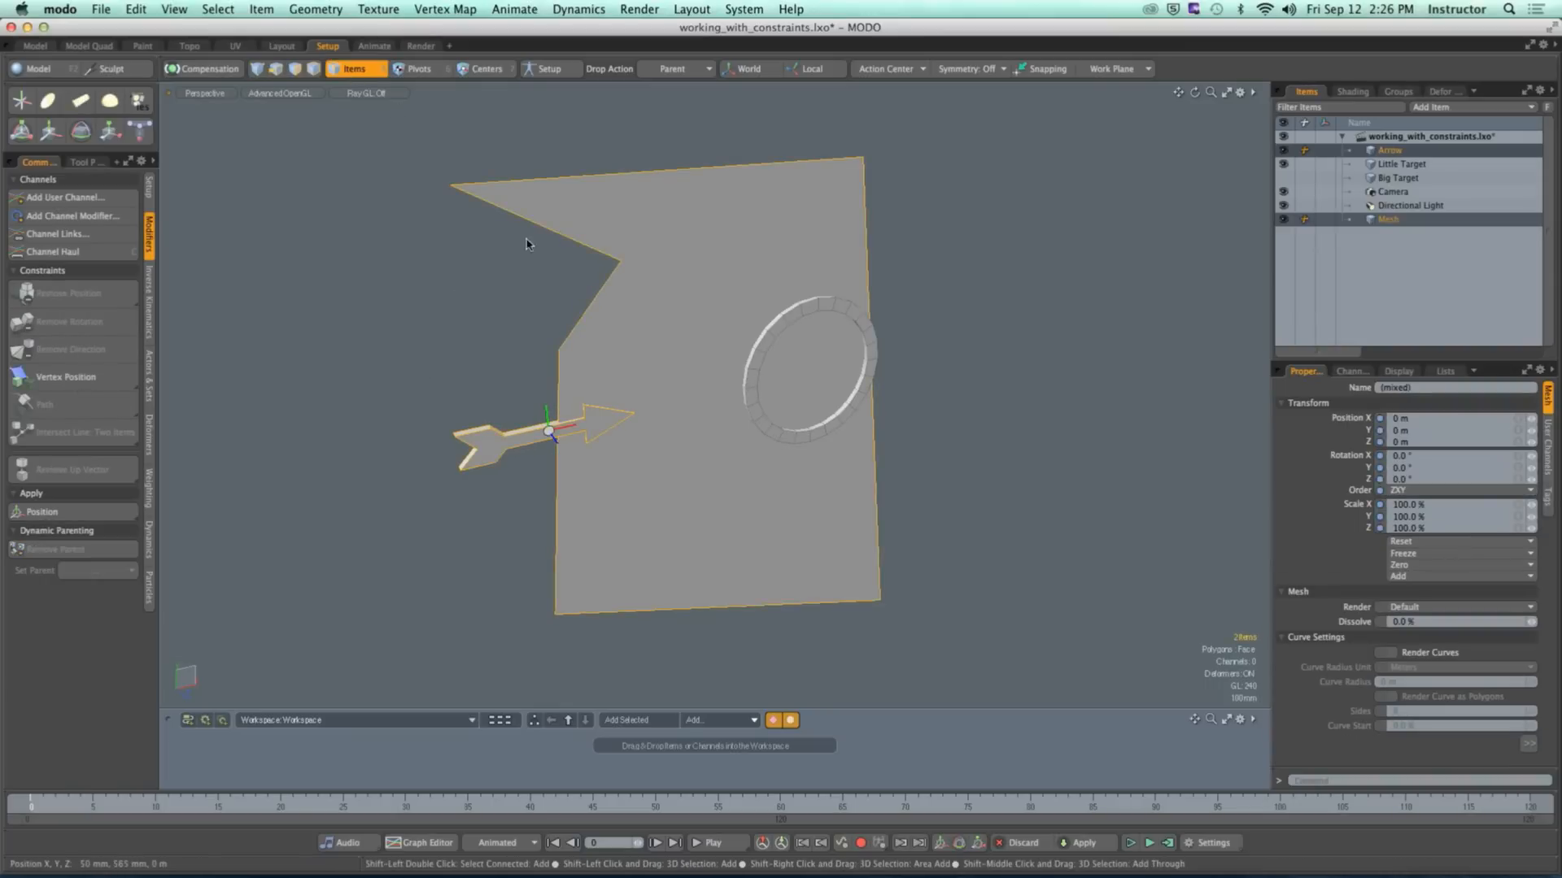
pyautogui.click(65, 376)
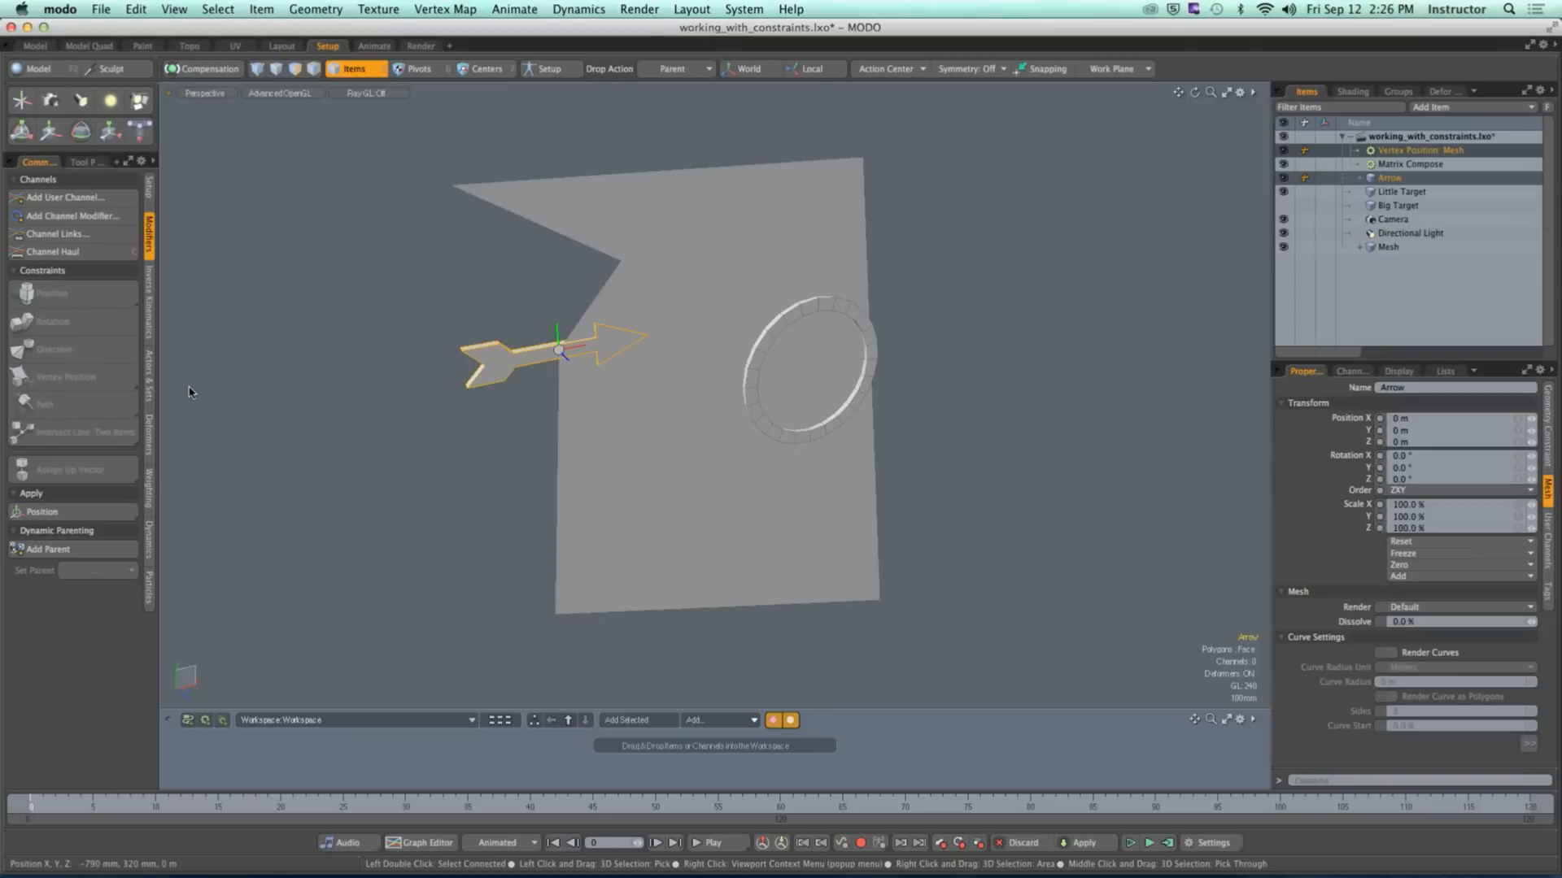
# Step: Try other vertices for the Vertex Position constraint by changing Index A to 8 and to 0
pyautogui.moveTo(469, 215)
pyautogui.keyDown('alt'); pyautogui.mouseDown()
pyautogui.moveTo(545, 220)
pyautogui.moveTo(487, 218)
pyautogui.mouseUp(); pyautogui.keyUp('alt')
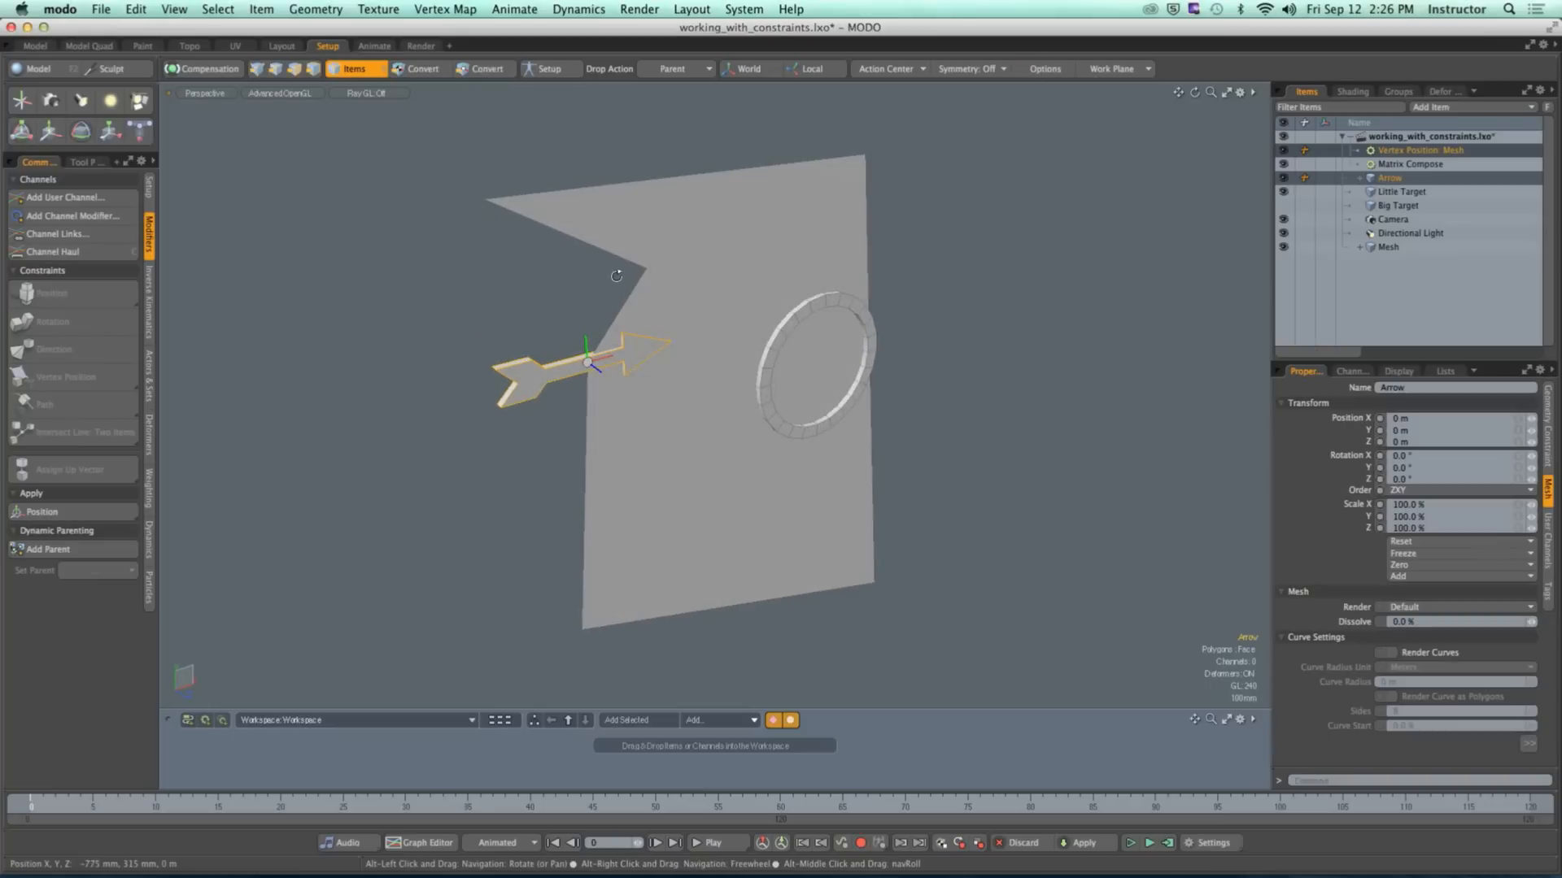
pyautogui.click(1416, 151)
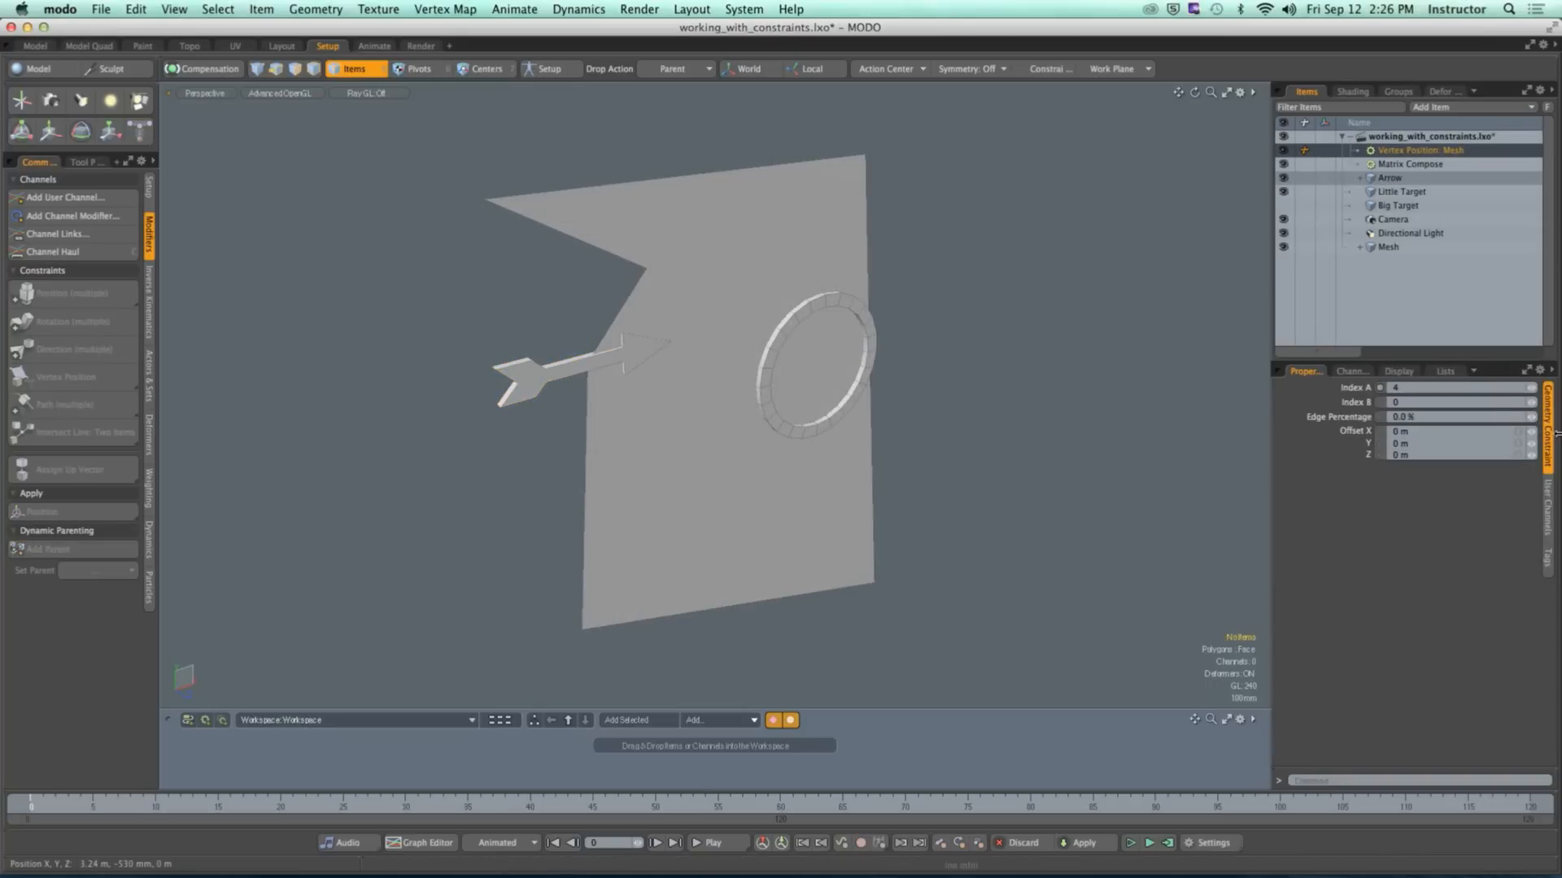
pyautogui.click(1356, 389)
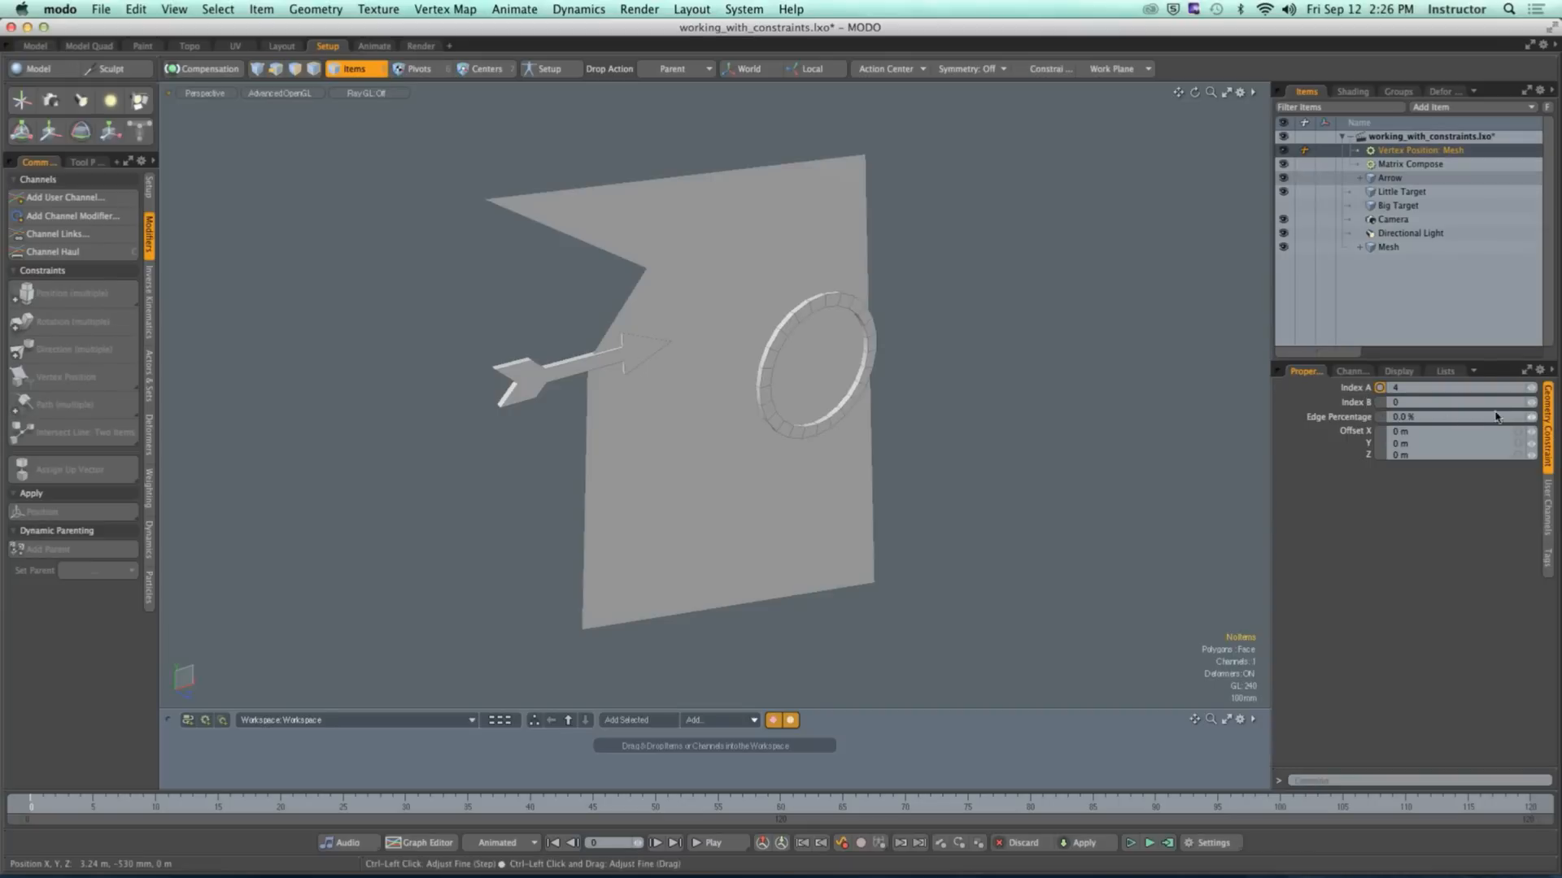
pyautogui.click(1533, 390)
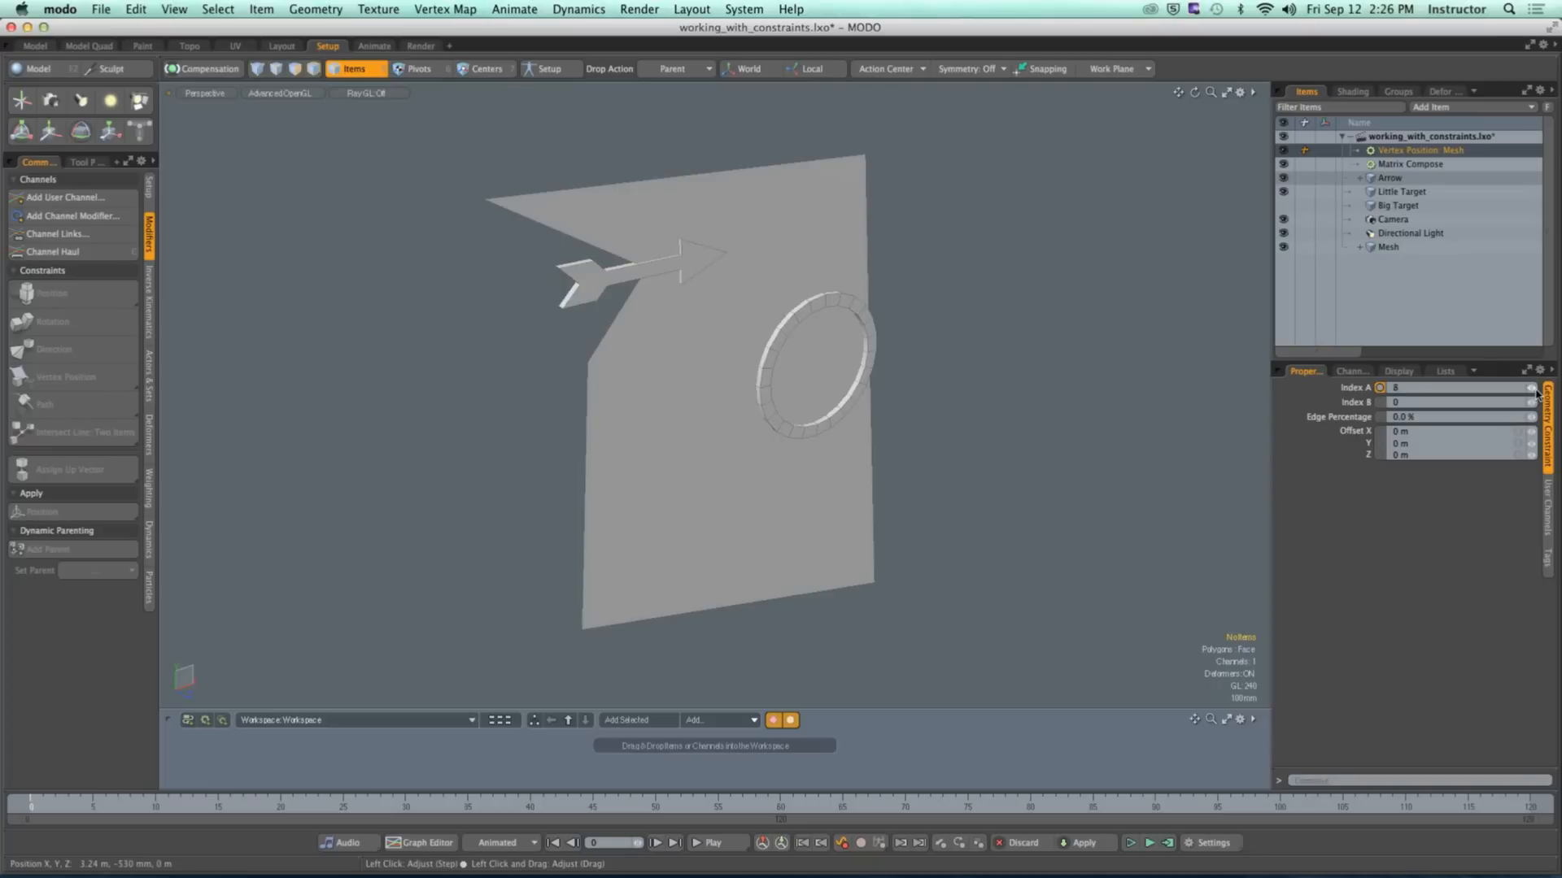
pyautogui.click(1533, 390)
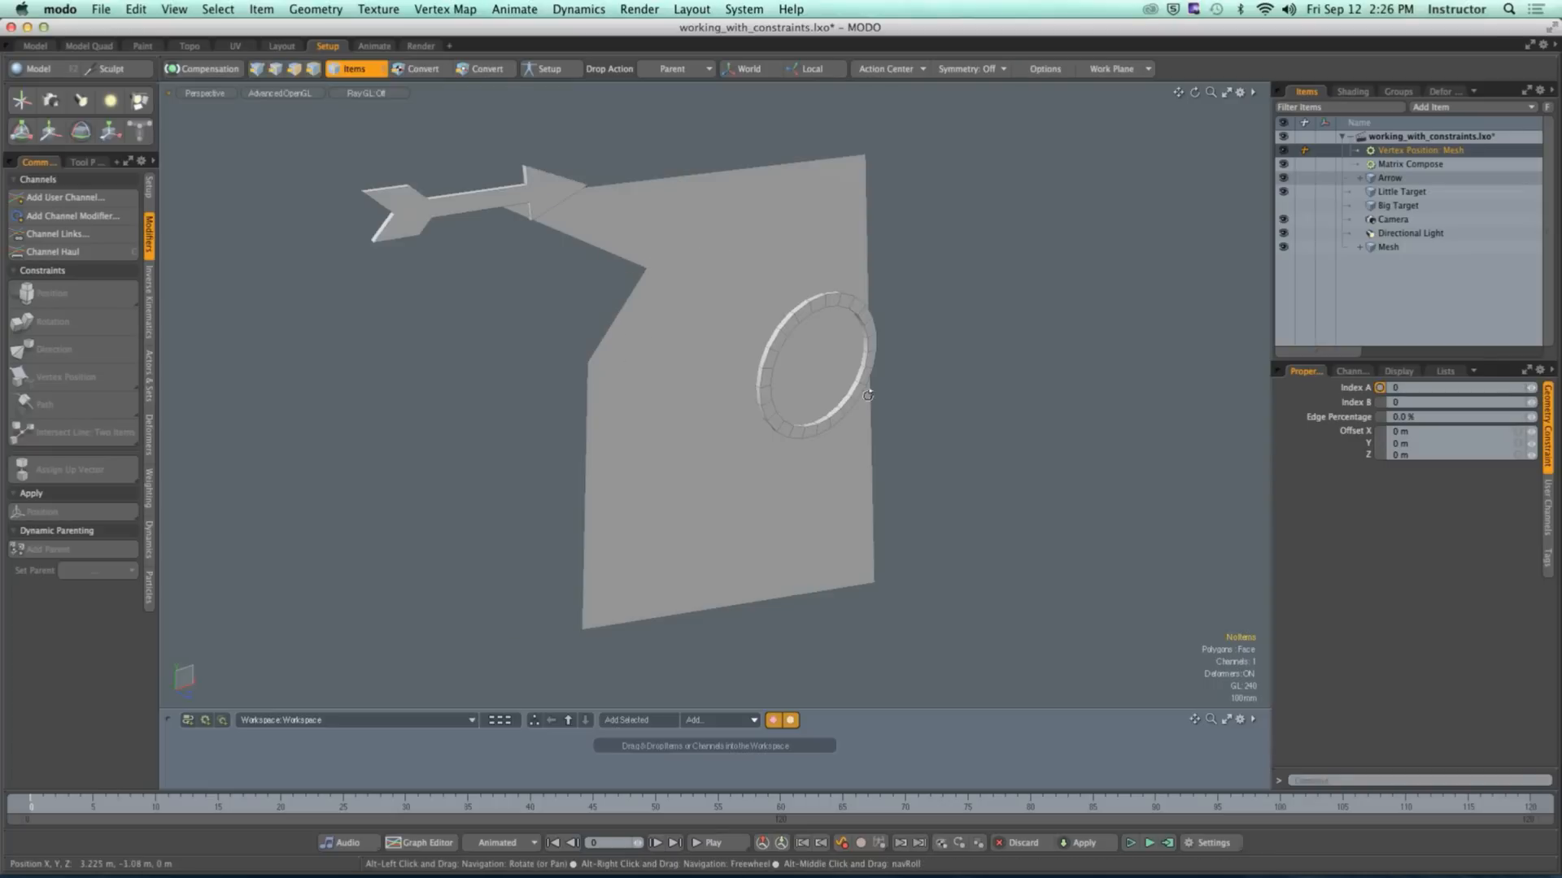
# Step: Move the Mesh 280 mm along Z and rotate it to test whether the arrow follows its vertex
pyautogui.moveTo(725, 350)
pyautogui.keyDown('alt'); pyautogui.mouseDown()
pyautogui.moveTo(795, 339)
pyautogui.moveTo(724, 322)
pyautogui.mouseUp(); pyautogui.keyUp('alt')
pyautogui.keyDown('alt'); pyautogui.keyDown('shift'); pyautogui.moveTo(723, 322); pyautogui.dragTo(622, 319); pyautogui.keyUp('shift'); pyautogui.keyUp('alt')
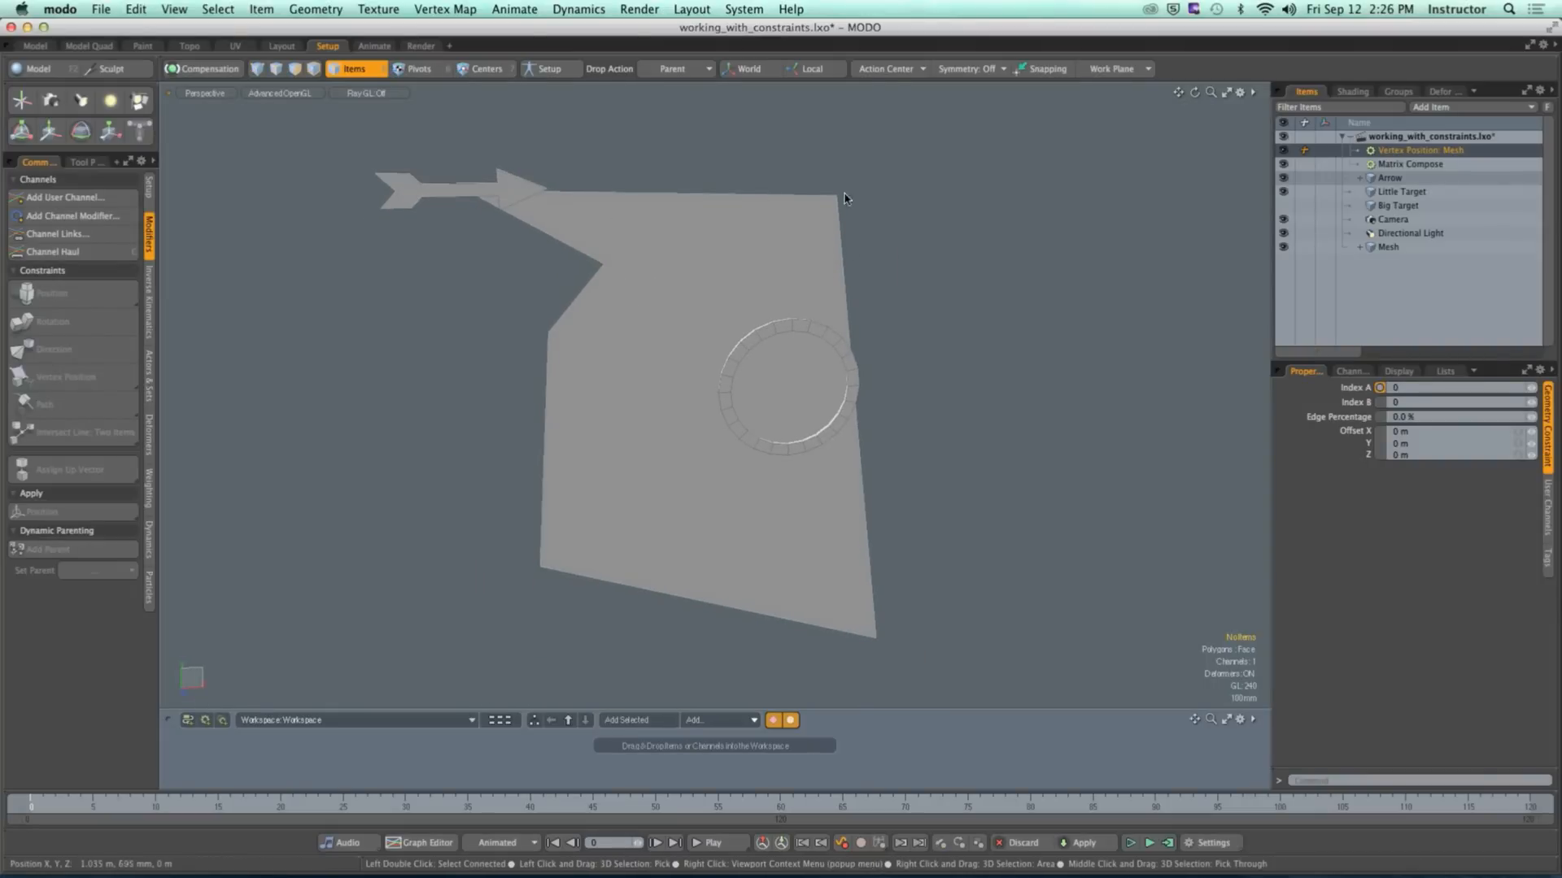
pyautogui.keyDown('alt'); pyautogui.moveTo(656, 544); pyautogui.dragTo(628, 497); pyautogui.keyUp('alt')
pyautogui.click(1387, 247)
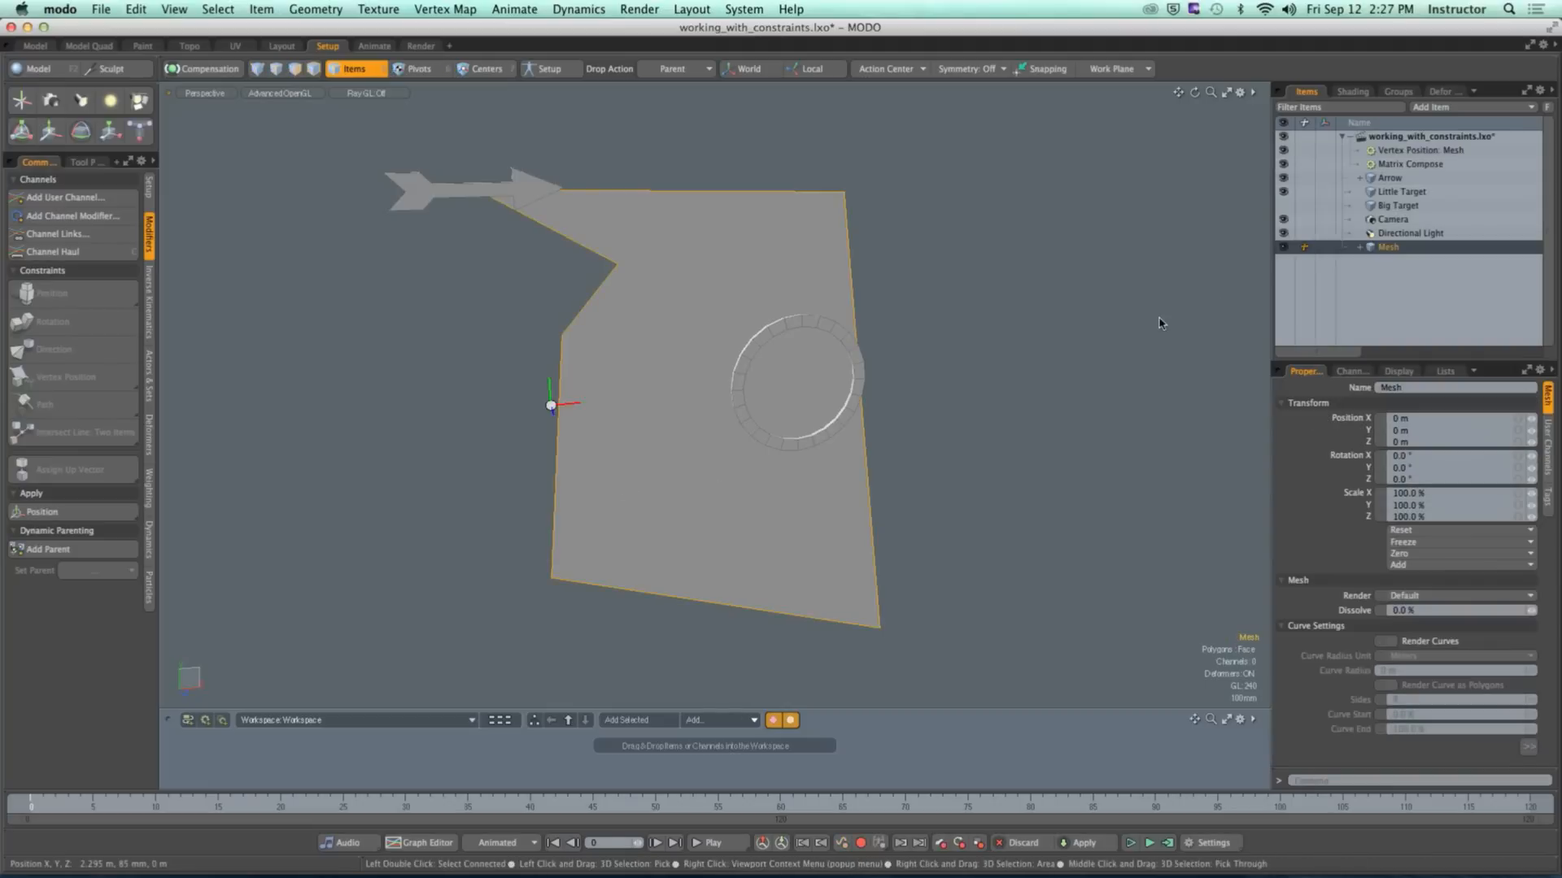
pyautogui.keyDown('alt'); pyautogui.moveTo(547, 404); pyautogui.dragTo(686, 389); pyautogui.keyUp('alt')
pyautogui.press('y')
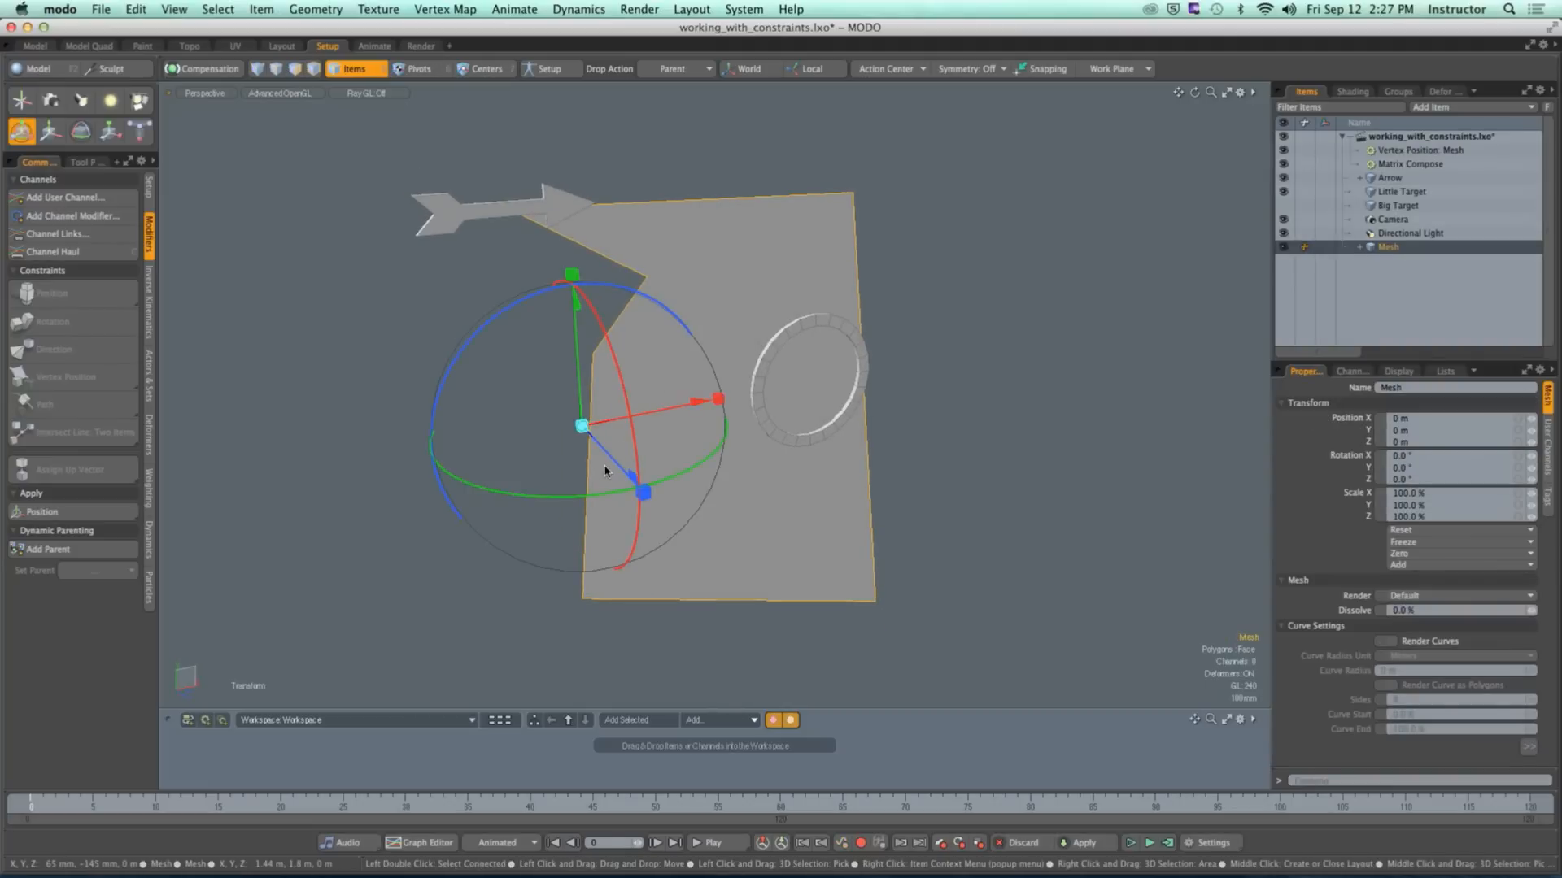
pyautogui.moveTo(611, 461); pyautogui.dragTo(720, 573)
pyautogui.moveTo(598, 440); pyautogui.dragTo(676, 524)
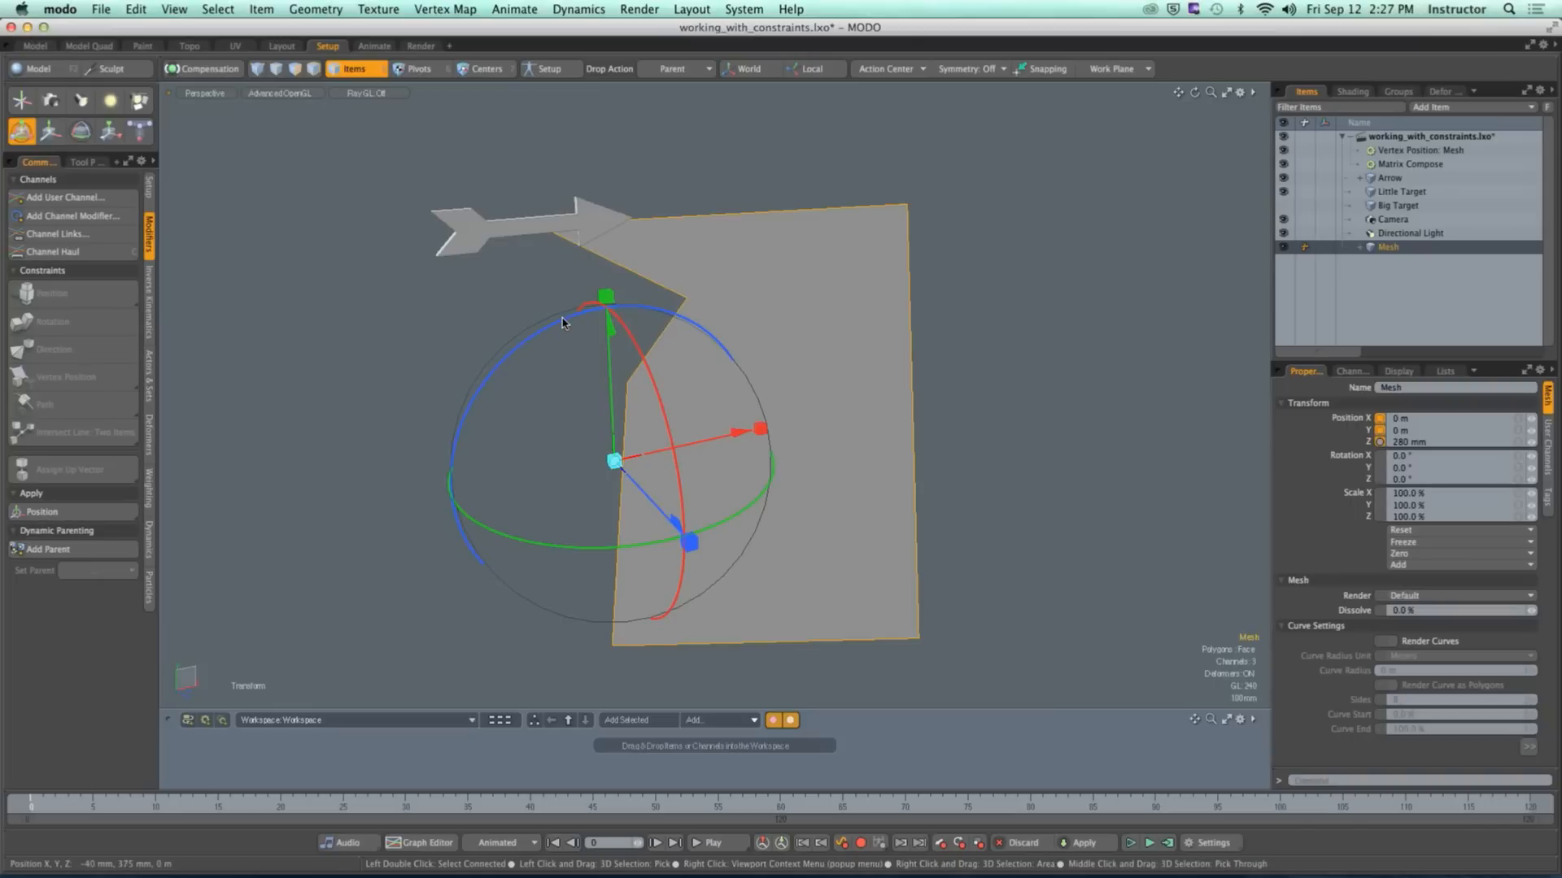
pyautogui.moveTo(563, 320); pyautogui.dragTo(543, 440)
# Step: Undo the Mesh item's test move and rotation
pyautogui.press('super+z')
pyautogui.press('super+z')
pyautogui.press('super+z')
pyautogui.press('super+z')
pyautogui.press('super+z')
pyautogui.press('super+z')
pyautogui.press('super+z')
pyautogui.press('super+z')
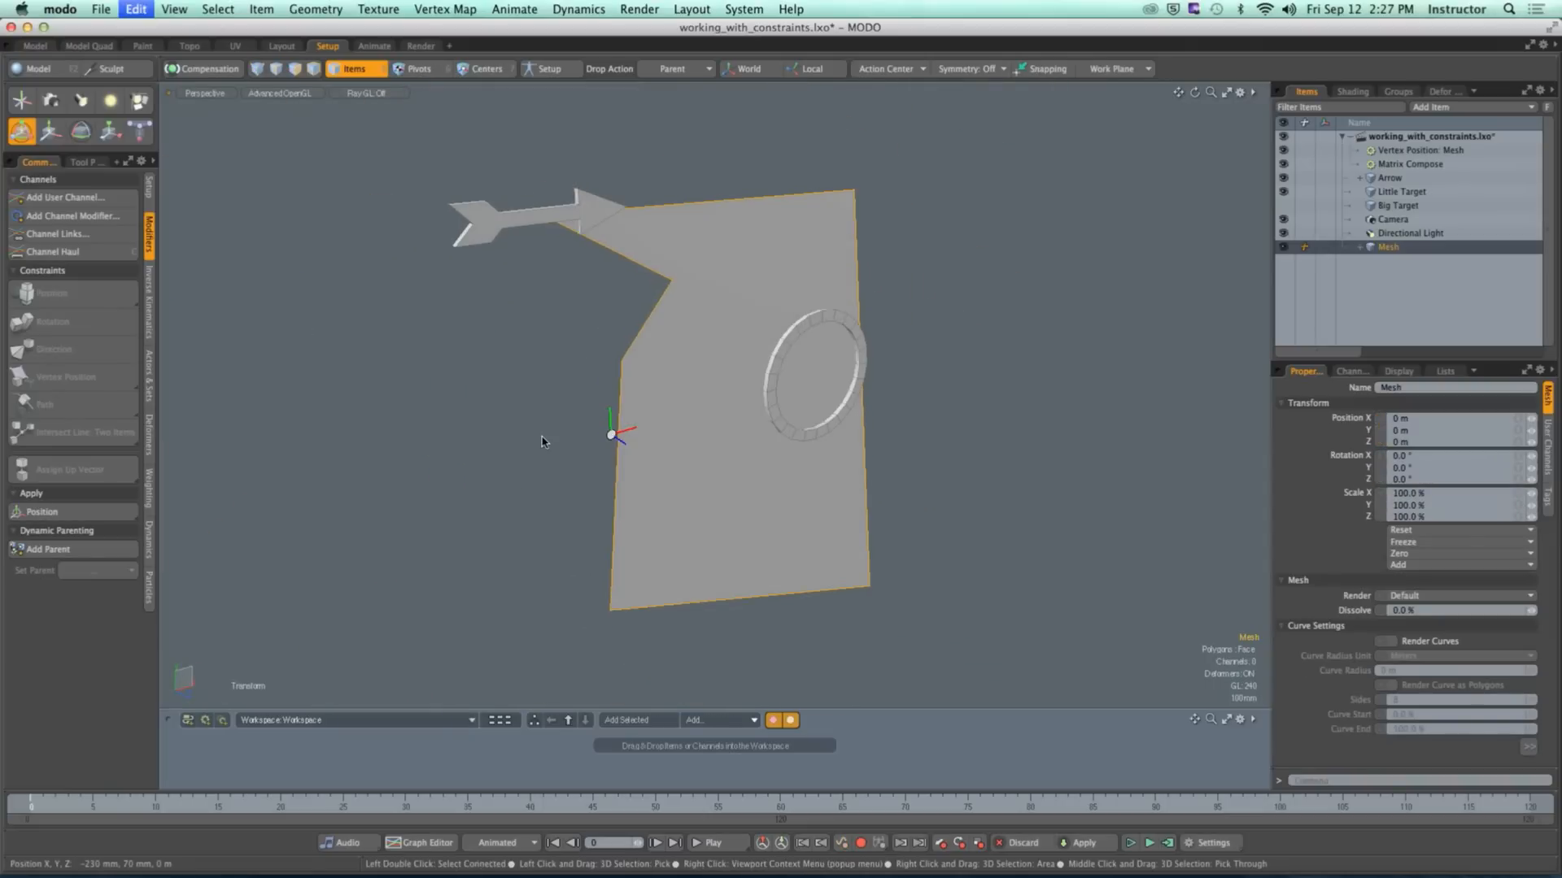
# Step: Undo the Index A changes made to the Vertex Position constraint
pyautogui.press('super+z')
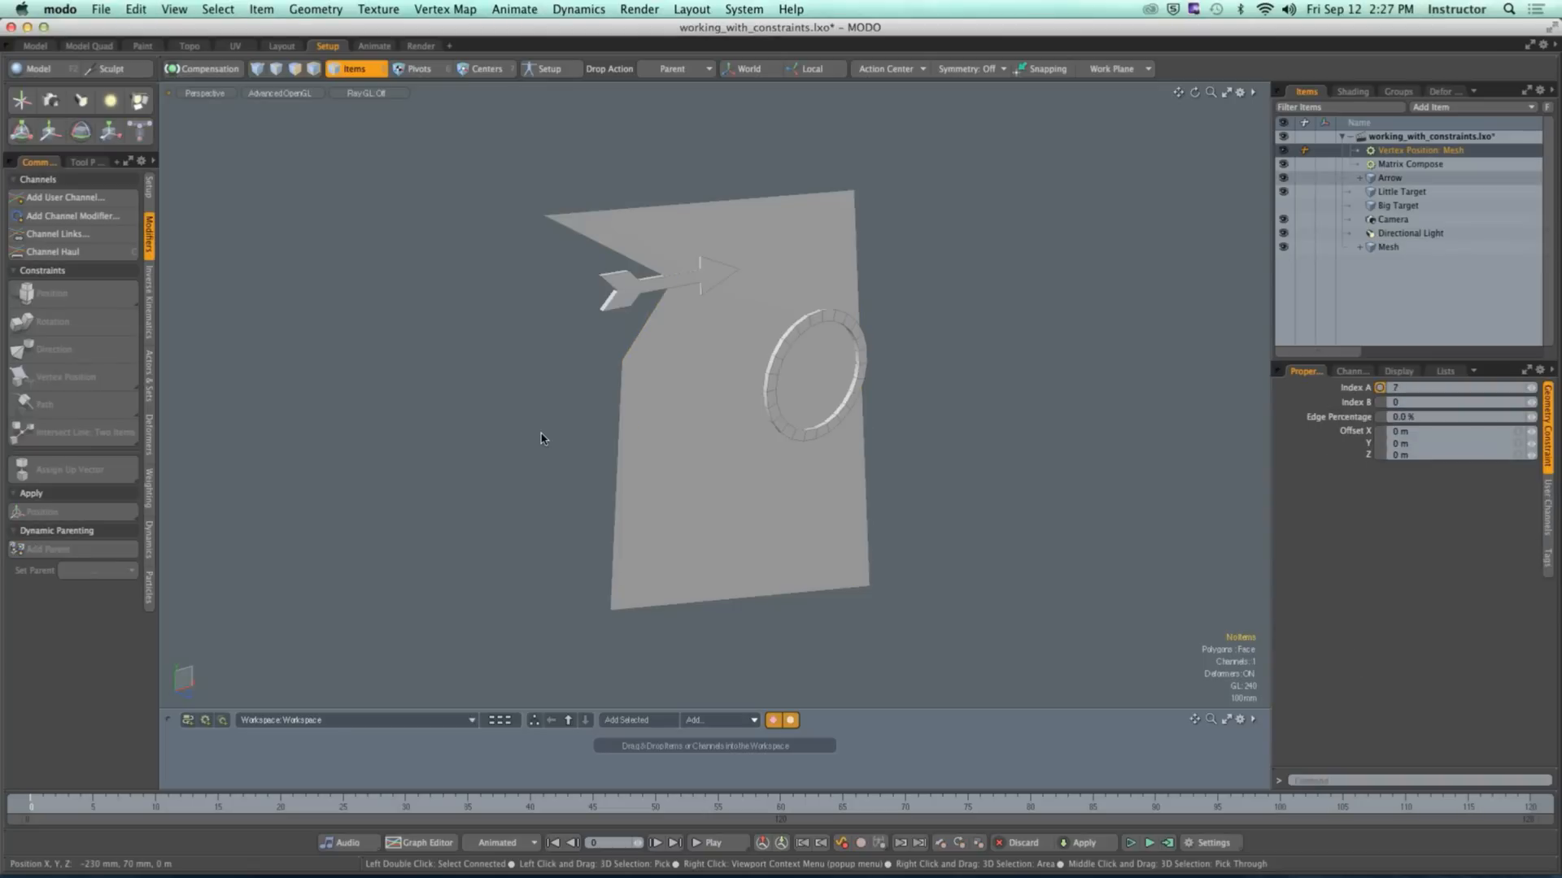
pyautogui.press('super+z')
pyautogui.press('super+z')
pyautogui.press('super+z')
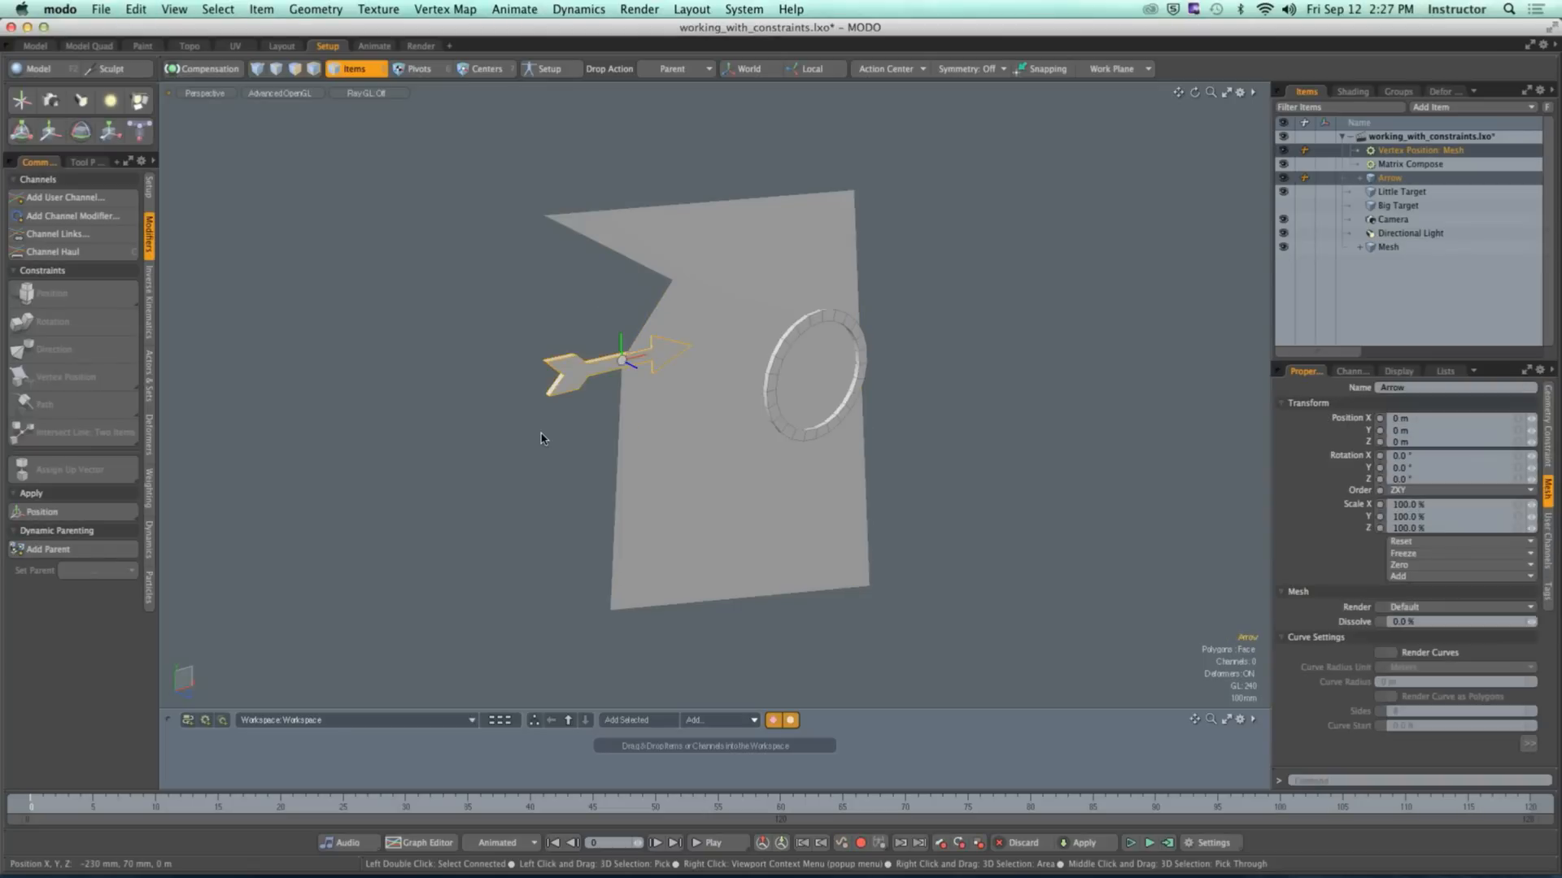
# Step: Constrain the Arrow to the Mesh with a Polygon Normal constraint
pyautogui.click(483, 392)
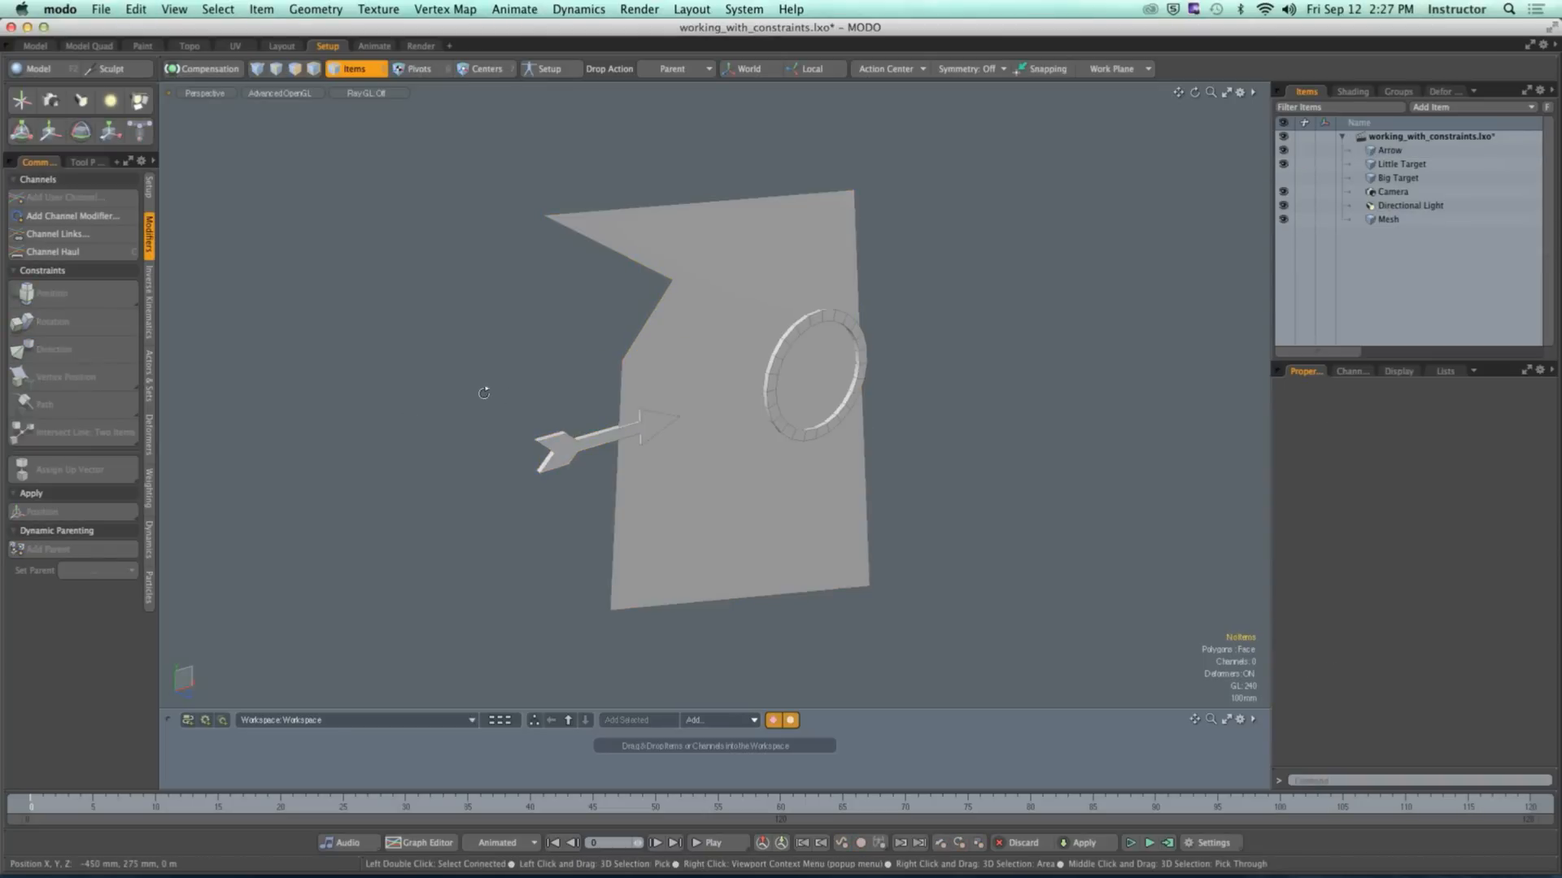
pyautogui.keyDown('alt'); pyautogui.moveTo(485, 392); pyautogui.dragTo(487, 397); pyautogui.keyUp('alt')
pyautogui.click(585, 459)
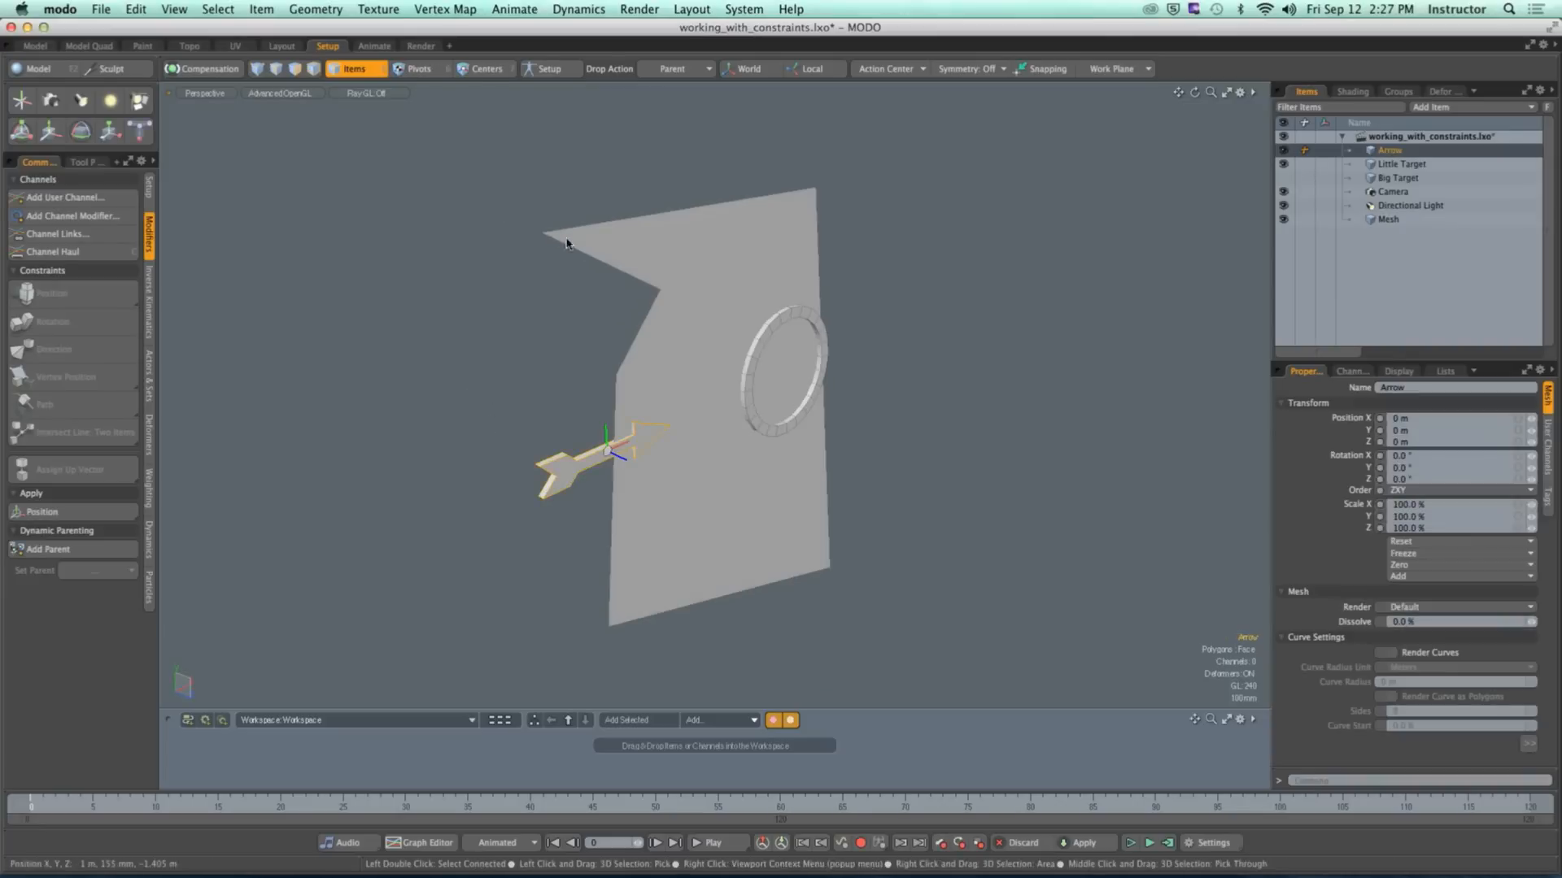
pyautogui.keyDown('shift'); pyautogui.click(662, 293); pyautogui.keyUp('shift')
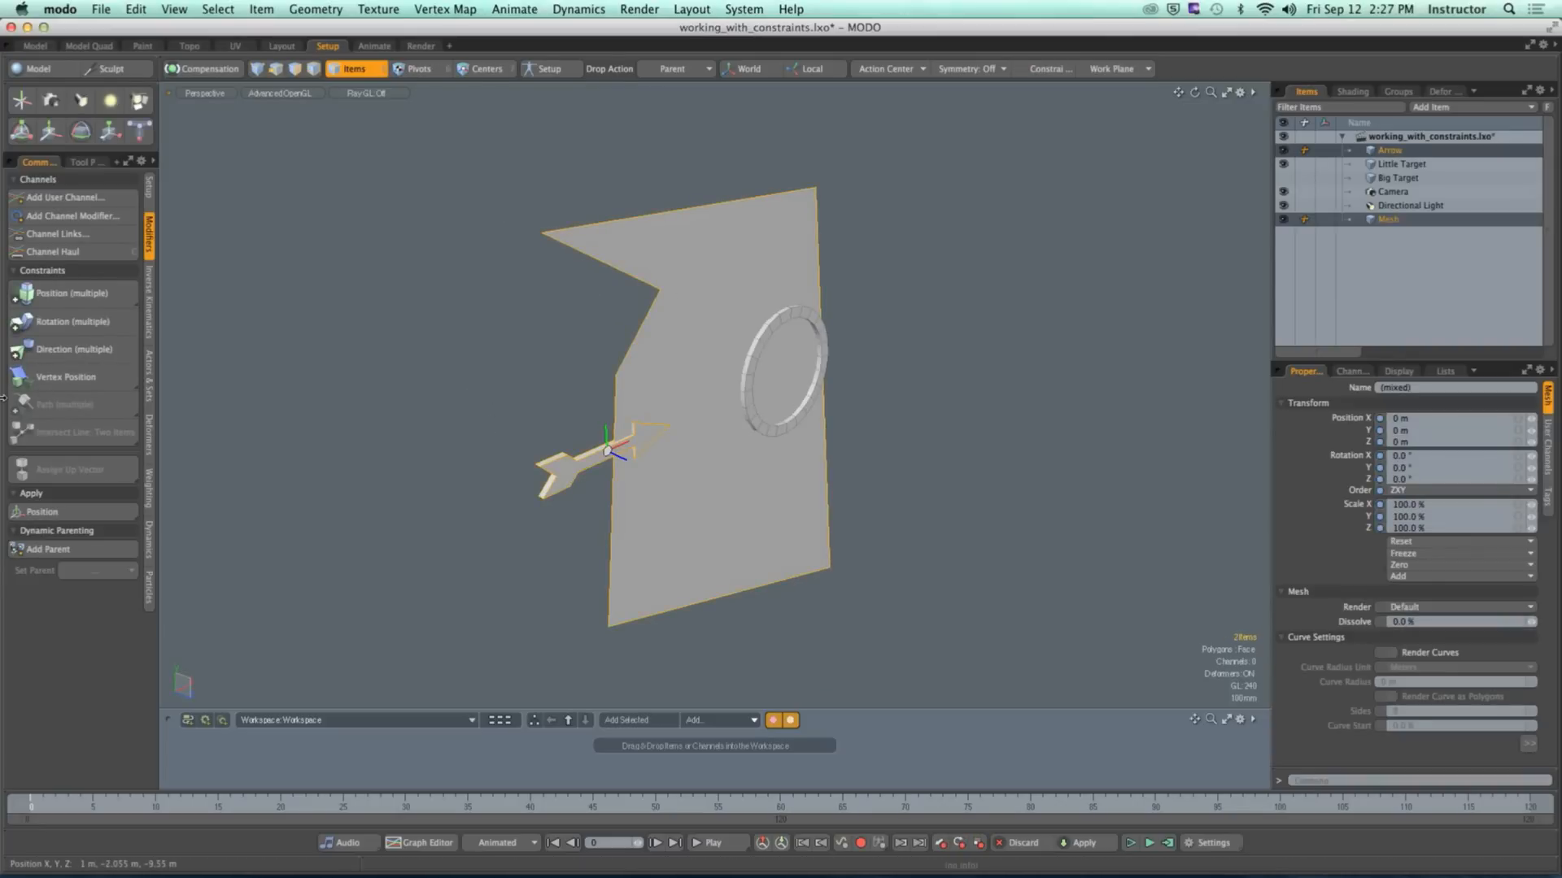
pyautogui.click(98, 378)
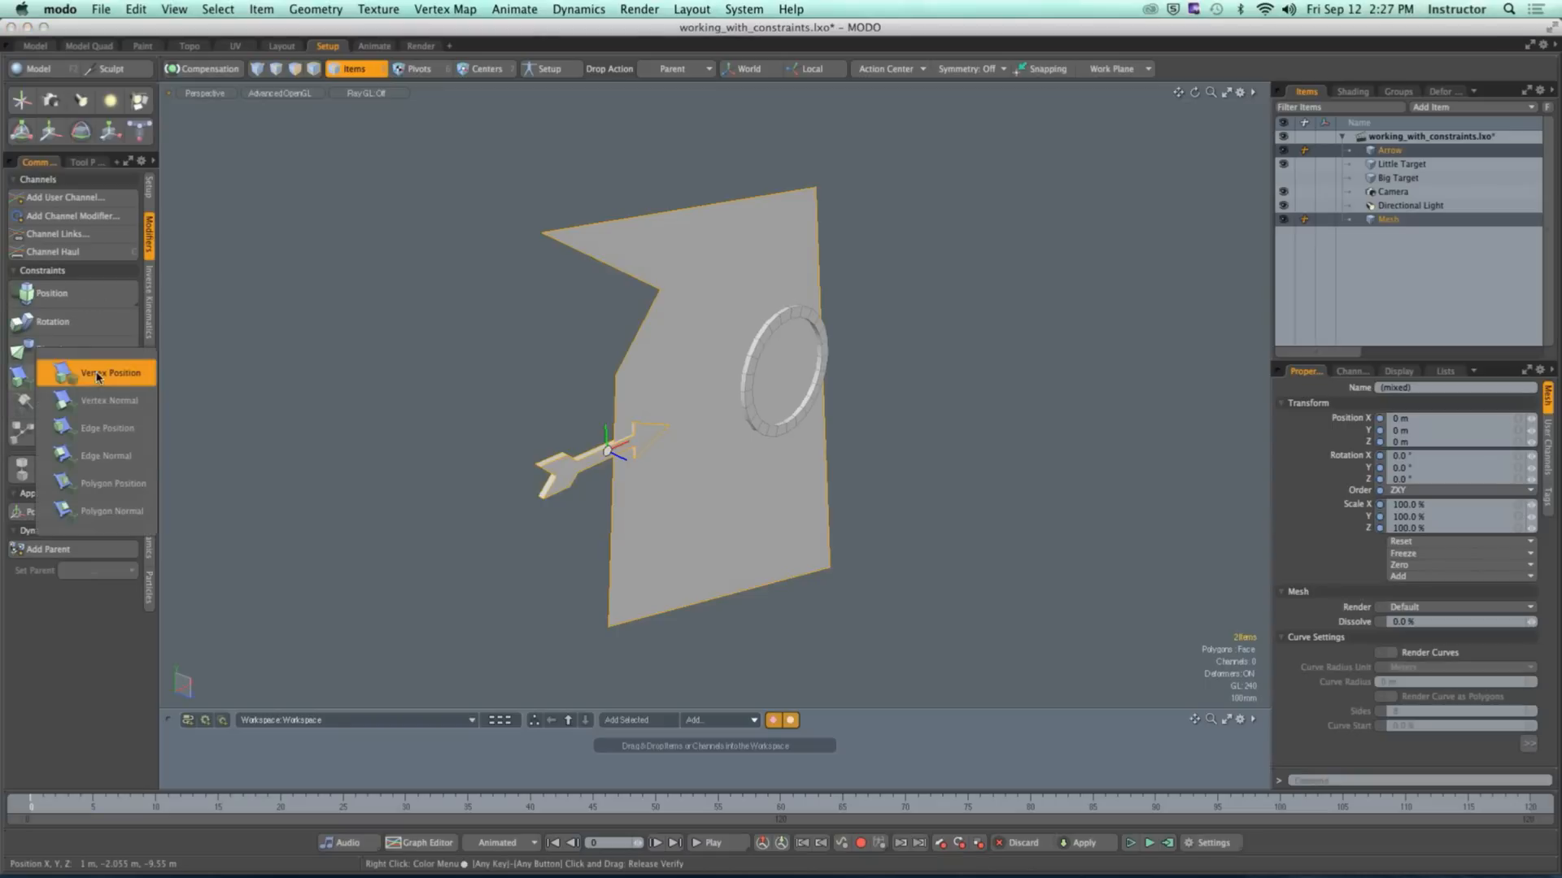
pyautogui.click(114, 512)
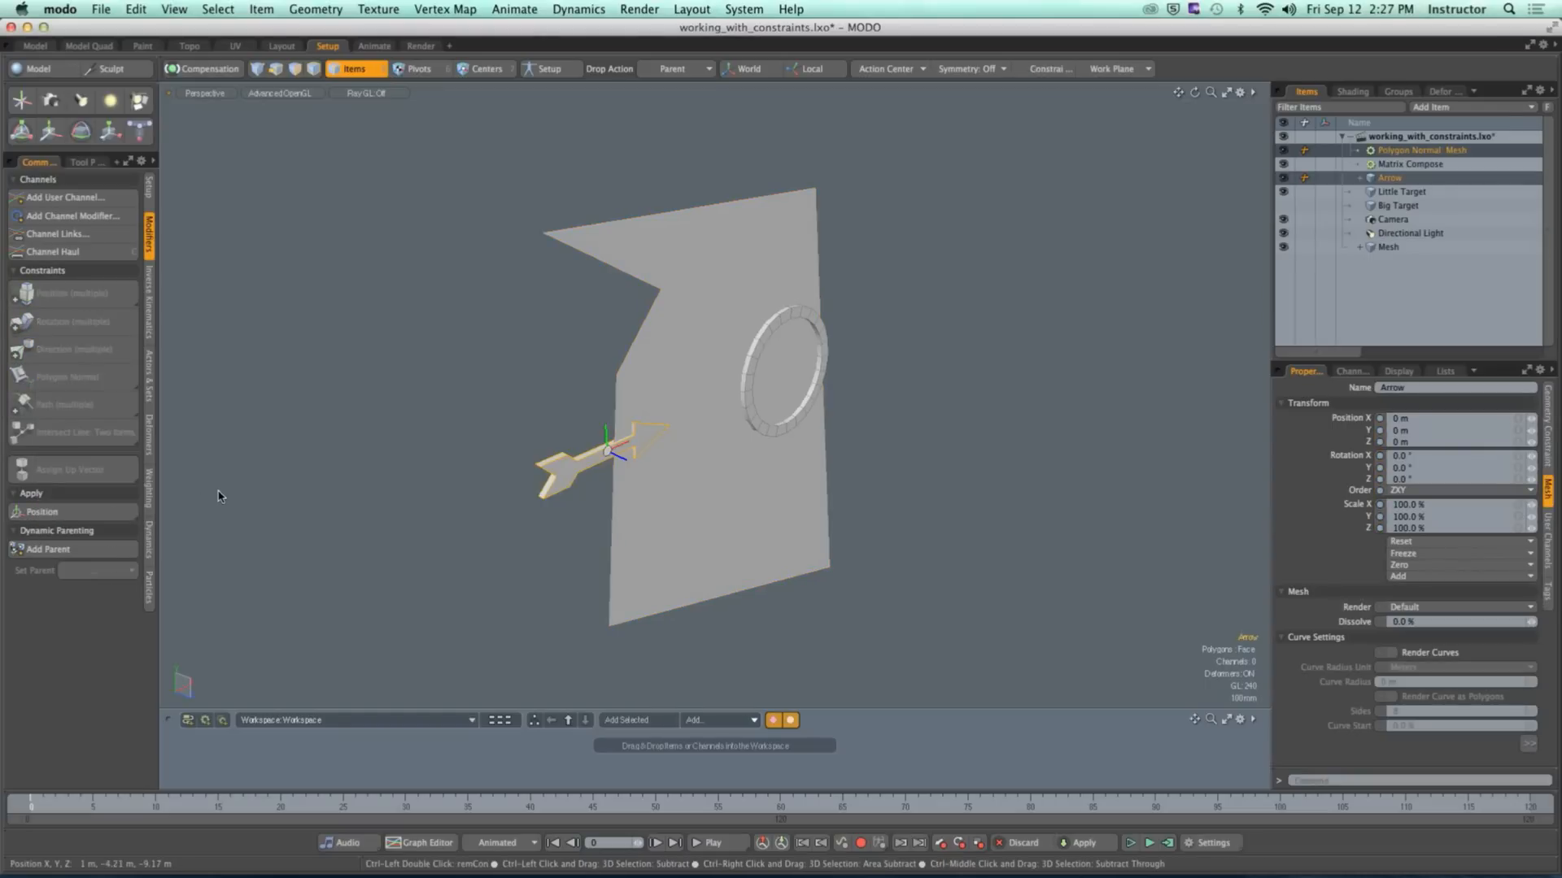
# Step: Try changing Index A to 1 and Edge Percentage to 47% on the Polygon Normal constraint, and undo the changes
pyautogui.keyDown('alt'); pyautogui.moveTo(1077, 463); pyautogui.dragTo(1035, 404); pyautogui.keyUp('alt')
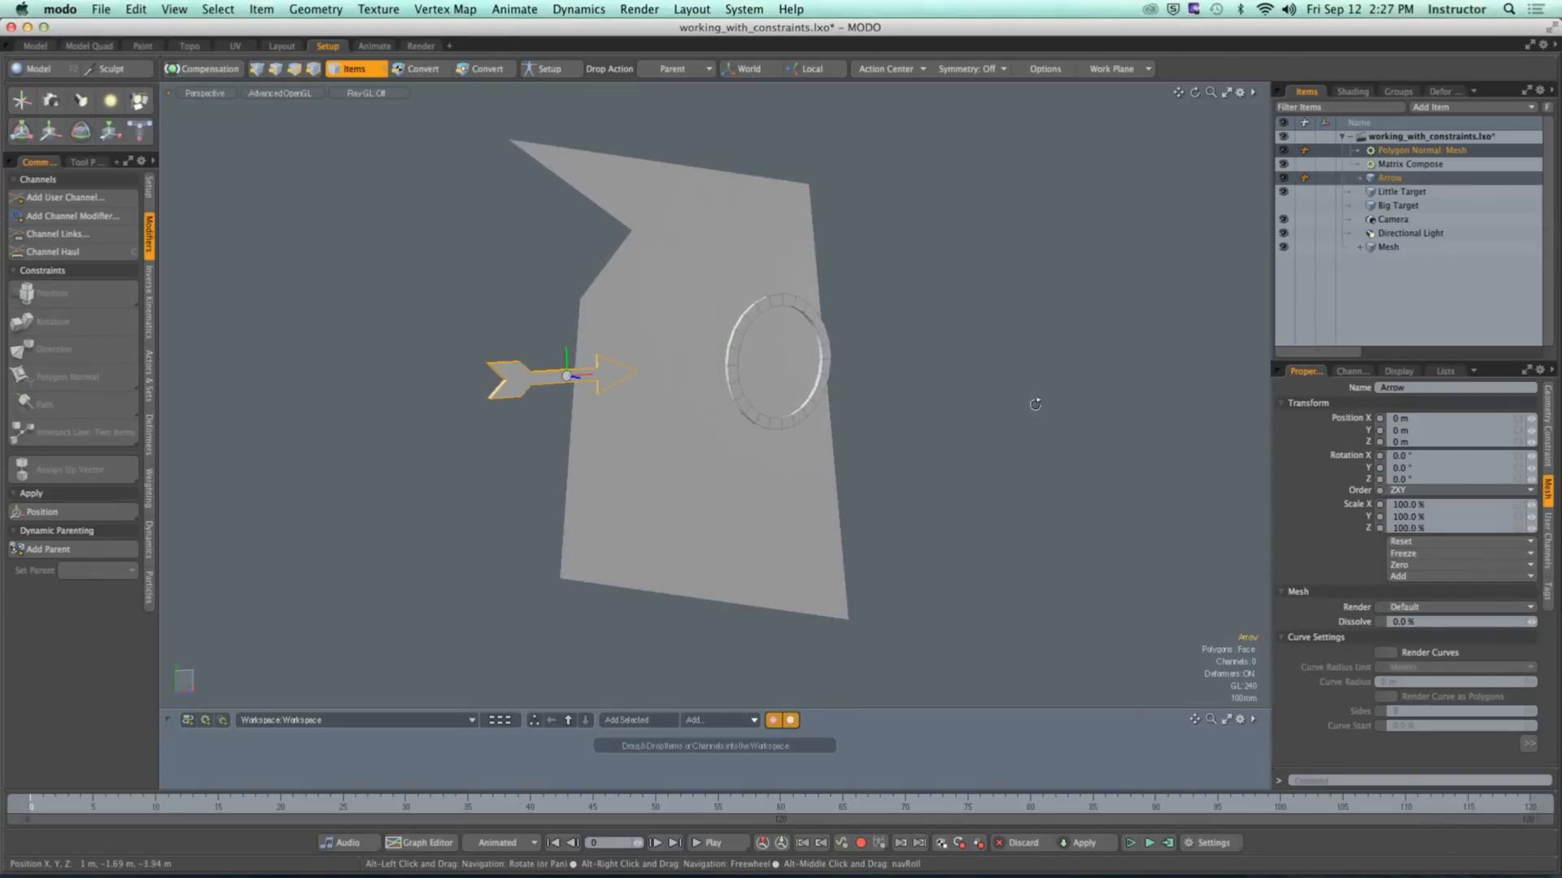
pyautogui.click(1422, 150)
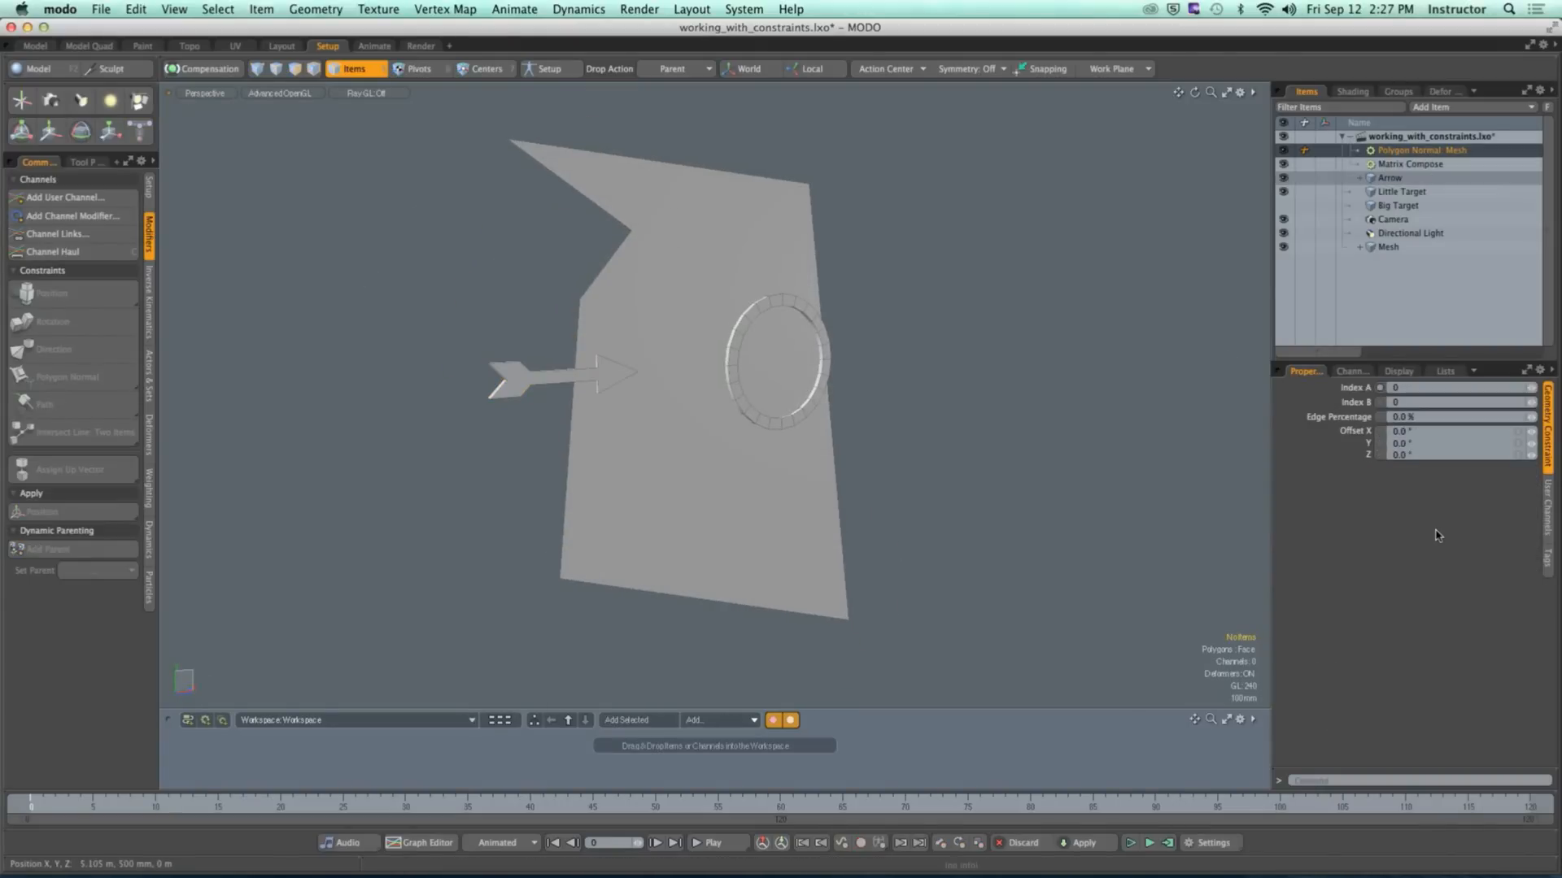
pyautogui.click(1535, 392)
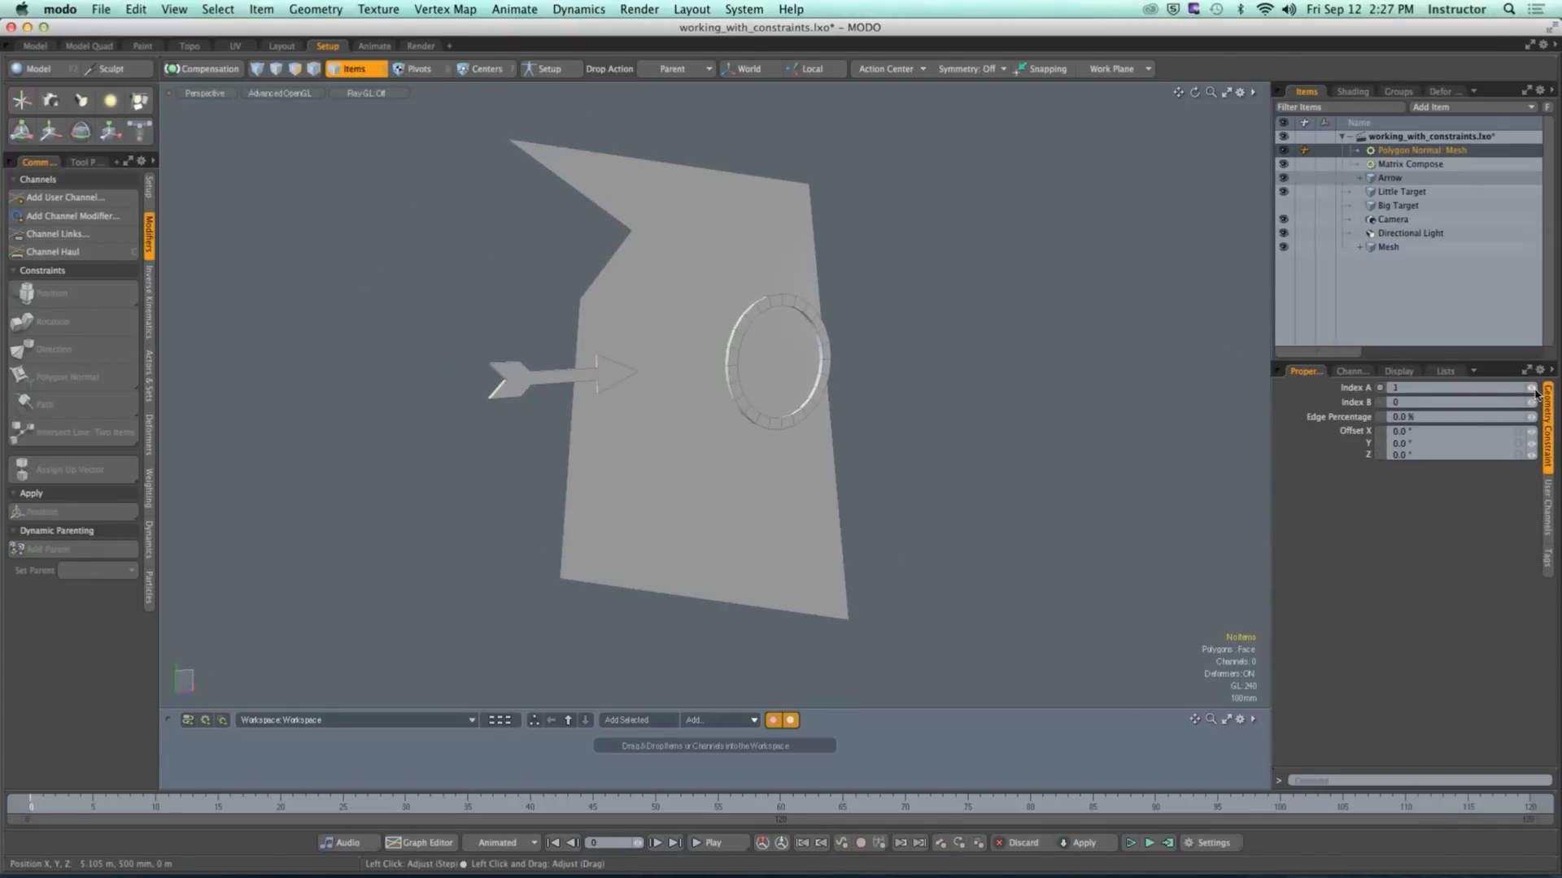
pyautogui.click(1531, 393)
pyautogui.click(1531, 417)
pyautogui.press('super+z')
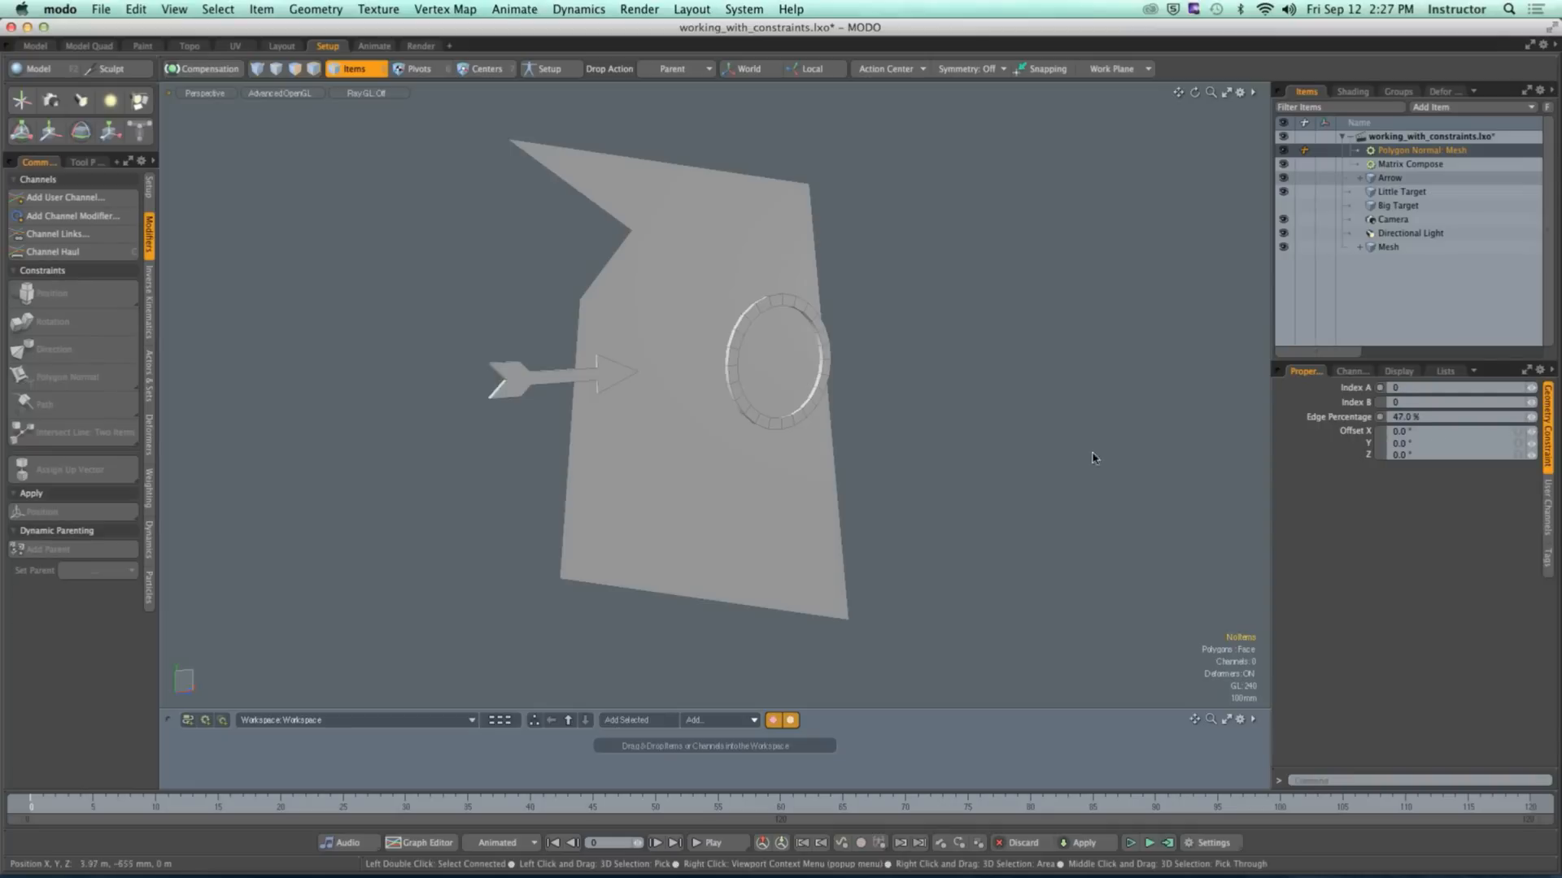
# Step: Rotate the Mesh to -19.5° about X to test the Arrow's Polygon Normal constraint
pyautogui.keyDown('alt'); pyautogui.moveTo(760, 420); pyautogui.dragTo(900, 422); pyautogui.keyUp('alt')
pyautogui.scroll(-3, 877, 480)
pyautogui.keyDown('alt'); pyautogui.moveTo(878, 483); pyautogui.dragTo(795, 393); pyautogui.keyUp('alt')
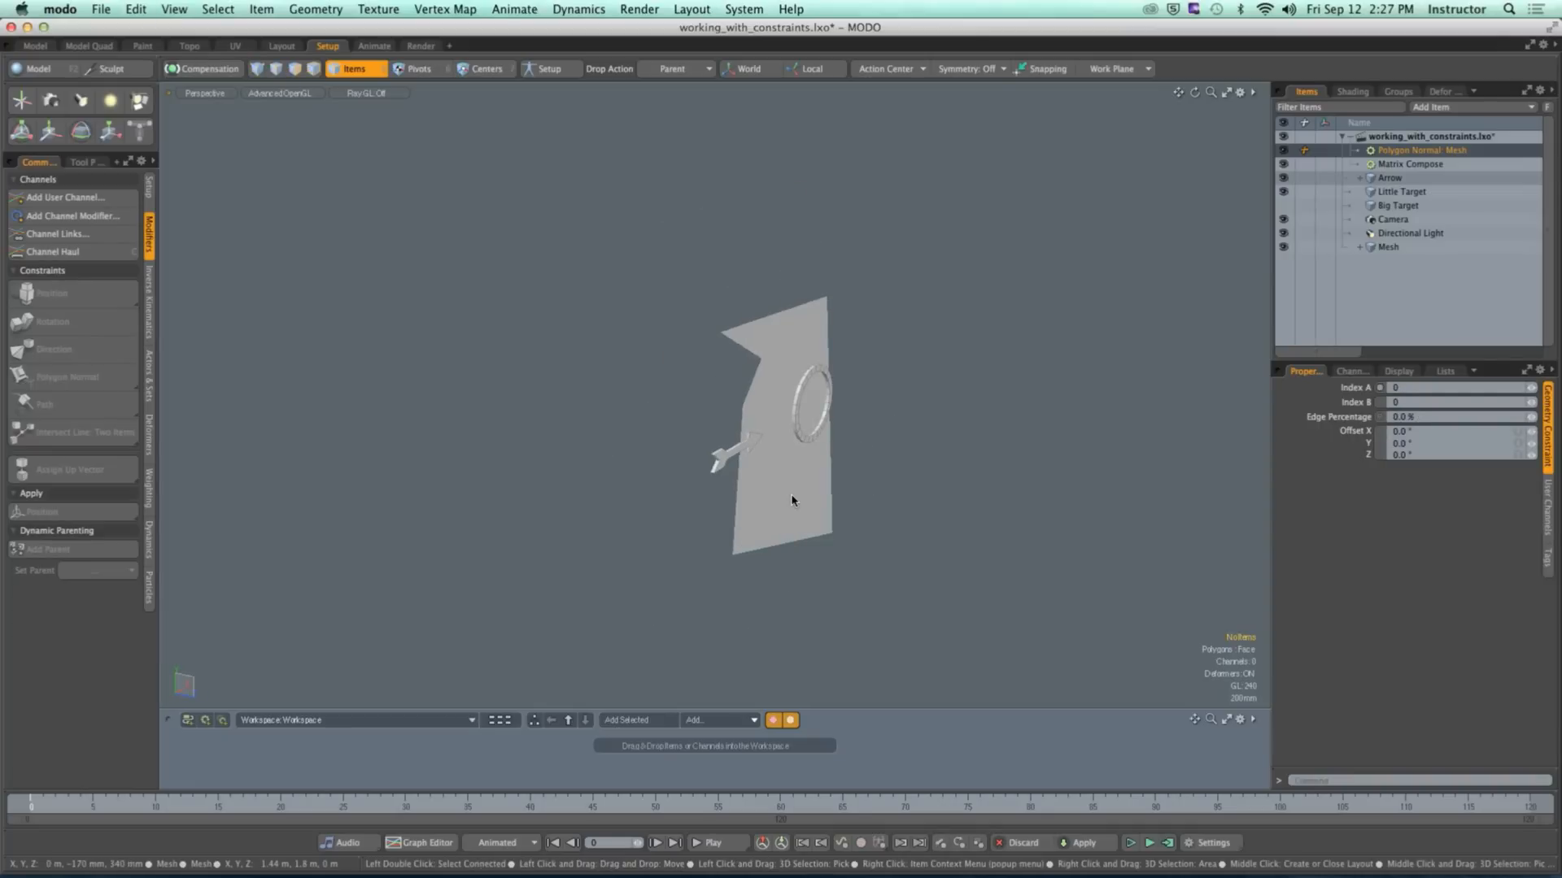
pyautogui.click(805, 538)
pyautogui.press('e')
pyautogui.moveTo(805, 527); pyautogui.dragTo(708, 469)
pyautogui.scroll(3, 854, 497)
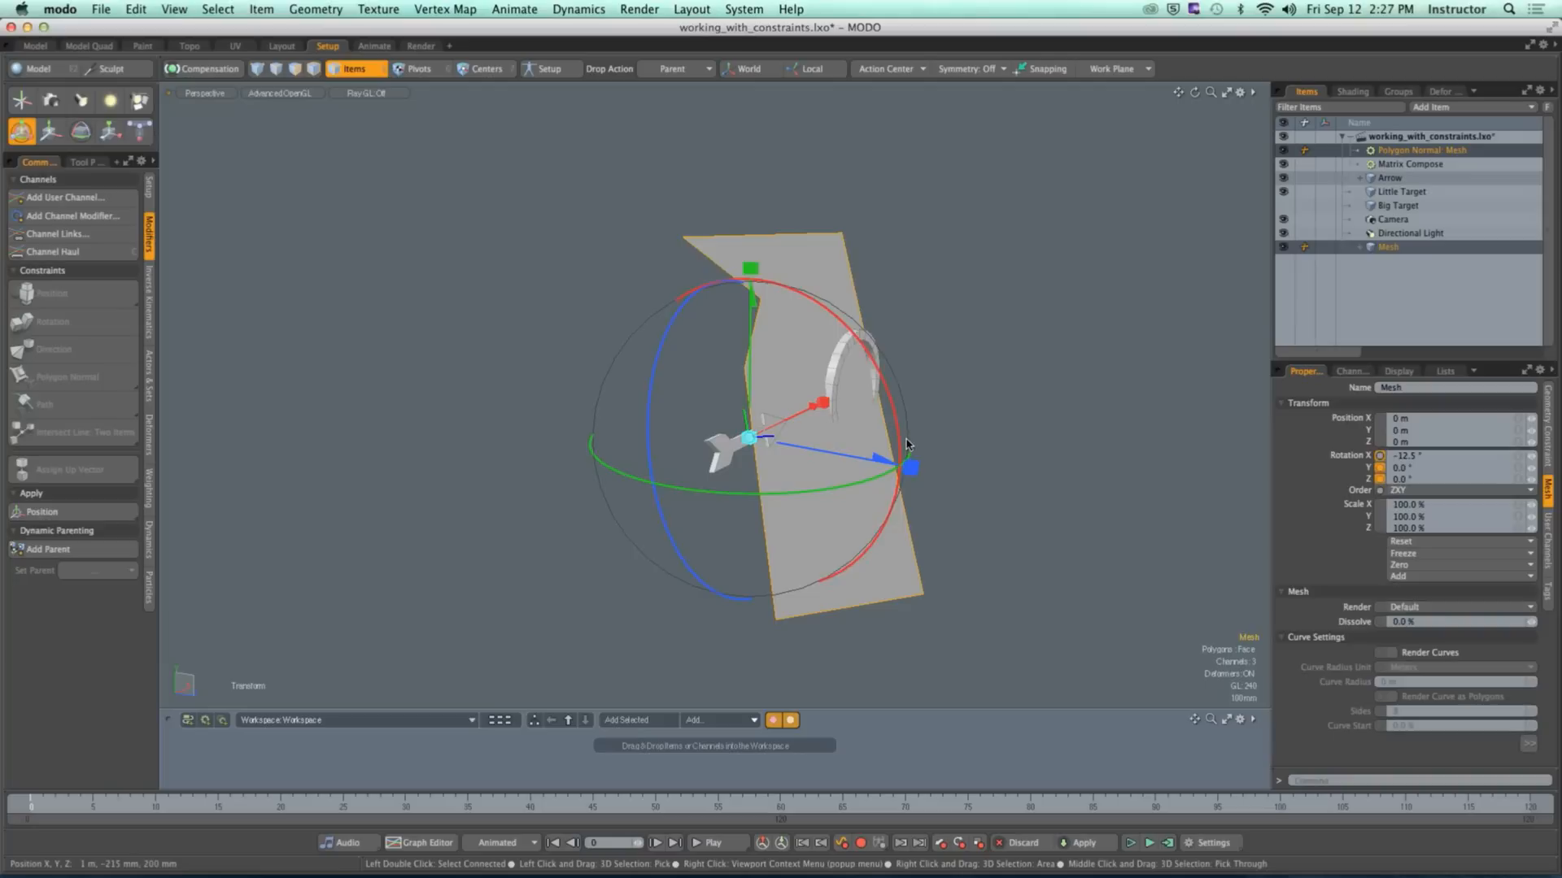
pyautogui.moveTo(898, 437)
pyautogui.mouseDown()
pyautogui.moveTo(797, 296)
pyautogui.moveTo(900, 421)
pyautogui.mouseUp()
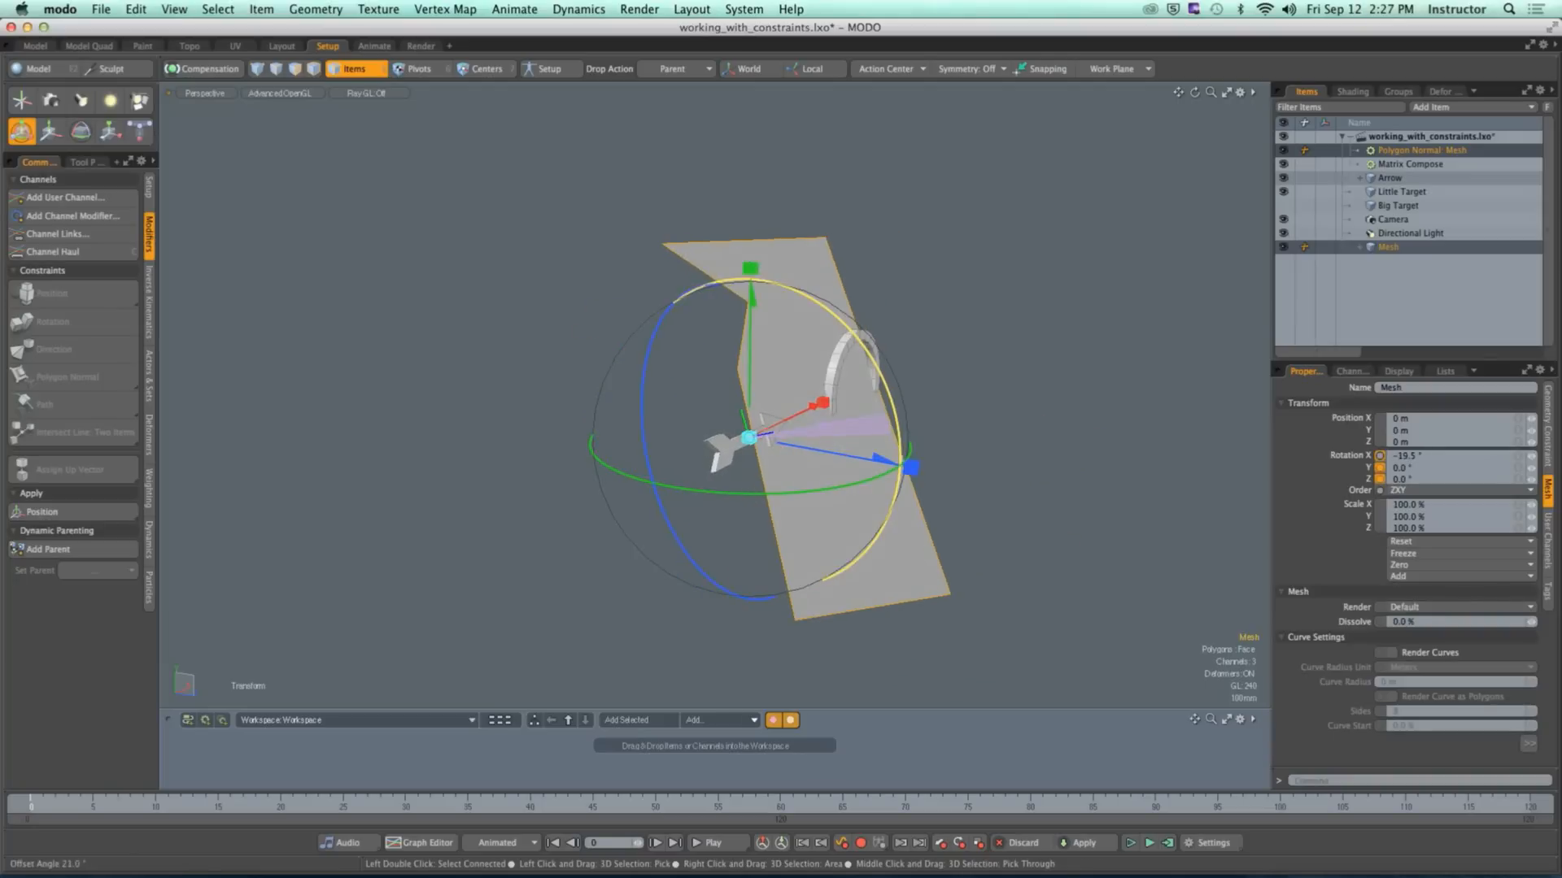
# Step: Move the Mesh 475 mm along X and rotate it to -34° about X to test the constraint further
pyautogui.press('w')
pyautogui.moveTo(790, 416)
pyautogui.keyDown('alt'); pyautogui.mouseDown()
pyautogui.moveTo(683, 460)
pyautogui.moveTo(905, 425)
pyautogui.moveTo(735, 451)
pyautogui.moveTo(808, 437)
pyautogui.mouseUp(); pyautogui.keyUp('alt')
pyautogui.moveTo(715, 465)
pyautogui.keyDown('alt'); pyautogui.mouseDown()
pyautogui.moveTo(799, 437)
pyautogui.moveTo(739, 461)
pyautogui.mouseUp(); pyautogui.keyUp('alt')
pyautogui.press('e')
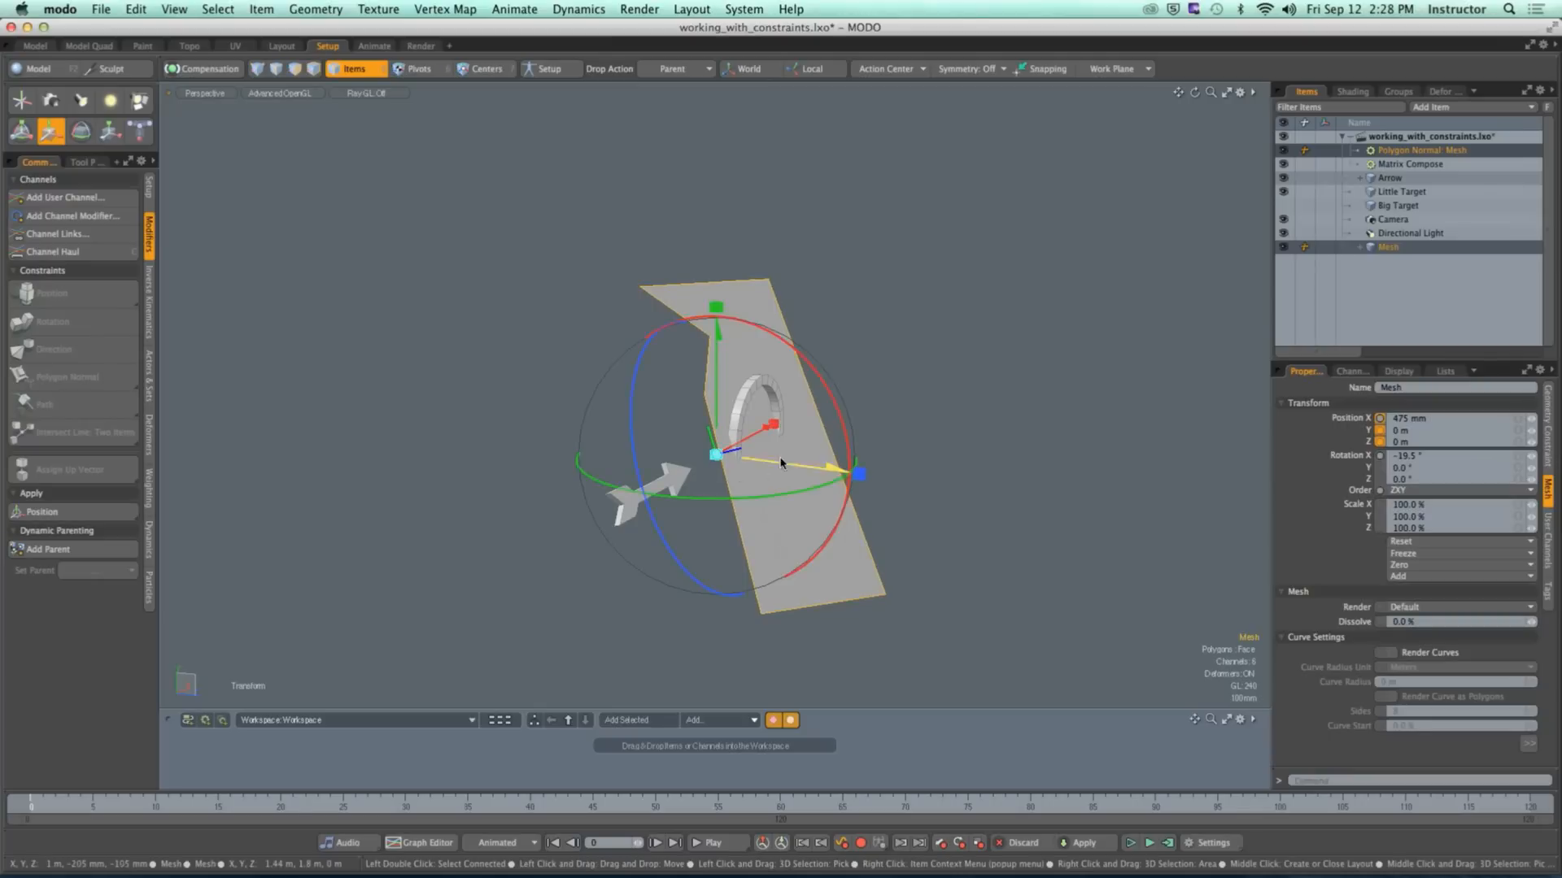
pyautogui.moveTo(834, 413); pyautogui.dragTo(815, 379)
pyautogui.press('space')
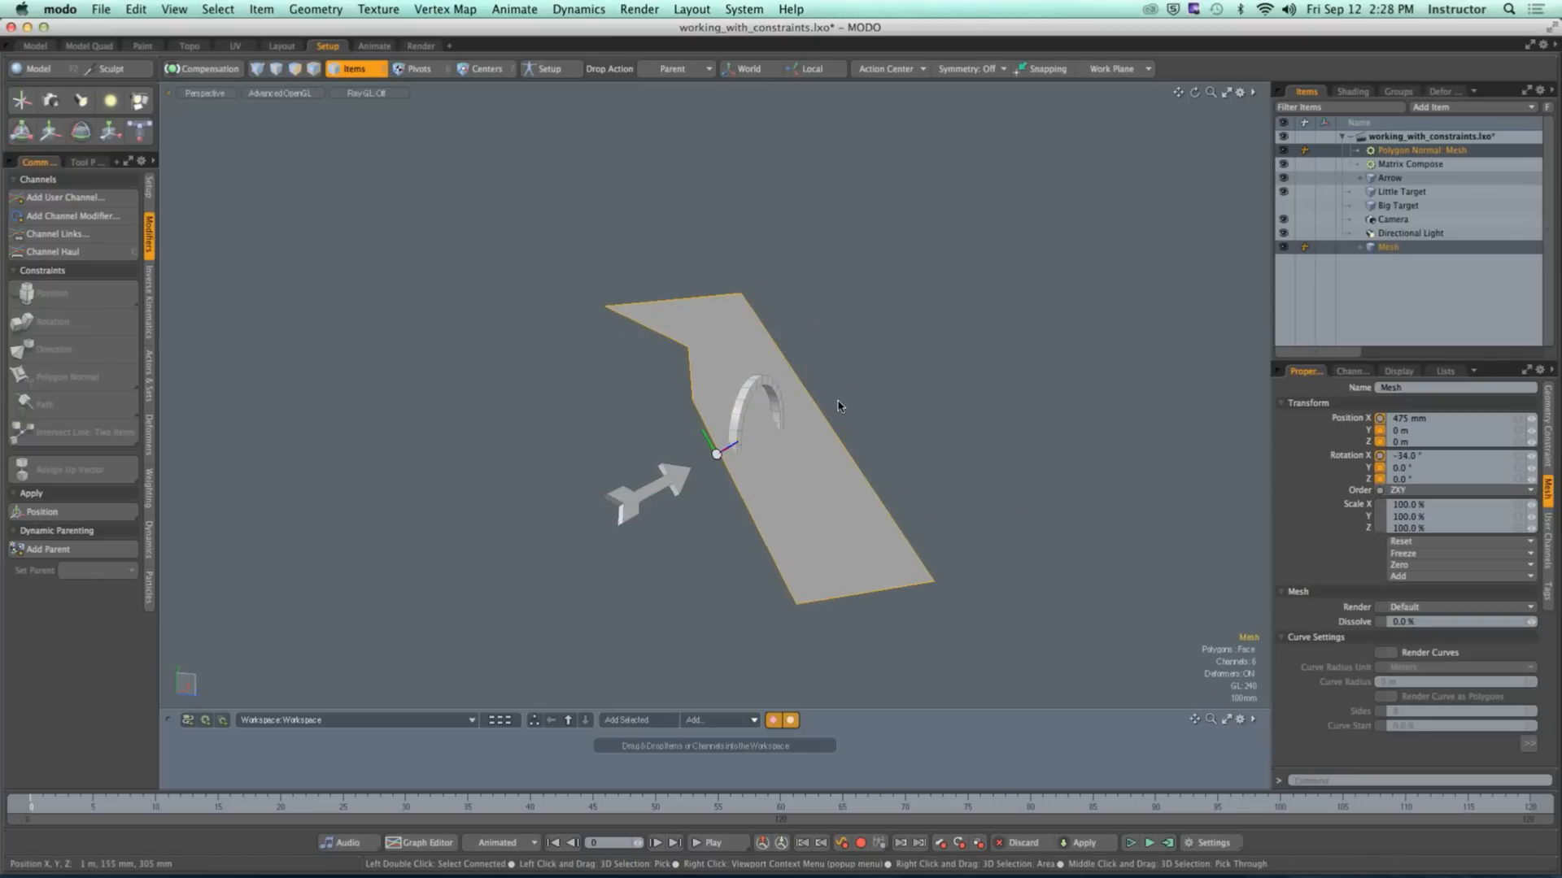
# Step: Select the Mesh's polygon and examine its normal direction against the Arrow's position and orientation from several angles
pyautogui.press('3')
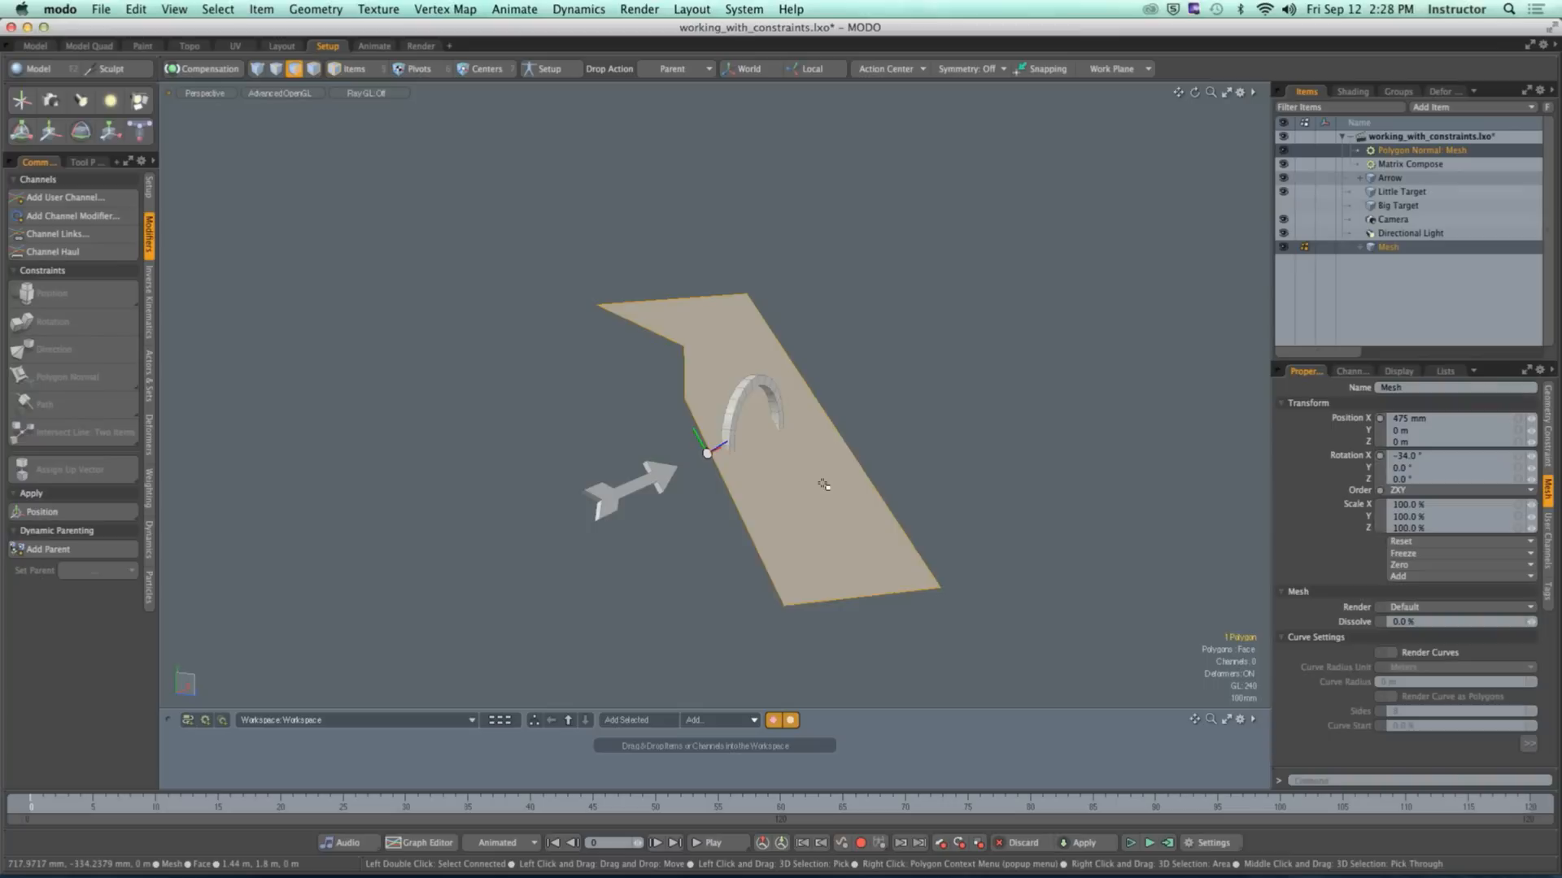
pyautogui.press('o')
pyautogui.click(849, 571)
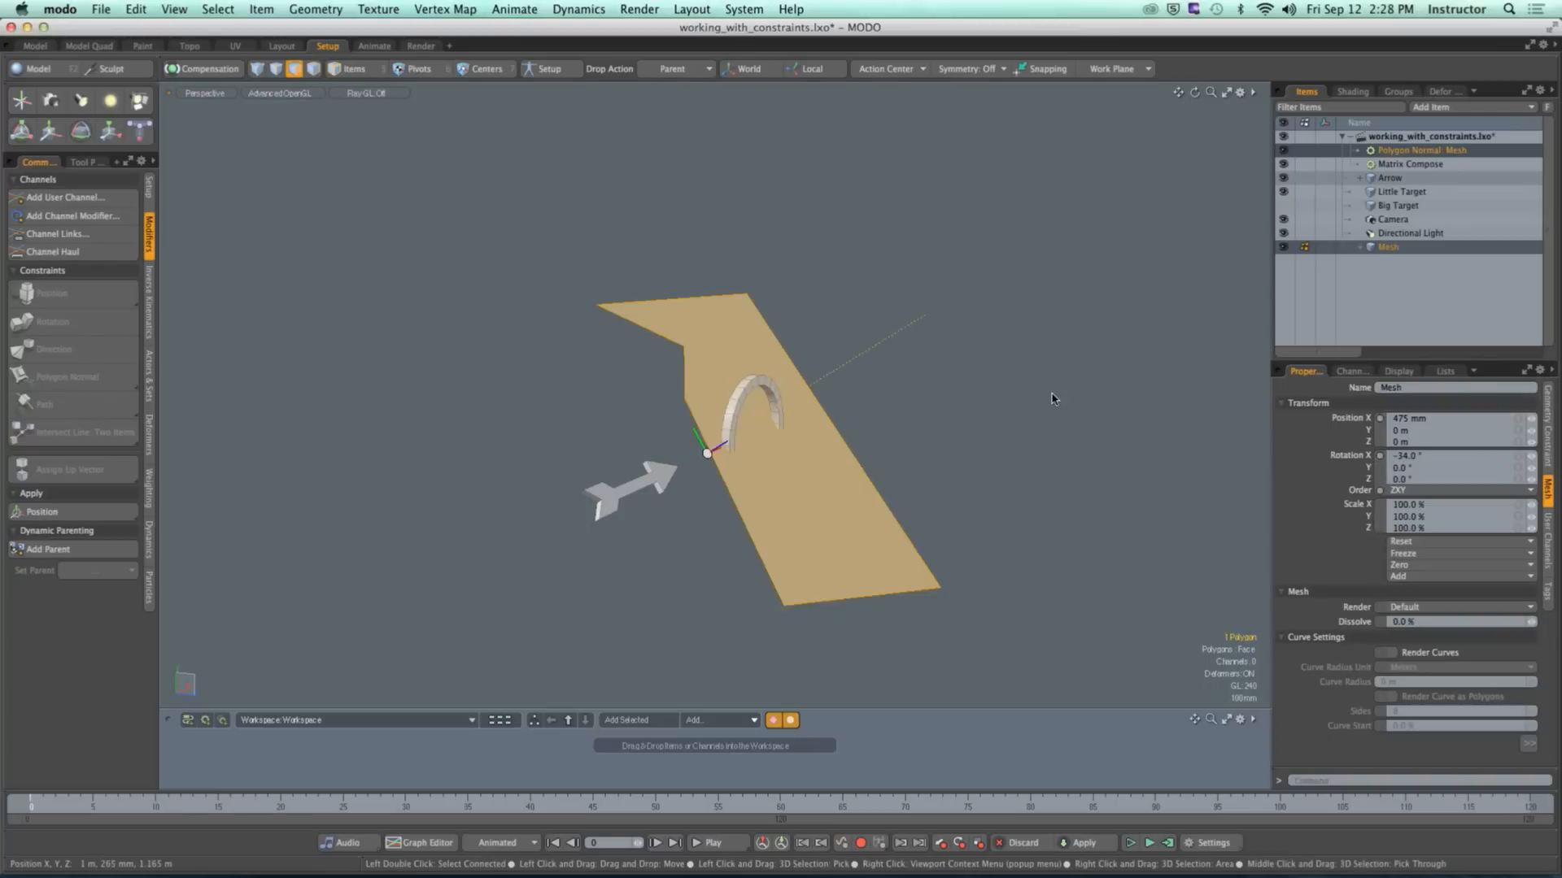
pyautogui.keyDown('alt'); pyautogui.moveTo(1052, 397); pyautogui.dragTo(960, 418); pyautogui.keyUp('alt')
pyautogui.click(924, 428)
pyautogui.click(836, 493)
pyautogui.keyDown('alt'); pyautogui.moveTo(836, 493); pyautogui.dragTo(774, 438); pyautogui.keyUp('alt')
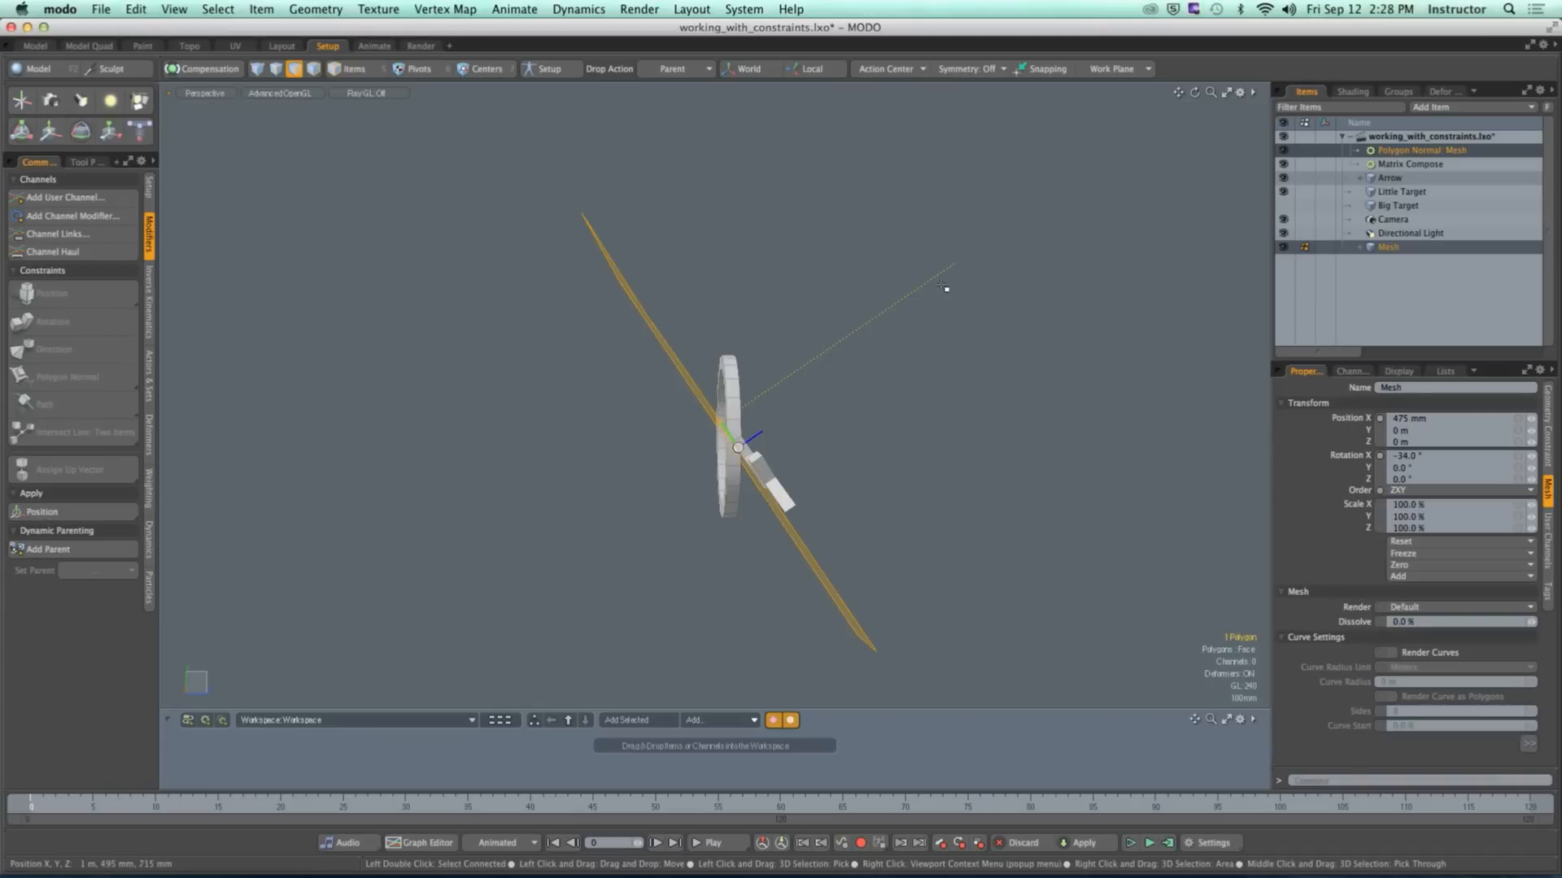
pyautogui.keyDown('alt'); pyautogui.moveTo(943, 287); pyautogui.dragTo(716, 419); pyautogui.keyUp('alt')
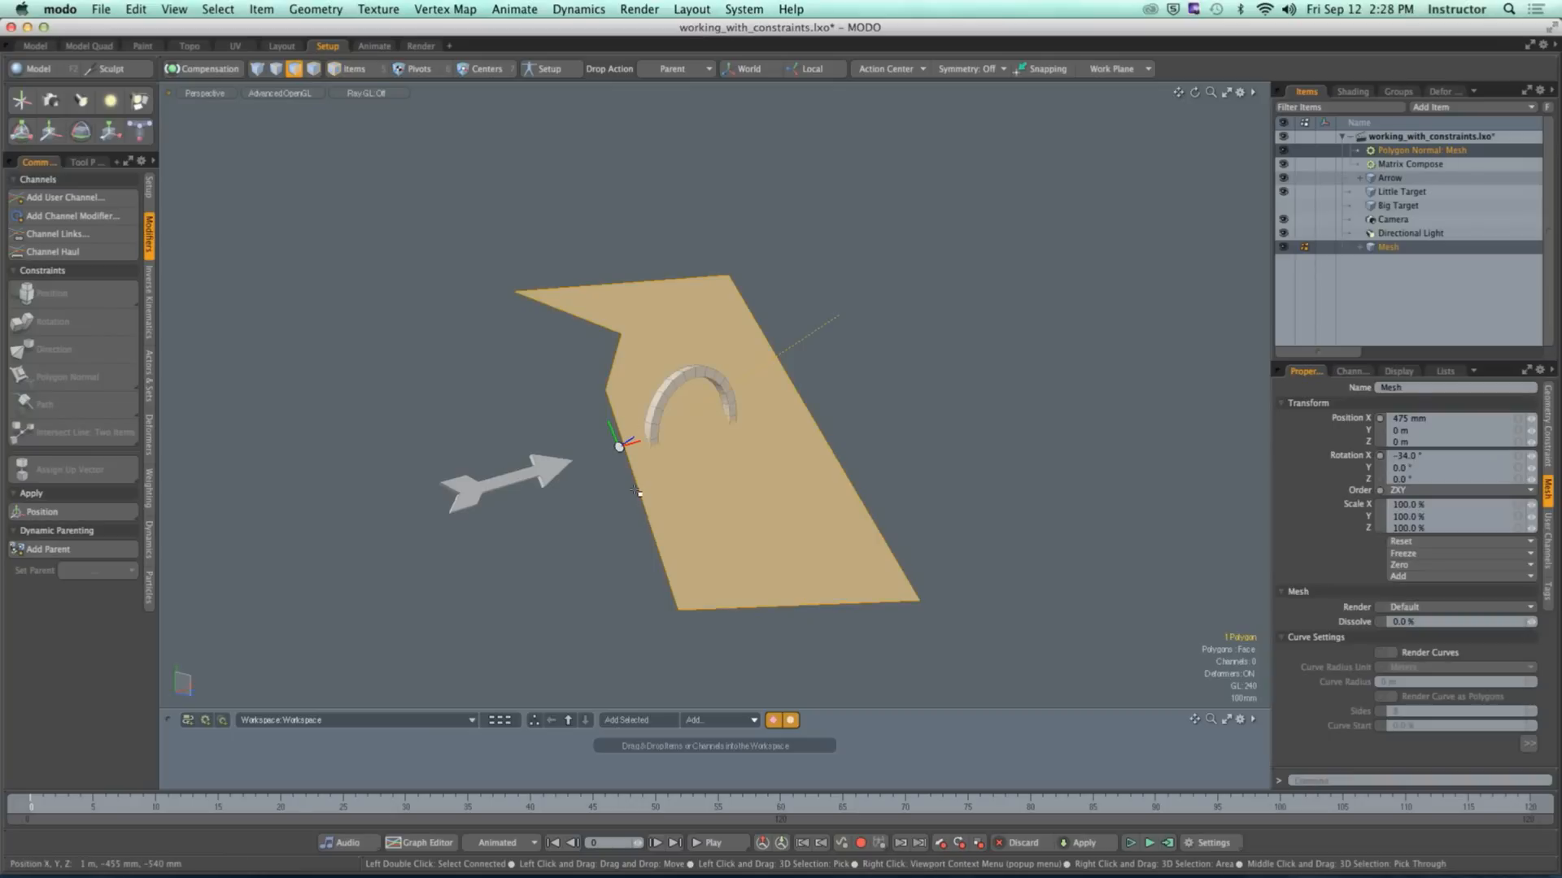
# Step: Undo the Mesh's test move and rotations along with the Arrow's Polygon Normal constraint
pyautogui.press('super+z')
pyautogui.press('super+z')
pyautogui.press('super+z')
pyautogui.press('super+z')
pyautogui.press('super+z')
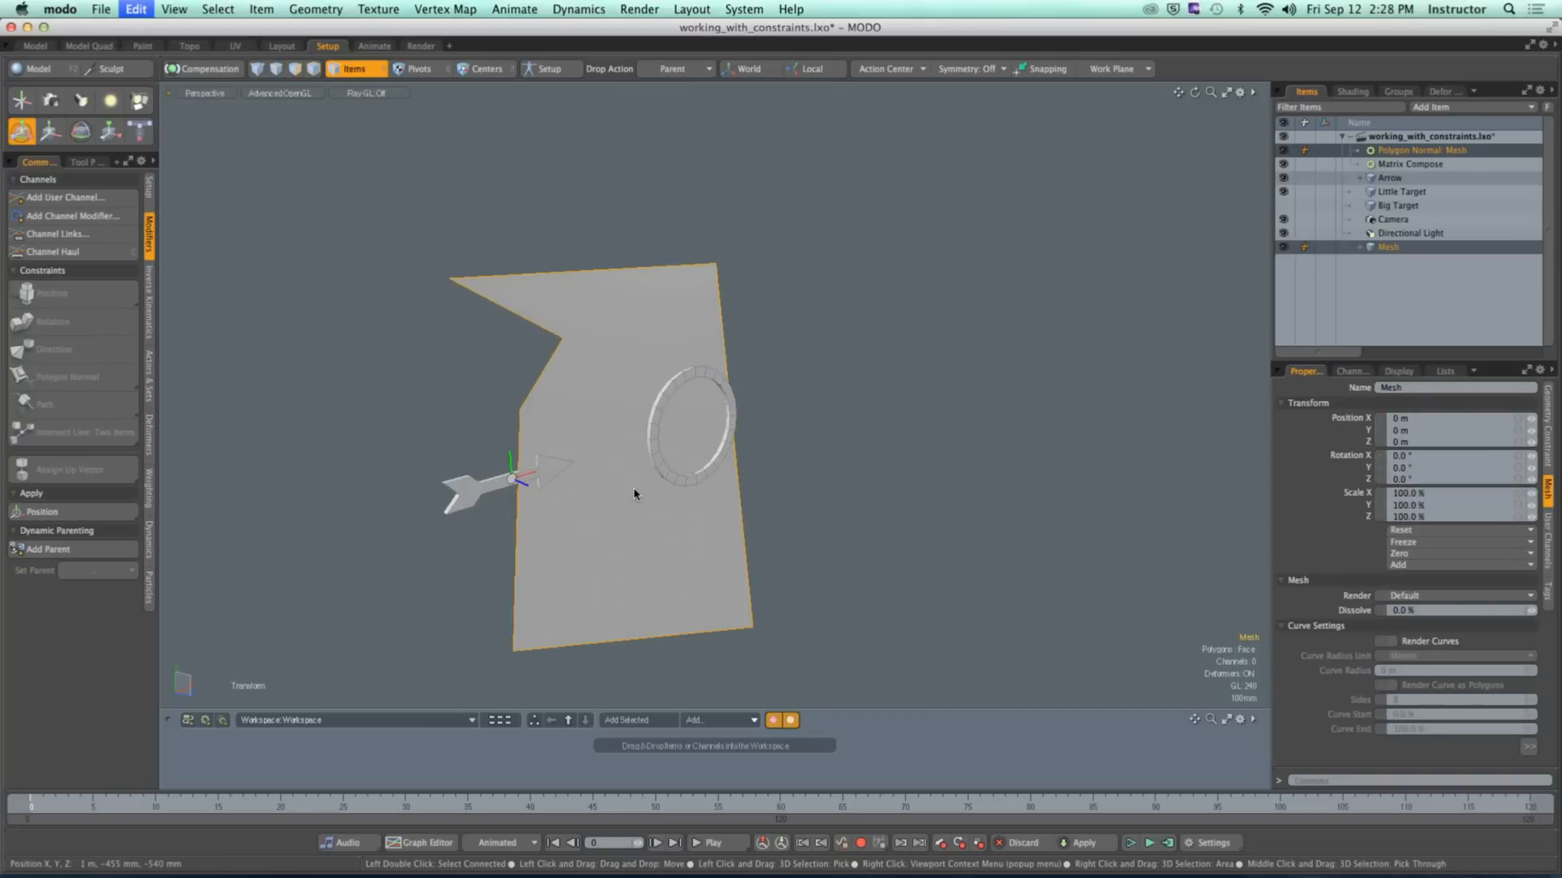
pyautogui.press('super+z')
pyautogui.press('super+z')
pyautogui.press('super+z')
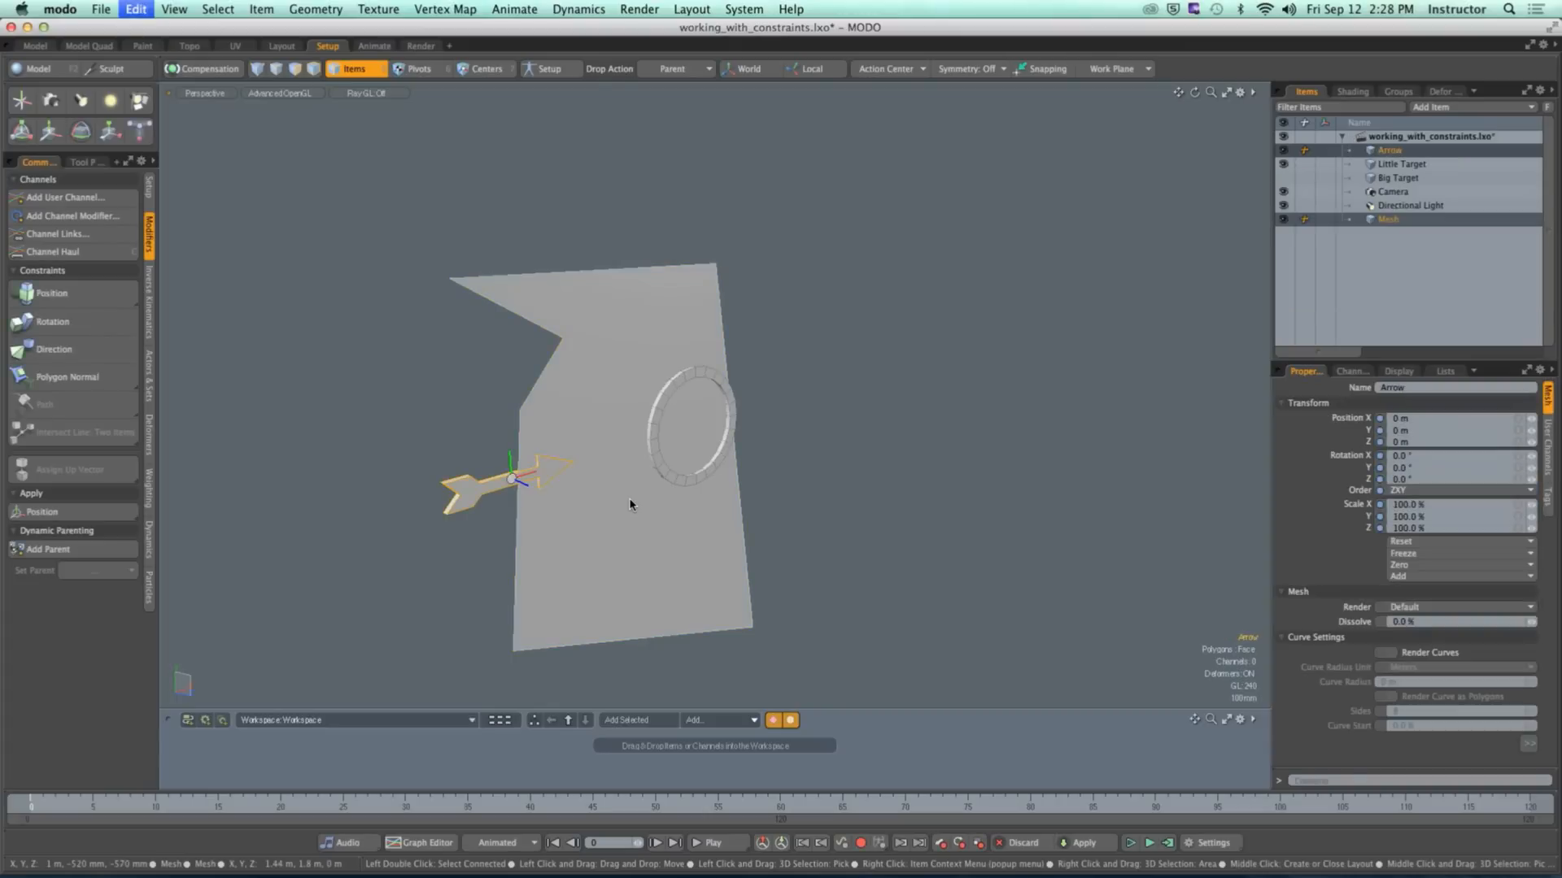
# Step: Review the geometry constraint types available for the Arrow and the Mesh without applying one
pyautogui.keyDown('alt'); pyautogui.moveTo(425, 501); pyautogui.dragTo(467, 508); pyautogui.keyUp('alt')
pyautogui.keyDown('shift'); pyautogui.click(579, 450); pyautogui.keyUp('shift')
pyautogui.click(100, 376)
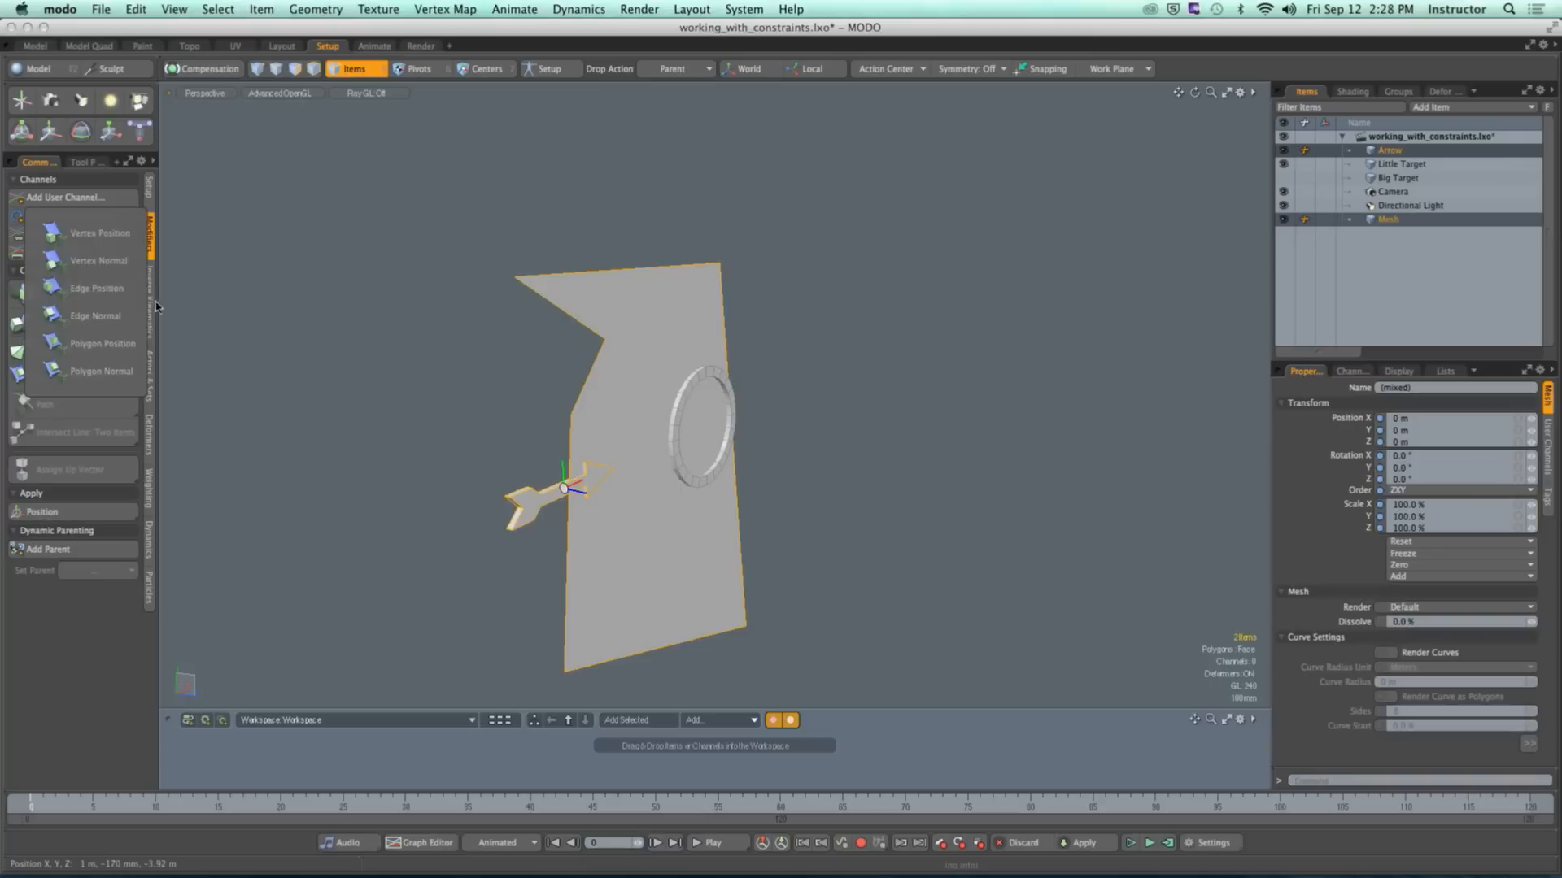
pyautogui.click(361, 298)
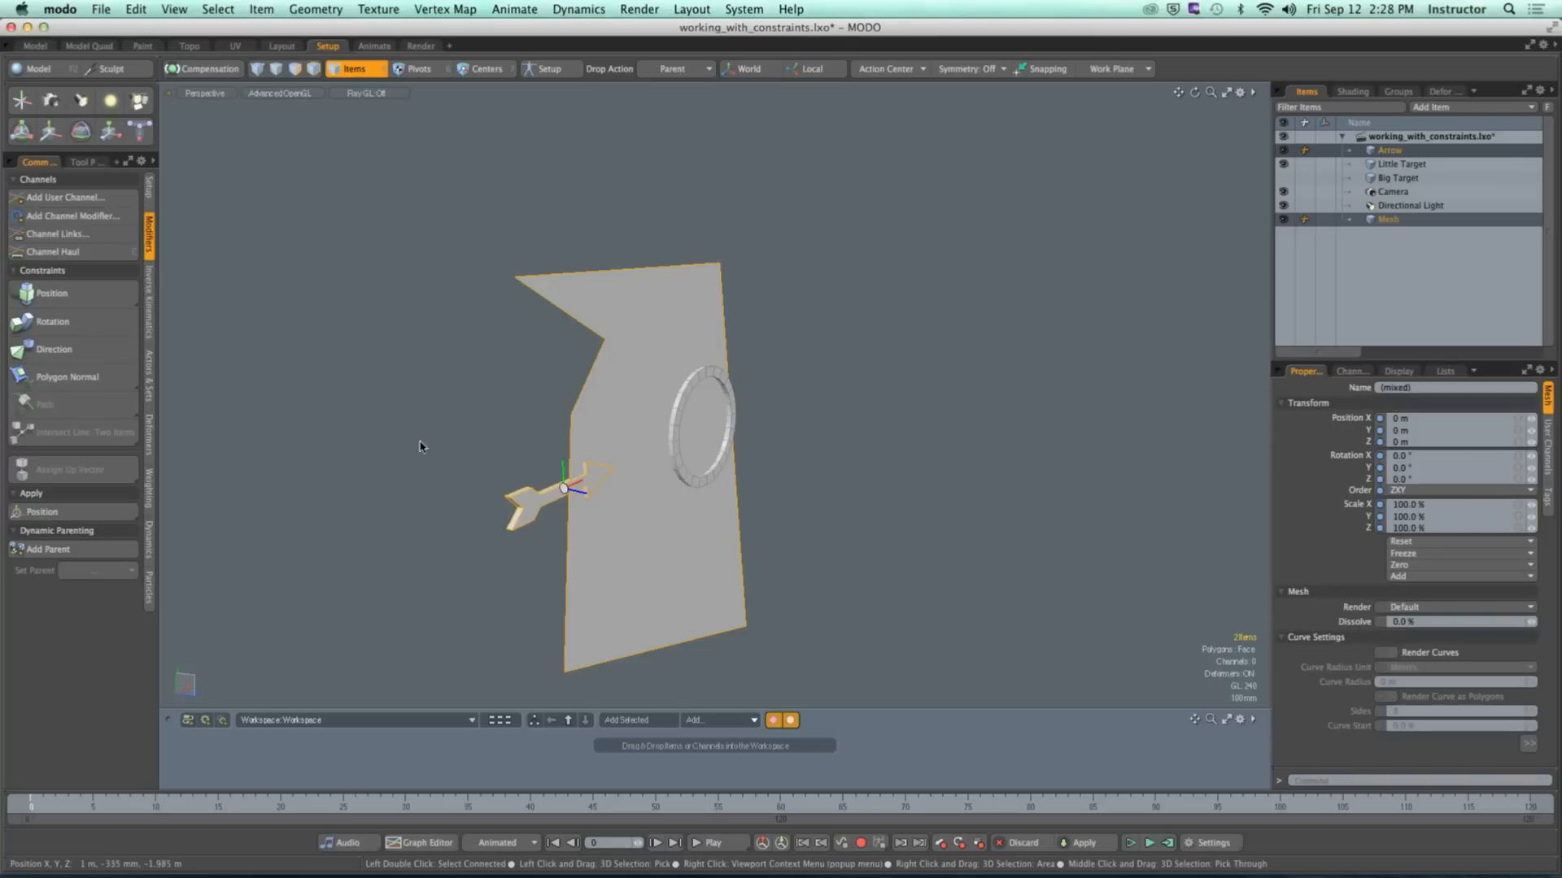
# Step: Delete the Mesh item from the scene, keeping the Arrow and targets
pyautogui.click(424, 446)
pyautogui.keyDown('alt'); pyautogui.moveTo(496, 453); pyautogui.dragTo(570, 411); pyautogui.keyUp('alt')
pyautogui.click(1388, 219)
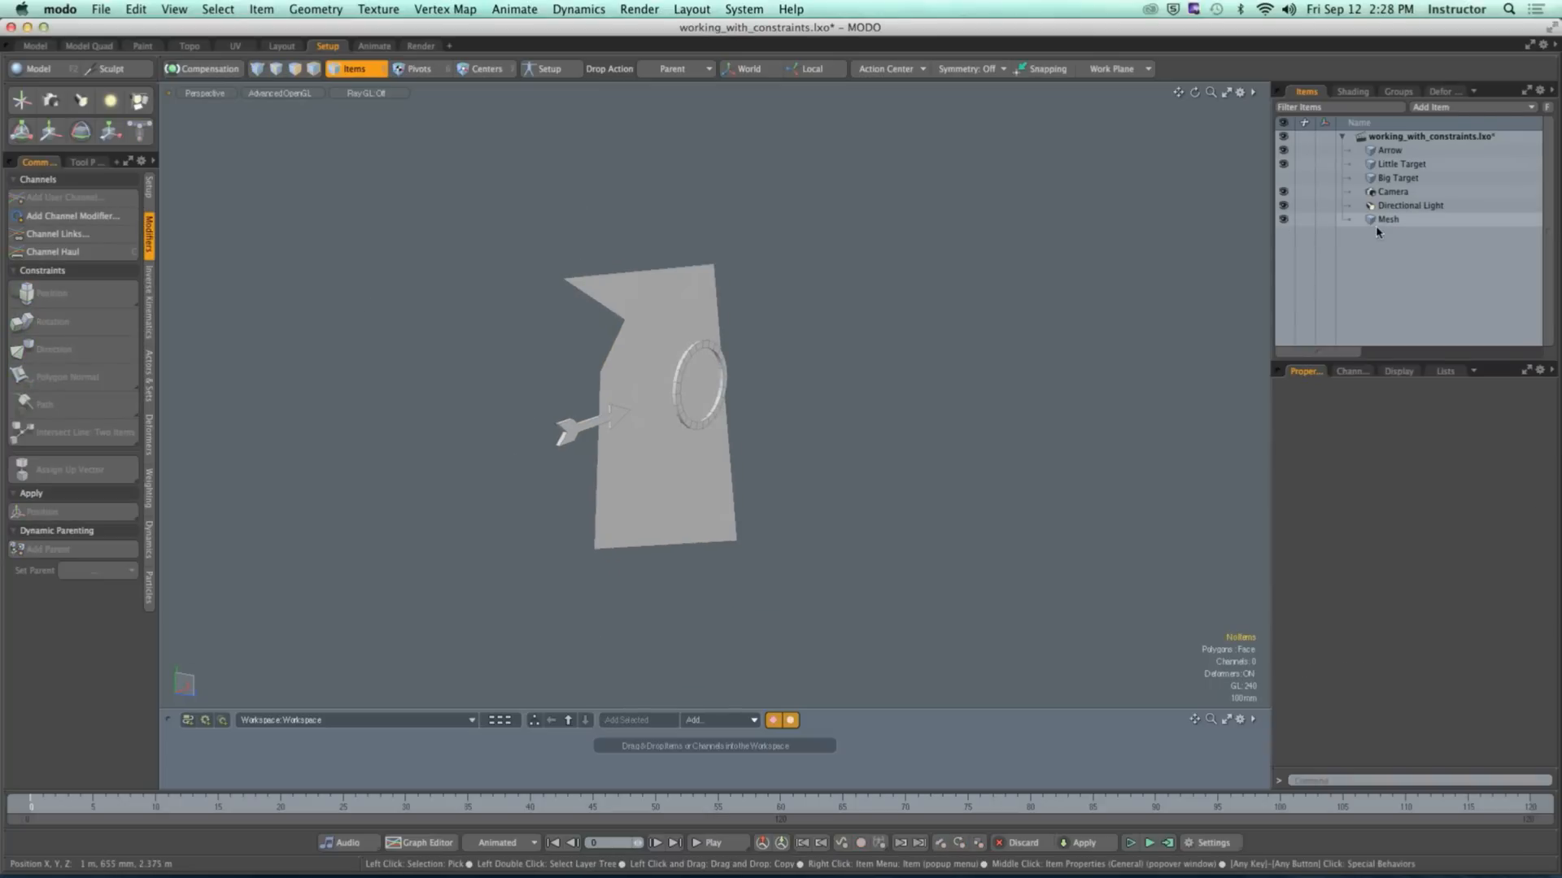
pyautogui.rightClick(1379, 224)
pyautogui.click(1360, 629)
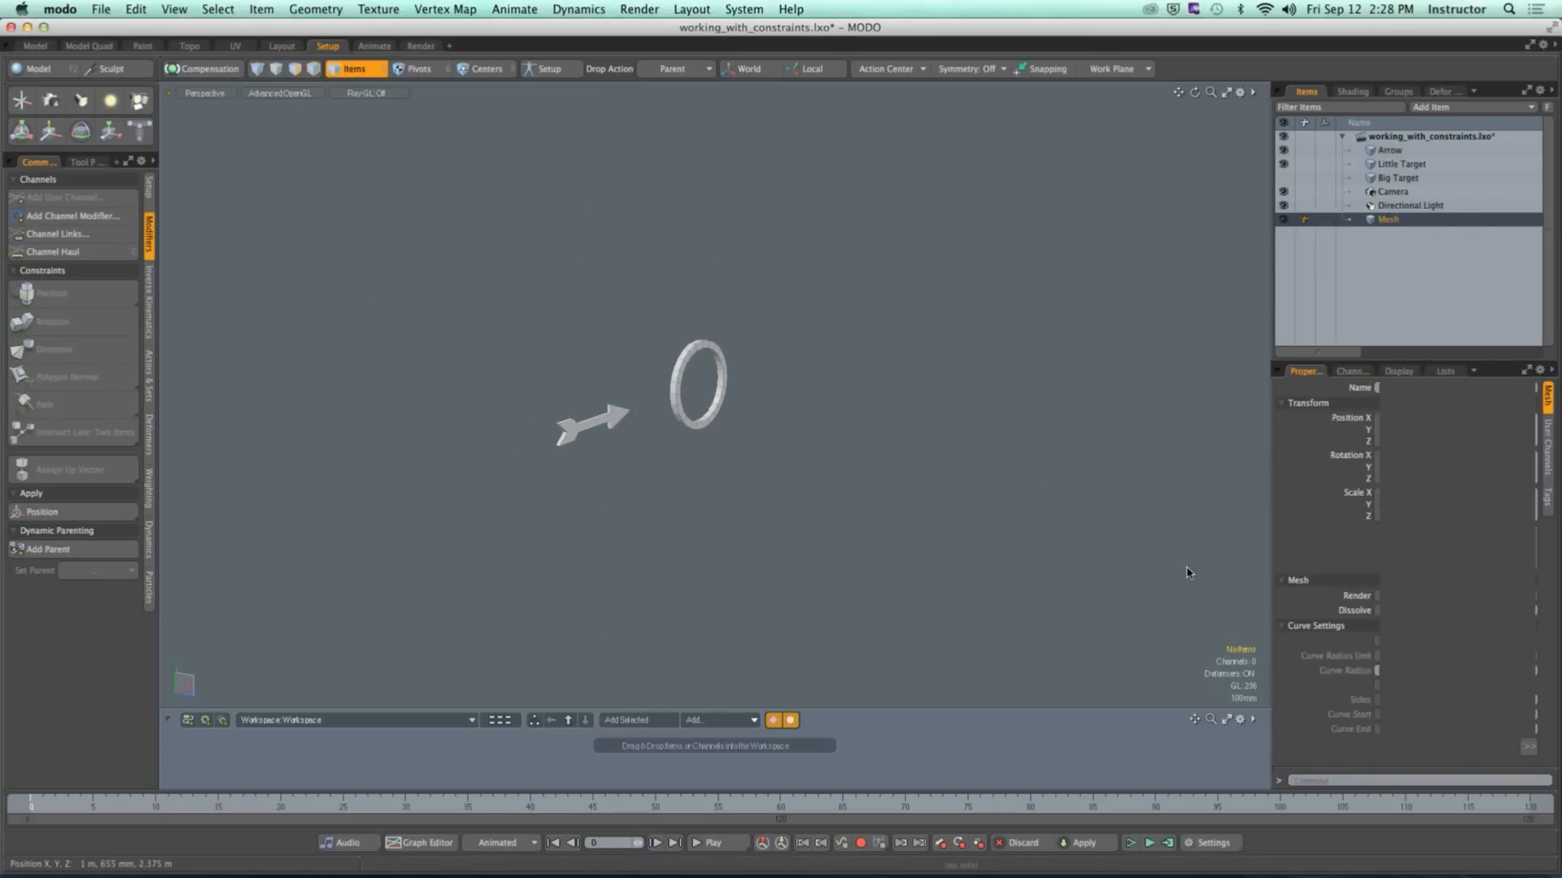
# Step: Open the modeling tools palette and add a new empty mesh item to the scene
pyautogui.keyDown('alt'); pyautogui.keyDown('shift'); pyautogui.moveTo(752, 432); pyautogui.dragTo(845, 471); pyautogui.keyUp('shift'); pyautogui.keyUp('alt')
pyautogui.scroll(3, 738, 486)
pyautogui.scroll(3, 844, 472)
pyautogui.keyDown('alt'); pyautogui.moveTo(845, 472); pyautogui.dragTo(748, 470); pyautogui.keyUp('alt')
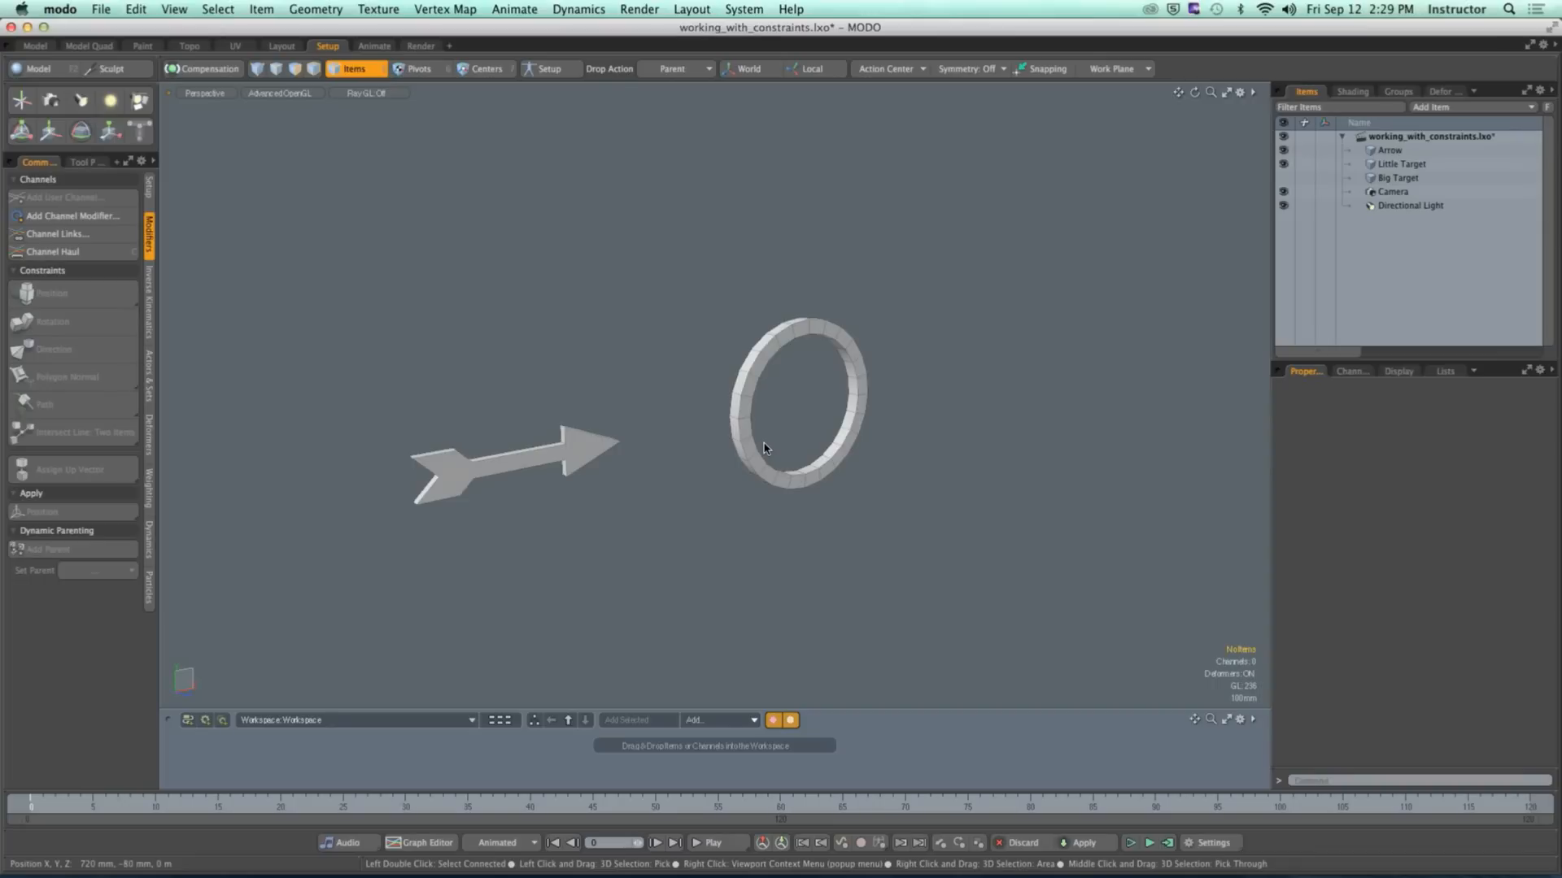
pyautogui.click(38, 69)
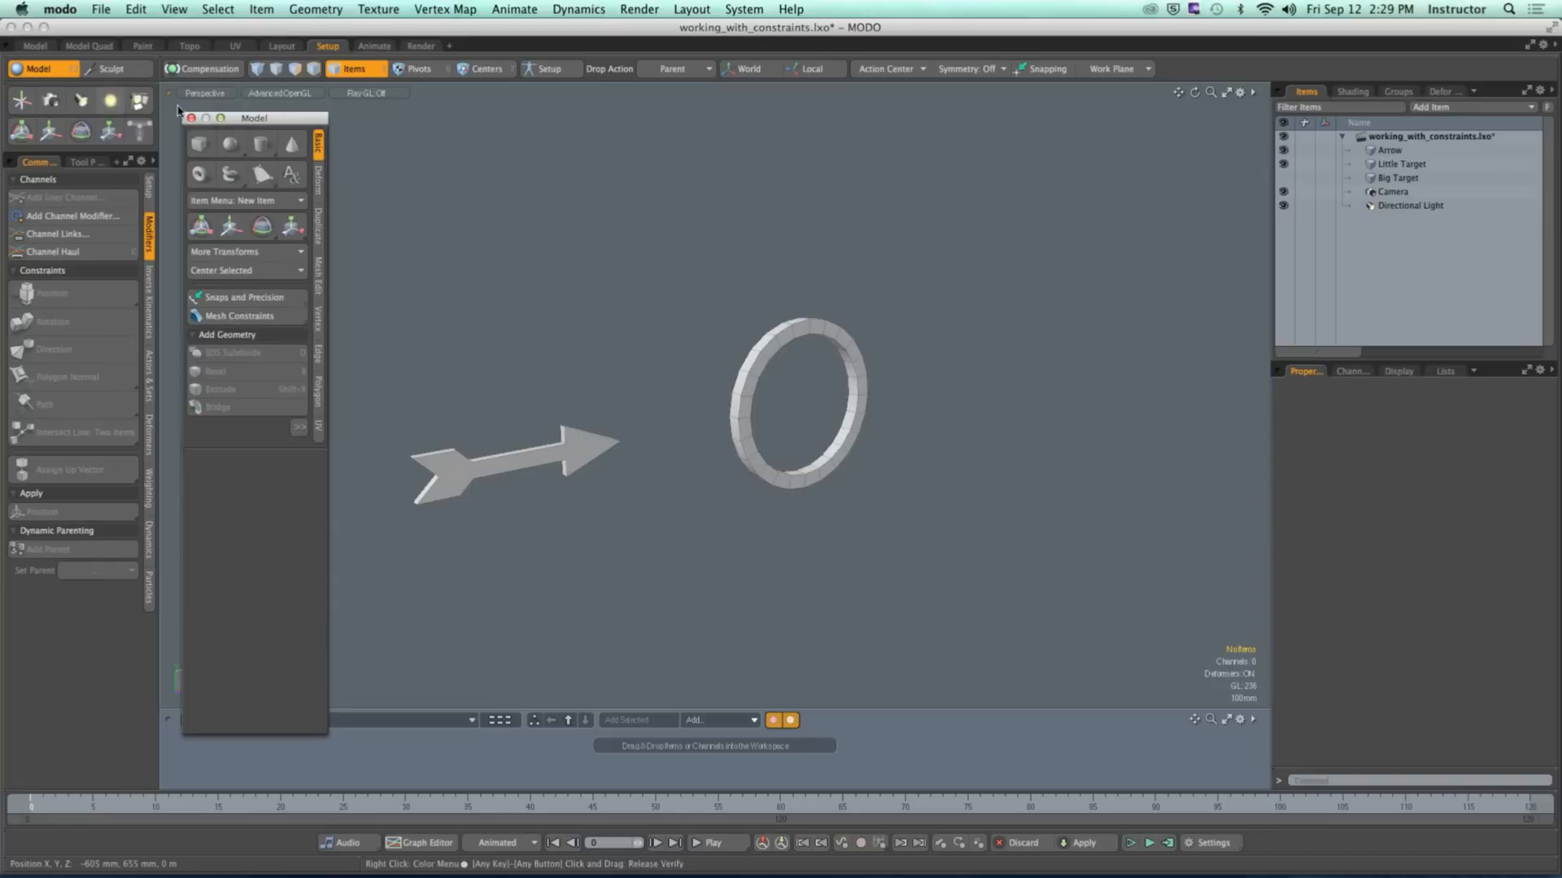
pyautogui.moveTo(254, 118); pyautogui.dragTo(164, 108)
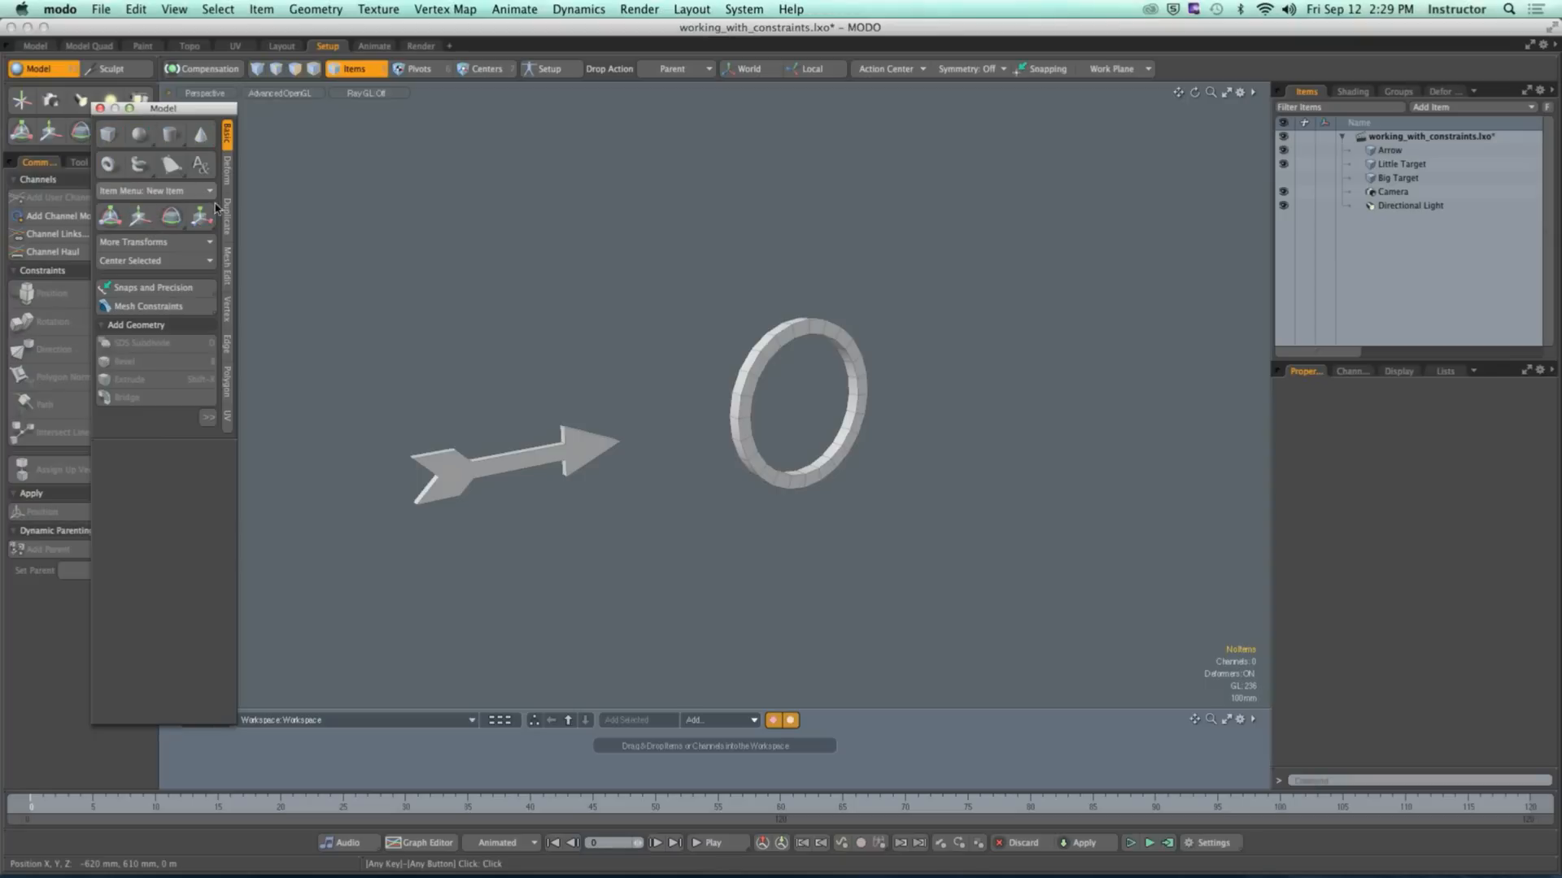
pyautogui.press('n')
pyautogui.keyDown('alt'); pyautogui.keyDown('shift'); pyautogui.moveTo(502, 278); pyautogui.dragTo(530, 254); pyautogui.keyUp('shift'); pyautogui.keyUp('alt')
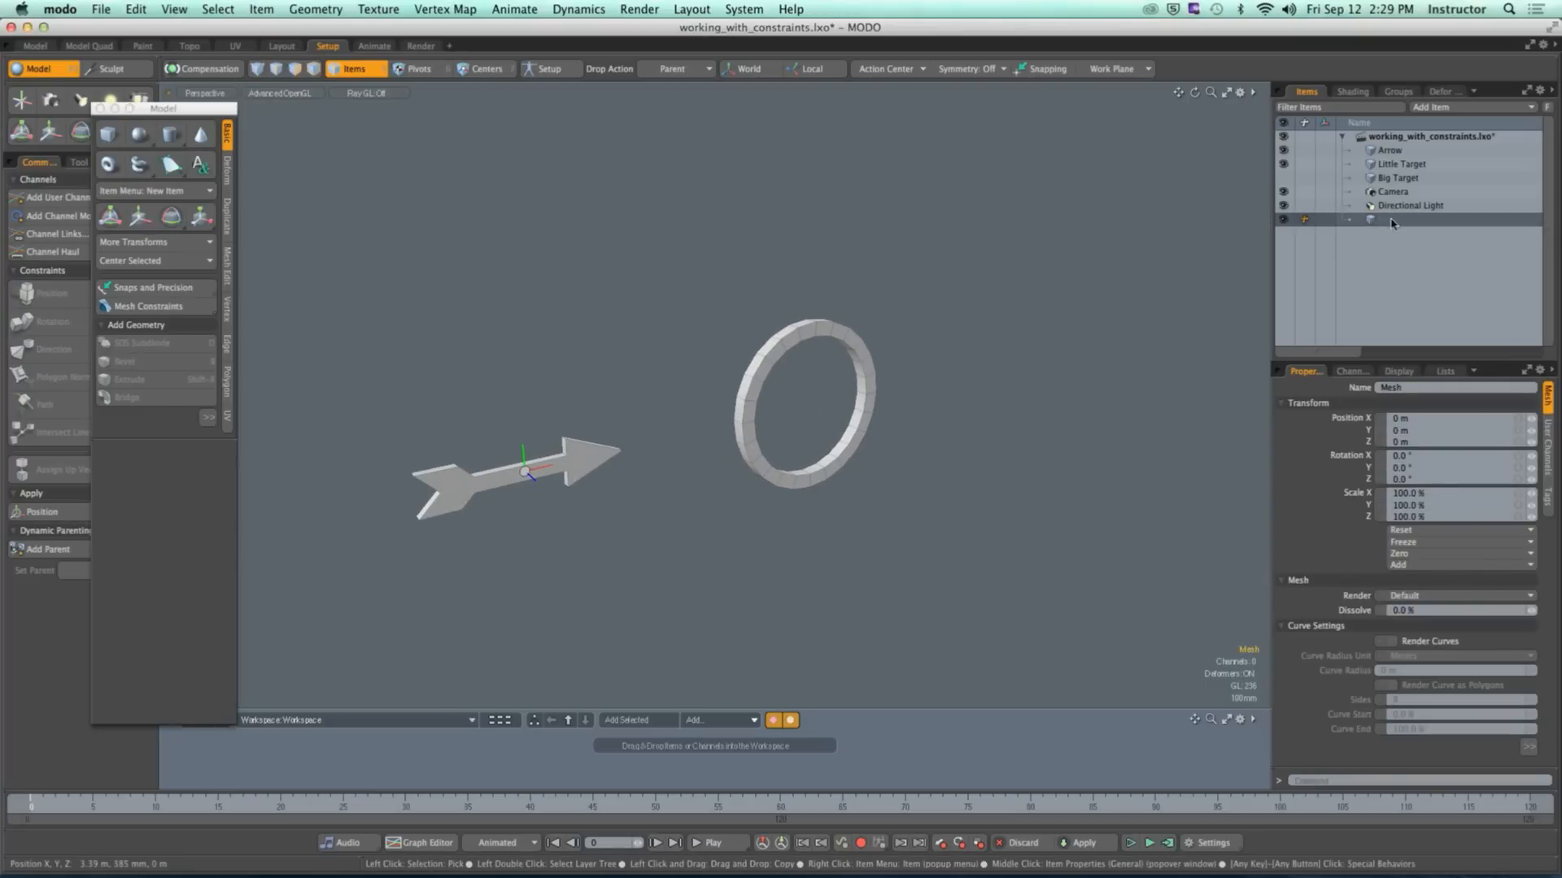
# Step: Draw a three-point curve arching over the arrow and ring, from about X -760 mm, Y 485 mm to about X 2.67 m, Y -260 mm
pyautogui.keyDown('alt'); pyautogui.keyDown('shift'); pyautogui.moveTo(587, 360); pyautogui.dragTo(652, 382); pyautogui.keyUp('shift'); pyautogui.keyUp('alt')
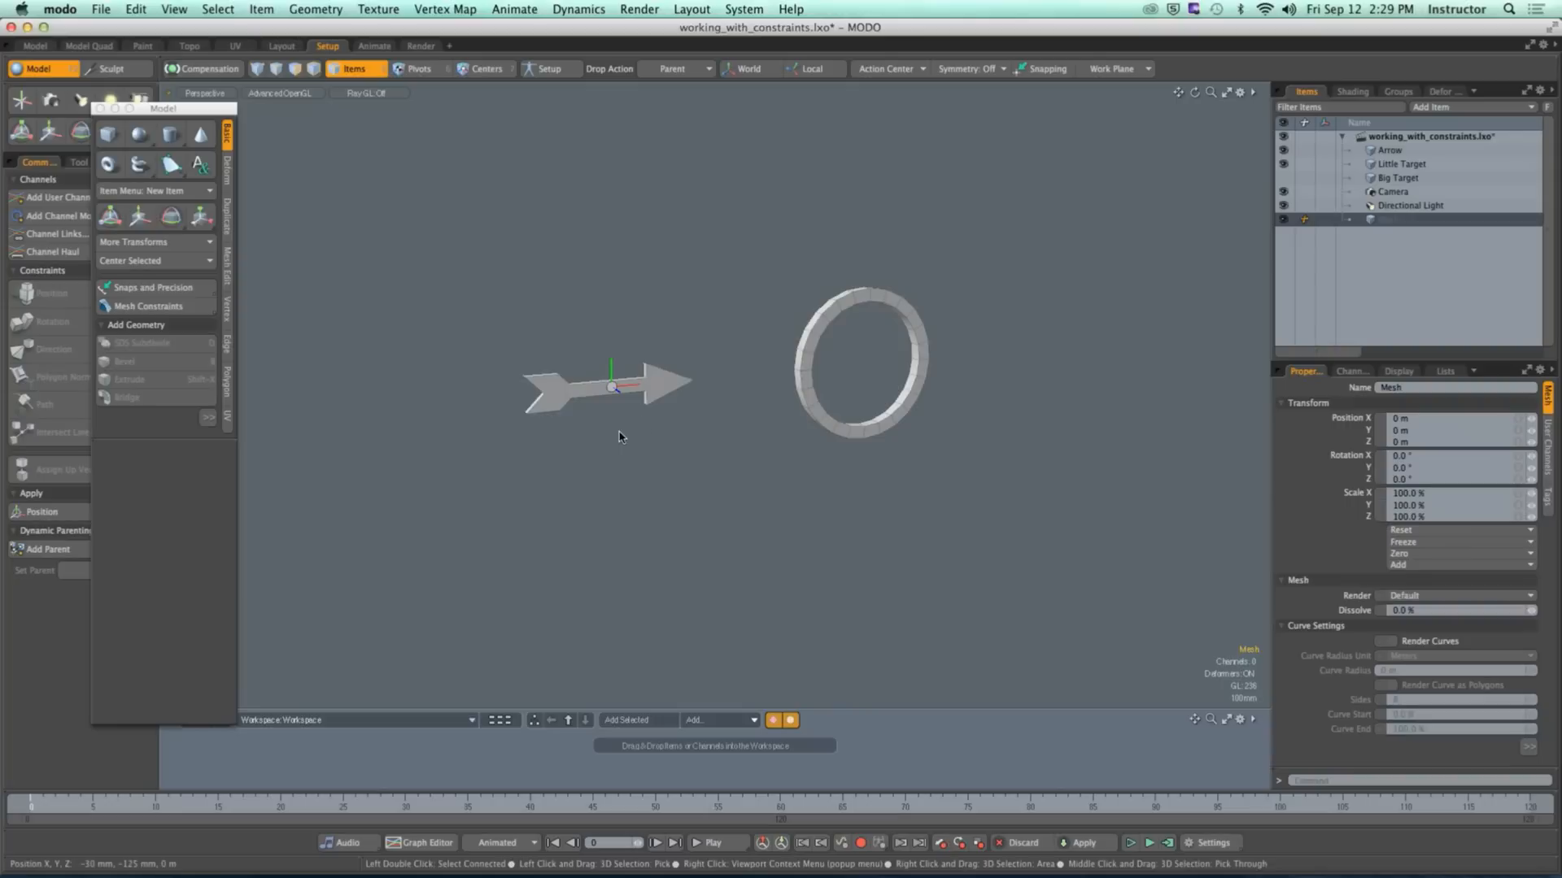
pyautogui.moveTo(620, 436)
pyautogui.keyDown('alt'); pyautogui.mouseDown()
pyautogui.moveTo(645, 443)
pyautogui.moveTo(586, 425)
pyautogui.moveTo(615, 431)
pyautogui.mouseUp(); pyautogui.keyUp('alt')
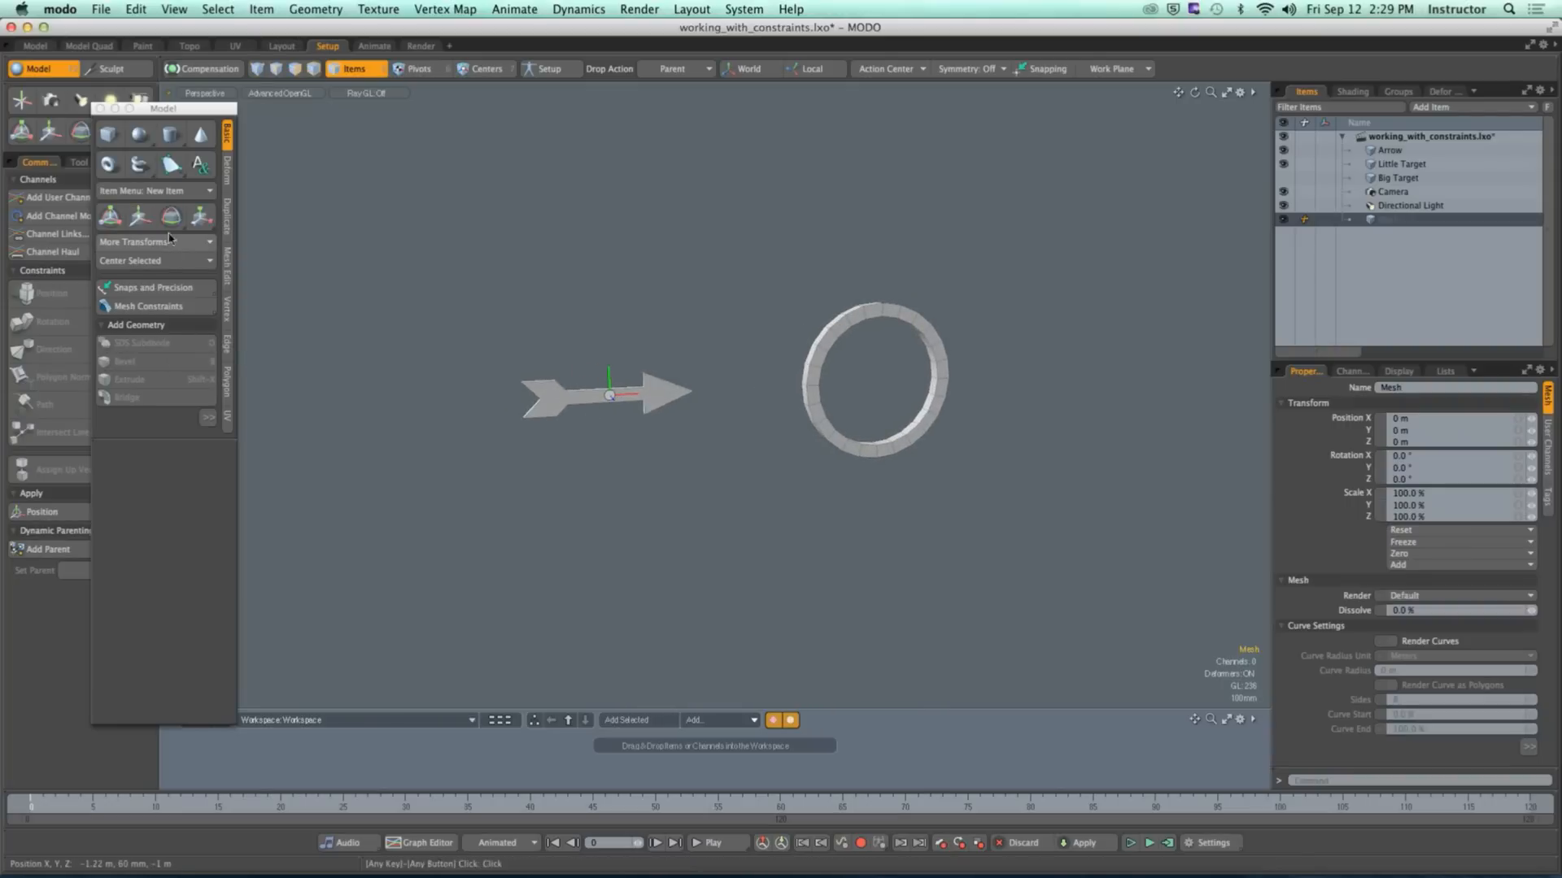
pyautogui.click(172, 168)
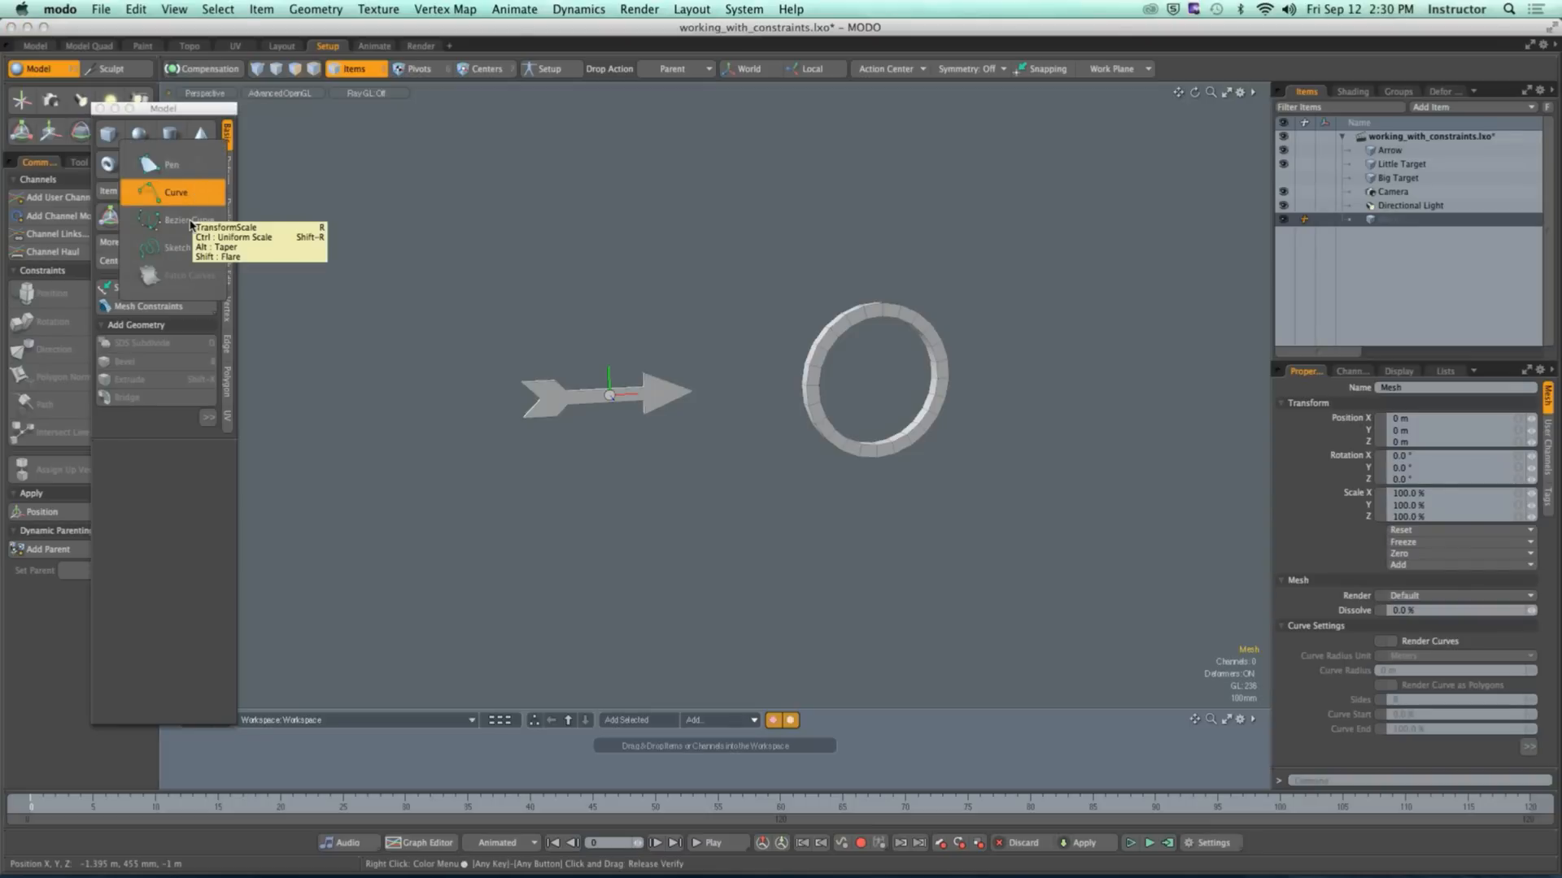
pyautogui.click(177, 253)
pyautogui.click(173, 168)
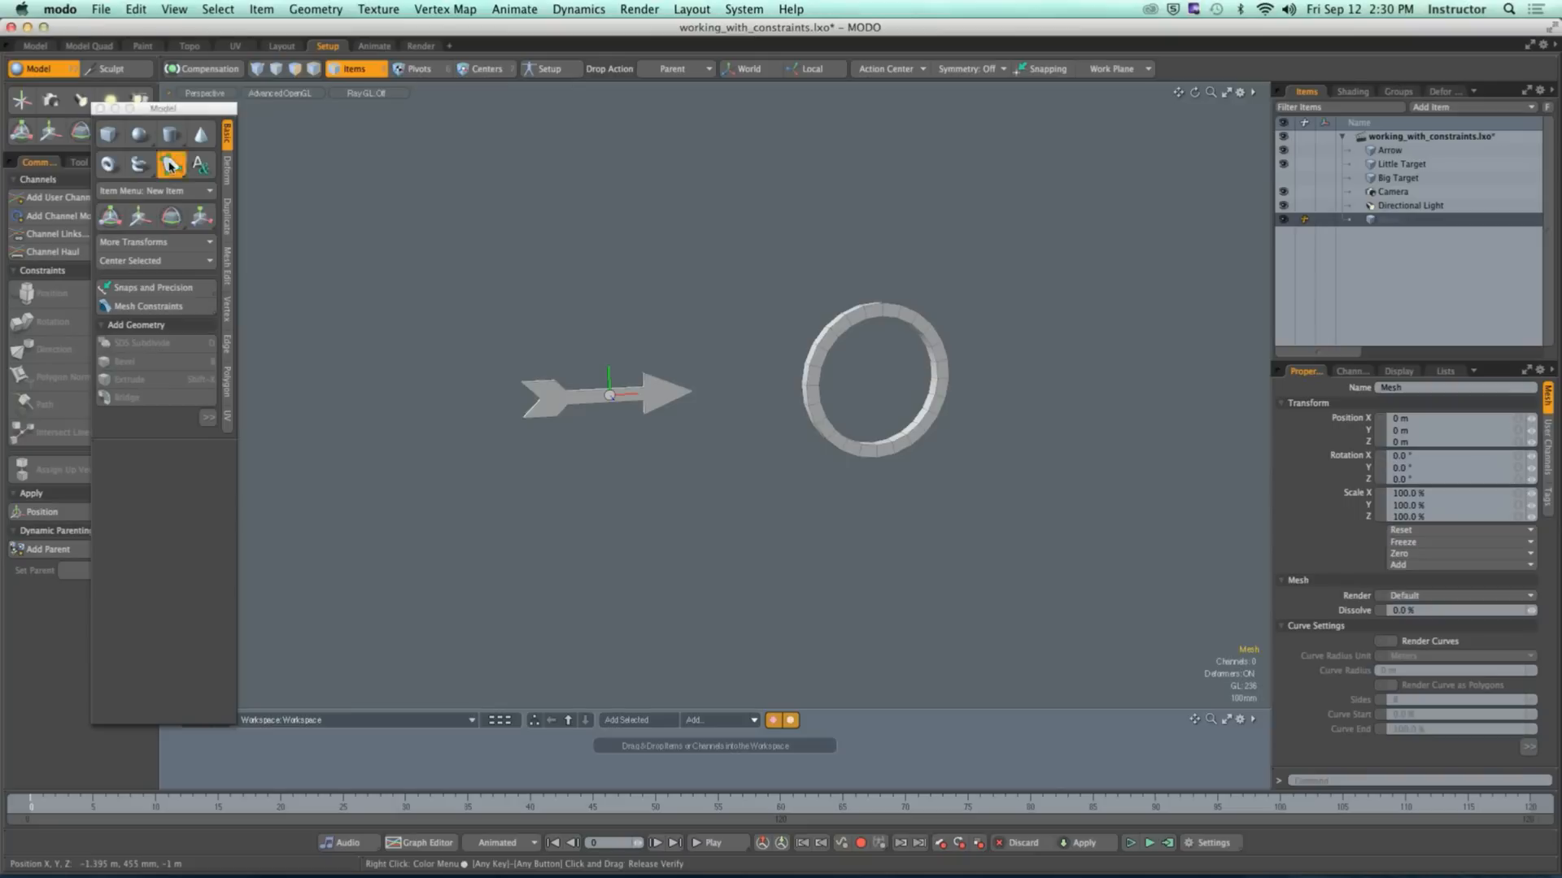
pyautogui.click(174, 169)
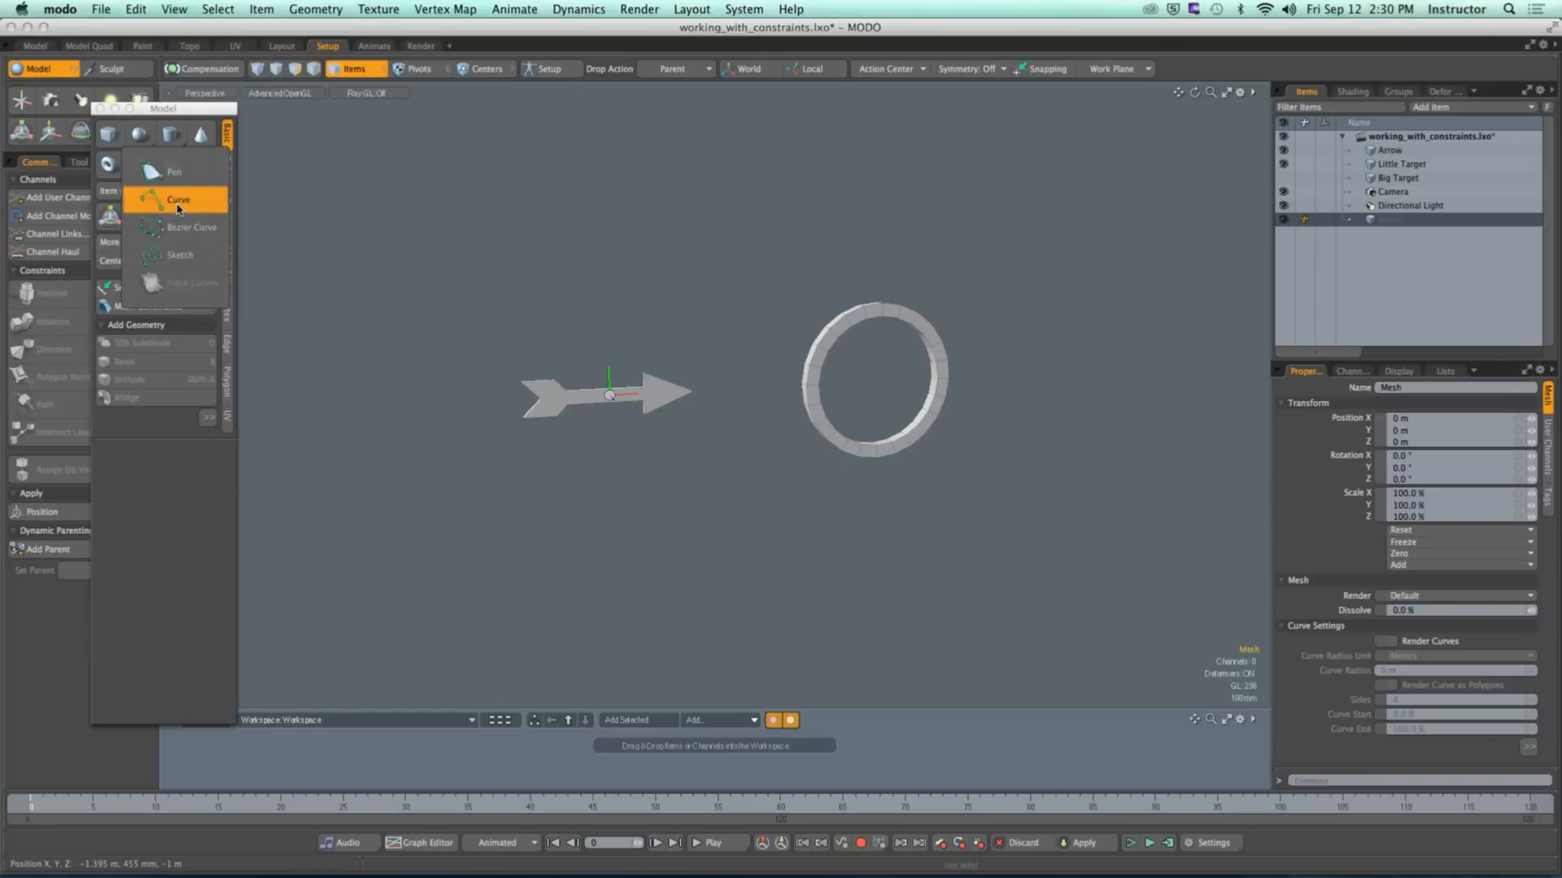
pyautogui.click(178, 208)
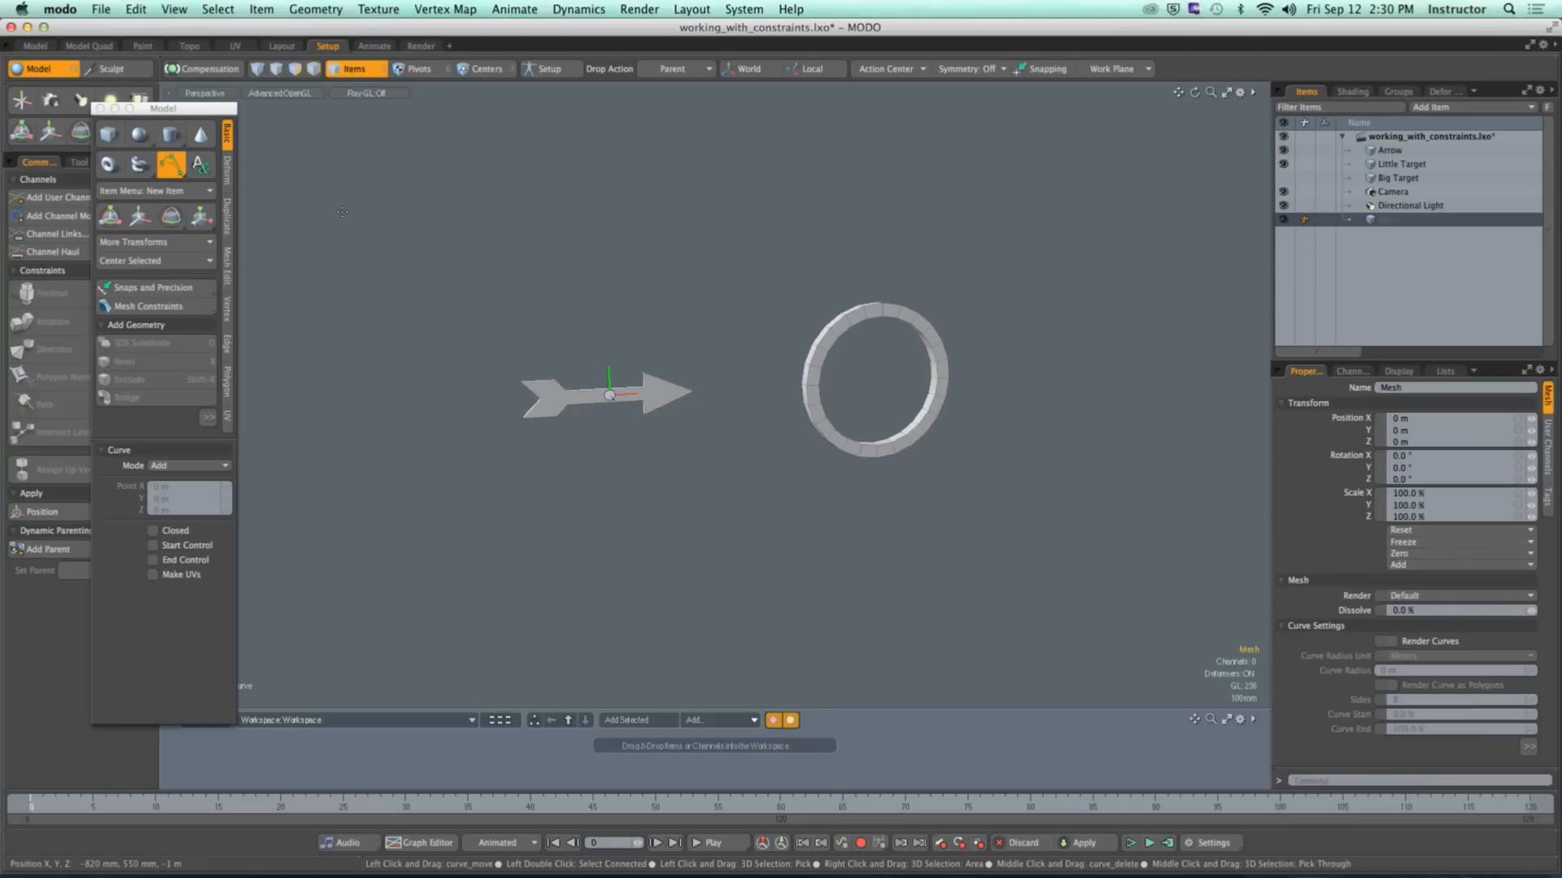
pyautogui.click(361, 230)
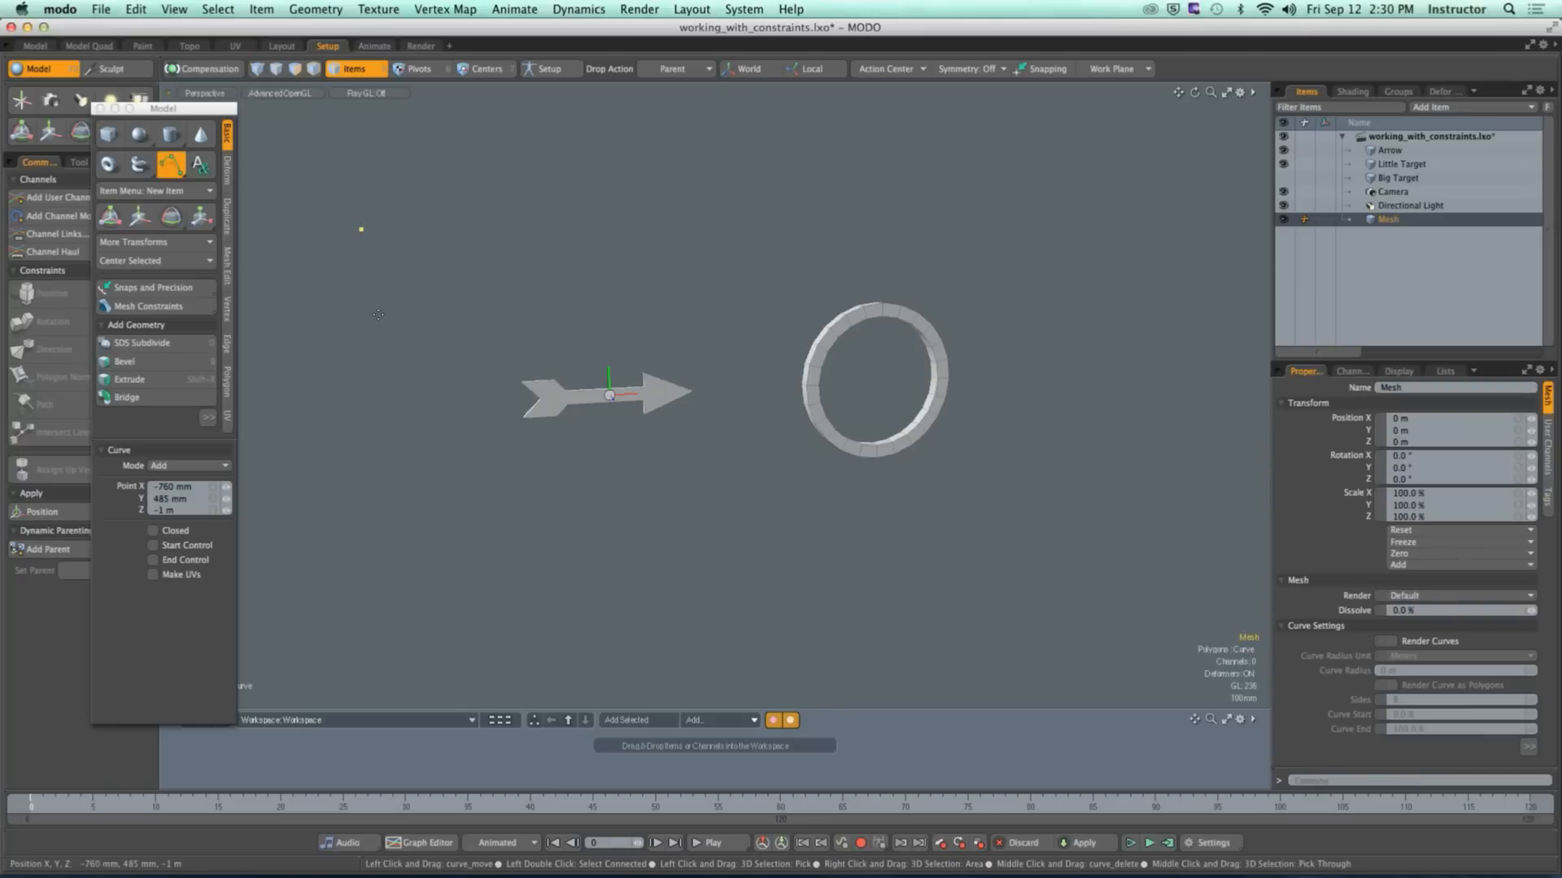
pyautogui.click(813, 192)
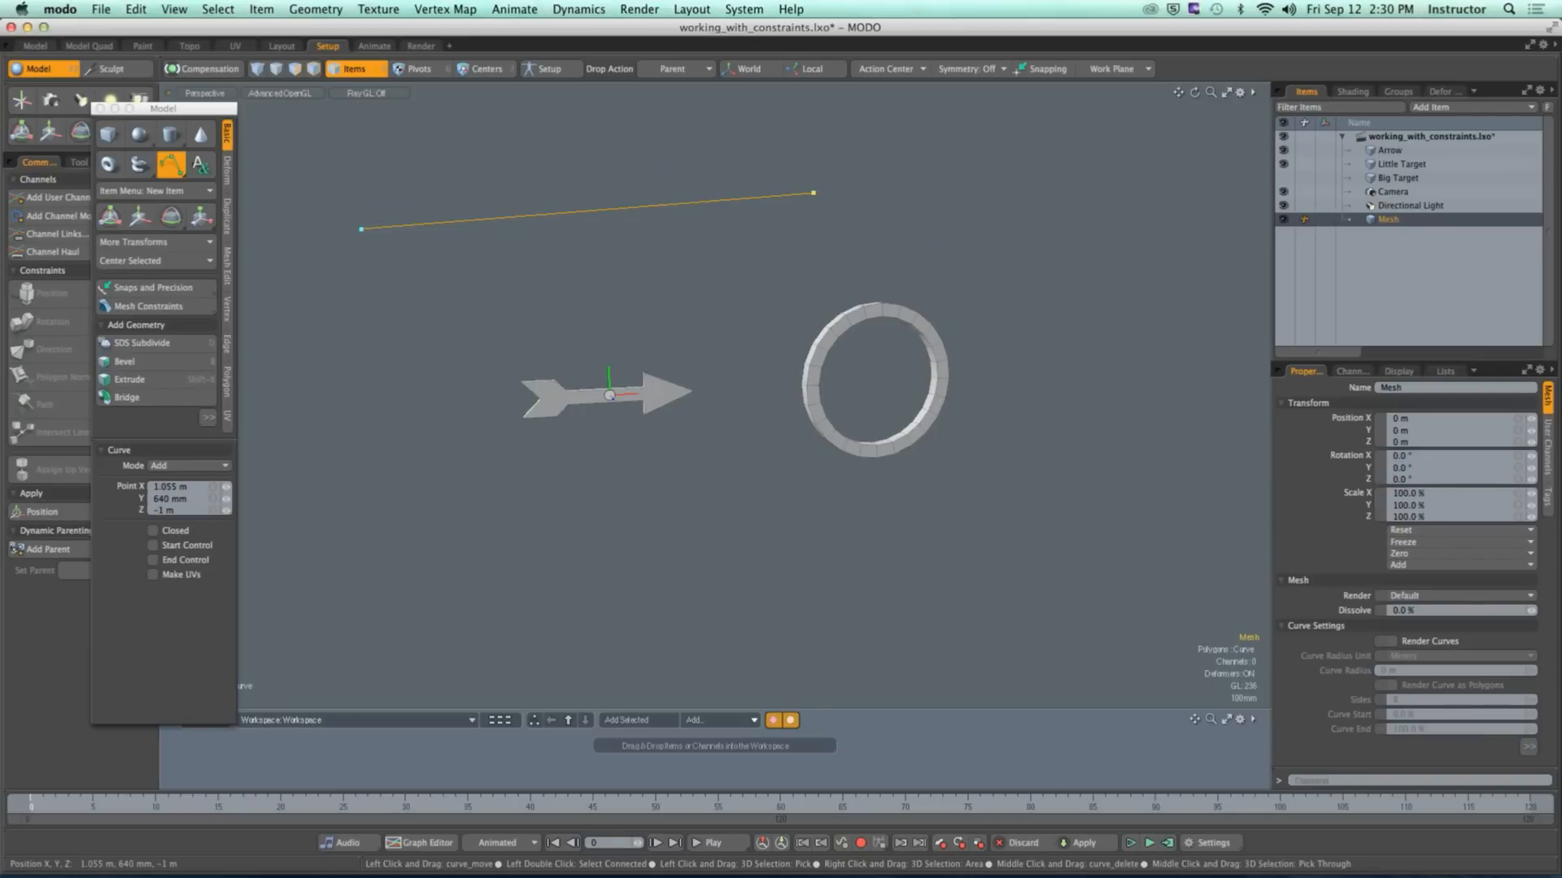
pyautogui.click(1105, 380)
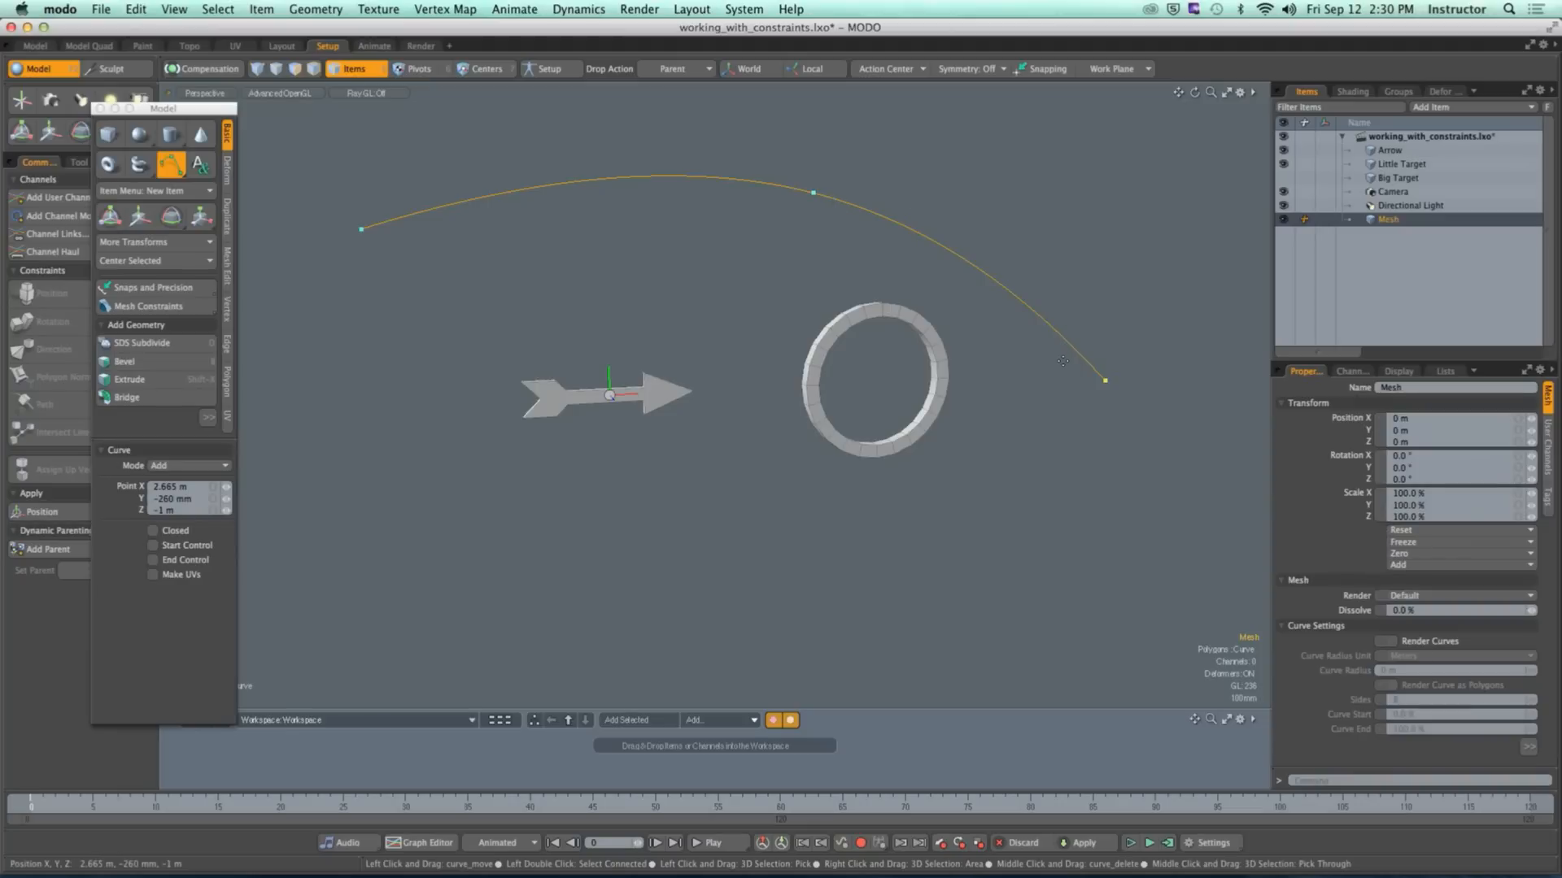
# Step: Extend the curve past the ring with a raised point and a lowered end point at about X 8.52 m, Y -420 mm
pyautogui.keyDown('ctrl'); pyautogui.keyDown('alt'); pyautogui.moveTo(1059, 356); pyautogui.dragTo(659, 405); pyautogui.keyUp('alt'); pyautogui.keyUp('ctrl')
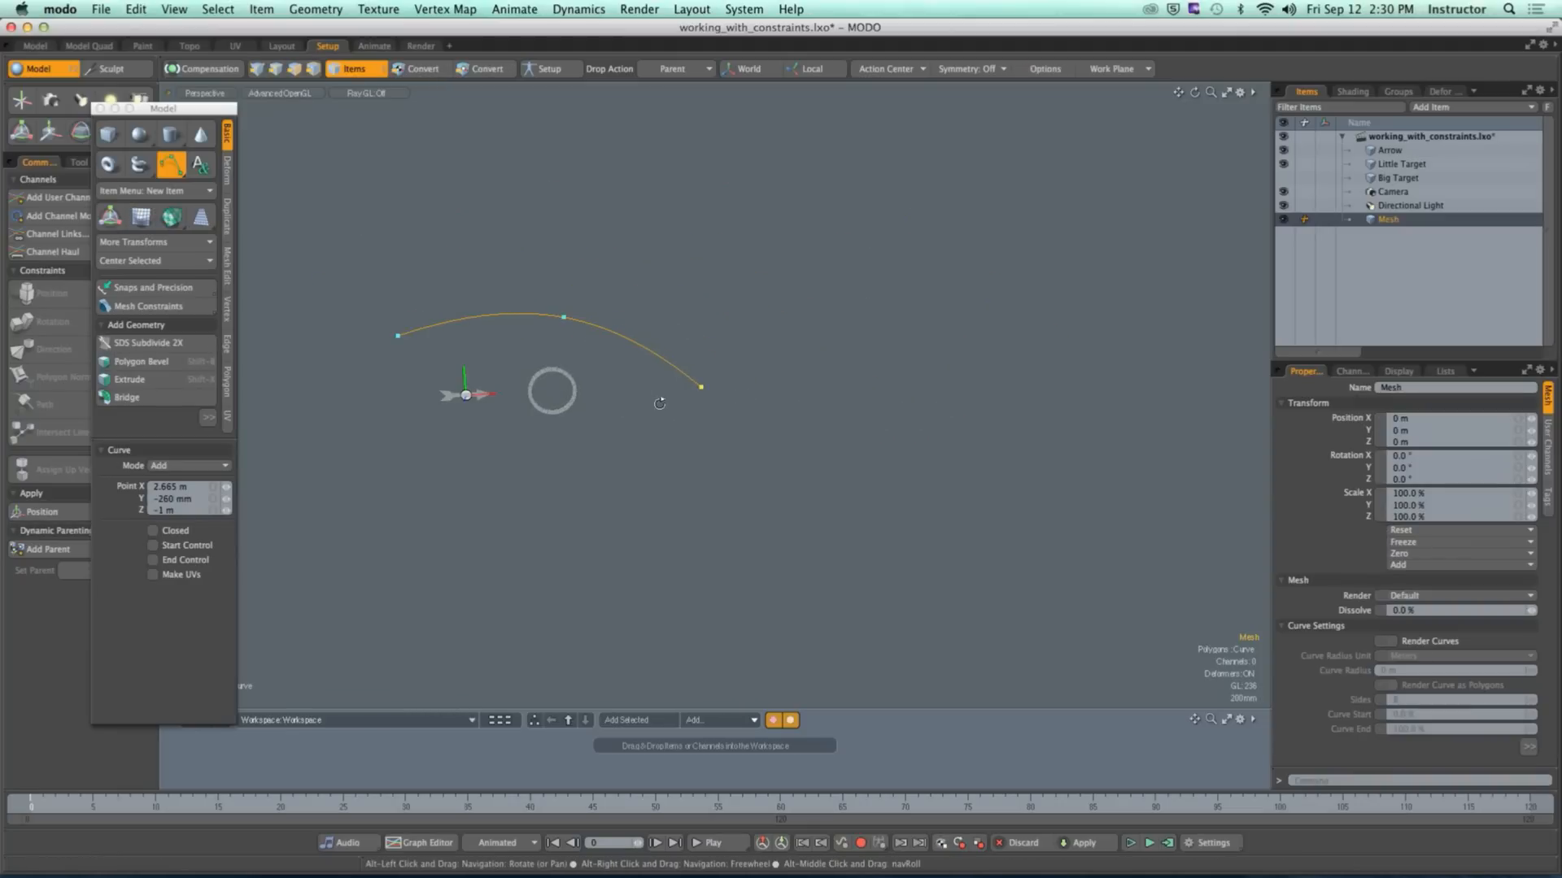
pyautogui.click(922, 312)
pyautogui.click(1174, 396)
pyautogui.keyDown('alt'); pyautogui.moveTo(819, 393); pyautogui.dragTo(784, 393); pyautogui.keyUp('alt')
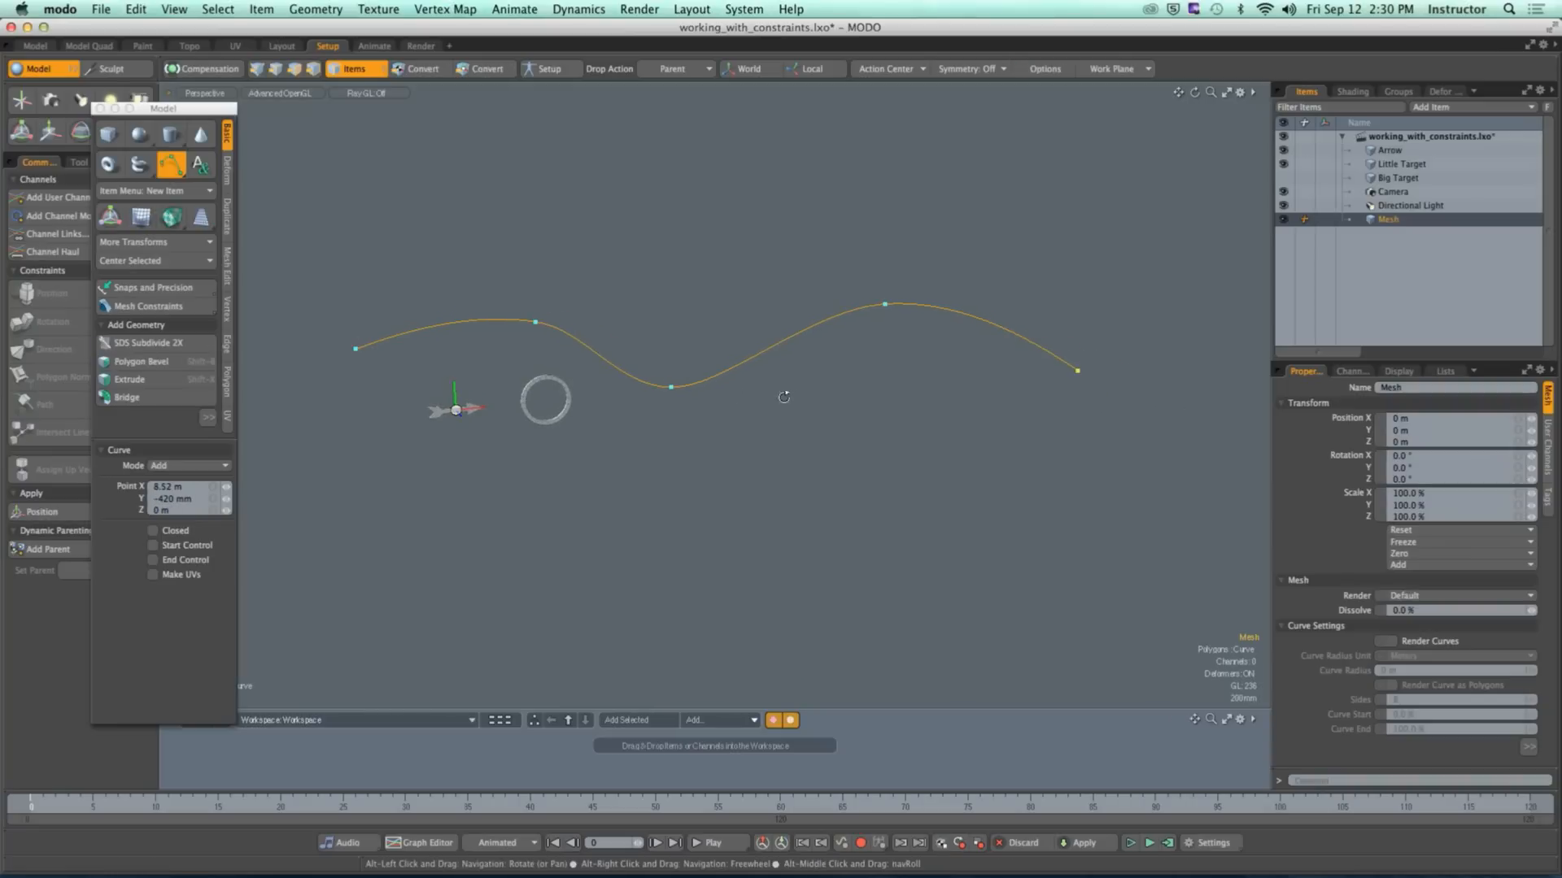
# Step: Reposition the five curve points into a more even wave, moving the end point to about X 8.64 m, Y -890 mm
pyautogui.moveTo(669, 395); pyautogui.dragTo(695, 399)
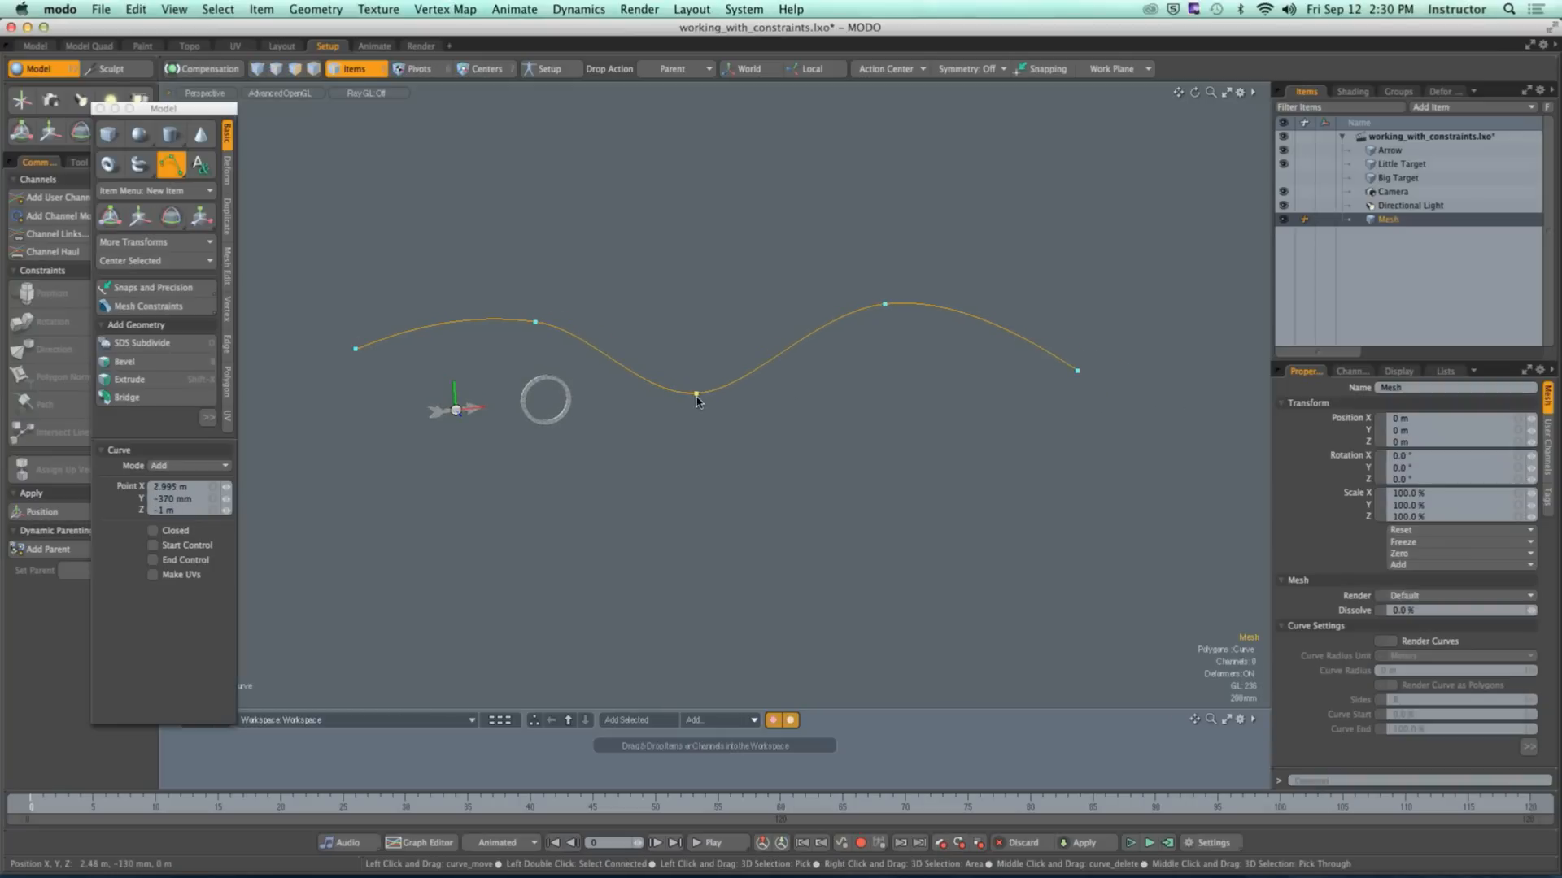
pyautogui.moveTo(536, 323); pyautogui.dragTo(488, 298)
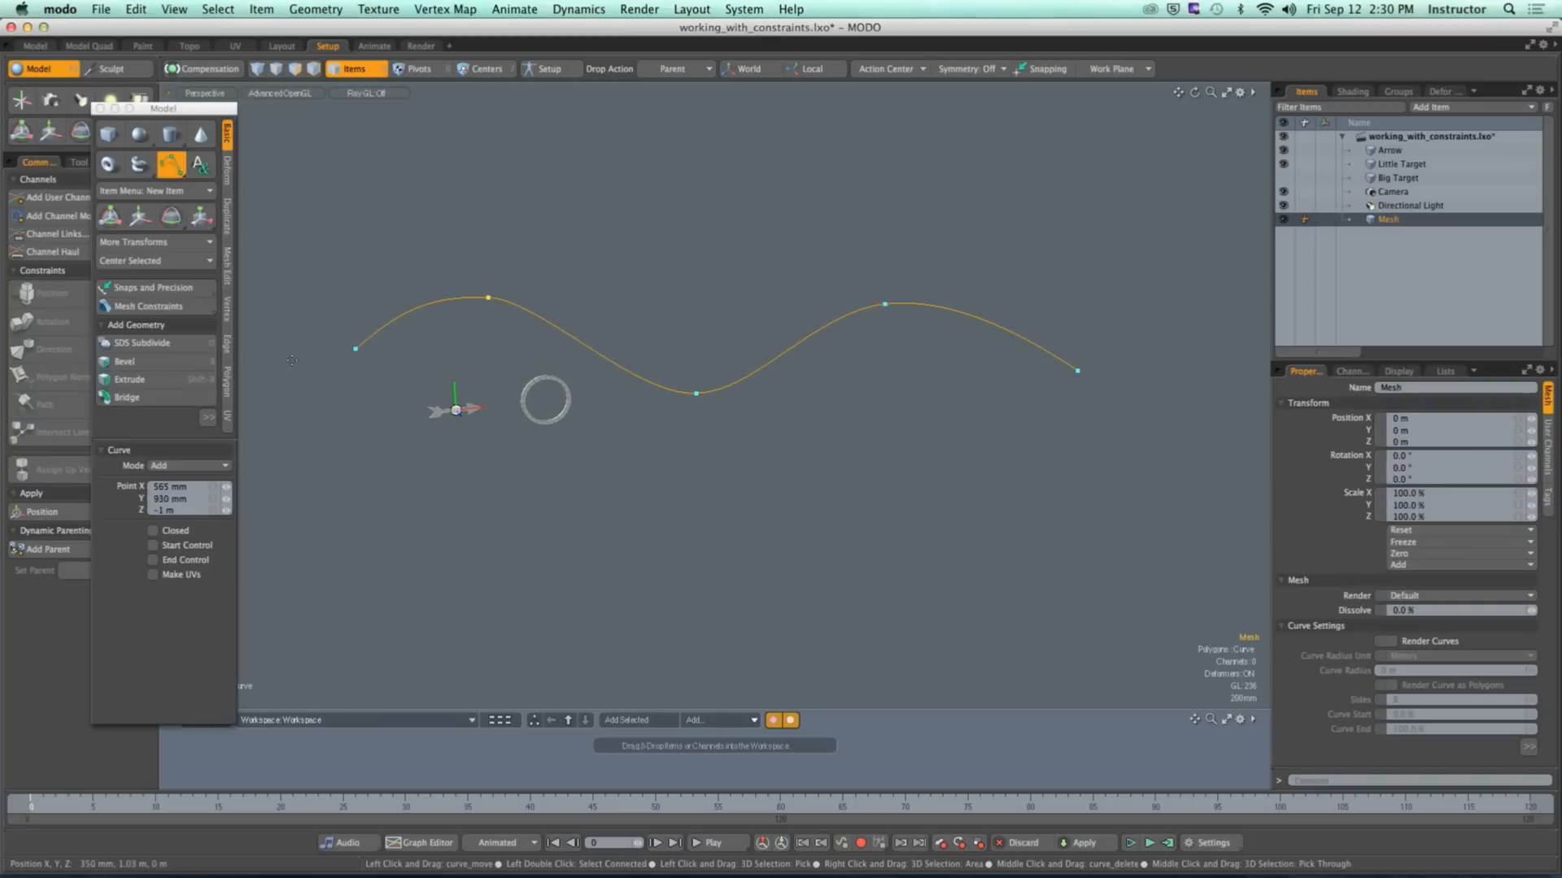
pyautogui.moveTo(355, 349); pyautogui.dragTo(340, 397)
pyautogui.moveTo(885, 308); pyautogui.dragTo(902, 307)
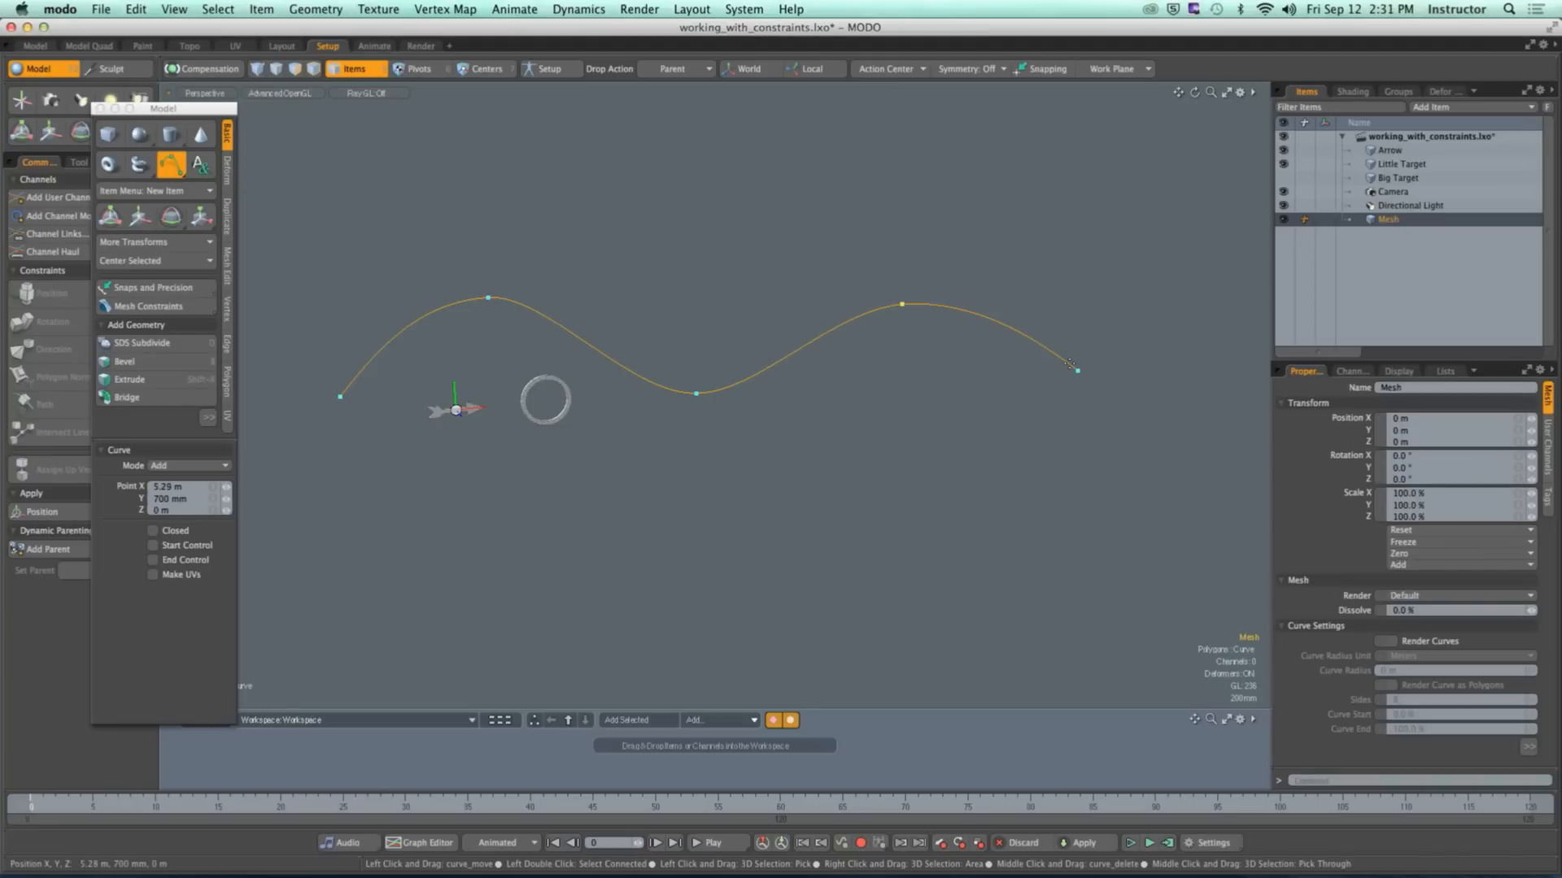
pyautogui.moveTo(1078, 372); pyautogui.dragTo(1080, 402)
# Step: Add two more points beyond the curve's end and adjust the closely spaced ones to form a tight bend turning back
pyautogui.keyDown('alt'); pyautogui.moveTo(700, 442); pyautogui.dragTo(957, 366); pyautogui.keyUp('alt')
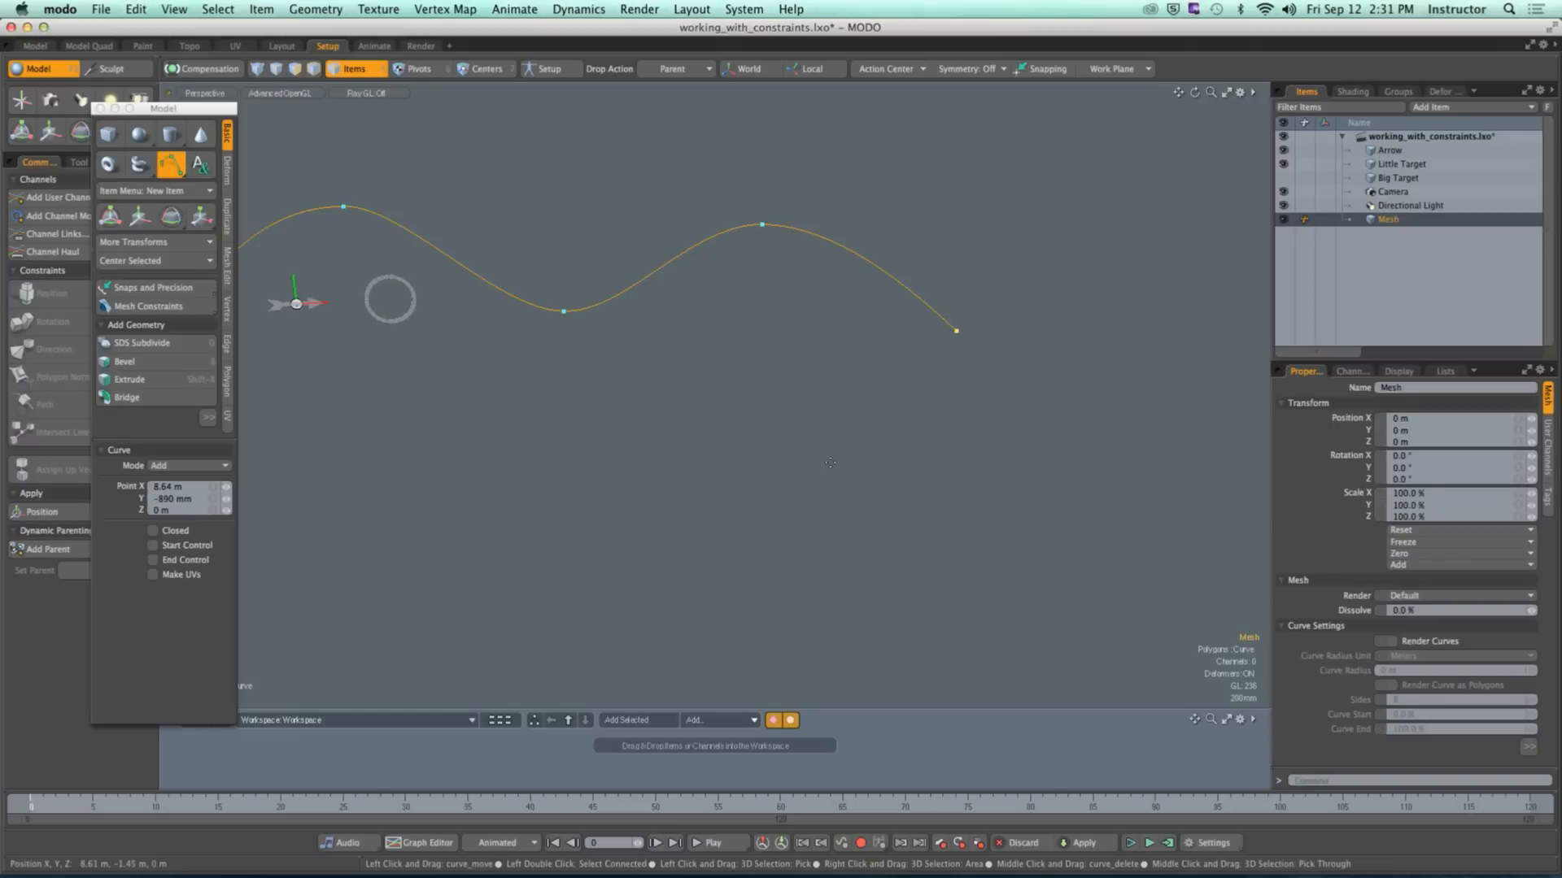
pyautogui.moveTo(962, 339)
pyautogui.keyDown('alt'); pyautogui.mouseDown()
pyautogui.moveTo(960, 365)
pyautogui.moveTo(954, 328)
pyautogui.mouseUp(); pyautogui.keyUp('alt')
pyautogui.click(959, 344)
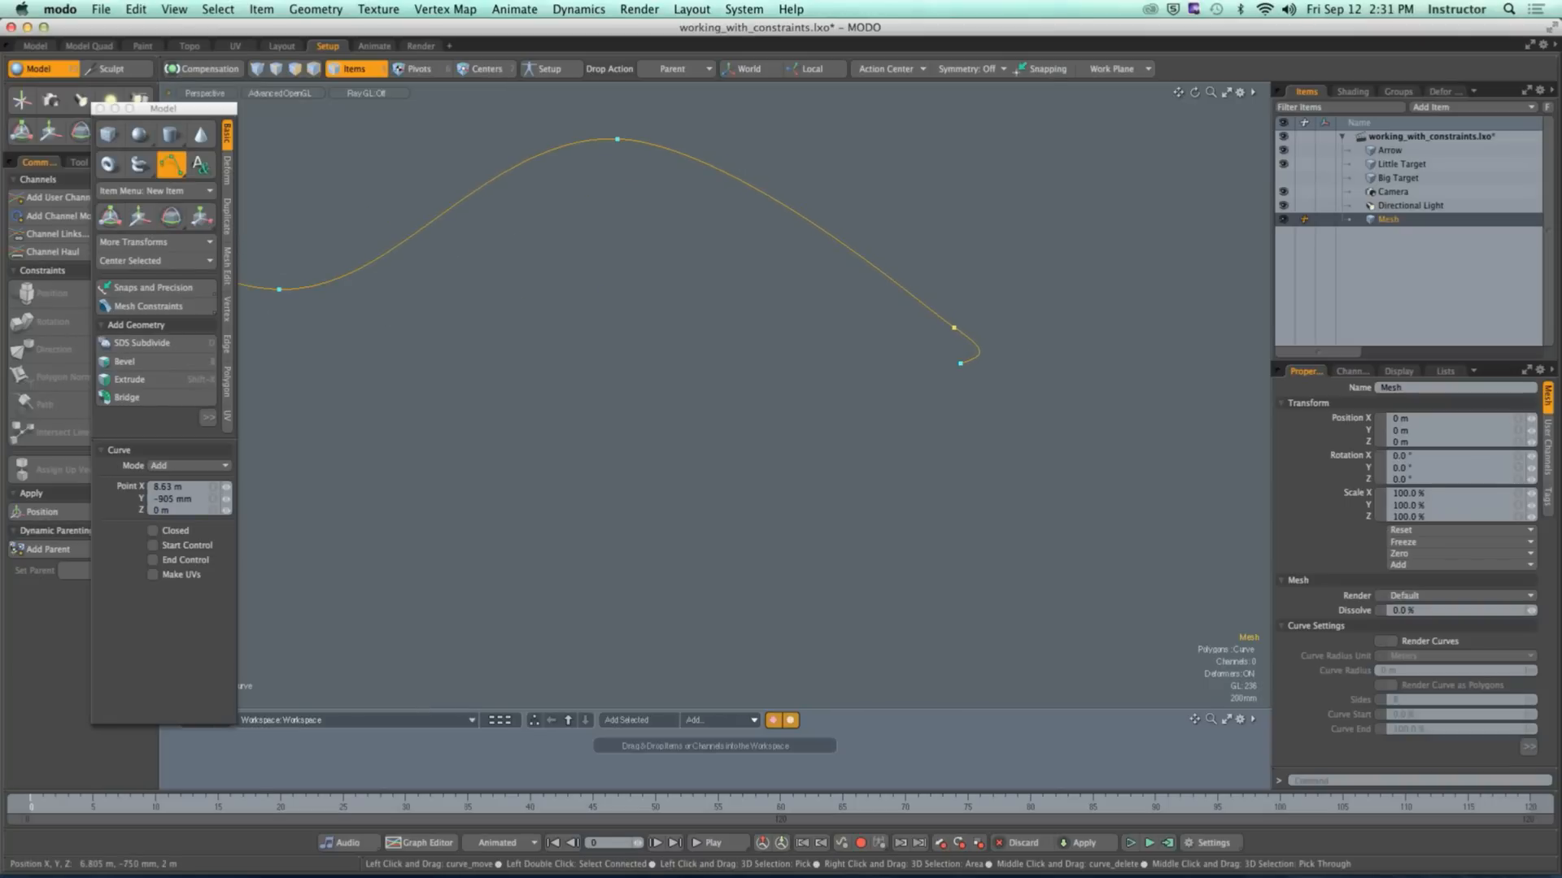
pyautogui.click(960, 364)
pyautogui.scroll(-3, 958, 378)
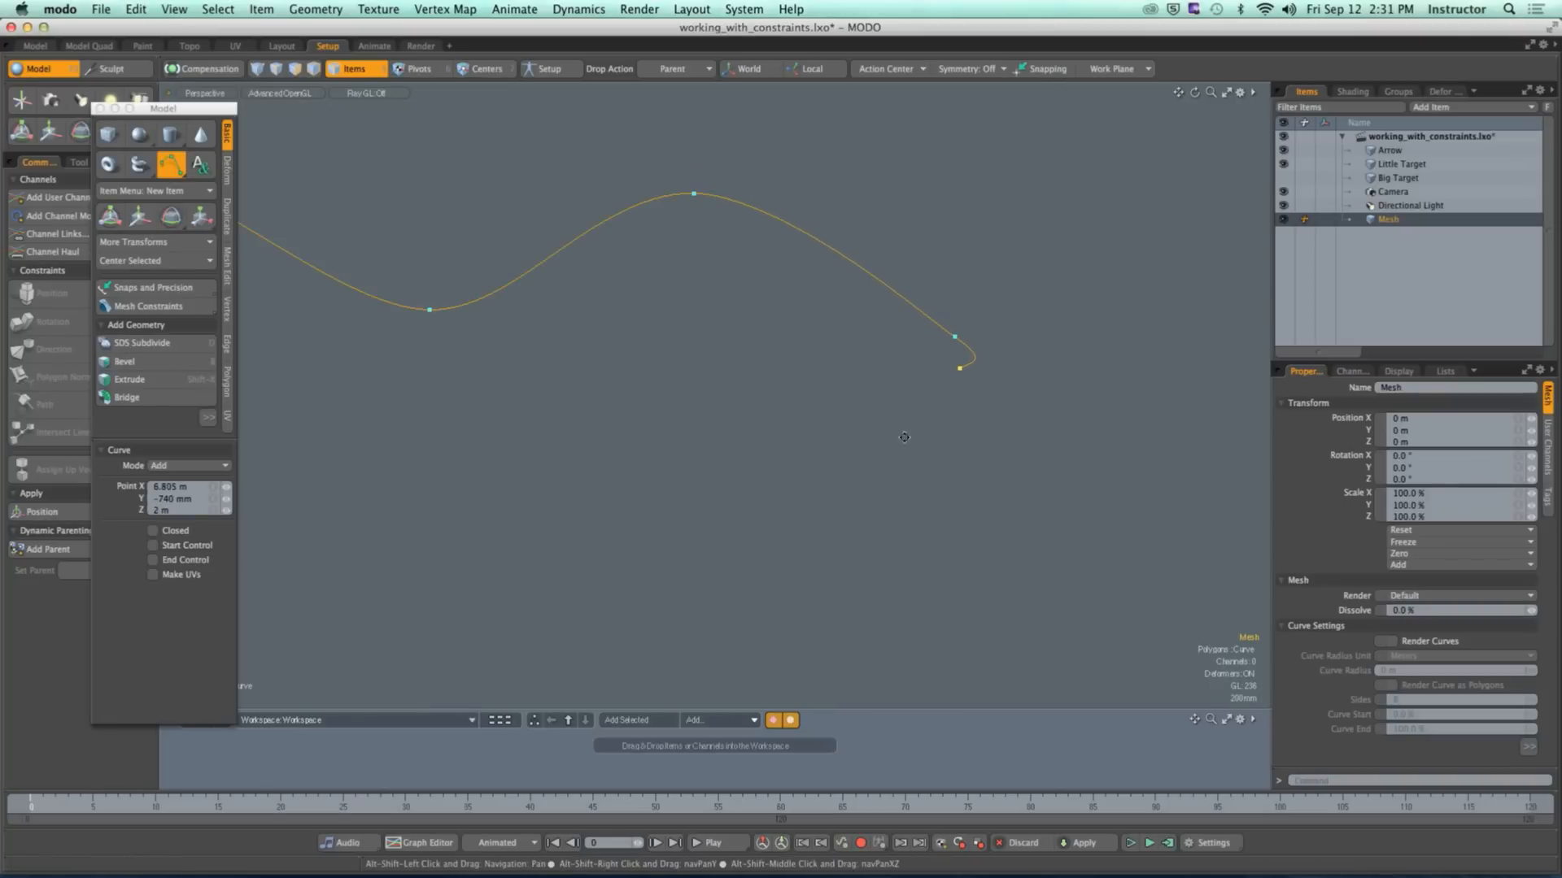
pyautogui.click(809, 522)
pyautogui.moveTo(966, 340); pyautogui.dragTo(966, 403)
pyautogui.moveTo(945, 337); pyautogui.dragTo(961, 348)
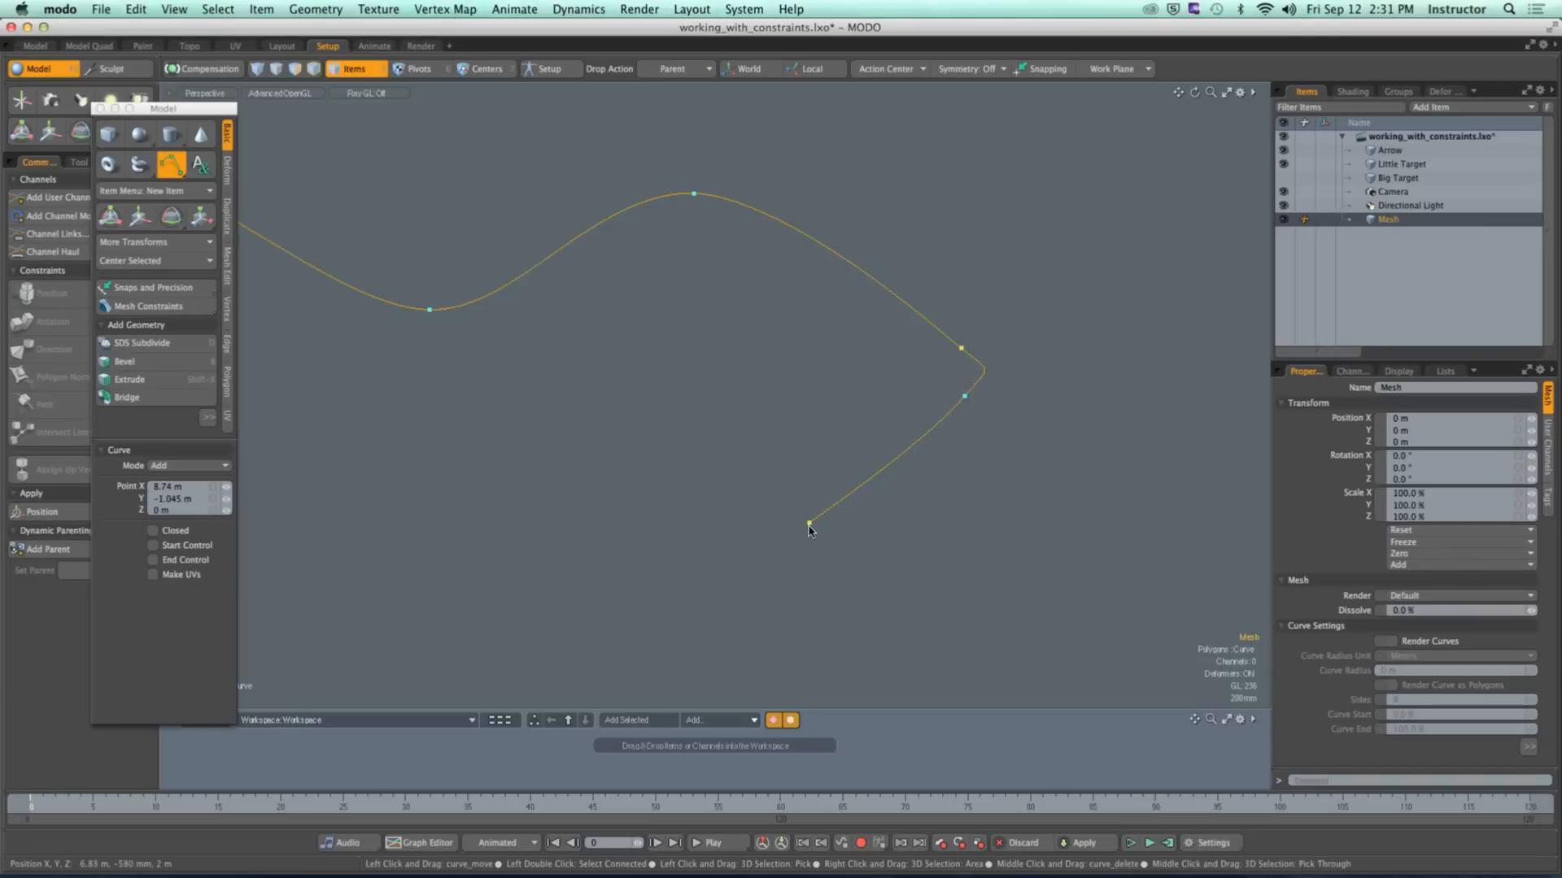
# Step: Move the curve's end point to about X 5.51 m, Y -2.14 m, add a final point above it and finish the curve
pyautogui.moveTo(809, 530); pyautogui.dragTo(827, 556)
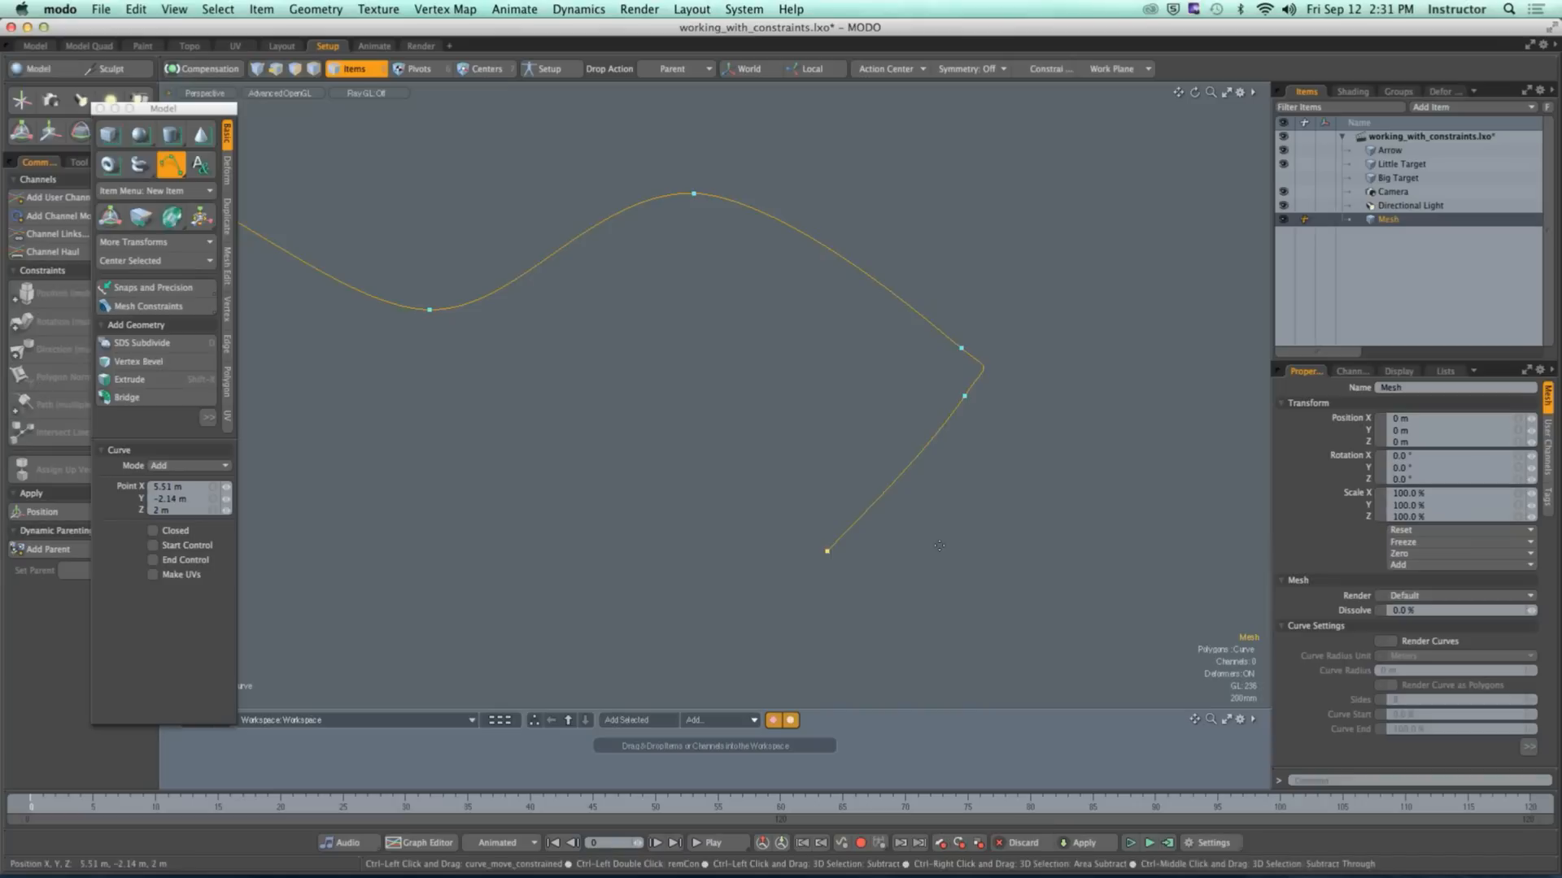
pyautogui.scroll(-2, 941, 563)
pyautogui.click(826, 447)
pyautogui.press('q')
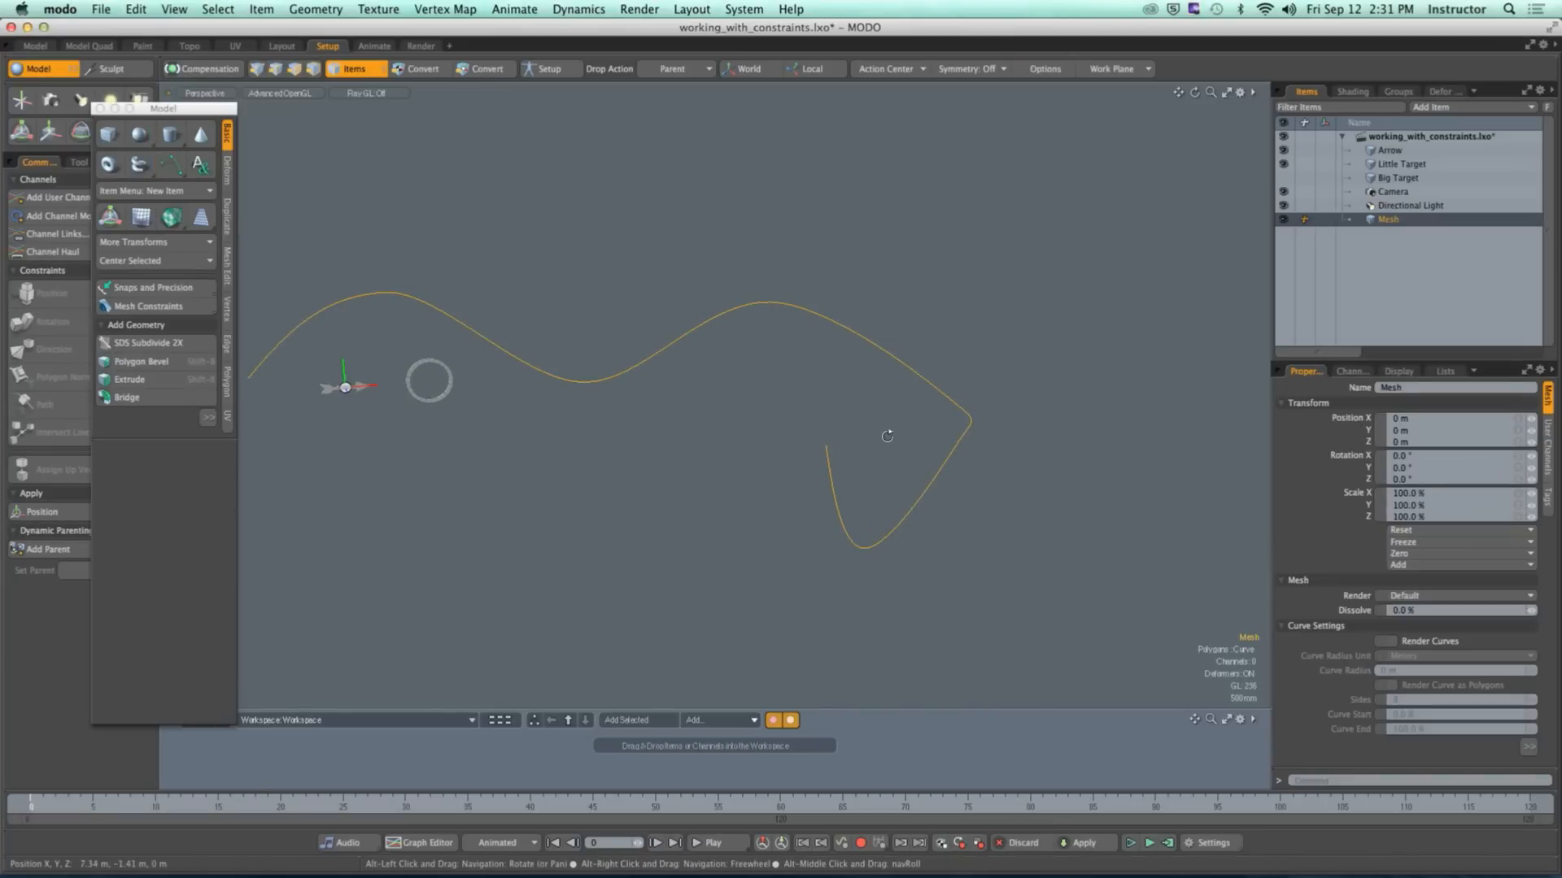
# Step: Delete the finished curve in polygon selection mode, leaving the mesh item empty
pyautogui.keyDown('alt'); pyautogui.moveTo(886, 436); pyautogui.dragTo(884, 482); pyautogui.keyUp('alt')
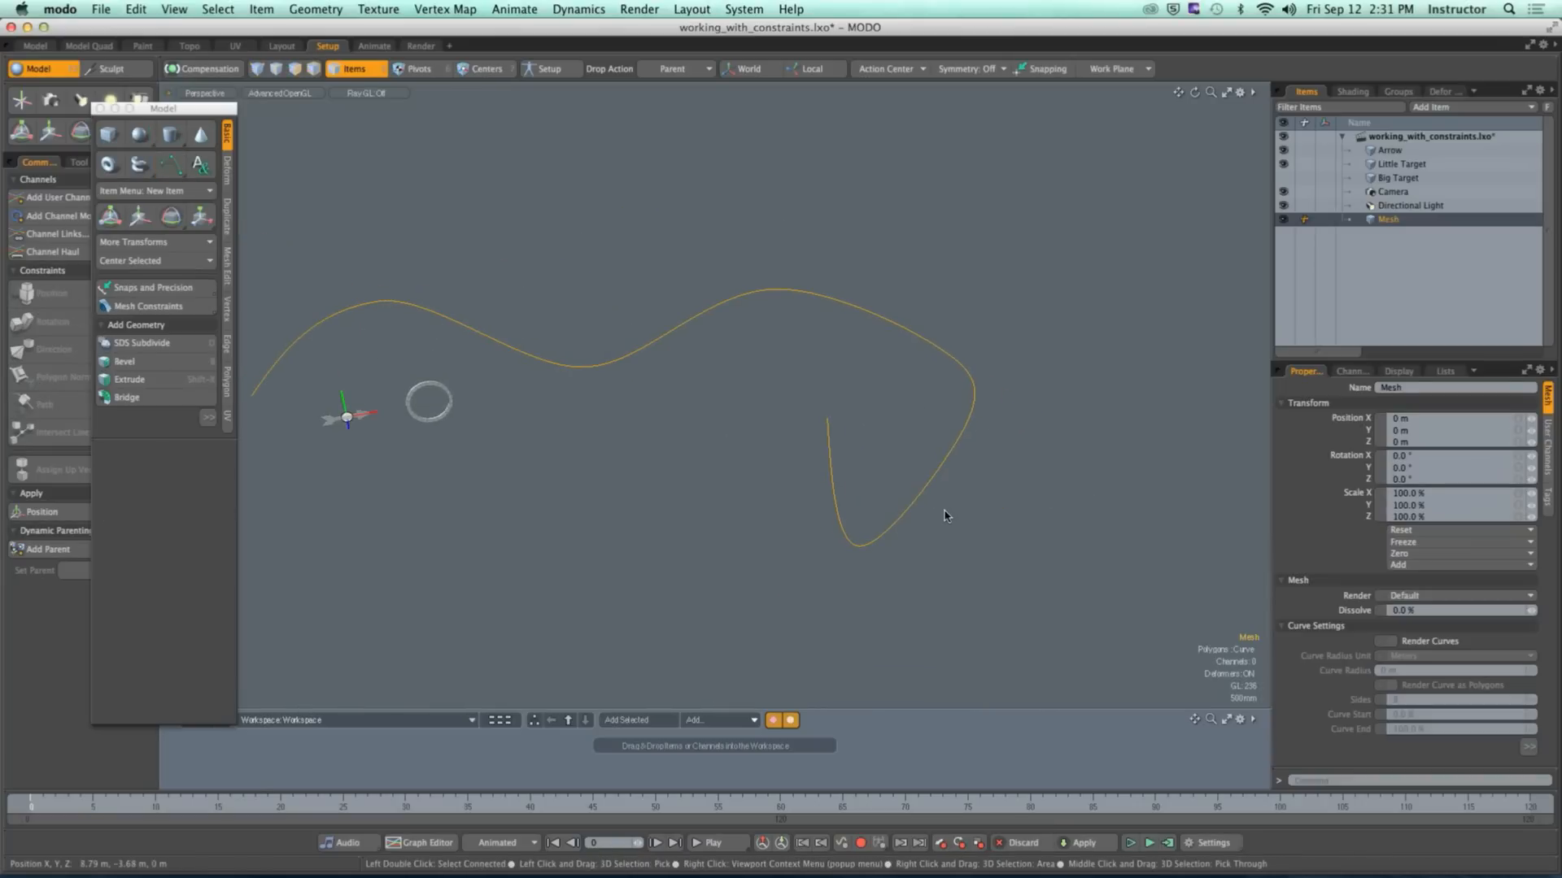
pyautogui.click(991, 202)
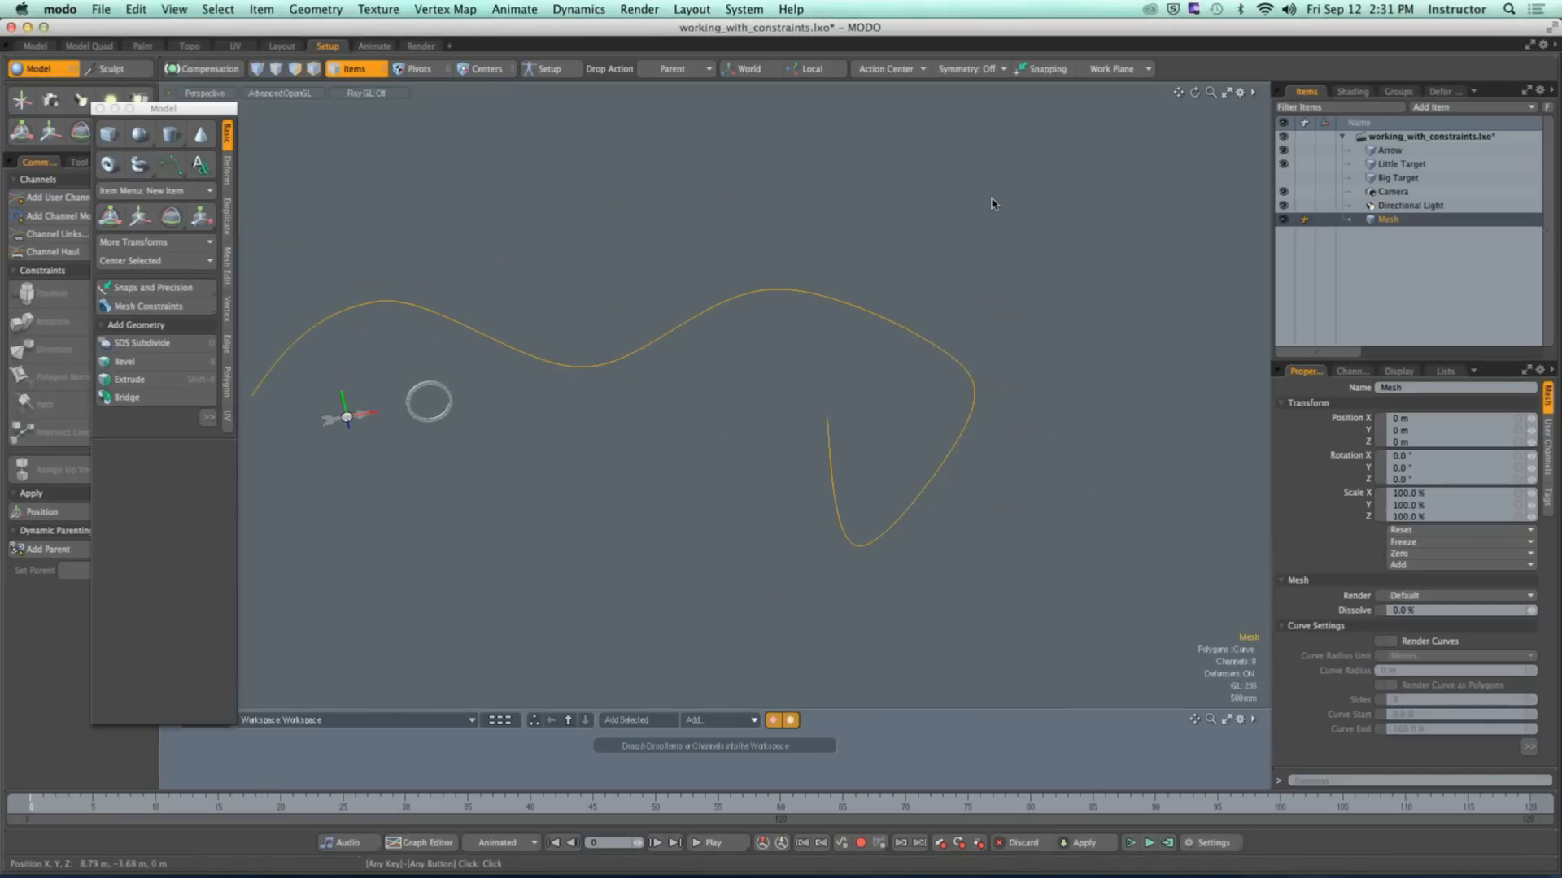
pyautogui.press('3')
pyautogui.press('Delete')
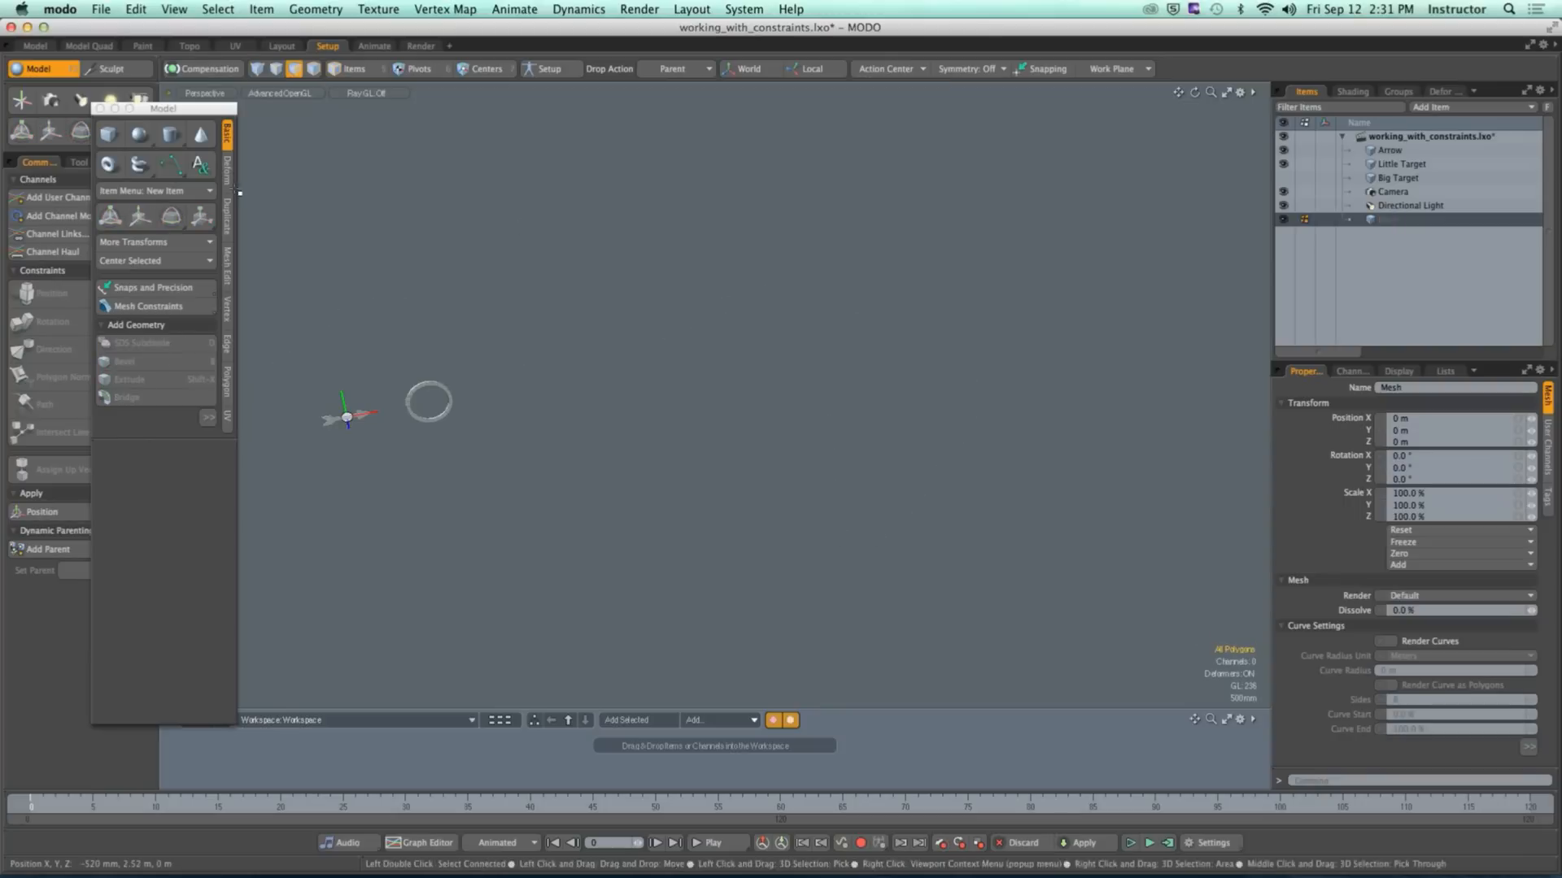
# Step: Draw an open four-point Bezier curve arching over the arrow and ring, ending at about X 4.64 m, Y -730 mm
pyautogui.click(171, 165)
pyautogui.moveTo(170, 165); pyautogui.dragTo(157, 197)
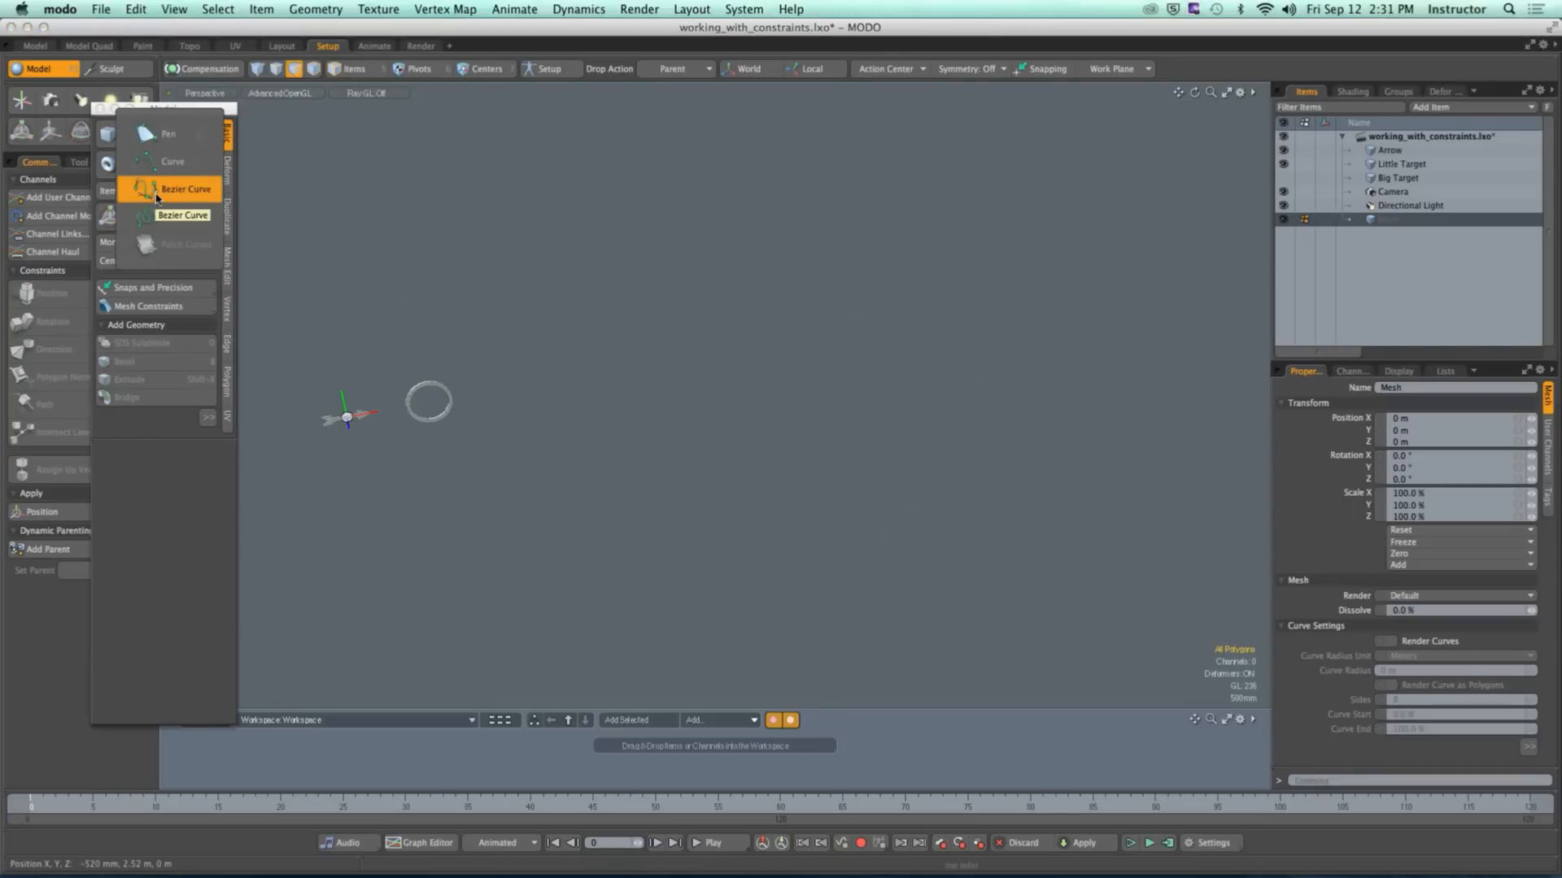
pyautogui.click(157, 197)
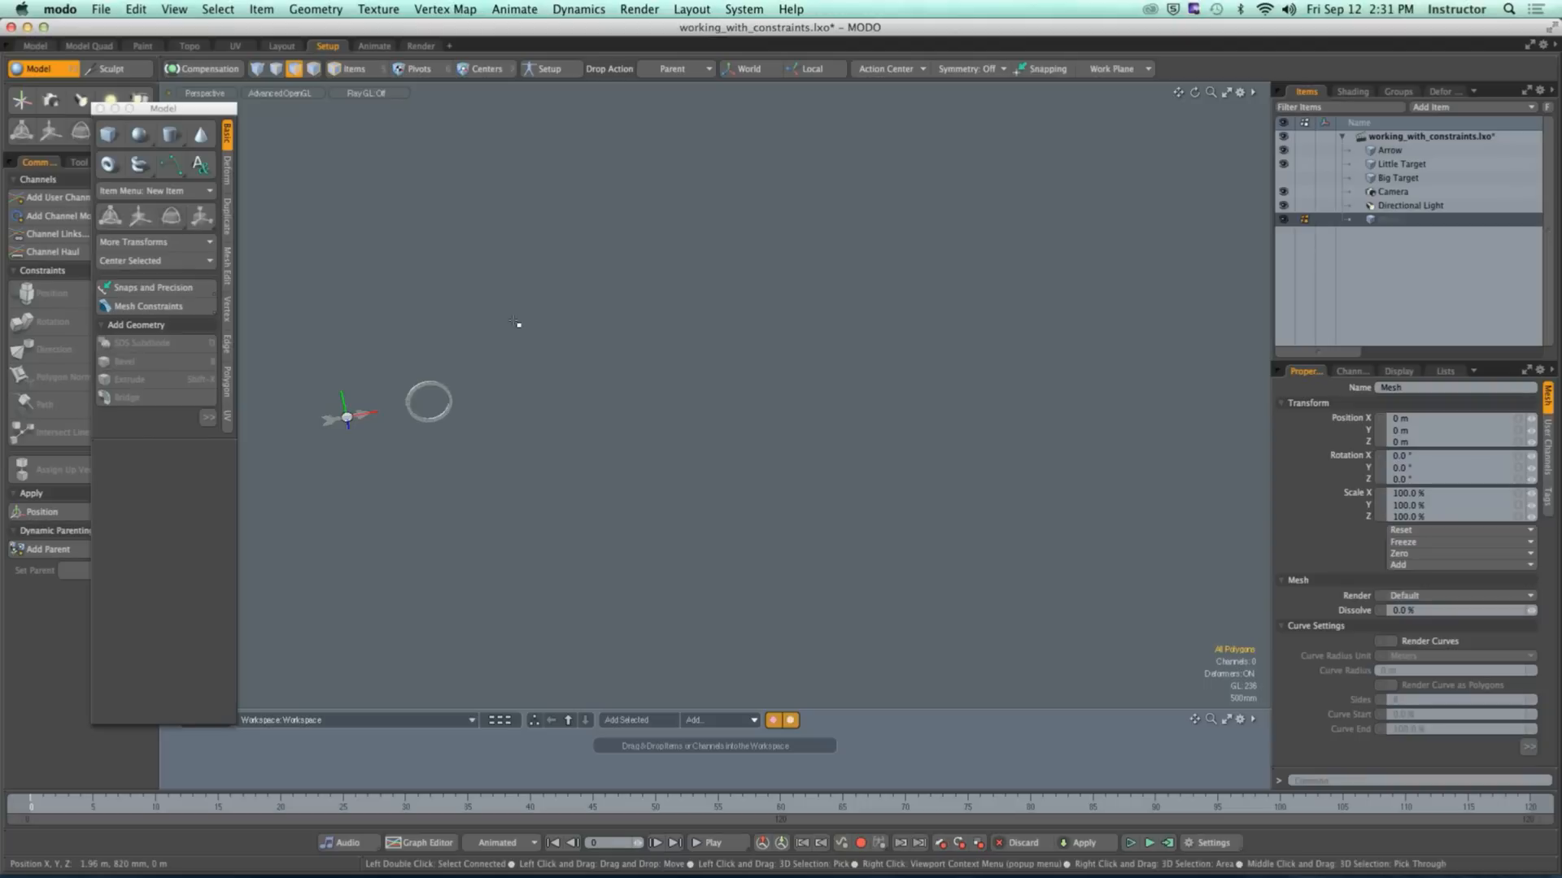
pyautogui.keyDown('alt'); pyautogui.moveTo(519, 323); pyautogui.dragTo(593, 328); pyautogui.keyUp('alt')
pyautogui.keyDown('alt'); pyautogui.keyDown('shift'); pyautogui.moveTo(593, 328); pyautogui.dragTo(558, 330); pyautogui.keyUp('shift'); pyautogui.keyUp('alt')
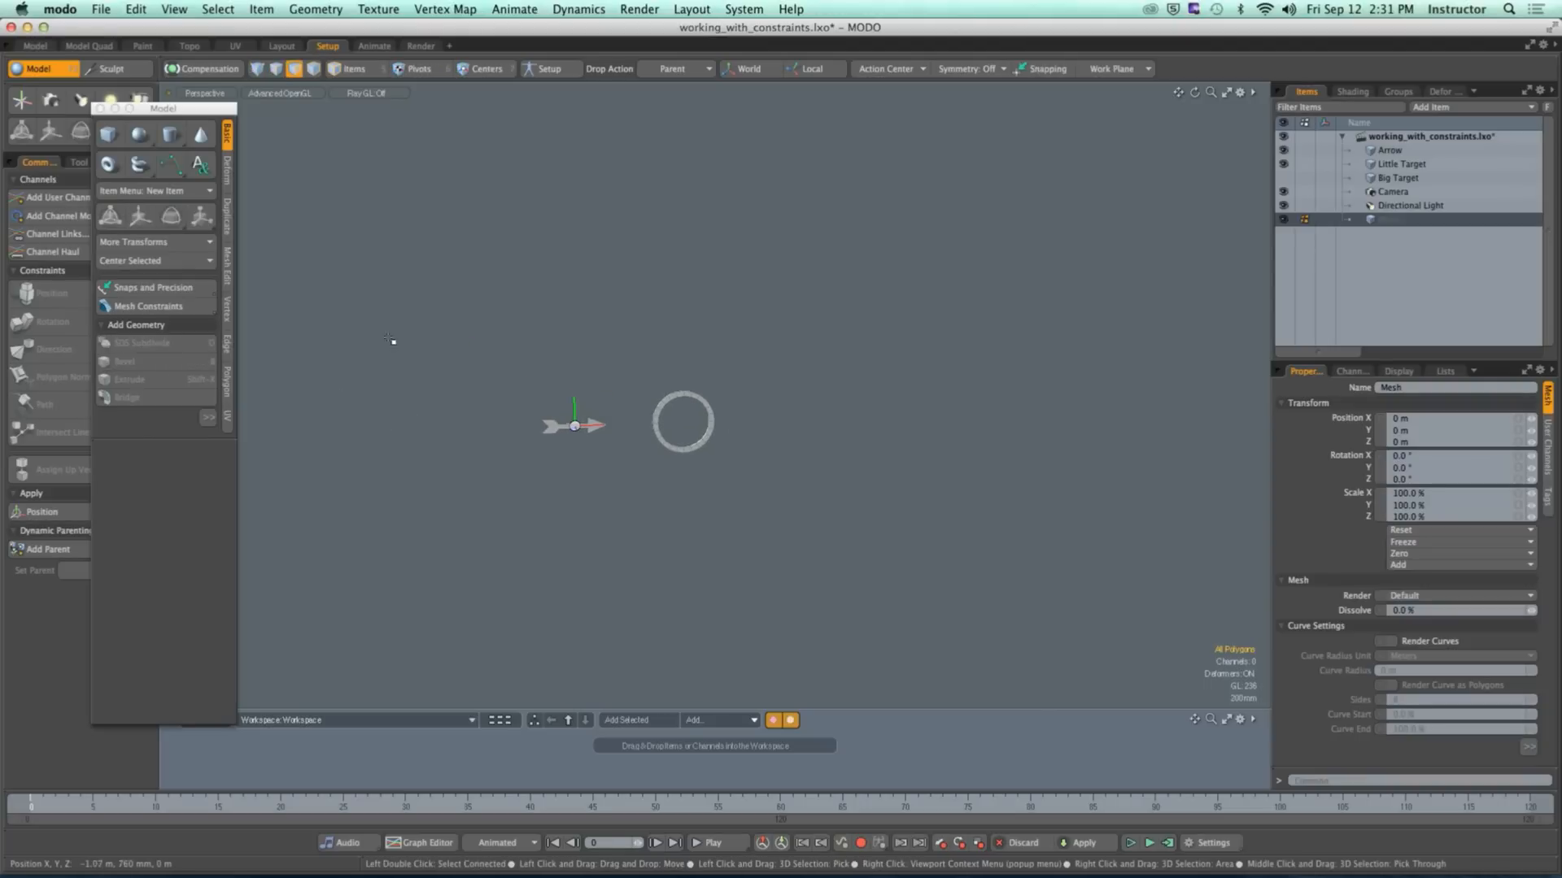
pyautogui.click(171, 167)
pyautogui.click(169, 169)
pyautogui.click(180, 198)
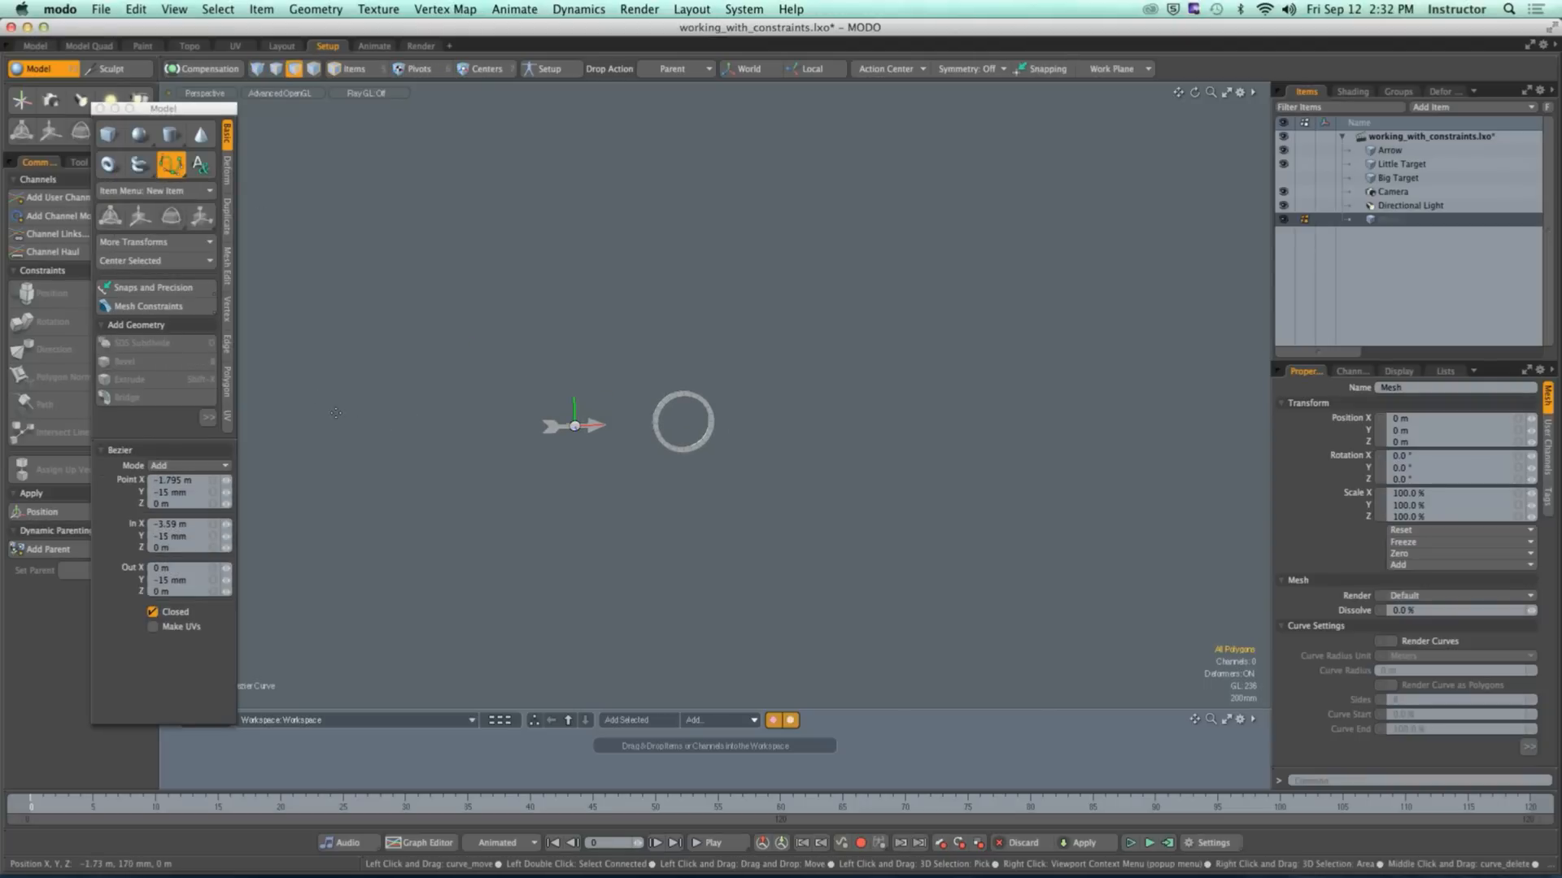
pyautogui.click(334, 436)
pyautogui.moveTo(594, 227); pyautogui.dragTo(617, 208)
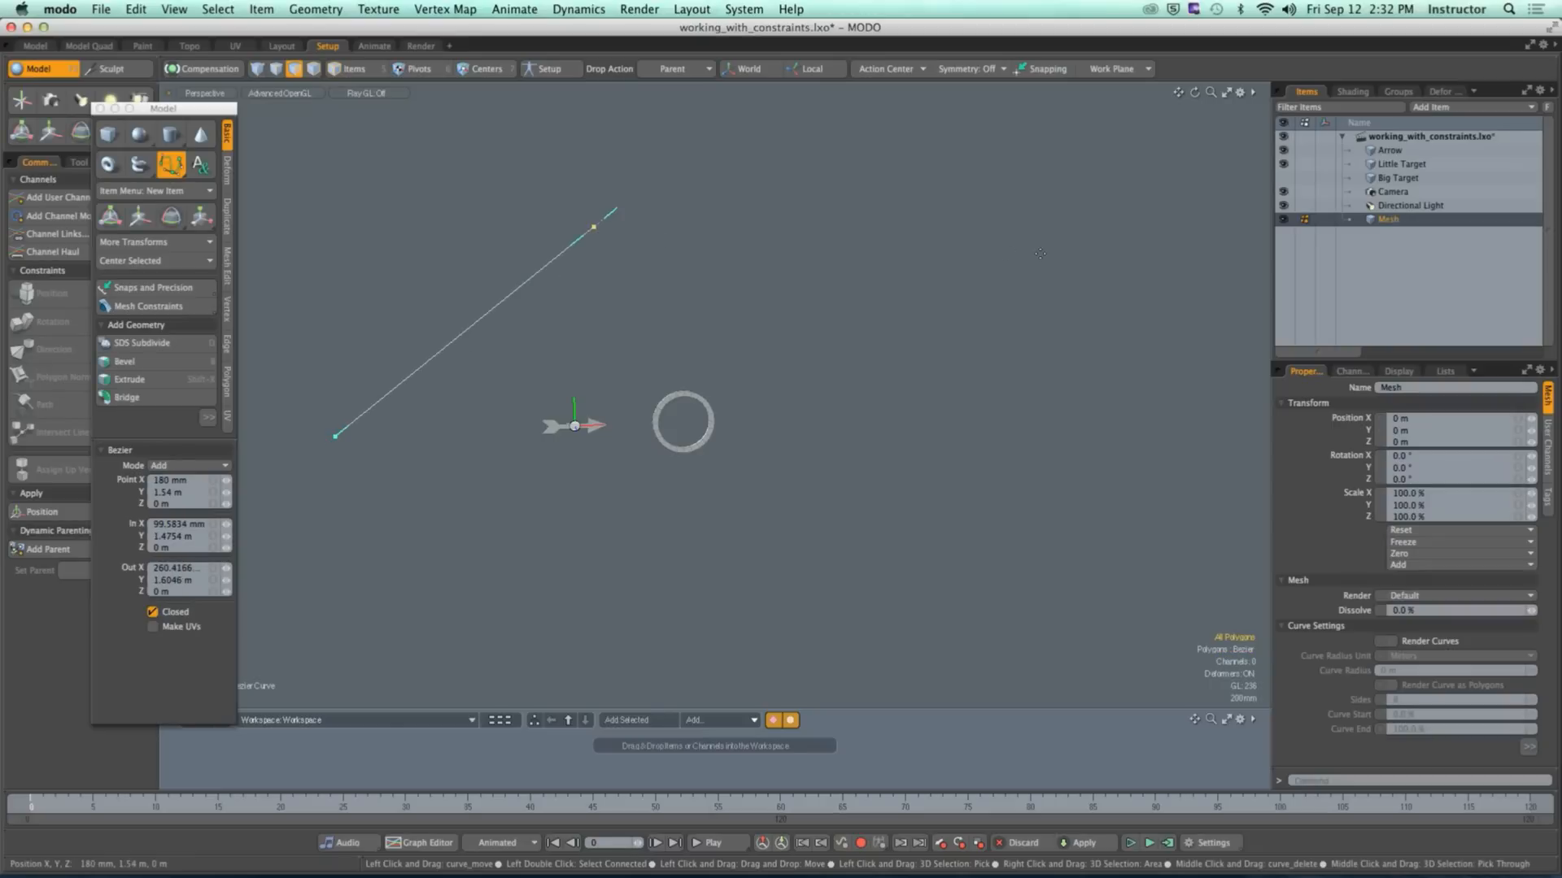
pyautogui.moveTo(1053, 235); pyautogui.dragTo(1105, 285)
pyautogui.moveTo(1087, 485); pyautogui.dragTo(1089, 506)
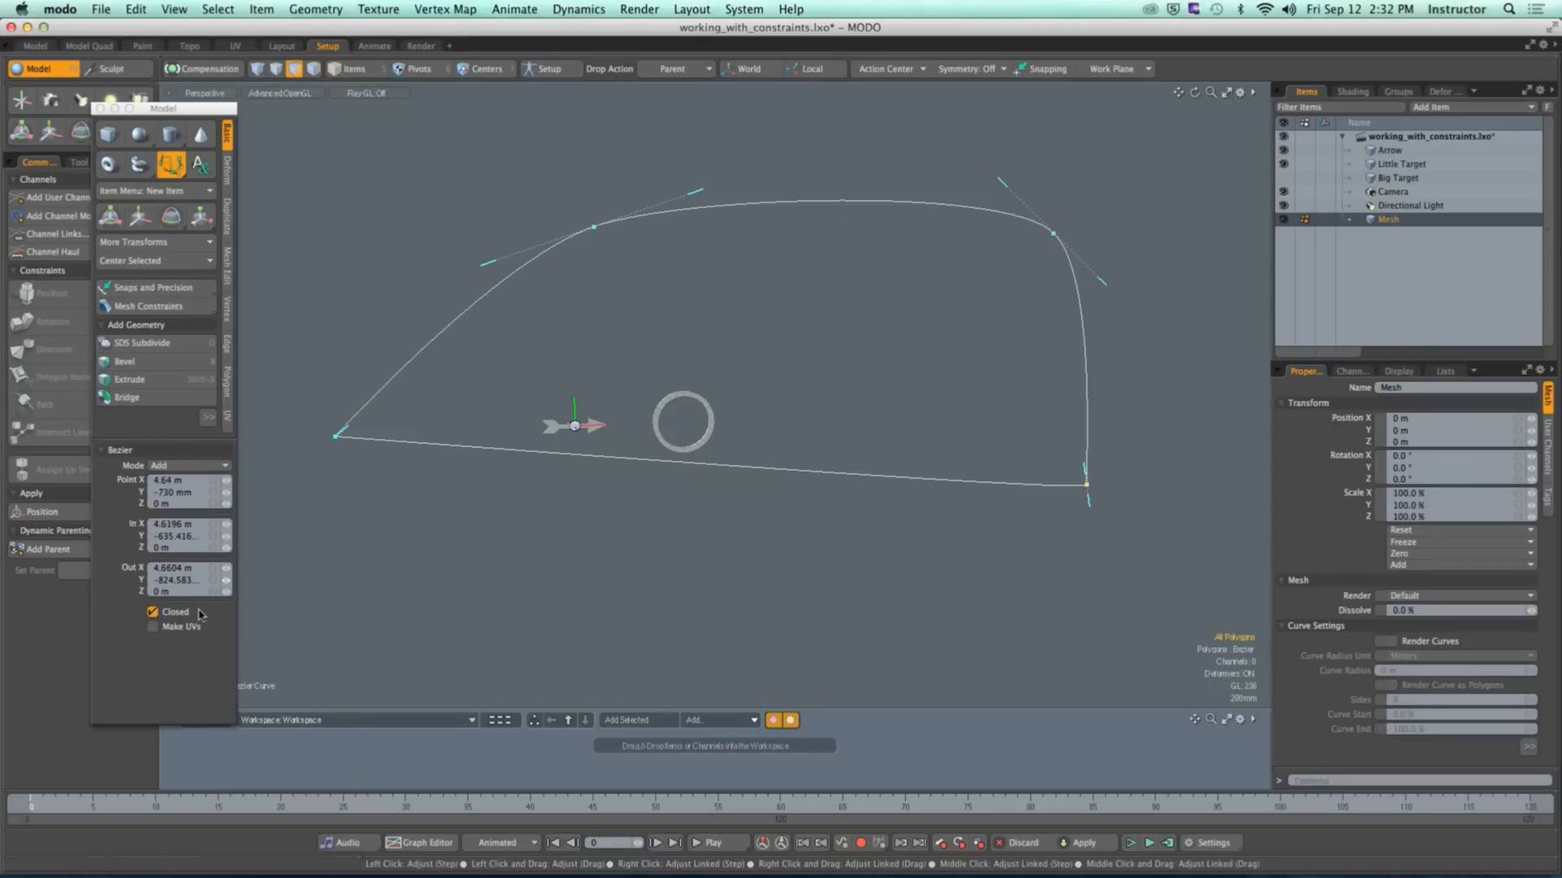
pyautogui.click(152, 612)
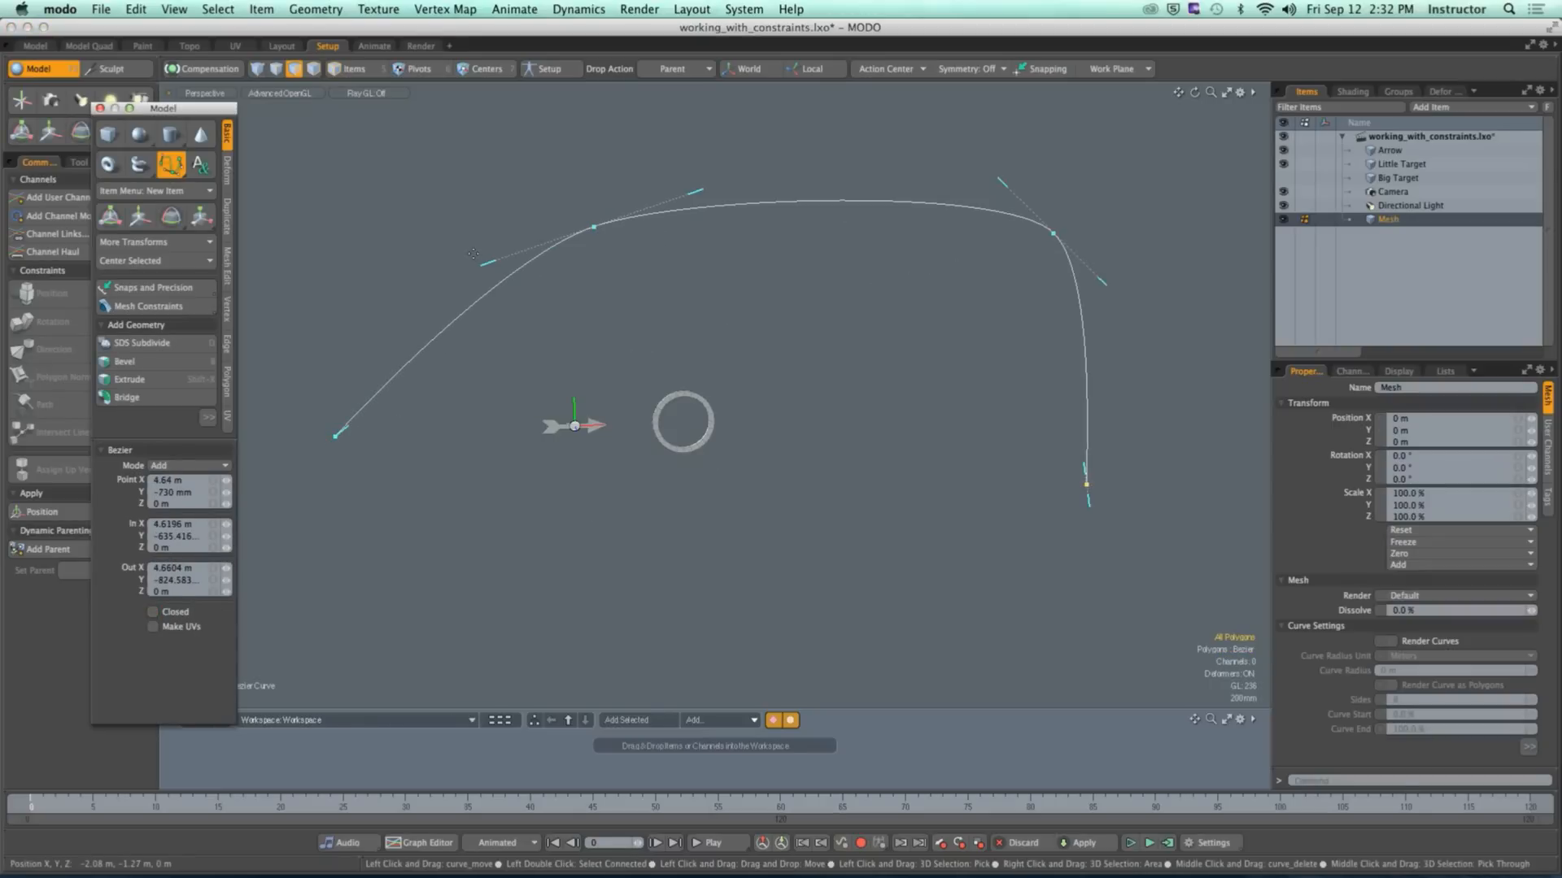
# Step: Break the second Bezier point's tangents into a sharp corner, with the in handle about X -484 mm, Y 1.01 m and out handle about X 824 mm, Y 1.61 m
pyautogui.moveTo(485, 263); pyautogui.dragTo(543, 264)
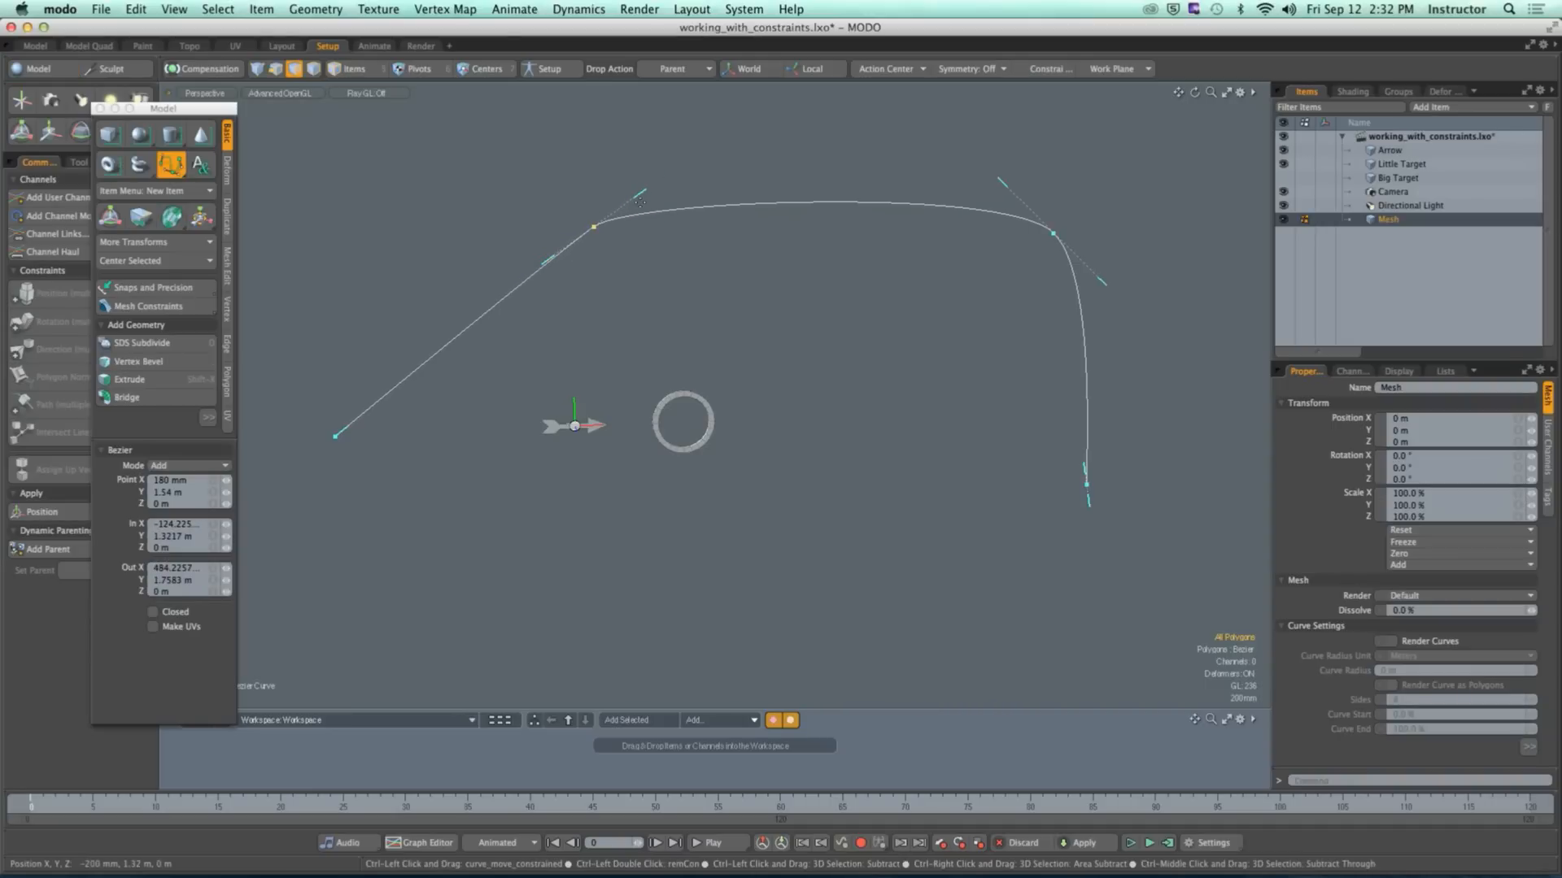
pyautogui.moveTo(640, 200); pyautogui.dragTo(692, 218)
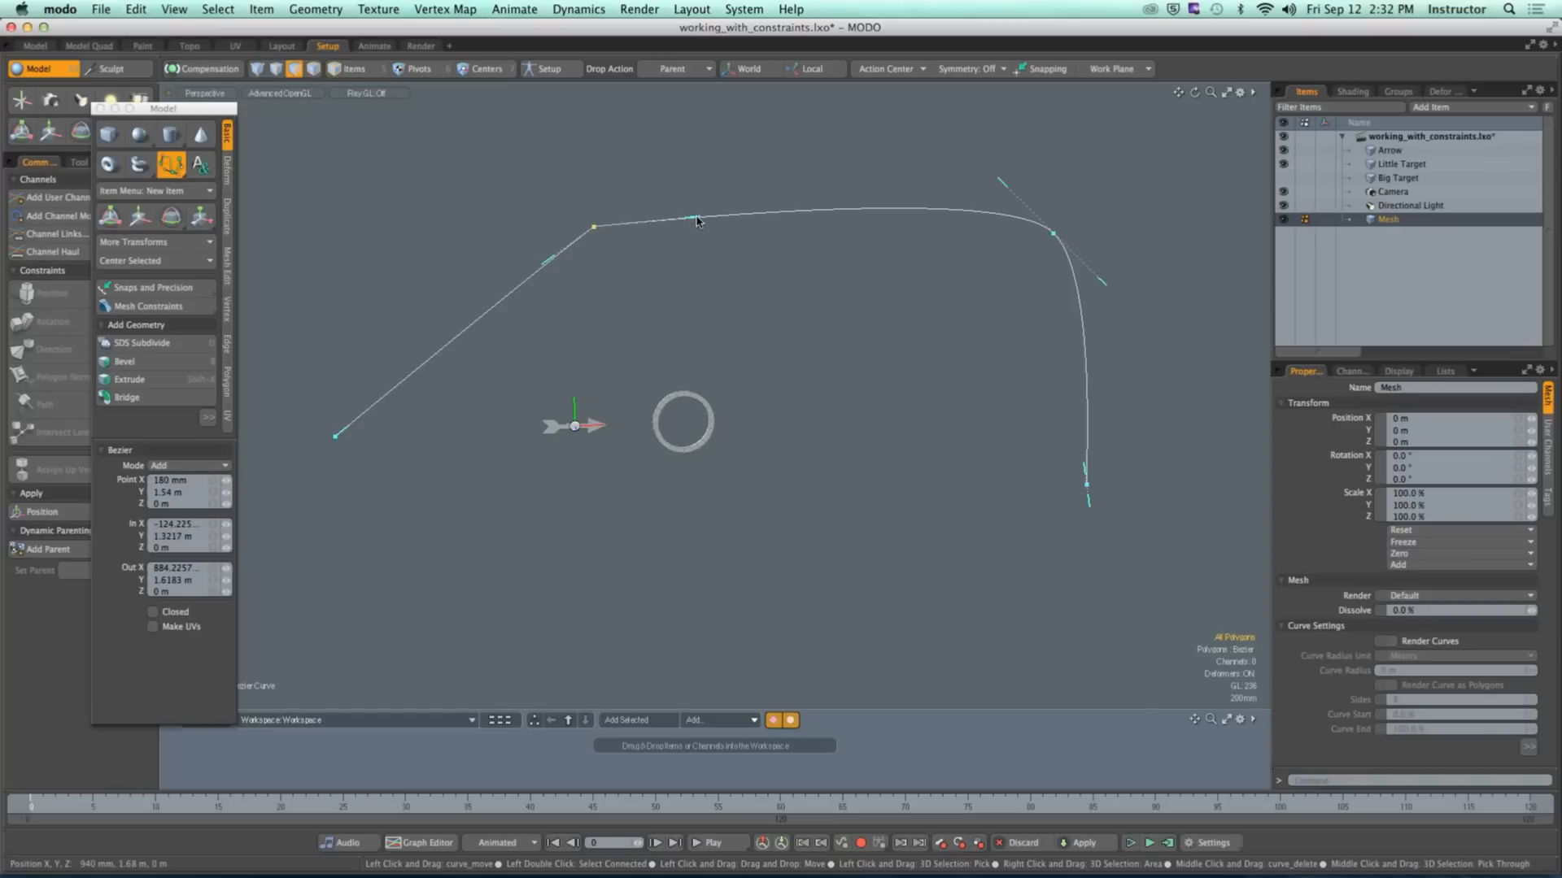
pyautogui.moveTo(697, 218); pyautogui.dragTo(664, 147)
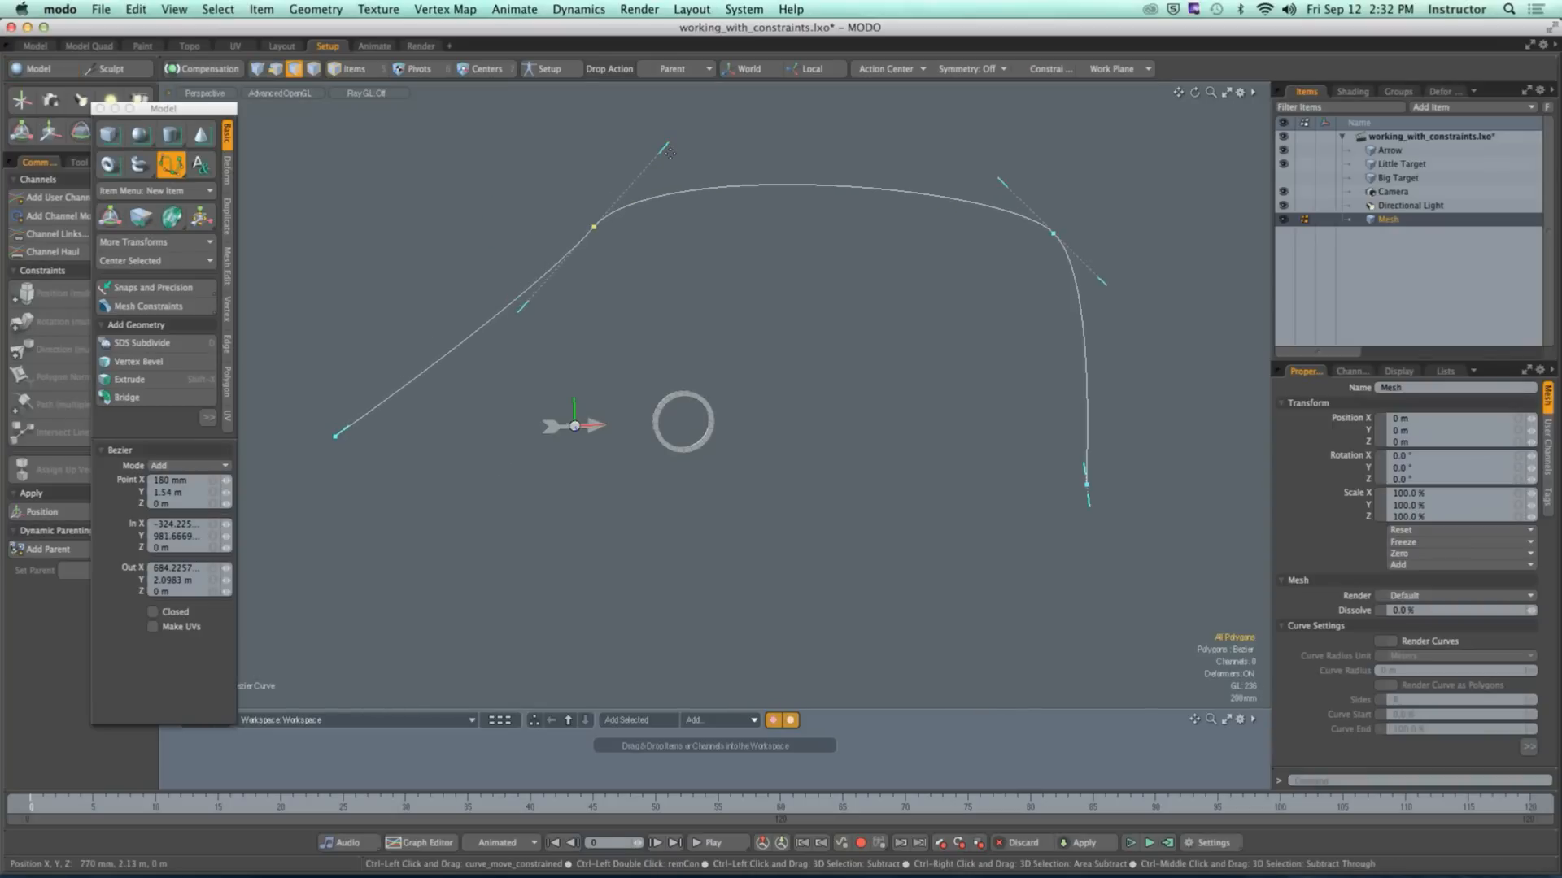
pyautogui.keyDown('ctrl'); pyautogui.moveTo(669, 153); pyautogui.dragTo(684, 218); pyautogui.keyUp('ctrl')
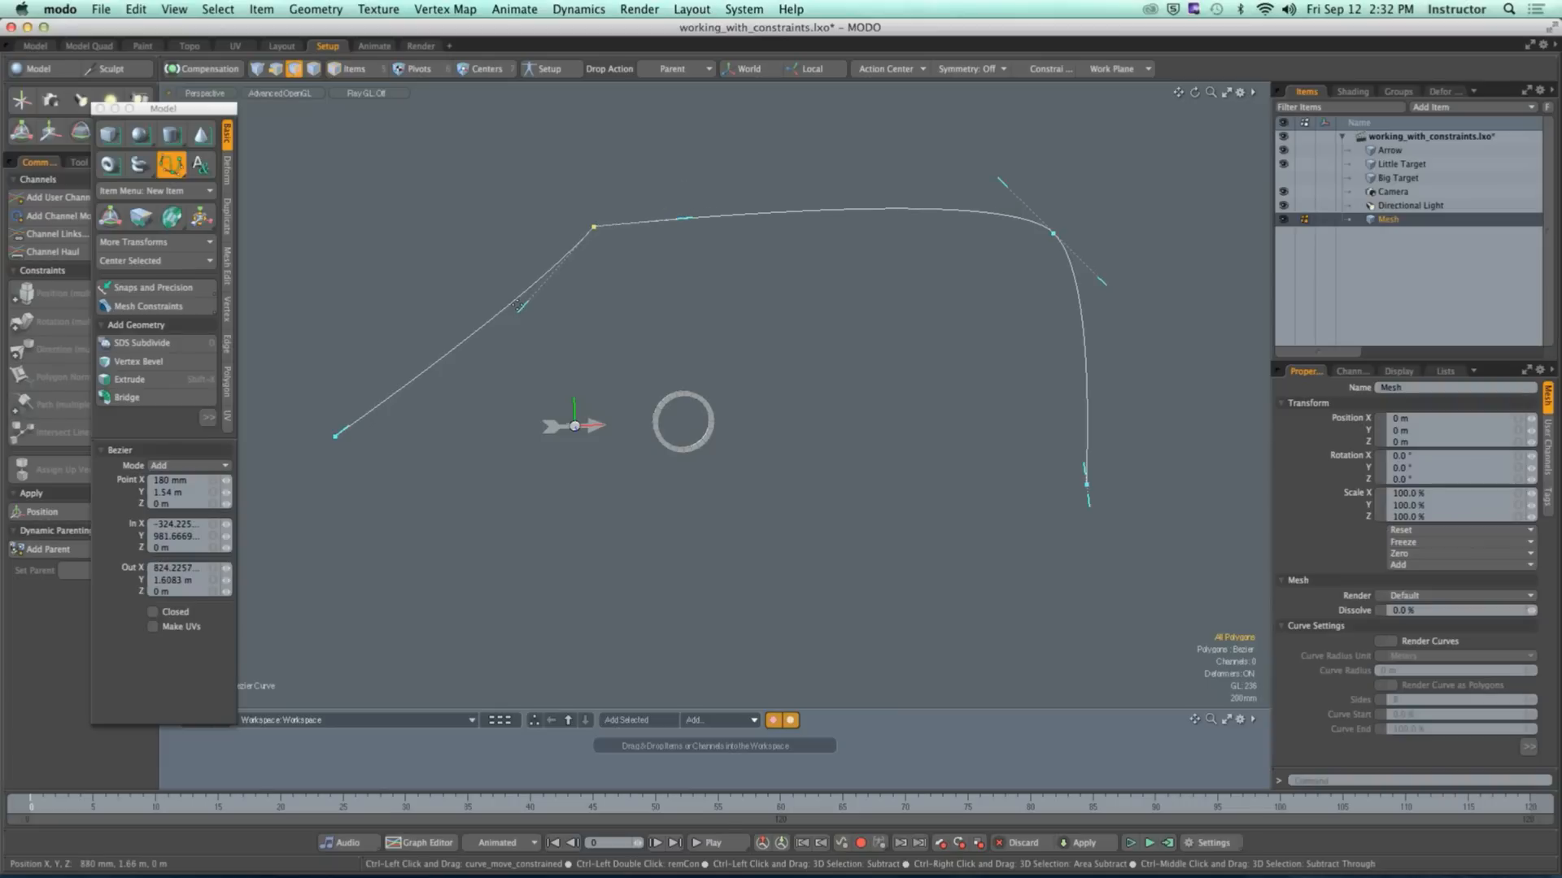
pyautogui.keyDown('ctrl'); pyautogui.moveTo(517, 305); pyautogui.dragTo(499, 299); pyautogui.keyUp('ctrl')
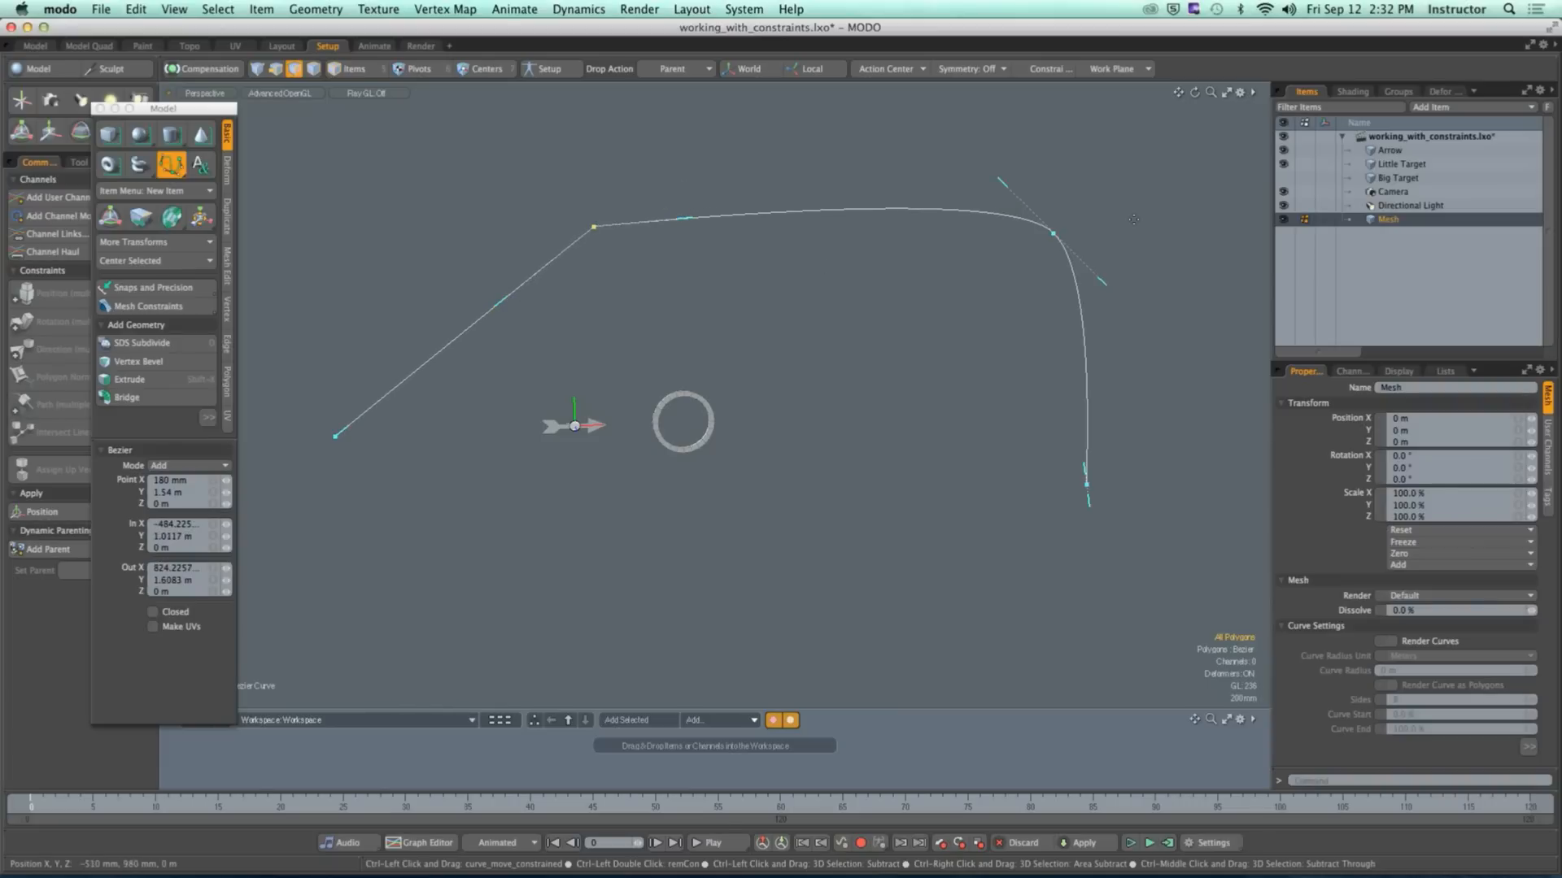
# Step: Break the third Bezier point's tangents with in handle about X 1.98 m, Y 1.57 m and out handle about X 4.32 m, Y 872 mm, and finish the curve
pyautogui.keyDown('ctrl'); pyautogui.moveTo(1005, 186); pyautogui.dragTo(813, 226); pyautogui.keyUp('ctrl')
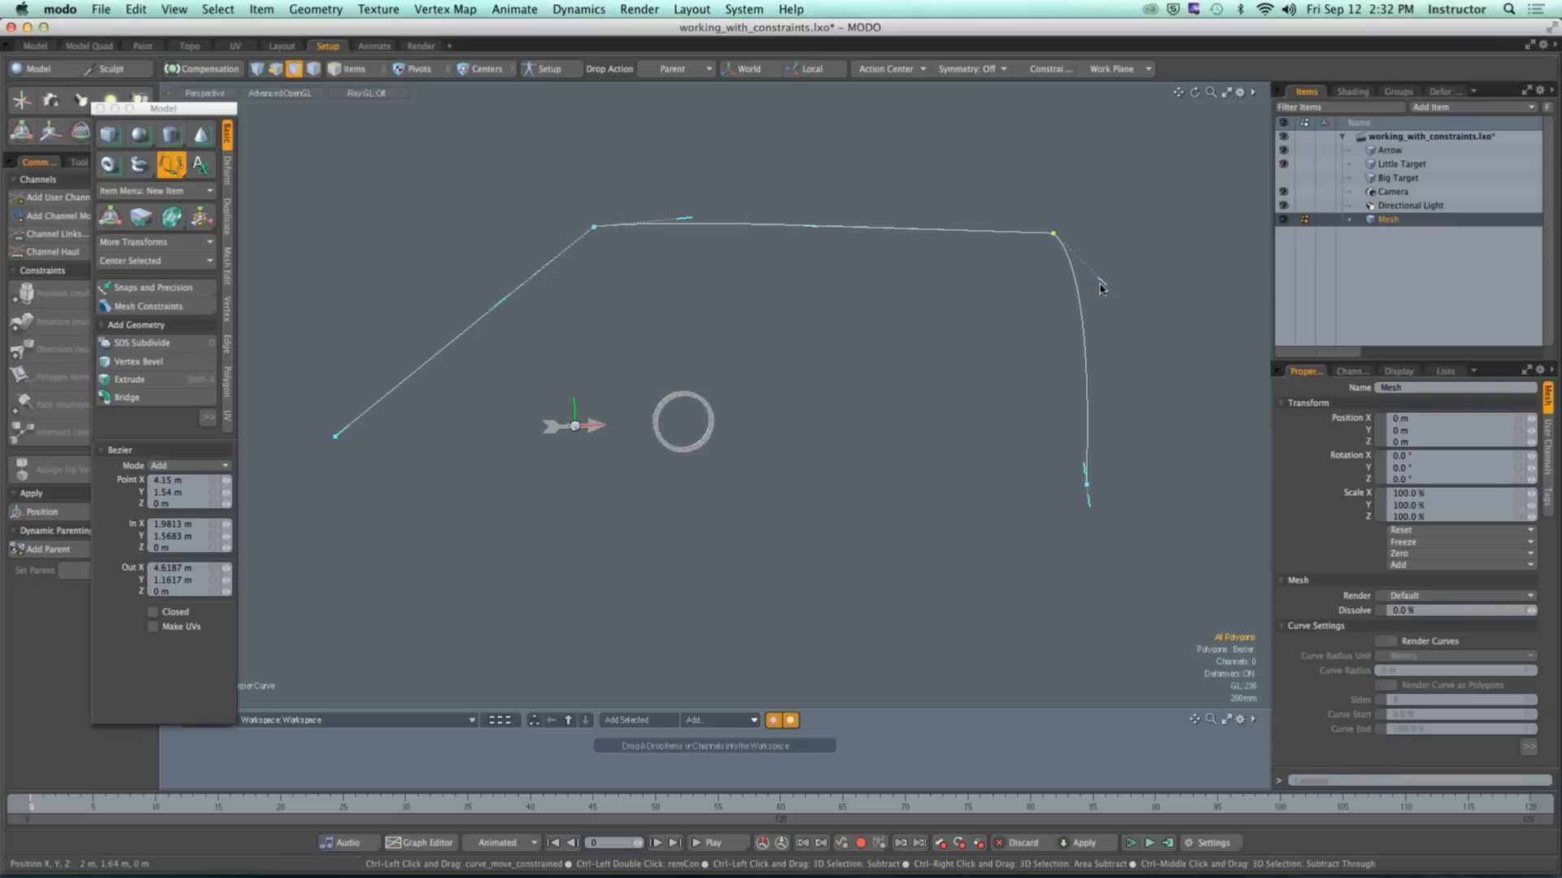
pyautogui.keyDown('ctrl'); pyautogui.moveTo(1099, 289); pyautogui.dragTo(1067, 317); pyautogui.keyUp('ctrl')
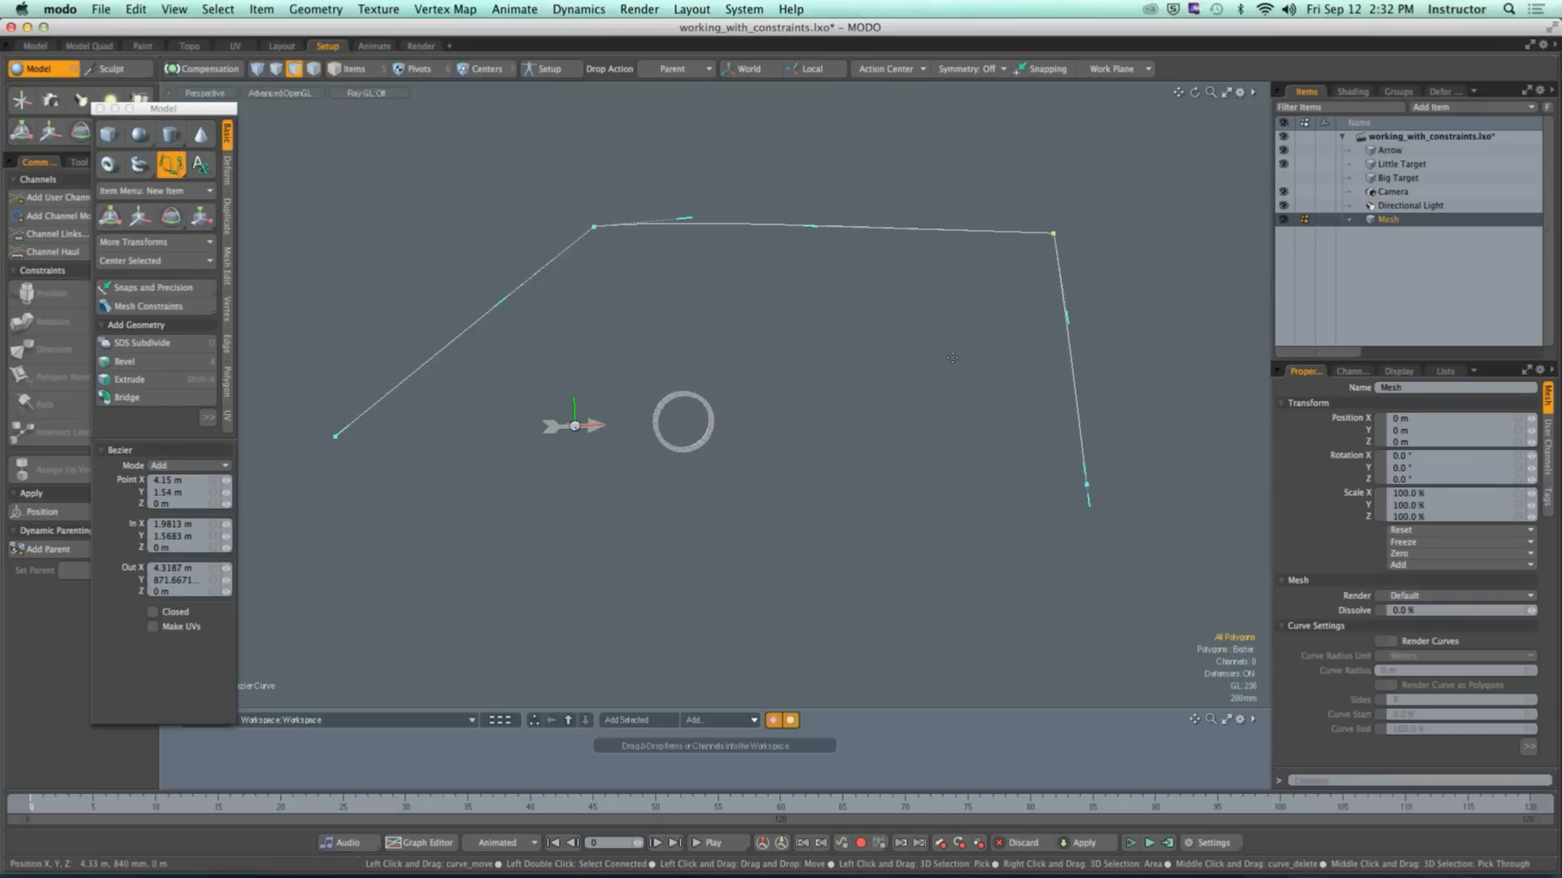
pyautogui.press('space')
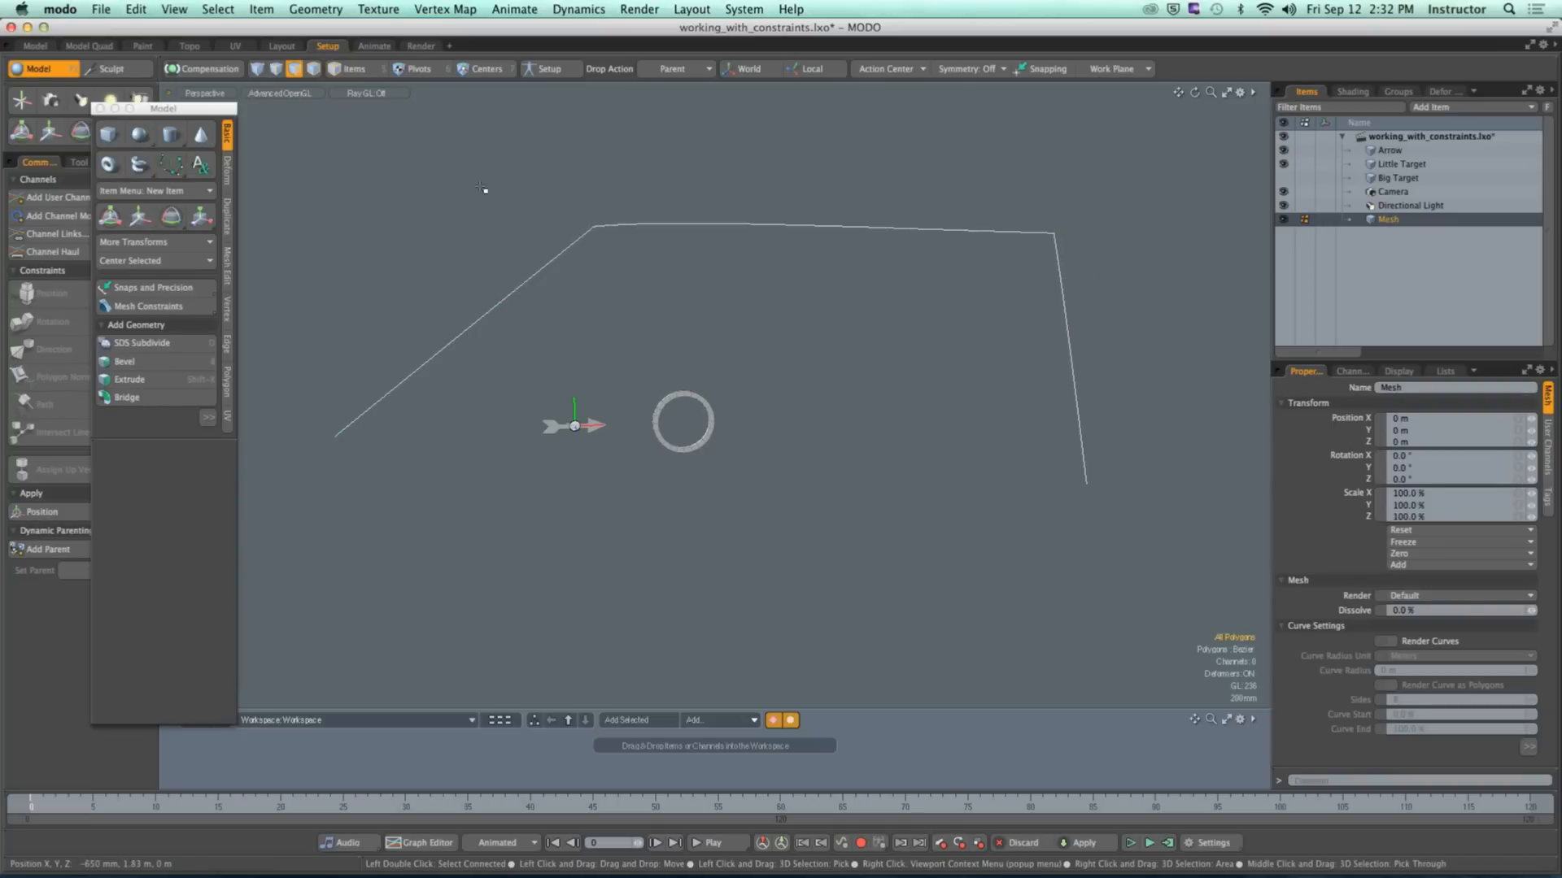
# Step: Select the finished curve, reopen it for editing with the Bezier Curve tool and leave the tool
pyautogui.click(600, 251)
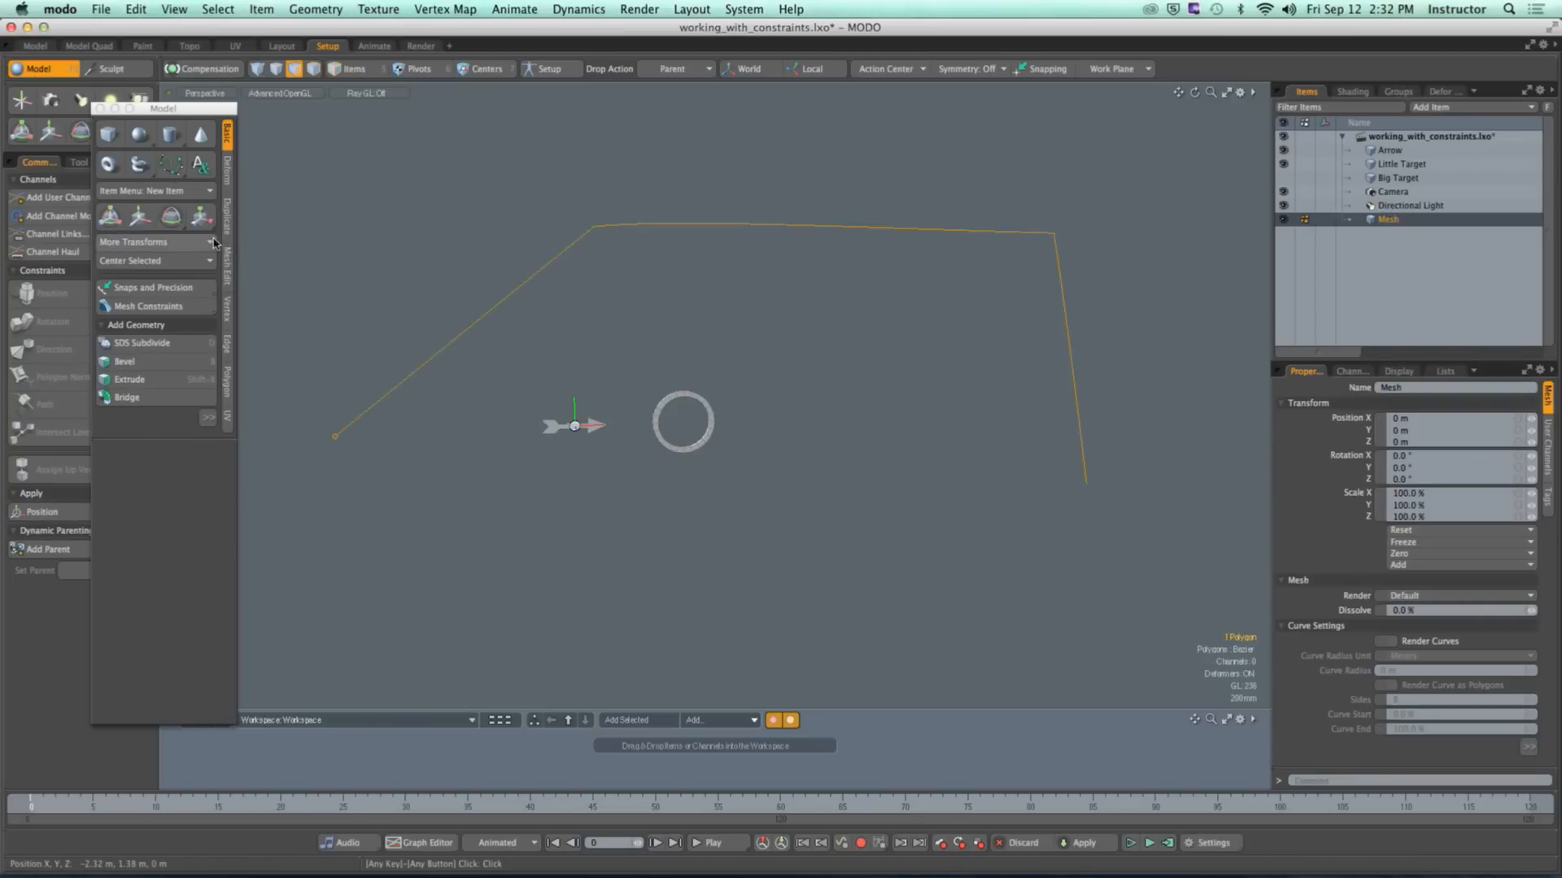
pyautogui.click(171, 165)
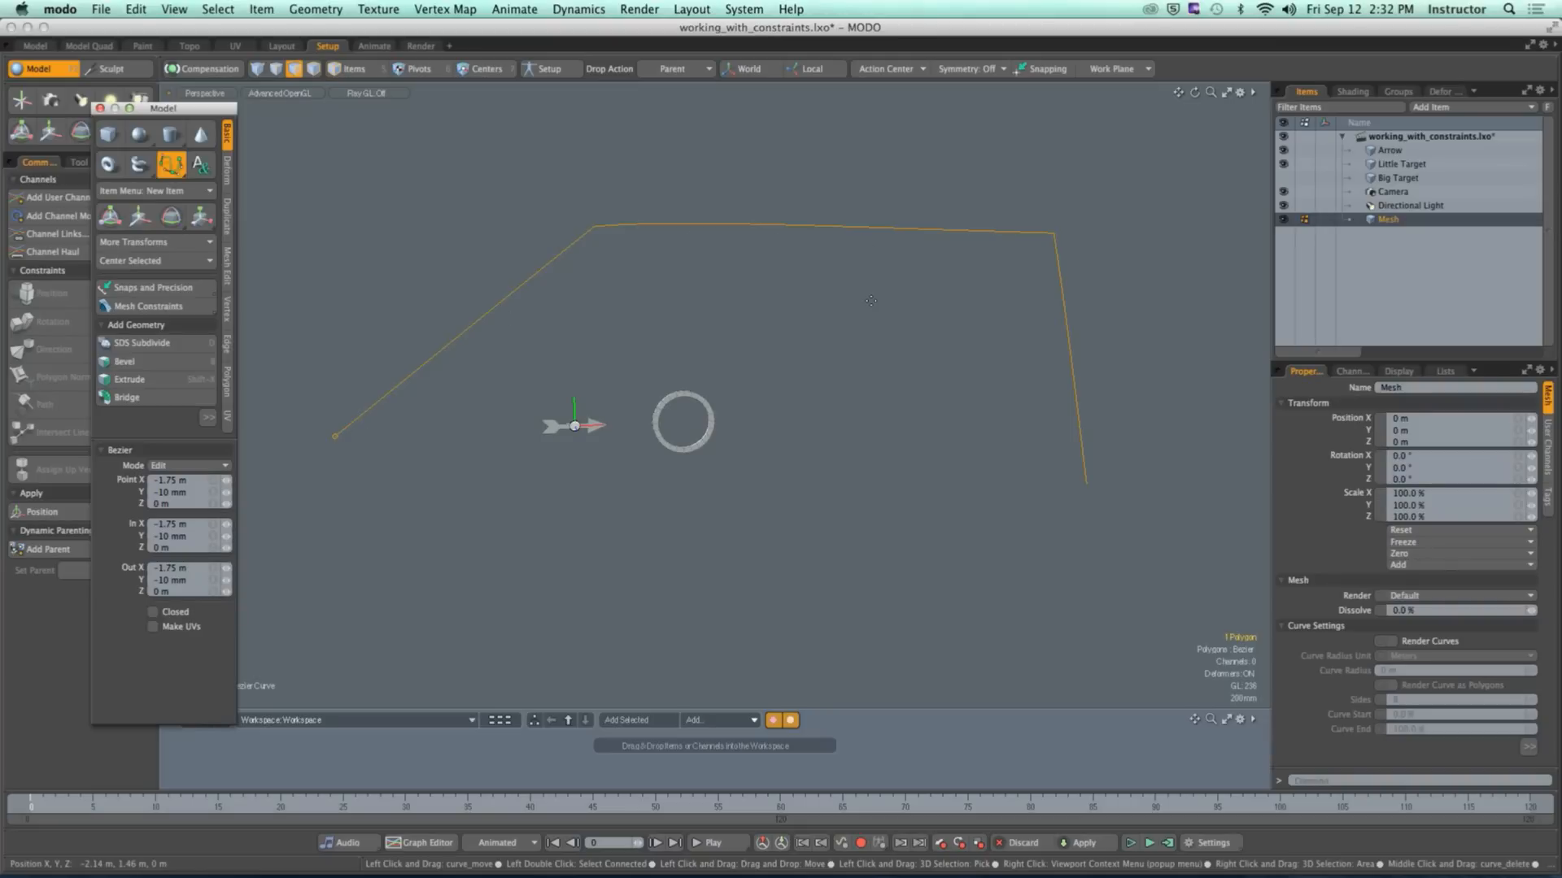
pyautogui.press('space')
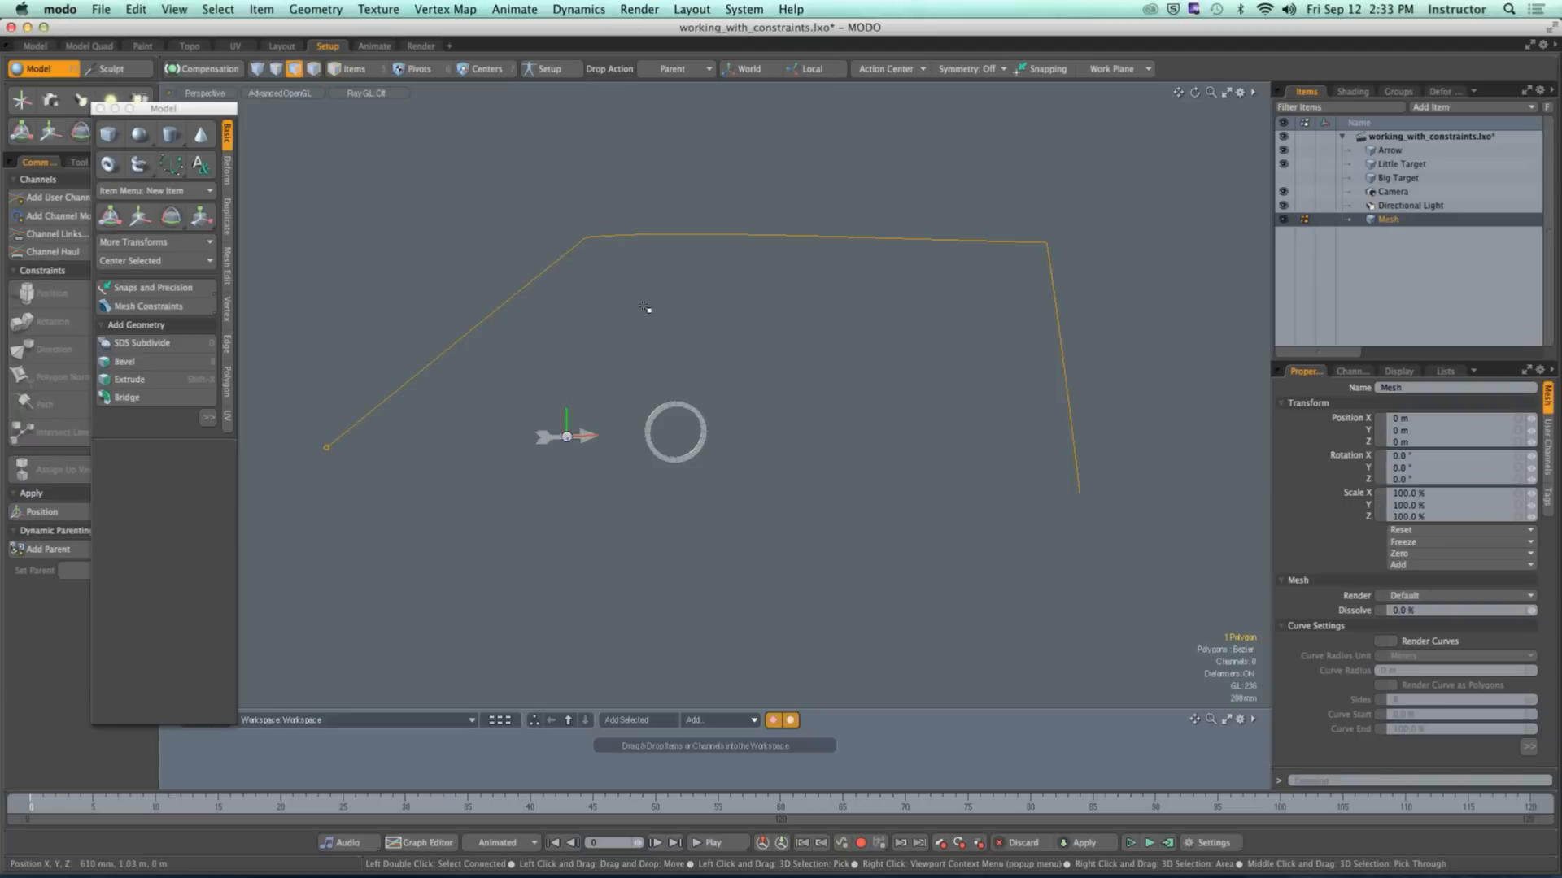
# Step: Show vertices on active meshes in the viewport and enable an independent point size of about 8
pyautogui.press('o')
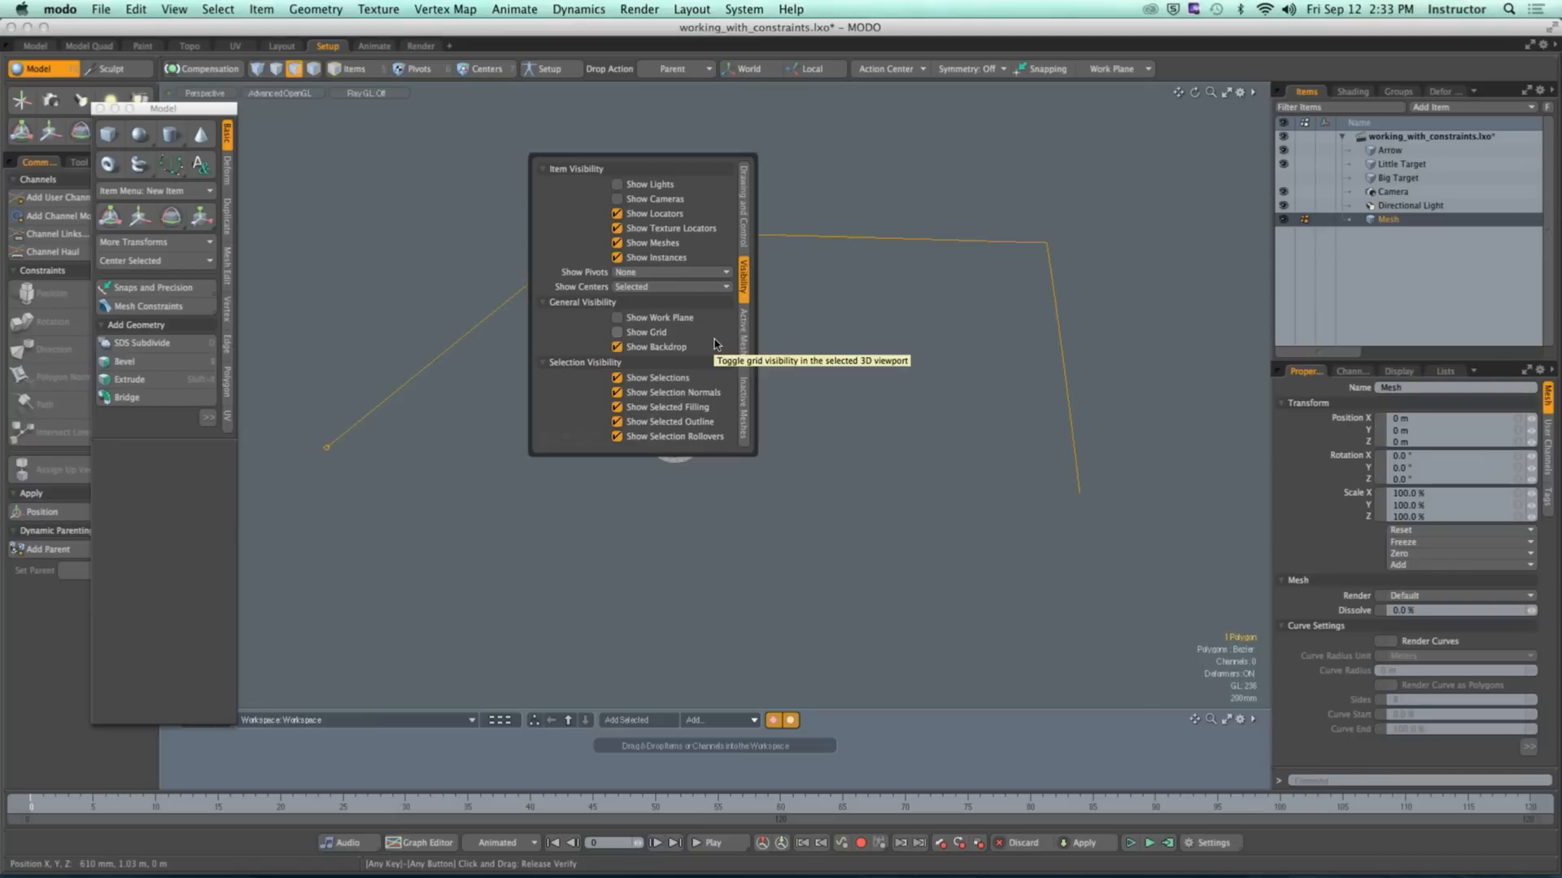
pyautogui.click(744, 332)
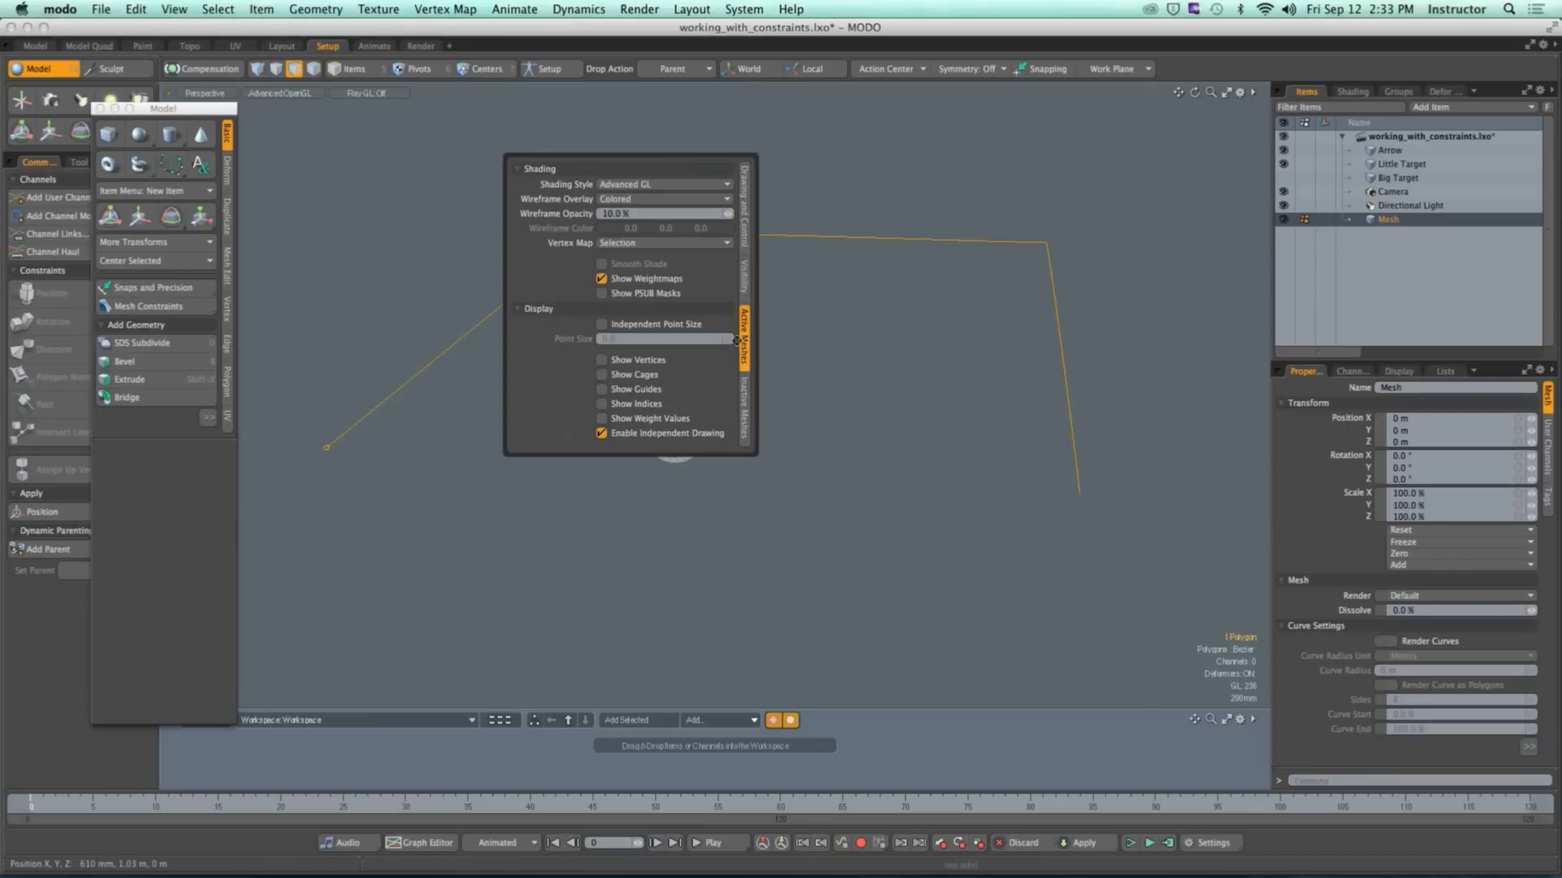
pyautogui.click(638, 362)
pyautogui.click(642, 324)
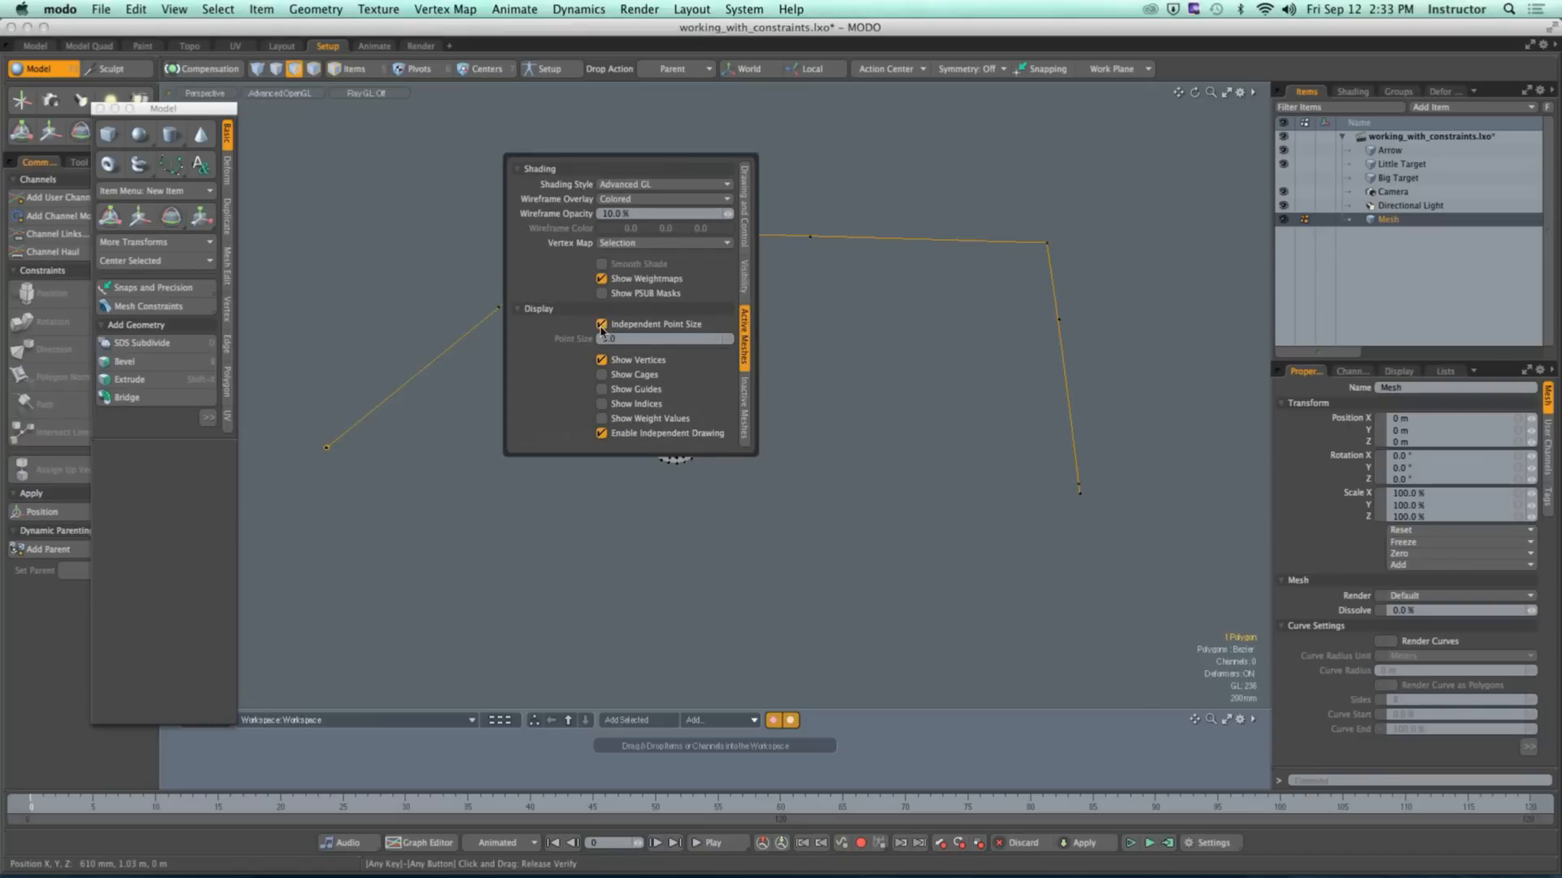
pyautogui.moveTo(728, 339); pyautogui.dragTo(769, 339)
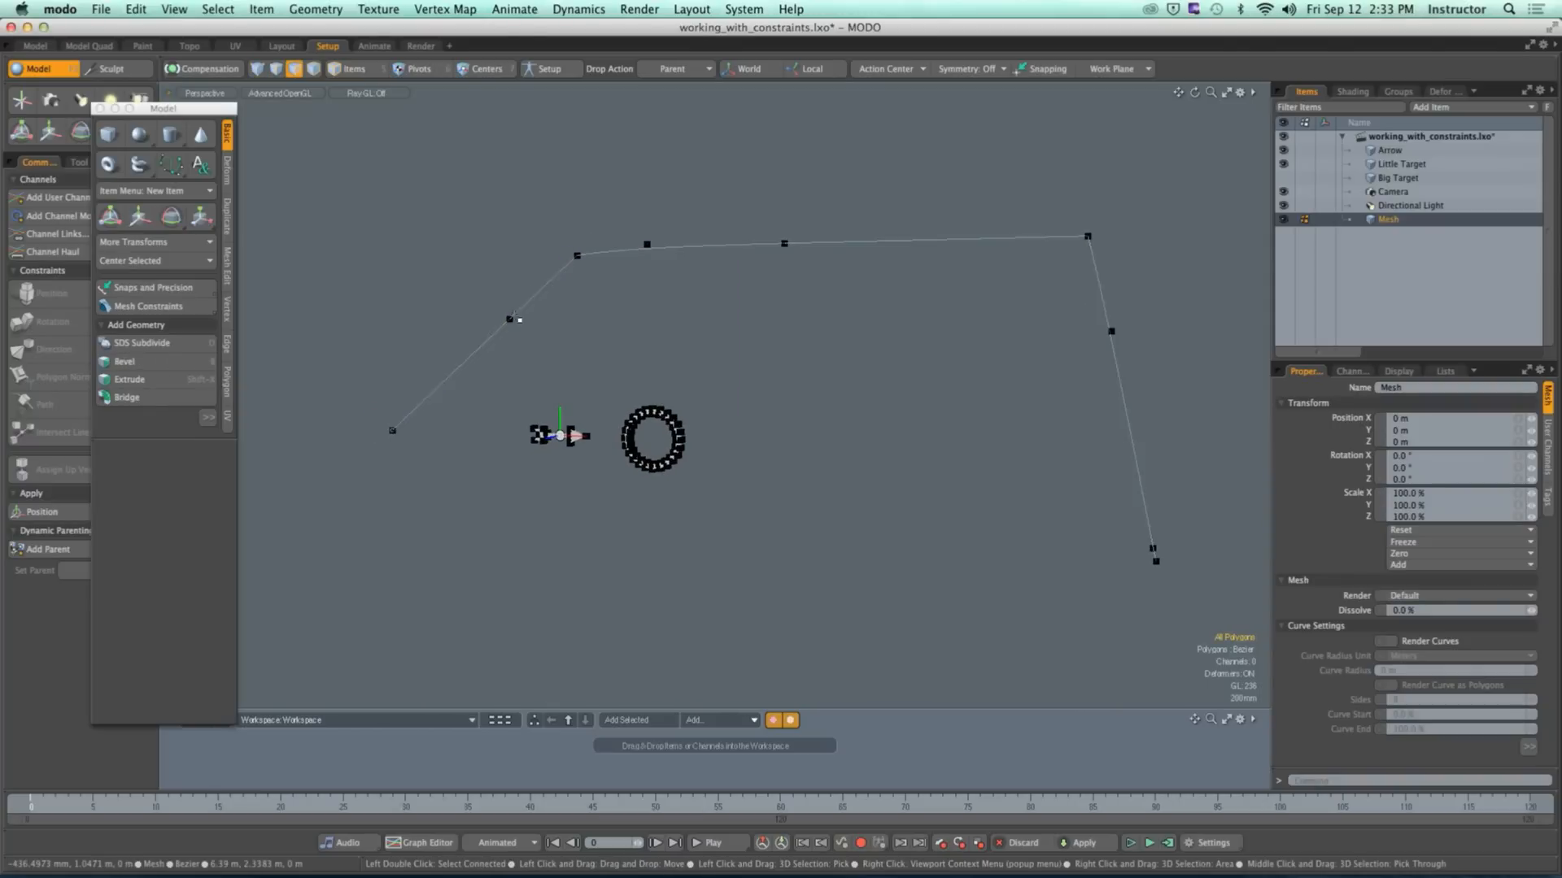
# Step: In vertex selection mode, move the second curve point's incoming handle vertex up and outward to bow the first segment
pyautogui.keyDown('alt'); pyautogui.moveTo(490, 301); pyautogui.dragTo(575, 310); pyautogui.keyUp('alt')
pyautogui.press('1')
pyautogui.click(495, 317)
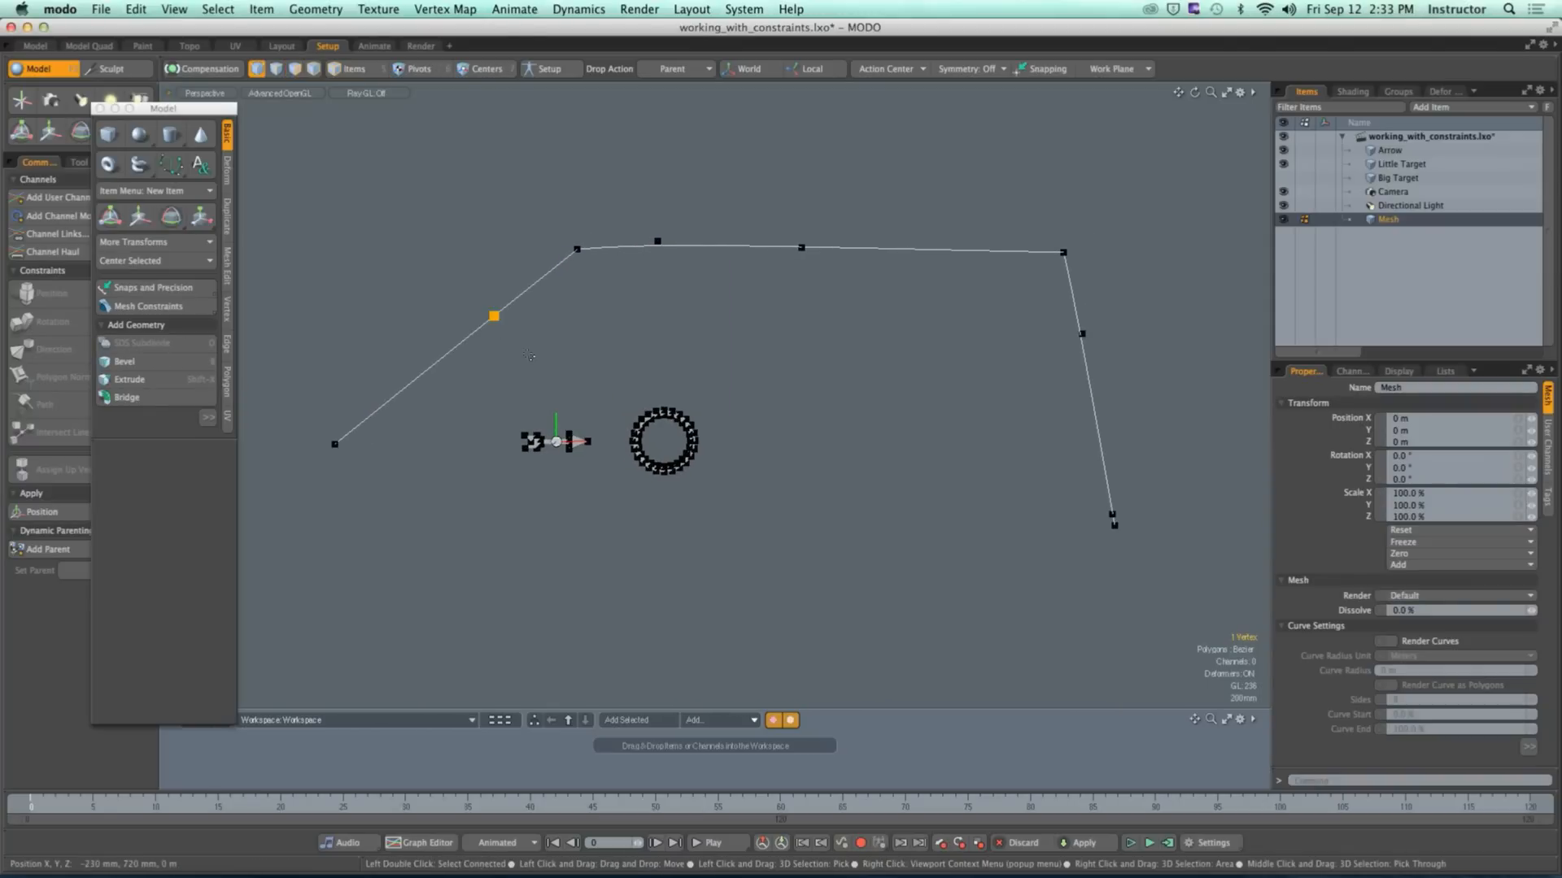
pyautogui.press('w')
pyautogui.moveTo(593, 216); pyautogui.dragTo(547, 151)
pyautogui.click(610, 185)
# Step: Move the second curve point's outgoing handle vertex by about X 266 mm, Y 592 mm
pyautogui.press('q')
pyautogui.click(659, 240)
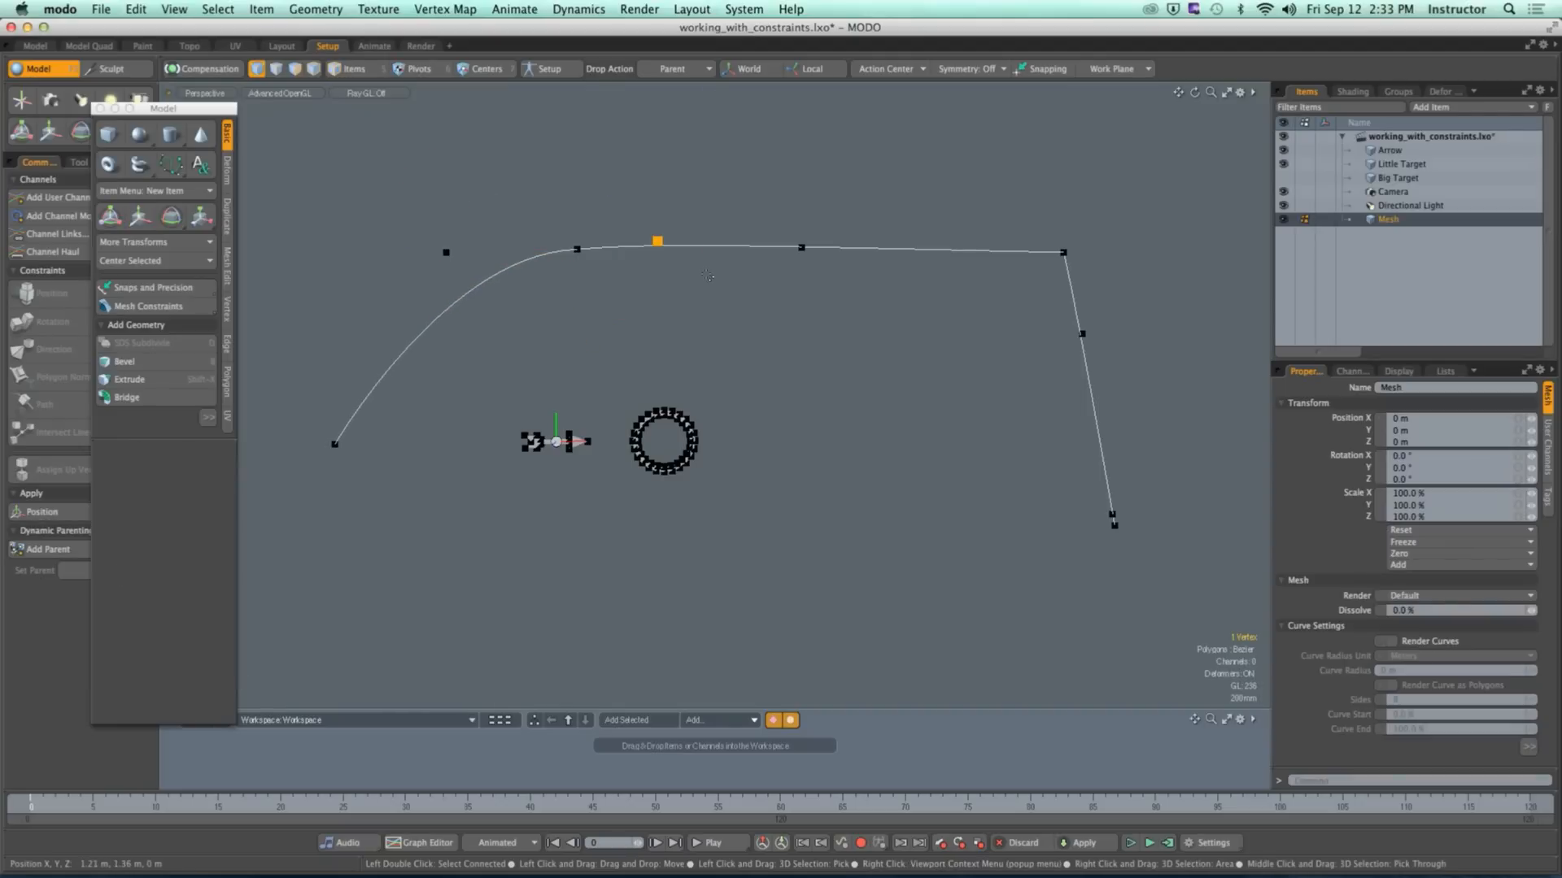
pyautogui.press('w')
pyautogui.moveTo(757, 147); pyautogui.dragTo(555, 198)
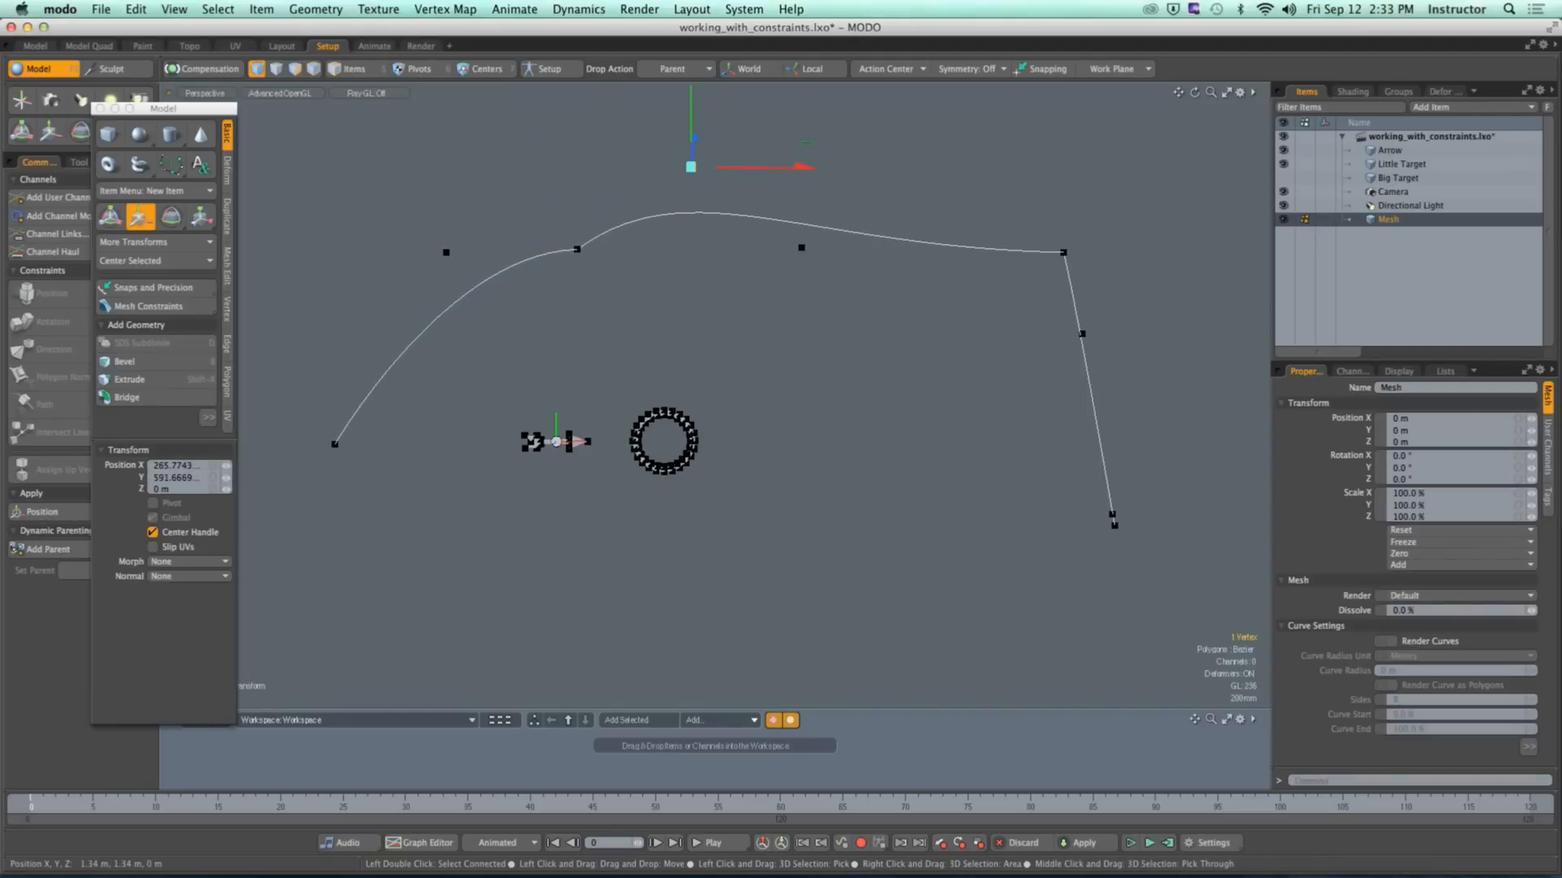
# Step: Move the third curve point's incoming handle vertex by about X 1.46 m, Y 762 mm
pyautogui.press('q')
pyautogui.click(577, 249)
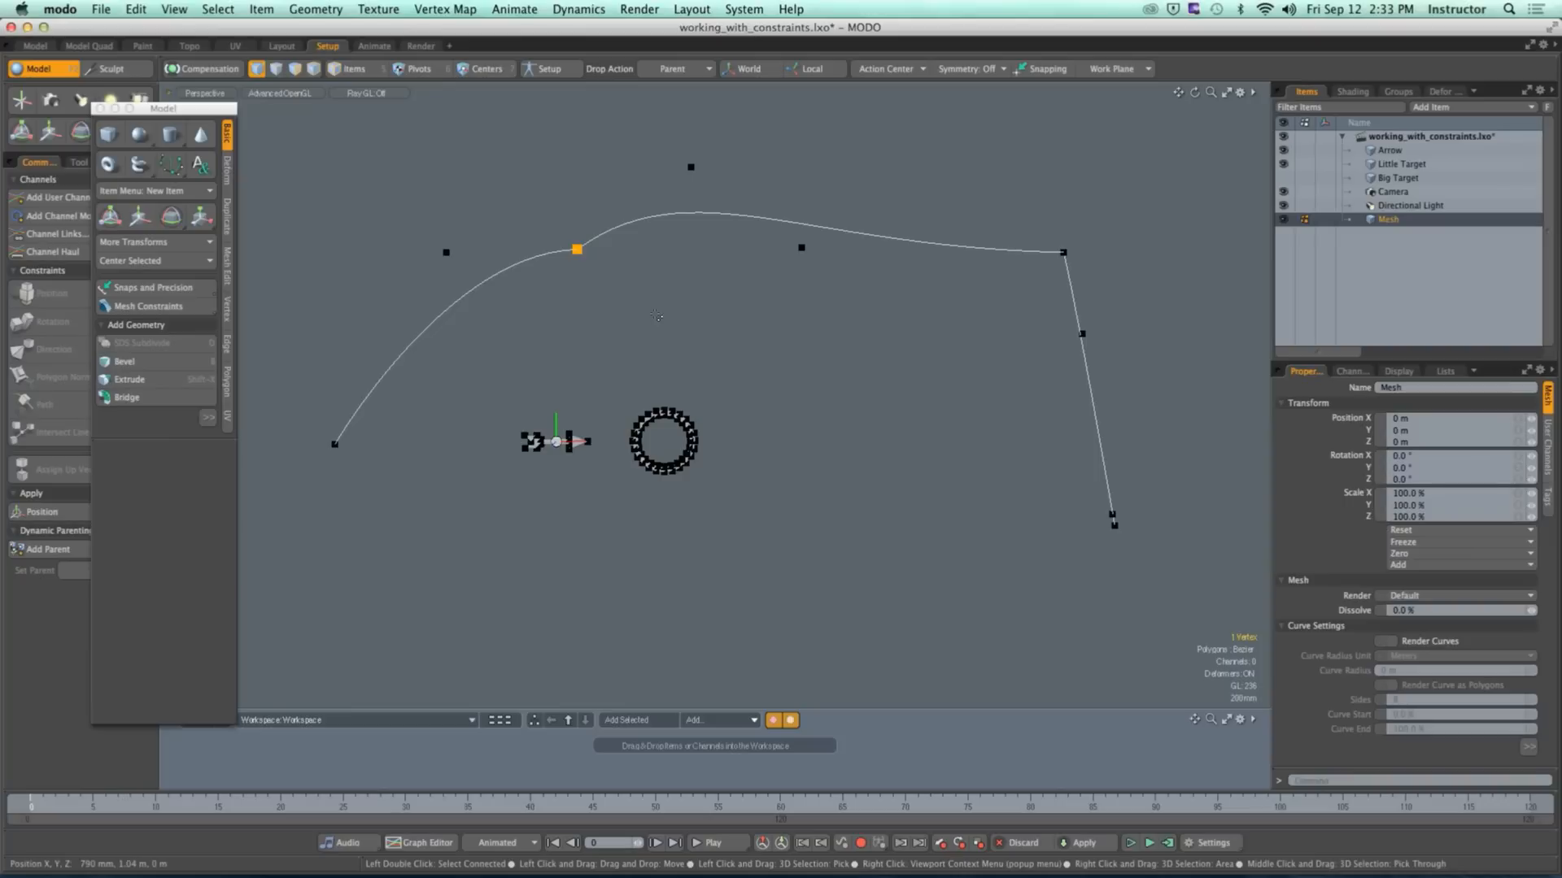
pyautogui.click(691, 167)
pyautogui.press('w')
pyautogui.keyDown('alt'); pyautogui.moveTo(782, 139); pyautogui.dragTo(766, 123); pyautogui.keyUp('alt')
pyautogui.moveTo(773, 257); pyautogui.dragTo(764, 292)
pyautogui.press('space')
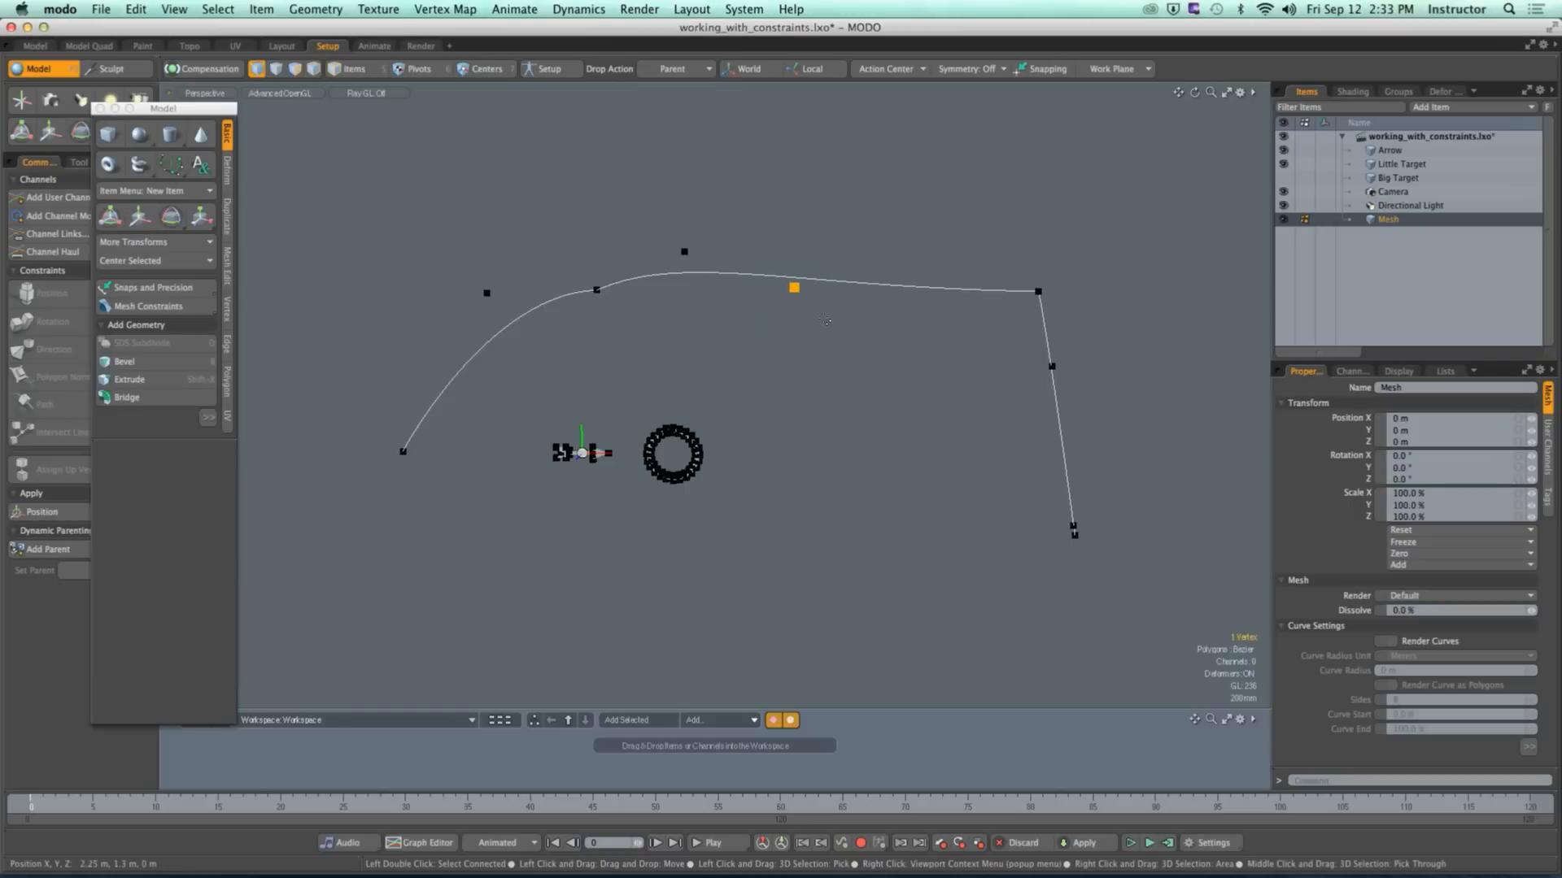
pyautogui.press('w')
pyautogui.moveTo(903, 201); pyautogui.dragTo(1071, 112)
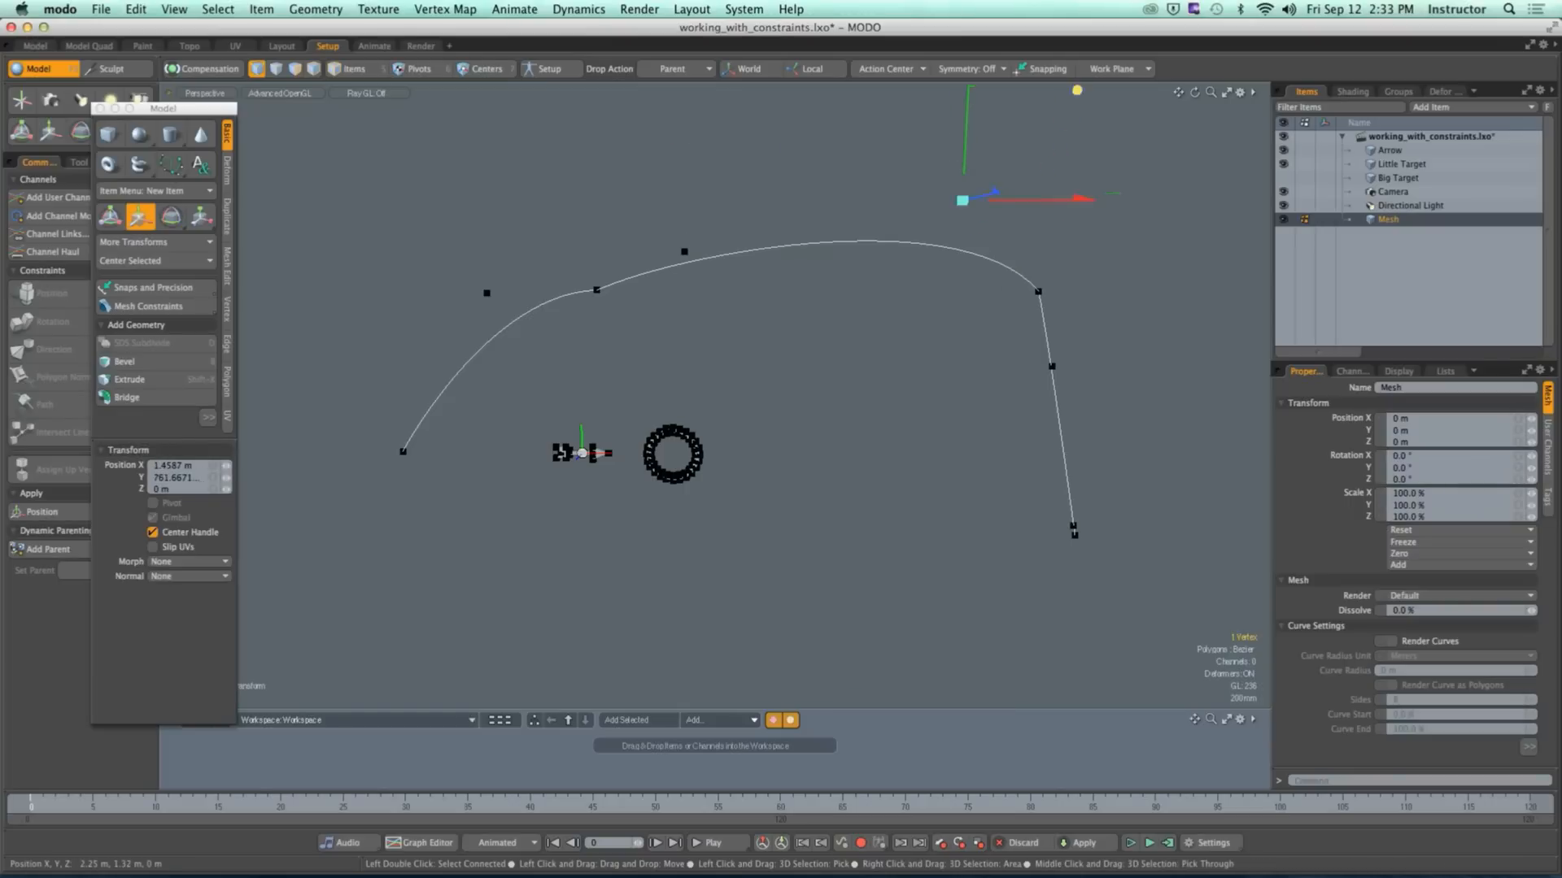
# Step: Move the third curve point's outgoing handle vertex up and outward to bow the last segment
pyautogui.press('space')
pyautogui.click(1052, 366)
pyautogui.press('w')
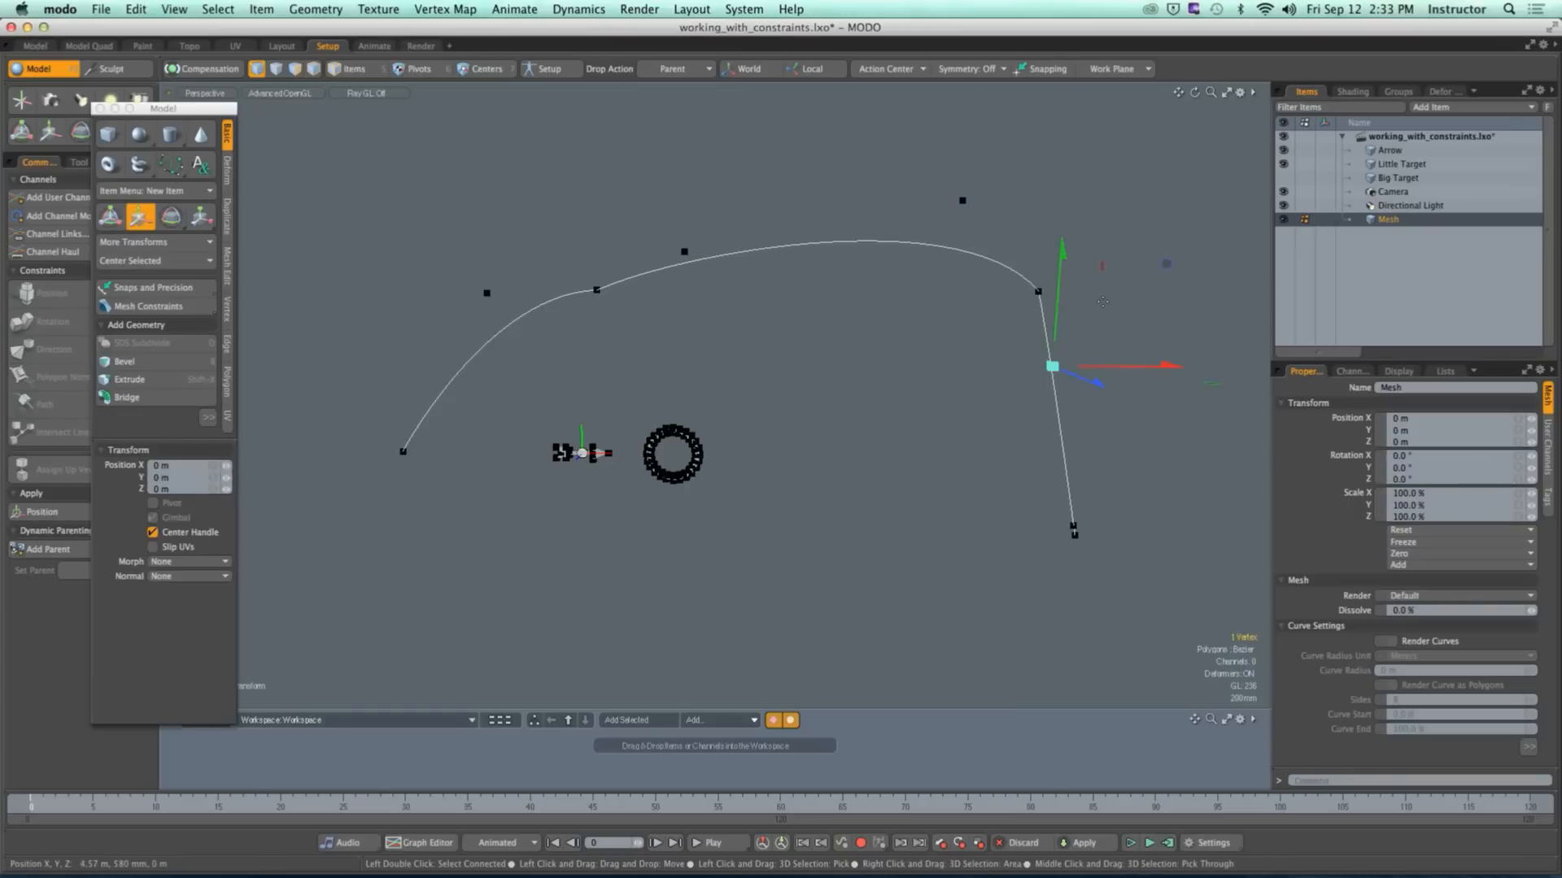
pyautogui.moveTo(1051, 366); pyautogui.dragTo(1096, 349)
pyautogui.click(983, 394)
pyautogui.keyDown('alt'); pyautogui.moveTo(982, 395); pyautogui.dragTo(821, 380); pyautogui.keyUp('alt')
# Step: Delete the reshaped Bezier curve in polygon selection mode
pyautogui.press('2')
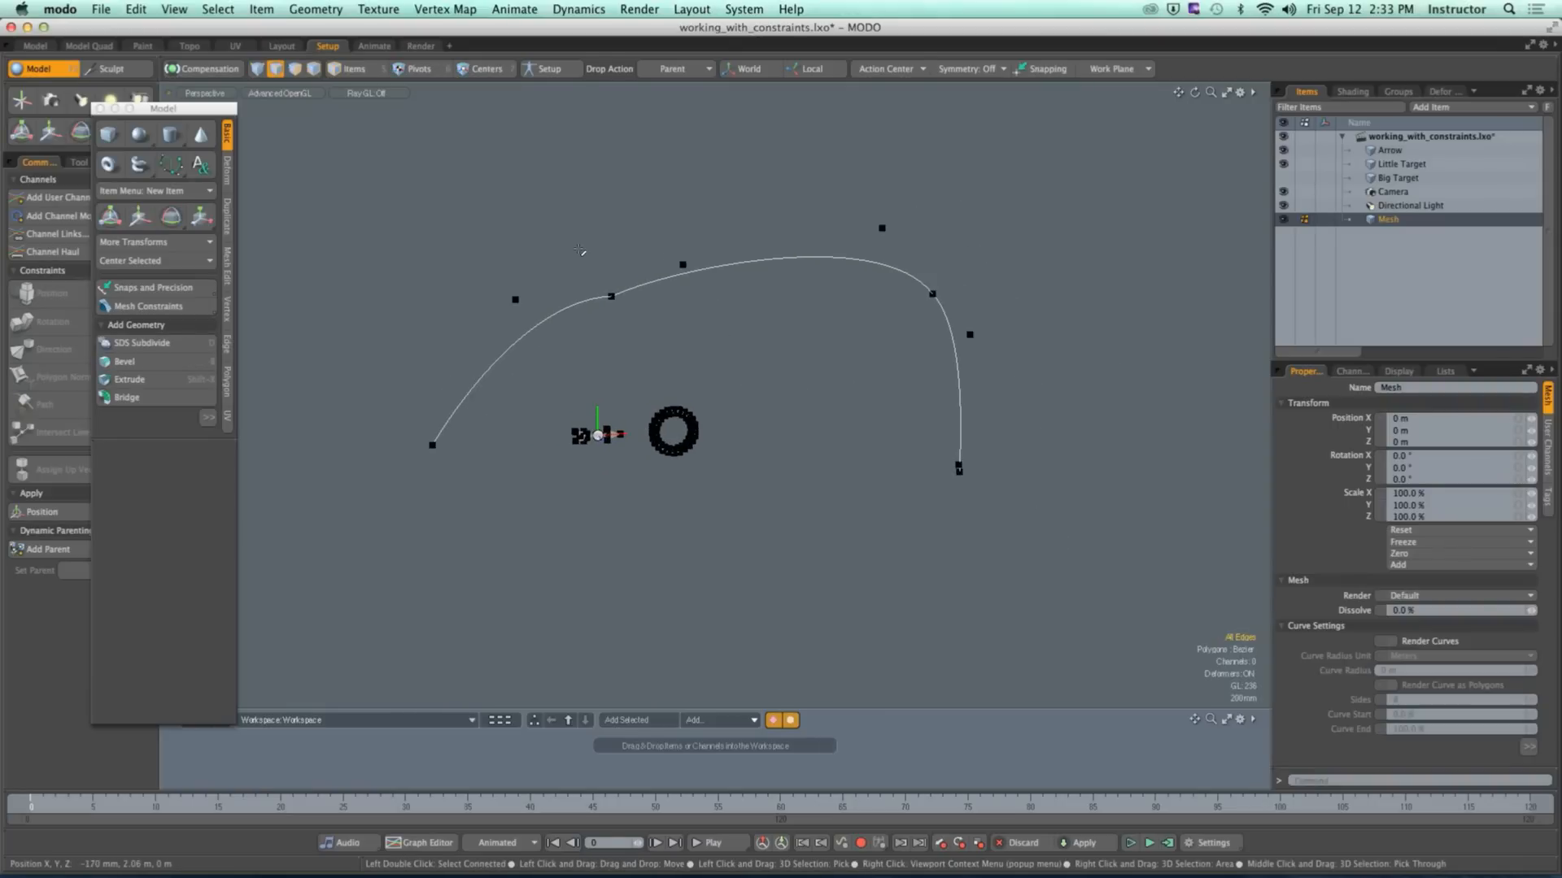
pyautogui.press('3')
pyautogui.press('Delete')
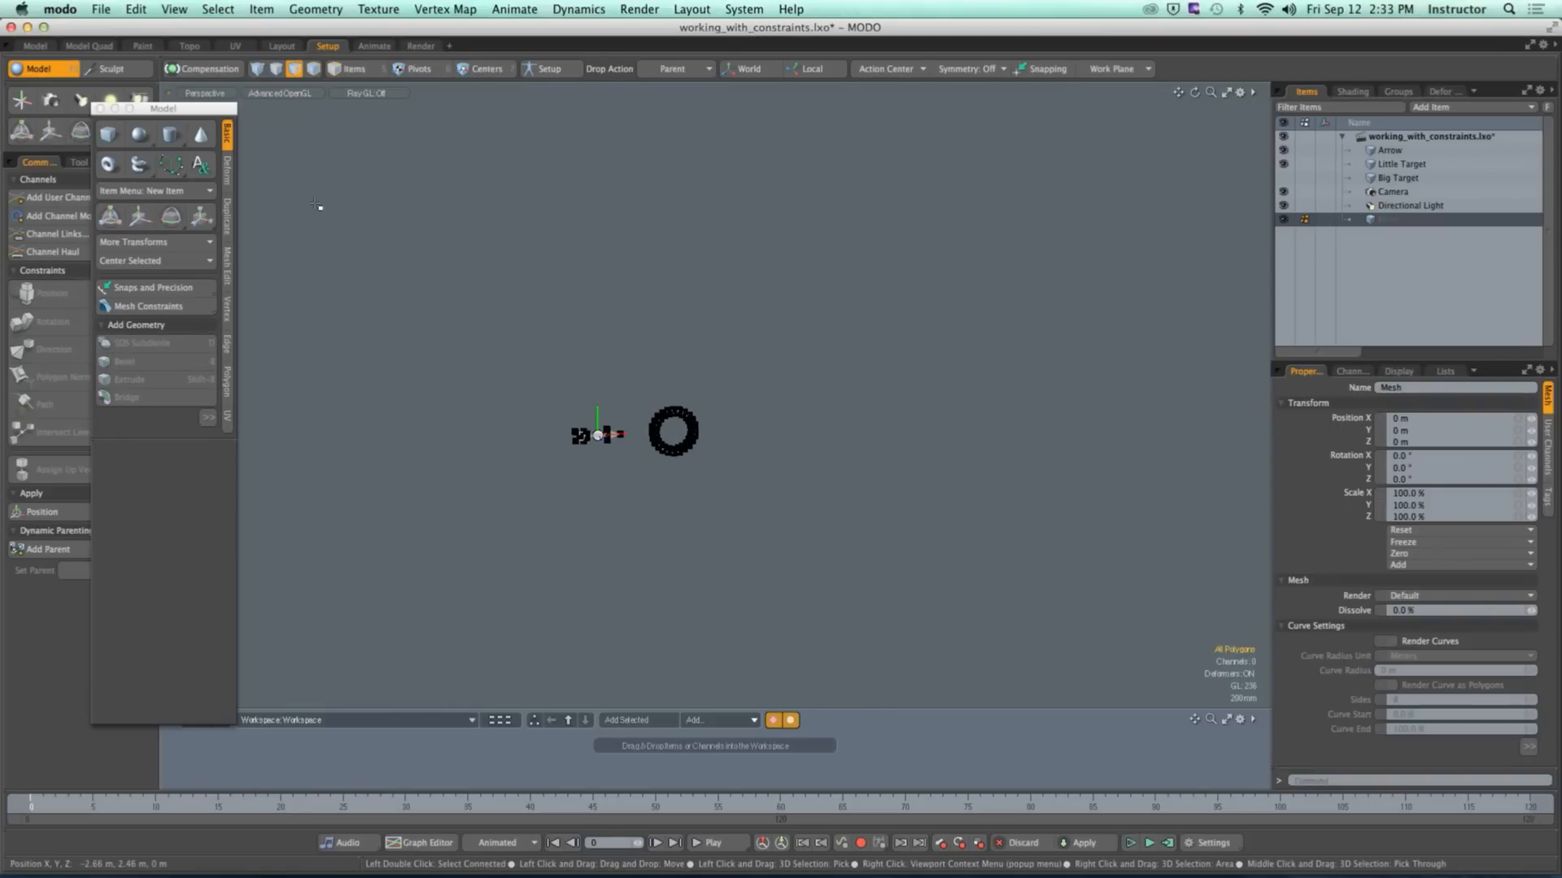
# Step: Draw an open four-point curve over the arrow and ring with the Curve tool, with the third point at about X 6.9 m, Y 2.16 m
pyautogui.click(177, 166)
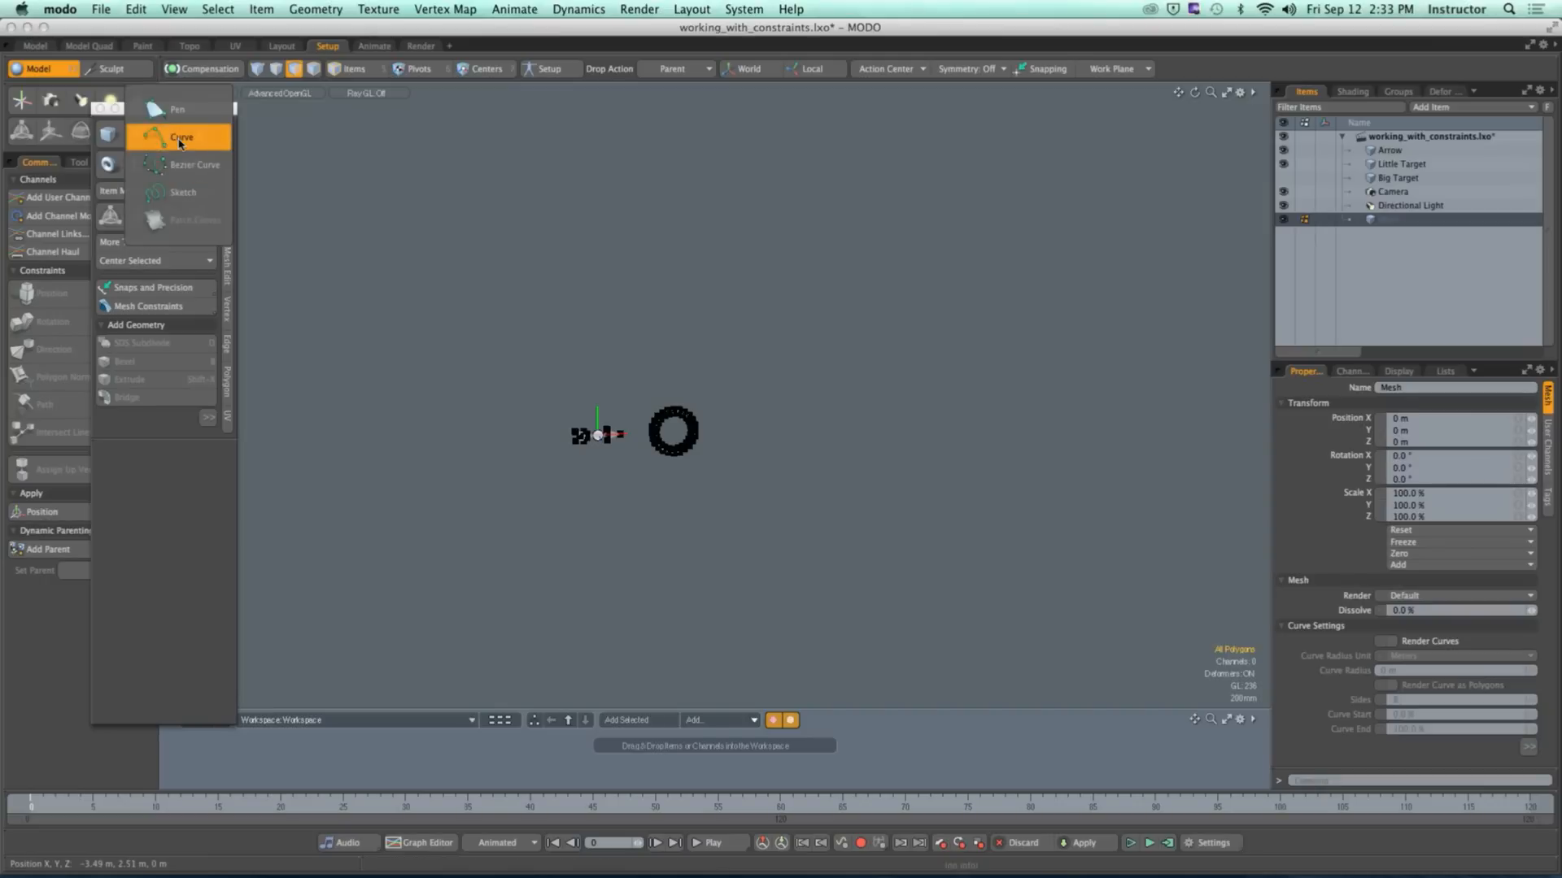
pyautogui.click(180, 167)
pyautogui.click(327, 305)
pyautogui.click(682, 177)
pyautogui.click(1120, 244)
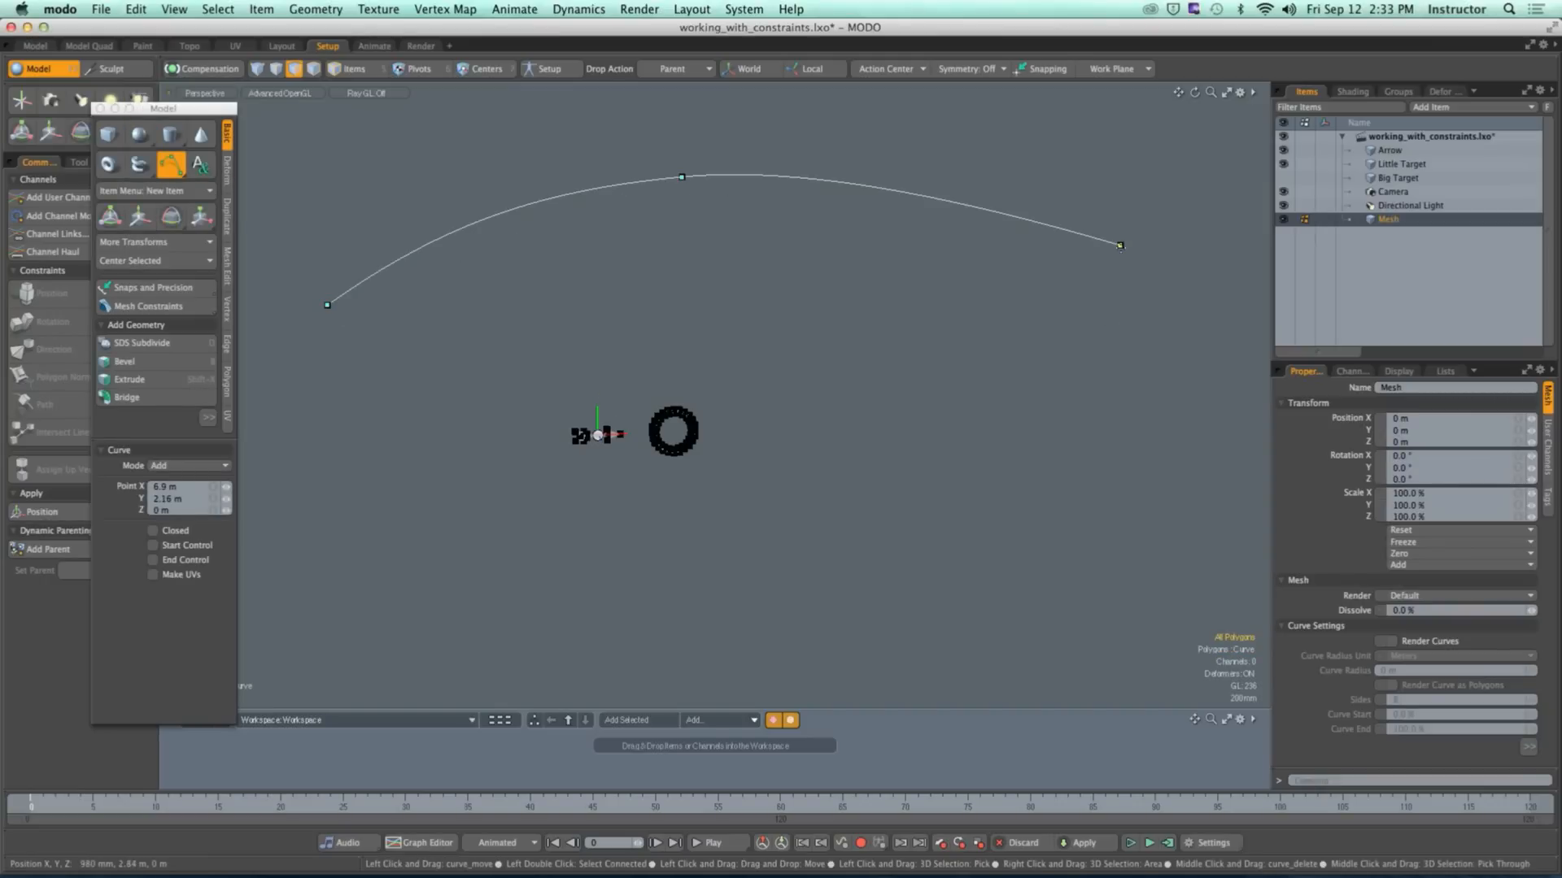
pyautogui.click(1076, 414)
pyautogui.press('space')
pyautogui.keyDown('alt'); pyautogui.moveTo(979, 432); pyautogui.dragTo(944, 425); pyautogui.keyUp('alt')
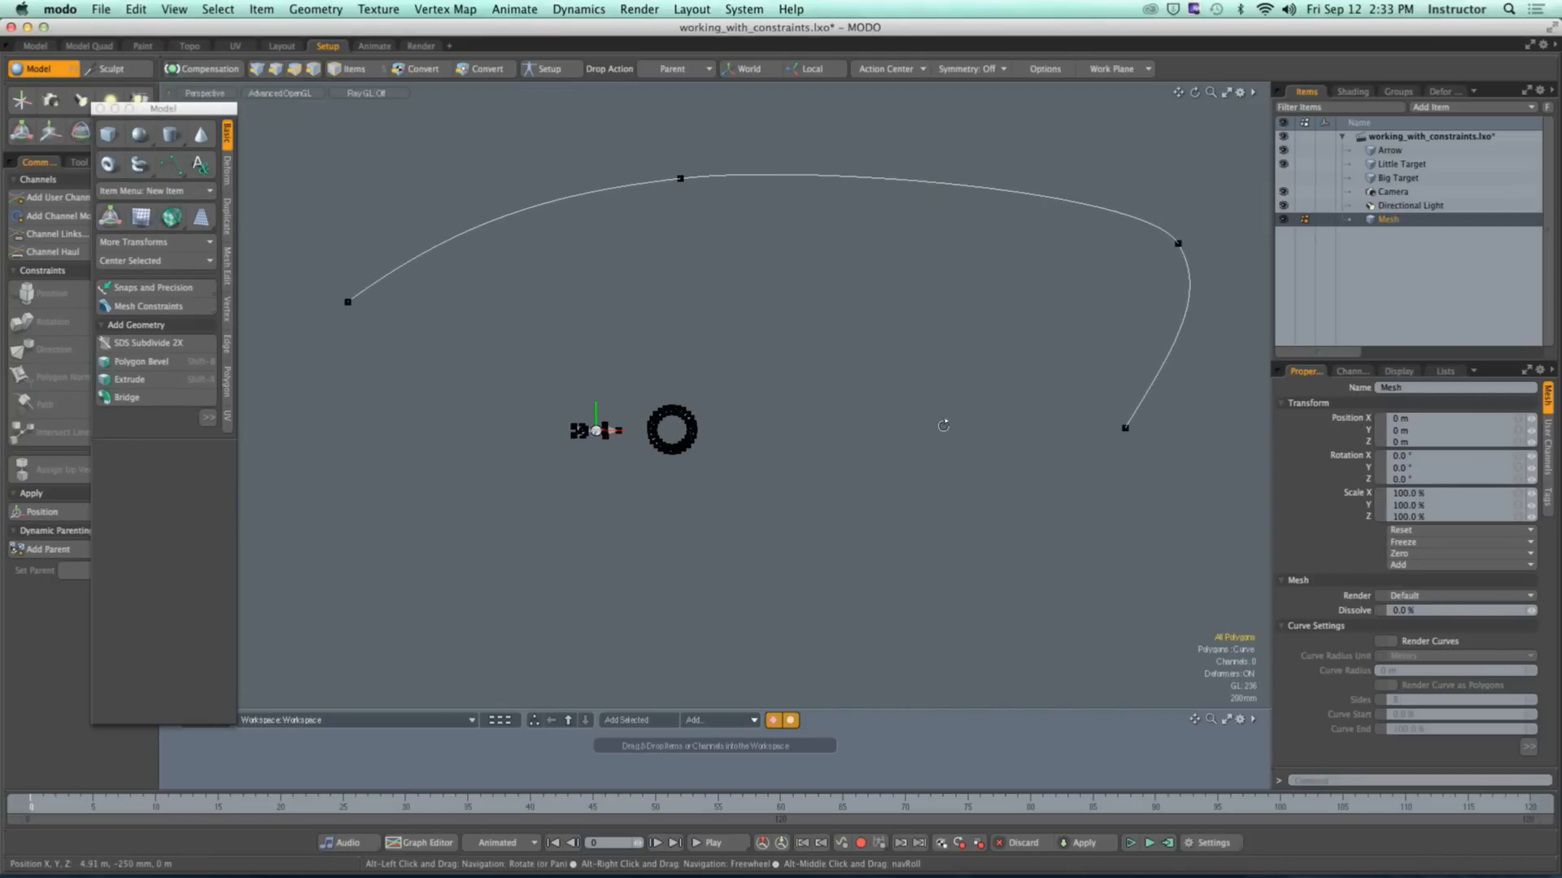
# Step: Select the four-point curve and use the Curve tool to move its first point to about X -2.96 m, Y 420 mm
pyautogui.click(171, 166)
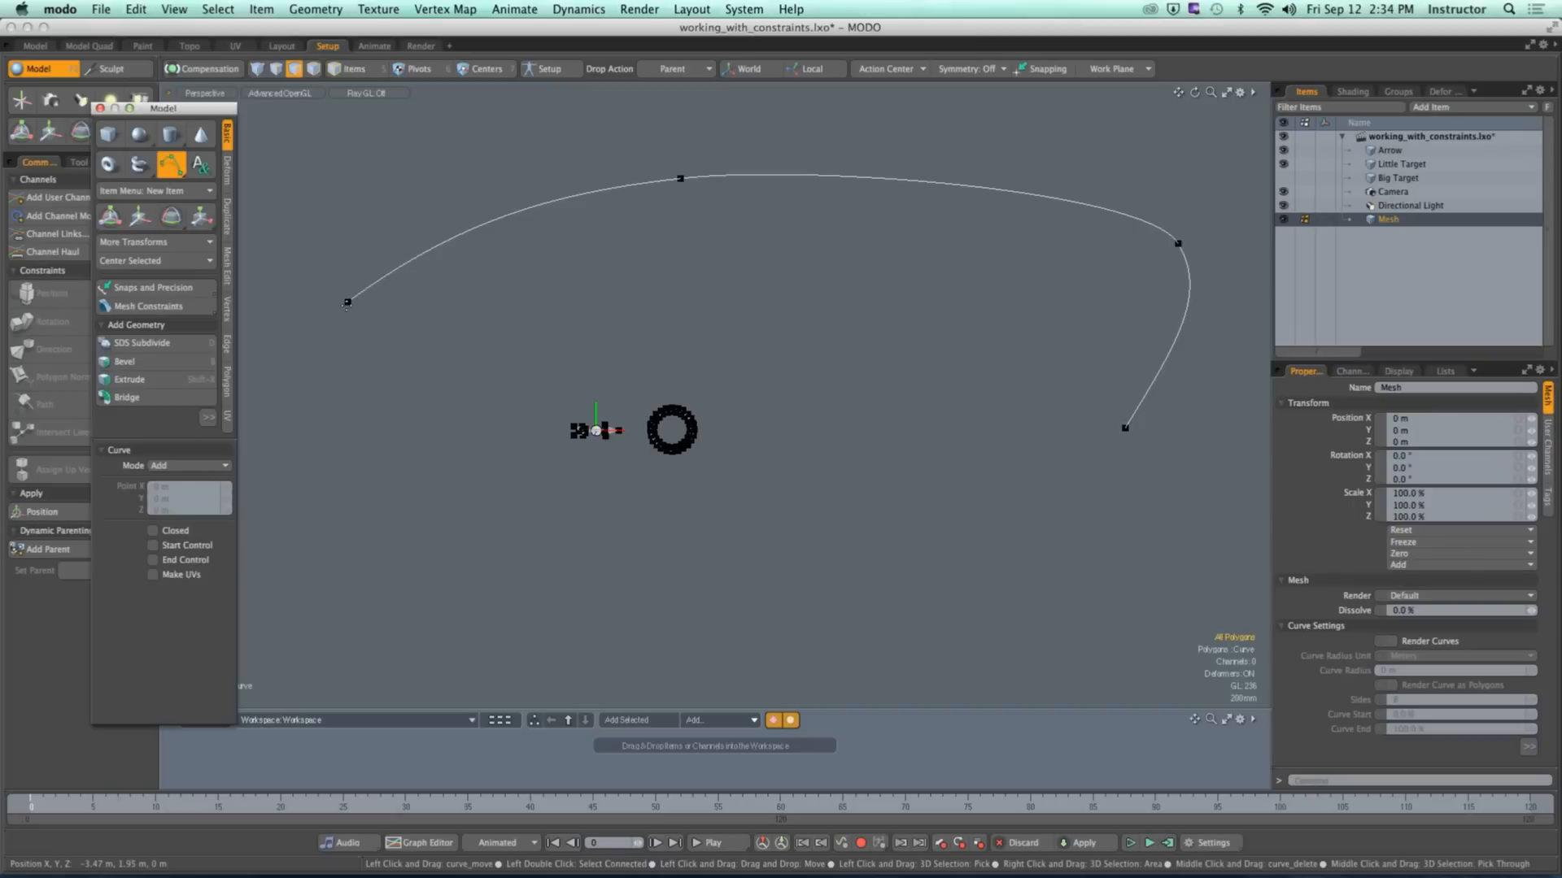
pyautogui.press('space')
pyautogui.press('space')
pyautogui.press('space')
pyautogui.press('space')
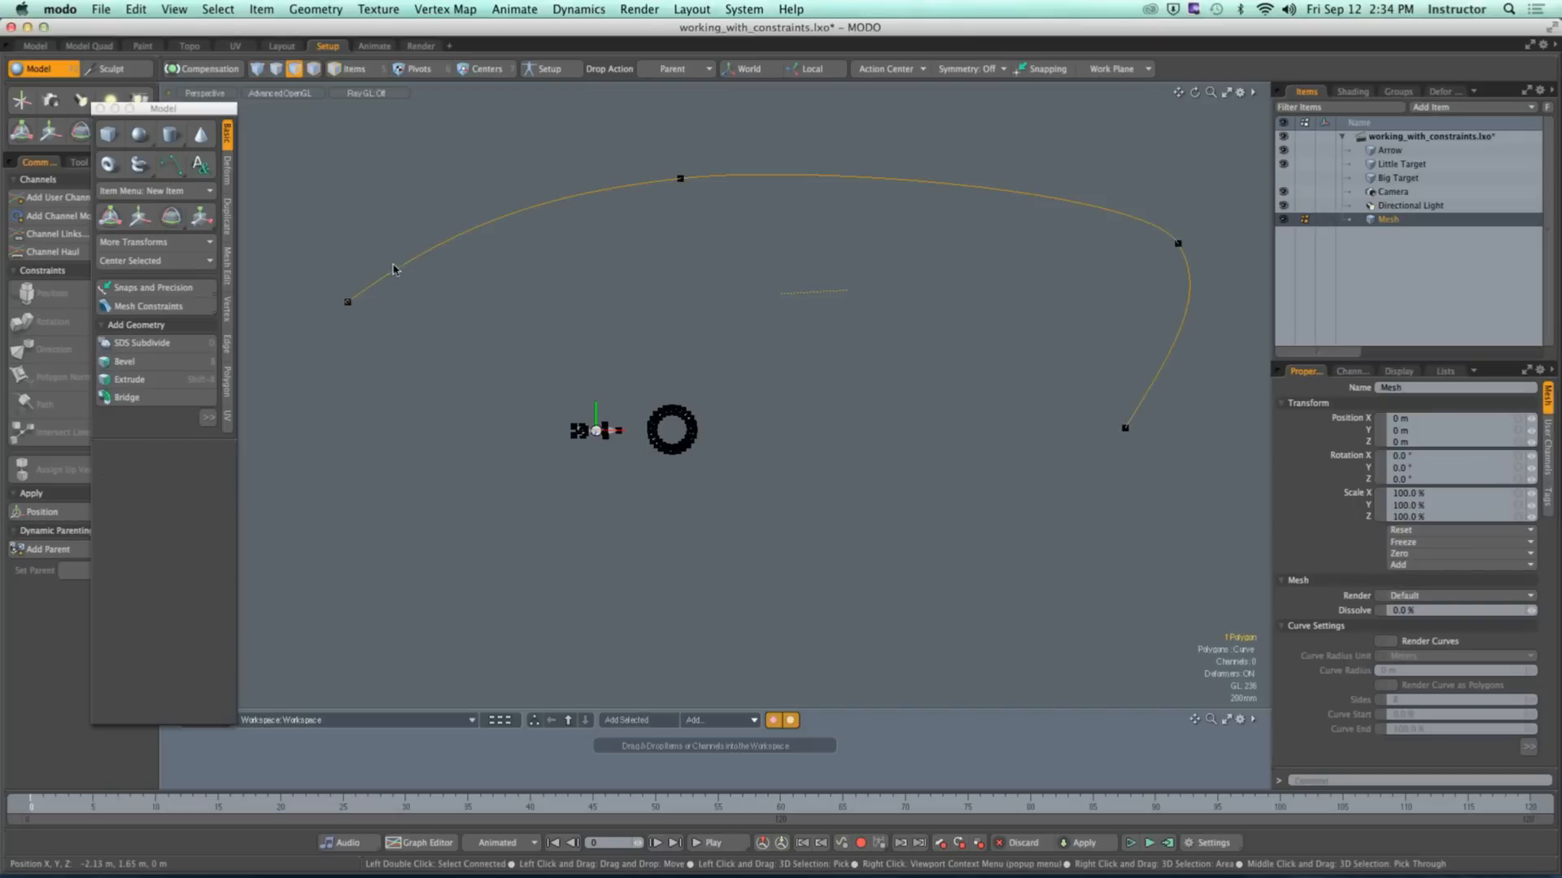
pyautogui.click(172, 165)
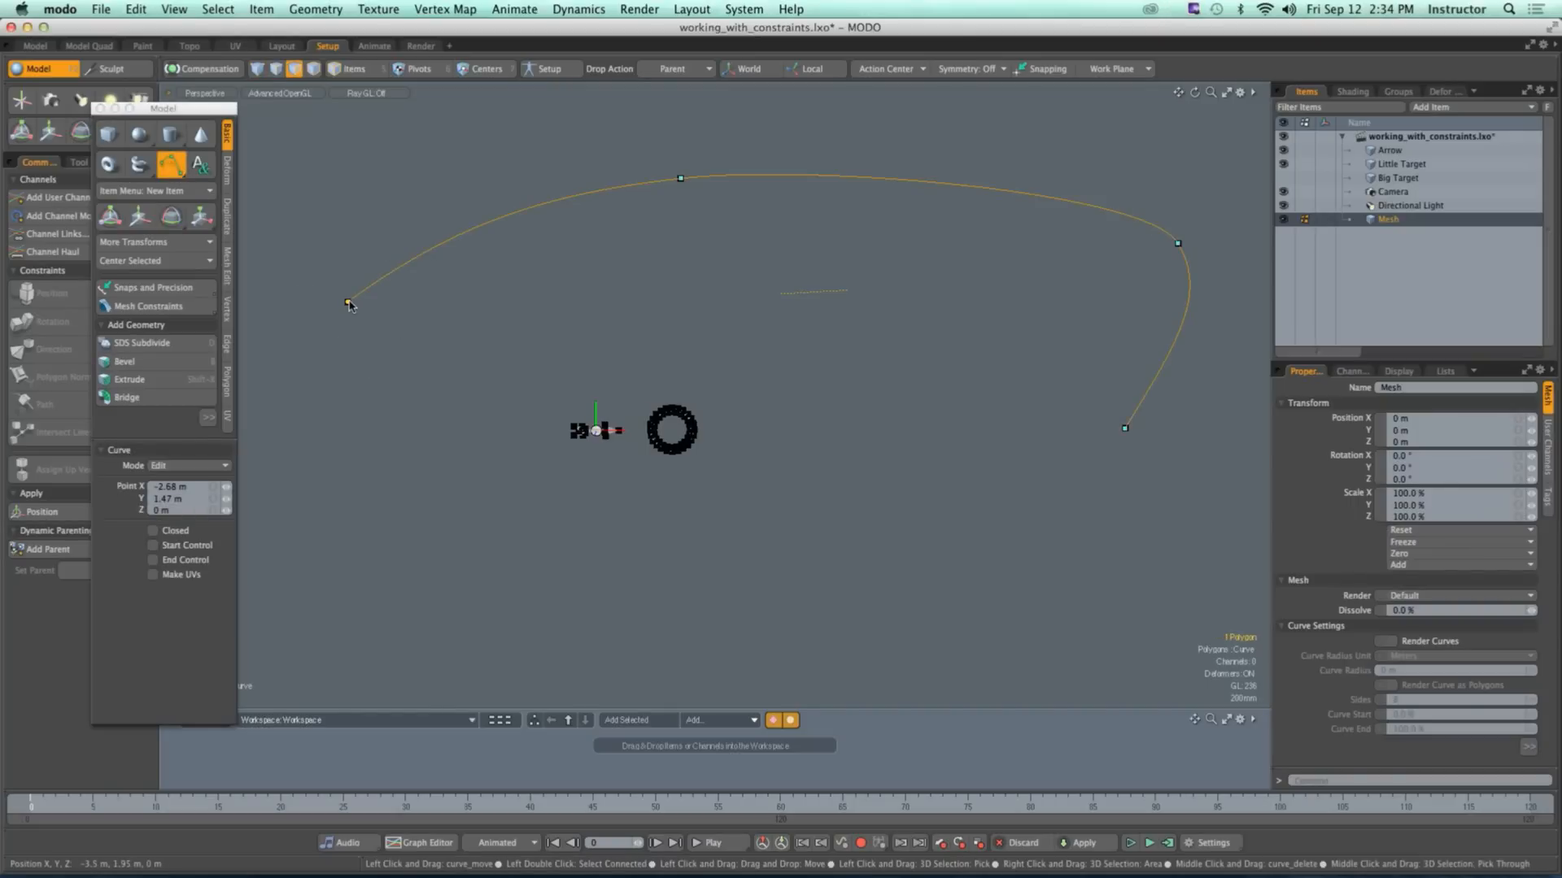
pyautogui.moveTo(348, 302); pyautogui.dragTo(327, 402)
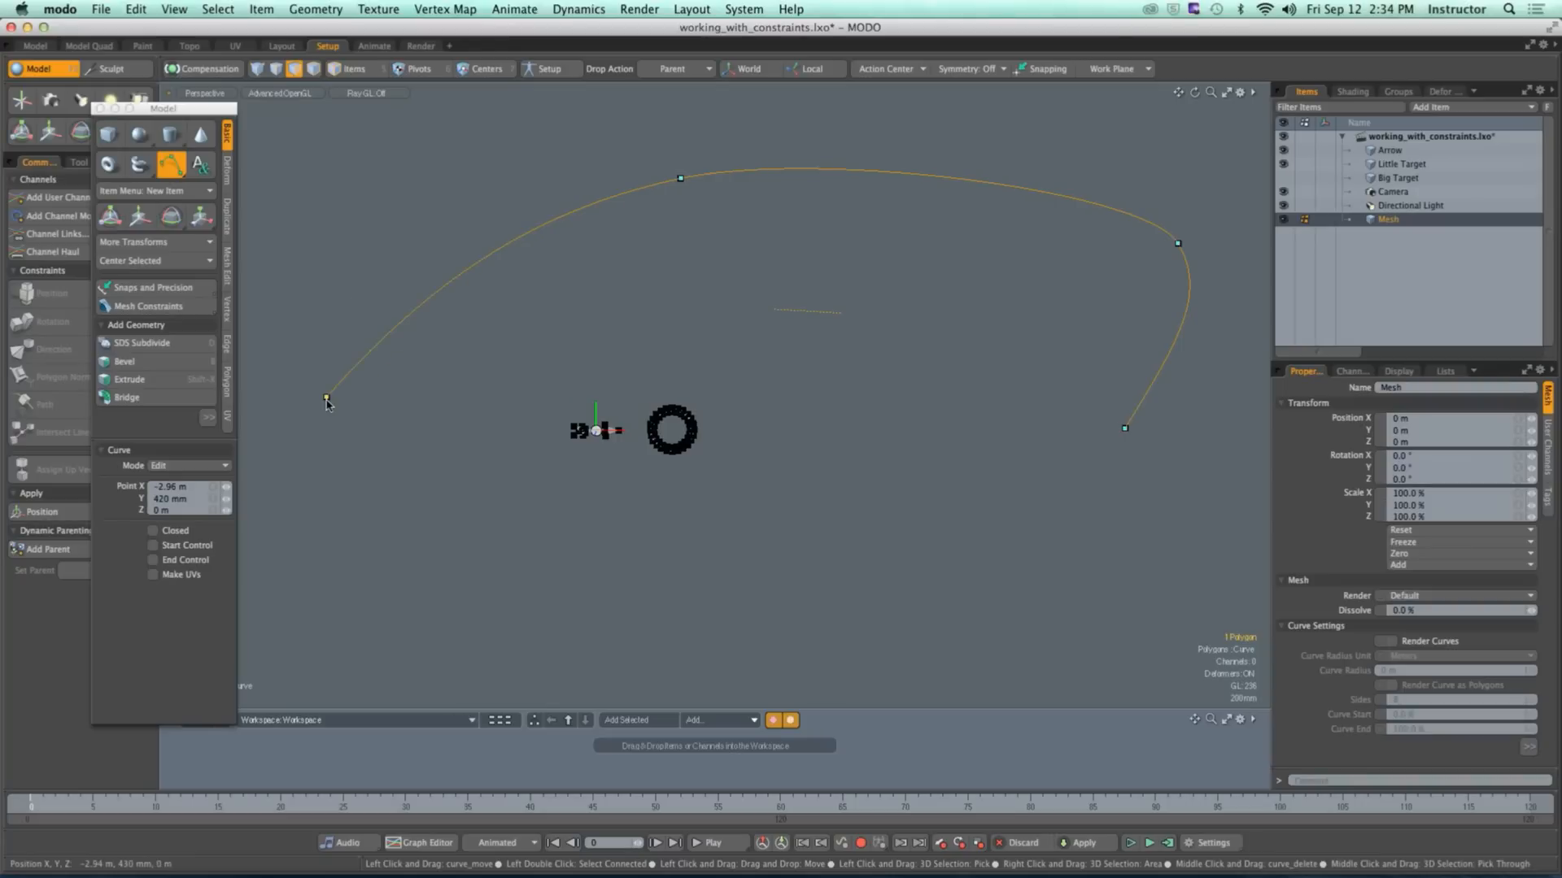
pyautogui.press('o')
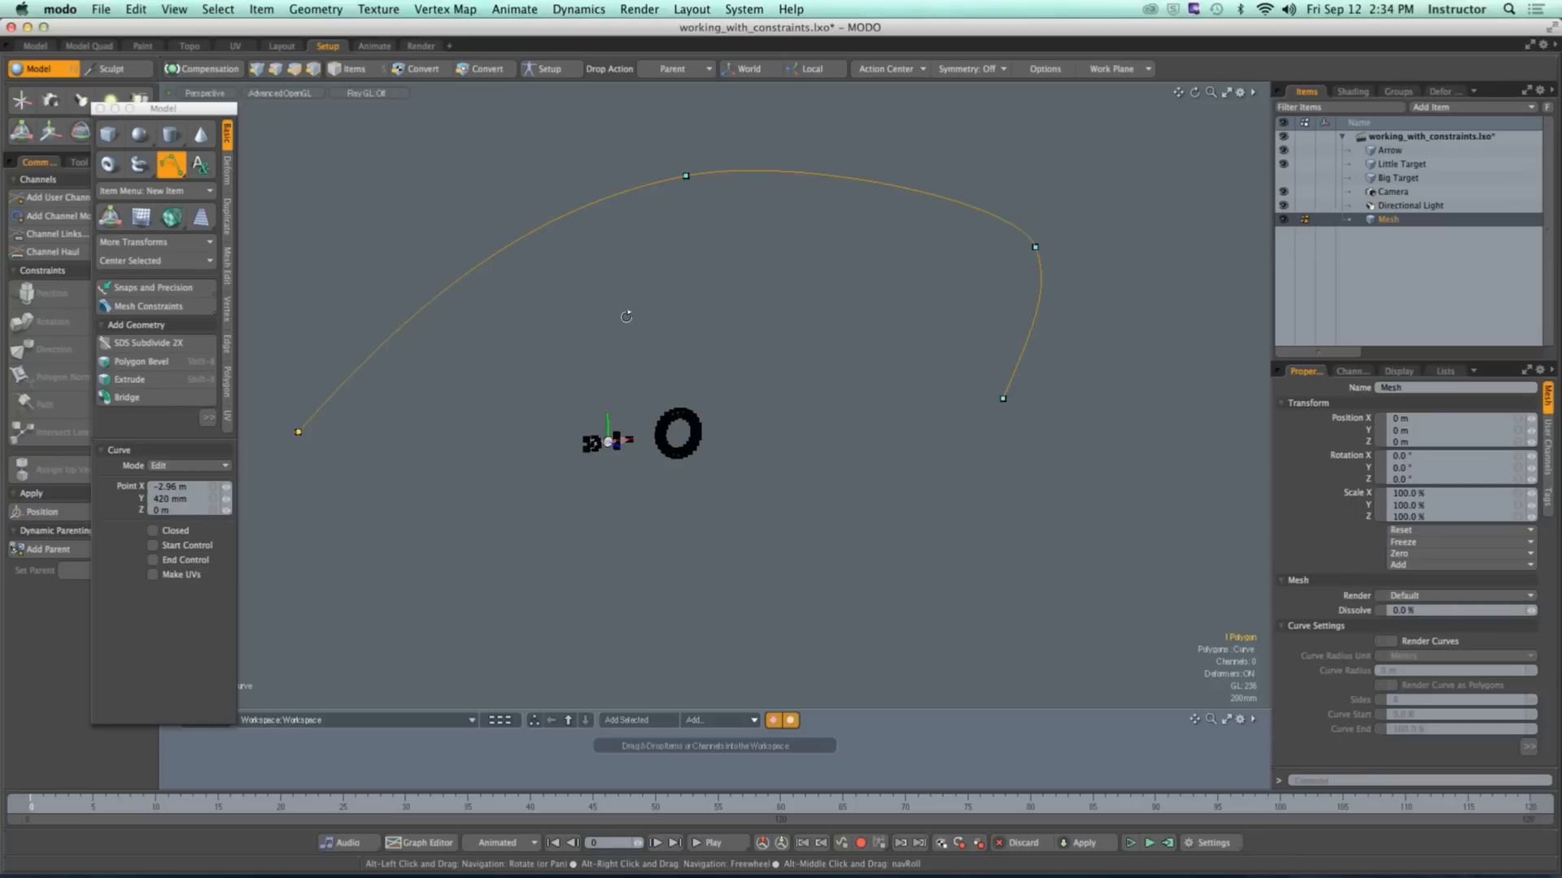
pyautogui.press('space')
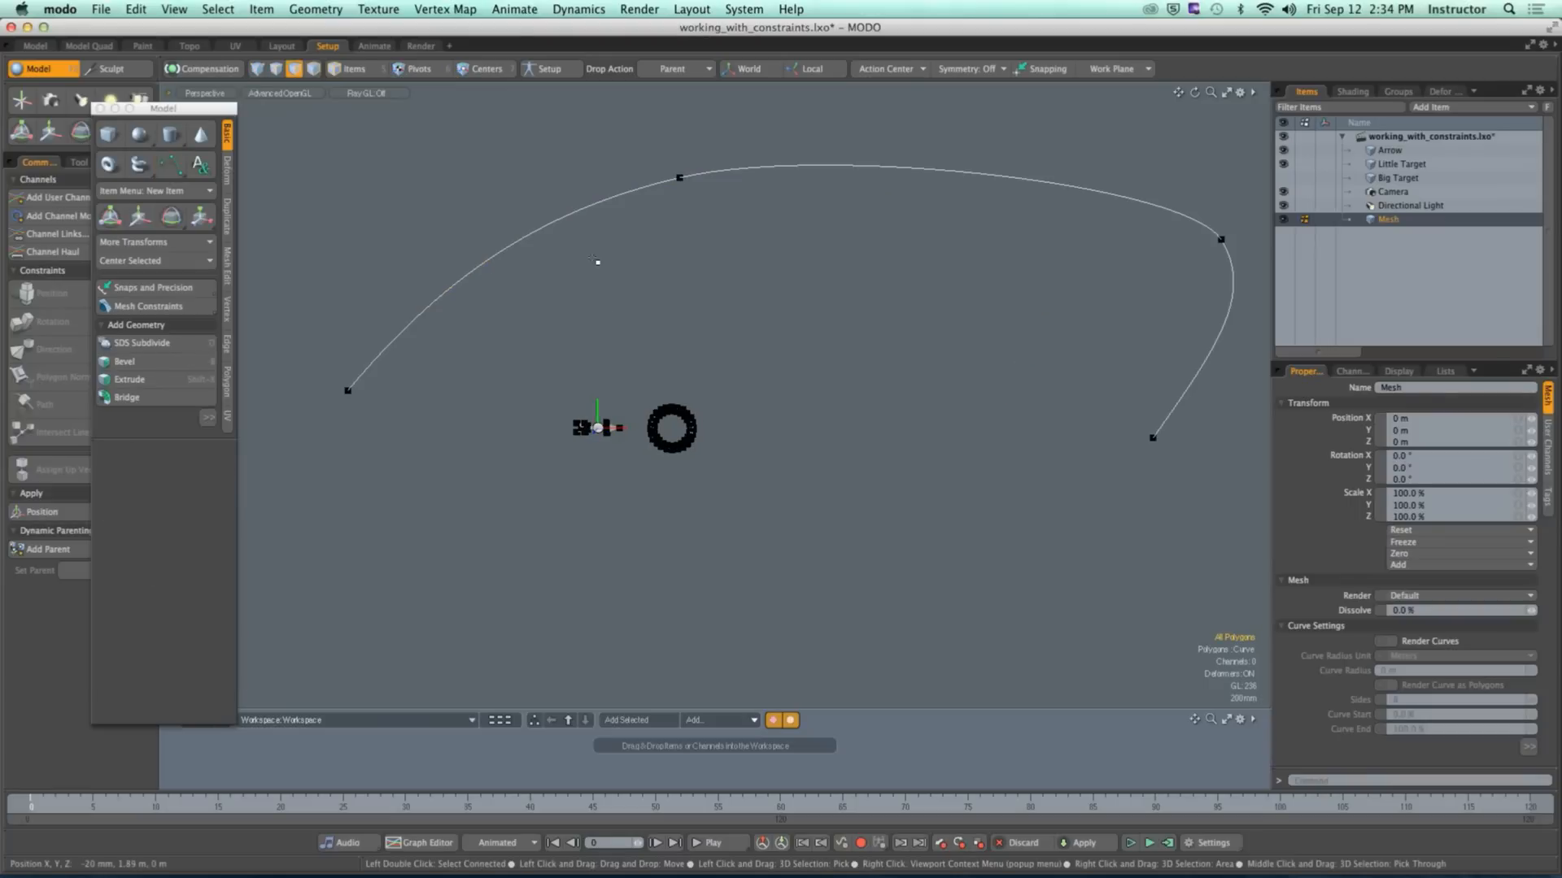
# Step: Delete the four-point curve from the mesh item
pyautogui.click(575, 212)
pyautogui.press('Delete')
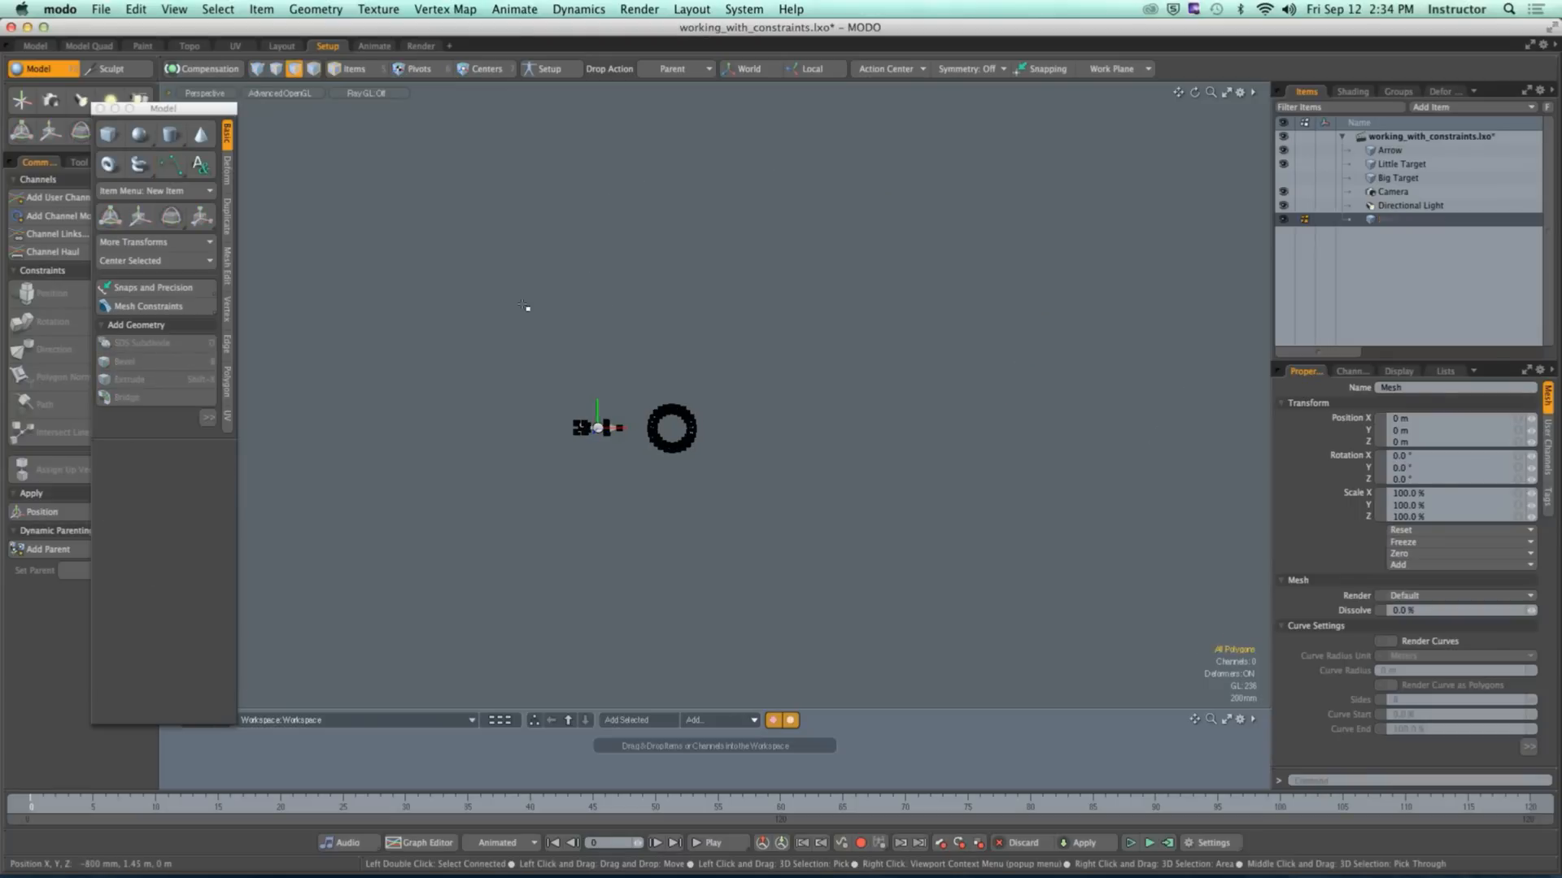
pyautogui.keyDown('alt'); pyautogui.moveTo(528, 308); pyautogui.dragTo(562, 335); pyautogui.keyUp('alt')
# Step: Turn off the independent point size and vertex display for active meshes
pyautogui.press('o')
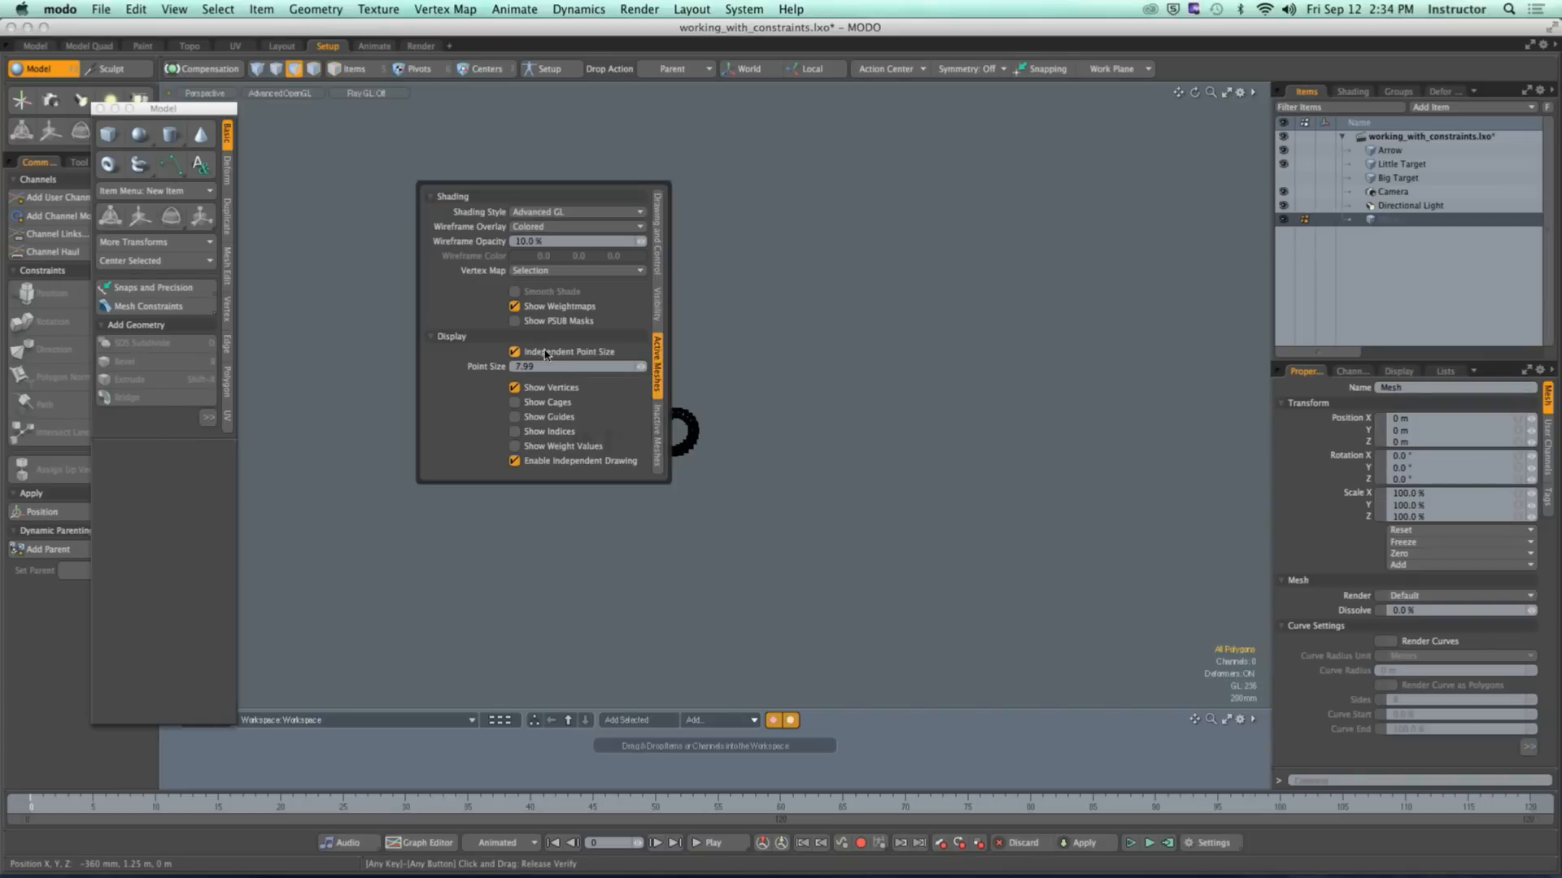
pyautogui.click(542, 350)
pyautogui.click(536, 386)
pyautogui.press('a')
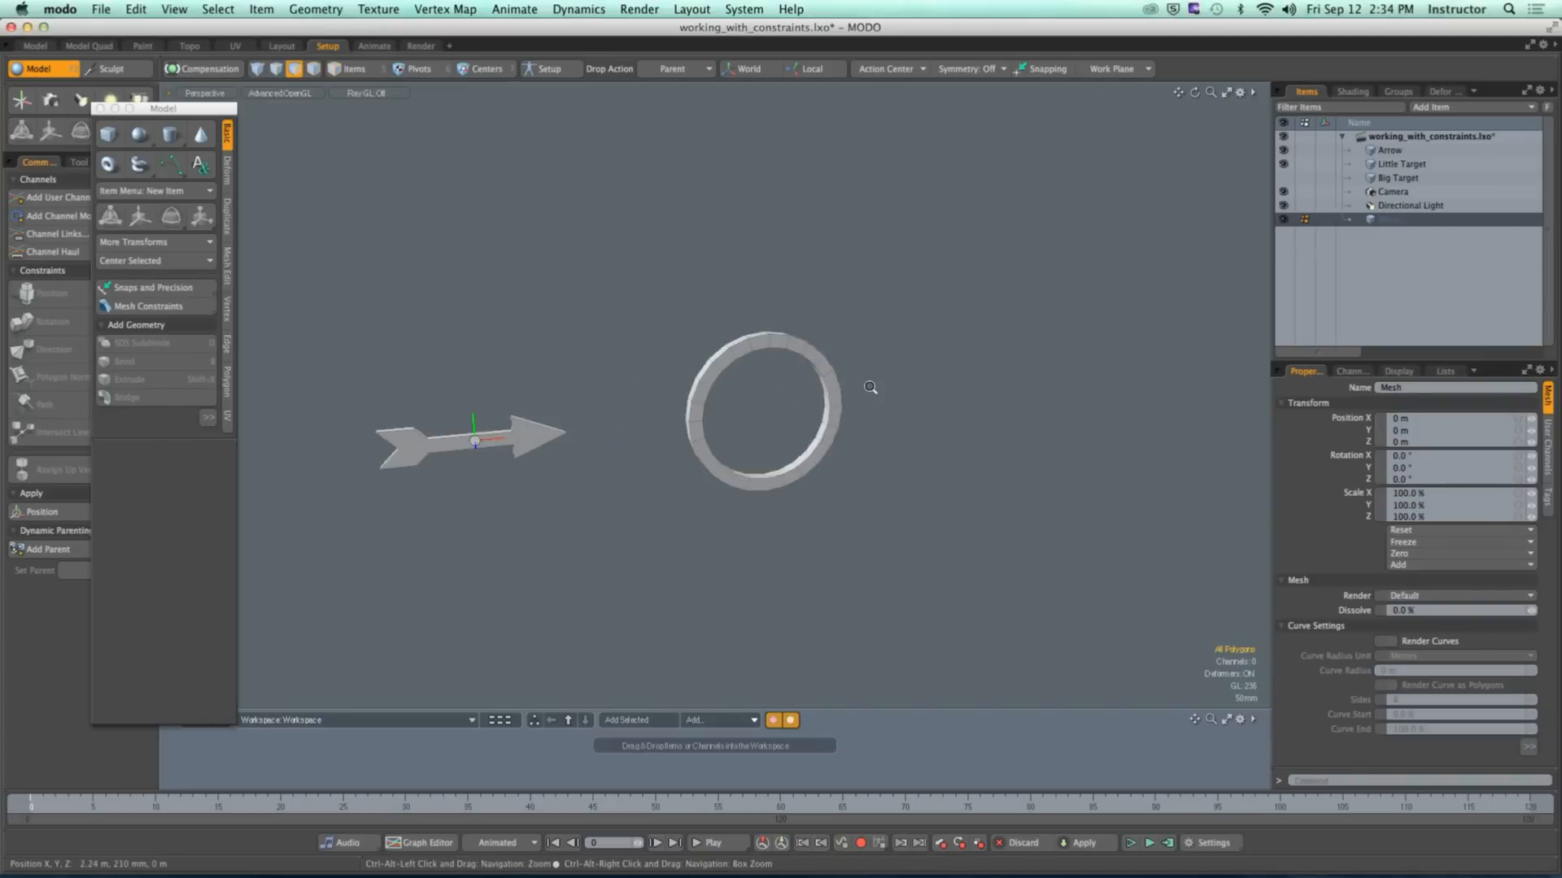
# Step: Draw an open three-point curve arching over the arrow, from about X -1.455 m, Y -145 mm to about X 1.37 m, Y -355 mm
pyautogui.click(171, 166)
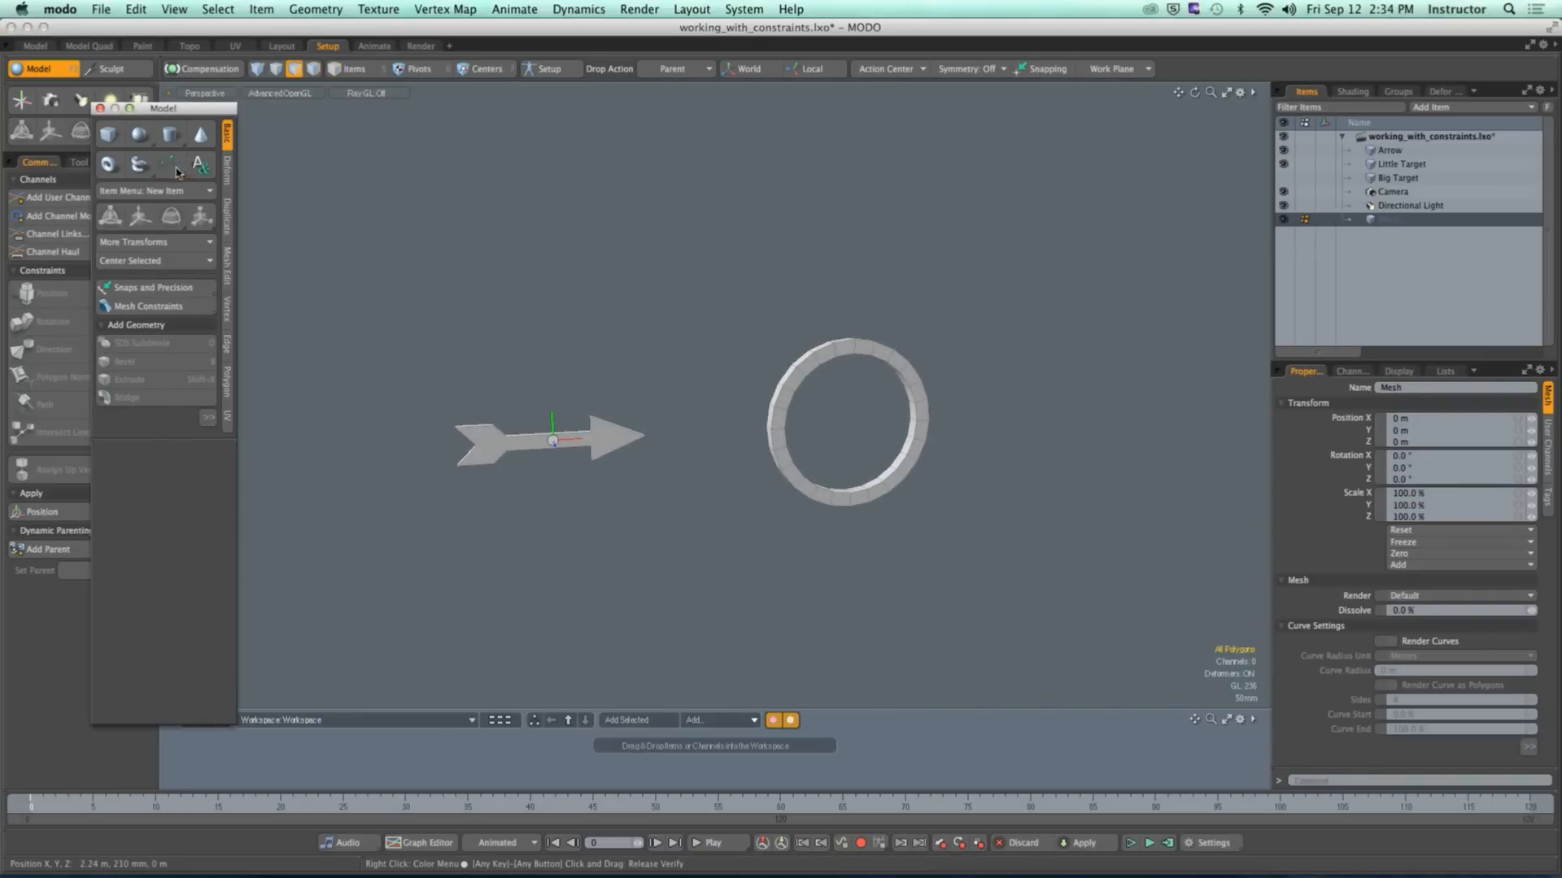
pyautogui.keyDown('alt'); pyautogui.moveTo(448, 245); pyautogui.dragTo(505, 252); pyautogui.keyUp('alt')
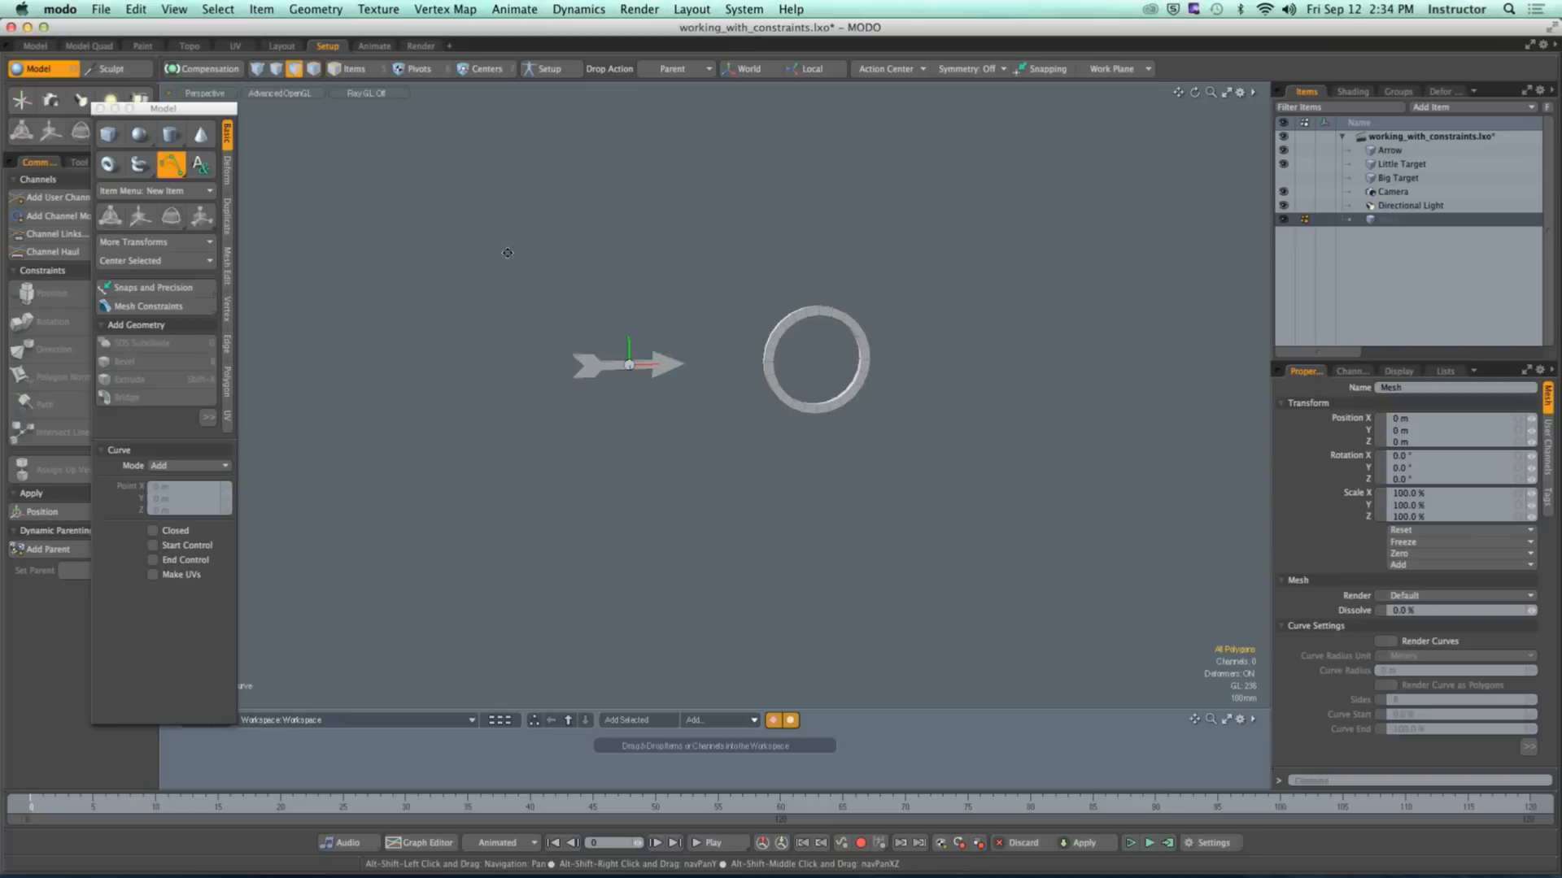
pyautogui.click(288, 408)
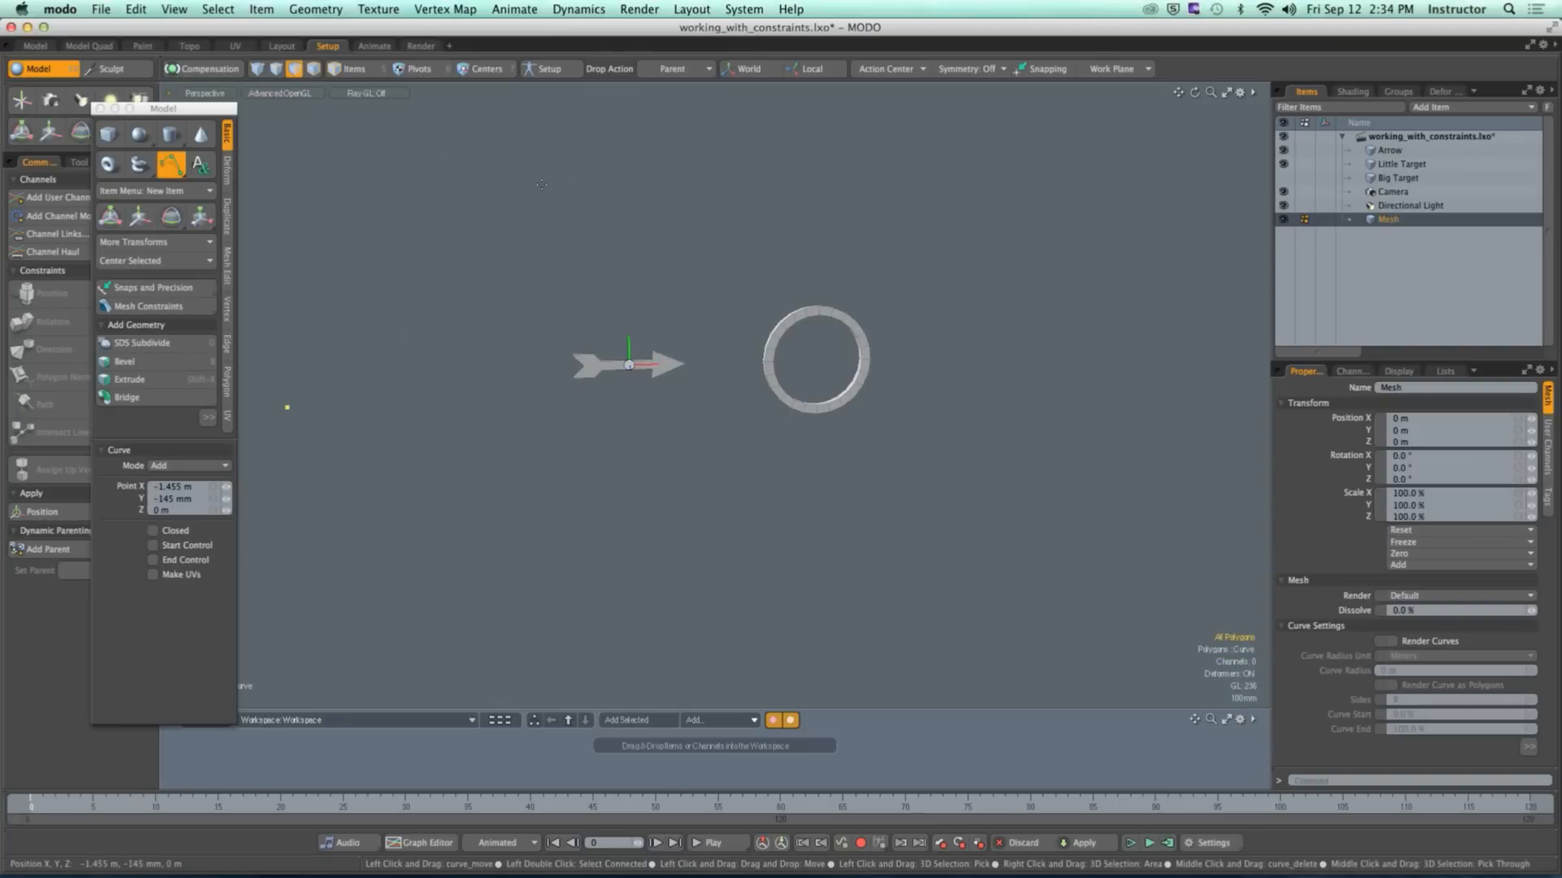
pyautogui.click(618, 195)
pyautogui.click(941, 441)
pyautogui.moveTo(941, 441); pyautogui.dragTo(772, 441)
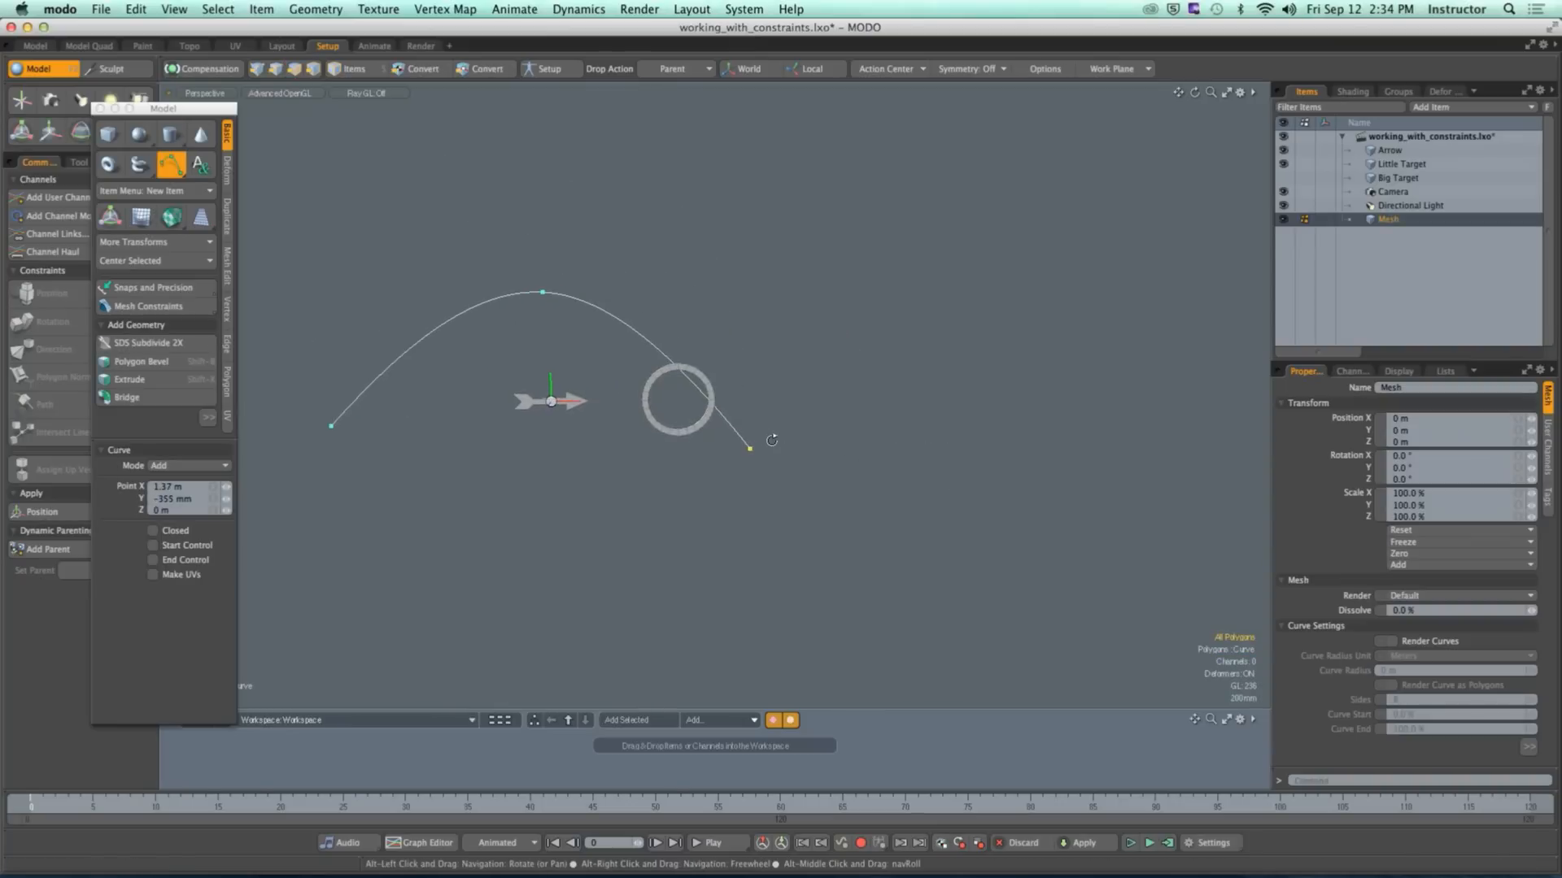
# Step: Extend the curve with a second crest and an end point at about X 4.445 m, Y -425 mm
pyautogui.click(976, 299)
pyautogui.click(1153, 433)
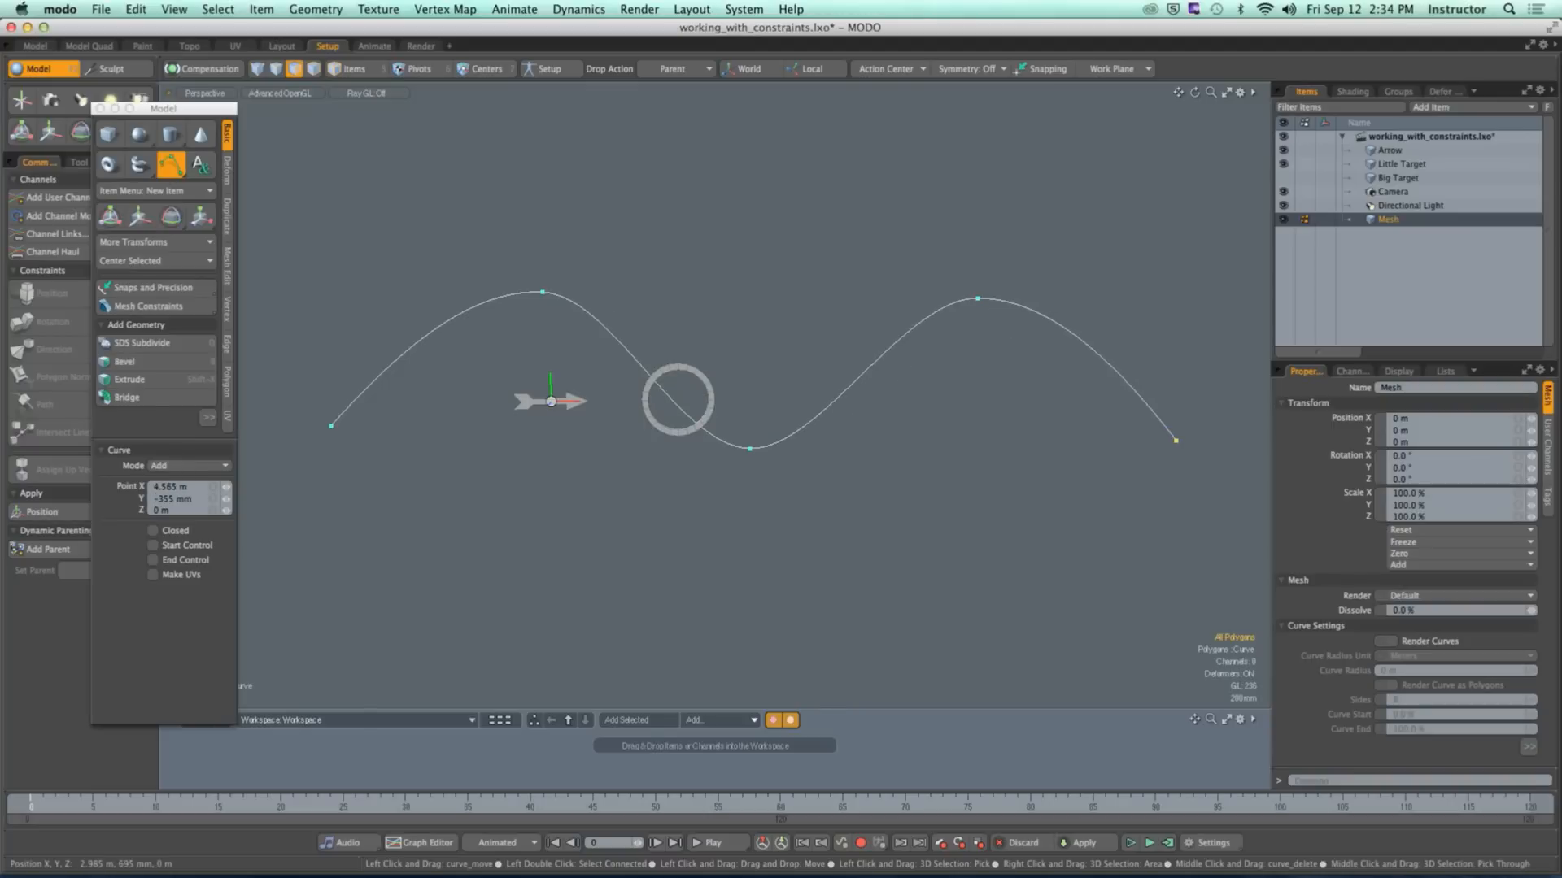
pyautogui.moveTo(987, 300); pyautogui.dragTo(1004, 285)
pyautogui.moveTo(1156, 433); pyautogui.dragTo(1161, 448)
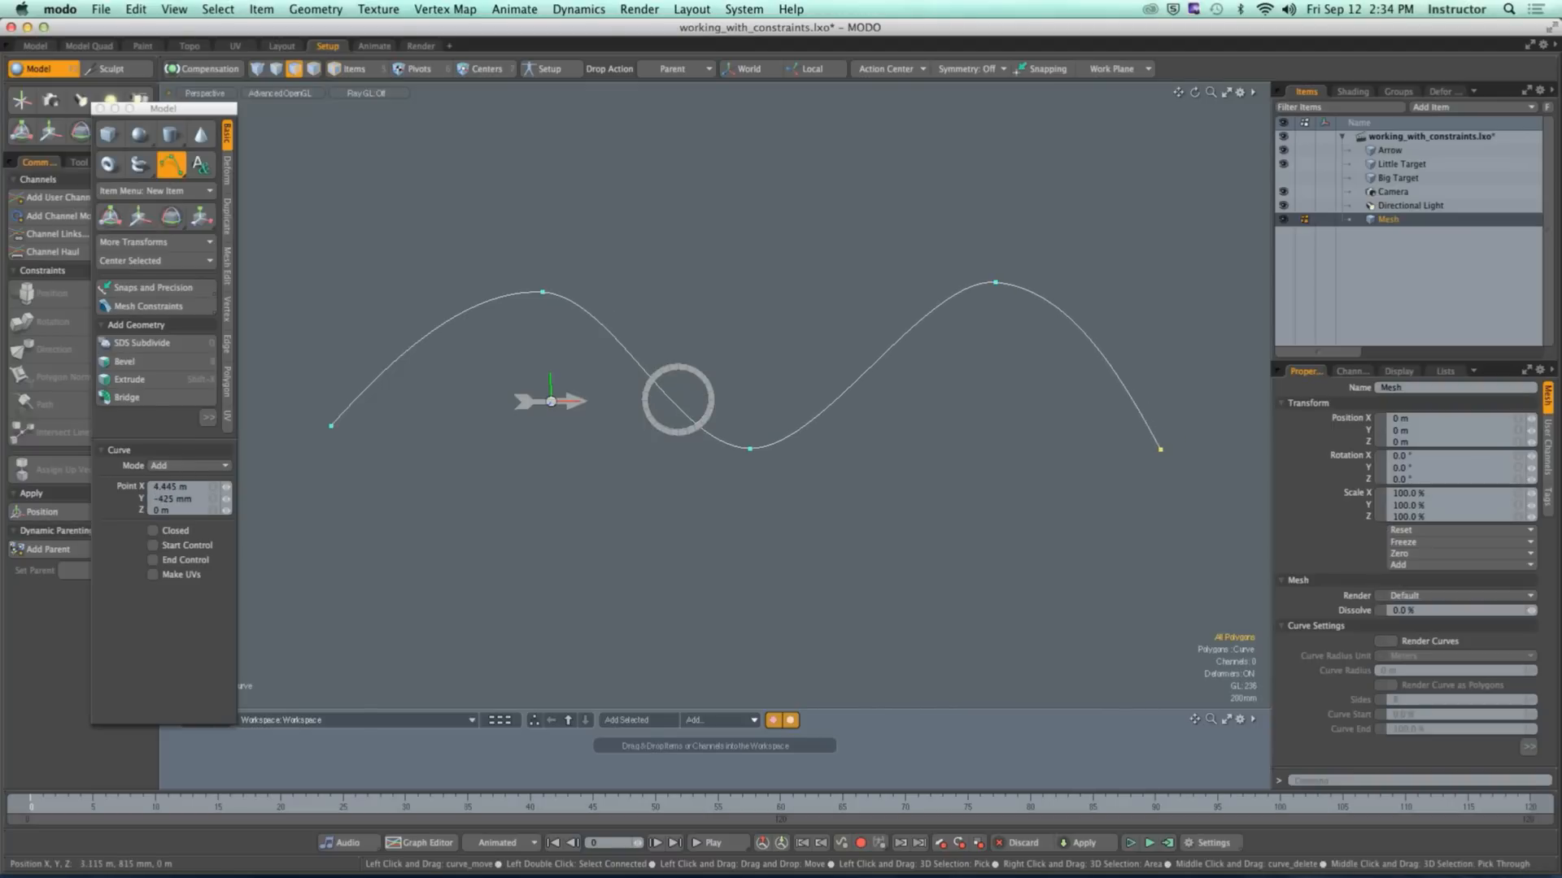
# Step: Move the first crest to about X -240 mm, Y 870 mm, lower the start point, and shift the trough to about X 1.41 m, Y -385 mm
pyautogui.moveTo(545, 294); pyautogui.dragTo(512, 274)
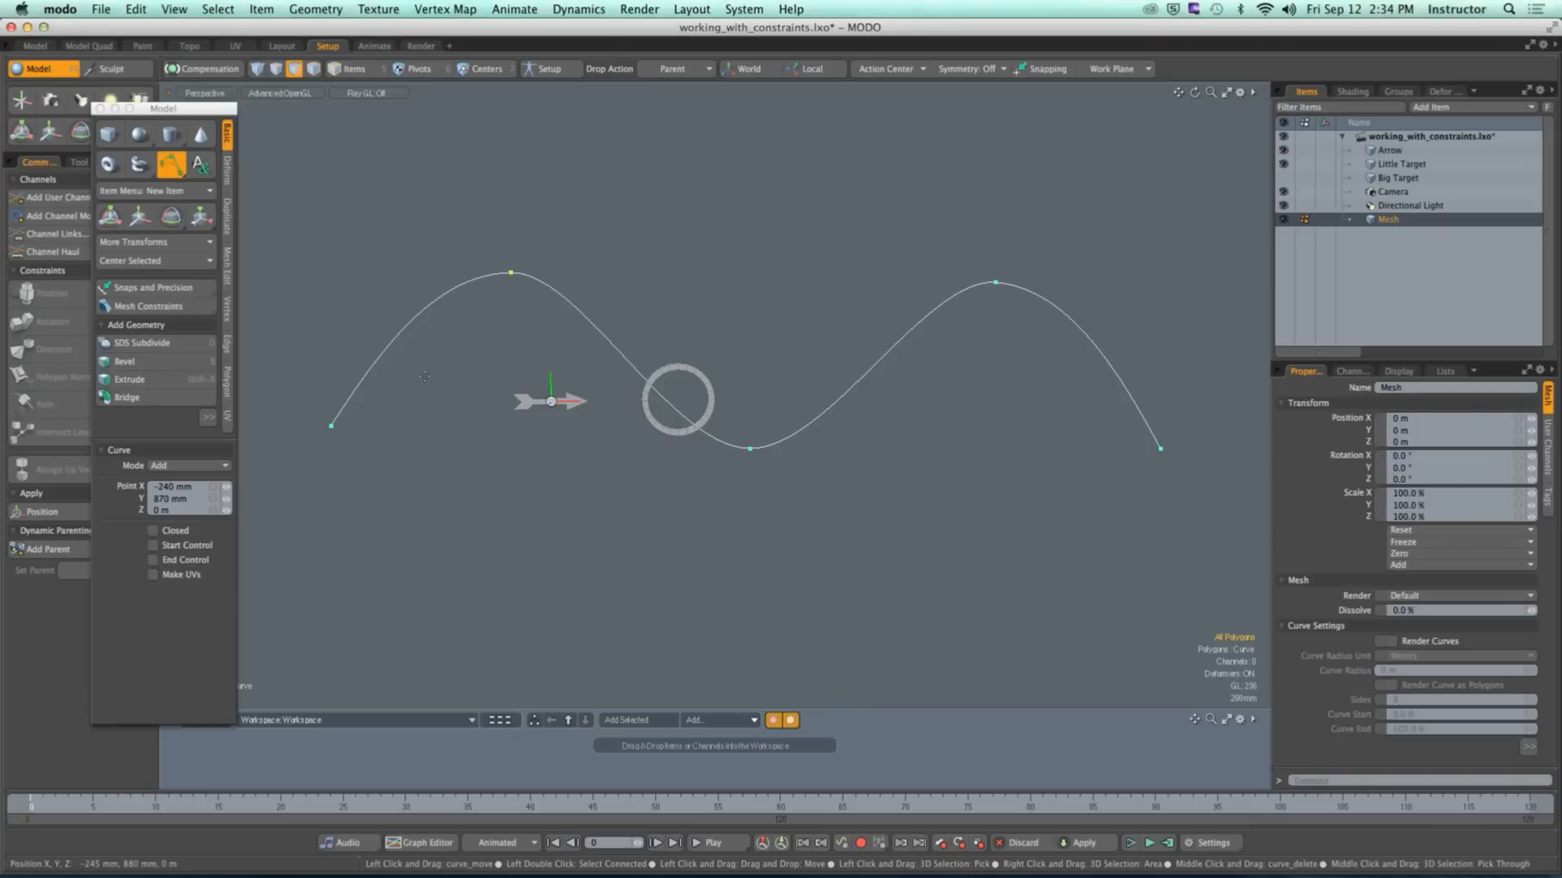
pyautogui.moveTo(327, 425); pyautogui.dragTo(320, 457)
pyautogui.moveTo(749, 450); pyautogui.dragTo(758, 454)
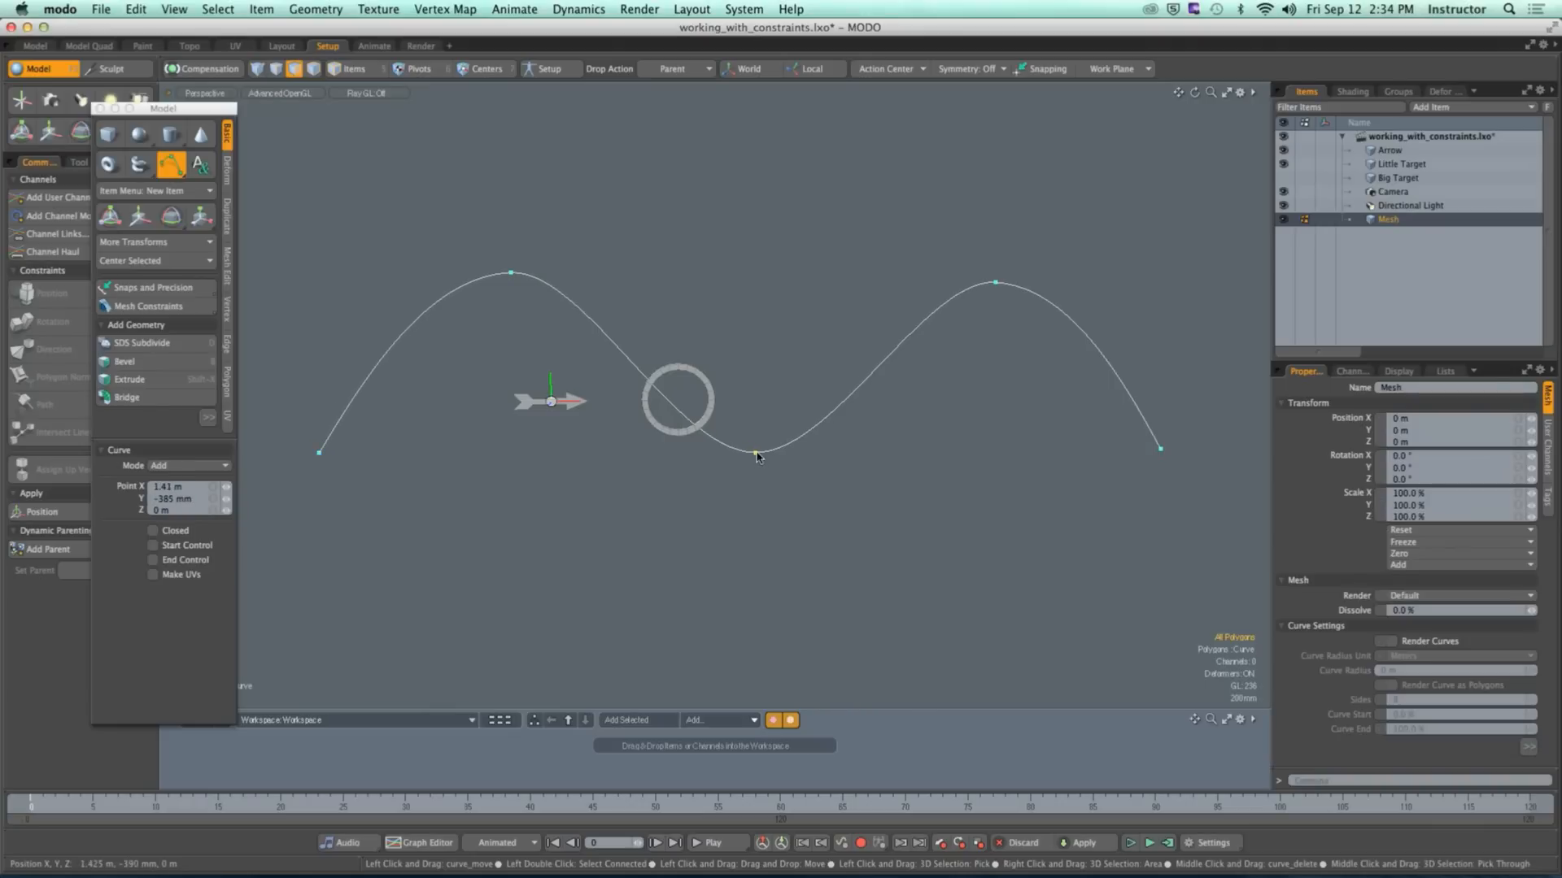
pyautogui.press('space')
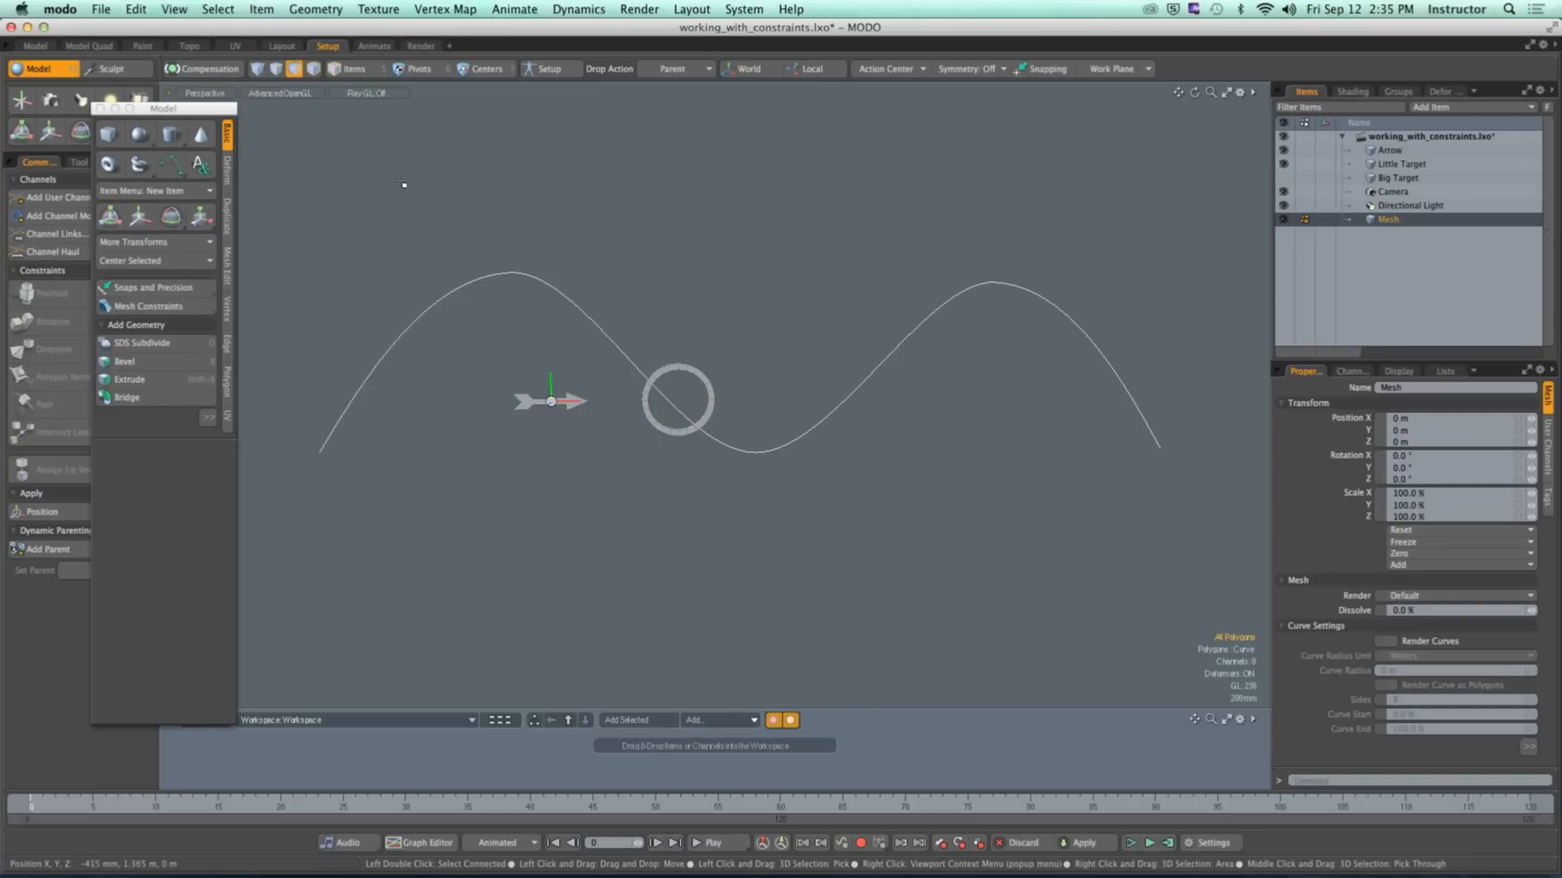
pyautogui.click(101, 109)
# Step: Apply a Path constraint that ties the Little Target ring to the curve mesh
pyautogui.keyDown('alt'); pyautogui.keyDown('shift'); pyautogui.moveTo(611, 286); pyautogui.dragTo(610, 258); pyautogui.keyUp('shift'); pyautogui.keyUp('alt')
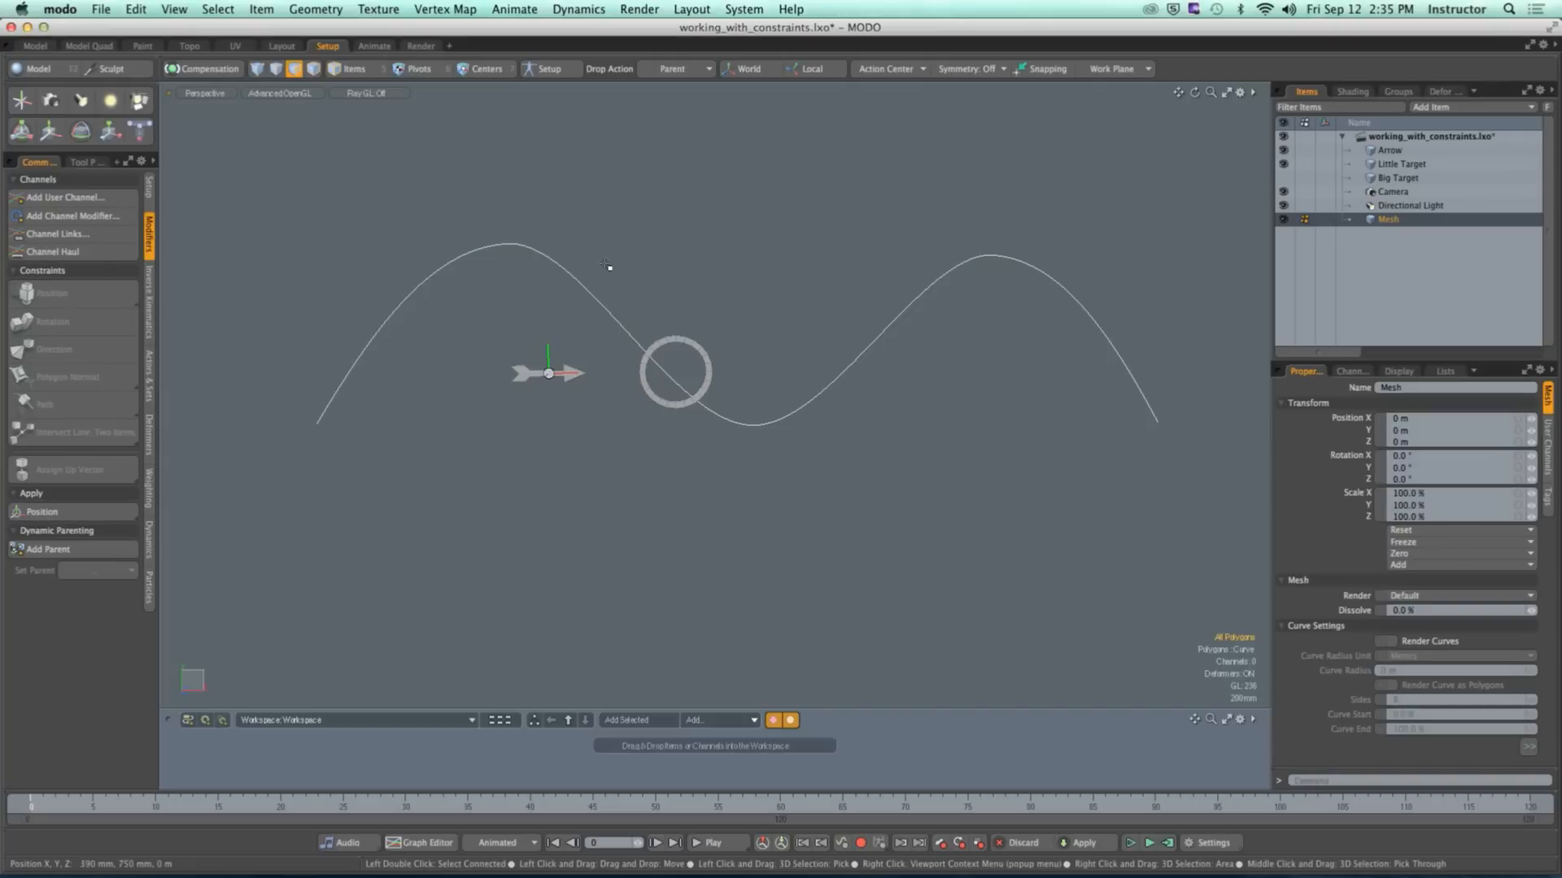
pyautogui.press('5')
pyautogui.keyDown('alt'); pyautogui.keyDown('shift'); pyautogui.moveTo(619, 192); pyautogui.dragTo(590, 189); pyautogui.keyUp('shift'); pyautogui.keyUp('alt')
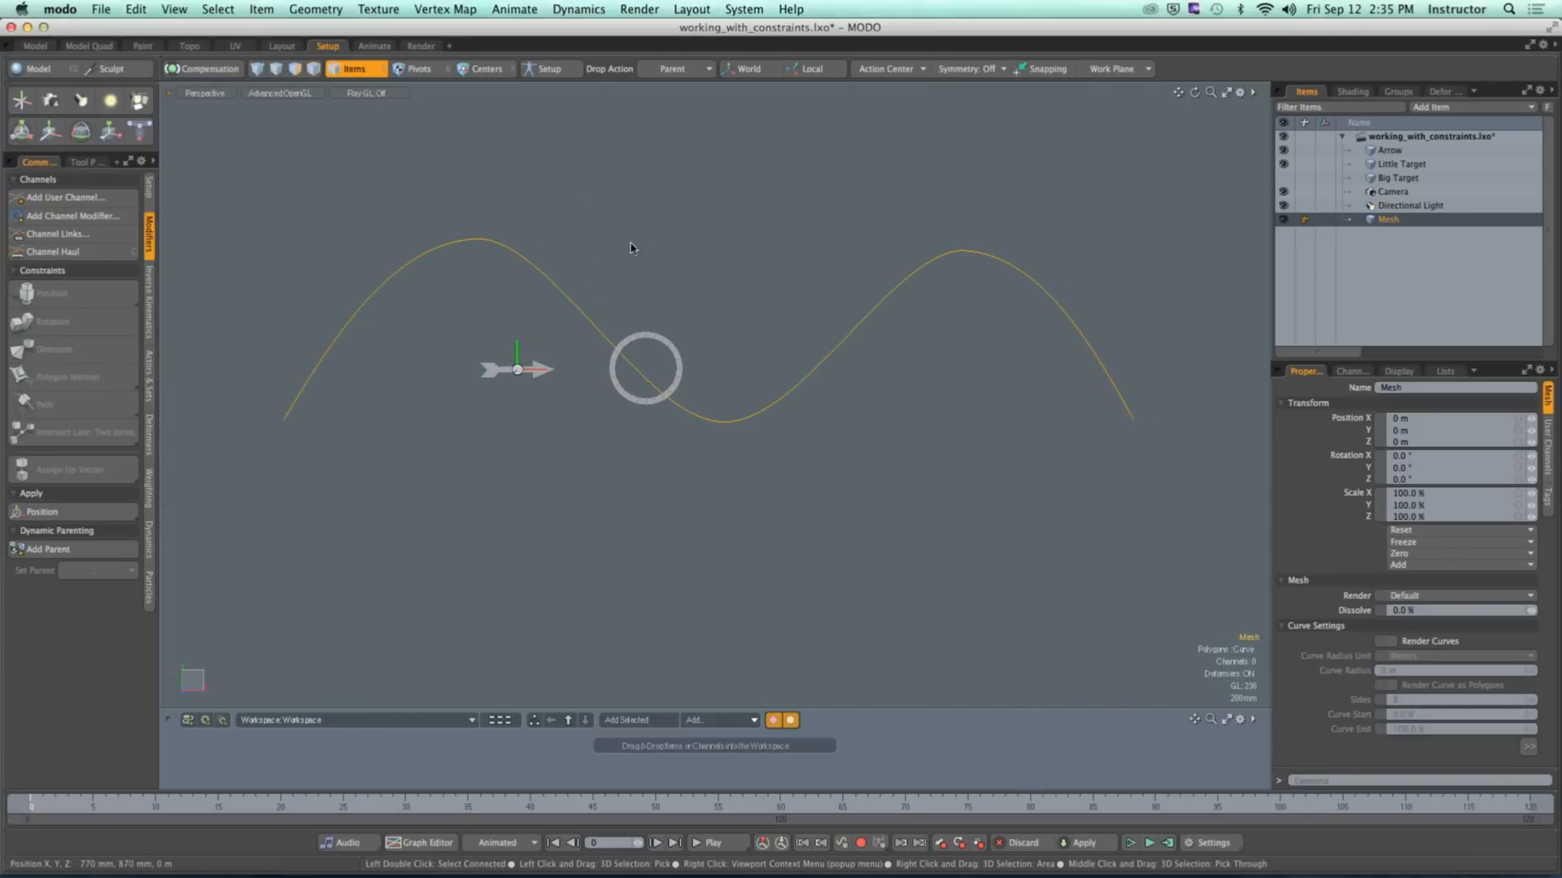
pyautogui.click(694, 343)
pyautogui.click(684, 370)
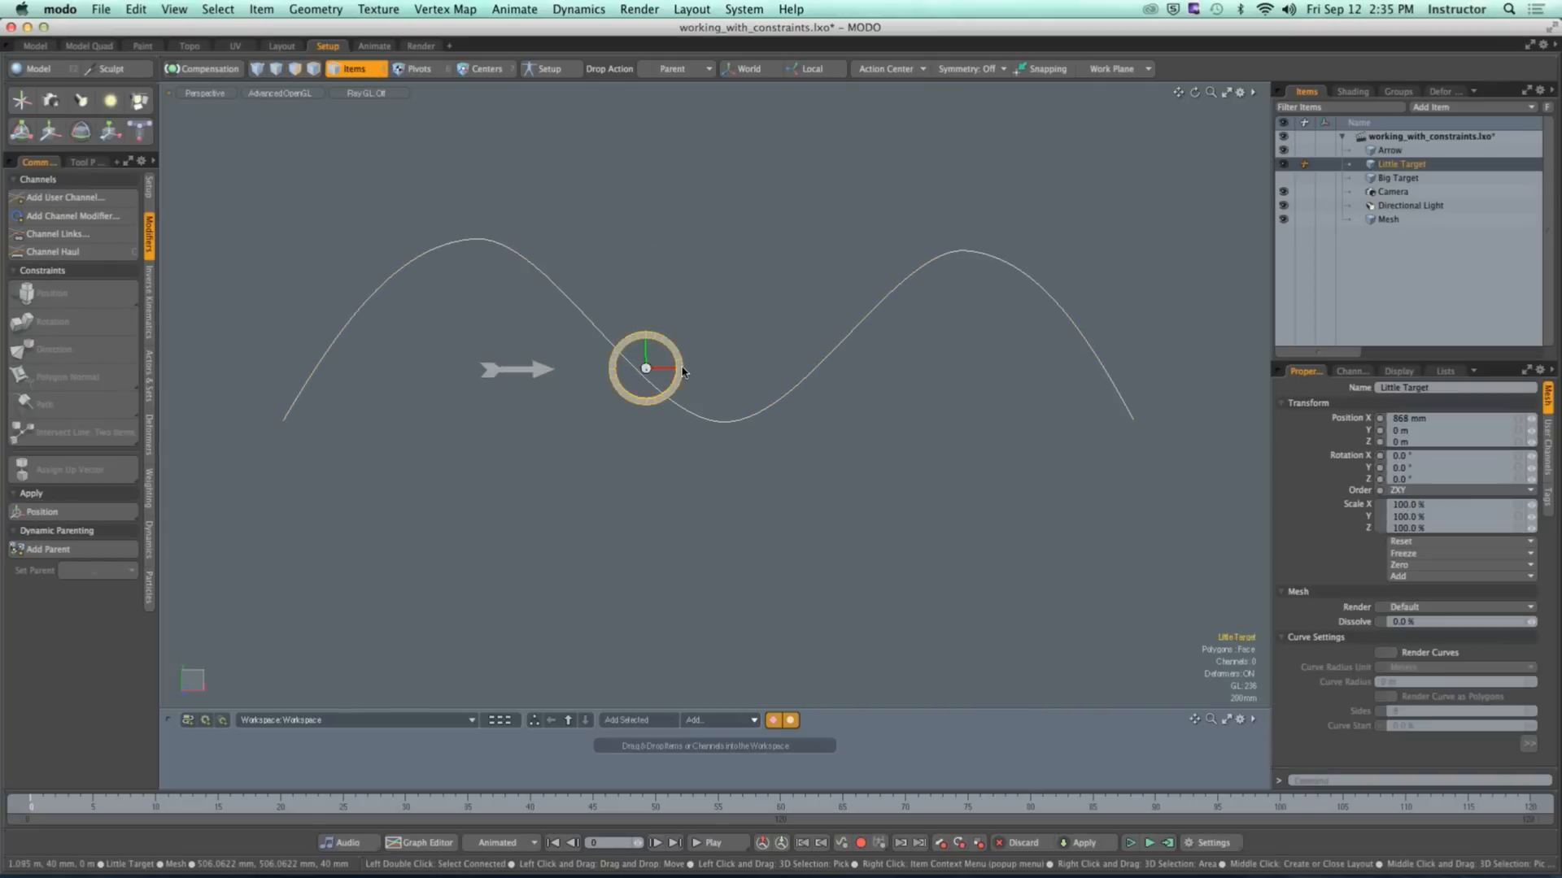
pyautogui.keyDown('shift'); pyautogui.click(889, 296); pyautogui.keyUp('shift')
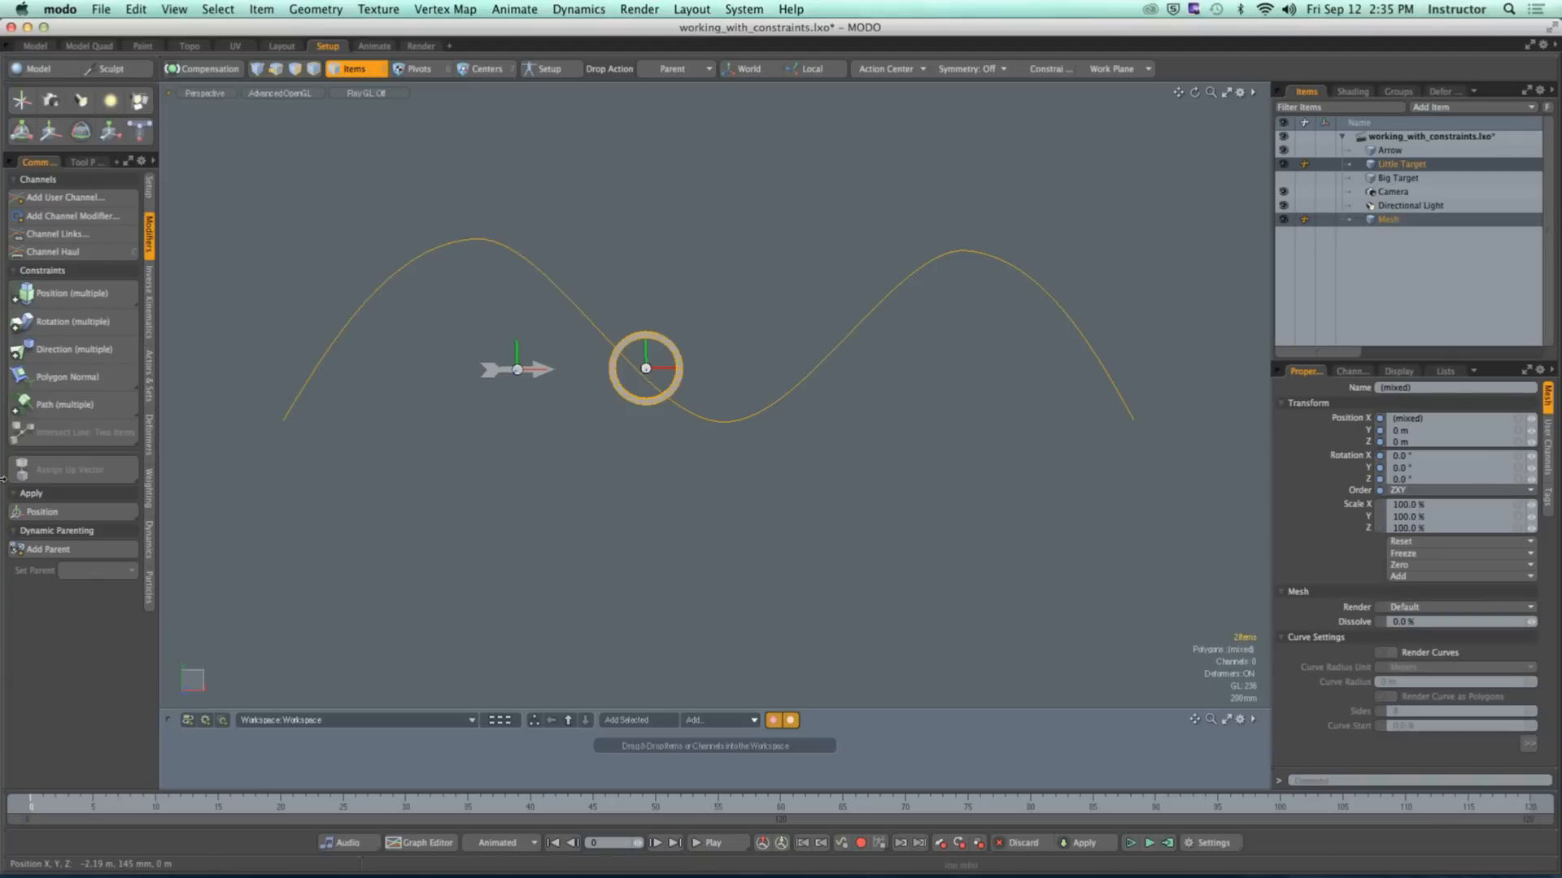
pyautogui.click(76, 407)
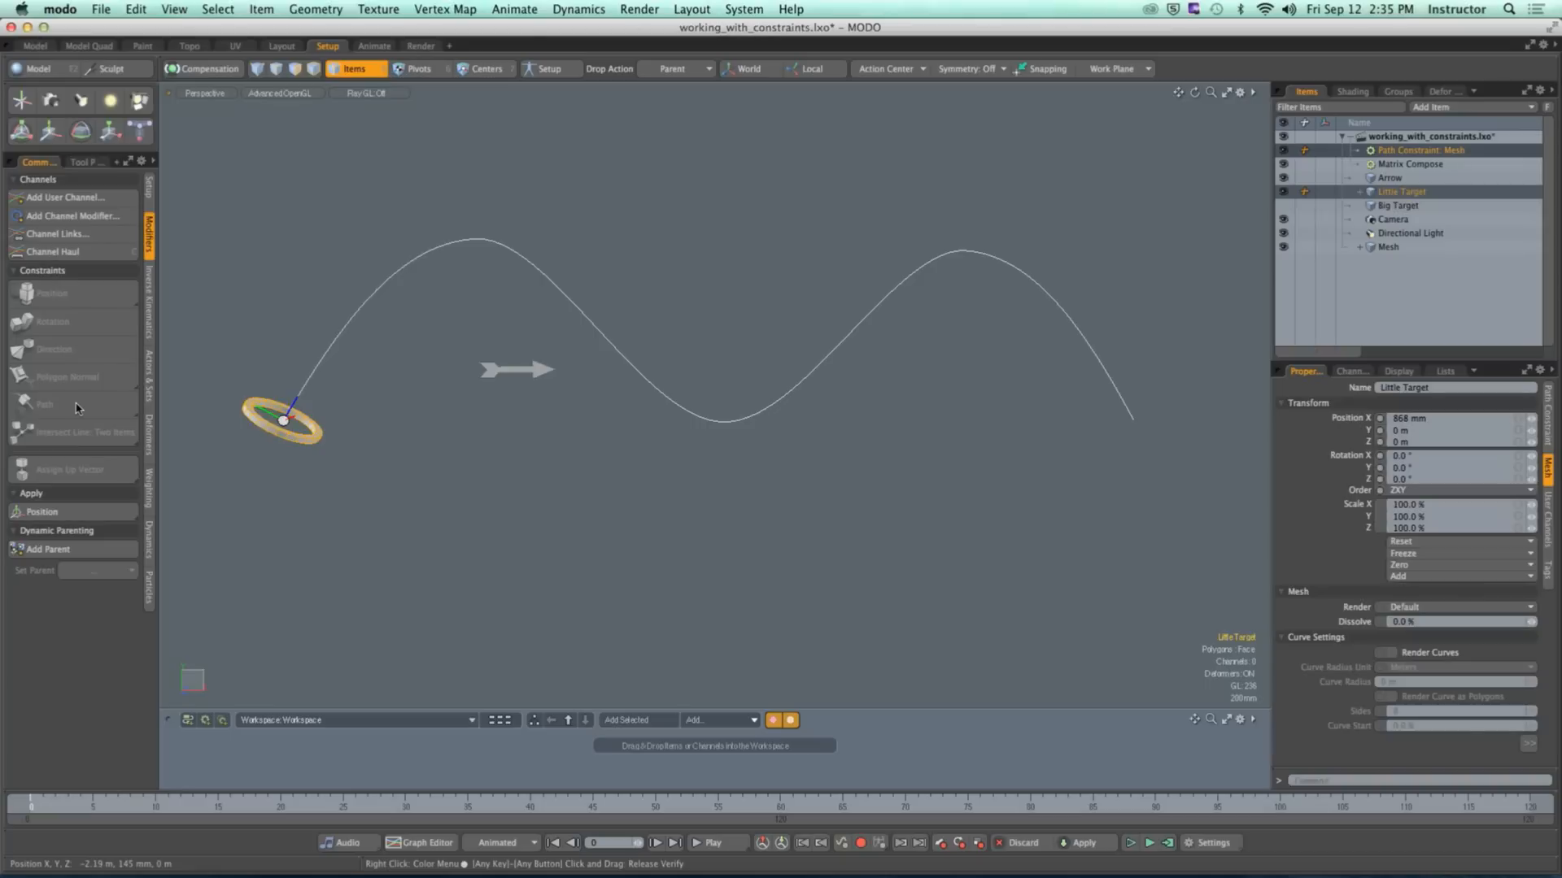
pyautogui.click(316, 290)
pyautogui.moveTo(281, 350)
pyautogui.keyDown('alt'); pyautogui.mouseDown()
pyautogui.moveTo(526, 320)
pyautogui.moveTo(10, 429)
pyautogui.moveTo(329, 376)
pyautogui.moveTo(314, 384)
pyautogui.mouseUp(); pyautogui.keyUp('alt')
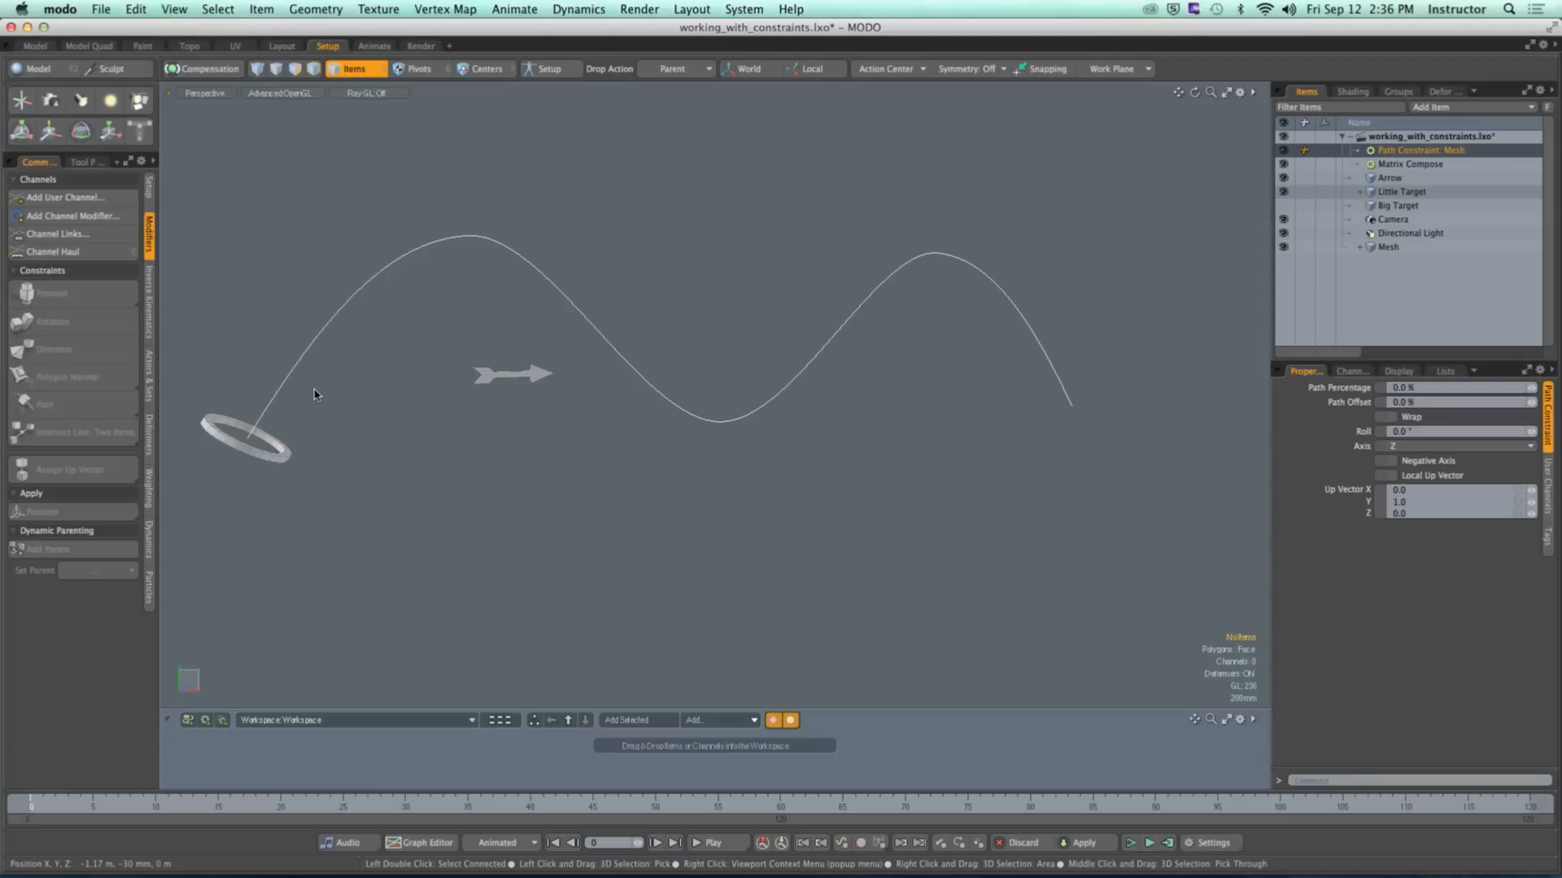
# Step: Examine the path constraint's Path Percentage channel and the start and end points of the curve
pyautogui.doubleClick(1434, 151)
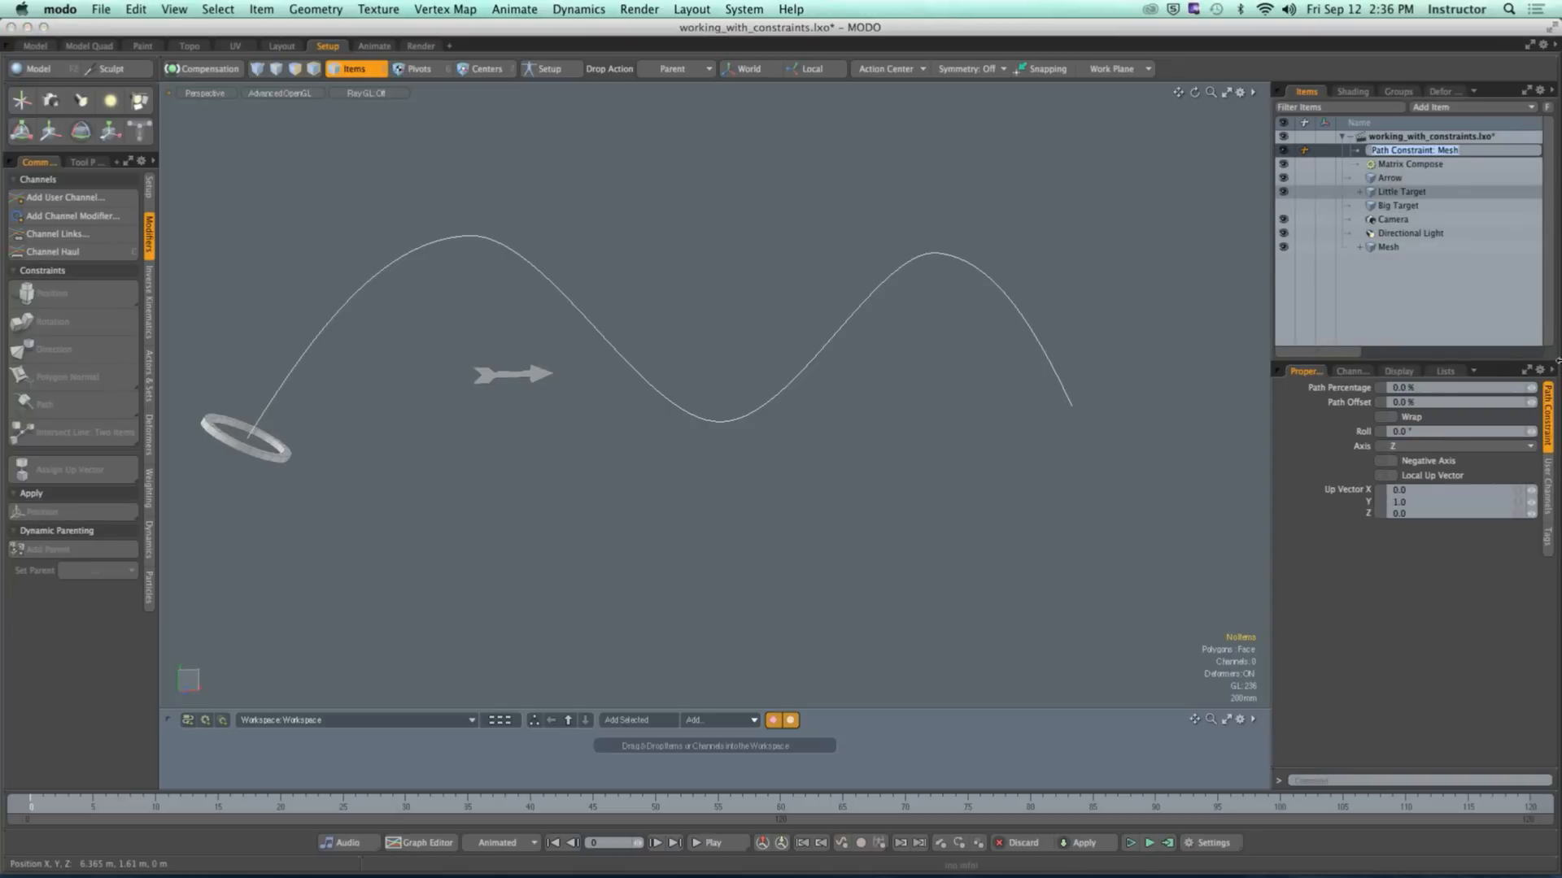
pyautogui.click(1336, 392)
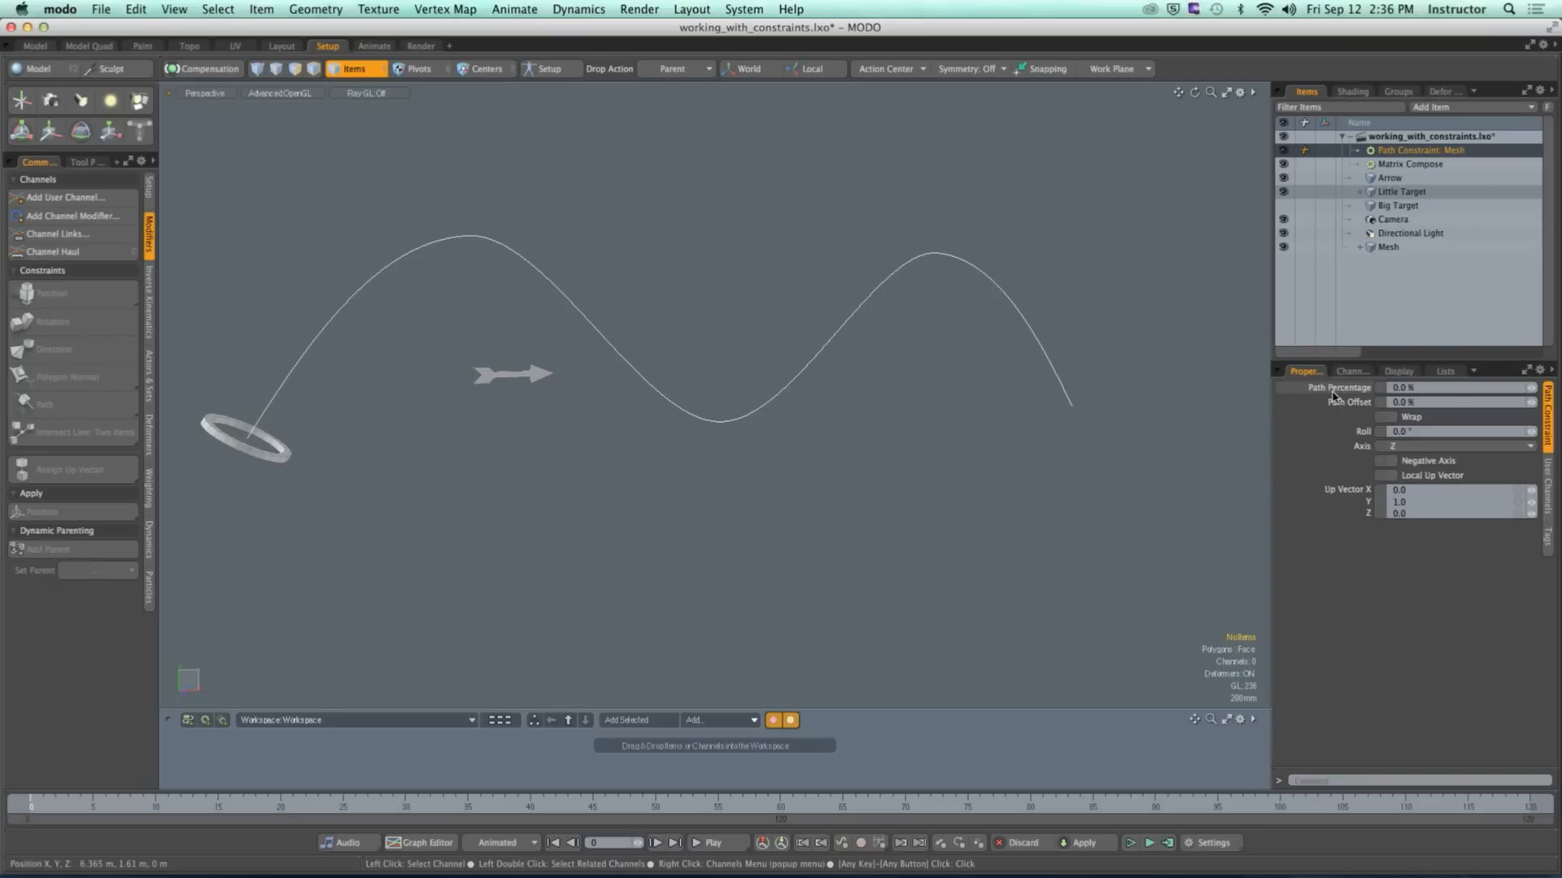
pyautogui.click(1420, 388)
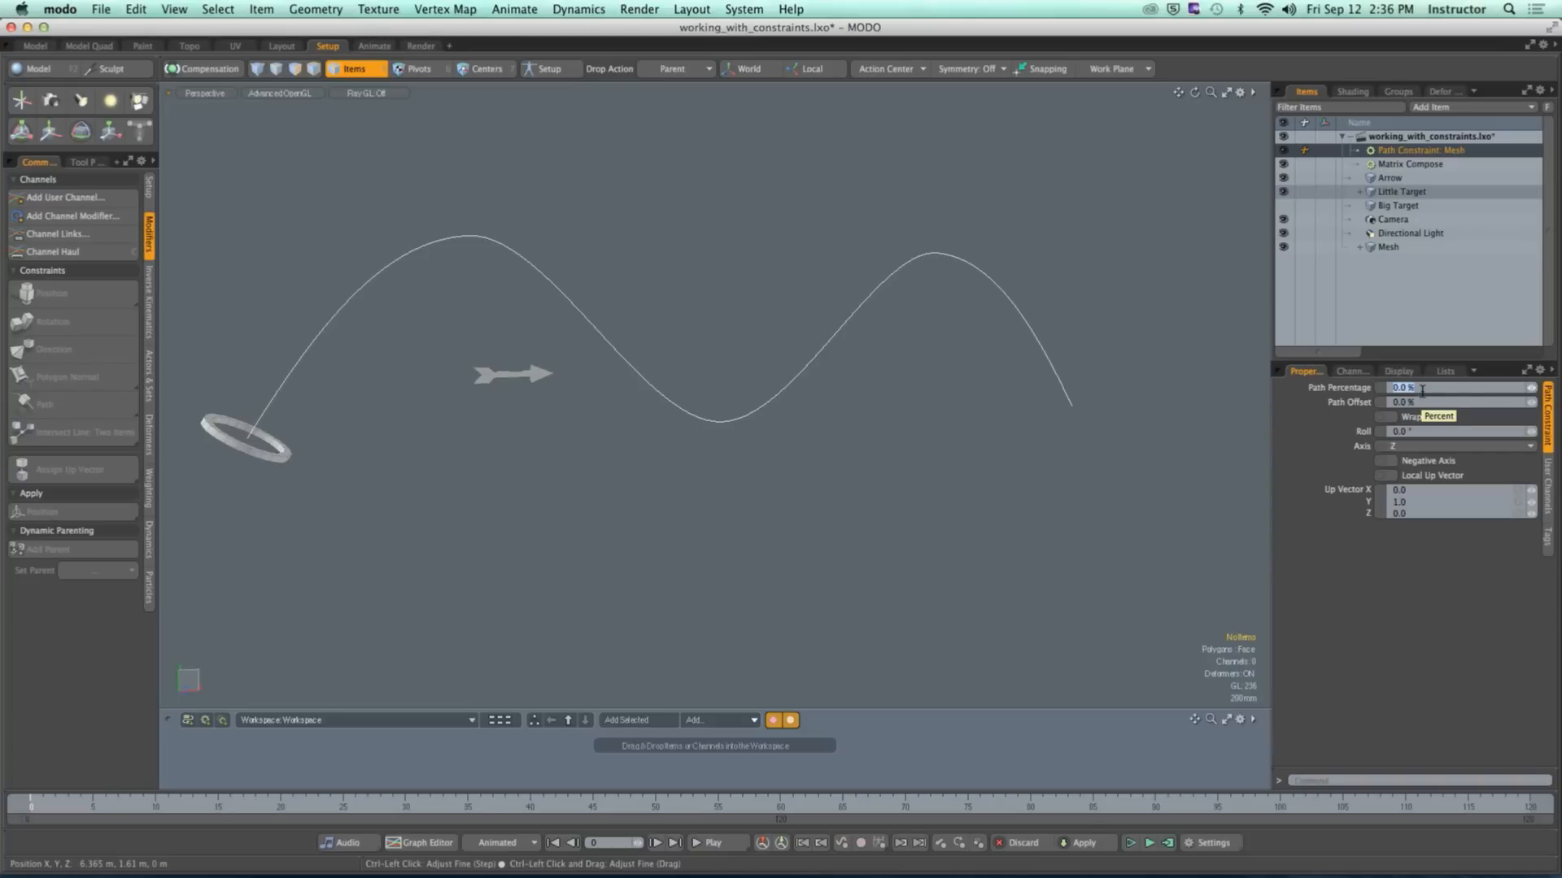
pyautogui.moveTo(211, 362); pyautogui.dragTo(312, 585)
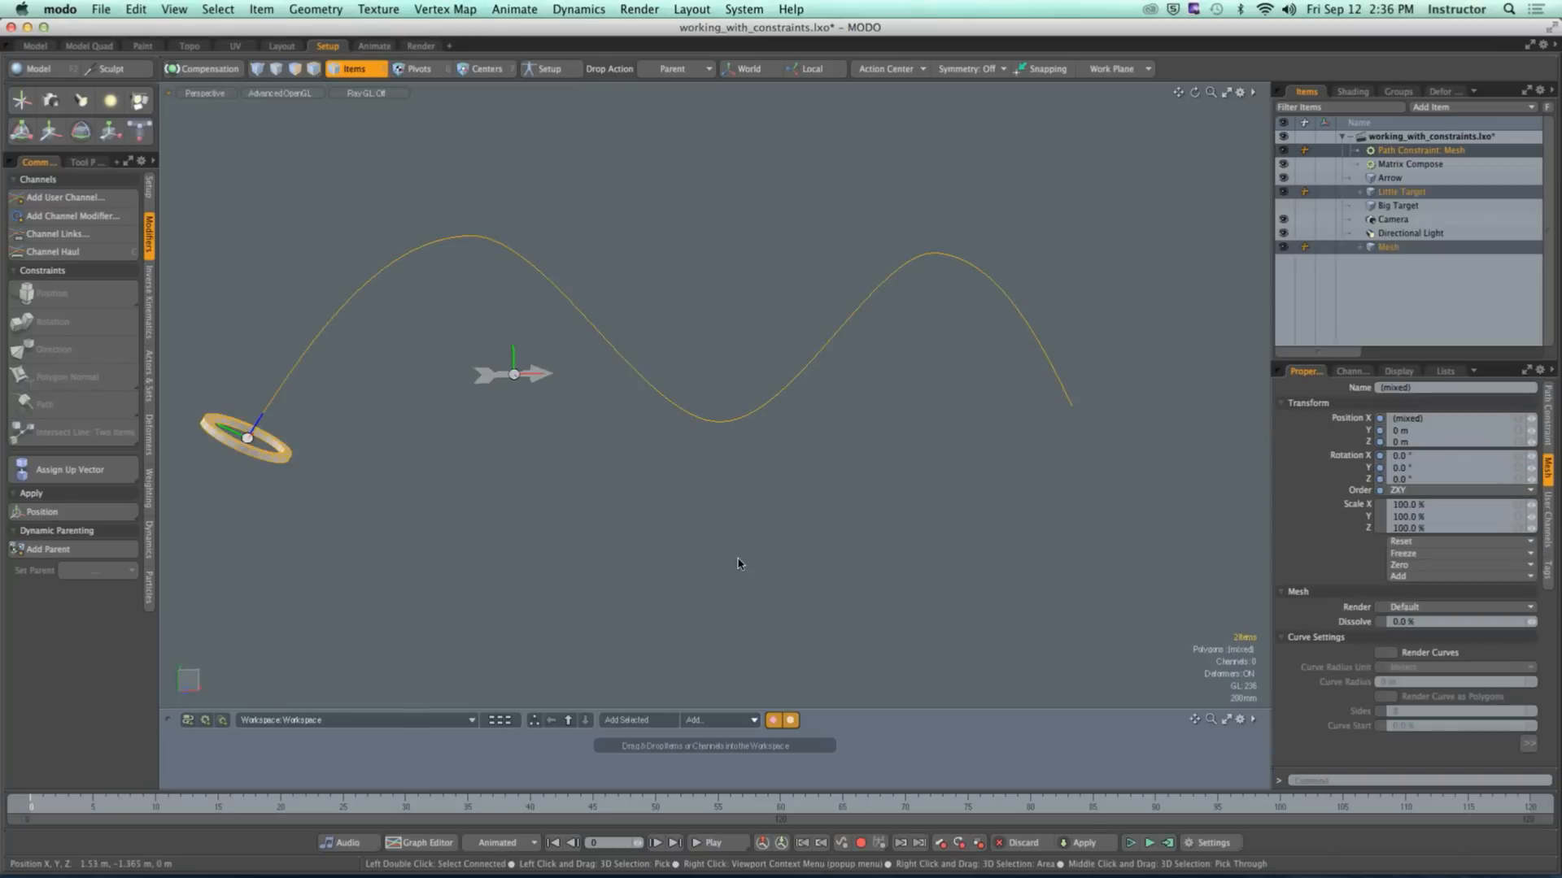
pyautogui.press('1')
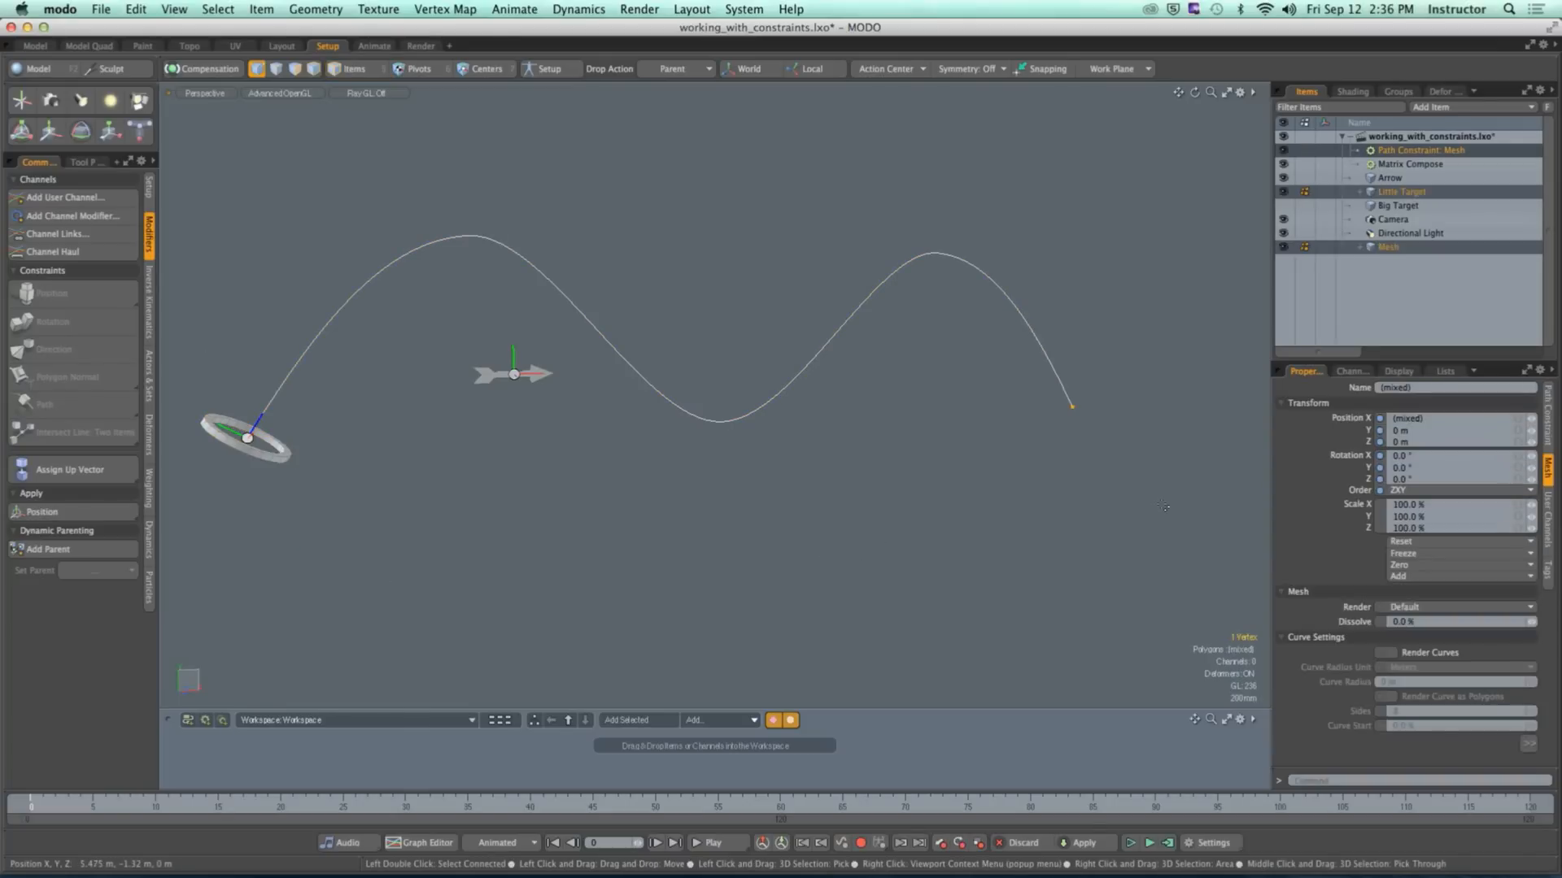
pyautogui.click(1165, 506)
# Step: Keyframe the path constraint's Path Percentage at 0% on frame 0 and 100% on frame 60
pyautogui.click(1419, 150)
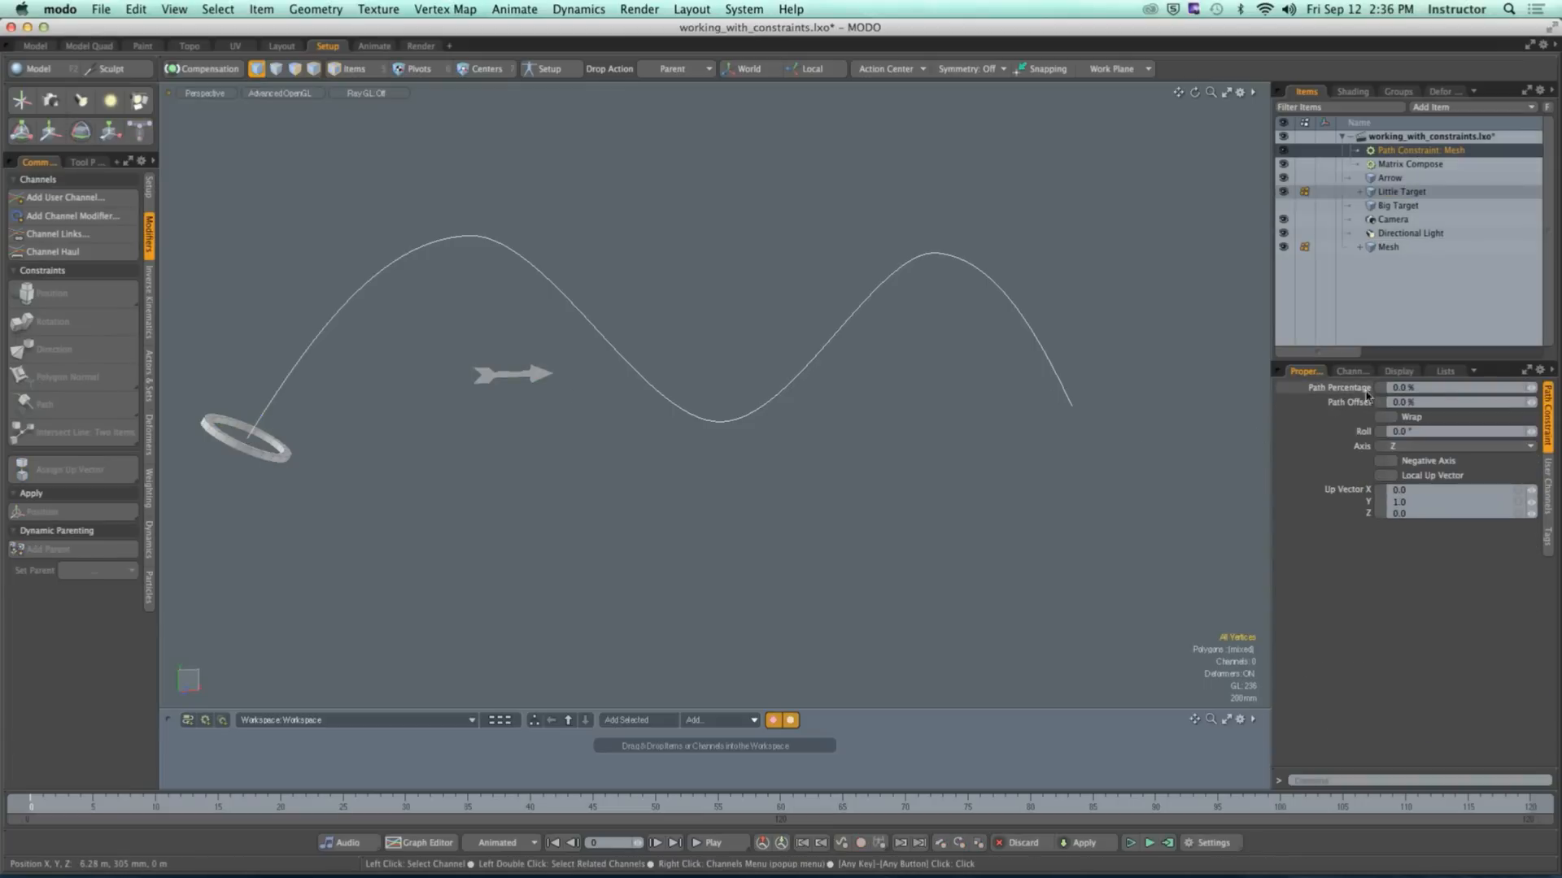
pyautogui.click(1379, 387)
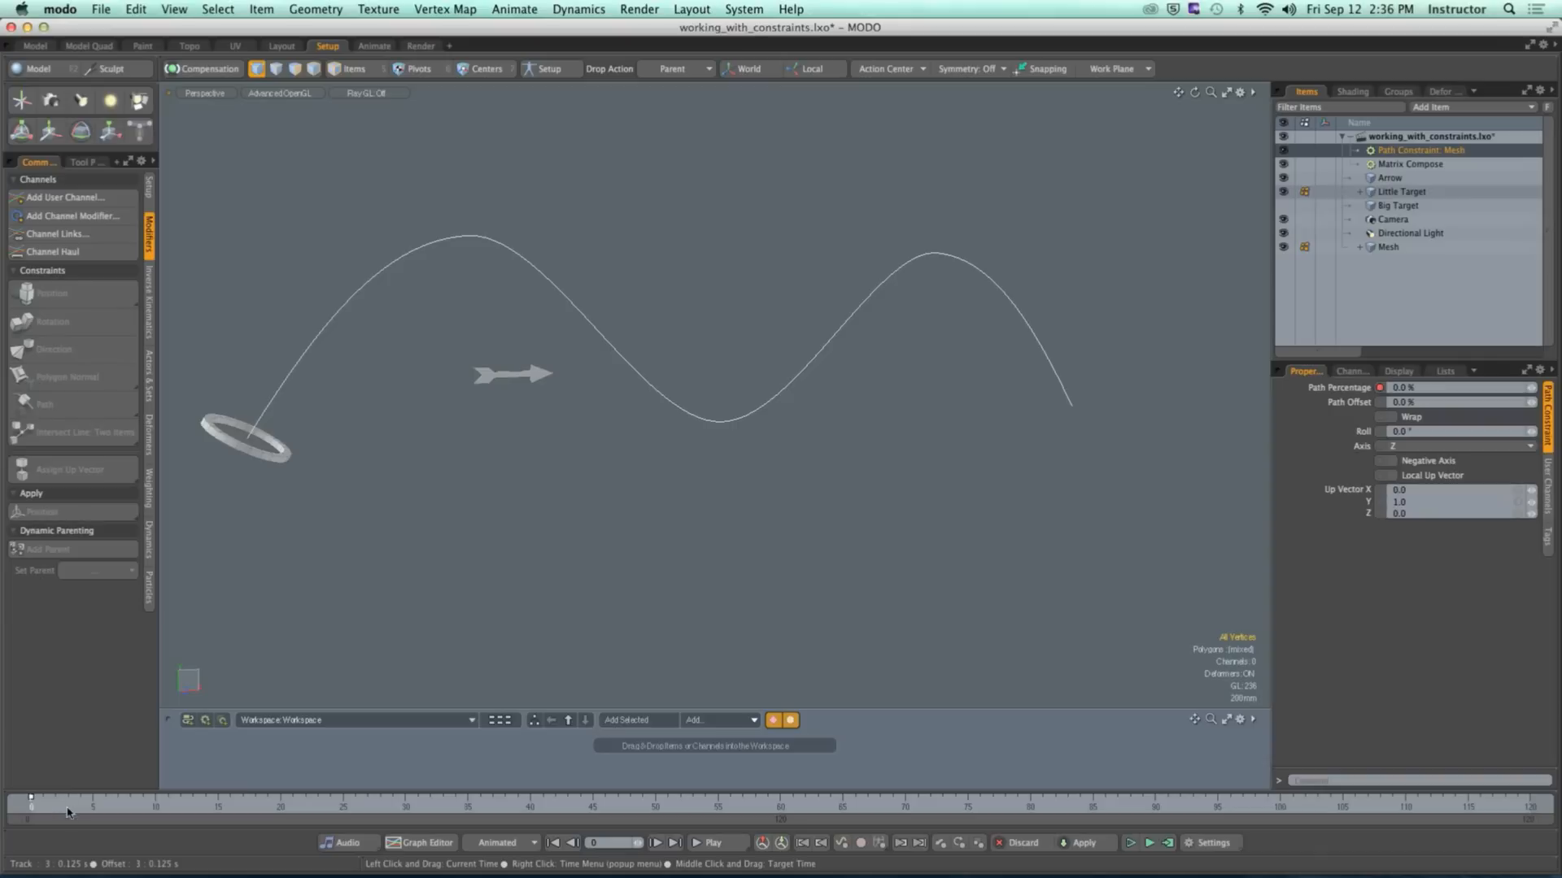
pyautogui.click(780, 807)
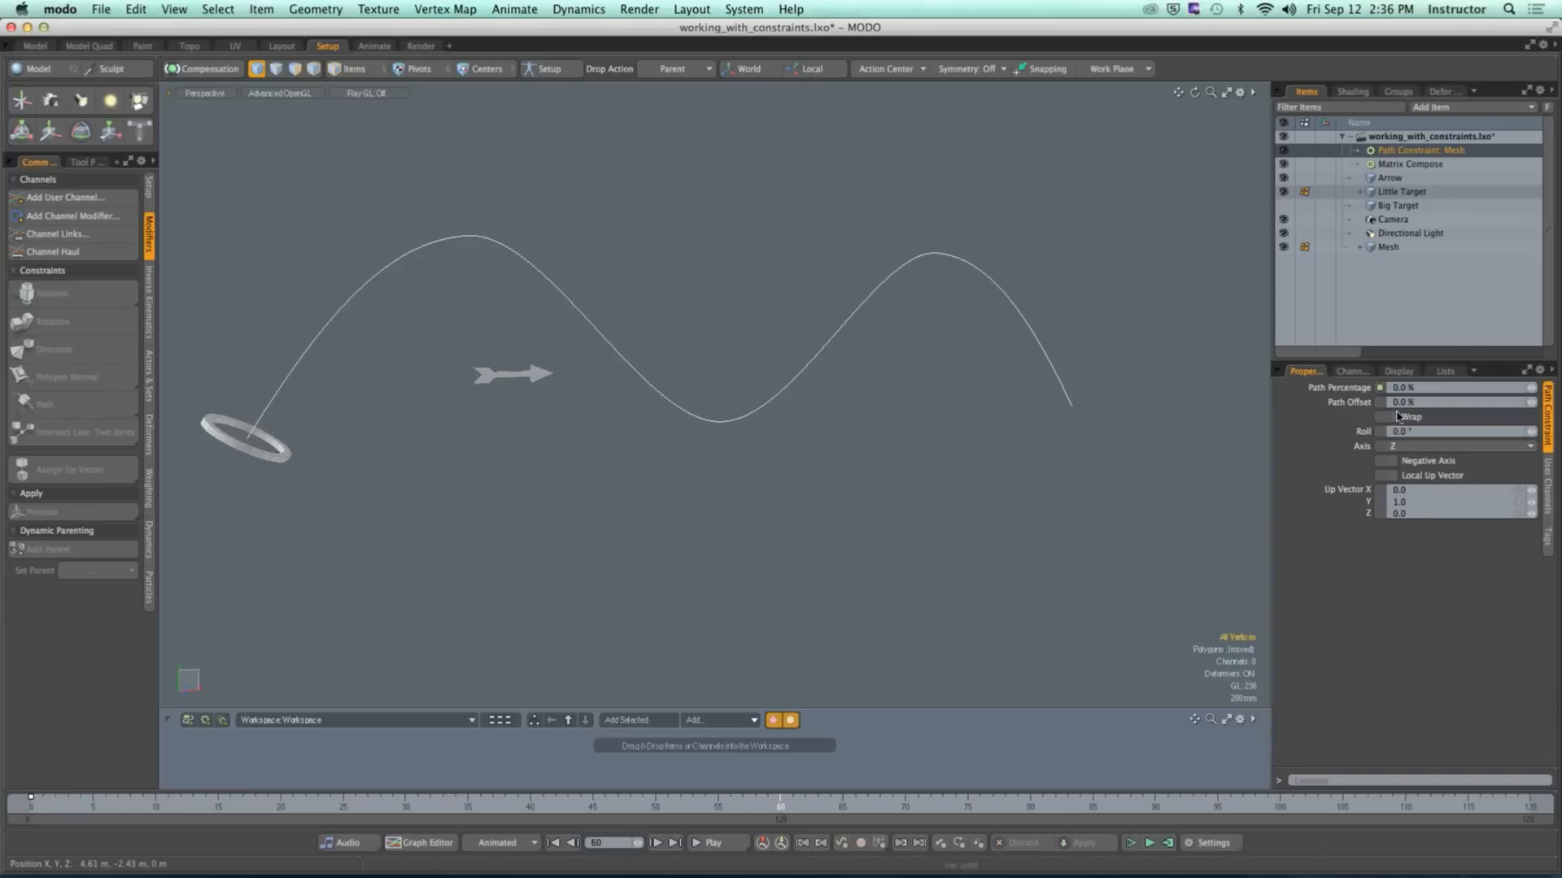
pyautogui.doubleClick(1402, 388)
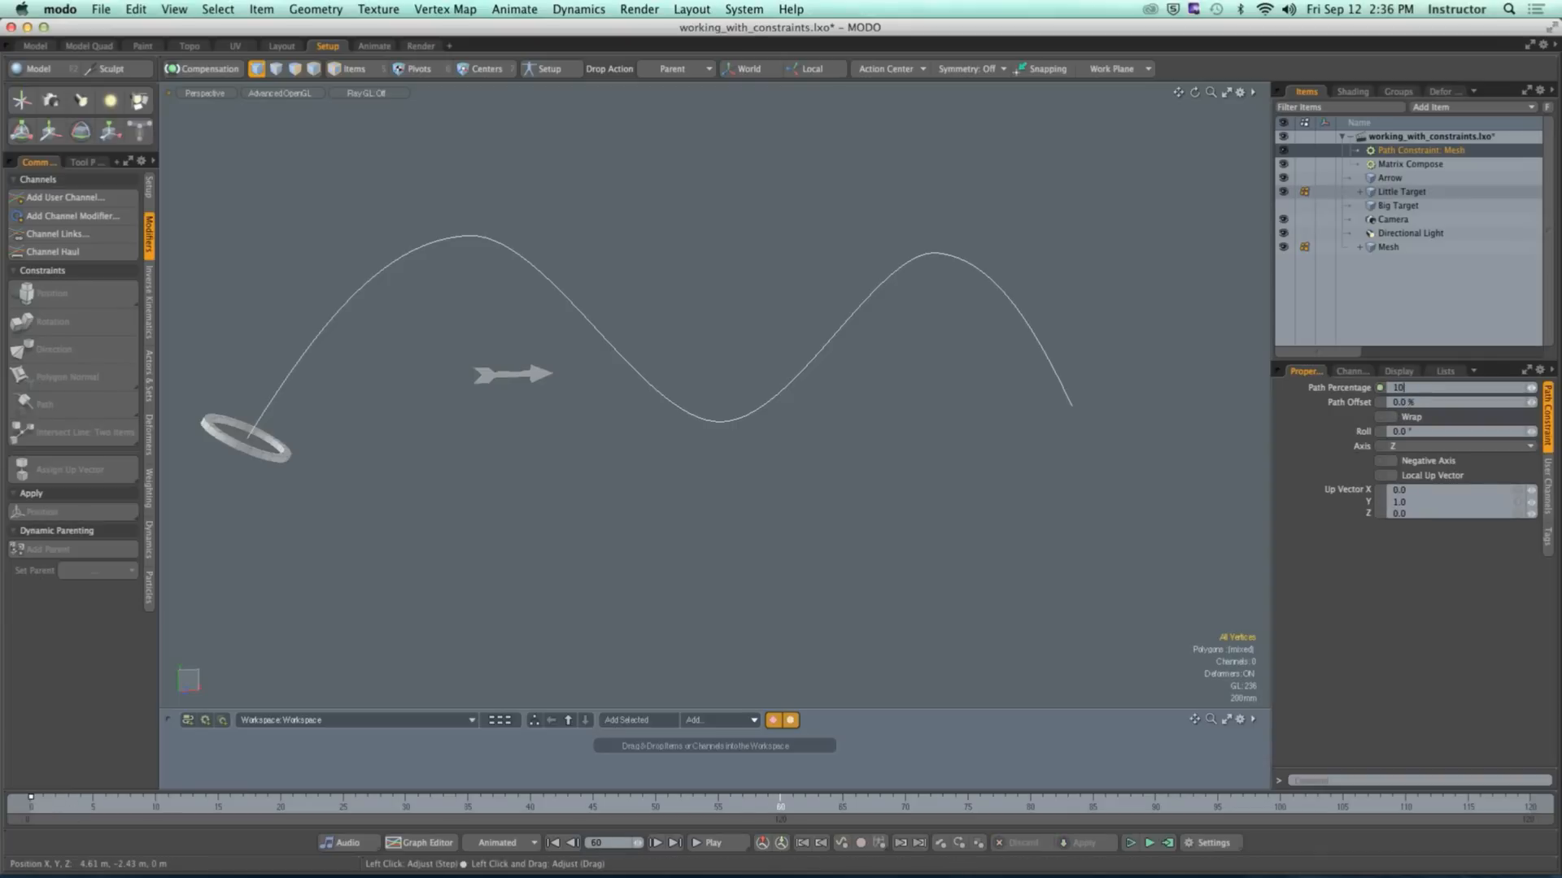
pyautogui.write('100')
pyautogui.press('Return')
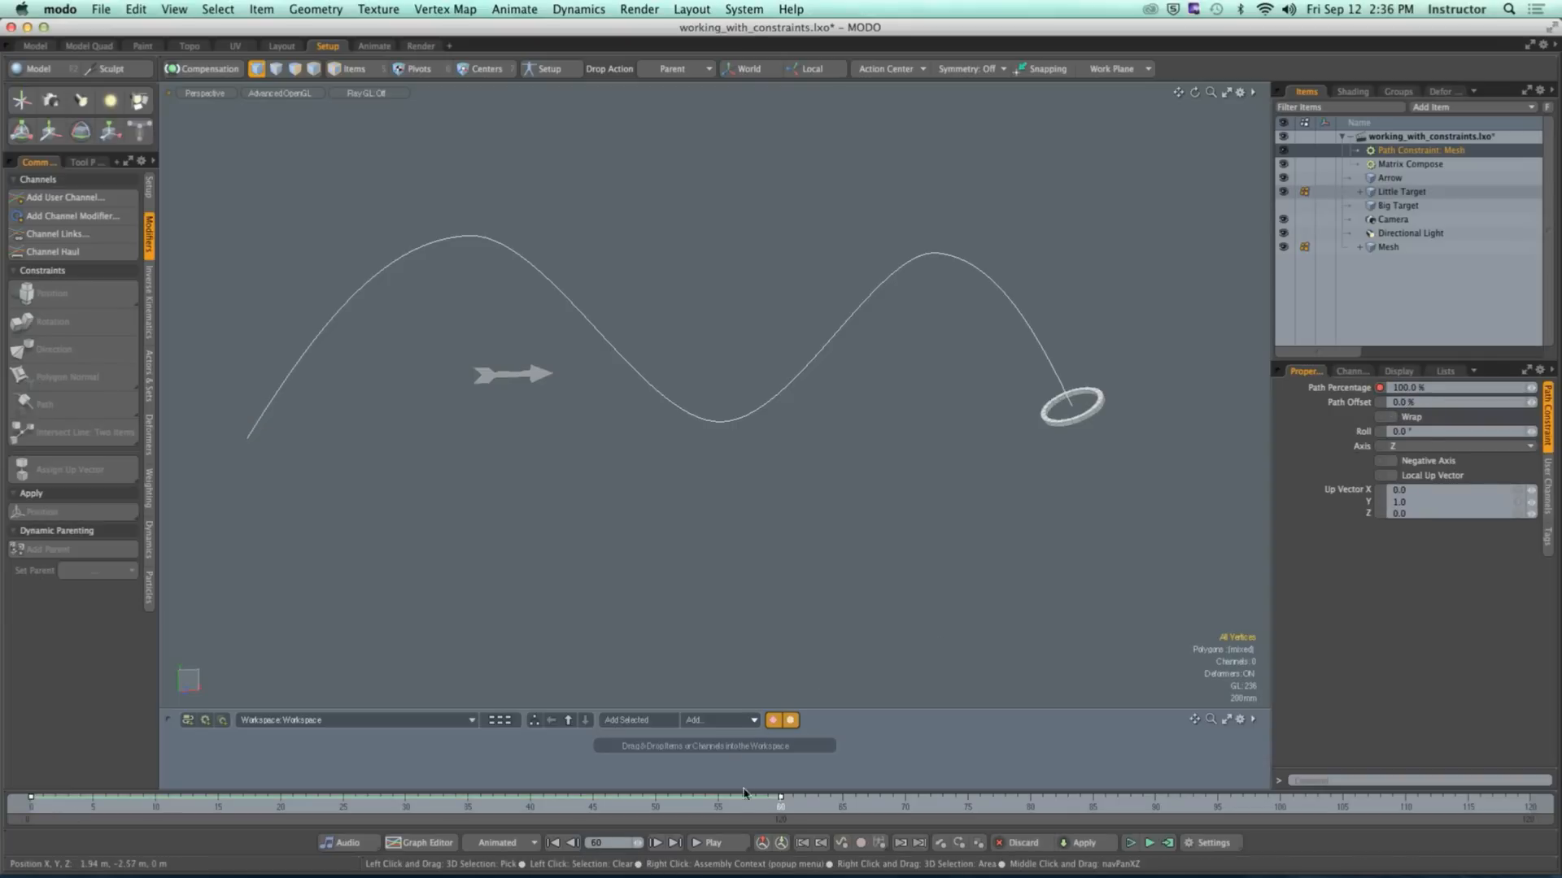
# Step: Play the animation from the start to check how the ring travels along the curve
pyautogui.moveTo(780, 806); pyautogui.dragTo(31, 806)
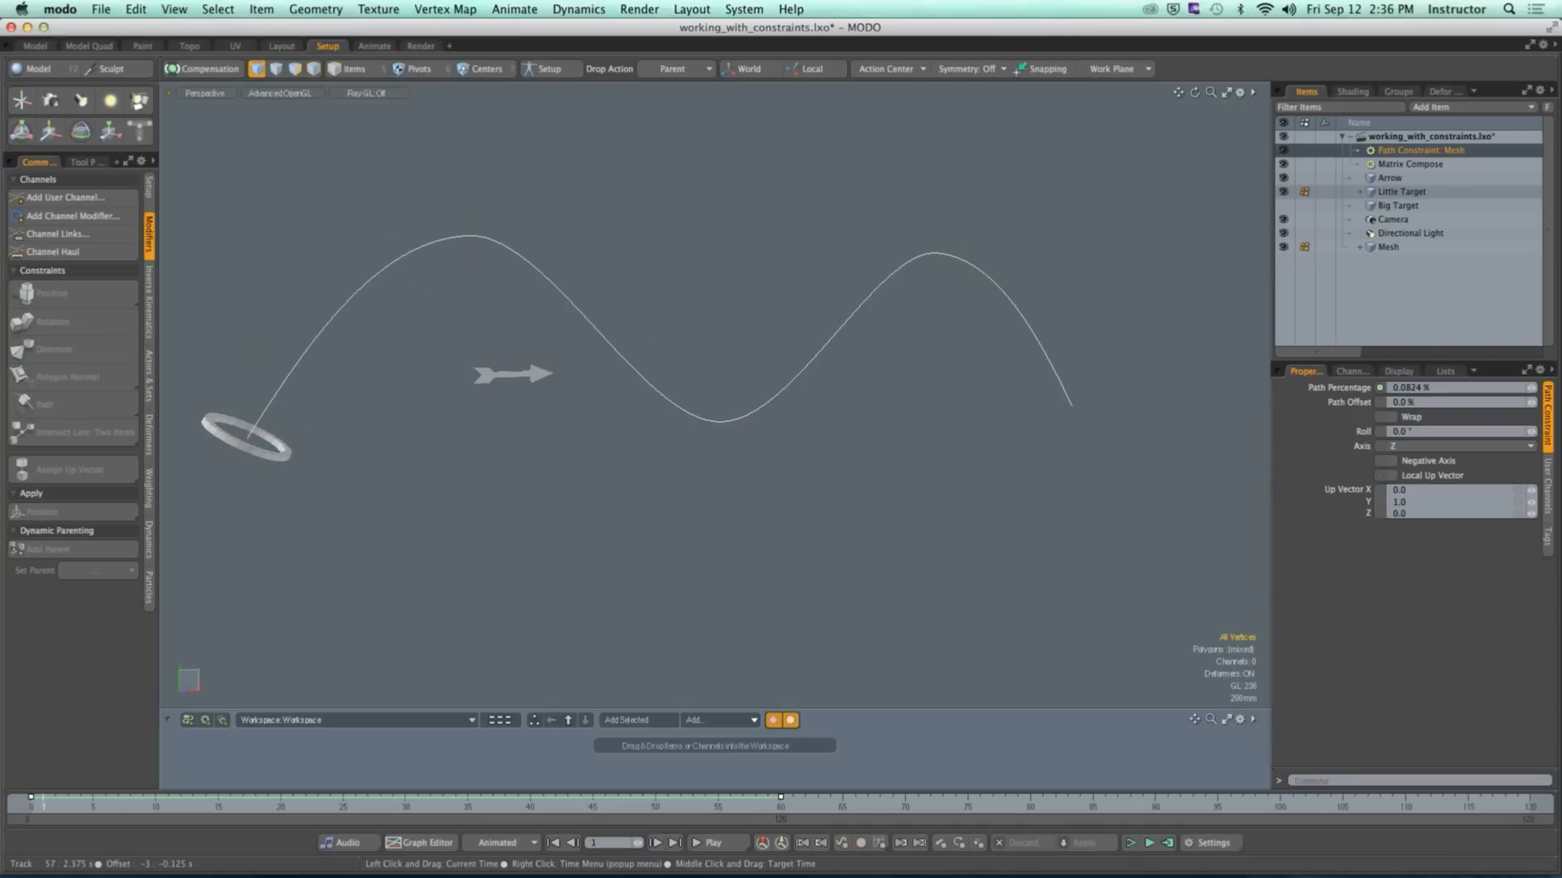
pyautogui.click(720, 846)
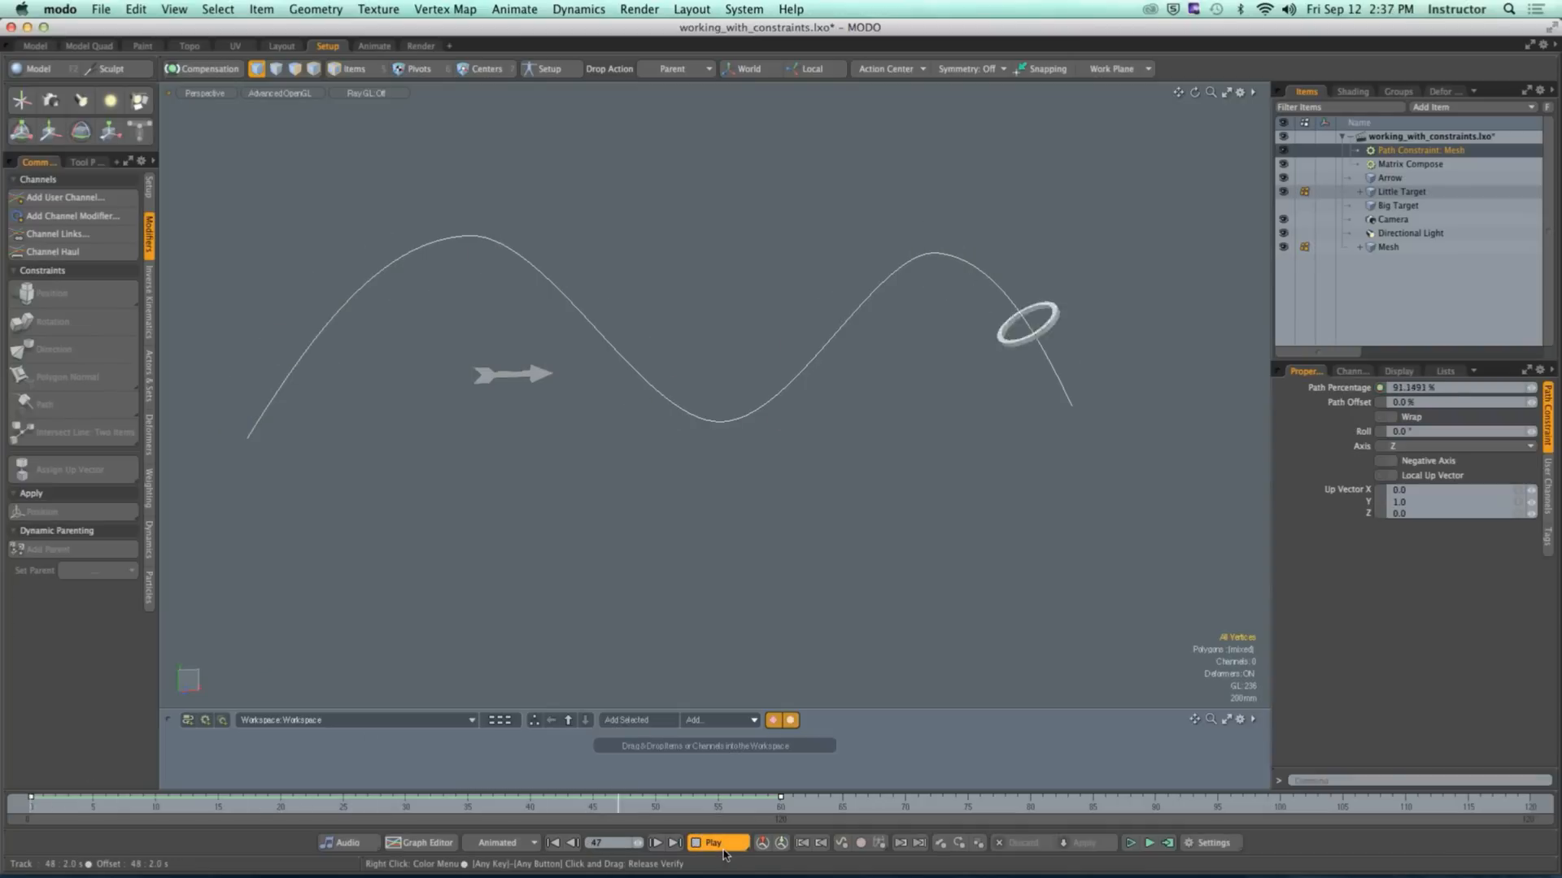
pyautogui.click(721, 845)
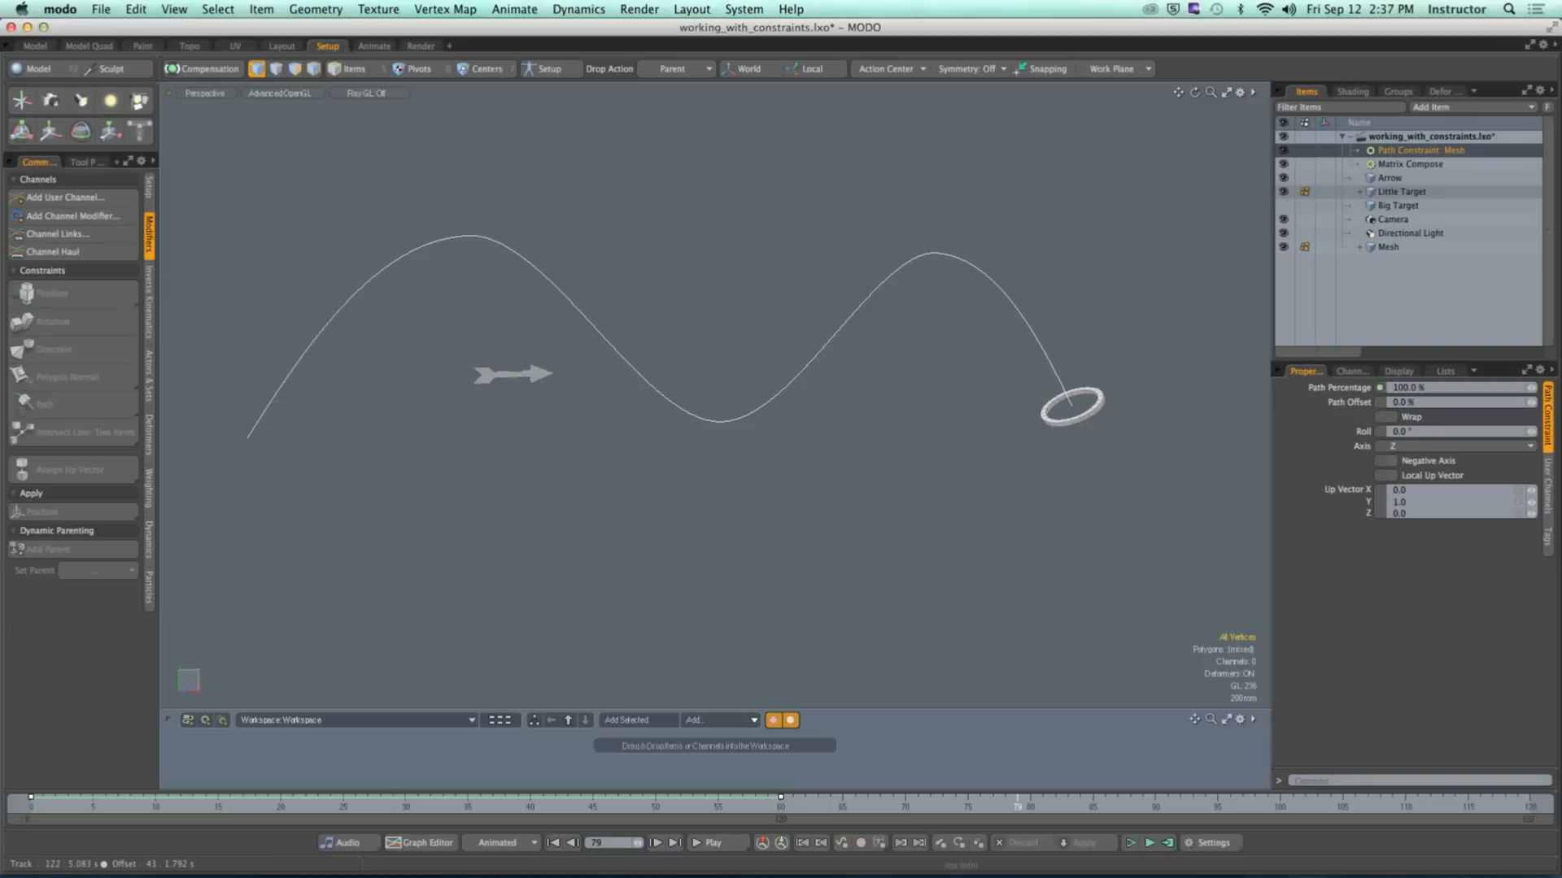
# Step: Narrow the visible timeline to about 60 frames and replay the ring's motion from frame 0
pyautogui.moveTo(1539, 819); pyautogui.dragTo(805, 820)
pyautogui.moveTo(901, 805); pyautogui.dragTo(31, 805)
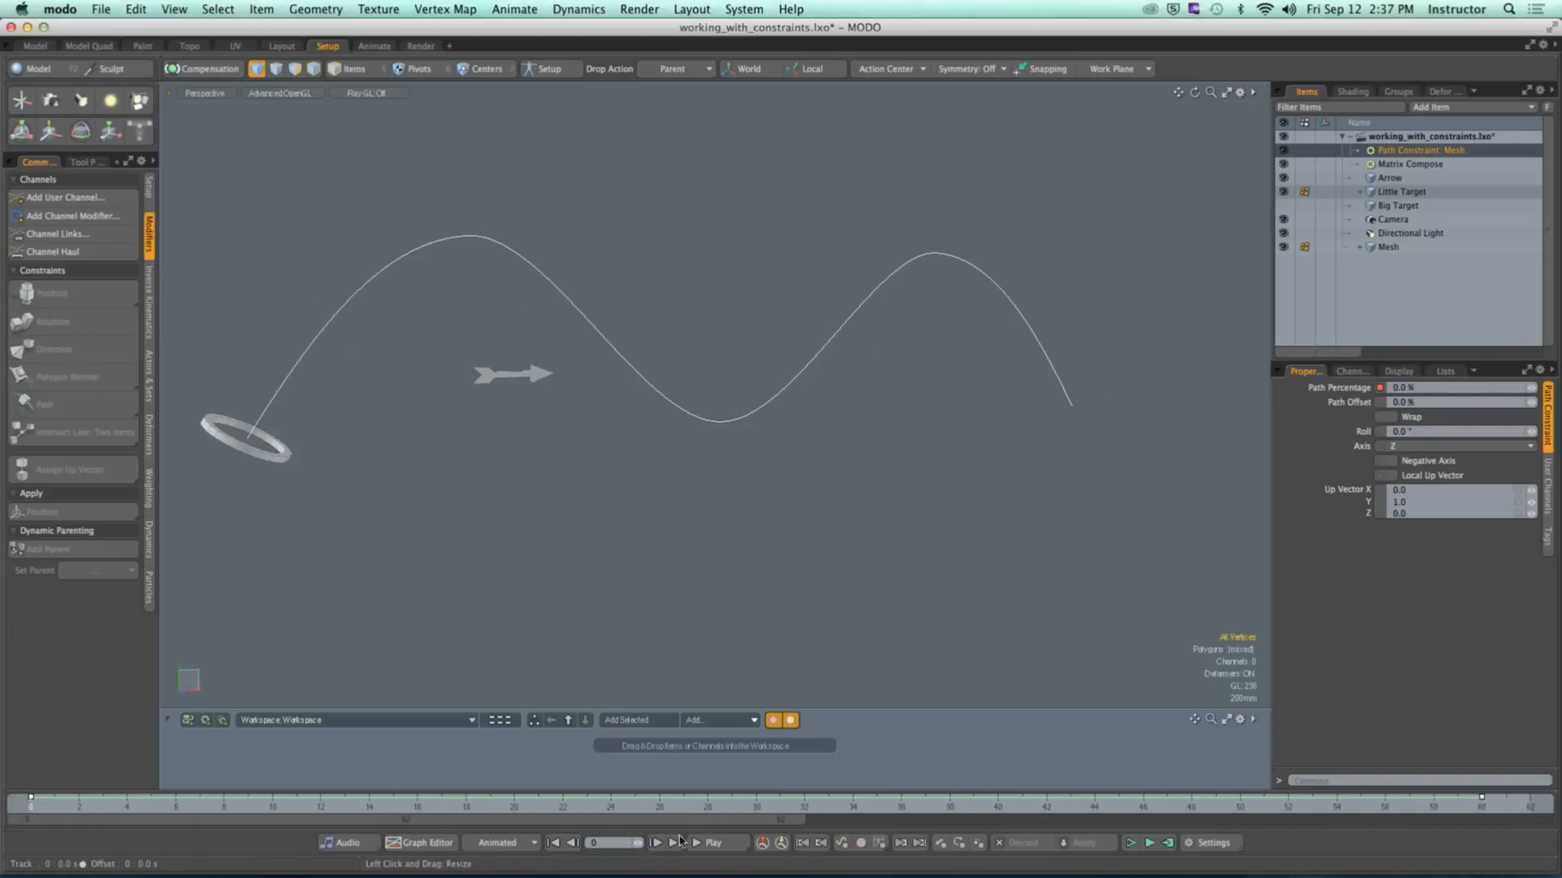
pyautogui.click(716, 844)
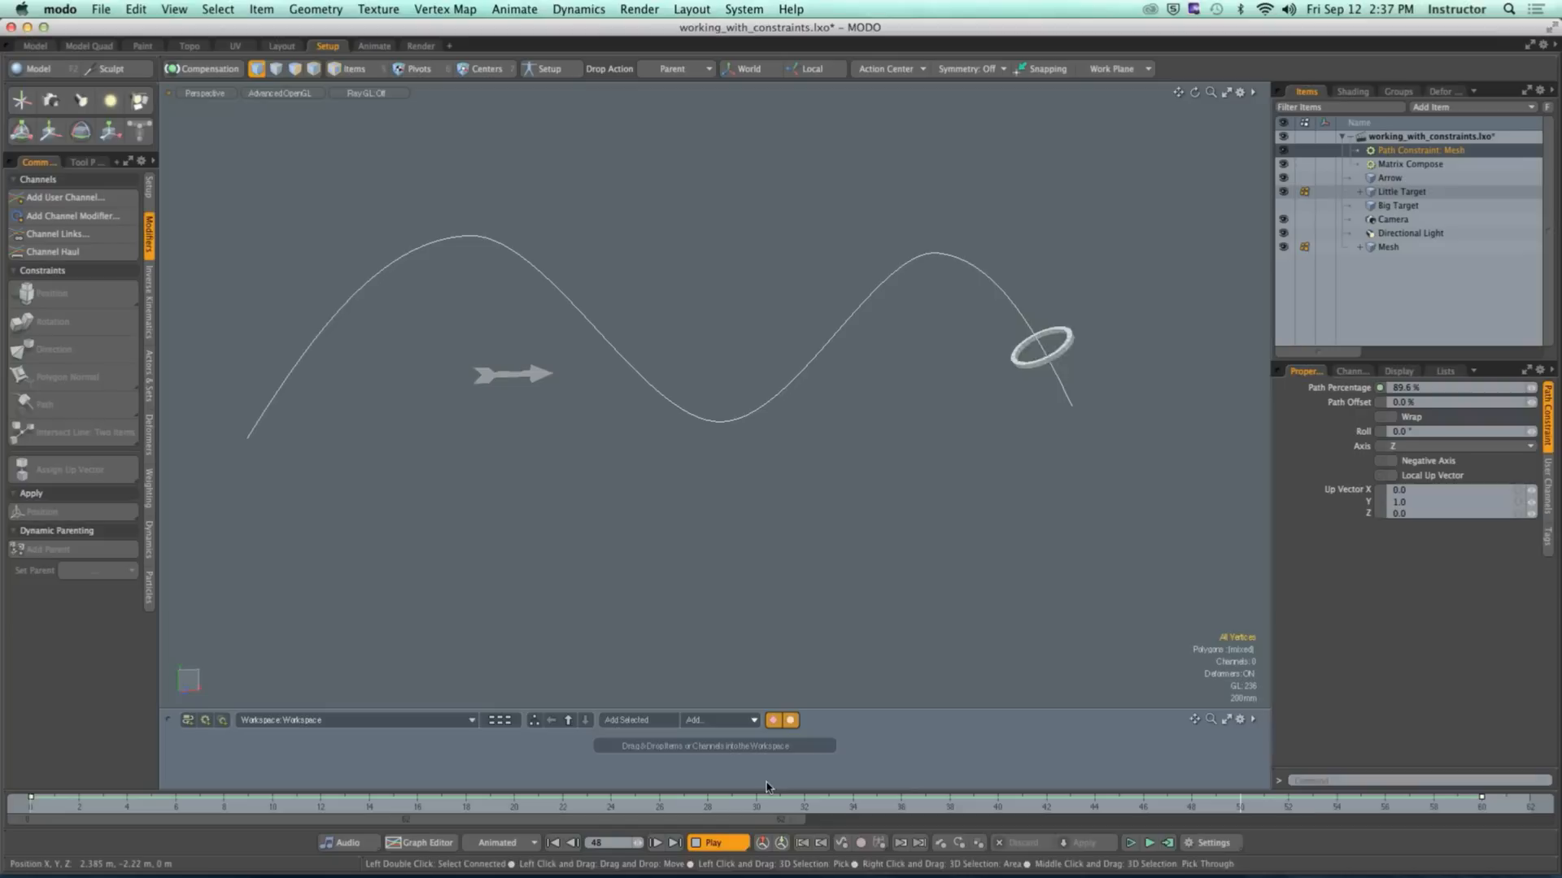
pyautogui.click(720, 844)
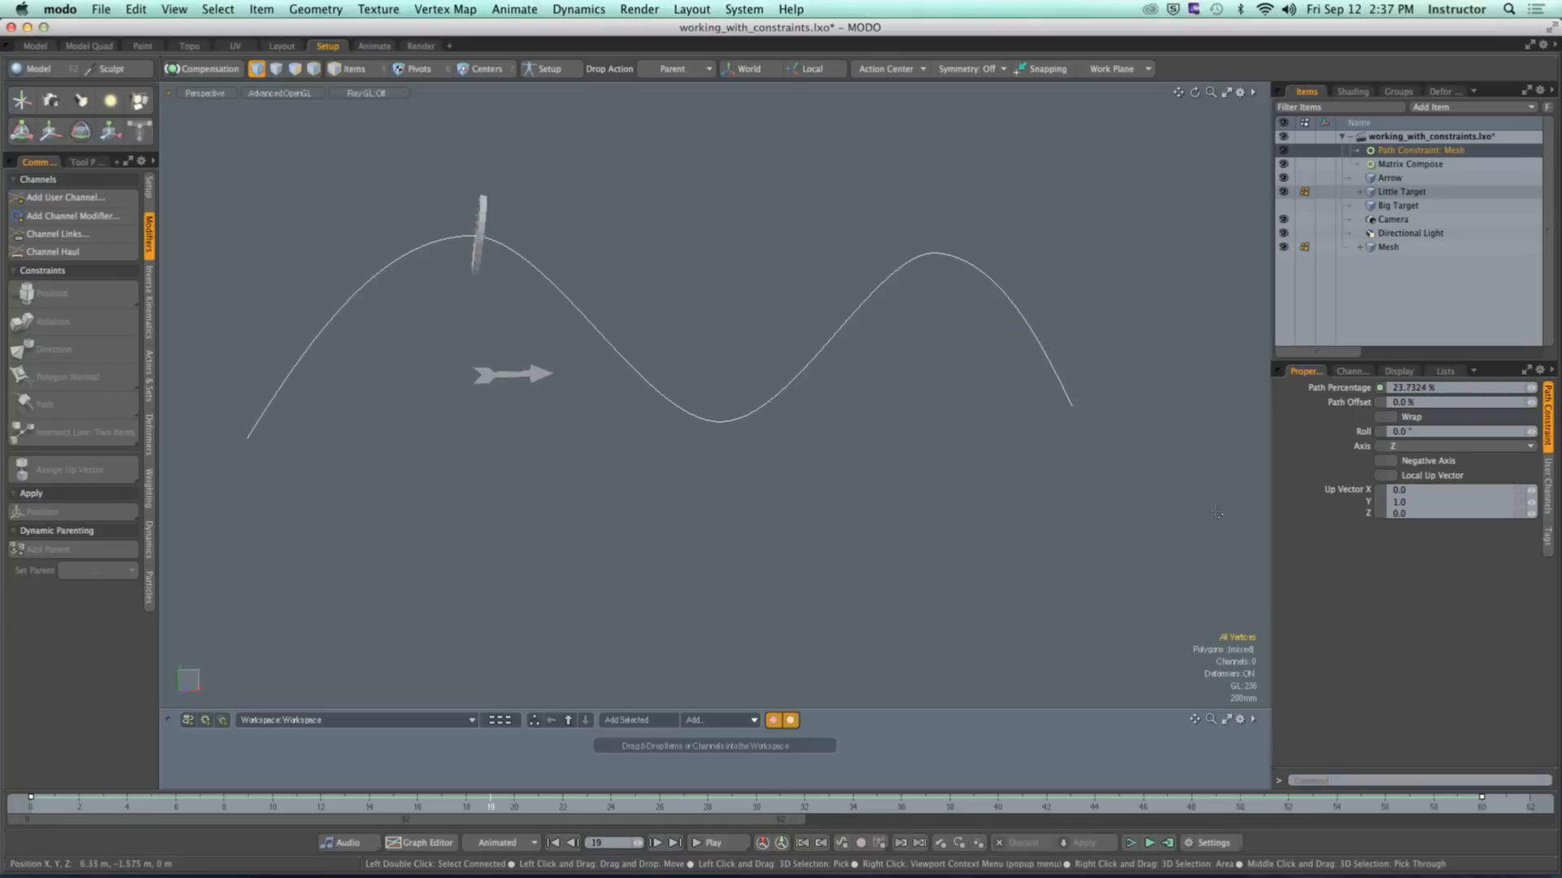
# Step: Enable Wrap on the path constraint
pyautogui.keyDown('alt'); pyautogui.moveTo(946, 473); pyautogui.dragTo(1046, 464); pyautogui.keyUp('alt')
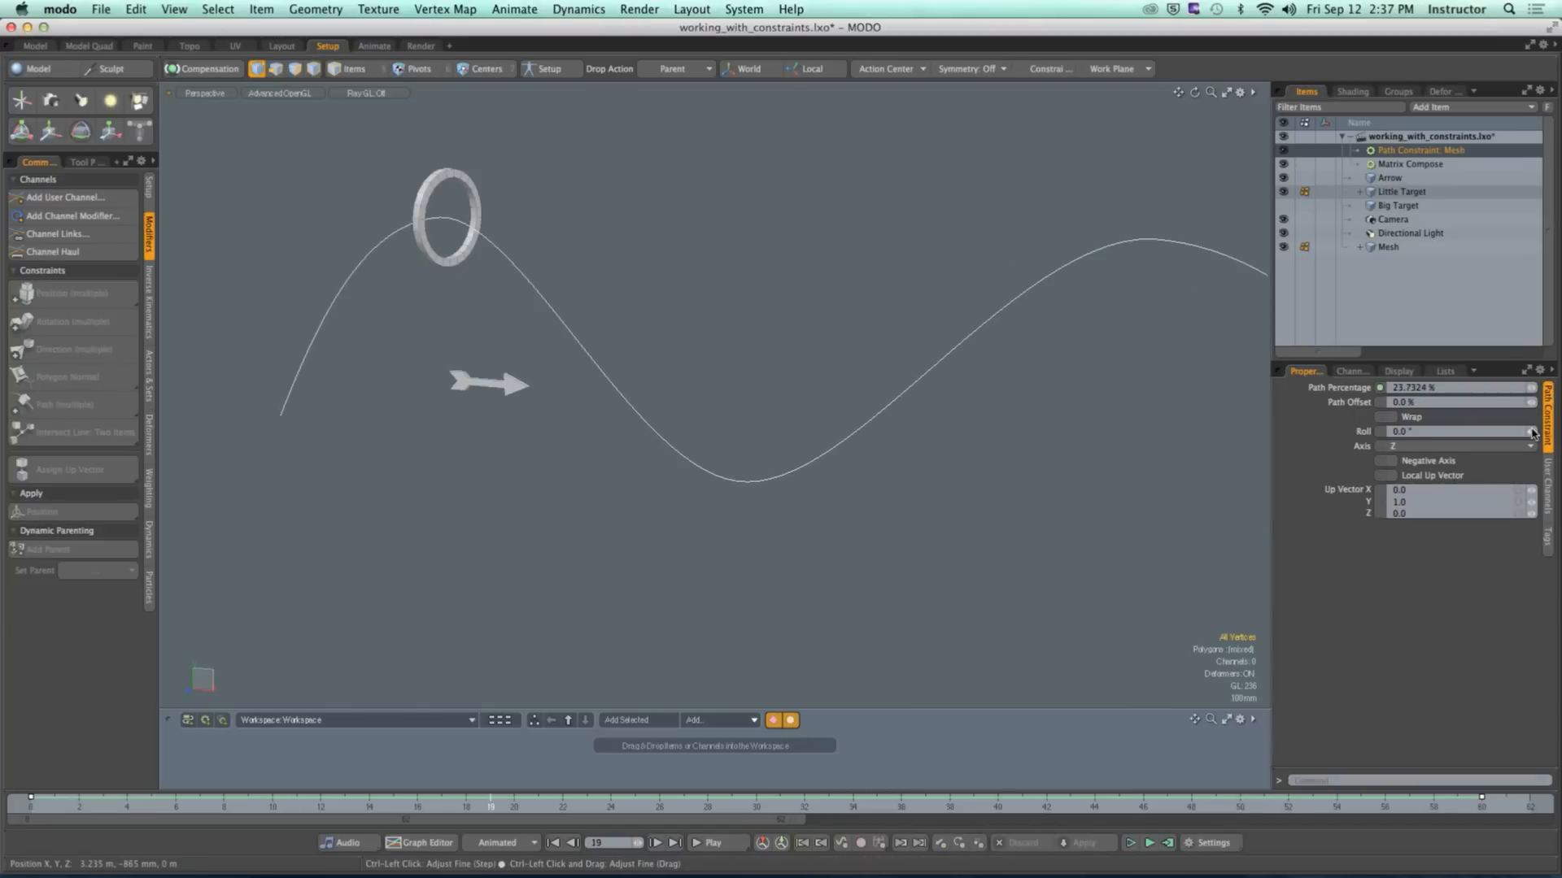
pyautogui.click(1391, 417)
pyautogui.keyDown('alt'); pyautogui.moveTo(1050, 454); pyautogui.dragTo(929, 459); pyautogui.keyUp('alt')
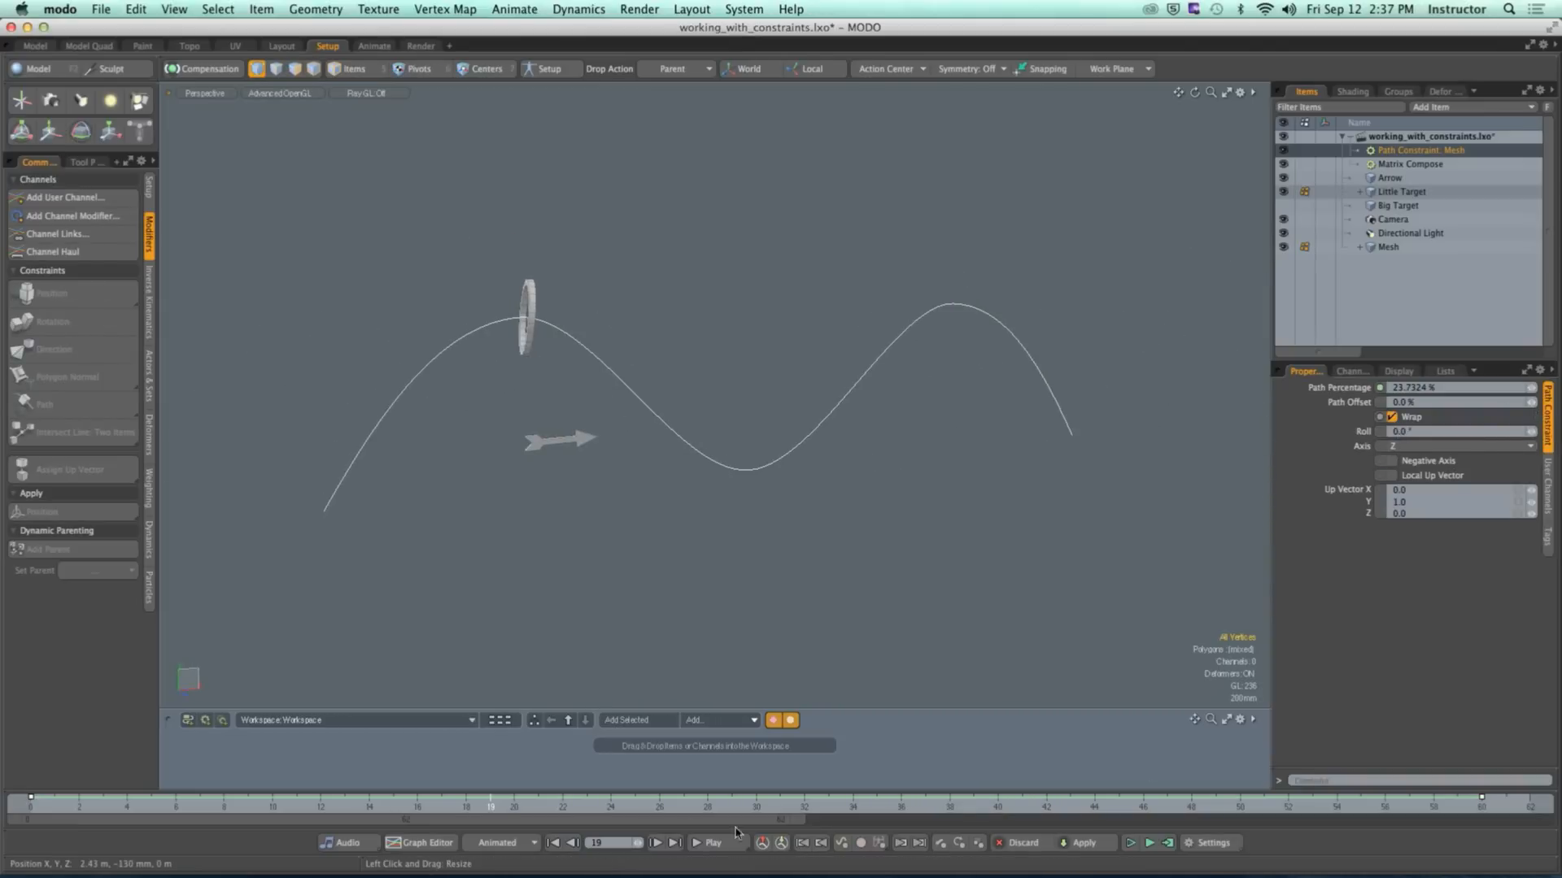
# Step: Widen the visible timeline back to 120 frames and play the wrapped path animation from frame 0
pyautogui.moveTo(802, 823); pyautogui.dragTo(1527, 818)
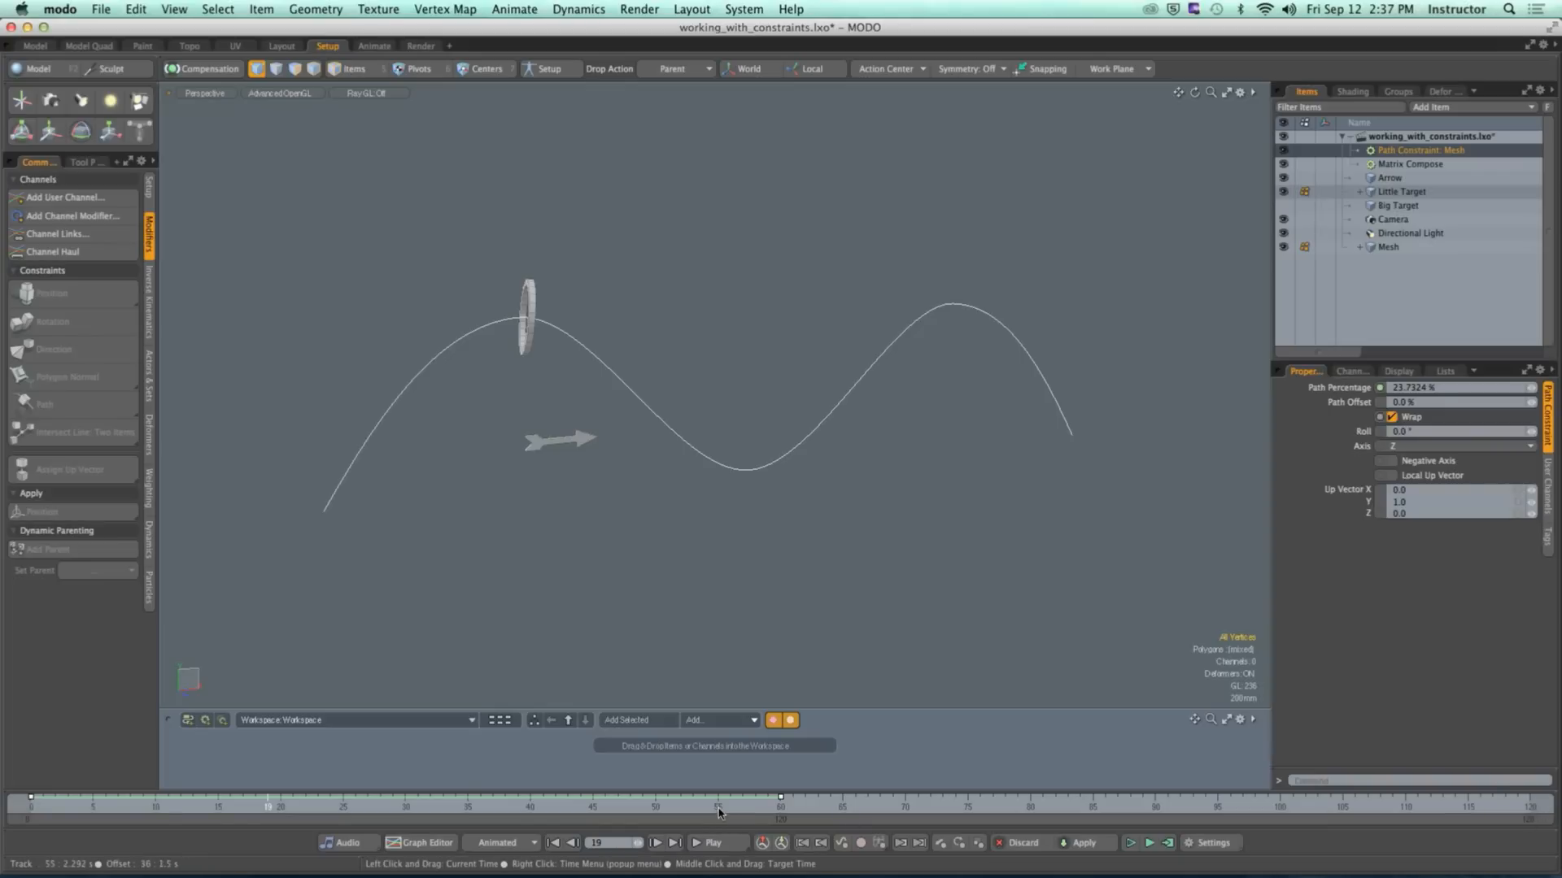
pyautogui.click(568, 807)
pyautogui.moveTo(568, 806); pyautogui.dragTo(31, 806)
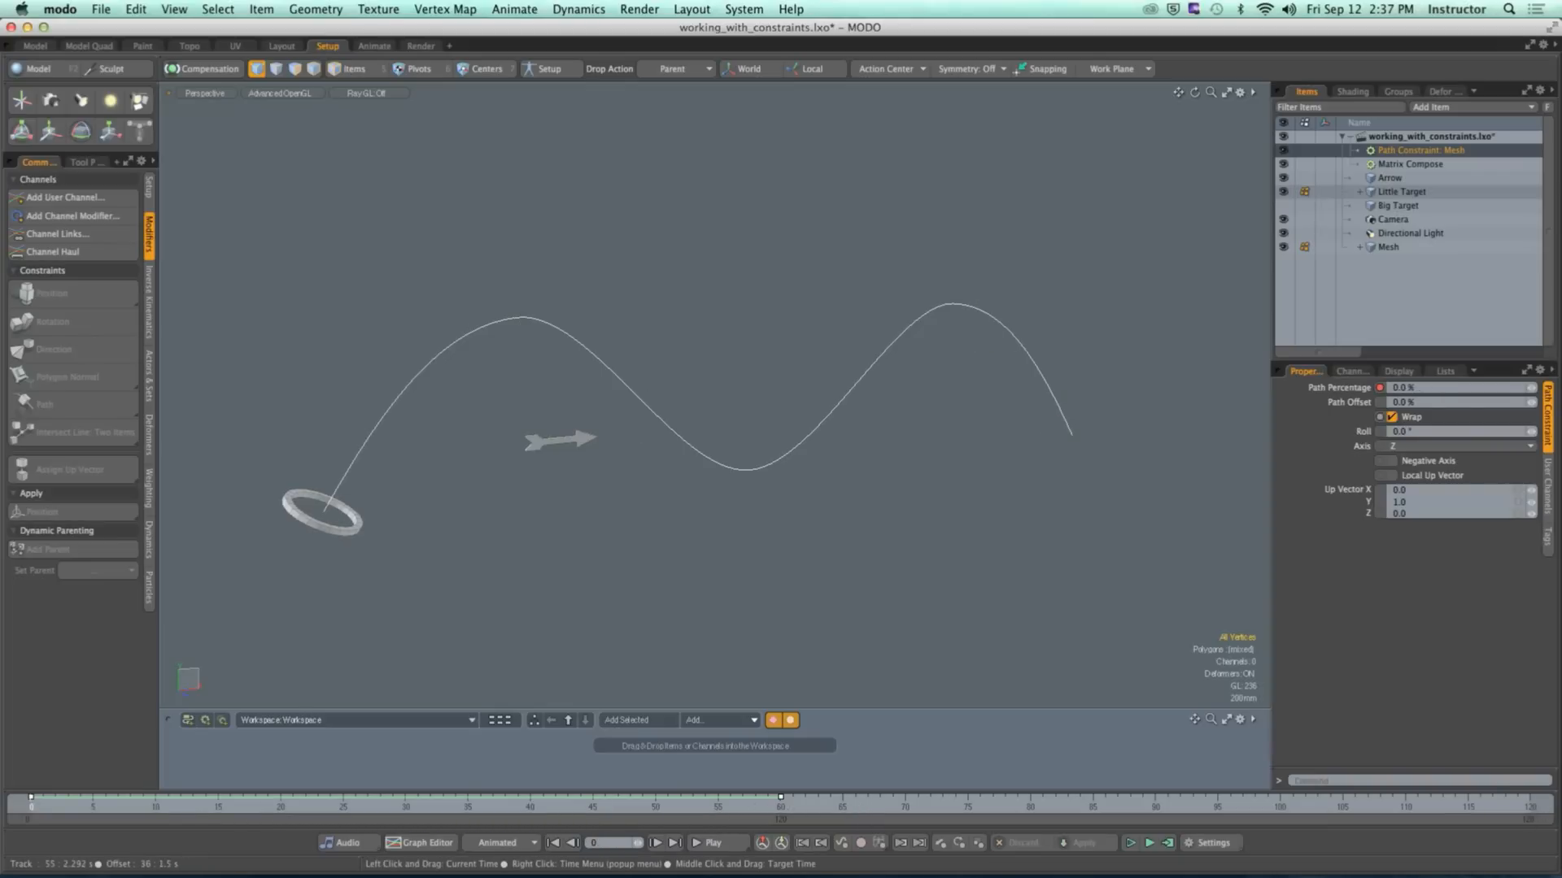
pyautogui.click(715, 846)
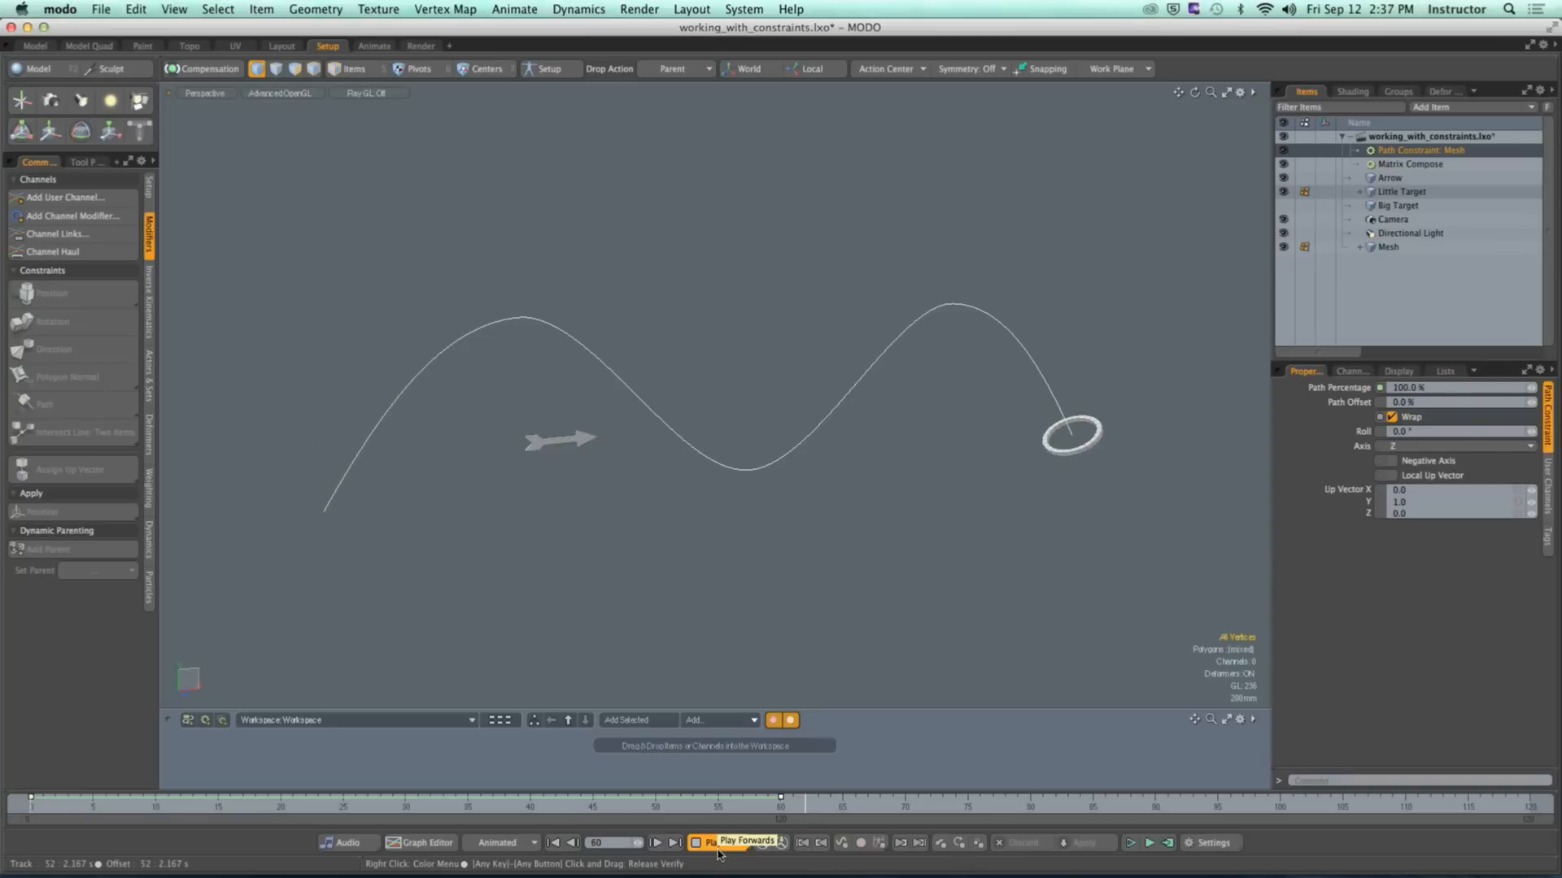
pyautogui.click(718, 846)
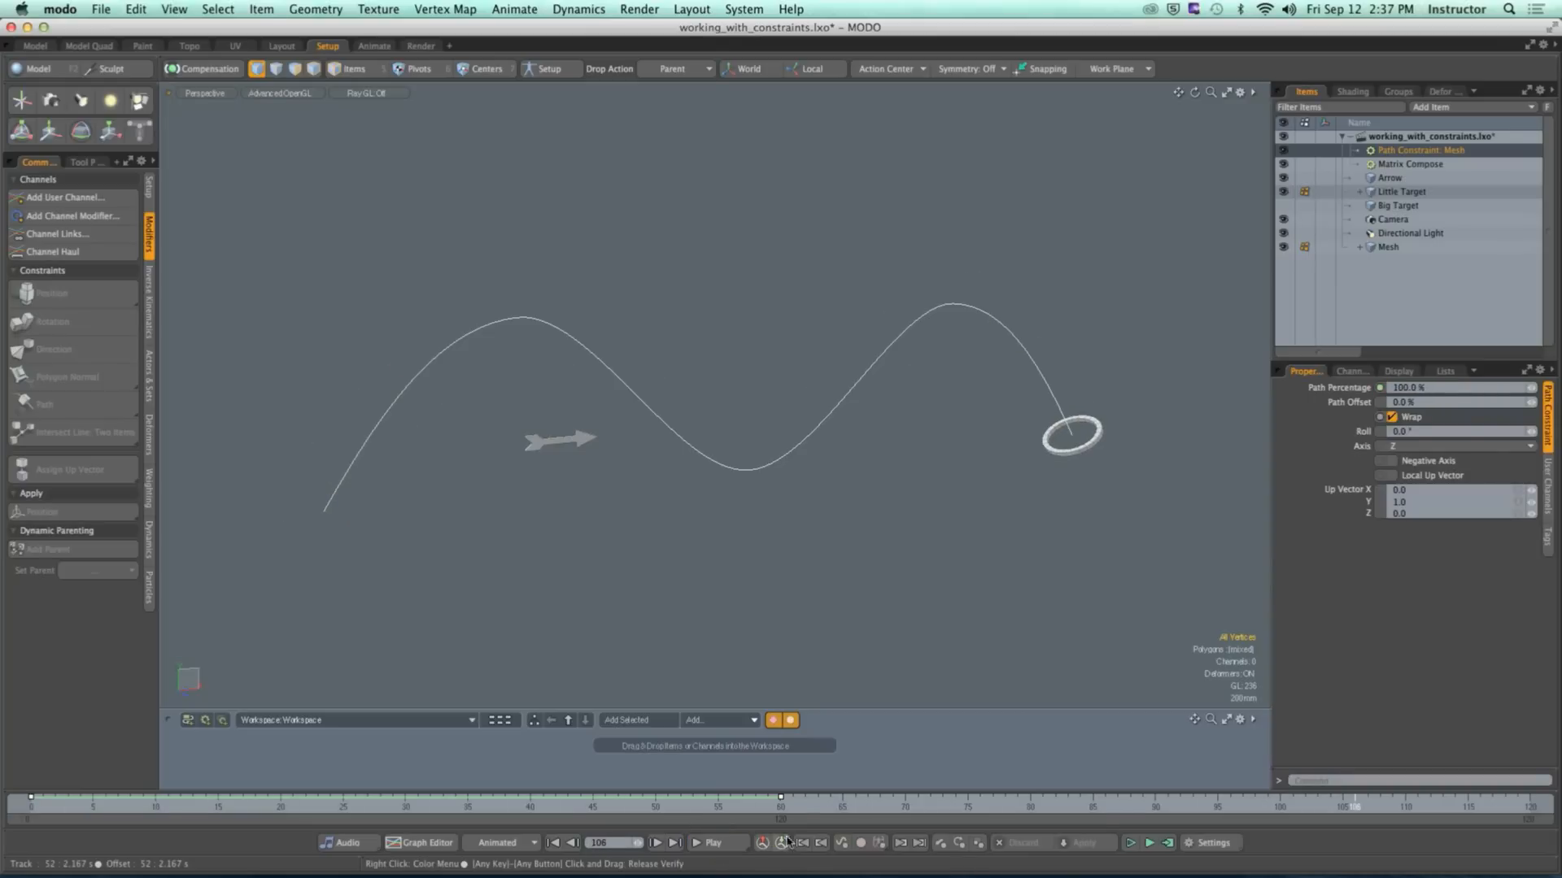
# Step: Set the path constraint's Path Percentage to 300% at frame 60
pyautogui.moveTo(843, 803); pyautogui.dragTo(768, 807)
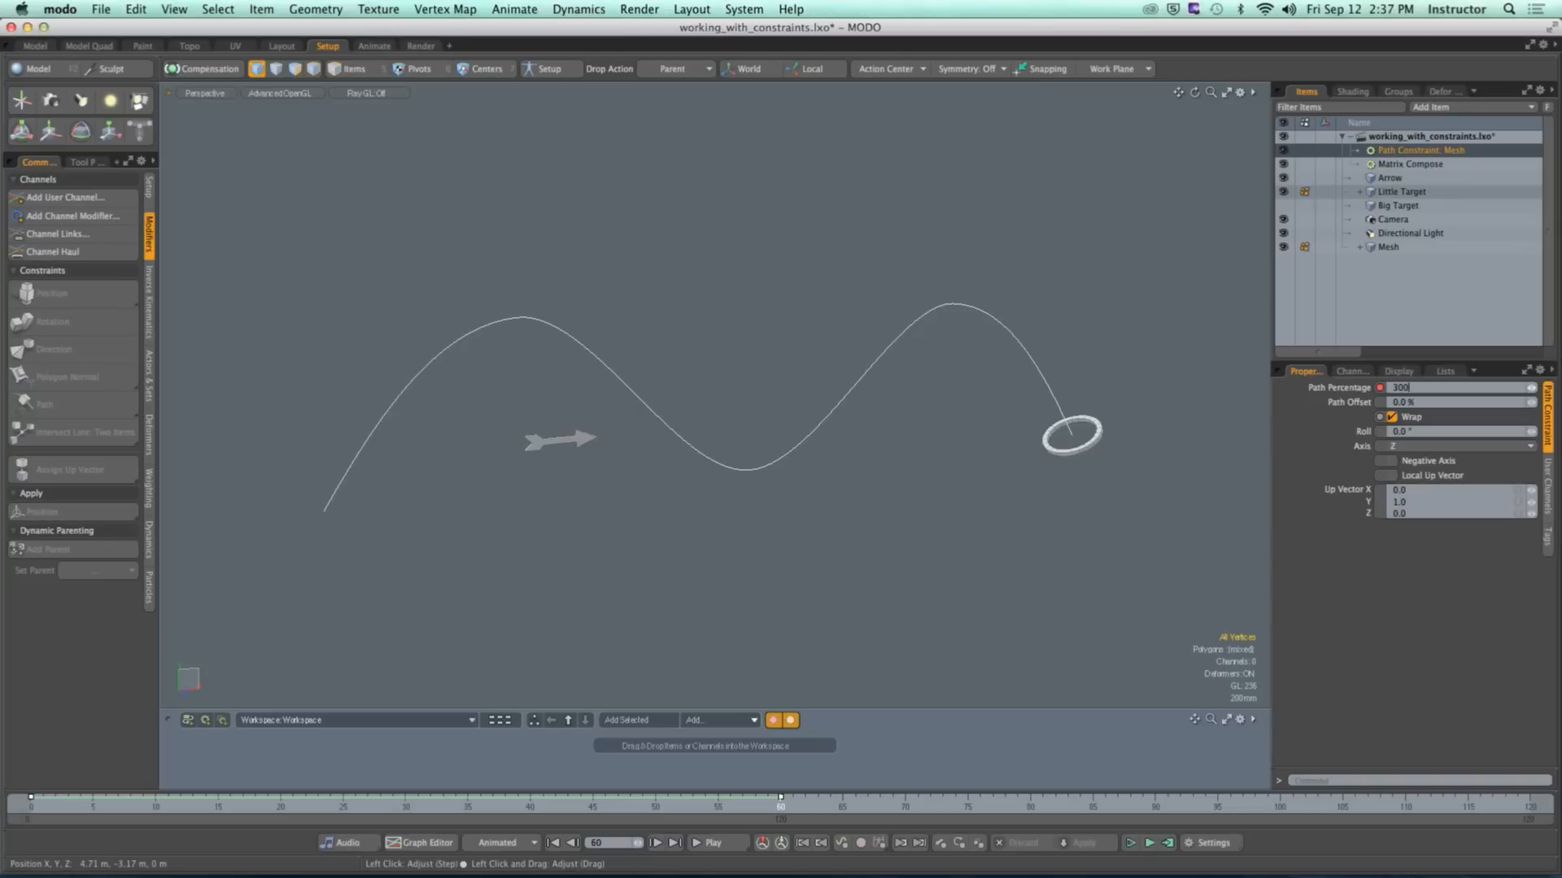
pyautogui.press('Return')
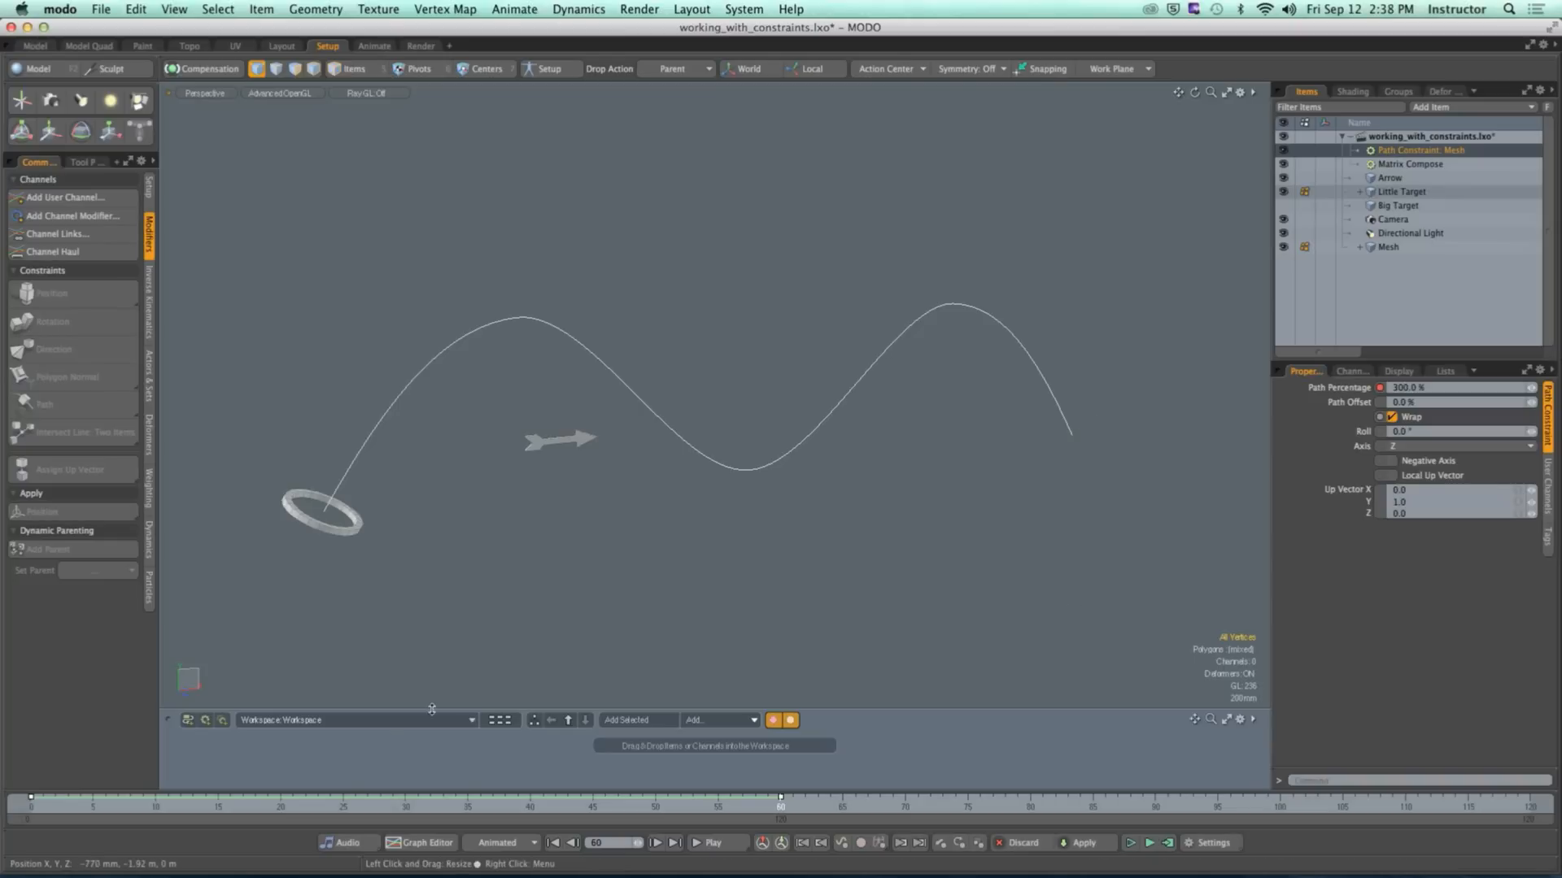
# Step: Scrub the timeline from near its start to frame 58 to check the ring's wrapped motion along the curve
pyautogui.click(68, 802)
pyautogui.moveTo(68, 802); pyautogui.dragTo(755, 802)
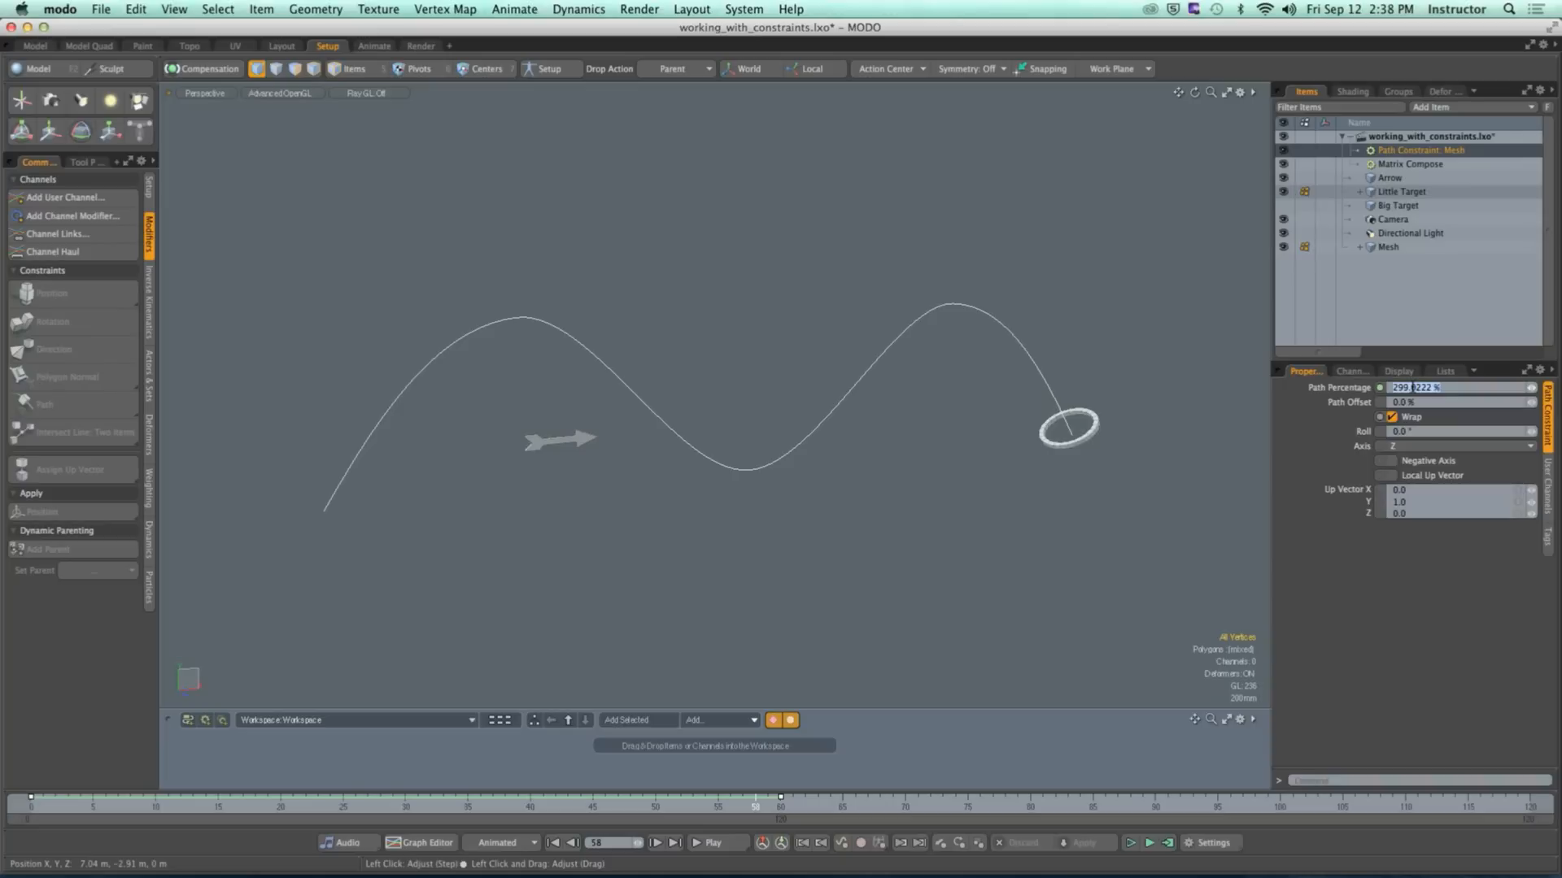
pyautogui.keyDown('alt'); pyautogui.moveTo(1045, 411); pyautogui.dragTo(947, 394); pyautogui.keyUp('alt')
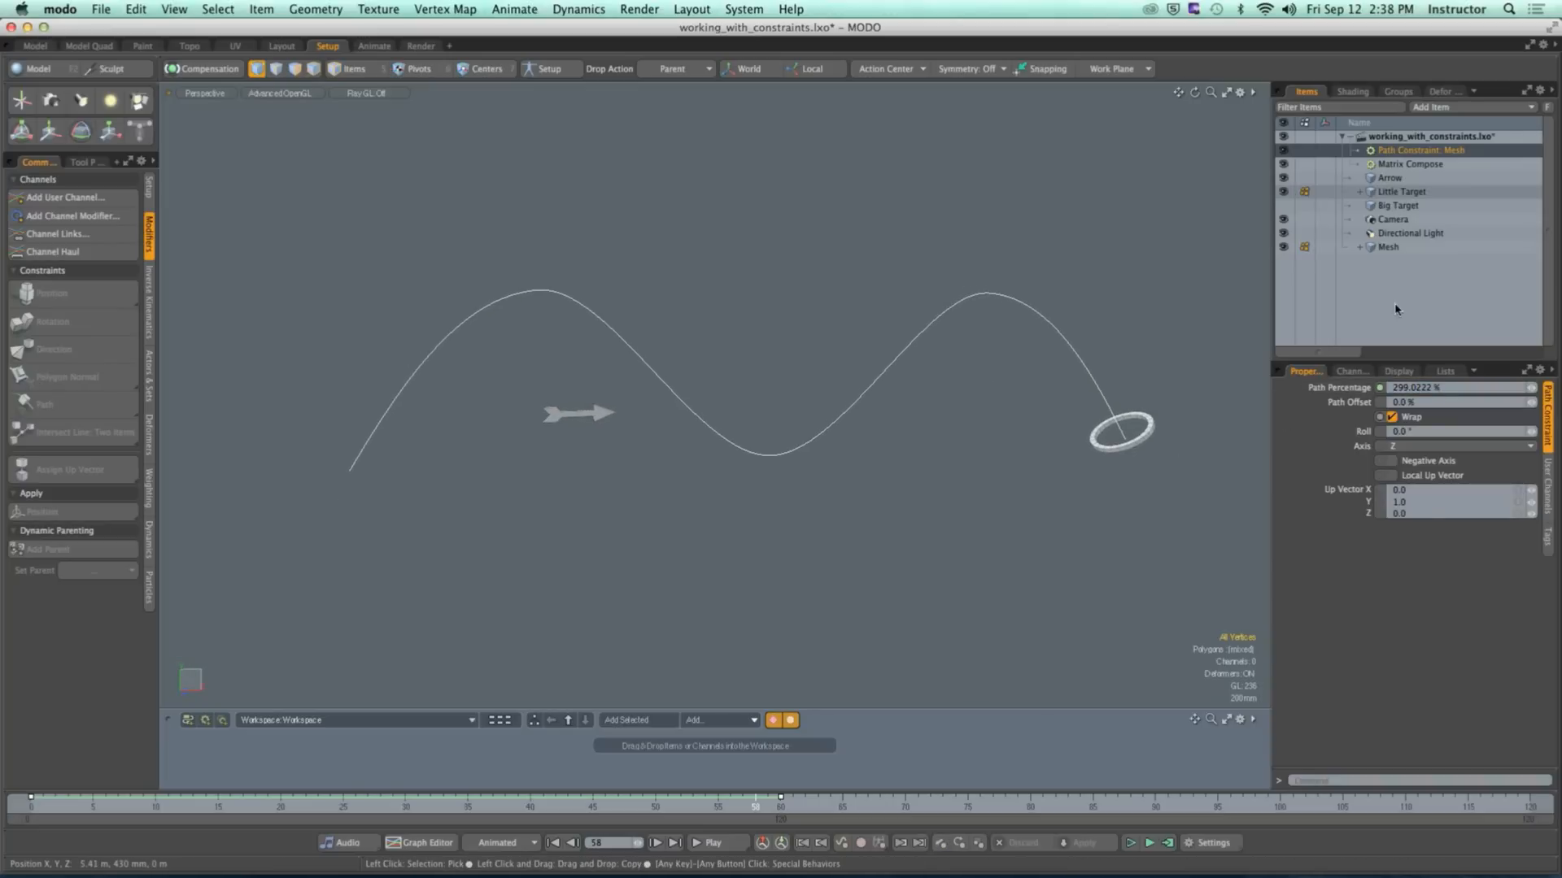
# Step: Move the Mesh curve's geometry so its starting end meets the Arrow's tip, and return the timeline to frame 0
pyautogui.click(1389, 248)
pyautogui.scroll(3, 667, 414)
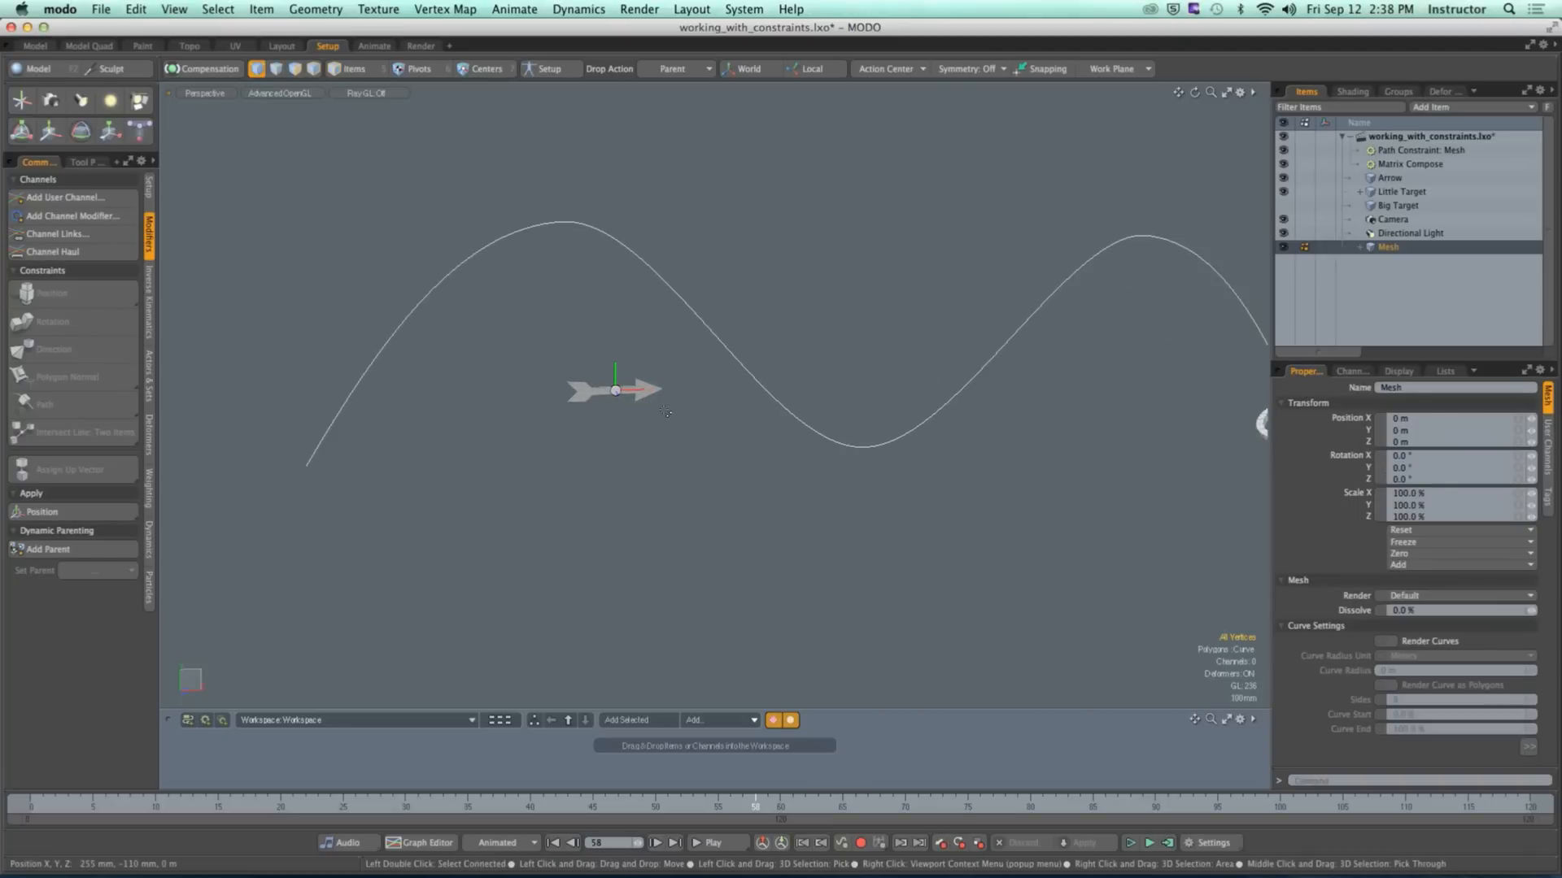
pyautogui.press('y')
pyautogui.moveTo(881, 236); pyautogui.dragTo(879, 301)
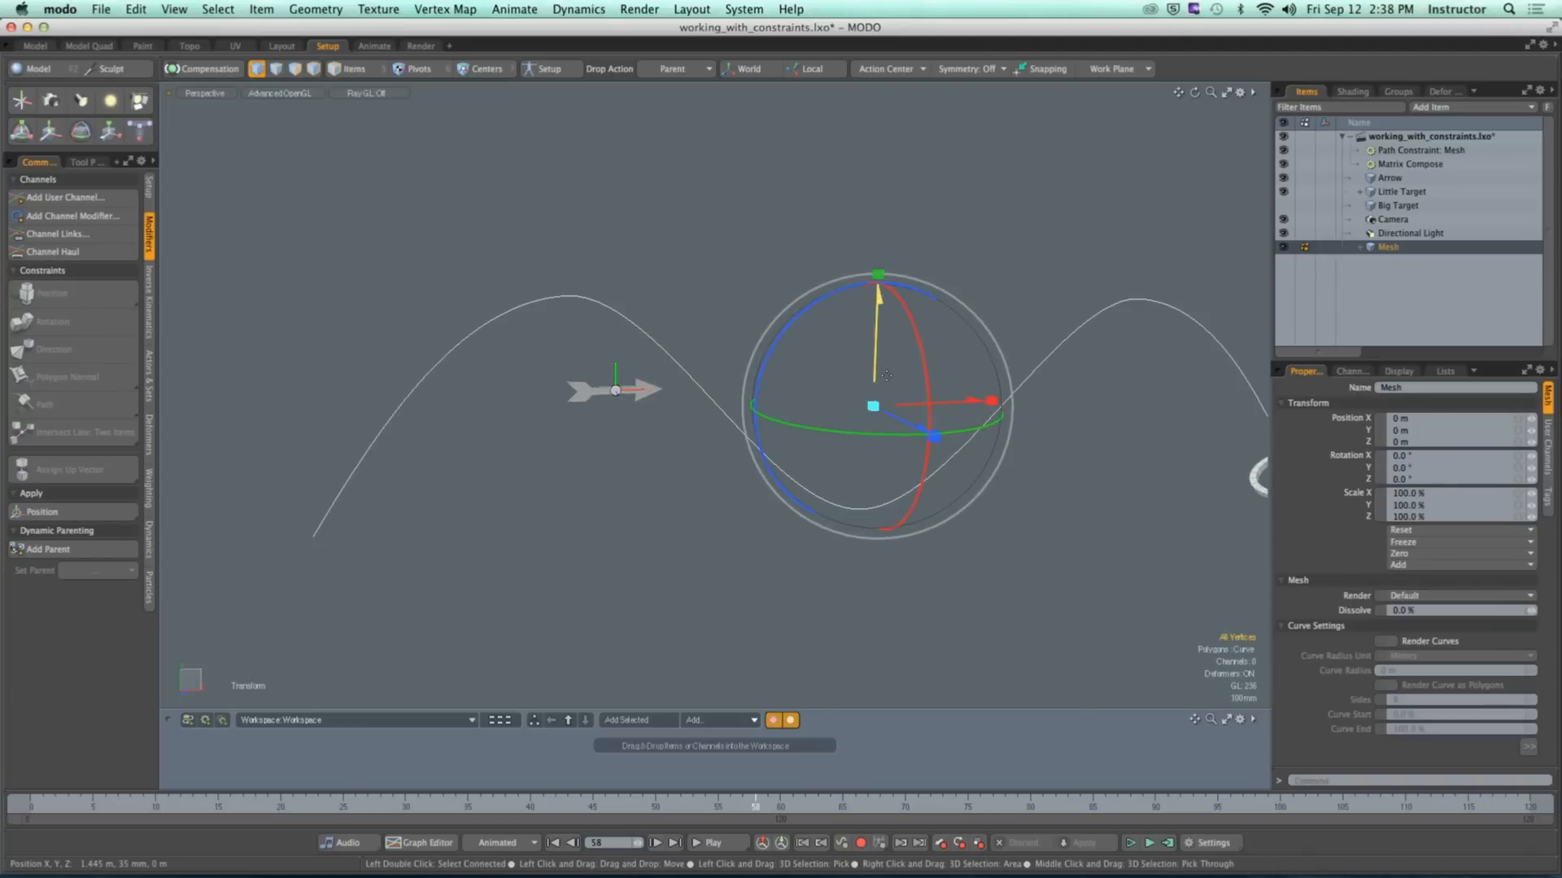
pyautogui.moveTo(971, 401); pyautogui.dragTo(1187, 392)
pyautogui.moveTo(1103, 369); pyautogui.dragTo(1237, 322)
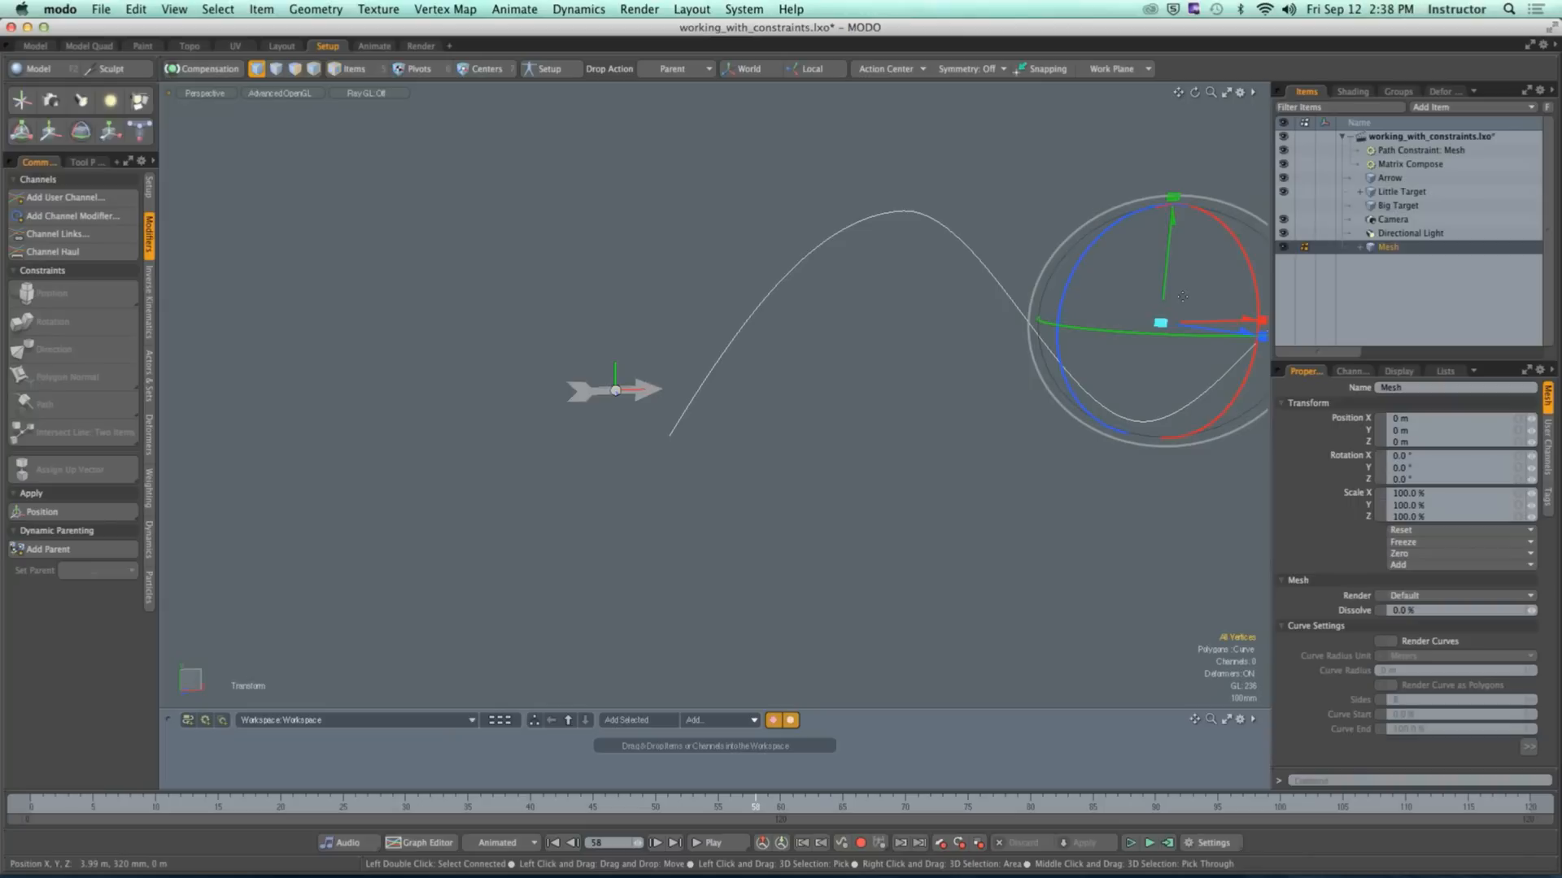
pyautogui.moveTo(1173, 251); pyautogui.dragTo(1174, 206)
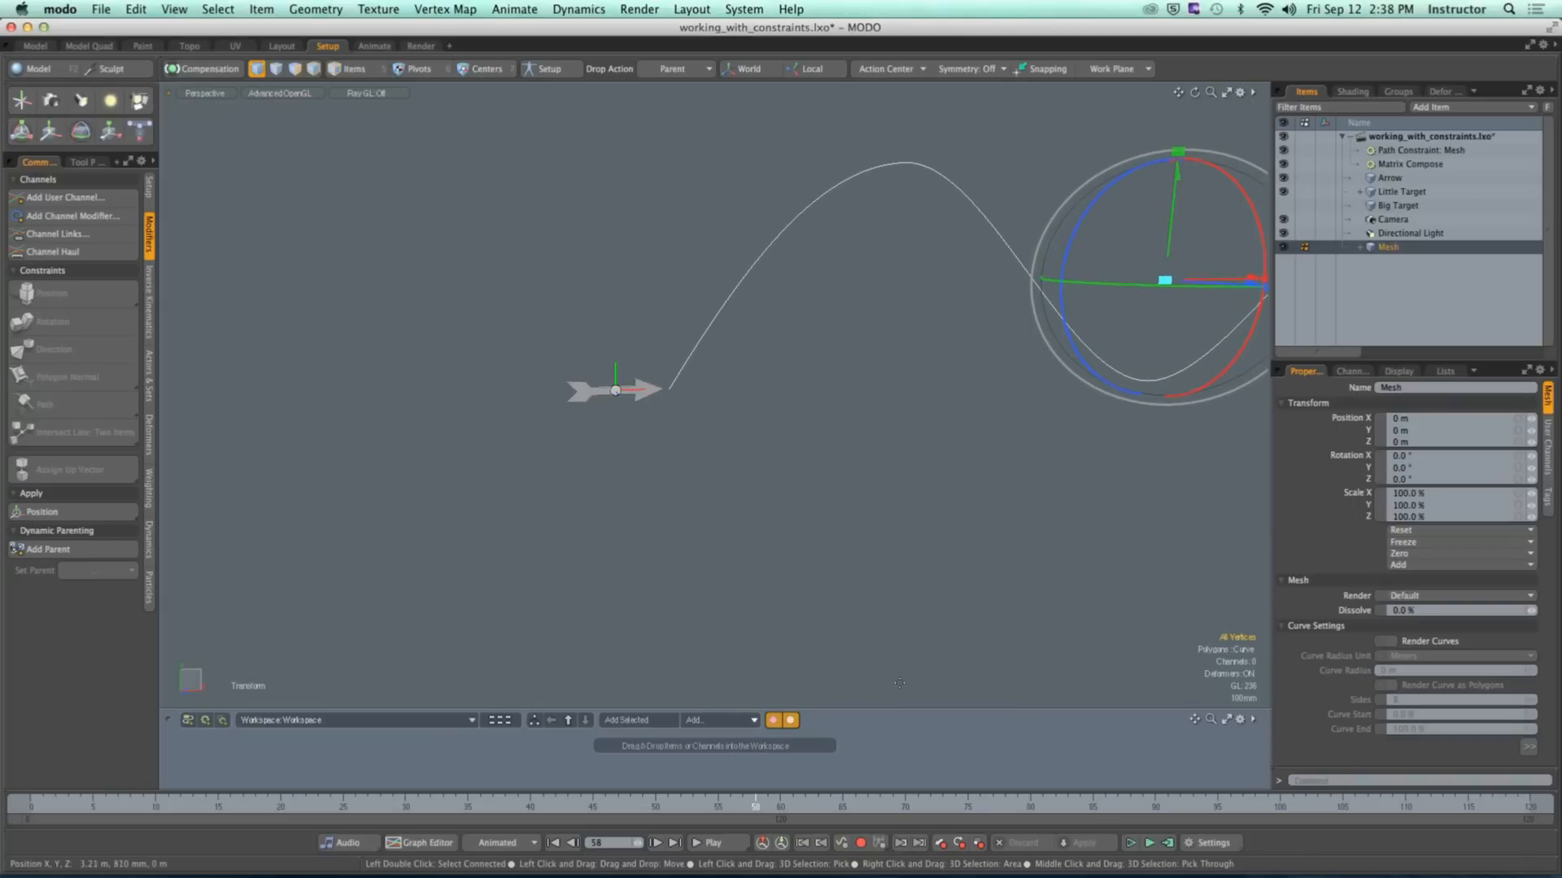
pyautogui.moveTo(706, 802); pyautogui.dragTo(31, 801)
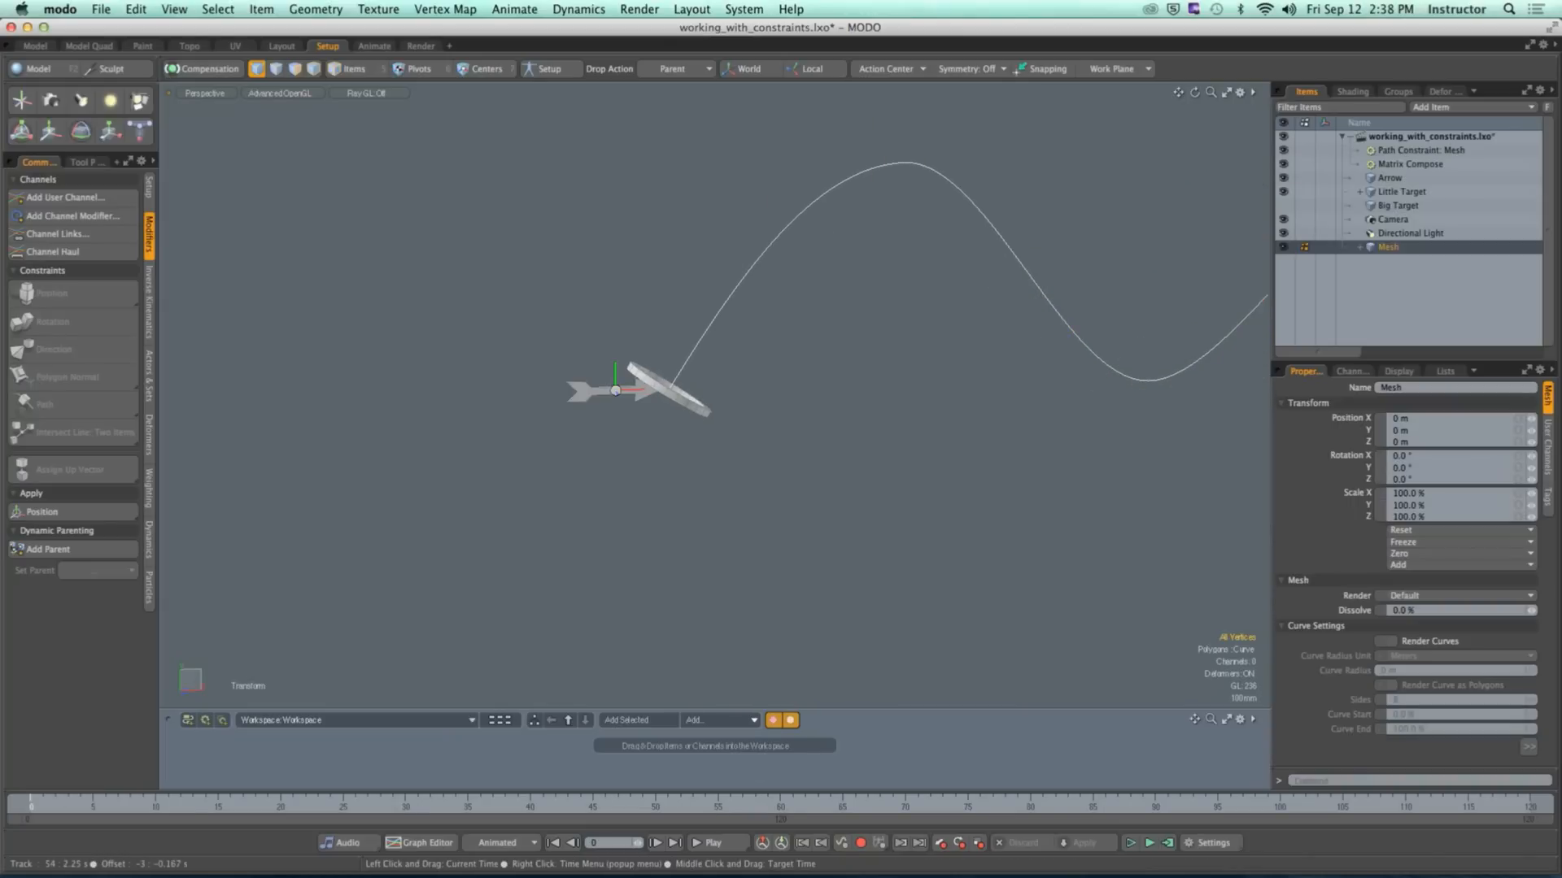
pyautogui.keyDown('alt'); pyautogui.moveTo(528, 489); pyautogui.dragTo(1139, 341); pyautogui.keyUp('alt')
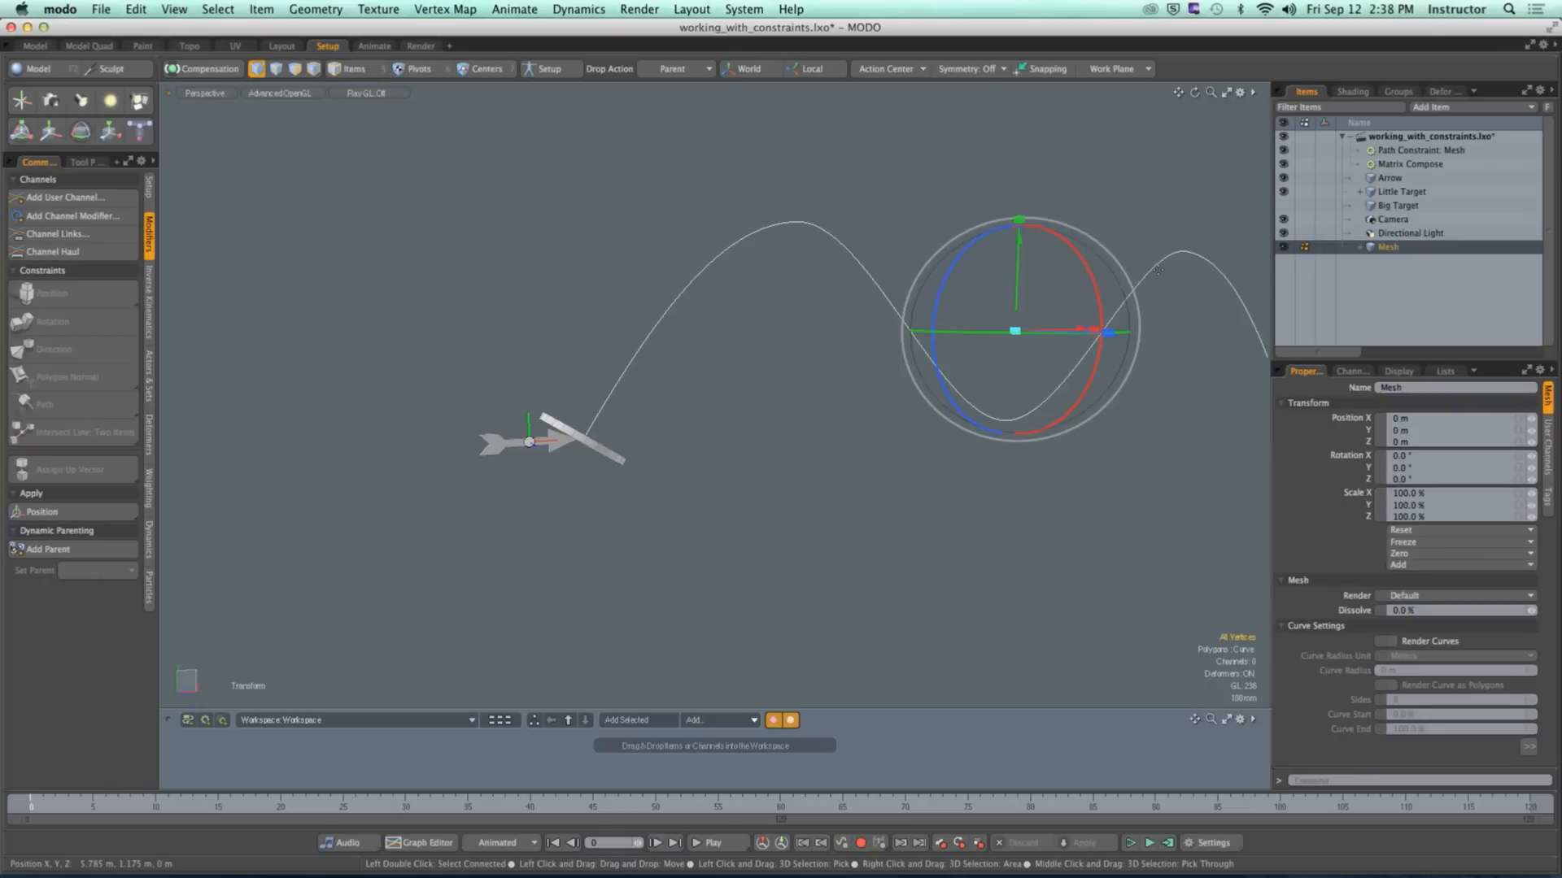
pyautogui.click(810, 422)
pyautogui.press('q')
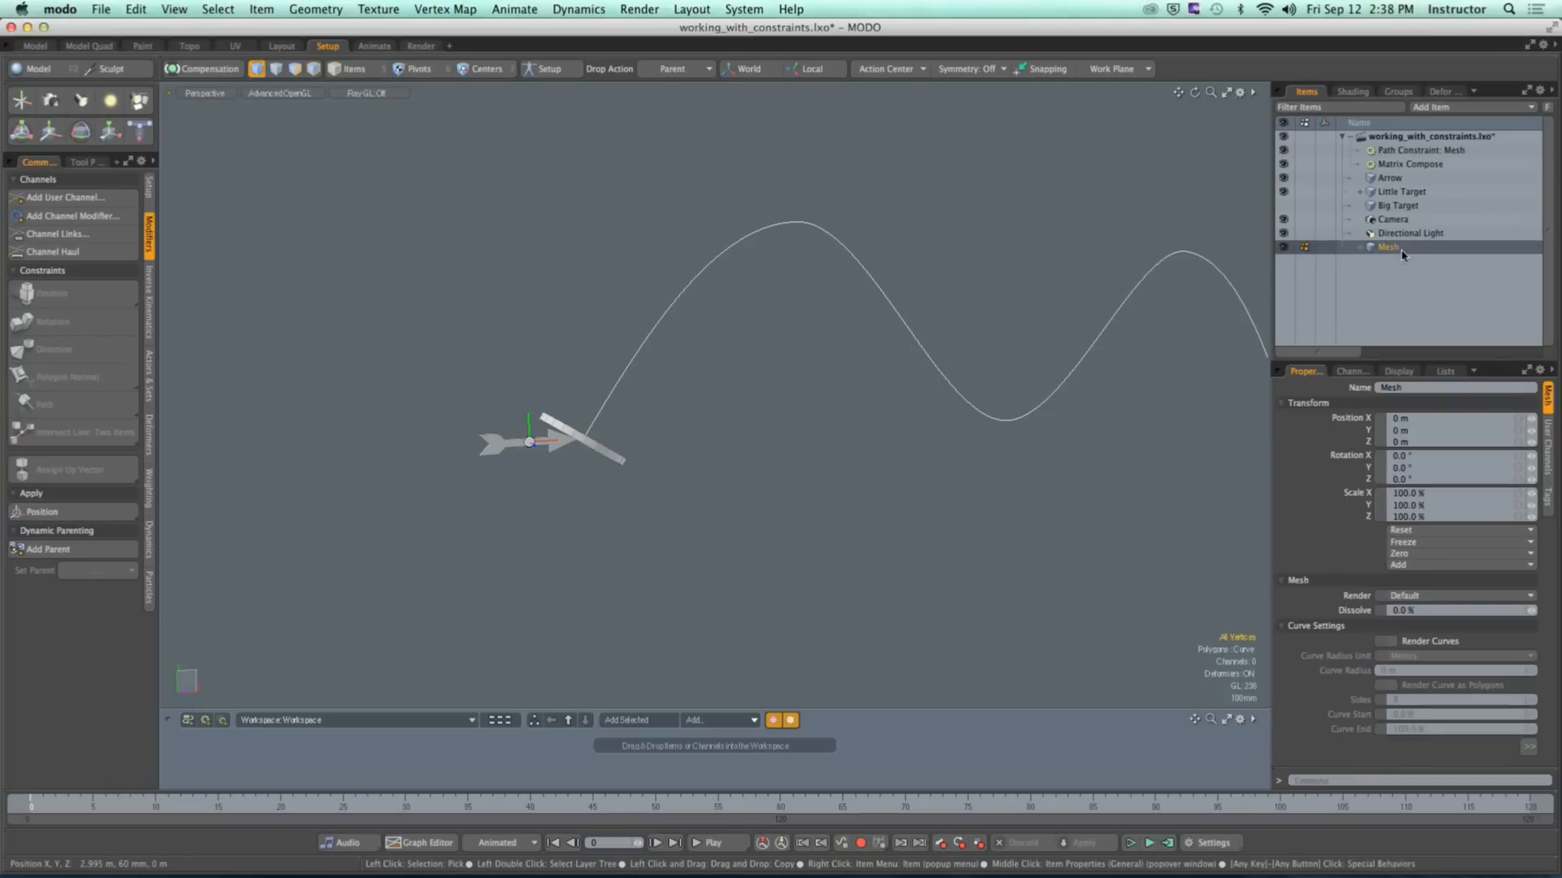
# Step: Parent the Mesh curve to the Arrow and expand the Arrow's hierarchy to check its child item
pyautogui.moveTo(1372, 253); pyautogui.dragTo(1400, 180)
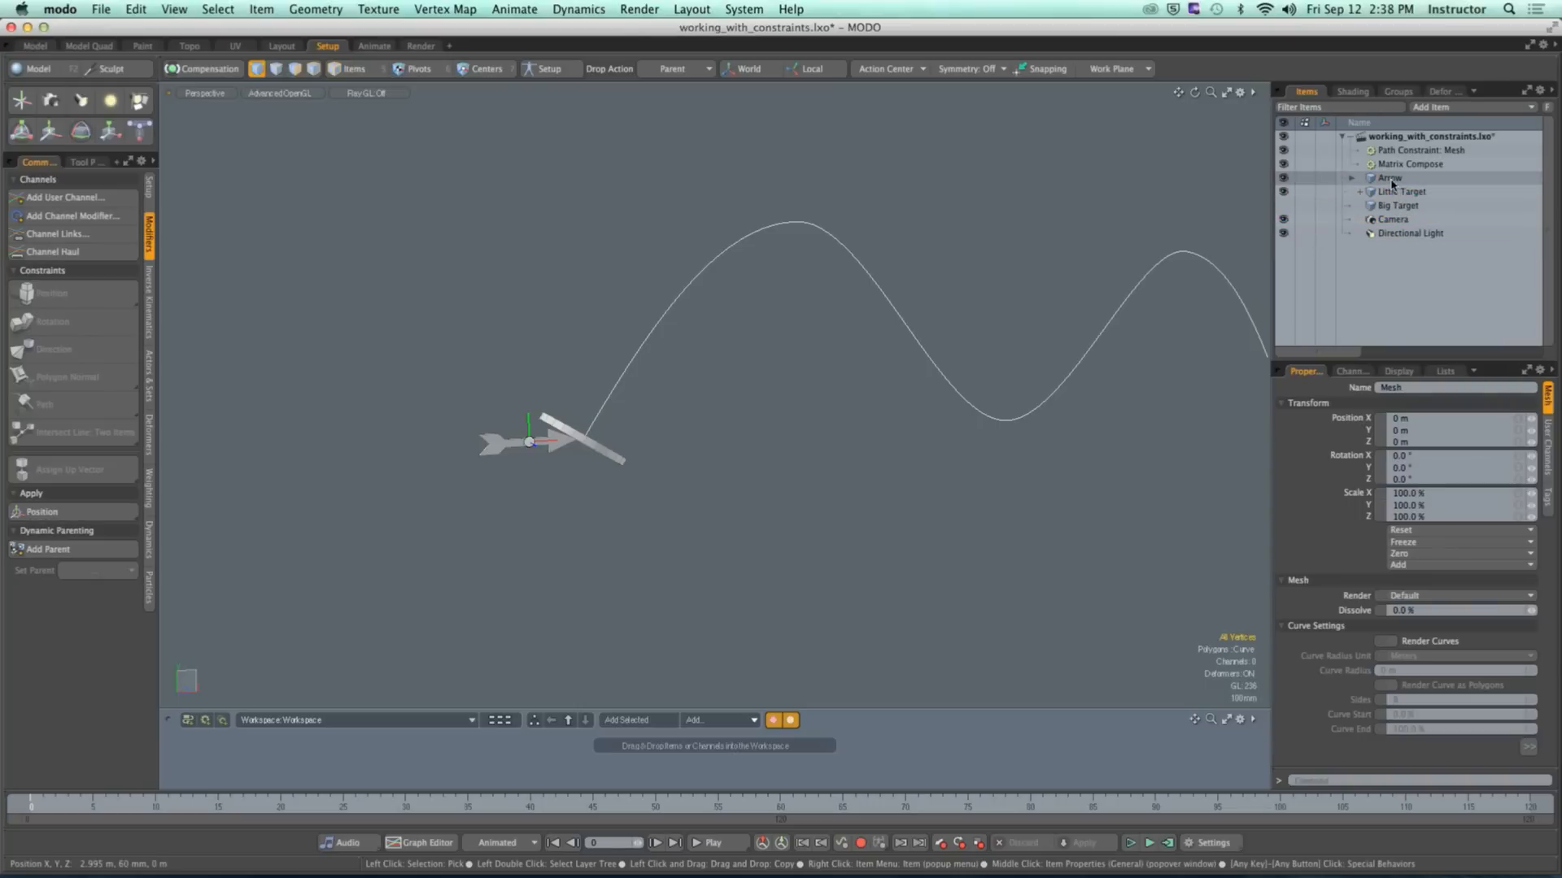
pyautogui.click(1393, 181)
pyautogui.keyDown('alt'); pyautogui.moveTo(691, 429); pyautogui.dragTo(746, 476); pyautogui.keyUp('alt')
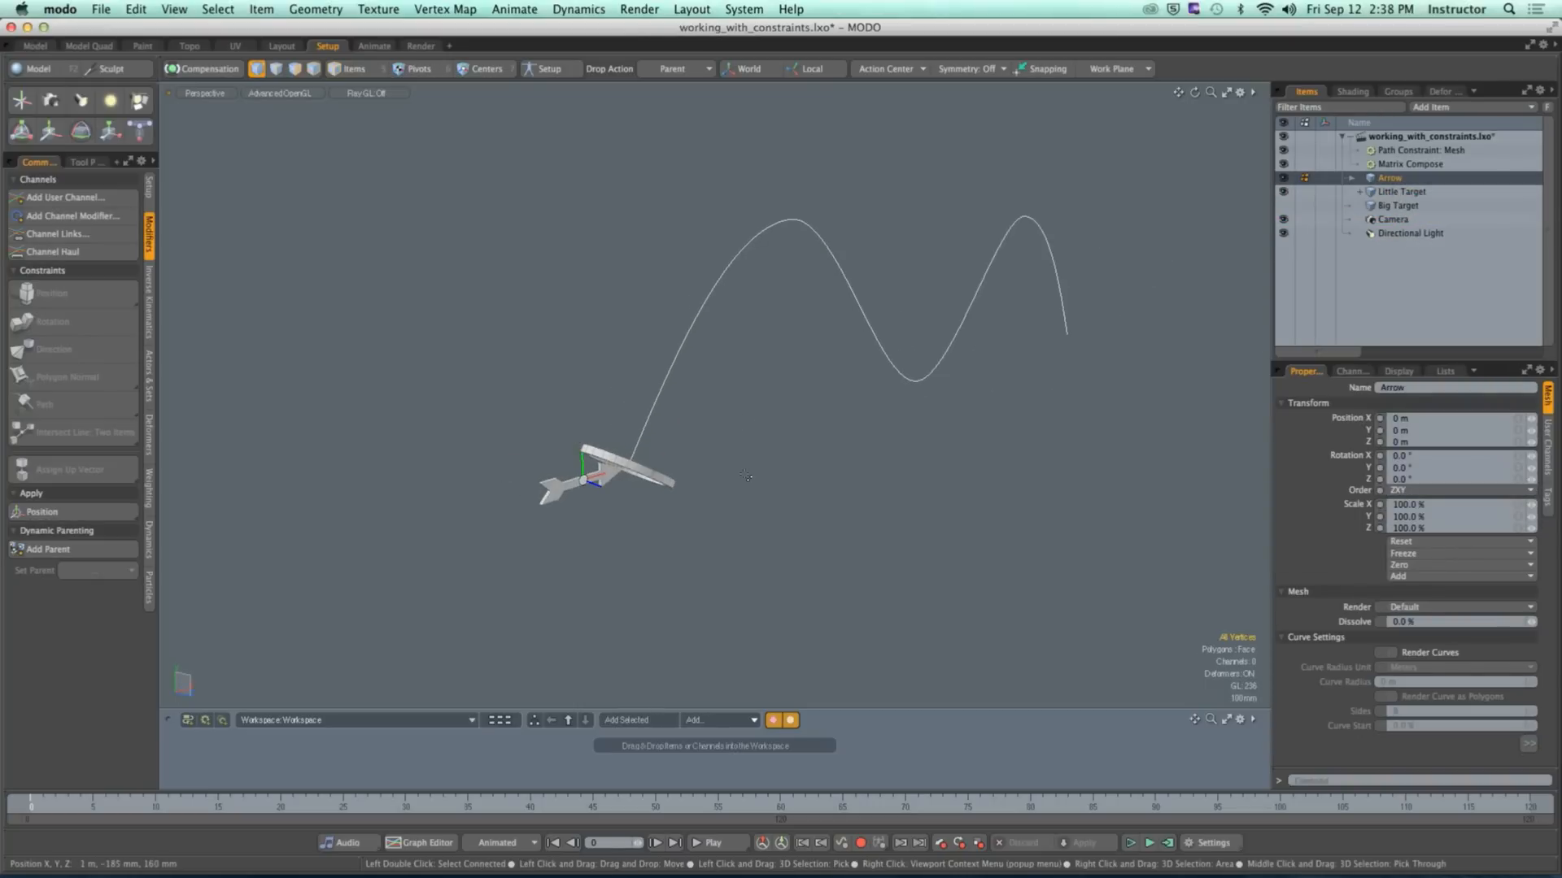
pyautogui.press('y')
pyautogui.moveTo(667, 513)
pyautogui.mouseDown()
pyautogui.moveTo(548, 469)
pyautogui.moveTo(728, 536)
pyautogui.moveTo(666, 514)
pyautogui.mouseUp()
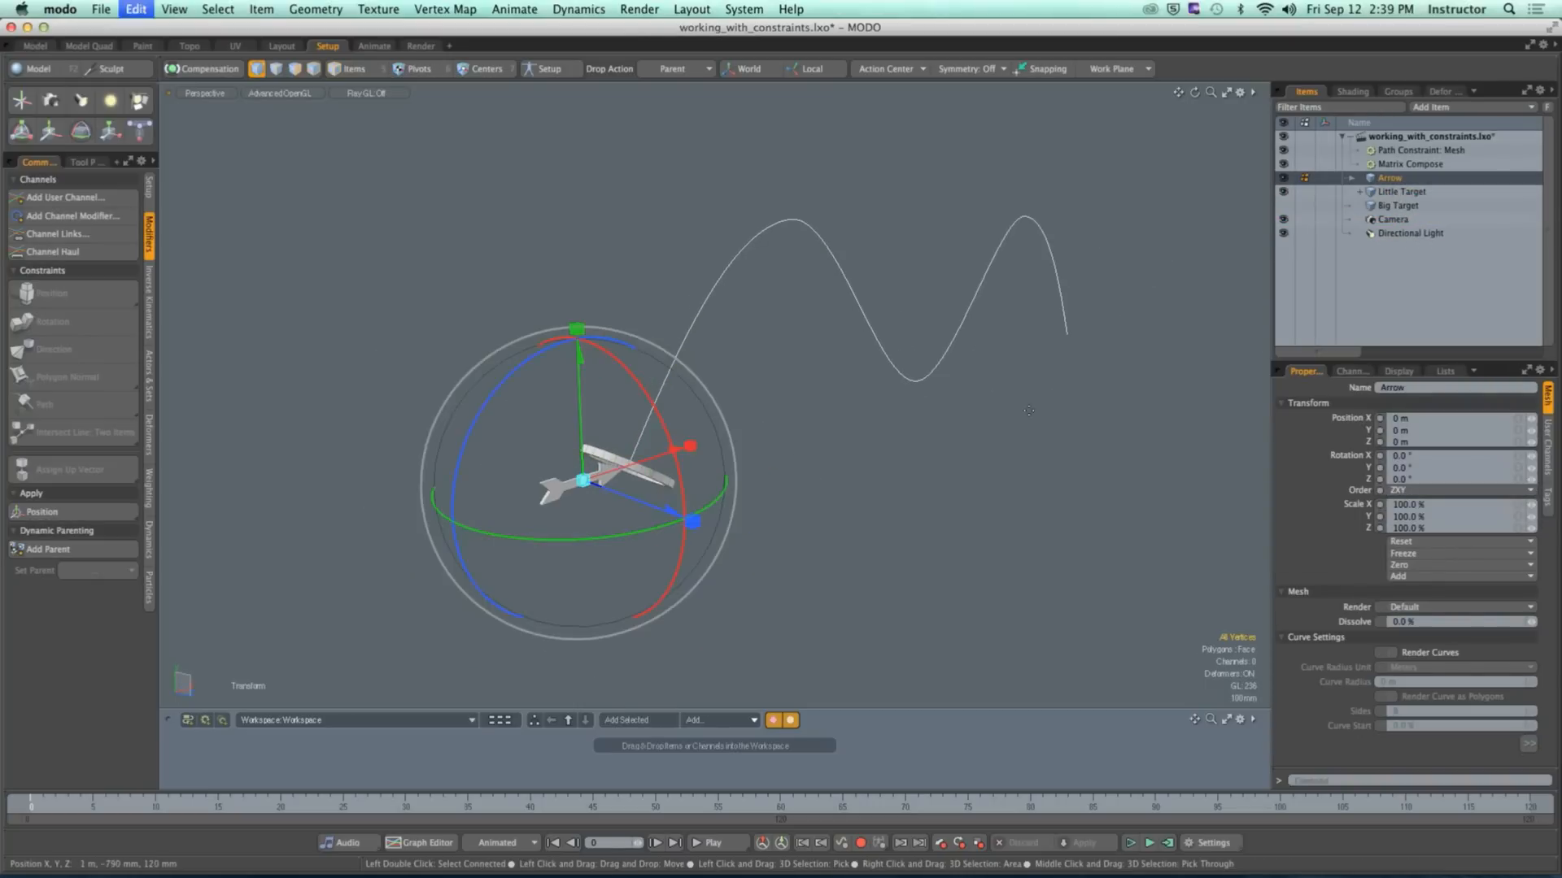
pyautogui.click(1351, 178)
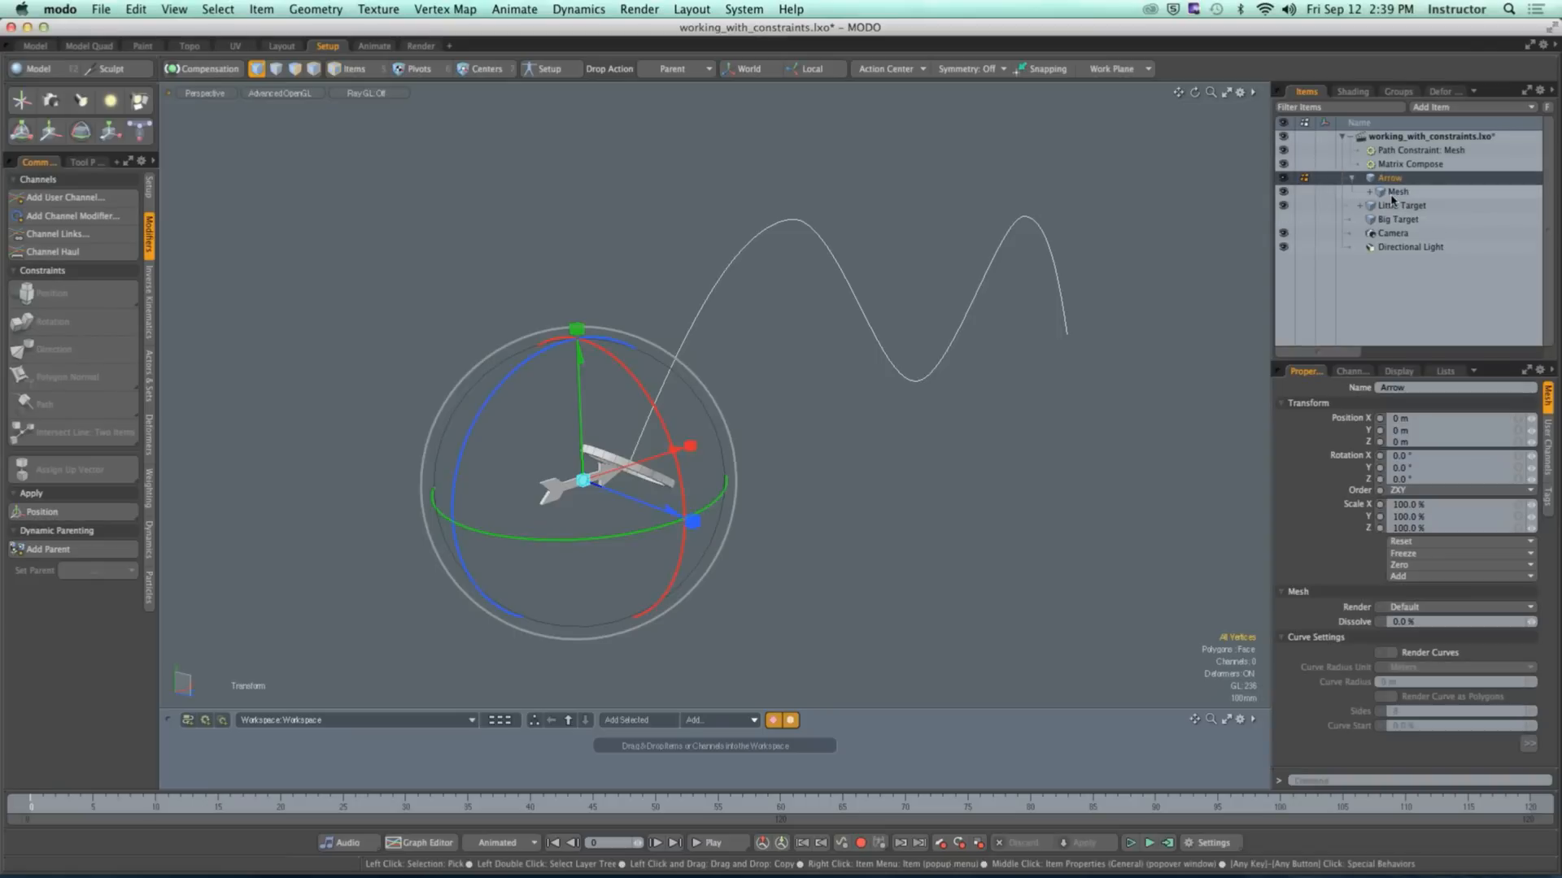
pyautogui.click(1388, 191)
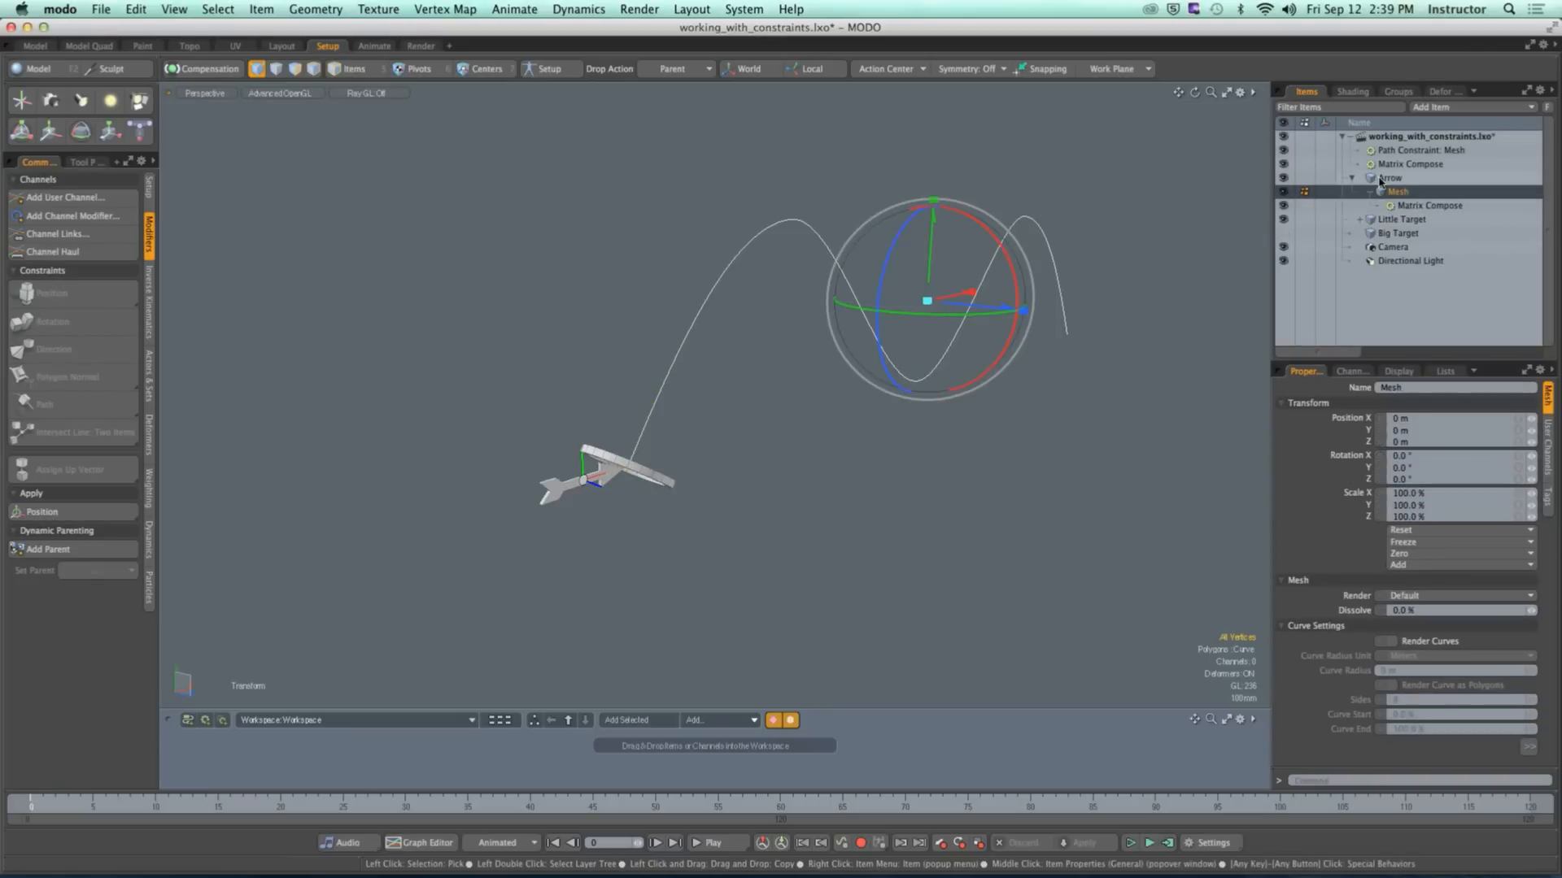
pyautogui.click(1380, 179)
pyautogui.press('q')
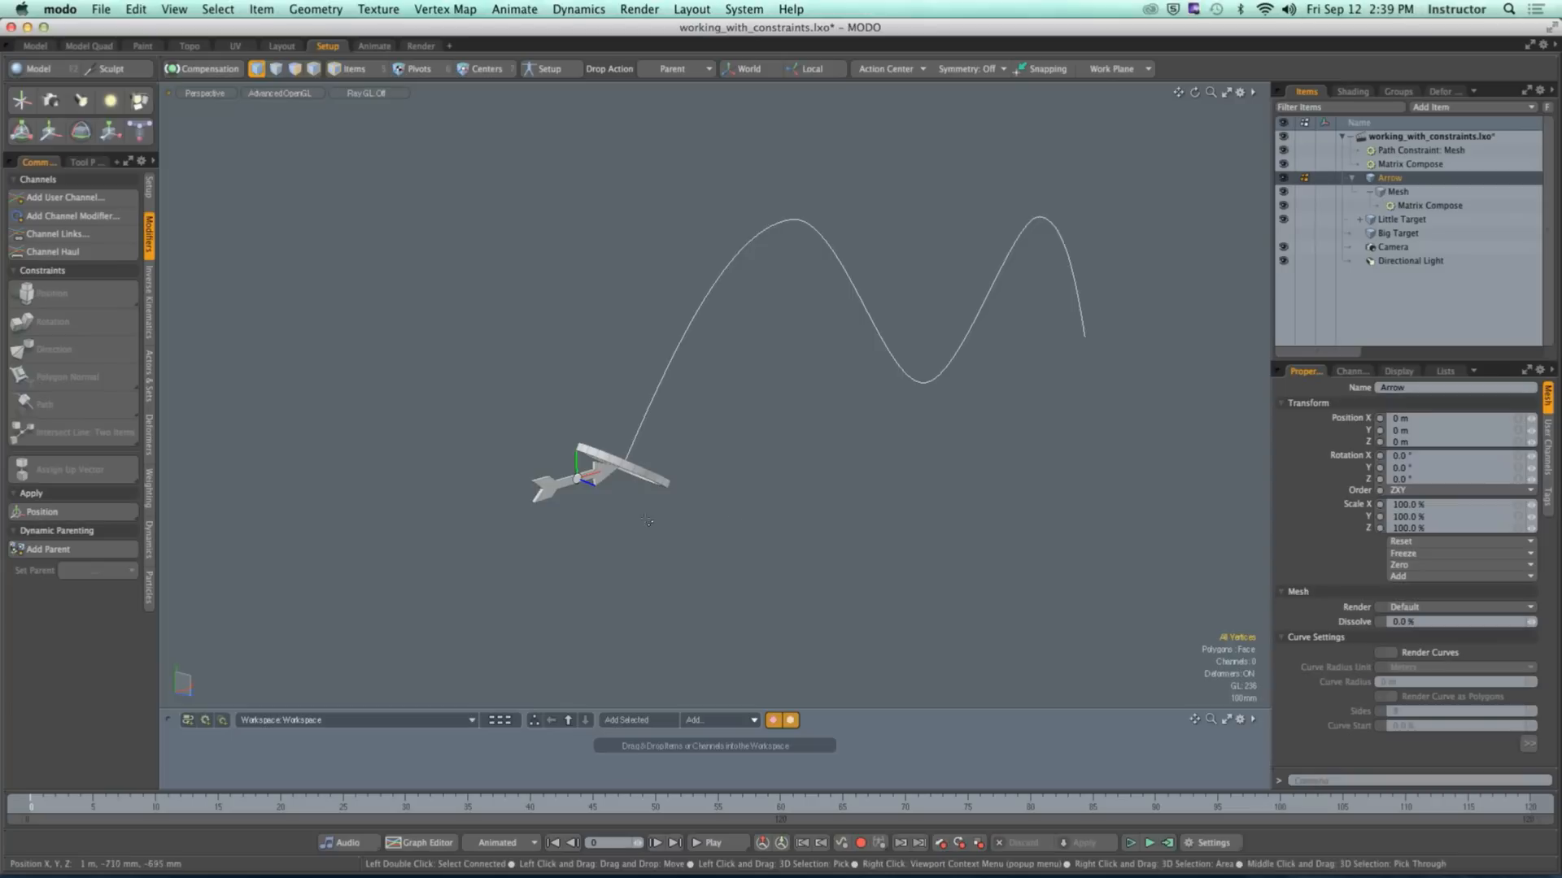
# Step: Transform the Arrow as an item, moving it to about -545 mm in Z and rotating it about 44° around Z
pyautogui.click(365, 70)
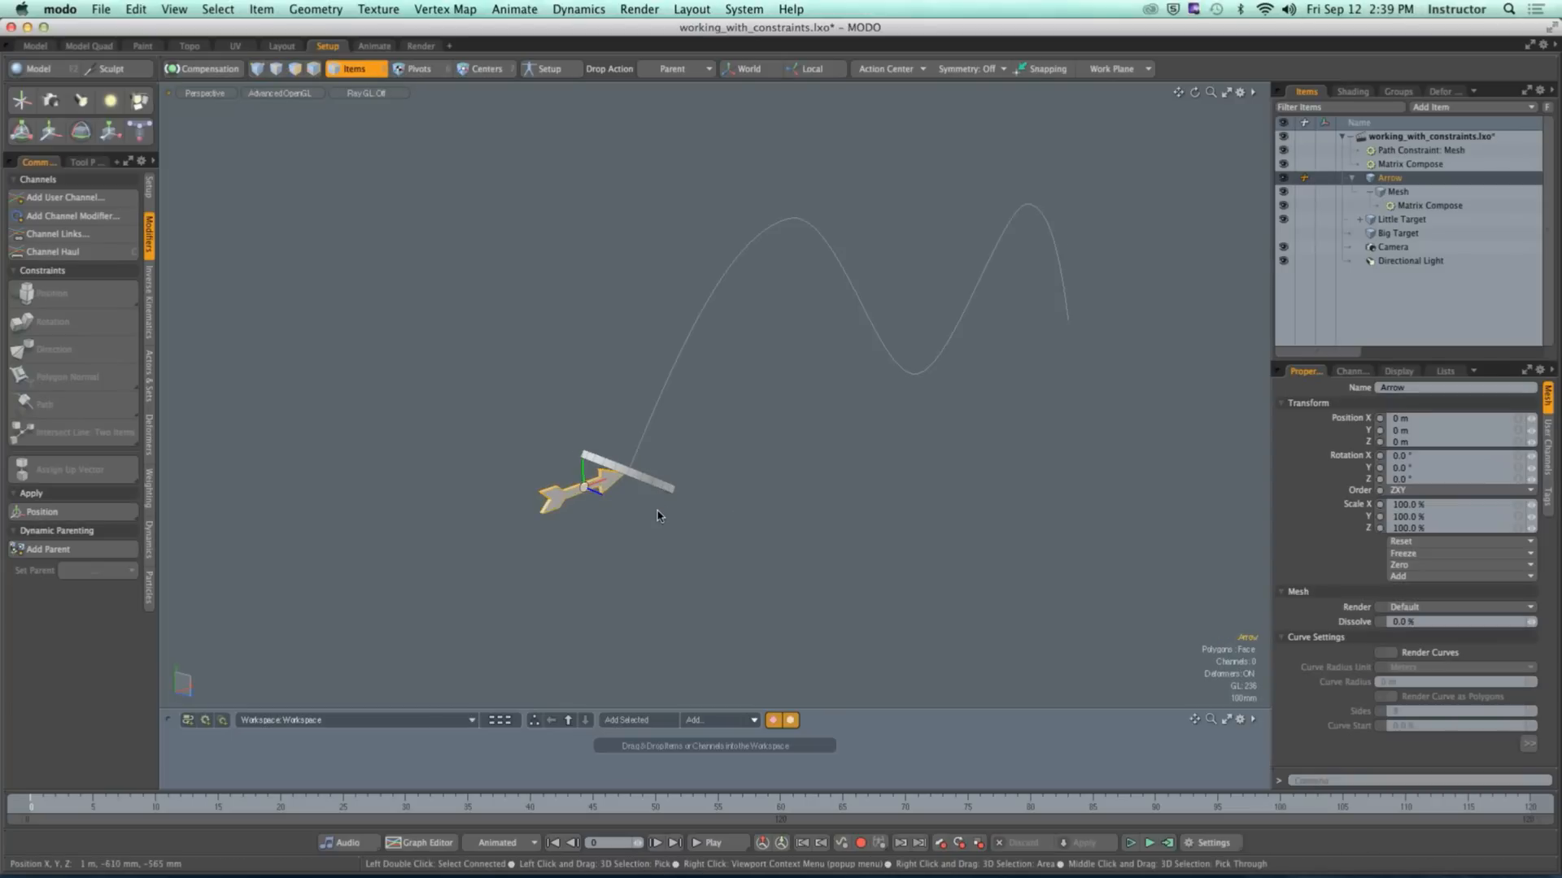
pyautogui.press('y')
pyautogui.moveTo(661, 522); pyautogui.dragTo(561, 457)
pyautogui.moveTo(488, 316); pyautogui.dragTo(425, 369)
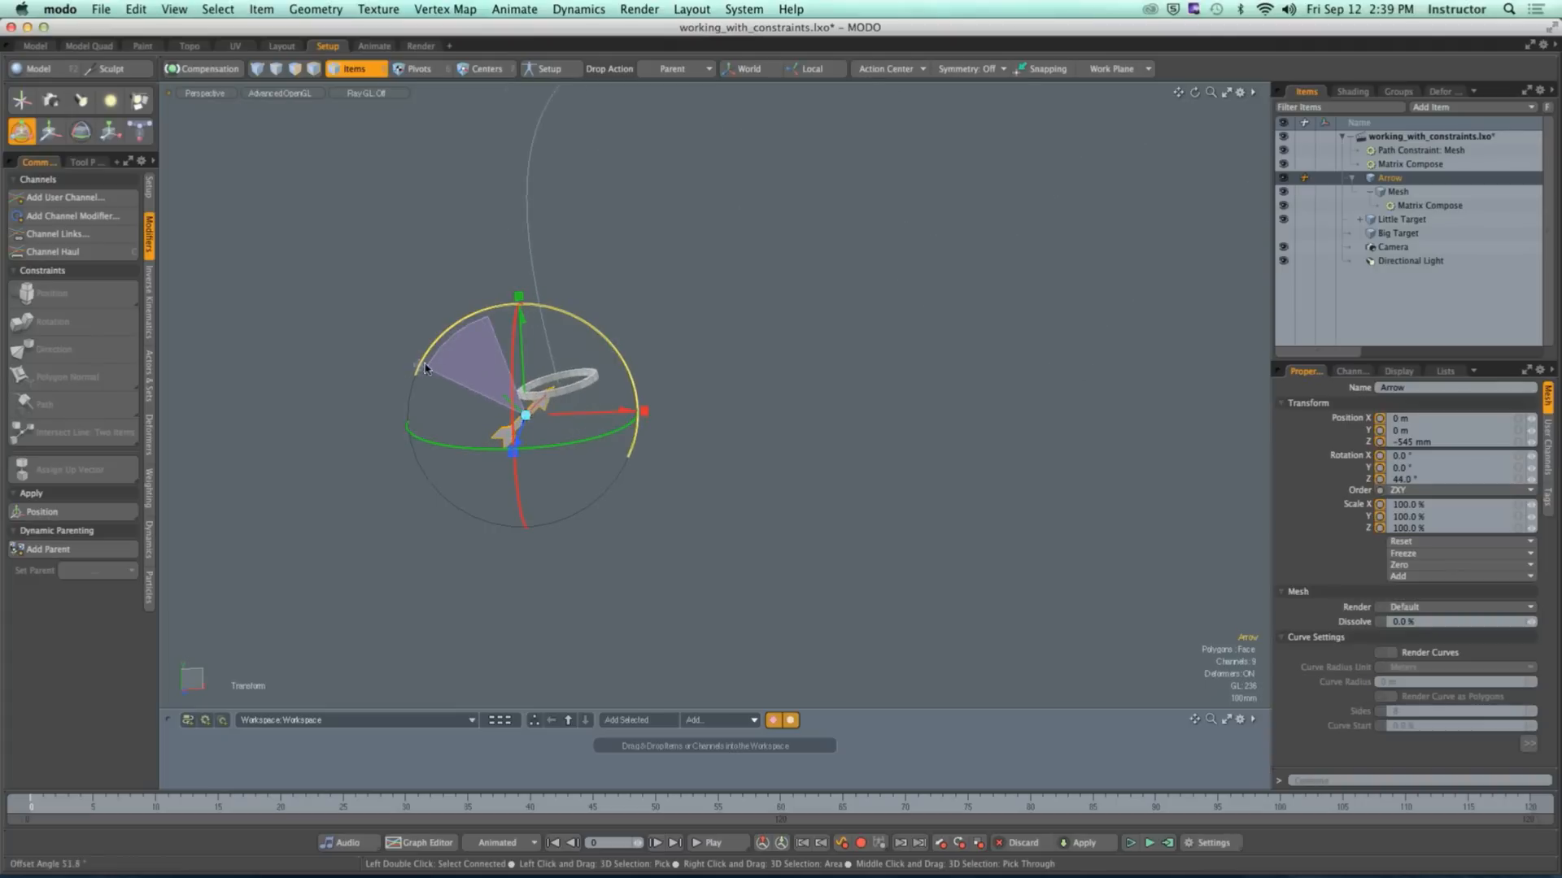
pyautogui.keyDown('ctrl'); pyautogui.keyDown('alt'); pyautogui.moveTo(561, 394); pyautogui.dragTo(562, 451); pyautogui.keyUp('alt'); pyautogui.keyUp('ctrl')
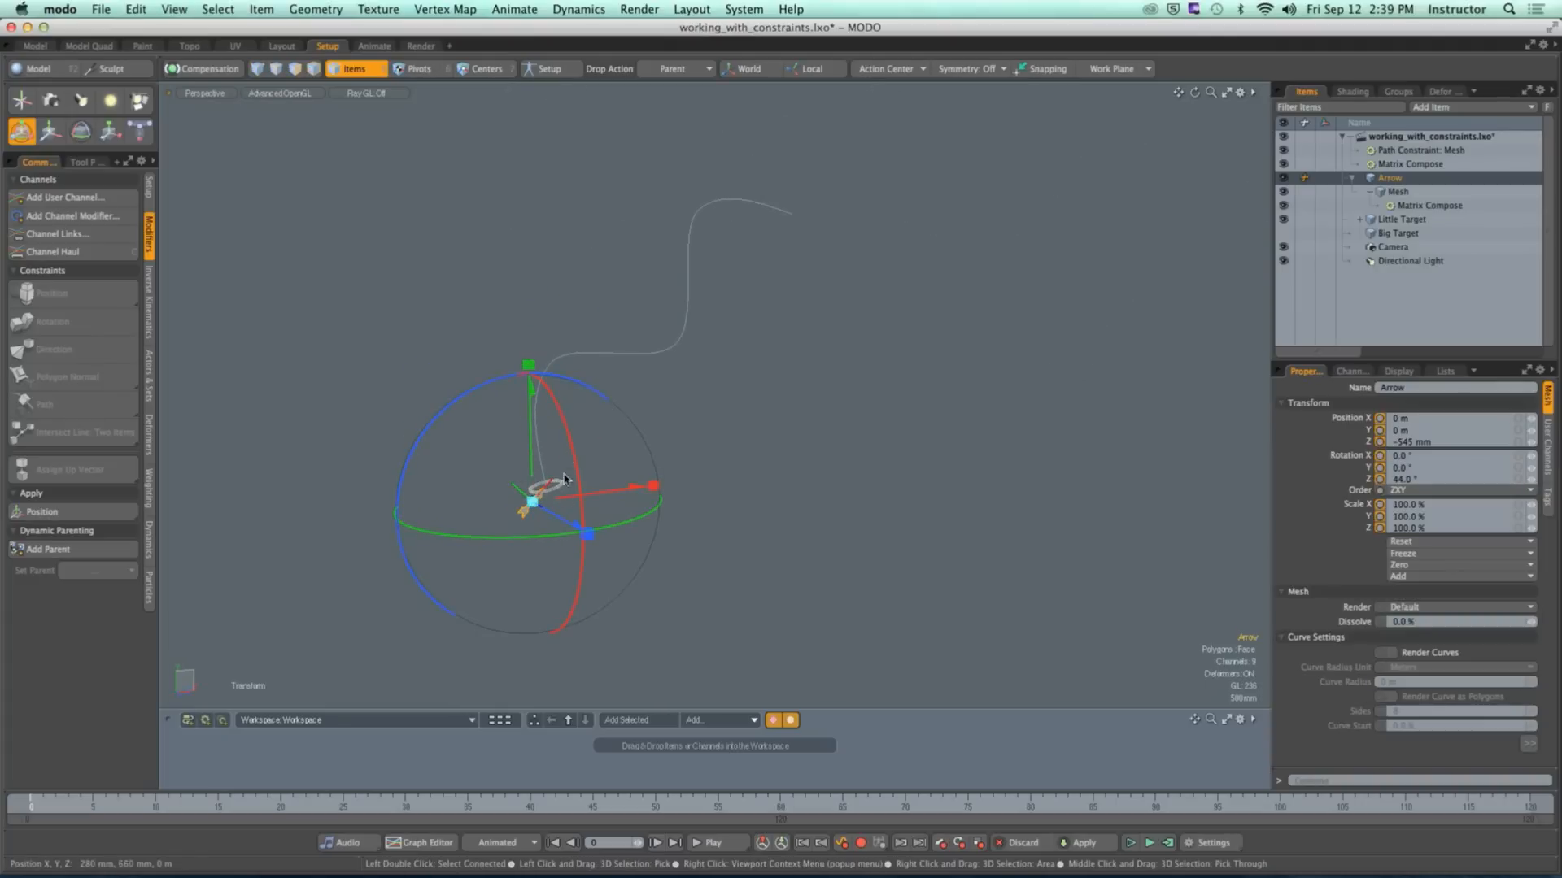
# Step: Scrub back to frame 0 and play the animation to watch the ring follow the repositioned curve
pyautogui.moveTo(580, 804); pyautogui.dragTo(305, 803)
pyautogui.moveTo(193, 805); pyautogui.dragTo(31, 805)
pyautogui.click(697, 846)
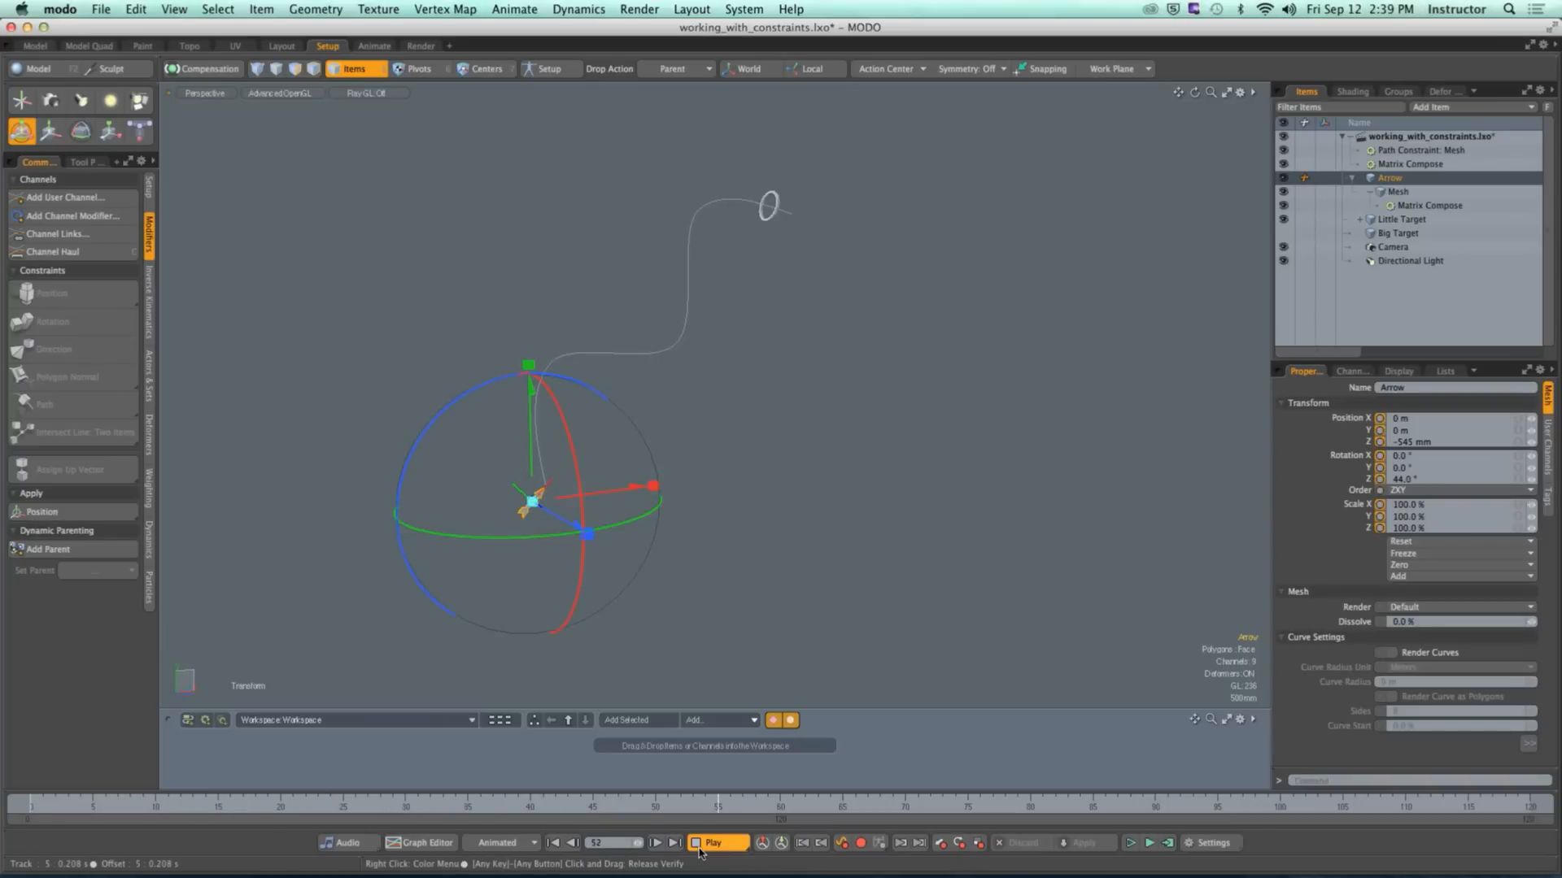
pyautogui.click(707, 849)
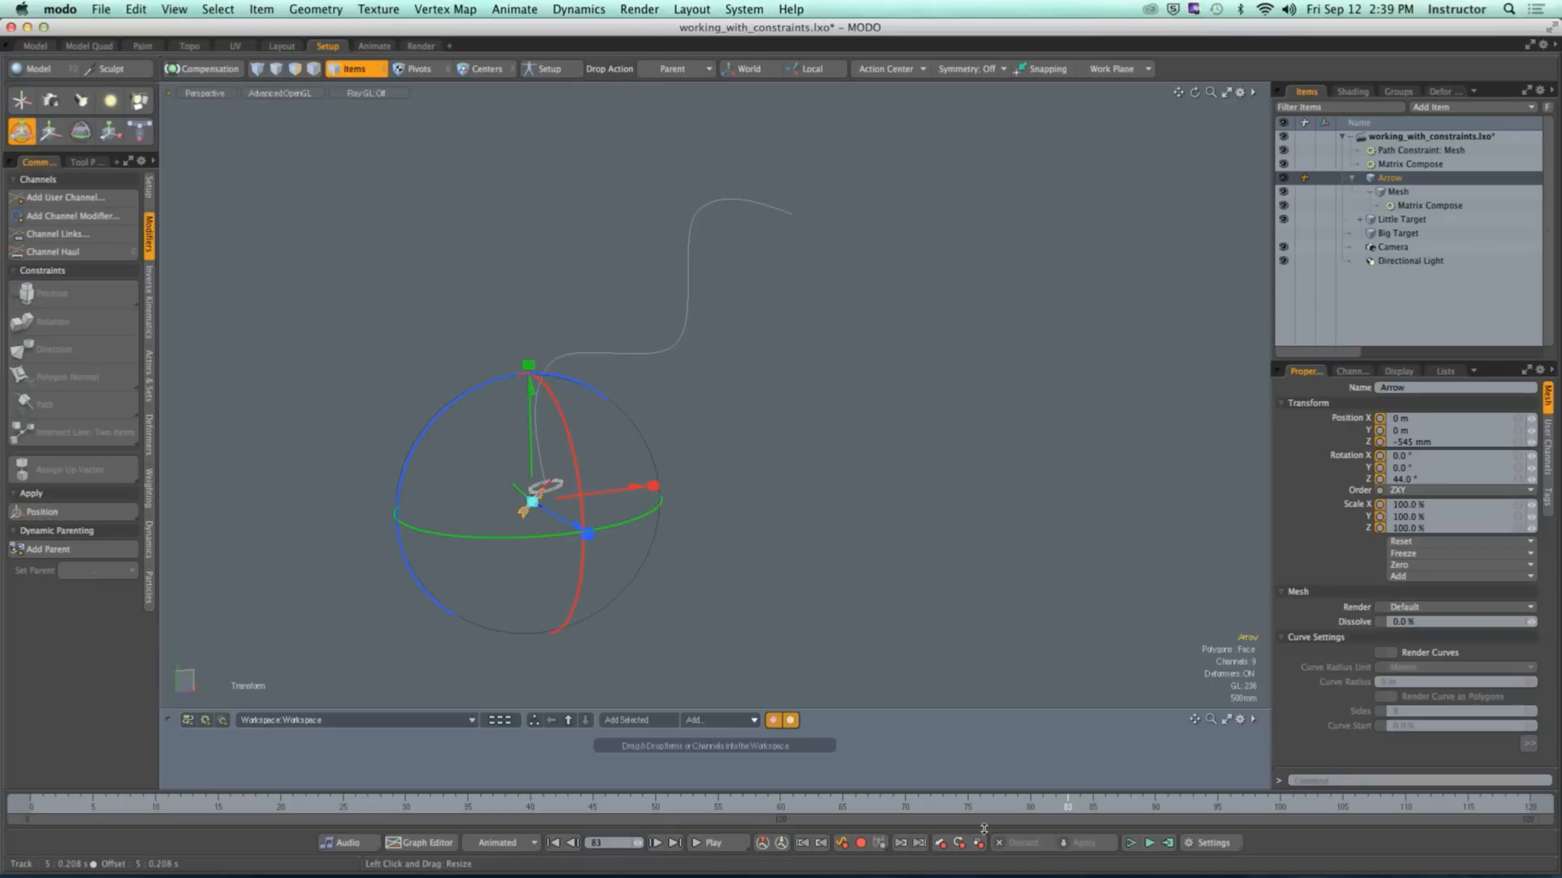
# Step: Undo the Arrow's move and rotation and the parenting of the Mesh curve to it
pyautogui.press('super+z')
pyautogui.press('super+z')
pyautogui.press('super+z')
pyautogui.press('super+z')
pyautogui.press('super+z')
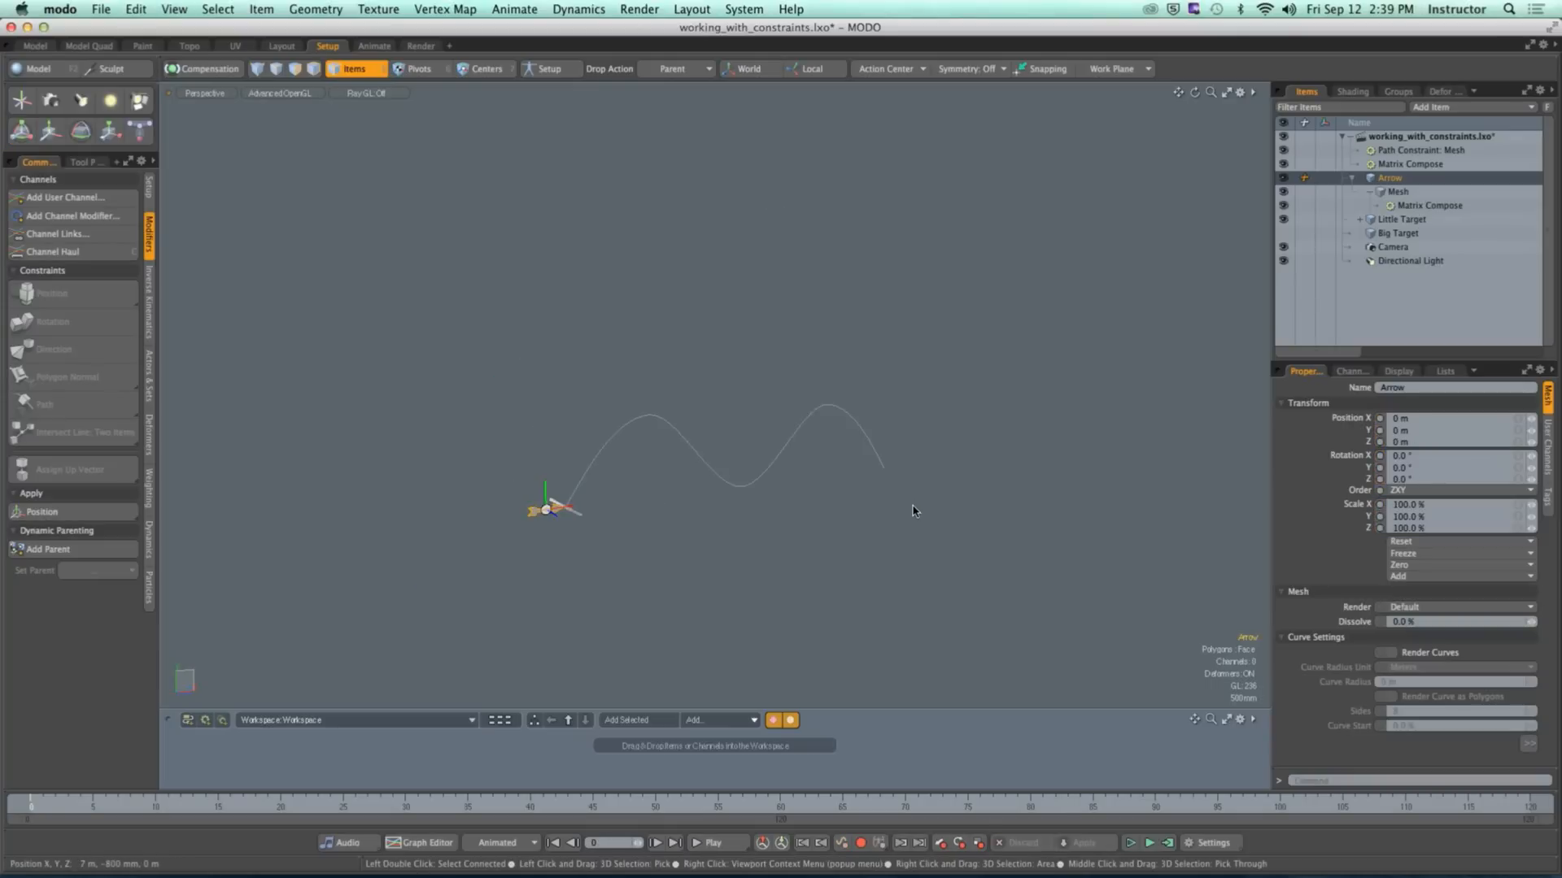
pyautogui.press('super+z')
pyautogui.press('super+z')
pyautogui.press('super+z')
pyautogui.press('super+z')
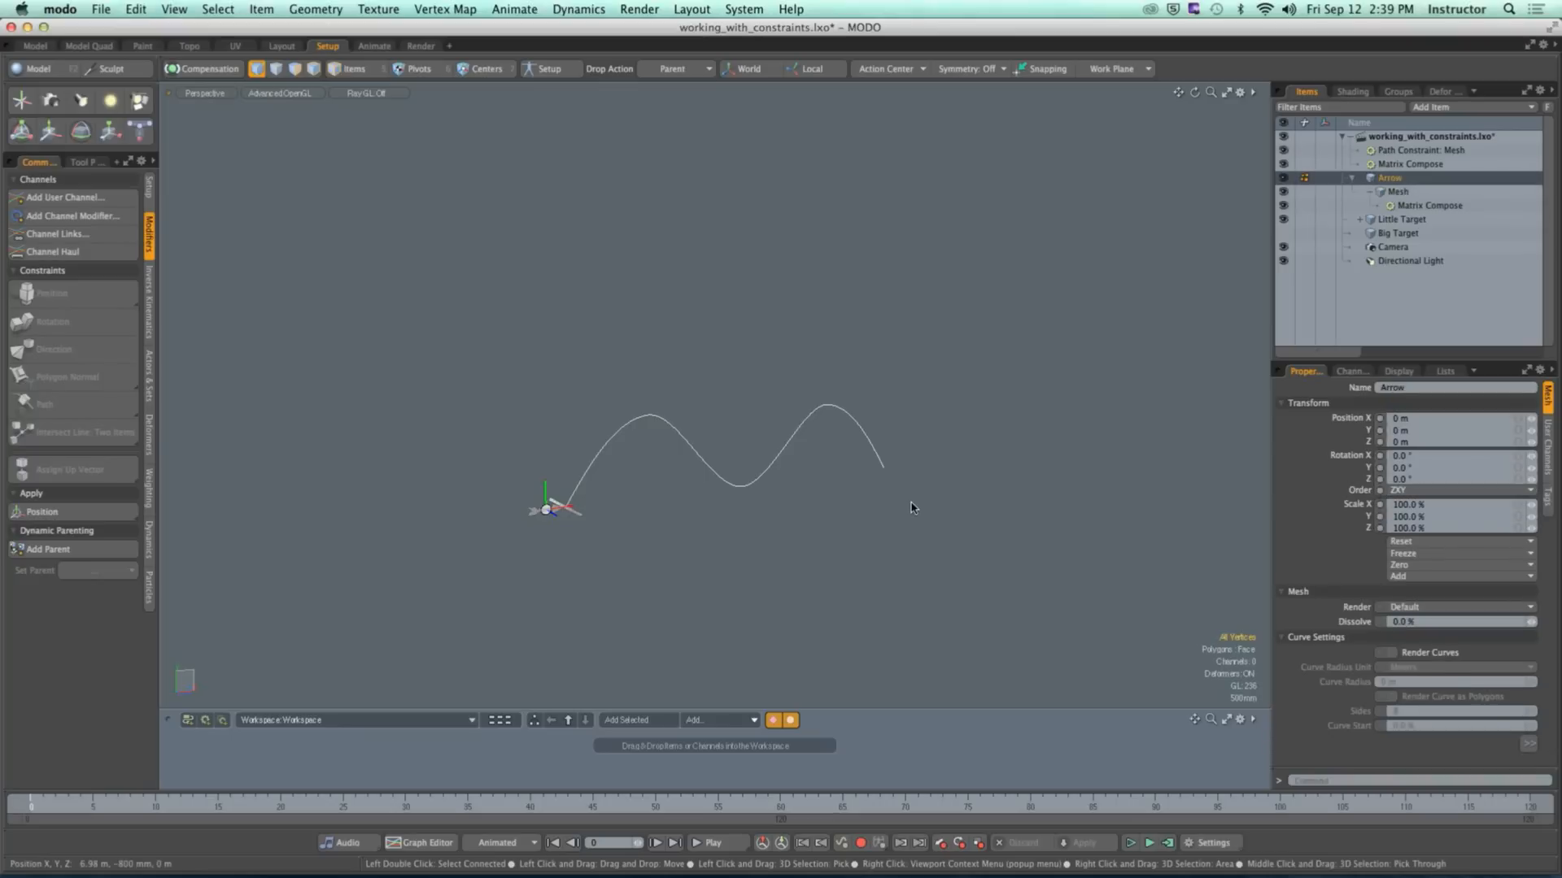
pyautogui.keyDown('alt'); pyautogui.keyDown('shift'); pyautogui.moveTo(608, 502); pyautogui.dragTo(778, 505); pyautogui.keyUp('shift'); pyautogui.keyUp('alt')
pyautogui.scroll(8, 630, 488)
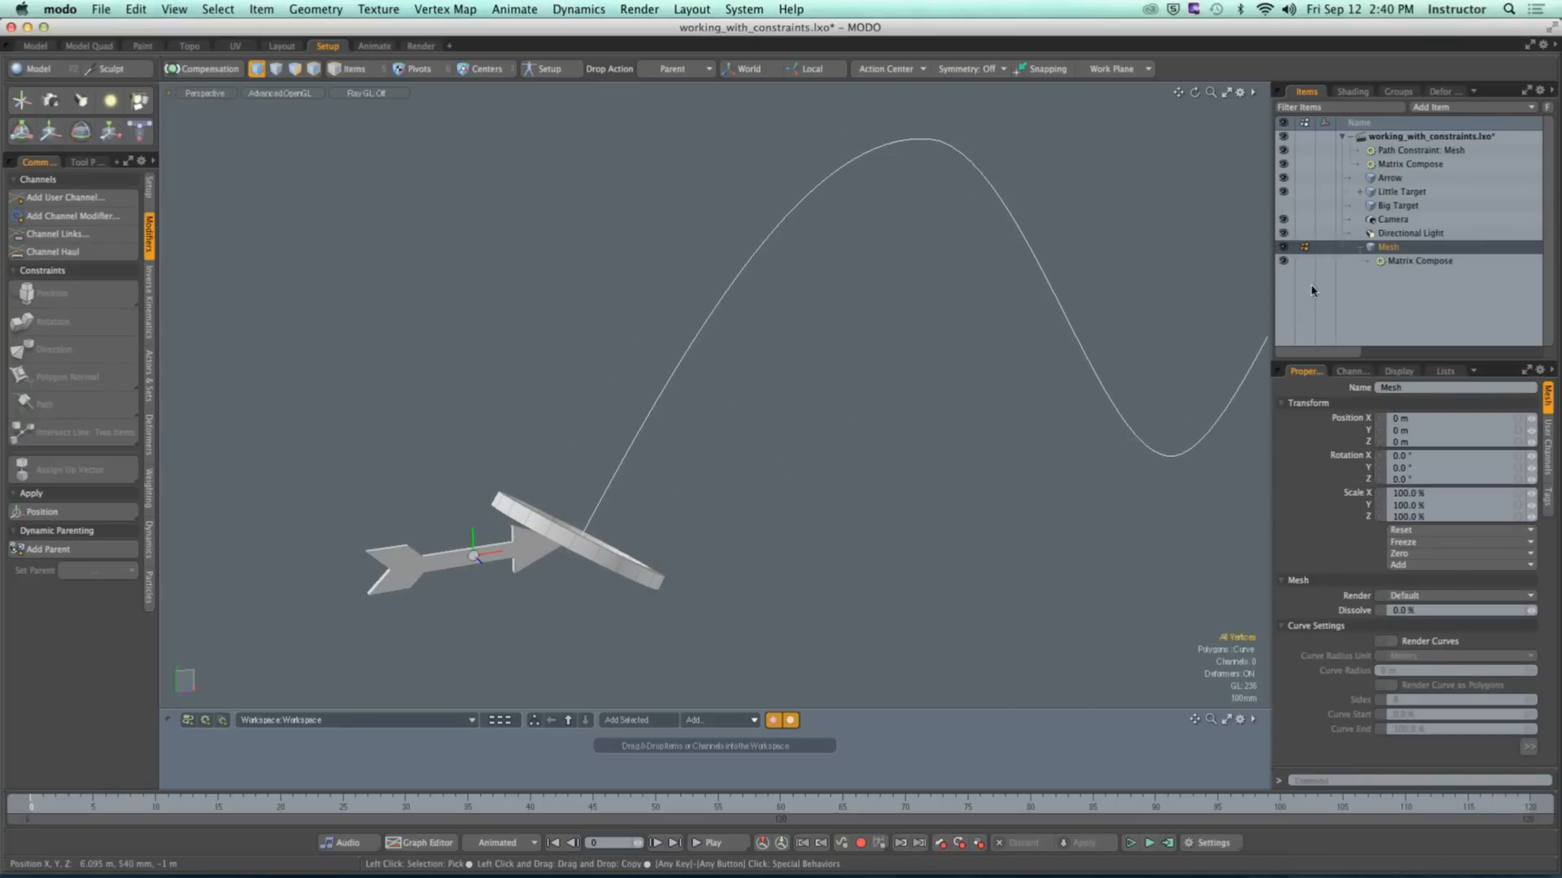
# Step: Hide the Arrow so only the ring and the curve are displayed
pyautogui.click(1282, 178)
pyautogui.scroll(-5, 993, 355)
pyautogui.keyDown('alt'); pyautogui.moveTo(948, 383); pyautogui.dragTo(853, 420); pyautogui.keyUp('alt')
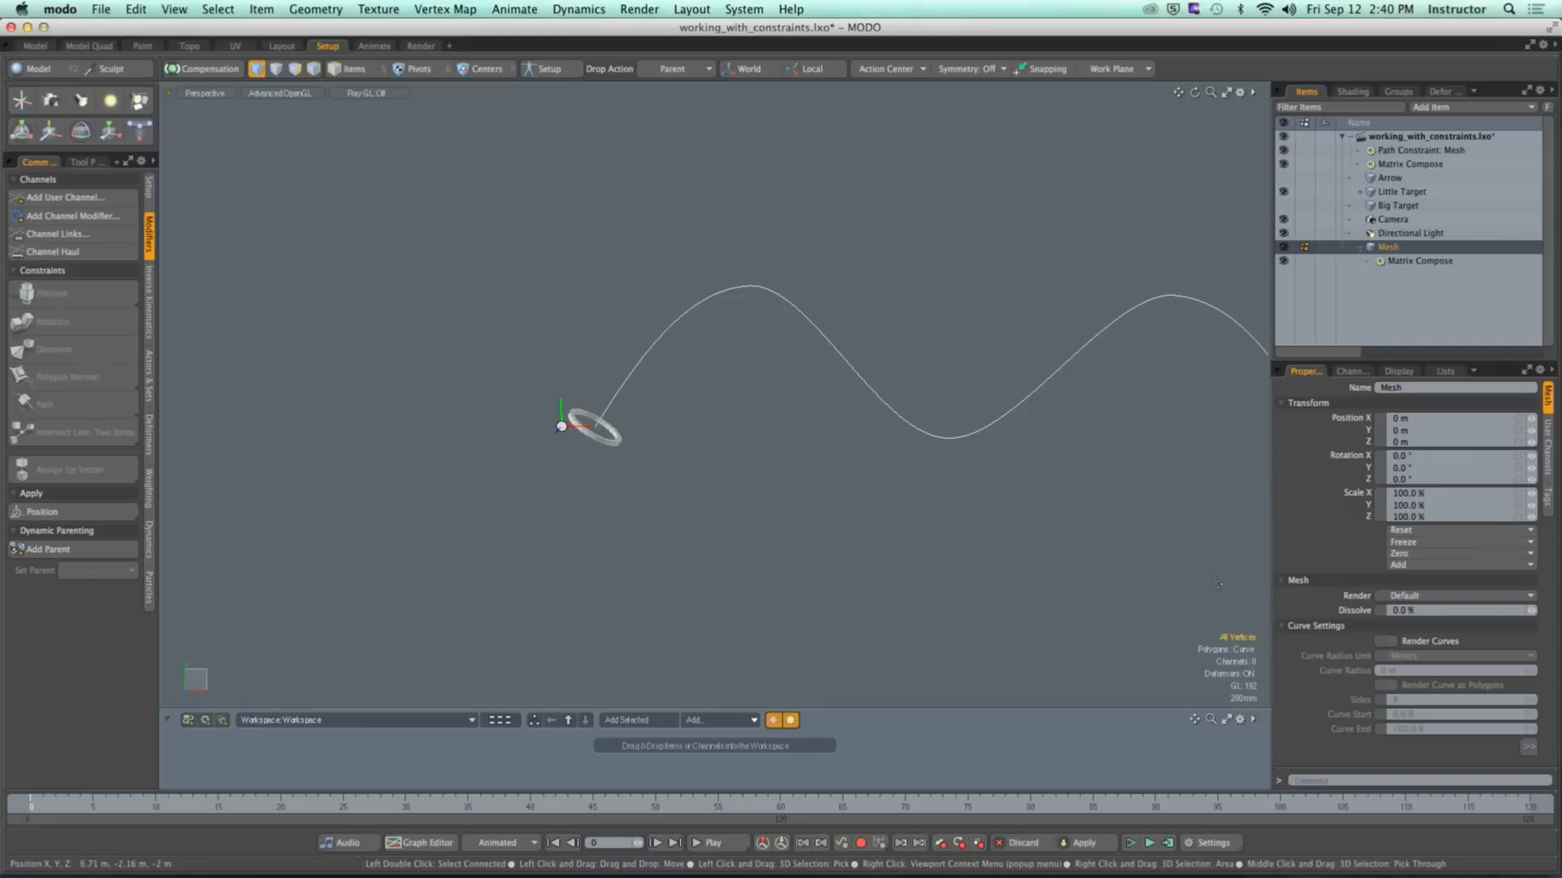
# Step: Disable Wrap on the Mesh path constraint and scrub to frame 59 to check the ring's motion
pyautogui.click(1421, 150)
pyautogui.keyDown('alt'); pyautogui.moveTo(1202, 395); pyautogui.dragTo(993, 454); pyautogui.keyUp('alt')
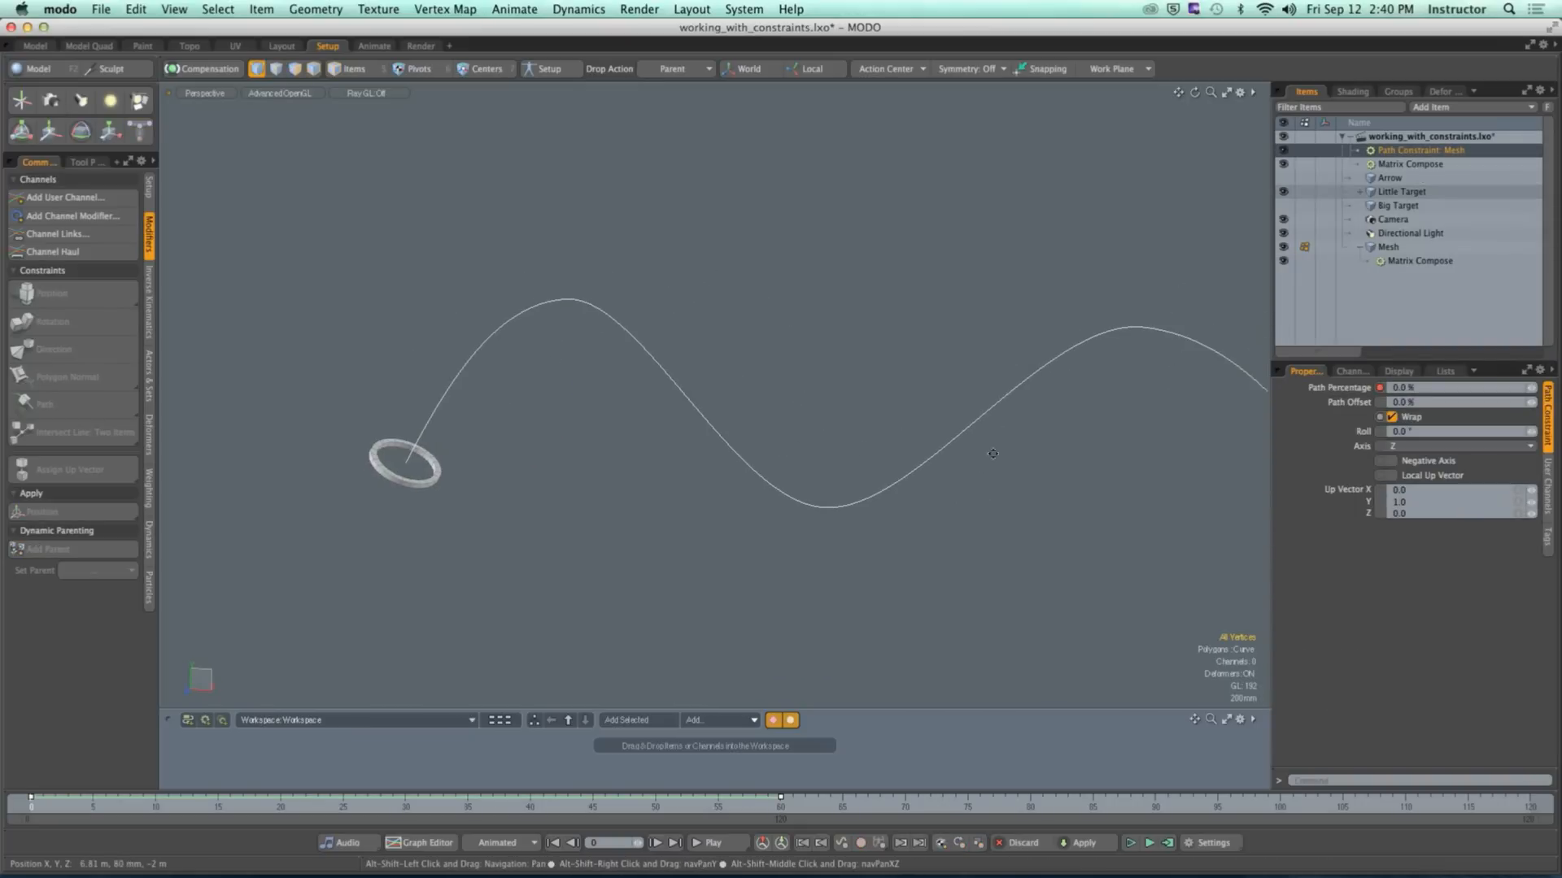
pyautogui.click(1392, 417)
pyautogui.moveTo(593, 803); pyautogui.dragTo(768, 804)
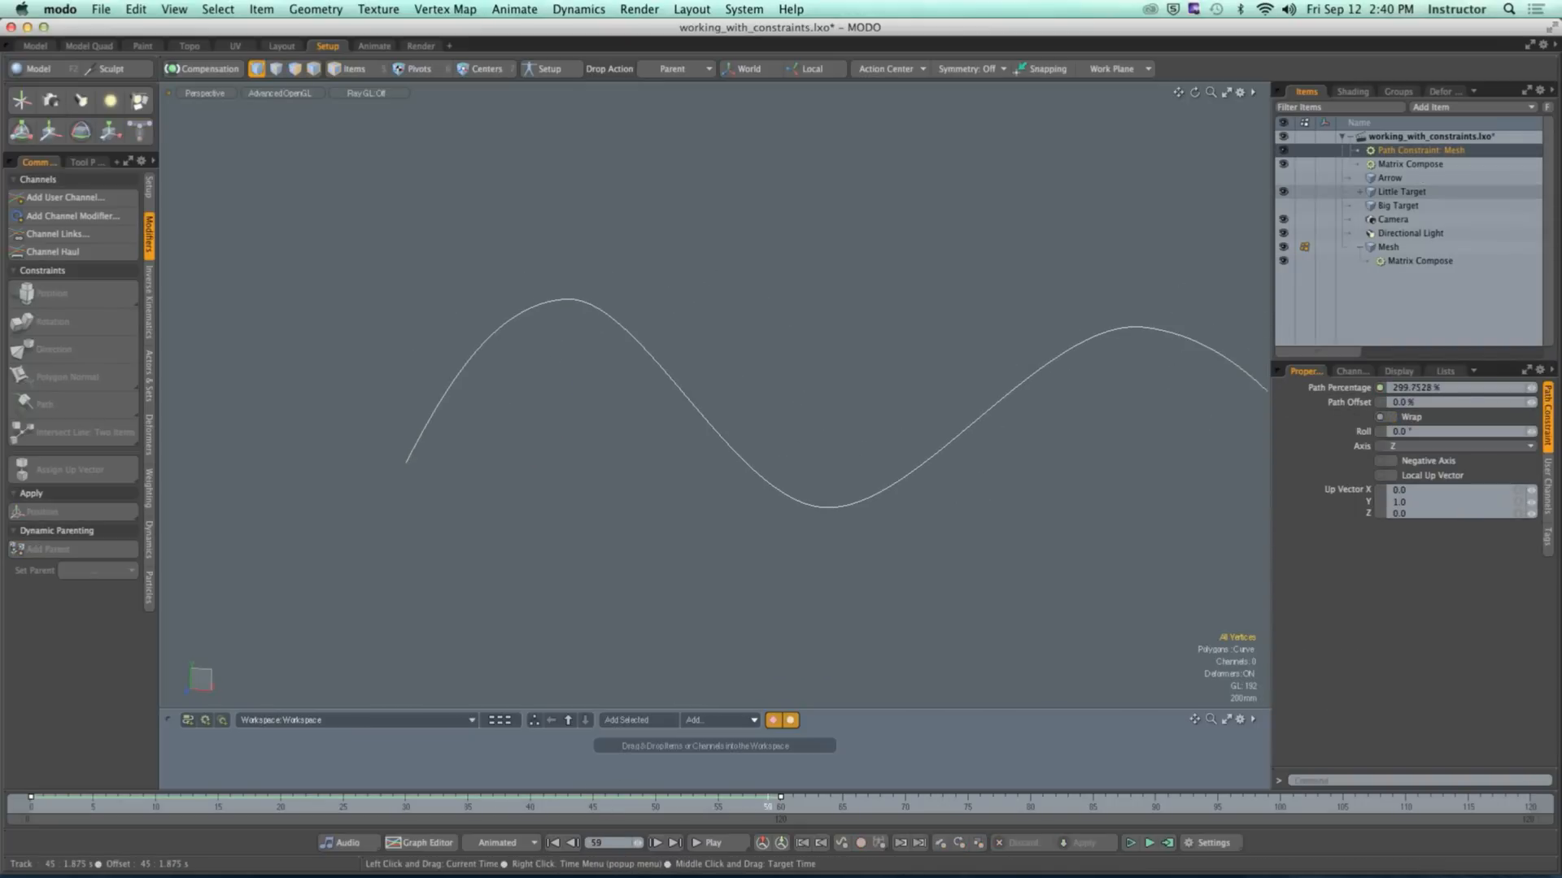
# Step: Lower the path constraint's Path Percentage at frame 60 so that it evaluates to 50% at frame 30
pyautogui.keyDown('ctrl'); pyautogui.keyDown('alt'); pyautogui.moveTo(948, 541); pyautogui.dragTo(700, 474); pyautogui.keyUp('alt'); pyautogui.keyUp('ctrl')
pyautogui.keyDown('ctrl'); pyautogui.keyDown('alt'); pyautogui.moveTo(765, 447); pyautogui.dragTo(858, 448); pyautogui.keyUp('alt'); pyautogui.keyUp('ctrl')
pyautogui.moveTo(718, 803); pyautogui.dragTo(381, 810)
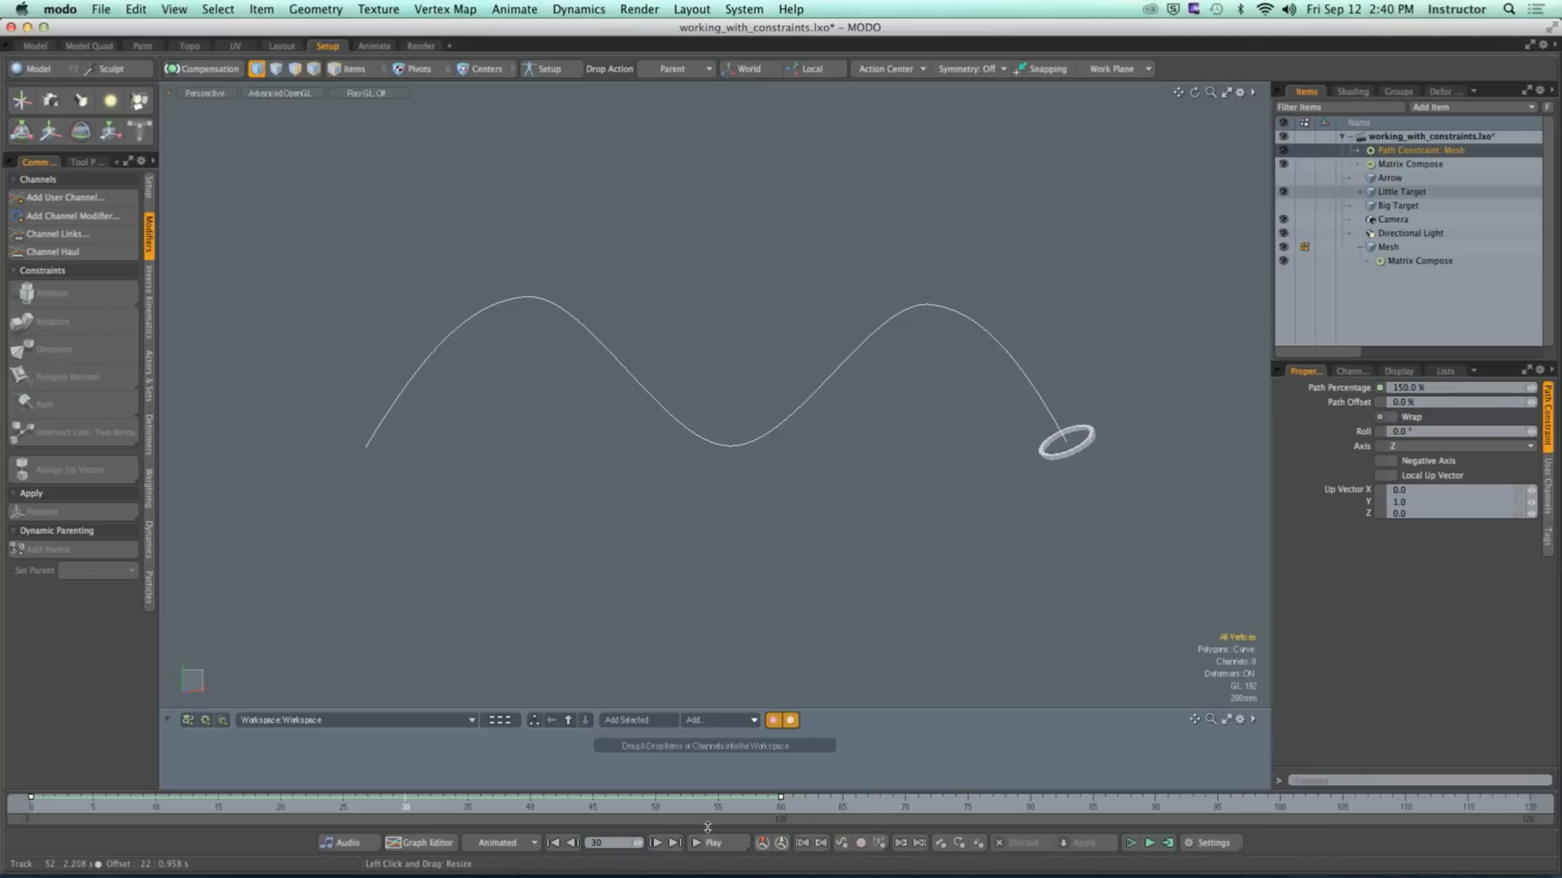
pyautogui.click(767, 805)
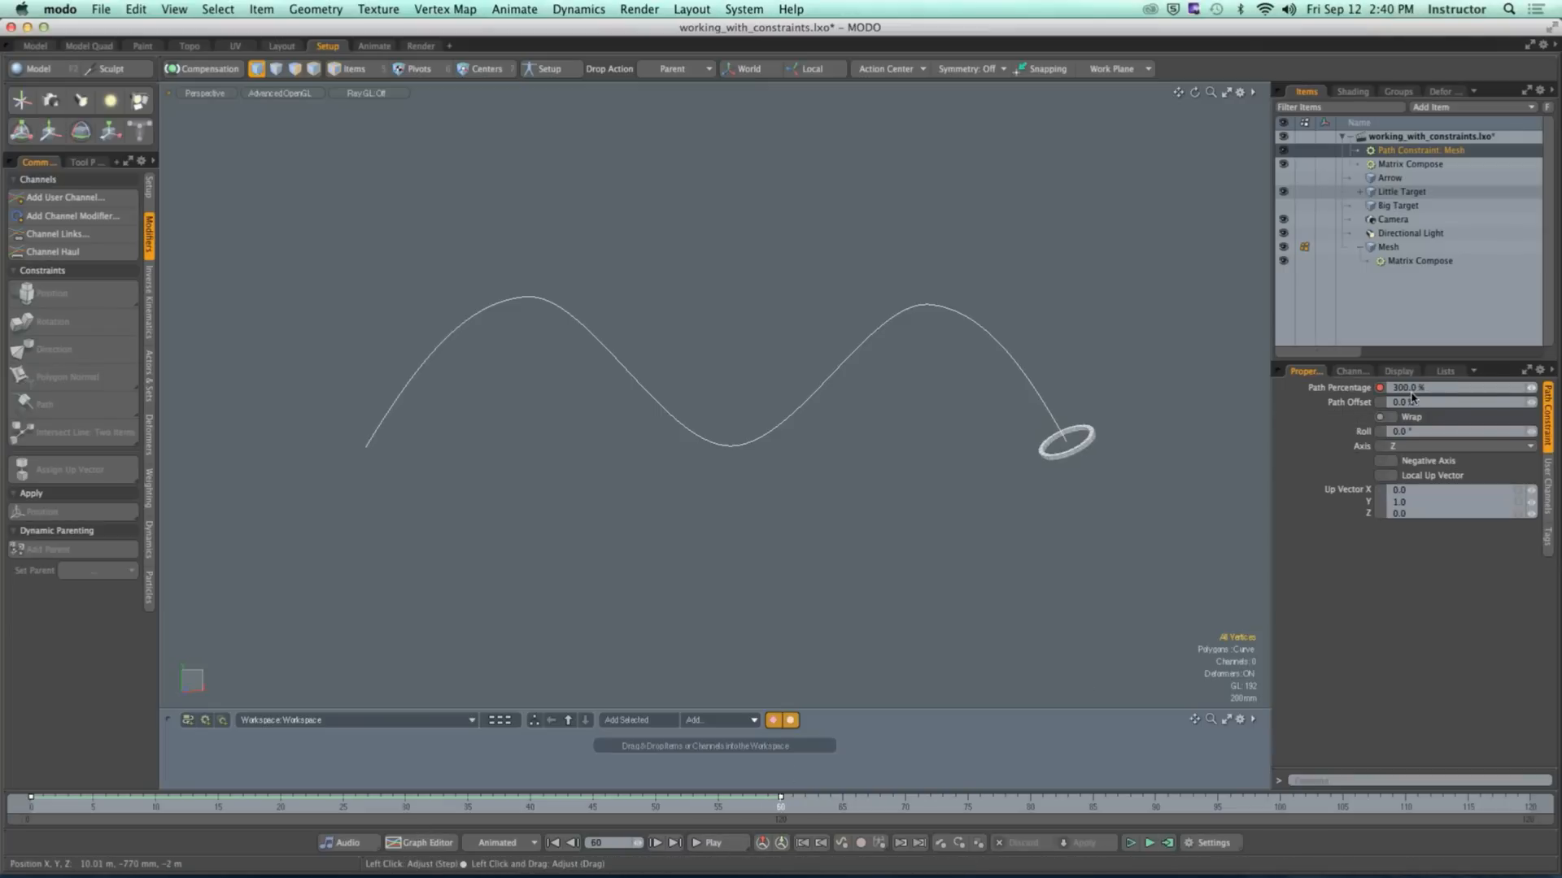
pyautogui.press('Return')
pyautogui.moveTo(706, 806); pyautogui.dragTo(402, 811)
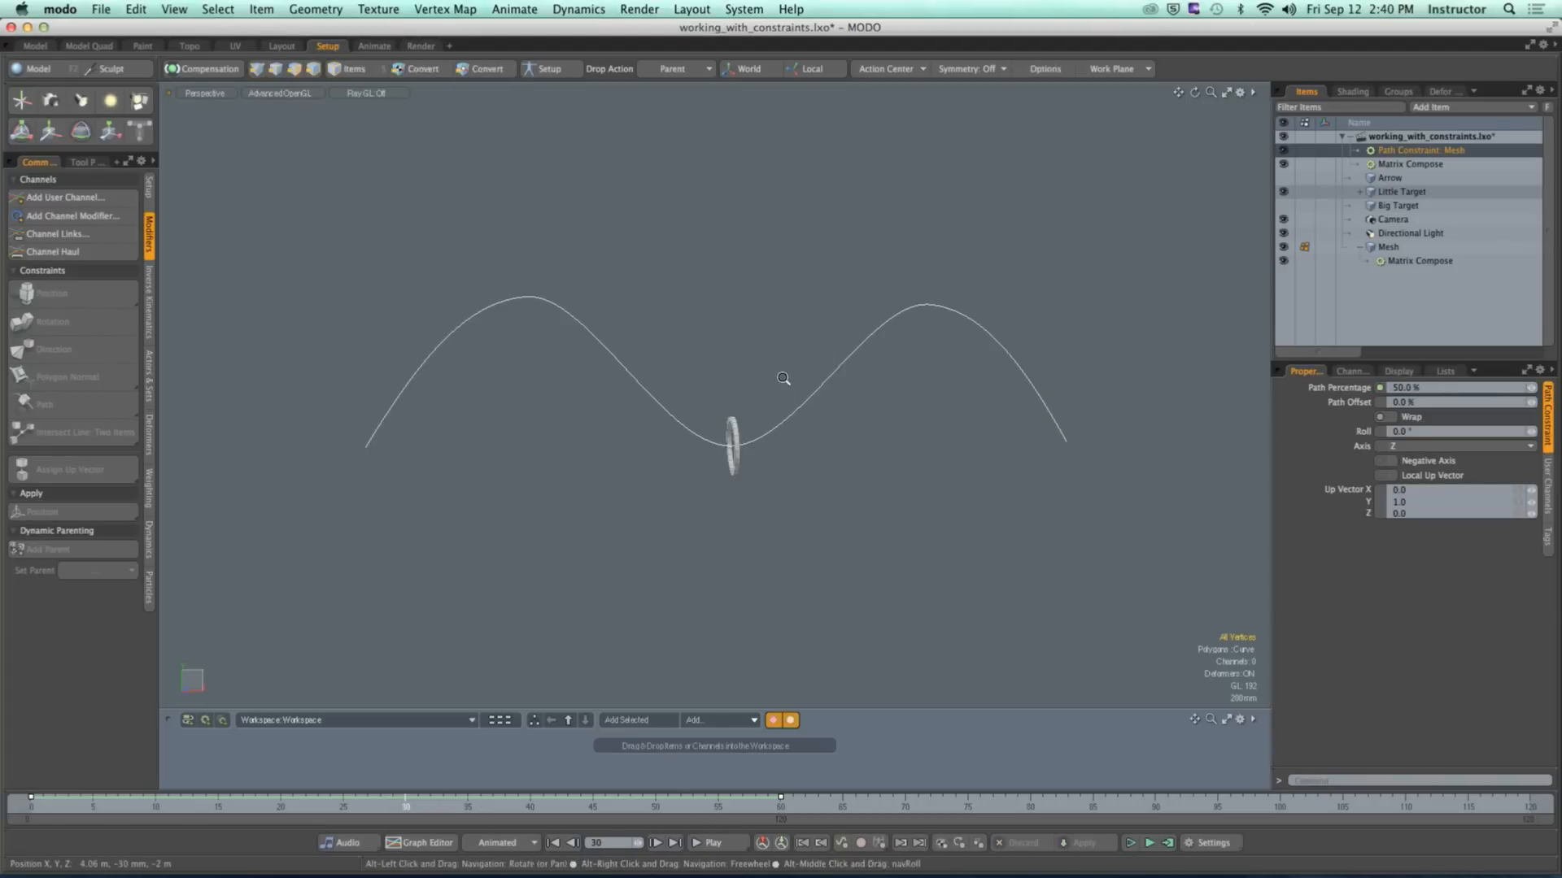
# Step: Try the path constraint's Axis on Y and on X, test the Roll with X, and undo the roll change
pyautogui.scroll(5, 780, 380)
pyautogui.keyDown('alt'); pyautogui.moveTo(781, 380); pyautogui.dragTo(777, 425); pyautogui.keyUp('alt')
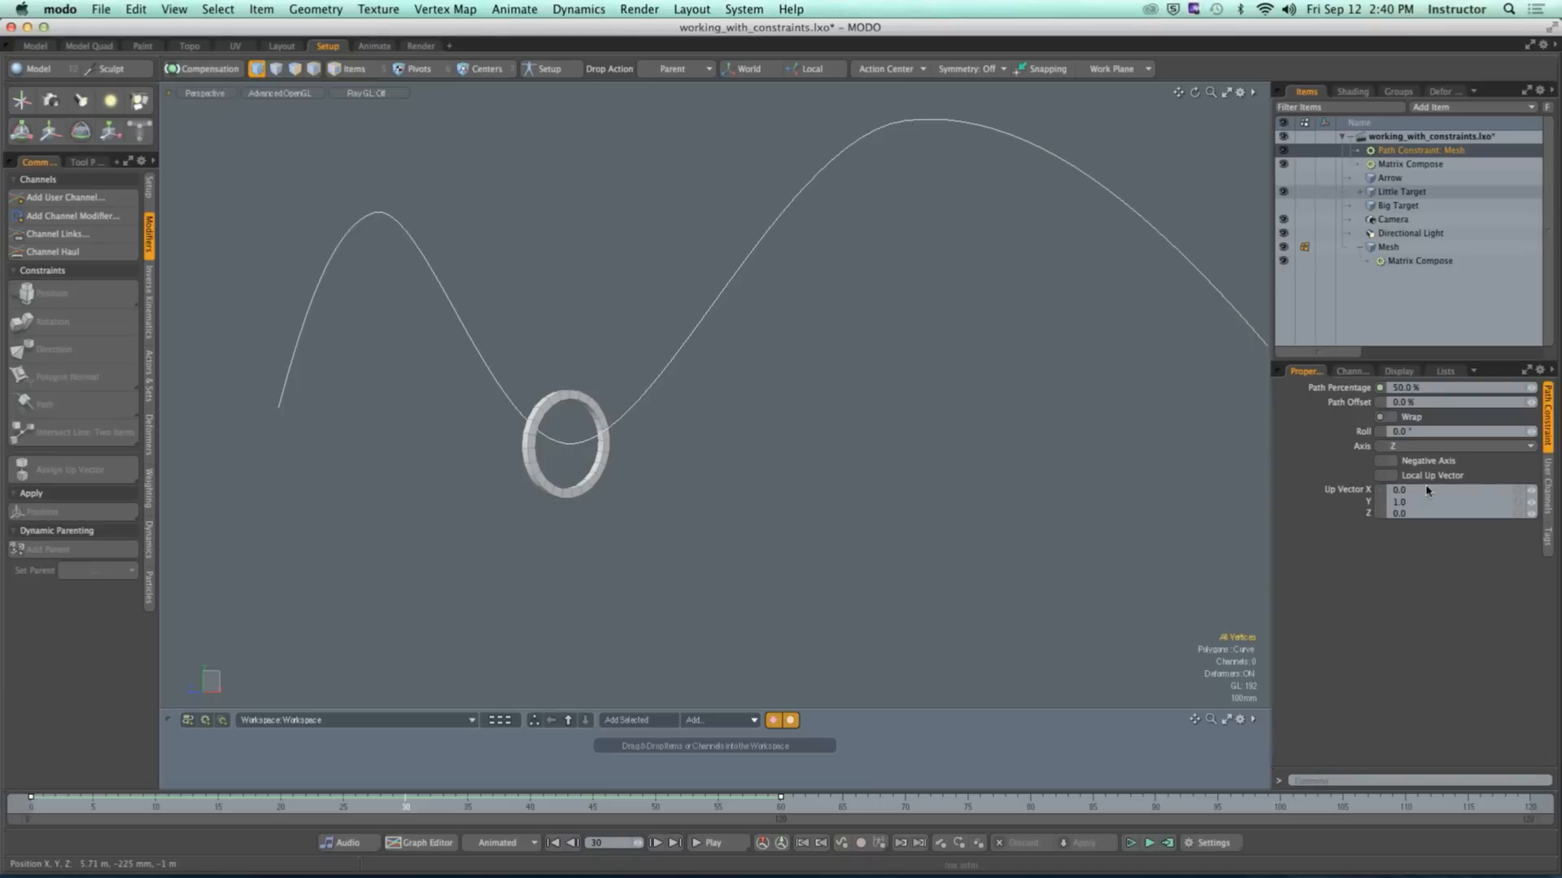
pyautogui.click(1429, 445)
pyautogui.click(1431, 435)
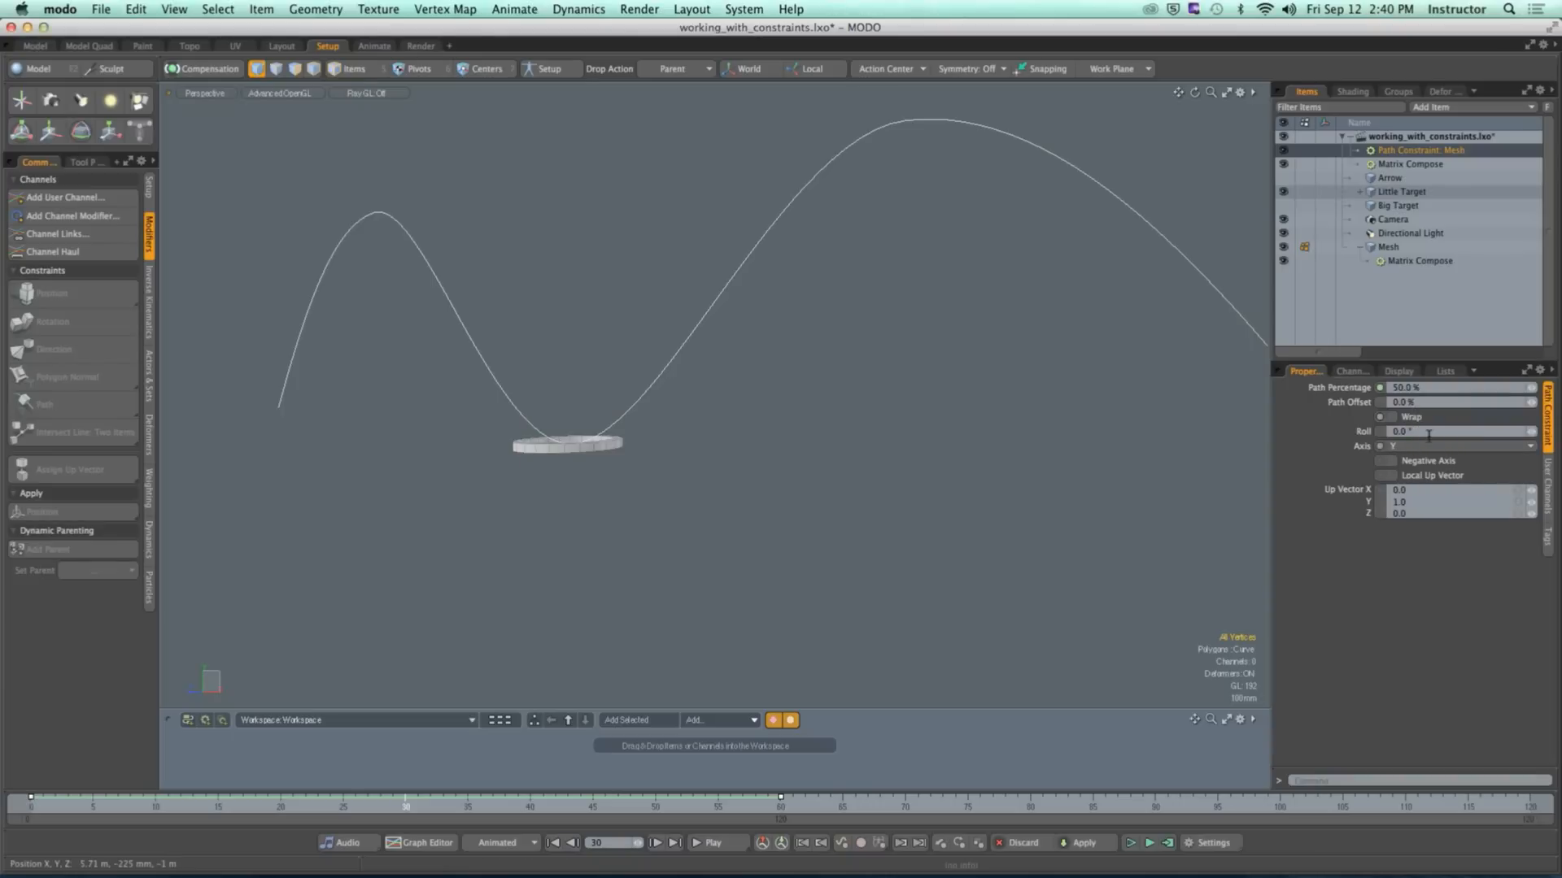
pyautogui.click(1430, 445)
pyautogui.click(1430, 433)
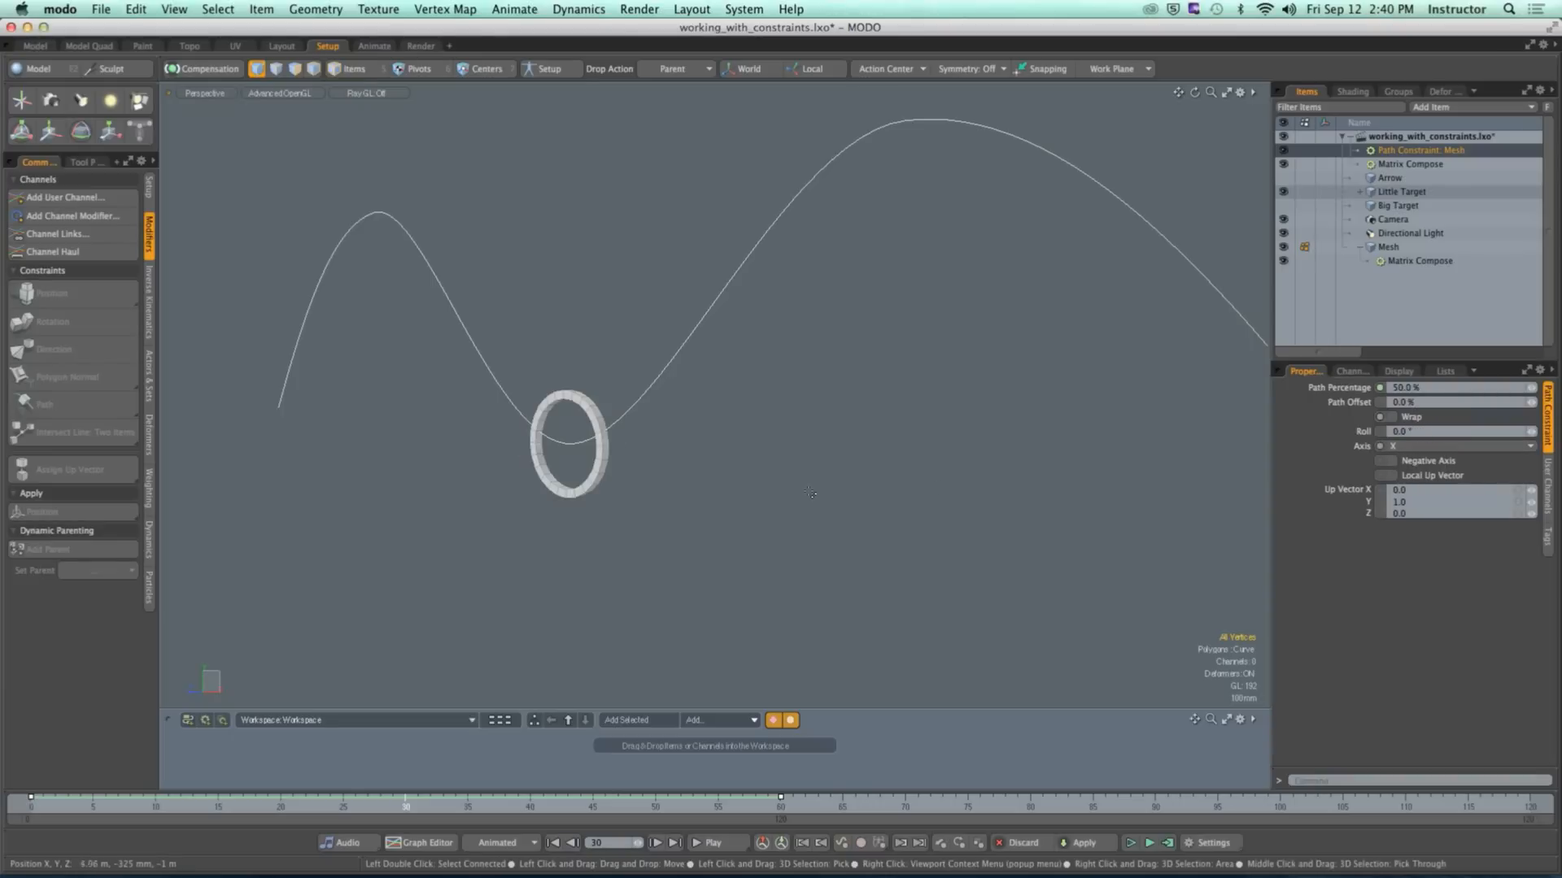
pyautogui.moveTo(1531, 432); pyautogui.dragTo(1541, 432)
pyautogui.press('super+z')
pyautogui.keyDown('alt'); pyautogui.moveTo(807, 465); pyautogui.dragTo(815, 478); pyautogui.keyUp('alt')
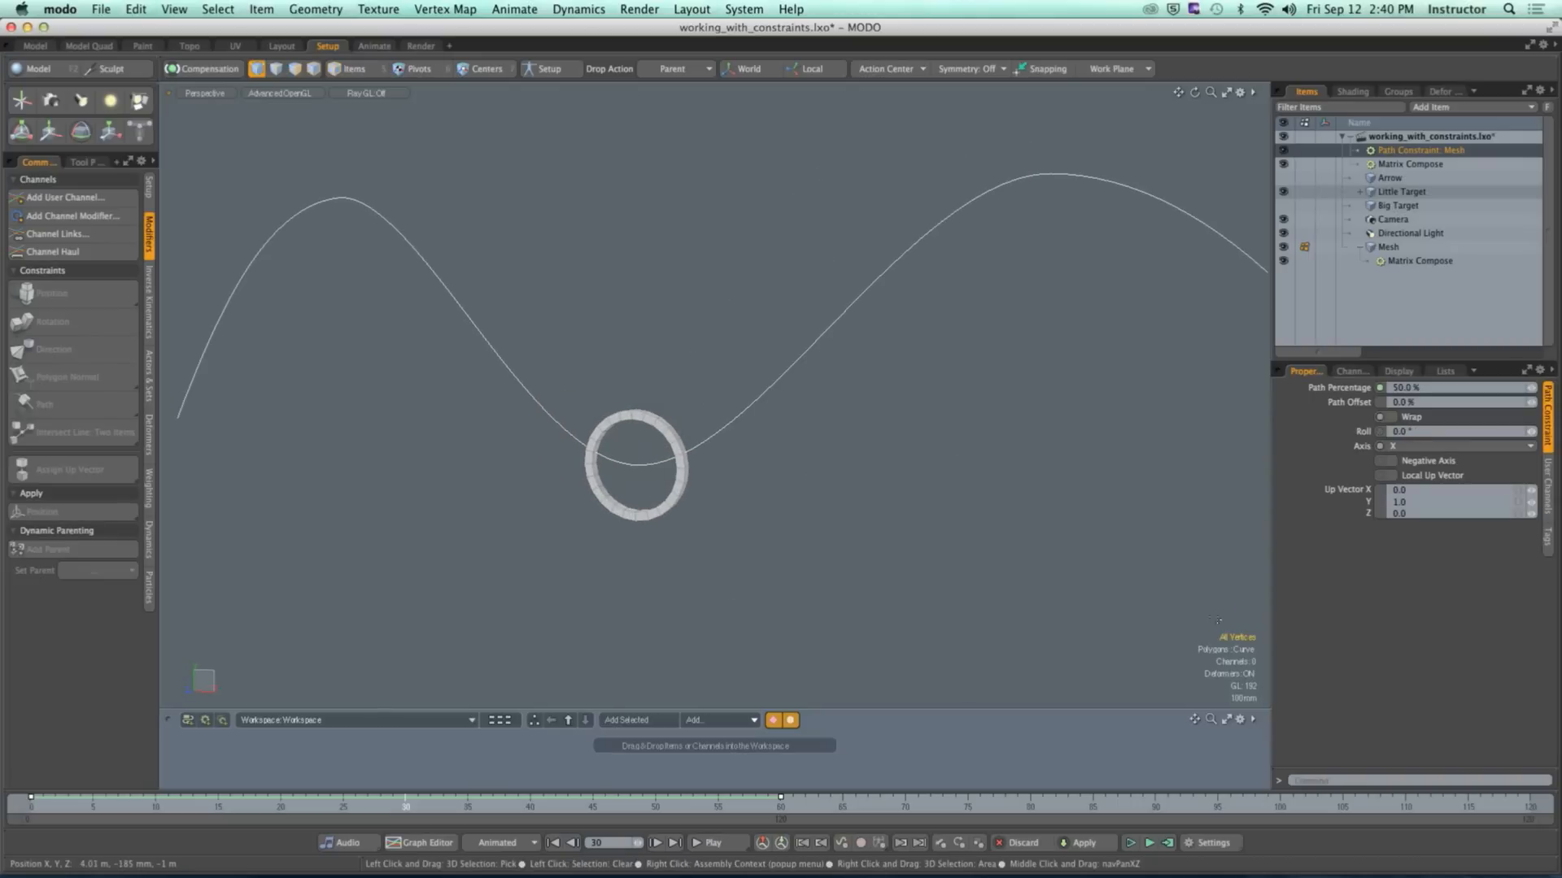
# Step: Switch the constraint Axis to Z, test a Roll of about -10.4°, and undo the roll change
pyautogui.click(1441, 446)
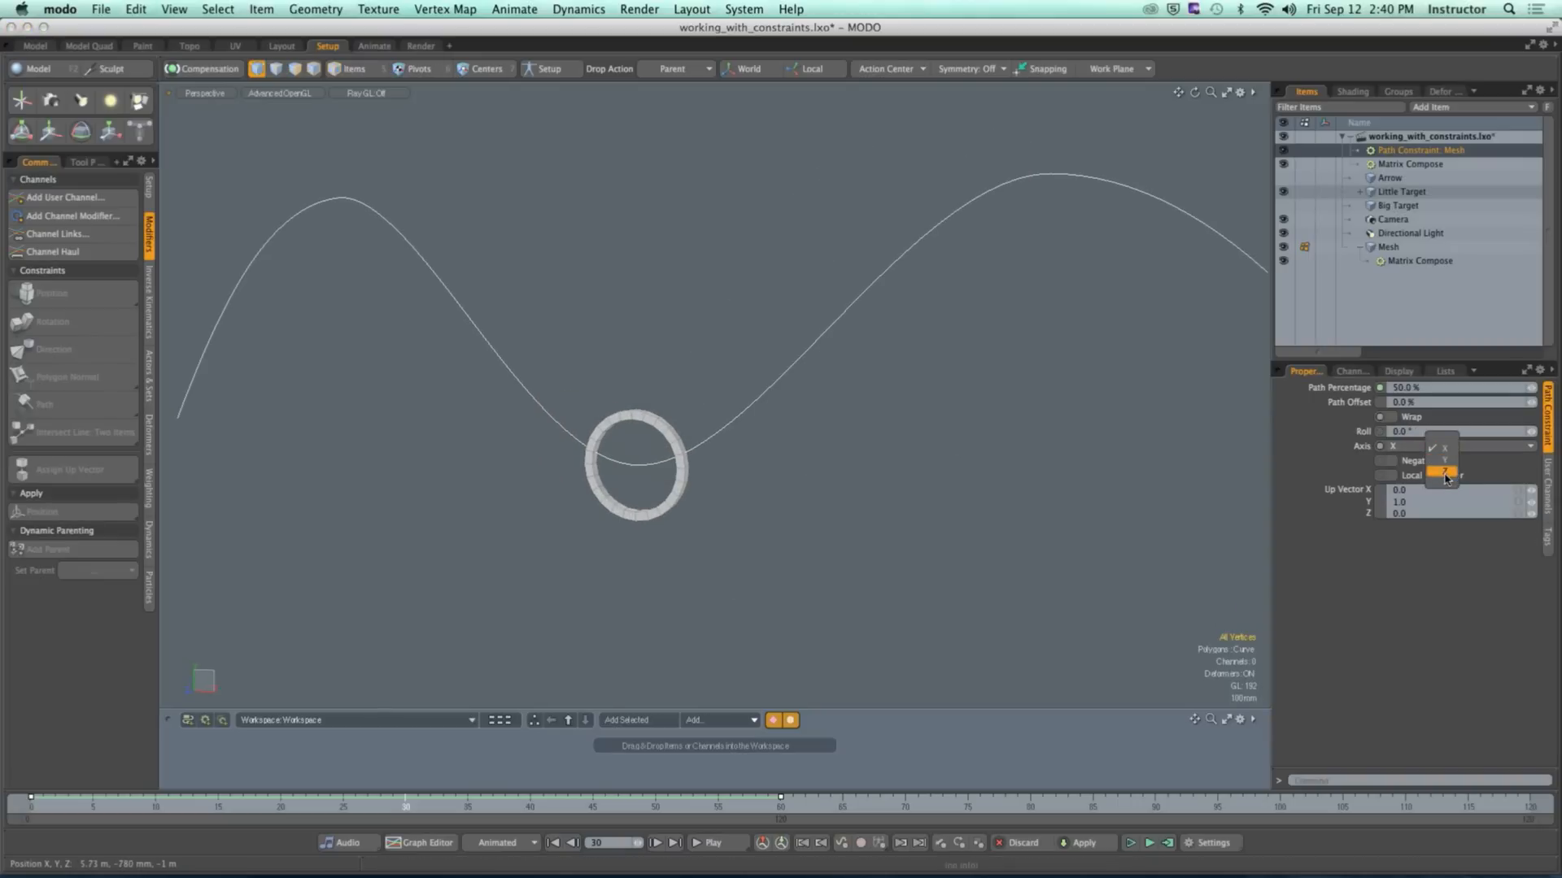
pyautogui.click(1445, 474)
pyautogui.keyDown('ctrl'); pyautogui.keyDown('alt'); pyautogui.moveTo(943, 538); pyautogui.dragTo(905, 512); pyautogui.keyUp('alt'); pyautogui.keyUp('ctrl')
pyautogui.keyDown('alt'); pyautogui.moveTo(904, 512); pyautogui.dragTo(950, 523); pyautogui.keyUp('alt')
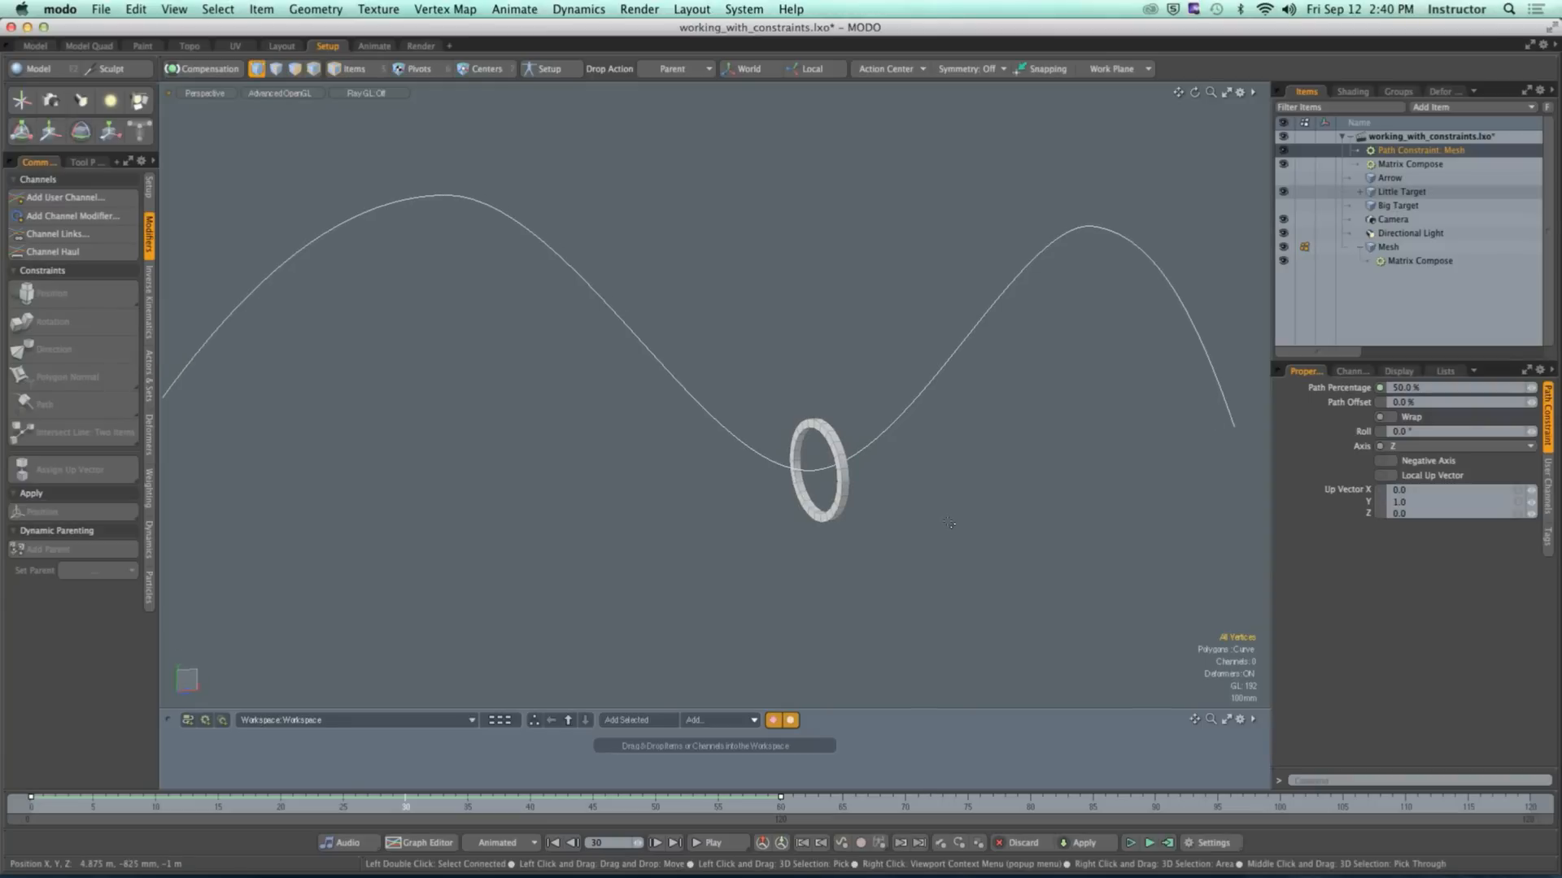
pyautogui.moveTo(1531, 433); pyautogui.dragTo(1523, 433)
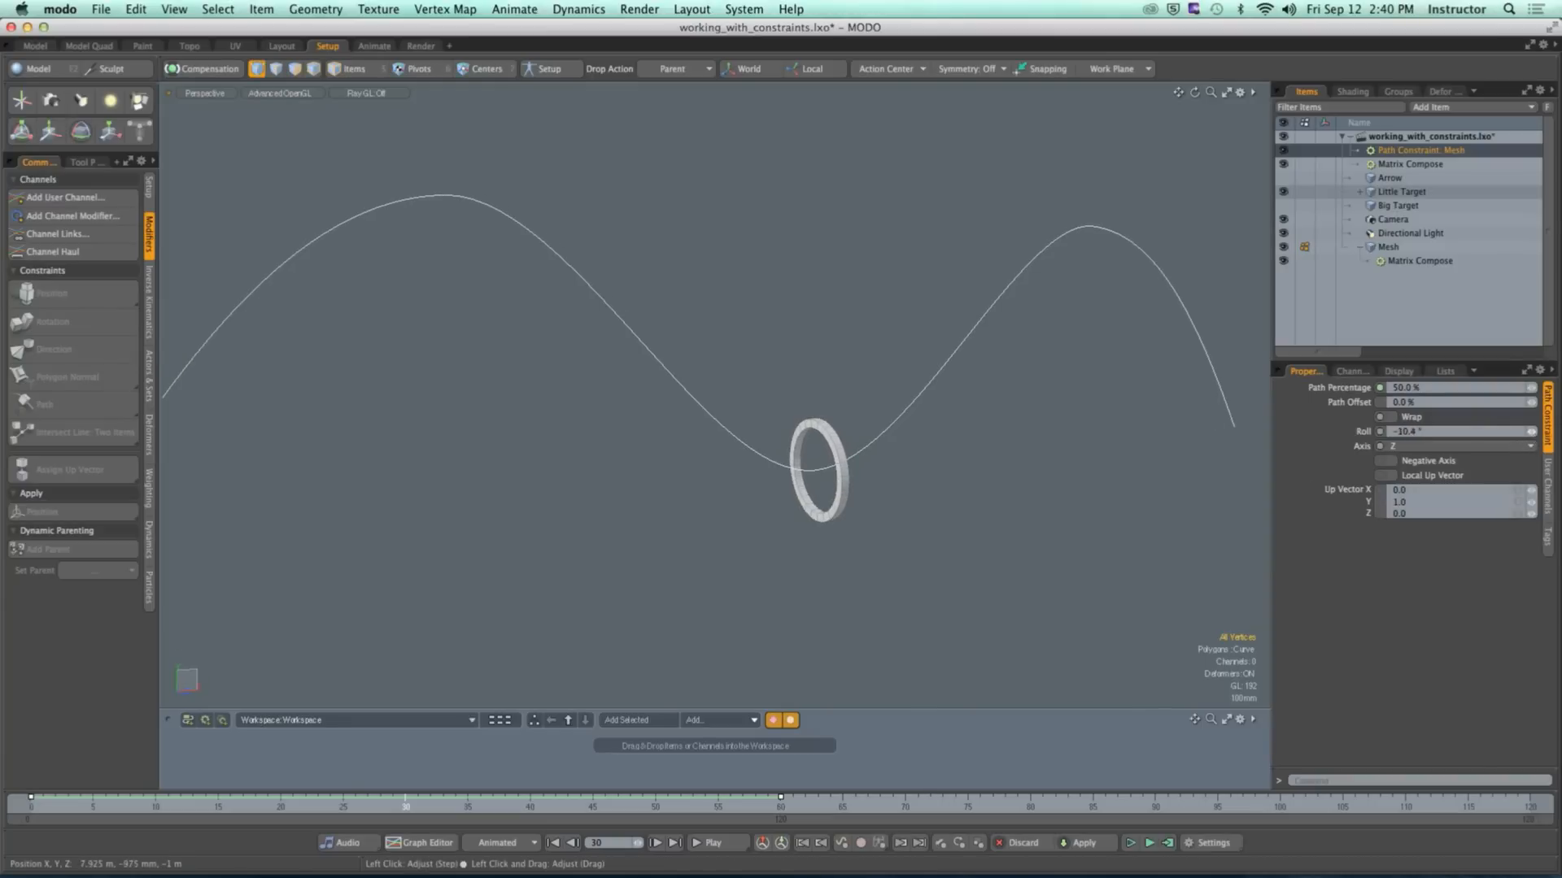
pyautogui.press('super+z')
# Step: Set the path constraint's Axis to X and roll the ring to about -68.5°
pyautogui.click(1462, 448)
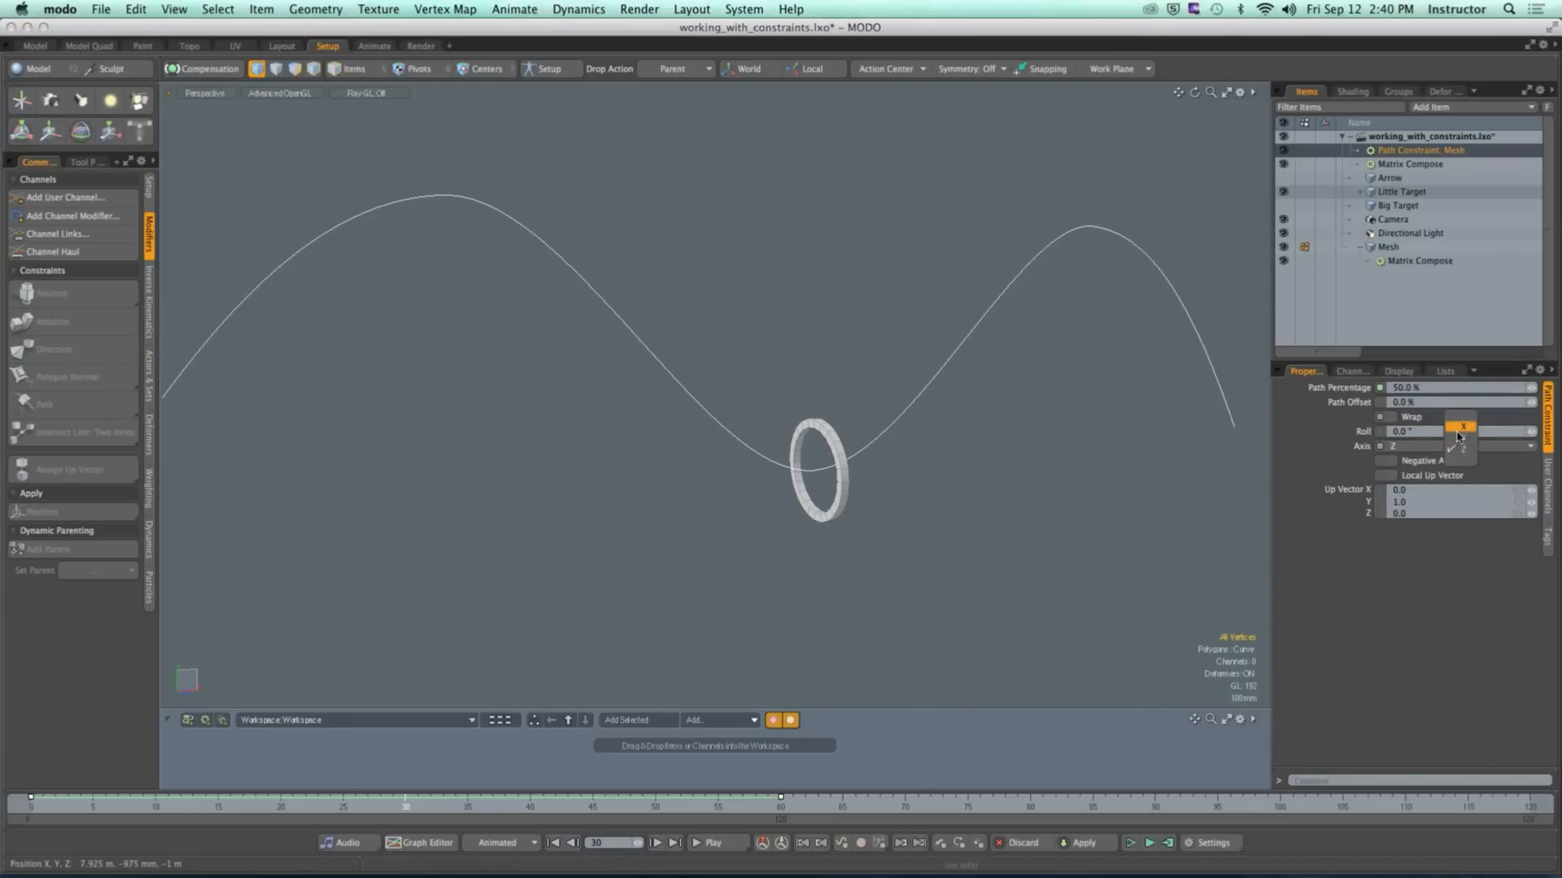
pyautogui.click(1462, 427)
pyautogui.moveTo(1531, 433)
pyautogui.mouseDown()
pyautogui.moveTo(1559, 432)
pyautogui.moveTo(1399, 433)
pyautogui.moveTo(1532, 432)
pyautogui.mouseUp()
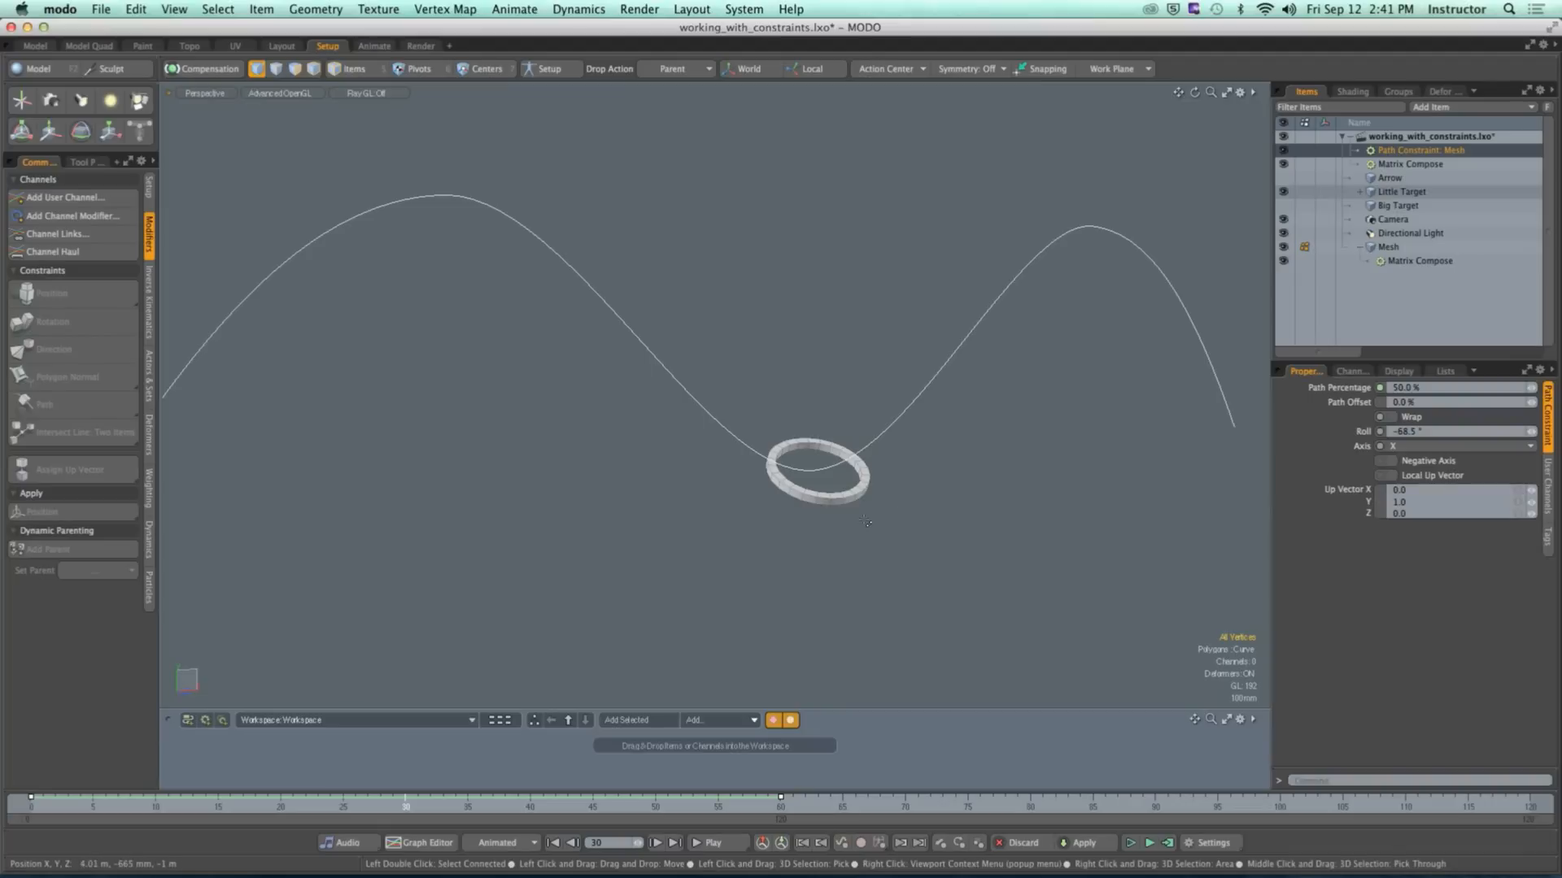
pyautogui.keyDown('ctrl'); pyautogui.keyDown('alt'); pyautogui.moveTo(866, 522); pyautogui.dragTo(809, 461); pyautogui.keyUp('alt'); pyautogui.keyUp('ctrl')
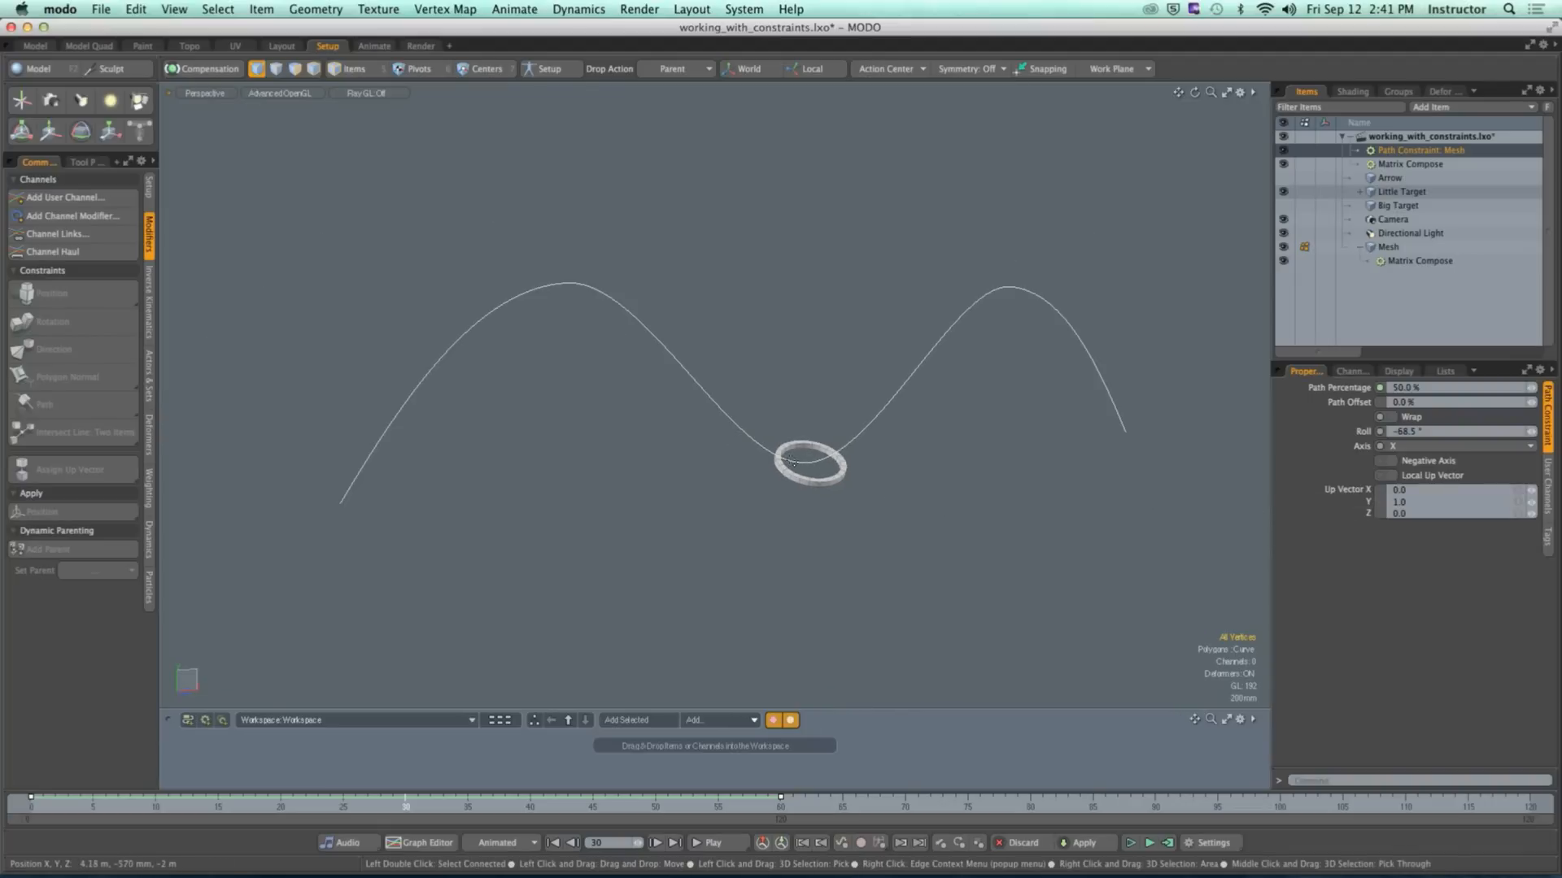
# Step: Change the constraint's Up Vector by setting Y to 0 and Z to 1
pyautogui.click(1420, 501)
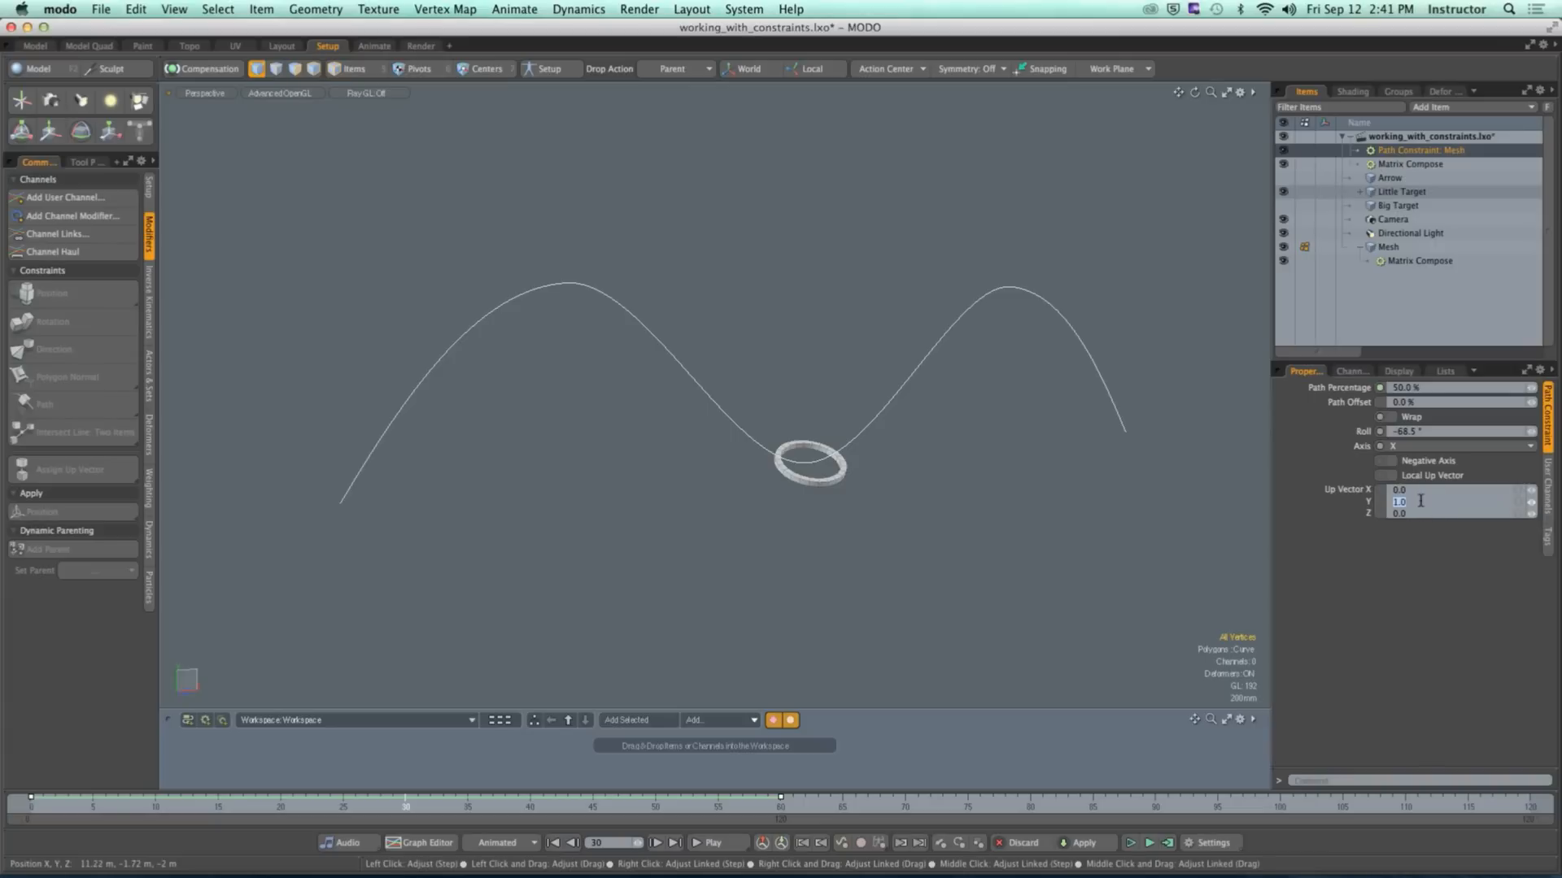
pyautogui.write('0')
pyautogui.press('Return')
pyautogui.click(1407, 513)
pyautogui.write('1')
pyautogui.press('Return')
pyautogui.scroll(5, 822, 464)
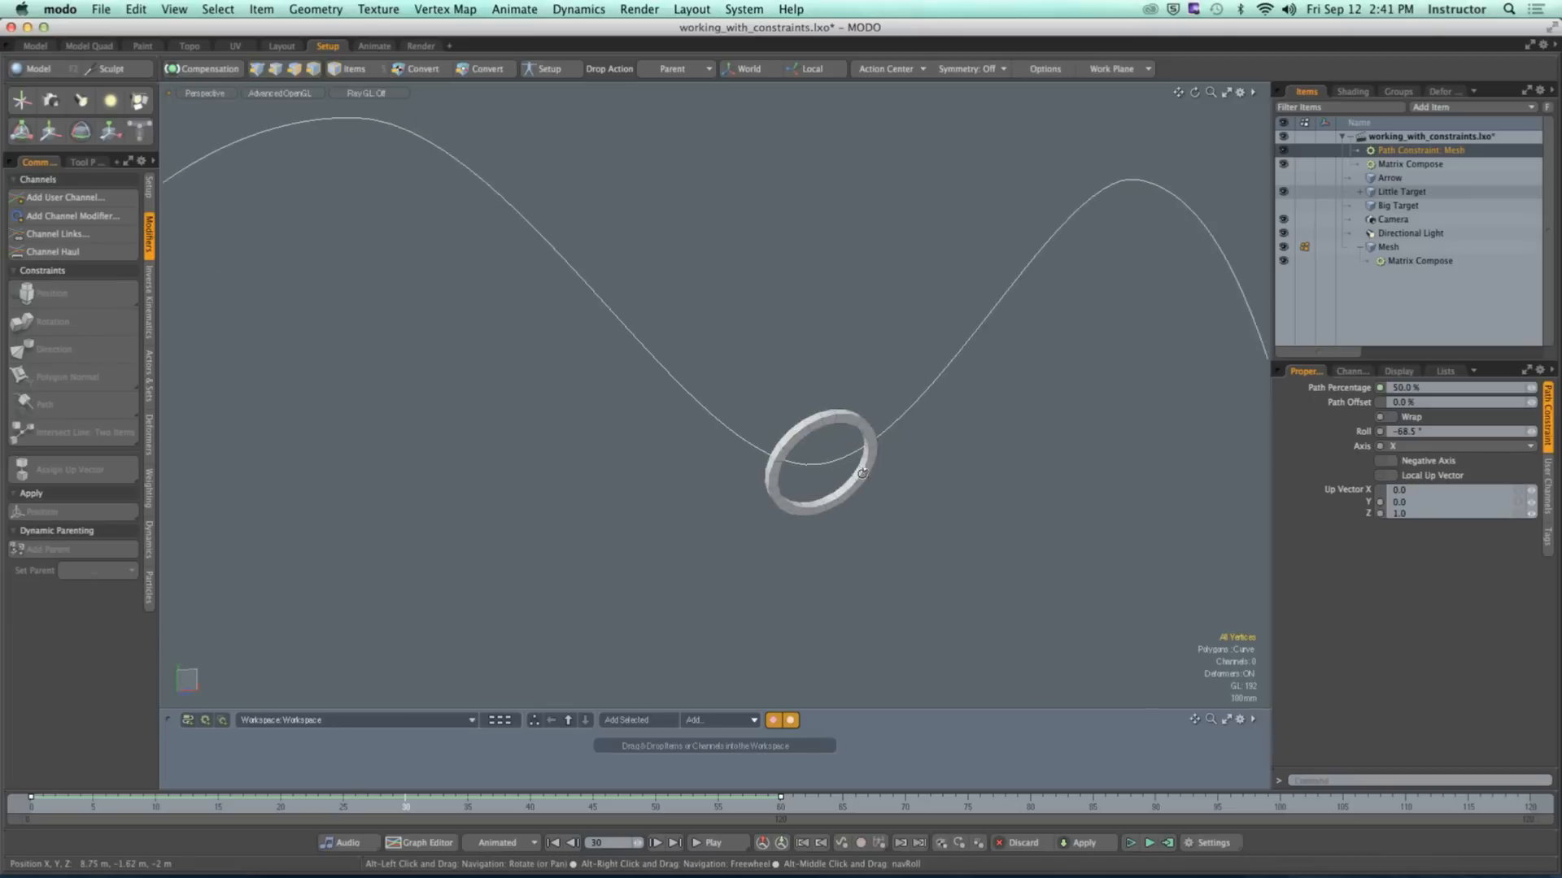
# Step: Test the constraint's Roll down to about -181.1° with the Z up vector, and reset it to 0°
pyautogui.keyDown('alt'); pyautogui.moveTo(830, 465); pyautogui.dragTo(928, 465); pyautogui.keyUp('alt')
pyautogui.moveTo(1530, 433); pyautogui.dragTo(1459, 433)
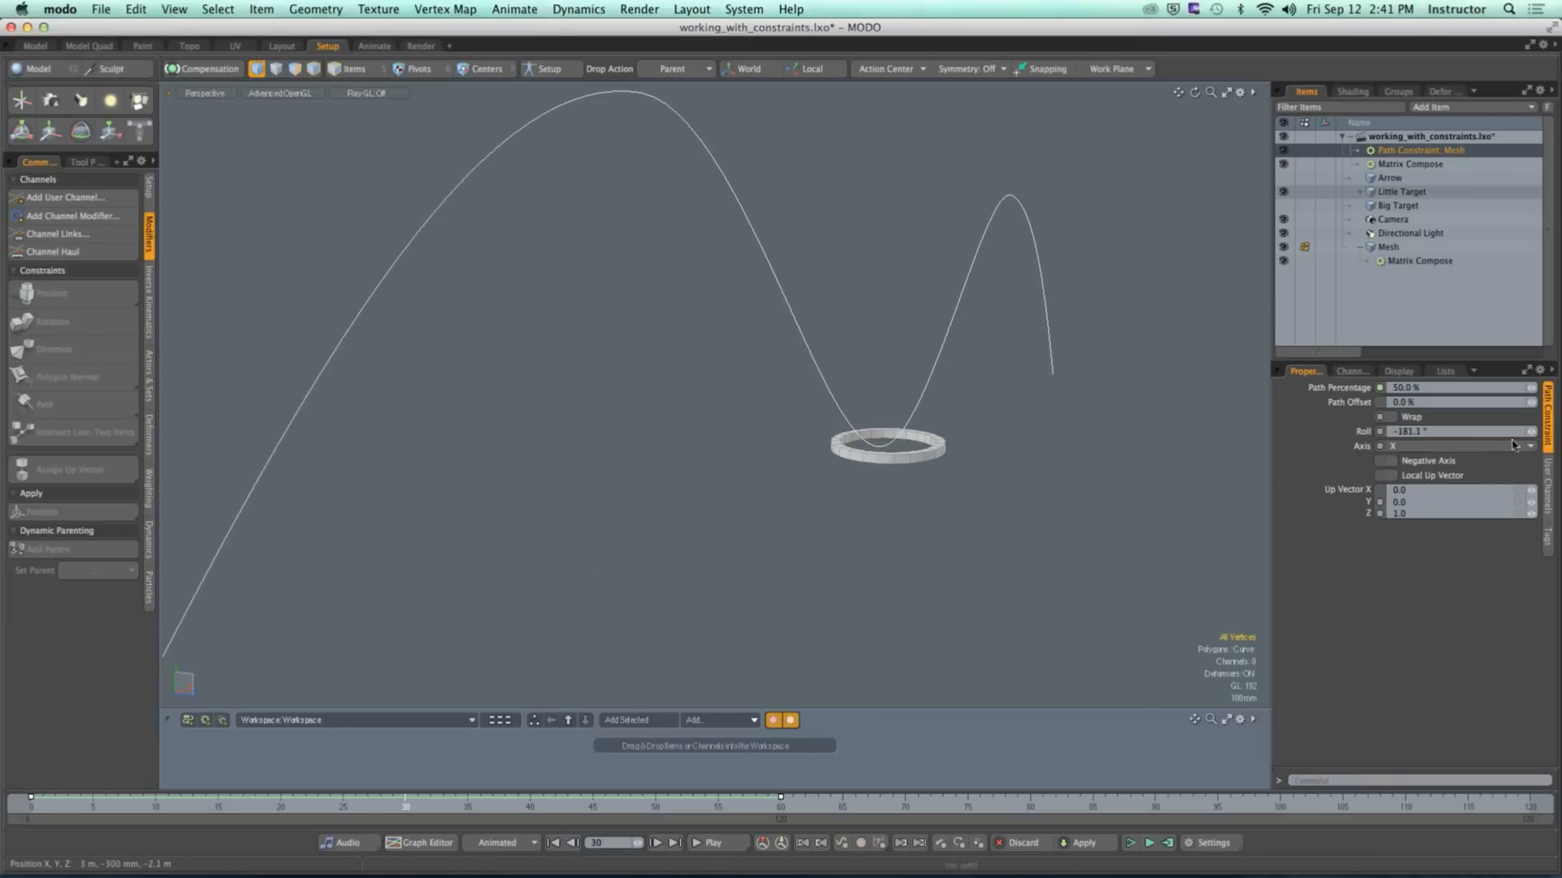
pyautogui.click(1472, 432)
pyautogui.write('0')
pyautogui.press('Return')
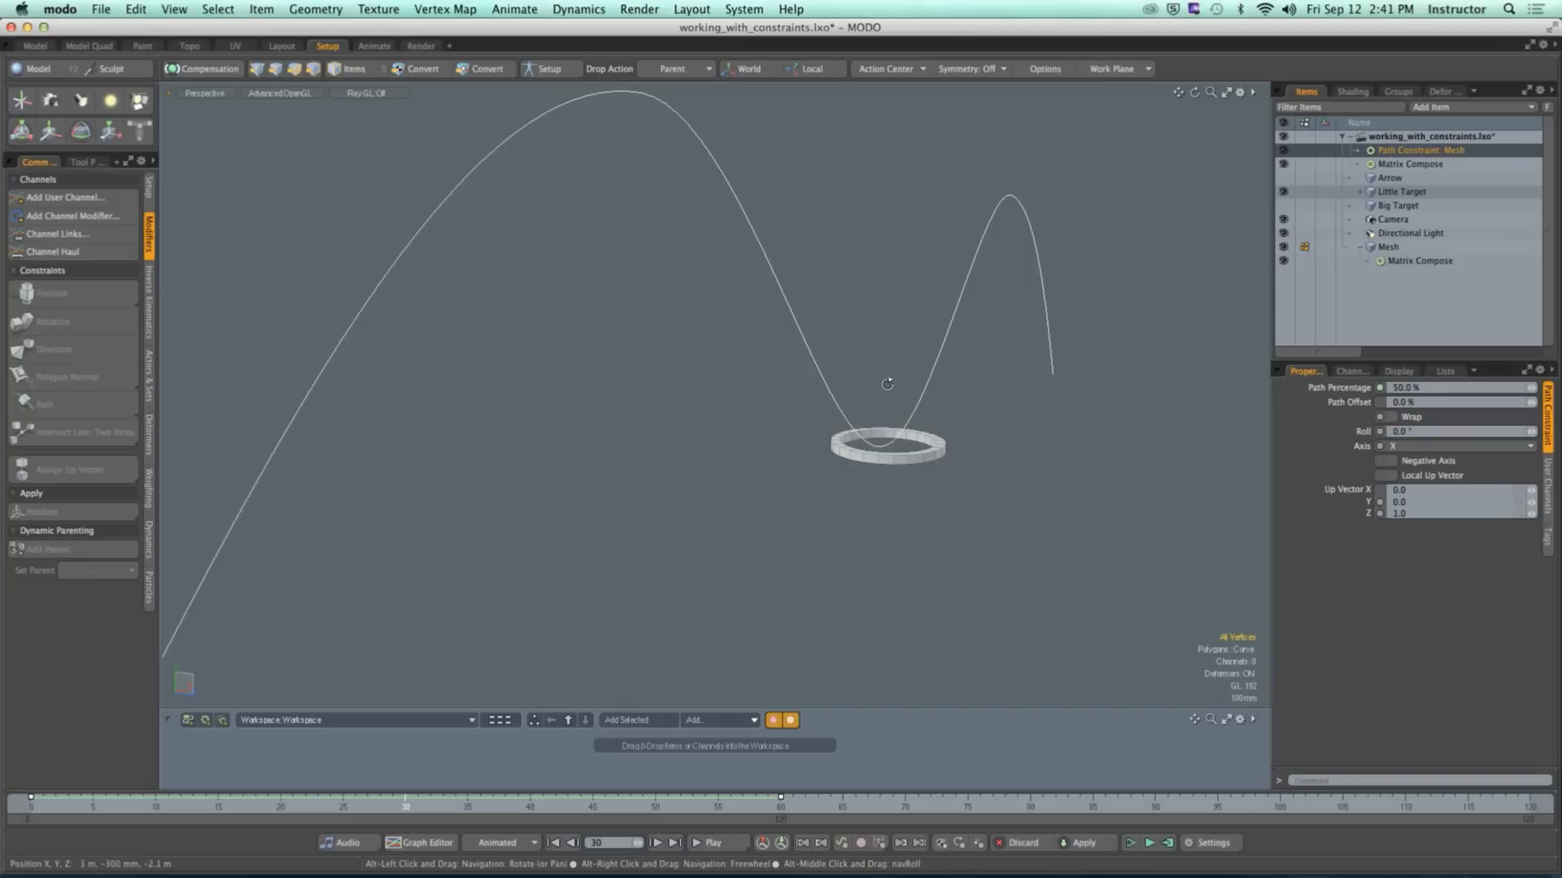
# Step: At frame 2, try a Path Offset of about 56% to shift the ring along the curve, and undo it
pyautogui.scroll(-4, 792, 422)
pyautogui.keyDown('alt'); pyautogui.moveTo(889, 383); pyautogui.dragTo(596, 490); pyautogui.keyUp('alt')
pyautogui.moveTo(406, 805); pyautogui.dragTo(55, 806)
pyautogui.moveTo(1531, 403); pyautogui.dragTo(1548, 402)
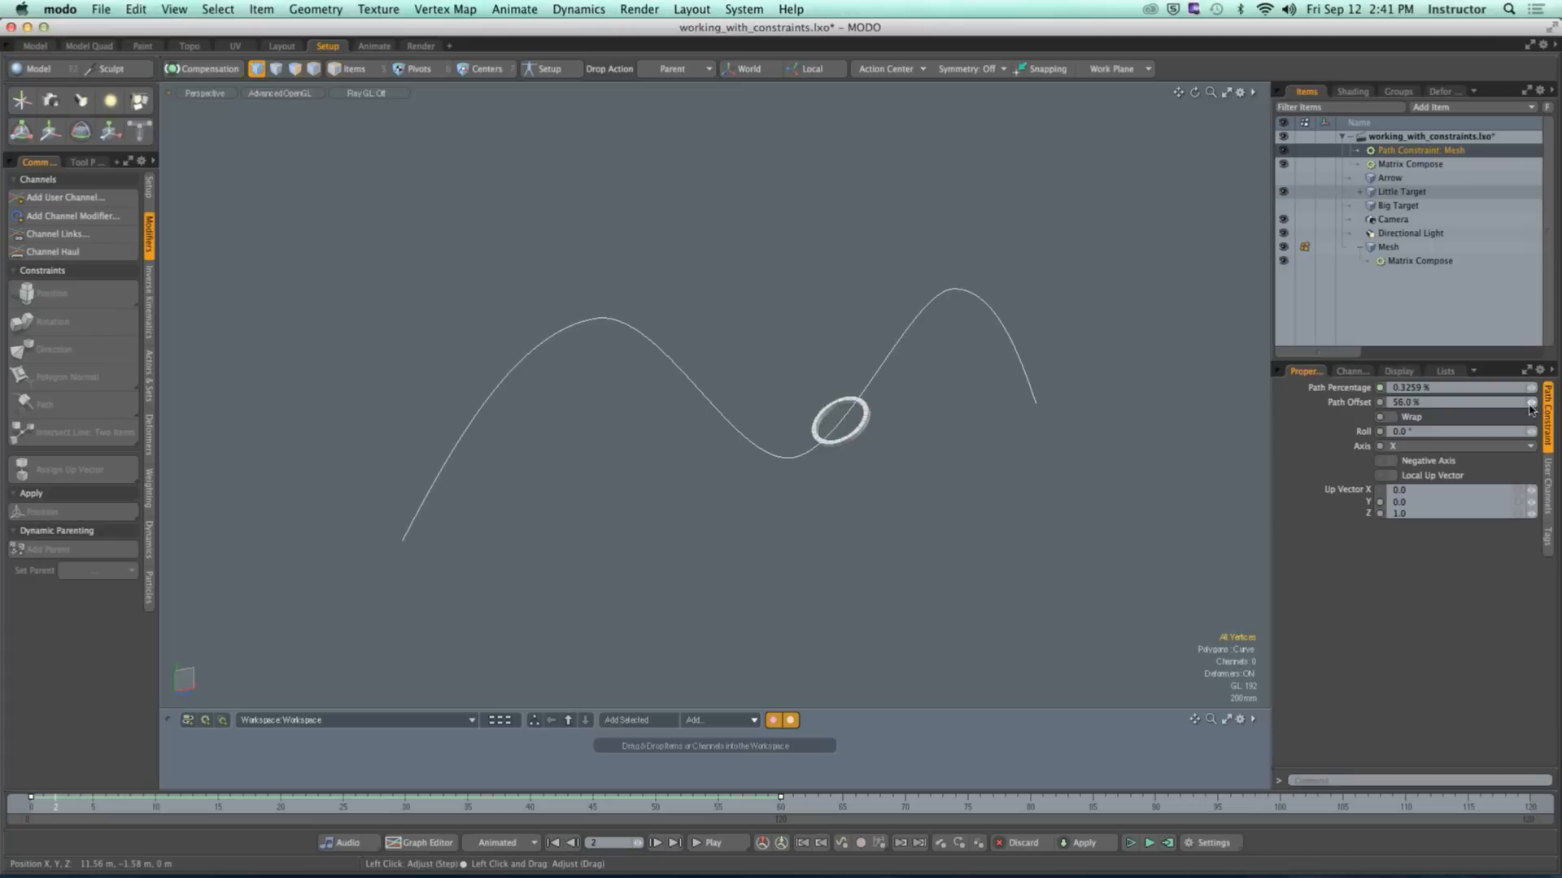
pyautogui.press('super+z')
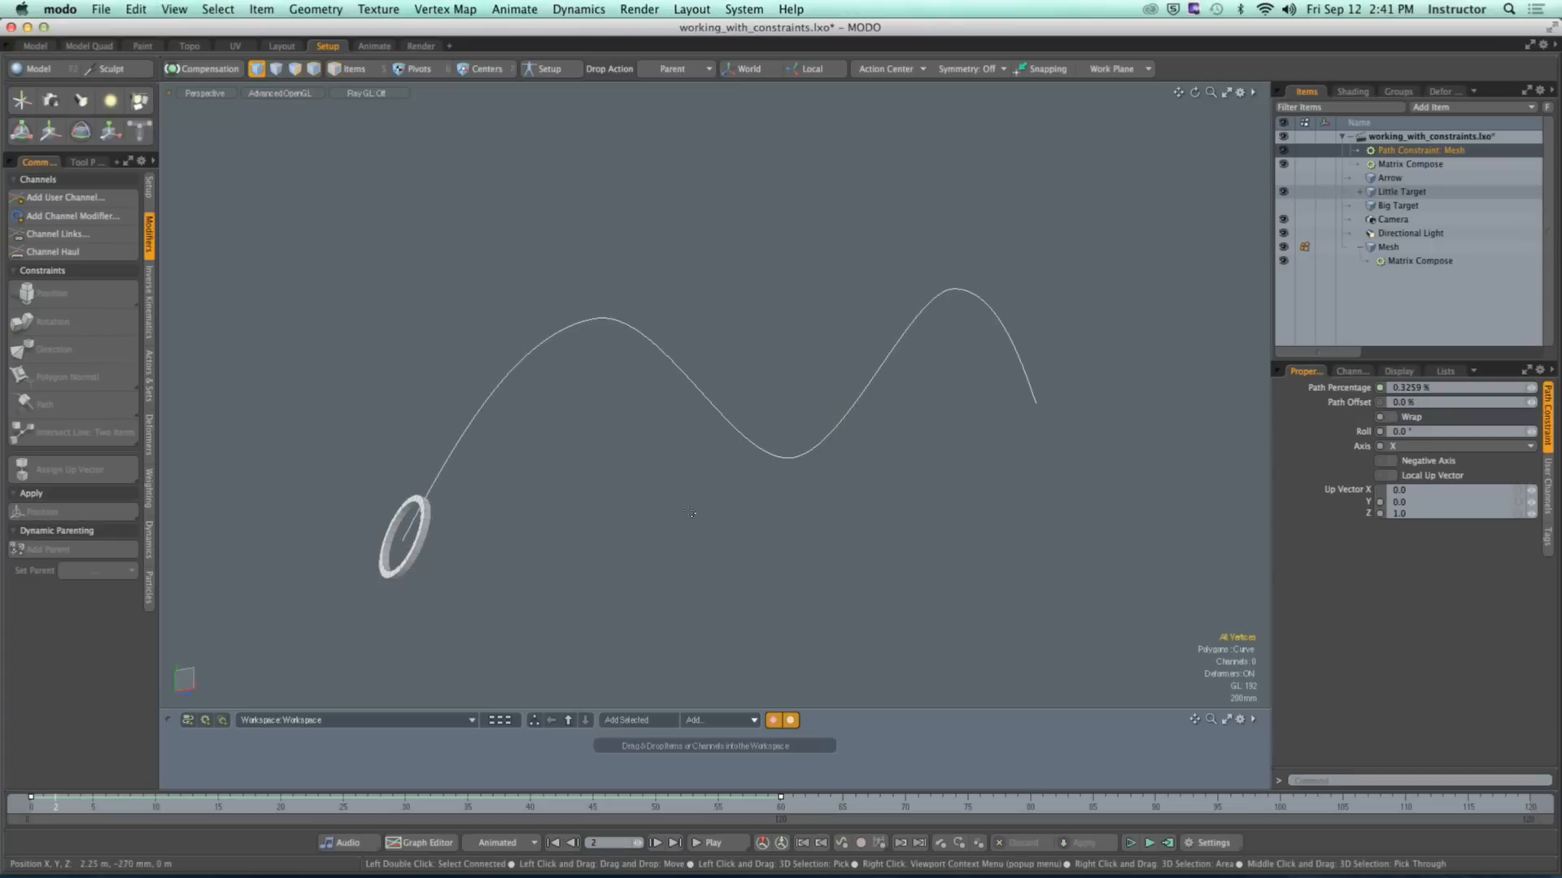
pyautogui.keyDown('alt'); pyautogui.moveTo(634, 499); pyautogui.dragTo(706, 451); pyautogui.keyUp('alt')
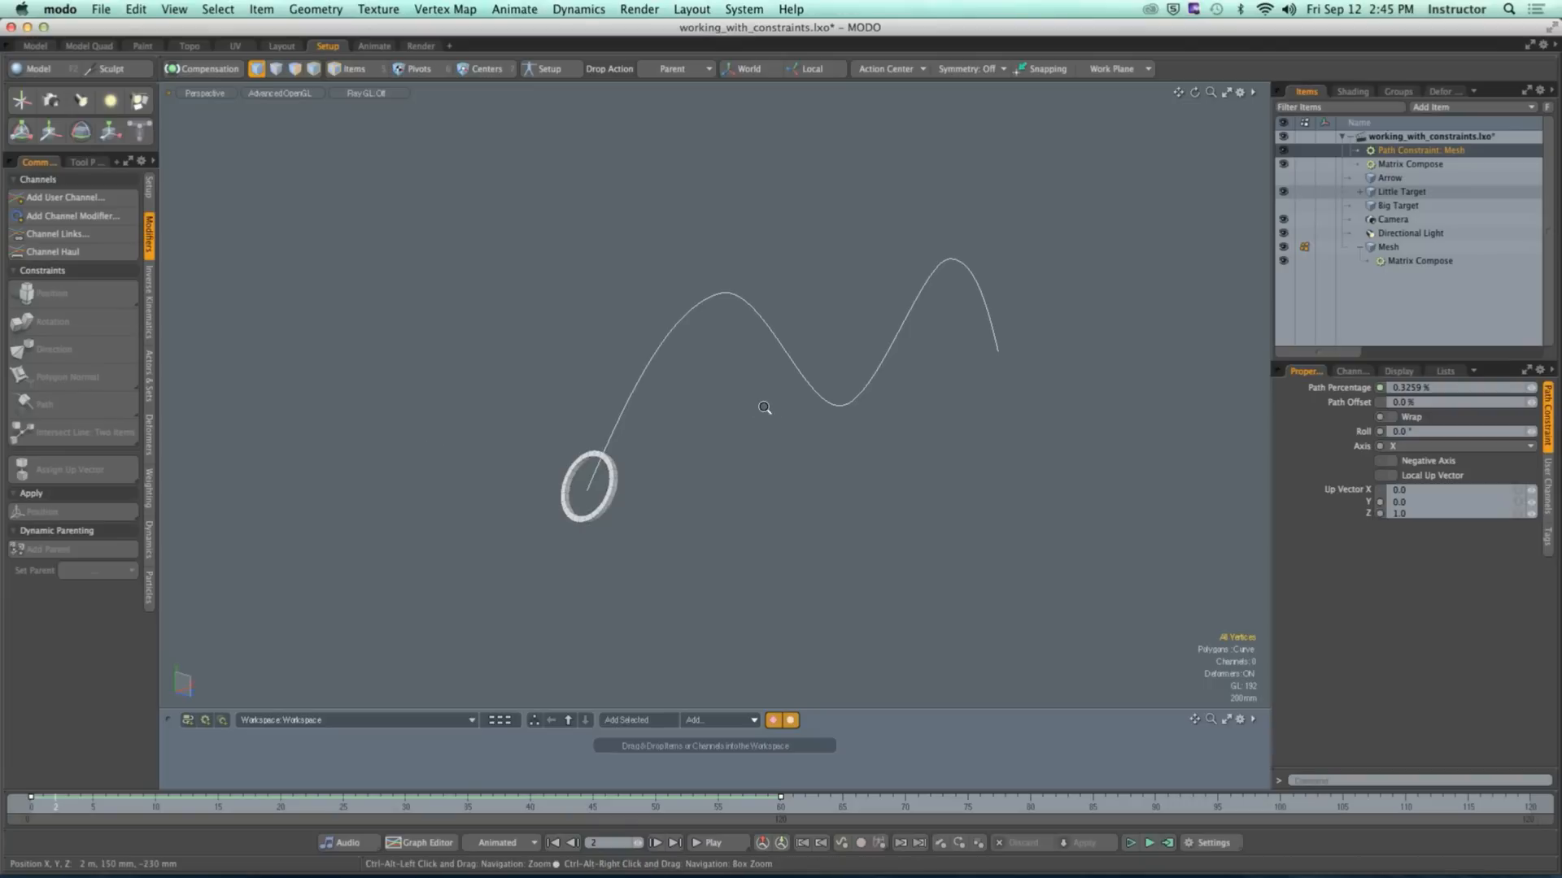
pyautogui.keyDown('ctrl'); pyautogui.keyDown('alt'); pyautogui.moveTo(767, 409); pyautogui.dragTo(709, 407); pyautogui.keyUp('alt'); pyautogui.keyUp('ctrl')
pyautogui.keyDown('alt'); pyautogui.moveTo(710, 406); pyautogui.dragTo(563, 411); pyautogui.keyUp('alt')
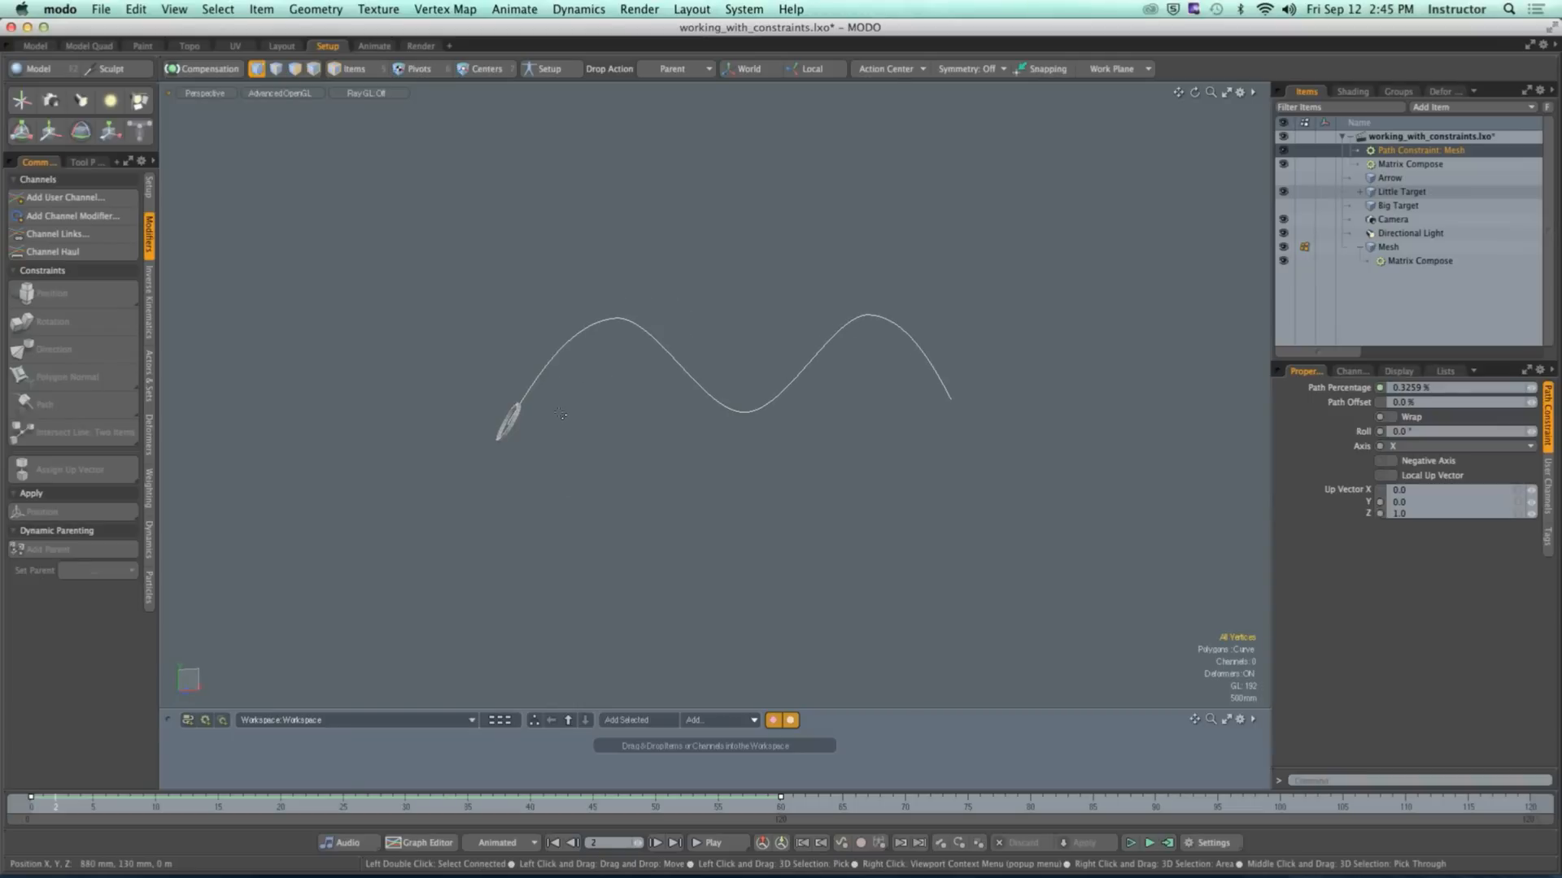
# Step: Create a new scene and switch to the Layout workspace
pyautogui.click(101, 9)
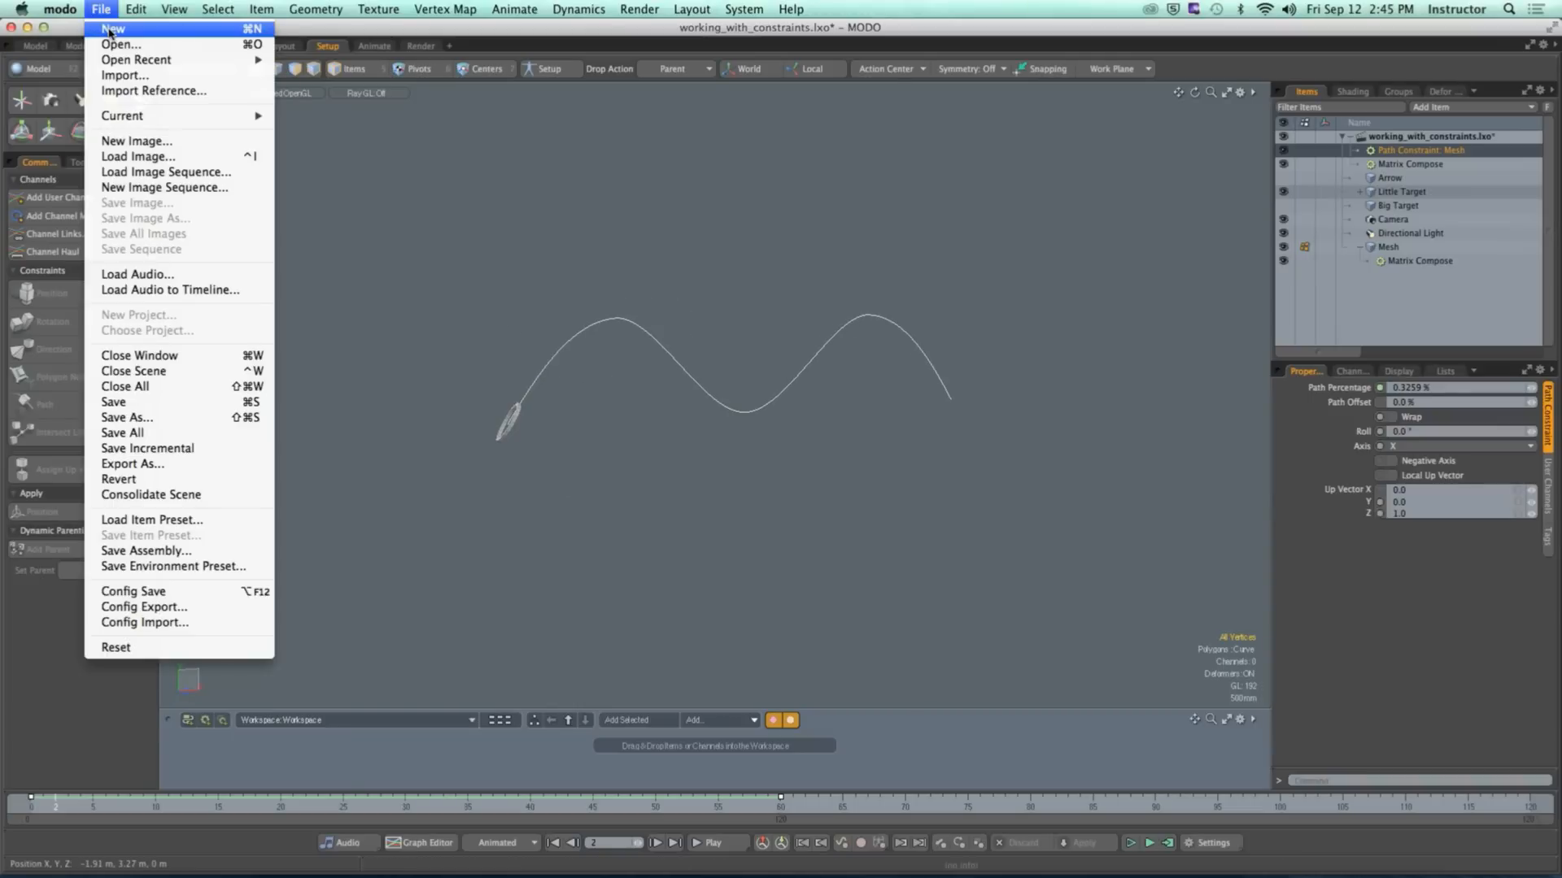
pyautogui.click(112, 29)
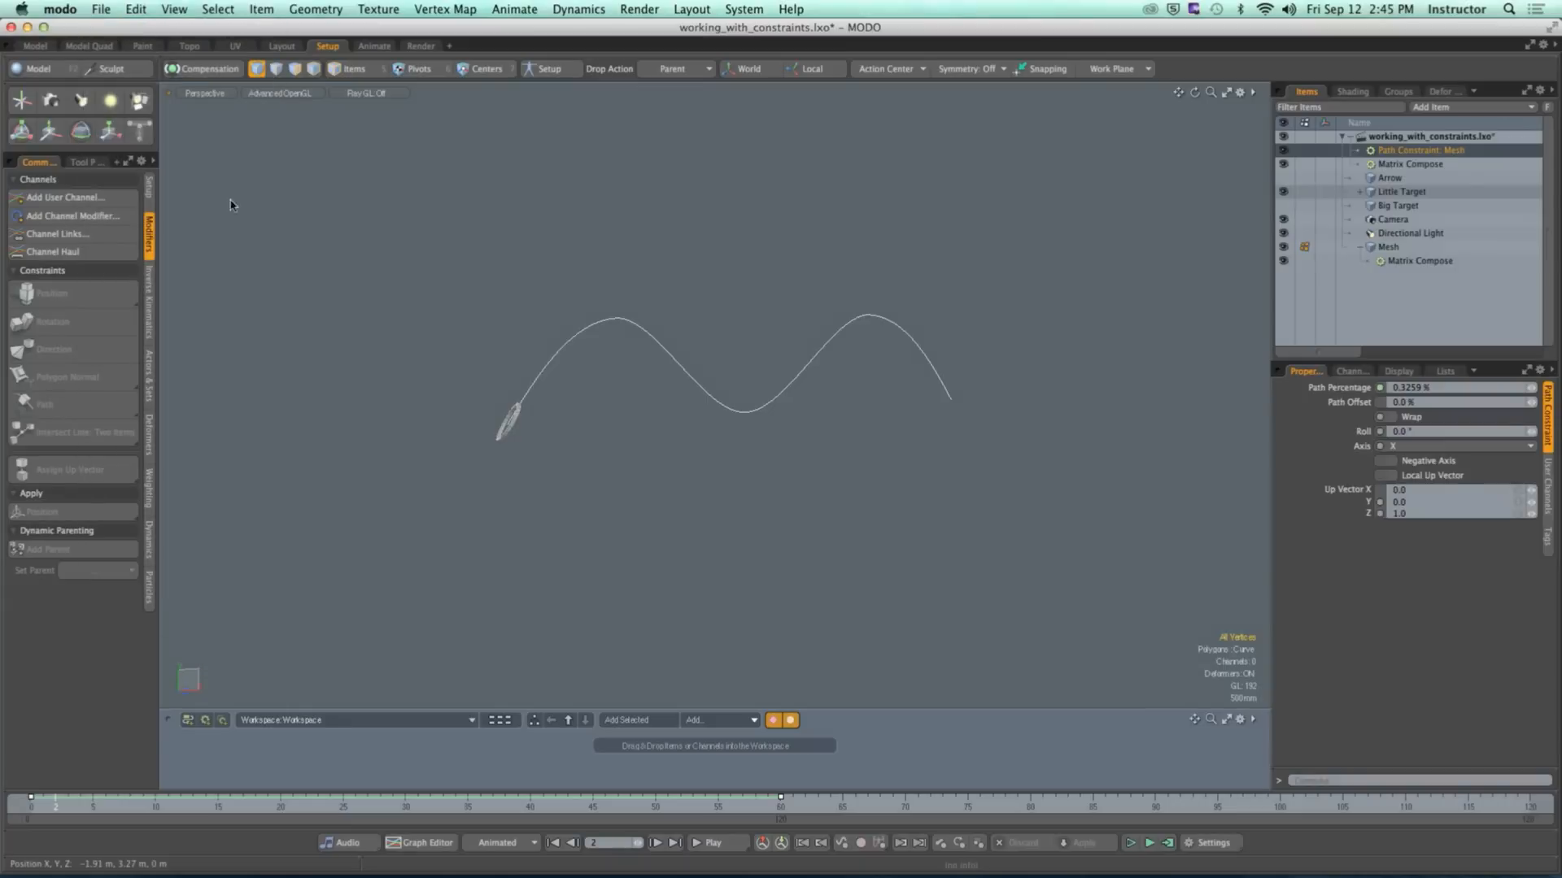
pyautogui.click(282, 46)
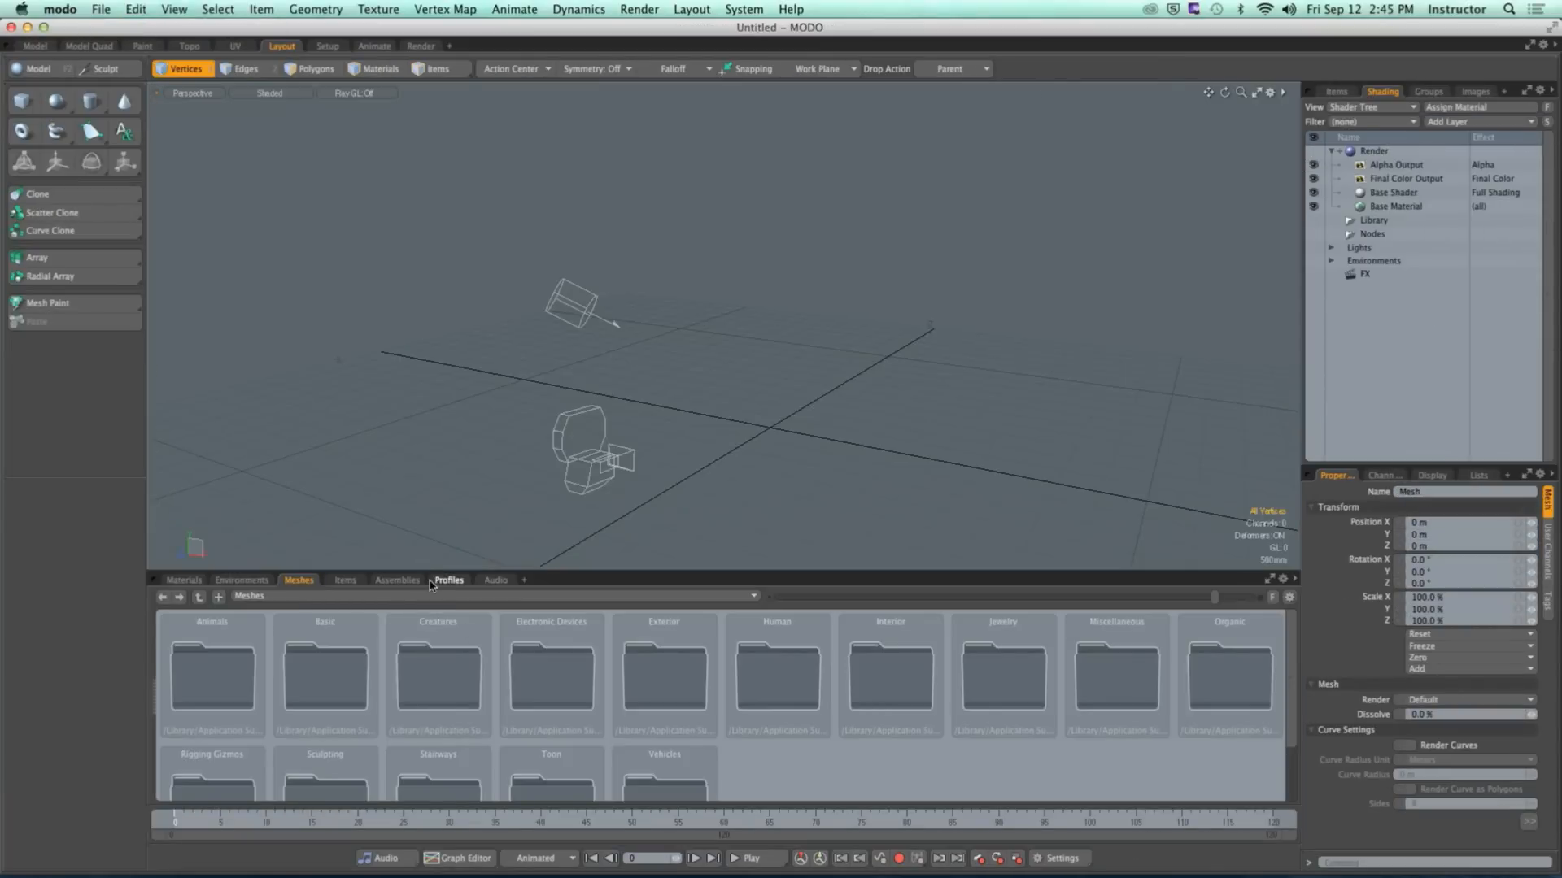
# Step: Enlarge the preset browser and open the Spacecraft folder inside the Vehicles meshes
pyautogui.moveTo(430, 573); pyautogui.dragTo(432, 385)
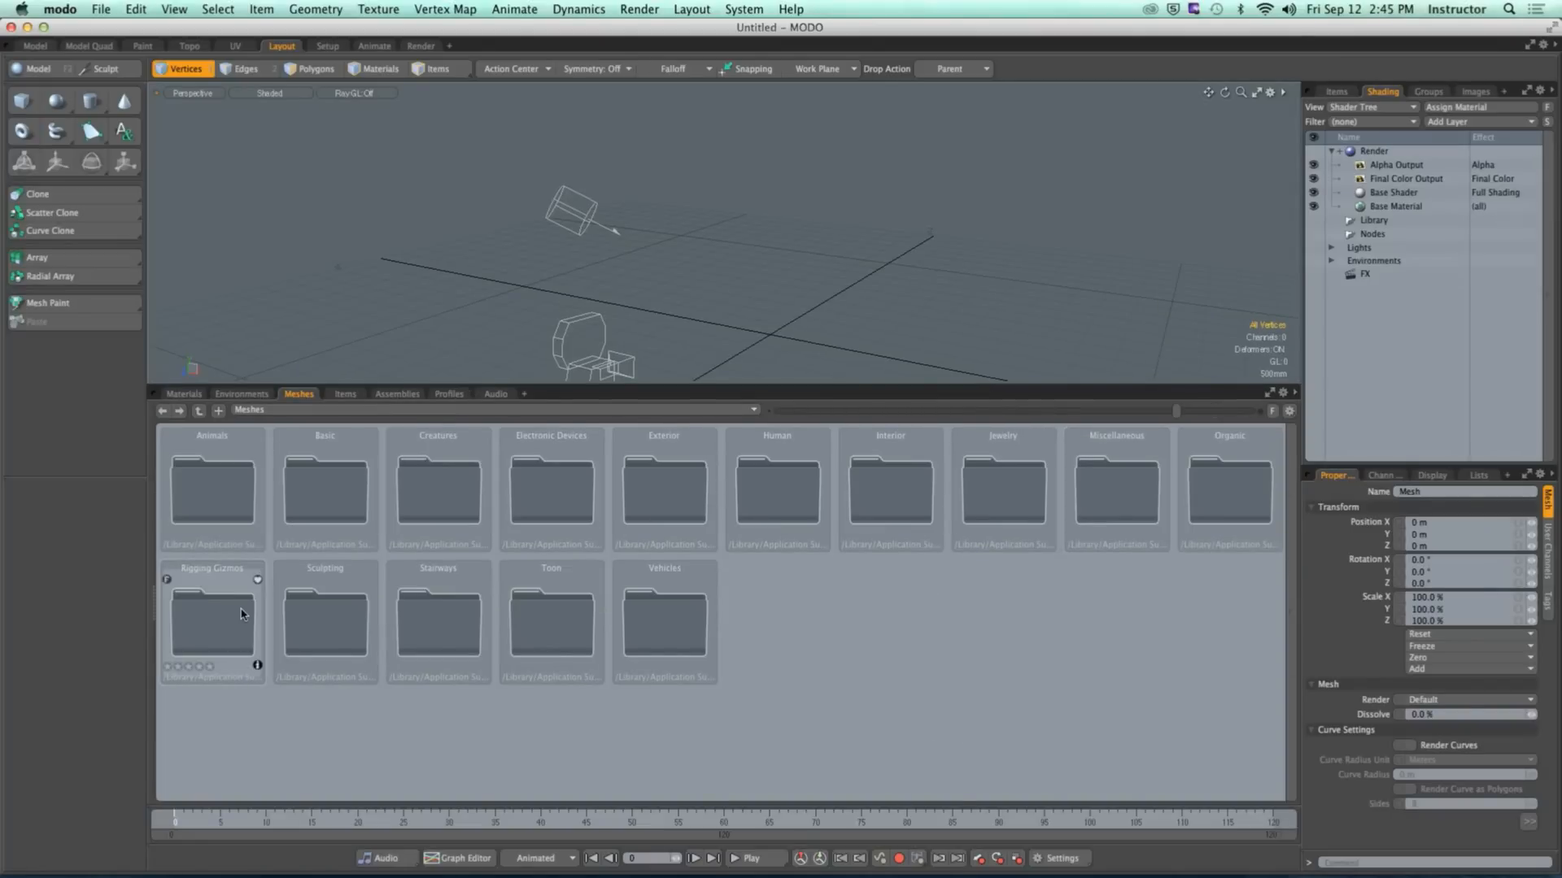
pyautogui.doubleClick(671, 634)
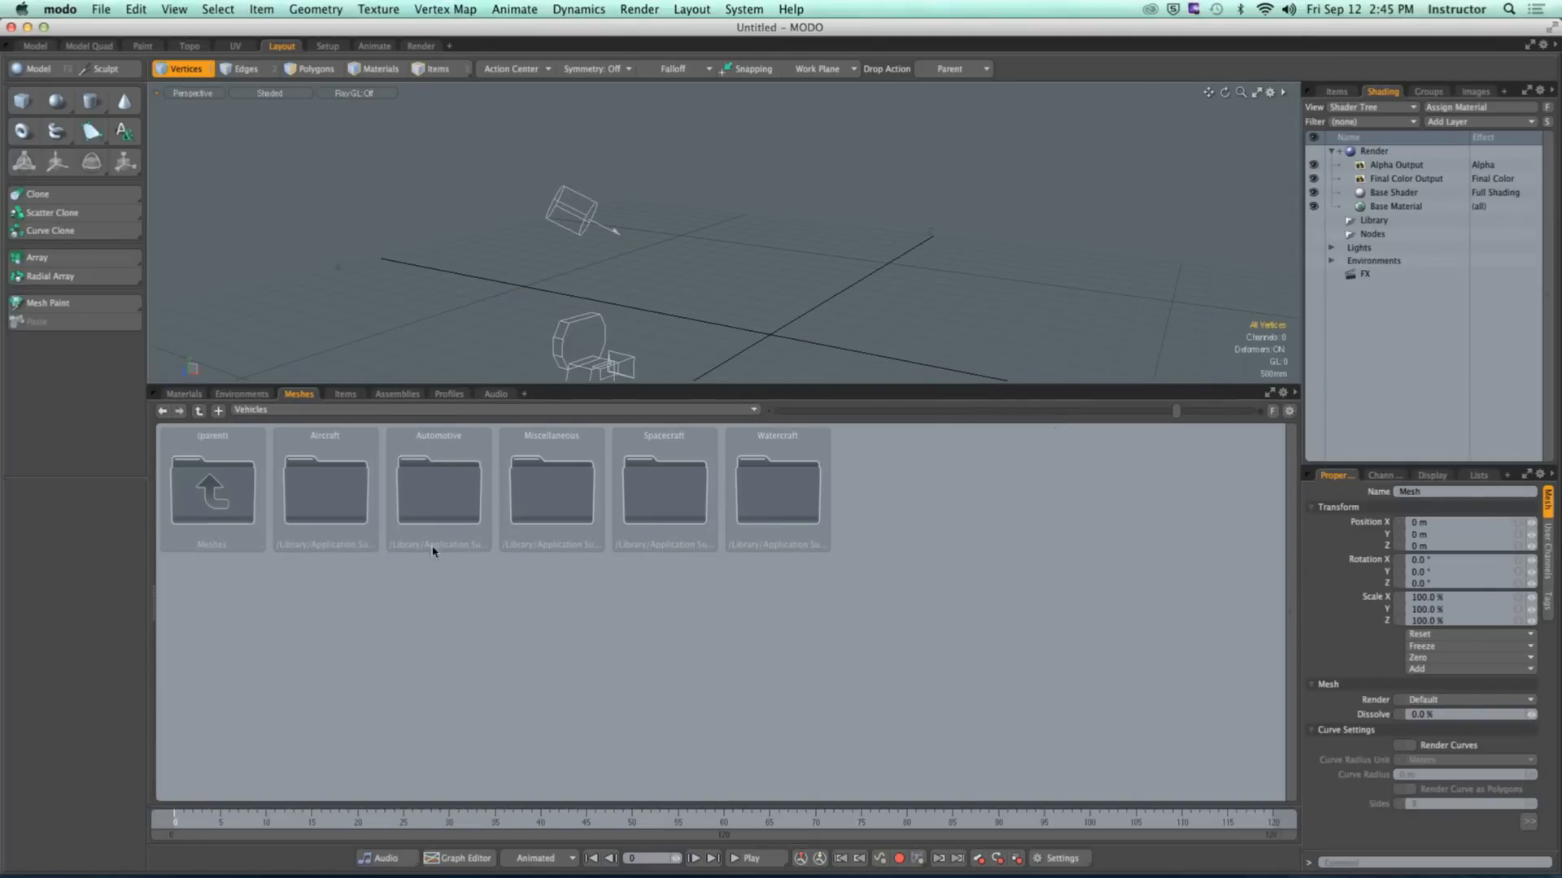
pyautogui.doubleClick(664, 503)
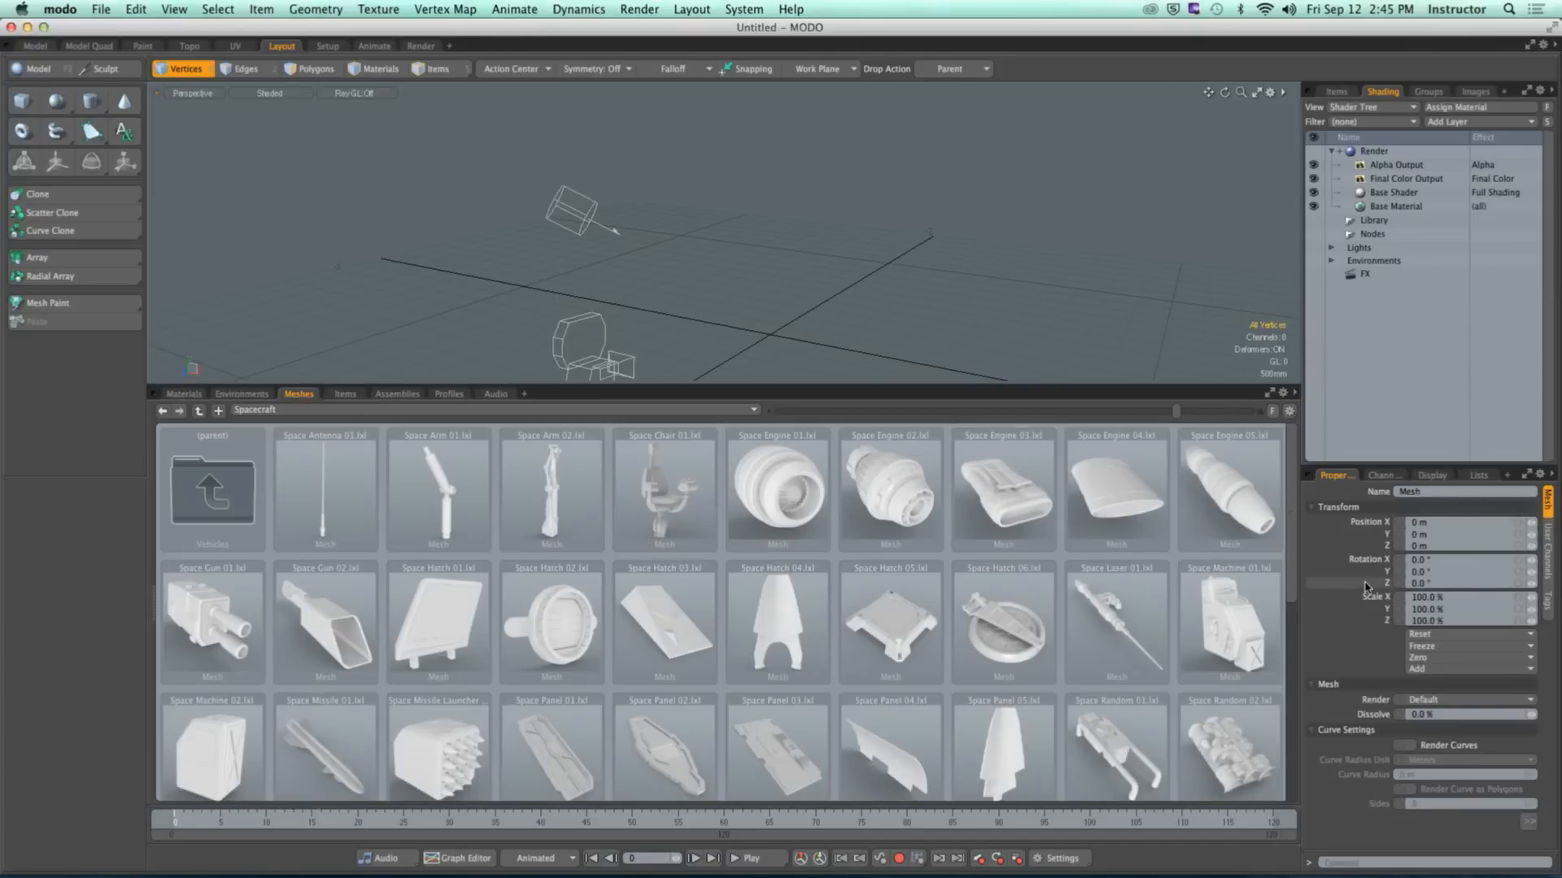
# Step: Load the Space Random 17 mesh preset into the scene and frame the whole model in the view
pyautogui.moveTo(1291, 551); pyautogui.dragTo(1273, 721)
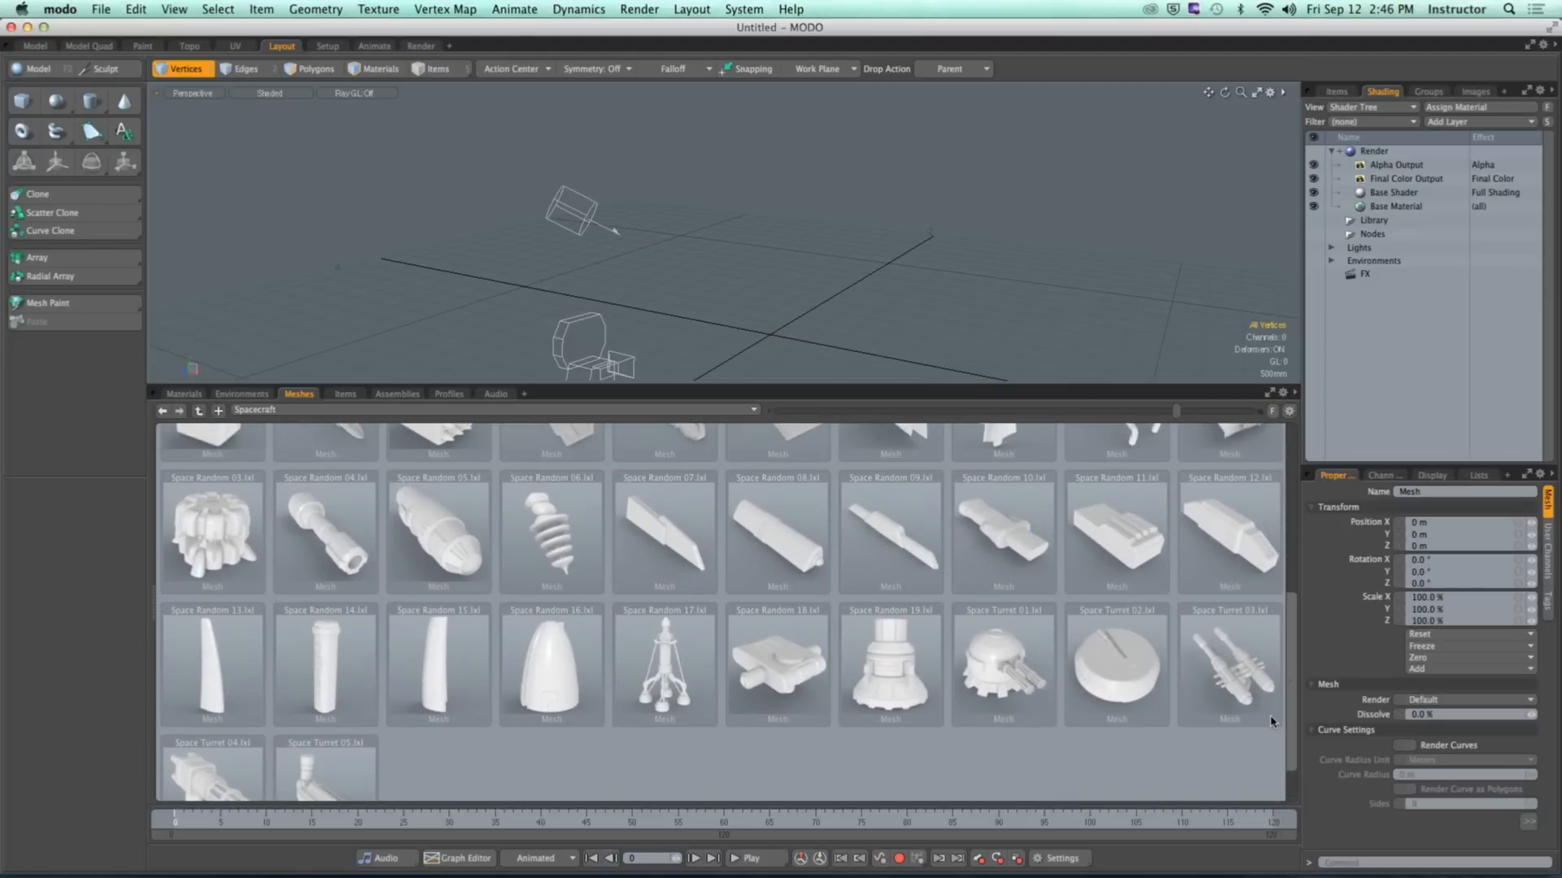
pyautogui.scroll(-3, 1273, 722)
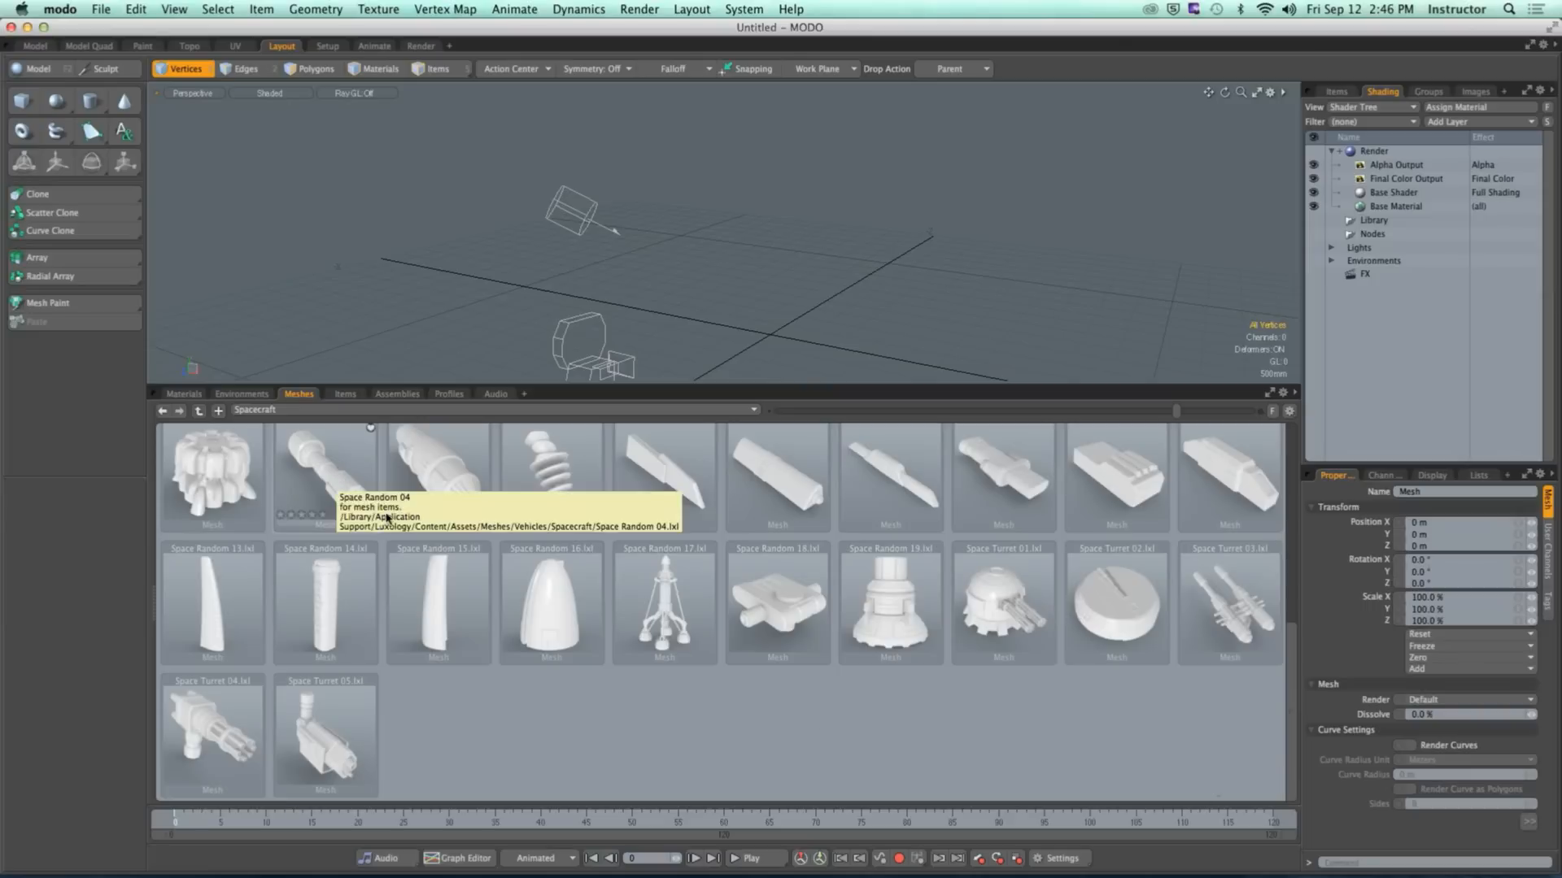
pyautogui.doubleClick(681, 598)
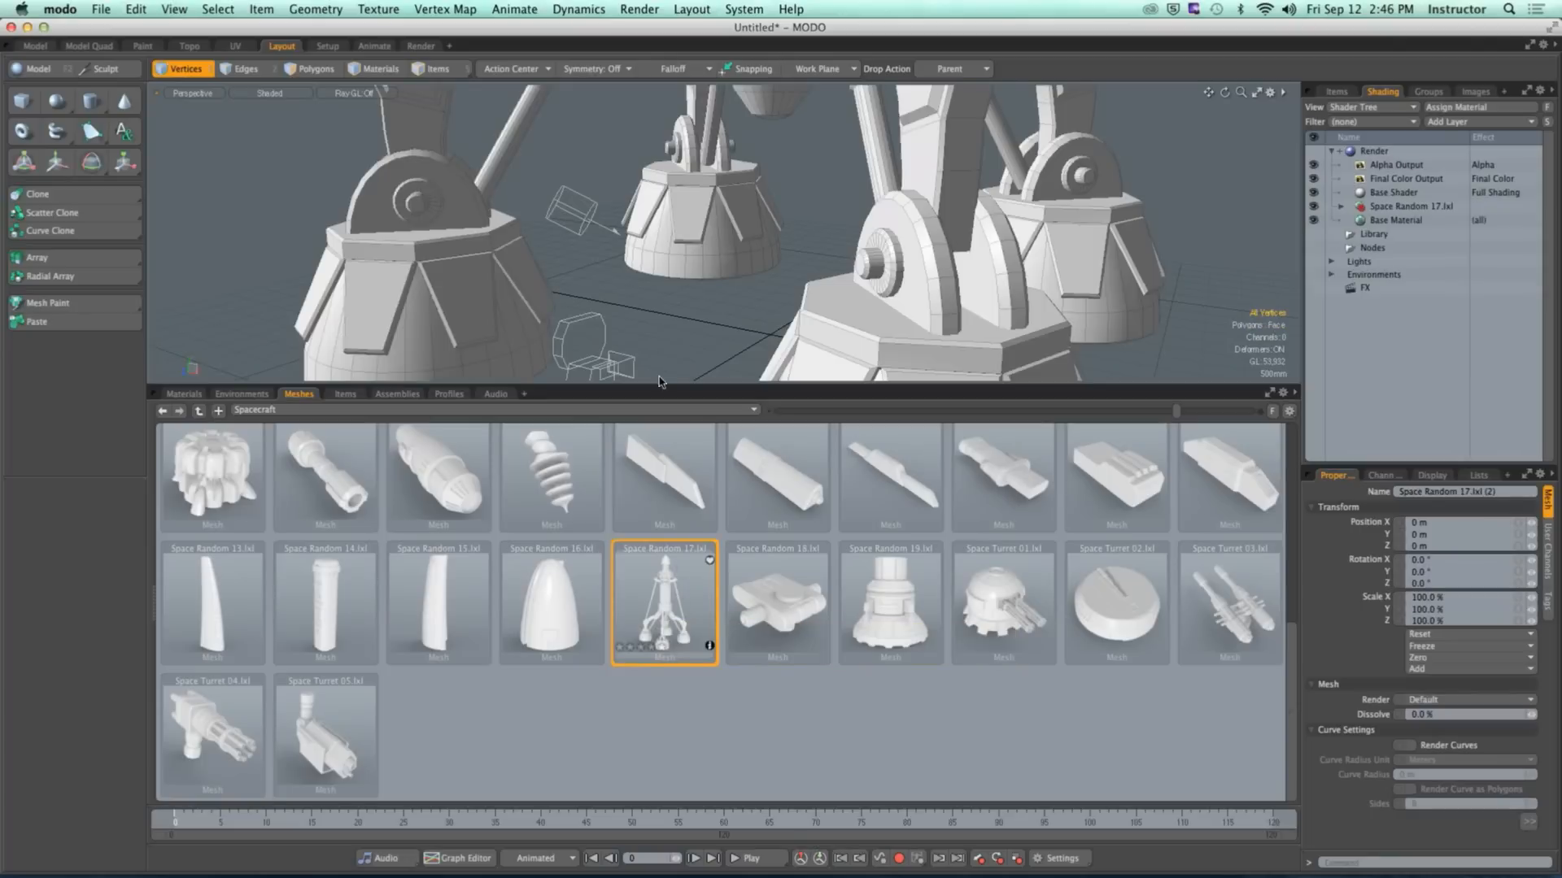
pyautogui.scroll(-10, 697, 230)
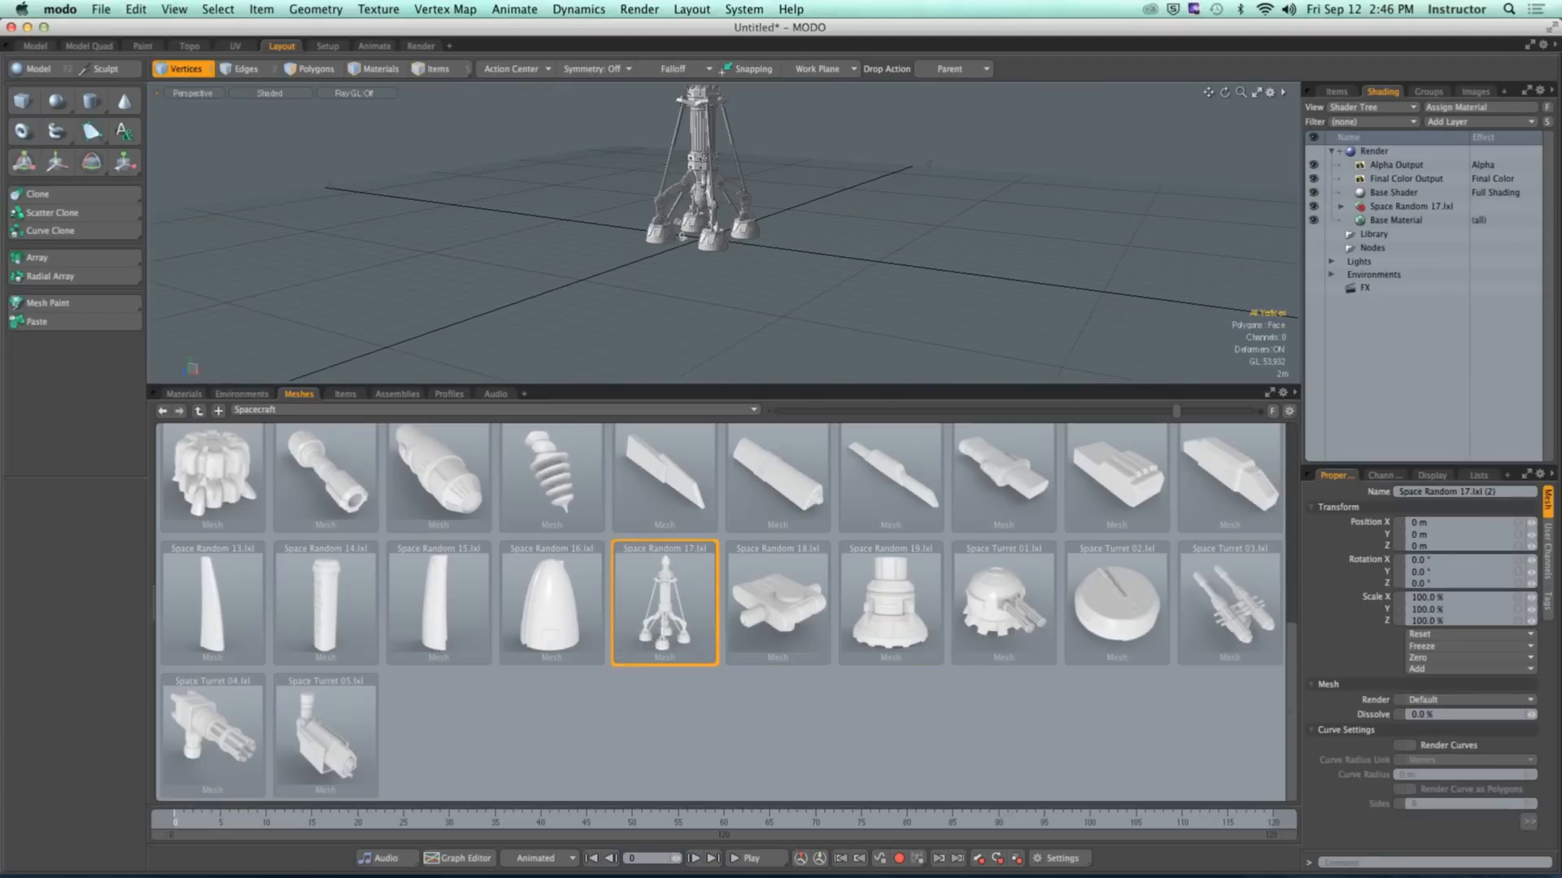
pyautogui.keyDown('alt'); pyautogui.keyDown('shift'); pyautogui.moveTo(707, 163); pyautogui.dragTo(739, 209); pyautogui.keyUp('shift'); pyautogui.keyUp('alt')
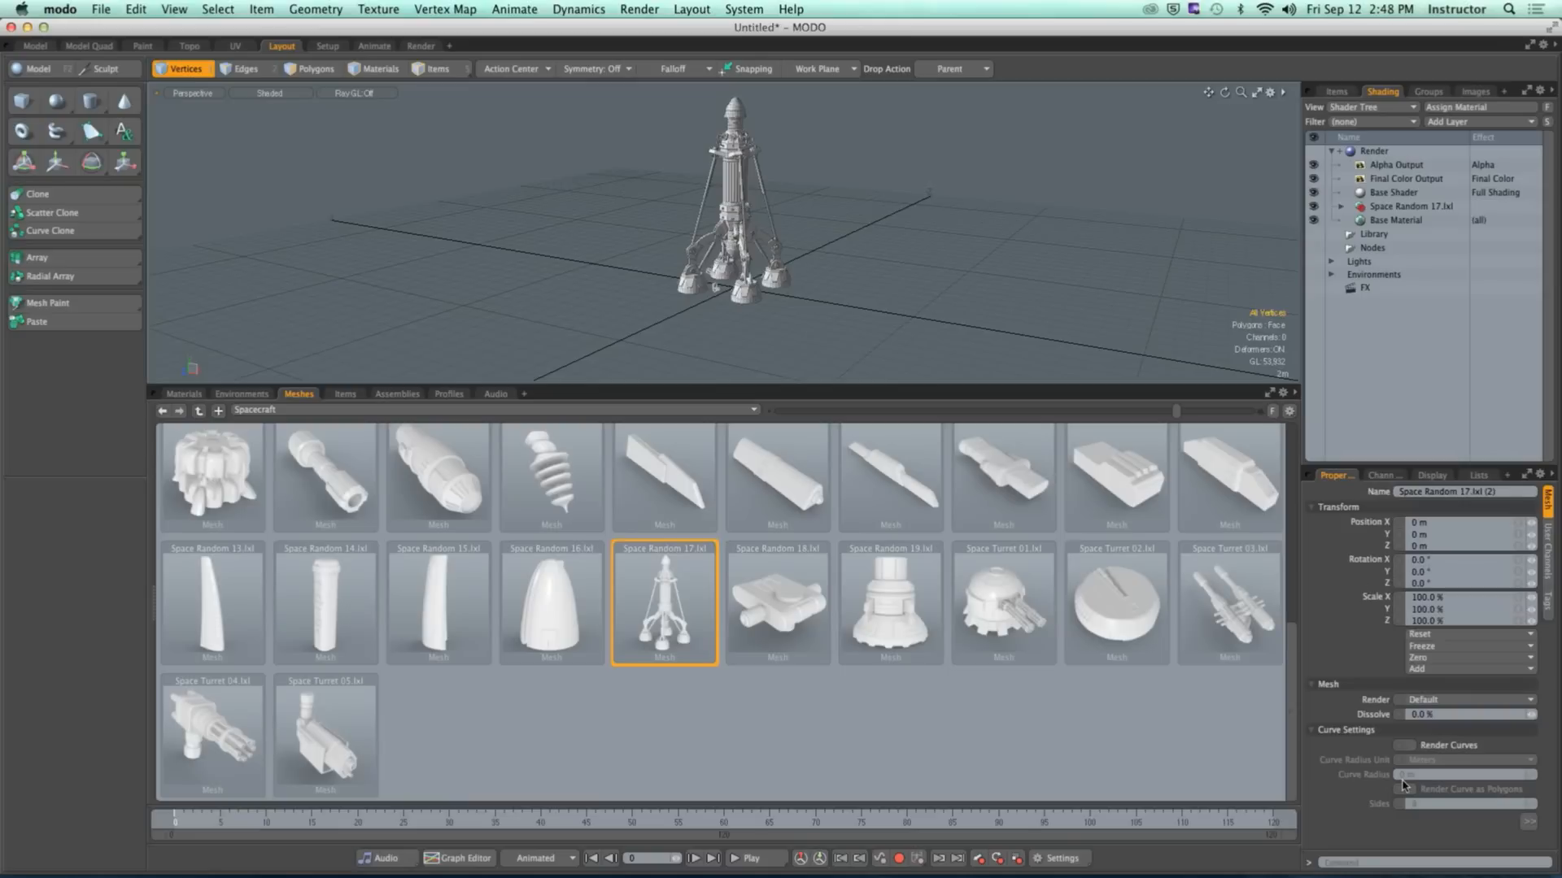
# Step: Switch to Remote Desktop, observe the selected student's computer, take control of it, and orbit around the two target rings
pyautogui.click(1057, 848)
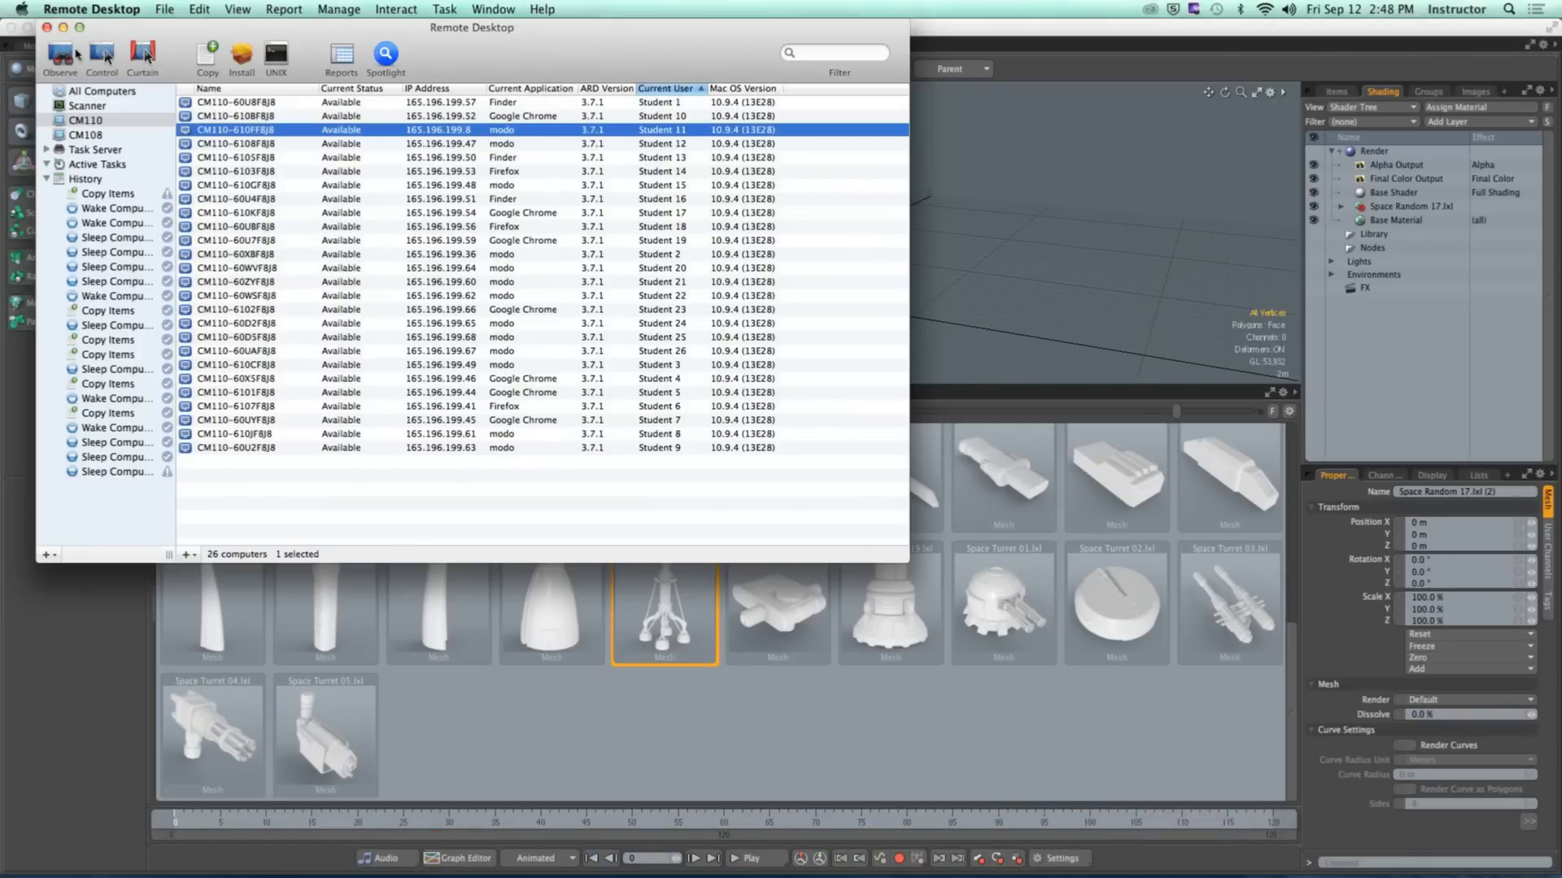
pyautogui.click(64, 53)
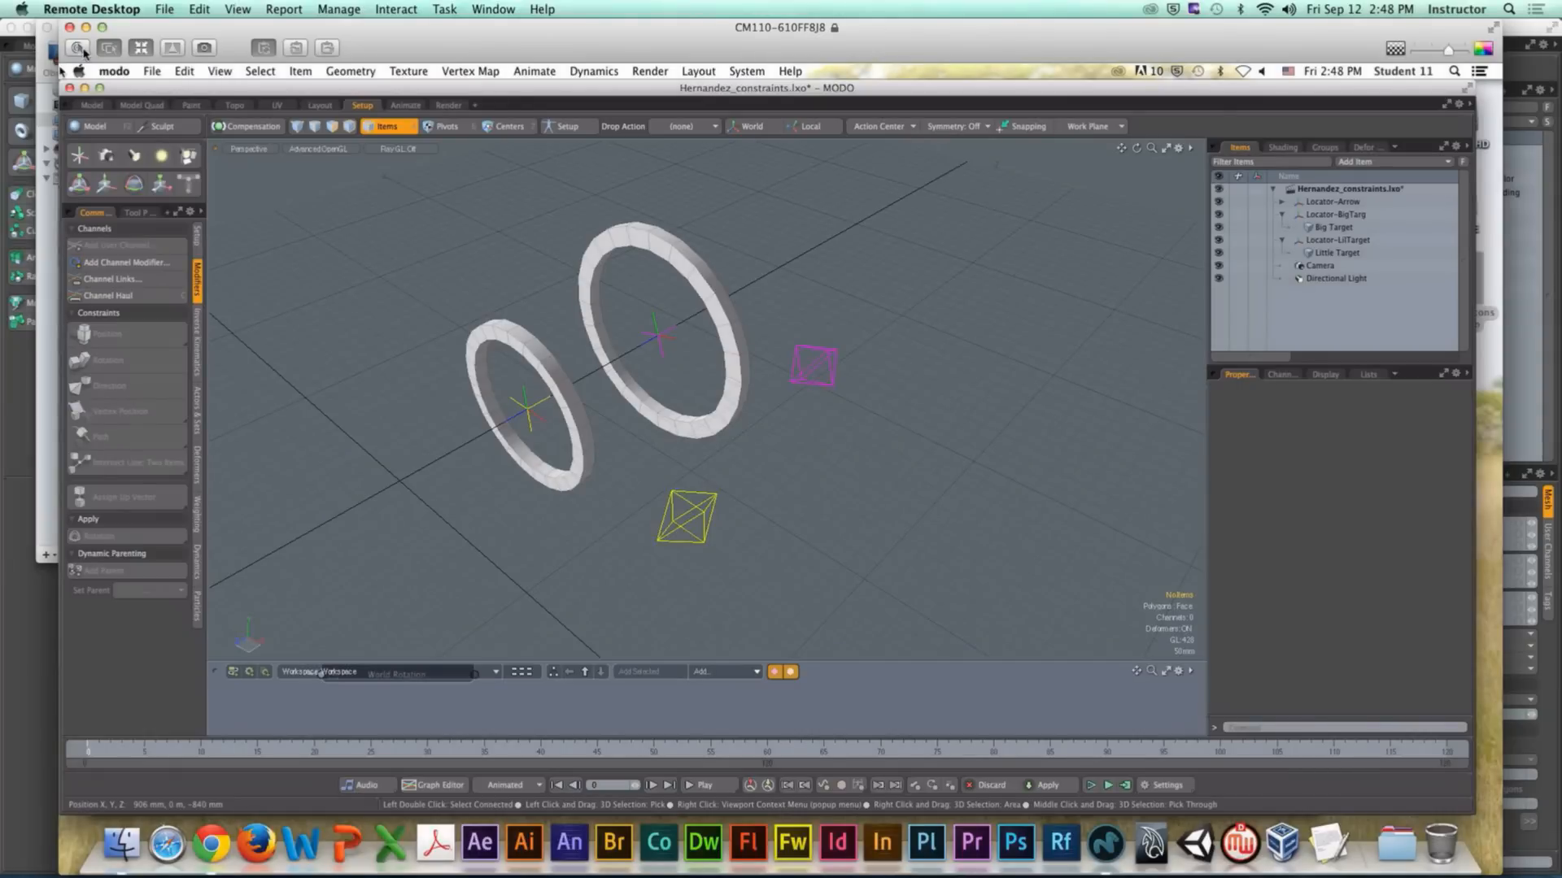
pyautogui.click(80, 48)
pyautogui.keyDown('alt'); pyautogui.moveTo(525, 353); pyautogui.dragTo(476, 345); pyautogui.keyUp('alt')
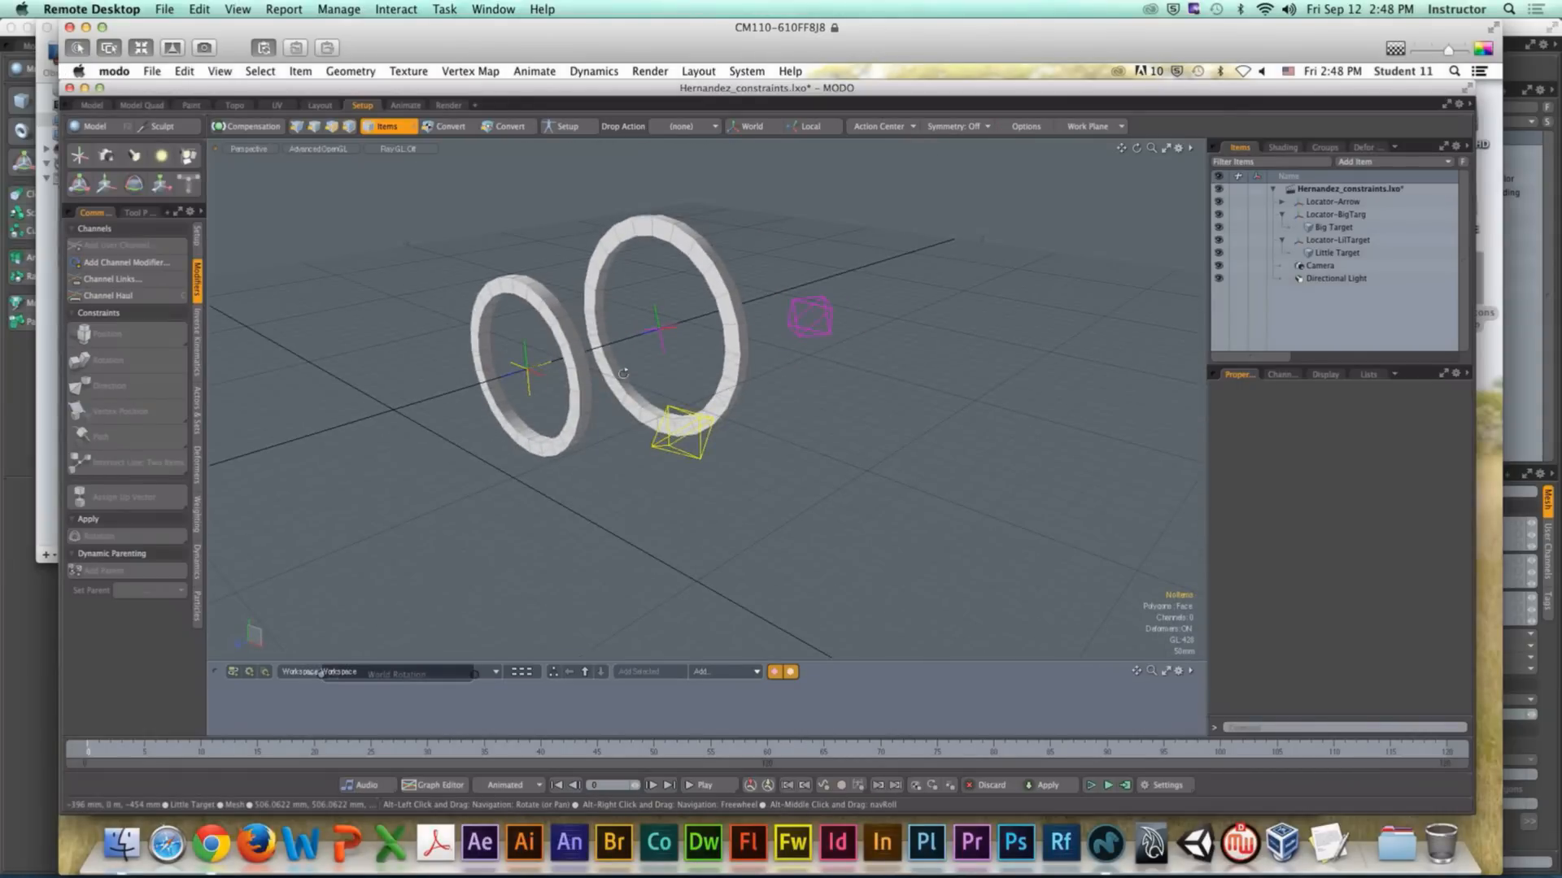
# Step: Try moving the little target's locator along its Z axis and undo the move
pyautogui.keyDown('alt'); pyautogui.moveTo(623, 374); pyautogui.dragTo(574, 382); pyautogui.keyUp('alt')
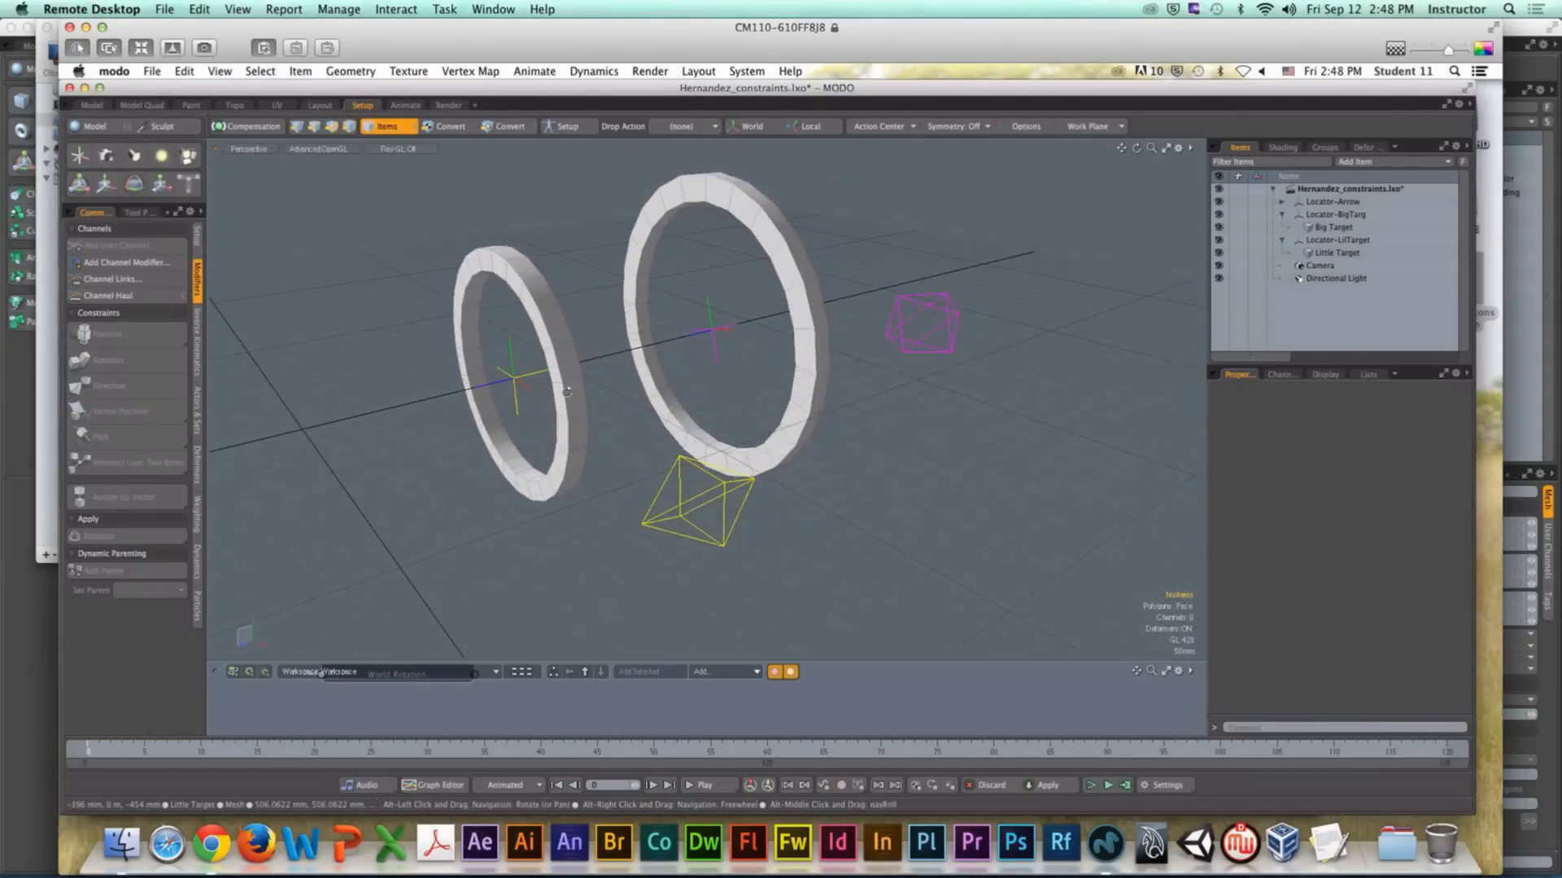
pyautogui.click(509, 383)
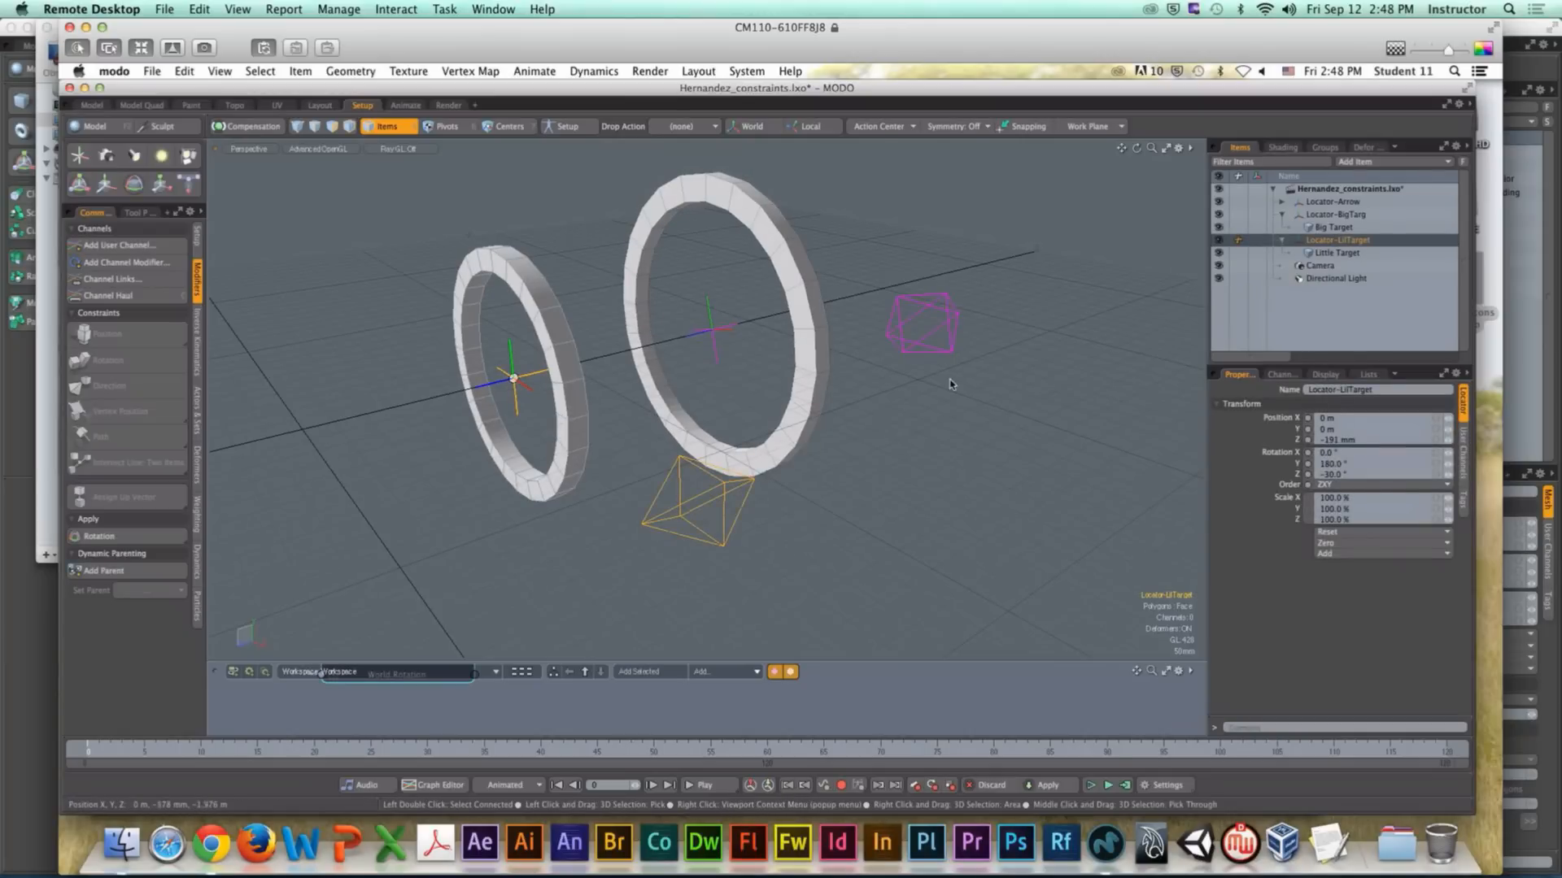
pyautogui.click(923, 439)
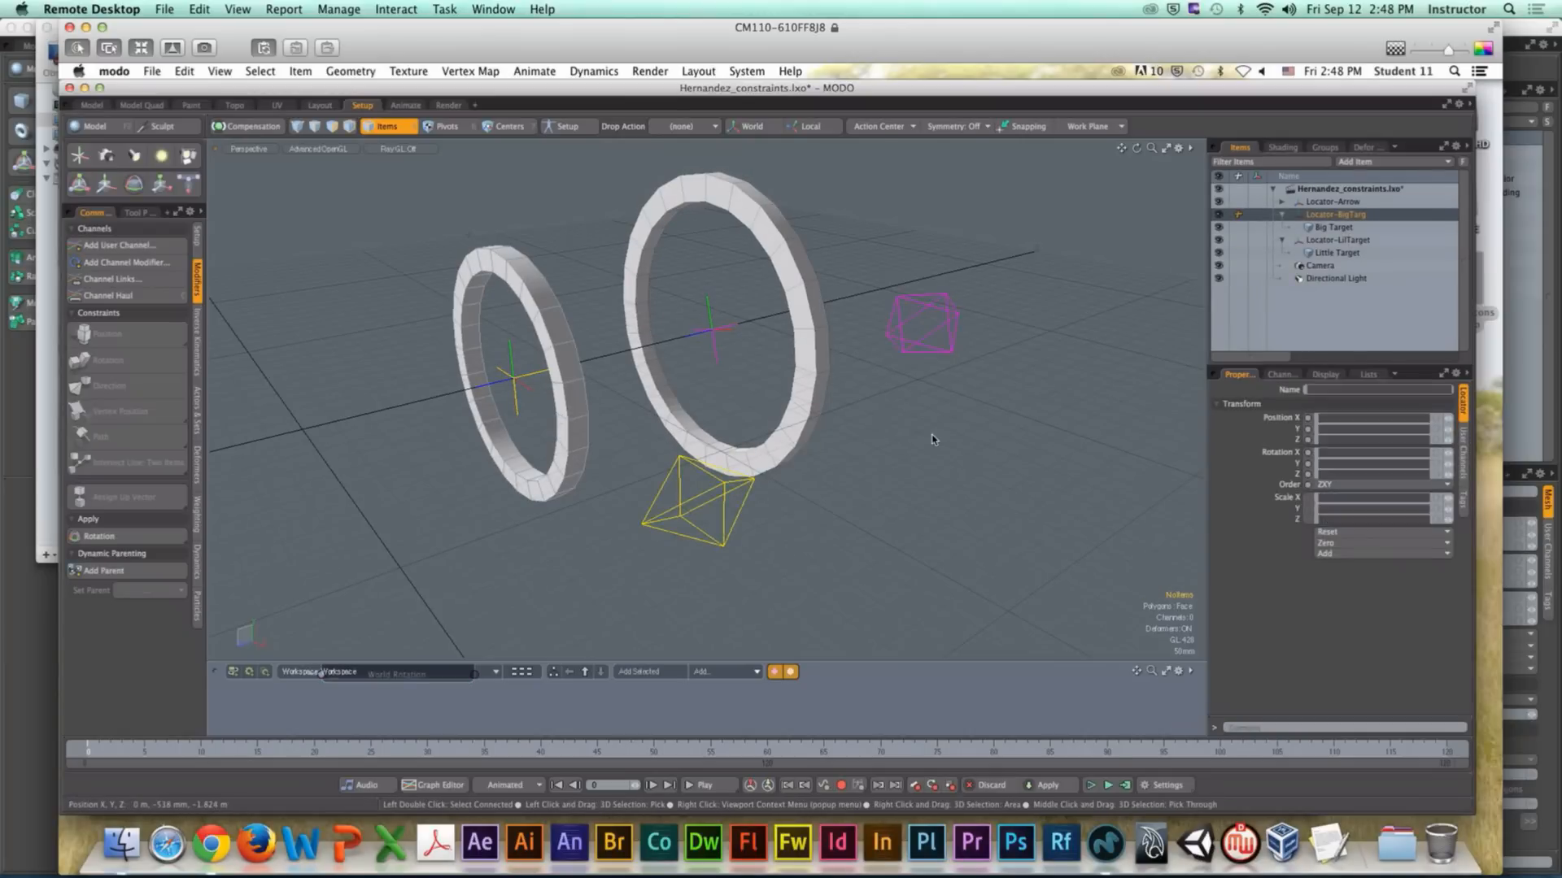
pyautogui.keyDown('alt'); pyautogui.moveTo(924, 446); pyautogui.dragTo(858, 428); pyautogui.keyUp('alt')
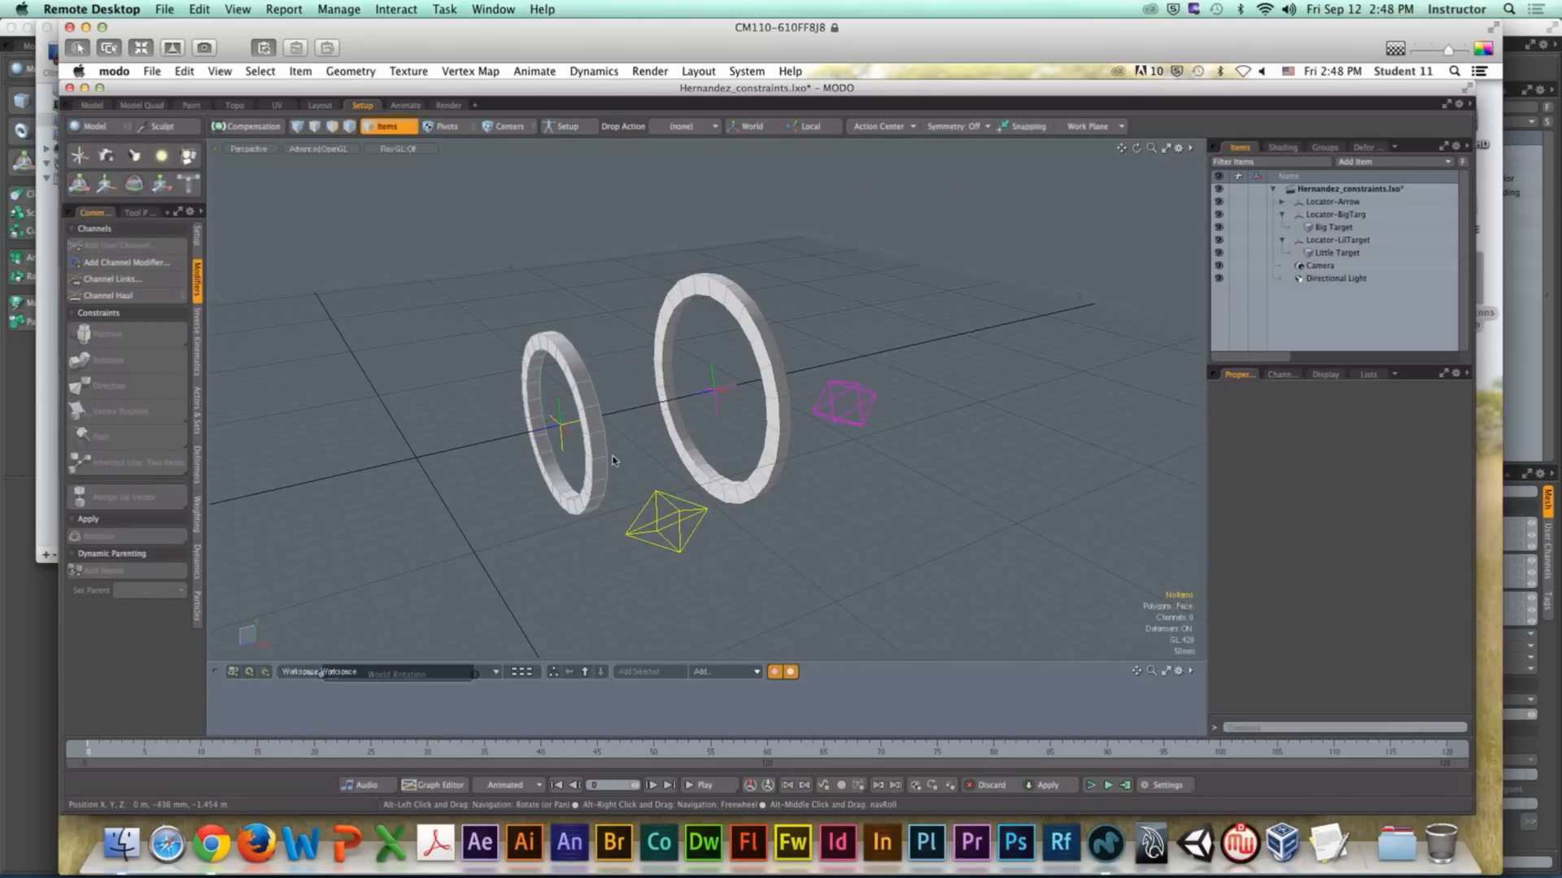
pyautogui.click(667, 524)
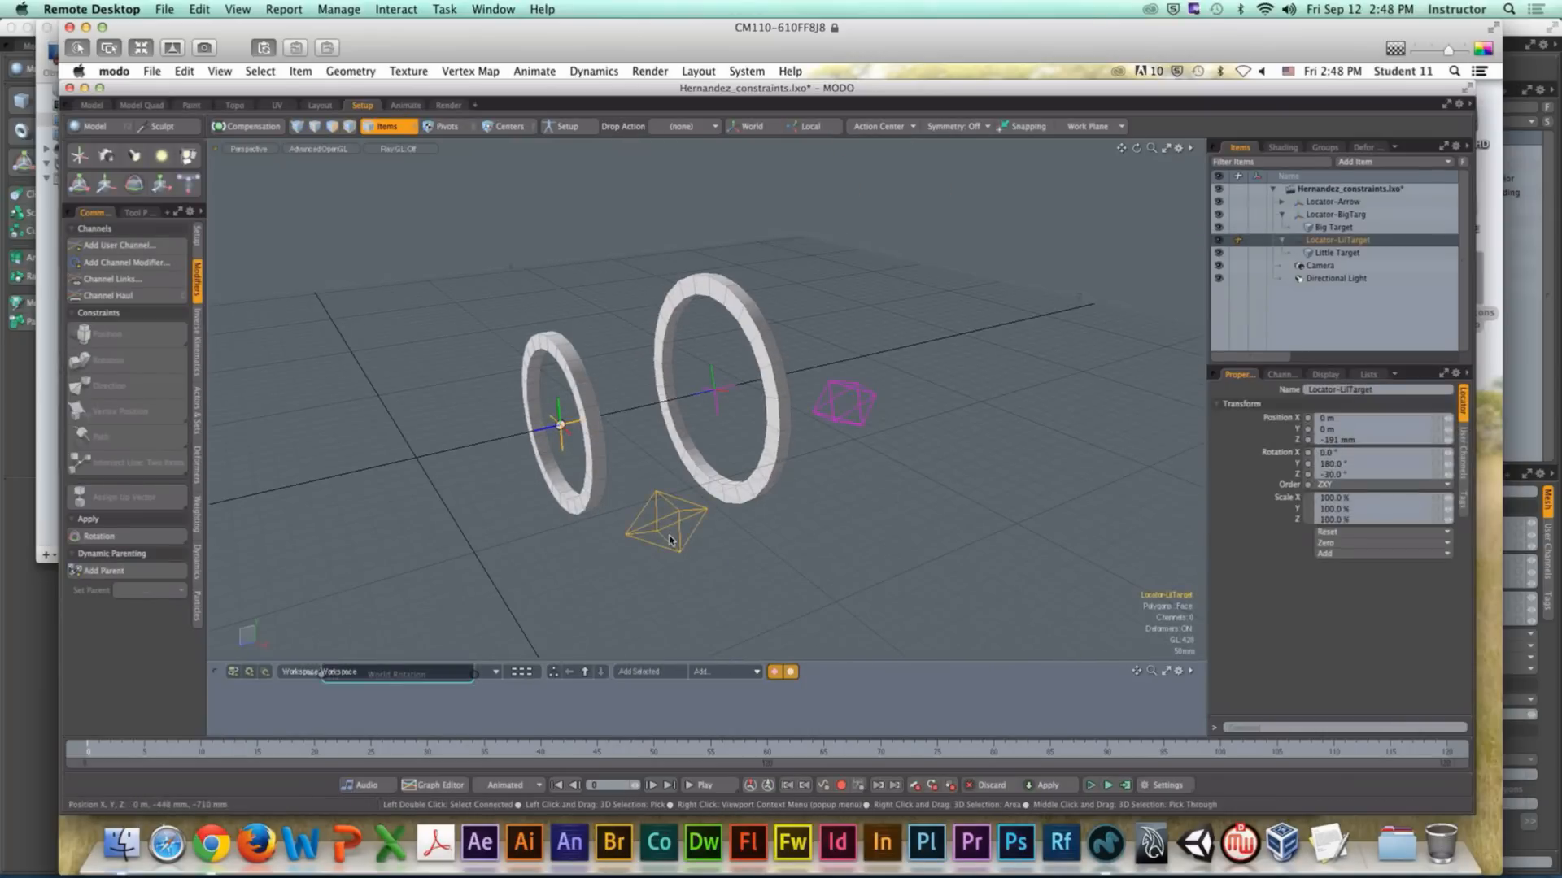
pyautogui.press('y')
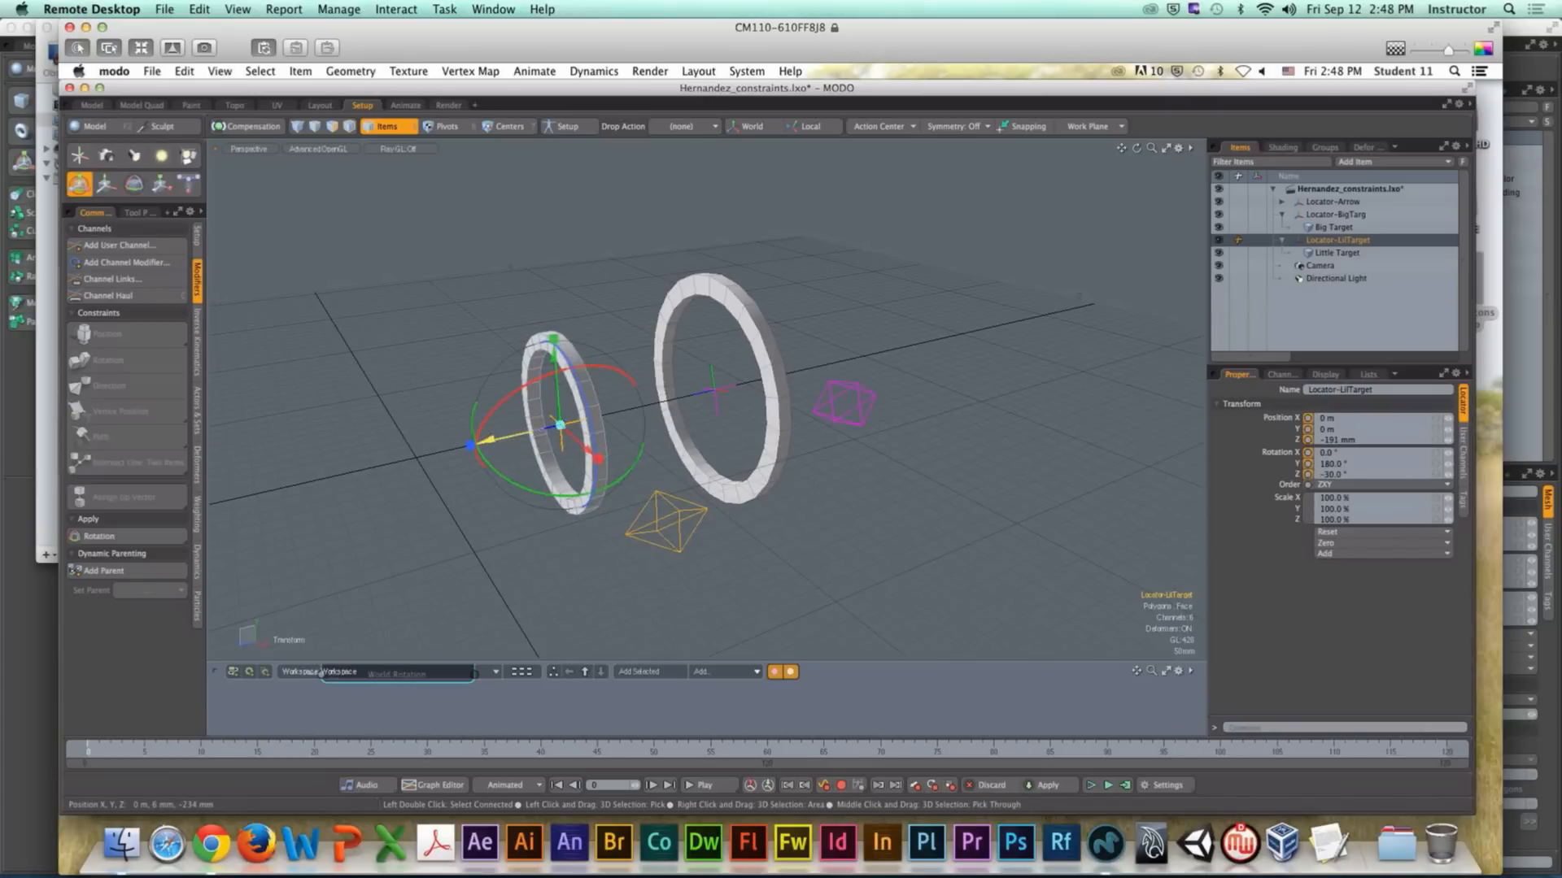
pyautogui.moveTo(511, 444); pyautogui.dragTo(354, 460)
pyautogui.press('super+z')
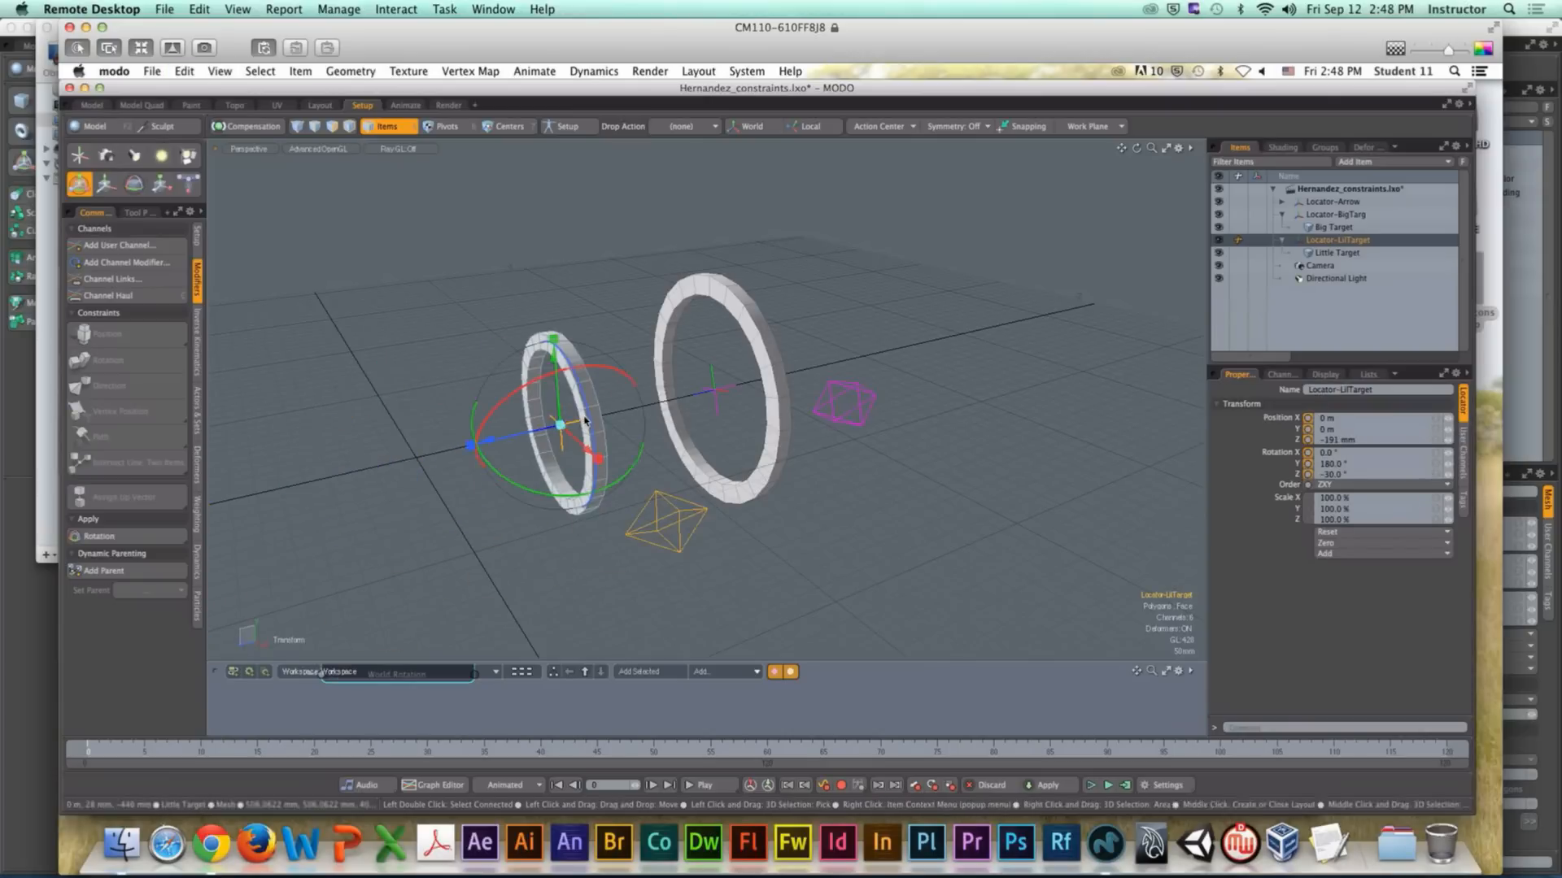
pyautogui.press('q')
pyautogui.keyDown('alt'); pyautogui.moveTo(602, 480); pyautogui.dragTo(653, 483); pyautogui.keyUp('alt')
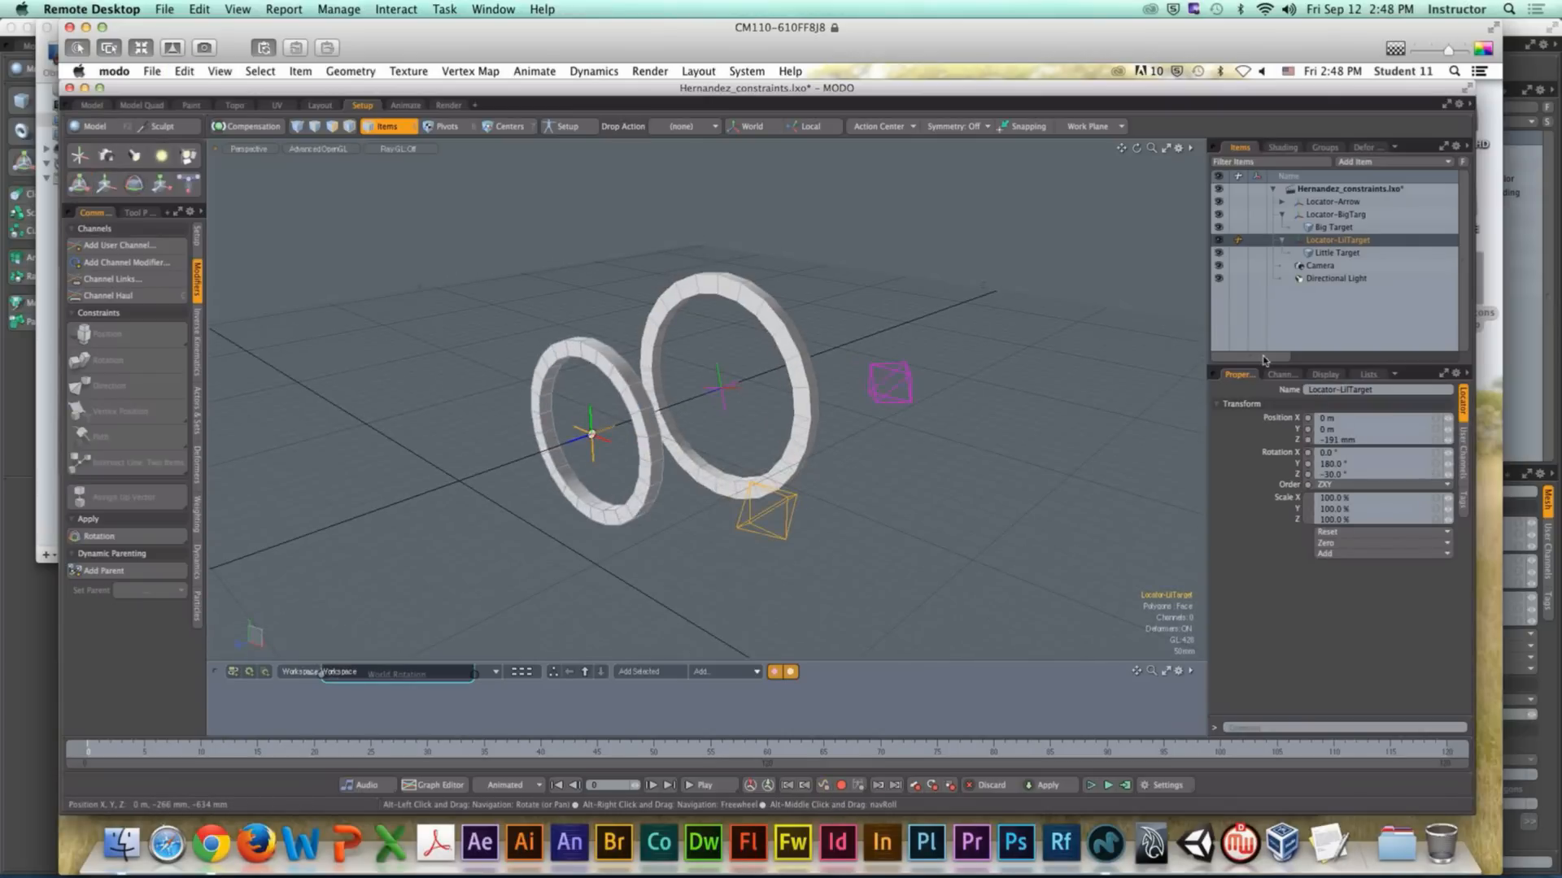
# Step: Reset all transforms of the Little Target mesh and deselect it
pyautogui.click(1343, 254)
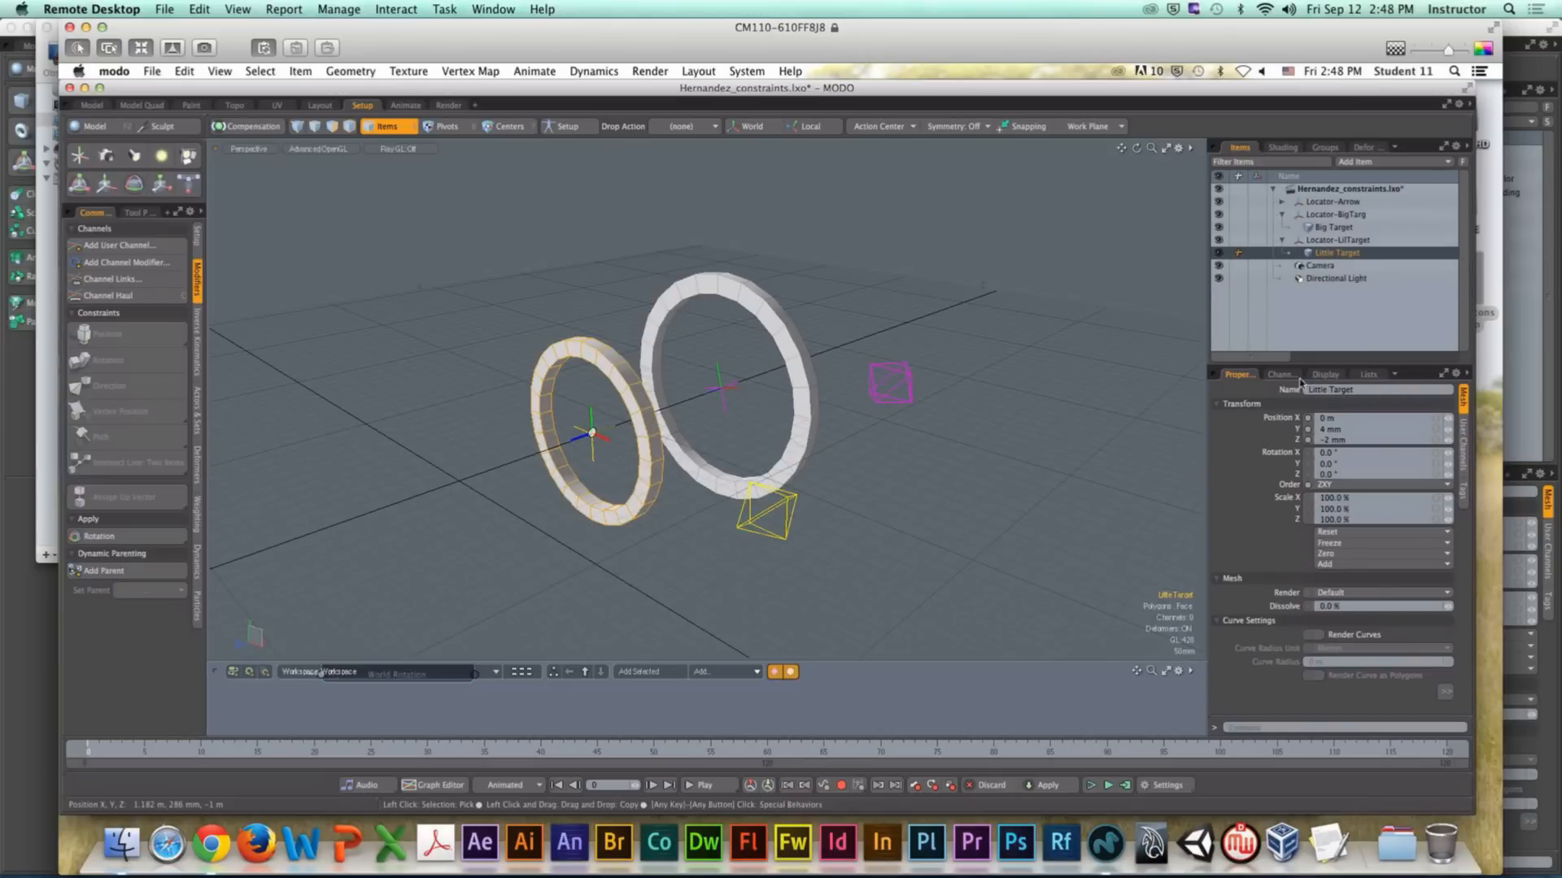
pyautogui.click(1346, 533)
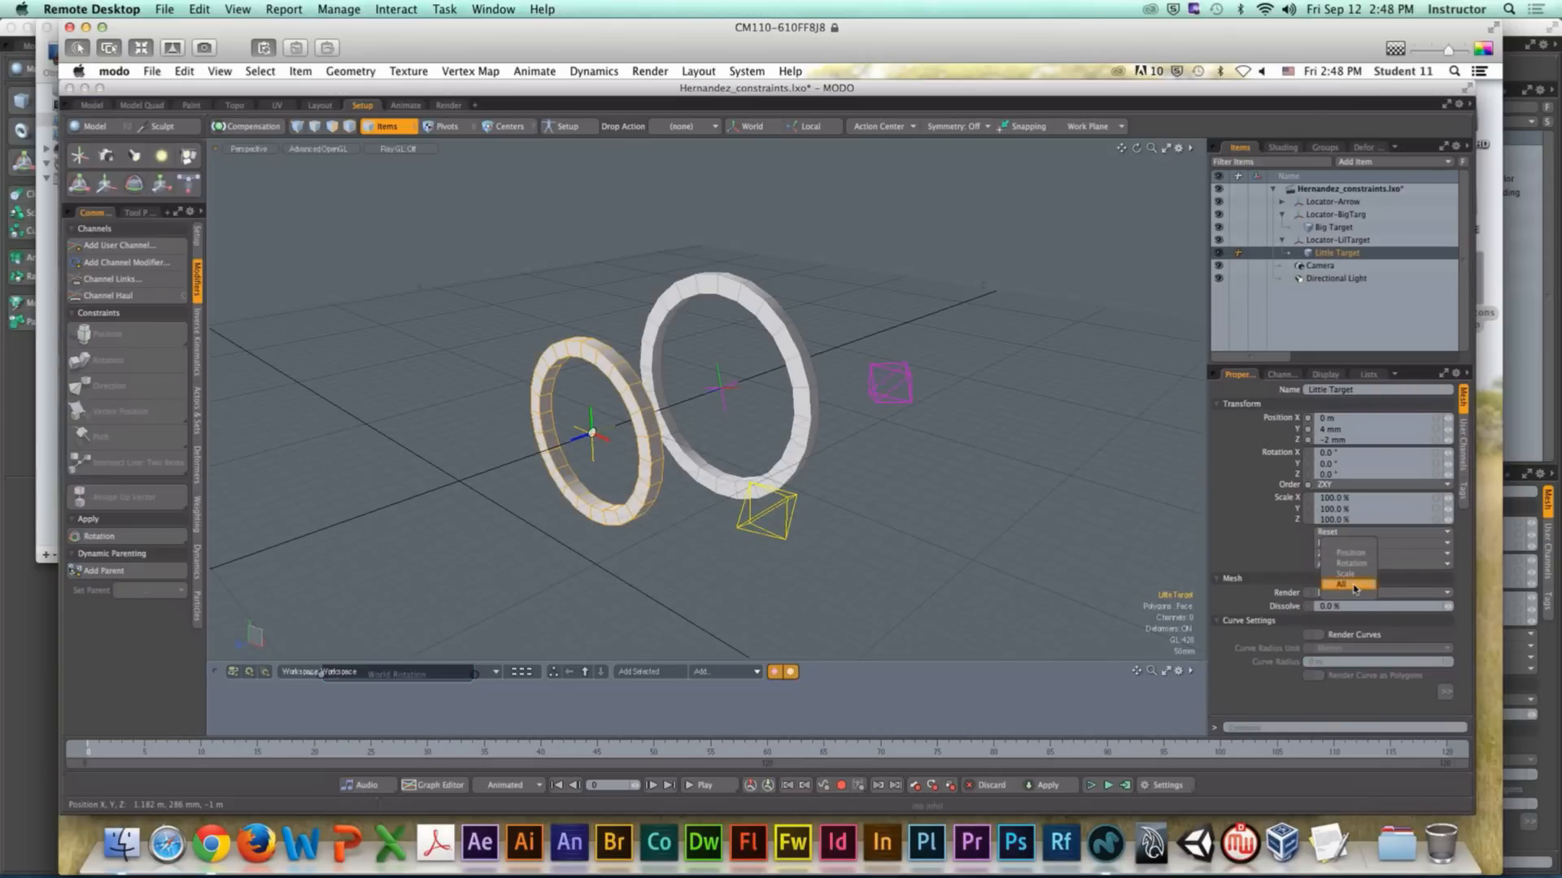
pyautogui.click(1355, 586)
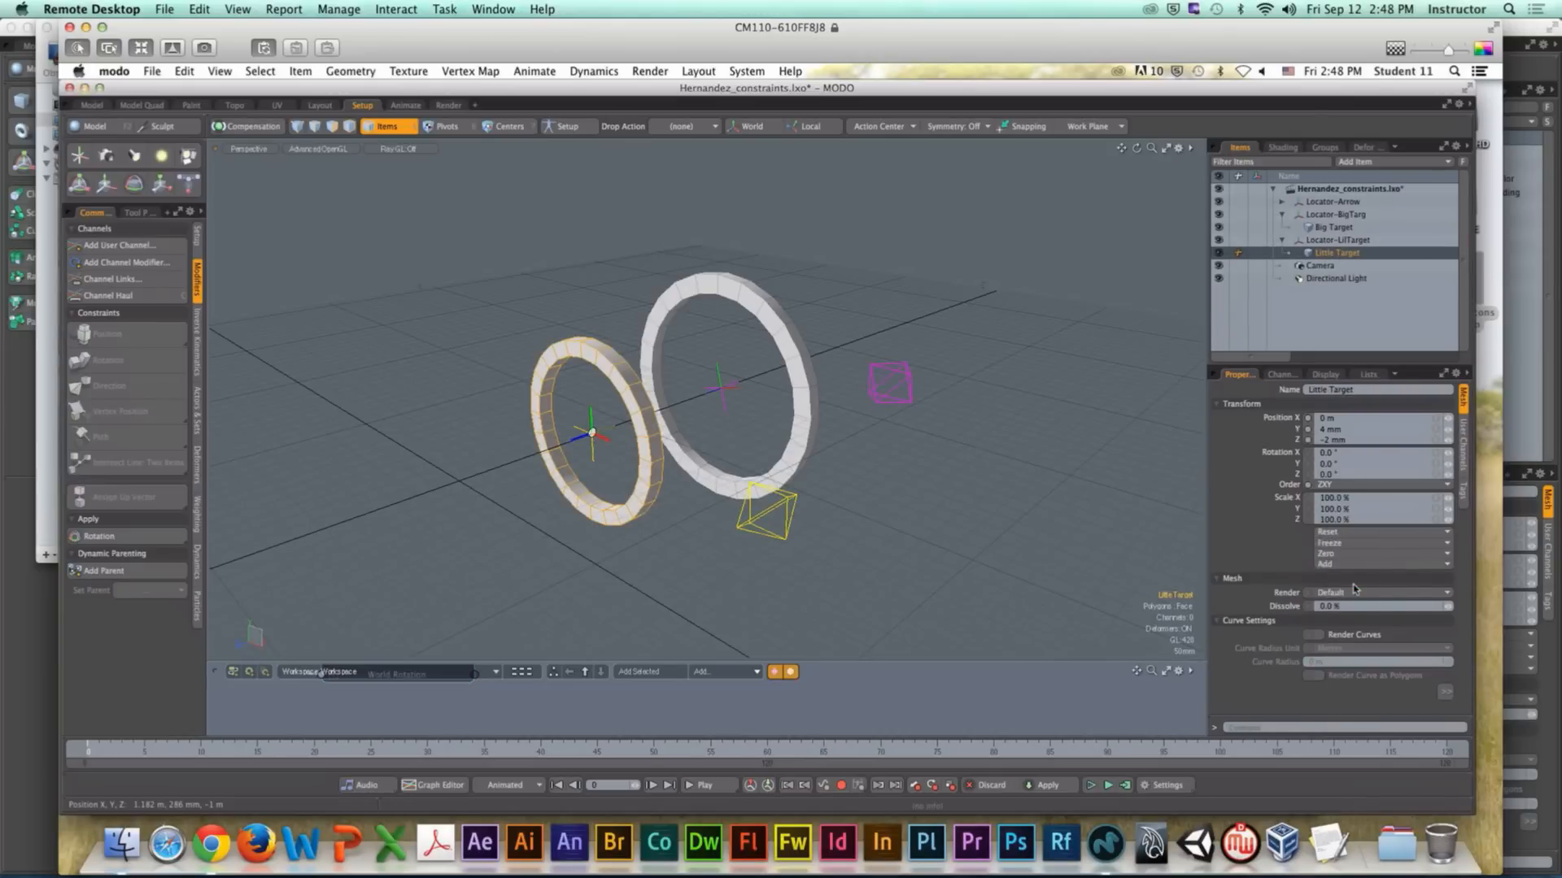
pyautogui.click(969, 533)
# Step: Zero all transforms of Locator-LilTarget so it keeps its place, and deselect it
pyautogui.click(785, 529)
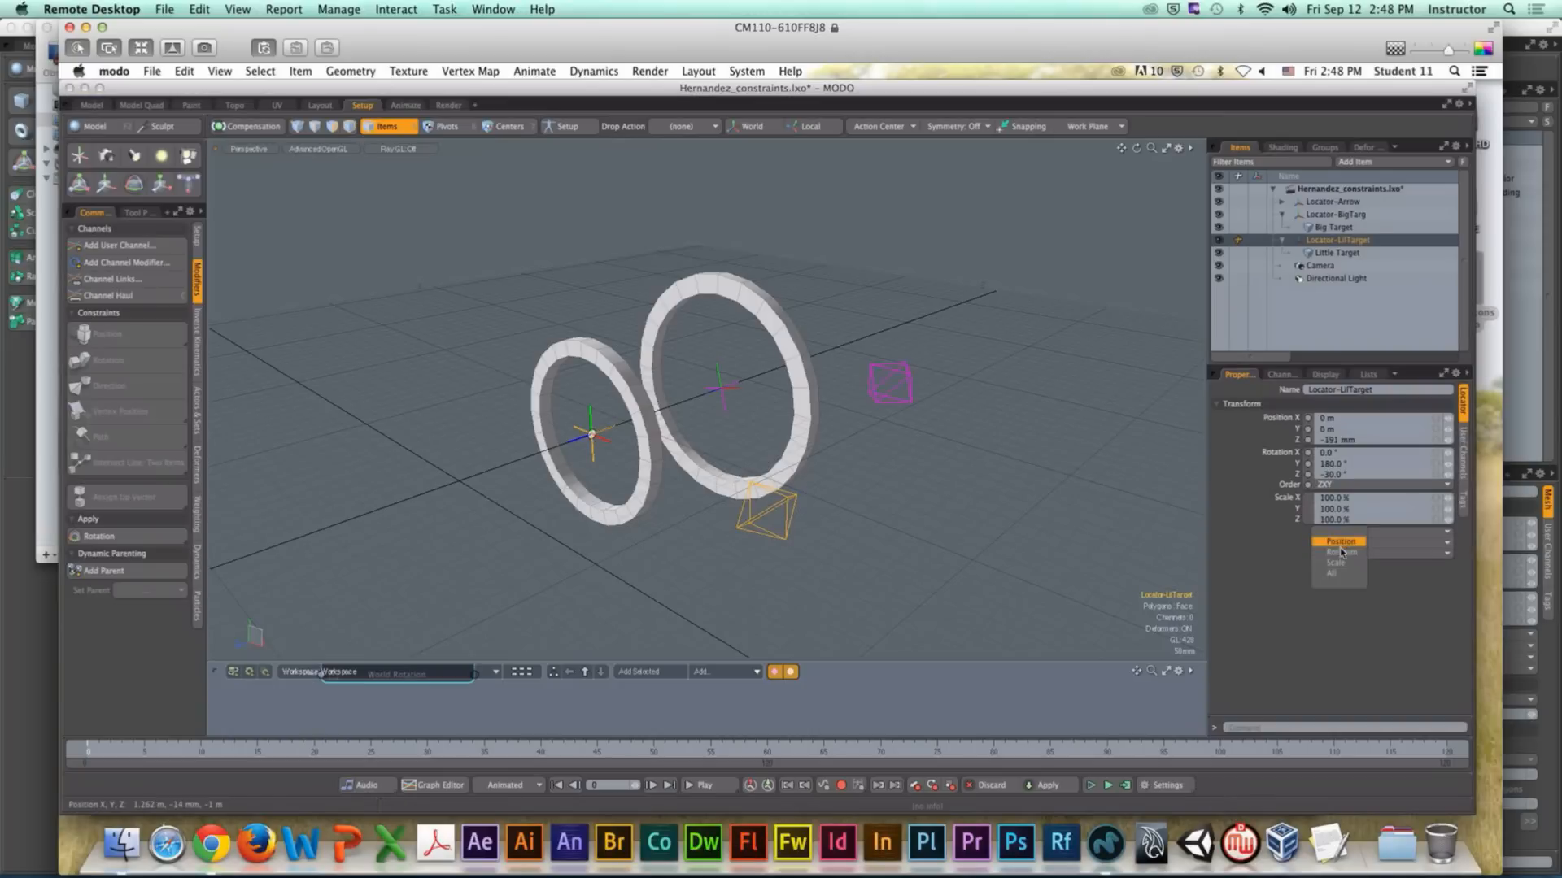
pyautogui.click(1048, 543)
pyautogui.keyDown('alt'); pyautogui.moveTo(1048, 543); pyautogui.dragTo(880, 541); pyautogui.keyUp('alt')
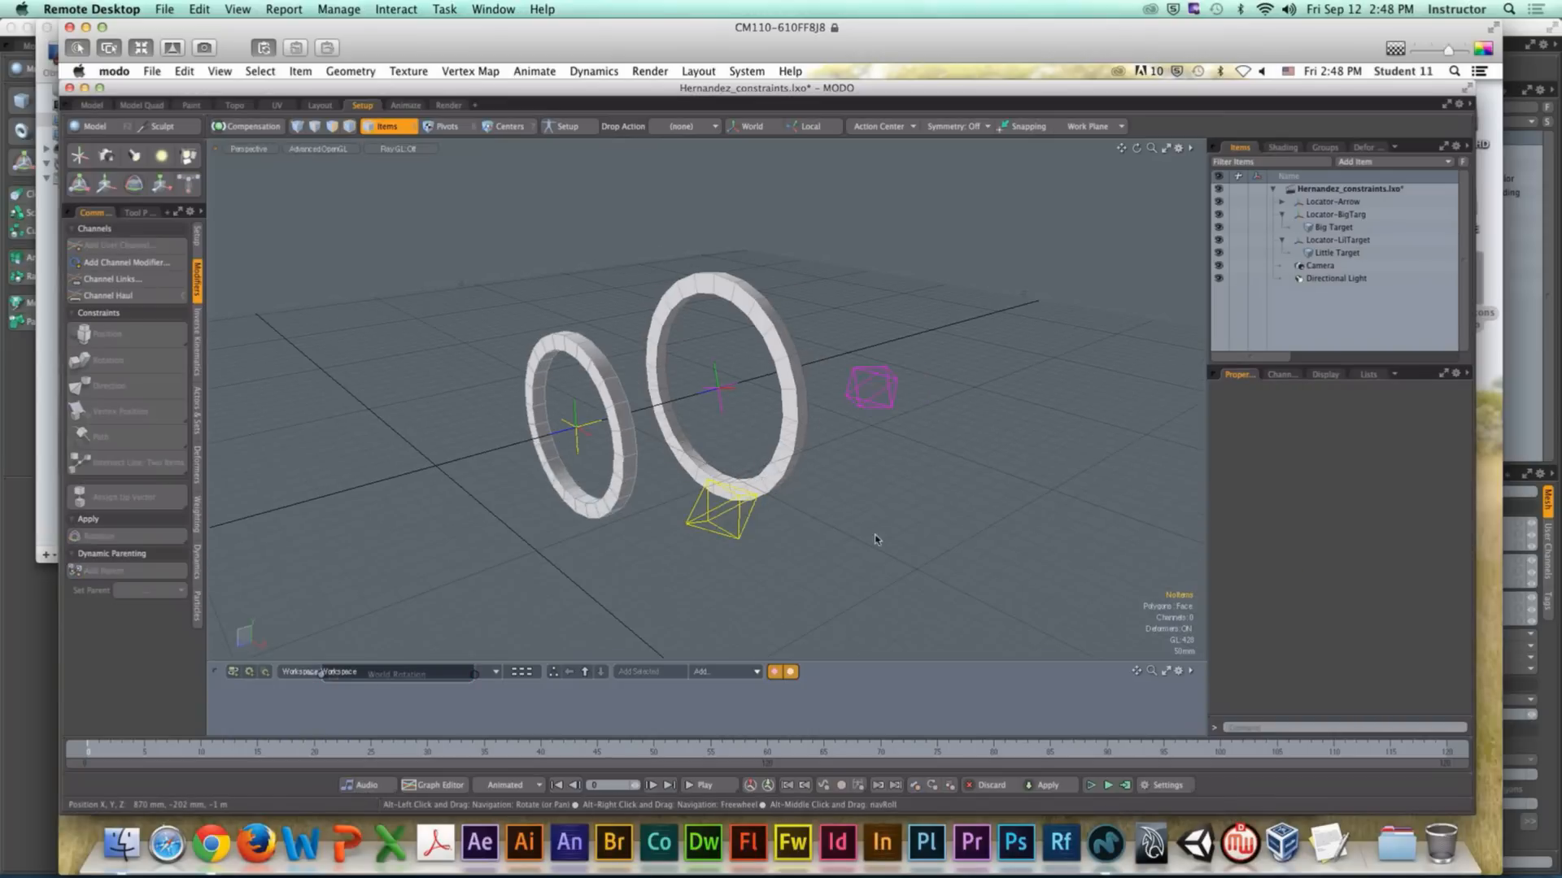
# Step: Move Locator-LilTarget along its Z axis to about 134 mm and deselect it
pyautogui.click(741, 542)
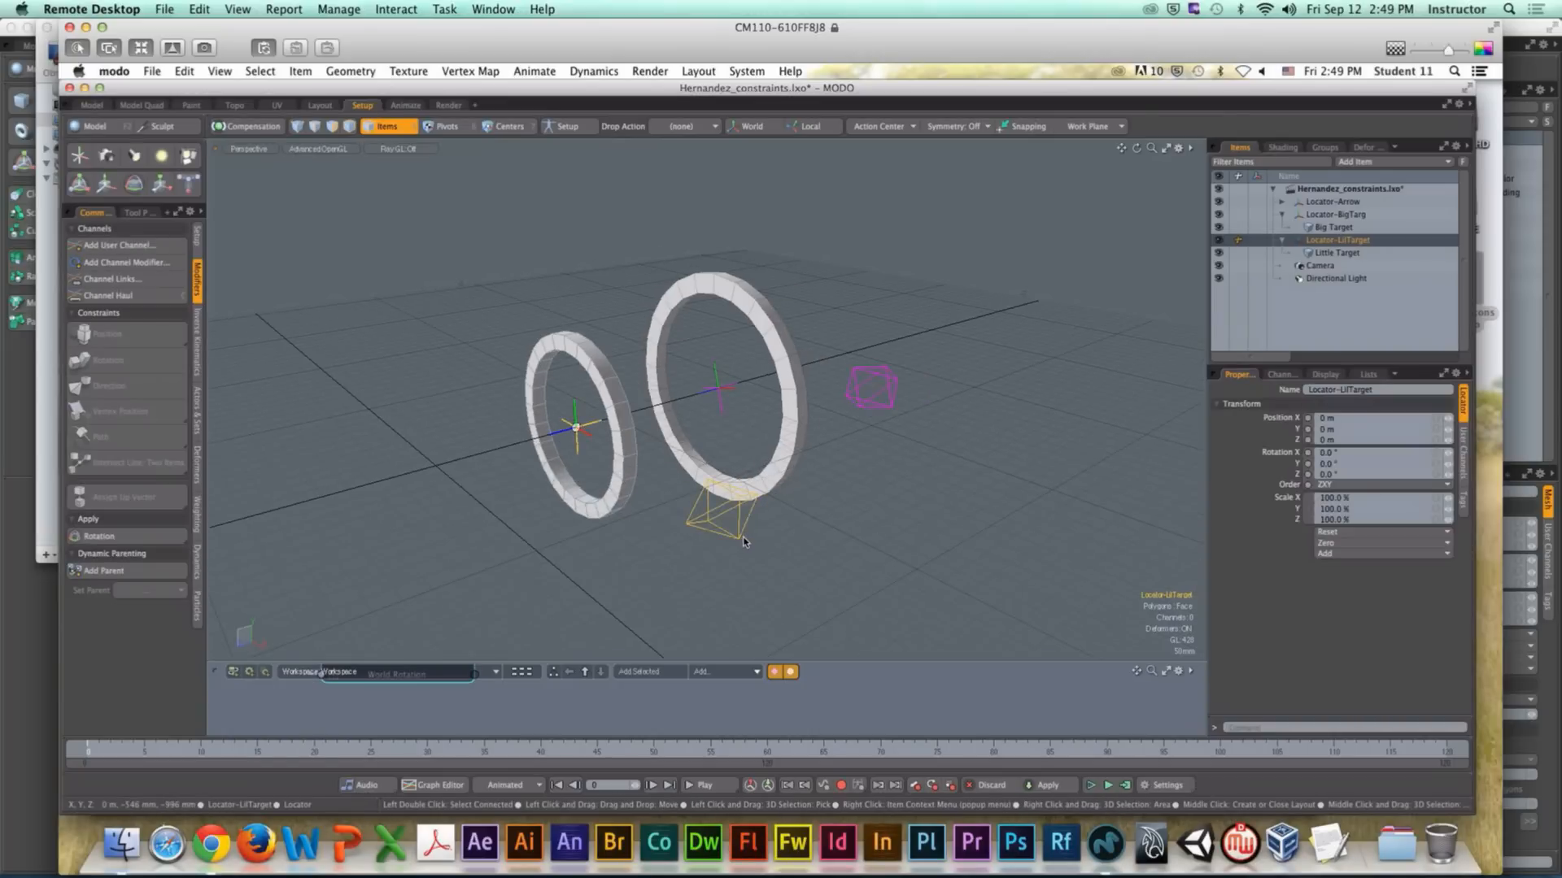
pyautogui.press('e')
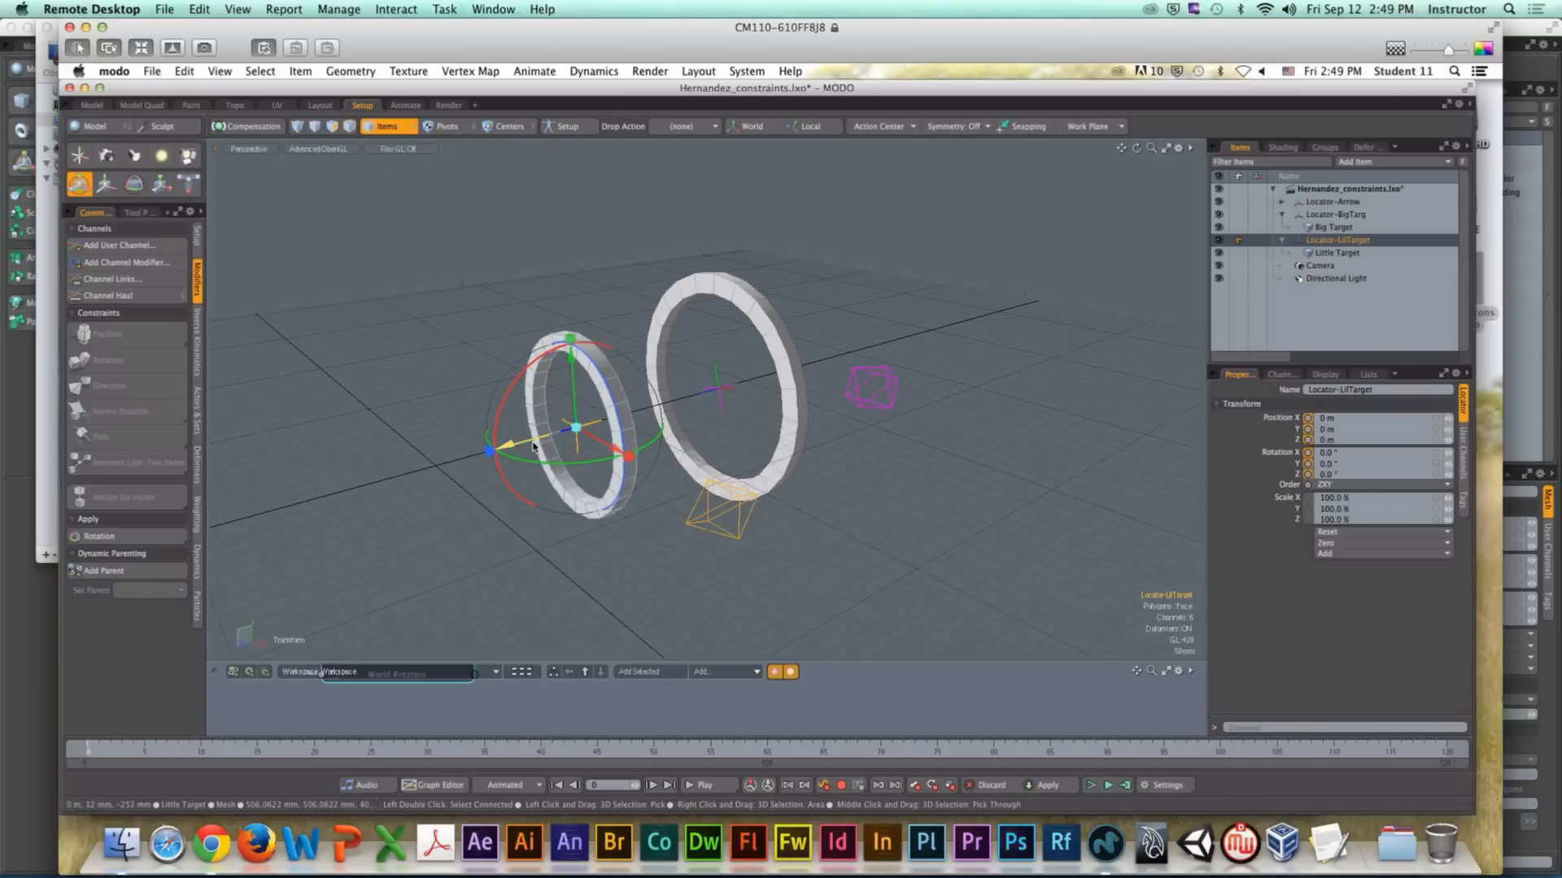
pyautogui.moveTo(533, 434); pyautogui.dragTo(456, 457)
pyautogui.press('space')
pyautogui.click(642, 473)
pyautogui.moveTo(642, 473)
pyautogui.keyDown('alt'); pyautogui.mouseDown()
pyautogui.moveTo(660, 470)
pyautogui.moveTo(561, 466)
pyautogui.moveTo(639, 481)
pyautogui.mouseUp(); pyautogui.keyUp('alt')
pyautogui.keyDown('alt'); pyautogui.keyDown('shift'); pyautogui.moveTo(639, 482); pyautogui.dragTo(683, 496); pyautogui.keyUp('shift'); pyautogui.keyUp('alt')
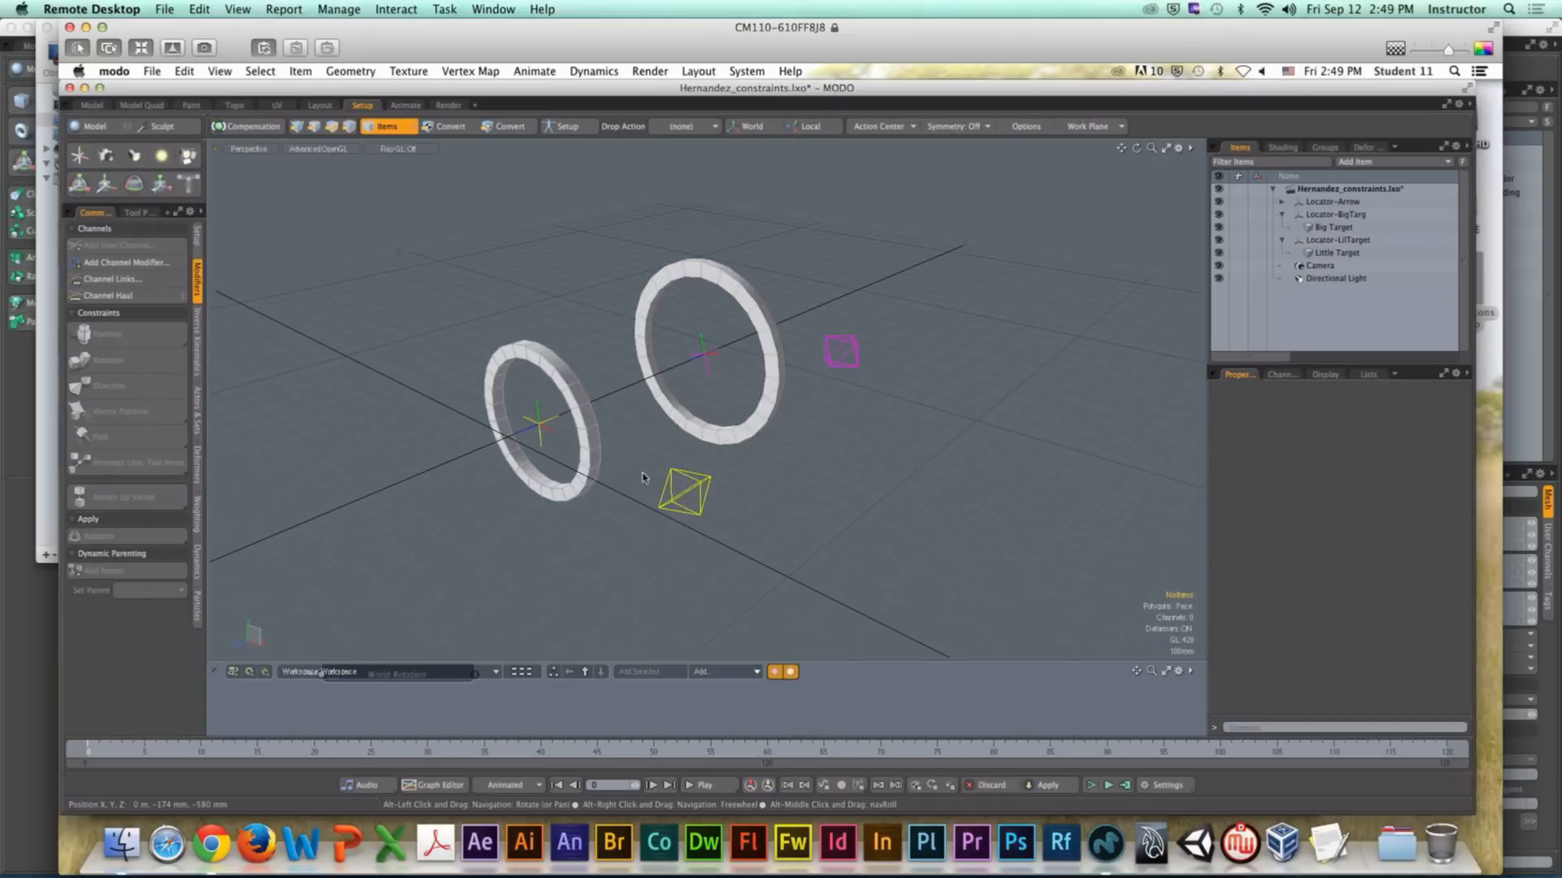
# Step: Try moving Locator-LilTarget farther along Z to about 299 mm, and undo that move
pyautogui.click(695, 510)
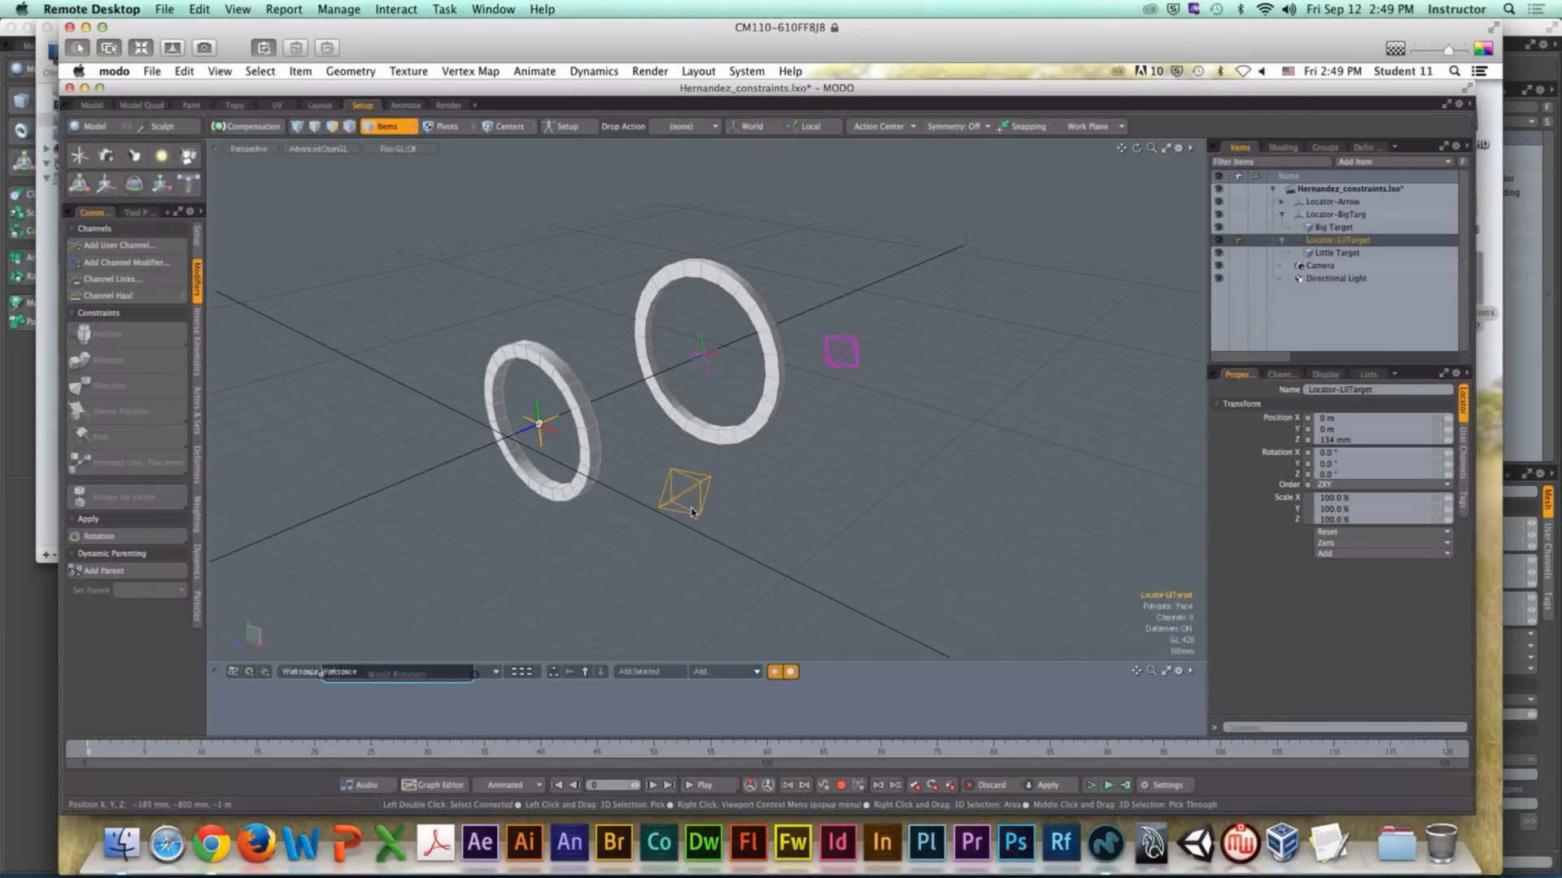
pyautogui.press('w')
pyautogui.moveTo(475, 450); pyautogui.dragTo(415, 472)
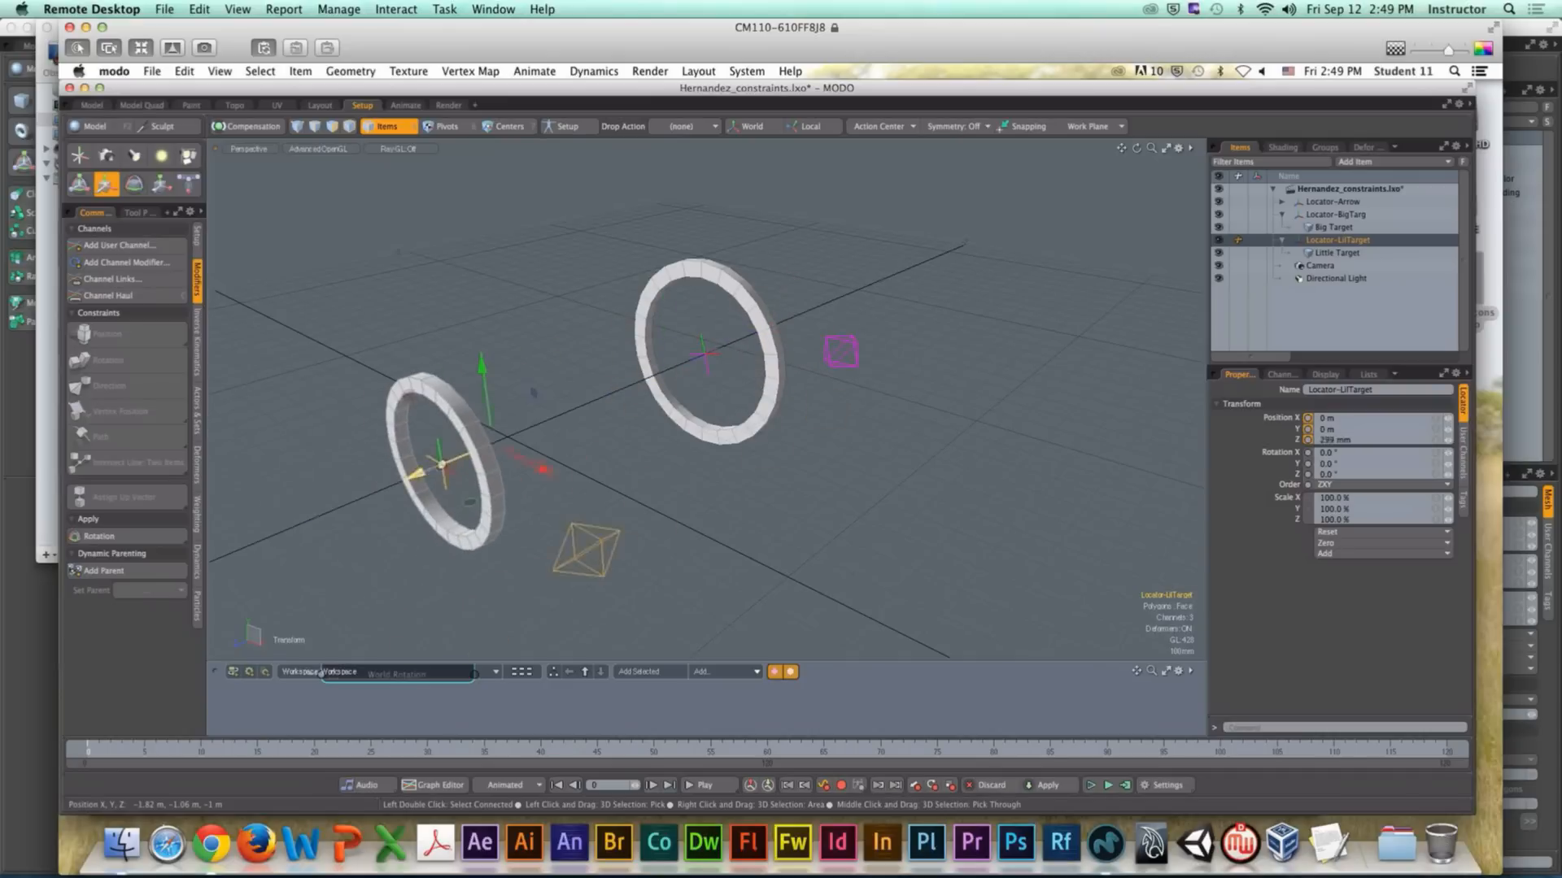
pyautogui.press('super+z')
pyautogui.press('q')
pyautogui.click(612, 413)
pyautogui.scroll(3, 615, 431)
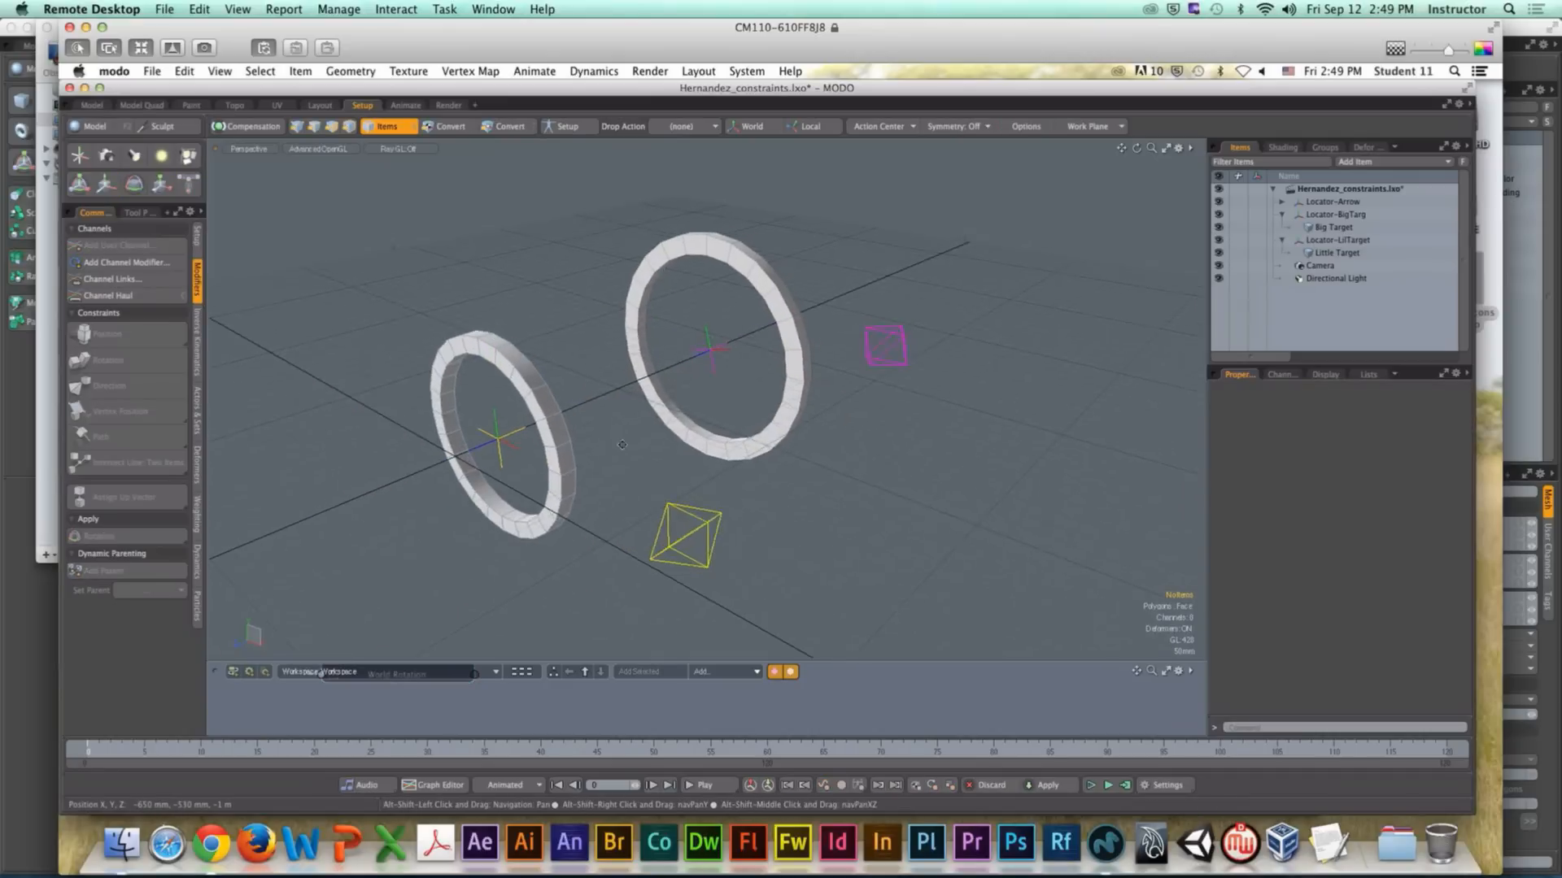
# Step: Try the Move tool on Locator-BigTarg, and check the transforms of that locator and the Big Target mesh
pyautogui.keyDown('alt'); pyautogui.moveTo(622, 445); pyautogui.dragTo(706, 373); pyautogui.keyUp('alt')
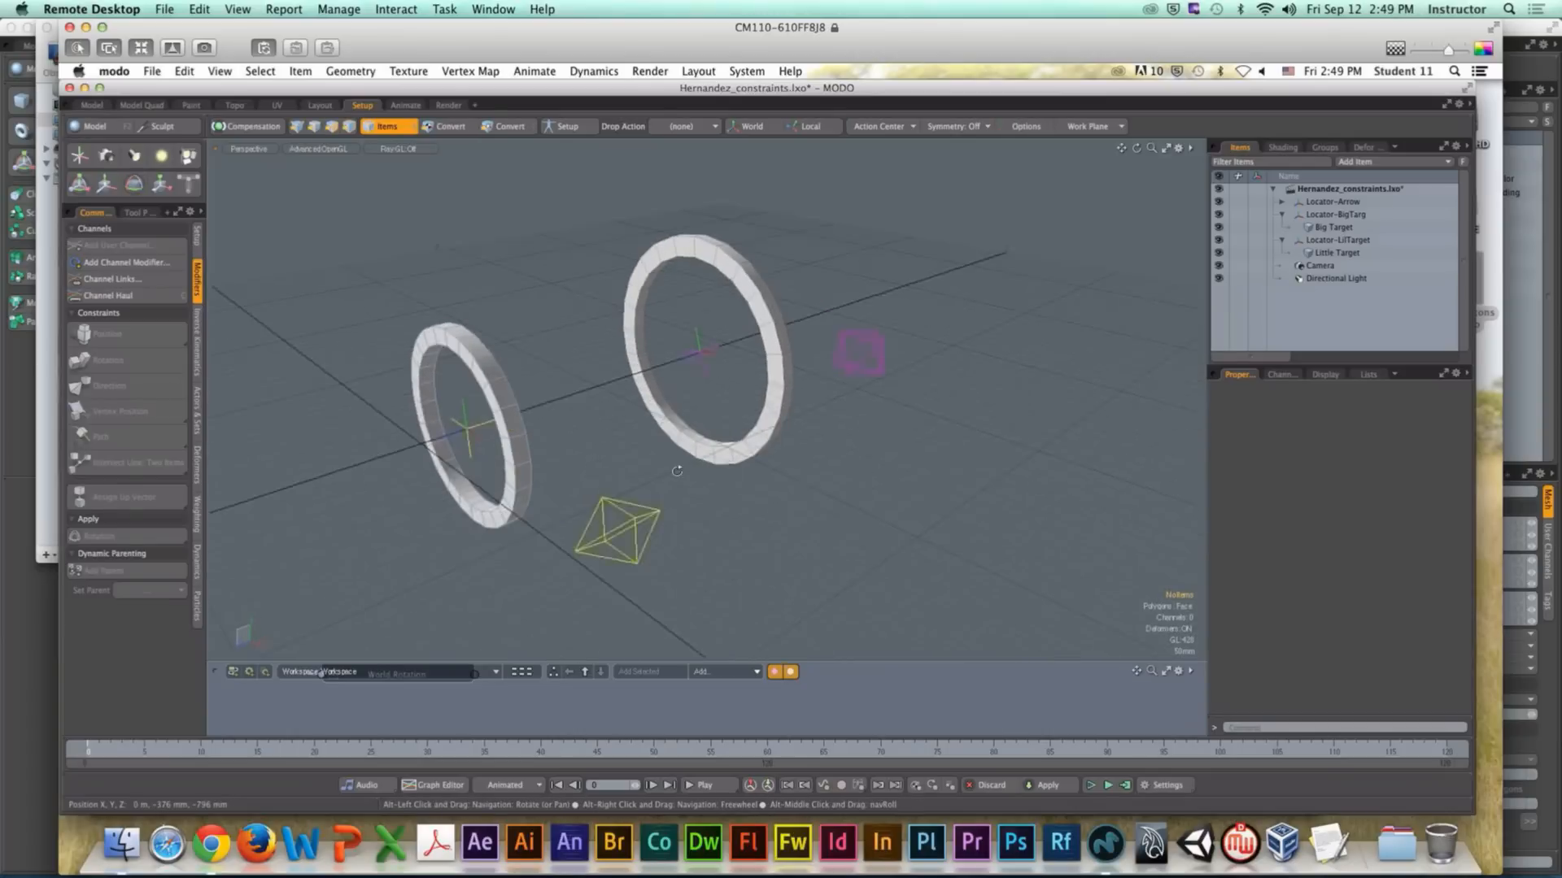
pyautogui.click(706, 372)
pyautogui.press('y')
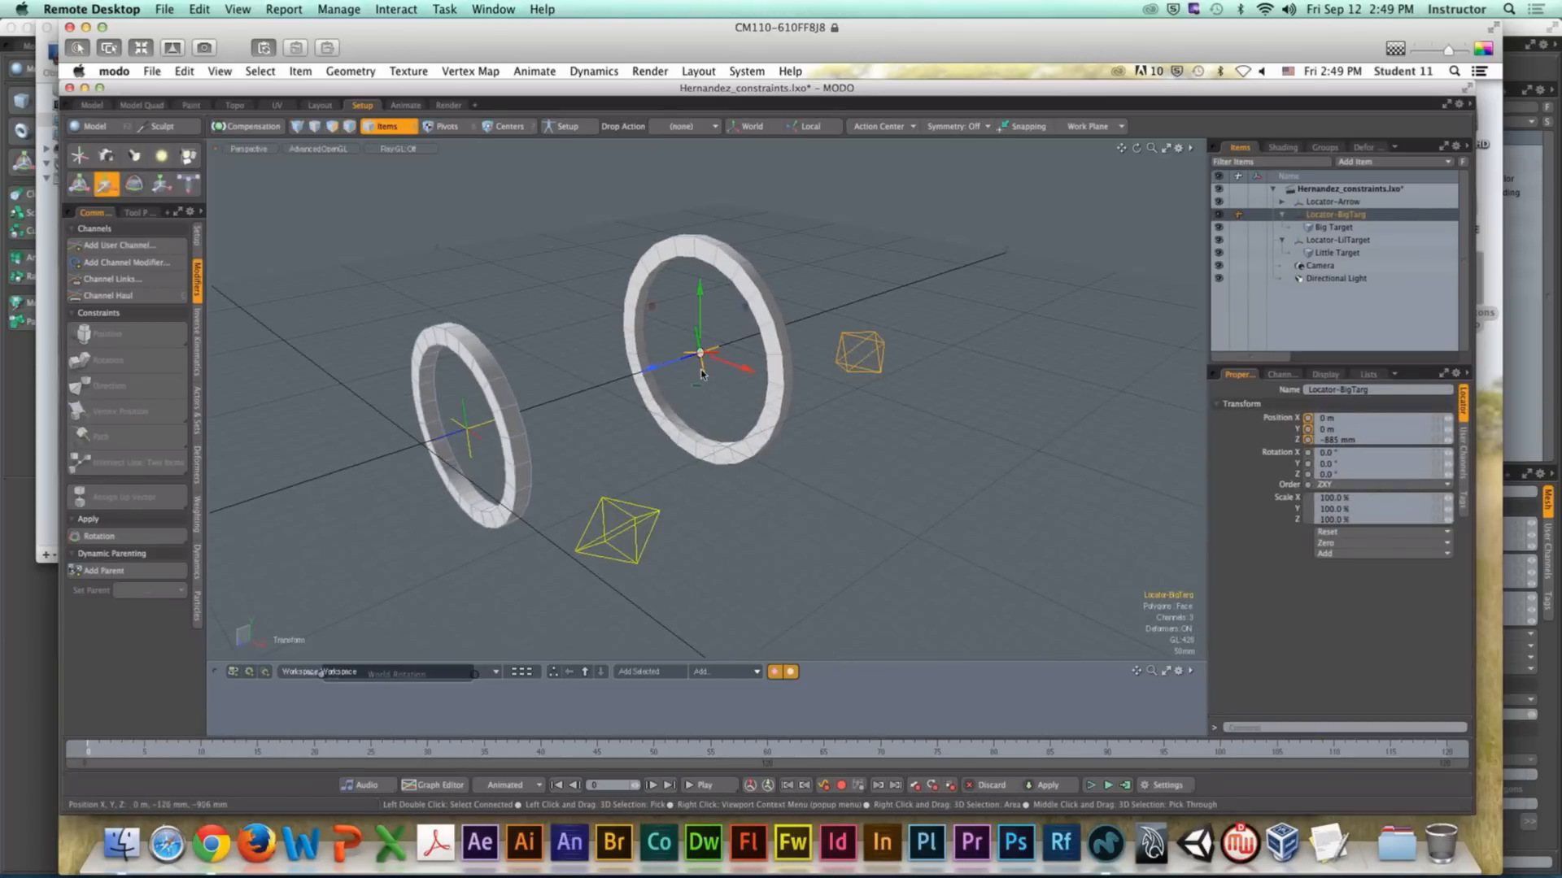
pyautogui.moveTo(697, 368); pyautogui.dragTo(726, 426)
pyautogui.press('space')
pyautogui.click(789, 519)
pyautogui.click(729, 342)
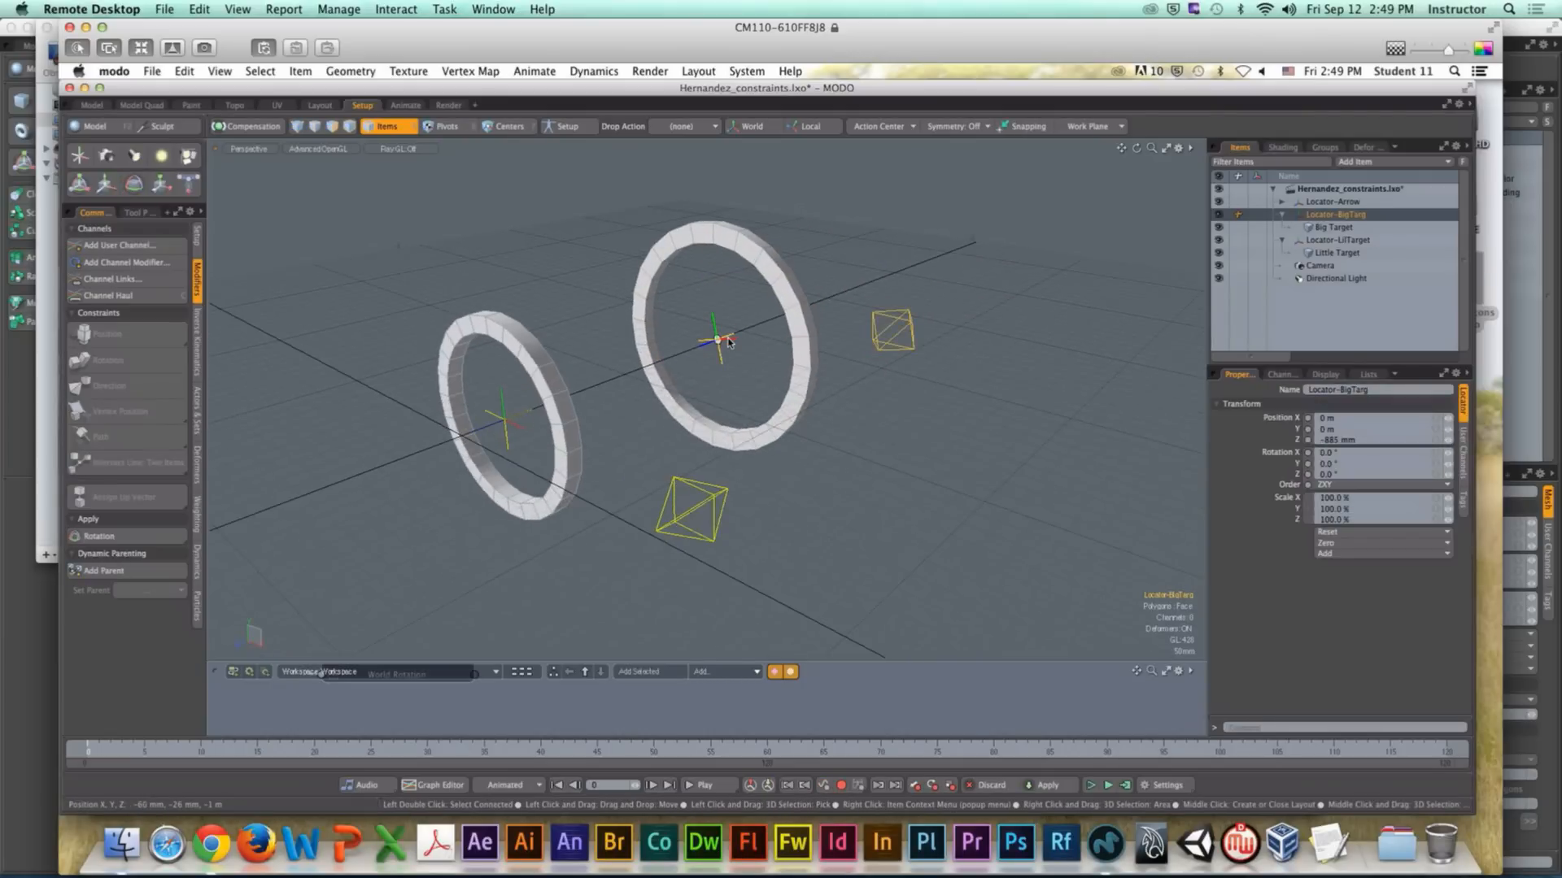
pyautogui.click(804, 368)
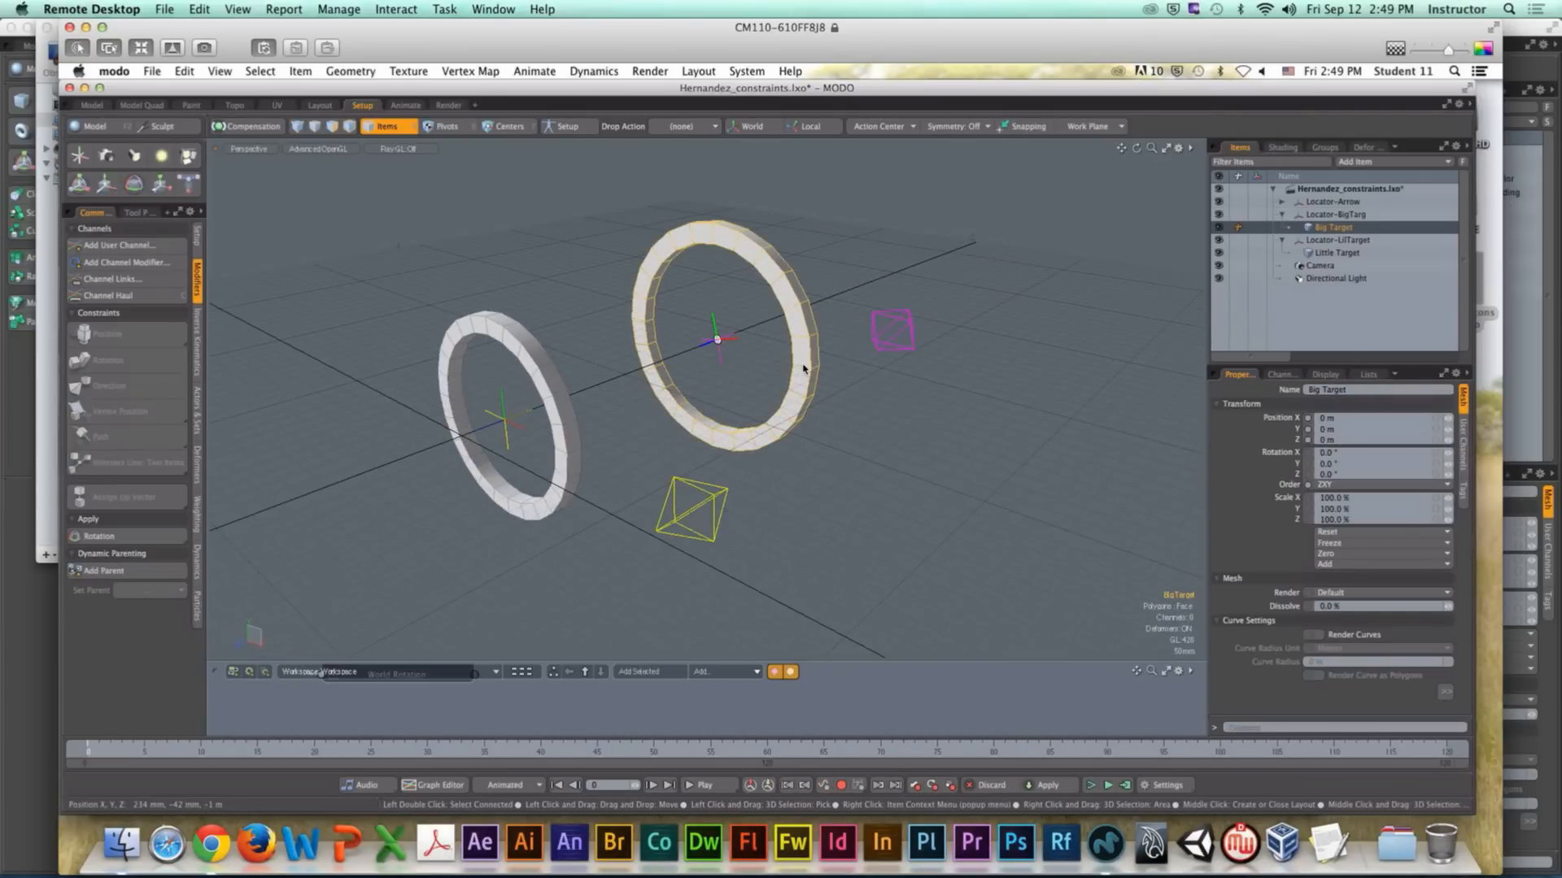
pyautogui.click(818, 445)
# Step: Select the Little Target mesh followed by the Big Target mesh, and add a Direction constraint between them
pyautogui.keyDown('alt'); pyautogui.moveTo(814, 443); pyautogui.dragTo(586, 443); pyautogui.keyUp('alt')
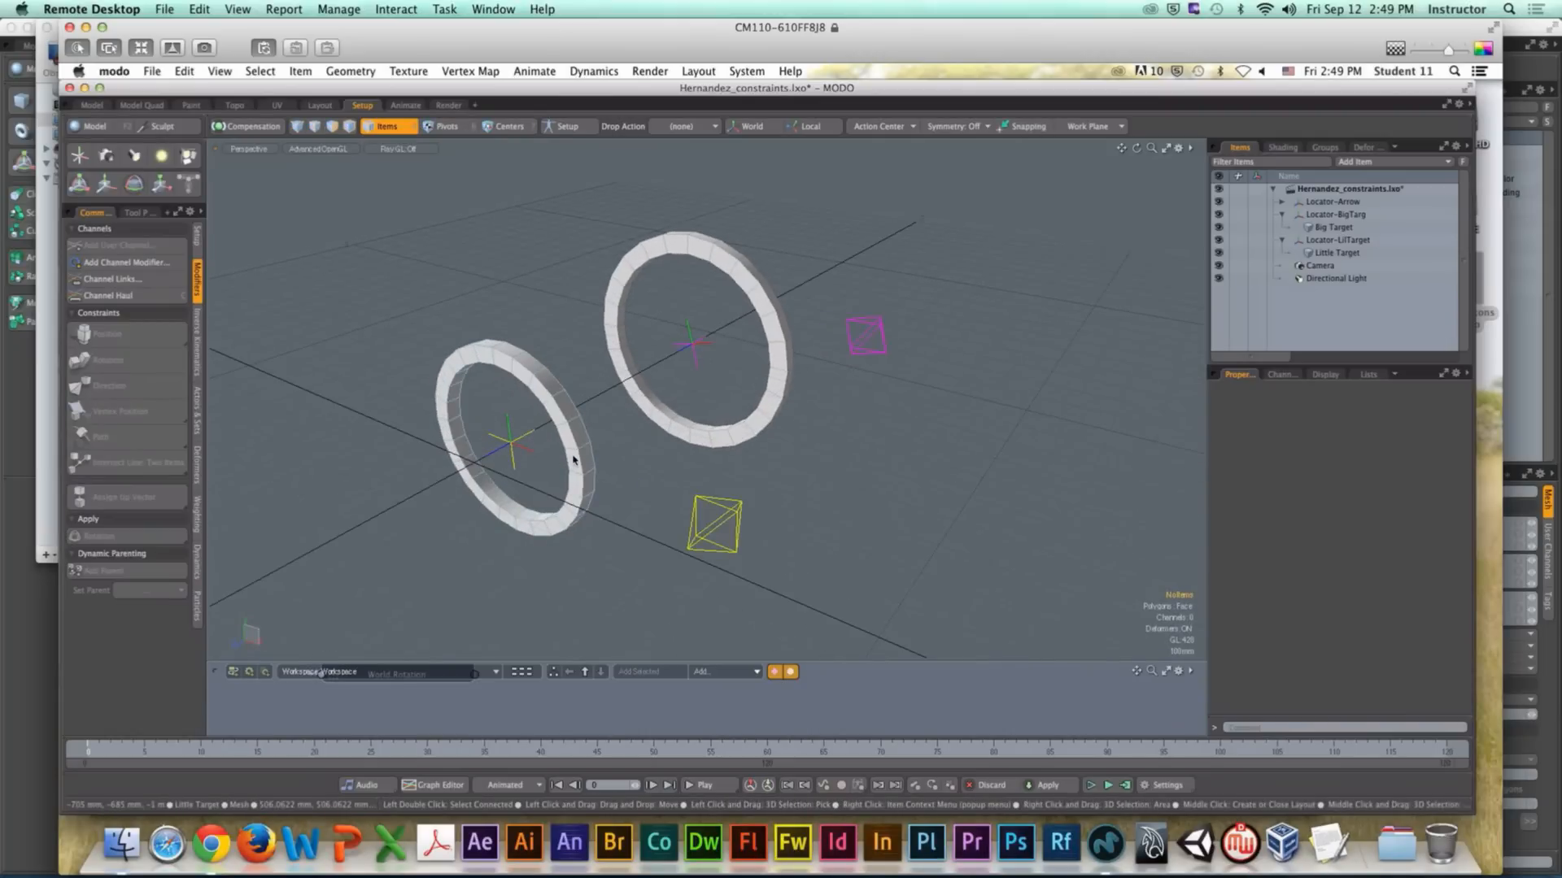
pyautogui.click(574, 461)
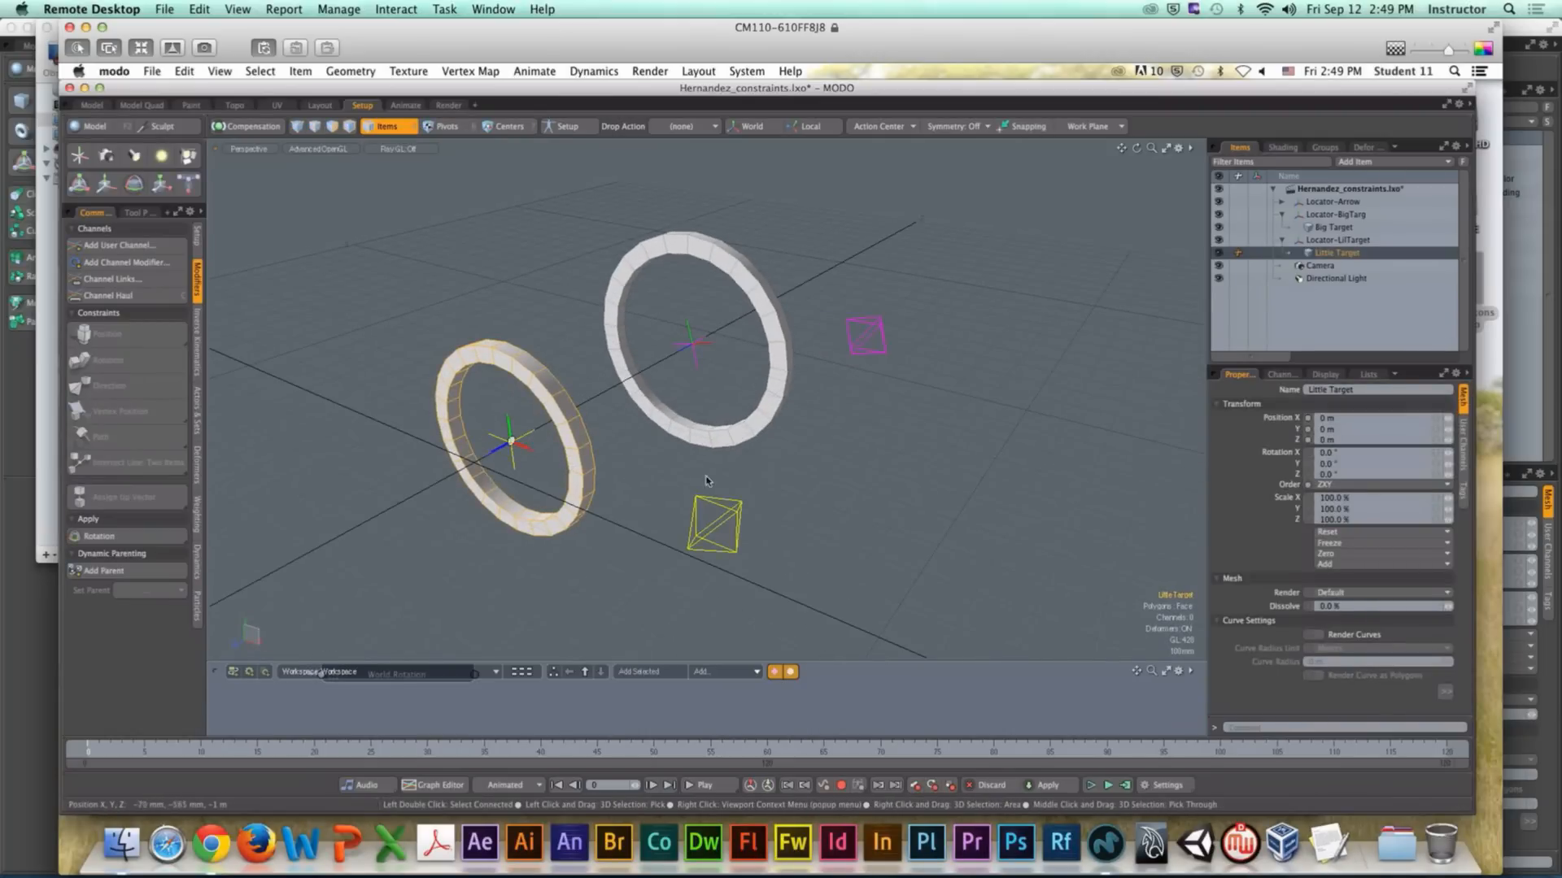
pyautogui.keyDown('shift'); pyautogui.click(742, 447); pyautogui.keyUp('shift')
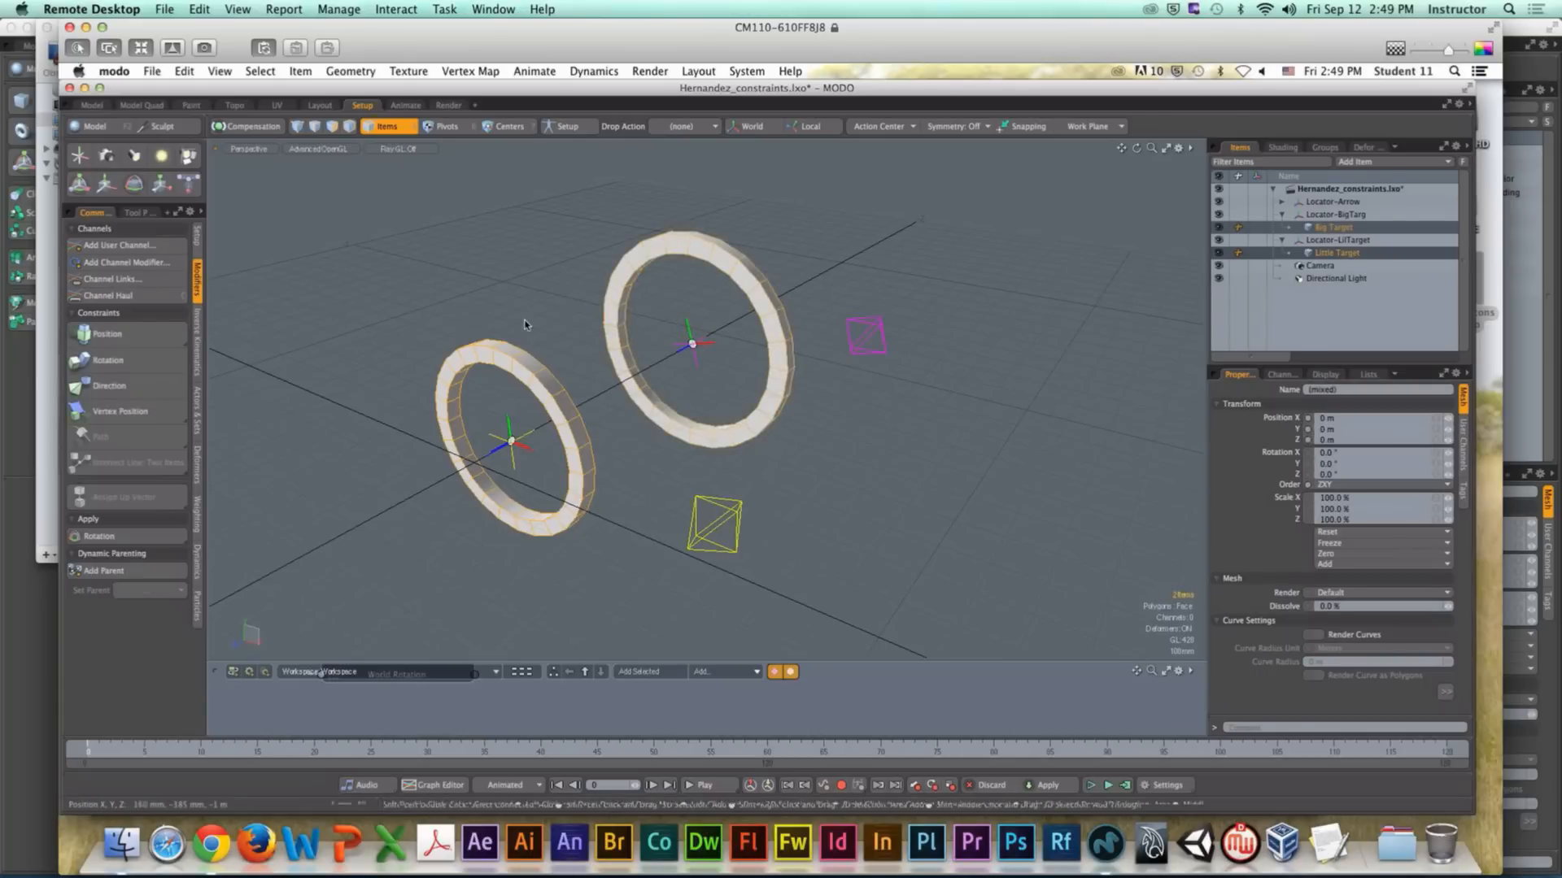
pyautogui.click(109, 386)
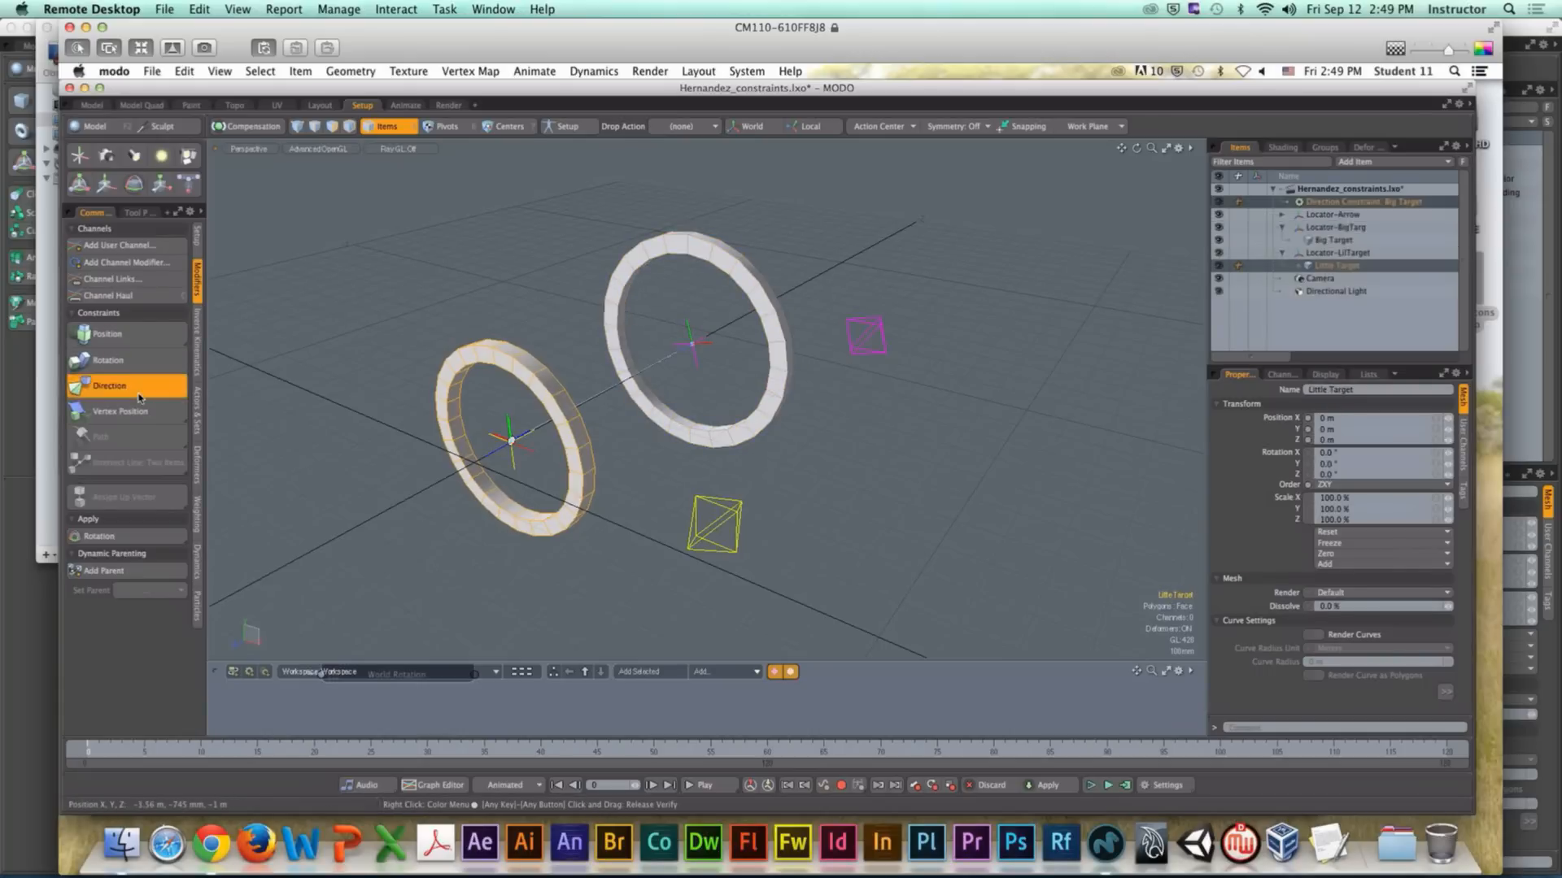
# Step: Move Locator-BigTarg around off the axis to test how the Little Target follows it through the direction constraint
pyautogui.click(880, 352)
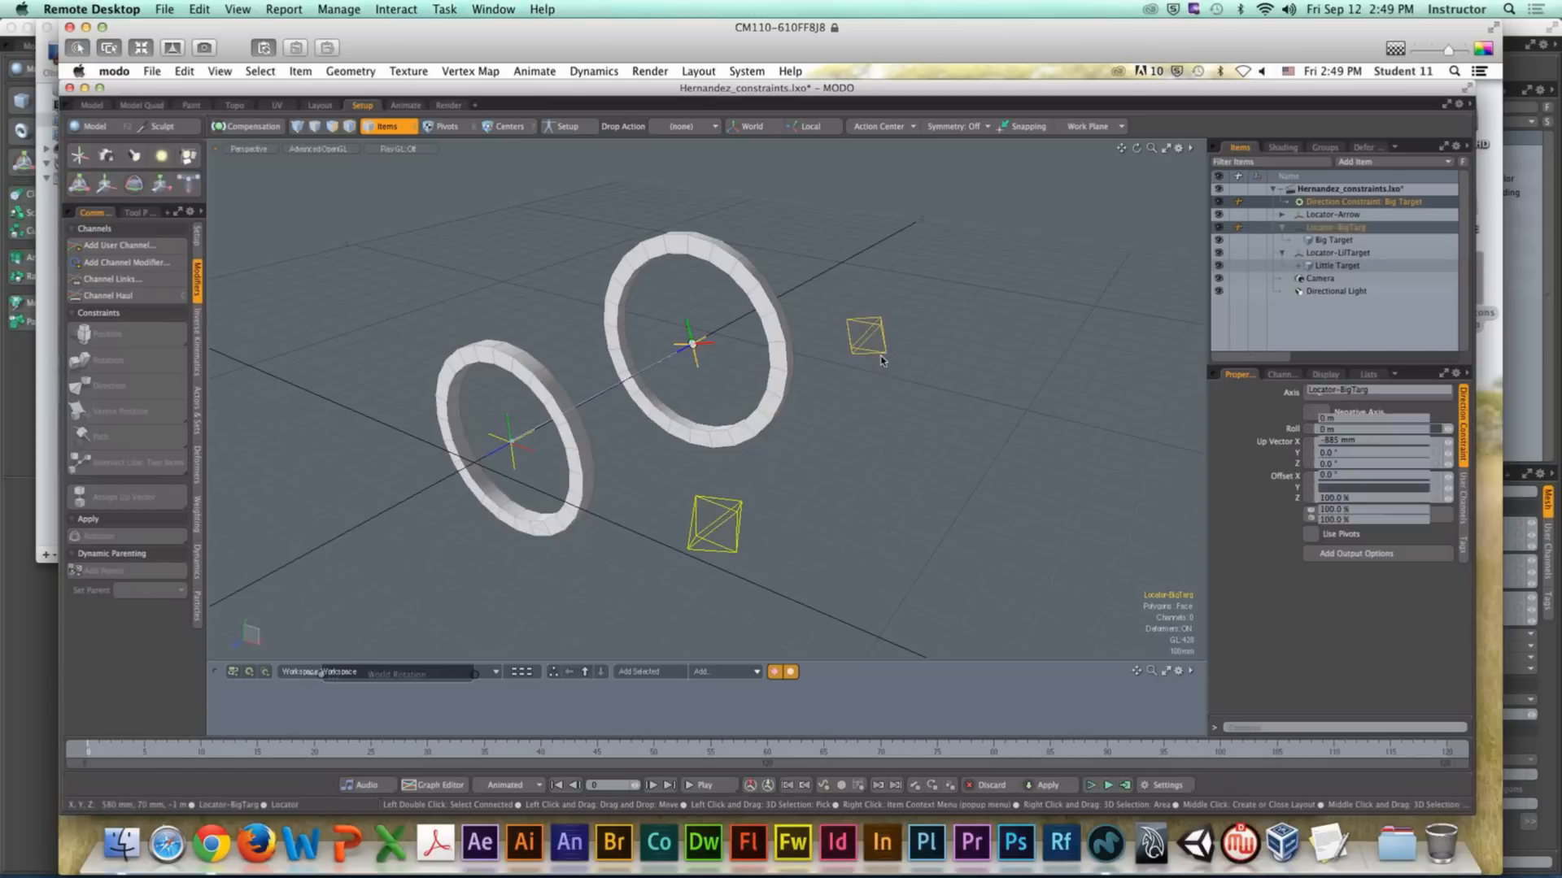
pyautogui.press('e')
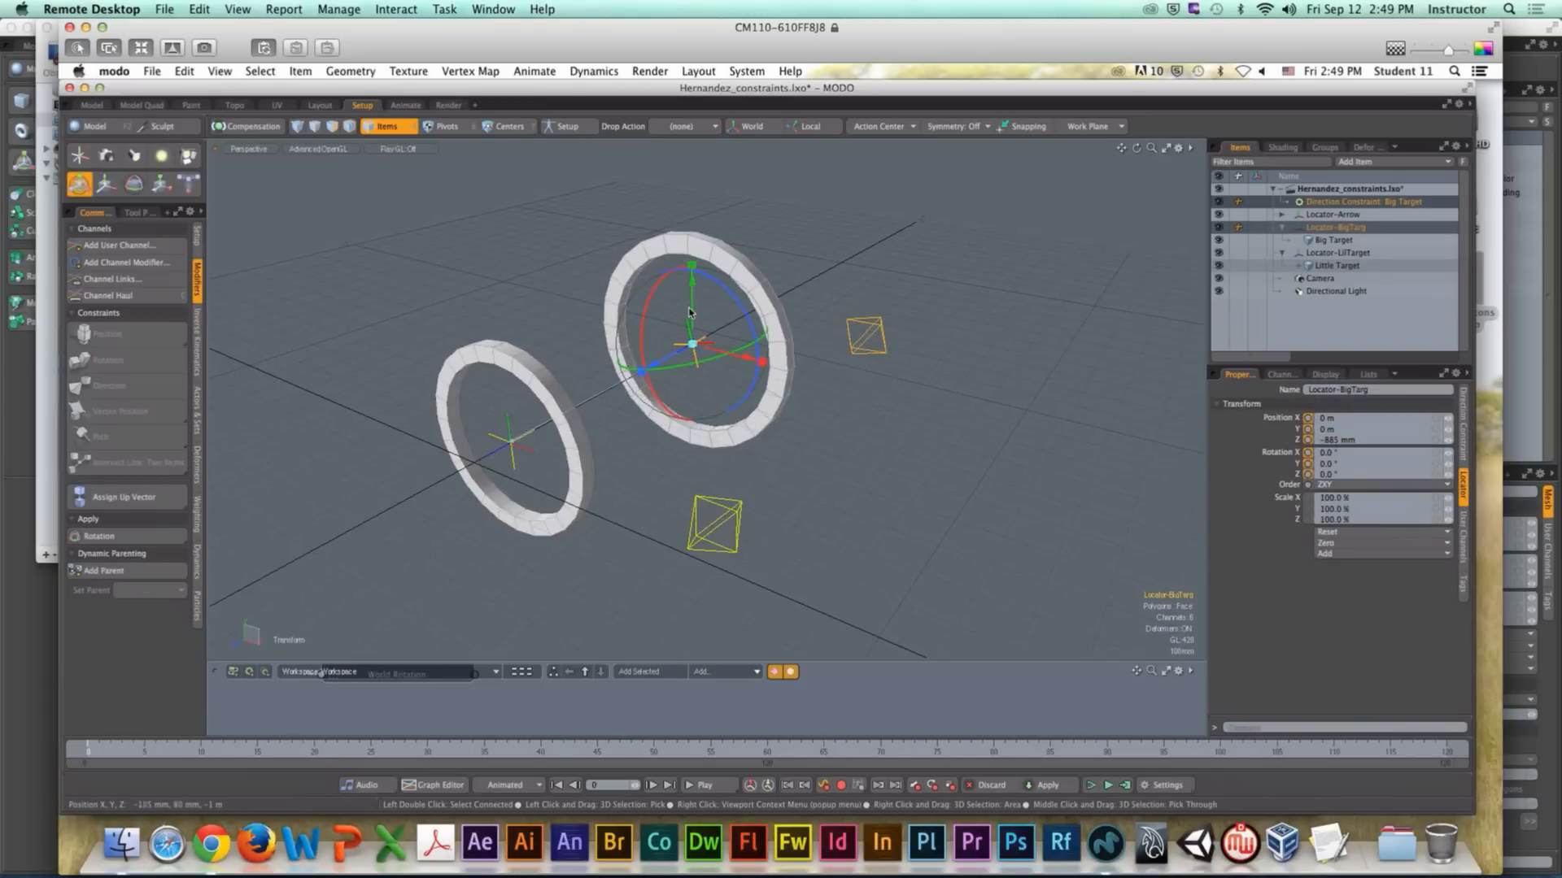
pyautogui.moveTo(691, 308); pyautogui.dragTo(564, 8)
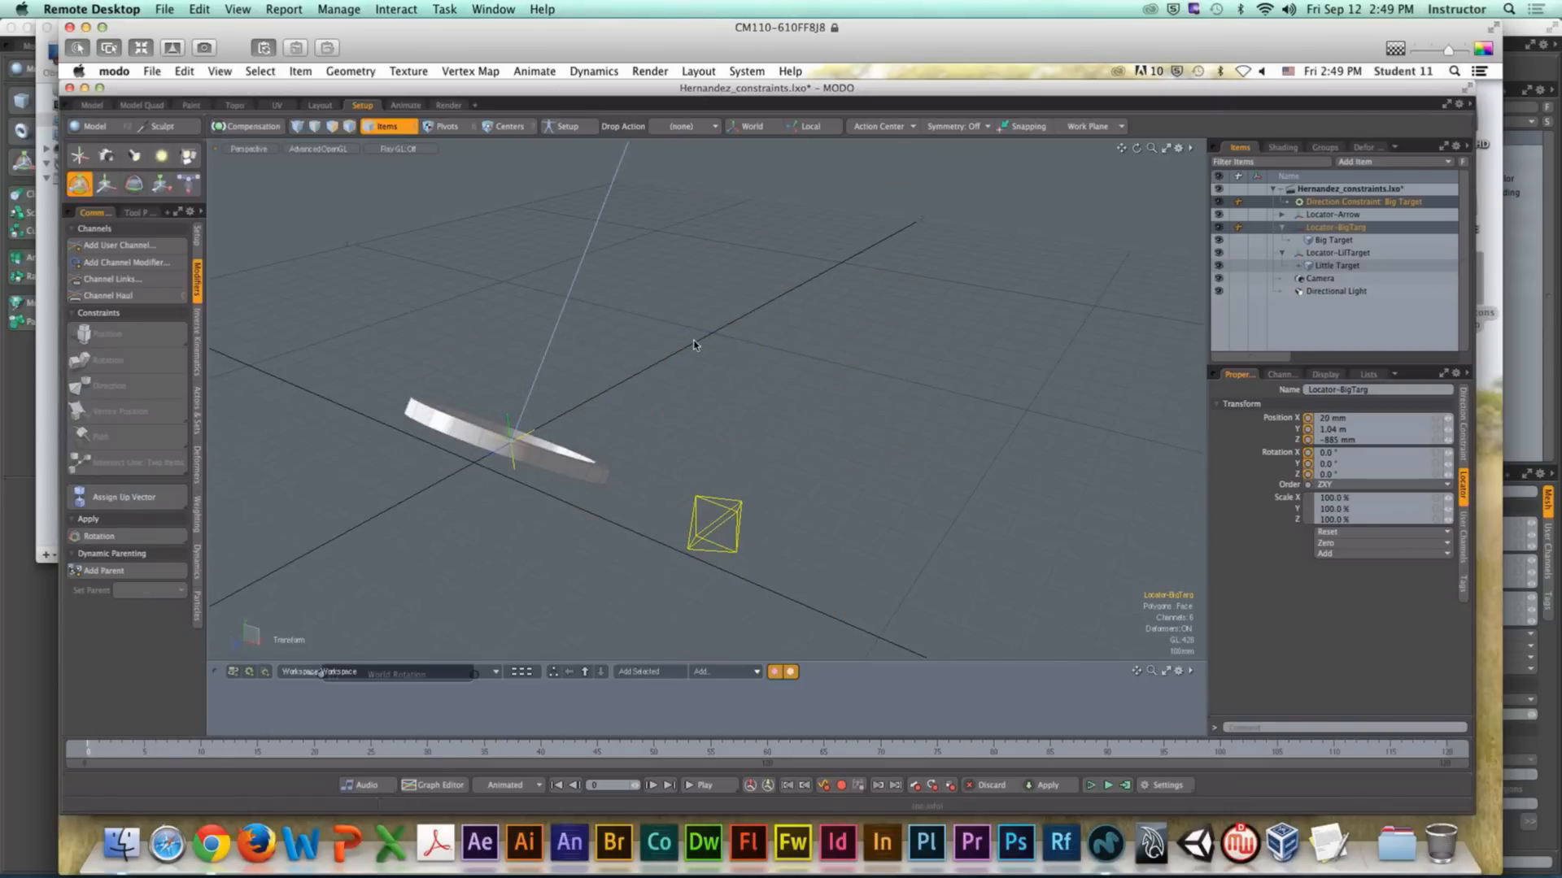
pyautogui.press('super+z')
pyautogui.keyDown('alt'); pyautogui.moveTo(695, 374); pyautogui.dragTo(590, 289); pyautogui.keyUp('alt')
pyautogui.press('space')
pyautogui.click(607, 306)
# Step: Try moving Locator-LilTarget with the direction constraint active, undo the move and deselect the locator
pyautogui.click(508, 392)
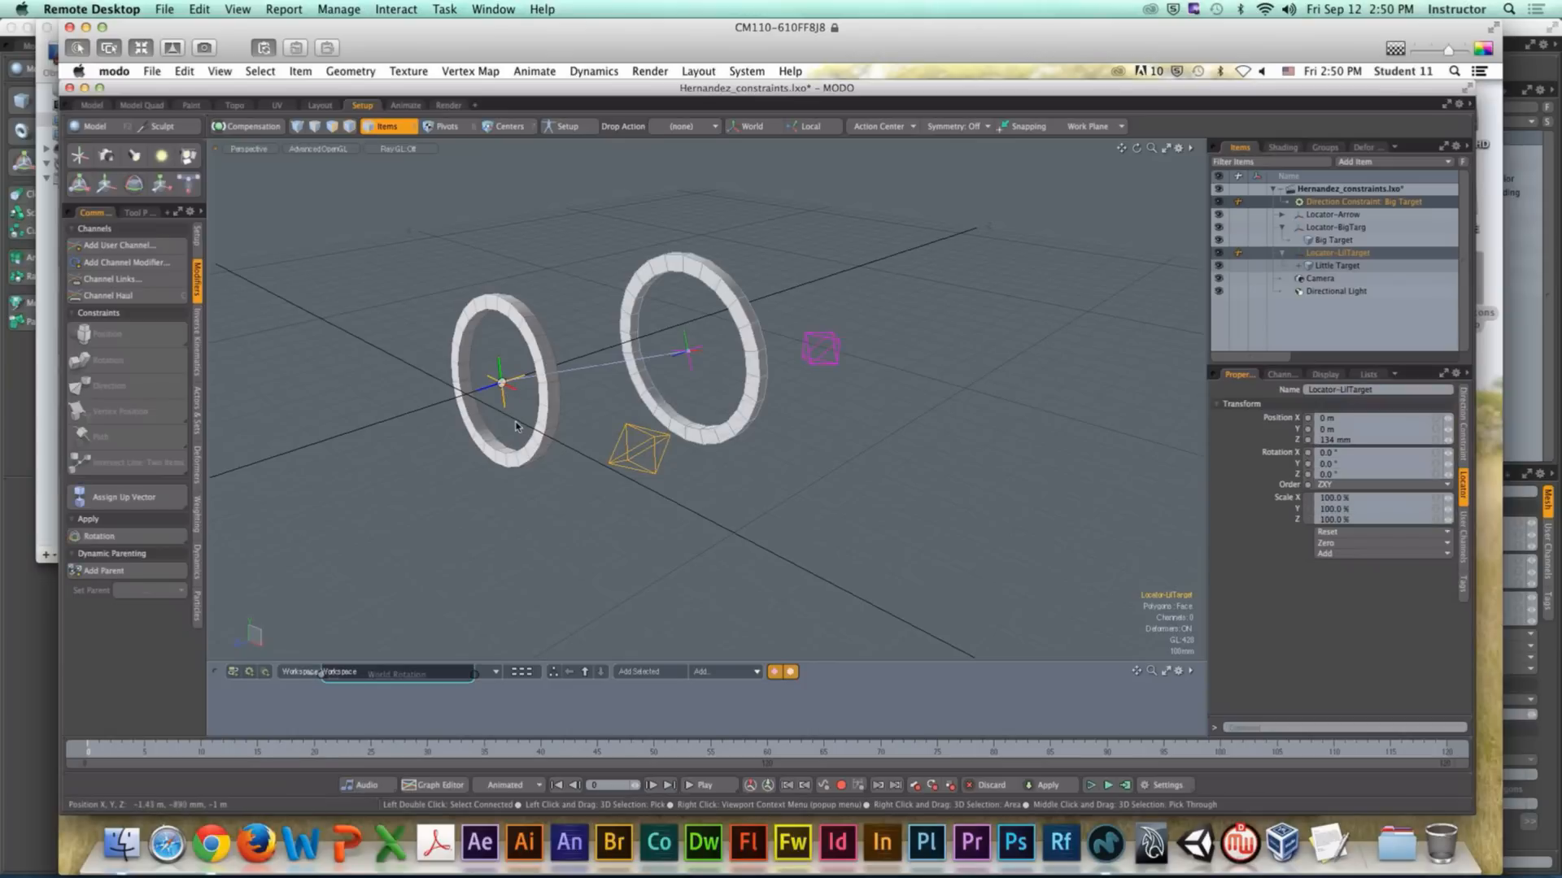
pyautogui.press('y')
pyautogui.moveTo(502, 422); pyautogui.dragTo(399, 422)
pyautogui.press('super+z')
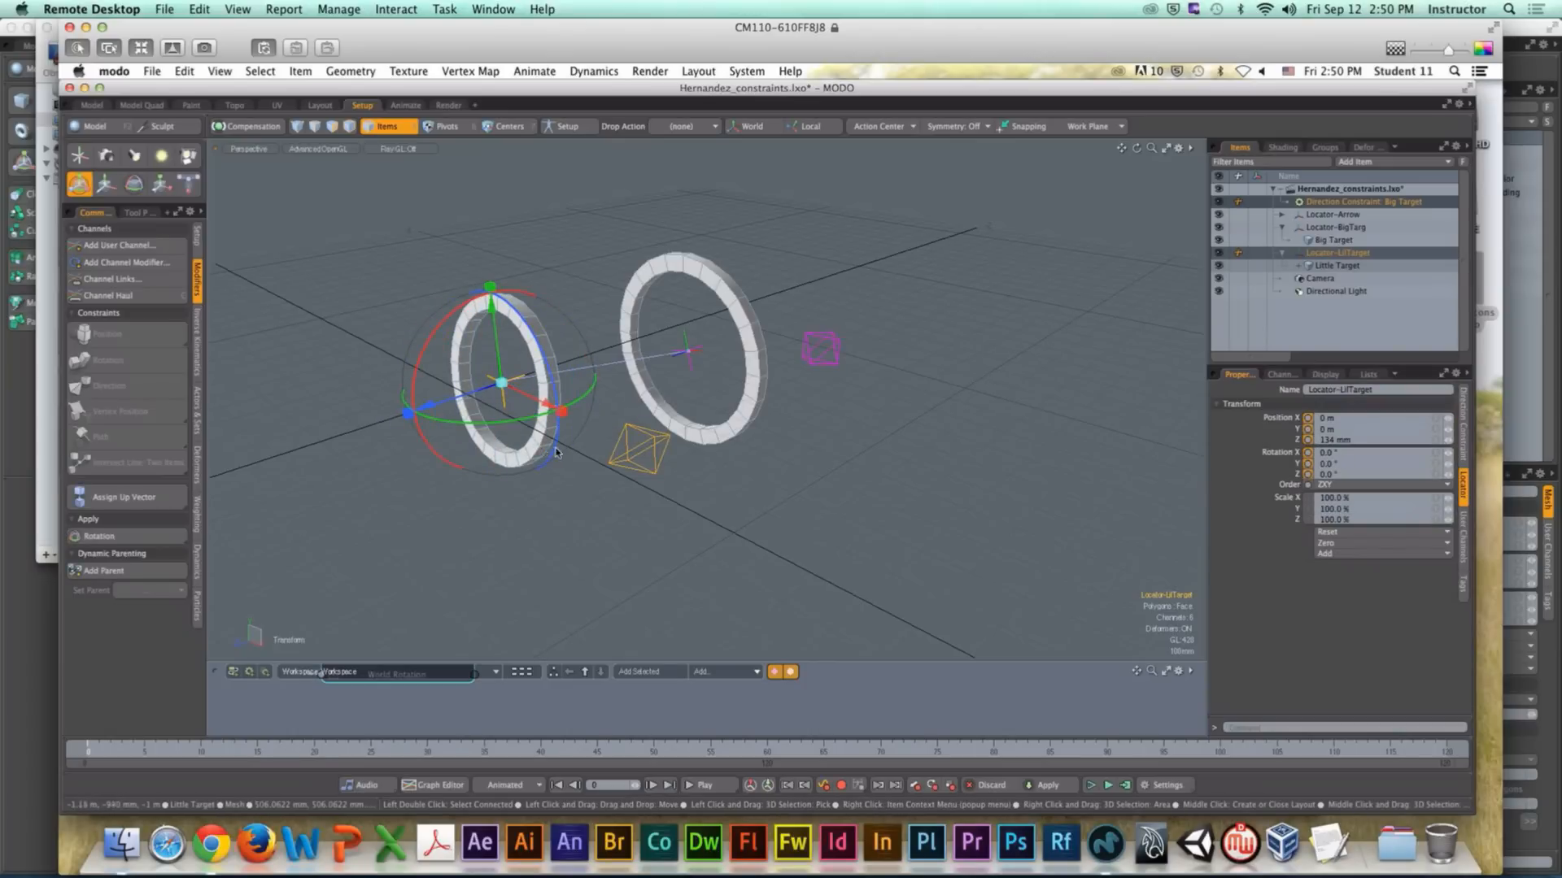
pyautogui.press('space')
pyautogui.click(693, 495)
# Step: Rotate Locator-LilTarget about its Y axis by about 6° while viewing the rings from the opposite side
pyautogui.keyDown('alt'); pyautogui.moveTo(553, 431); pyautogui.dragTo(666, 382); pyautogui.keyUp('alt')
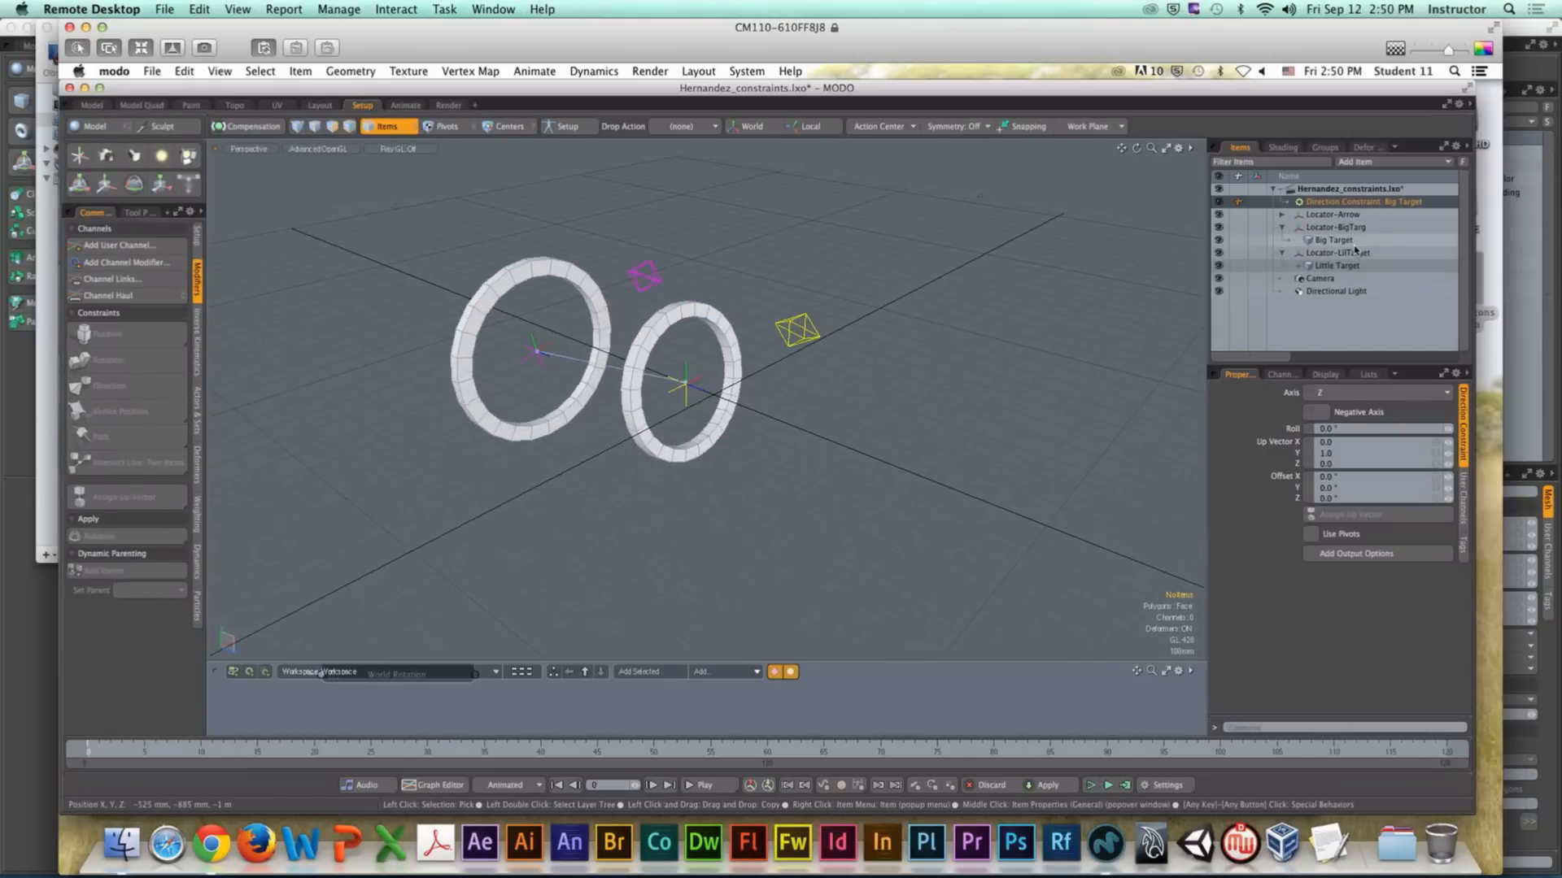
pyautogui.click(1352, 252)
pyautogui.keyDown('alt'); pyautogui.moveTo(902, 325); pyautogui.dragTo(914, 342); pyautogui.keyUp('alt')
pyautogui.press('y')
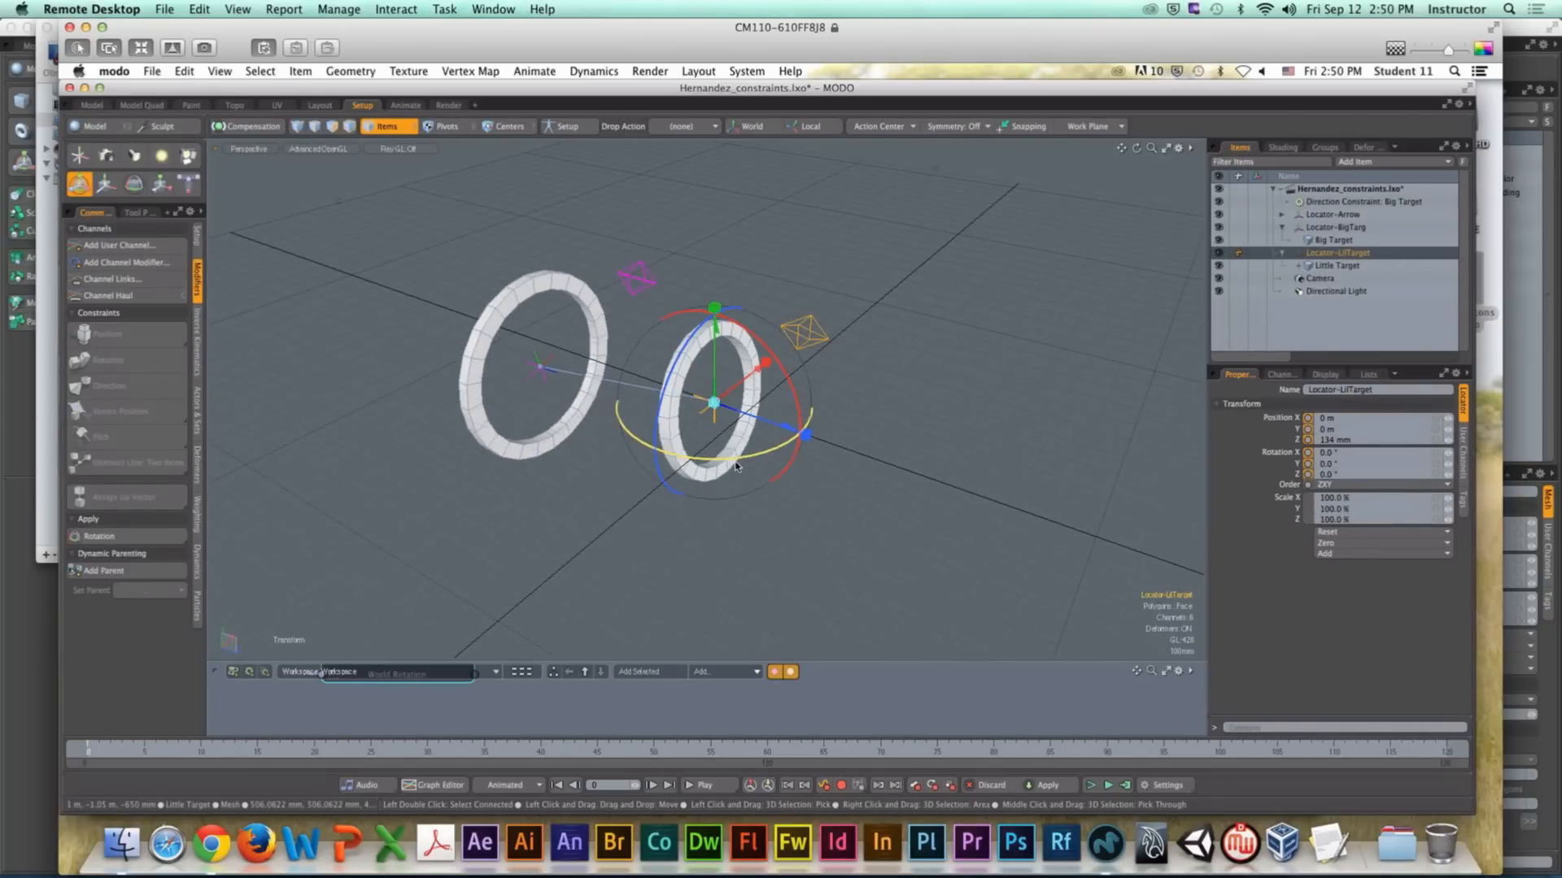
pyautogui.moveTo(736, 466); pyautogui.dragTo(906, 430)
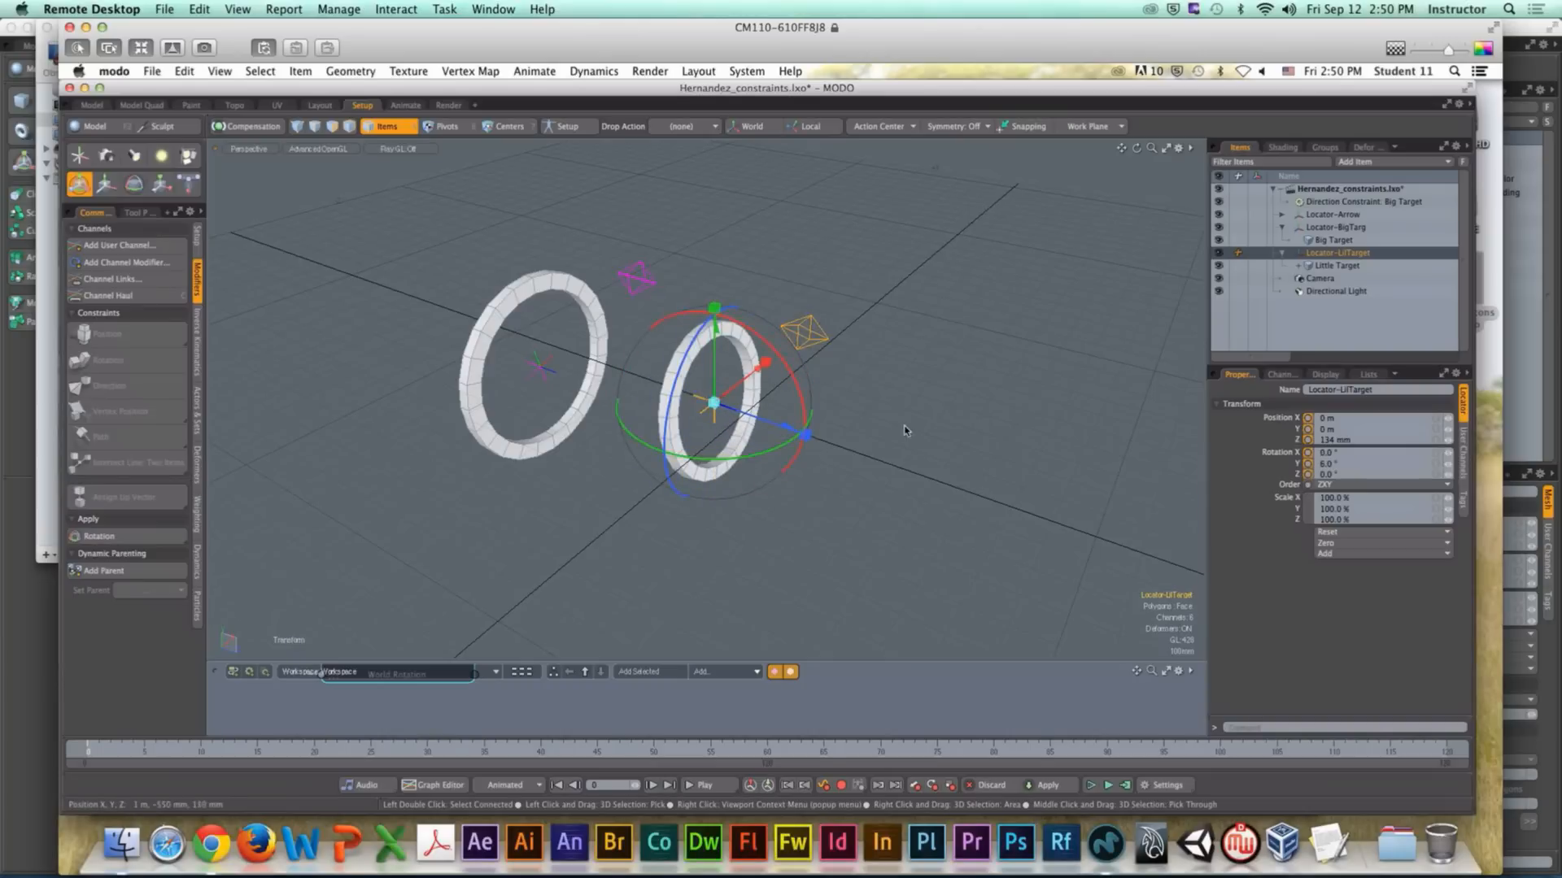
# Step: Undo the last Y rotation of Locator-LilTarget and clear the selection
pyautogui.press('super+z')
pyautogui.press('q')
pyautogui.click(971, 386)
# Step: Try rotating Locator-LilTarget again while viewing the rings from another angle, and undo the rotation
pyautogui.keyDown('alt'); pyautogui.moveTo(968, 383); pyautogui.dragTo(868, 401); pyautogui.keyUp('alt')
pyautogui.click(768, 397)
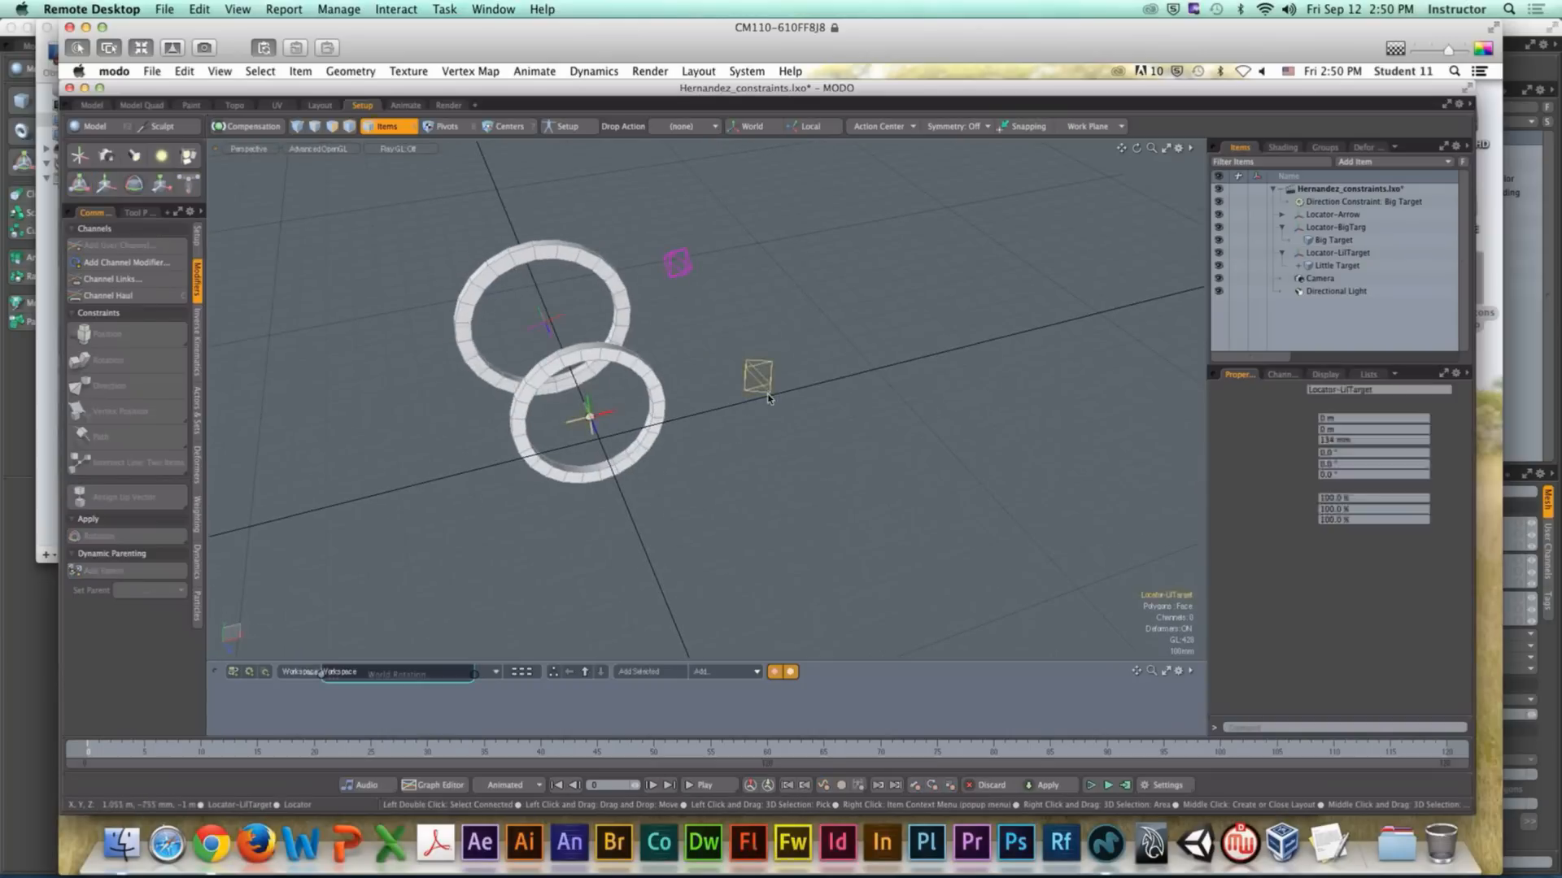
pyautogui.press('y')
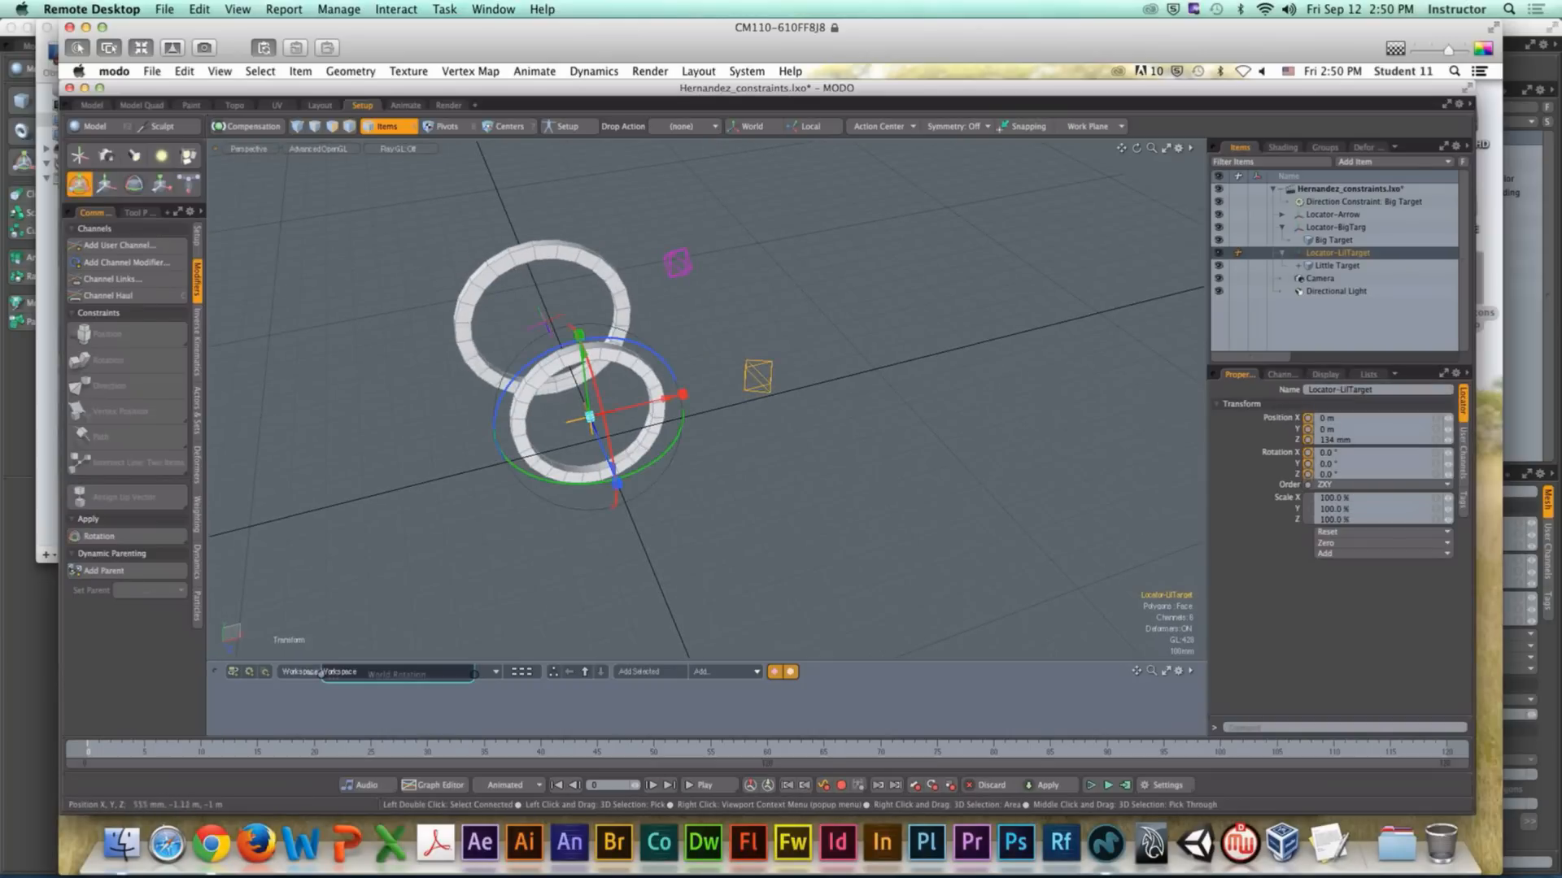
pyautogui.moveTo(644, 472); pyautogui.dragTo(540, 419)
pyautogui.press('super+z')
# Step: Lower Locator-LilTarget along Y to about -420 mm to test the direction constraint, and deselect it
pyautogui.moveTo(514, 268); pyautogui.dragTo(539, 435)
pyautogui.moveTo(530, 370); pyautogui.dragTo(529, 368)
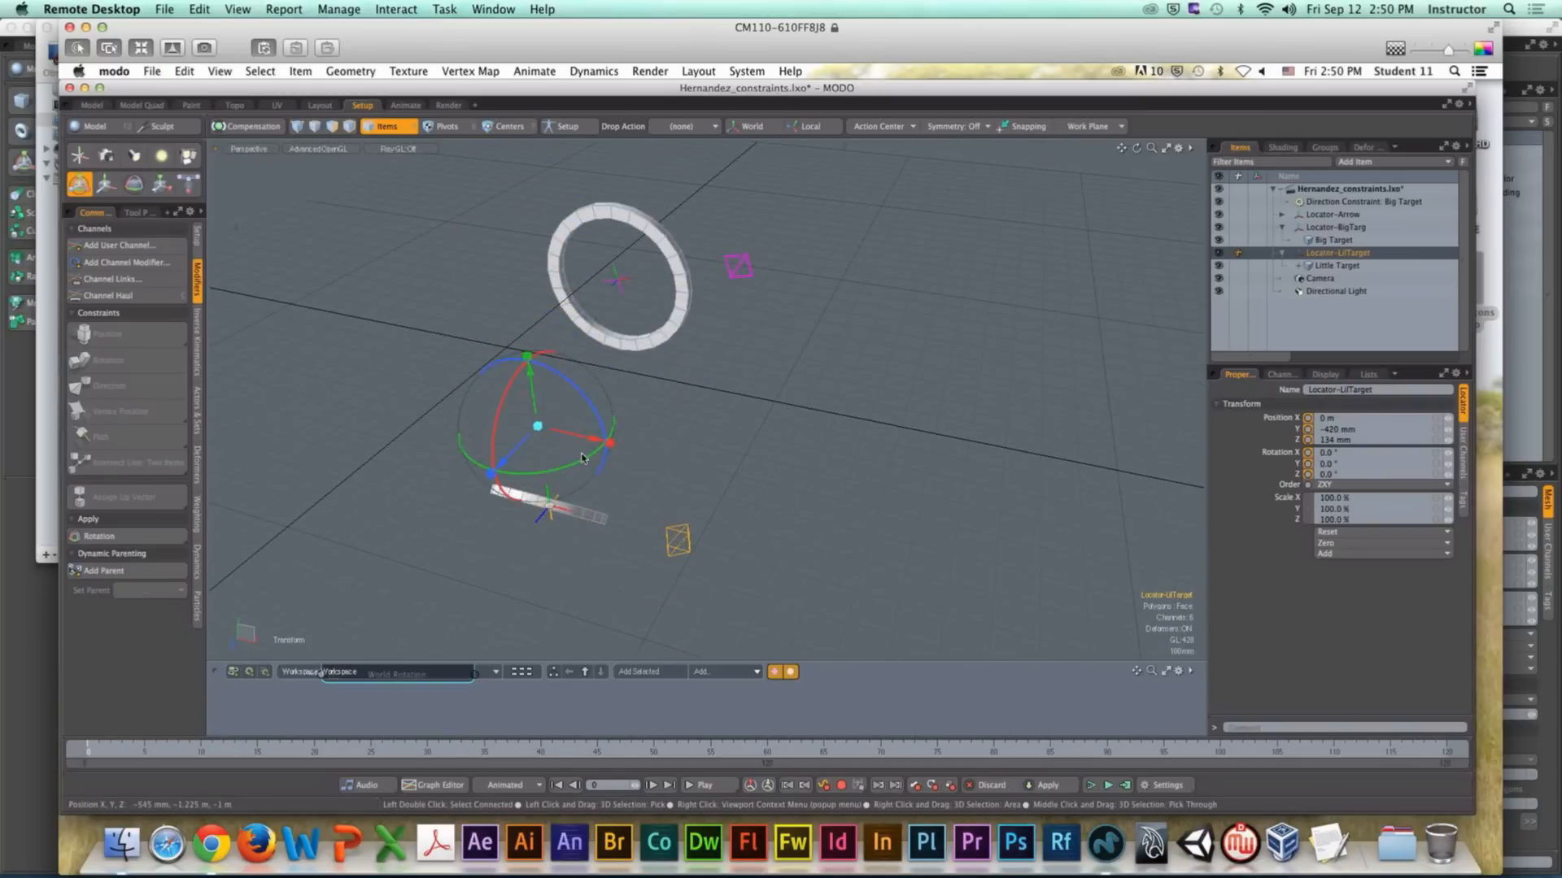
pyautogui.click(695, 465)
pyautogui.keyDown('alt'); pyautogui.moveTo(669, 467); pyautogui.dragTo(667, 412); pyautogui.keyUp('alt')
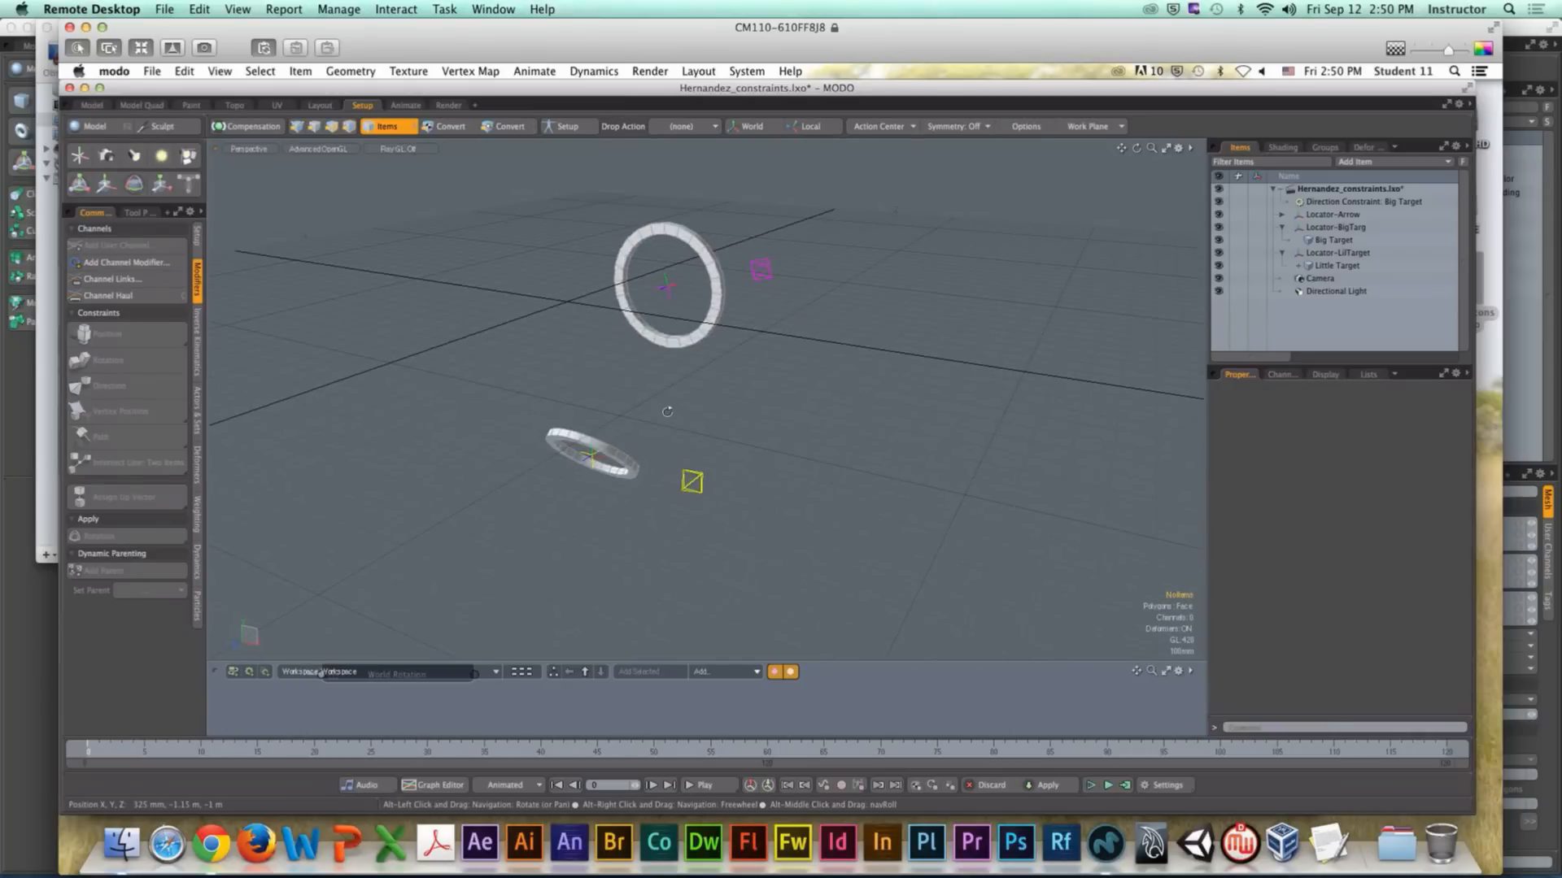
# Step: Try transforming the Big Target mesh directly, undo the change and deselect the mesh
pyautogui.click(681, 346)
pyautogui.press('y')
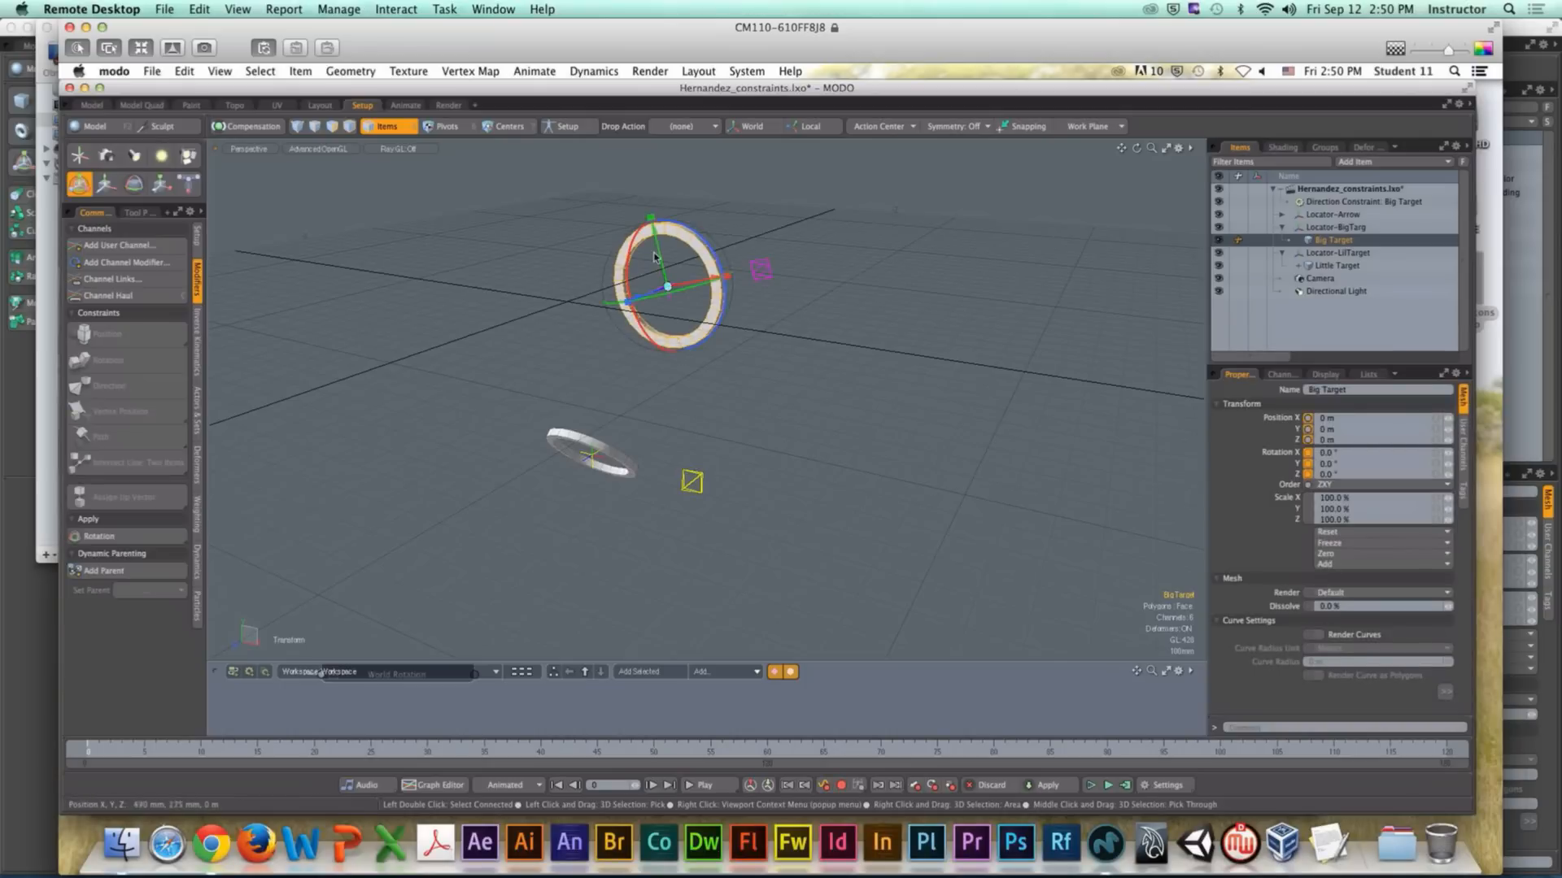
pyautogui.moveTo(638, 245); pyautogui.dragTo(627, 312)
pyautogui.press('super+z')
pyautogui.press('q')
pyautogui.click(777, 375)
# Step: Select Locator-LilTarget through the target hierarchy and return its ring to the Z axis line, leaving nothing selected
pyautogui.keyDown('alt'); pyautogui.moveTo(777, 378); pyautogui.dragTo(701, 378); pyautogui.keyUp('alt')
pyautogui.click(594, 321)
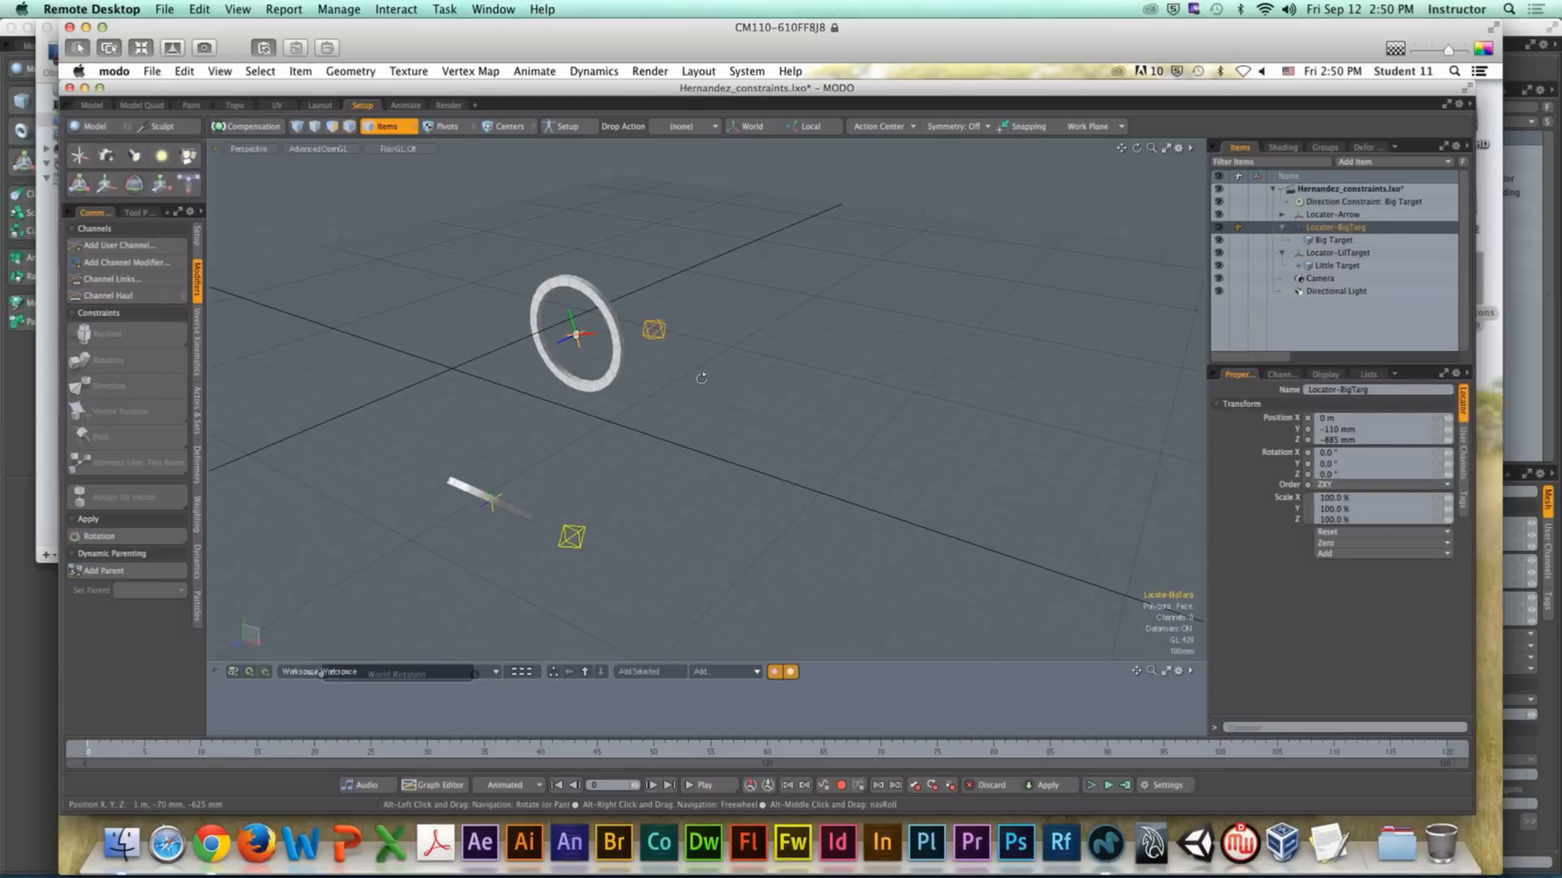
pyautogui.press('Down')
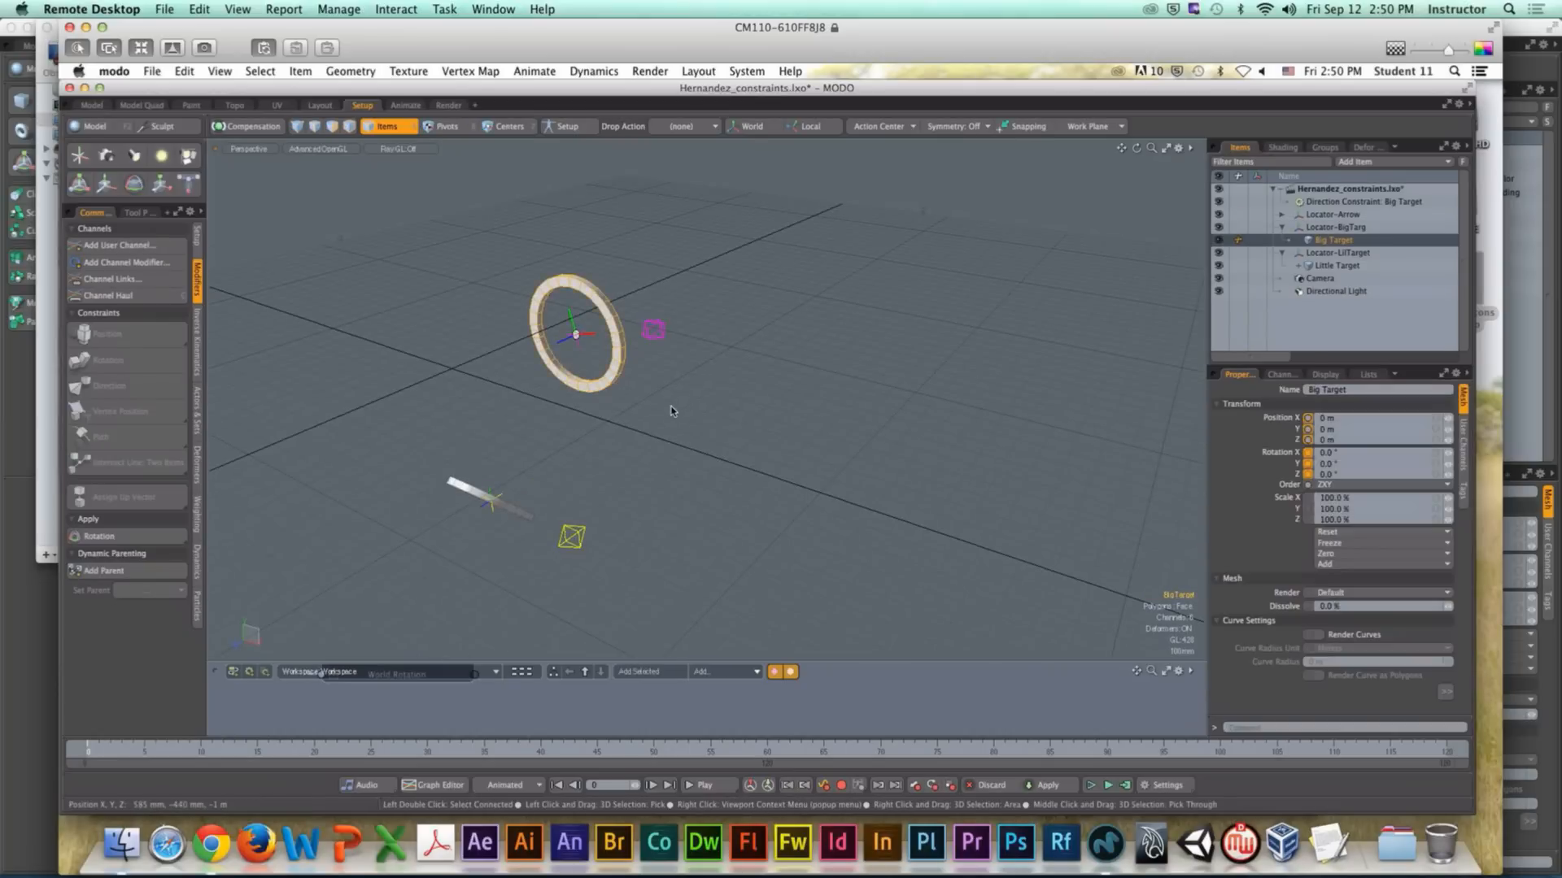
pyautogui.press('Down')
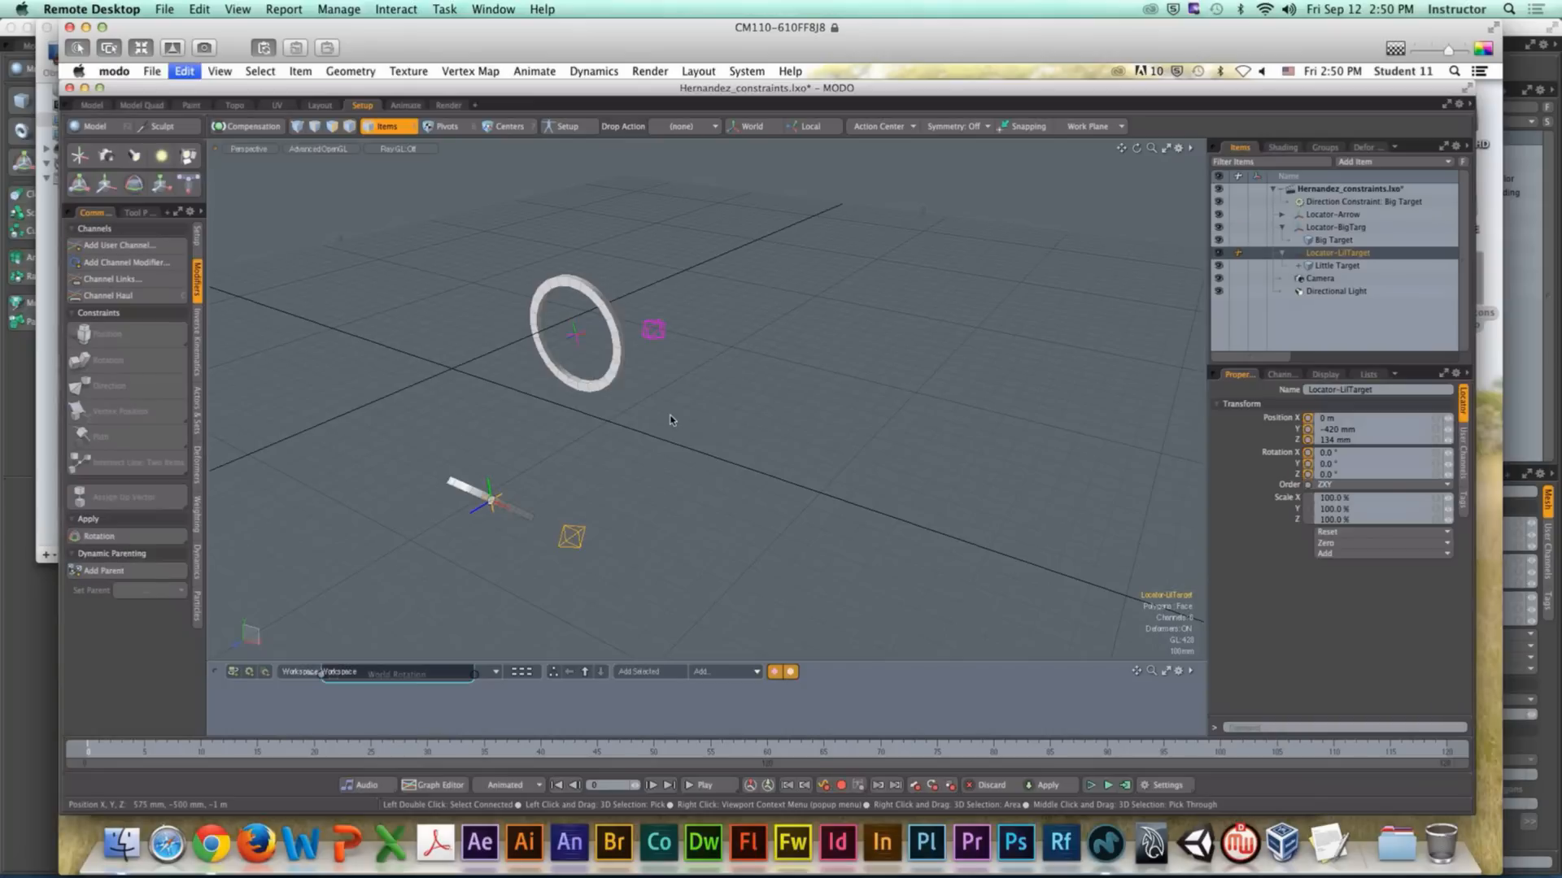
pyautogui.press('y')
pyautogui.keyDown('ctrl'); pyautogui.keyDown('alt'); pyautogui.moveTo(670, 418); pyautogui.dragTo(585, 422); pyautogui.keyUp('alt'); pyautogui.keyUp('ctrl')
pyautogui.press('space')
pyautogui.click(836, 407)
# Step: Select the Big Target mesh followed by the Little Target mesh, and add a second Direction constraint between them
pyautogui.click(792, 409)
pyautogui.keyDown('shift'); pyautogui.click(557, 418); pyautogui.keyUp('shift')
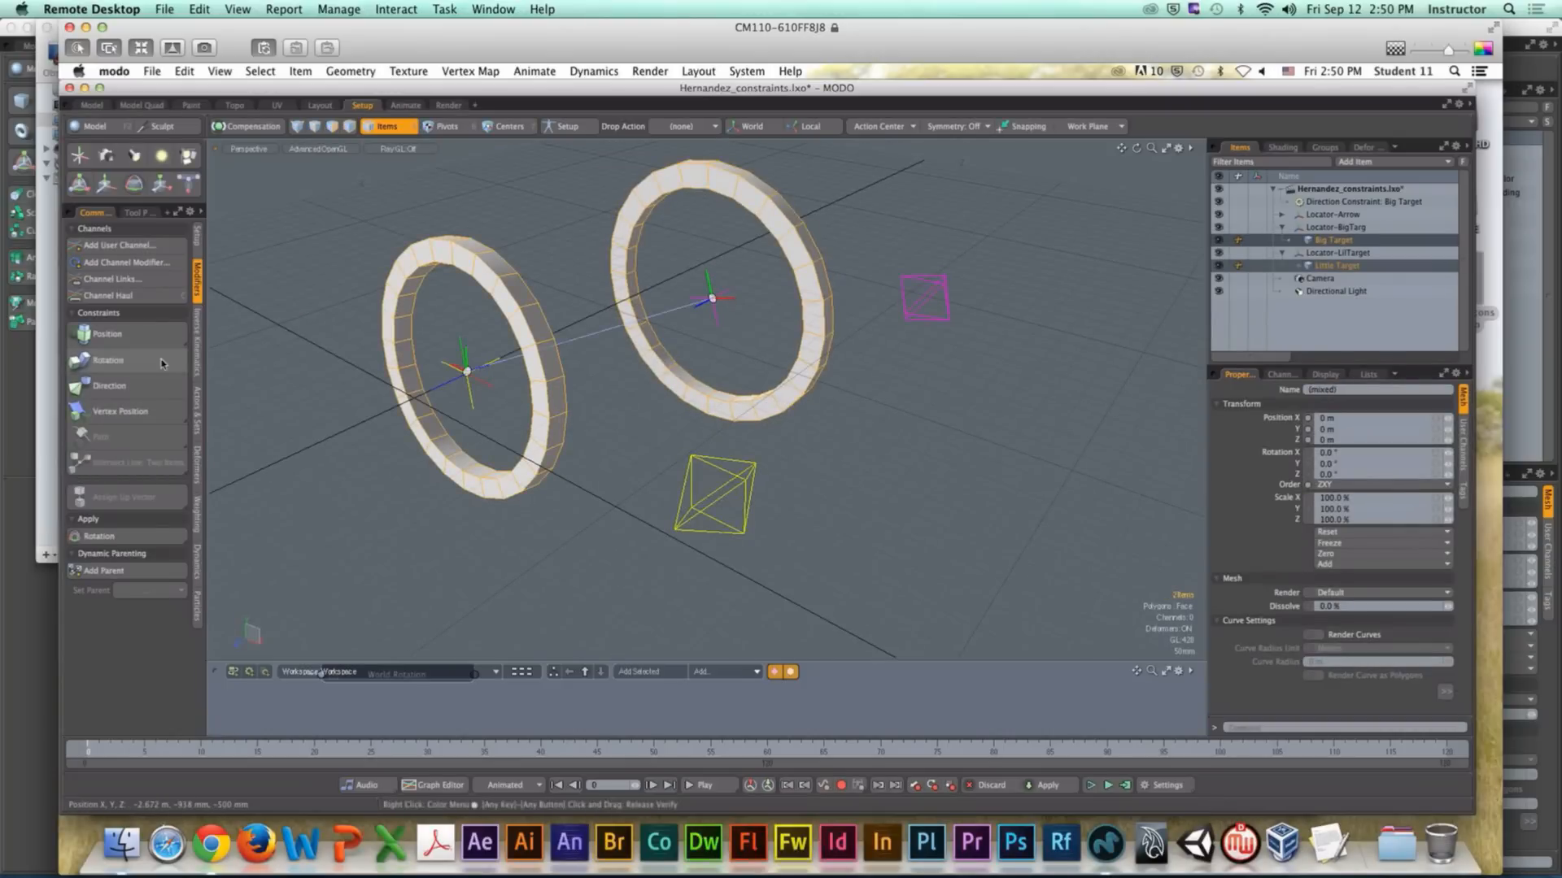
pyautogui.click(109, 385)
# Step: Raise Locator-BigTarg along Y to about 495 mm to test how both rings face each other
pyautogui.keyDown('alt'); pyautogui.moveTo(585, 333); pyautogui.dragTo(791, 341); pyautogui.keyUp('alt')
pyautogui.click(792, 343)
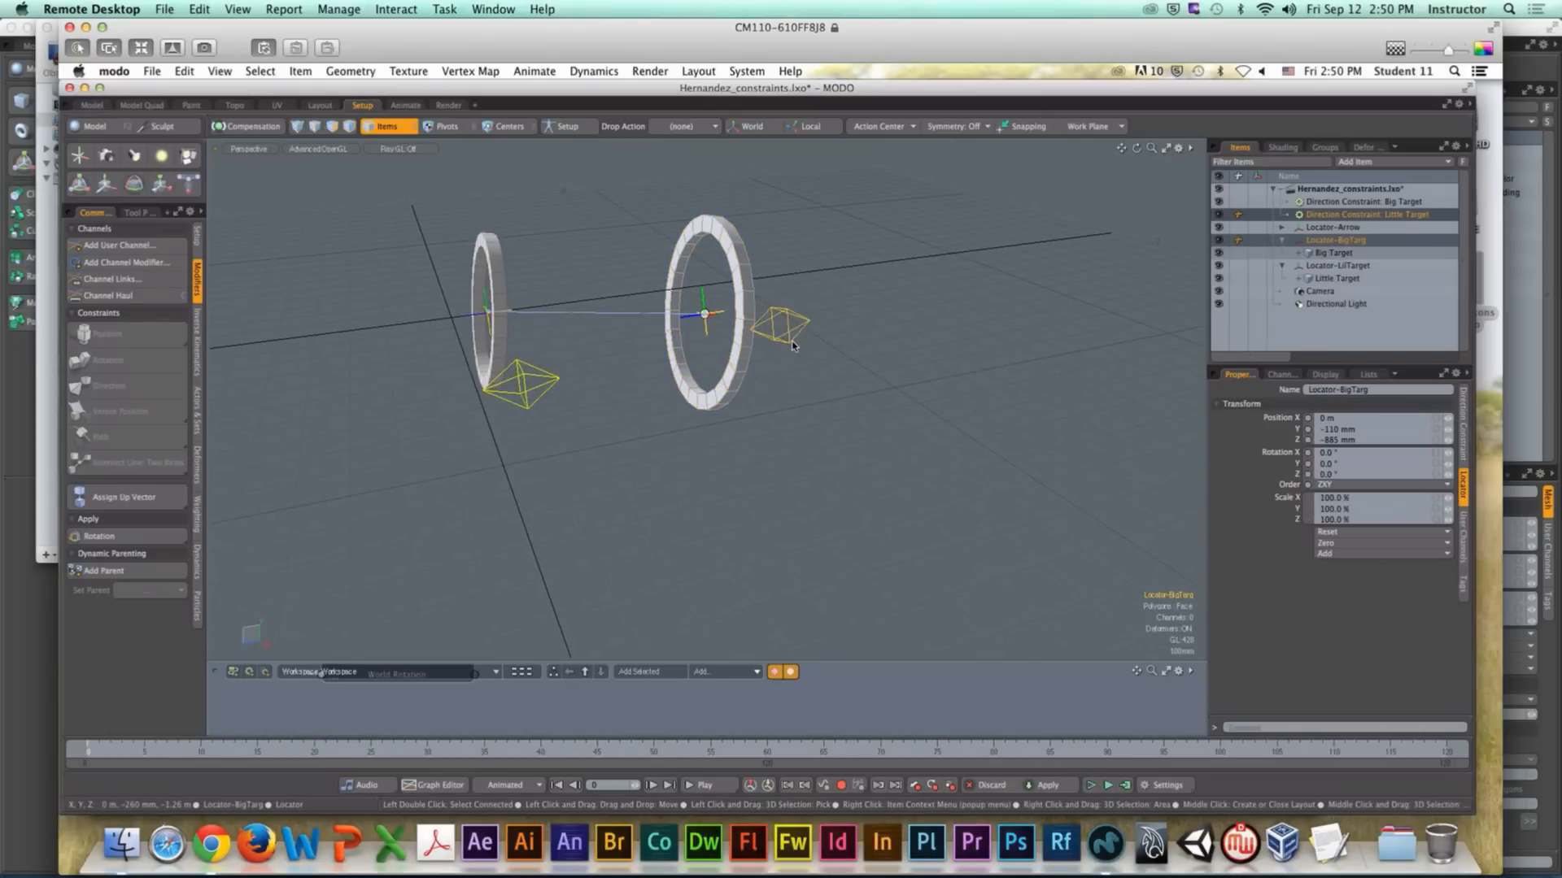
pyautogui.press('e')
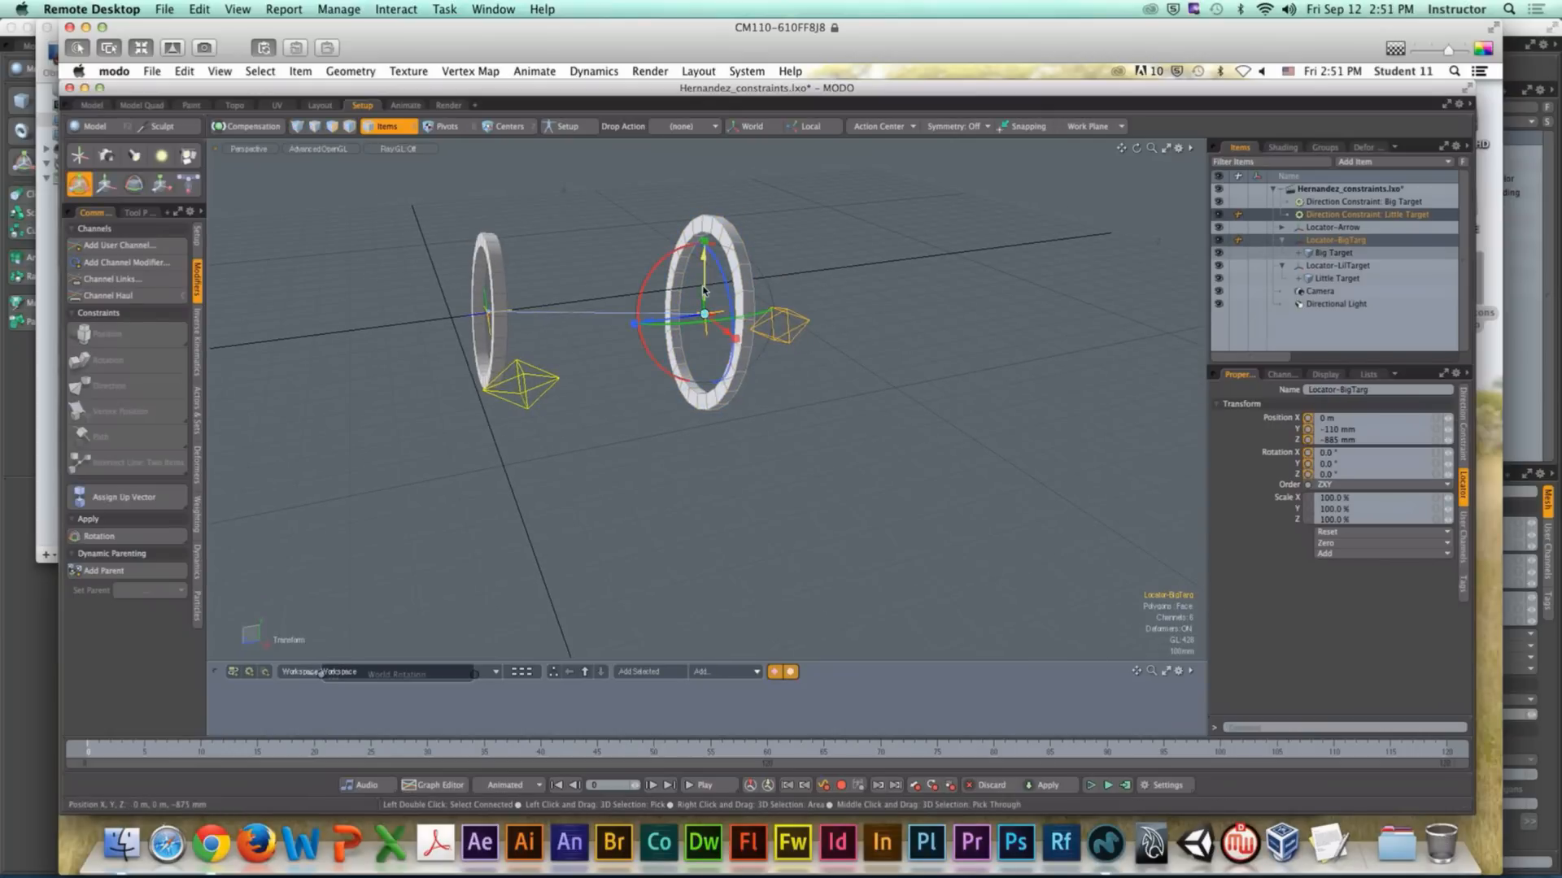
pyautogui.moveTo(703, 290); pyautogui.dragTo(706, 122)
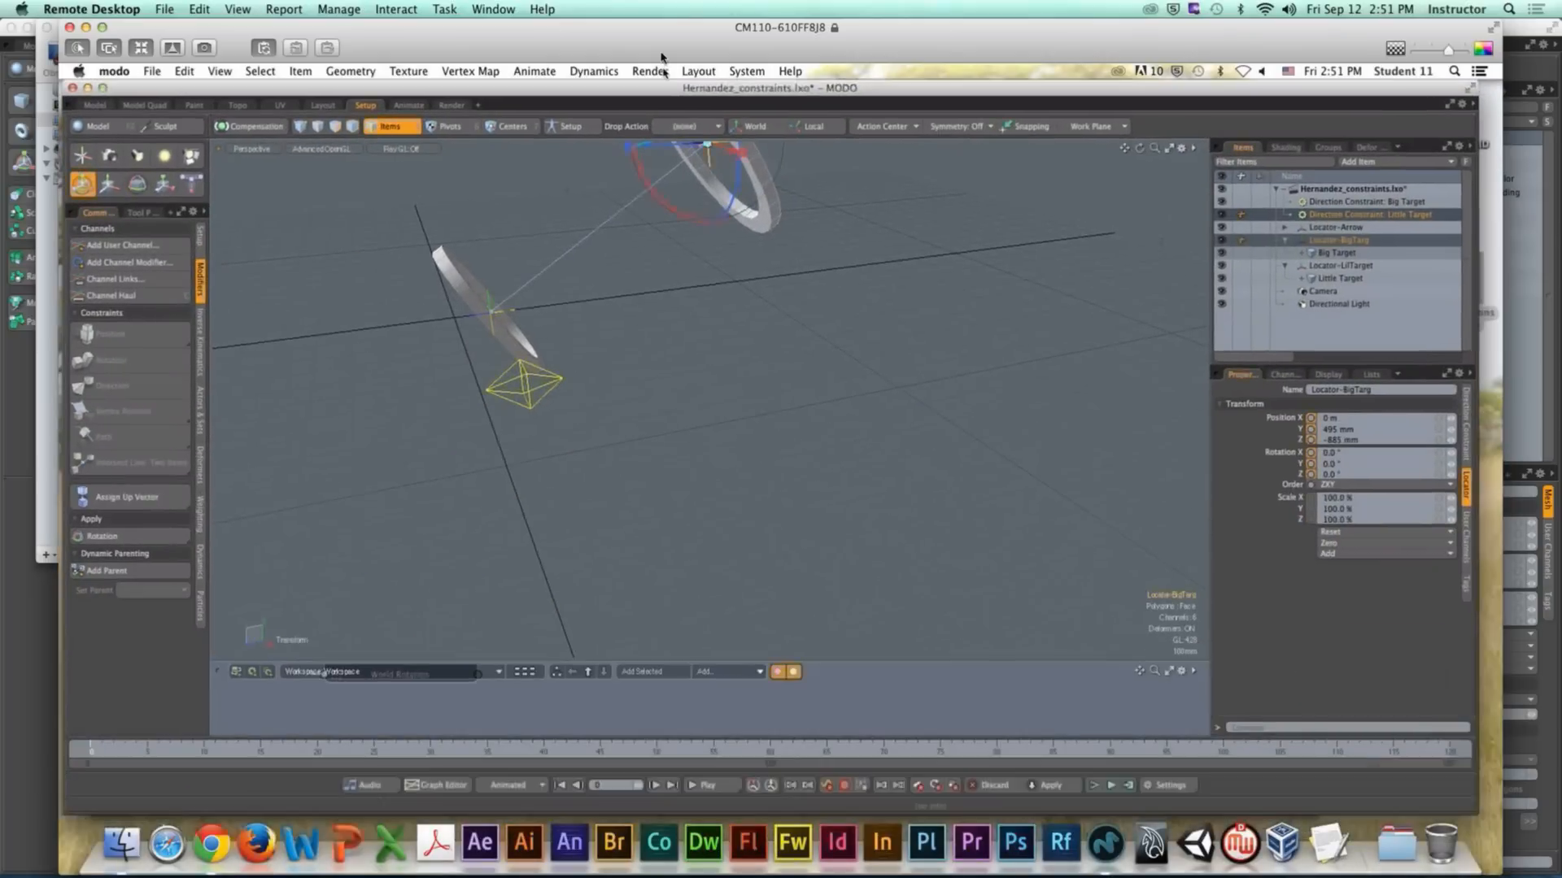
pyautogui.scroll(-2, 704, 309)
pyautogui.keyDown('alt'); pyautogui.keyDown('shift'); pyautogui.moveTo(704, 310); pyautogui.dragTo(704, 455); pyautogui.keyUp('shift'); pyautogui.keyUp('alt')
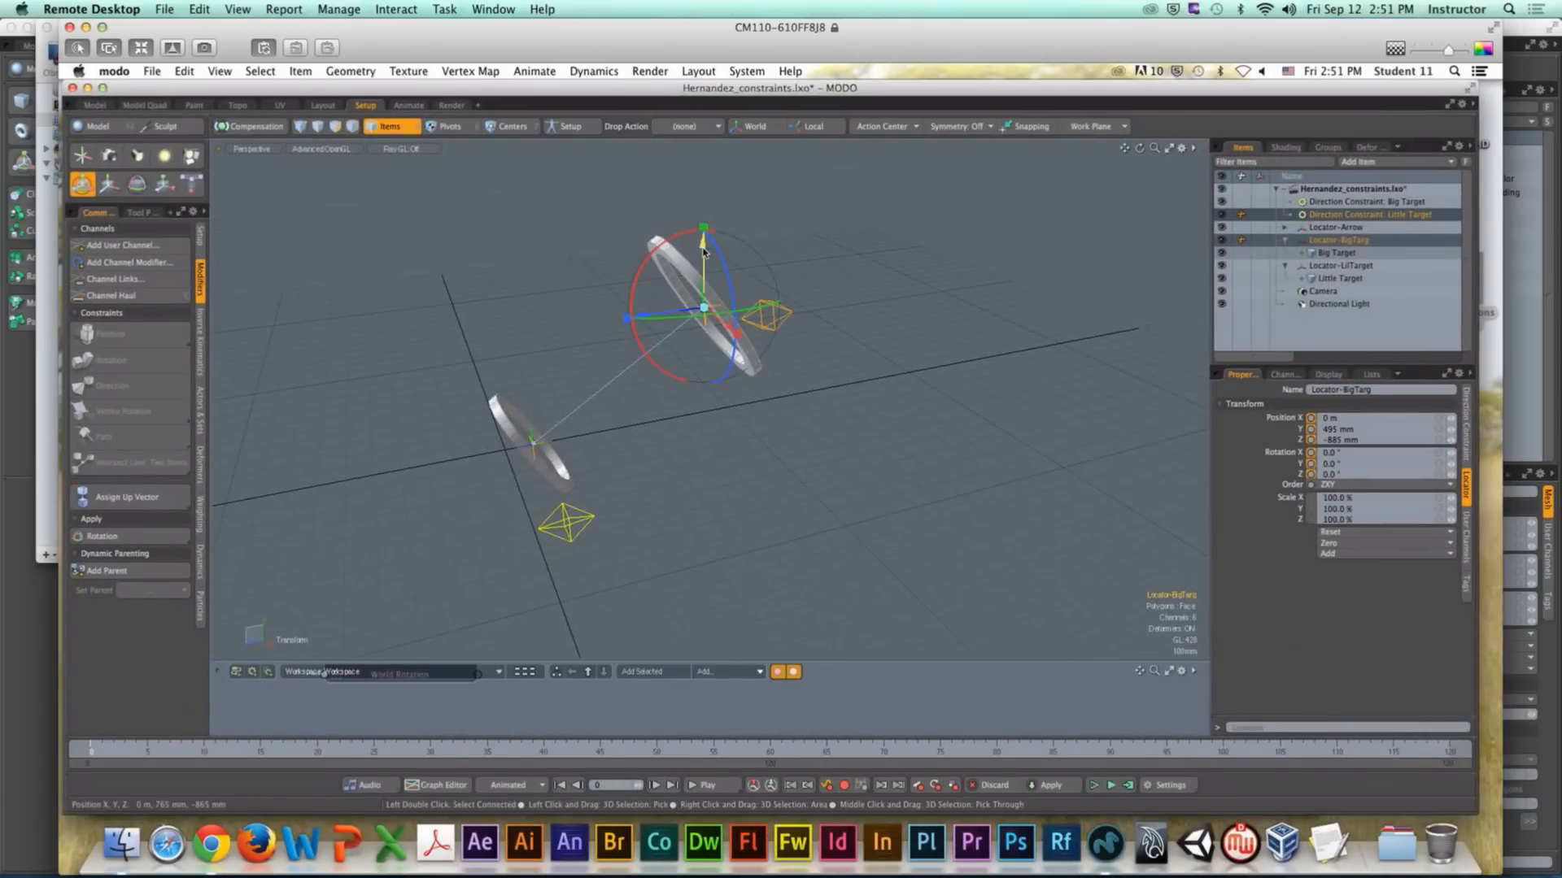
# Step: Move Locator-BigTarg to about Y 95 mm and Z -1.15 m, try rotating it about Y, and deselect it
pyautogui.moveTo(705, 246); pyautogui.dragTo(754, 404)
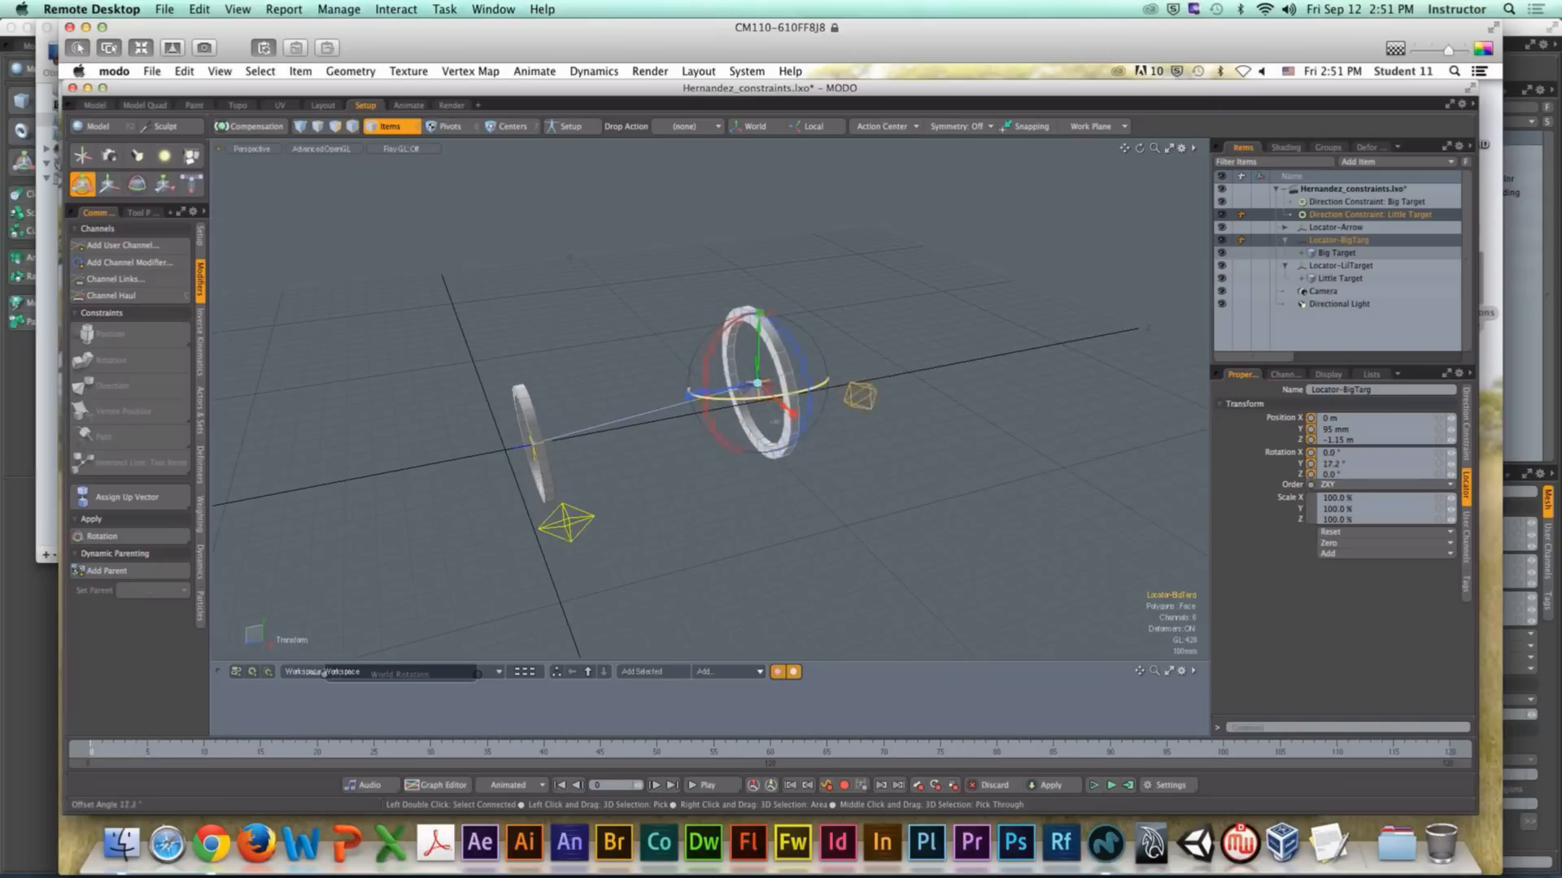
pyautogui.moveTo(817, 393); pyautogui.dragTo(617, 418)
pyautogui.click(841, 329)
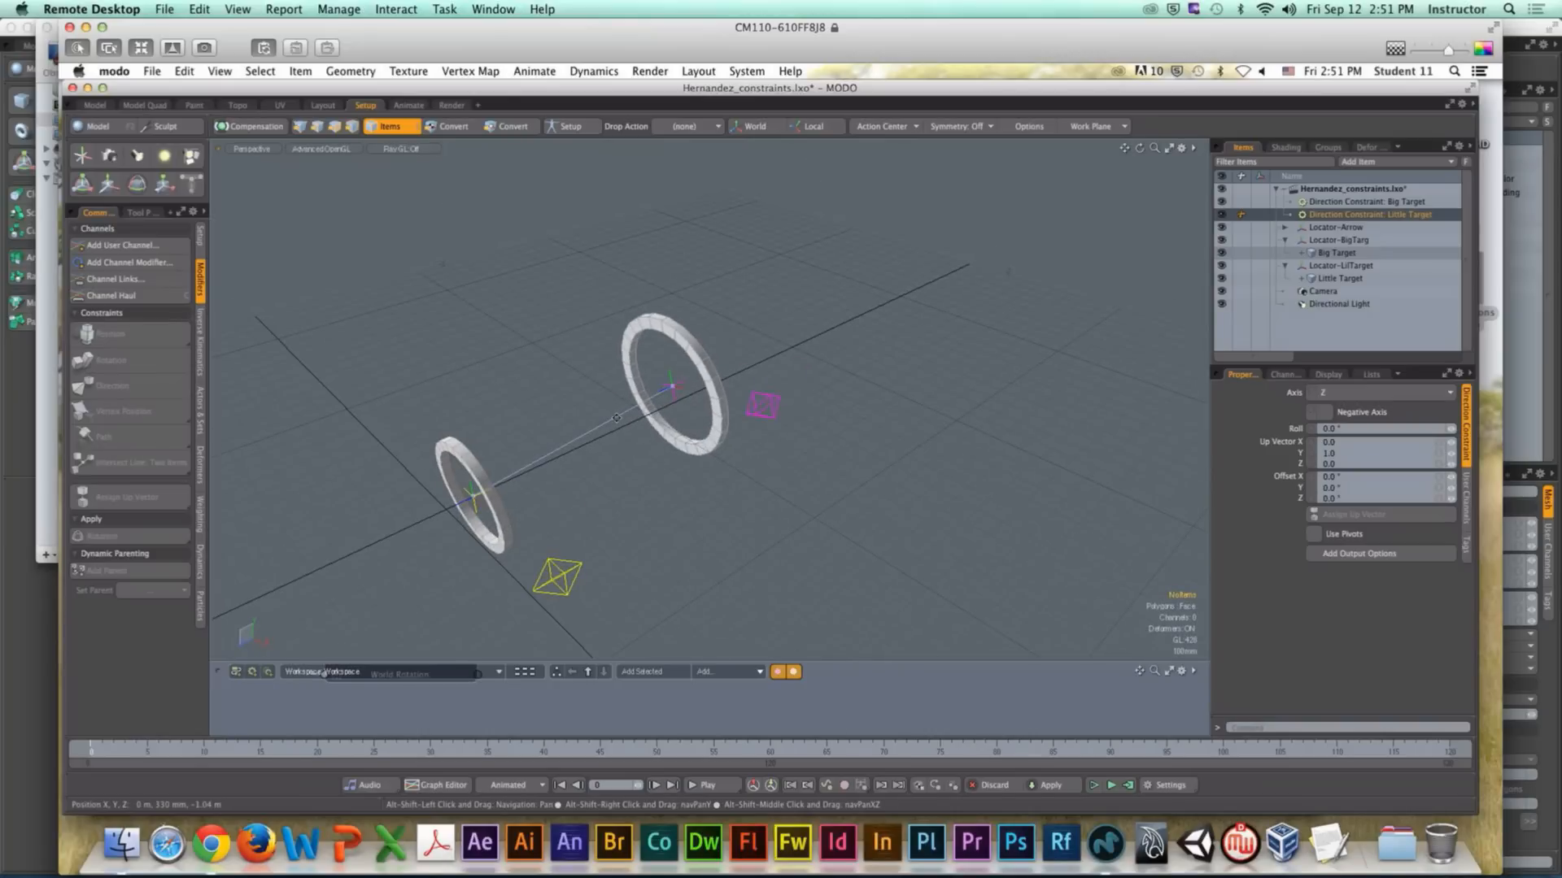
# Step: Collapse the Locator-LilTarget and Locator-BigTarg hierarchies in the item list
pyautogui.keyDown('alt'); pyautogui.moveTo(645, 420); pyautogui.dragTo(714, 366); pyautogui.keyUp('alt')
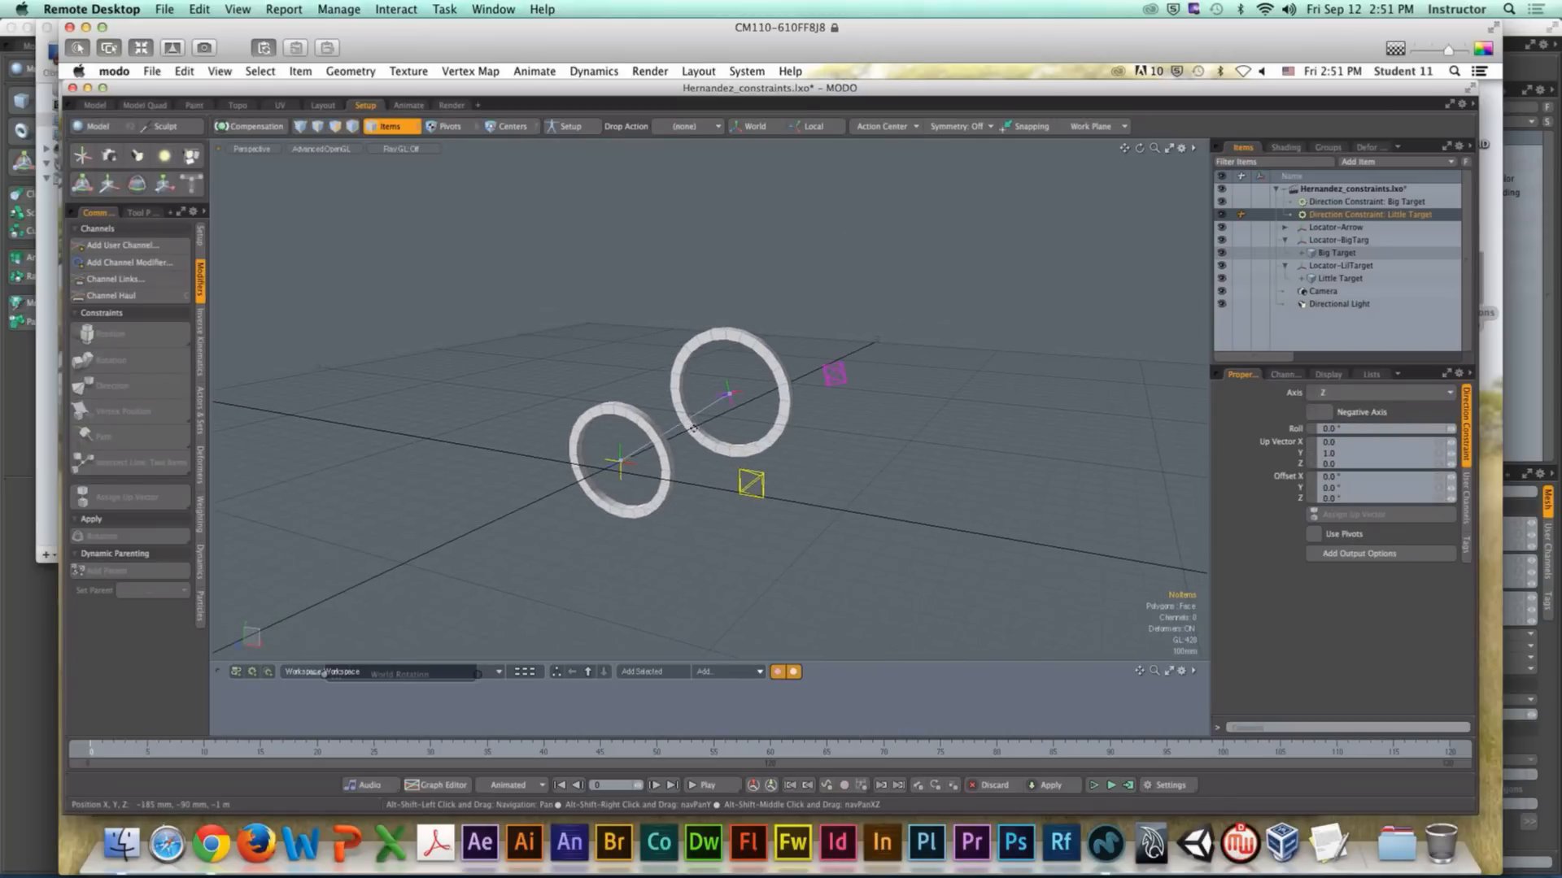
pyautogui.click(1284, 265)
pyautogui.click(1285, 240)
pyautogui.keyDown('alt'); pyautogui.moveTo(1042, 352); pyautogui.dragTo(838, 415); pyautogui.keyUp('alt')
# Step: Add a new locator to the scene and move it along X to about 1.005 m
pyautogui.click(82, 156)
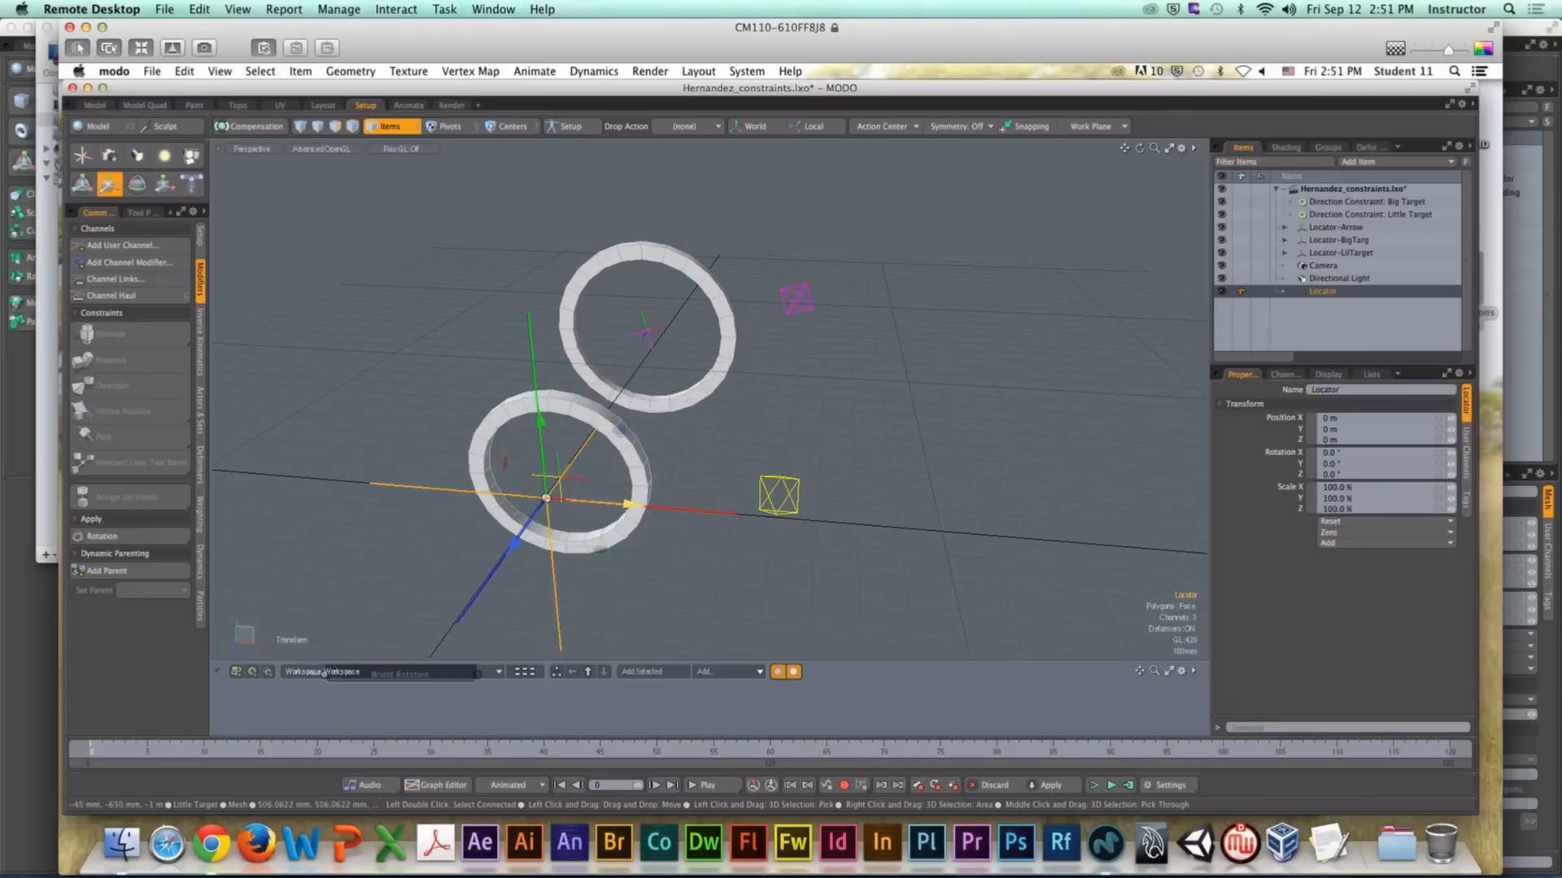
pyautogui.moveTo(620, 429); pyautogui.dragTo(674, 464)
pyautogui.click(675, 420)
pyautogui.click(671, 507)
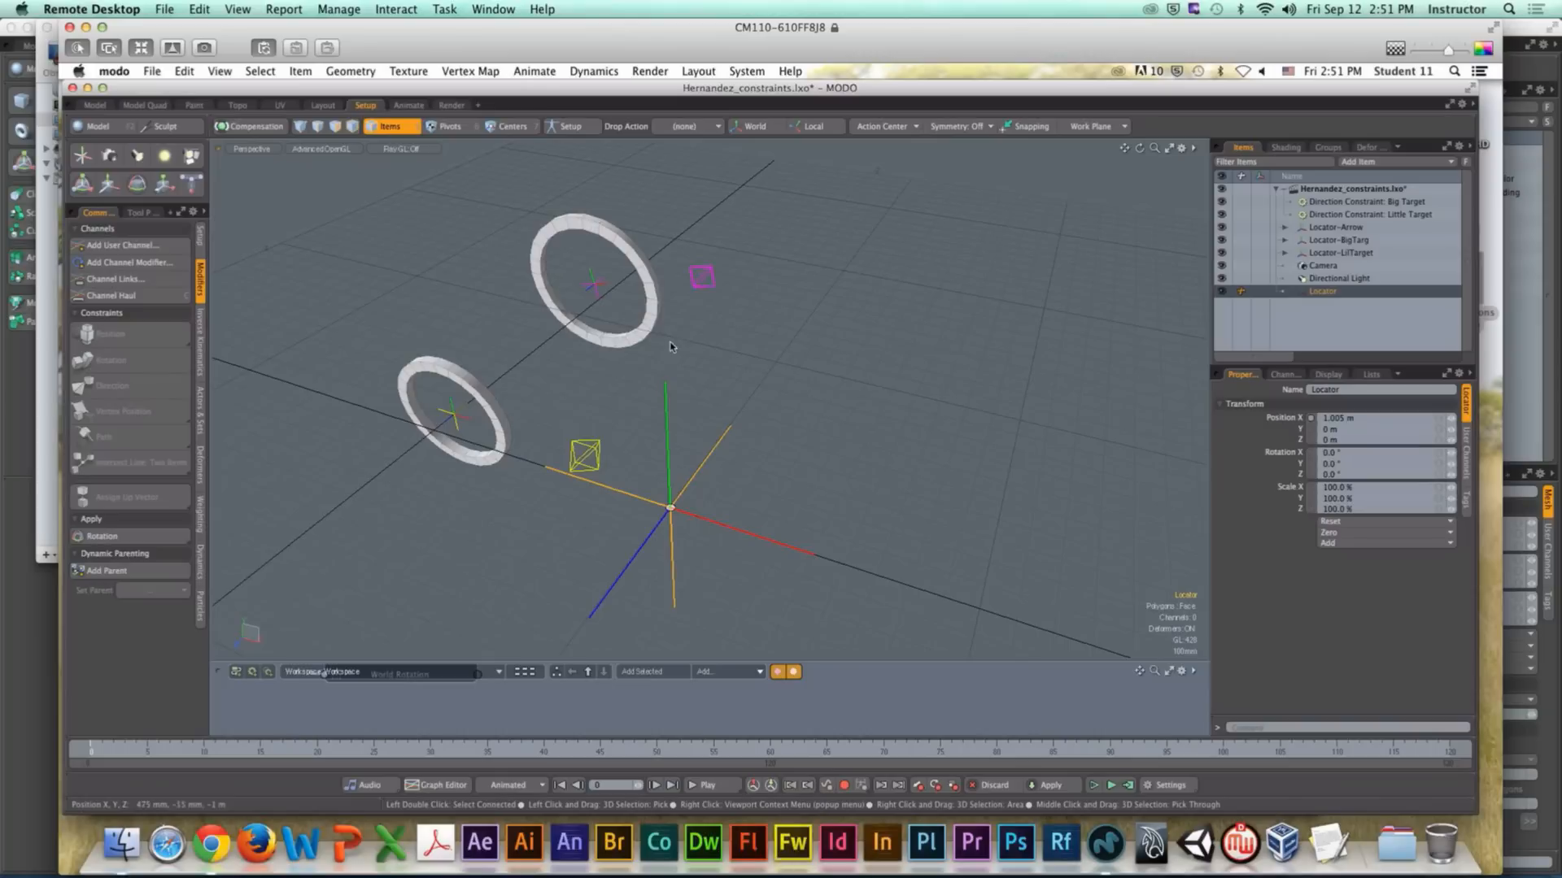
# Step: Try selecting the Big Target mesh together with the new locator, clear the selection and select Big Target alone
pyautogui.click(697, 307)
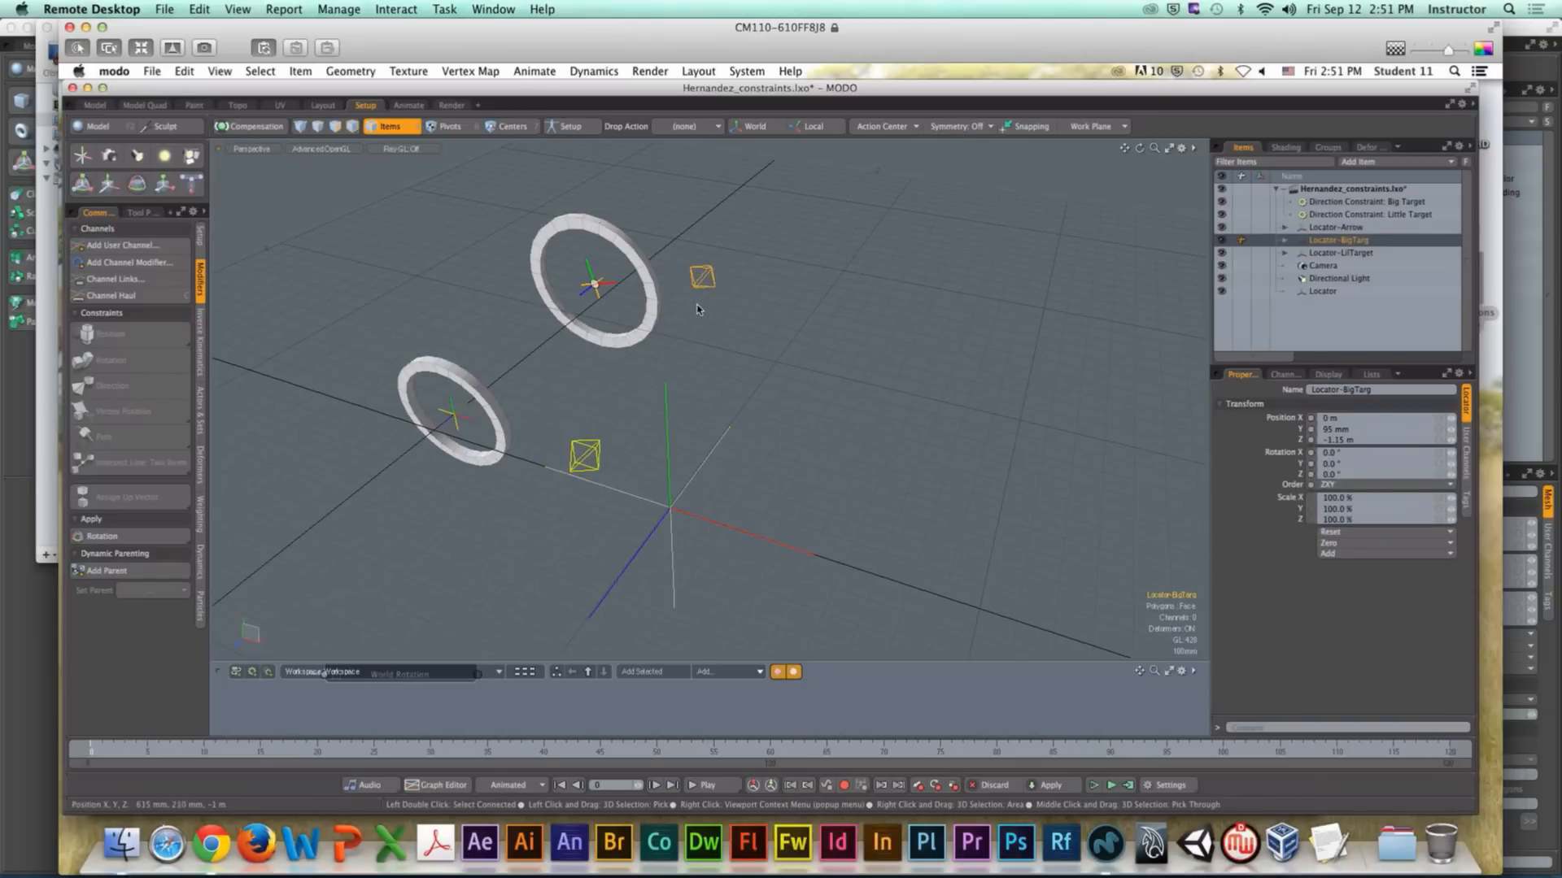
pyautogui.click(658, 316)
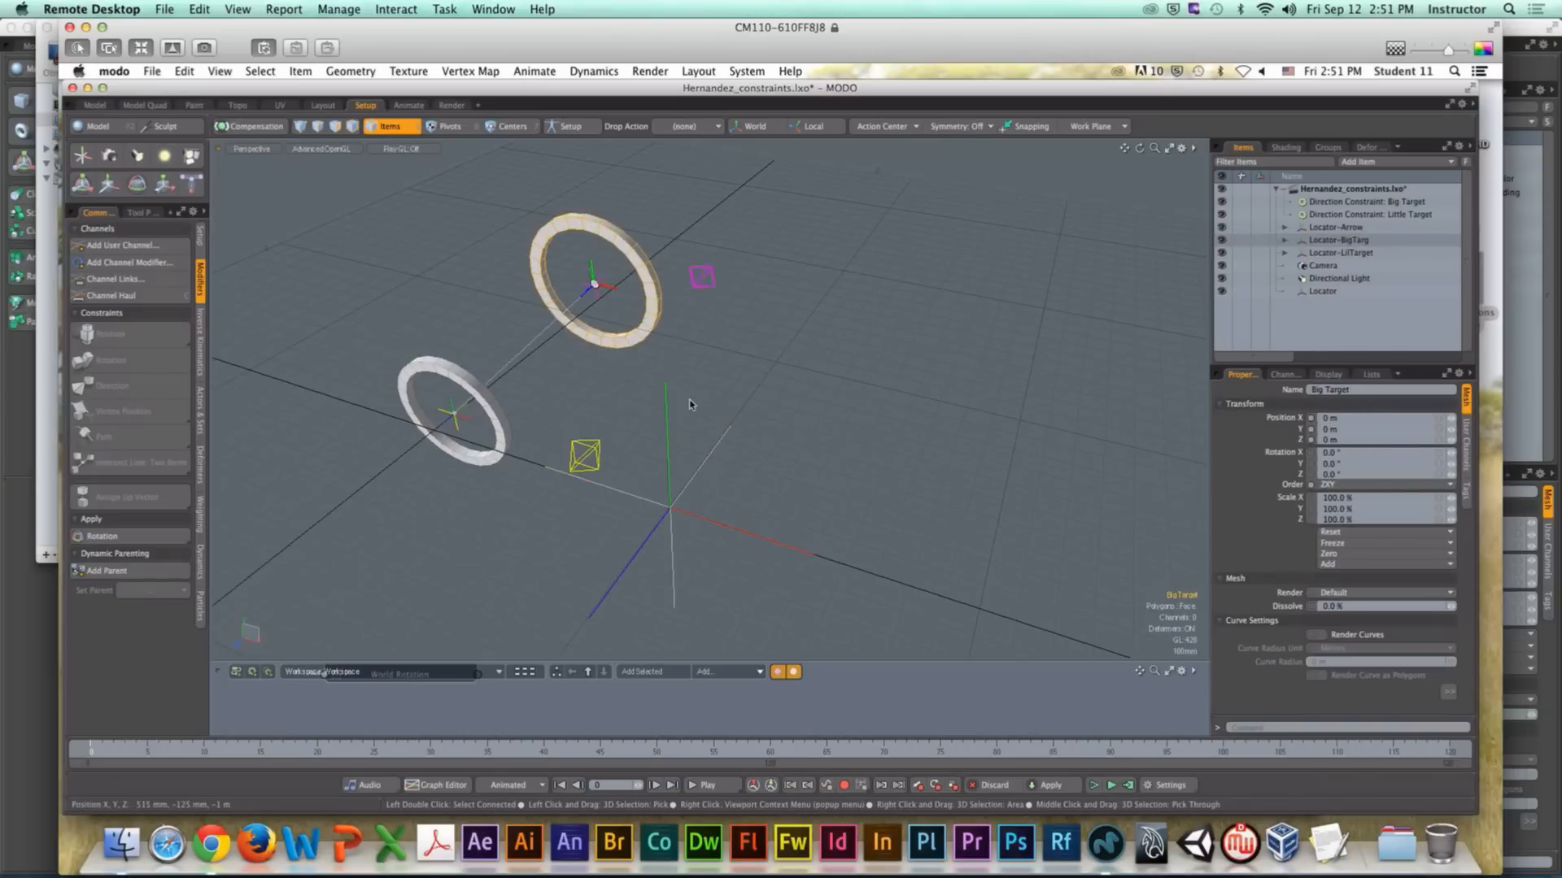
pyautogui.keyDown('shift'); pyautogui.click(707, 470); pyautogui.keyUp('shift')
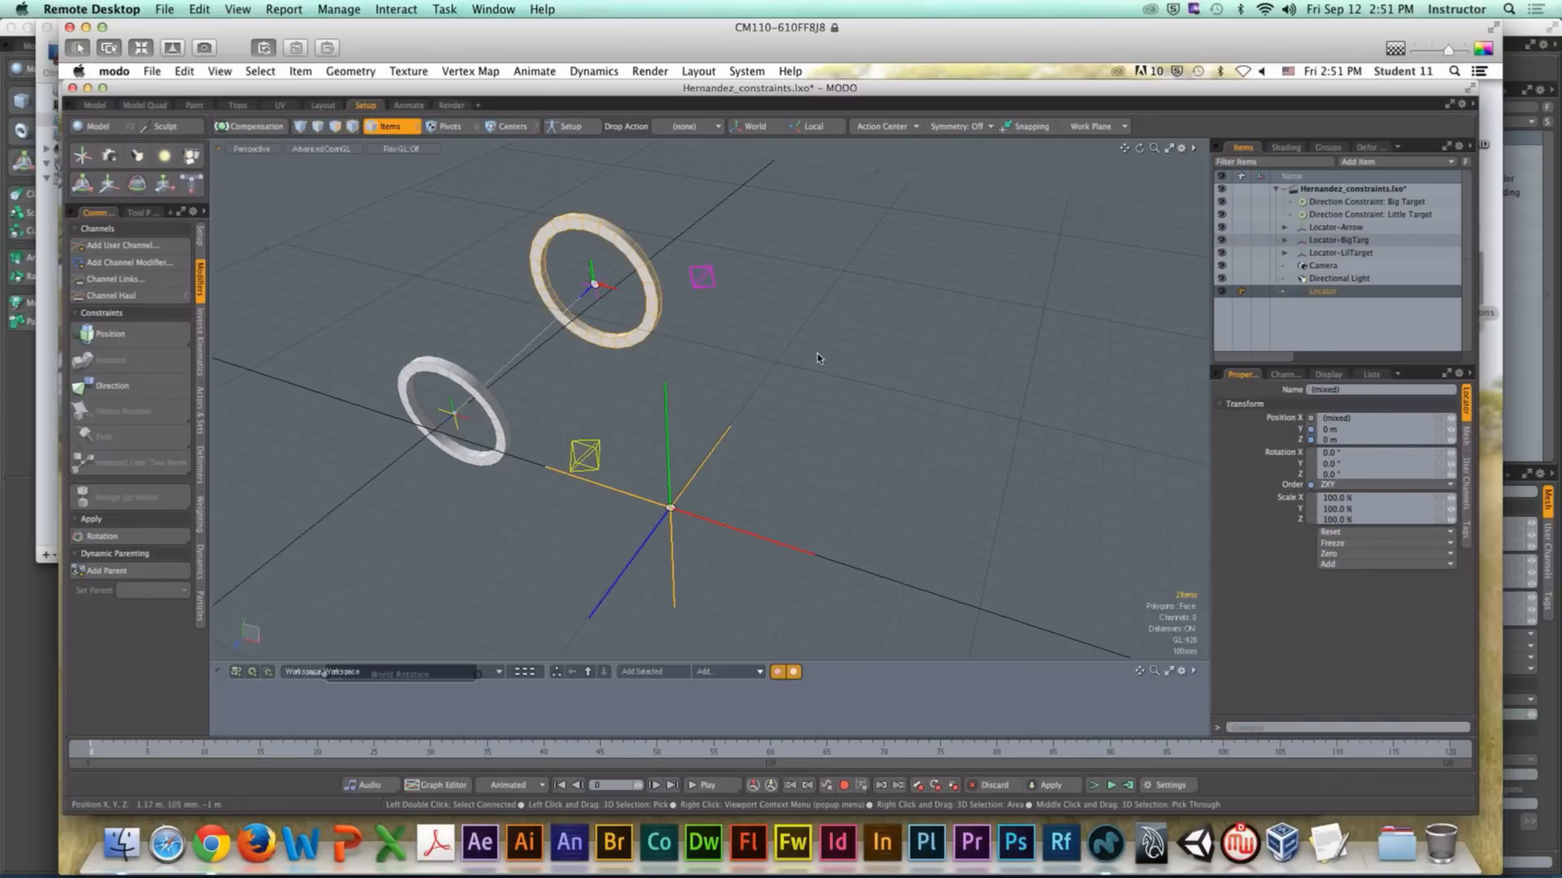
pyautogui.click(819, 359)
pyautogui.moveTo(639, 351)
pyautogui.keyDown('alt'); pyautogui.mouseDown()
pyautogui.moveTo(529, 325)
pyautogui.moveTo(565, 273)
pyautogui.moveTo(603, 365)
pyautogui.moveTo(655, 374)
pyautogui.mouseUp(); pyautogui.keyUp('alt')
pyautogui.click(602, 358)
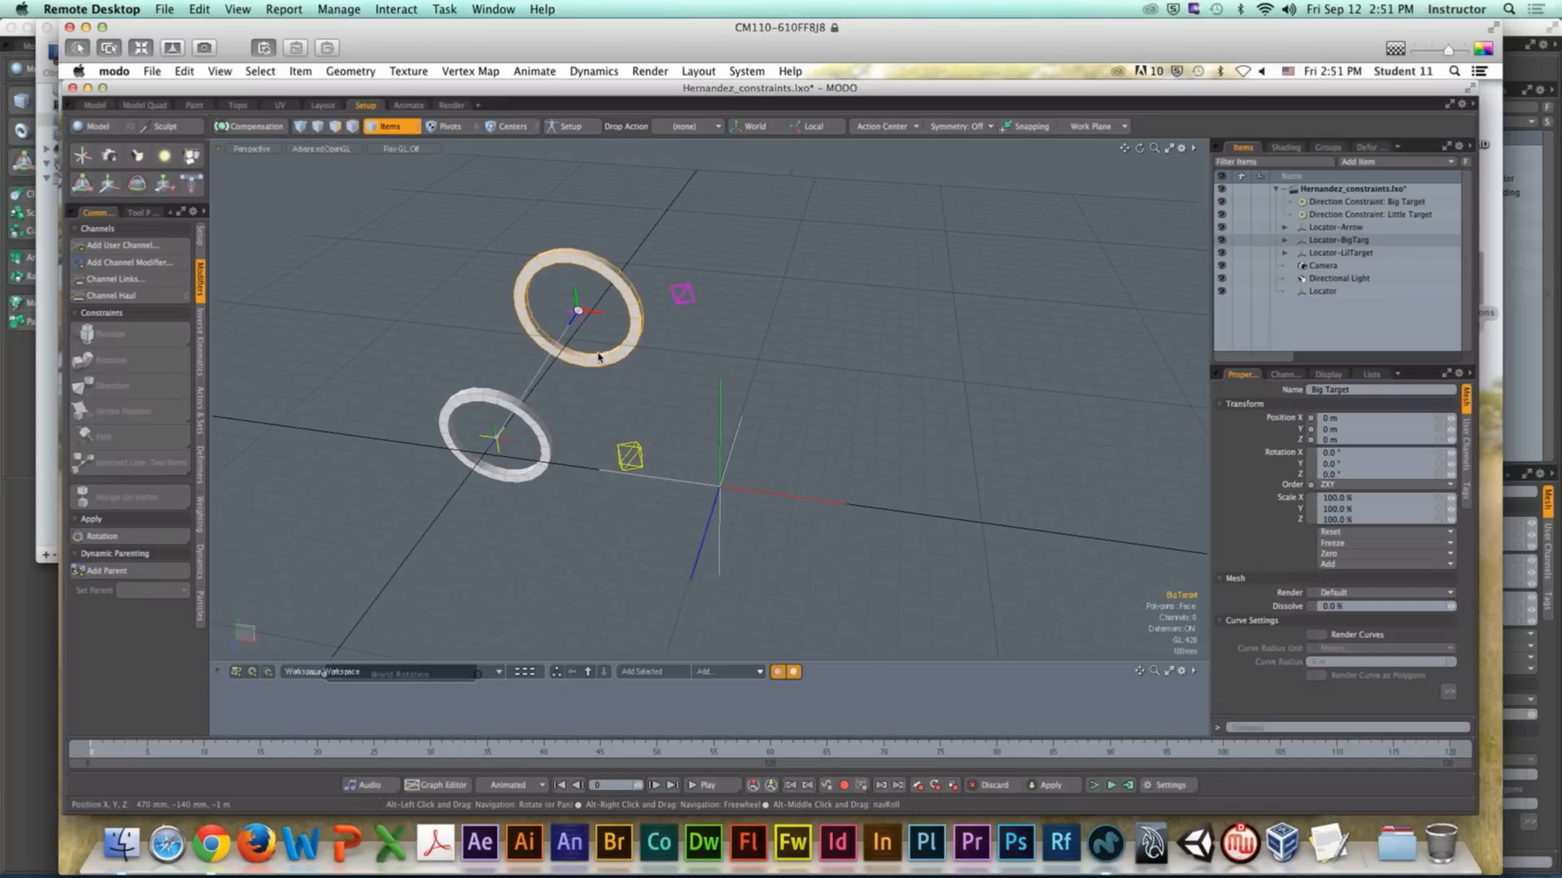
# Step: Undo the new locator, the Locator-BigTarg moves and the second Direction constraint between the rings
pyautogui.press('super+z')
pyautogui.press('super+z')
pyautogui.press('super+z')
pyautogui.press('super+z')
pyautogui.press('super+z')
pyautogui.press('super+z')
pyautogui.press('super+z')
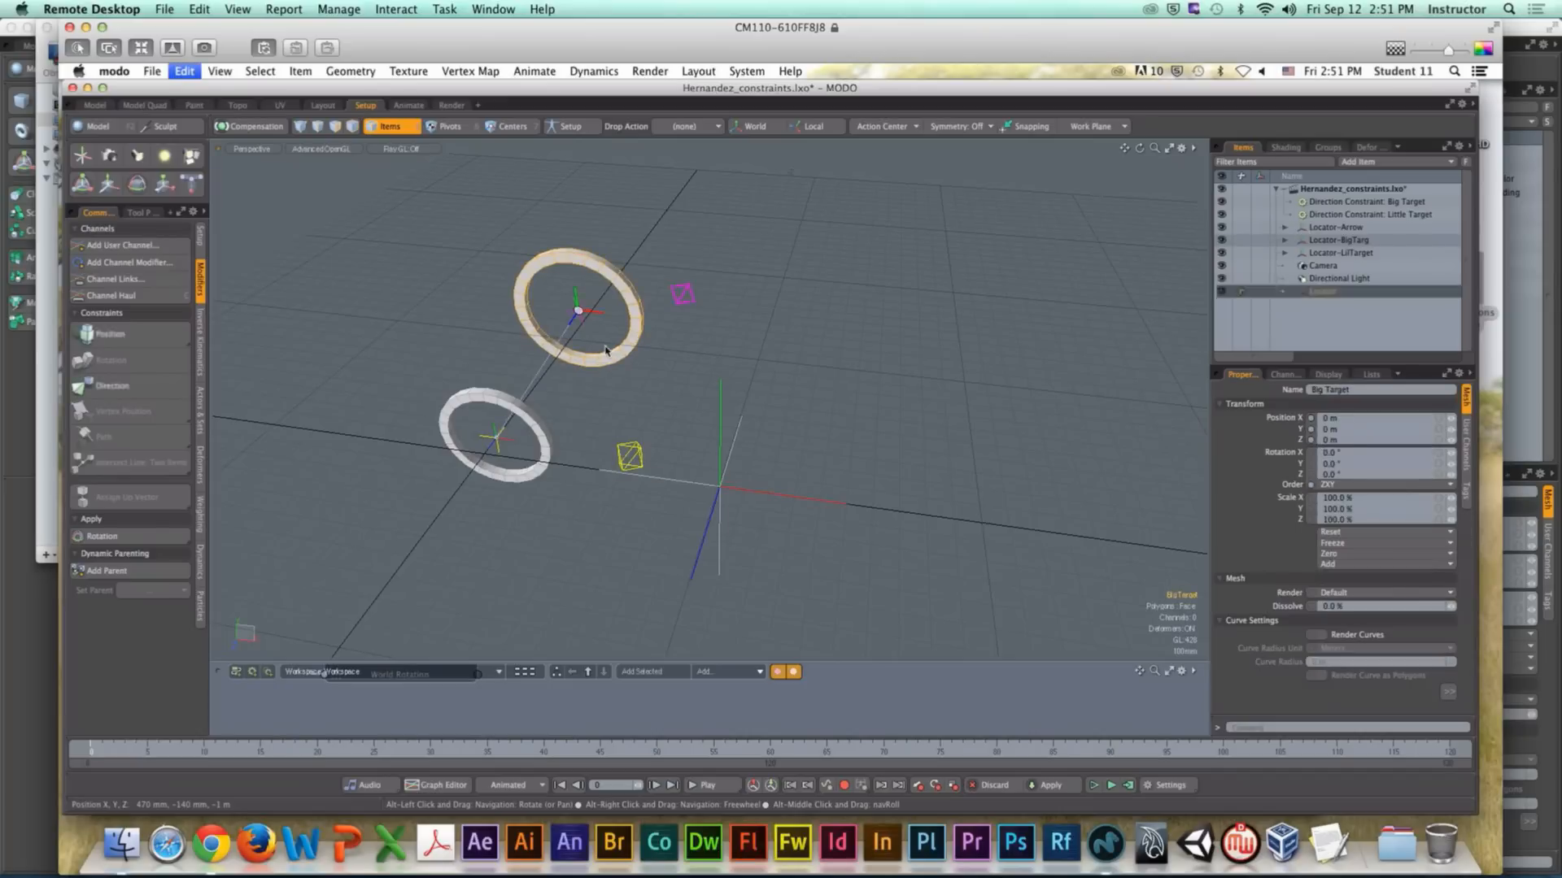
pyautogui.press('super+z')
pyautogui.press('super+z')
pyautogui.press('super+z')
pyautogui.press('super+z')
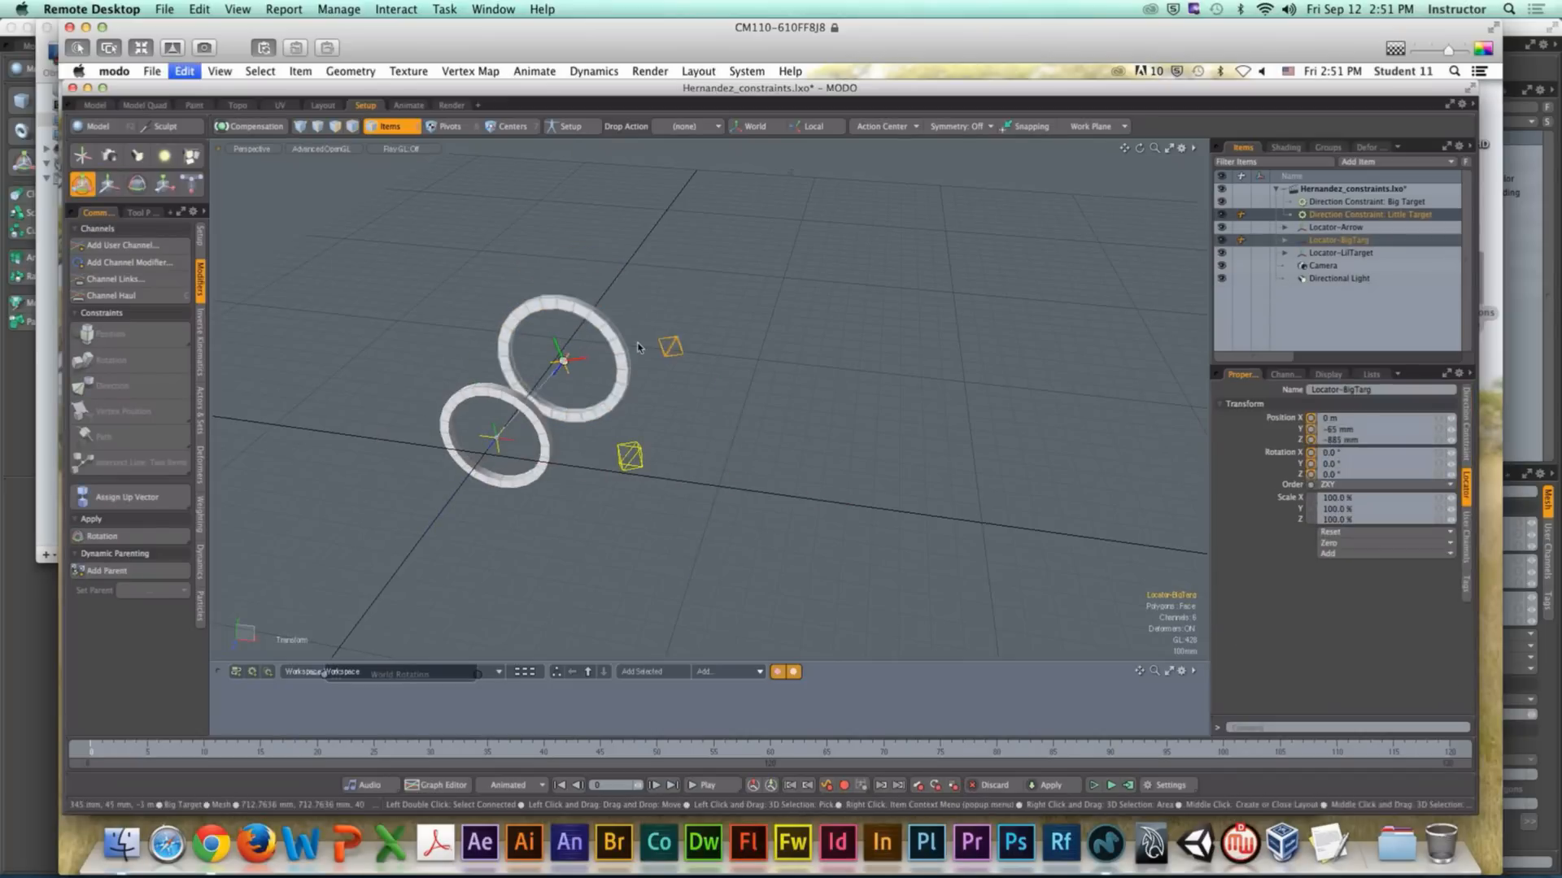
pyautogui.press('super+z')
pyautogui.press('super+z')
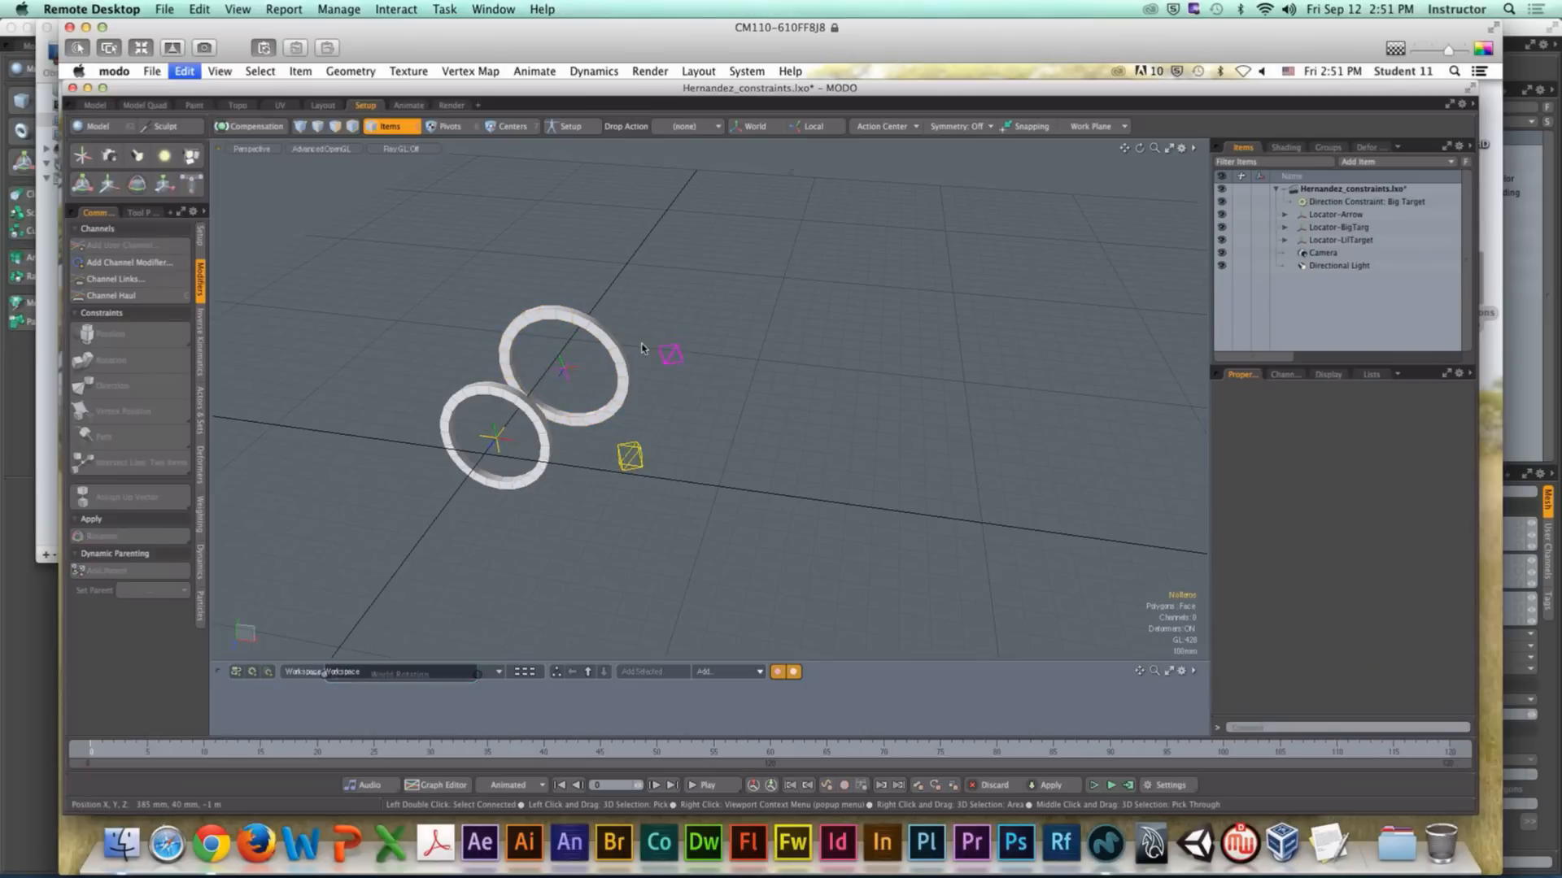
pyautogui.press('super+z')
pyautogui.press('super+z')
pyautogui.press('super+z')
pyautogui.press('super+z')
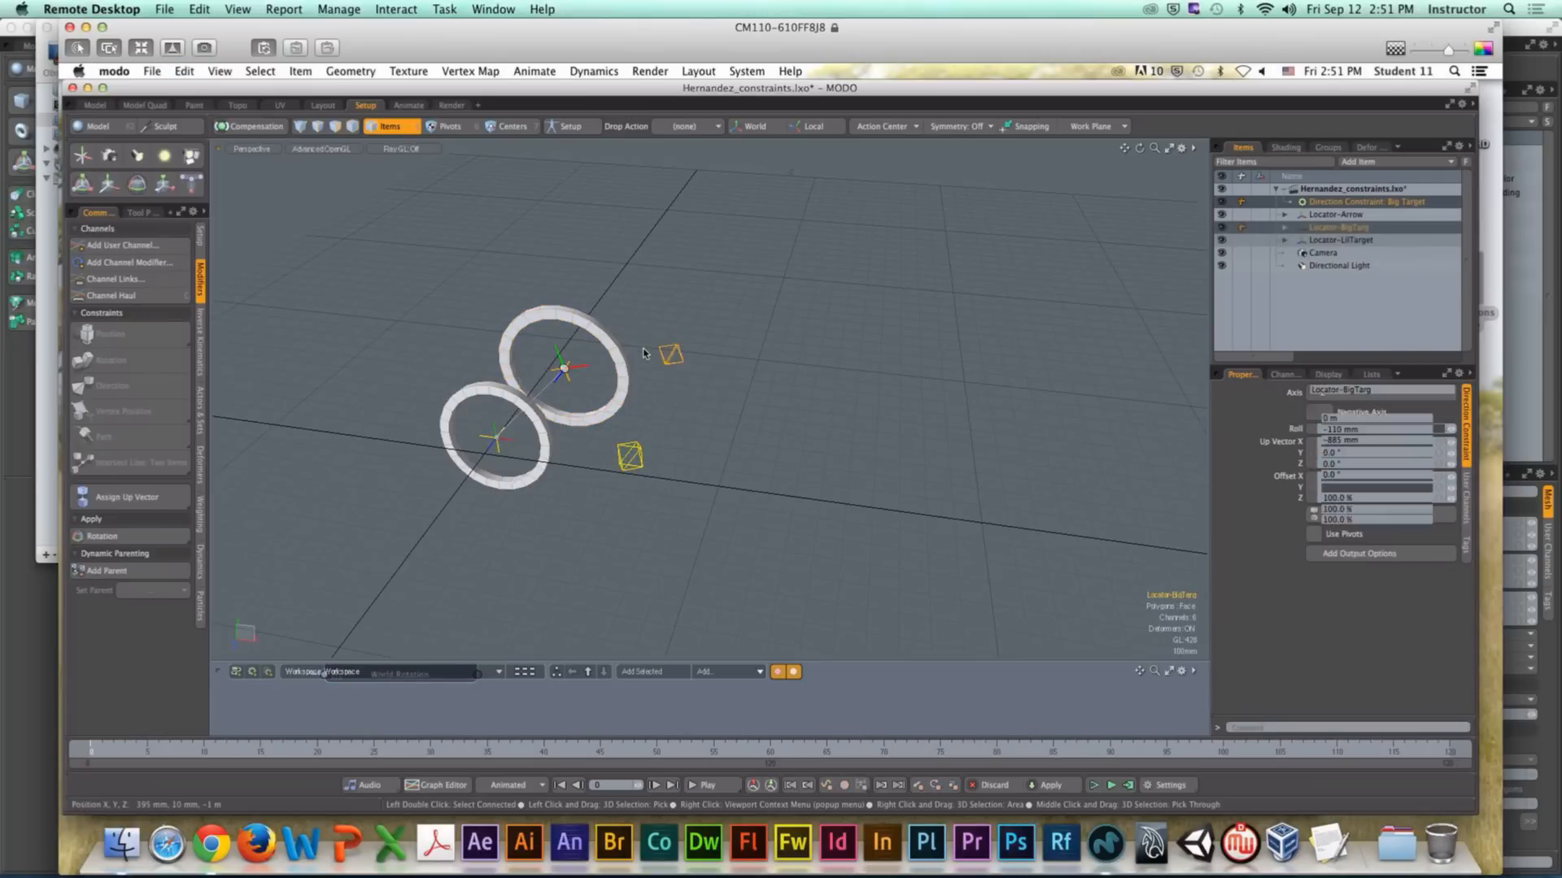
# Step: Examine the alignment of the two constrained rings in an orthographic side view and in perspective from both sides
pyautogui.keyDown('alt'); pyautogui.moveTo(659, 363); pyautogui.dragTo(578, 365); pyautogui.keyUp('alt')
pyautogui.hotkey('ctrl', 'space')
pyautogui.click(635, 370)
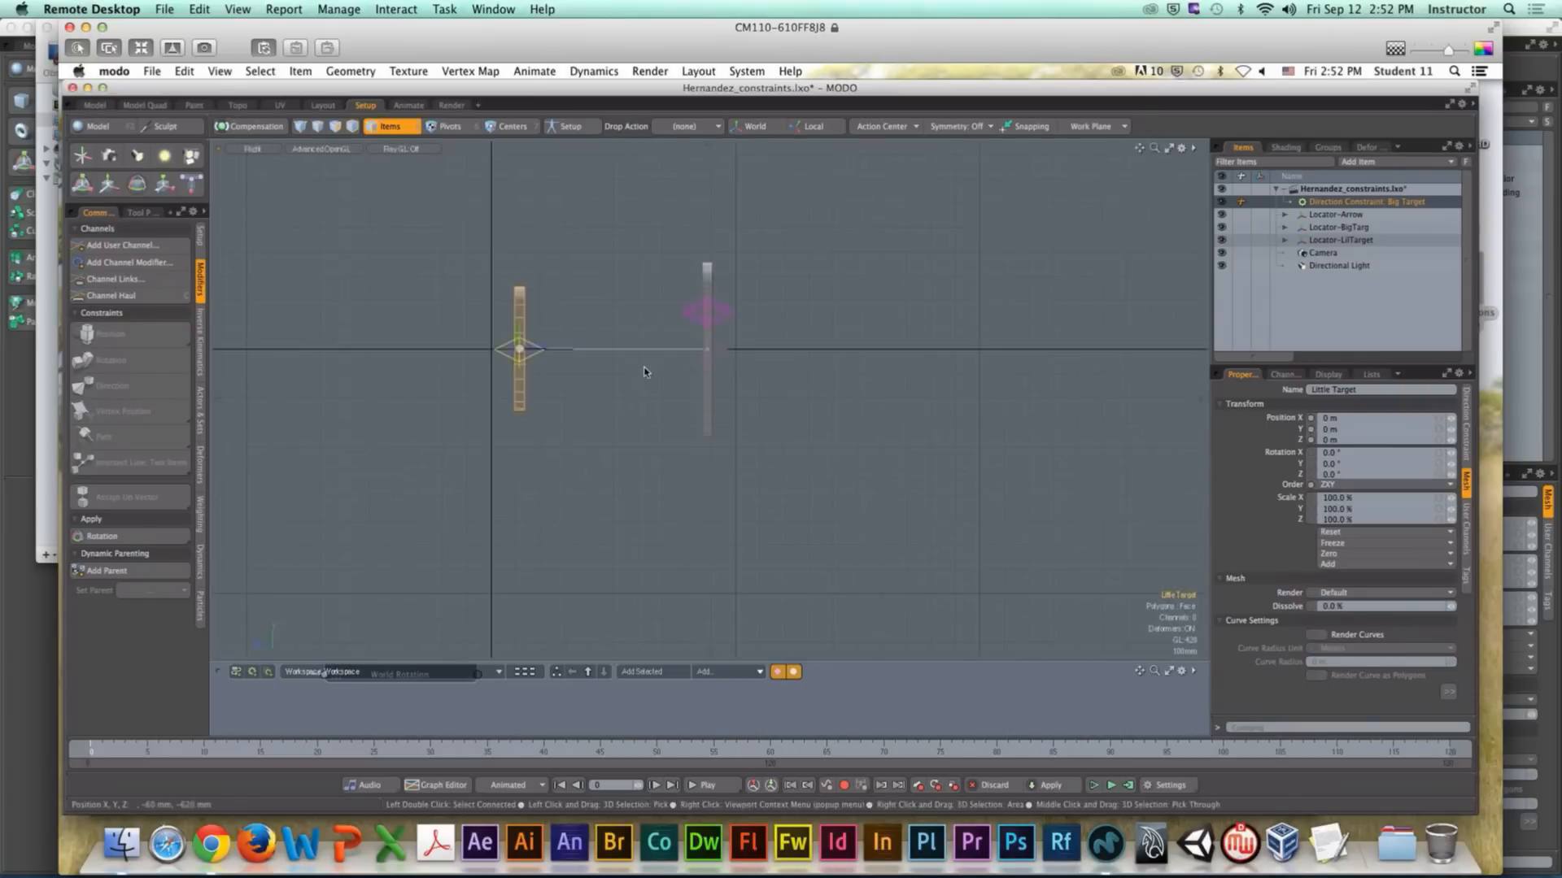
pyautogui.hotkey('ctrl', 'space')
pyautogui.click(681, 331)
pyautogui.keyDown('alt'); pyautogui.moveTo(670, 350); pyautogui.dragTo(726, 347); pyautogui.keyUp('alt')
pyautogui.hotkey('shift', 'a')
pyautogui.scroll(-5, 725, 347)
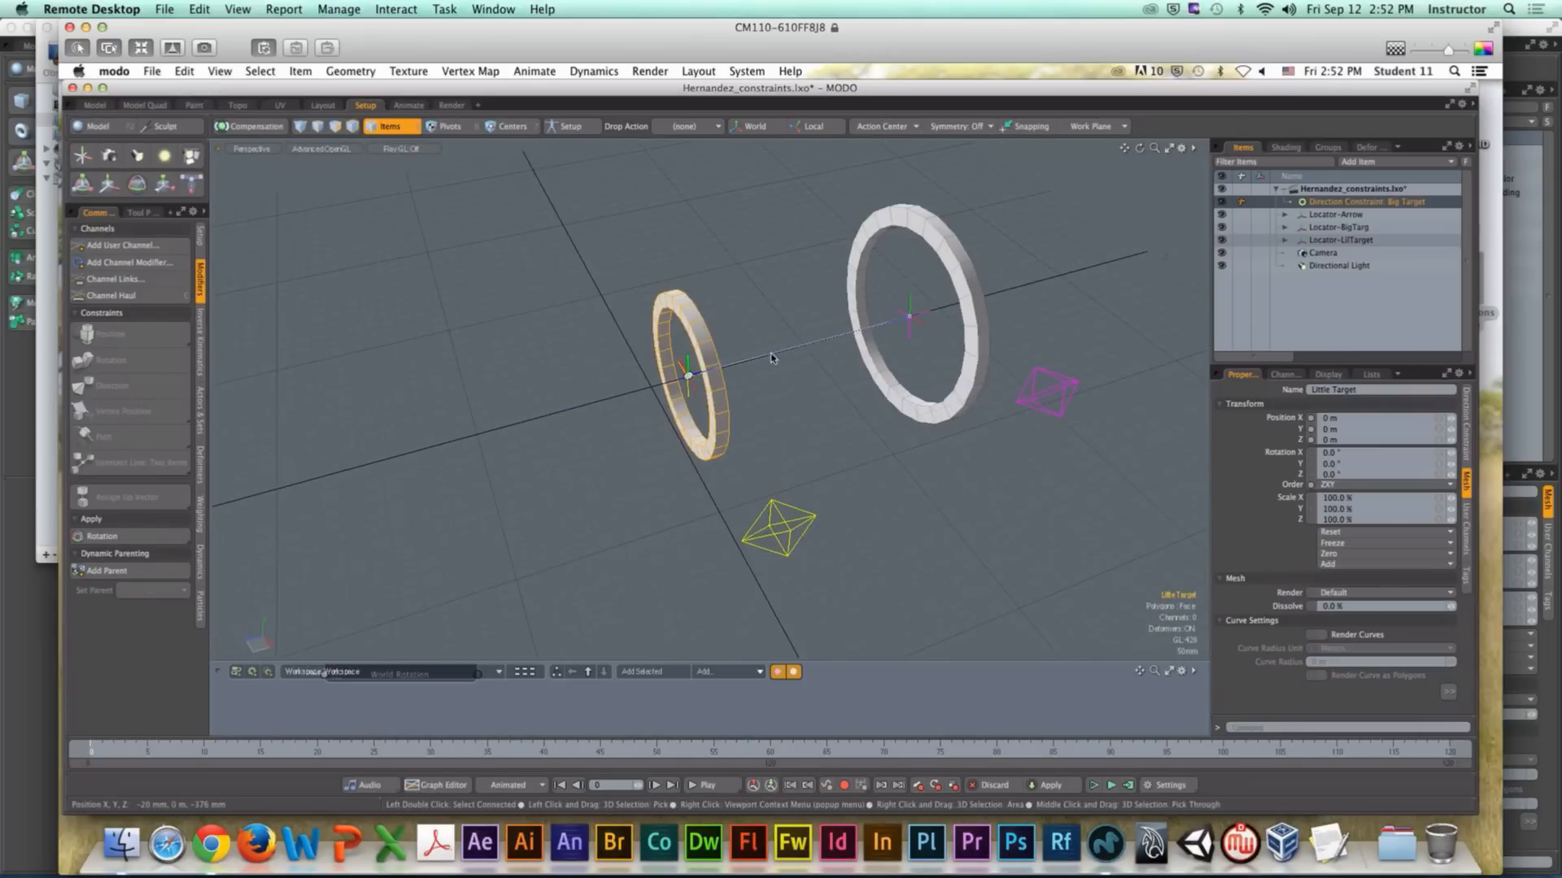
pyautogui.keyDown('alt'); pyautogui.moveTo(837, 370); pyautogui.dragTo(726, 388); pyautogui.keyUp('alt')
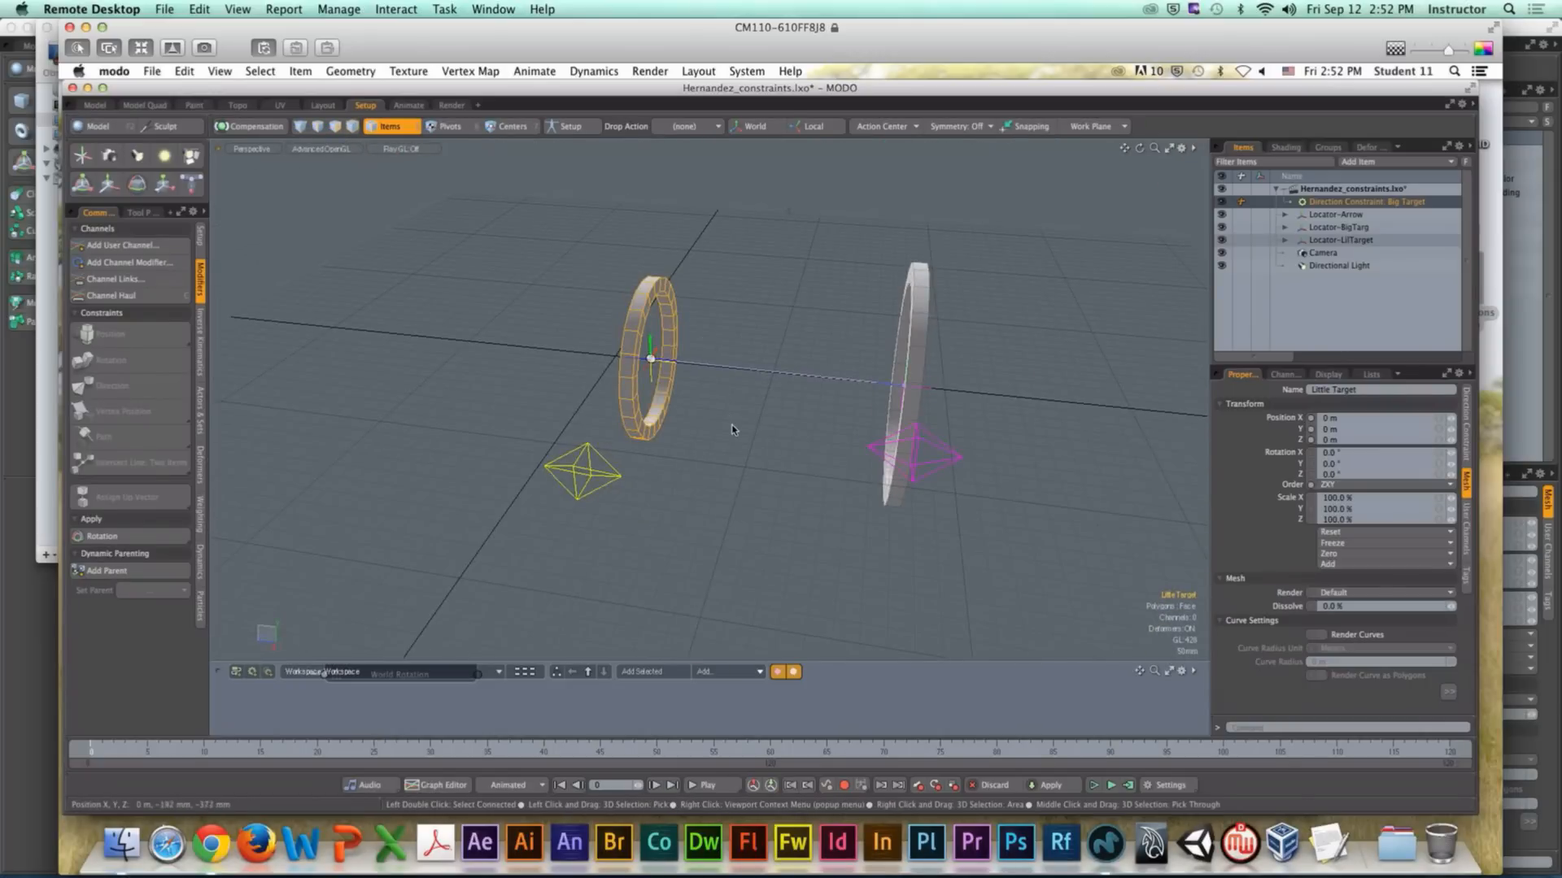
# Step: Undo the remaining Direction constraint between the Little Target and Big Target meshes, leaving nothing selected
pyautogui.hotkey('ctrl', 'z')
pyautogui.click(716, 464)
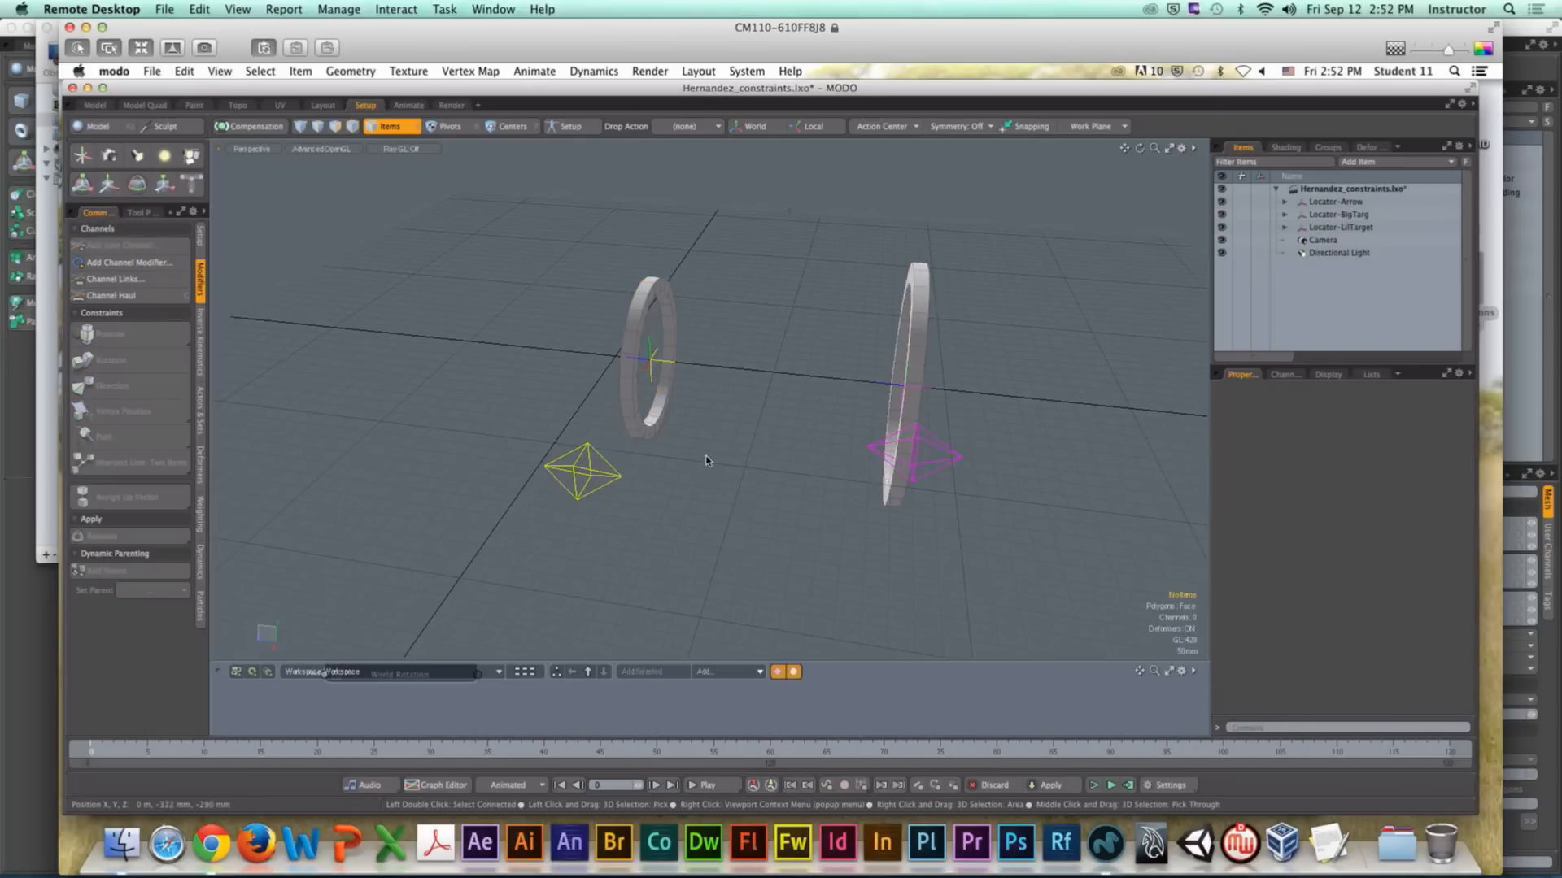
# Step: Select both target locators, expand the hierarchies of Locator-BigTarg and Locator-LilTarget, and leave only Locator-LilTarget selected
pyautogui.moveTo(684, 458)
pyautogui.keyDown('alt'); pyautogui.mouseDown()
pyautogui.moveTo(710, 454)
pyautogui.moveTo(693, 485)
pyautogui.mouseUp(); pyautogui.keyUp('alt')
pyautogui.click(653, 489)
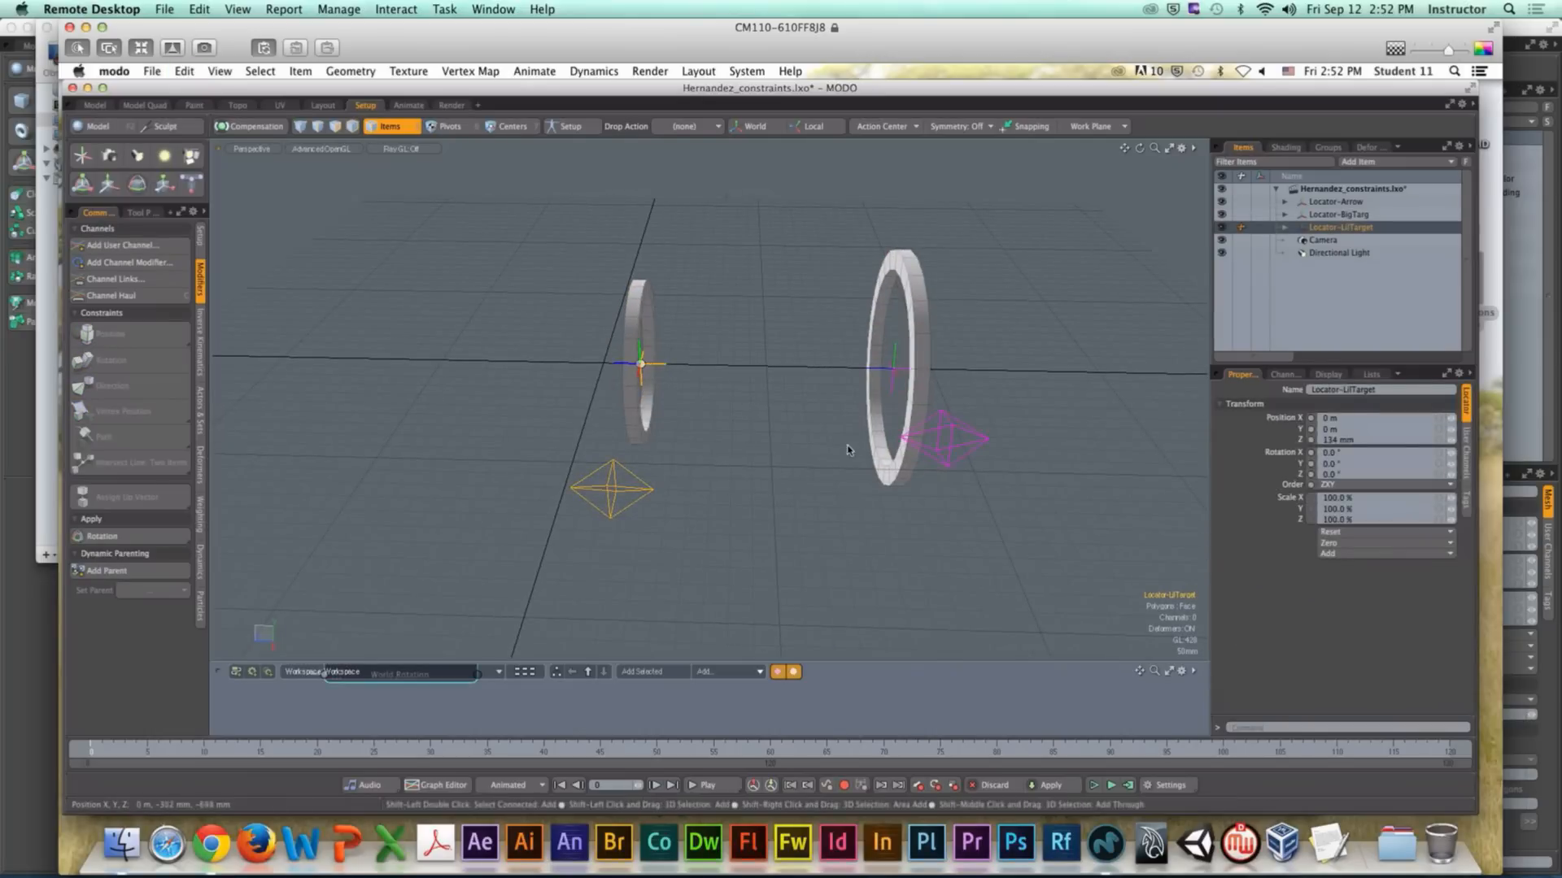
pyautogui.keyDown('shift'); pyautogui.click(935, 432); pyautogui.keyUp('shift')
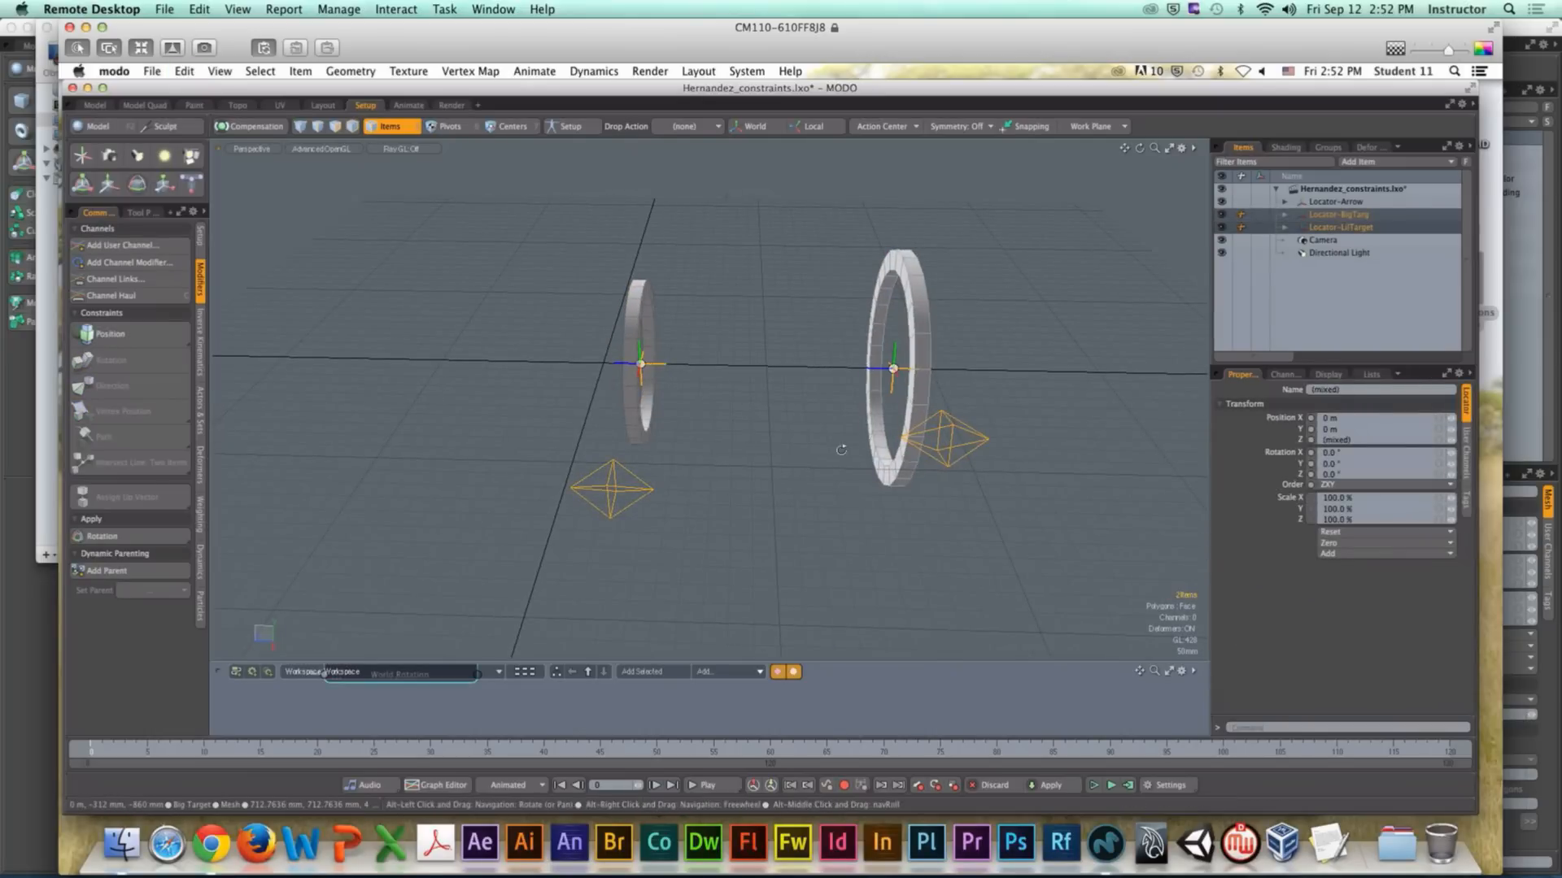
pyautogui.keyDown('alt'); pyautogui.moveTo(934, 435); pyautogui.dragTo(930, 456); pyautogui.keyUp('alt')
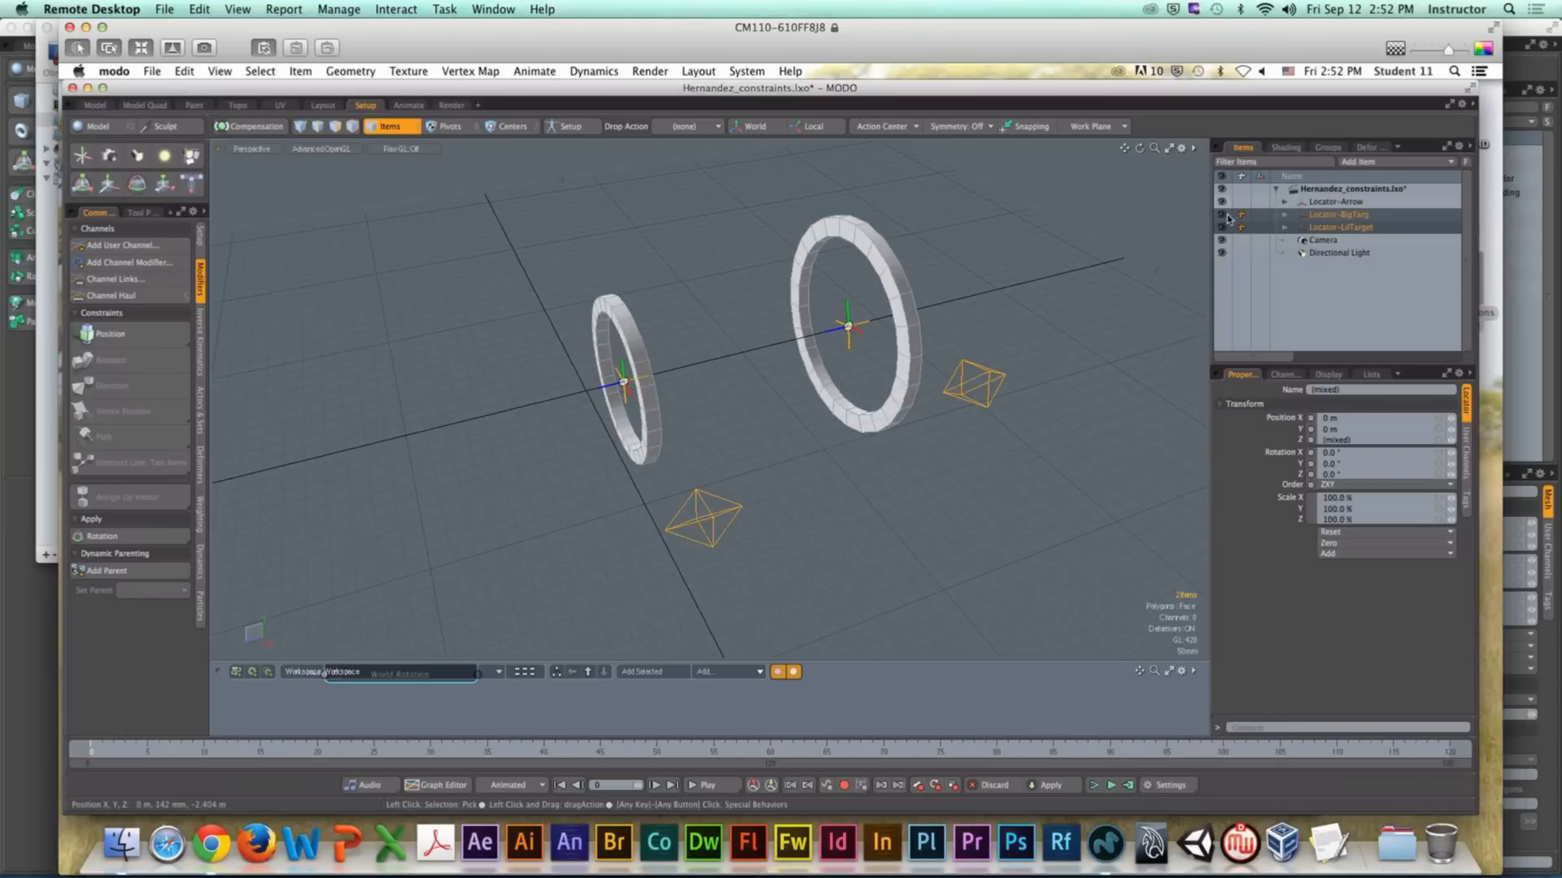
pyautogui.click(1280, 215)
pyautogui.click(1285, 215)
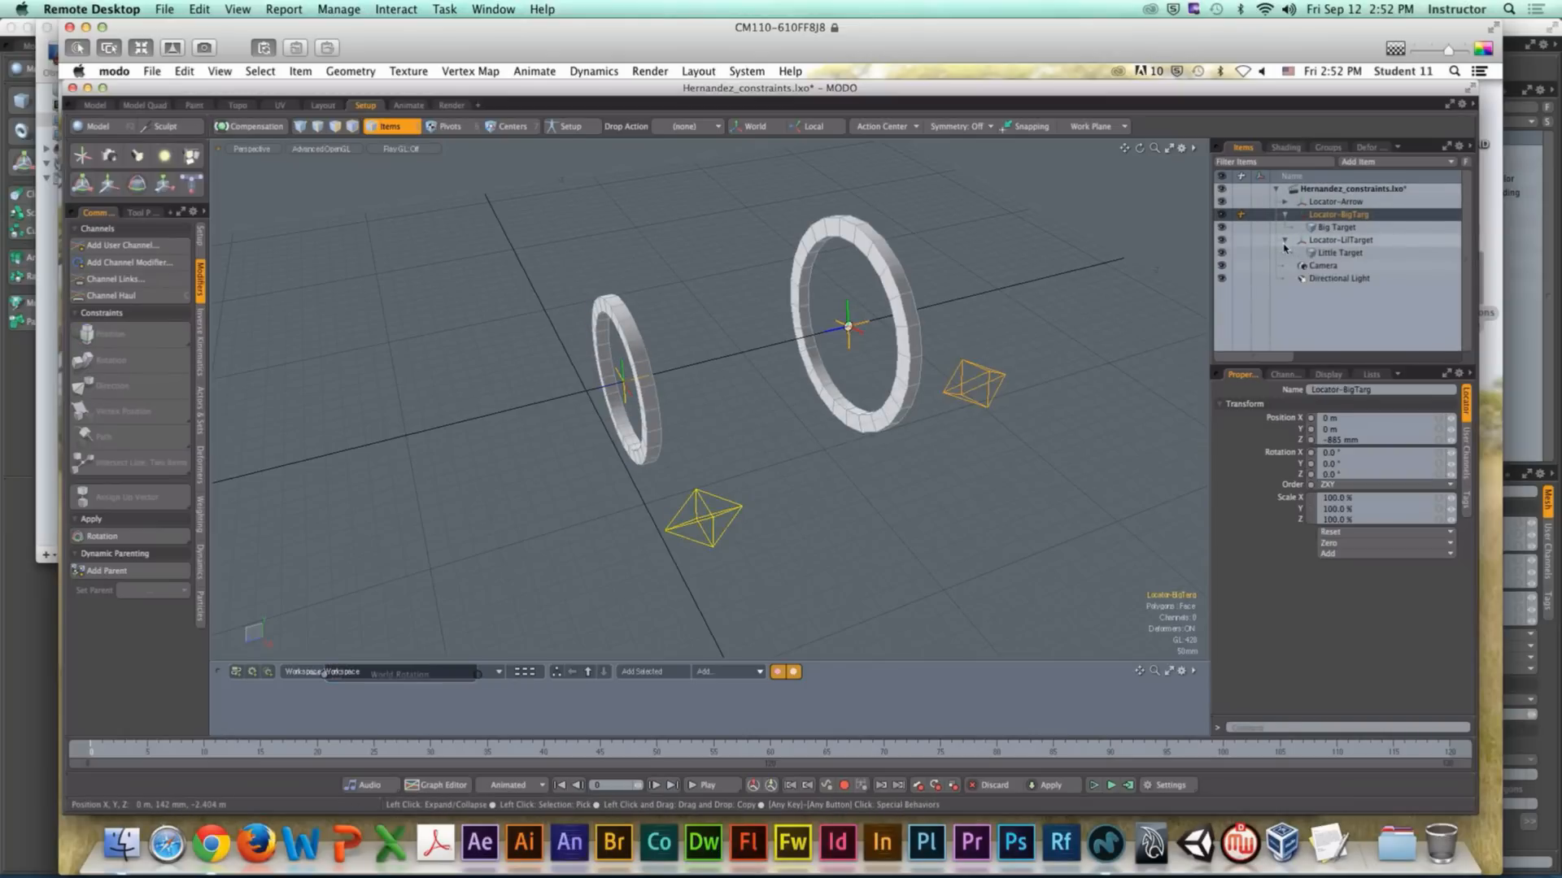
pyautogui.click(1284, 244)
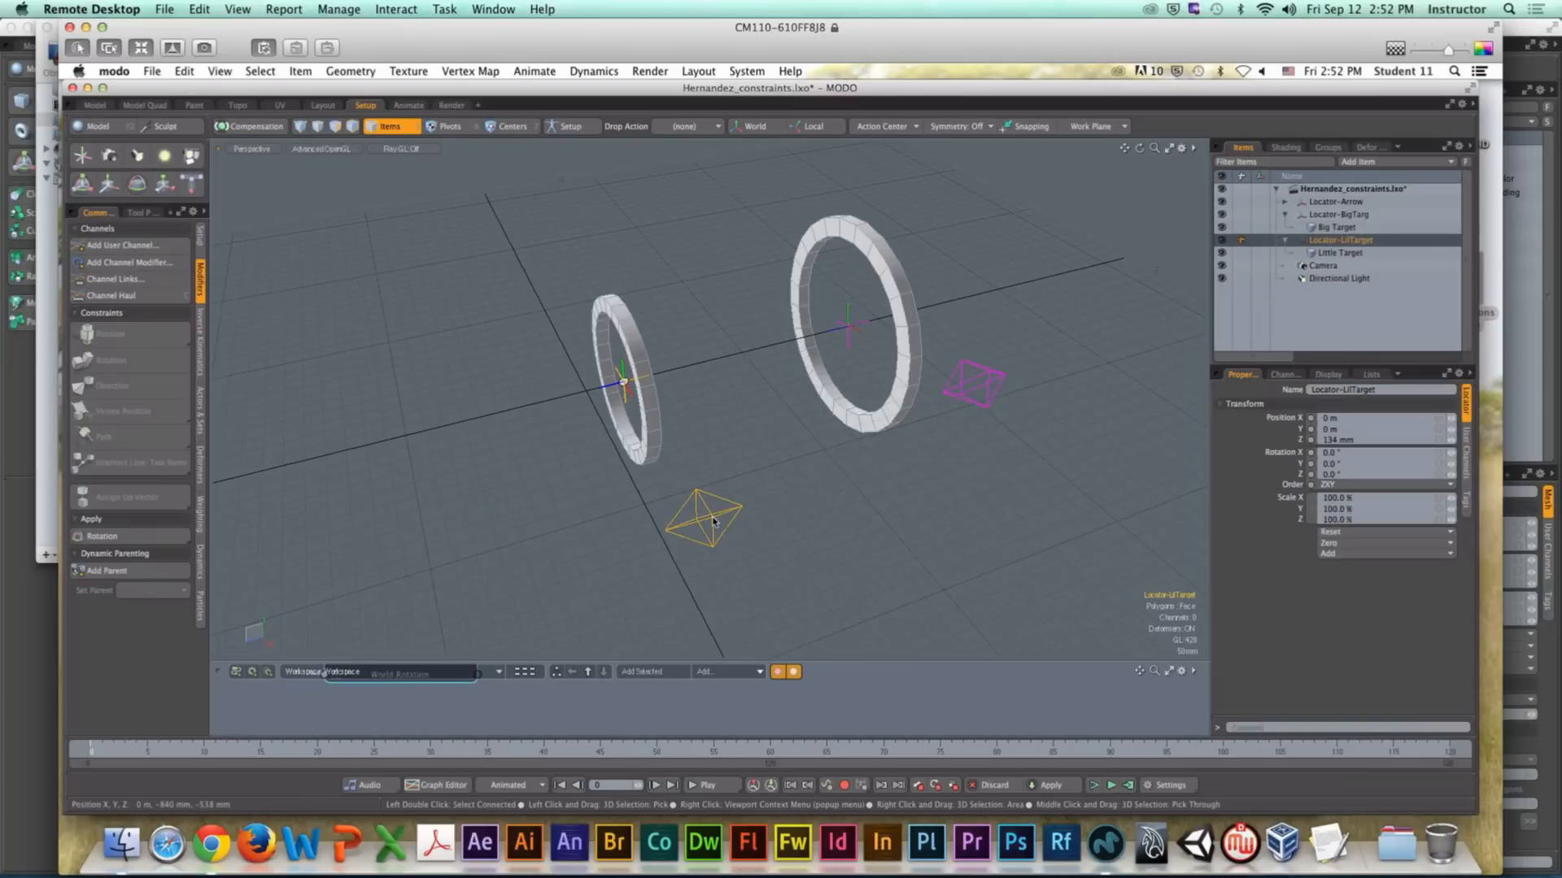
# Step: Try to apply a Direction constraint between Locator-LilTarget and Locator-BigTarg
pyautogui.keyDown('shift'); pyautogui.click(972, 407); pyautogui.keyUp('shift')
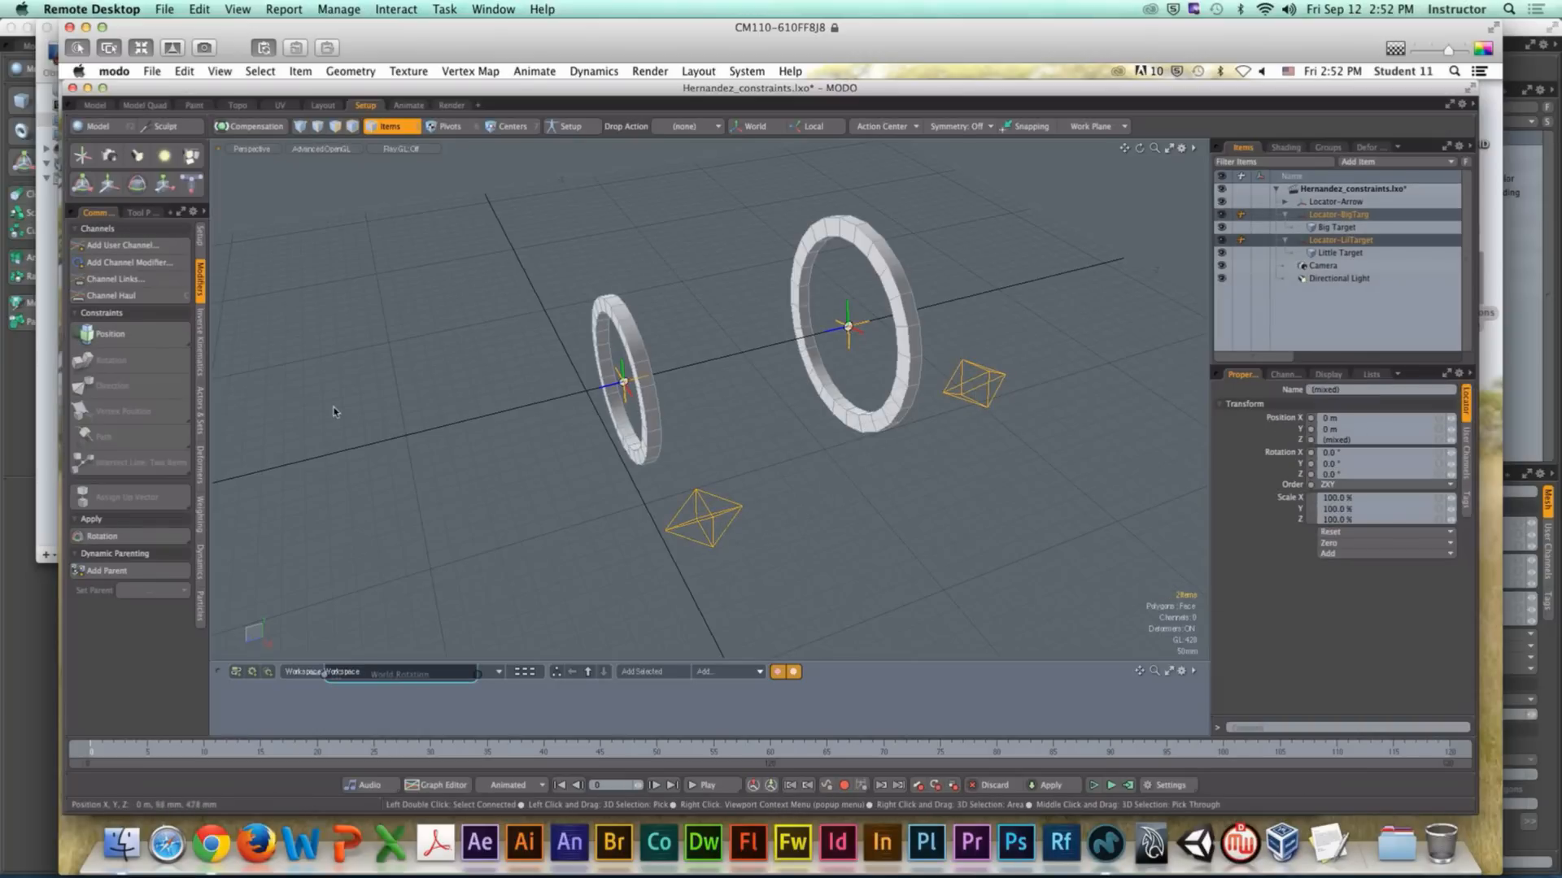
pyautogui.click(153, 387)
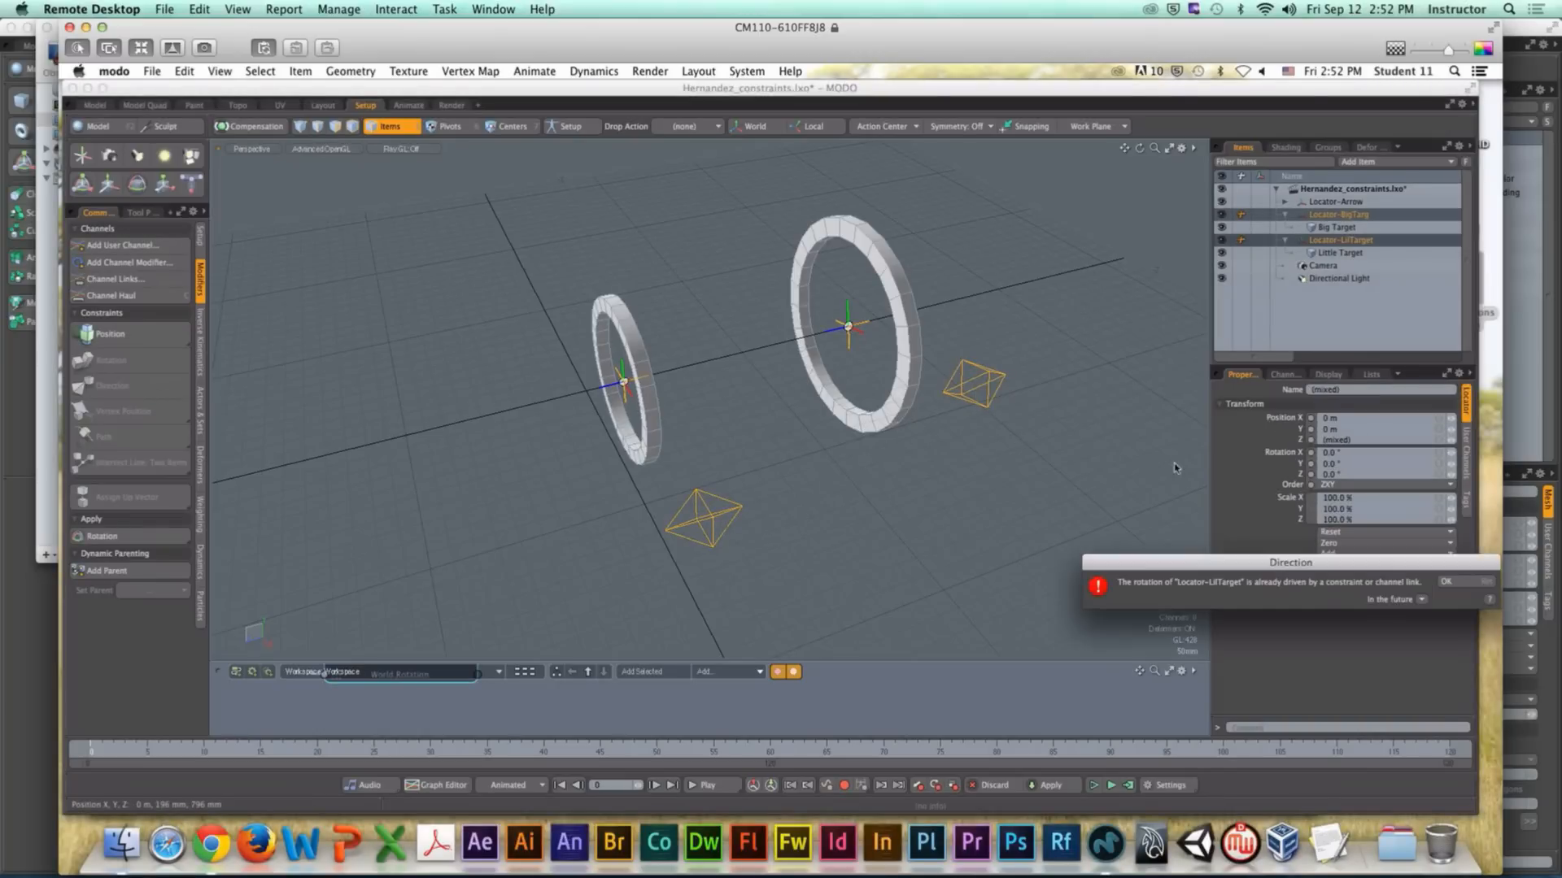
pyautogui.click(1452, 582)
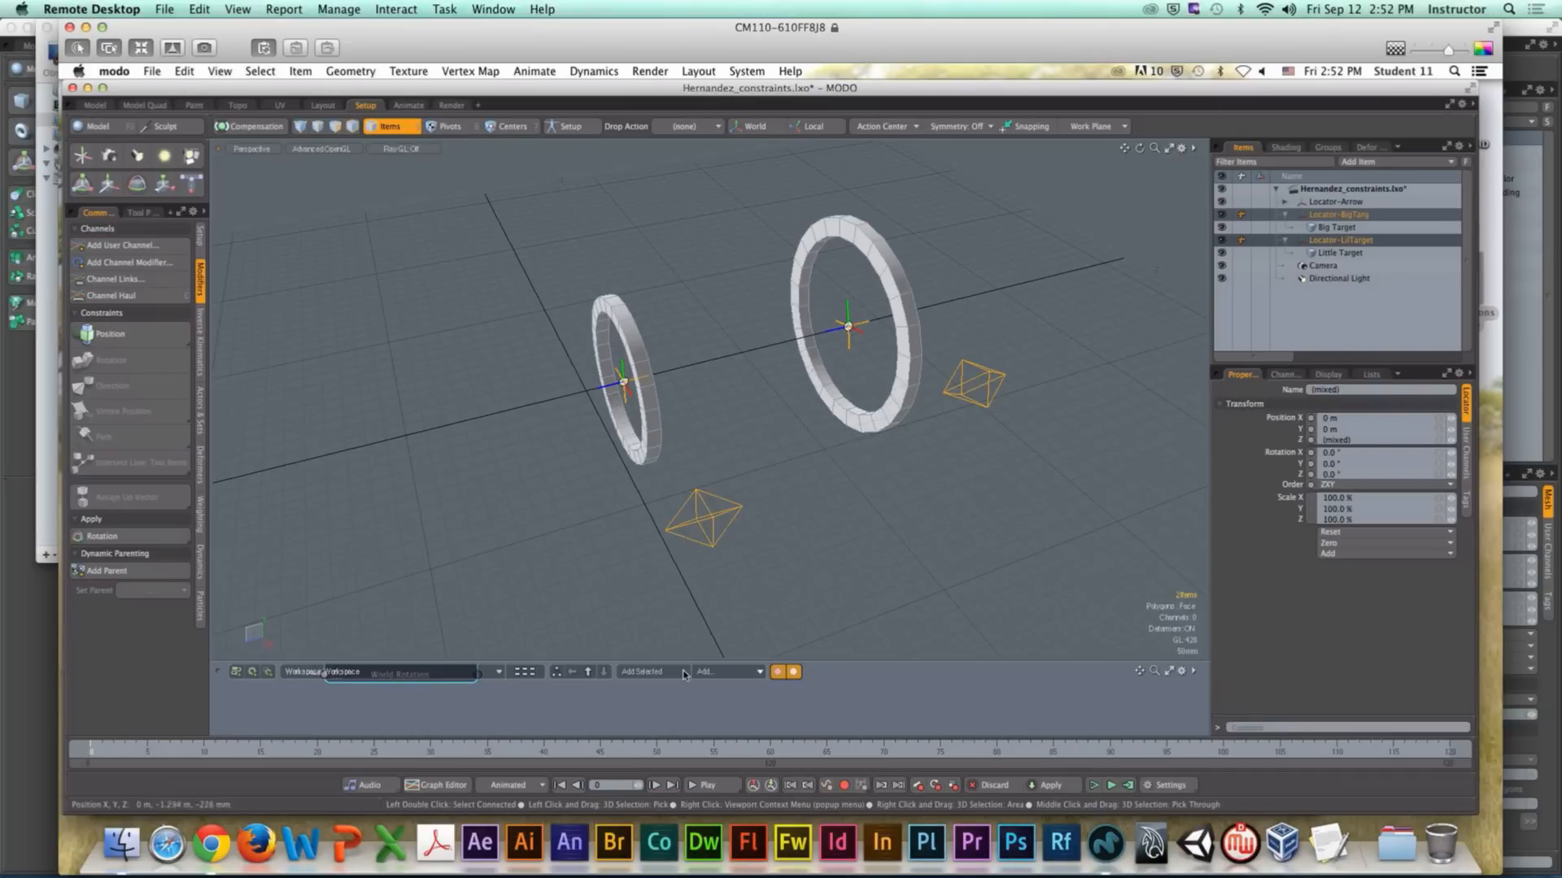
# Step: Enlarge the schematic and disconnect the link between Locator-LilTarget's World Position and World Rotation channels
pyautogui.moveTo(691, 660); pyautogui.dragTo(667, 446)
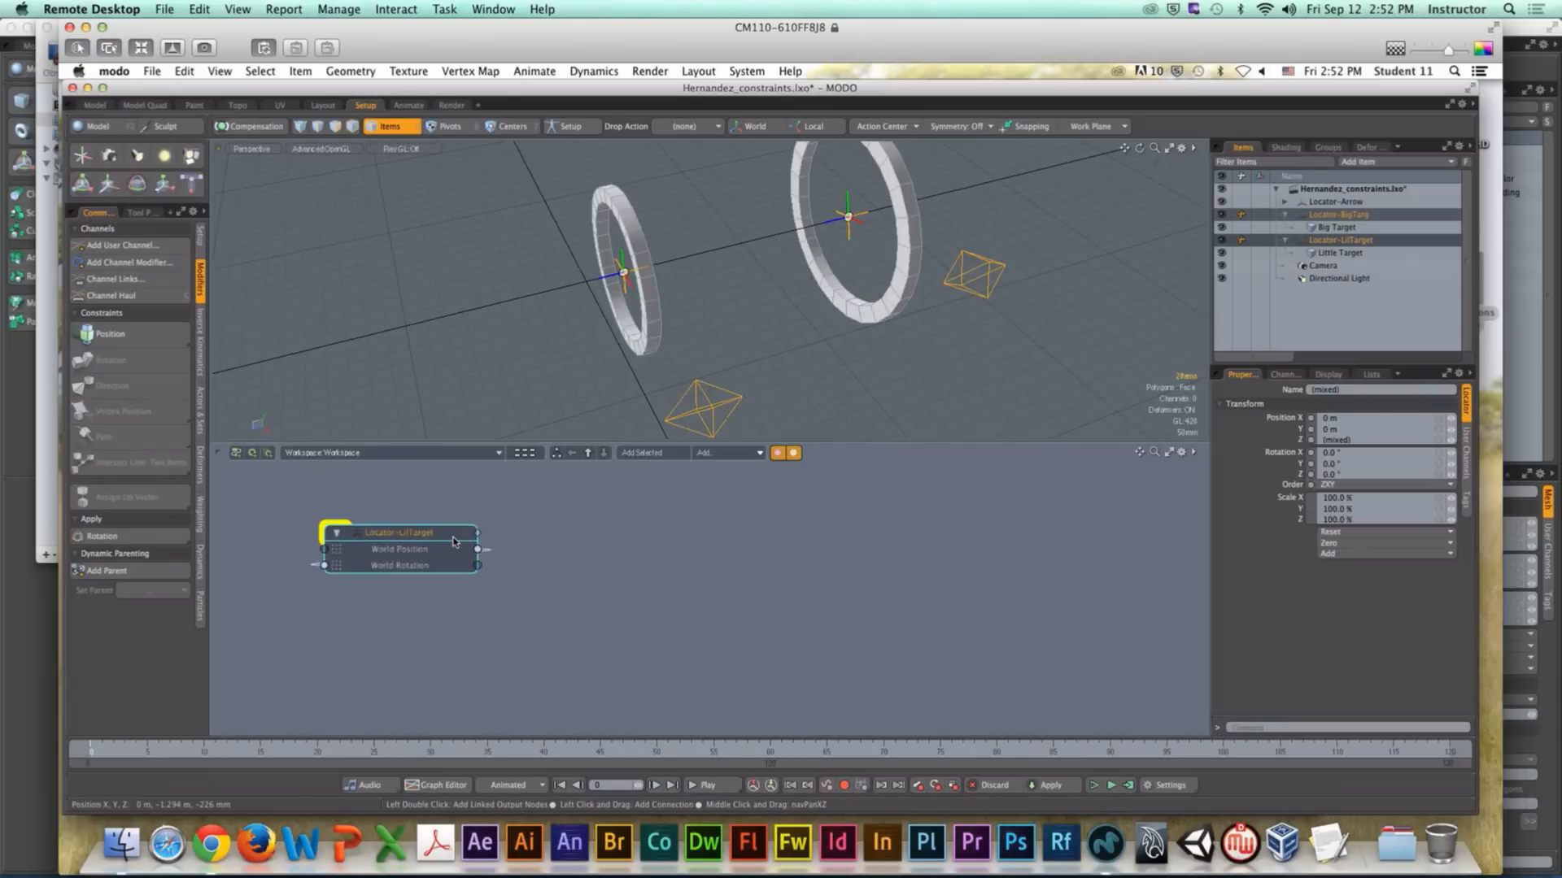
pyautogui.press('Delete')
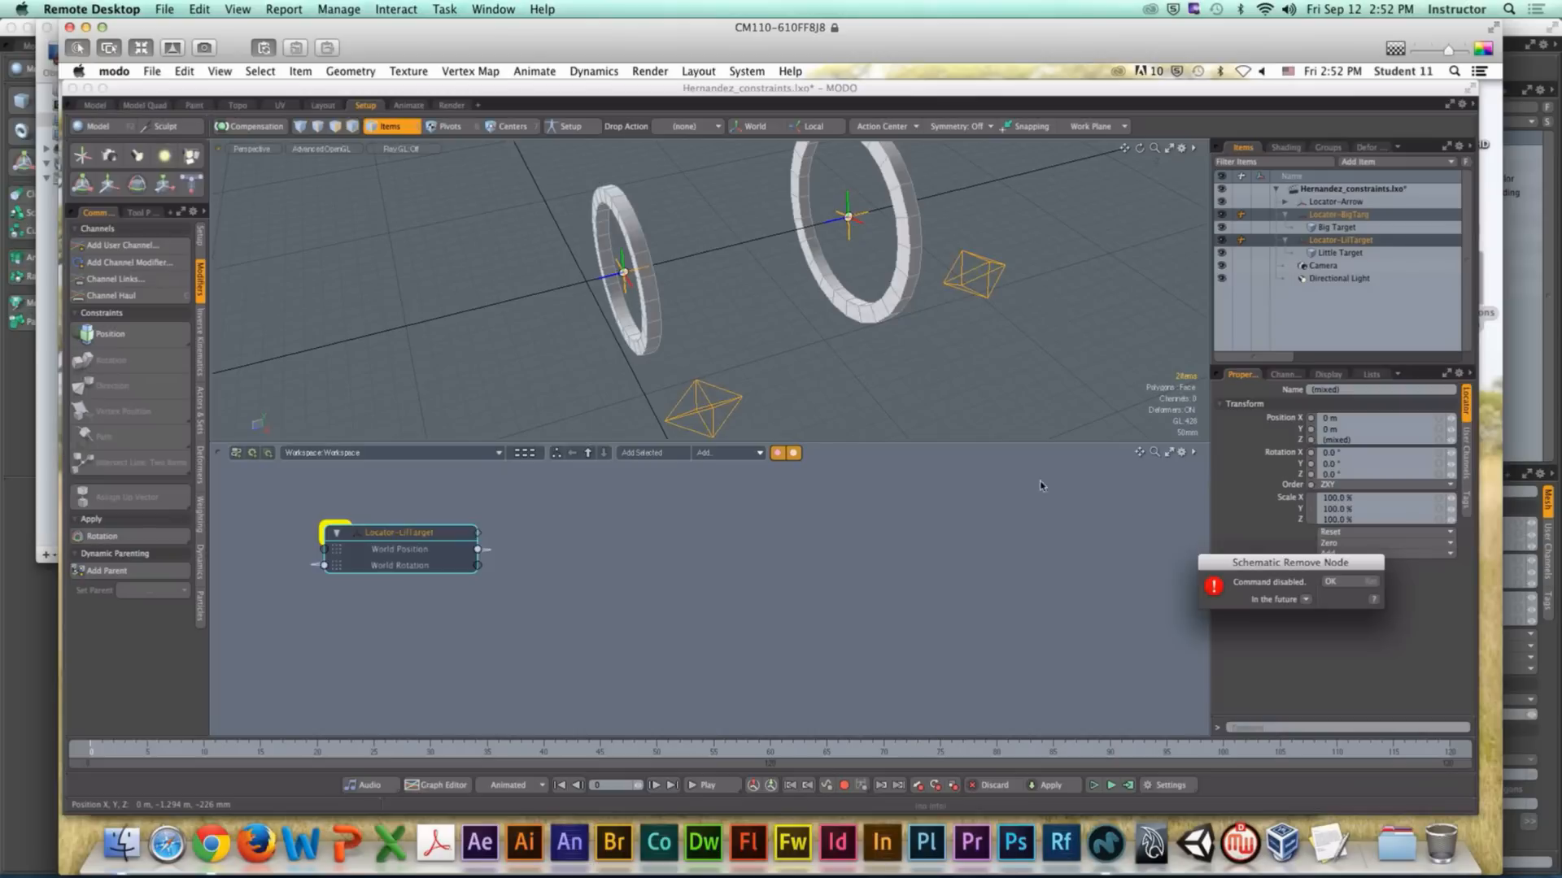
pyautogui.click(1323, 580)
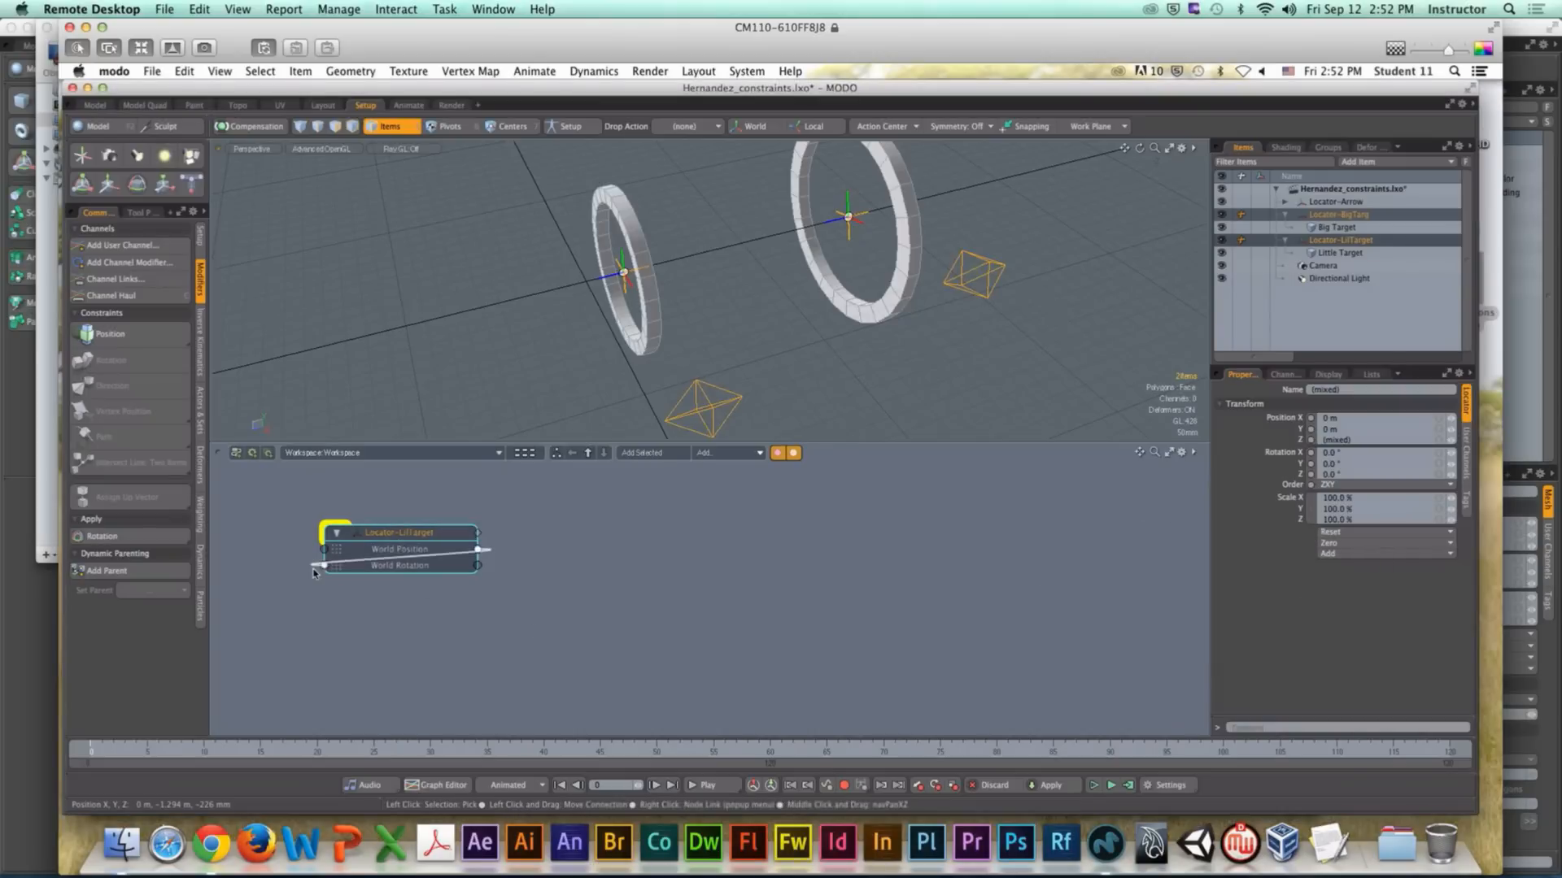
pyautogui.moveTo(313, 568); pyautogui.dragTo(273, 628)
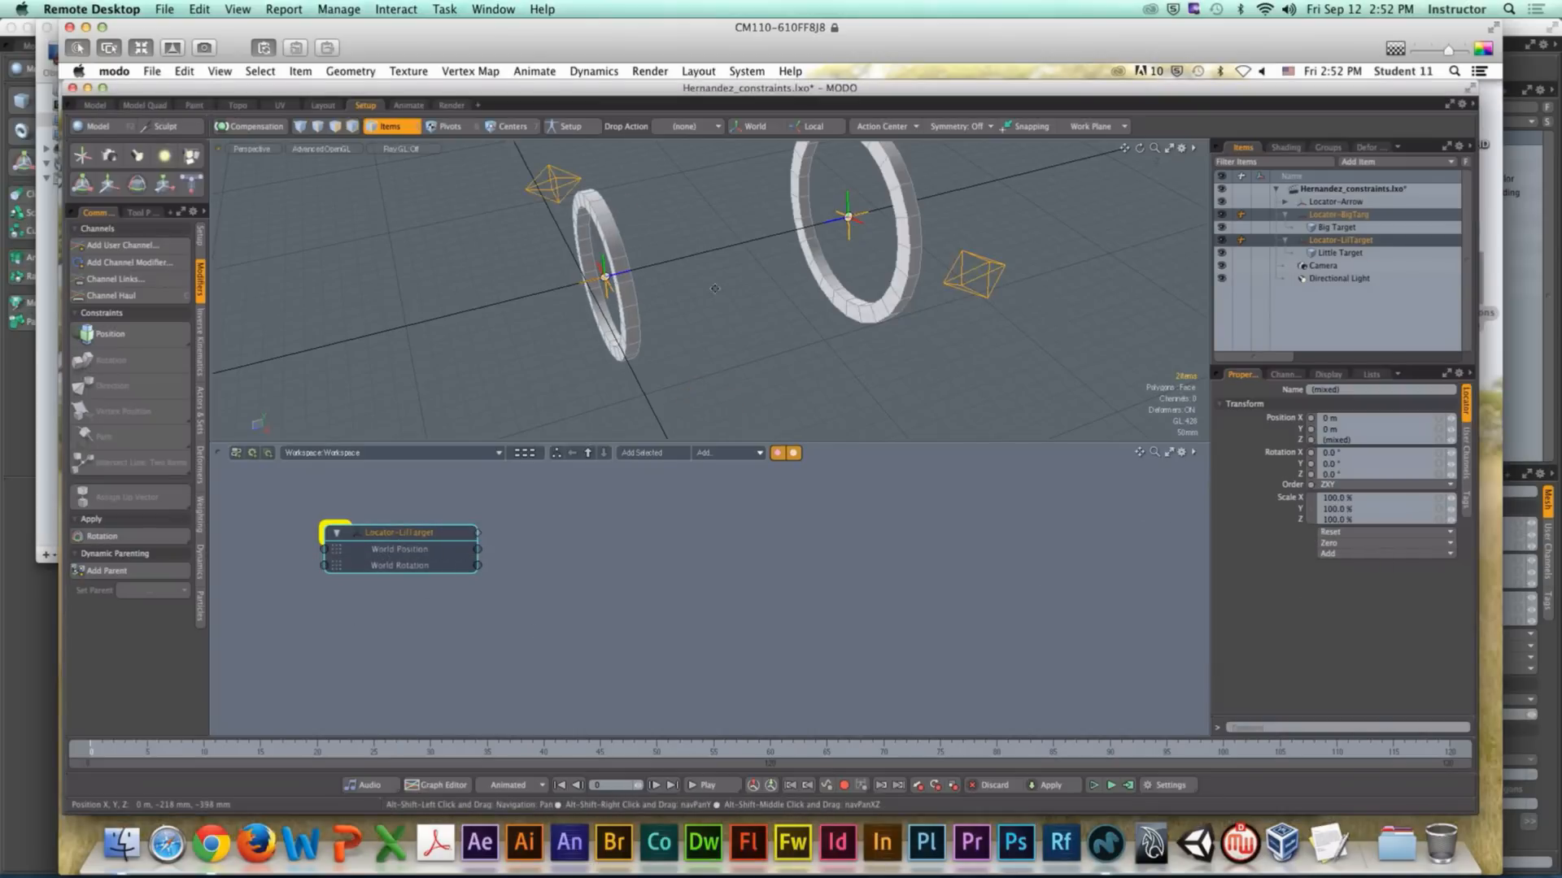
pyautogui.keyDown('alt'); pyautogui.keyDown('shift'); pyautogui.moveTo(766, 278); pyautogui.dragTo(770, 340); pyautogui.keyUp('shift'); pyautogui.keyUp('alt')
pyautogui.keyDown('alt'); pyautogui.scroll(-3, 685, 327); pyautogui.keyUp('alt')
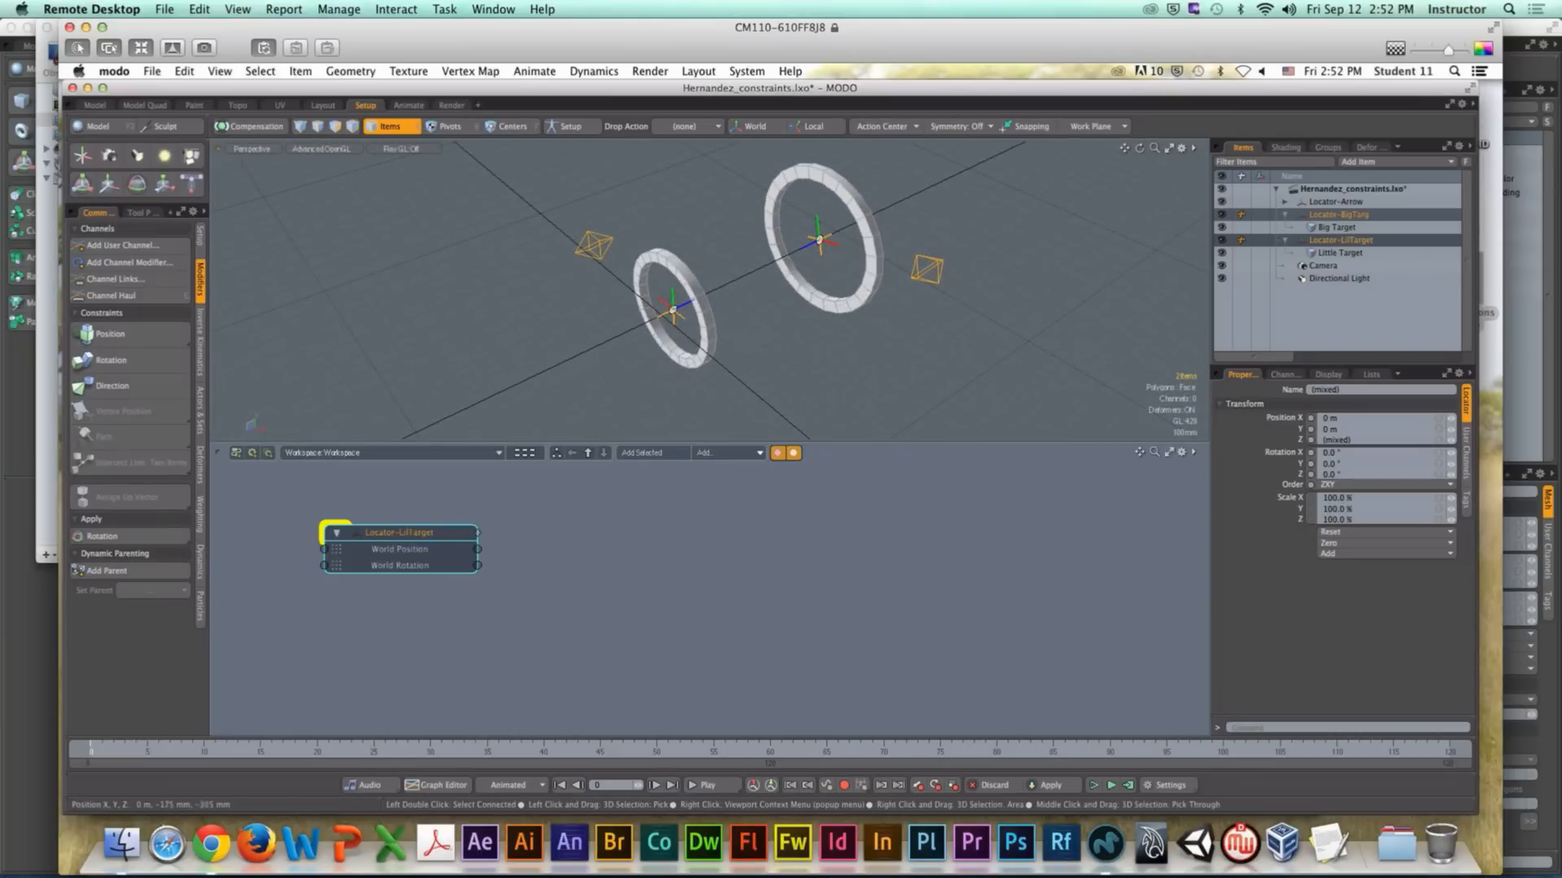
# Step: Apply a Direction constraint between Locator-LilTarget and Locator-BigTarg, selecting Locator-LilTarget first, and select the Little Target mesh
pyautogui.click(669, 257)
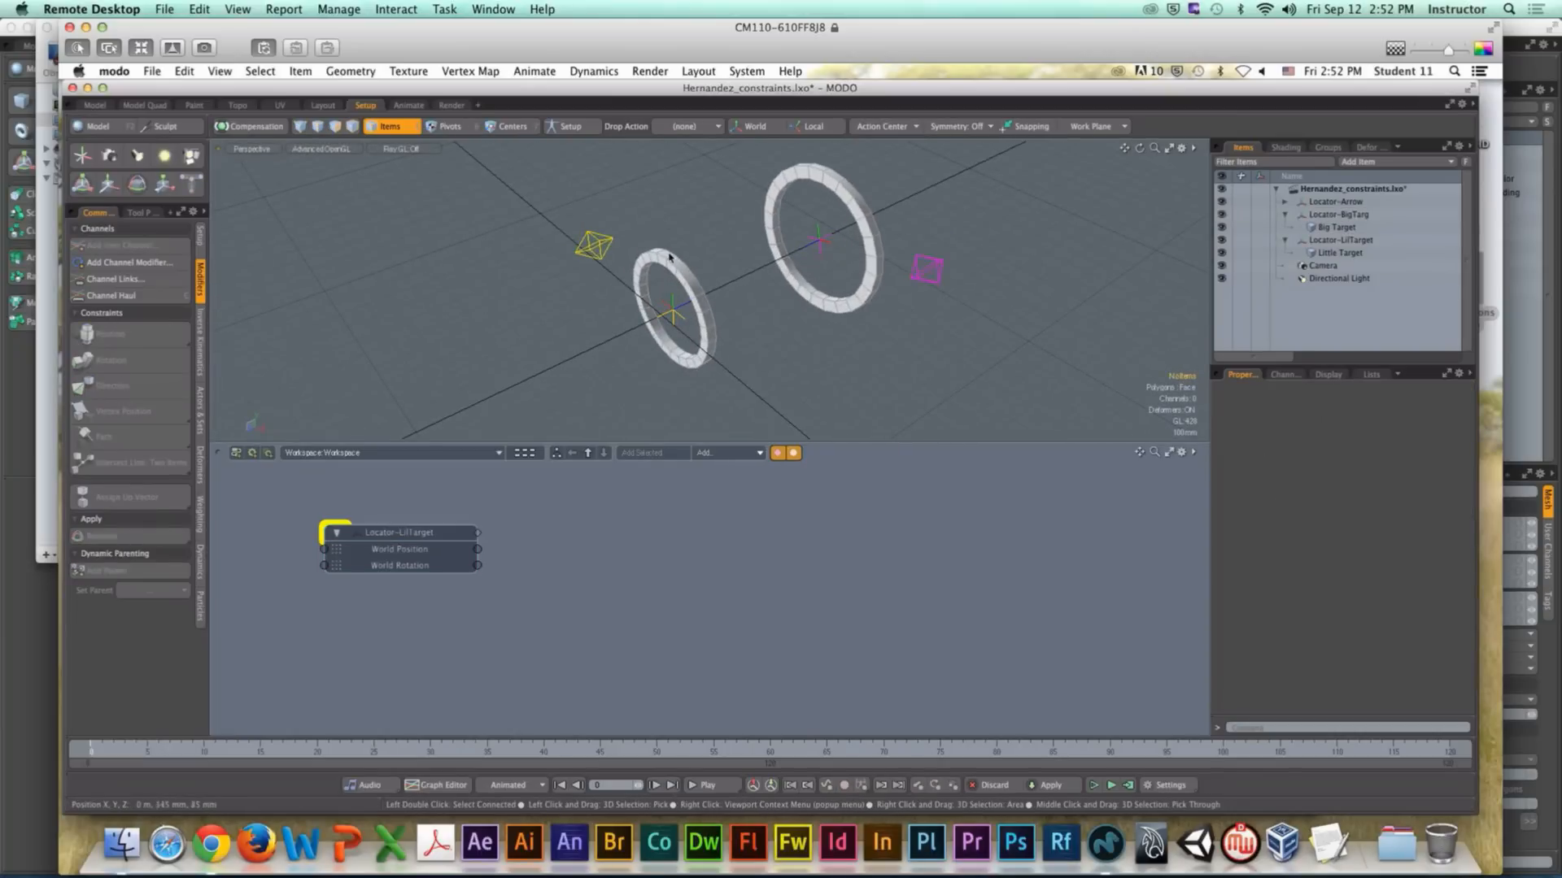
pyautogui.click(613, 249)
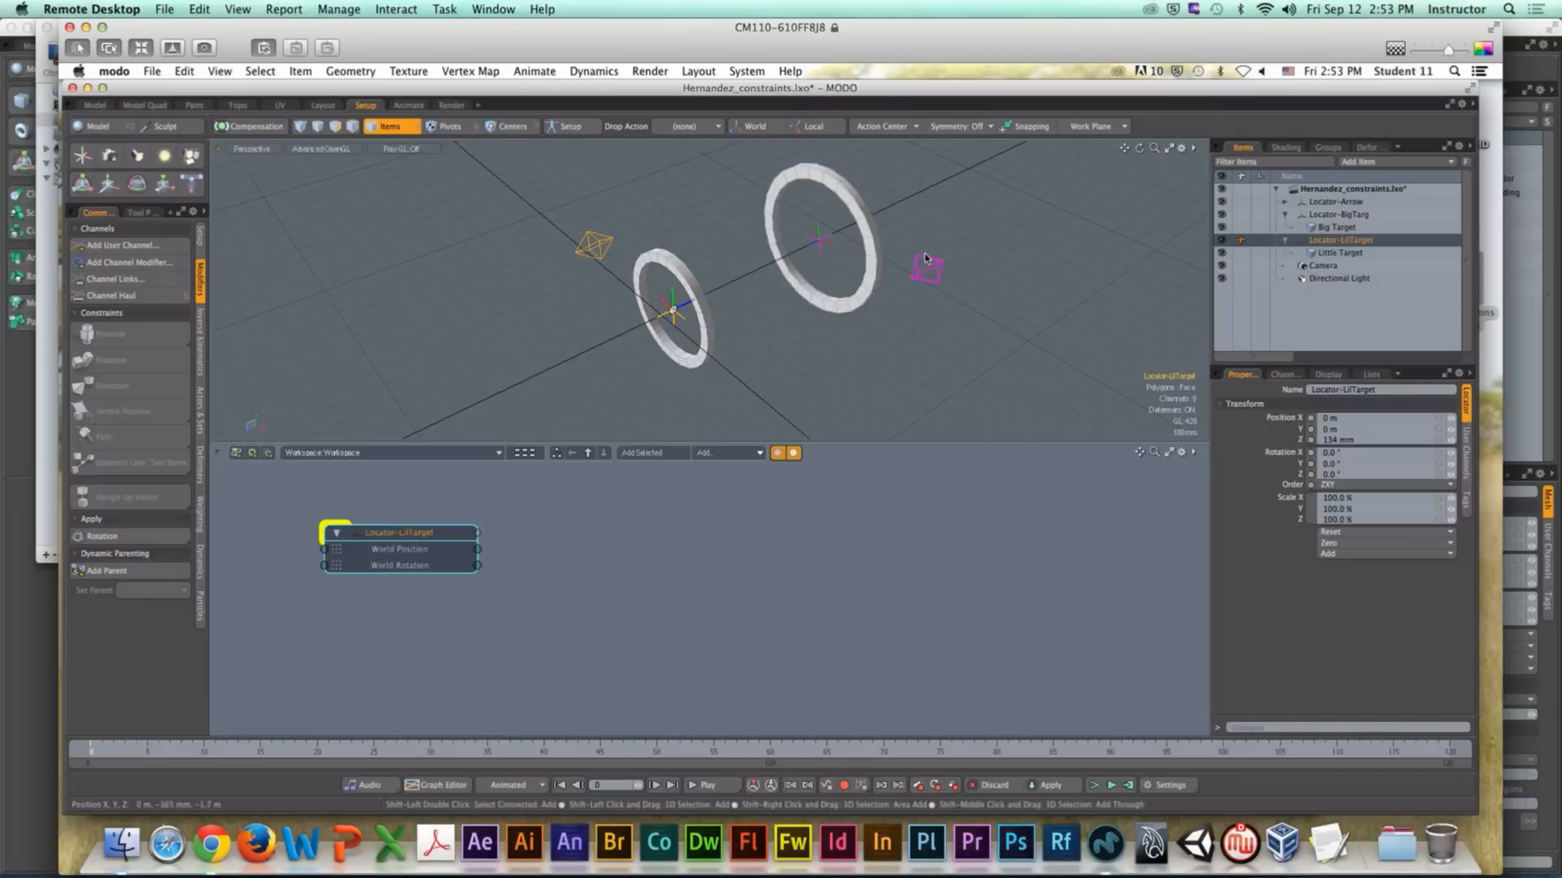
pyautogui.keyDown('shift'); pyautogui.click(927, 281); pyautogui.keyUp('shift')
pyautogui.click(111, 386)
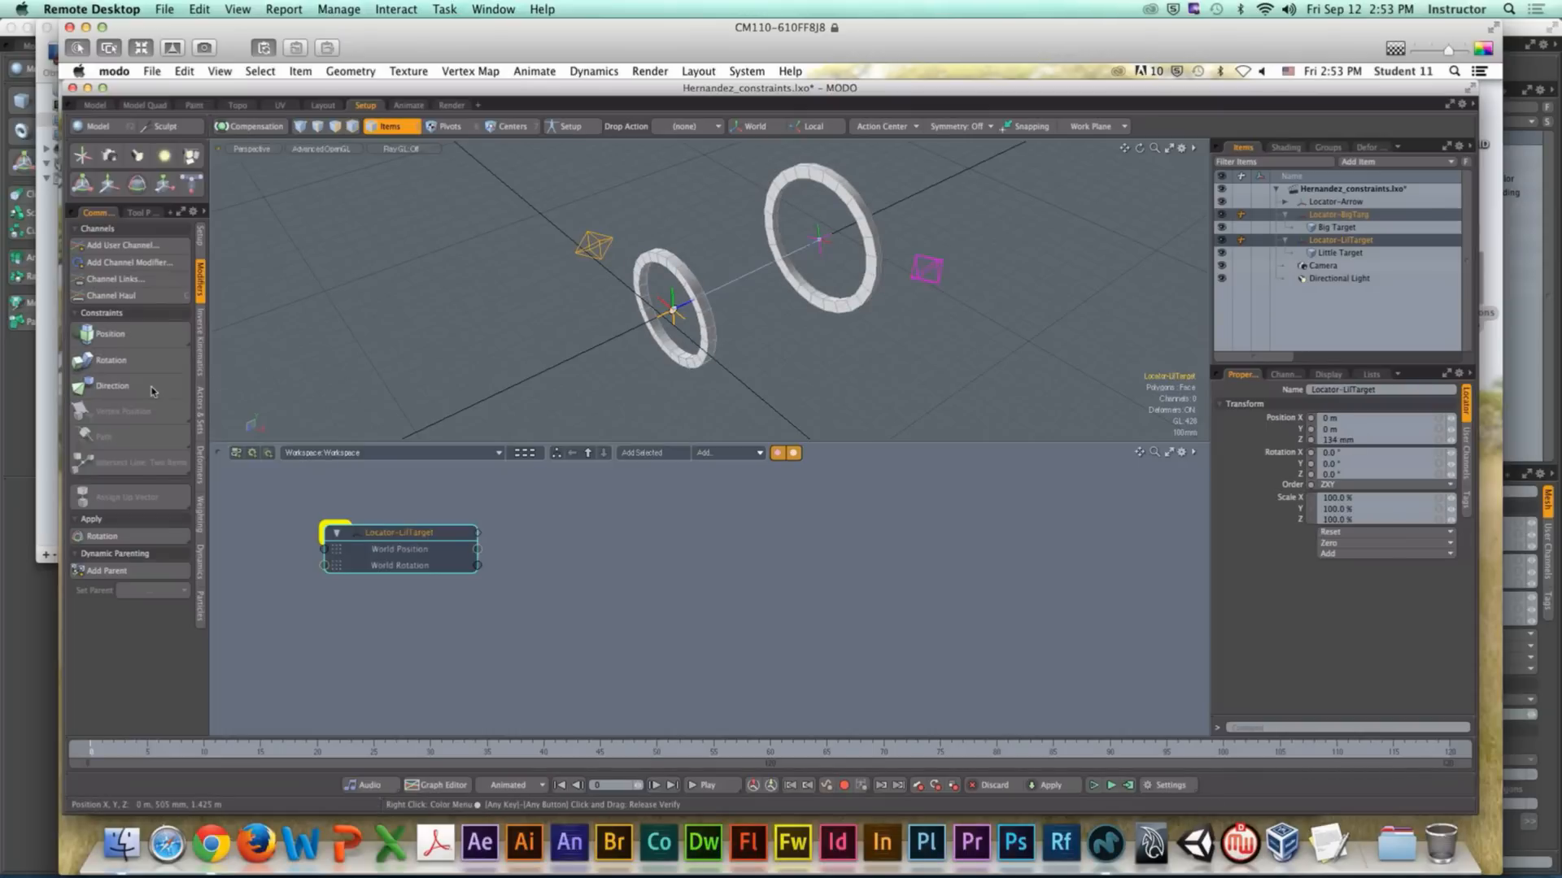
pyautogui.click(703, 322)
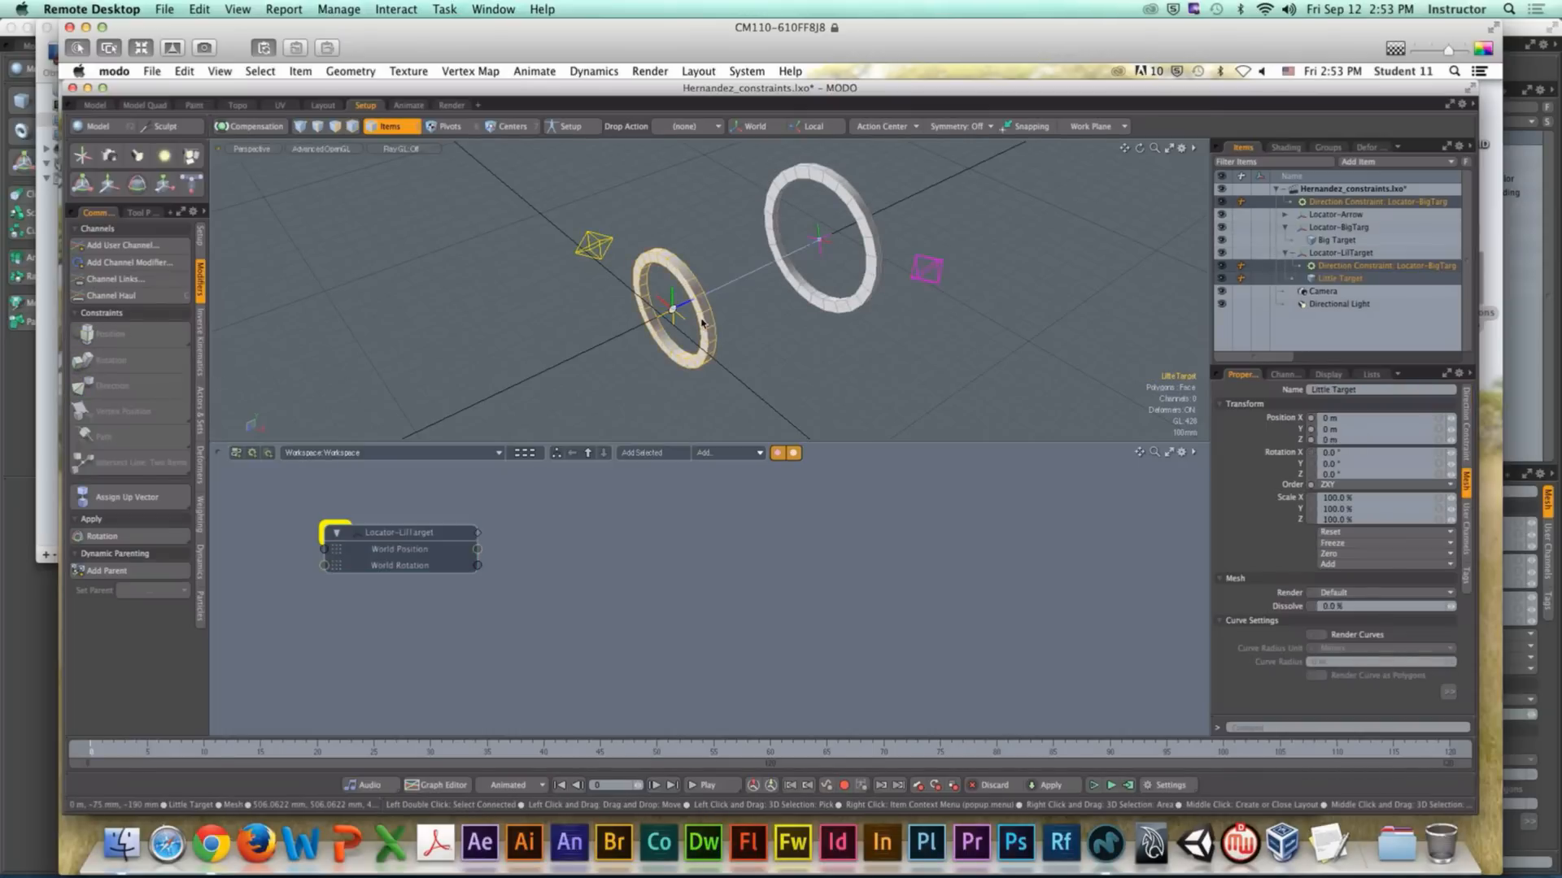
# Step: Test the constraint by moving the Little Target mesh about 30 mm in Y, undo that move, and try moving Locator-LilTarget
pyautogui.moveTo(671, 279)
pyautogui.mouseDown()
pyautogui.moveTo(671, 200)
pyautogui.moveTo(673, 301)
pyautogui.mouseUp()
pyautogui.press('super+z')
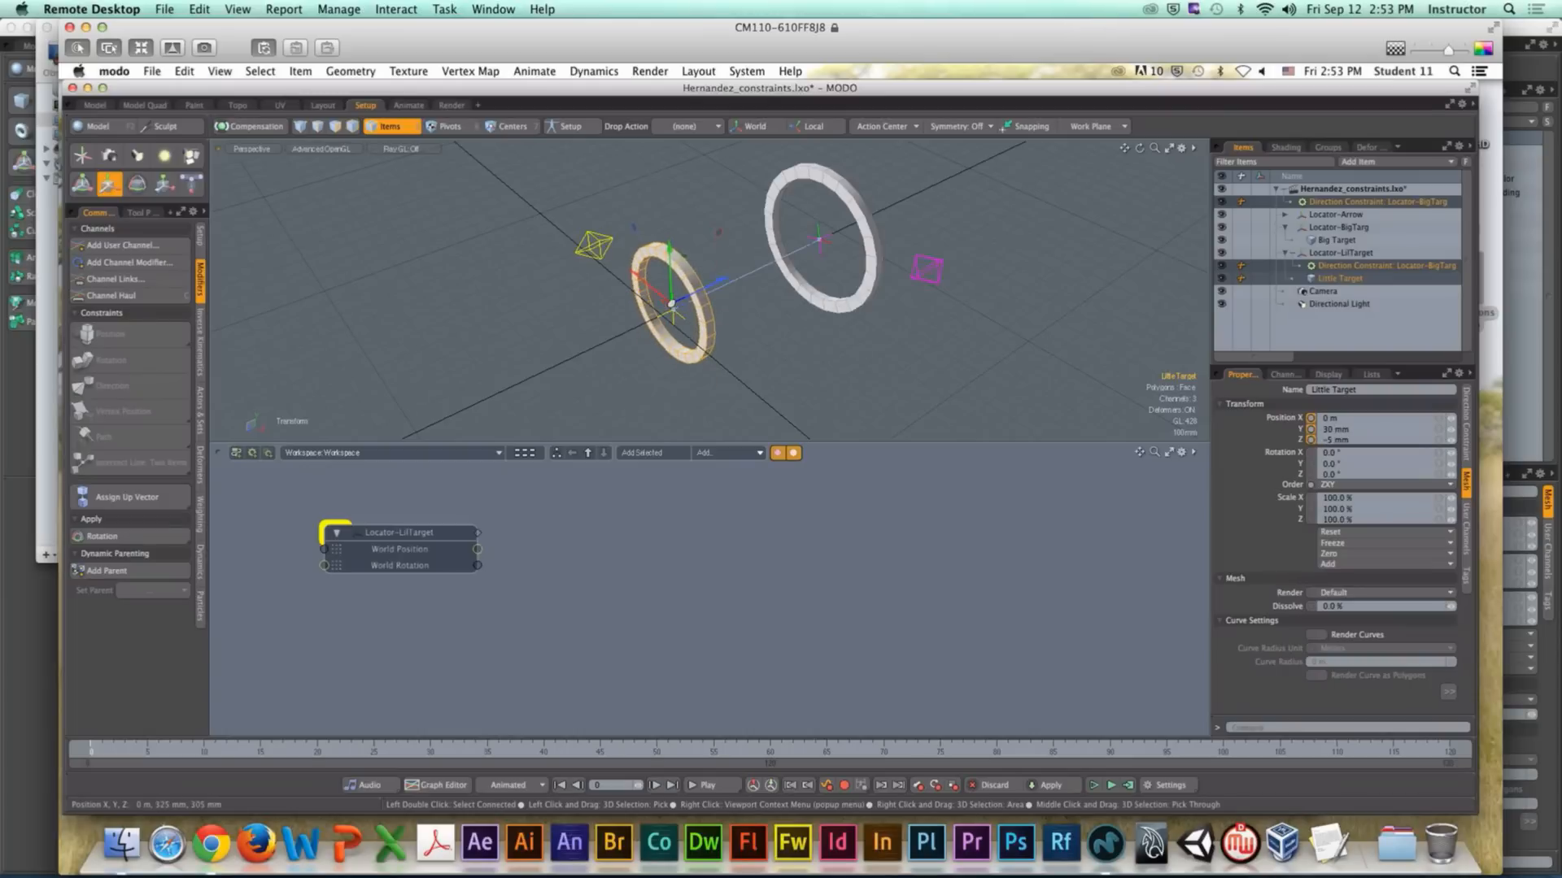
pyautogui.click(594, 242)
pyautogui.press('y')
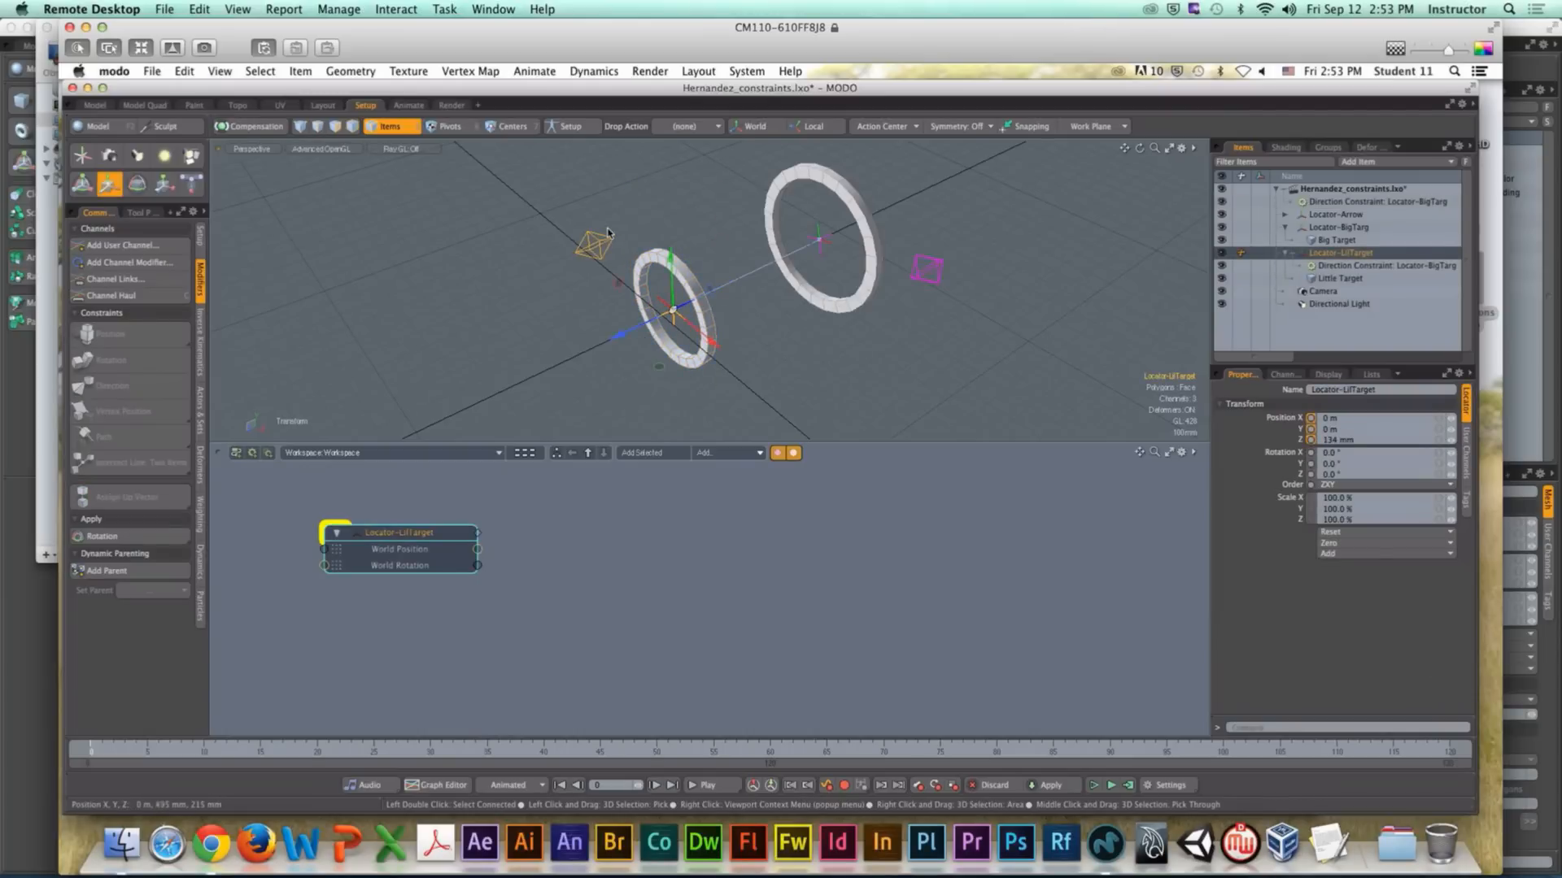
pyautogui.moveTo(671, 258)
pyautogui.mouseDown()
pyautogui.moveTo(673, 188)
pyautogui.moveTo(687, 256)
pyautogui.mouseUp()
# Step: Rotate the Big Target mesh about -41° around X as a test, undo the rotation, and clear the selection
pyautogui.click(866, 244)
pyautogui.keyDown('alt'); pyautogui.moveTo(845, 264); pyautogui.dragTo(786, 276); pyautogui.keyUp('alt')
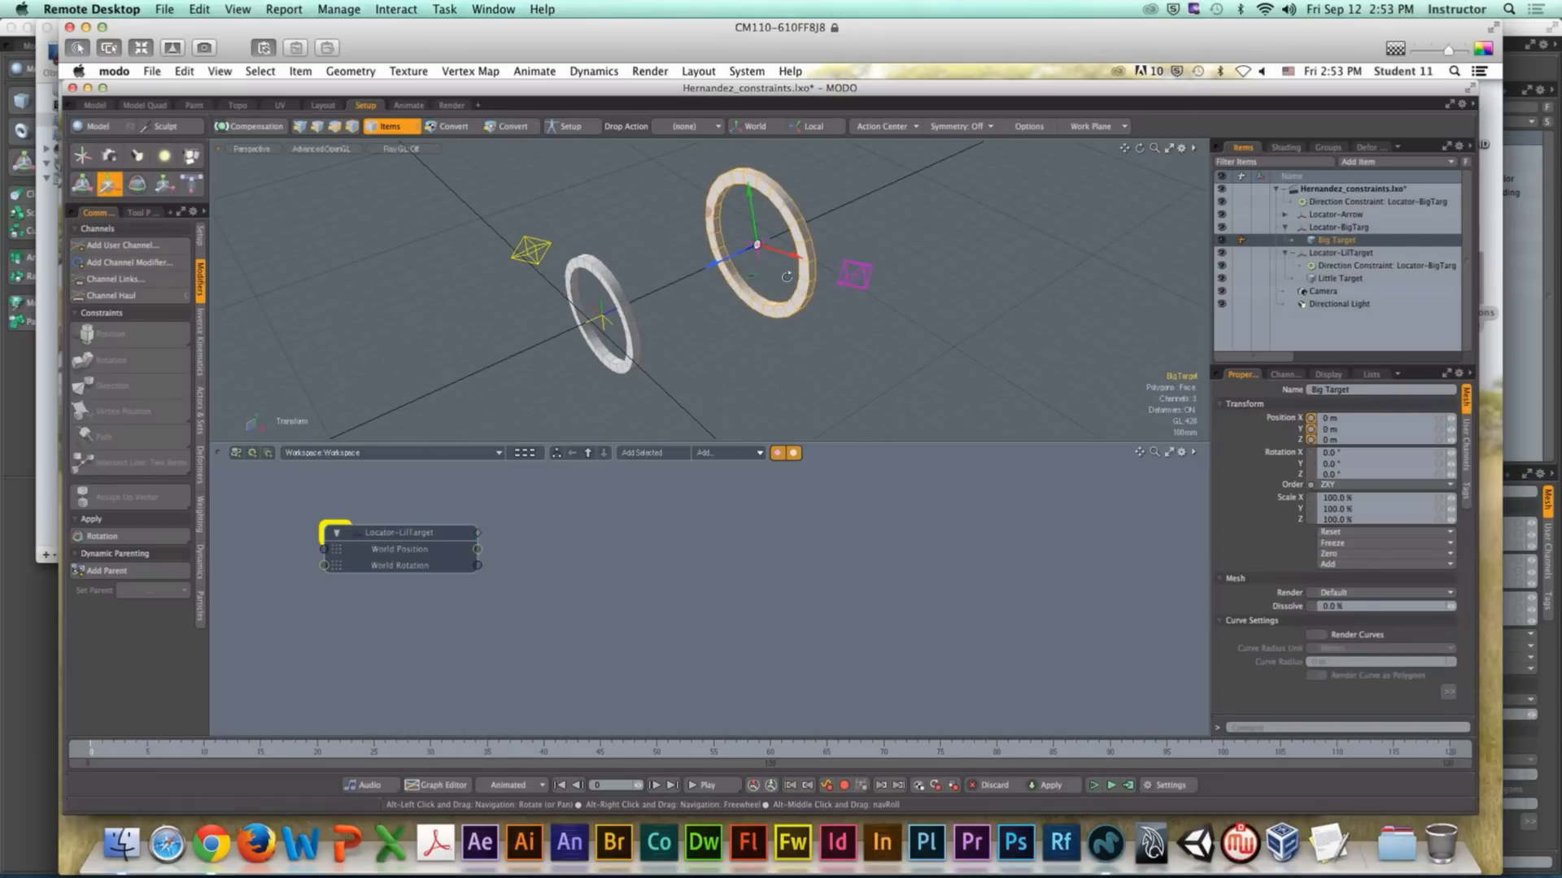
pyautogui.press('e')
pyautogui.moveTo(706, 244); pyautogui.dragTo(724, 189)
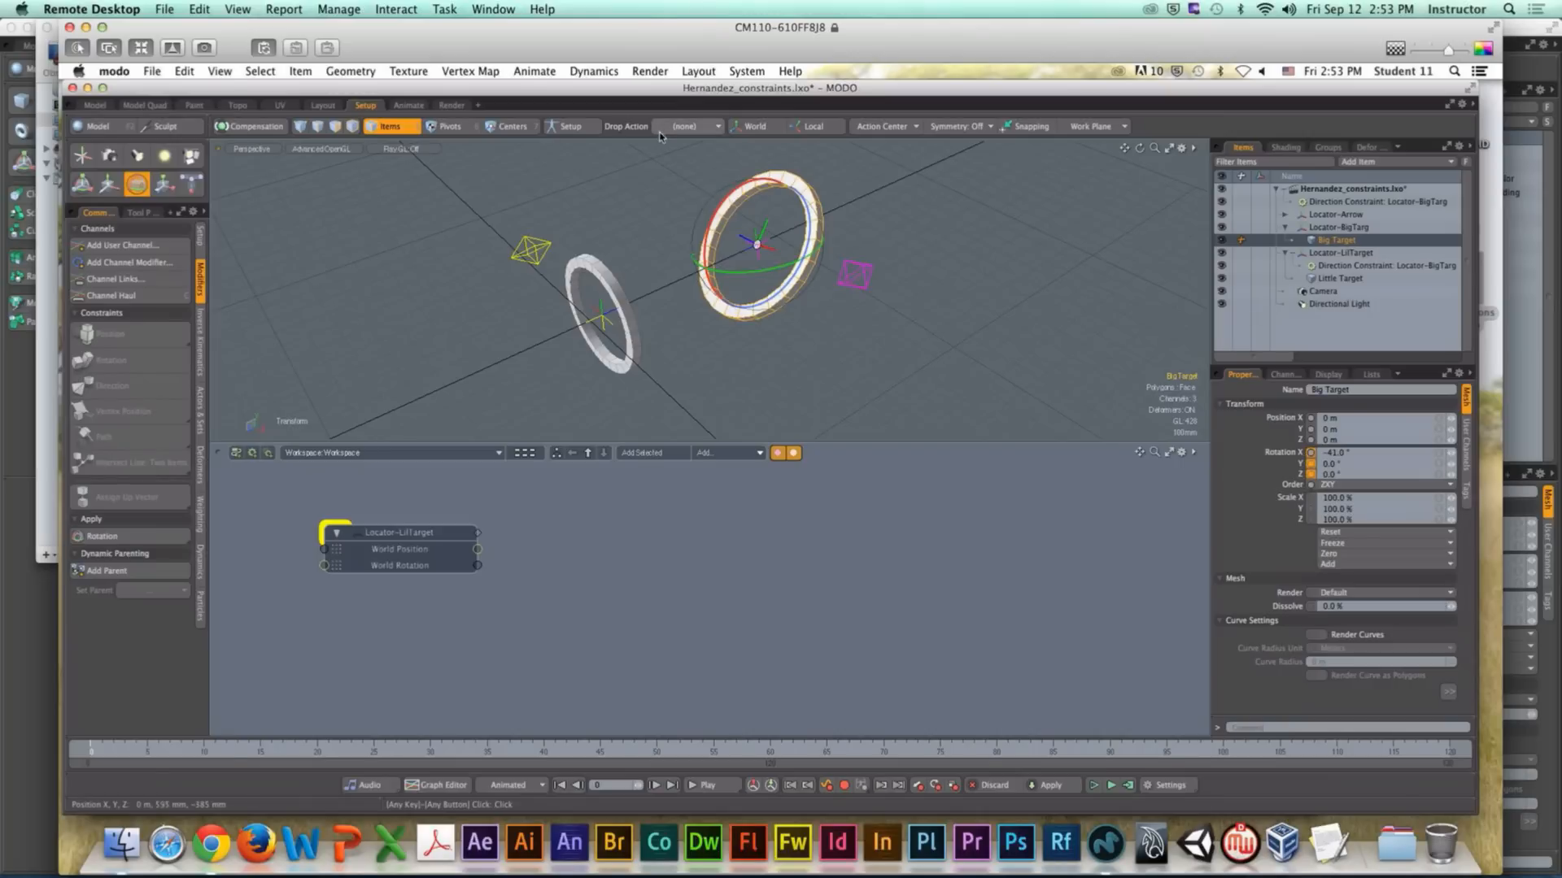
pyautogui.press('super+z')
pyautogui.keyDown('alt'); pyautogui.moveTo(763, 365); pyautogui.dragTo(678, 321); pyautogui.keyUp('alt')
pyautogui.click(678, 321)
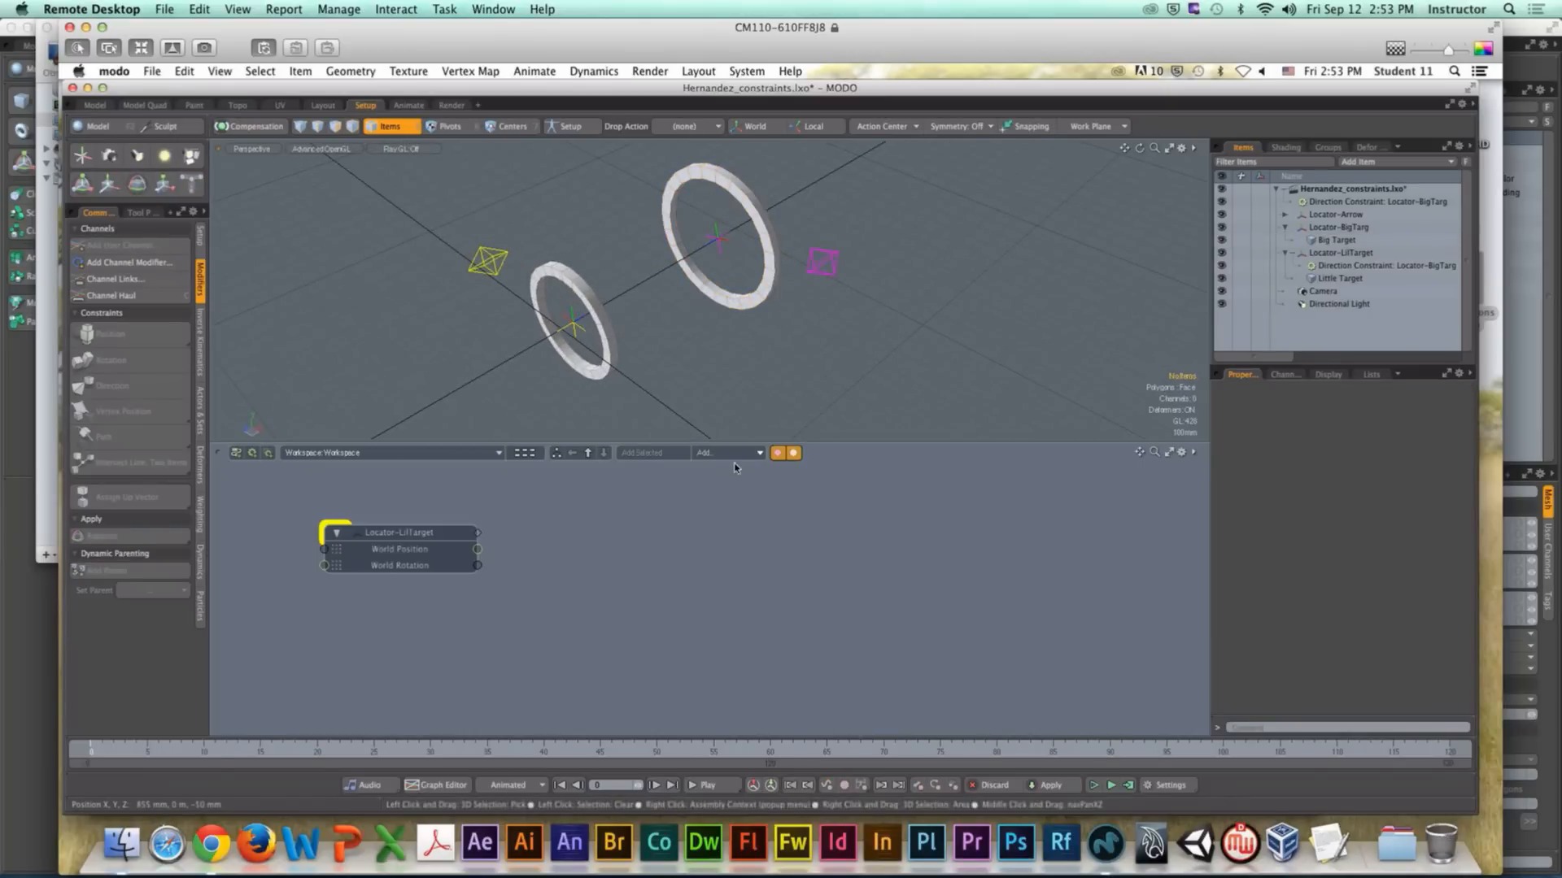
# Step: Collapse both target locators' hierarchies and parent Locator-LilTarget under Locator-BigTarg
pyautogui.moveTo(728, 444); pyautogui.dragTo(726, 642)
pyautogui.keyDown('alt'); pyautogui.moveTo(664, 598); pyautogui.dragTo(660, 503); pyautogui.keyUp('alt')
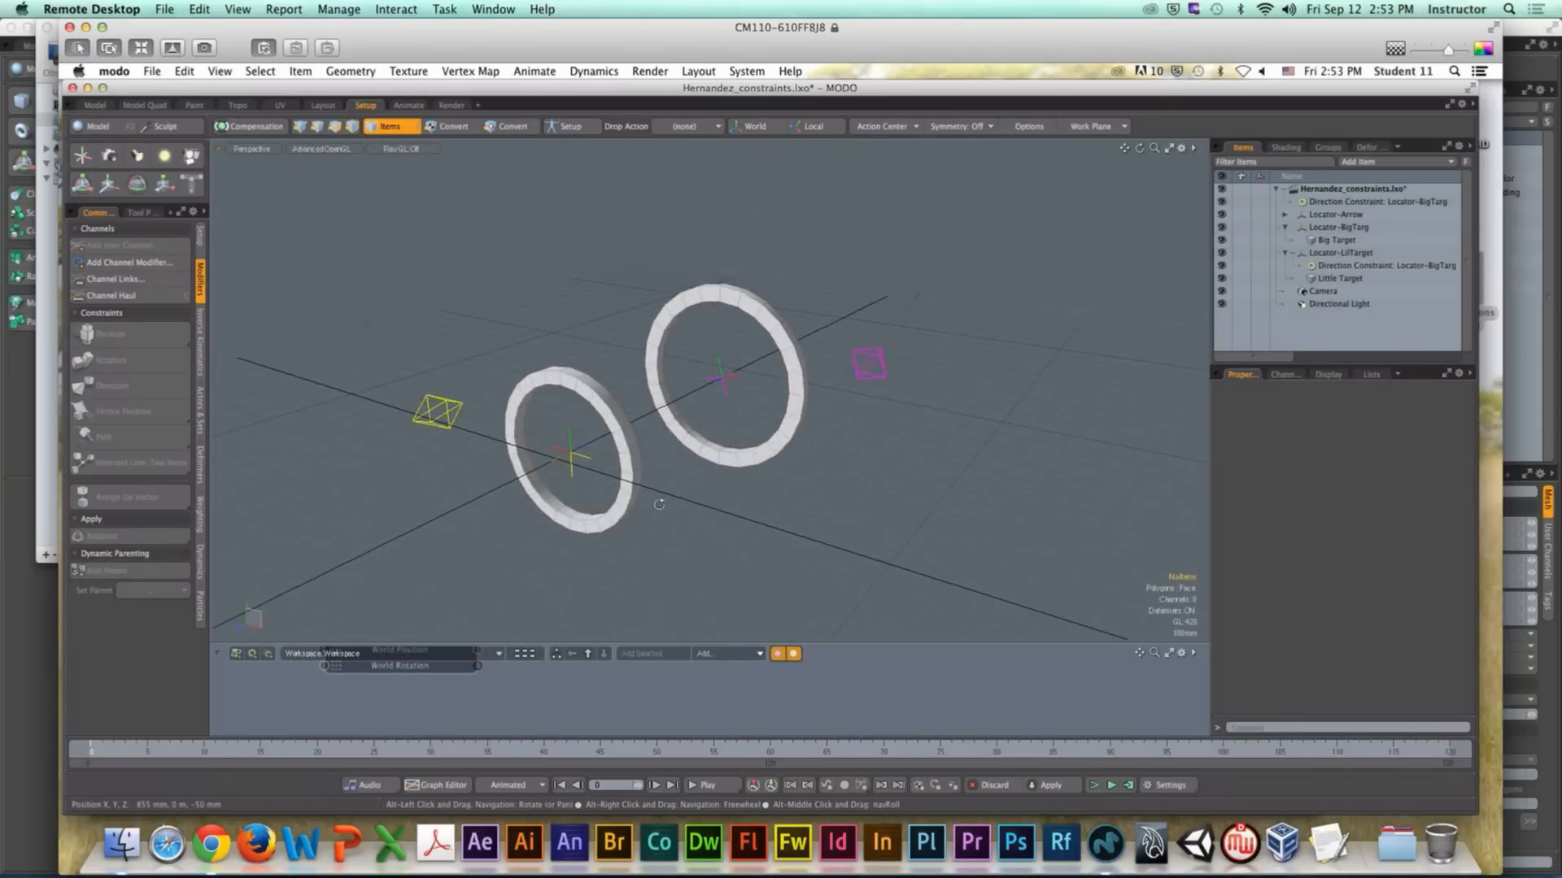
pyautogui.click(1285, 253)
pyautogui.click(1285, 227)
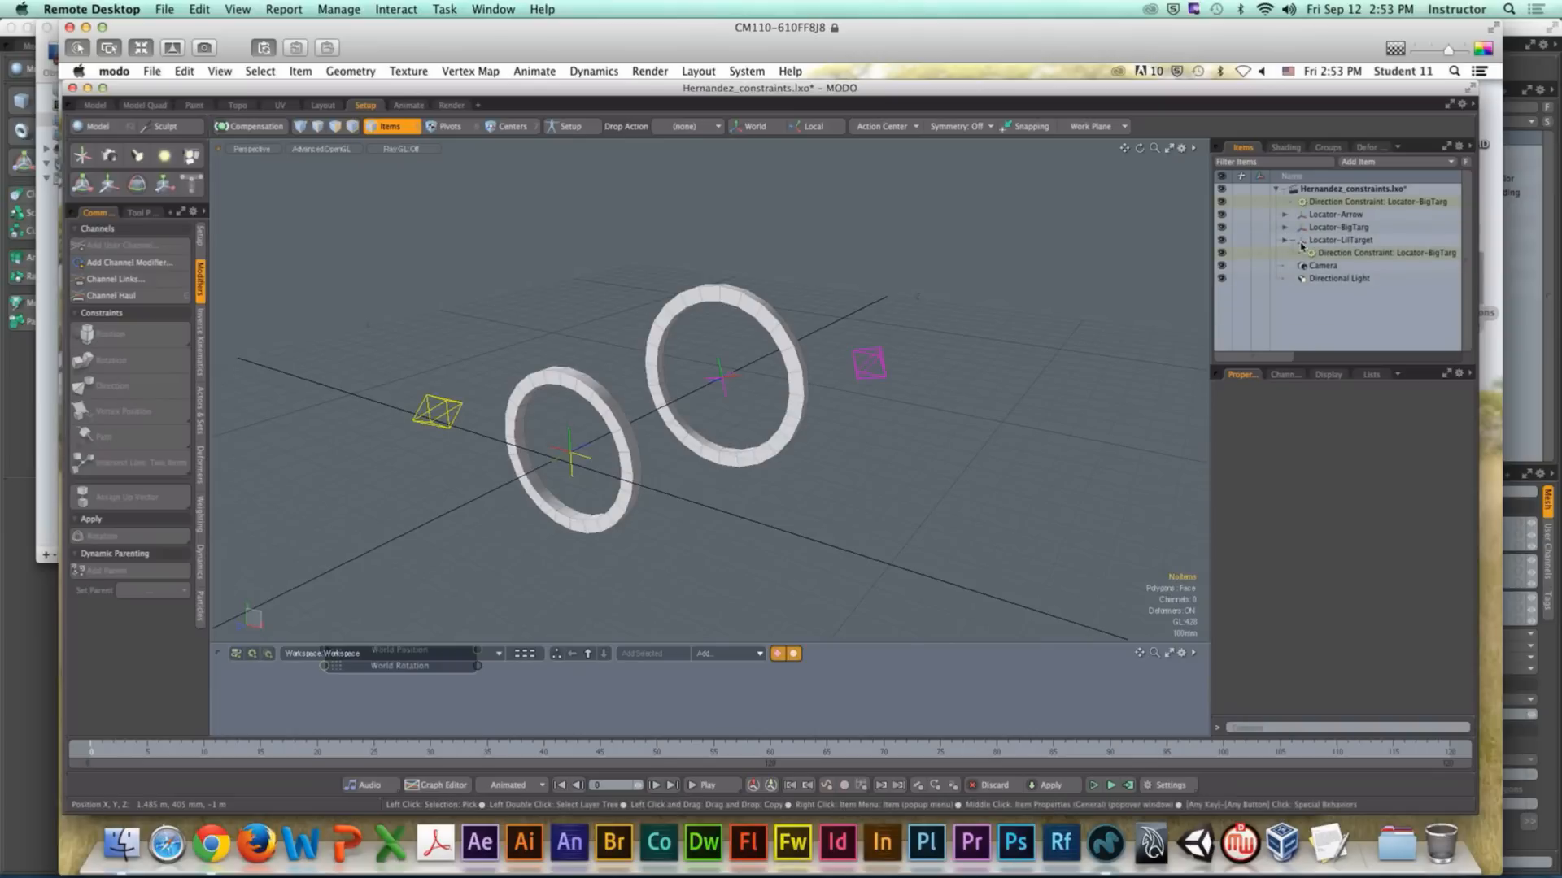
pyautogui.click(1295, 242)
pyautogui.click(1333, 240)
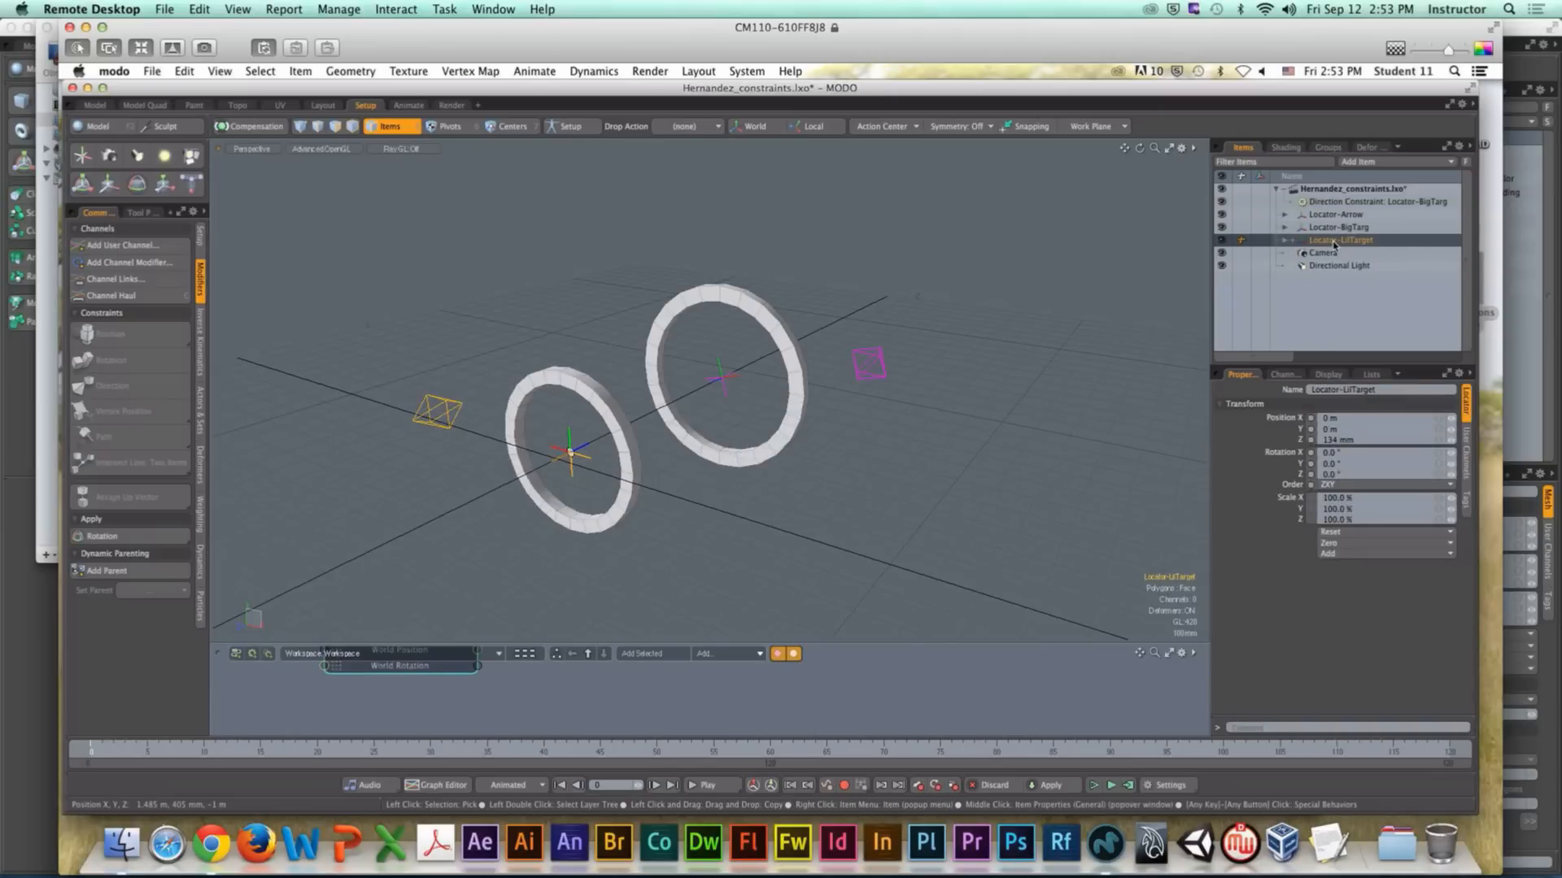
pyautogui.moveTo(1333, 233); pyautogui.dragTo(1333, 231)
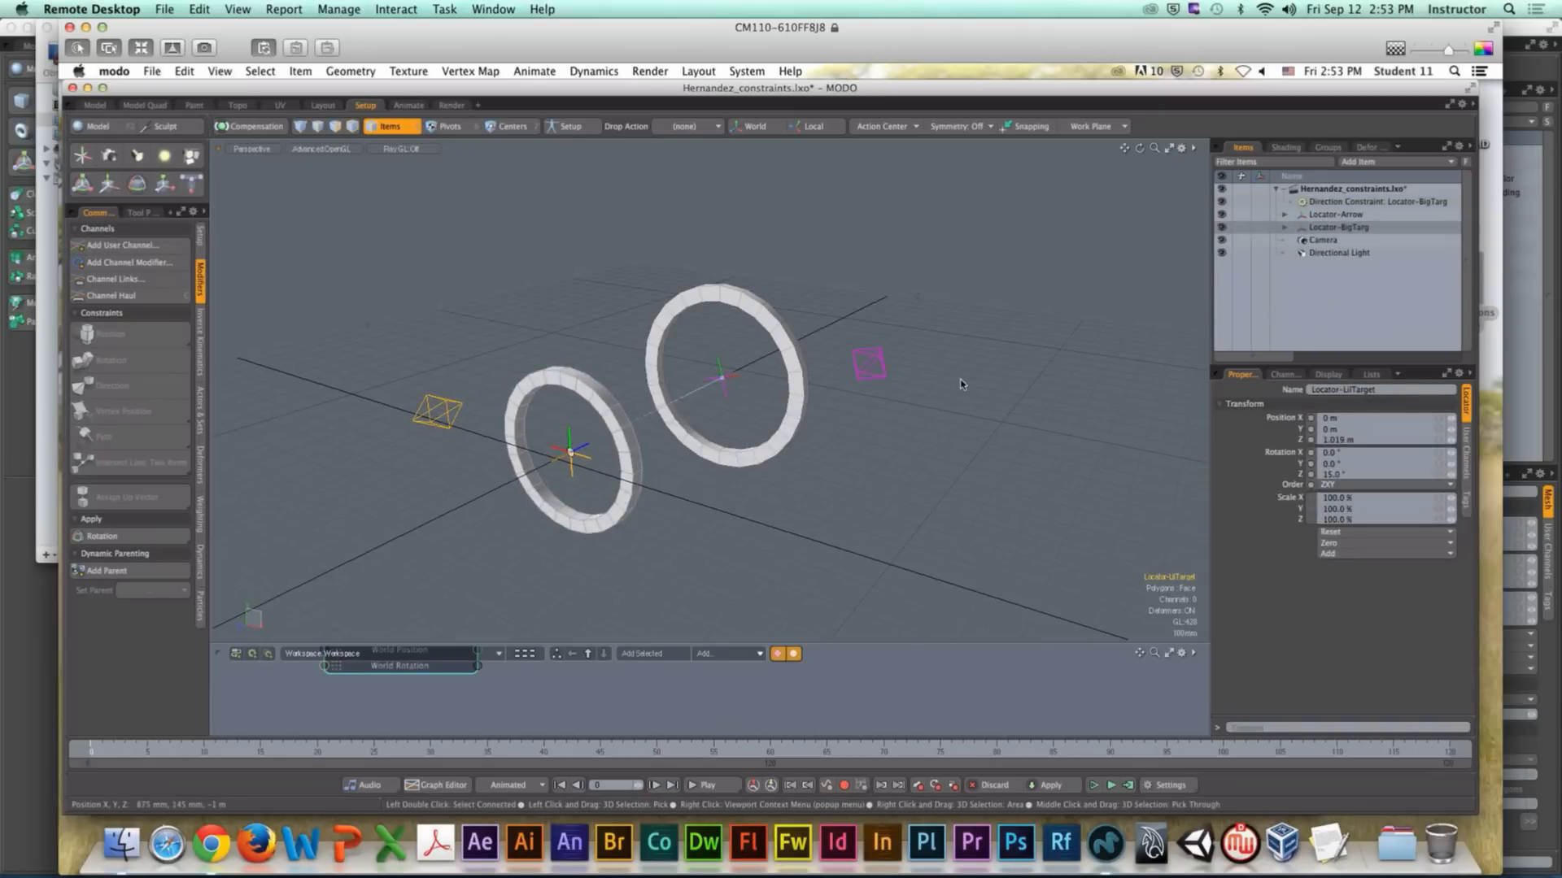
# Step: Rotate the Big Target mesh about 36° around X as a parenting test, and undo the rotation and mesh selection
pyautogui.click(960, 383)
pyautogui.keyDown('alt'); pyautogui.moveTo(953, 383); pyautogui.dragTo(823, 375); pyautogui.keyUp('alt')
pyautogui.click(821, 374)
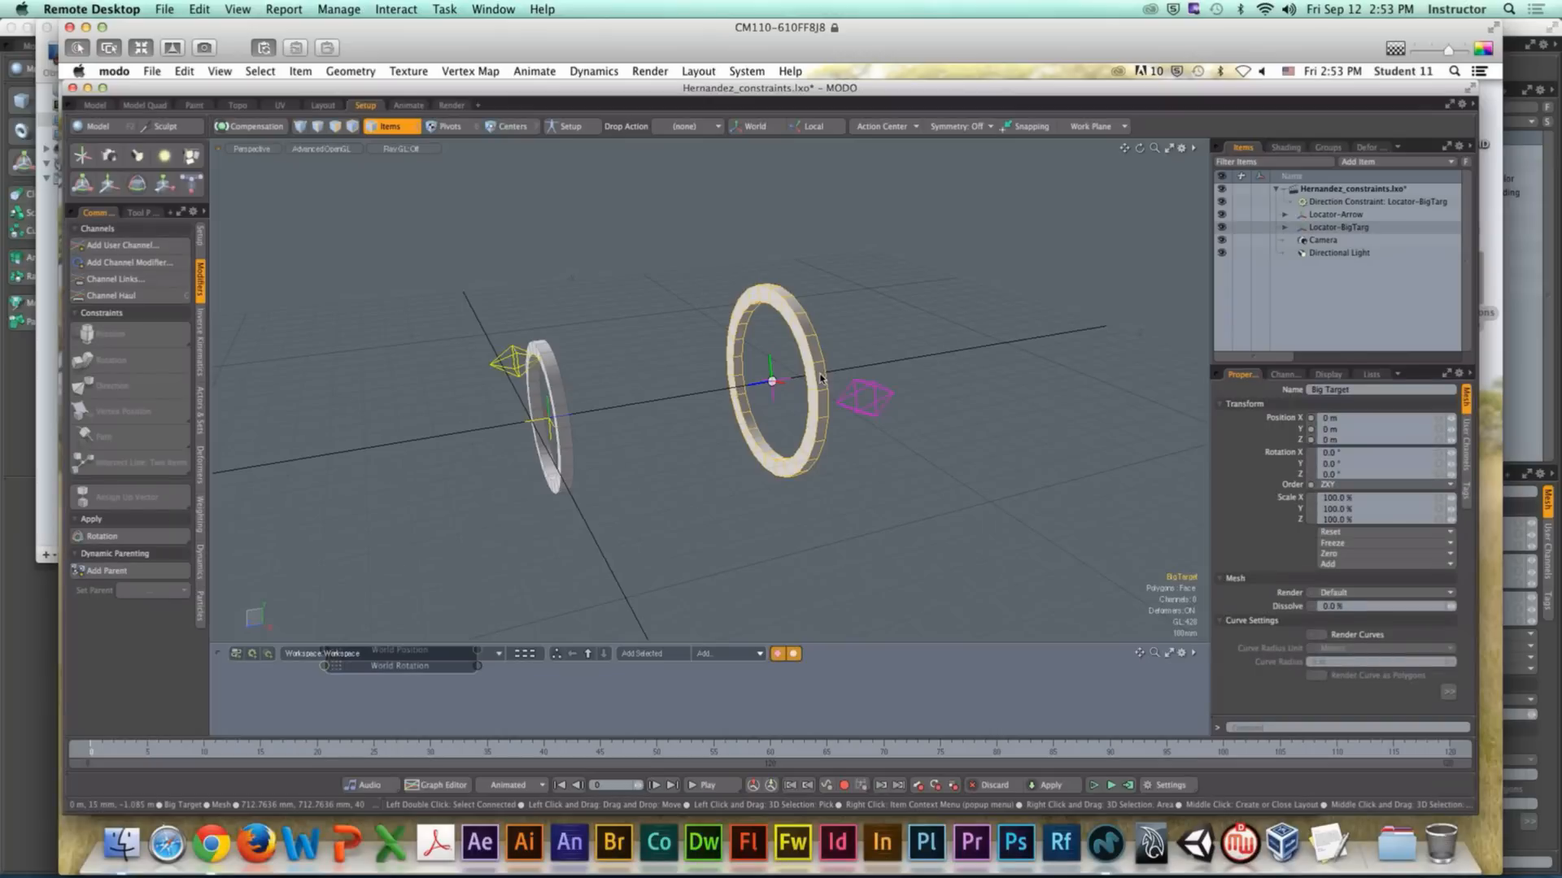
pyautogui.press('e')
pyautogui.moveTo(819, 379); pyautogui.dragTo(691, 380)
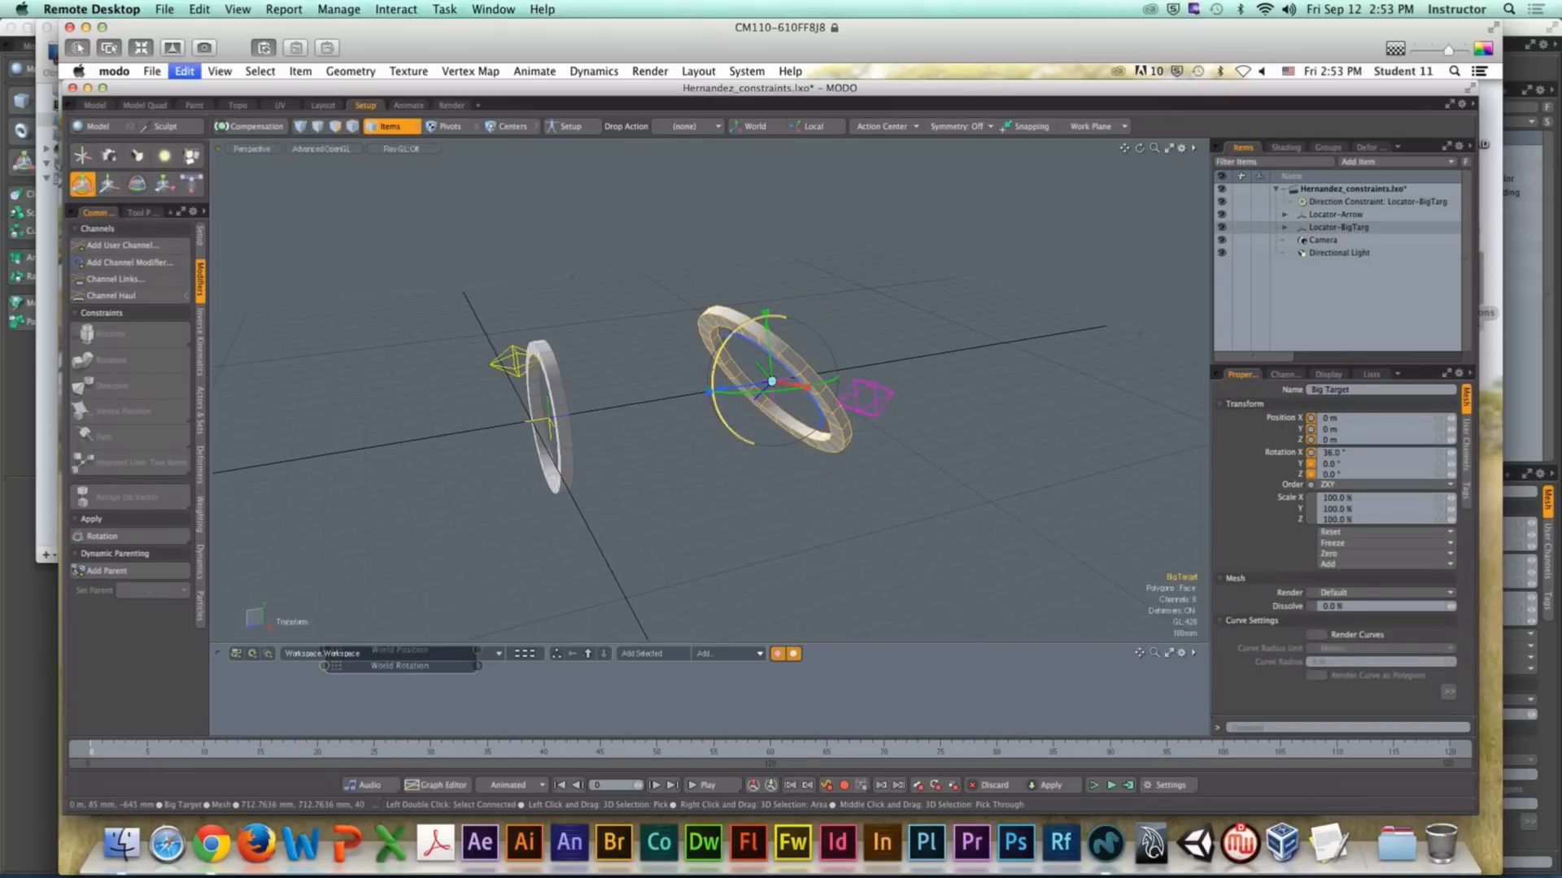
pyautogui.press('super+z')
pyautogui.press('super+z')
pyautogui.press('super+z')
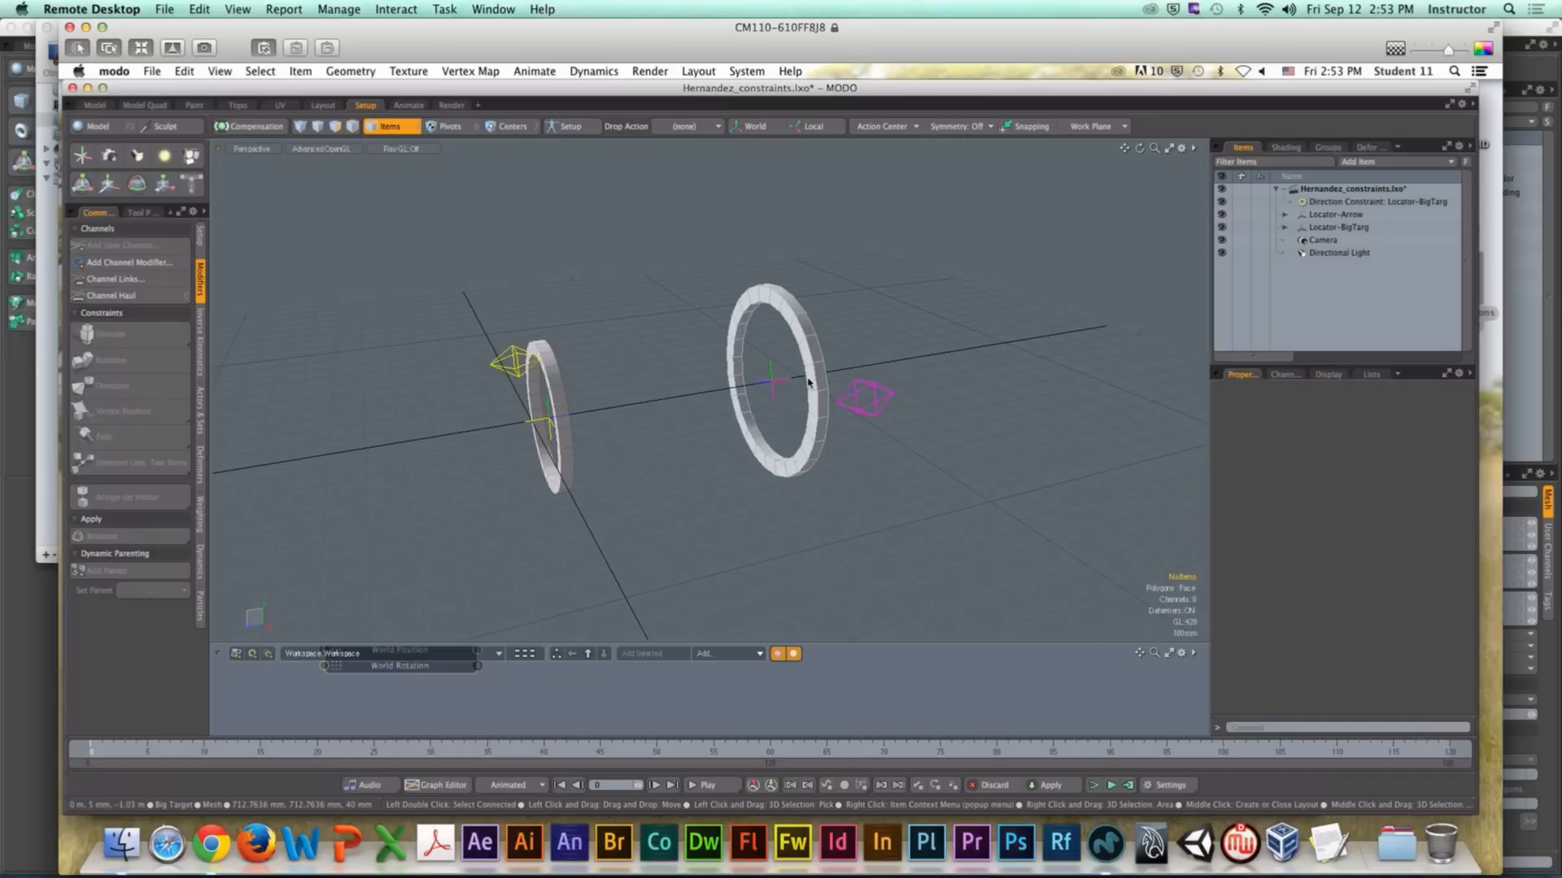
# Step: Expand the Locator-BigTarg hierarchy and rotate Locator-BigTarg about 47° around X with its children
pyautogui.click(1285, 228)
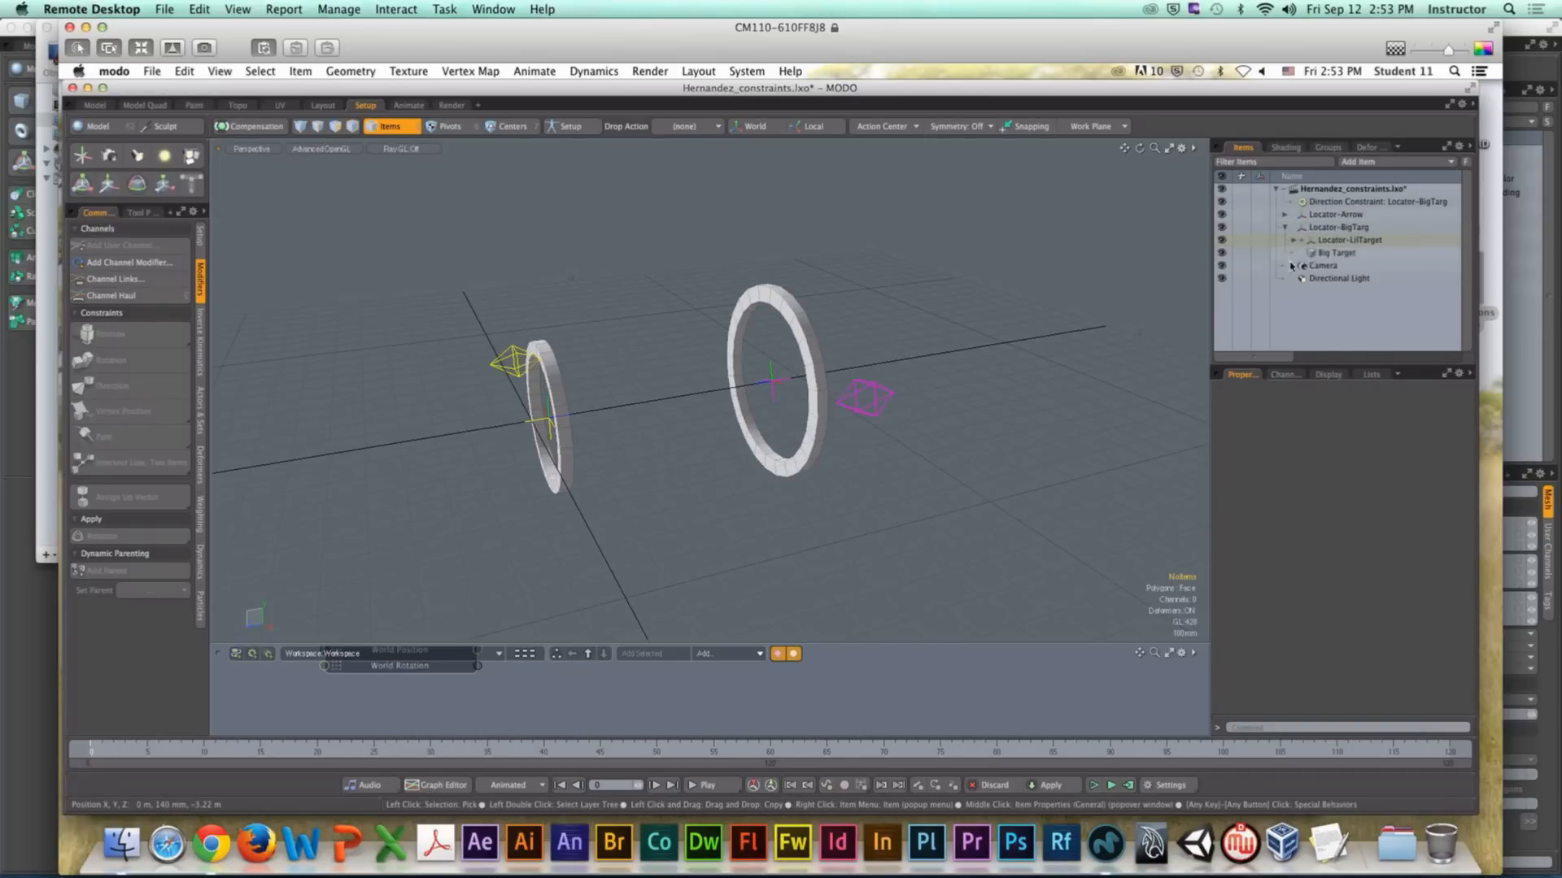
pyautogui.click(1293, 241)
pyautogui.keyDown('alt'); pyautogui.moveTo(618, 488); pyautogui.dragTo(578, 484); pyautogui.keyUp('alt')
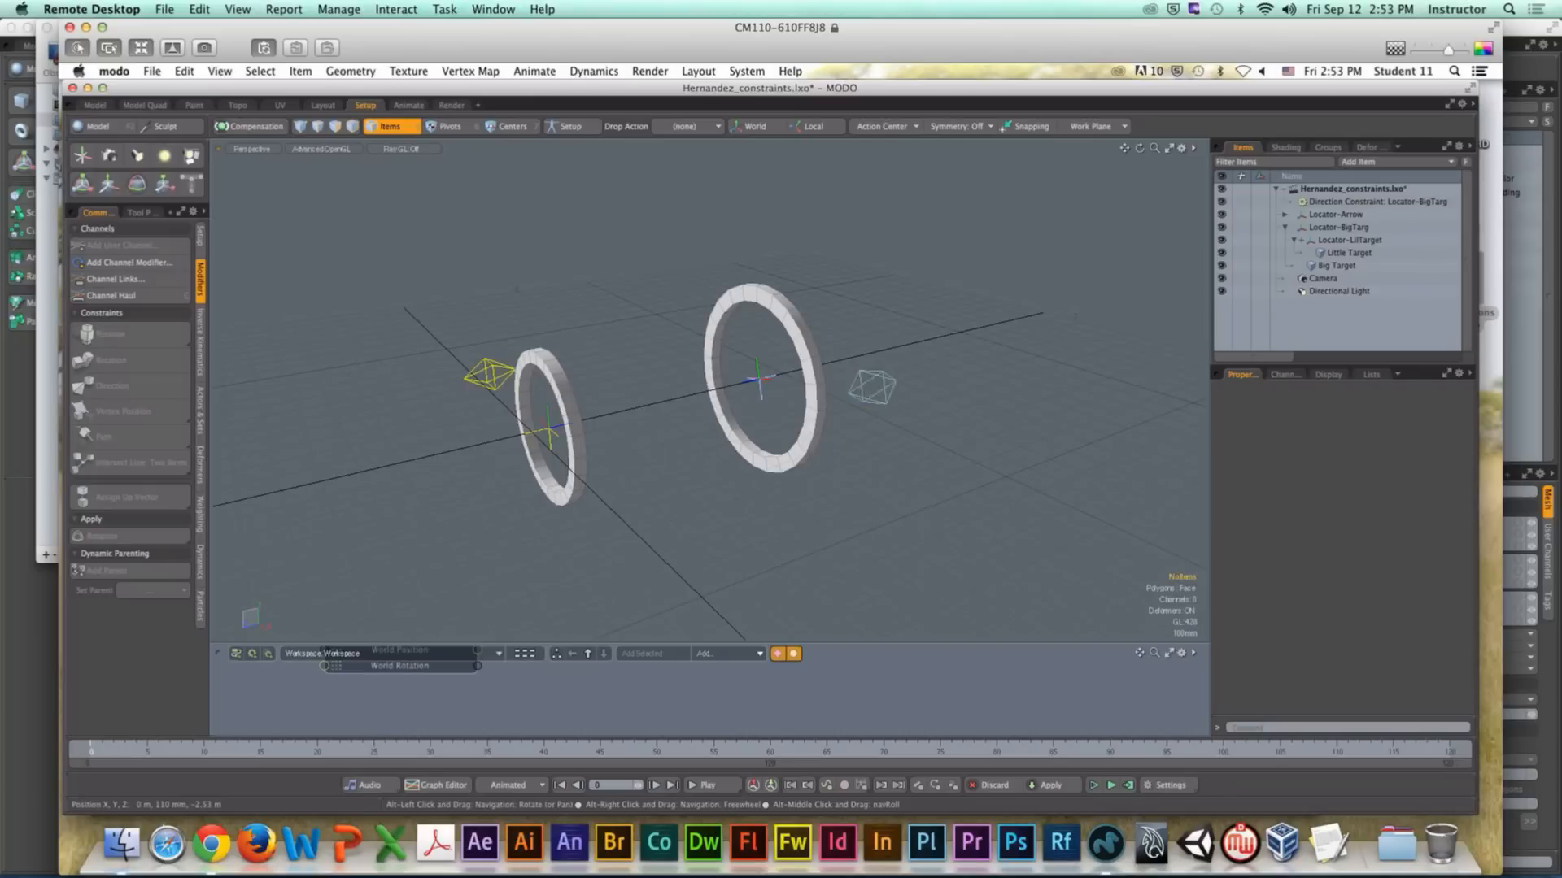
pyautogui.click(882, 403)
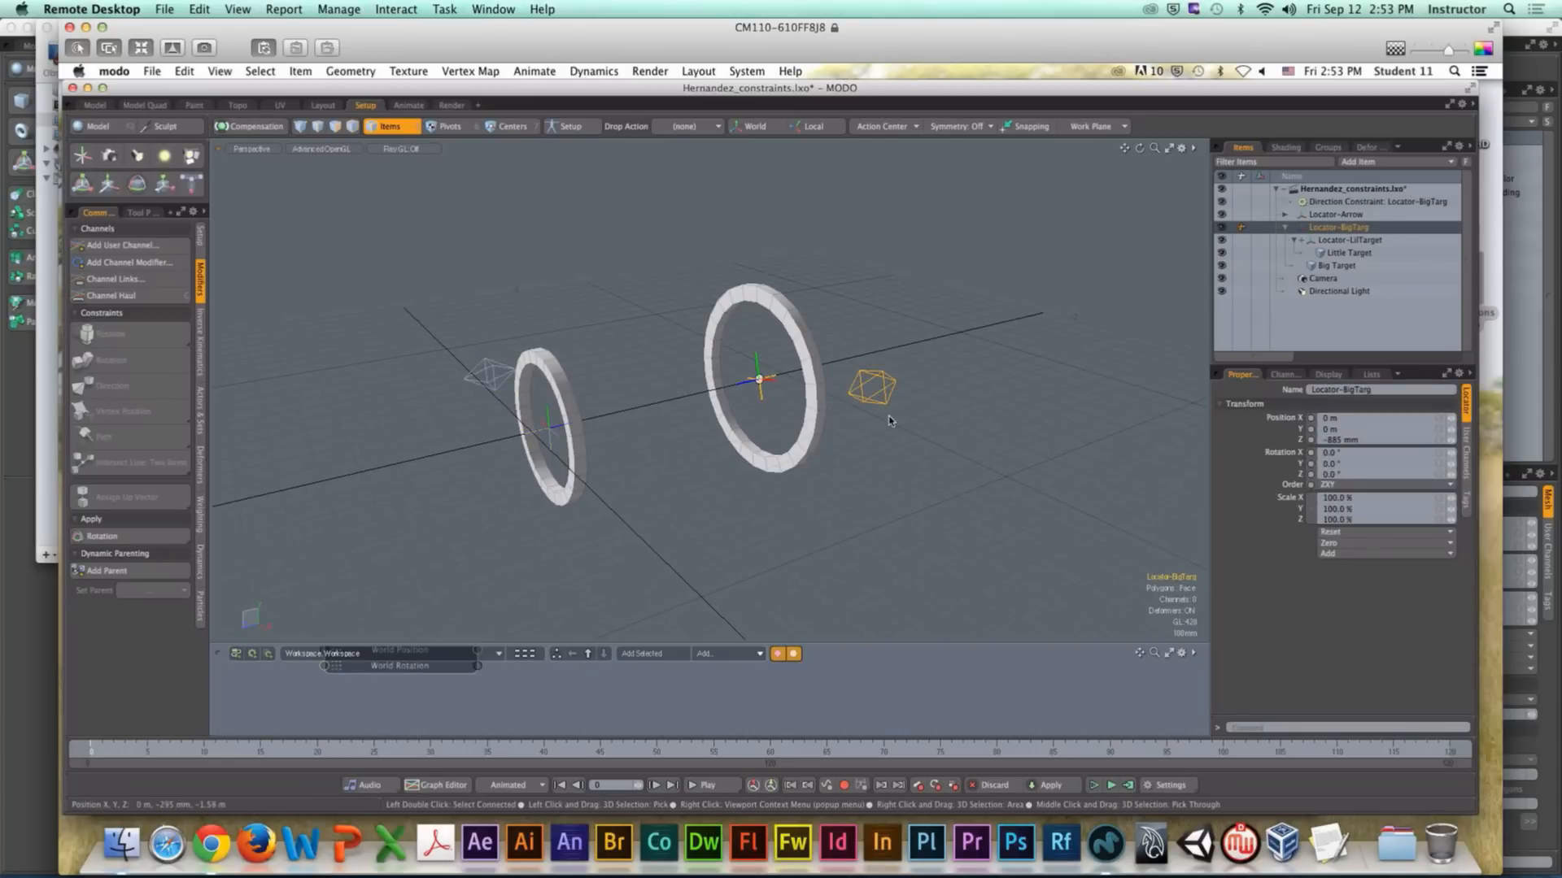
pyautogui.moveTo(721, 343); pyautogui.dragTo(753, 311)
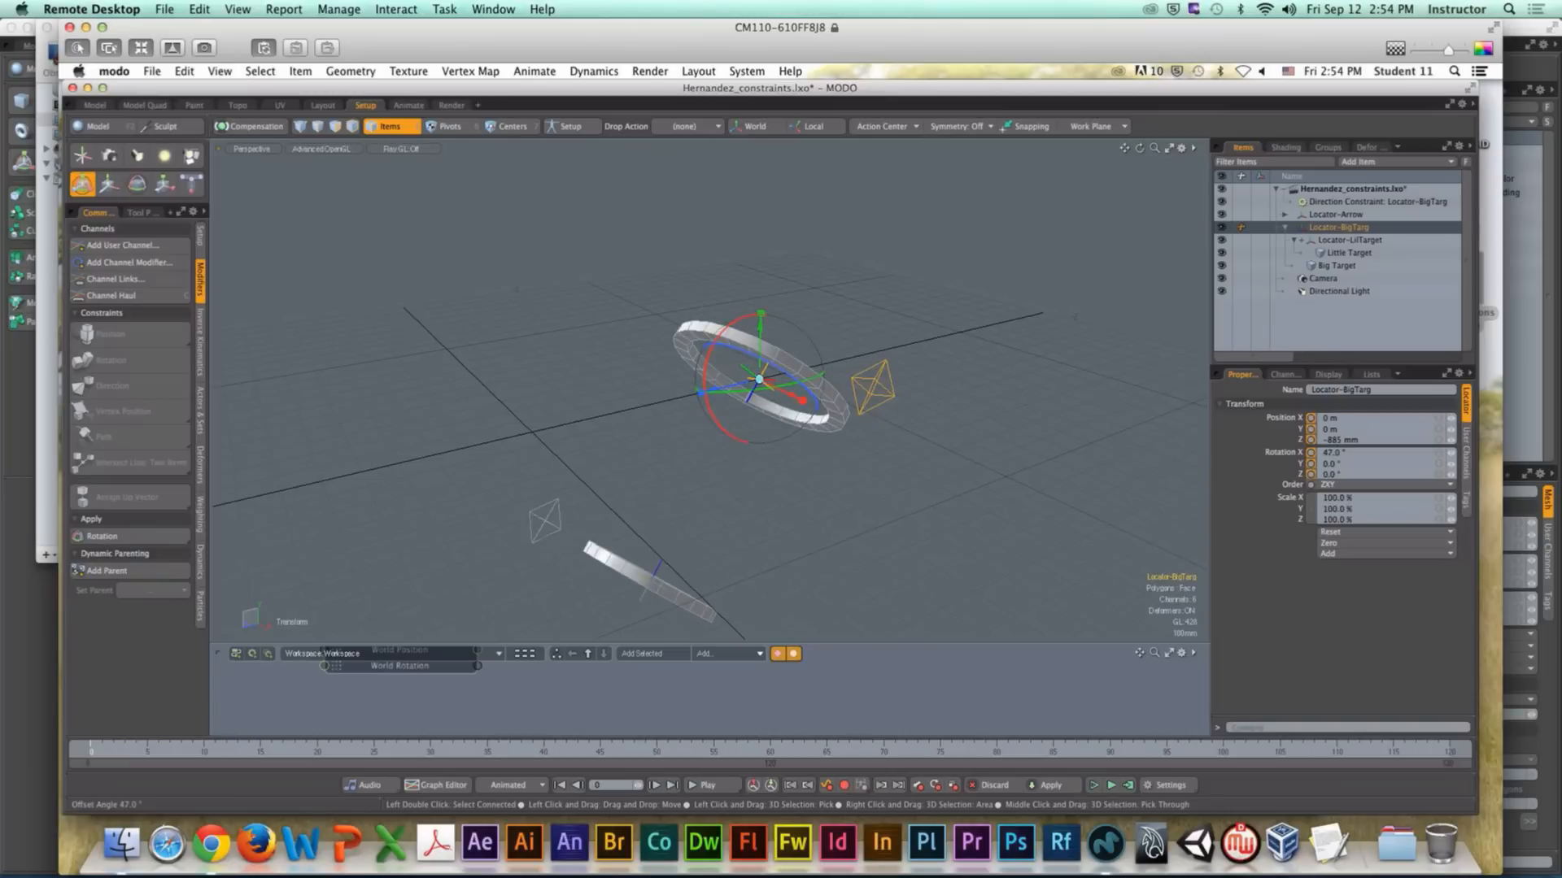
# Step: Inspect the rotated rings with Locator-LilTarget selected, and undo the Locator-BigTarg rotation and the parenting of Locator-LilTarget
pyautogui.click(655, 580)
pyautogui.keyDown('alt'); pyautogui.moveTo(654, 580); pyautogui.dragTo(740, 423); pyautogui.keyUp('alt')
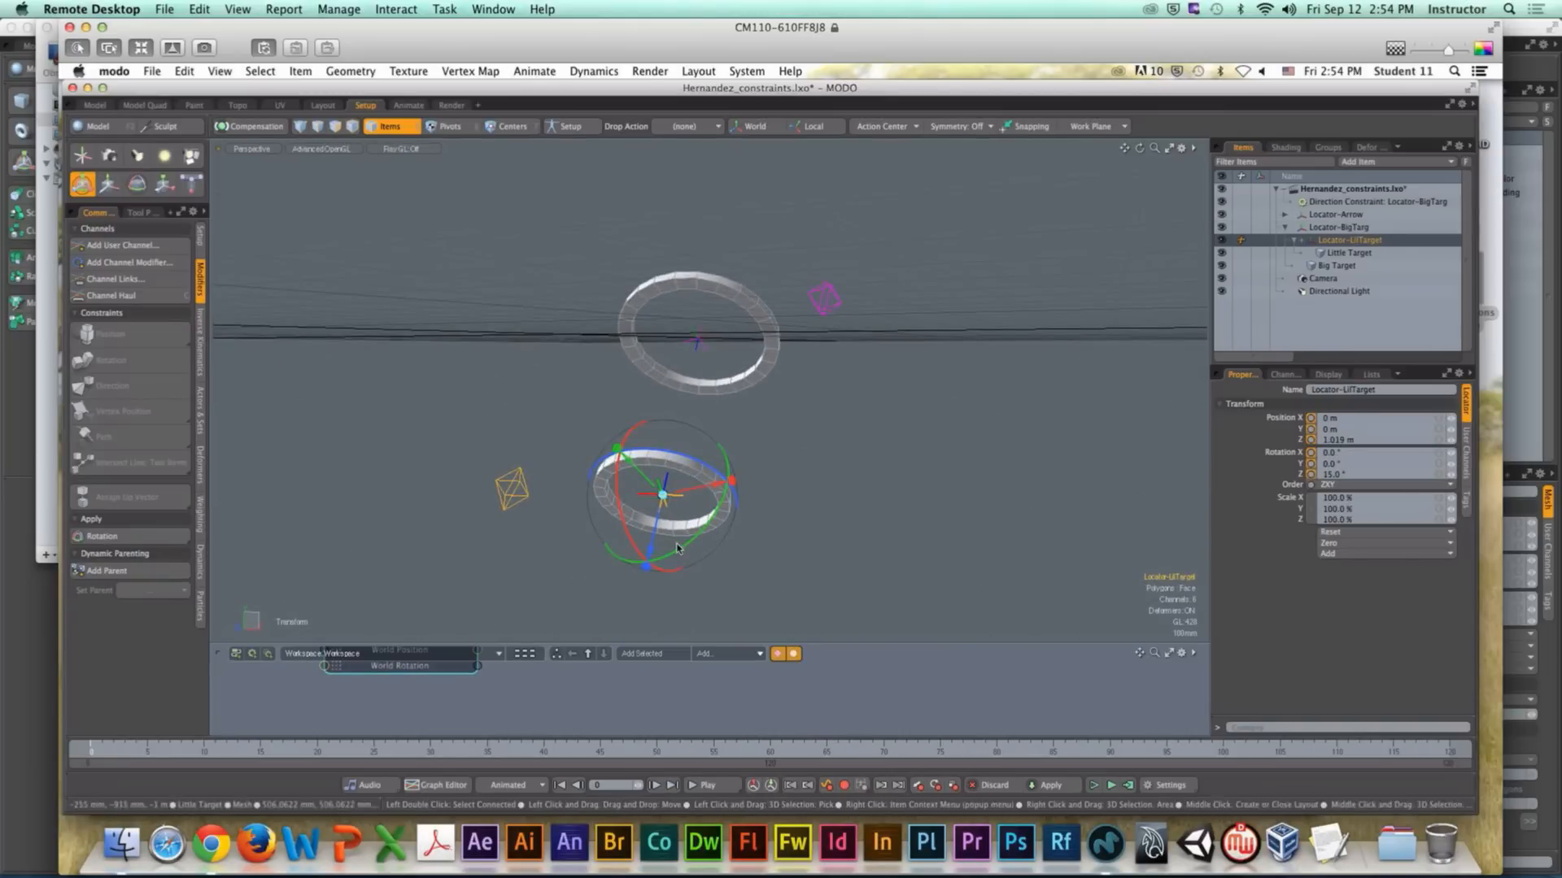
pyautogui.press('super+z')
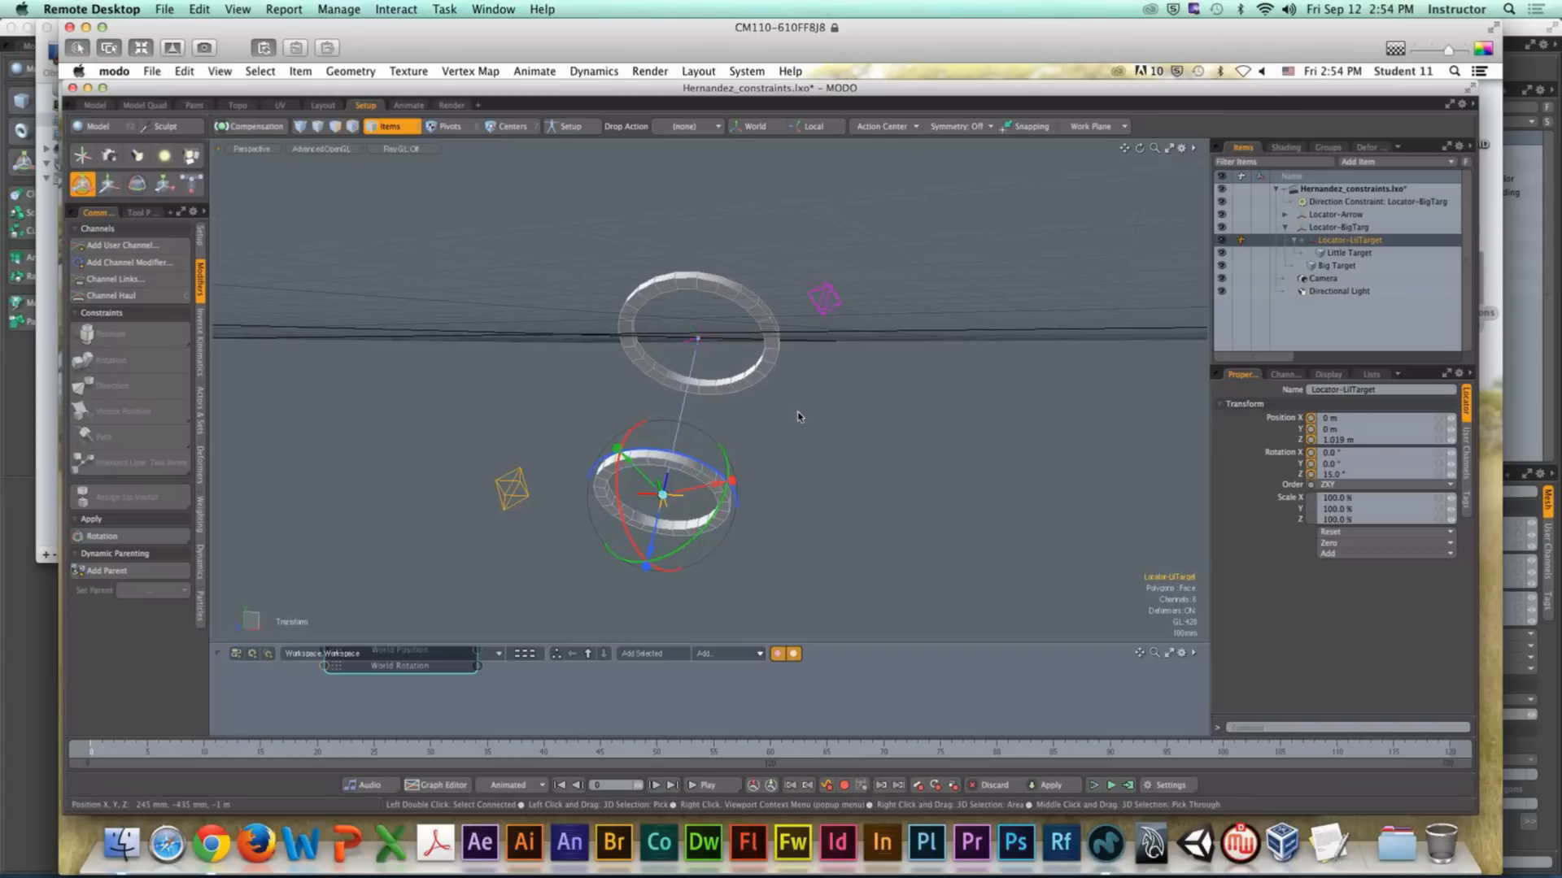
pyautogui.keyDown('alt'); pyautogui.moveTo(795, 412); pyautogui.dragTo(691, 451); pyautogui.keyUp('alt')
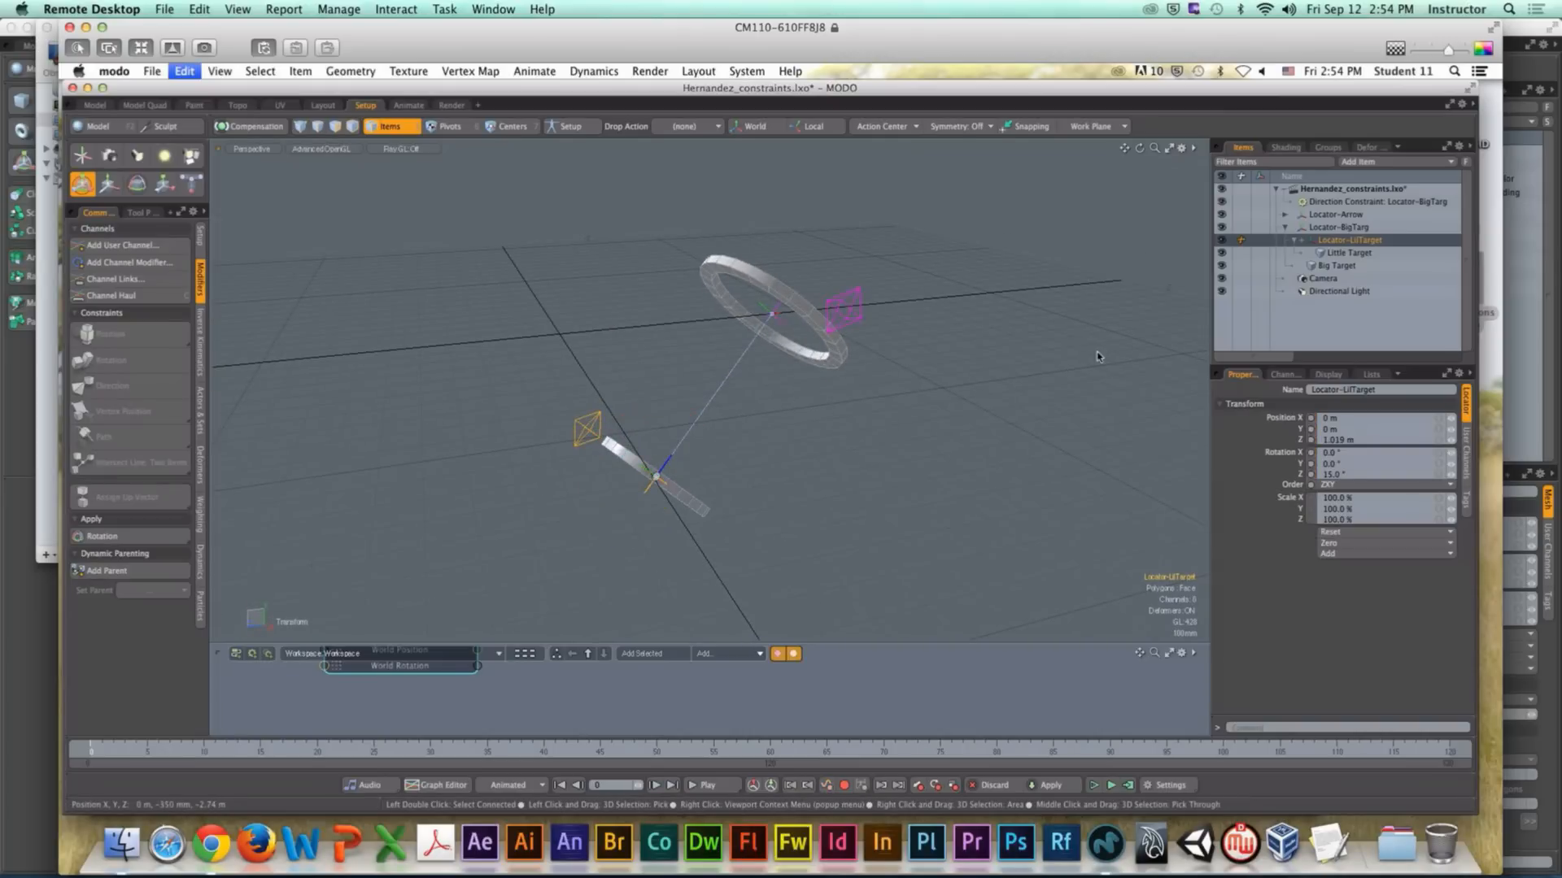
pyautogui.press('super+z')
pyautogui.press('super+z')
pyautogui.press('super+z')
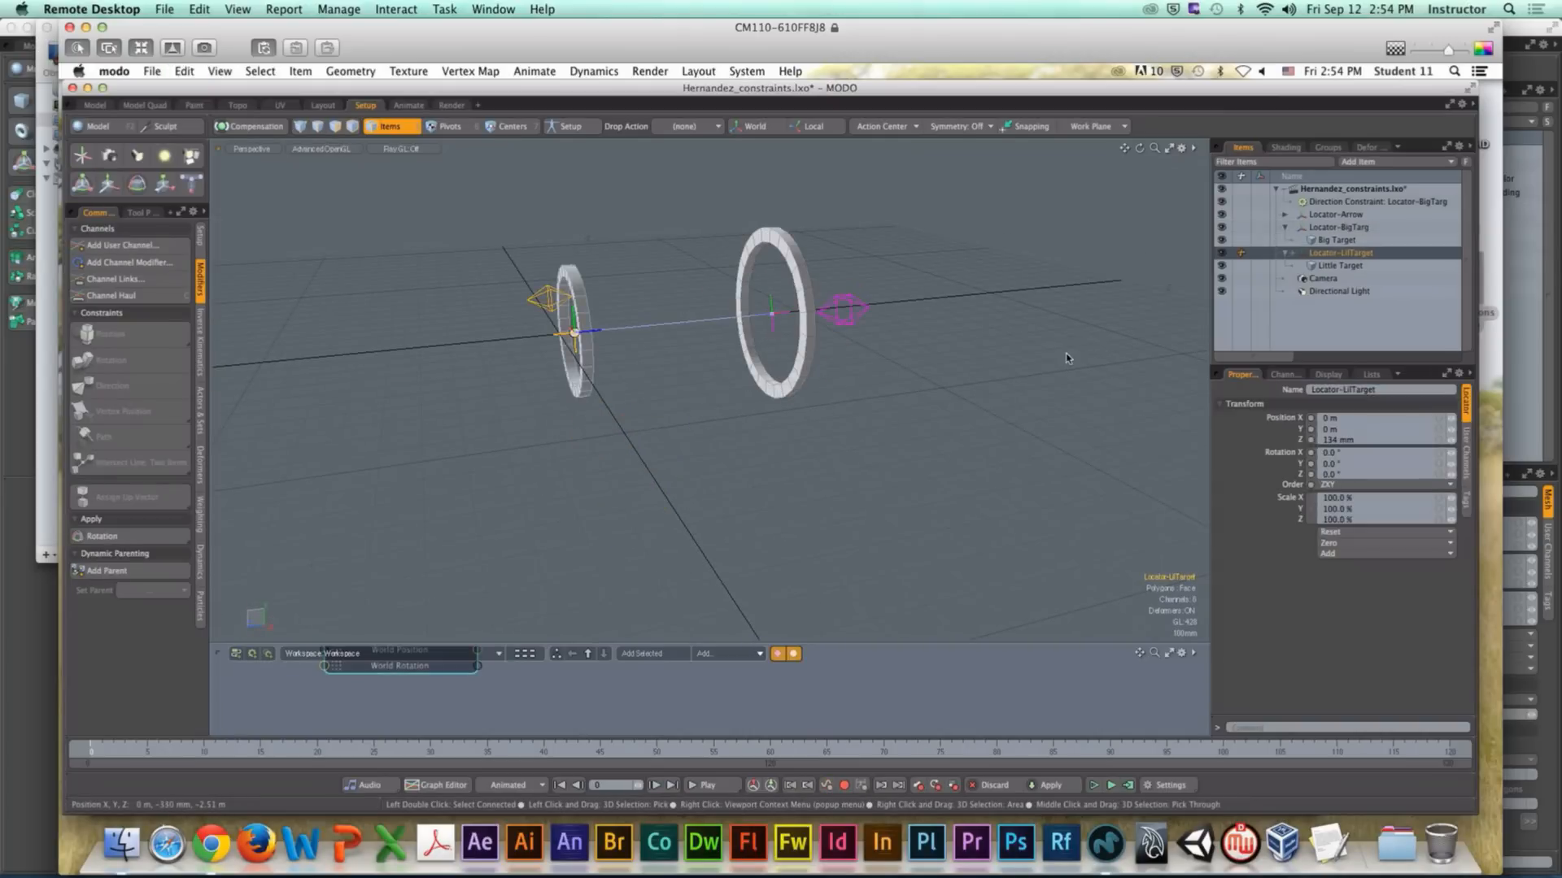
# Step: Collapse the Locator-BigTarg hierarchy and delete the Direction Constraint for Locator-BigTarg from the item list
pyautogui.click(1285, 227)
pyautogui.click(1321, 203)
pyautogui.rightClick(1322, 203)
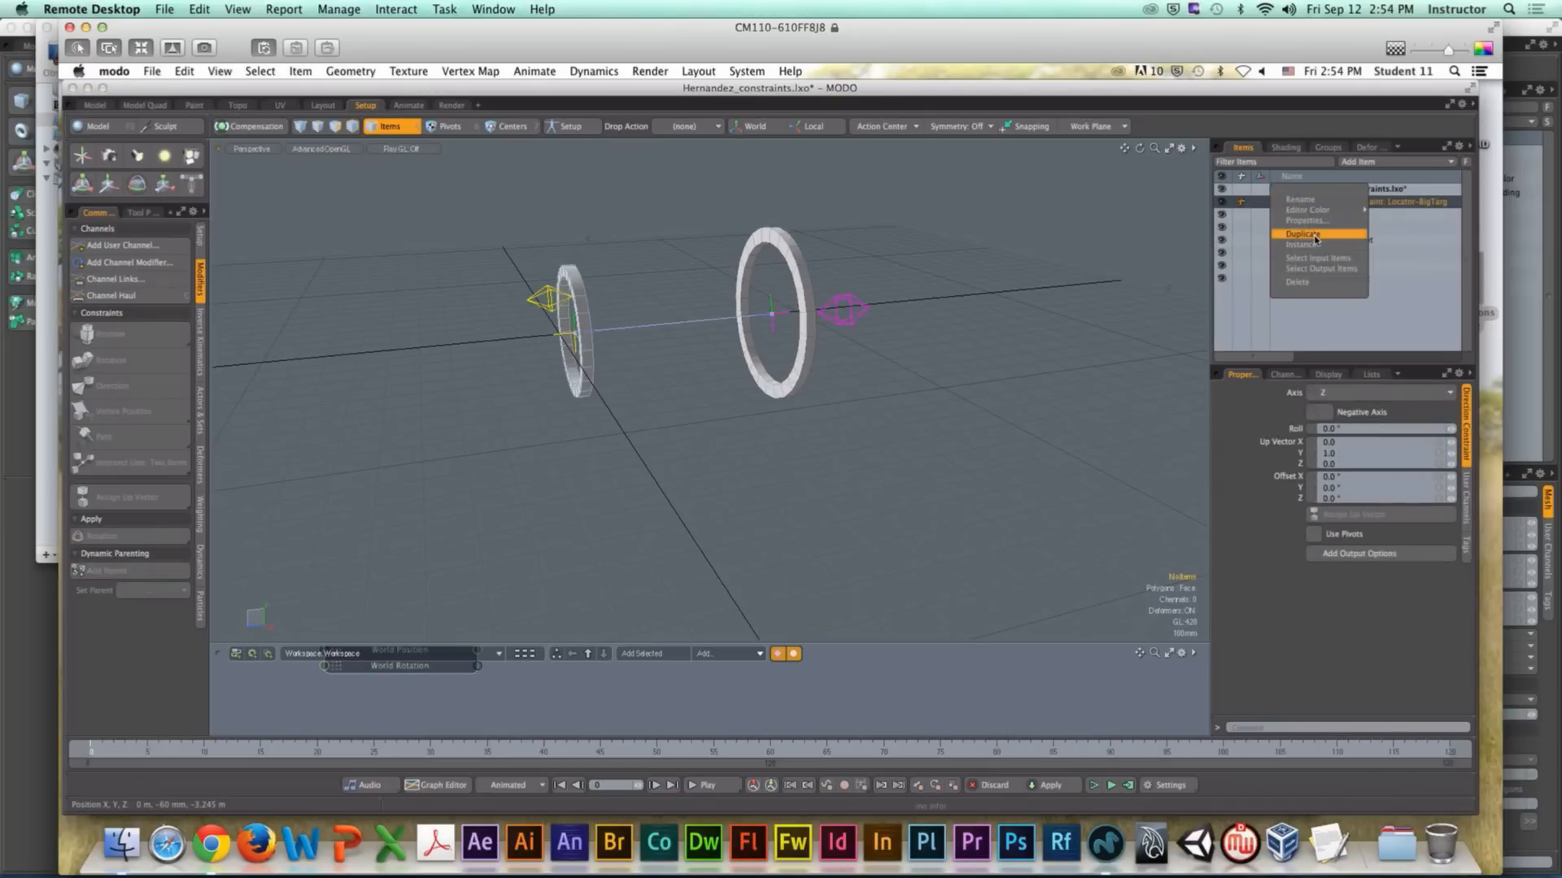
pyautogui.click(1306, 291)
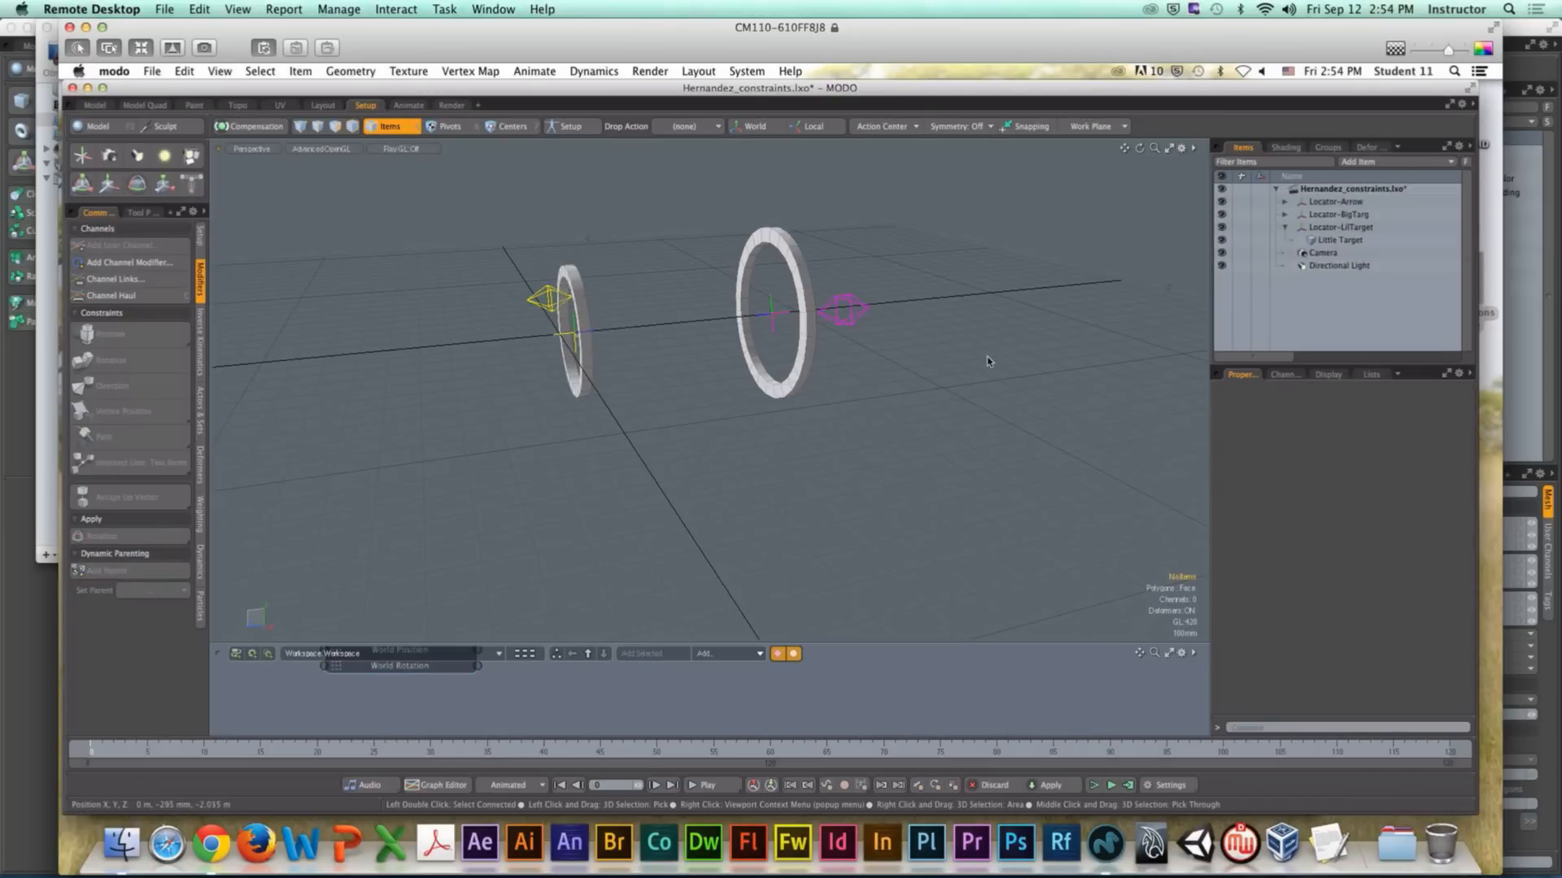
pyautogui.keyDown('alt'); pyautogui.moveTo(990, 359); pyautogui.dragTo(1058, 374); pyautogui.keyUp('alt')
pyautogui.keyDown('ctrl'); pyautogui.keyDown('alt'); pyautogui.moveTo(1057, 374); pyautogui.dragTo(964, 363); pyautogui.keyUp('alt'); pyautogui.keyUp('ctrl')
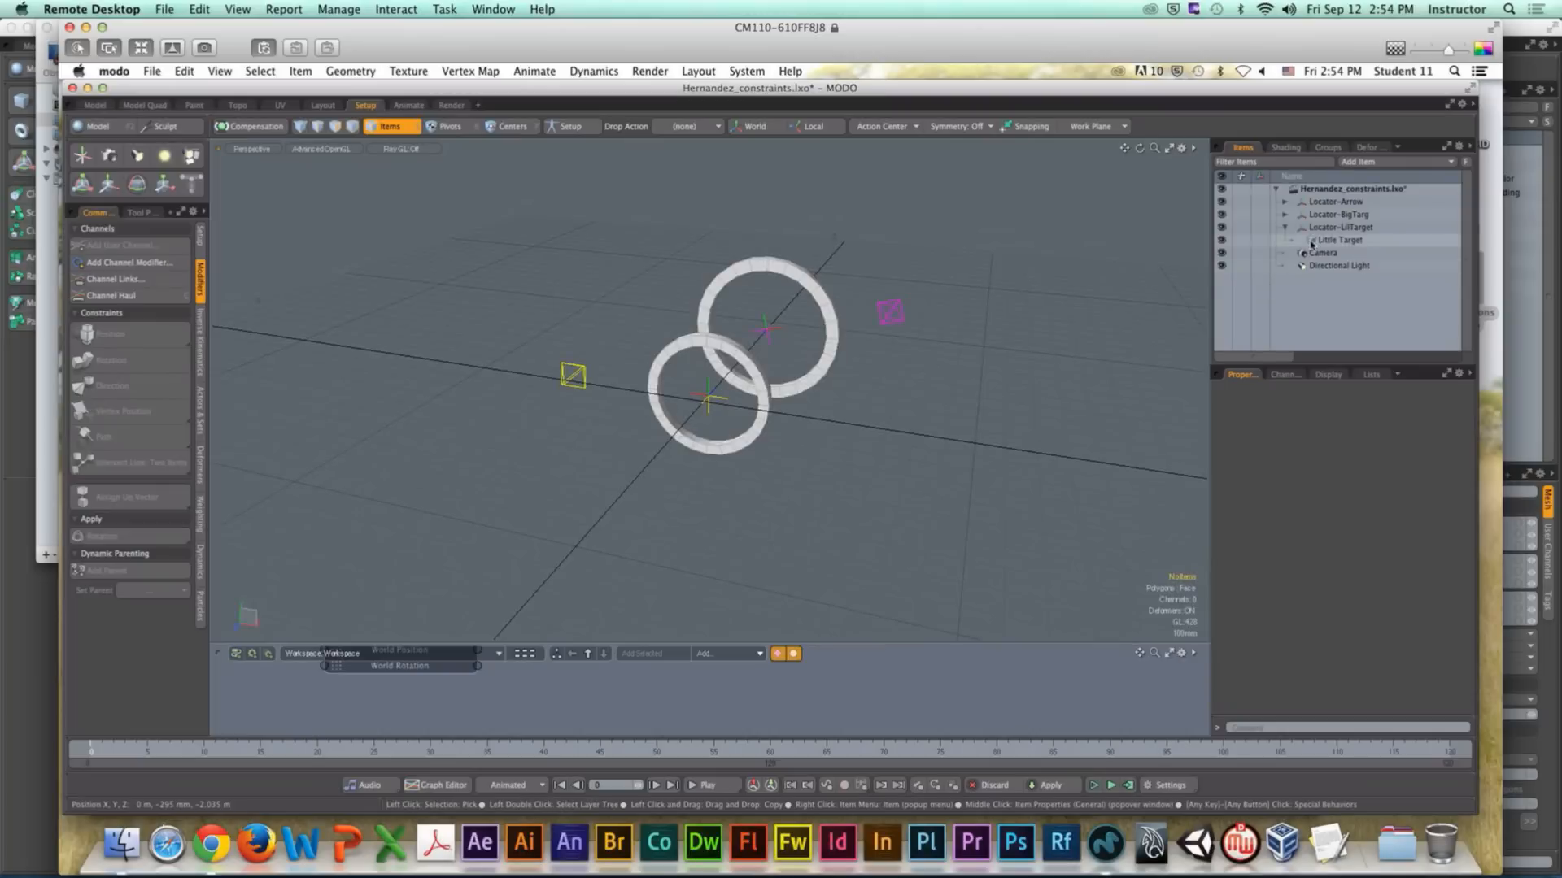
# Step: Parent Locator-LilTarget to Locator-BigTarg, and test-rotate only the Big Target mesh by about -12.5° around X
pyautogui.moveTo(1326, 232); pyautogui.dragTo(1325, 217)
pyautogui.keyDown('alt'); pyautogui.moveTo(988, 319); pyautogui.dragTo(869, 358); pyautogui.keyUp('alt')
pyautogui.click(868, 370)
pyautogui.press('y')
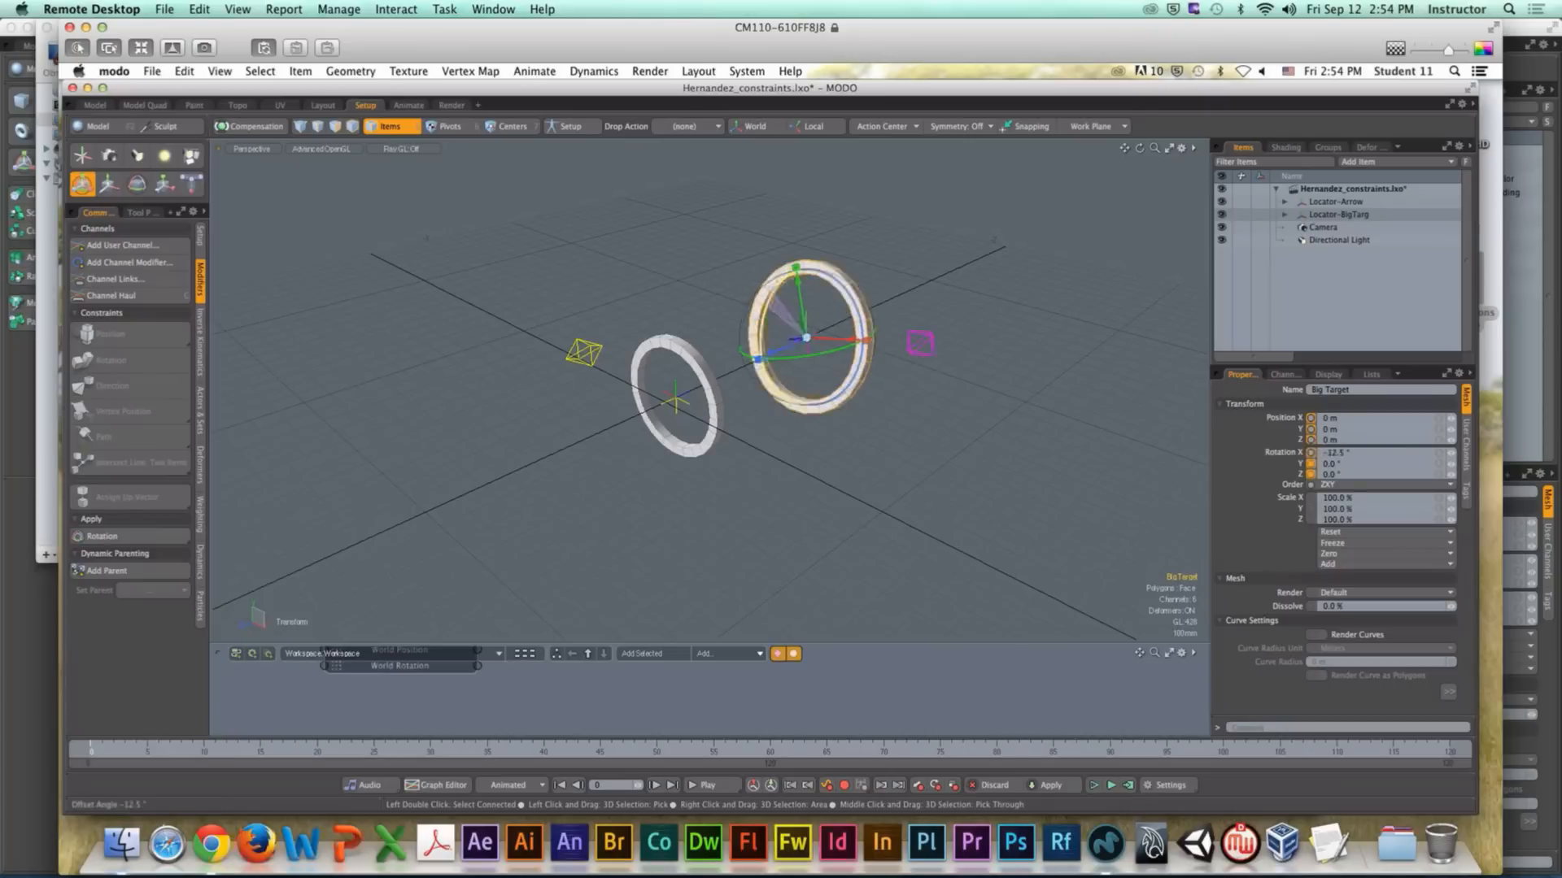
# Step: Expand the Locator-BigTarg hierarchy, rotate Locator-BigTarg around X as a parenting test, and undo that rotation
pyautogui.click(1288, 218)
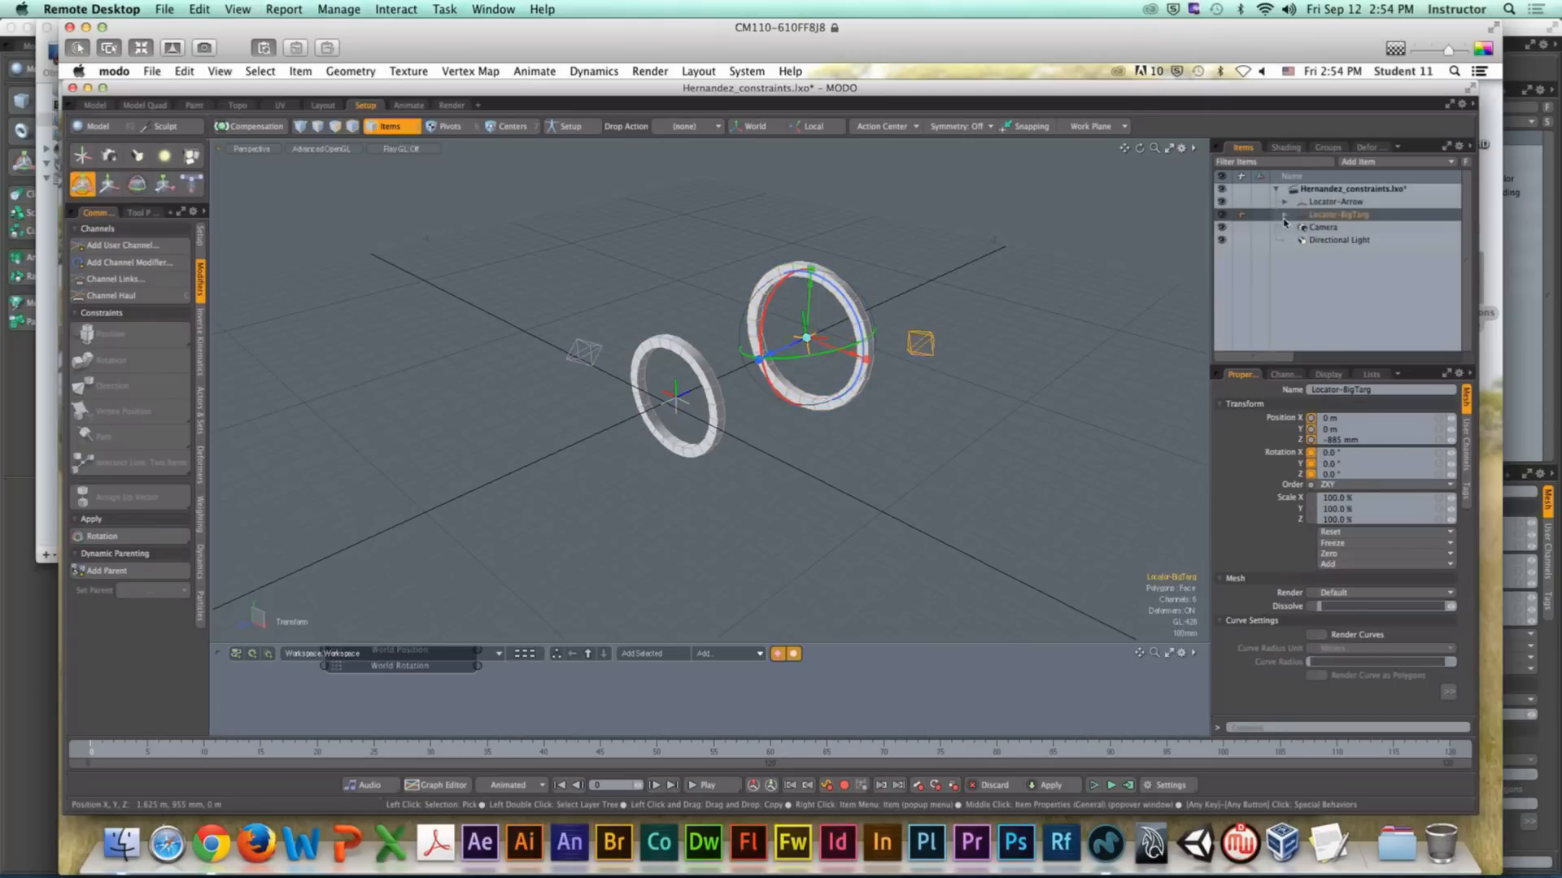
pyautogui.click(1285, 216)
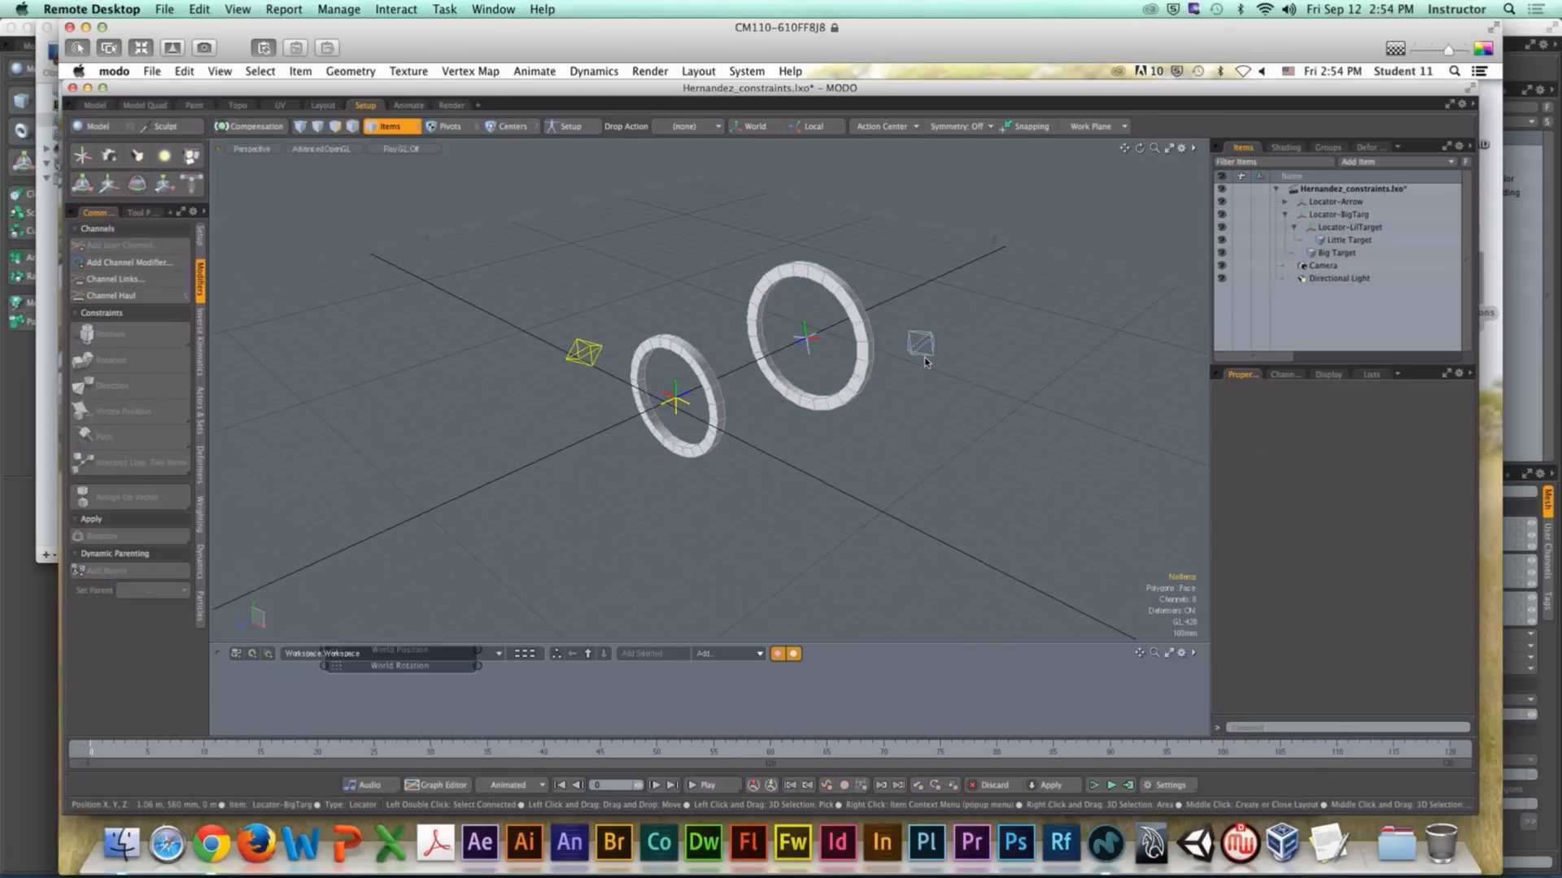
pyautogui.press('e')
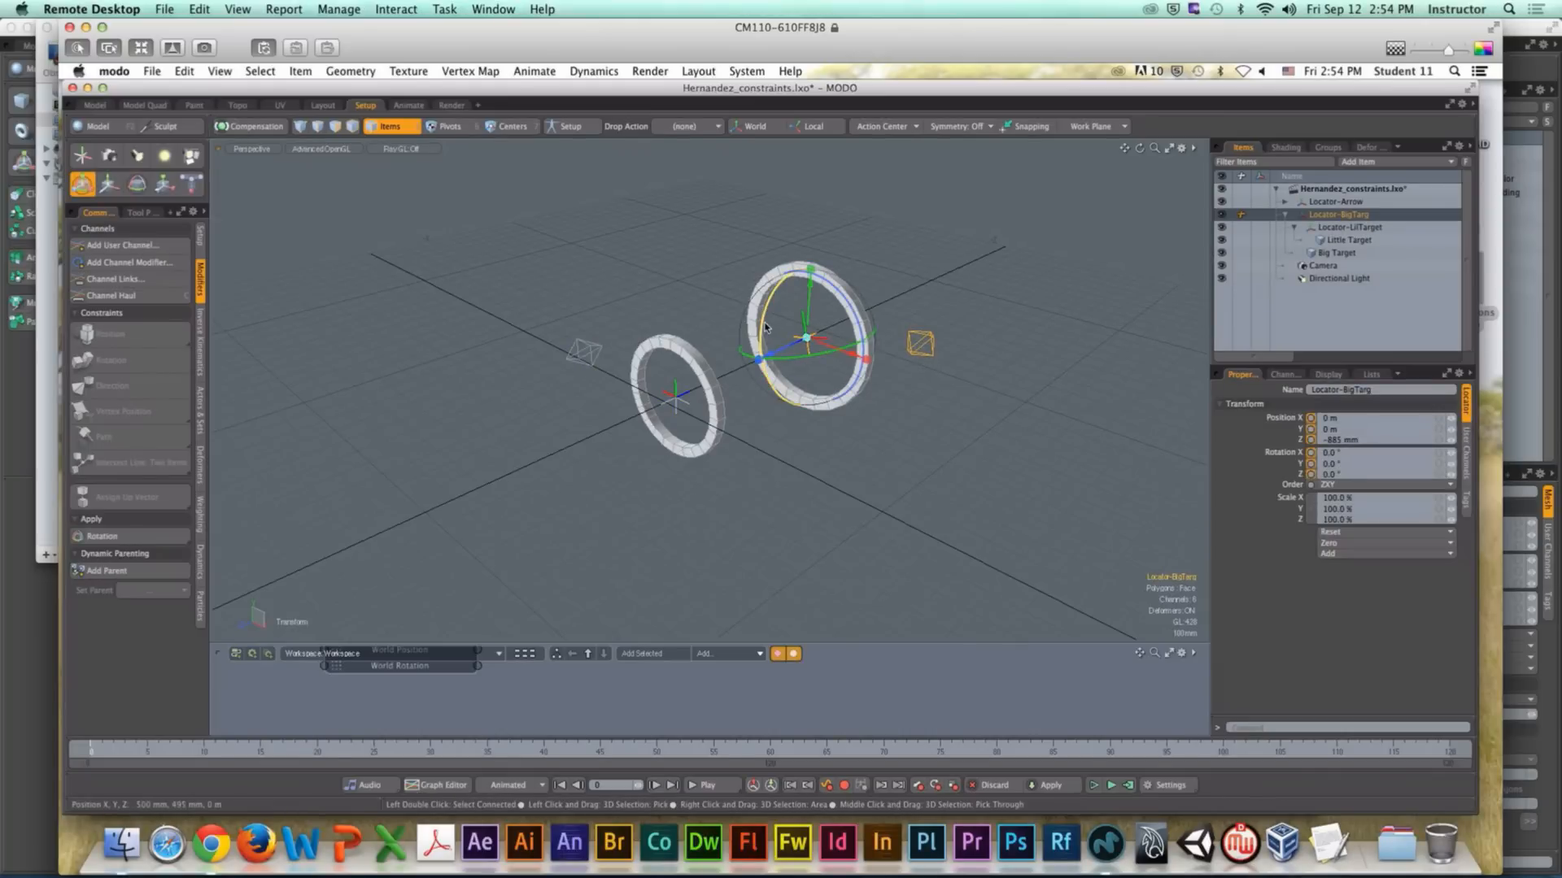
pyautogui.moveTo(765, 327); pyautogui.dragTo(781, 280)
pyautogui.press('super+z')
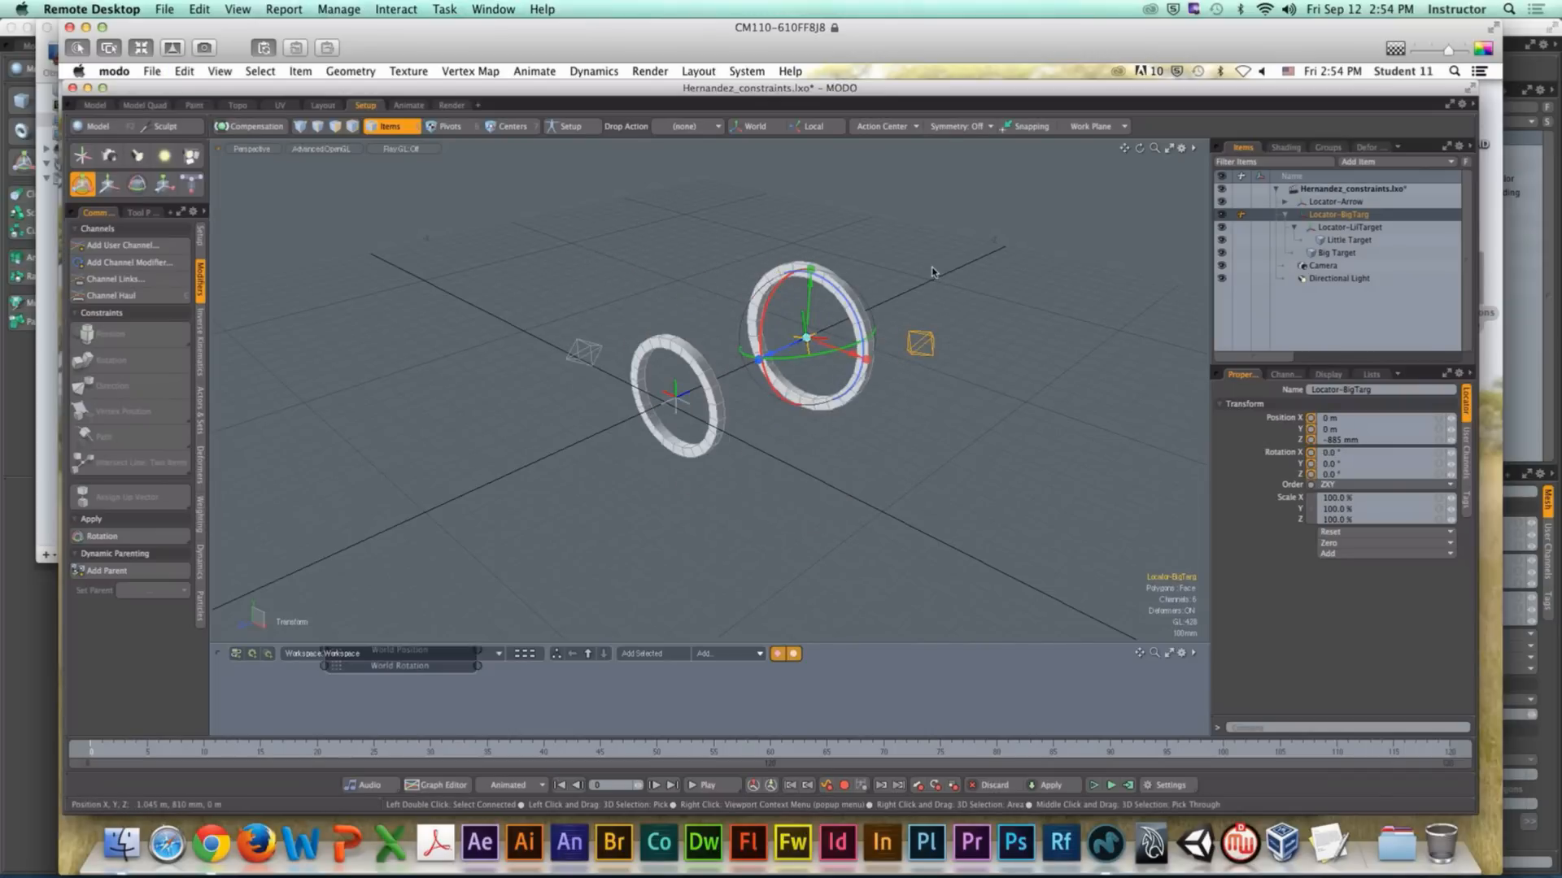
# Step: Clear the locator selection, close the student's remote control window, and switch back to the local MODO scene
pyautogui.click(933, 271)
pyautogui.keyDown('alt'); pyautogui.moveTo(933, 272); pyautogui.dragTo(826, 306); pyautogui.keyUp('alt')
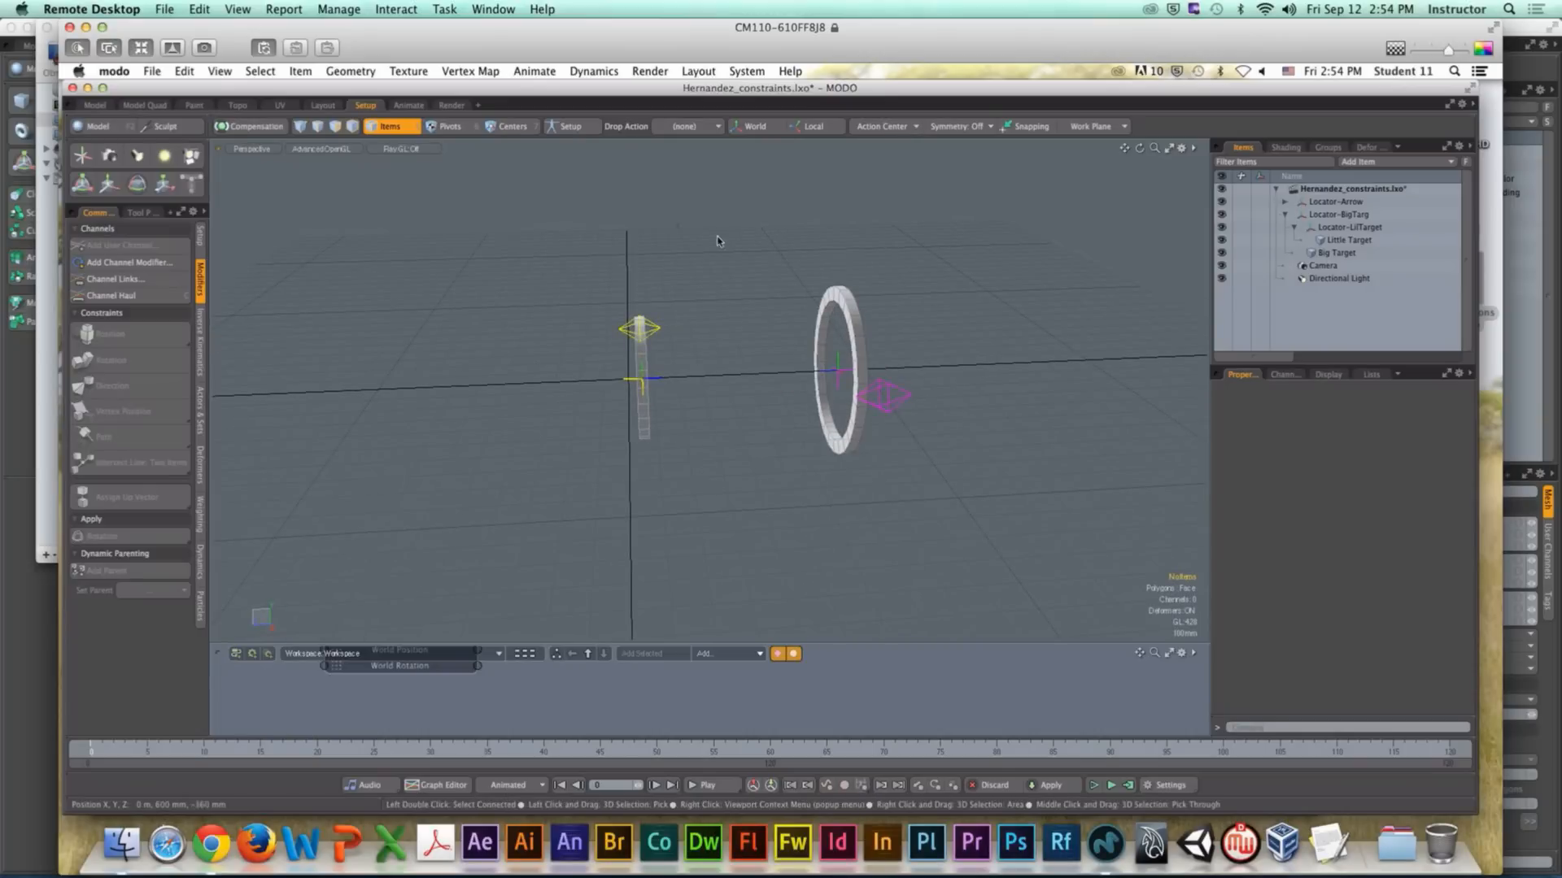
pyautogui.click(77, 48)
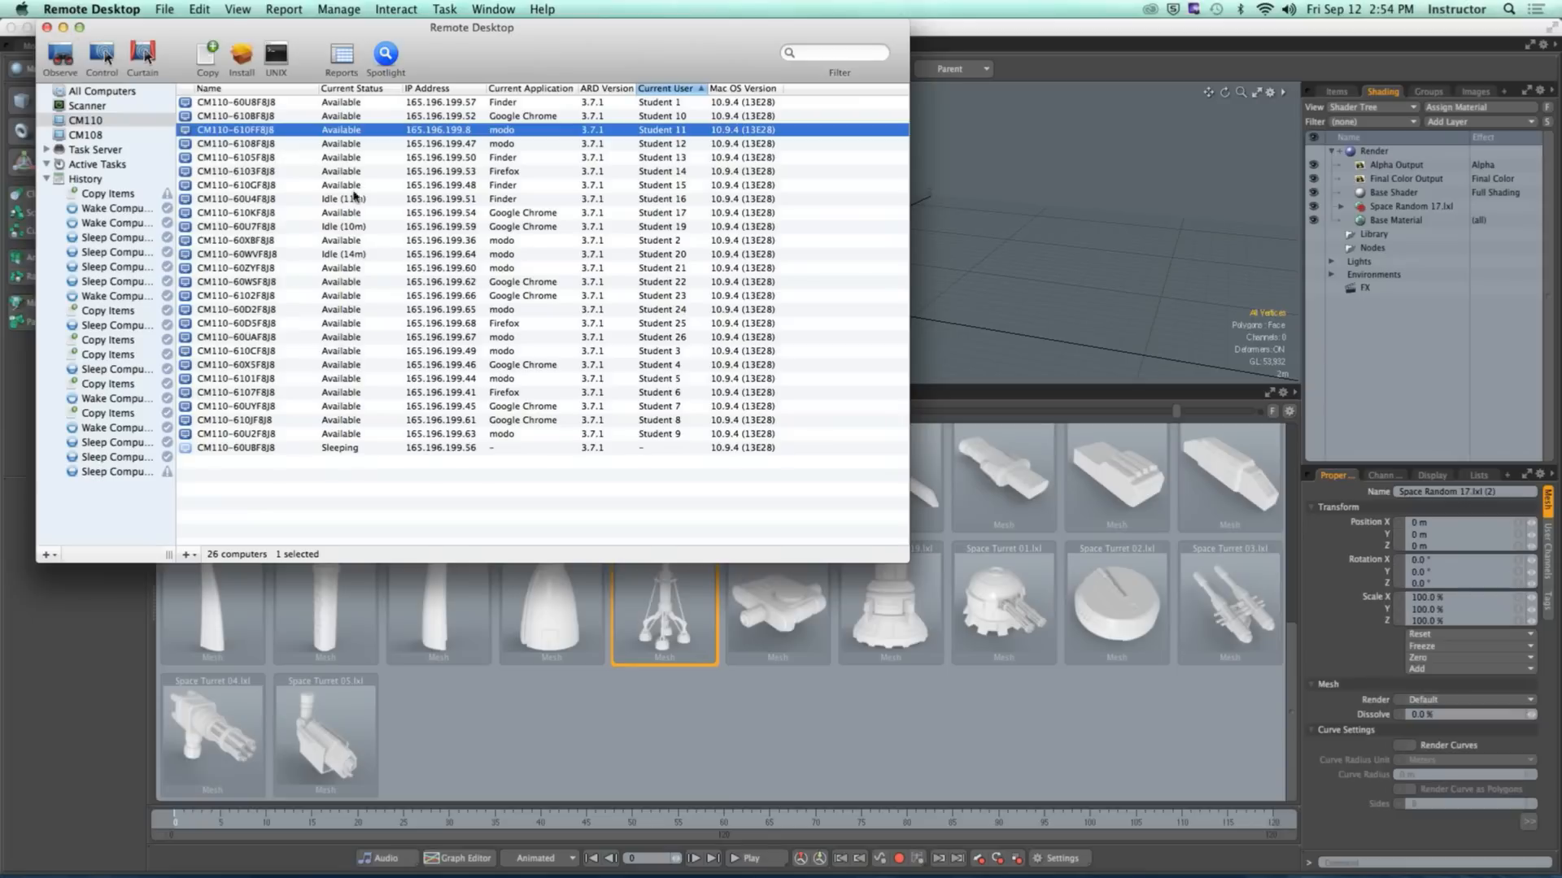
pyautogui.click(958, 238)
# Step: Examine the Space Random 17 tower from its feet up to the nose cone to judge where a gun could sit
pyautogui.scroll(4, 781, 219)
pyautogui.keyDown('alt'); pyautogui.moveTo(769, 122); pyautogui.dragTo(749, 207); pyautogui.keyUp('alt')
pyautogui.scroll(4, 730, 269)
pyautogui.keyDown('alt'); pyautogui.keyDown('shift'); pyautogui.moveTo(757, 317); pyautogui.dragTo(742, 673); pyautogui.keyUp('shift'); pyautogui.keyUp('alt')
pyautogui.scroll(-4, 776, 166)
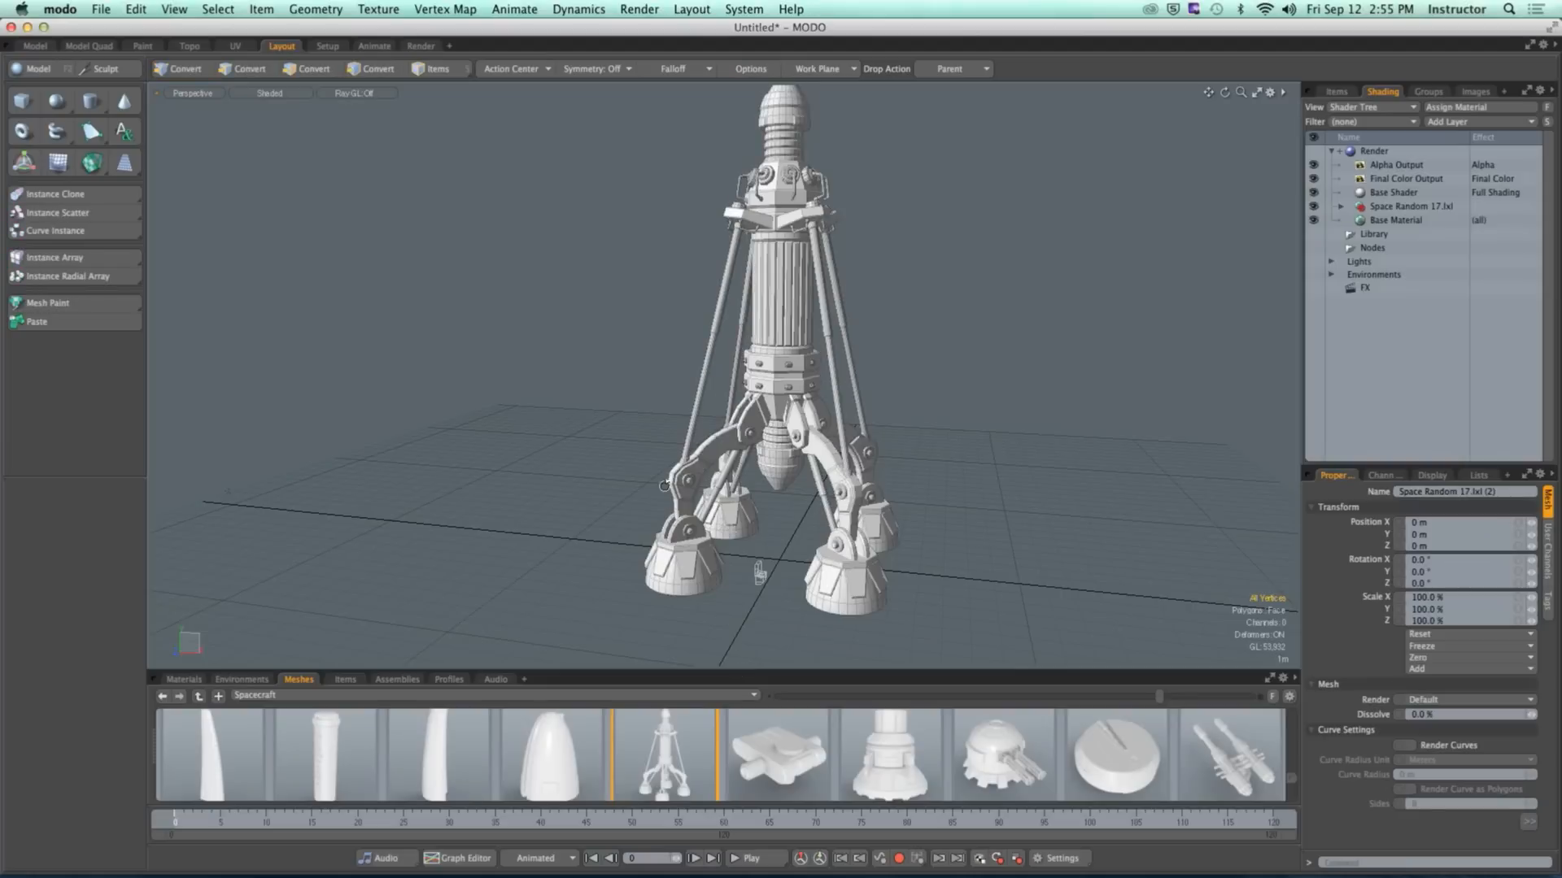
pyautogui.keyDown('alt'); pyautogui.moveTo(759, 574); pyautogui.dragTo(793, 480); pyautogui.keyUp('alt')
pyautogui.keyDown('alt'); pyautogui.keyDown('shift'); pyautogui.moveTo(785, 357); pyautogui.dragTo(772, 468); pyautogui.keyUp('shift'); pyautogui.keyUp('alt')
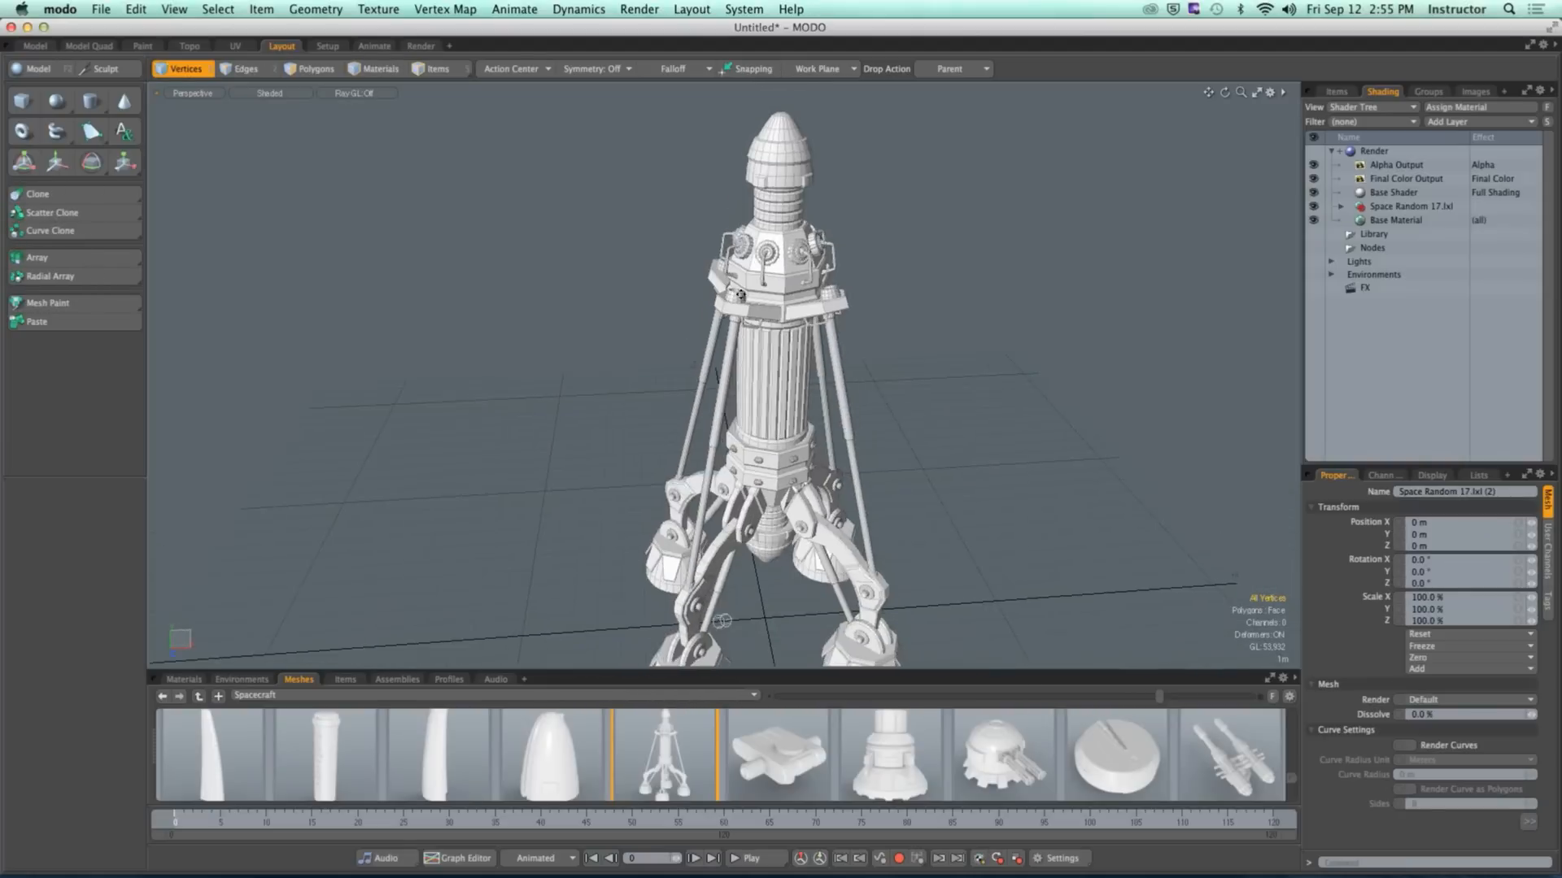
pyautogui.keyDown('alt'); pyautogui.keyDown('shift'); pyautogui.moveTo(768, 285); pyautogui.dragTo(769, 480); pyautogui.keyUp('shift'); pyautogui.keyUp('alt')
pyautogui.scroll(5, 768, 406)
pyautogui.keyDown('alt'); pyautogui.moveTo(768, 374); pyautogui.dragTo(822, 329); pyautogui.keyUp('alt')
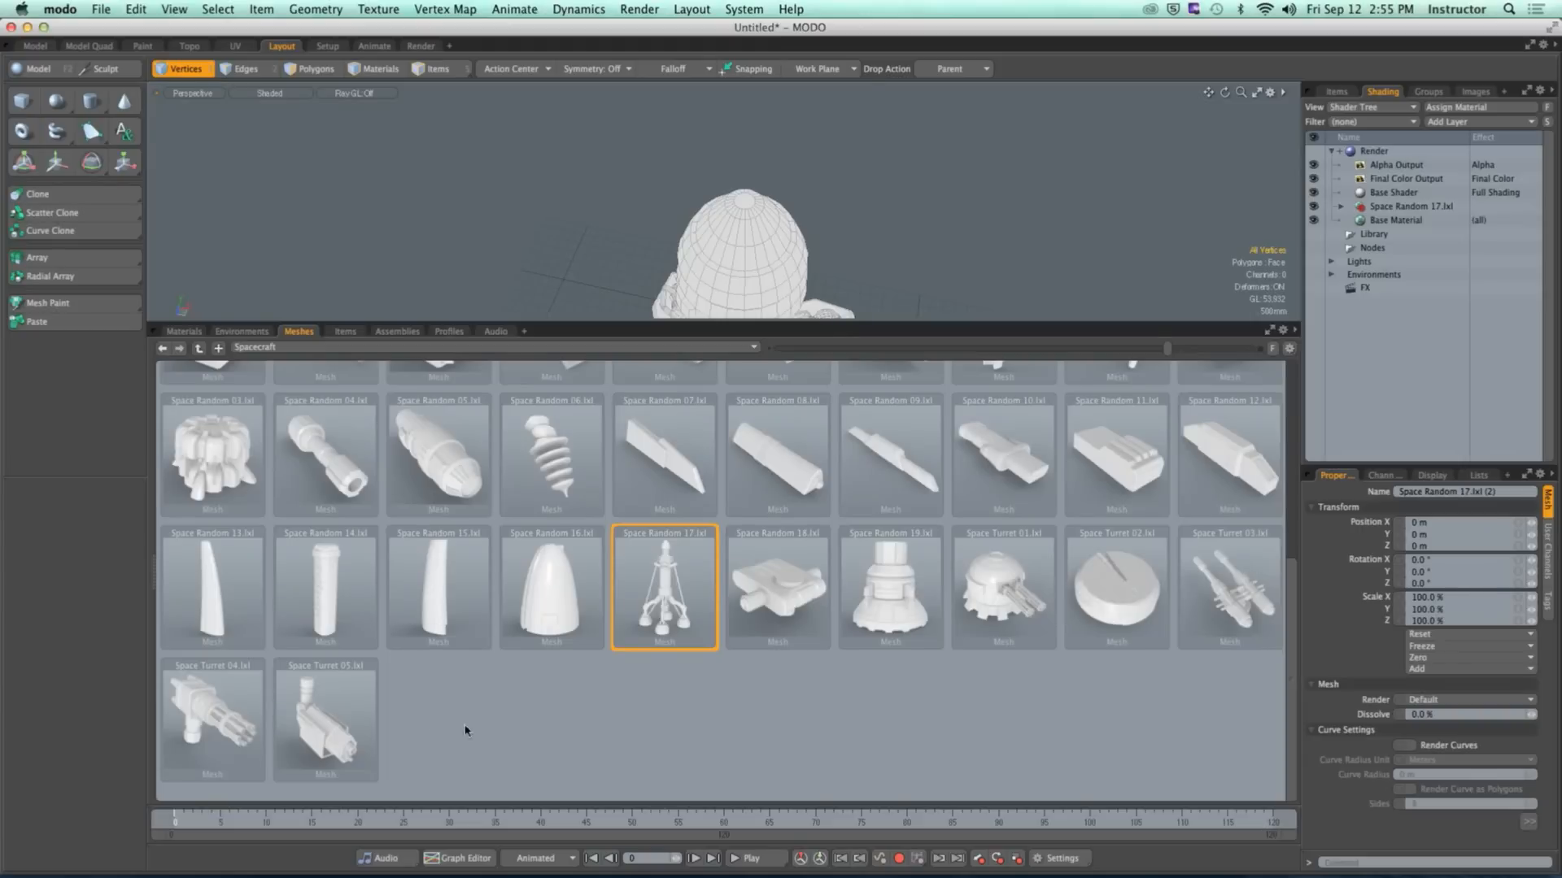
# Step: Add the Space Random 05 mesh from the Spacecraft presets, and shrink the preset browser to enlarge the 3D view
pyautogui.scroll(4, 867, 697)
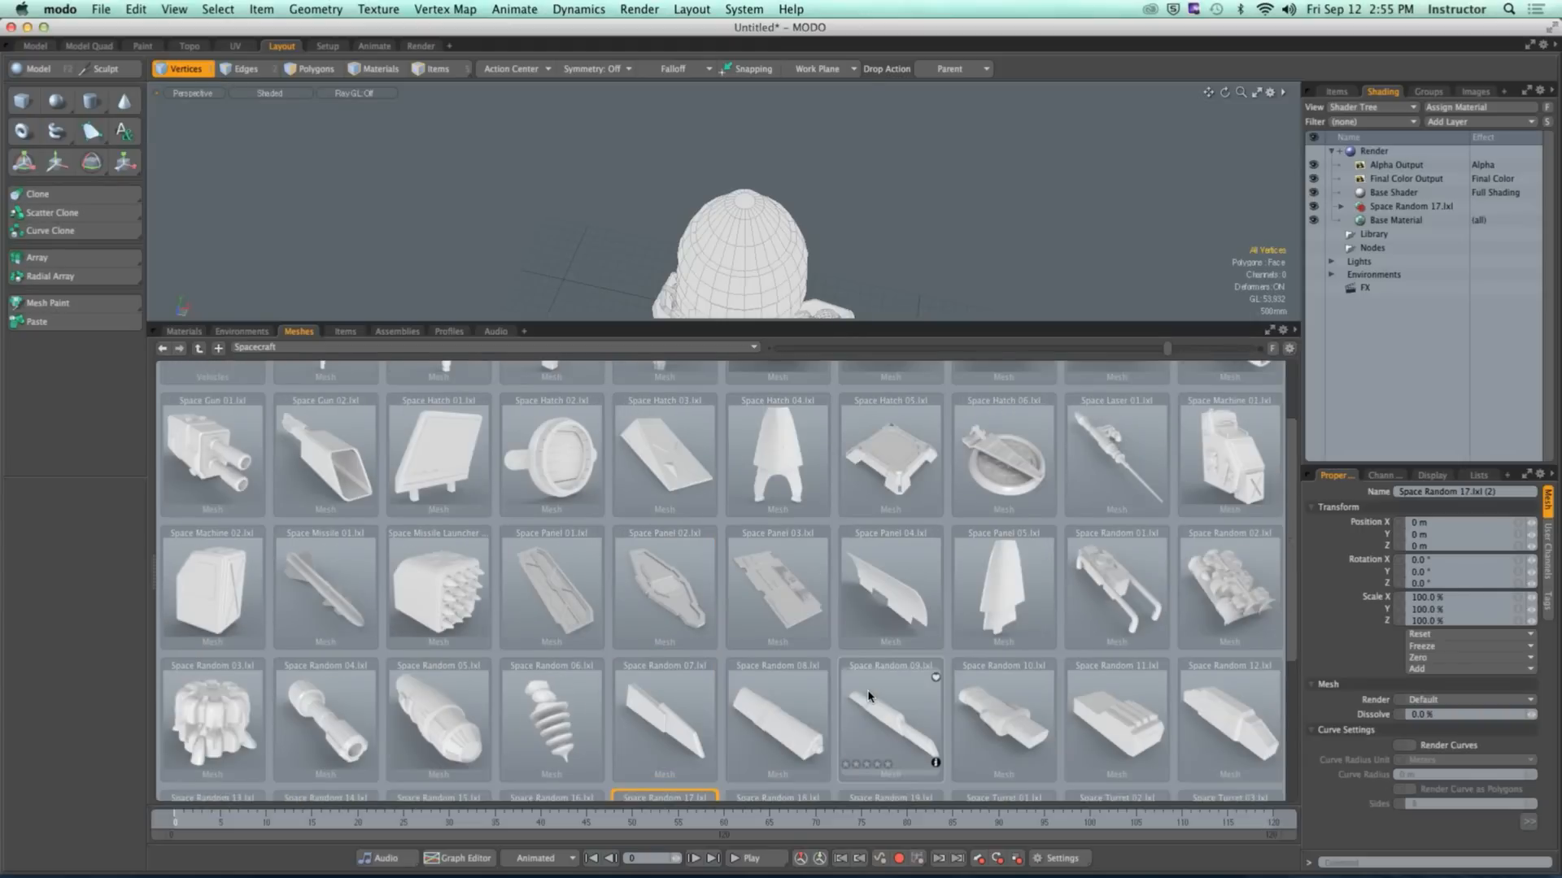
pyautogui.click(454, 726)
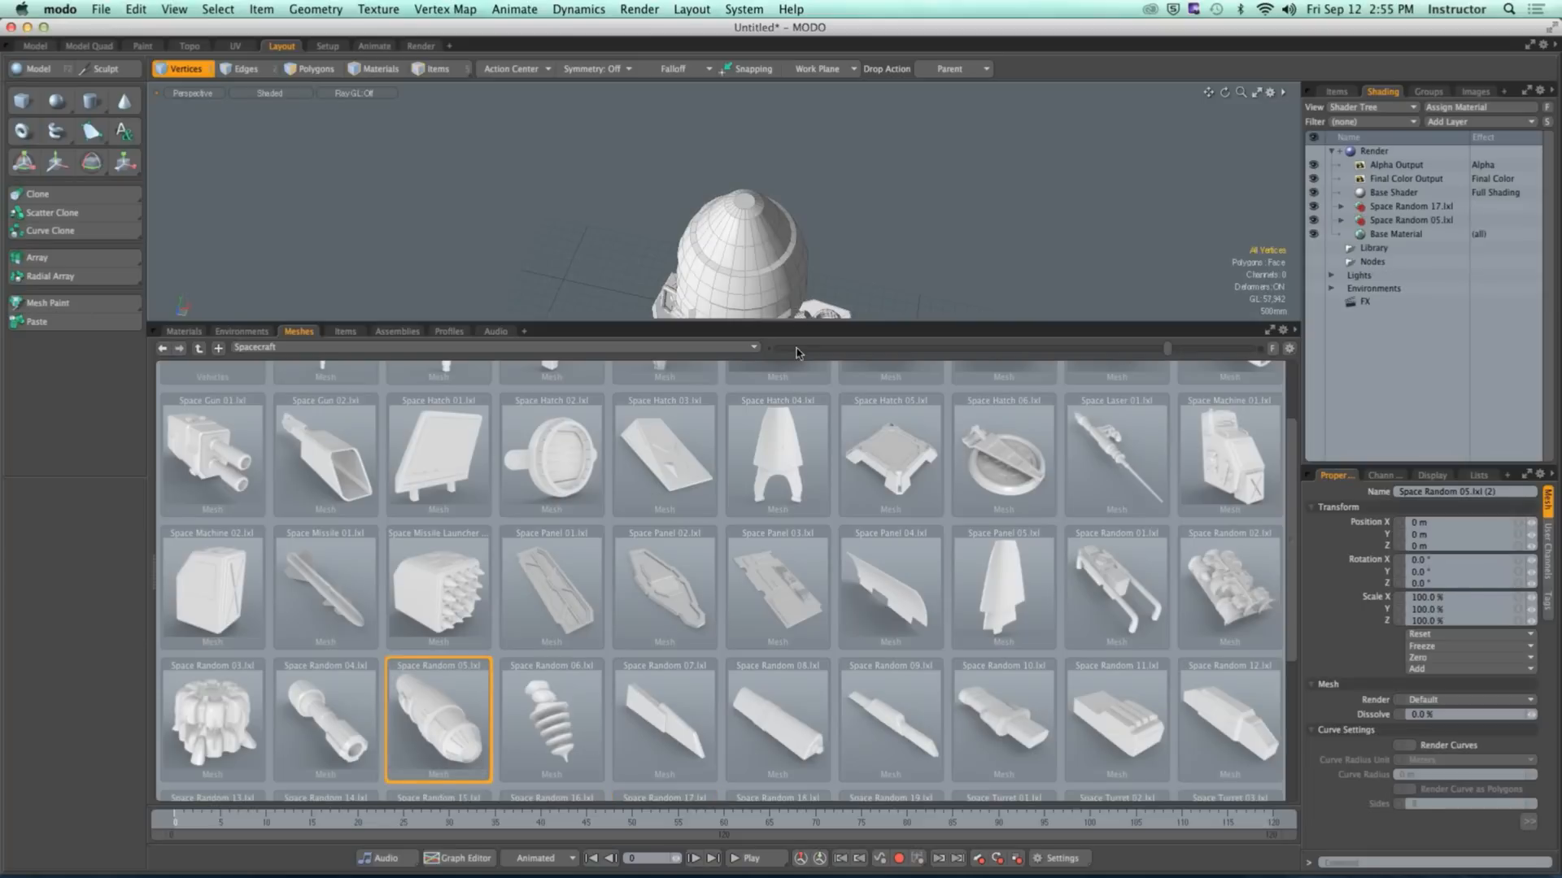
pyautogui.moveTo(791, 323); pyautogui.dragTo(791, 661)
# Step: Scale up the Space Random 05 mesh at the base of the tower
pyautogui.scroll(-3, 781, 488)
pyautogui.keyDown('alt'); pyautogui.moveTo(781, 488); pyautogui.dragTo(599, 359); pyautogui.keyUp('alt')
pyautogui.scroll(5, 826, 544)
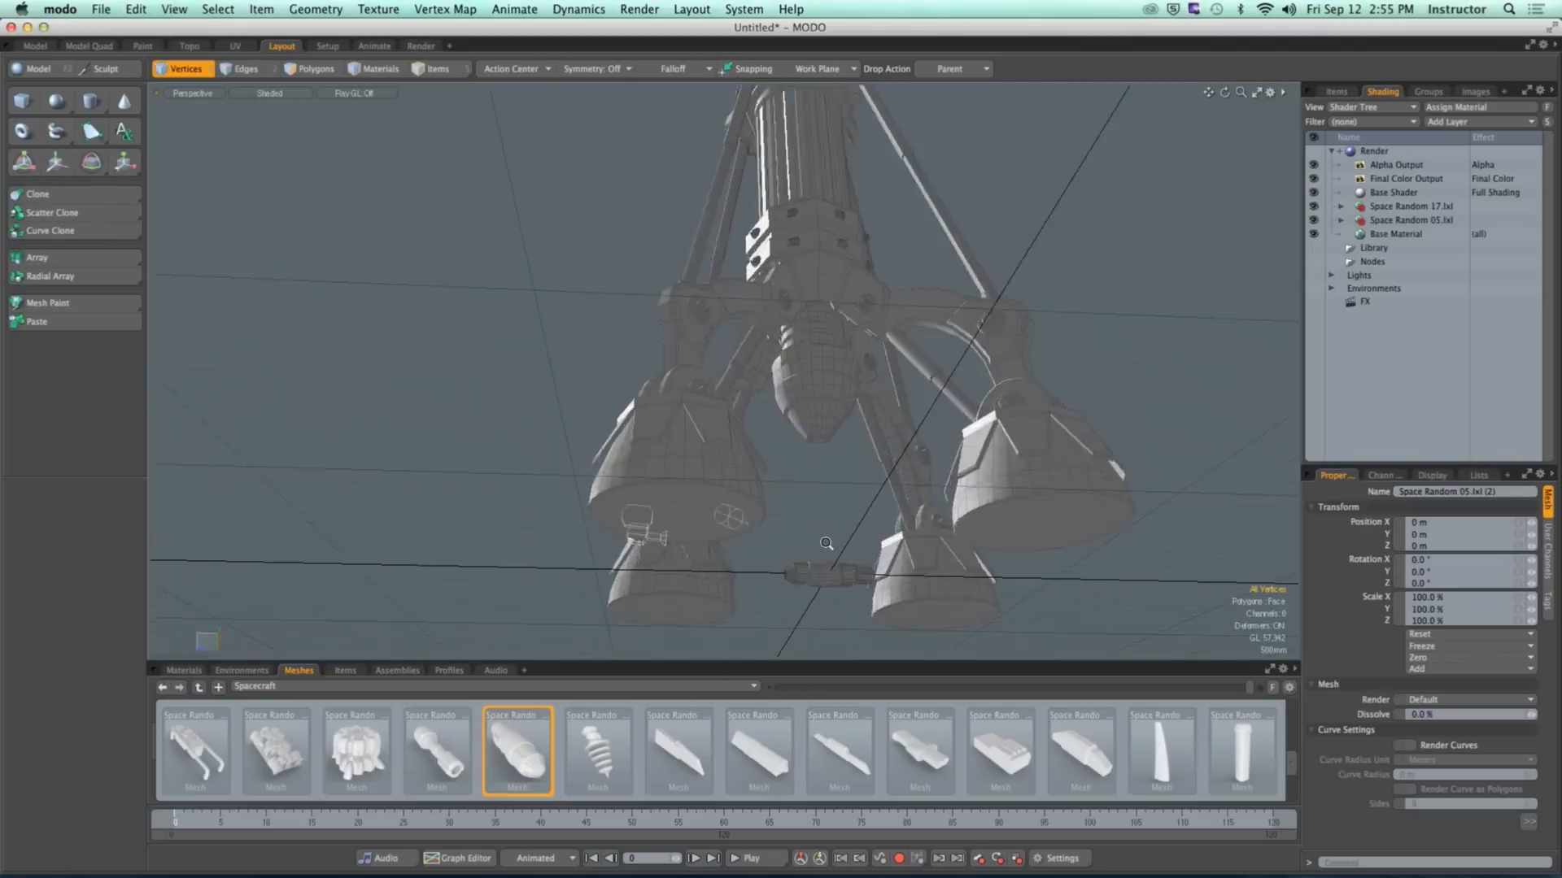
pyautogui.keyDown('alt'); pyautogui.keyDown('shift'); pyautogui.moveTo(827, 544); pyautogui.dragTo(1147, 560); pyautogui.keyUp('shift'); pyautogui.keyUp('alt')
pyautogui.press('r')
pyautogui.moveTo(1082, 455)
pyautogui.keyDown('ctrl'); pyautogui.keyDown('alt'); pyautogui.mouseDown()
pyautogui.moveTo(935, 396)
pyautogui.moveTo(585, 413)
pyautogui.moveTo(628, 514)
pyautogui.mouseUp(); pyautogui.keyUp('alt'); pyautogui.keyUp('ctrl')
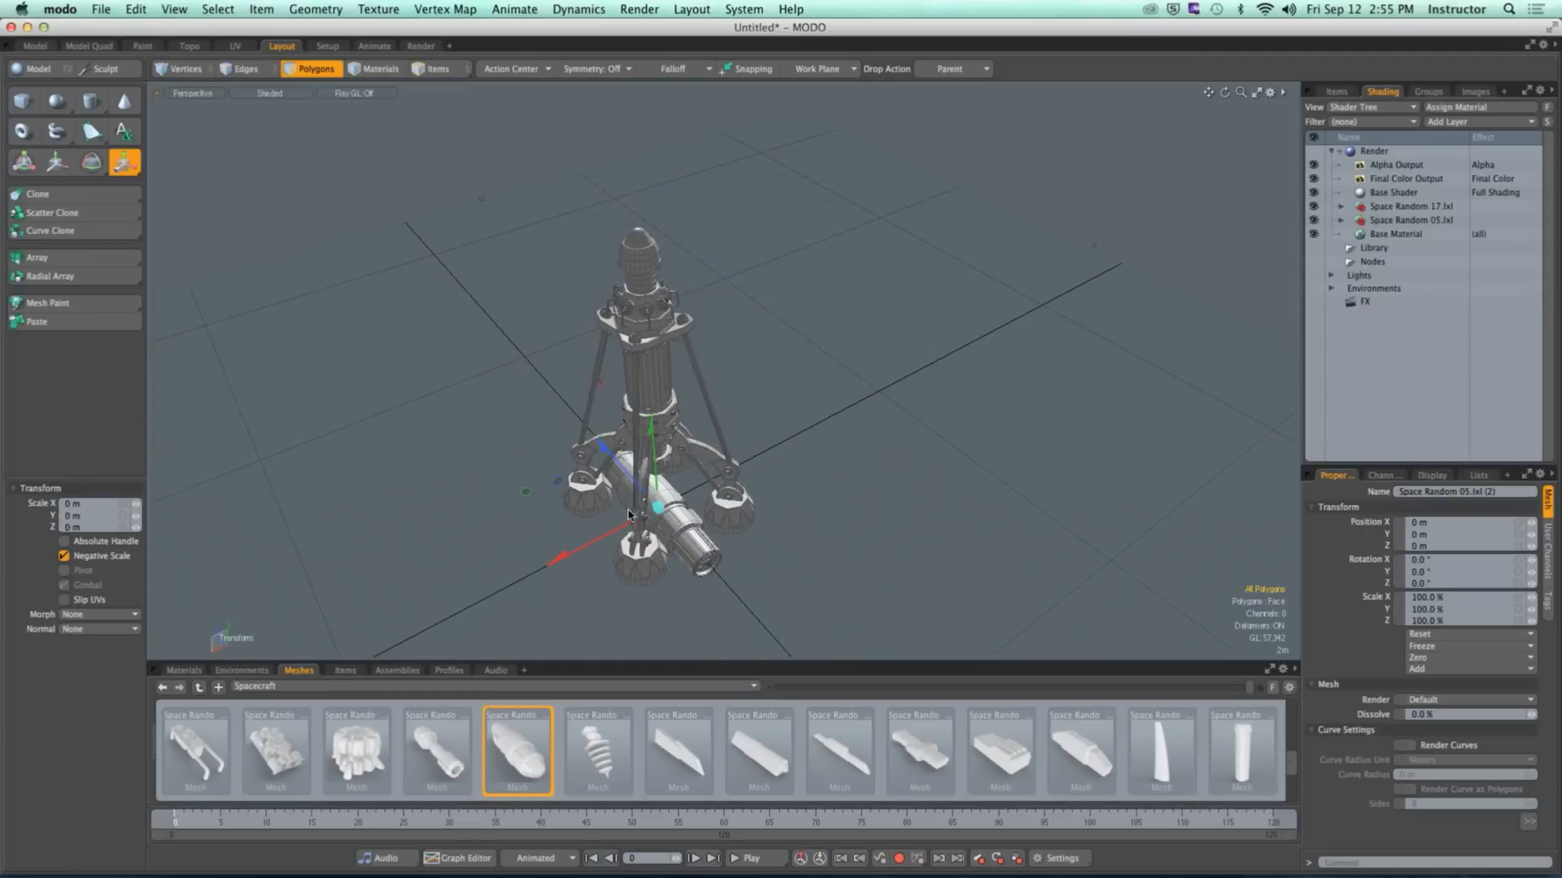
# Step: Raise Space Random 05 along Y to the tower's top, and lower it slightly to seat it on the nose cone
pyautogui.press('w')
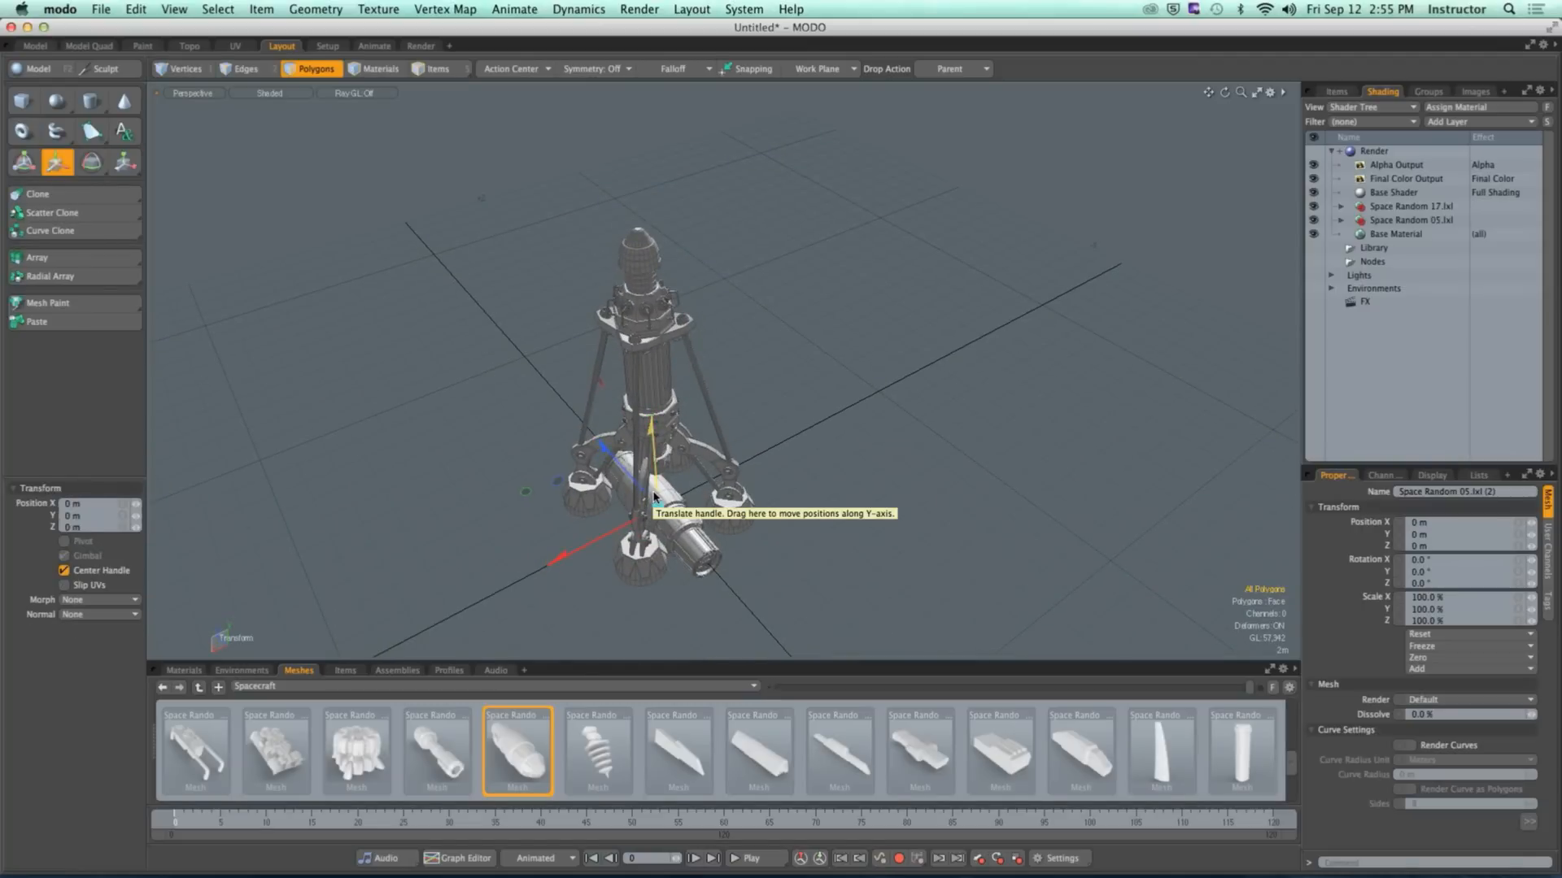
pyautogui.moveTo(655, 481); pyautogui.dragTo(809, 300)
pyautogui.scroll(5, 539, 440)
pyautogui.scroll(4, 520, 480)
pyautogui.press('3')
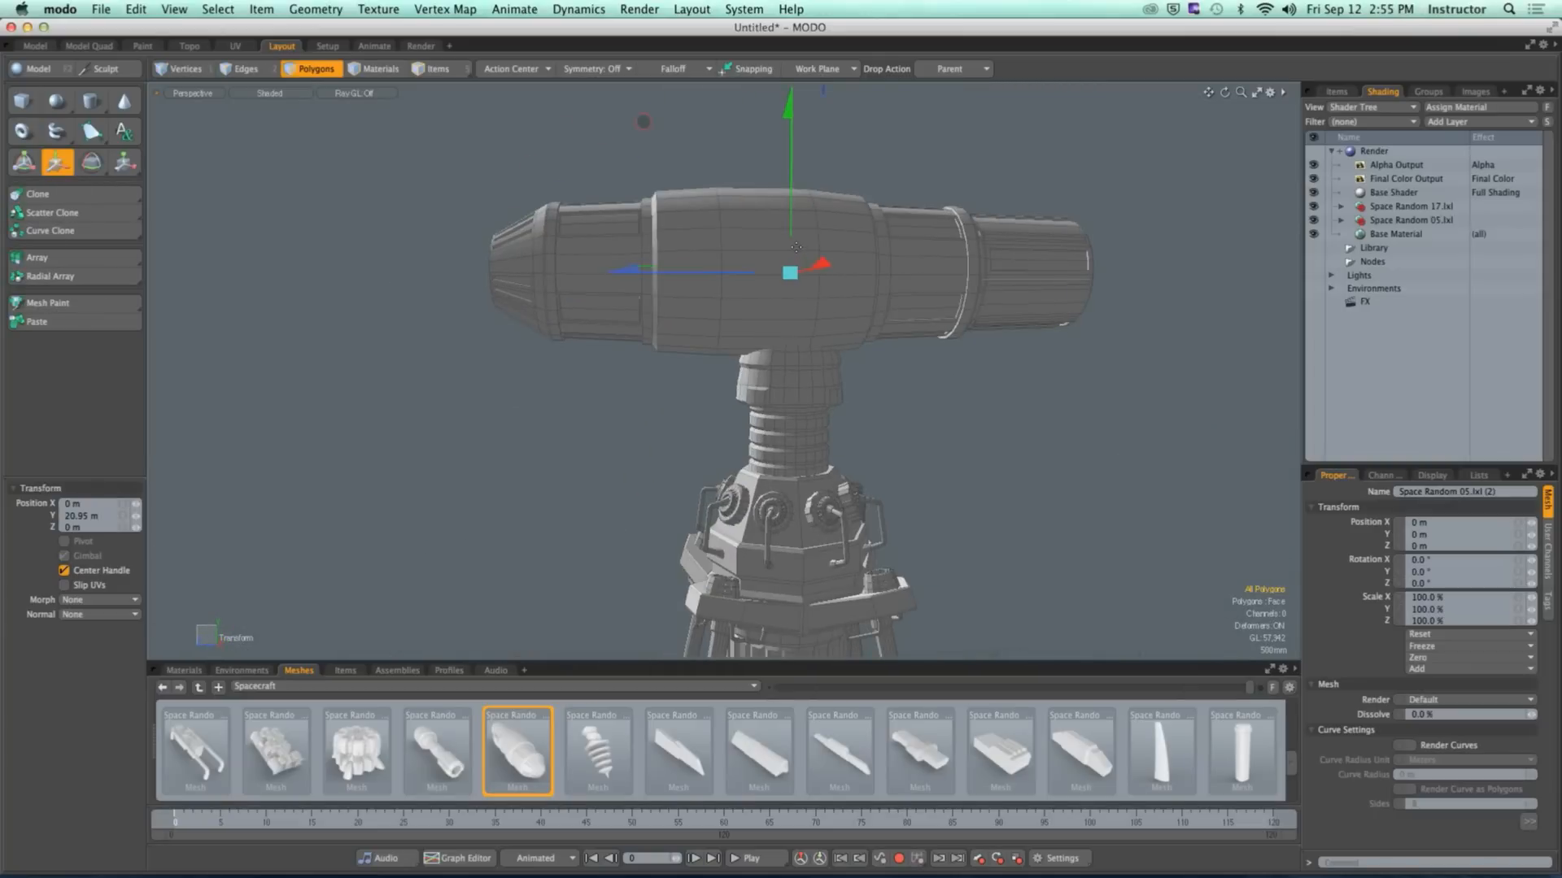
pyautogui.moveTo(796, 248); pyautogui.dragTo(780, 301)
pyautogui.press('q')
# Step: Select the polygons of Space Random 05's narrow cylindrical end section in the Left view, and return to the Perspective view
pyautogui.press('5')
pyautogui.scroll(-5, 716, 301)
pyautogui.keyDown('alt'); pyautogui.keyDown('shift'); pyautogui.moveTo(638, 301); pyautogui.dragTo(684, 333); pyautogui.keyUp('shift'); pyautogui.keyUp('alt')
pyautogui.scroll(-4, 748, 325)
pyautogui.keyDown('alt'); pyautogui.keyDown('shift'); pyautogui.moveTo(683, 333); pyautogui.dragTo(732, 378); pyautogui.keyUp('shift'); pyautogui.keyUp('alt')
pyautogui.keyDown('ctrl'); pyautogui.keyDown('alt'); pyautogui.moveTo(732, 378); pyautogui.dragTo(862, 345); pyautogui.keyUp('alt'); pyautogui.keyUp('ctrl')
pyautogui.keyDown('alt'); pyautogui.moveTo(732, 346); pyautogui.dragTo(653, 320); pyautogui.keyUp('alt')
pyautogui.scroll(5, 770, 314)
pyautogui.hotkey('ctrl', 'space')
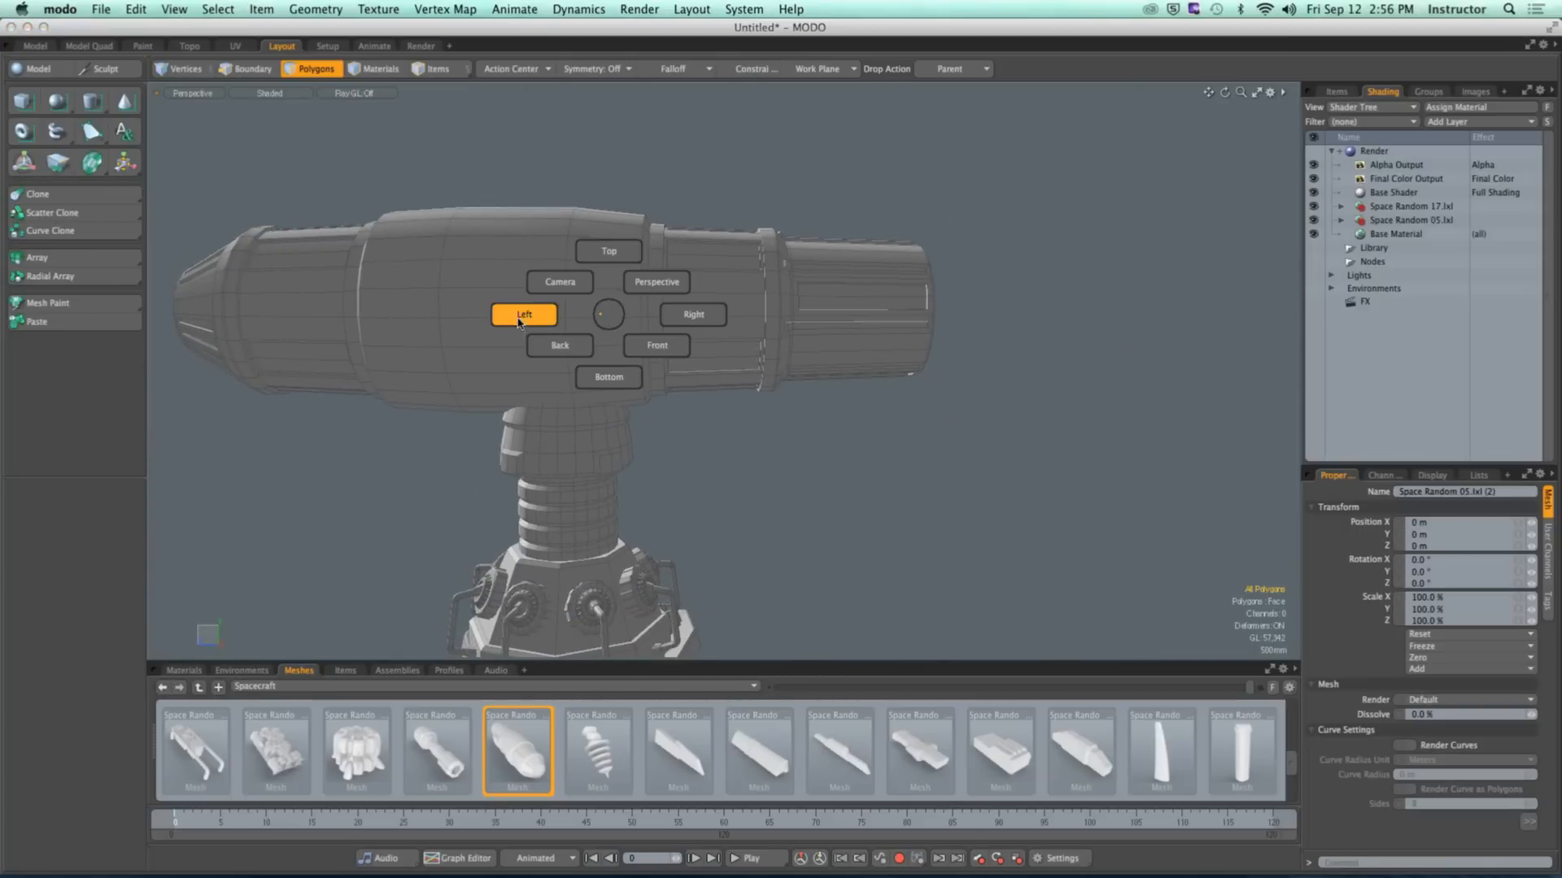
pyautogui.click(525, 317)
pyautogui.keyDown('ctrl'); pyautogui.keyDown('alt'); pyautogui.moveTo(782, 315); pyautogui.dragTo(564, 228); pyautogui.keyUp('alt'); pyautogui.keyUp('ctrl')
pyautogui.moveTo(423, 170); pyautogui.dragTo(805, 456, button='right')
pyautogui.hotkey('ctrl', 'space')
pyautogui.click(840, 308)
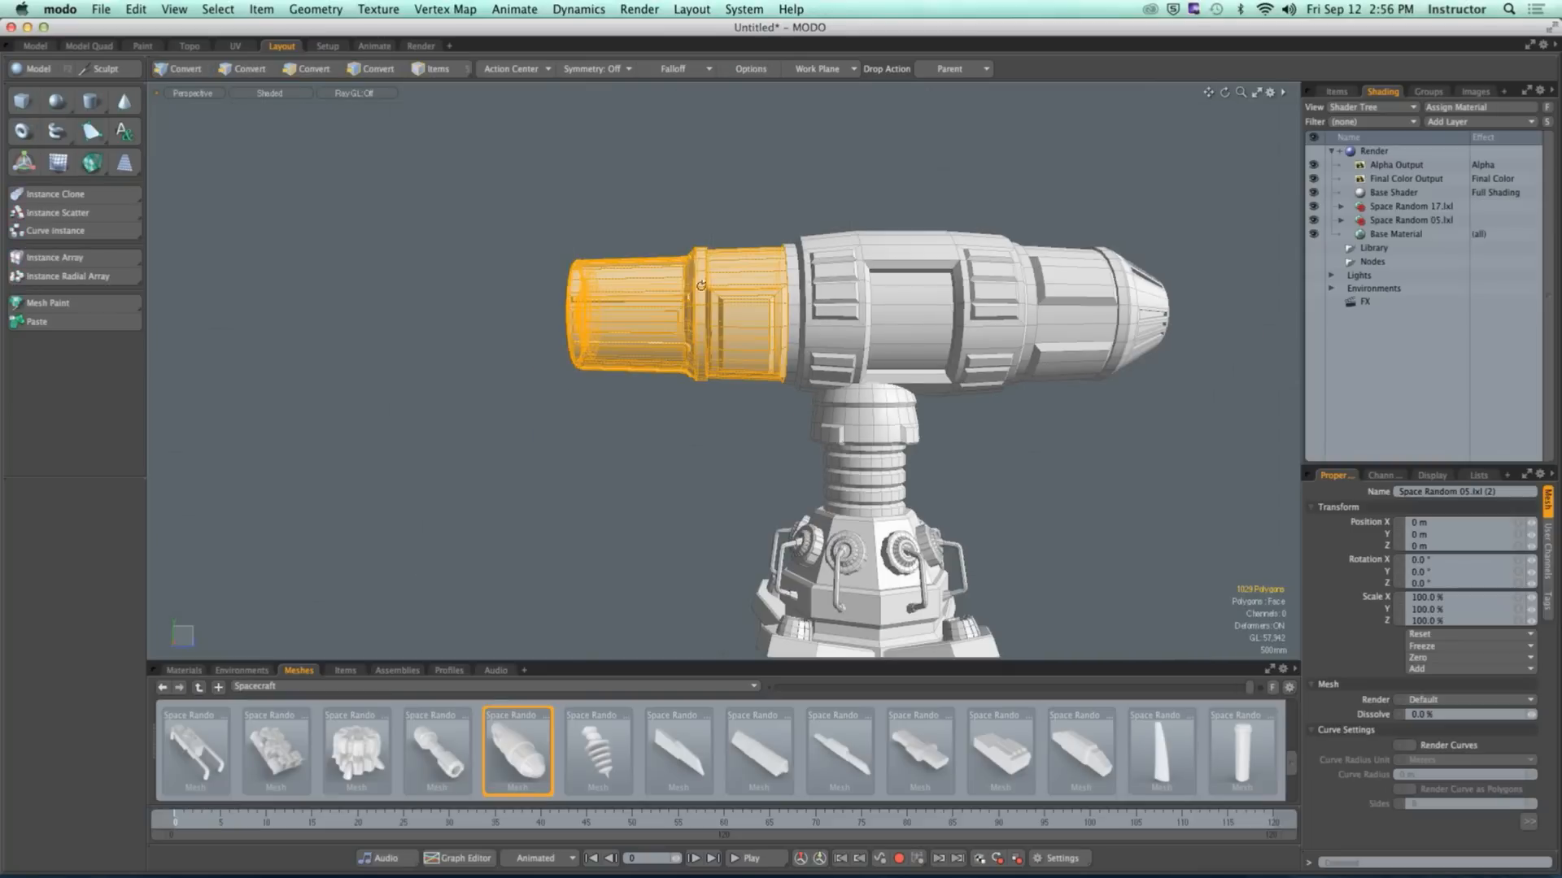
# Step: Move the selected end section outward along Z to lengthen the barrel, and clear the polygon selection
pyautogui.keyDown('ctrl'); pyautogui.keyDown('alt'); pyautogui.moveTo(821, 350); pyautogui.dragTo(691, 366); pyautogui.keyUp('alt'); pyautogui.keyUp('ctrl')
pyautogui.moveTo(692, 366)
pyautogui.keyDown('alt'); pyautogui.mouseDown()
pyautogui.moveTo(683, 376)
pyautogui.moveTo(708, 379)
pyautogui.mouseUp(); pyautogui.keyUp('alt')
pyautogui.press('w')
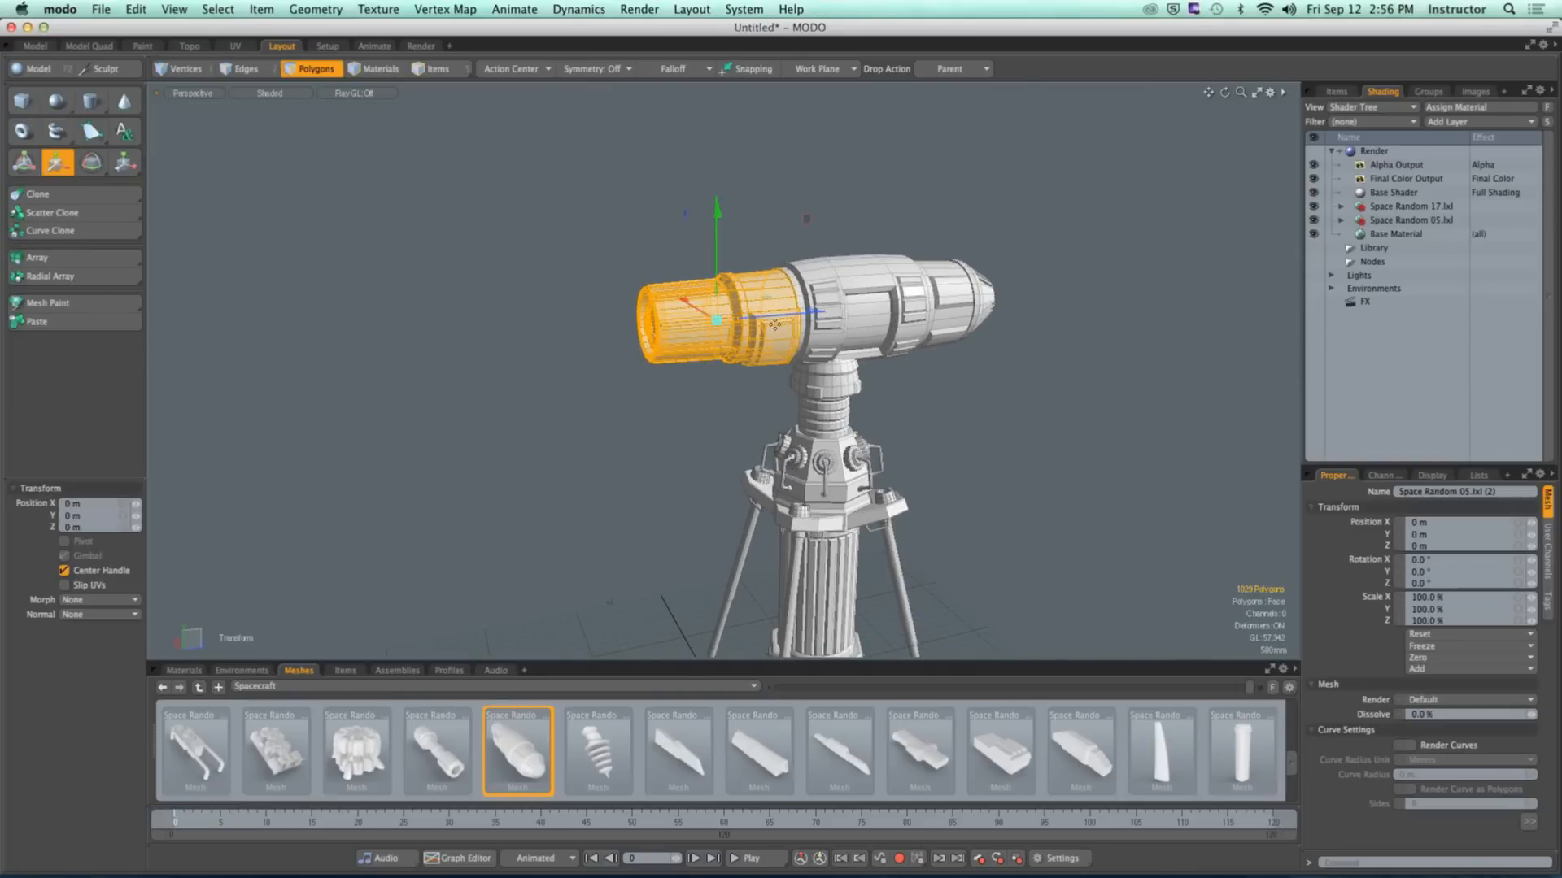
pyautogui.moveTo(802, 313); pyautogui.dragTo(553, 330)
pyautogui.press('q')
pyautogui.click(698, 234)
pyautogui.keyDown('ctrl'); pyautogui.keyDown('alt'); pyautogui.moveTo(698, 234); pyautogui.dragTo(801, 370); pyautogui.keyUp('alt'); pyautogui.keyUp('ctrl')
pyautogui.keyDown('alt'); pyautogui.keyDown('shift'); pyautogui.moveTo(801, 370); pyautogui.dragTo(836, 362); pyautogui.keyUp('shift'); pyautogui.keyUp('alt')
# Step: Enlarge the preset browser and delete the Space Random 05 mesh from the item list
pyautogui.moveTo(788, 659); pyautogui.dragTo(804, 401)
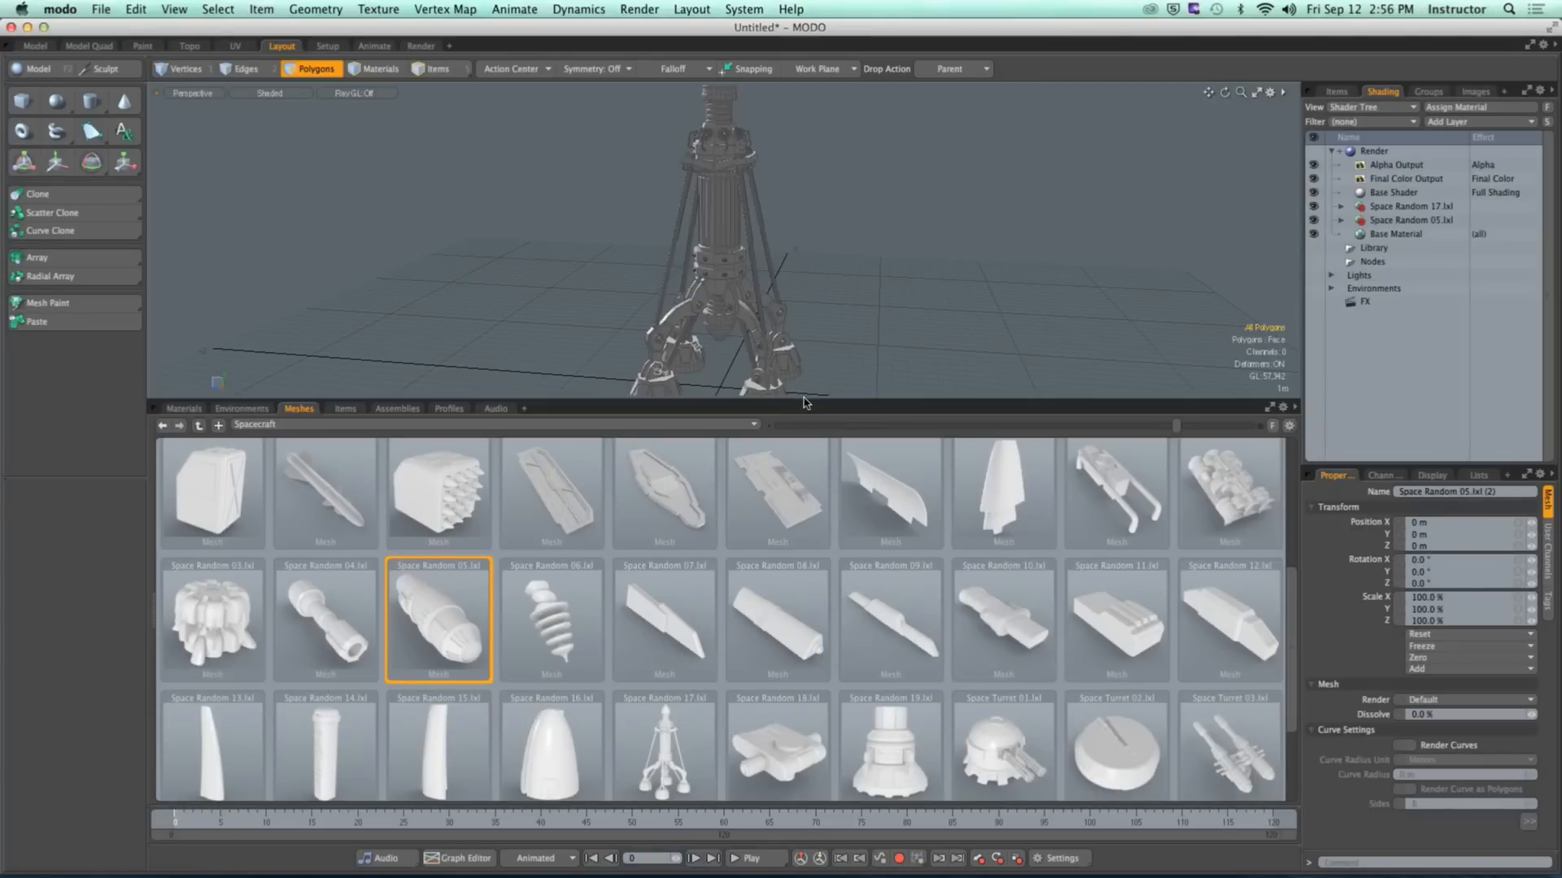
pyautogui.scroll(-5, 817, 265)
pyautogui.keyDown('alt'); pyautogui.keyDown('shift'); pyautogui.moveTo(826, 261); pyautogui.dragTo(825, 318); pyautogui.keyUp('shift'); pyautogui.keyUp('alt')
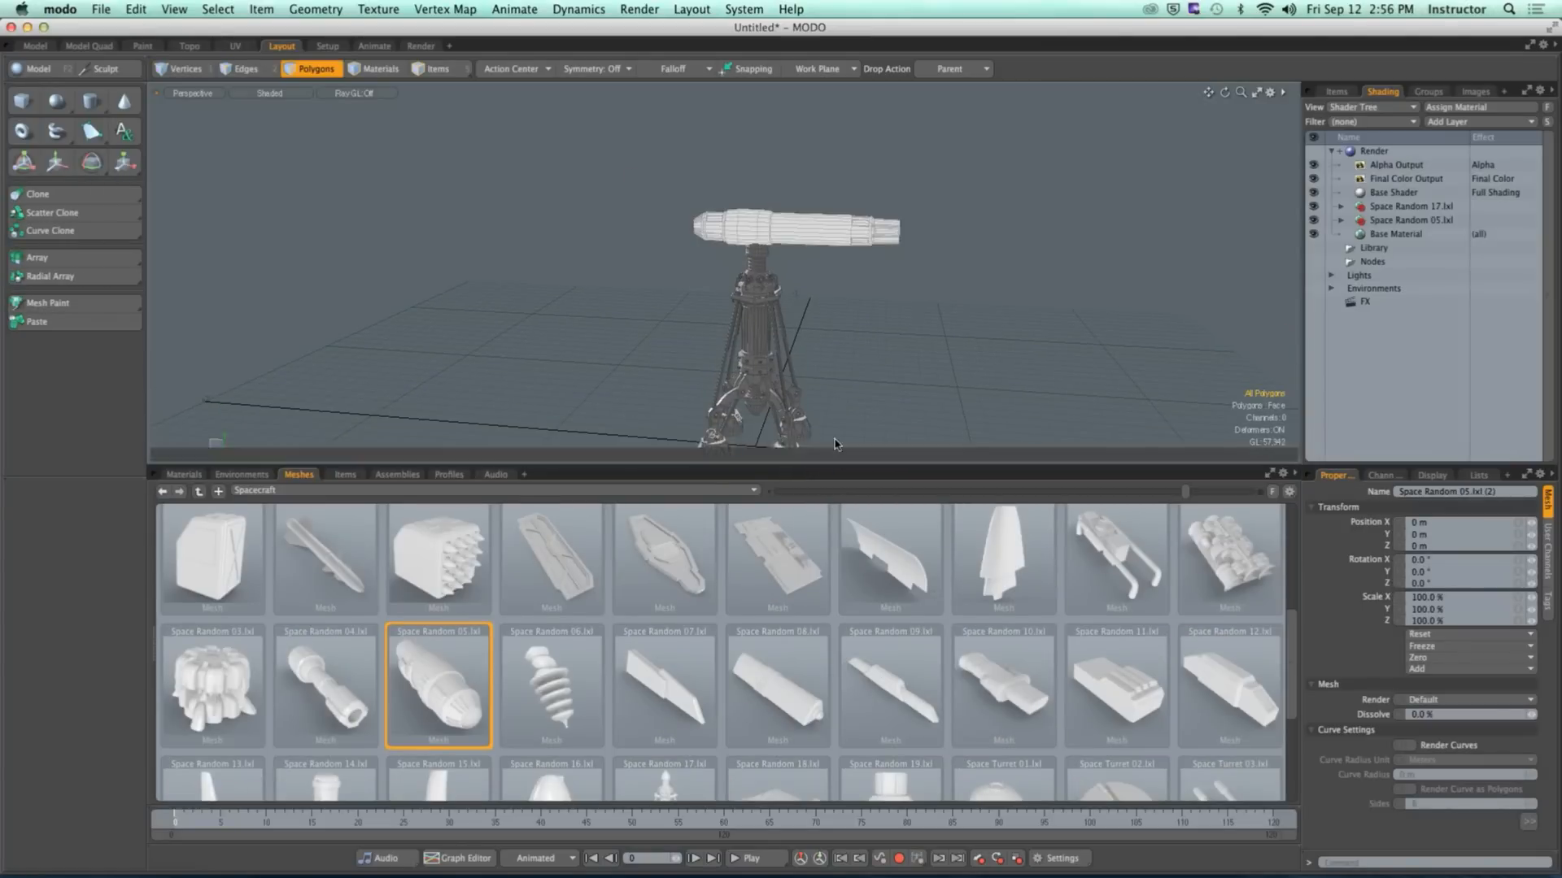
pyautogui.moveTo(838, 402); pyautogui.dragTo(850, 445)
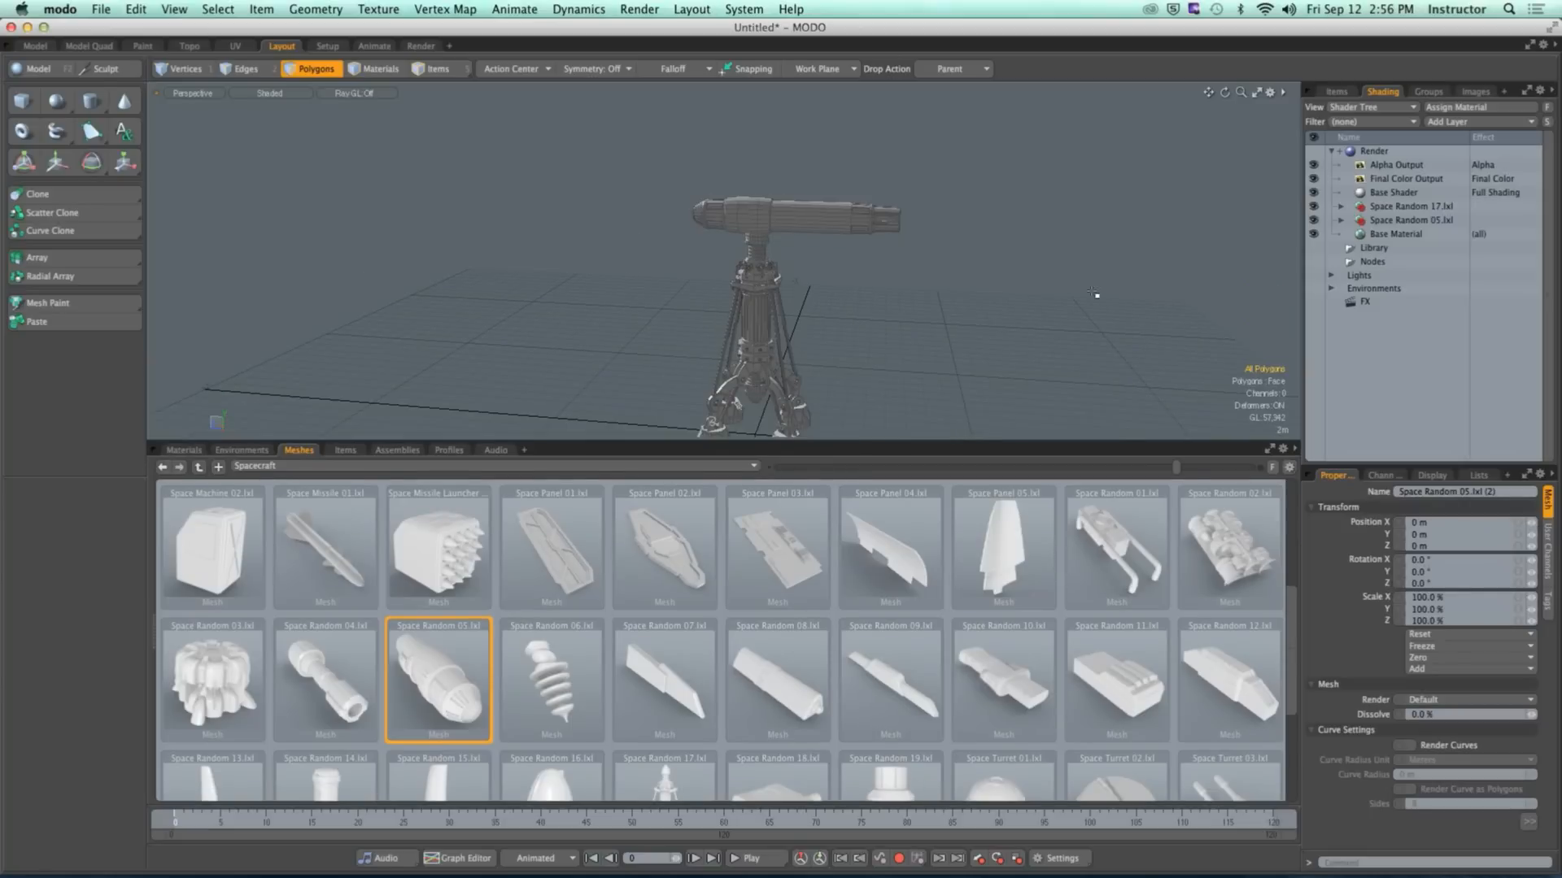
pyautogui.click(1336, 92)
pyautogui.rightClick(1409, 153)
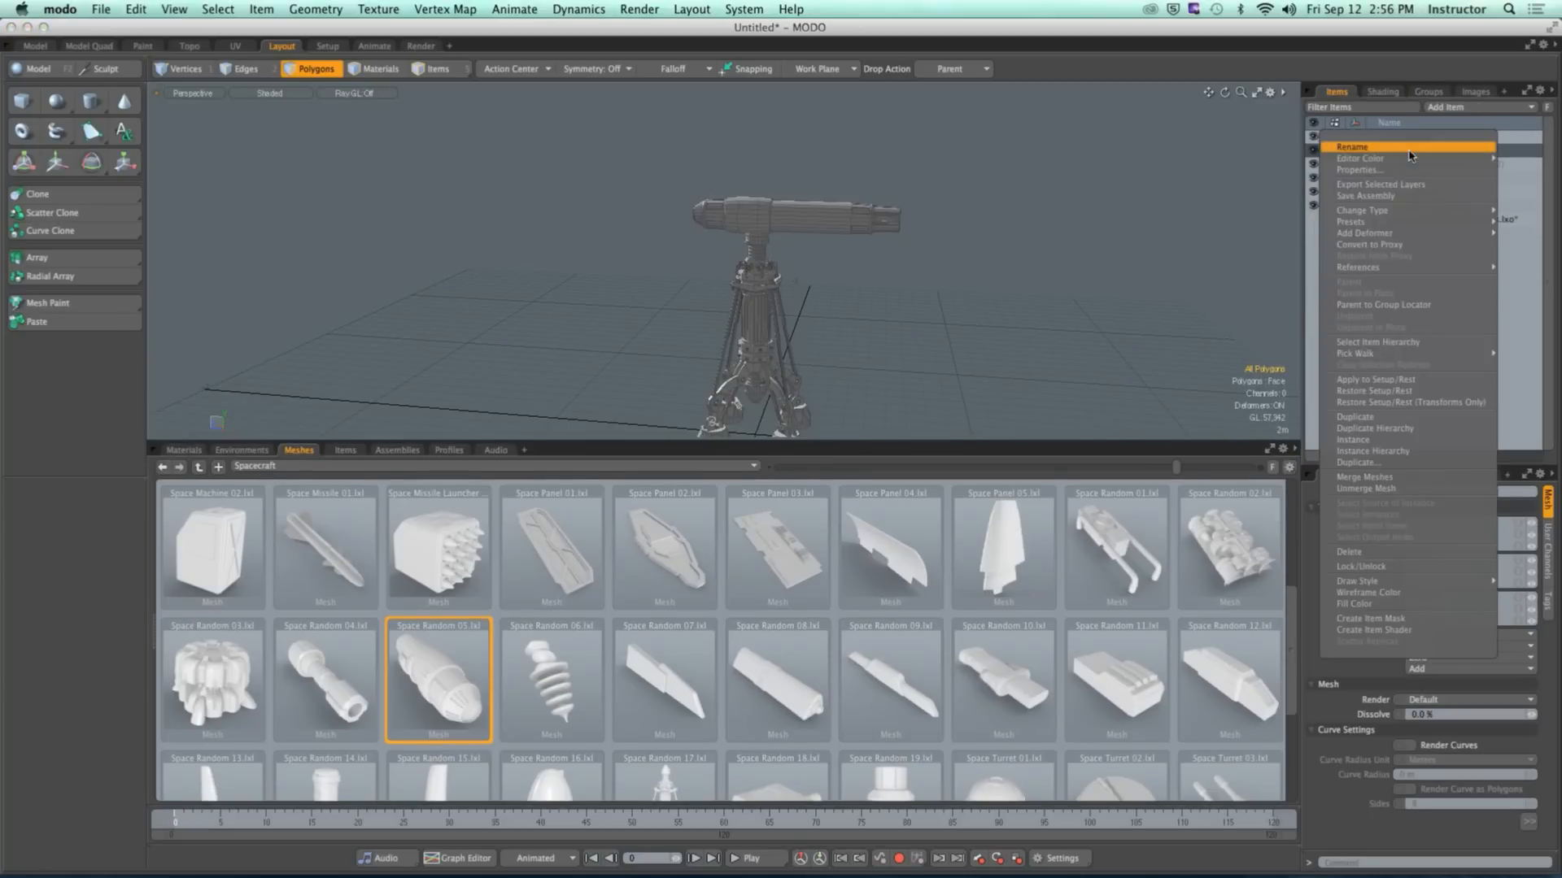
pyautogui.click(1348, 551)
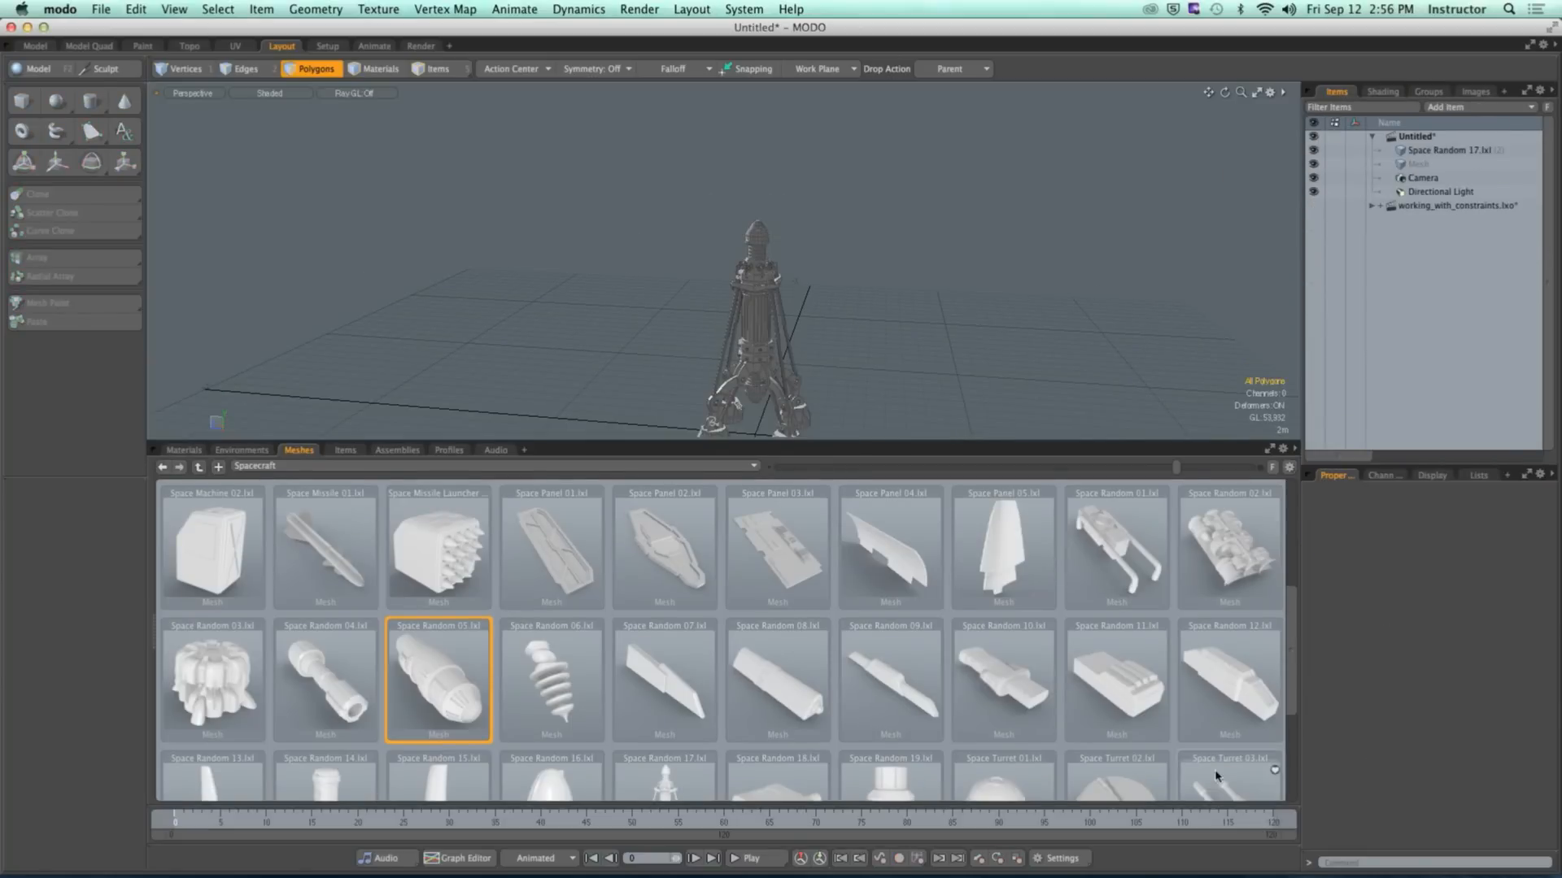
# Step: Add the Space Turret 03 mesh from the Spacecraft presets and raise it along Y to the top of the tower
pyautogui.moveTo(1228, 777); pyautogui.dragTo(852, 291)
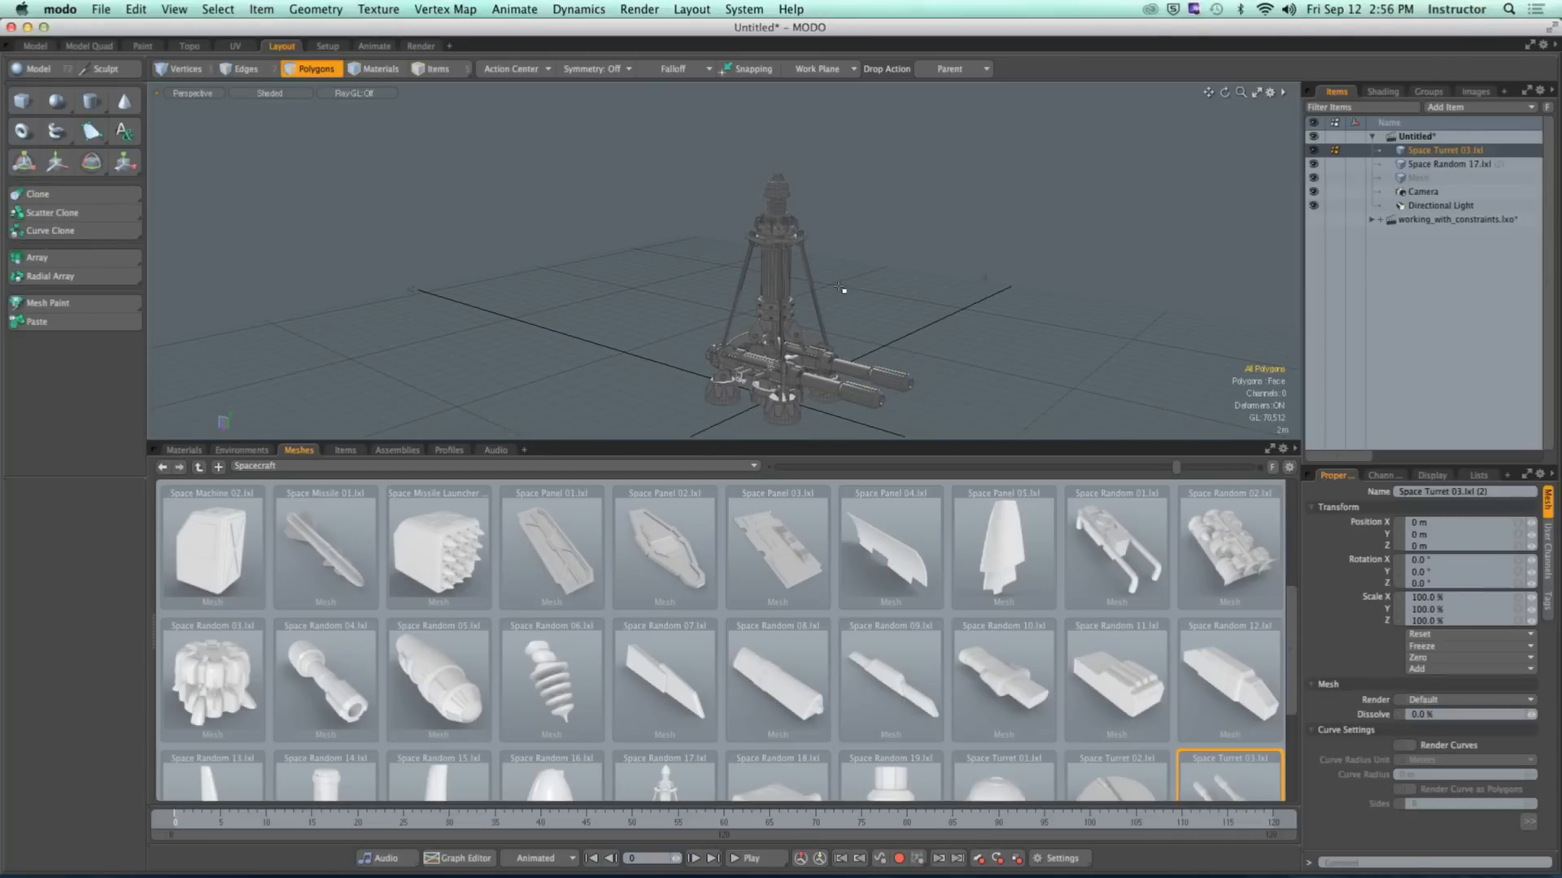
pyautogui.press('y')
pyautogui.moveTo(806, 332)
pyautogui.mouseDown()
pyautogui.moveTo(808, 158)
pyautogui.moveTo(819, 205)
pyautogui.moveTo(825, 151)
pyautogui.moveTo(815, 59)
pyautogui.mouseUp()
pyautogui.scroll(5, 809, 161)
pyautogui.scroll(5, 857, 307)
pyautogui.keyDown('alt'); pyautogui.moveTo(857, 307); pyautogui.dragTo(798, 148); pyautogui.keyUp('alt')
# Step: Select the twin guns and their connecting parts on Space Turret 03, and remove the turret's round mounting base
pyautogui.keyDown('alt'); pyautogui.moveTo(760, 246); pyautogui.dragTo(823, 221); pyautogui.keyUp('alt')
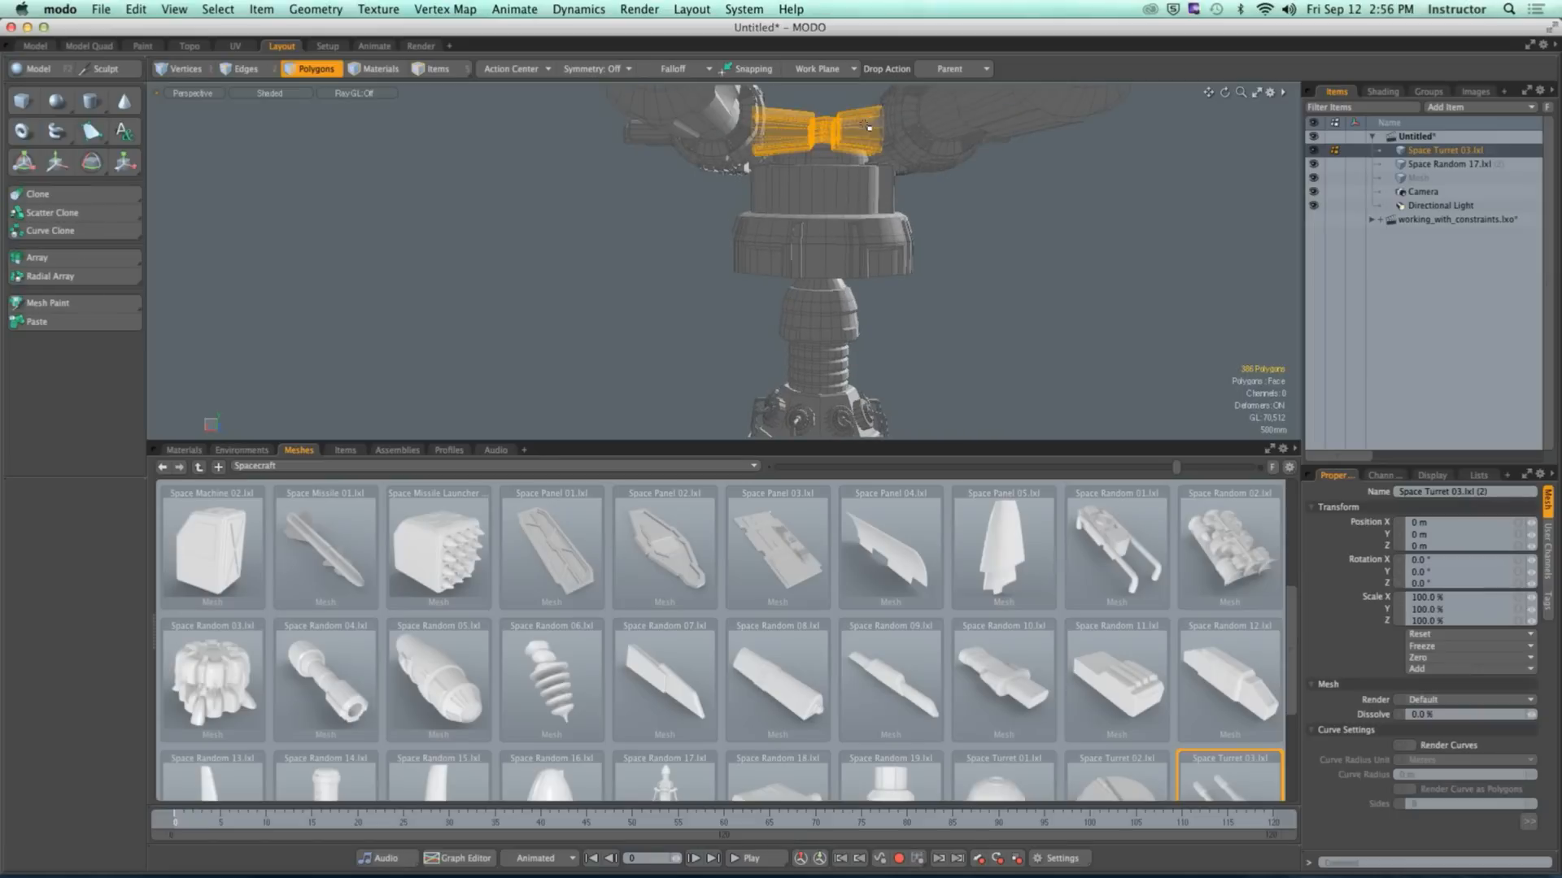
pyautogui.keyDown('ctrl'); pyautogui.keyDown('alt'); pyautogui.moveTo(729, 132); pyautogui.dragTo(964, 261); pyautogui.keyUp('alt'); pyautogui.keyUp('ctrl')
pyautogui.keyDown('shift'); pyautogui.doubleClick(984, 133); pyautogui.keyUp('shift')
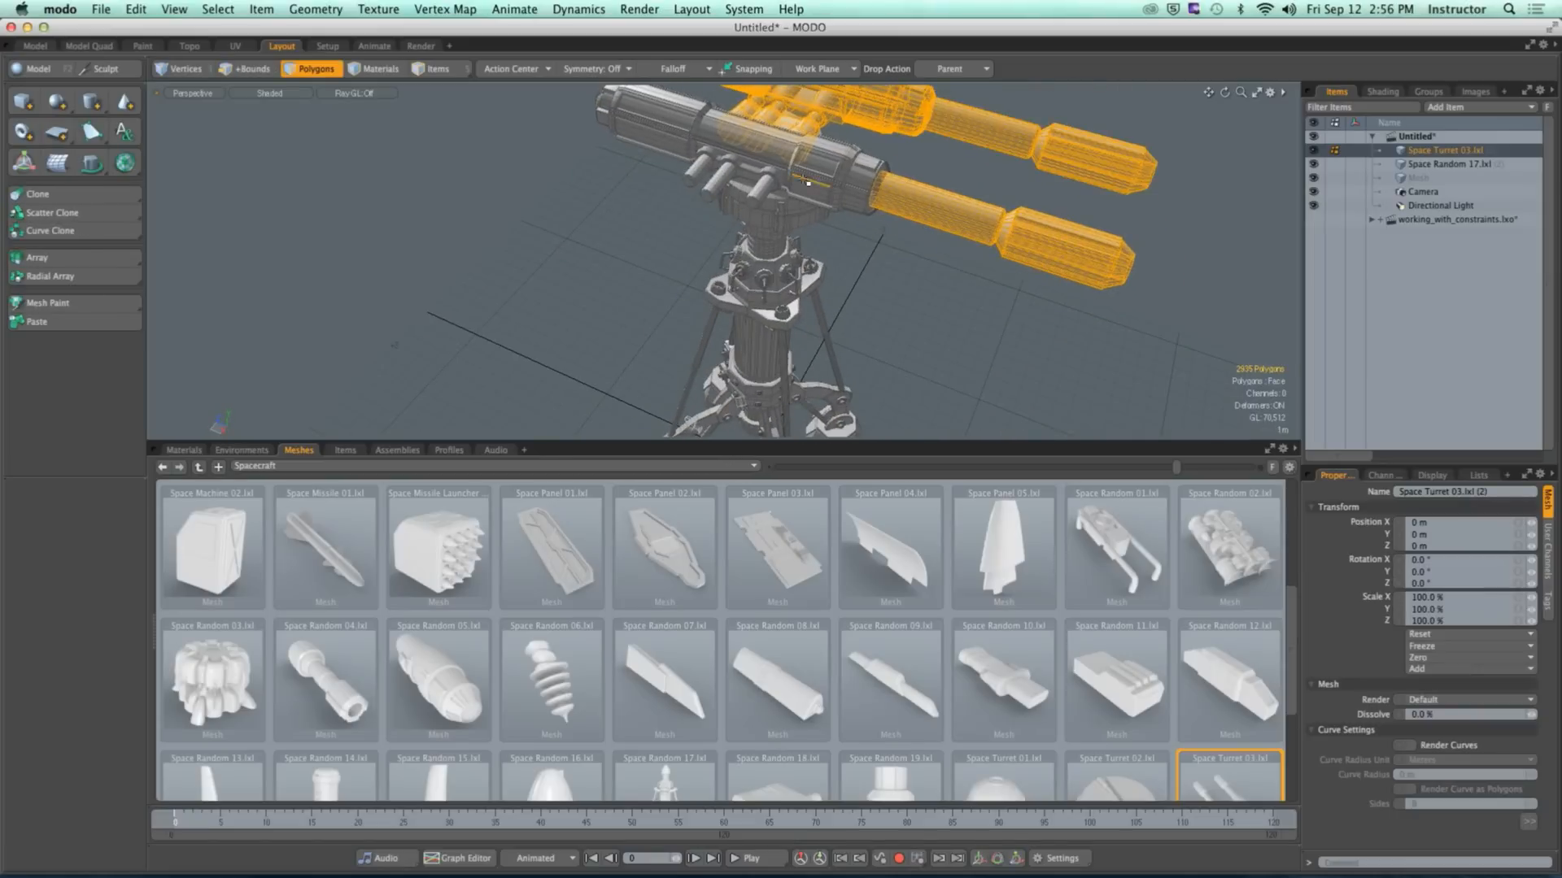
pyautogui.keyDown('alt'); pyautogui.moveTo(807, 182); pyautogui.dragTo(846, 144); pyautogui.keyUp('alt')
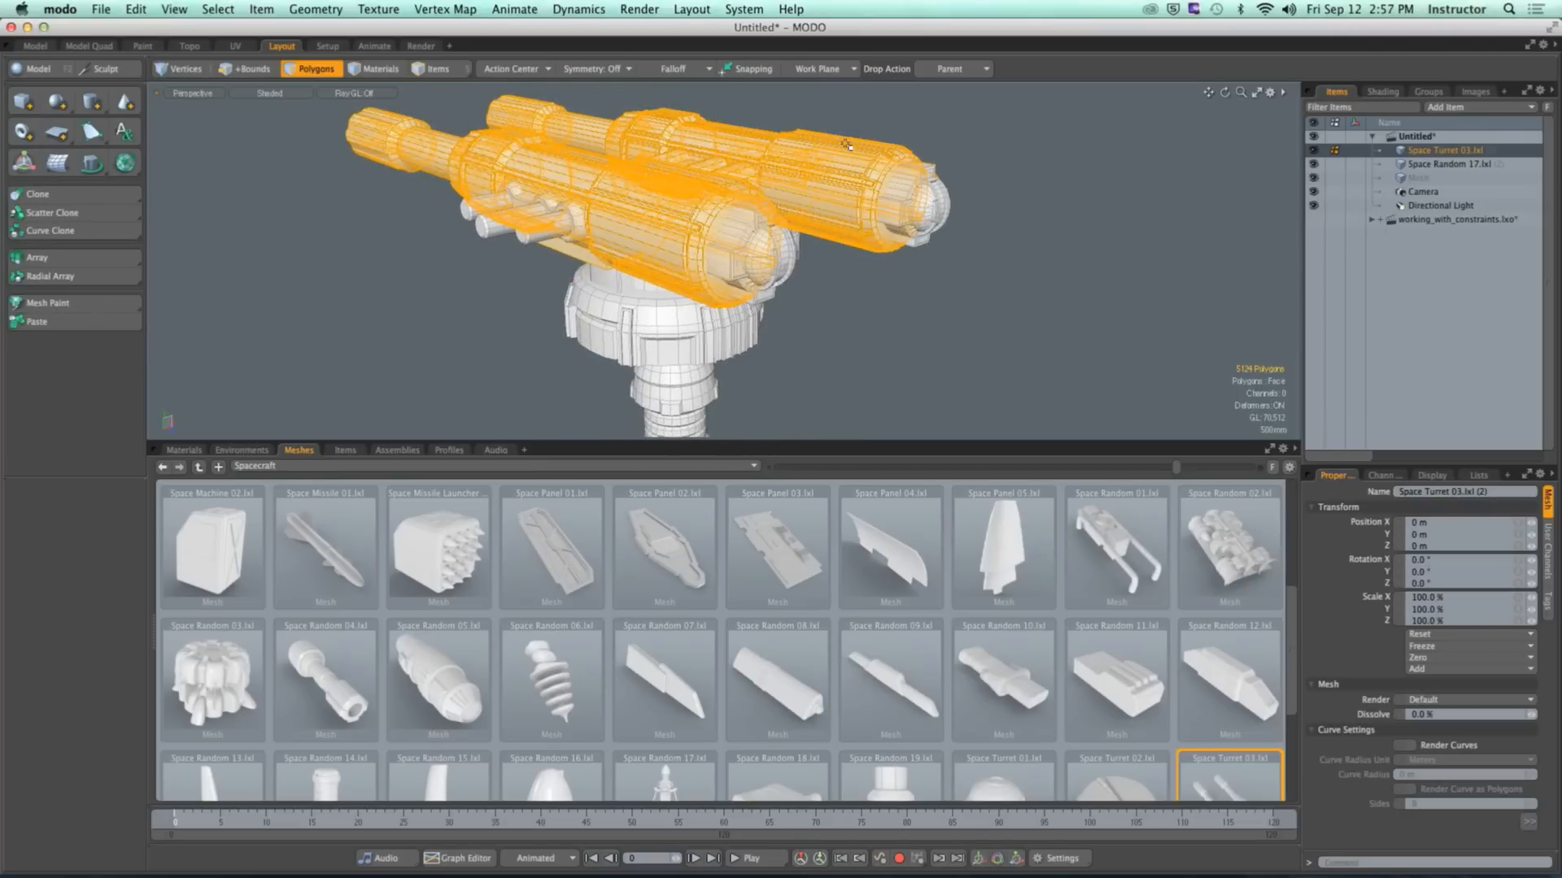
pyautogui.keyDown('shift'); pyautogui.moveTo(846, 145); pyautogui.dragTo(1028, 308, button='right'); pyautogui.keyUp('shift')
pyautogui.moveTo(875, 288)
pyautogui.keyDown('alt'); pyautogui.mouseDown()
pyautogui.moveTo(1022, 234)
pyautogui.moveTo(911, 276)
pyautogui.moveTo(555, 293)
pyautogui.moveTo(565, 254)
pyautogui.mouseUp(); pyautogui.keyUp('alt')
pyautogui.keyDown('ctrl'); pyautogui.keyDown('alt'); pyautogui.moveTo(561, 146); pyautogui.dragTo(583, 257); pyautogui.keyUp('alt'); pyautogui.keyUp('ctrl')
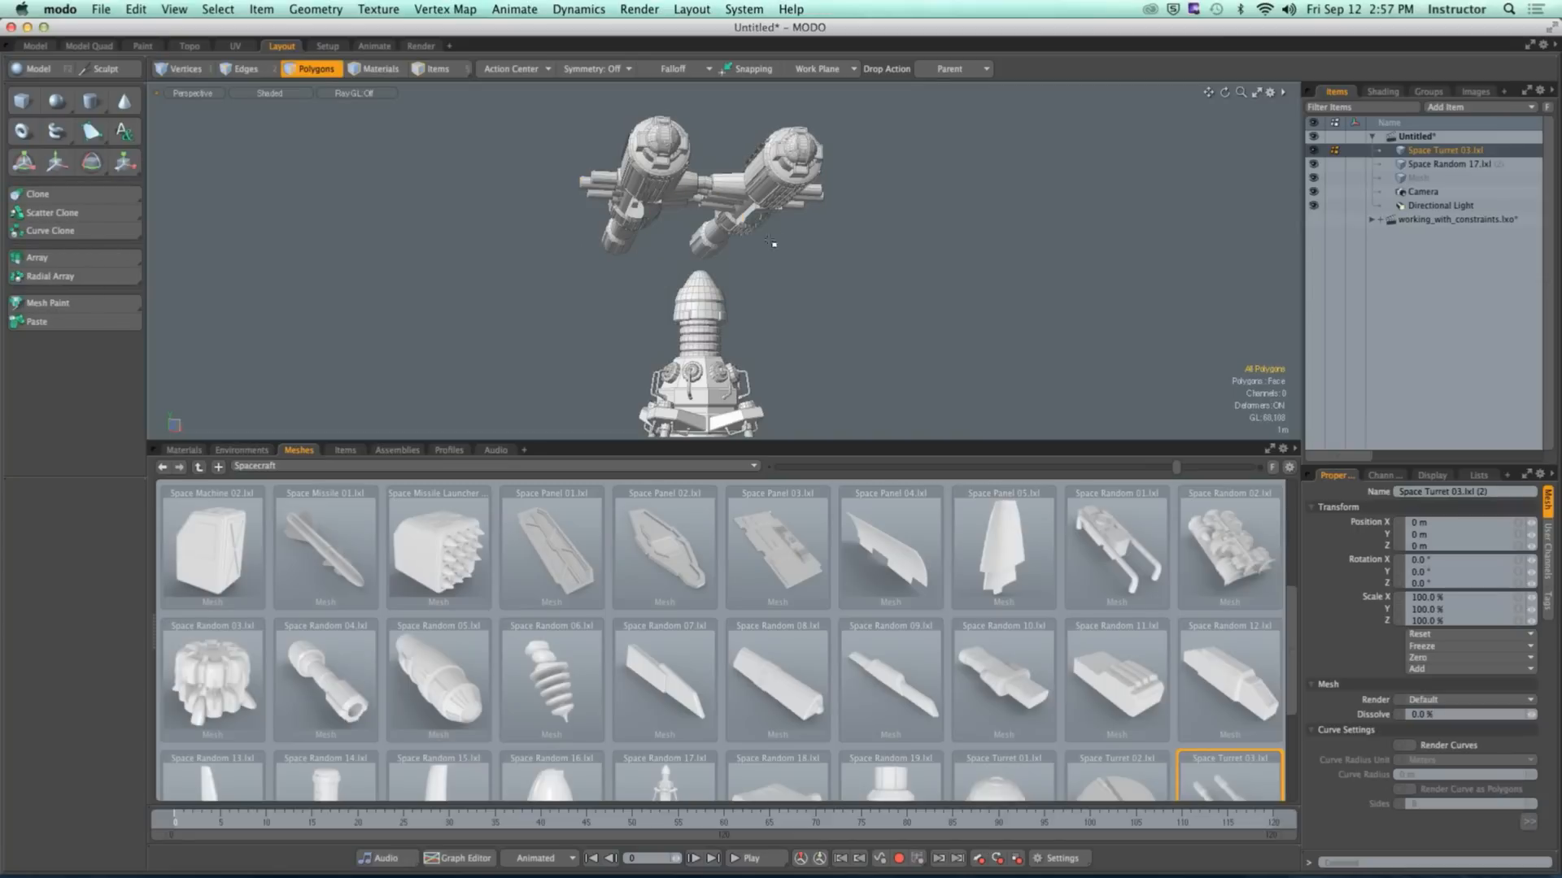
# Step: Lower the twin guns along Y onto the tower's nose cone and drop the Move tool
pyautogui.keyDown('alt'); pyautogui.moveTo(725, 239); pyautogui.dragTo(686, 274); pyautogui.keyUp('alt')
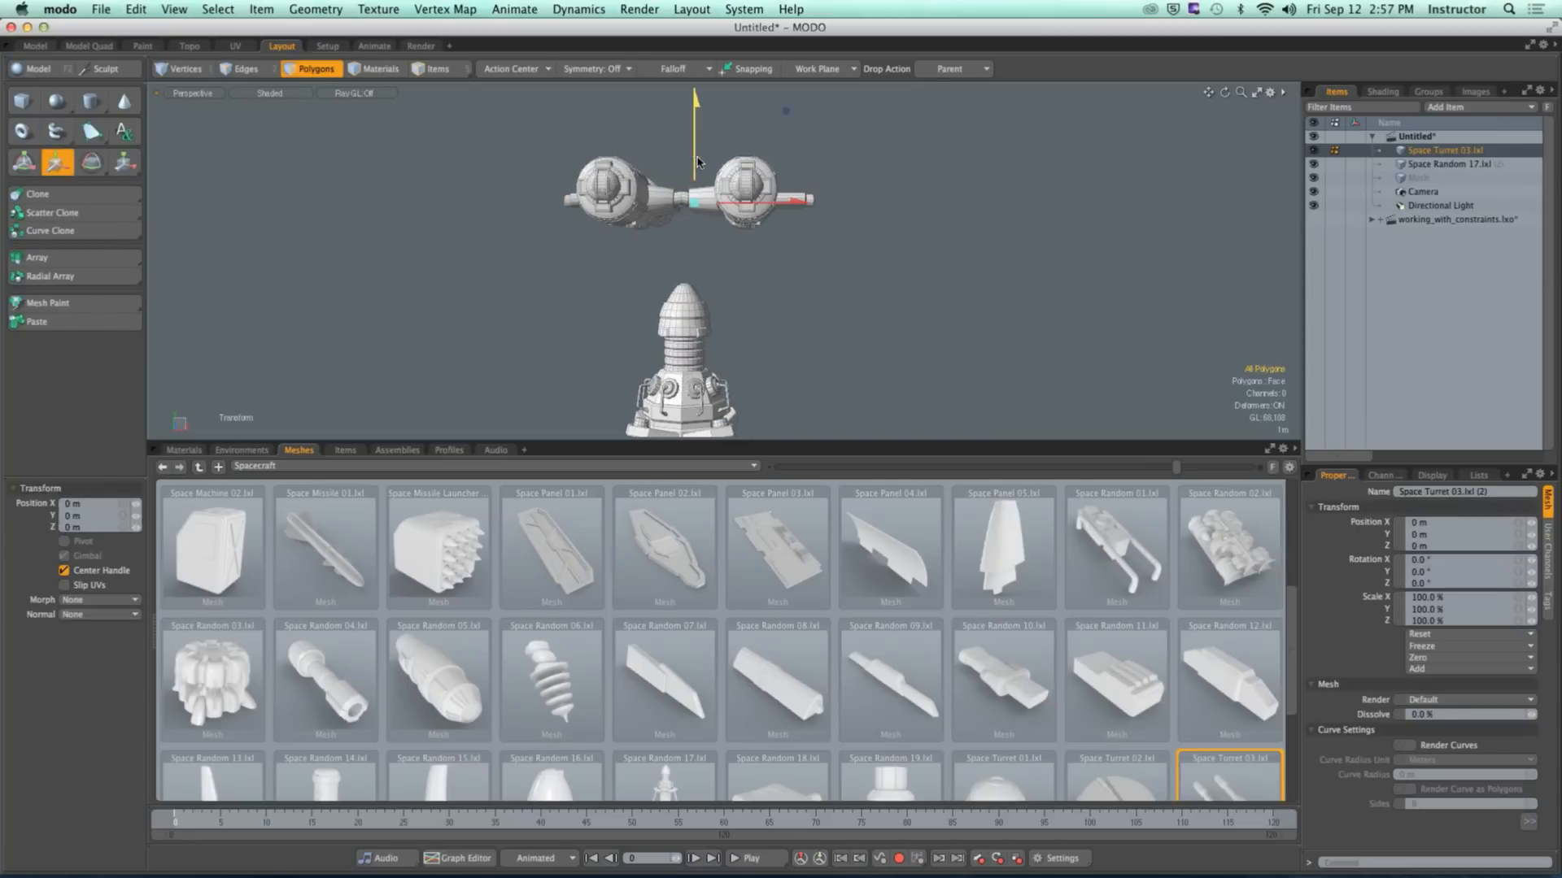
pyautogui.hotkey('ctrl', 'space')
pyautogui.click(741, 228)
pyautogui.moveTo(695, 139); pyautogui.dragTo(806, 169)
pyautogui.keyDown('alt'); pyautogui.moveTo(672, 345); pyautogui.dragTo(651, 122); pyautogui.keyUp('alt')
pyautogui.keyDown('alt'); pyautogui.keyDown('shift'); pyautogui.moveTo(650, 244); pyautogui.dragTo(778, 244); pyautogui.keyUp('shift'); pyautogui.keyUp('alt')
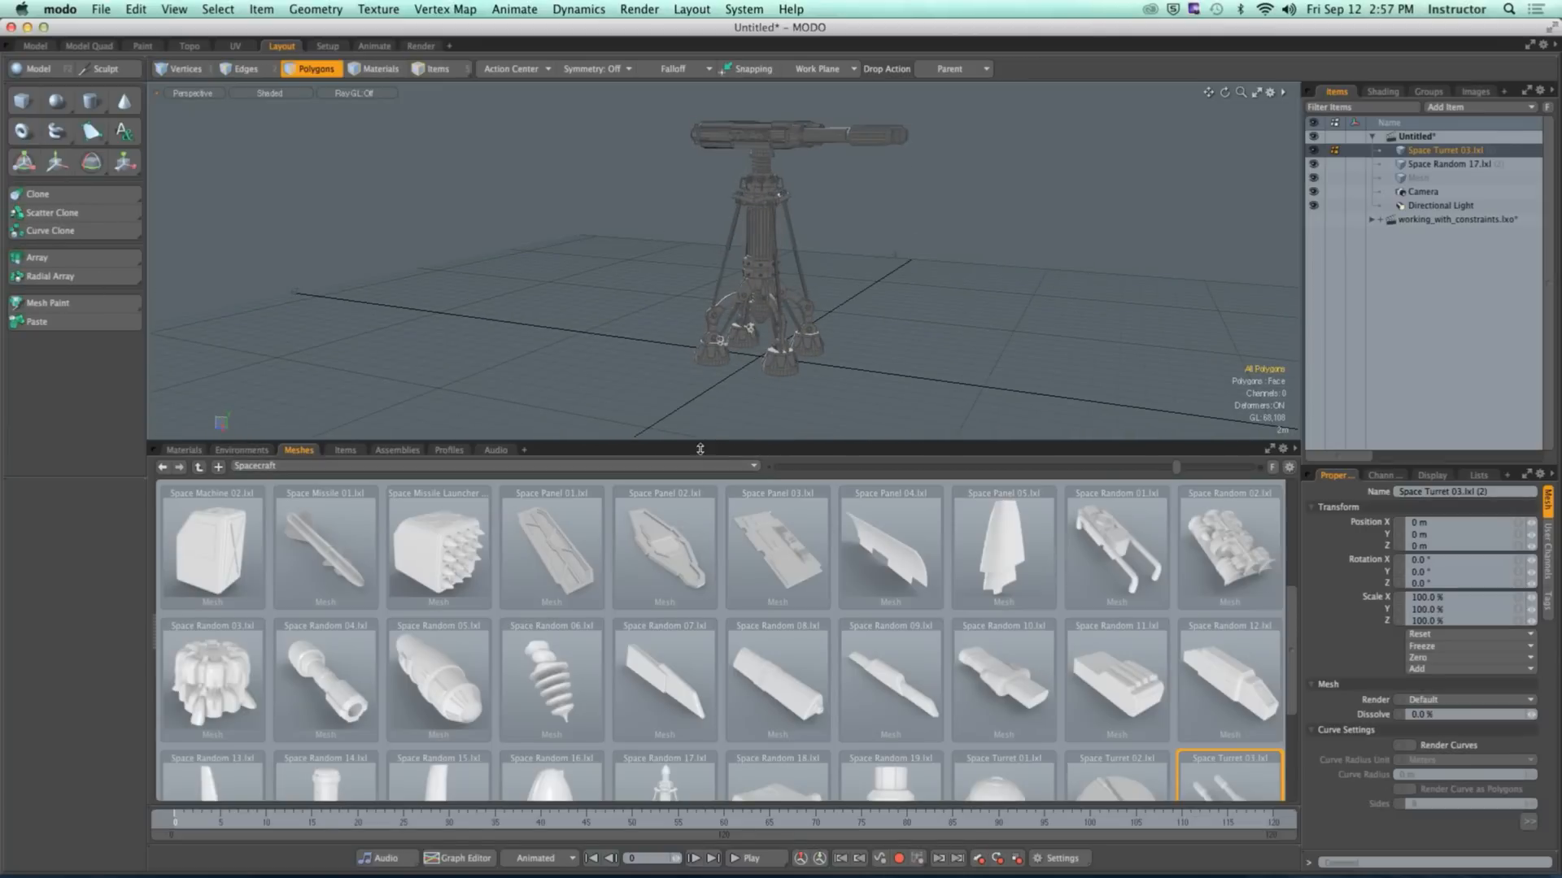
# Step: Add the Space Random 13 fin mesh from the Spacecraft presets and scale it to about 10.5% around the origin
pyautogui.moveTo(698, 440); pyautogui.dragTo(718, 465)
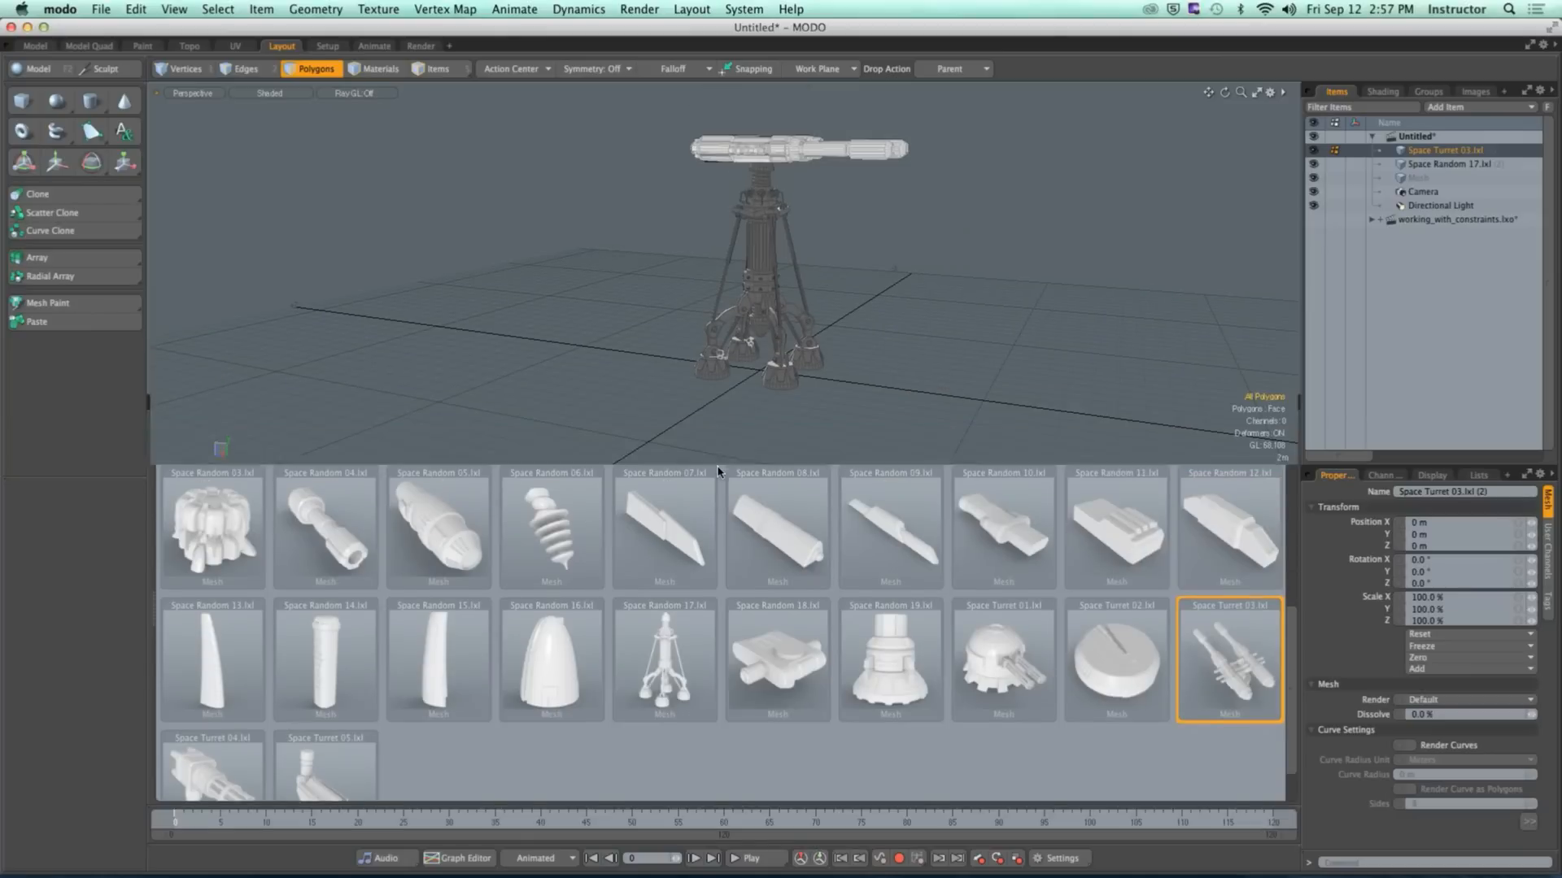
pyautogui.scroll(5, 768, 242)
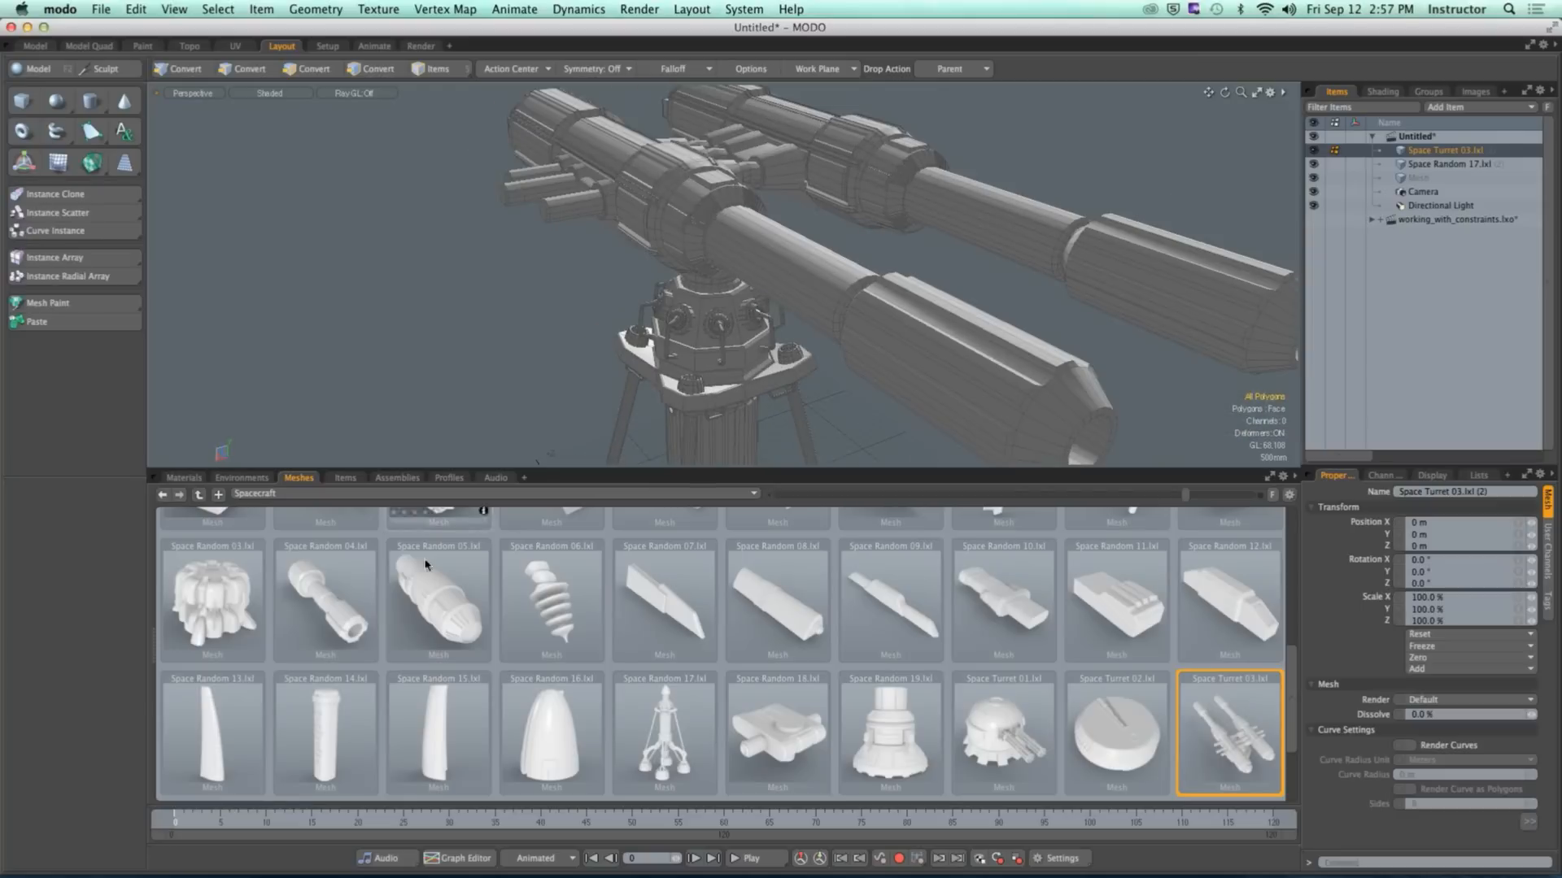
pyautogui.keyDown('ctrl'); pyautogui.keyDown('alt'); pyautogui.moveTo(769, 358); pyautogui.dragTo(906, 331); pyautogui.keyUp('alt'); pyautogui.keyUp('ctrl')
pyautogui.press('r')
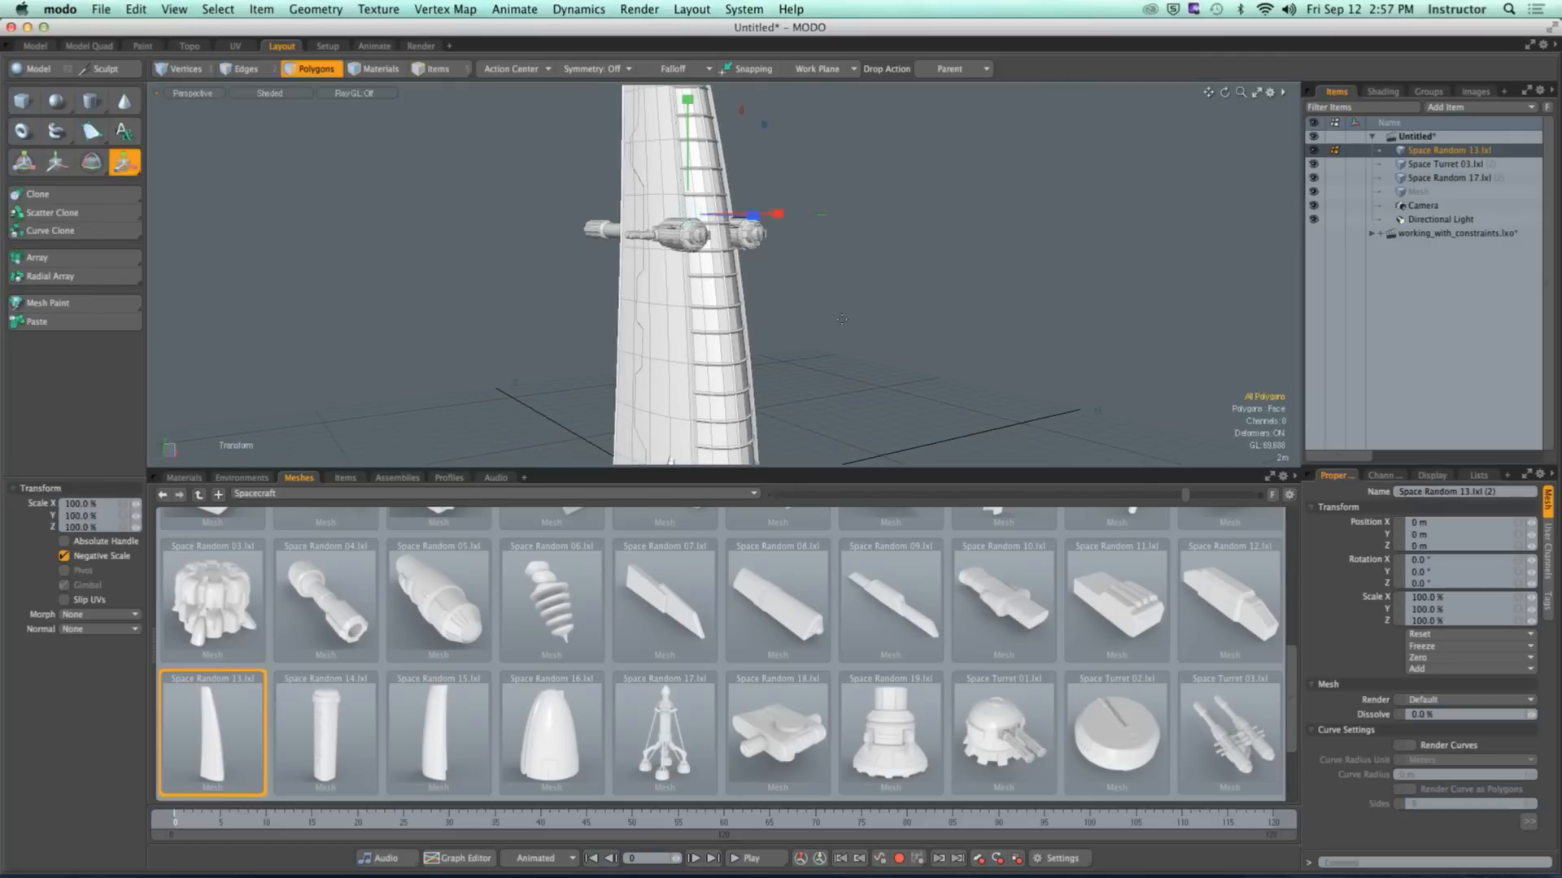
pyautogui.click(519, 70)
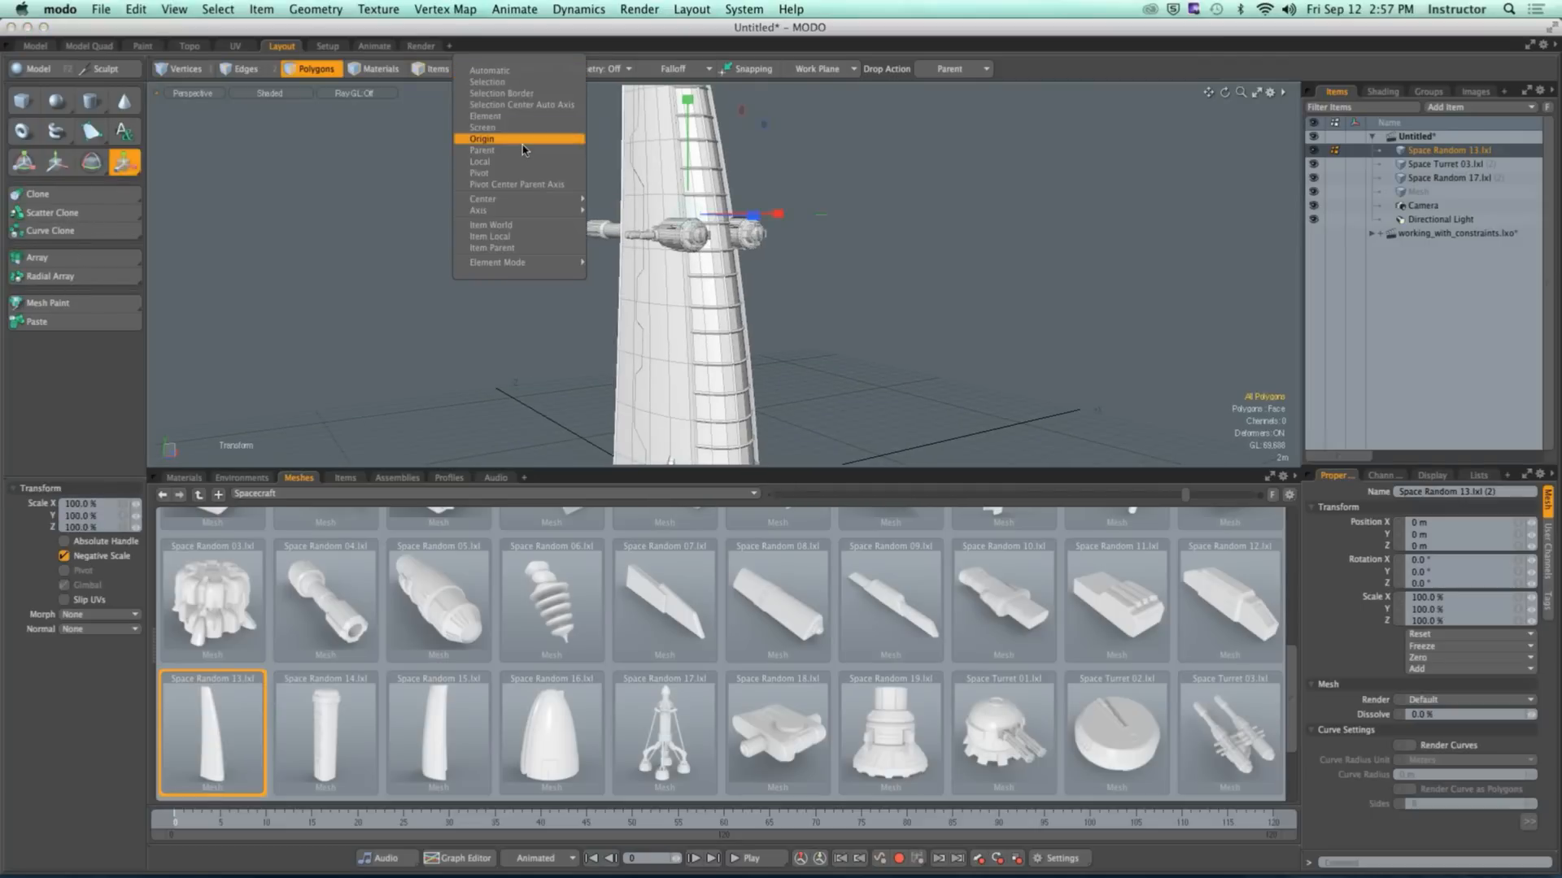
pyautogui.click(527, 151)
pyautogui.moveTo(752, 310)
pyautogui.keyDown('ctrl'); pyautogui.keyDown('alt'); pyautogui.mouseDown()
pyautogui.moveTo(756, 295)
pyautogui.moveTo(737, 297)
pyautogui.mouseUp(); pyautogui.keyUp('alt'); pyautogui.keyUp('ctrl')
pyautogui.keyDown('ctrl'); pyautogui.keyDown('alt'); pyautogui.moveTo(643, 285); pyautogui.dragTo(813, 376); pyautogui.keyUp('alt'); pyautogui.keyUp('ctrl')
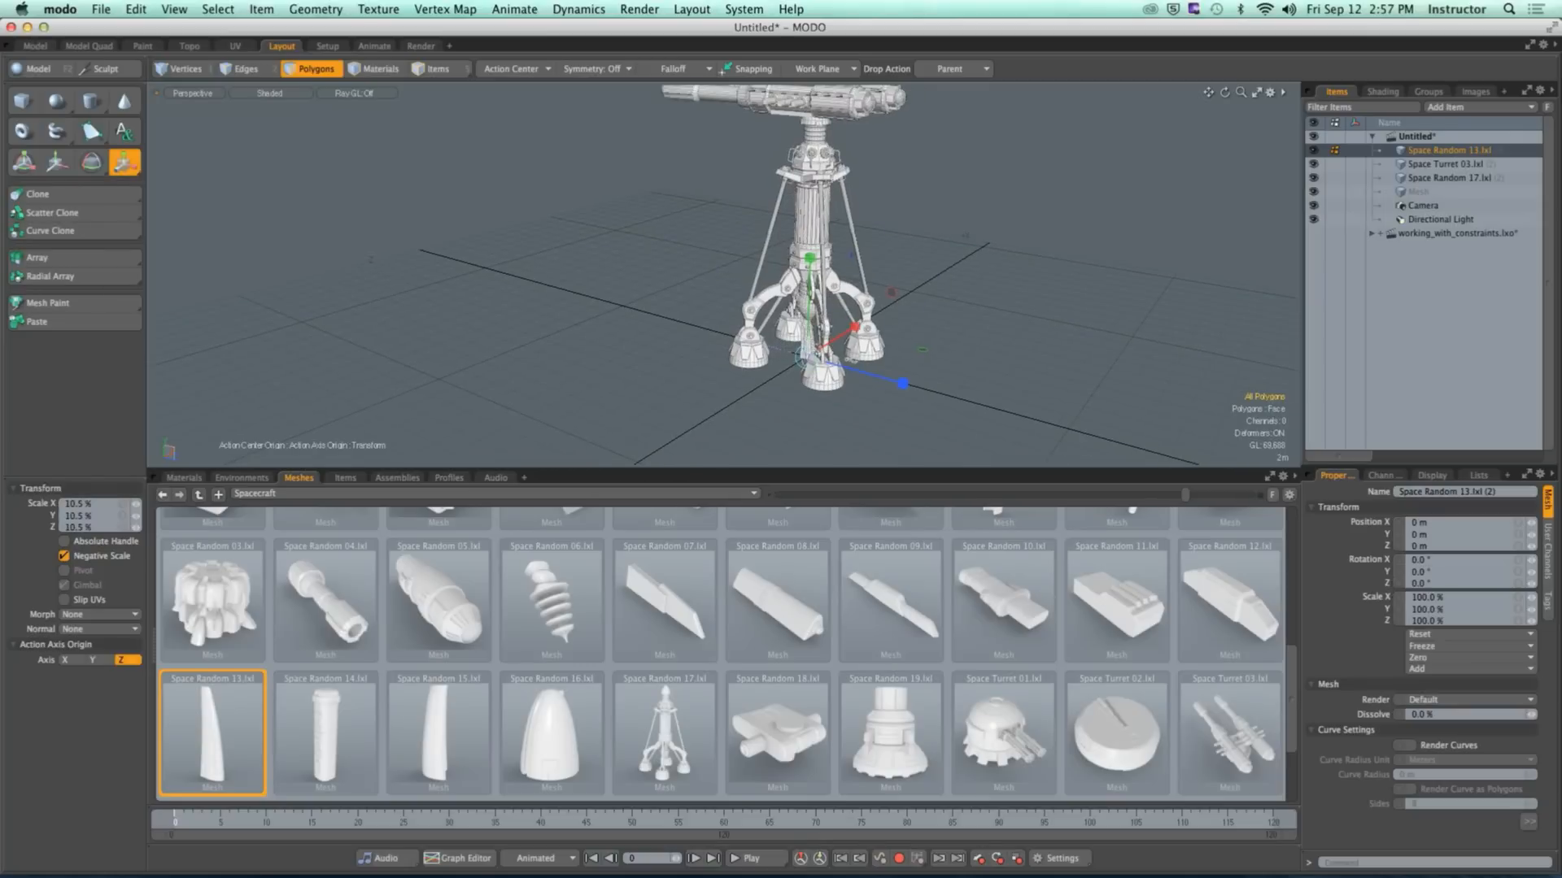
# Step: Raise the fin to about 20.24 m along Y and shift it about 2.42 m along X onto one gun
pyautogui.press('w')
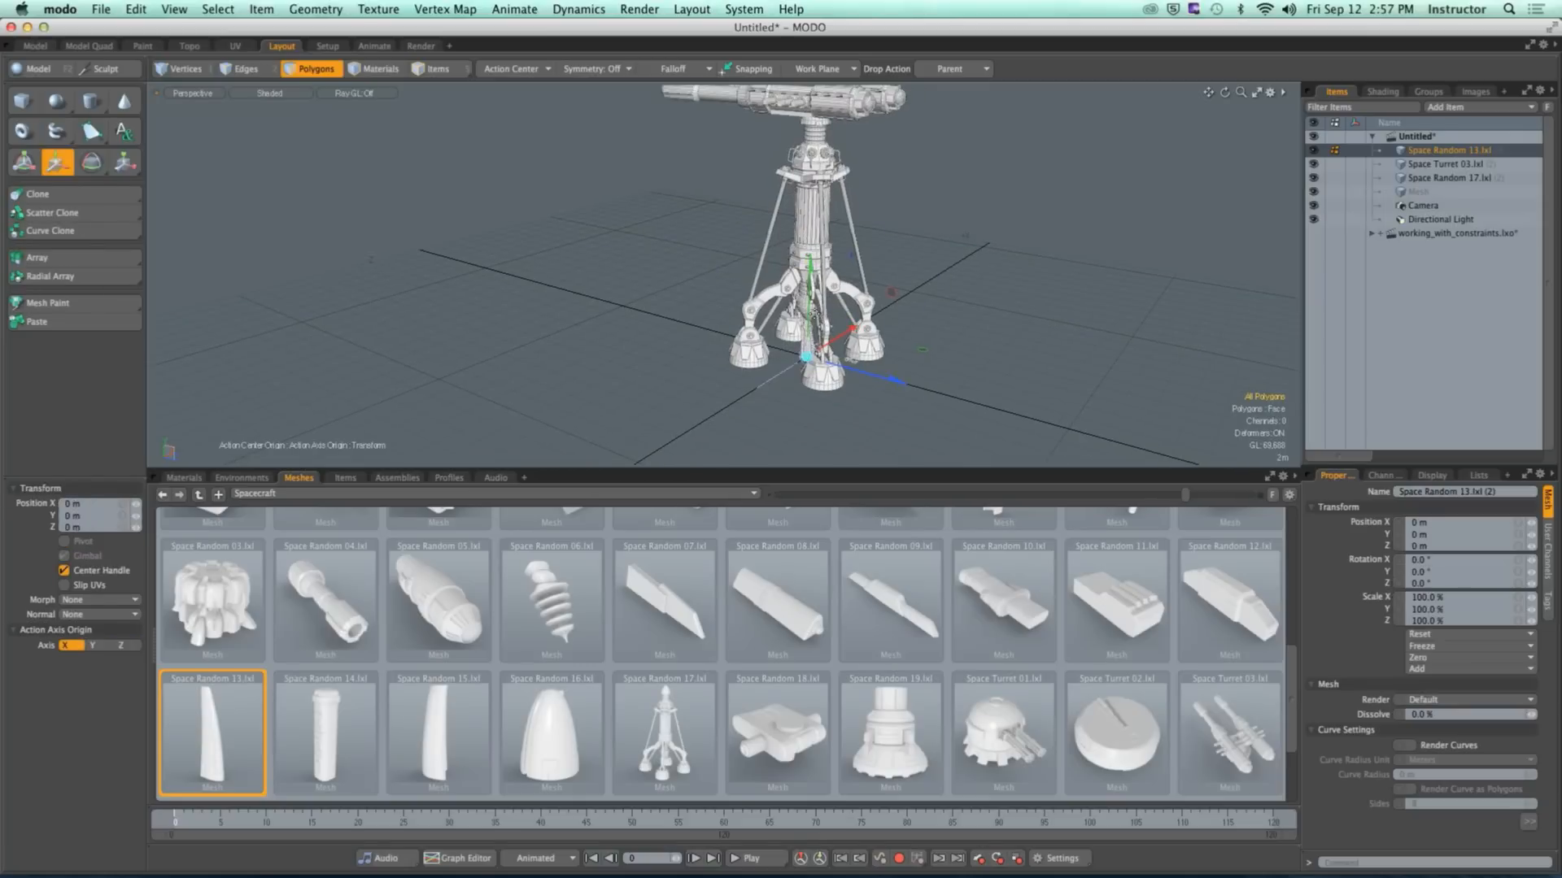
pyautogui.keyDown('alt'); pyautogui.keyDown('shift'); pyautogui.moveTo(827, 165); pyautogui.dragTo(854, 301); pyautogui.keyUp('shift'); pyautogui.keyUp('alt')
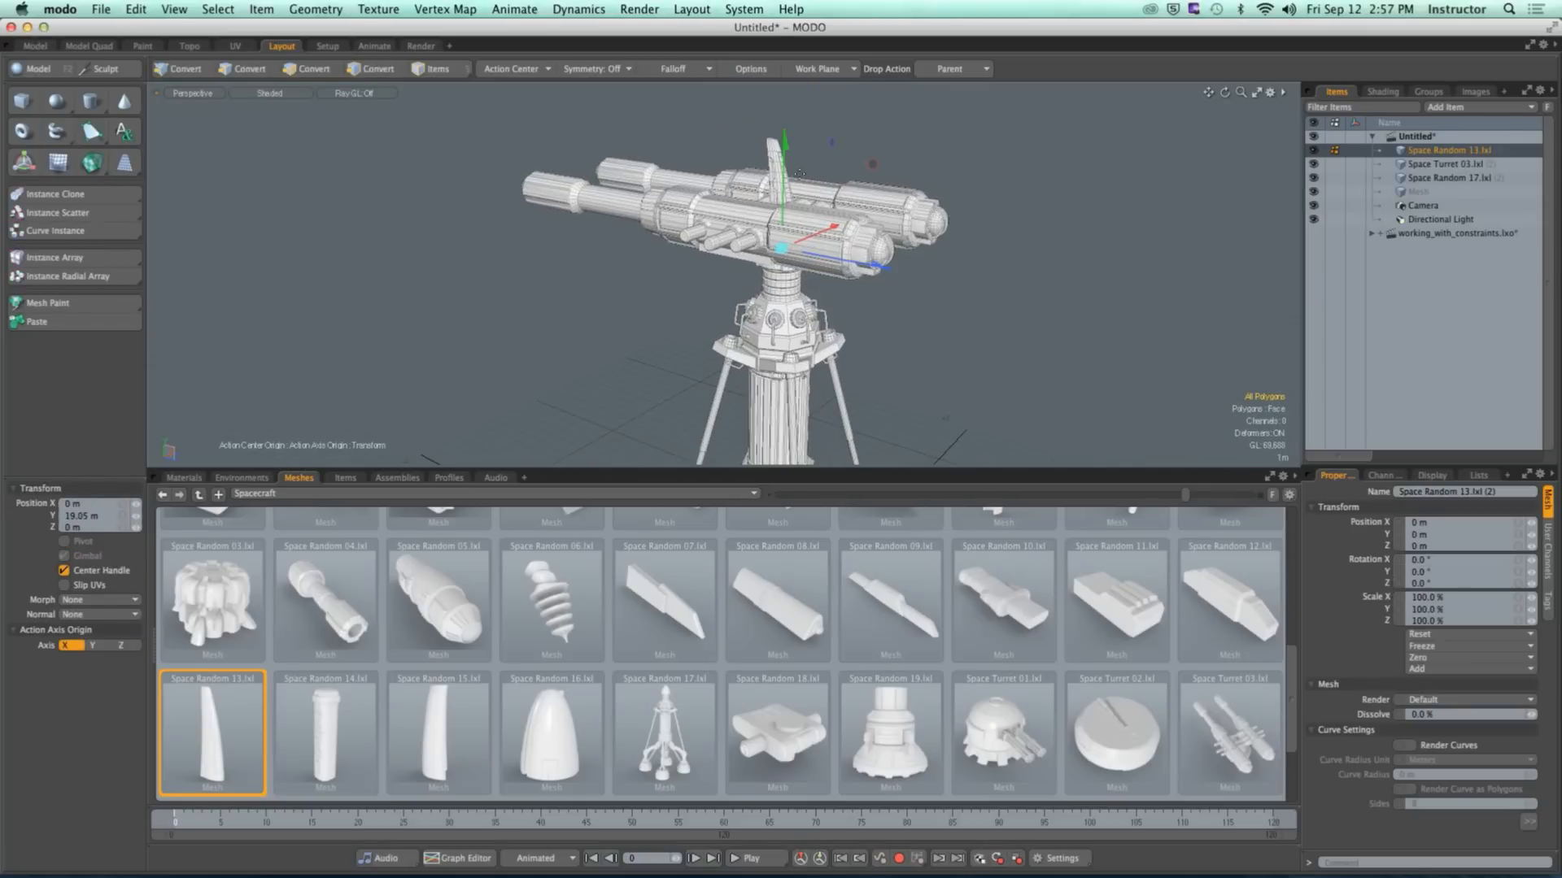
pyautogui.moveTo(784, 144); pyautogui.dragTo(785, 98)
pyautogui.keyDown('alt'); pyautogui.keyDown('shift'); pyautogui.moveTo(785, 98); pyautogui.dragTo(691, 147); pyautogui.keyUp('shift'); pyautogui.keyUp('alt')
pyautogui.keyDown('ctrl'); pyautogui.keyDown('alt'); pyautogui.moveTo(692, 147); pyautogui.dragTo(757, 301); pyautogui.keyUp('alt'); pyautogui.keyUp('ctrl')
pyautogui.moveTo(757, 301)
pyautogui.keyDown('ctrl'); pyautogui.keyDown('alt'); pyautogui.mouseDown()
pyautogui.moveTo(949, 291)
pyautogui.moveTo(734, 317)
pyautogui.mouseUp(); pyautogui.keyUp('alt'); pyautogui.keyUp('ctrl')
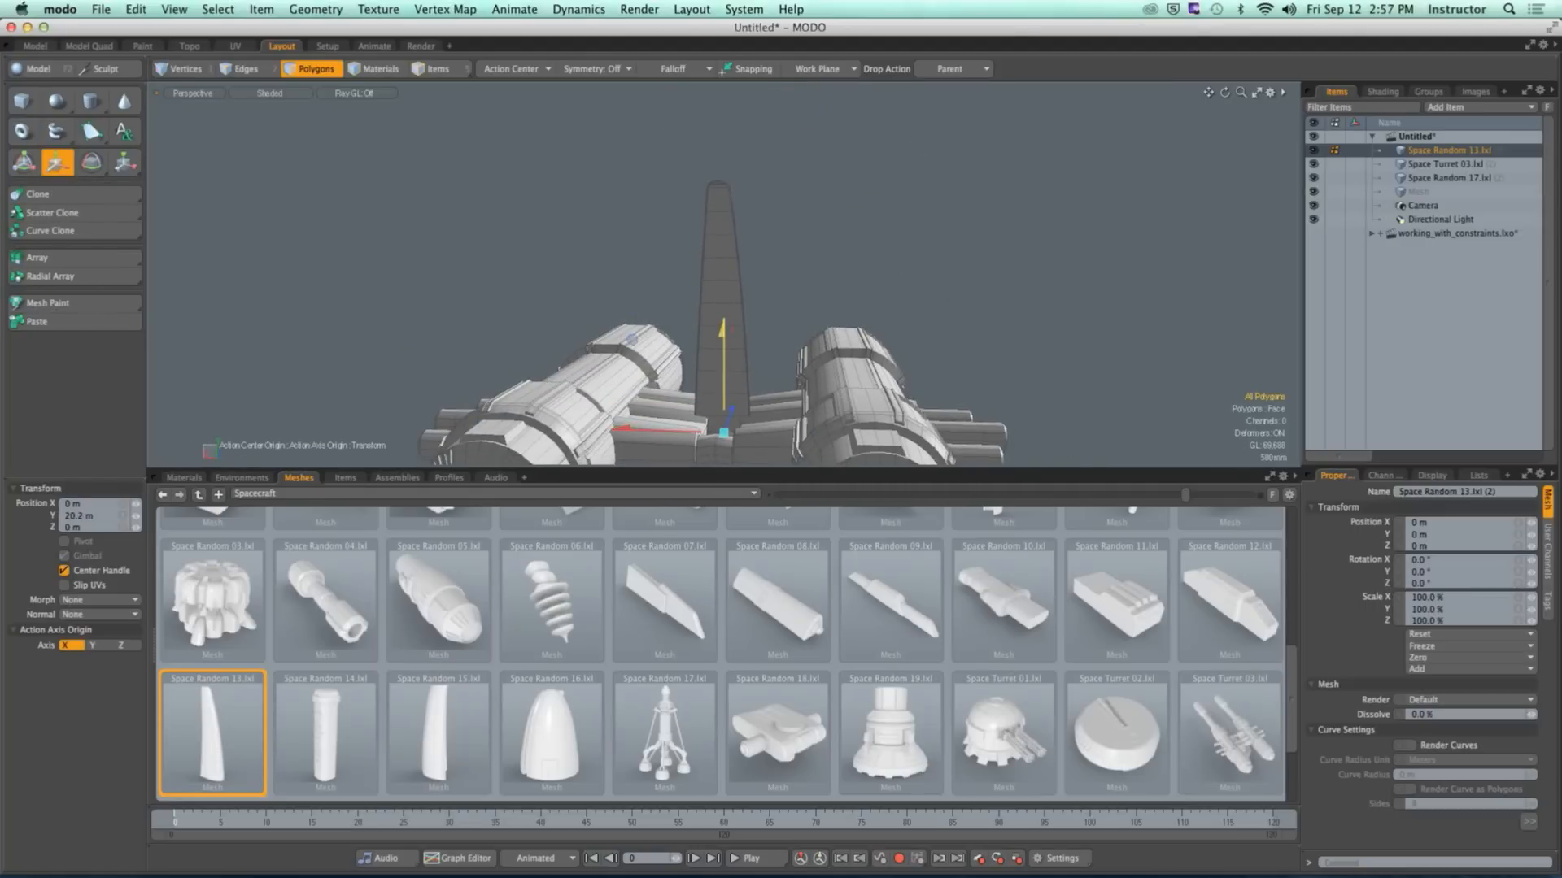
pyautogui.keyDown('alt'); pyautogui.moveTo(726, 360); pyautogui.dragTo(593, 350); pyautogui.keyUp('alt')
pyautogui.press('w')
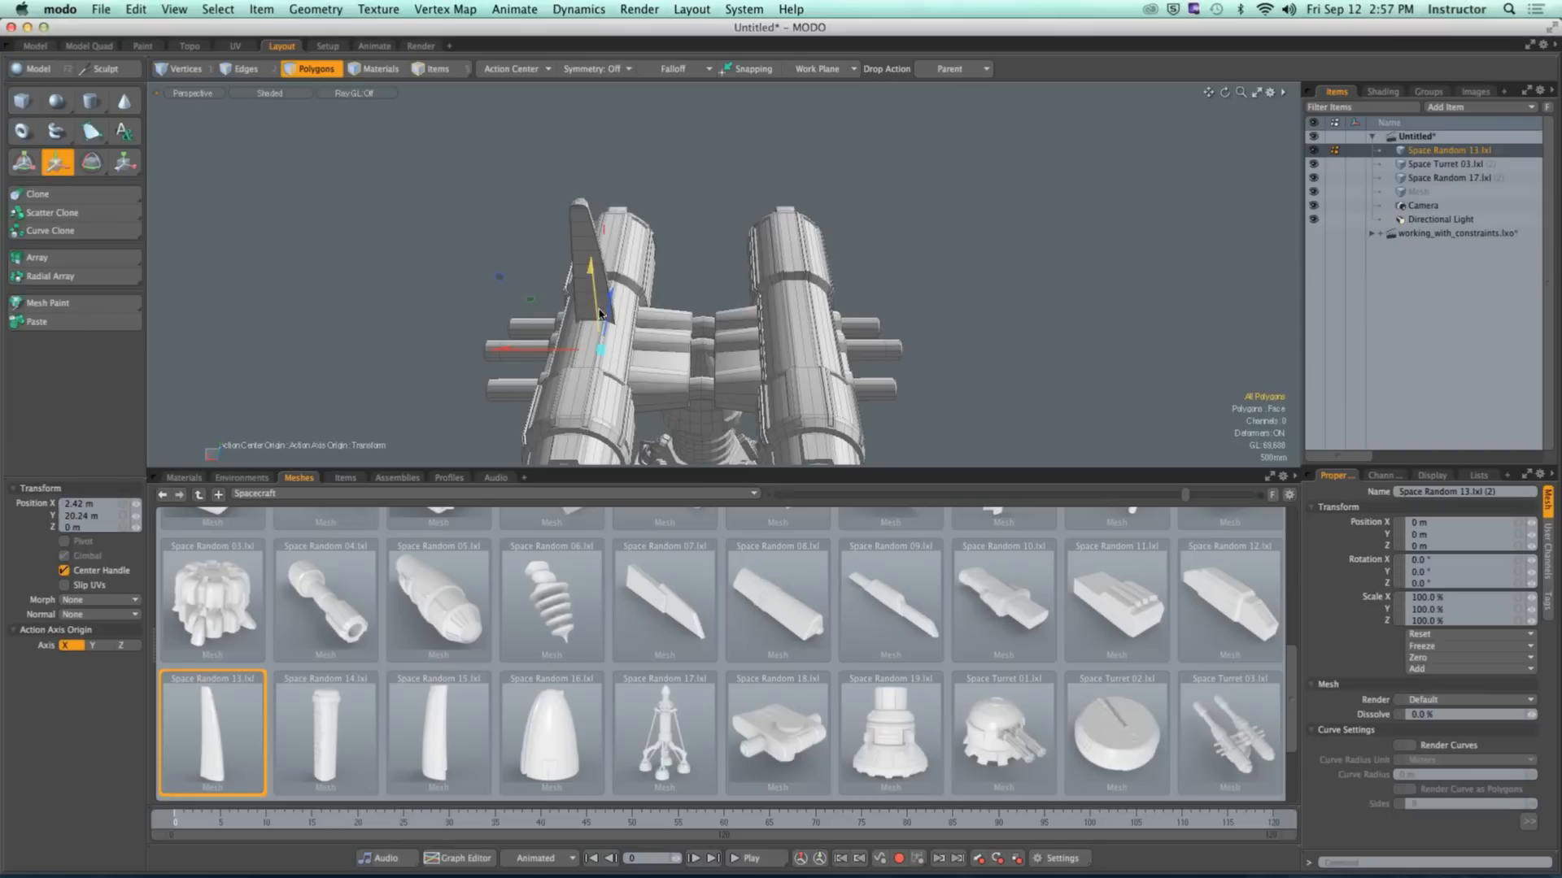
pyautogui.press('q')
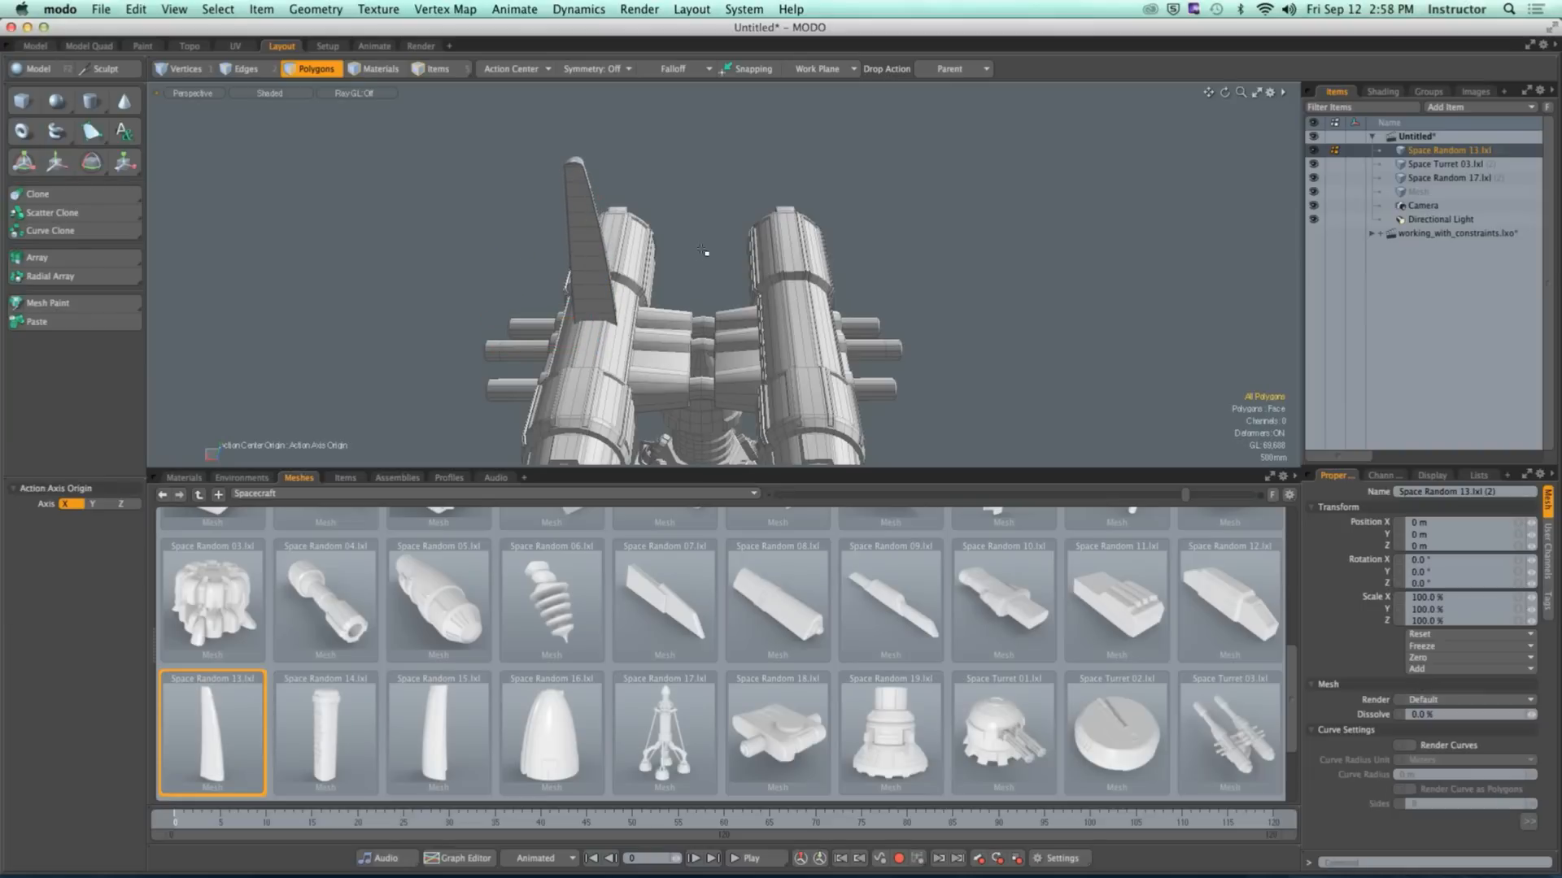
# Step: Mirror the fin across the X axis onto the other gun and close the floating Model palette
pyautogui.keyDown('alt'); pyautogui.moveTo(592, 272); pyautogui.dragTo(680, 298); pyautogui.keyUp('alt')
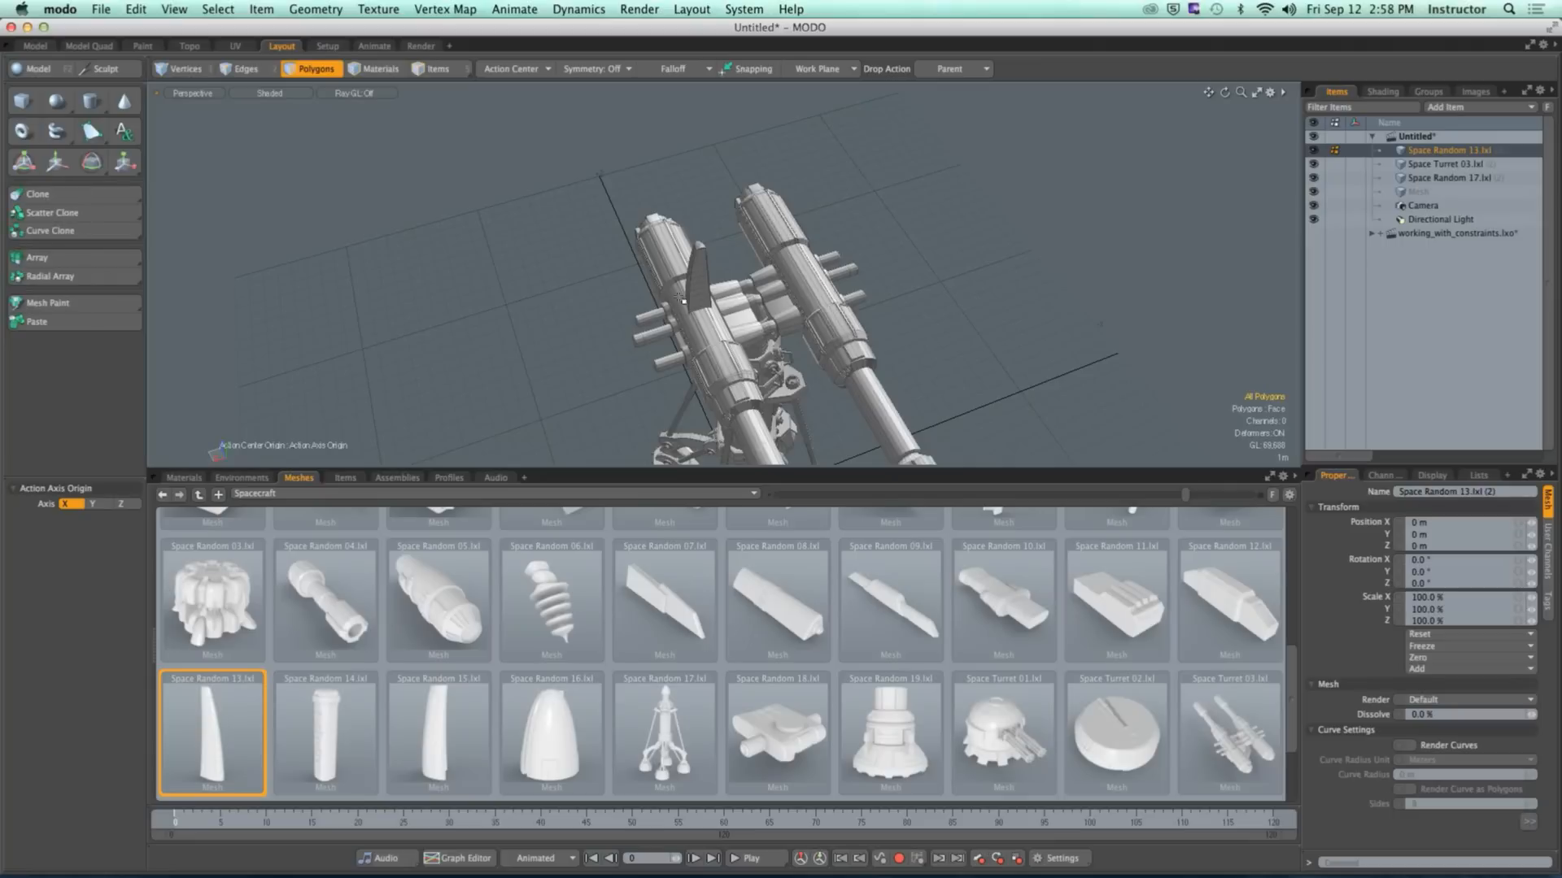
pyautogui.click(524, 73)
pyautogui.click(321, 143)
pyautogui.click(46, 71)
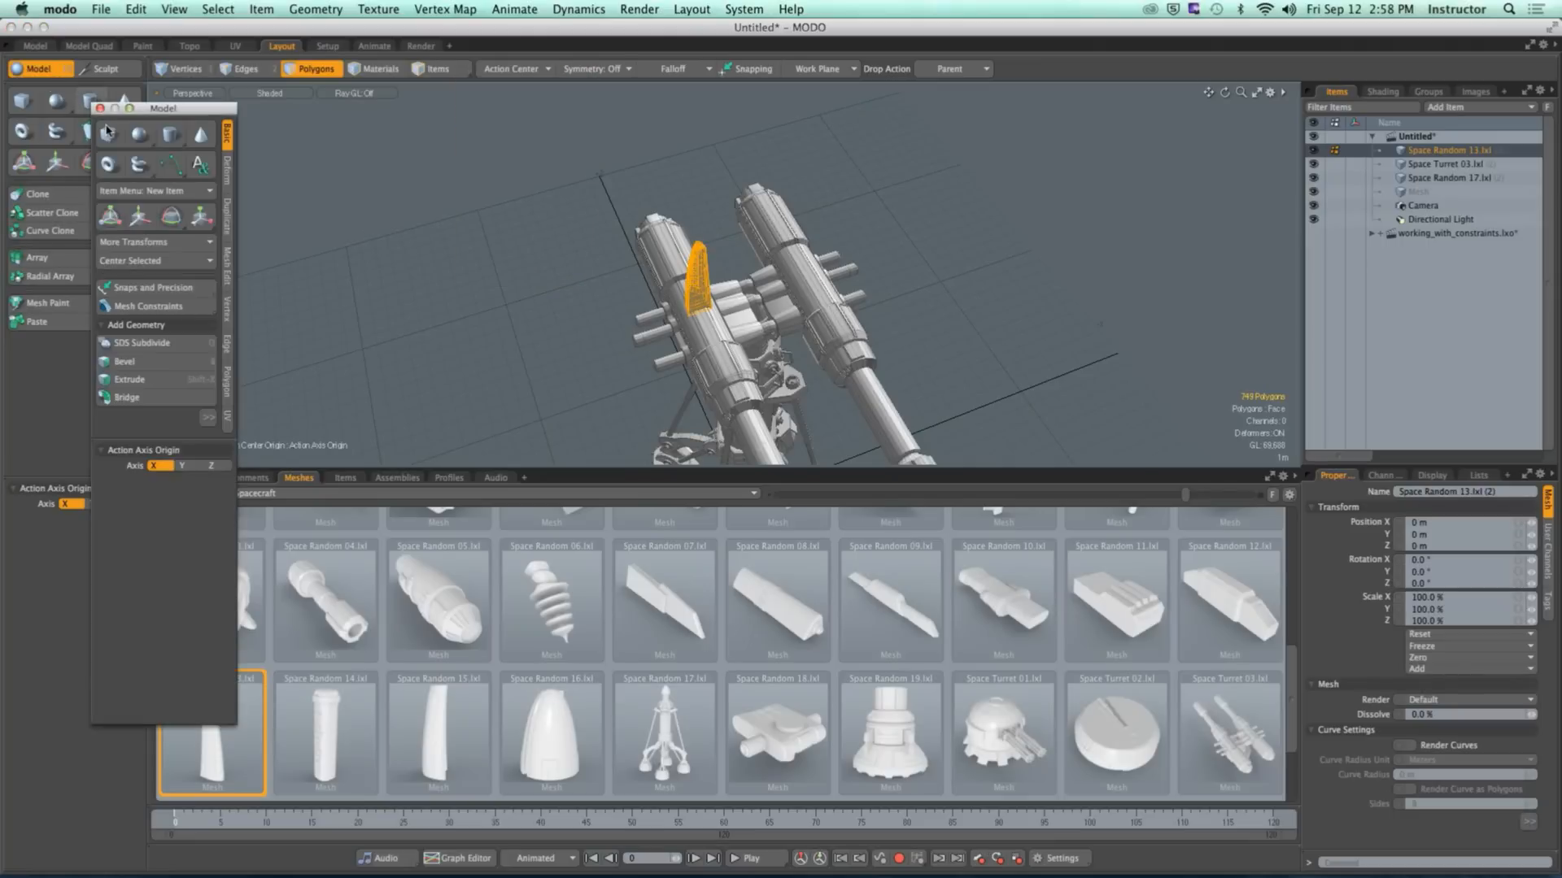
pyautogui.click(227, 216)
pyautogui.click(138, 161)
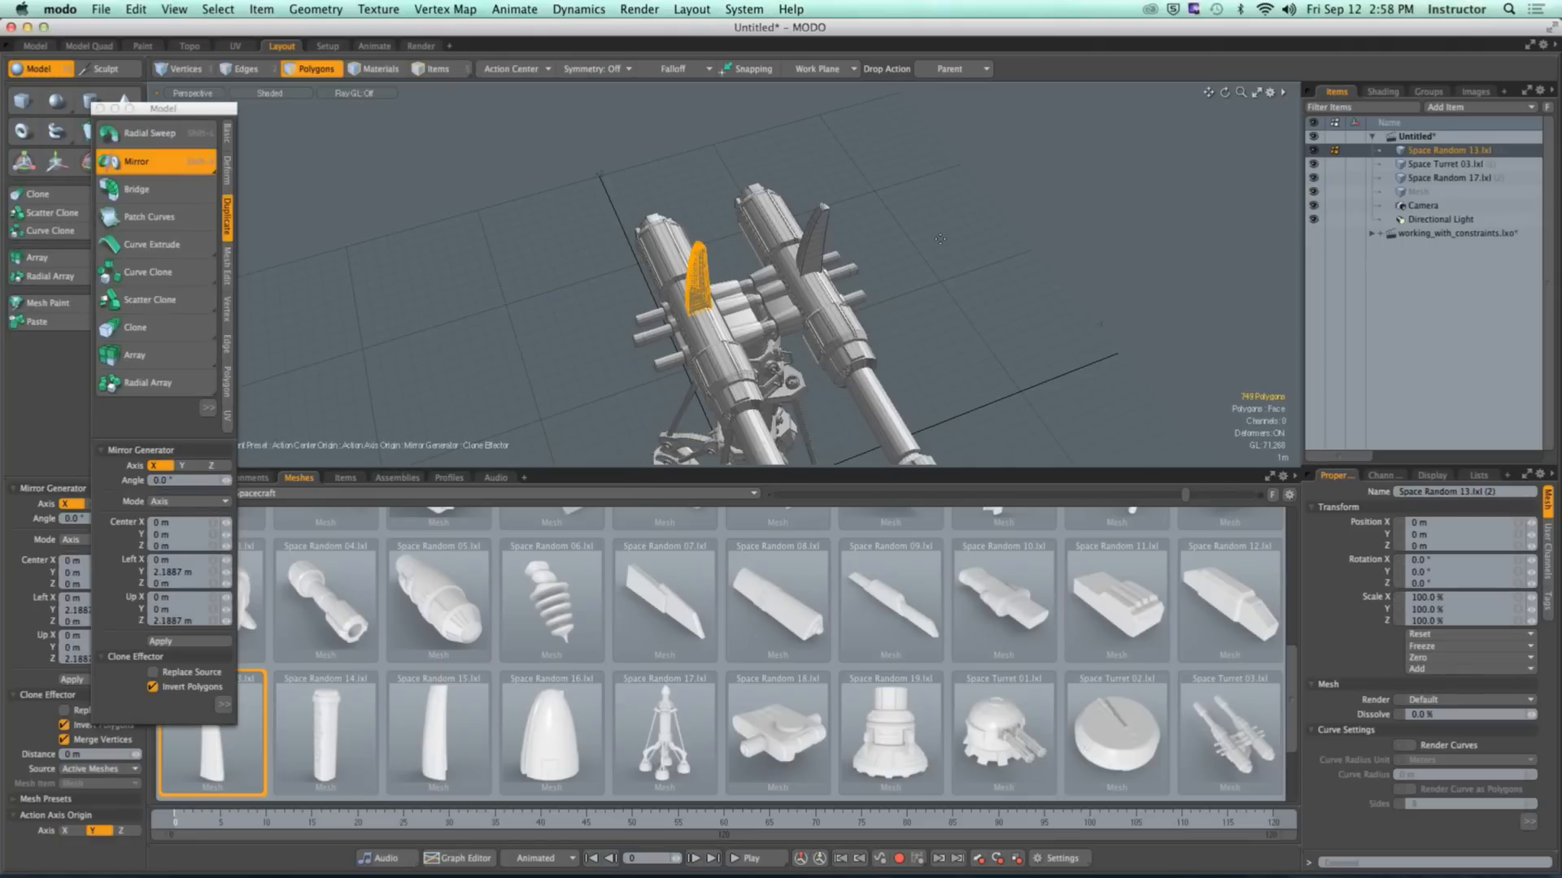
pyautogui.press('q')
pyautogui.click(944, 265)
pyautogui.keyDown('alt'); pyautogui.moveTo(944, 266); pyautogui.dragTo(585, 167); pyautogui.keyUp('alt')
pyautogui.keyDown('alt'); pyautogui.moveTo(675, 191); pyautogui.dragTo(667, 333); pyautogui.keyUp('alt')
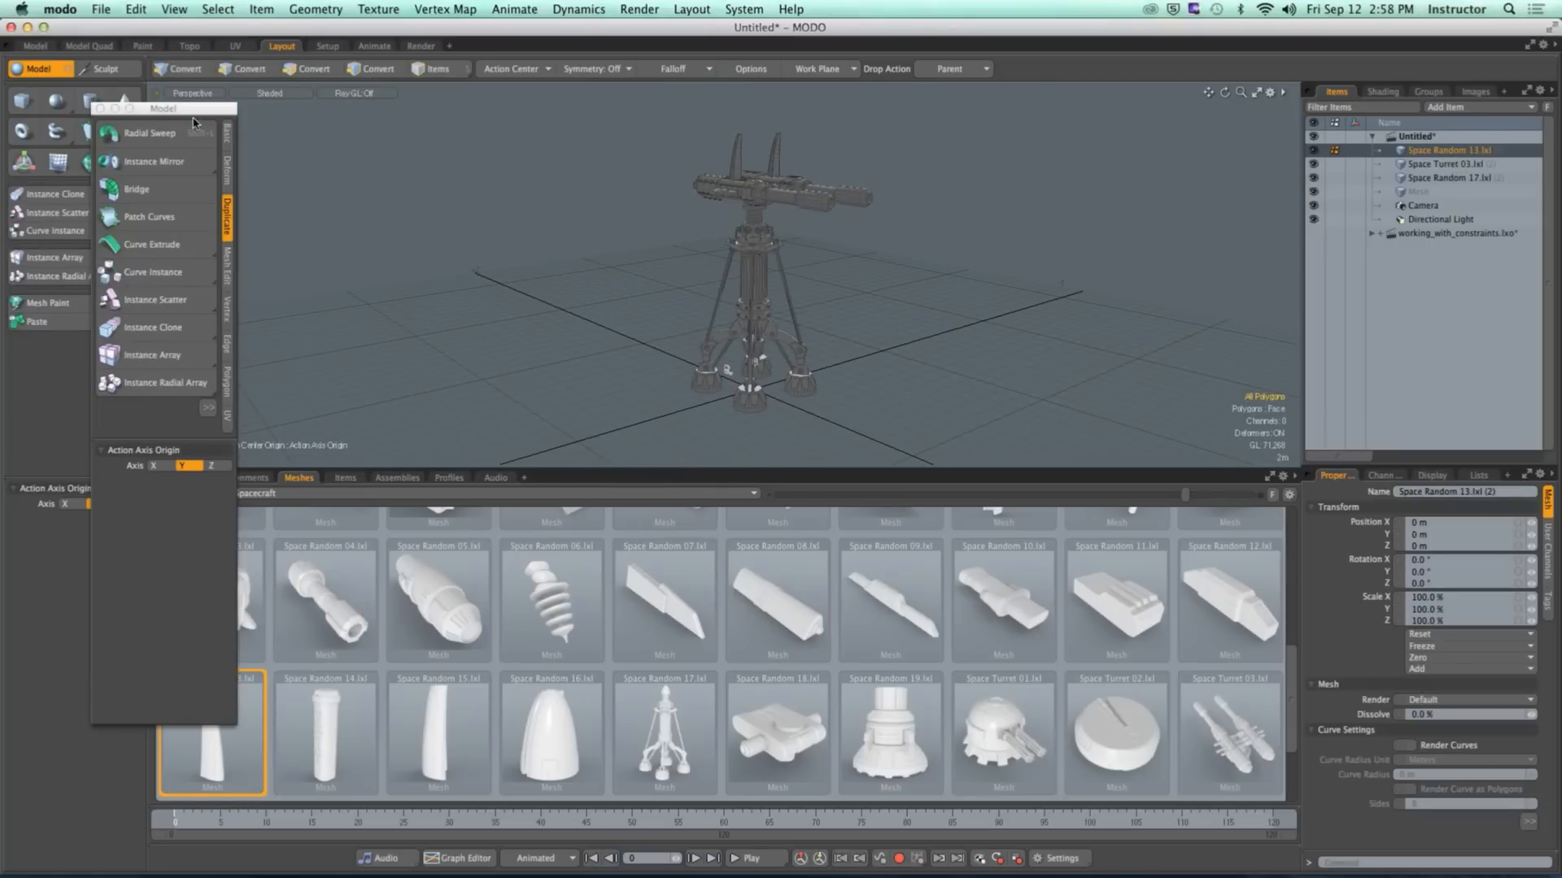
pyautogui.click(100, 108)
# Step: Look through the Spacecraft mesh presets for further parts and inspect the fins on the guns
pyautogui.keyDown('ctrl'); pyautogui.keyDown('alt'); pyautogui.moveTo(692, 260); pyautogui.dragTo(789, 252); pyautogui.keyUp('alt'); pyautogui.keyUp('ctrl')
pyautogui.keyDown('alt'); pyautogui.moveTo(789, 253); pyautogui.dragTo(887, 244); pyautogui.keyUp('alt')
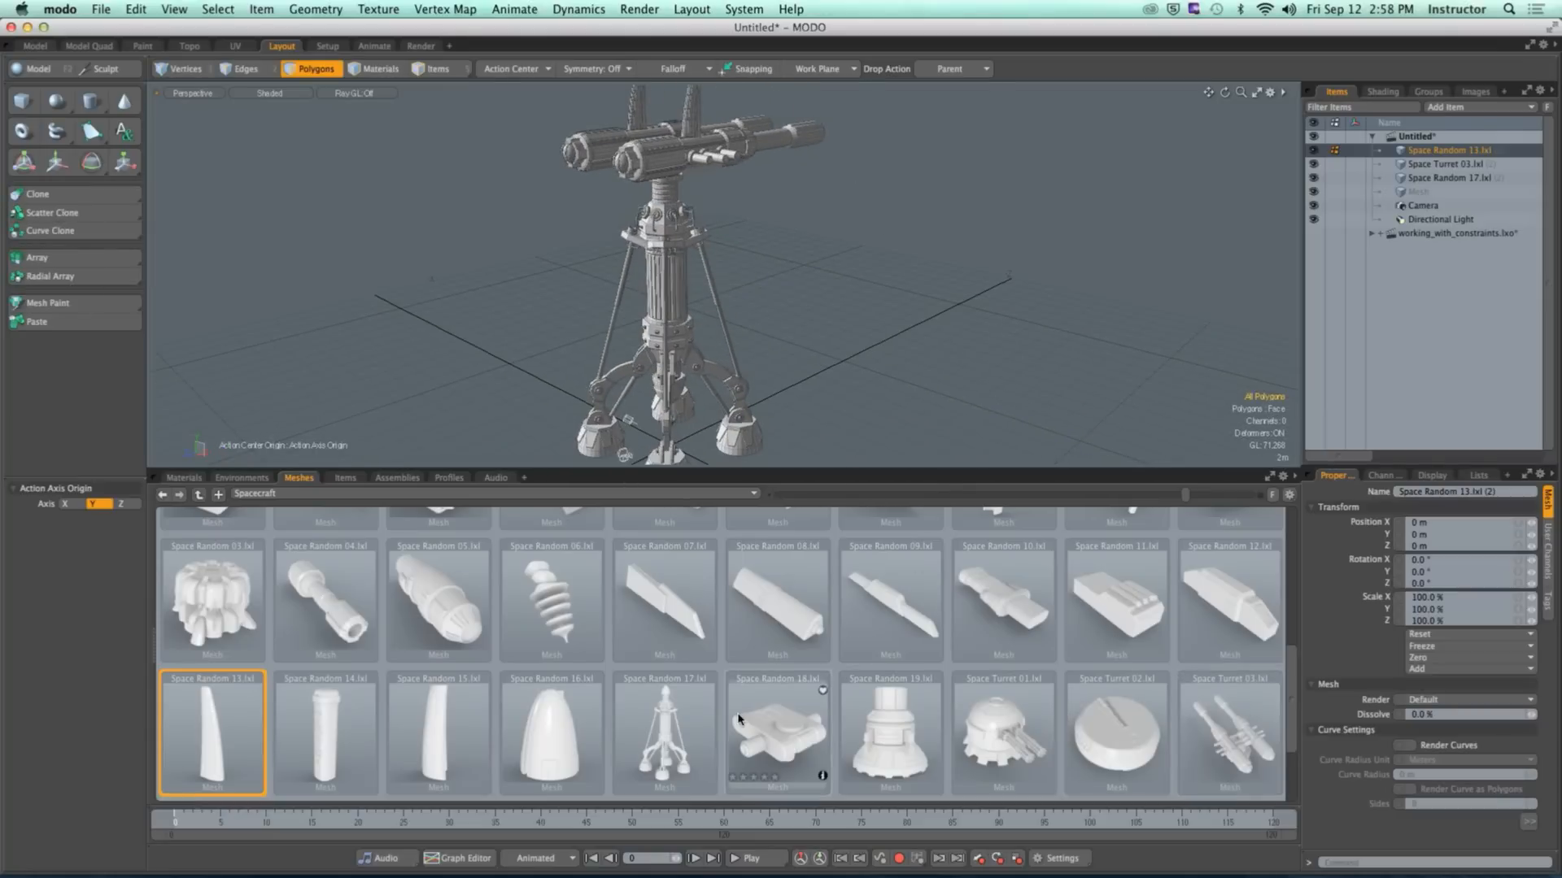
pyautogui.scroll(-3, 616, 674)
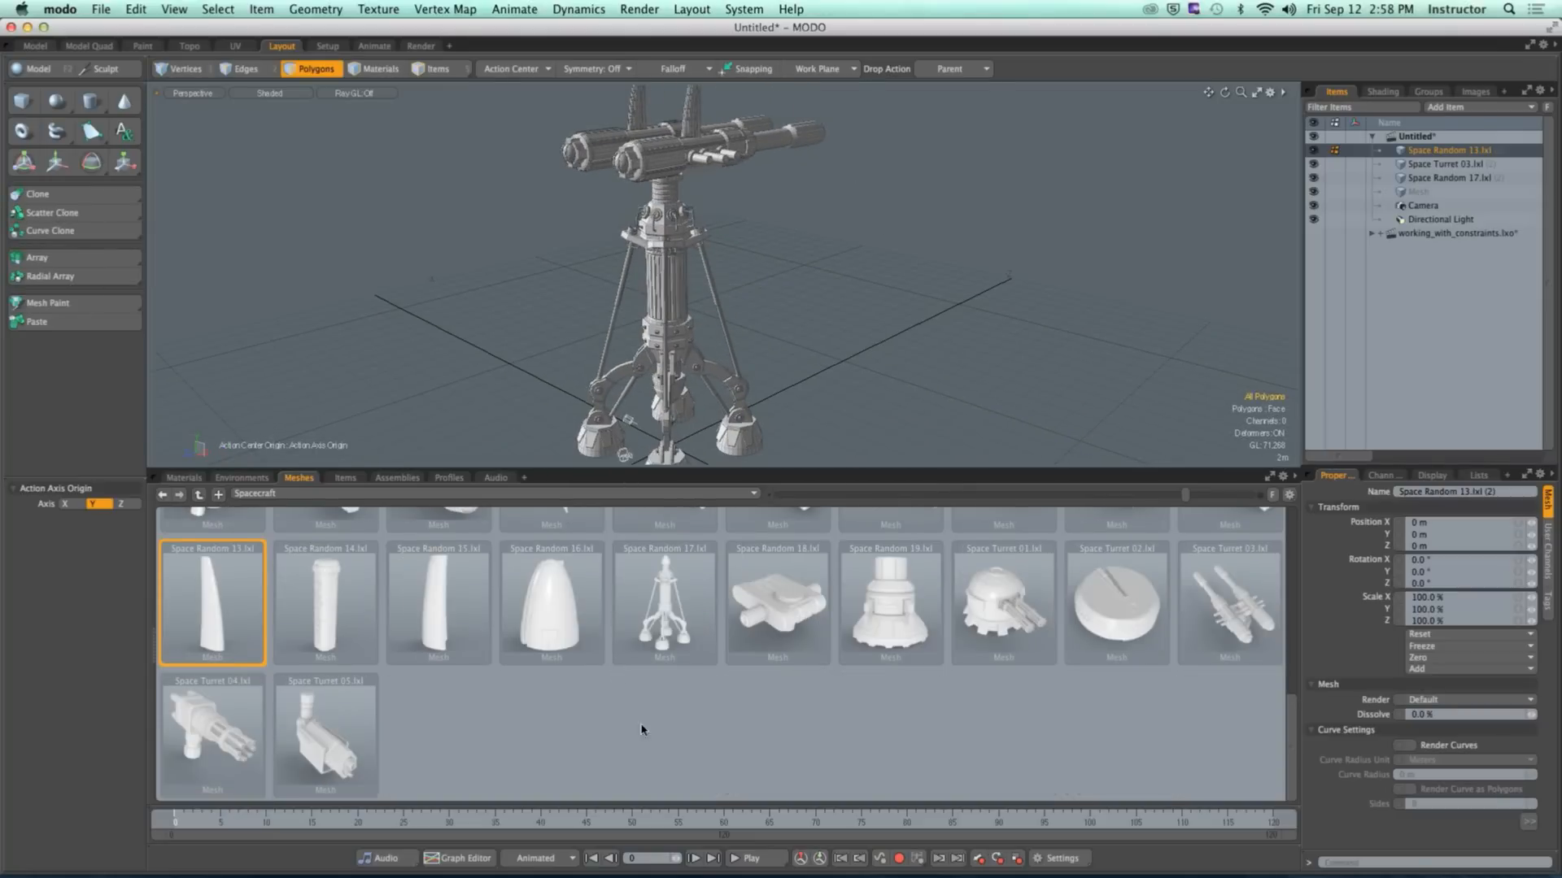
pyautogui.scroll(3, 553, 710)
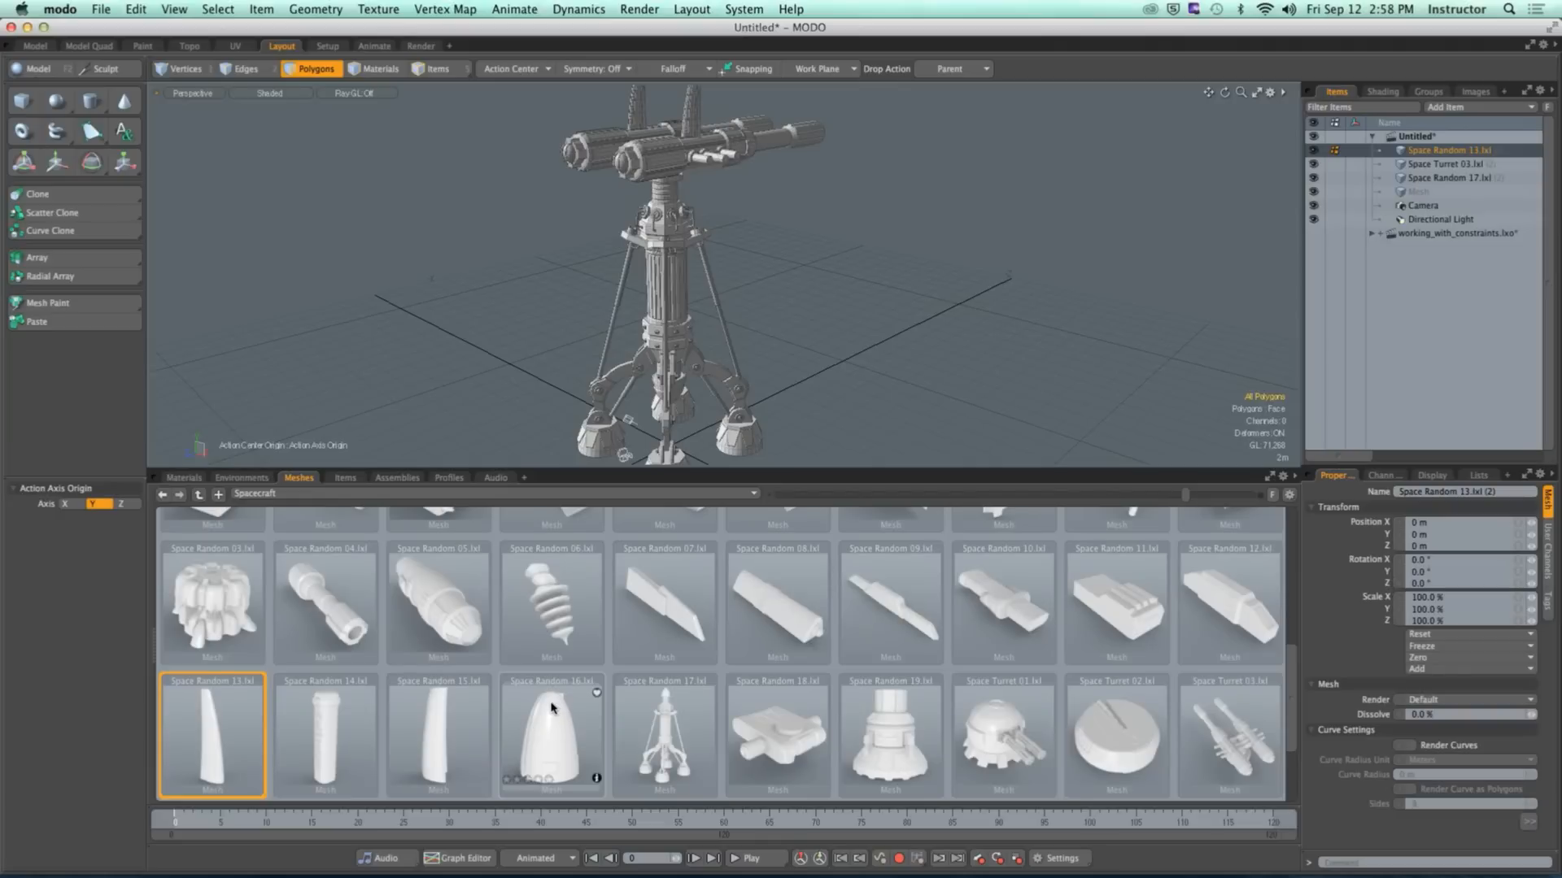
pyautogui.scroll(3, 481, 614)
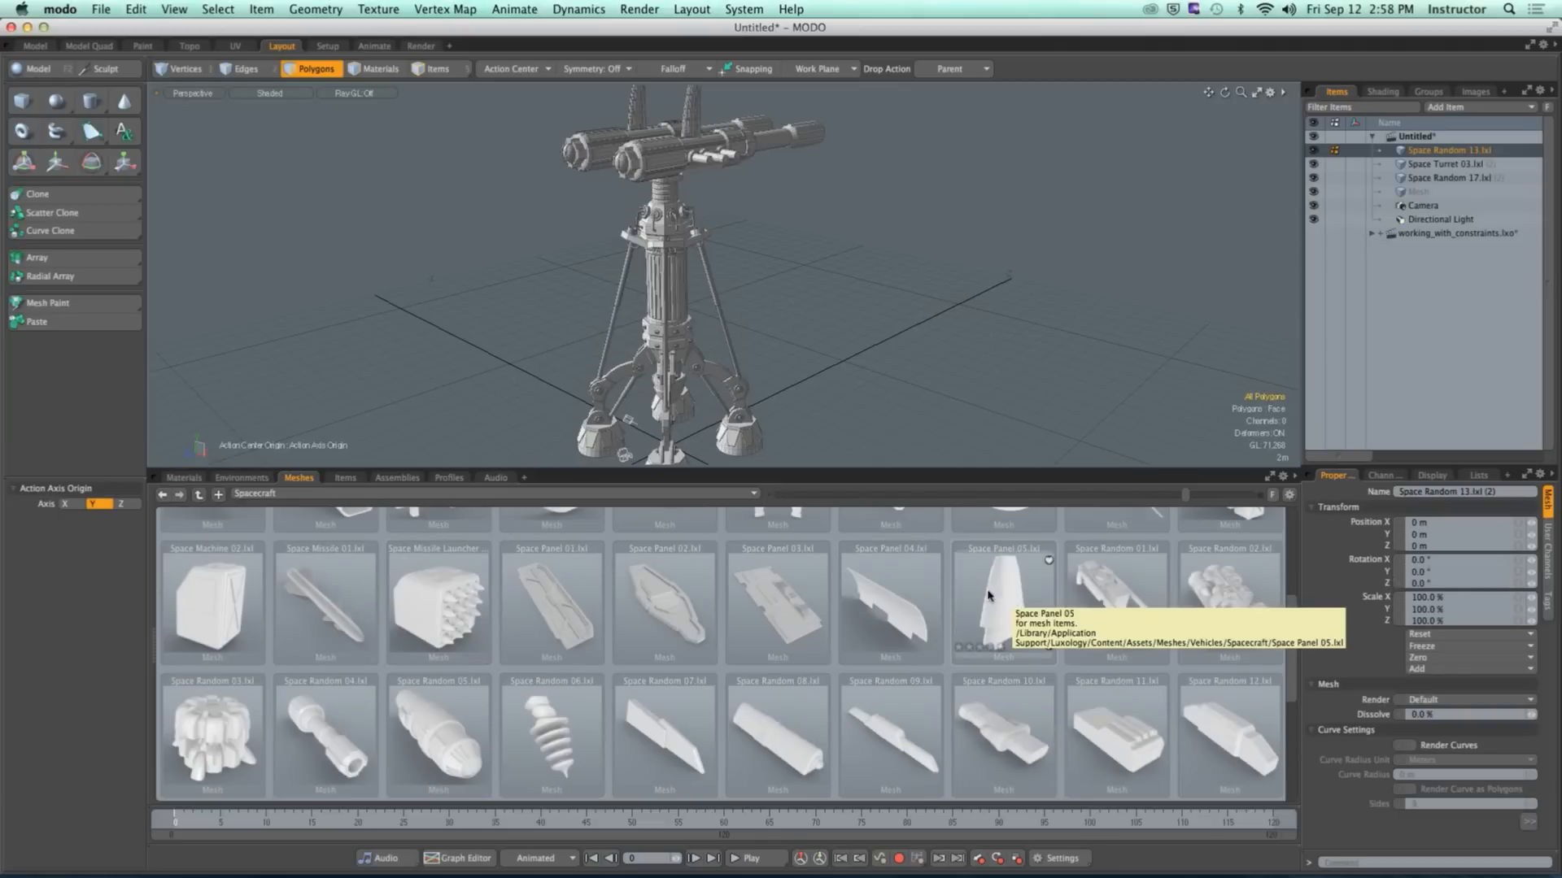
pyautogui.keyDown('alt'); pyautogui.keyDown('shift'); pyautogui.moveTo(683, 236); pyautogui.dragTo(732, 305); pyautogui.keyUp('shift'); pyautogui.keyUp('alt')
pyautogui.keyDown('alt'); pyautogui.moveTo(732, 304); pyautogui.dragTo(732, 357); pyautogui.keyUp('alt')
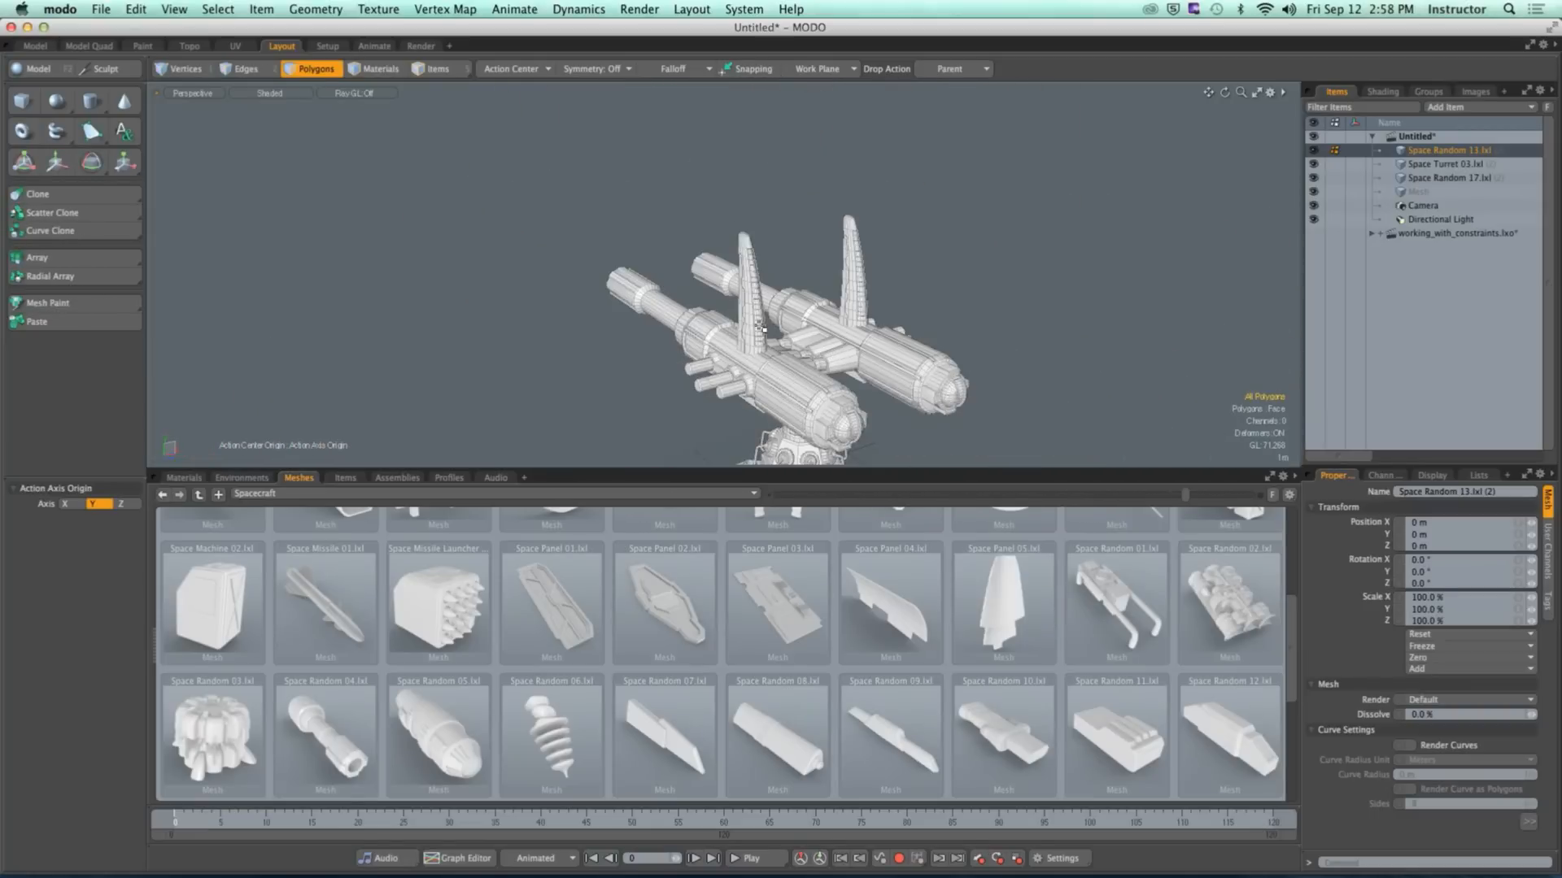
# Step: Select both fins on the guns and set the action center to Local
pyautogui.keyDown('shift'); pyautogui.doubleClick(852, 299); pyautogui.keyUp('shift')
pyautogui.hotkey('shift', 'a')
pyautogui.keyDown('alt'); pyautogui.moveTo(851, 299); pyautogui.dragTo(797, 309); pyautogui.keyUp('alt')
pyautogui.keyDown('ctrl'); pyautogui.keyDown('alt'); pyautogui.moveTo(797, 309); pyautogui.dragTo(1056, 329); pyautogui.keyUp('alt'); pyautogui.keyUp('ctrl')
pyautogui.click(1056, 328)
pyautogui.keyDown('alt'); pyautogui.moveTo(675, 330); pyautogui.dragTo(732, 346); pyautogui.keyUp('alt')
pyautogui.doubleClick(736, 320)
pyautogui.keyDown('shift'); pyautogui.doubleClick(1070, 366); pyautogui.keyUp('shift')
pyautogui.click(537, 72)
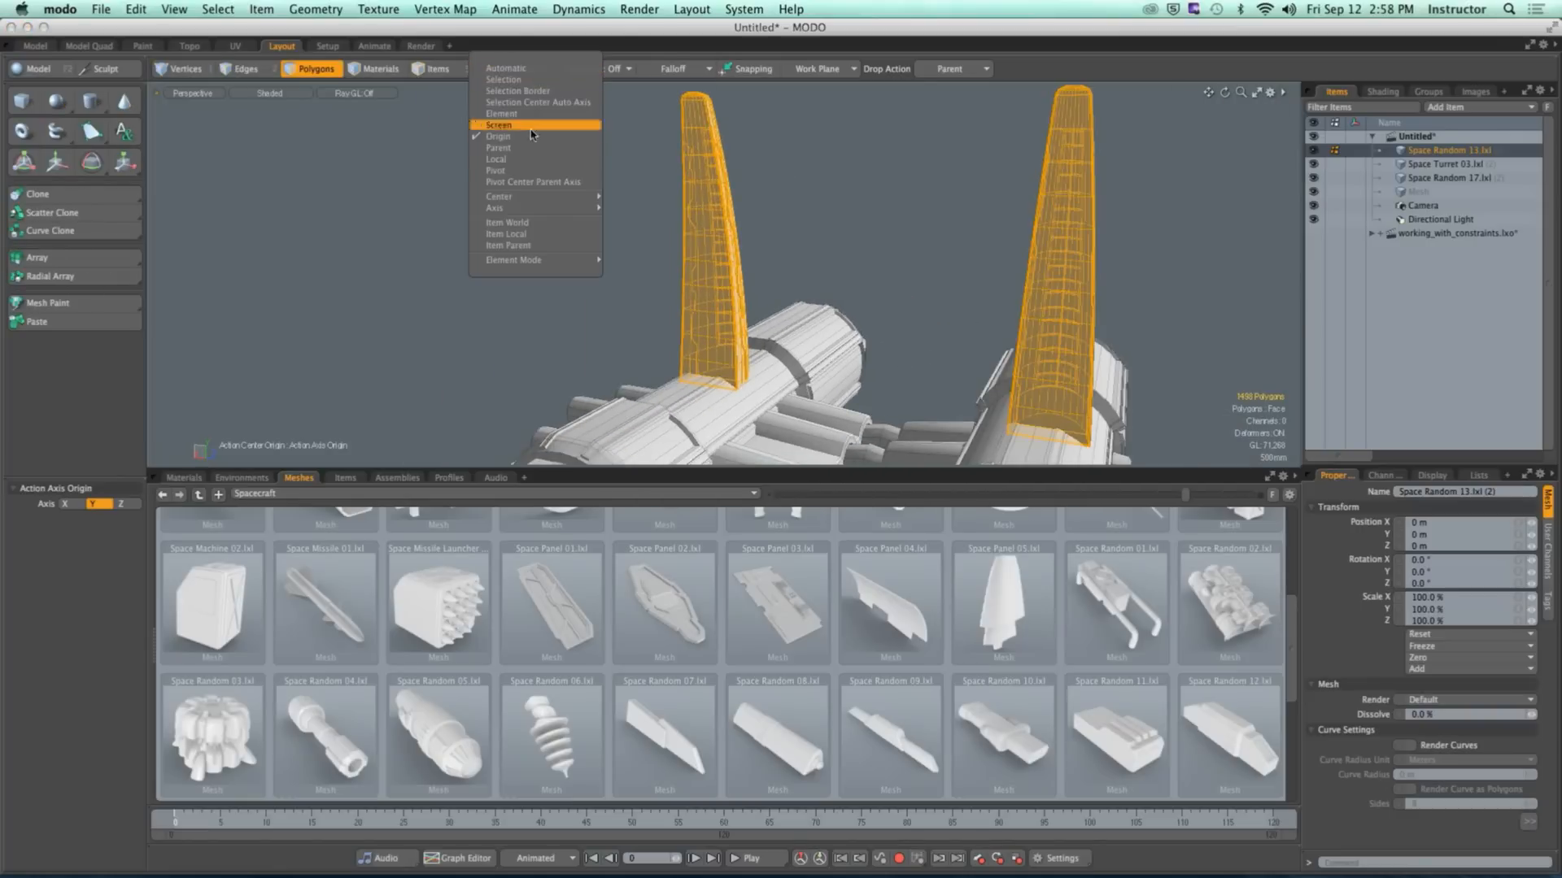
pyautogui.click(525, 161)
# Step: Try to rotate both fins around their local axes, undo the rotation and drop the Rotate tool
pyautogui.press('e')
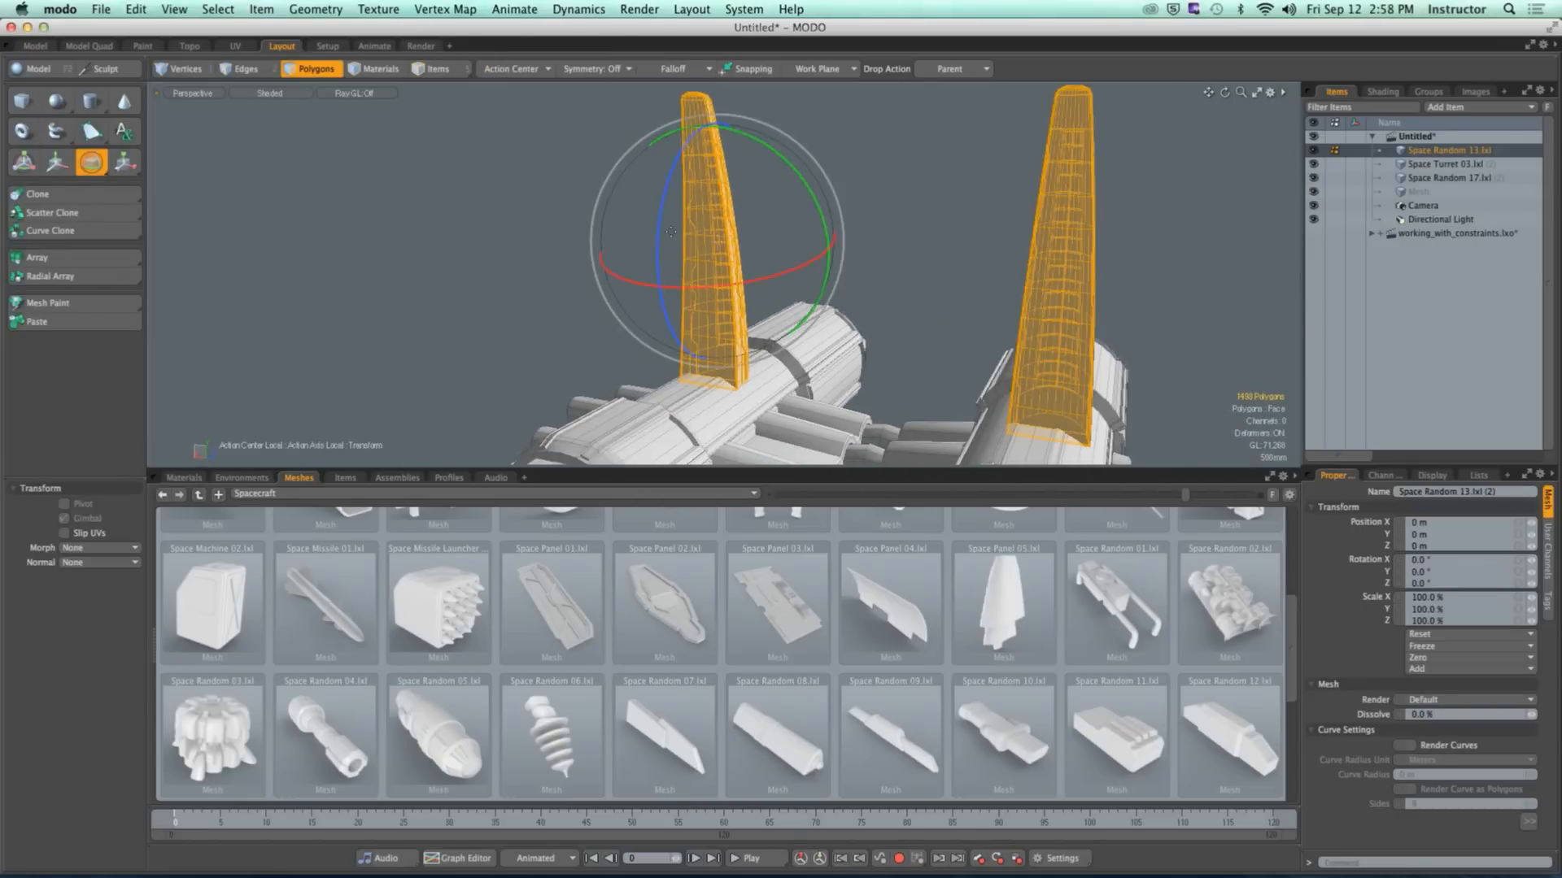
pyautogui.keyDown('alt'); pyautogui.moveTo(763, 286); pyautogui.dragTo(667, 261); pyautogui.keyUp('alt')
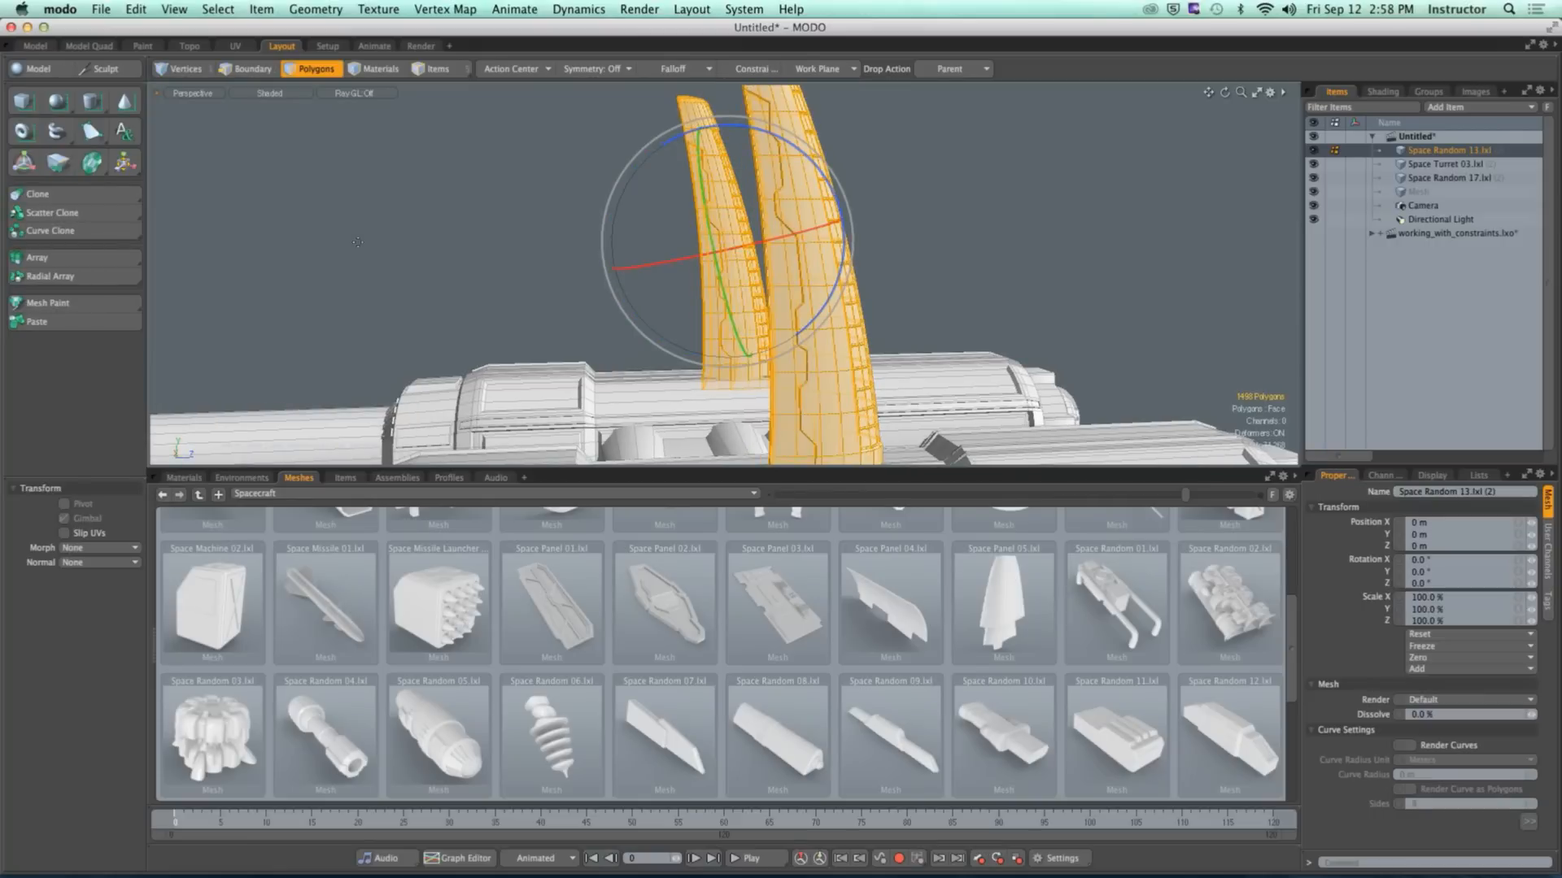
pyautogui.keyDown('alt'); pyautogui.moveTo(358, 243); pyautogui.dragTo(499, 262); pyautogui.keyUp('alt')
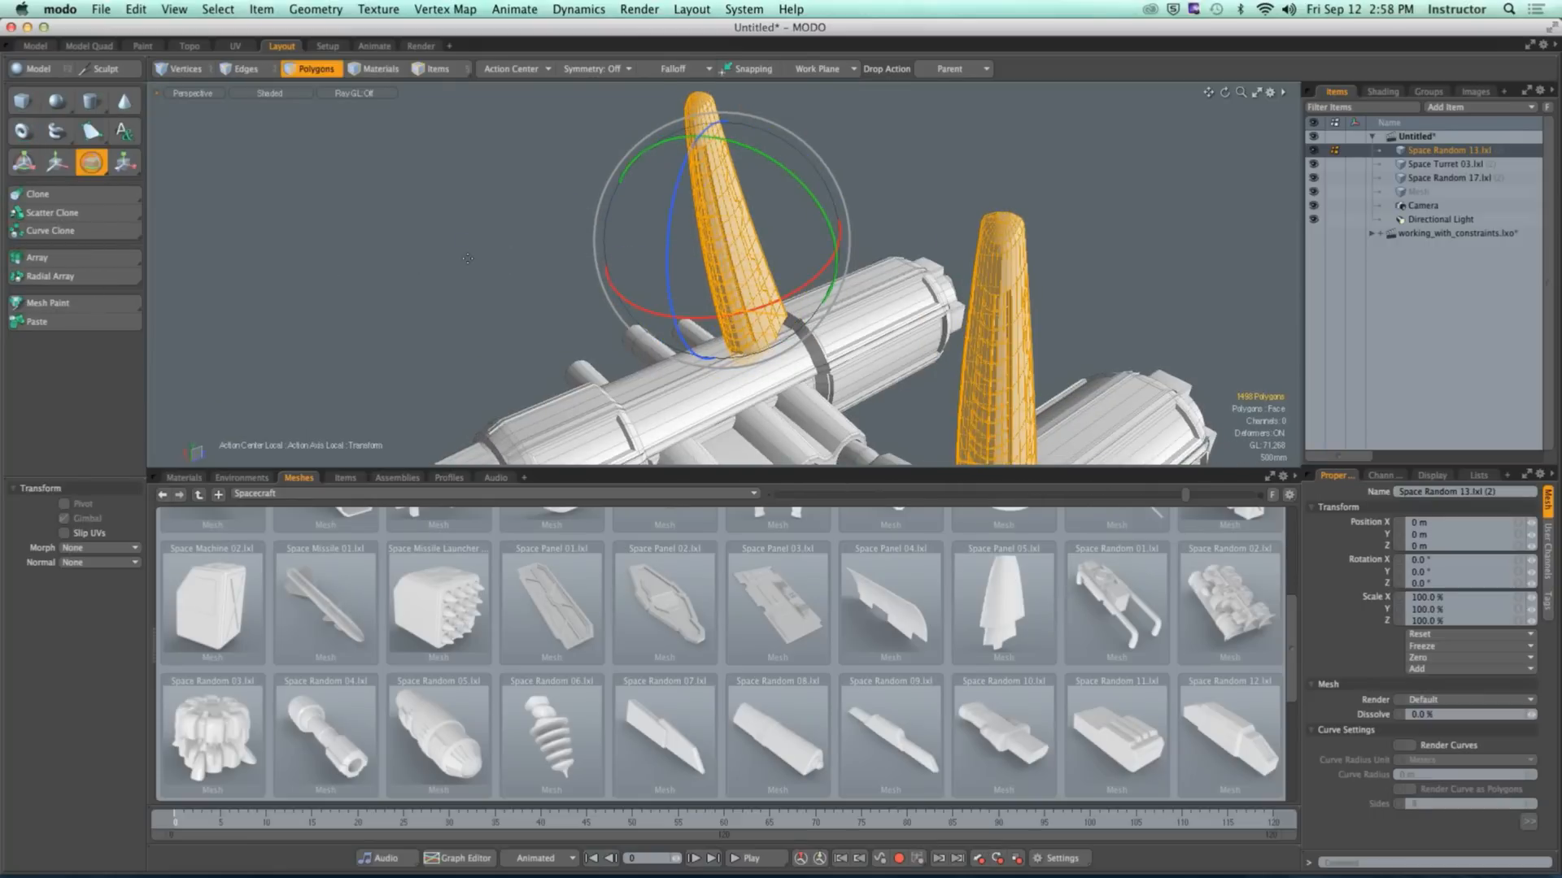
pyautogui.keyDown('alt'); pyautogui.moveTo(650, 288); pyautogui.dragTo(885, 224); pyautogui.keyUp('alt')
pyautogui.press('super+z')
pyautogui.press('q')
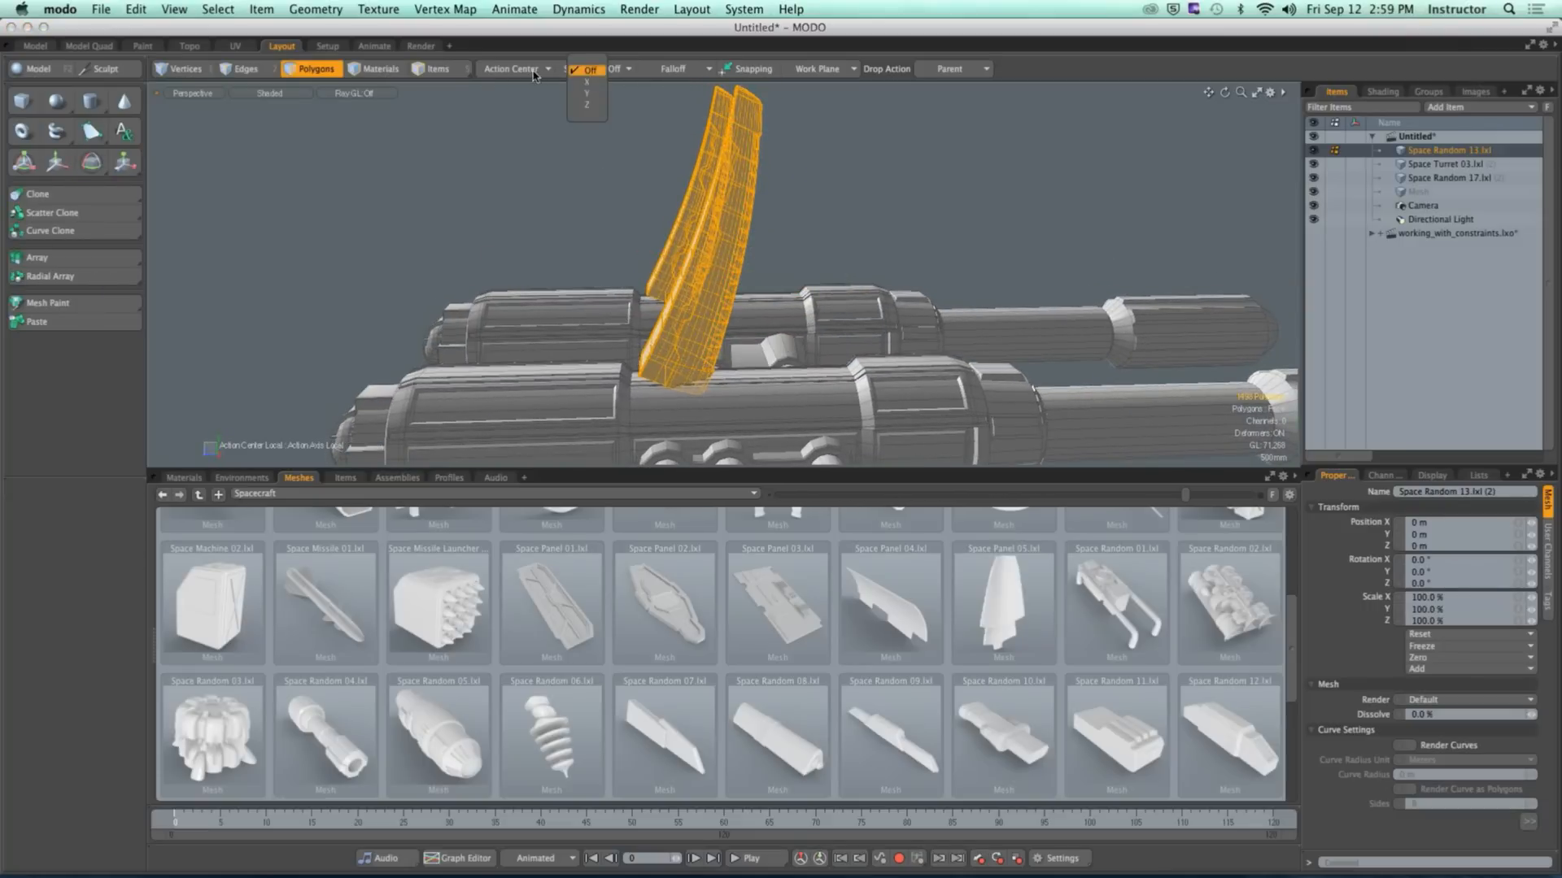
# Step: Turn off the Local action center, rotate both fins to lean the opposite way, and lower them 10 mm along Y
pyautogui.click(530, 72)
pyautogui.click(519, 161)
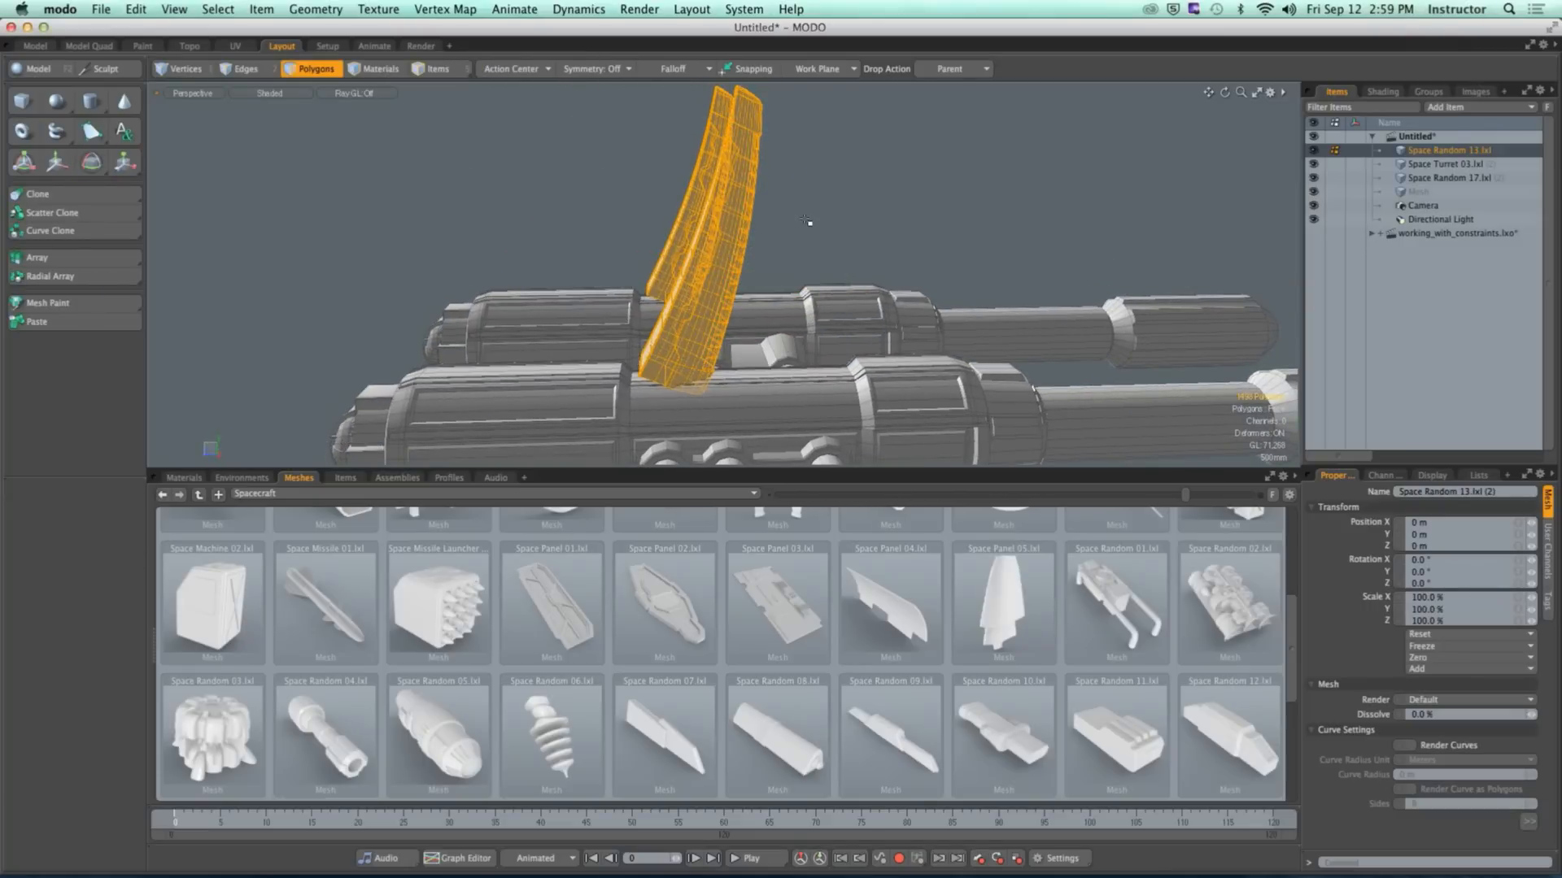
pyautogui.press('e')
pyautogui.moveTo(791, 206); pyautogui.dragTo(756, 153)
pyautogui.press('space')
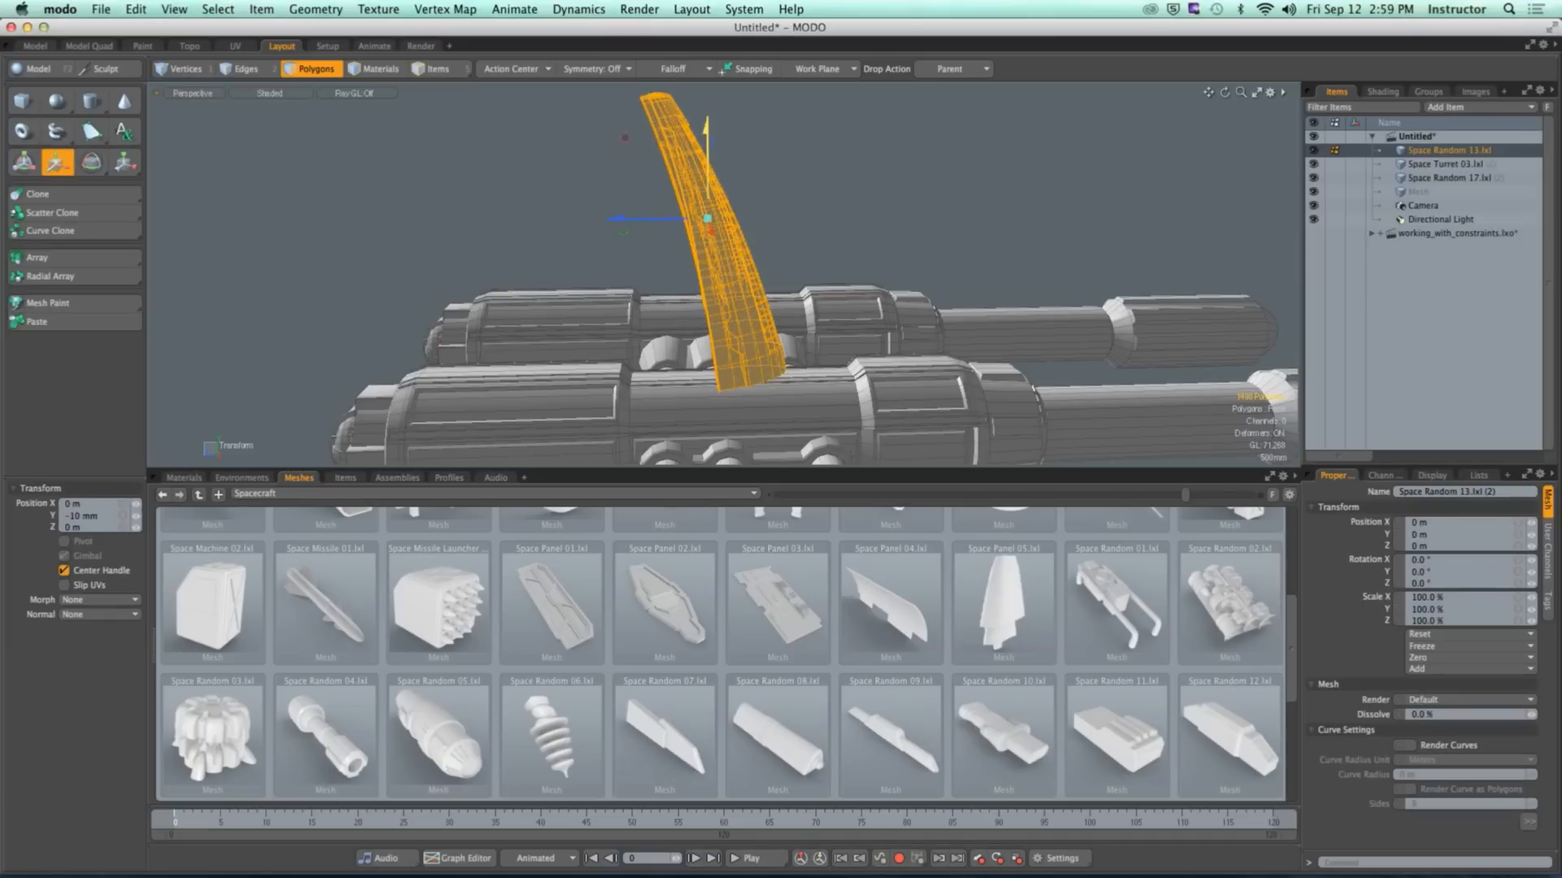
pyautogui.click(864, 204)
# Step: Delete the two fins along with the Space Random 13 item and the unused Mesh item from the item list
pyautogui.keyDown('alt'); pyautogui.moveTo(865, 205); pyautogui.dragTo(707, 142); pyautogui.keyUp('alt')
pyautogui.scroll(-5, 740, 233)
pyautogui.scroll(-3, 683, 252)
pyautogui.keyDown('alt'); pyautogui.moveTo(708, 143); pyautogui.dragTo(790, 144); pyautogui.keyUp('alt')
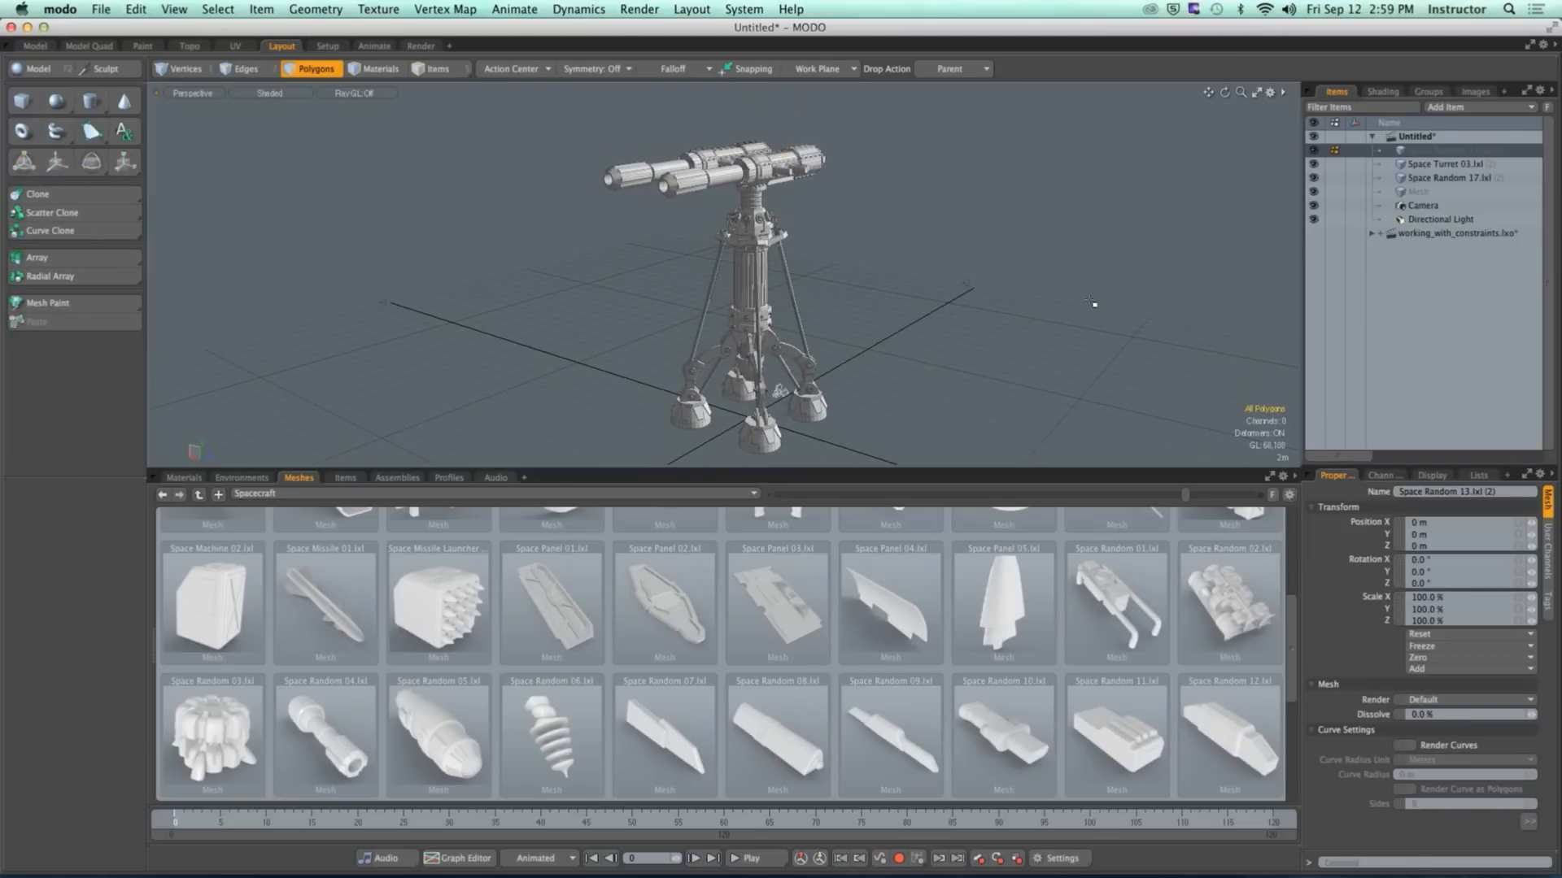
pyautogui.rightClick(1455, 157)
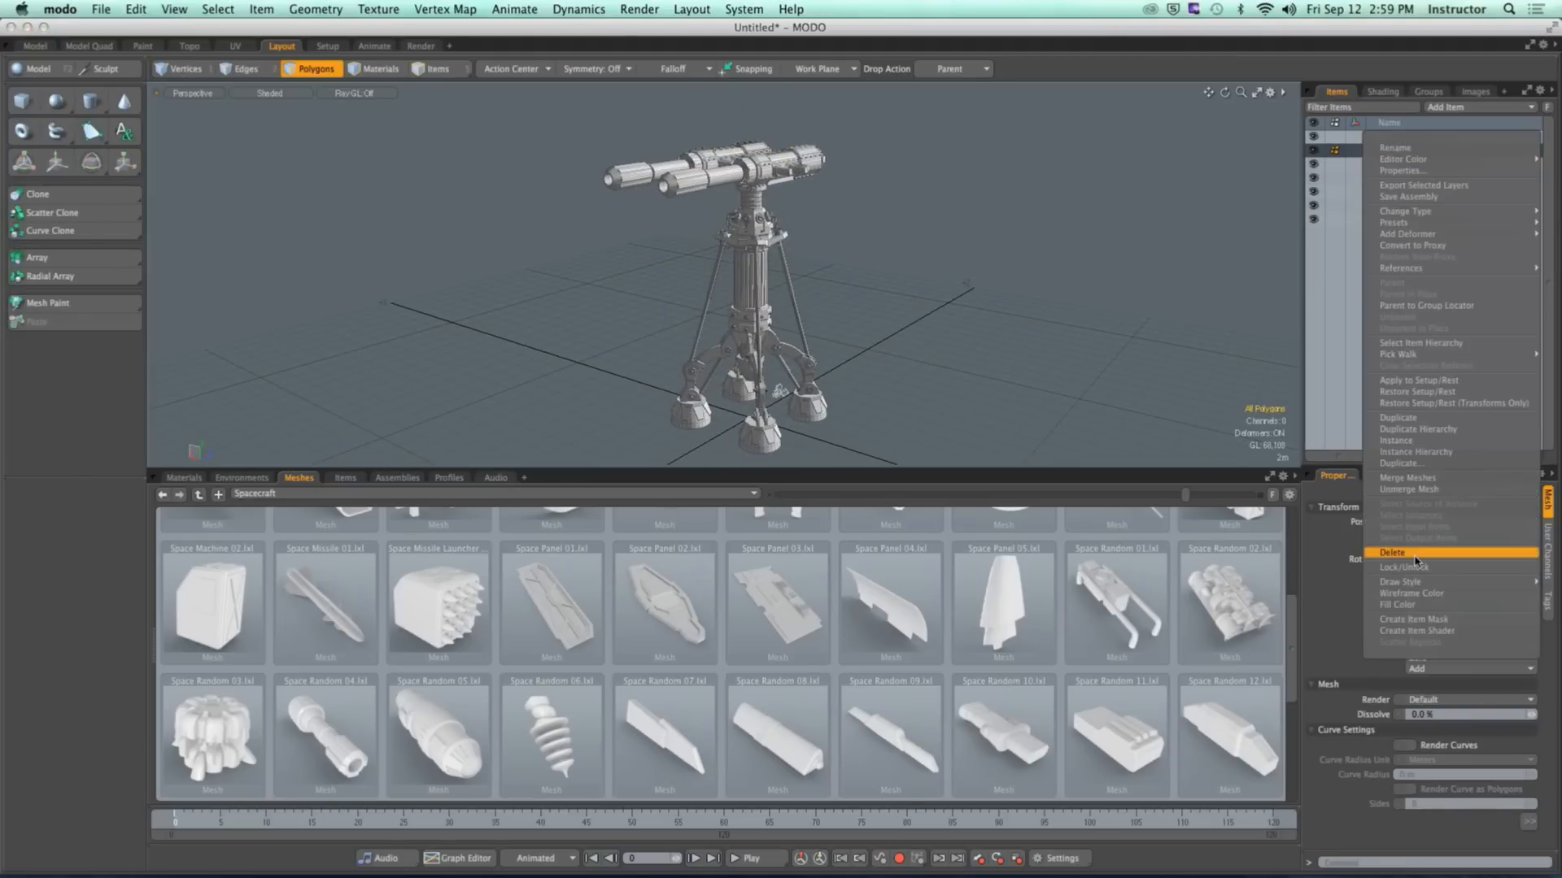
pyautogui.click(1415, 555)
pyautogui.rightClick(1424, 181)
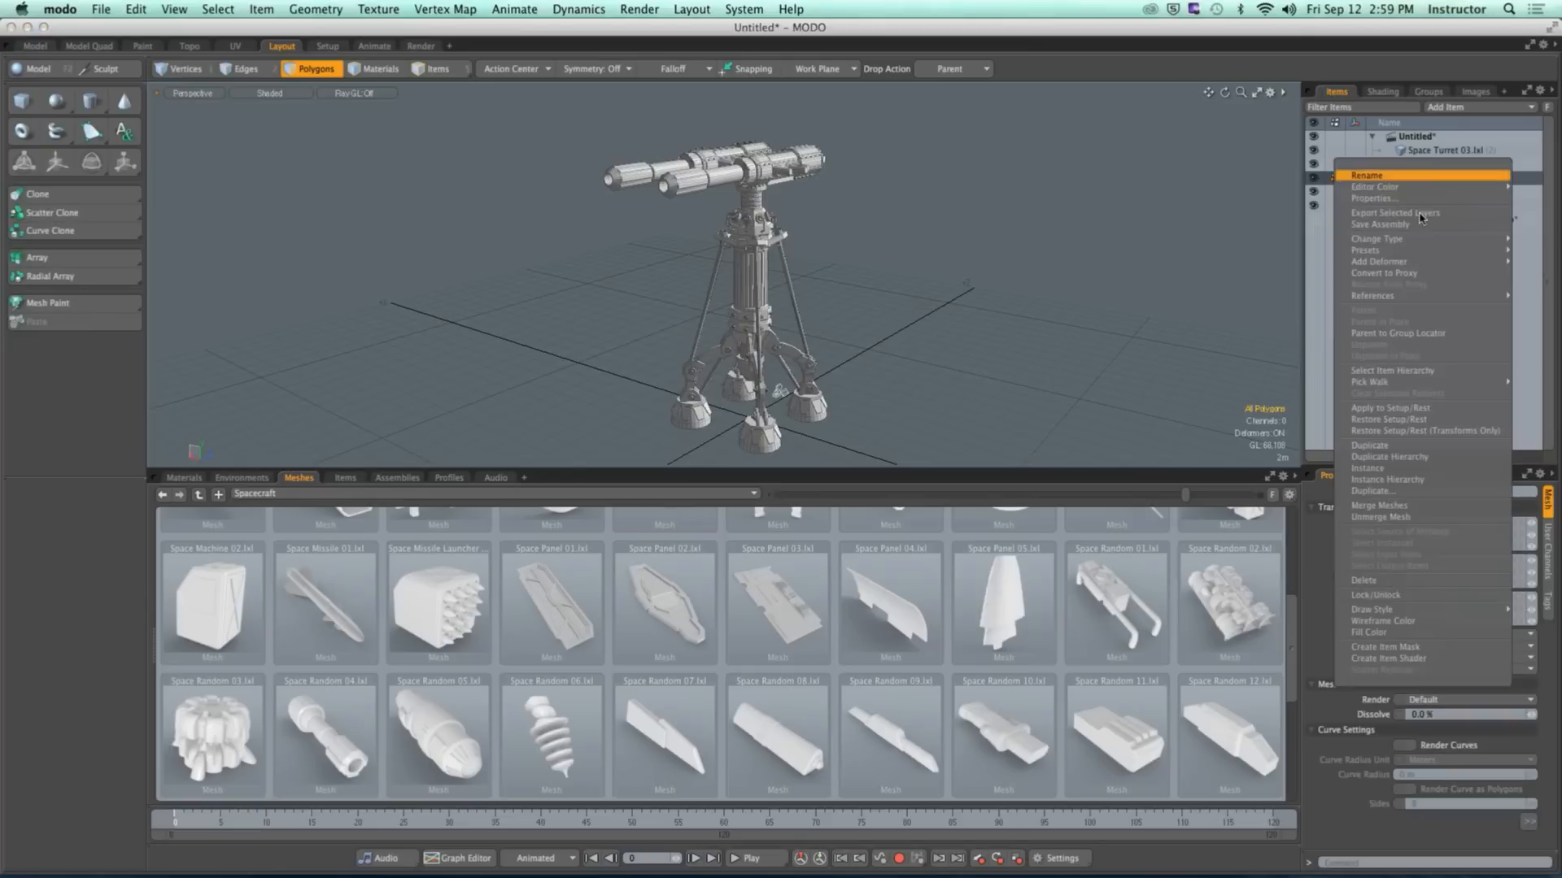
pyautogui.click(1385, 584)
# Step: Inspect the assembled gun turret and look through the Spacecraft mesh presets again
pyautogui.moveTo(820, 255)
pyautogui.keyDown('alt'); pyautogui.mouseDown()
pyautogui.moveTo(840, 271)
pyautogui.moveTo(851, 454)
pyautogui.mouseUp(); pyautogui.keyUp('alt')
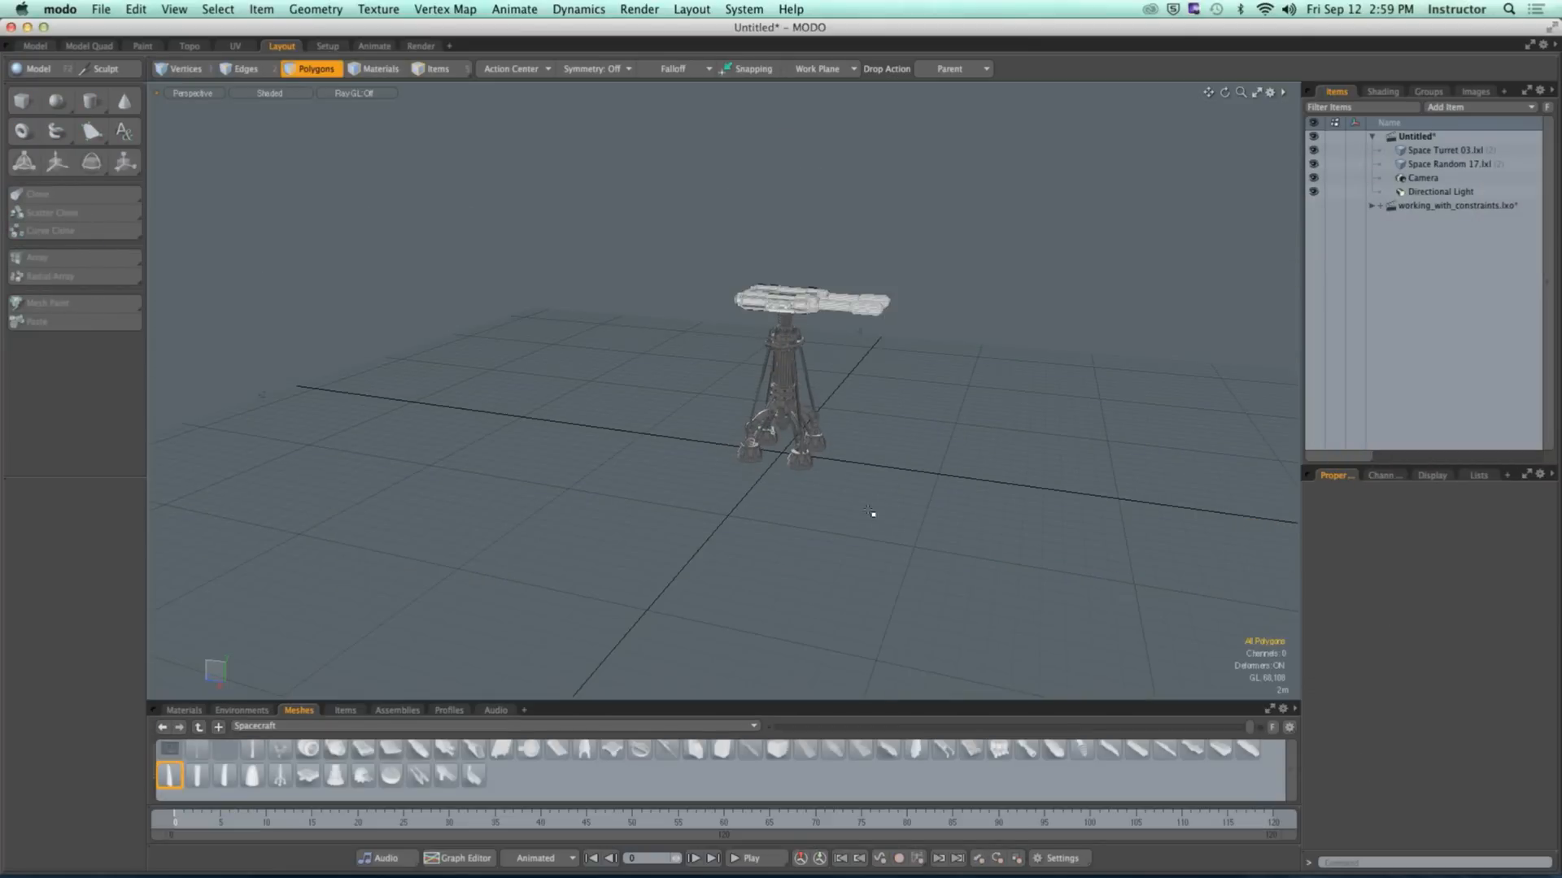
pyautogui.keyDown('alt'); pyautogui.moveTo(871, 415); pyautogui.dragTo(758, 392); pyautogui.keyUp('alt')
pyautogui.scroll(4, 833, 414)
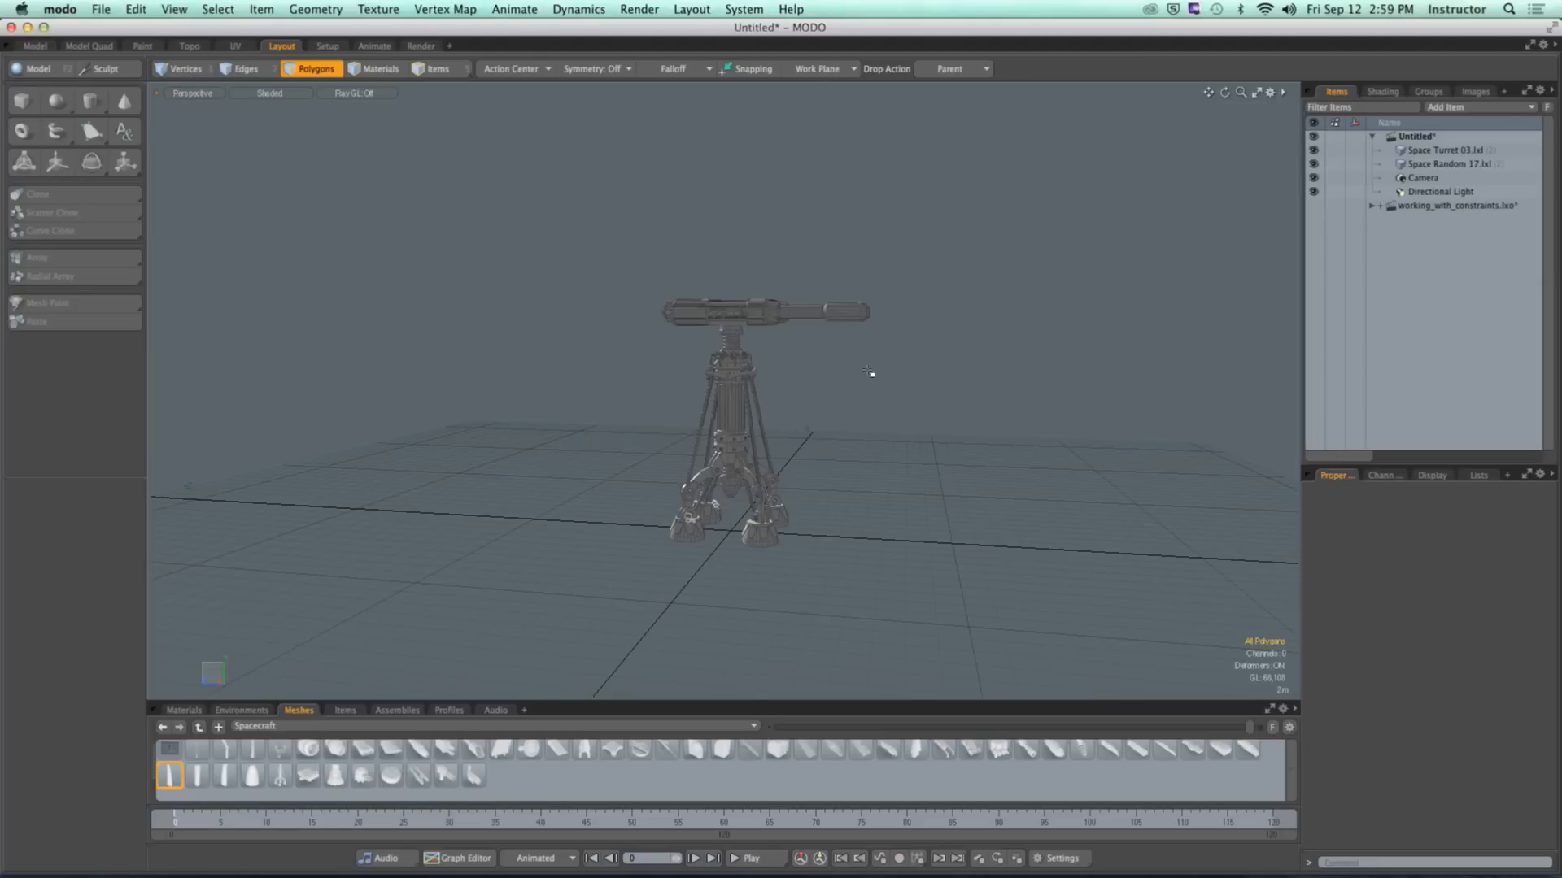
pyautogui.moveTo(810, 703); pyautogui.dragTo(805, 569)
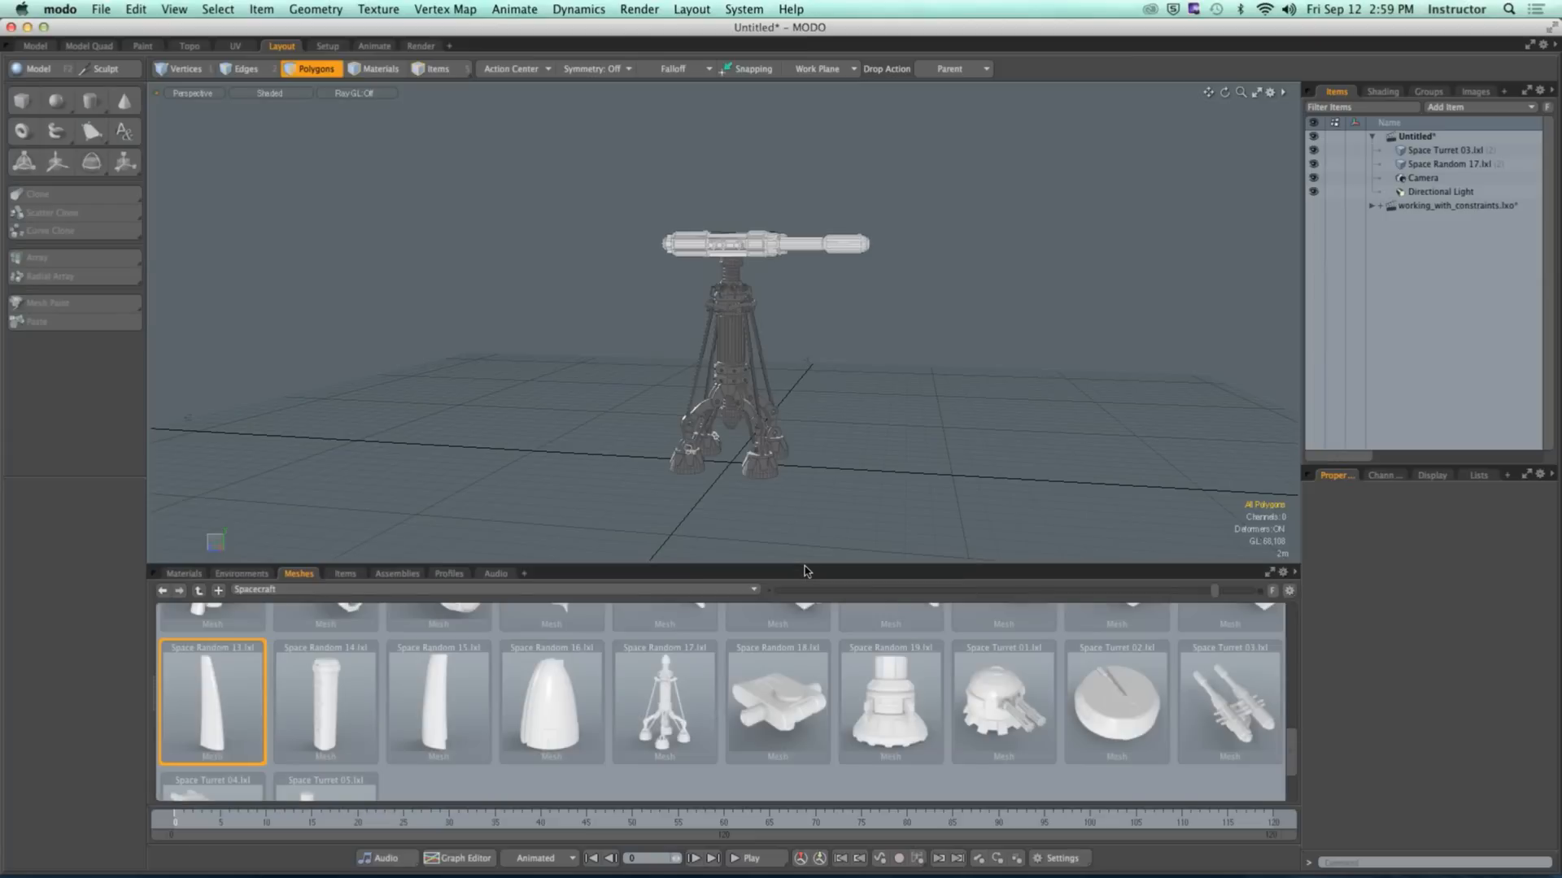
pyautogui.scroll(2, 841, 672)
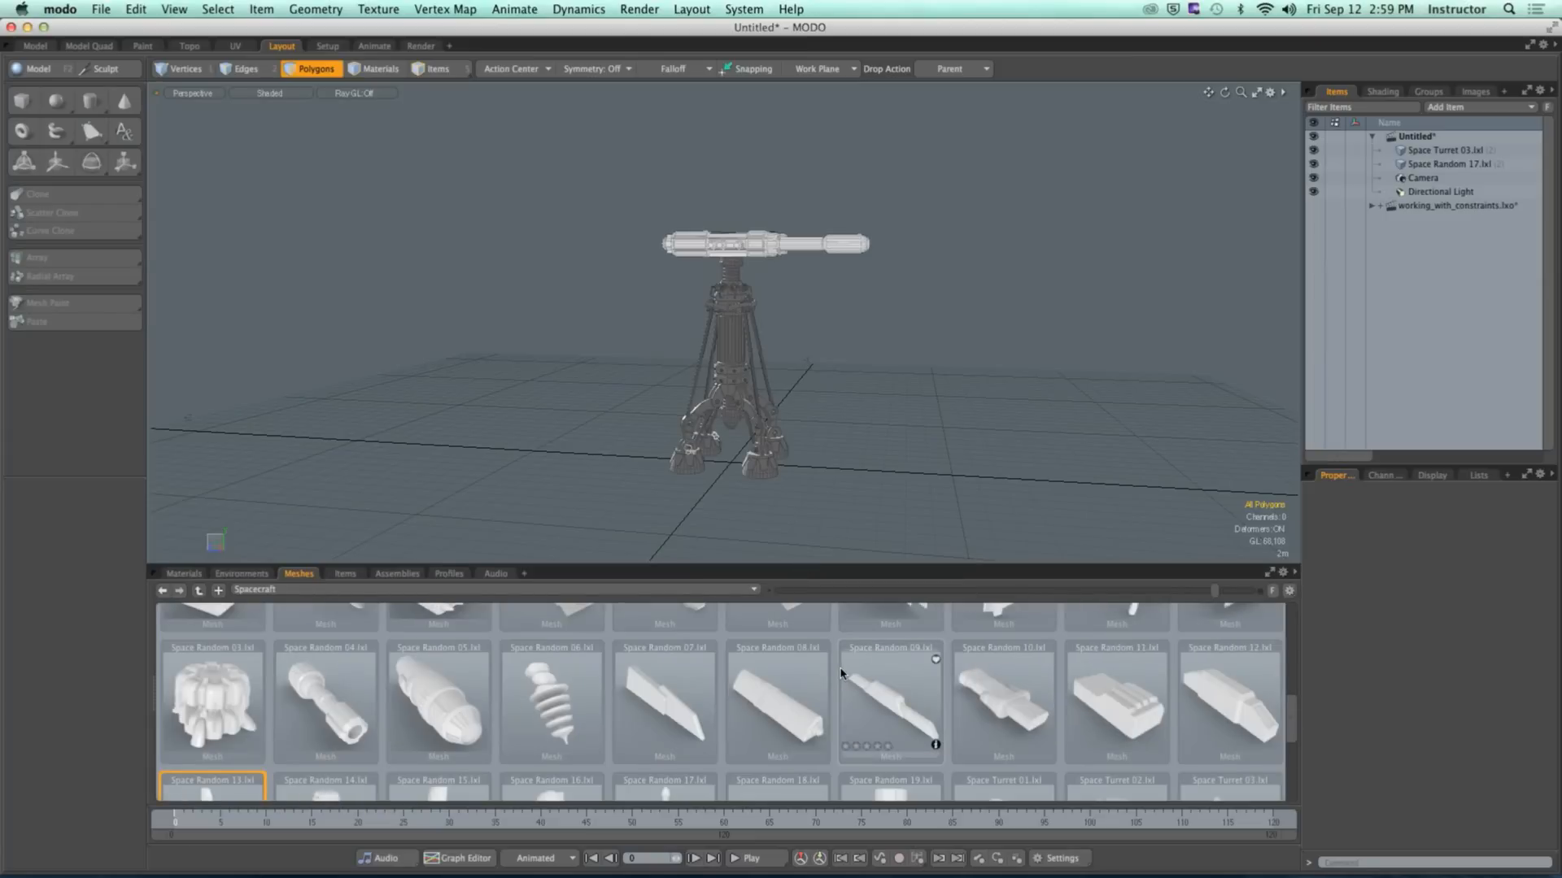
pyautogui.scroll(-3, 841, 672)
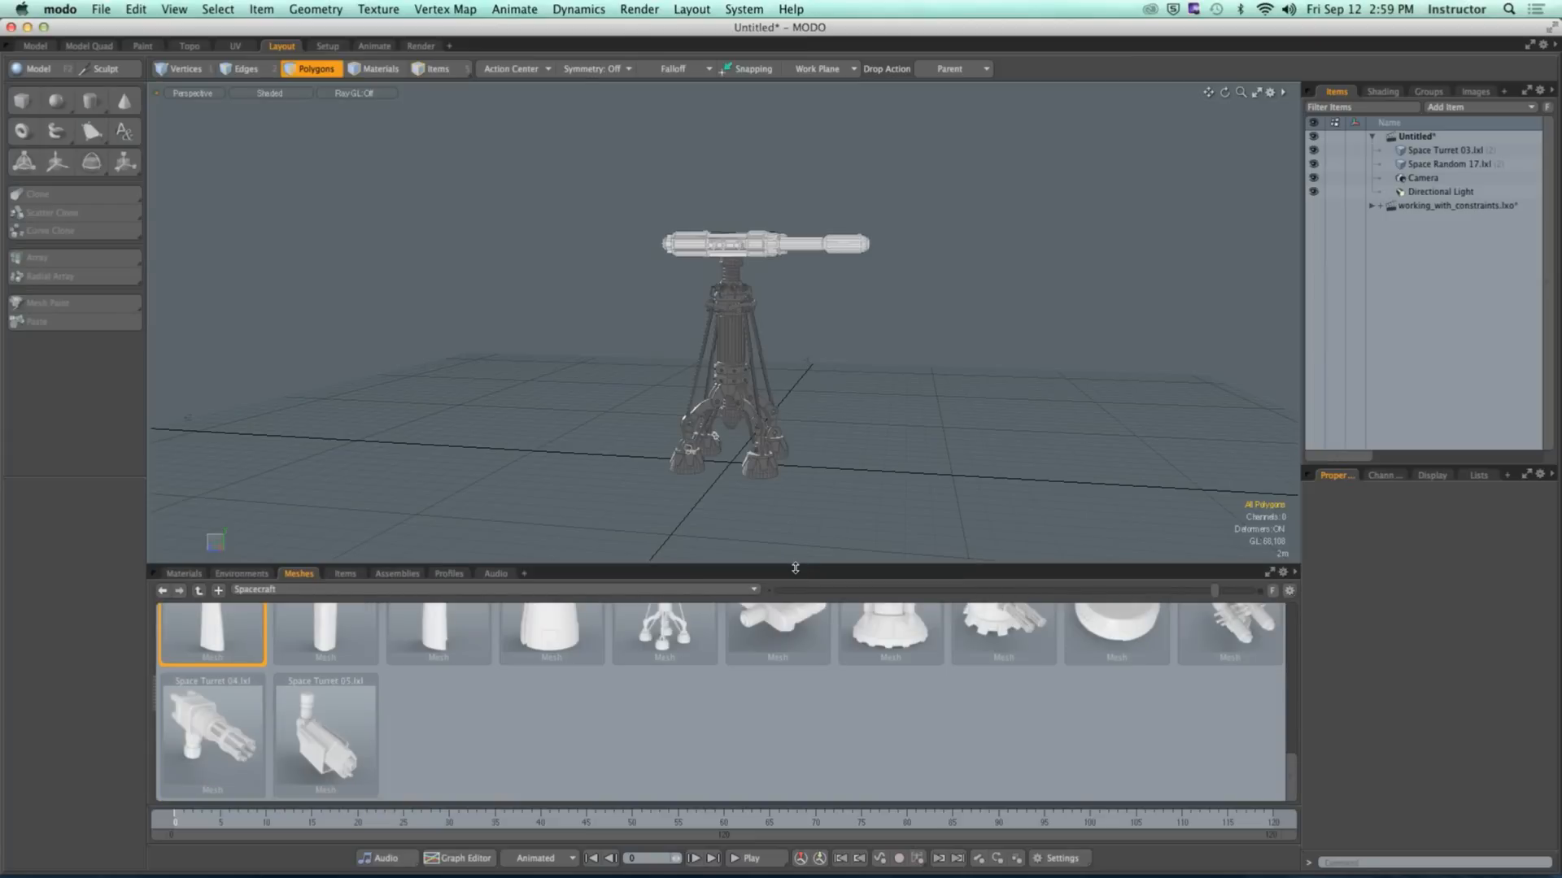
# Step: Collapse the preset browser to a thin strip and examine the legs at the tower's base
pyautogui.moveTo(795, 751); pyautogui.dragTo(797, 774)
pyautogui.keyDown('alt'); pyautogui.moveTo(798, 657); pyautogui.dragTo(749, 634); pyautogui.keyUp('alt')
pyautogui.scroll(5, 747, 541)
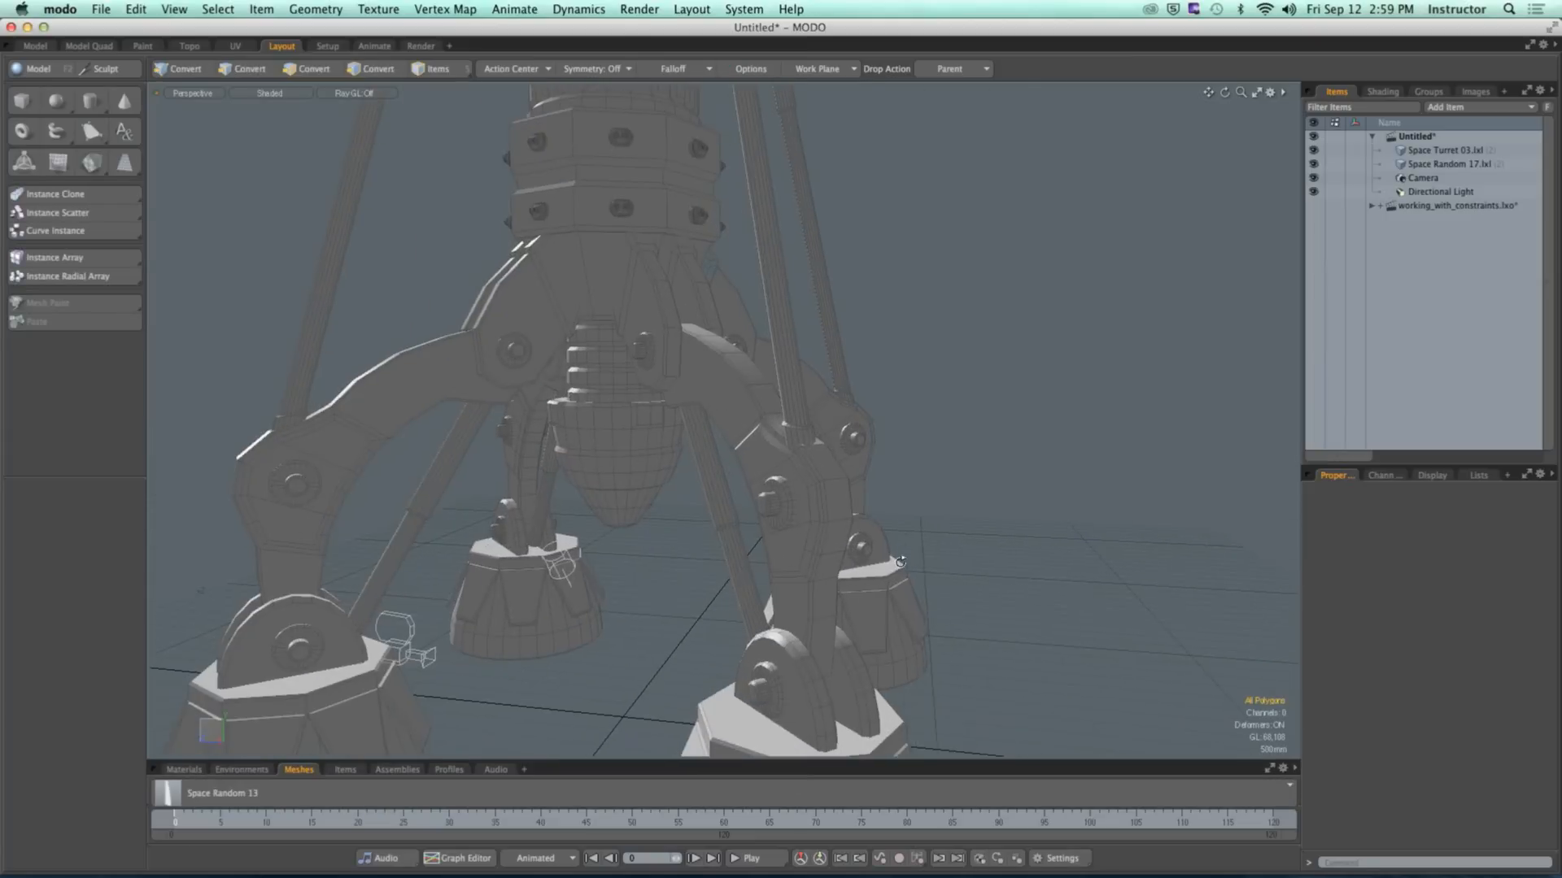
# Step: Examine the assembled turret from its legs and feet up to the guns on top
pyautogui.moveTo(744, 544)
pyautogui.keyDown('alt'); pyautogui.mouseDown()
pyautogui.moveTo(533, 556)
pyautogui.moveTo(773, 558)
pyautogui.moveTo(744, 557)
pyautogui.mouseUp(); pyautogui.keyUp('alt')
pyautogui.keyDown('ctrl'); pyautogui.keyDown('alt'); pyautogui.moveTo(744, 556); pyautogui.dragTo(765, 517); pyautogui.keyUp('alt'); pyautogui.keyUp('ctrl')
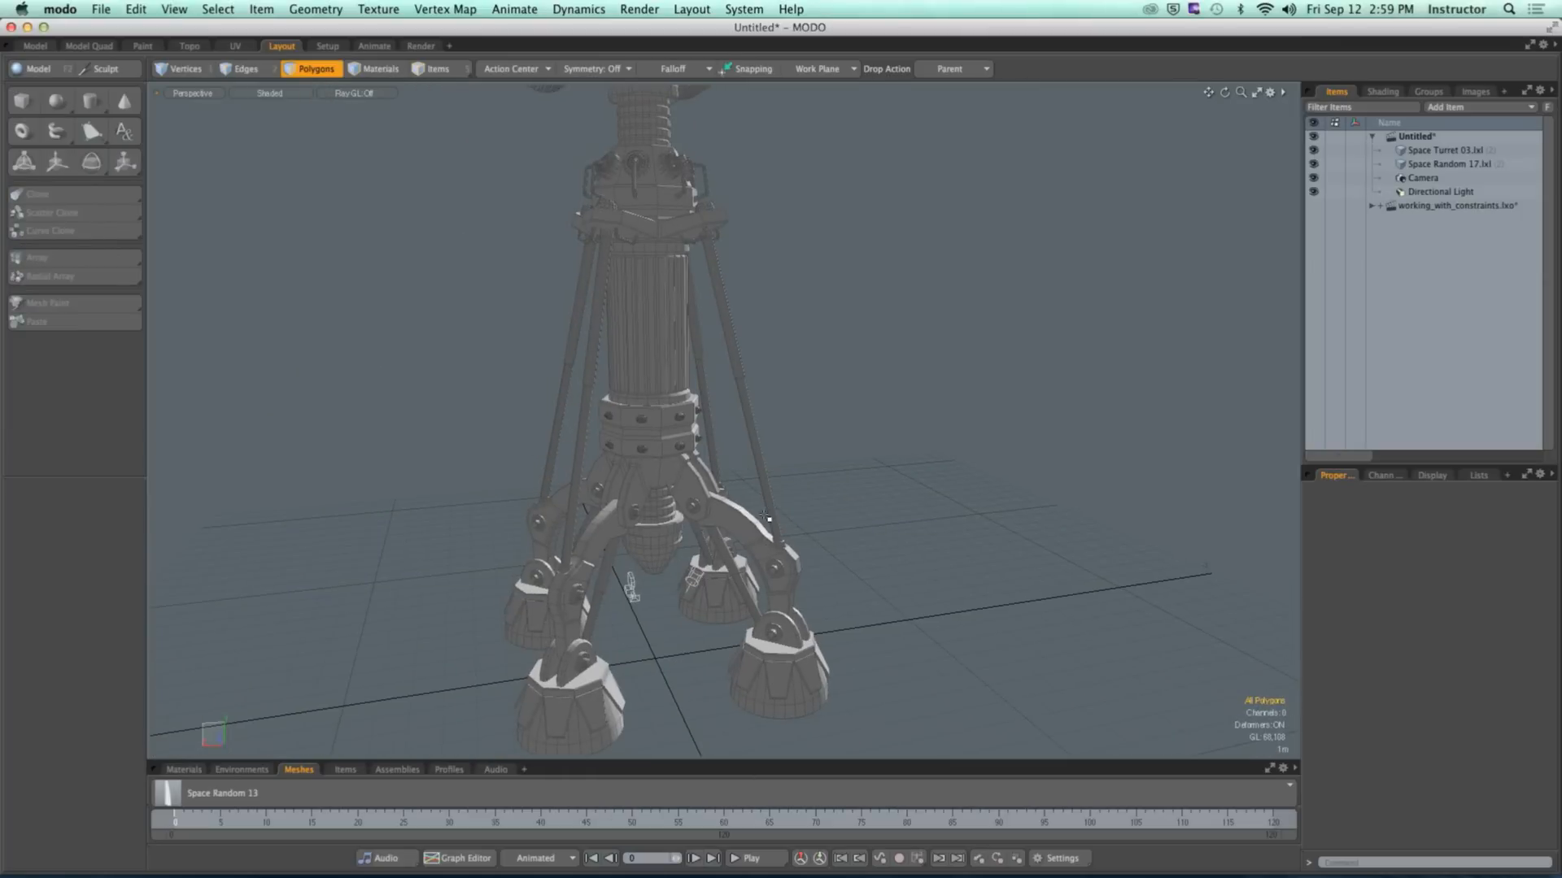
pyautogui.keyDown('ctrl'); pyautogui.keyDown('alt'); pyautogui.moveTo(719, 329); pyautogui.dragTo(570, 371); pyautogui.keyUp('alt'); pyautogui.keyUp('ctrl')
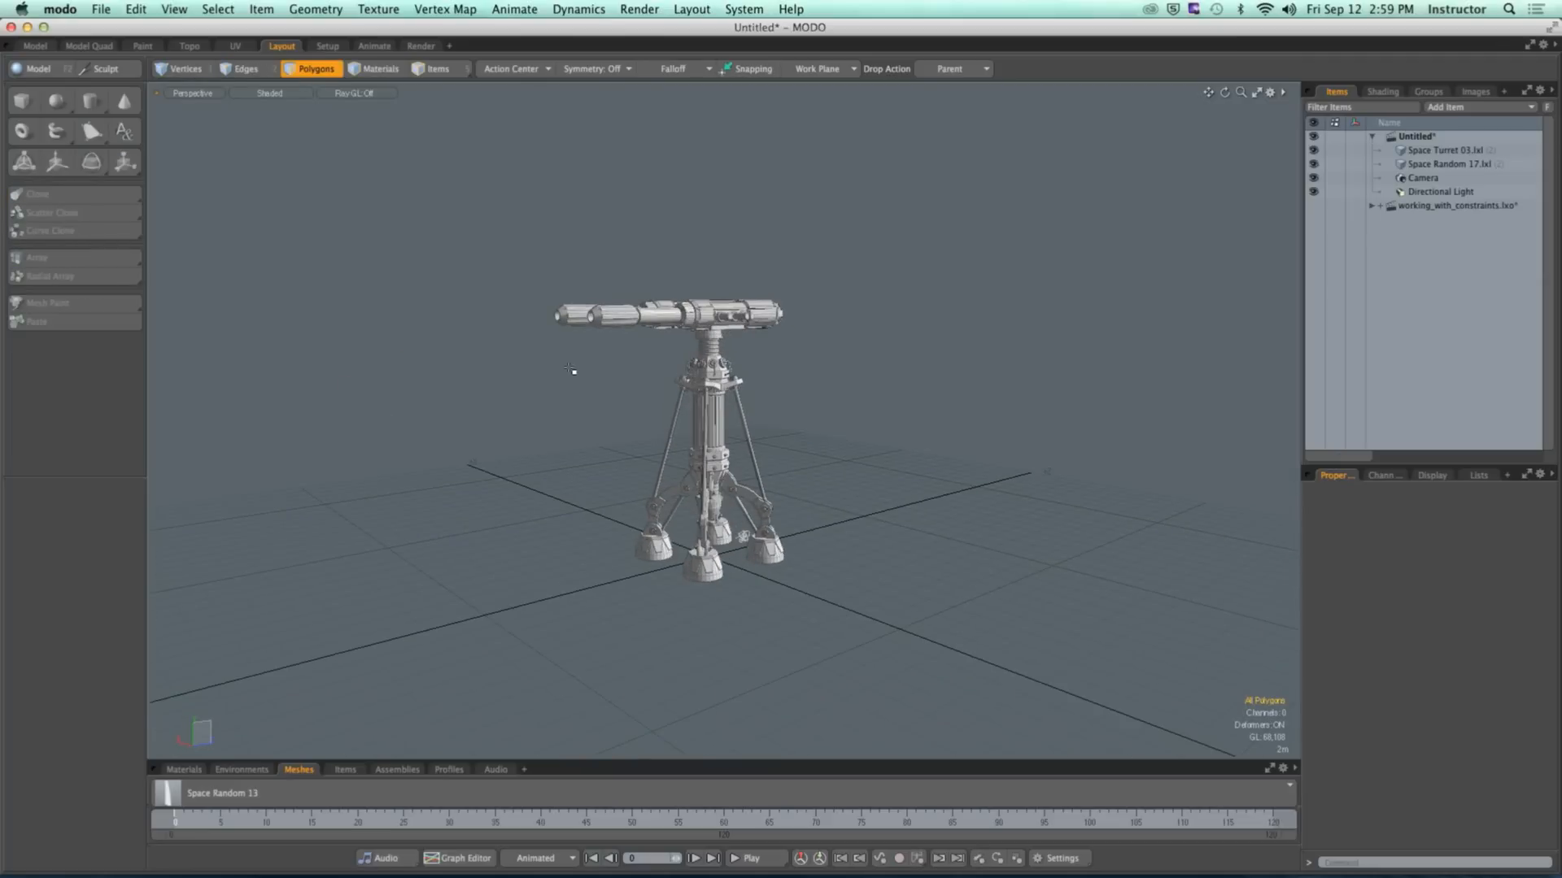
pyautogui.keyDown('ctrl'); pyautogui.keyDown('alt'); pyautogui.moveTo(696, 360); pyautogui.dragTo(785, 354); pyautogui.keyUp('alt'); pyautogui.keyUp('ctrl')
pyautogui.keyDown('alt'); pyautogui.moveTo(784, 354); pyautogui.dragTo(575, 275); pyautogui.keyUp('alt')
pyautogui.scroll(-5, 663, 219)
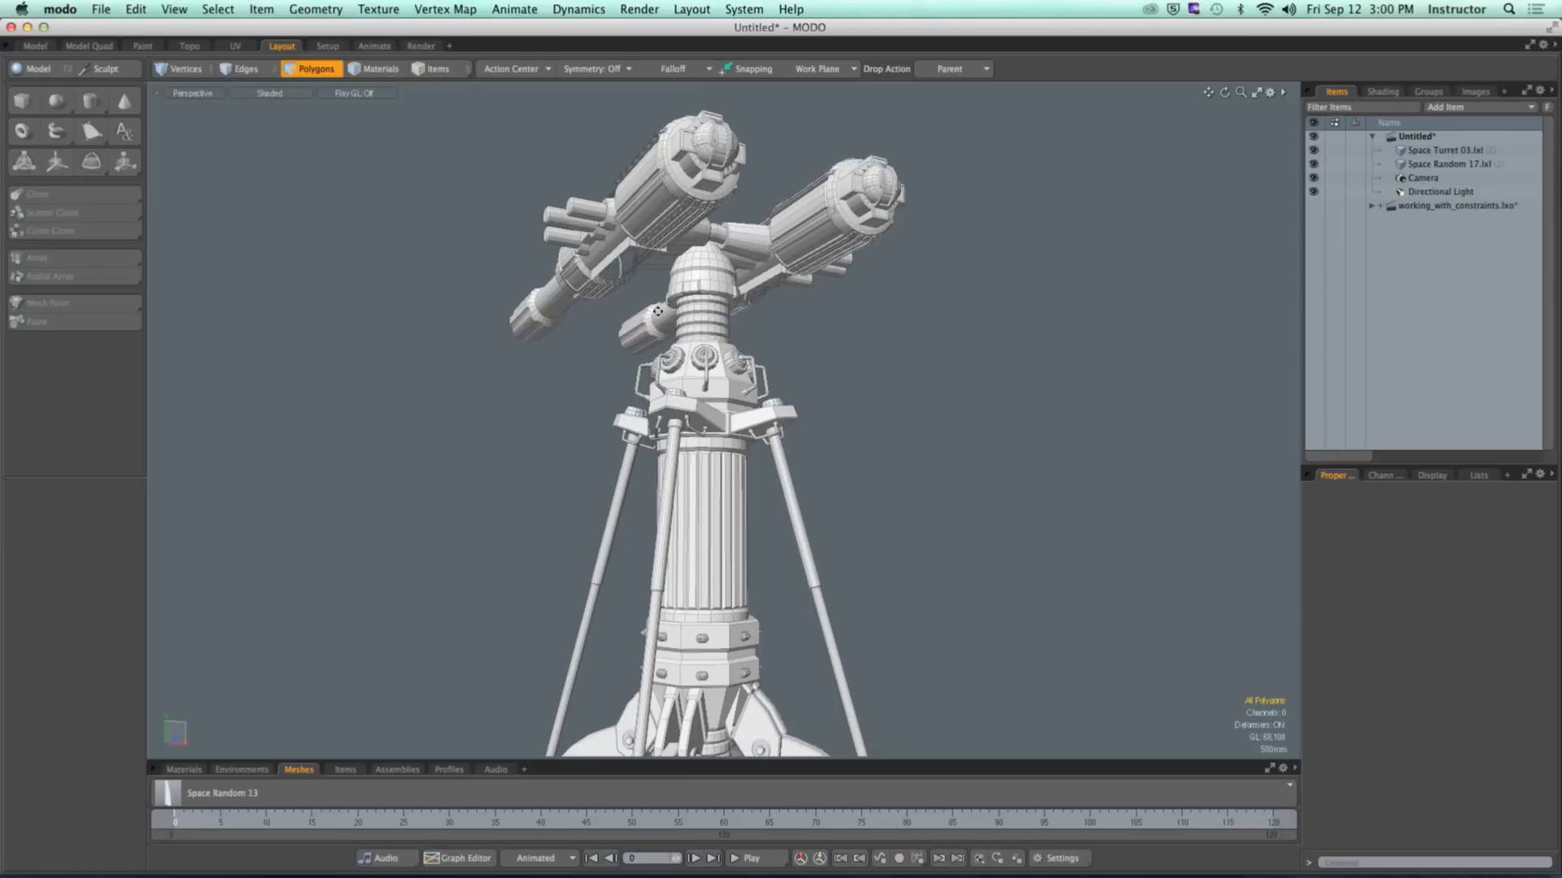
# Step: Select all gun polygons of the Space Turret 03 mesh and lower them along Y onto the tower's dome, then deselect them
pyautogui.click(1450, 164)
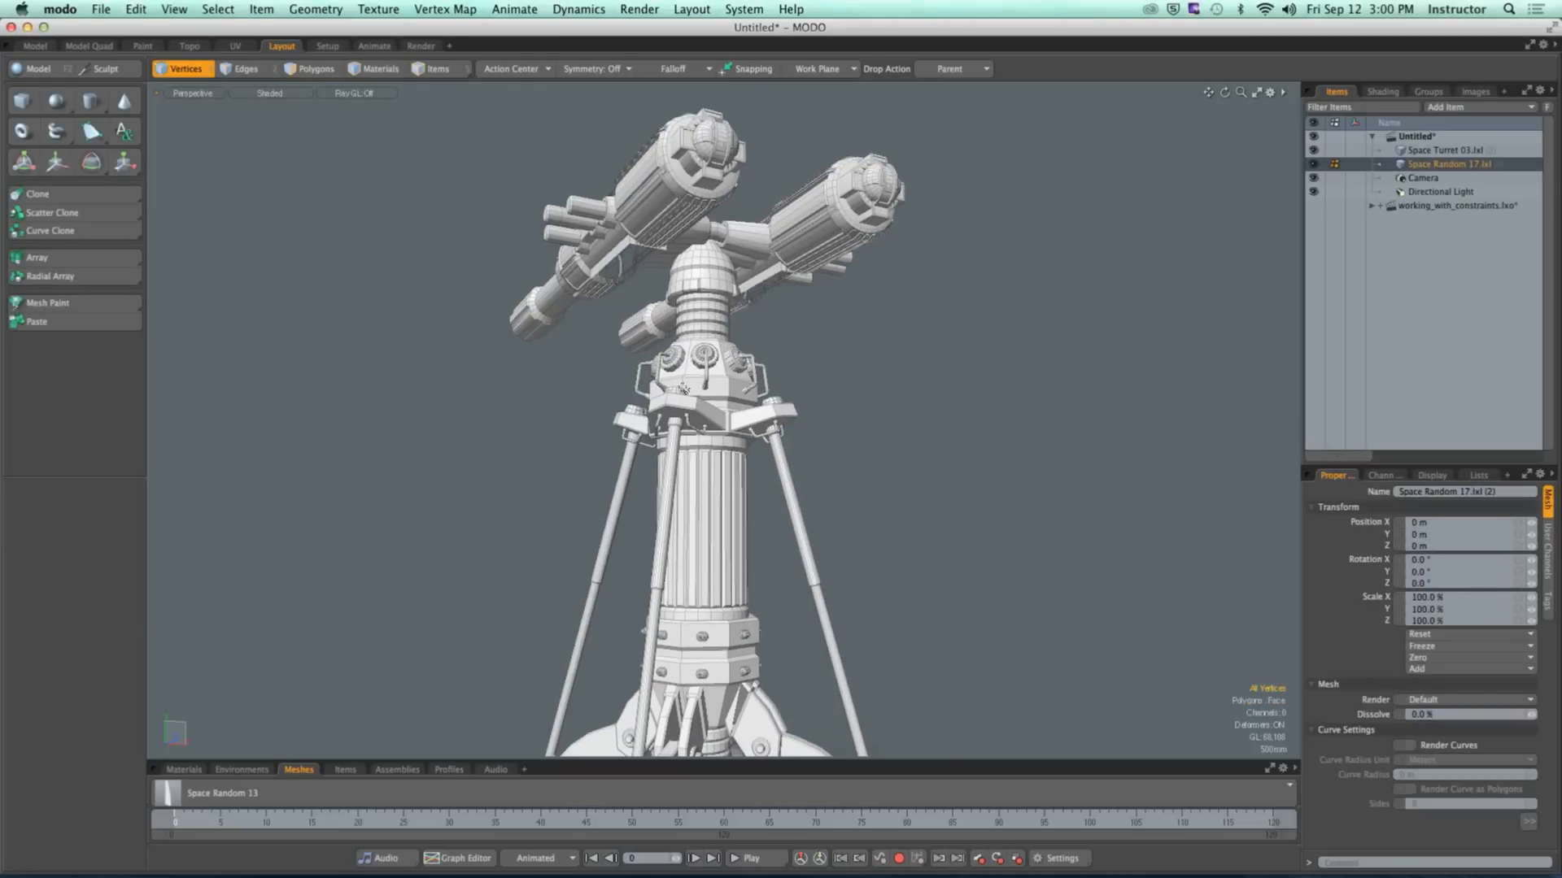
pyautogui.keyDown('alt'); pyautogui.moveTo(667, 388); pyautogui.dragTo(746, 356); pyautogui.keyUp('alt')
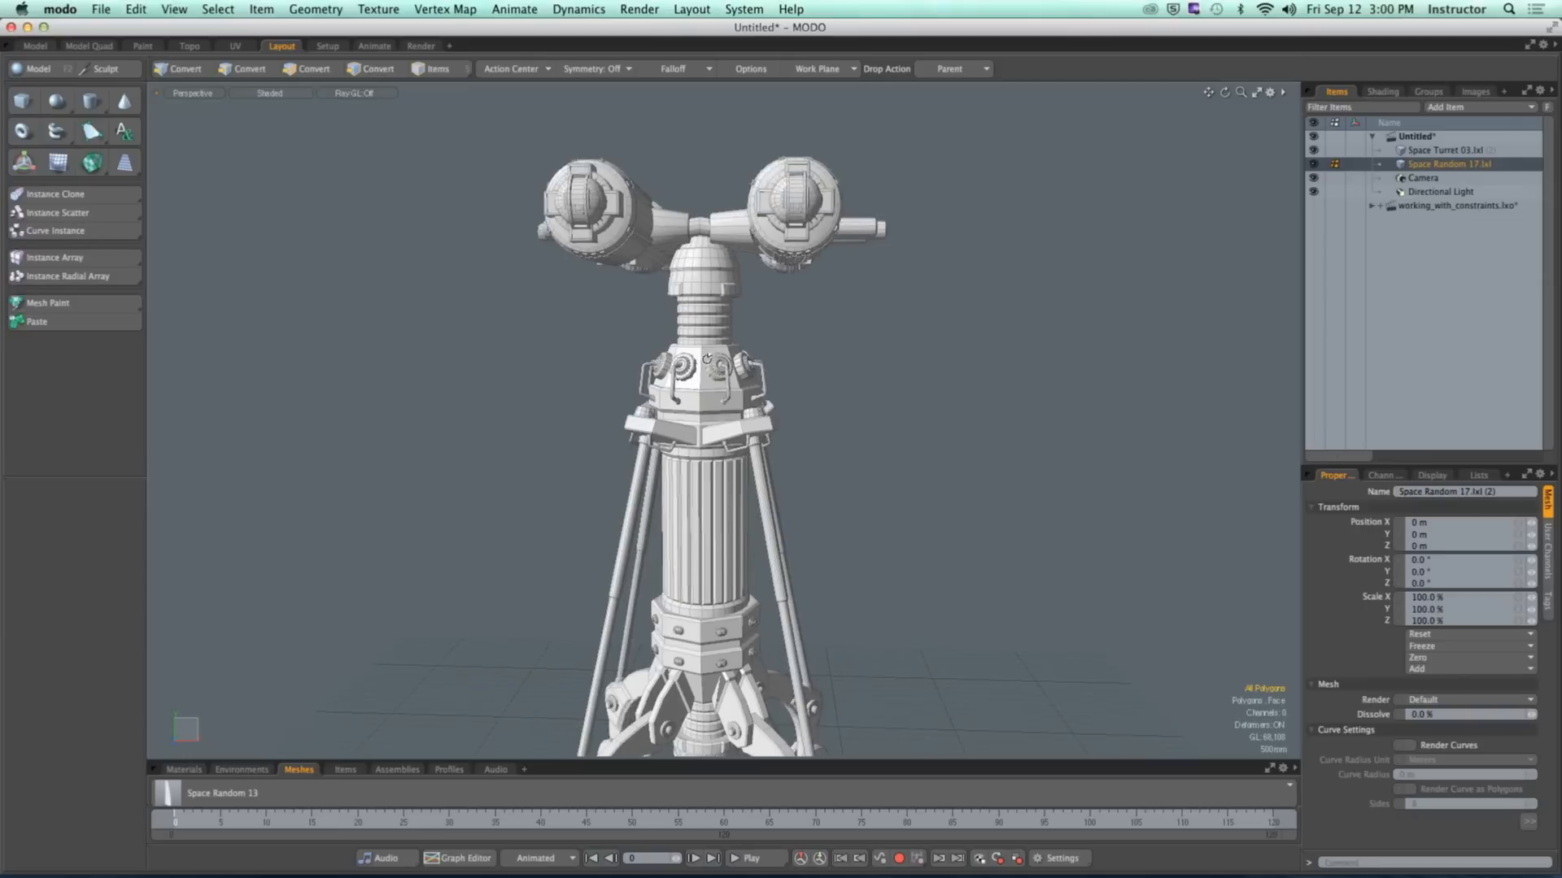
pyautogui.click(1444, 155)
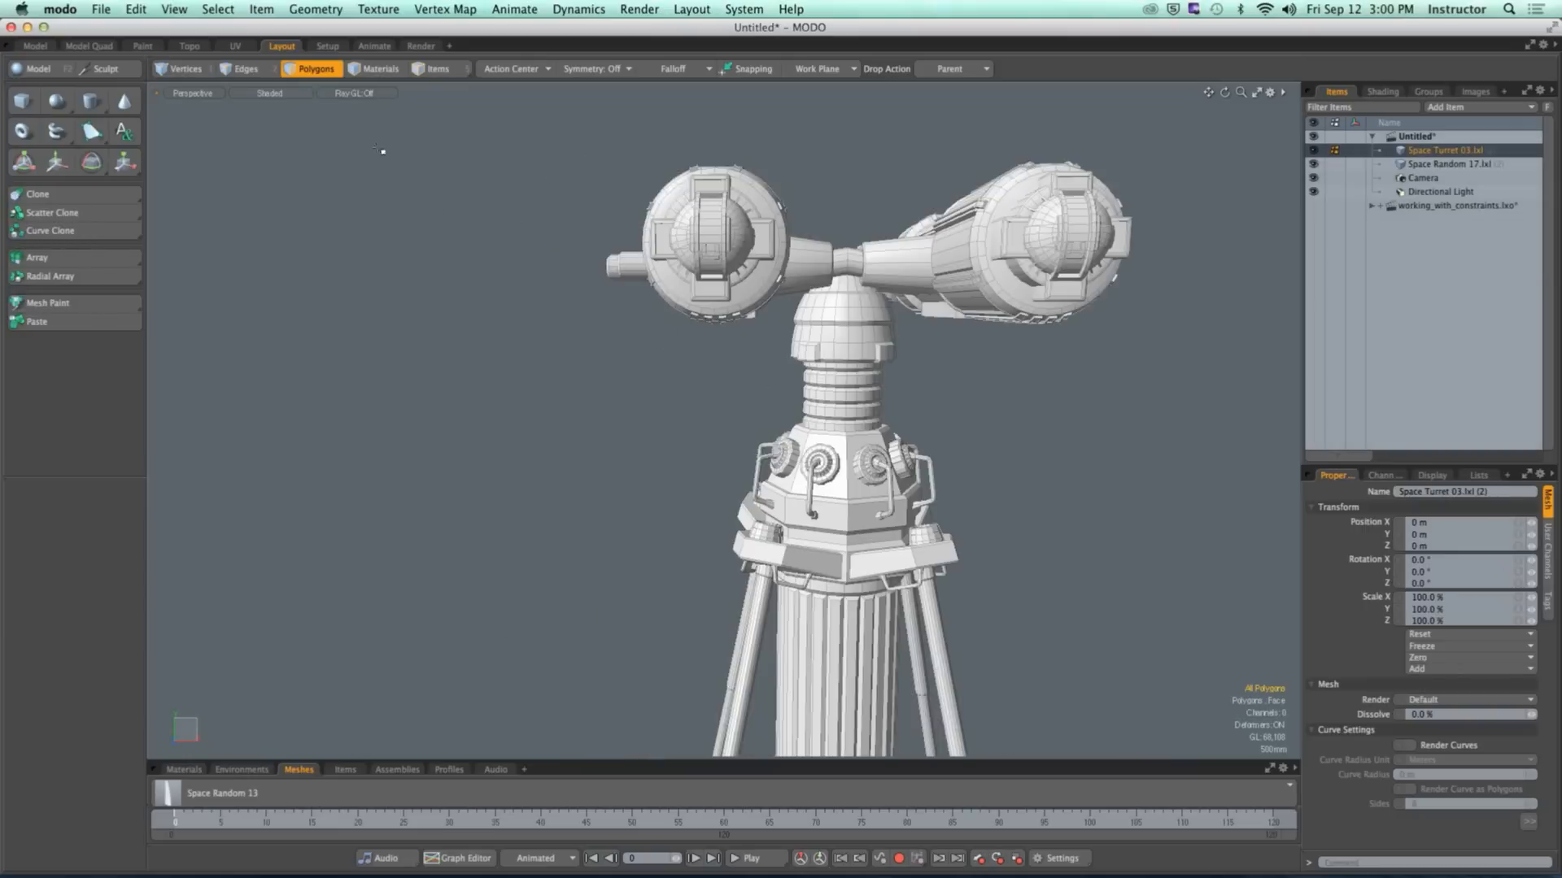
pyautogui.moveTo(380, 146)
pyautogui.mouseDown(button='middle')
pyautogui.moveTo(1188, 390)
pyautogui.moveTo(1256, 441)
pyautogui.mouseUp(button='middle')
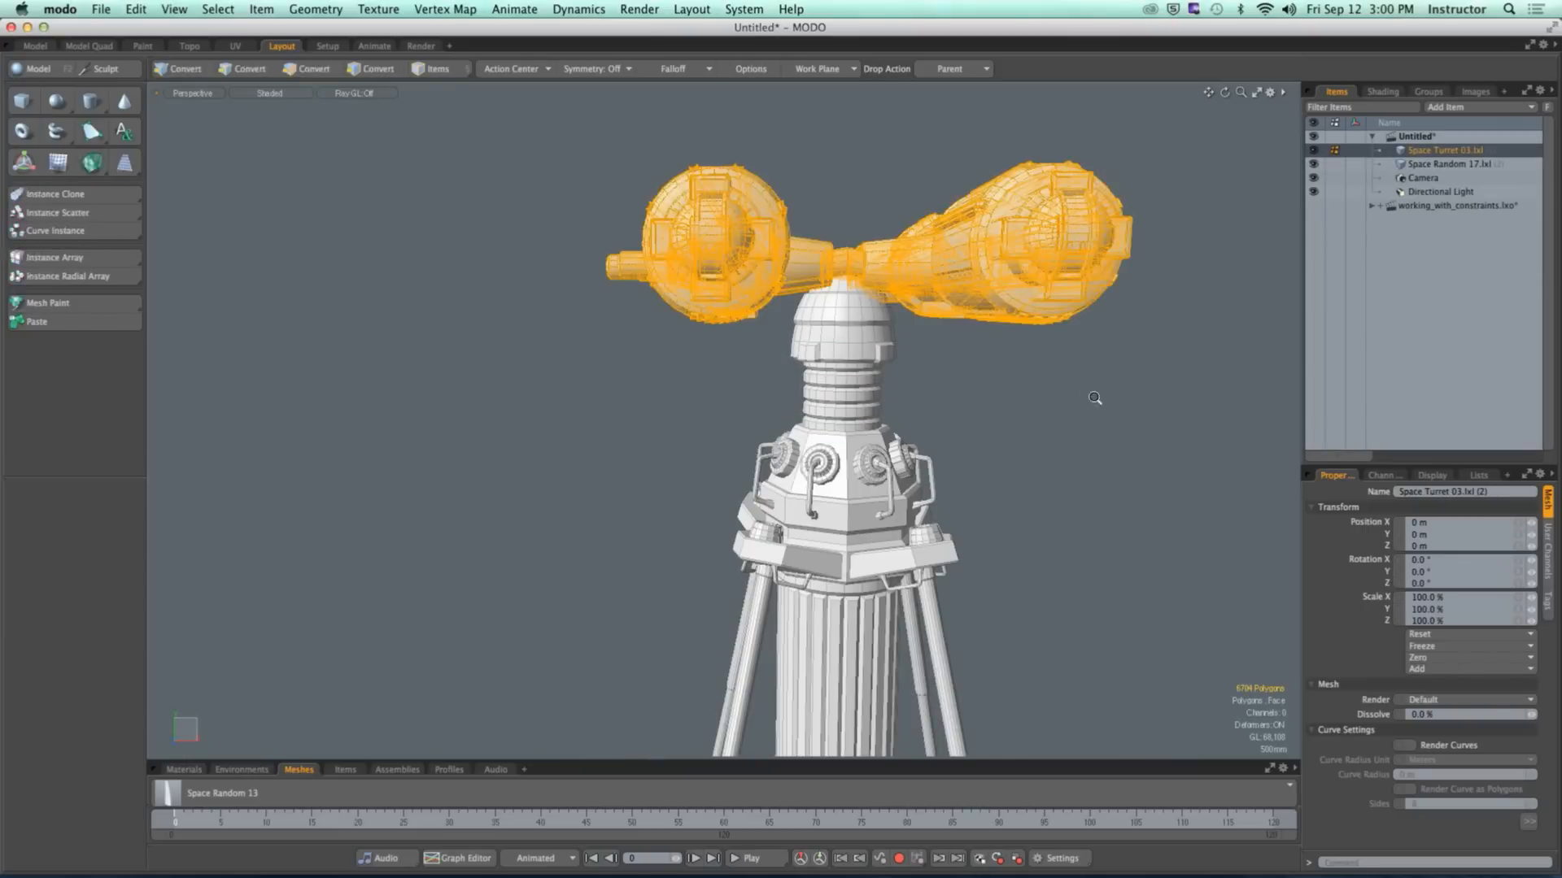
pyautogui.keyDown('alt'); pyautogui.moveTo(1096, 398); pyautogui.dragTo(919, 305); pyautogui.keyUp('alt')
pyautogui.scroll(5, 814, 293)
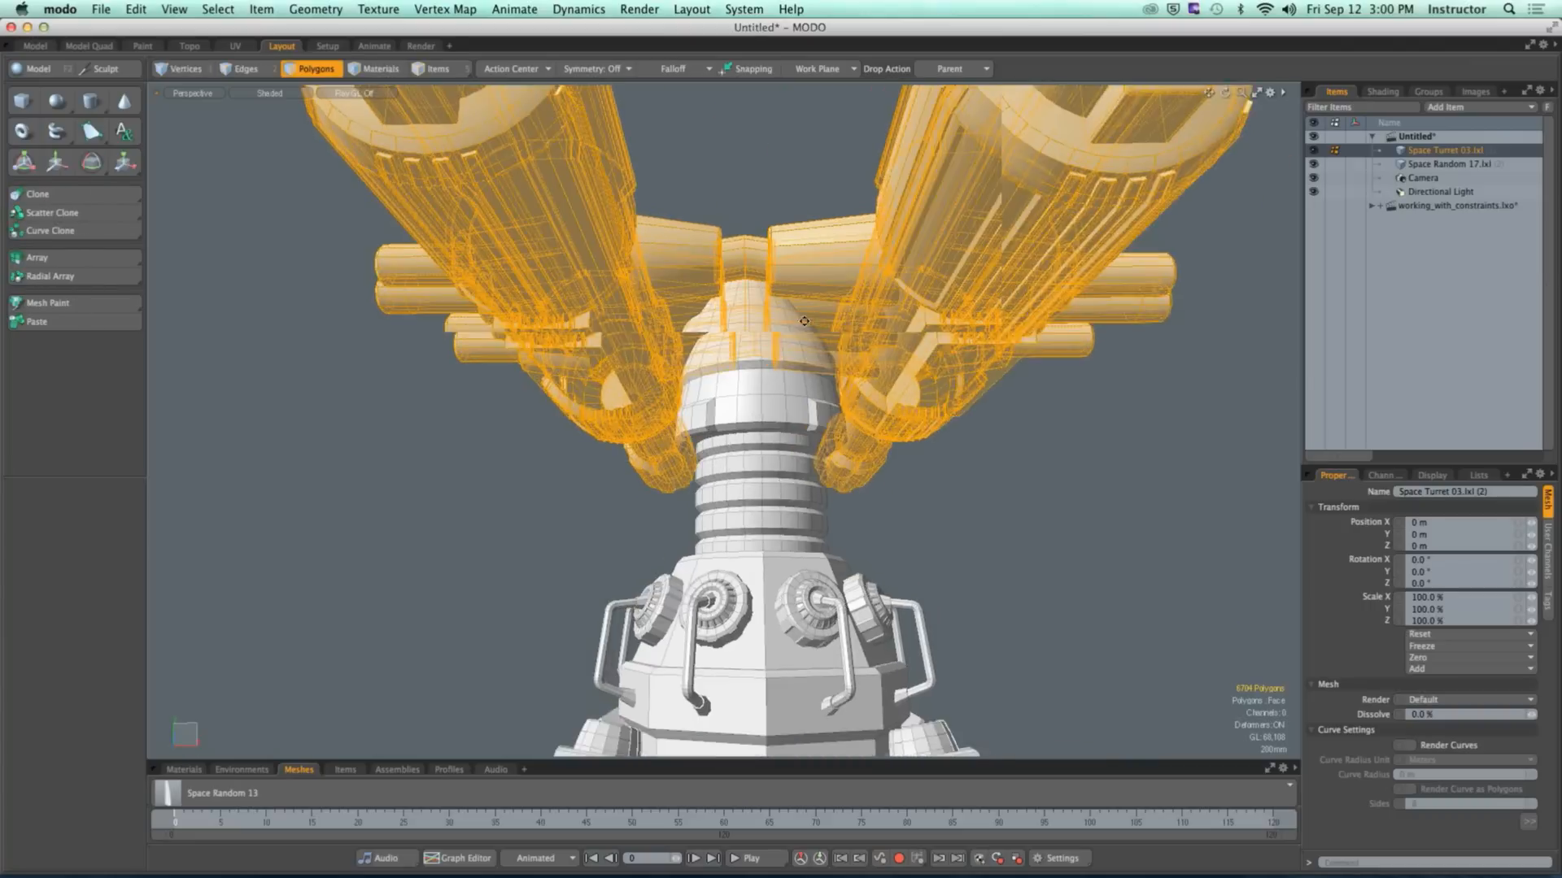
pyautogui.keyDown('alt'); pyautogui.moveTo(808, 285); pyautogui.dragTo(835, 341); pyautogui.keyUp('alt')
pyautogui.press('w')
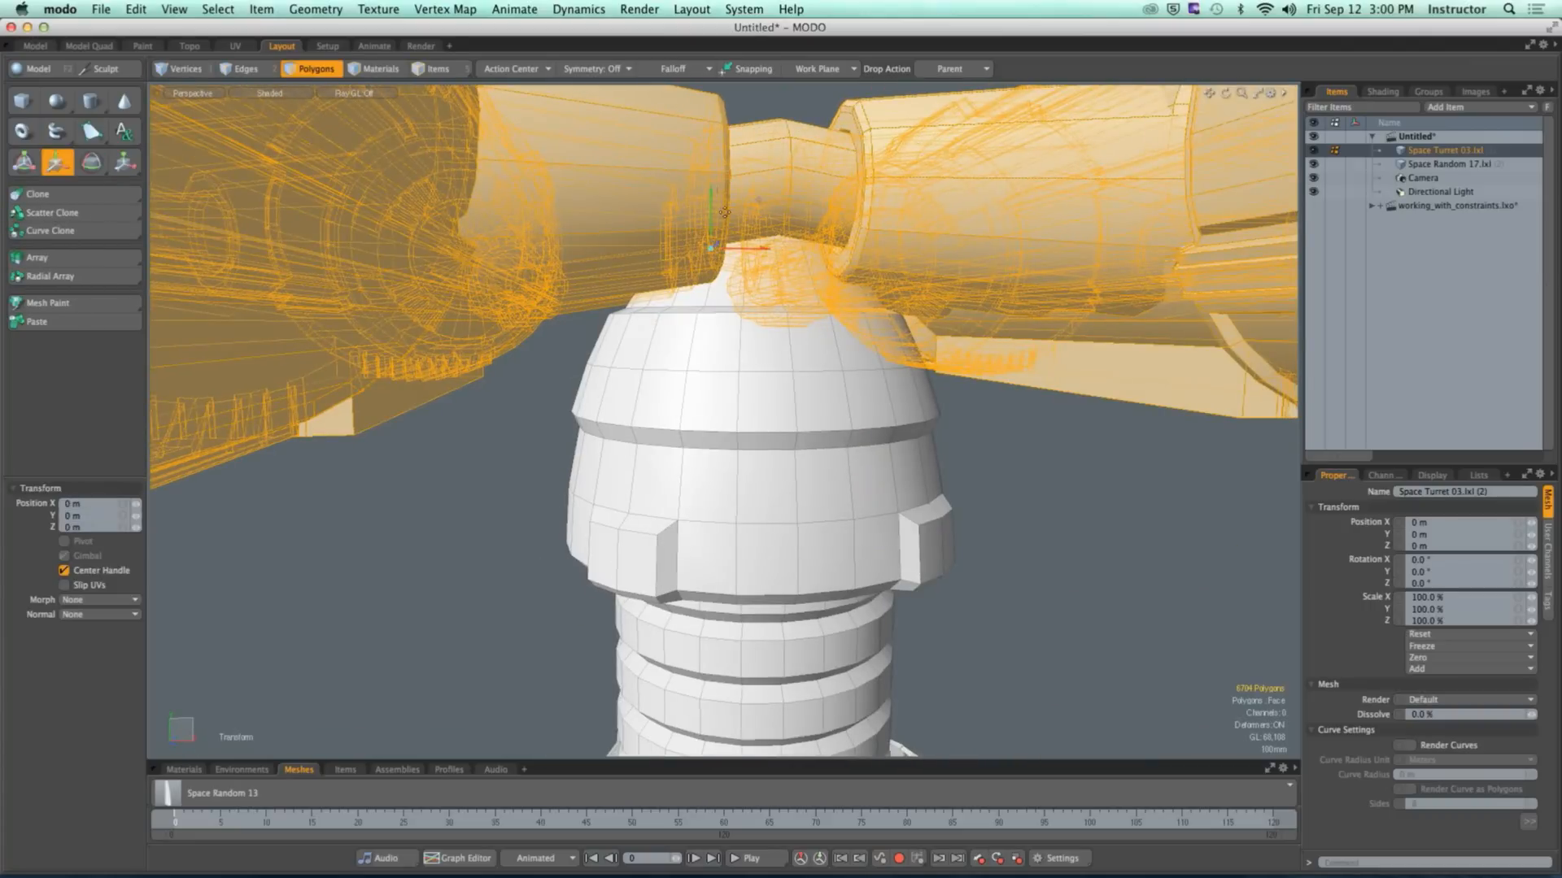
pyautogui.moveTo(710, 216); pyautogui.dragTo(710, 274)
pyautogui.keyDown('alt'); pyautogui.moveTo(710, 274); pyautogui.dragTo(682, 306); pyautogui.keyUp('alt')
pyautogui.scroll(-5, 770, 264)
pyautogui.press('space')
pyautogui.click(776, 178)
# Step: Rotate the gun assembly -180° about the Y axis
pyautogui.scroll(-8, 787, 247)
pyautogui.keyDown('alt'); pyautogui.moveTo(714, 374); pyautogui.dragTo(521, 134); pyautogui.keyUp('alt')
pyautogui.press('e')
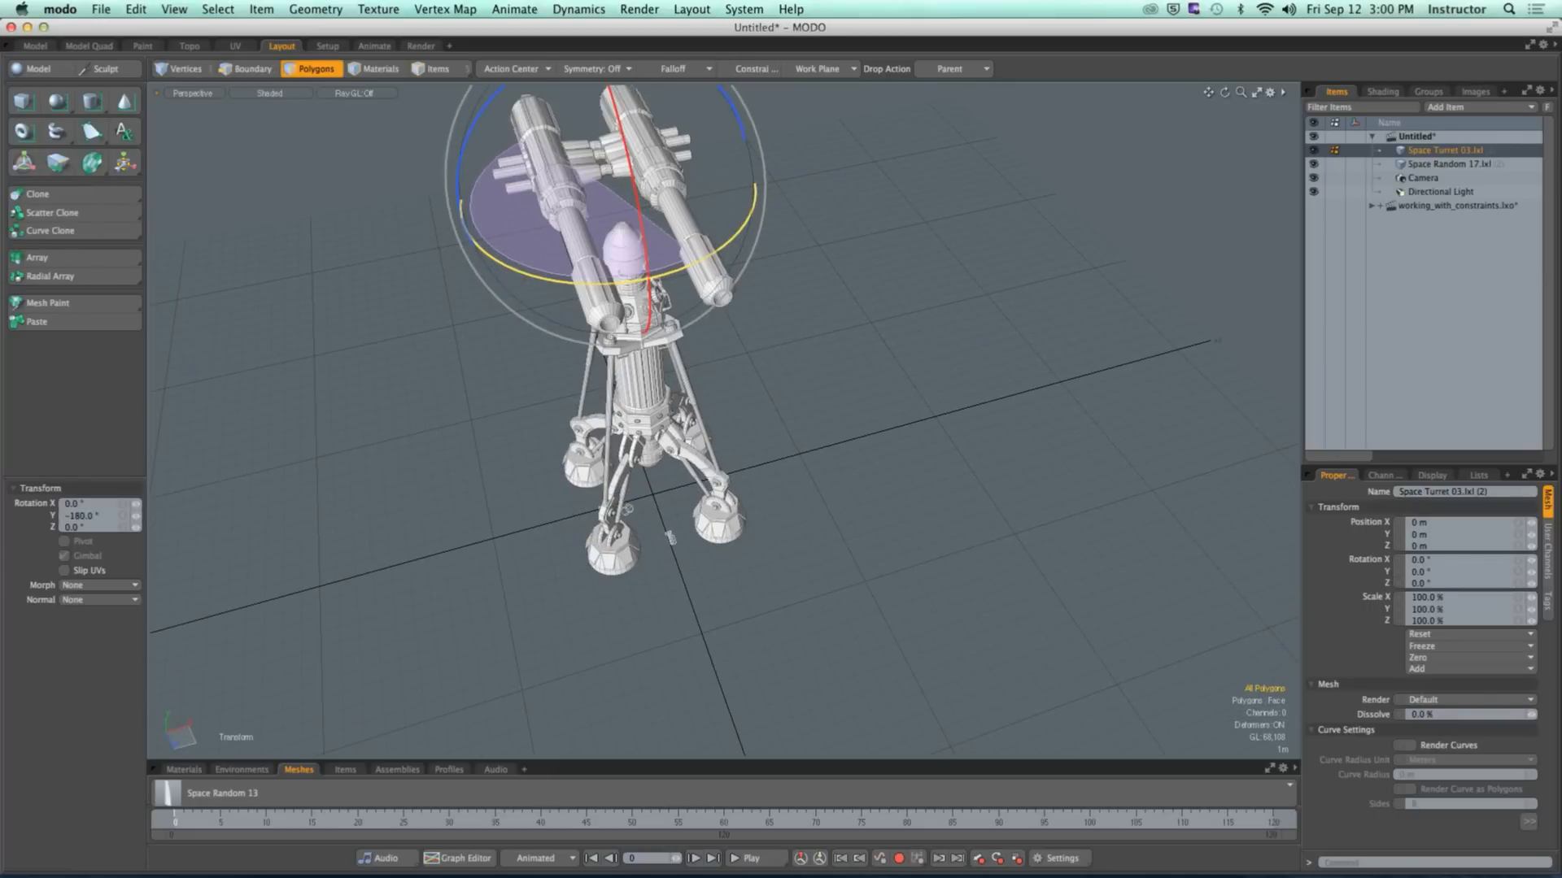
# Step: Move the gun assembly 5.8 m along Z and center it over the tower in the top view
pyautogui.keyDown('alt'); pyautogui.moveTo(618, 276); pyautogui.dragTo(920, 432); pyautogui.keyUp('alt')
pyautogui.press('w')
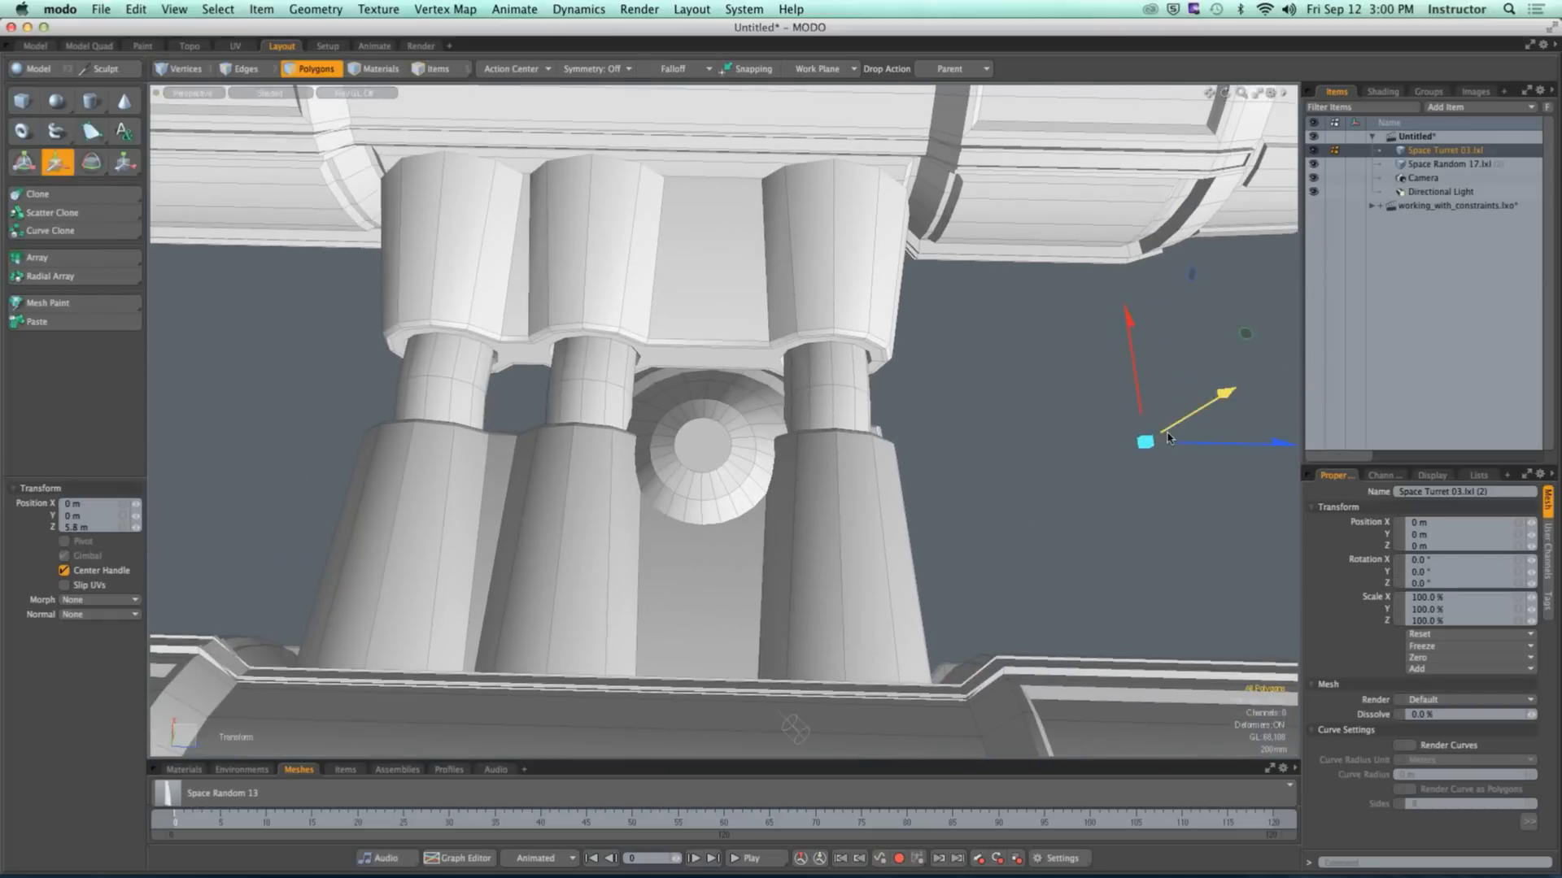
pyautogui.keyDown('alt'); pyautogui.moveTo(1057, 430); pyautogui.dragTo(766, 399); pyautogui.keyUp('alt')
pyautogui.hotkey('ctrl', 'space')
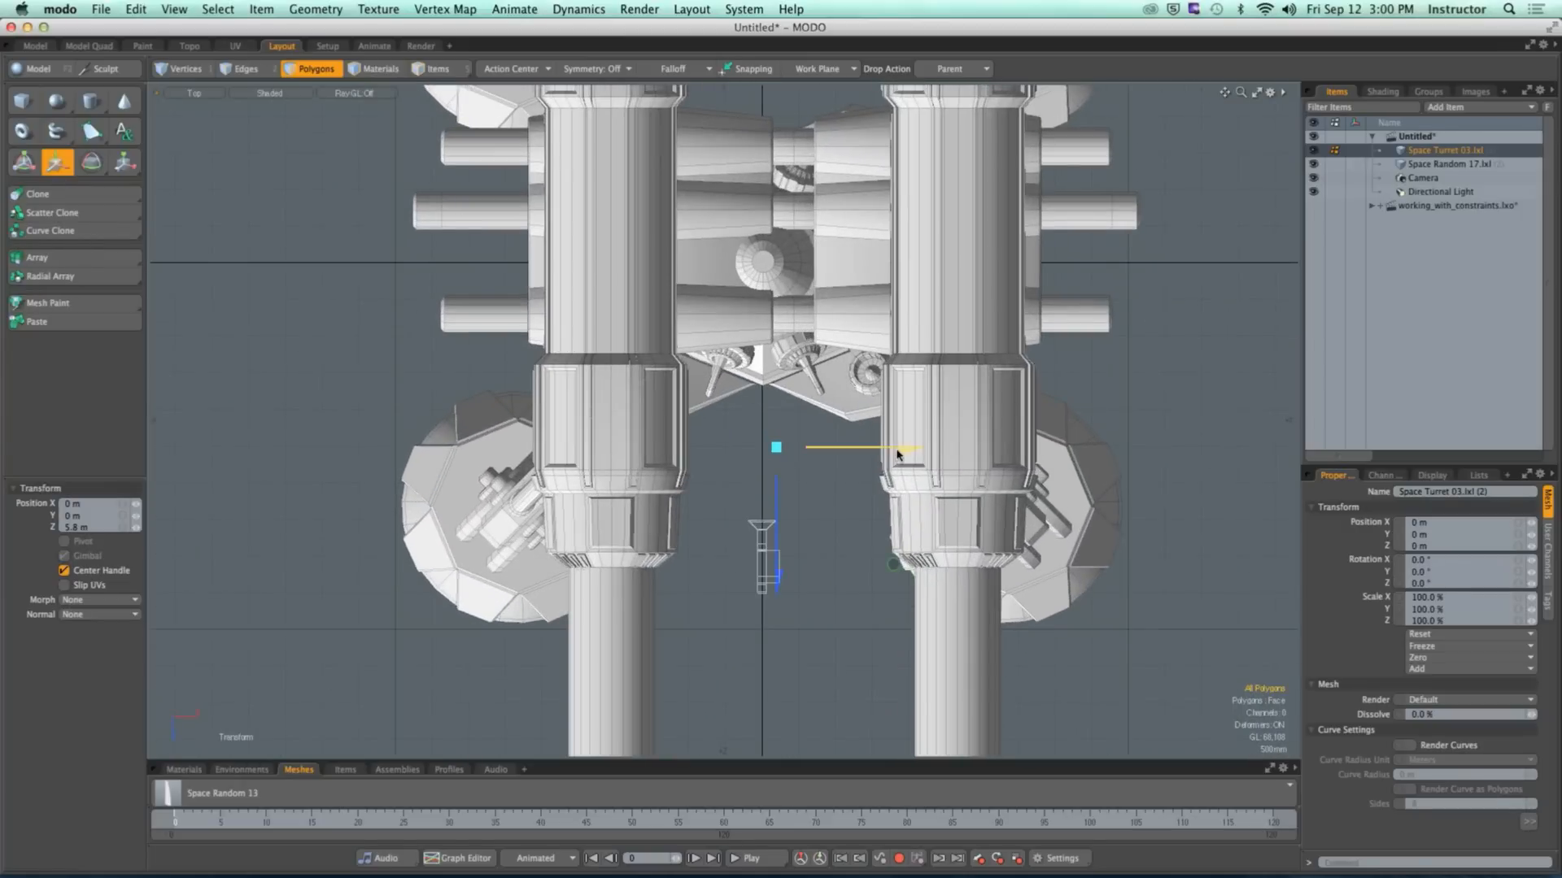
pyautogui.moveTo(900, 446); pyautogui.dragTo(750, 310)
pyautogui.press('q')
pyautogui.hotkey('ctrl', 'space')
pyautogui.click(805, 458)
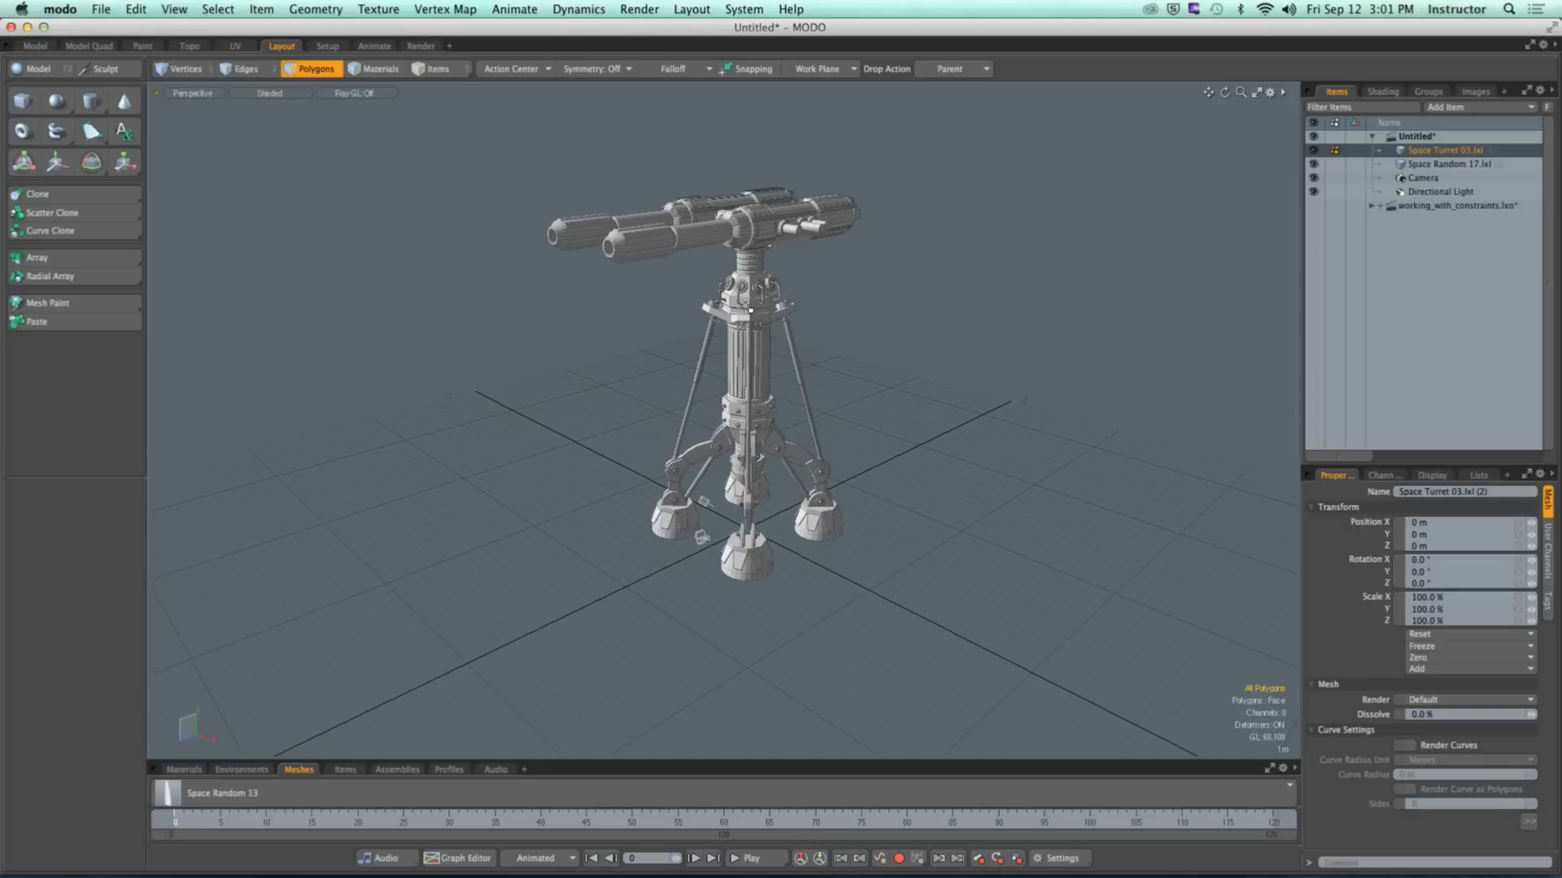
# Step: Switch to Chrome and open the Homework: Alien Invasion (50pts) page from Week 03 of the course
pyautogui.moveTo(471, 875)
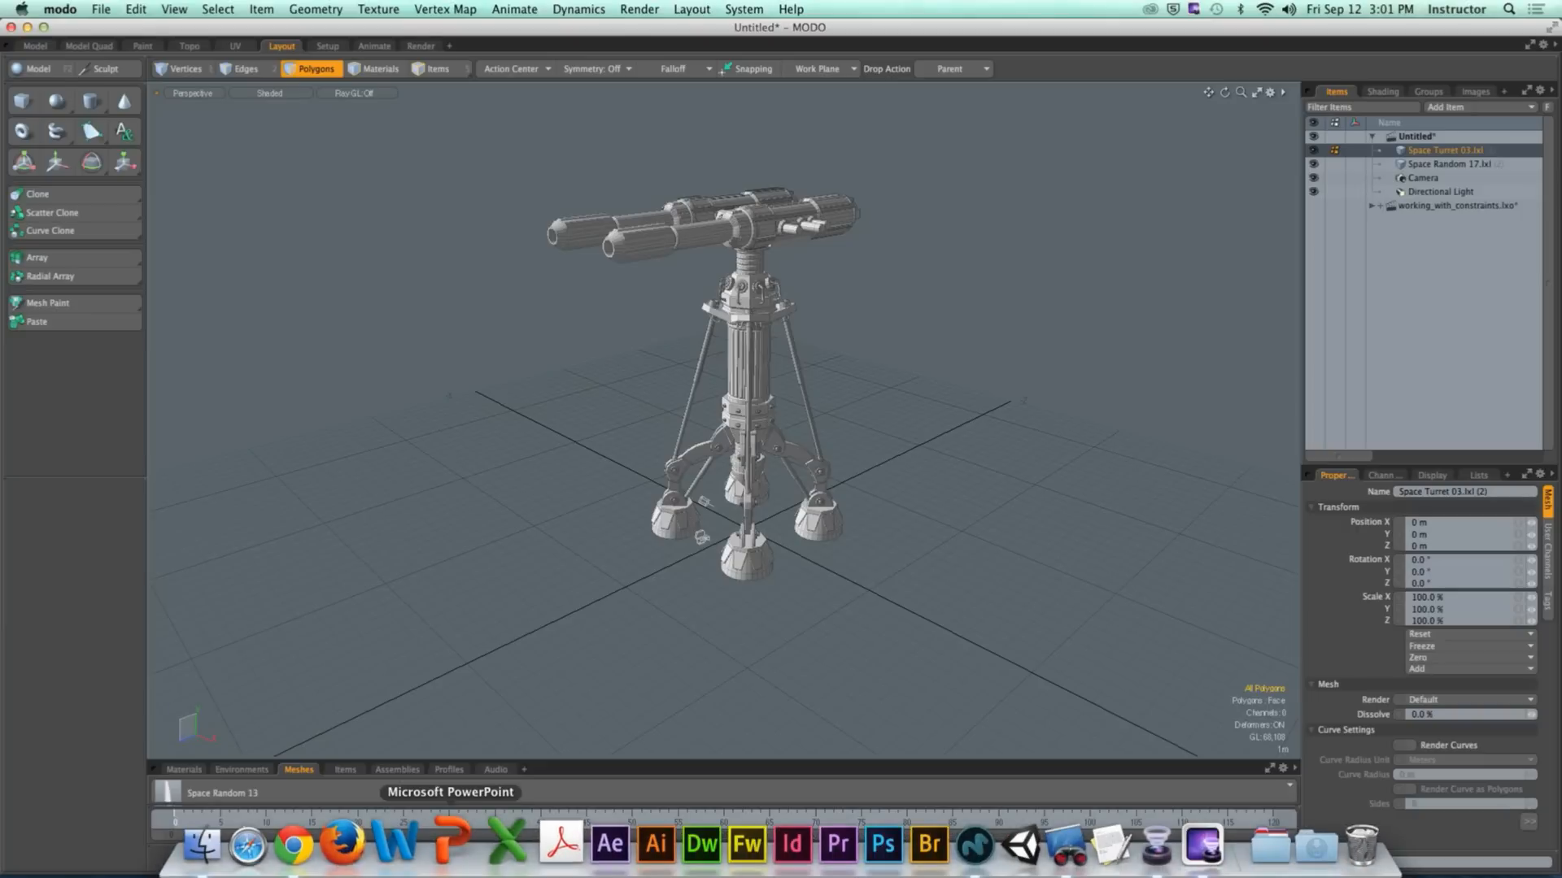
pyautogui.click(336, 846)
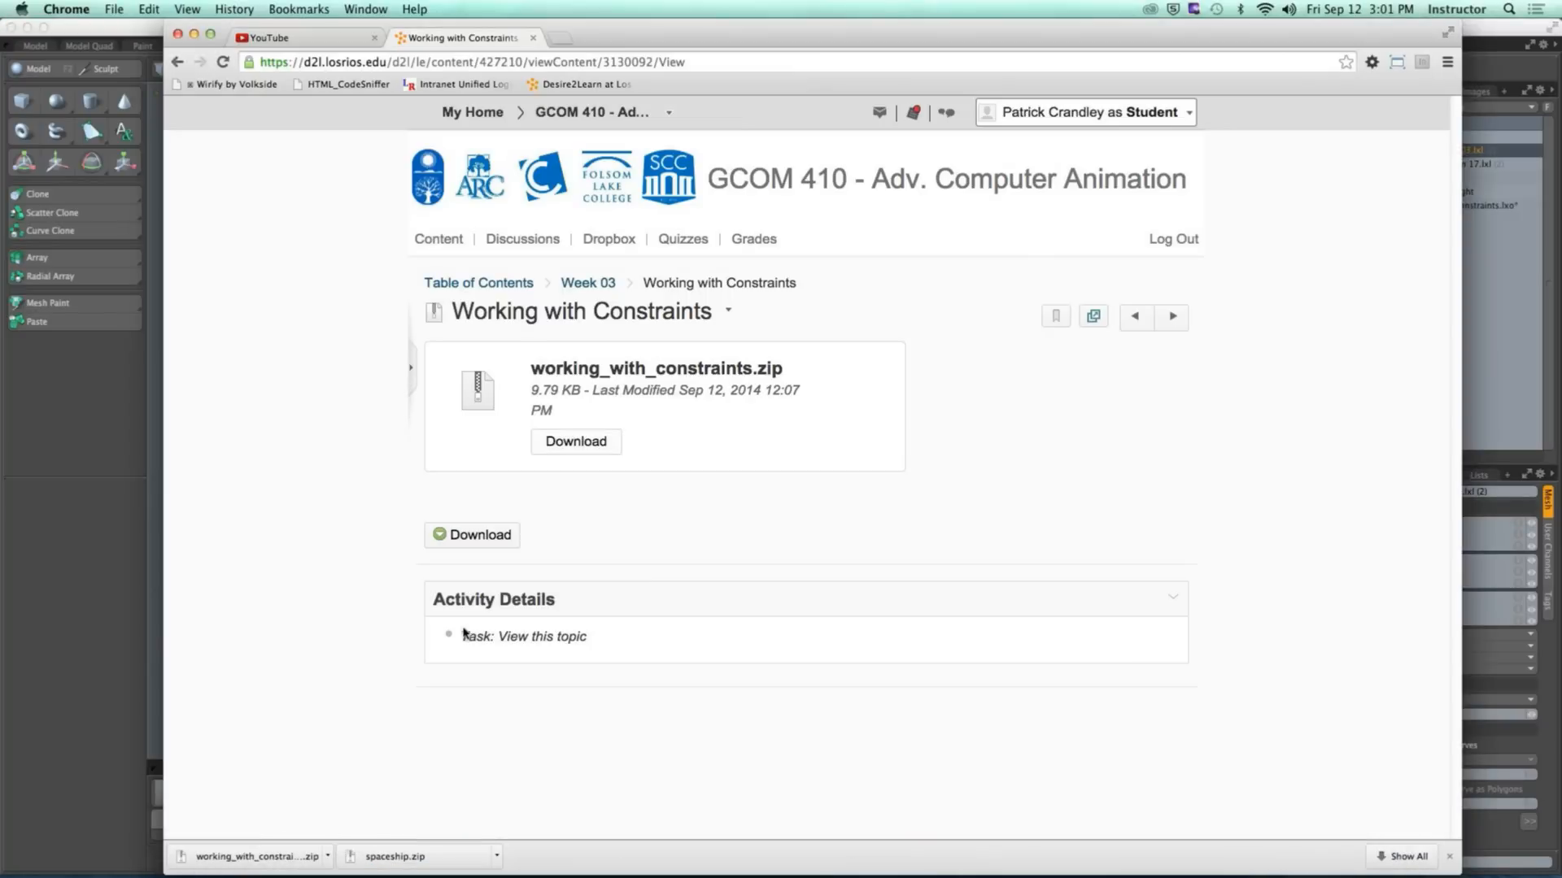
pyautogui.click(176, 61)
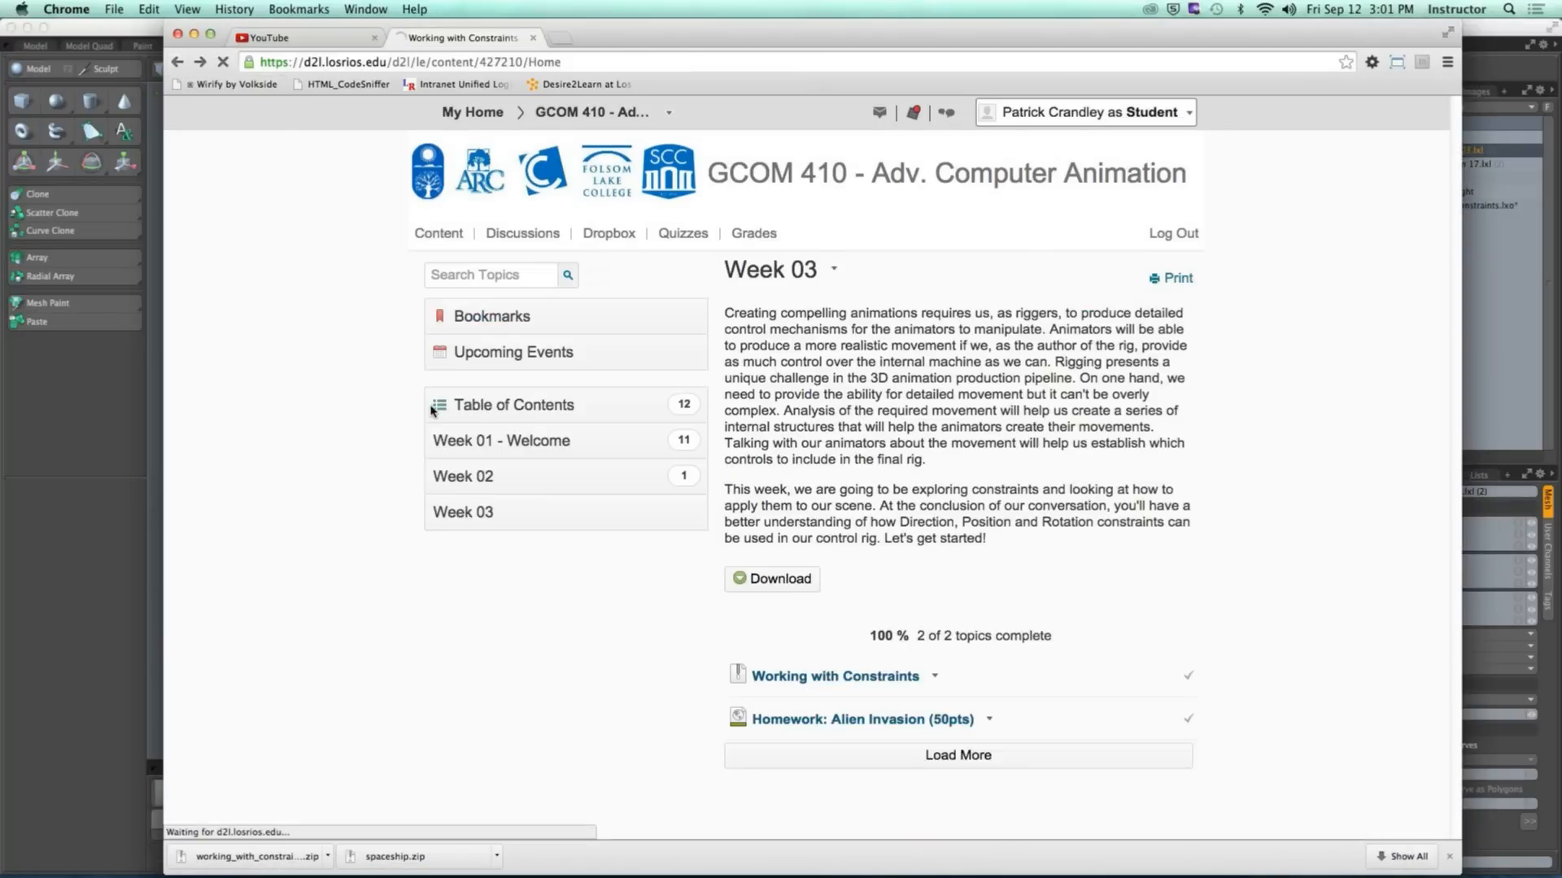
pyautogui.click(268, 37)
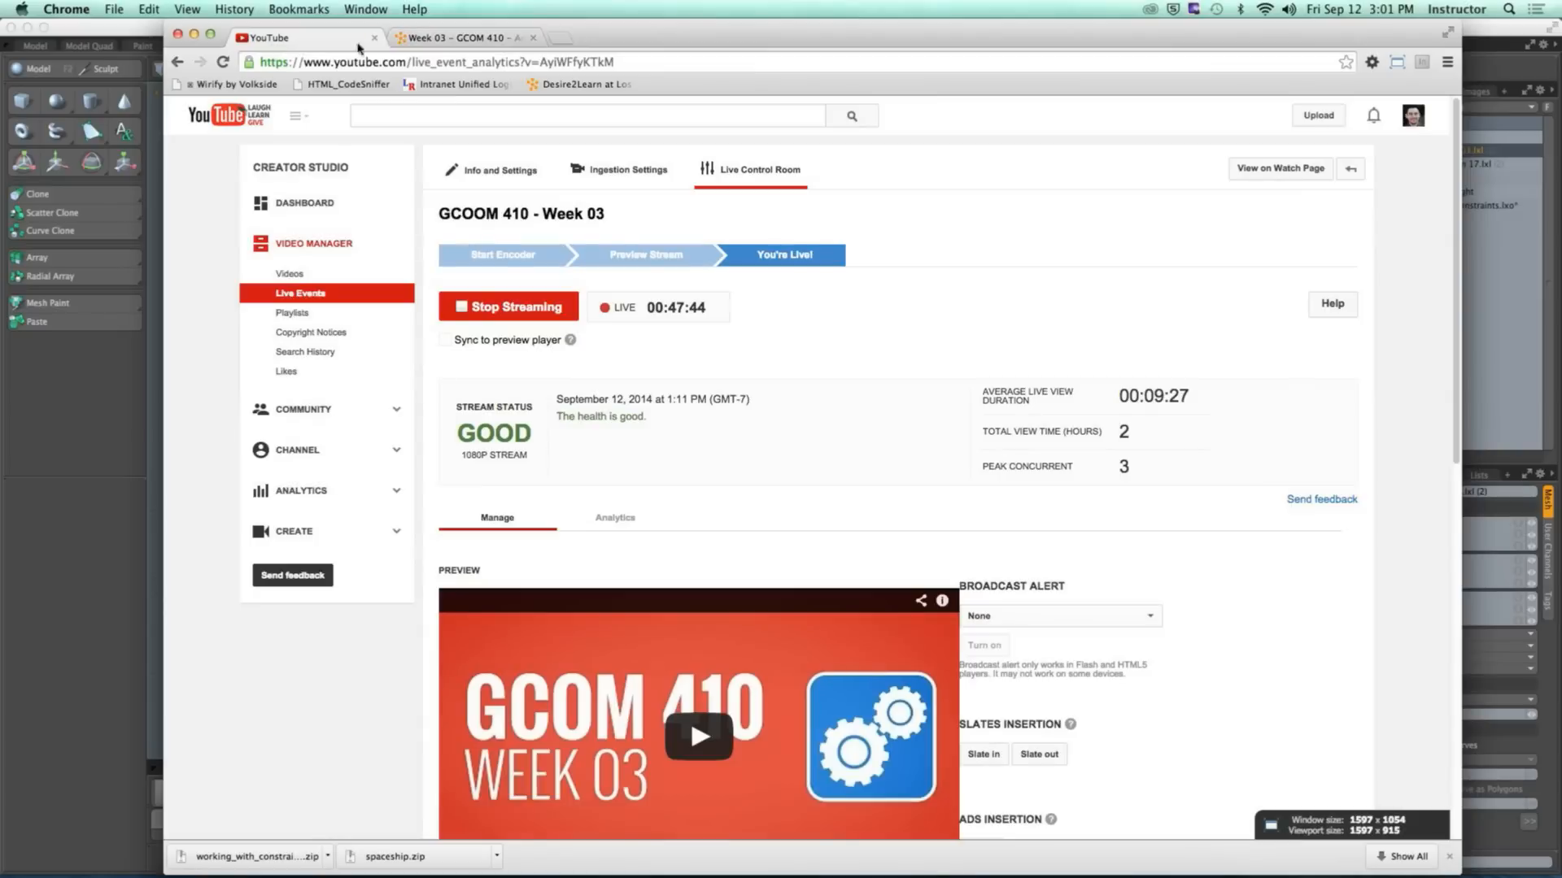
pyautogui.click(475, 38)
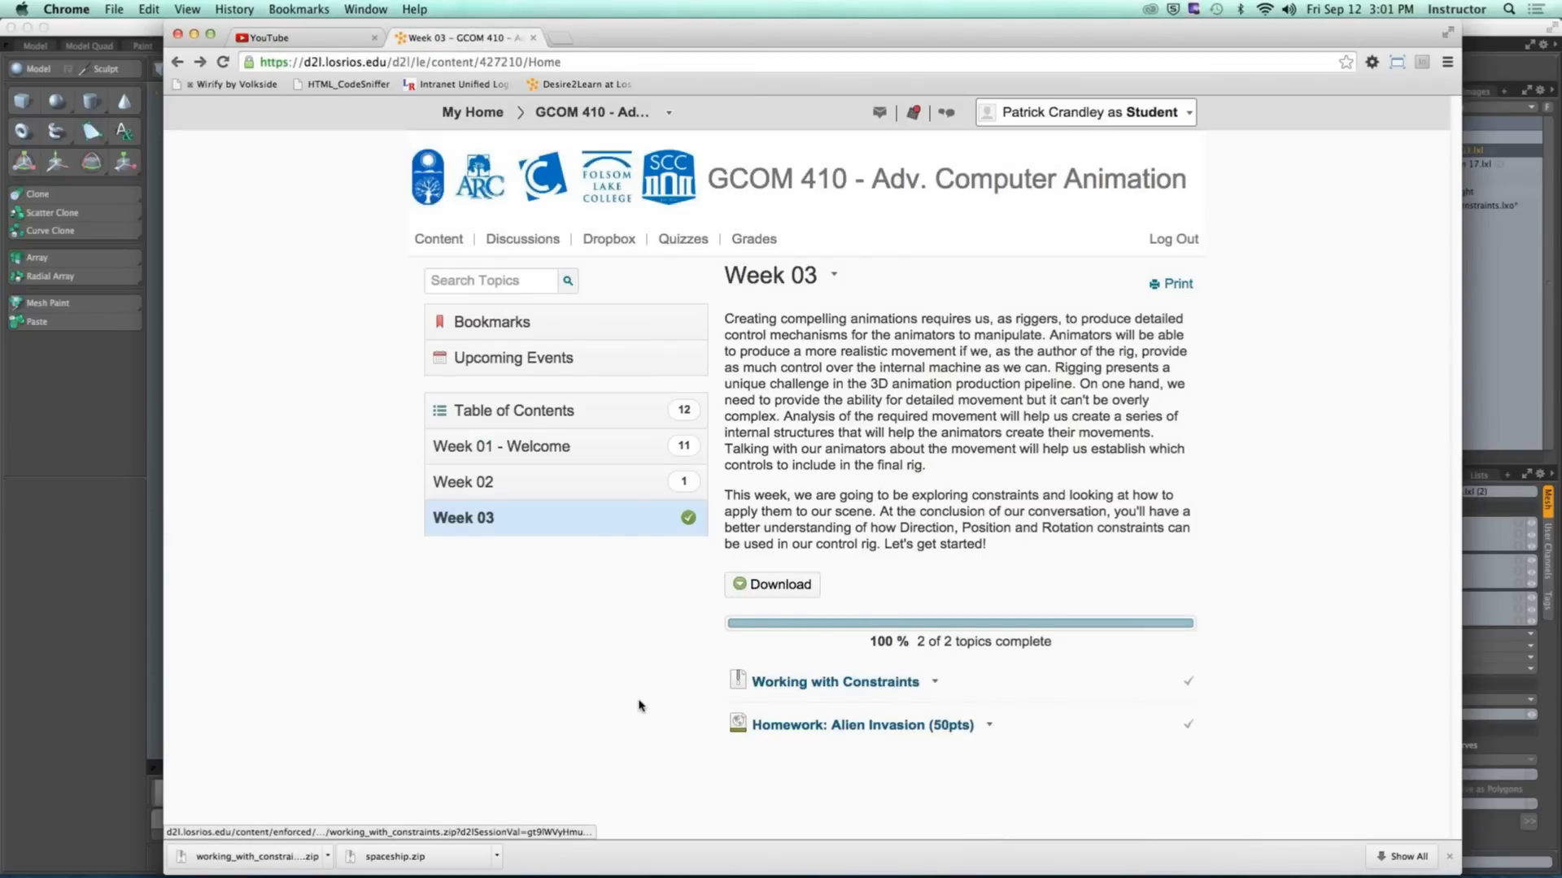
pyautogui.click(842, 726)
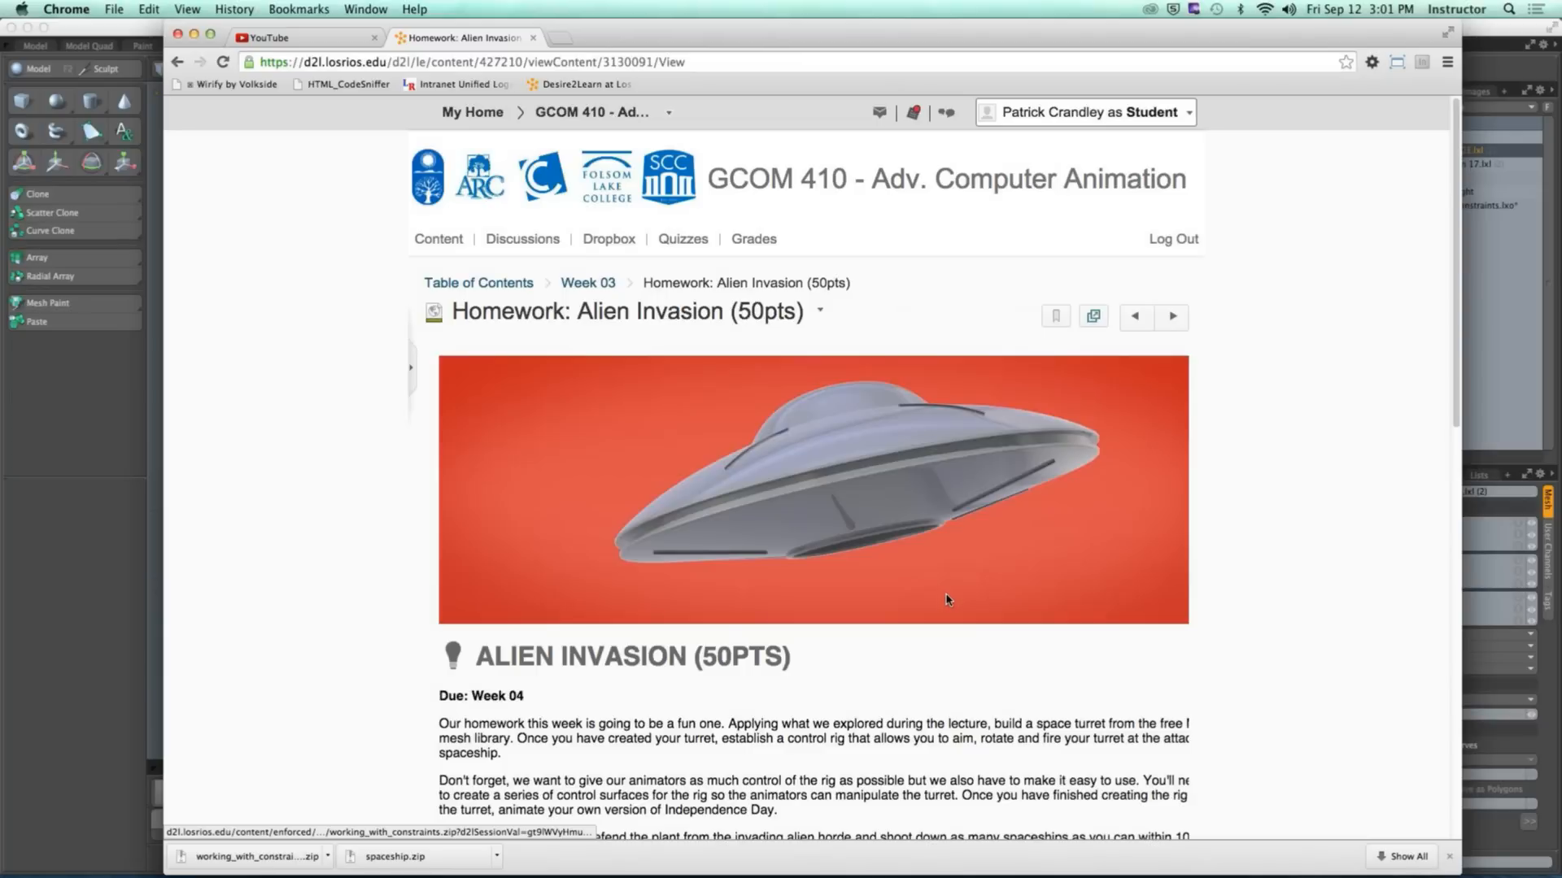
# Step: Download the Space Ship Model File from the Resources section of the homework page
pyautogui.scroll(-1, 1279, 572)
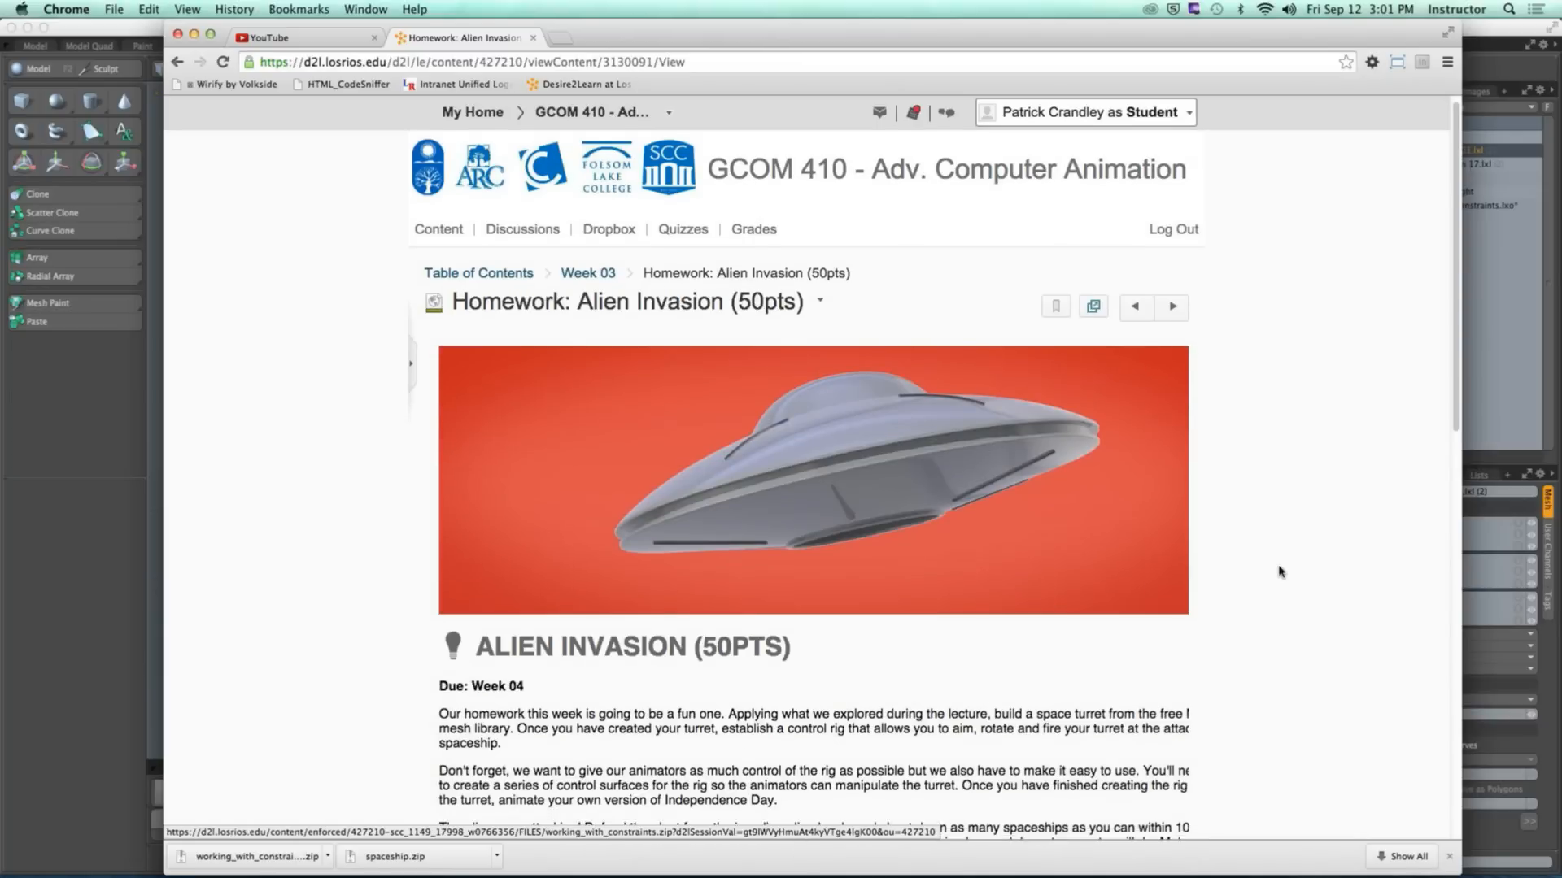
pyautogui.scroll(-15, 1279, 572)
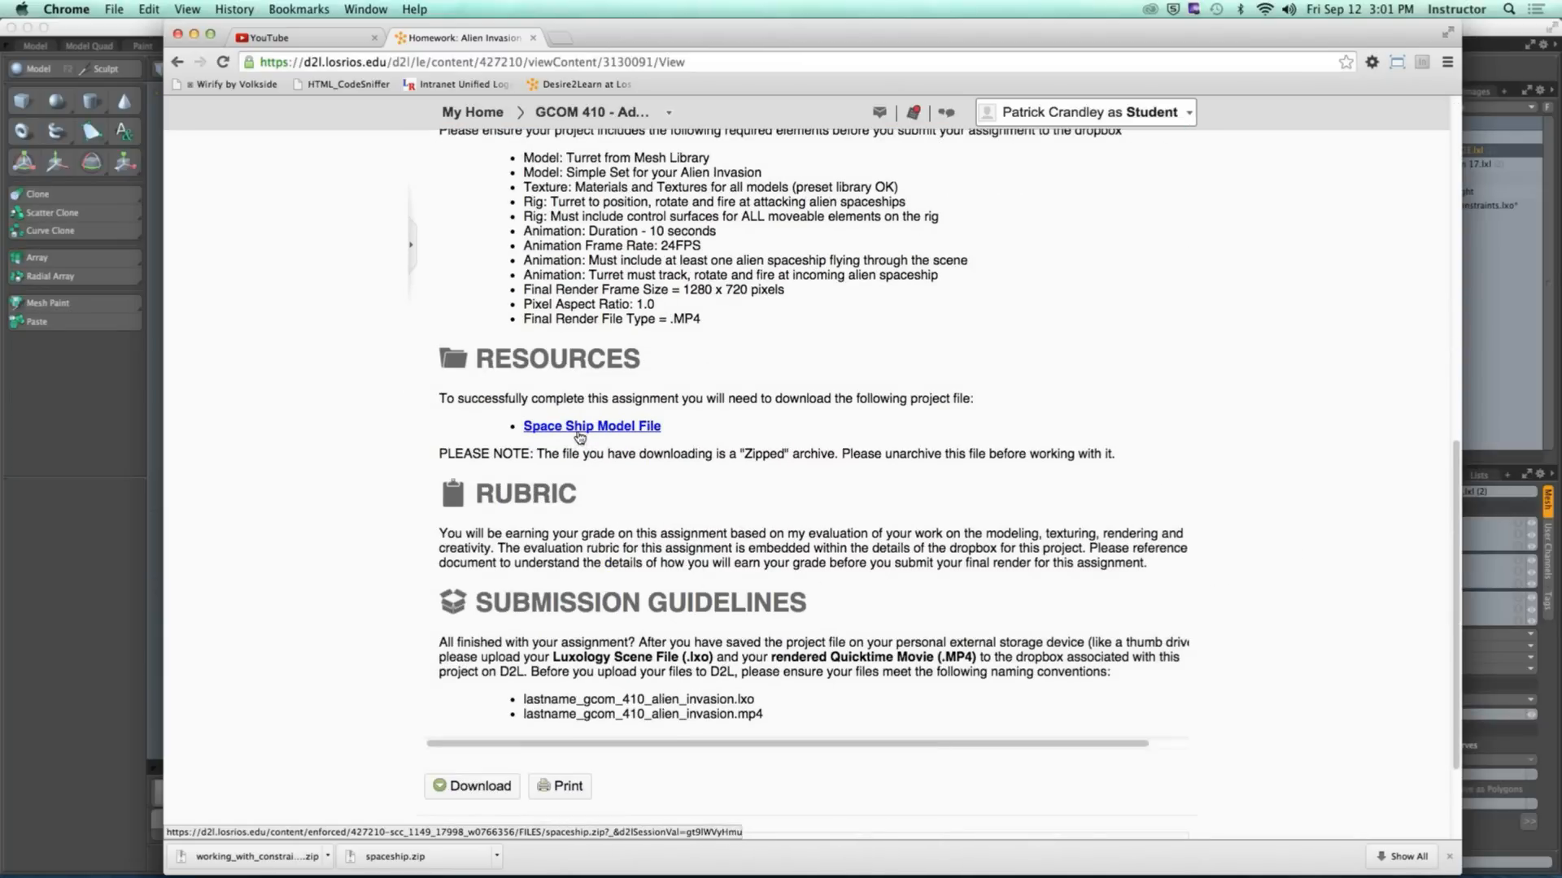
pyautogui.click(577, 433)
# Step: Hide Chrome and MODO to reveal the downloaded files on the desktop
pyautogui.click(67, 9)
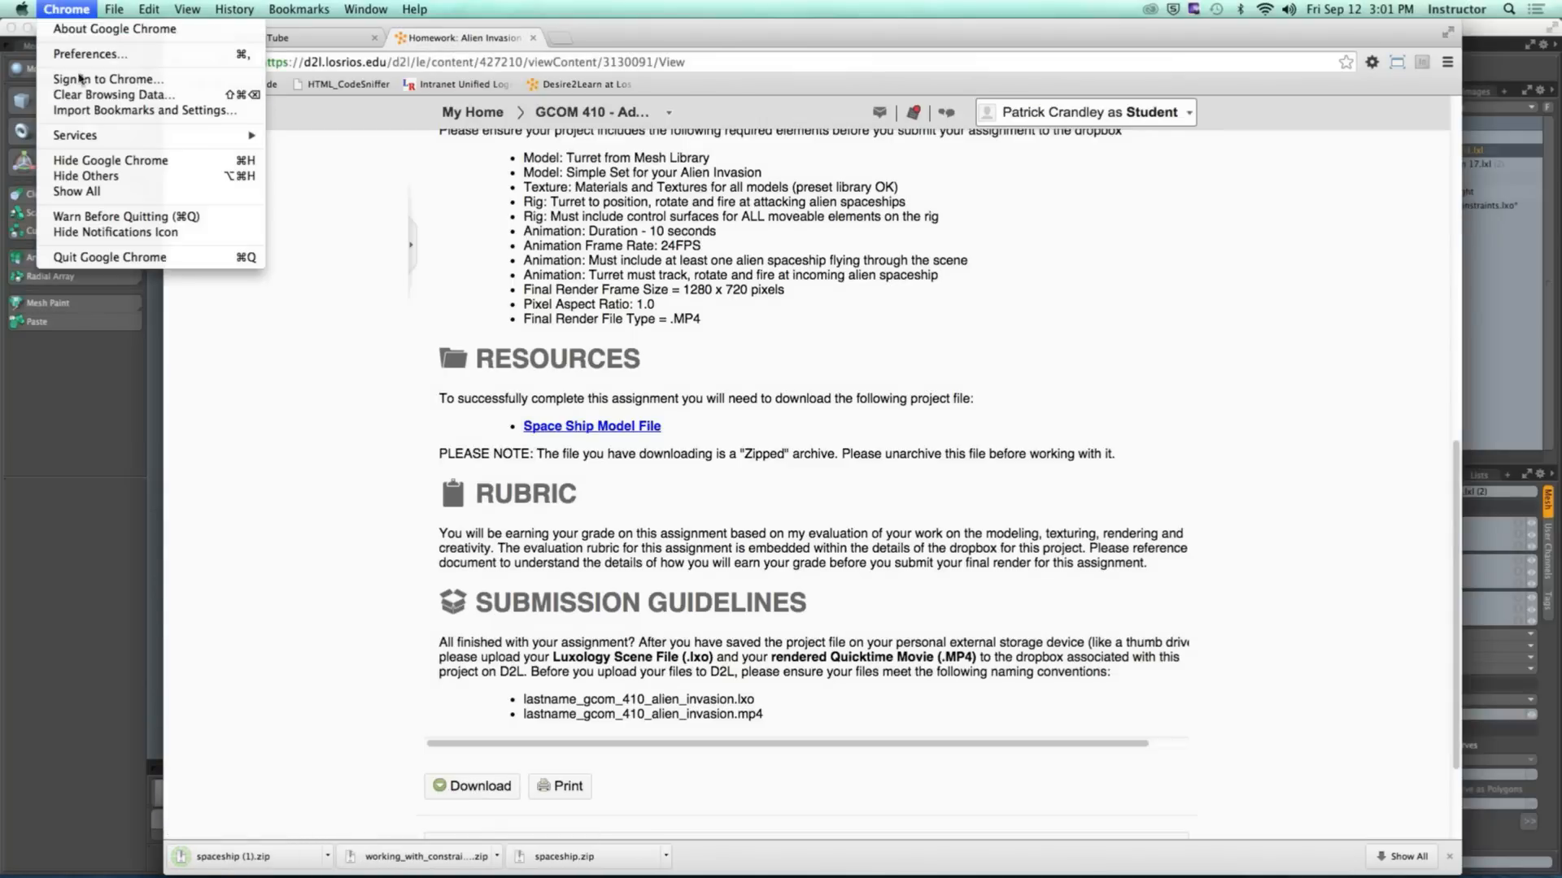
pyautogui.click(106, 160)
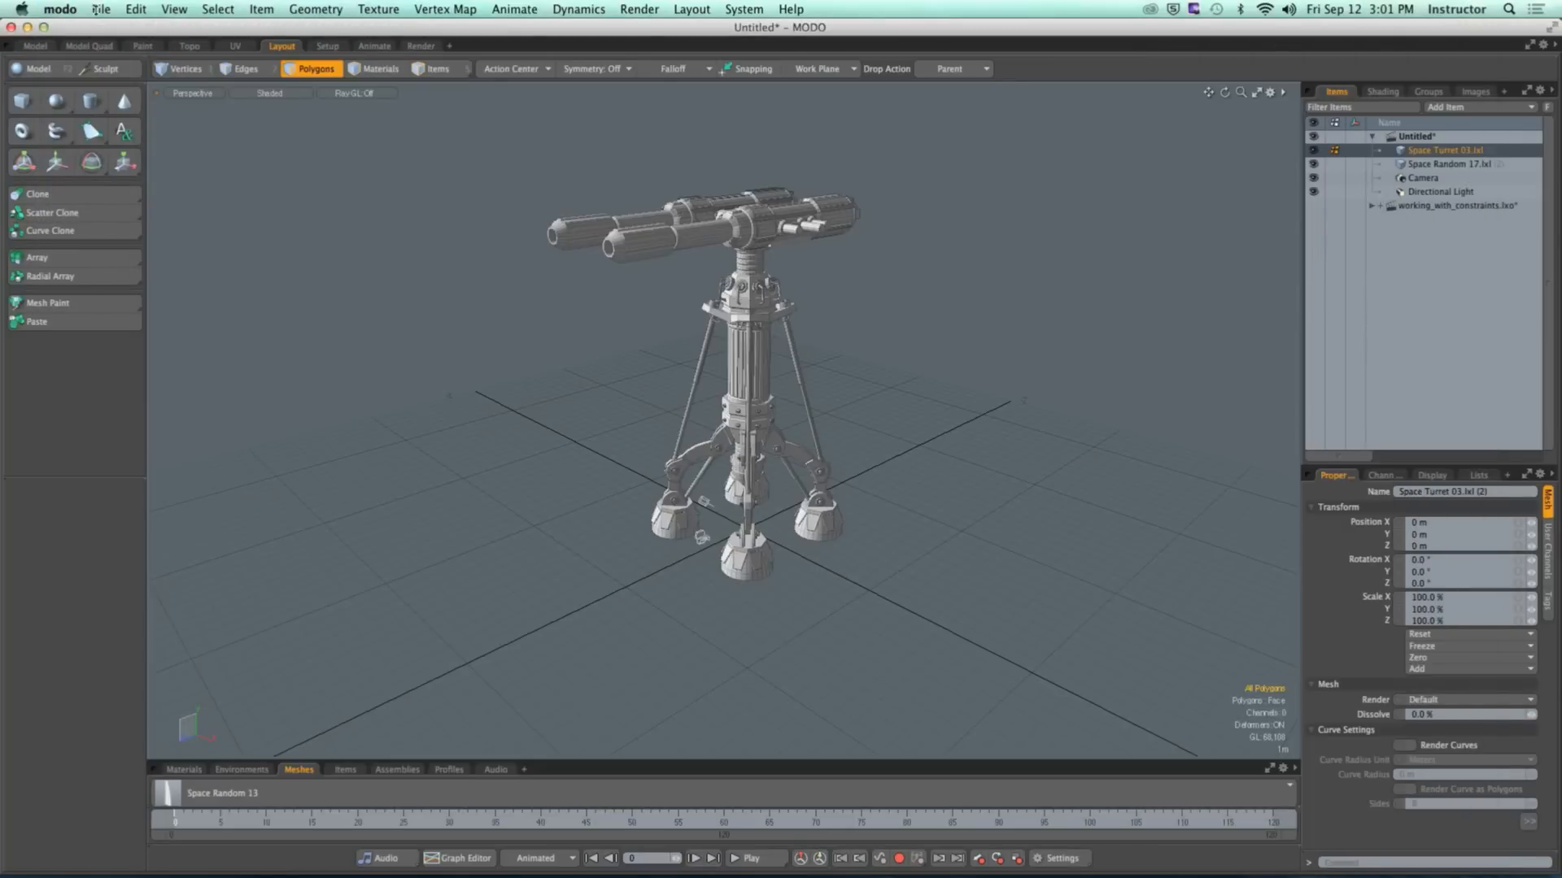
pyautogui.click(99, 9)
pyautogui.click(90, 96)
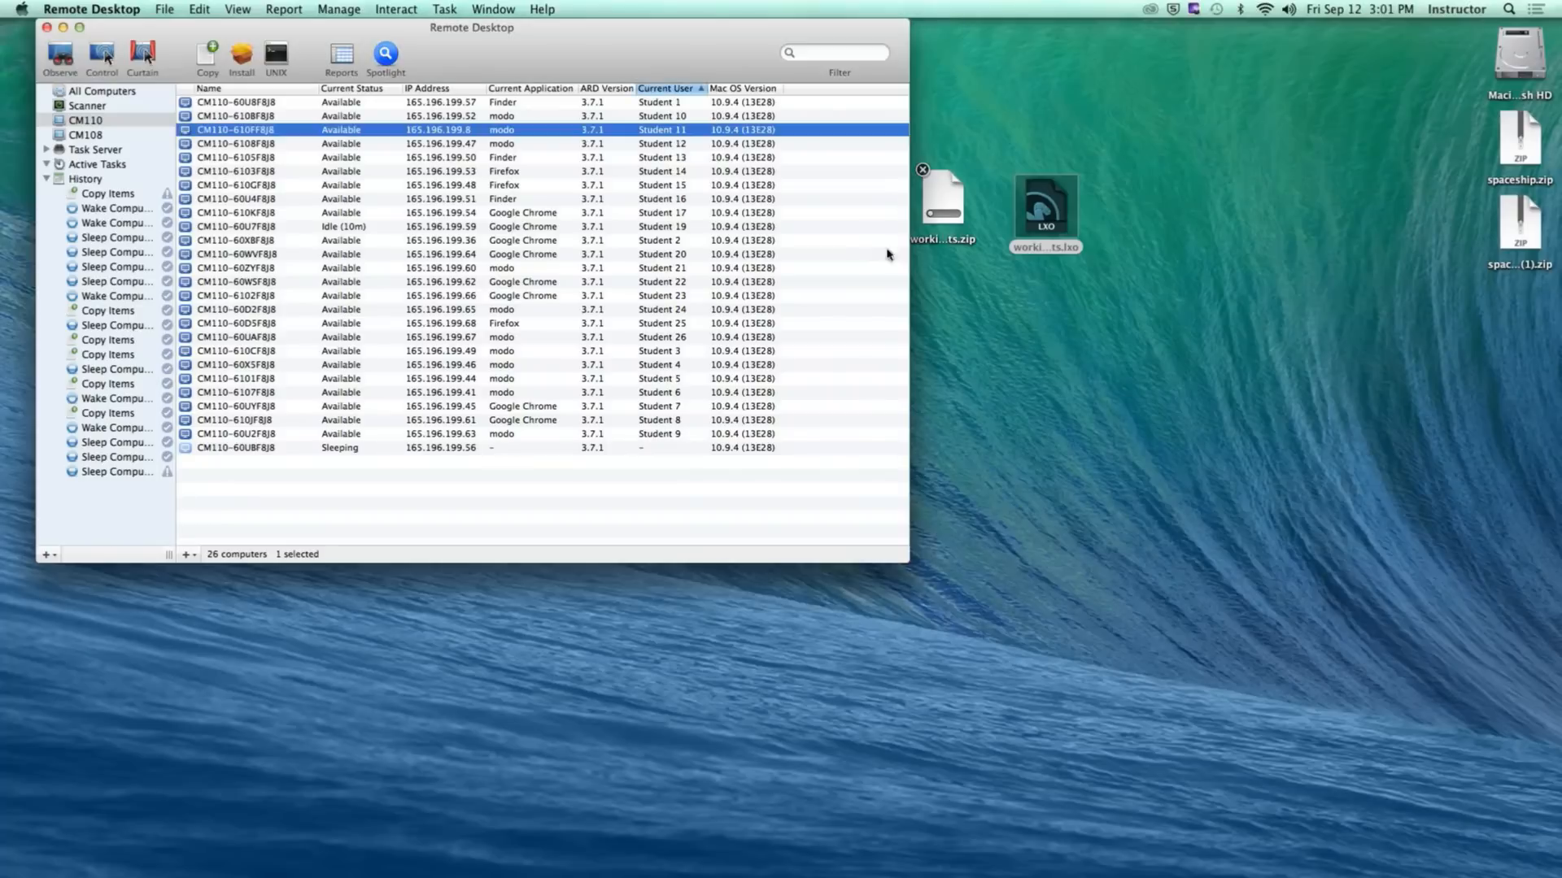
# Step: Trash the duplicate spaceship (1).zip, place spaceship.zip in the open desktop area, and extract spaceship.lxo from it
pyautogui.moveTo(1519, 223); pyautogui.dragTo(1335, 847)
pyautogui.moveTo(1520, 142); pyautogui.dragTo(1282, 163)
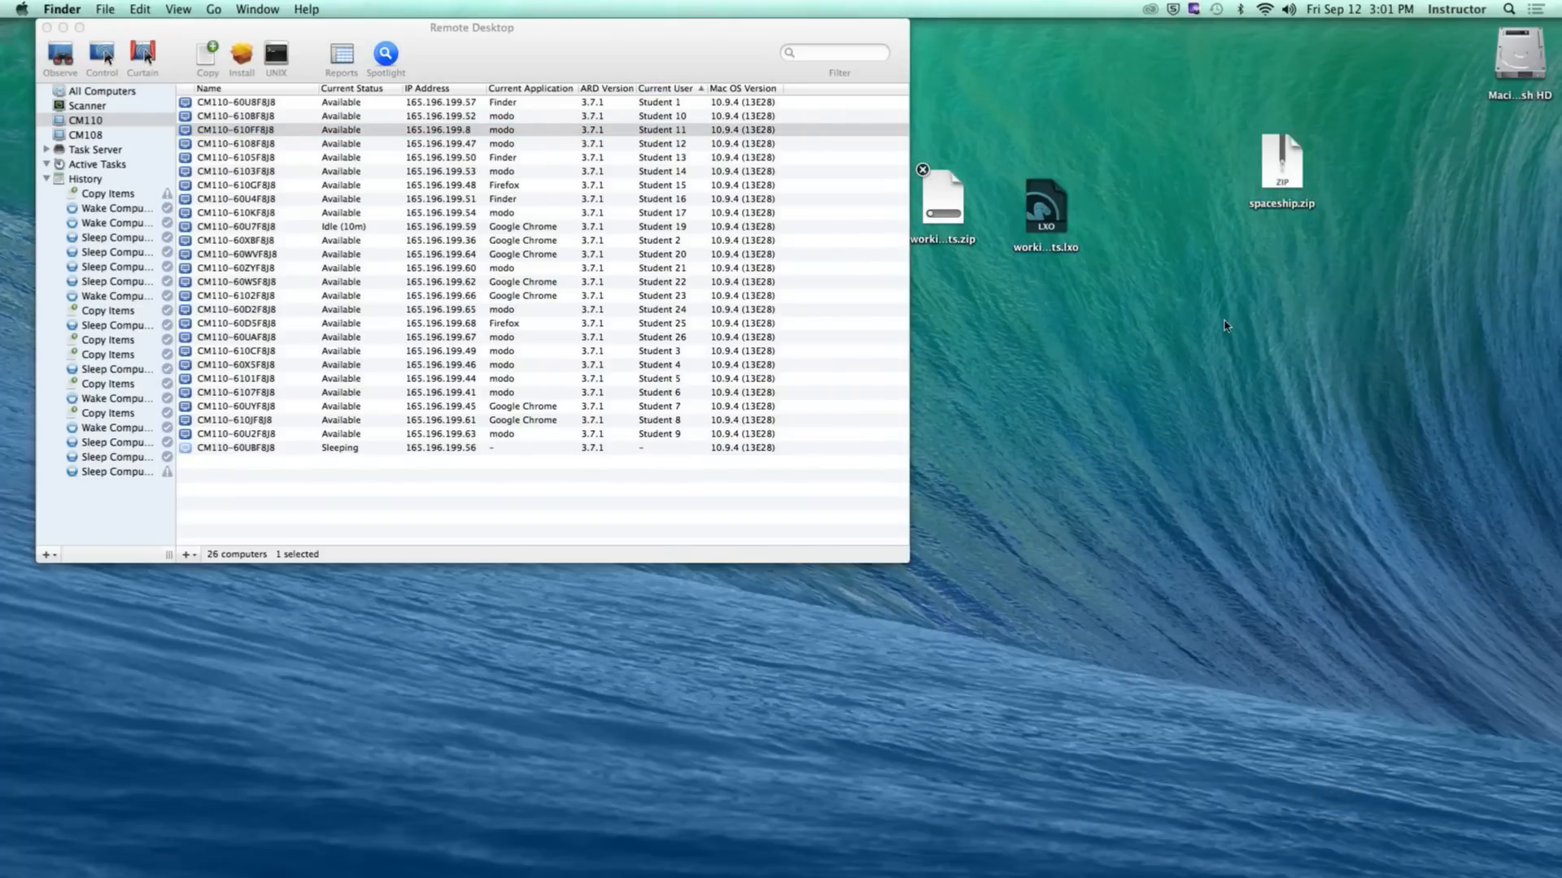
pyautogui.doubleClick(1282, 162)
pyautogui.click(1219, 318)
pyautogui.click(1202, 359)
# Step: Switch back to MODO and import spaceship.lxo from the Desktop into the turret scene
pyautogui.moveTo(688, 855)
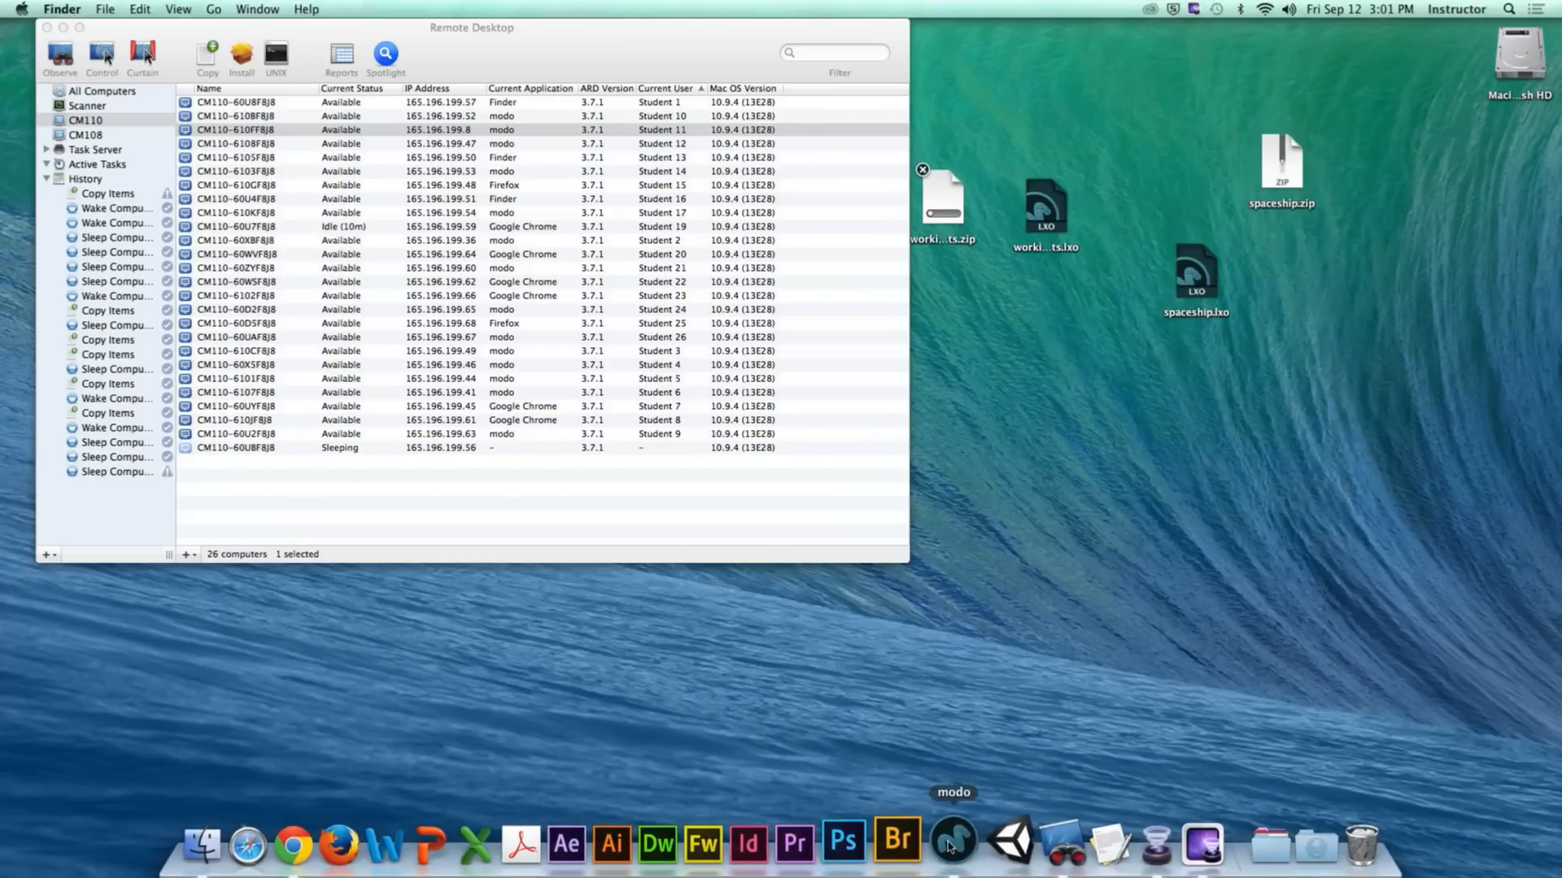
pyautogui.click(949, 847)
pyautogui.keyDown('alt'); pyautogui.moveTo(890, 358); pyautogui.dragTo(704, 428); pyautogui.keyUp('alt')
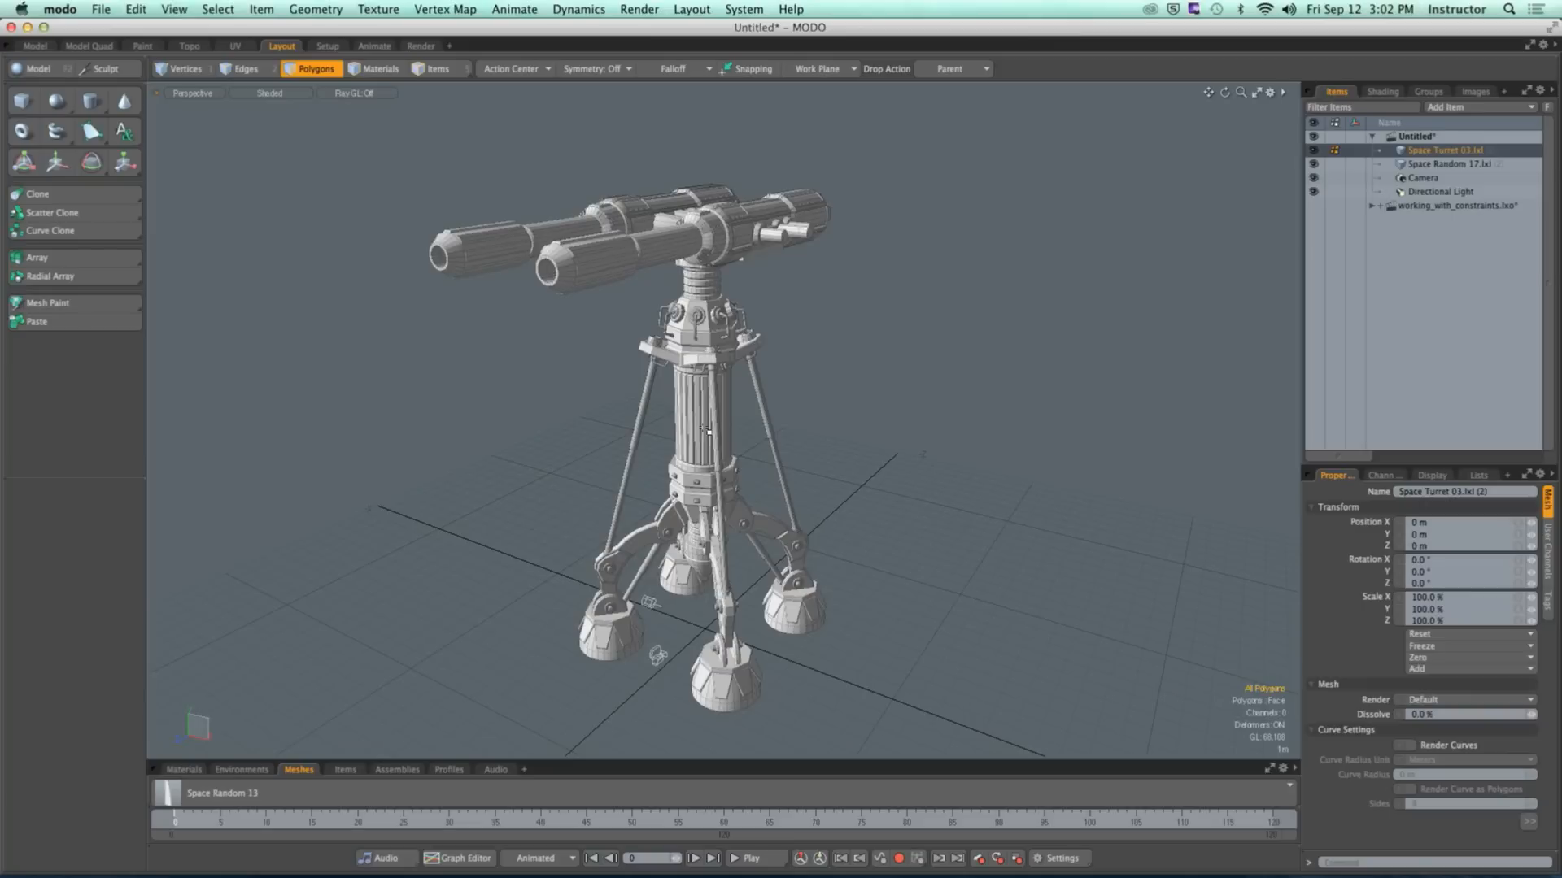
pyautogui.click(101, 9)
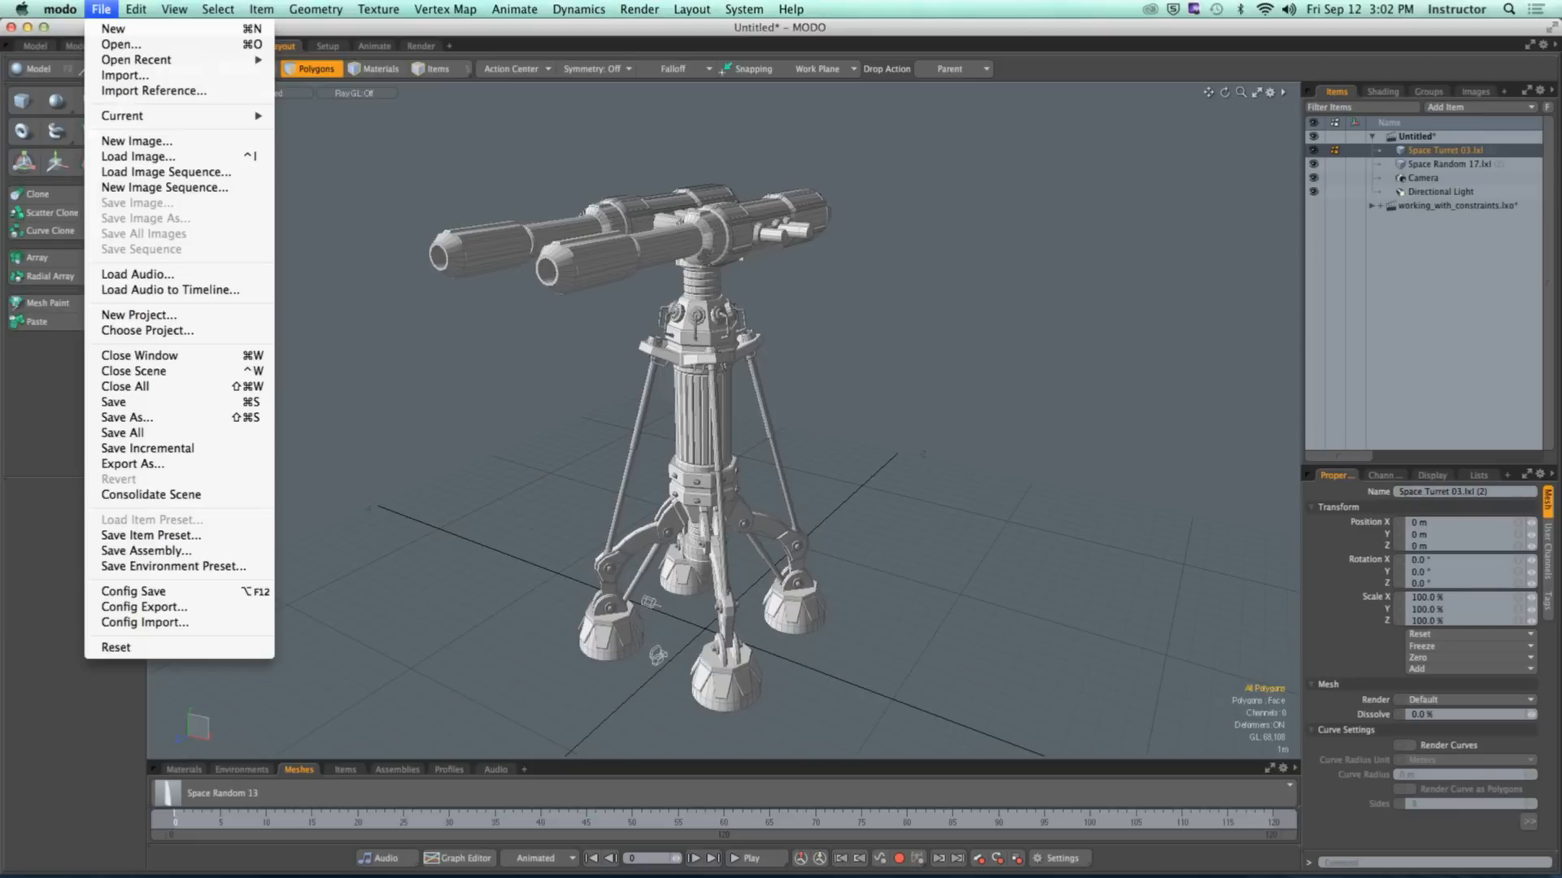
pyautogui.click(155, 88)
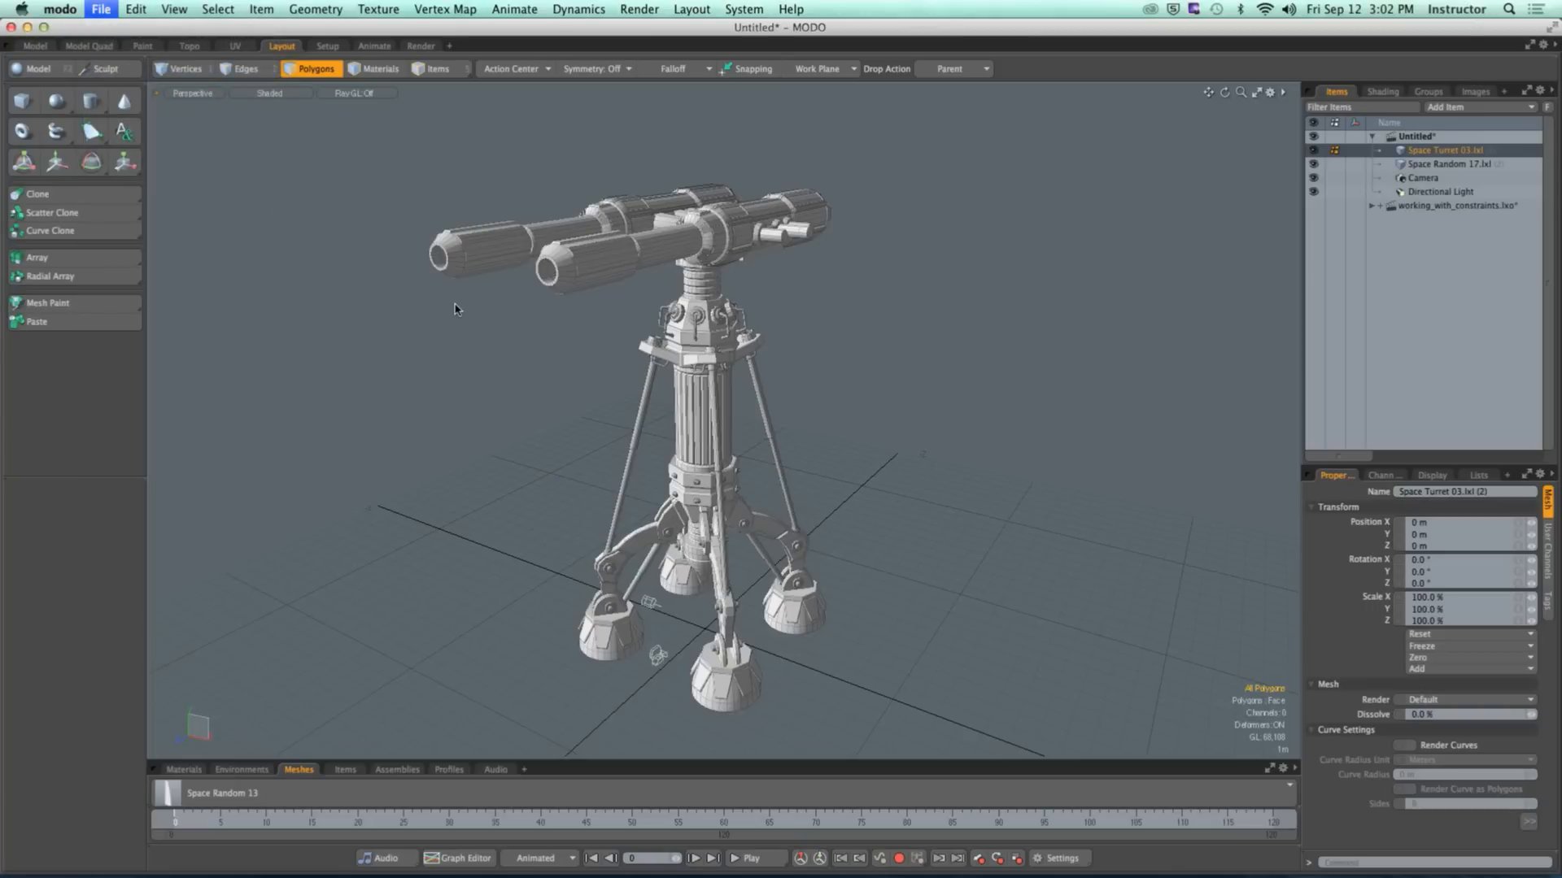
pyautogui.click(580, 241)
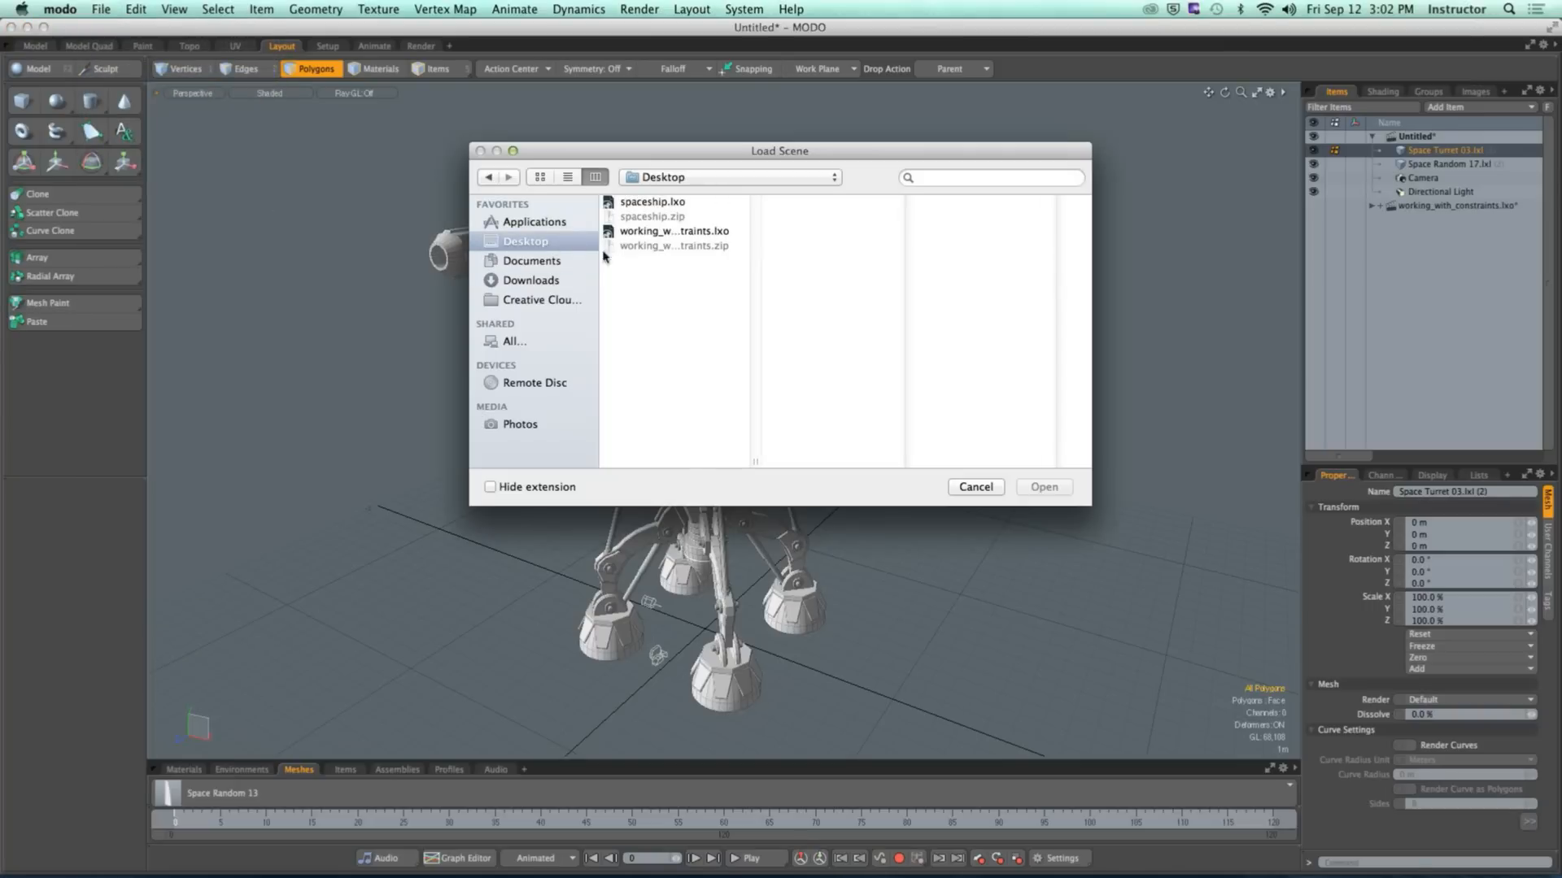
pyautogui.click(653, 203)
pyautogui.click(1044, 487)
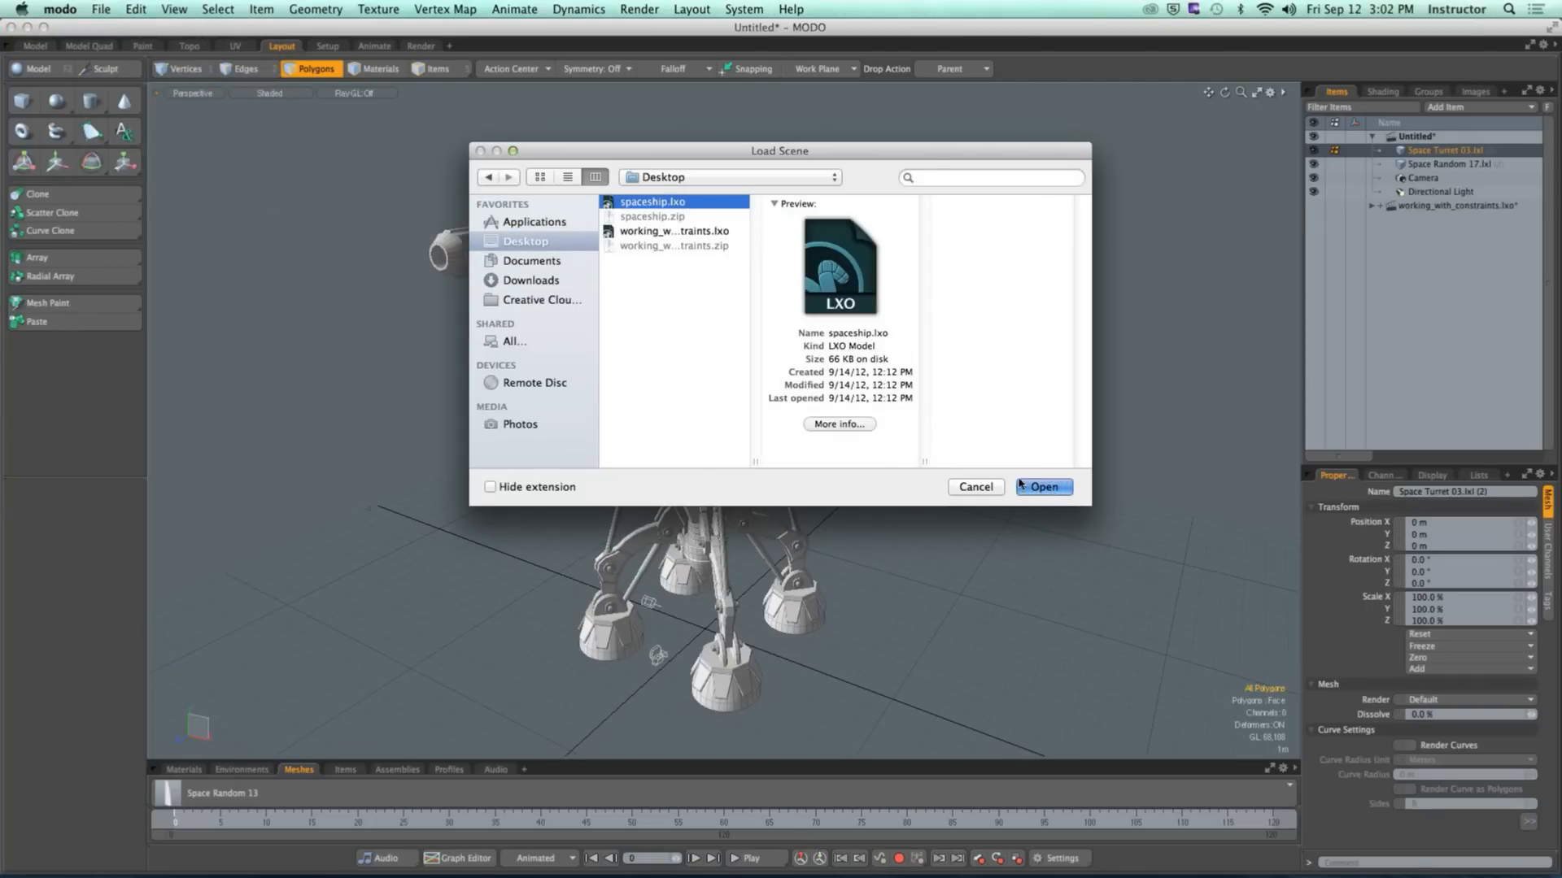
pyautogui.keyDown('alt'); pyautogui.moveTo(914, 540); pyautogui.dragTo(724, 650); pyautogui.keyUp('alt')
pyautogui.keyDown('alt'); pyautogui.keyDown('shift'); pyautogui.moveTo(724, 651); pyautogui.dragTo(716, 523); pyautogui.keyUp('shift'); pyautogui.keyUp('alt')
pyautogui.scroll(3, 716, 523)
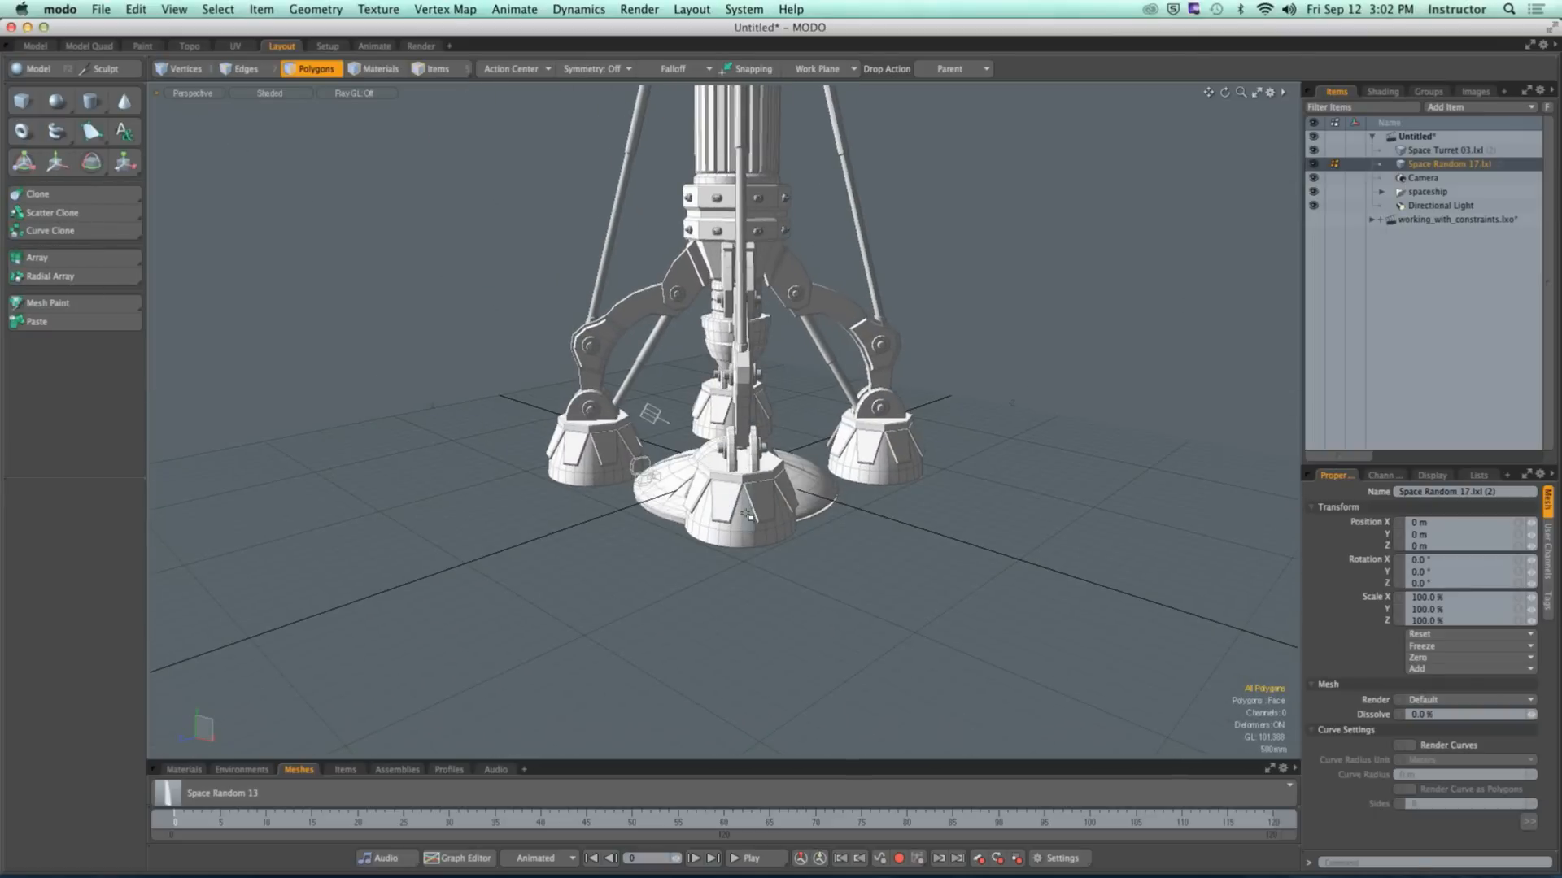
pyautogui.press('y')
pyautogui.keyDown('alt'); pyautogui.moveTo(717, 446); pyautogui.dragTo(542, 342); pyautogui.keyUp('alt')
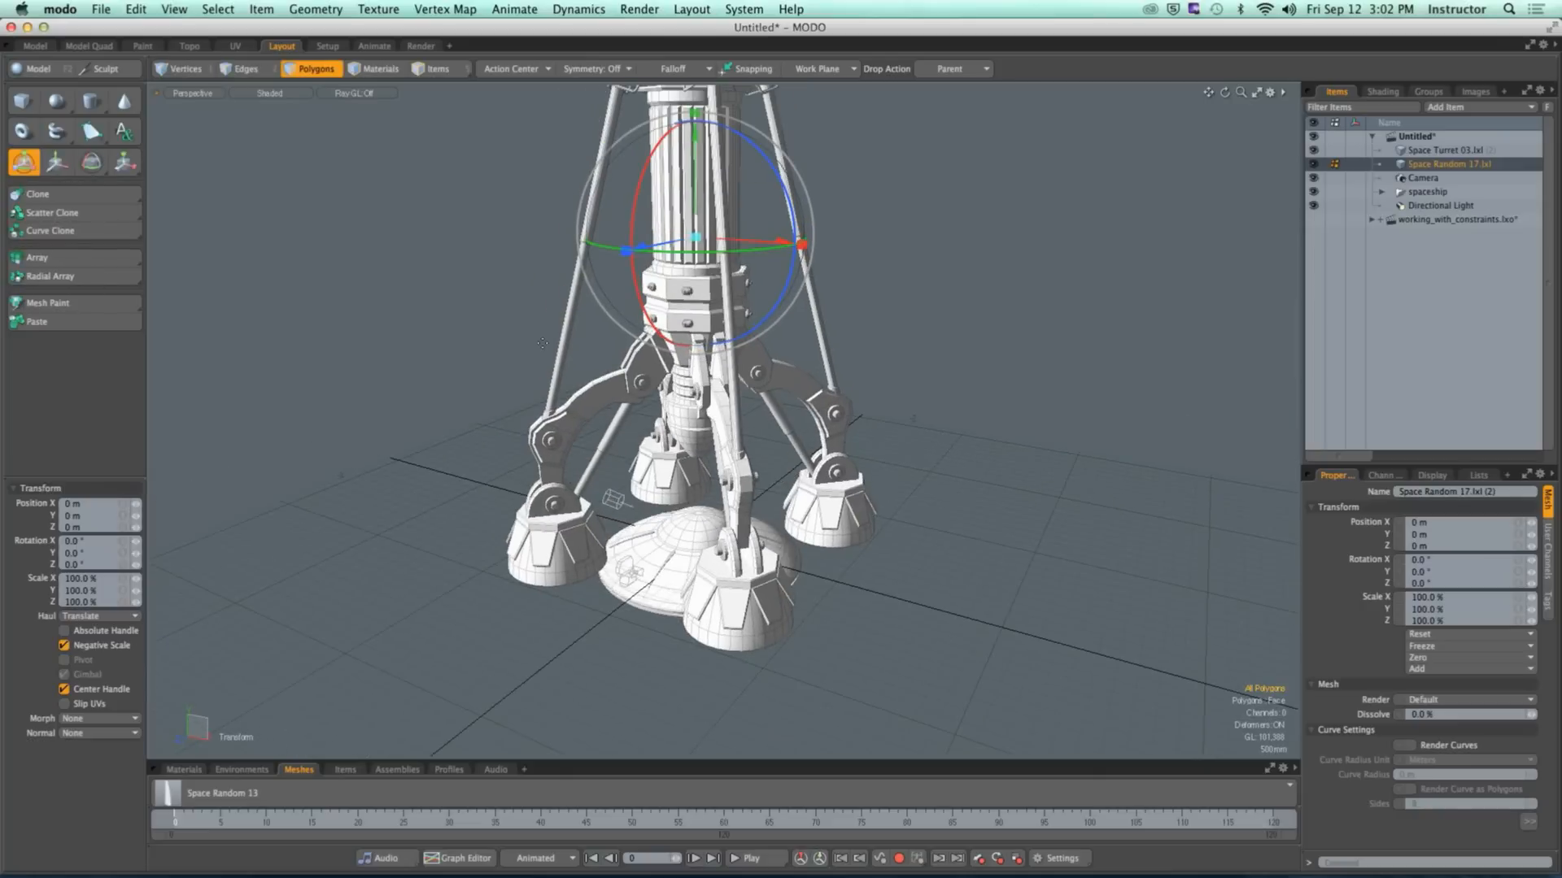
pyautogui.click(532, 69)
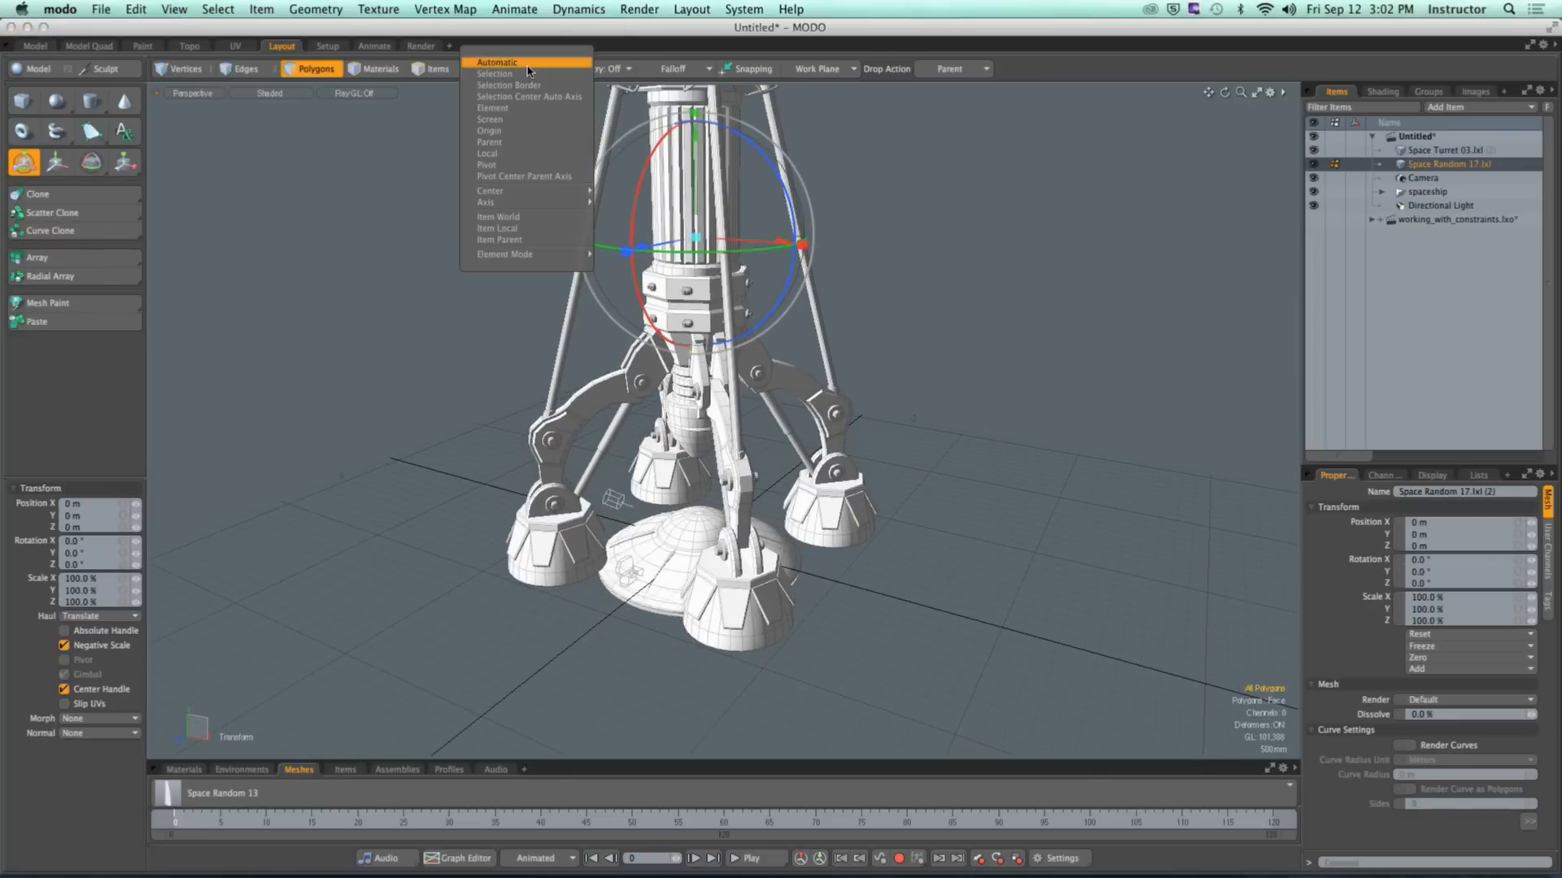
pyautogui.click(375, 207)
pyautogui.scroll(-3, 578, 325)
pyautogui.keyDown('alt'); pyautogui.moveTo(582, 327); pyautogui.dragTo(545, 286); pyautogui.keyUp('alt')
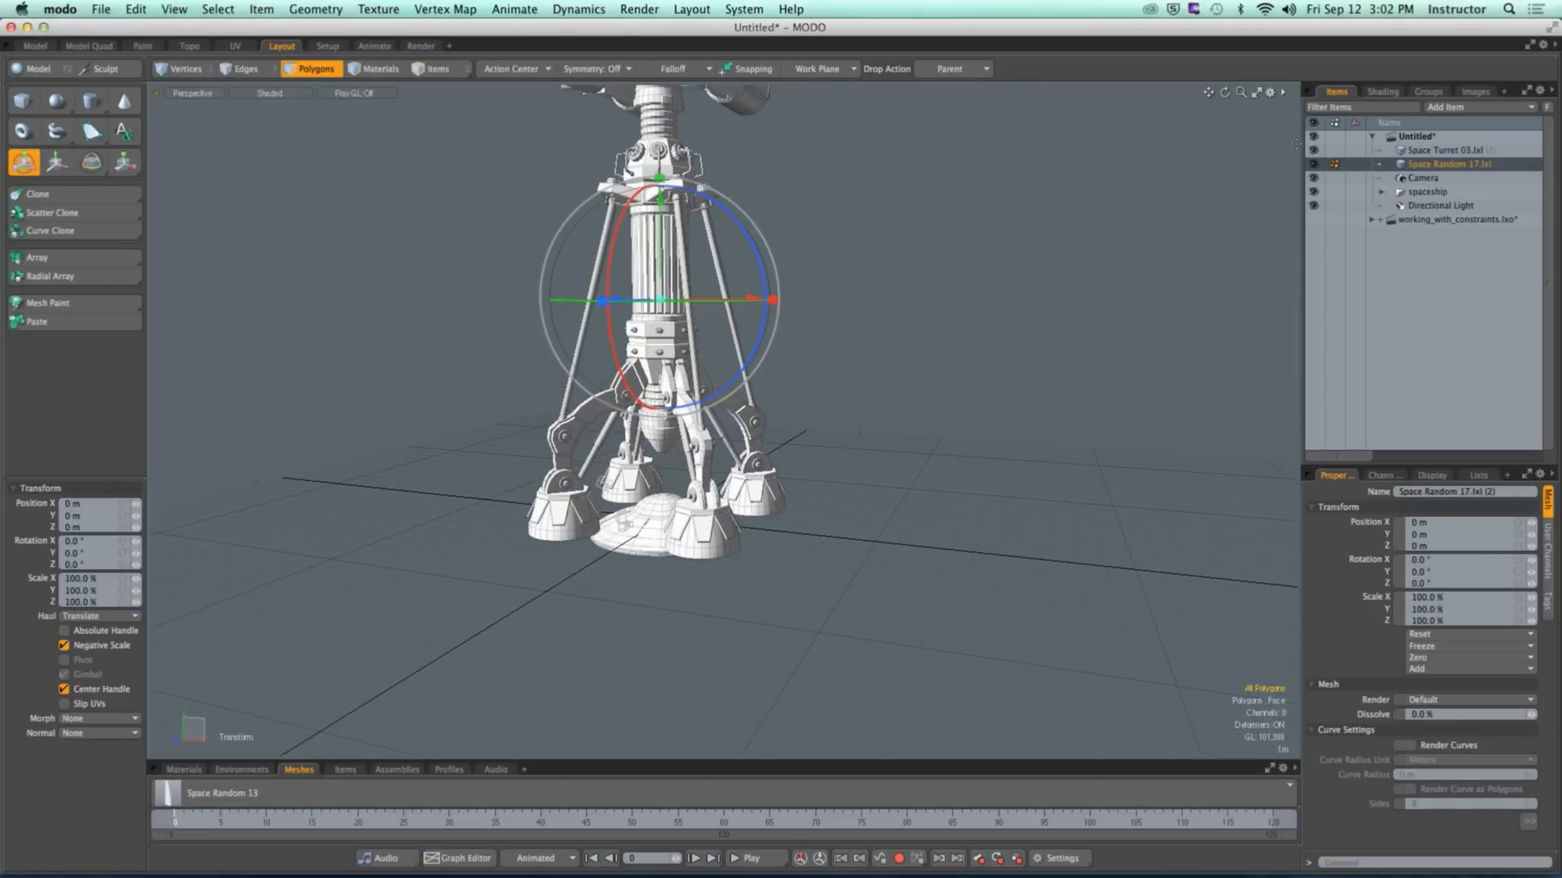
# Step: Try to move the SpaceShip mesh inside the imported spaceship group with the Transform tool
pyautogui.click(1380, 192)
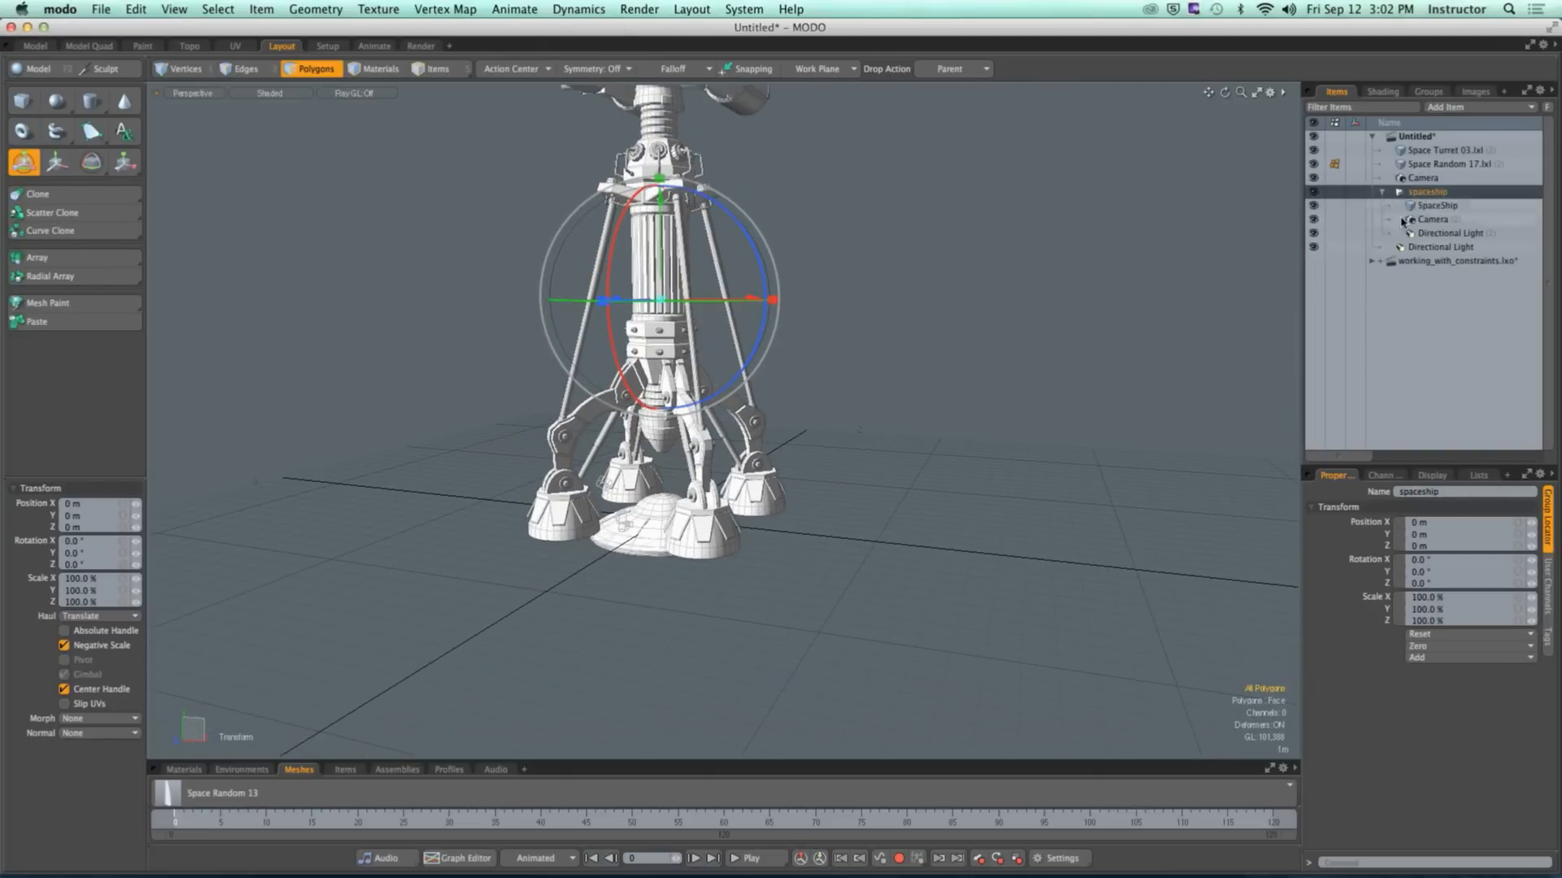
pyautogui.click(1437, 206)
pyautogui.keyDown('alt'); pyautogui.keyDown('shift'); pyautogui.moveTo(833, 405); pyautogui.dragTo(836, 404); pyautogui.keyUp('shift'); pyautogui.keyUp('alt')
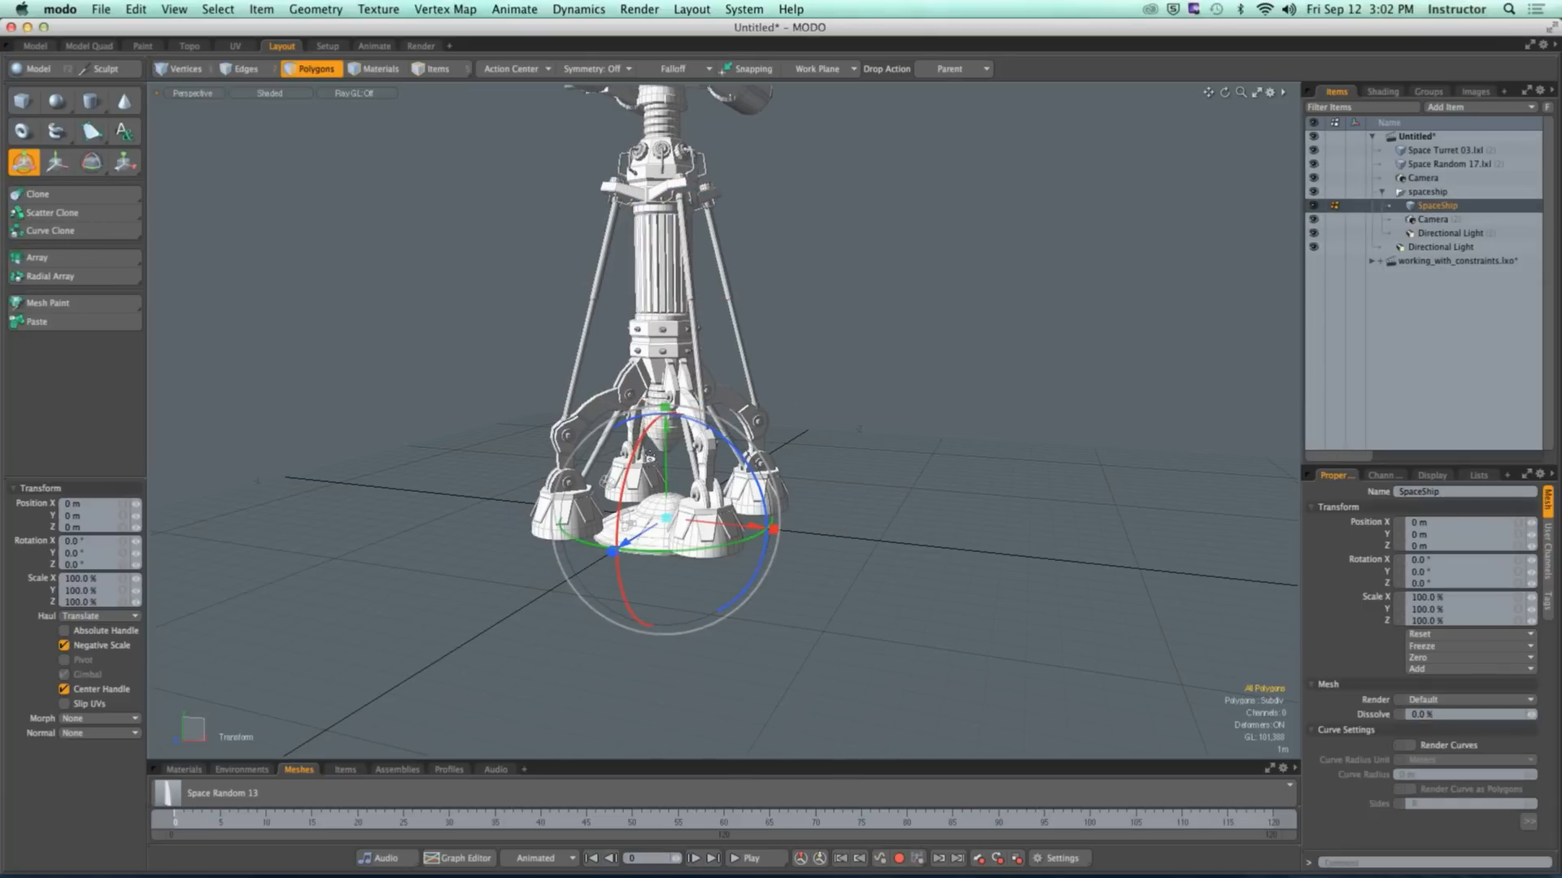
pyautogui.moveTo(667, 465); pyautogui.dragTo(610, 391)
pyautogui.scroll(-3, 649, 335)
# Step: Undo the transform of the SpaceShip mesh and drop the Transform tool
pyautogui.press('super+z')
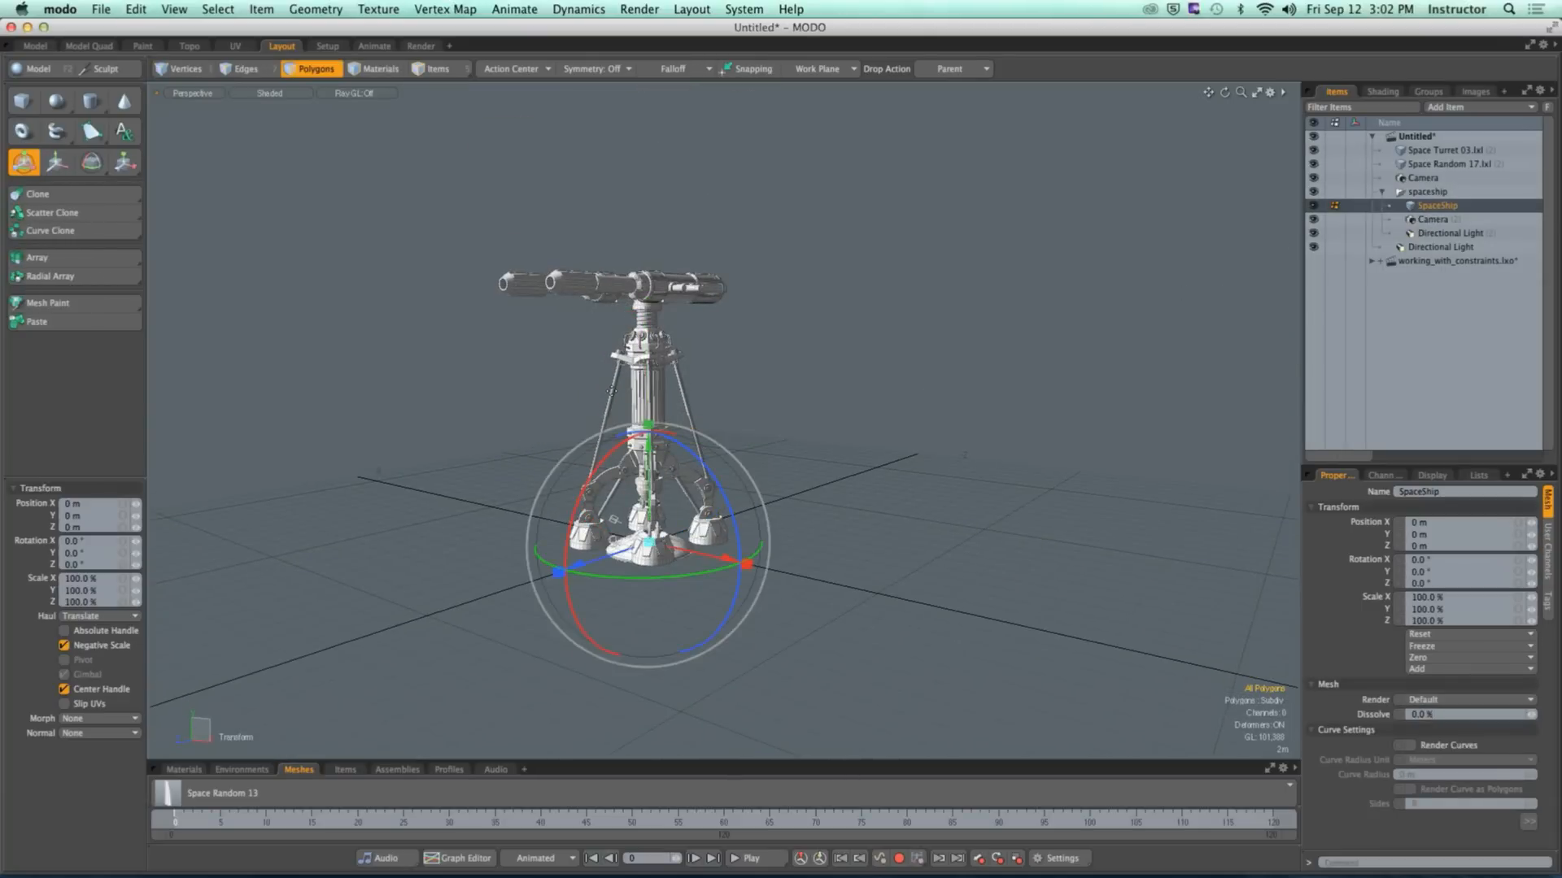
pyautogui.press('super+z')
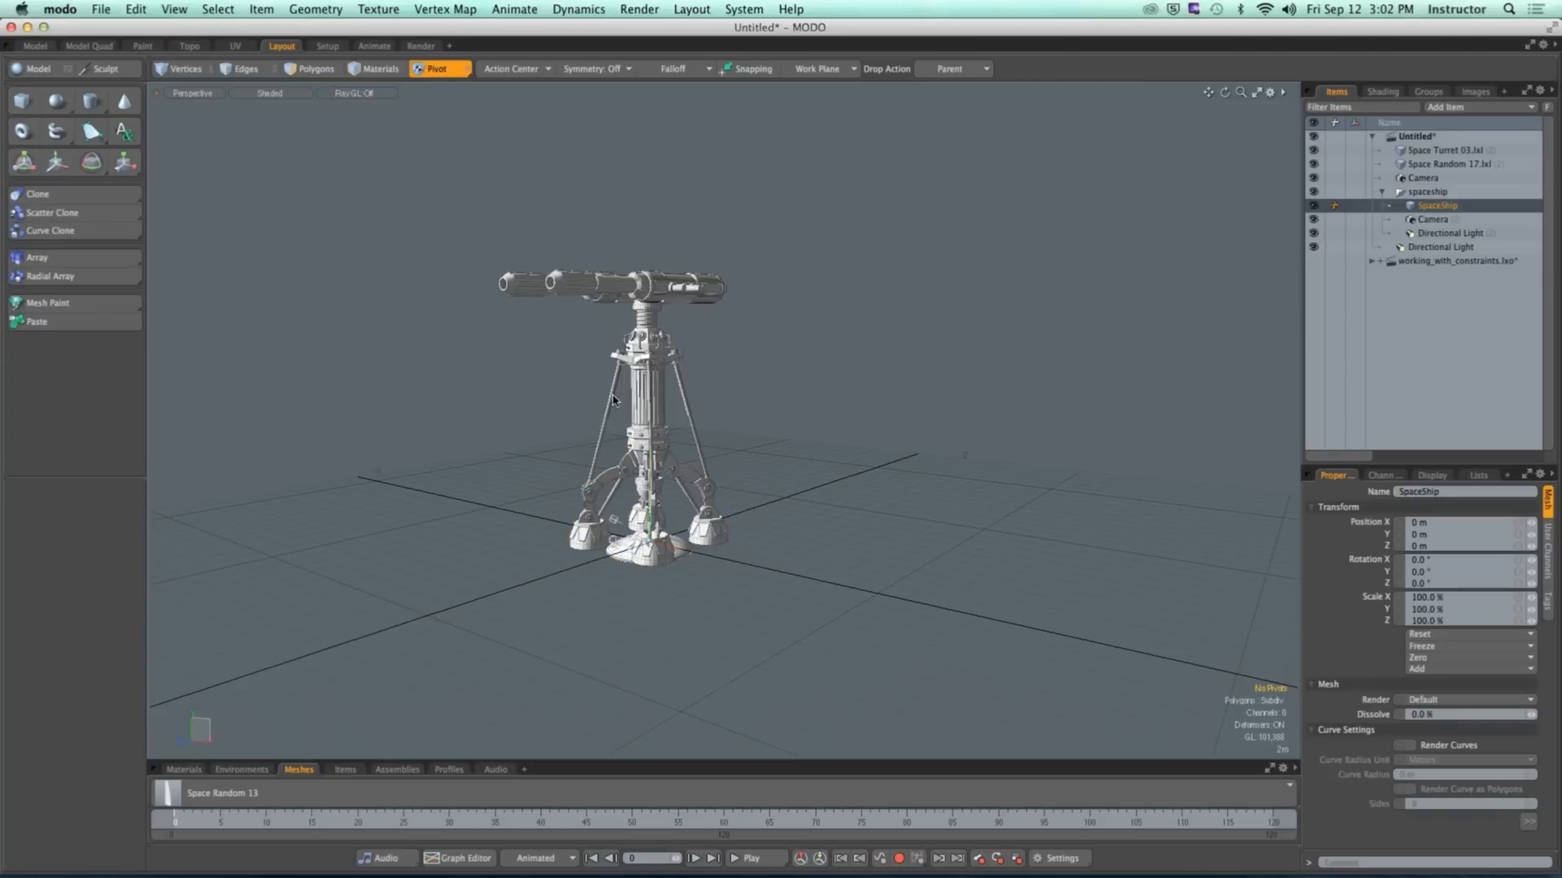
pyautogui.press('super+z')
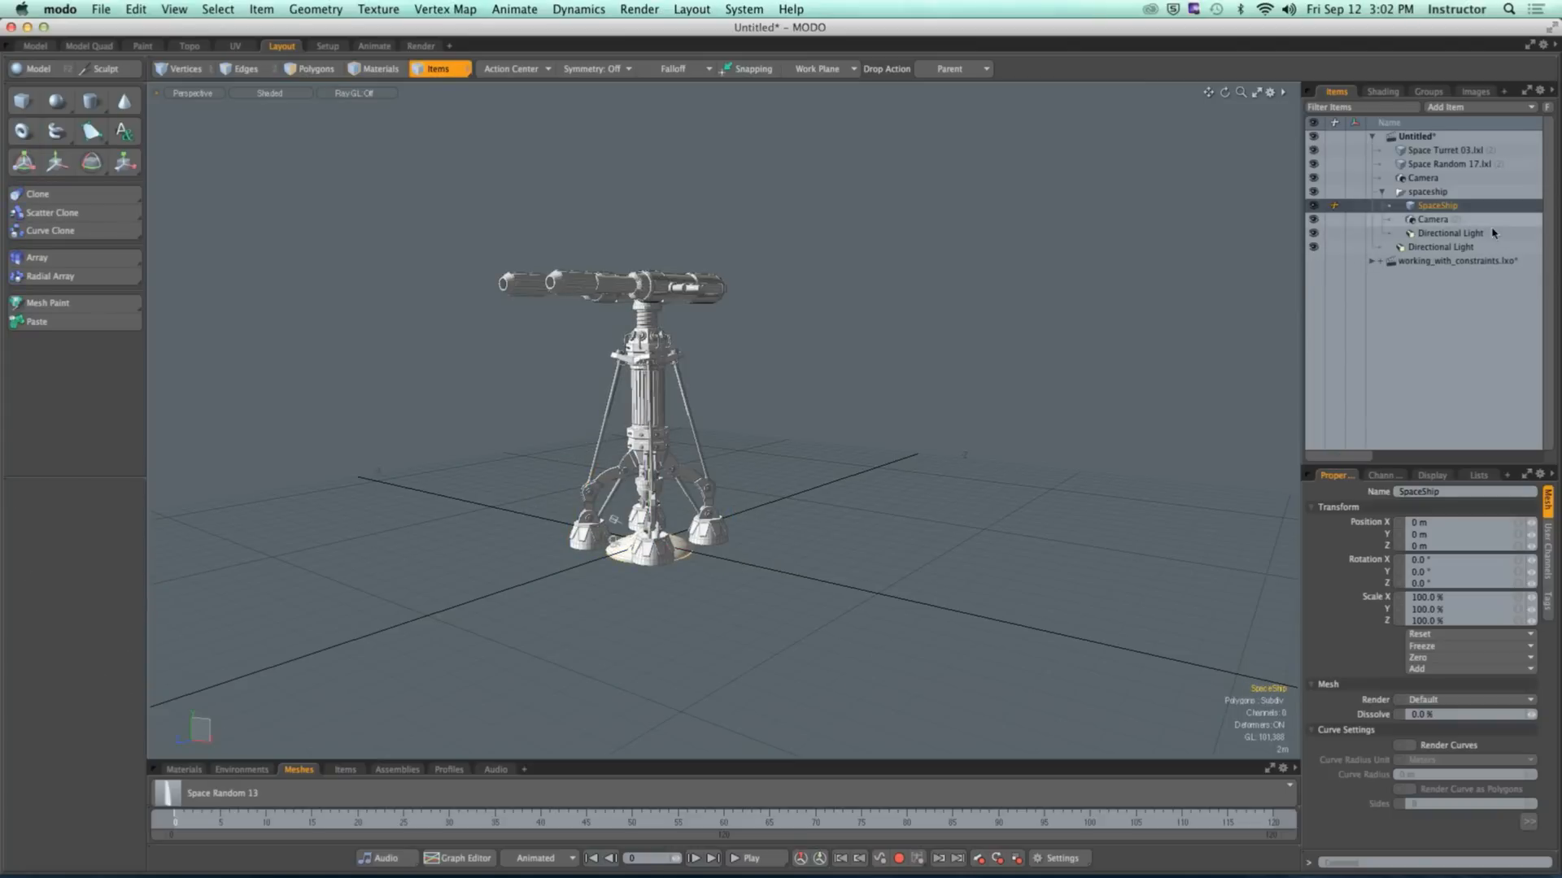
# Step: Delete the duplicate Camera and Directional Light from the spaceship group, including their child and referenced items
pyautogui.click(1431, 220)
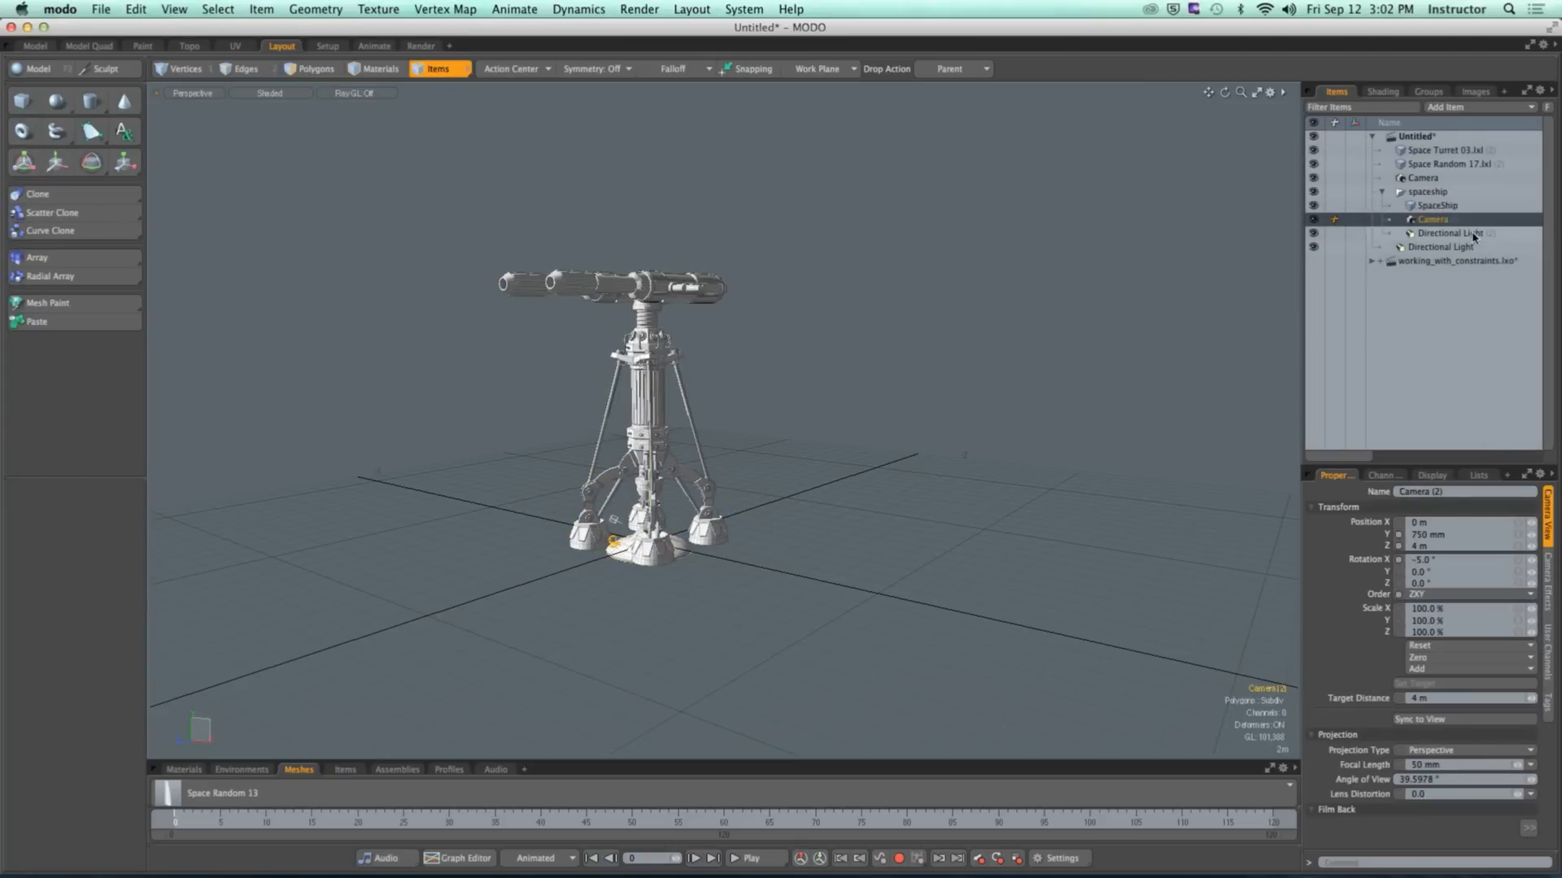
pyautogui.keyDown('shift'); pyautogui.click(1456, 233); pyautogui.keyUp('shift')
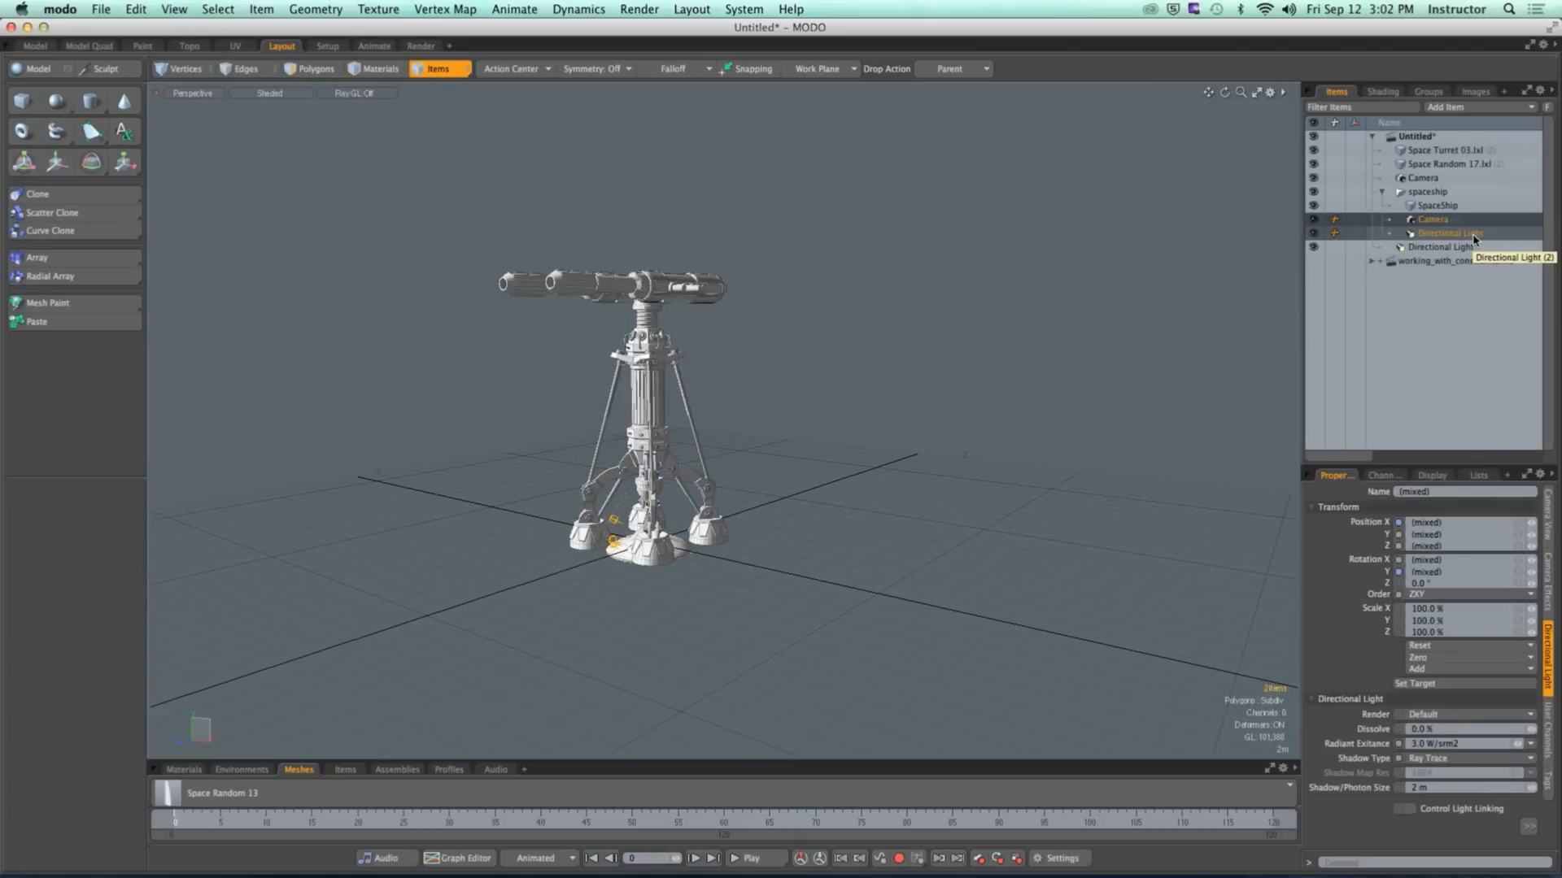
pyautogui.rightClick(1456, 220)
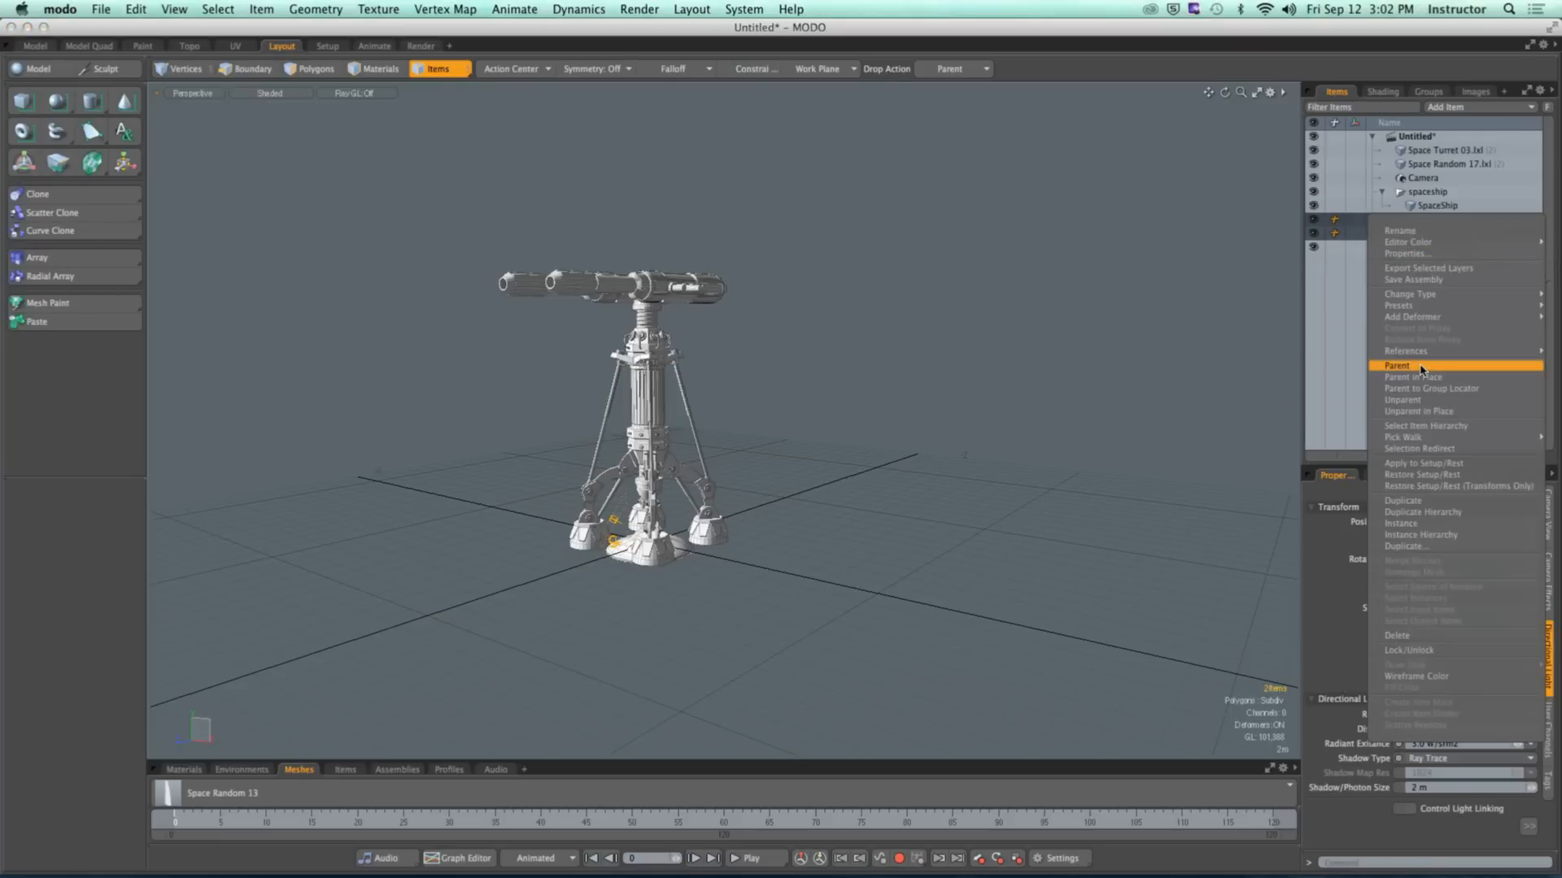
pyautogui.click(1403, 635)
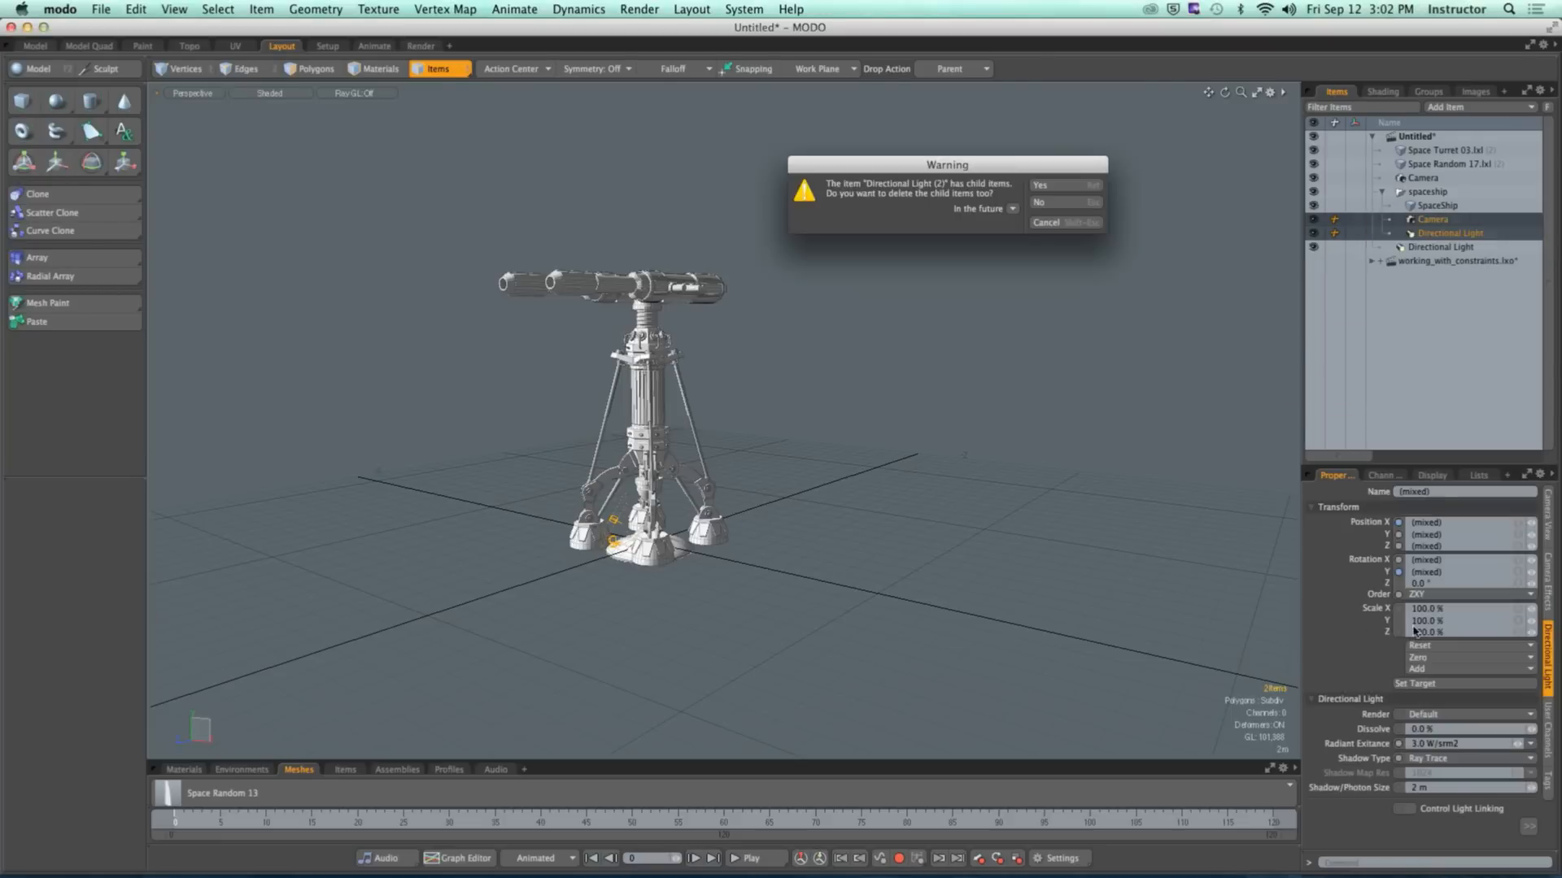
pyautogui.click(1089, 185)
pyautogui.click(1084, 195)
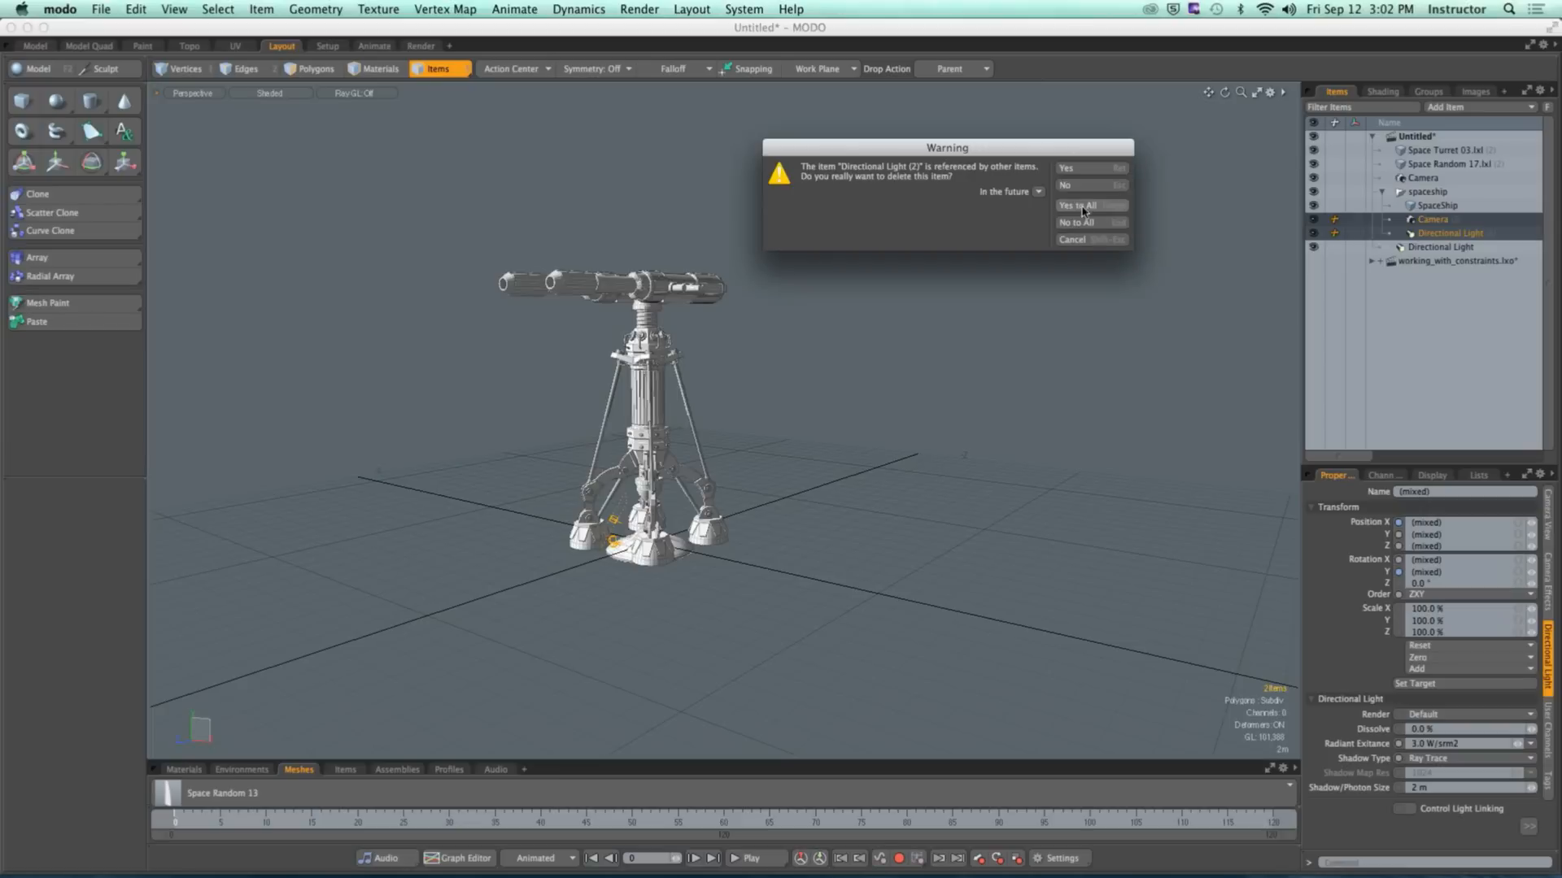
pyautogui.click(1086, 211)
# Step: Move the SpaceShip mesh out of the spaceship group to the scene's top level and delete the empty group
pyautogui.moveTo(1446, 208); pyautogui.dragTo(1373, 191)
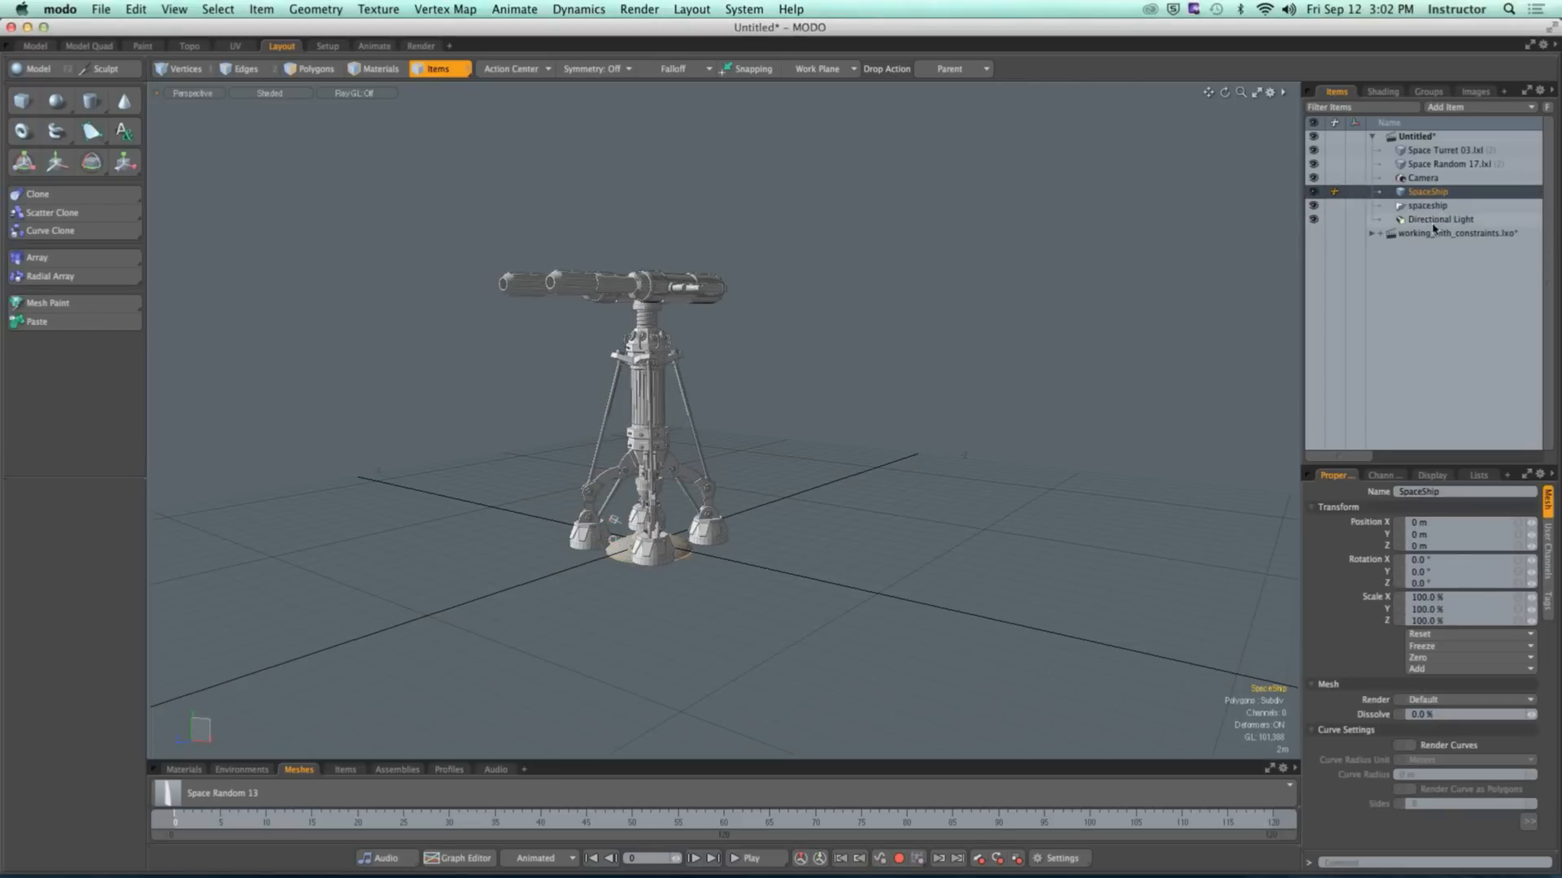
pyautogui.rightClick(1432, 206)
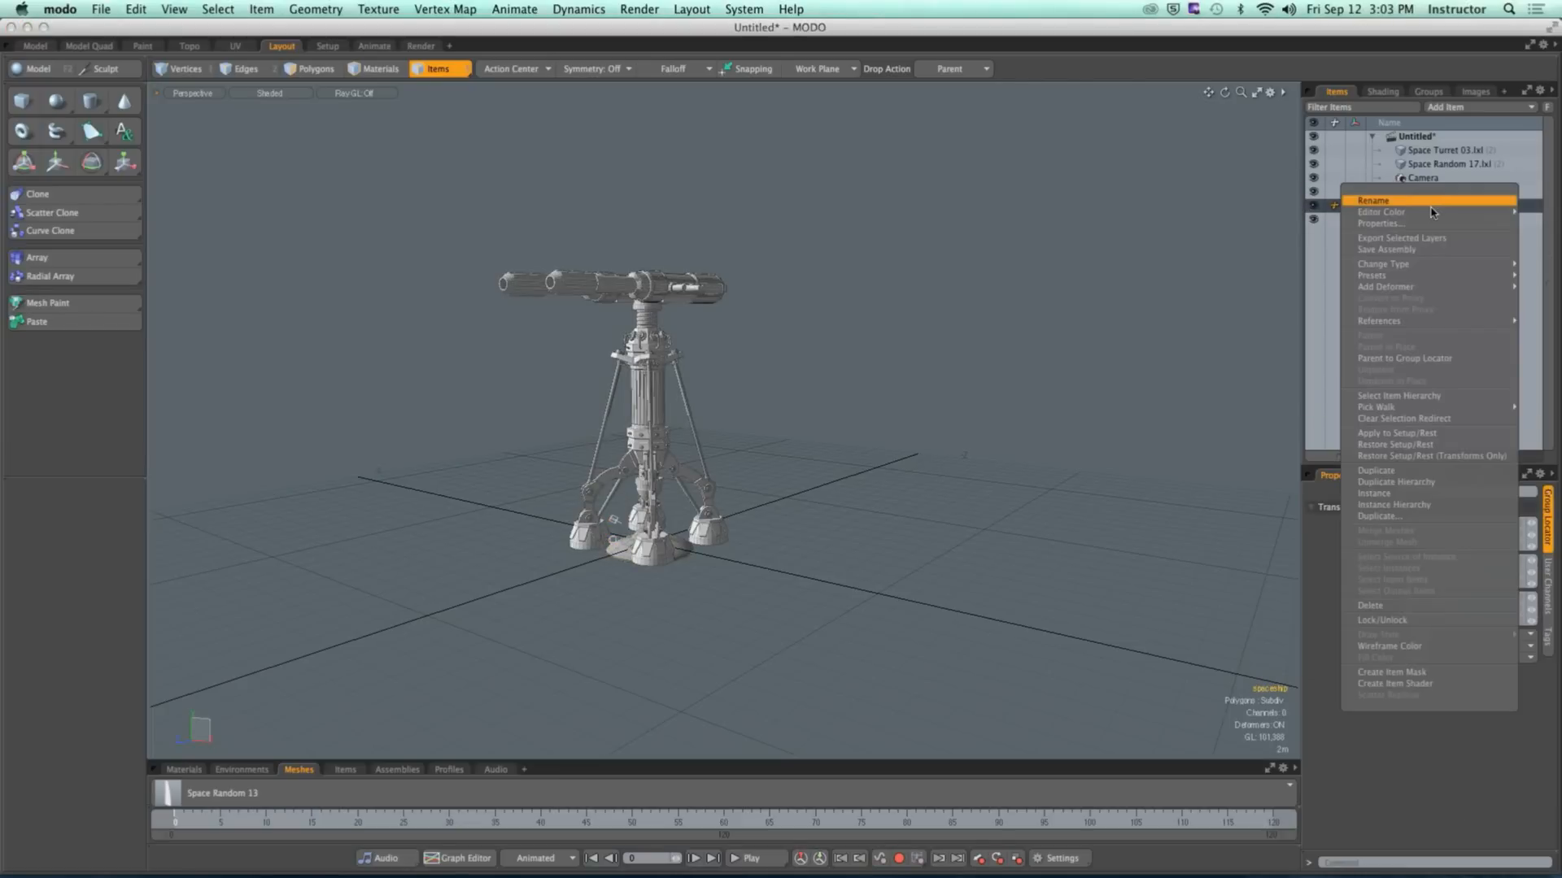
pyautogui.click(1415, 611)
pyautogui.keyDown('alt'); pyautogui.moveTo(1122, 481); pyautogui.dragTo(768, 514); pyautogui.keyUp('alt')
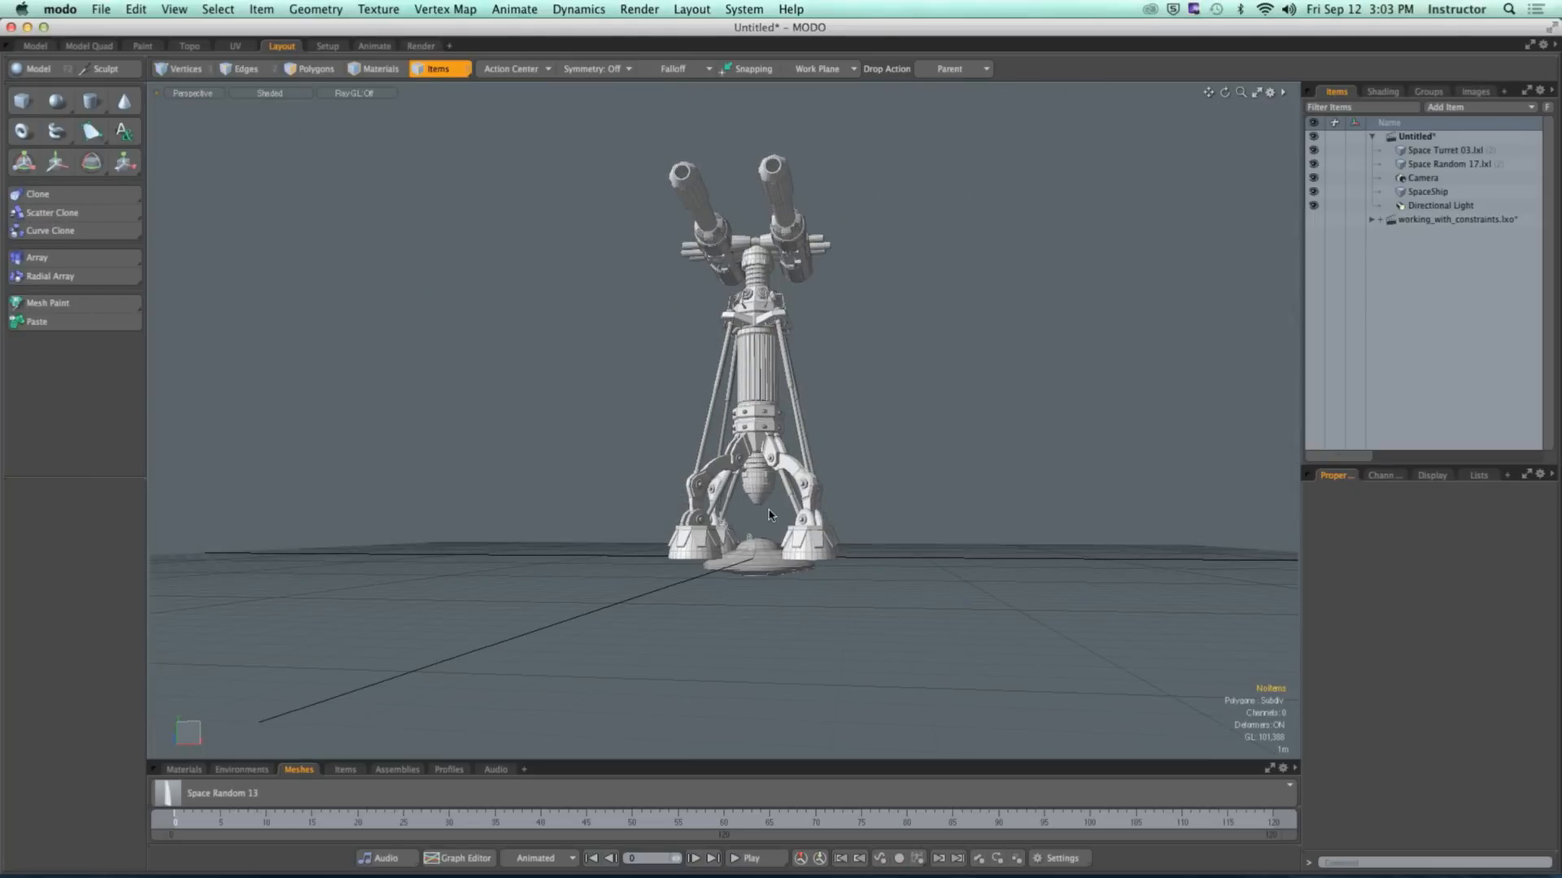
# Step: Undo the group deletion, the SpaceShip reparenting, and the removal of the imported camera and light
pyautogui.press('super+z')
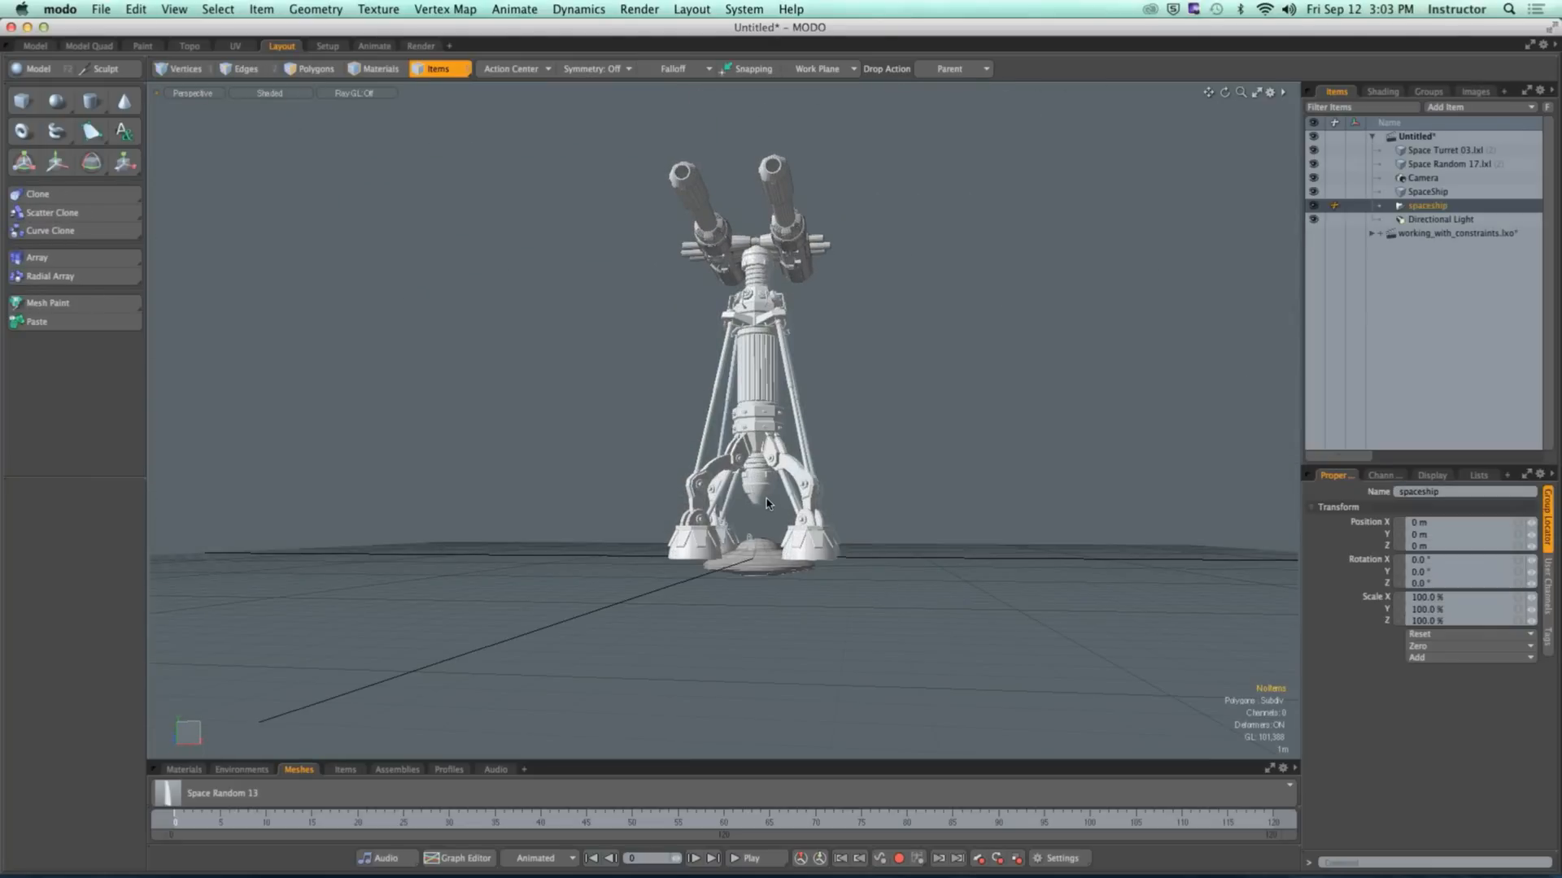
pyautogui.press('super+z')
pyautogui.press('super+z')
pyautogui.press('super+z')
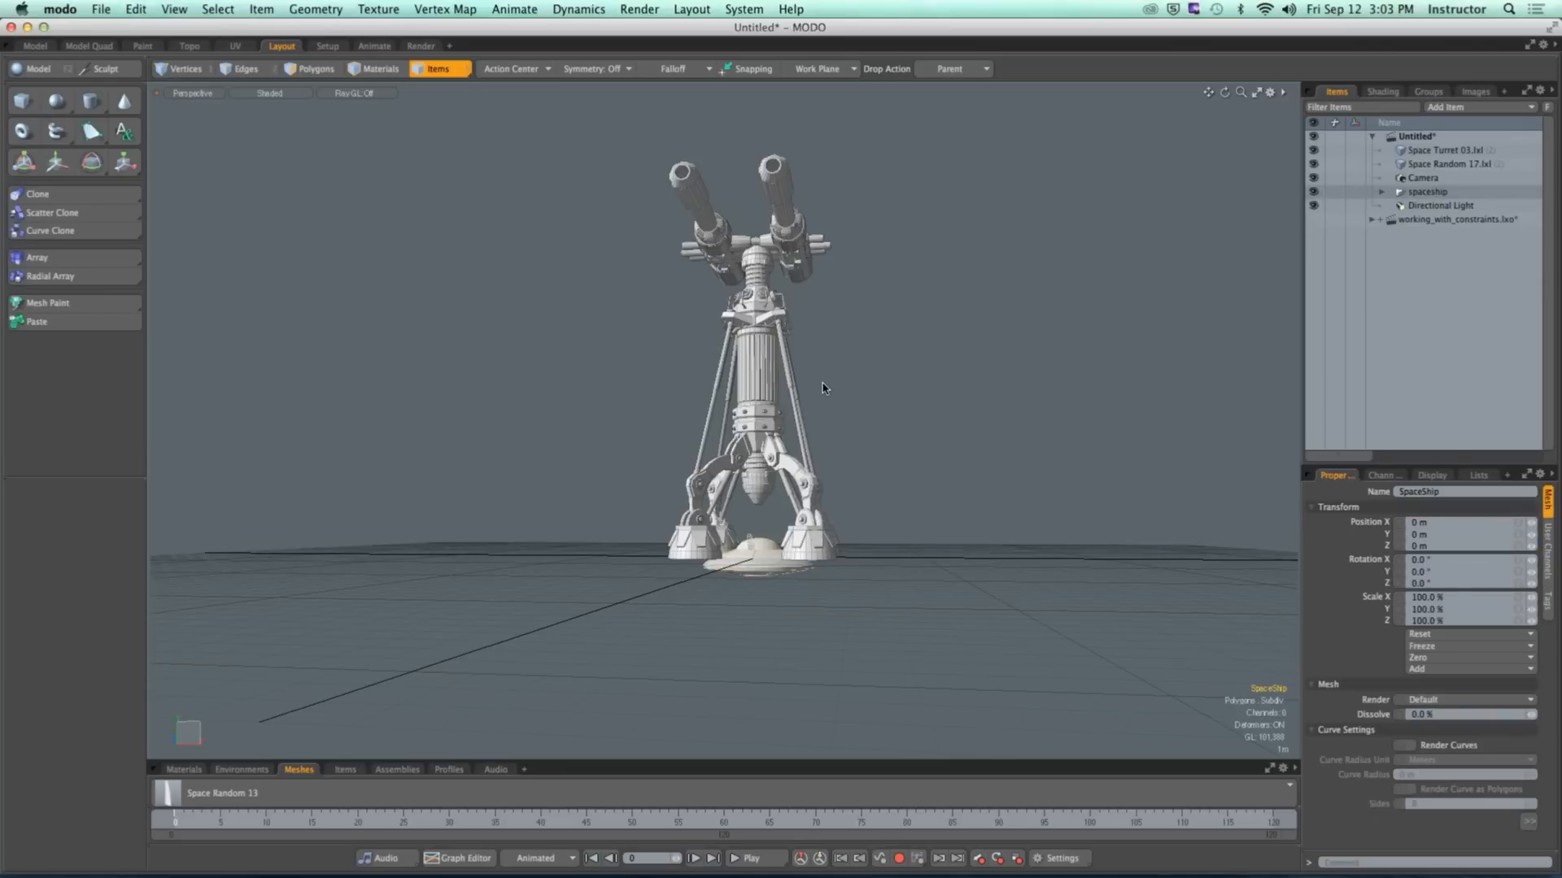
pyautogui.press('super+z')
pyautogui.press('super+z')
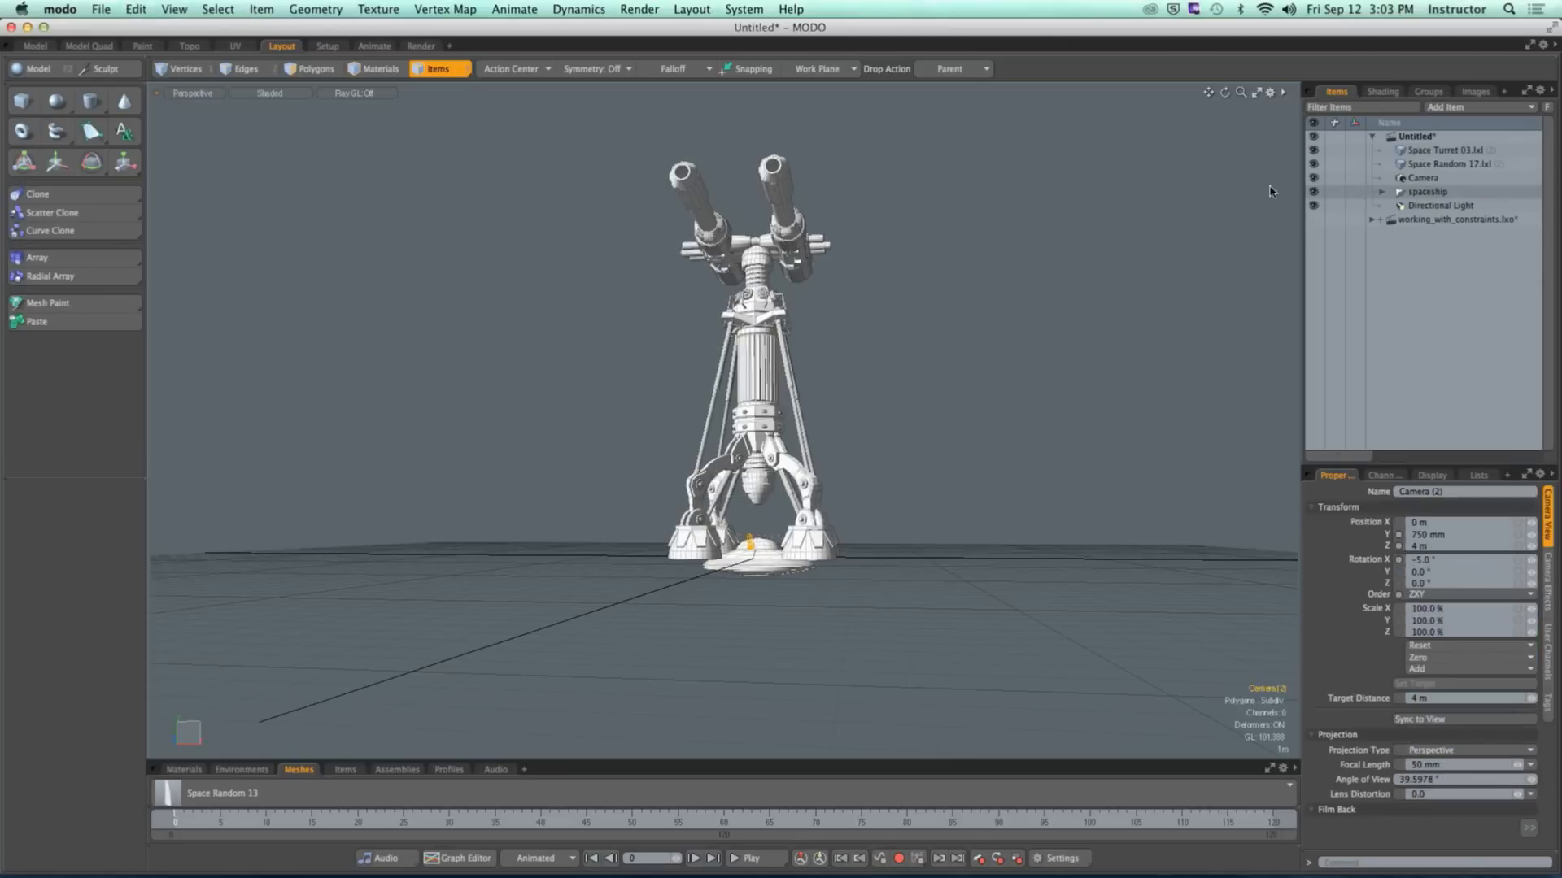
pyautogui.press('super+z')
pyautogui.press('super+z')
pyautogui.press('super+z')
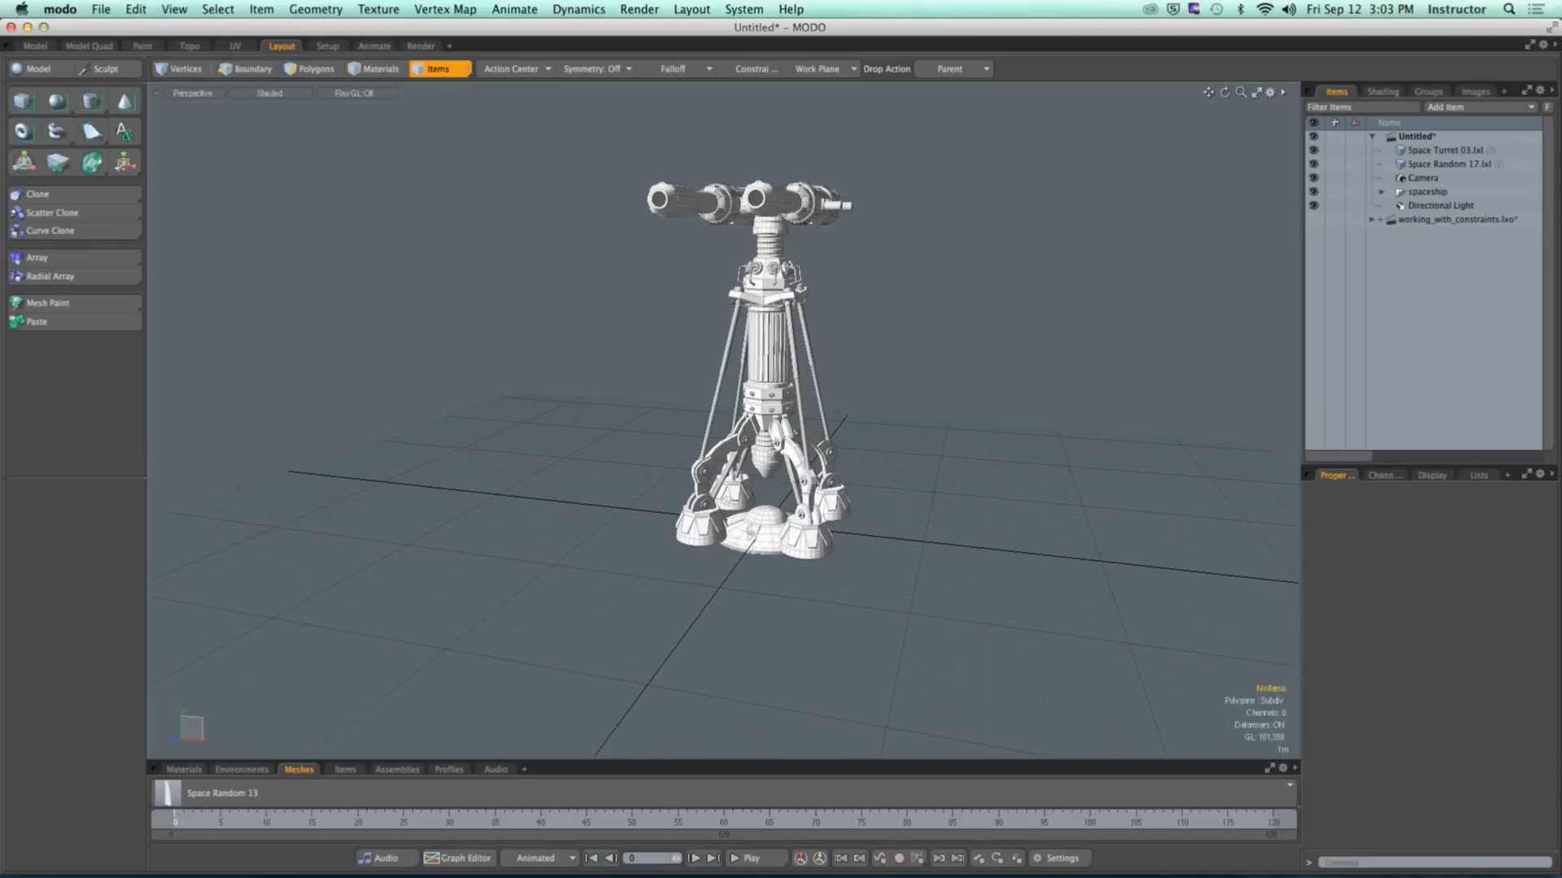
# Step: Check the working_with_constraints.lxo scene and its item list, and return to the Untitled turret scene
pyautogui.click(1431, 219)
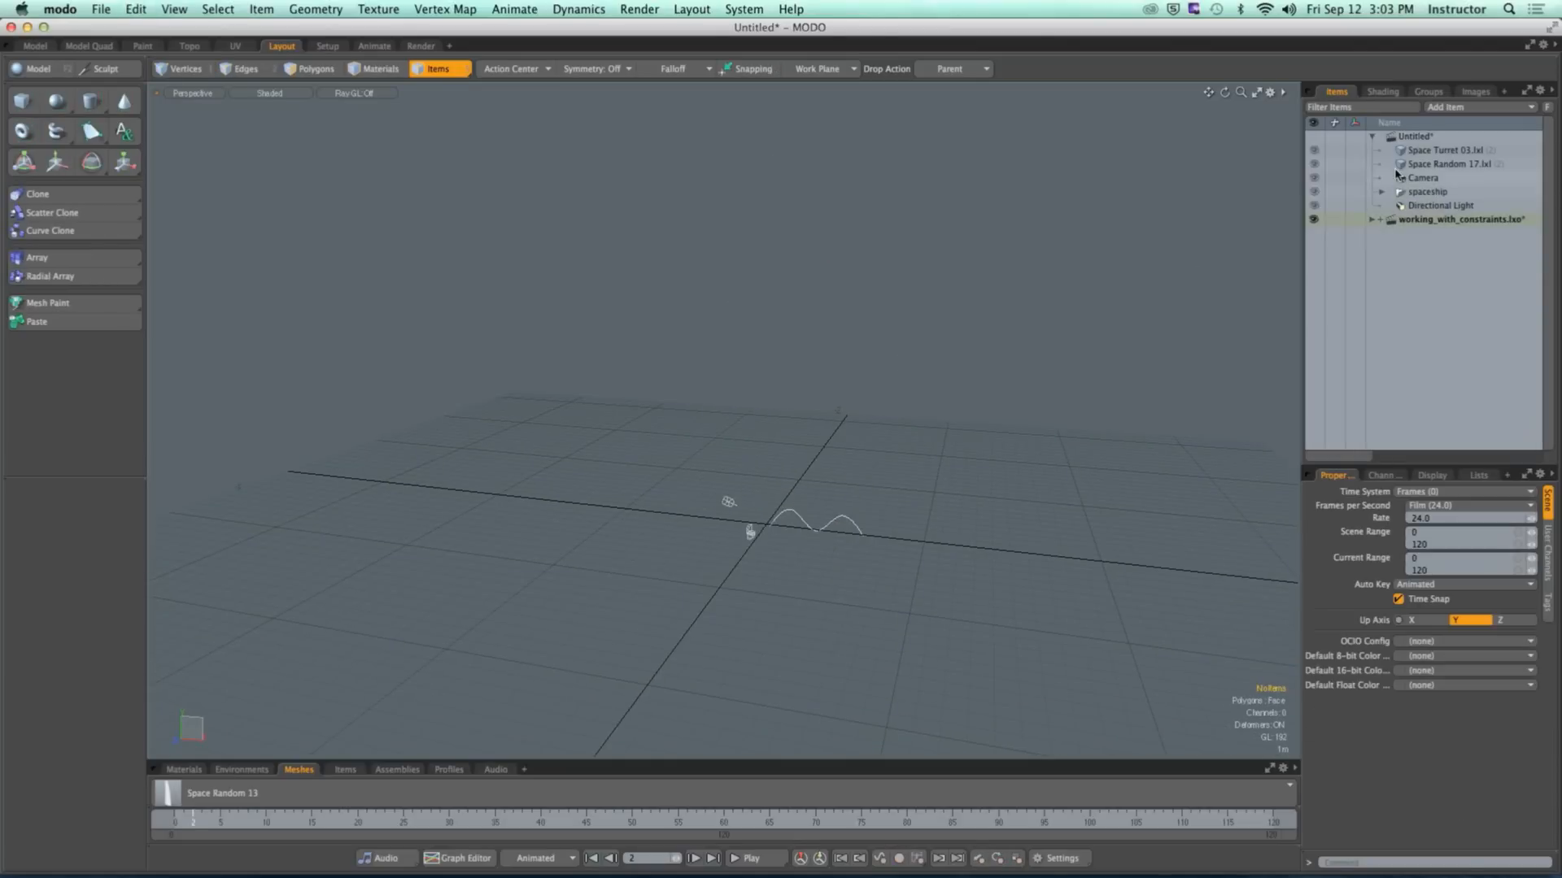
pyautogui.click(1415, 138)
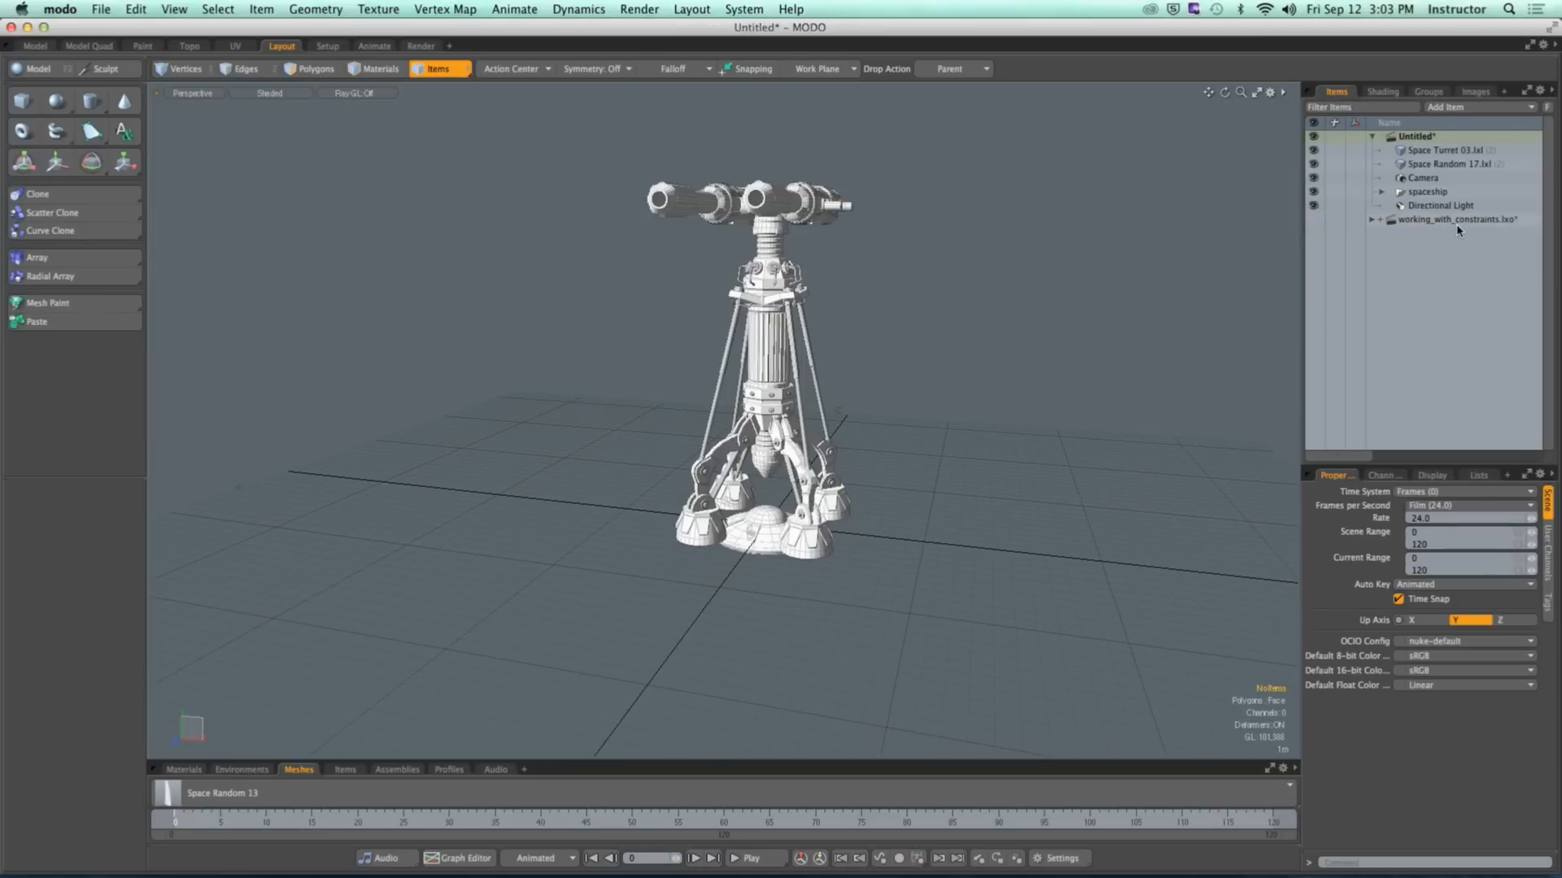
pyautogui.click(1372, 220)
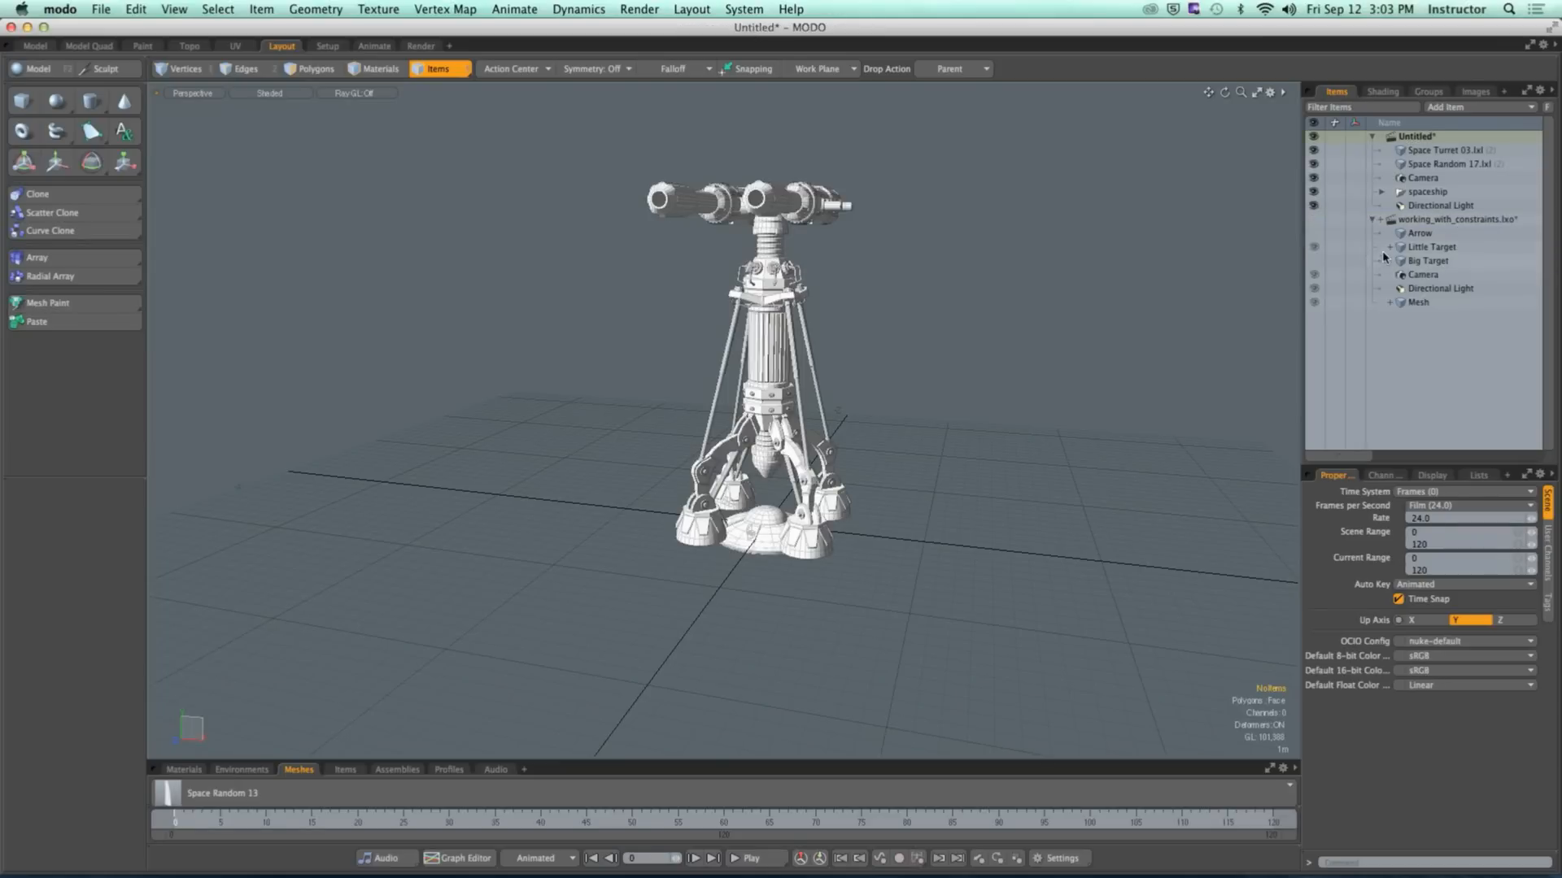
pyautogui.click(1372, 219)
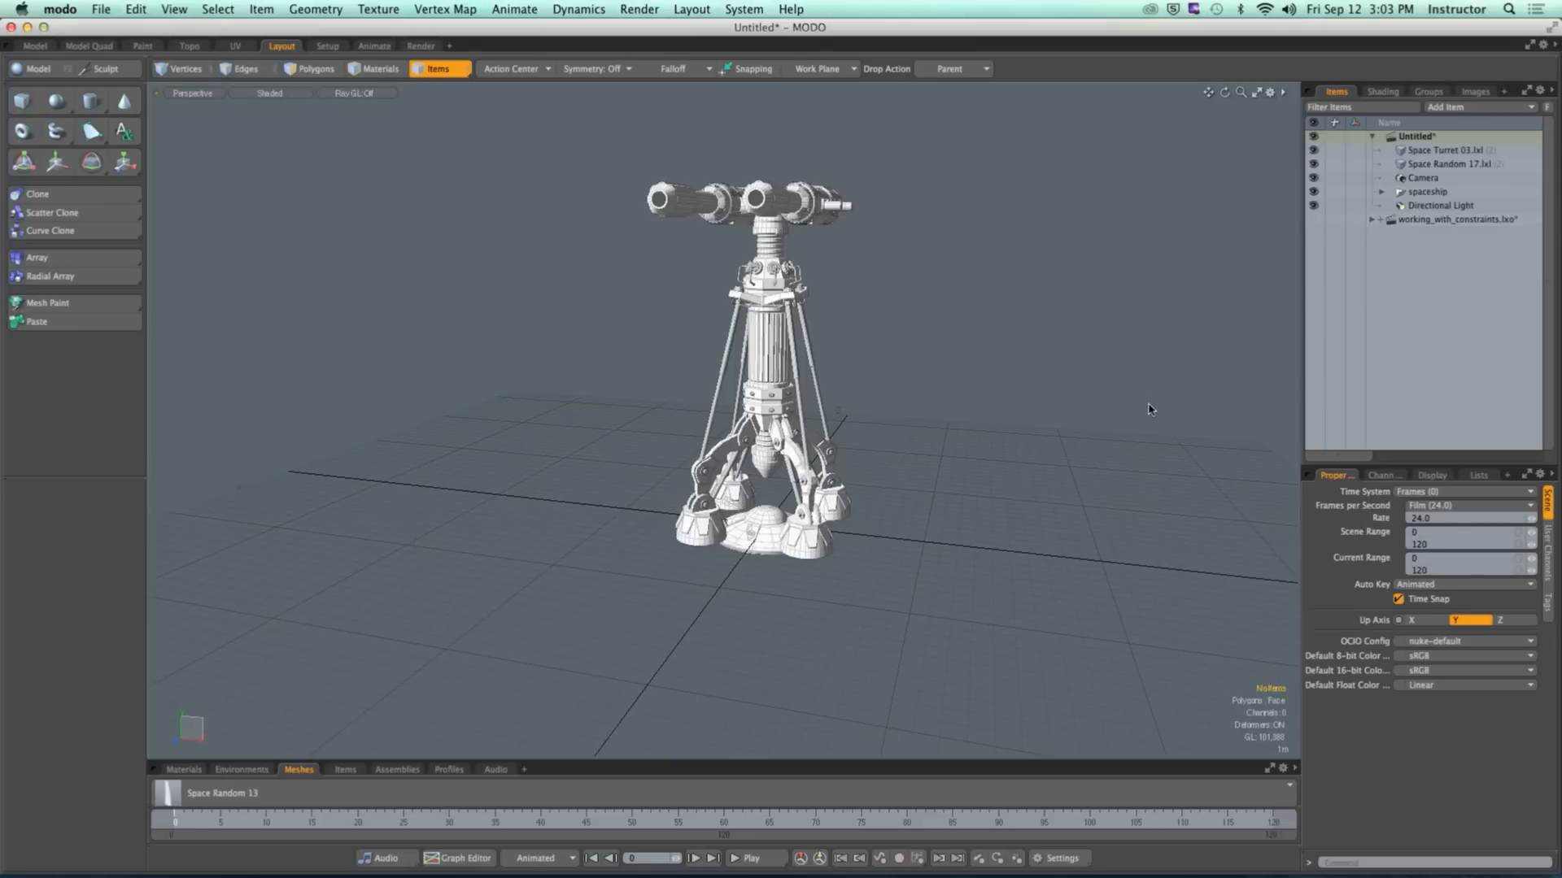
# Step: Undo the remaining changes back to before the spaceship import, leaving only the turret items in the scene
pyautogui.press('super+z')
pyautogui.press('super+z')
pyautogui.press('super+z')
pyautogui.press('super+z')
pyautogui.press('3')
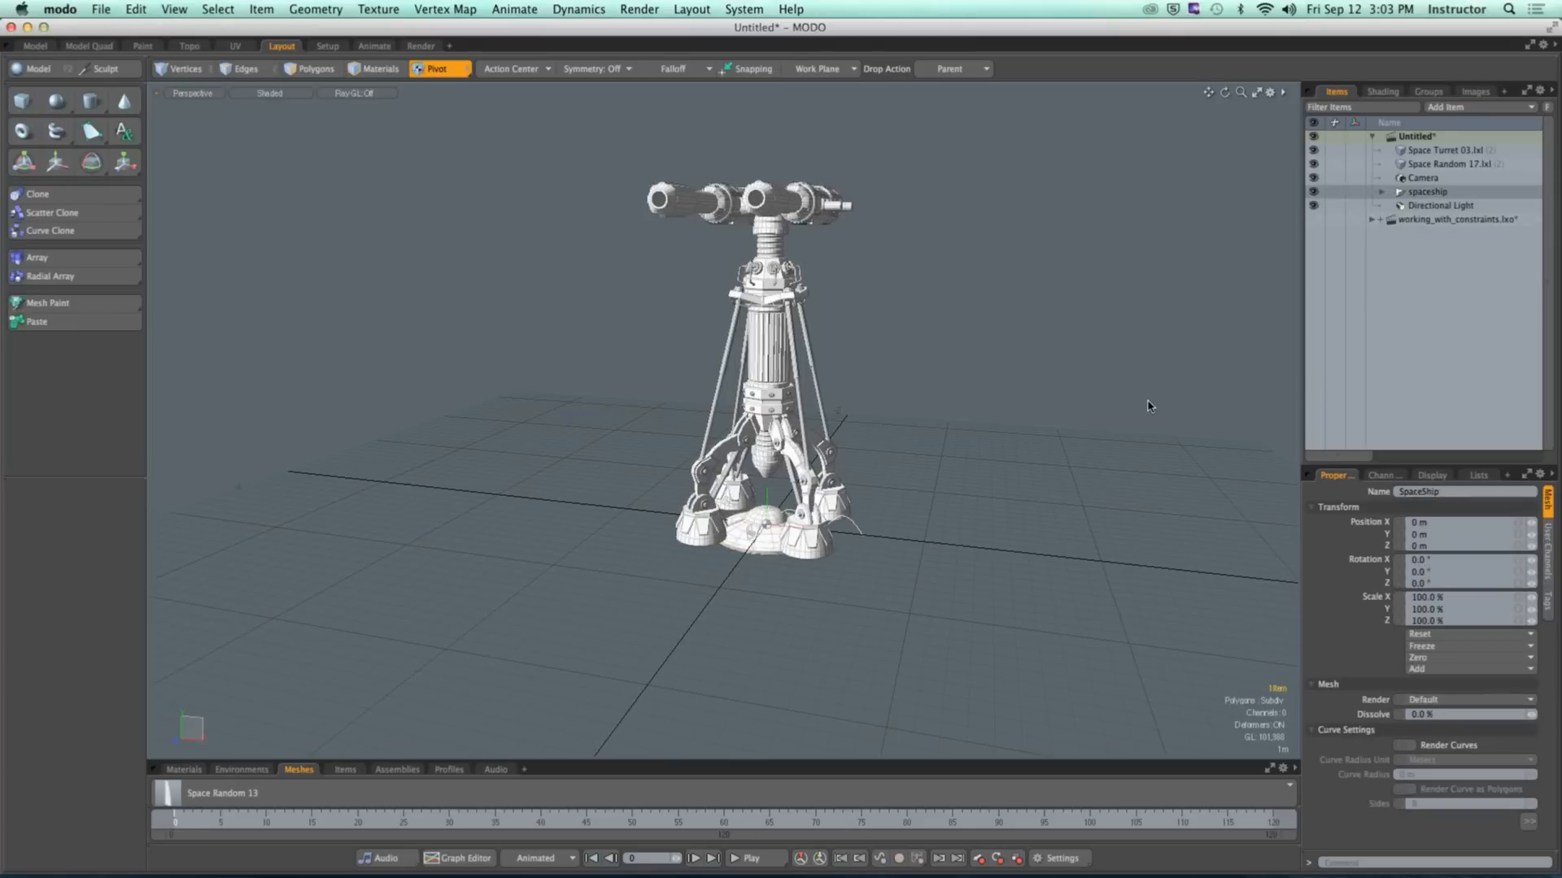
pyautogui.press('y')
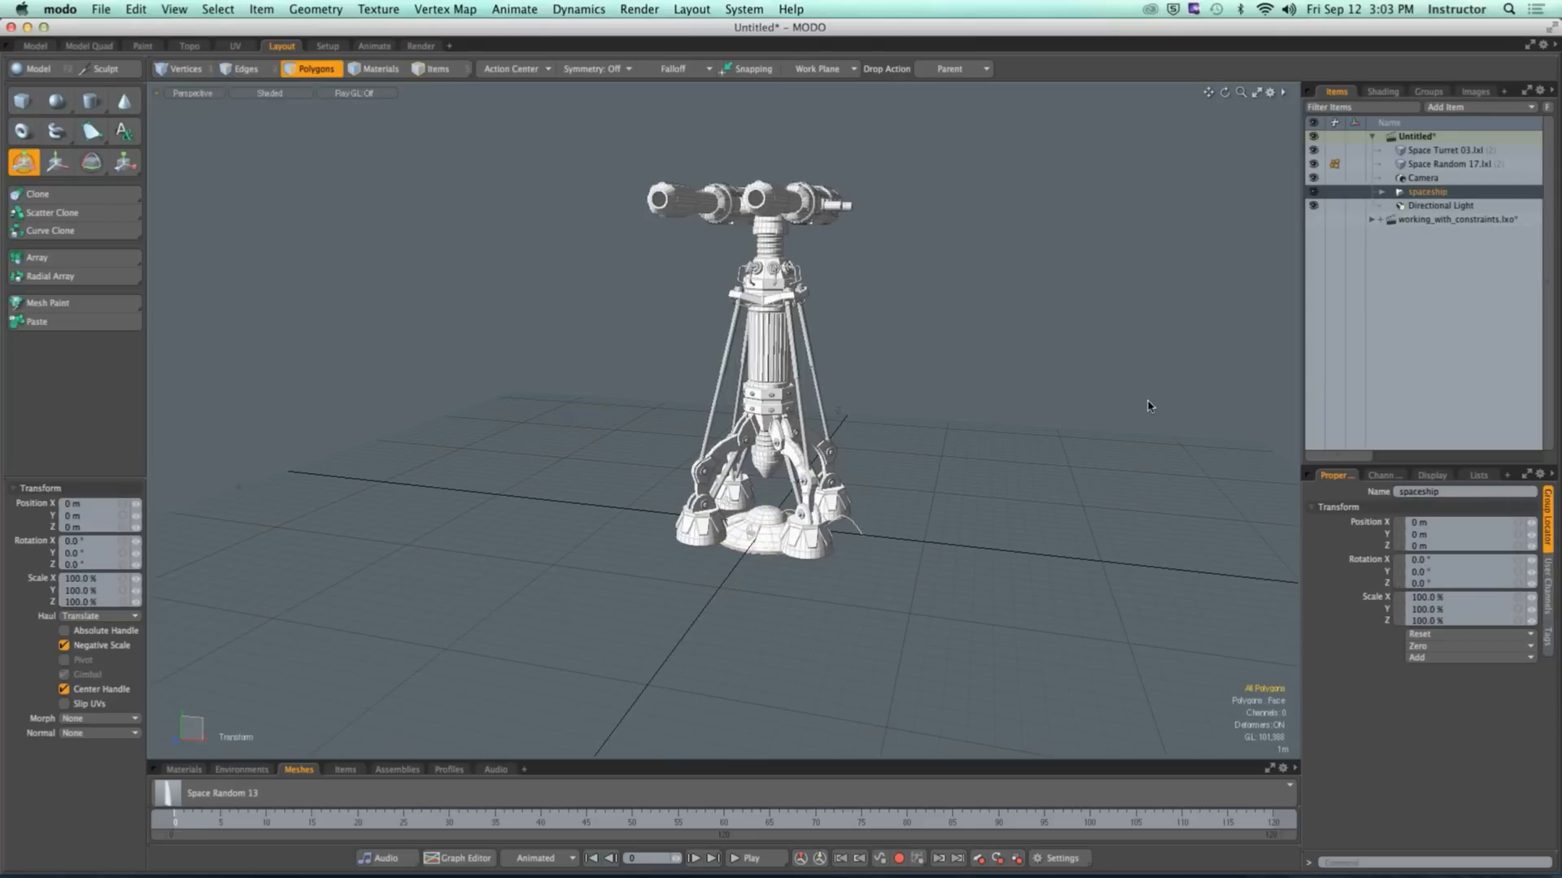
pyautogui.press('super+z')
pyautogui.press('q')
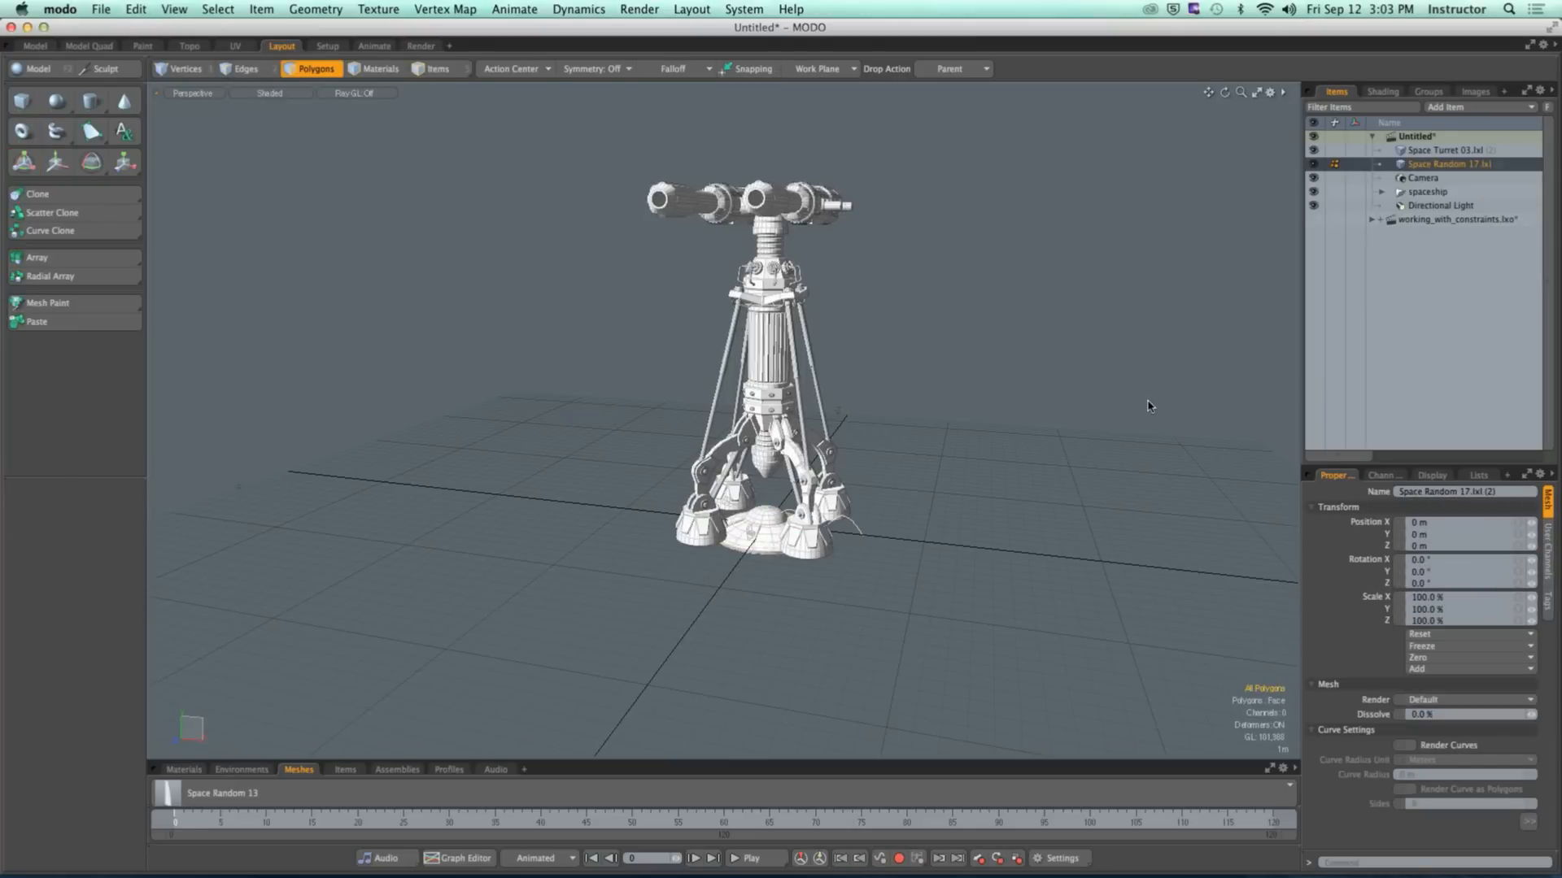
pyautogui.press('super+z')
pyautogui.press('super+z')
pyautogui.press('super+z')
pyautogui.press('super+z')
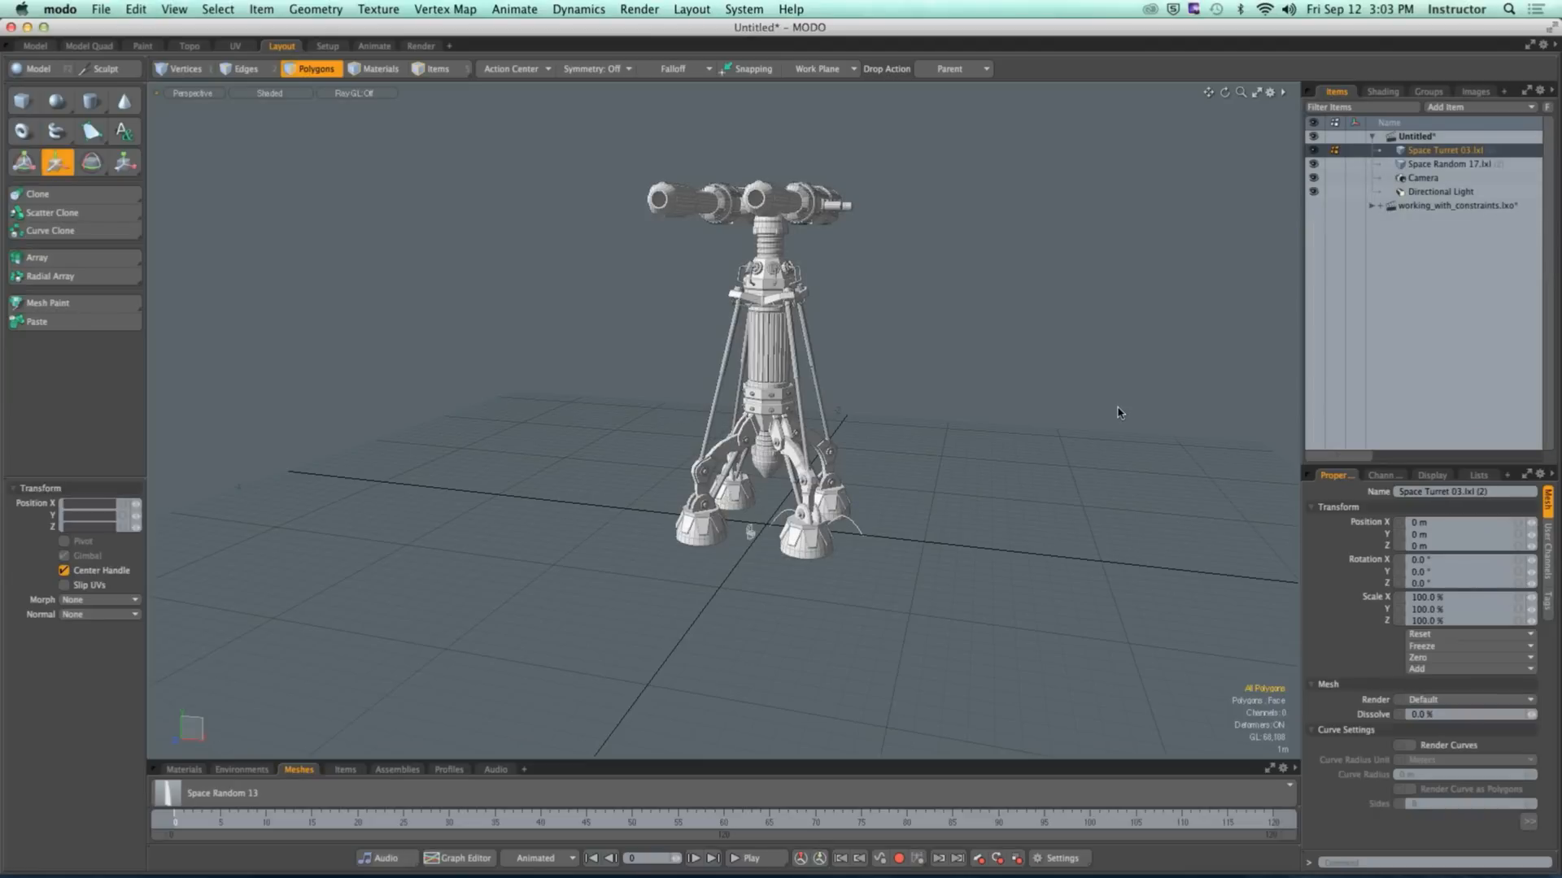
# Step: Import spaceship.lxo from the Desktop as a reference with only its meshes included, and expand the spaceship group
pyautogui.keyDown('alt'); pyautogui.moveTo(1075, 407); pyautogui.dragTo(994, 423); pyautogui.keyUp('alt')
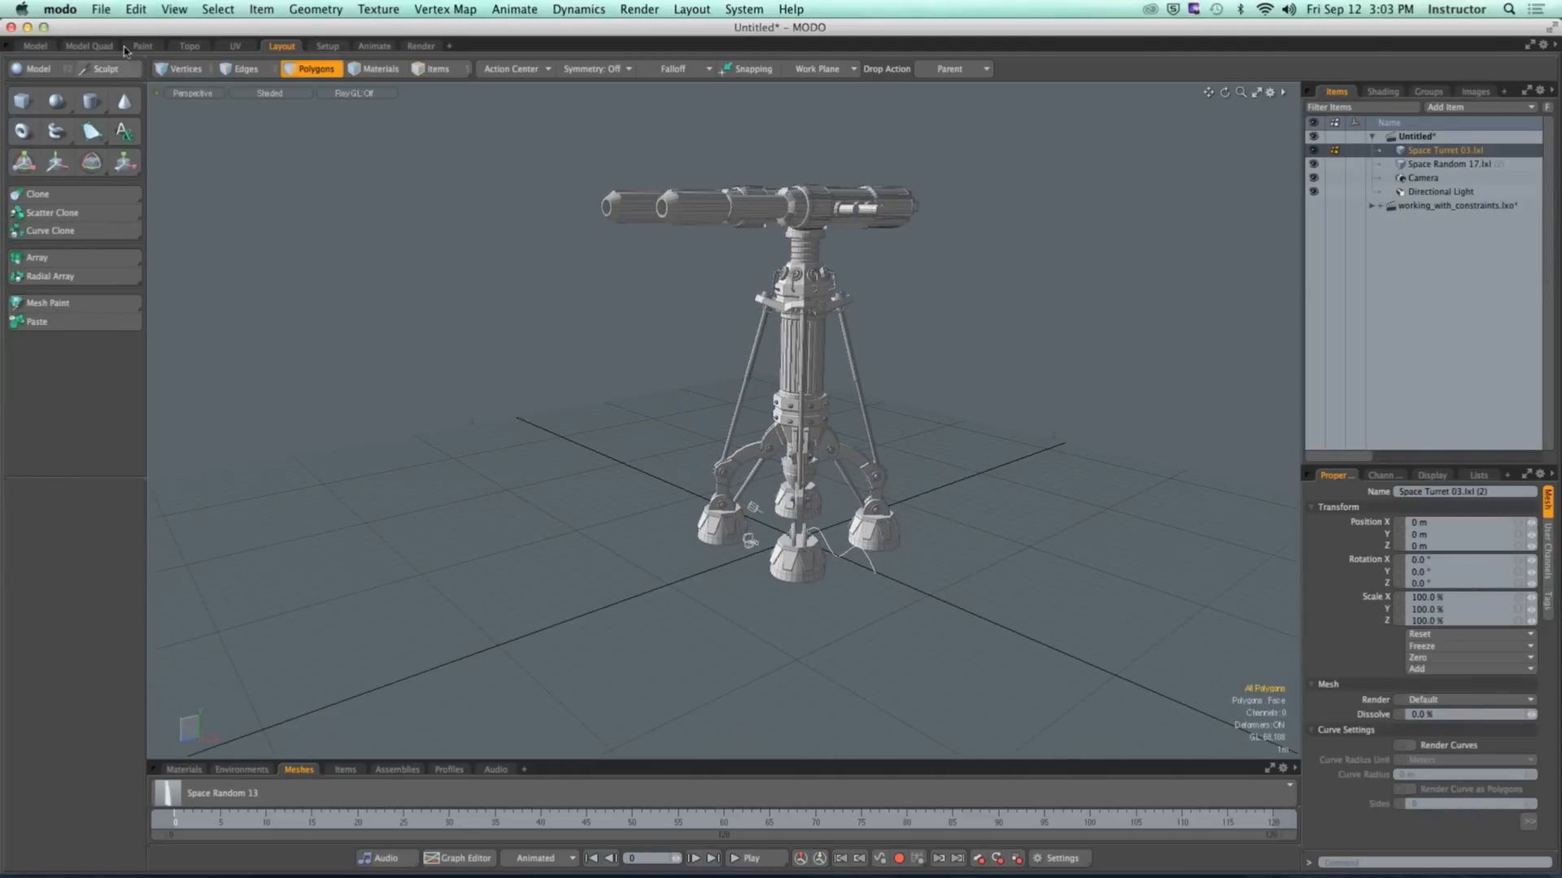
pyautogui.click(92, 15)
pyautogui.click(110, 95)
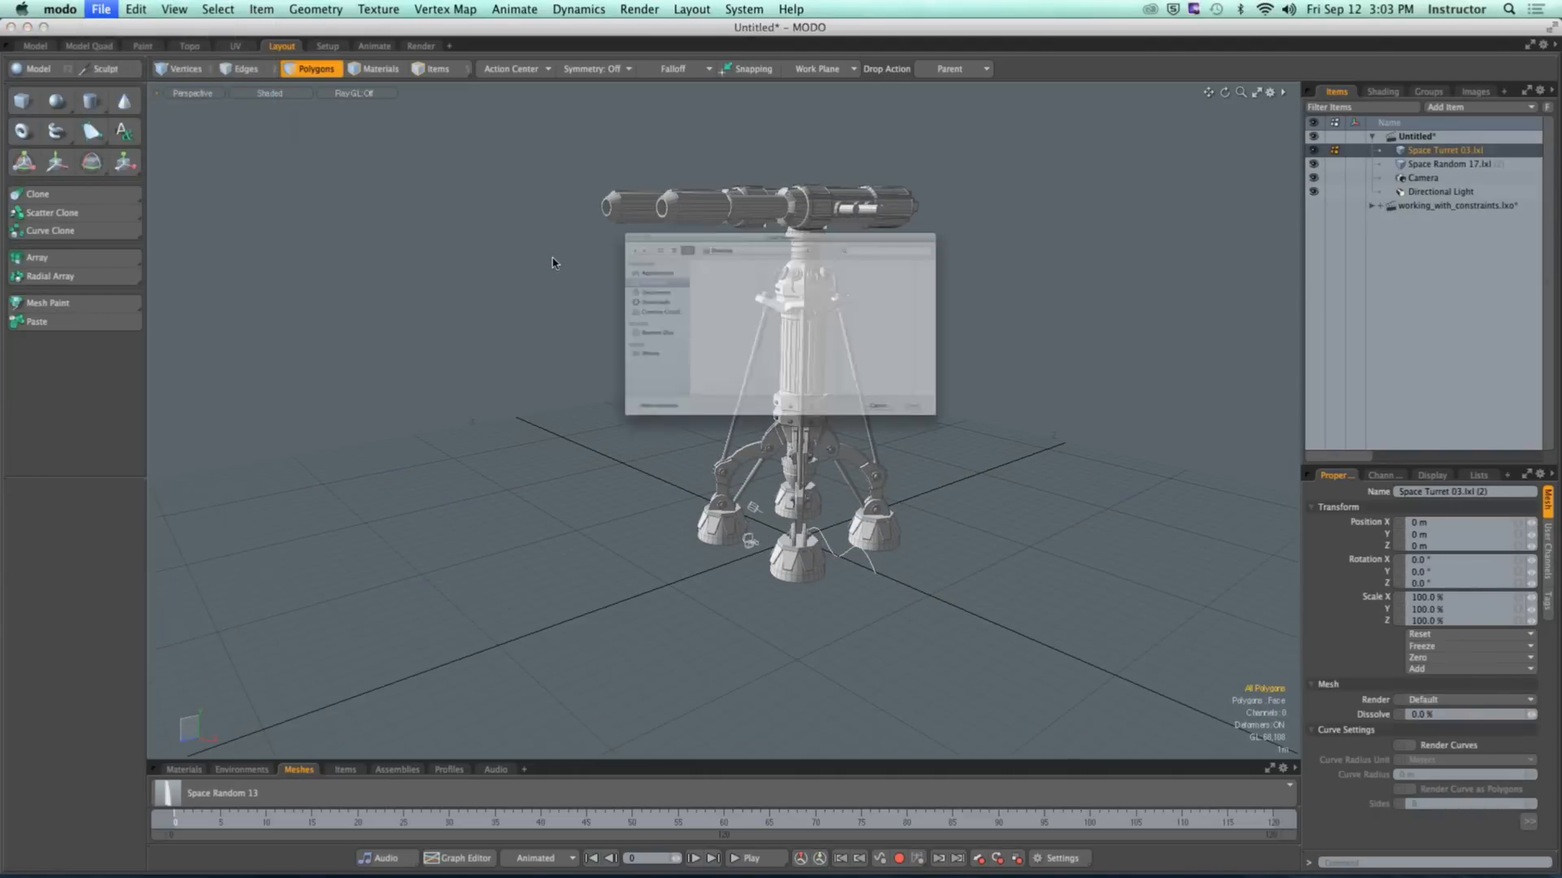
pyautogui.click(663, 205)
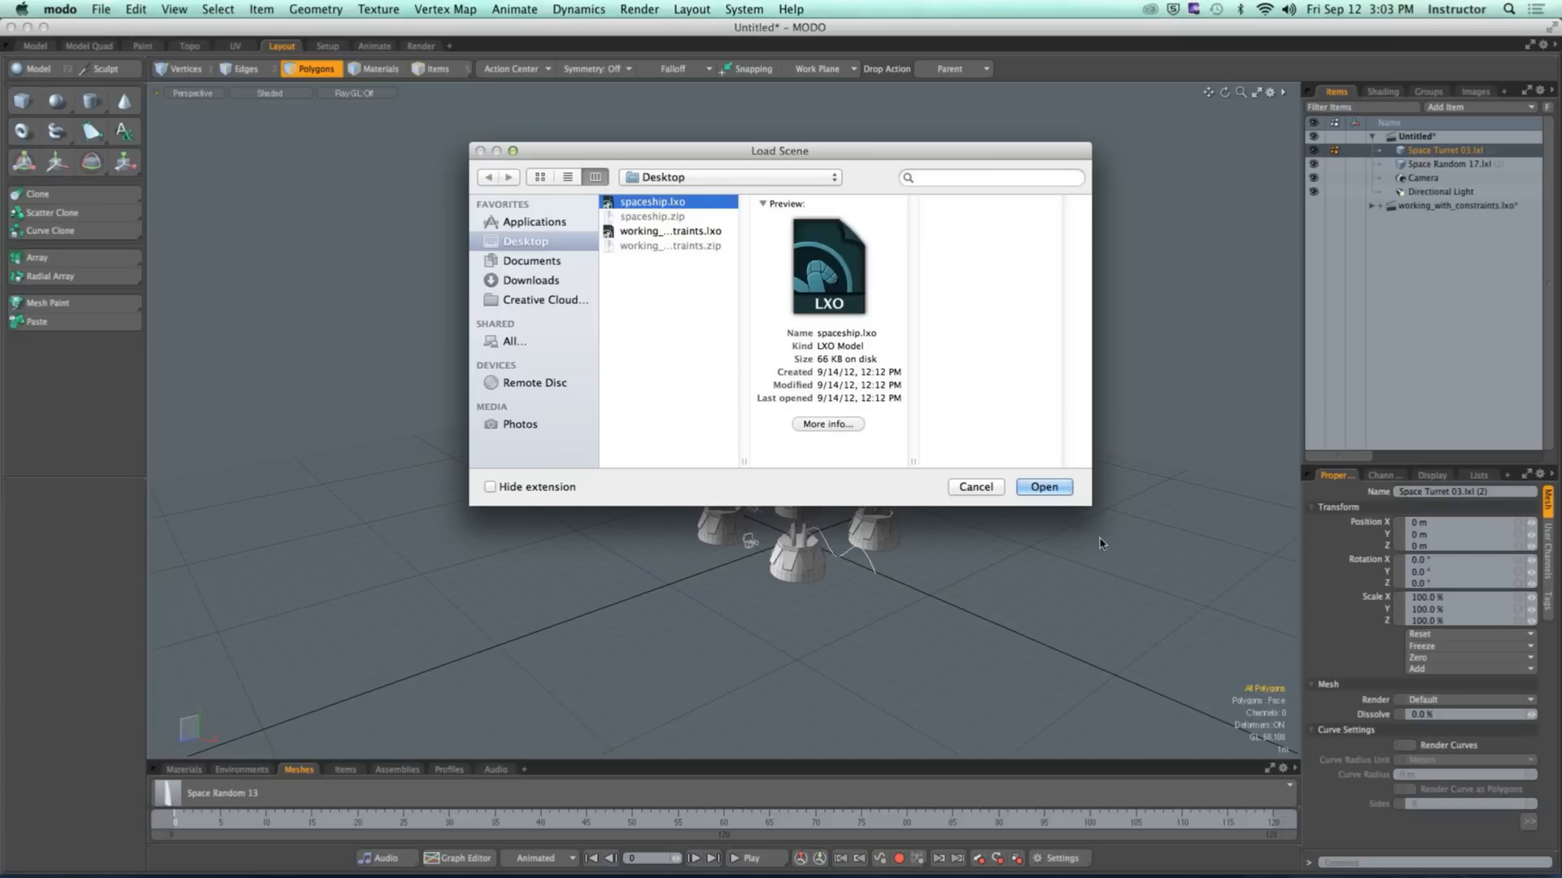
pyautogui.click(1057, 488)
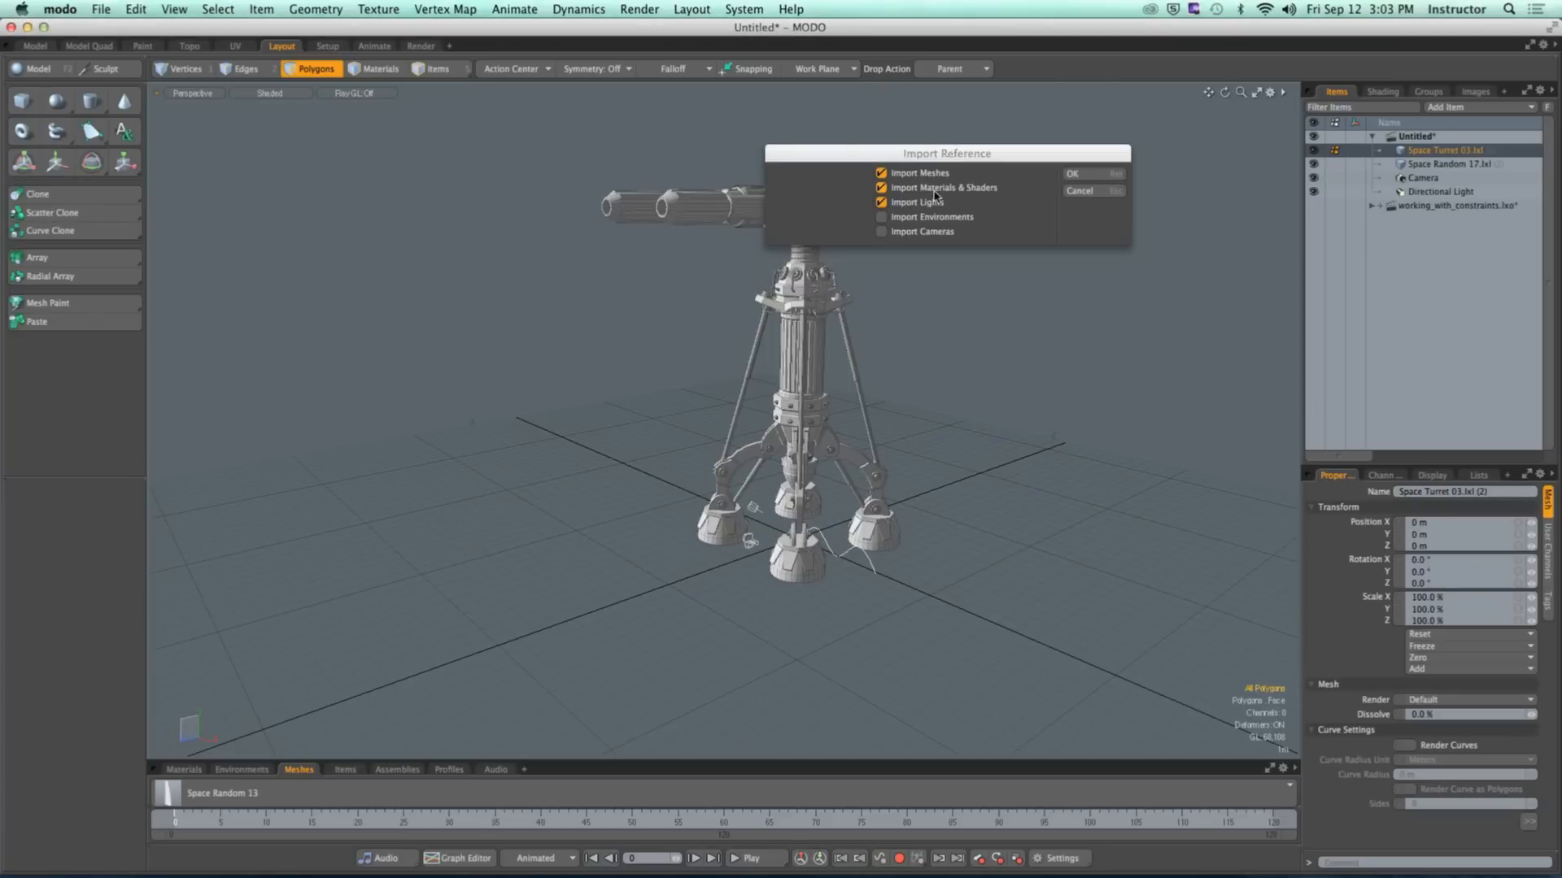
pyautogui.click(881, 189)
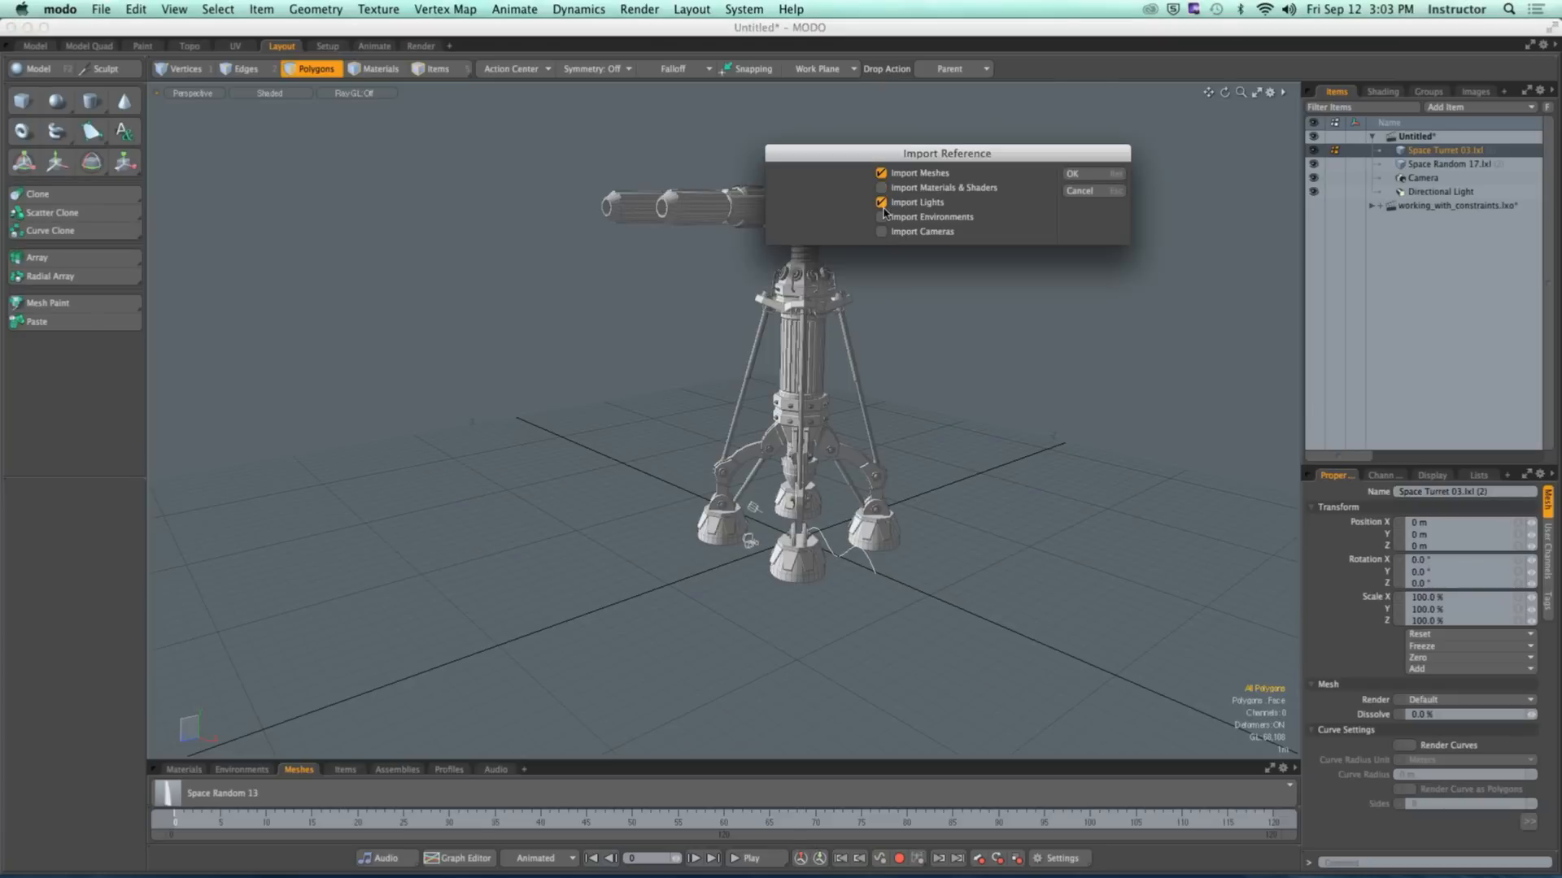
pyautogui.click(1081, 174)
pyautogui.click(1381, 192)
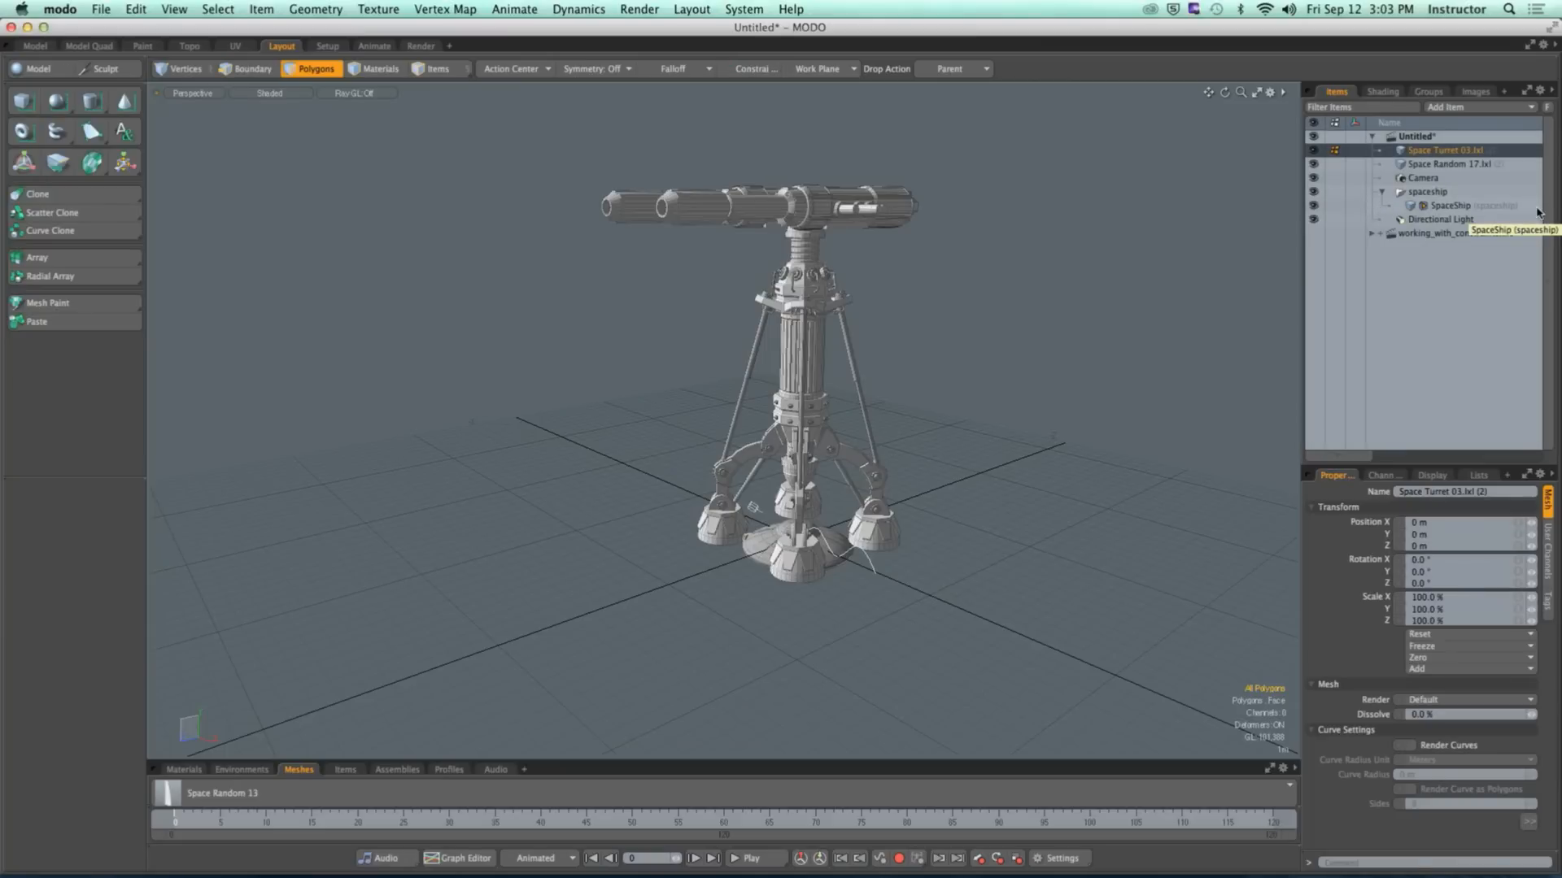
# Step: Try to open spaceship.lxo as its own scene while it is referenced in the turret scene
pyautogui.click(1450, 206)
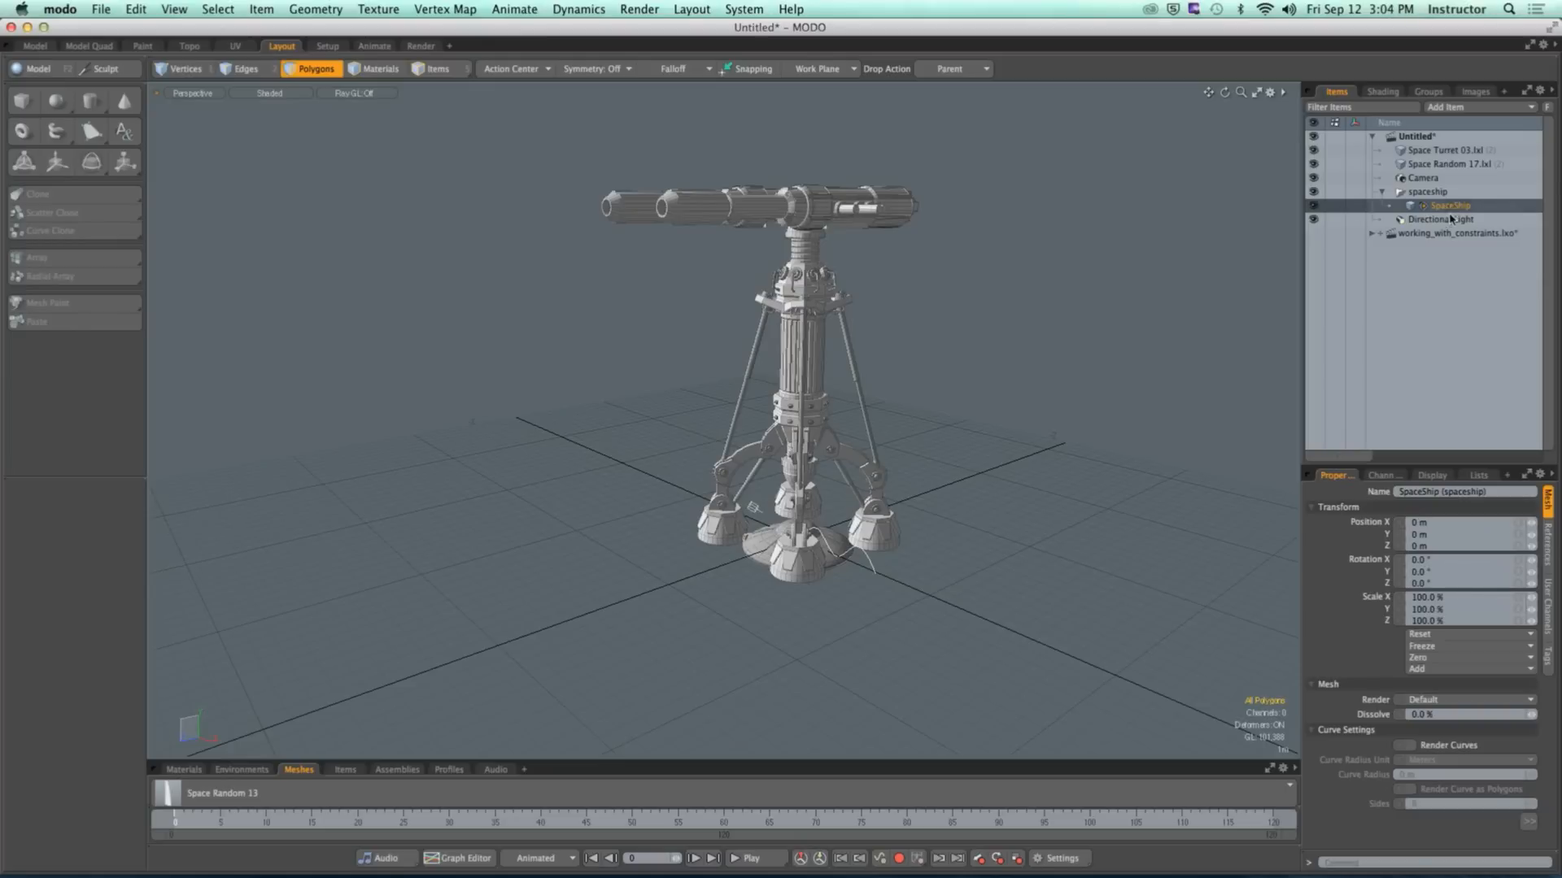
pyautogui.press('ctrl')
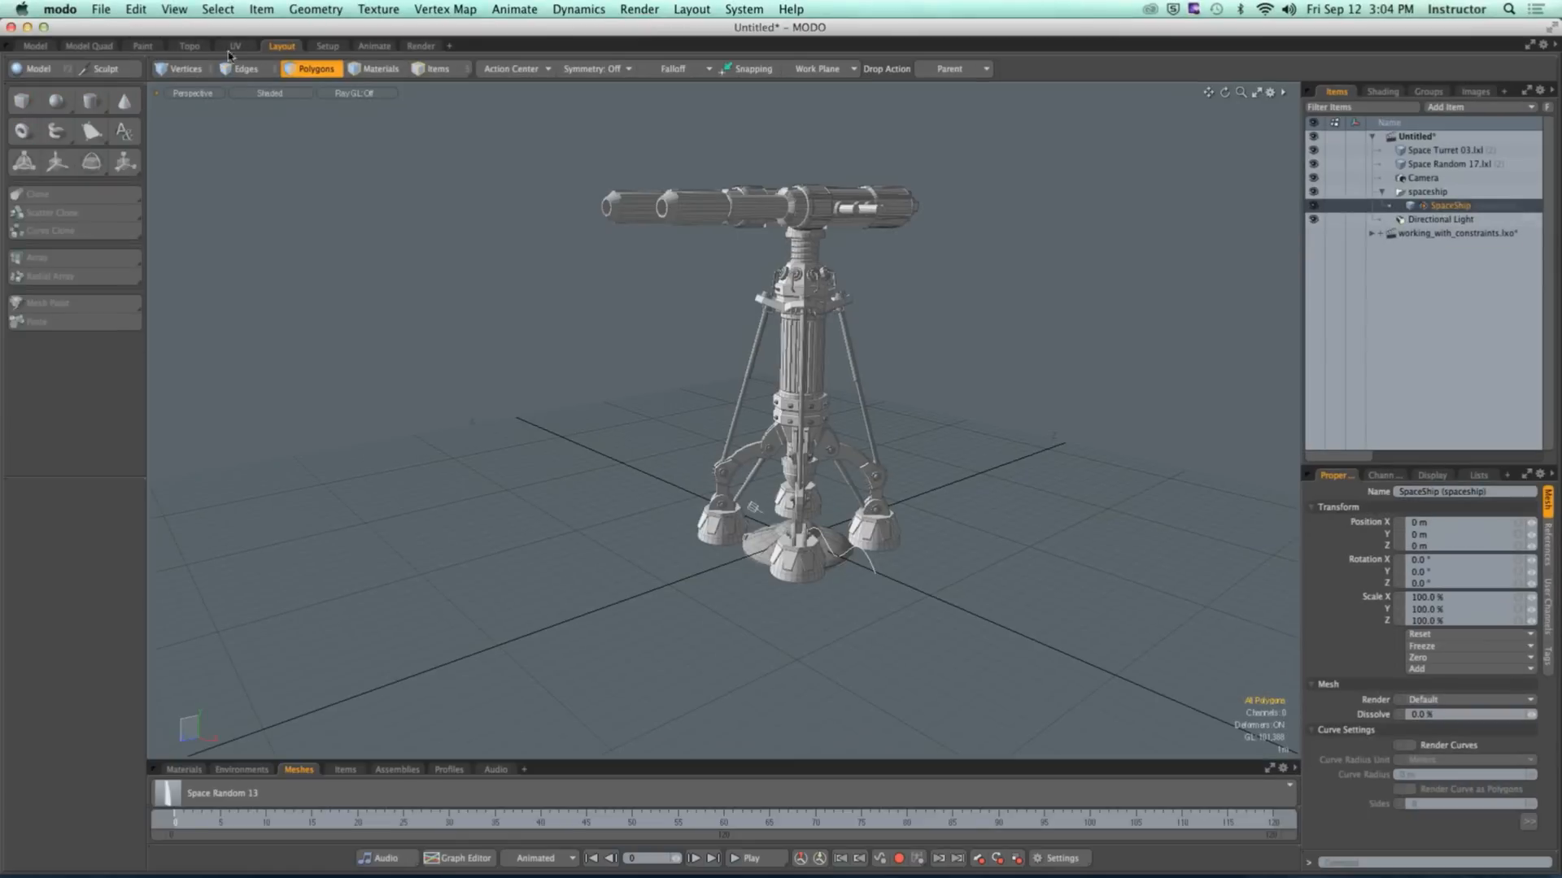
pyautogui.click(101, 9)
pyautogui.click(115, 44)
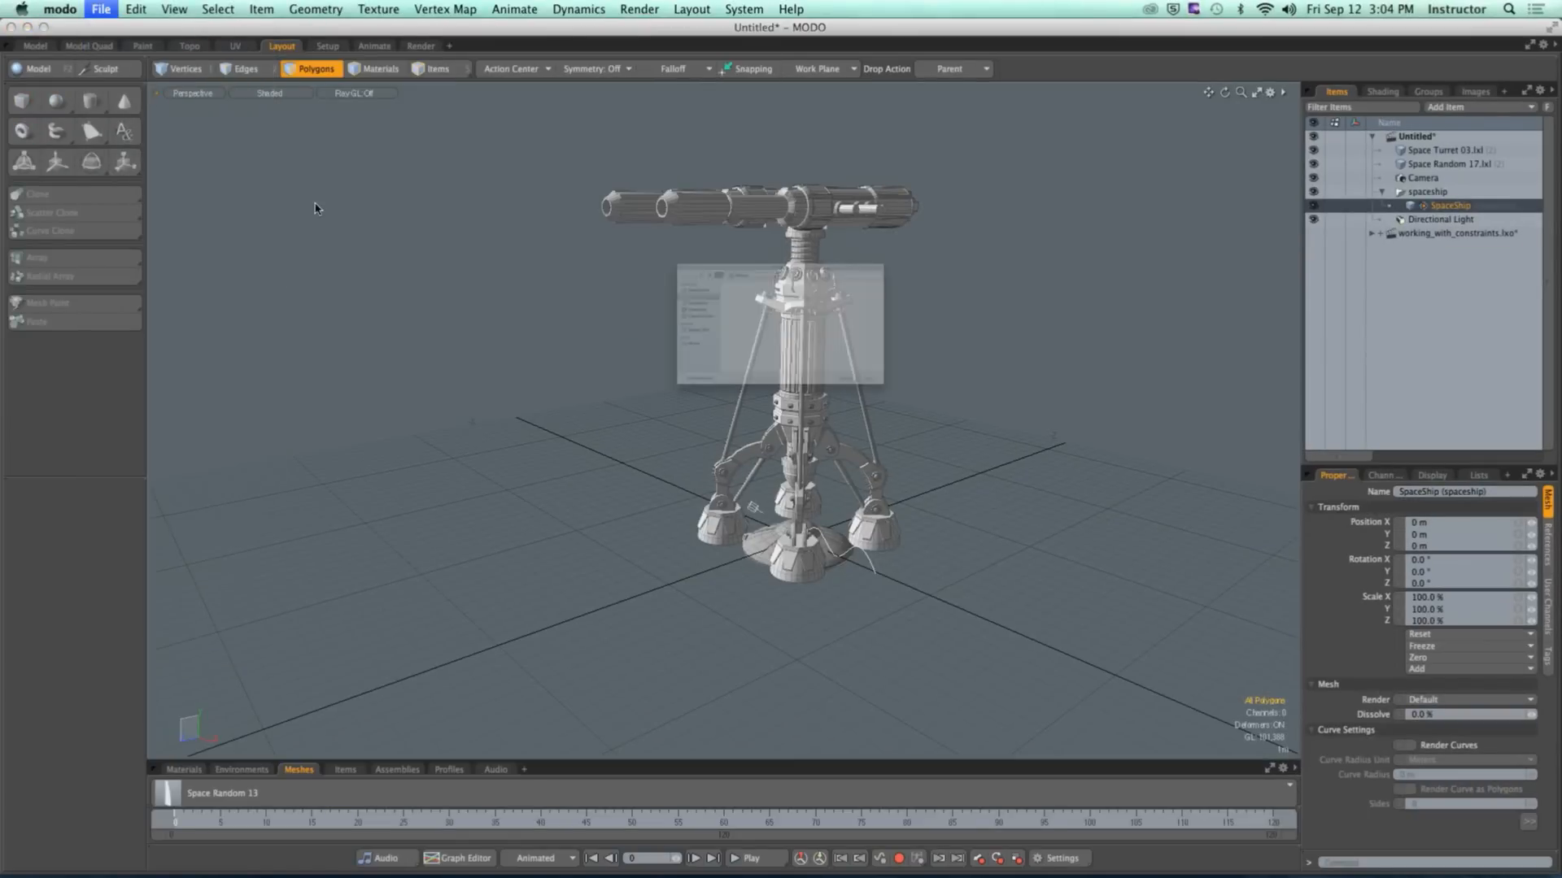
pyautogui.click(671, 206)
pyautogui.click(1045, 486)
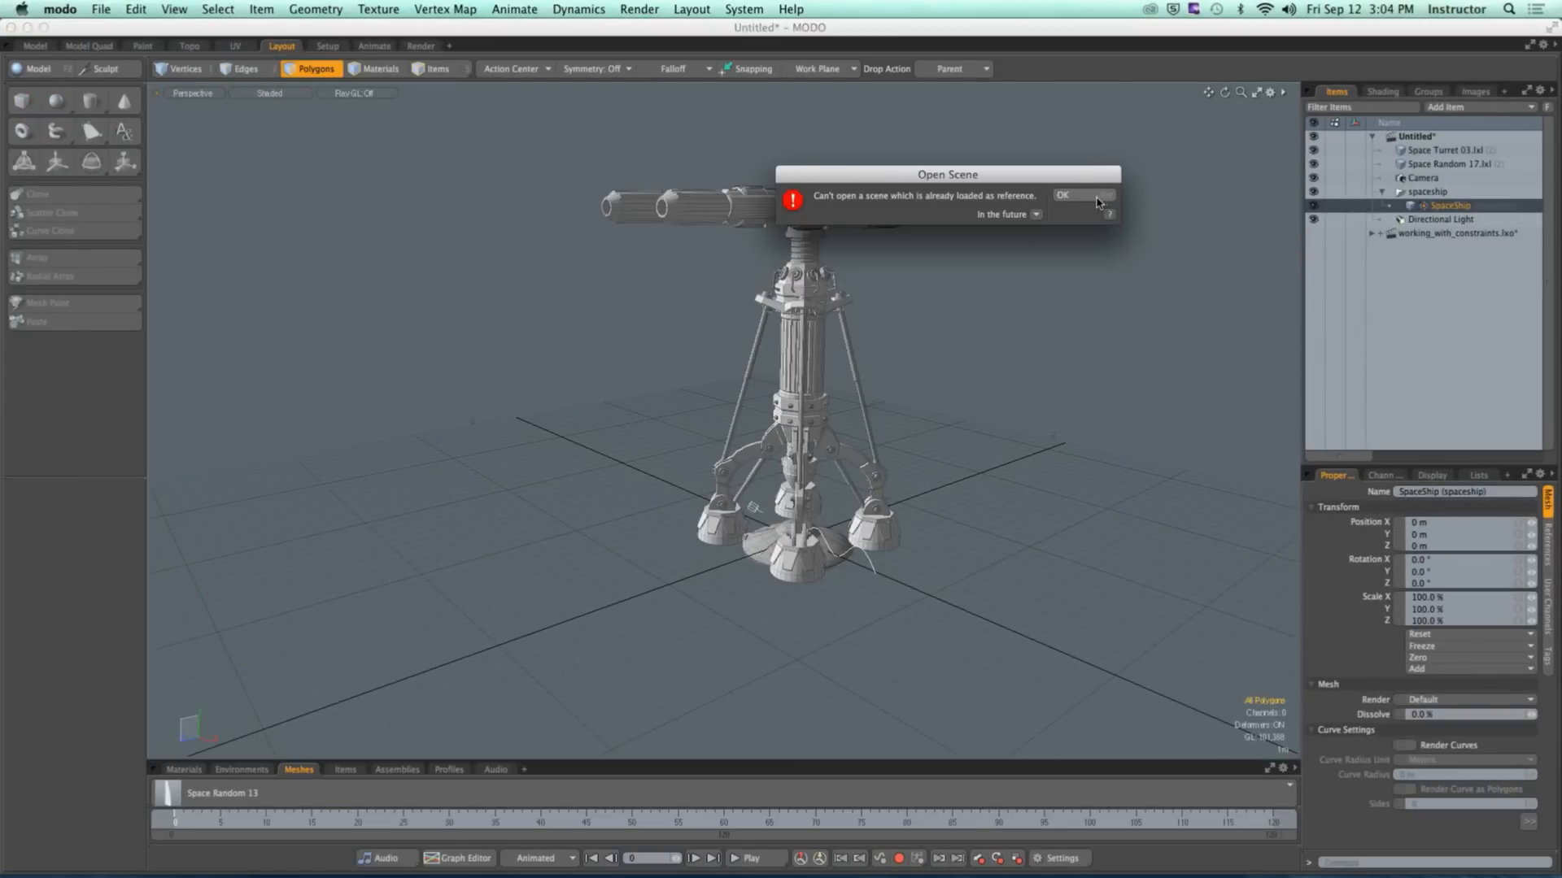
pyautogui.click(1090, 196)
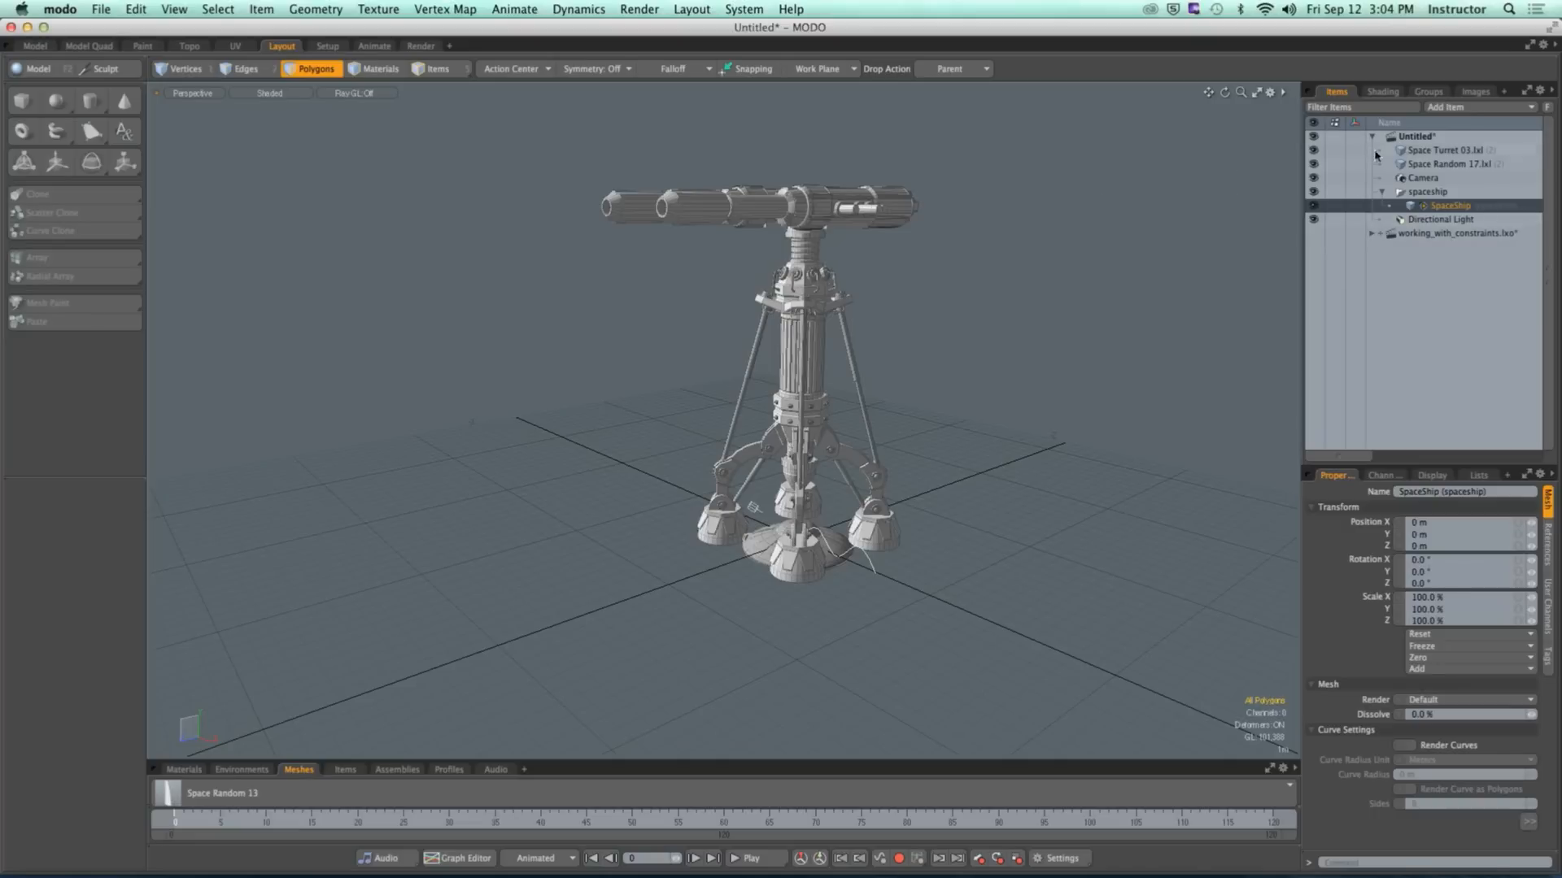
# Step: Save the turret scene on the Desktop as pats_turret in Luxology Scene format
pyautogui.click(101, 9)
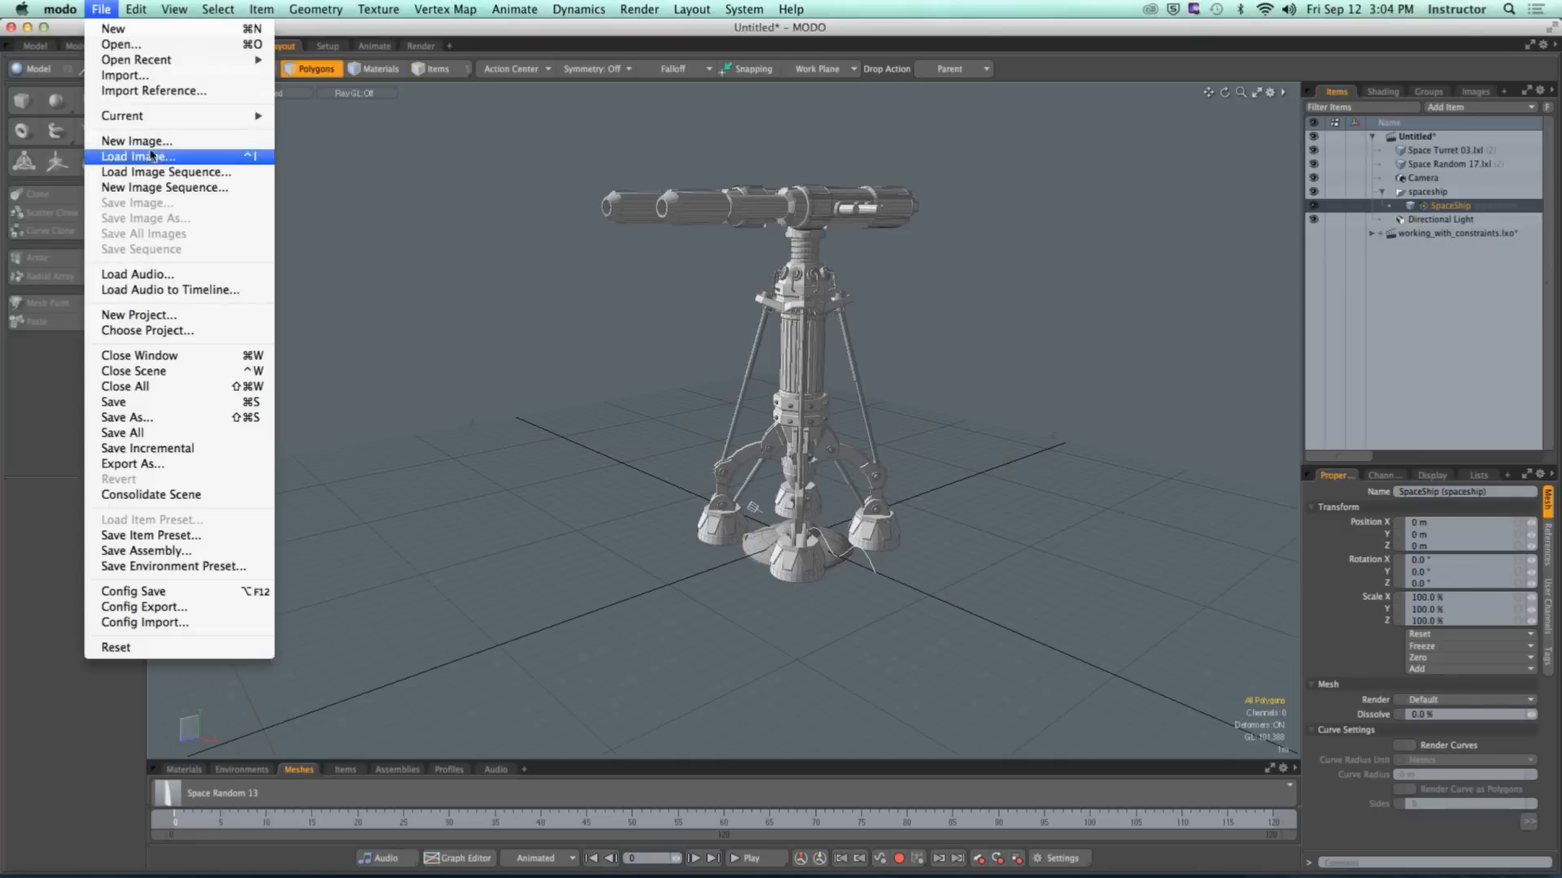
pyautogui.click(148, 414)
pyautogui.write('patst')
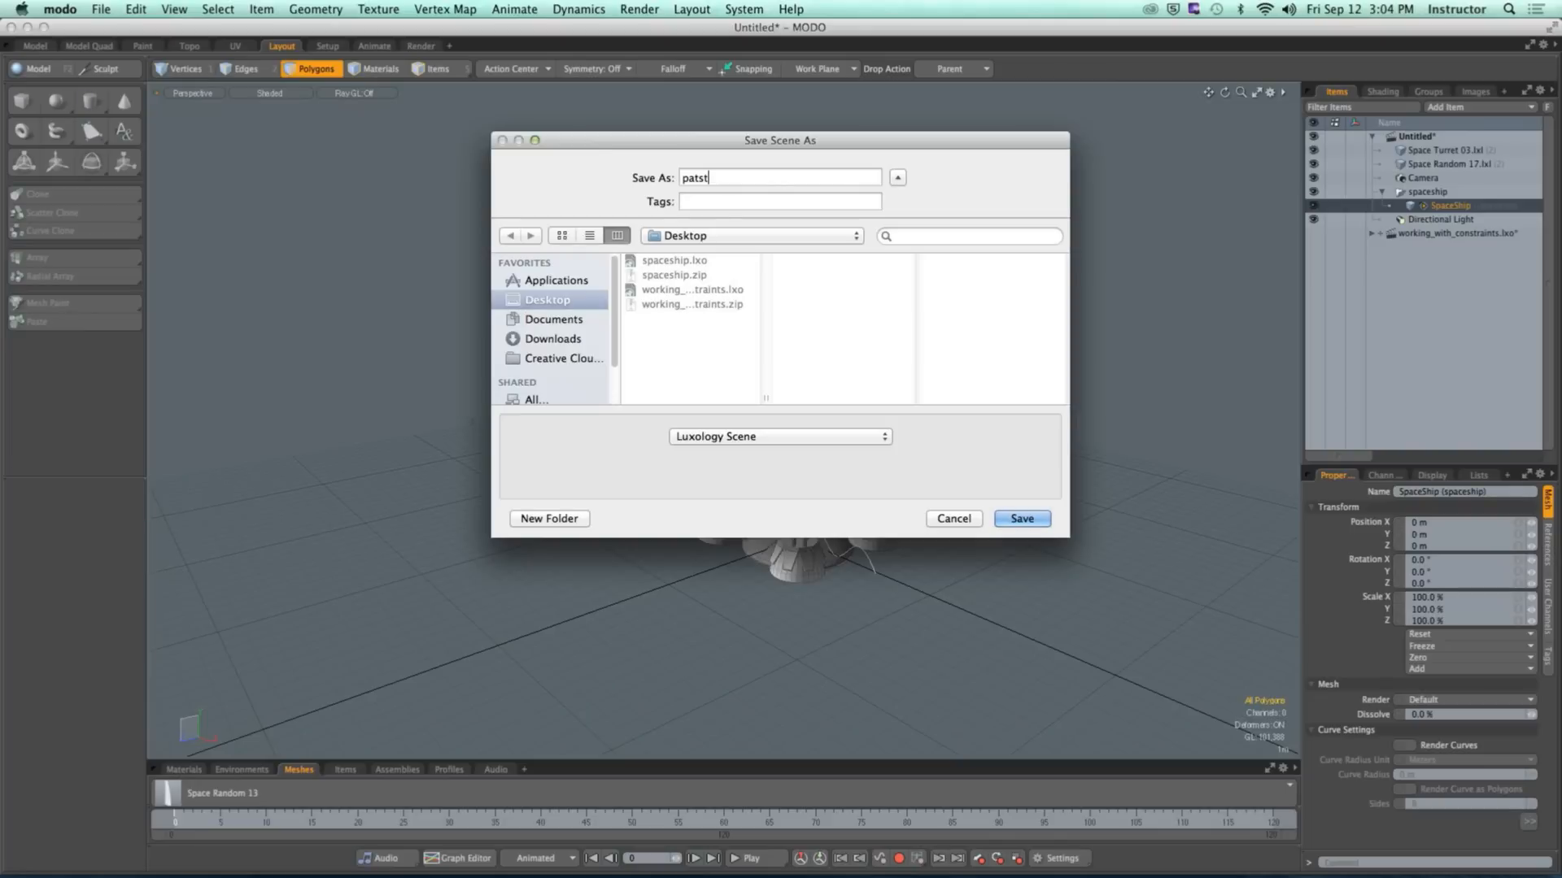
pyautogui.press('BackSpace')
pyautogui.write('_turret')
pyautogui.click(1022, 519)
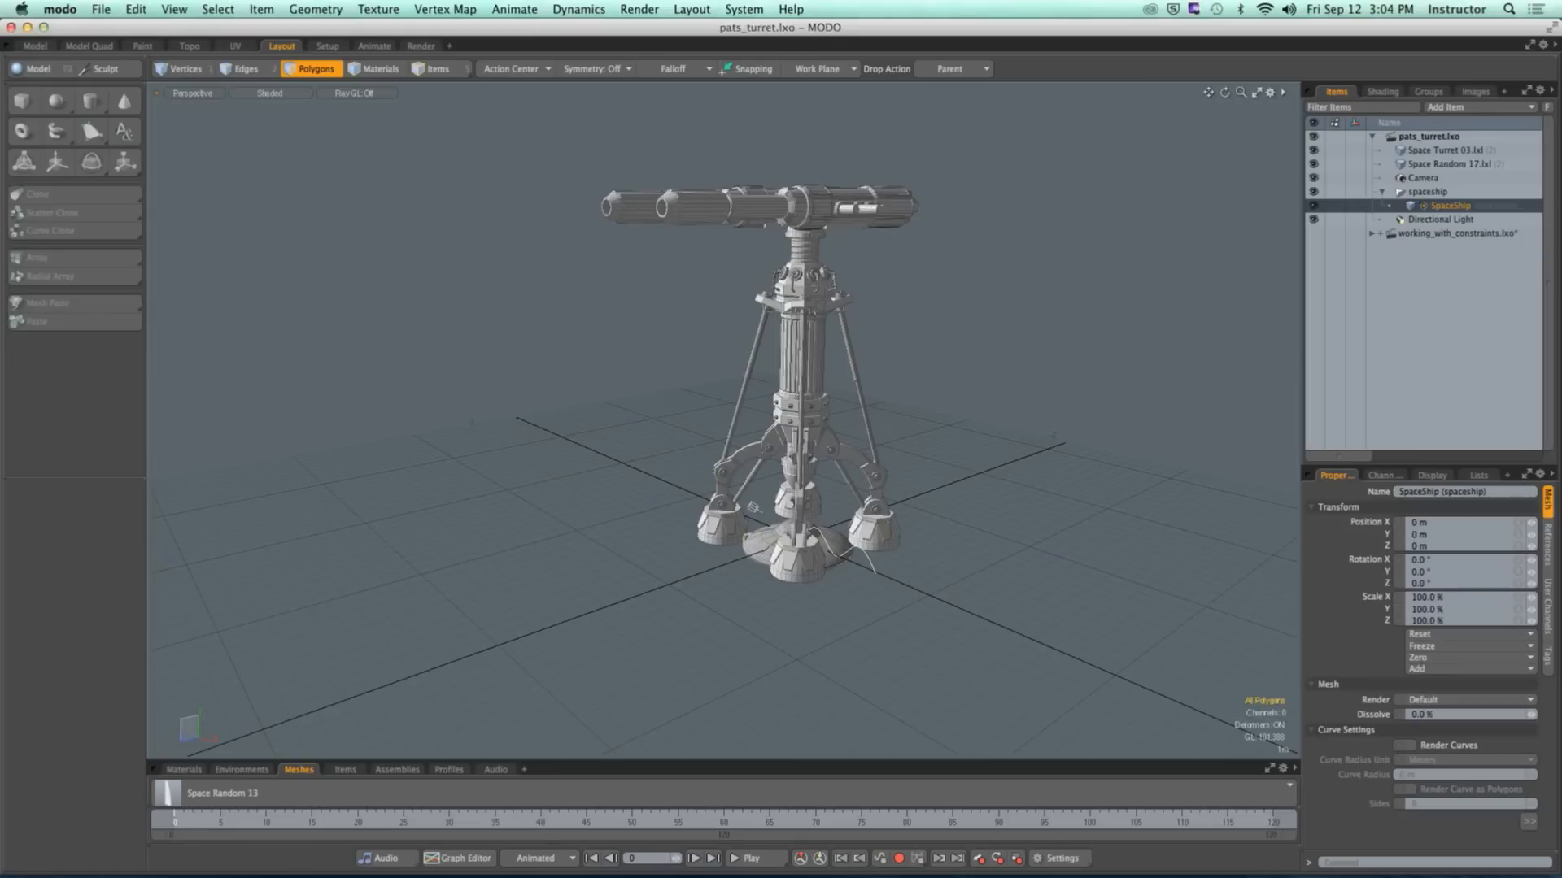
# Step: Close all open scenes and open the recent scene spaceship.lxo from the Desktop
pyautogui.click(101, 9)
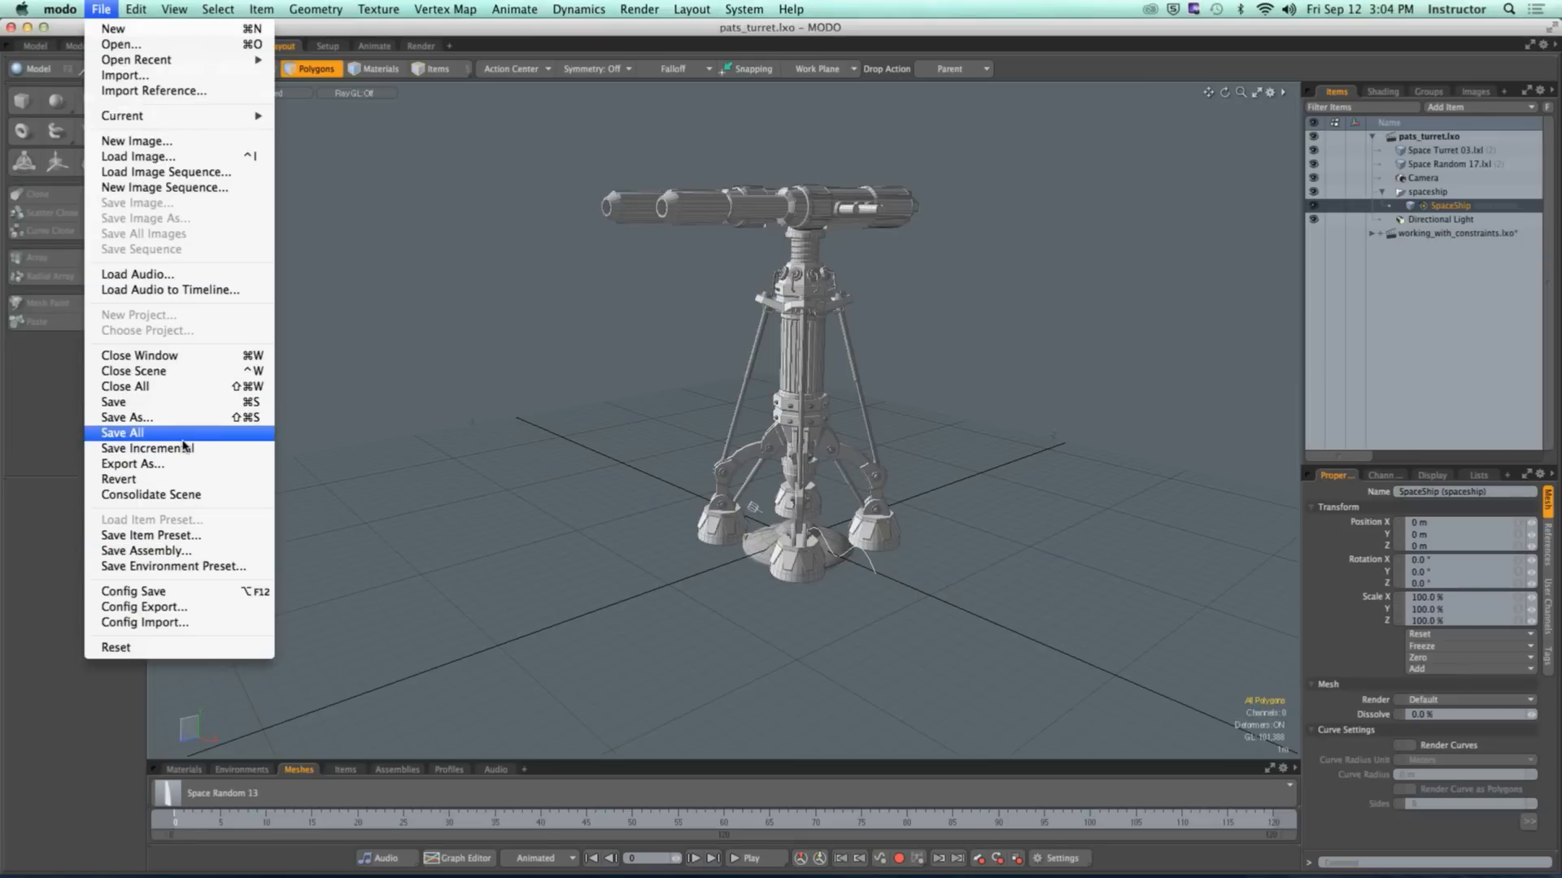
pyautogui.click(184, 387)
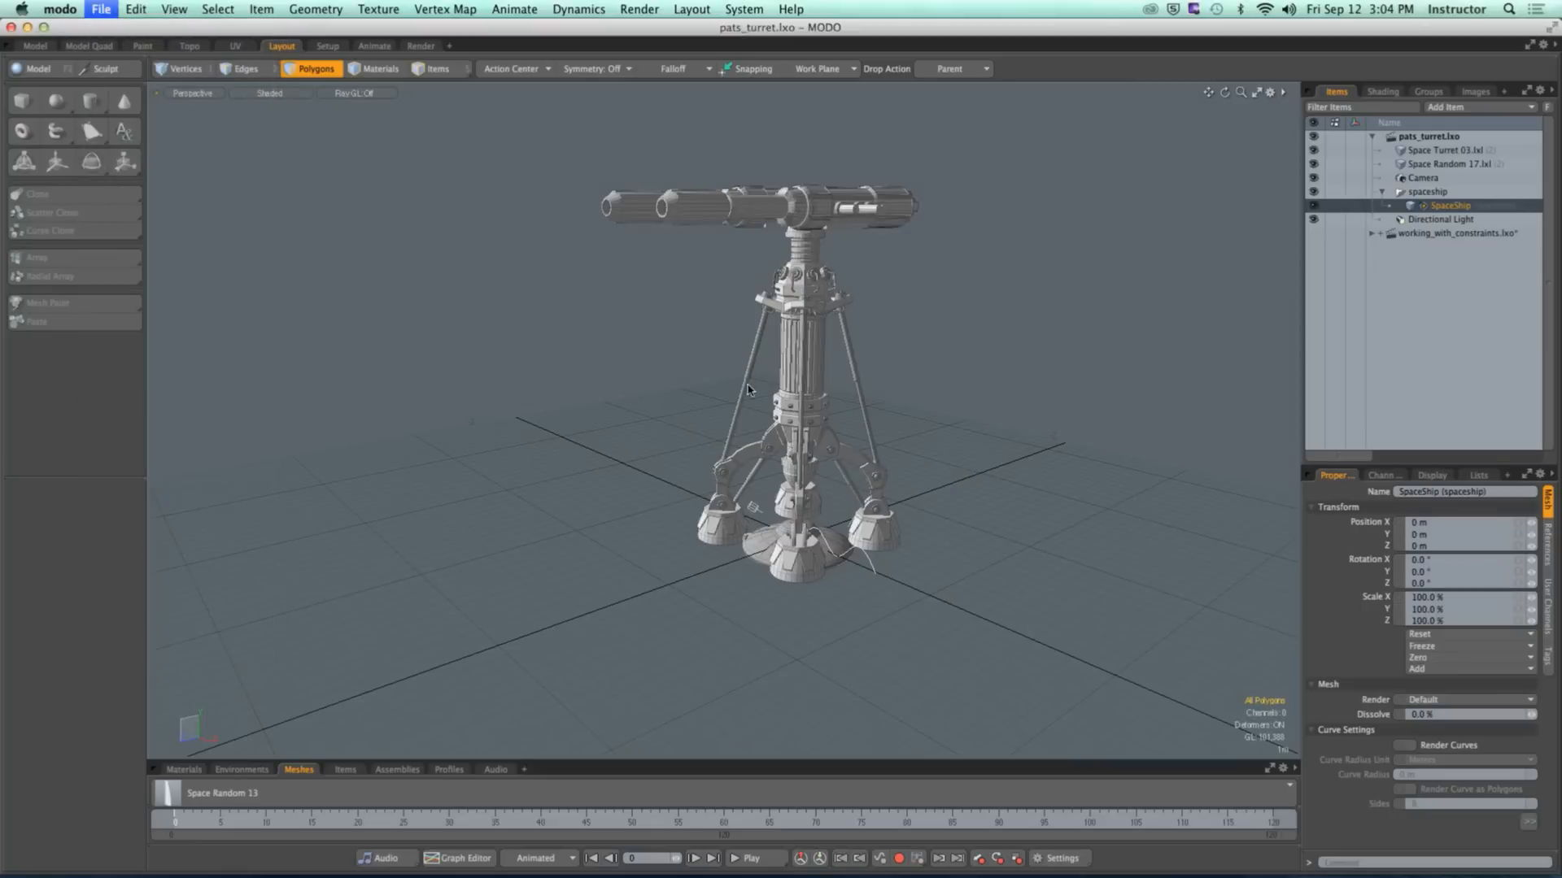
pyautogui.click(1134, 204)
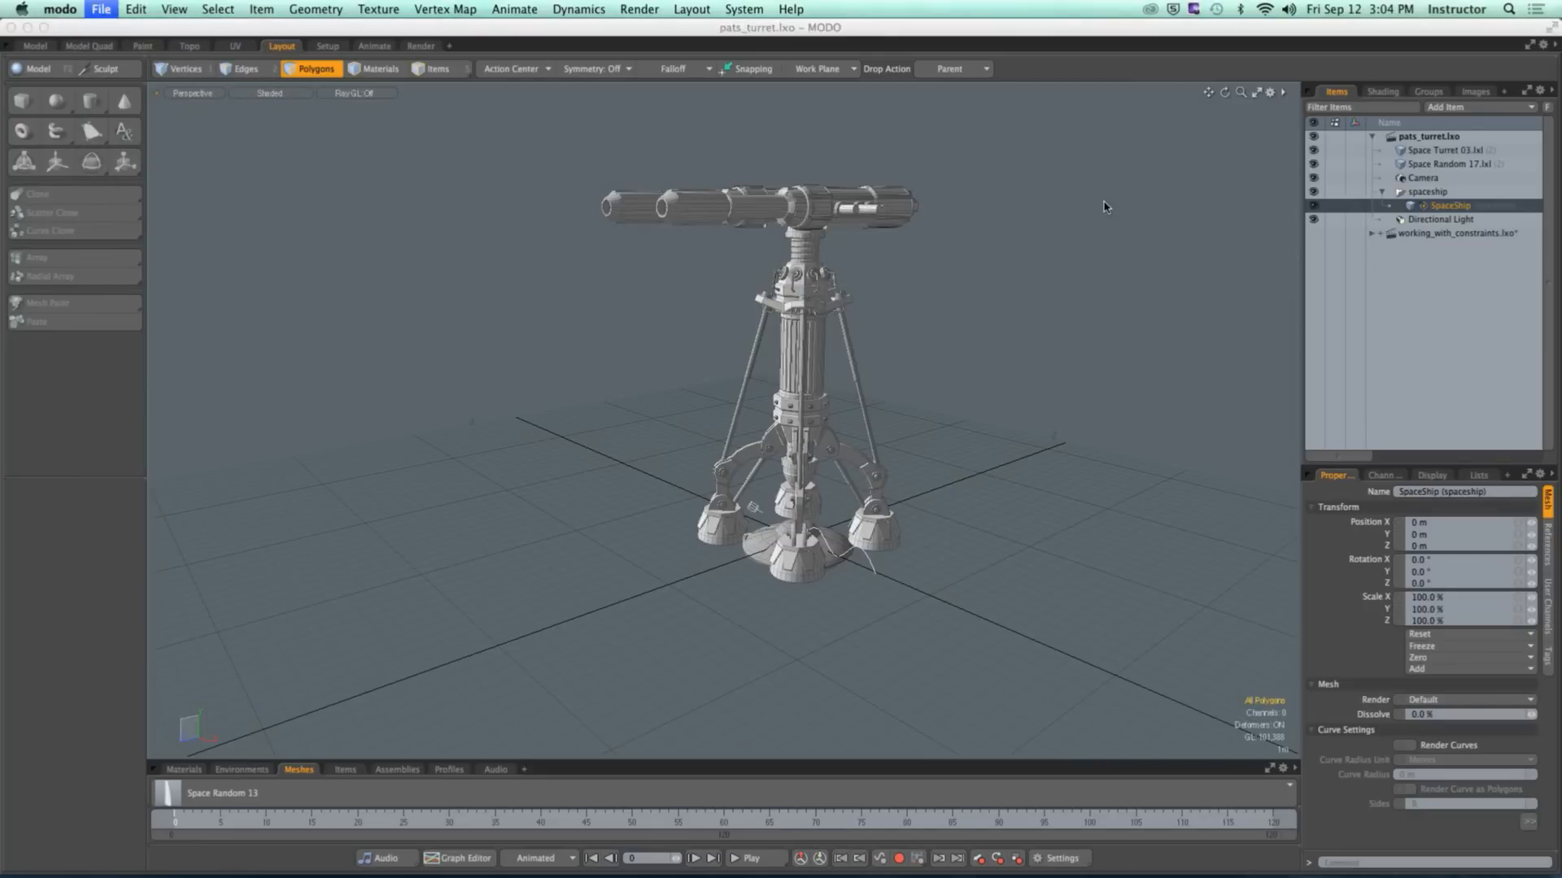
pyautogui.click(101, 9)
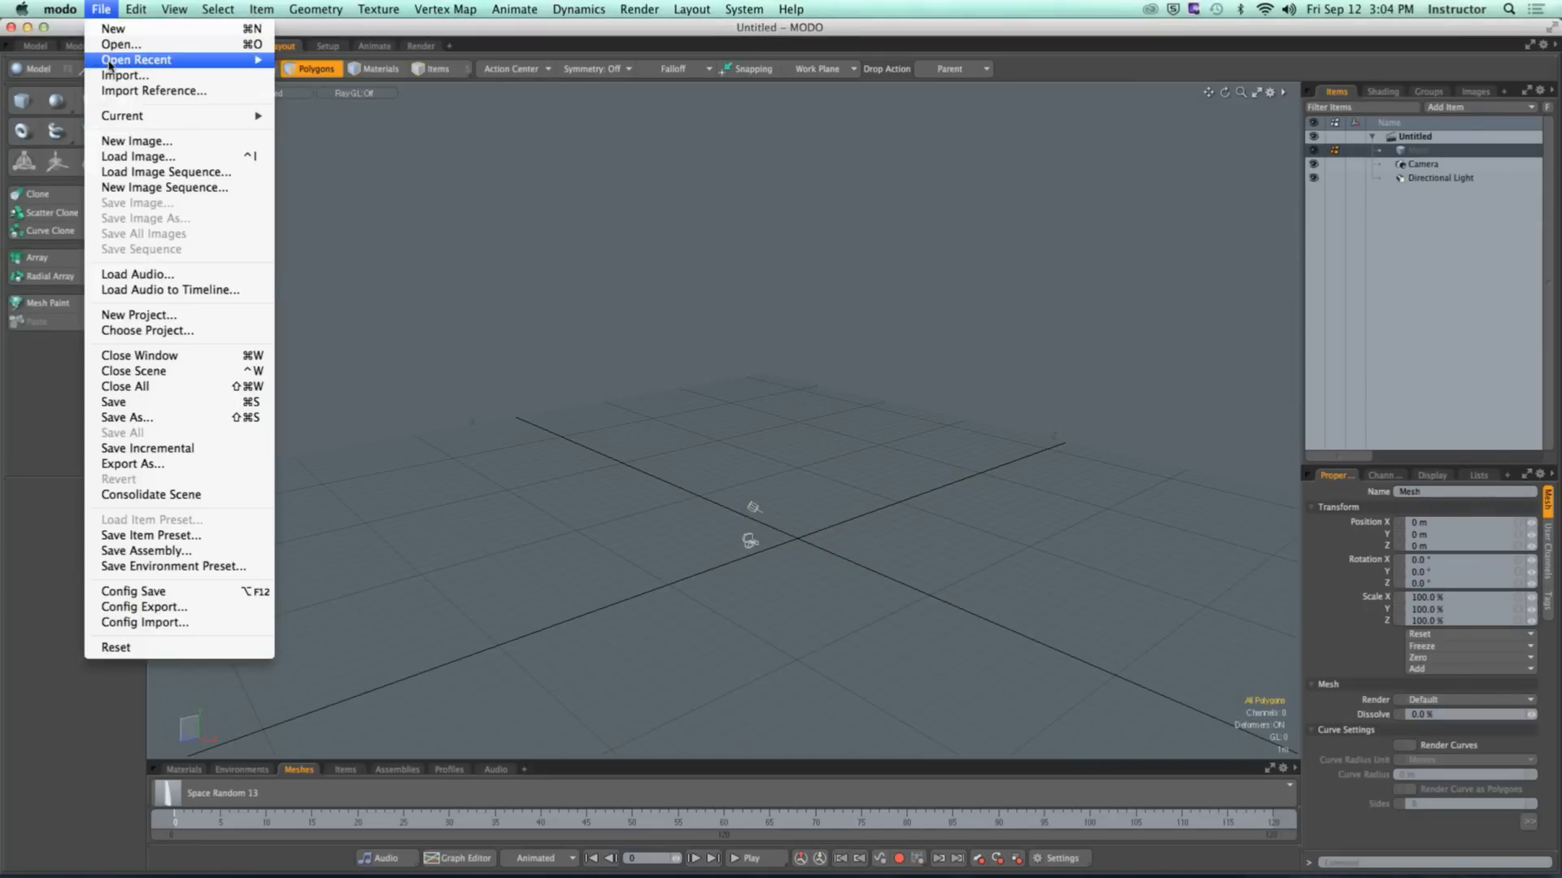
pyautogui.moveTo(109, 62)
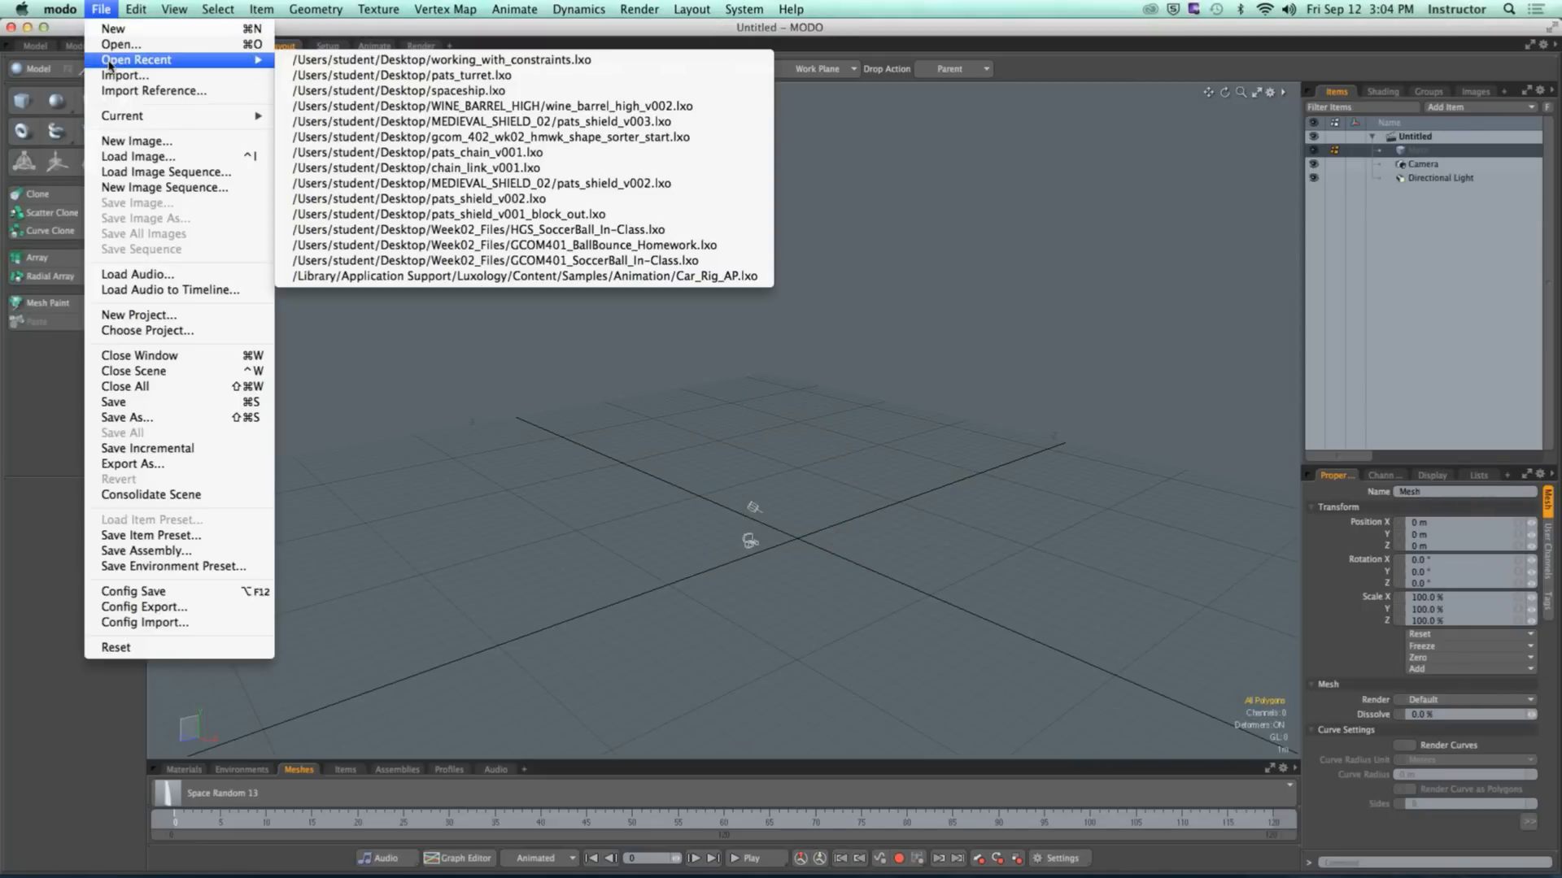
pyautogui.click(374, 90)
# Step: Select the two innermost rings of polygons forming the round cap on top of the spaceship's dome
pyautogui.press('a')
pyautogui.moveTo(801, 486)
pyautogui.keyDown('alt'); pyautogui.mouseDown()
pyautogui.moveTo(737, 509)
pyautogui.moveTo(798, 488)
pyautogui.moveTo(719, 571)
pyautogui.moveTo(767, 558)
pyautogui.moveTo(801, 581)
pyautogui.mouseUp(); pyautogui.keyUp('alt')
pyautogui.scroll(5, 737, 509)
pyautogui.scroll(-3, 719, 571)
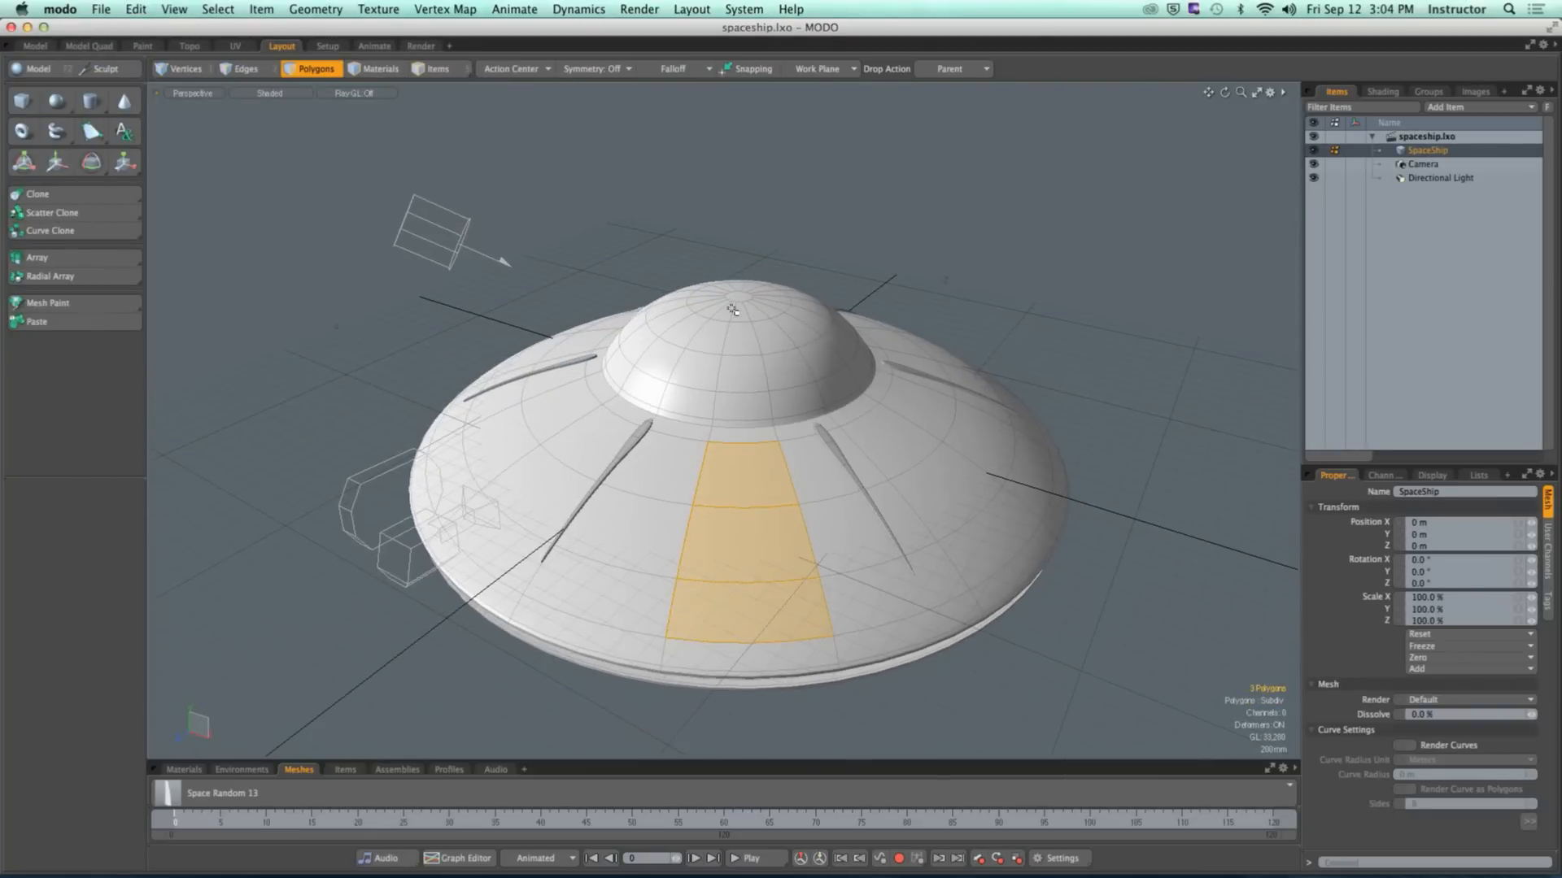
pyautogui.keyDown('alt'); pyautogui.keyDown('shift'); pyautogui.moveTo(732, 309); pyautogui.dragTo(737, 424); pyautogui.keyUp('shift'); pyautogui.keyUp('alt')
pyautogui.scroll(5, 688, 348)
pyautogui.moveTo(693, 298)
pyautogui.mouseDown()
pyautogui.moveTo(759, 346)
pyautogui.moveTo(725, 323)
pyautogui.mouseUp()
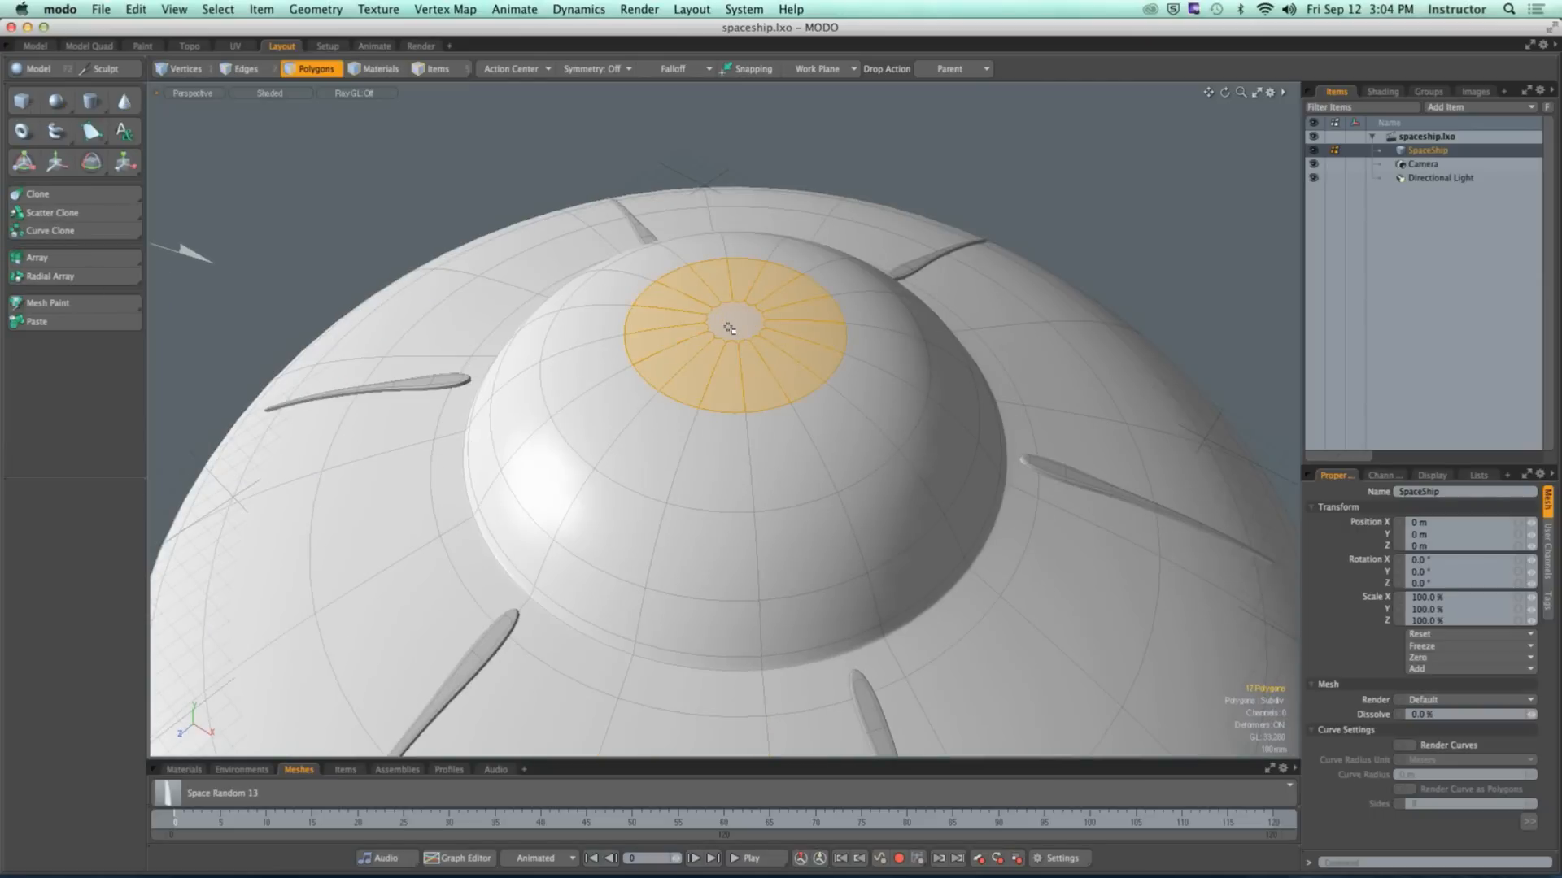
# Step: Inset the selected cap polygons with Bevel and shift them upward with further bevels into a tall cylinder on the dome, then clear the selection
pyautogui.press('b')
pyautogui.click(727, 337)
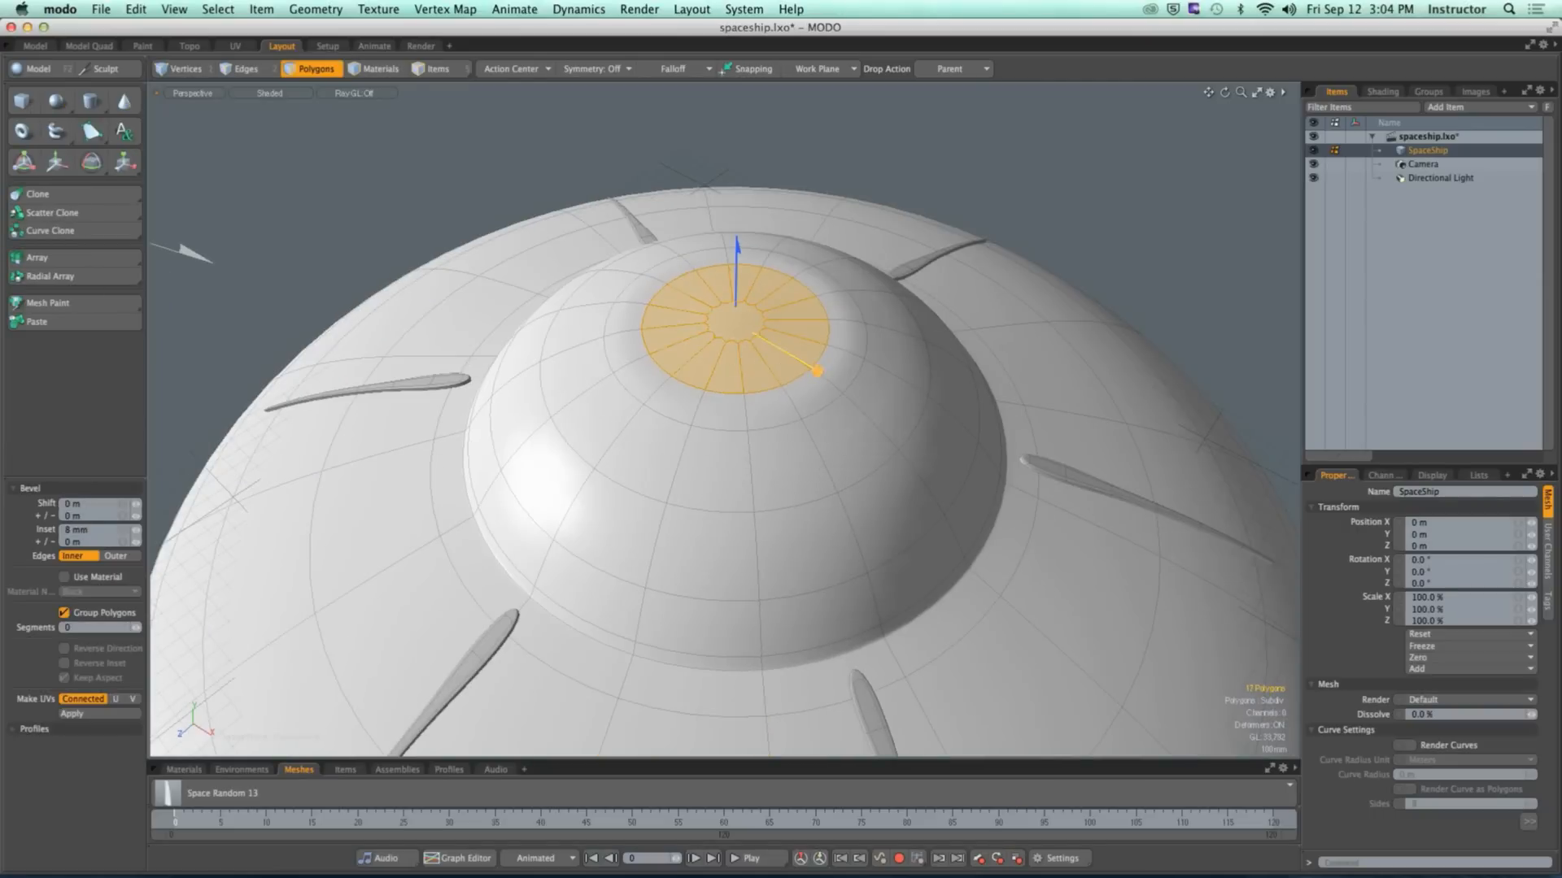
pyautogui.moveTo(817, 373); pyautogui.dragTo(800, 365)
pyautogui.keyDown('shift'); pyautogui.click(746, 302); pyautogui.keyUp('shift')
pyautogui.moveTo(740, 294); pyautogui.dragTo(741, 96)
pyautogui.scroll(-3, 741, 100)
pyautogui.keyDown('alt'); pyautogui.moveTo(736, 365); pyautogui.dragTo(639, 334); pyautogui.keyUp('alt')
pyautogui.keyDown('shift'); pyautogui.click(768, 311); pyautogui.keyUp('shift')
pyautogui.press('space')
pyautogui.click(742, 234)
pyautogui.scroll(-5, 697, 448)
pyautogui.keyDown('alt'); pyautogui.moveTo(697, 439); pyautogui.dragTo(654, 337); pyautogui.keyUp('alt')
# Step: Save the modified spaceship.lxo and close all scenes
pyautogui.click(101, 9)
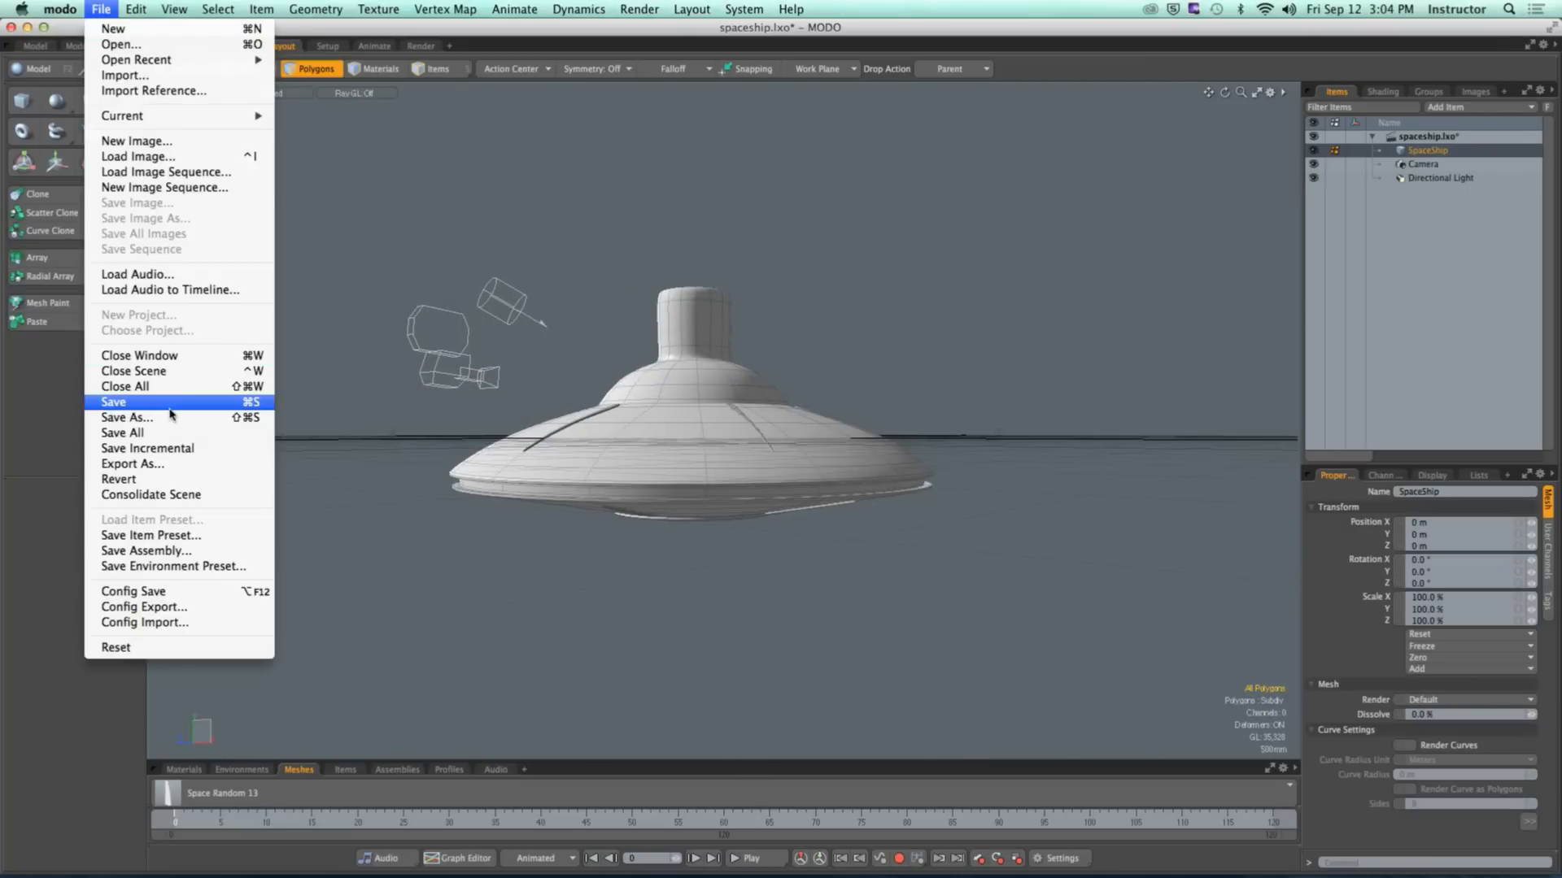
pyautogui.click(122, 402)
pyautogui.click(101, 9)
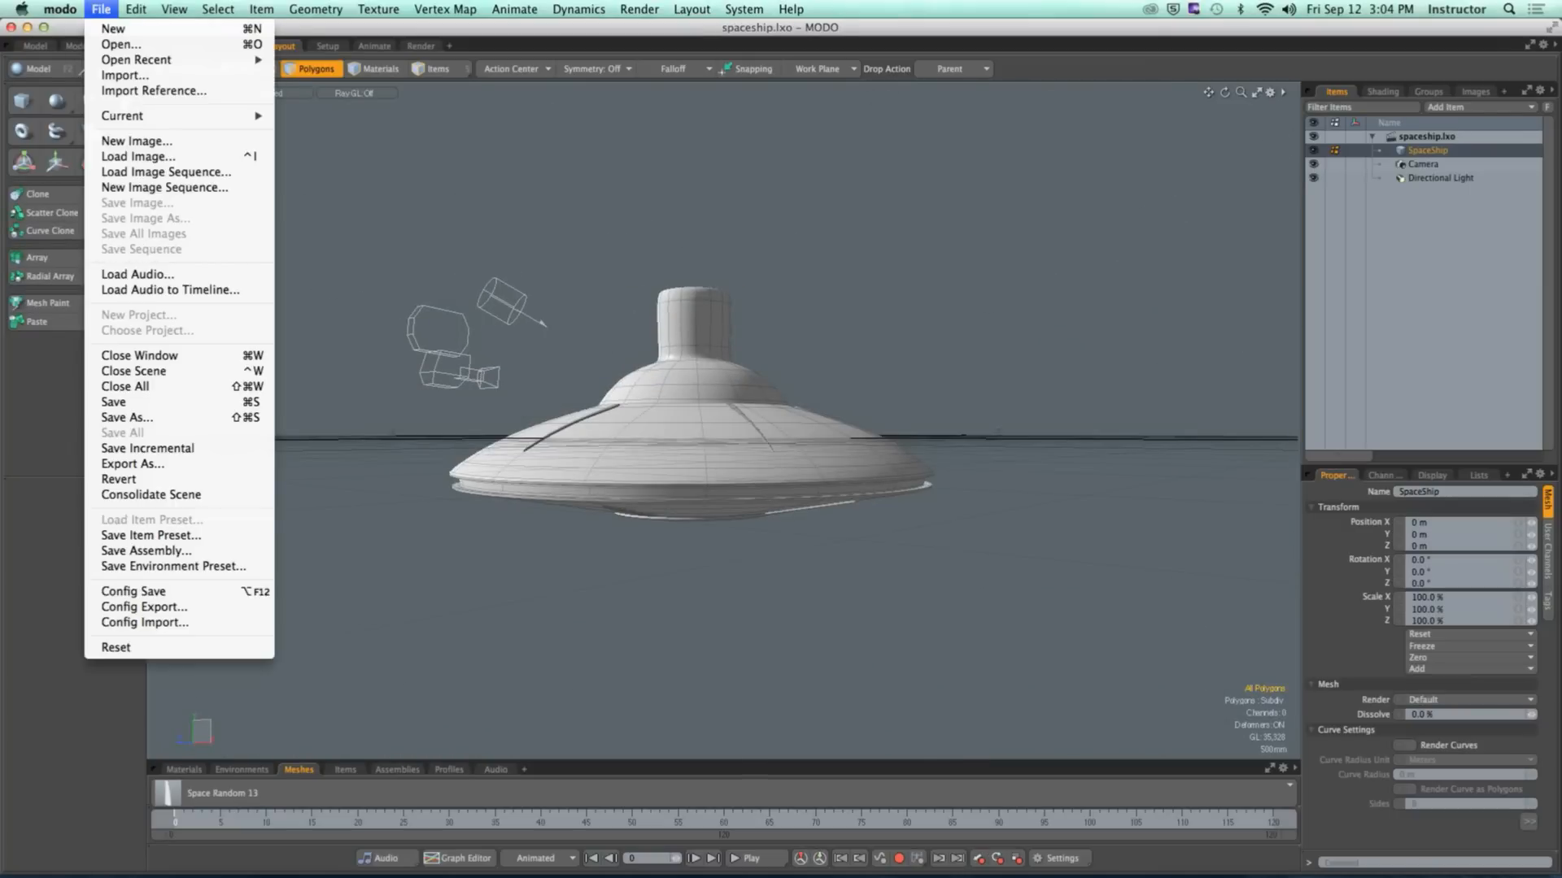
pyautogui.click(130, 387)
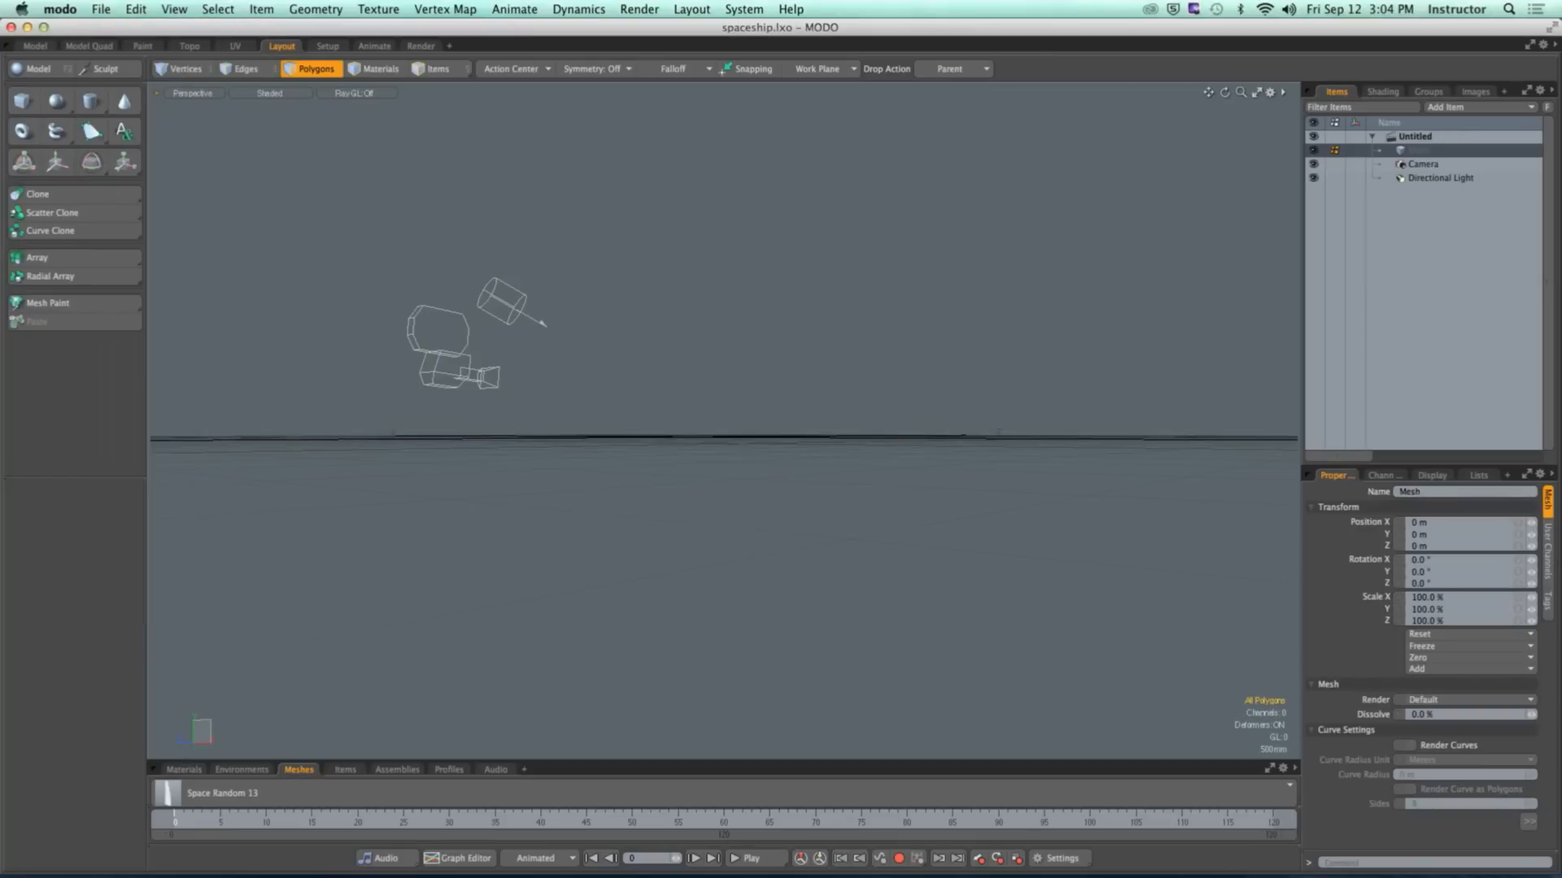
# Step: Reopen the recent scene pats_turret.lxo and inspect the referenced spaceship between the turret's legs
pyautogui.click(101, 9)
pyautogui.moveTo(122, 62)
pyautogui.click(394, 91)
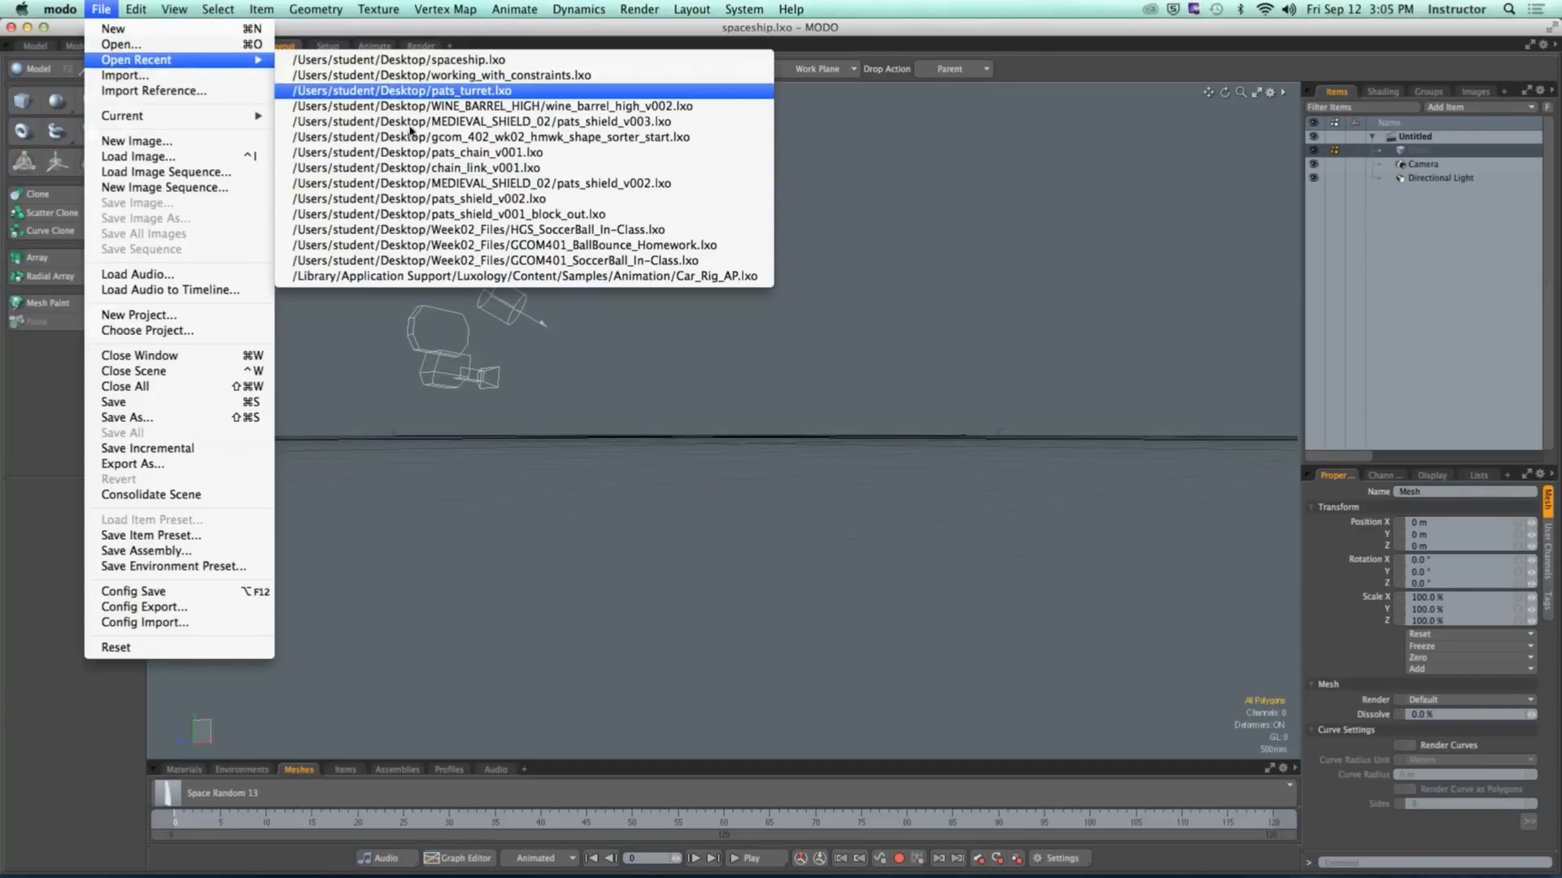
pyautogui.keyDown('alt'); pyautogui.moveTo(801, 399); pyautogui.dragTo(864, 460); pyautogui.keyUp('alt')
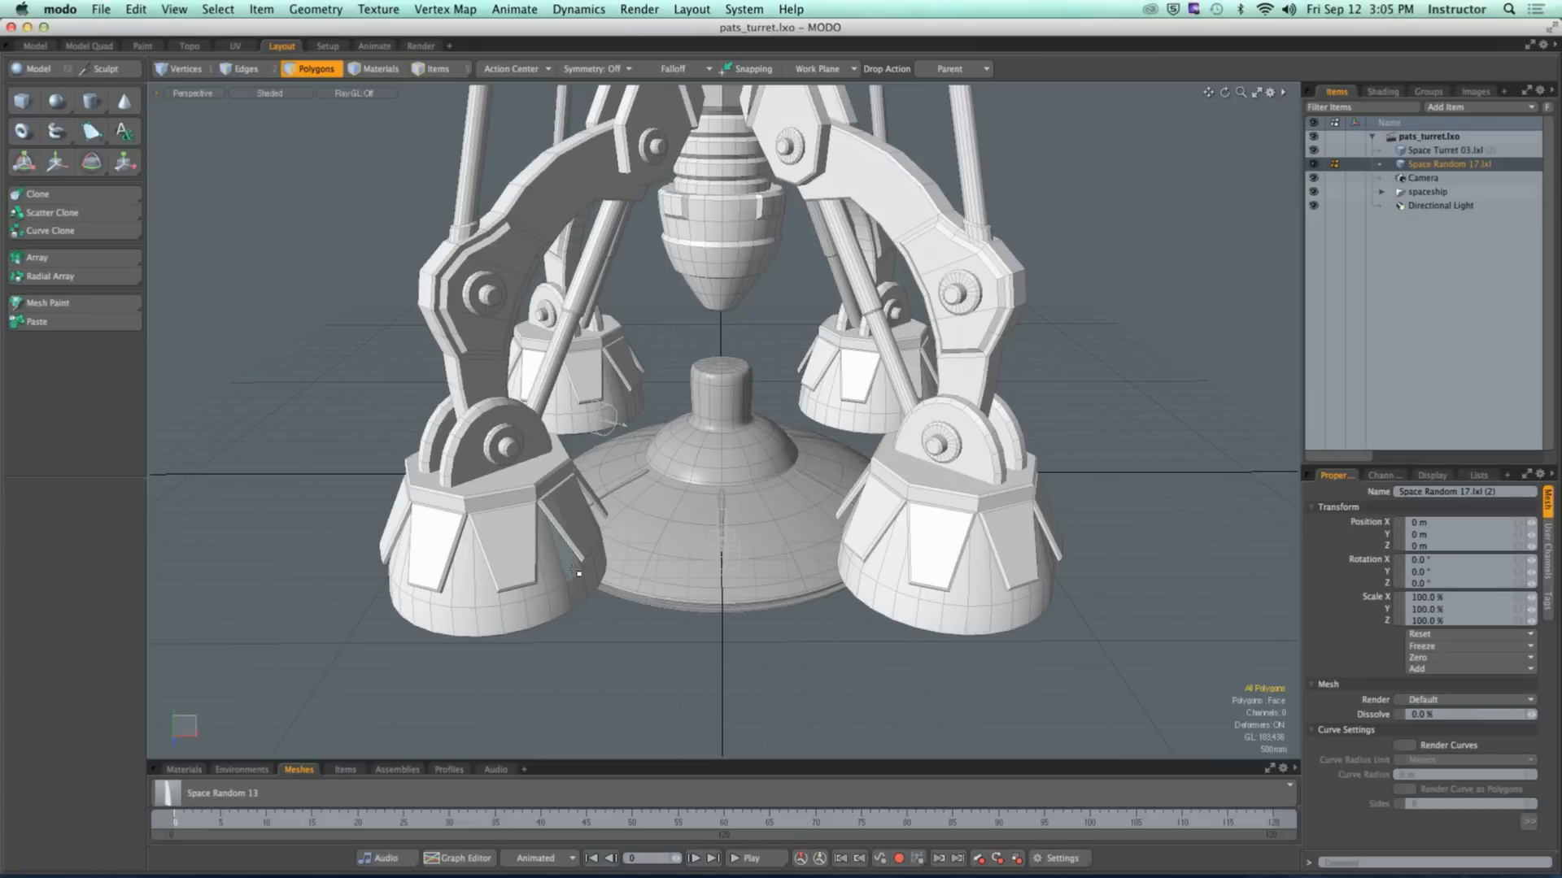
pyautogui.scroll(-8, 694, 486)
pyautogui.scroll(6, 695, 463)
pyautogui.keyDown('alt'); pyautogui.moveTo(827, 472); pyautogui.dragTo(714, 413); pyautogui.keyUp('alt')
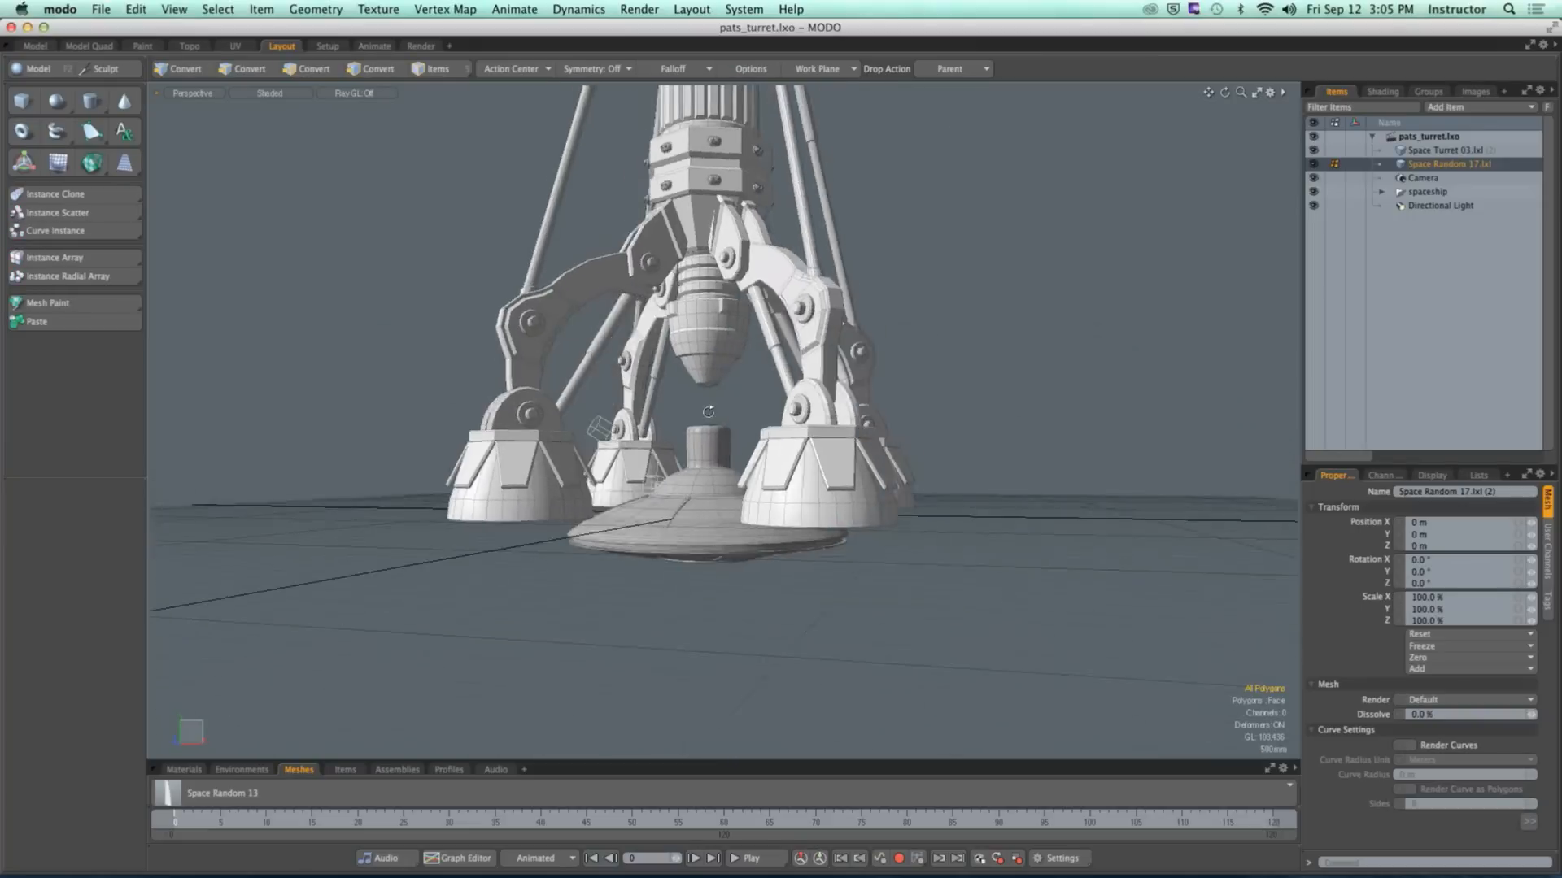
pyautogui.scroll(6, 815, 460)
pyautogui.keyDown('alt'); pyautogui.moveTo(816, 460); pyautogui.dragTo(805, 504); pyautogui.keyUp('alt')
pyautogui.scroll(-4, 446, 225)
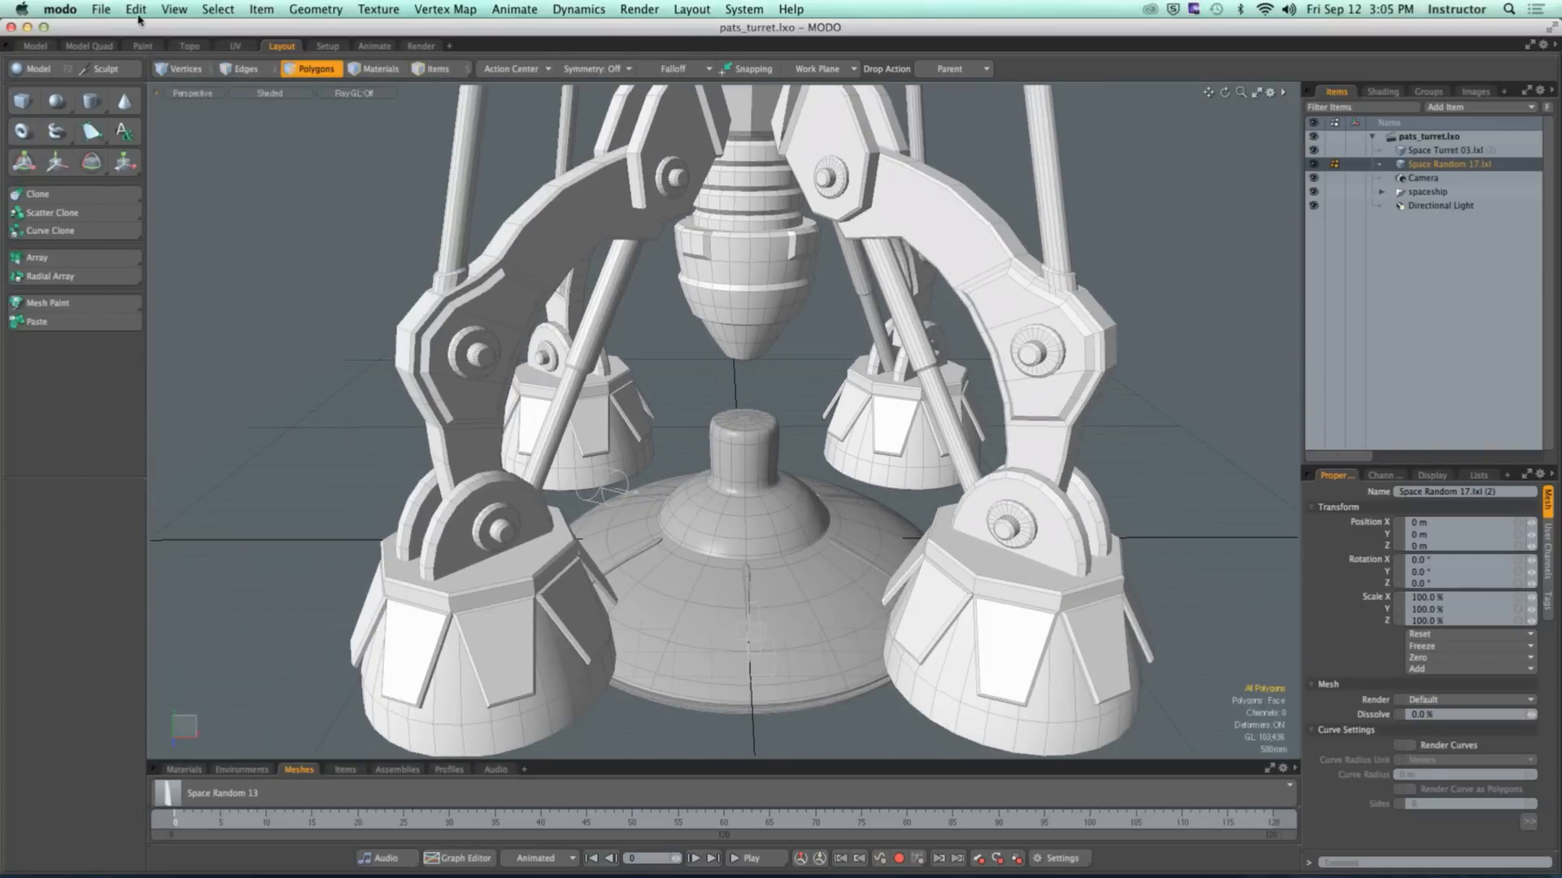
# Step: Try to delete the spaceship group while keeping its child items
pyautogui.rightClick(1422, 193)
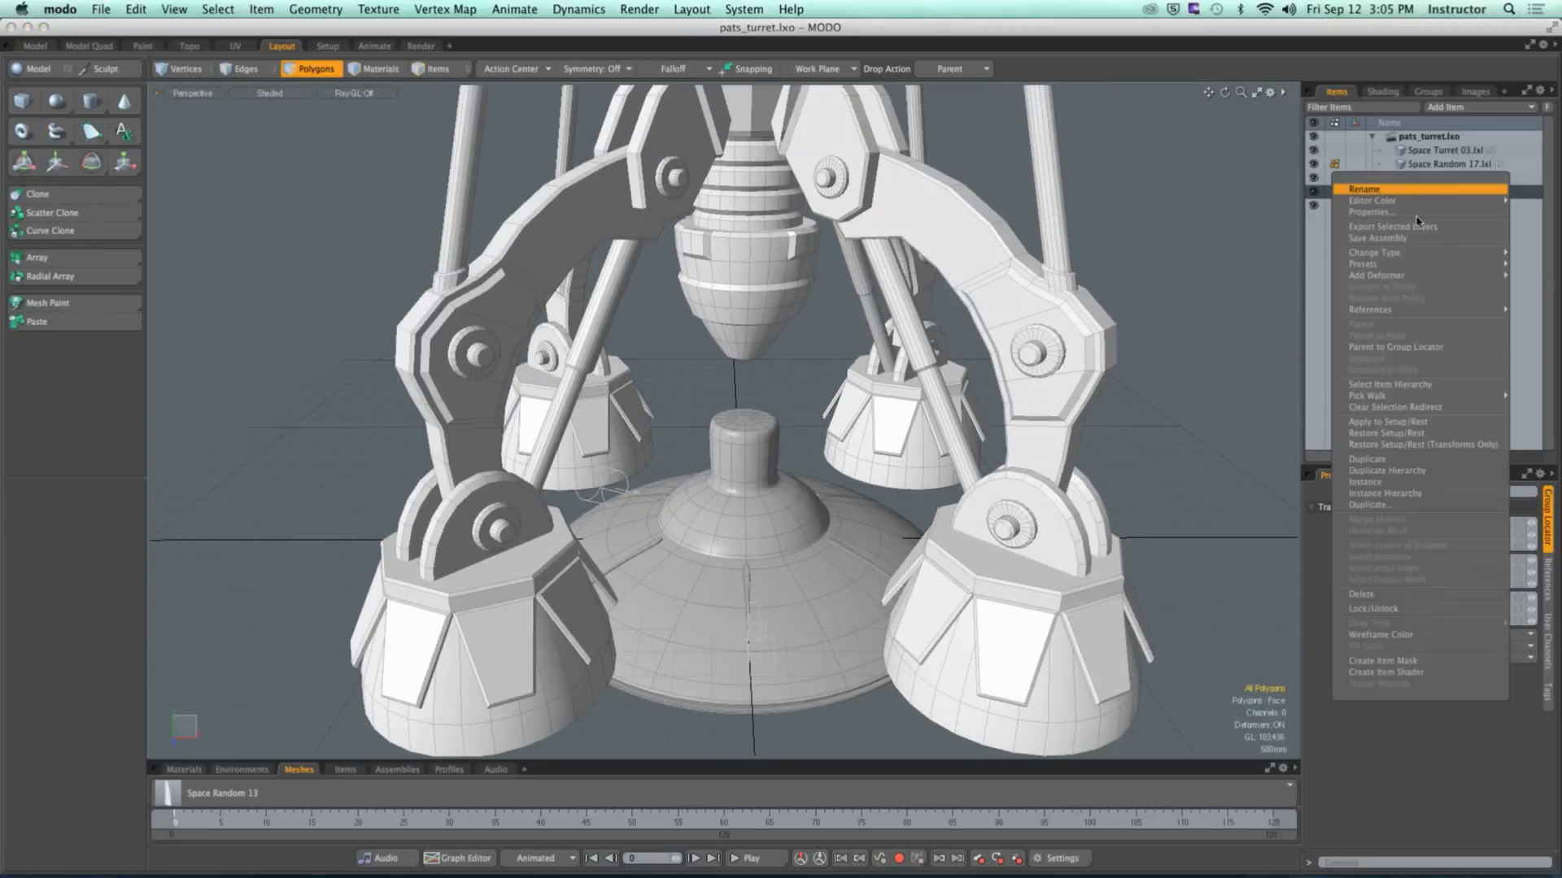
pyautogui.click(1417, 595)
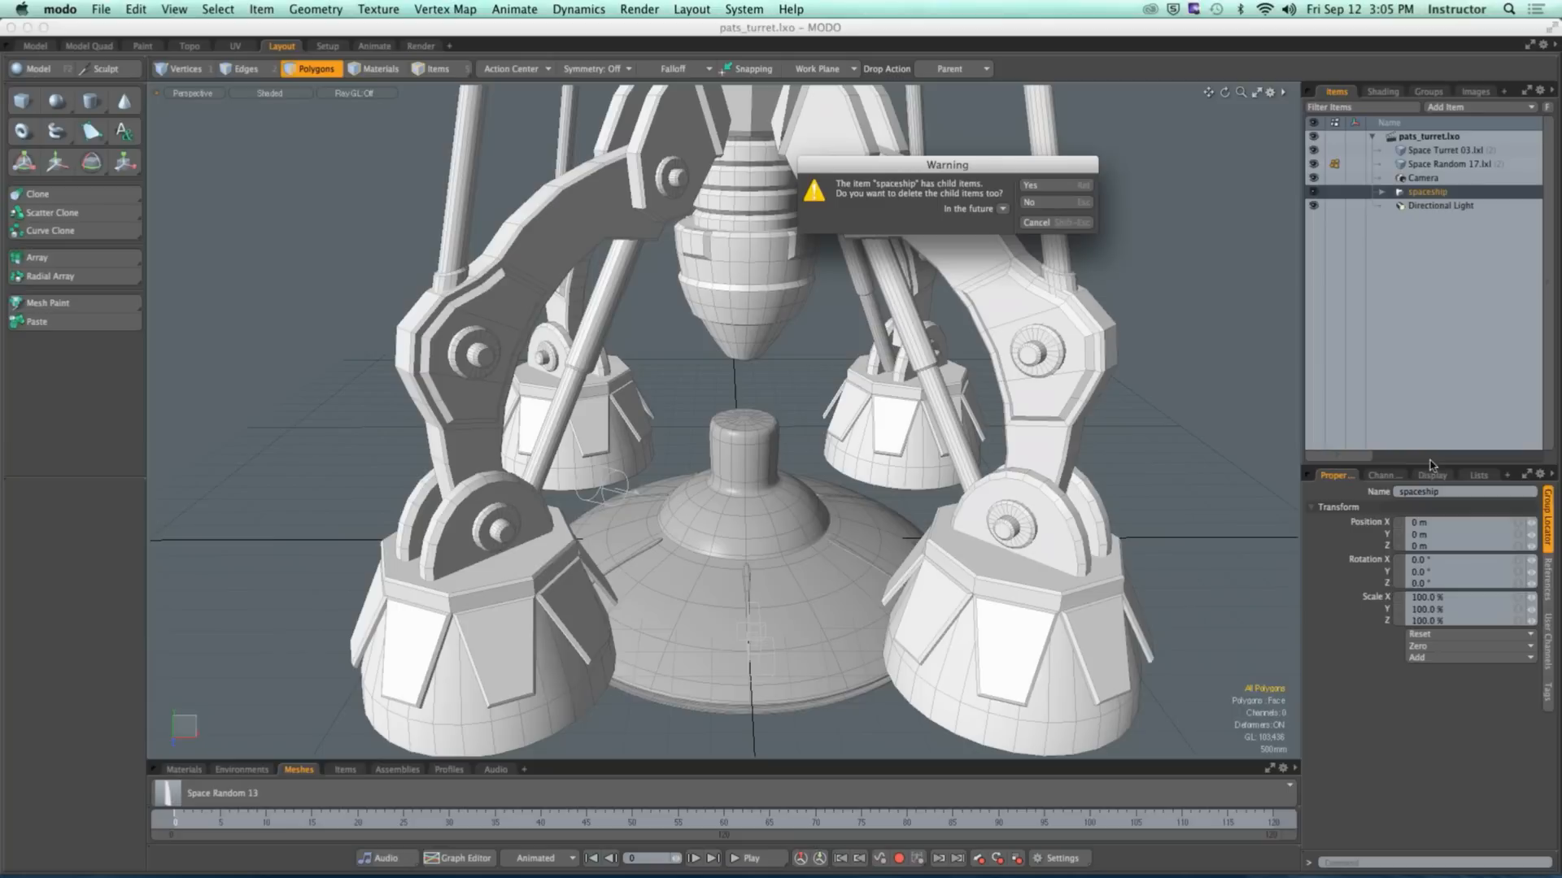
pyautogui.click(1049, 203)
pyautogui.click(1215, 199)
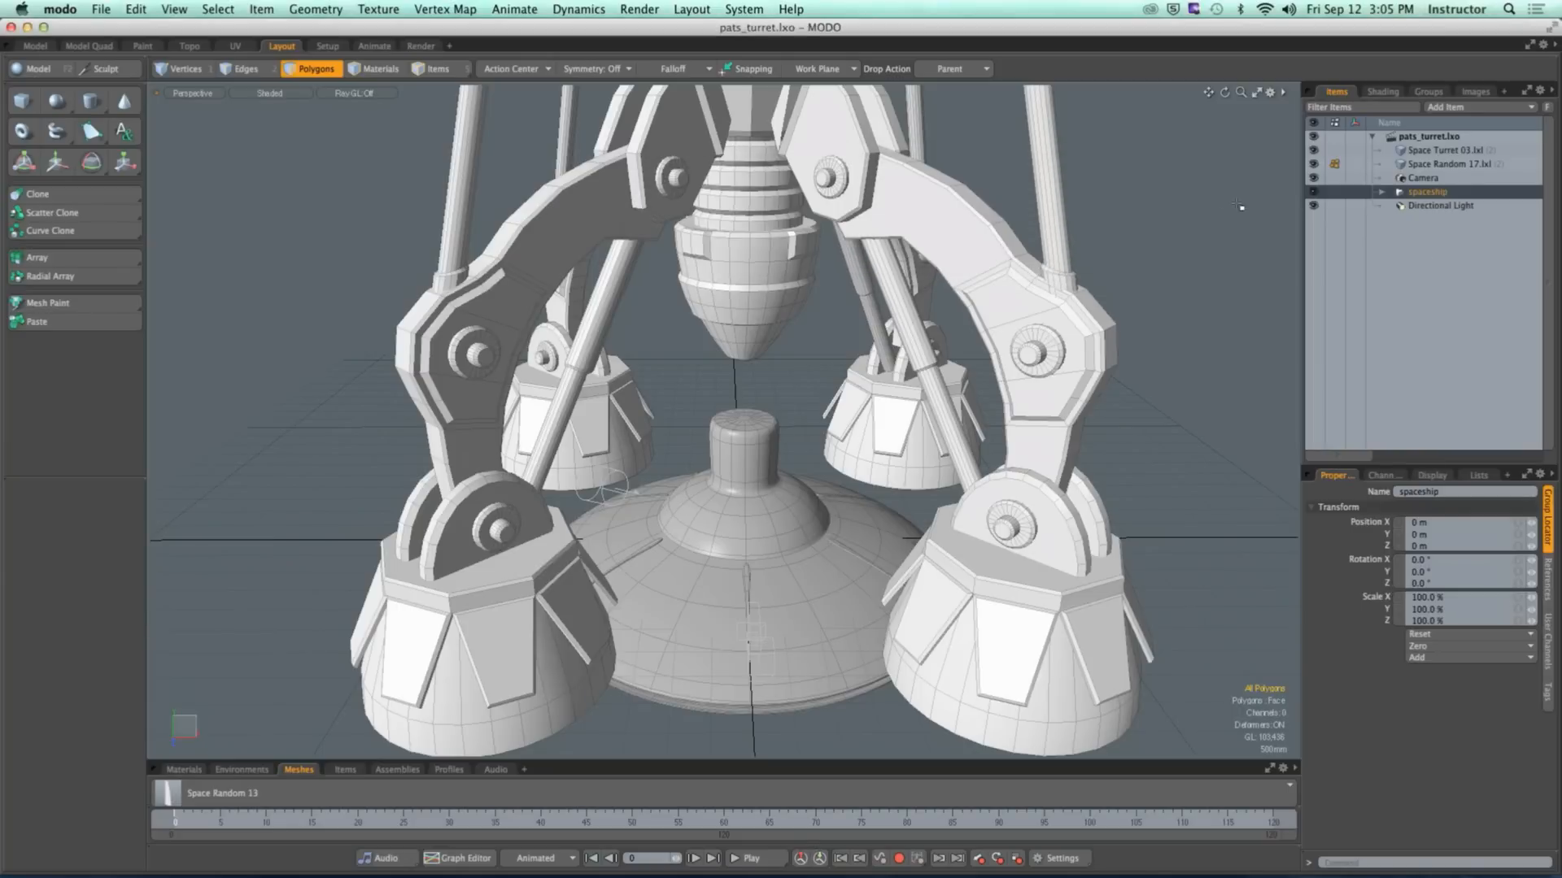
# Step: Expand the spaceship group and try to delete the referenced SpaceShip mesh inside it
pyautogui.click(1380, 194)
pyautogui.click(1433, 209)
pyautogui.rightClick(1439, 208)
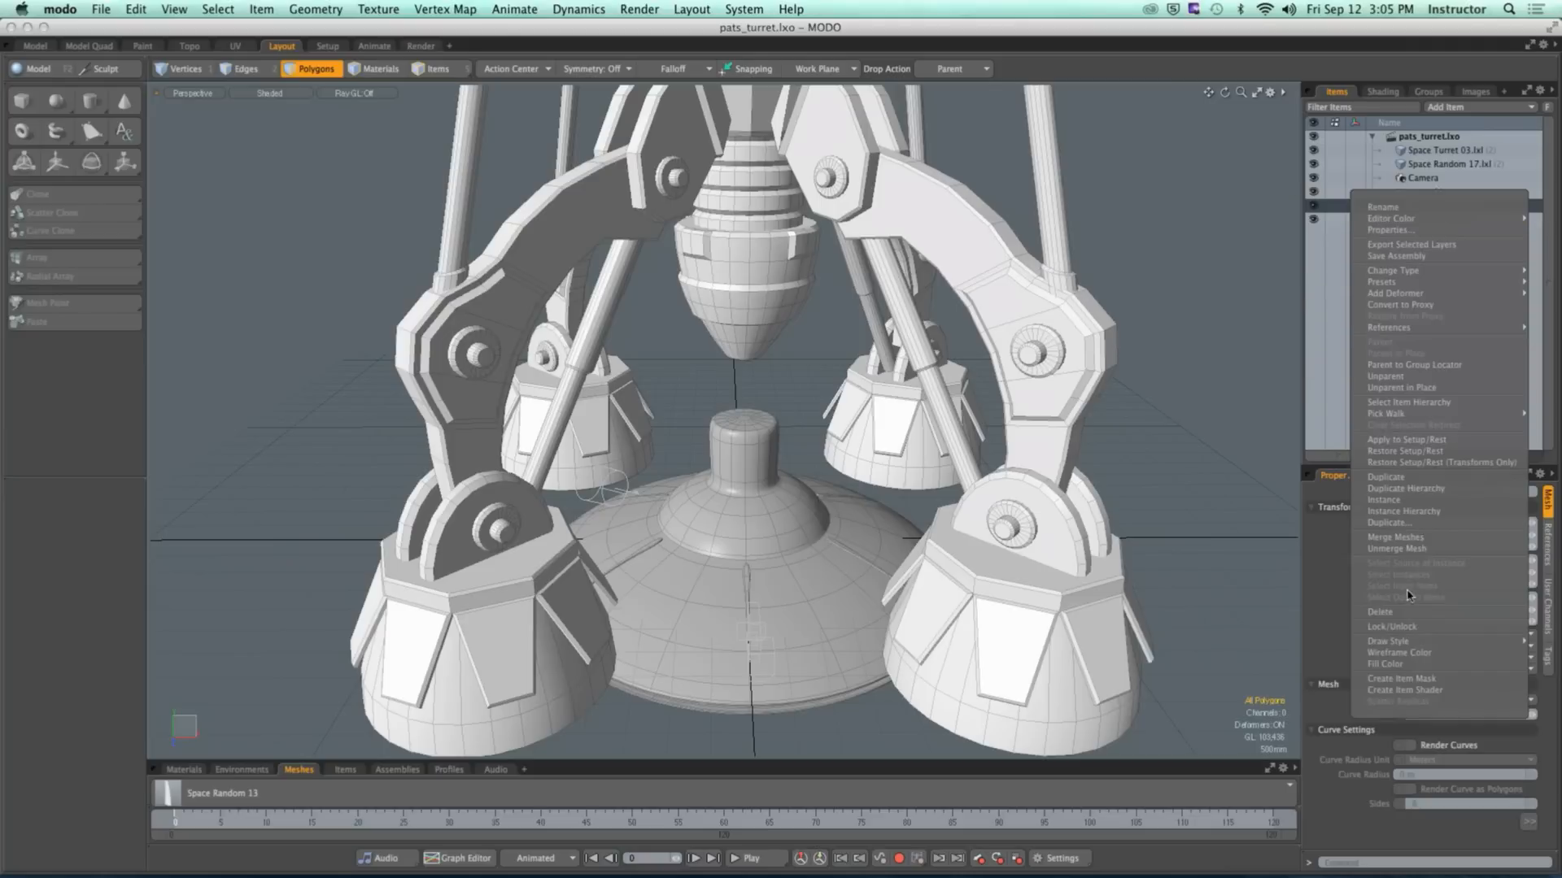
pyautogui.click(1409, 620)
pyautogui.rightClick(1438, 205)
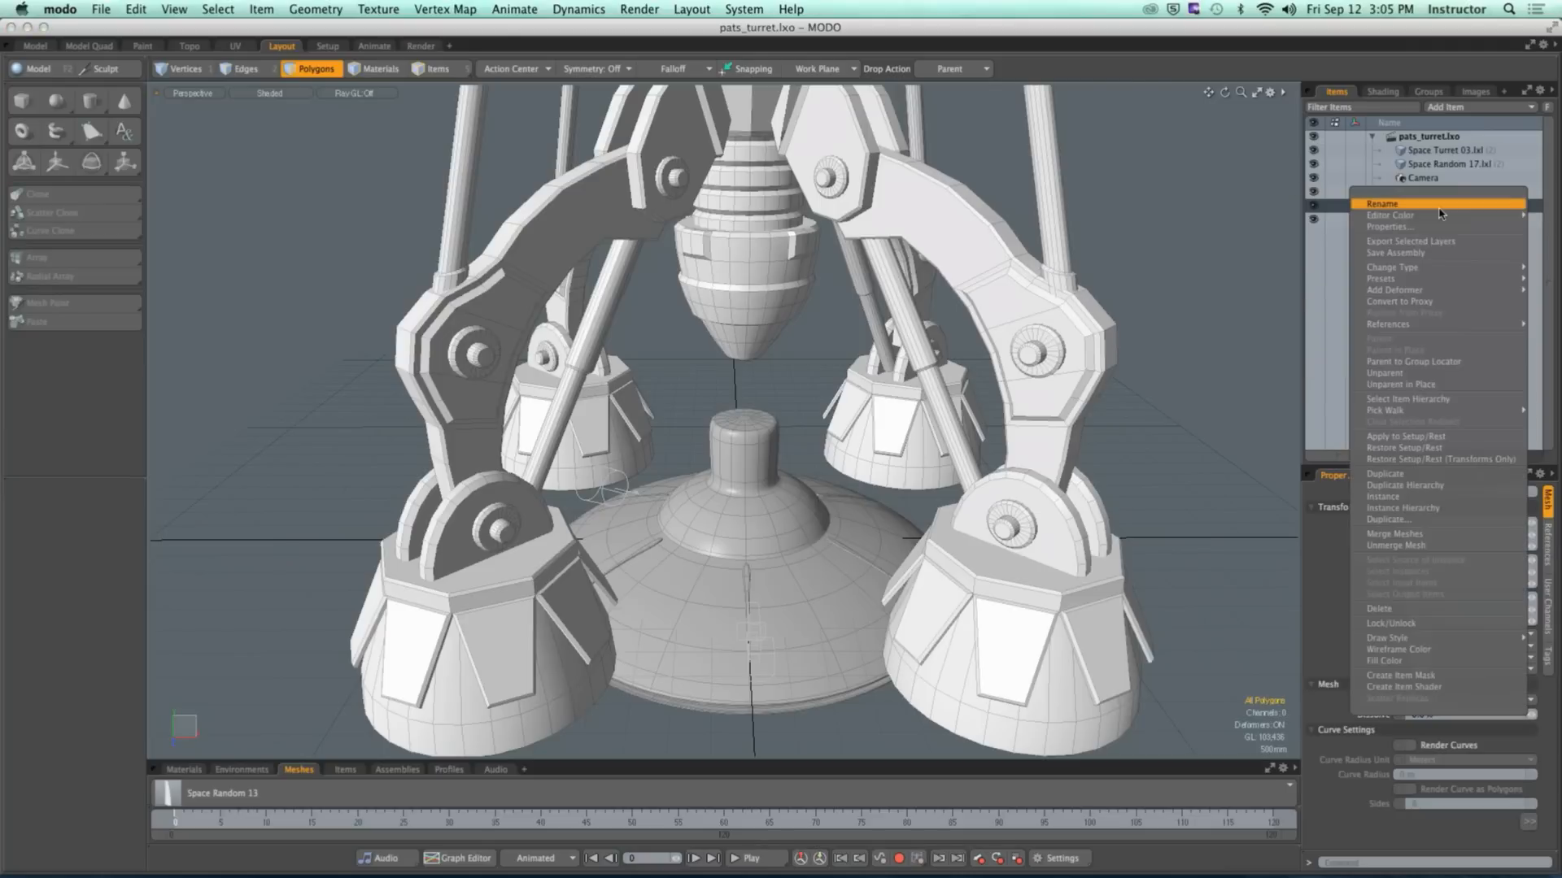
pyautogui.click(1399, 609)
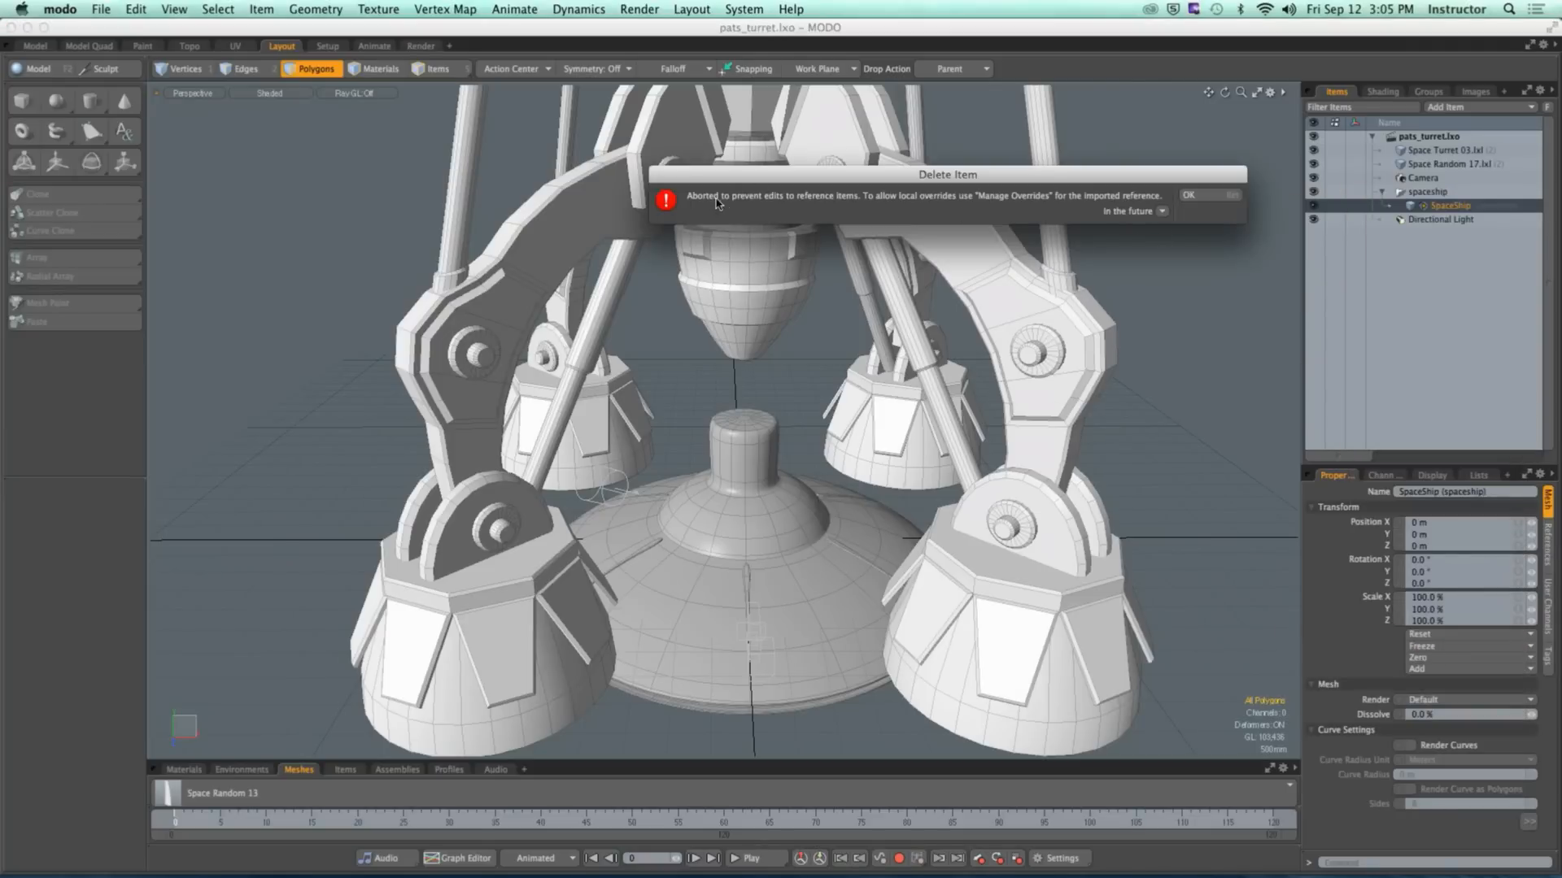
pyautogui.moveTo(850, 180); pyautogui.dragTo(760, 185)
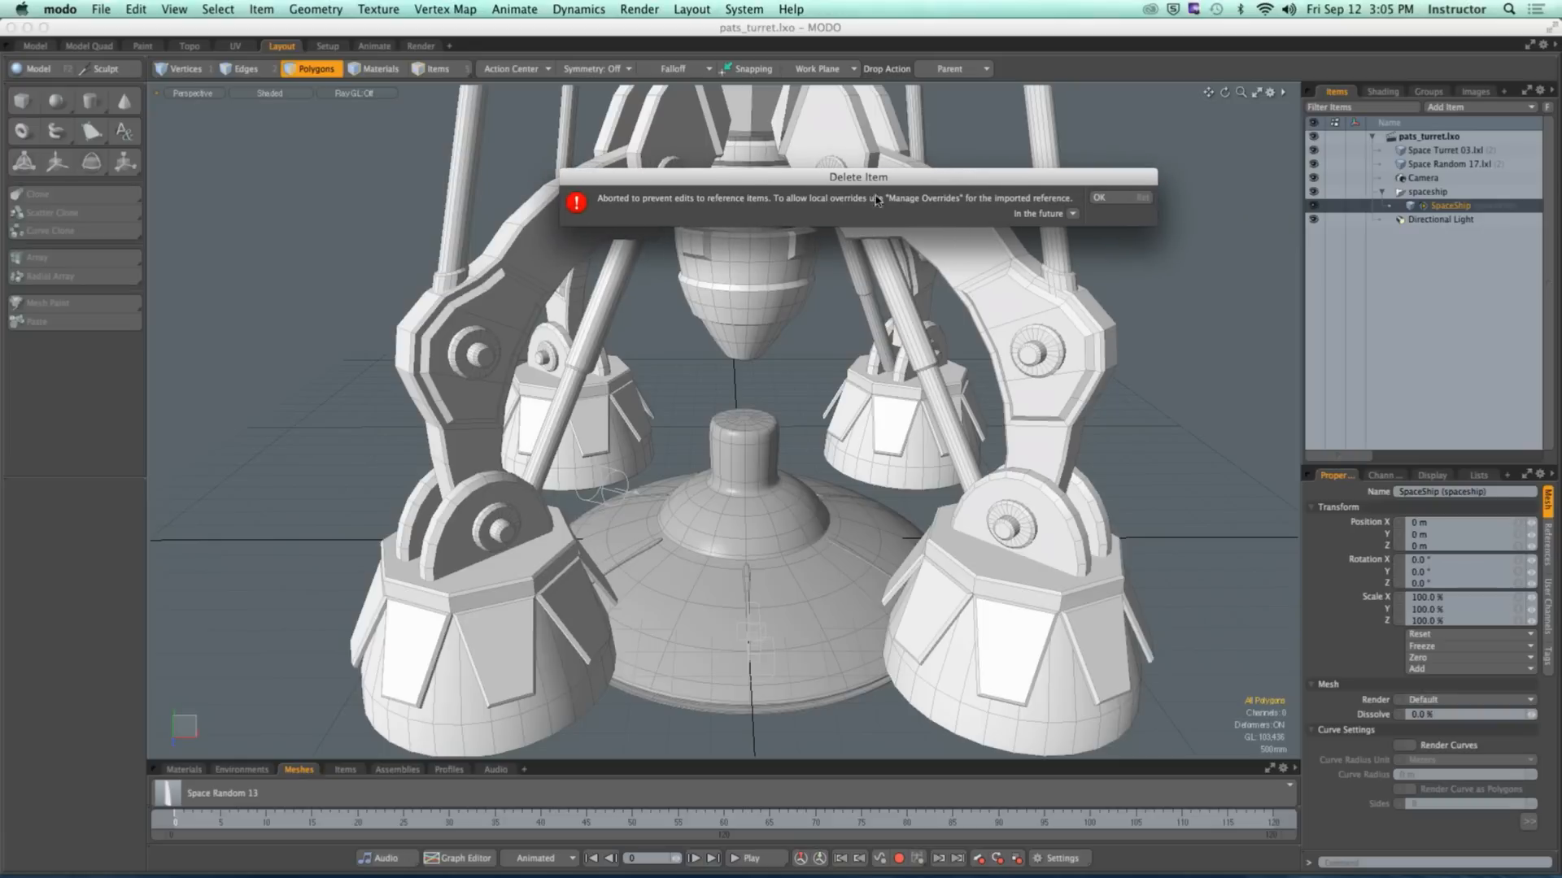
pyautogui.click(1129, 200)
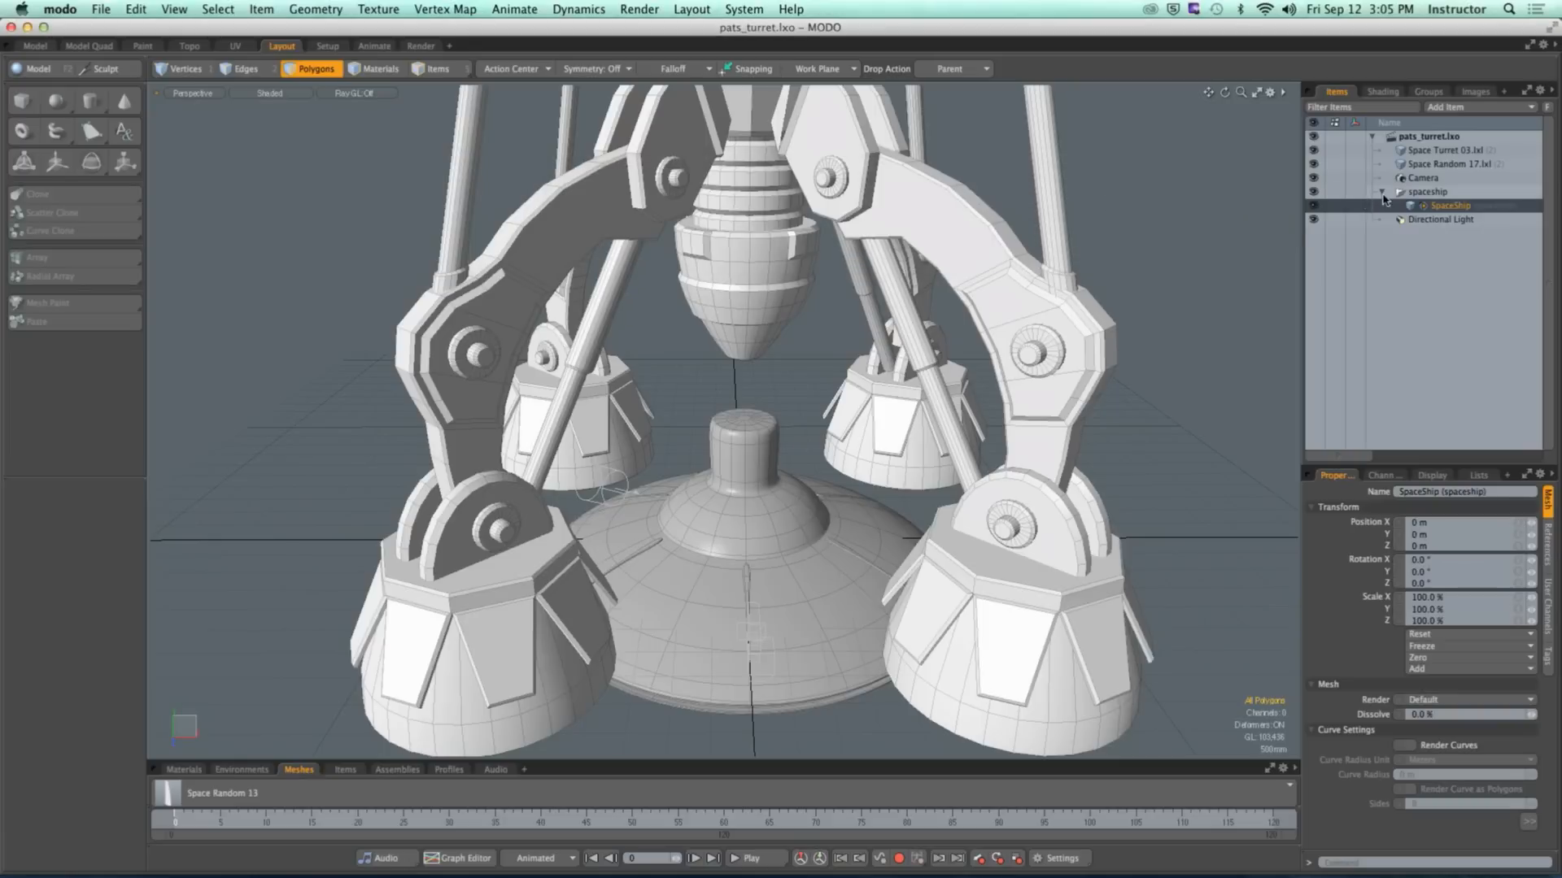
# Step: Hide the spaceship group and try again to delete the group without its child items
pyautogui.rightClick(1419, 193)
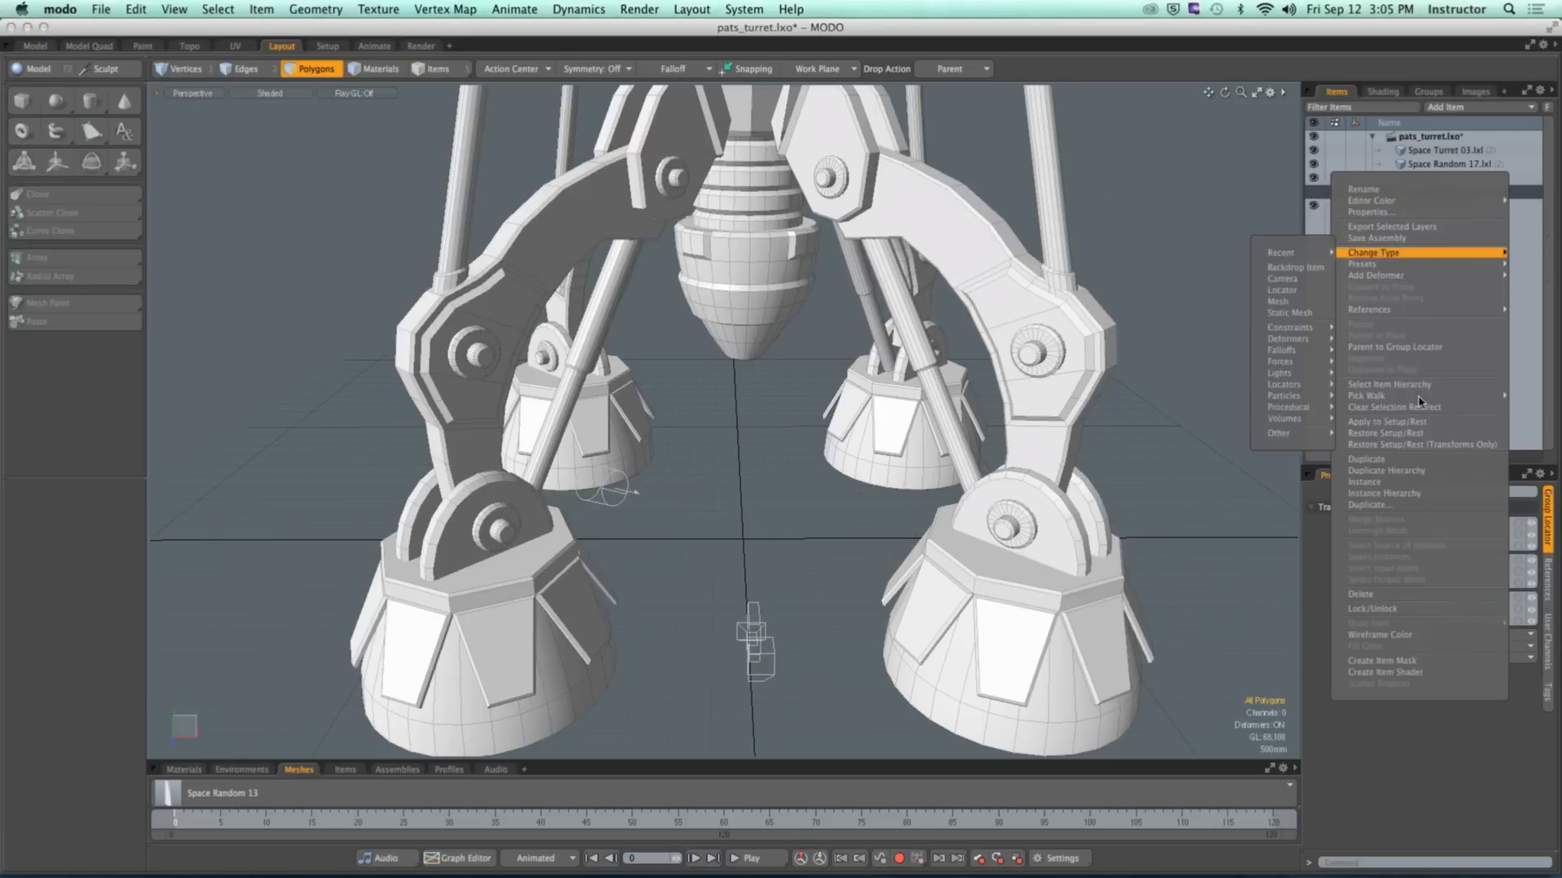
pyautogui.click(1382, 595)
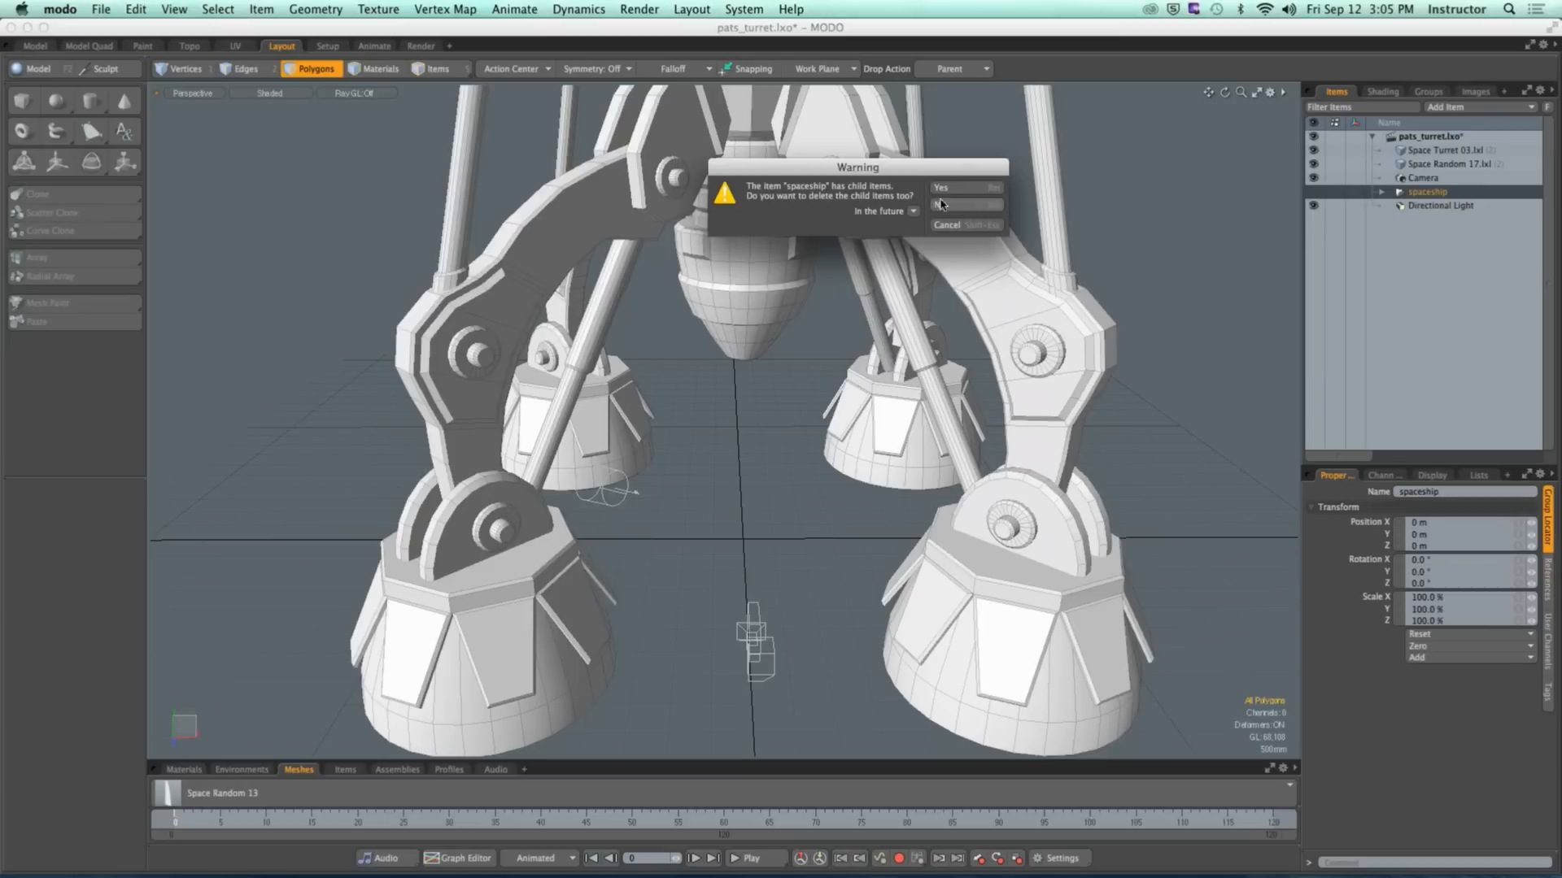
pyautogui.click(994, 204)
pyautogui.click(1126, 197)
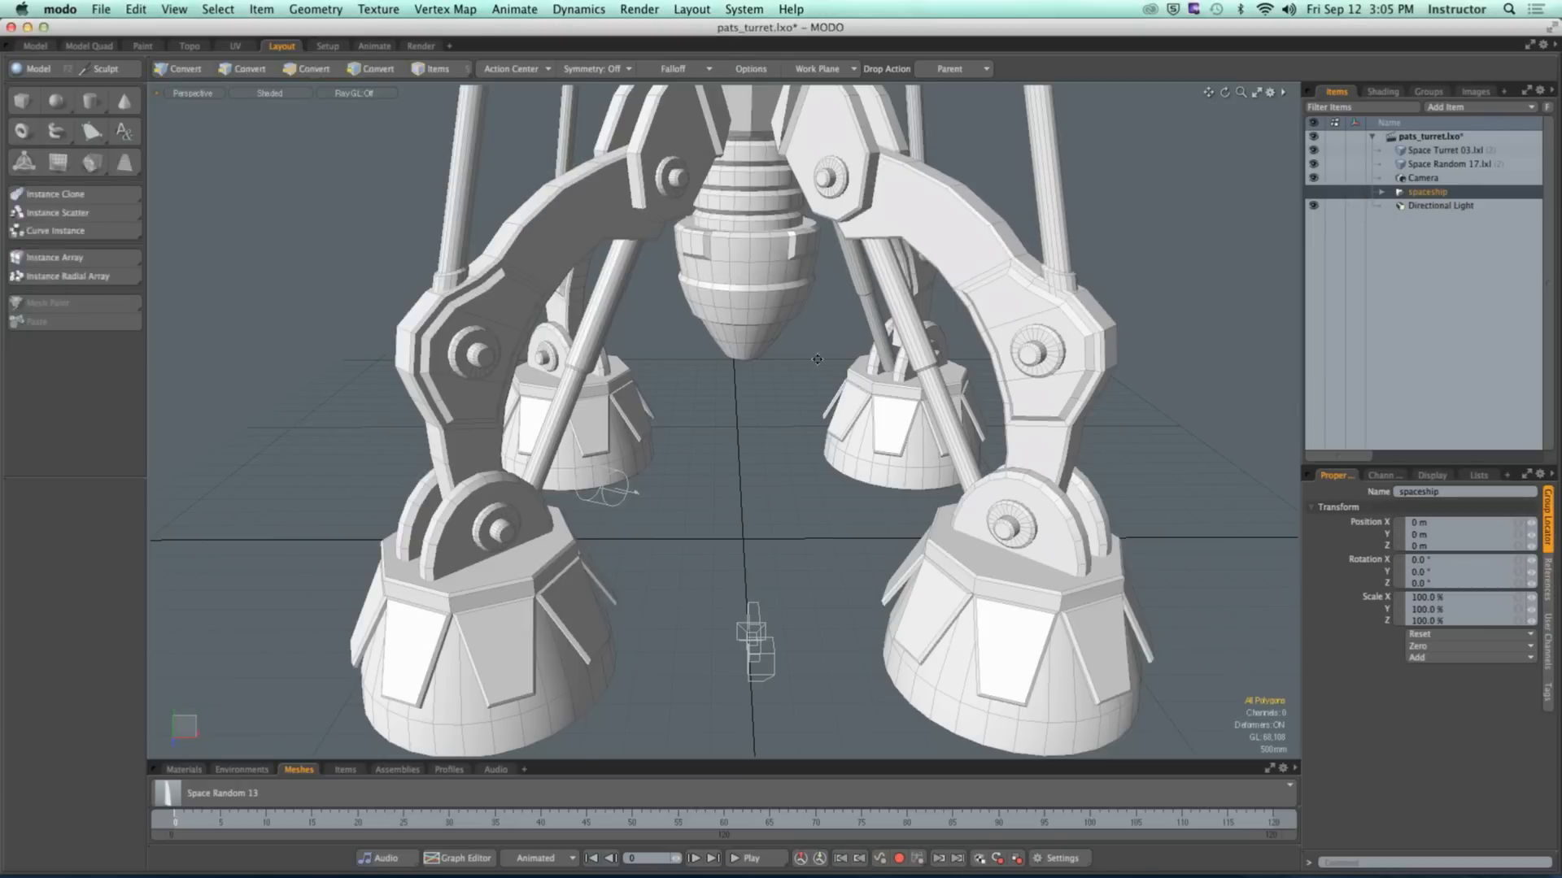
pyautogui.keyDown('ctrl'); pyautogui.keyDown('alt'); pyautogui.moveTo(521, 167); pyautogui.dragTo(317, 154); pyautogui.keyUp('alt'); pyautogui.keyUp('ctrl')
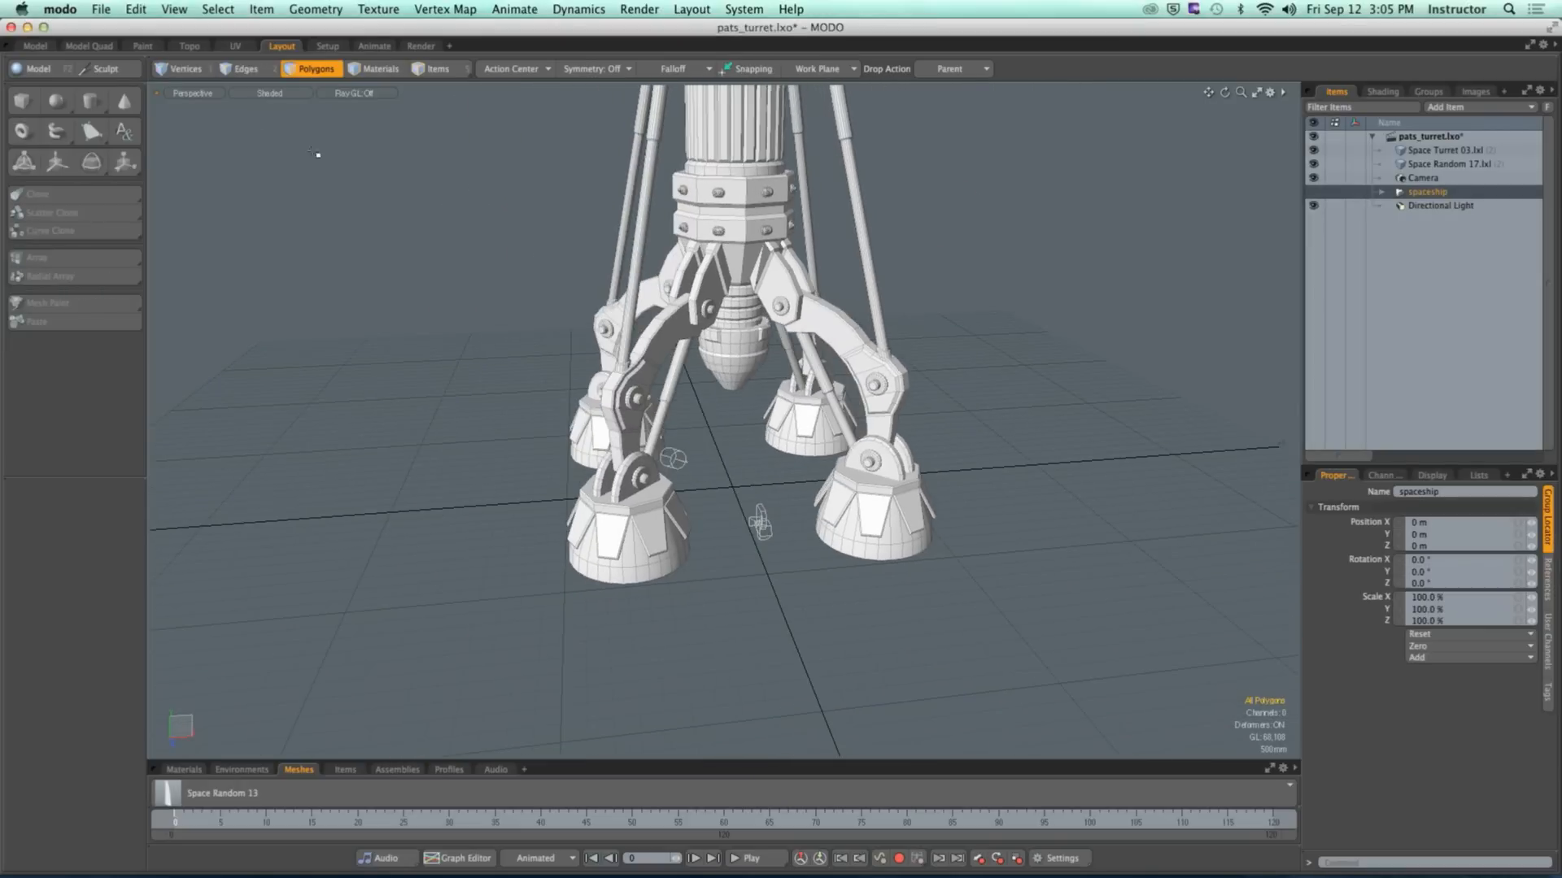
# Step: Close all open scenes to continue in an empty one
pyautogui.click(74, 9)
pyautogui.moveTo(101, 8)
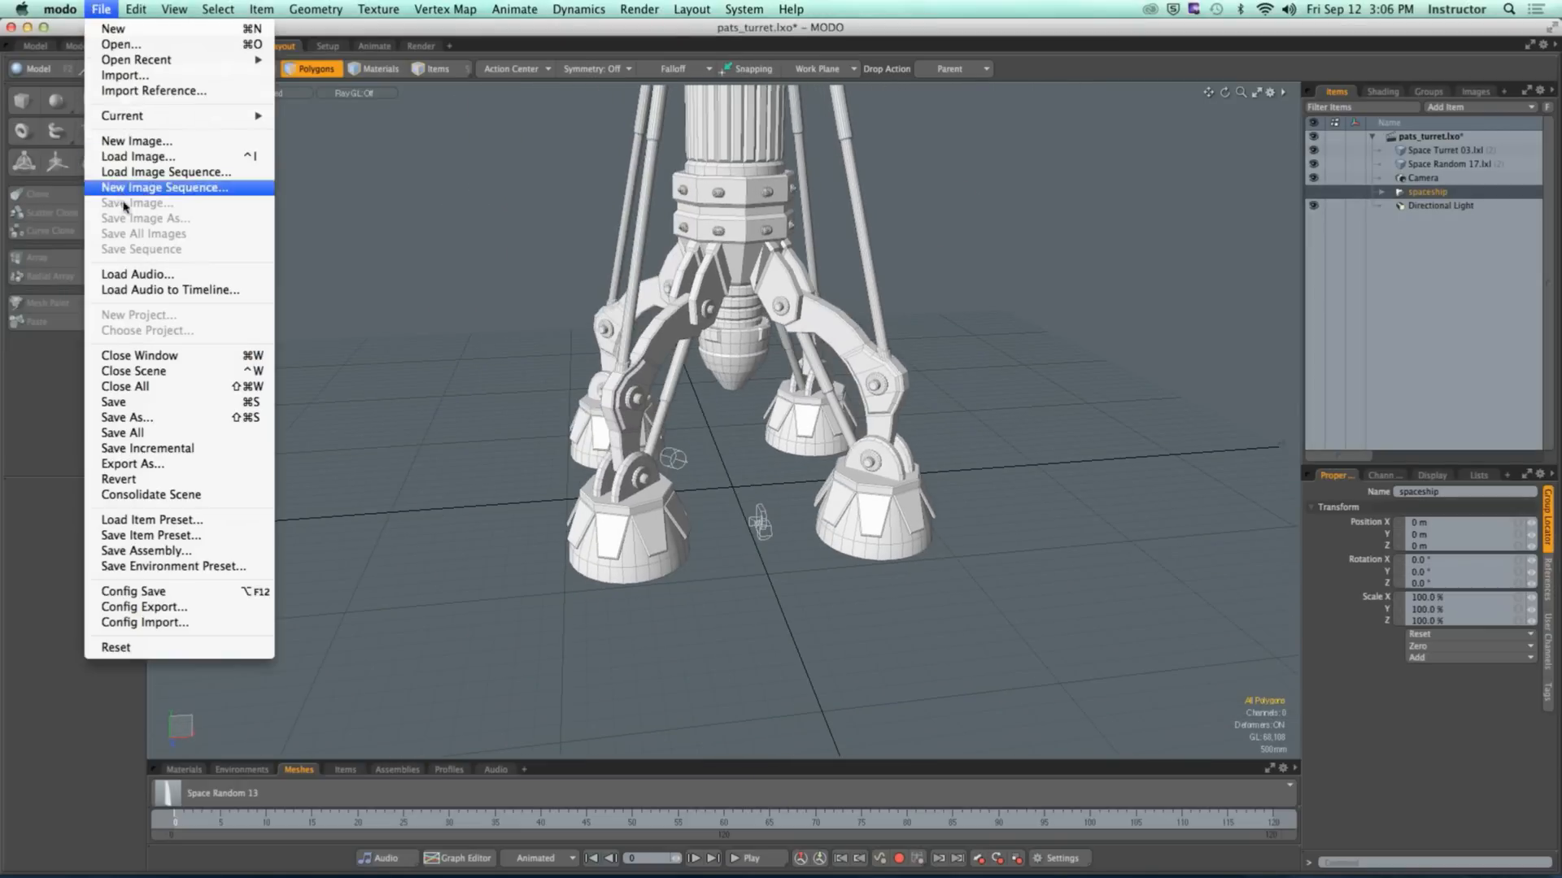
pyautogui.click(150, 388)
pyautogui.click(1002, 213)
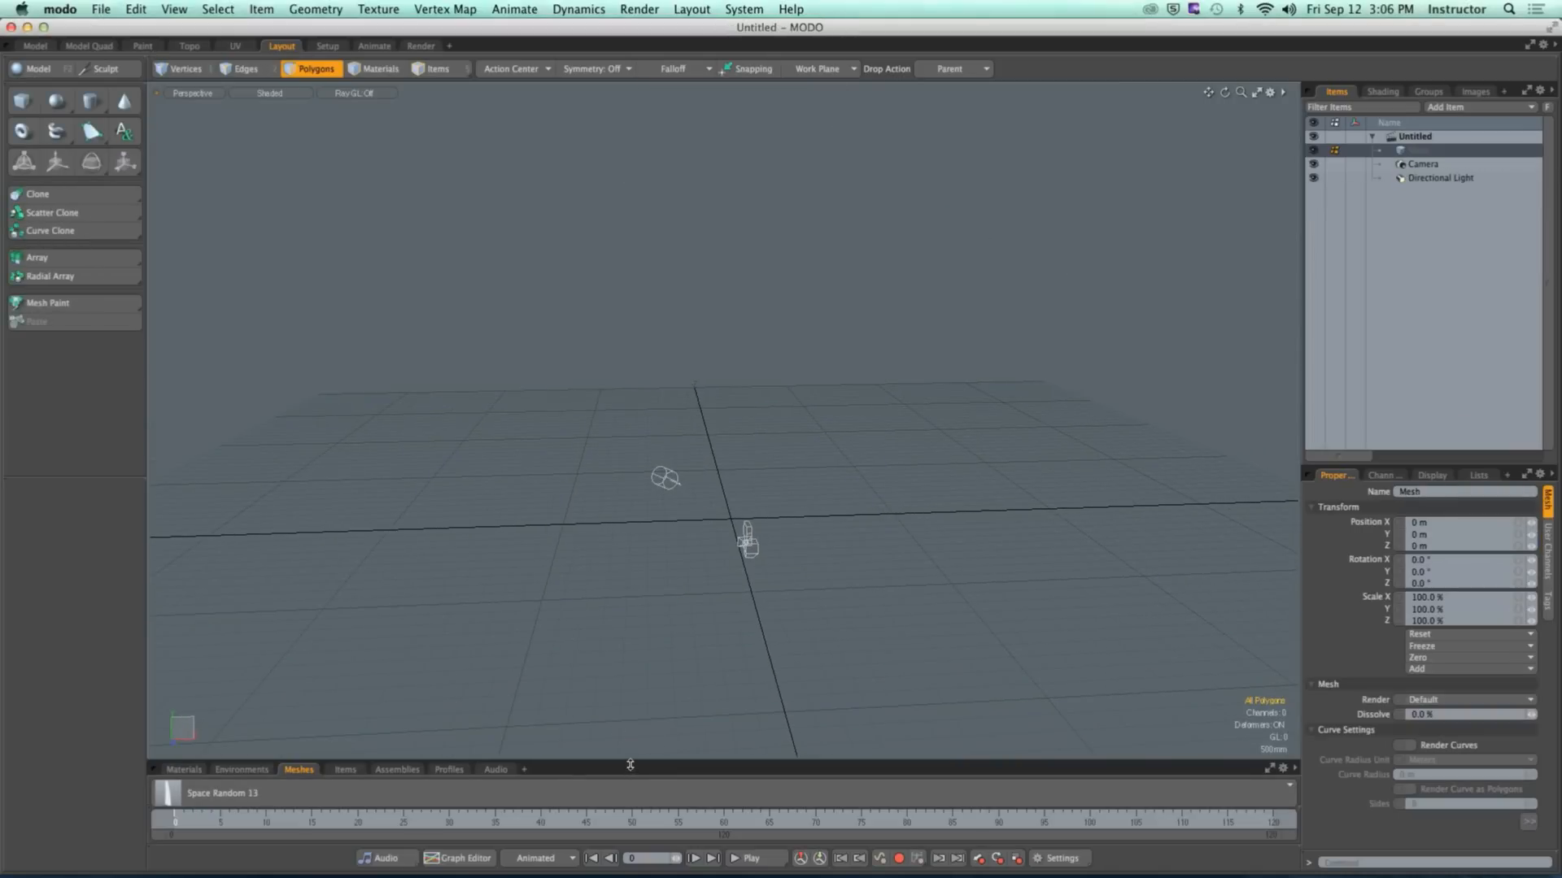
# Step: Enlarge the preset browser and open the Spacecraft folder of the Vehicles mesh presets
pyautogui.moveTo(630, 766); pyautogui.dragTo(703, 399)
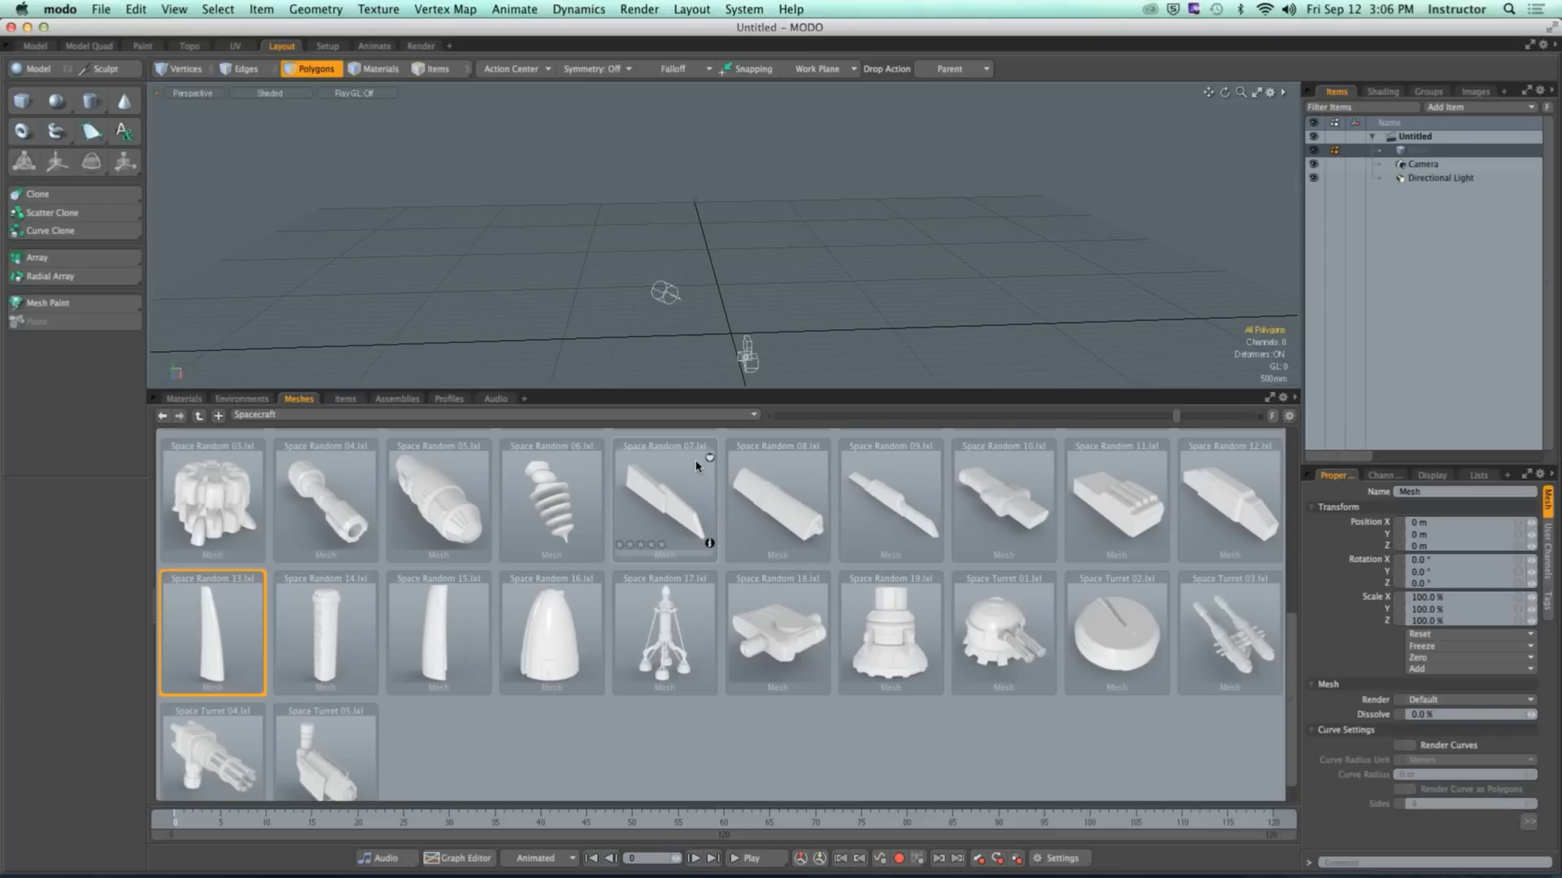
pyautogui.click(585, 415)
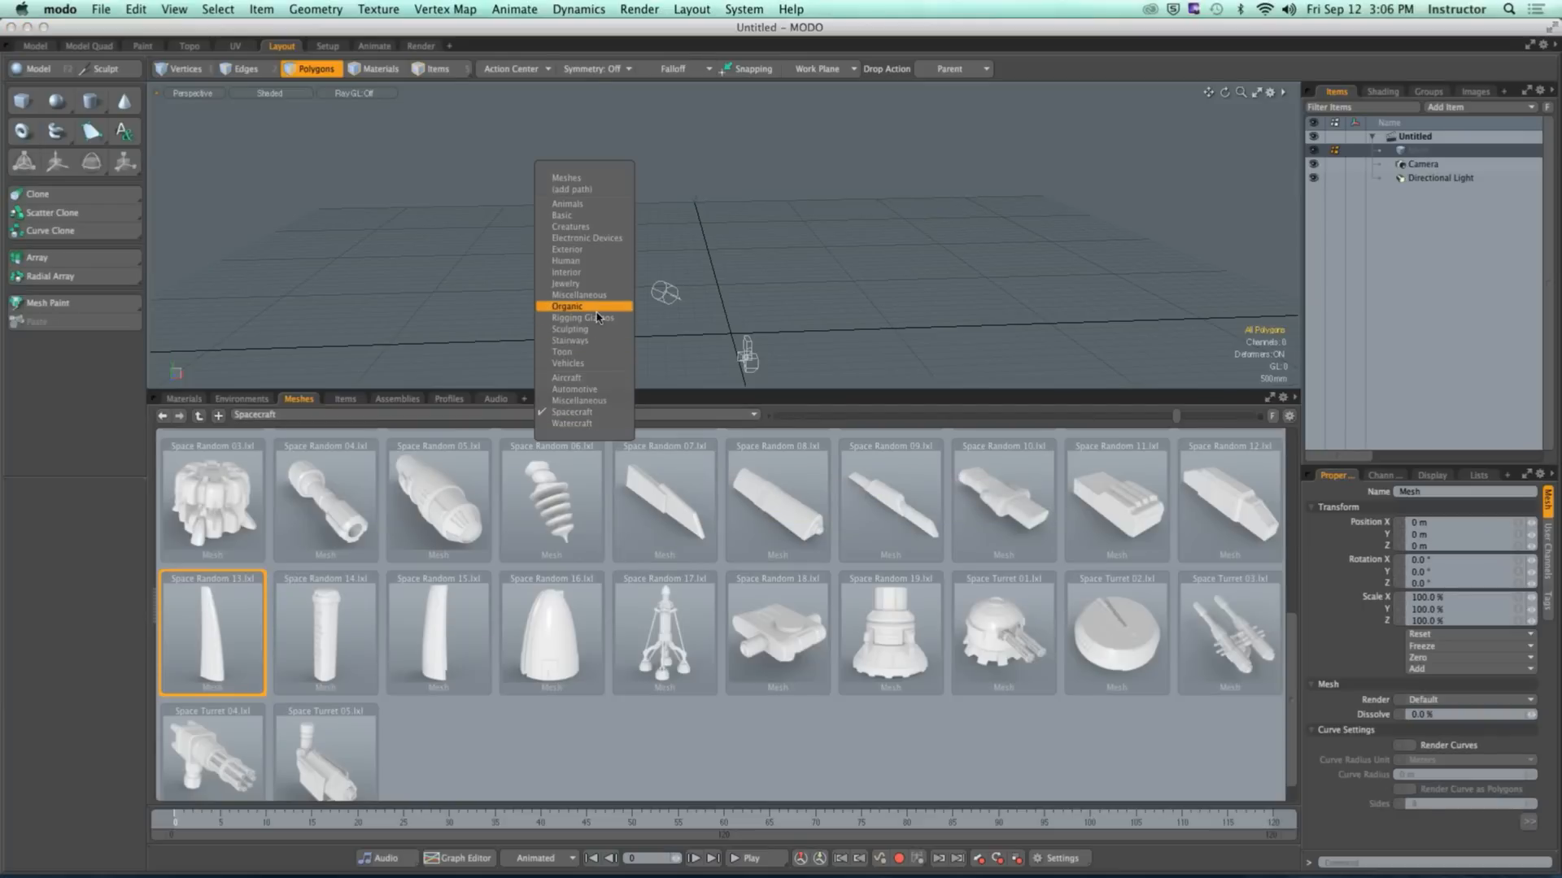
pyautogui.click(594, 364)
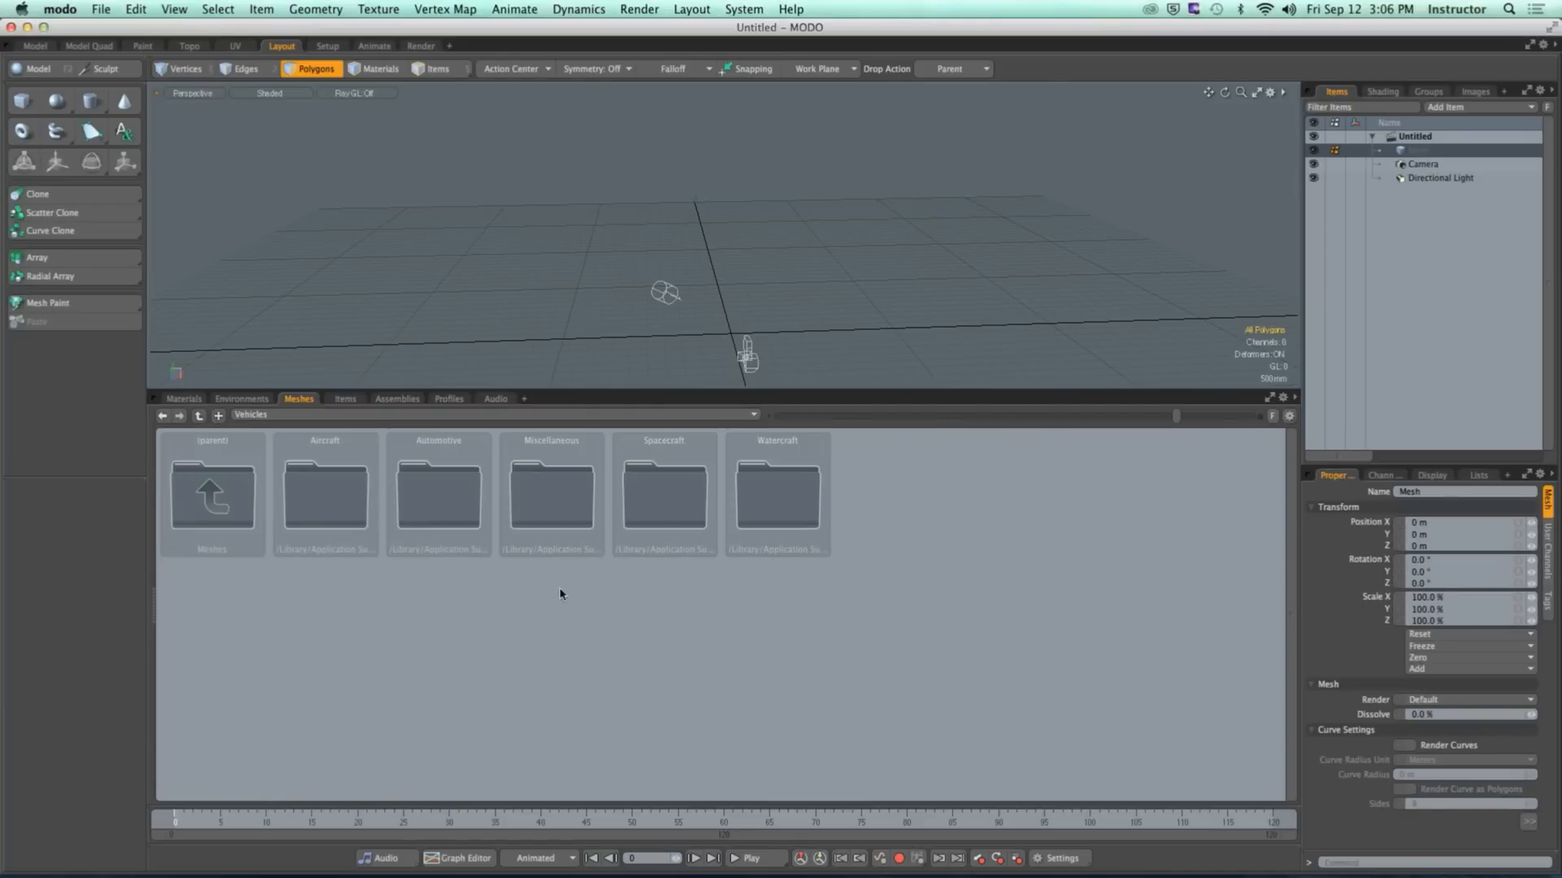
pyautogui.doubleClick(653, 495)
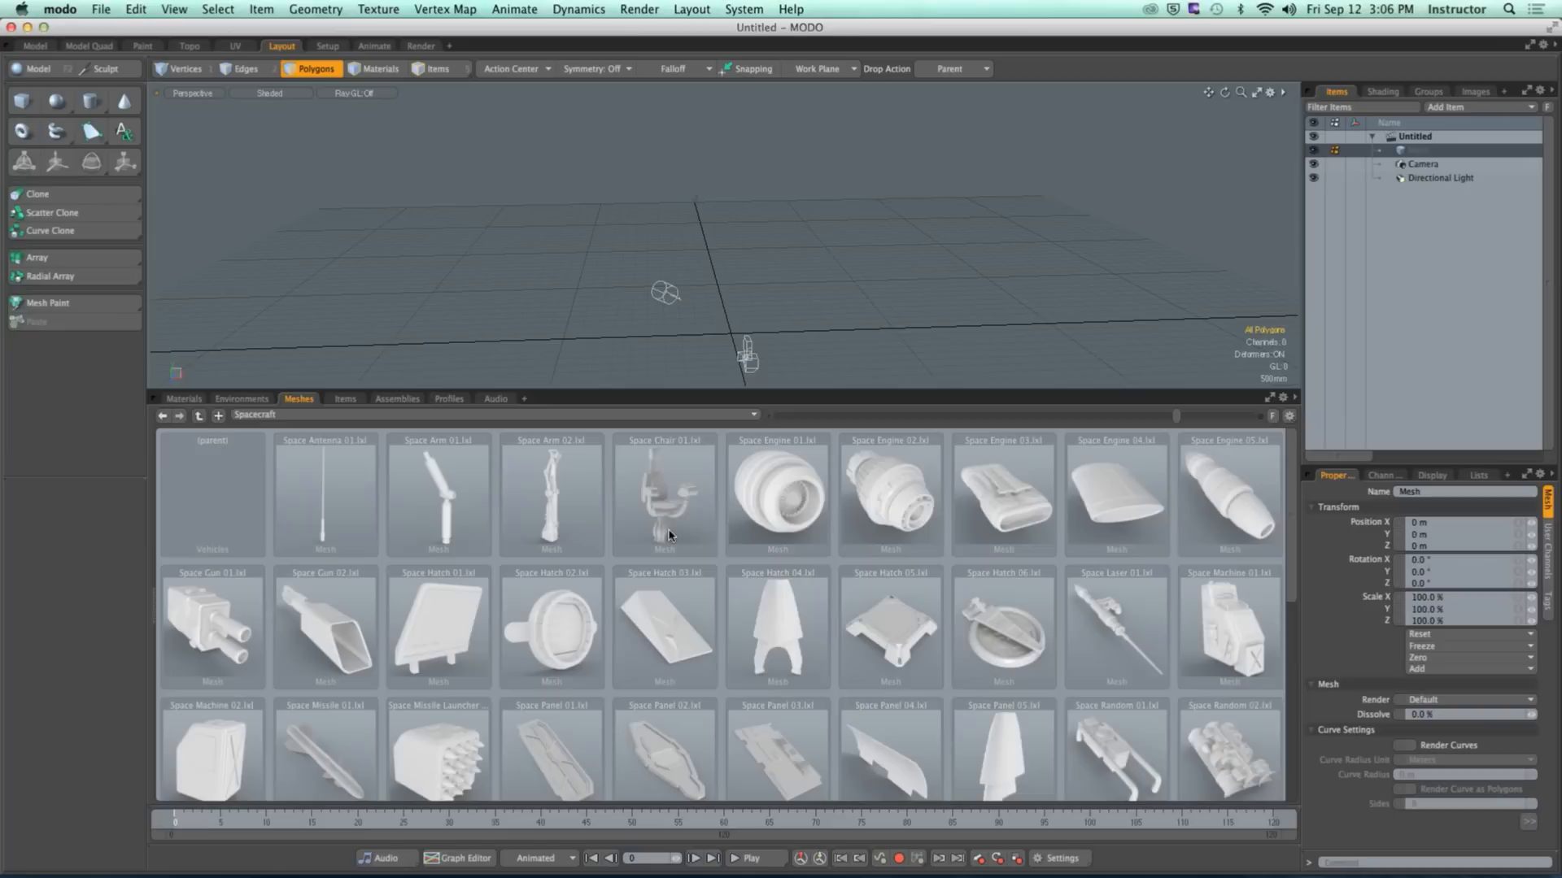
# Step: Find the Space Random 17 mesh preset among the spacecraft parts and add it to the scene as the stand
pyautogui.scroll(-6, 1125, 516)
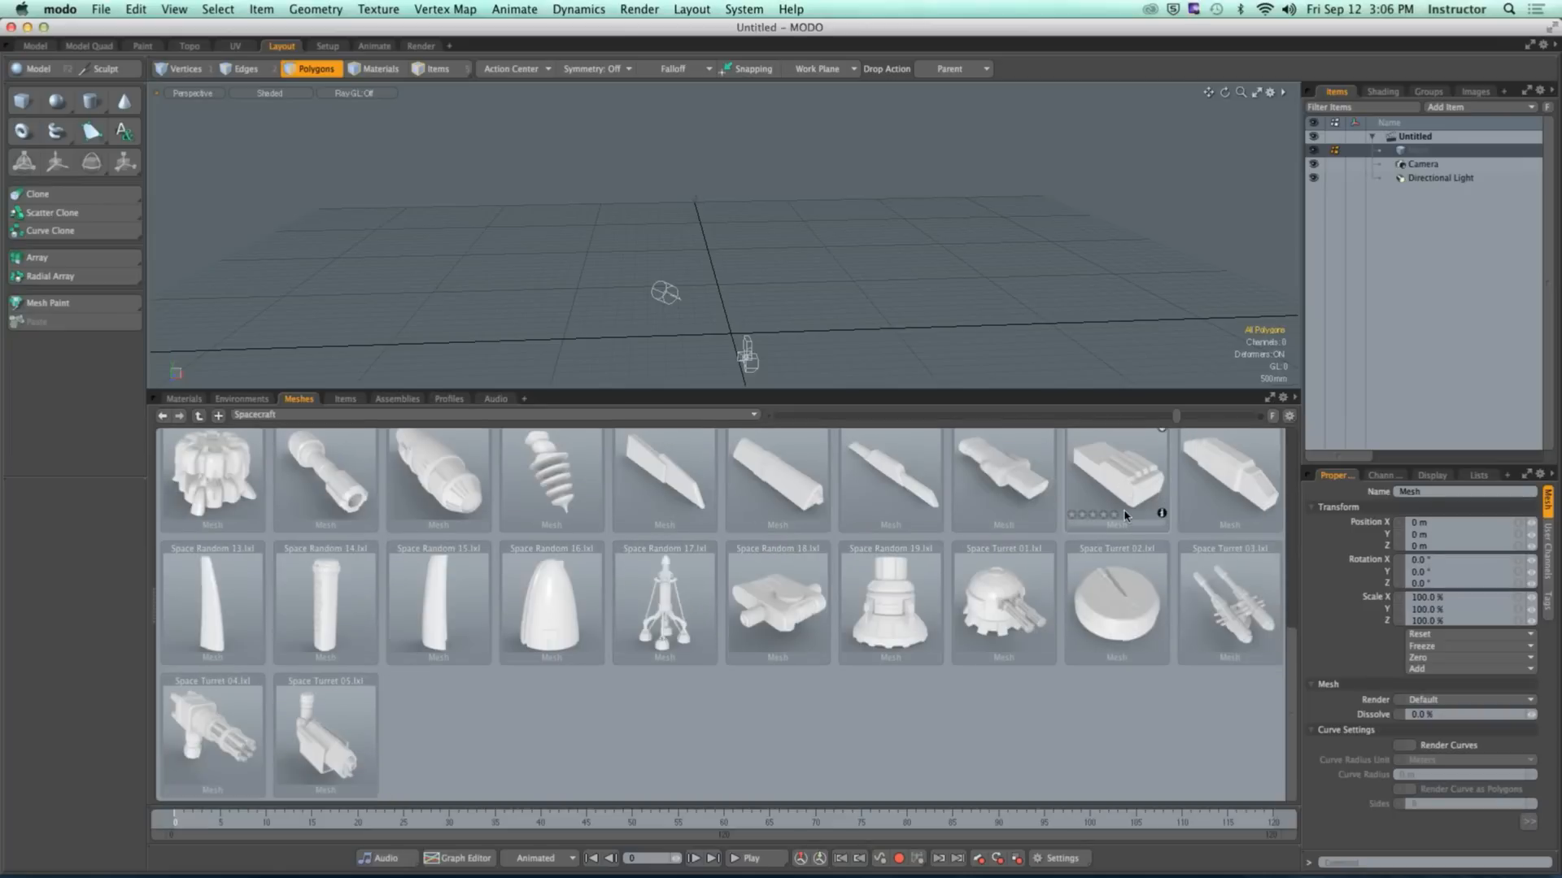
pyautogui.scroll(6, 1125, 517)
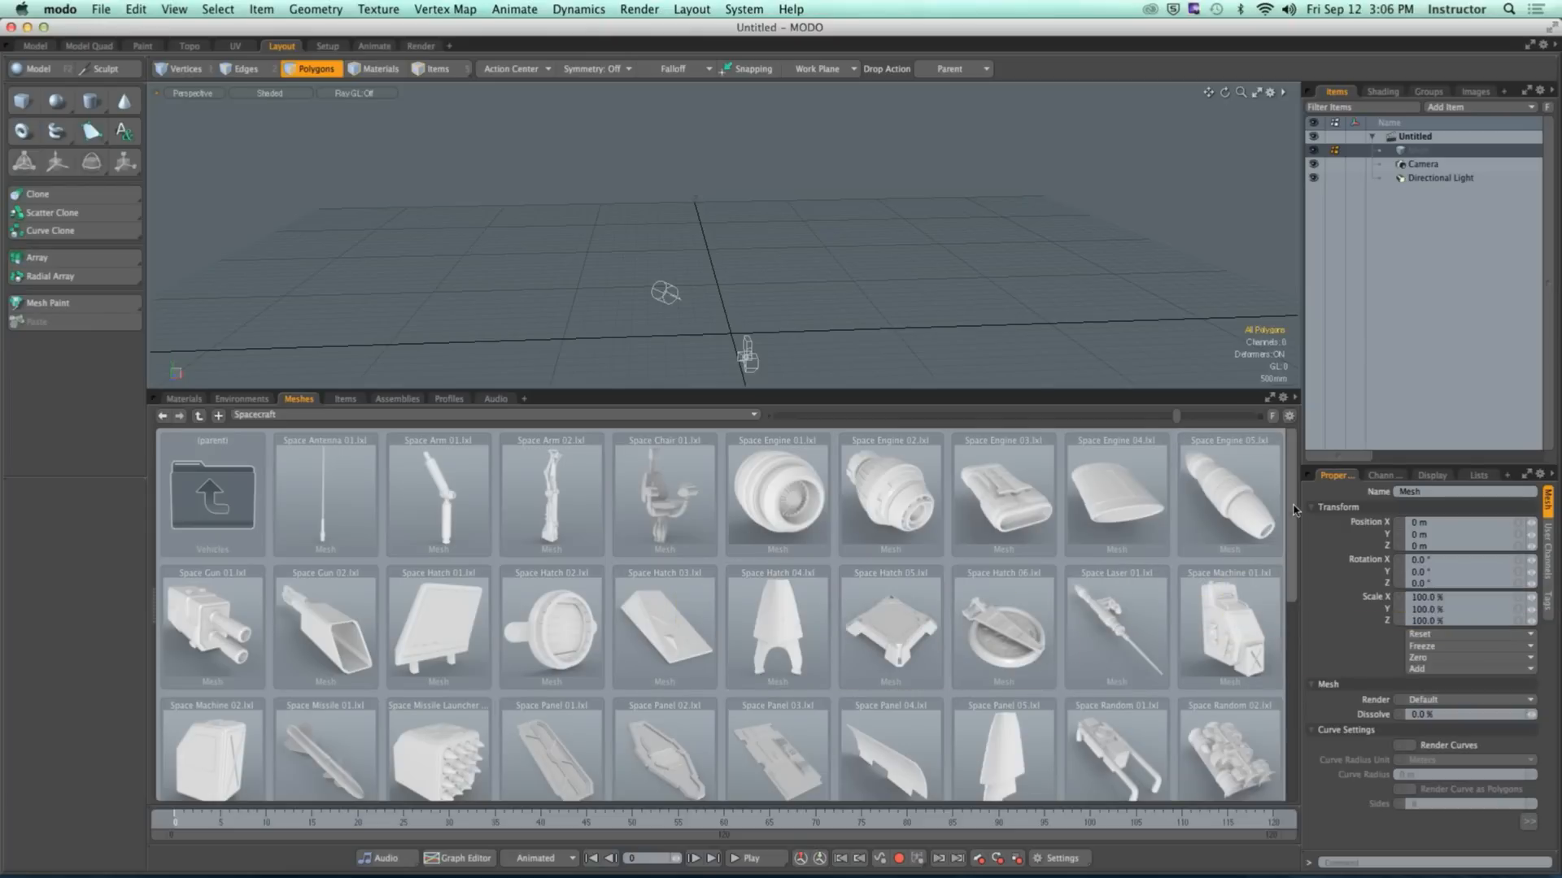
pyautogui.moveTo(1294, 508); pyautogui.dragTo(1290, 552)
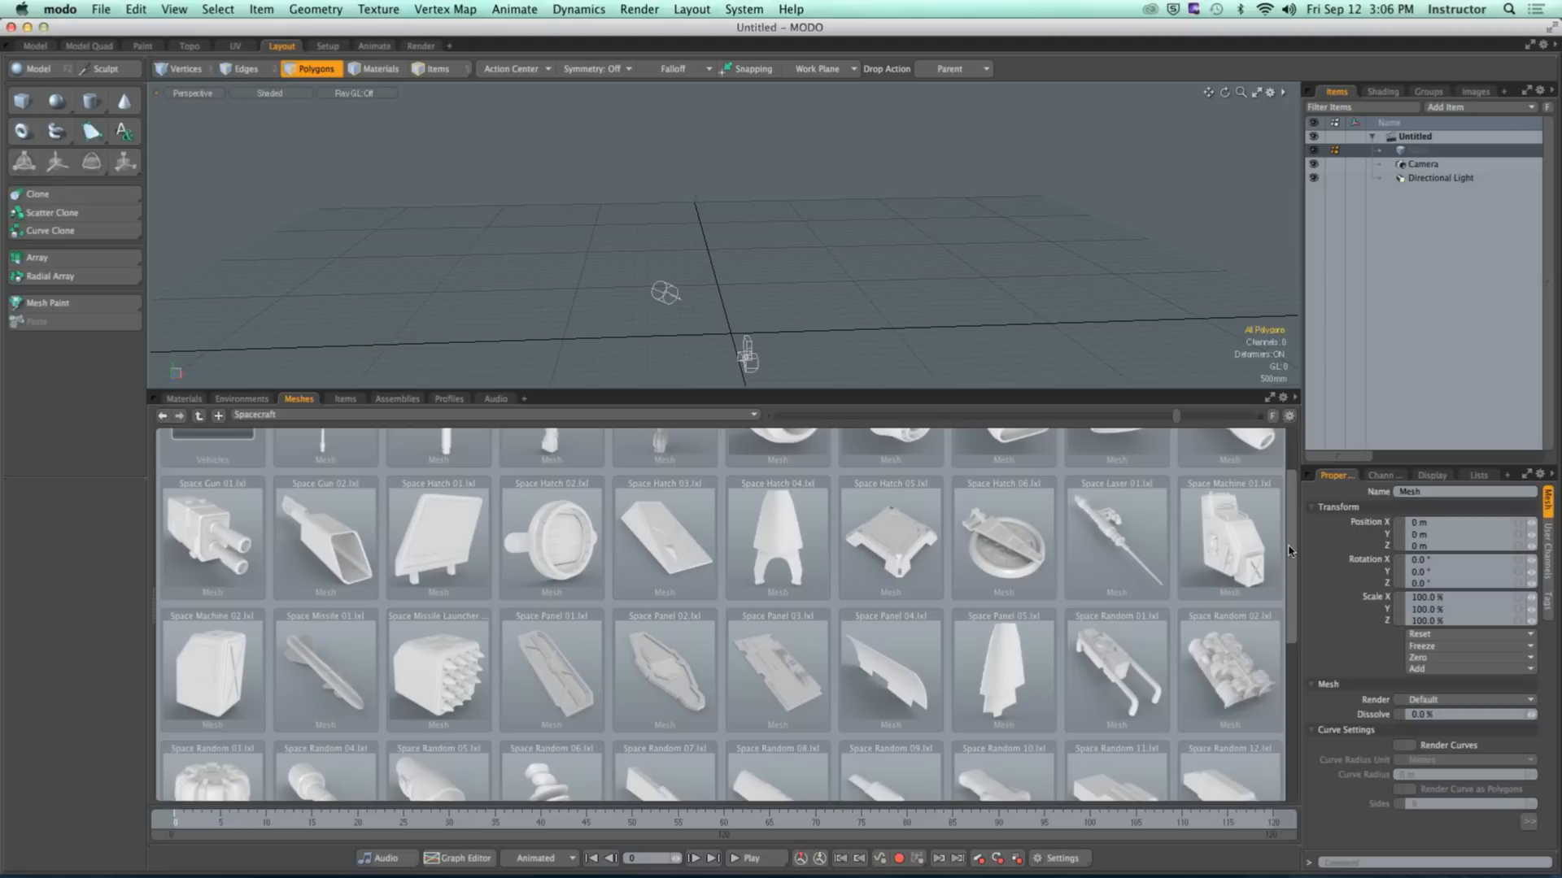
pyautogui.moveTo(1289, 550); pyautogui.dragTo(1306, 692)
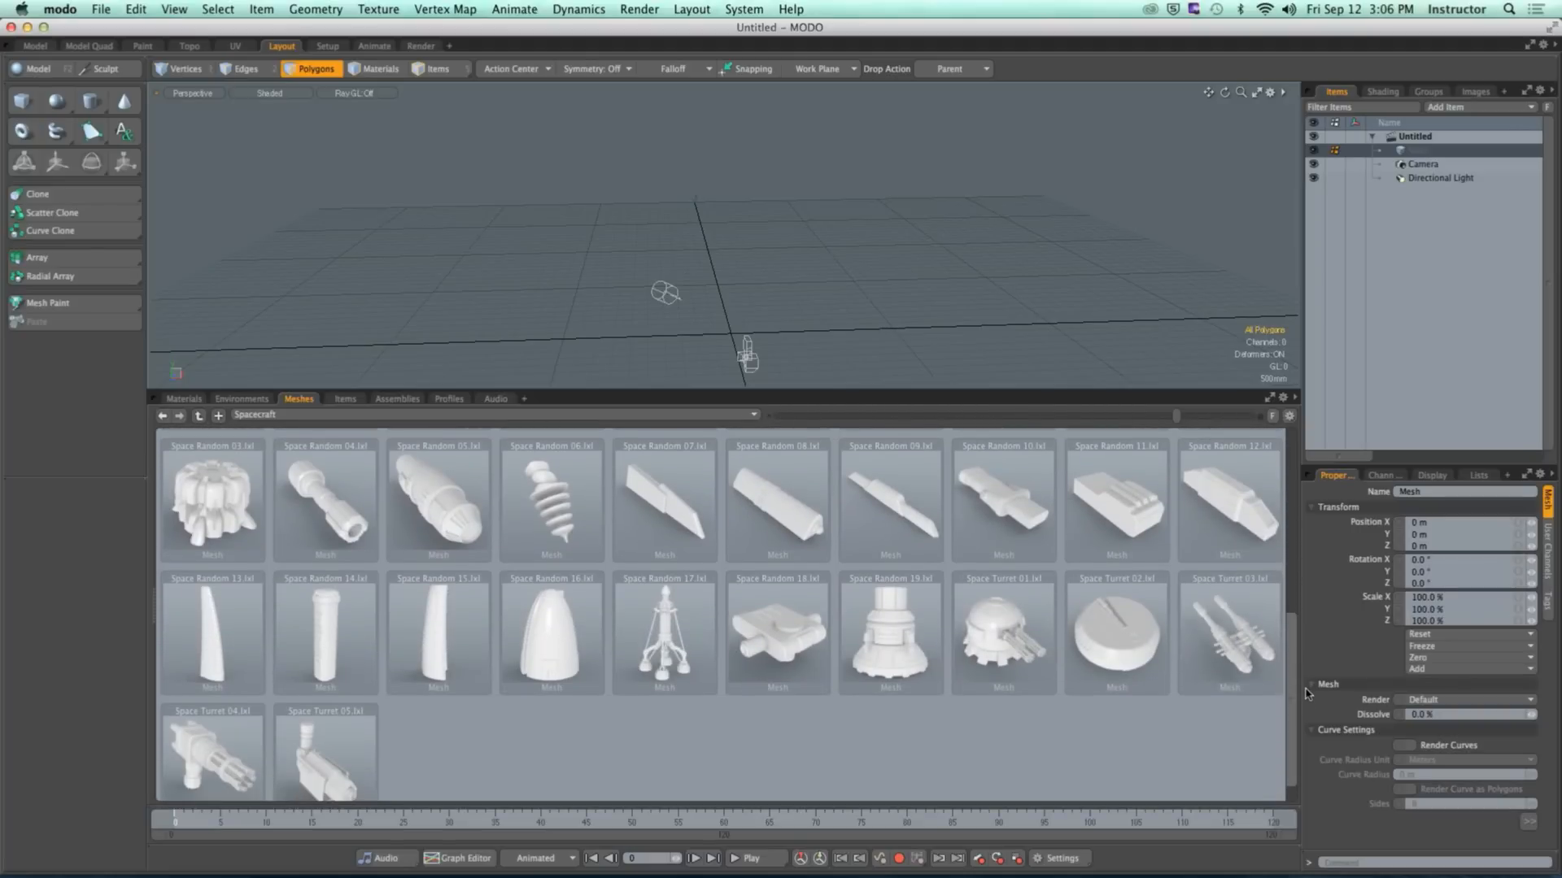
pyautogui.moveTo(1307, 693); pyautogui.dragTo(1306, 698)
pyautogui.moveTo(663, 642)
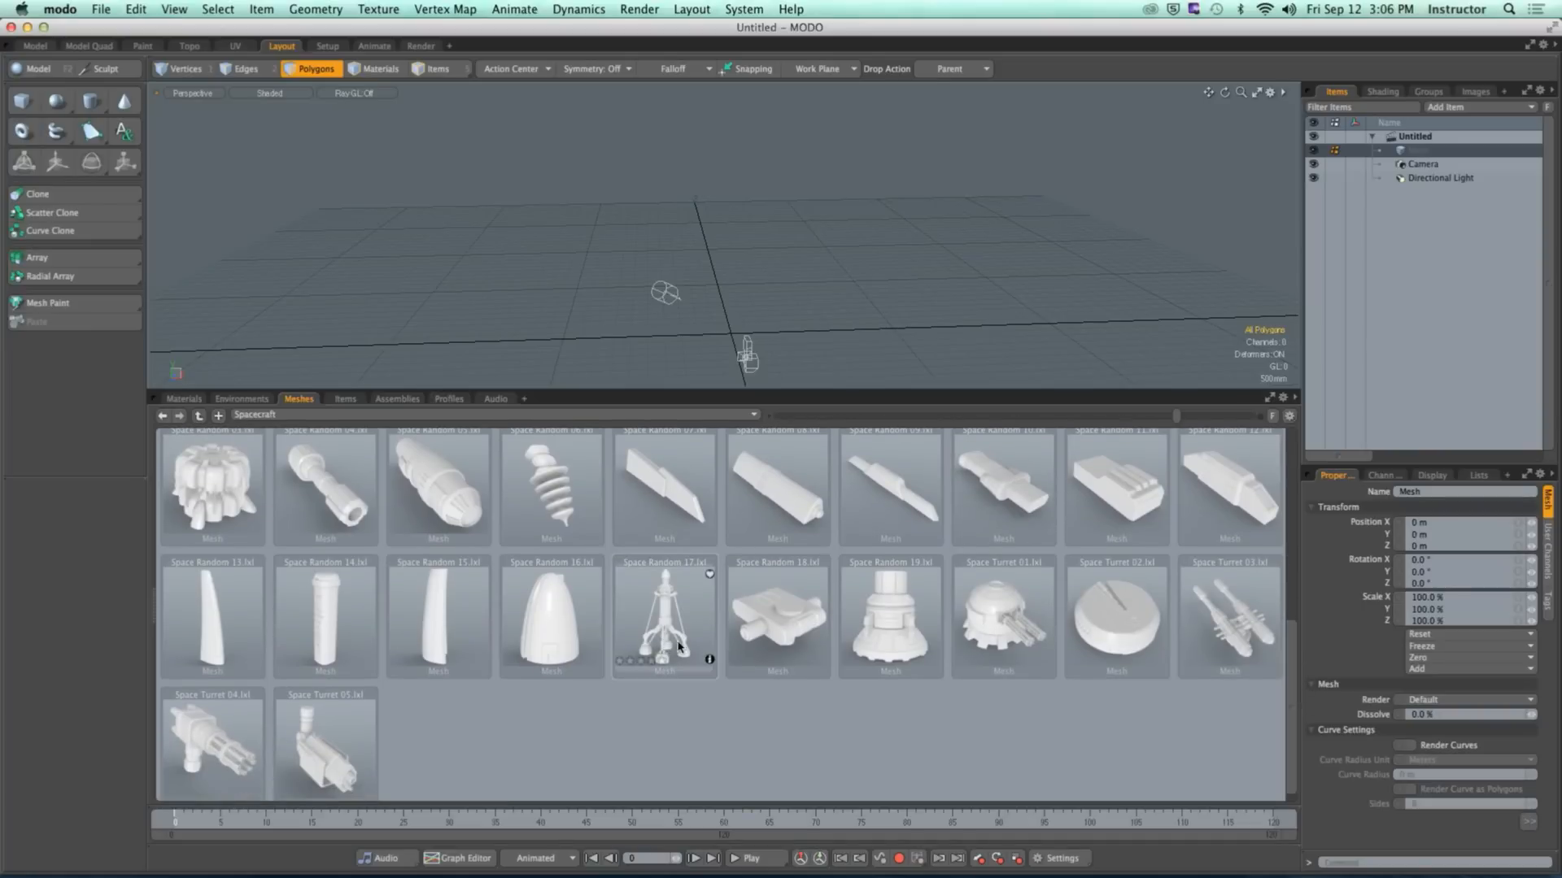
pyautogui.moveTo(691, 639); pyautogui.dragTo(753, 407)
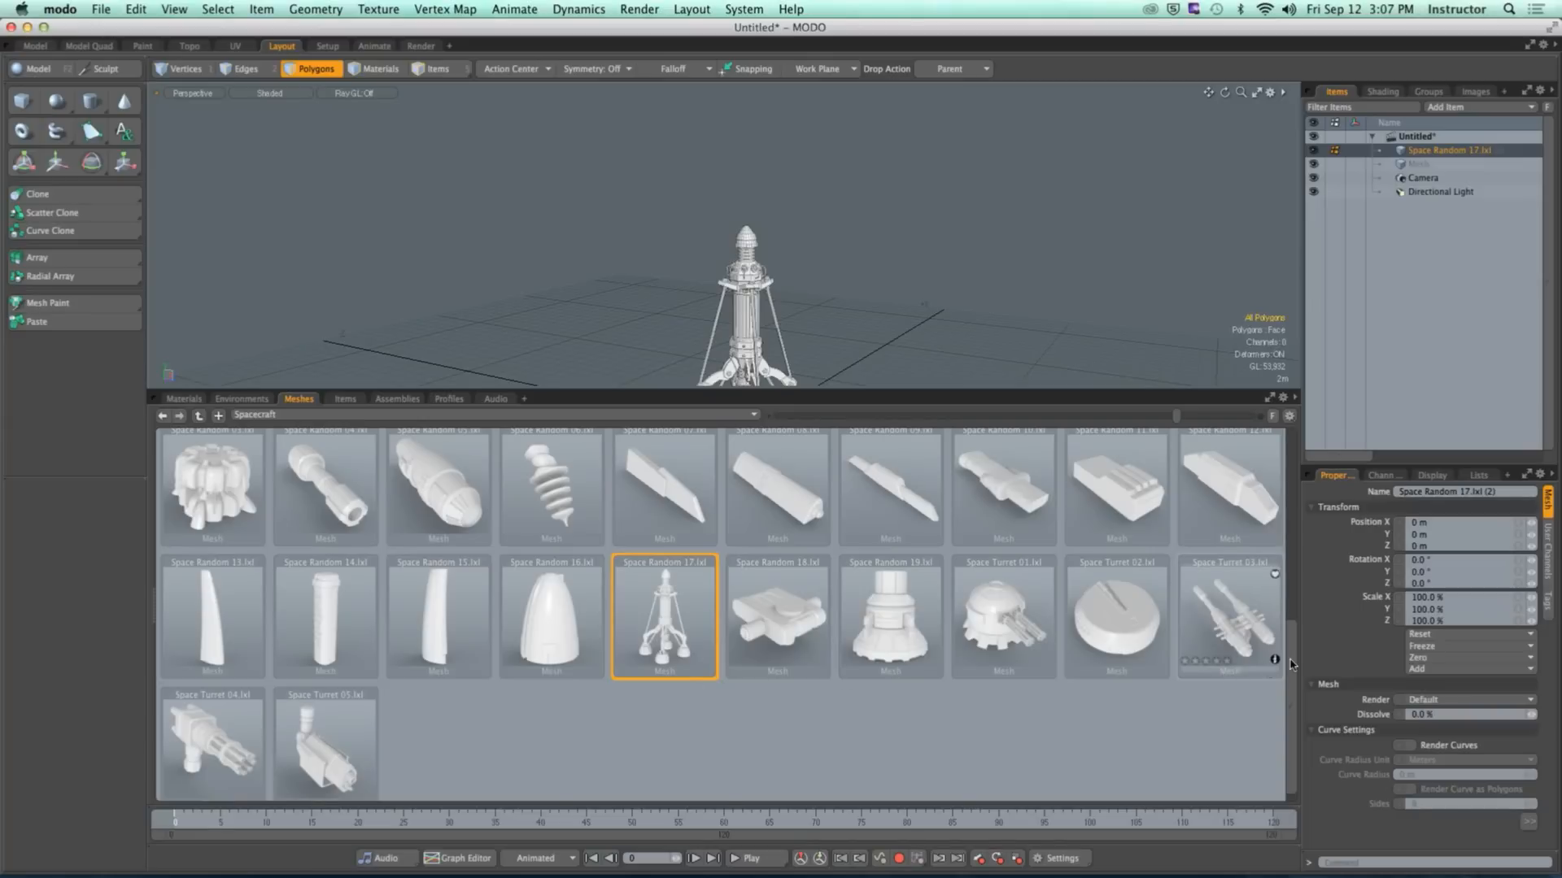
# Step: Add the Space Engine 01 mesh preset and raise it about 20.95 m along Y onto the top of the stand
pyautogui.moveTo(1292, 665)
pyautogui.mouseDown()
pyautogui.moveTo(1296, 534)
pyautogui.moveTo(1271, 699)
pyautogui.moveTo(1295, 610)
pyautogui.moveTo(1281, 446)
pyautogui.mouseUp()
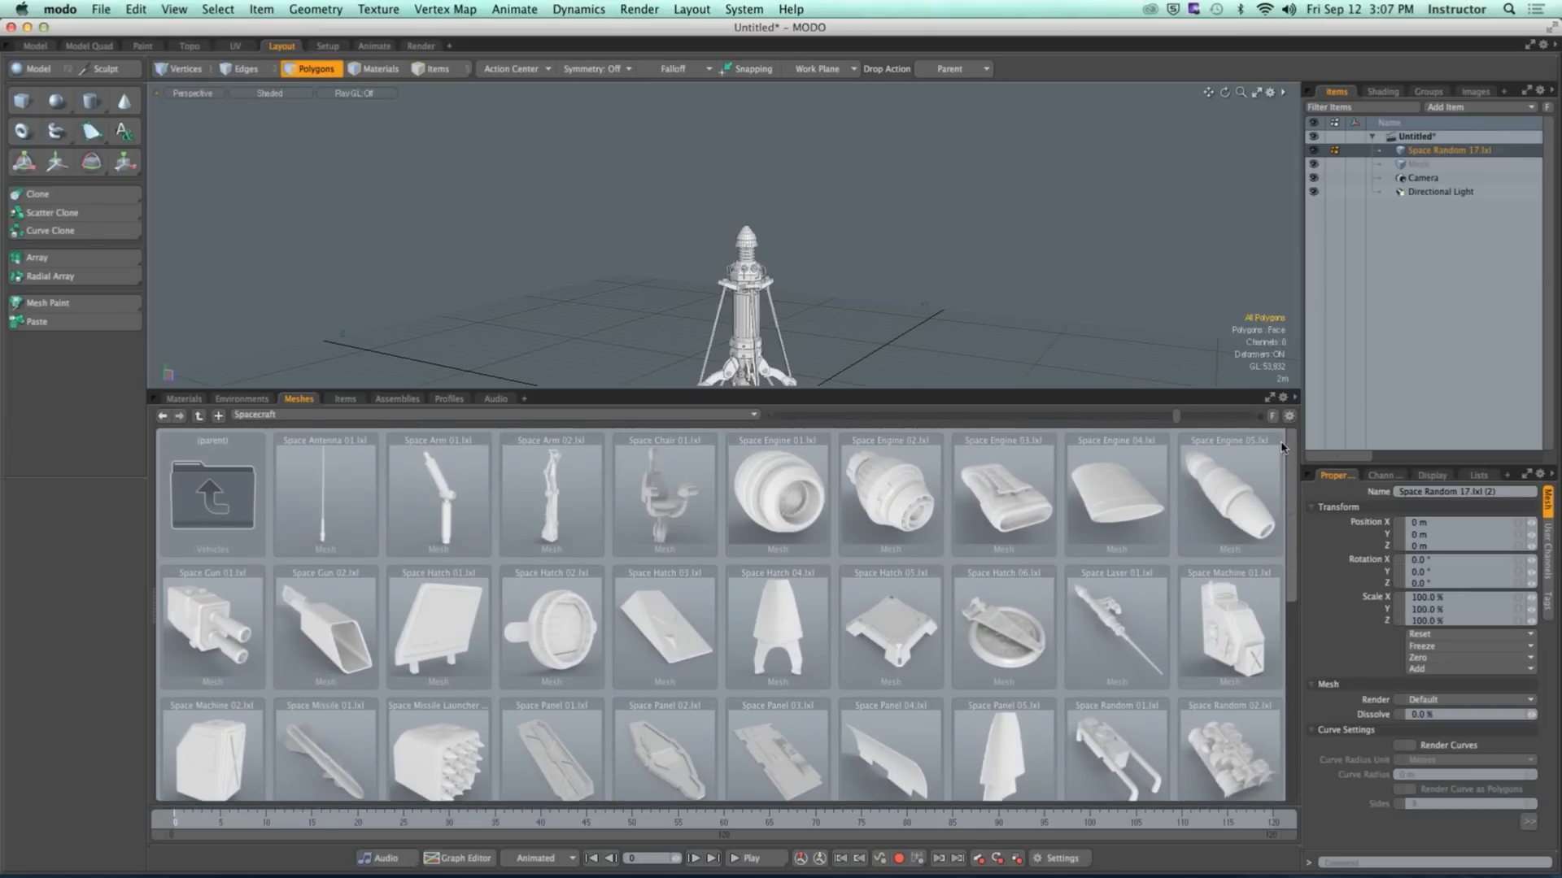
pyautogui.doubleClick(791, 489)
pyautogui.scroll(-5, 801, 298)
pyautogui.moveTo(797, 284)
pyautogui.keyDown('alt'); pyautogui.mouseDown()
pyautogui.moveTo(777, 314)
pyautogui.moveTo(797, 306)
pyautogui.mouseUp(); pyautogui.keyUp('alt')
pyautogui.scroll(7, 776, 310)
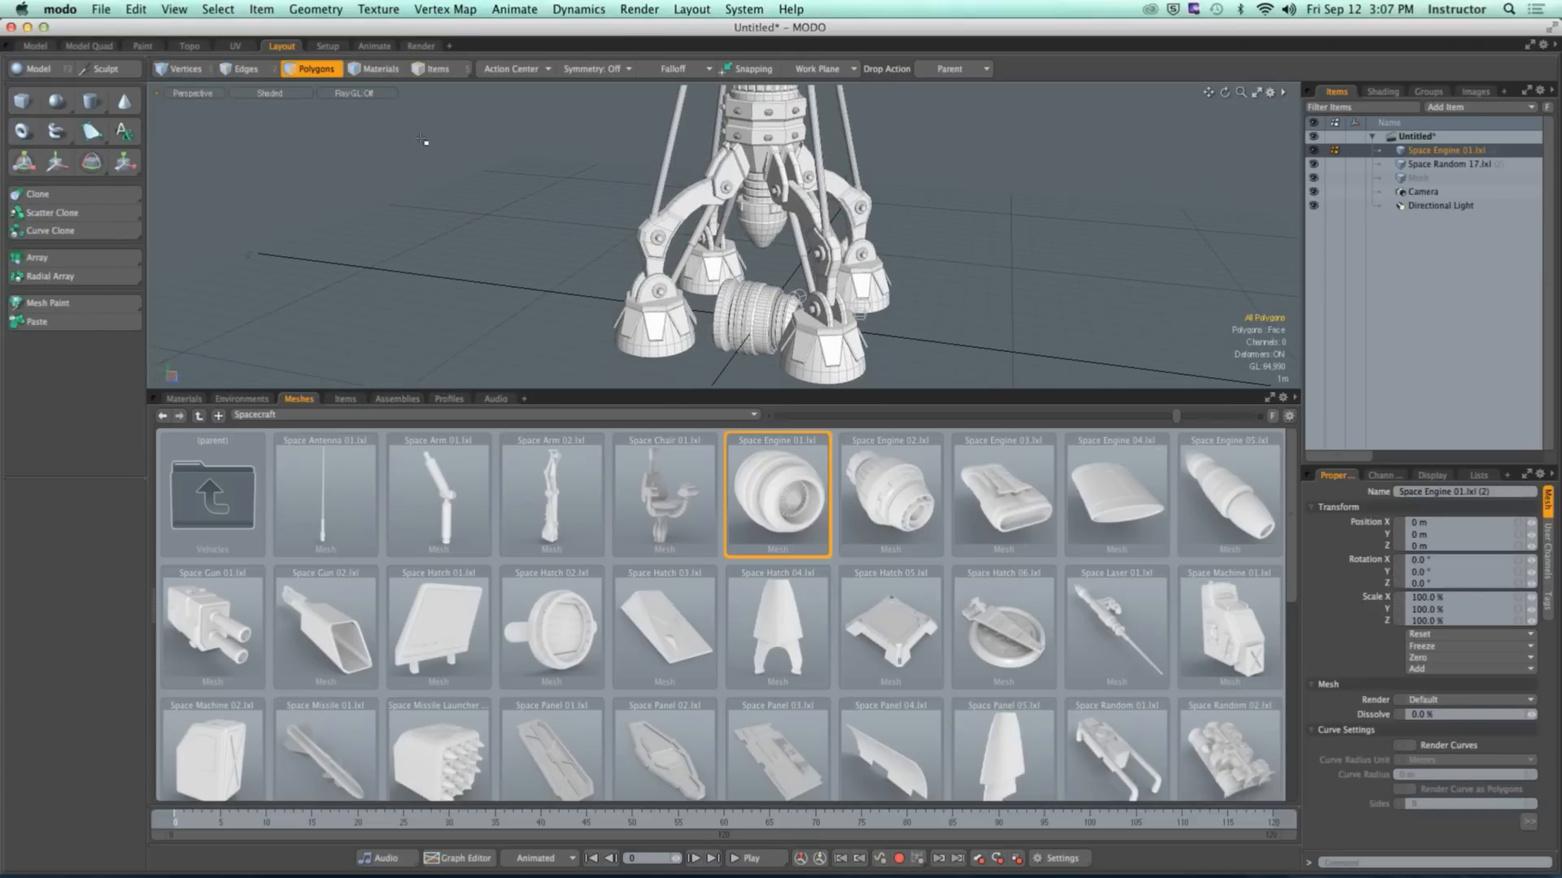
pyautogui.press('w')
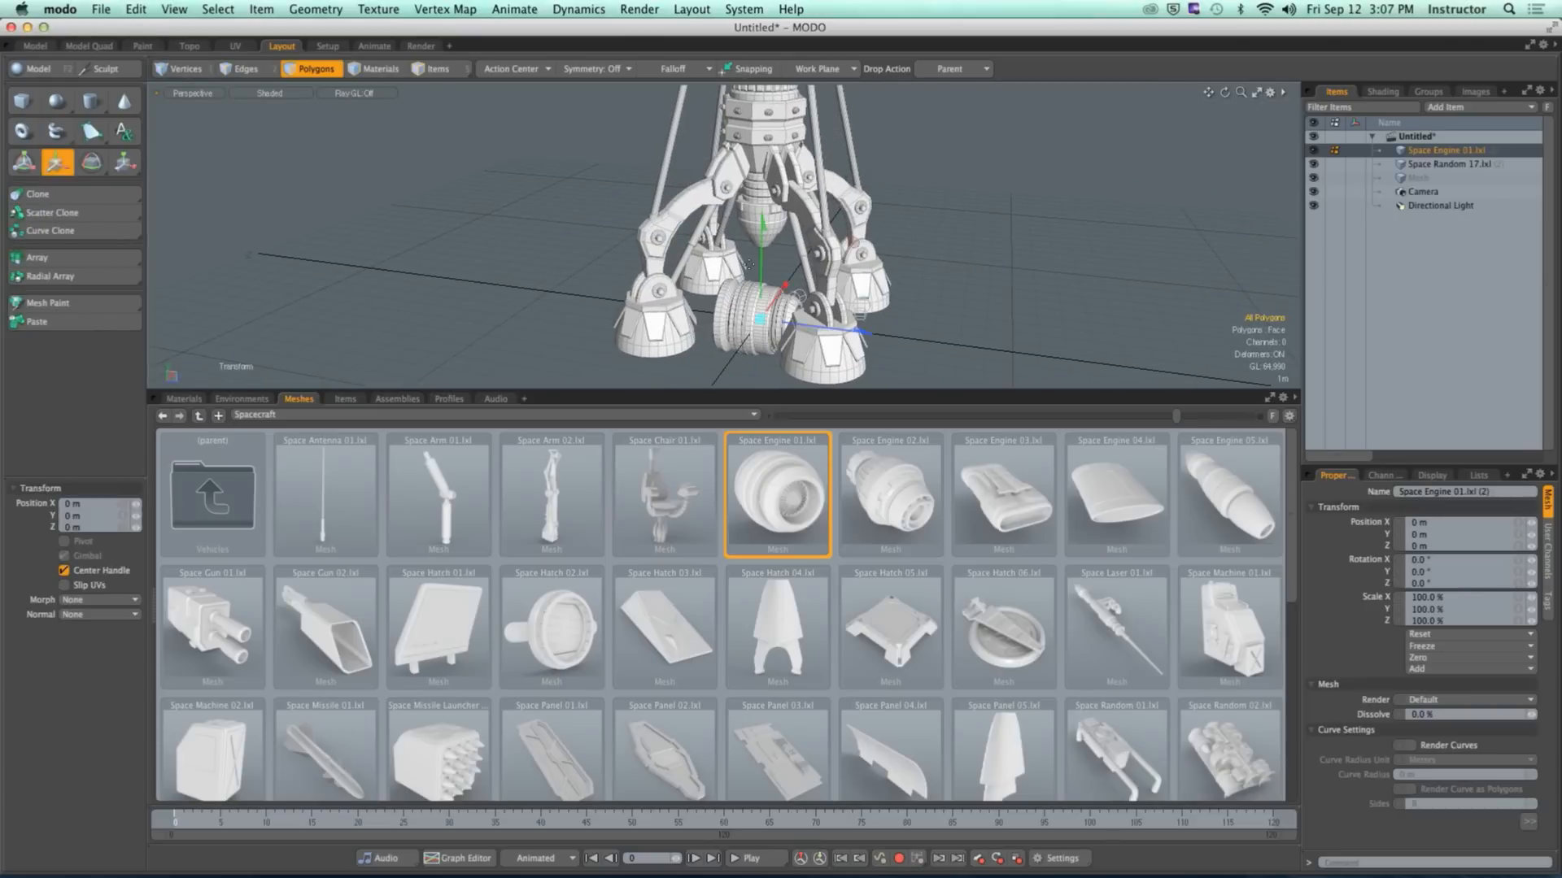
pyautogui.moveTo(762, 244); pyautogui.dragTo(774, 183)
pyautogui.keyDown('ctrl'); pyautogui.keyDown('alt'); pyautogui.moveTo(775, 183); pyautogui.dragTo(900, 266); pyautogui.keyUp('alt'); pyautogui.keyUp('ctrl')
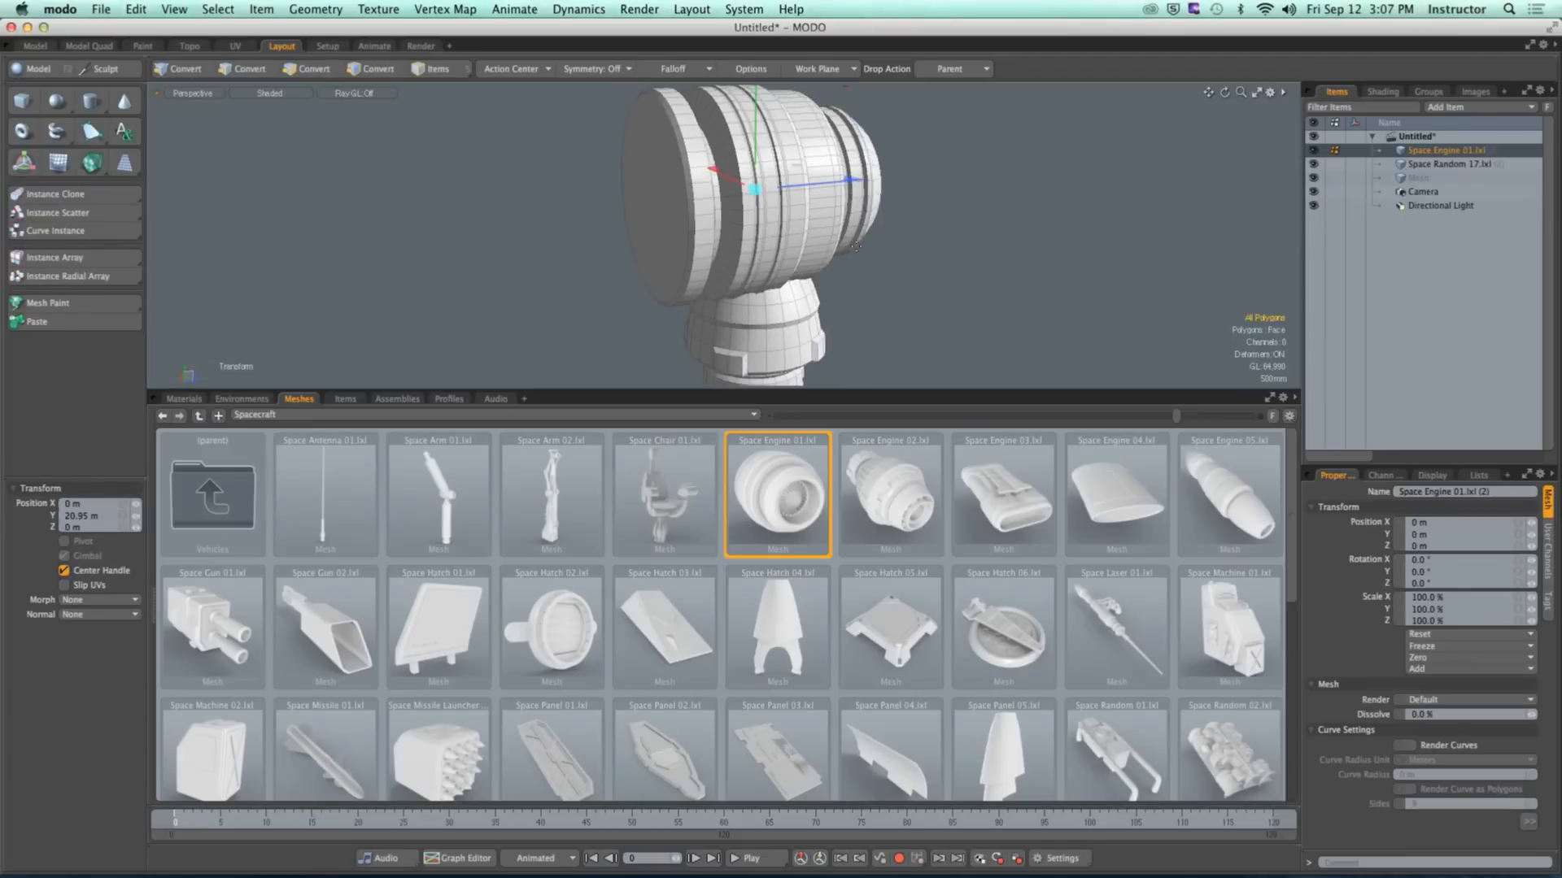
# Step: Delete the Space Engine 01 mesh from the scene
pyautogui.press('q')
pyautogui.rightClick(1387, 148)
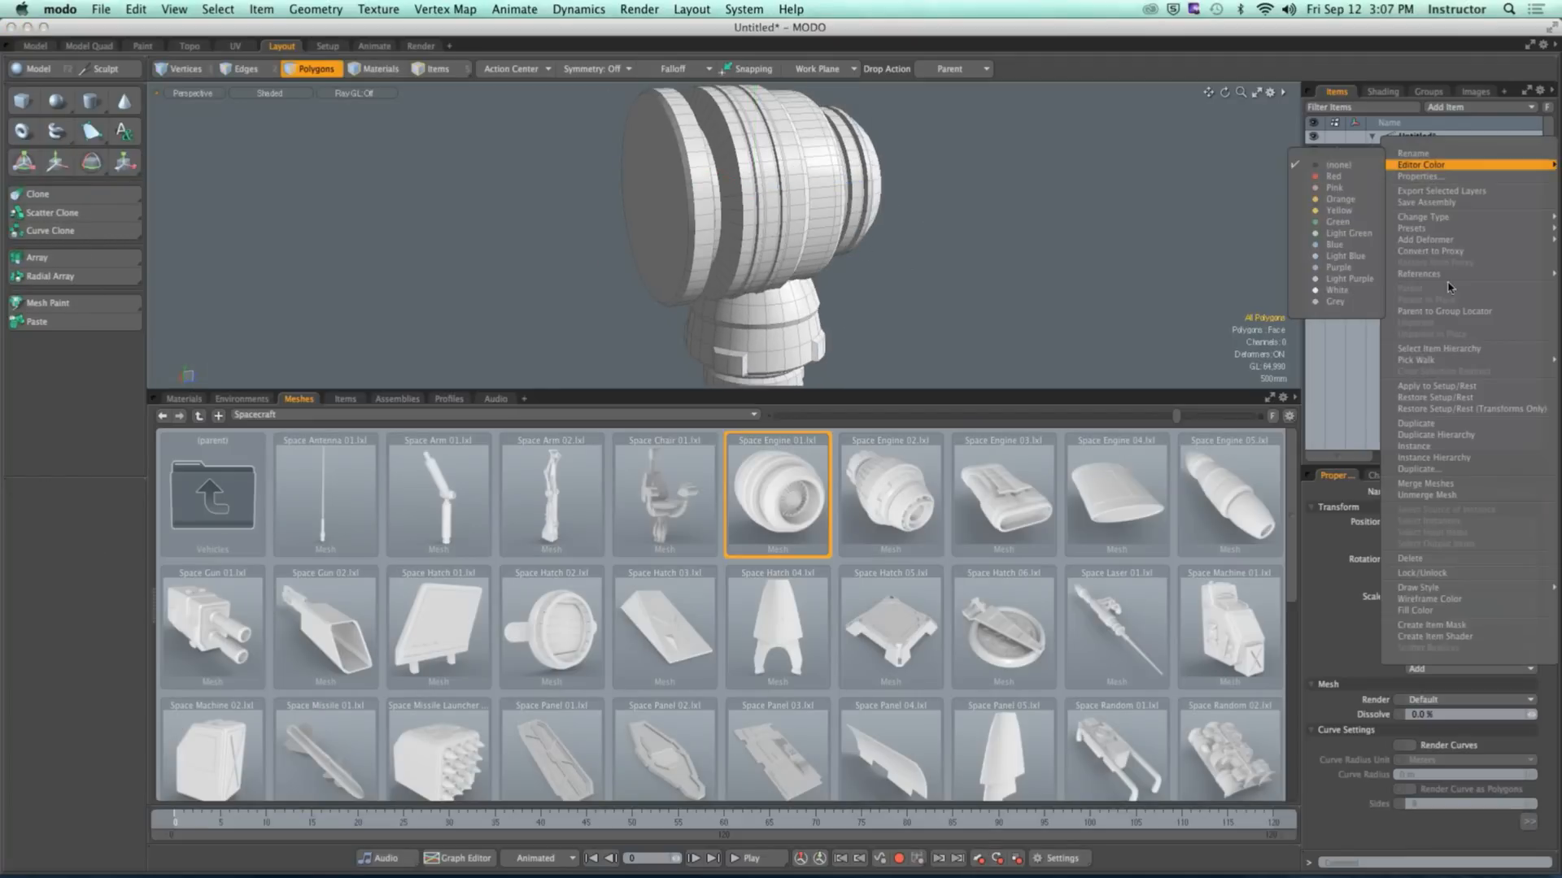
pyautogui.click(1412, 558)
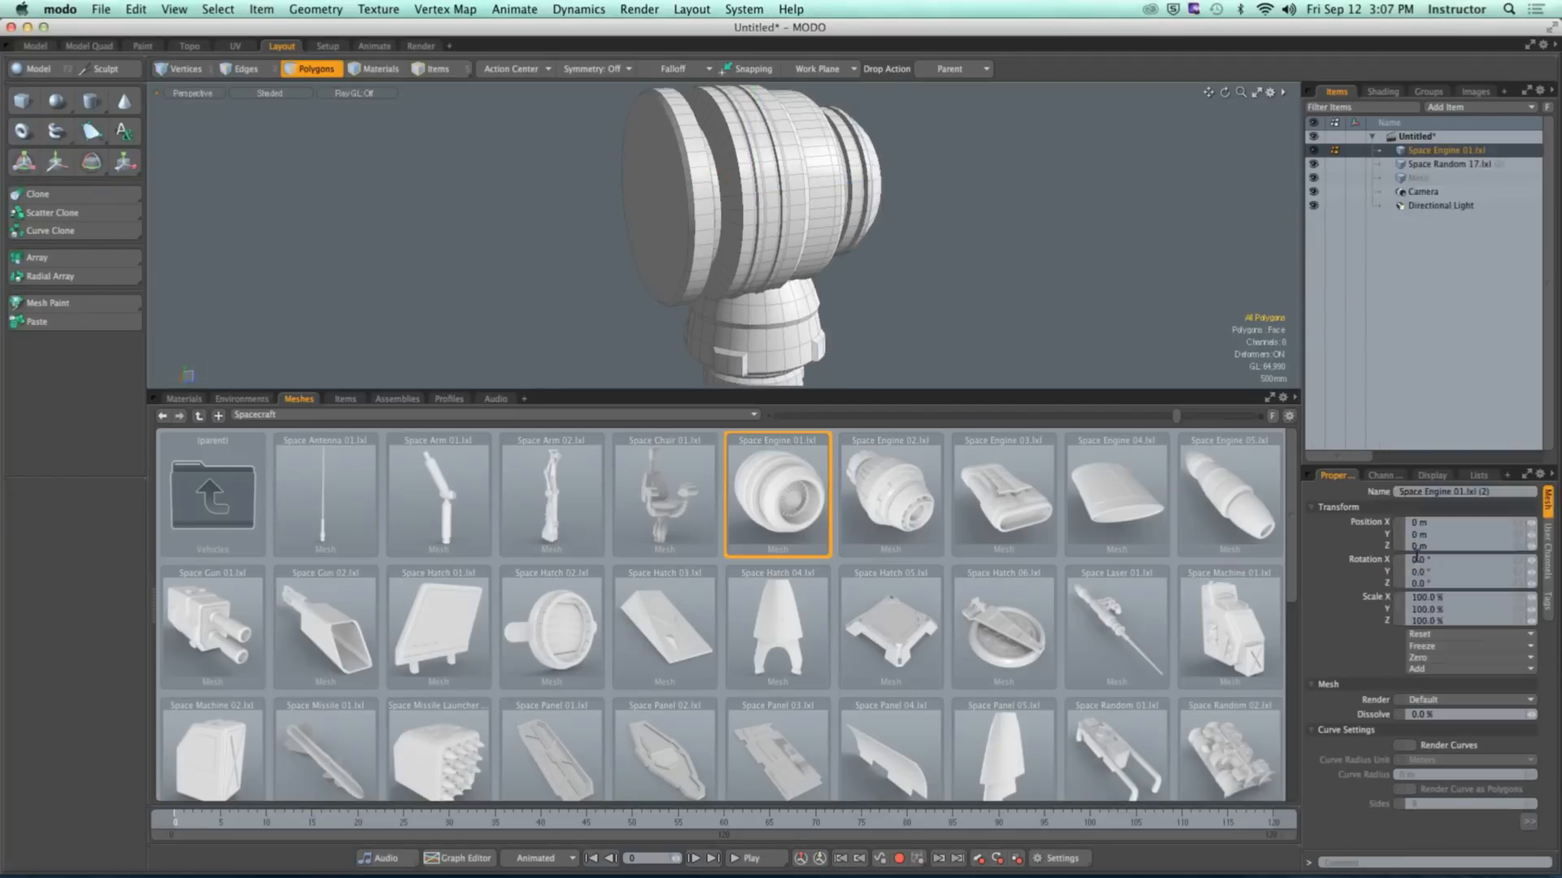
# Step: Add the Space Engine 02 mesh preset and raise it about 22.3 m along Y onto the top of the stand
pyautogui.doubleClick(877, 501)
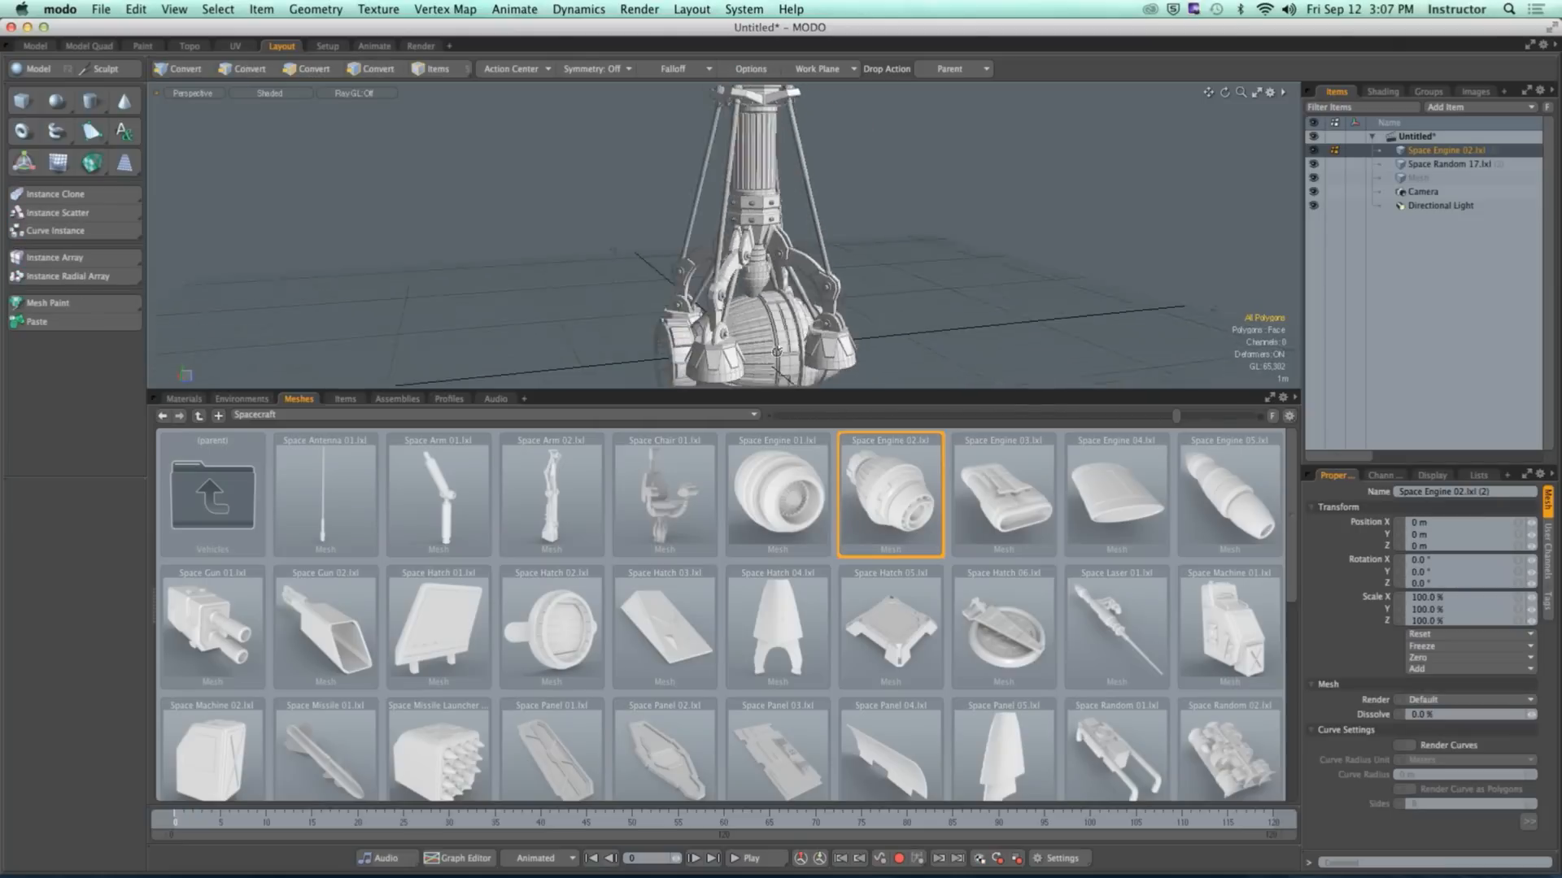
pyautogui.keyDown('ctrl'); pyautogui.keyDown('alt'); pyautogui.moveTo(776, 351); pyautogui.dragTo(727, 304); pyautogui.keyUp('alt'); pyautogui.keyUp('ctrl')
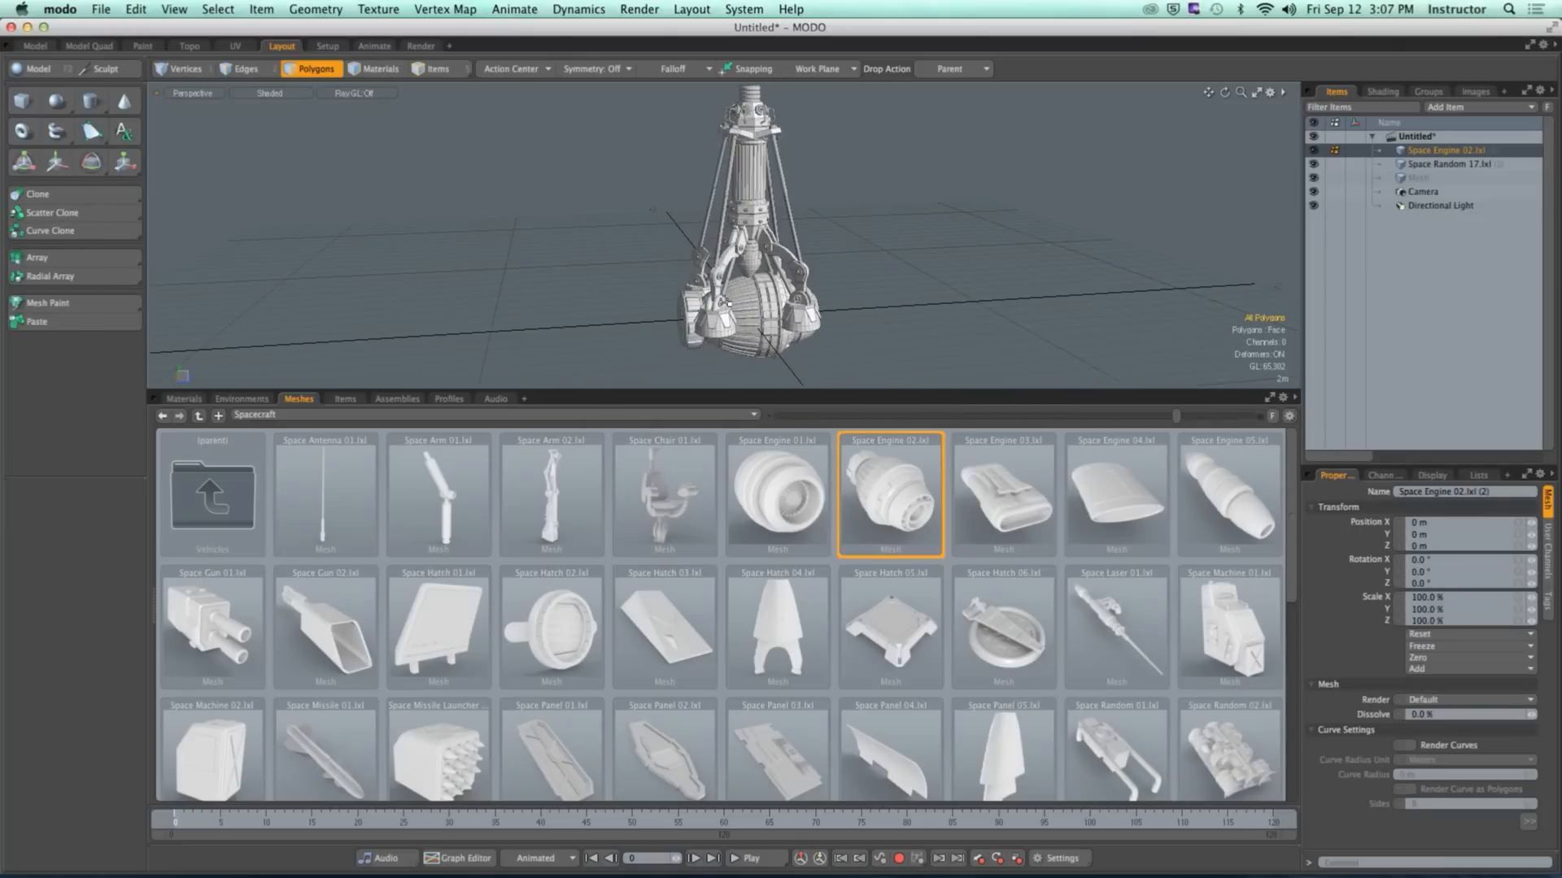
pyautogui.press('w')
pyautogui.moveTo(754, 276); pyautogui.dragTo(756, 93)
pyautogui.keyDown('alt'); pyautogui.keyDown('shift'); pyautogui.moveTo(757, 146); pyautogui.dragTo(756, 325); pyautogui.keyUp('shift'); pyautogui.keyUp('alt')
pyautogui.keyDown('ctrl'); pyautogui.keyDown('alt'); pyautogui.moveTo(757, 325); pyautogui.dragTo(808, 334); pyautogui.keyUp('alt'); pyautogui.keyUp('ctrl')
pyautogui.moveTo(776, 264); pyautogui.dragTo(745, 260)
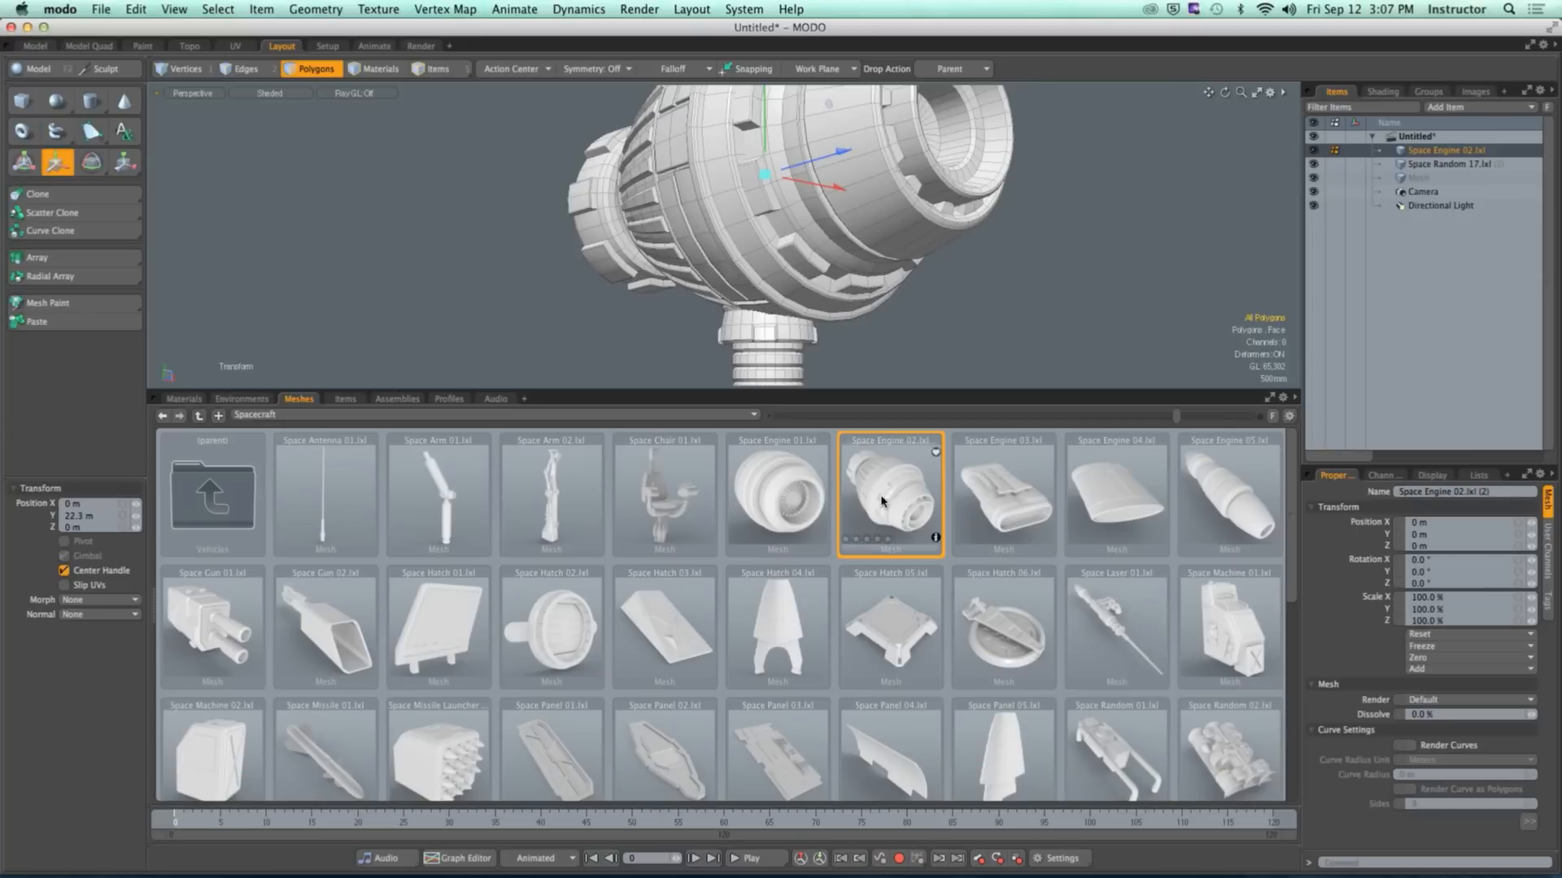
# Step: Delete the Space Engine 02 mesh from the scene
pyautogui.rightClick(1439, 151)
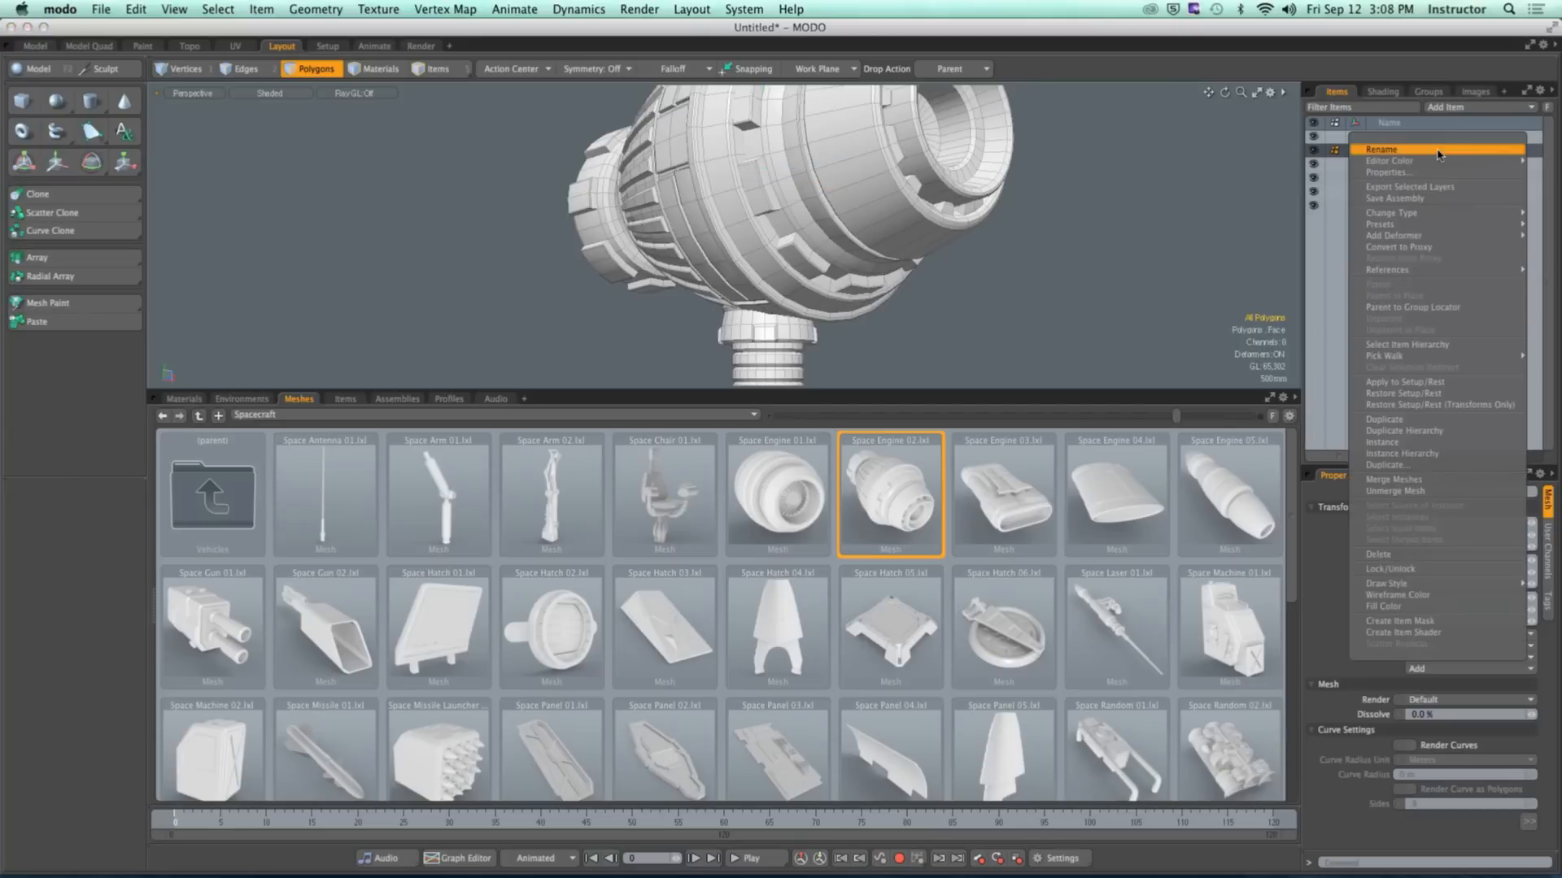
pyautogui.click(1378, 554)
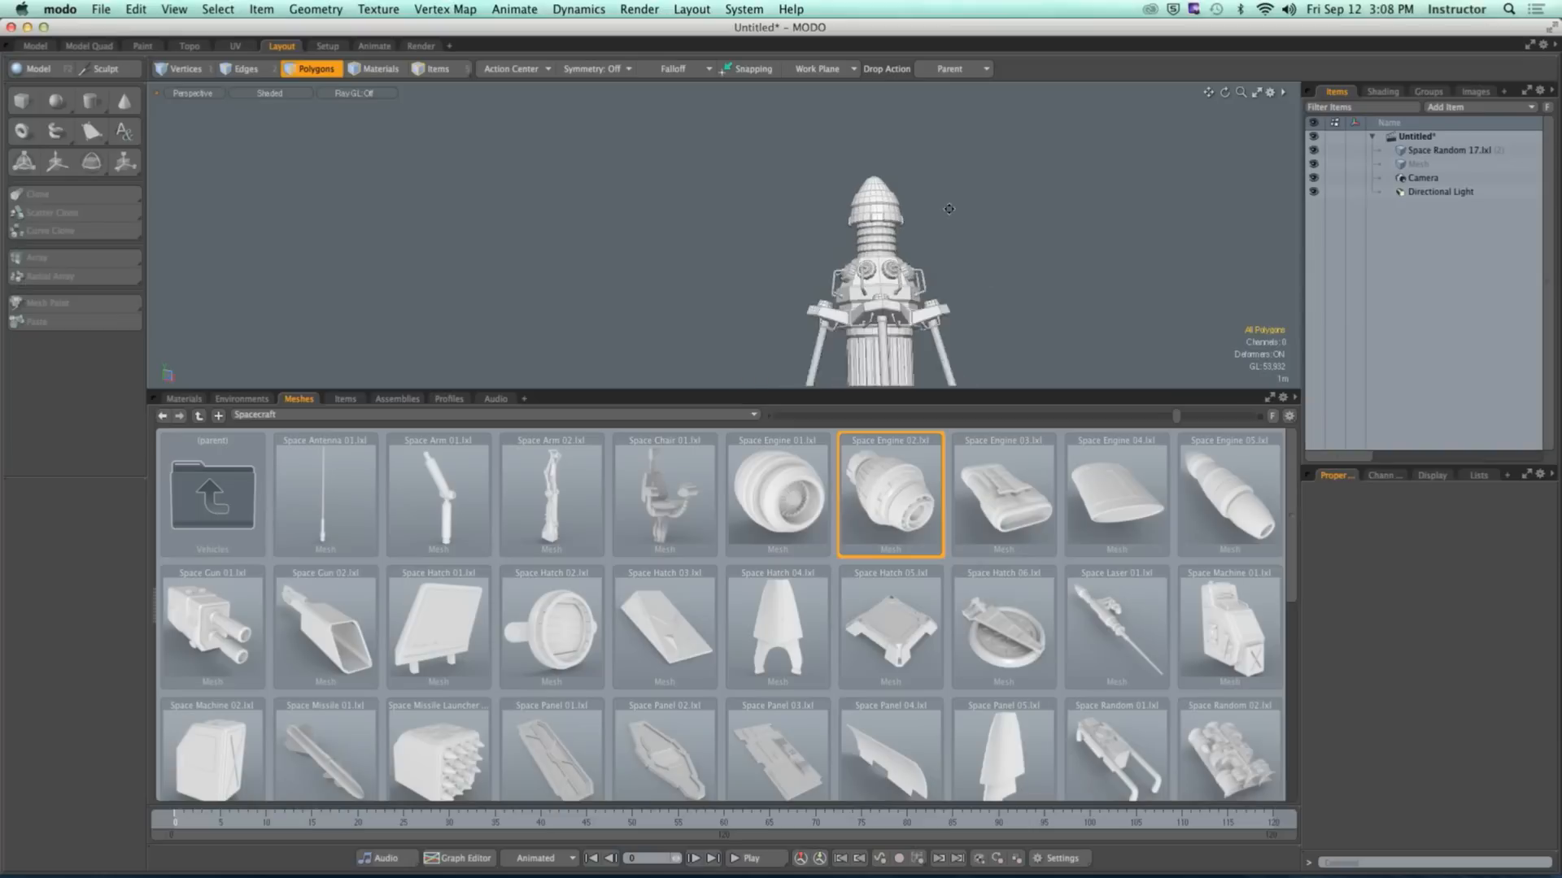
# Step: Add the Space Engine 05 mesh preset and raise it along Y until it rests on top of the stand
pyautogui.doubleClick(1239, 494)
pyautogui.keyDown('ctrl'); pyautogui.keyDown('alt'); pyautogui.moveTo(1094, 290); pyautogui.dragTo(1138, 281); pyautogui.keyUp('alt'); pyautogui.keyUp('ctrl')
pyautogui.keyDown('ctrl'); pyautogui.keyDown('alt'); pyautogui.moveTo(941, 296); pyautogui.dragTo(841, 298); pyautogui.keyUp('alt'); pyautogui.keyUp('ctrl')
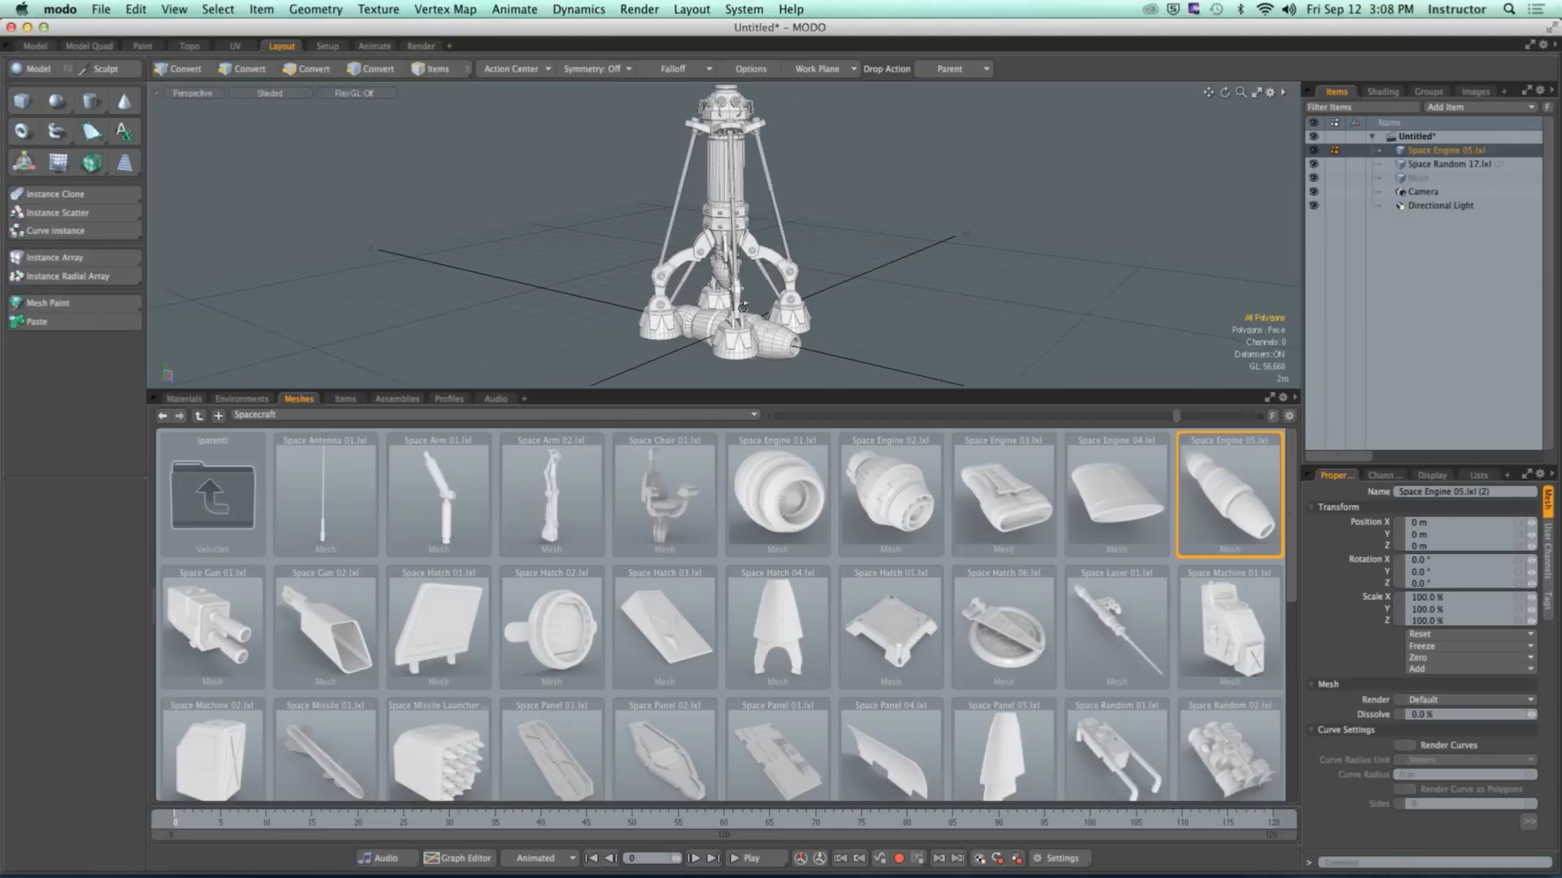
pyautogui.press('w')
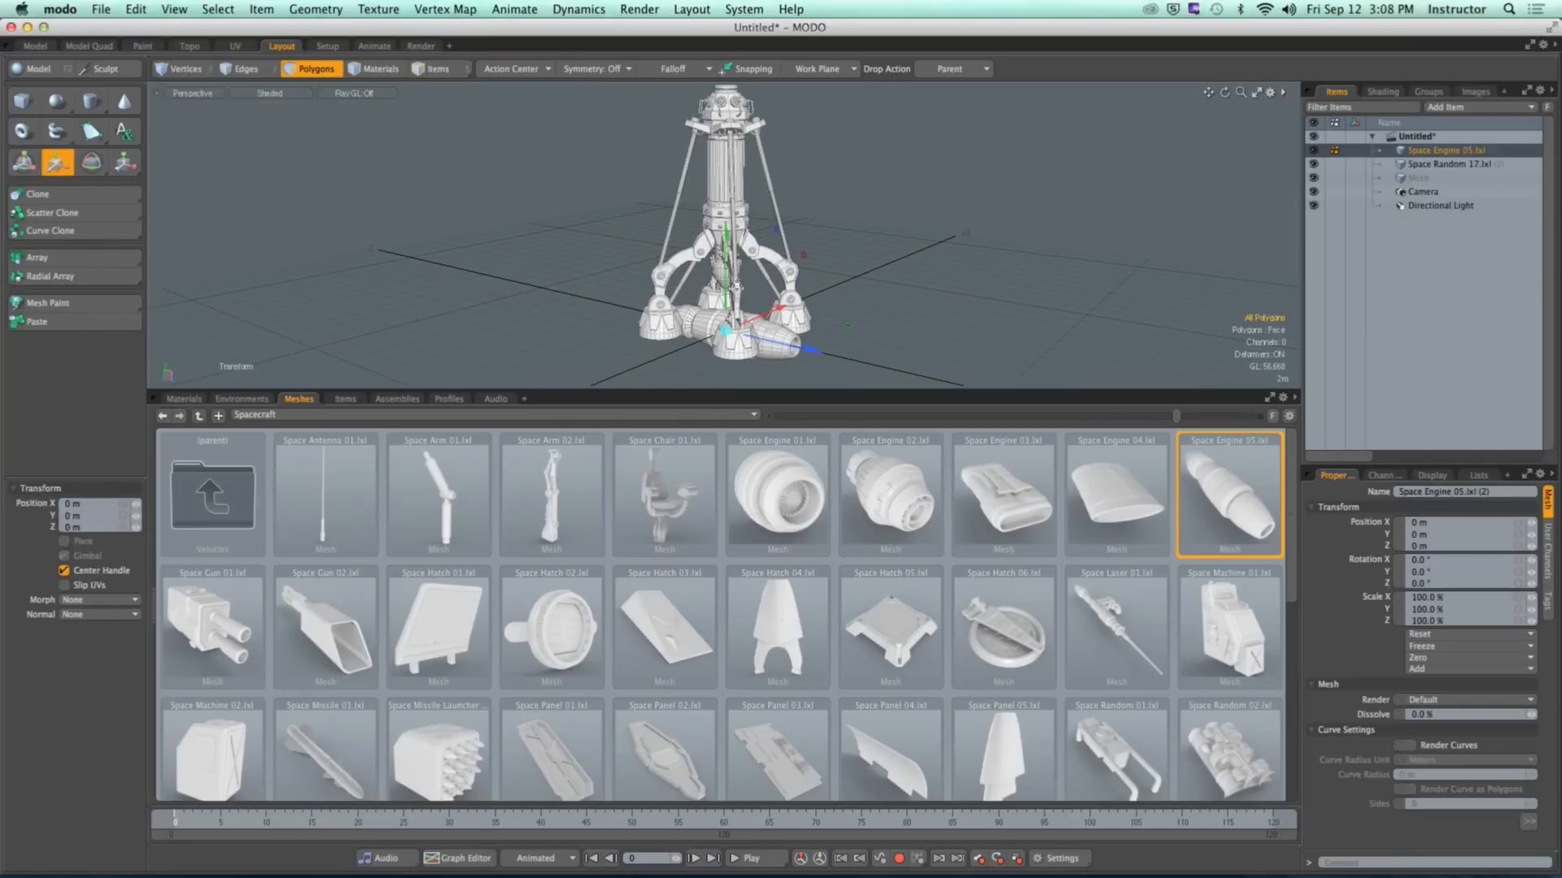
pyautogui.moveTo(725, 261); pyautogui.dragTo(727, 222)
pyautogui.keyDown('alt'); pyautogui.moveTo(727, 222); pyautogui.dragTo(866, 241); pyautogui.keyUp('alt')
pyautogui.keyDown('alt'); pyautogui.moveTo(866, 240); pyautogui.dragTo(954, 232); pyautogui.keyUp('alt')
pyautogui.press('3')
pyautogui.press('q')
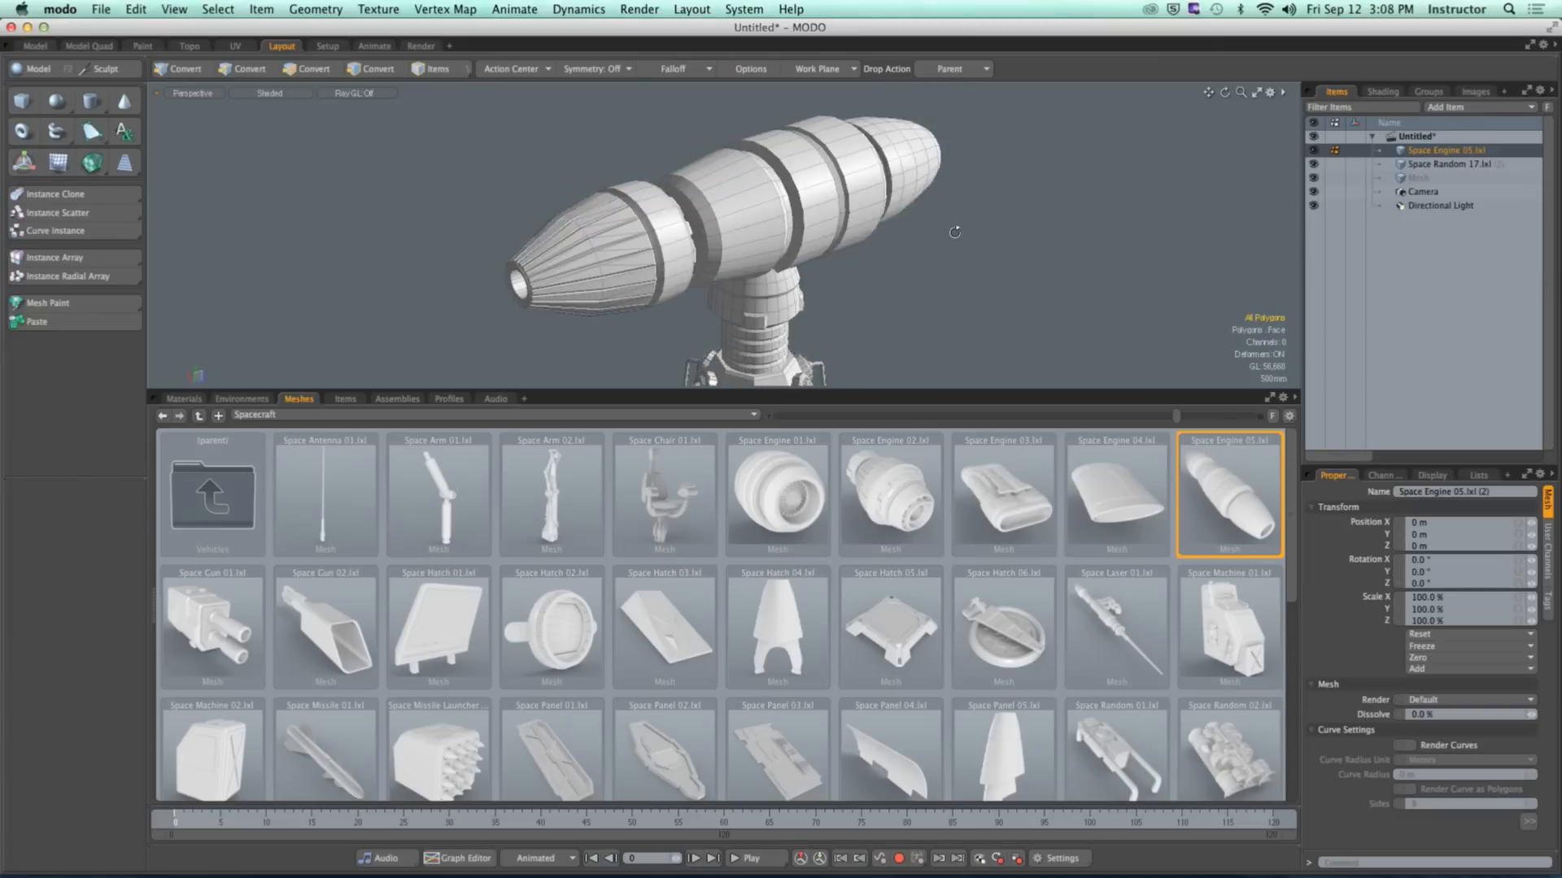
pyautogui.keyDown('alt'); pyautogui.keyDown('shift'); pyautogui.moveTo(651, 244); pyautogui.dragTo(806, 200); pyautogui.keyUp('shift'); pyautogui.keyUp('alt')
pyautogui.keyDown('alt'); pyautogui.keyDown('shift'); pyautogui.moveTo(805, 200); pyautogui.dragTo(716, 235); pyautogui.keyUp('shift'); pyautogui.keyUp('alt')
pyautogui.moveTo(715, 236)
pyautogui.keyDown('ctrl'); pyautogui.keyDown('alt'); pyautogui.mouseDown()
pyautogui.moveTo(778, 244)
pyautogui.moveTo(707, 241)
pyautogui.mouseUp(); pyautogui.keyUp('alt'); pyautogui.keyUp('ctrl')
pyautogui.keyDown('alt'); pyautogui.keyDown('shift'); pyautogui.moveTo(846, 272); pyautogui.dragTo(708, 238); pyautogui.keyUp('shift'); pyautogui.keyUp('alt')
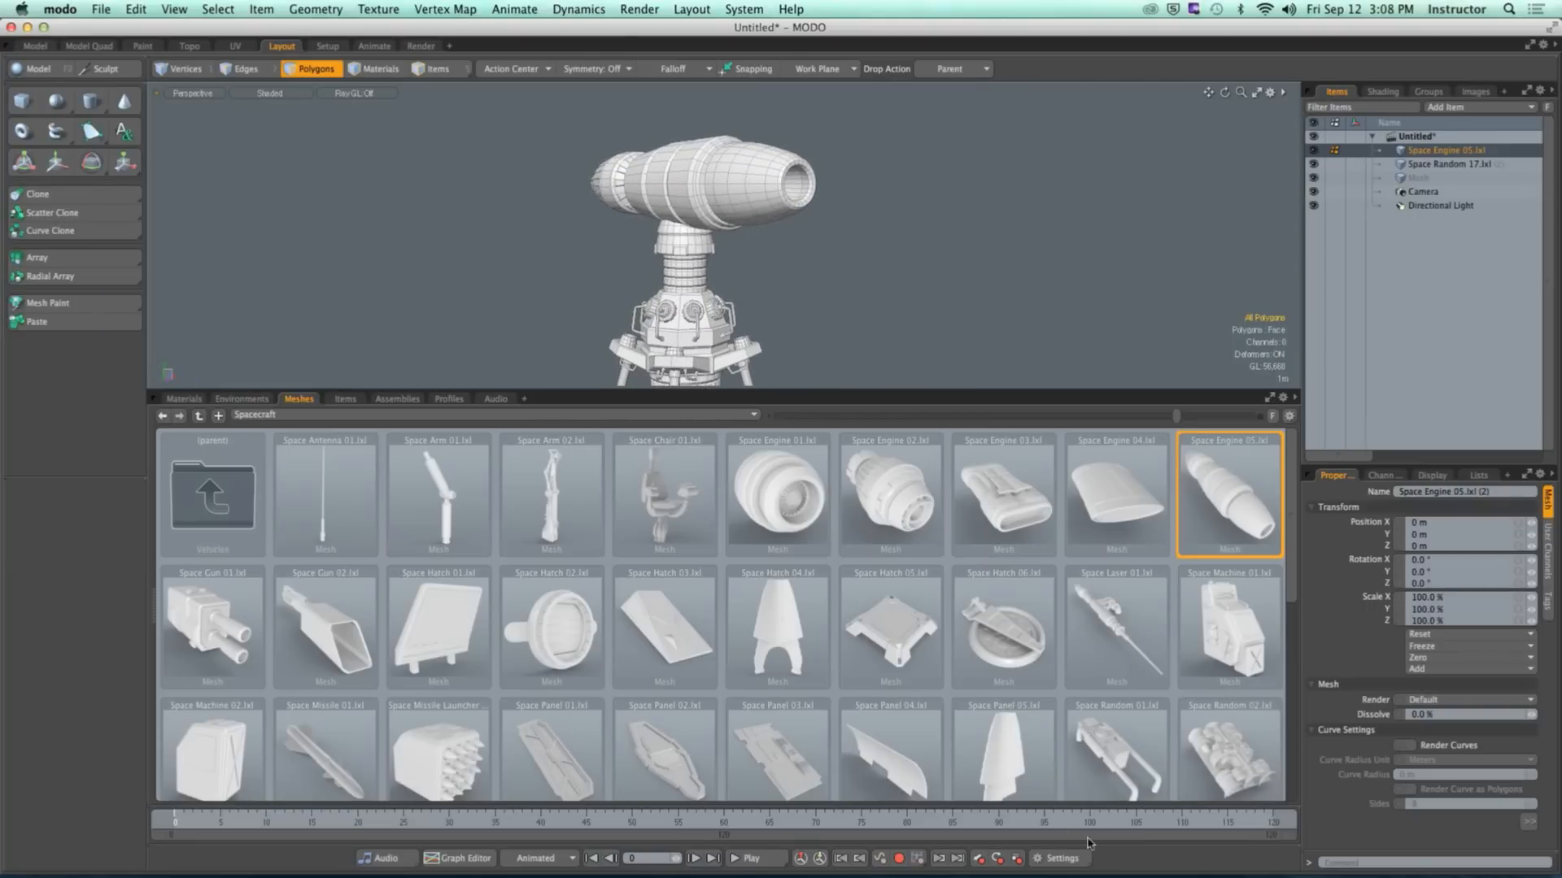
# Step: Switch to Remote Desktop to view the classroom computer list, and return to MODO
pyautogui.moveTo(1130, 862)
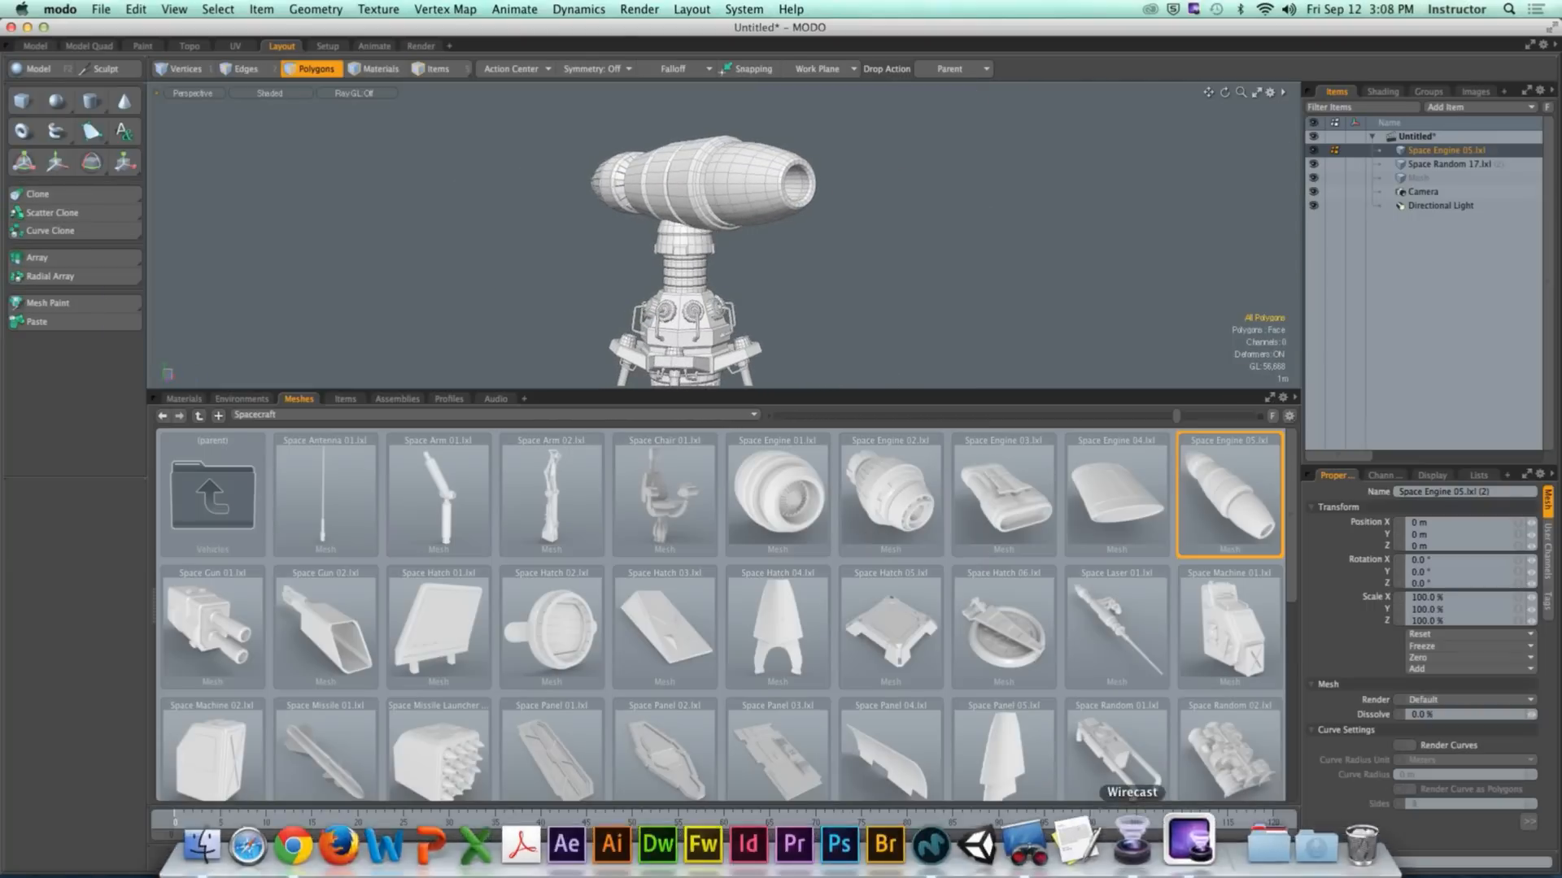
pyautogui.click(1047, 856)
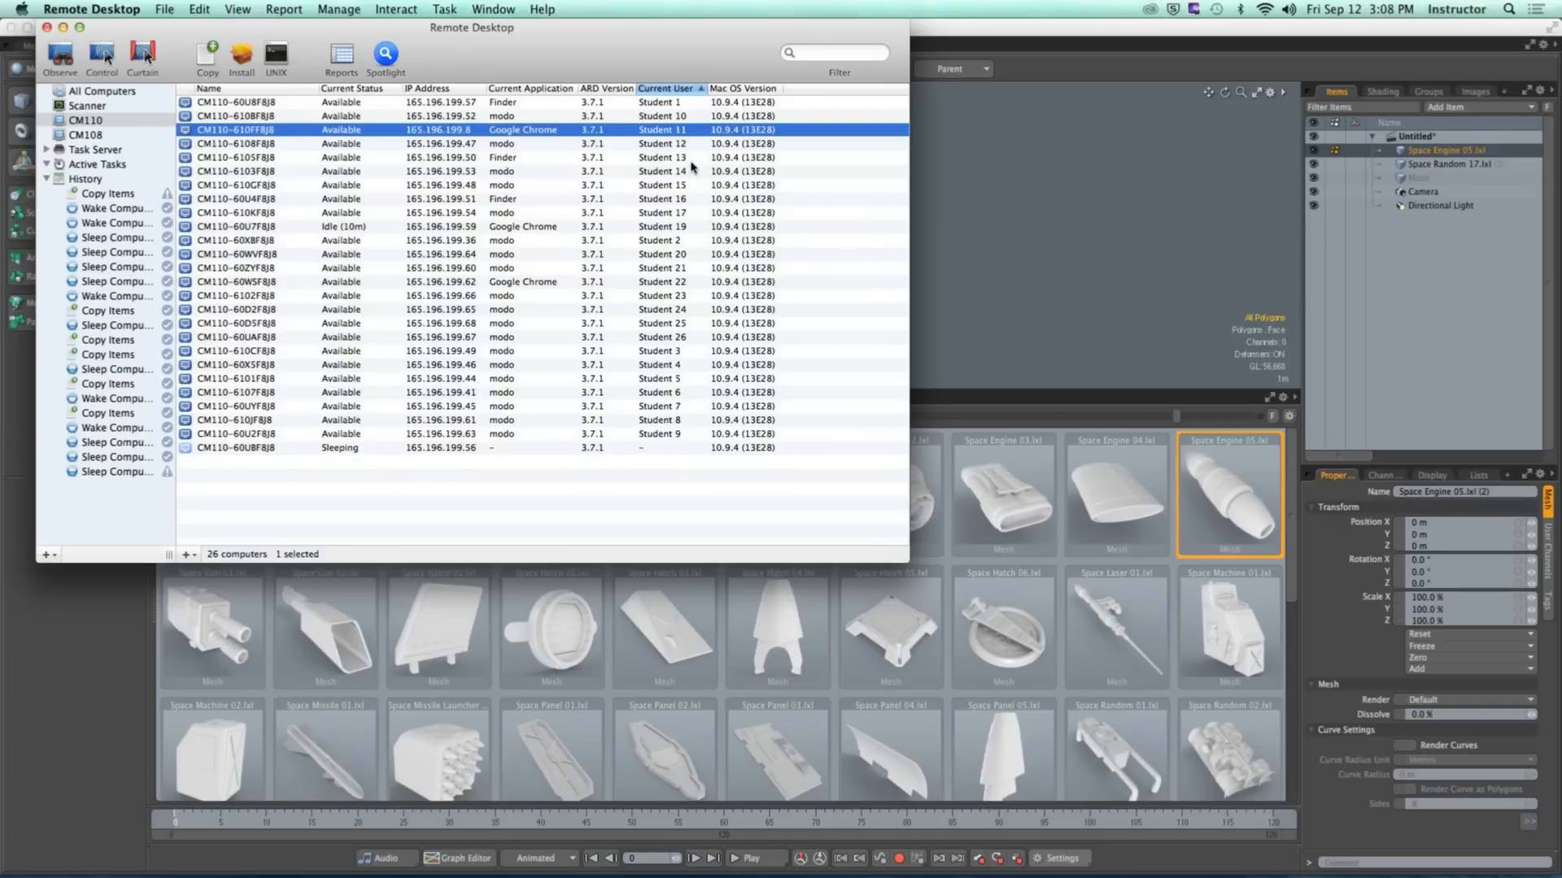
pyautogui.click(1110, 254)
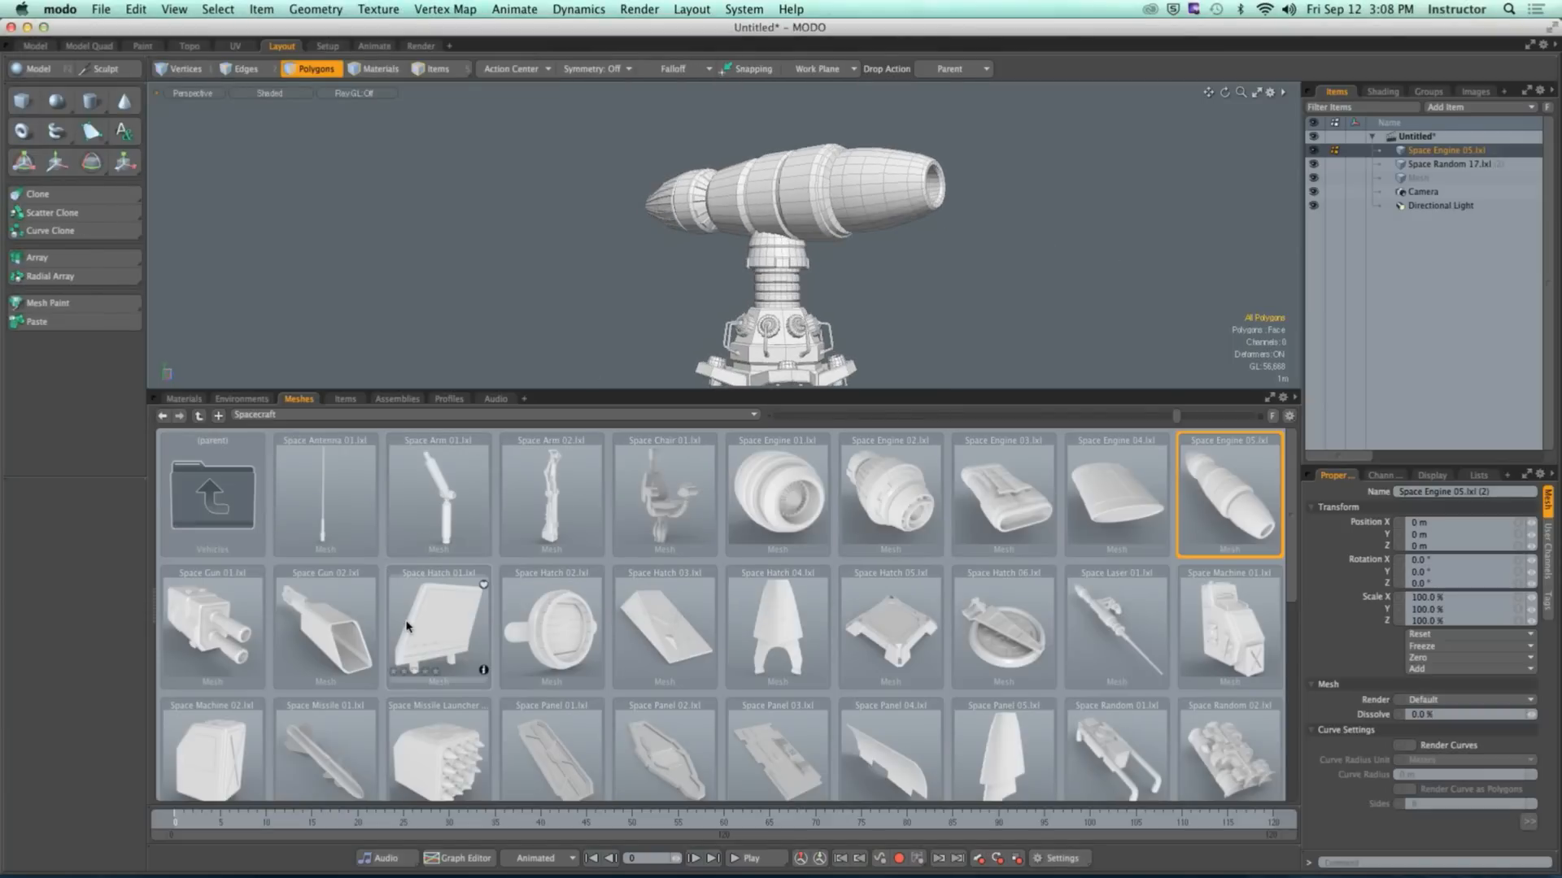
# Step: Try adding the Space Random 04 mesh preset between the stand's legs, and undo it
pyautogui.scroll(-1, 410, 630)
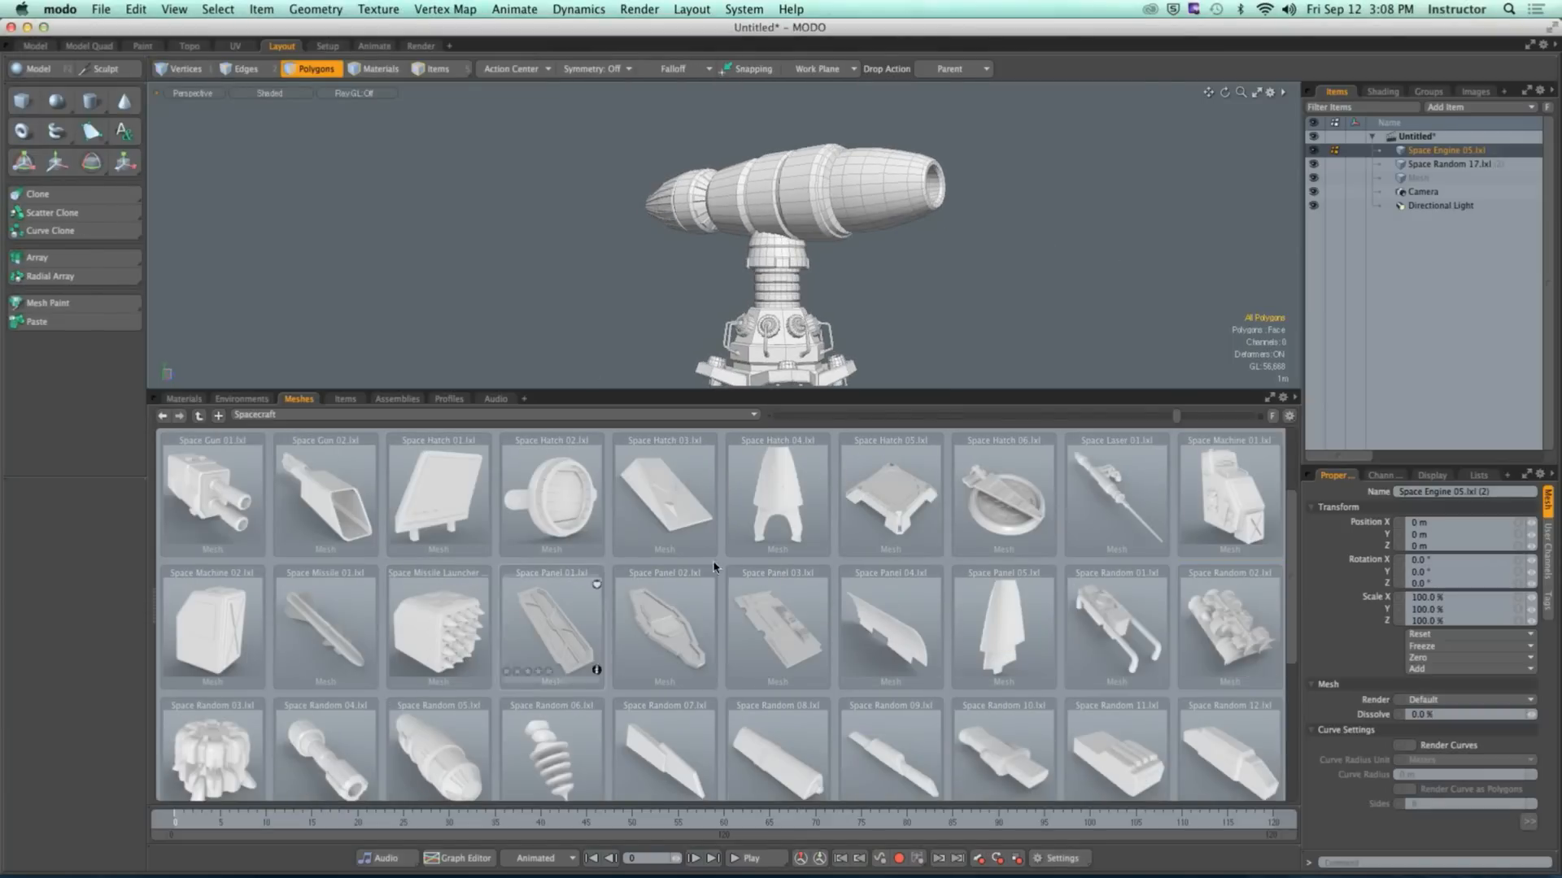
pyautogui.scroll(-2, 879, 634)
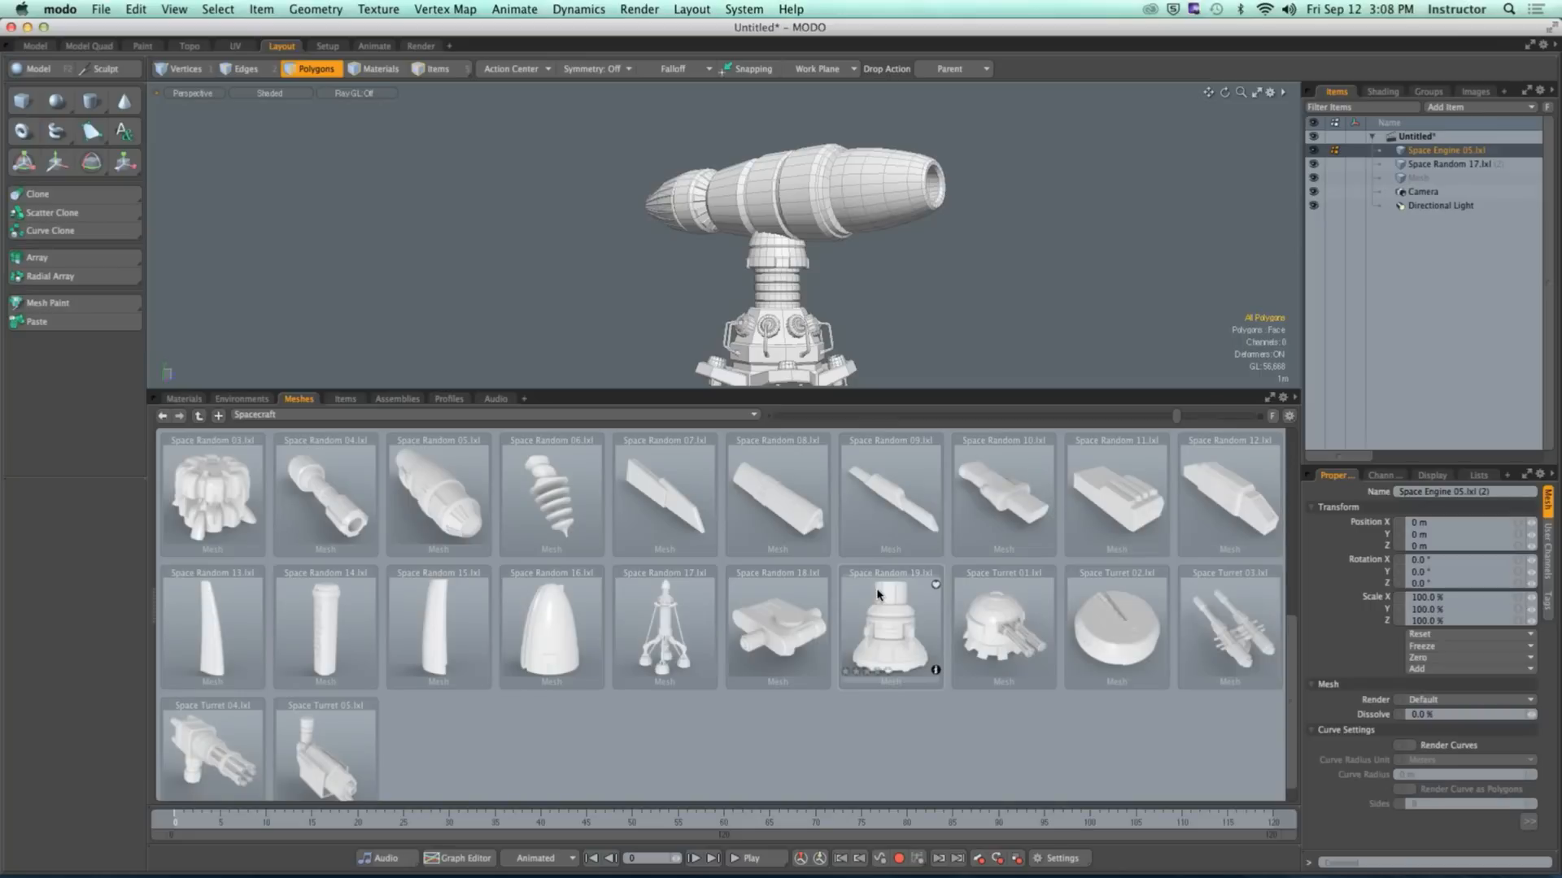
pyautogui.doubleClick(348, 522)
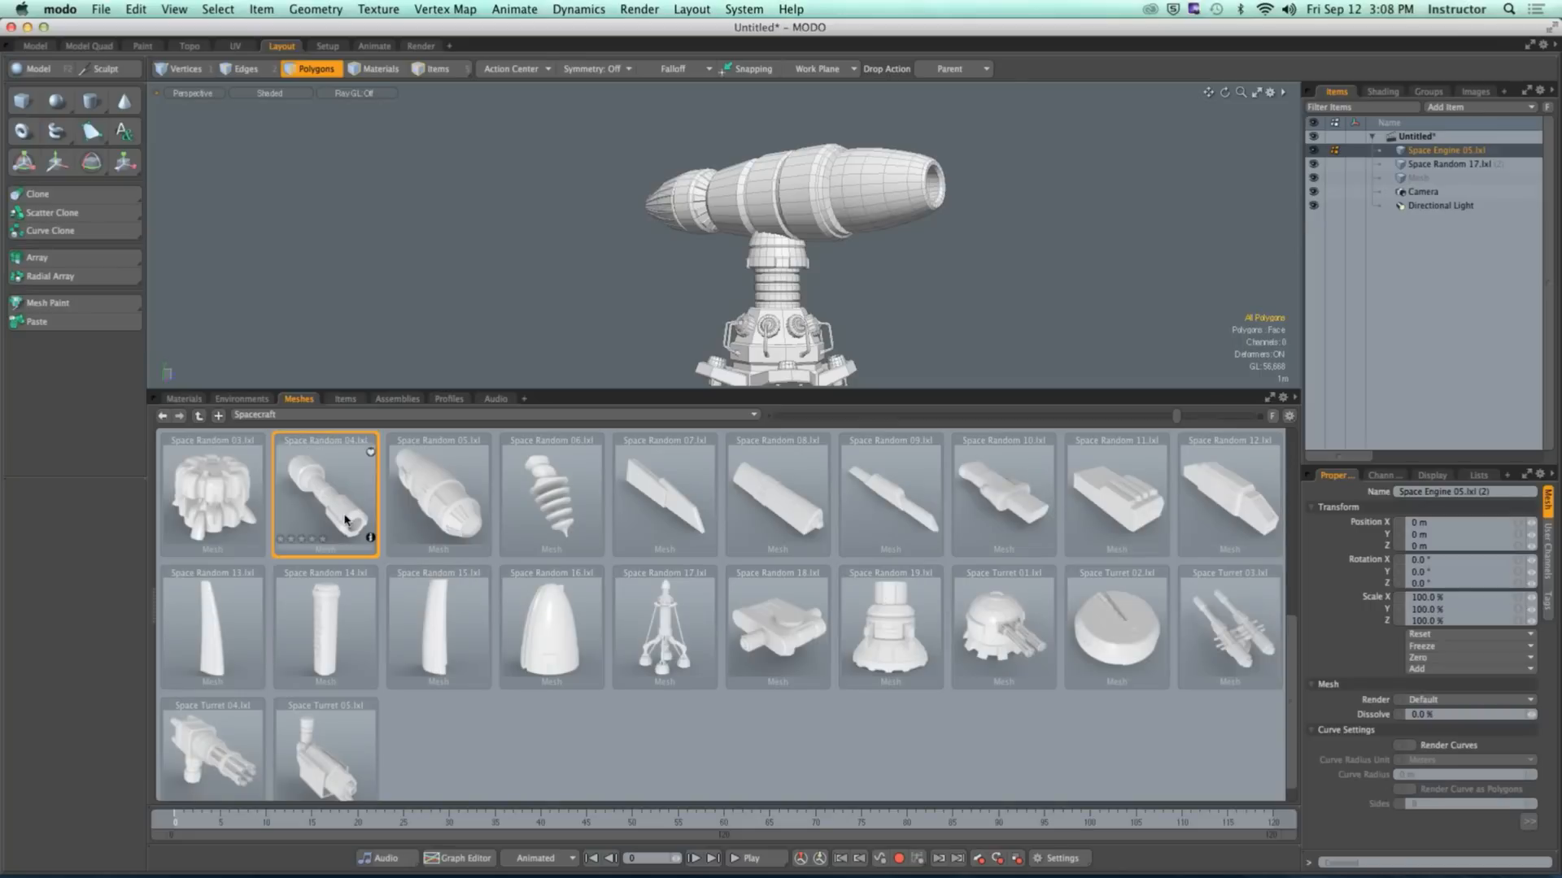
pyautogui.scroll(-5, 846, 244)
pyautogui.keyDown('alt'); pyautogui.moveTo(805, 244); pyautogui.dragTo(868, 306); pyautogui.keyUp('alt')
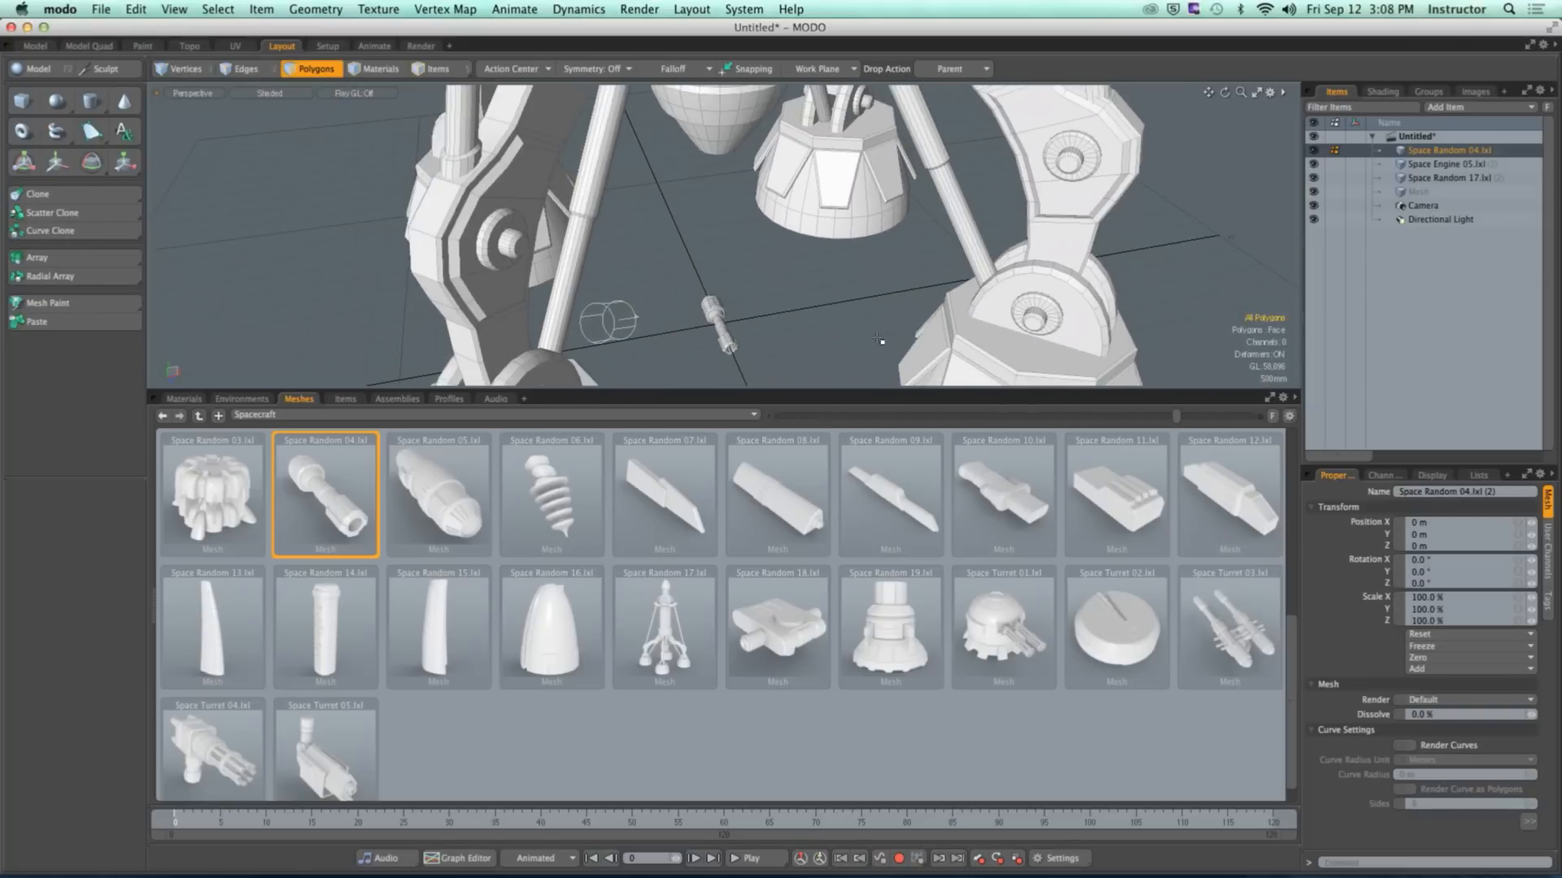
pyautogui.press('super+z')
# Step: Add the Space Turret 03 mesh preset and raise it about 20 m along Y to the top of the stand
pyautogui.doubleClick(1247, 628)
pyautogui.scroll(-5, 813, 285)
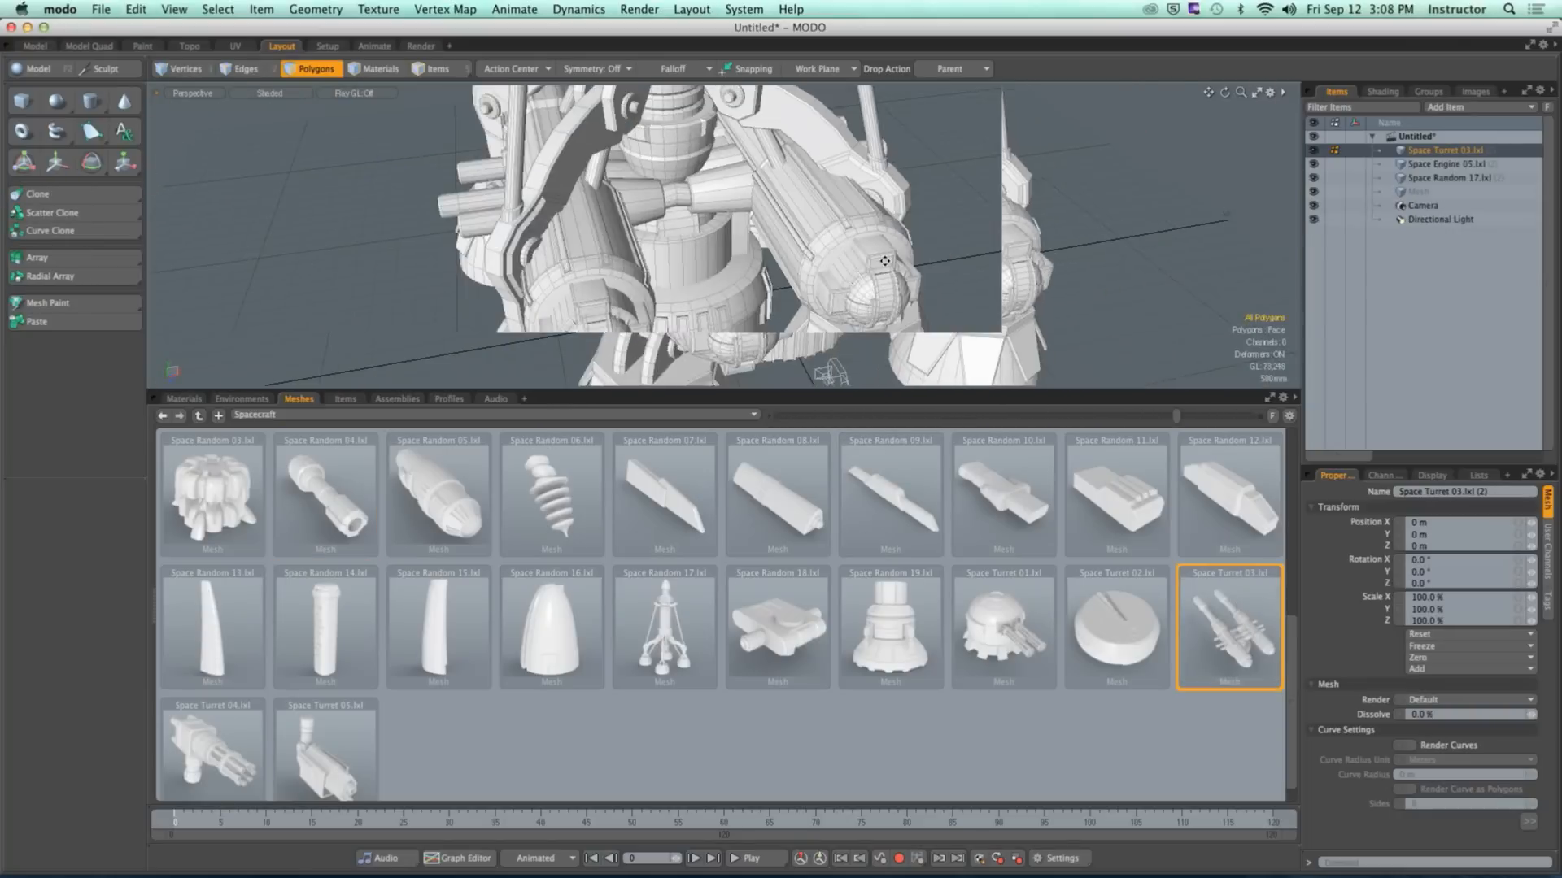
pyautogui.scroll(5, 802, 290)
pyautogui.scroll(-10, 802, 289)
pyautogui.keyDown('alt'); pyautogui.moveTo(802, 289); pyautogui.dragTo(688, 265); pyautogui.keyUp('alt')
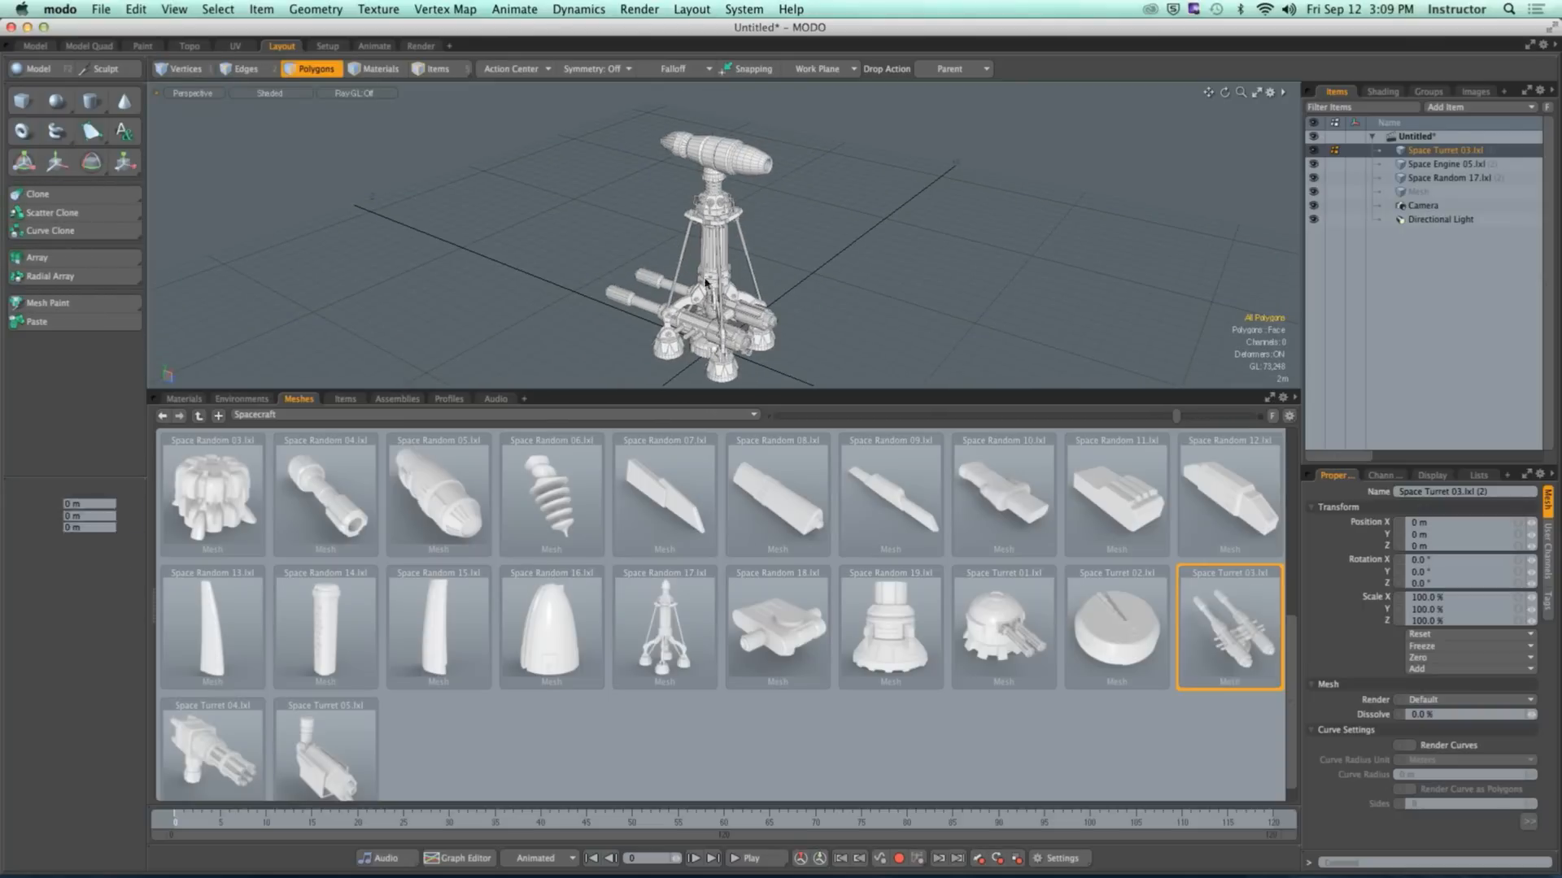
pyautogui.press('w')
pyautogui.moveTo(690, 236); pyautogui.dragTo(686, 47)
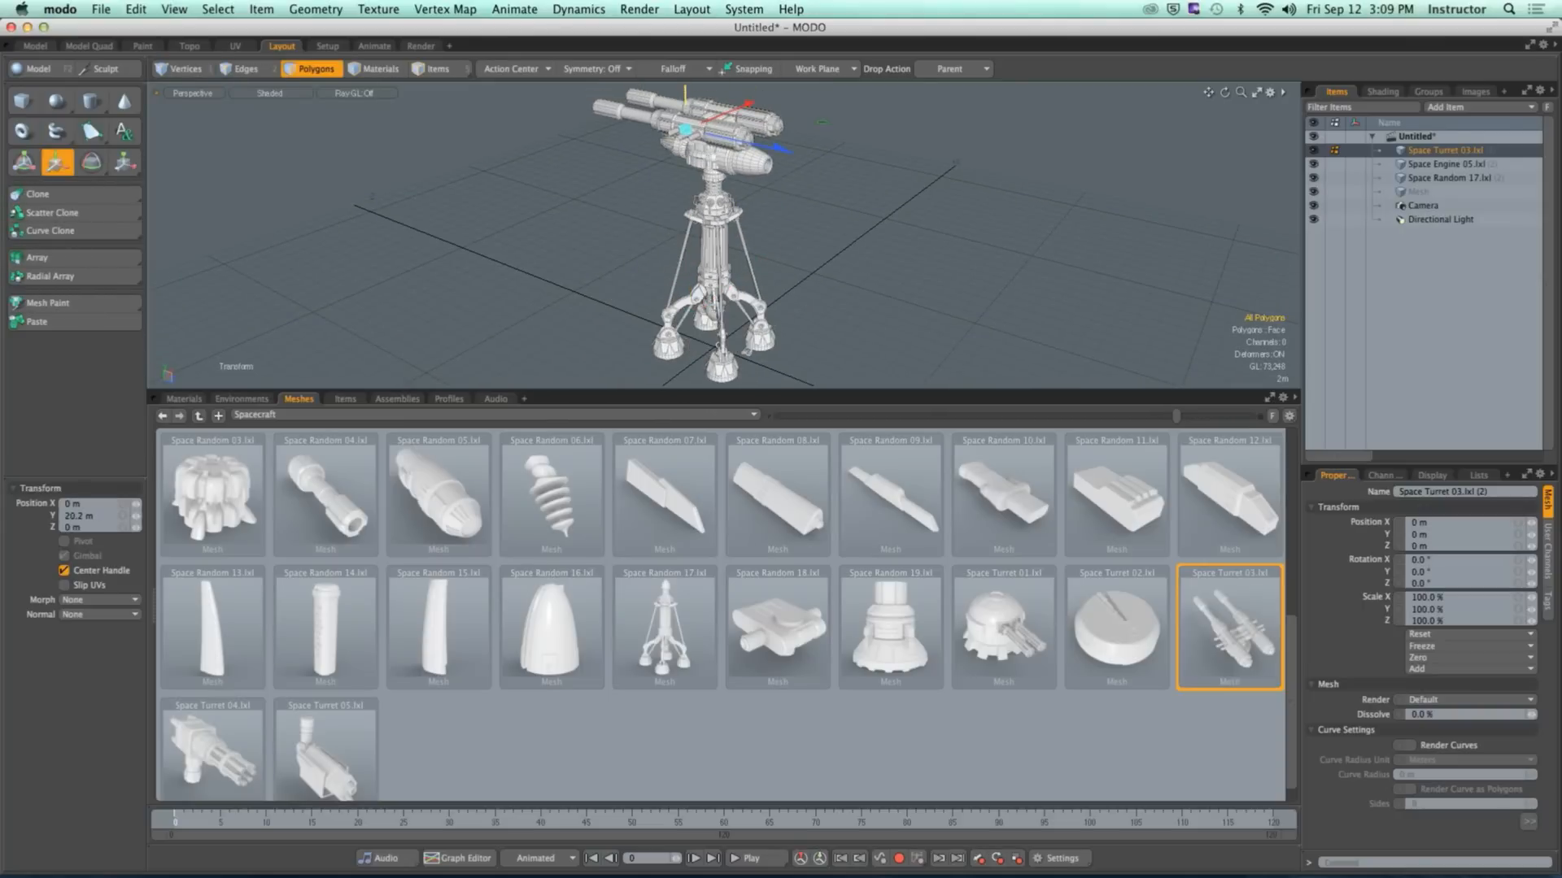
pyautogui.scroll(5, 714, 155)
pyautogui.keyDown('alt'); pyautogui.keyDown('shift'); pyautogui.moveTo(717, 159); pyautogui.dragTo(751, 268); pyautogui.keyUp('shift'); pyautogui.keyUp('alt')
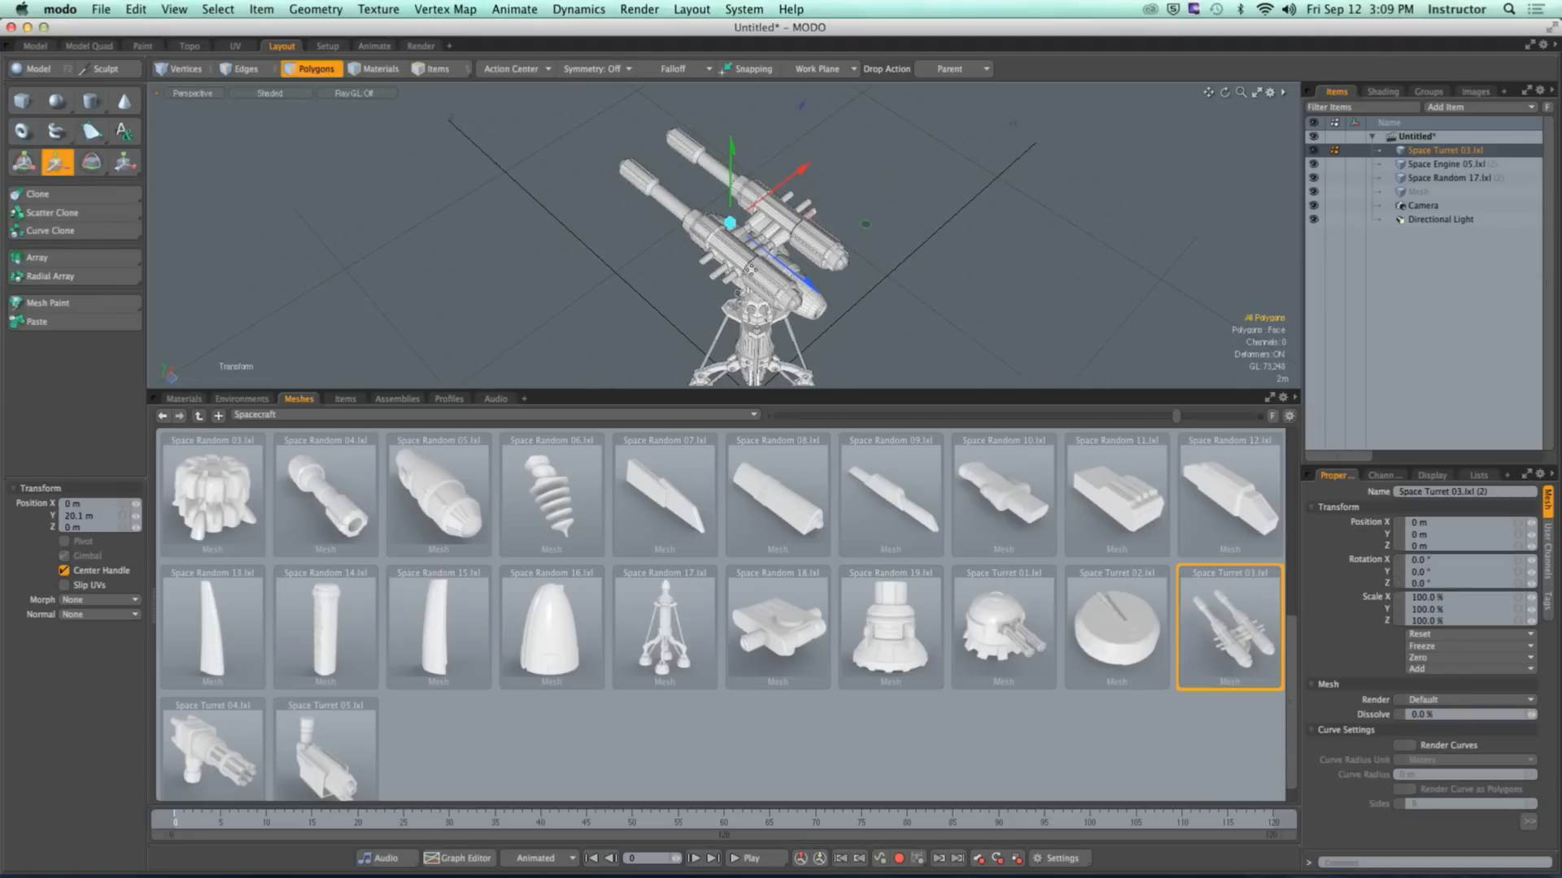
# Step: Rotate the Space Turret 03 mesh about Y so its barrels face the opposite way, and slide it along Z over the stand
pyautogui.press('e')
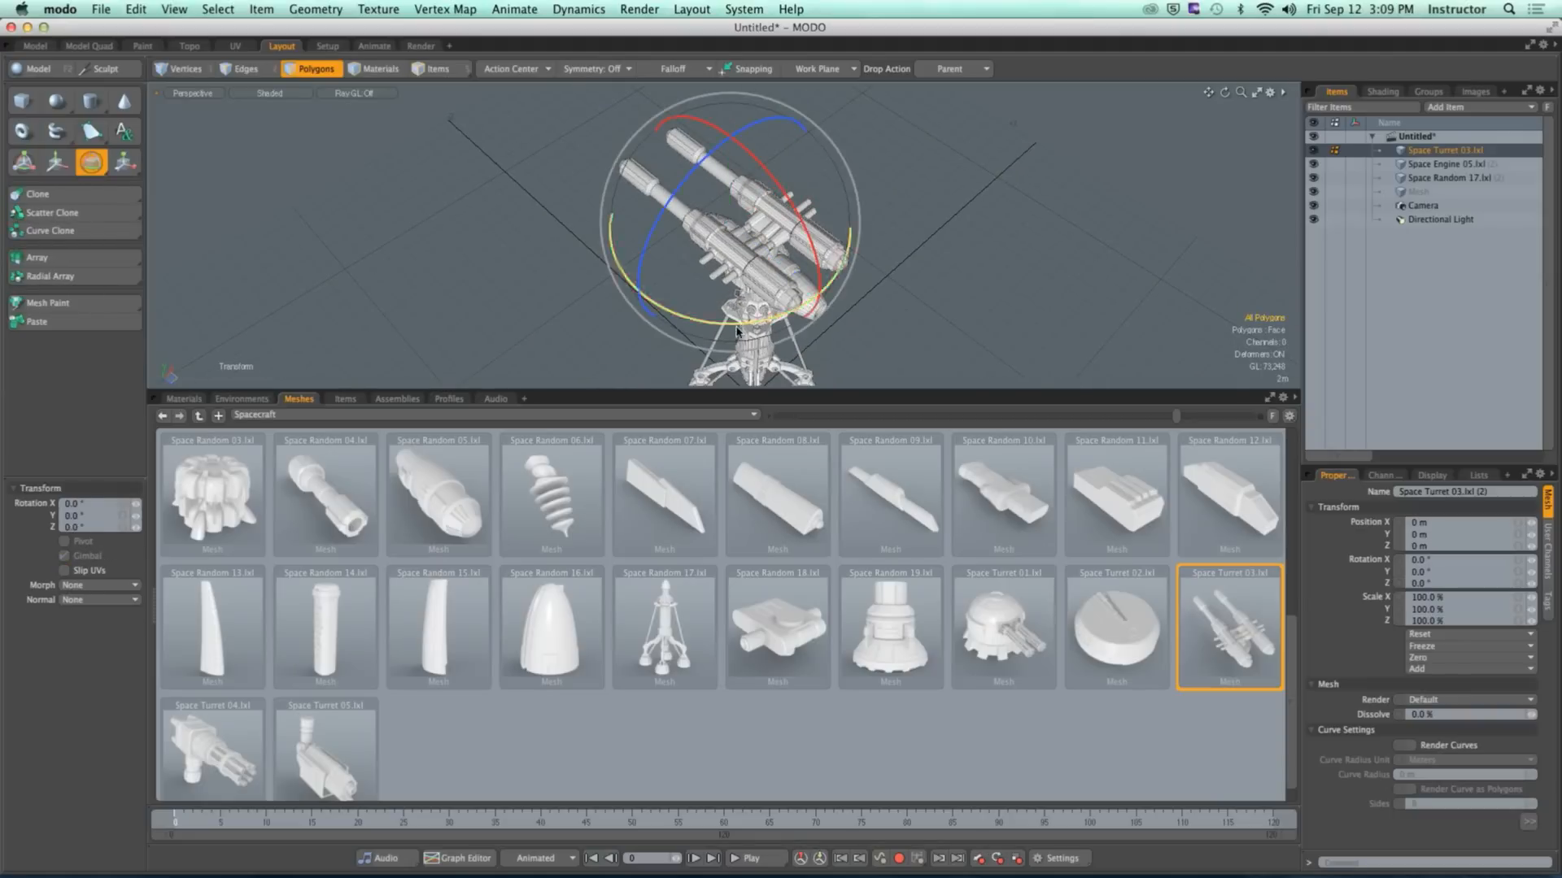
pyautogui.moveTo(769, 319); pyautogui.dragTo(680, 135)
pyautogui.keyDown('alt'); pyautogui.moveTo(682, 230); pyautogui.dragTo(734, 167); pyautogui.keyUp('alt')
pyautogui.press('w')
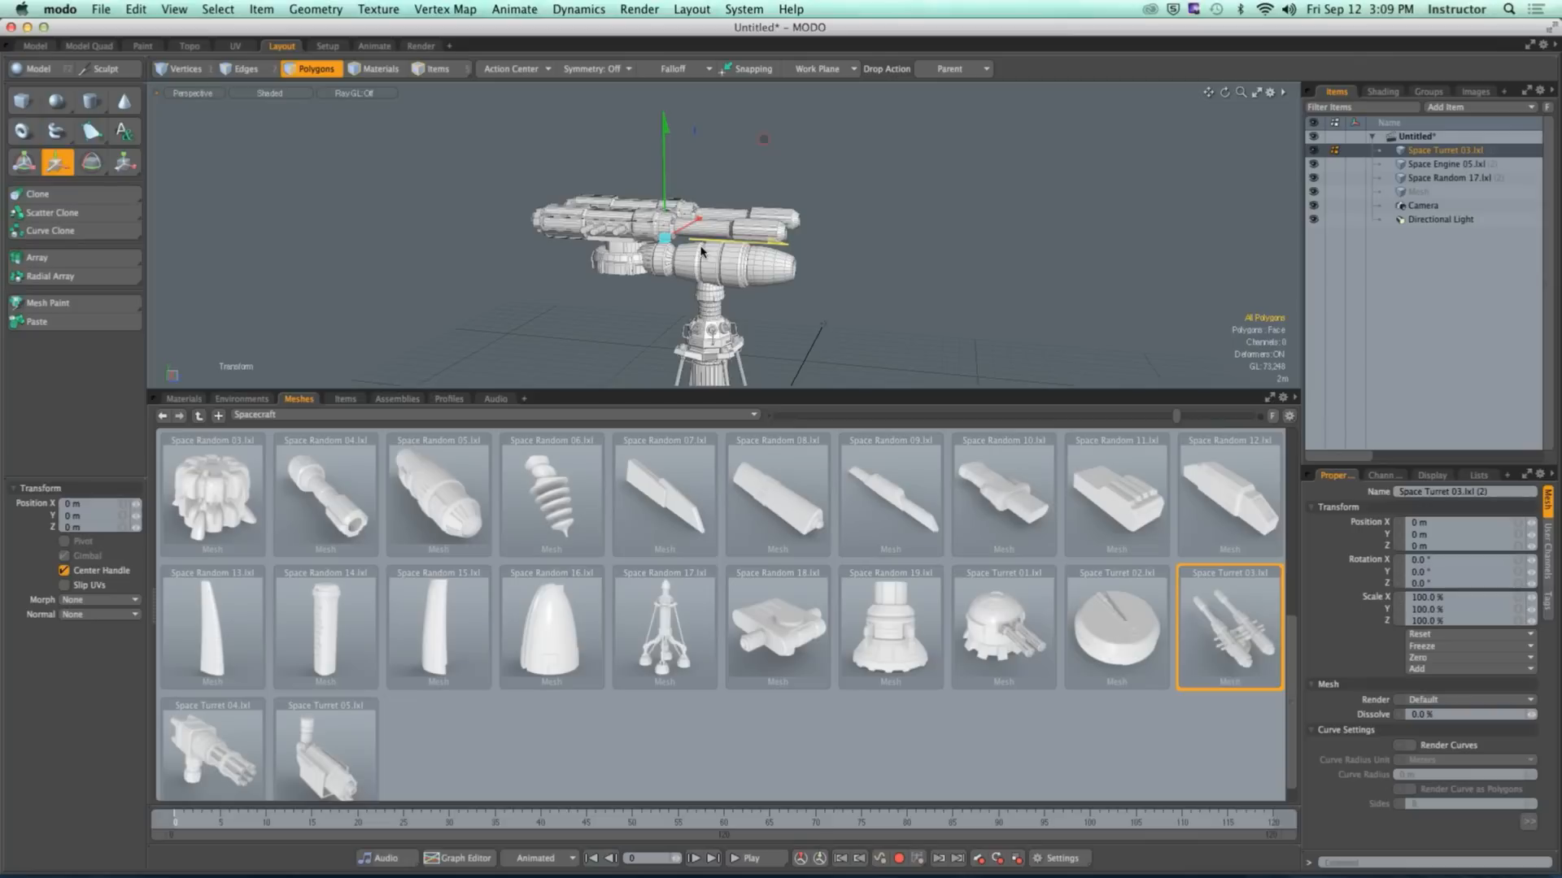
pyautogui.moveTo(701, 248); pyautogui.dragTo(802, 251)
pyautogui.press('space')
# Step: Check which mesh is Space Engine 05 by toggling its visibility, and delete it from the scene
pyautogui.click(1313, 165)
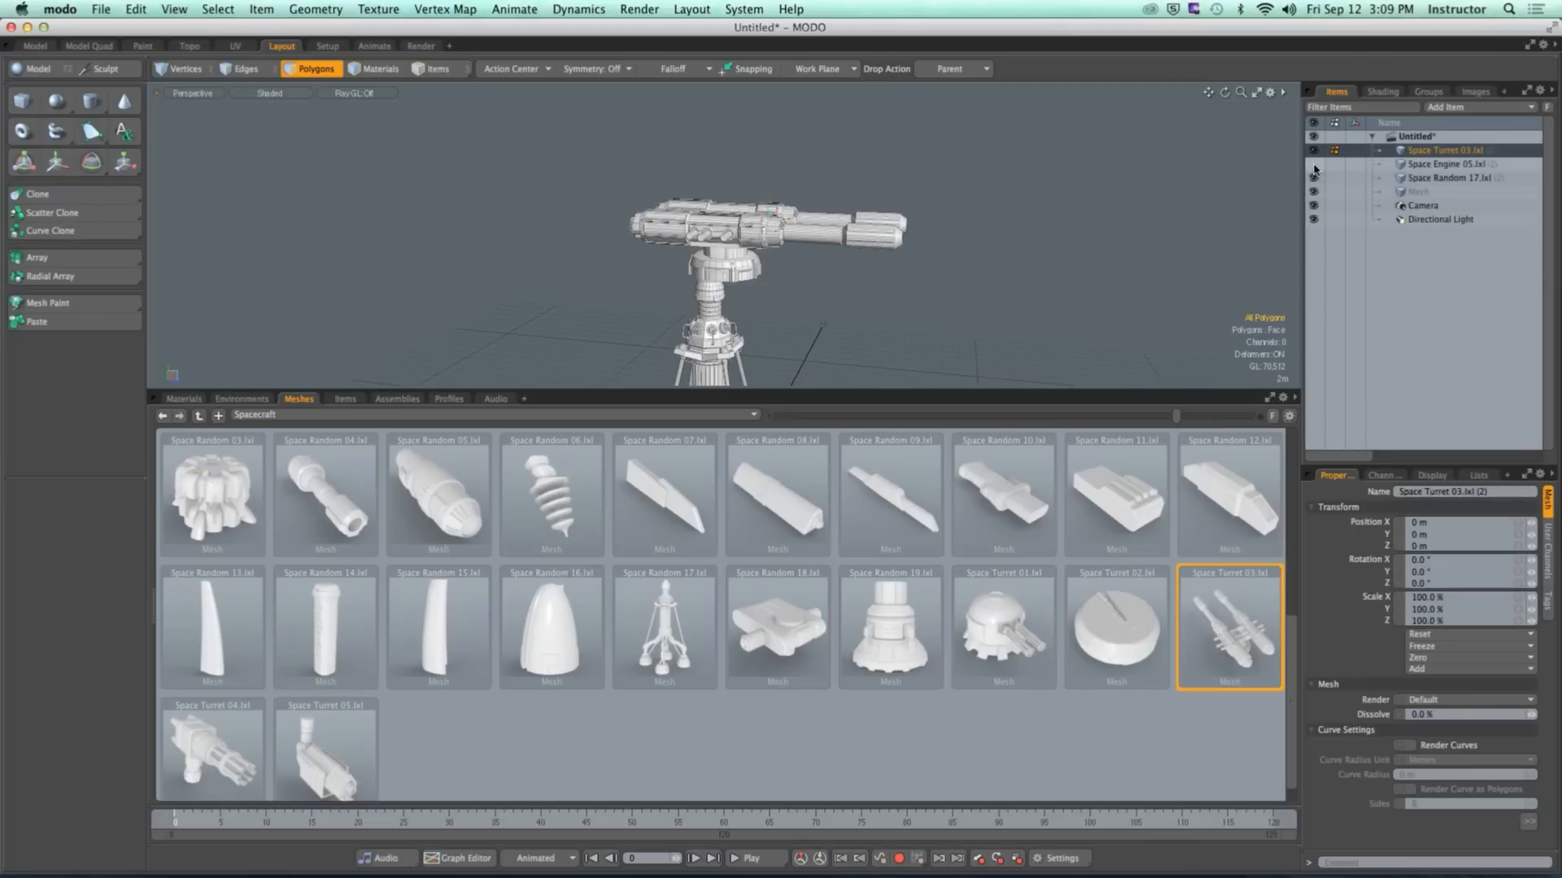
pyautogui.rightClick(1435, 165)
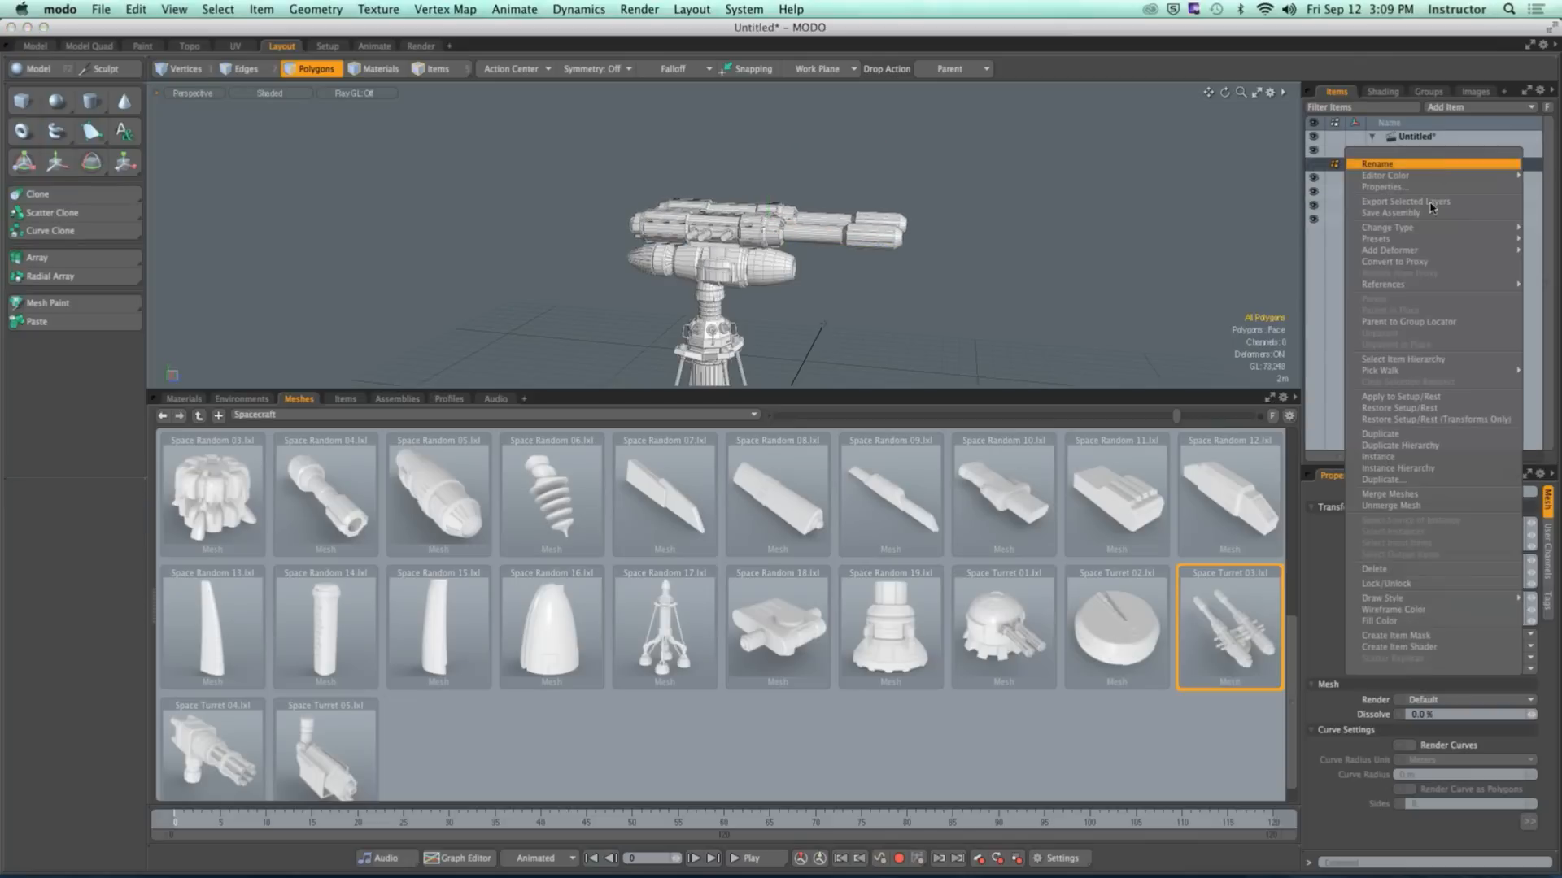
pyautogui.click(1397, 573)
# Step: Select the dome and round base under the guns of the Space Turret 03 mesh and delete those polygons
pyautogui.keyDown('ctrl'); pyautogui.keyDown('alt'); pyautogui.moveTo(693, 301); pyautogui.dragTo(737, 292); pyautogui.keyUp('alt'); pyautogui.keyUp('ctrl')
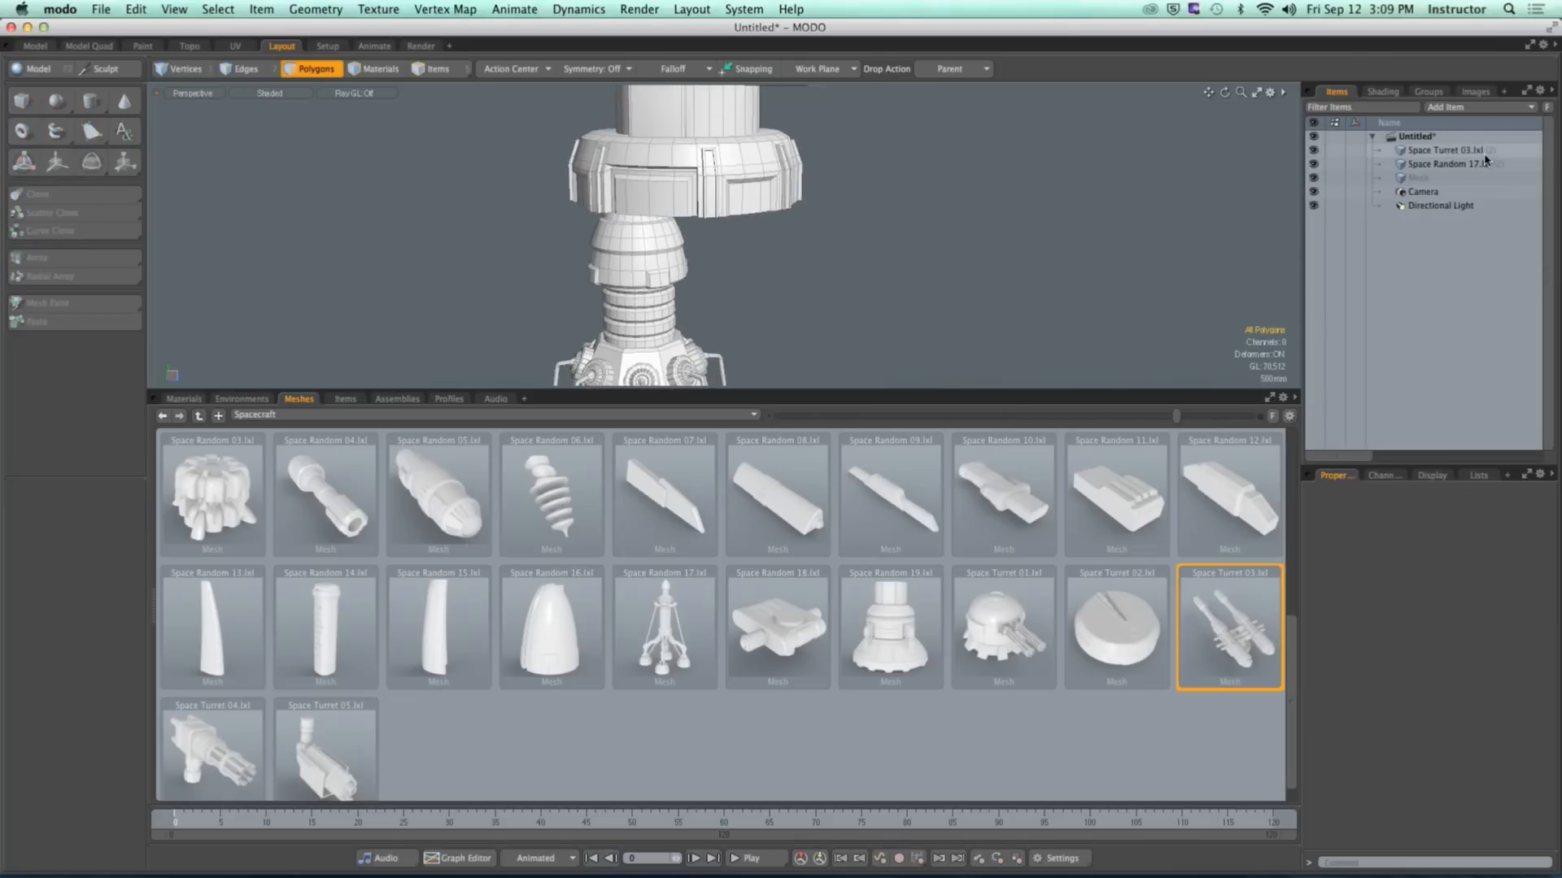
pyautogui.click(1486, 152)
pyautogui.keyDown('alt'); pyautogui.keyDown('shift'); pyautogui.moveTo(803, 174); pyautogui.dragTo(642, 266); pyautogui.keyUp('shift'); pyautogui.keyUp('alt')
pyautogui.doubleClick(641, 269)
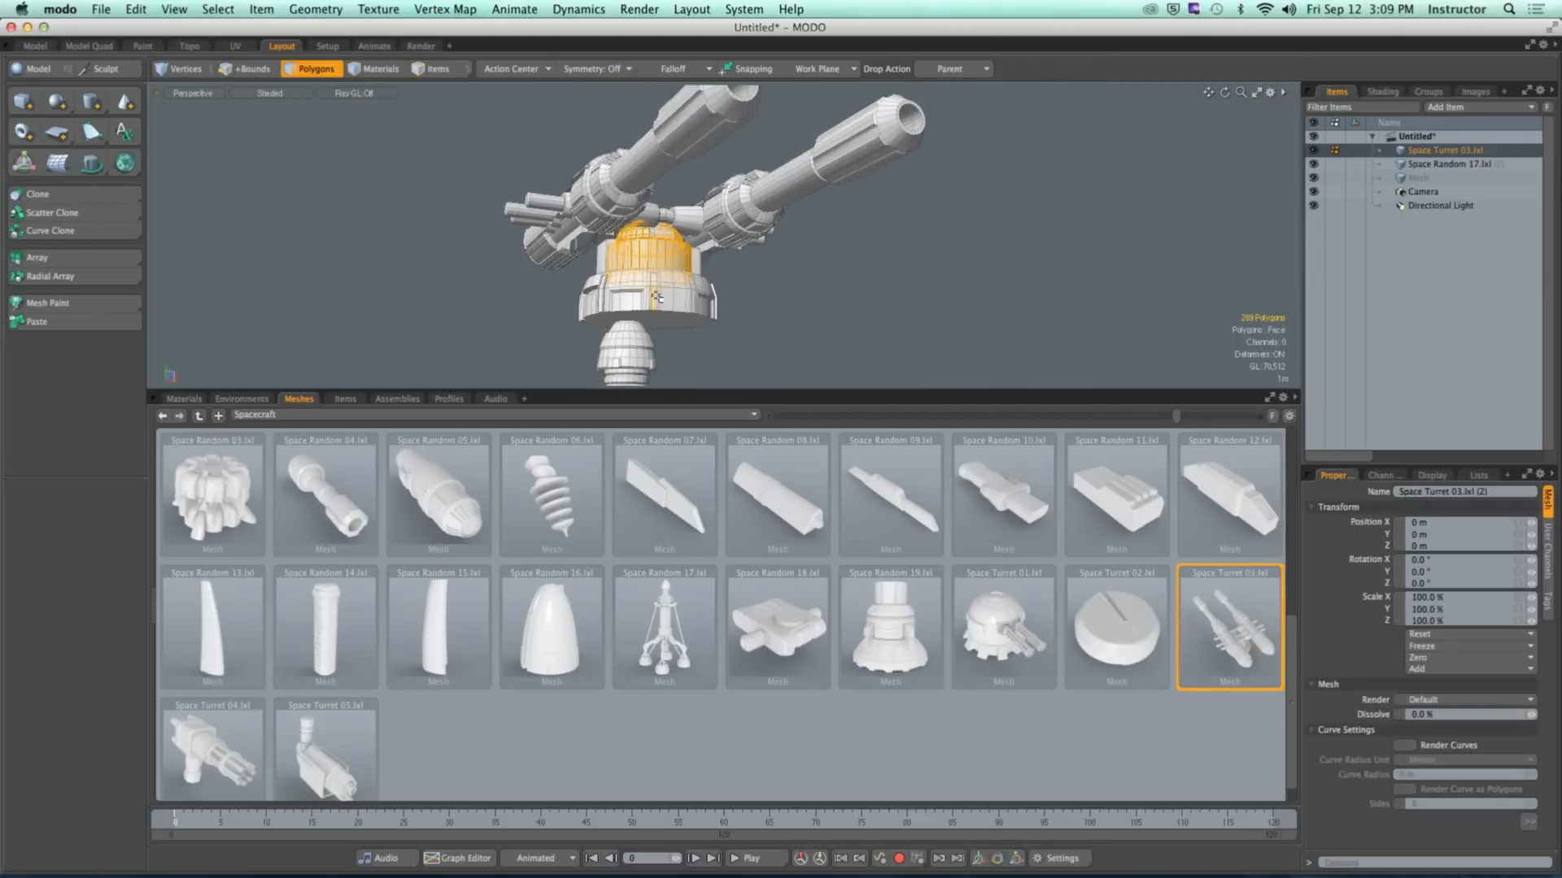
pyautogui.keyDown('shift'); pyautogui.doubleClick(649, 296); pyautogui.keyUp('shift')
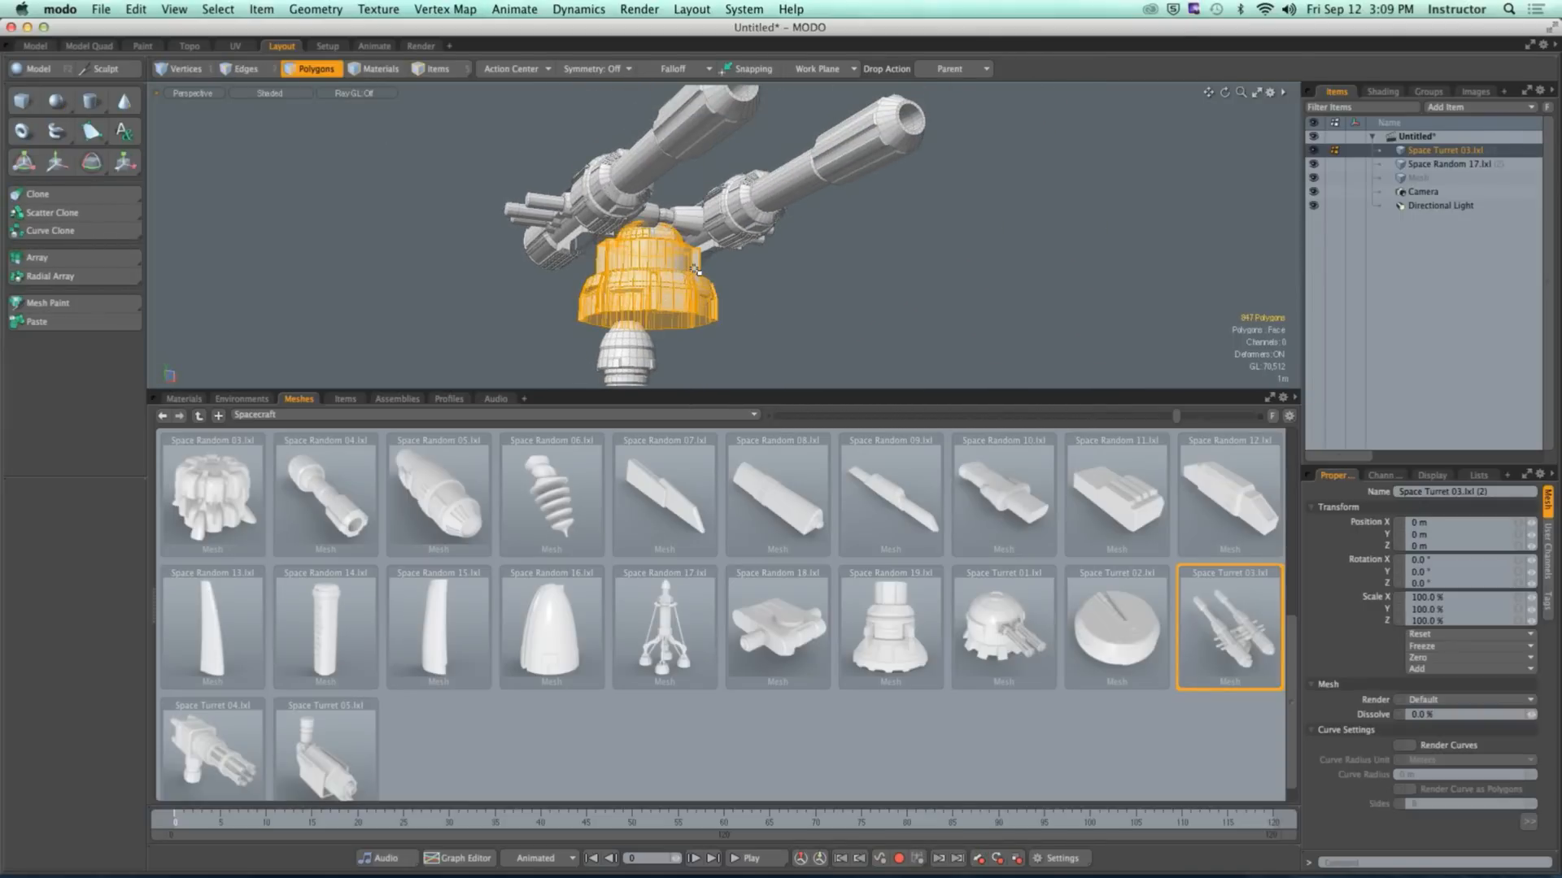
pyautogui.press('Delete')
# Step: Lower the remaining twin guns about 3.4 m along Y onto the top of the stand
pyautogui.keyDown('alt'); pyautogui.moveTo(698, 250); pyautogui.dragTo(636, 190); pyautogui.keyUp('alt')
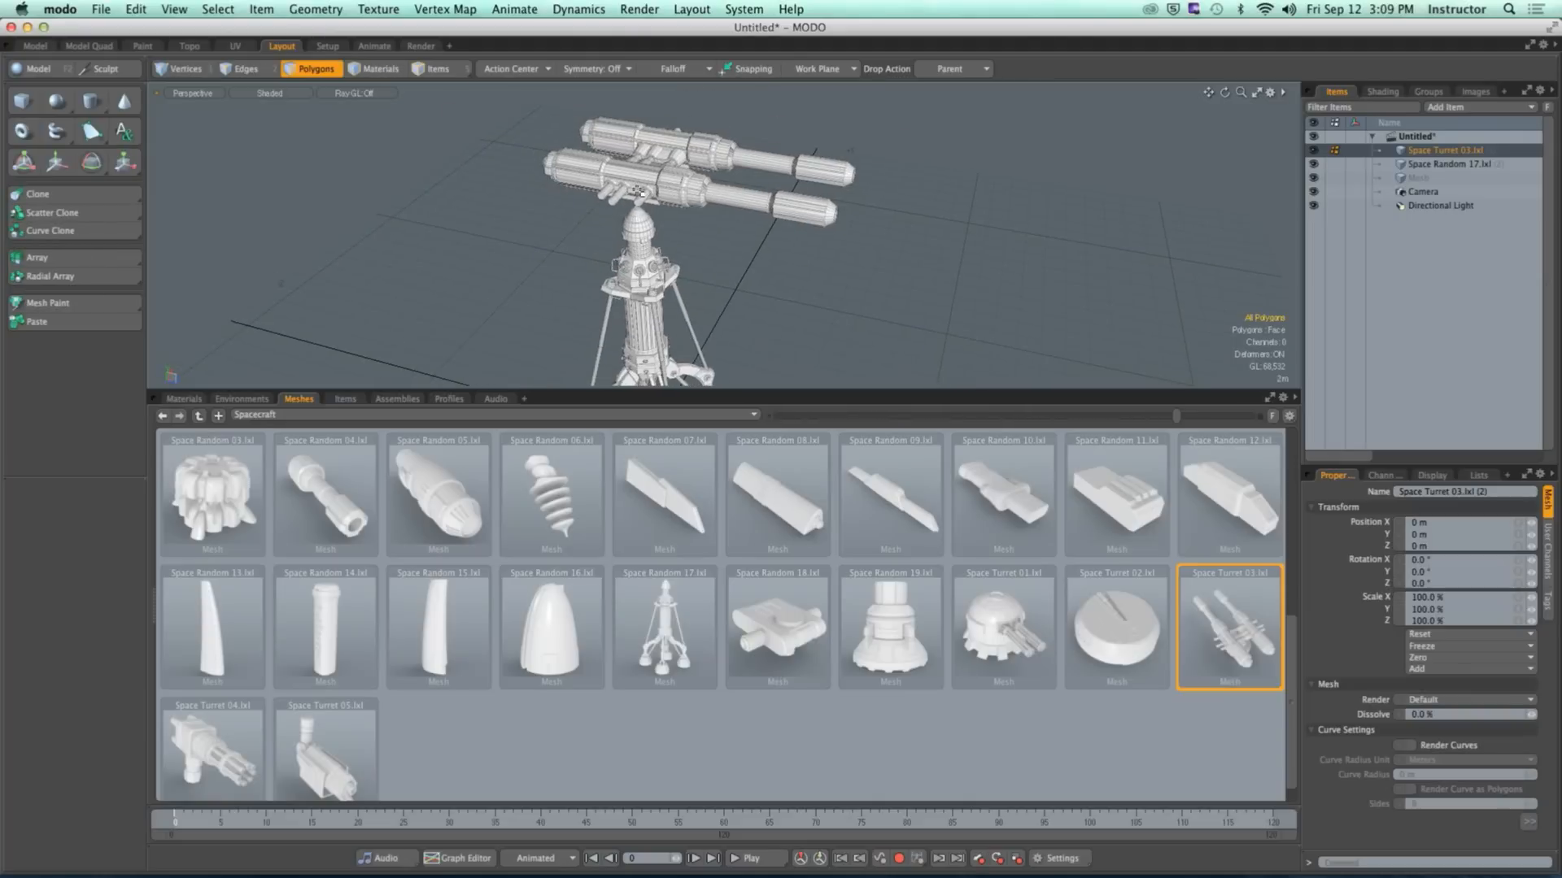
pyautogui.press('w')
pyautogui.moveTo(695, 143); pyautogui.dragTo(758, 215)
# Step: In the top view, center the guns over the stand by moving them about -440 mm in X and -1.42 m in Z
pyautogui.hotkey('ctrl', 'space')
pyautogui.click(686, 142)
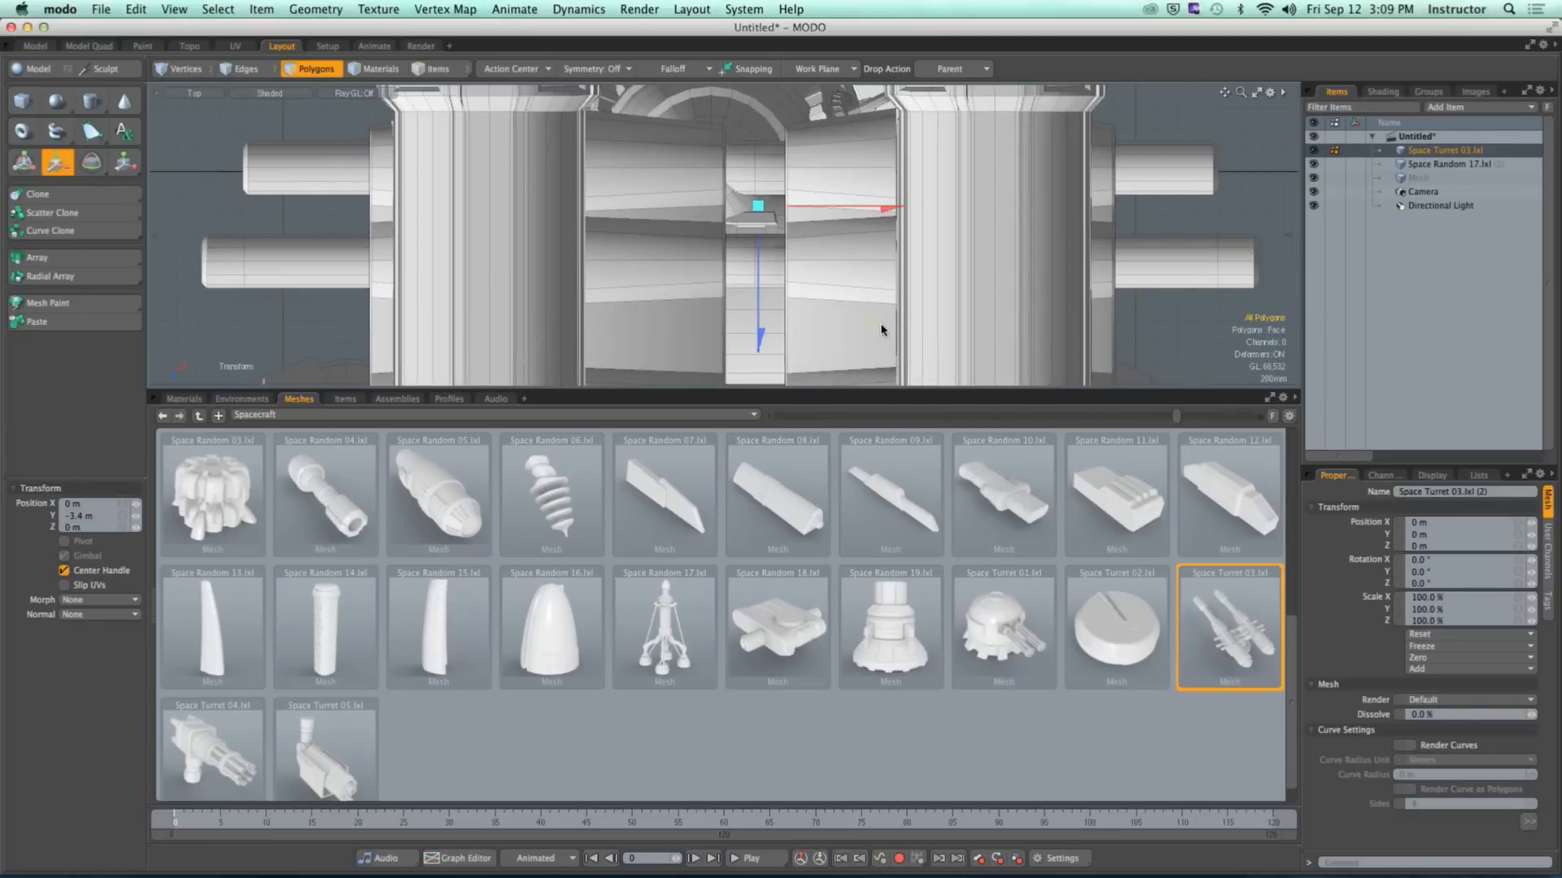
pyautogui.moveTo(876, 213); pyautogui.dragTo(829, 211)
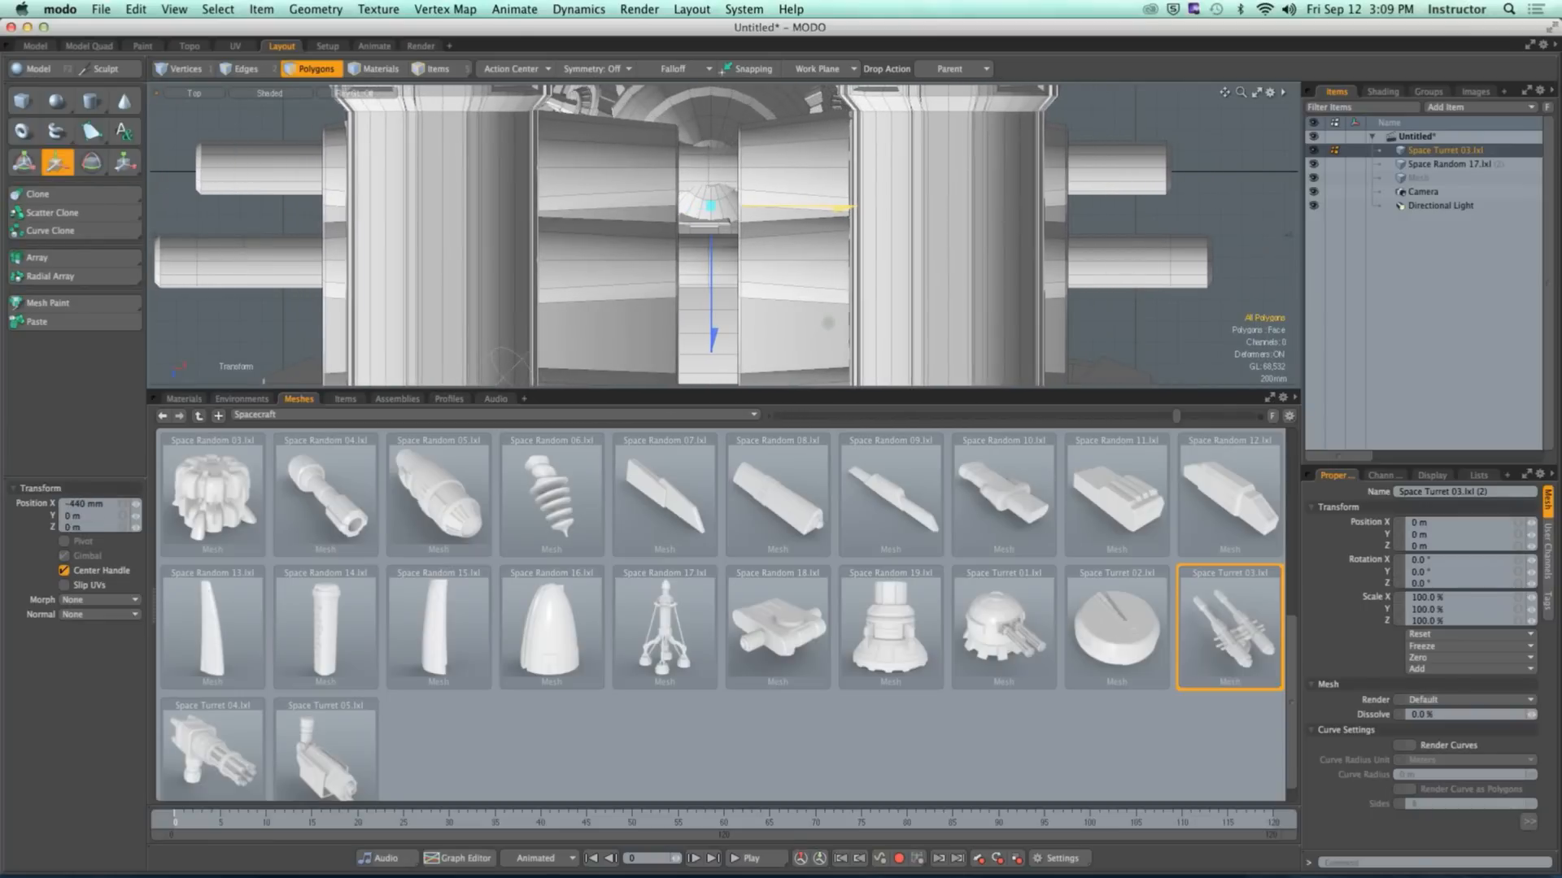
pyautogui.moveTo(716, 349); pyautogui.dragTo(663, 319)
pyautogui.press('KP_Decimal')
pyautogui.keyDown('alt'); pyautogui.keyDown('shift'); pyautogui.moveTo(663, 319); pyautogui.dragTo(752, 393); pyautogui.keyUp('shift'); pyautogui.keyUp('alt')
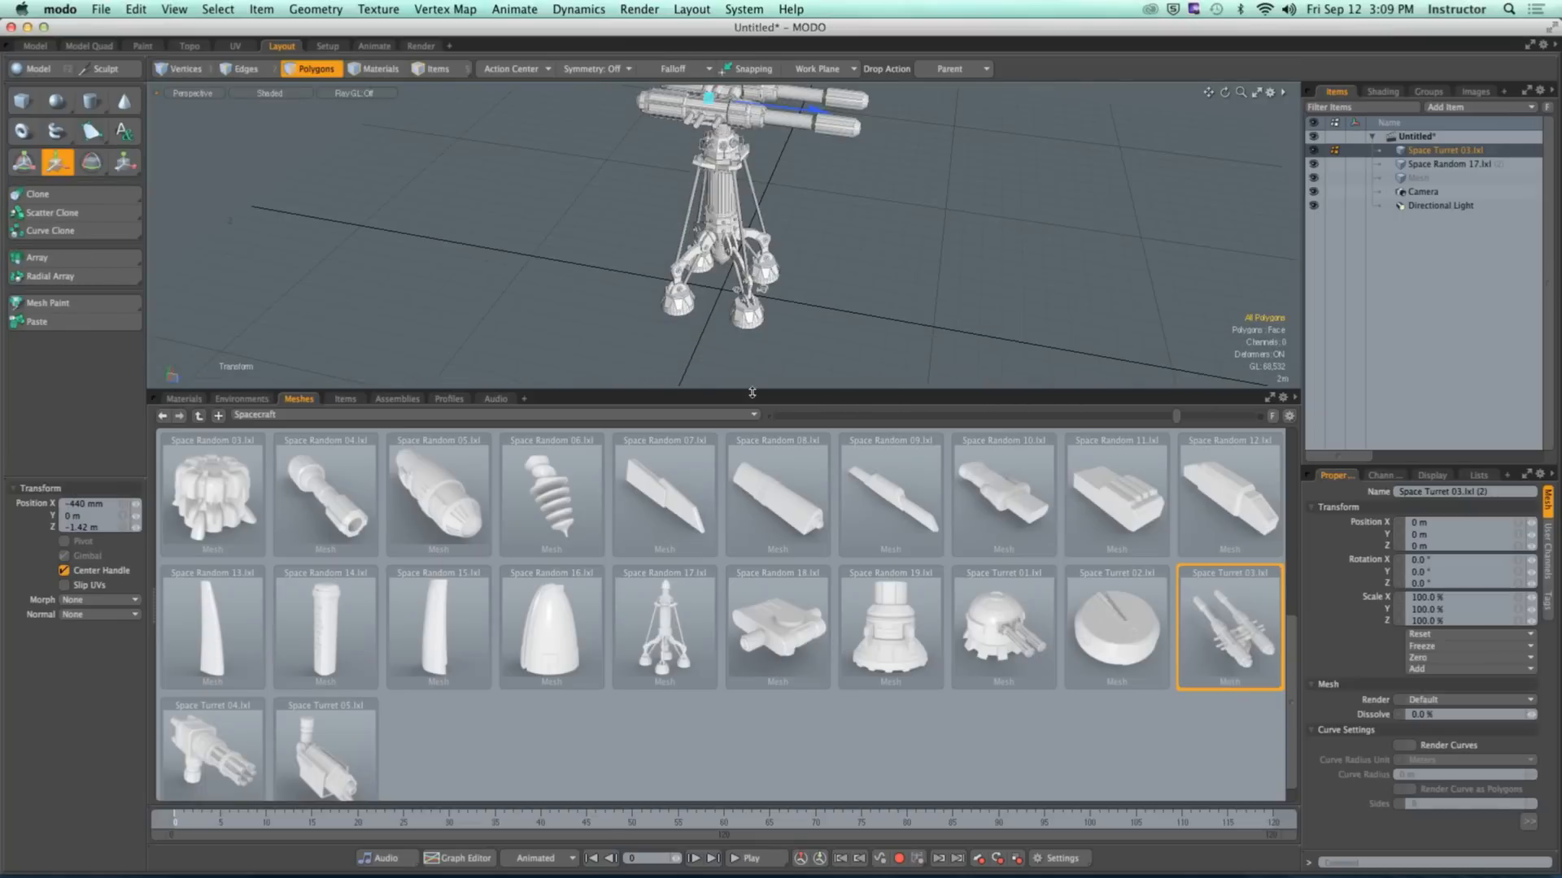
# Step: Shrink the preset browser to enlarge the 3D viewport, exit the Move tool and inspect the assembled turret
pyautogui.moveTo(726, 703); pyautogui.dragTo(728, 735)
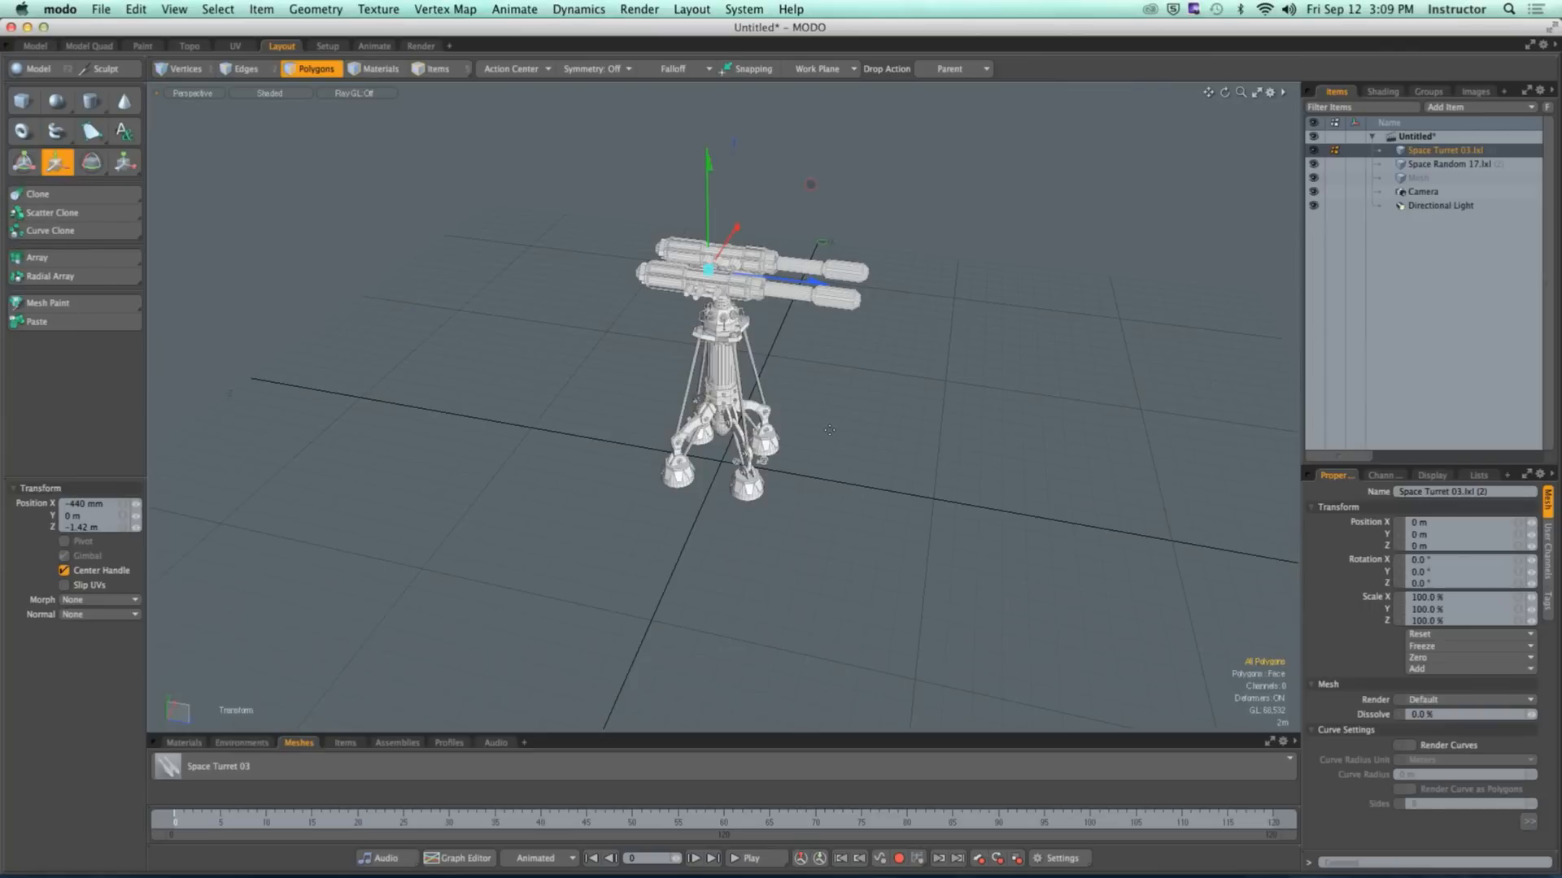
pyautogui.press('q')
pyautogui.keyDown('alt'); pyautogui.moveTo(830, 430); pyautogui.dragTo(708, 415); pyautogui.keyUp('alt')
pyautogui.press('3')
# Step: Open the scene spaceship.lxo from the Desktop
pyautogui.click(101, 9)
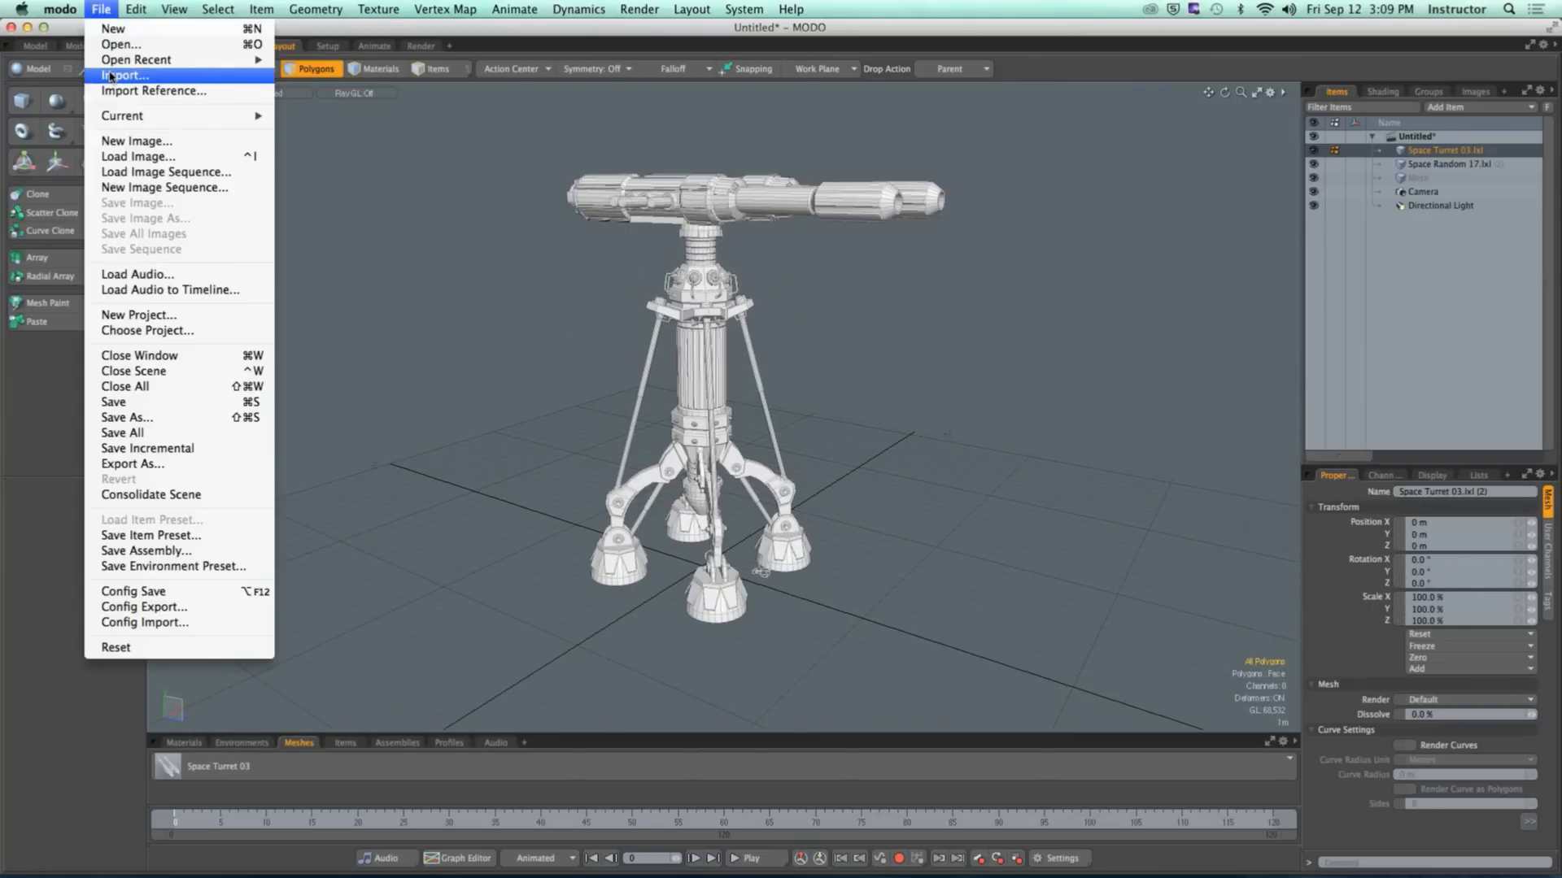
pyautogui.click(116, 46)
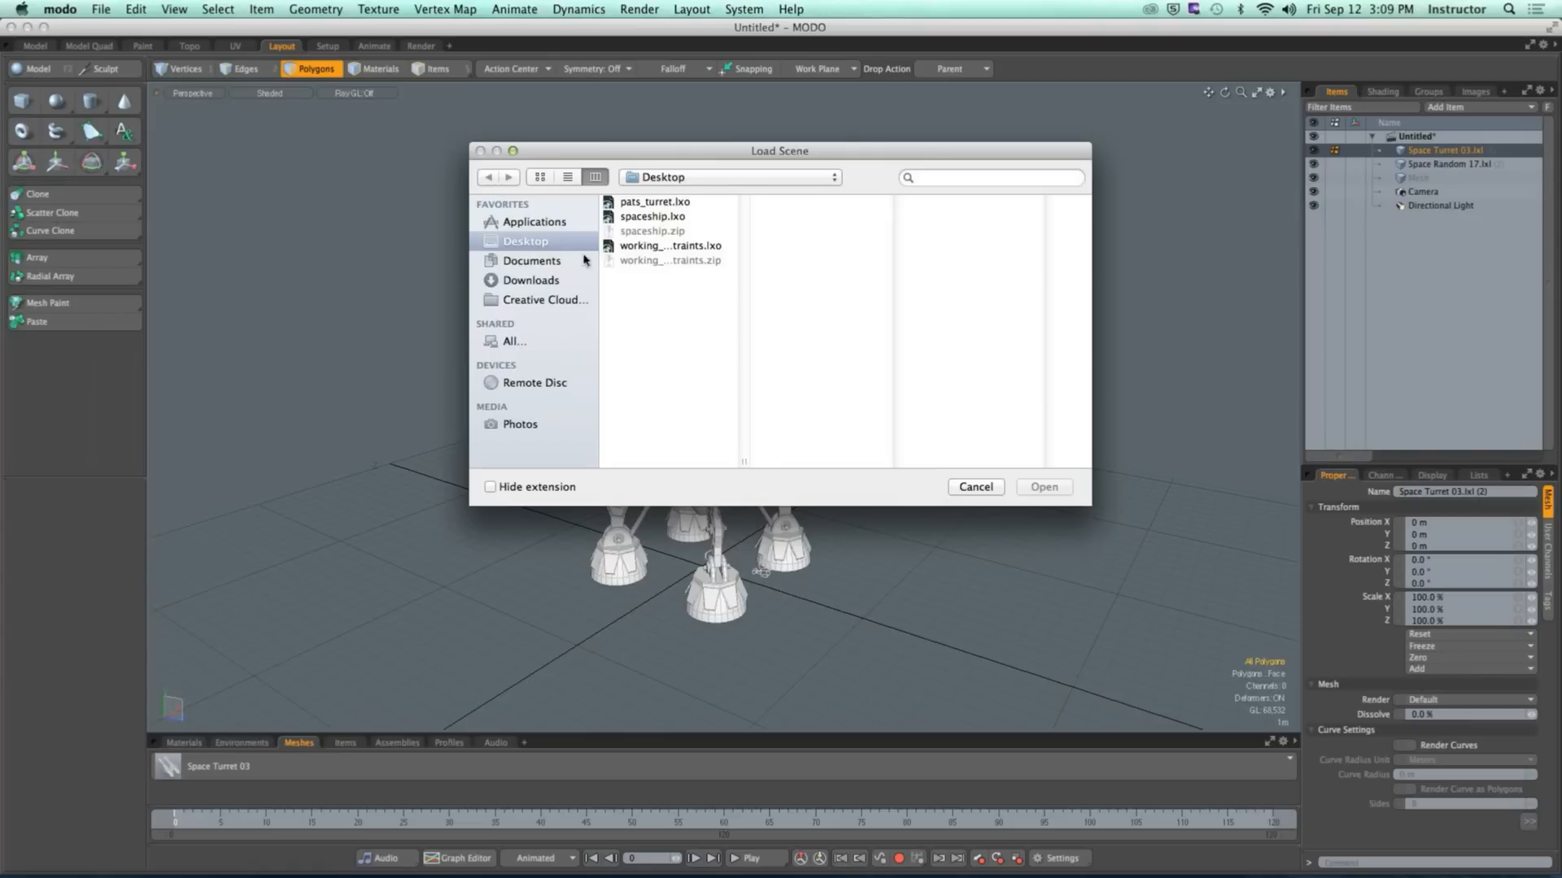
pyautogui.click(642, 216)
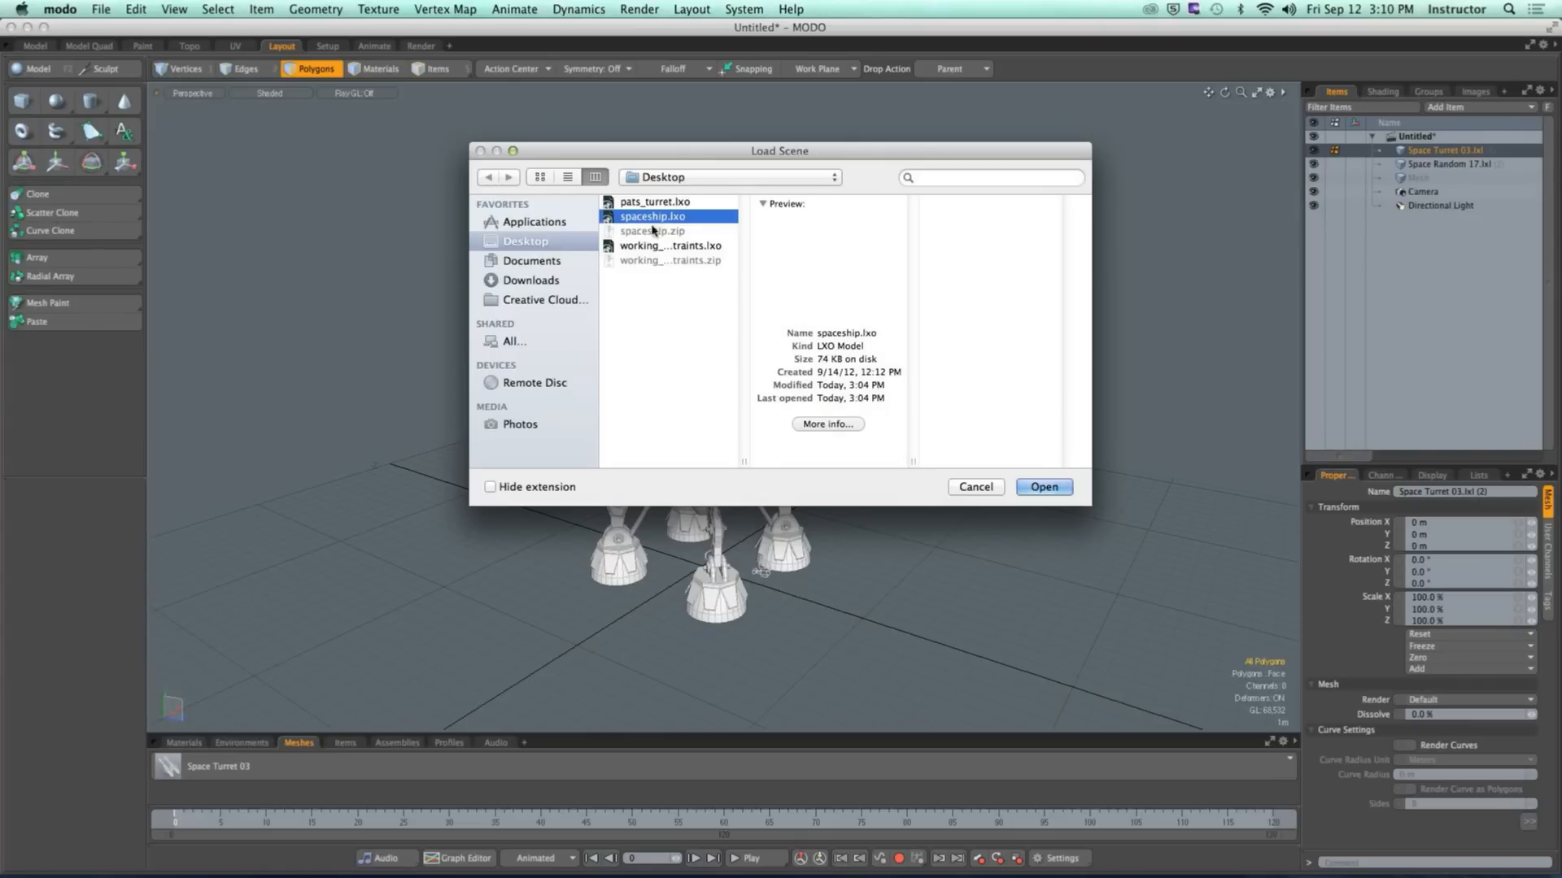
pyautogui.click(1043, 488)
# Step: Select all polygons of the cylinder on top of the SpaceShip dome by growing the selection, and delete them
pyautogui.scroll(5, 765, 470)
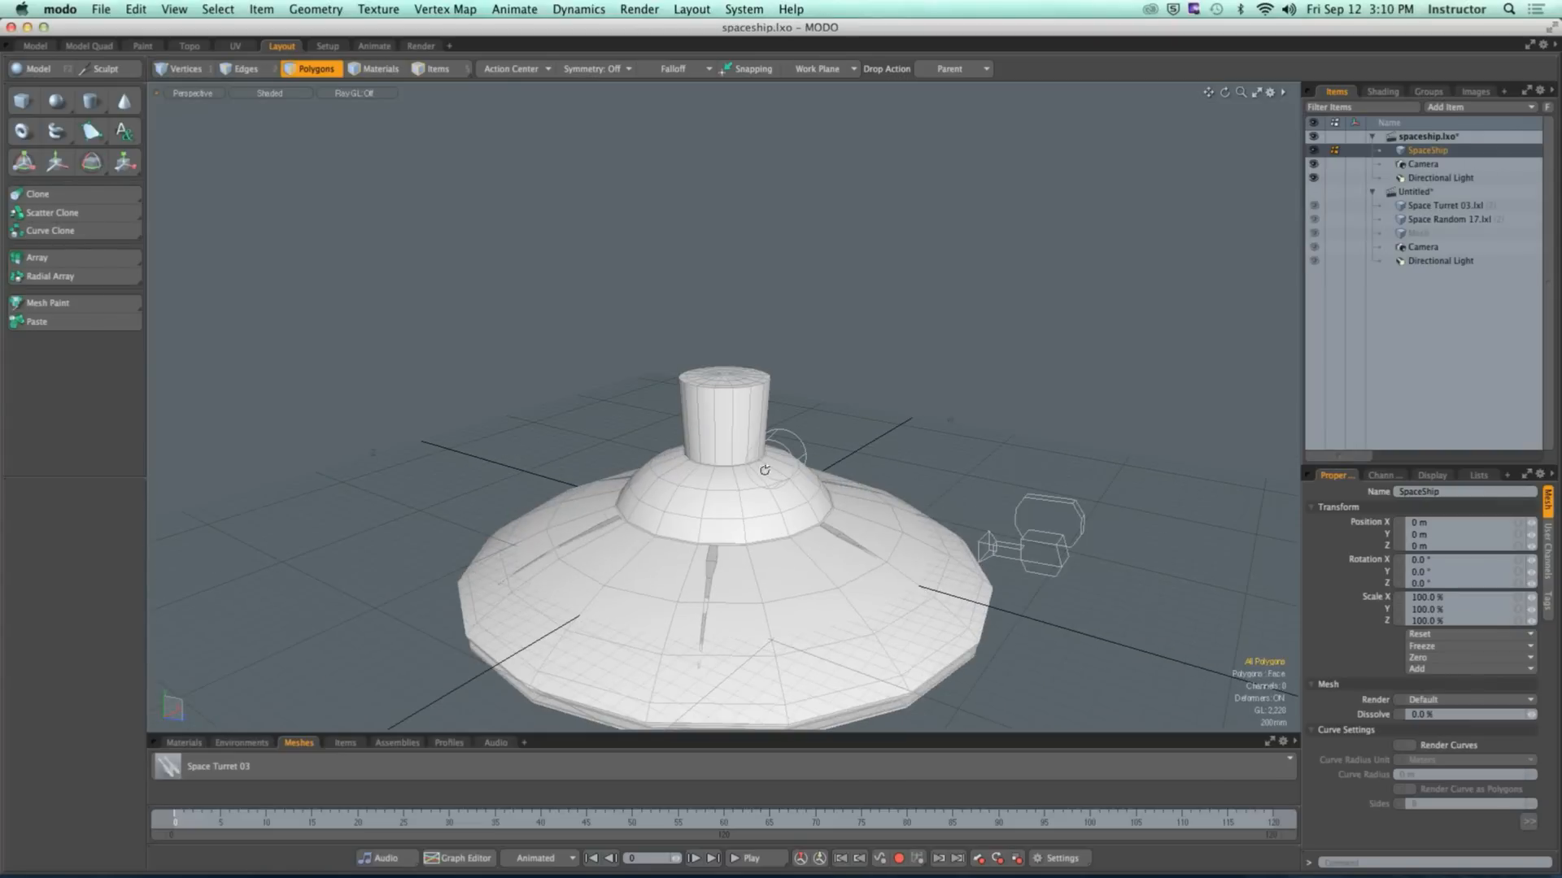
pyautogui.scroll(6, 765, 470)
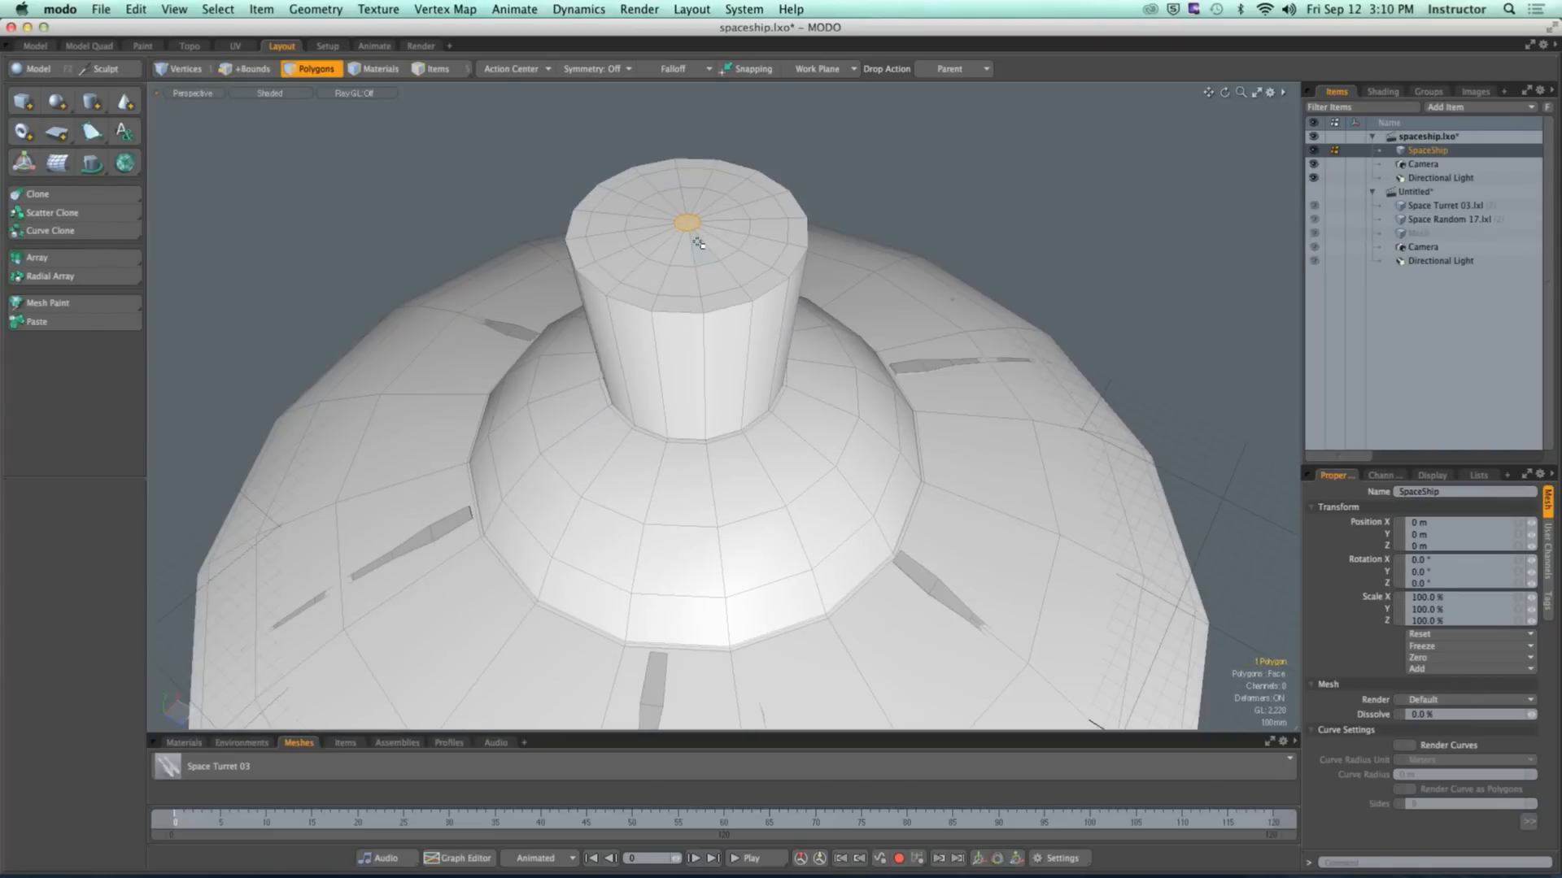
pyautogui.hotkey('shift', 'Up')
pyautogui.hotkey('shift', 'Up')
pyautogui.hotkey('shift', 'Up')
pyautogui.hotkey('shift', 'Up')
pyautogui.hotkey('shift', 'Down')
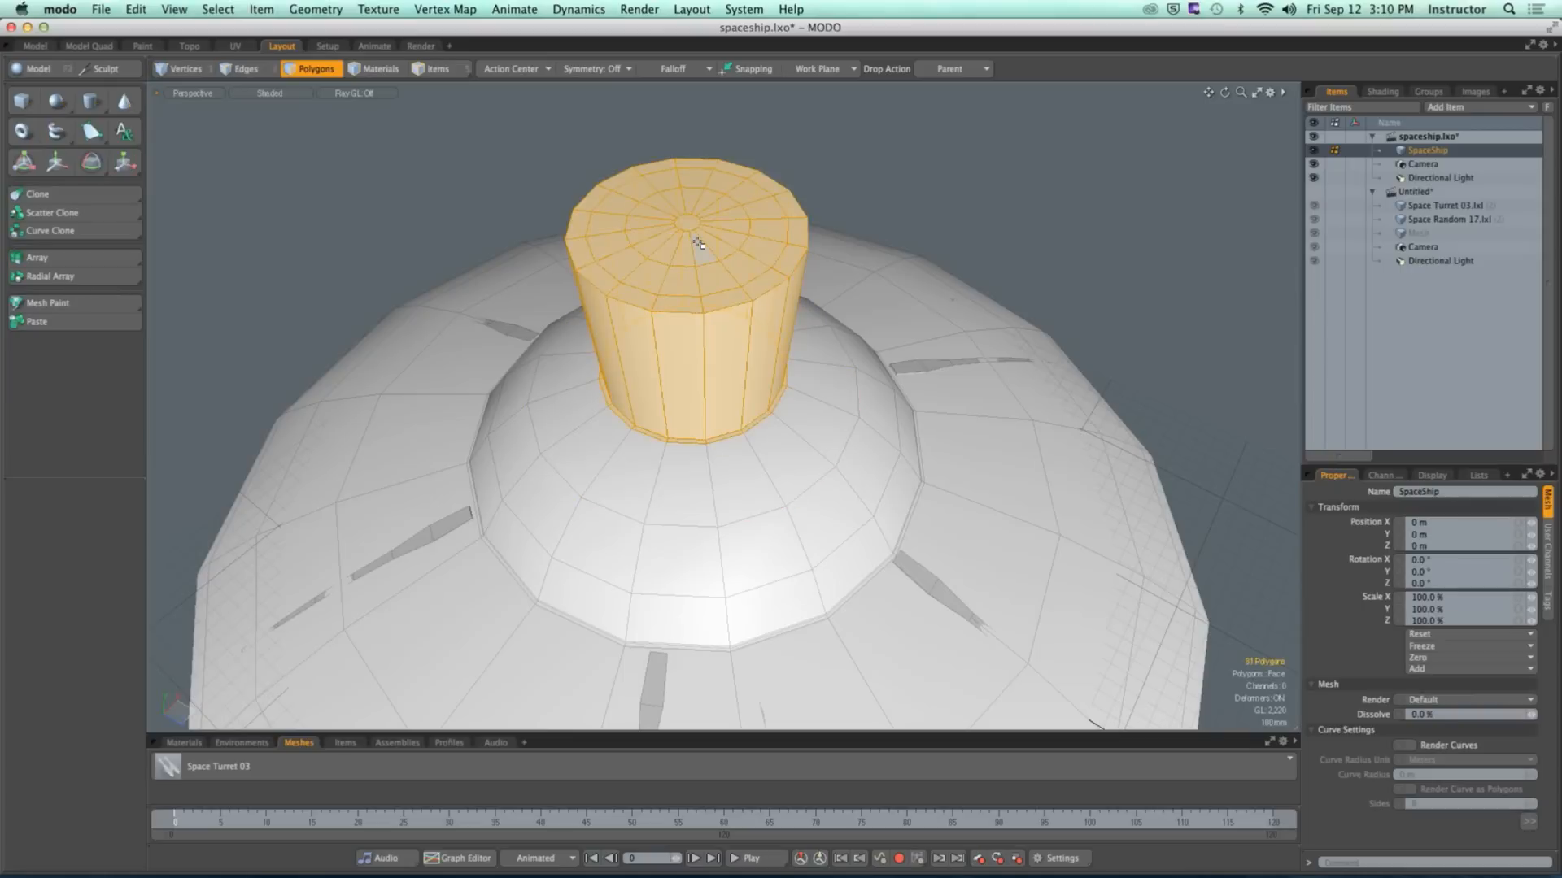
pyautogui.press('Delete')
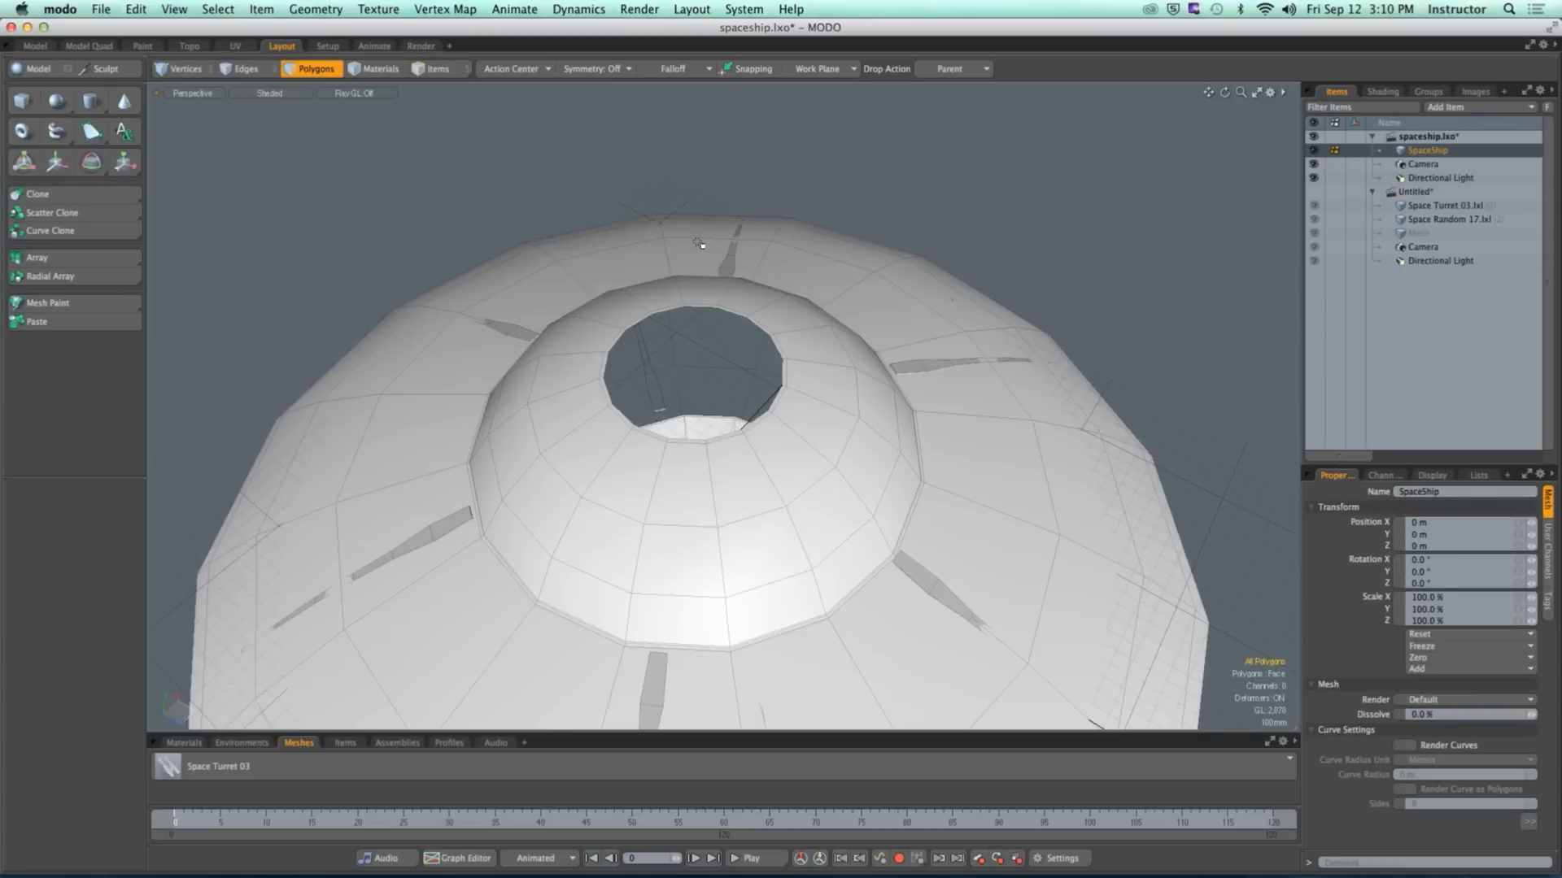
# Step: Cap the open hole at the top of the spaceship's dome with a polygon and split it into a triangle fan with Spikey
pyautogui.press('2')
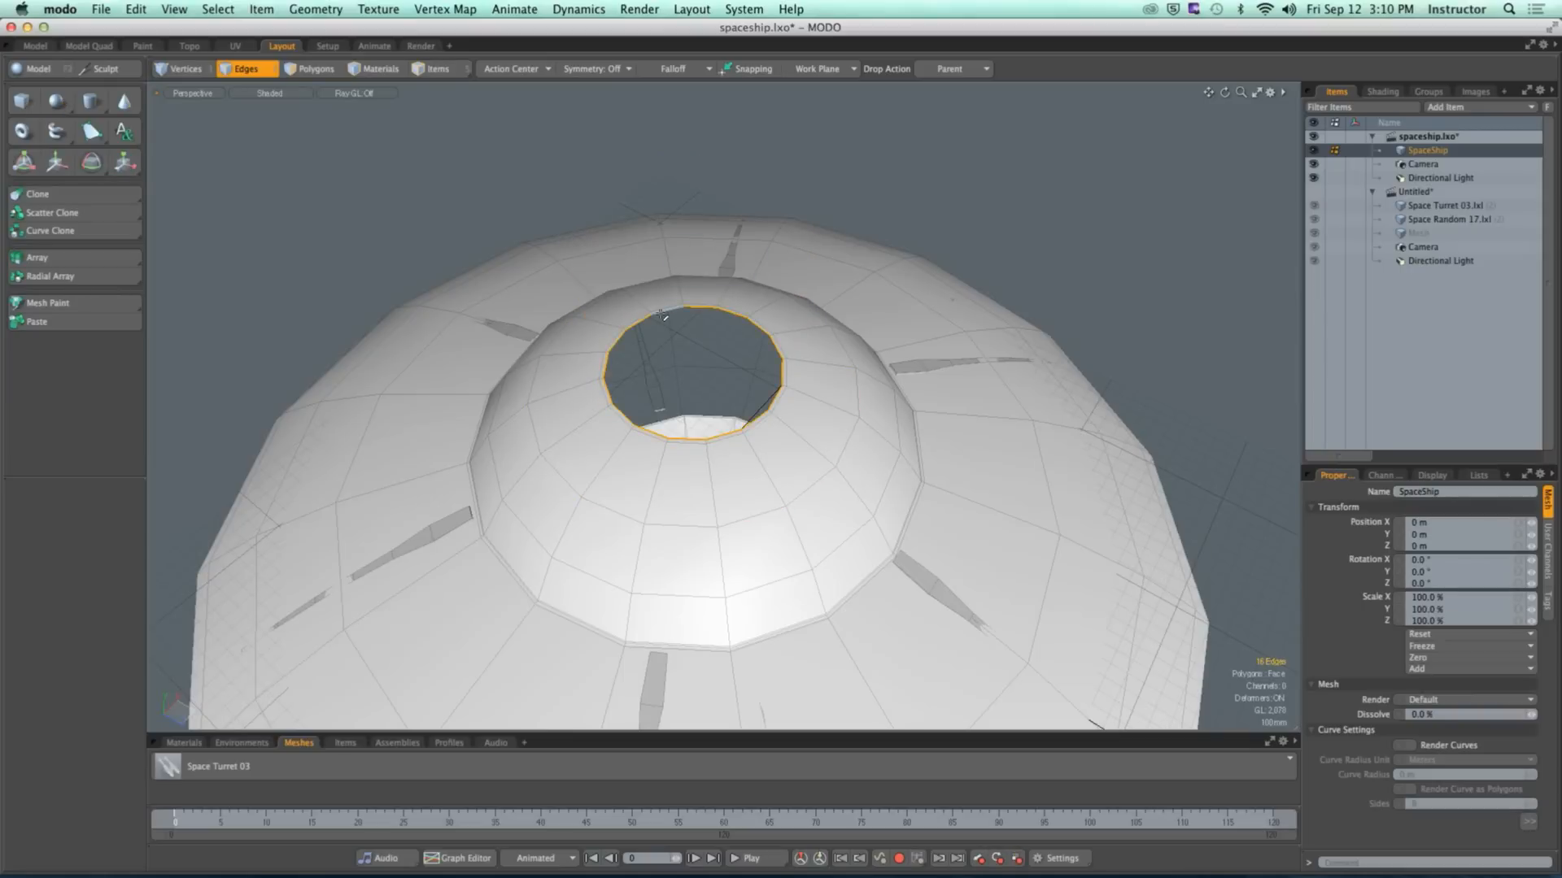
pyautogui.press('p')
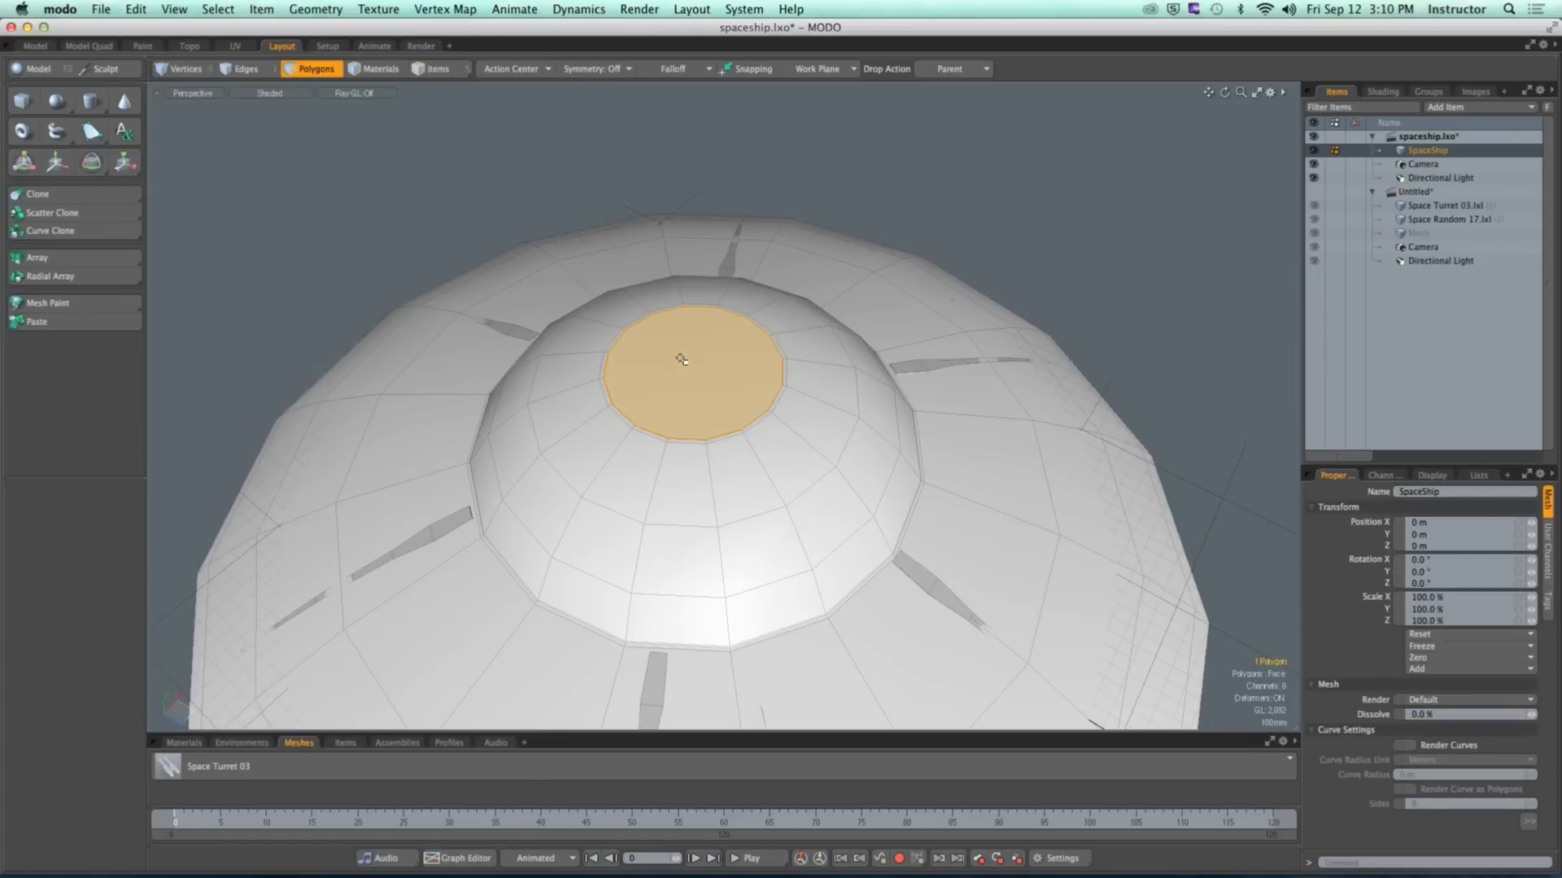
pyautogui.click(61, 66)
pyautogui.click(230, 376)
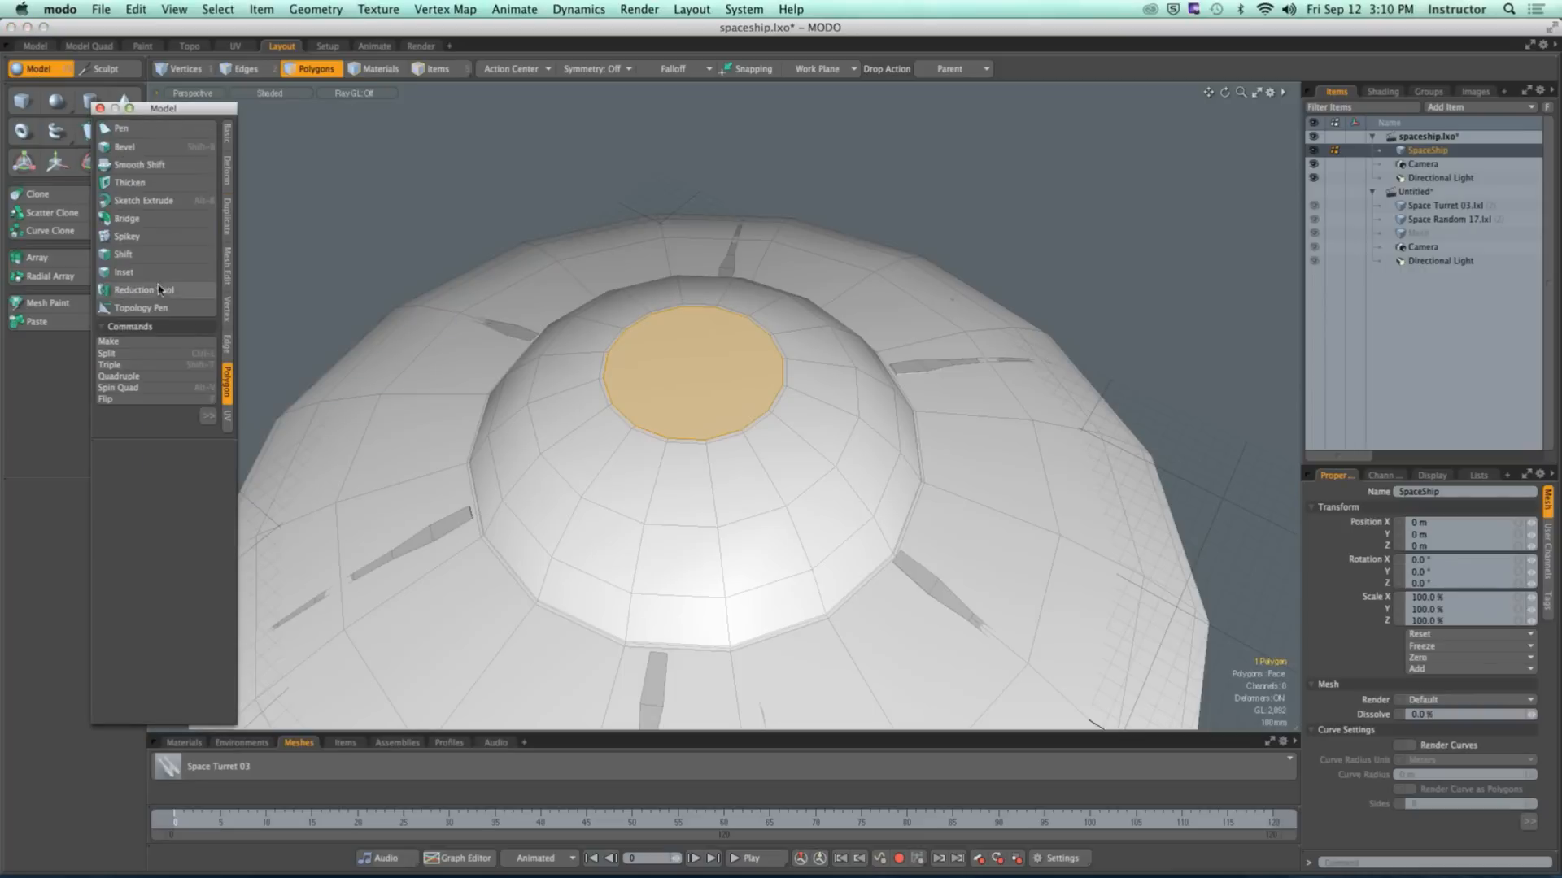
pyautogui.click(158, 237)
pyautogui.click(527, 244)
pyautogui.press('Escape')
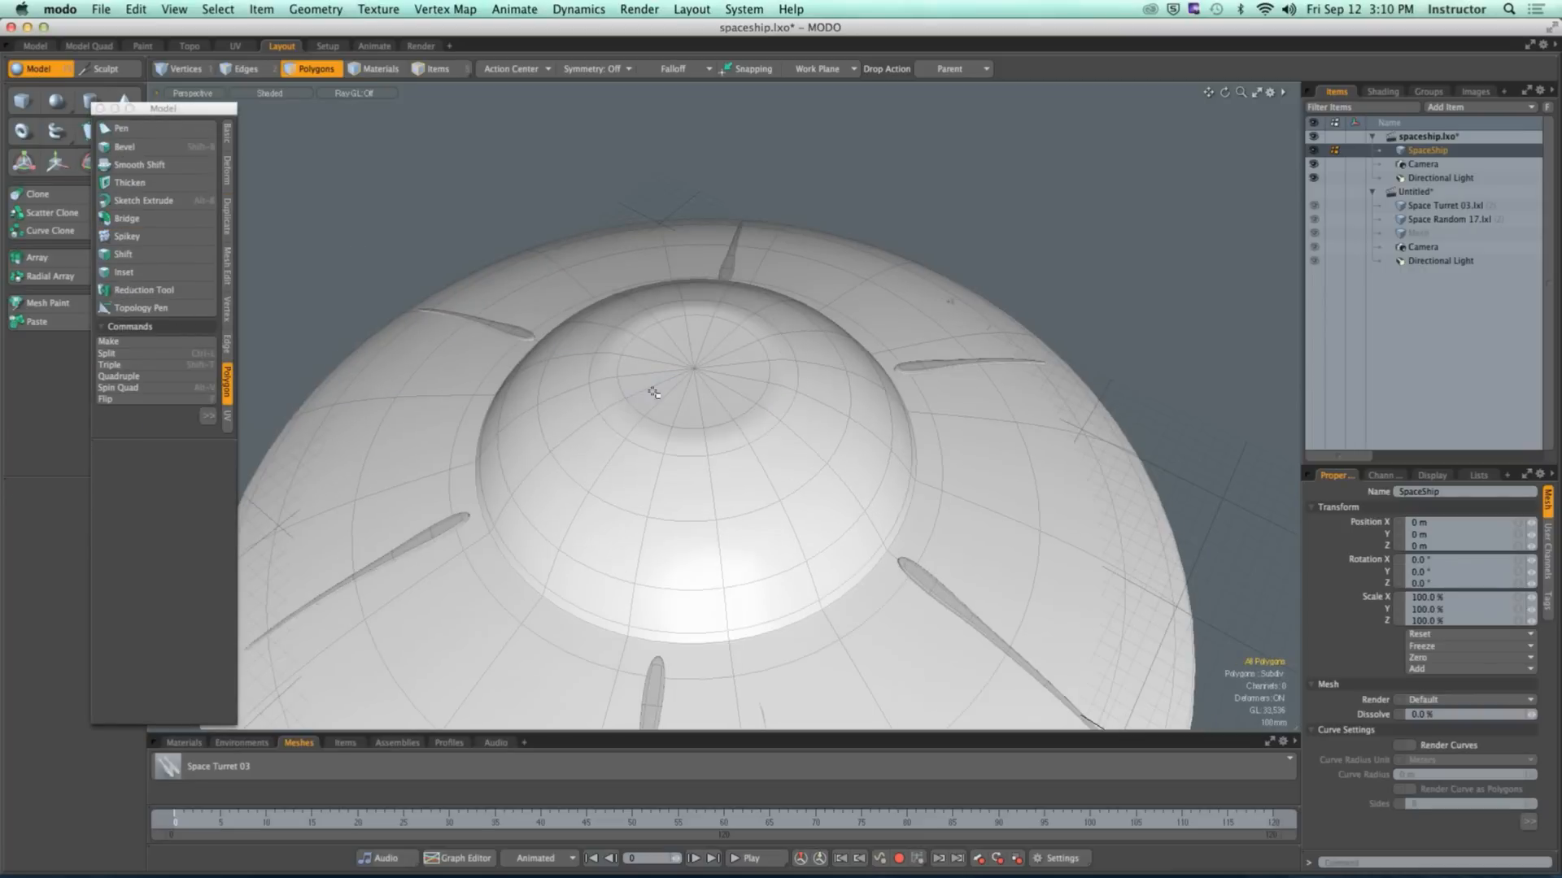
# Step: Remove the edge loop around the triangle fan on the dome and turn subdivision smoothing on for the spaceship
pyautogui.press('2')
pyautogui.doubleClick(639, 433)
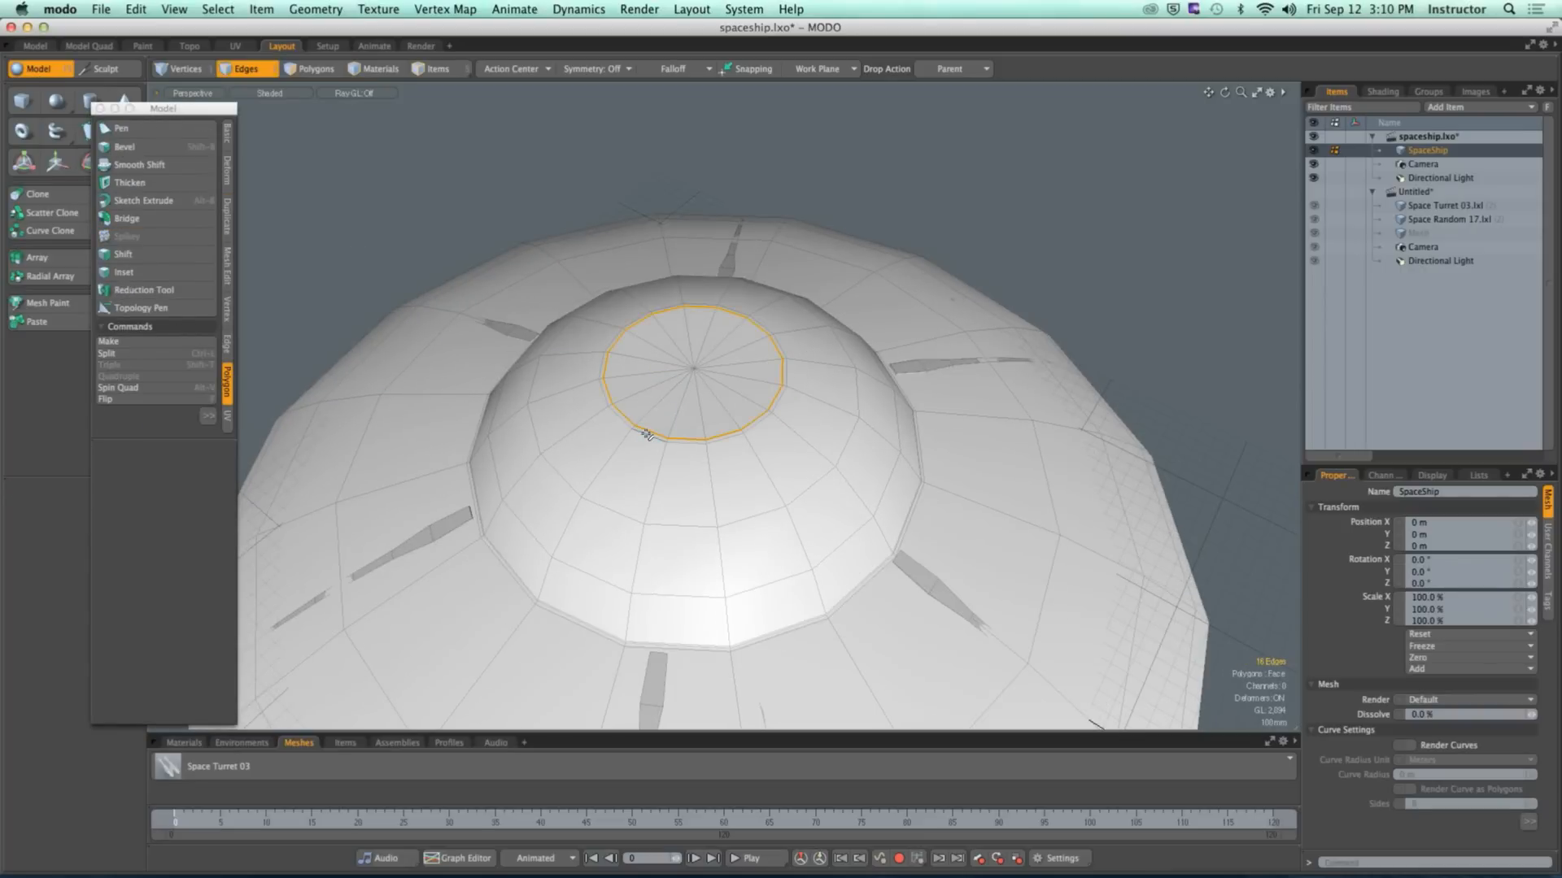
pyautogui.press('BackSpace')
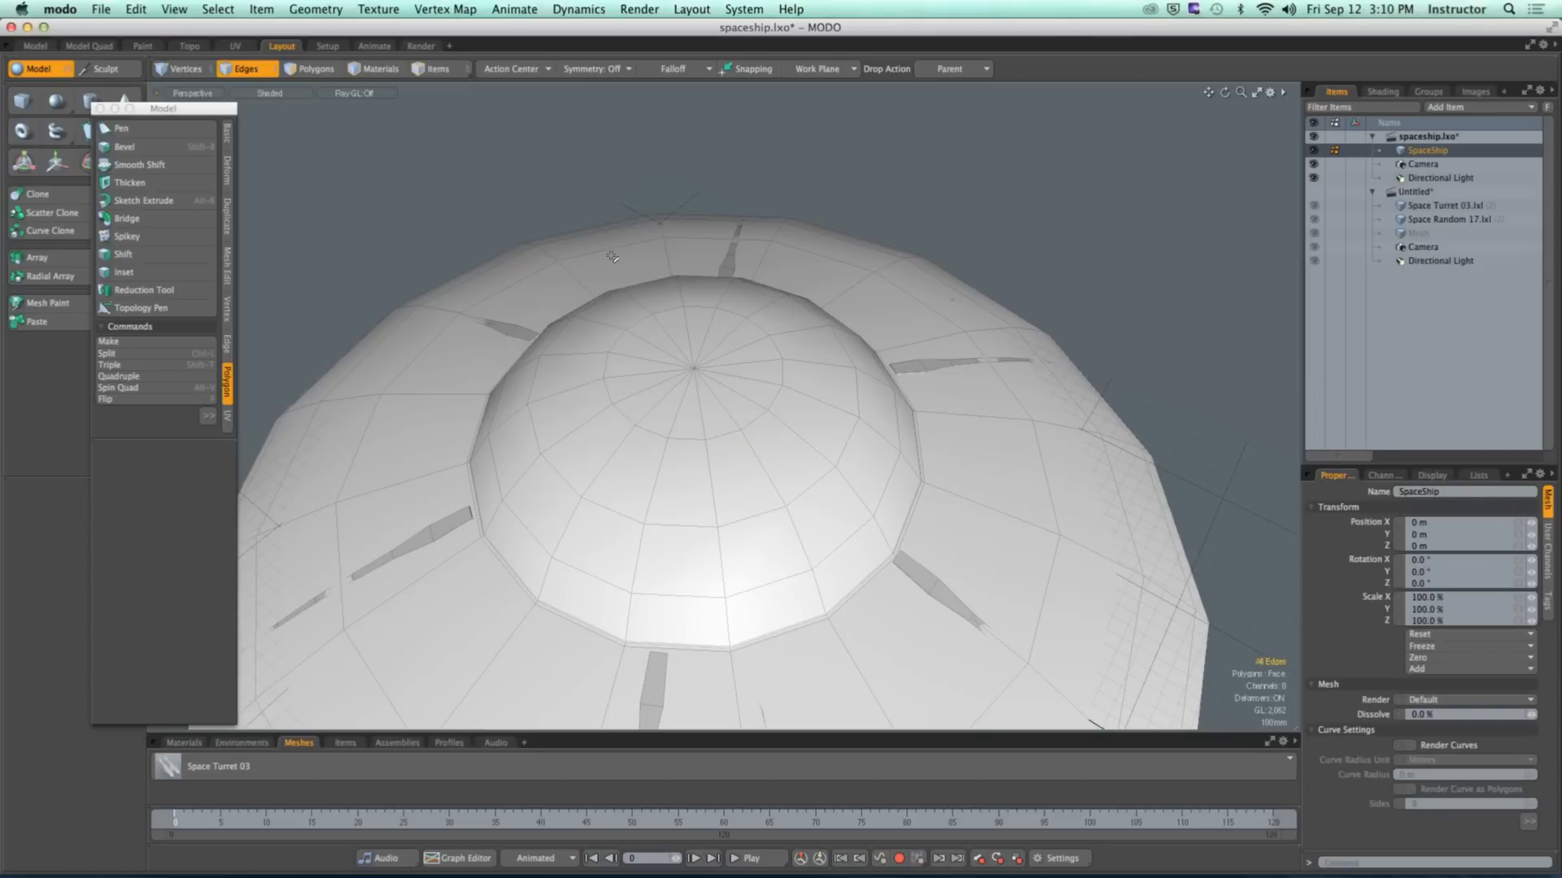
pyautogui.press('Tab')
pyautogui.keyDown('alt'); pyautogui.moveTo(262, 189); pyautogui.dragTo(250, 146); pyautogui.keyUp('alt')
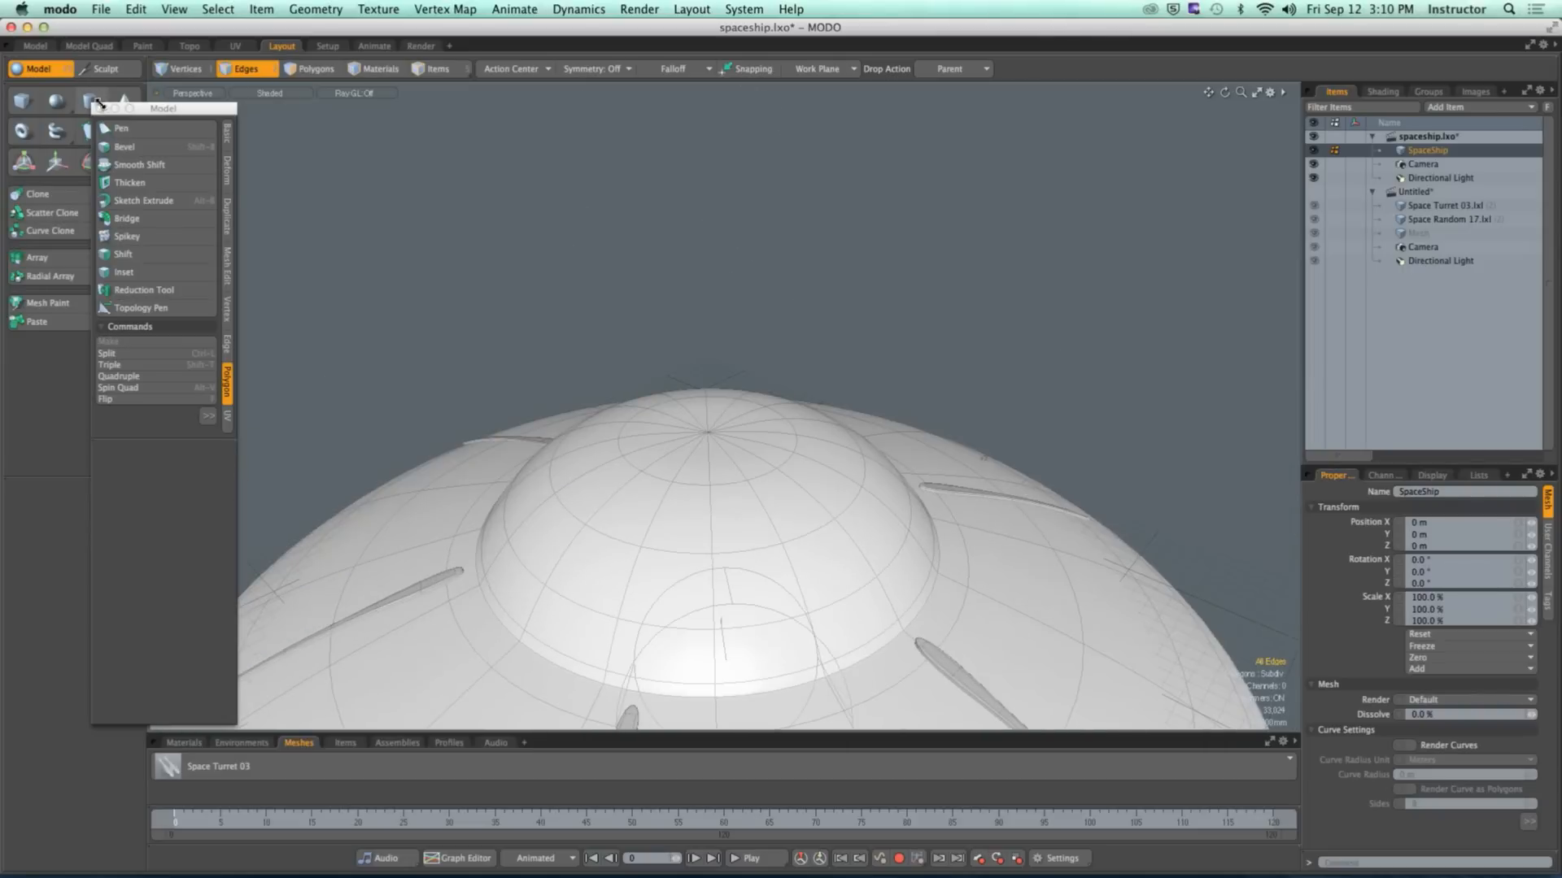
pyautogui.click(101, 108)
pyautogui.keyDown('ctrl'); pyautogui.keyDown('alt'); pyautogui.moveTo(341, 235); pyautogui.dragTo(1244, 192); pyautogui.keyUp('alt'); pyautogui.keyUp('ctrl')
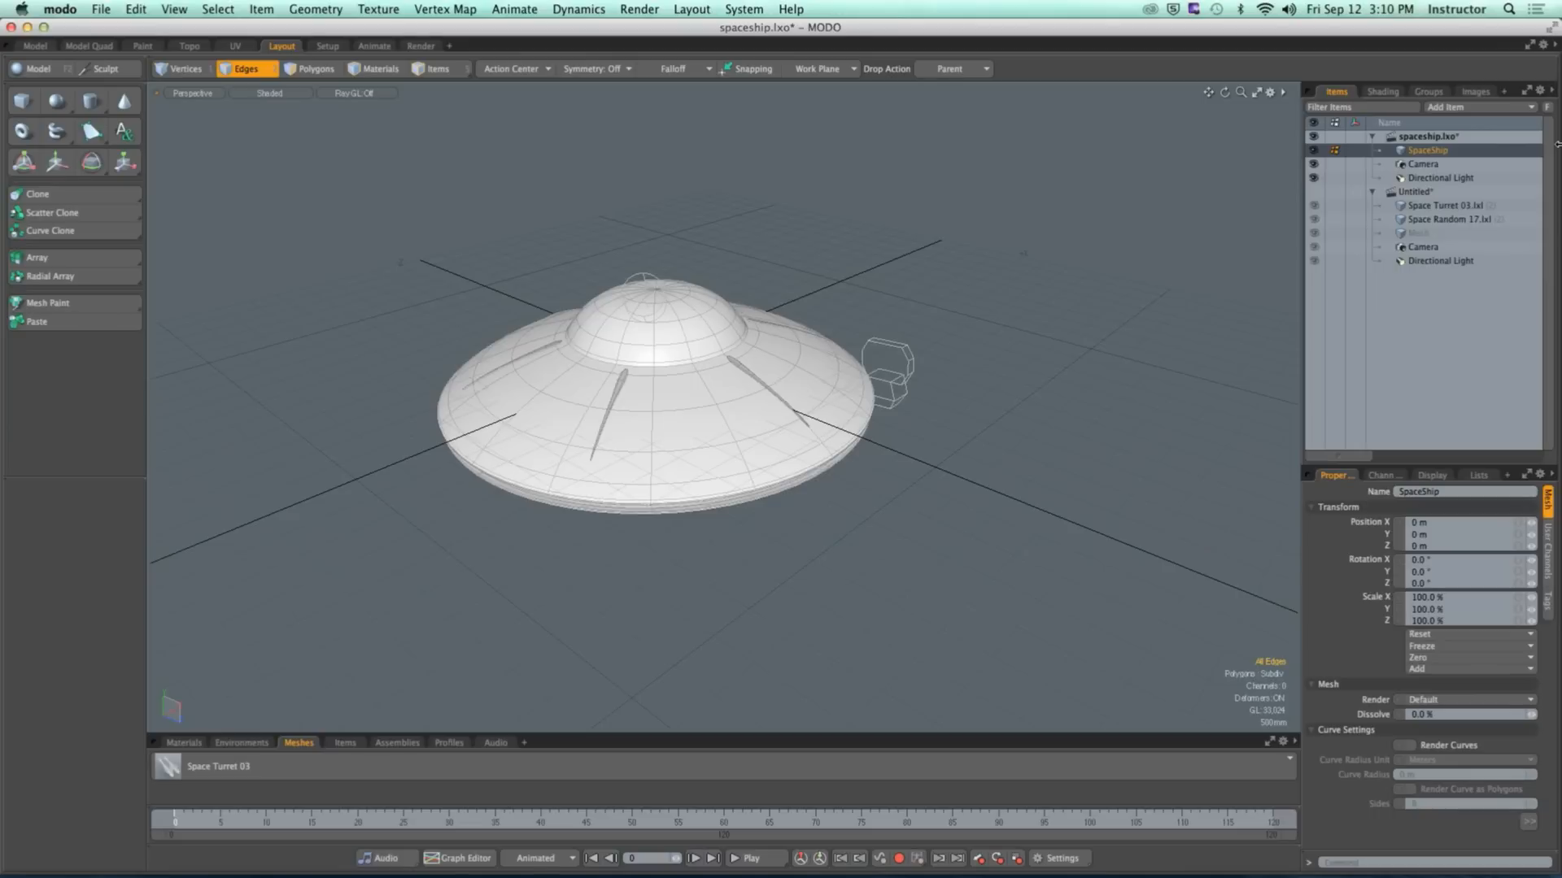
# Step: Import the SpaceShip mesh into the Untitled scene with Children and Shaders disabled and the source items kept
pyautogui.moveTo(1431, 155); pyautogui.dragTo(1408, 214)
pyautogui.press('ctrl')
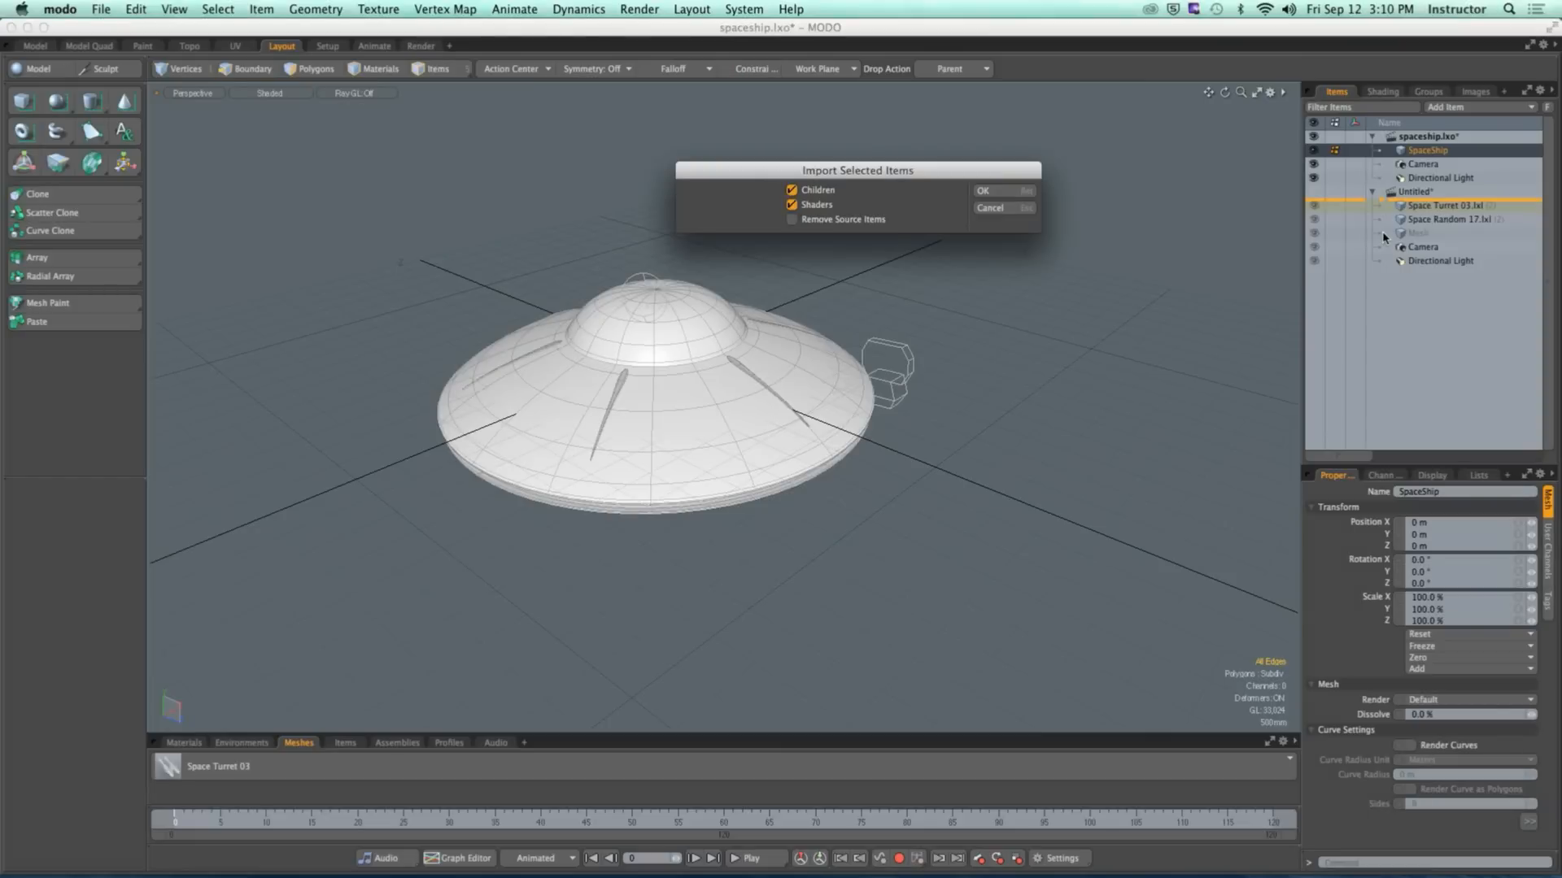
pyautogui.click(817, 192)
pyautogui.click(827, 207)
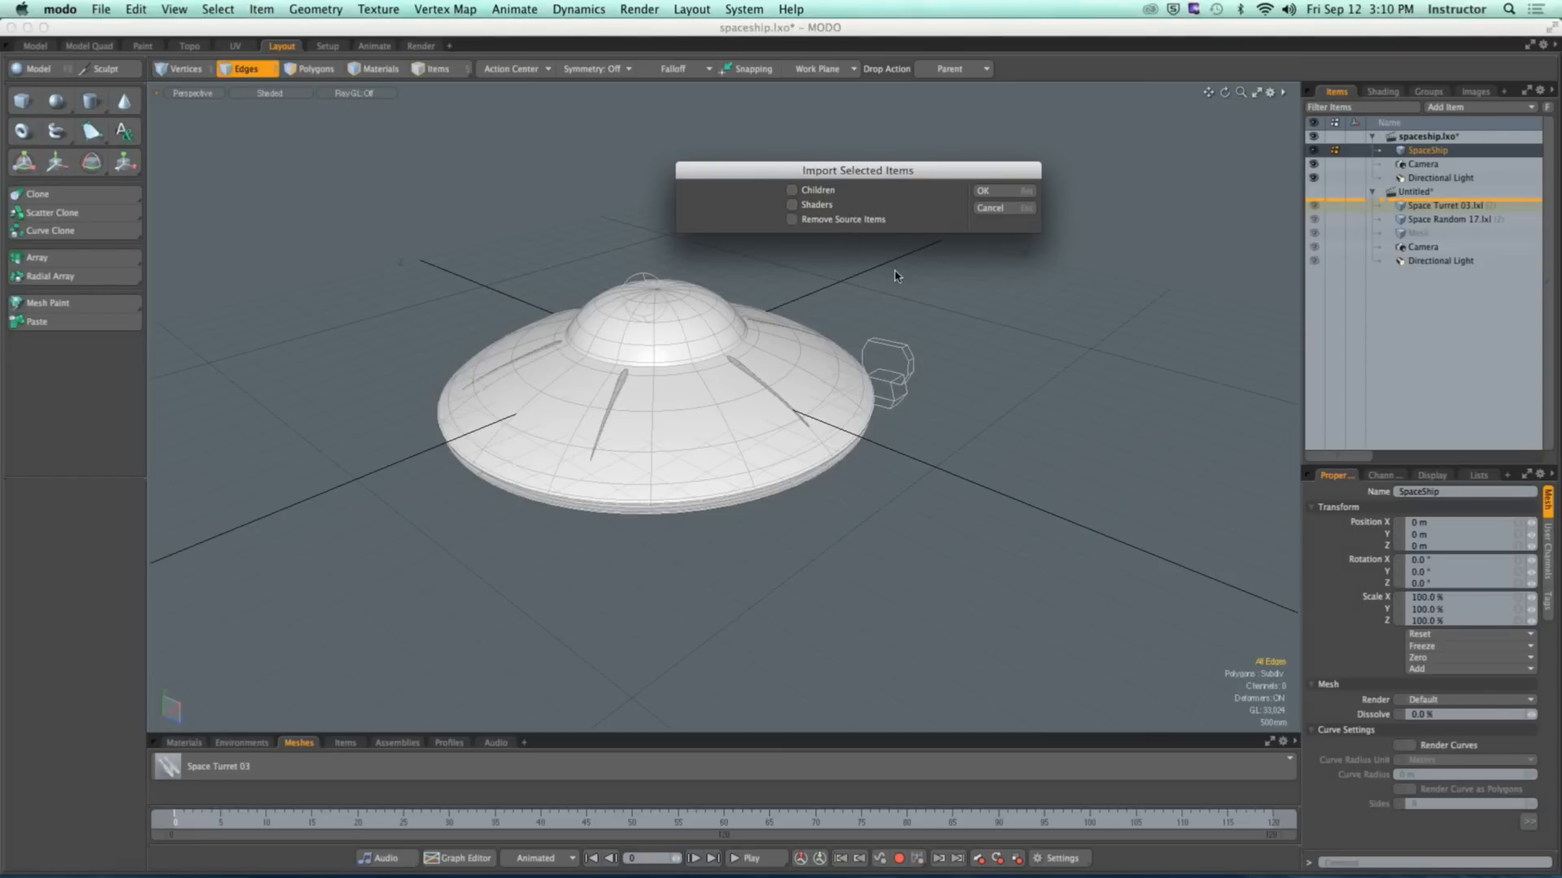
pyautogui.click(1000, 192)
# Step: Examine the imported SpaceShip mesh beneath the turret to compare their sizes
pyautogui.scroll(-6, 1025, 210)
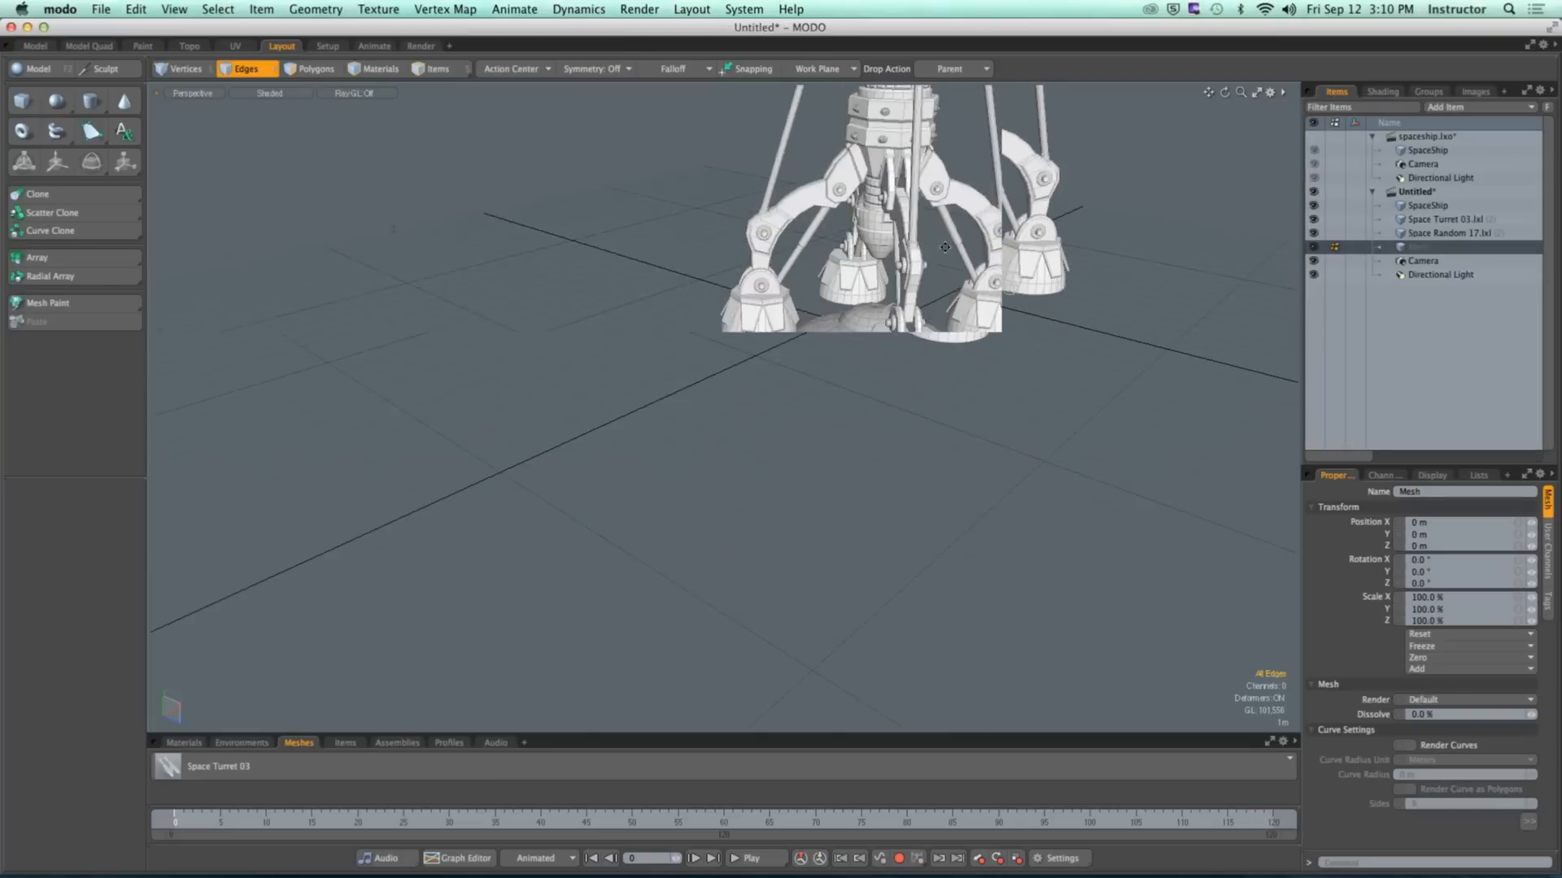
pyautogui.keyDown('alt'); pyautogui.moveTo(1025, 210); pyautogui.dragTo(1106, 114); pyautogui.keyUp('alt')
pyautogui.keyDown('alt'); pyautogui.keyDown('shift'); pyautogui.moveTo(1106, 114); pyautogui.dragTo(871, 312); pyautogui.keyUp('shift'); pyautogui.keyUp('alt')
pyautogui.scroll(-5, 856, 252)
pyautogui.keyDown('alt'); pyautogui.keyDown('shift'); pyautogui.moveTo(854, 231); pyautogui.dragTo(820, 513); pyautogui.keyUp('shift'); pyautogui.keyUp('alt')
pyautogui.scroll(5, 756, 447)
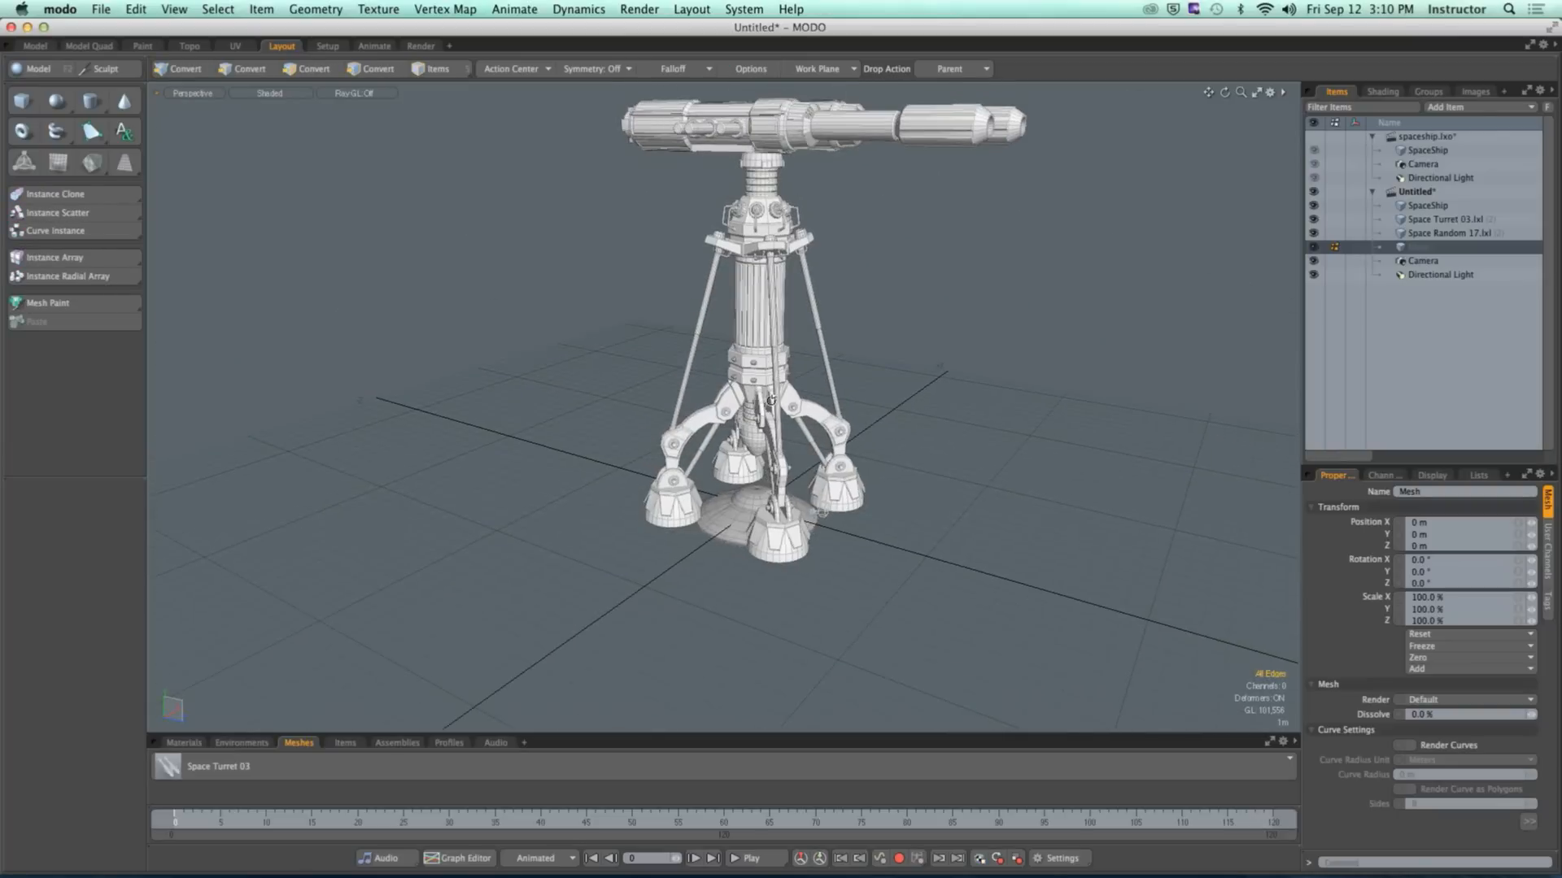
pyautogui.click(1425, 207)
pyautogui.keyDown('alt'); pyautogui.moveTo(709, 423); pyautogui.dragTo(598, 488); pyautogui.keyUp('alt')
pyautogui.scroll(-4, 688, 443)
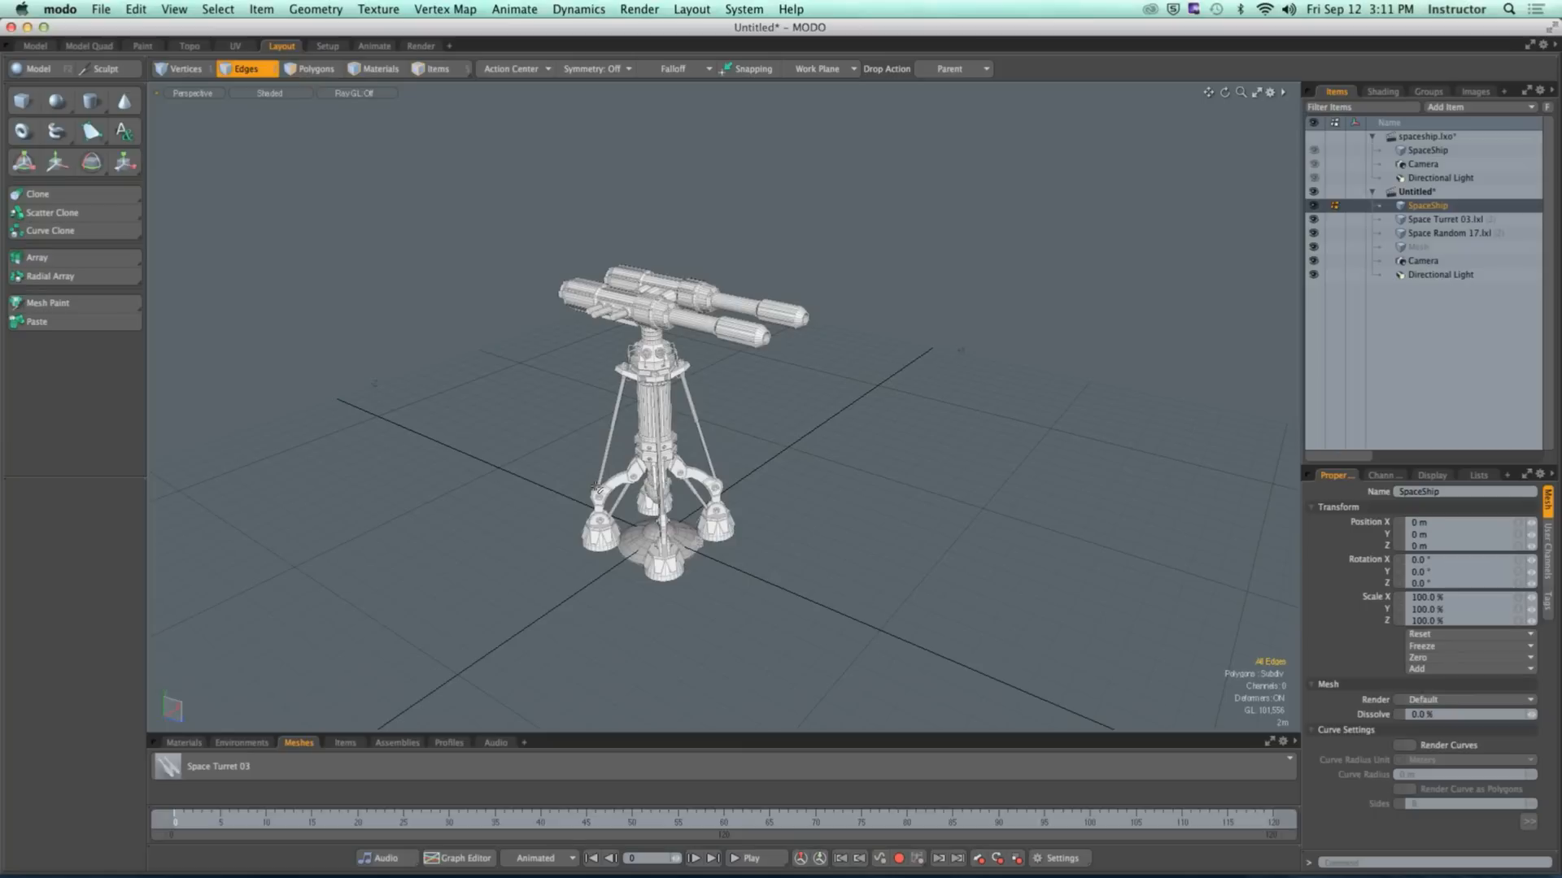
# Step: Switch to the Setup layout, hide the SpaceShip mesh and make the Space Turret 03 mesh active
pyautogui.click(327, 45)
pyautogui.scroll(-8, 676, 372)
pyautogui.keyDown('alt'); pyautogui.keyDown('shift'); pyautogui.moveTo(662, 366); pyautogui.dragTo(704, 573); pyautogui.keyUp('shift'); pyautogui.keyUp('alt')
pyautogui.click(1283, 165)
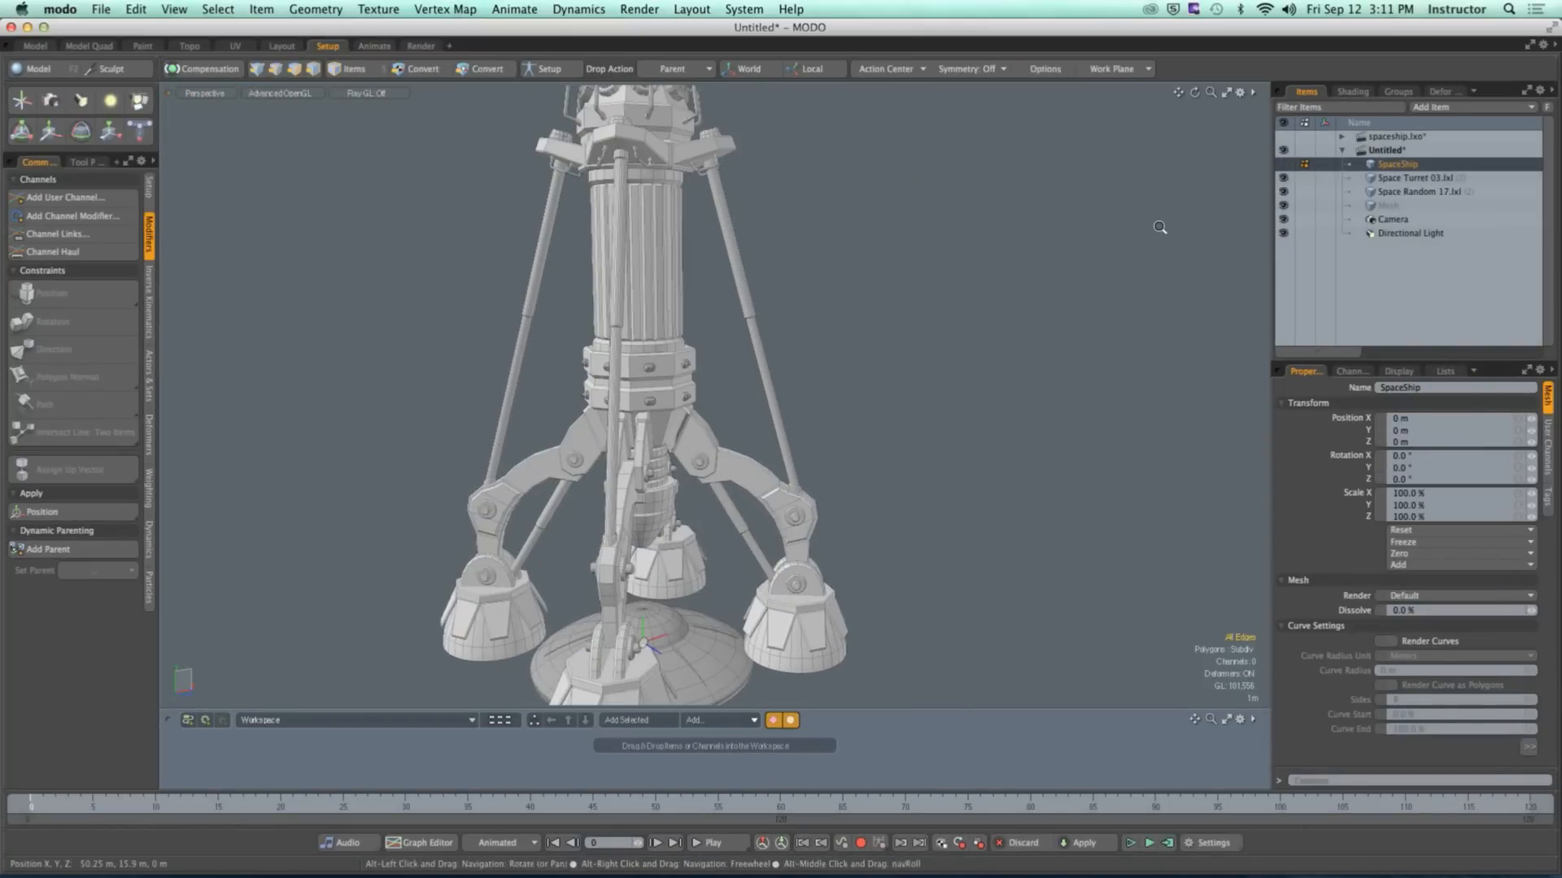
pyautogui.scroll(-4, 976, 341)
pyautogui.keyDown('alt'); pyautogui.moveTo(976, 342); pyautogui.dragTo(890, 313); pyautogui.keyUp('alt')
pyautogui.keyDown('alt'); pyautogui.keyDown('shift'); pyautogui.moveTo(890, 313); pyautogui.dragTo(816, 368); pyautogui.keyUp('shift'); pyautogui.keyUp('alt')
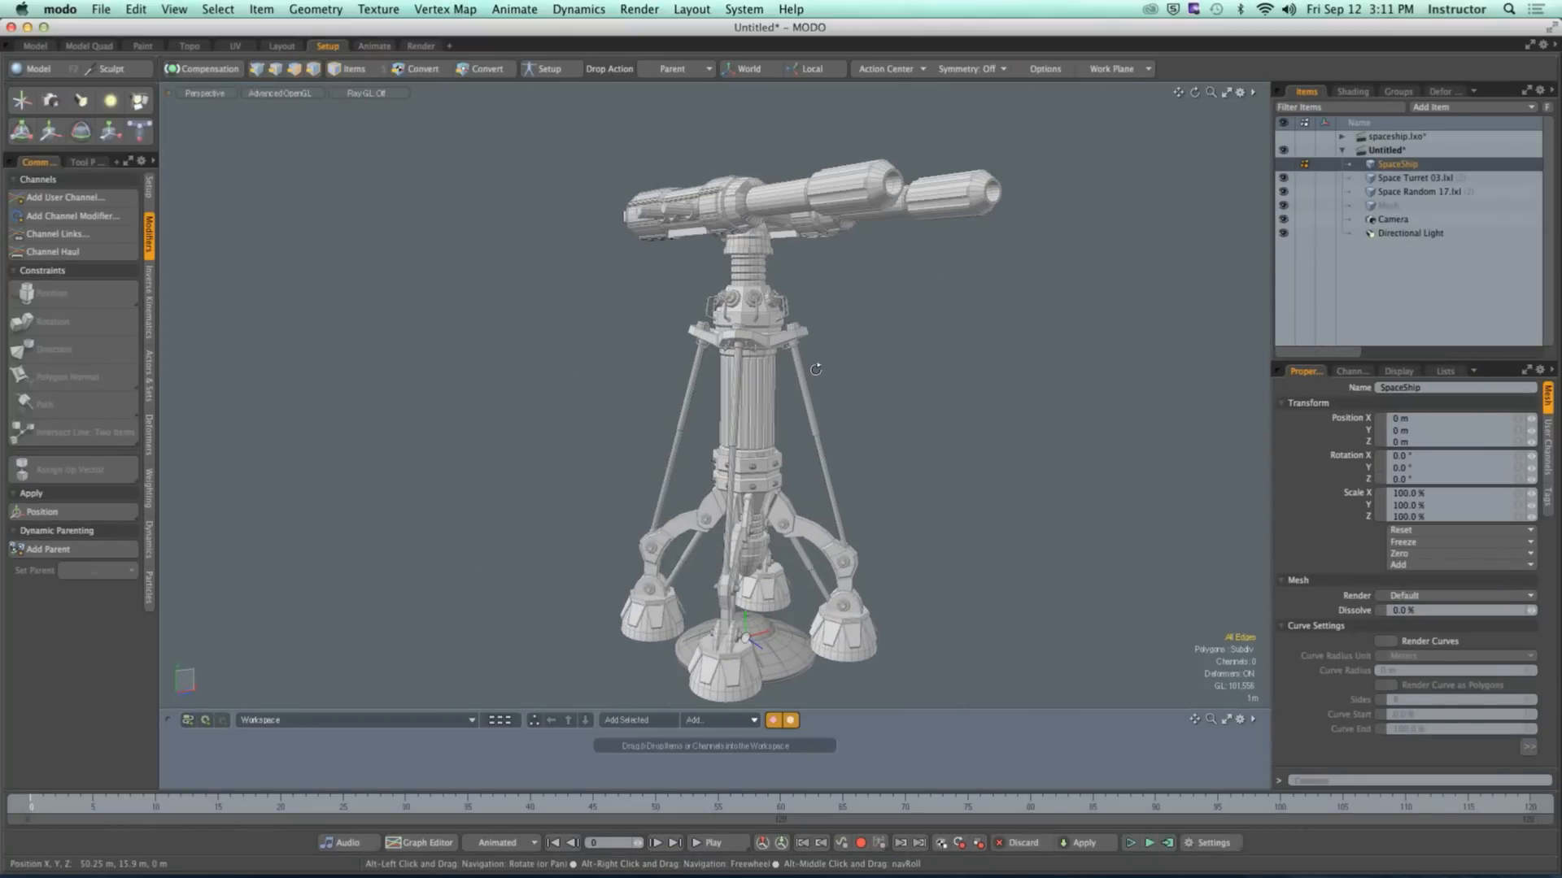
pyautogui.click(1385, 179)
pyautogui.keyDown('alt'); pyautogui.moveTo(945, 316); pyautogui.dragTo(1053, 315); pyautogui.keyUp('alt')
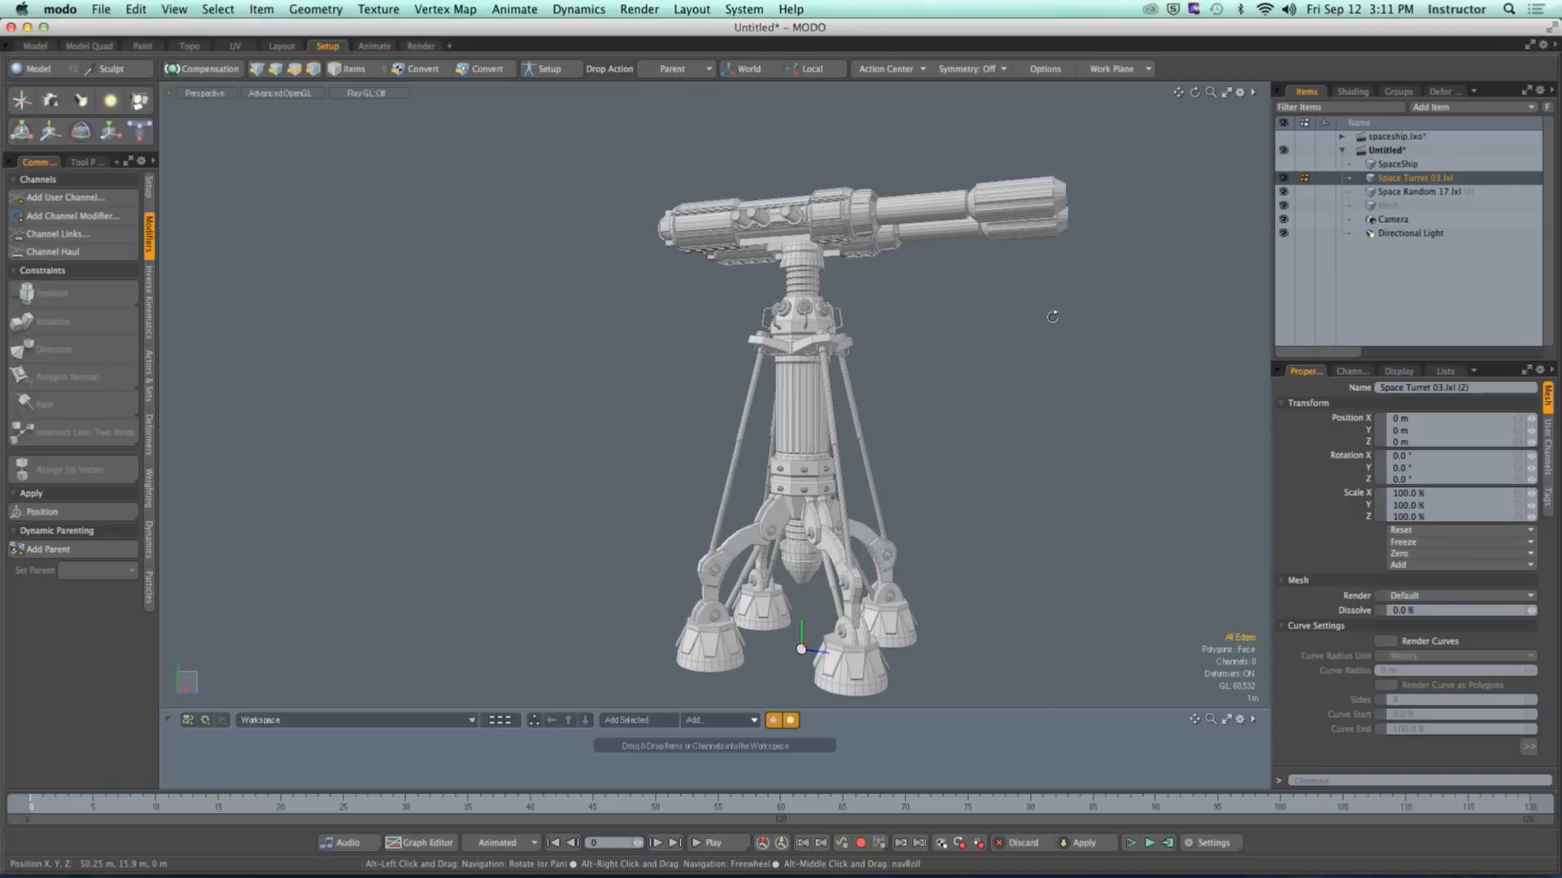
# Step: Check which turret parts belong to the Space Turret 03 and Space Random 17 meshes by toggling visibility
pyautogui.click(1411, 193)
pyautogui.click(1408, 179)
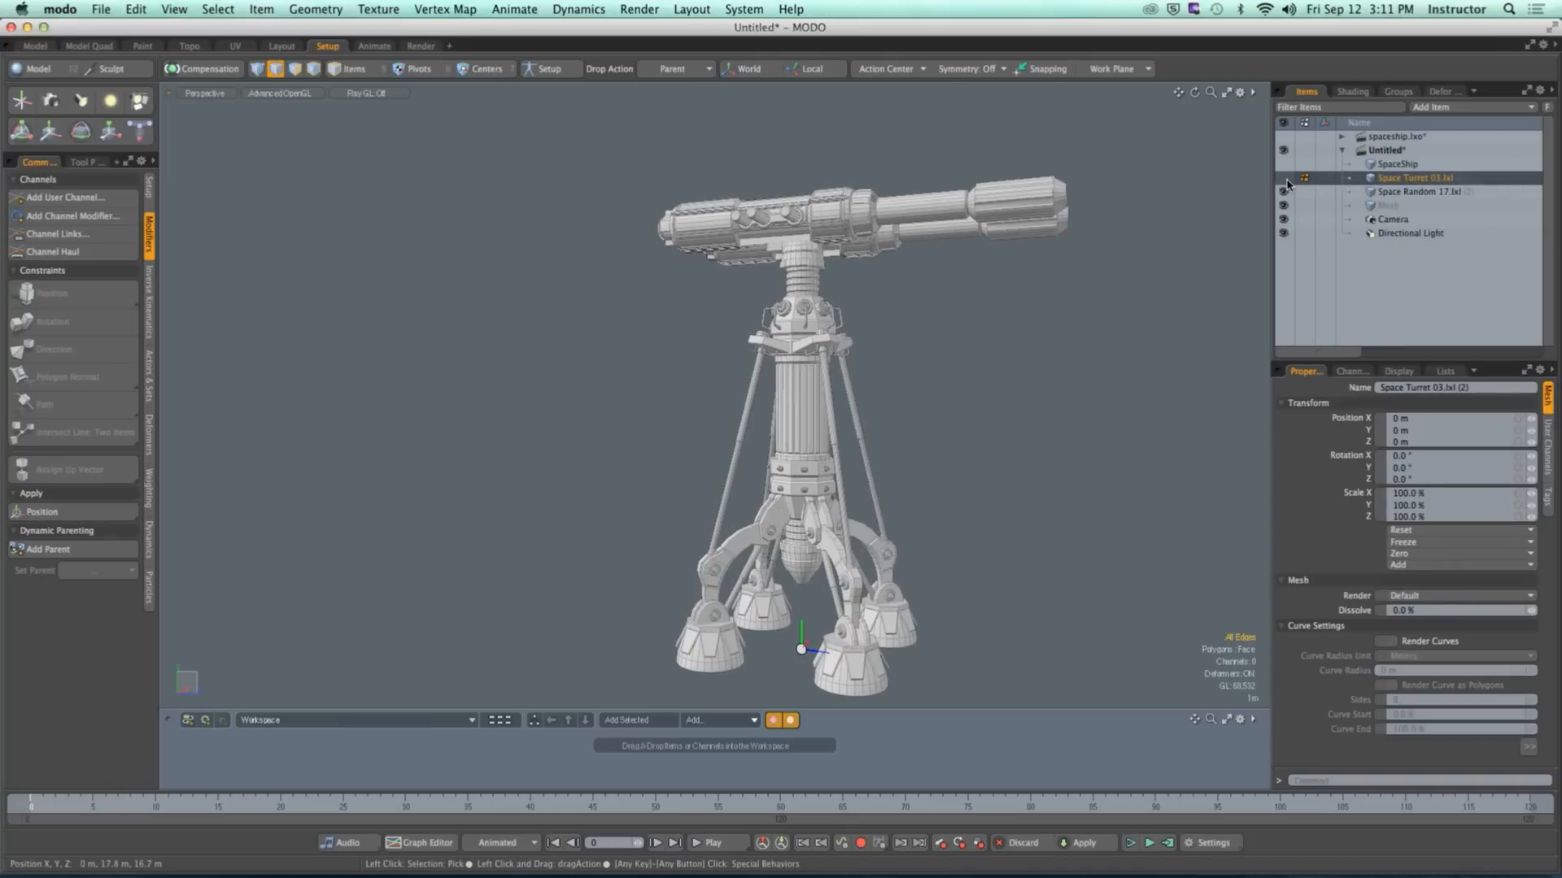
pyautogui.click(1381, 194)
pyautogui.click(1282, 177)
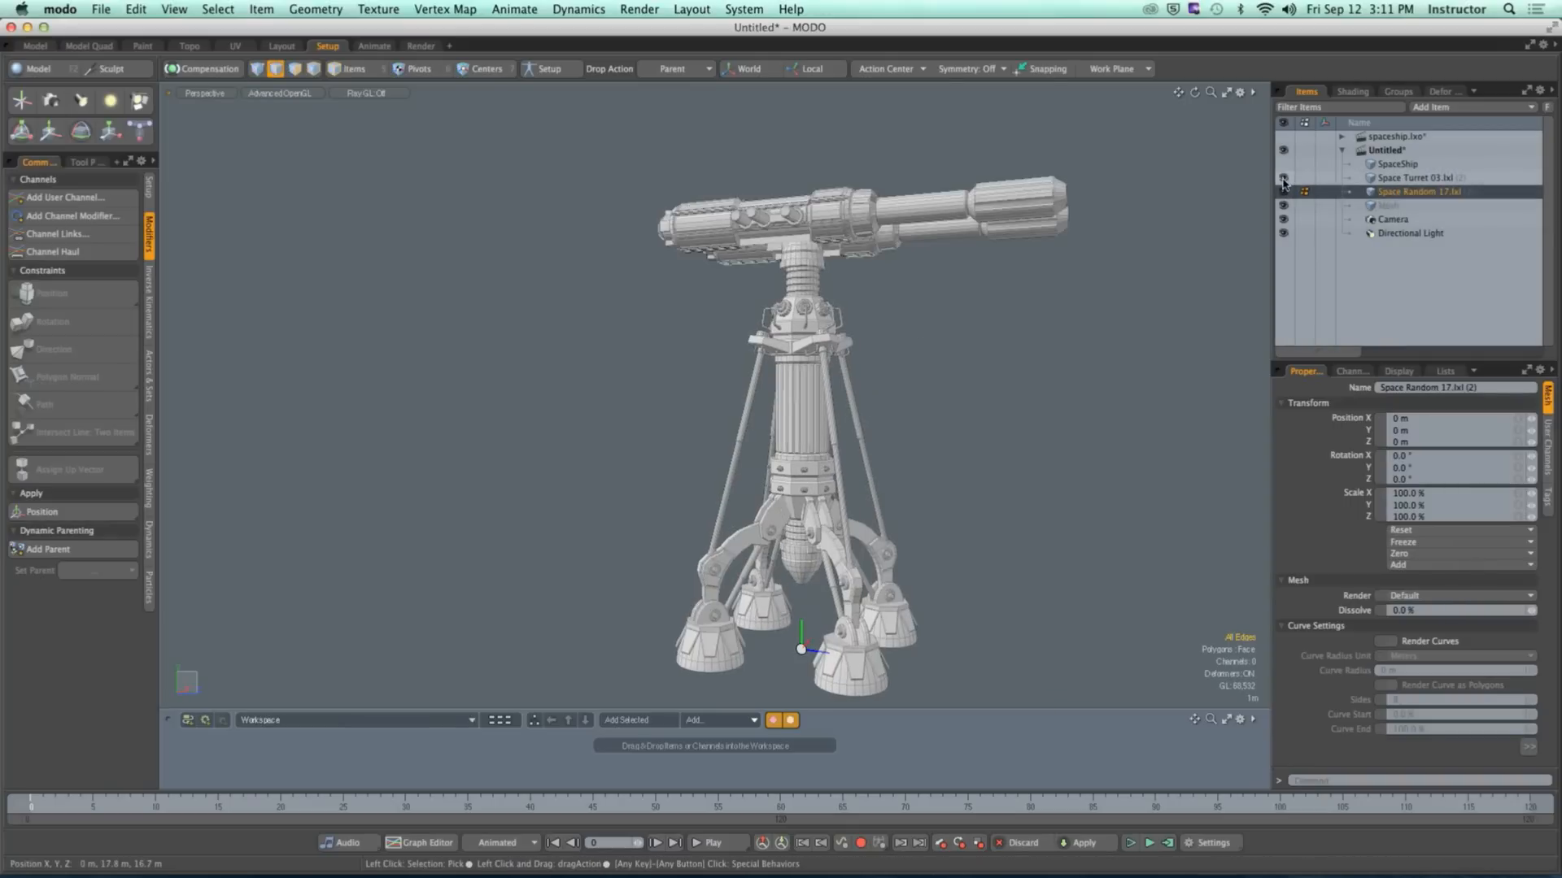
pyautogui.click(1282, 177)
pyautogui.click(1283, 177)
pyautogui.click(1334, 178)
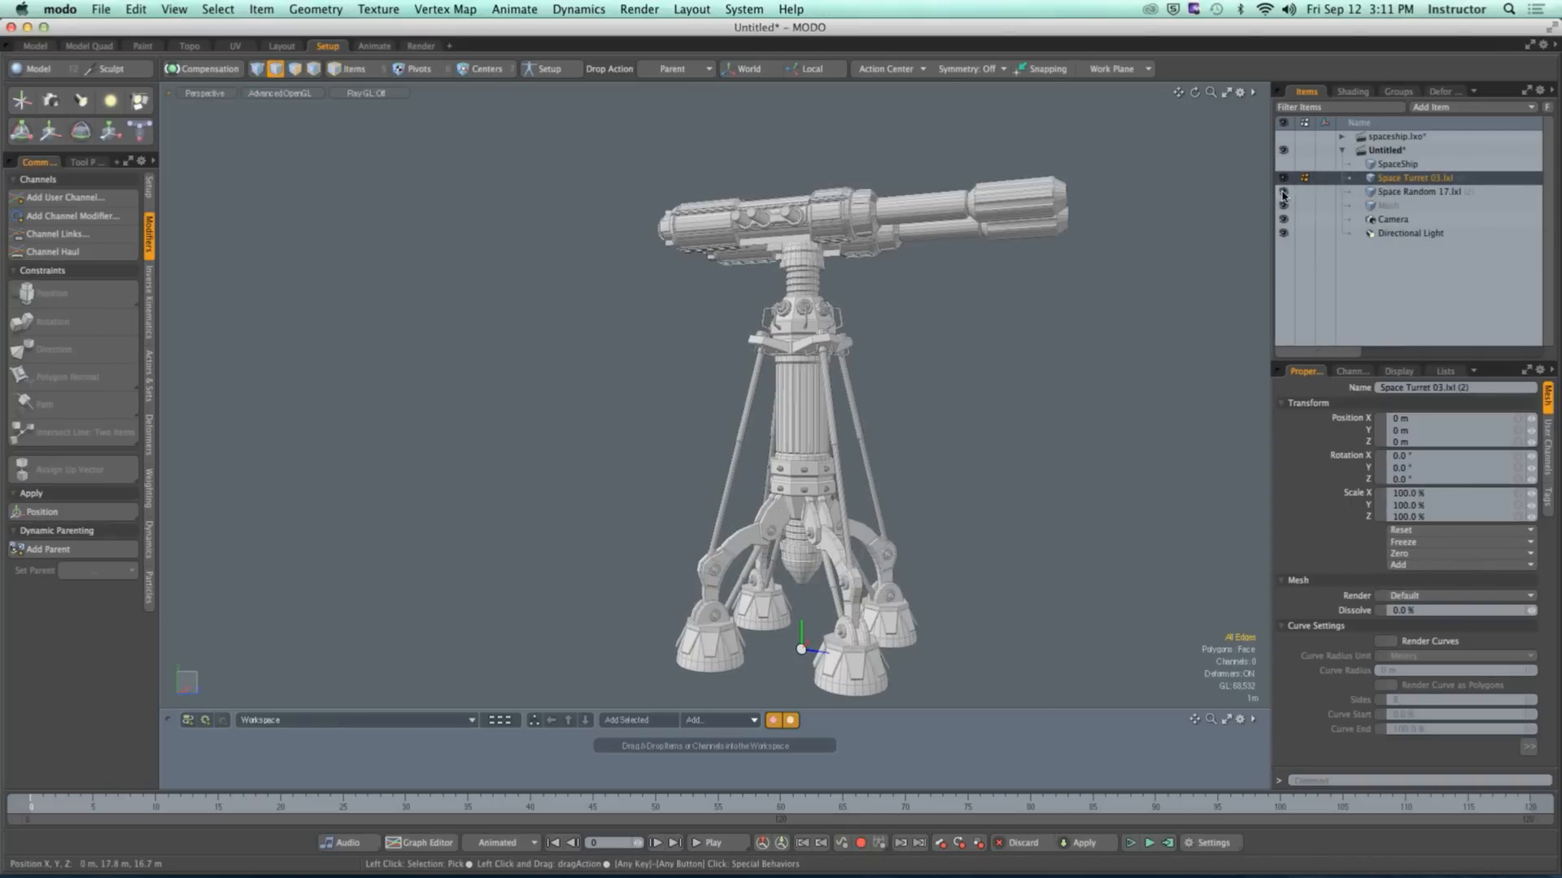
# Step: Select the connected polygons of the bolted collar around the turret's column in polygon mode
pyautogui.keyDown('alt'); pyautogui.keyDown('shift'); pyautogui.moveTo(932, 225); pyautogui.dragTo(761, 429); pyautogui.keyUp('shift'); pyautogui.keyUp('alt')
pyautogui.press('3')
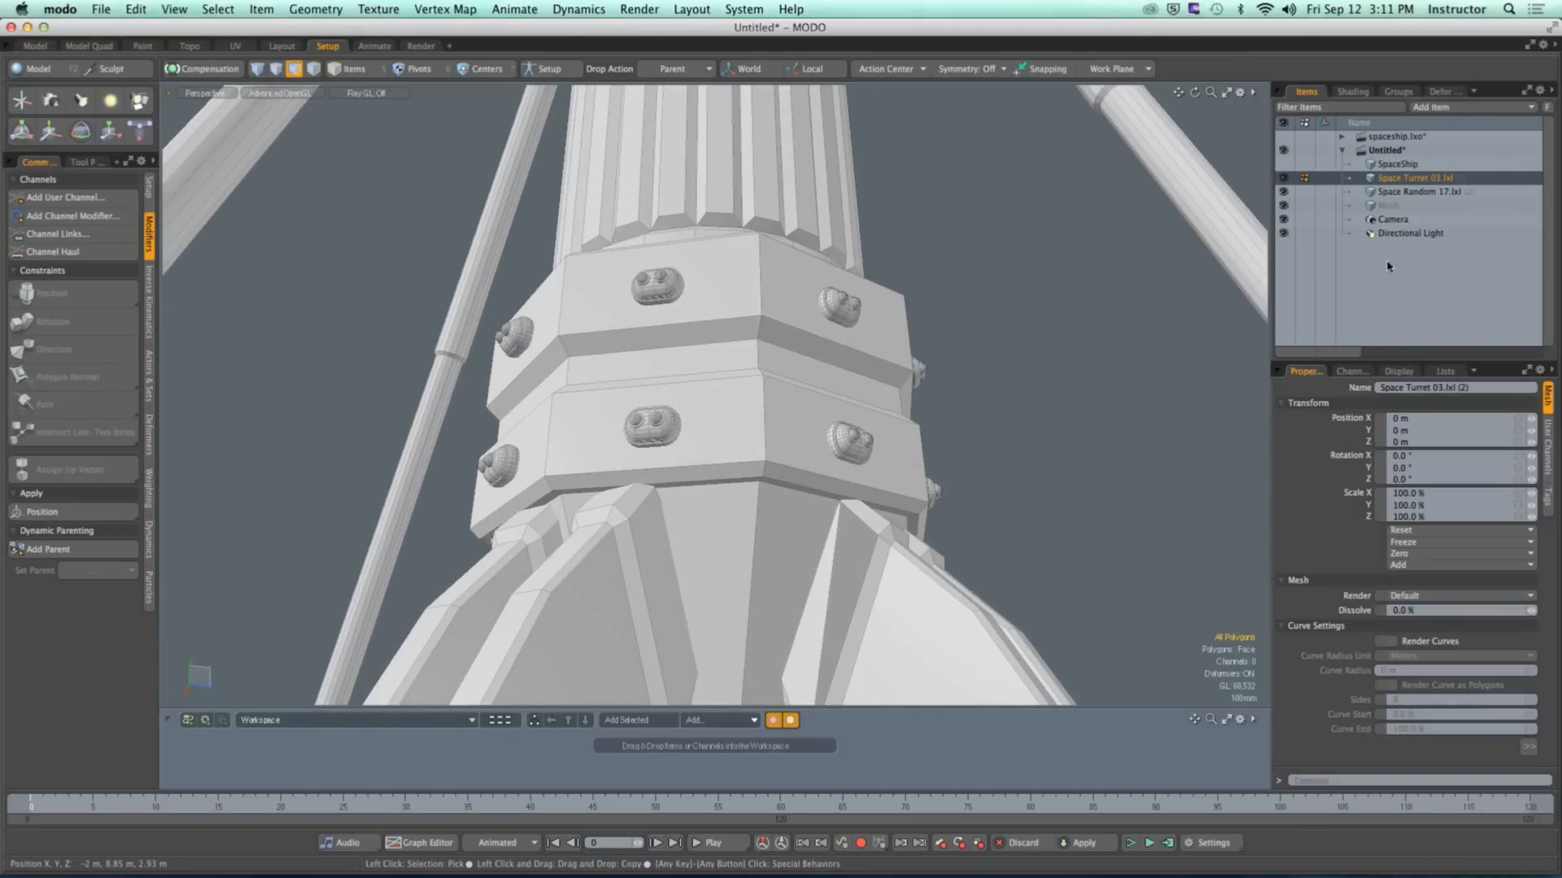
pyautogui.click(789, 405)
pyautogui.doubleClick(789, 405)
pyautogui.keyDown('ctrl'); pyautogui.keyDown('alt'); pyautogui.moveTo(789, 405); pyautogui.dragTo(731, 427); pyautogui.keyUp('alt'); pyautogui.keyUp('ctrl')
pyautogui.keyDown('alt'); pyautogui.keyDown('shift'); pyautogui.moveTo(730, 276); pyautogui.dragTo(721, 447); pyautogui.keyUp('shift'); pyautogui.keyUp('alt')
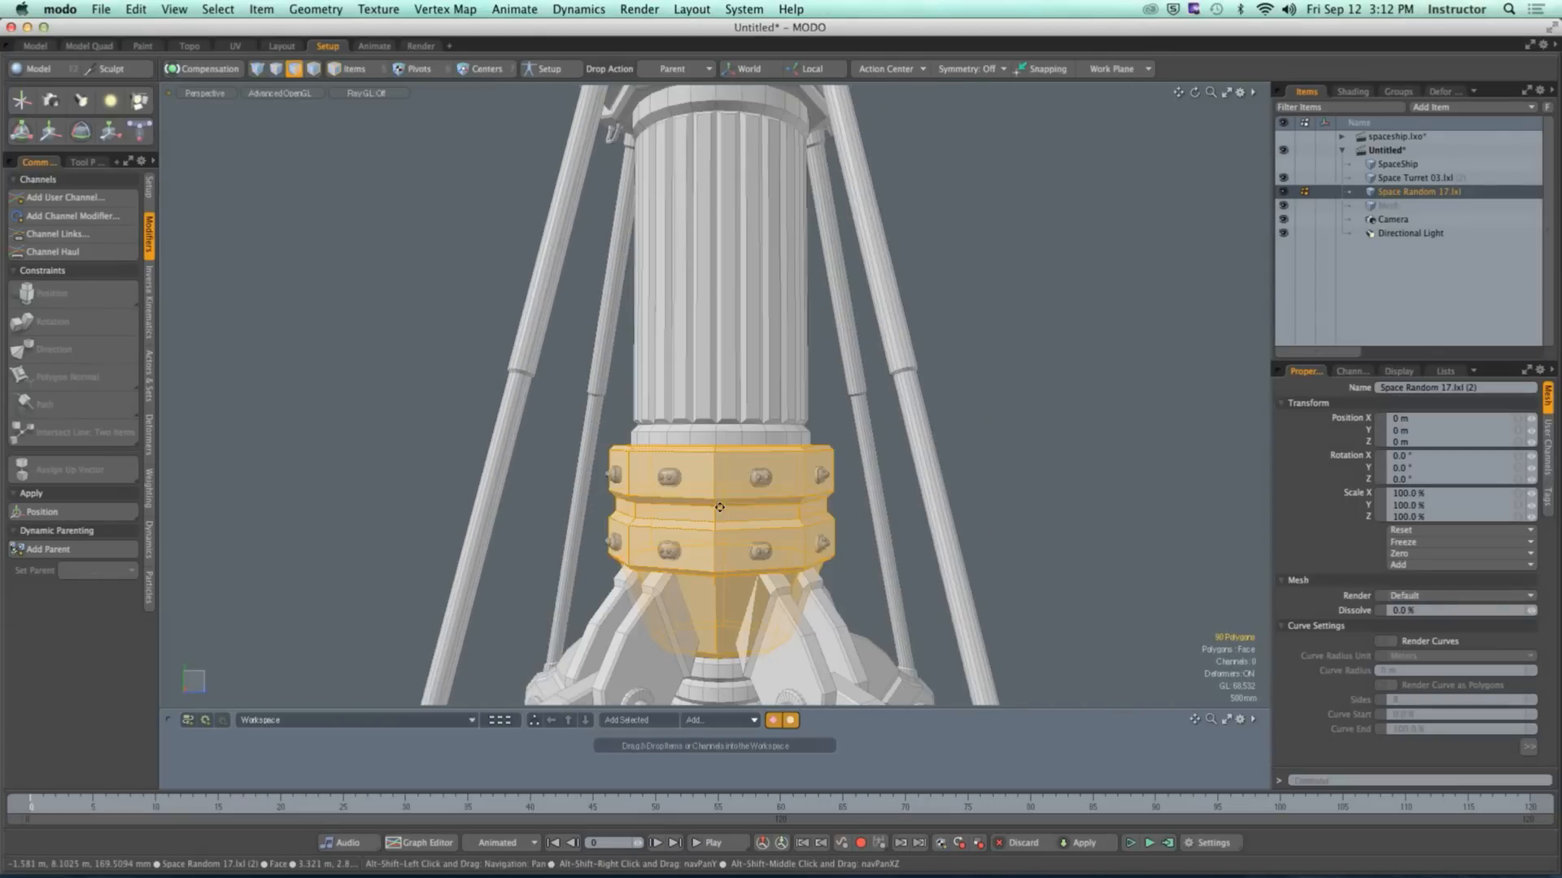
pyautogui.doubleClick(722, 387)
# Step: Cut the connected domed cap and ribbed neck beneath the guns from Space Random 17 and paste them into the empty Mesh item
pyautogui.keyDown('alt'); pyautogui.moveTo(721, 387); pyautogui.dragTo(735, 437); pyautogui.keyUp('alt')
pyautogui.keyDown('alt'); pyautogui.keyDown('shift'); pyautogui.moveTo(735, 436); pyautogui.dragTo(691, 443); pyautogui.keyUp('shift'); pyautogui.keyUp('alt')
pyautogui.keyDown('alt'); pyautogui.keyDown('shift'); pyautogui.moveTo(692, 443); pyautogui.dragTo(748, 455); pyautogui.keyUp('shift'); pyautogui.keyUp('alt')
pyautogui.keyDown('alt'); pyautogui.keyDown('shift'); pyautogui.moveTo(748, 383); pyautogui.dragTo(676, 377); pyautogui.keyUp('shift'); pyautogui.keyUp('alt')
pyautogui.doubleClick(700, 419)
pyautogui.keyDown('shift'); pyautogui.doubleClick(676, 309); pyautogui.keyUp('shift')
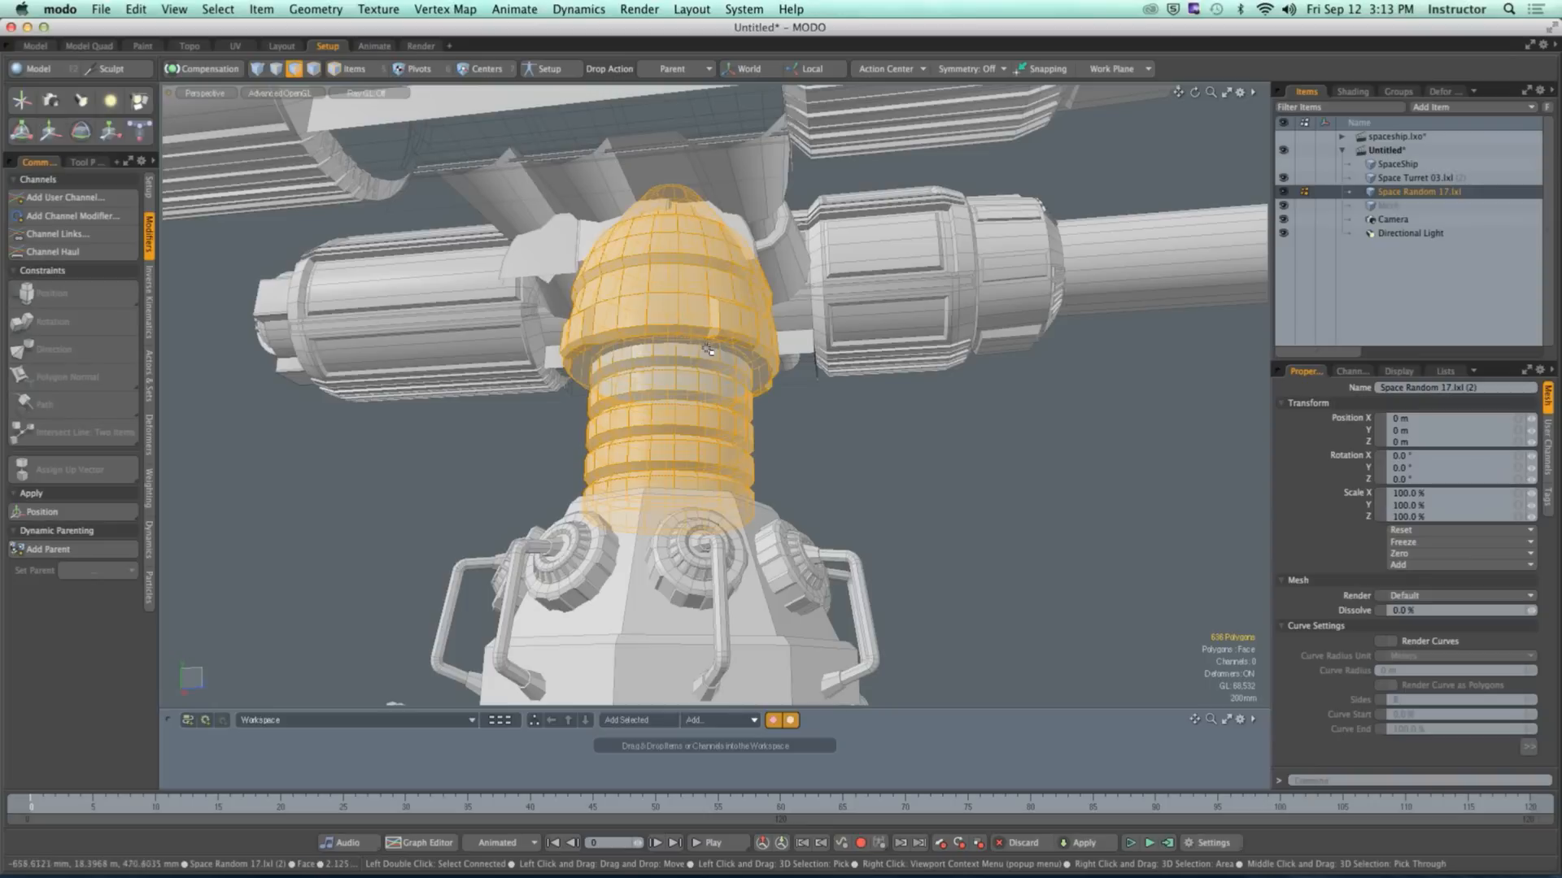
pyautogui.click(136, 9)
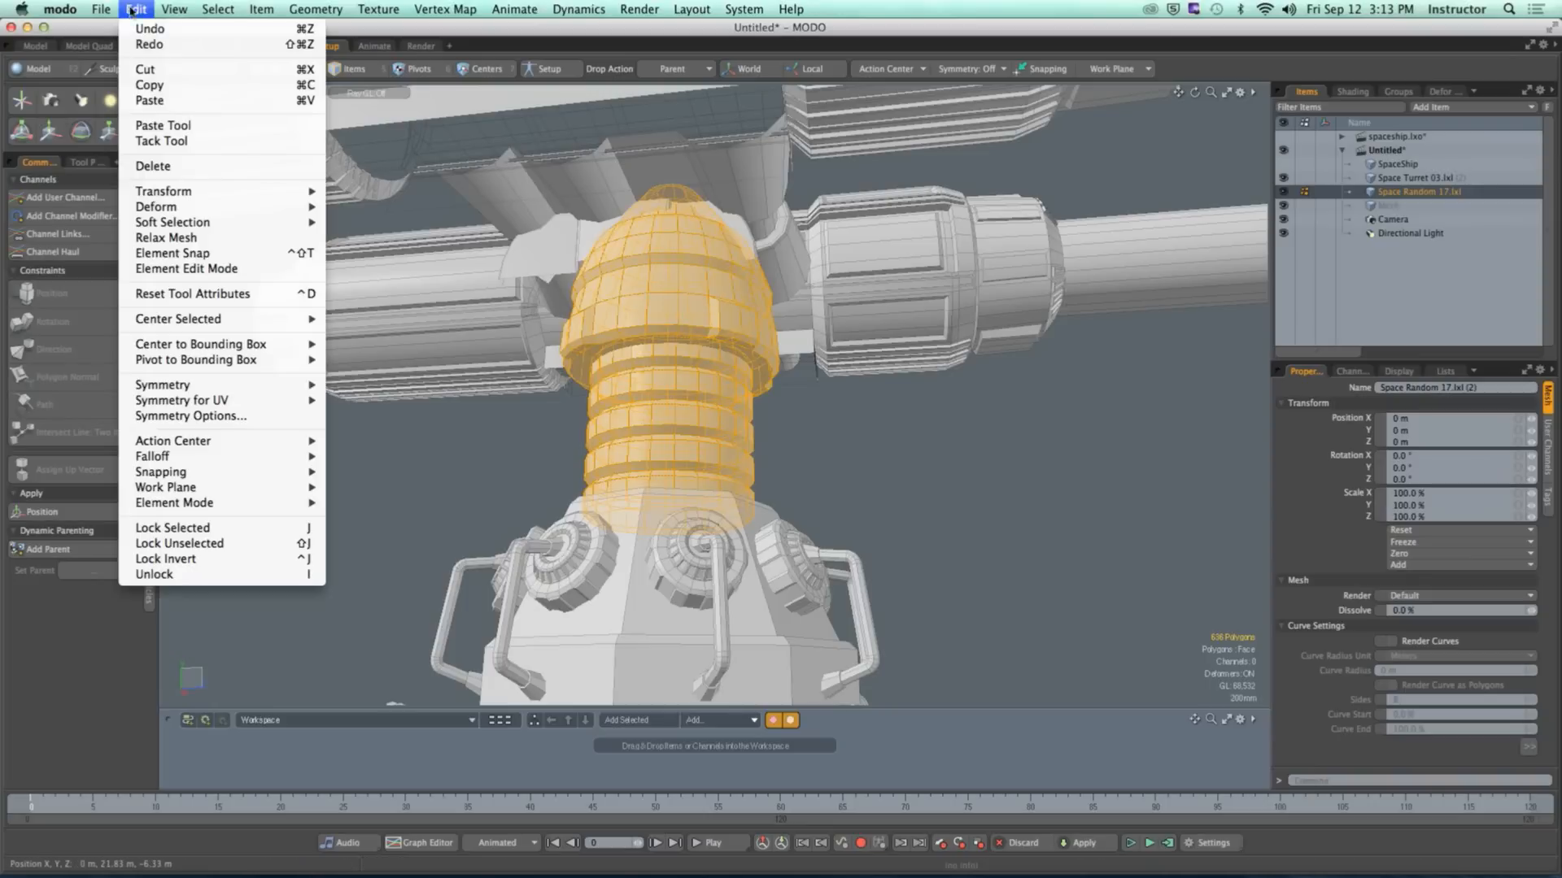
pyautogui.click(145, 74)
pyautogui.click(1383, 206)
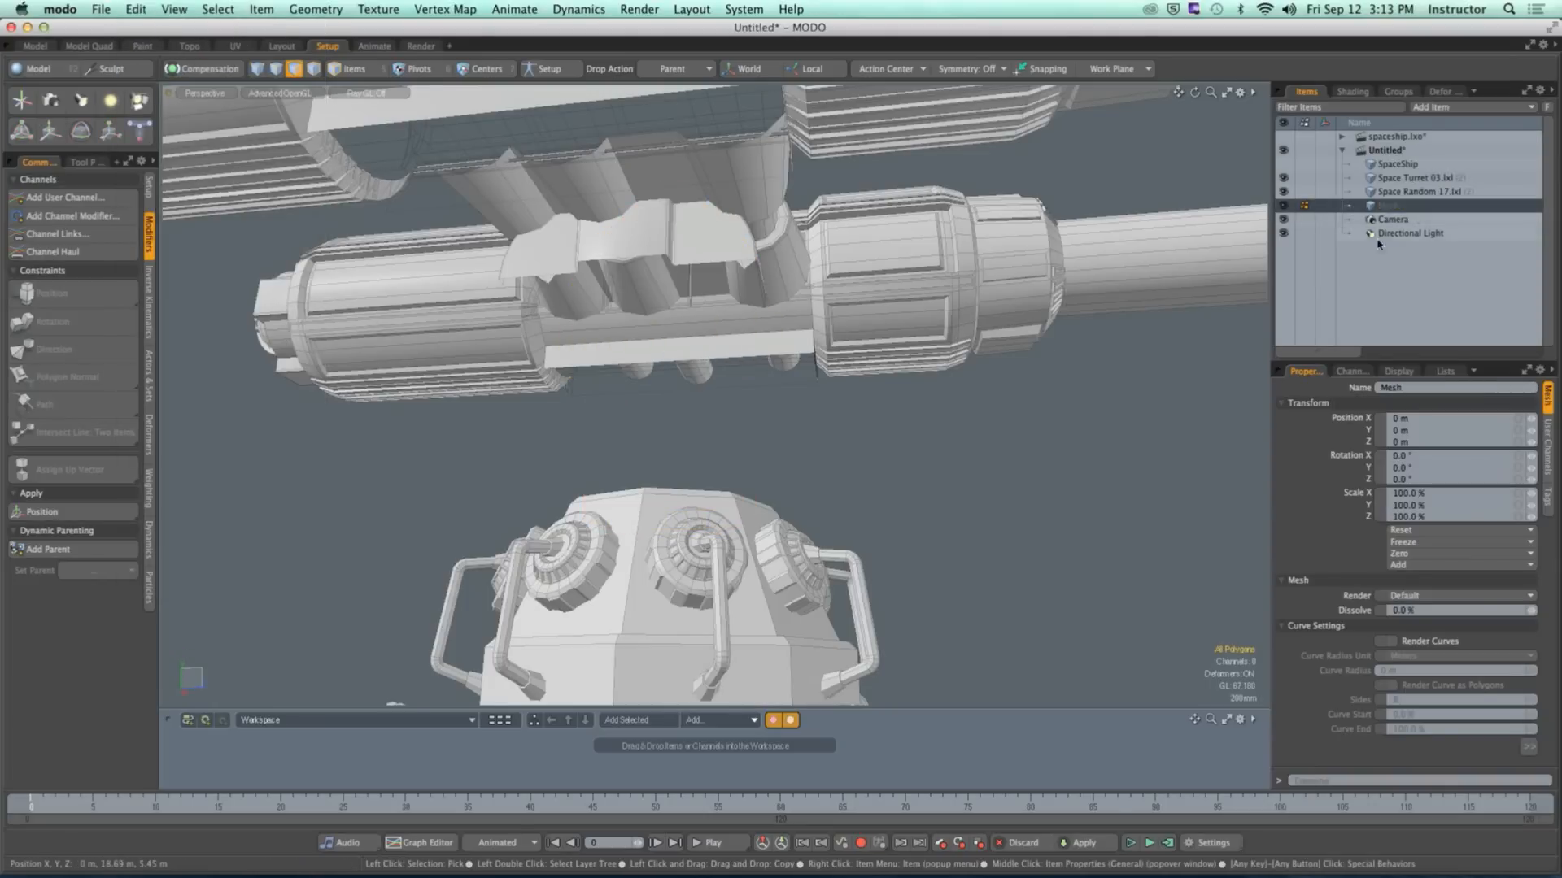
pyautogui.press('super+v')
pyautogui.keyDown('alt'); pyautogui.moveTo(862, 431); pyautogui.dragTo(782, 458); pyautogui.keyUp('alt')
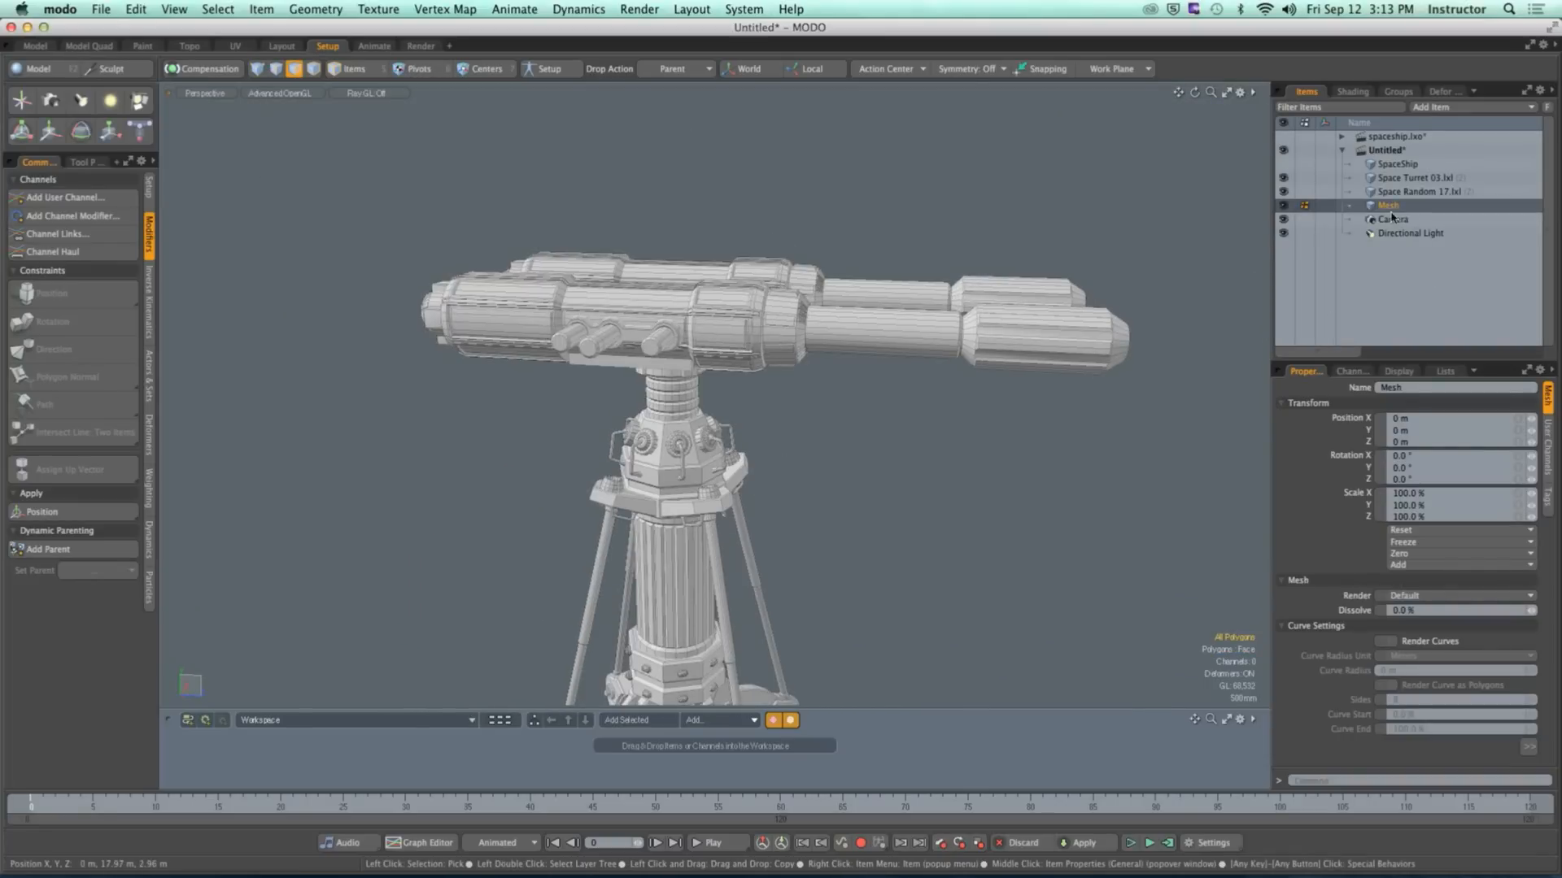
# Step: Identify the gun mesh by toggling its visibility, and rename the Space Turret 03 item as Top
pyautogui.click(1411, 178)
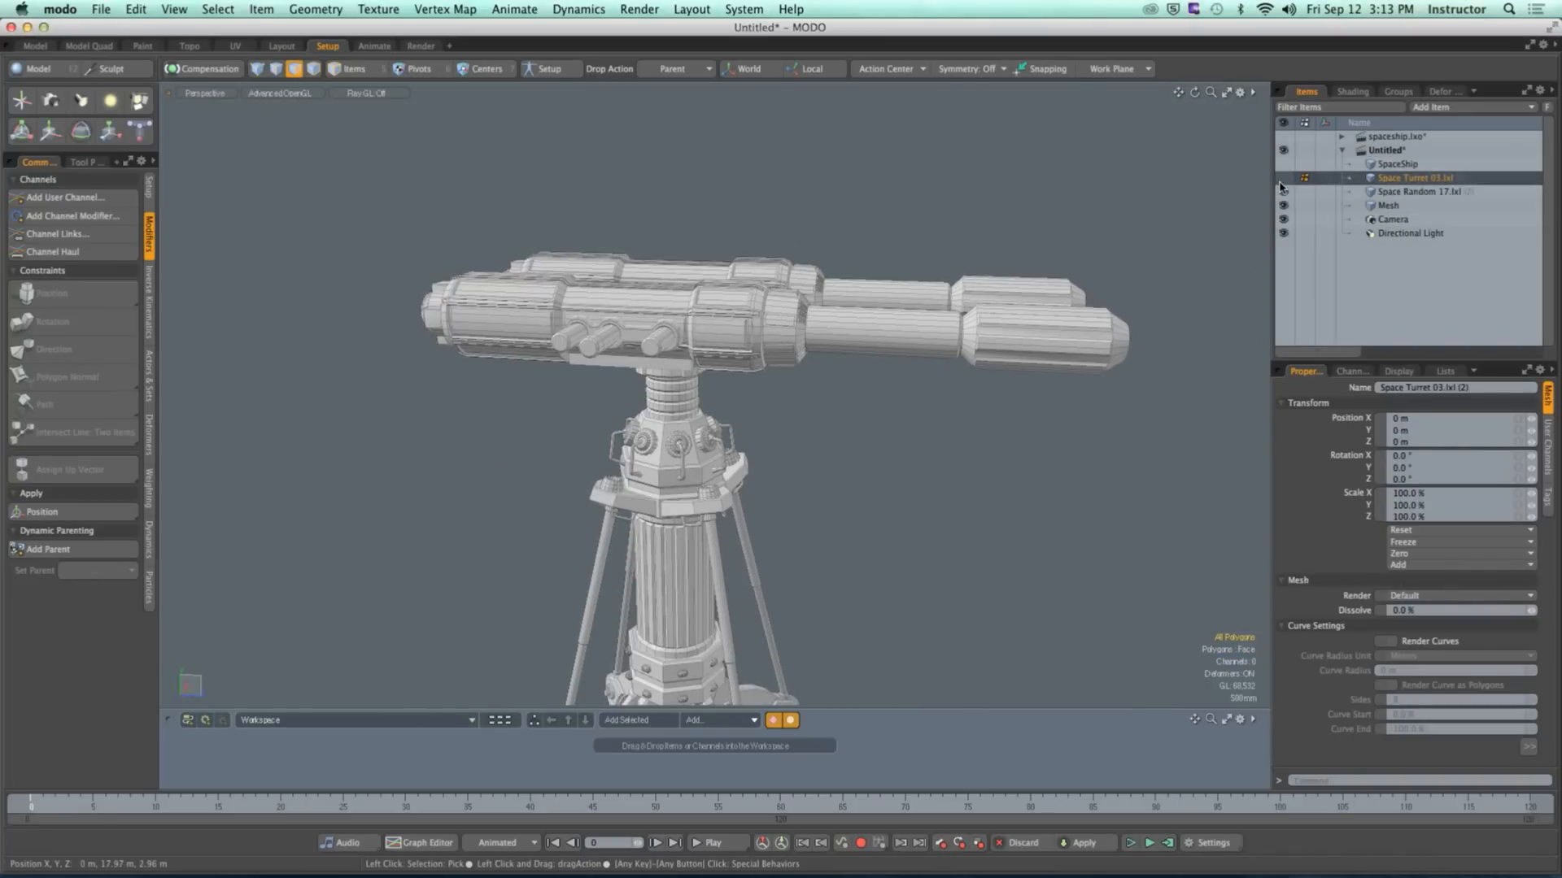
pyautogui.click(1392, 205)
pyautogui.click(1283, 178)
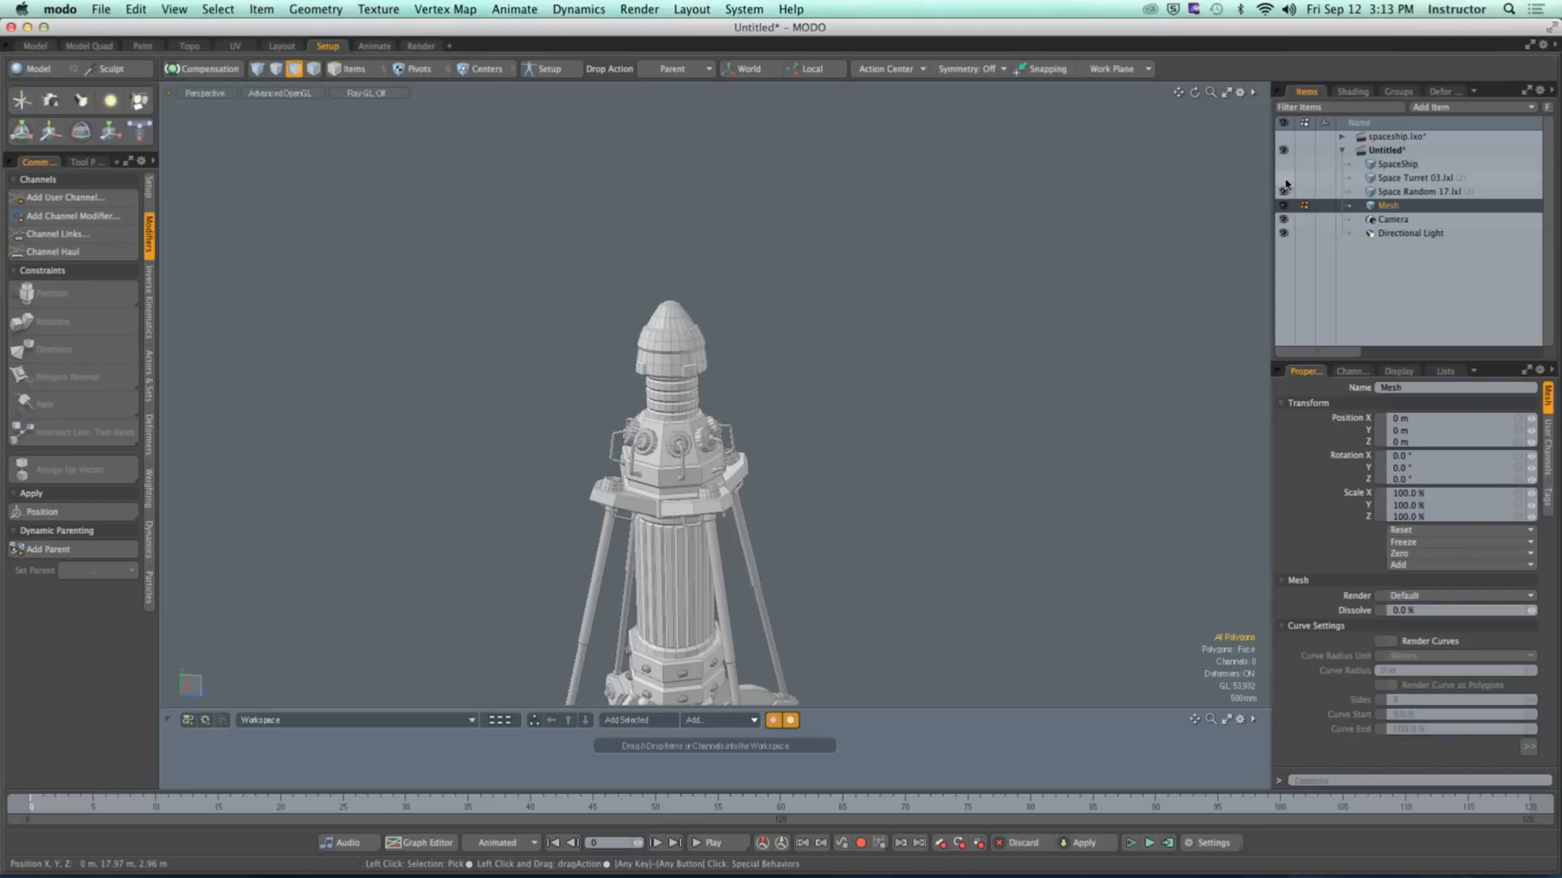
pyautogui.click(1284, 179)
pyautogui.click(1402, 179)
pyautogui.doubleClick(1399, 176)
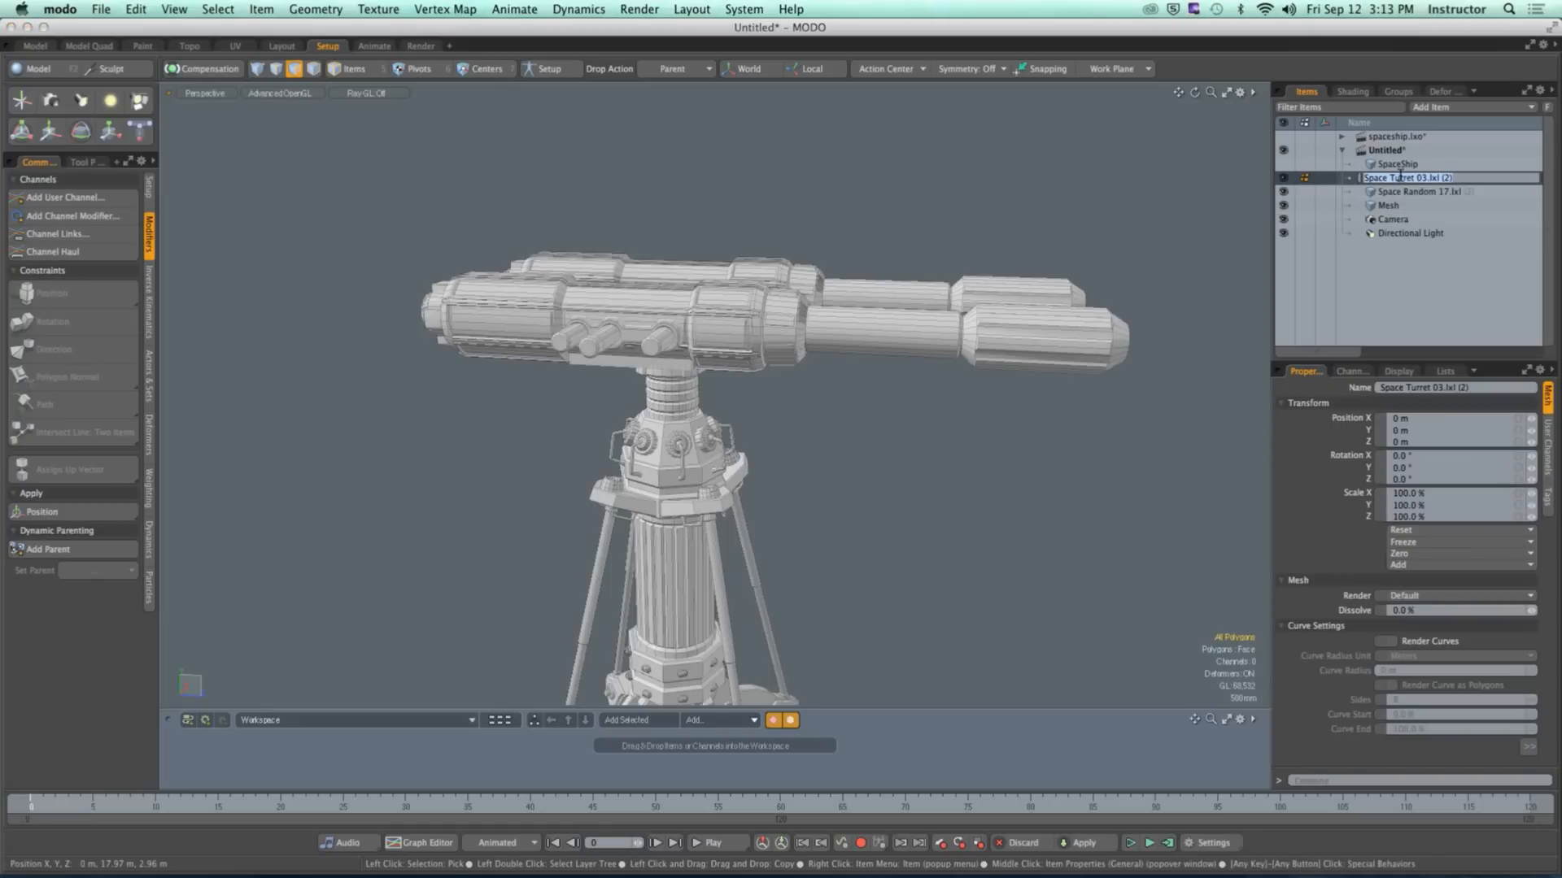
pyautogui.write('Top')
pyautogui.press('Return')
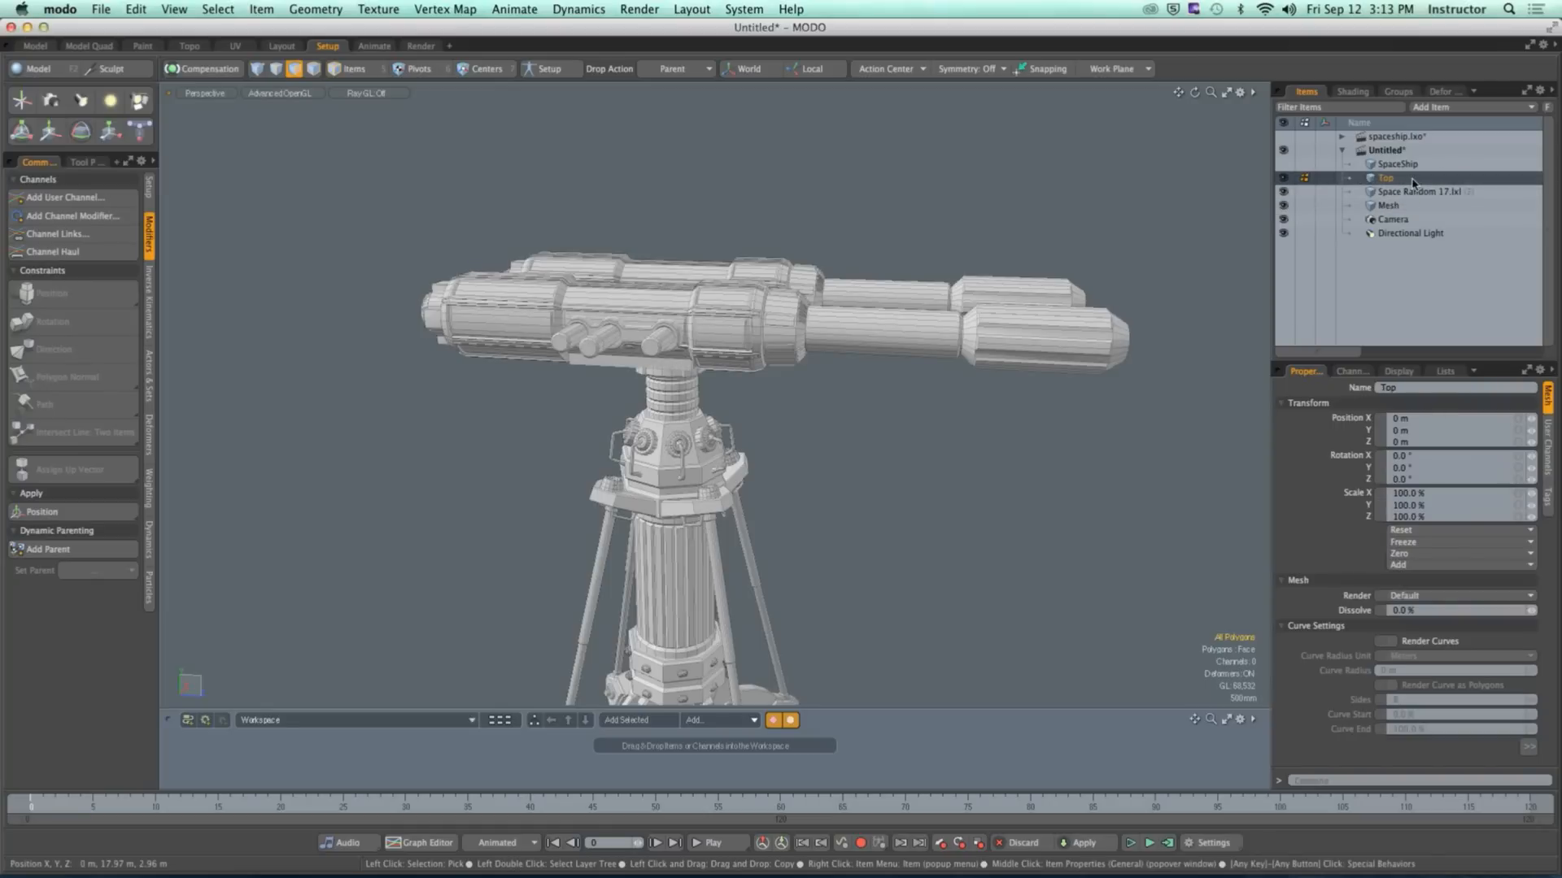
# Step: Rename the Space Random 17 item as Base after checking its visibility
pyautogui.click(1283, 191)
pyautogui.click(1283, 191)
pyautogui.click(1398, 192)
pyautogui.doubleClick(1398, 192)
pyautogui.write('Base')
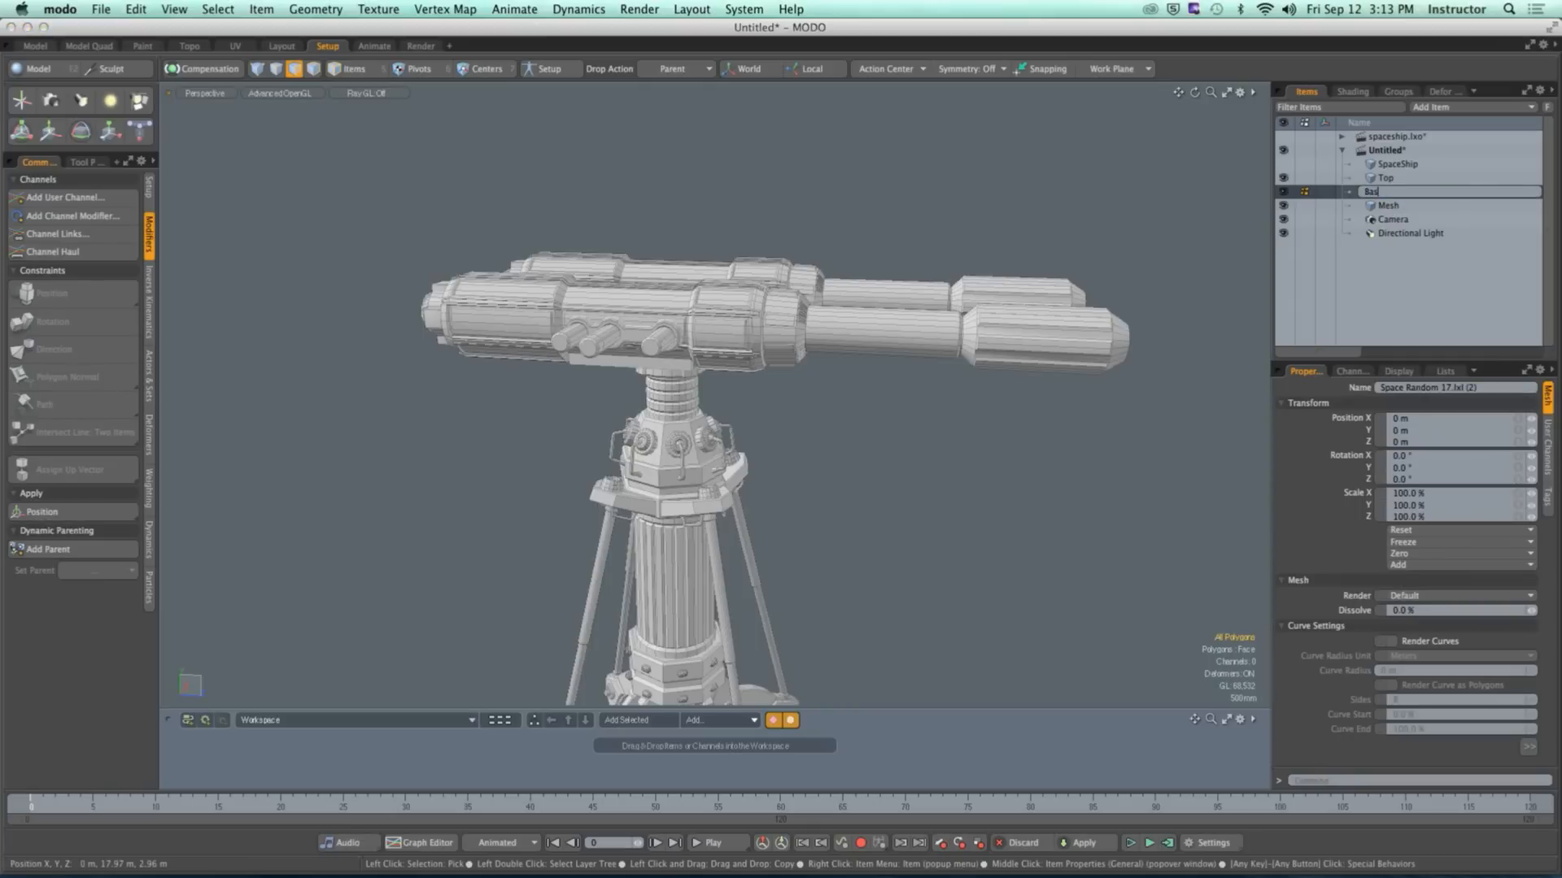
pyautogui.press('Return')
# Step: Rename the Mesh item holding the domed cap and ribbed neck as Middle
pyautogui.click(1400, 208)
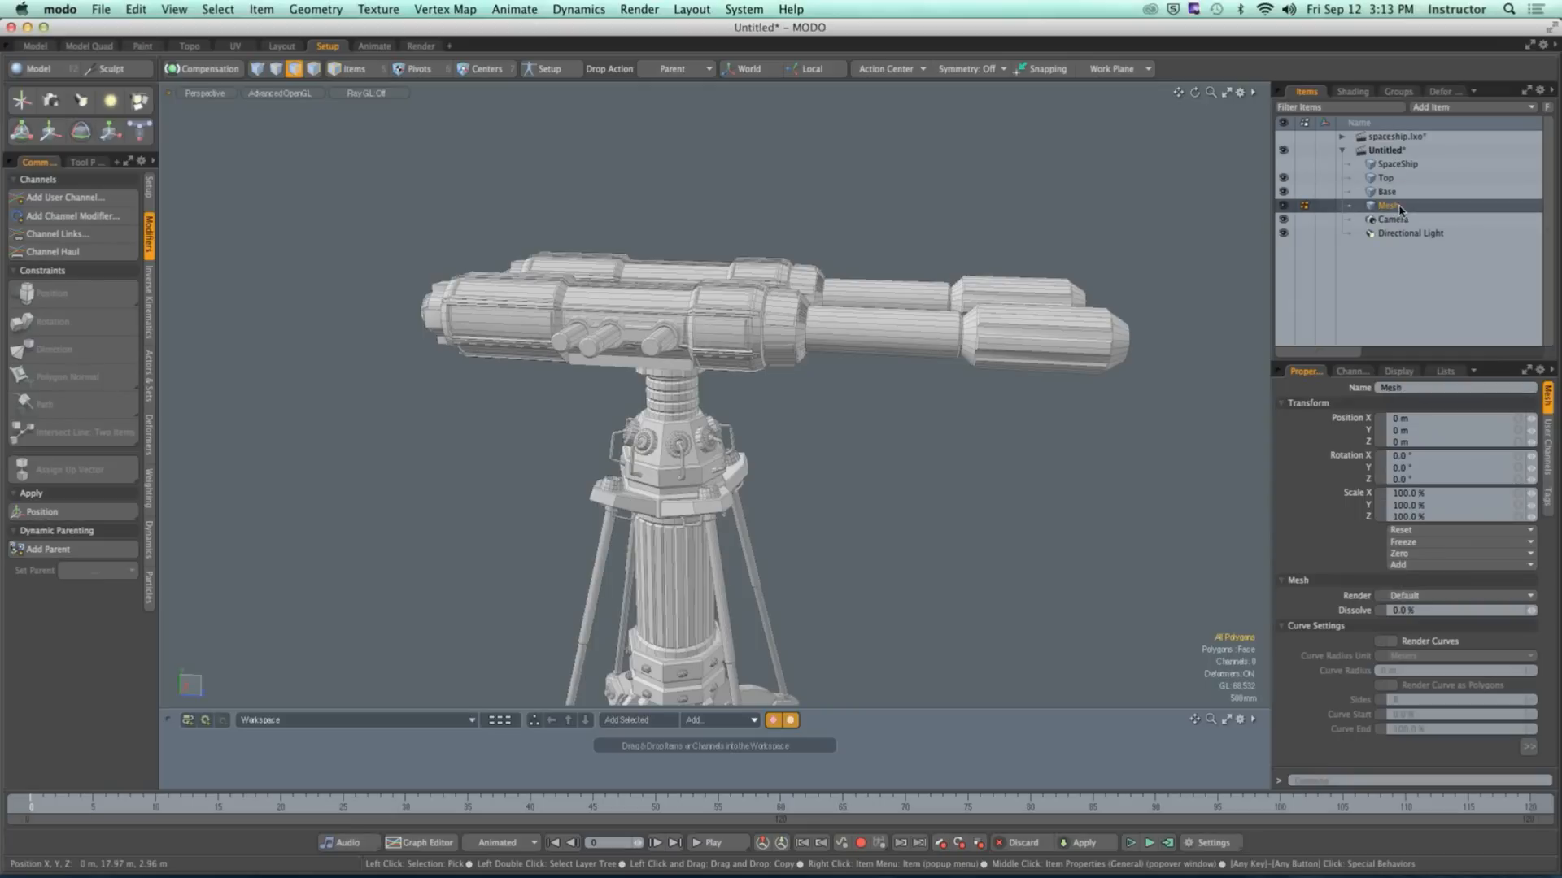
pyautogui.doubleClick(1398, 206)
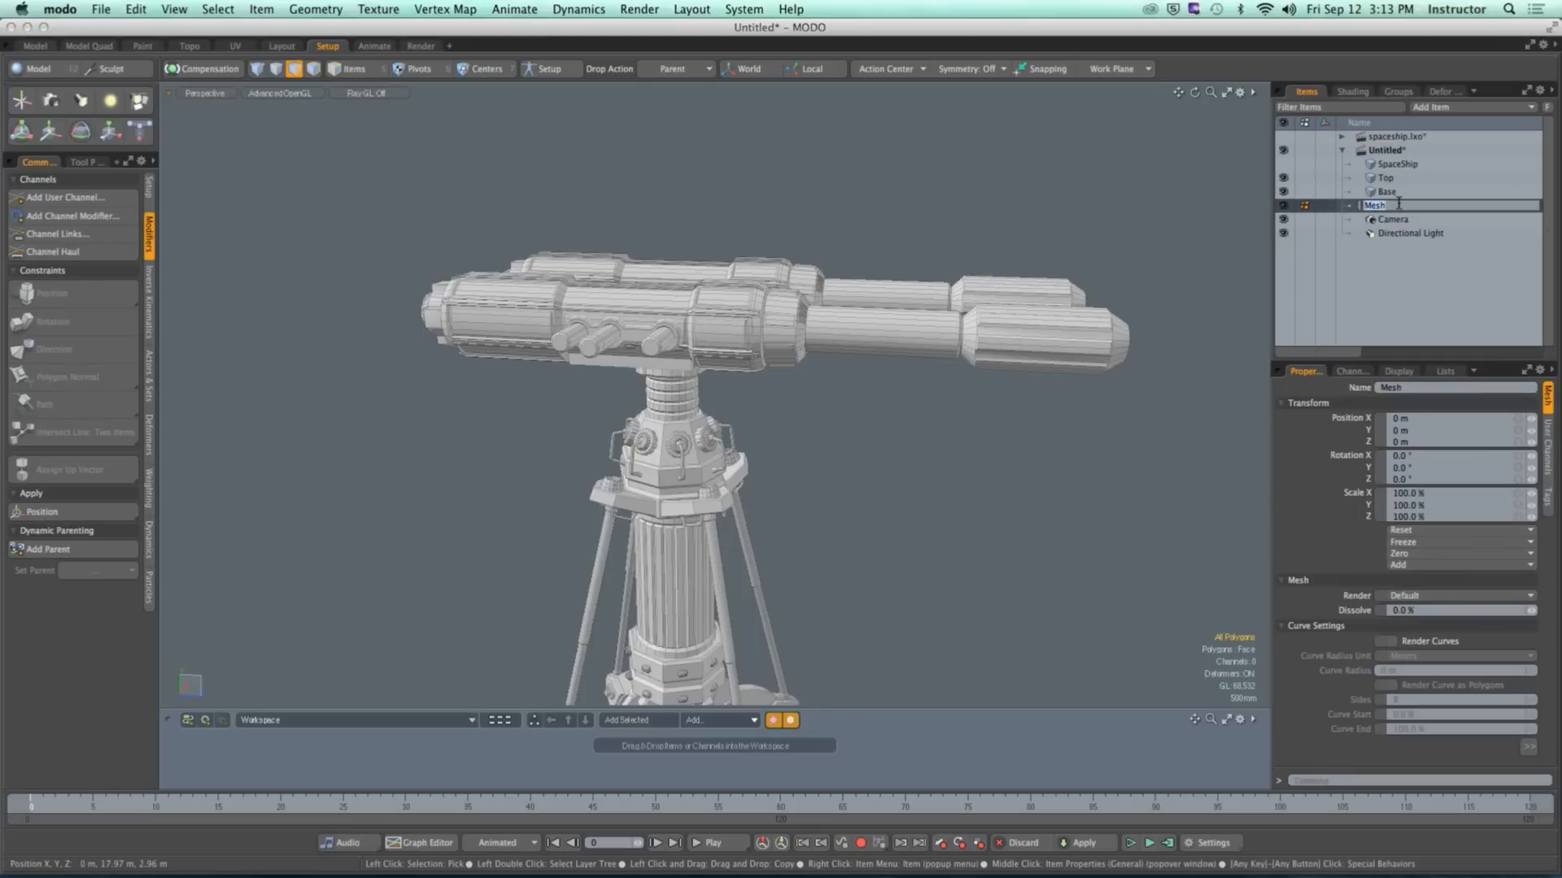
pyautogui.write('Middle')
pyautogui.press('Return')
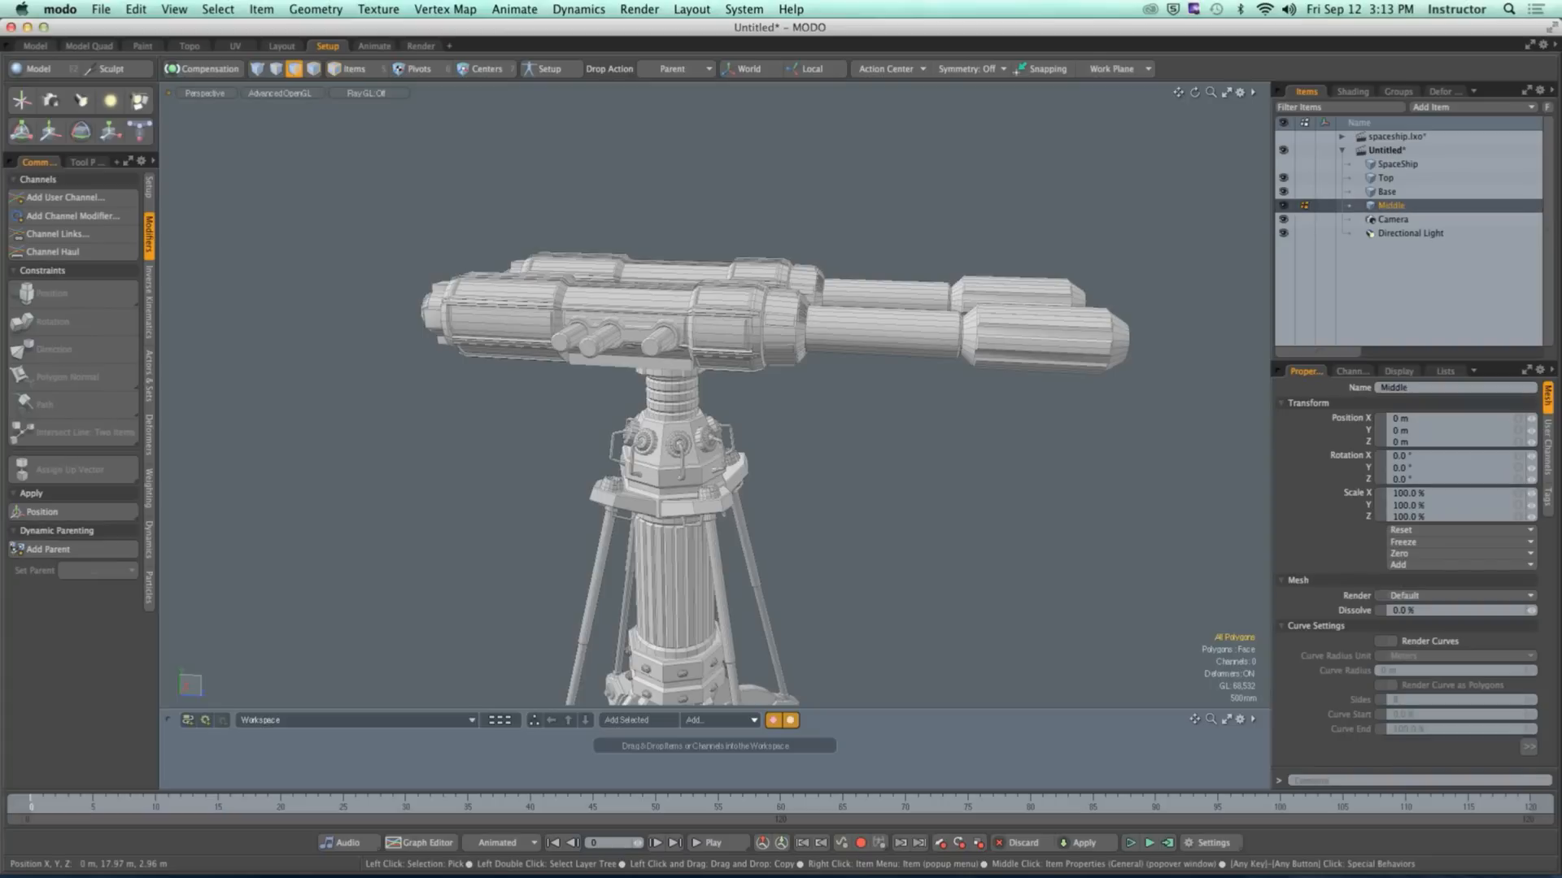
pyautogui.scroll(-5, 1014, 372)
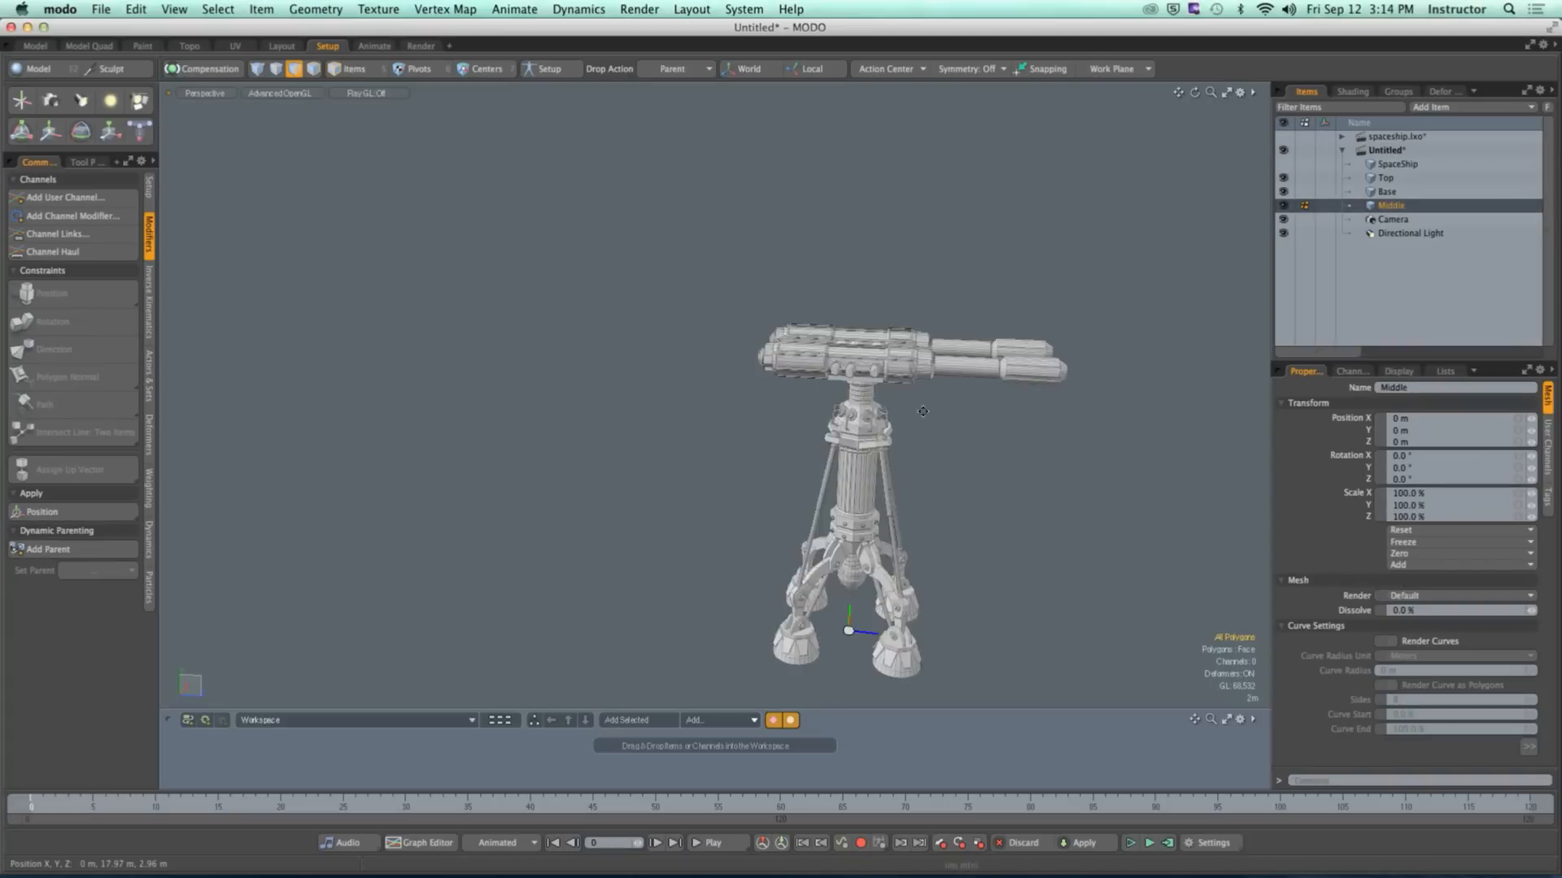
pyautogui.press('a')
pyautogui.keyDown('alt'); pyautogui.moveTo(909, 420); pyautogui.dragTo(585, 562); pyautogui.keyUp('alt')
pyautogui.scroll(5, 643, 537)
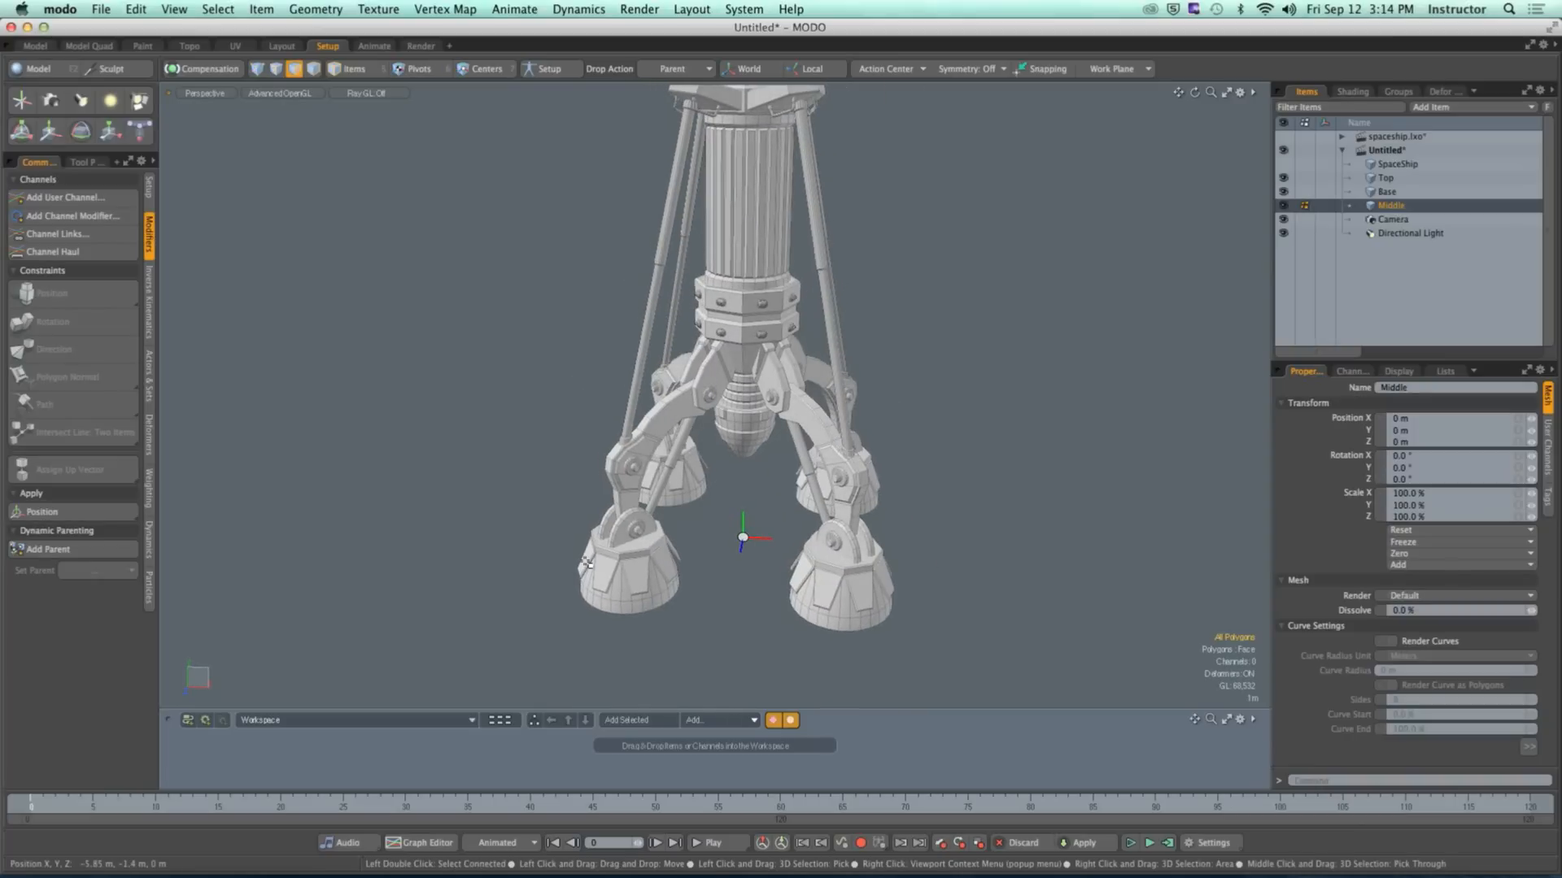
pyautogui.keyDown('alt'); pyautogui.keyDown('shift'); pyautogui.moveTo(591, 299); pyautogui.dragTo(582, 404); pyautogui.keyUp('shift'); pyautogui.keyUp('alt')
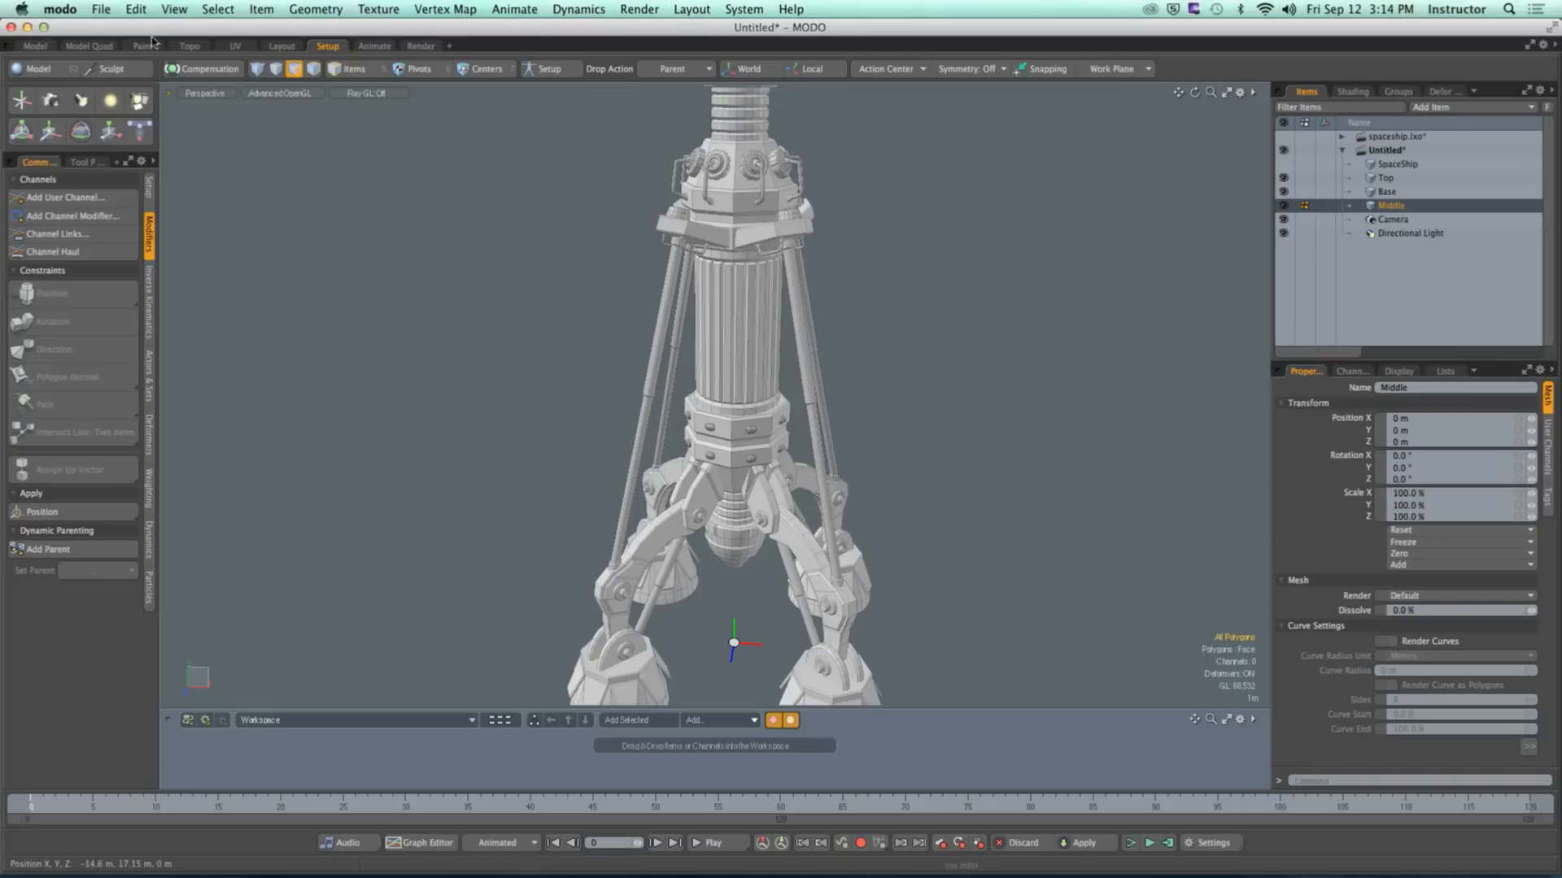
pyautogui.click(136, 9)
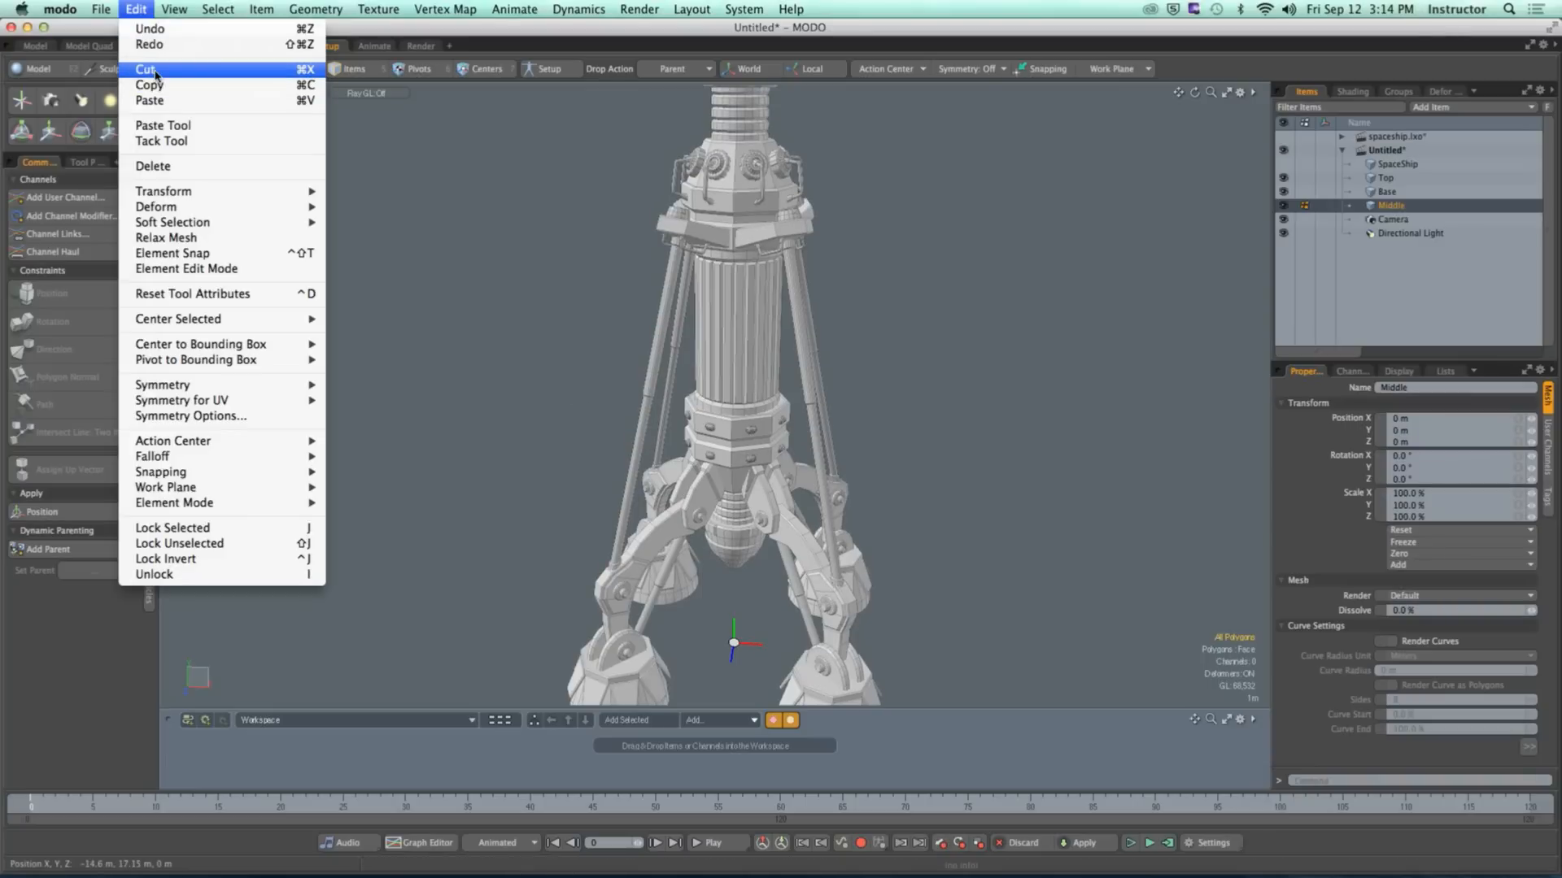
pyautogui.click(892, 312)
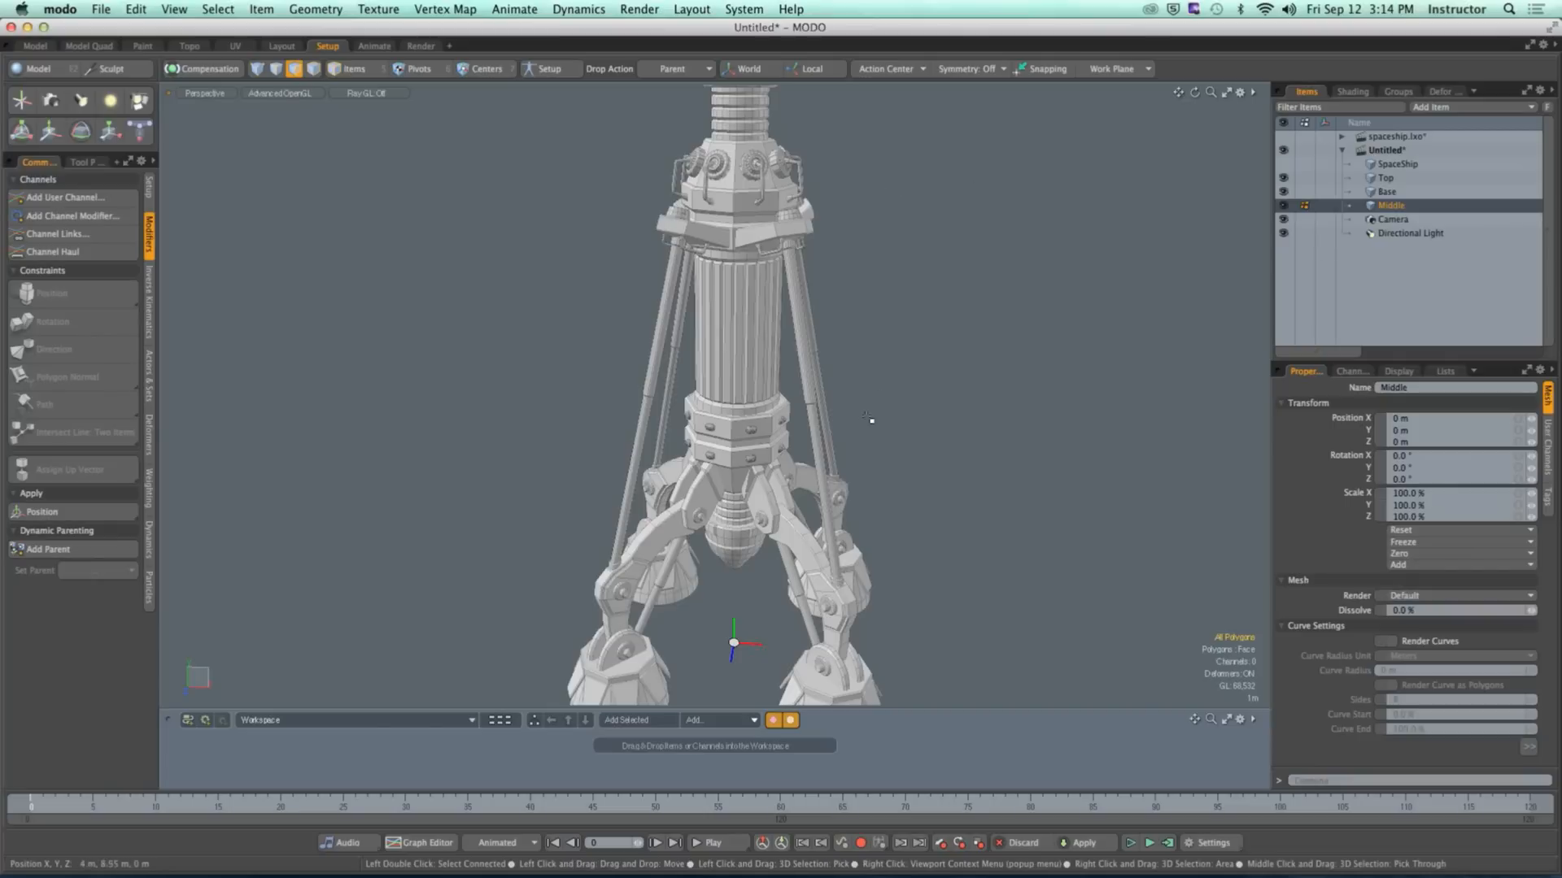
pyautogui.keyDown('alt'); pyautogui.moveTo(871, 422); pyautogui.dragTo(781, 350); pyautogui.keyUp('alt')
pyautogui.scroll(-4, 886, 347)
pyautogui.scroll(4, 927, 472)
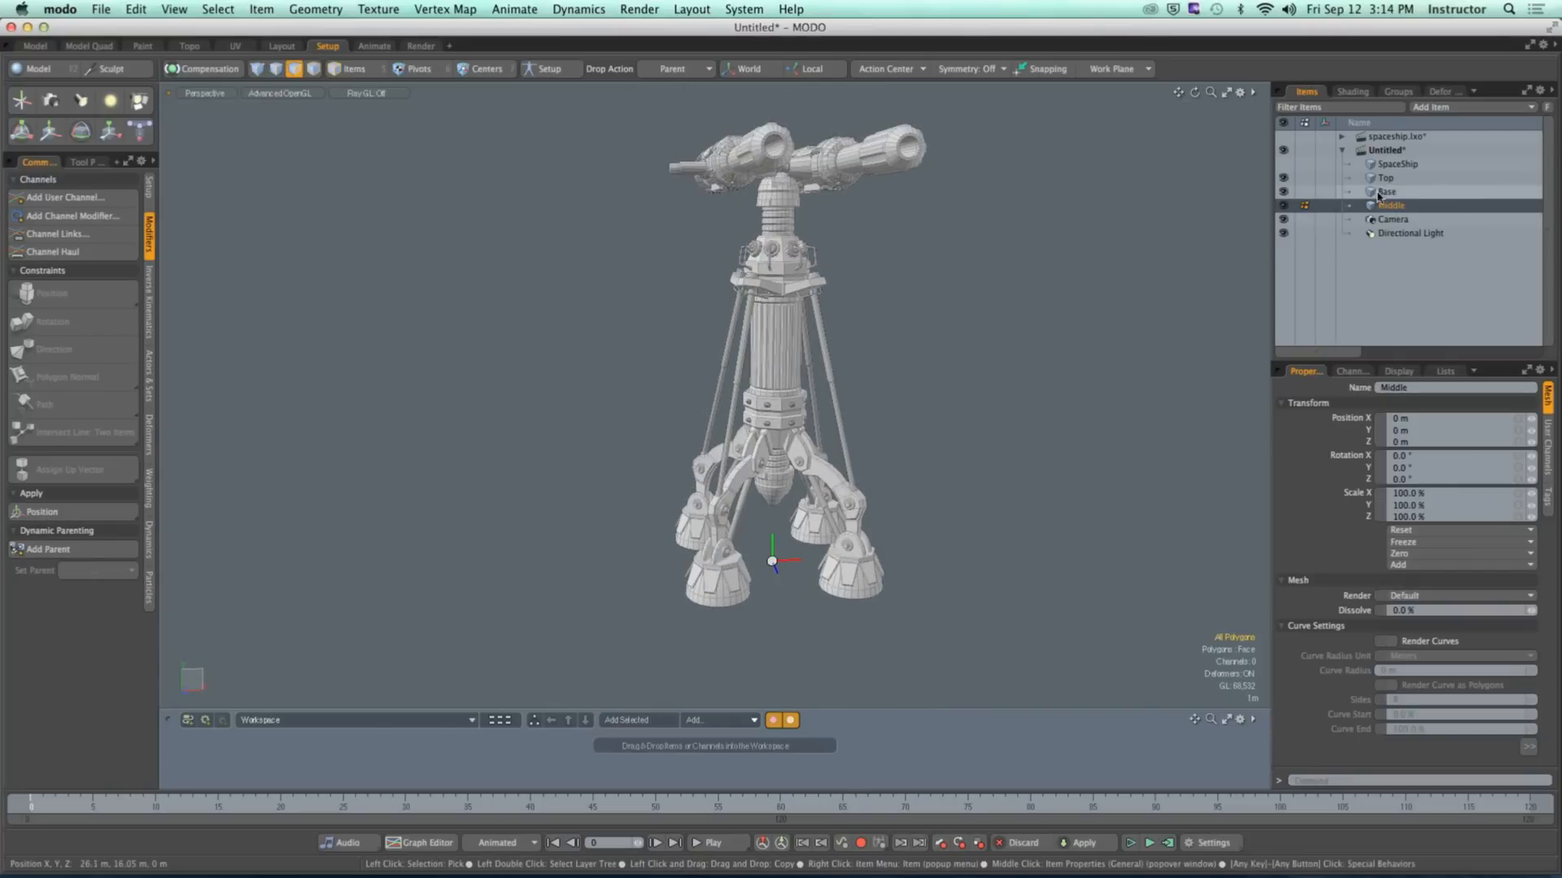
# Step: Switch to item selection and select the turret's column and legs to examine the extent of the Base mesh
pyautogui.click(357, 72)
pyautogui.keyDown('alt'); pyautogui.moveTo(958, 367); pyautogui.dragTo(888, 381); pyautogui.keyUp('alt')
pyautogui.click(860, 226)
pyautogui.keyDown('alt'); pyautogui.moveTo(860, 225); pyautogui.dragTo(775, 210); pyautogui.keyUp('alt')
pyautogui.click(775, 211)
pyautogui.click(773, 286)
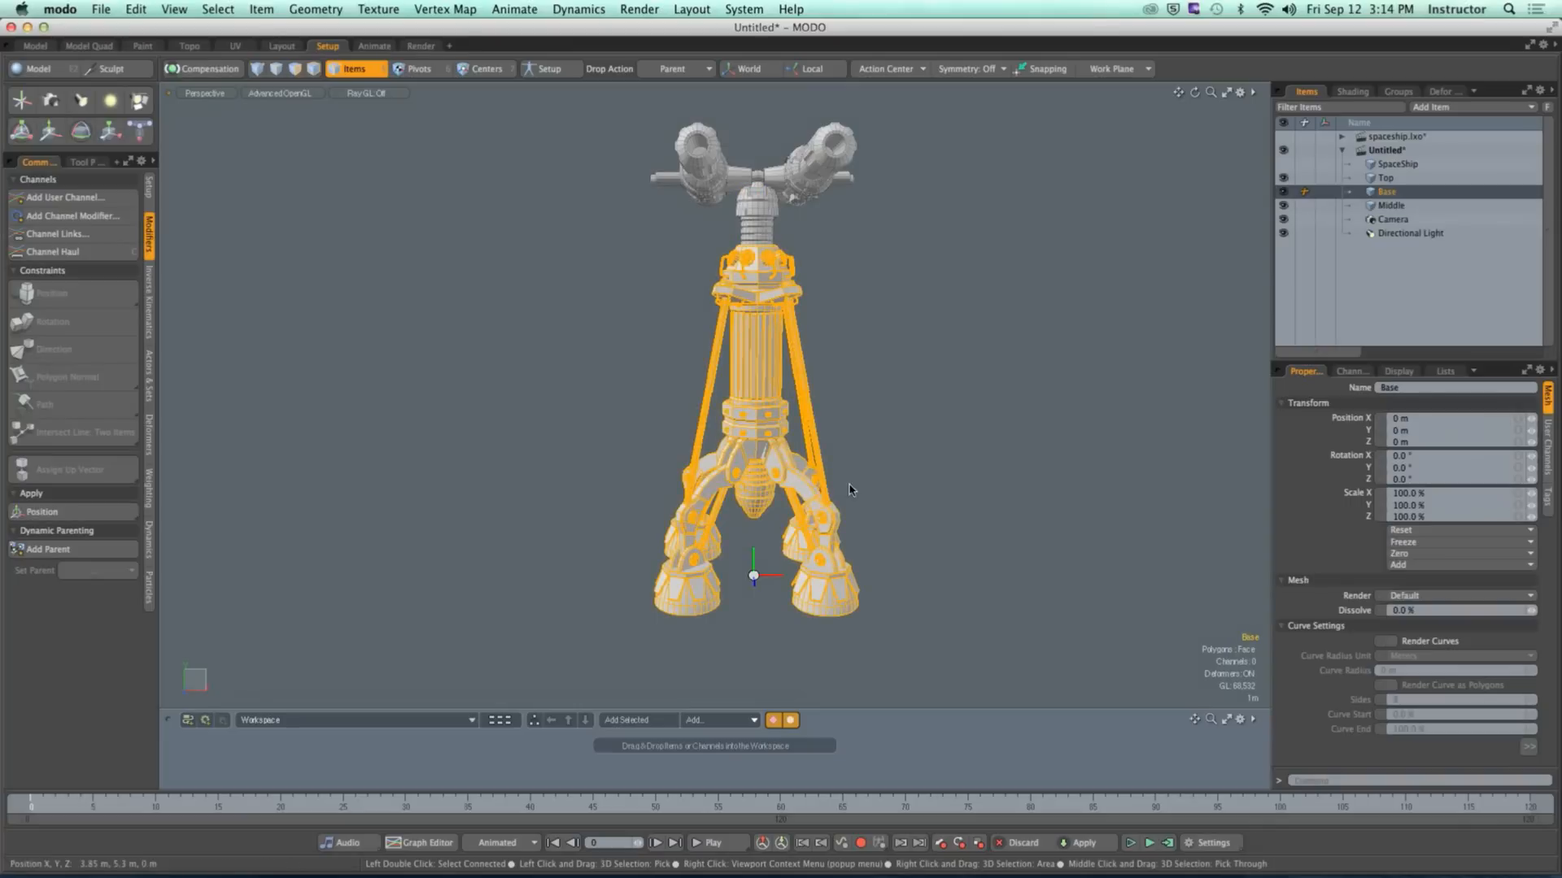
pyautogui.click(877, 458)
pyautogui.keyDown('alt'); pyautogui.moveTo(877, 458); pyautogui.dragTo(884, 410); pyautogui.keyUp('alt')
pyautogui.click(777, 413)
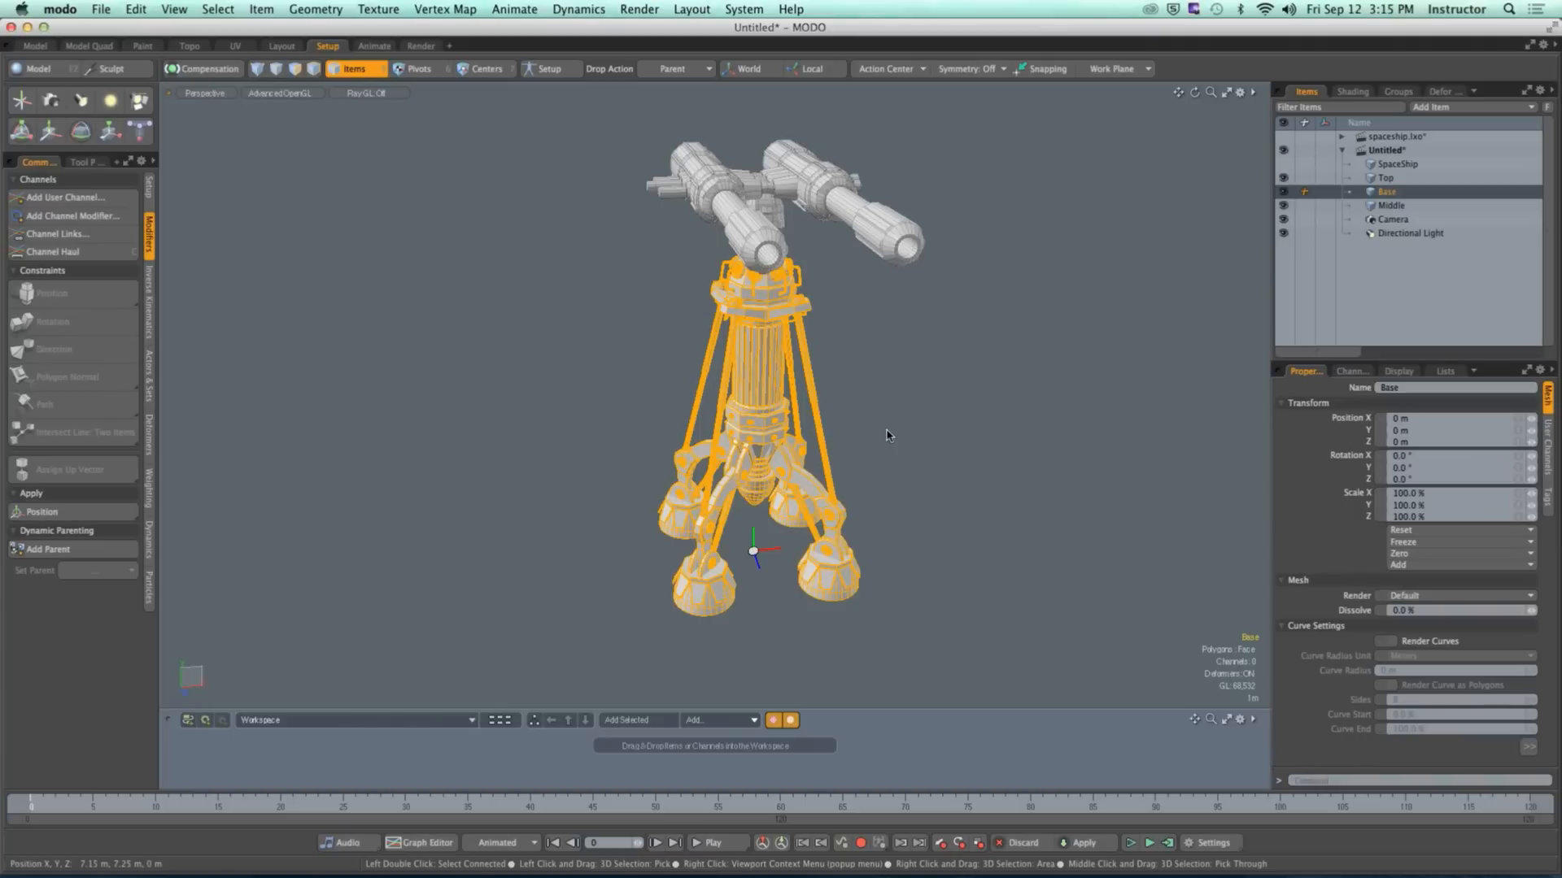
# Step: Select the ribbed neck and the guns in turn to examine the Middle and Top meshes against the scene origin
pyautogui.keyDown('alt'); pyautogui.moveTo(887, 436); pyautogui.dragTo(853, 370); pyautogui.keyUp('alt')
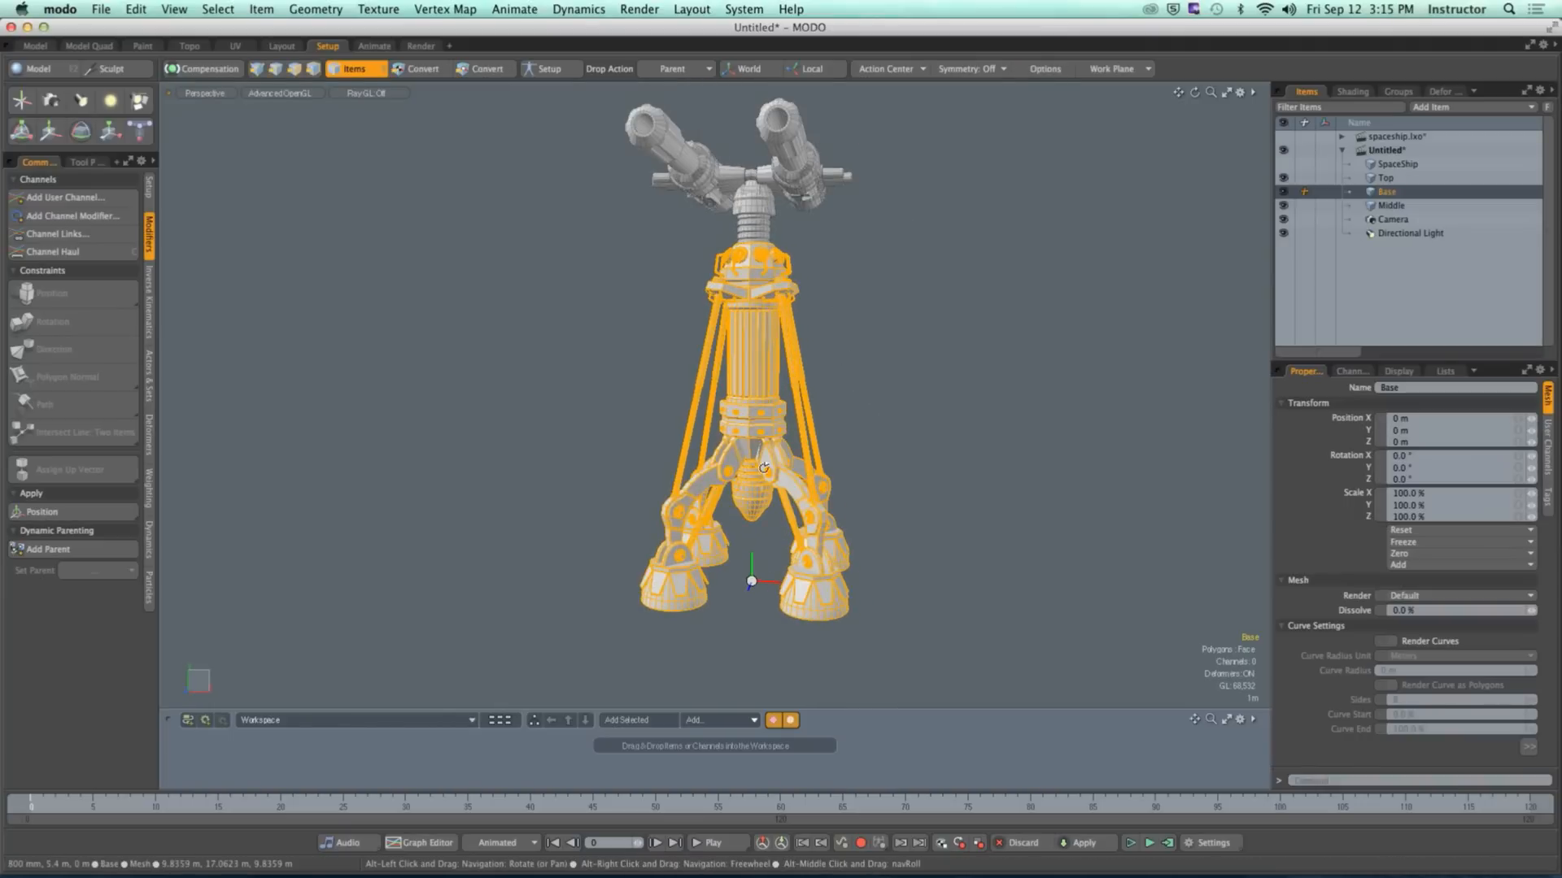
pyautogui.keyDown('alt'); pyautogui.moveTo(805, 434); pyautogui.dragTo(675, 521); pyautogui.keyUp('alt')
pyautogui.click(677, 310)
pyautogui.keyDown('alt'); pyautogui.keyDown('shift'); pyautogui.moveTo(676, 309); pyautogui.dragTo(650, 345); pyautogui.keyUp('shift'); pyautogui.keyUp('alt')
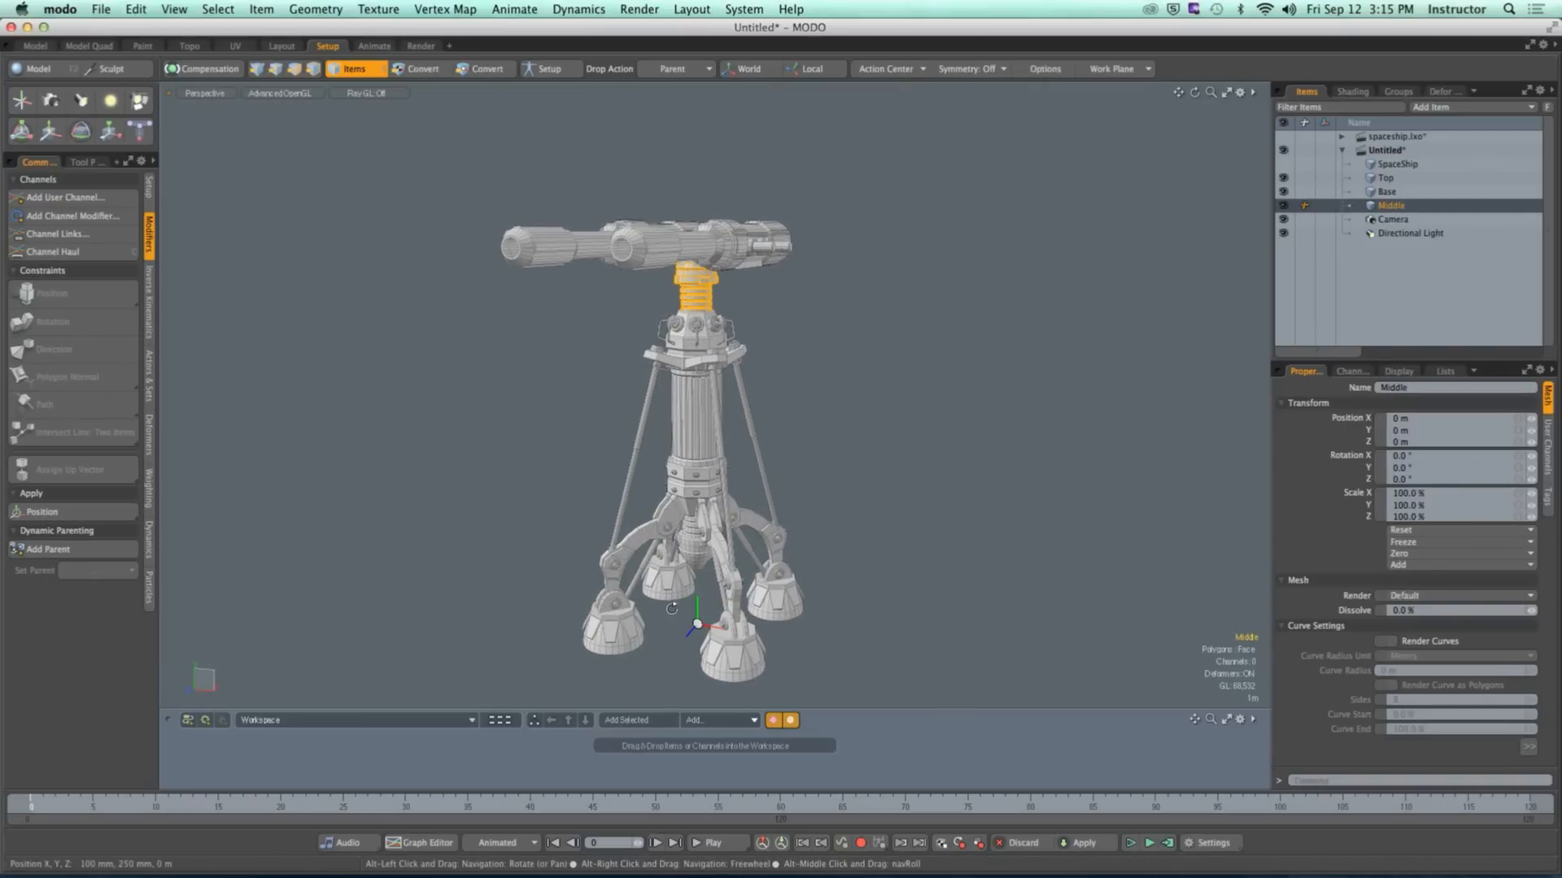
pyautogui.keyDown('alt'); pyautogui.moveTo(702, 612); pyautogui.dragTo(702, 574); pyautogui.keyUp('alt')
pyautogui.click(738, 238)
pyautogui.keyDown('ctrl'); pyautogui.keyDown('alt'); pyautogui.moveTo(703, 575); pyautogui.dragTo(746, 543); pyautogui.keyUp('alt'); pyautogui.keyUp('ctrl')
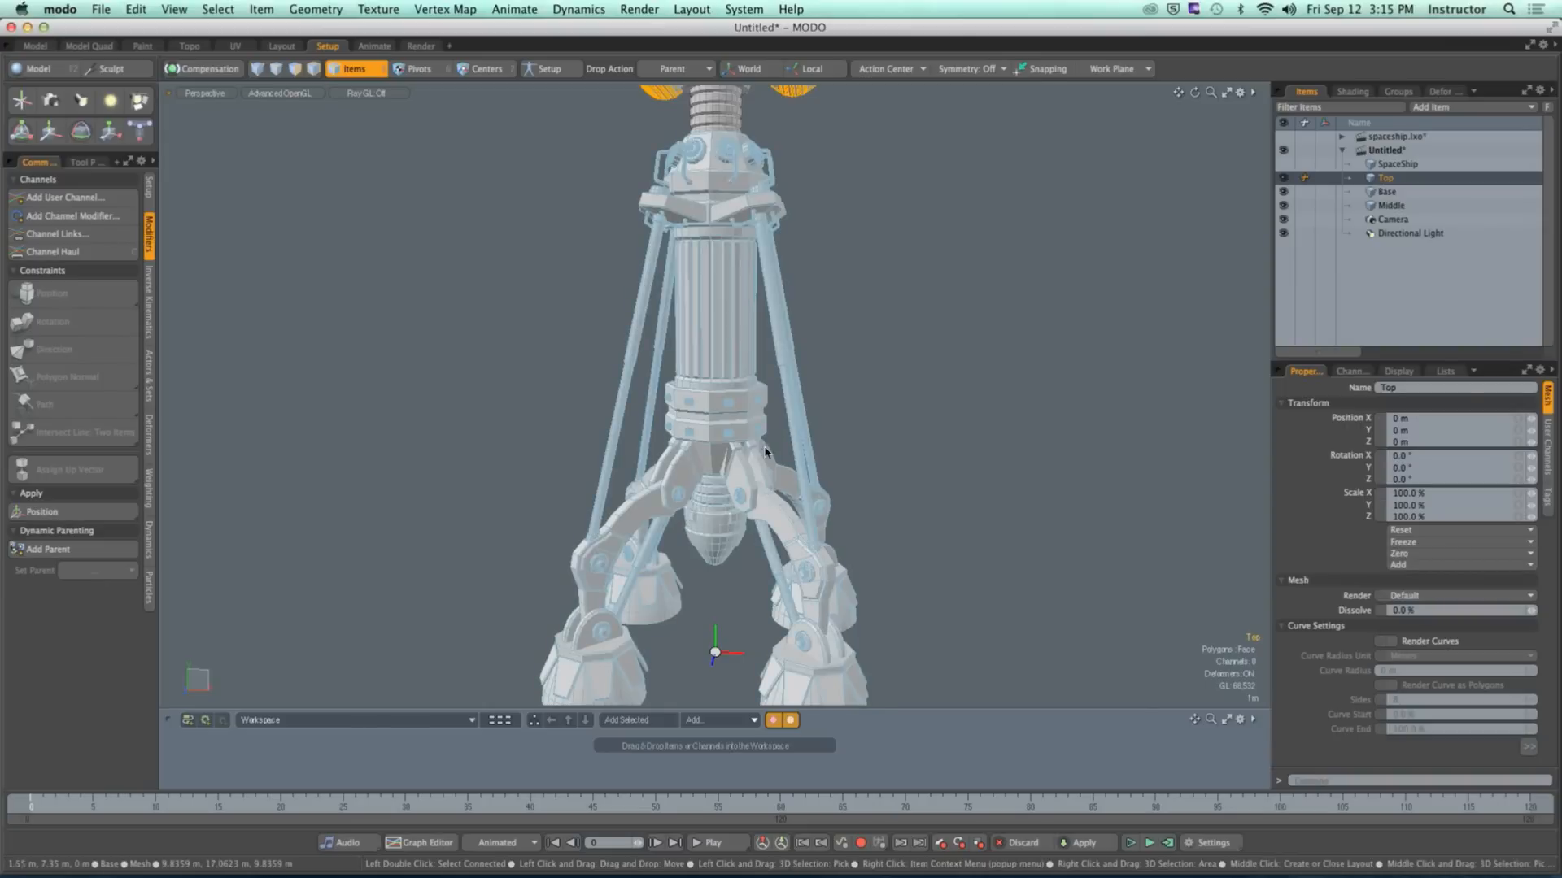
pyautogui.keyDown('alt'); pyautogui.keyDown('shift'); pyautogui.moveTo(765, 461); pyautogui.dragTo(729, 480); pyautogui.keyUp('shift'); pyautogui.keyUp('alt')
pyautogui.keyDown('ctrl'); pyautogui.keyDown('alt'); pyautogui.moveTo(730, 480); pyautogui.dragTo(701, 478); pyautogui.keyUp('alt'); pyautogui.keyUp('ctrl')
pyautogui.keyDown('alt'); pyautogui.moveTo(777, 440); pyautogui.dragTo(711, 454); pyautogui.keyUp('alt')
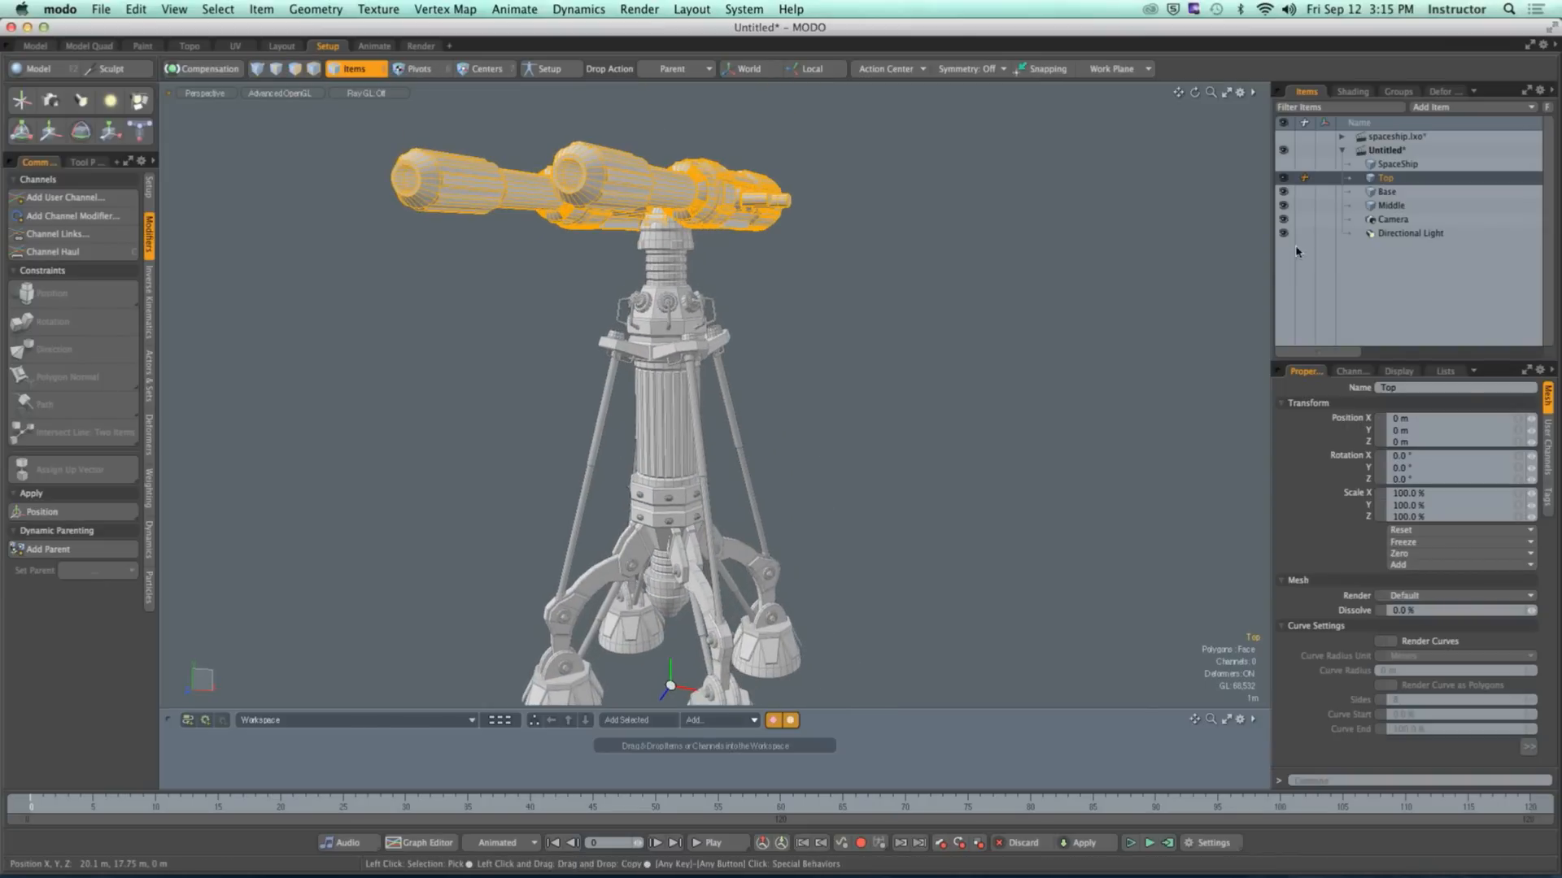
# Step: Select the Middle mesh and hide the Base and Top meshes so that only the capped neck is shown
pyautogui.click(1283, 191)
pyautogui.keyDown('alt'); pyautogui.keyDown('shift'); pyautogui.moveTo(561, 403); pyautogui.dragTo(740, 407); pyautogui.keyUp('shift'); pyautogui.keyUp('alt')
pyautogui.click(691, 322)
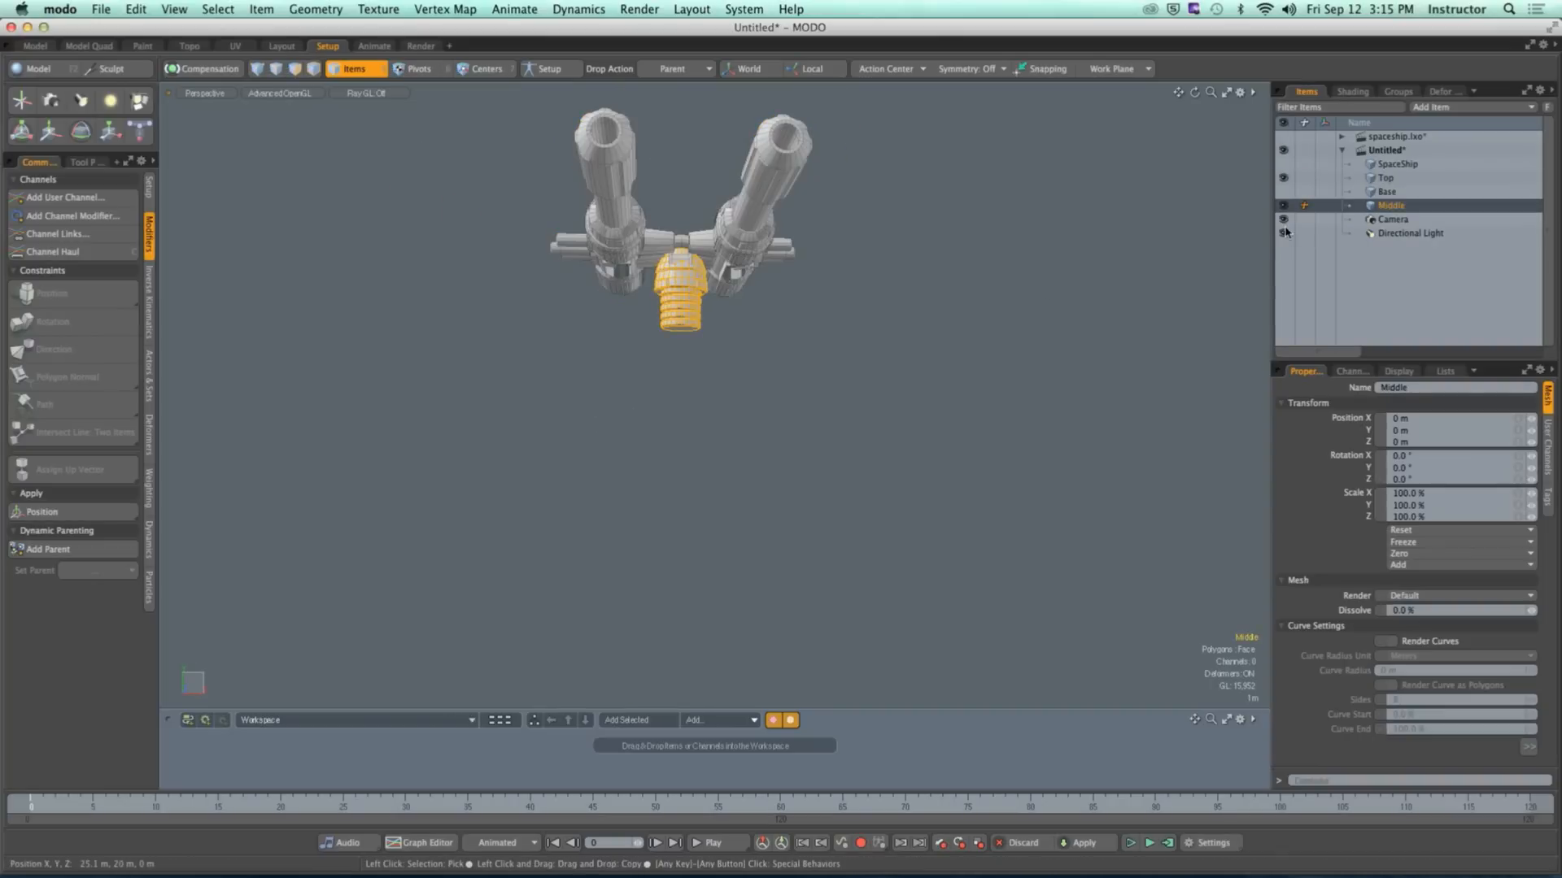
pyautogui.click(1283, 178)
# Step: Select the Middle mesh's center and raise it by hand to about 16.8 m in Y, near the neck's underside
pyautogui.keyDown('alt'); pyautogui.keyDown('shift'); pyautogui.moveTo(767, 304); pyautogui.dragTo(775, 388); pyautogui.keyUp('shift'); pyautogui.keyUp('alt')
pyautogui.keyDown('ctrl'); pyautogui.keyDown('alt'); pyautogui.moveTo(775, 388); pyautogui.dragTo(690, 451); pyautogui.keyUp('alt'); pyautogui.keyUp('ctrl')
pyautogui.keyDown('alt'); pyautogui.keyDown('shift'); pyautogui.moveTo(689, 451); pyautogui.dragTo(657, 482); pyautogui.keyUp('shift'); pyautogui.keyUp('alt')
pyautogui.keyDown('alt'); pyautogui.keyDown('shift'); pyautogui.moveTo(657, 482); pyautogui.dragTo(681, 398); pyautogui.keyUp('shift'); pyautogui.keyUp('alt')
pyautogui.keyDown('ctrl'); pyautogui.keyDown('alt'); pyautogui.moveTo(682, 398); pyautogui.dragTo(743, 417); pyautogui.keyUp('alt'); pyautogui.keyUp('ctrl')
pyautogui.press('7')
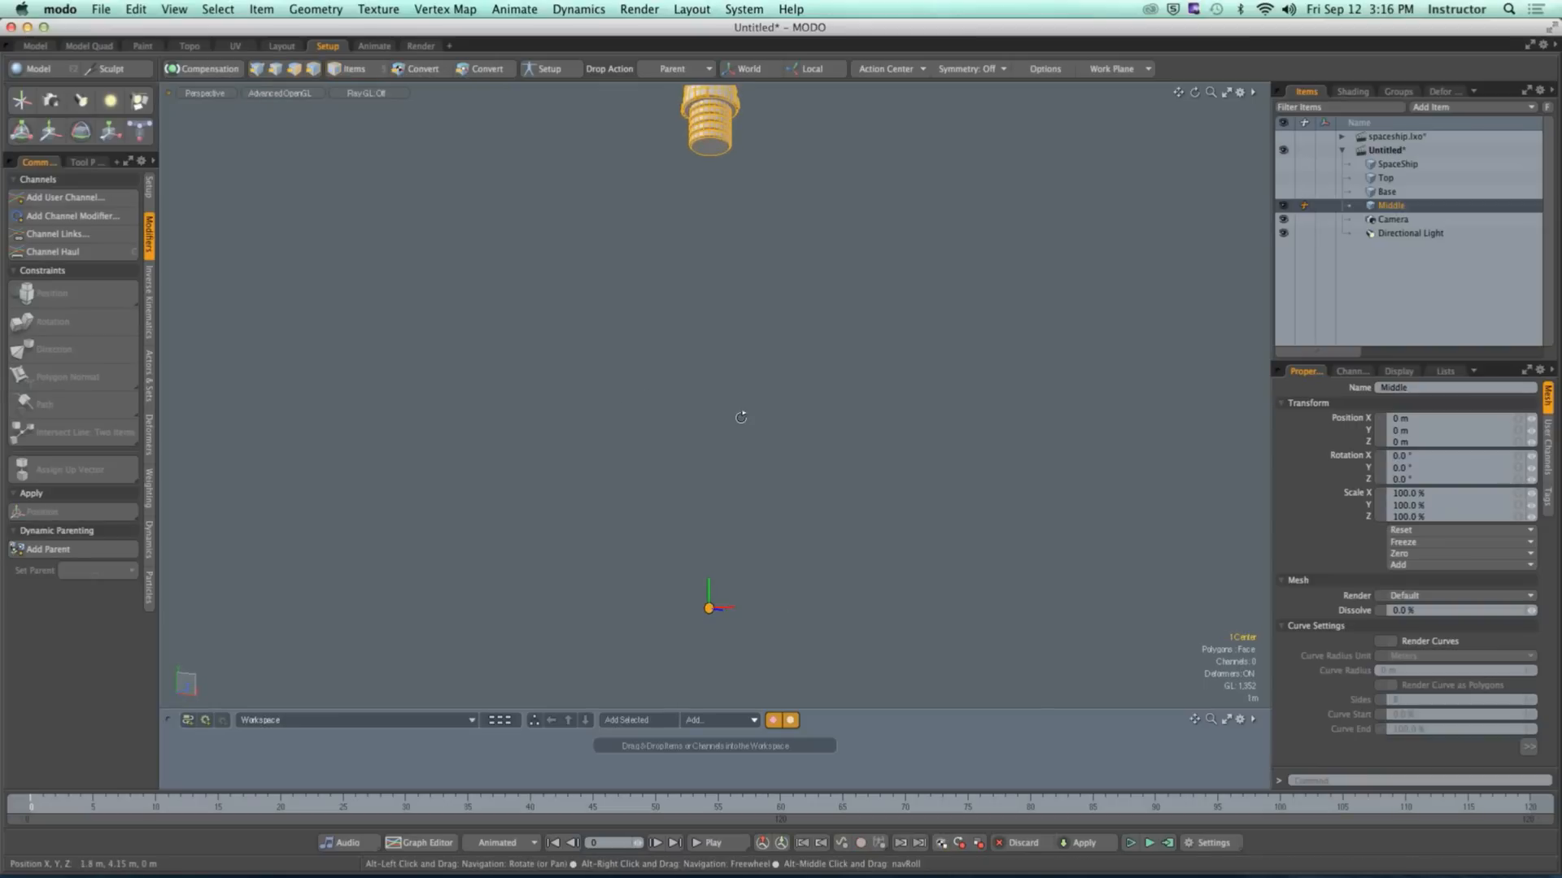
pyautogui.keyDown('alt'); pyautogui.keyDown('shift'); pyautogui.moveTo(721, 184); pyautogui.dragTo(722, 229); pyautogui.keyUp('shift'); pyautogui.keyUp('alt')
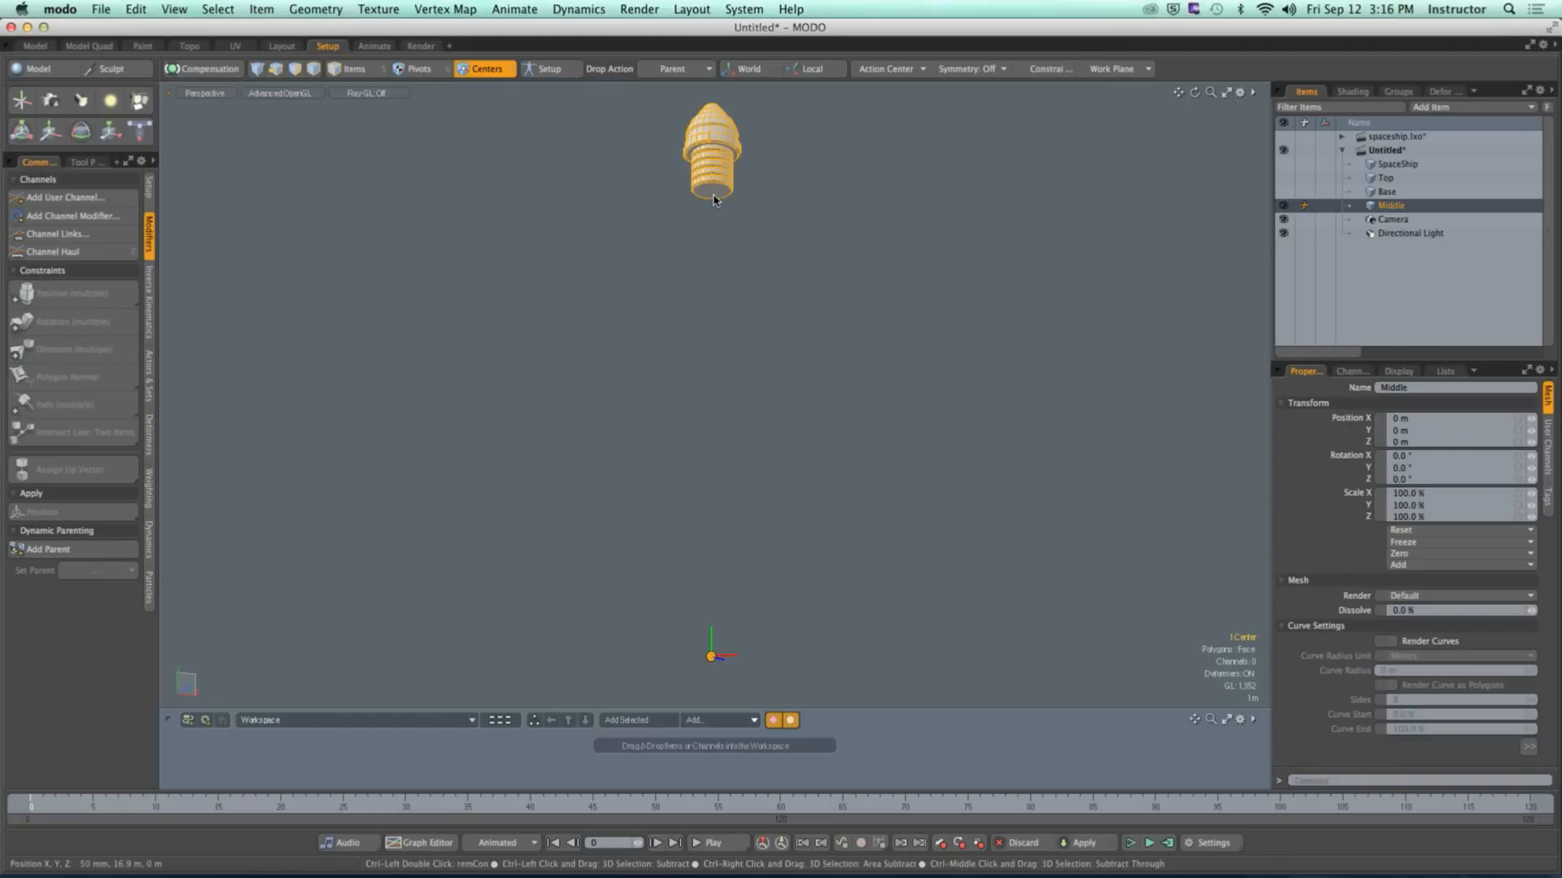
pyautogui.press('y')
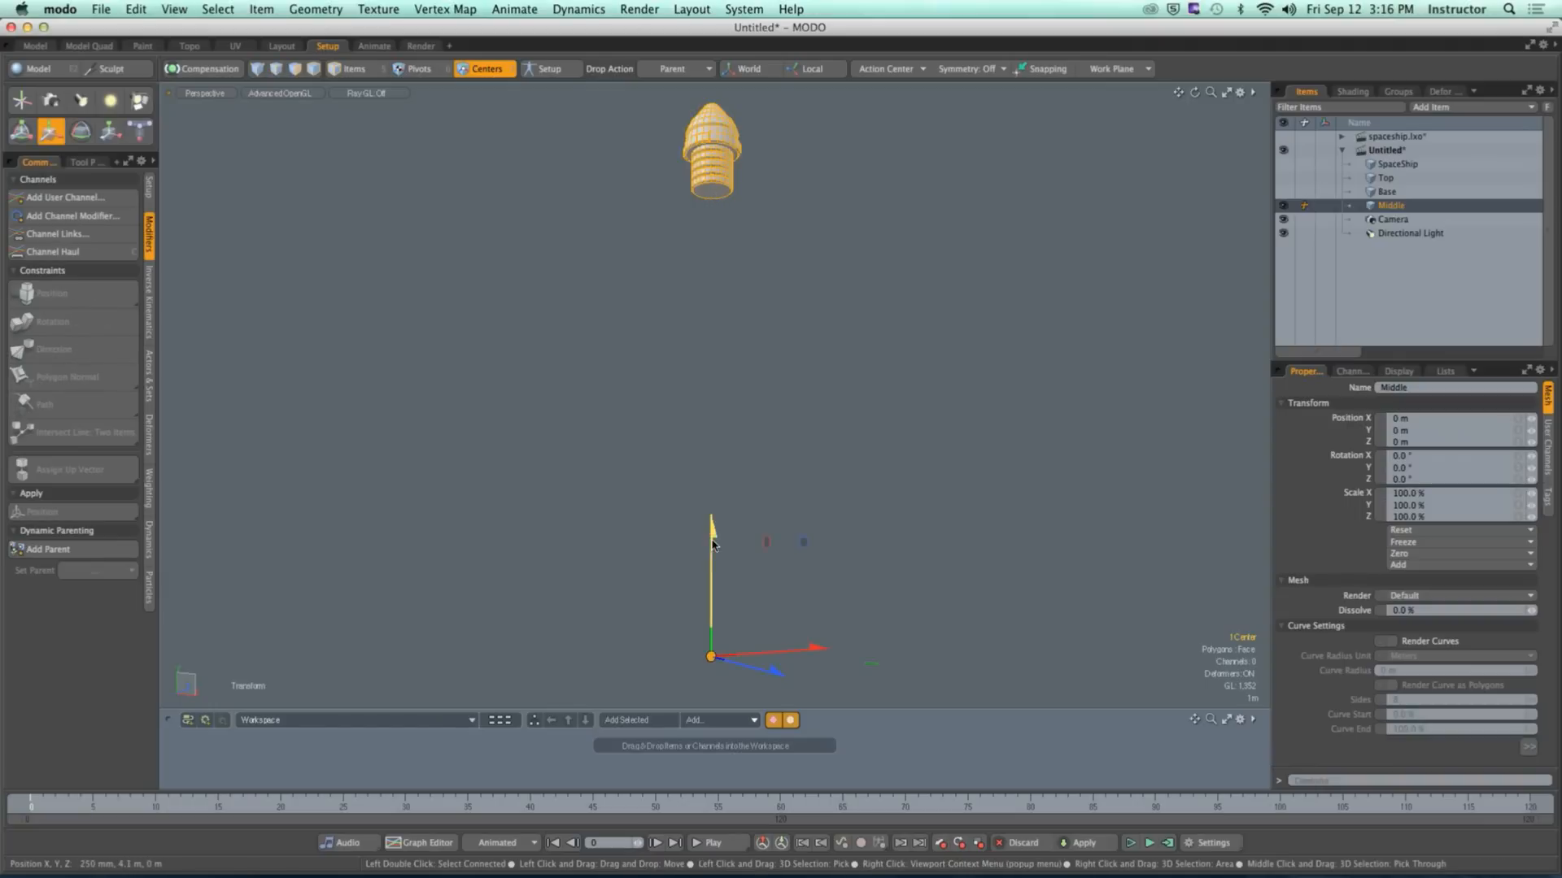
pyautogui.moveTo(713, 543); pyautogui.dragTo(712, 81)
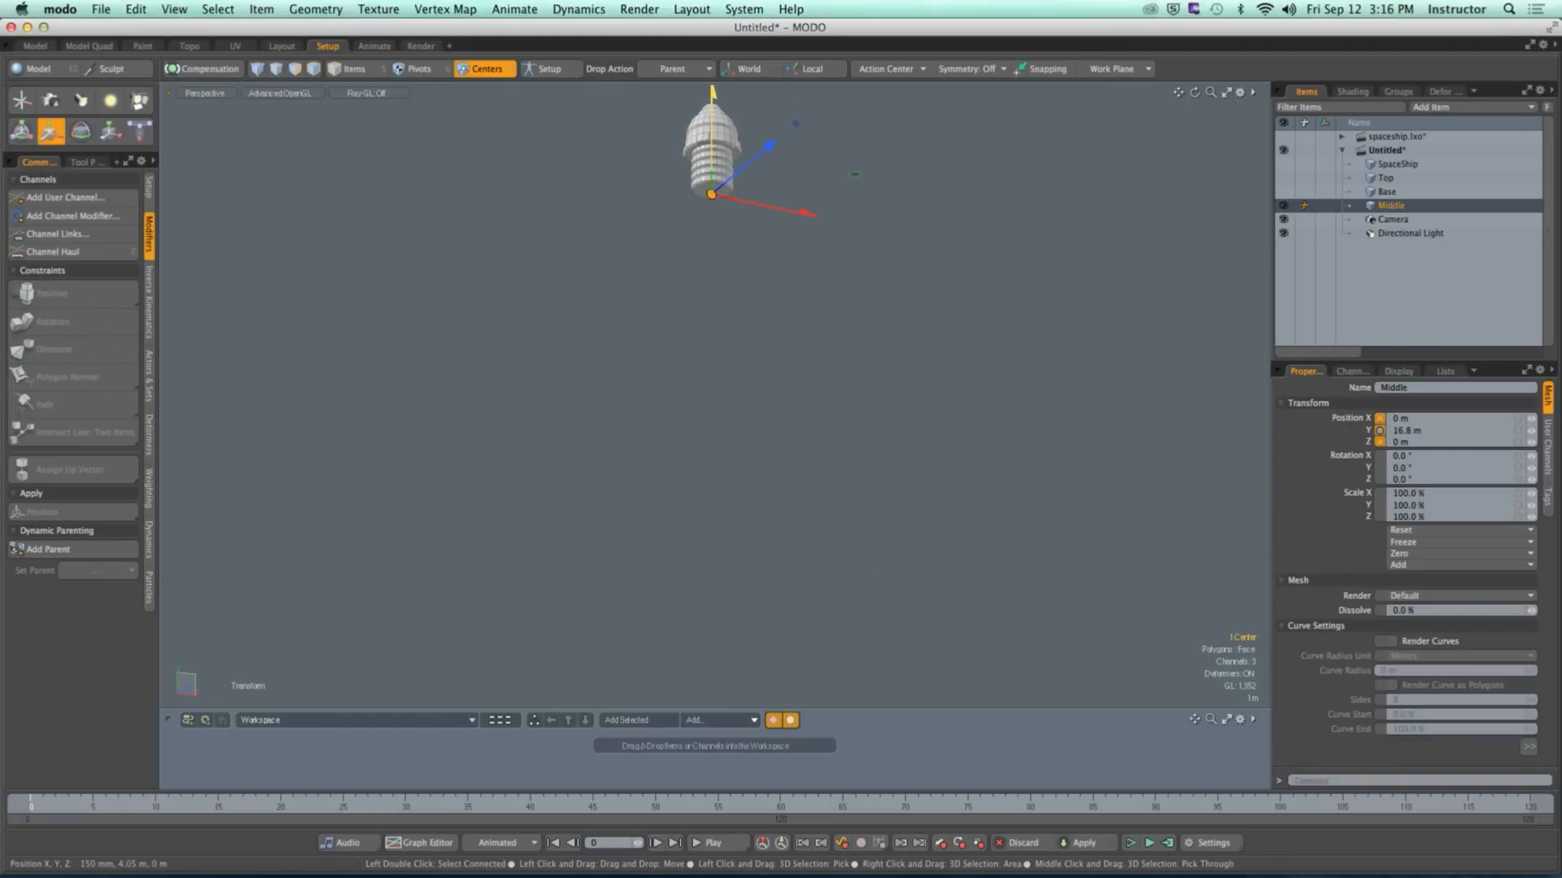
pyautogui.keyDown('alt'); pyautogui.keyDown('shift'); pyautogui.moveTo(712, 196); pyautogui.dragTo(649, 358); pyautogui.keyUp('shift'); pyautogui.keyUp('alt')
pyautogui.keyDown('ctrl'); pyautogui.keyDown('alt'); pyautogui.moveTo(649, 358); pyautogui.dragTo(654, 390); pyautogui.keyUp('alt'); pyautogui.keyUp('ctrl')
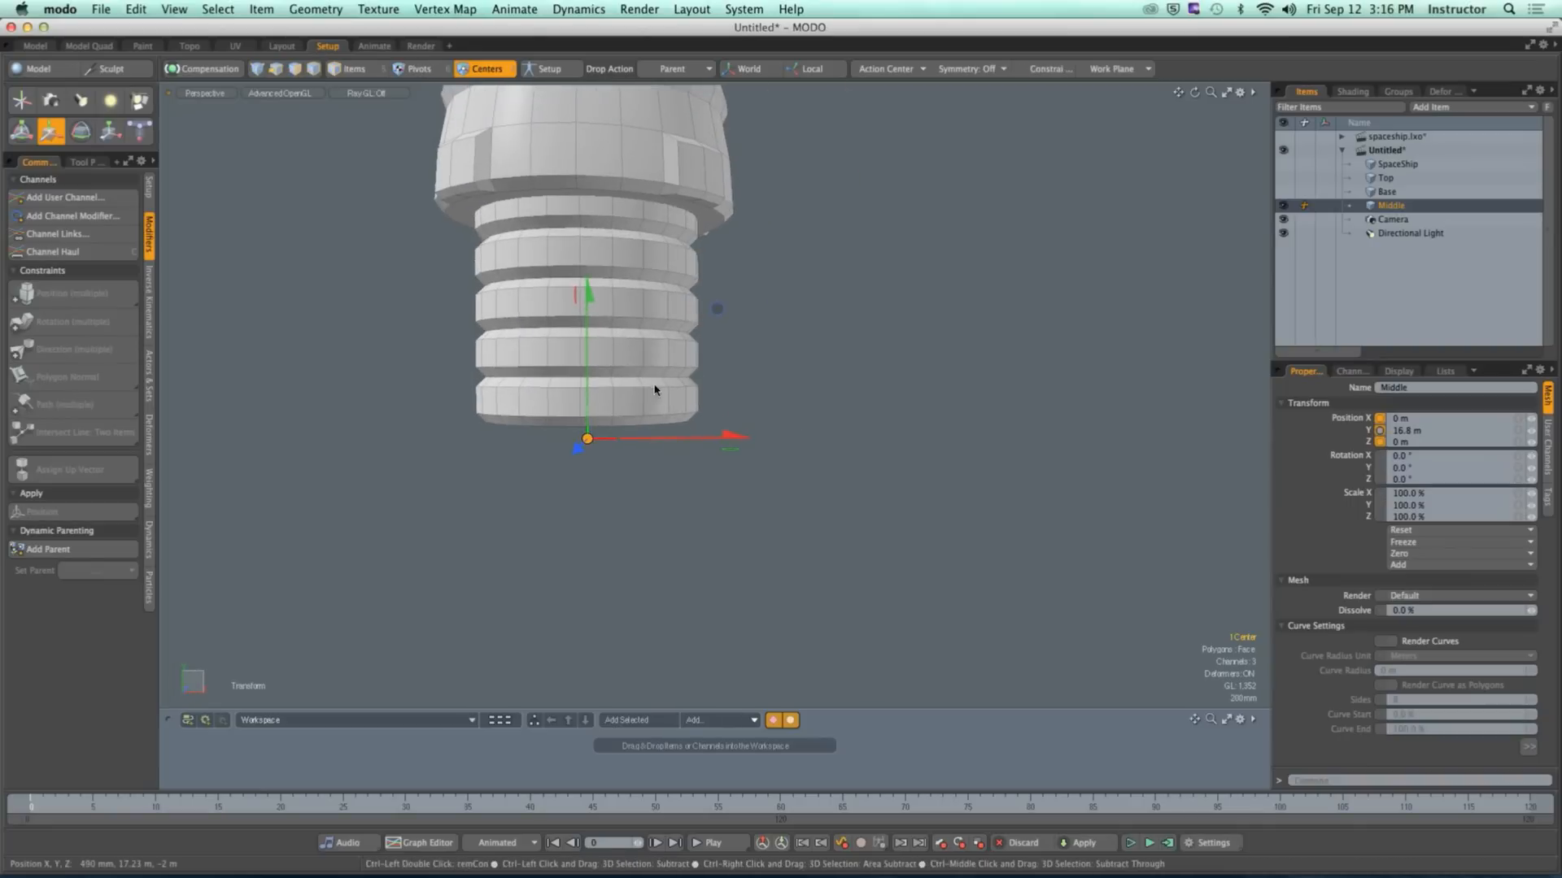
# Step: Fine-tune the Middle mesh's center in the Front view to about 16.936 m in Y, level with the neck's bottom edge
pyautogui.keyDown('ctrl'); pyautogui.keyDown('alt'); pyautogui.moveTo(742, 455); pyautogui.dragTo(793, 500); pyautogui.keyUp('alt'); pyautogui.keyUp('ctrl')
pyautogui.press('KP_2')
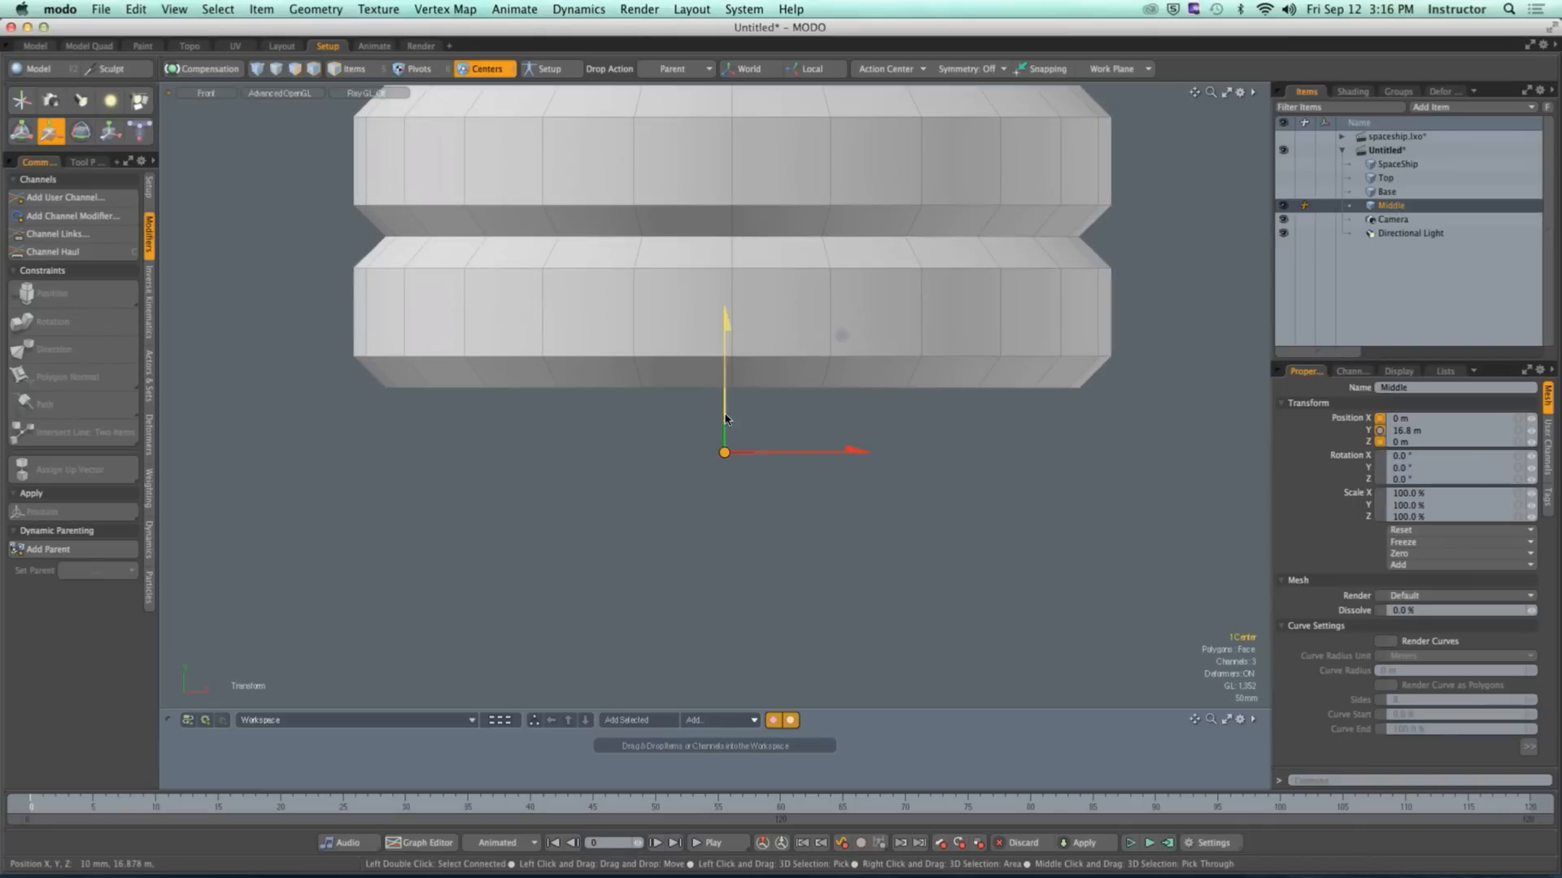
pyautogui.moveTo(726, 418); pyautogui.dragTo(725, 354)
pyautogui.hotkey('ctrl', 'space')
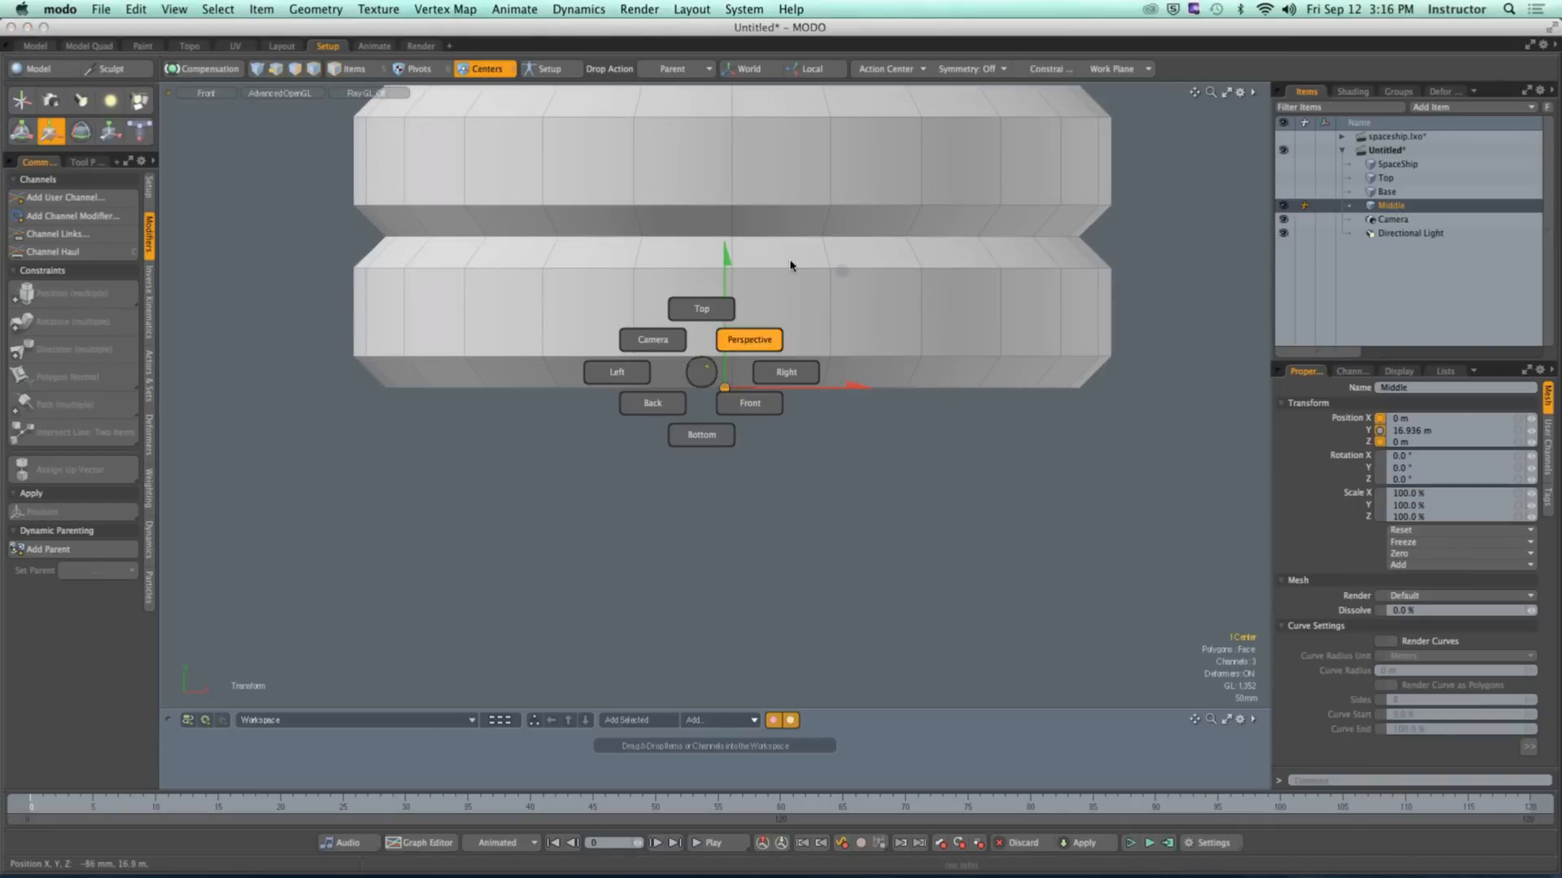
pyautogui.click(790, 265)
pyautogui.keyDown('ctrl'); pyautogui.keyDown('alt'); pyautogui.moveTo(840, 345); pyautogui.dragTo(728, 423); pyautogui.keyUp('alt'); pyautogui.keyUp('ctrl')
pyautogui.press('space')
pyautogui.click(728, 422)
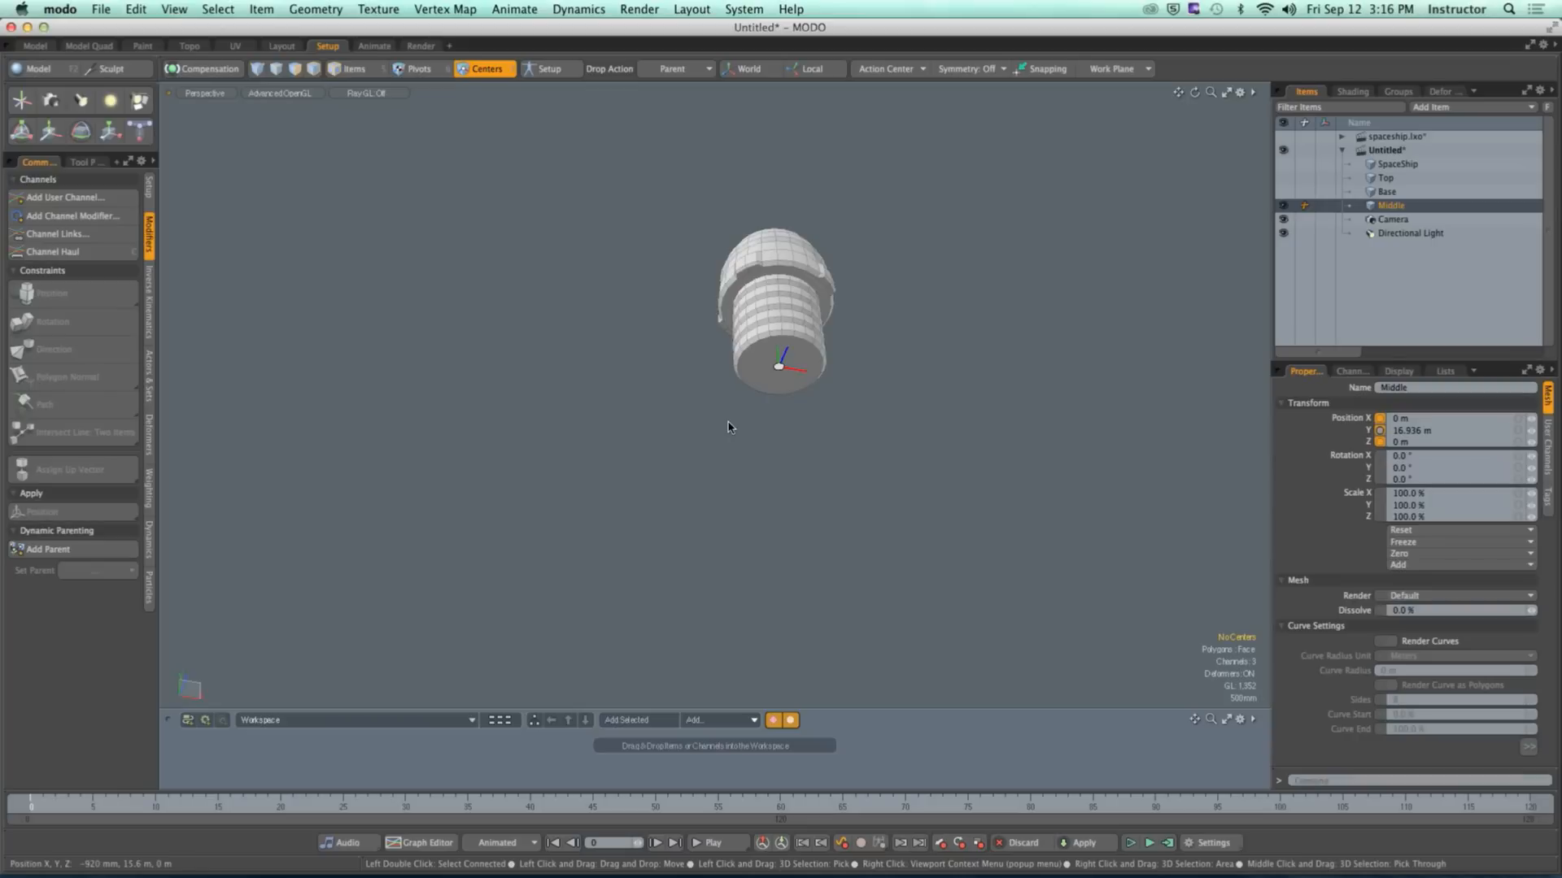
# Step: Undo the manual center moves on the Middle mesh and leave the transform tool
pyautogui.keyDown('alt'); pyautogui.moveTo(853, 461); pyautogui.dragTo(679, 273); pyautogui.keyUp('alt')
pyautogui.press('super+z')
pyautogui.press('super+z')
pyautogui.press('super+z')
pyautogui.keyDown('alt'); pyautogui.moveTo(691, 411); pyautogui.dragTo(677, 473); pyautogui.keyUp('alt')
pyautogui.press('q')
pyautogui.click(708, 447)
pyautogui.keyDown('alt'); pyautogui.moveTo(677, 474); pyautogui.dragTo(685, 409); pyautogui.keyUp('alt')
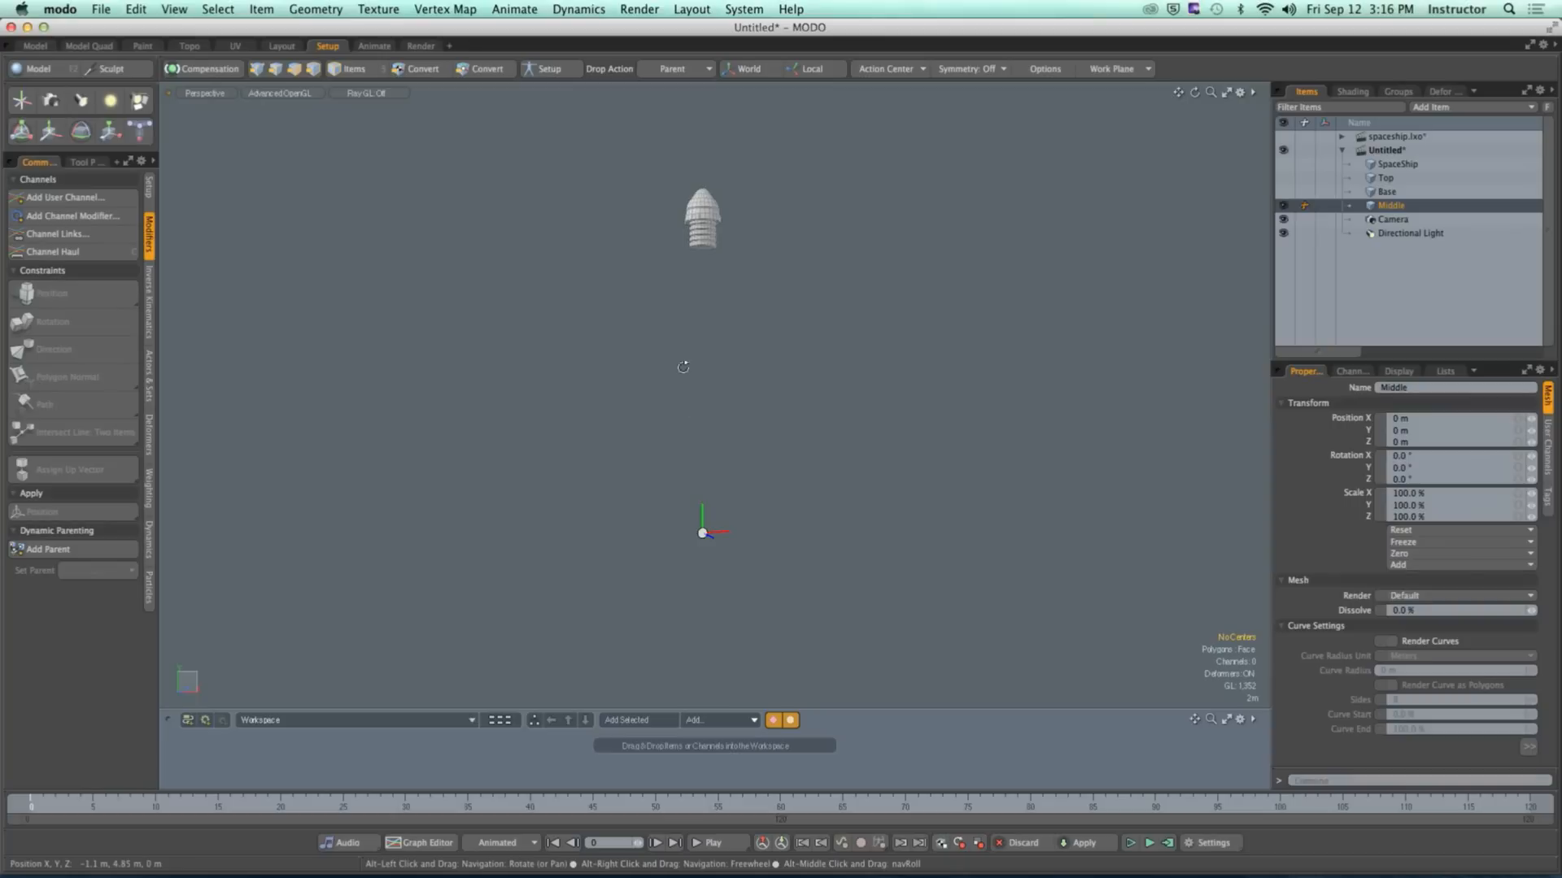
# Step: Select the flat bottom polygon of the Middle mesh's neck and align the work plane to it
pyautogui.keyDown('alt'); pyautogui.keyDown('shift'); pyautogui.moveTo(698, 280); pyautogui.dragTo(813, 480); pyautogui.keyUp('shift'); pyautogui.keyUp('alt')
pyautogui.keyDown('alt'); pyautogui.moveTo(721, 447); pyautogui.dragTo(701, 313); pyautogui.keyUp('alt')
pyautogui.keyDown('alt'); pyautogui.keyDown('shift'); pyautogui.moveTo(701, 313); pyautogui.dragTo(752, 385); pyautogui.keyUp('shift'); pyautogui.keyUp('alt')
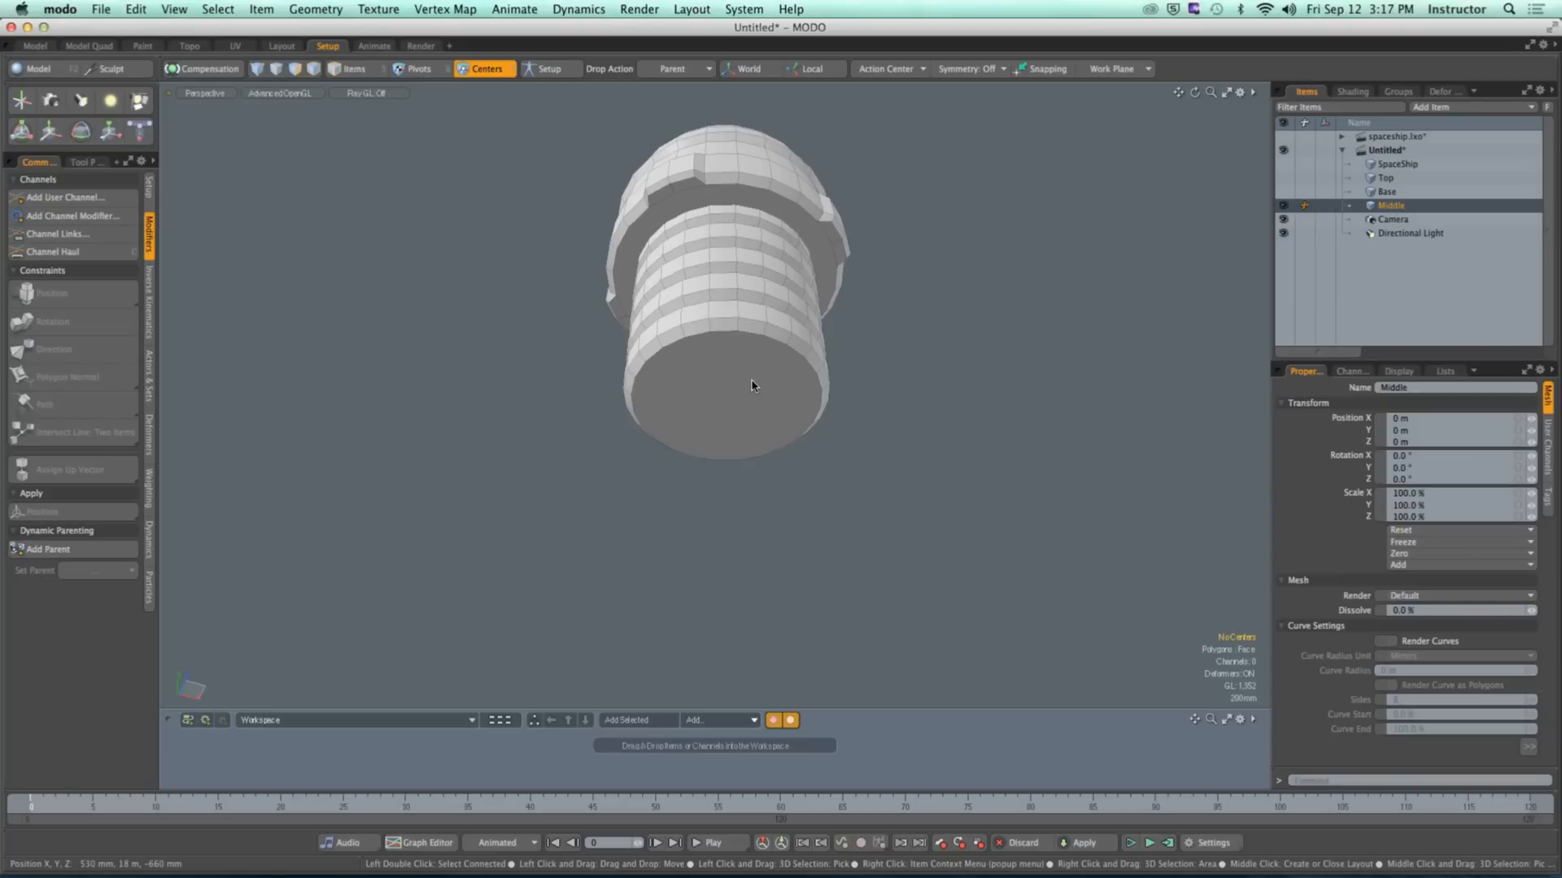
pyautogui.click(295, 68)
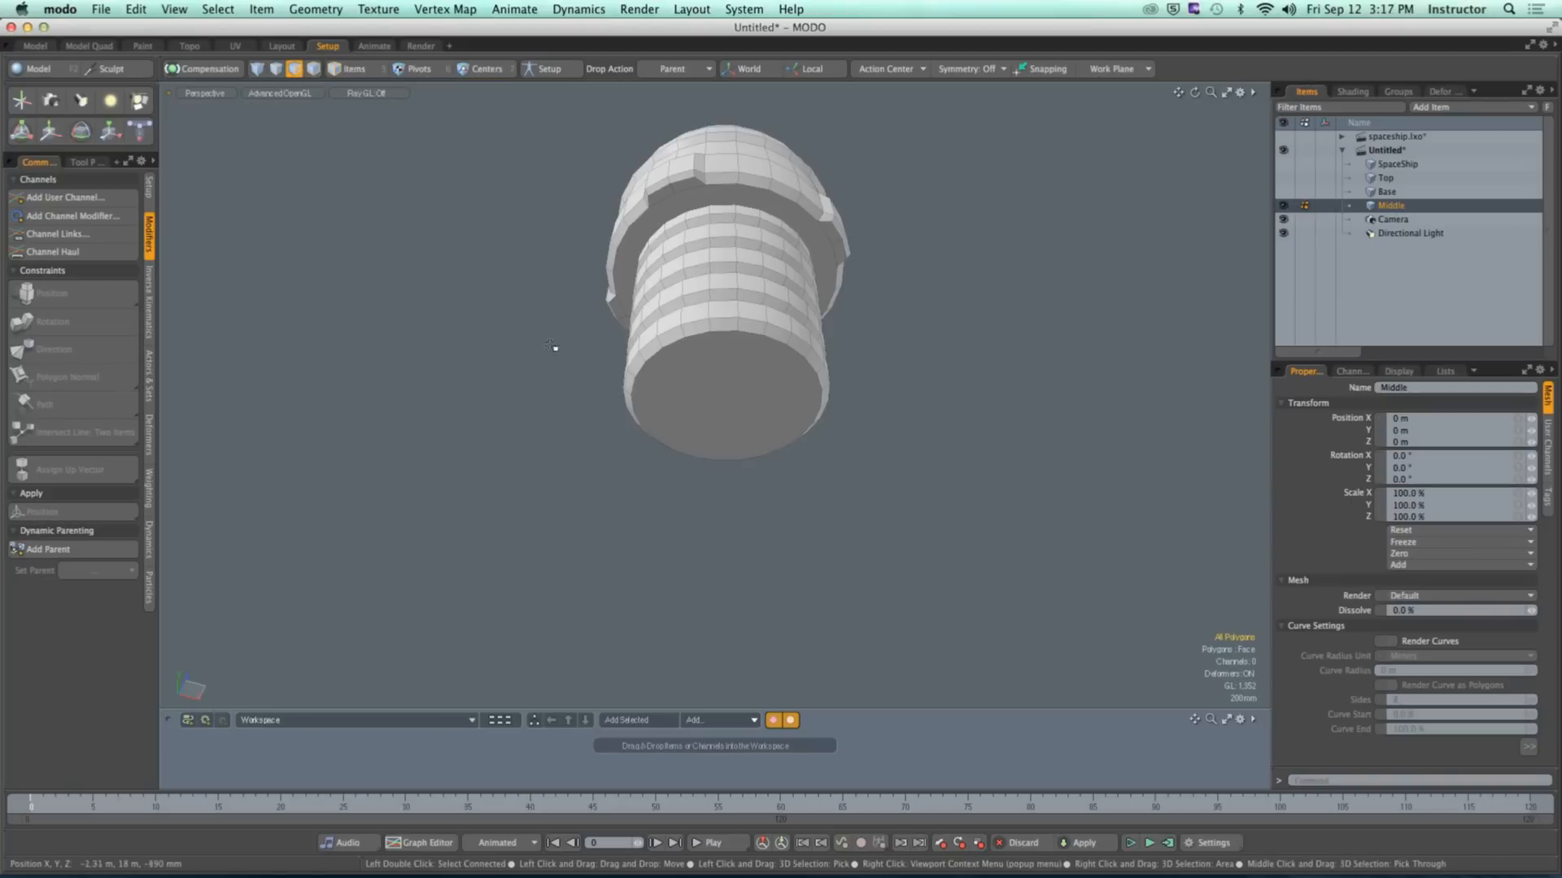
pyautogui.click(697, 387)
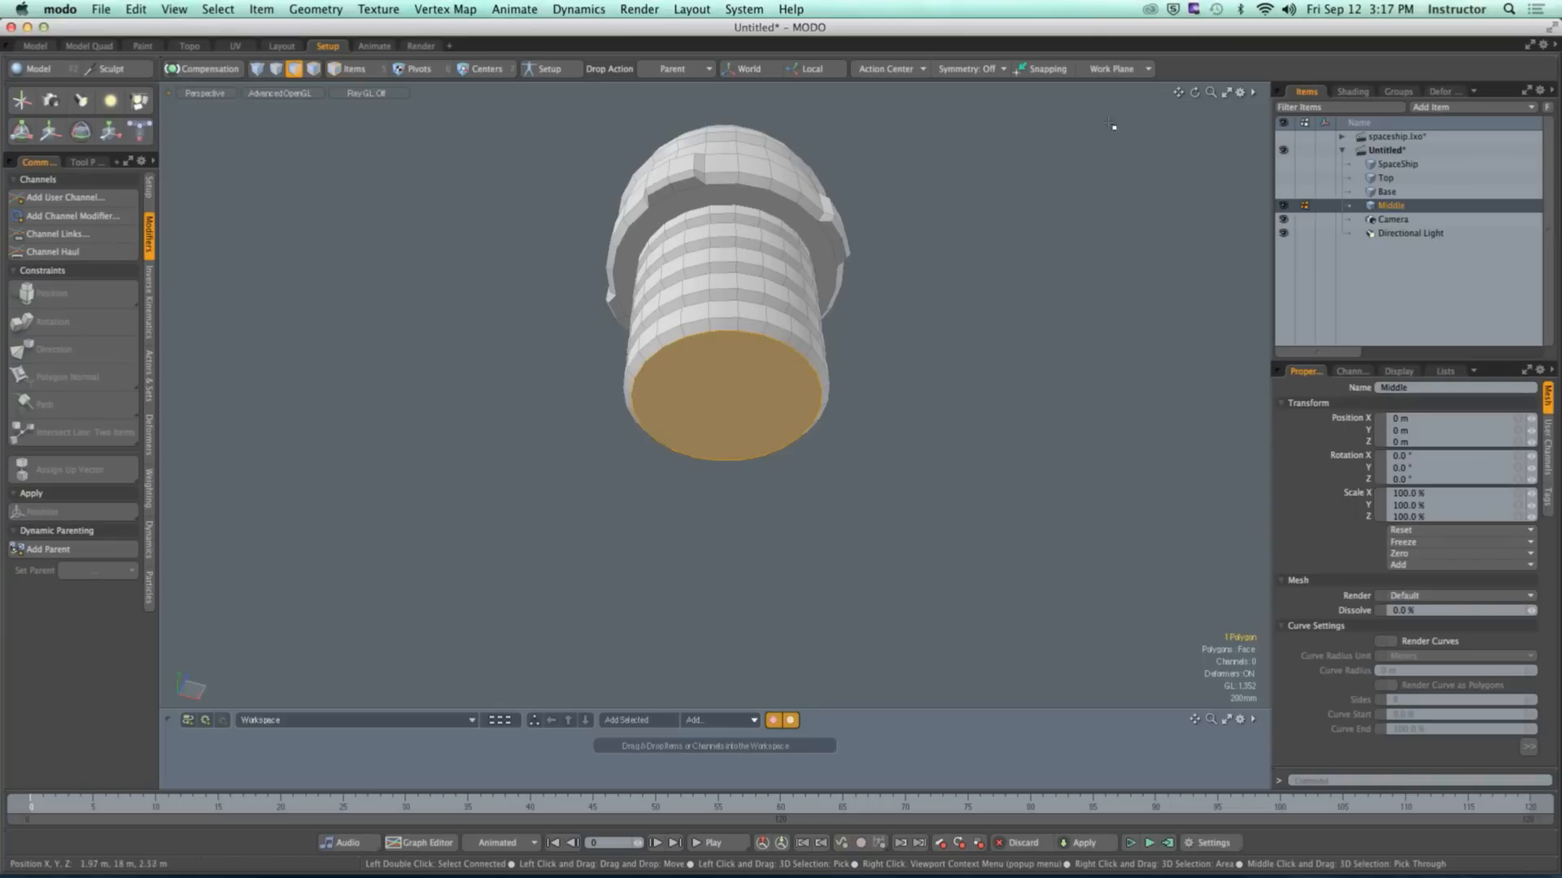
pyautogui.click(1112, 68)
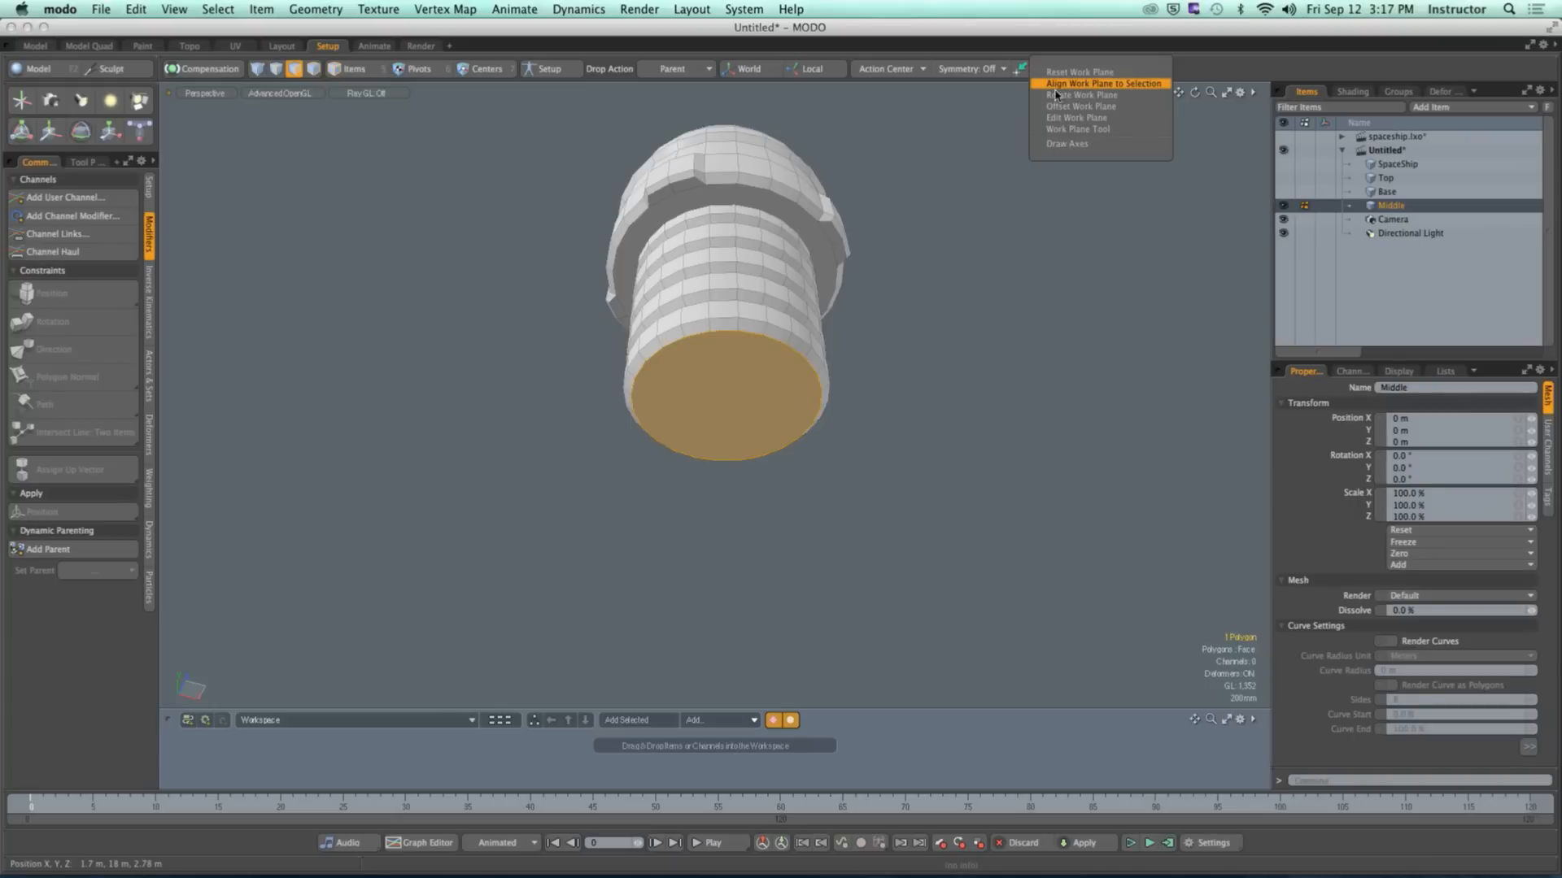
pyautogui.click(1130, 85)
# Step: Show the work plane grid in the viewport and enable Draw Axes for the work plane
pyautogui.press('o')
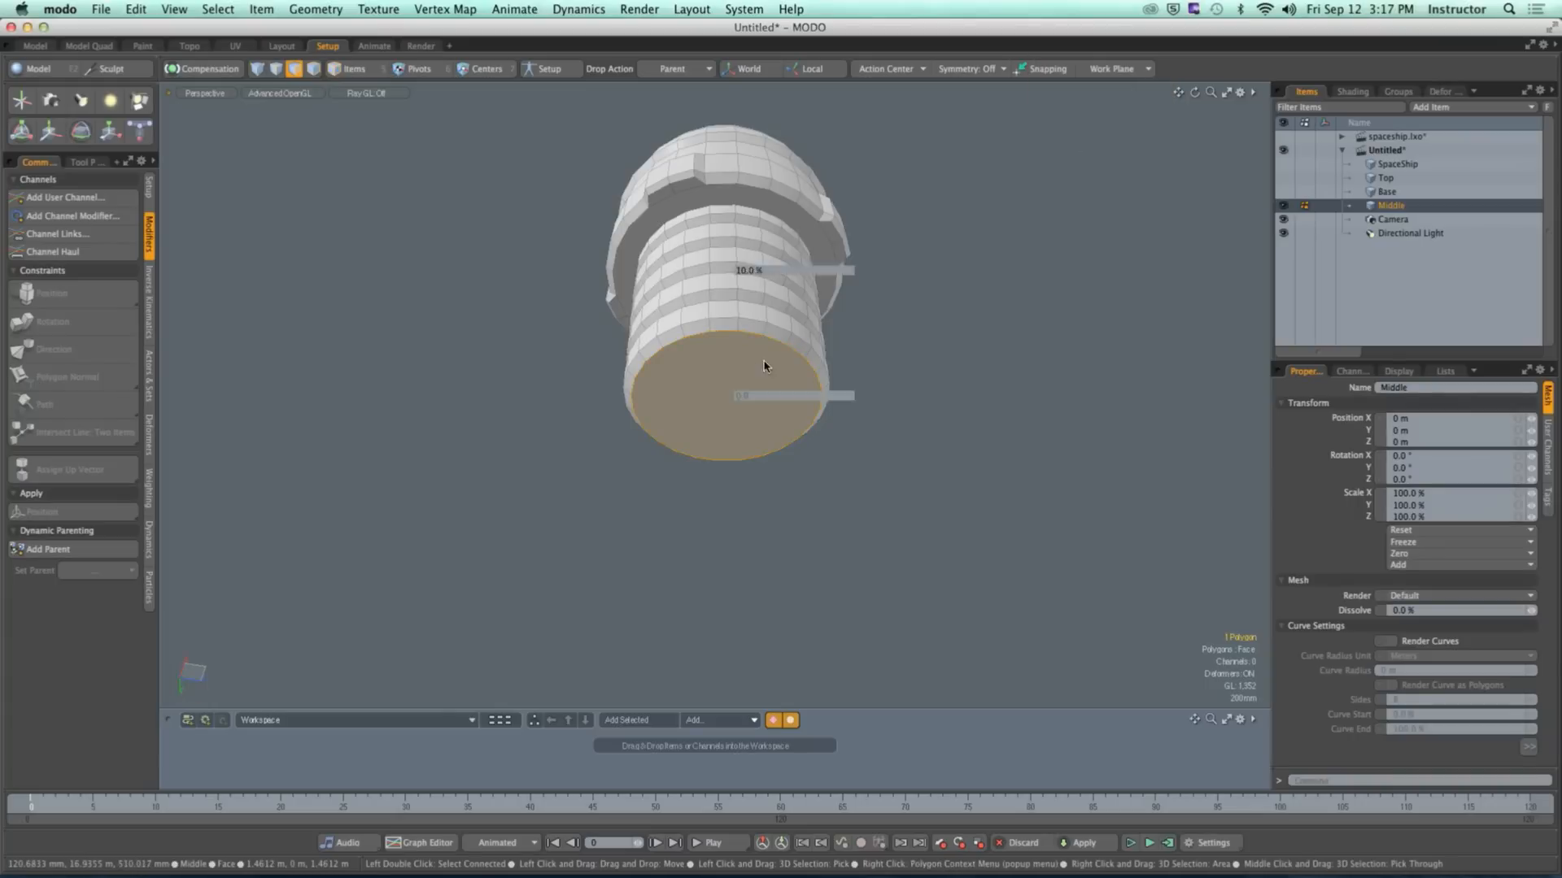
pyautogui.click(878, 334)
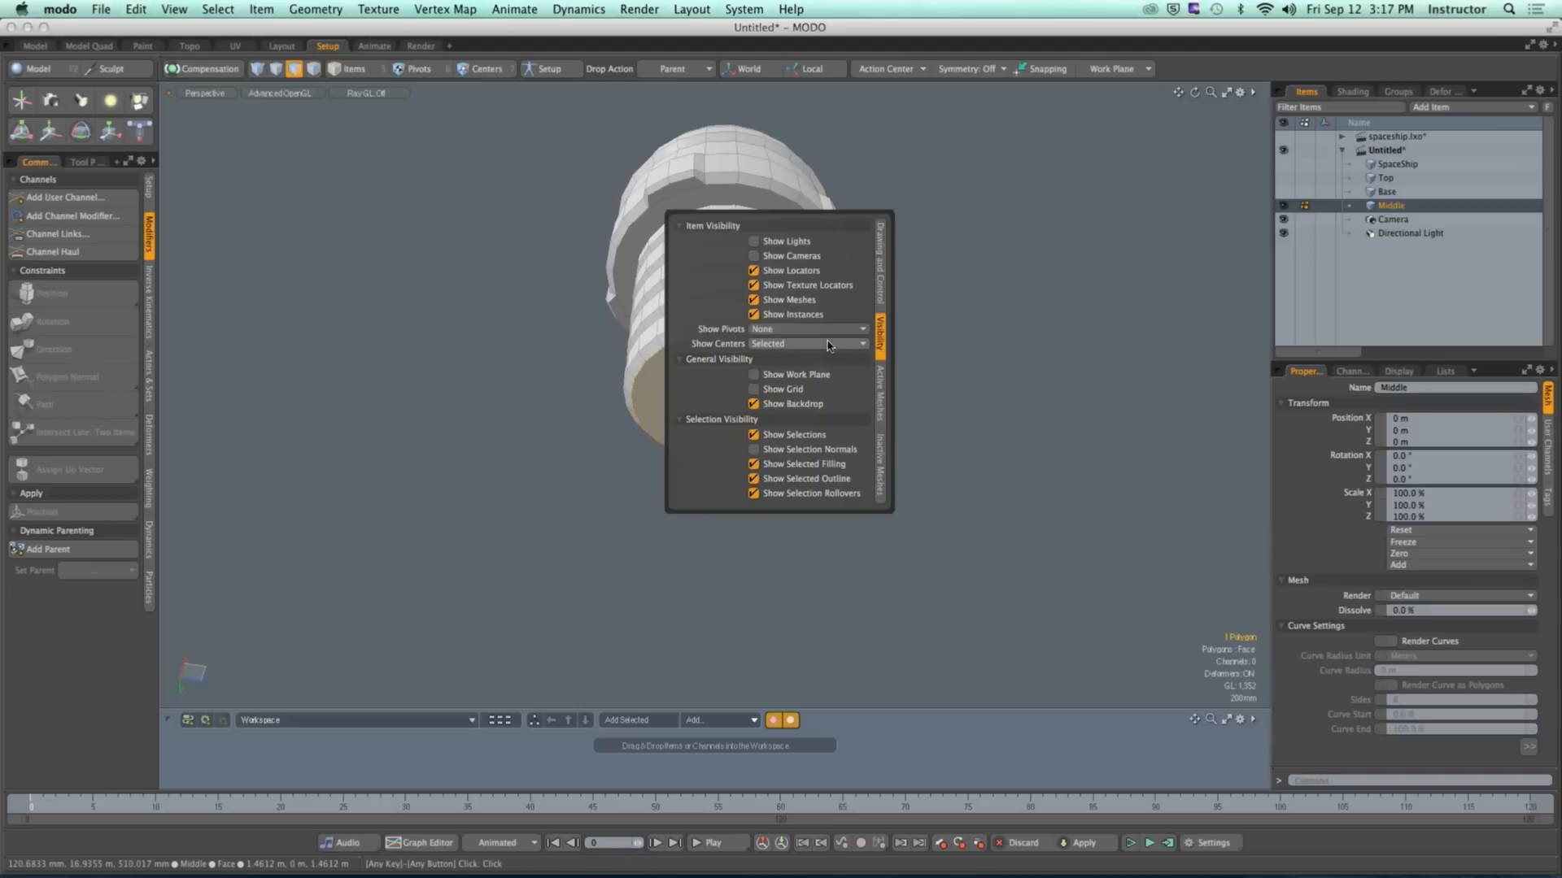
pyautogui.keyDown('alt'); pyautogui.moveTo(962, 373); pyautogui.dragTo(802, 432); pyautogui.keyUp('alt')
pyautogui.scroll(-4, 843, 459)
pyautogui.scroll(4, 740, 398)
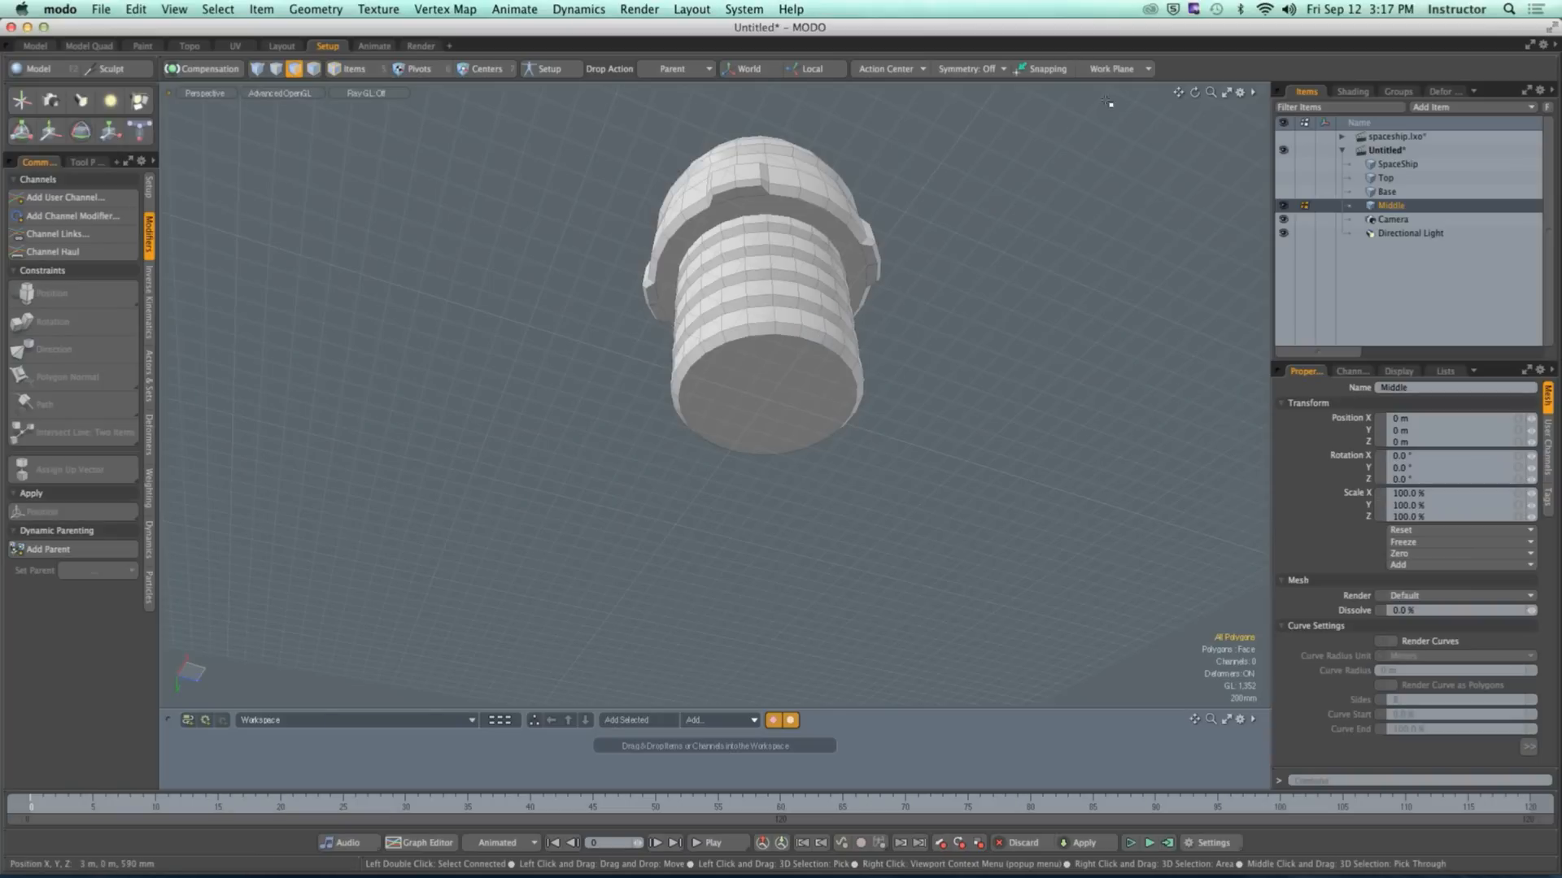
pyautogui.click(1116, 69)
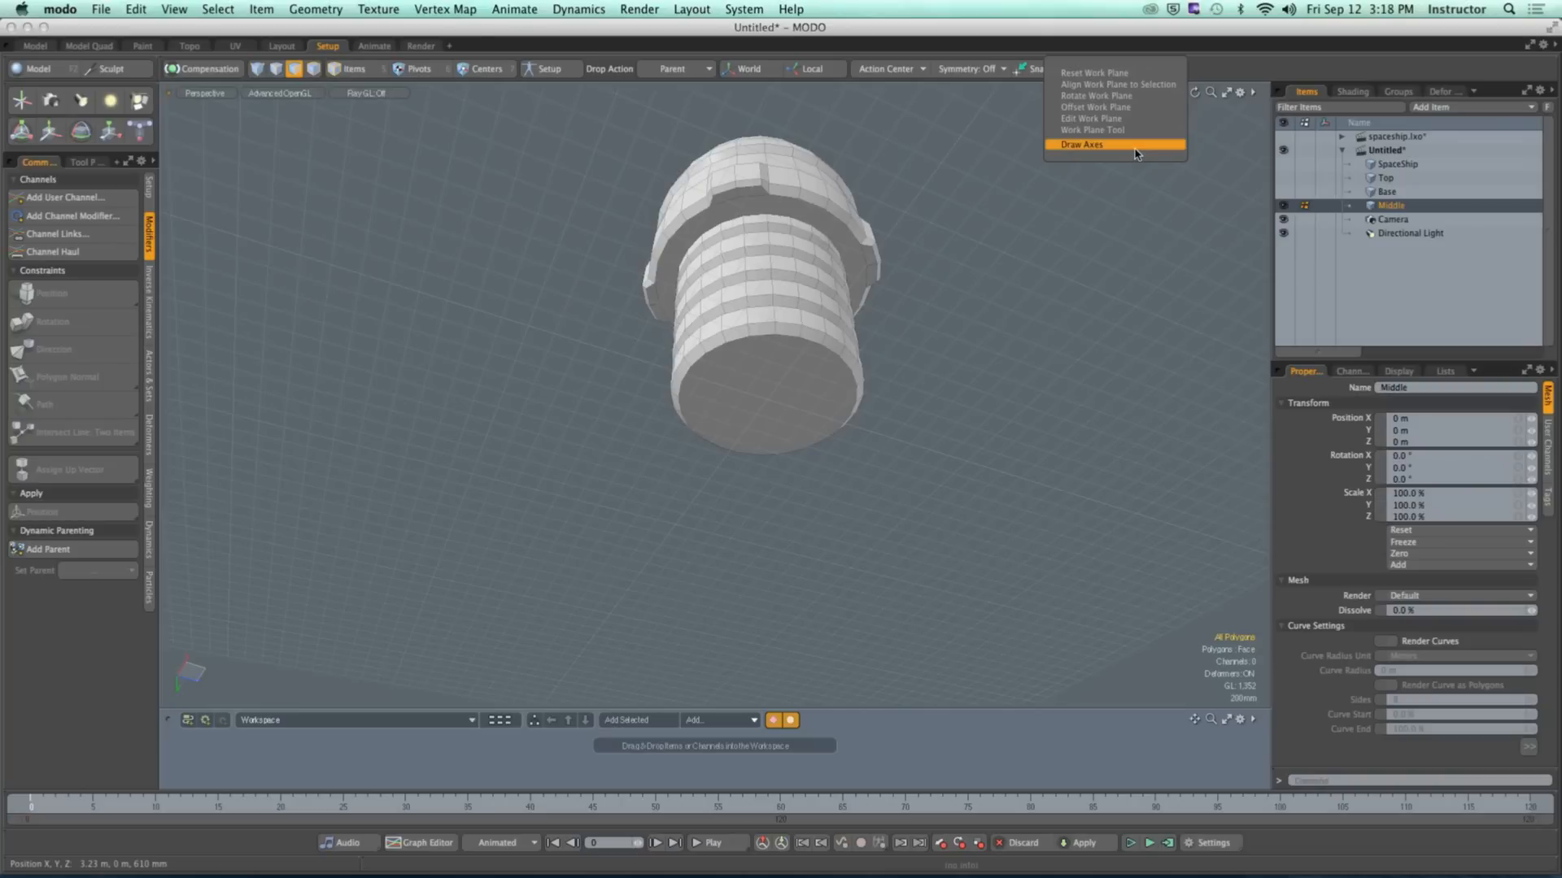
pyautogui.click(1136, 154)
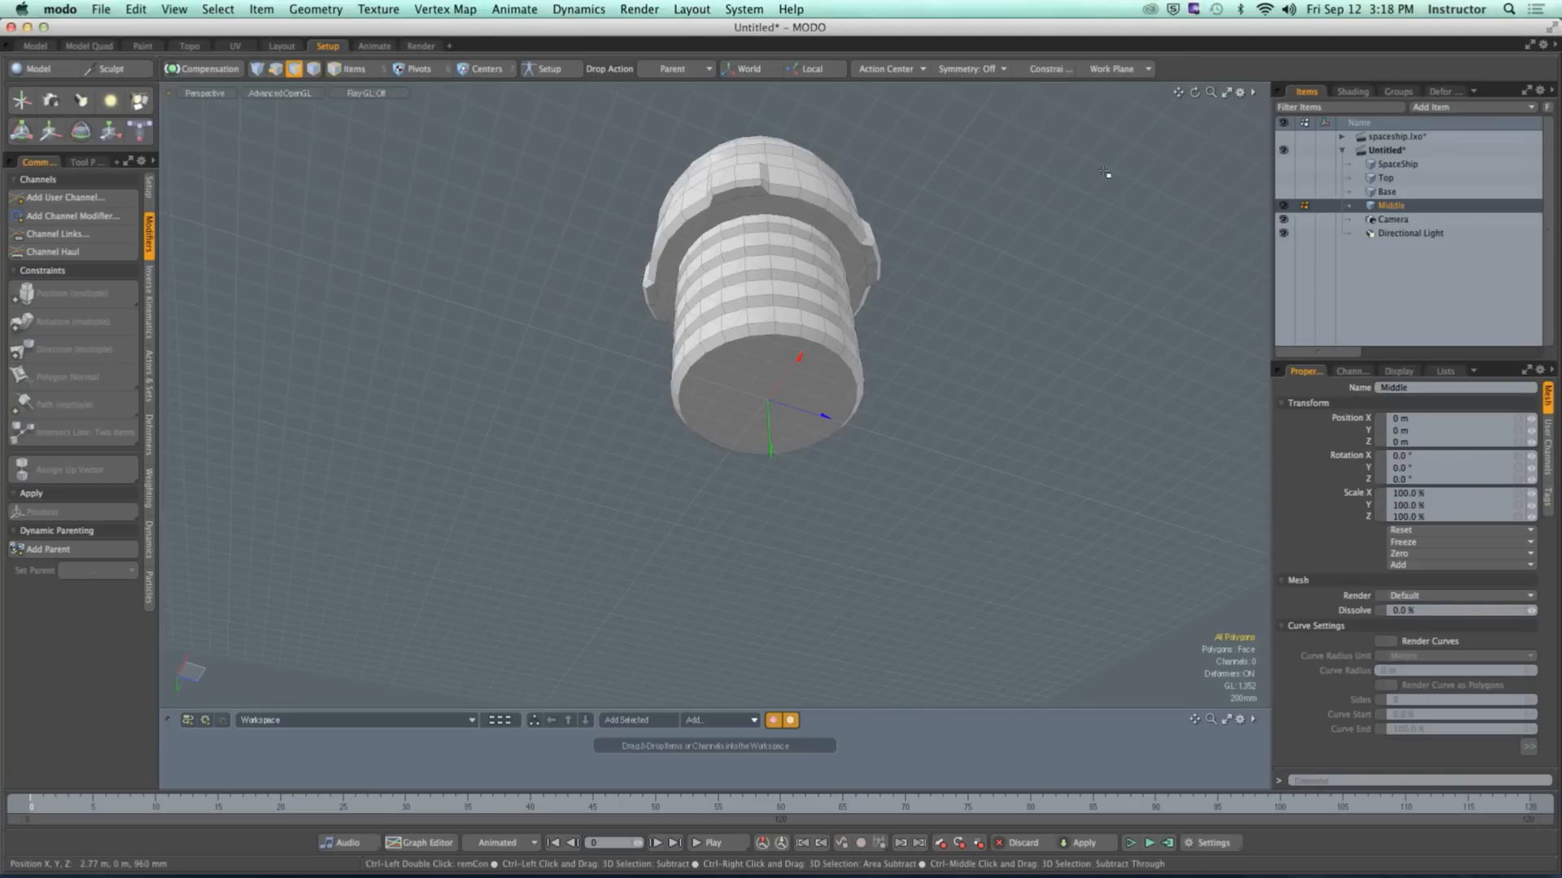
pyautogui.keyDown('alt'); pyautogui.moveTo(1101, 181); pyautogui.dragTo(651, 366); pyautogui.keyUp('alt')
pyautogui.scroll(-4, 706, 302)
pyautogui.keyDown('alt'); pyautogui.keyDown('shift'); pyautogui.moveTo(650, 366); pyautogui.dragTo(646, 244); pyautogui.keyUp('shift'); pyautogui.keyUp('alt')
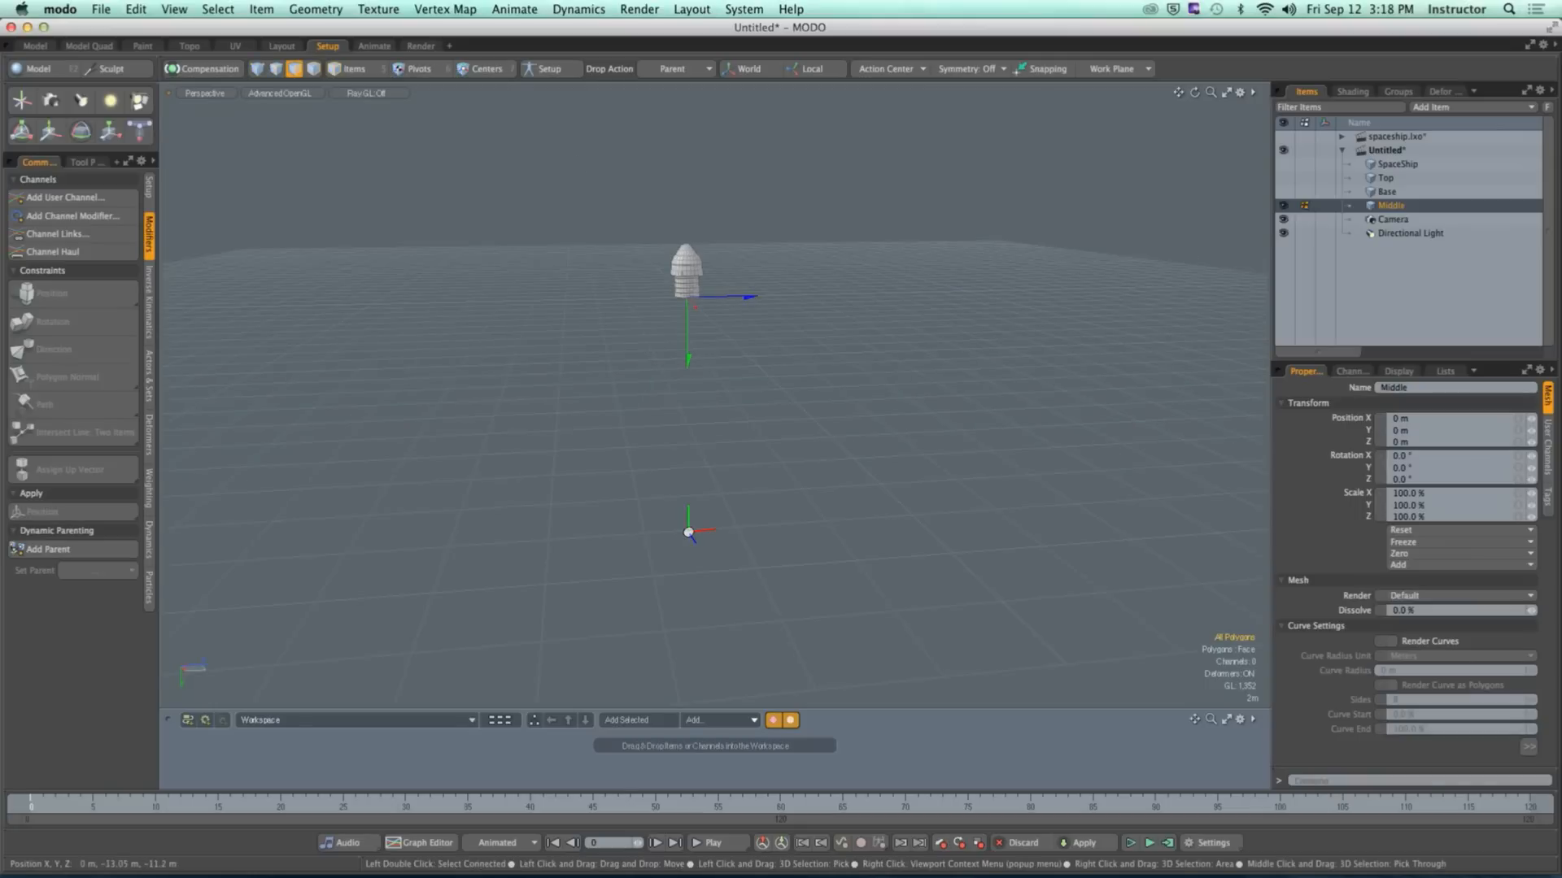
# Step: Select the Middle mesh's center and set it to the work plane position at the neck's bottom face
pyautogui.click(486, 69)
pyautogui.click(688, 532)
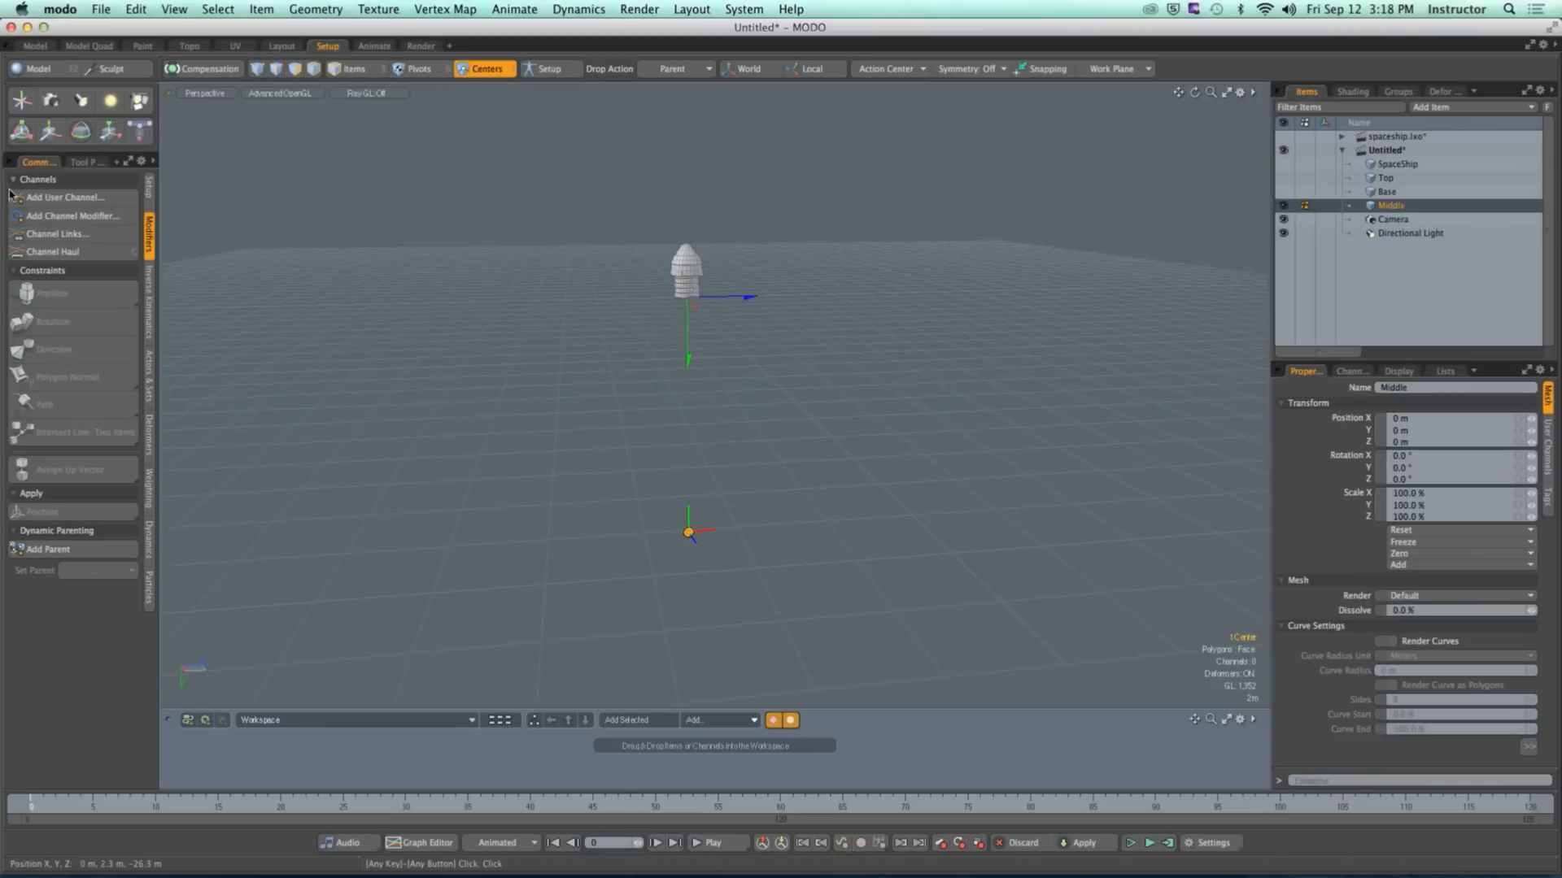
pyautogui.click(150, 187)
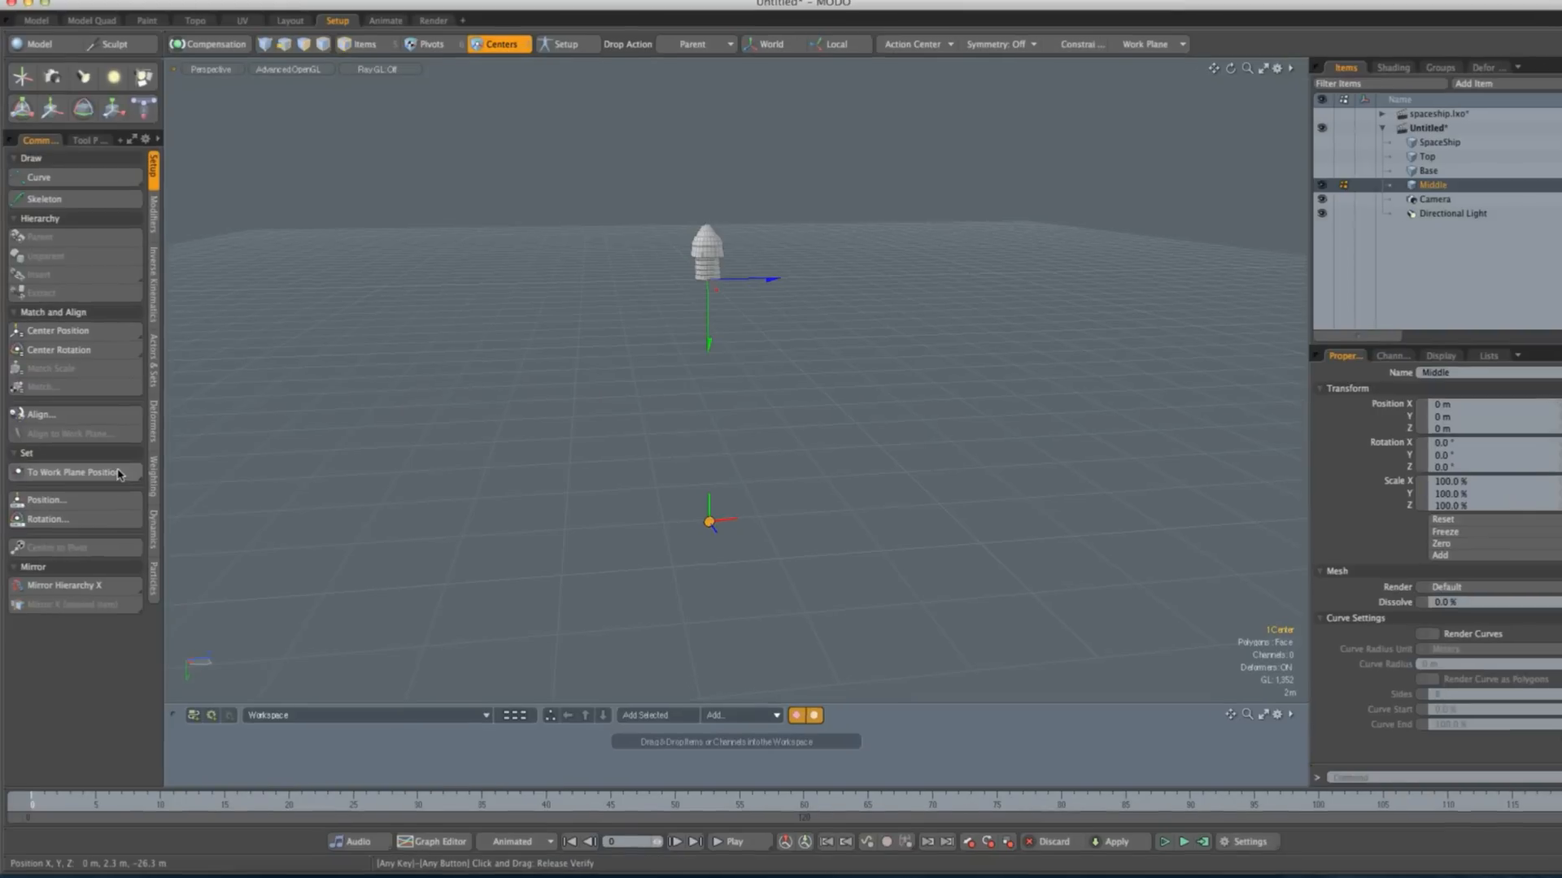
pyautogui.click(57, 480)
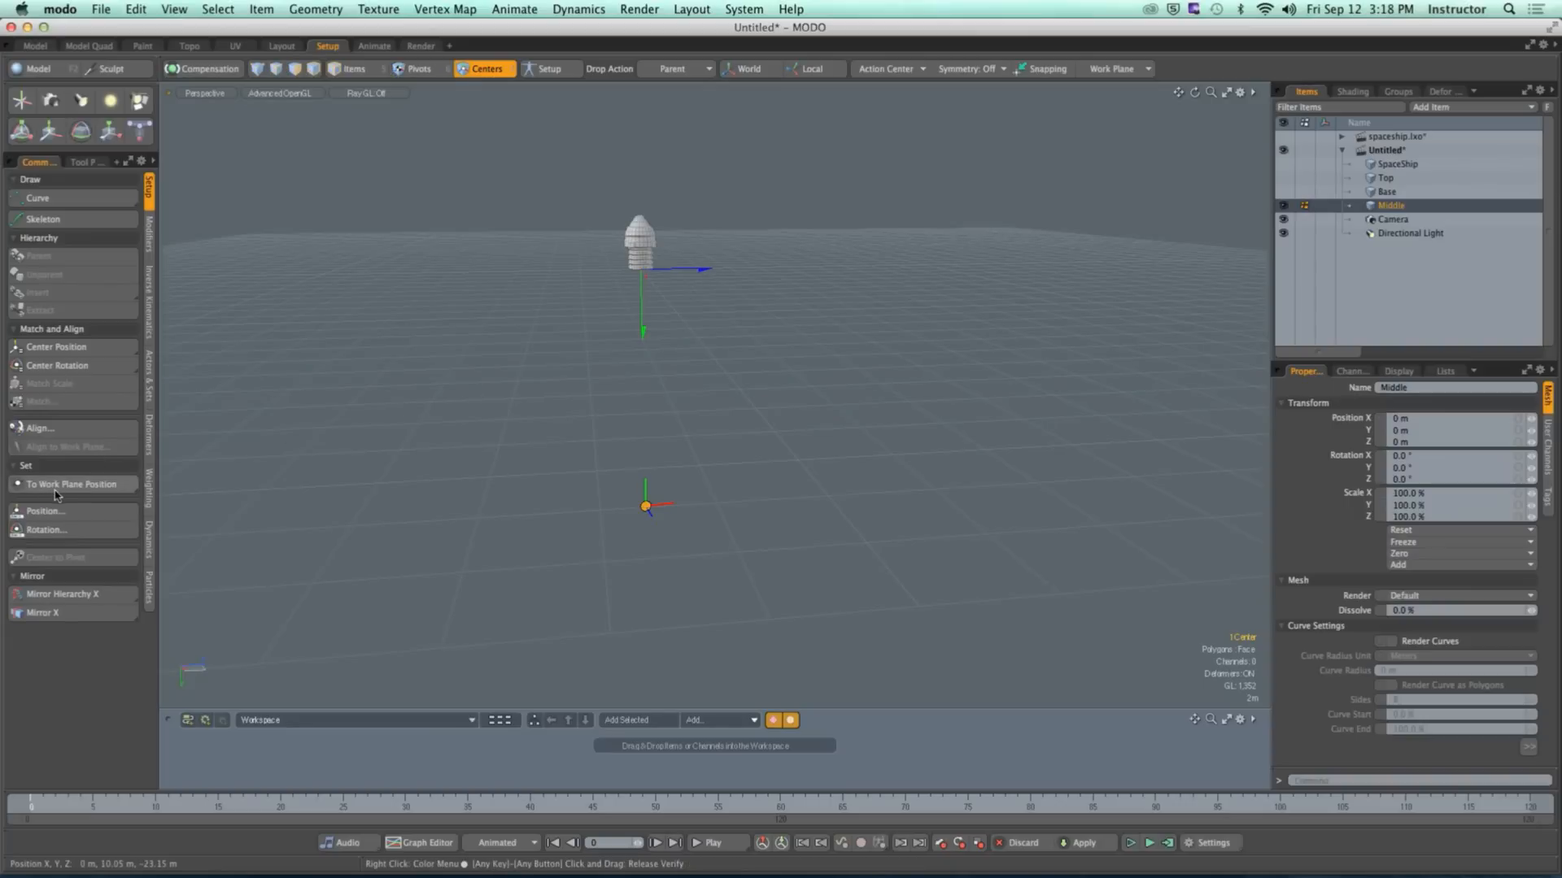
pyautogui.click(57, 490)
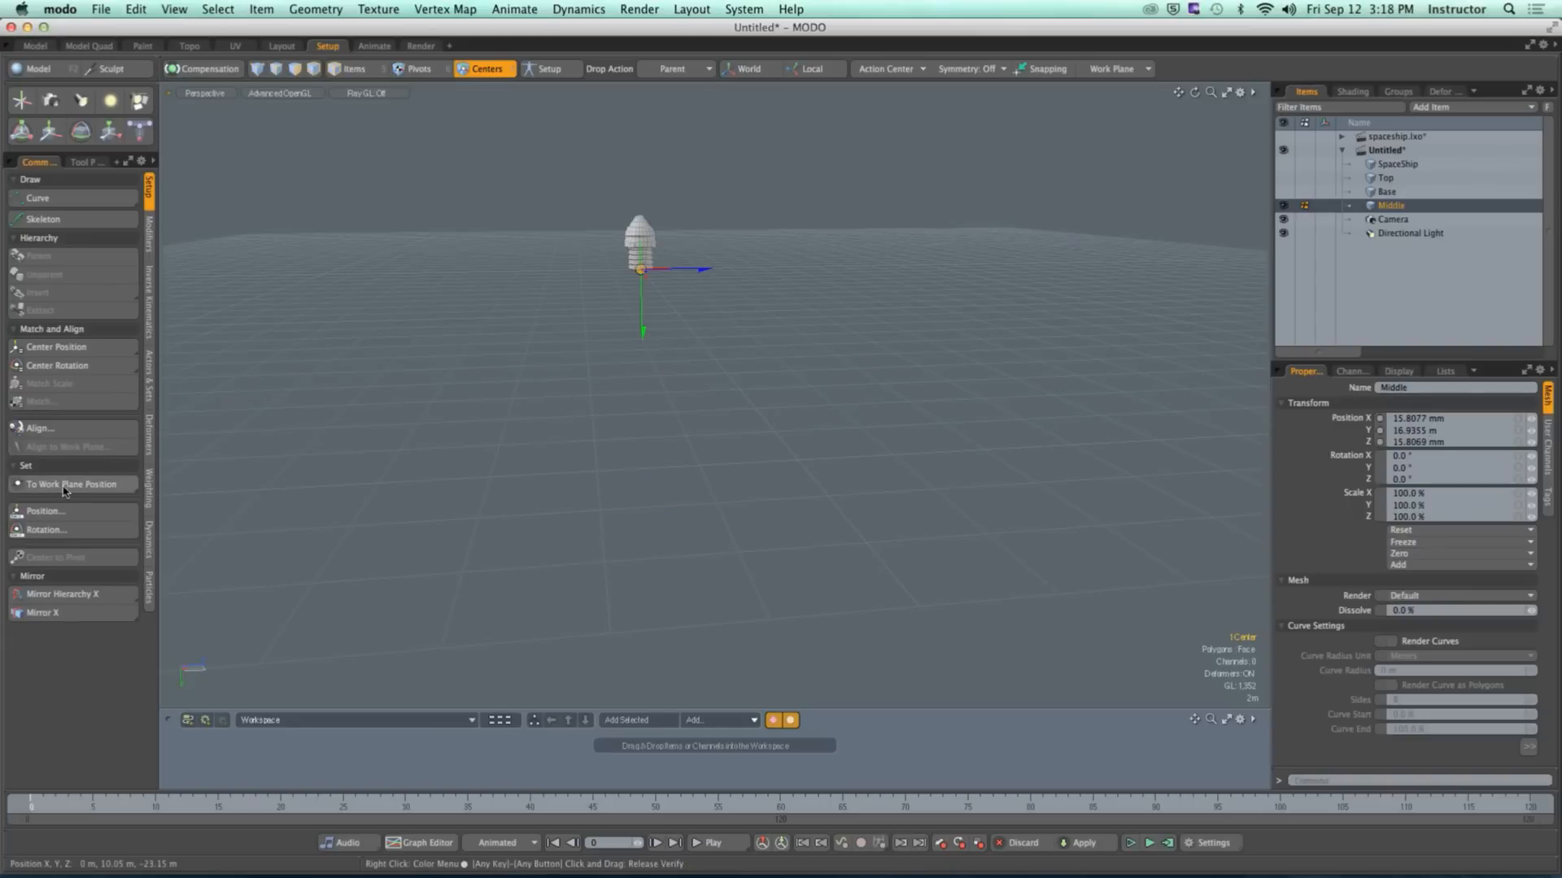
pyautogui.keyDown('ctrl'); pyautogui.keyDown('alt'); pyautogui.moveTo(569, 366); pyautogui.dragTo(541, 391); pyautogui.keyUp('alt'); pyautogui.keyUp('ctrl')
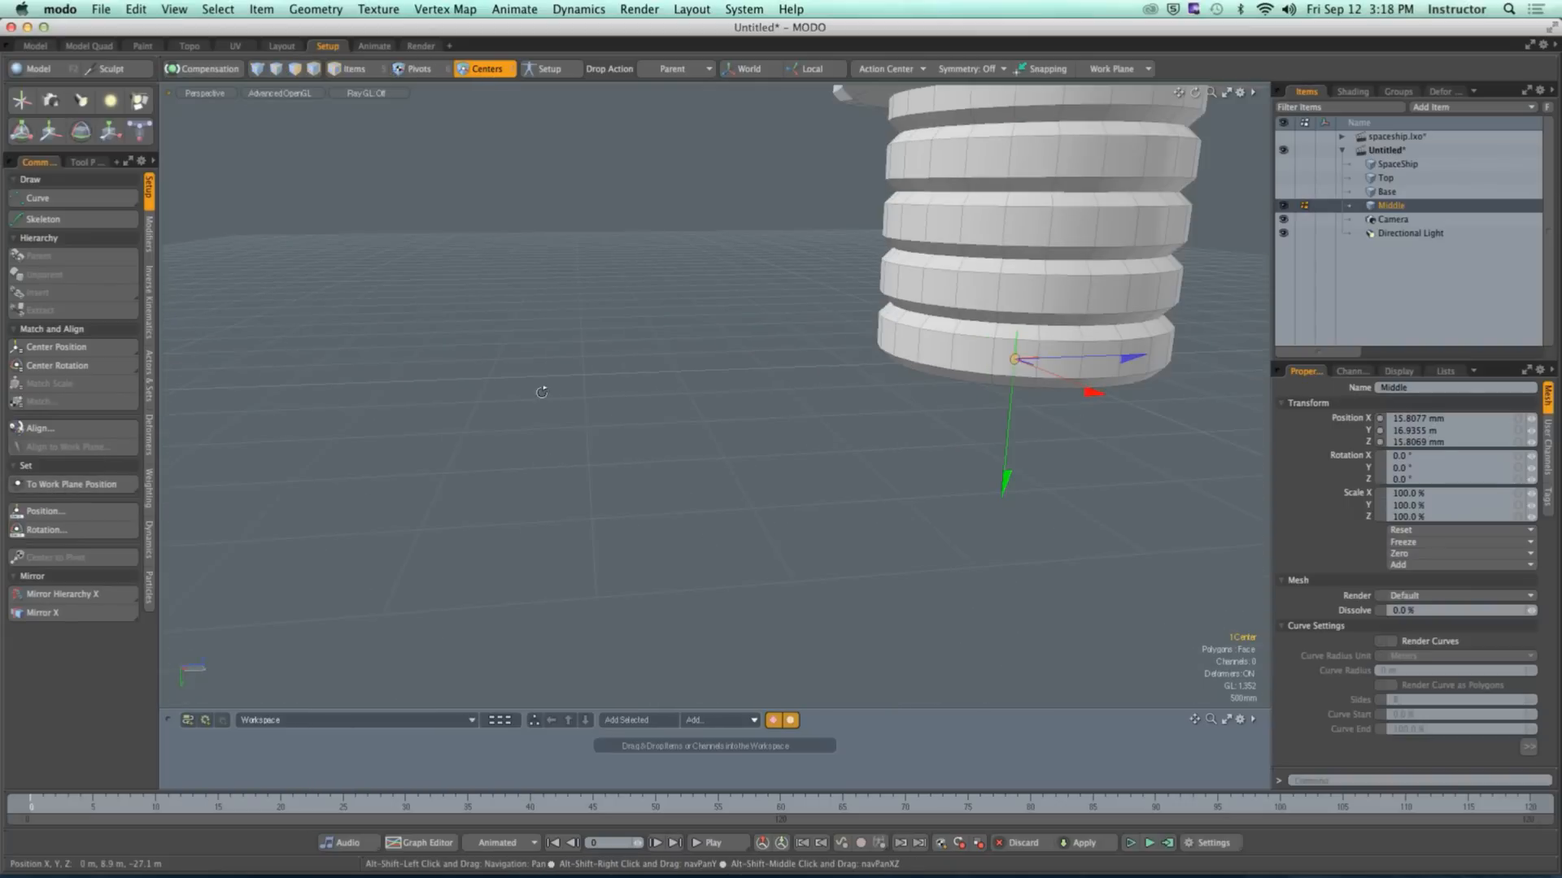
# Step: Undo the last placement of the Middle mesh's center
pyautogui.keyDown('alt'); pyautogui.keyDown('shift'); pyautogui.moveTo(715, 387); pyautogui.dragTo(617, 339); pyautogui.keyUp('shift'); pyautogui.keyUp('alt')
pyautogui.hotkey('shift', 'a')
pyautogui.press('super+z')
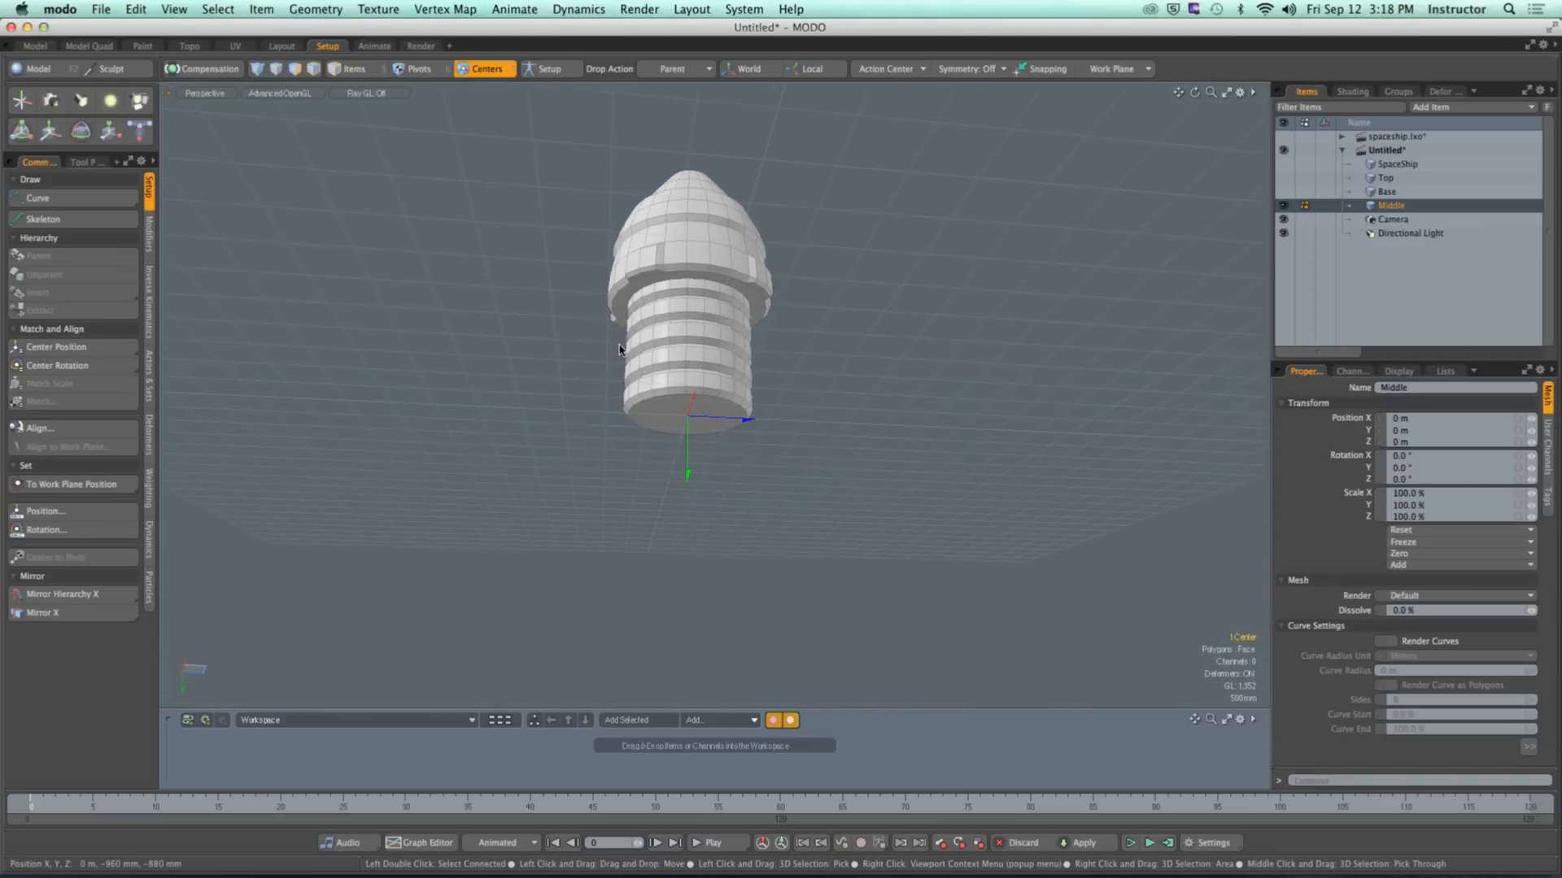
# Step: Select the flat polygon closing the Middle mesh's neck in polygon mode and align the work plane to it again
pyautogui.keyDown('alt'); pyautogui.moveTo(642, 418); pyautogui.dragTo(659, 398); pyautogui.keyUp('alt')
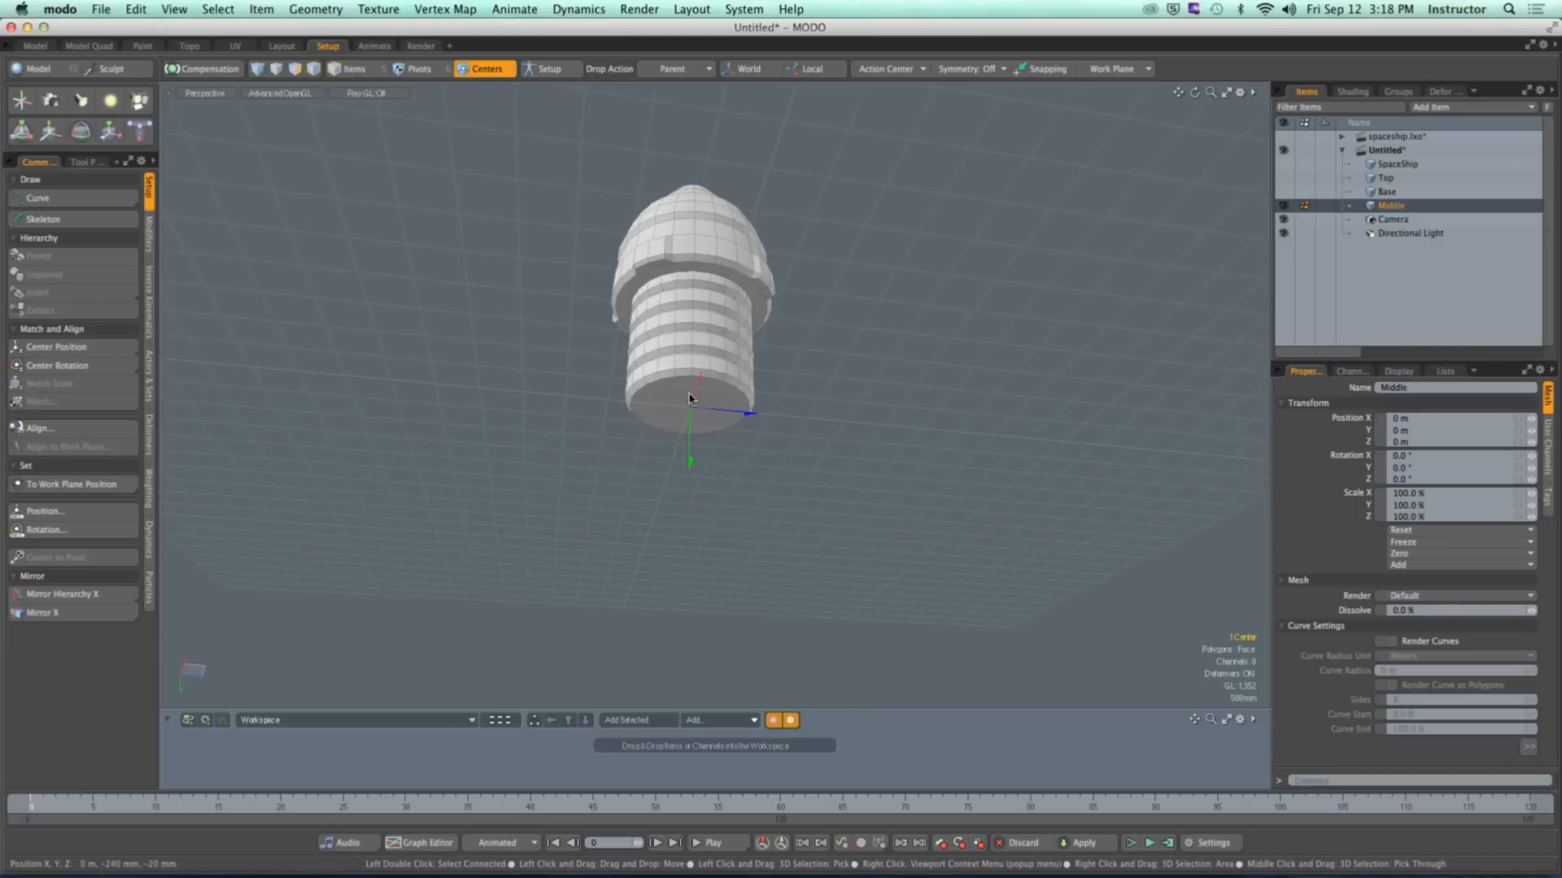
pyautogui.press('3')
pyautogui.click(690, 406)
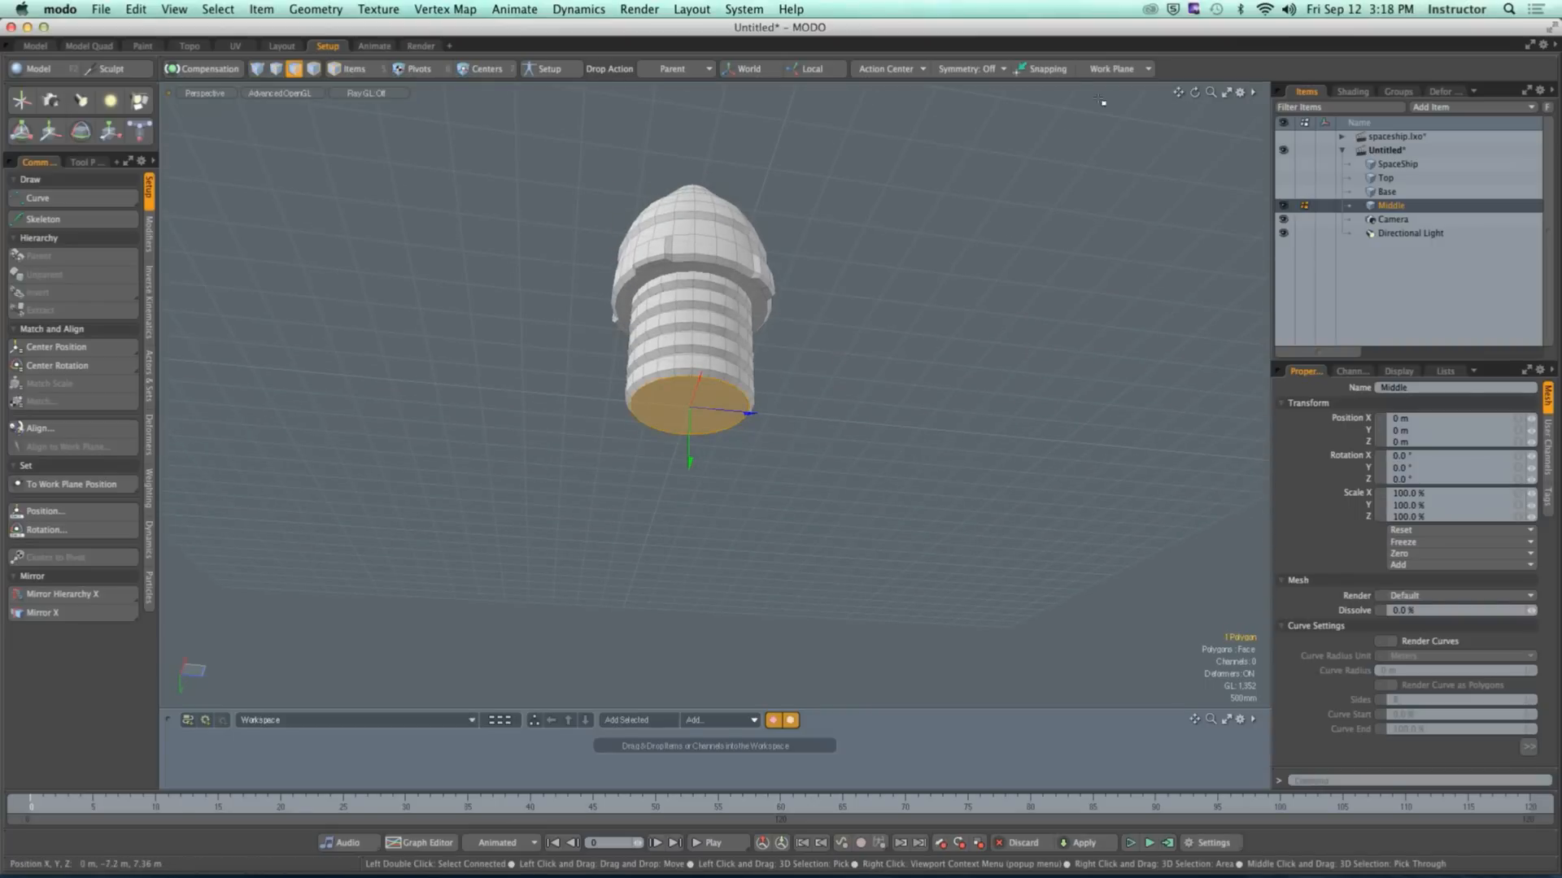
pyautogui.click(1113, 69)
pyautogui.click(1105, 87)
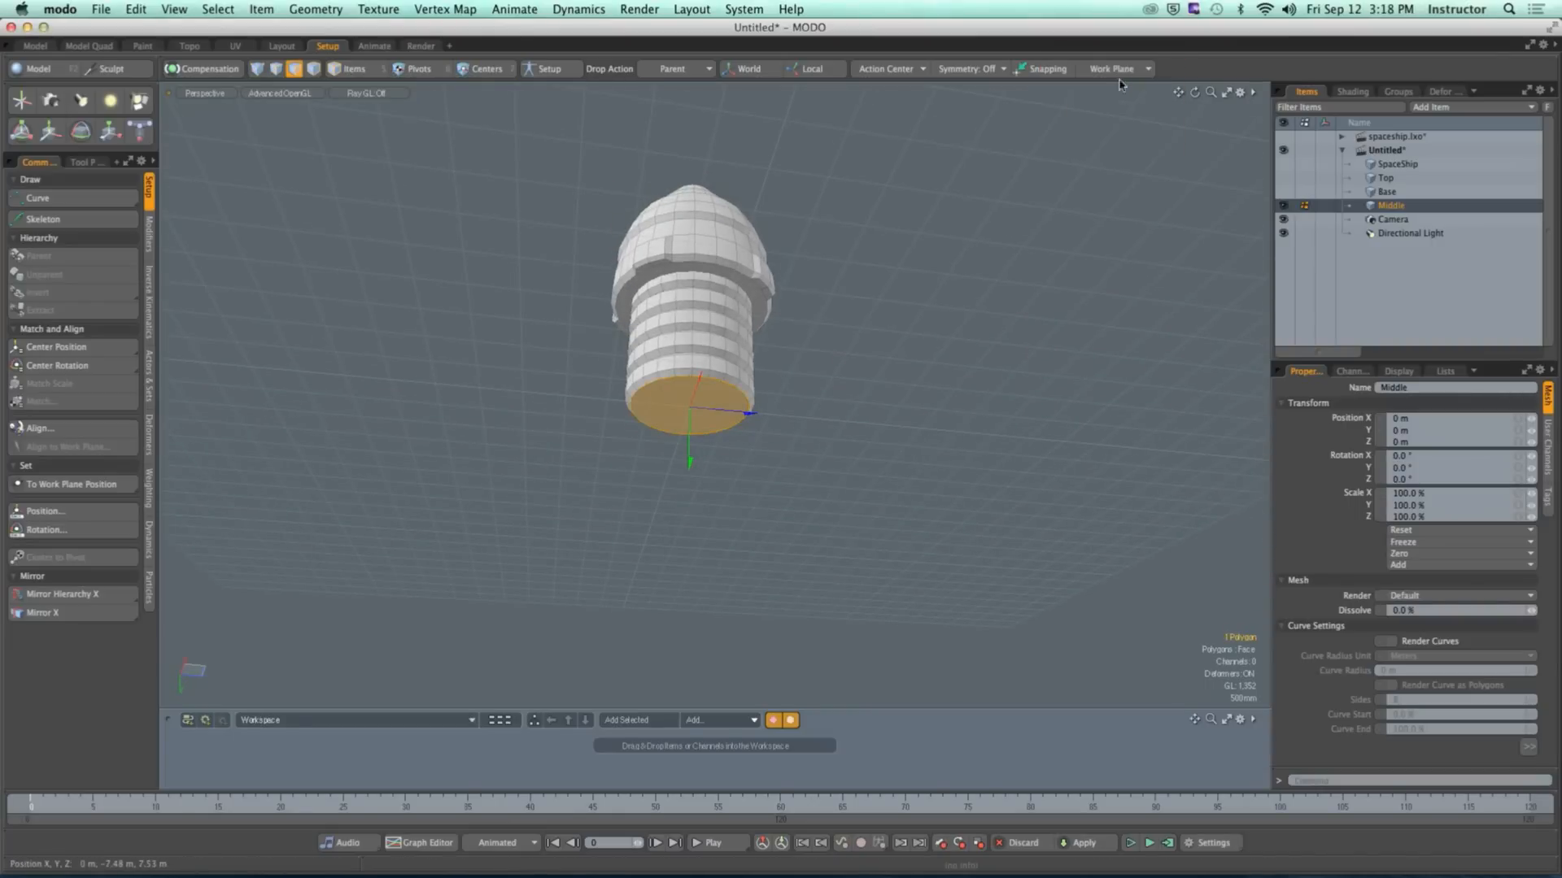
# Step: Select the Middle mesh's center at the scene origin and move it to the work plane position
pyautogui.keyDown('alt'); pyautogui.moveTo(911, 315); pyautogui.dragTo(746, 532); pyautogui.keyUp('alt')
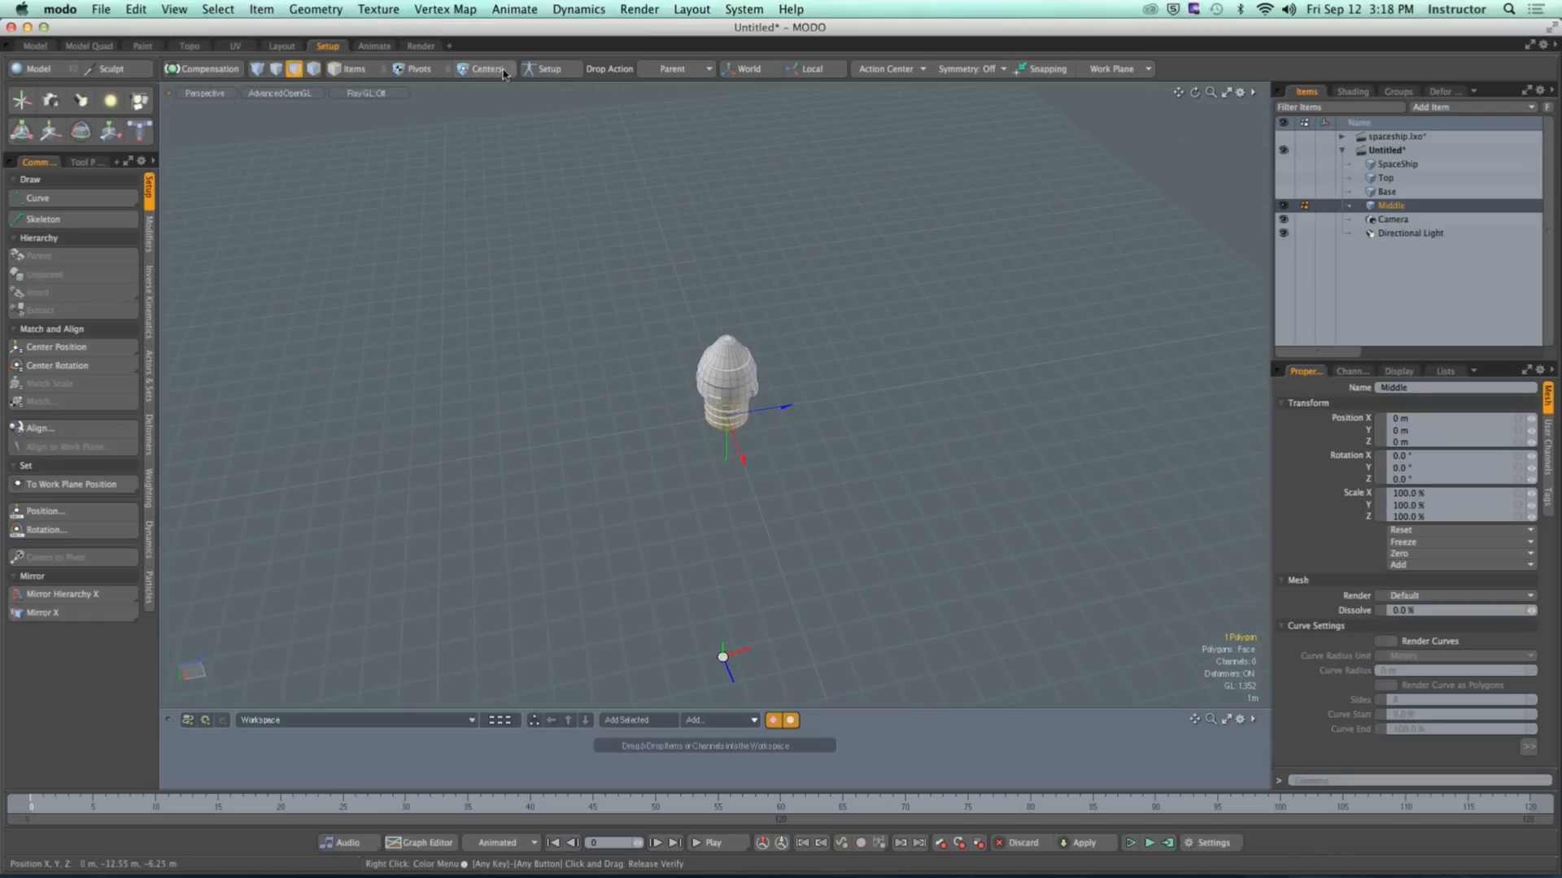
pyautogui.keyDown('alt'); pyautogui.moveTo(679, 610); pyautogui.dragTo(784, 540); pyautogui.keyUp('alt')
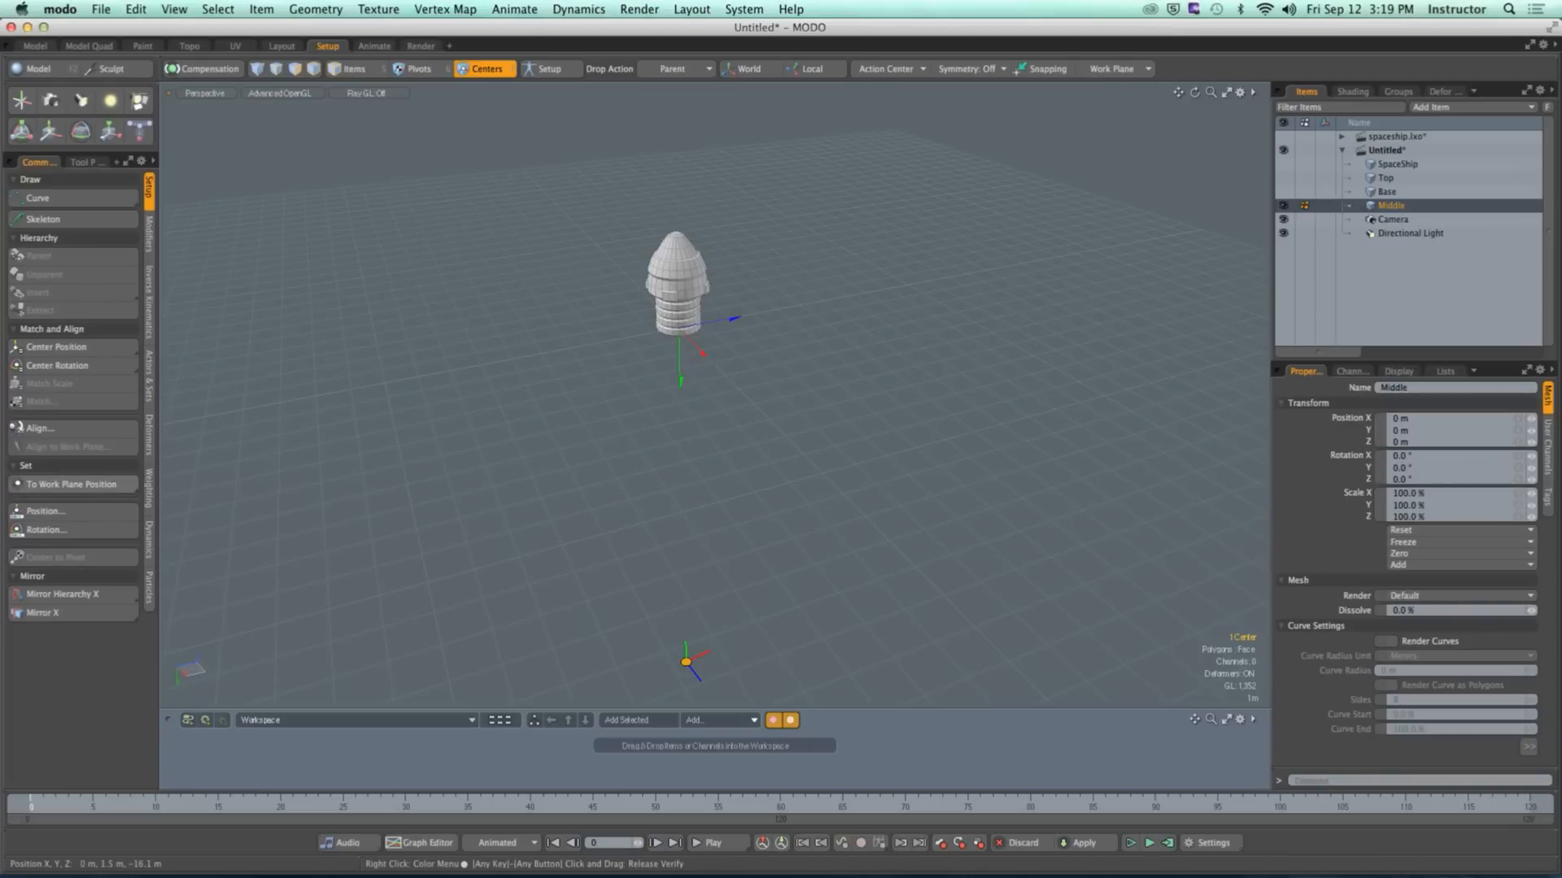
pyautogui.click(69, 488)
pyautogui.click(133, 489)
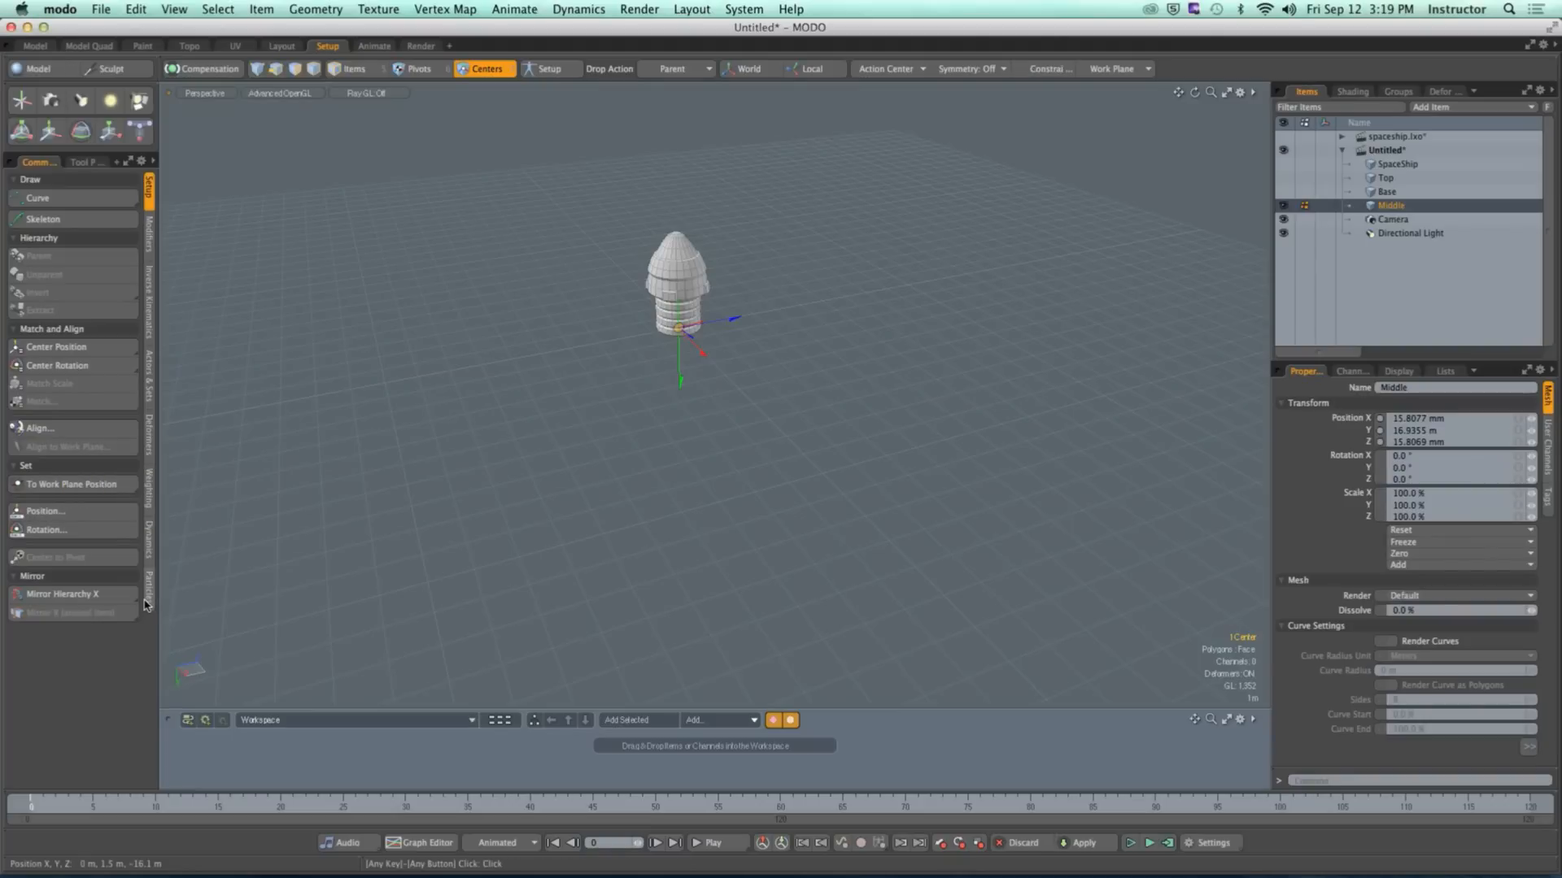
# Step: Try setting the Middle mesh's center to the work plane rotation, and undo it
pyautogui.keyDown('alt'); pyautogui.moveTo(731, 401); pyautogui.dragTo(598, 163); pyautogui.keyUp('alt')
pyautogui.click(59, 492)
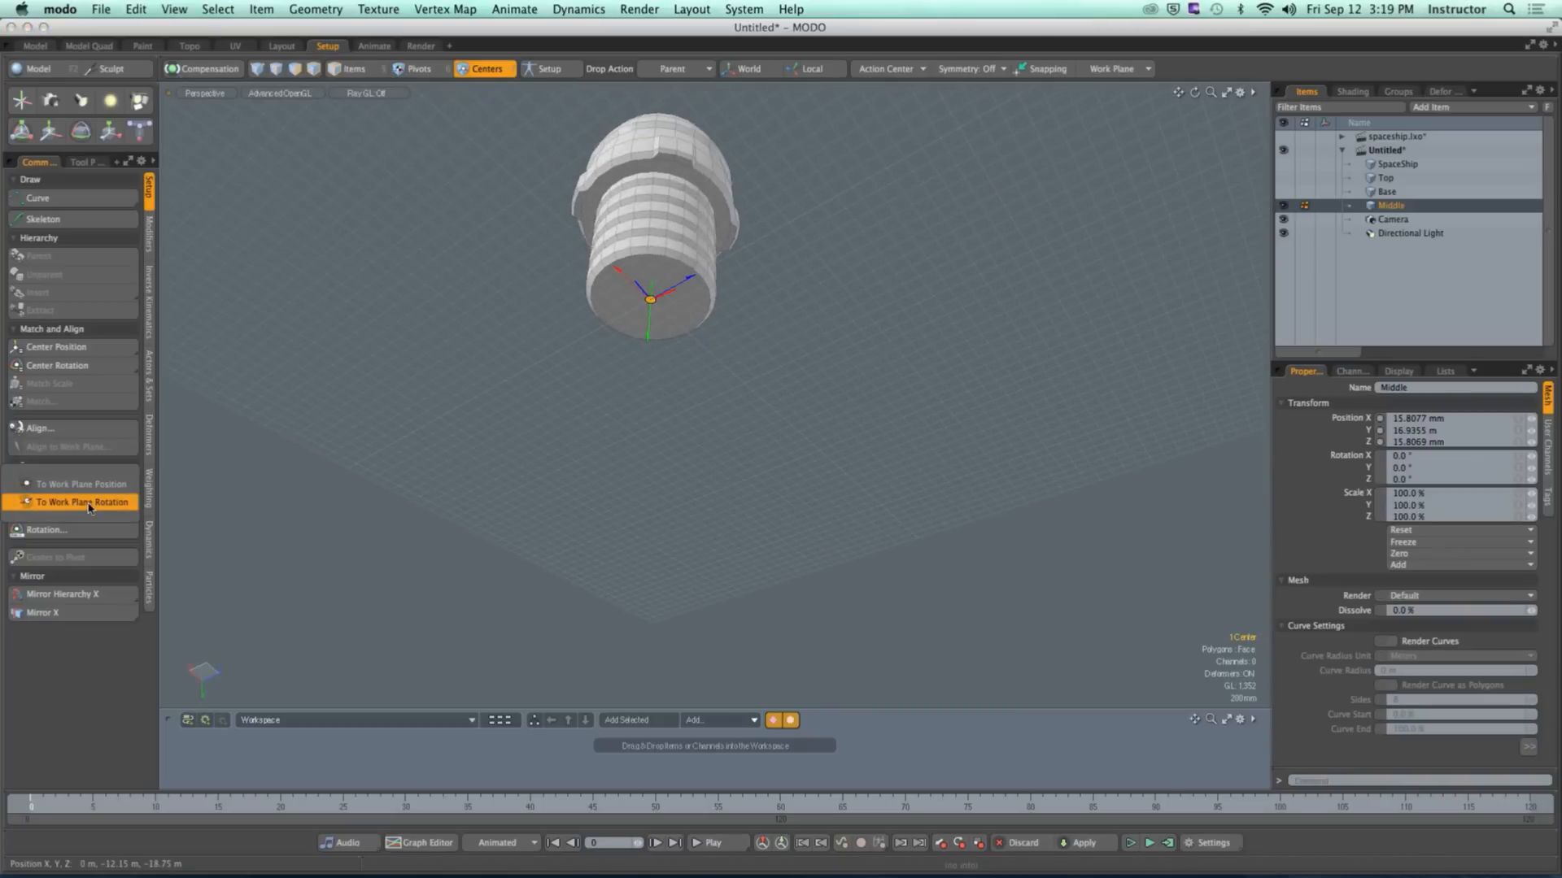
pyautogui.click(71, 502)
pyautogui.moveTo(581, 358)
pyautogui.keyDown('ctrl'); pyautogui.keyDown('alt'); pyautogui.mouseDown()
pyautogui.moveTo(676, 422)
pyautogui.moveTo(680, 373)
pyautogui.moveTo(564, 370)
pyautogui.mouseUp(); pyautogui.keyUp('alt'); pyautogui.keyUp('ctrl')
pyautogui.press('super+z')
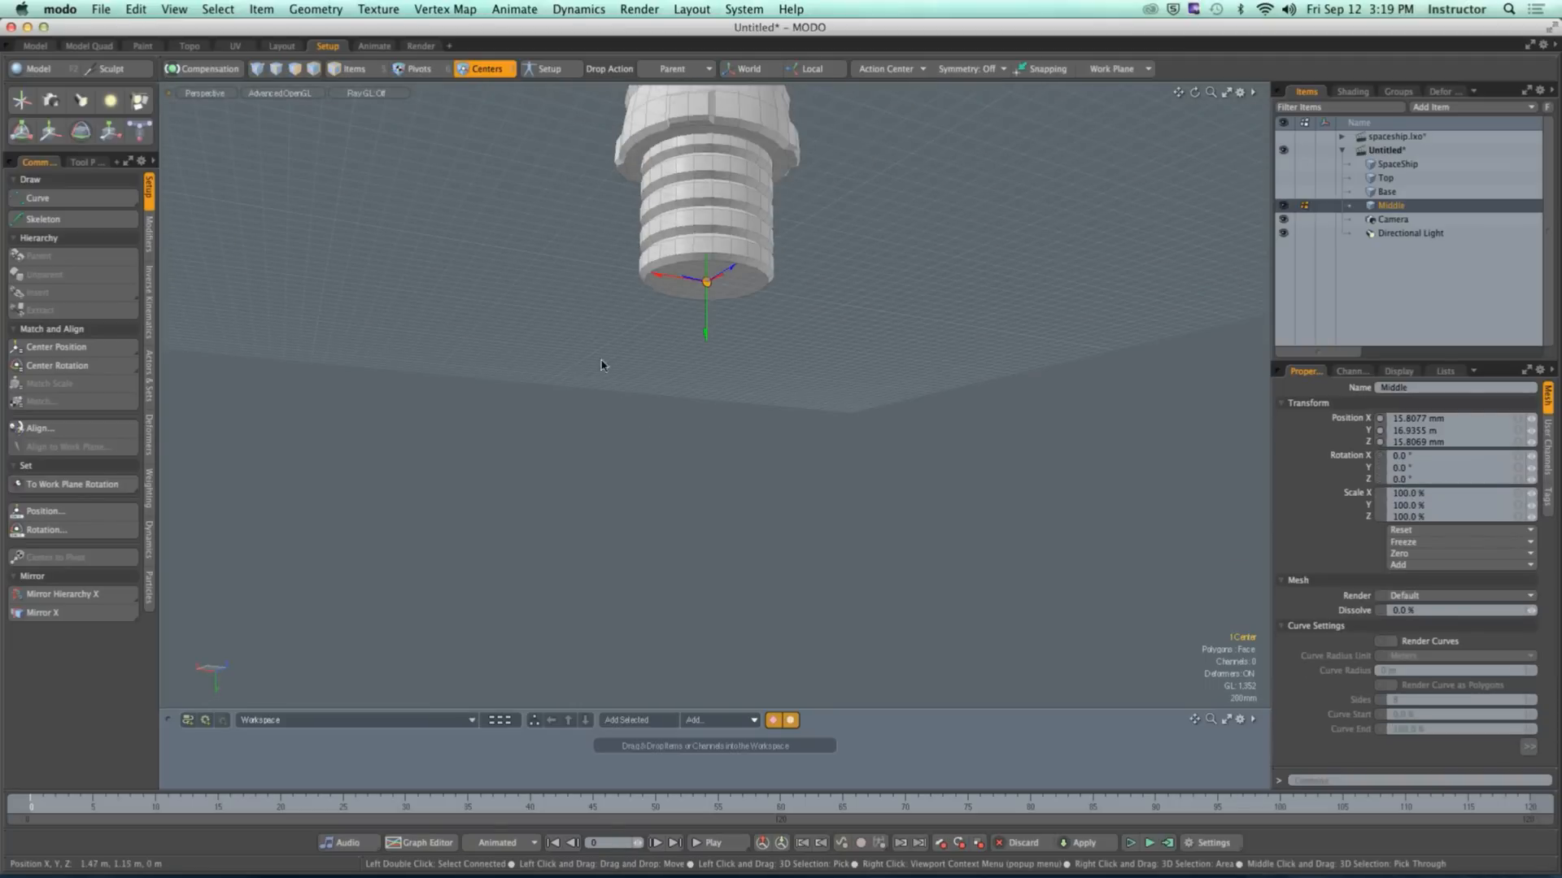
# Step: Deselect the center and check its placement at the neck's bottom face in the Top and Right views
pyautogui.click(599, 363)
pyautogui.keyDown('alt'); pyautogui.moveTo(688, 350); pyautogui.dragTo(675, 272); pyautogui.keyUp('alt')
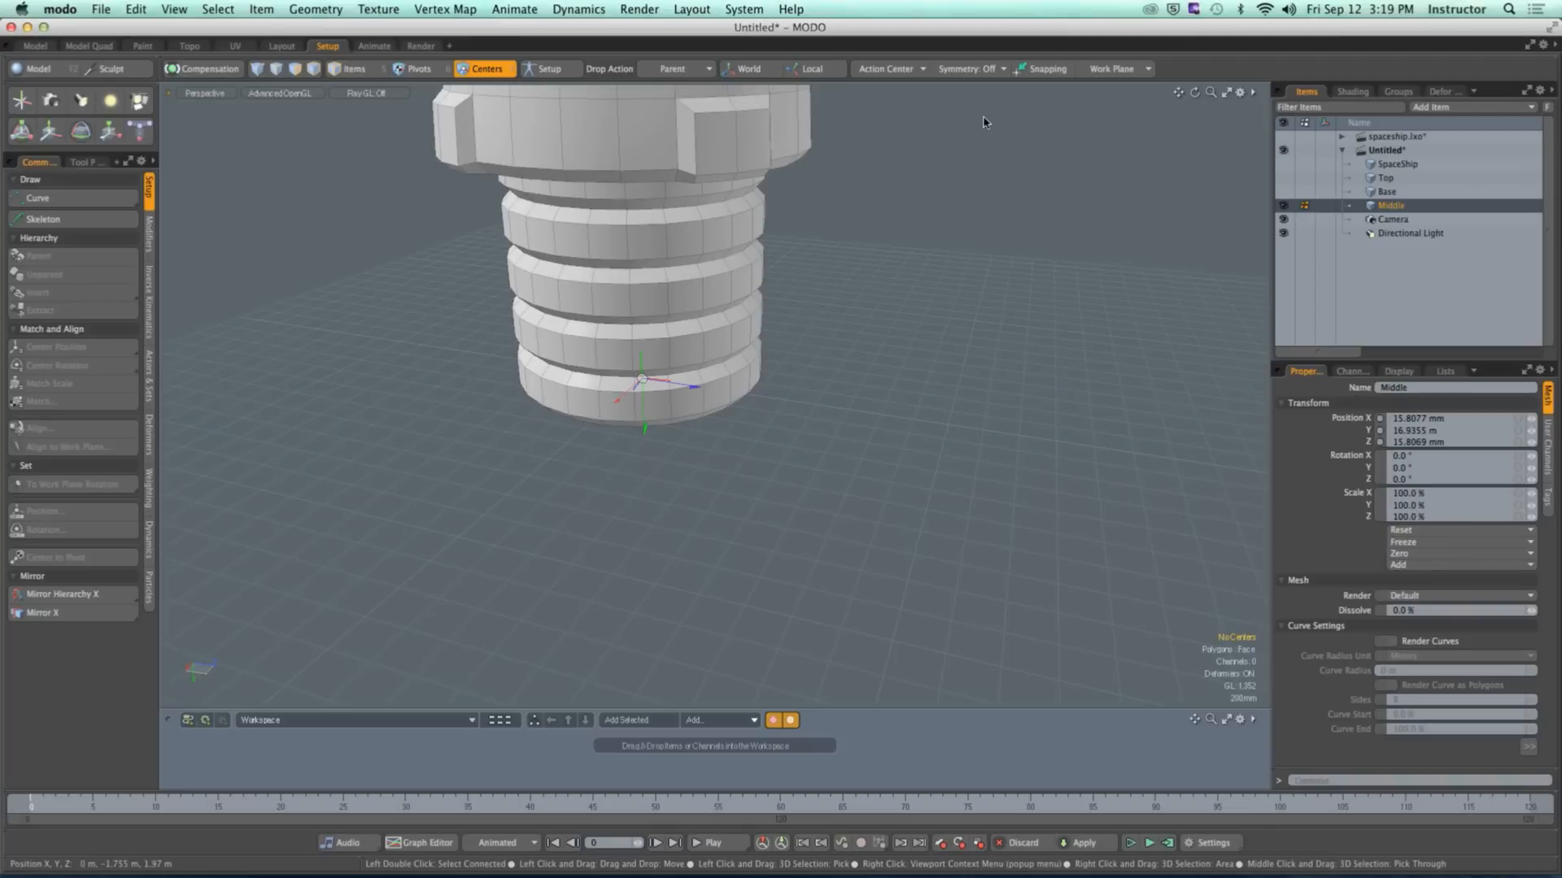
pyautogui.keyDown('ctrl'); pyautogui.keyDown('alt'); pyautogui.moveTo(985, 122); pyautogui.dragTo(701, 272); pyautogui.keyUp('alt'); pyautogui.keyUp('ctrl')
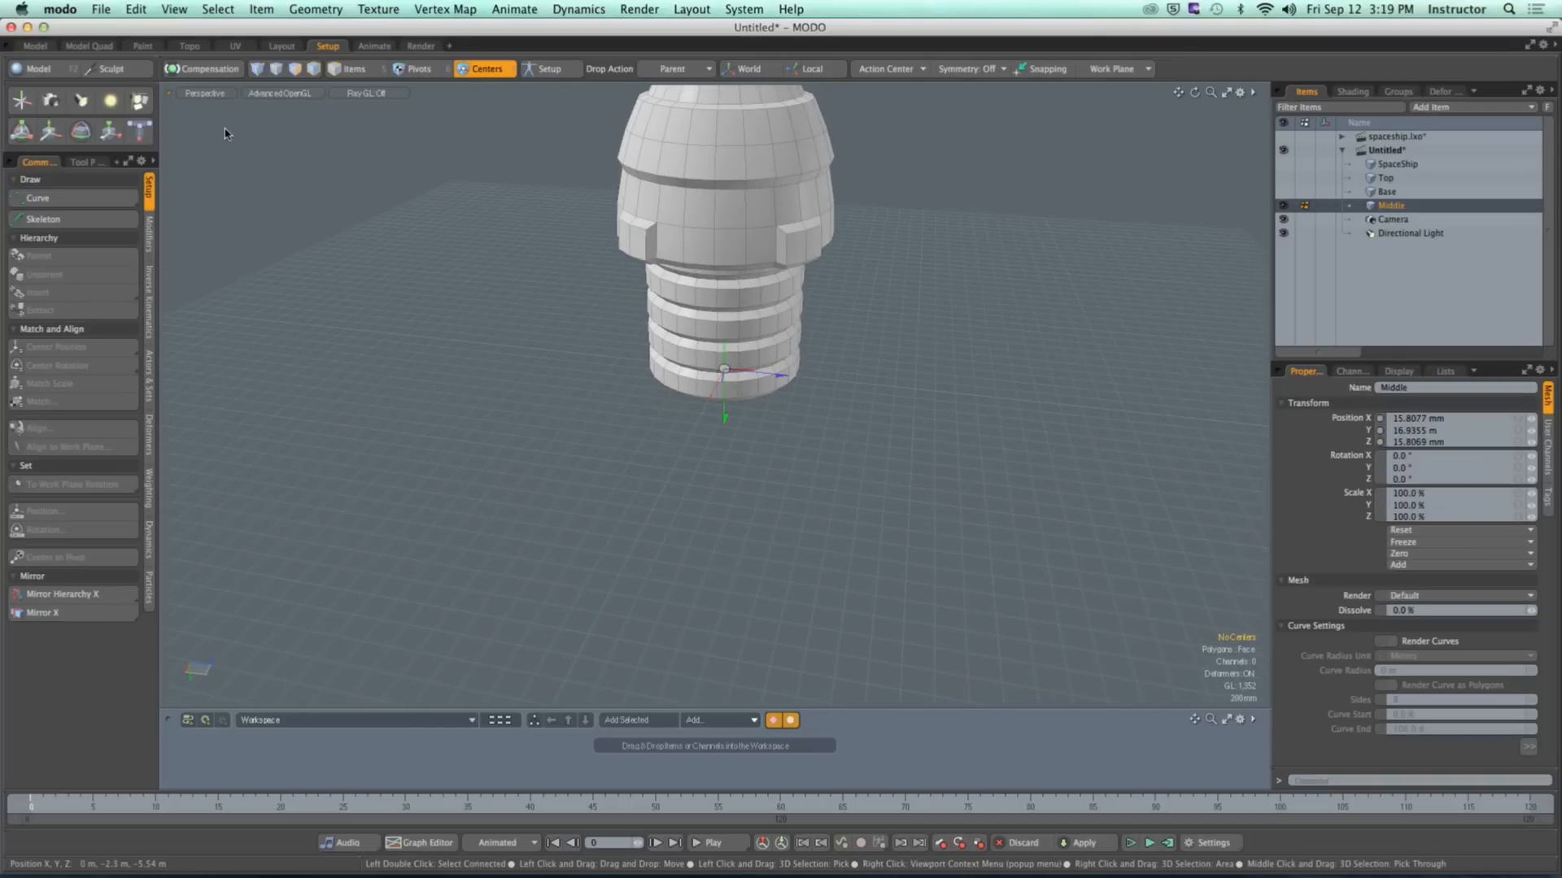
pyautogui.click(204, 92)
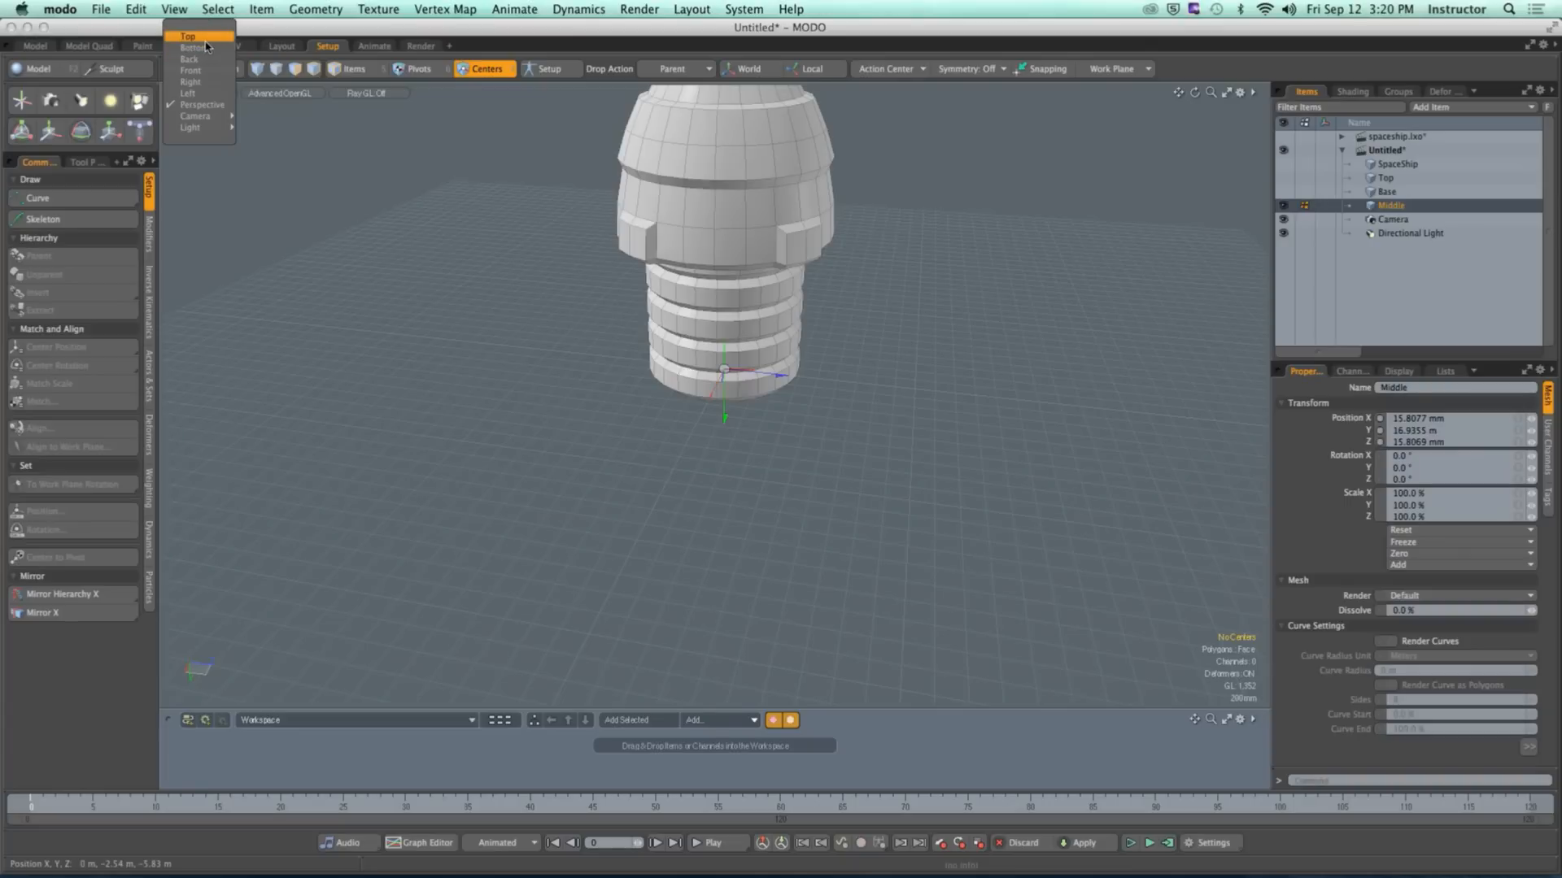
pyautogui.click(205, 40)
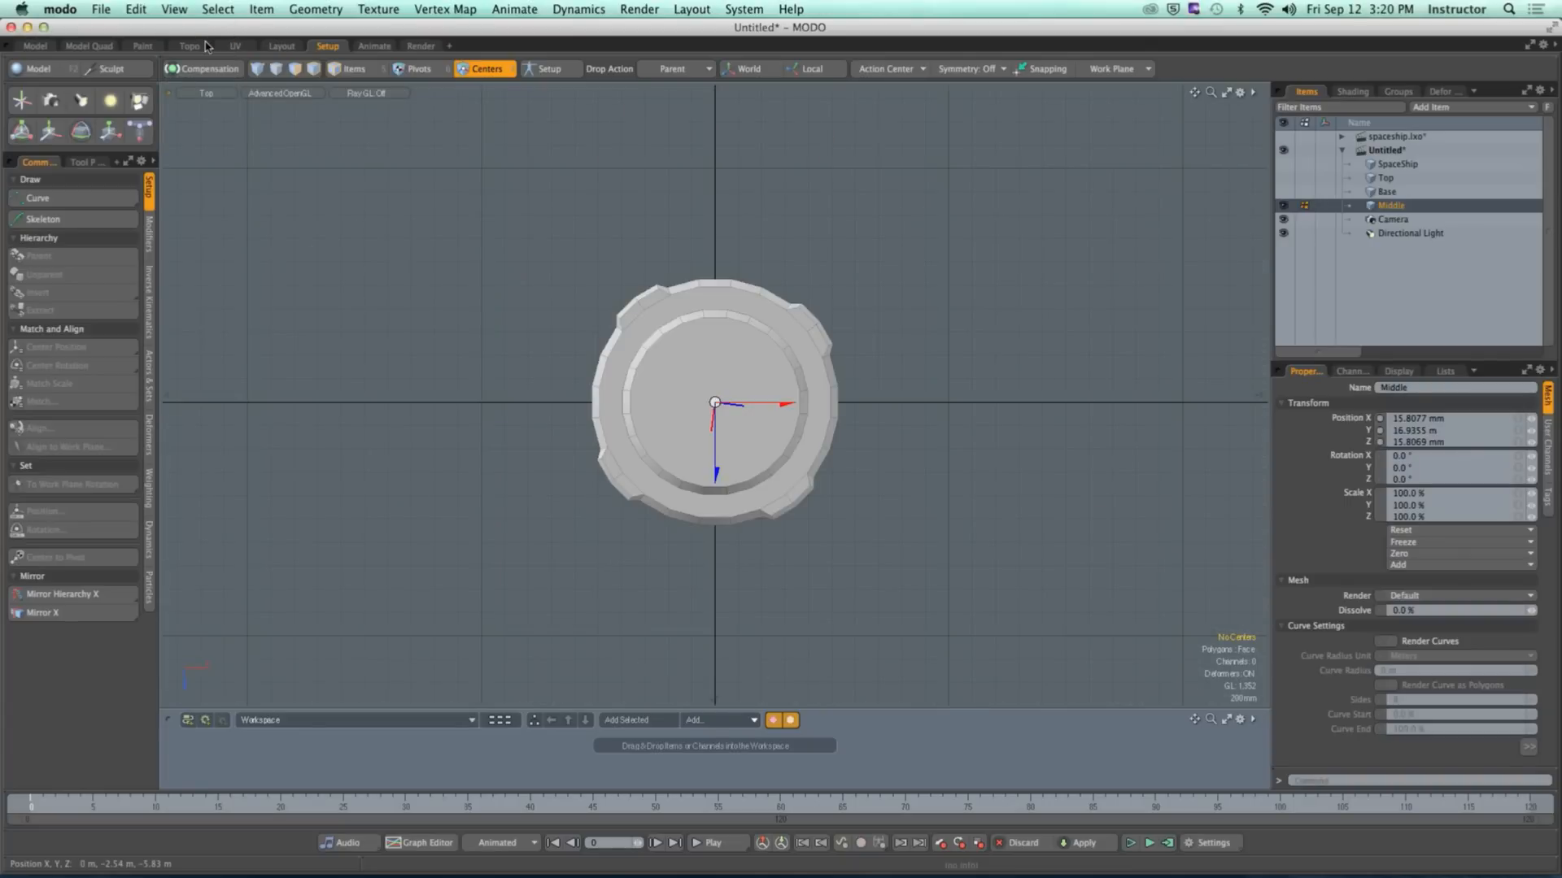
pyautogui.click(206, 93)
pyautogui.click(221, 153)
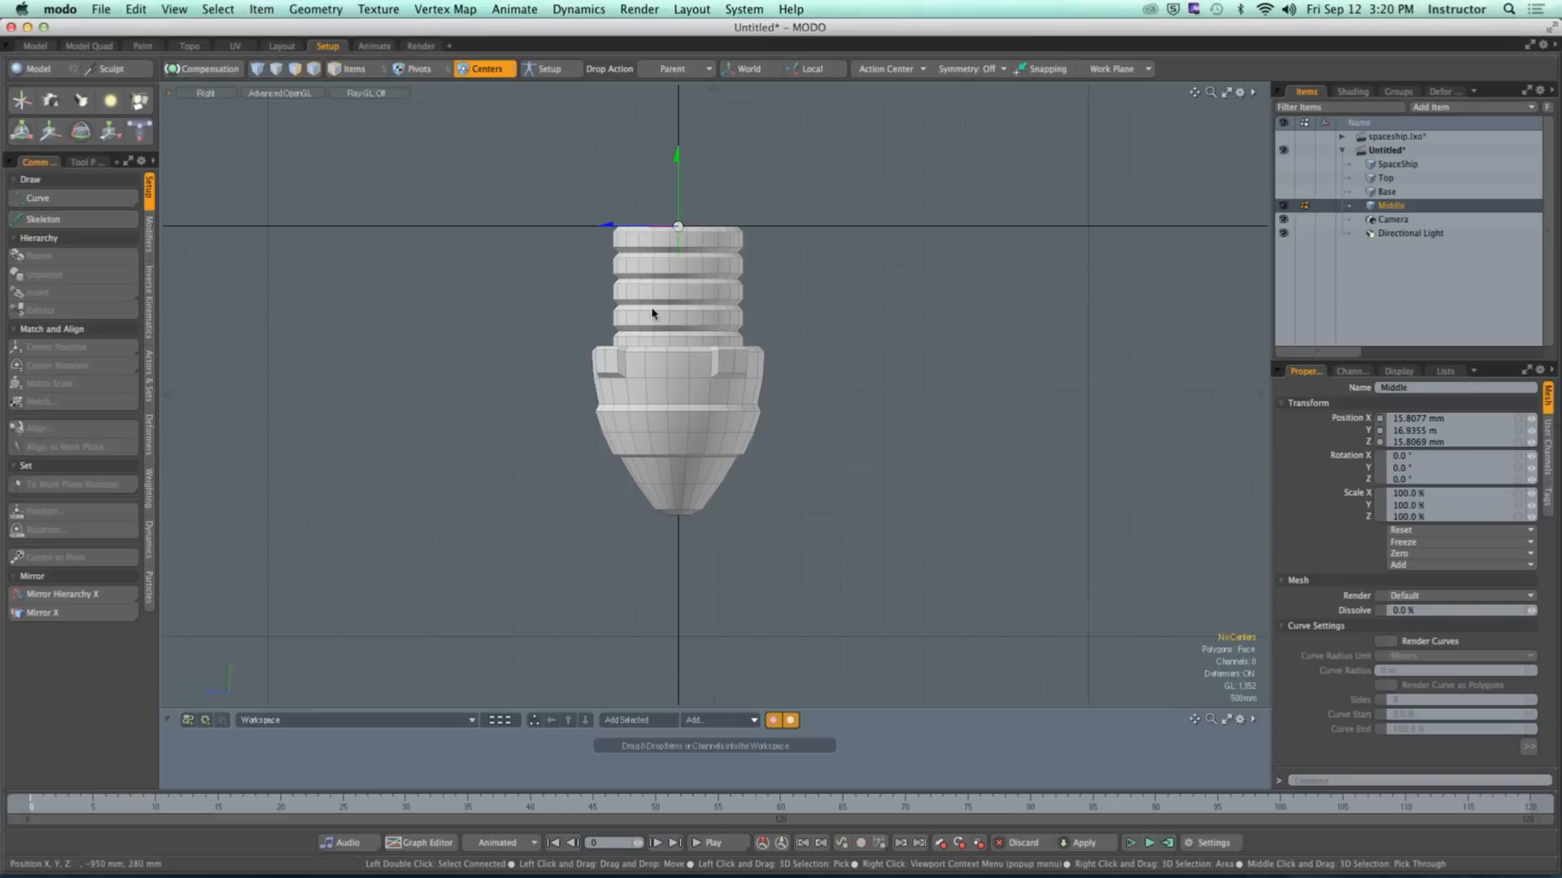
pyautogui.keyDown('alt'); pyautogui.moveTo(714, 352); pyautogui.dragTo(716, 280); pyautogui.keyUp('alt')
pyautogui.keyDown('alt'); pyautogui.moveTo(716, 280); pyautogui.dragTo(735, 251); pyautogui.keyUp('alt')
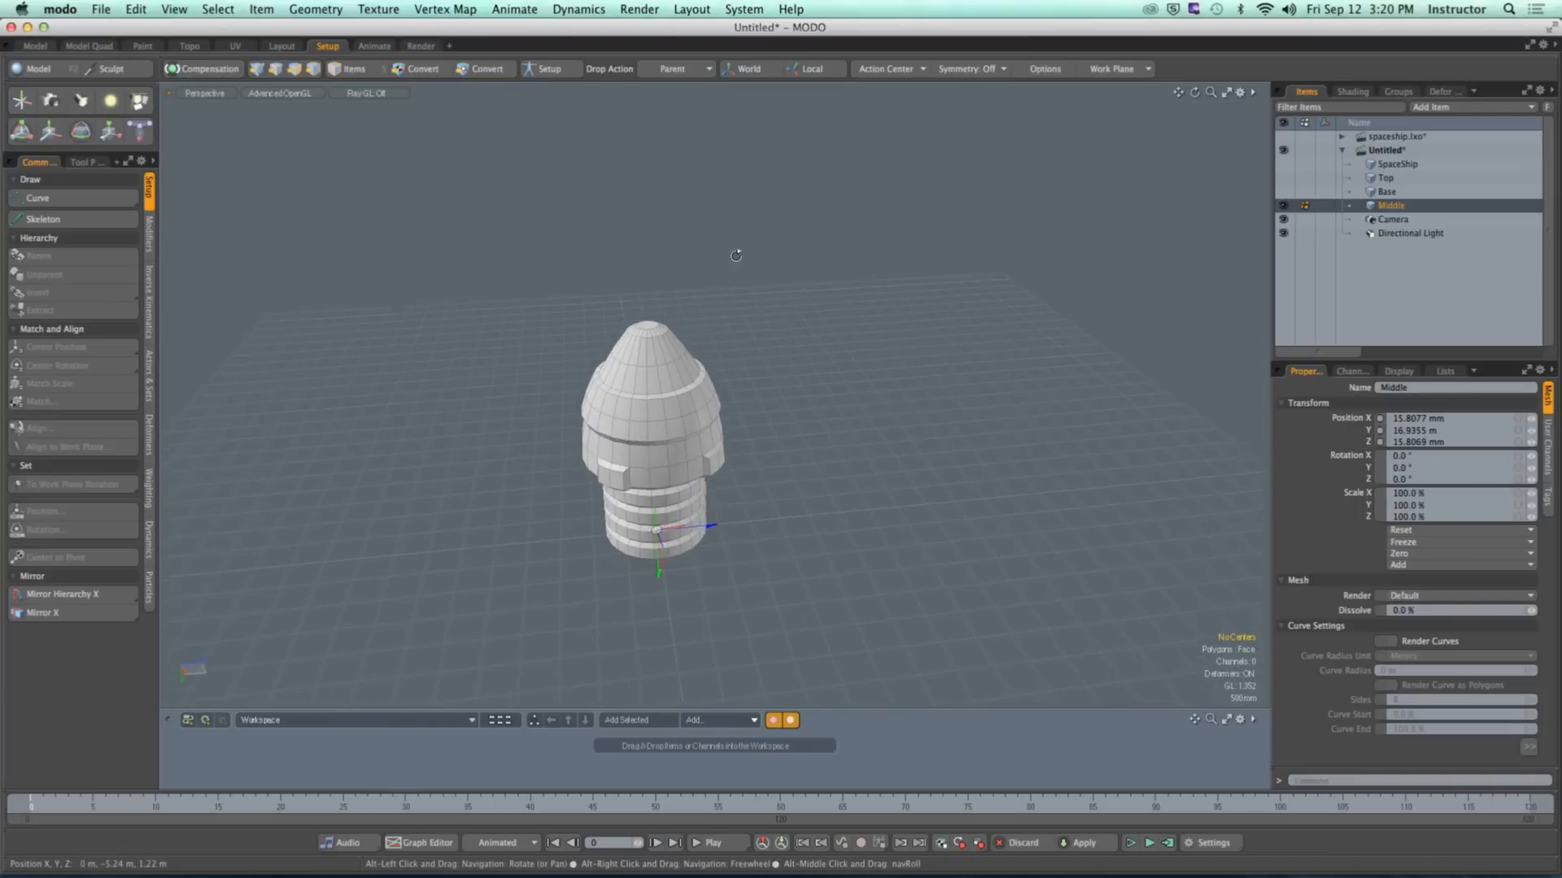
# Step: Reset the work plane and check the Middle mesh's center in the Right, Bottom and Front views
pyautogui.click(1106, 71)
pyautogui.click(1105, 80)
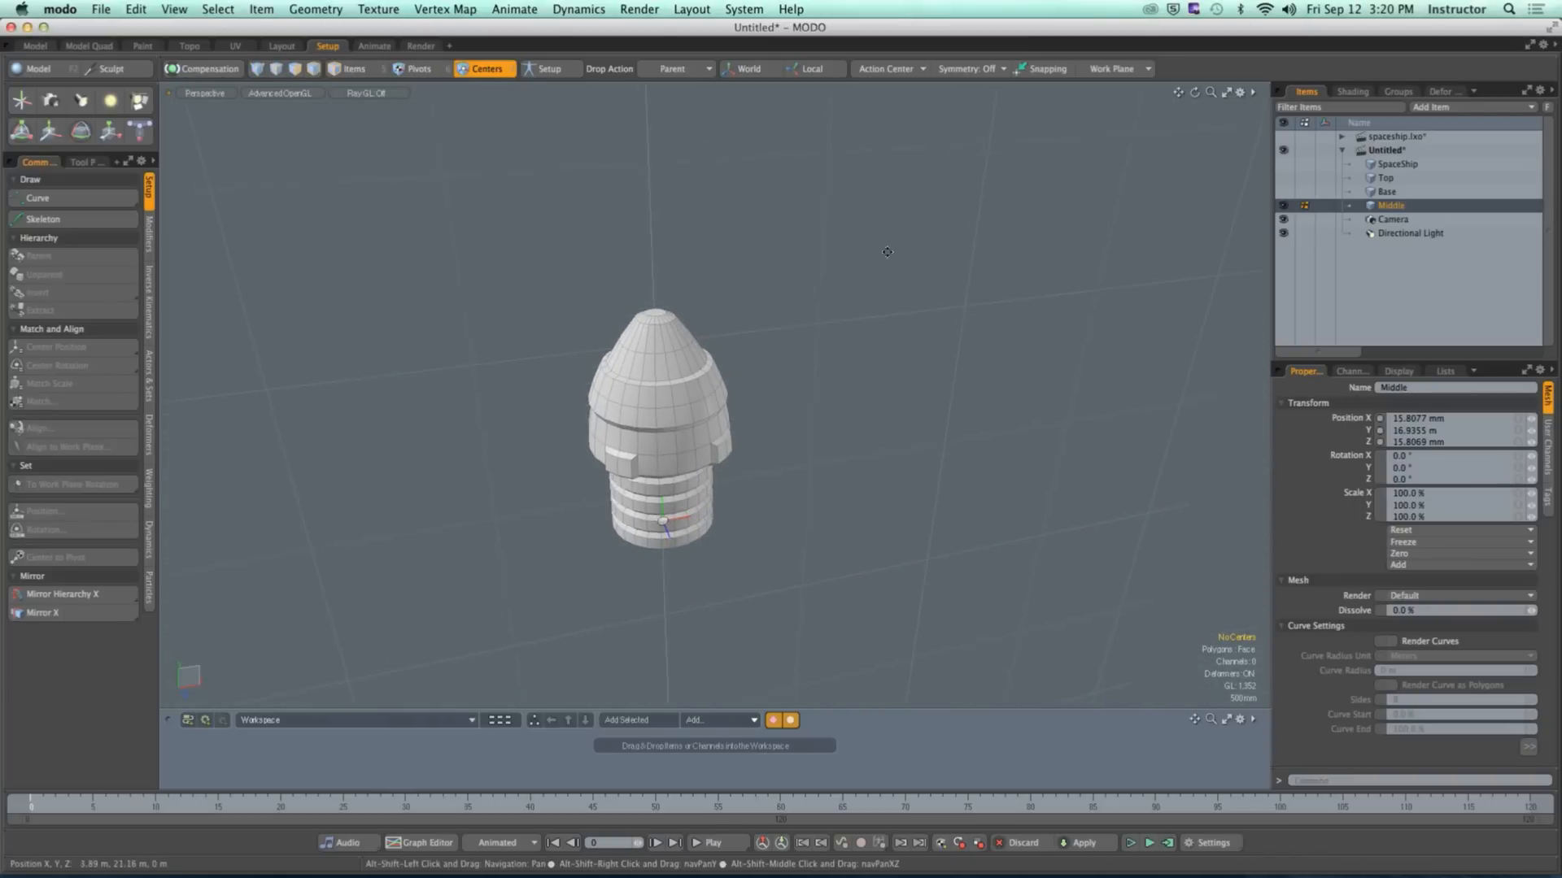
pyautogui.click(202, 94)
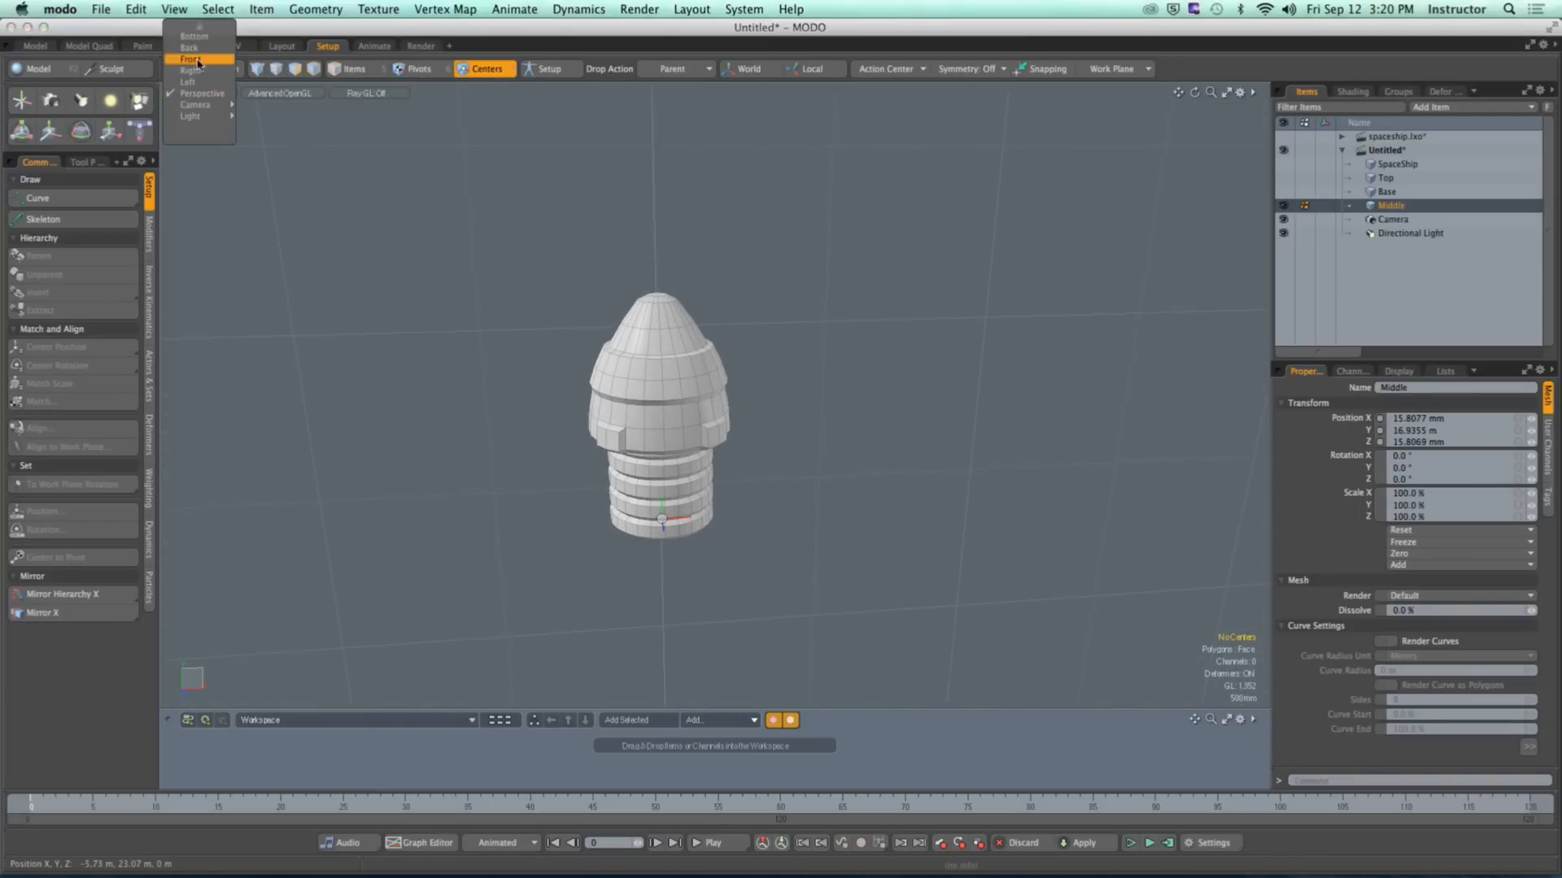
pyautogui.click(201, 34)
pyautogui.keyDown('alt'); pyautogui.moveTo(447, 294); pyautogui.dragTo(449, 272); pyautogui.keyUp('alt')
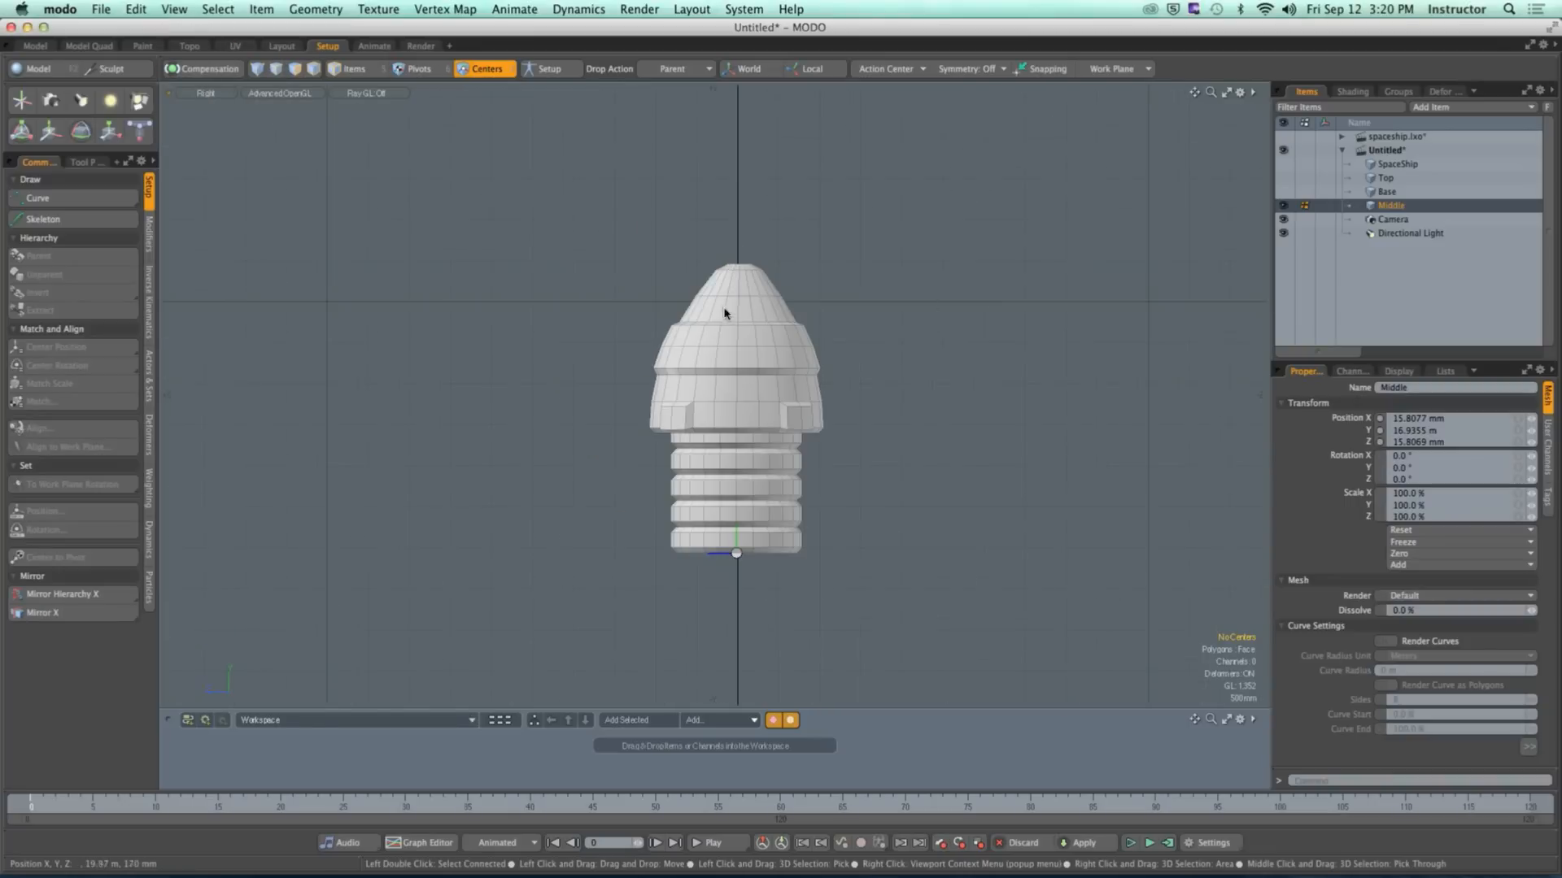
pyautogui.hotkey('ctrl', 'space')
pyautogui.click(775, 579)
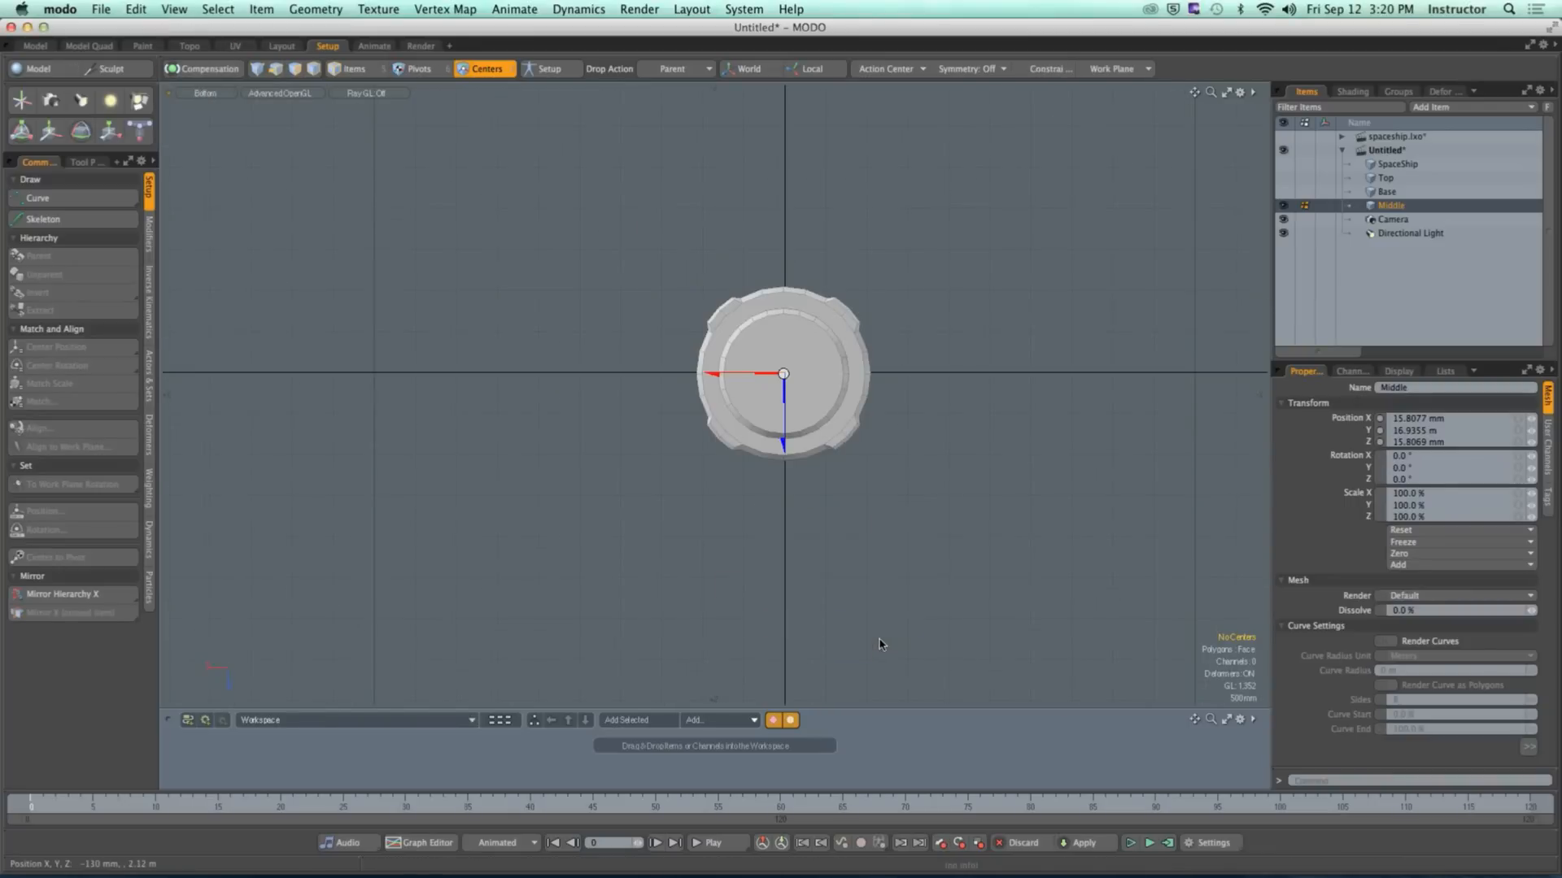
pyautogui.hotkey('ctrl', 'space')
pyautogui.click(665, 551)
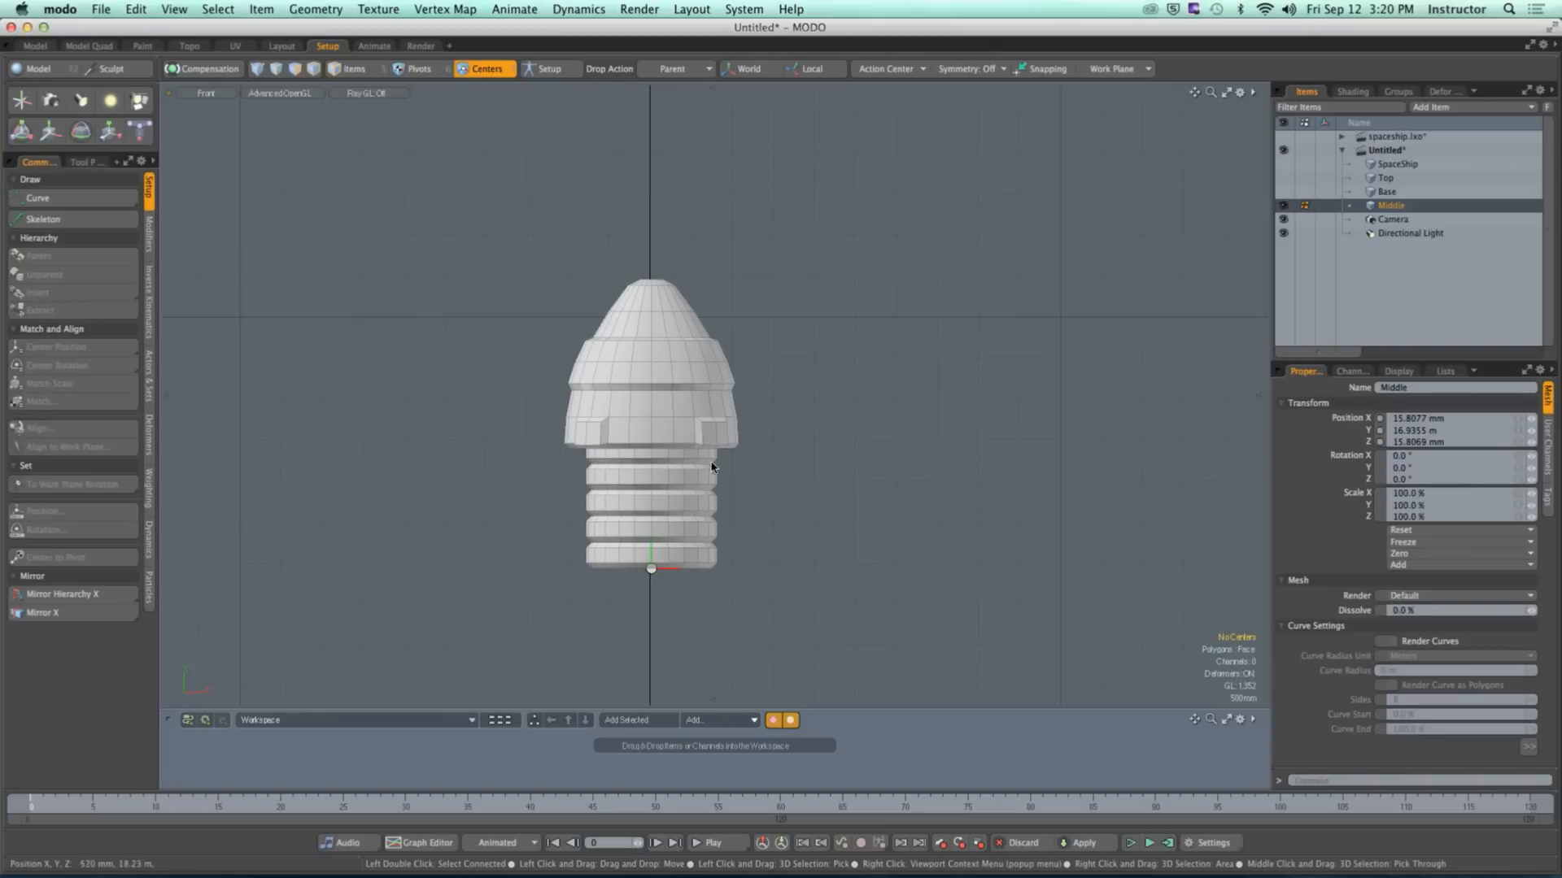
# Step: Try transforming the Middle mesh in item mode to test its new center, and undo the transform
pyautogui.click(355, 69)
pyautogui.keyDown('alt'); pyautogui.moveTo(797, 452); pyautogui.dragTo(851, 331); pyautogui.keyUp('alt')
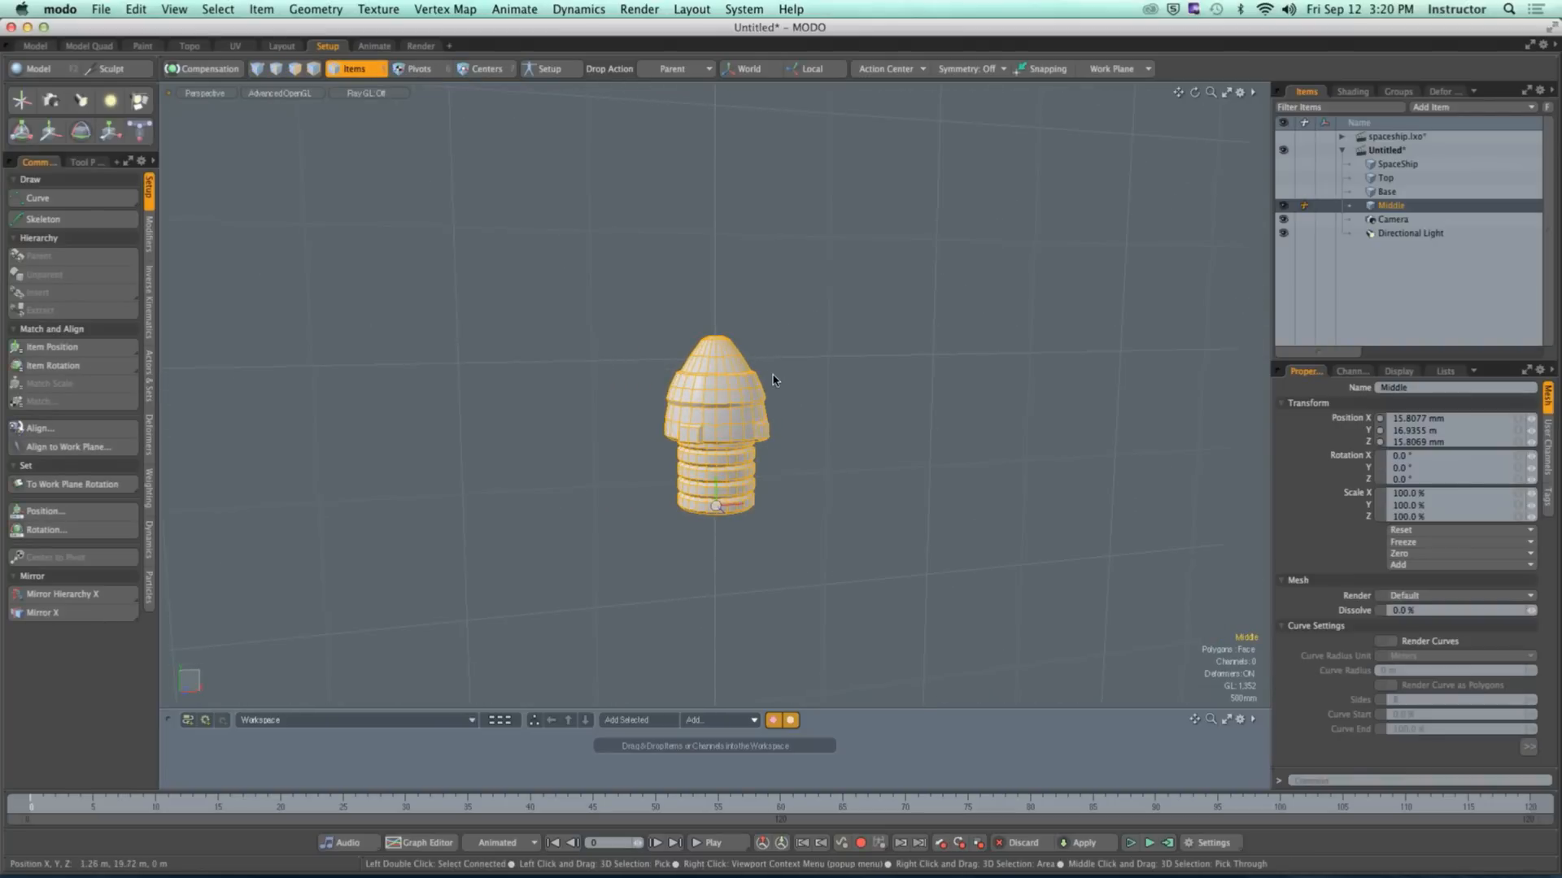
pyautogui.keyDown('alt'); pyautogui.moveTo(620, 339); pyautogui.dragTo(722, 434); pyautogui.keyUp('alt')
pyautogui.moveTo(736, 562); pyautogui.dragTo(695, 524)
pyautogui.press('super+z')
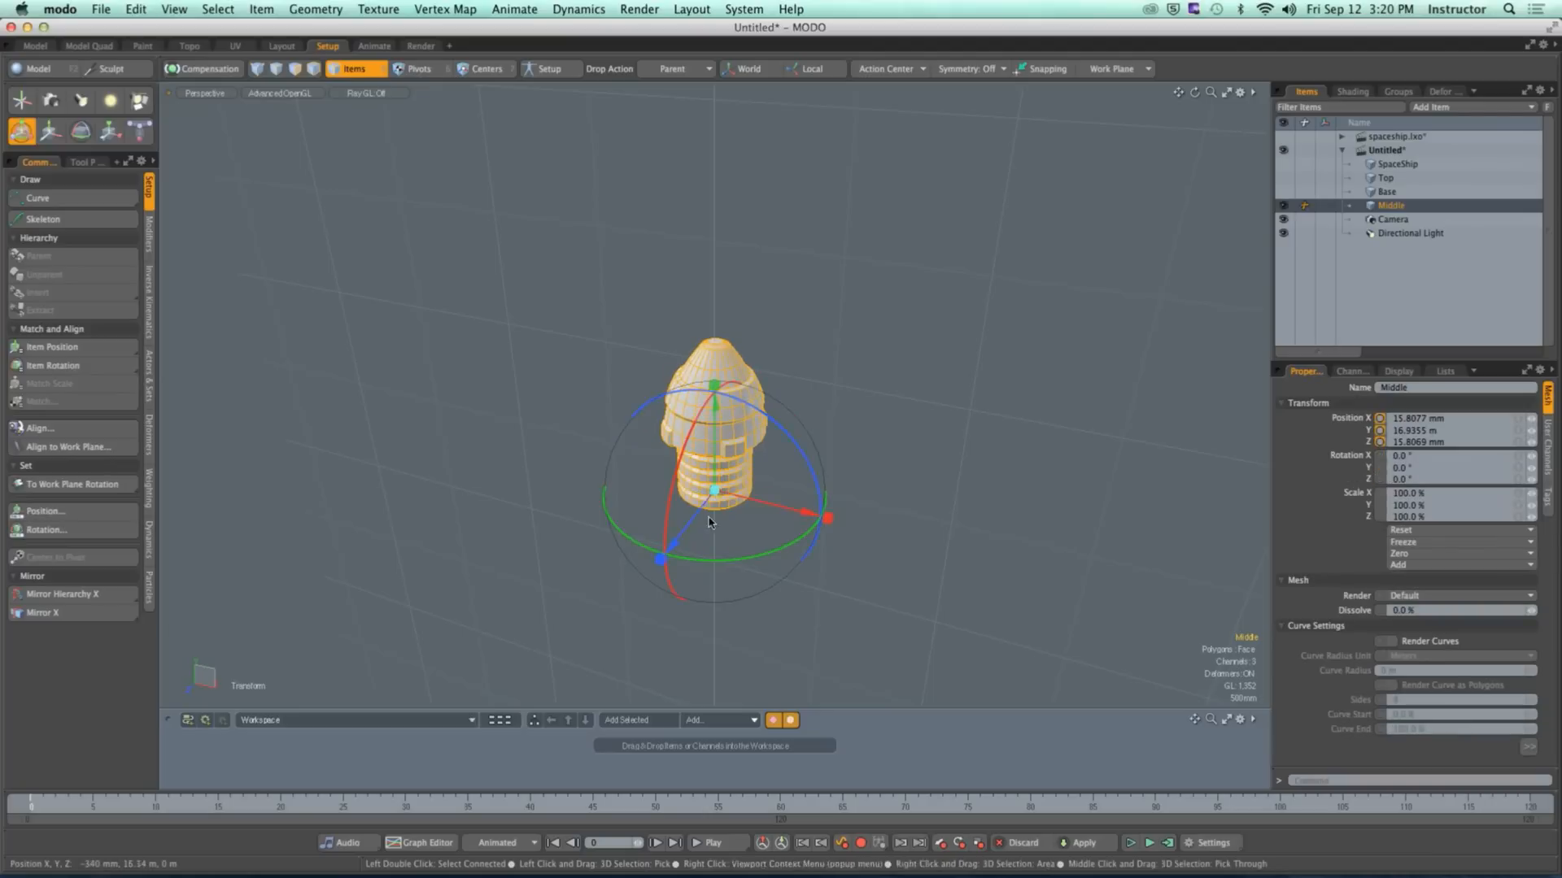
# Step: Reselect the Middle mesh, try resetting its position, and undo the reset
pyautogui.click(842, 447)
pyautogui.press('a')
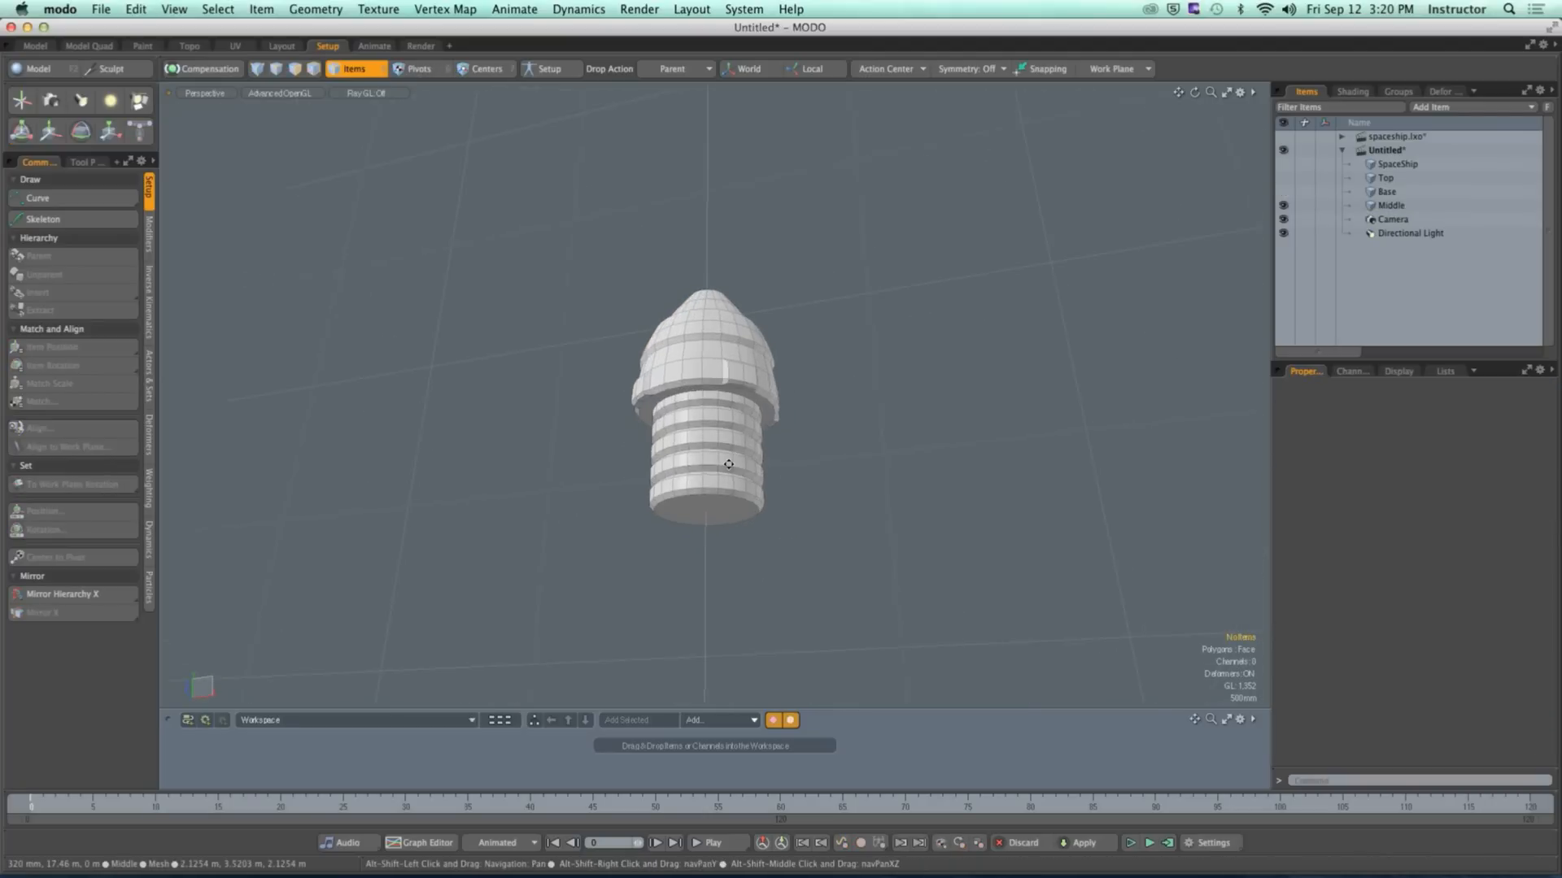
pyautogui.click(682, 327)
pyautogui.hotkey('shift', 'a')
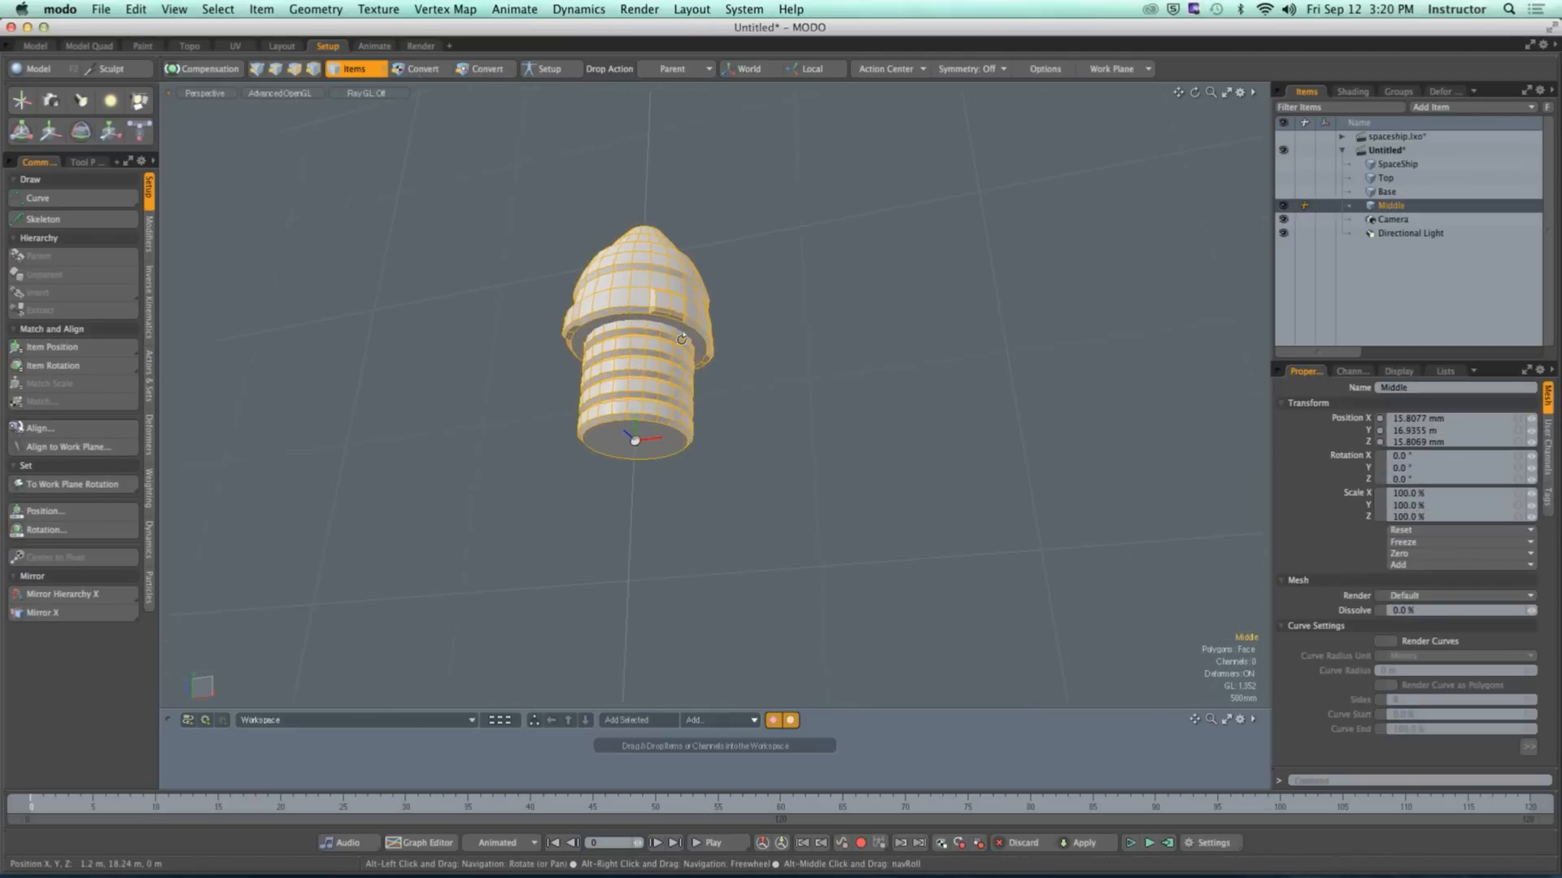
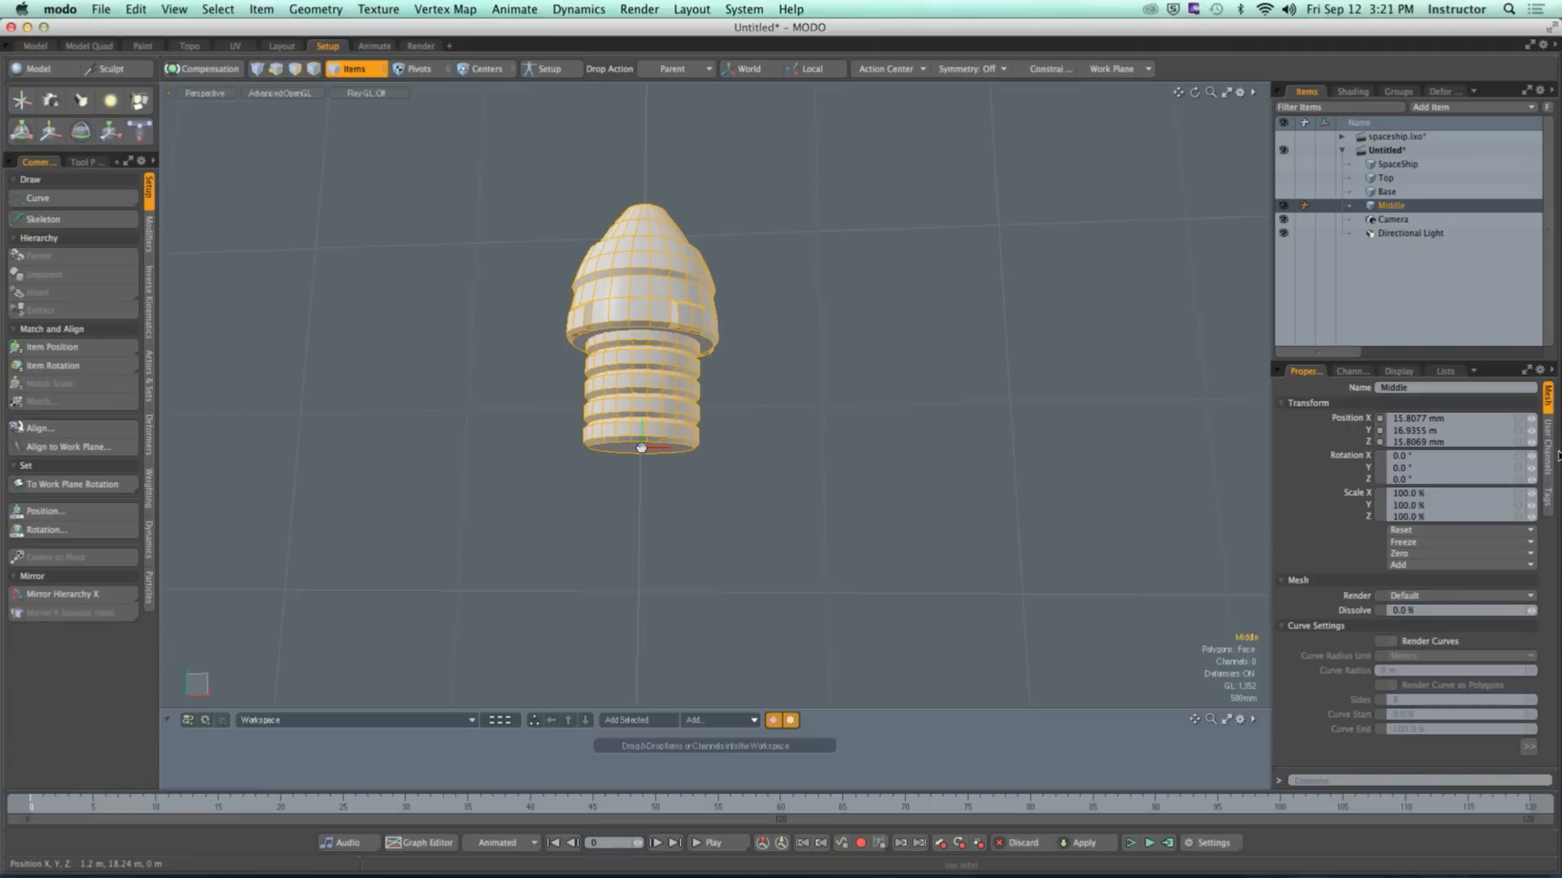
pyautogui.click(1432, 531)
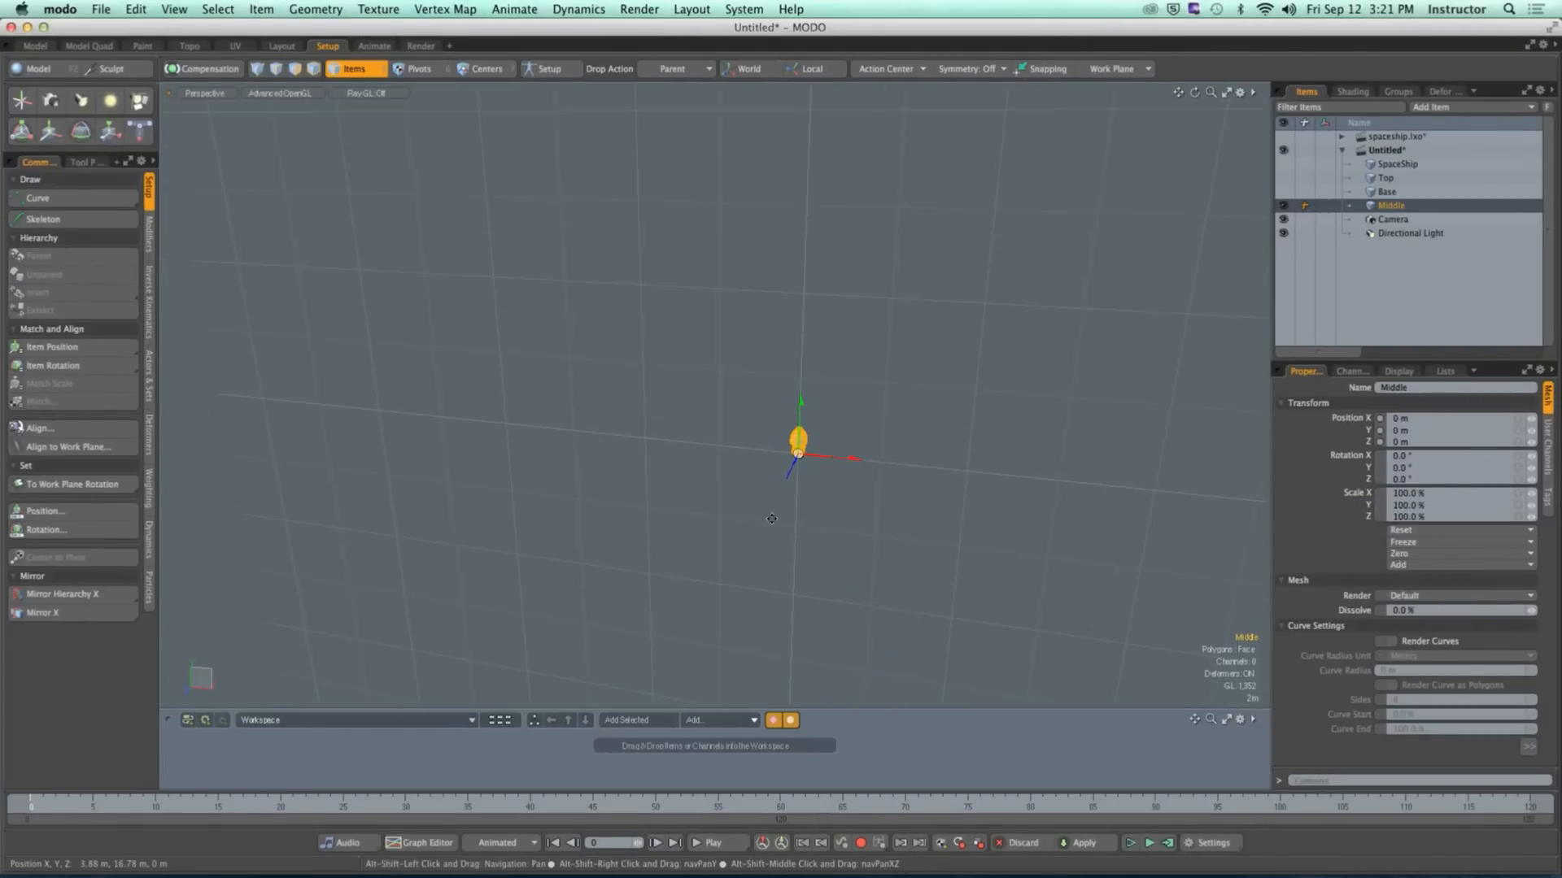
pyautogui.keyDown('alt'); pyautogui.keyDown('shift'); pyautogui.moveTo(772, 519); pyautogui.dragTo(717, 530); pyautogui.keyUp('shift'); pyautogui.keyUp('alt')
pyautogui.keyDown('ctrl'); pyautogui.keyDown('alt'); pyautogui.moveTo(717, 530); pyautogui.dragTo(774, 385); pyautogui.keyUp('alt'); pyautogui.keyUp('ctrl')
pyautogui.press('super+z')
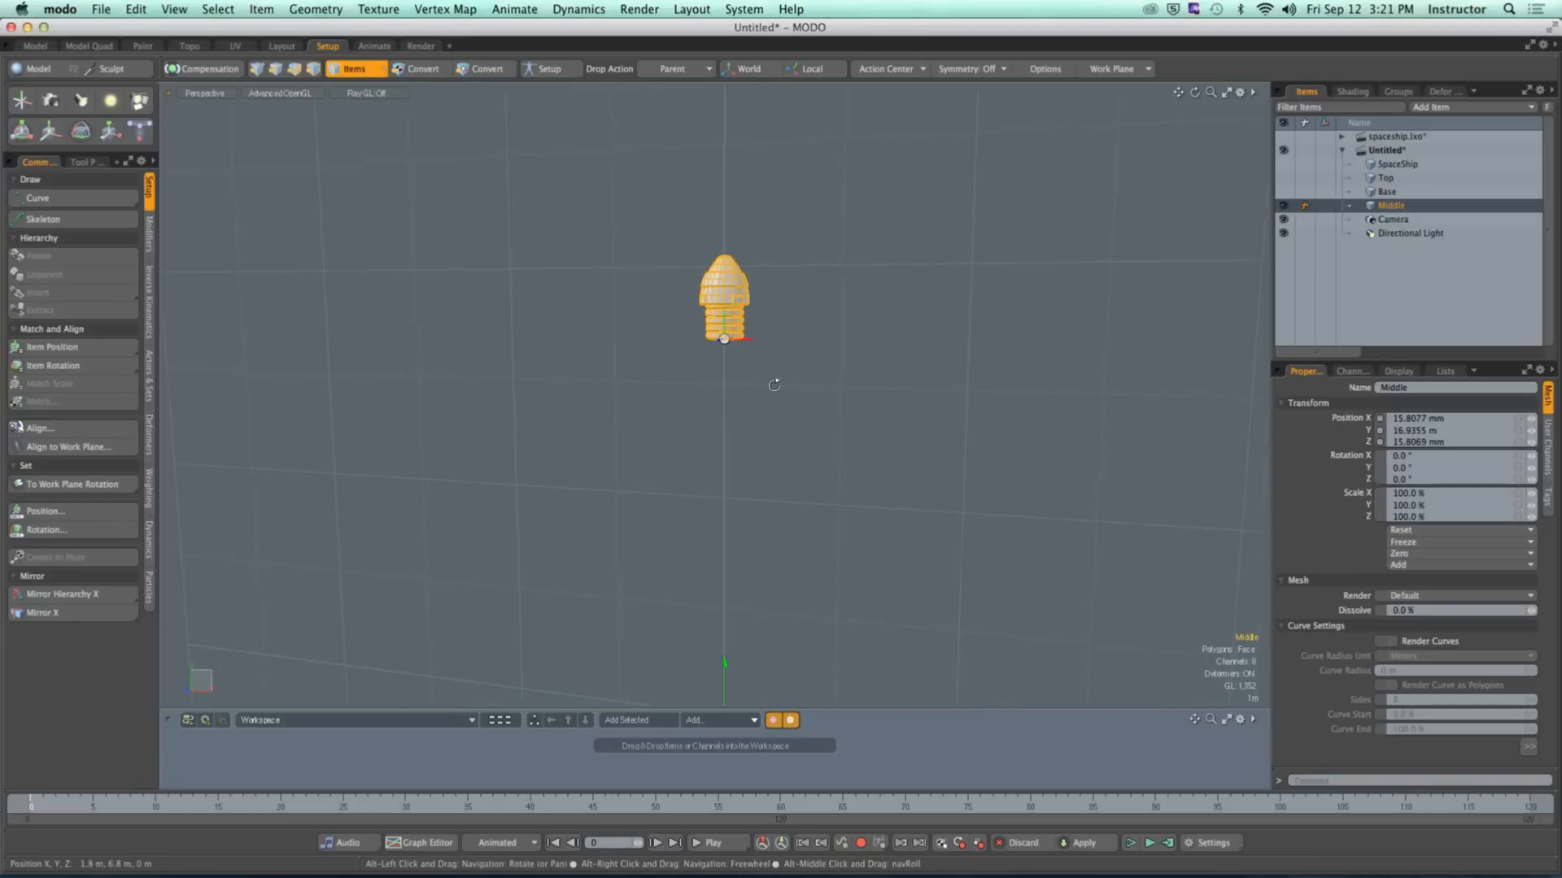
# Step: Zero the Middle mesh's position values while keeping the mesh in place
pyautogui.click(1111, 68)
pyautogui.click(1106, 142)
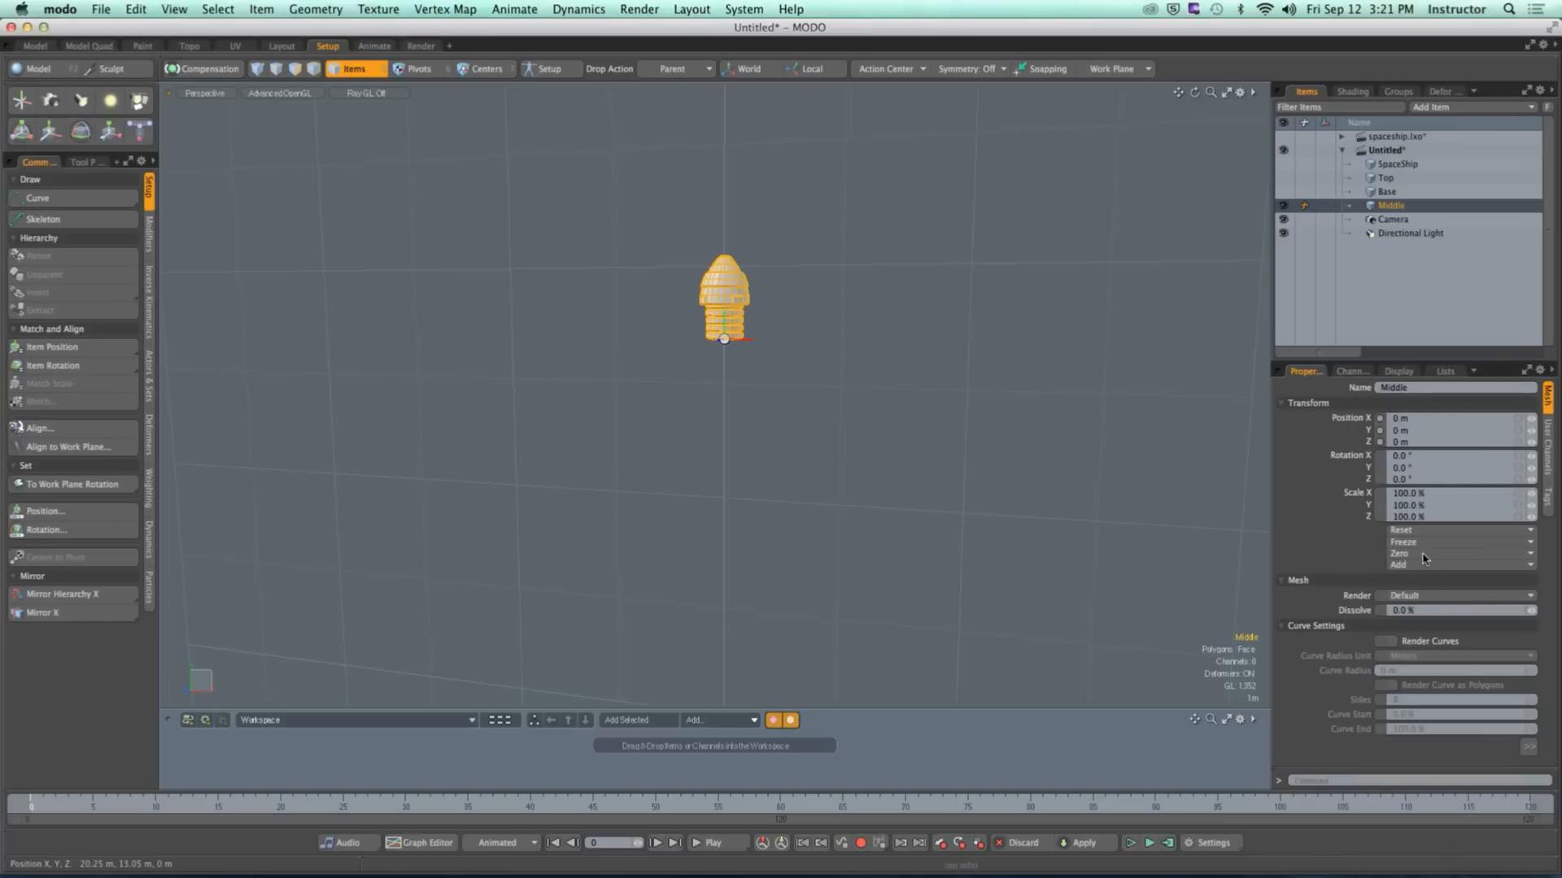
pyautogui.click(1018, 429)
pyautogui.click(752, 335)
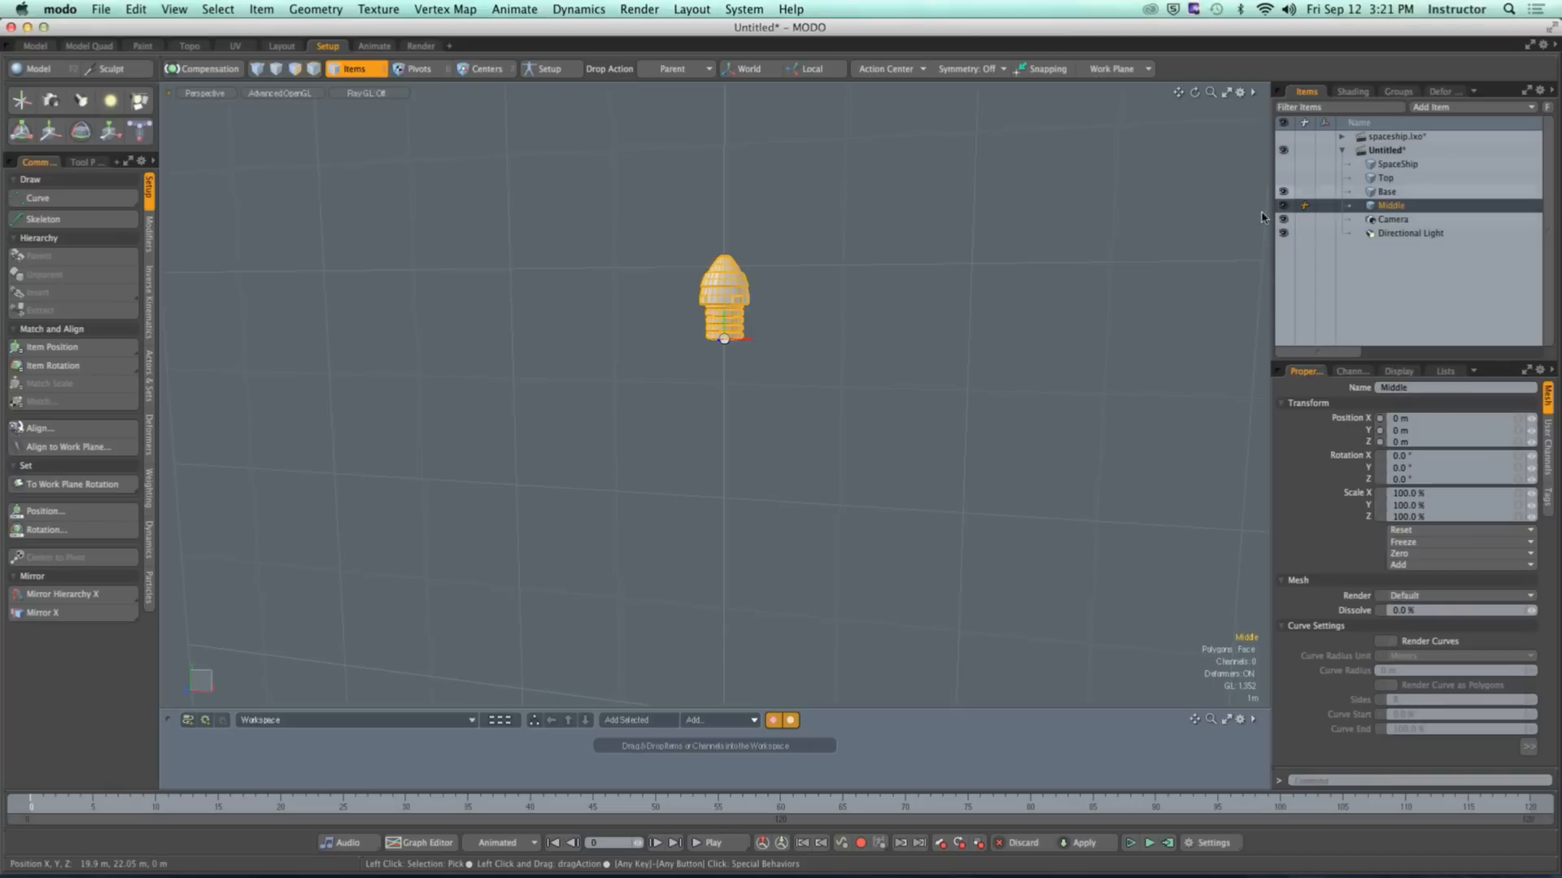
# Step: Show and select the Top mesh, hiding the Base, Middle and Camera items so Top is isolated
pyautogui.keyDown('alt'); pyautogui.keyDown('shift'); pyautogui.moveTo(864, 335); pyautogui.dragTo(910, 376); pyautogui.keyUp('shift'); pyautogui.keyUp('alt')
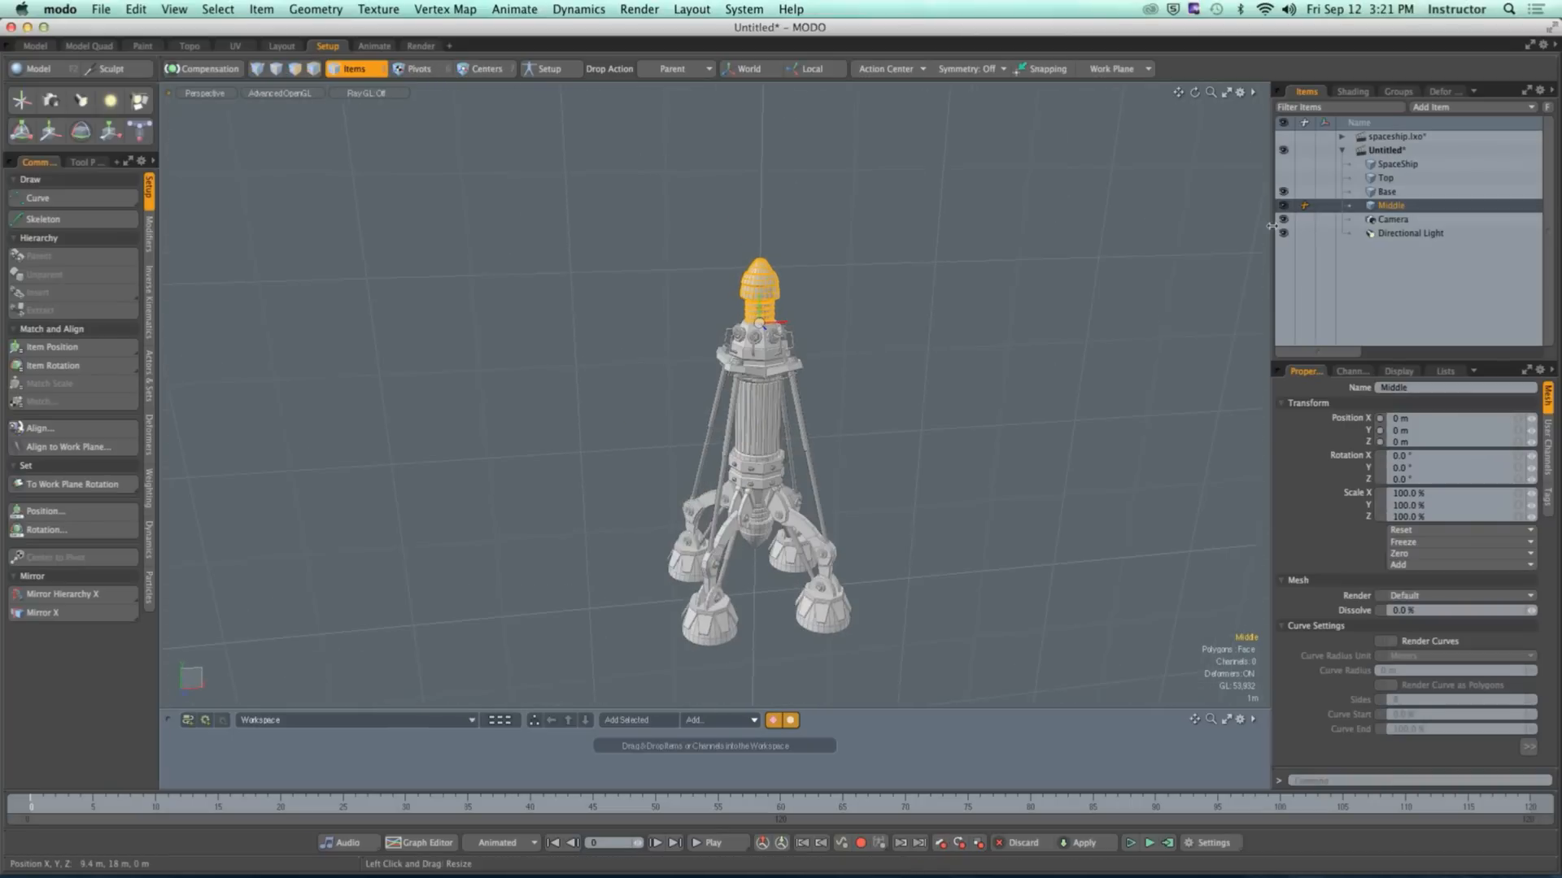
pyautogui.click(1283, 178)
pyautogui.keyDown('alt'); pyautogui.moveTo(846, 325); pyautogui.dragTo(716, 366); pyautogui.keyUp('alt')
pyautogui.click(819, 323)
pyautogui.keyDown('ctrl'); pyautogui.keyDown('alt'); pyautogui.moveTo(716, 366); pyautogui.dragTo(764, 366); pyautogui.keyUp('alt'); pyautogui.keyUp('ctrl')
pyautogui.moveTo(764, 366)
pyautogui.keyDown('alt'); pyautogui.mouseDown()
pyautogui.moveTo(749, 301)
pyautogui.moveTo(651, 351)
pyautogui.moveTo(663, 305)
pyautogui.moveTo(772, 325)
pyautogui.moveTo(895, 411)
pyautogui.moveTo(822, 382)
pyautogui.moveTo(915, 309)
pyautogui.moveTo(743, 371)
pyautogui.mouseUp(); pyautogui.keyUp('alt')
pyautogui.click(1284, 219)
pyautogui.click(1284, 205)
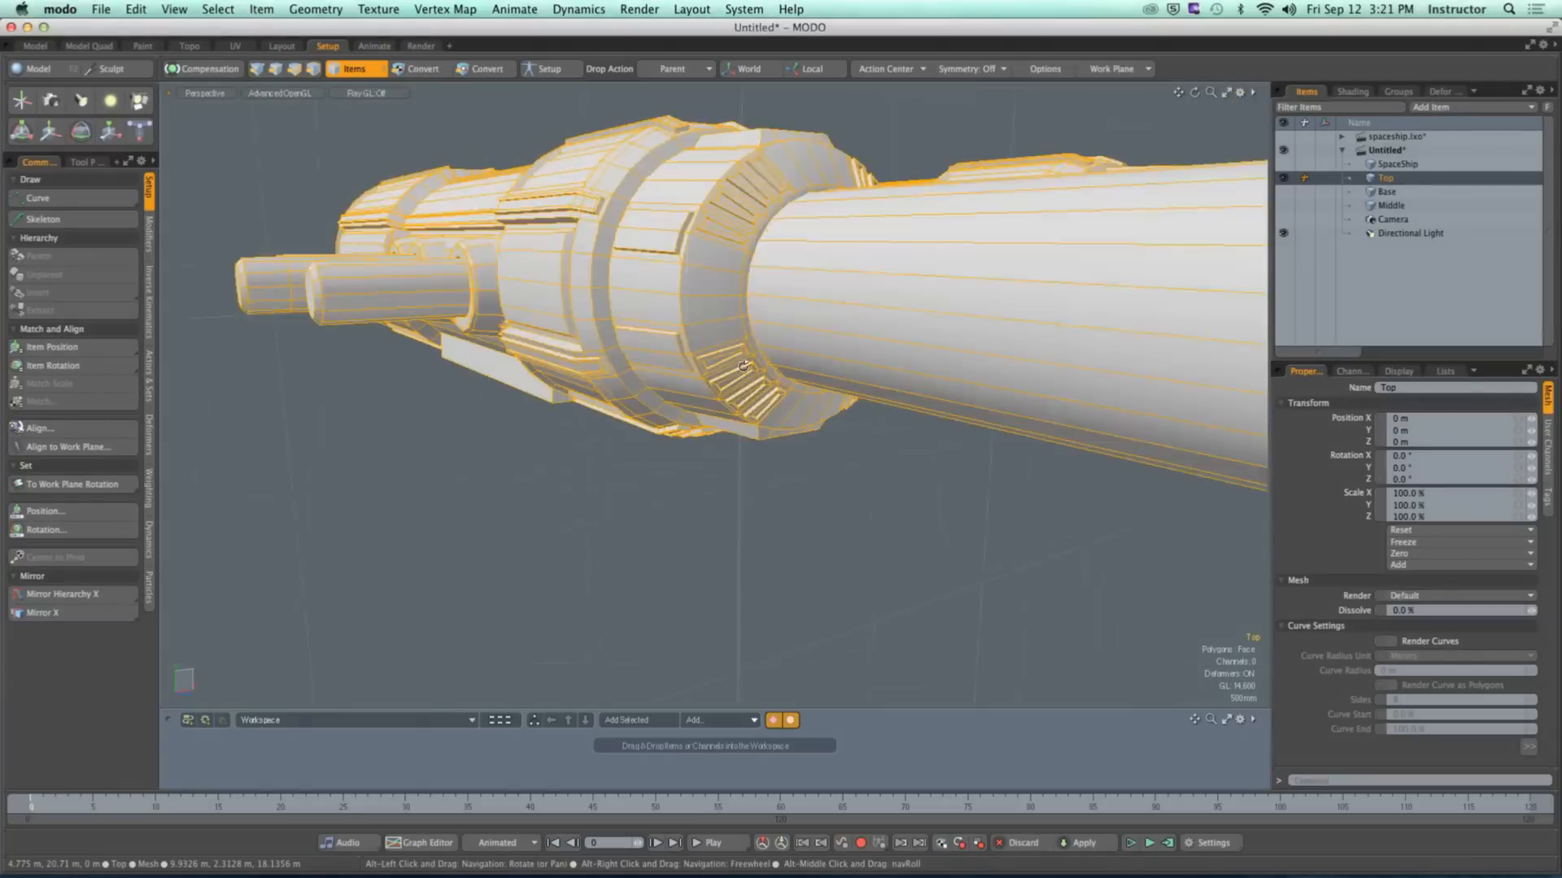
# Step: Switch the Top mesh to polygon mode and examine its twin barrels and connecting cylinders from several angles
pyautogui.press('3')
pyautogui.keyDown('alt'); pyautogui.moveTo(884, 276); pyautogui.dragTo(785, 336); pyautogui.keyUp('alt')
pyautogui.doubleClick(659, 395)
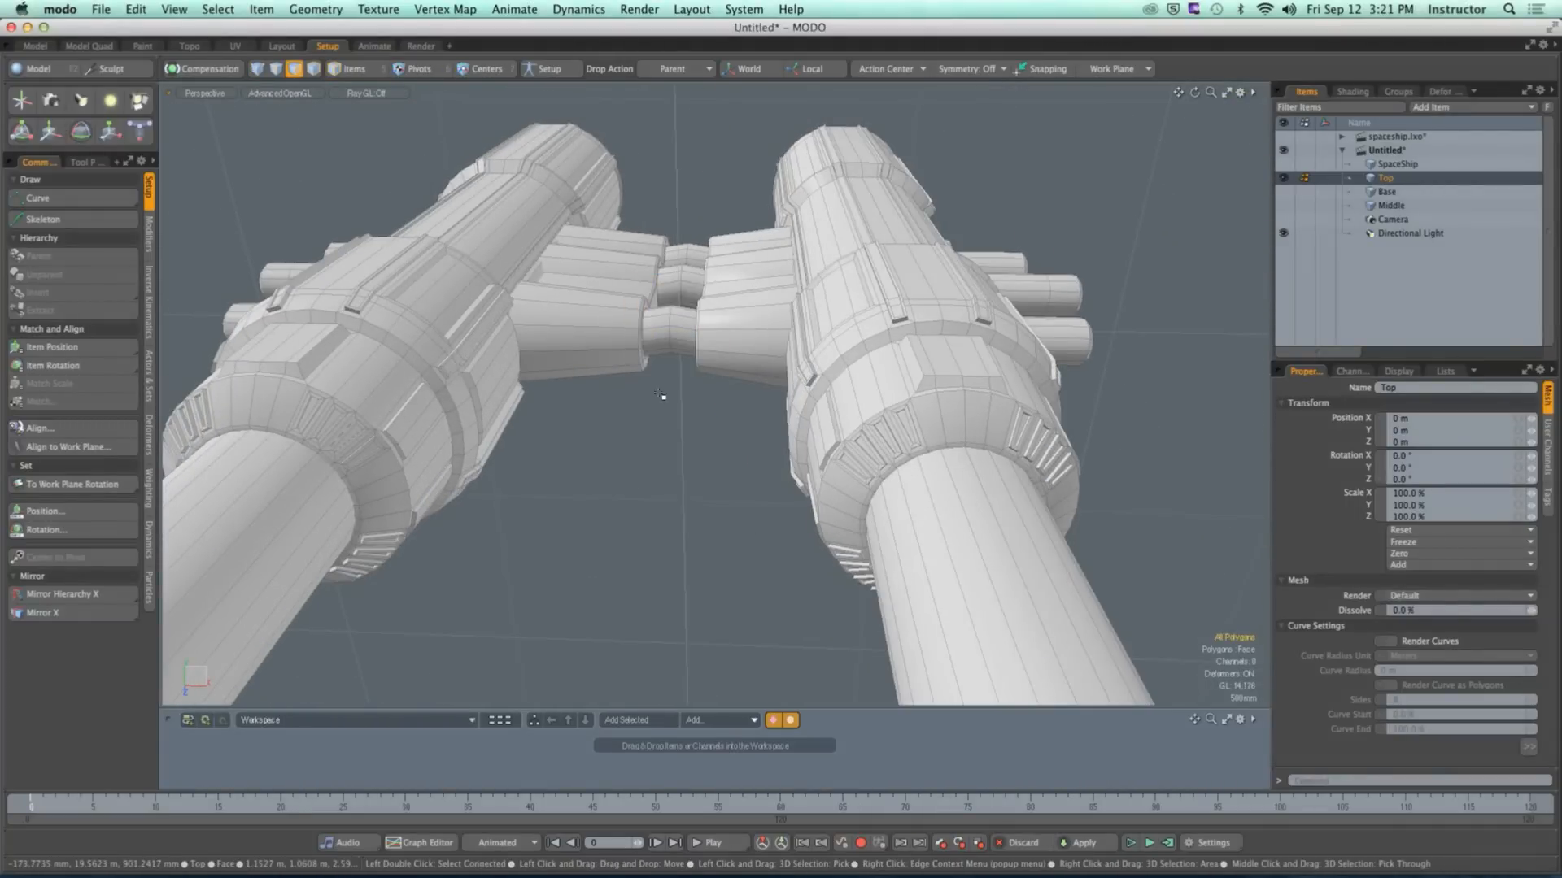
pyautogui.keyDown('alt'); pyautogui.moveTo(659, 394); pyautogui.dragTo(609, 425); pyautogui.keyUp('alt')
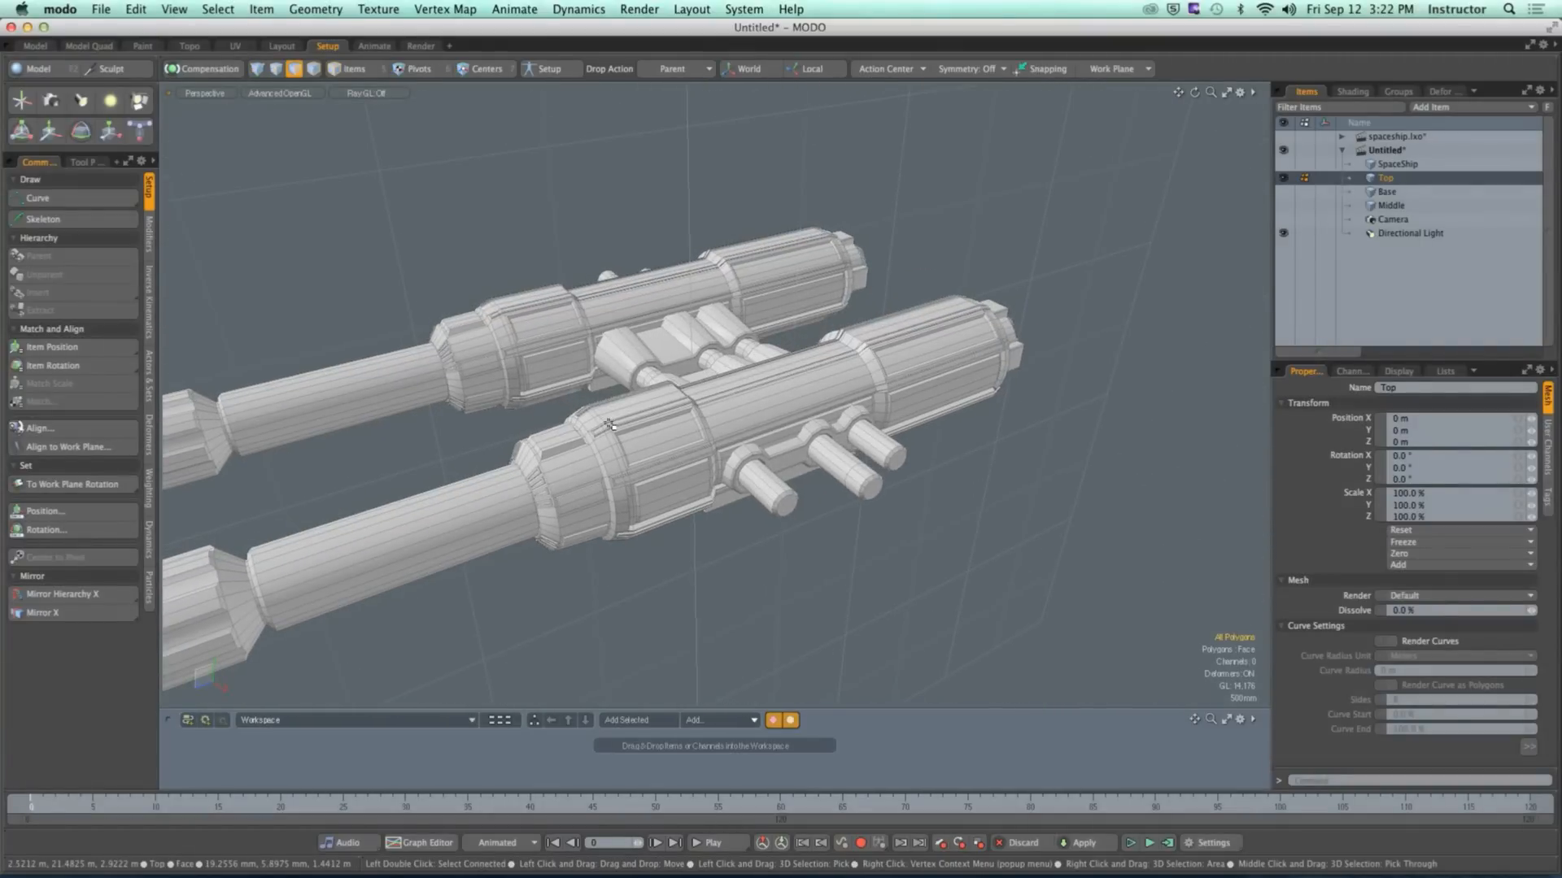
pyautogui.keyDown('alt'); pyautogui.moveTo(609, 425); pyautogui.dragTo(800, 410); pyautogui.keyUp('alt')
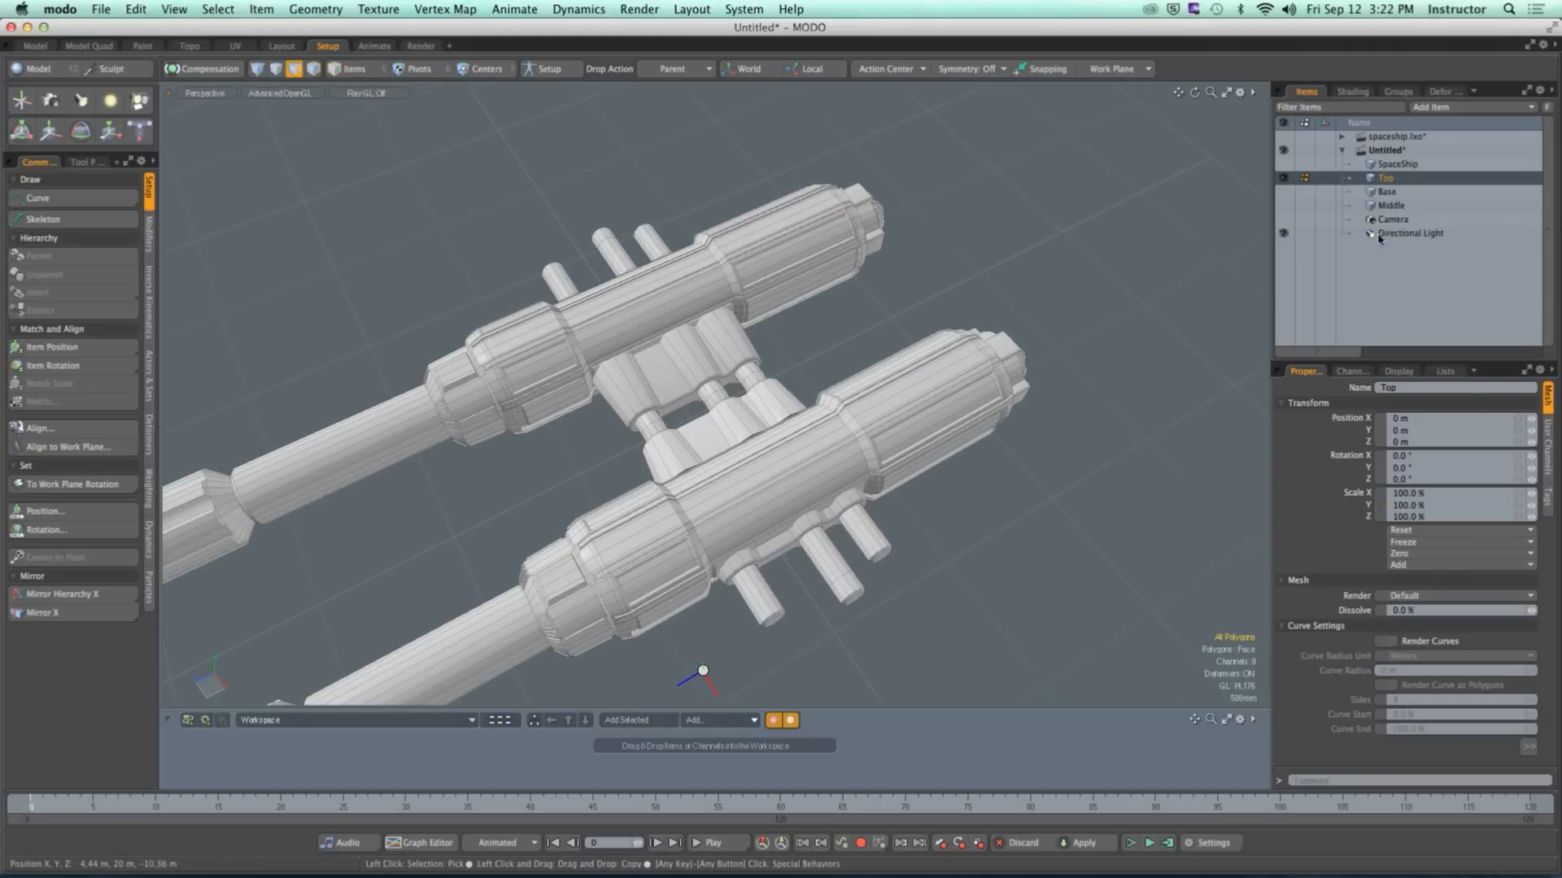
# Step: Show the Base and Middle meshes again alongside Top
pyautogui.click(1297, 196)
pyautogui.click(1283, 205)
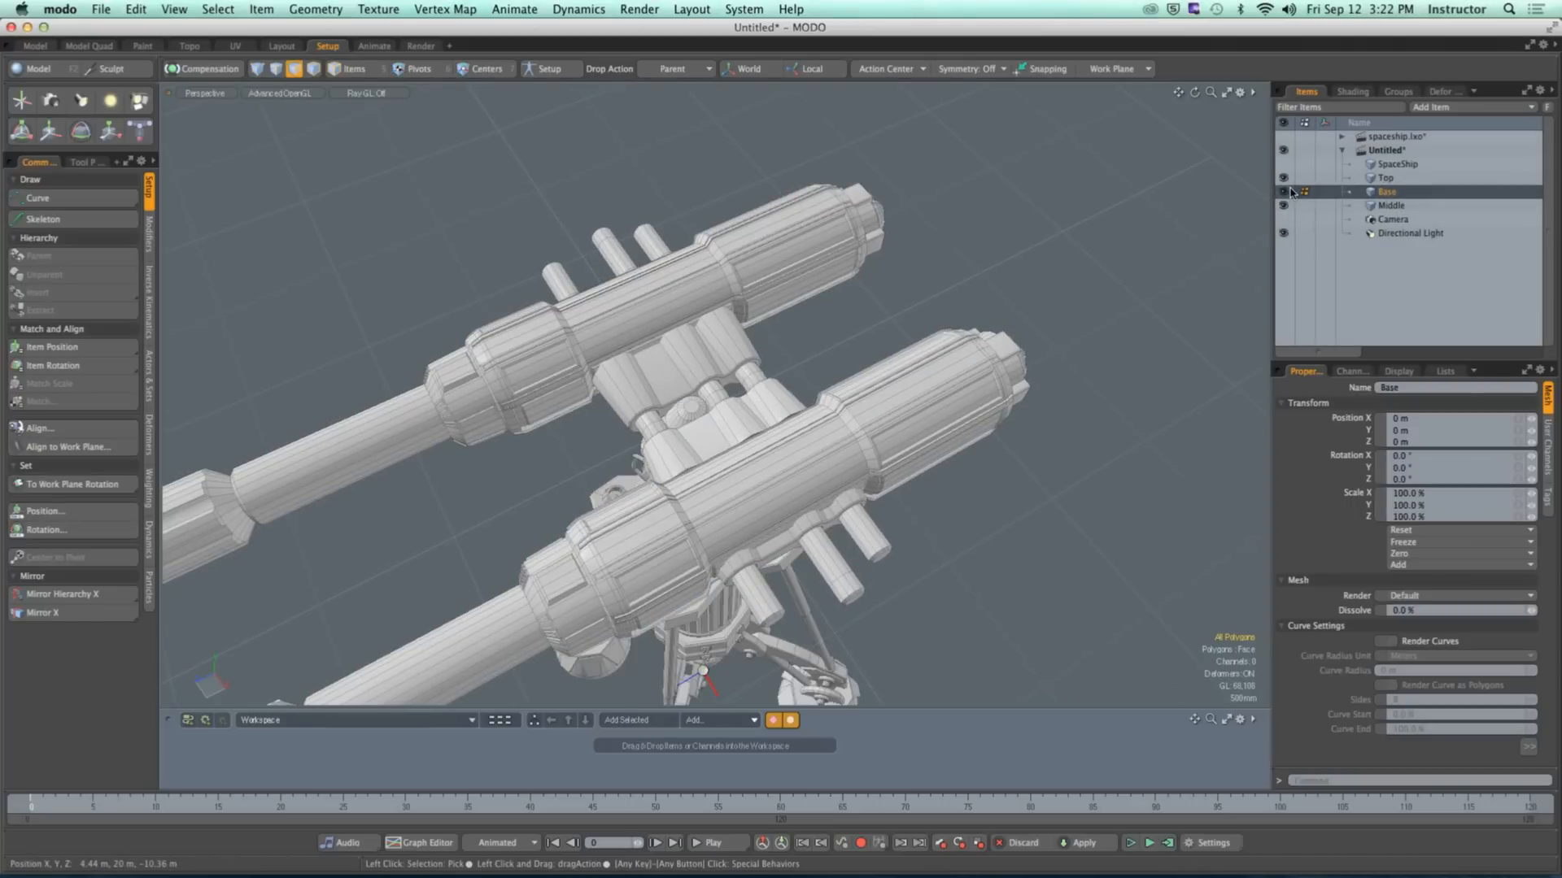
# Step: Select the polygons of the three small connecting cylinders between the twin barrels on the Top mesh
pyautogui.scroll(5, 663, 406)
pyautogui.keyDown('alt'); pyautogui.moveTo(663, 407); pyautogui.dragTo(764, 437); pyautogui.keyUp('alt')
pyautogui.click(706, 419)
pyautogui.doubleClick(746, 445)
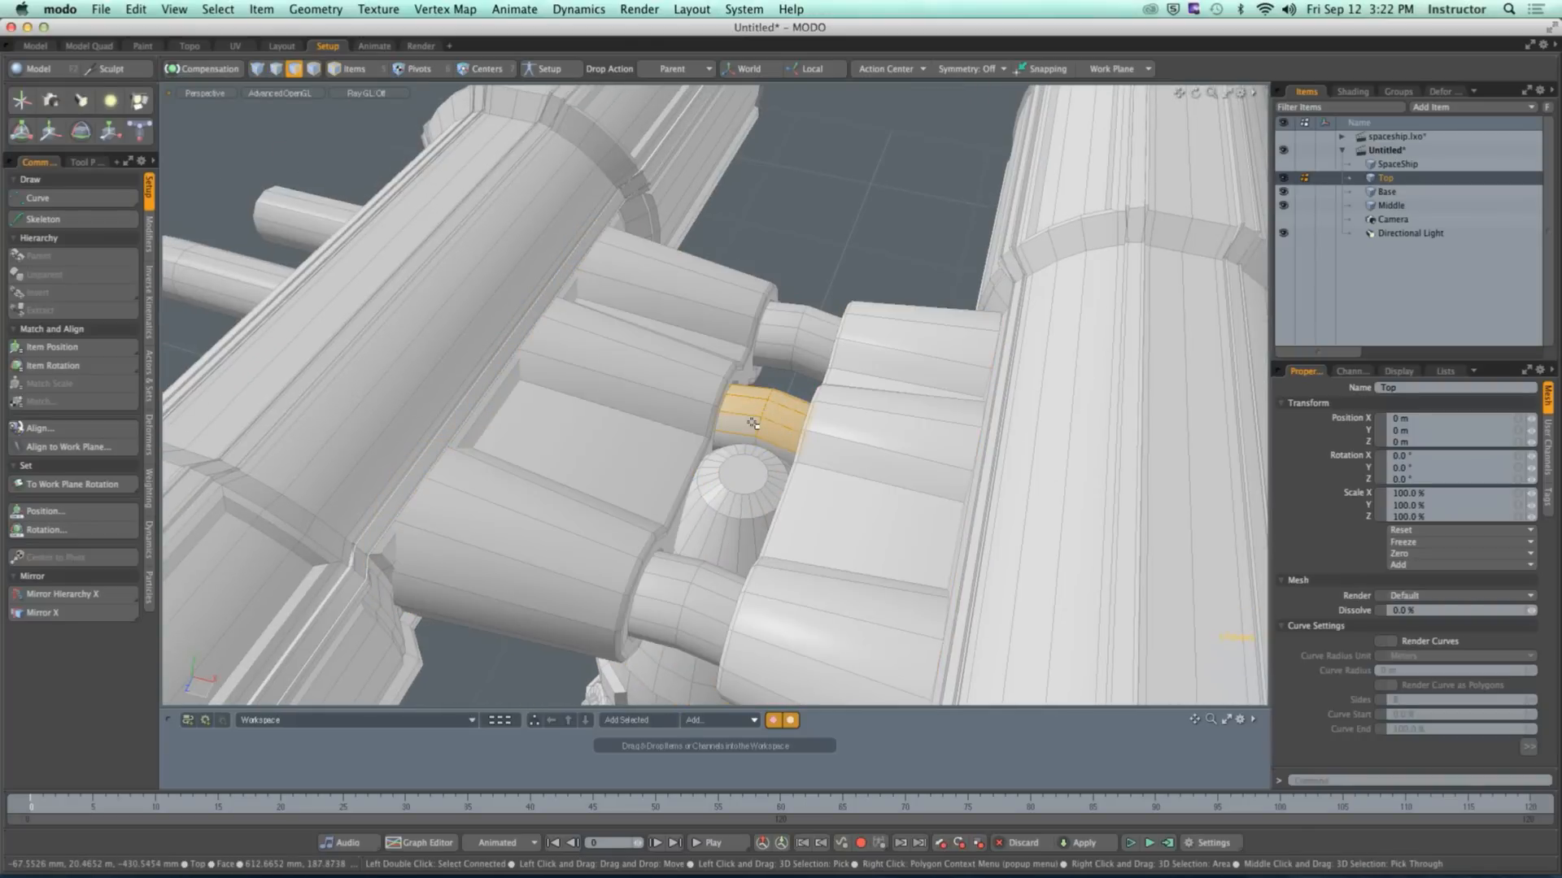
pyautogui.keyDown('alt'); pyautogui.moveTo(837, 215); pyautogui.dragTo(635, 355); pyautogui.keyUp('alt')
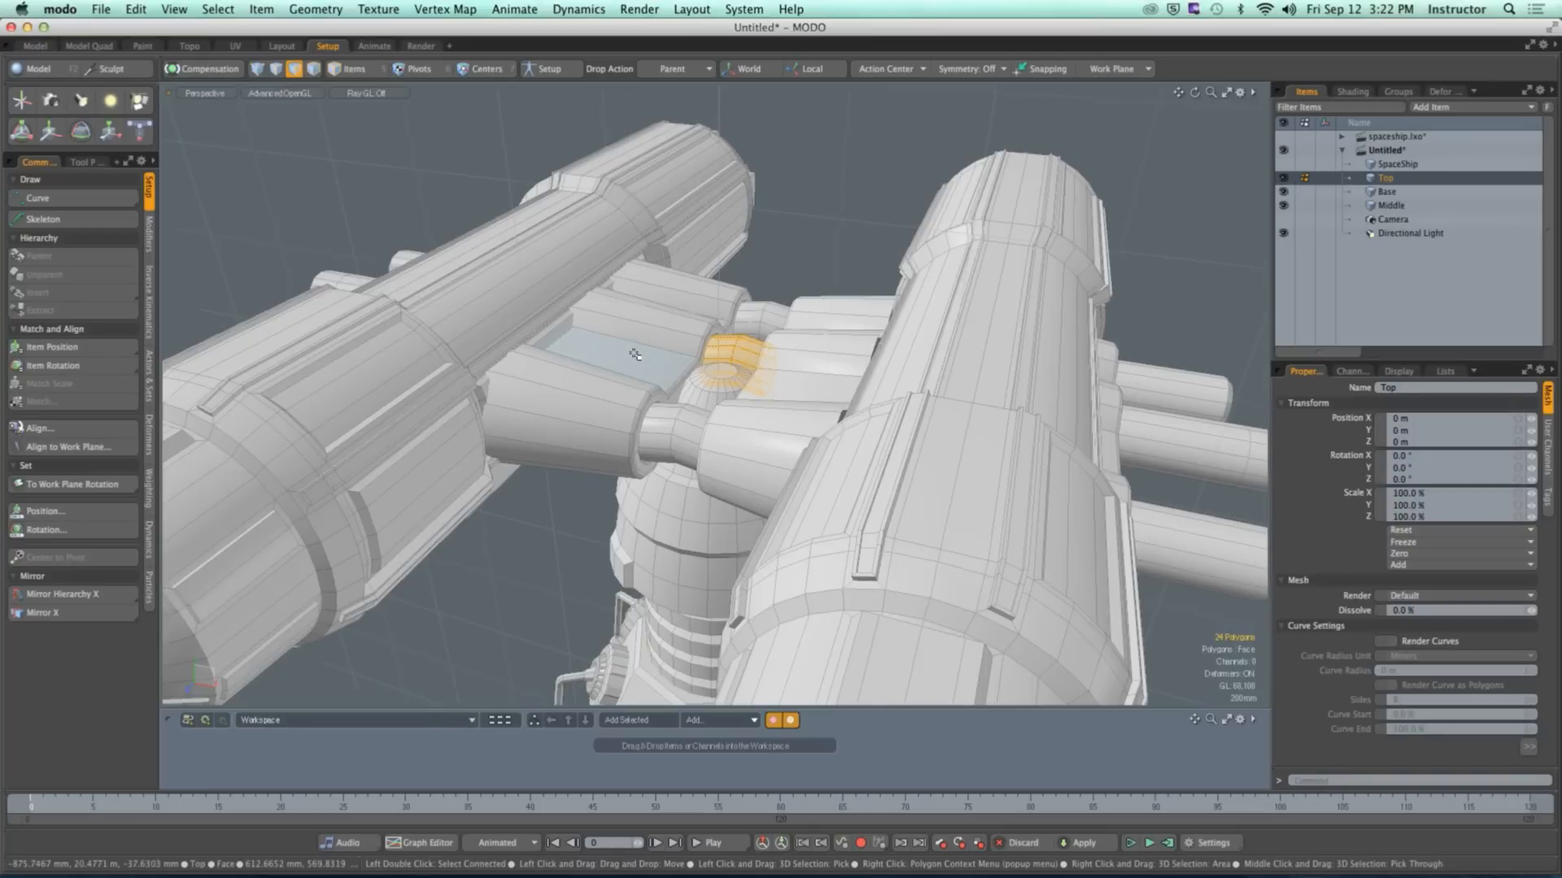
pyautogui.keyDown('alt'); pyautogui.moveTo(635, 355); pyautogui.dragTo(602, 520); pyautogui.keyUp('alt')
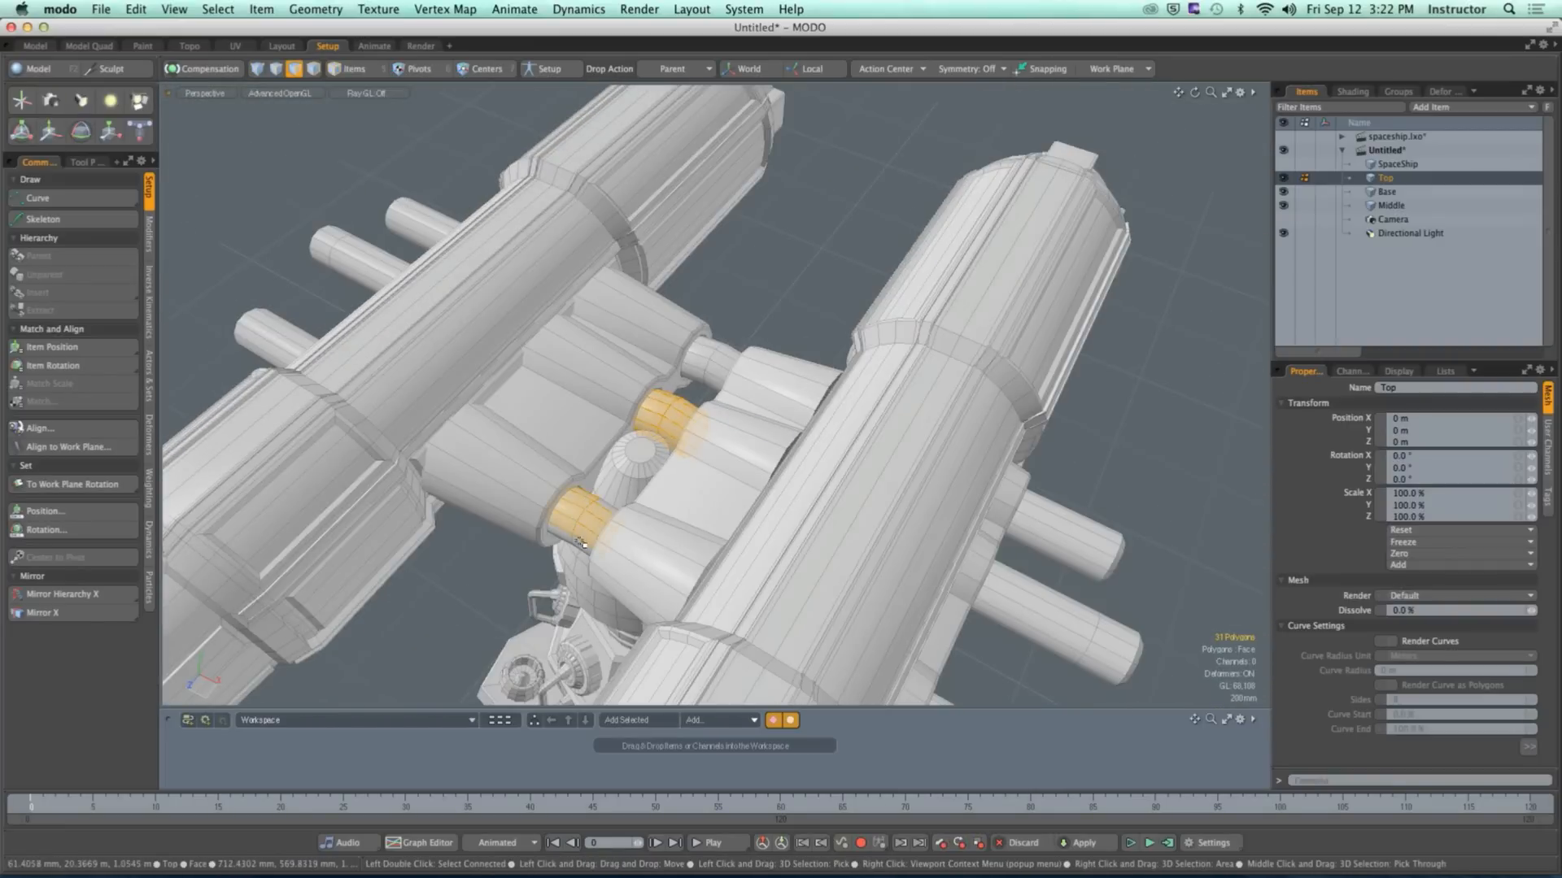
pyautogui.scroll(3, 602, 500)
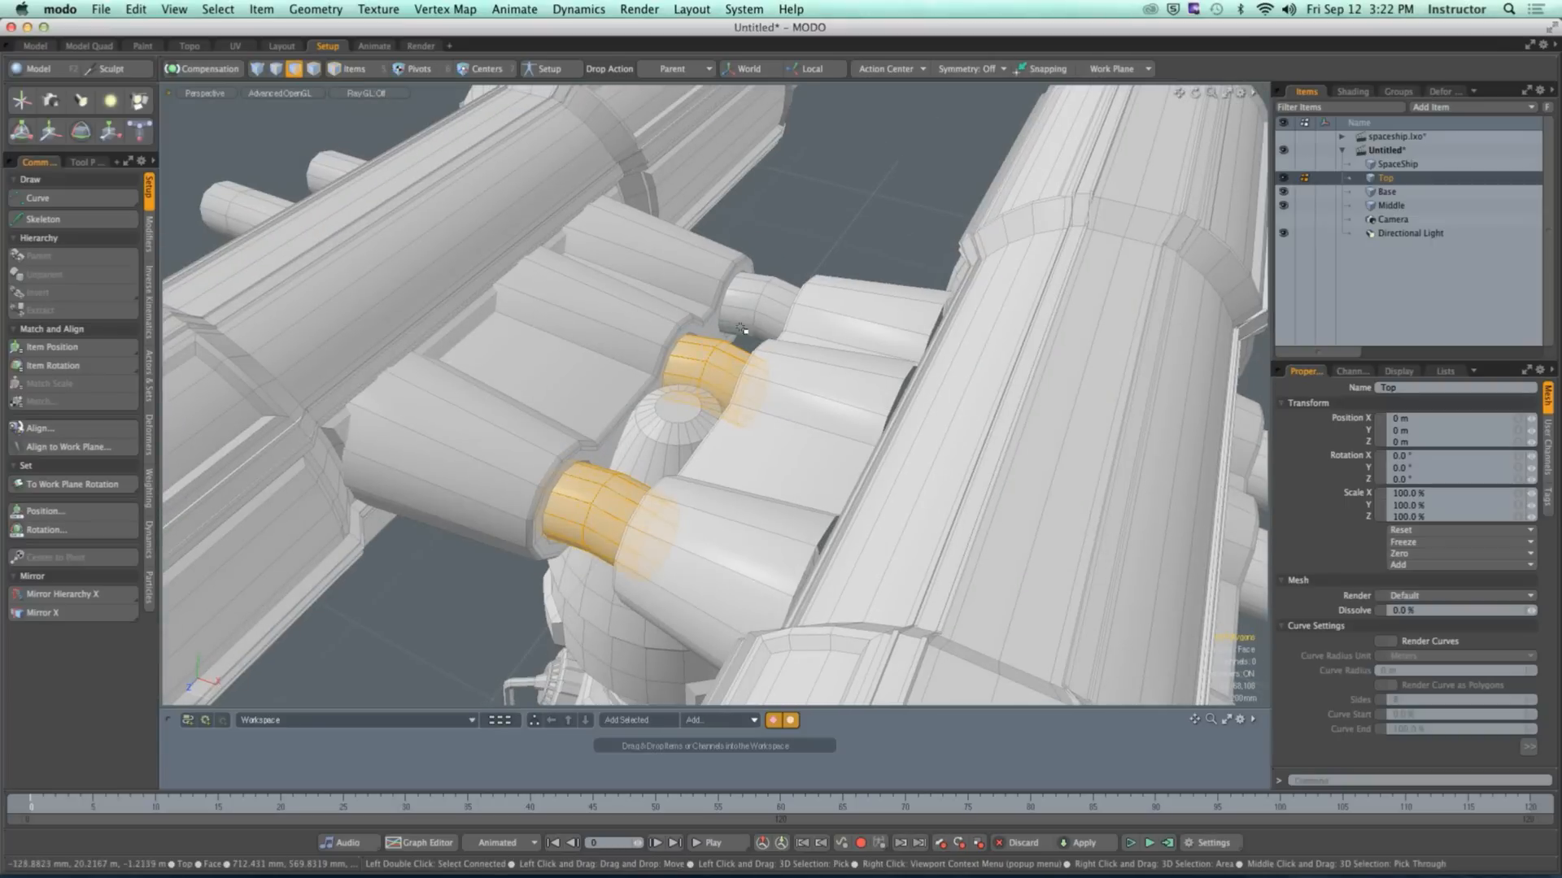
pyautogui.moveTo(740, 328)
pyautogui.keyDown('shift'); pyautogui.mouseDown()
pyautogui.moveTo(759, 282)
pyautogui.moveTo(777, 305)
pyautogui.moveTo(789, 293)
pyautogui.mouseUp(); pyautogui.keyUp('shift')
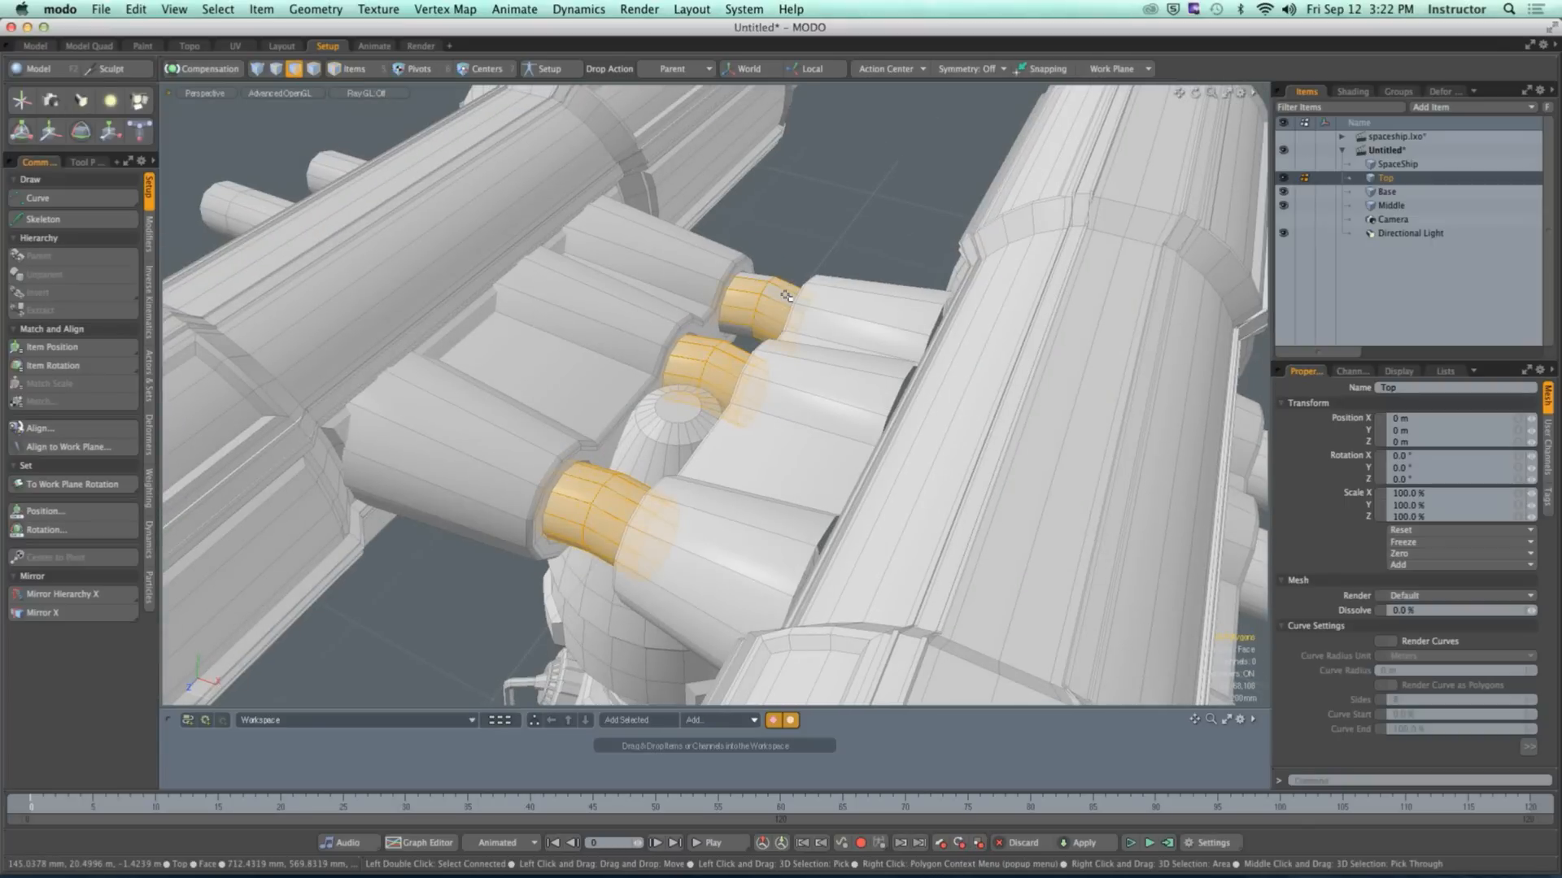
# Step: Align the work plane to the Top mesh's selected three connecting cylinders
pyautogui.scroll(-3, 787, 296)
pyautogui.keyDown('alt'); pyautogui.moveTo(786, 296); pyautogui.dragTo(649, 389); pyautogui.keyUp('alt')
pyautogui.scroll(-5, 683, 569)
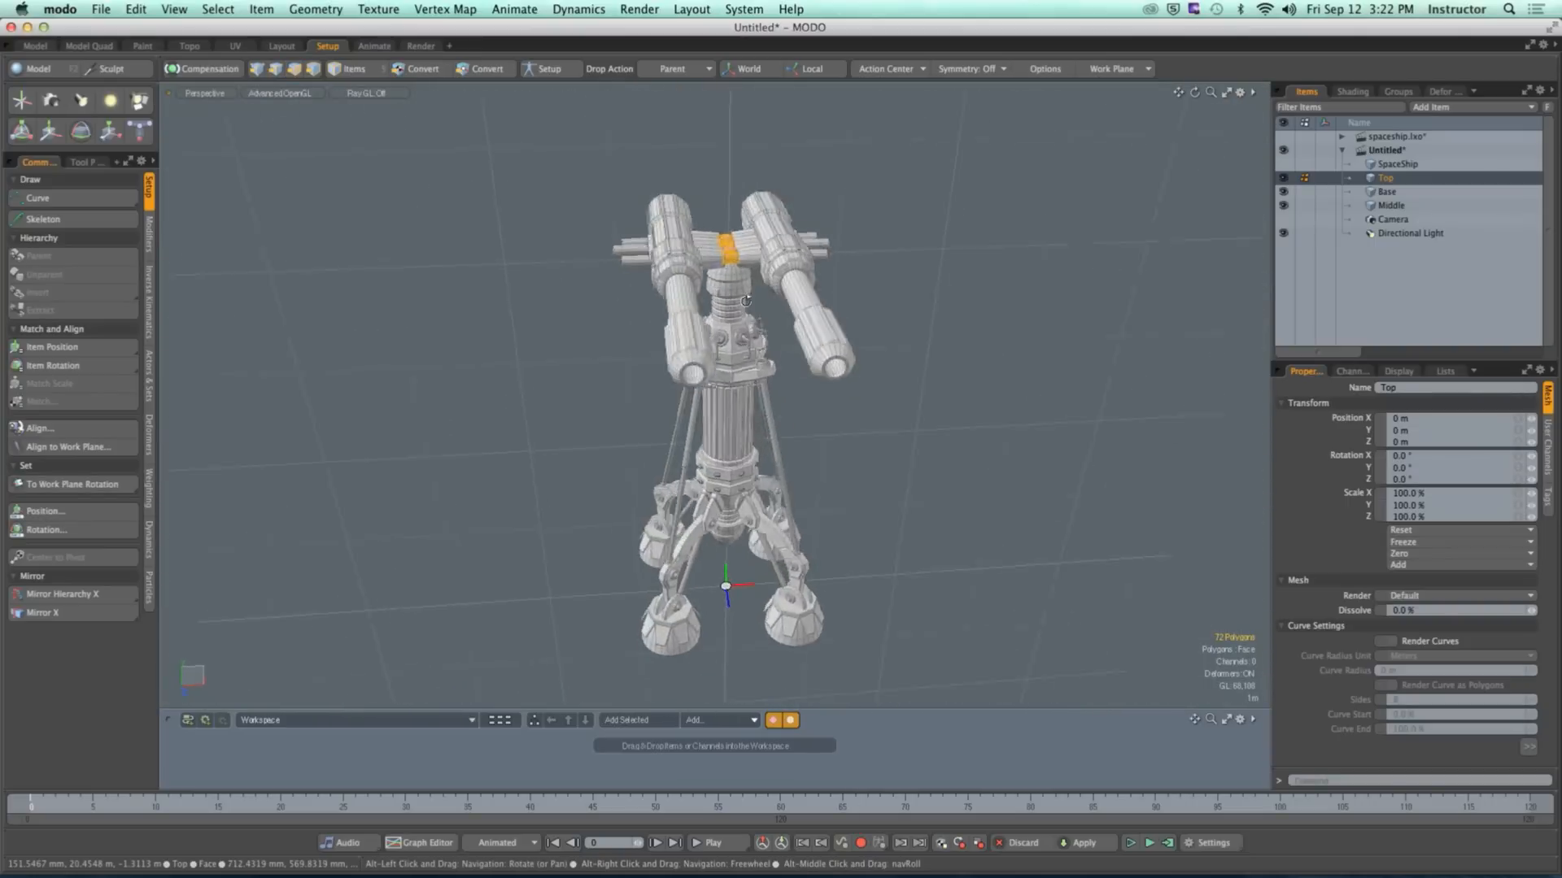
pyautogui.keyDown('alt'); pyautogui.moveTo(763, 335); pyautogui.dragTo(706, 330); pyautogui.keyUp('alt')
pyautogui.scroll(6, 703, 382)
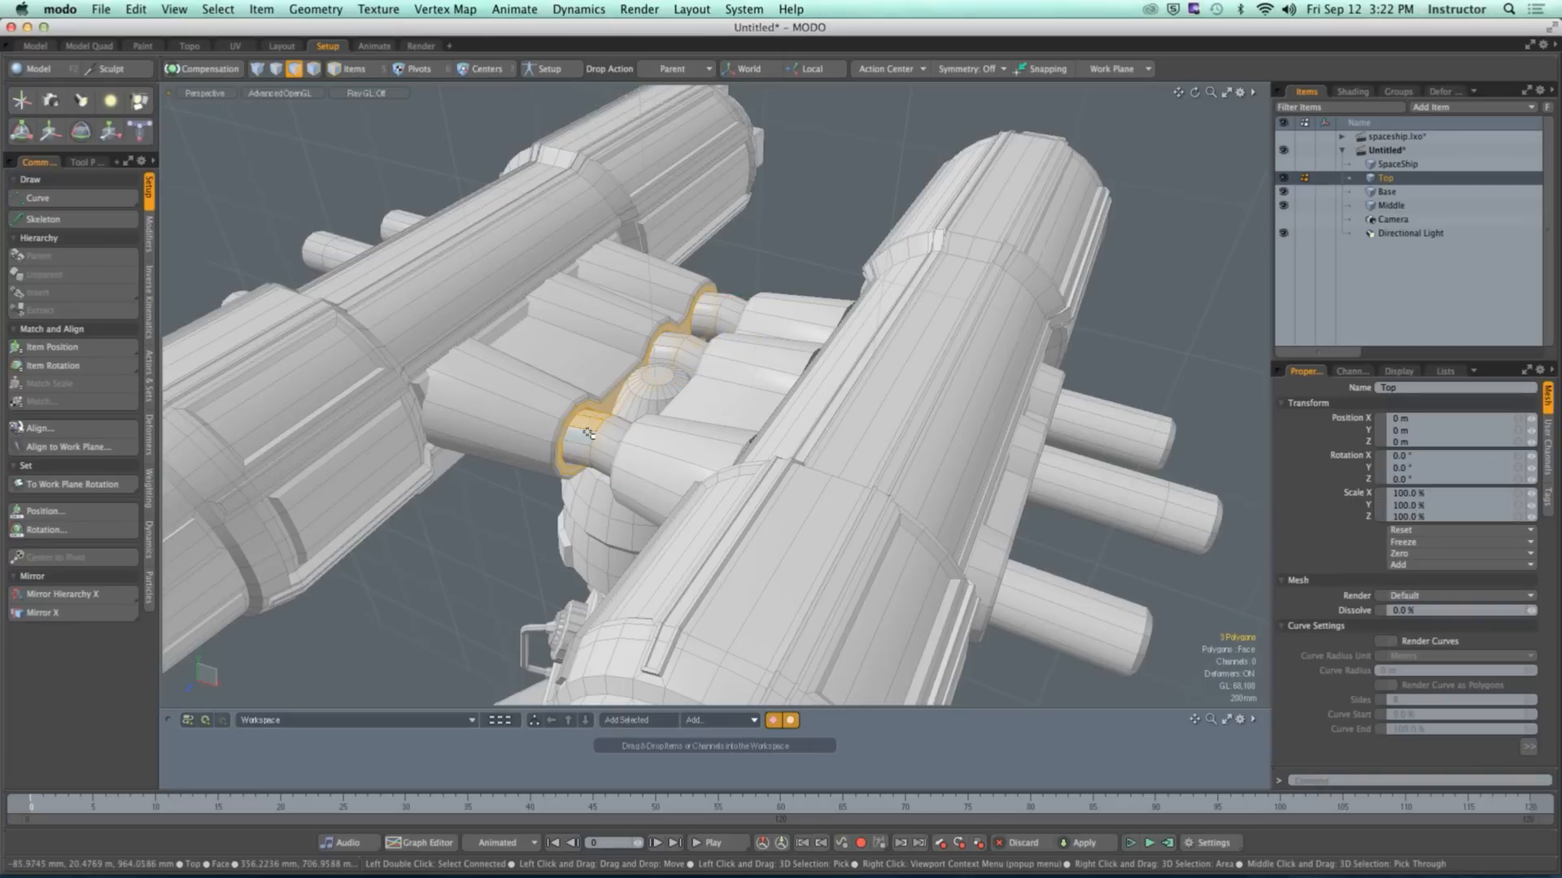
pyautogui.keyDown('alt'); pyautogui.moveTo(600, 426); pyautogui.dragTo(736, 383); pyautogui.keyUp('alt')
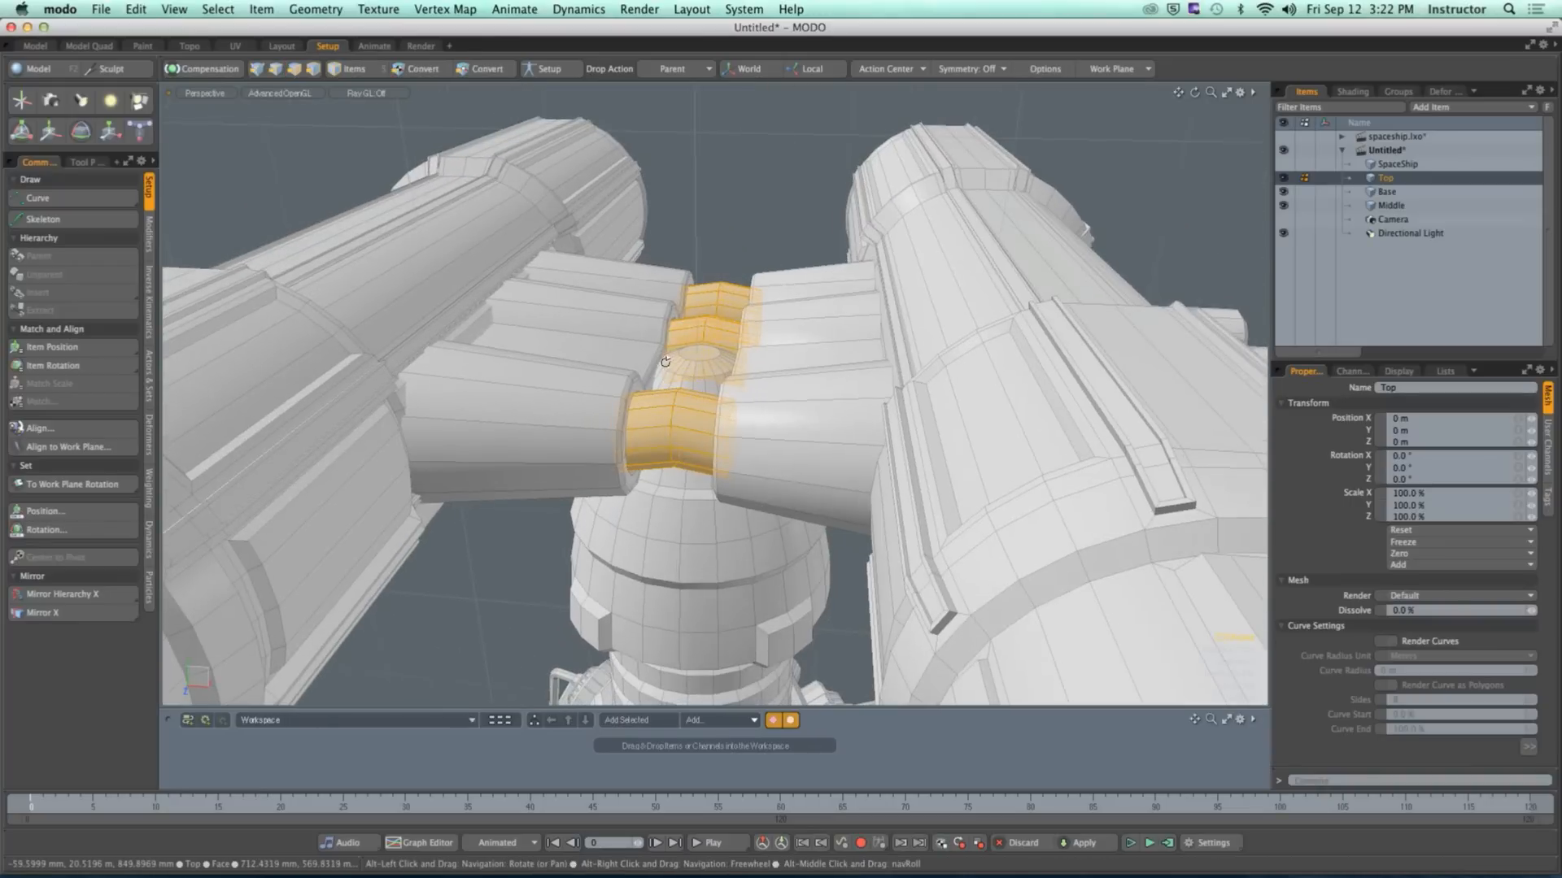
pyautogui.click(1095, 68)
pyautogui.click(1094, 76)
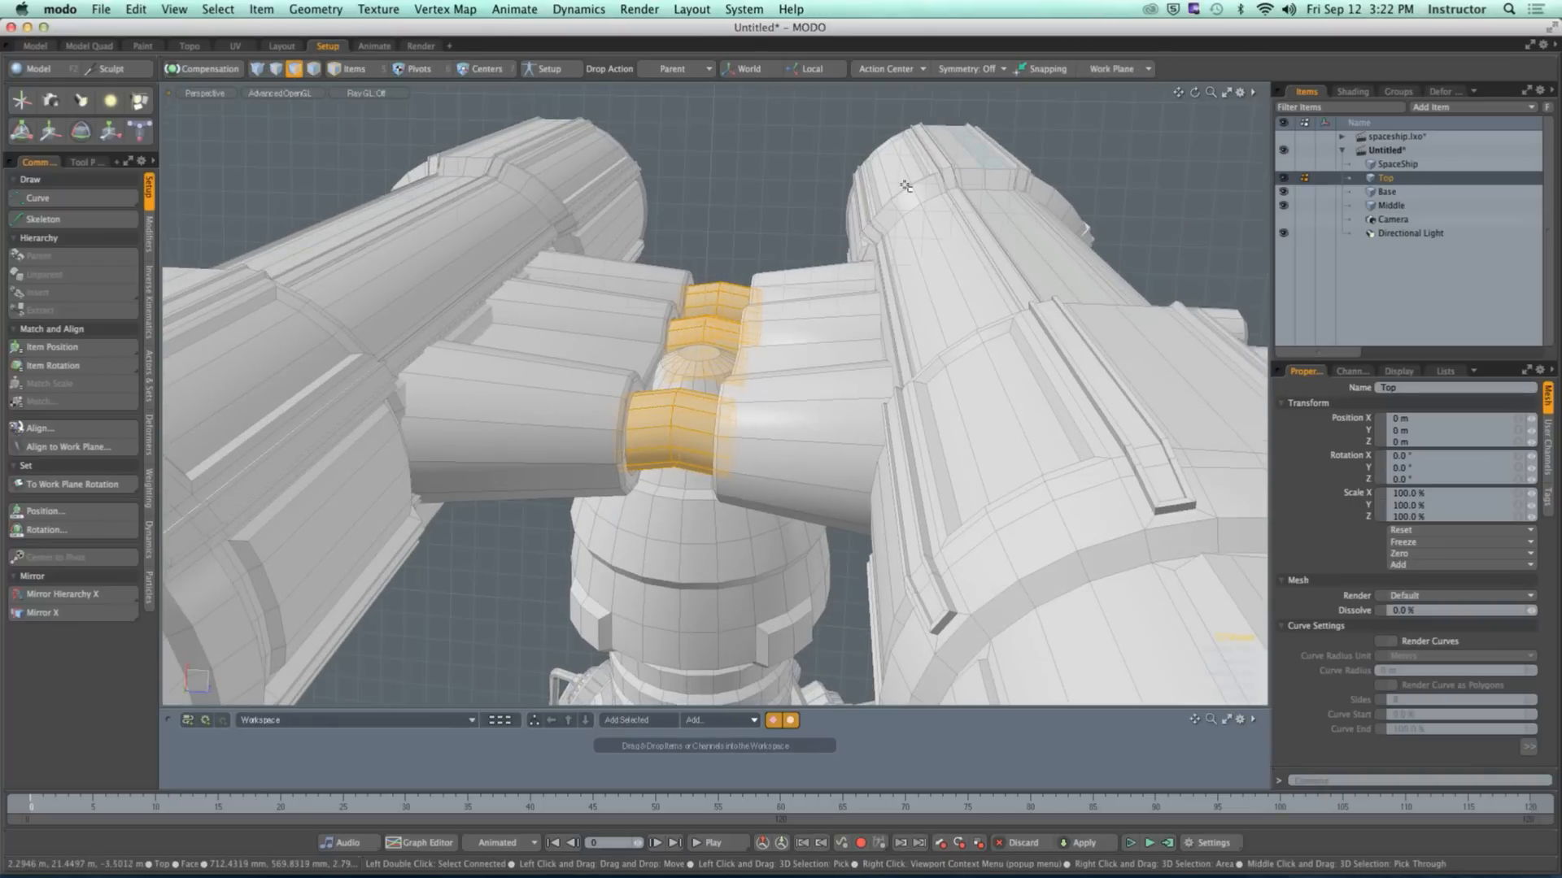
# Step: Examine the aligned work plane against the connecting cylinders and the whole turret from several angles
pyautogui.scroll(-6, 821, 261)
pyautogui.keyDown('alt'); pyautogui.moveTo(757, 280); pyautogui.dragTo(1045, 411); pyautogui.keyUp('alt')
pyautogui.scroll(10, 720, 318)
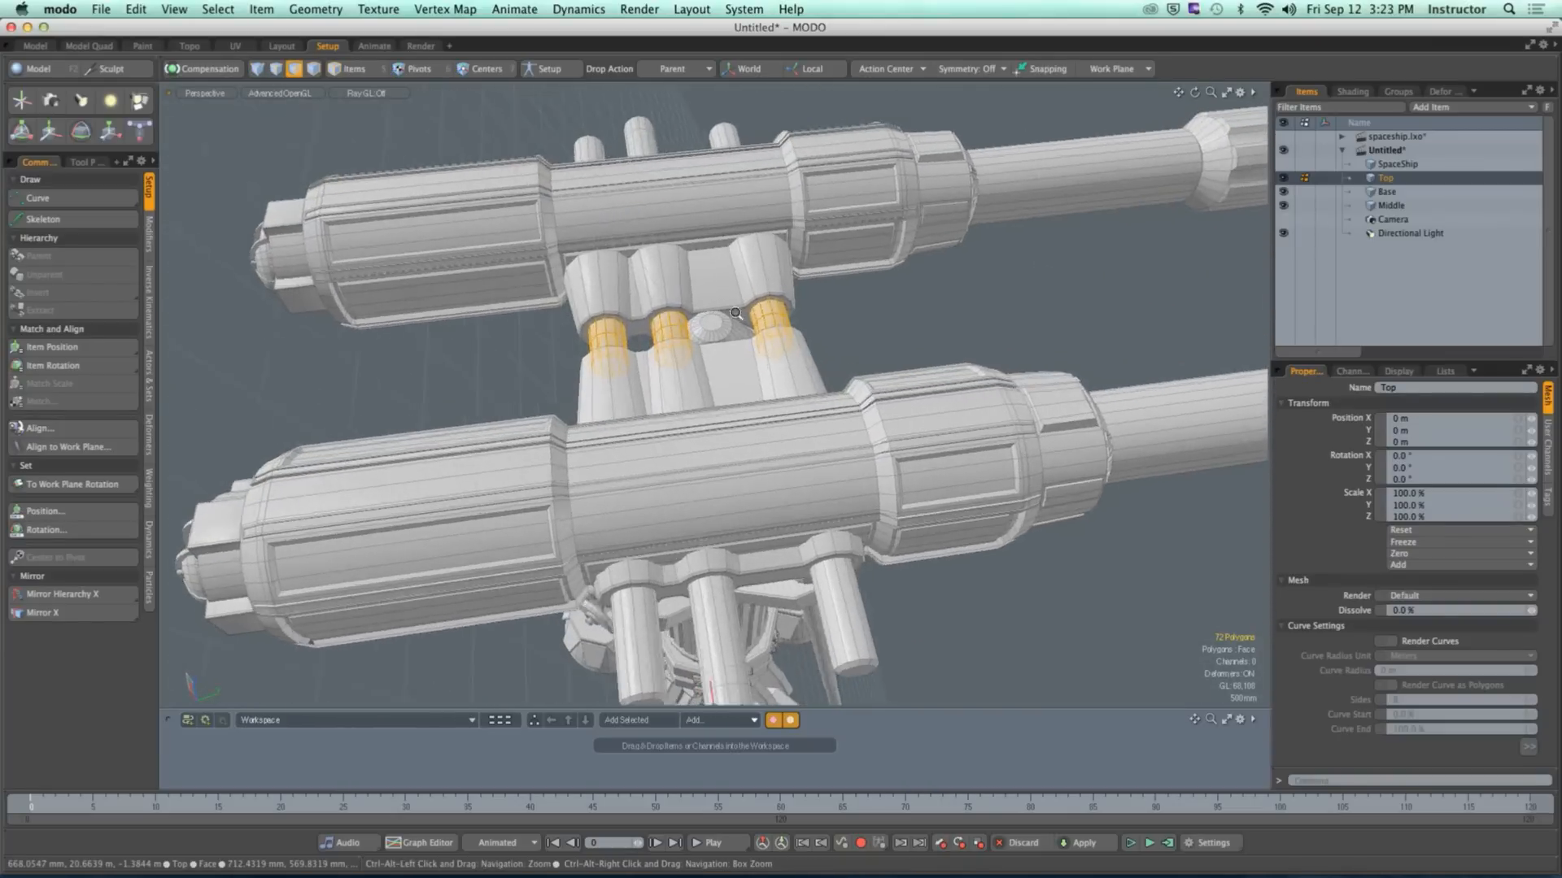
pyautogui.keyDown('alt'); pyautogui.moveTo(742, 383); pyautogui.dragTo(547, 358); pyautogui.keyUp('alt')
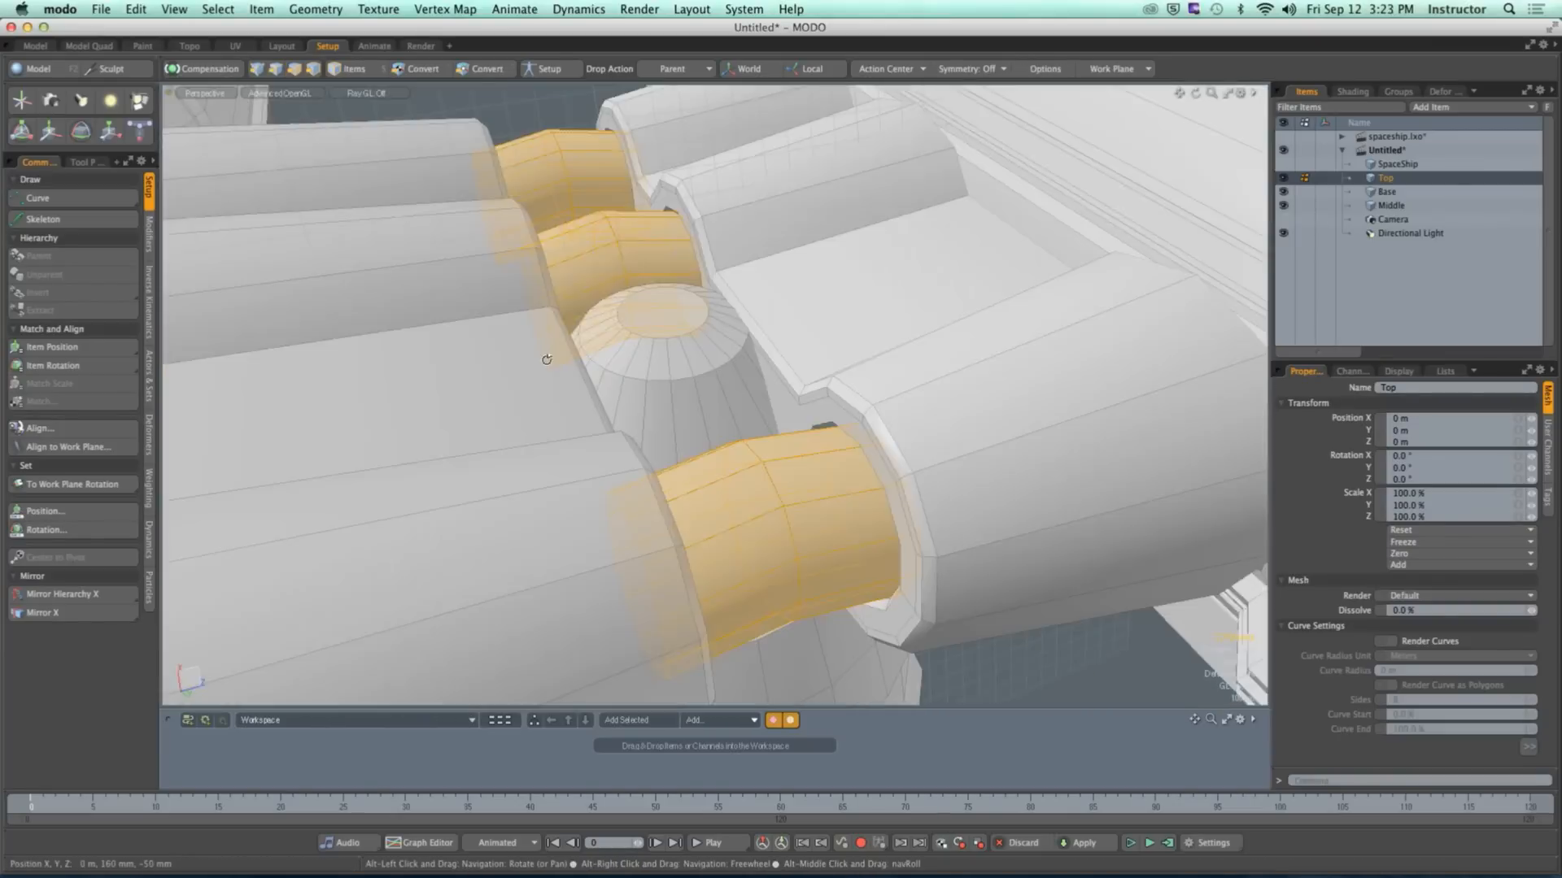
pyautogui.scroll(-10, 547, 359)
pyautogui.keyDown('alt'); pyautogui.moveTo(716, 439); pyautogui.dragTo(581, 338); pyautogui.keyUp('alt')
pyautogui.keyDown('alt'); pyautogui.keyDown('shift'); pyautogui.moveTo(581, 337); pyautogui.dragTo(598, 171); pyautogui.keyUp('shift'); pyautogui.keyUp('alt')
pyautogui.keyDown('alt'); pyautogui.moveTo(598, 171); pyautogui.dragTo(587, 236); pyautogui.keyUp('alt')
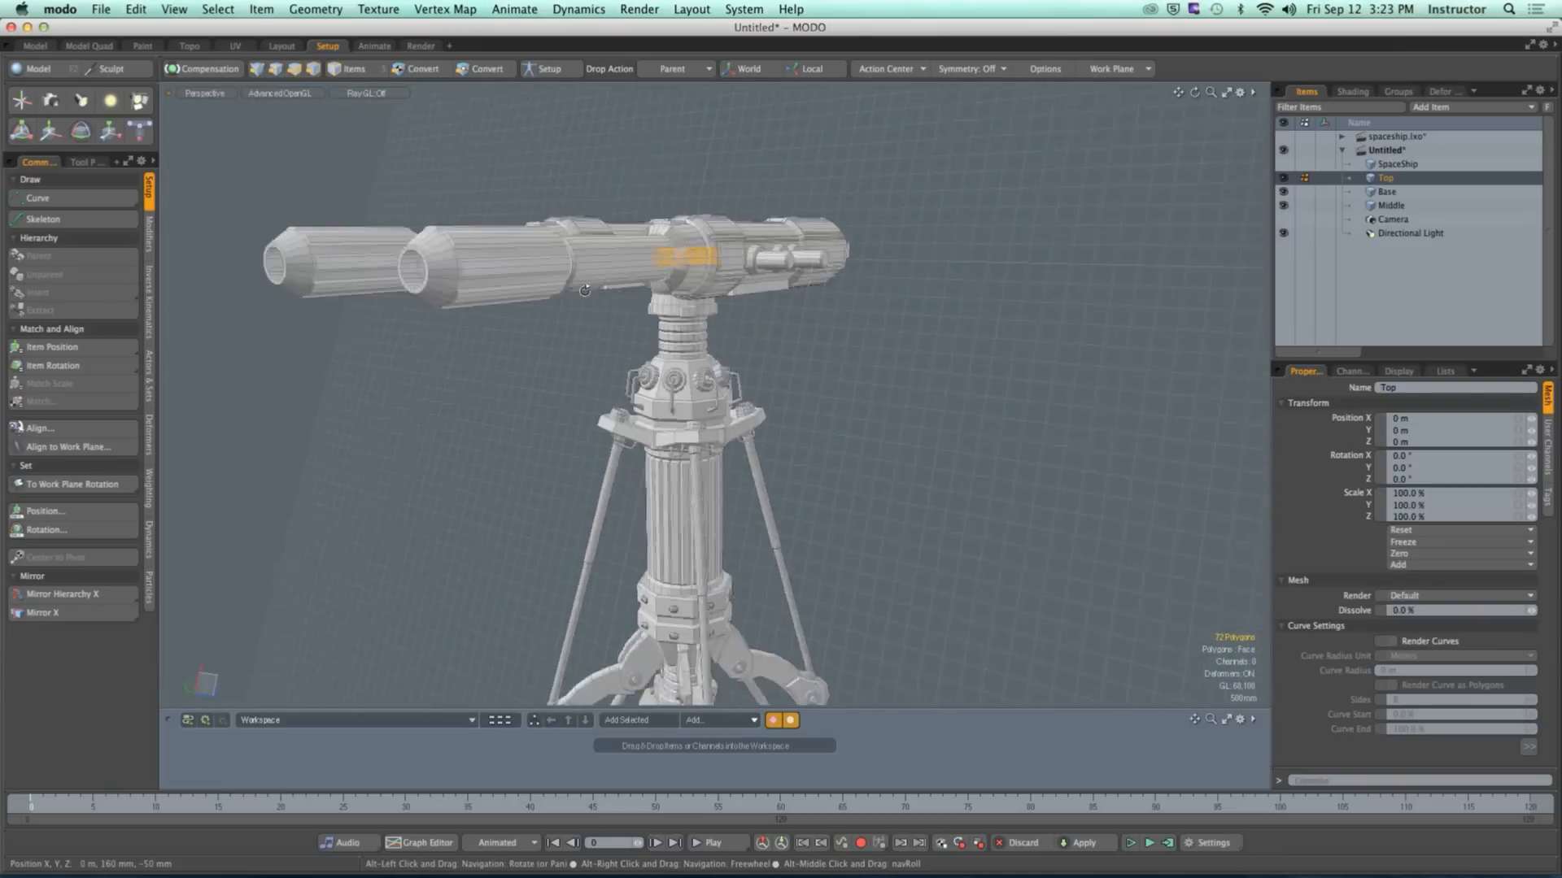
pyautogui.scroll(-5, 587, 244)
pyautogui.keyDown('alt'); pyautogui.moveTo(581, 326); pyautogui.dragTo(578, 298); pyautogui.keyUp('alt')
# Step: Move the Top mesh's center to the work plane position
pyautogui.click(486, 69)
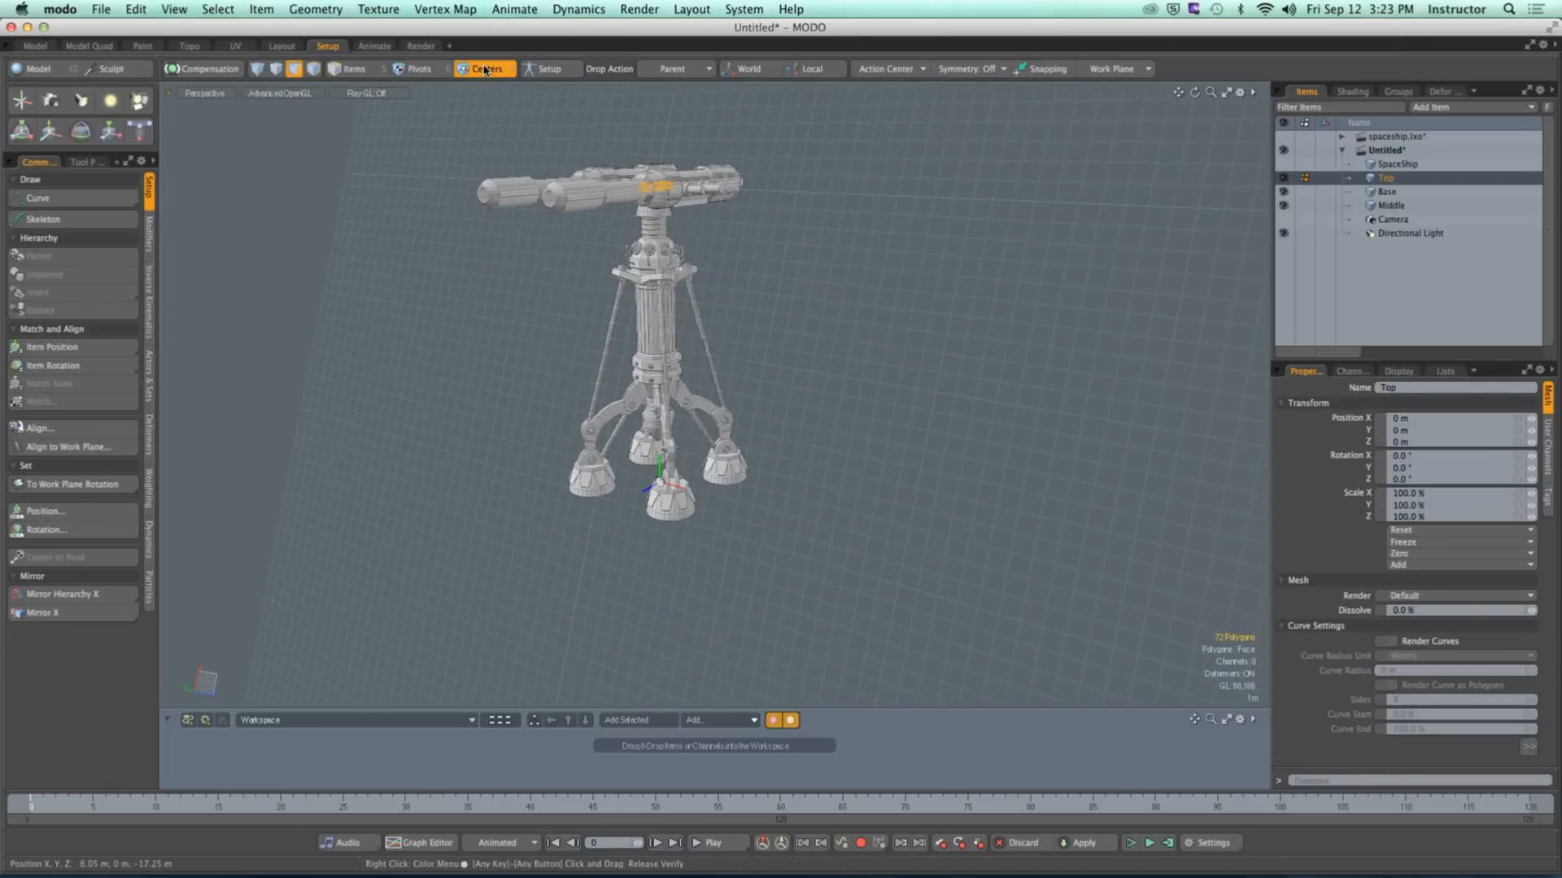
pyautogui.click(660, 483)
pyautogui.keyDown('alt'); pyautogui.moveTo(655, 472); pyautogui.dragTo(707, 423); pyautogui.keyUp('alt')
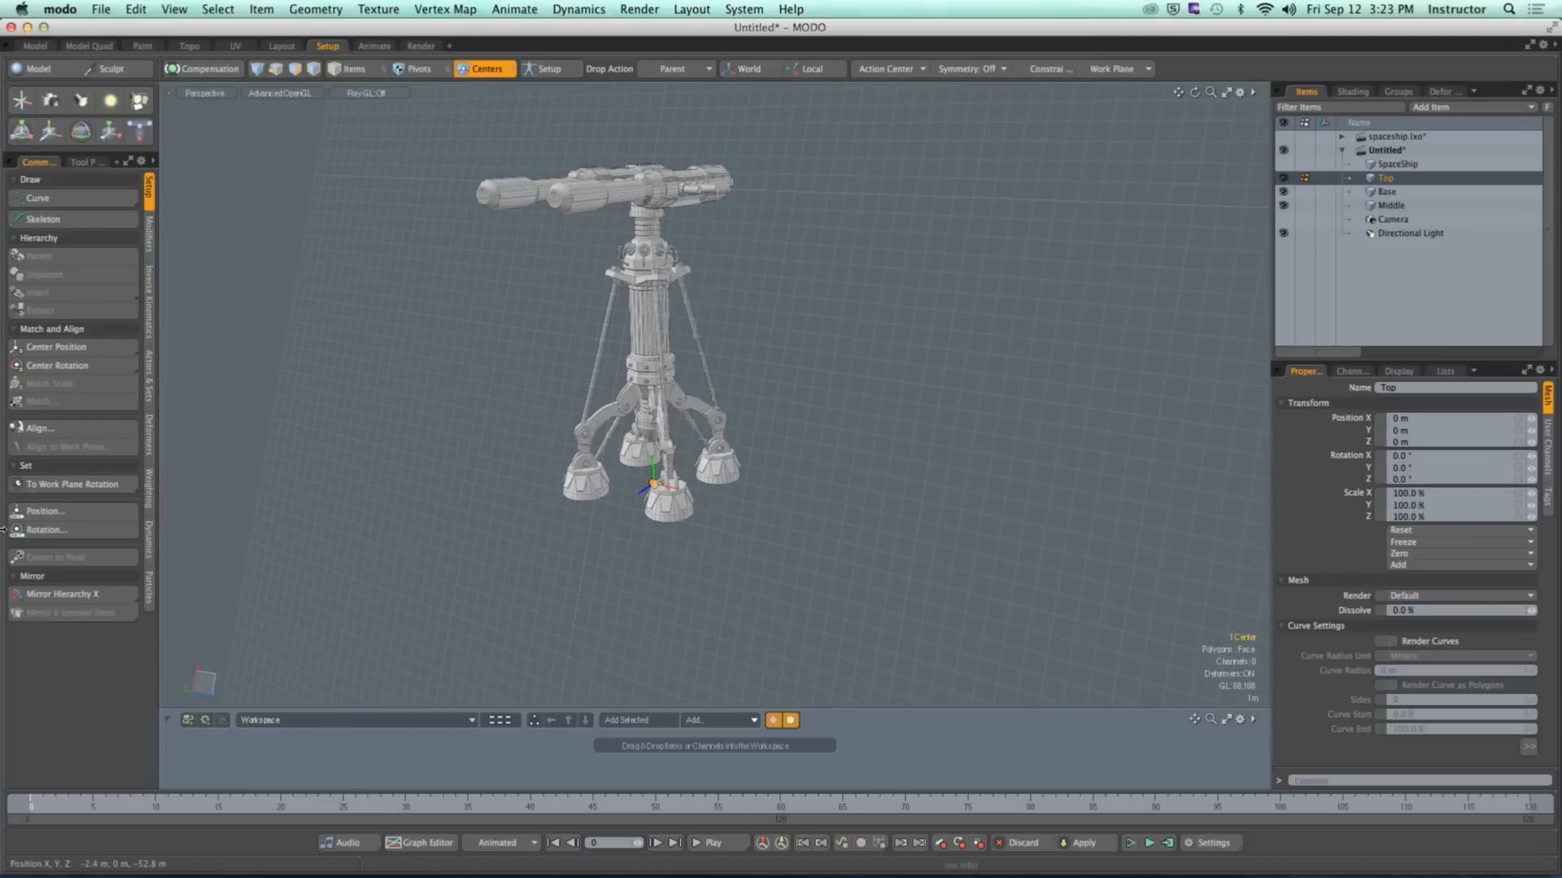
pyautogui.click(111, 485)
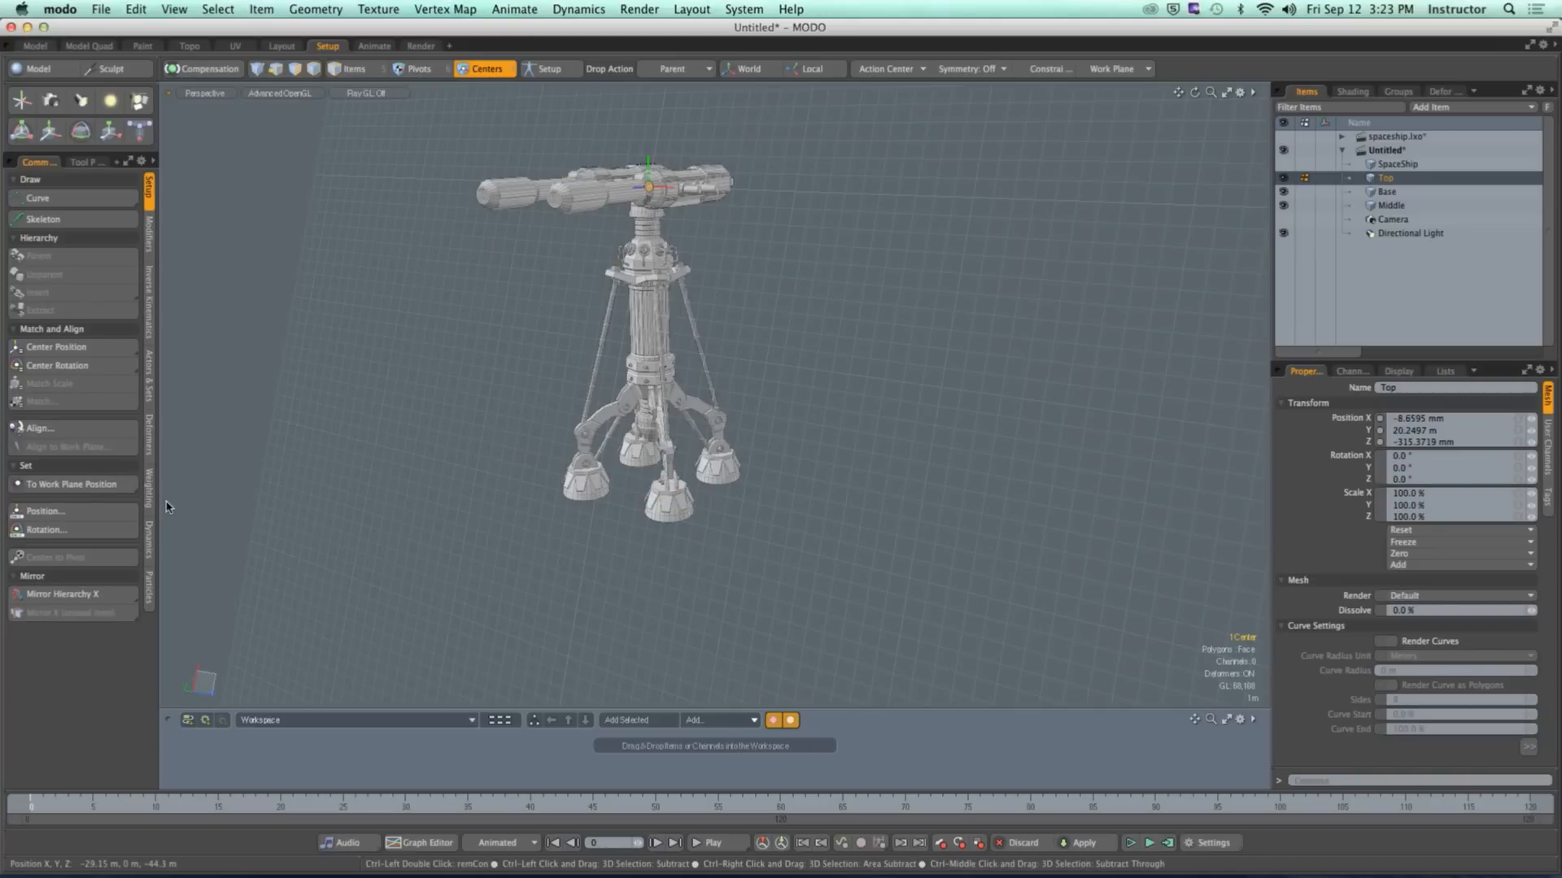
pyautogui.keyDown('ctrl'); pyautogui.keyDown('alt'); pyautogui.moveTo(569, 350); pyautogui.dragTo(618, 455); pyautogui.keyUp('alt'); pyautogui.keyUp('ctrl')
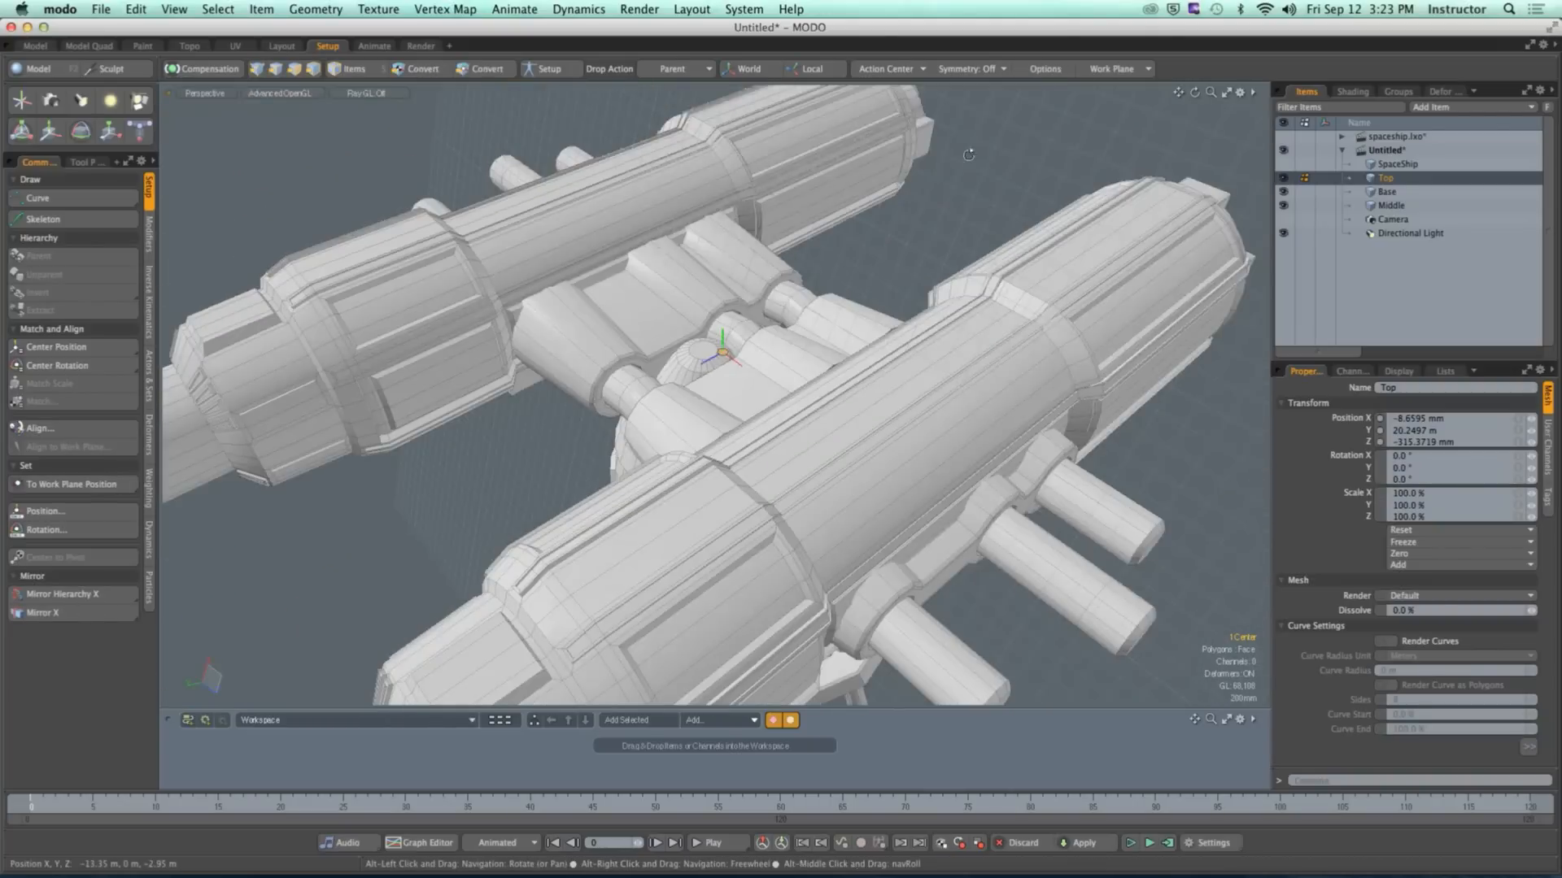
# Step: Reset the work plane to its default and deselect the Top mesh's center
pyautogui.click(1108, 68)
pyautogui.click(1094, 79)
pyautogui.keyDown('alt'); pyautogui.moveTo(326, 407); pyautogui.dragTo(686, 231); pyautogui.keyUp('alt')
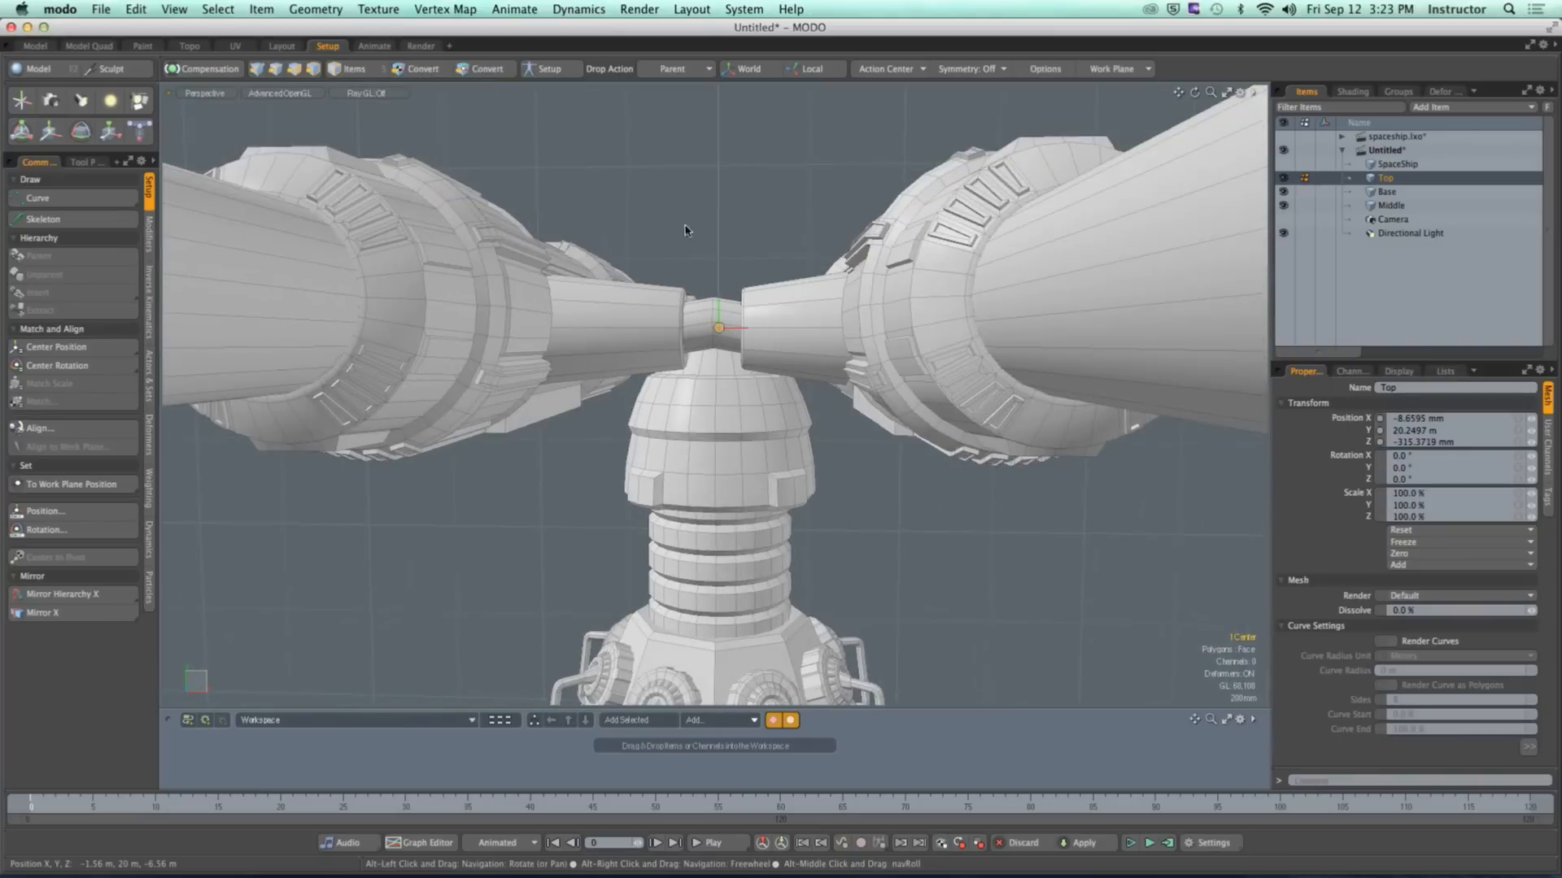
pyautogui.click(688, 231)
pyautogui.press('super+Tab')
pyautogui.press('super+Tab')
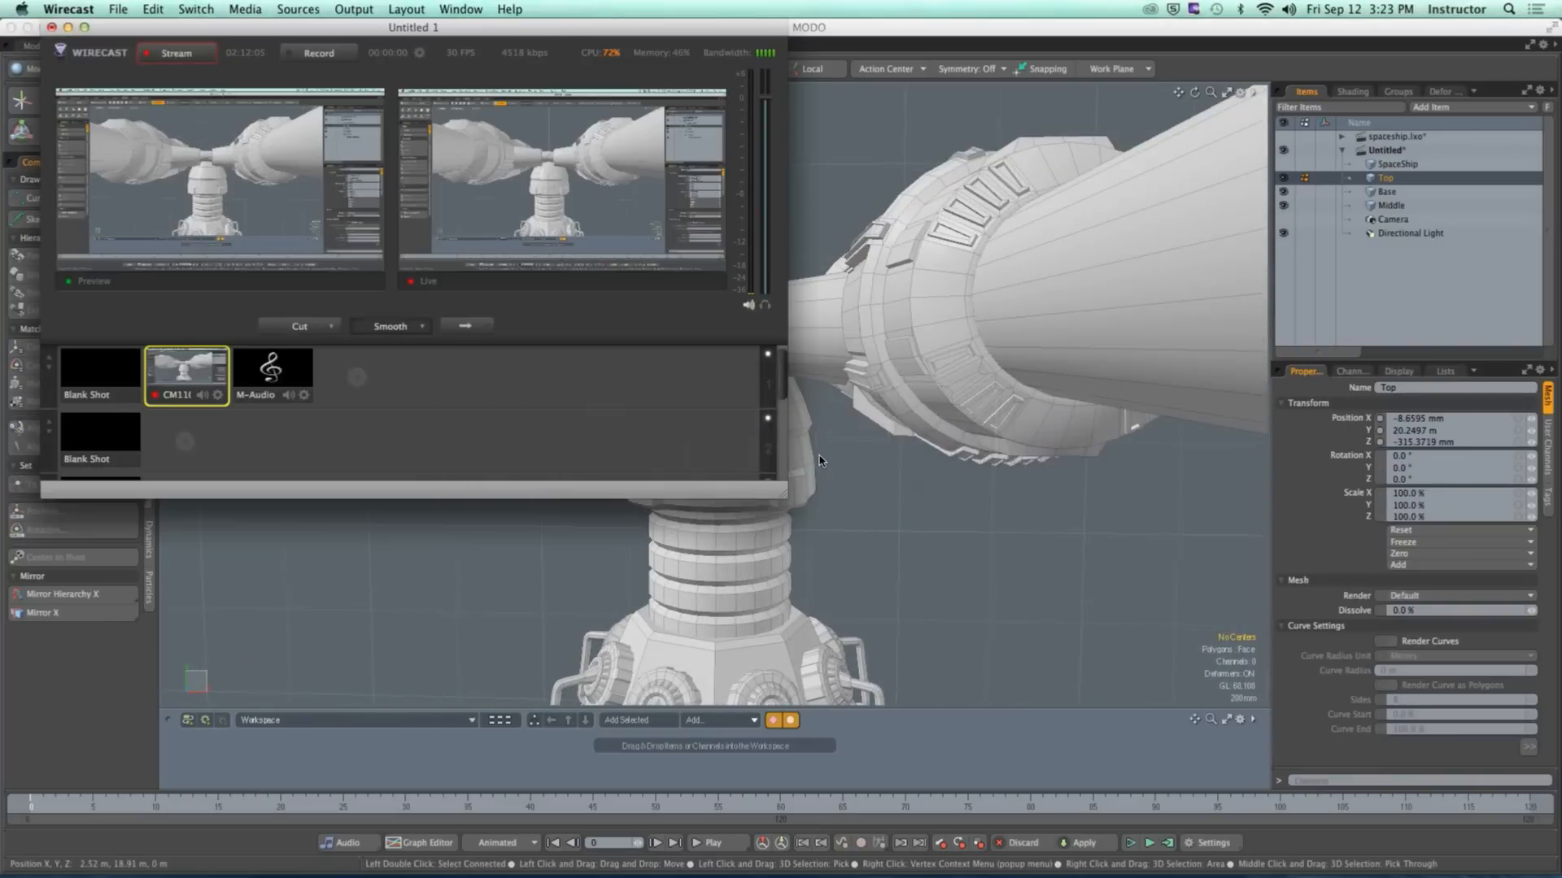
pyautogui.press('super+Tab')
pyautogui.click(618, 443)
# Step: Inspect the Top mesh's center between the barrels, and switch to item mode with the whole turret in view
pyautogui.keyDown('alt'); pyautogui.moveTo(805, 341); pyautogui.dragTo(699, 309); pyautogui.keyUp('alt')
pyautogui.scroll(5, 736, 439)
pyautogui.click(487, 69)
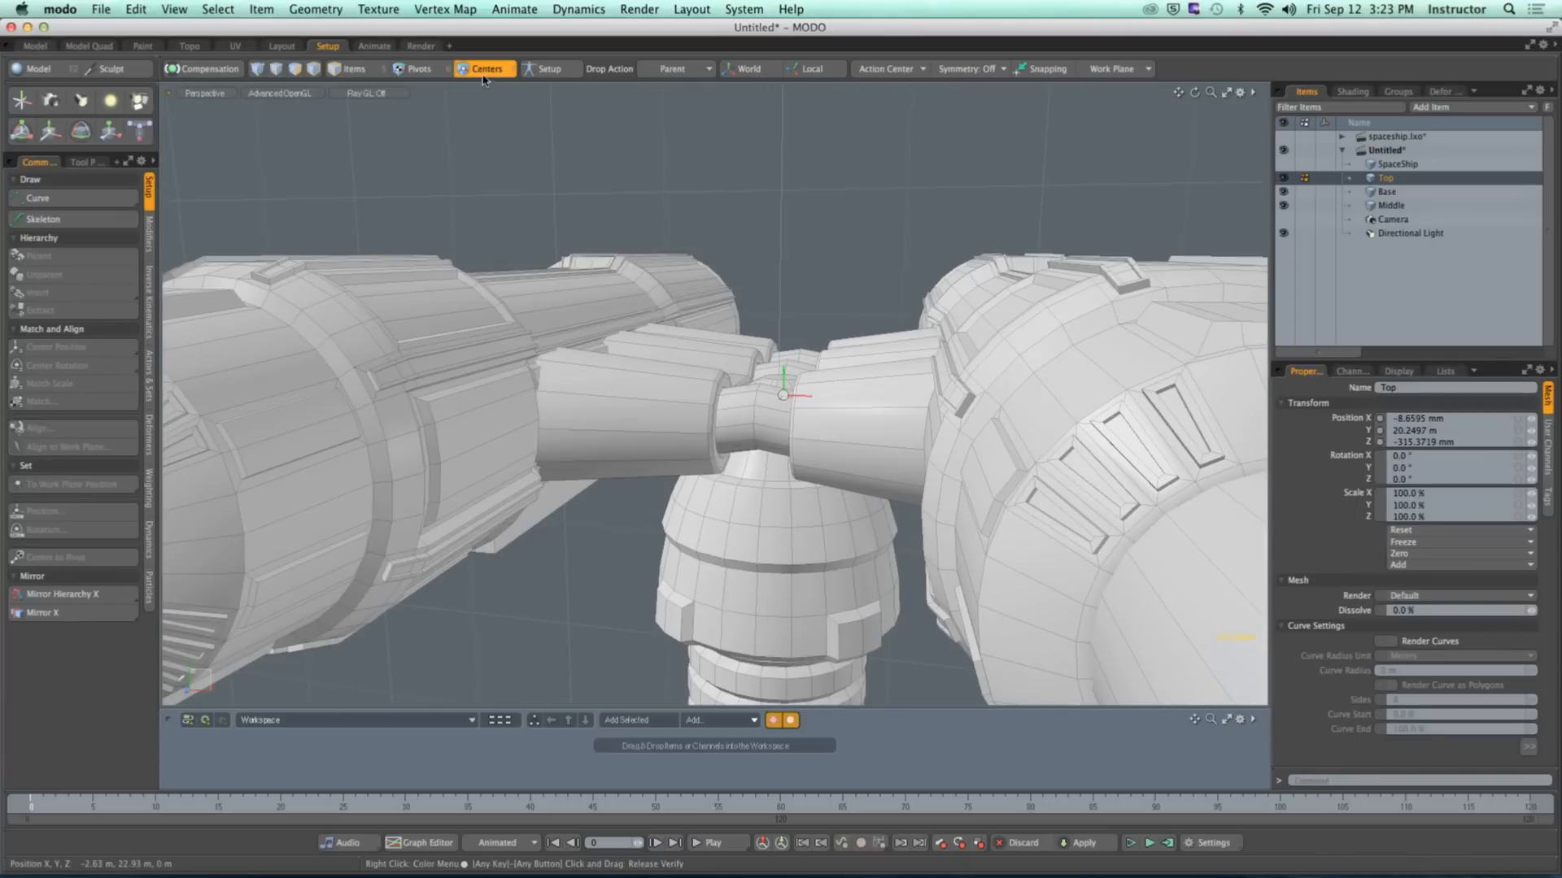
pyautogui.click(375, 73)
pyautogui.scroll(-8, 708, 226)
pyautogui.keyDown('alt'); pyautogui.moveTo(708, 227); pyautogui.dragTo(623, 247); pyautogui.keyUp('alt')
pyautogui.scroll(-3, 623, 246)
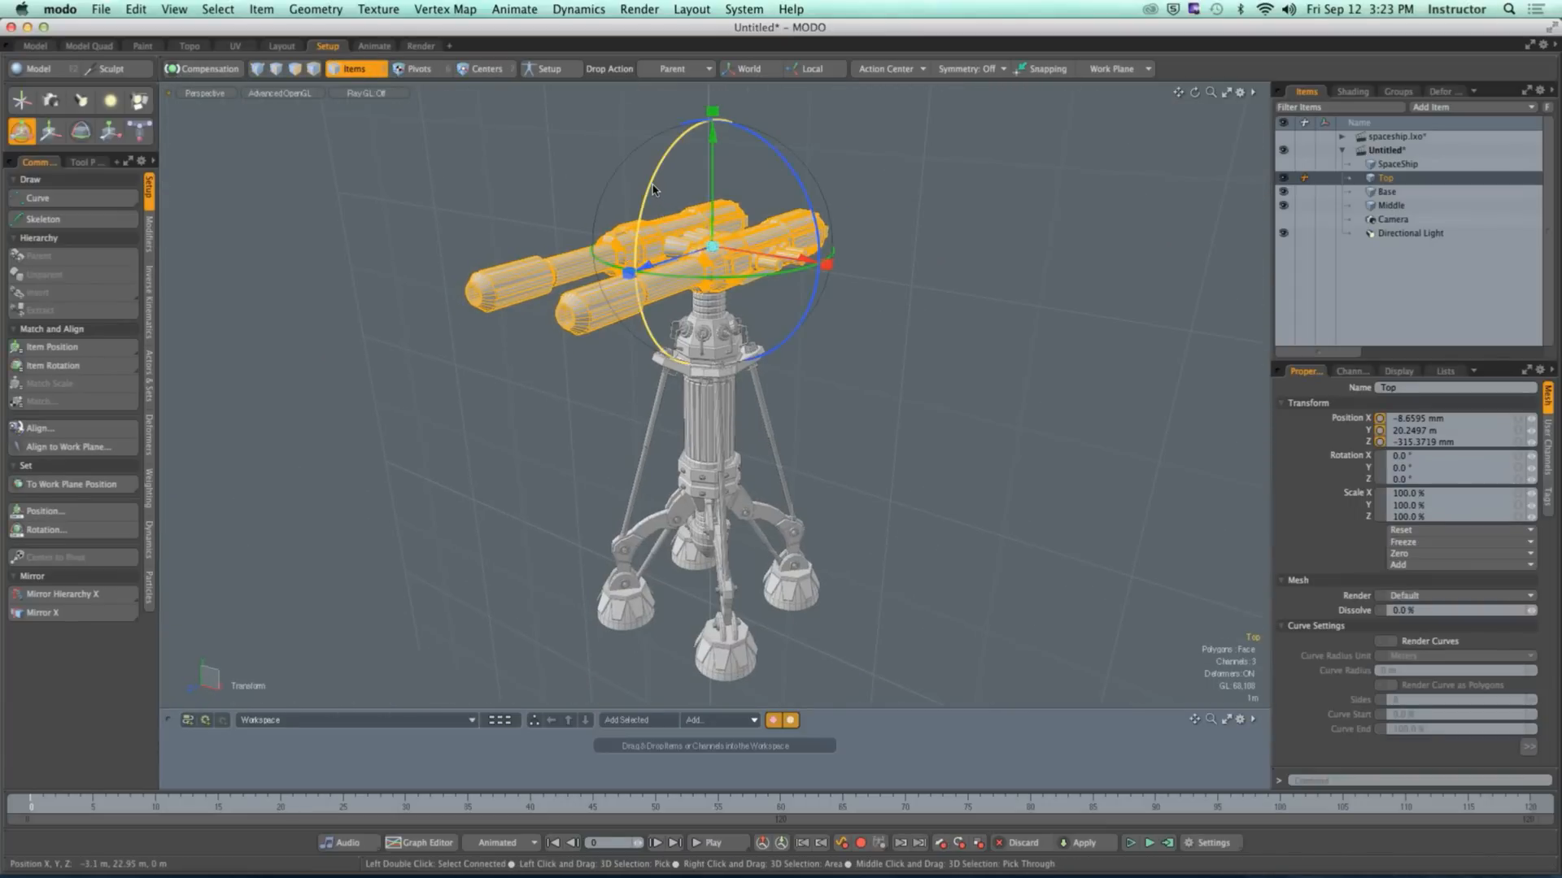
# Step: Try tilting the Top mesh about its X axis to 19° to test the new center
pyautogui.moveTo(652, 189); pyautogui.dragTo(652, 253)
pyautogui.press('super+z')
pyautogui.scroll(5, 662, 209)
pyautogui.keyDown('alt'); pyautogui.moveTo(600, 307); pyautogui.dragTo(624, 252); pyautogui.keyUp('alt')
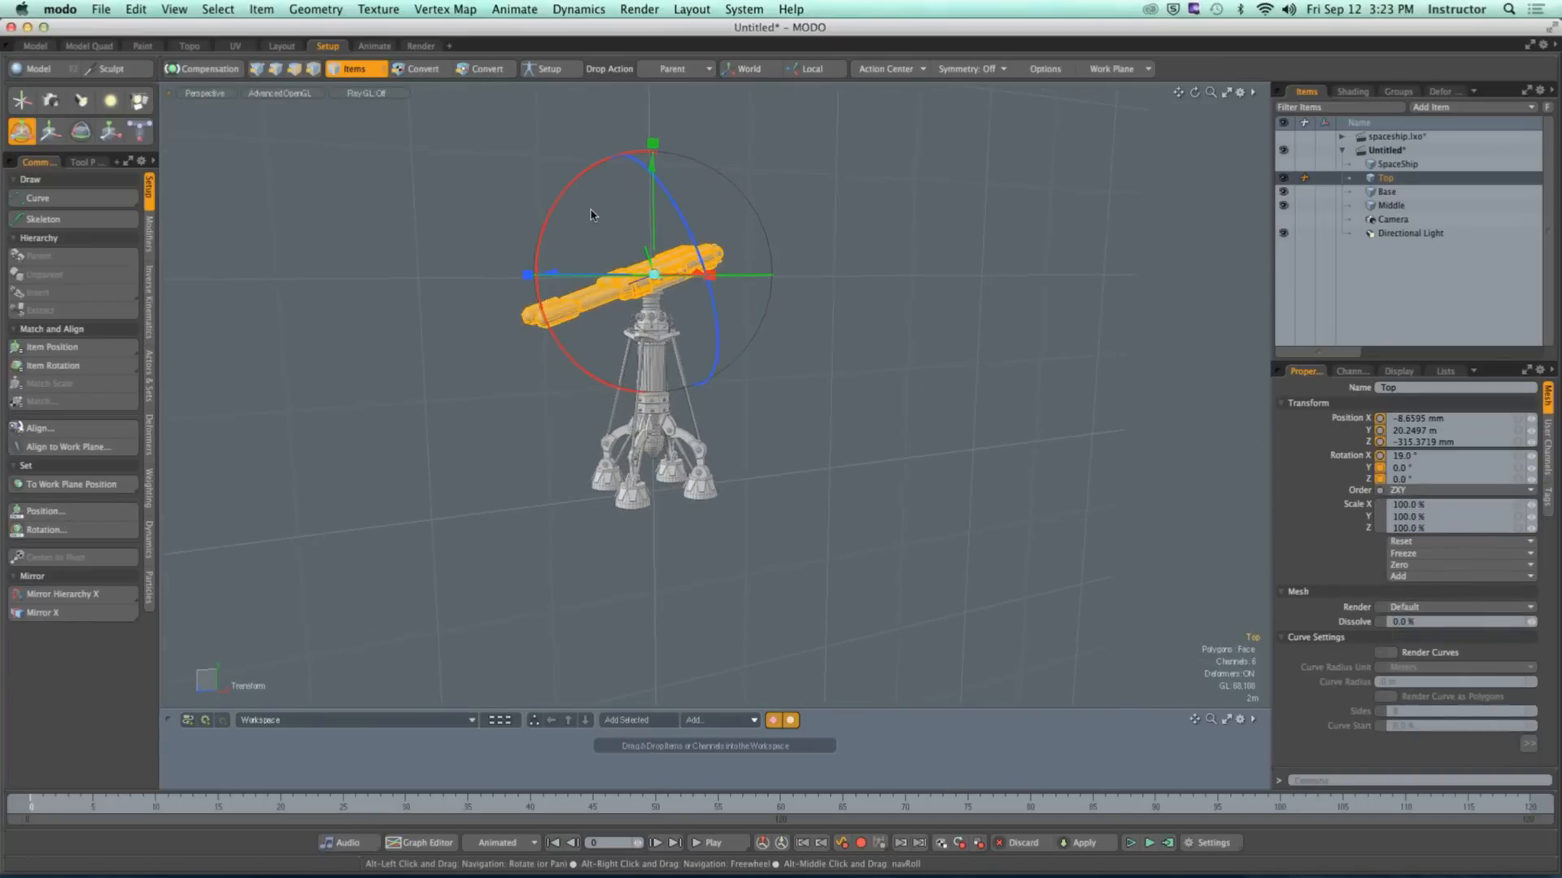
pyautogui.scroll(5, 521, 396)
pyautogui.keyDown('alt'); pyautogui.moveTo(520, 396); pyautogui.dragTo(648, 464); pyautogui.keyUp('alt')
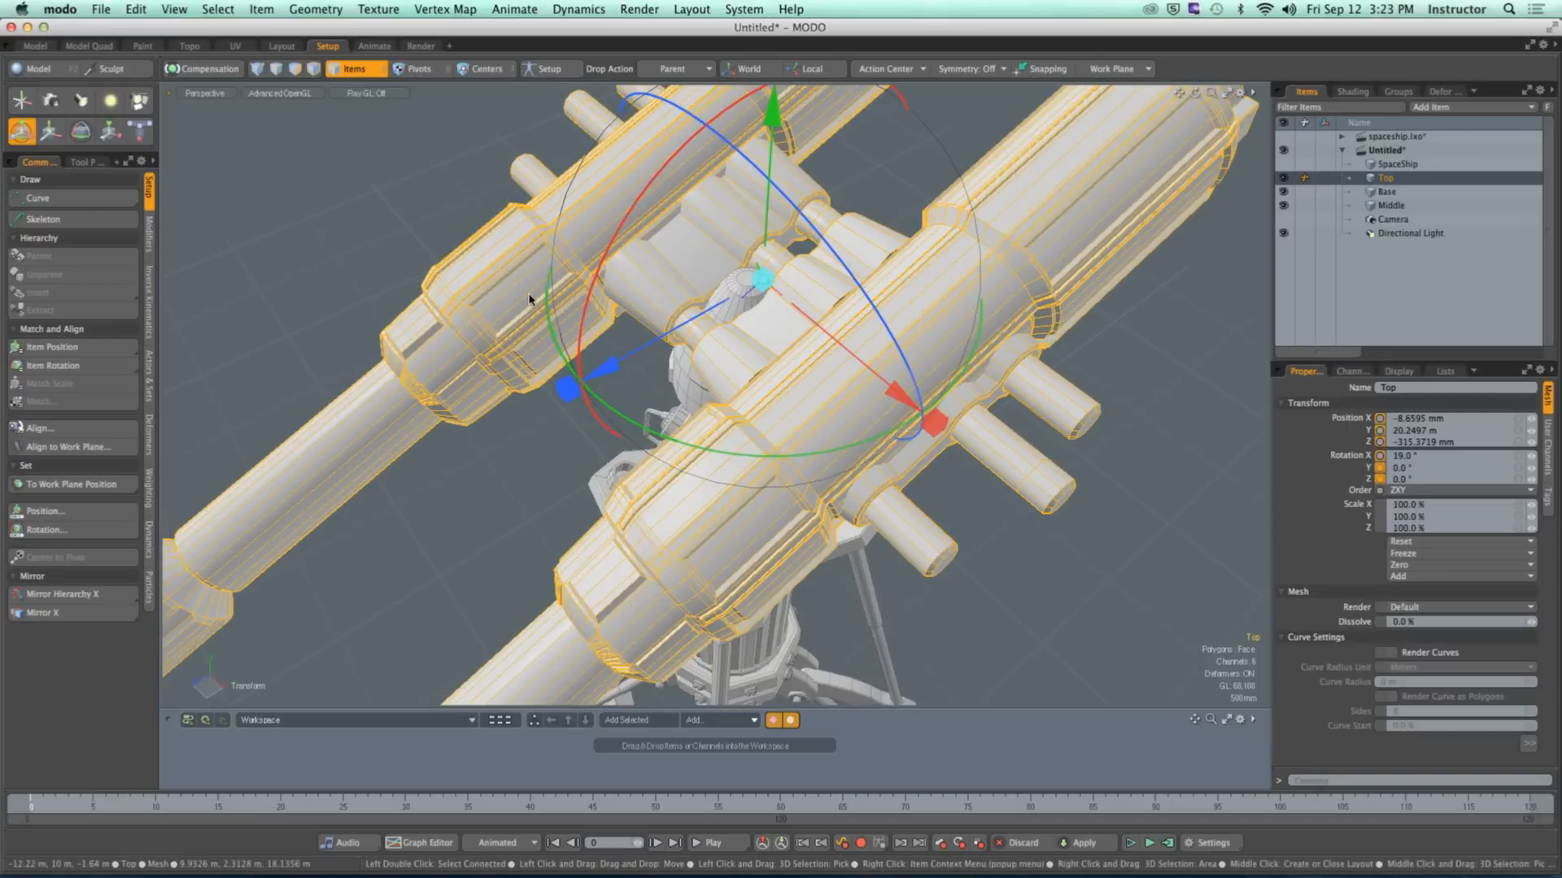
# Step: Check the tilted Top mesh's pivoting up close and undo the trial rotation
pyautogui.moveTo(592, 291); pyautogui.dragTo(681, 305)
pyautogui.press('space')
pyautogui.click(671, 195)
pyautogui.keyDown('alt'); pyautogui.moveTo(671, 195); pyautogui.dragTo(821, 406); pyautogui.keyUp('alt')
pyautogui.click(802, 281)
pyautogui.press('super+z')
pyautogui.press('super+z')
pyautogui.press('super+z')
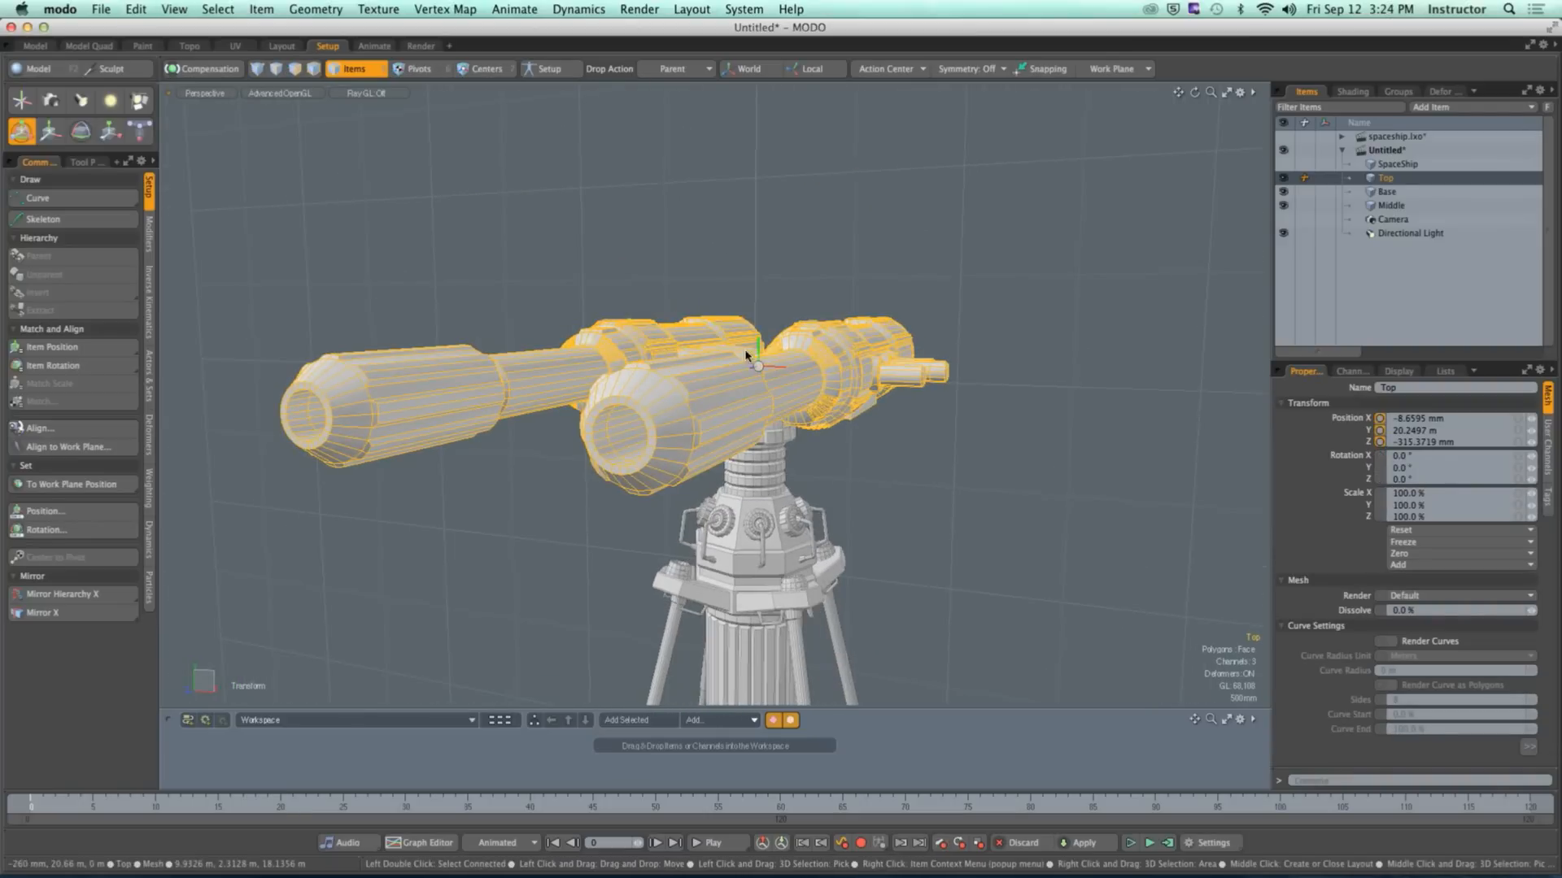
# Step: Zero the Top mesh's position values while keeping the mesh in place, and deselect it
pyautogui.click(1413, 556)
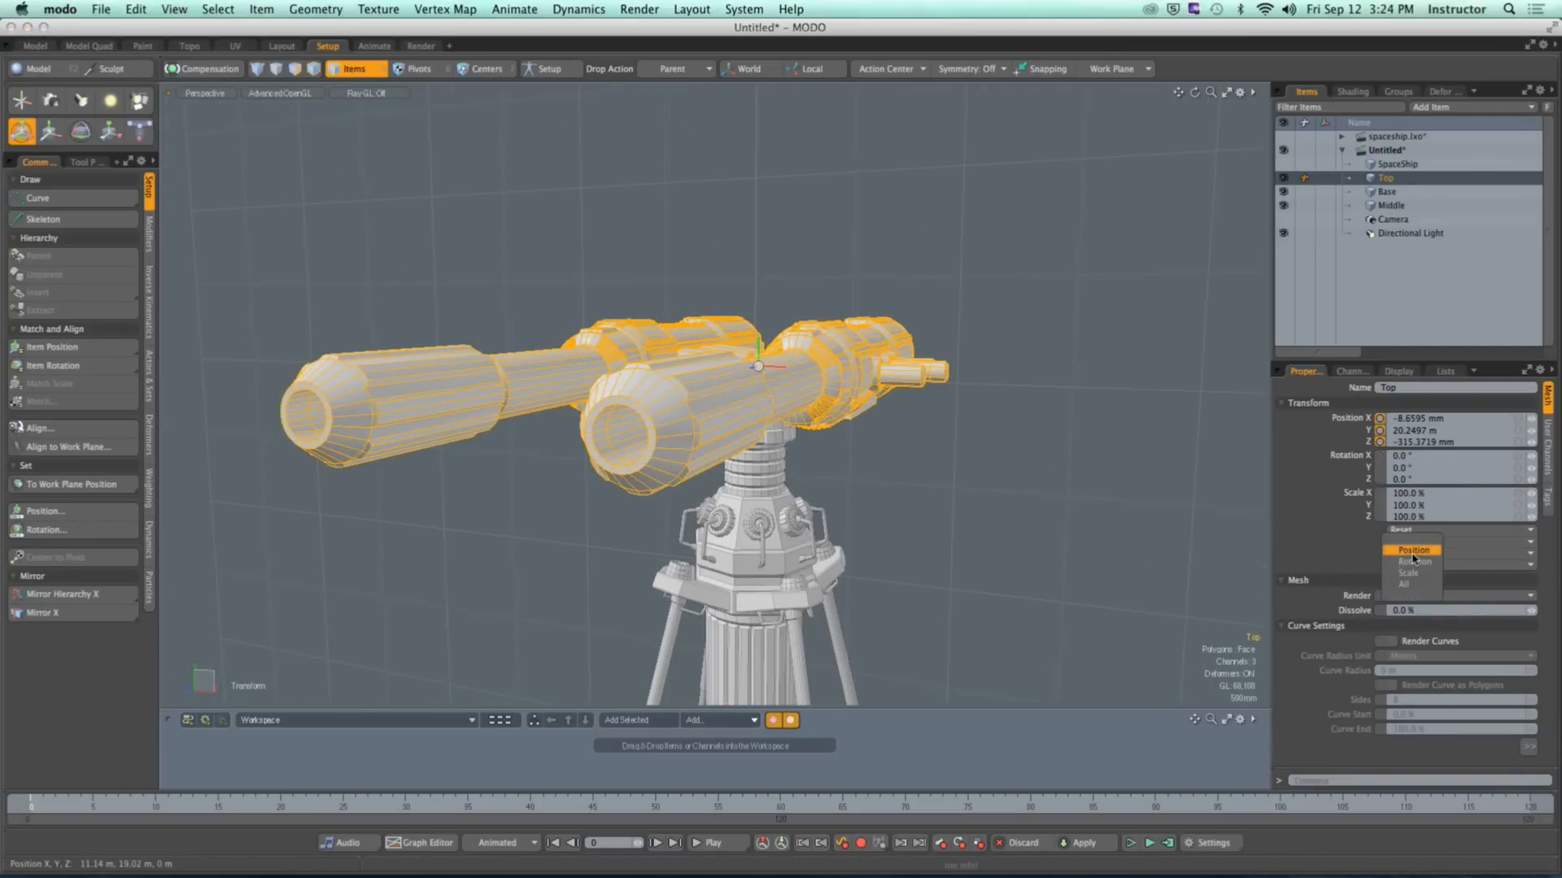
pyautogui.click(1412, 553)
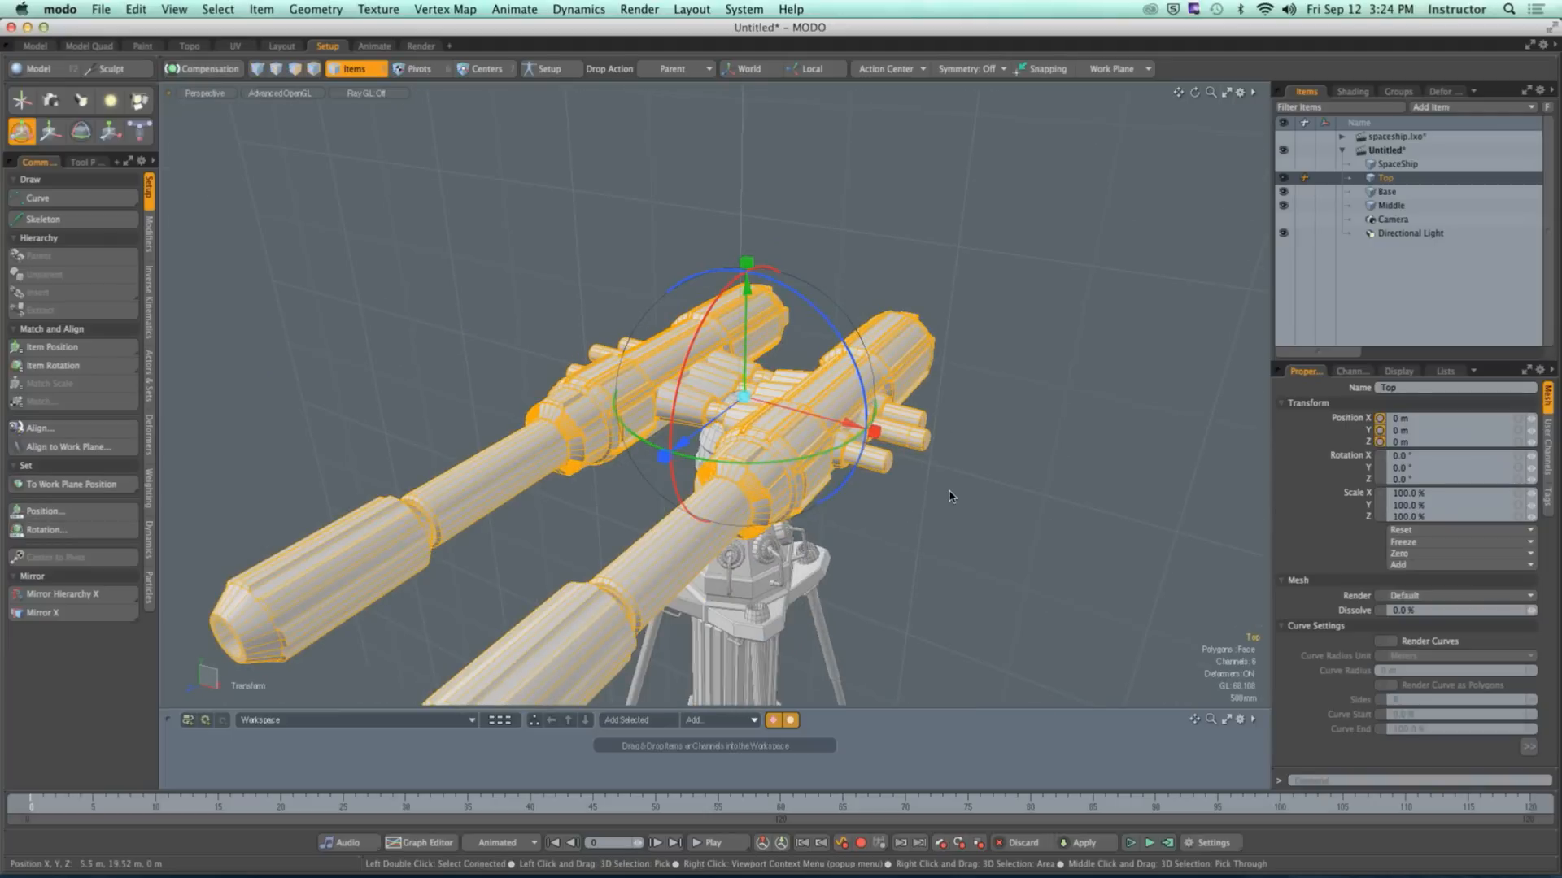
pyautogui.press('space')
pyautogui.keyDown('alt'); pyautogui.moveTo(928, 489); pyautogui.dragTo(845, 416); pyautogui.keyUp('alt')
pyautogui.click(960, 482)
pyautogui.moveTo(845, 416)
pyautogui.keyDown('ctrl'); pyautogui.keyDown('alt'); pyautogui.mouseDown()
pyautogui.moveTo(805, 418)
pyautogui.moveTo(854, 439)
pyautogui.mouseUp(); pyautogui.keyUp('alt'); pyautogui.keyUp('ctrl')
pyautogui.keyDown('ctrl'); pyautogui.keyDown('alt'); pyautogui.moveTo(854, 439); pyautogui.dragTo(793, 408); pyautogui.keyUp('alt'); pyautogui.keyUp('ctrl')
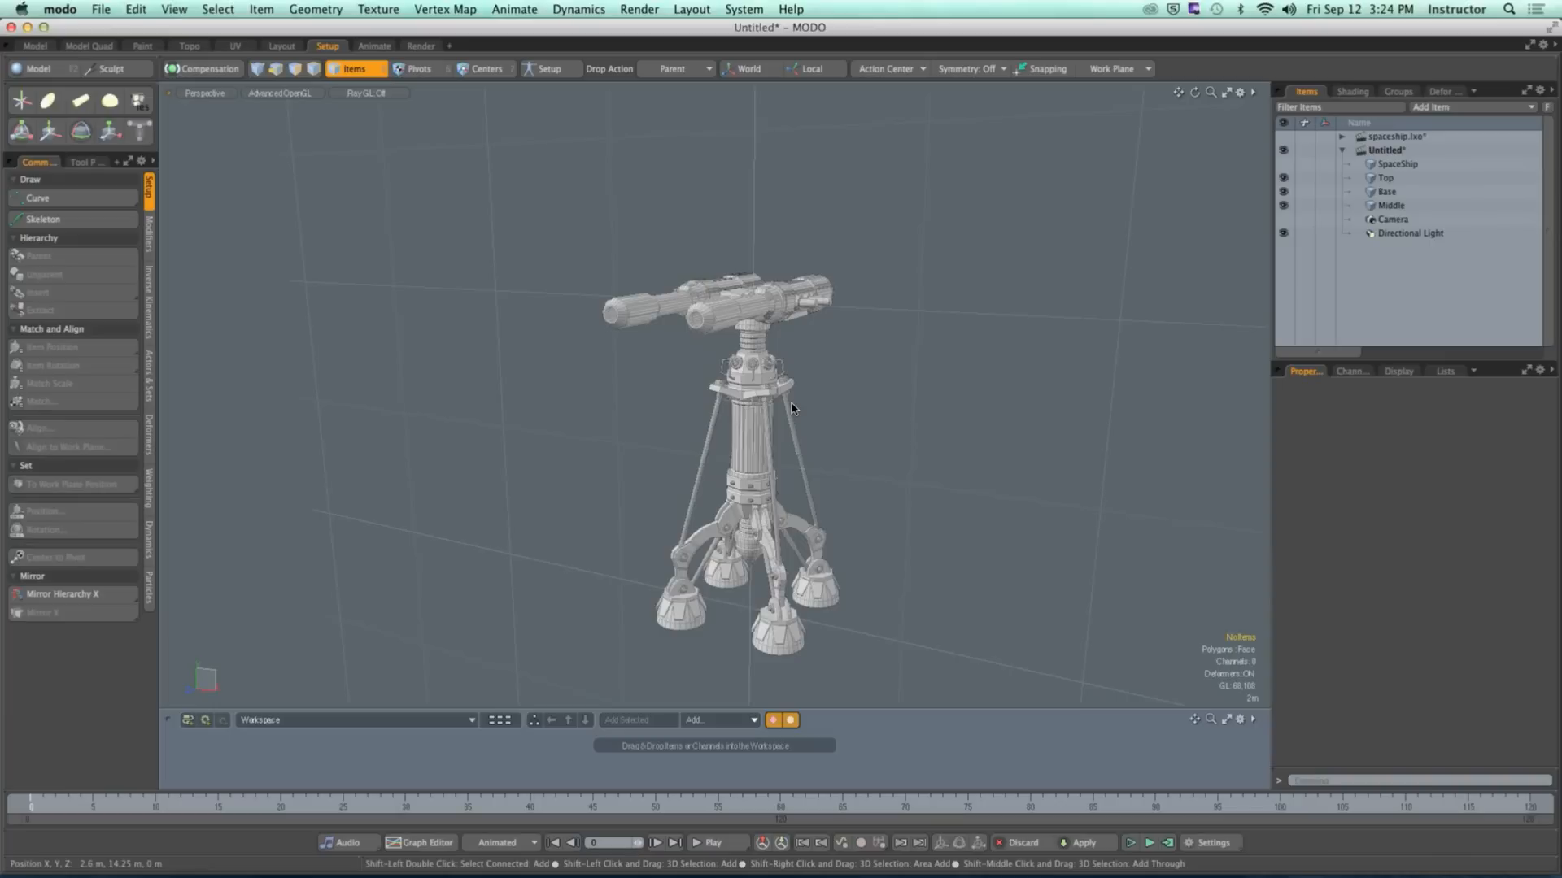
# Step: Save the scene to the Desktop as pats_turret.lxo, replacing the existing file
pyautogui.press('super+shift+s')
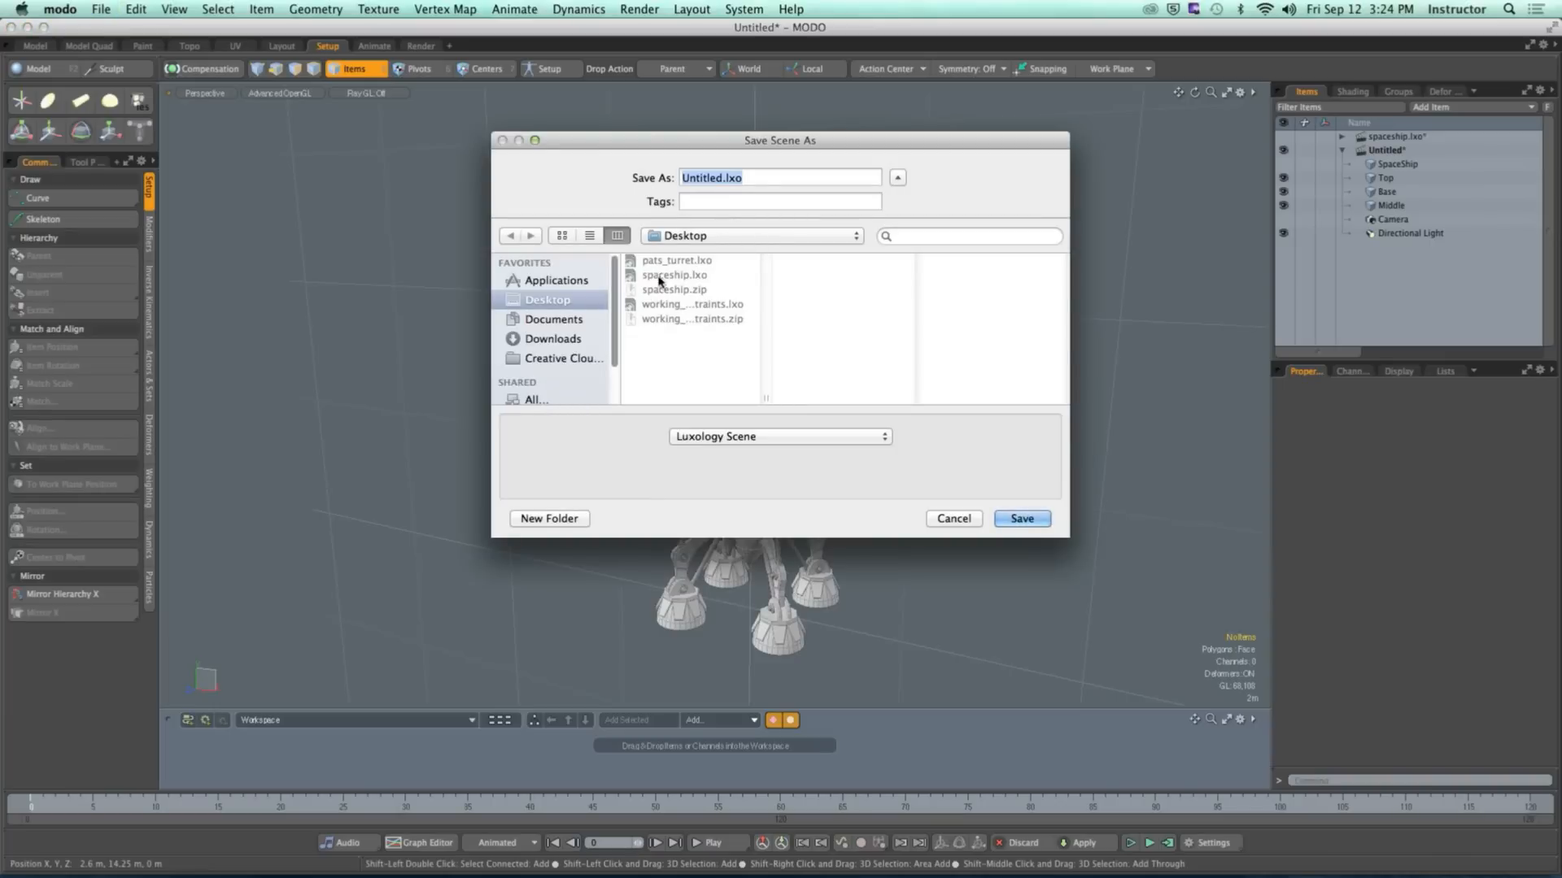
pyautogui.click(1009, 517)
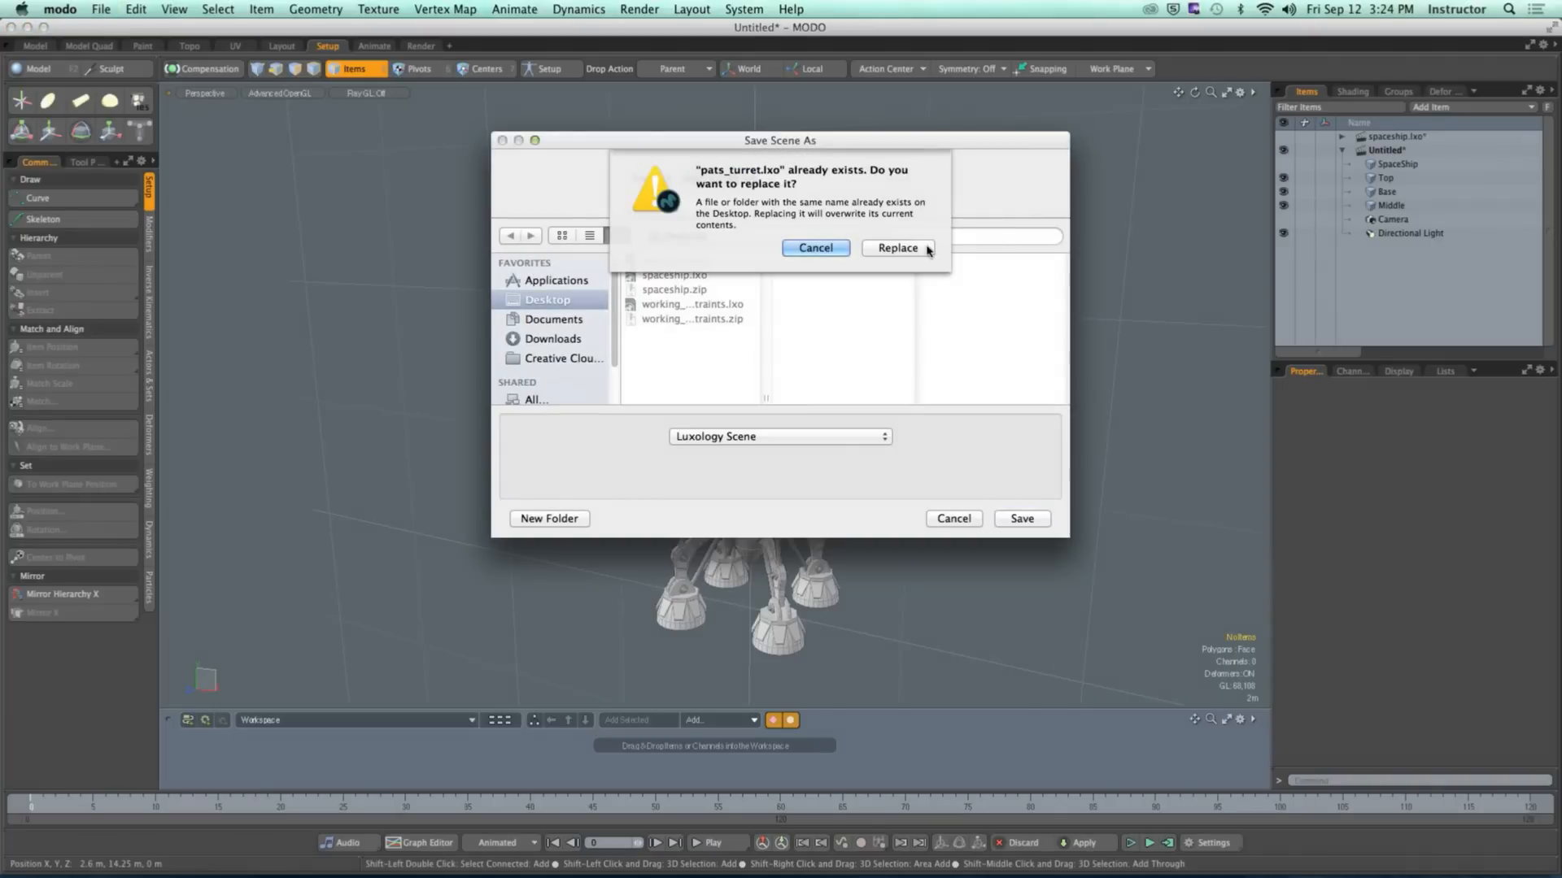
pyautogui.click(926, 247)
pyautogui.click(967, 195)
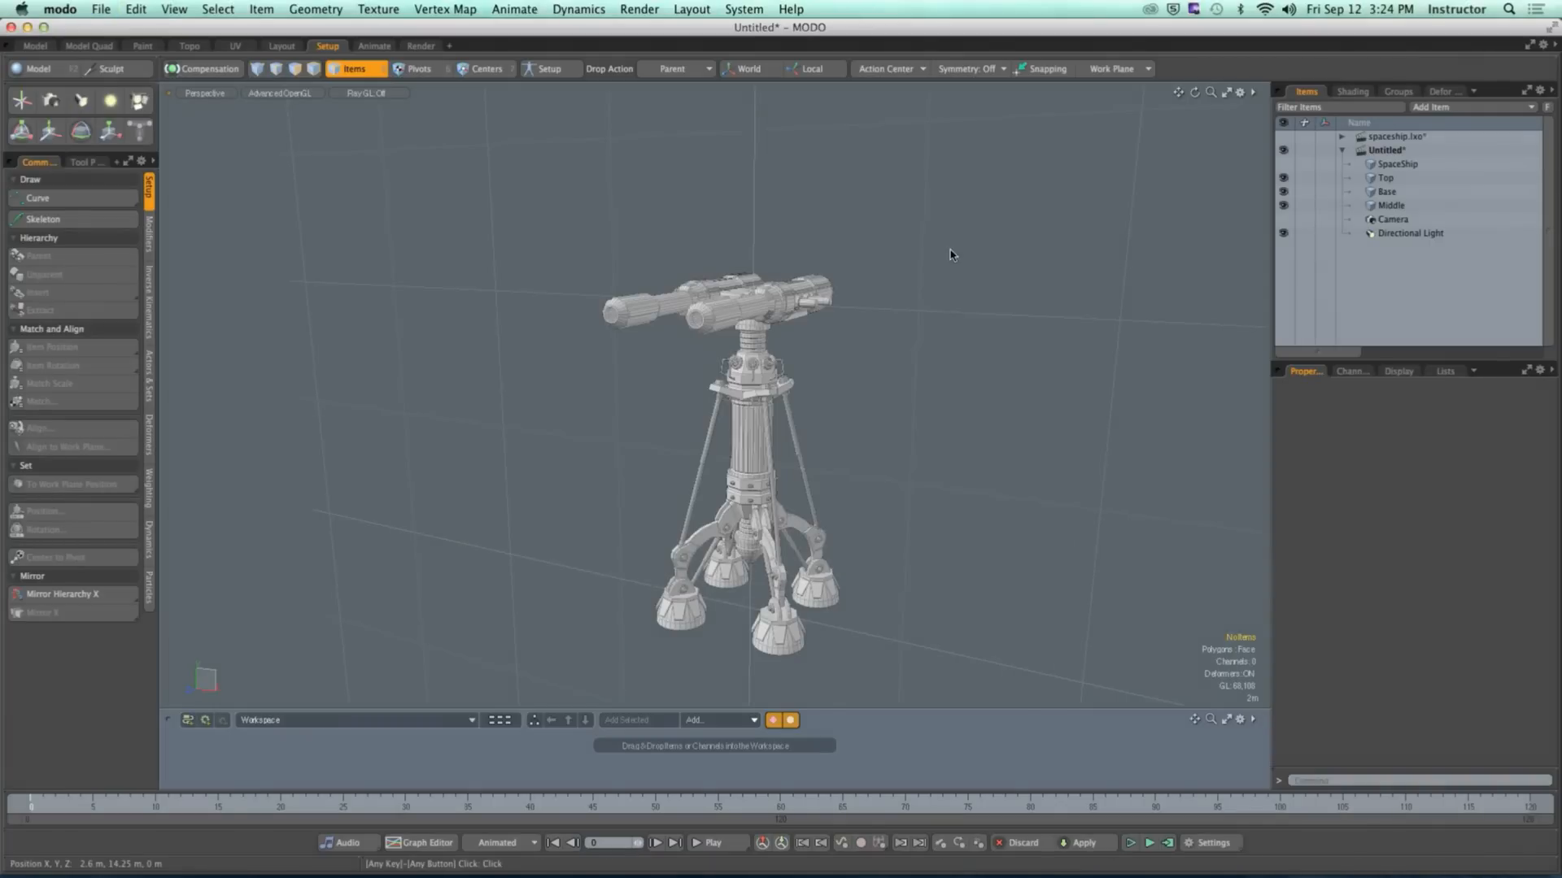
# Step: Select the Top mesh's polygons forming the middle protruding side cylinder on the outside of each barrel
pyautogui.keyDown('alt'); pyautogui.moveTo(885, 242); pyautogui.dragTo(824, 269); pyautogui.keyUp('alt')
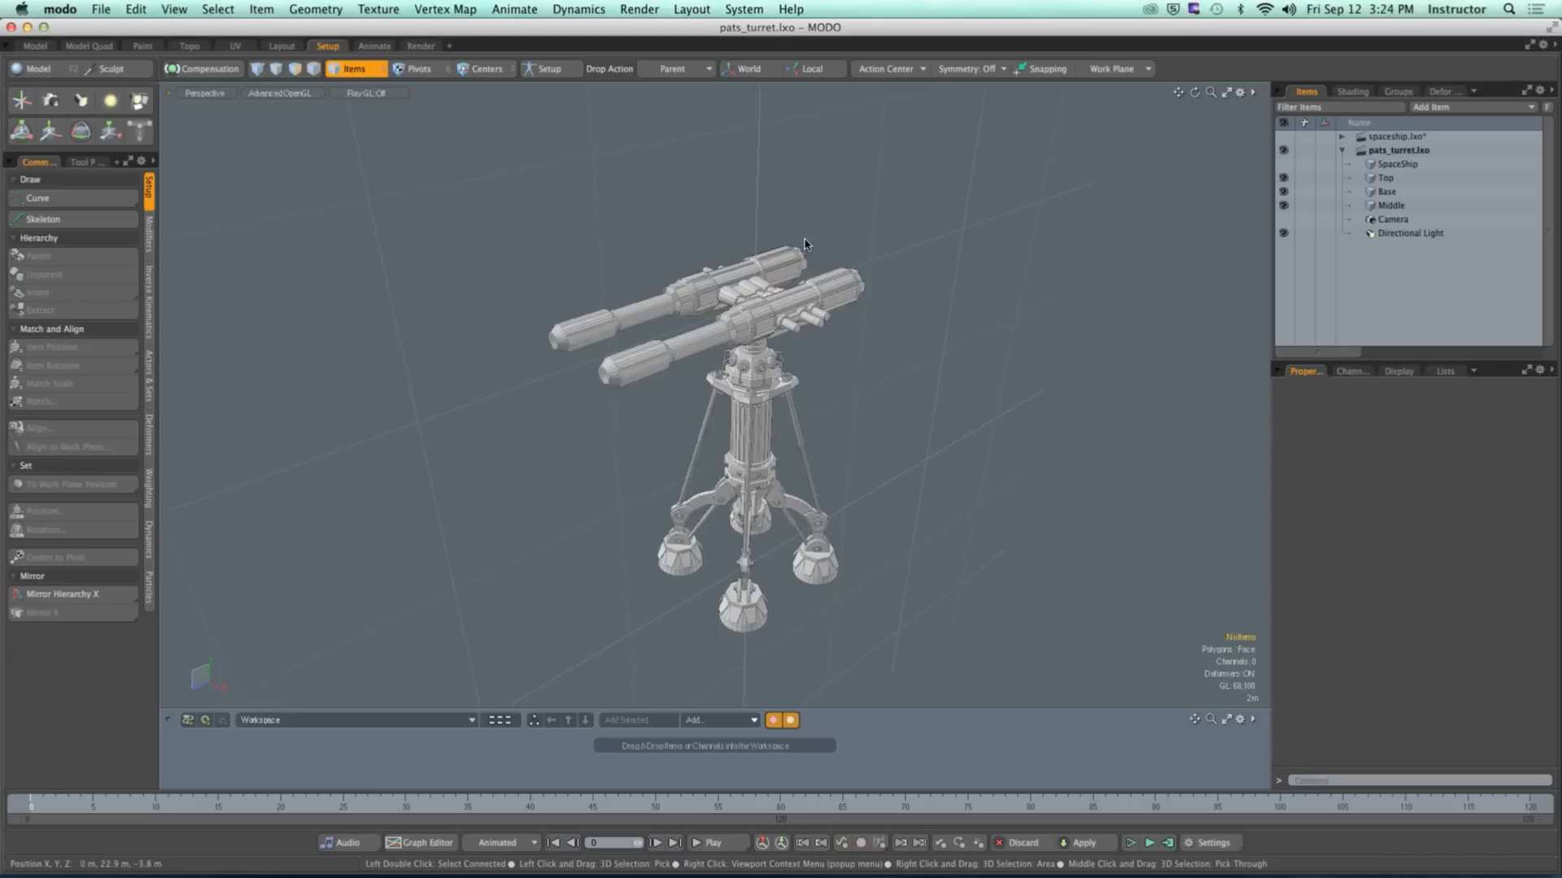
pyautogui.keyDown('alt'); pyautogui.keyDown('shift'); pyautogui.moveTo(748, 299); pyautogui.dragTo(713, 389); pyautogui.keyUp('shift'); pyautogui.keyUp('alt')
pyautogui.scroll(10, 687, 324)
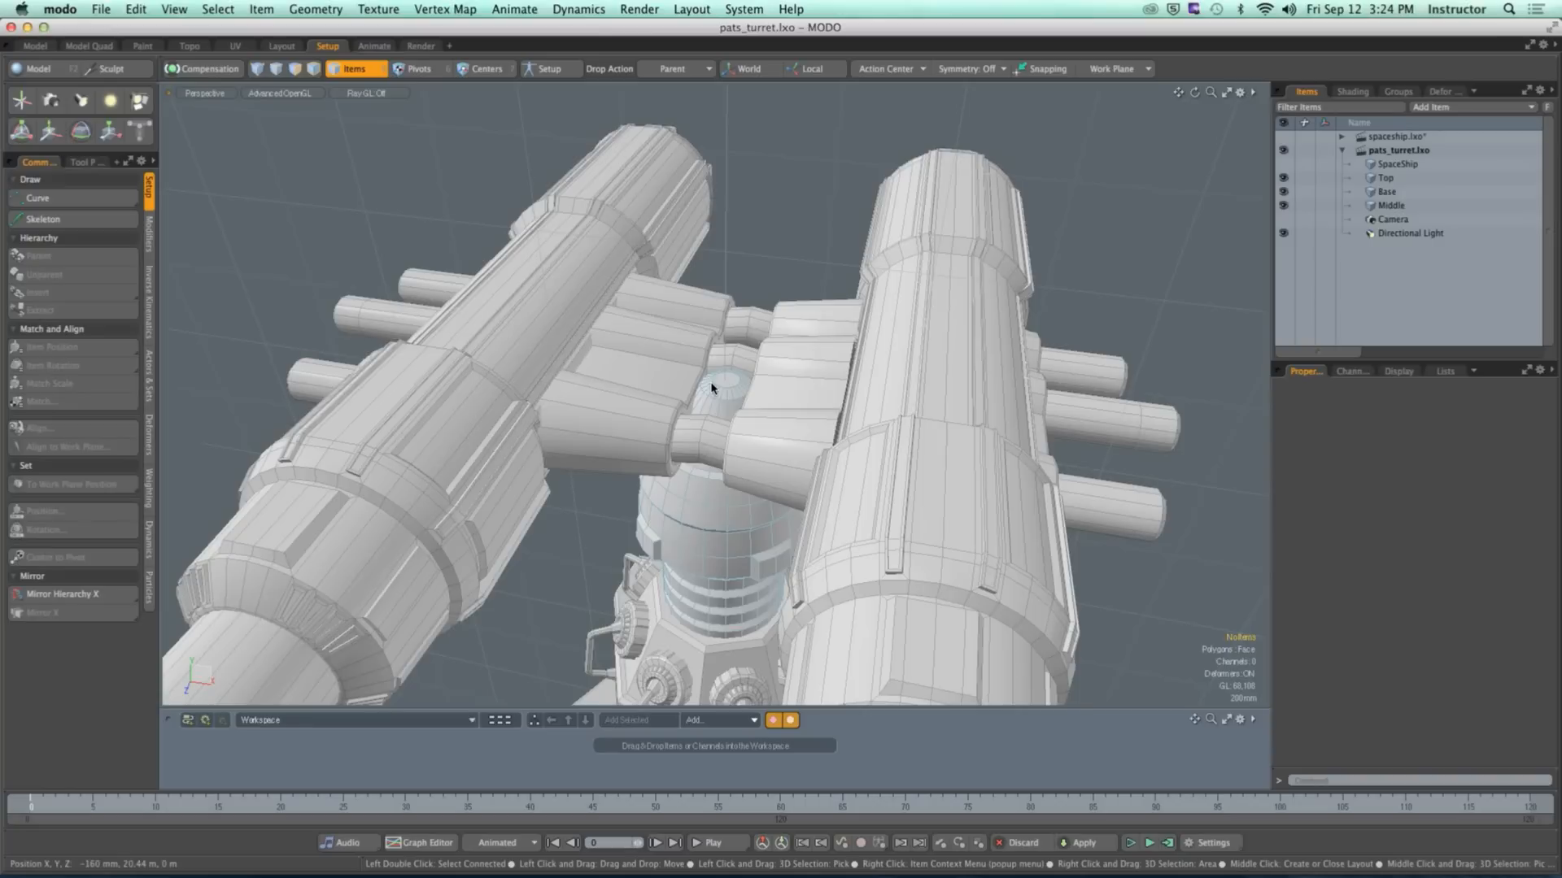
pyautogui.click(1396, 179)
pyautogui.keyDown('alt'); pyautogui.moveTo(983, 281); pyautogui.dragTo(929, 479); pyautogui.keyUp('alt')
pyautogui.press('3')
pyautogui.click(716, 374)
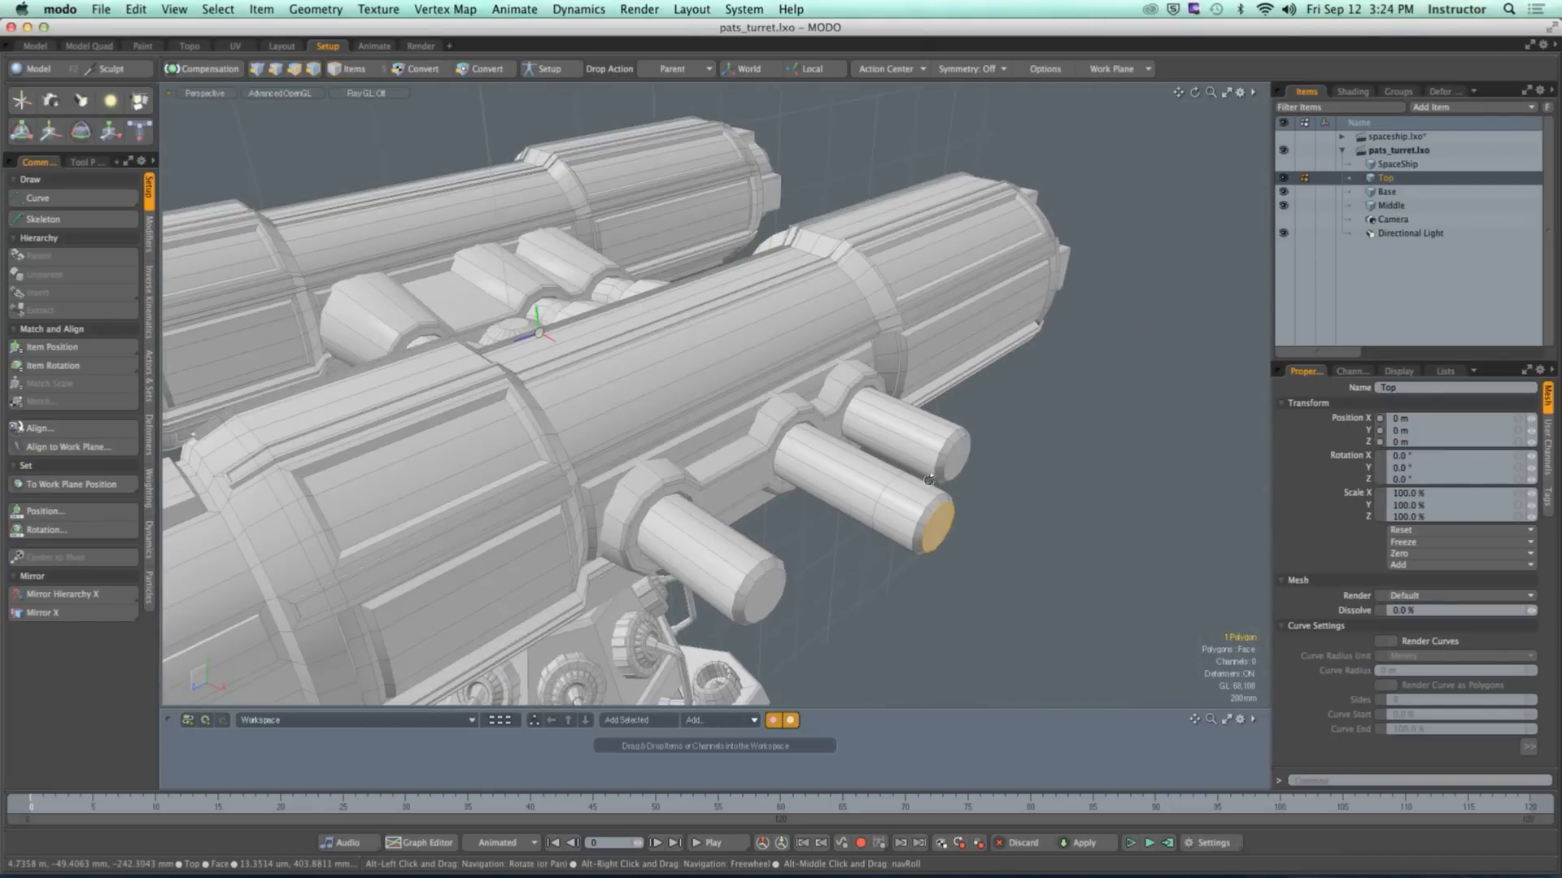
pyautogui.moveTo(898, 535); pyautogui.dragTo(420, 445)
pyautogui.click(804, 608)
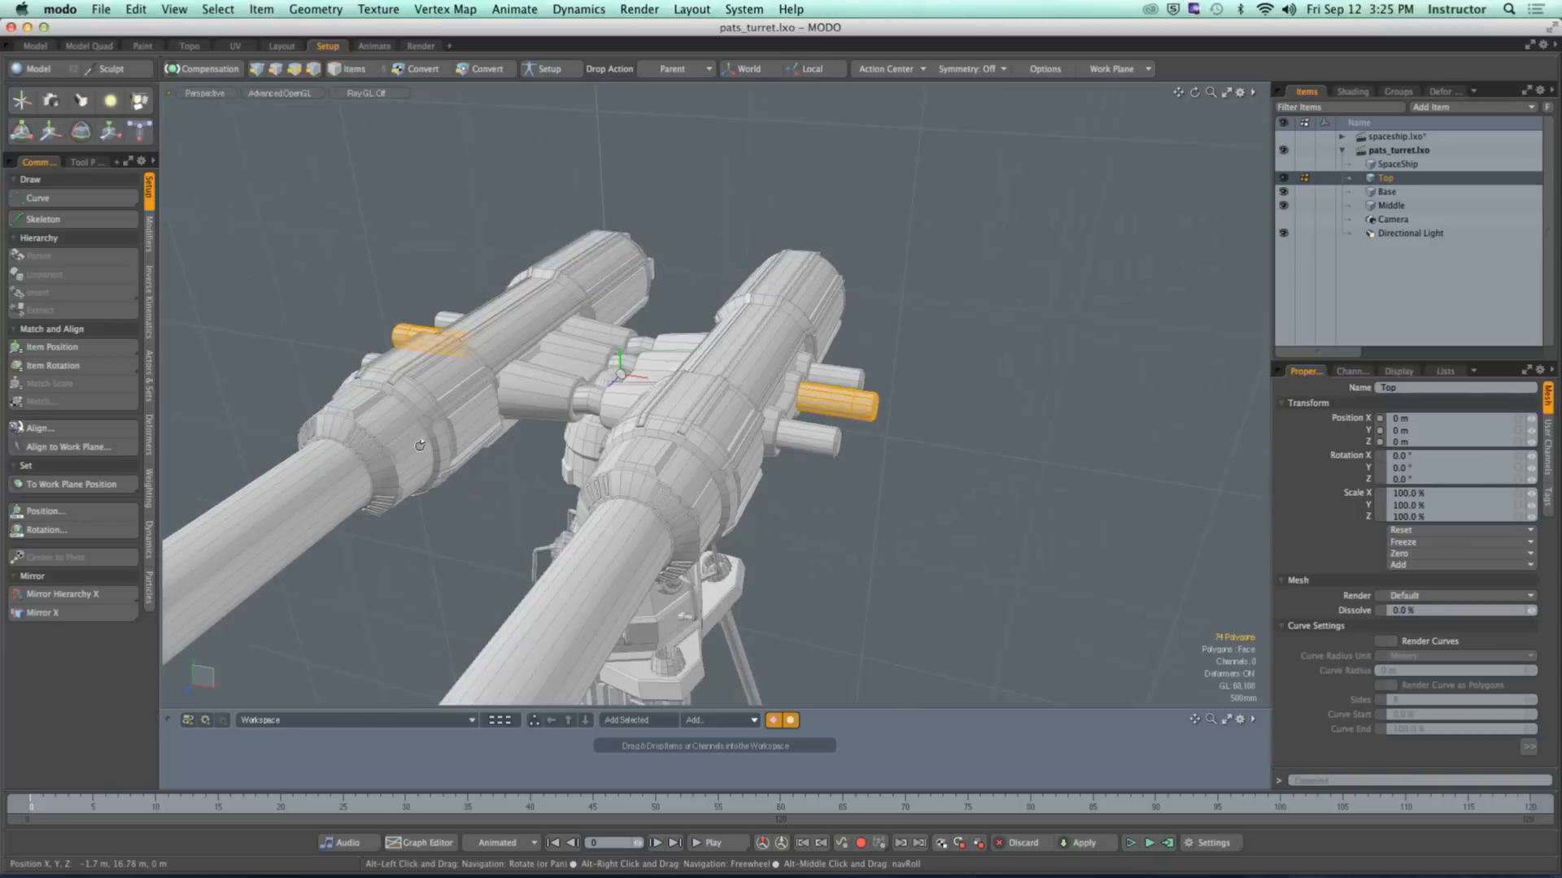
# Step: Align the work plane to the two selected side cylinders and turn on the drawing of its axes
pyautogui.click(1108, 68)
pyautogui.click(1104, 80)
pyautogui.moveTo(847, 352)
pyautogui.keyDown('alt'); pyautogui.mouseDown()
pyautogui.moveTo(569, 260)
pyautogui.moveTo(436, 343)
pyautogui.moveTo(622, 280)
pyautogui.moveTo(1017, 326)
pyautogui.moveTo(838, 379)
pyautogui.mouseUp(); pyautogui.keyUp('alt')
pyautogui.click(1109, 68)
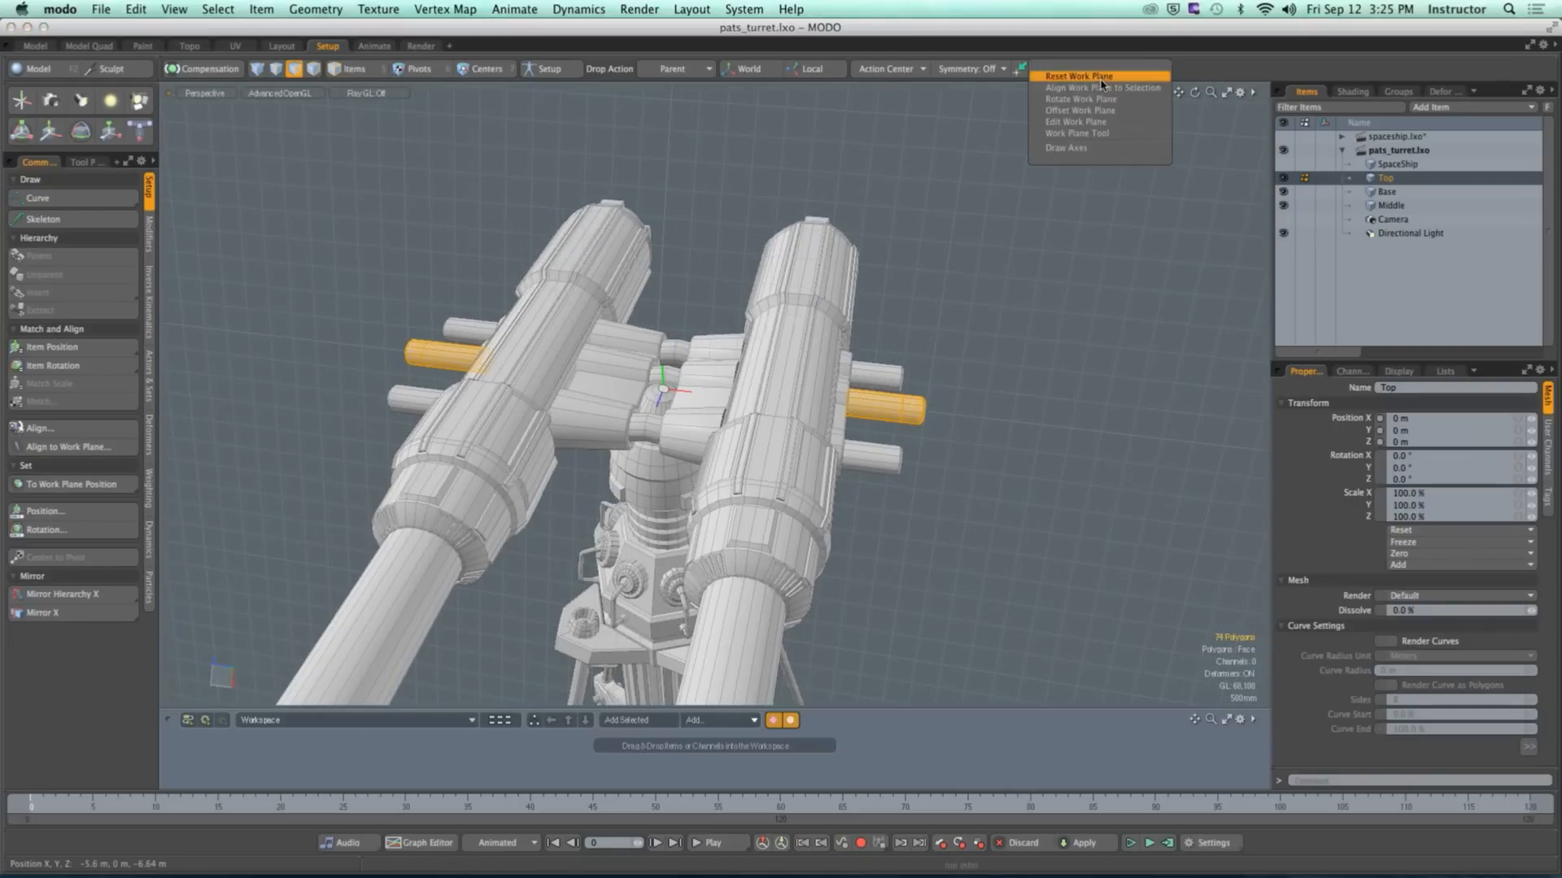
pyautogui.click(1095, 149)
pyautogui.moveTo(1044, 214)
pyautogui.keyDown('alt'); pyautogui.mouseDown()
pyautogui.moveTo(936, 274)
pyautogui.moveTo(756, 257)
pyautogui.moveTo(672, 356)
pyautogui.moveTo(773, 345)
pyautogui.mouseUp(); pyautogui.keyUp('alt')
pyautogui.keyDown('alt'); pyautogui.moveTo(773, 345); pyautogui.dragTo(749, 403); pyautogui.keyUp('alt')
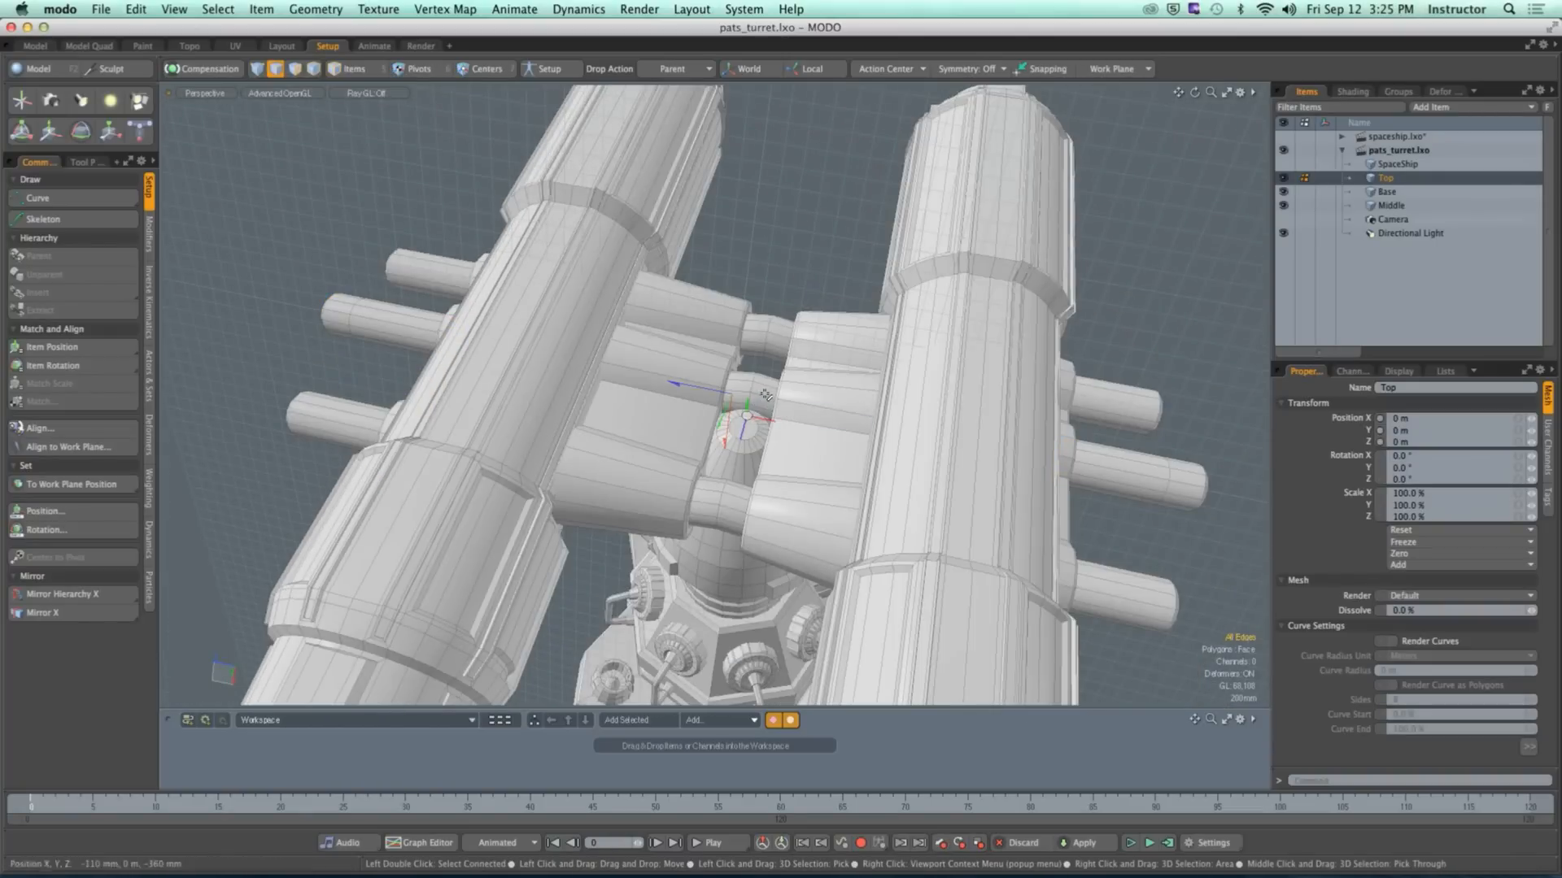
# Step: Select the edge loops around the middles of the three connectors between the barrels and align the work plane to them
pyautogui.doubleClick(755, 391)
pyautogui.keyDown('alt'); pyautogui.moveTo(754, 391); pyautogui.dragTo(731, 393); pyautogui.keyUp('alt')
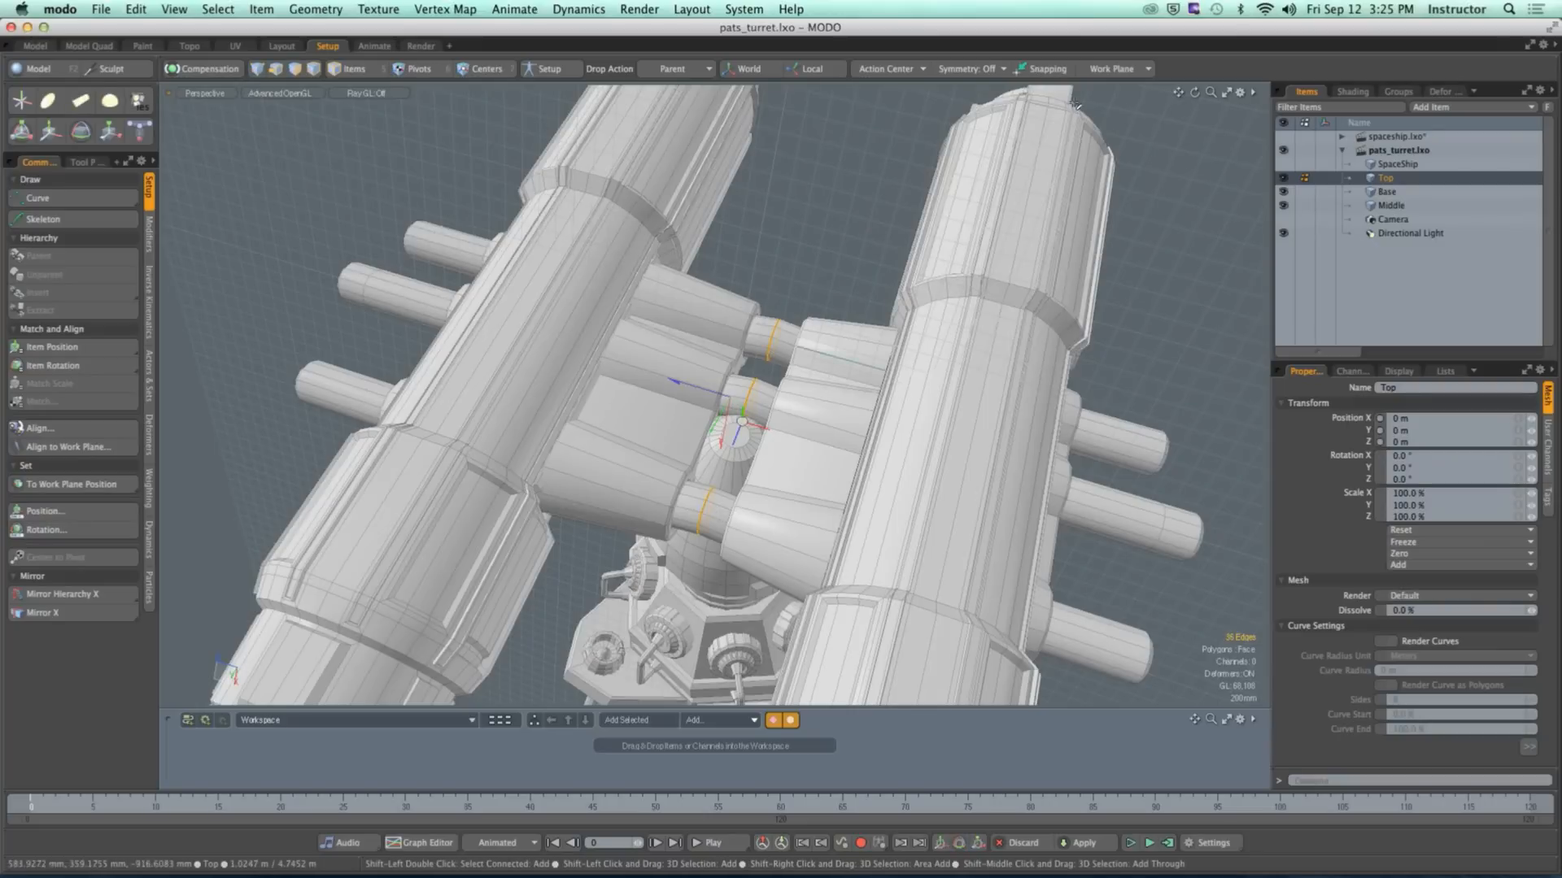
pyautogui.click(1106, 70)
pyautogui.click(1104, 81)
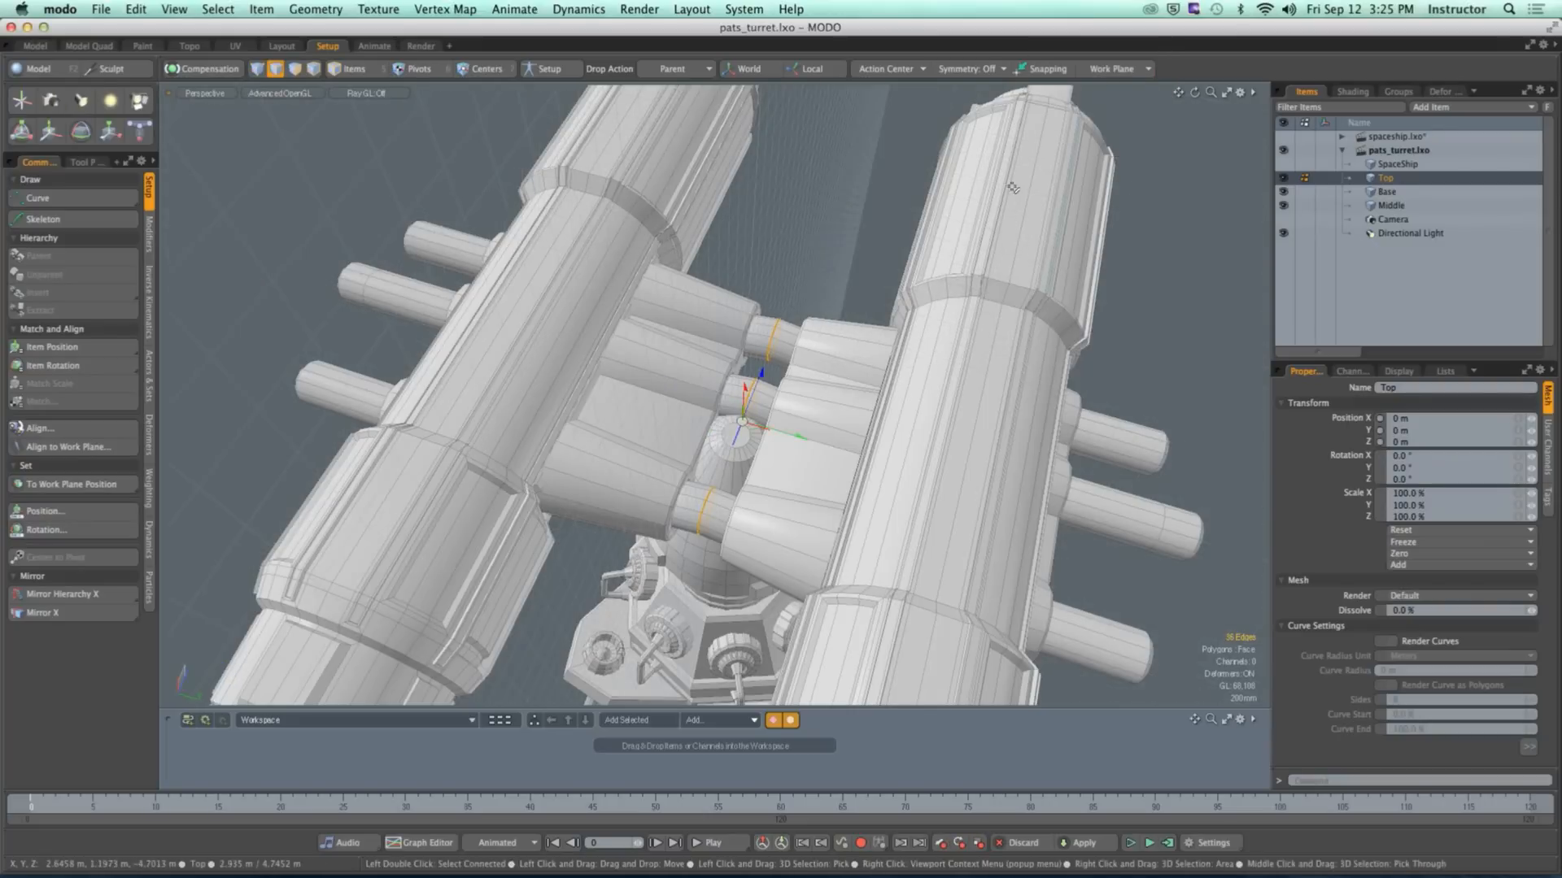
pyautogui.keyDown('alt'); pyautogui.moveTo(1013, 188); pyautogui.dragTo(812, 233); pyautogui.keyUp('alt')
pyautogui.scroll(-5, 811, 233)
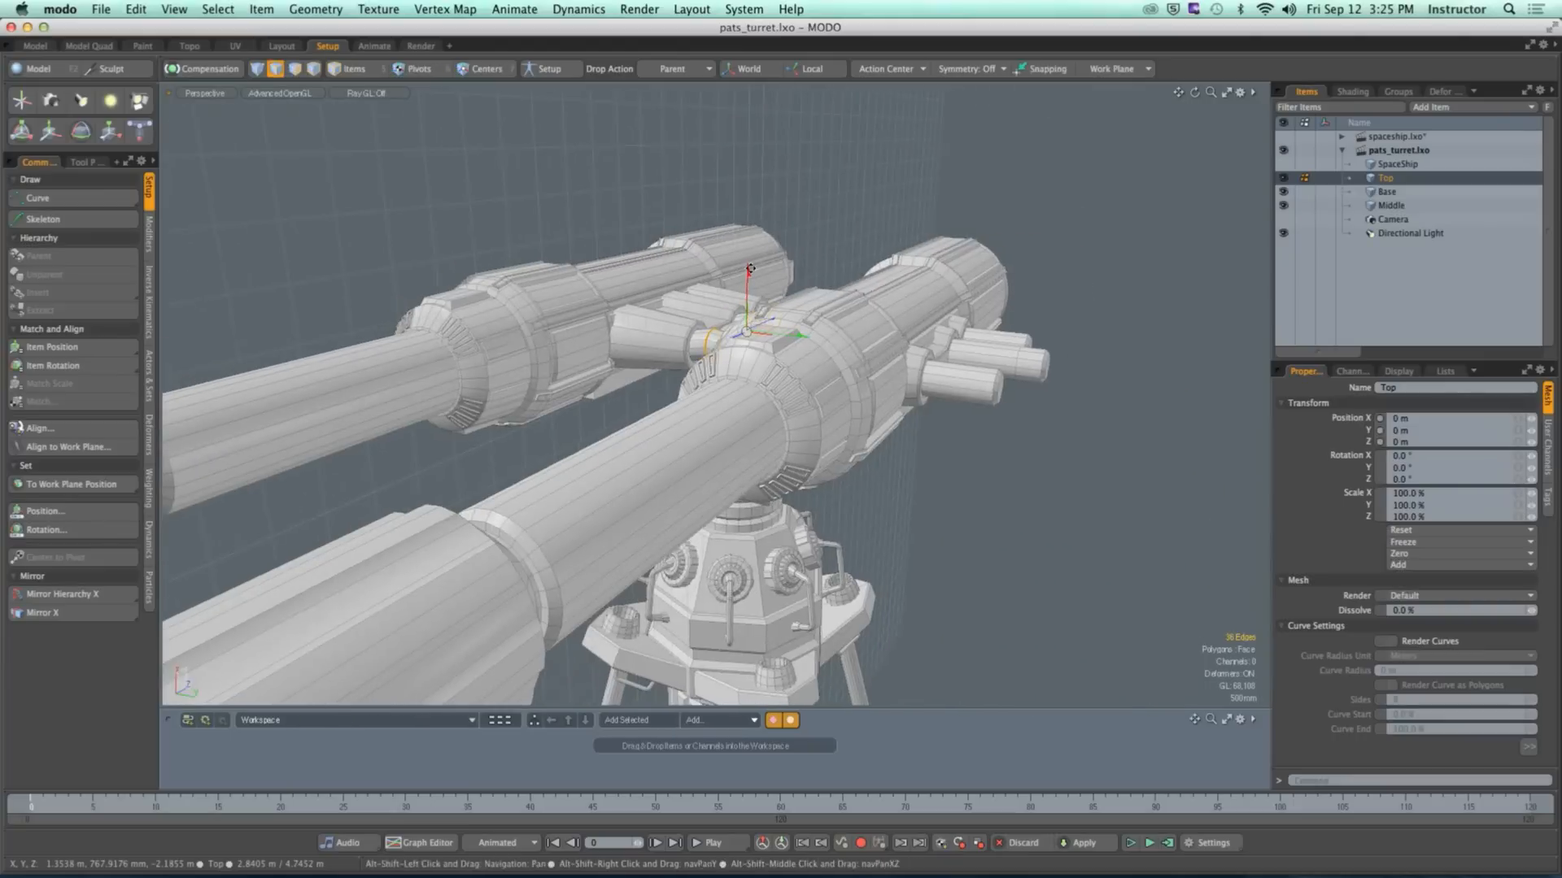
# Step: Set the Top mesh's center to the work plane position and reset the work plane
pyautogui.click(480, 74)
pyautogui.keyDown('alt'); pyautogui.moveTo(658, 350); pyautogui.dragTo(817, 409); pyautogui.keyUp('alt')
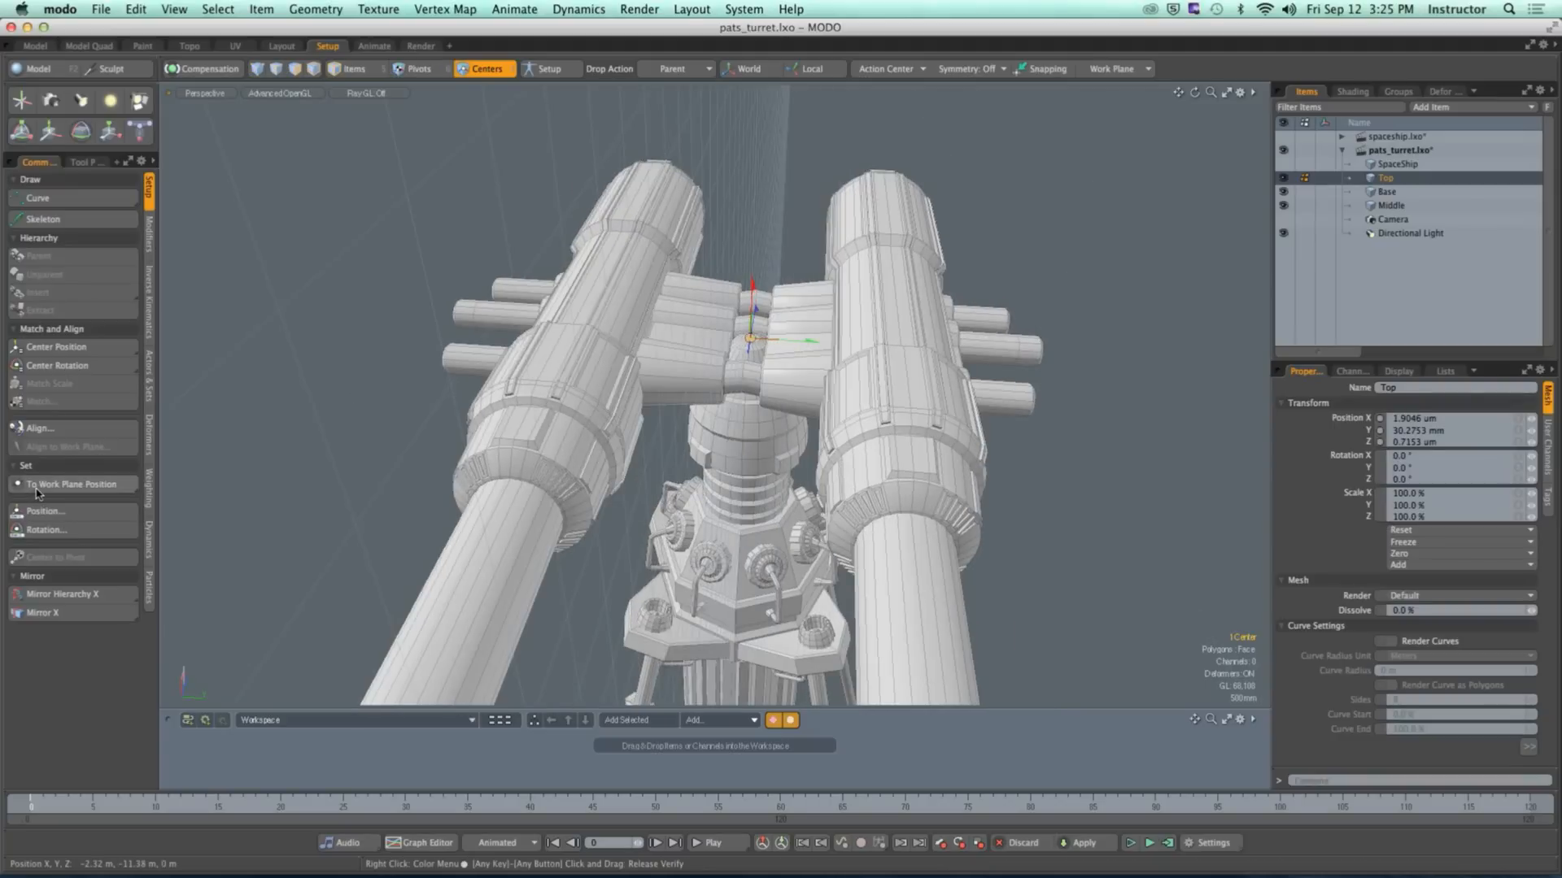
pyautogui.keyDown('alt'); pyautogui.moveTo(927, 427); pyautogui.dragTo(720, 388); pyautogui.keyUp('alt')
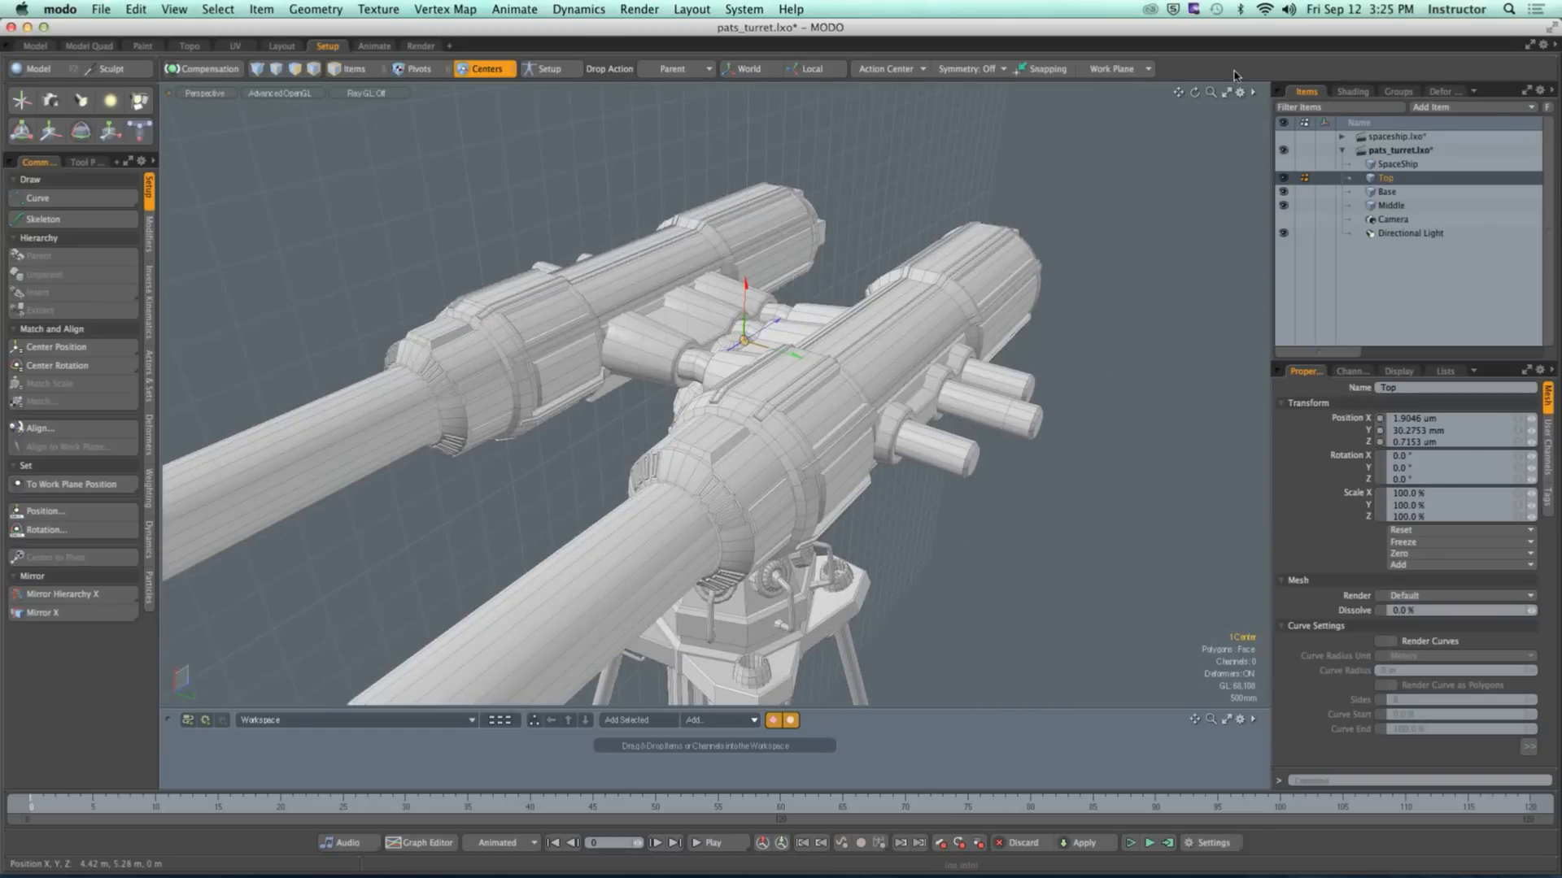
pyautogui.click(1147, 71)
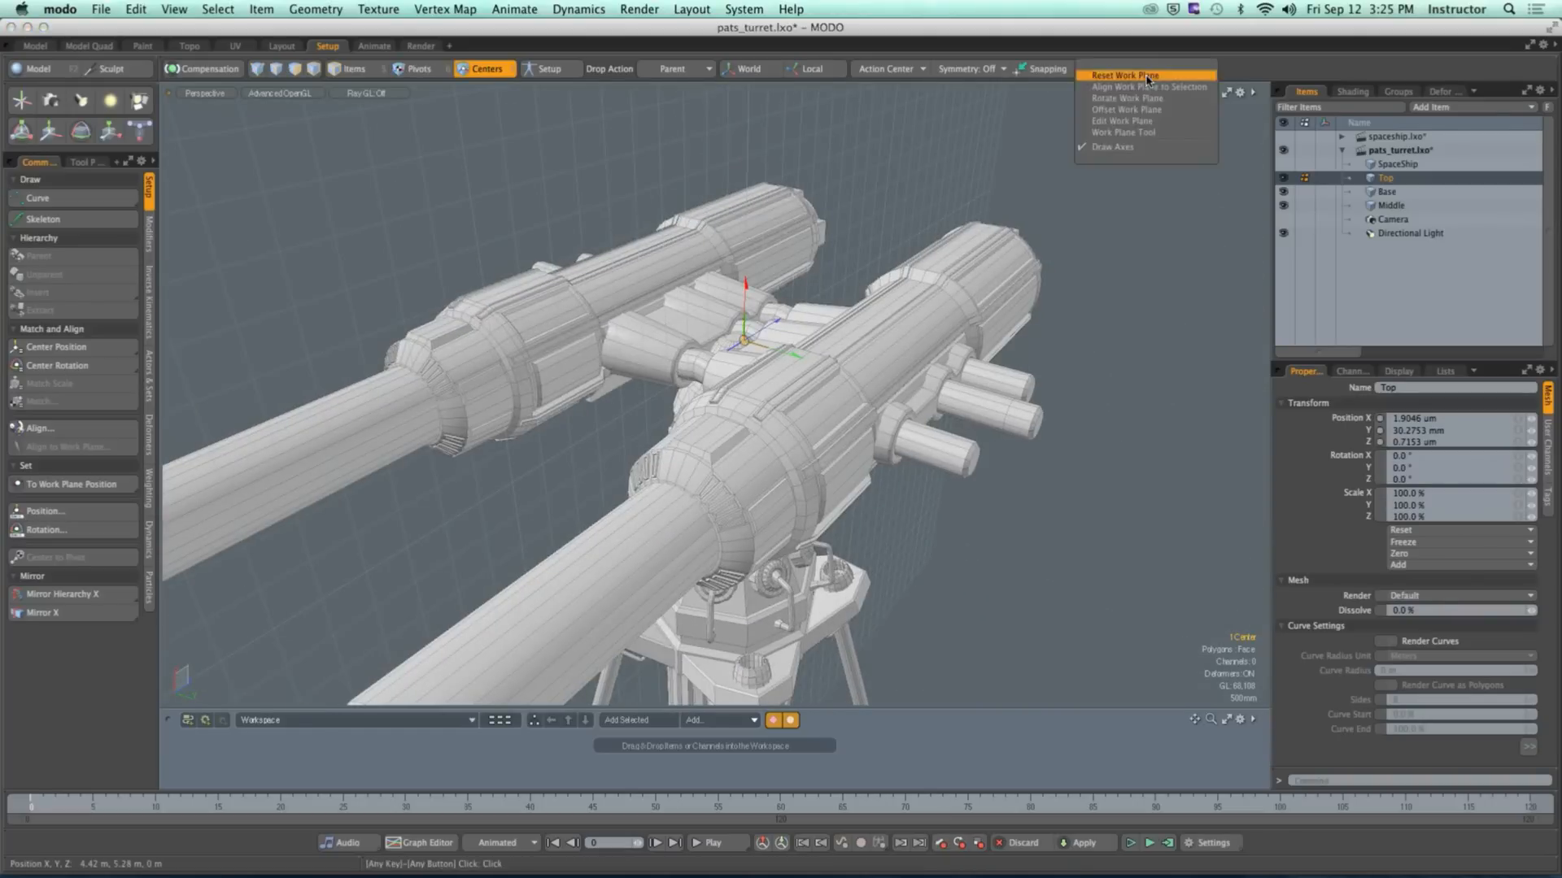
pyautogui.click(1149, 77)
pyautogui.keyDown('alt'); pyautogui.moveTo(714, 288); pyautogui.dragTo(742, 290); pyautogui.keyUp('alt')
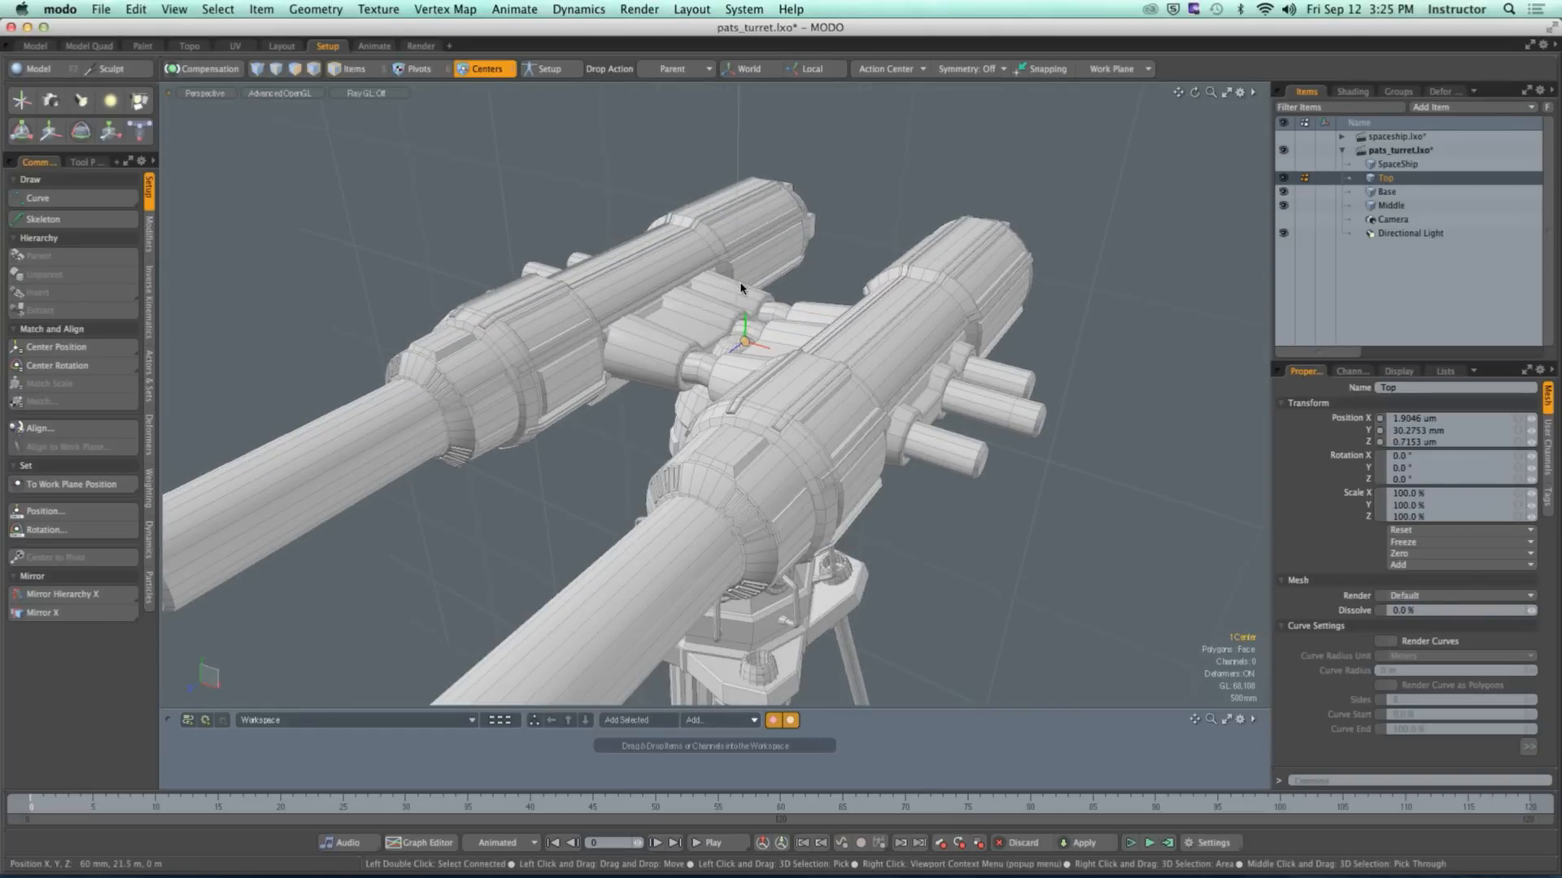
# Step: Try transforming the Top mesh as an item, undo the change and clear the selection
pyautogui.press('y')
pyautogui.click(354, 68)
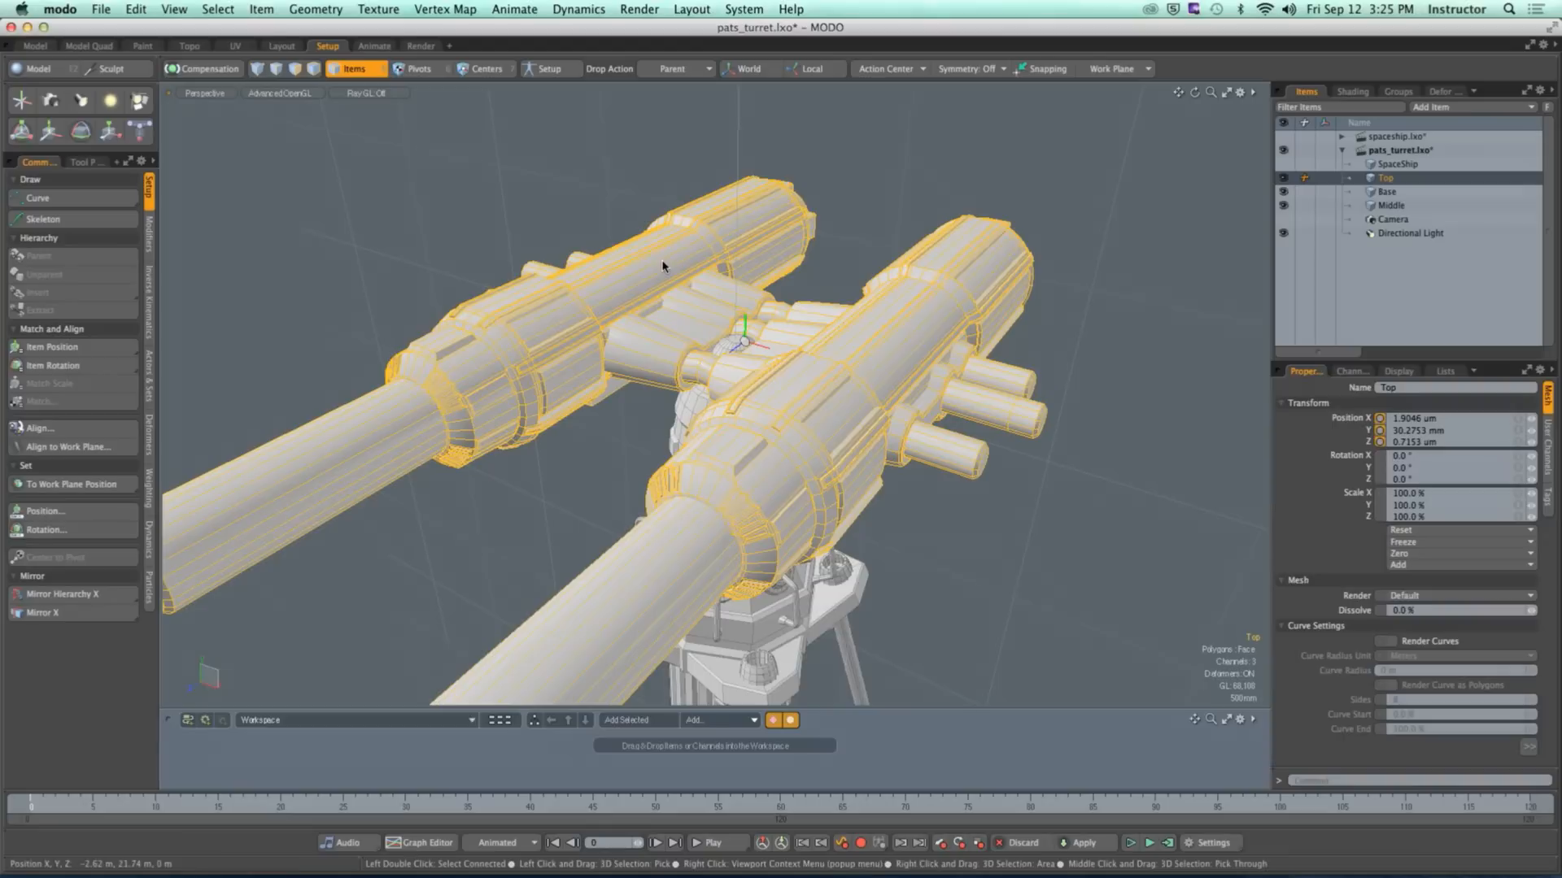
pyautogui.moveTo(724, 322); pyautogui.dragTo(700, 282)
pyautogui.press('super+z')
pyautogui.click(785, 296)
pyautogui.keyDown('alt'); pyautogui.moveTo(877, 340); pyautogui.dragTo(744, 304); pyautogui.keyUp('alt')
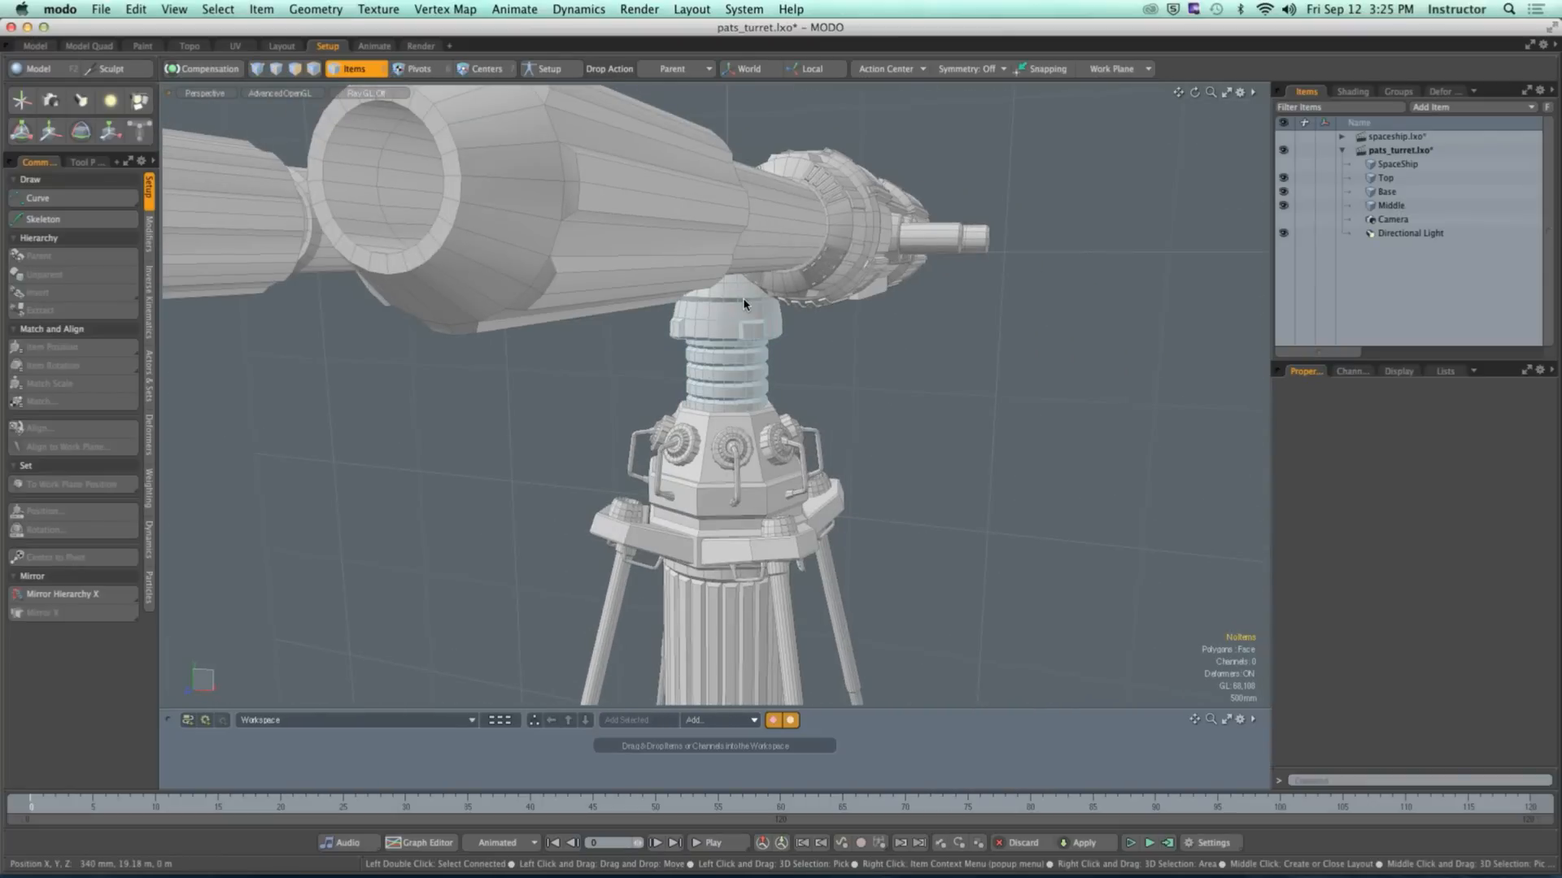
# Step: Test-rotate the Top mesh around its new center to check the barrels' tilt, and undo the rotations
pyautogui.click(724, 198)
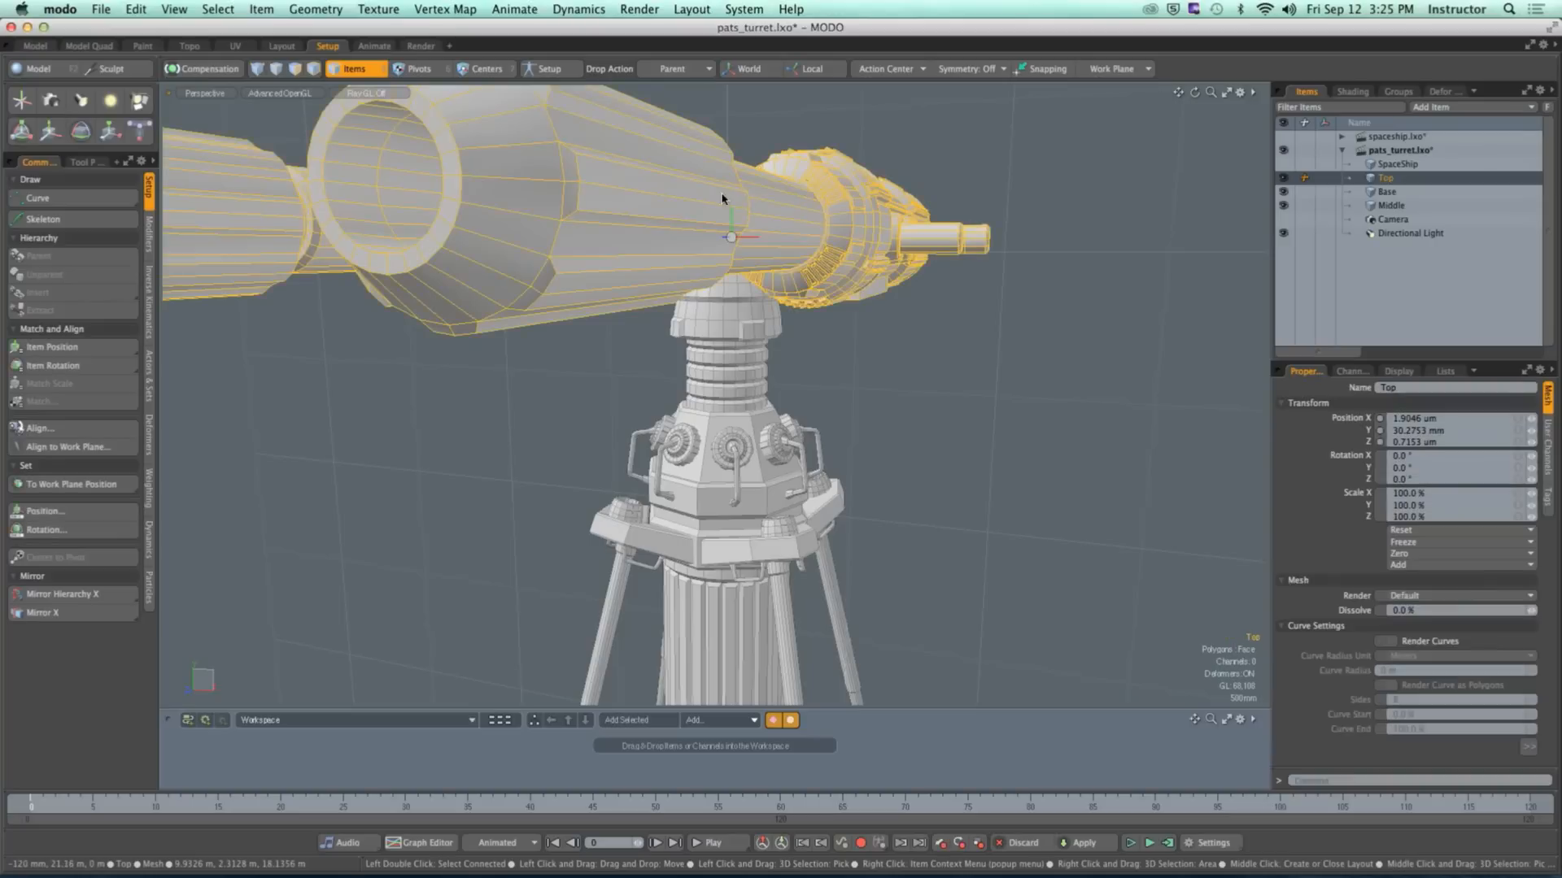
pyautogui.keyDown('alt'); pyautogui.moveTo(724, 198); pyautogui.dragTo(748, 248); pyautogui.keyUp('alt')
pyautogui.moveTo(748, 248)
pyautogui.keyDown('ctrl'); pyautogui.keyDown('alt'); pyautogui.mouseDown()
pyautogui.moveTo(787, 251)
pyautogui.moveTo(739, 259)
pyautogui.mouseUp(); pyautogui.keyUp('alt'); pyautogui.keyUp('ctrl')
pyautogui.keyDown('alt'); pyautogui.keyDown('shift'); pyautogui.moveTo(738, 258); pyautogui.dragTo(706, 358); pyautogui.keyUp('shift'); pyautogui.keyUp('alt')
pyautogui.moveTo(706, 358)
pyautogui.keyDown('ctrl'); pyautogui.keyDown('alt'); pyautogui.mouseDown()
pyautogui.moveTo(668, 356)
pyautogui.moveTo(687, 355)
pyautogui.mouseUp(); pyautogui.keyUp('alt'); pyautogui.keyUp('ctrl')
pyautogui.keyDown('alt'); pyautogui.moveTo(687, 355); pyautogui.dragTo(660, 374); pyautogui.keyUp('alt')
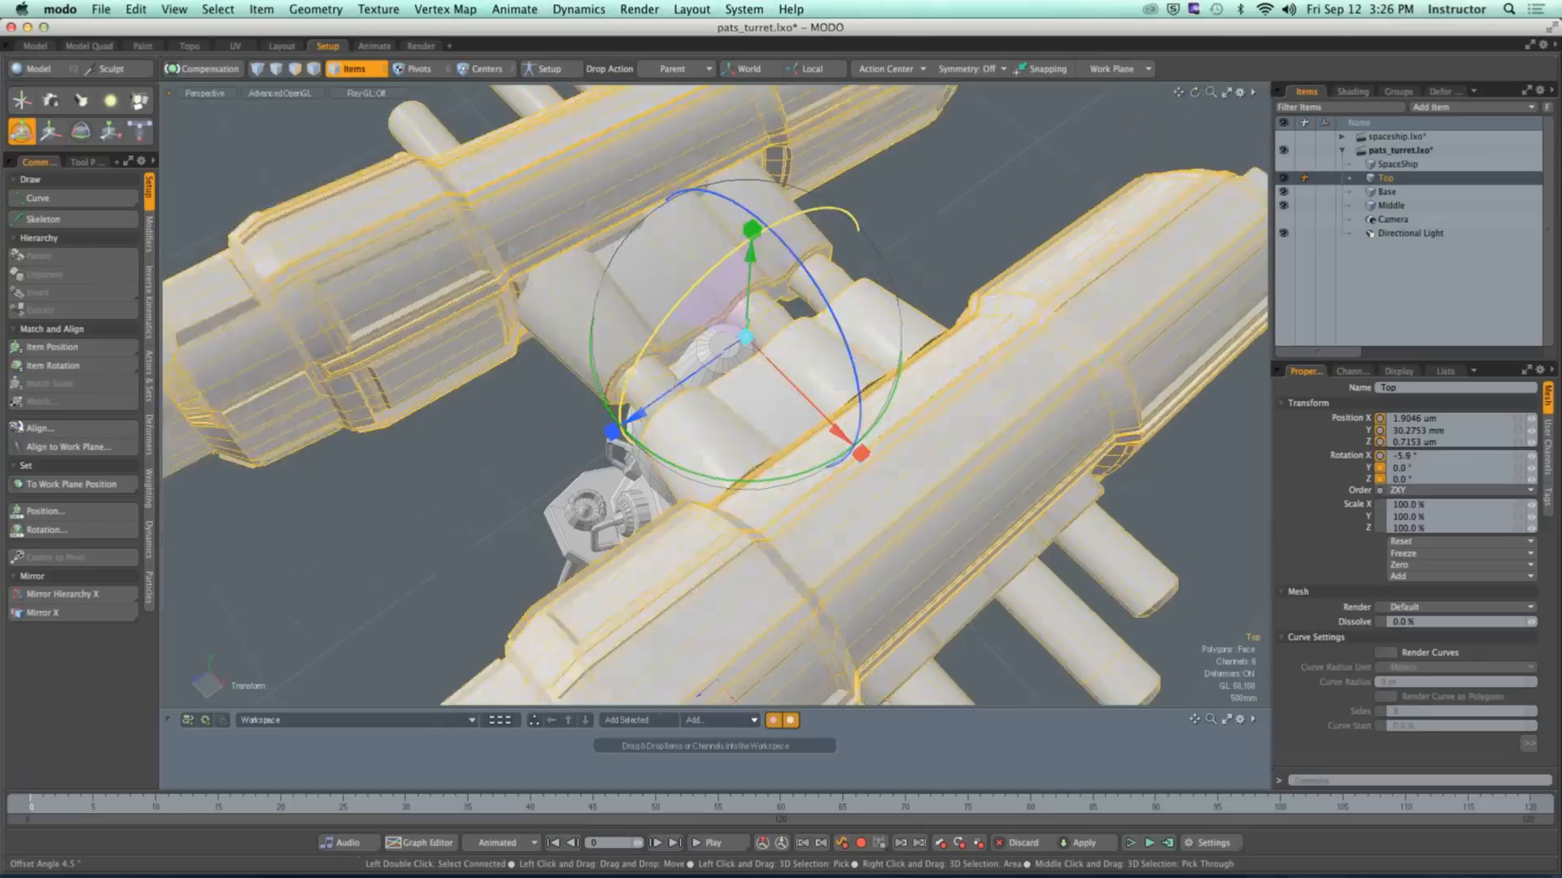
pyautogui.moveTo(732, 259); pyautogui.dragTo(756, 202)
pyautogui.press('super+z')
pyautogui.keyDown('alt'); pyautogui.moveTo(699, 302); pyautogui.dragTo(618, 439); pyautogui.keyUp('alt')
pyautogui.press('super+z')
pyautogui.press('super+z')
pyautogui.scroll(-5, 637, 457)
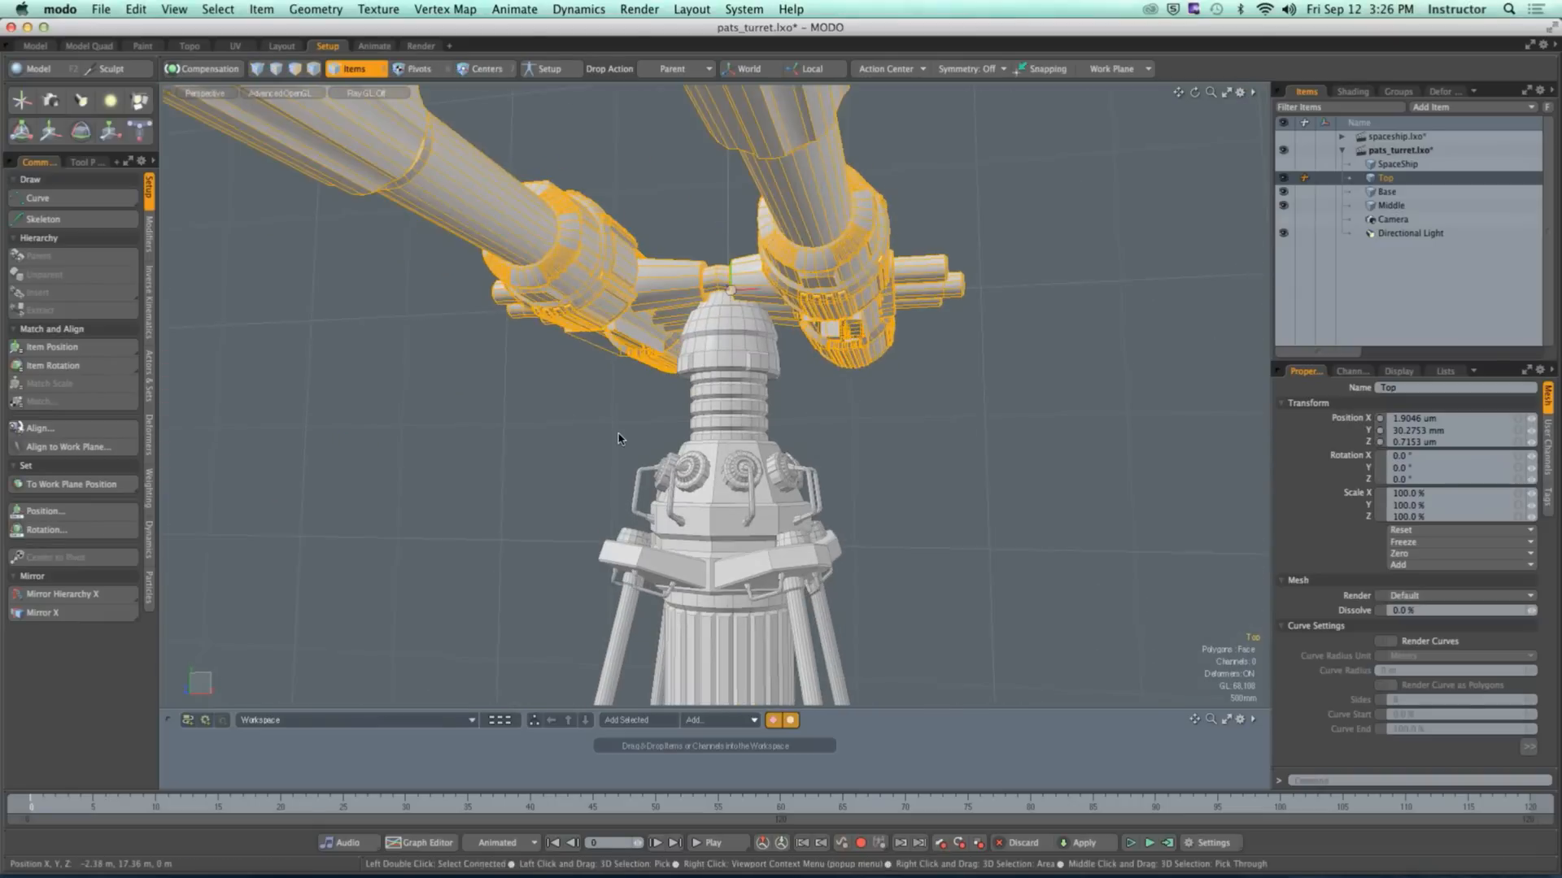
# Step: Deselect the Top mesh and examine where the barrel connectors meet the dome of the Middle mesh from several angles
pyautogui.click(618, 439)
pyautogui.scroll(5, 666, 390)
pyautogui.keyDown('alt'); pyautogui.moveTo(729, 354); pyautogui.dragTo(715, 383); pyautogui.keyUp('alt')
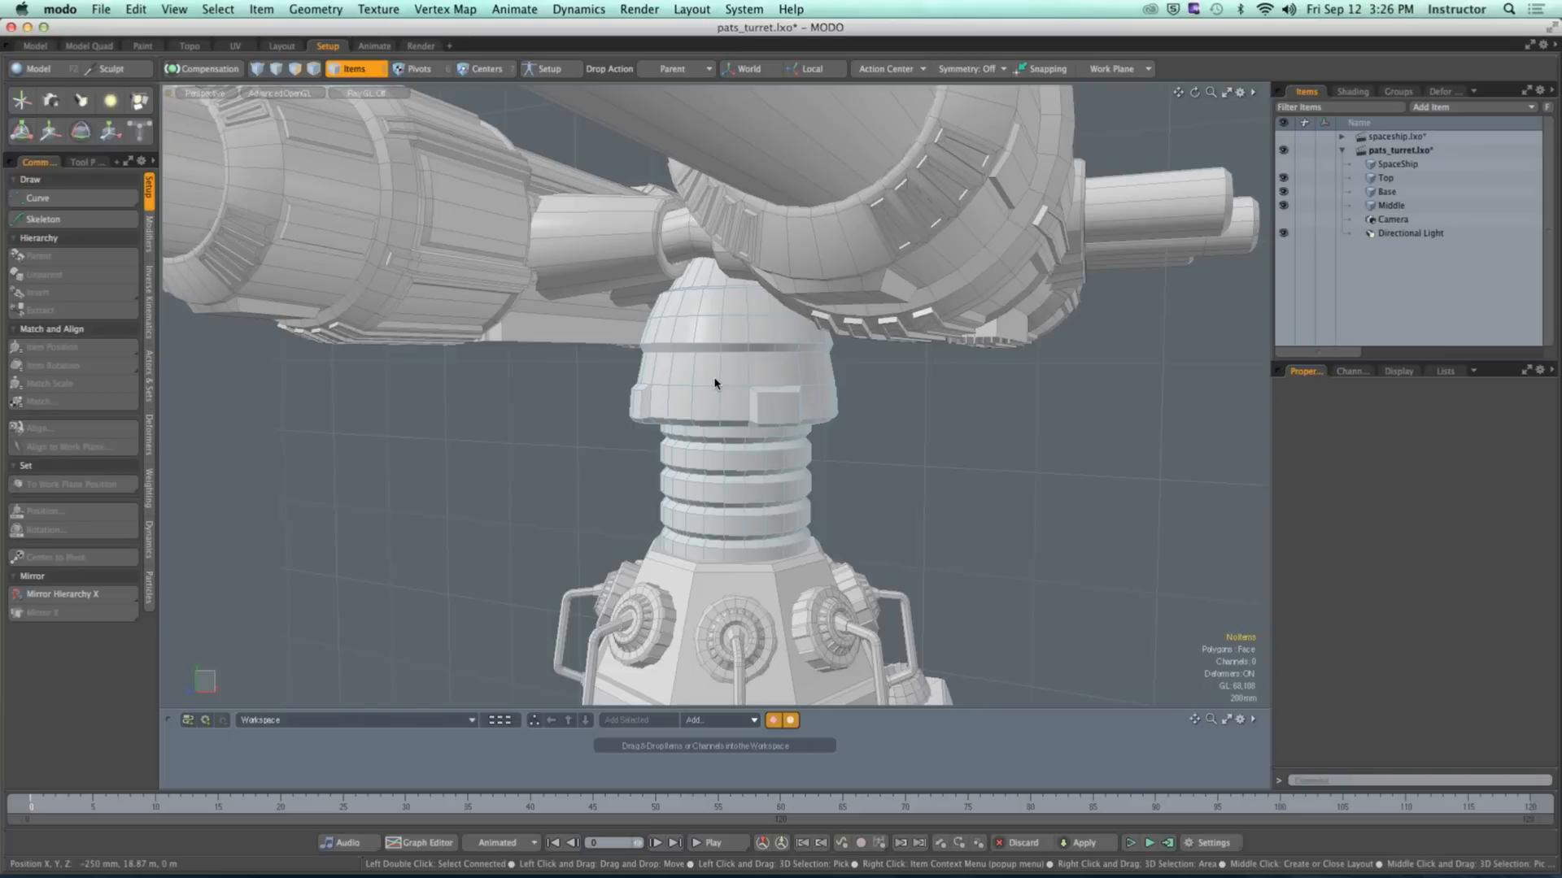
pyautogui.keyDown('alt'); pyautogui.moveTo(724, 330); pyautogui.dragTo(771, 340); pyautogui.keyUp('alt')
pyautogui.keyDown('ctrl'); pyautogui.keyDown('alt'); pyautogui.moveTo(771, 340); pyautogui.dragTo(712, 409); pyautogui.keyUp('alt'); pyautogui.keyUp('ctrl')
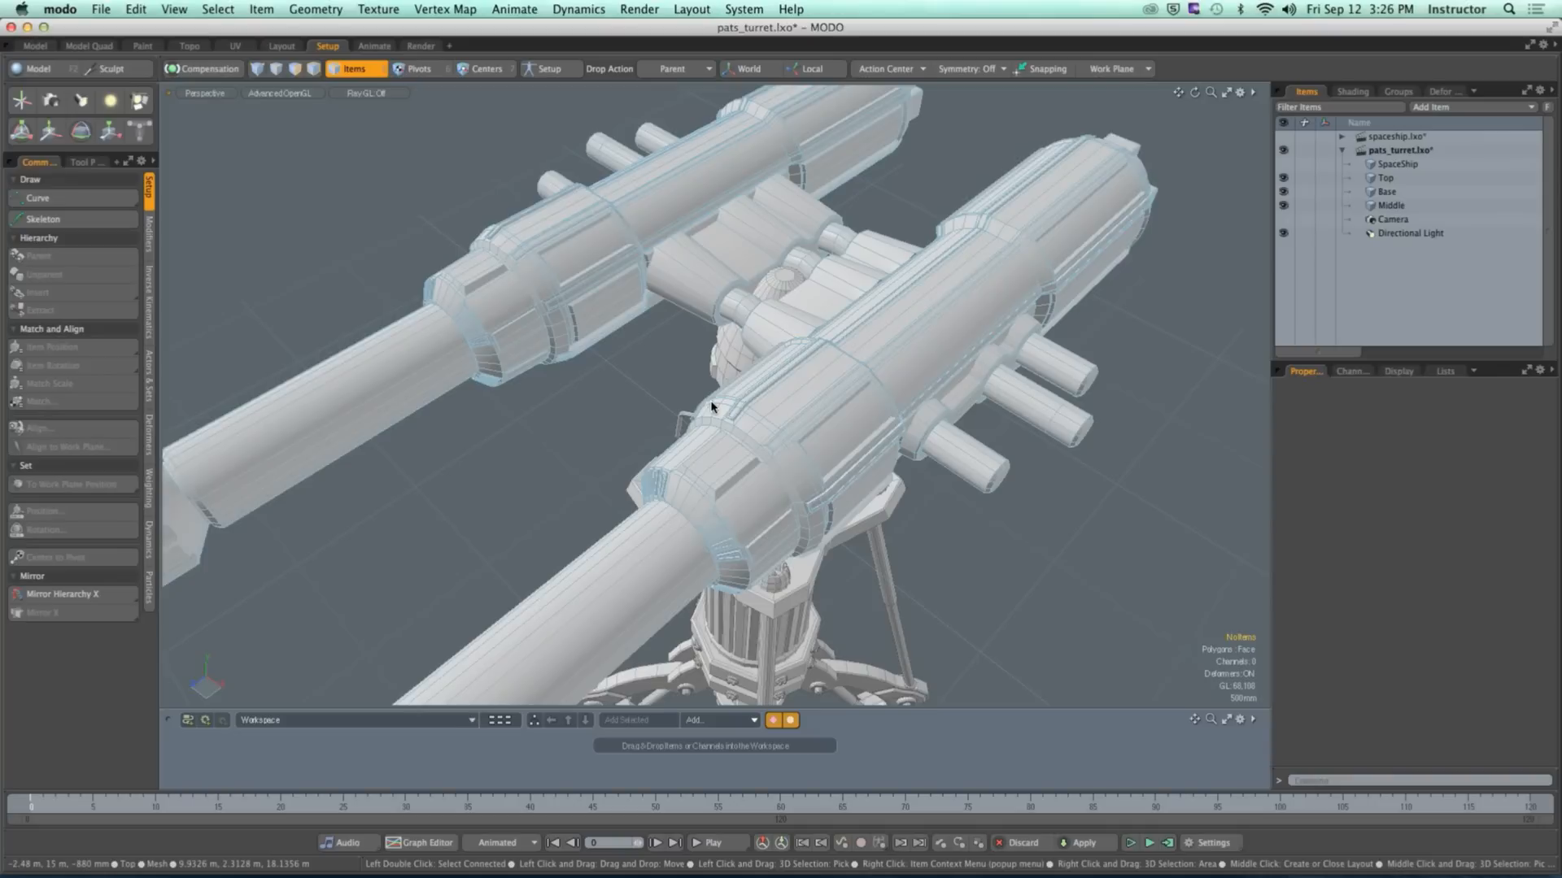
pyautogui.keyDown('alt'); pyautogui.moveTo(742, 320); pyautogui.dragTo(682, 453); pyautogui.keyUp('alt')
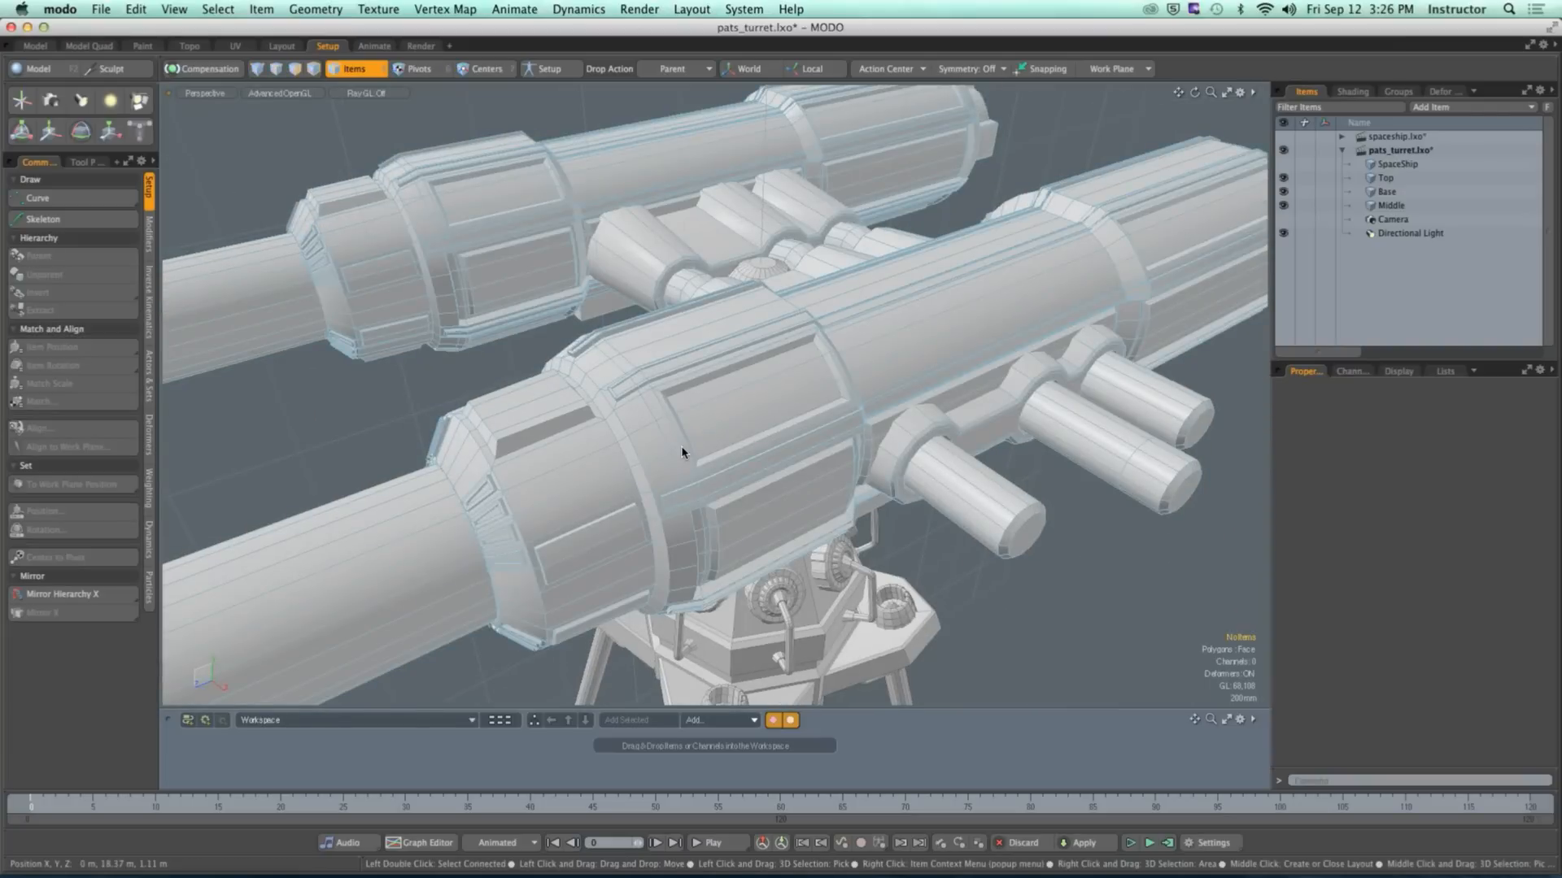
pyautogui.keyDown('alt'); pyautogui.moveTo(681, 453); pyautogui.dragTo(935, 175); pyautogui.keyUp('alt')
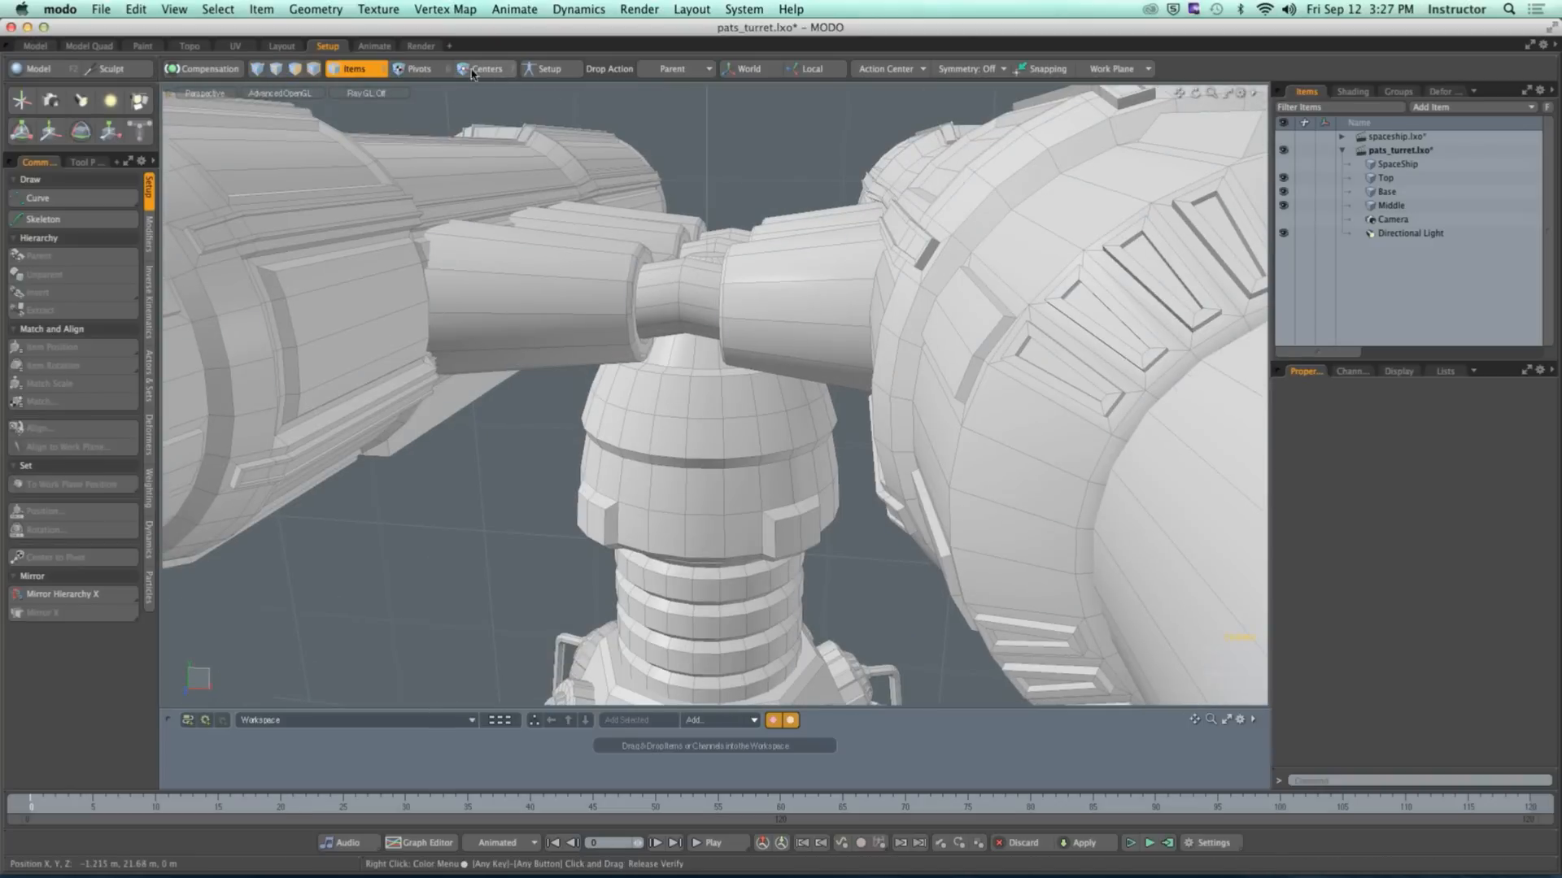
# Step: In the front view, move the Top mesh's center down into the Middle's dome, to a Y position of about -1.14 m
pyautogui.click(552, 301)
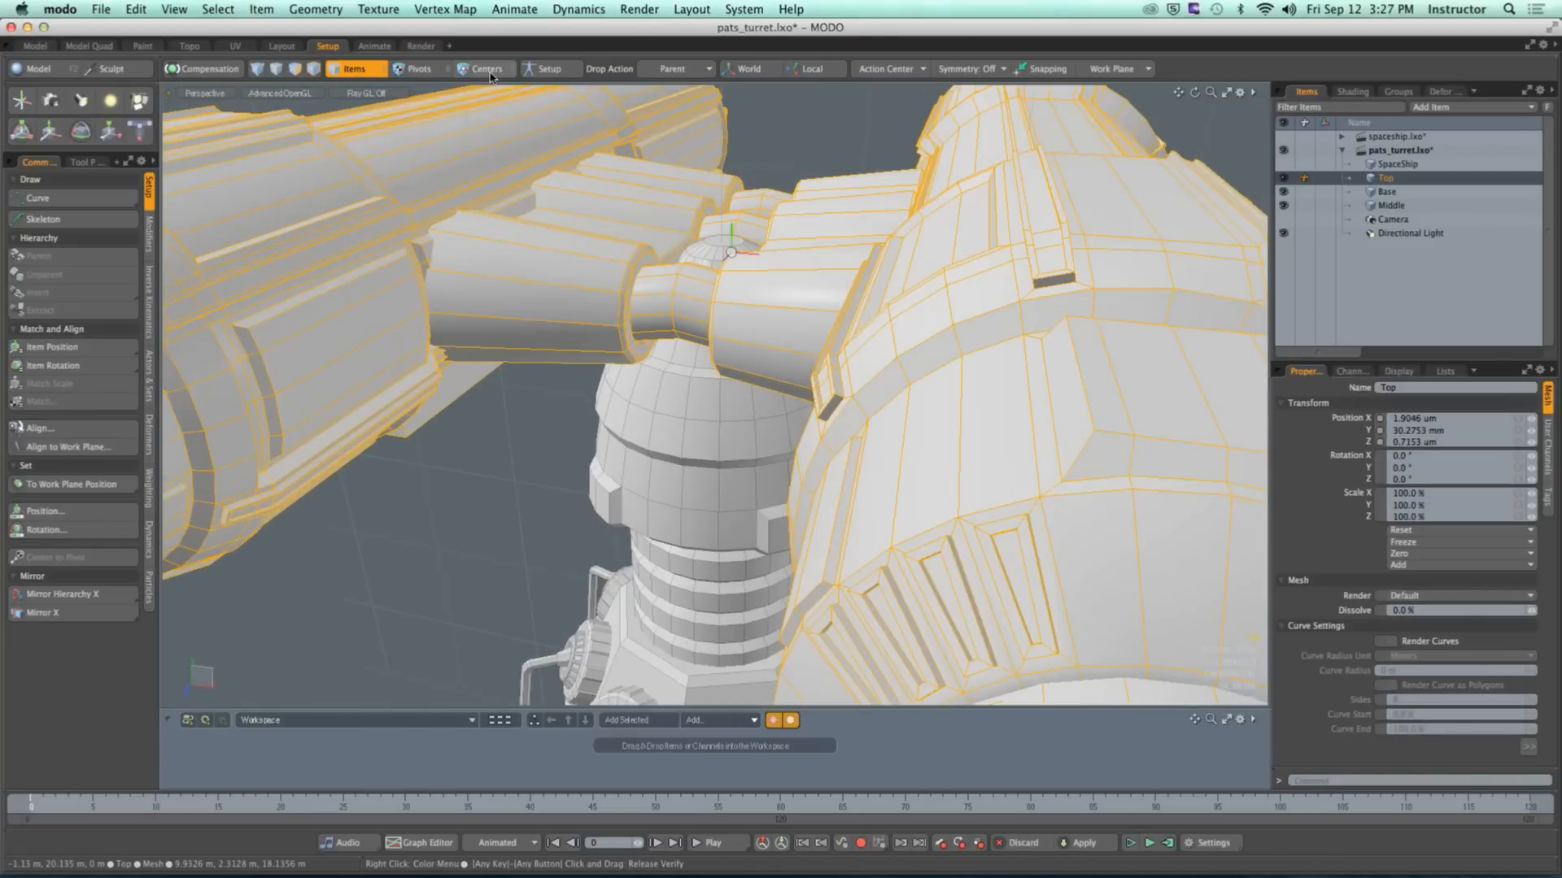
pyautogui.click(488, 70)
pyautogui.keyDown('alt'); pyautogui.moveTo(784, 285); pyautogui.dragTo(794, 300); pyautogui.keyUp('alt')
pyautogui.keyDown('alt'); pyautogui.moveTo(816, 235); pyautogui.dragTo(785, 259); pyautogui.keyUp('alt')
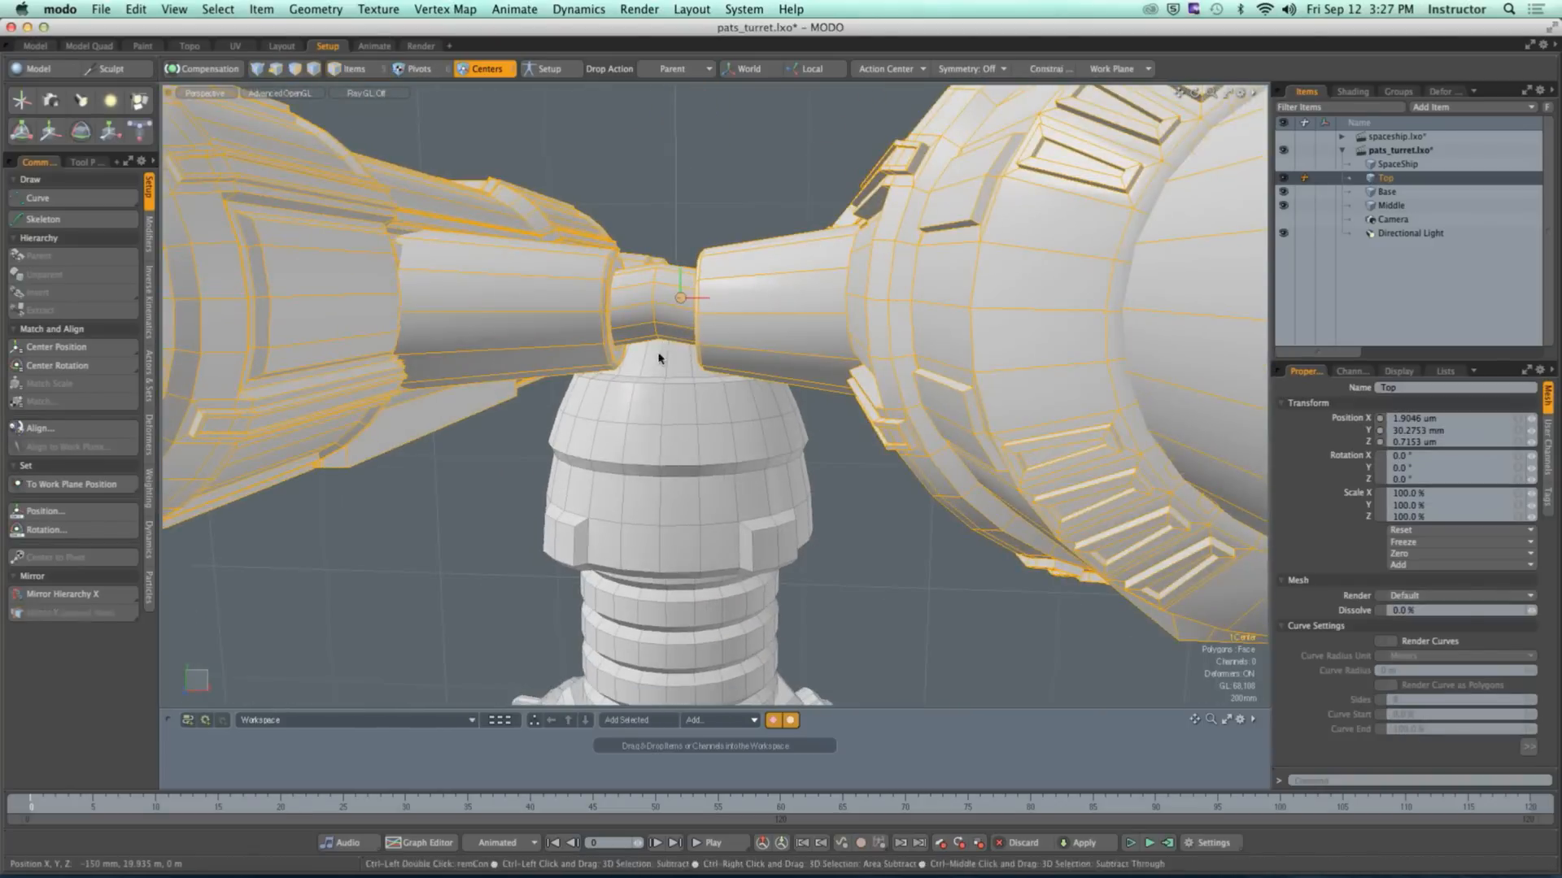
pyautogui.hotkey('ctrl', 'space')
pyautogui.click(827, 535)
pyautogui.keyDown('alt'); pyautogui.moveTo(802, 547); pyautogui.dragTo(782, 421); pyautogui.keyUp('alt')
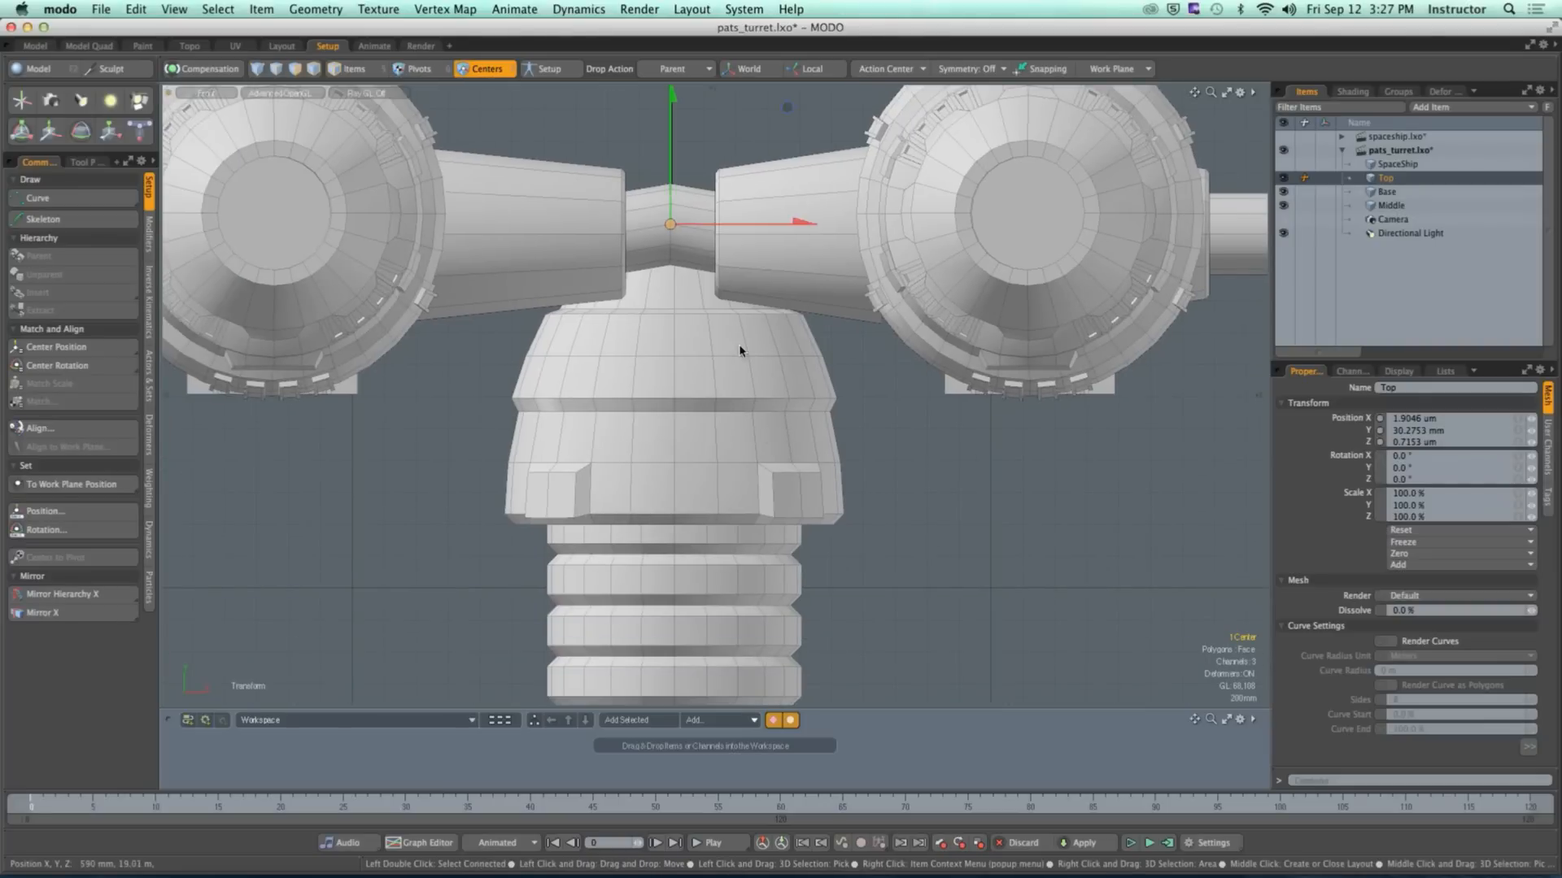
pyautogui.press('w')
pyautogui.moveTo(672, 104); pyautogui.dragTo(671, 110)
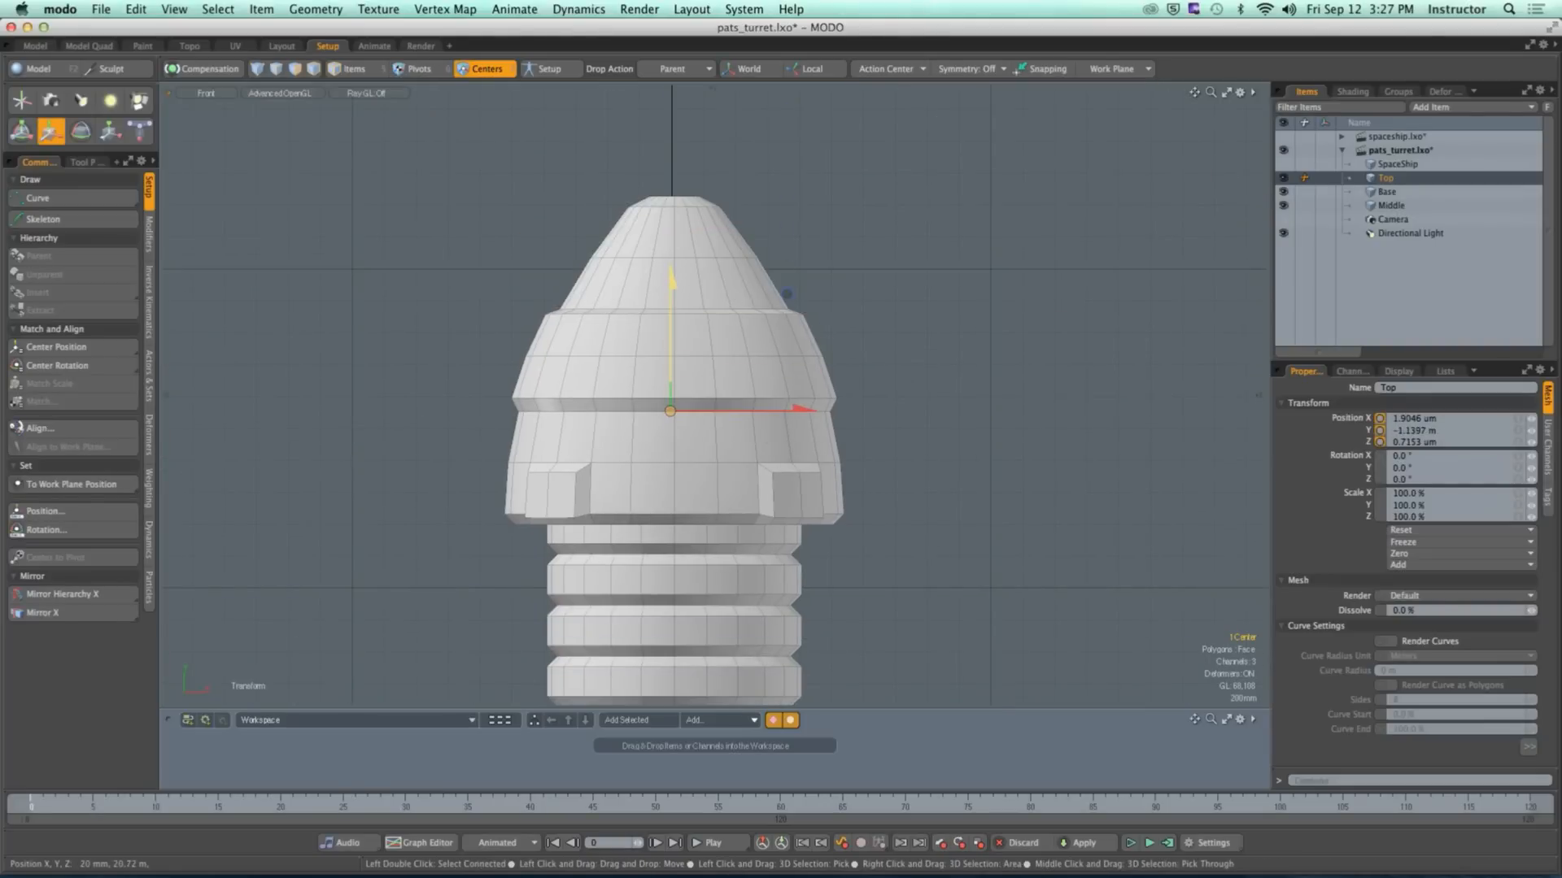
# Step: Check the displaced Top mesh in perspective, undo its center move and drop the center selection
pyautogui.hotkey('ctrl', 'space')
pyautogui.click(769, 301)
pyautogui.keyDown('alt'); pyautogui.moveTo(795, 202); pyautogui.dragTo(724, 244); pyautogui.keyUp('alt')
pyautogui.keyDown('ctrl'); pyautogui.keyDown('alt'); pyautogui.moveTo(724, 244); pyautogui.dragTo(630, 301); pyautogui.keyUp('alt'); pyautogui.keyUp('ctrl')
pyautogui.press('q')
pyautogui.click(640, 296)
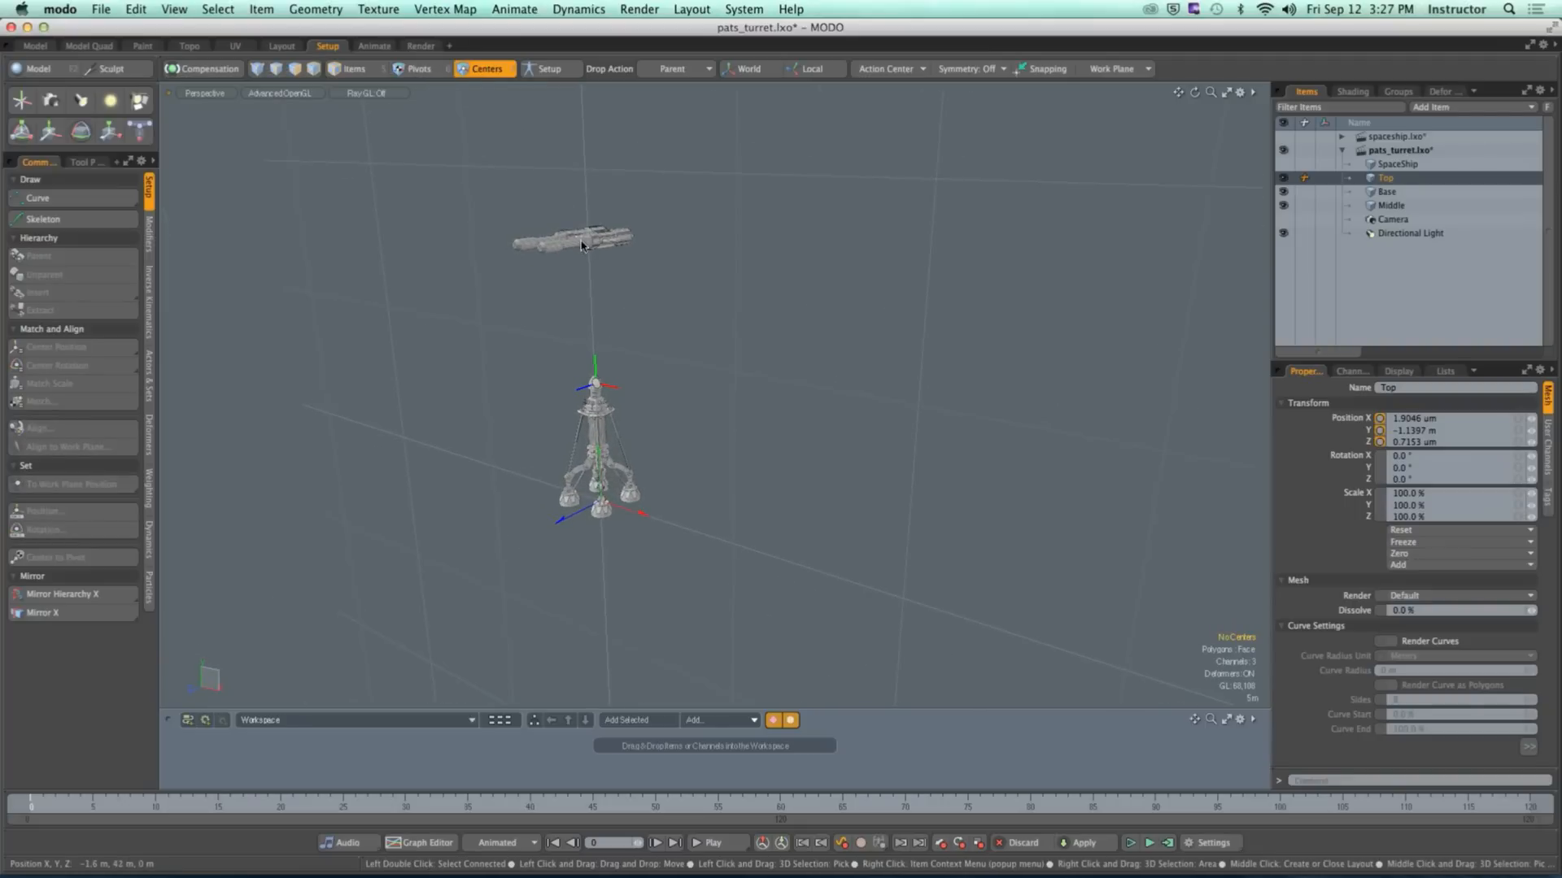
pyautogui.click(356, 72)
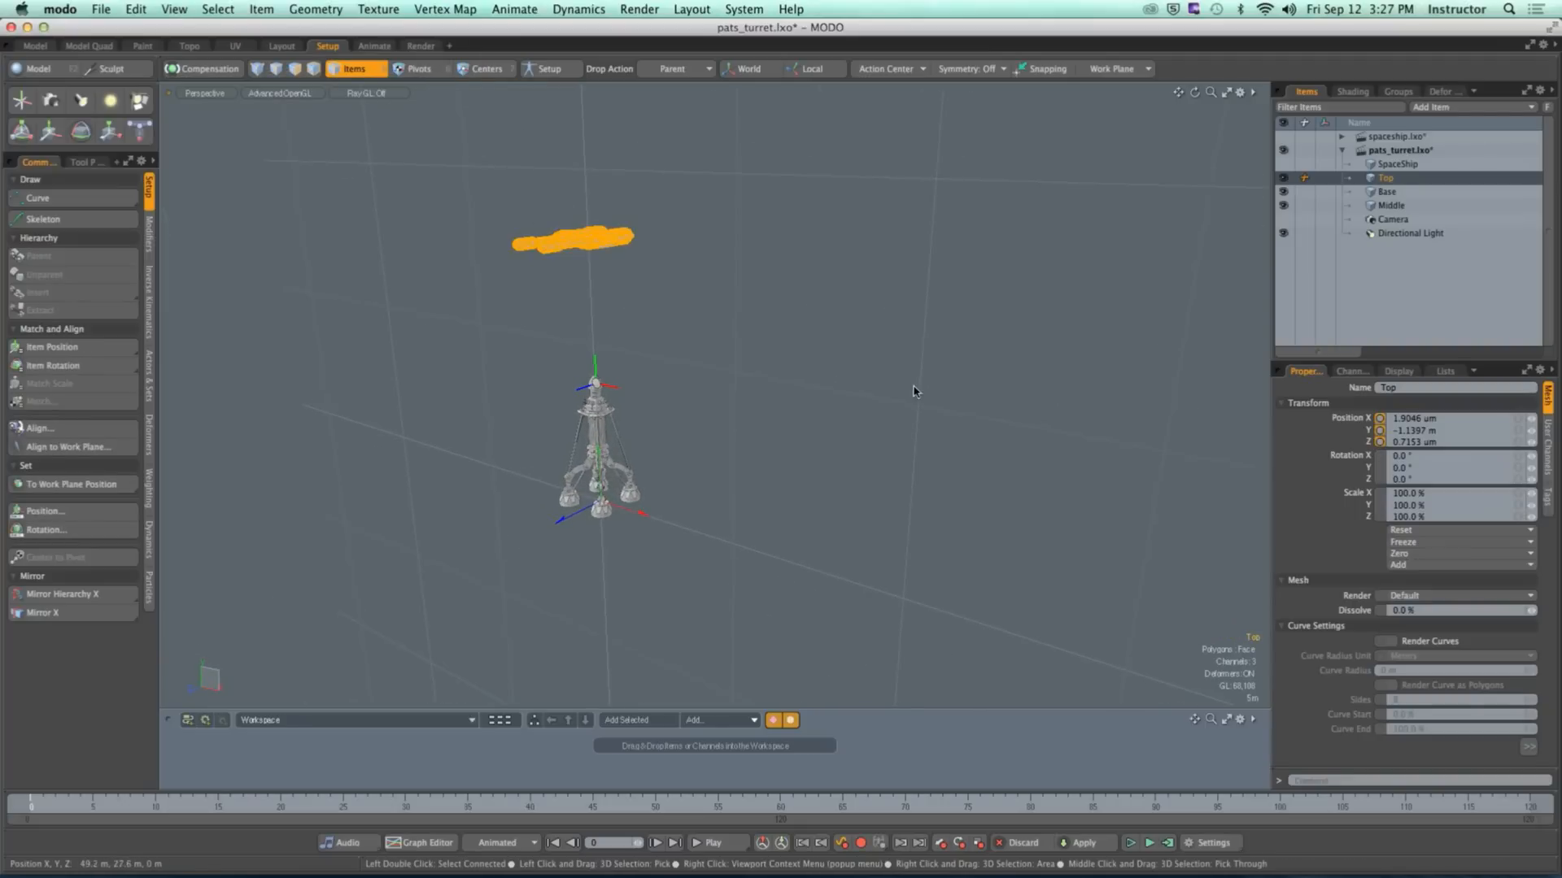
pyautogui.press('7')
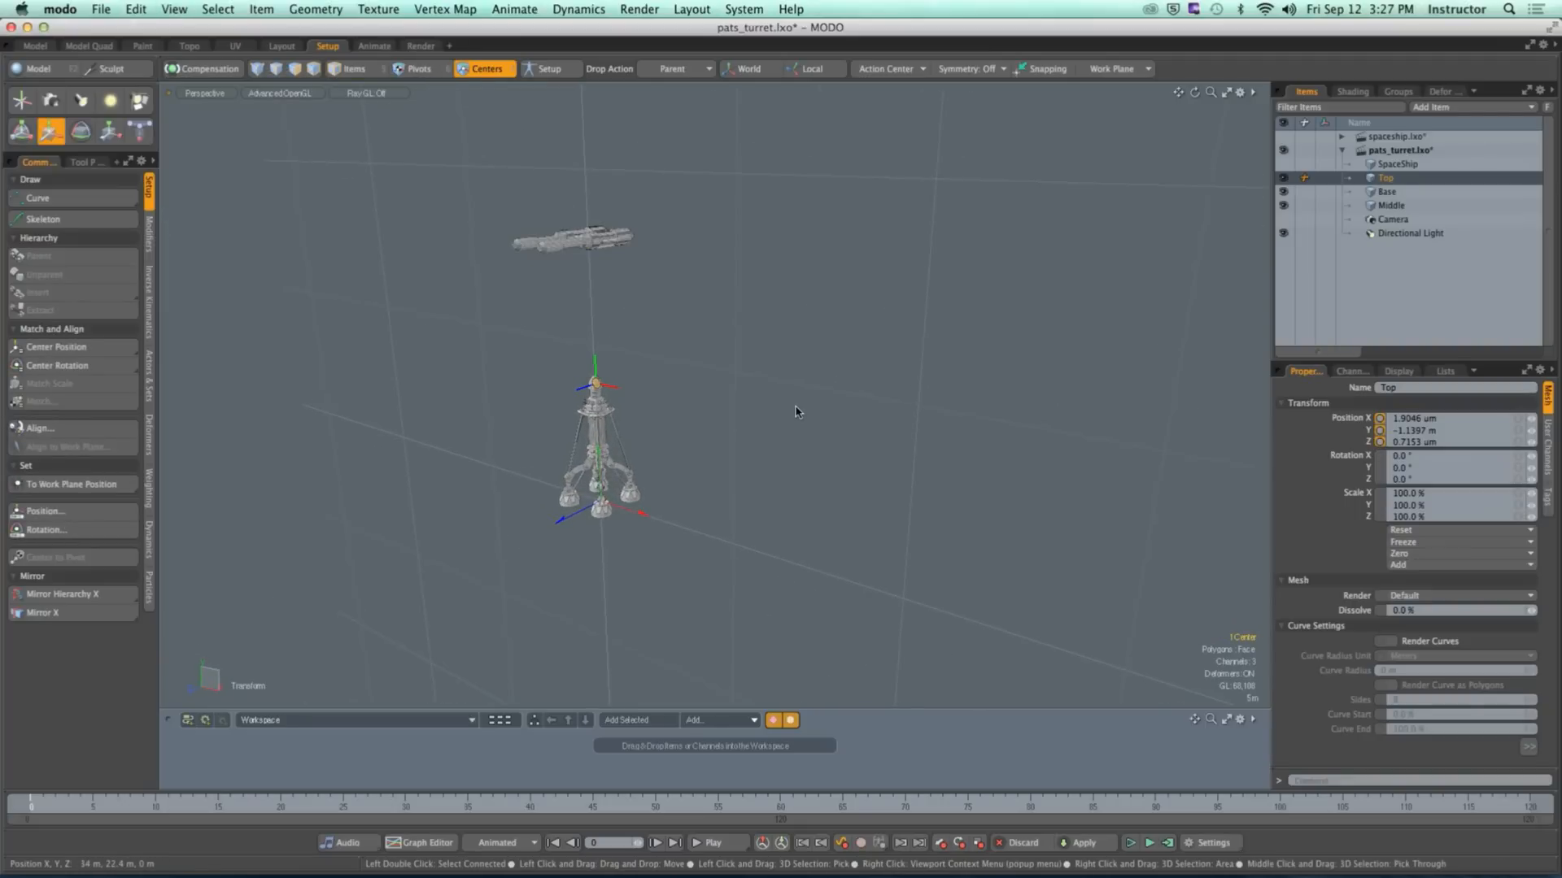
pyautogui.press('super+z')
pyautogui.keyDown('ctrl'); pyautogui.keyDown('alt'); pyautogui.moveTo(816, 412); pyautogui.dragTo(754, 421); pyautogui.keyUp('alt'); pyautogui.keyUp('ctrl')
pyautogui.press('Escape')
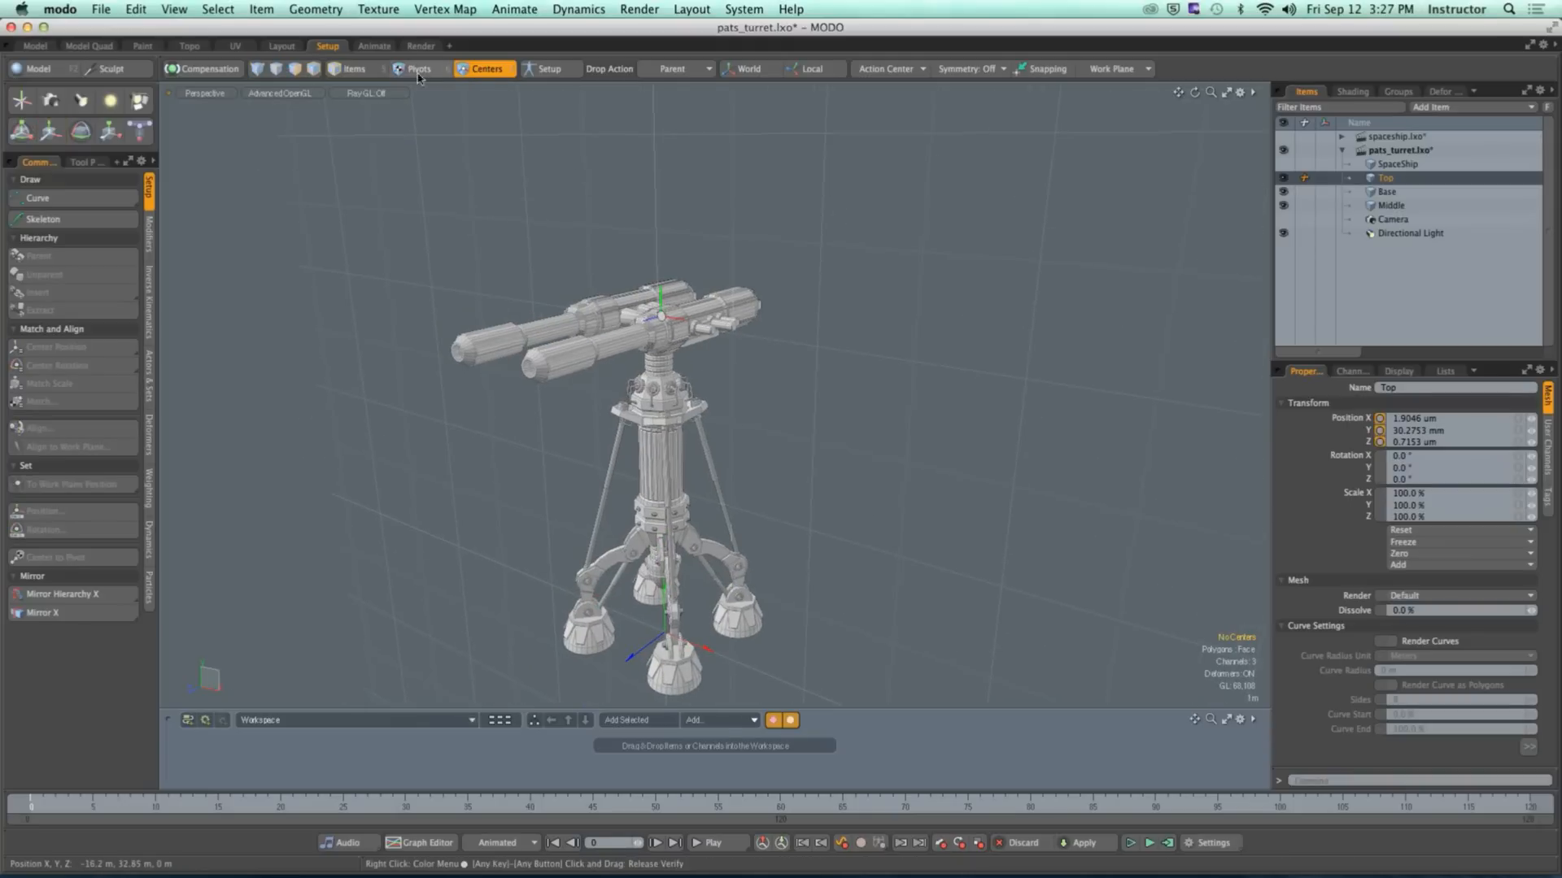
# Step: Zero the Top mesh's position values while keeping the barrels in place, and deselect the mesh
pyautogui.click(372, 71)
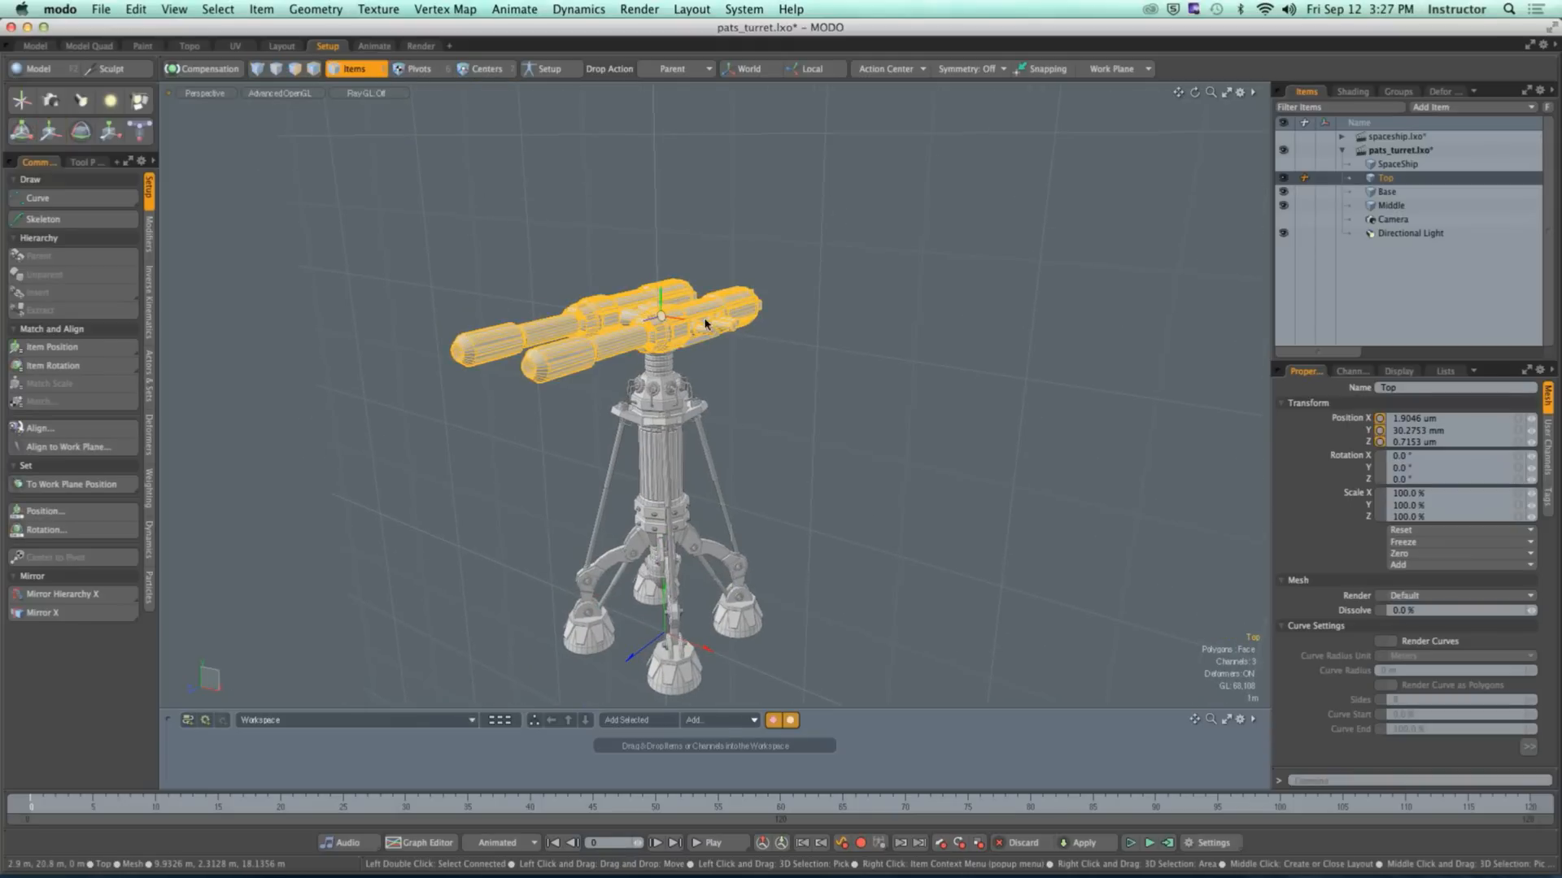
pyautogui.click(1416, 556)
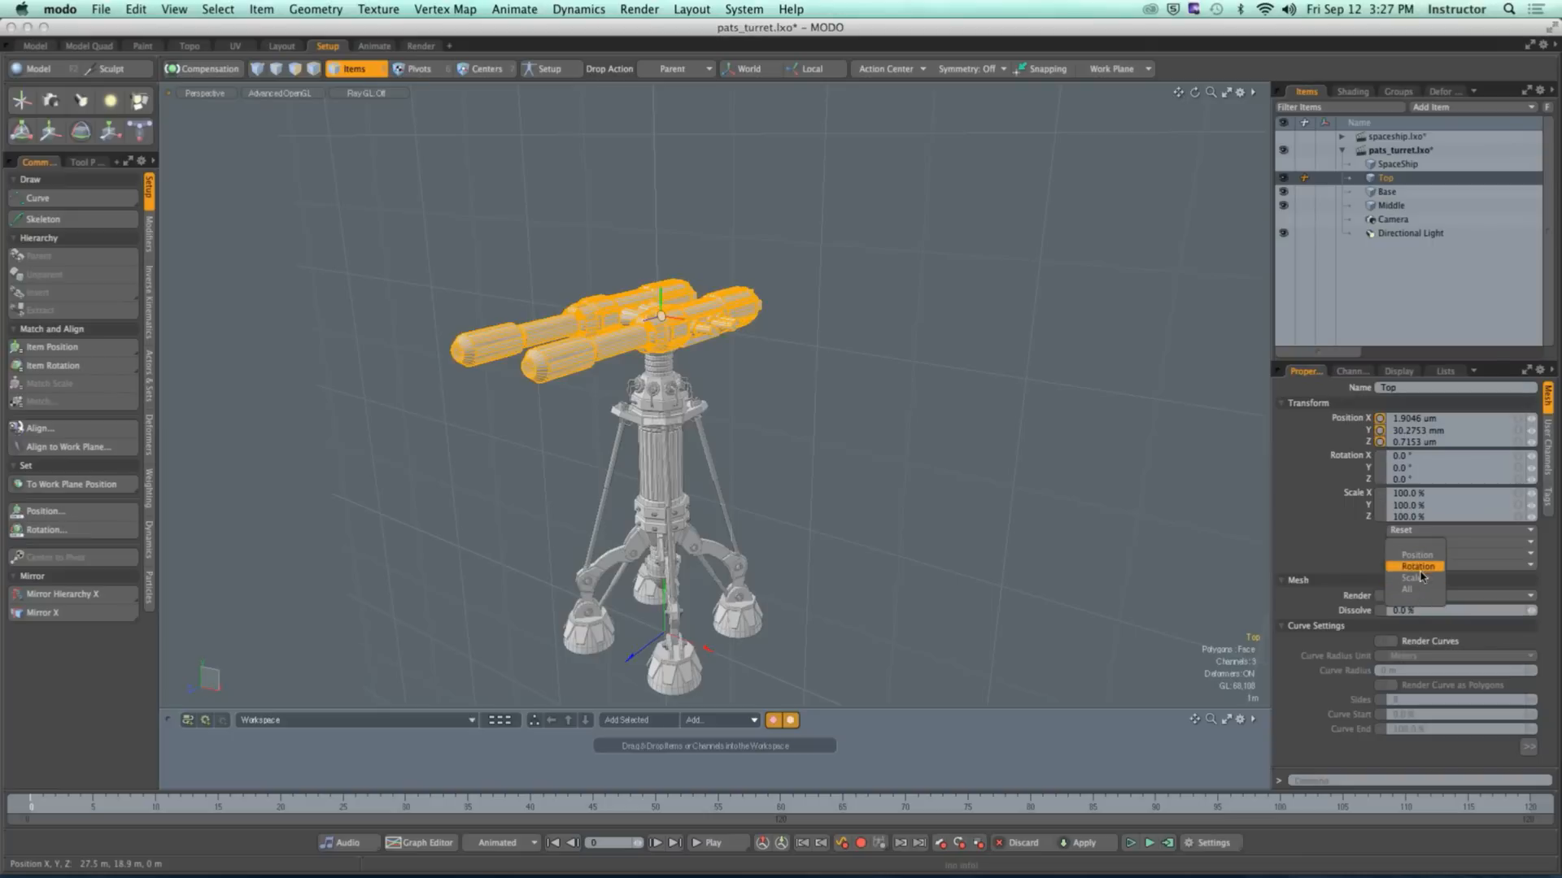
pyautogui.click(1419, 572)
pyautogui.click(1064, 461)
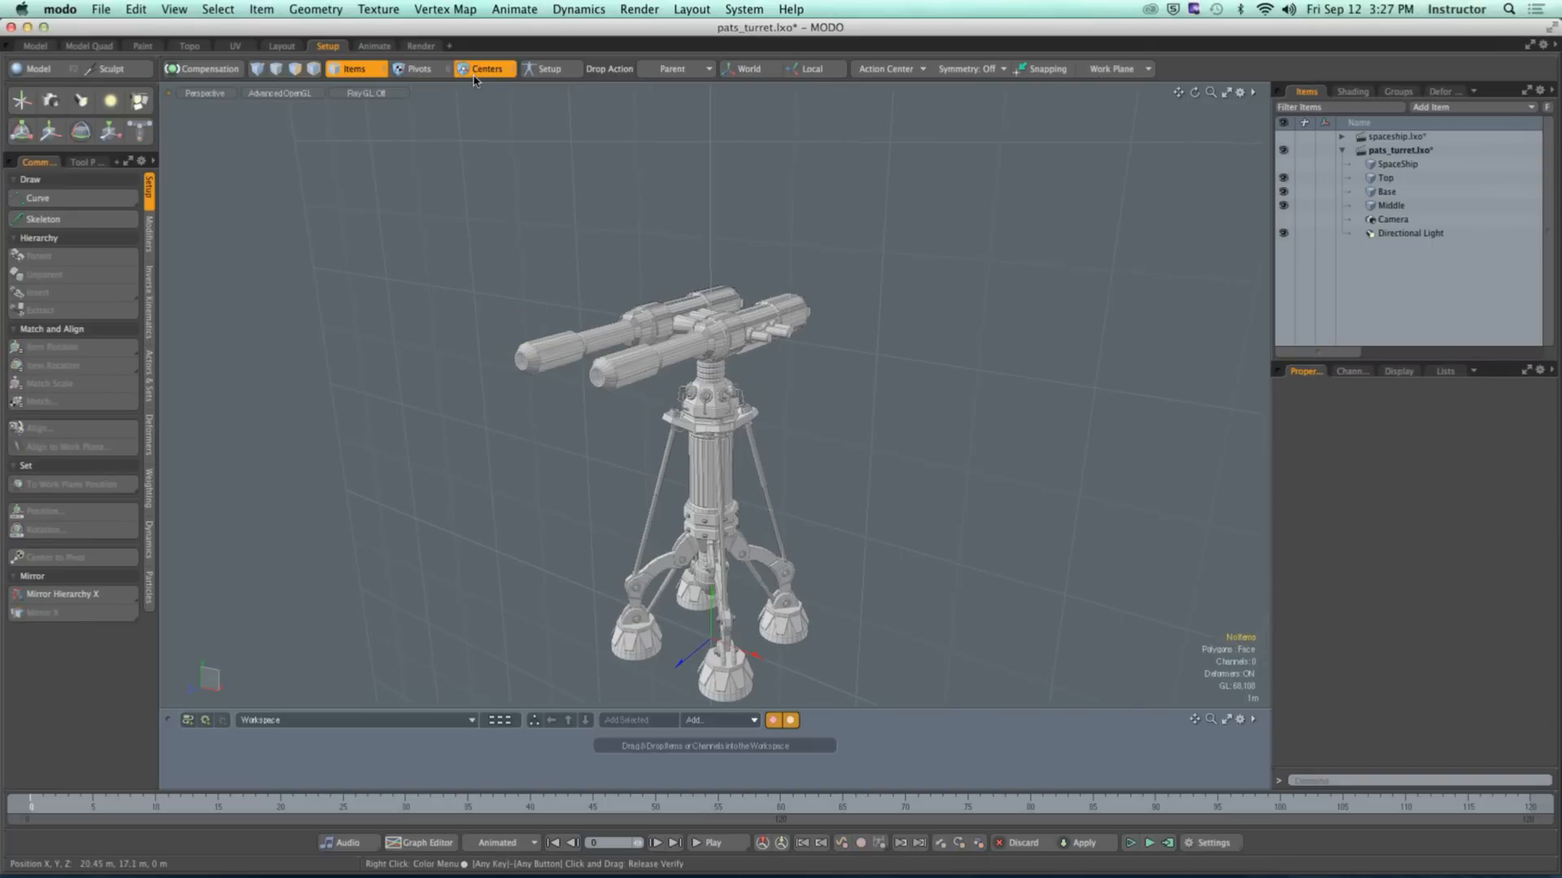
# Step: Move the Top mesh's center down to a Y position of -1.5 m in the front view, and return to perspective
pyautogui.click(705, 326)
pyautogui.keyDown('alt'); pyautogui.moveTo(705, 325); pyautogui.dragTo(650, 269); pyautogui.keyUp('alt')
pyautogui.click(486, 69)
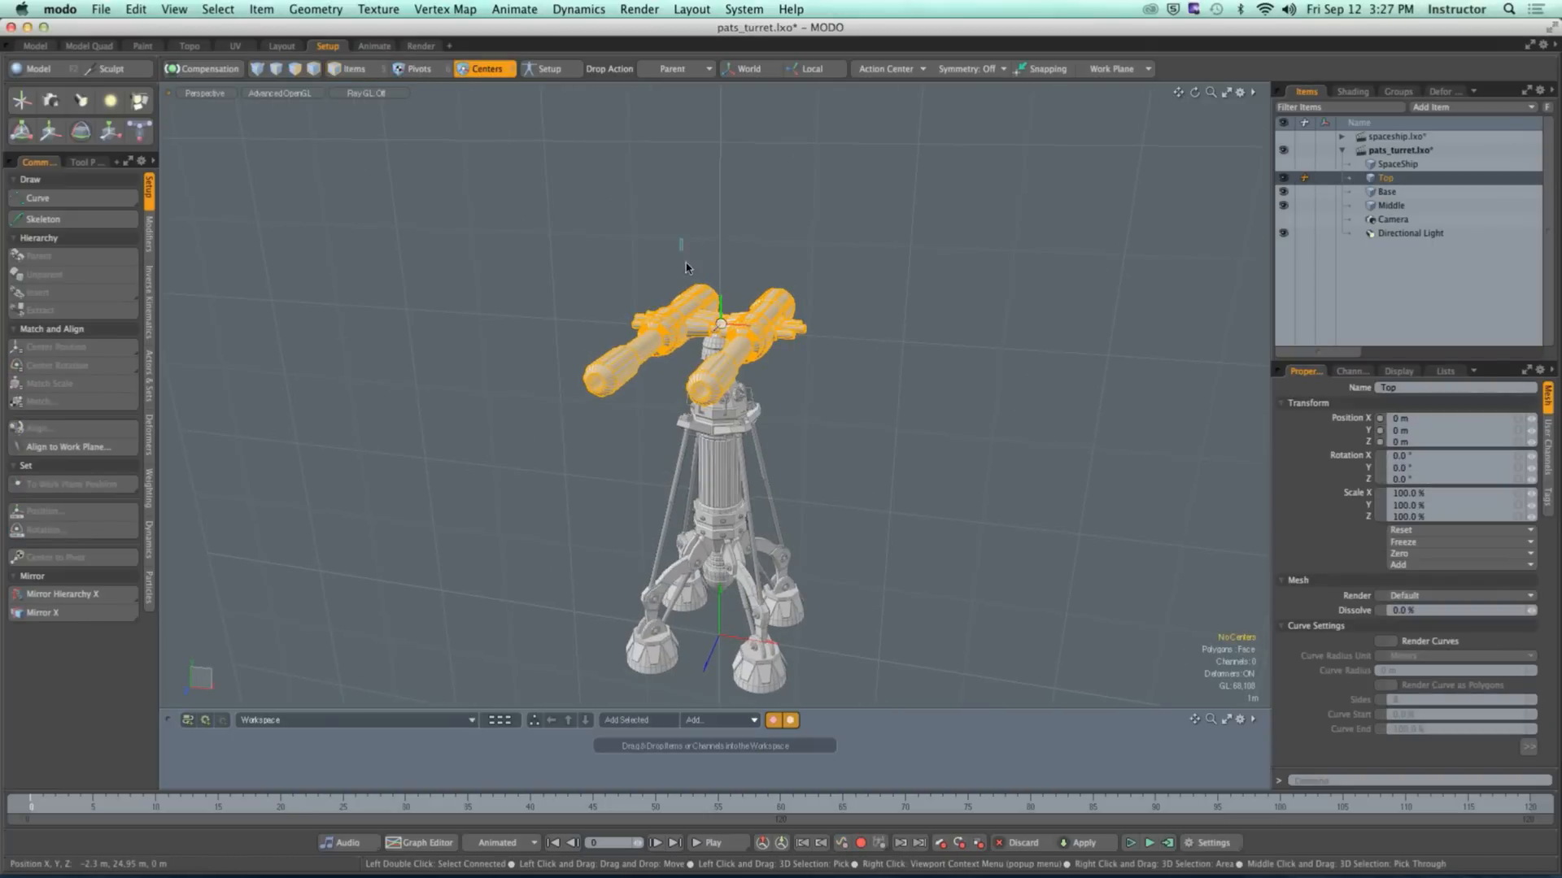
pyautogui.scroll(5, 718, 331)
pyautogui.keyDown('alt'); pyautogui.moveTo(717, 332); pyautogui.dragTo(752, 301); pyautogui.keyUp('alt')
pyautogui.click(713, 306)
pyautogui.press('KP_2')
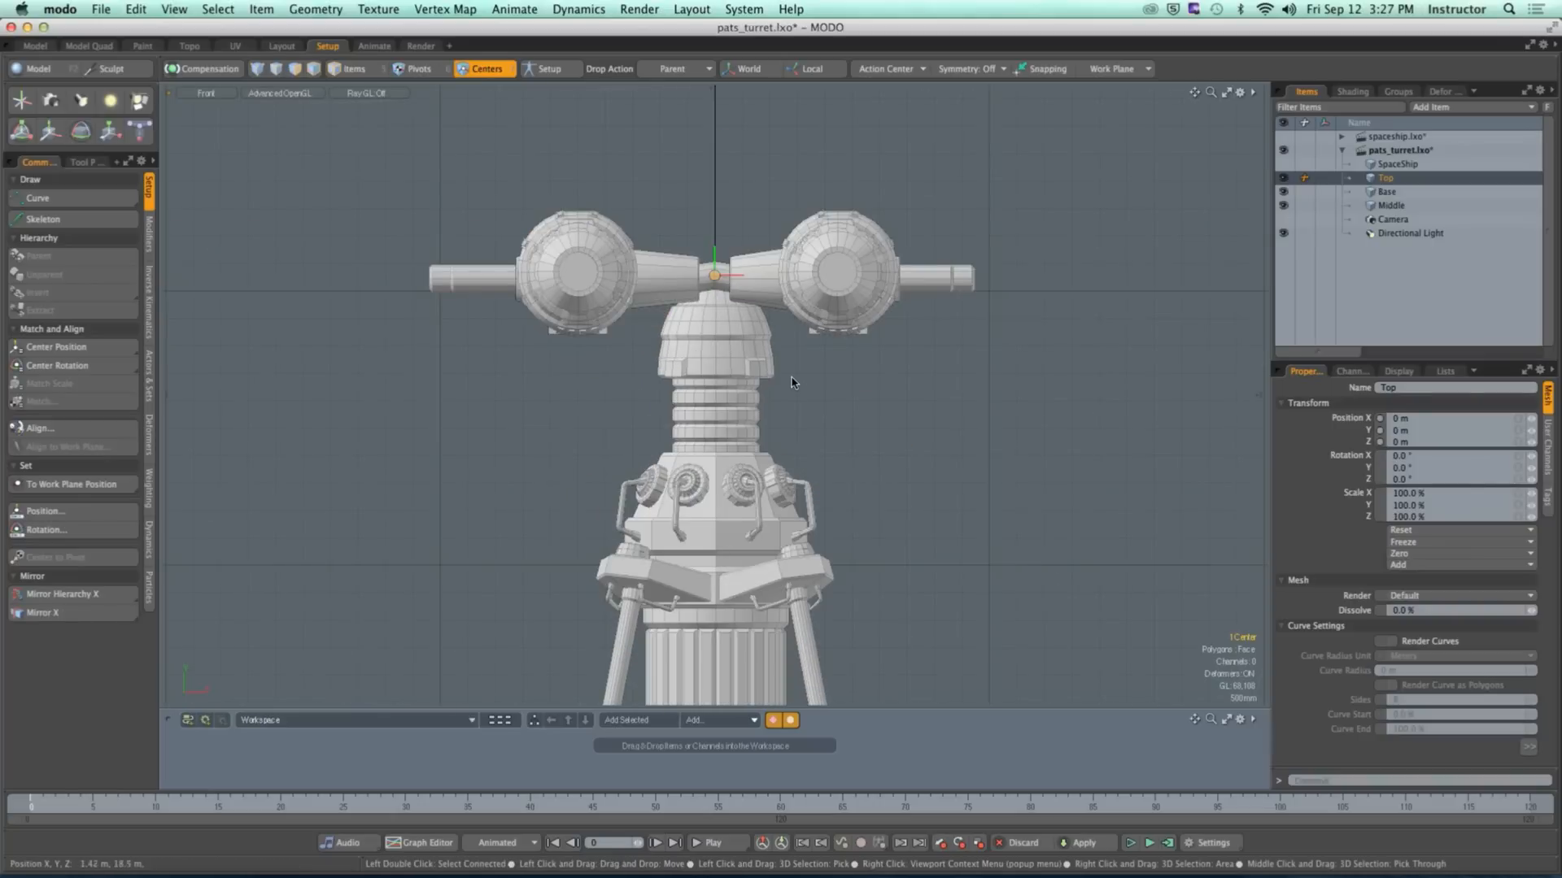
pyautogui.press('w')
pyautogui.moveTo(836, 146); pyautogui.dragTo(831, 175)
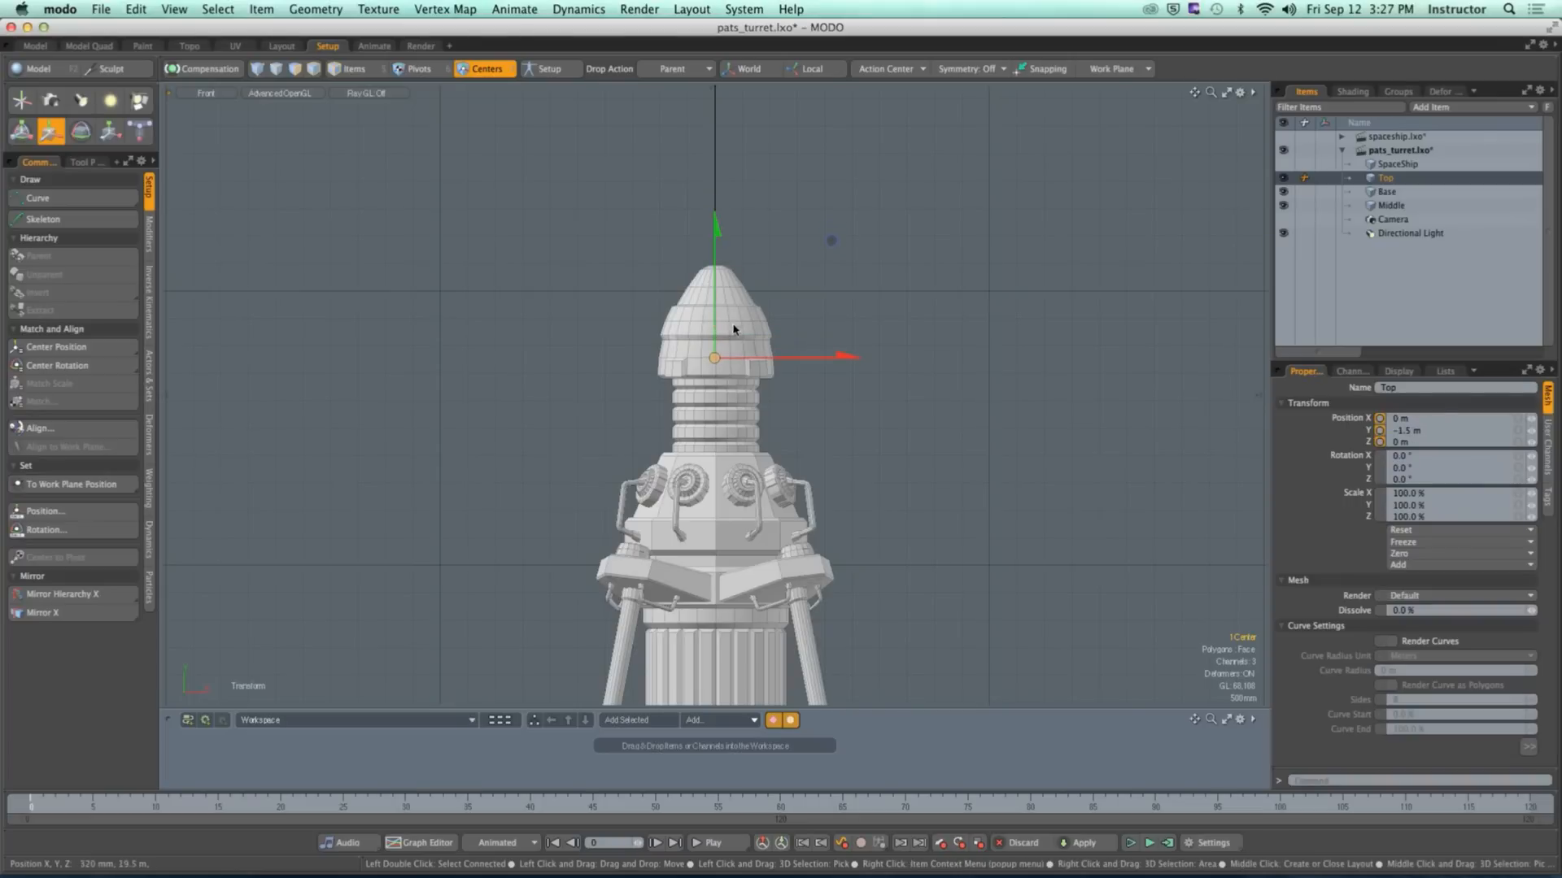
pyautogui.hotkey('ctrl', 'space')
pyautogui.click(807, 252)
pyautogui.keyDown('alt'); pyautogui.moveTo(808, 252); pyautogui.dragTo(659, 267); pyautogui.keyUp('alt')
pyautogui.press('space')
pyautogui.click(835, 263)
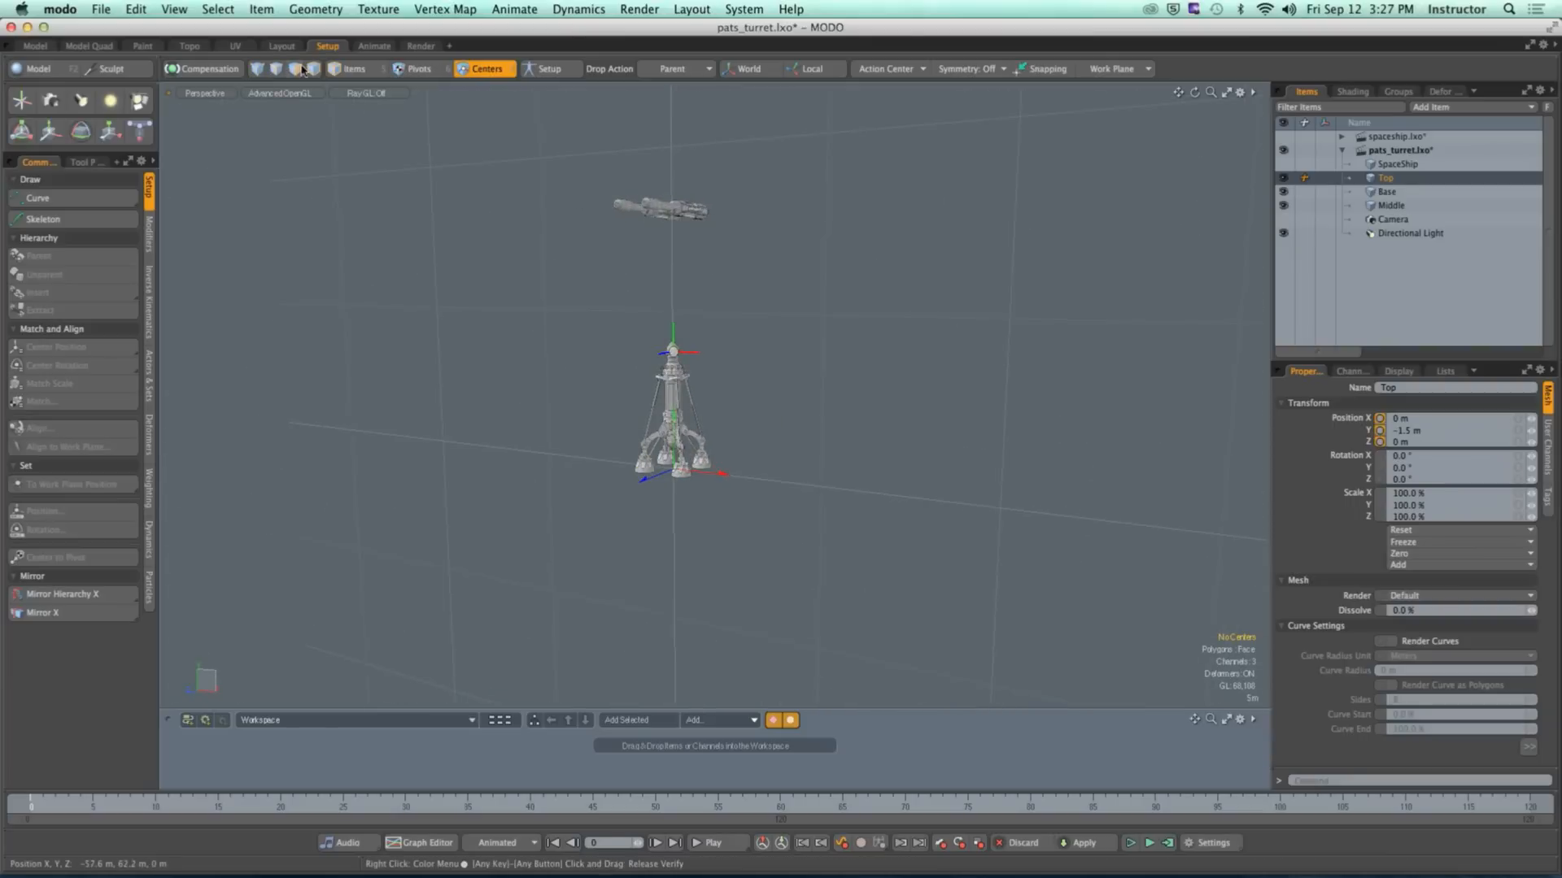
# Step: Select all polygons of the Top mesh and move them down onto the turret's Middle
pyautogui.moveTo(505, 122); pyautogui.dragTo(852, 301, button='right')
pyautogui.press('y')
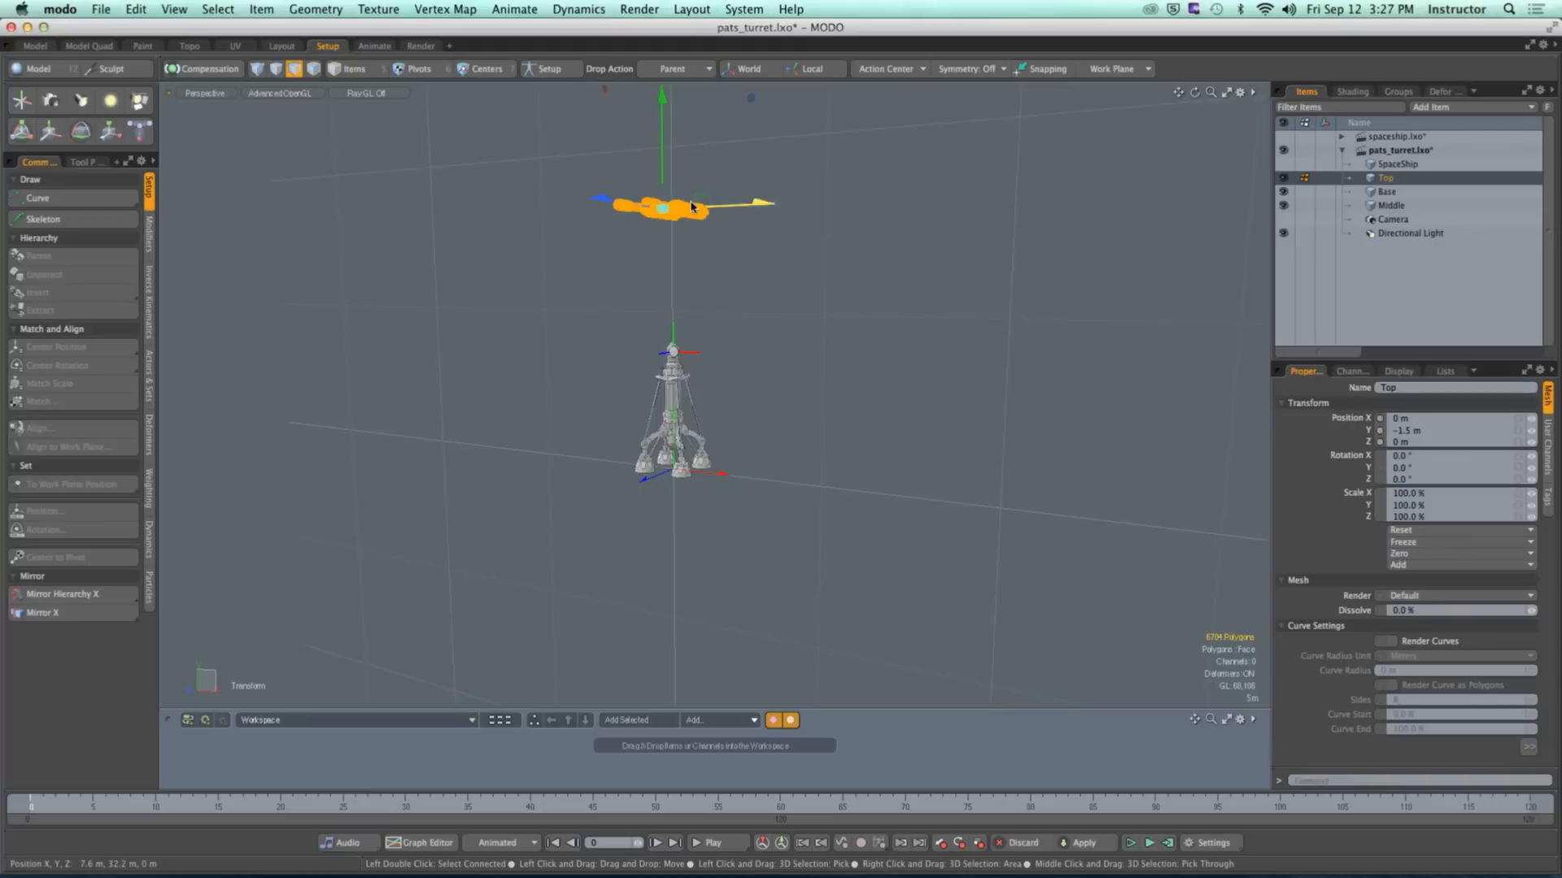
pyautogui.moveTo(666, 132); pyautogui.dragTo(714, 332)
pyautogui.press('super+z')
# Step: Raise the Top's selected polygons until the connectors sit on the Middle's dome, and deselect them
pyautogui.moveTo(715, 332)
pyautogui.keyDown('ctrl'); pyautogui.keyDown('alt'); pyautogui.mouseDown()
pyautogui.moveTo(781, 333)
pyautogui.moveTo(716, 326)
pyautogui.mouseUp(); pyautogui.keyUp('alt'); pyautogui.keyUp('ctrl')
pyautogui.keyDown('ctrl'); pyautogui.keyDown('alt'); pyautogui.moveTo(716, 325); pyautogui.dragTo(749, 366); pyautogui.keyUp('alt'); pyautogui.keyUp('ctrl')
pyautogui.keyDown('alt'); pyautogui.keyDown('shift'); pyautogui.moveTo(748, 366); pyautogui.dragTo(722, 398); pyautogui.keyUp('shift'); pyautogui.keyUp('alt')
pyautogui.keyDown('ctrl'); pyautogui.keyDown('alt'); pyautogui.moveTo(722, 398); pyautogui.dragTo(781, 374); pyautogui.keyUp('alt'); pyautogui.keyUp('ctrl')
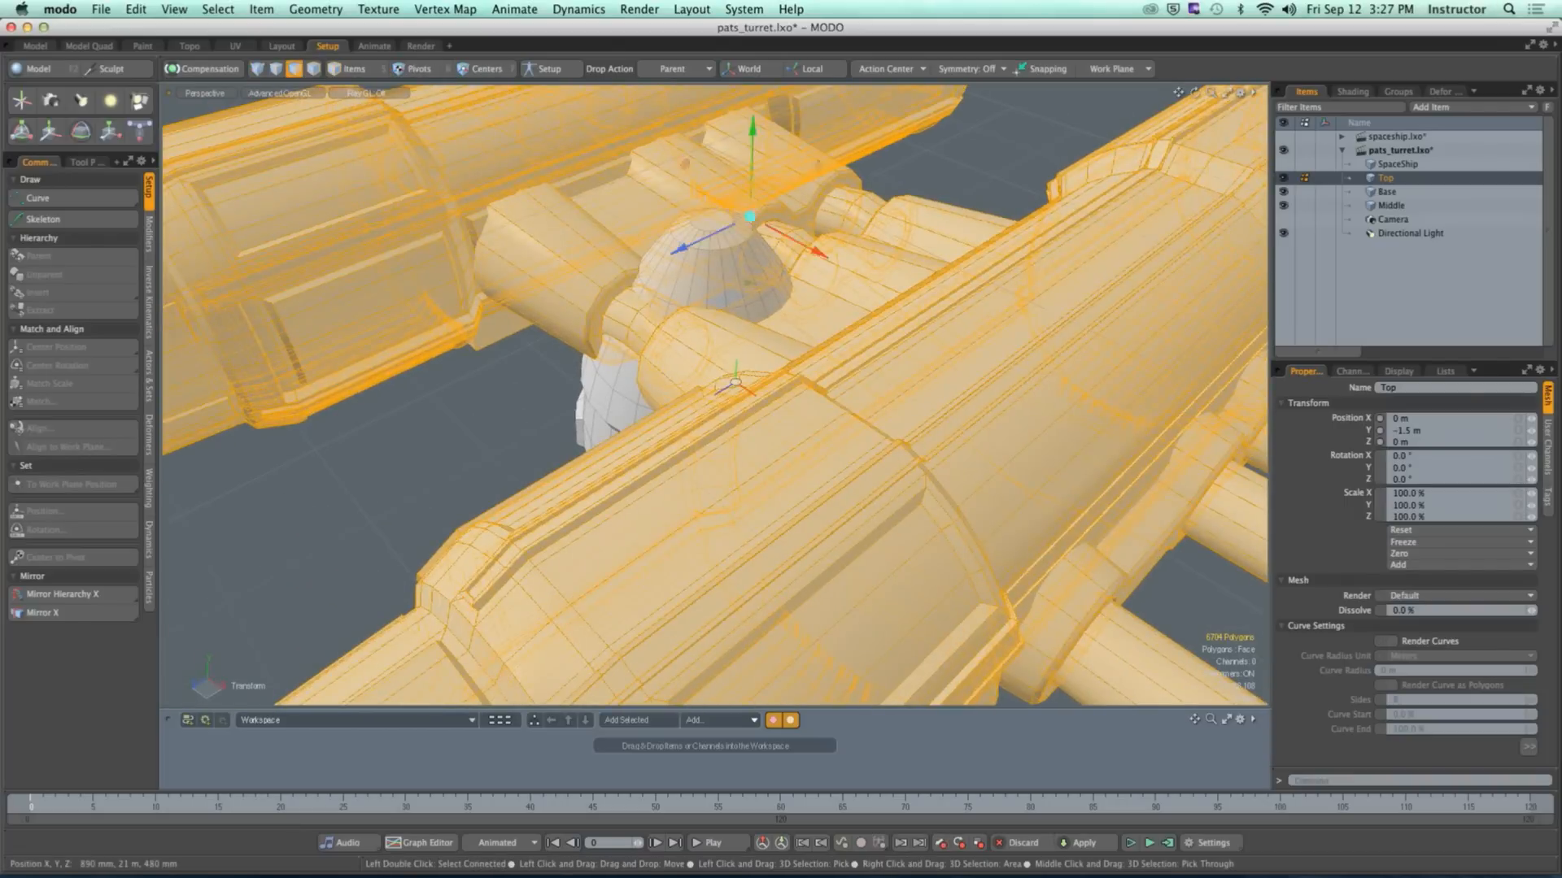
pyautogui.moveTo(750, 201); pyautogui.dragTo(750, 103)
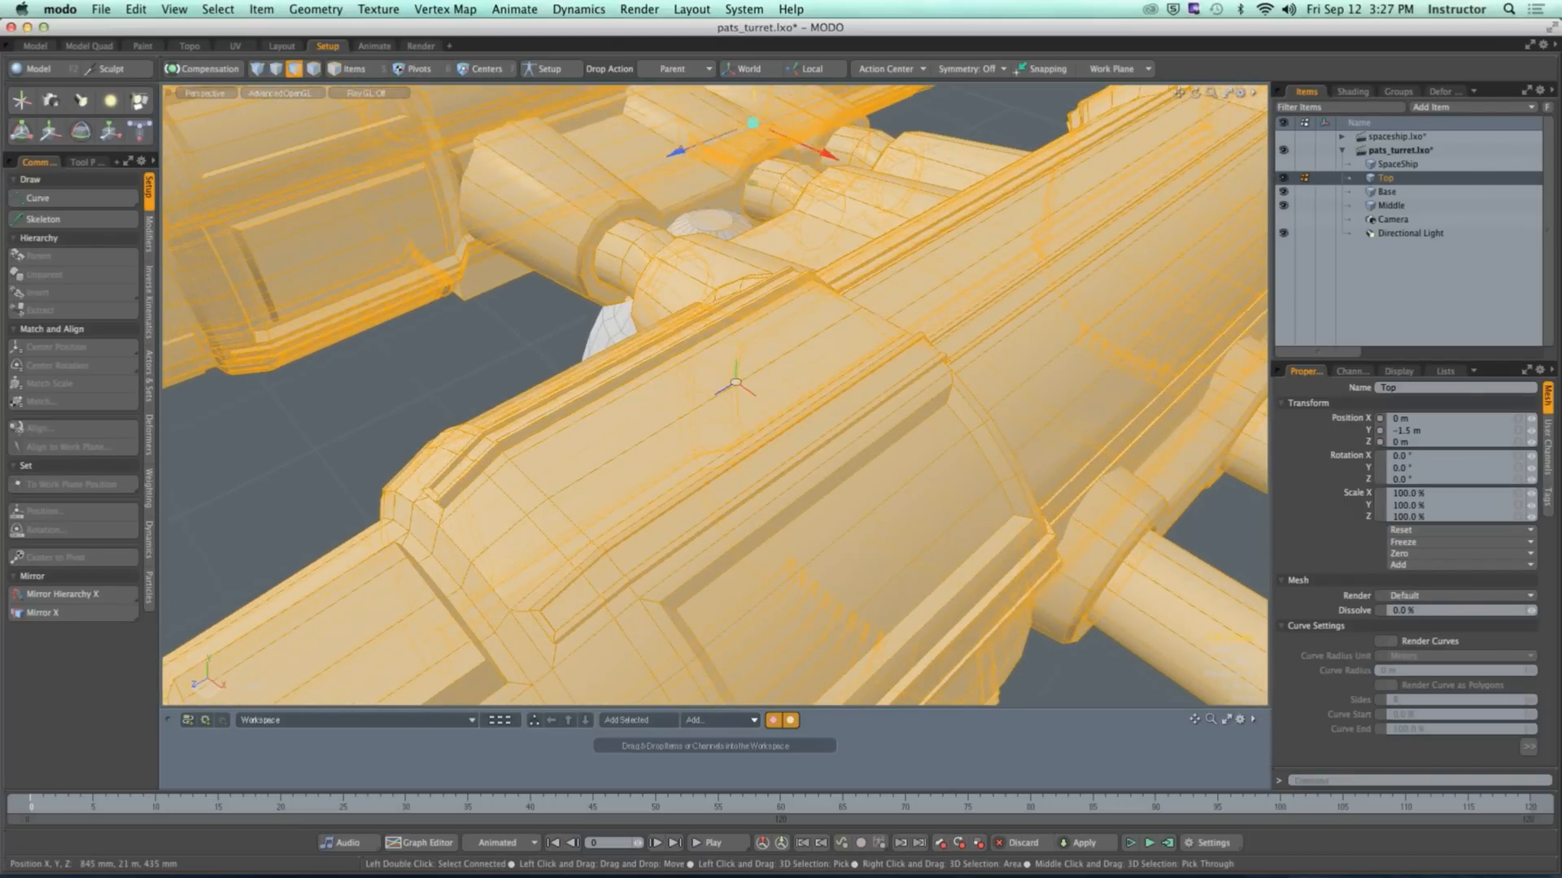
pyautogui.press('q')
pyautogui.click(957, 125)
pyautogui.keyDown('ctrl'); pyautogui.keyDown('alt'); pyautogui.moveTo(958, 126); pyautogui.dragTo(415, 88); pyautogui.keyUp('alt'); pyautogui.keyUp('ctrl')
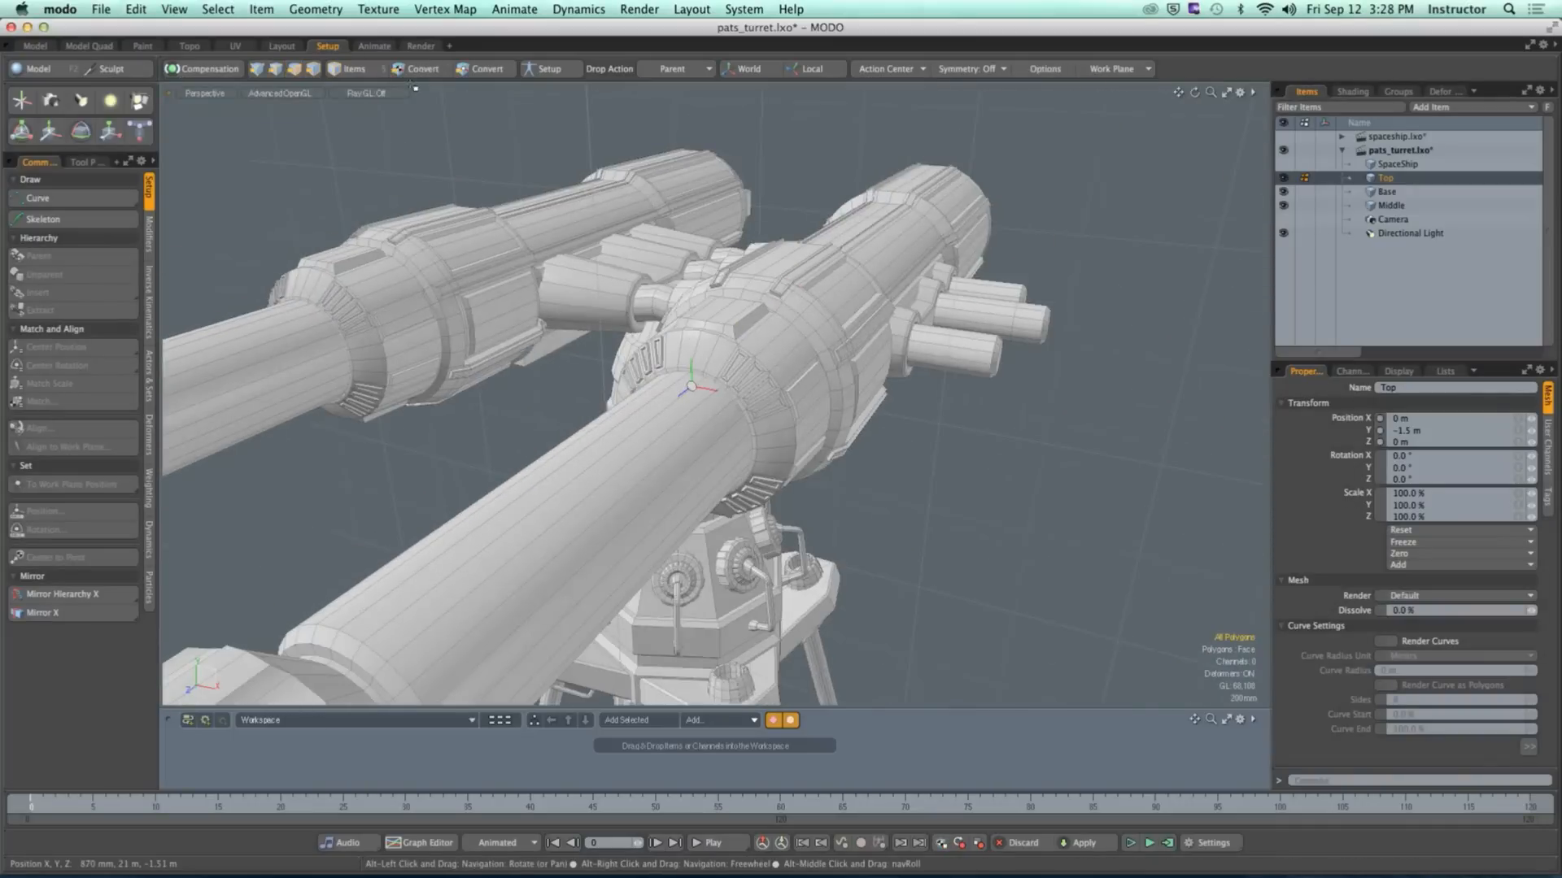
# Step: Try rotating the Top mesh about its X axis to test its center, and undo the rotation
pyautogui.click(365, 71)
pyautogui.keyDown('alt'); pyautogui.keyDown('shift'); pyautogui.moveTo(586, 357); pyautogui.dragTo(715, 241); pyautogui.keyUp('shift'); pyautogui.keyUp('alt')
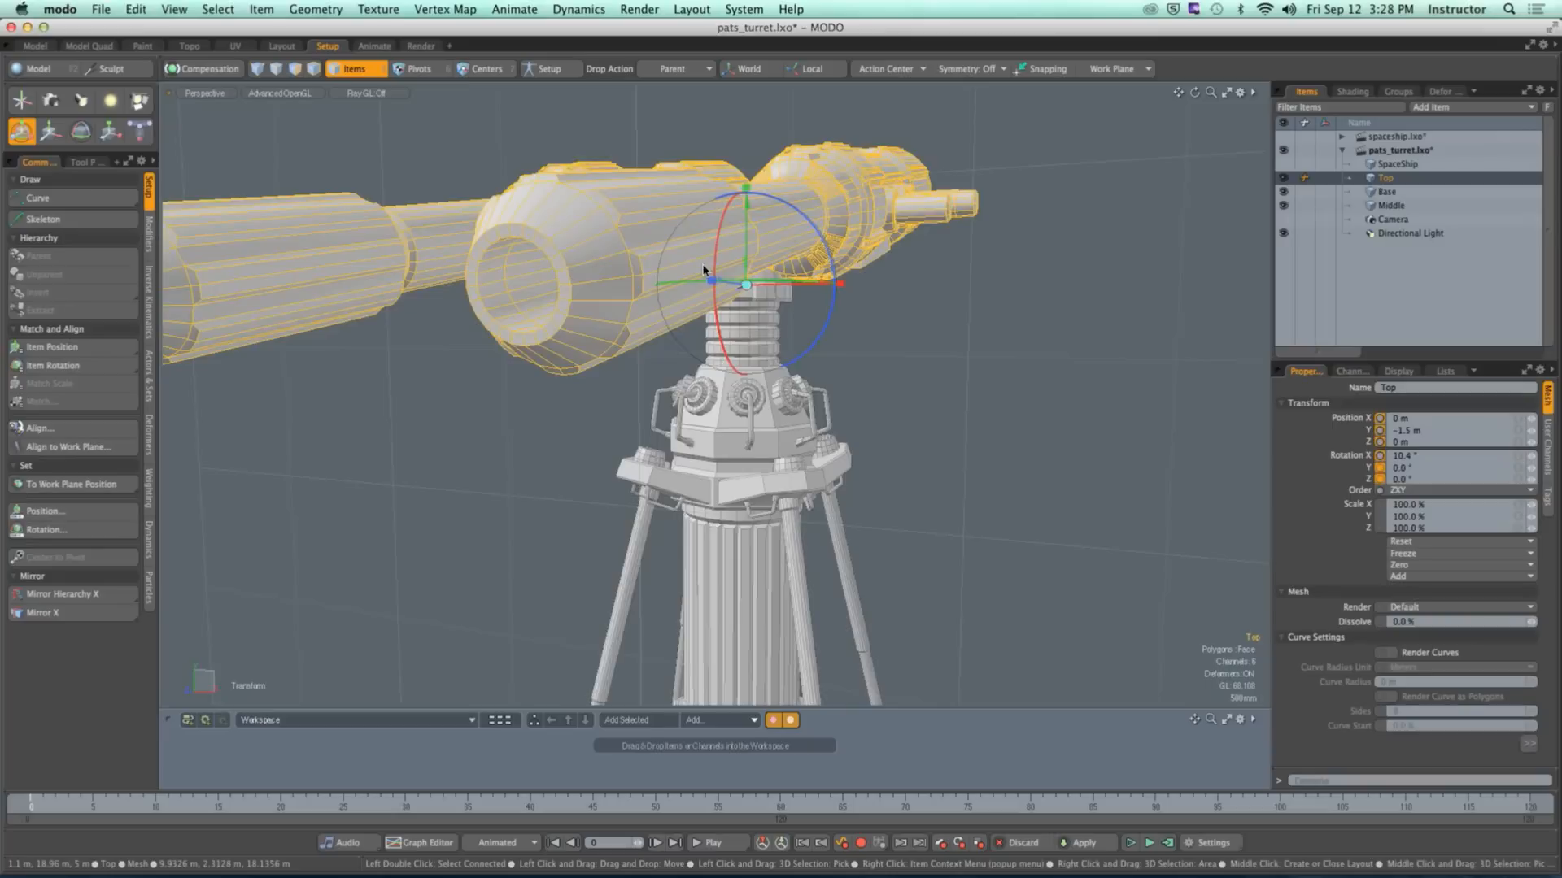
pyautogui.press('super+z')
pyautogui.press('q')
pyautogui.click(855, 310)
pyautogui.keyDown('alt'); pyautogui.moveTo(855, 310); pyautogui.dragTo(871, 276); pyautogui.keyUp('alt')
# Step: Zero the Top mesh's transforms while keeping it in place, deselect it, and save the scene
pyautogui.click(879, 203)
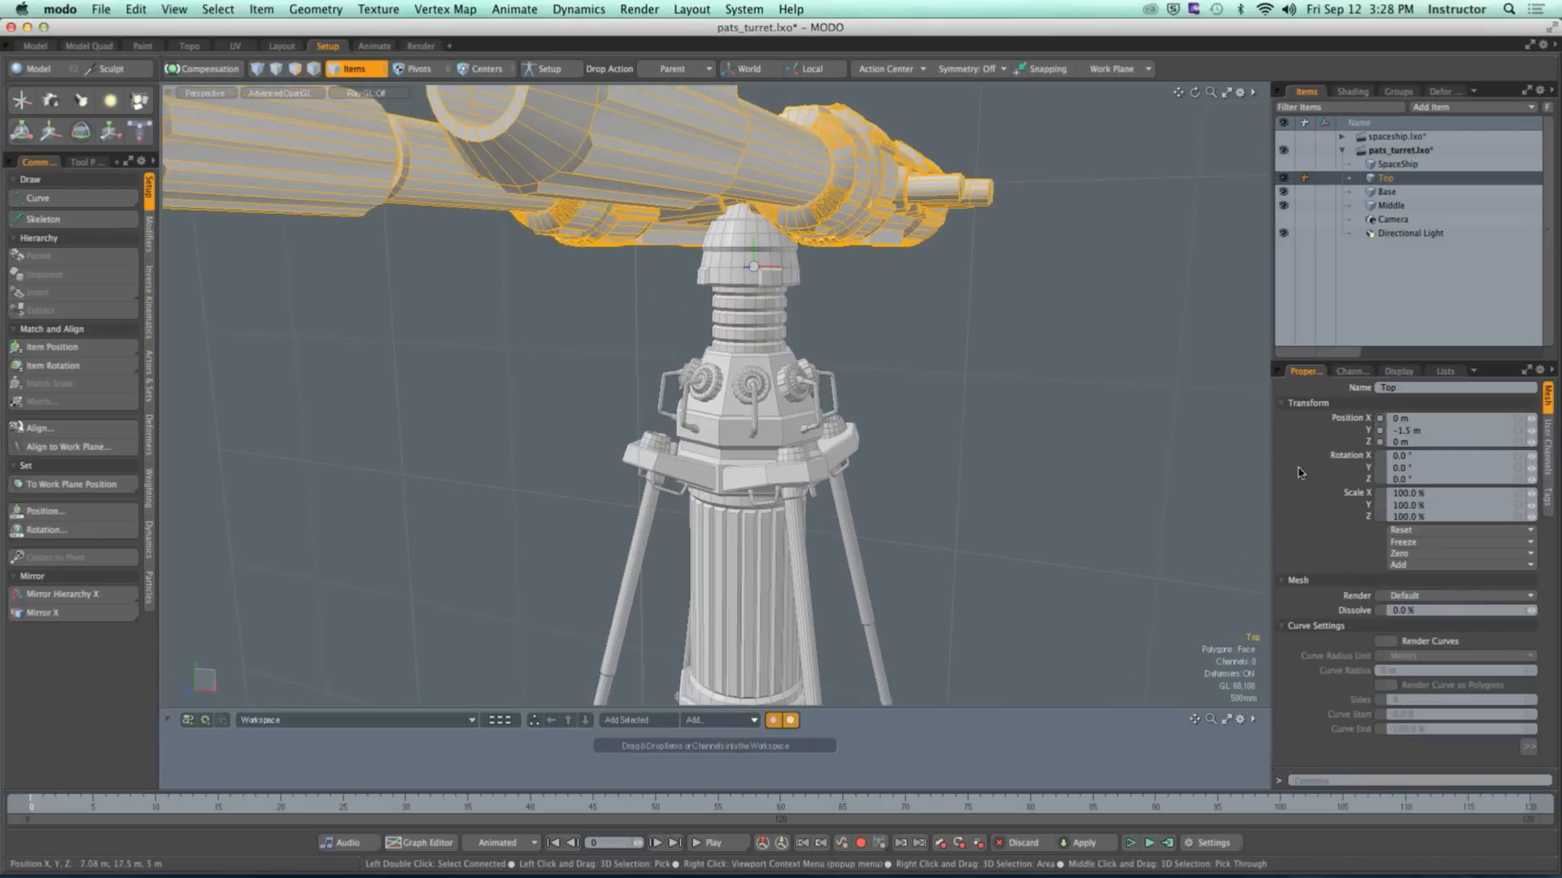
pyautogui.click(1410, 555)
pyautogui.click(1413, 556)
pyautogui.click(874, 321)
pyautogui.keyDown('alt'); pyautogui.moveTo(875, 322); pyautogui.dragTo(733, 338); pyautogui.keyUp('alt')
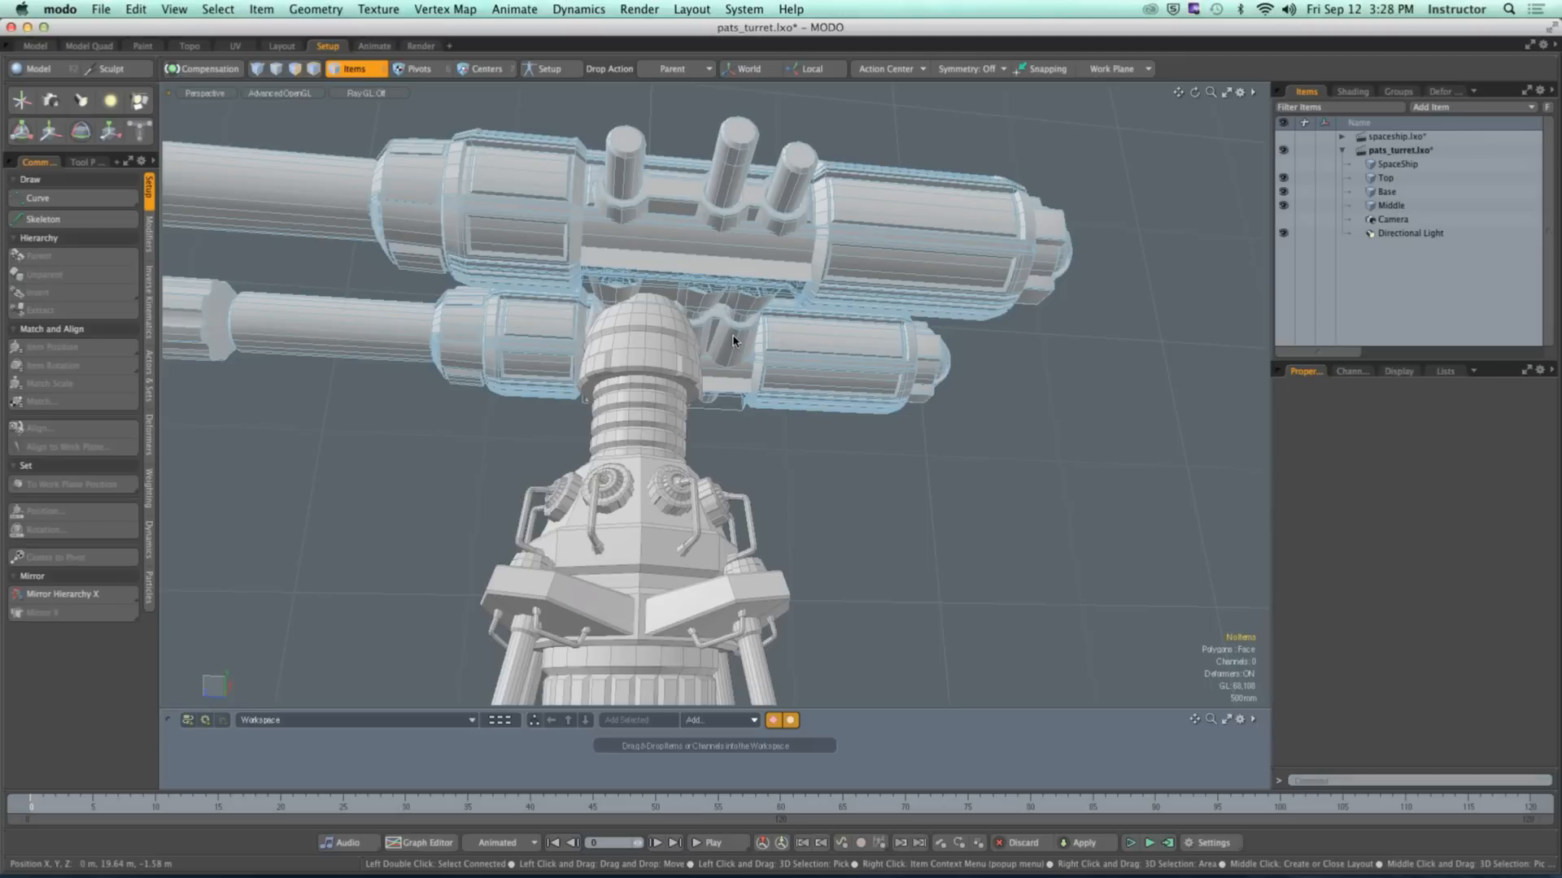
pyautogui.moveTo(734, 342)
pyautogui.keyDown('alt'); pyautogui.mouseDown()
pyautogui.moveTo(752, 343)
pyautogui.moveTo(635, 345)
pyautogui.moveTo(787, 347)
pyautogui.moveTo(755, 343)
pyautogui.mouseUp(); pyautogui.keyUp('alt')
pyautogui.hotkey('ctrl', 's')
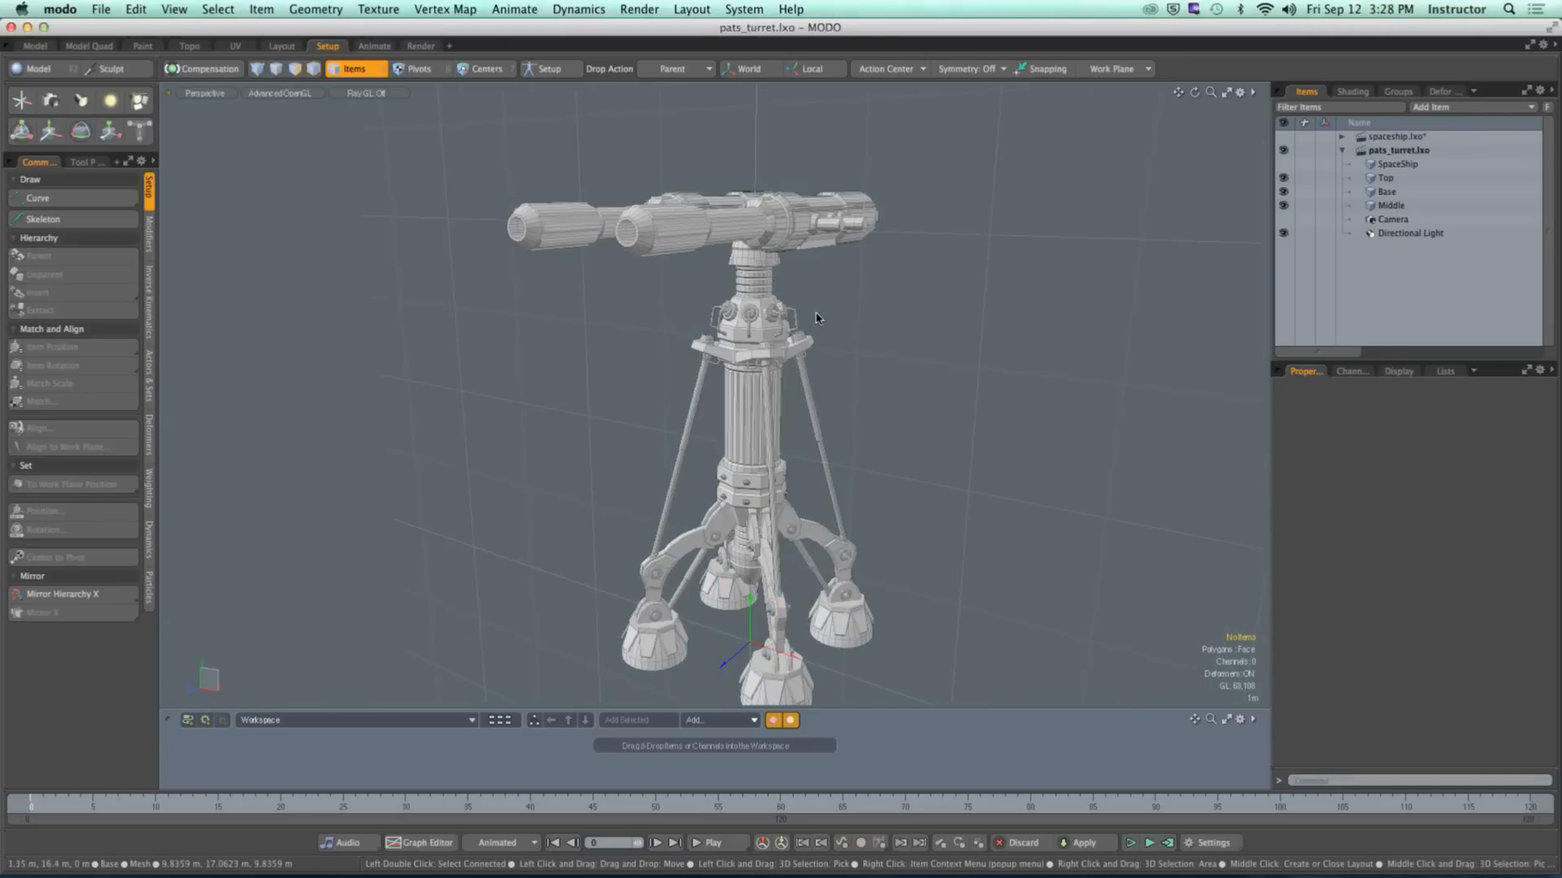
# Step: Hide the work plane's axes in the viewport
pyautogui.keyDown('alt'); pyautogui.moveTo(994, 287); pyautogui.dragTo(841, 383); pyautogui.keyUp('alt')
pyautogui.click(1112, 68)
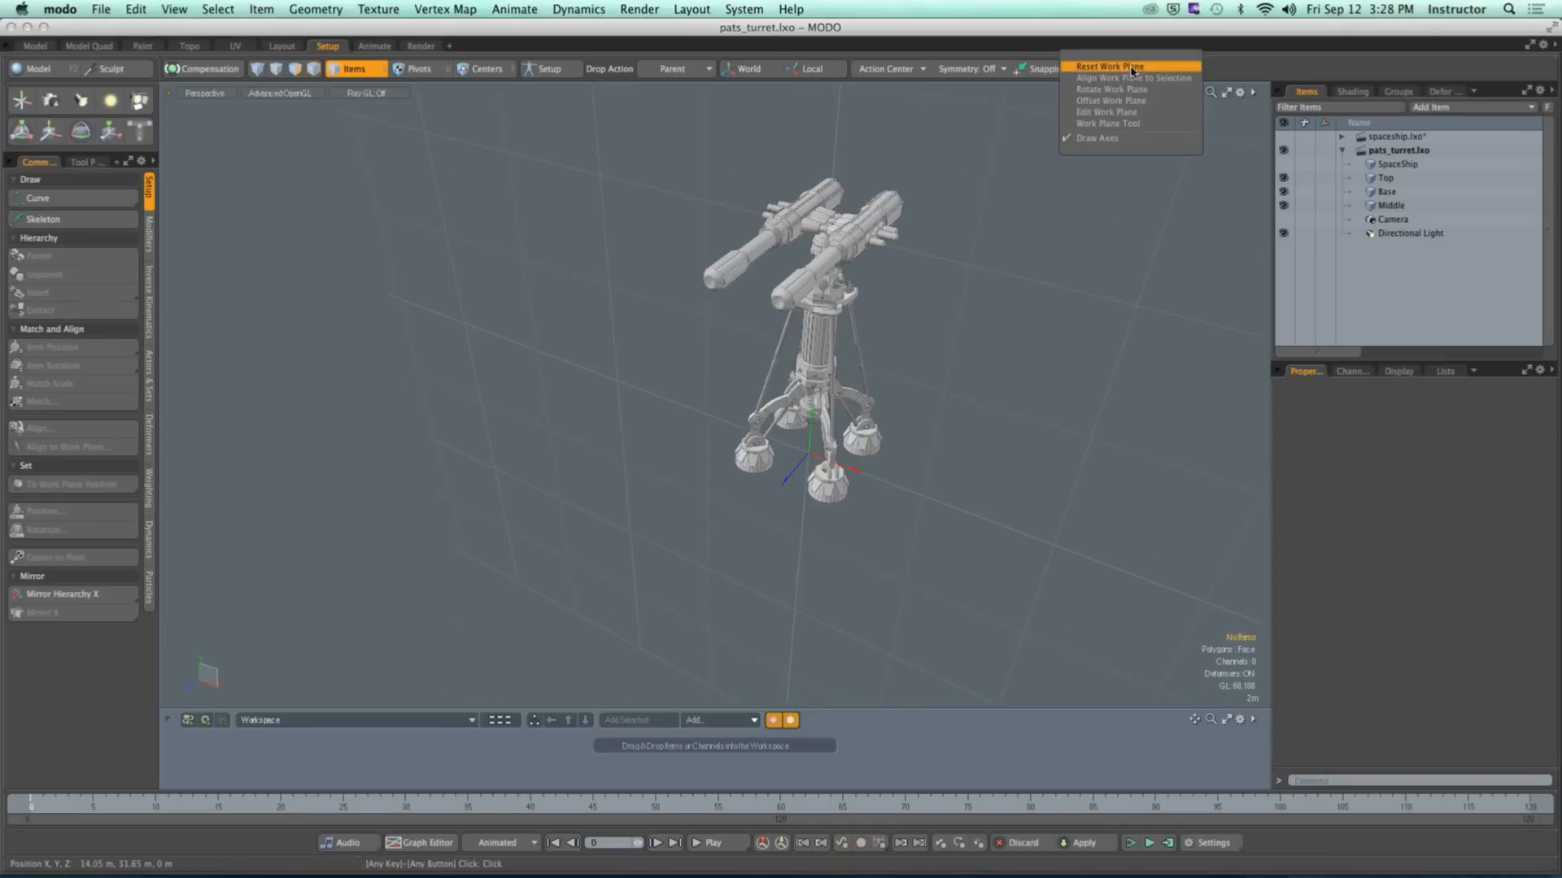
pyautogui.click(1128, 139)
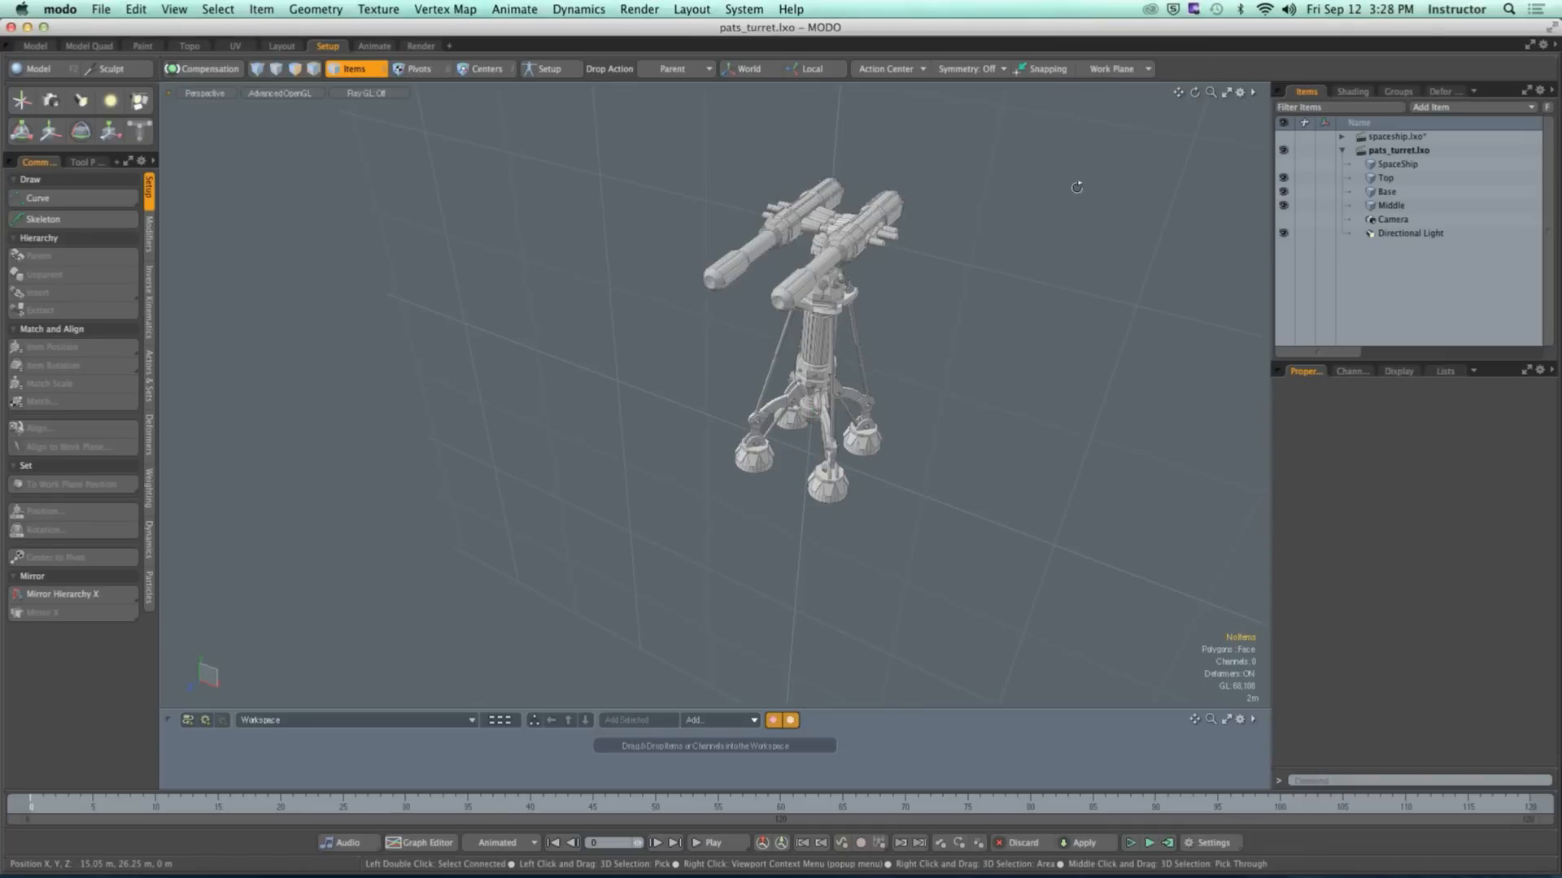
pyautogui.keyDown('alt'); pyautogui.moveTo(1077, 187); pyautogui.dragTo(1087, 160); pyautogui.keyUp('alt')
# Step: Try moving the Base mesh along X on its own, undo the move, and deselect the mesh
pyautogui.click(1392, 193)
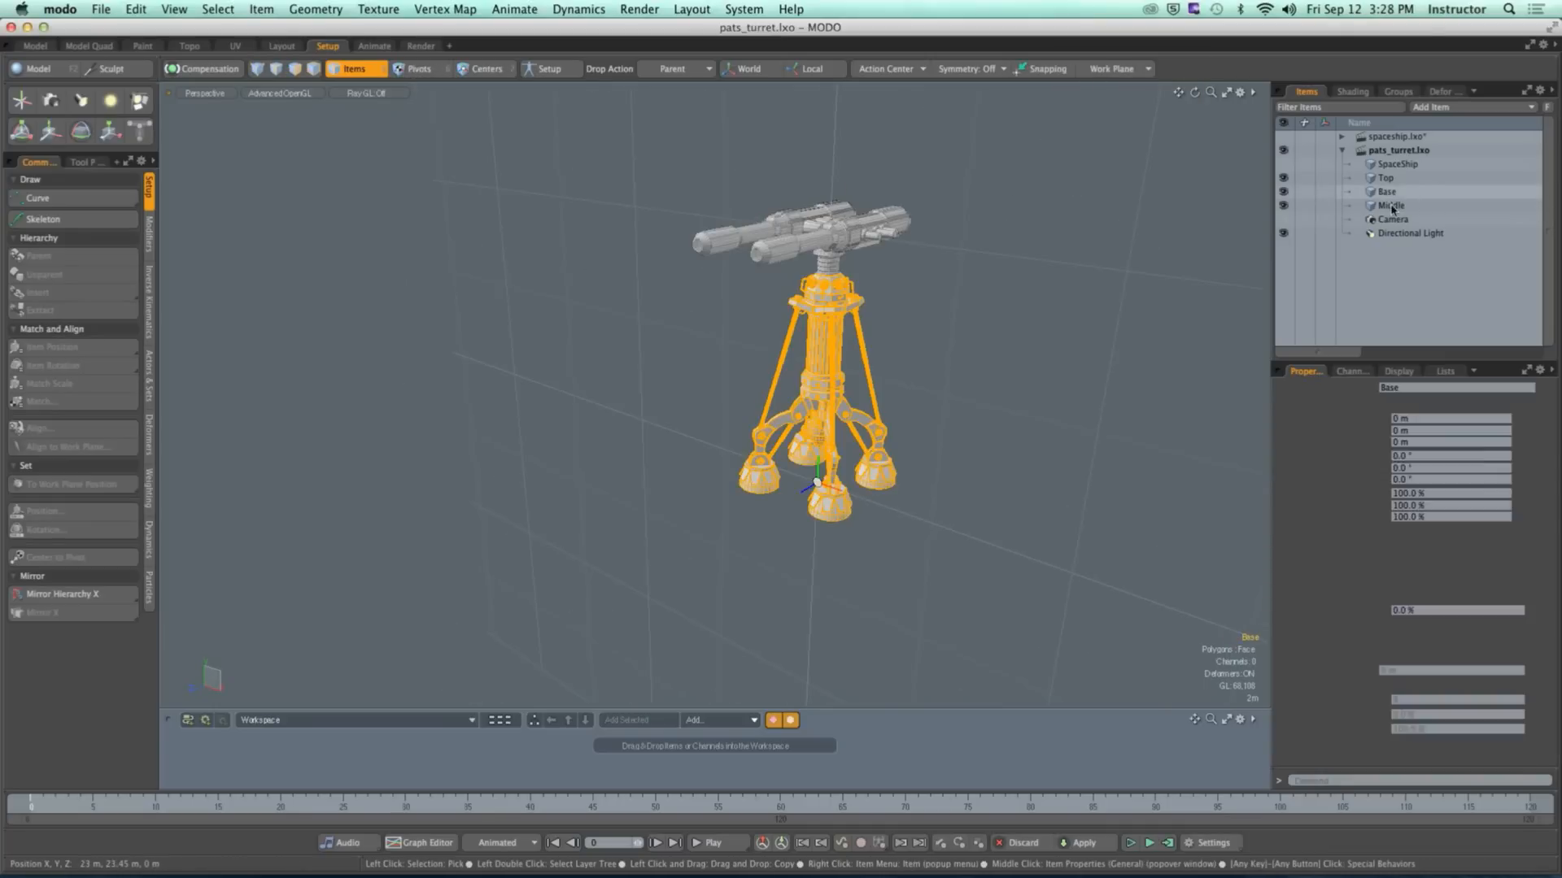
pyautogui.press('y')
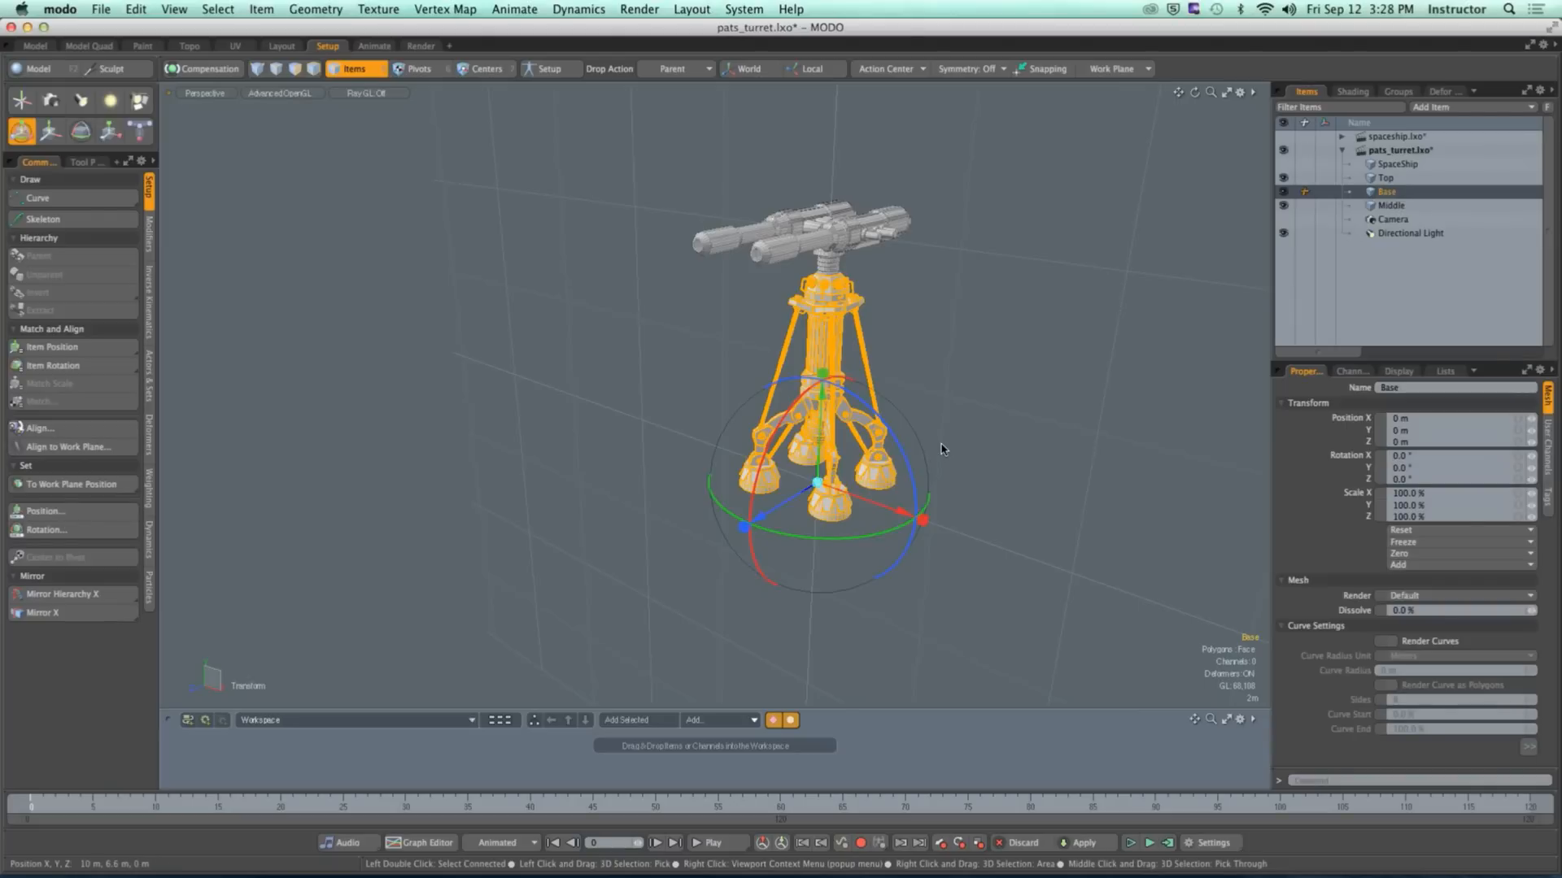
pyautogui.moveTo(904, 490); pyautogui.dragTo(692, 443)
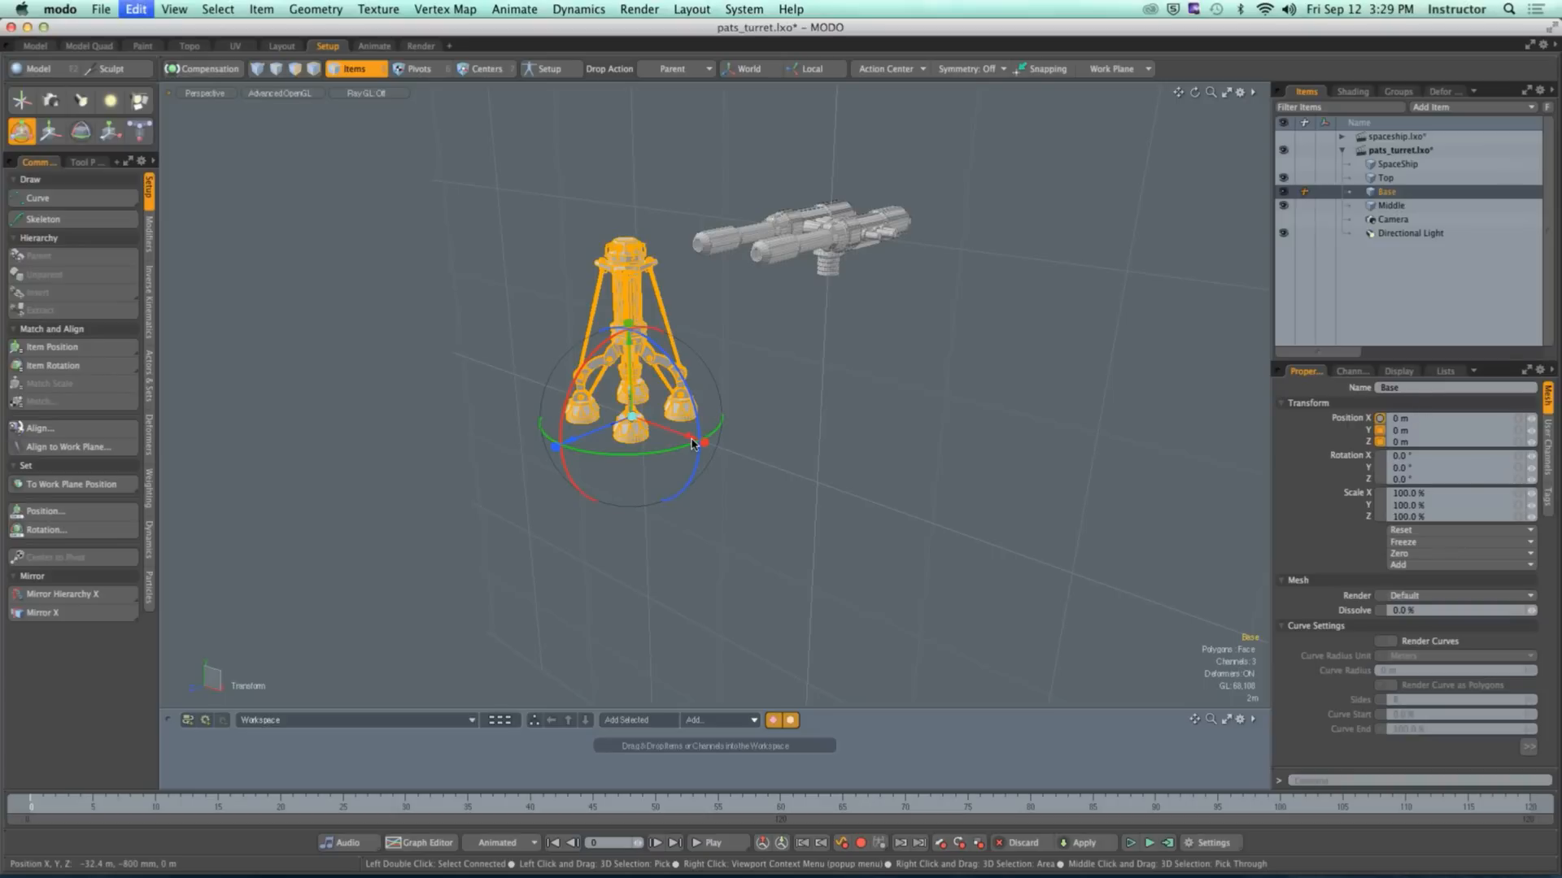
pyautogui.press('super+z')
pyautogui.press('q')
pyautogui.click(911, 429)
pyautogui.scroll(5, 795, 326)
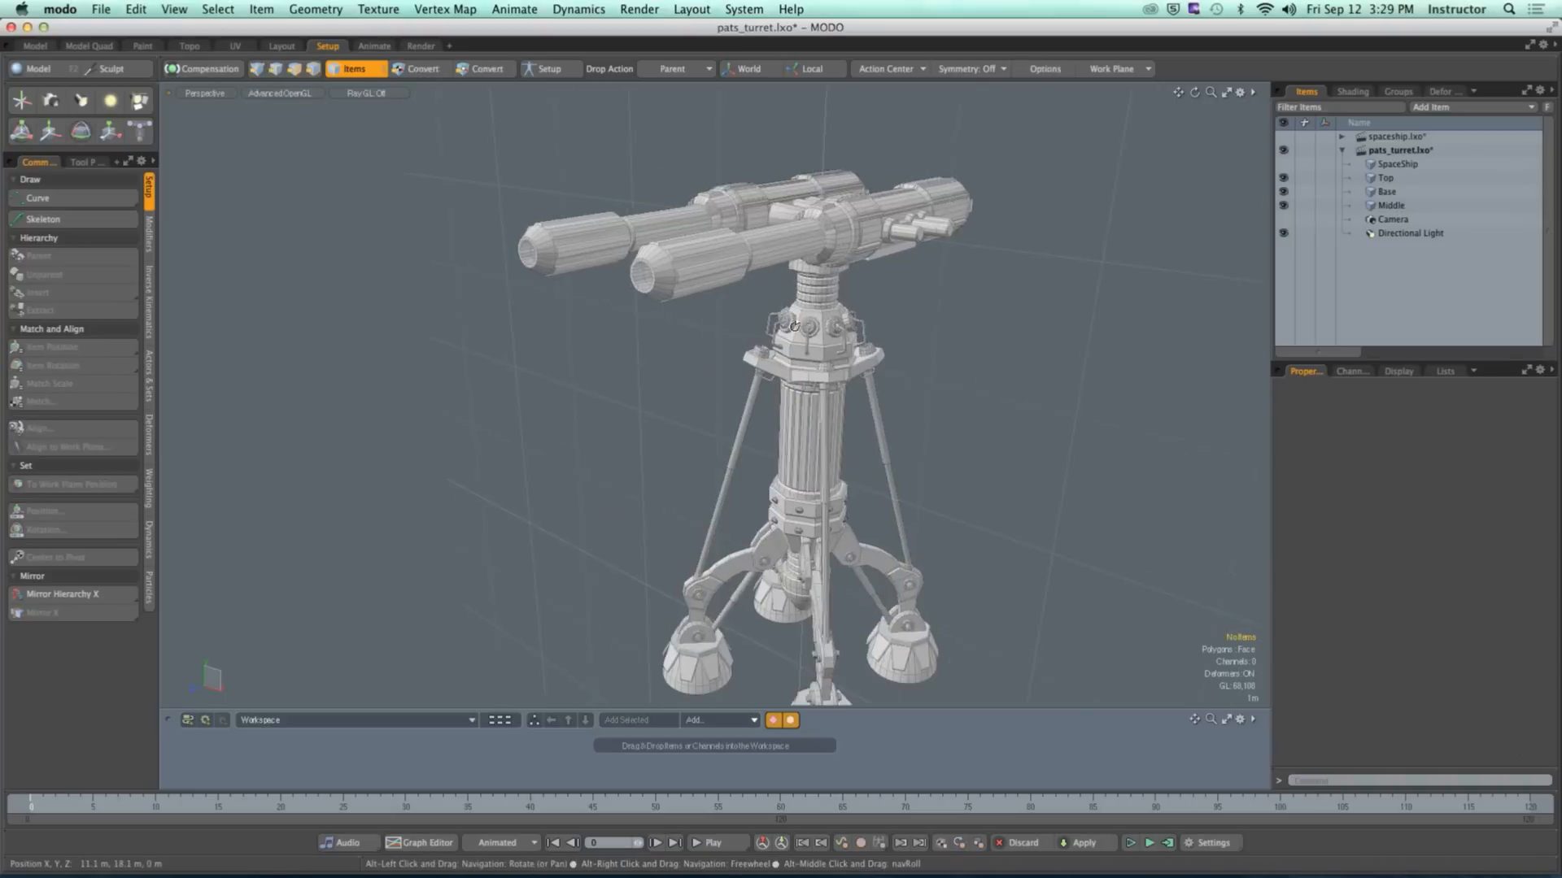
# Step: Build the turret's hierarchy by parenting the Middle mesh to Base and the Top mesh to Middle
pyautogui.keyDown('alt'); pyautogui.moveTo(794, 326); pyautogui.dragTo(721, 295); pyautogui.keyUp('alt')
pyautogui.click(720, 295)
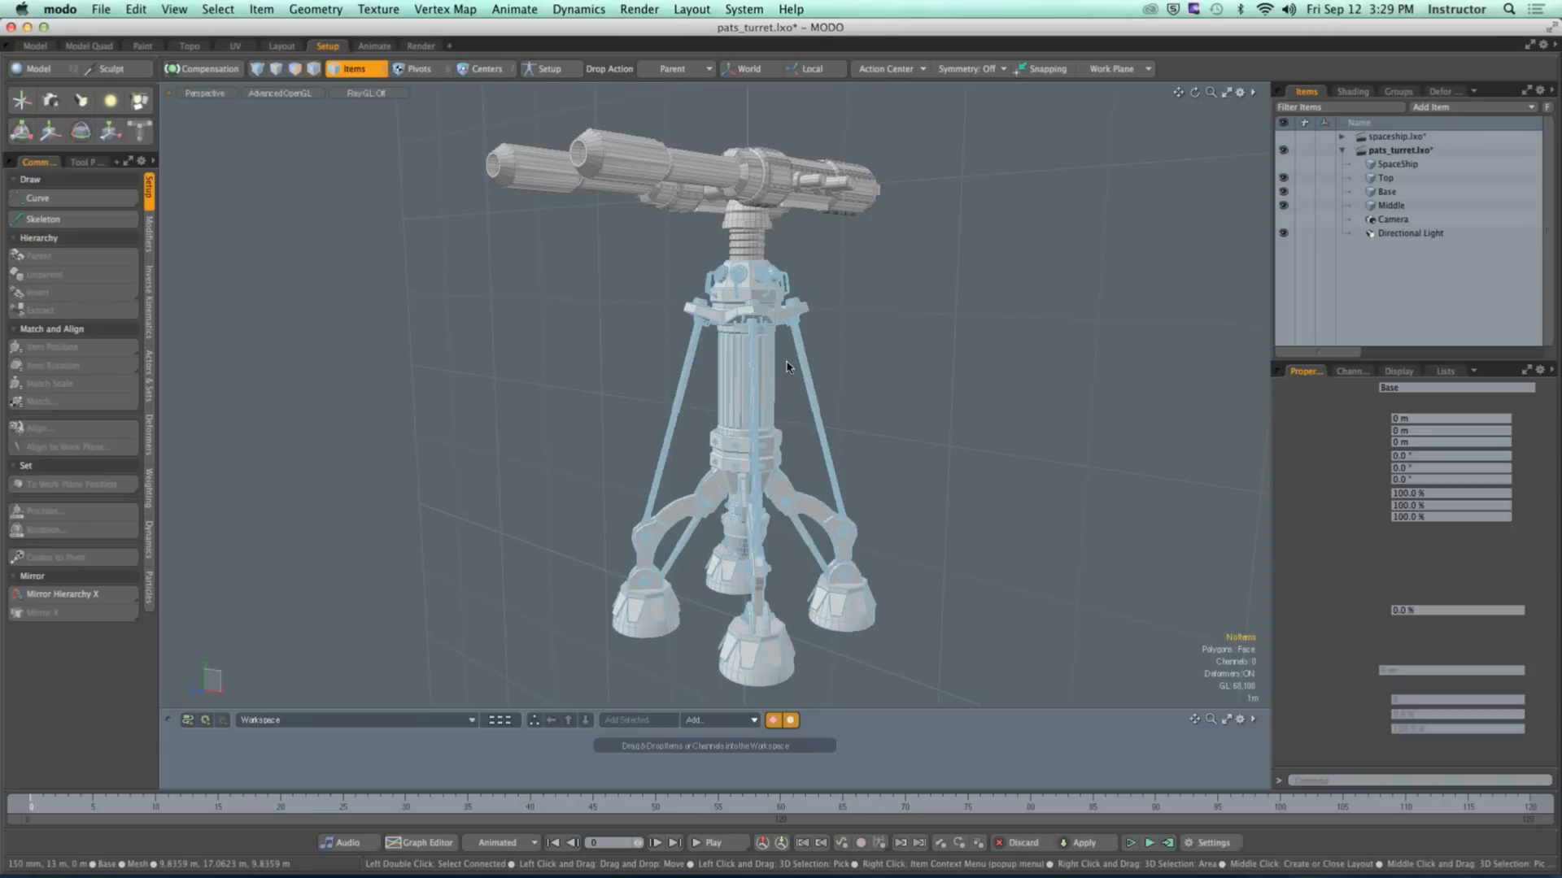
pyautogui.click(778, 340)
pyautogui.keyDown('alt'); pyautogui.moveTo(778, 340); pyautogui.dragTo(807, 395); pyautogui.keyUp('alt')
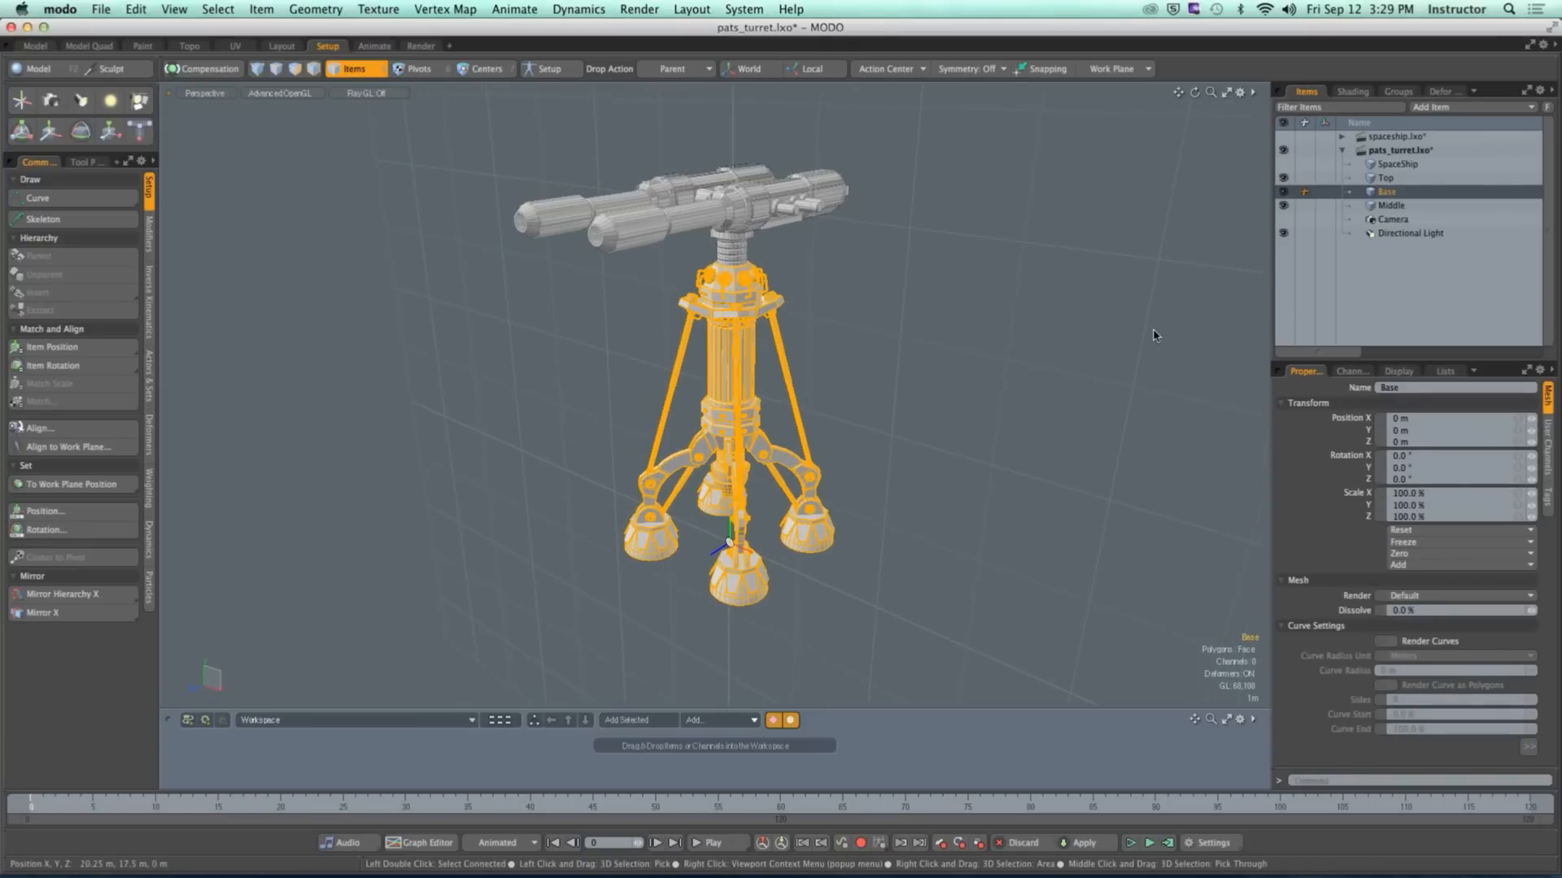
pyautogui.click(1367, 208)
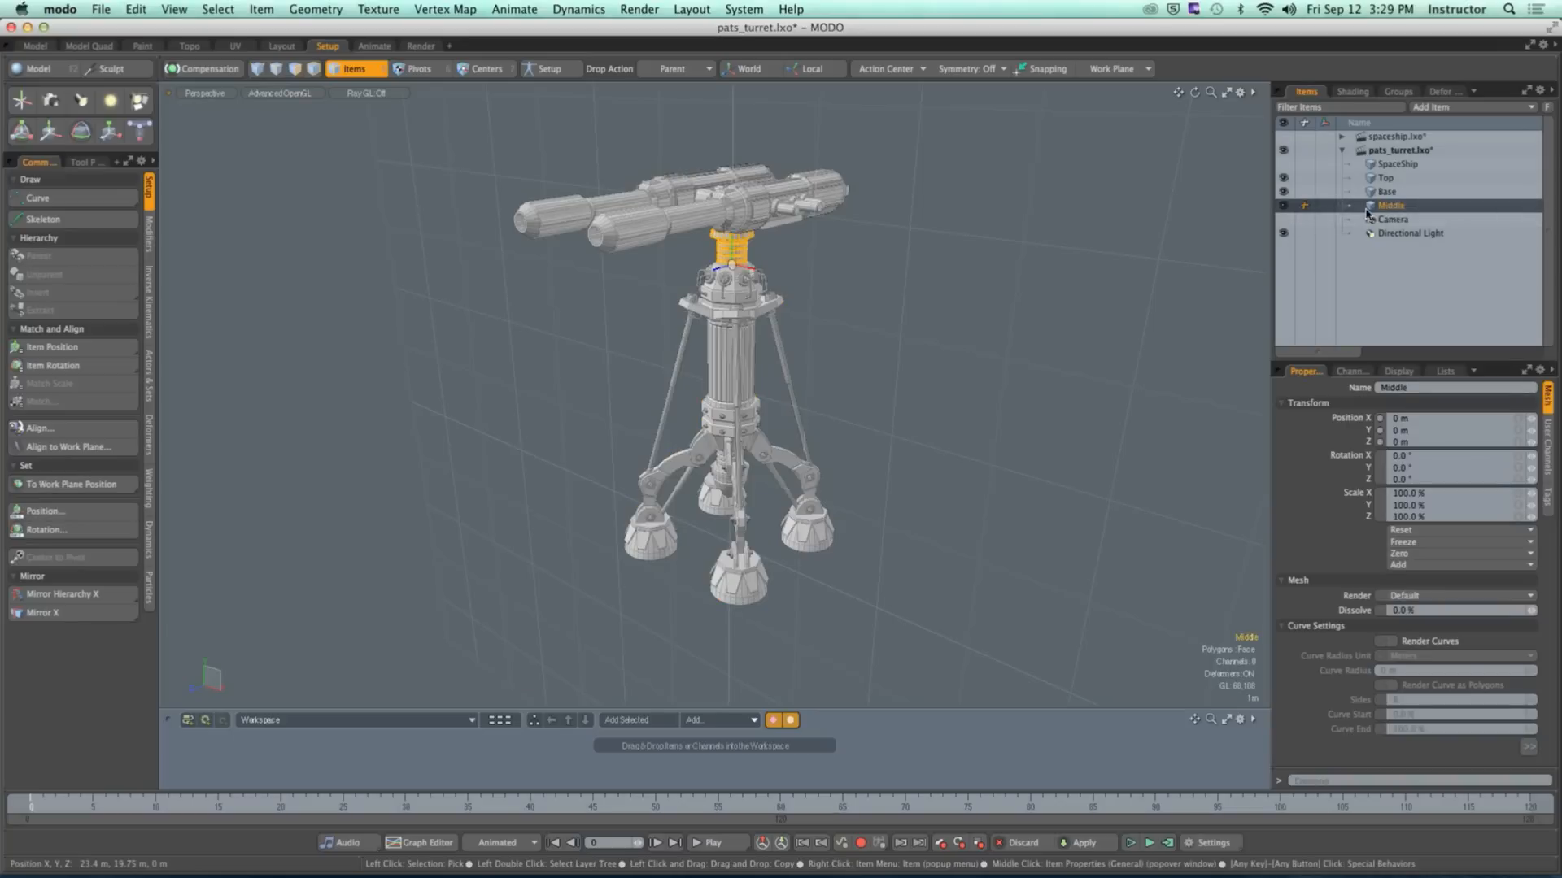
pyautogui.moveTo(1368, 213); pyautogui.dragTo(1400, 205)
pyautogui.click(1361, 193)
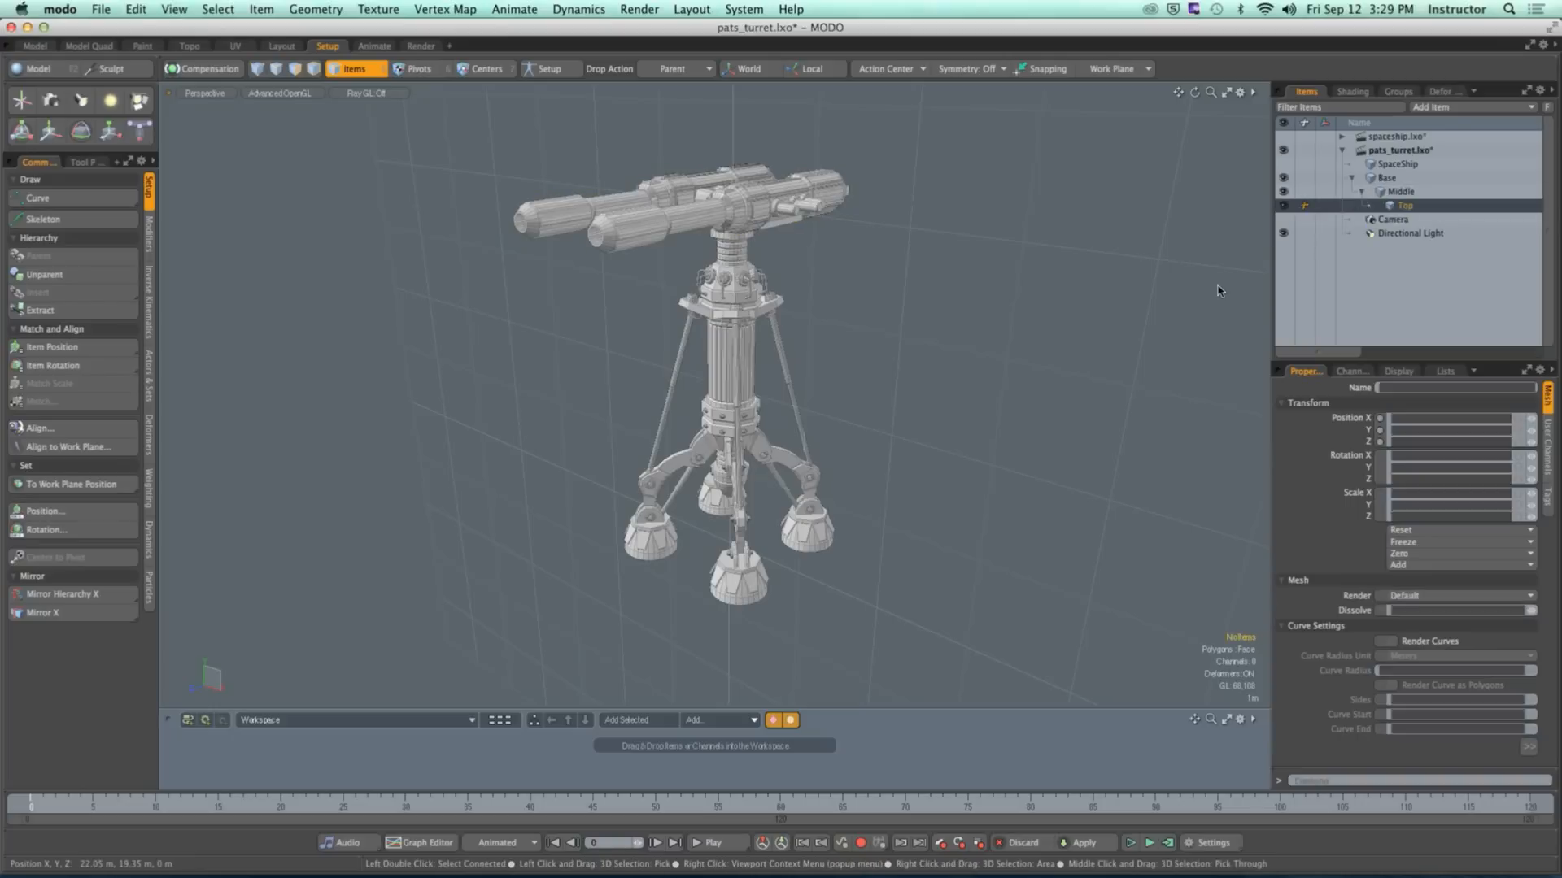
# Step: Try transforming the Base mesh with its children and rotating the Middle mesh 57.6° about Y
pyautogui.click(797, 548)
pyautogui.press('y')
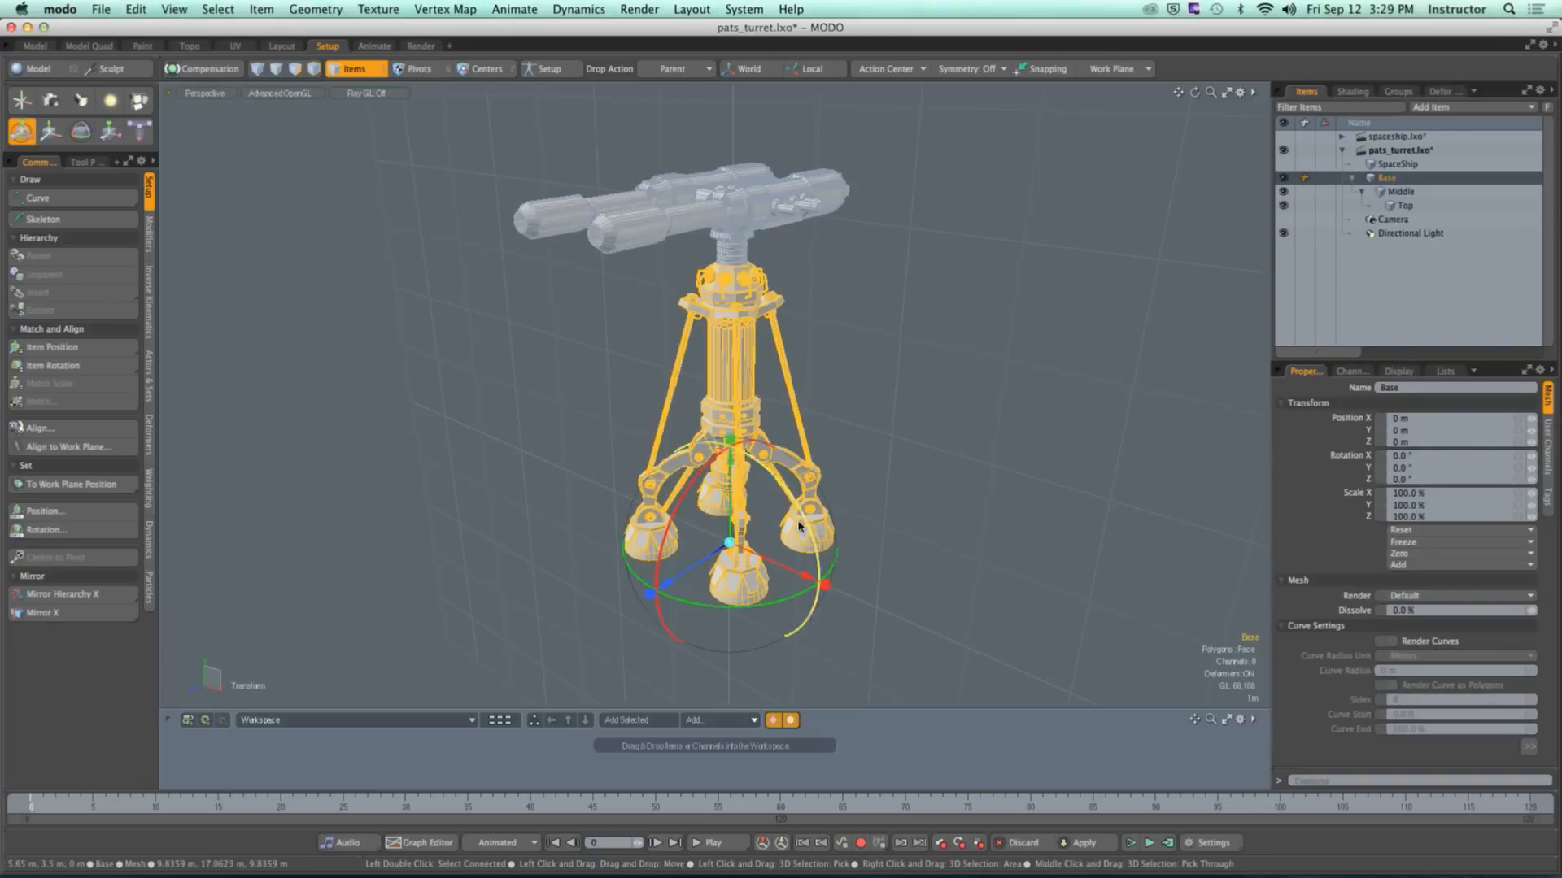
pyautogui.moveTo(811, 498); pyautogui.dragTo(663, 537)
pyautogui.click(602, 372)
pyautogui.moveTo(602, 372)
pyautogui.keyDown('alt'); pyautogui.mouseDown()
pyautogui.moveTo(591, 392)
pyautogui.moveTo(723, 352)
pyautogui.moveTo(617, 375)
pyautogui.mouseUp(); pyautogui.keyUp('alt')
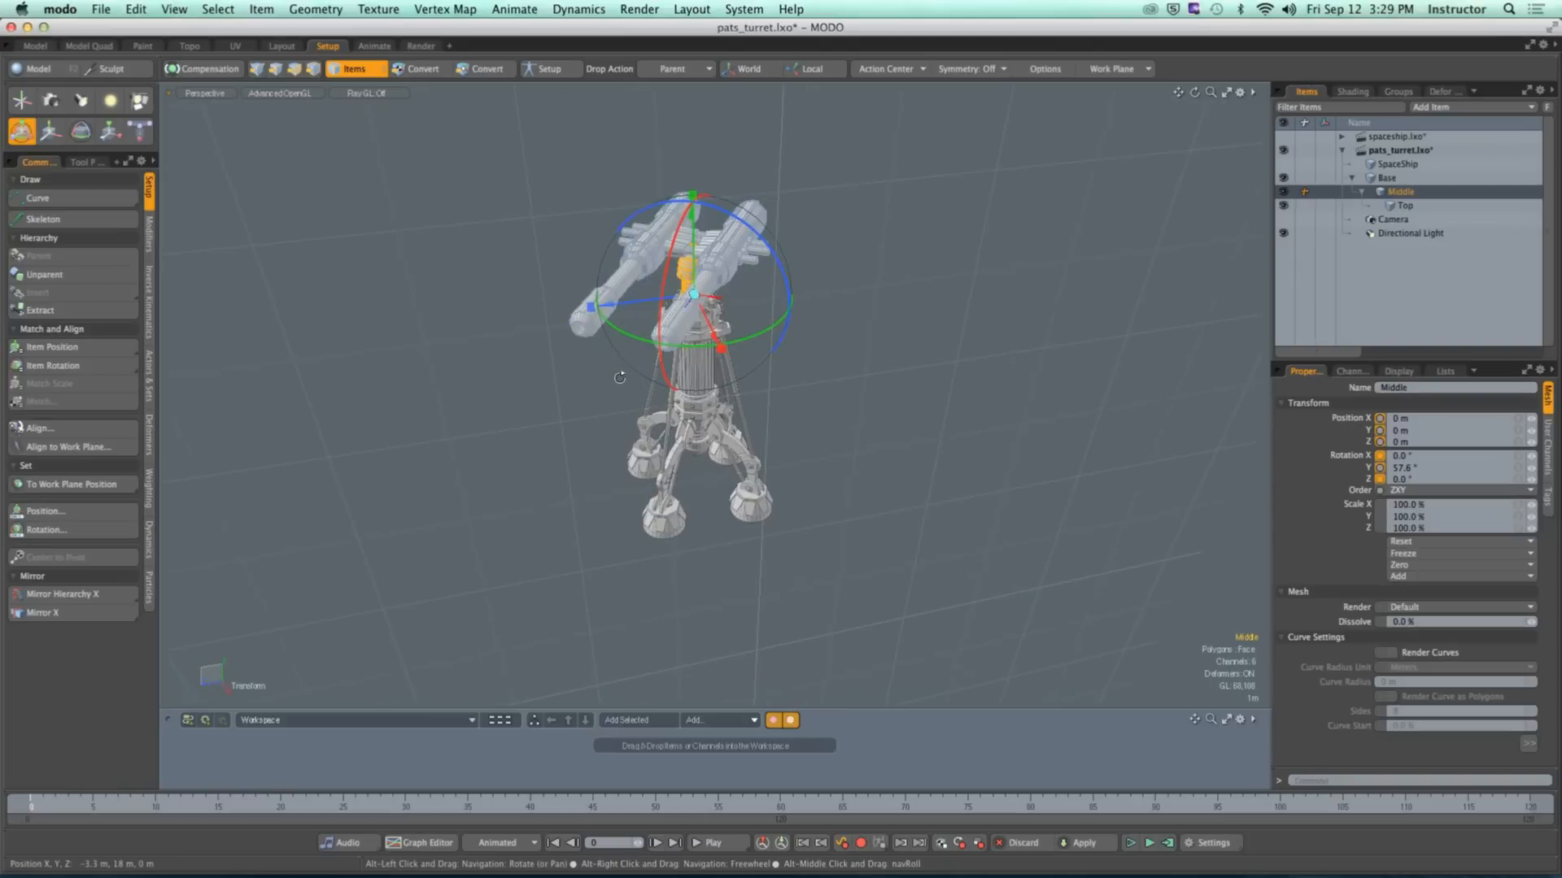
# Step: Try pitching the Top mesh to -39° about X, undo the hierarchy's test transforms, and deselect everything
pyautogui.click(736, 282)
pyautogui.moveTo(670, 218)
pyautogui.mouseDown()
pyautogui.moveTo(661, 262)
pyautogui.moveTo(664, 246)
pyautogui.mouseUp()
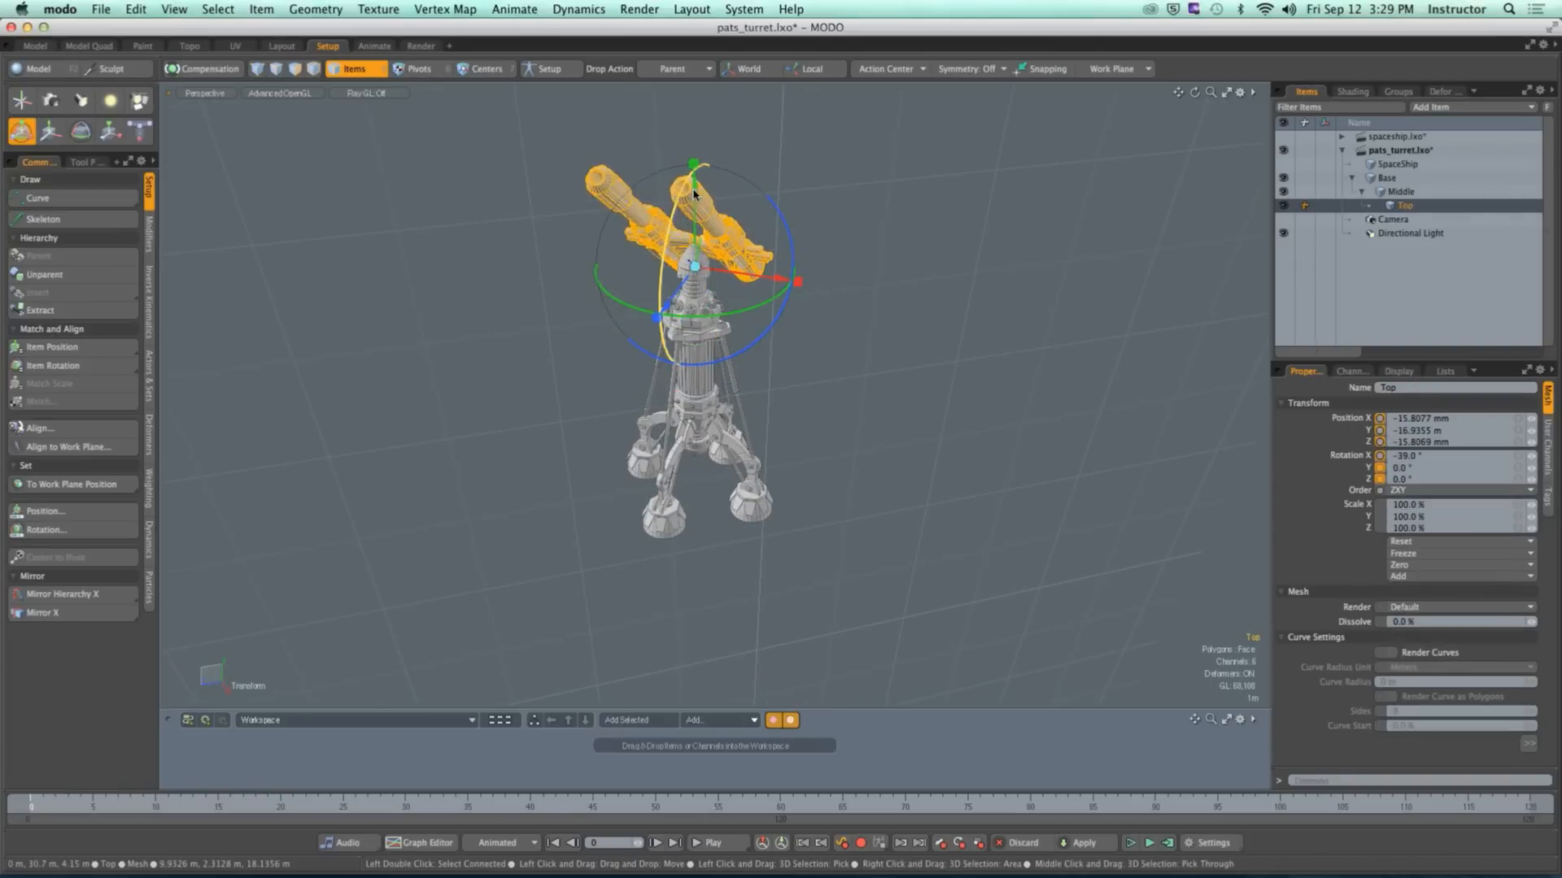
pyautogui.keyDown('alt'); pyautogui.moveTo(709, 343); pyautogui.dragTo(841, 345); pyautogui.keyUp('alt')
pyautogui.click(846, 350)
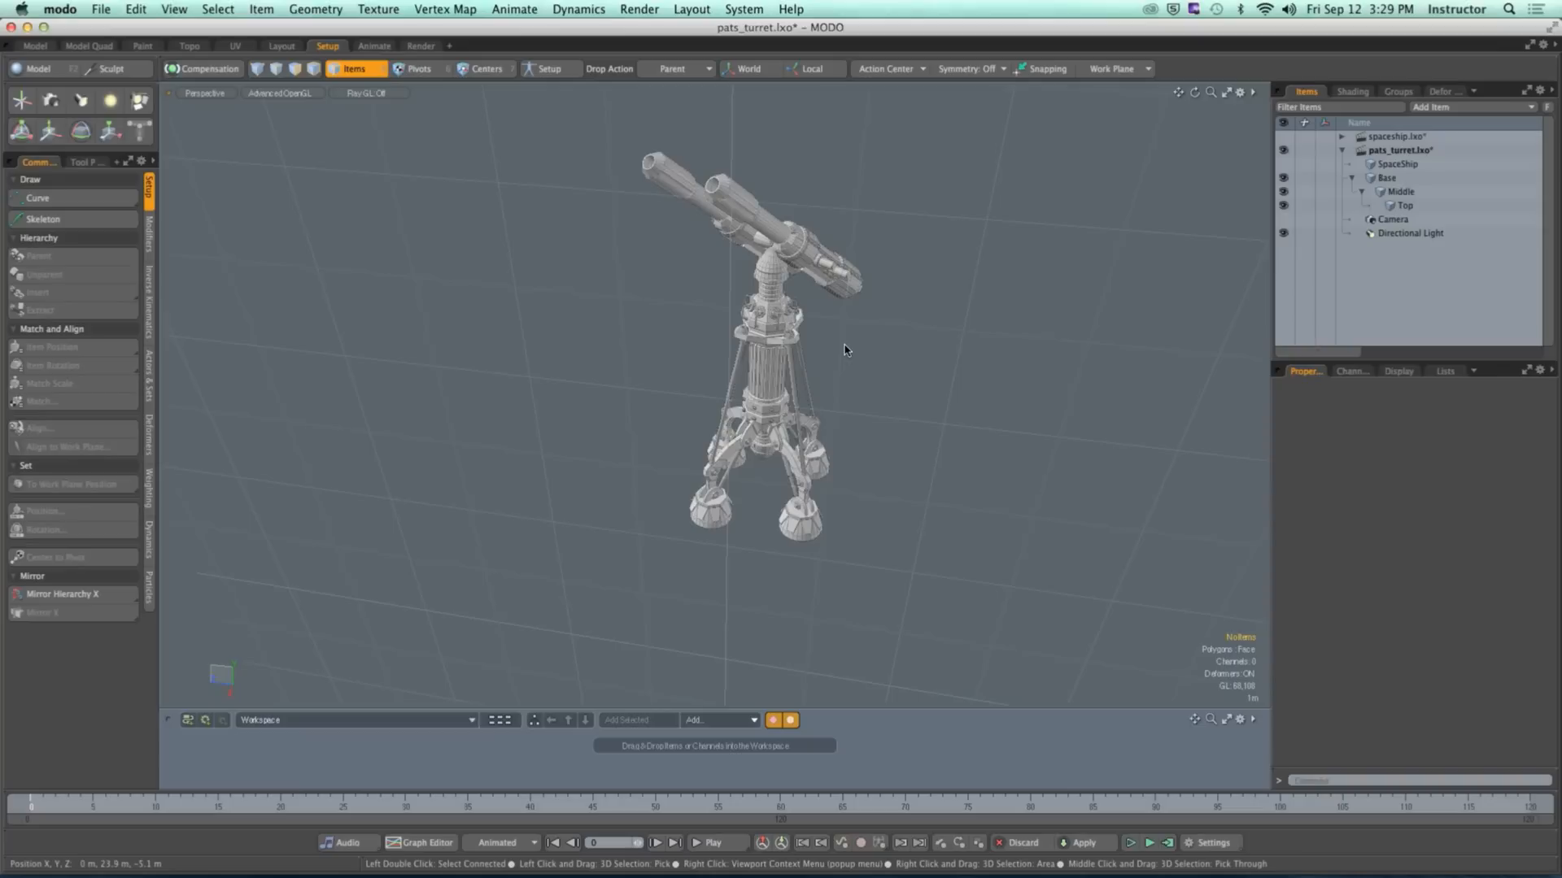
pyautogui.press('super+z')
pyautogui.press('super+z')
pyautogui.press('super+z')
pyautogui.press('super+z')
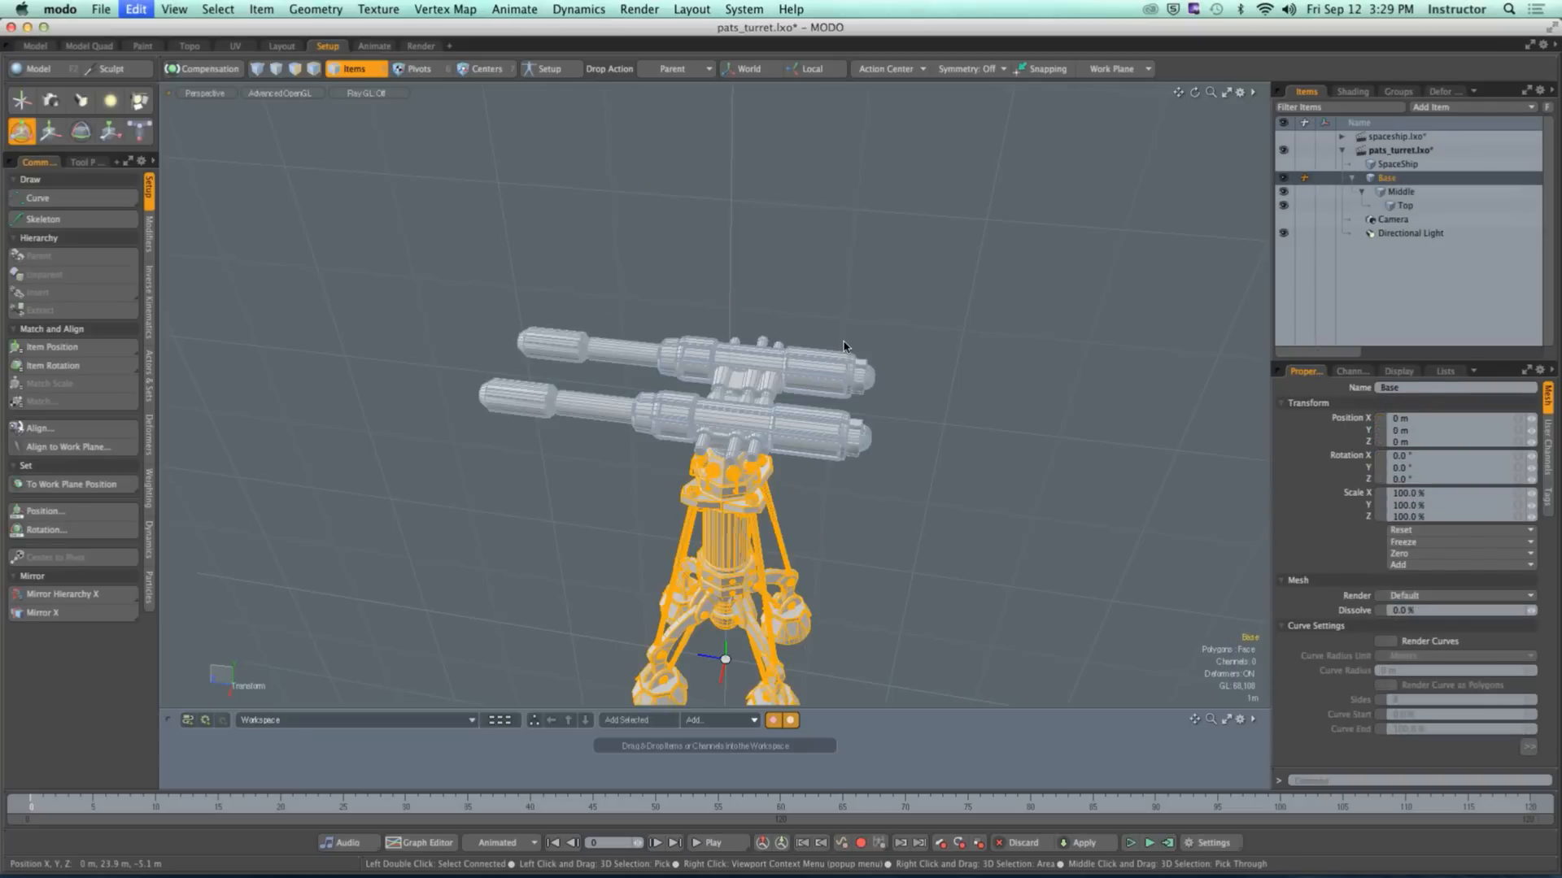
pyautogui.click(547, 539)
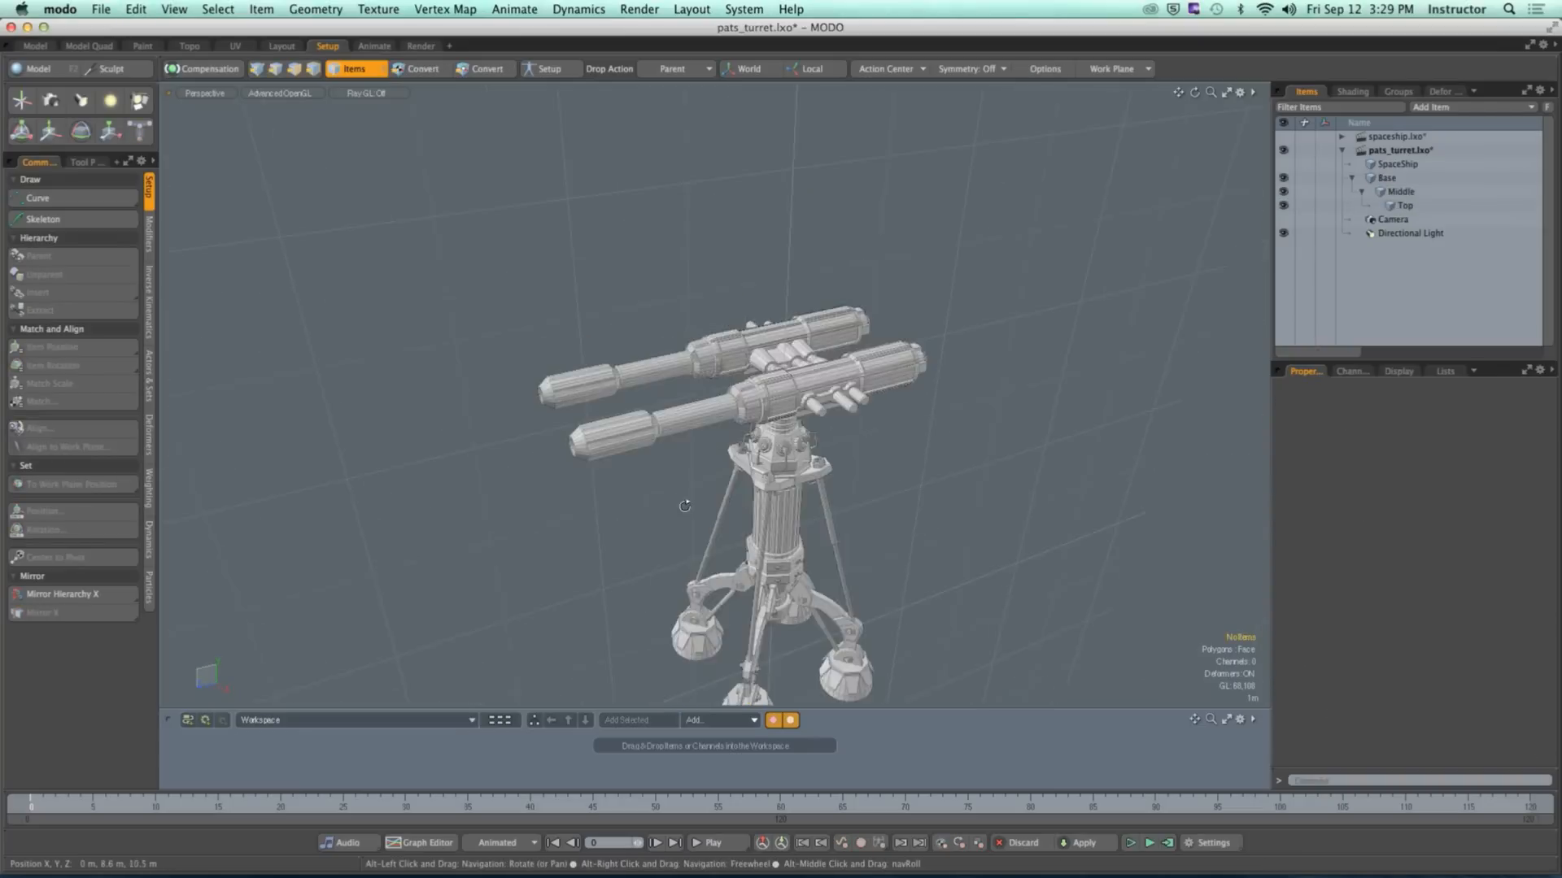
# Step: Add a locator to the scene and name it Target
pyautogui.moveTo(546, 539); pyautogui.dragTo(686, 505)
pyautogui.keyDown('alt'); pyautogui.moveTo(687, 505); pyautogui.dragTo(706, 501); pyautogui.keyUp('alt')
pyautogui.keyDown('ctrl'); pyautogui.keyDown('alt'); pyautogui.moveTo(706, 501); pyautogui.dragTo(736, 503); pyautogui.keyUp('alt'); pyautogui.keyUp('ctrl')
pyautogui.keyDown('alt'); pyautogui.keyDown('shift'); pyautogui.moveTo(736, 503); pyautogui.dragTo(730, 426); pyautogui.keyUp('shift'); pyautogui.keyUp('alt')
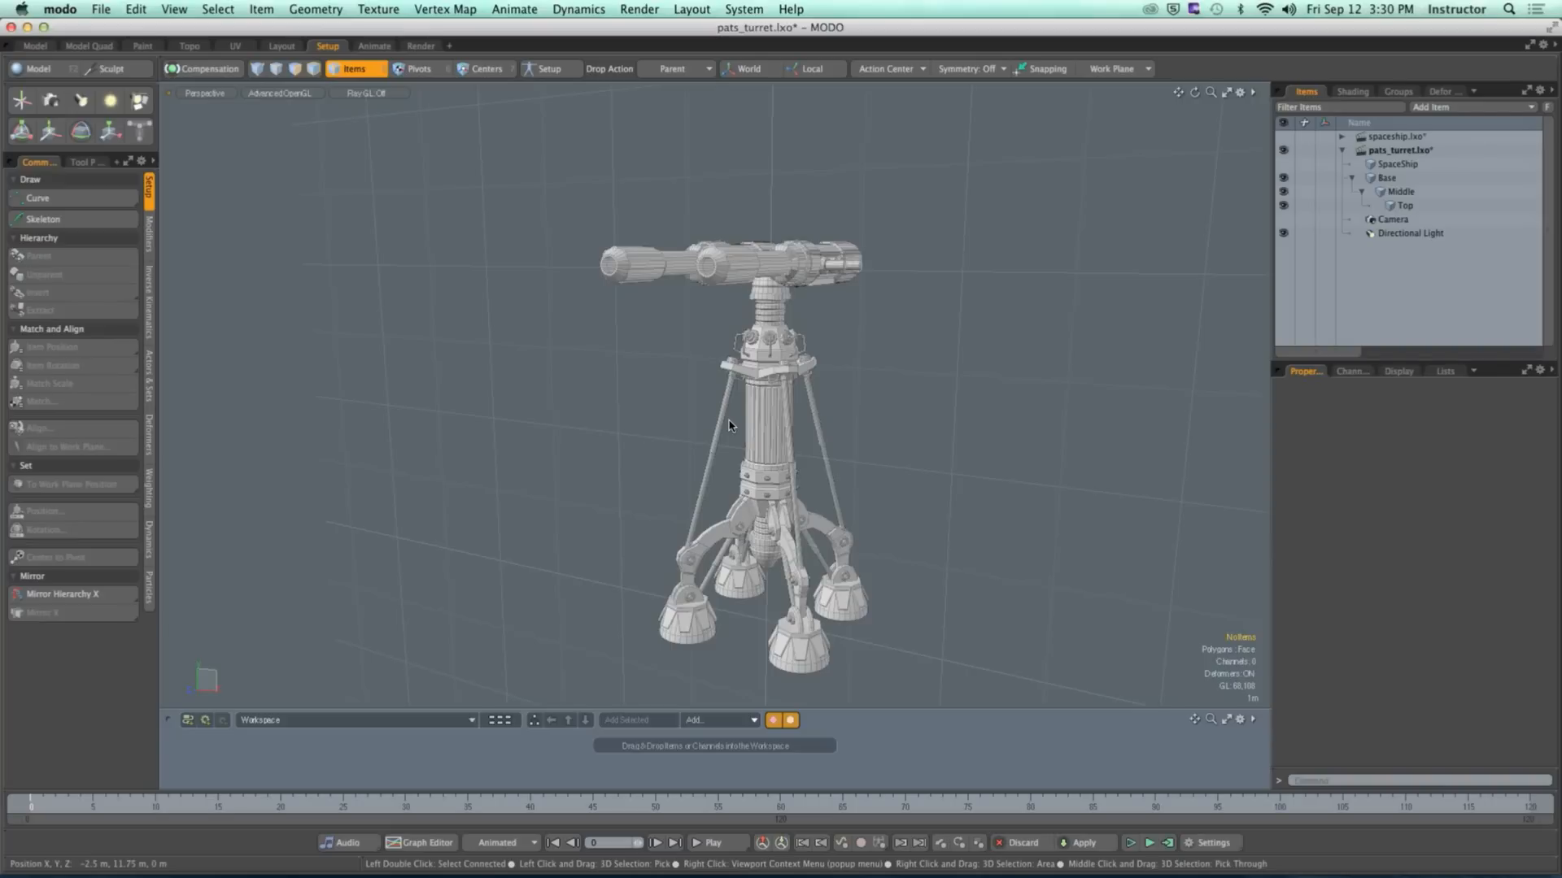
pyautogui.keyDown('ctrl'); pyautogui.keyDown('alt'); pyautogui.moveTo(966, 333); pyautogui.dragTo(691, 435); pyautogui.keyUp('alt'); pyautogui.keyUp('ctrl')
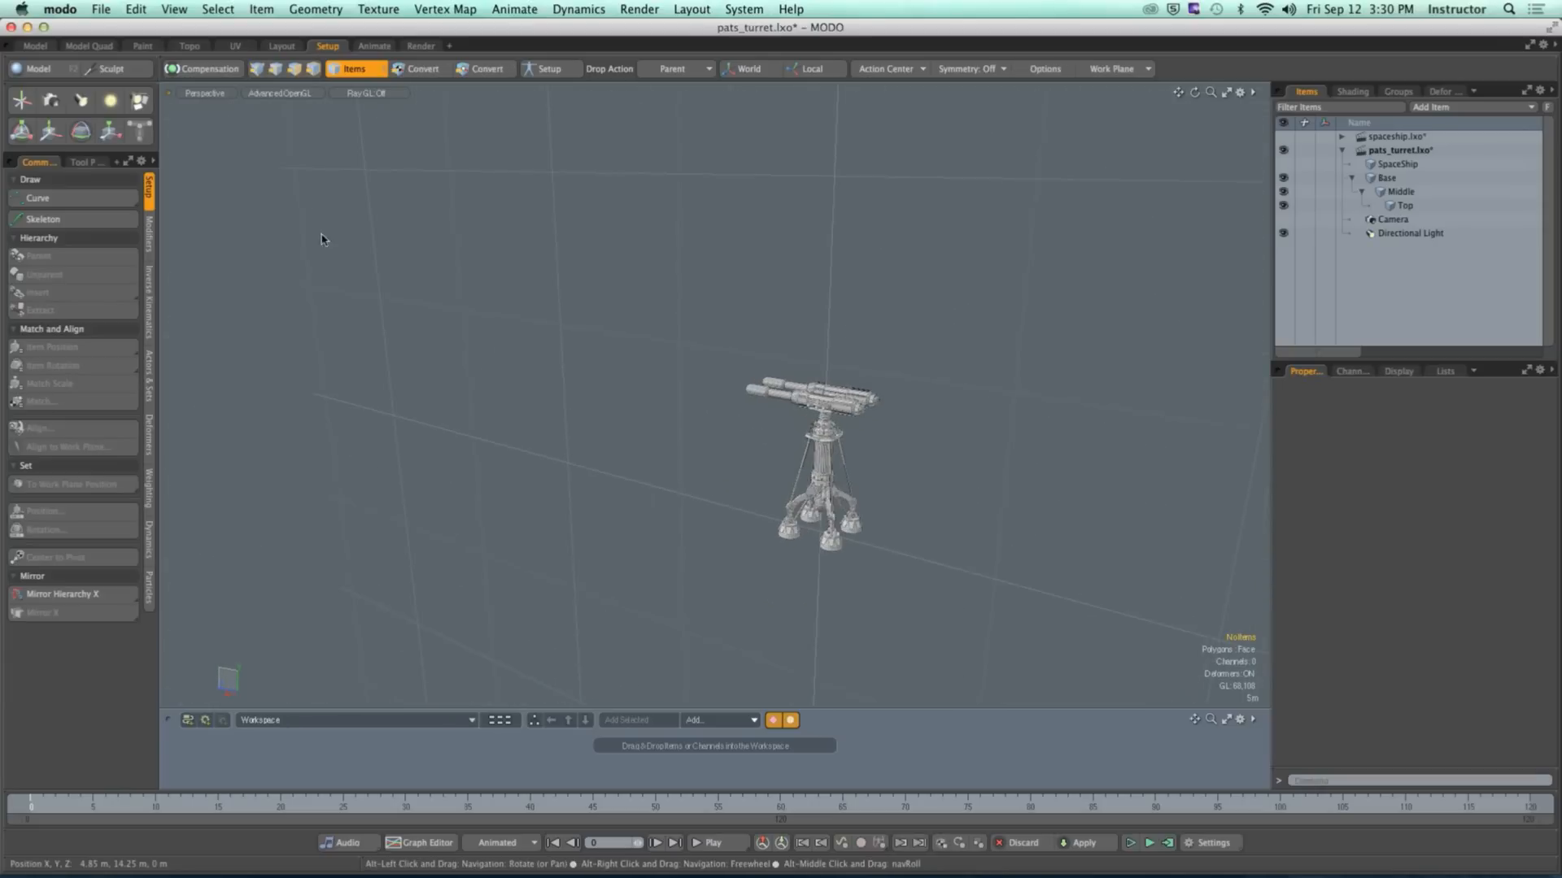
pyautogui.click(22, 101)
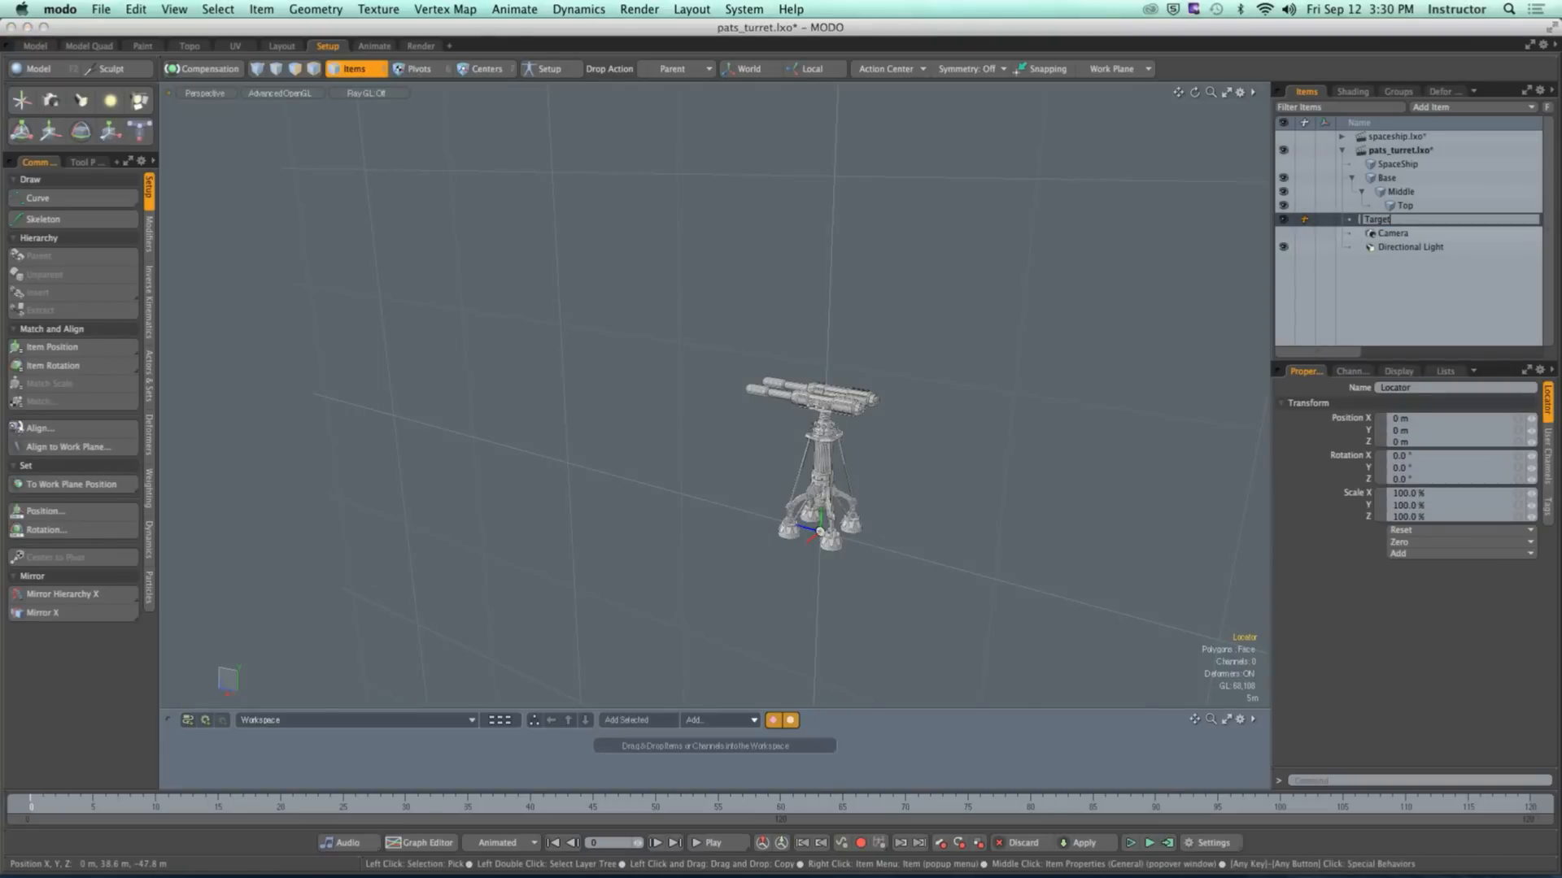
pyautogui.press('Return')
# Step: Move the Target locator in front of and above the turret, to about Y 27.8 m and Z 43.7 m
pyautogui.keyDown('alt'); pyautogui.keyDown('shift'); pyautogui.moveTo(869, 498); pyautogui.dragTo(762, 480); pyautogui.keyUp('shift'); pyautogui.keyUp('alt')
pyautogui.press('w')
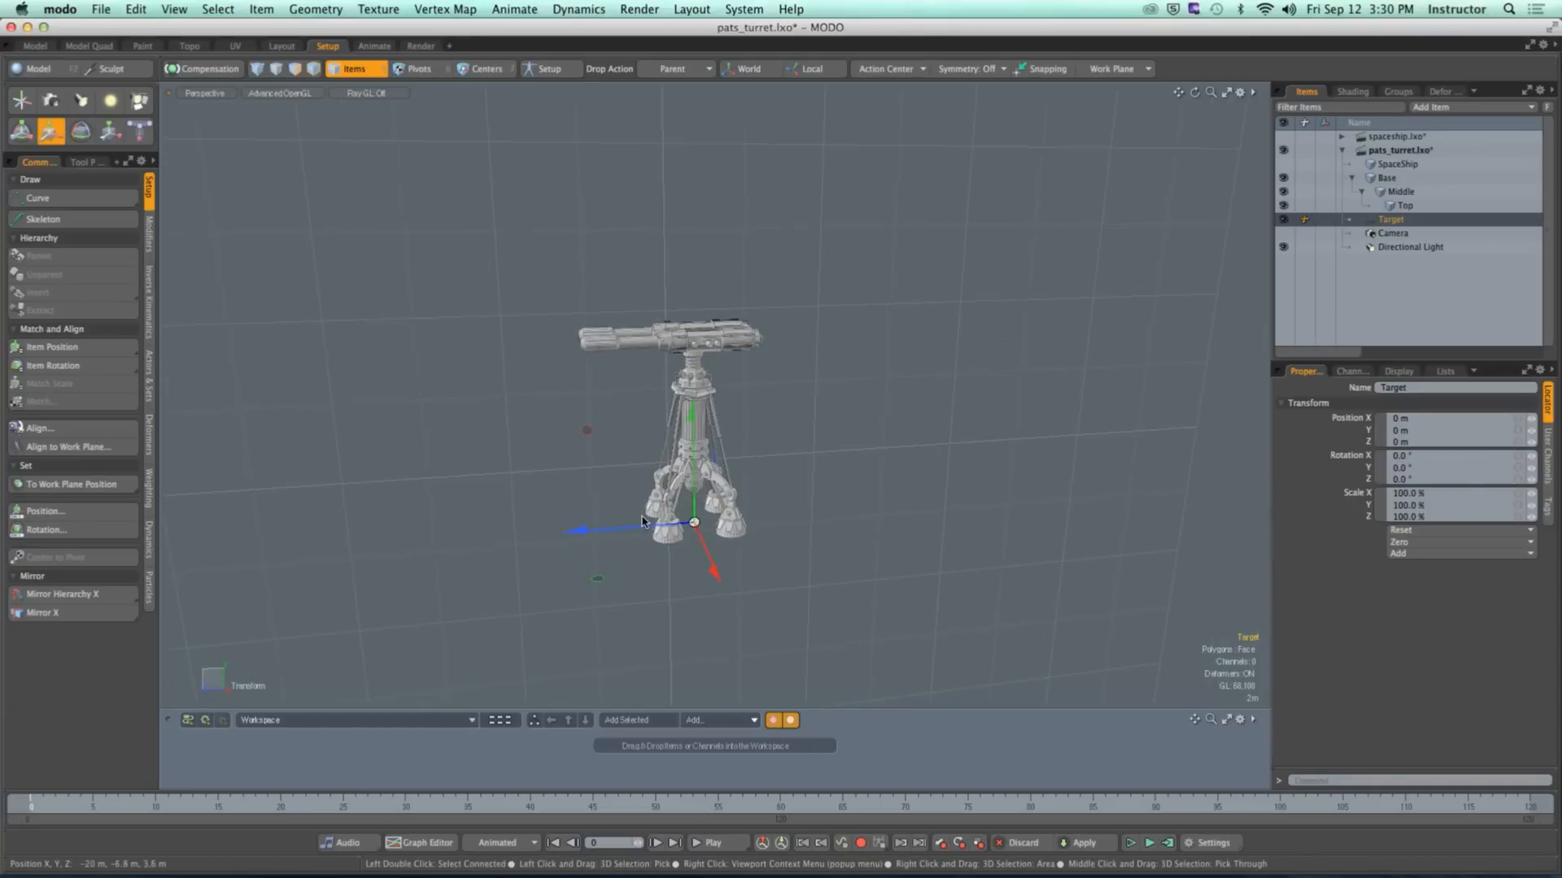
pyautogui.moveTo(189, 563); pyautogui.dragTo(164, 564)
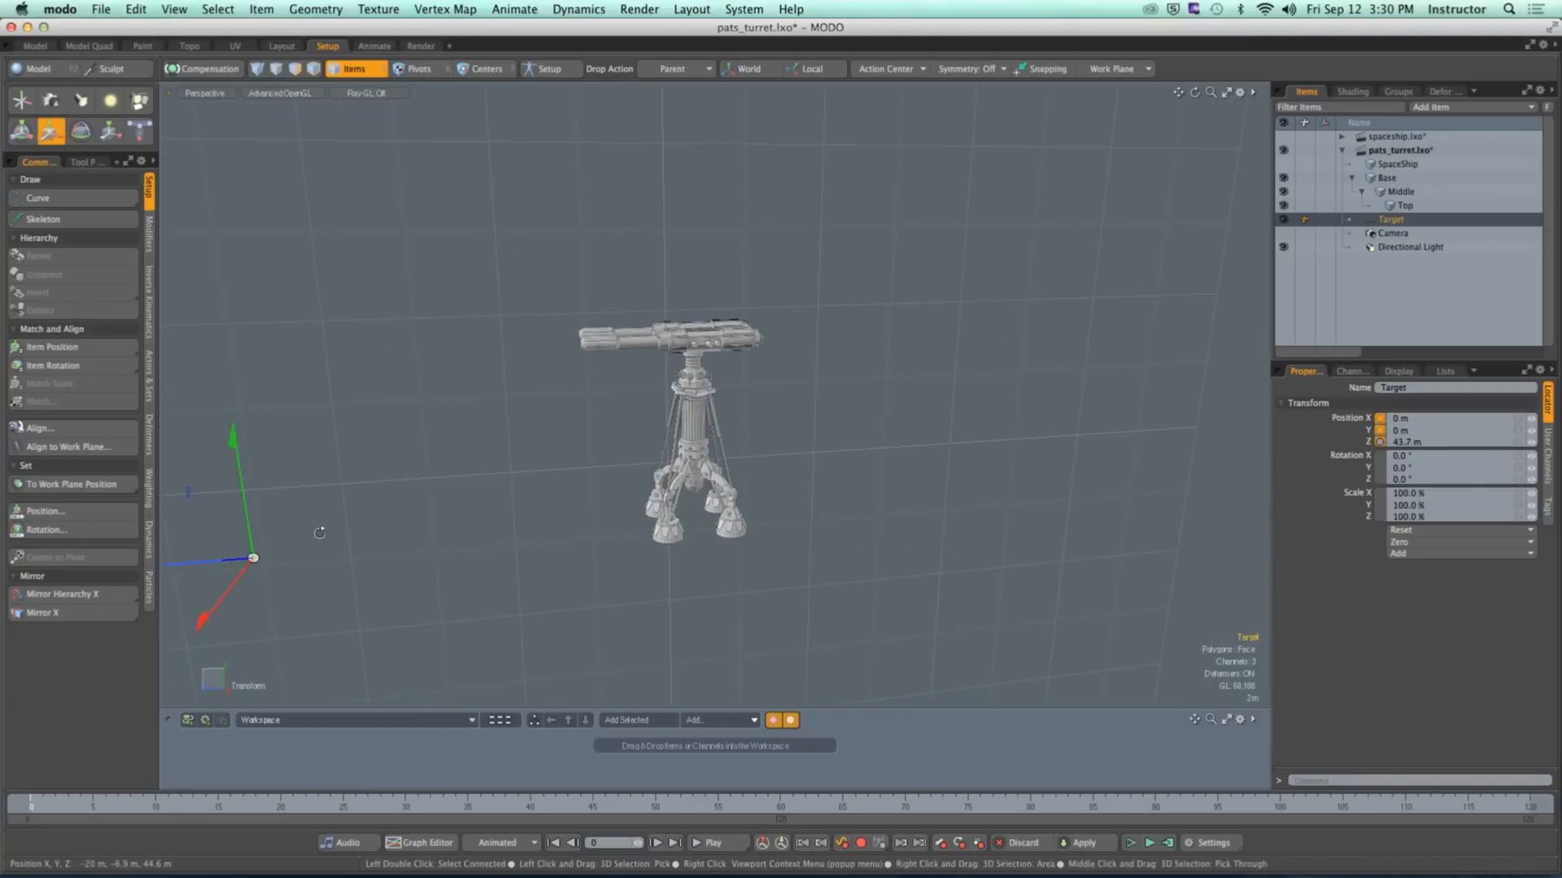
pyautogui.keyDown('alt'); pyautogui.keyDown('shift'); pyautogui.moveTo(321, 526); pyautogui.dragTo(486, 532); pyautogui.keyUp('shift'); pyautogui.keyUp('alt')
pyautogui.keyDown('ctrl'); pyautogui.keyDown('alt'); pyautogui.moveTo(487, 532); pyautogui.dragTo(448, 510); pyautogui.keyUp('alt'); pyautogui.keyUp('ctrl')
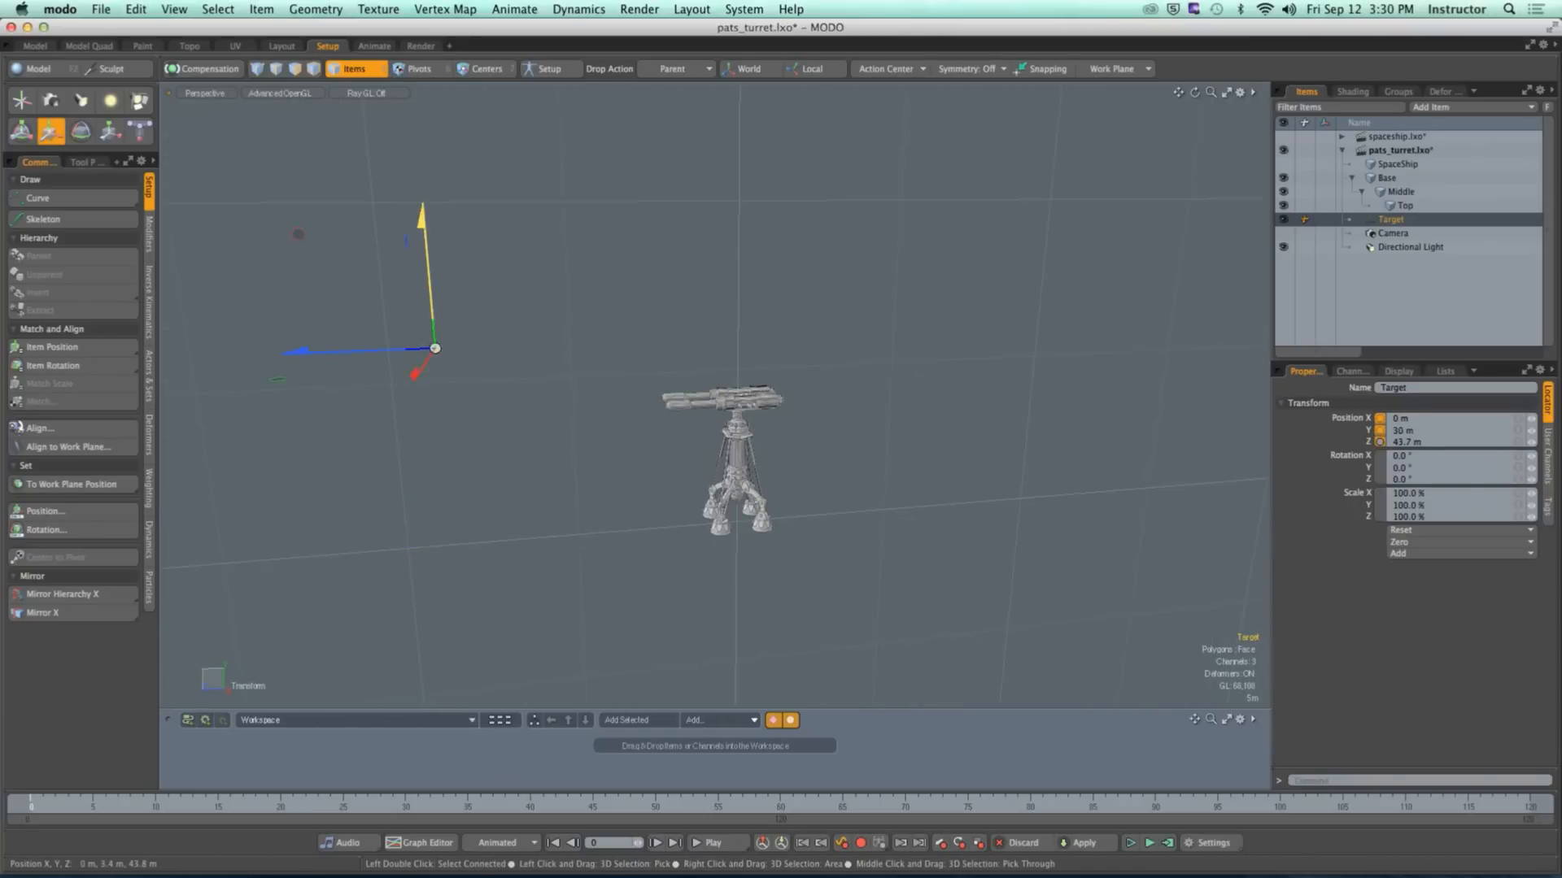
pyautogui.press('q')
pyautogui.click(508, 355)
pyautogui.keyDown('alt'); pyautogui.moveTo(507, 356); pyautogui.dragTo(508, 392); pyautogui.keyUp('alt')
pyautogui.click(472, 373)
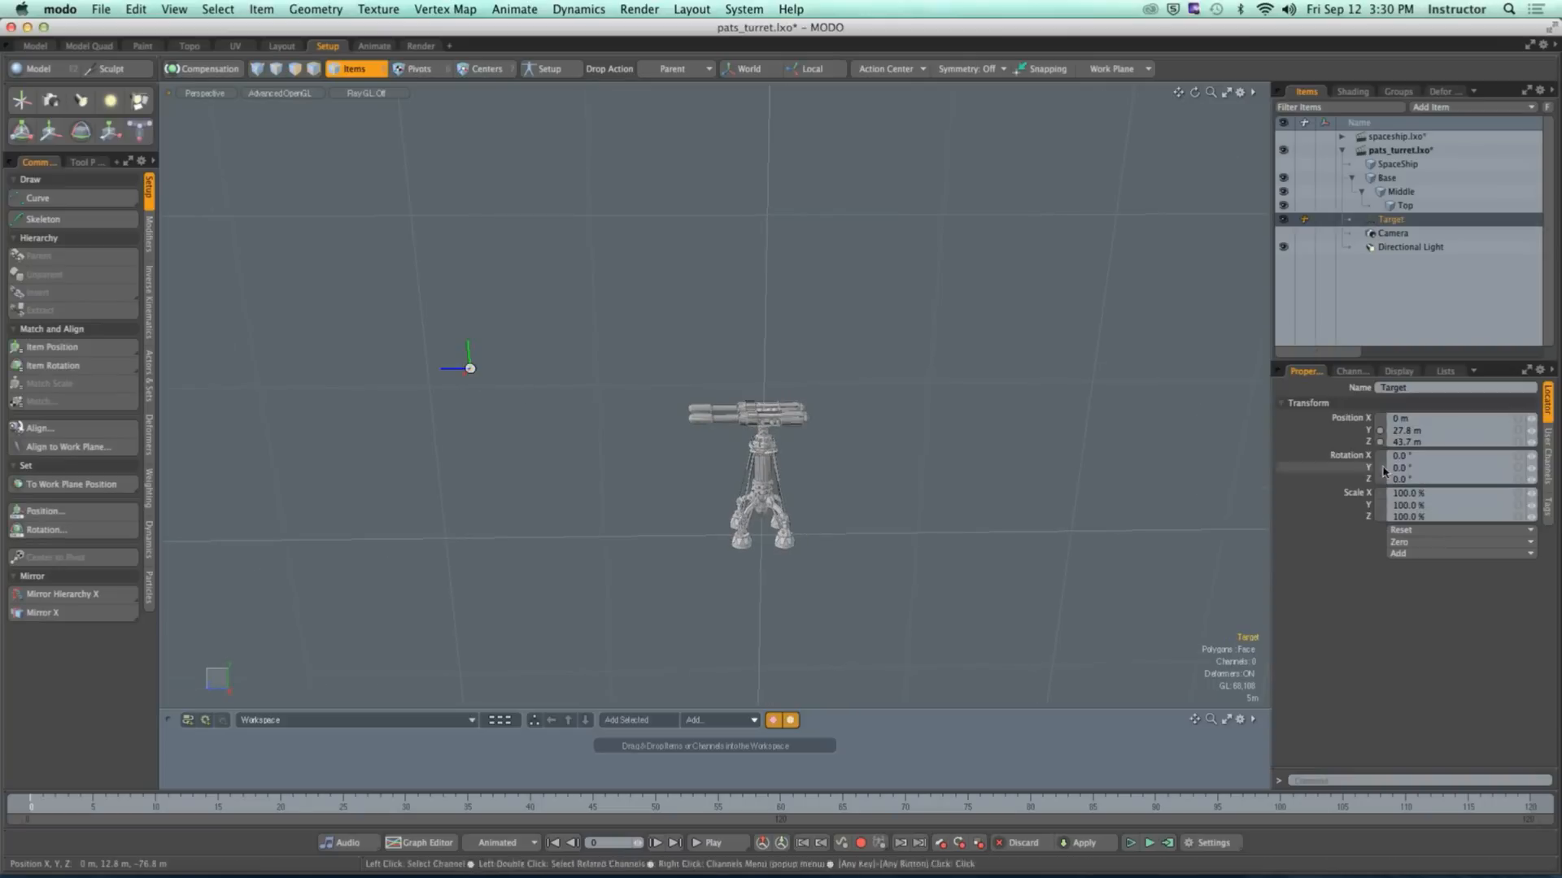
# Step: Give the Target locator a custom display shape and set that shape to Rhombus
pyautogui.click(1411, 372)
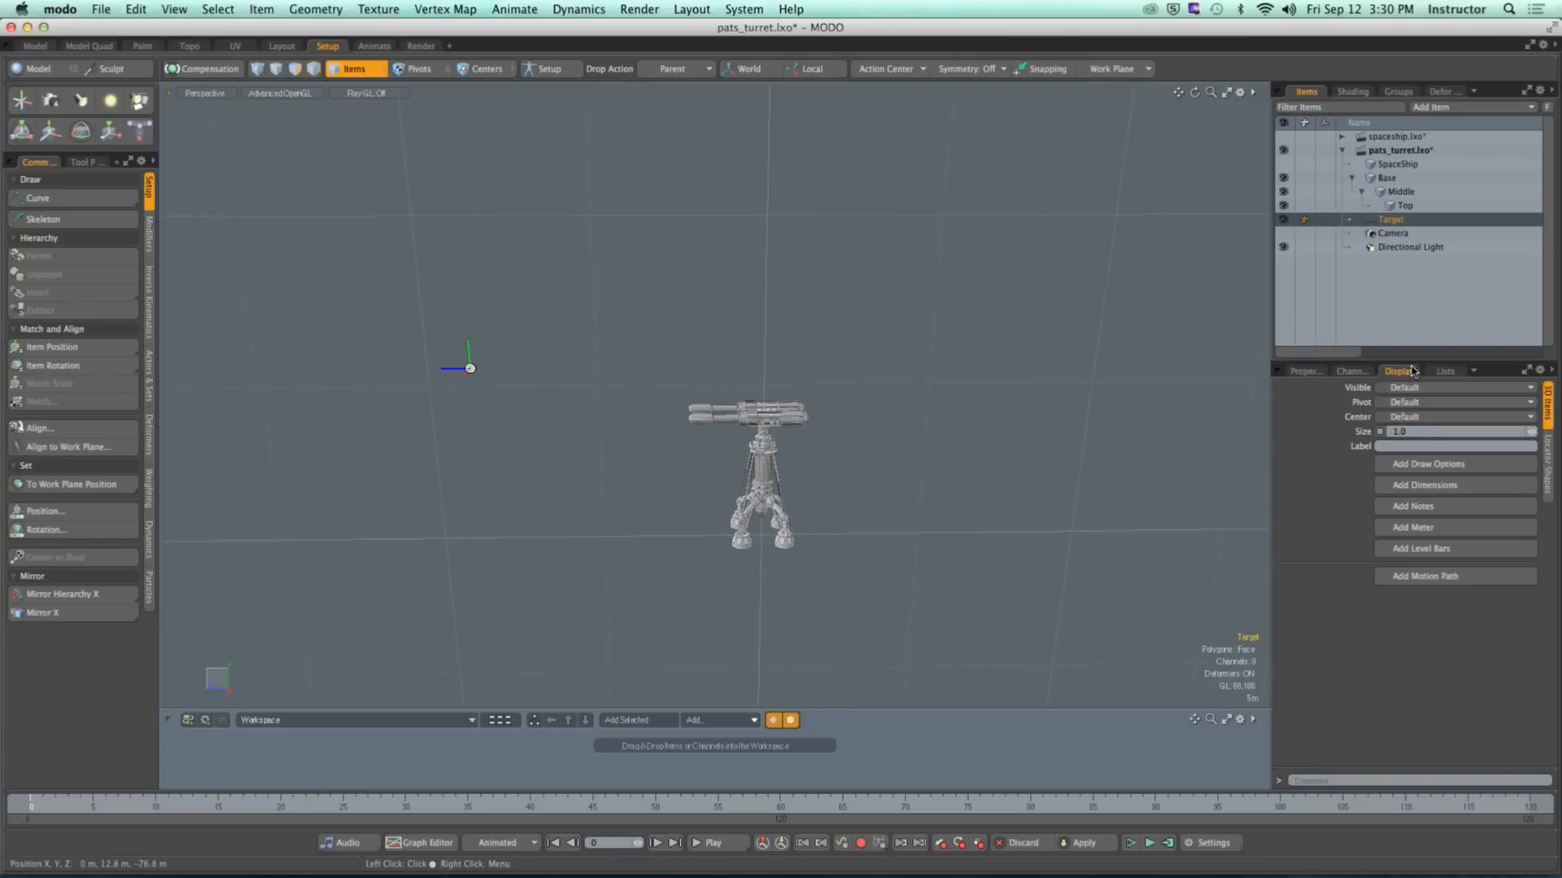
pyautogui.click(1547, 465)
pyautogui.click(1452, 404)
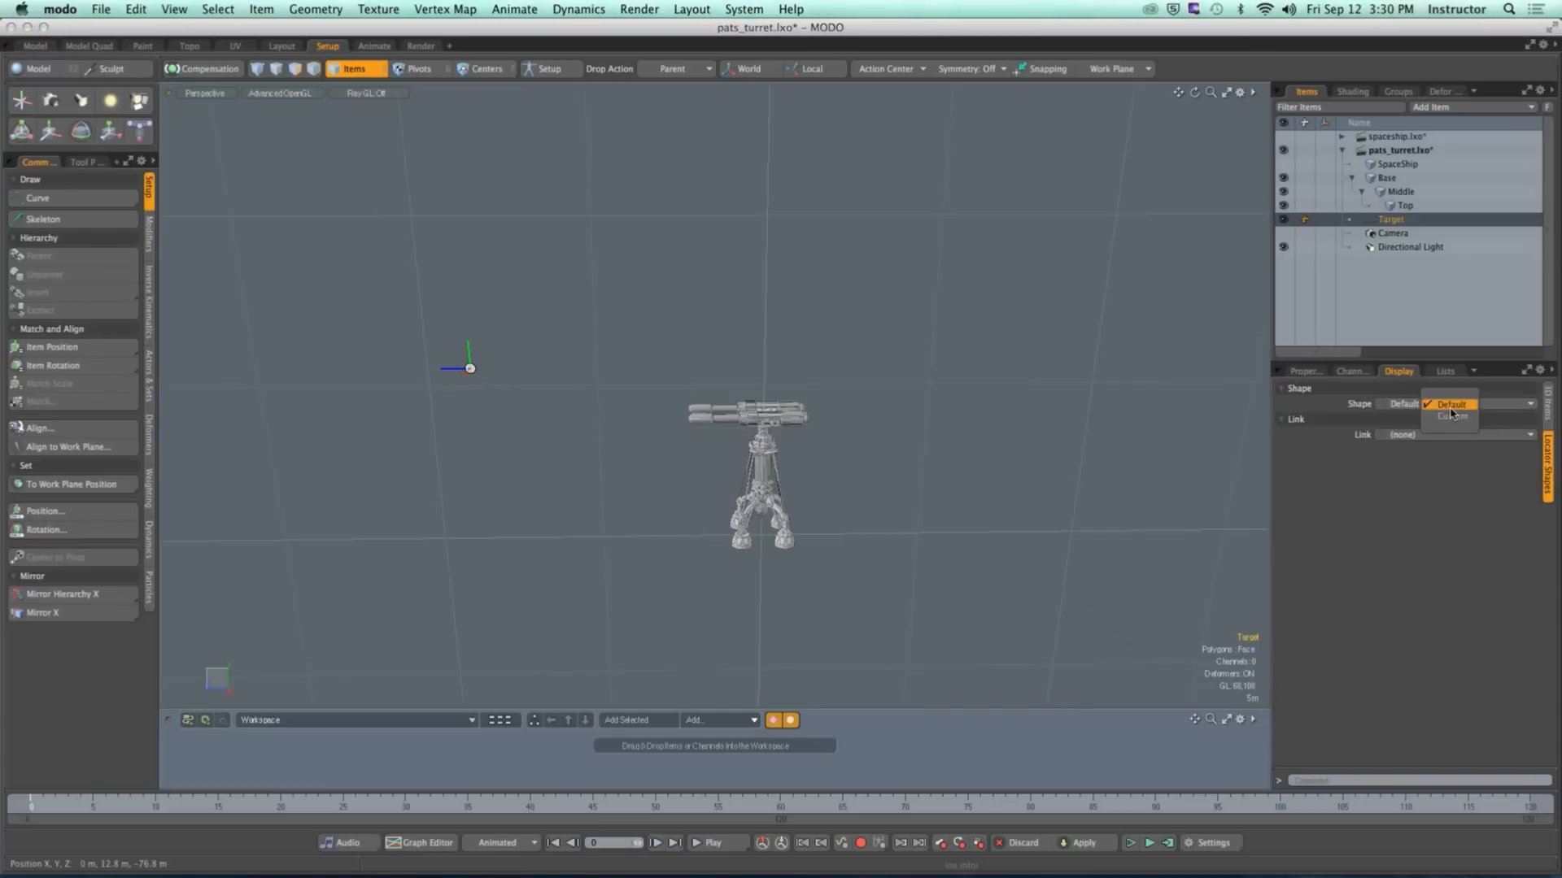
pyautogui.click(1453, 416)
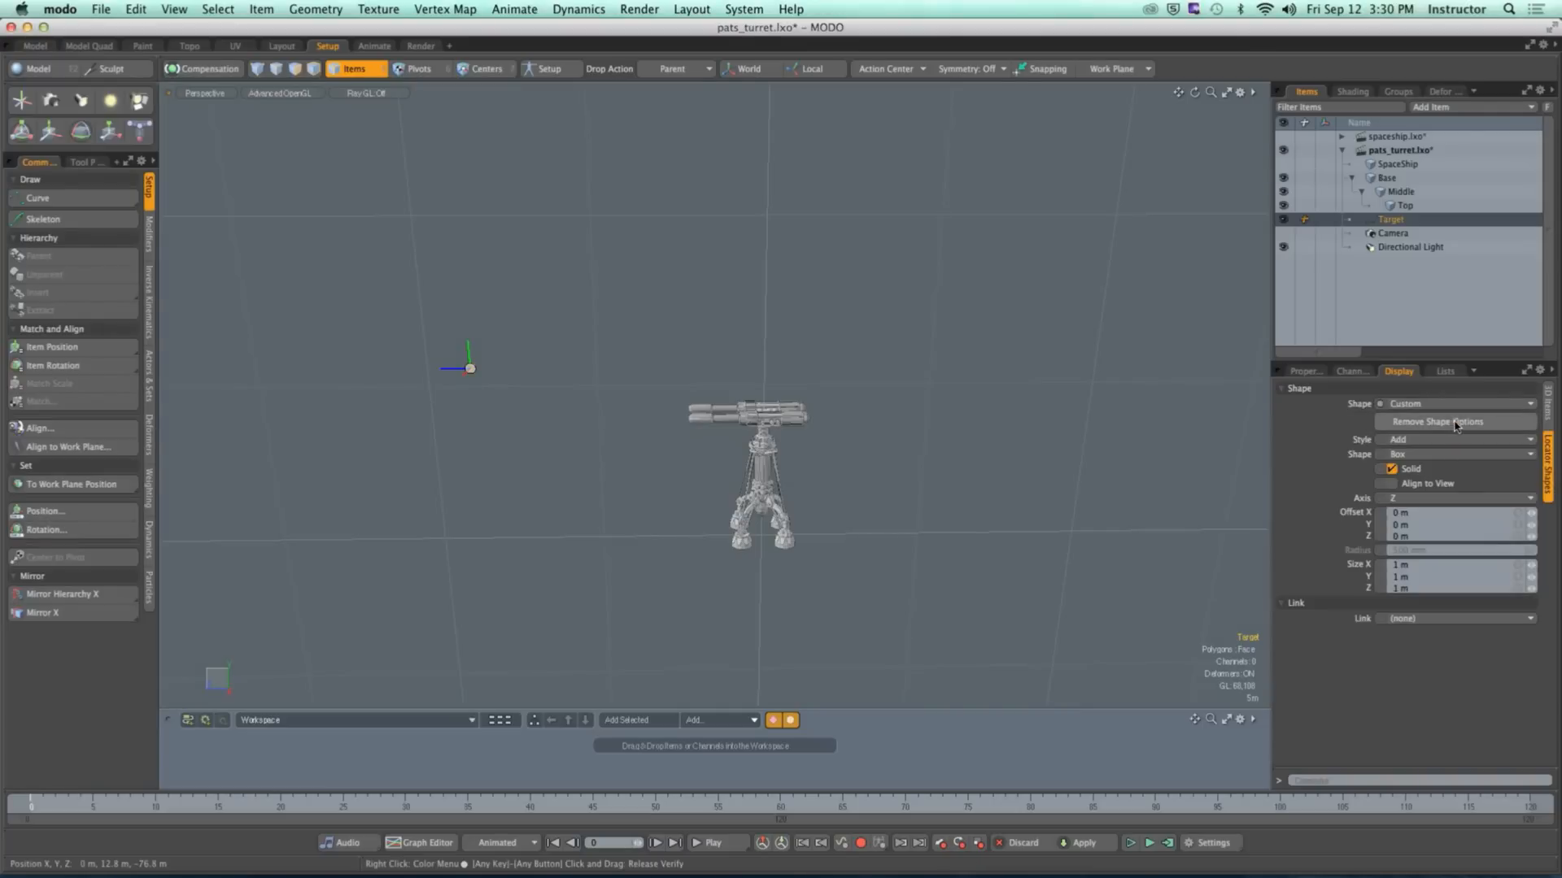
pyautogui.click(1416, 456)
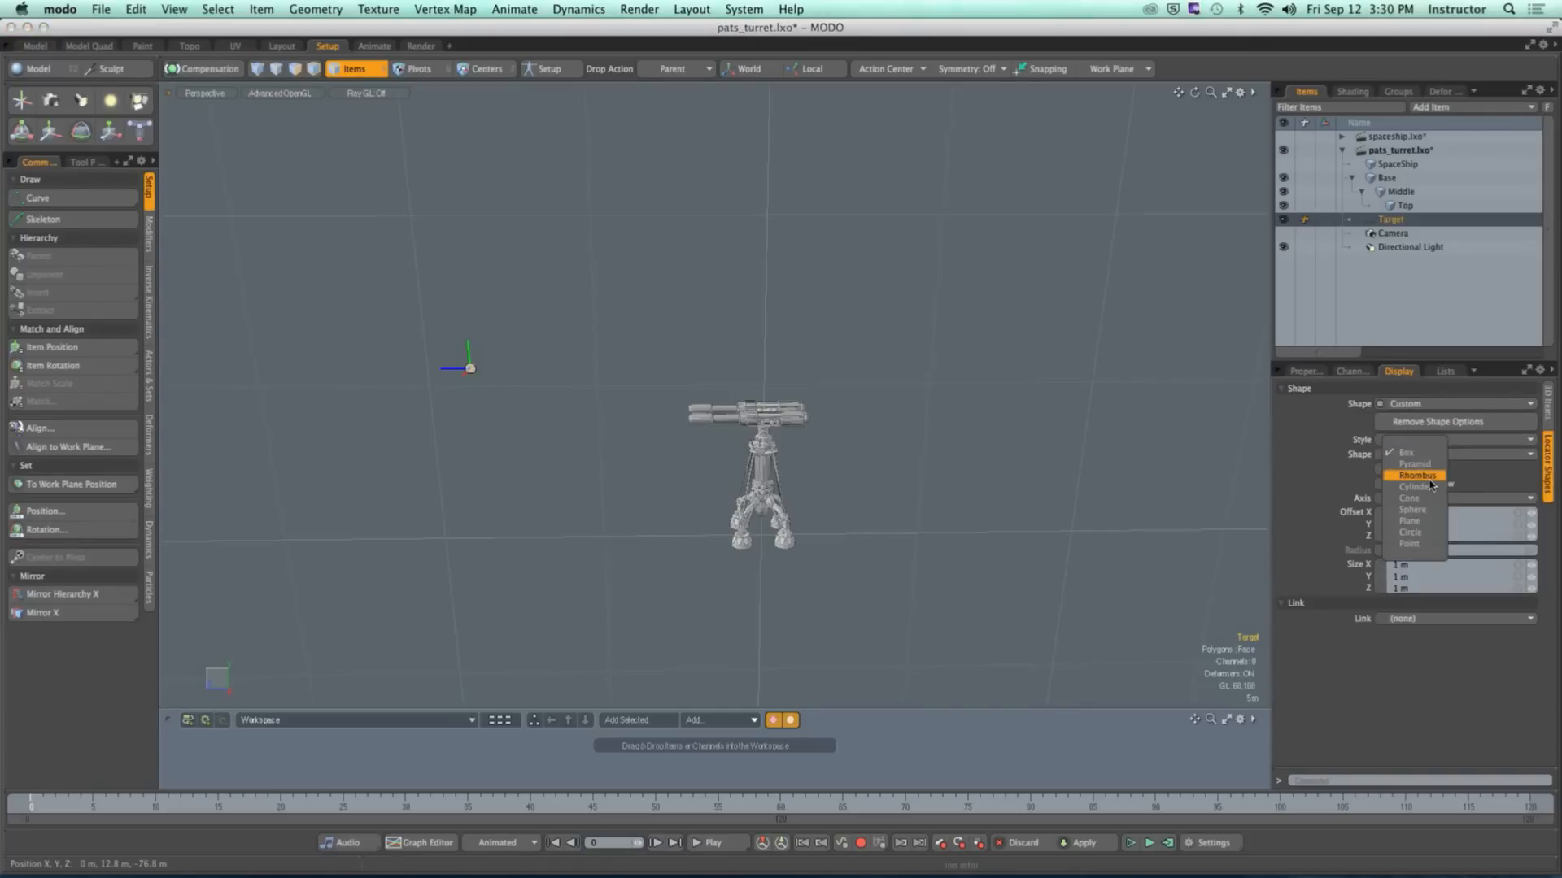
pyautogui.click(1419, 476)
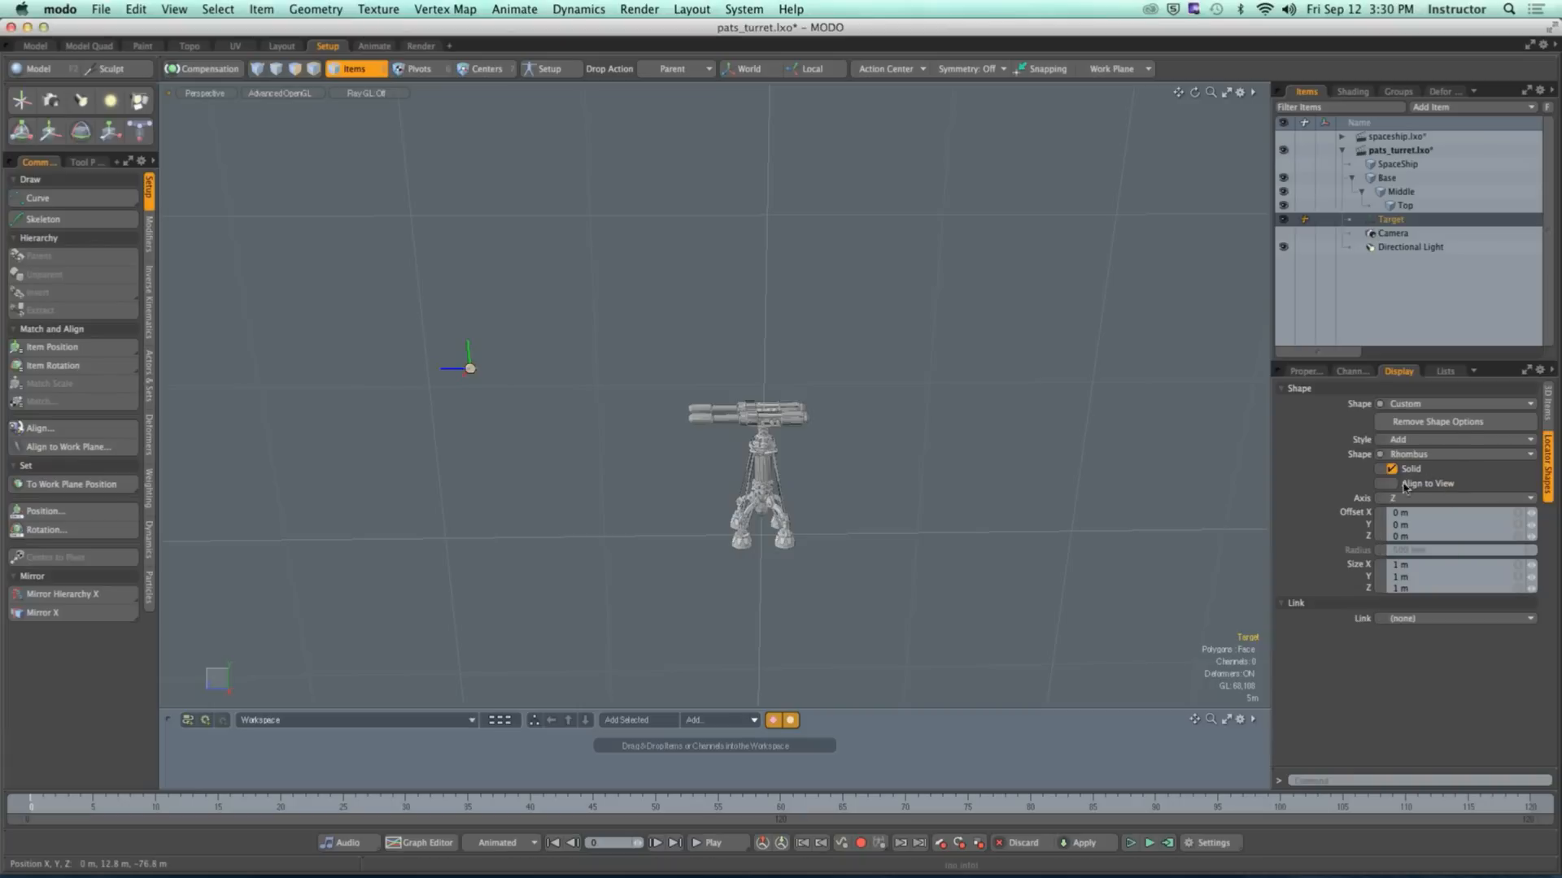
# Step: Set the axis of the Target locator's rhombus shape to Y
pyautogui.keyDown('alt'); pyautogui.keyDown('shift'); pyautogui.moveTo(470, 363); pyautogui.dragTo(611, 476); pyautogui.keyUp('shift'); pyautogui.keyUp('alt')
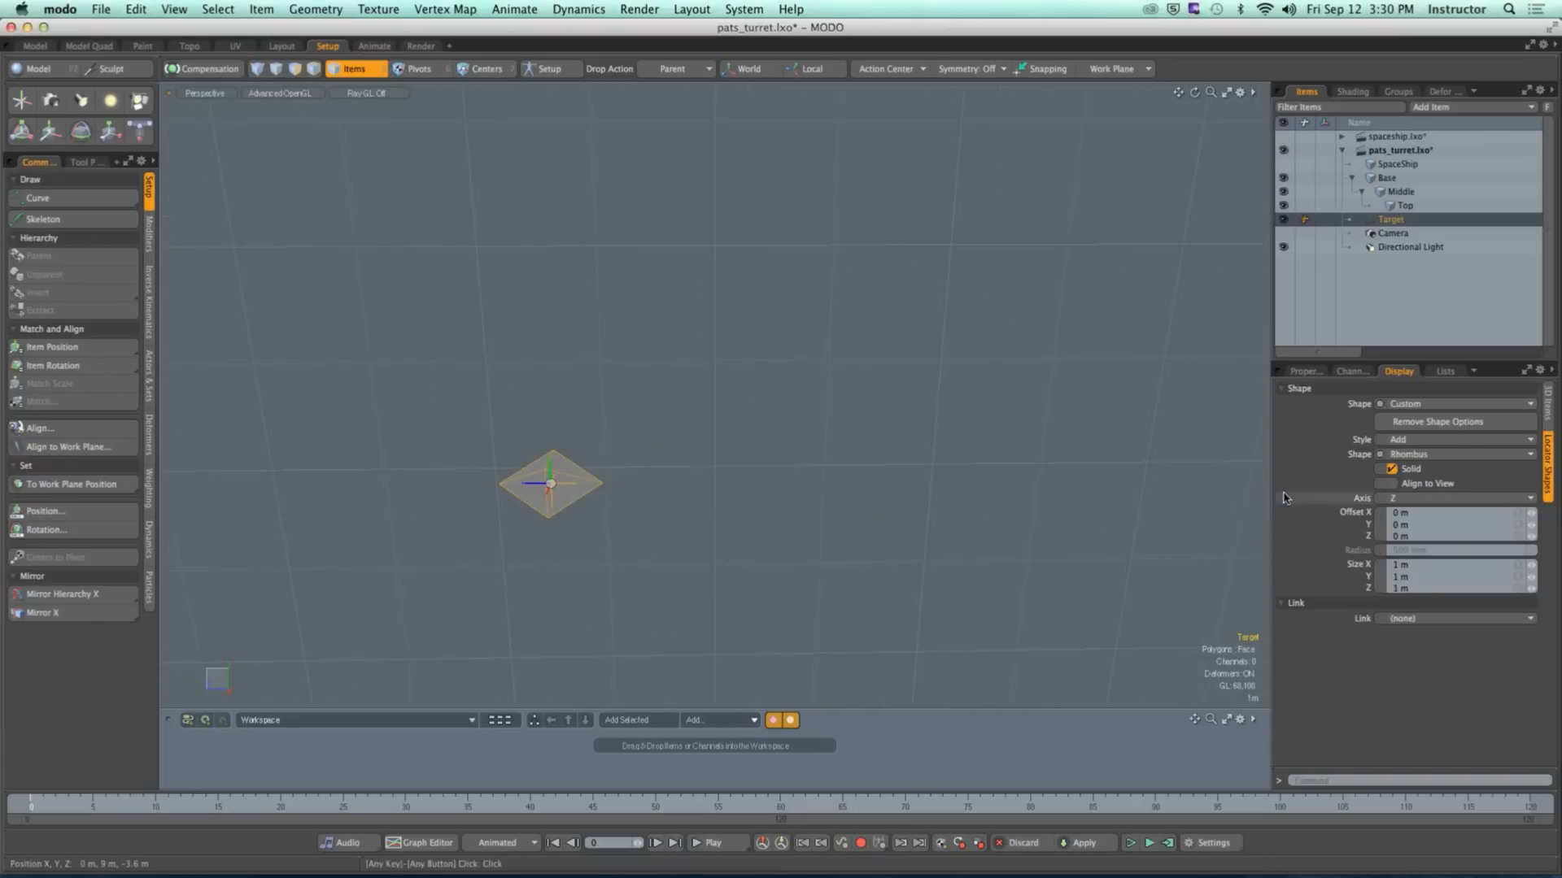
pyautogui.click(1437, 489)
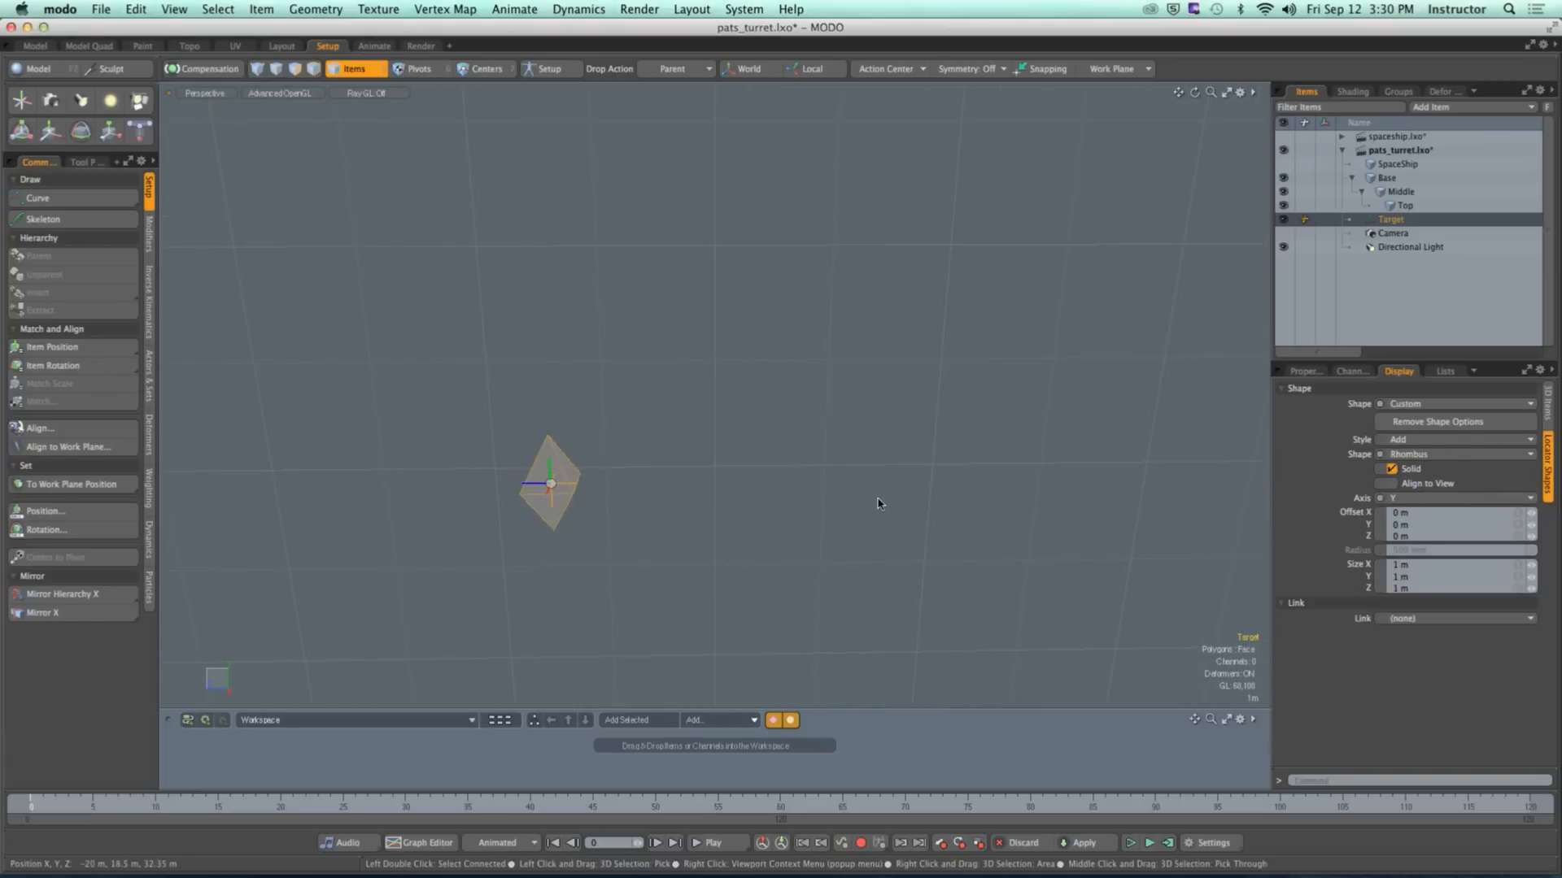
pyautogui.keyDown('alt'); pyautogui.moveTo(879, 505); pyautogui.dragTo(604, 478); pyautogui.keyUp('alt')
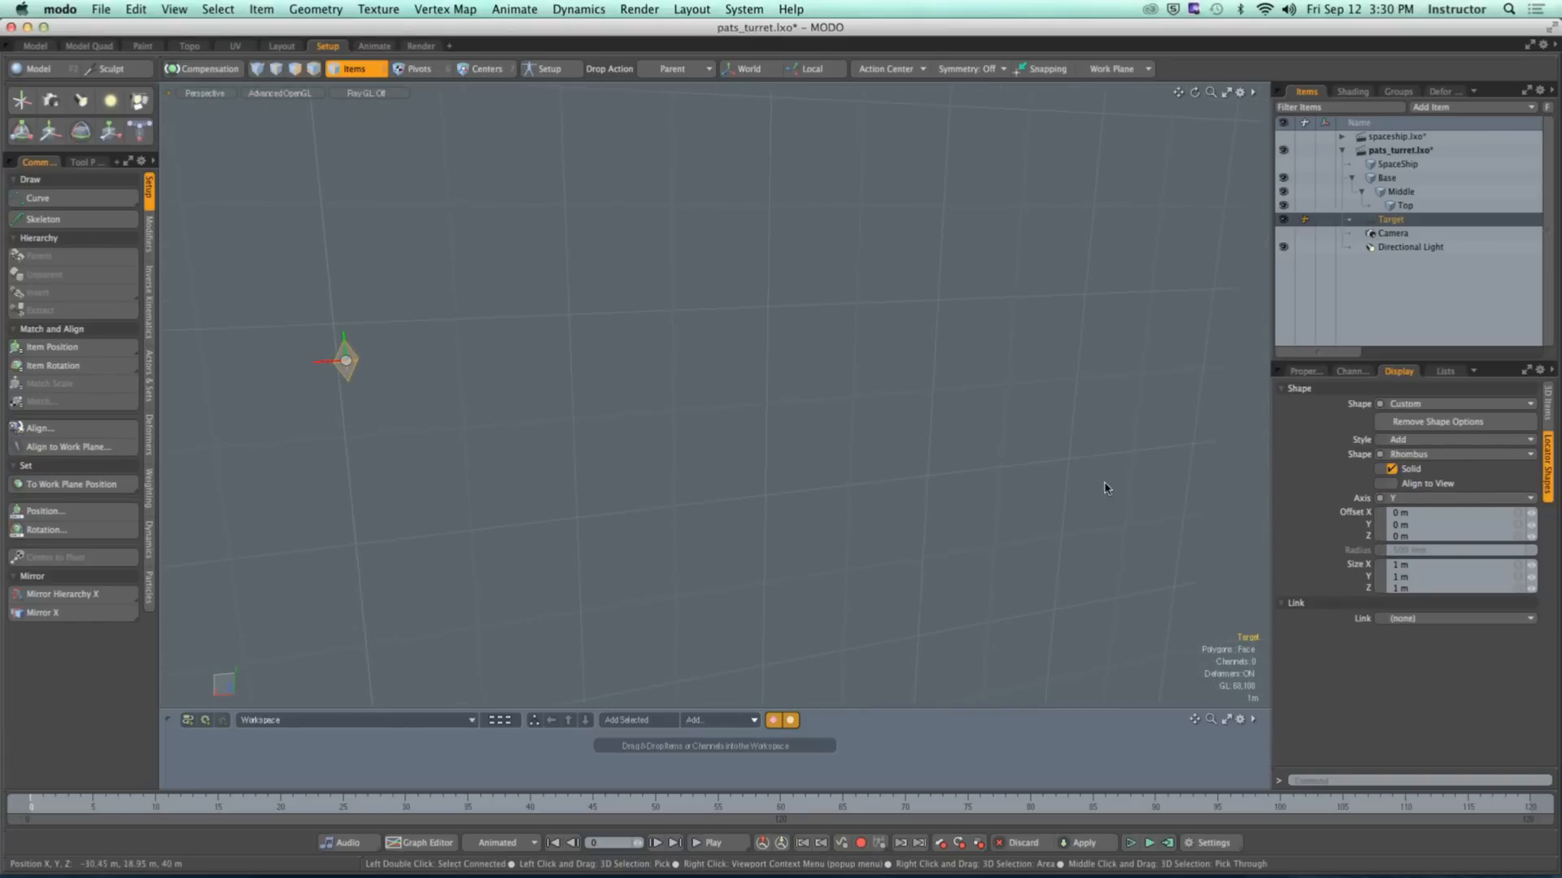
# Step: Set the size of the Target locator's rhombus shape to 6.55 m on all three axes
pyautogui.keyDown('ctrl'); pyautogui.moveTo(1531, 576); pyautogui.dragTo(1555, 576); pyautogui.keyUp('ctrl')
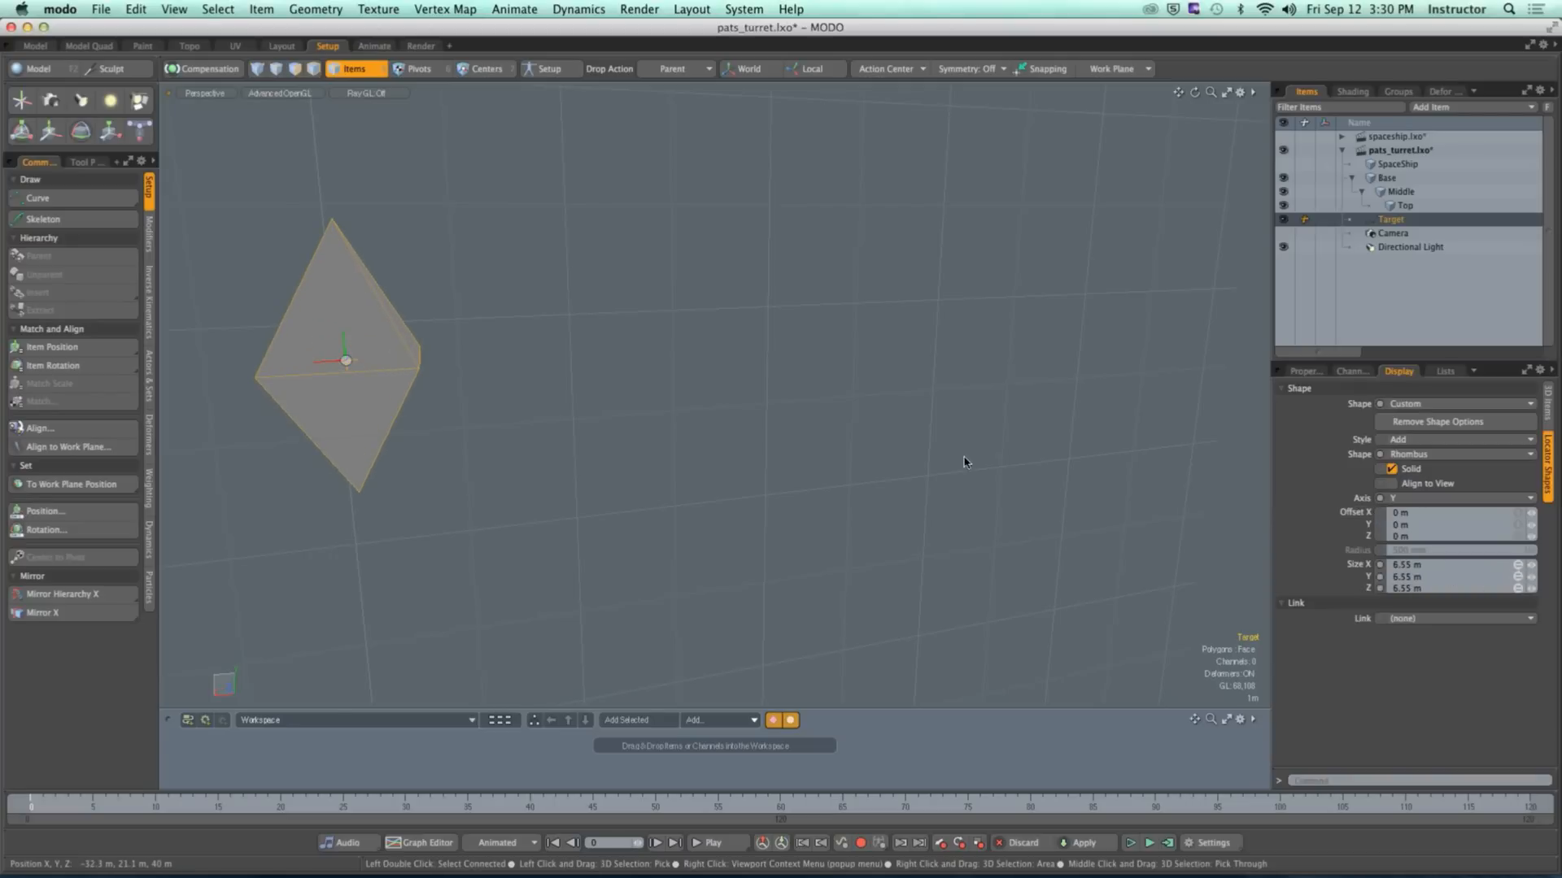
pyautogui.press('a')
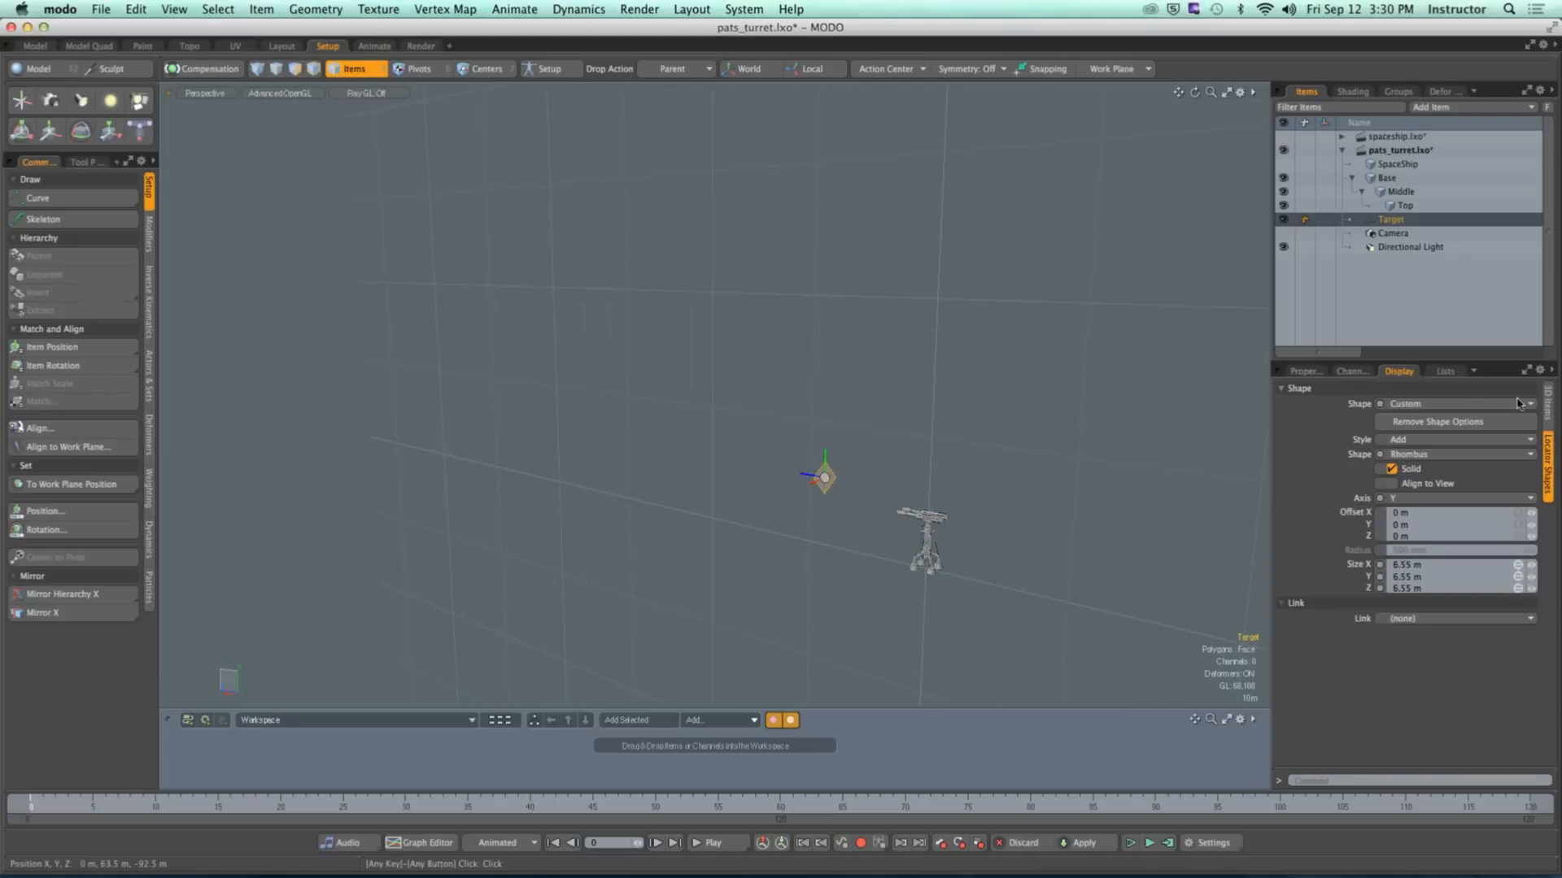
# Step: Add draw options to the Target locator and give it a User fill in light red with RGB 1.0, 0.42, 0.44
pyautogui.click(1546, 400)
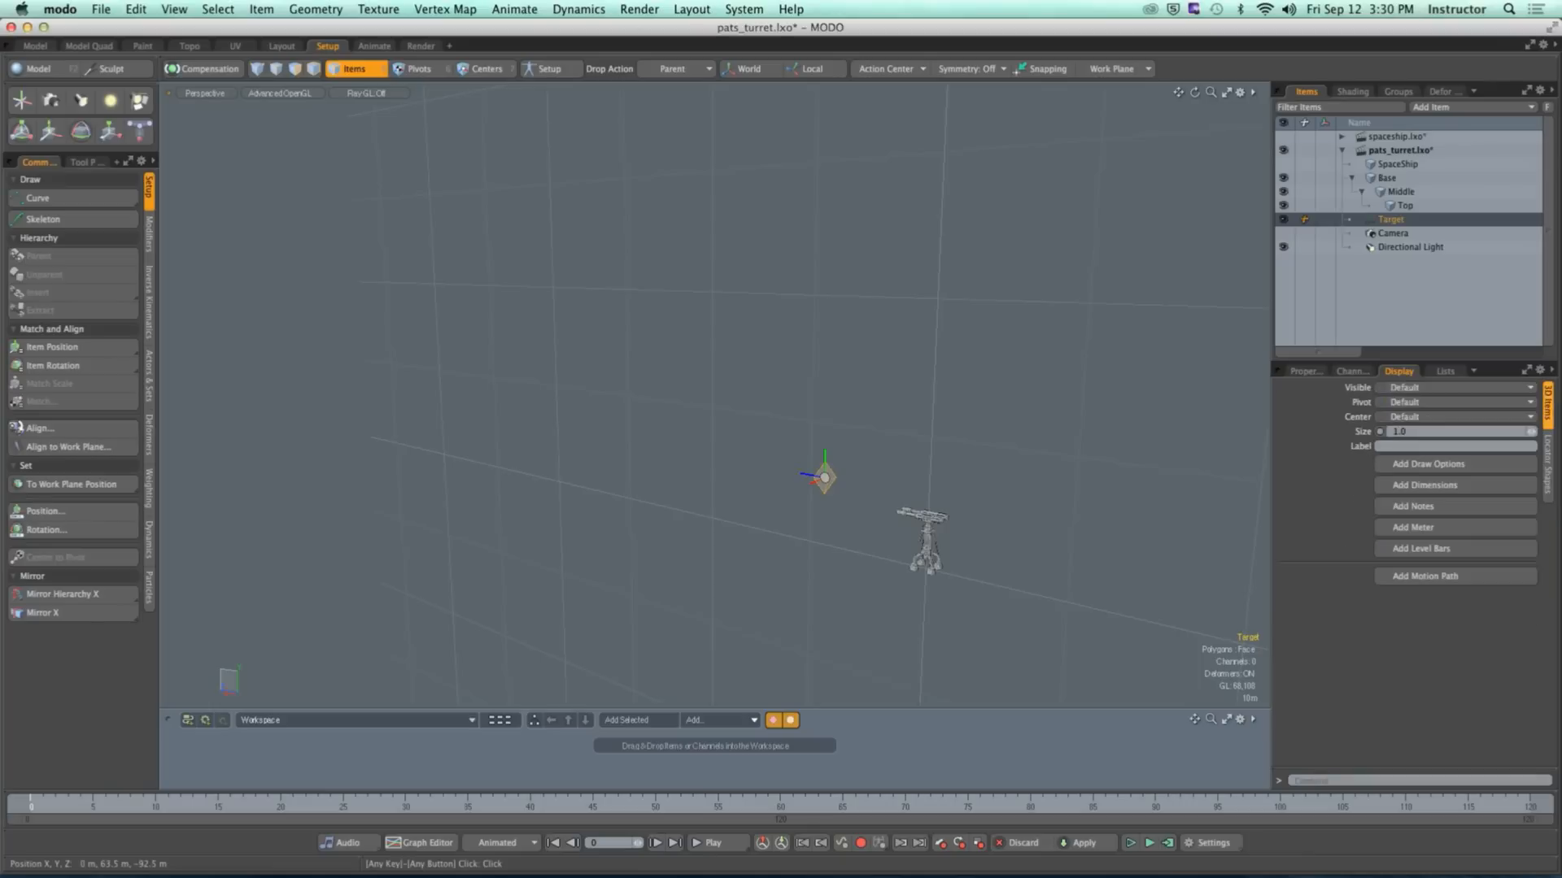
pyautogui.click(1470, 469)
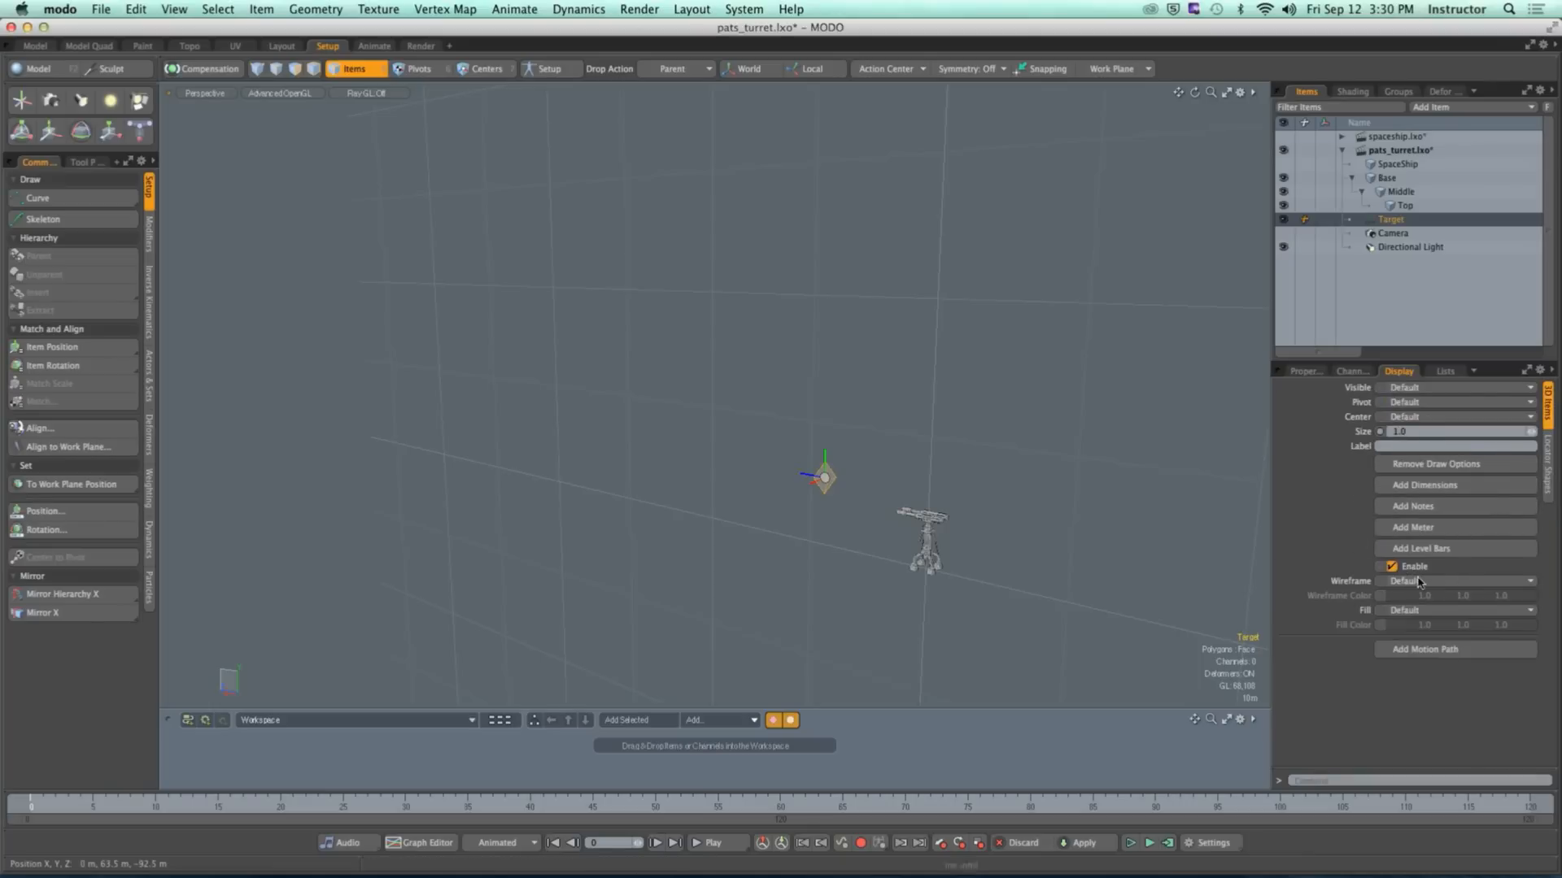
pyautogui.click(1421, 610)
pyautogui.click(1419, 625)
pyautogui.click(1435, 626)
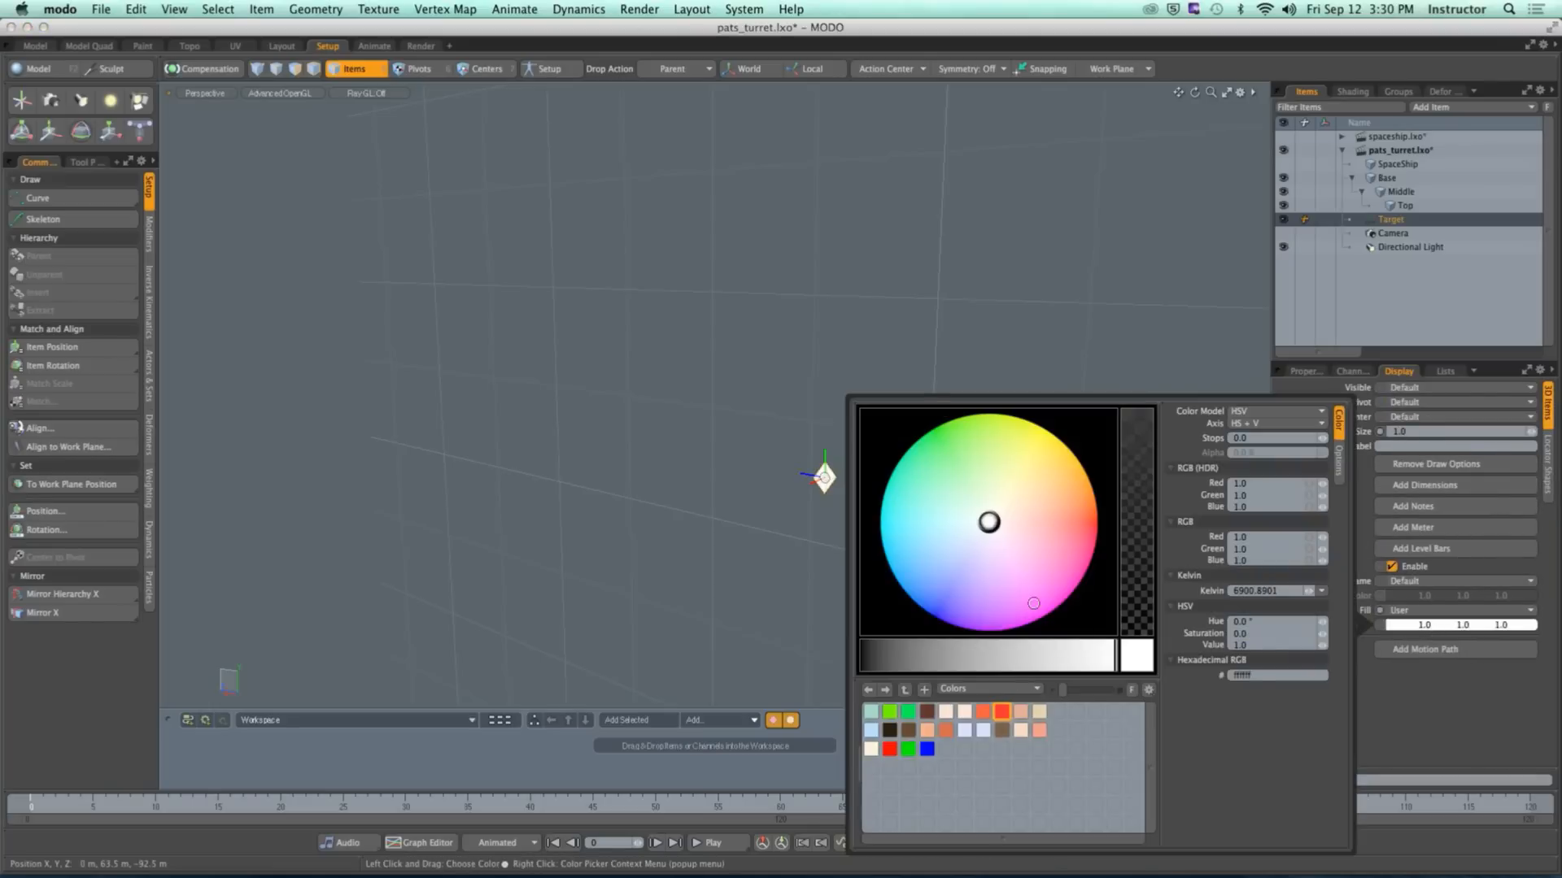
pyautogui.click(1096, 518)
pyautogui.moveTo(1097, 518); pyautogui.dragTo(1052, 525)
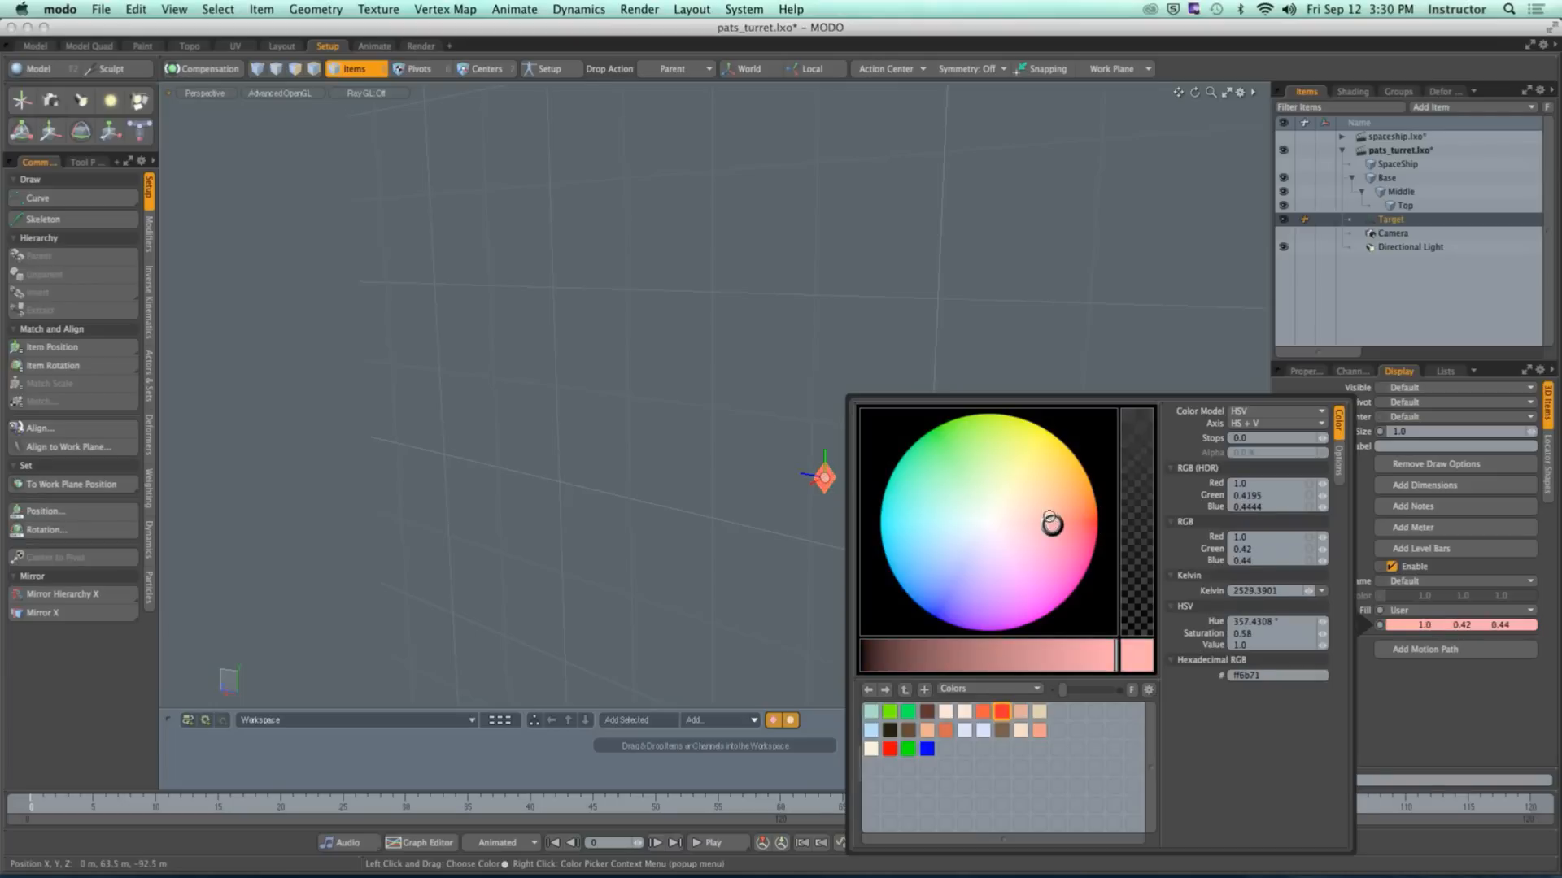
pyautogui.click(806, 460)
# Step: Examine the Target locator and the turret's Top mesh from several angles to compare their relative positions
pyautogui.scroll(5, 809, 476)
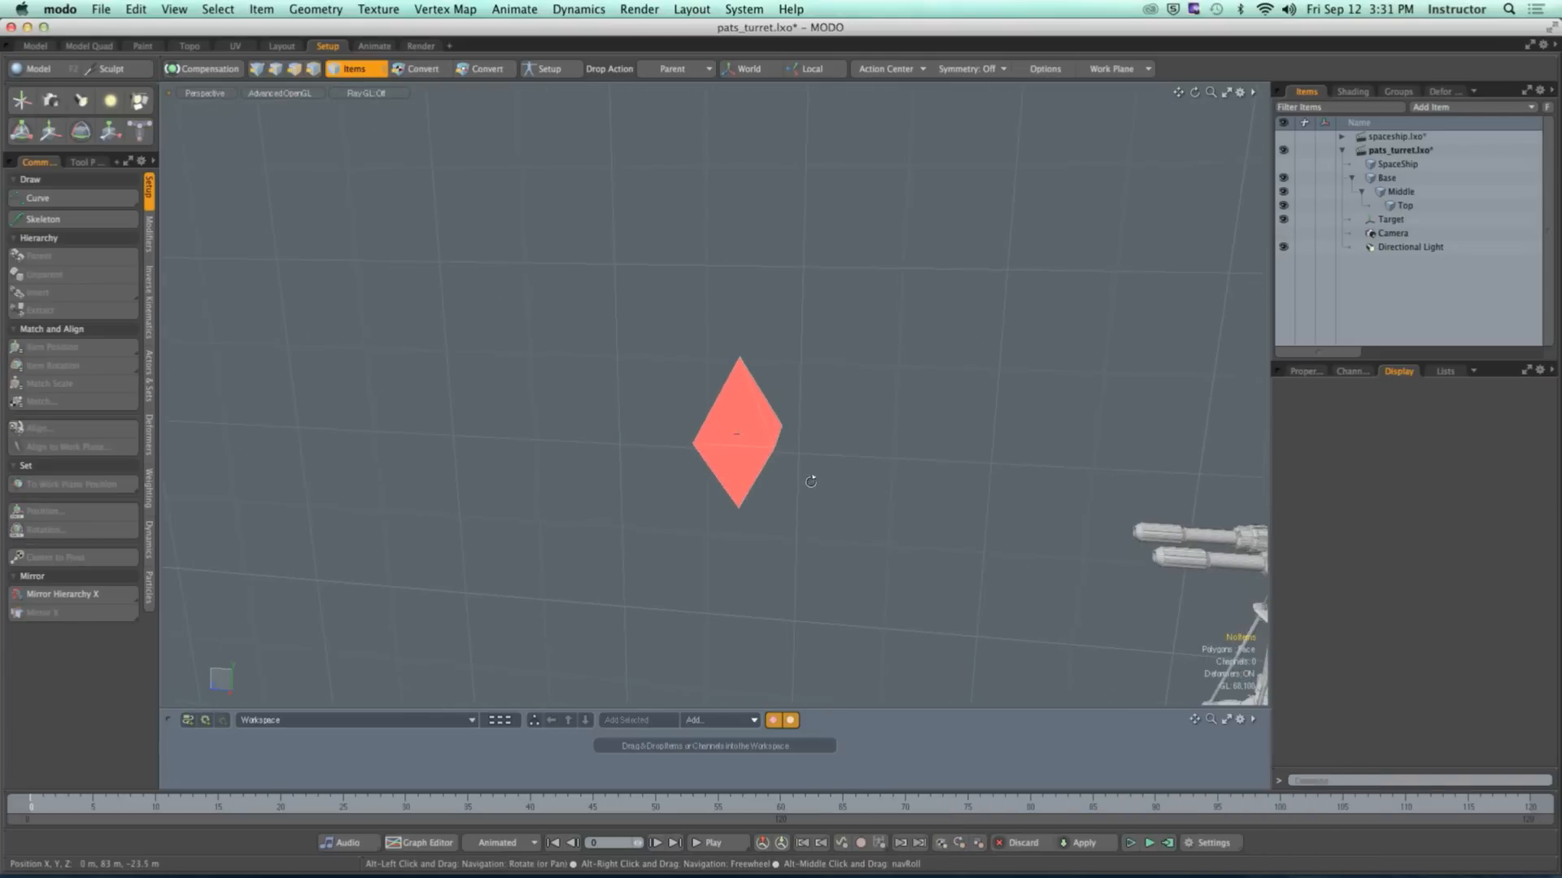
pyautogui.scroll(-5, 811, 482)
pyautogui.click(750, 431)
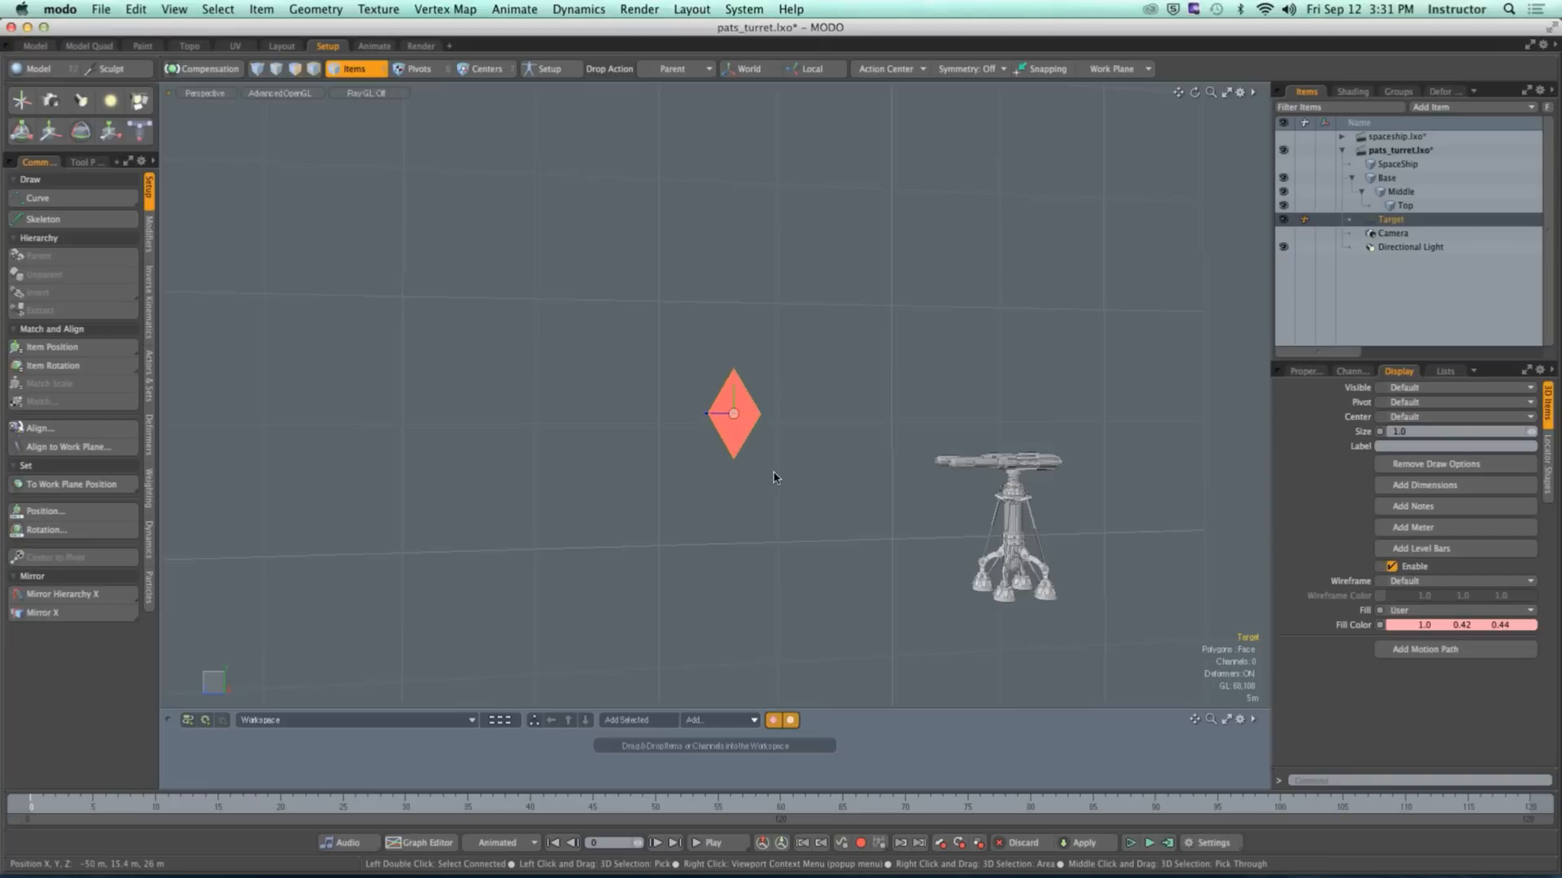
pyautogui.keyDown('alt'); pyautogui.moveTo(773, 478); pyautogui.dragTo(887, 509); pyautogui.keyUp('alt')
pyautogui.keyDown('alt'); pyautogui.keyDown('shift'); pyautogui.moveTo(886, 509); pyautogui.dragTo(738, 477); pyautogui.keyUp('shift'); pyautogui.keyUp('alt')
pyautogui.keyDown('alt'); pyautogui.moveTo(738, 477); pyautogui.dragTo(644, 489); pyautogui.keyUp('alt')
pyautogui.click(643, 489)
pyautogui.click(486, 391)
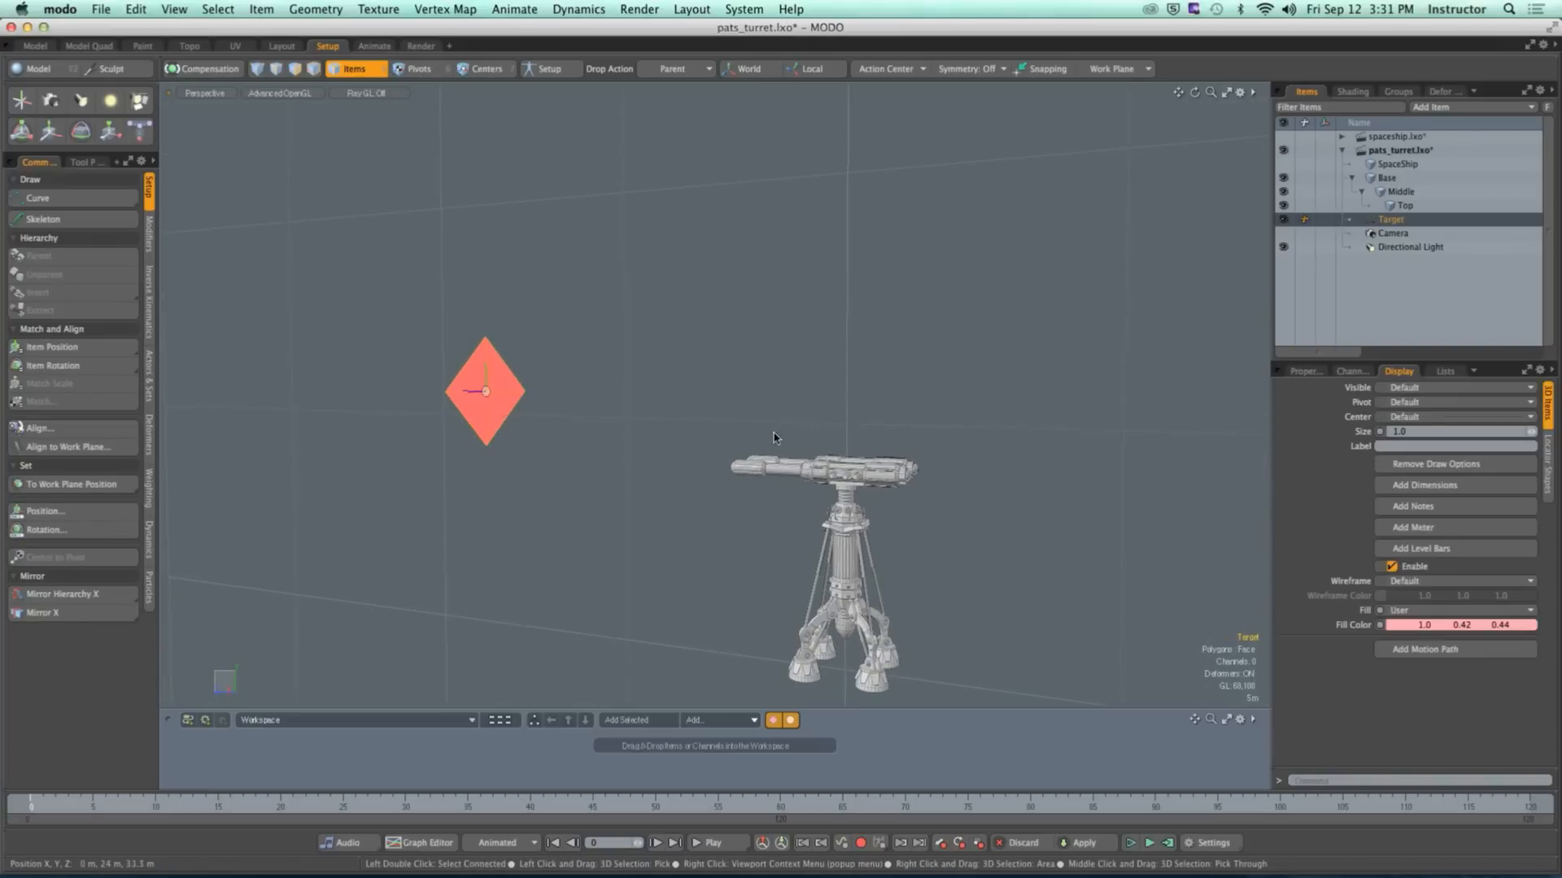
pyautogui.click(879, 485)
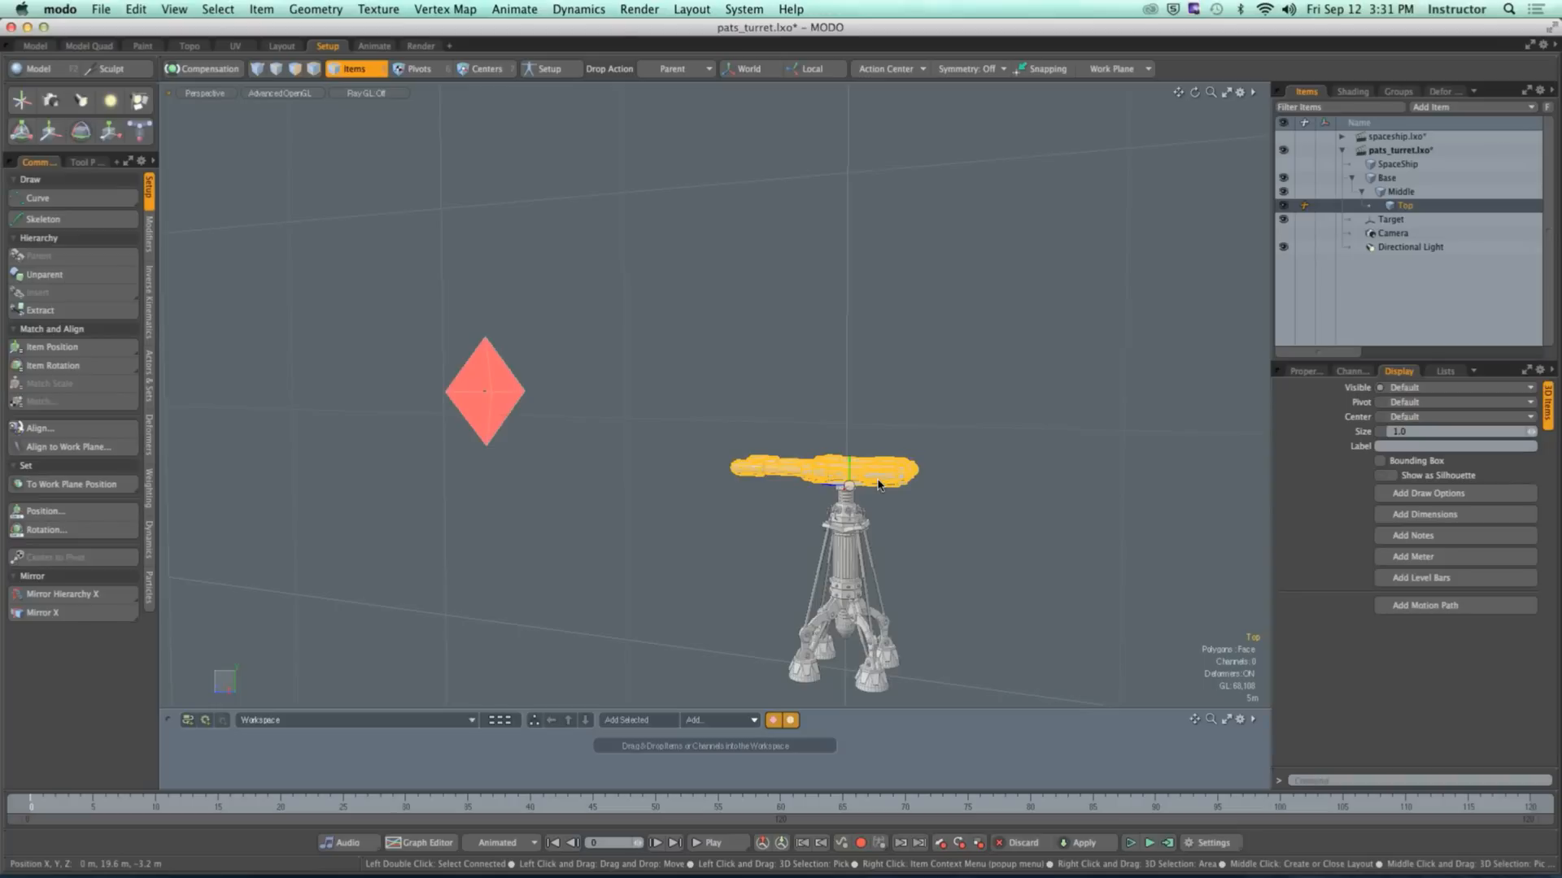
pyautogui.click(894, 401)
pyautogui.keyDown('alt'); pyautogui.moveTo(894, 401); pyautogui.dragTo(864, 488); pyautogui.keyUp('alt')
pyautogui.keyDown('alt'); pyautogui.keyDown('shift'); pyautogui.moveTo(864, 488); pyautogui.dragTo(877, 404); pyautogui.keyUp('shift'); pyautogui.keyUp('alt')
pyautogui.keyDown('ctrl'); pyautogui.keyDown('alt'); pyautogui.moveTo(877, 404); pyautogui.dragTo(925, 417); pyautogui.keyUp('alt'); pyautogui.keyUp('ctrl')
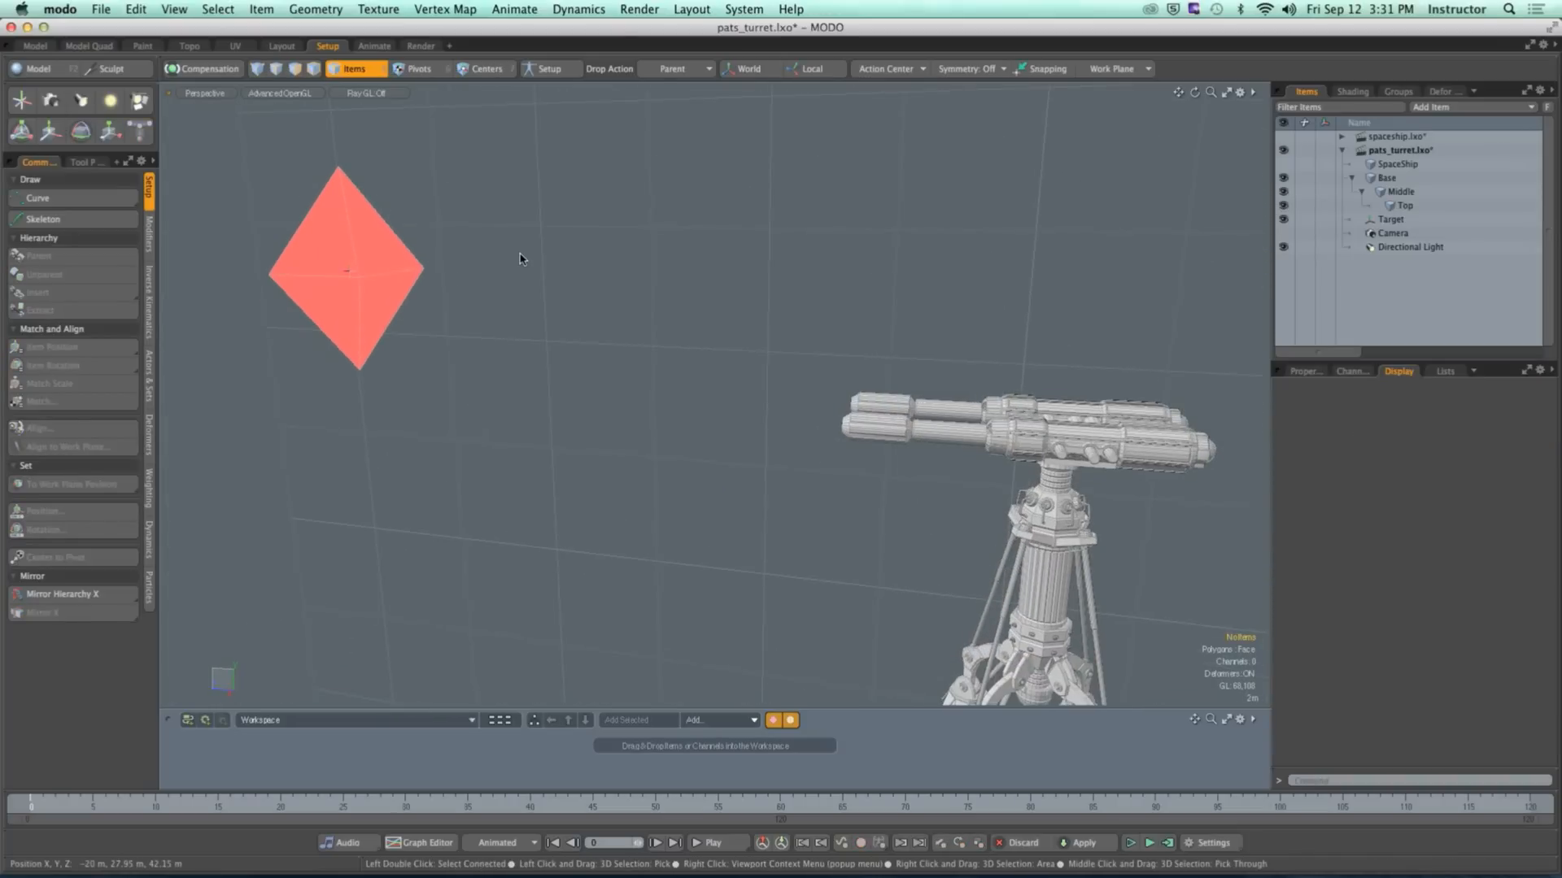
# Step: Add a Direction constraint that makes the turret's Top mesh aim at the Target locator
pyautogui.click(919, 419)
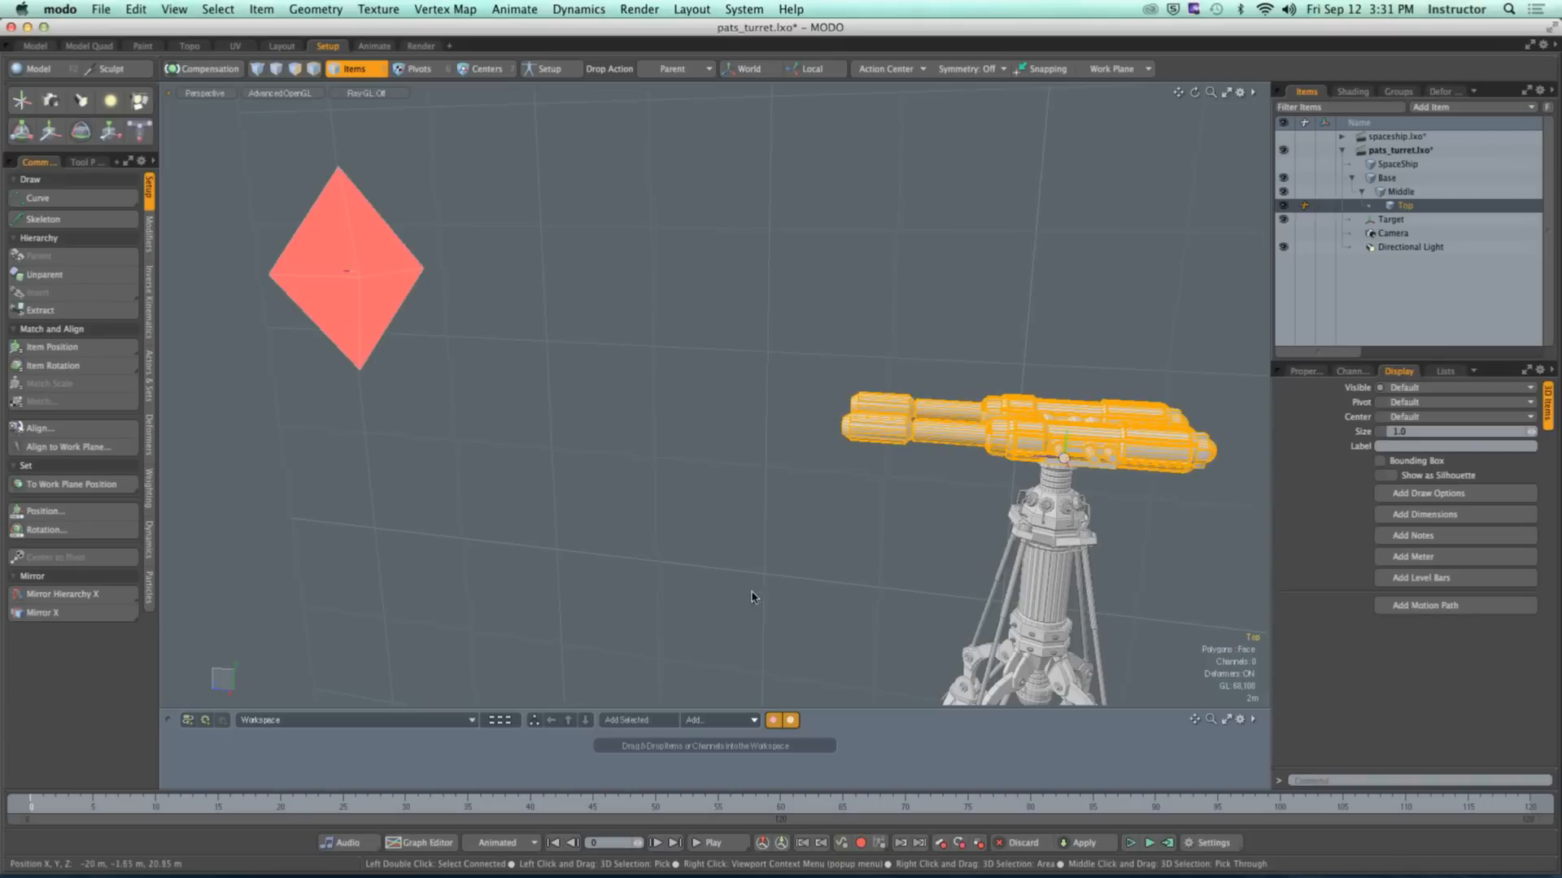
pyautogui.keyDown('shift'); pyautogui.click(413, 269); pyautogui.keyUp('shift')
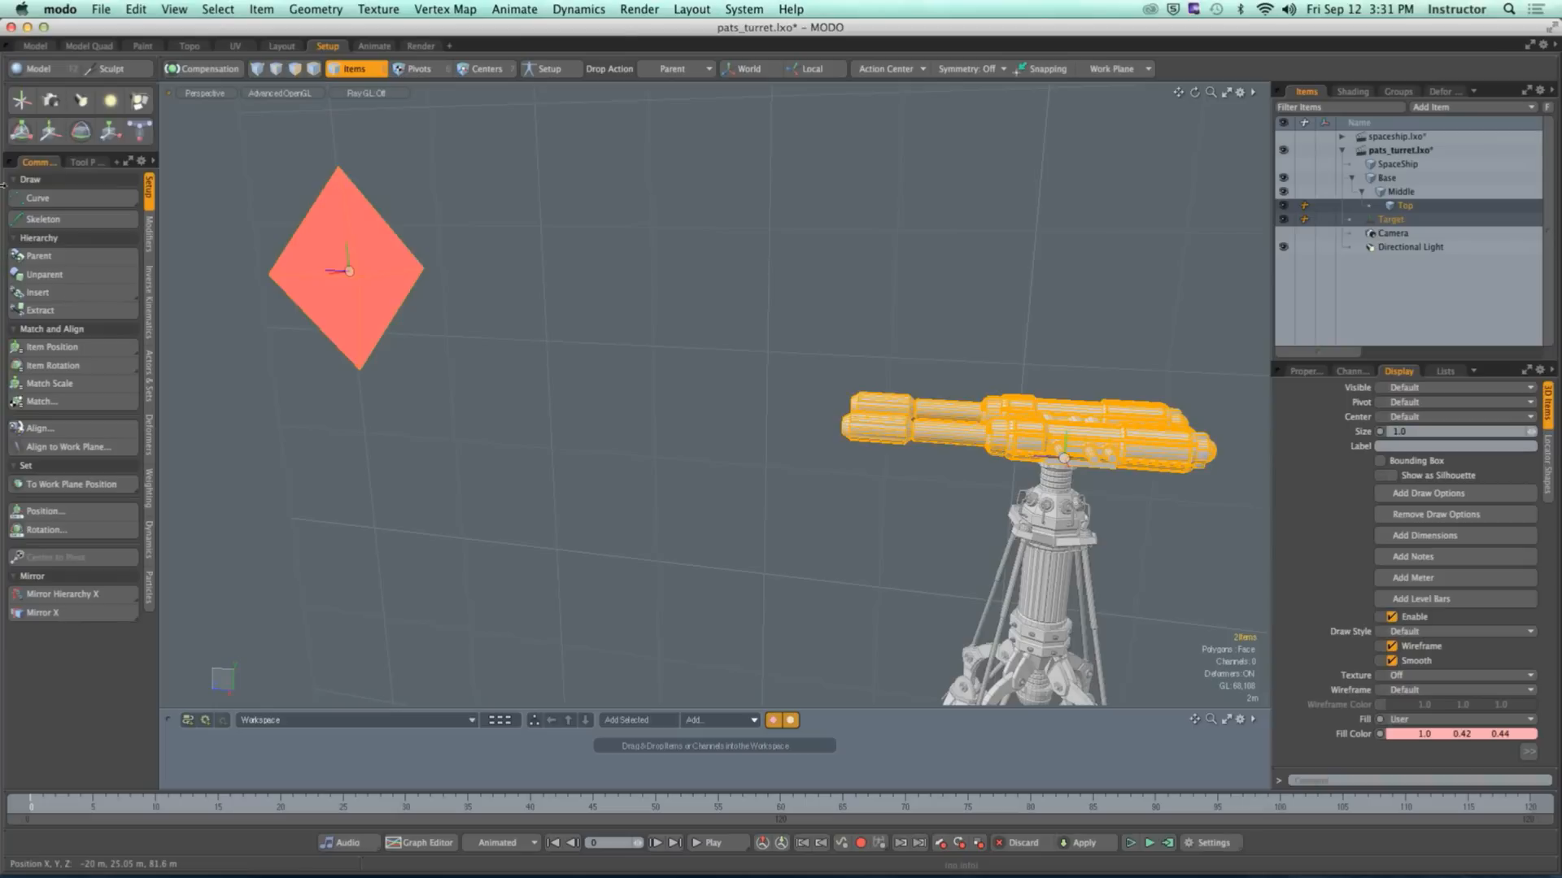
pyautogui.click(151, 244)
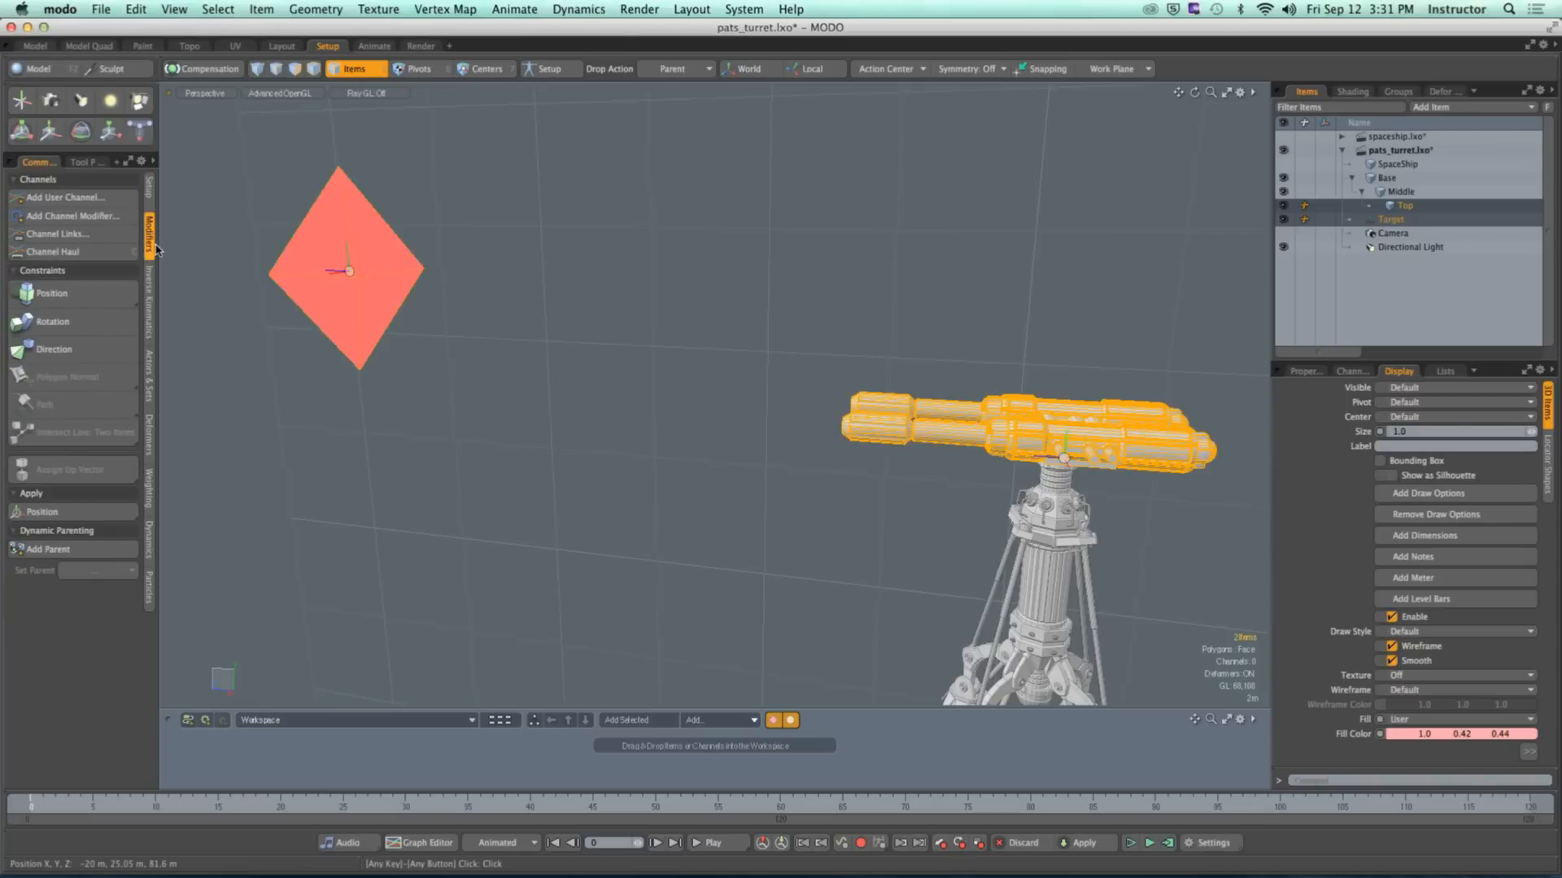
pyautogui.click(95, 352)
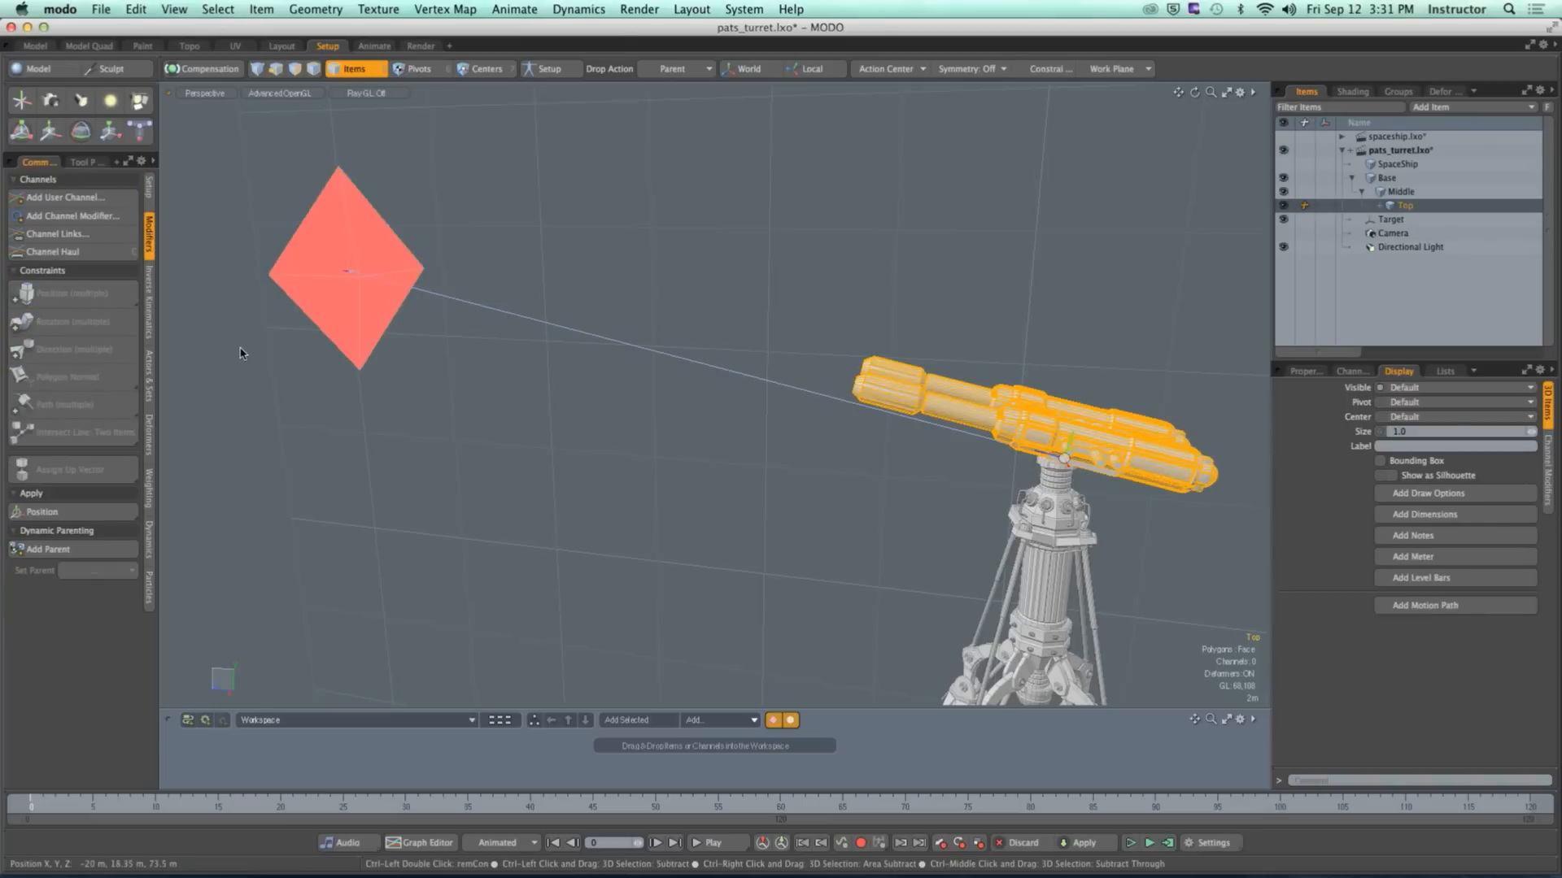
# Step: Move the Target locator around the turret to test the aim, ending at about X -56 m and Y 30.9 m
pyautogui.keyDown('alt'); pyautogui.moveTo(578, 398); pyautogui.dragTo(497, 368); pyautogui.keyUp('alt')
pyautogui.click(648, 449)
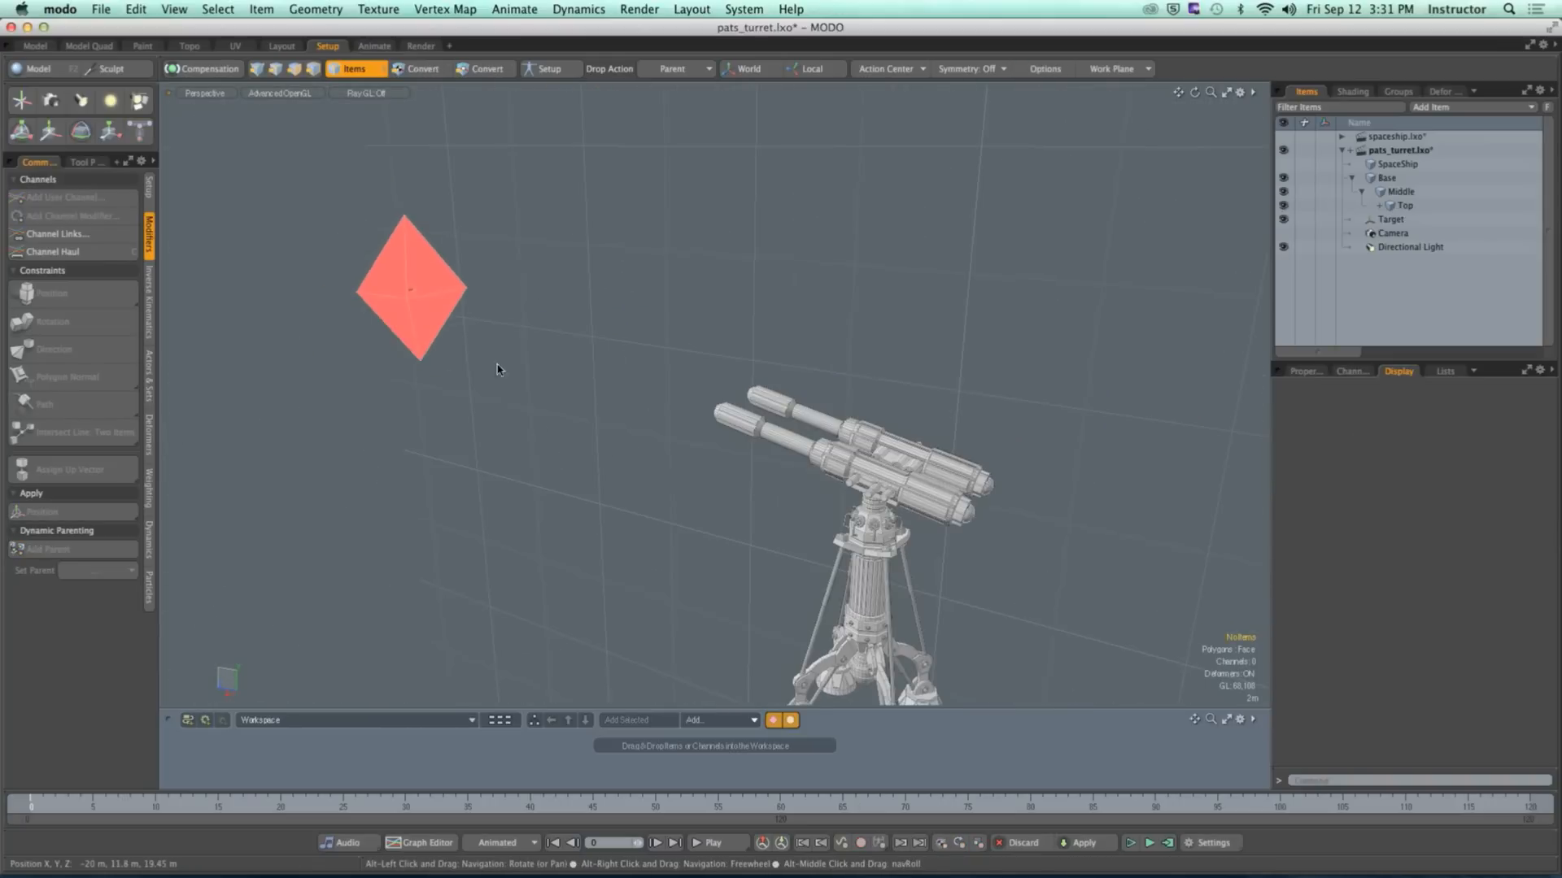
pyautogui.click(458, 311)
pyautogui.keyDown('alt'); pyautogui.moveTo(458, 311); pyautogui.dragTo(512, 409); pyautogui.keyUp('alt')
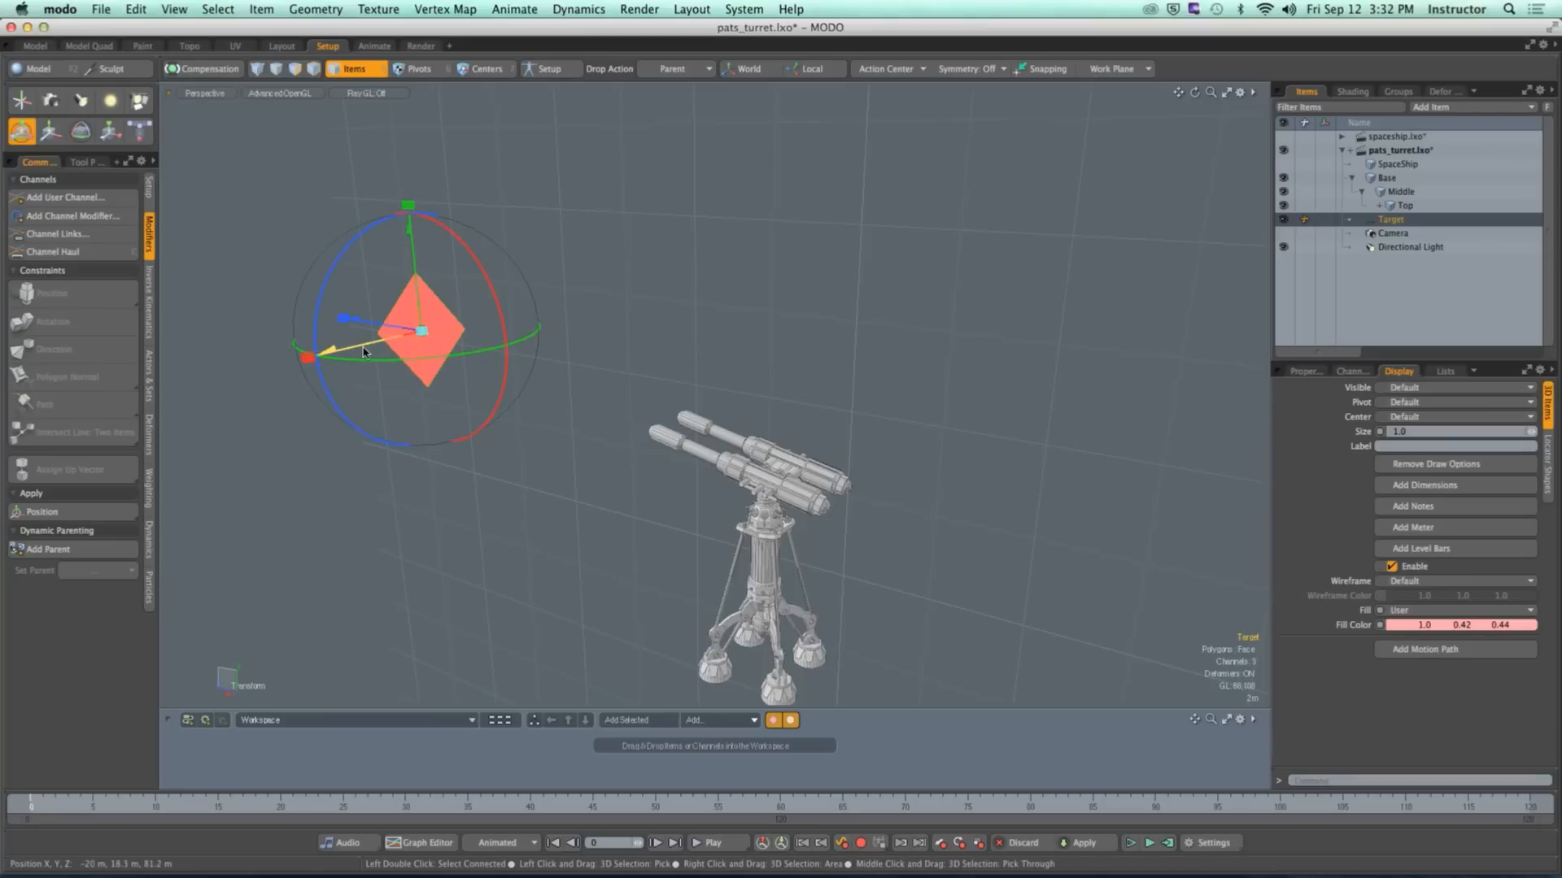
pyautogui.moveTo(362, 348); pyautogui.dragTo(413, 333)
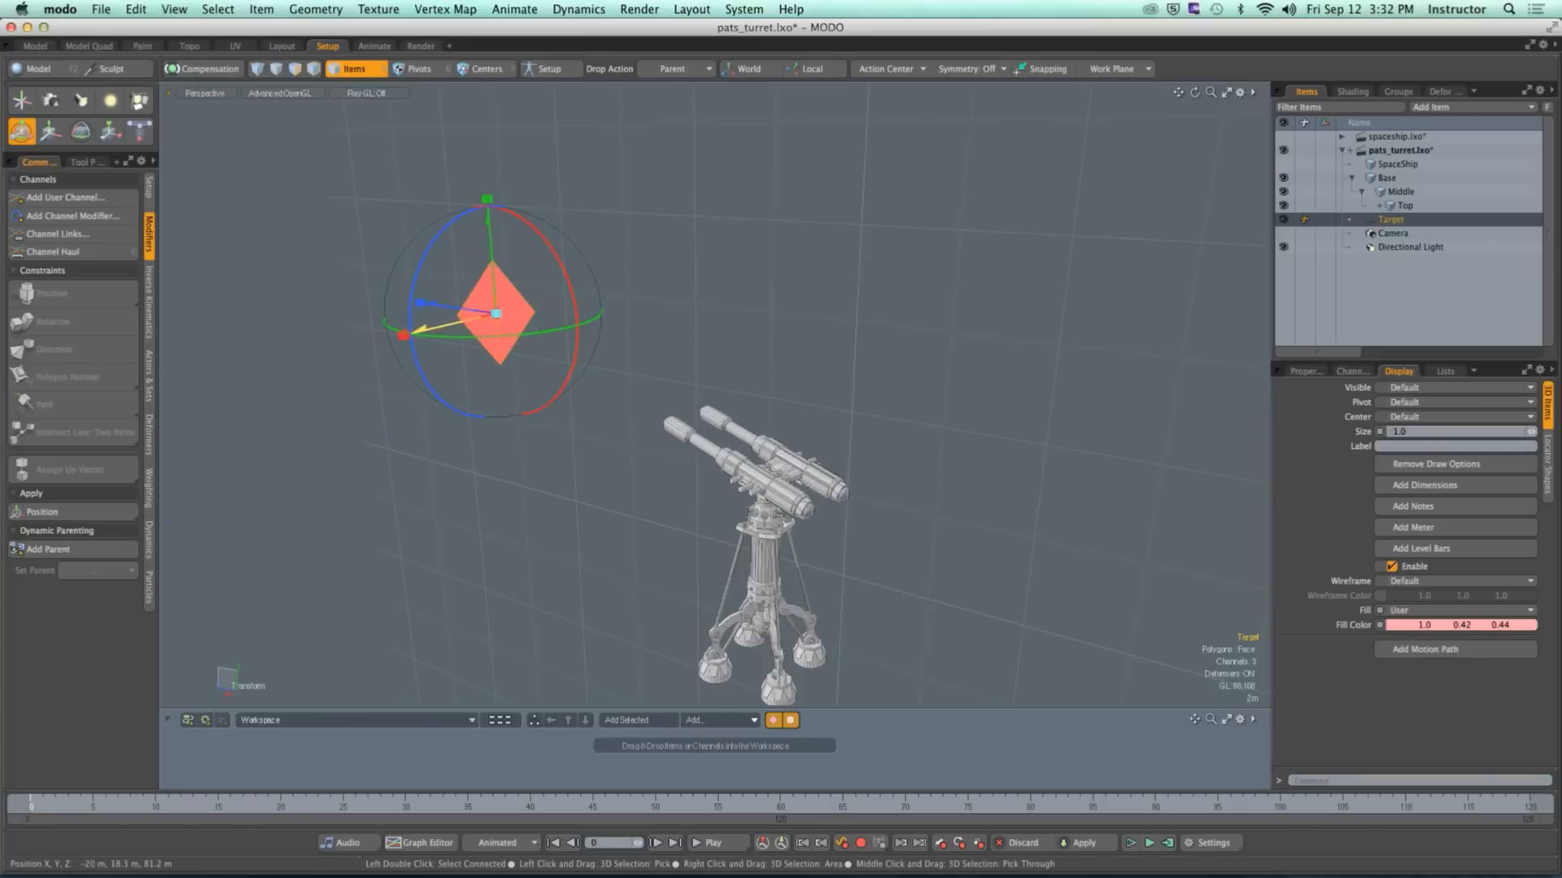
pyautogui.moveTo(488, 232); pyautogui.dragTo(691, 362)
pyautogui.moveTo(691, 362)
pyautogui.keyDown('alt'); pyautogui.mouseDown()
pyautogui.moveTo(740, 375)
pyautogui.moveTo(691, 390)
pyautogui.mouseUp(); pyautogui.keyUp('alt')
pyautogui.keyDown('ctrl'); pyautogui.keyDown('alt'); pyautogui.moveTo(691, 390); pyautogui.dragTo(602, 396); pyautogui.keyUp('alt'); pyautogui.keyUp('ctrl')
pyautogui.keyDown('alt'); pyautogui.moveTo(601, 396); pyautogui.dragTo(529, 376); pyautogui.keyUp('alt')
pyautogui.moveTo(555, 245); pyautogui.dragTo(646, 222)
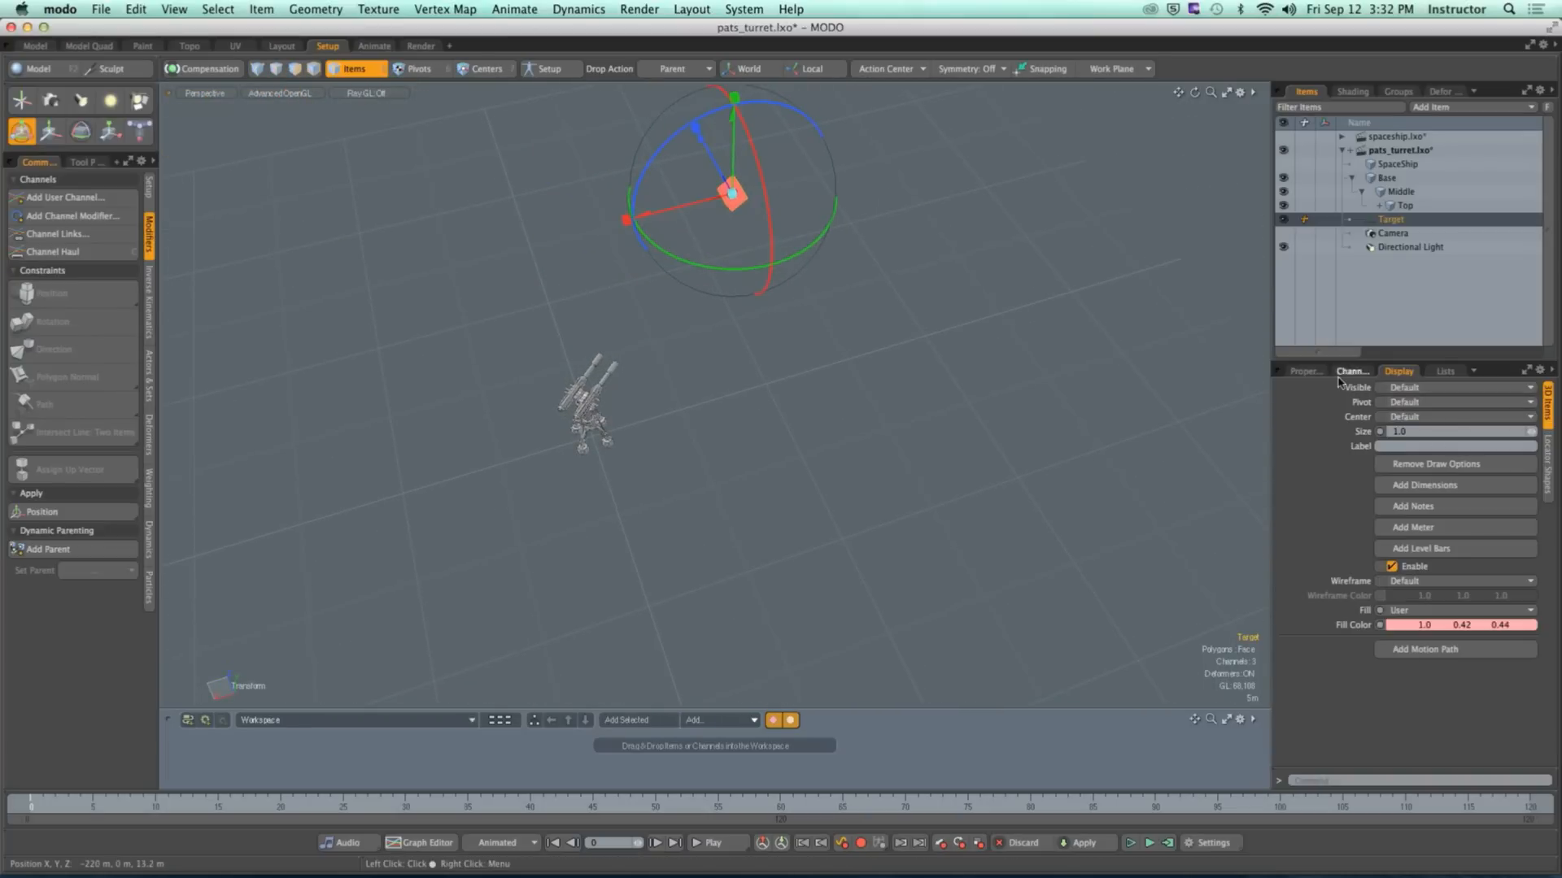
pyautogui.click(1304, 370)
pyautogui.keyDown('alt'); pyautogui.keyDown('shift'); pyautogui.moveTo(650, 370); pyautogui.dragTo(691, 452); pyautogui.keyUp('shift'); pyautogui.keyUp('alt')
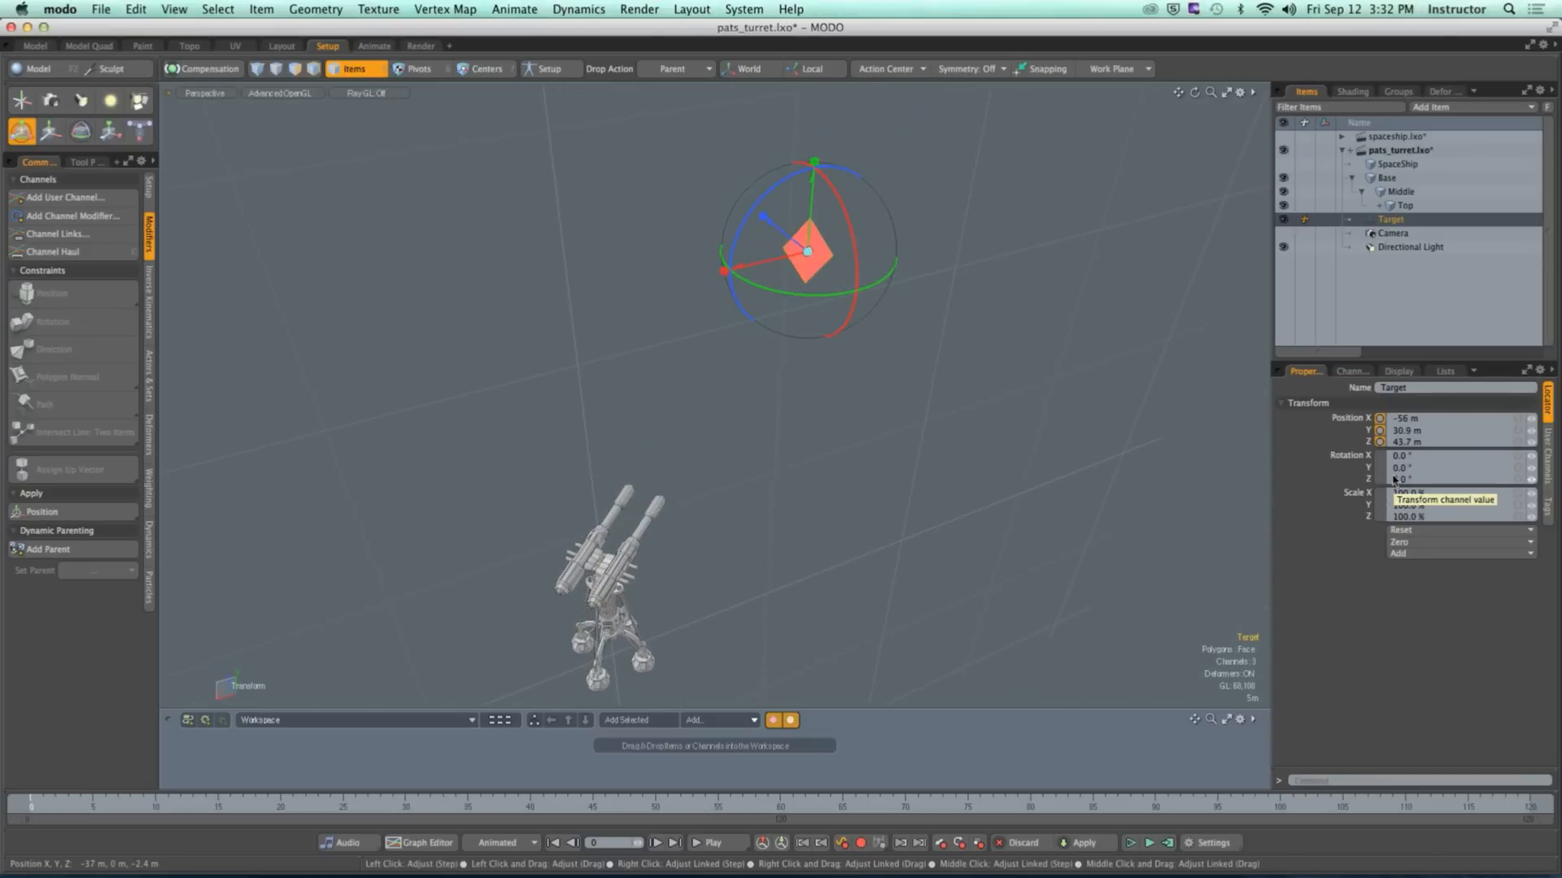
# Step: At frame 60, move the Target locator along X to the turret's other side, to about X 50.4 m
pyautogui.moveTo(1380, 424)
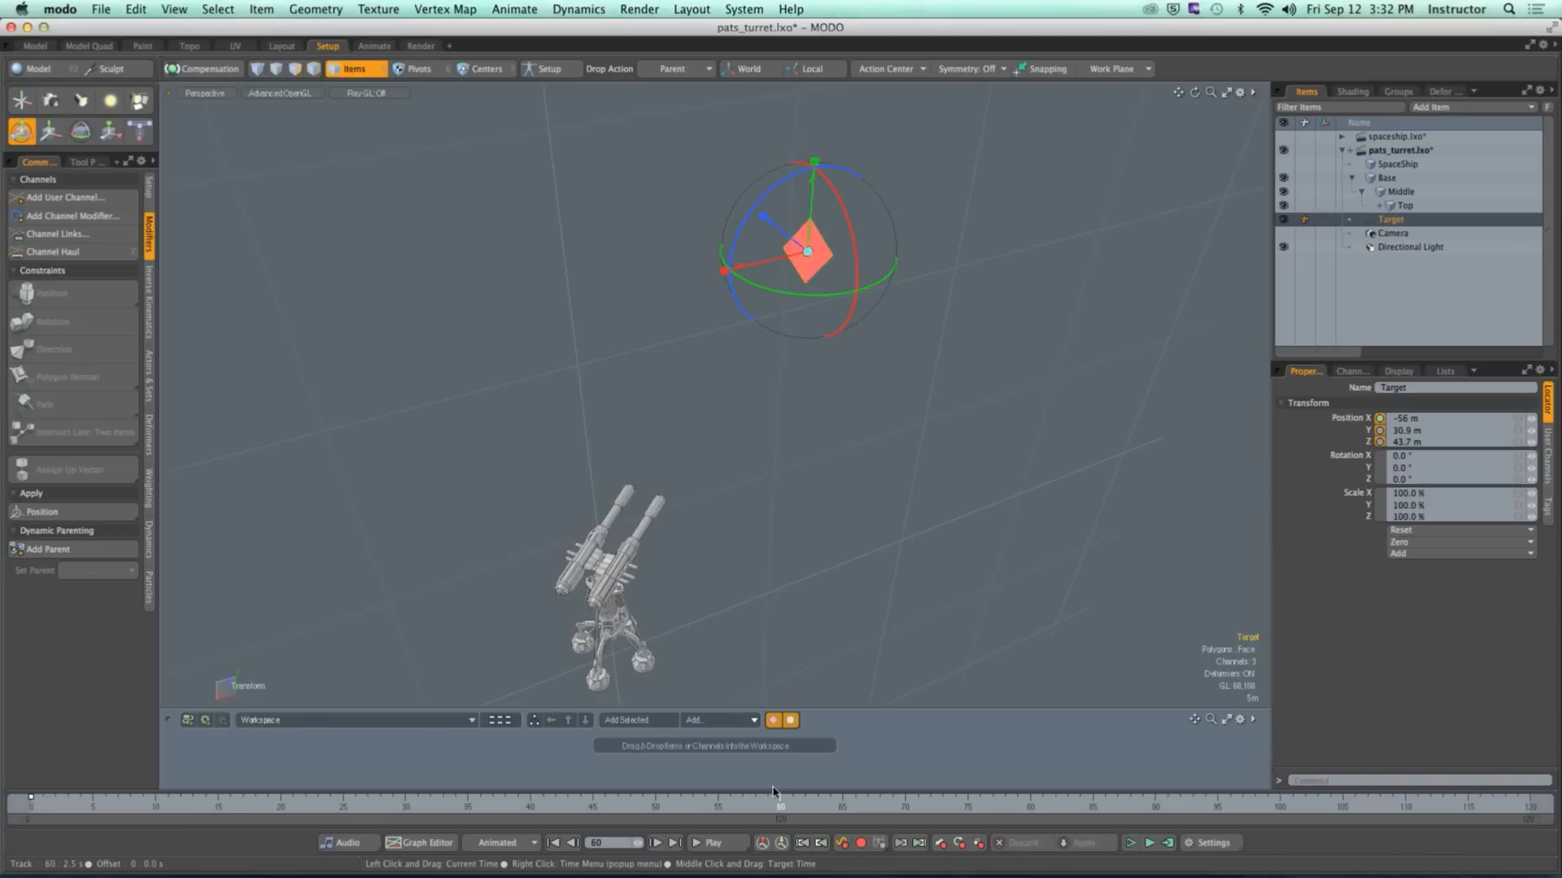
pyautogui.moveTo(736, 268); pyautogui.dragTo(182, 396)
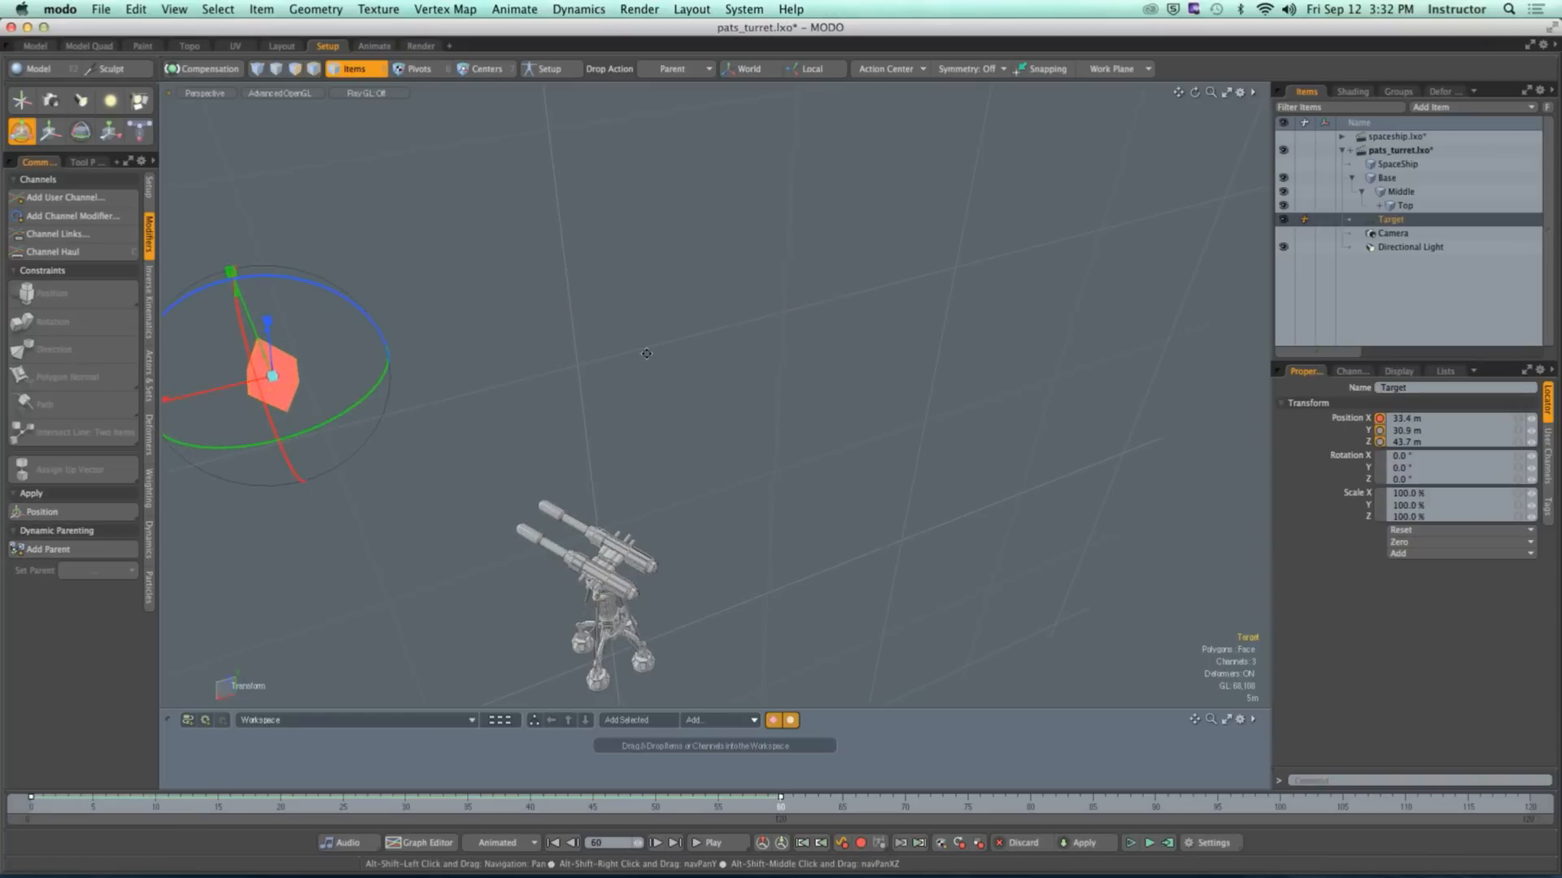
pyautogui.keyDown('alt'); pyautogui.keyDown('shift'); pyautogui.moveTo(647, 354); pyautogui.dragTo(808, 328); pyautogui.keyUp('shift'); pyautogui.keyUp('alt')
pyautogui.keyDown('ctrl'); pyautogui.keyDown('alt'); pyautogui.moveTo(808, 327); pyautogui.dragTo(715, 354); pyautogui.keyUp('alt'); pyautogui.keyUp('ctrl')
pyautogui.moveTo(505, 375); pyautogui.dragTo(435, 403)
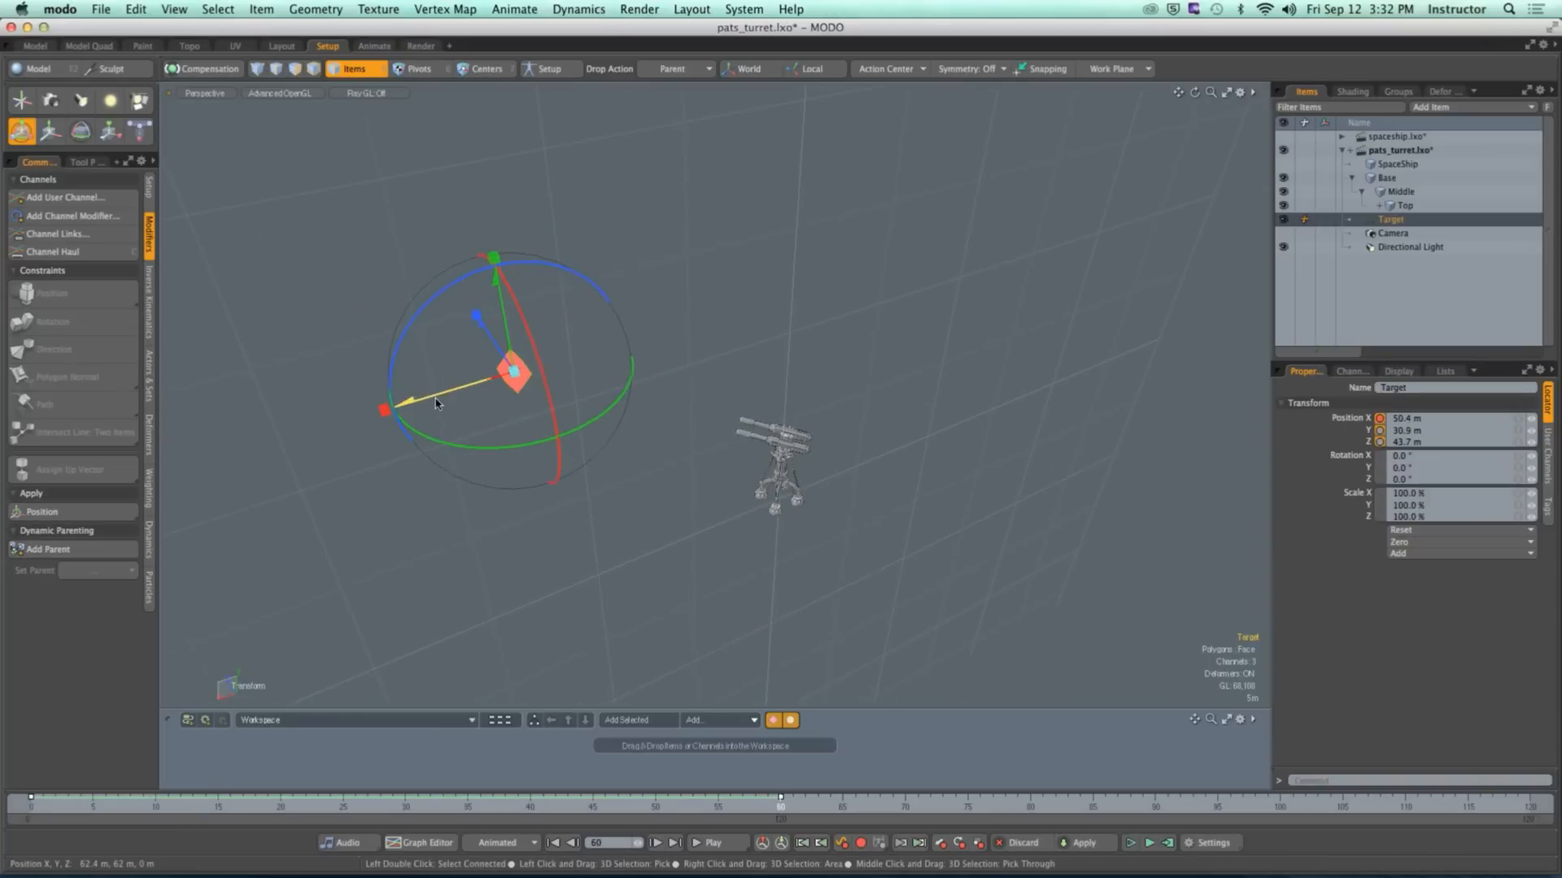
# Step: Shorten the displayed timeline range and play back the Target animation while inspecting the joint between Top and Middle
pyautogui.moveTo(719, 805); pyautogui.dragTo(31, 805)
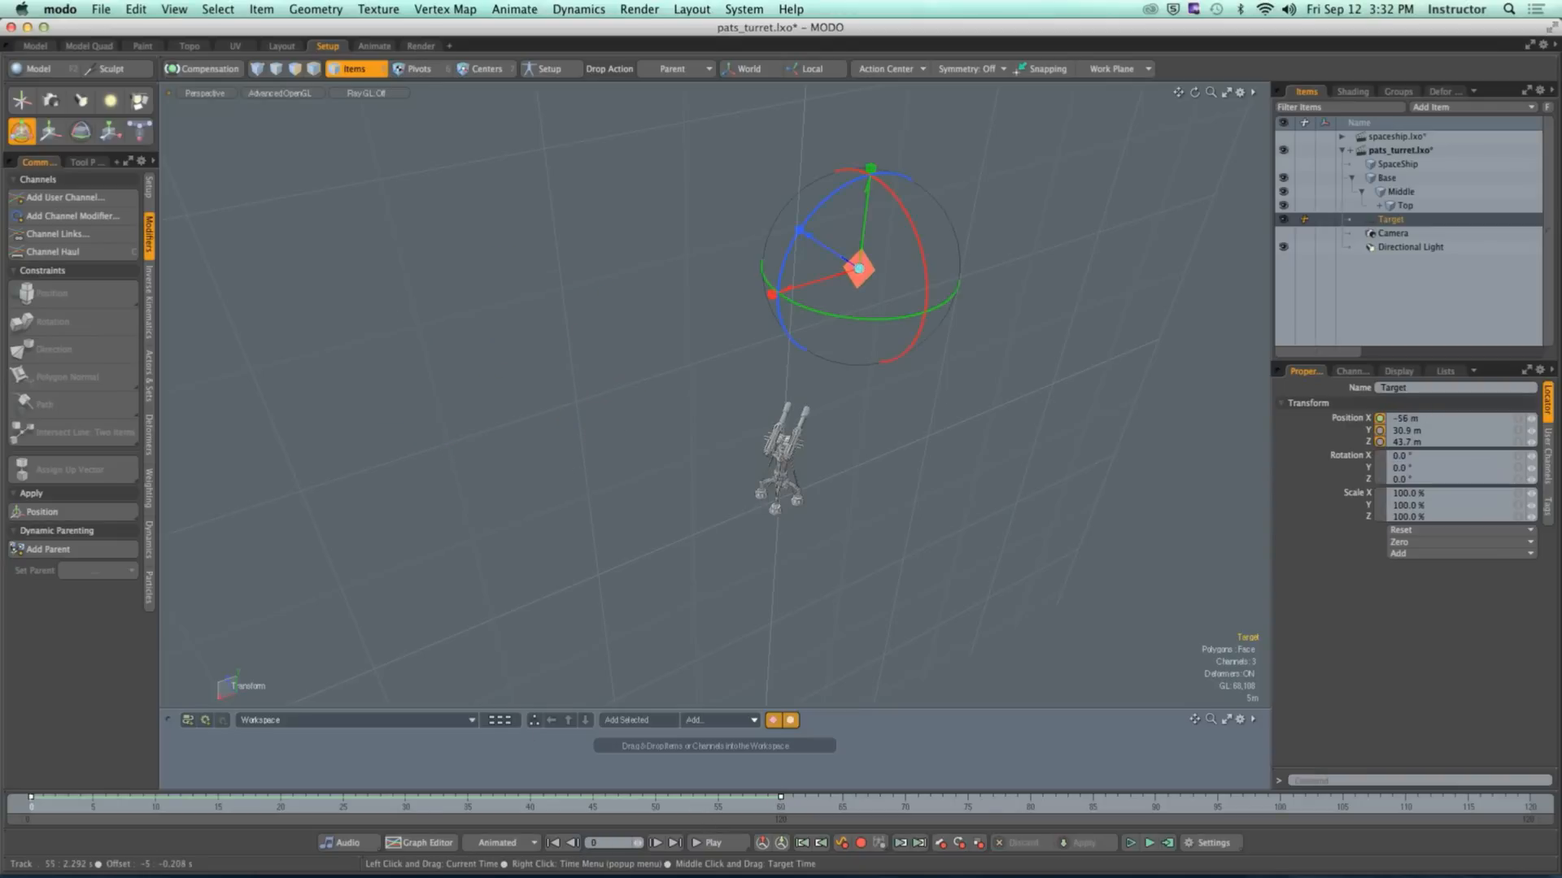
pyautogui.click(719, 850)
pyautogui.moveTo(1529, 820); pyautogui.dragTo(1053, 820)
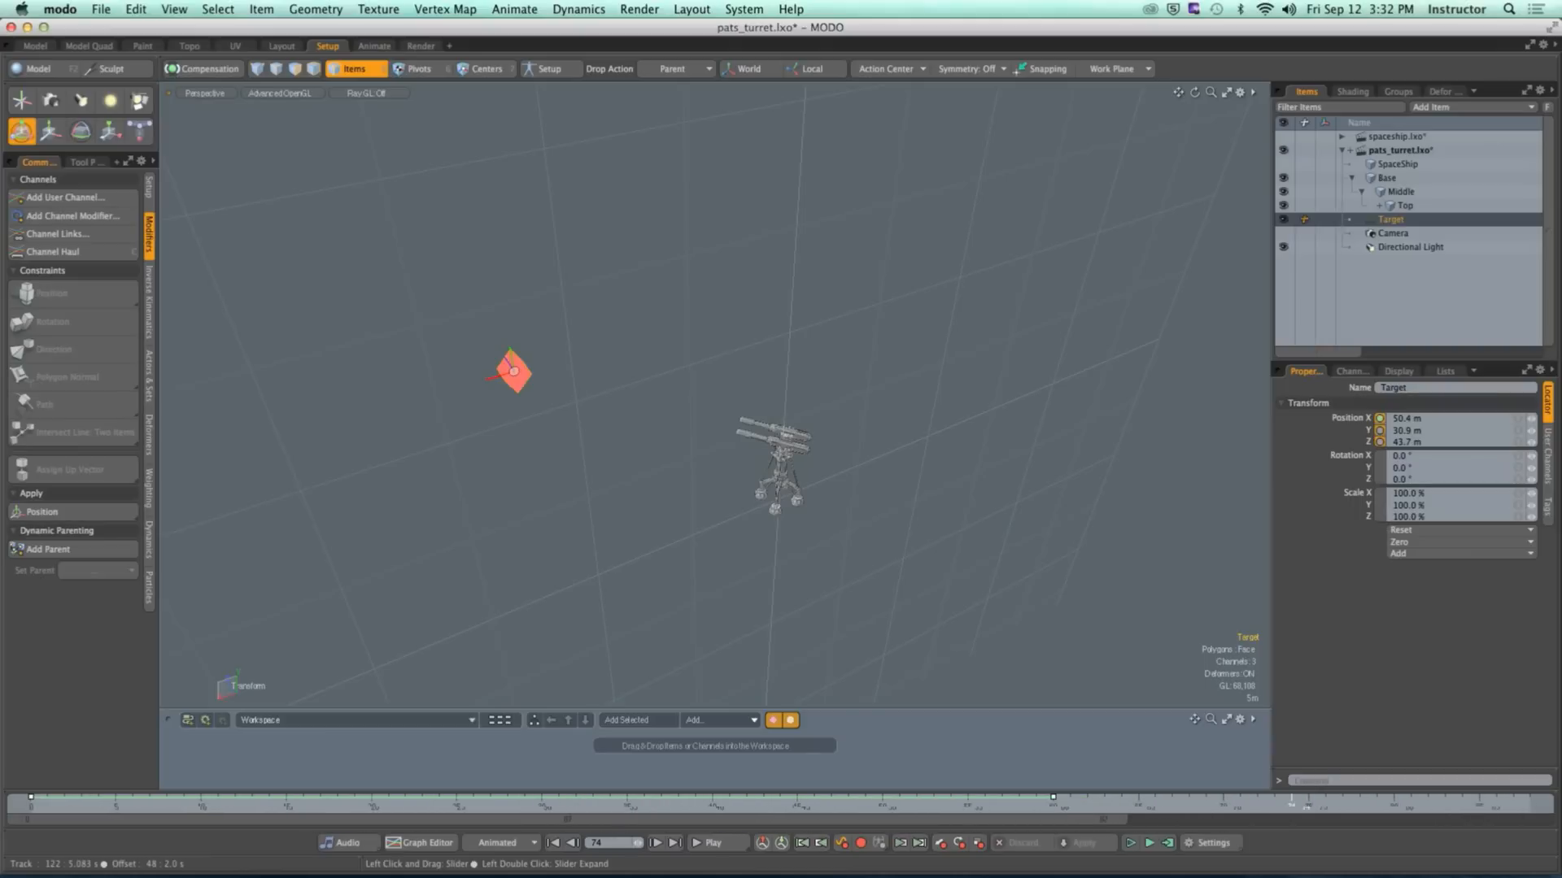
pyautogui.click(715, 851)
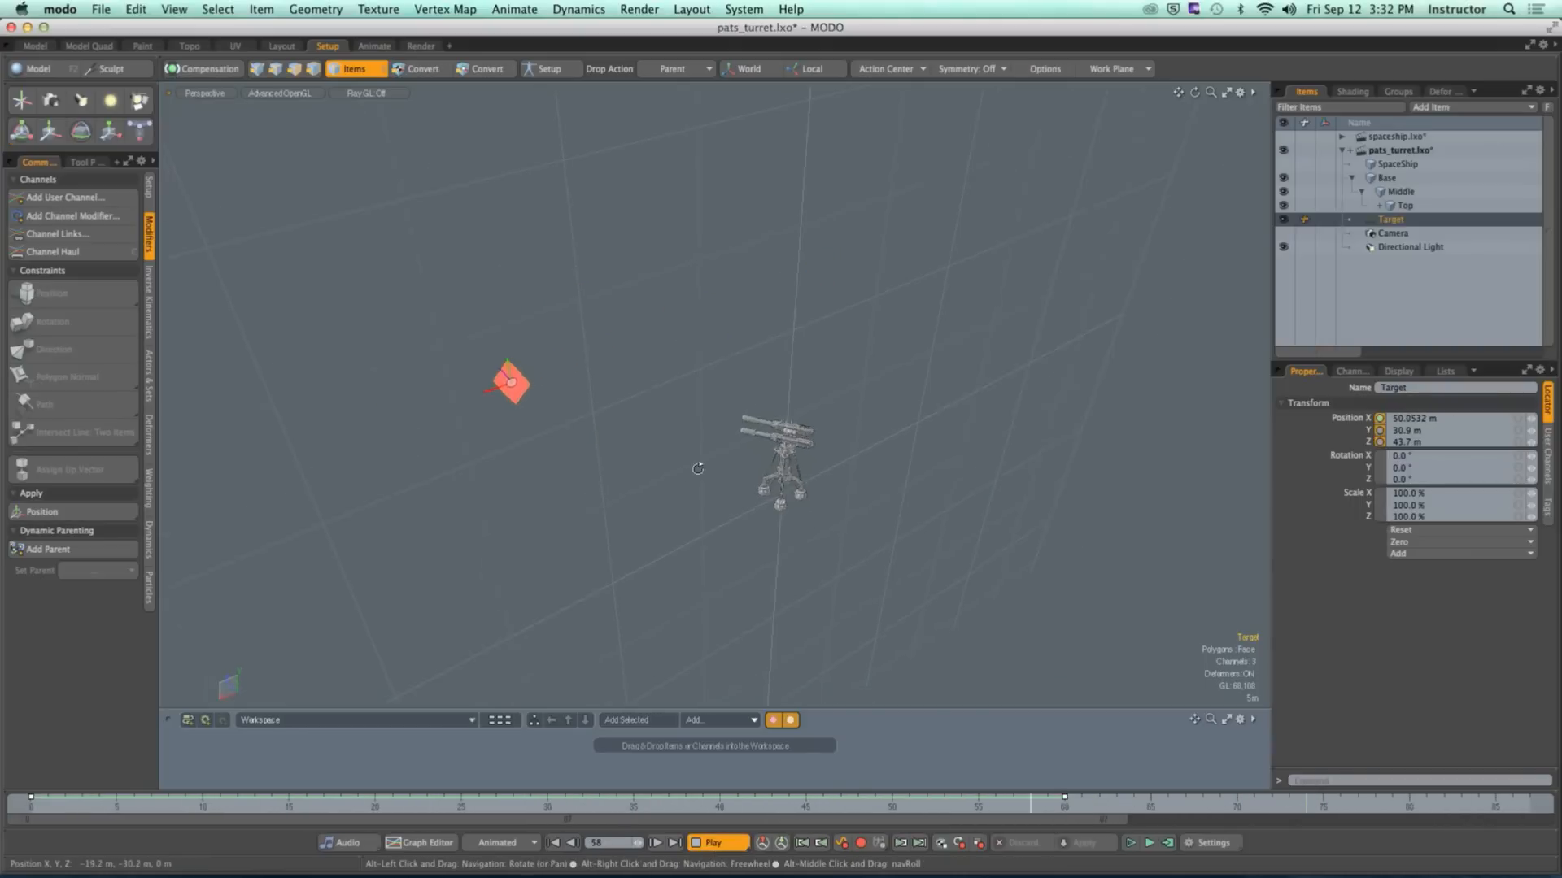
pyautogui.keyDown('ctrl'); pyautogui.keyDown('alt'); pyautogui.moveTo(794, 425); pyautogui.dragTo(934, 434); pyautogui.keyUp('alt'); pyautogui.keyUp('ctrl')
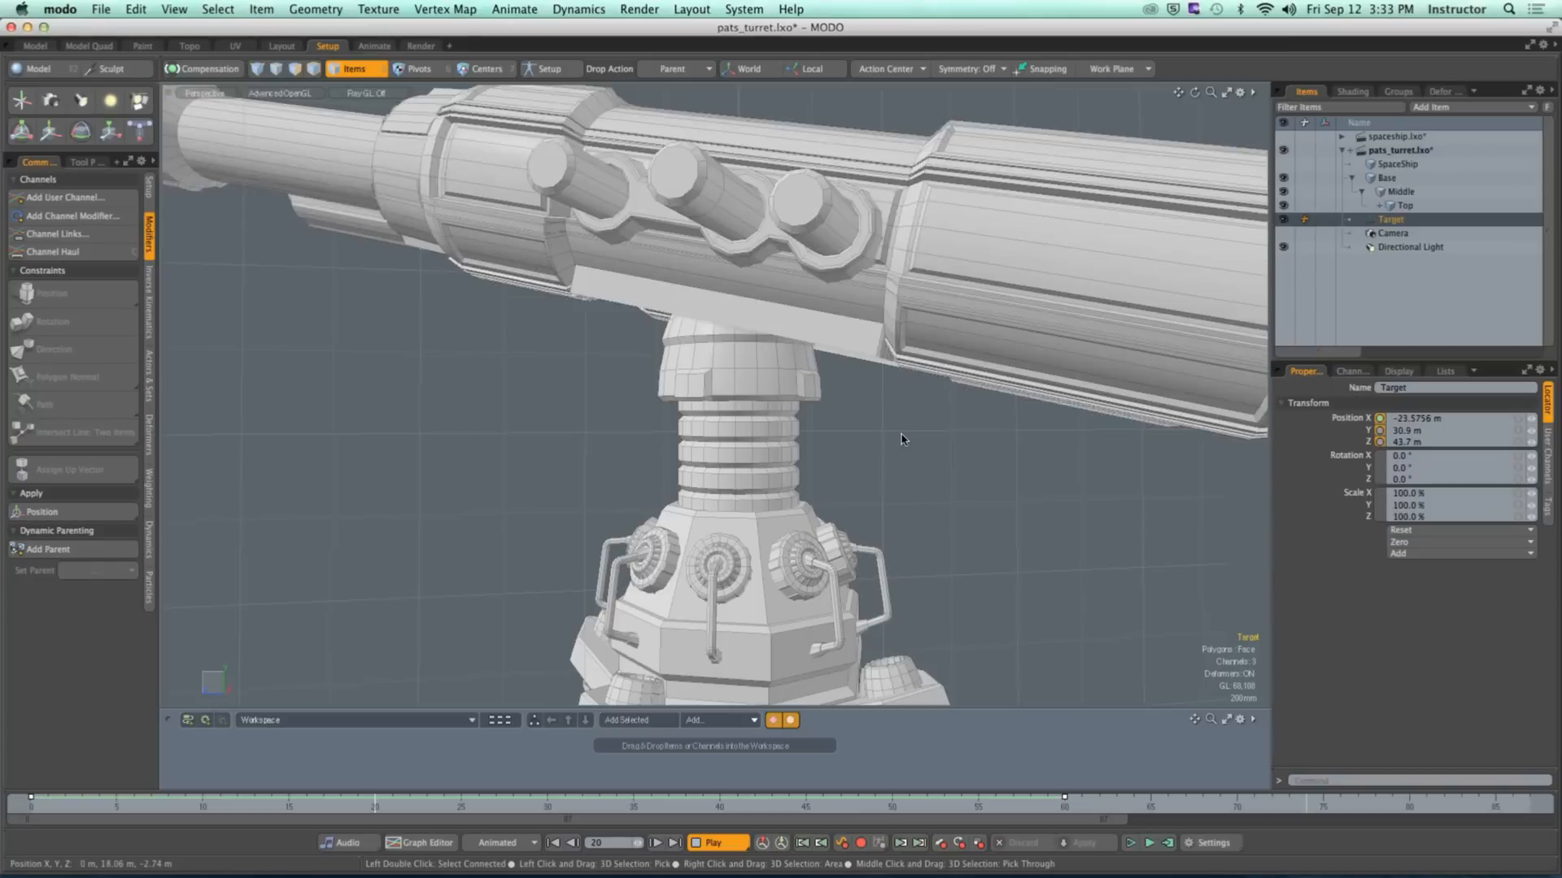
pyautogui.click(714, 842)
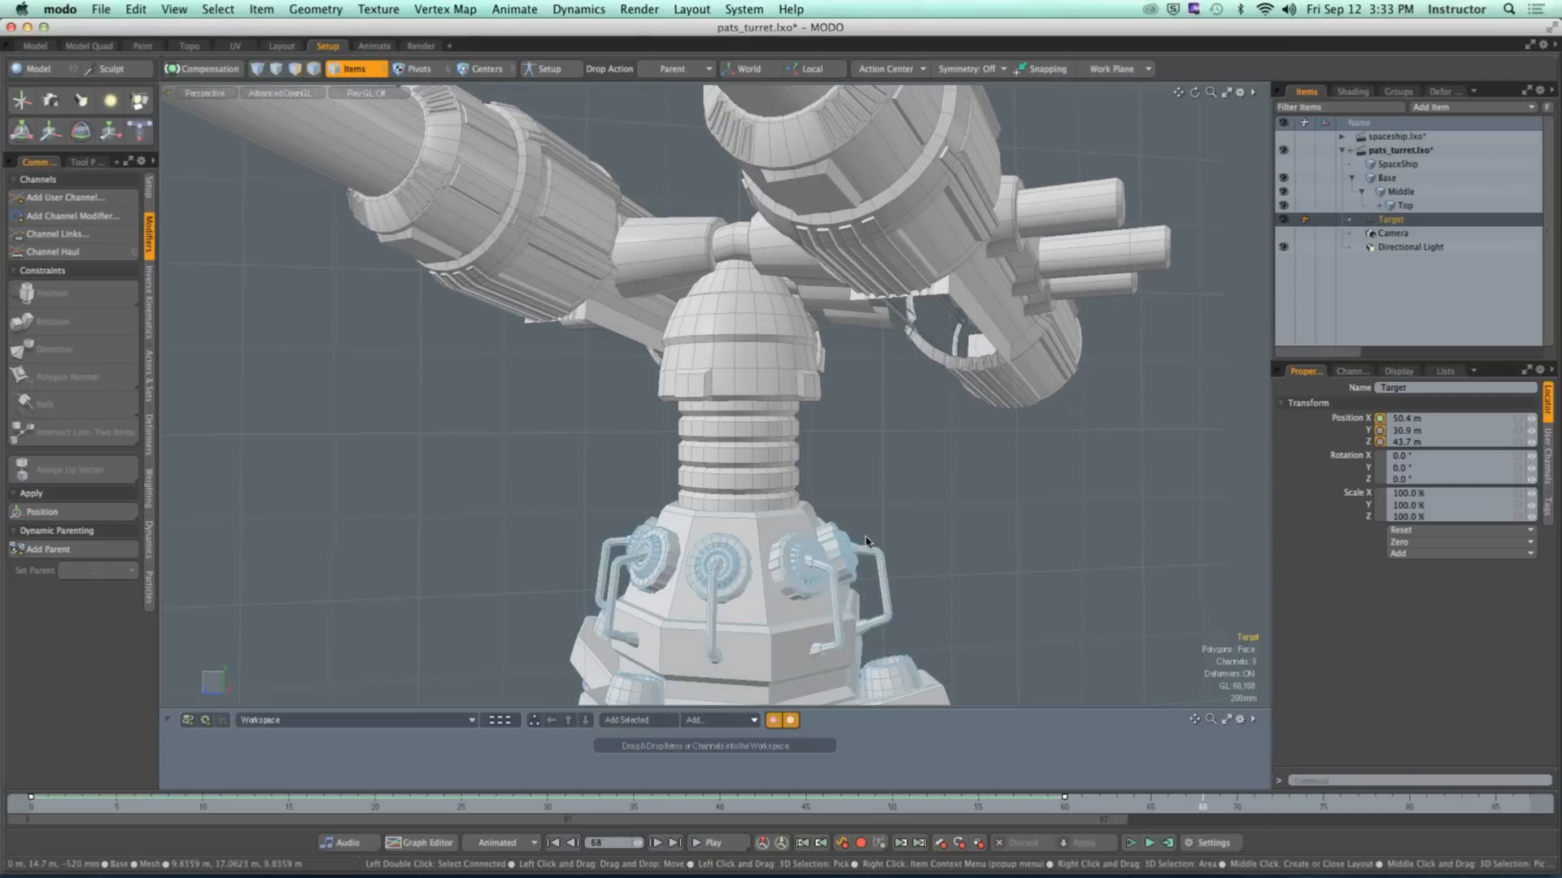
# Step: Return to frame 0 and add a Direction constraint that makes the Middle mesh aim at the Target locator
pyautogui.click(789, 464)
pyautogui.moveTo(718, 803); pyautogui.dragTo(31, 803)
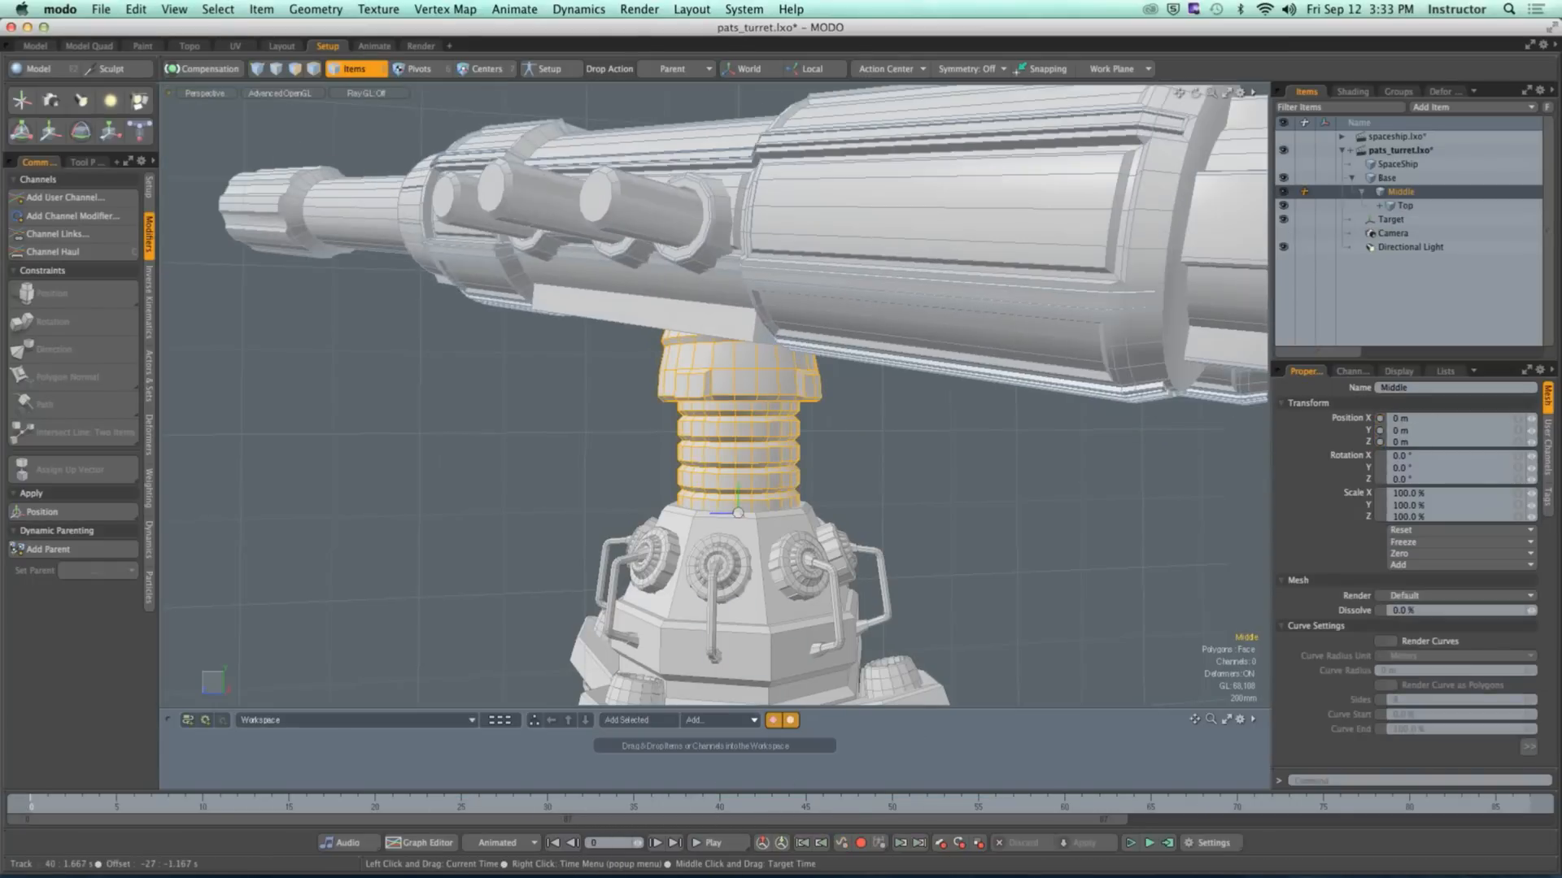
pyautogui.scroll(-8, 923, 458)
pyautogui.keyDown('alt'); pyautogui.moveTo(923, 458); pyautogui.dragTo(513, 358); pyautogui.keyUp('alt')
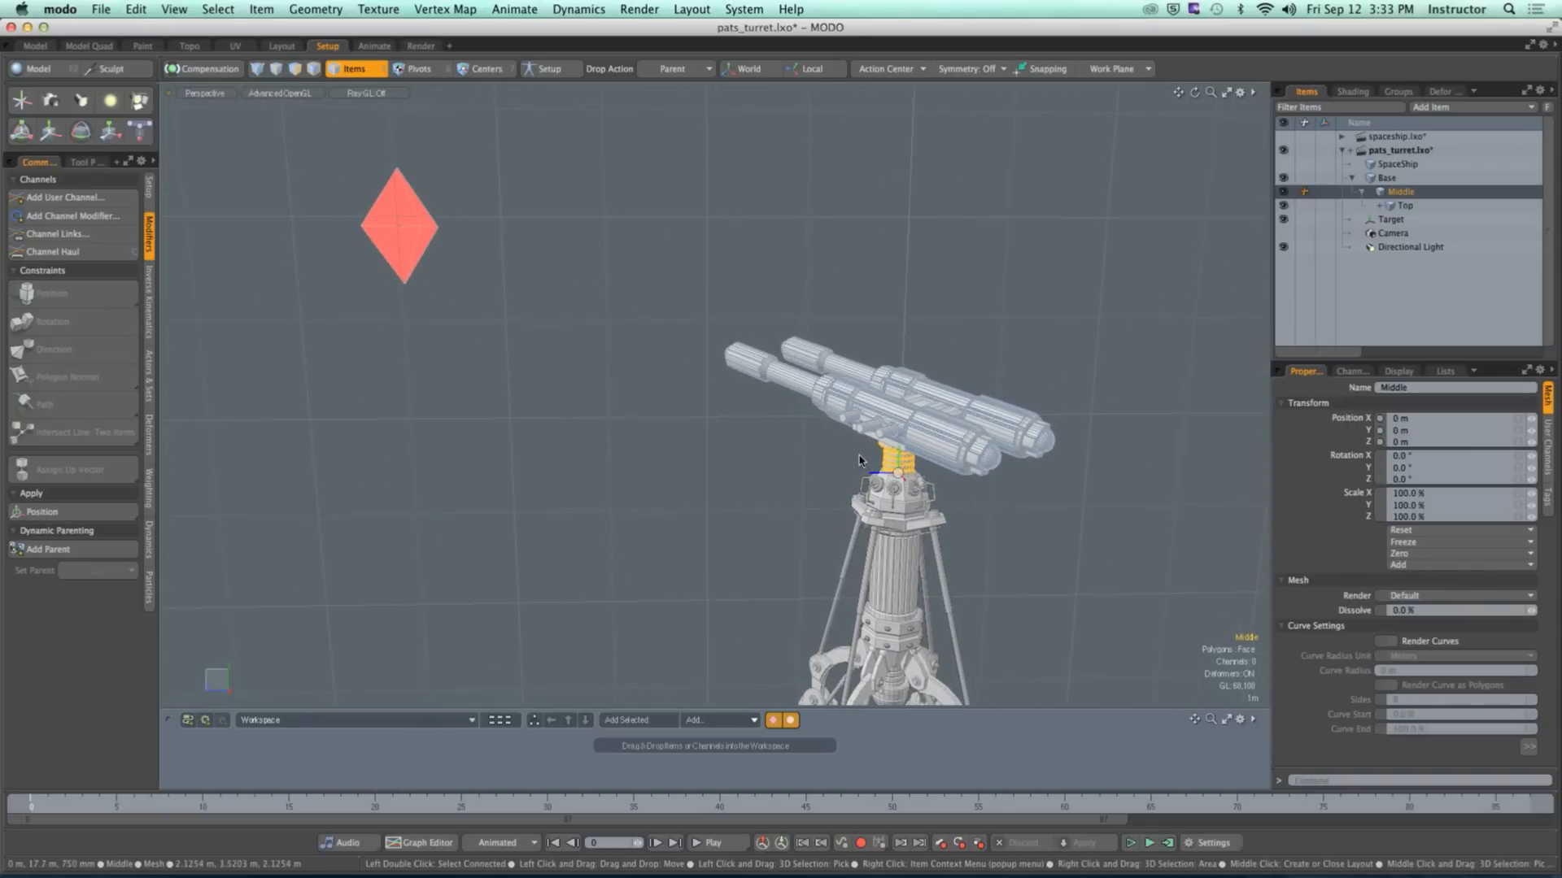
pyautogui.press('shift')
pyautogui.keyDown('shift'); pyautogui.click(421, 265); pyautogui.keyUp('shift')
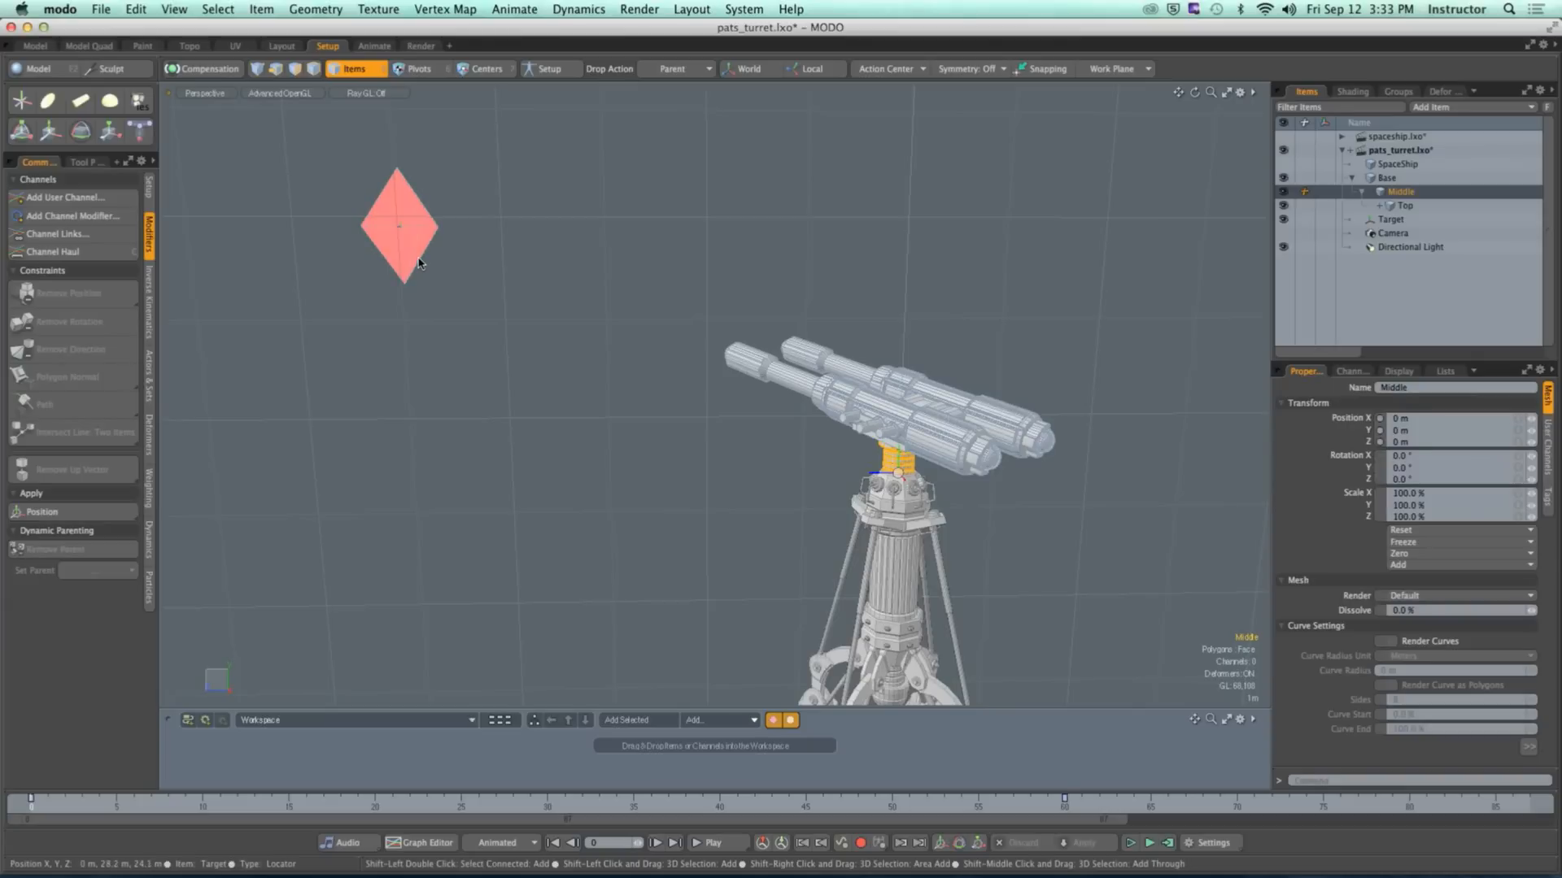
pyautogui.click(87, 353)
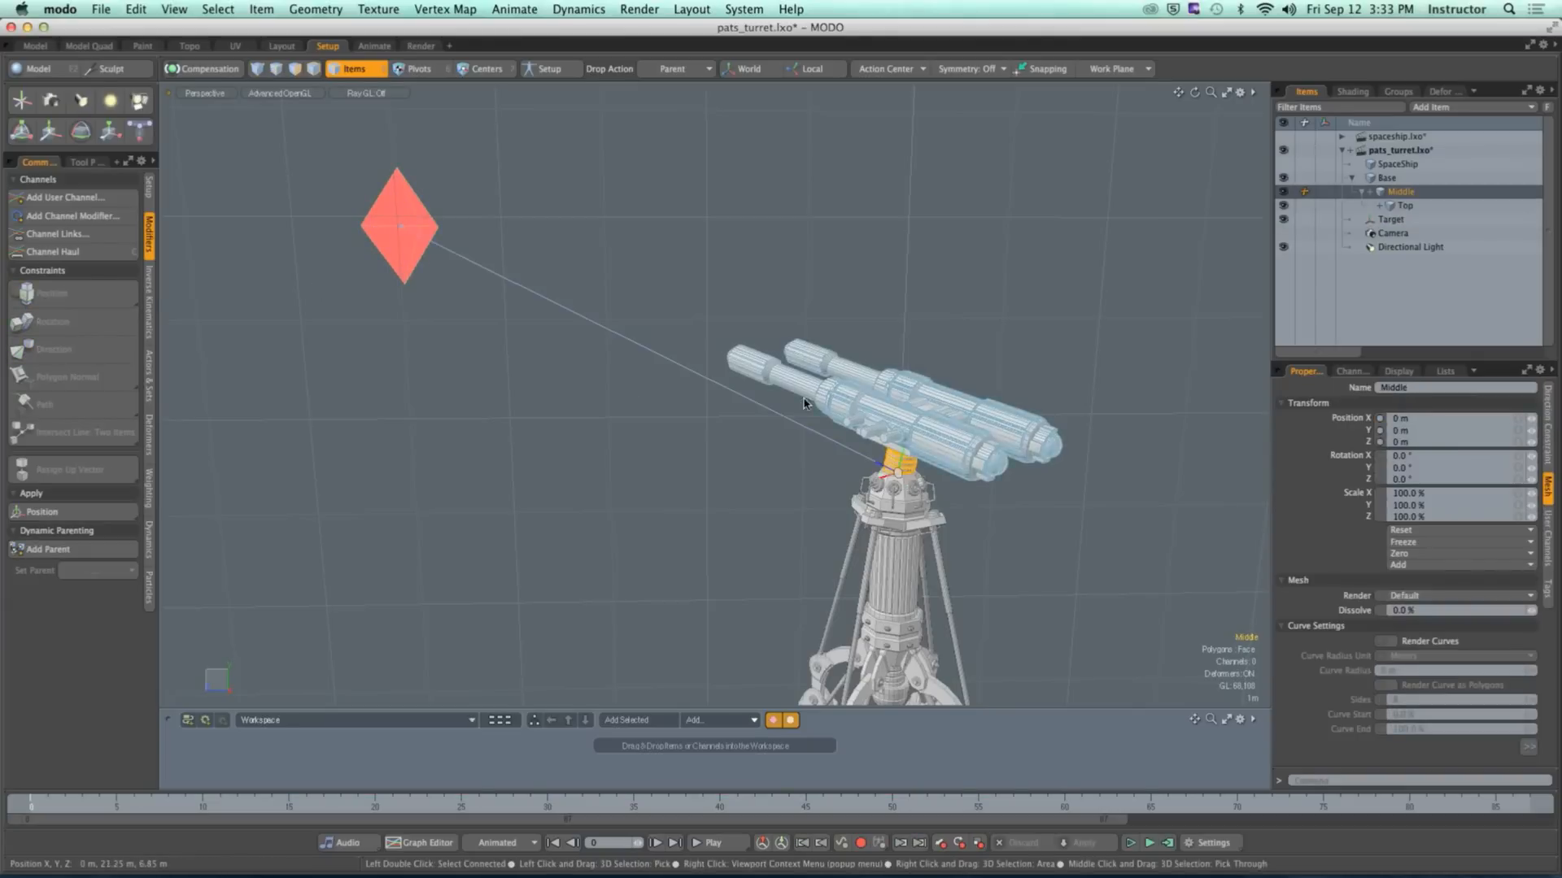
# Step: Scrub through the animation up close to check how the Middle mesh follows the Target locator
pyautogui.moveTo(808, 397)
pyautogui.keyDown('ctrl'); pyautogui.keyDown('alt'); pyautogui.mouseDown()
pyautogui.moveTo(845, 401)
pyautogui.moveTo(753, 391)
pyautogui.moveTo(805, 409)
pyautogui.mouseUp(); pyautogui.keyUp('alt'); pyautogui.keyUp('ctrl')
pyautogui.keyDown('alt'); pyautogui.moveTo(805, 409); pyautogui.dragTo(781, 456); pyautogui.keyUp('alt')
pyautogui.moveTo(43, 806); pyautogui.dragTo(1082, 807)
pyautogui.moveTo(875, 805); pyautogui.dragTo(31, 805)
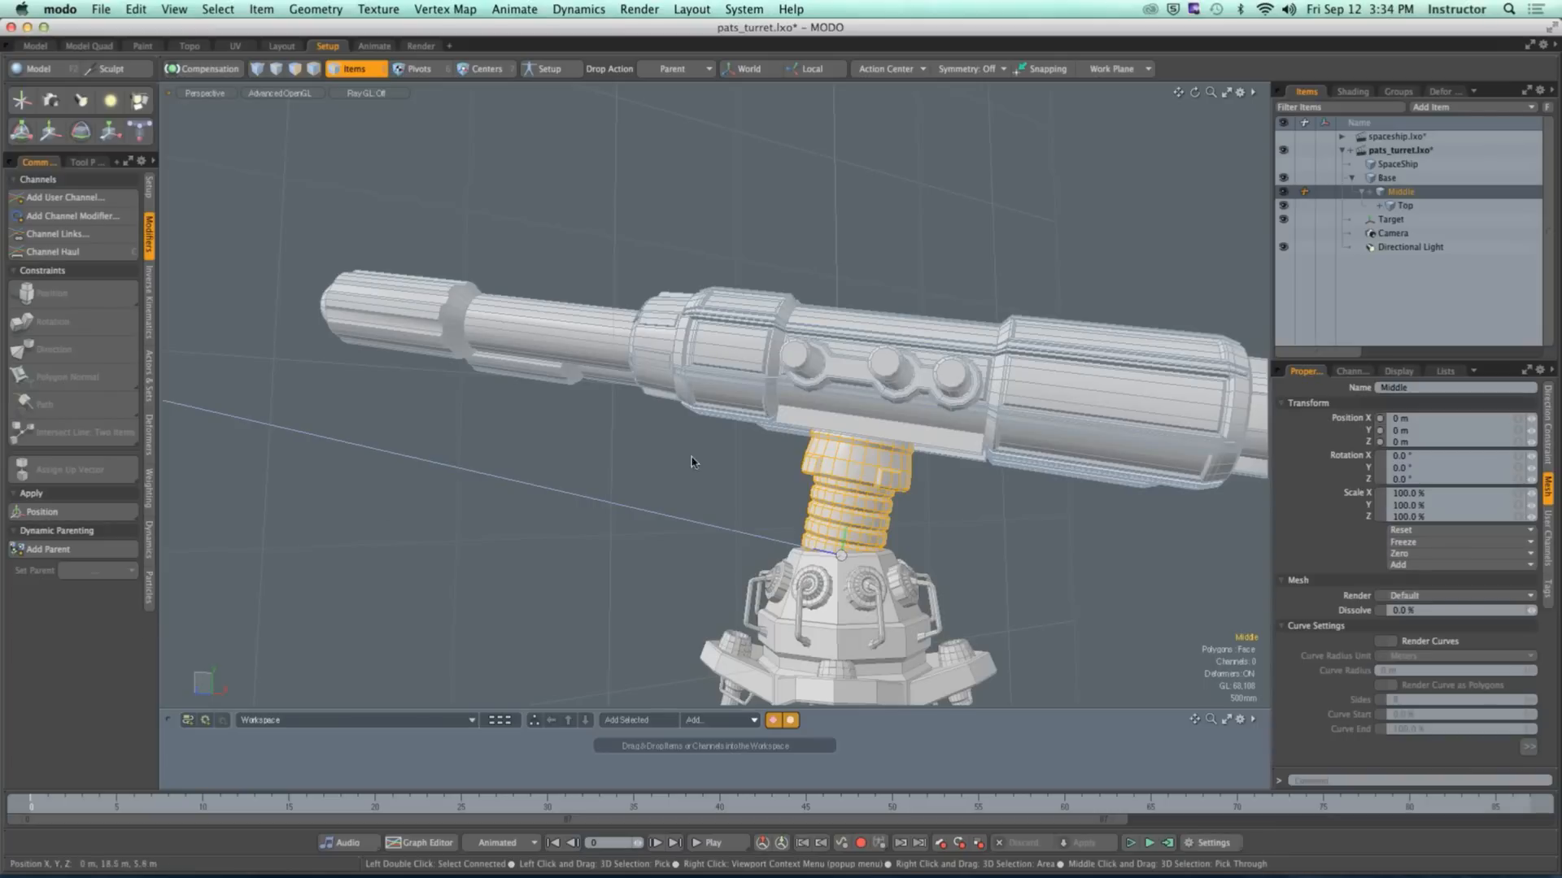
# Step: Add output options to the Middle mesh's Direction constraint and set its X and Z opacity to 0%
pyautogui.click(1368, 193)
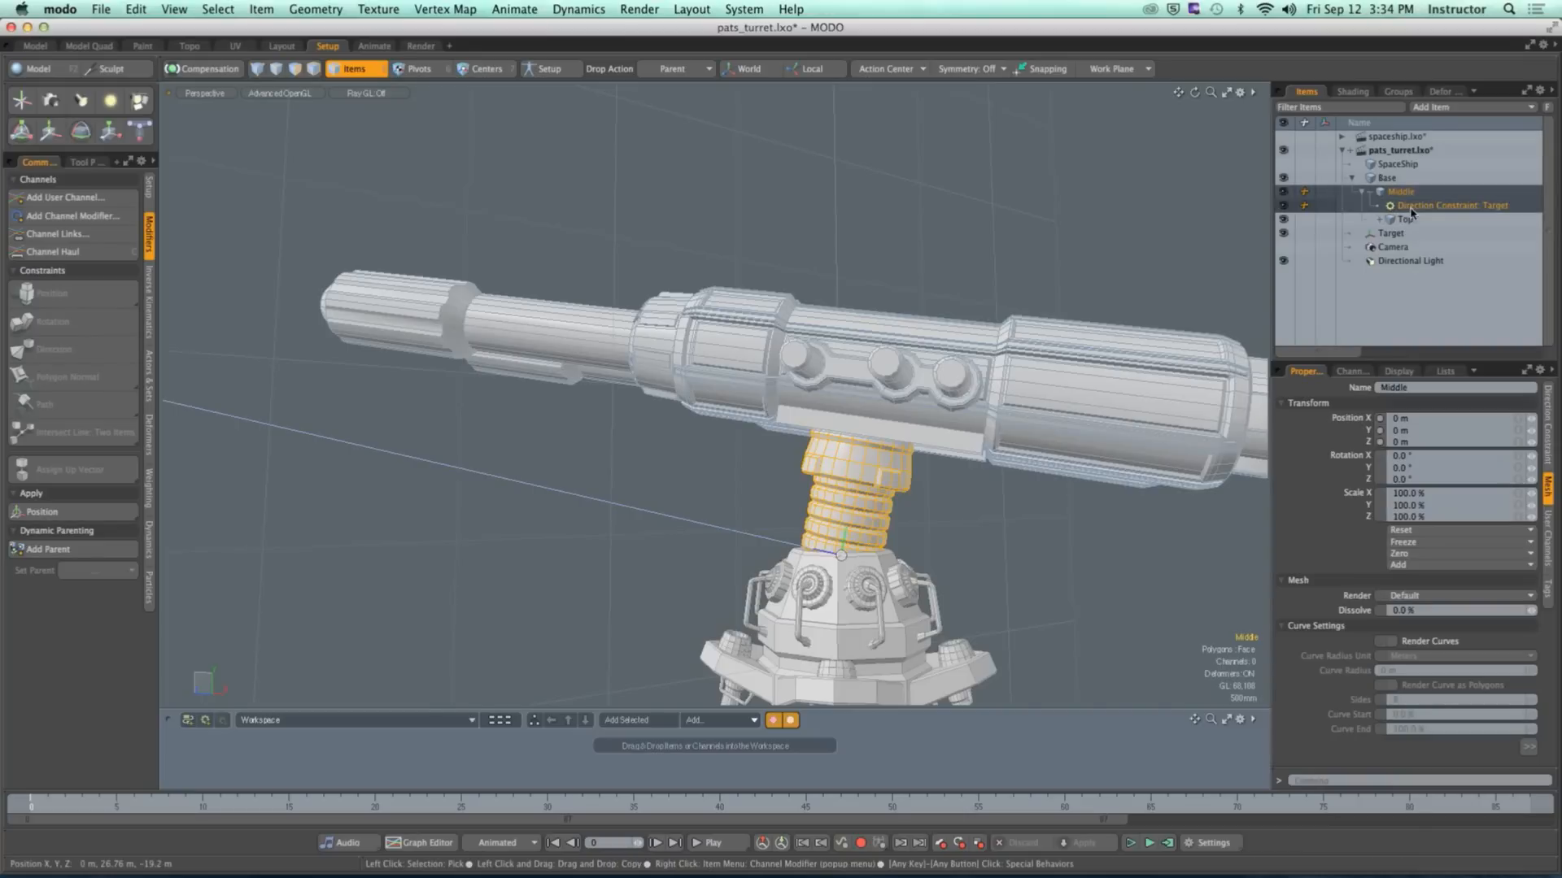
pyautogui.click(1412, 207)
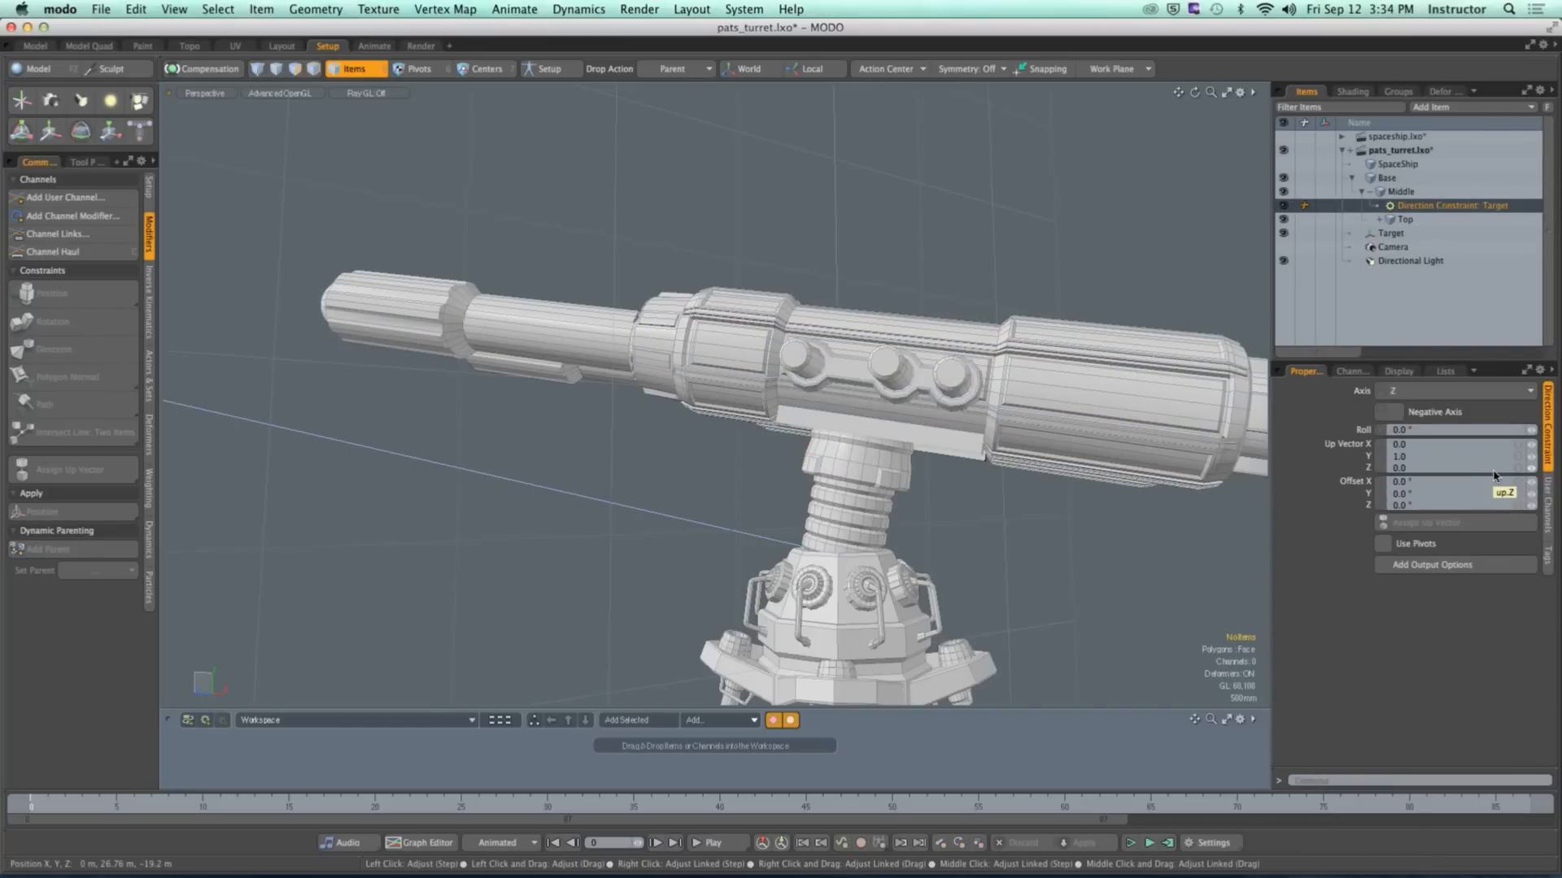
pyautogui.click(1473, 572)
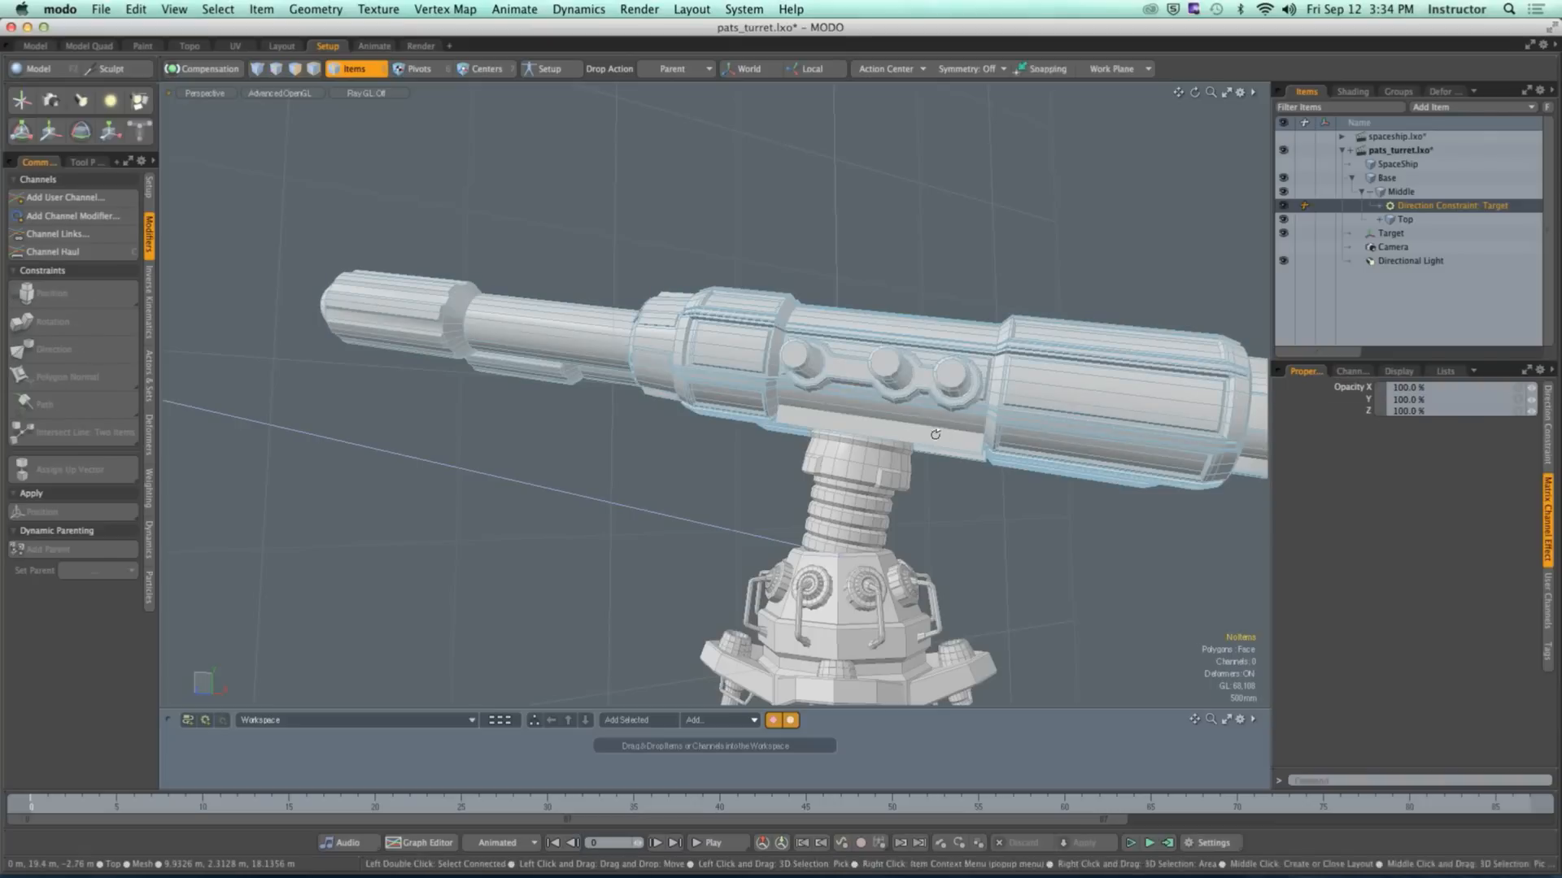
pyautogui.keyDown('alt'); pyautogui.moveTo(936, 438); pyautogui.dragTo(797, 478); pyautogui.keyUp('alt')
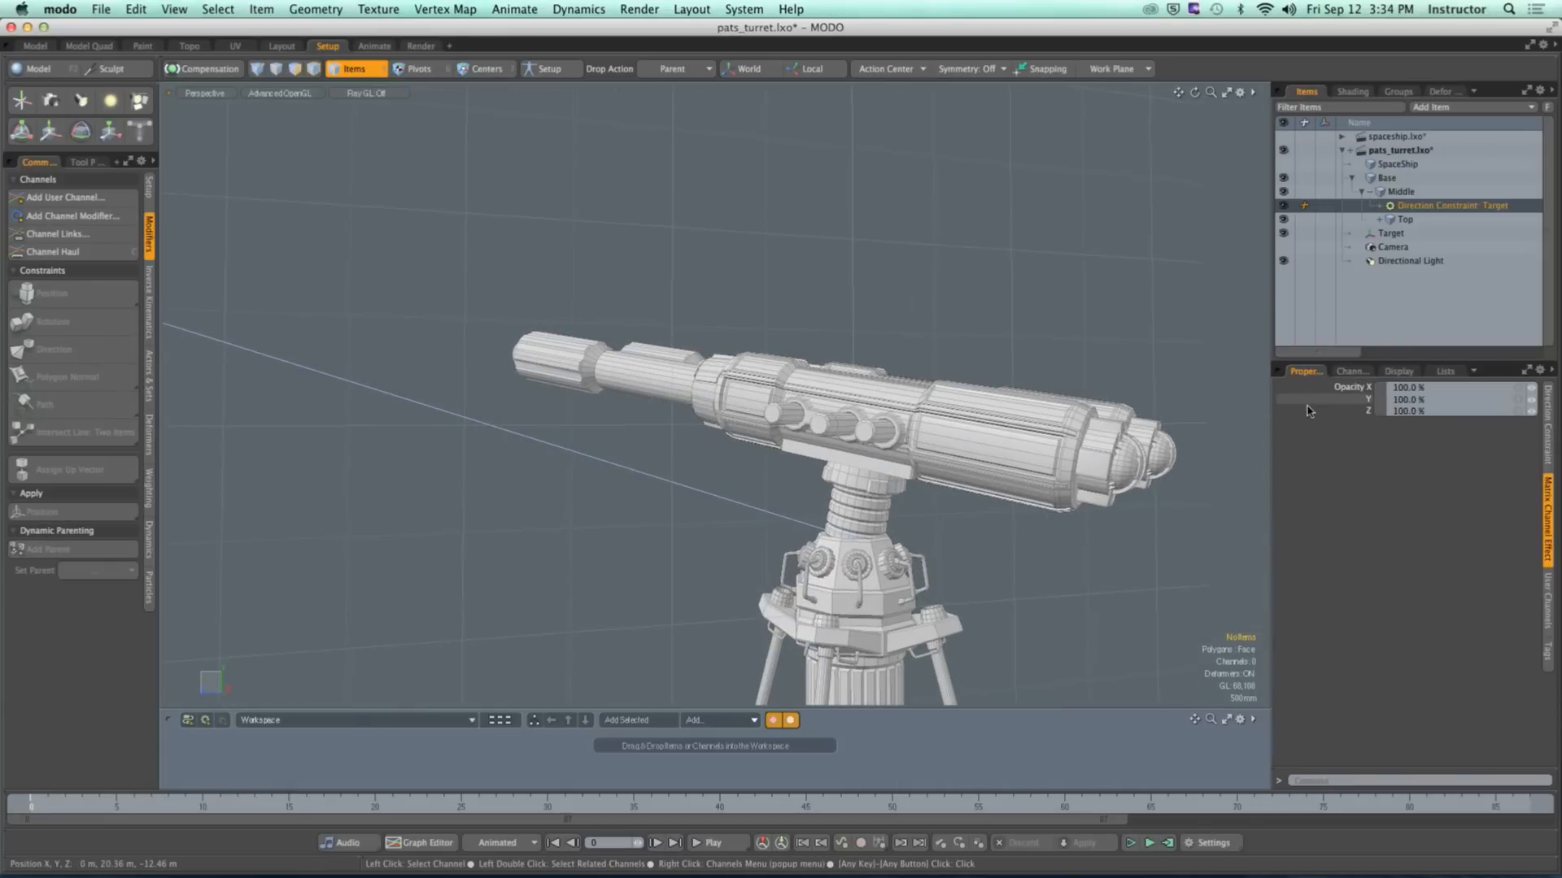
pyautogui.click(1417, 389)
pyautogui.write('0')
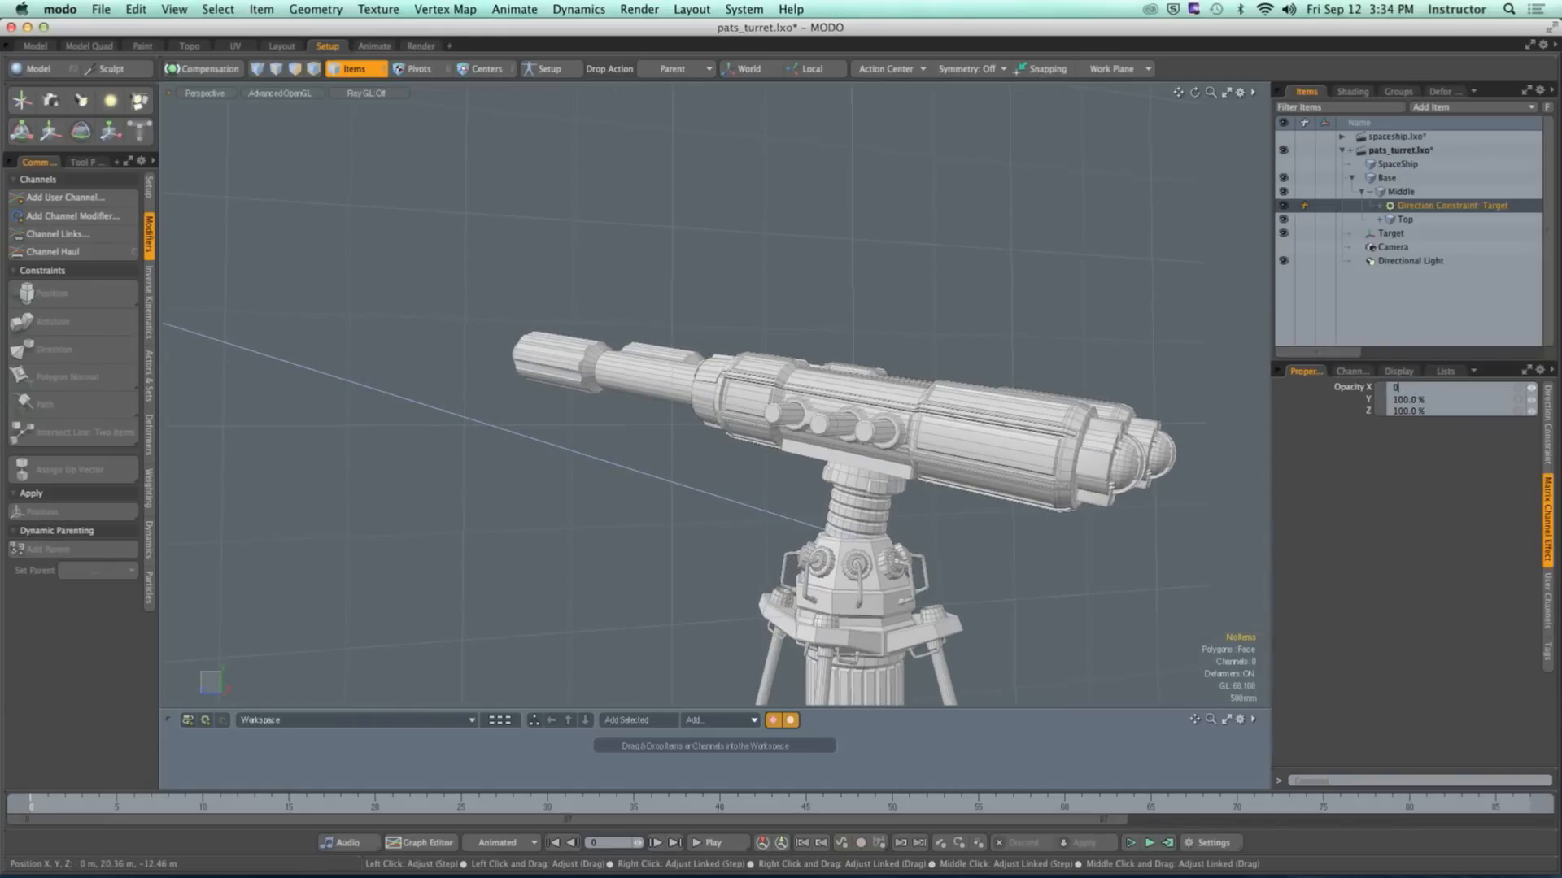
pyautogui.press('Return')
pyautogui.keyDown('alt'); pyautogui.moveTo(830, 455); pyautogui.dragTo(748, 399); pyautogui.keyUp('alt')
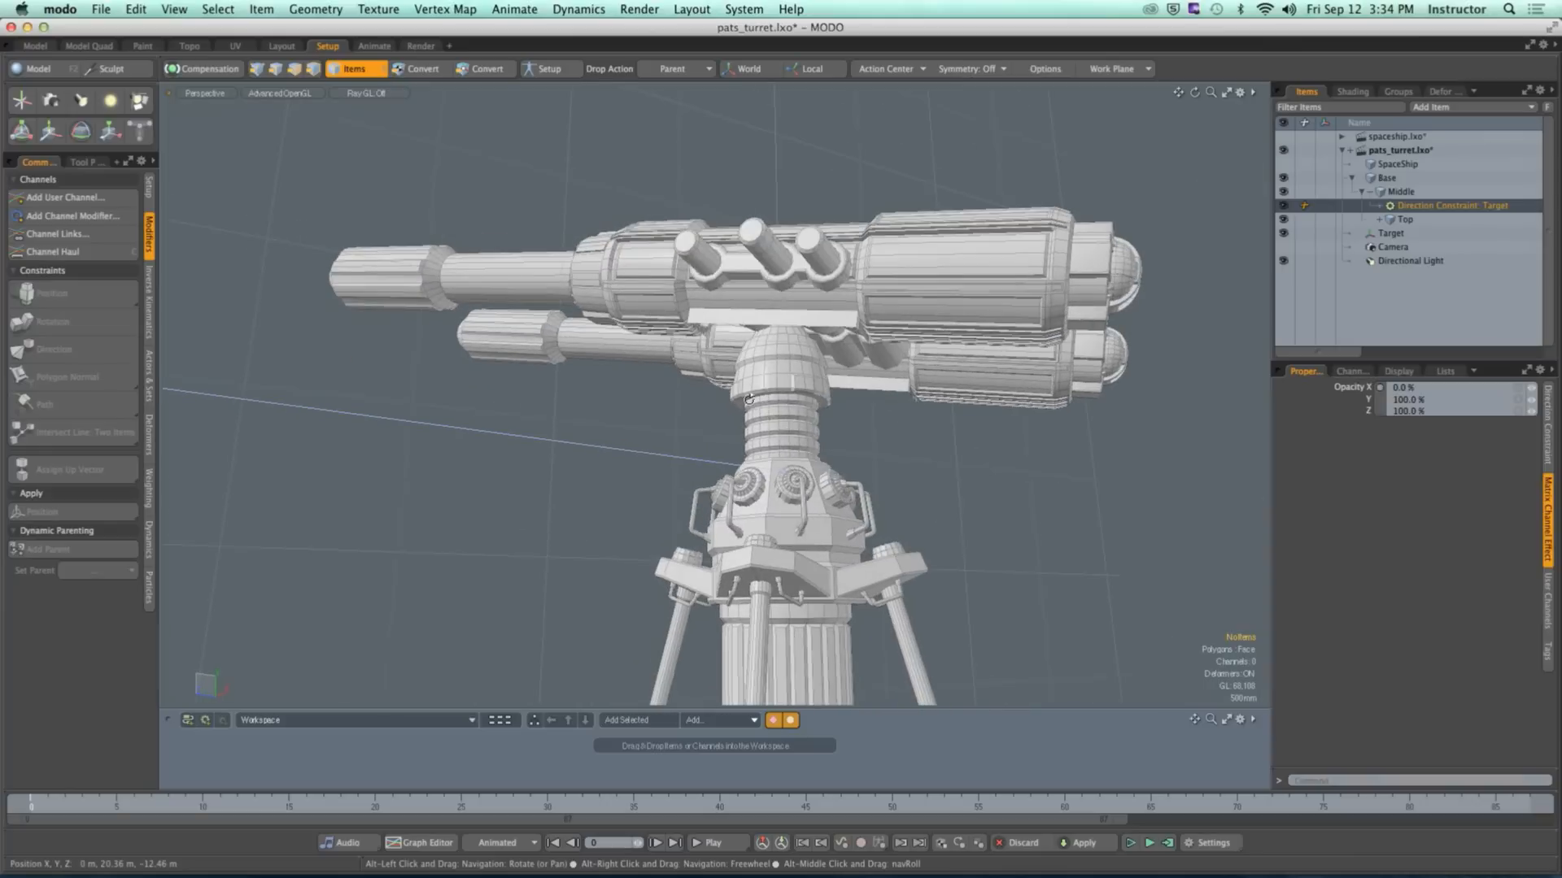
pyautogui.click(1430, 412)
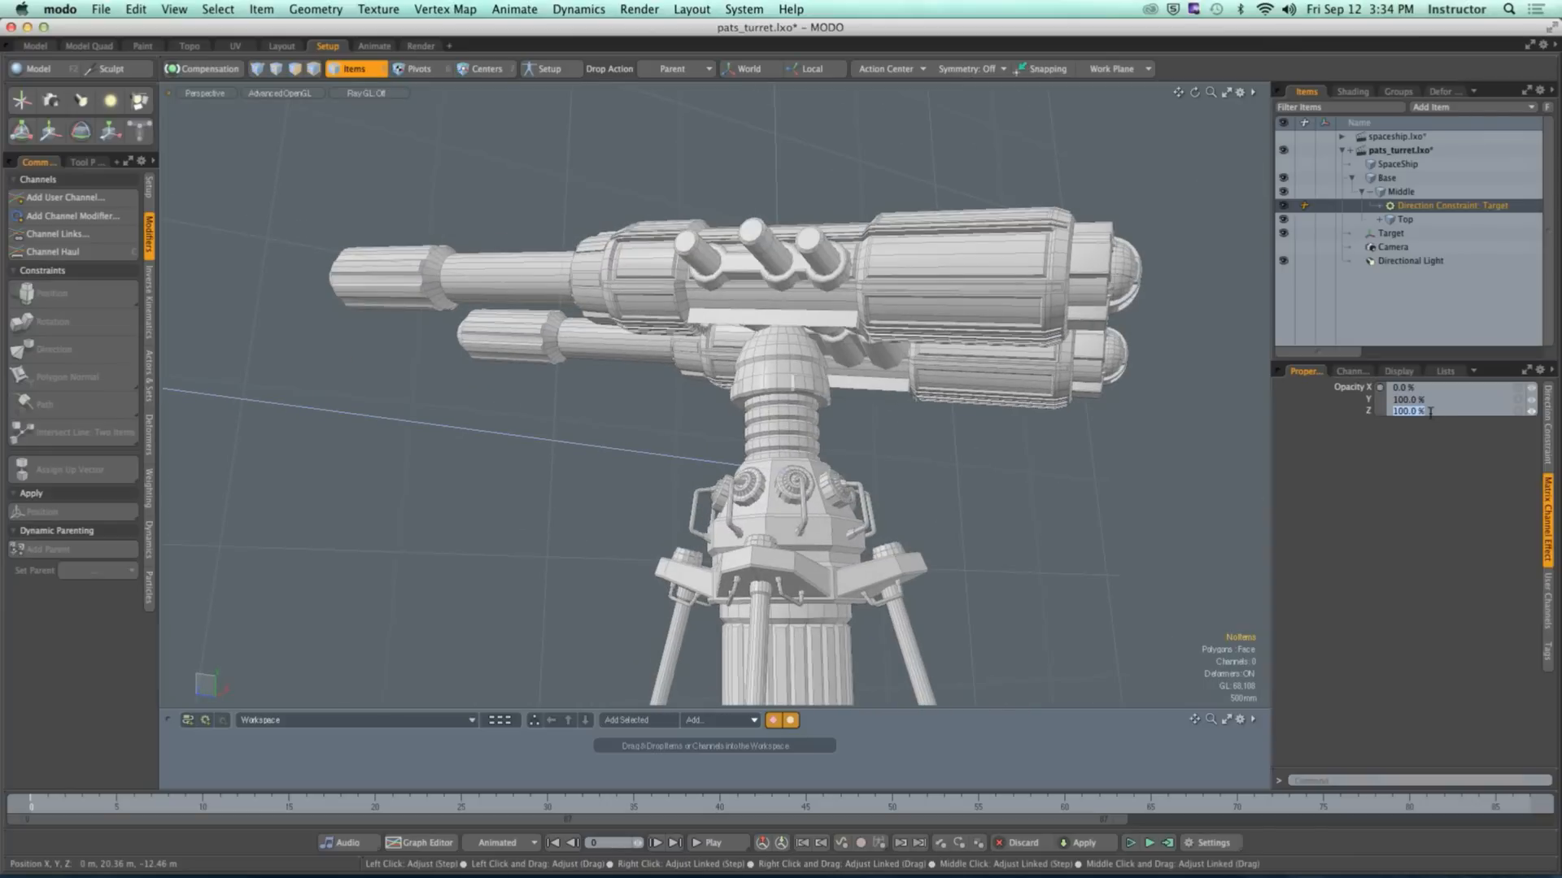
pyautogui.write('0')
pyautogui.press('Return')
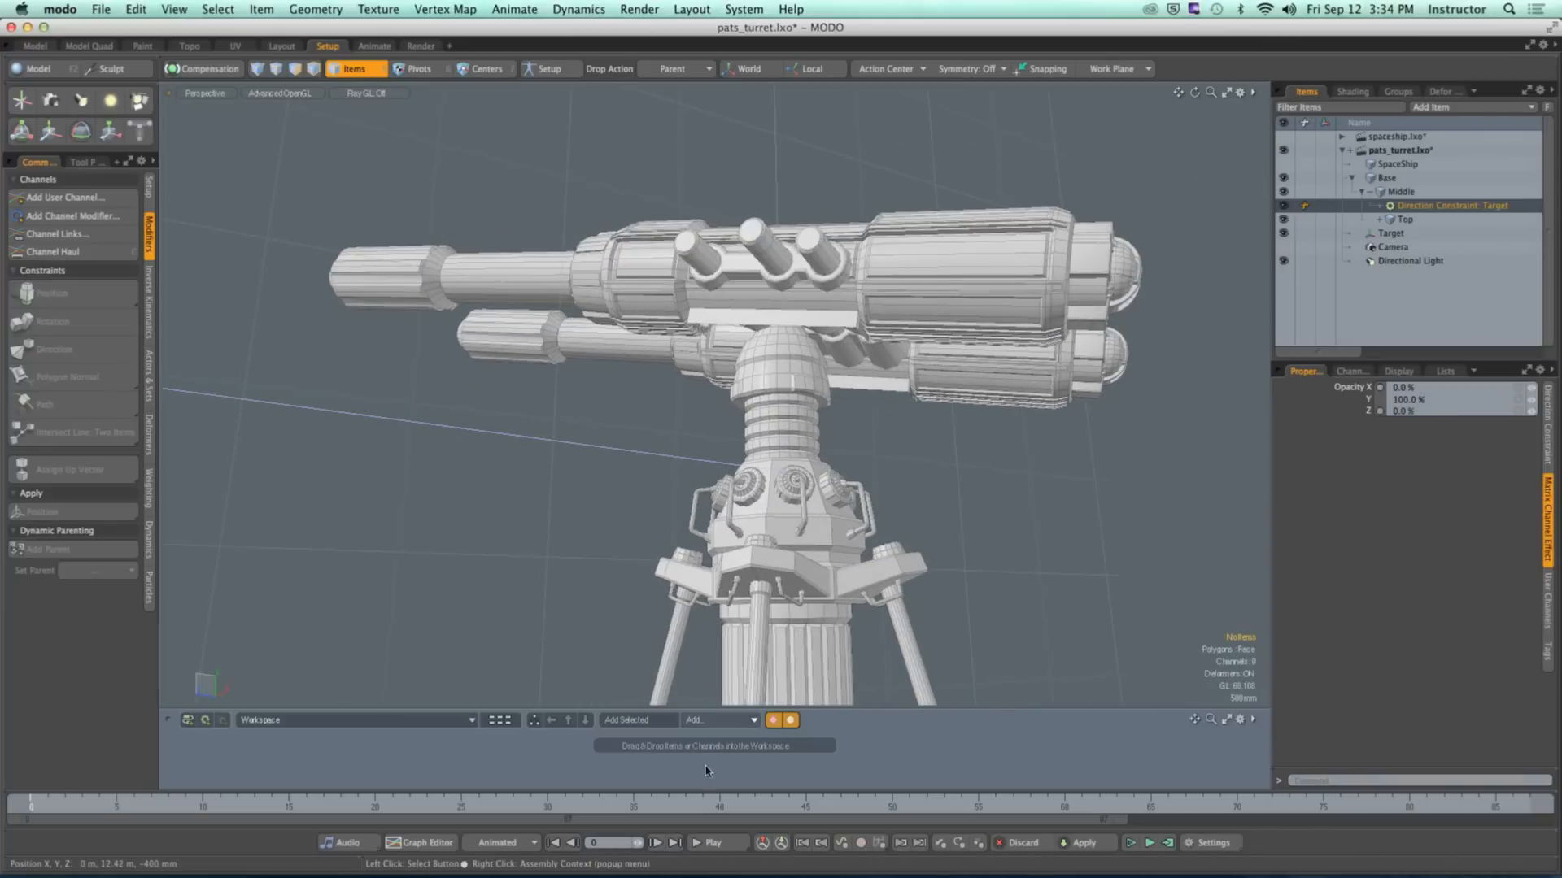
# Step: Select the Target locator and scrub through the animation to check how the whole turret follows it
pyautogui.moveTo(687, 805)
pyautogui.mouseDown()
pyautogui.moveTo(272, 805)
pyautogui.moveTo(1171, 805)
pyautogui.moveTo(203, 806)
pyautogui.moveTo(781, 805)
pyautogui.moveTo(235, 805)
pyautogui.moveTo(547, 805)
pyautogui.mouseUp()
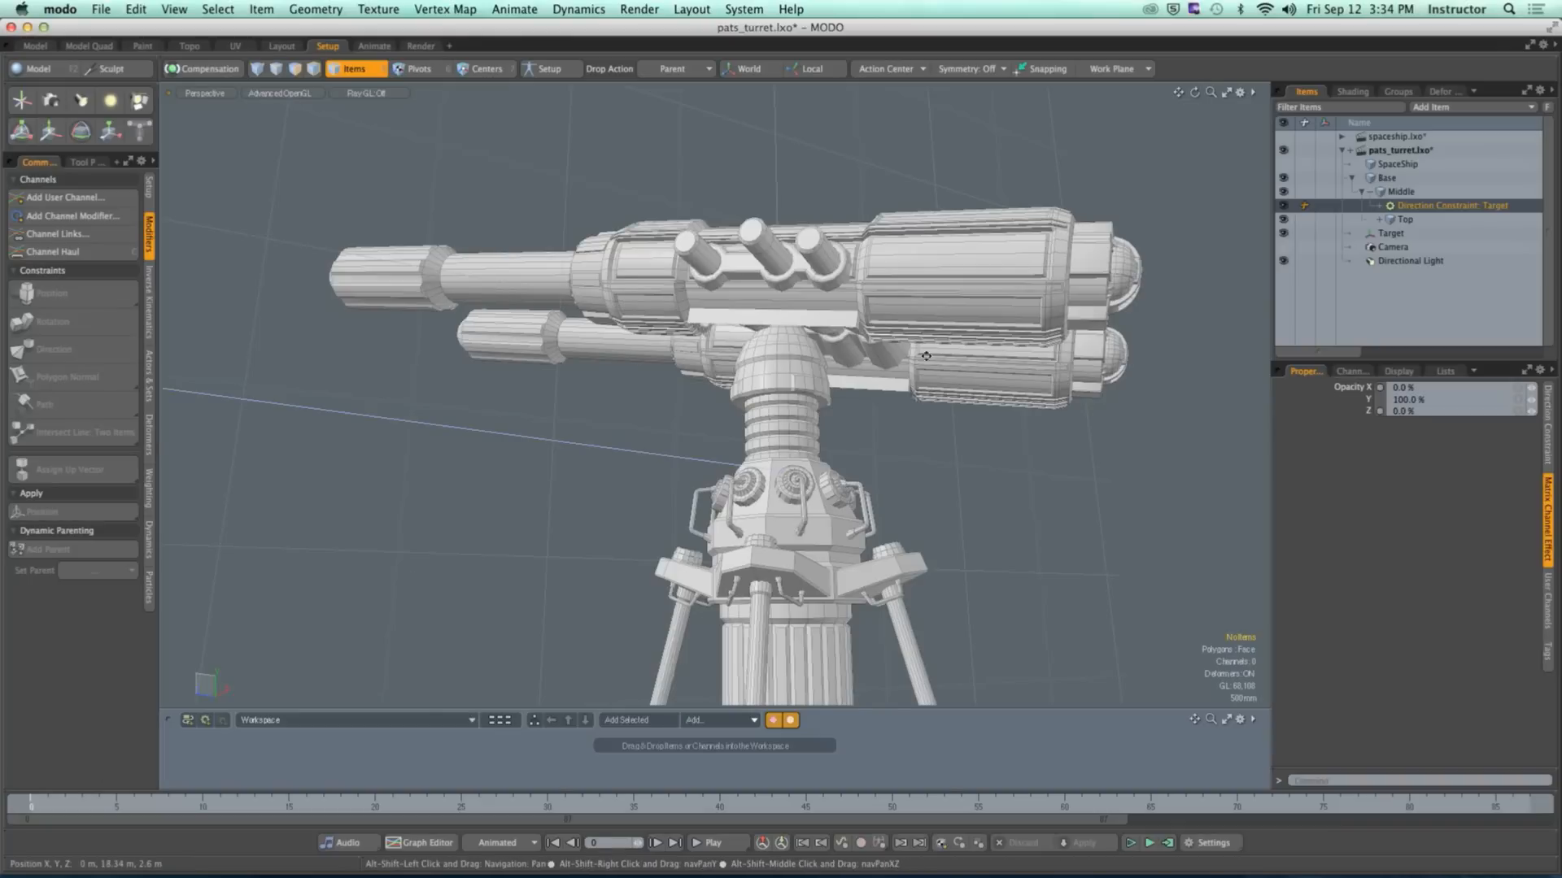
pyautogui.keyDown('ctrl'); pyautogui.keyDown('alt'); pyautogui.moveTo(895, 458); pyautogui.dragTo(705, 486); pyautogui.keyUp('alt'); pyautogui.keyUp('ctrl')
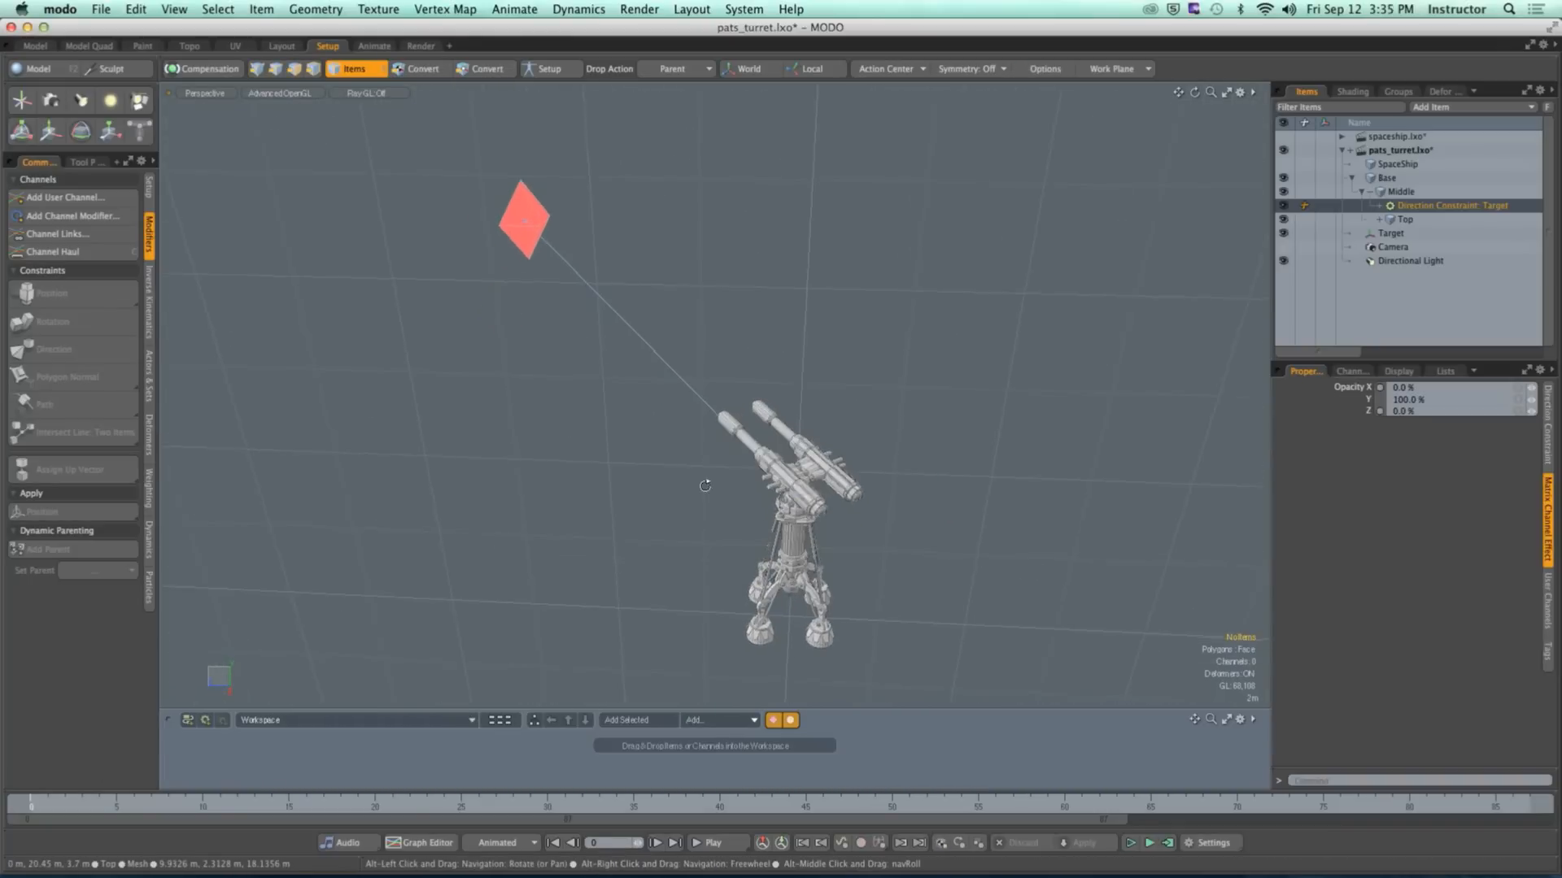
pyautogui.click(527, 225)
pyautogui.moveTo(527, 225)
pyautogui.keyDown('alt'); pyautogui.mouseDown()
pyautogui.moveTo(537, 310)
pyautogui.moveTo(531, 255)
pyautogui.mouseUp(); pyautogui.keyUp('alt')
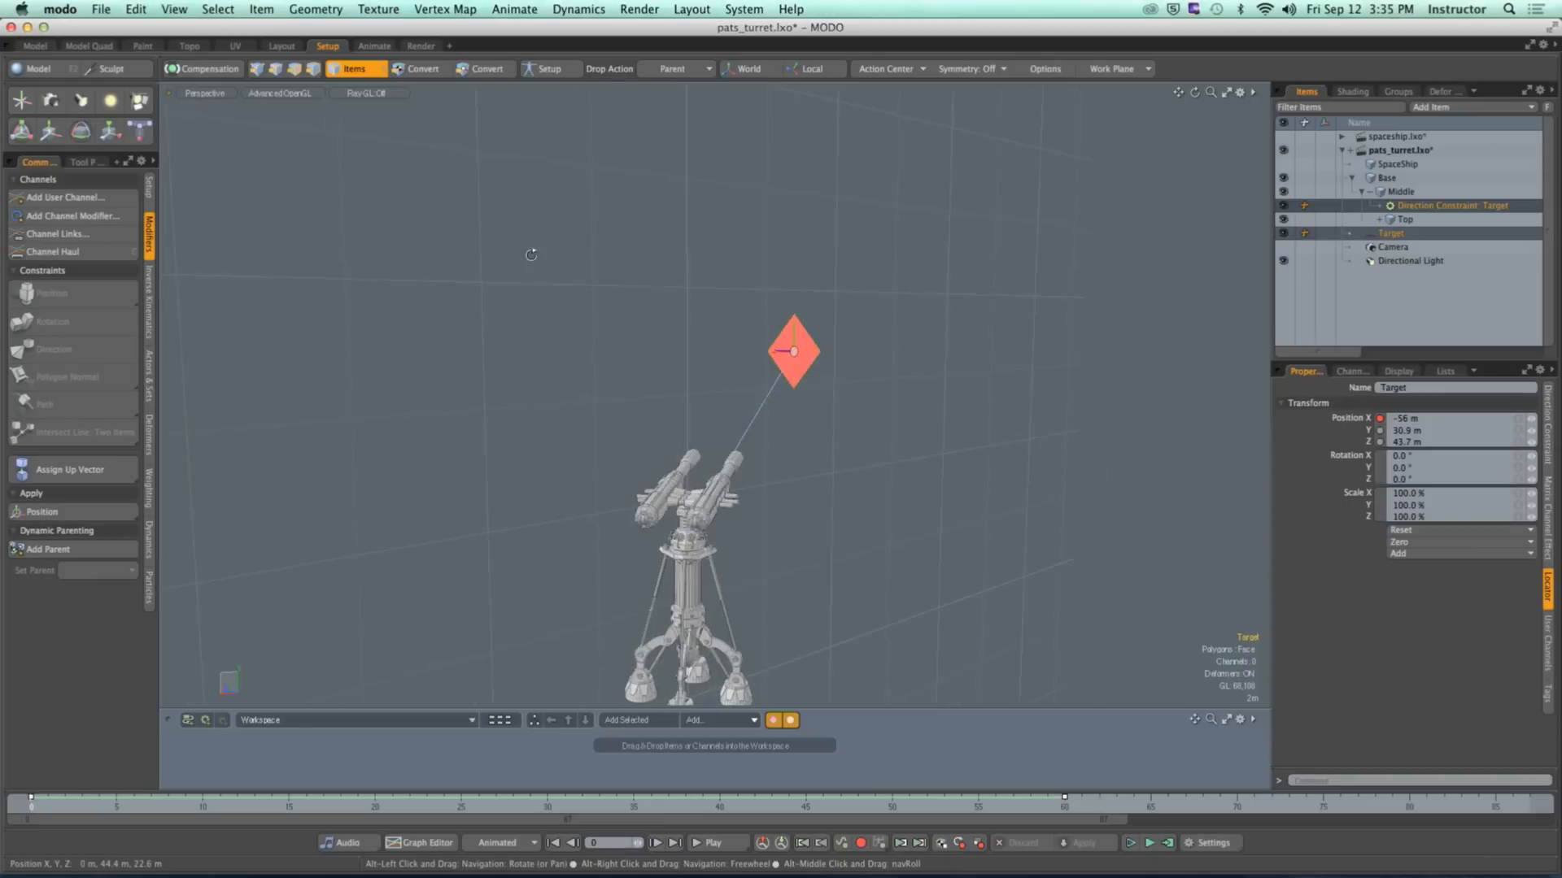
pyautogui.click(116, 802)
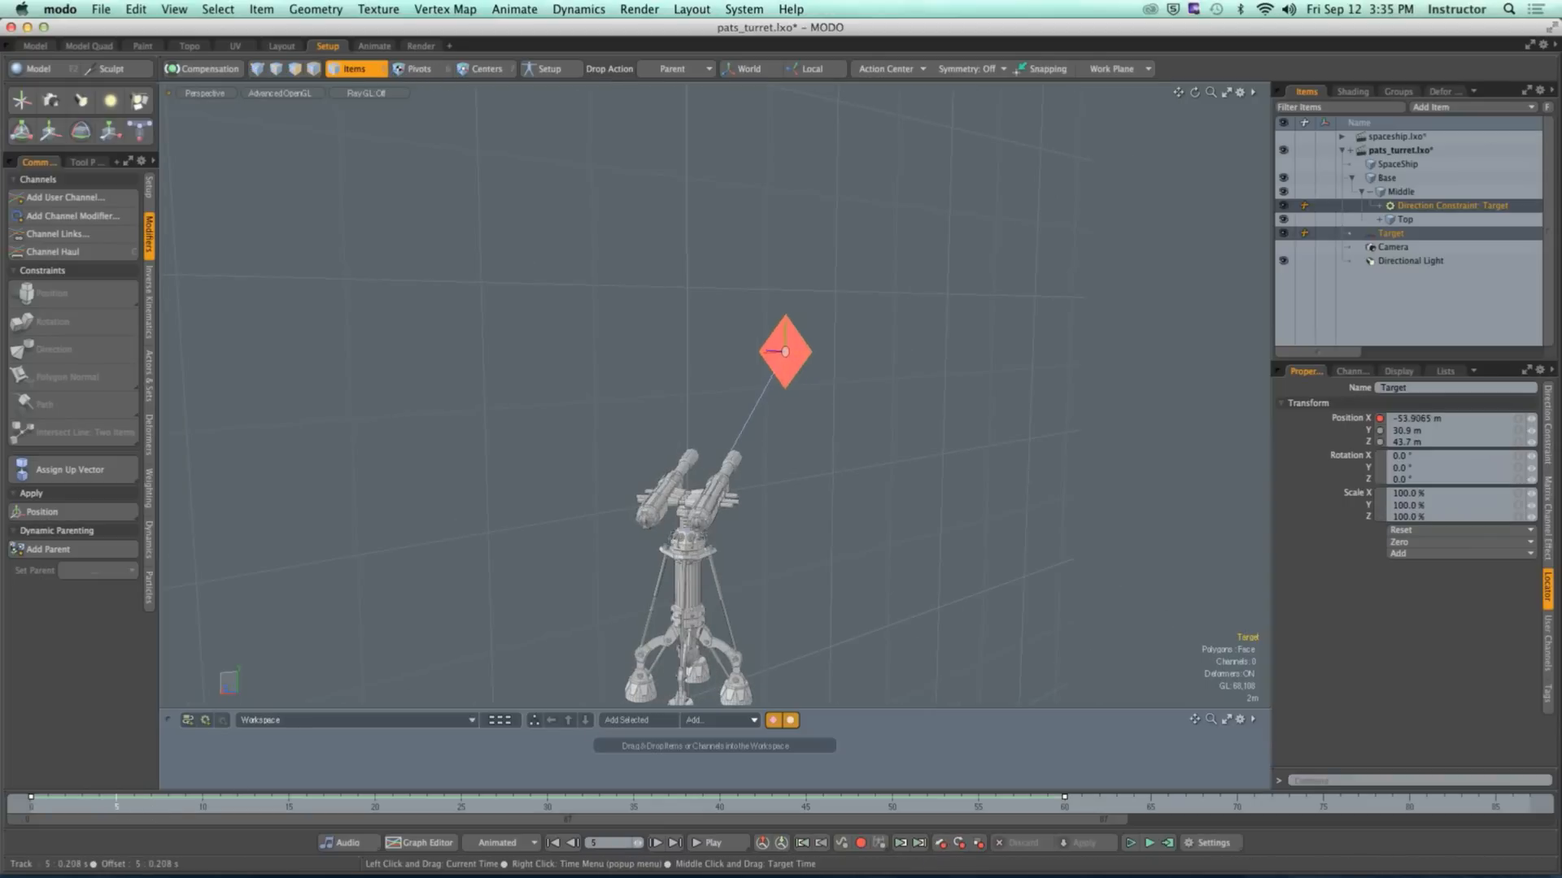
pyautogui.moveTo(116, 802); pyautogui.dragTo(547, 801)
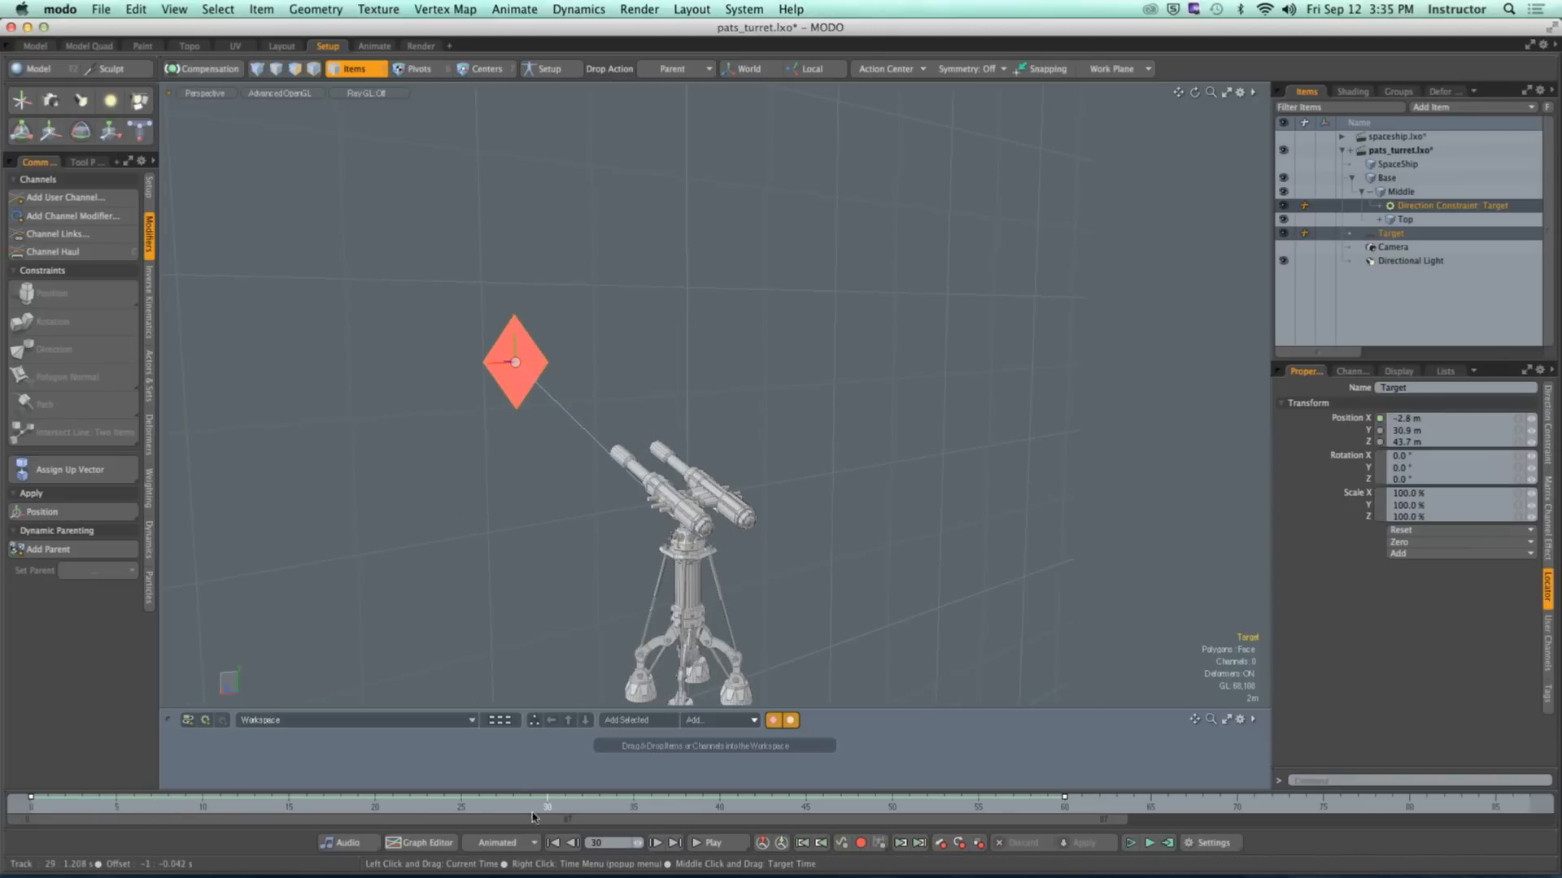
pyautogui.click(254, 803)
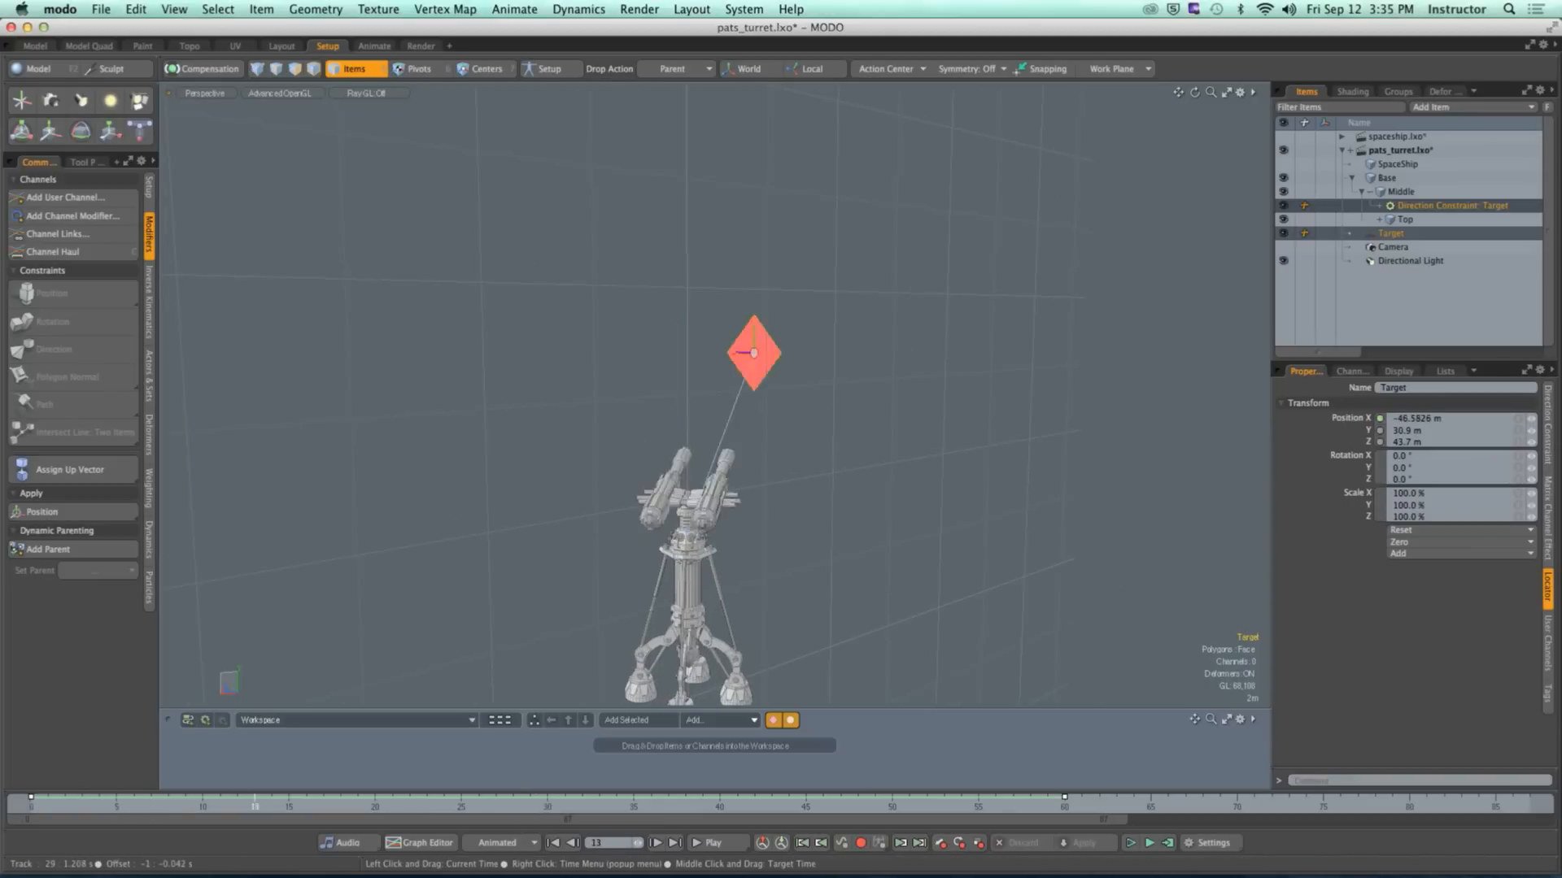
pyautogui.moveTo(254, 803); pyautogui.dragTo(31, 804)
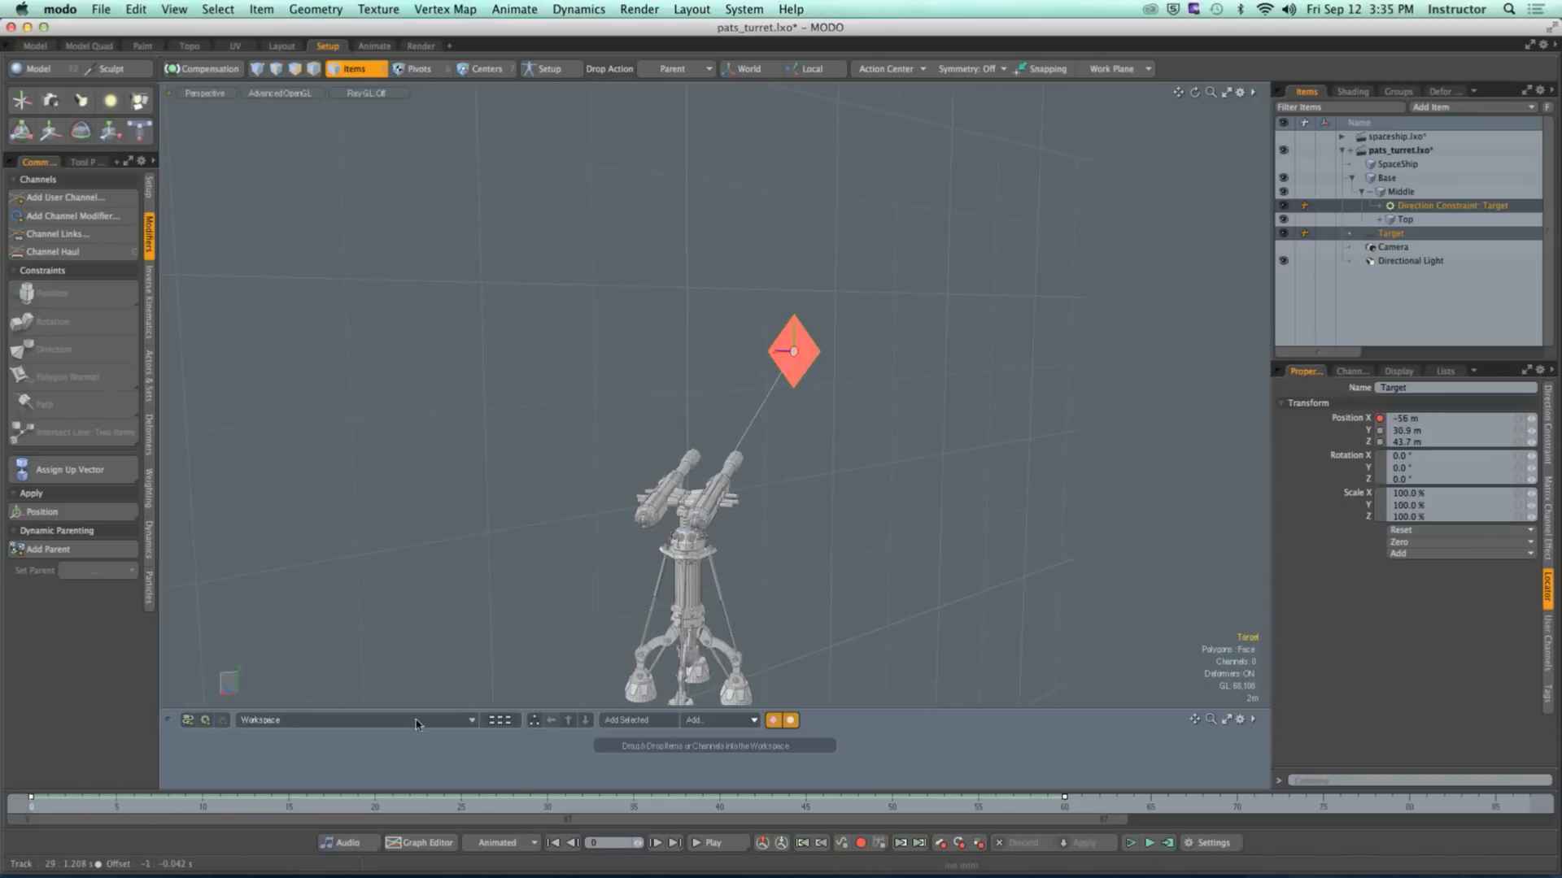
# Step: Key the Target locator's Y position at frame 0, and lower it to 9.61 m at frame 30
pyautogui.click(1379, 431)
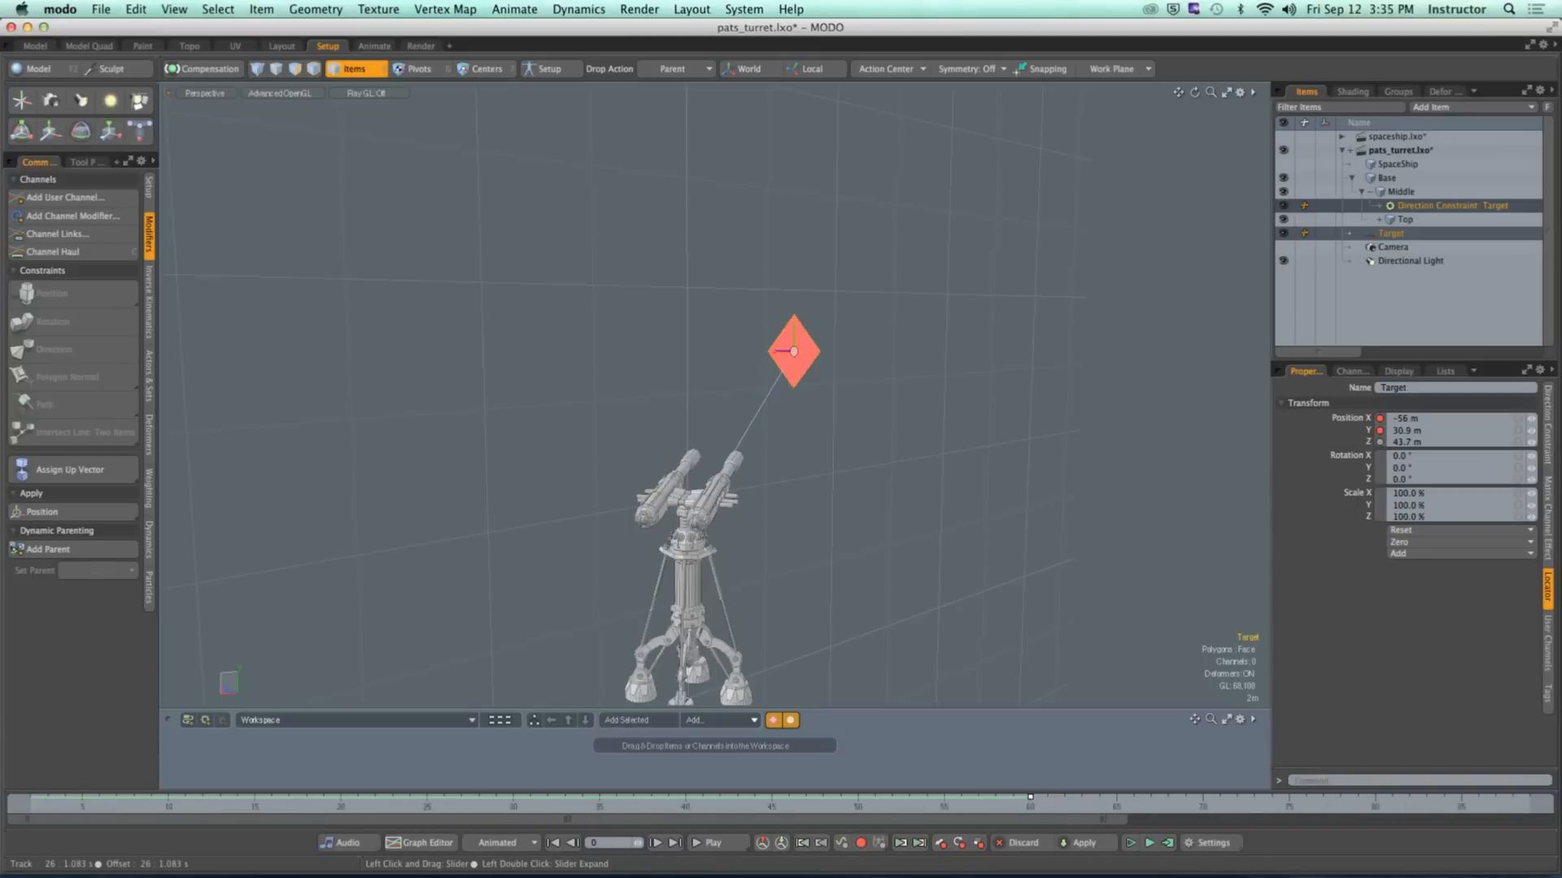
pyautogui.moveTo(500, 820); pyautogui.dragTo(548, 806)
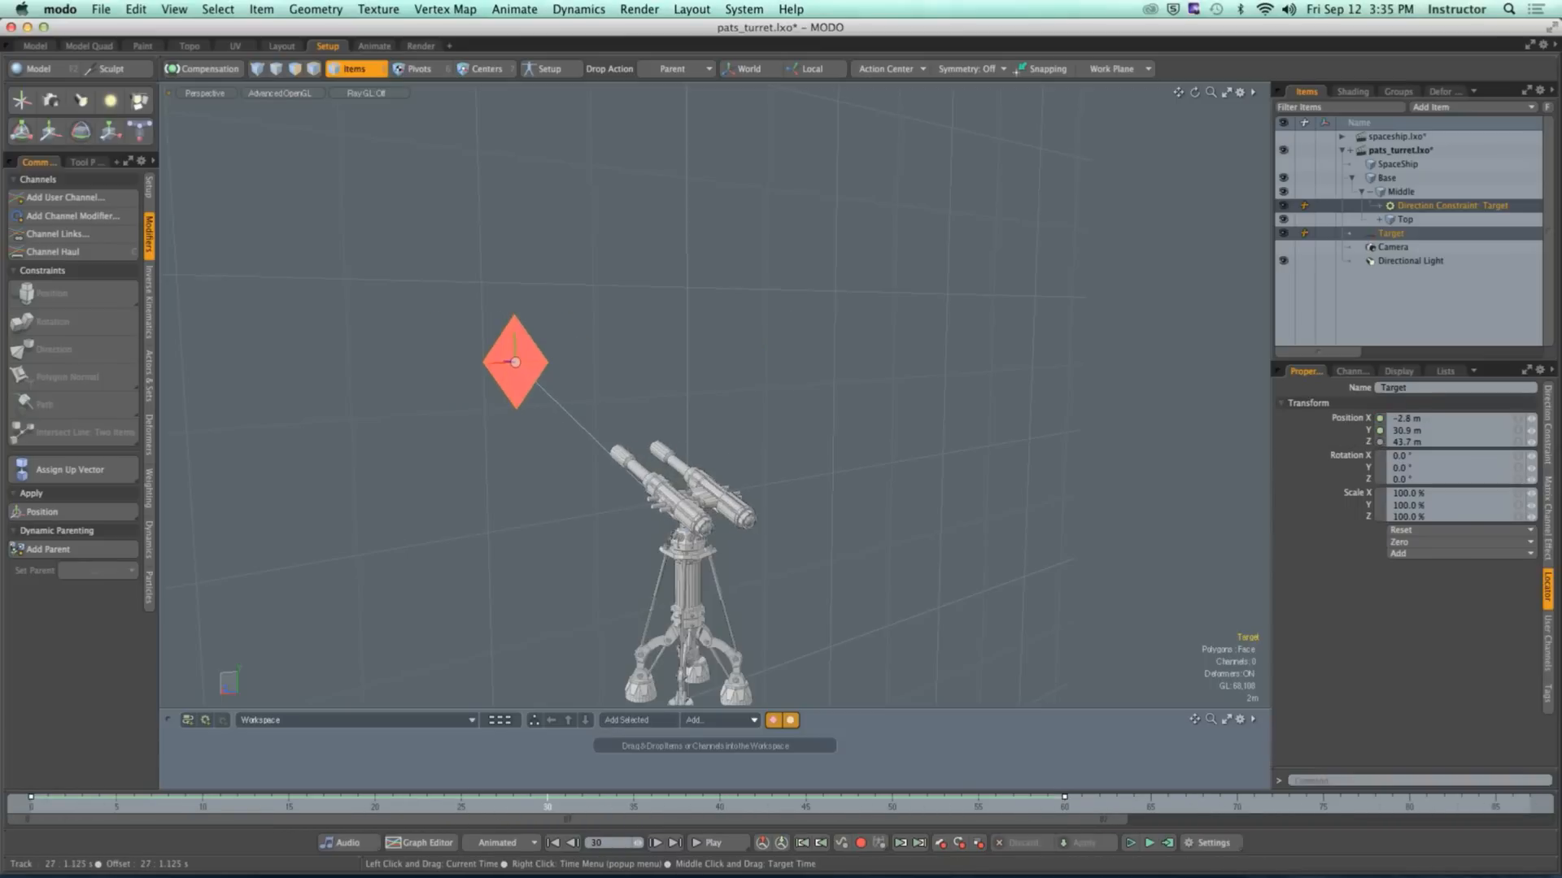
pyautogui.moveTo(1531, 431)
pyautogui.mouseDown()
pyautogui.moveTo(1547, 431)
pyautogui.moveTo(1511, 431)
pyautogui.mouseUp()
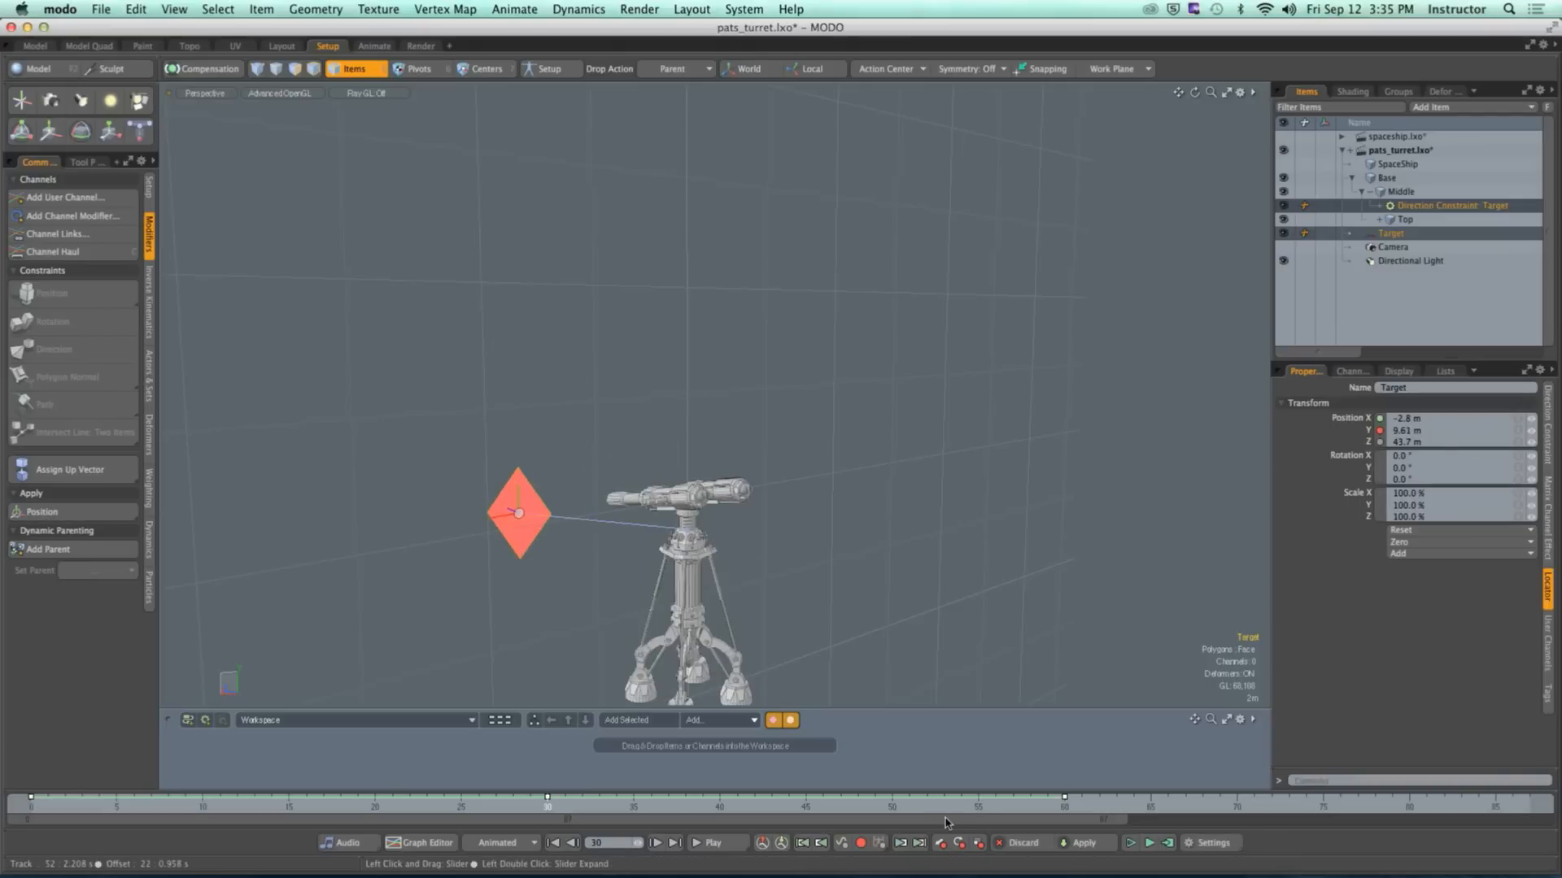
# Step: Change the Target locator's Y position at frame 60
pyautogui.click(1064, 807)
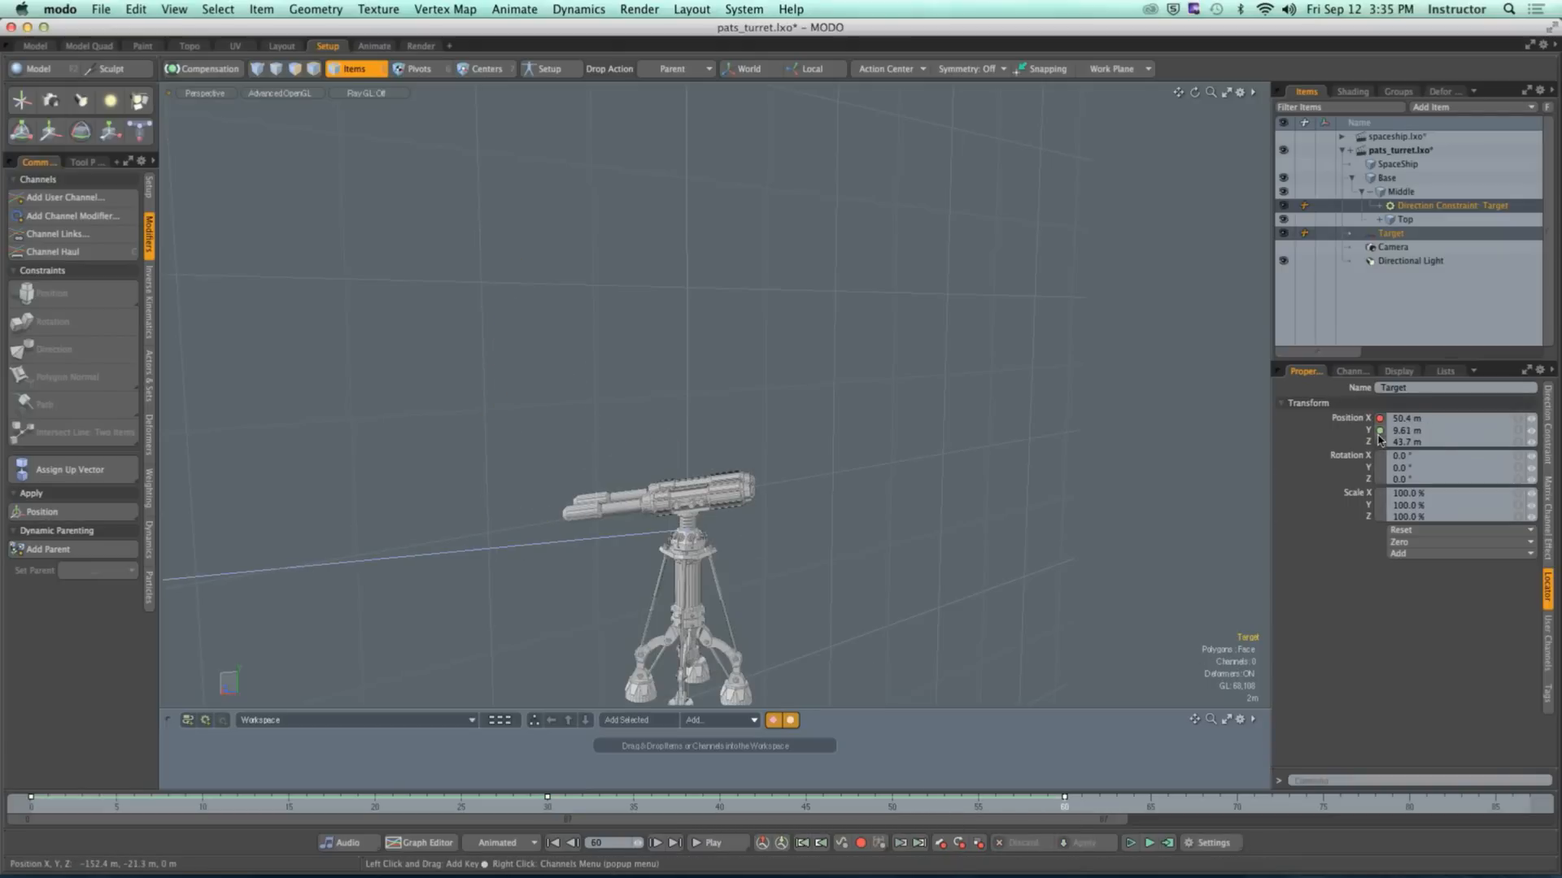
pyautogui.scroll(-5, 1057, 514)
pyautogui.moveTo(958, 505)
pyautogui.keyDown('alt'); pyautogui.mouseDown()
pyautogui.moveTo(867, 478)
pyautogui.moveTo(821, 484)
pyautogui.mouseUp(); pyautogui.keyUp('alt')
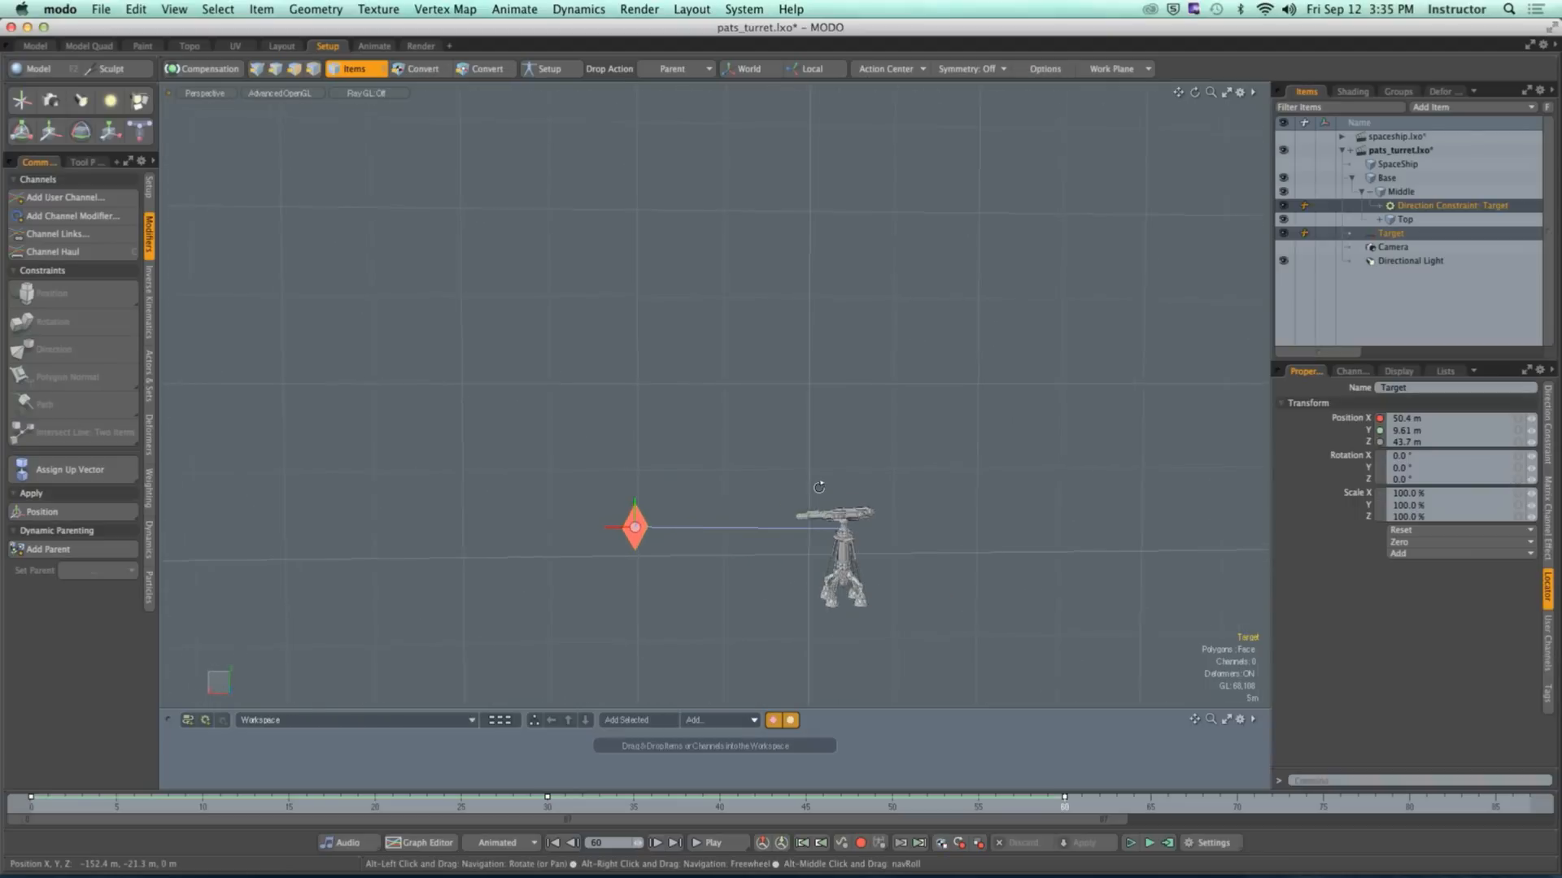
pyautogui.moveTo(1508, 430); pyautogui.dragTo(1514, 429)
# Step: Scrub the animation up close to inspect the joint between the Top and Middle meshes, ending at frame 0
pyautogui.moveTo(909, 807); pyautogui.dragTo(30, 807)
pyautogui.keyDown('alt'); pyautogui.keyDown('shift'); pyautogui.moveTo(976, 506); pyautogui.dragTo(769, 512); pyautogui.keyUp('shift'); pyautogui.keyUp('alt')
pyautogui.moveTo(768, 513)
pyautogui.keyDown('ctrl'); pyautogui.keyDown('alt'); pyautogui.mouseDown()
pyautogui.moveTo(886, 513)
pyautogui.moveTo(764, 531)
pyautogui.mouseUp(); pyautogui.keyUp('alt'); pyautogui.keyUp('ctrl')
pyautogui.keyDown('alt'); pyautogui.keyDown('shift'); pyautogui.moveTo(764, 531); pyautogui.dragTo(649, 543); pyautogui.keyUp('shift'); pyautogui.keyUp('alt')
pyautogui.keyDown('alt'); pyautogui.keyDown('shift'); pyautogui.moveTo(872, 544); pyautogui.dragTo(930, 471); pyautogui.keyUp('shift'); pyautogui.keyUp('alt')
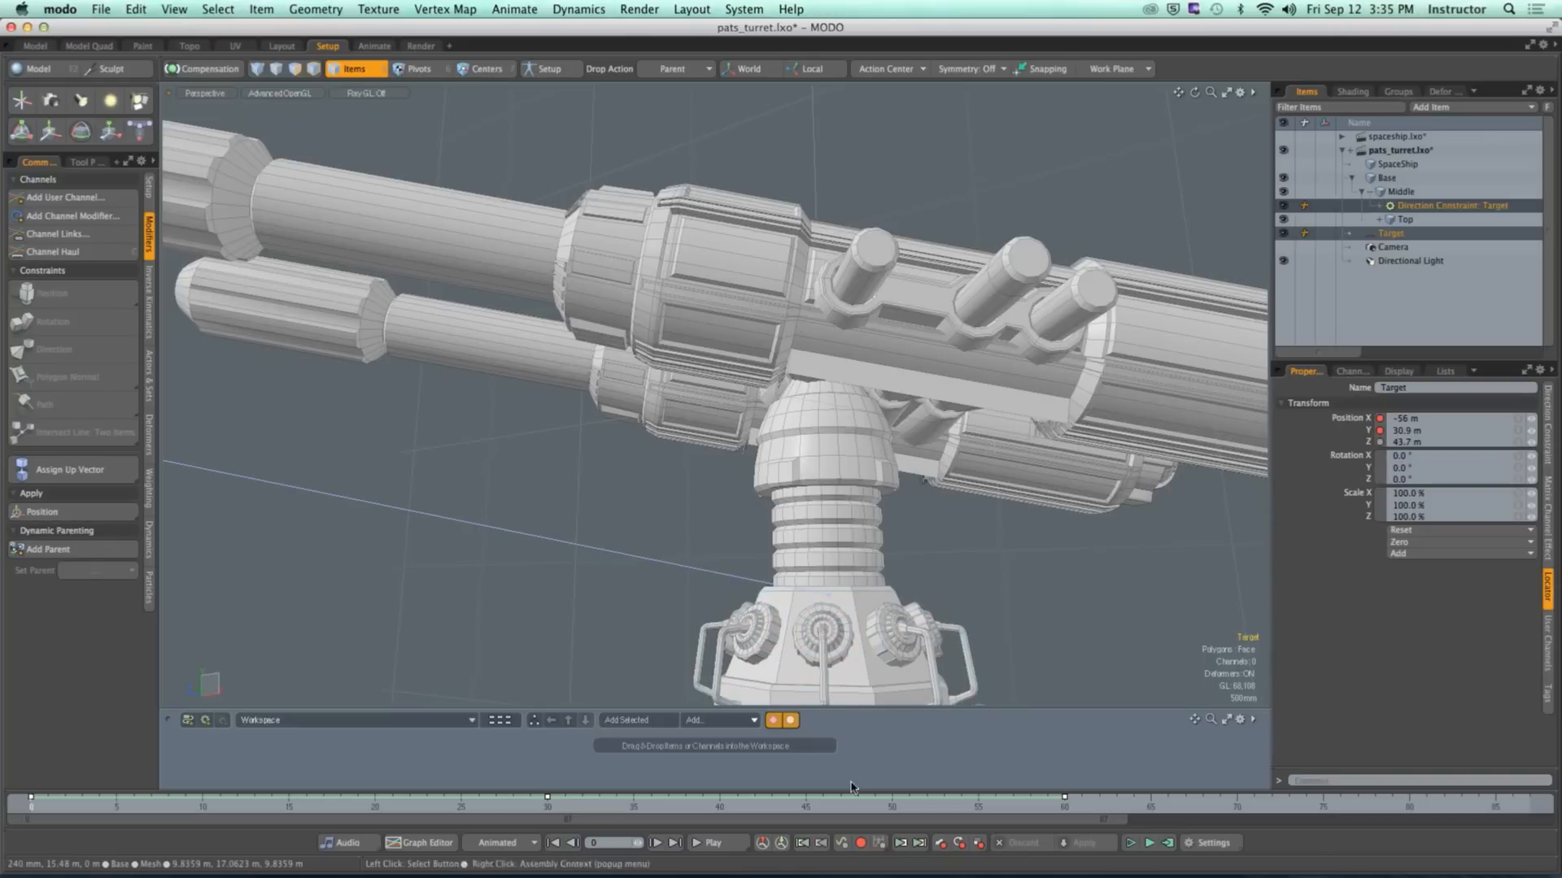
pyautogui.moveTo(842, 804); pyautogui.dragTo(31, 806)
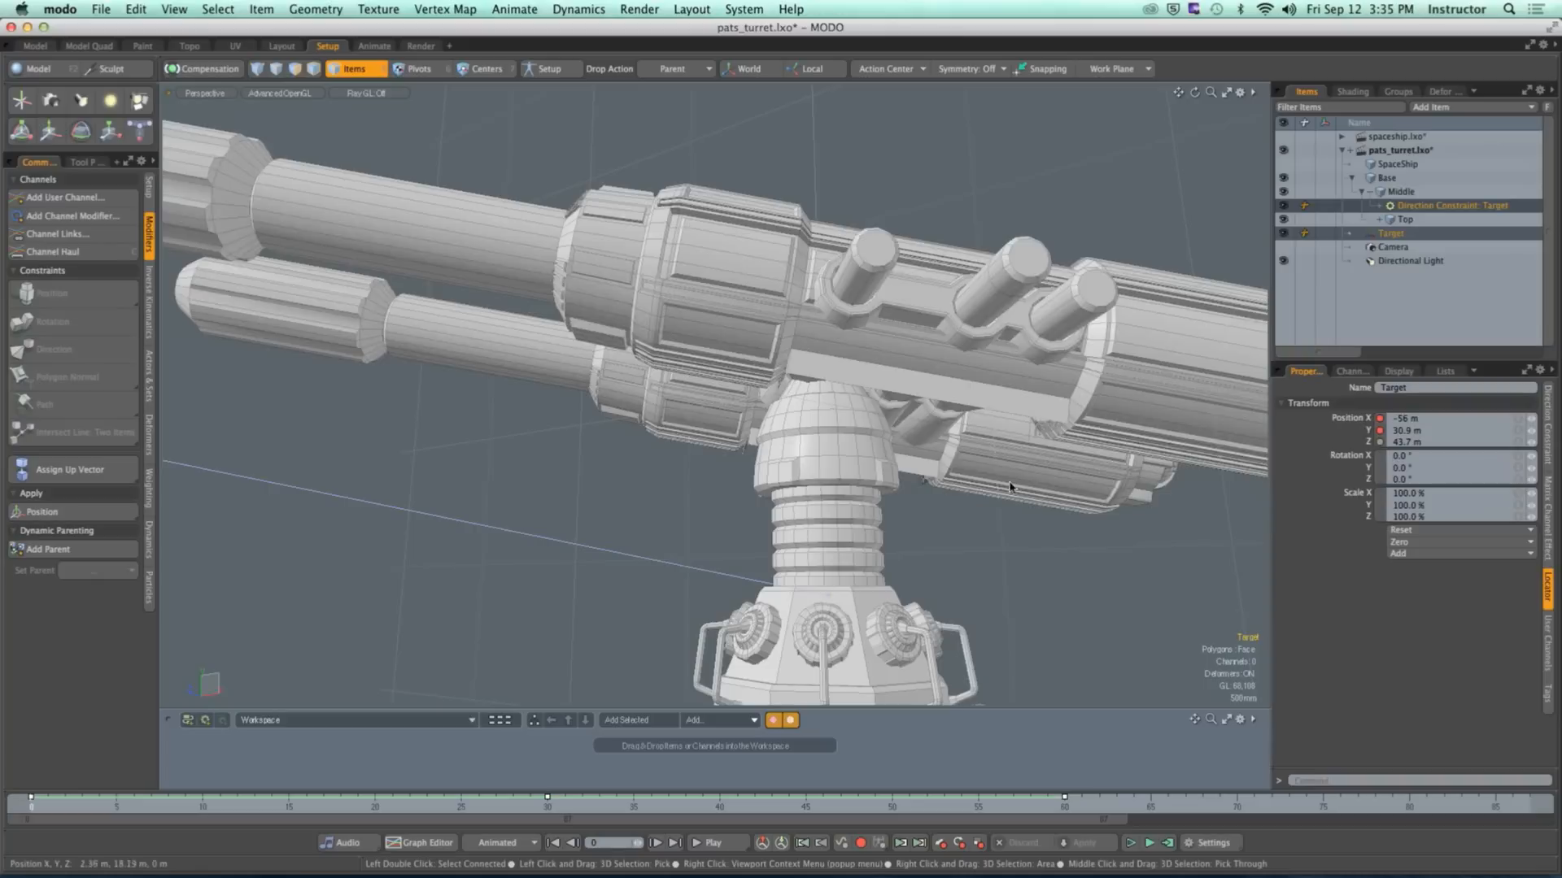
# Step: Add output options to the Top mesh's Direction constraint and set its Y and Z opacity to 0%
pyautogui.click(1379, 220)
pyautogui.click(1456, 234)
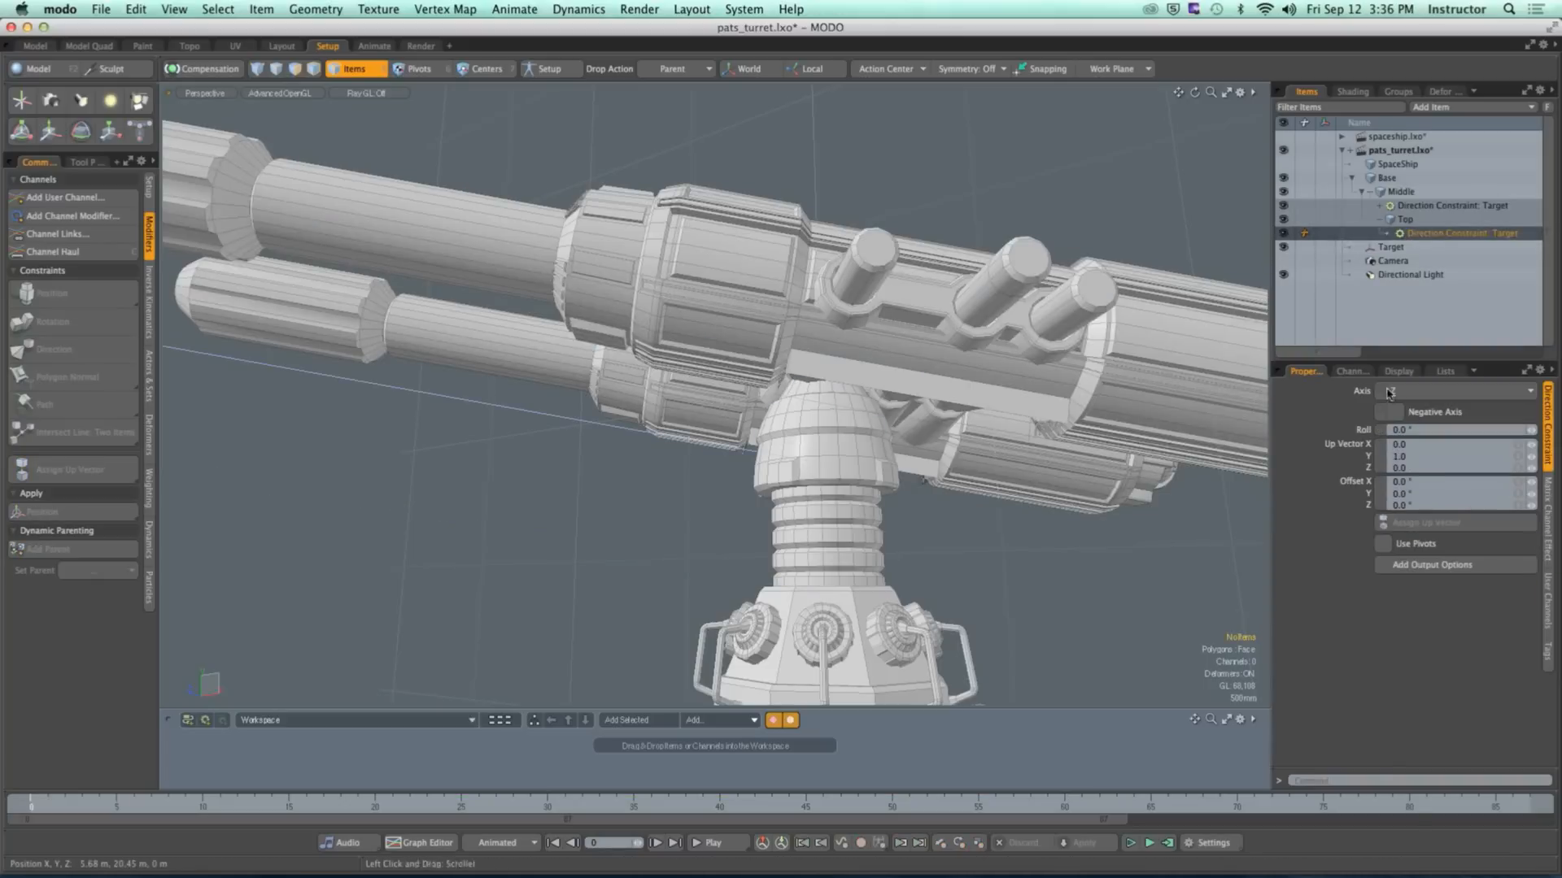
pyautogui.click(1457, 578)
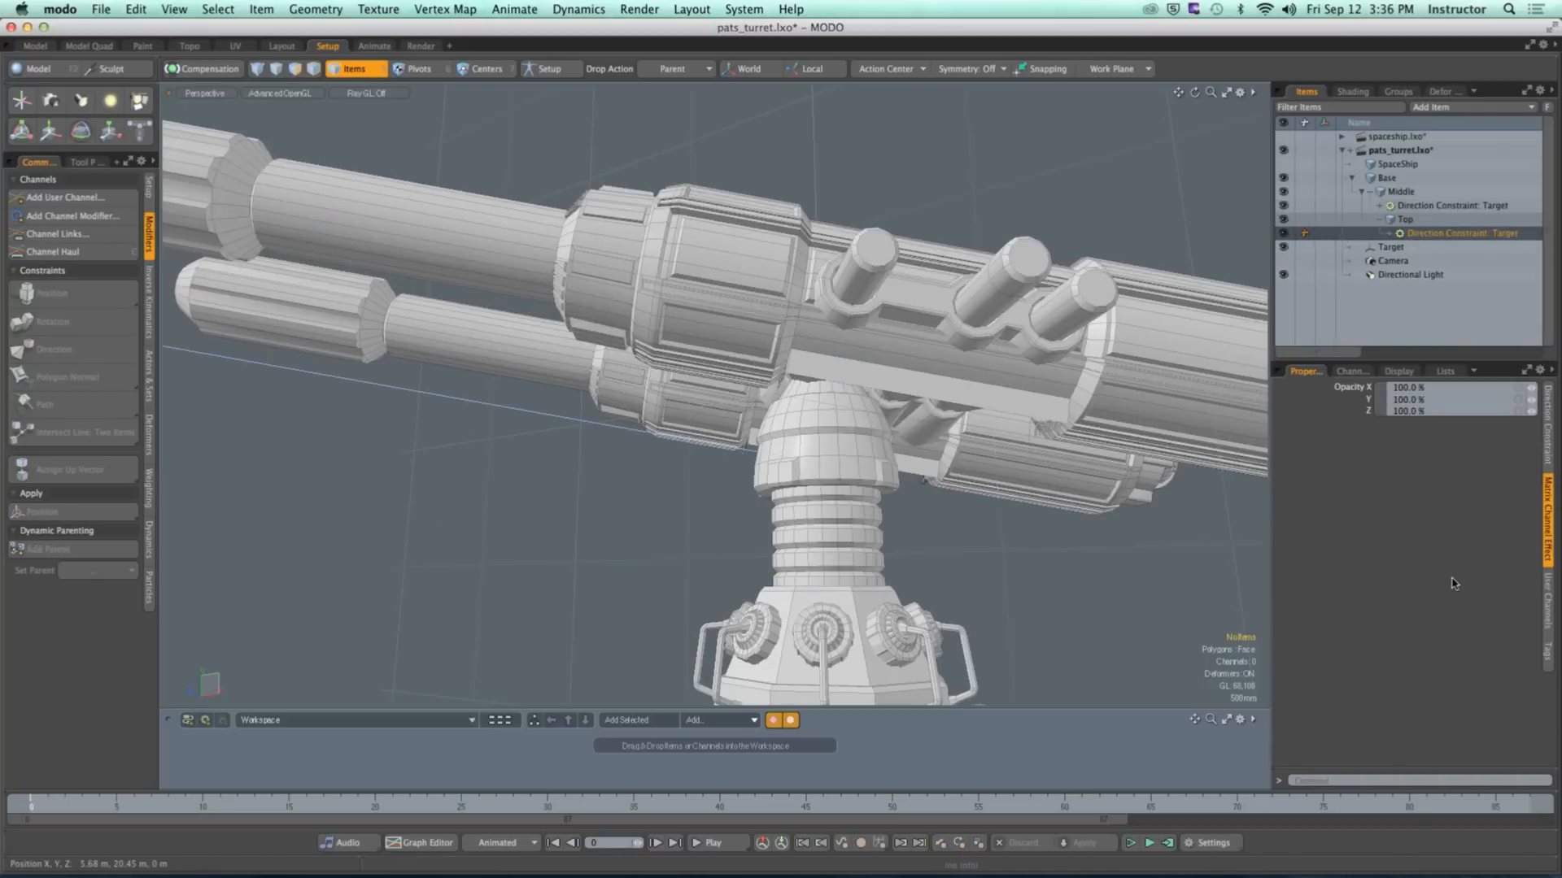
pyautogui.click(1428, 404)
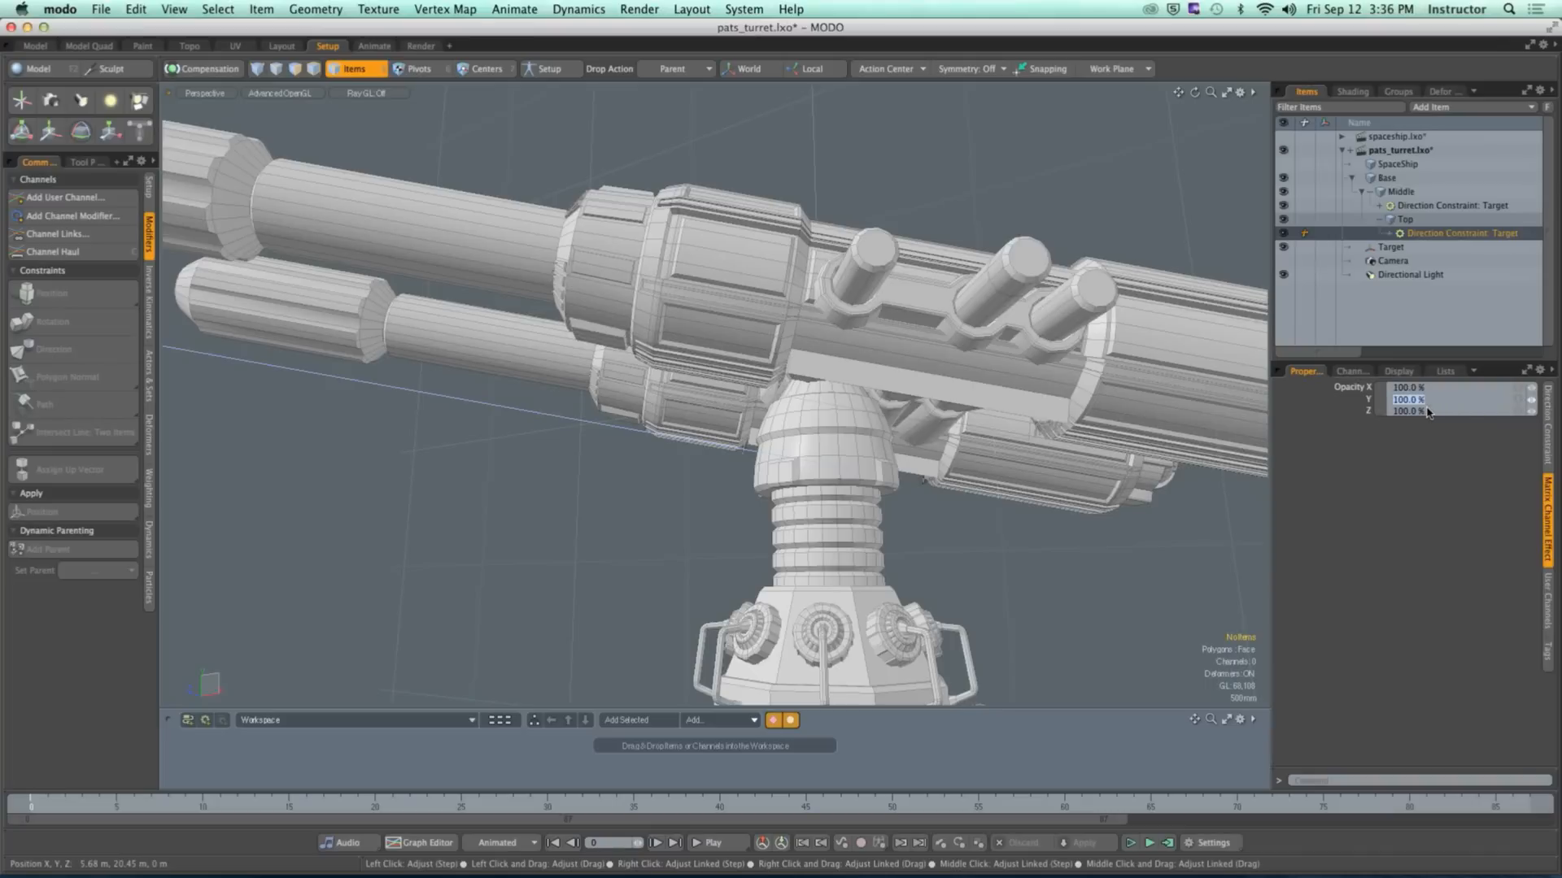
pyautogui.write('0')
pyautogui.click(1419, 410)
pyautogui.write('0')
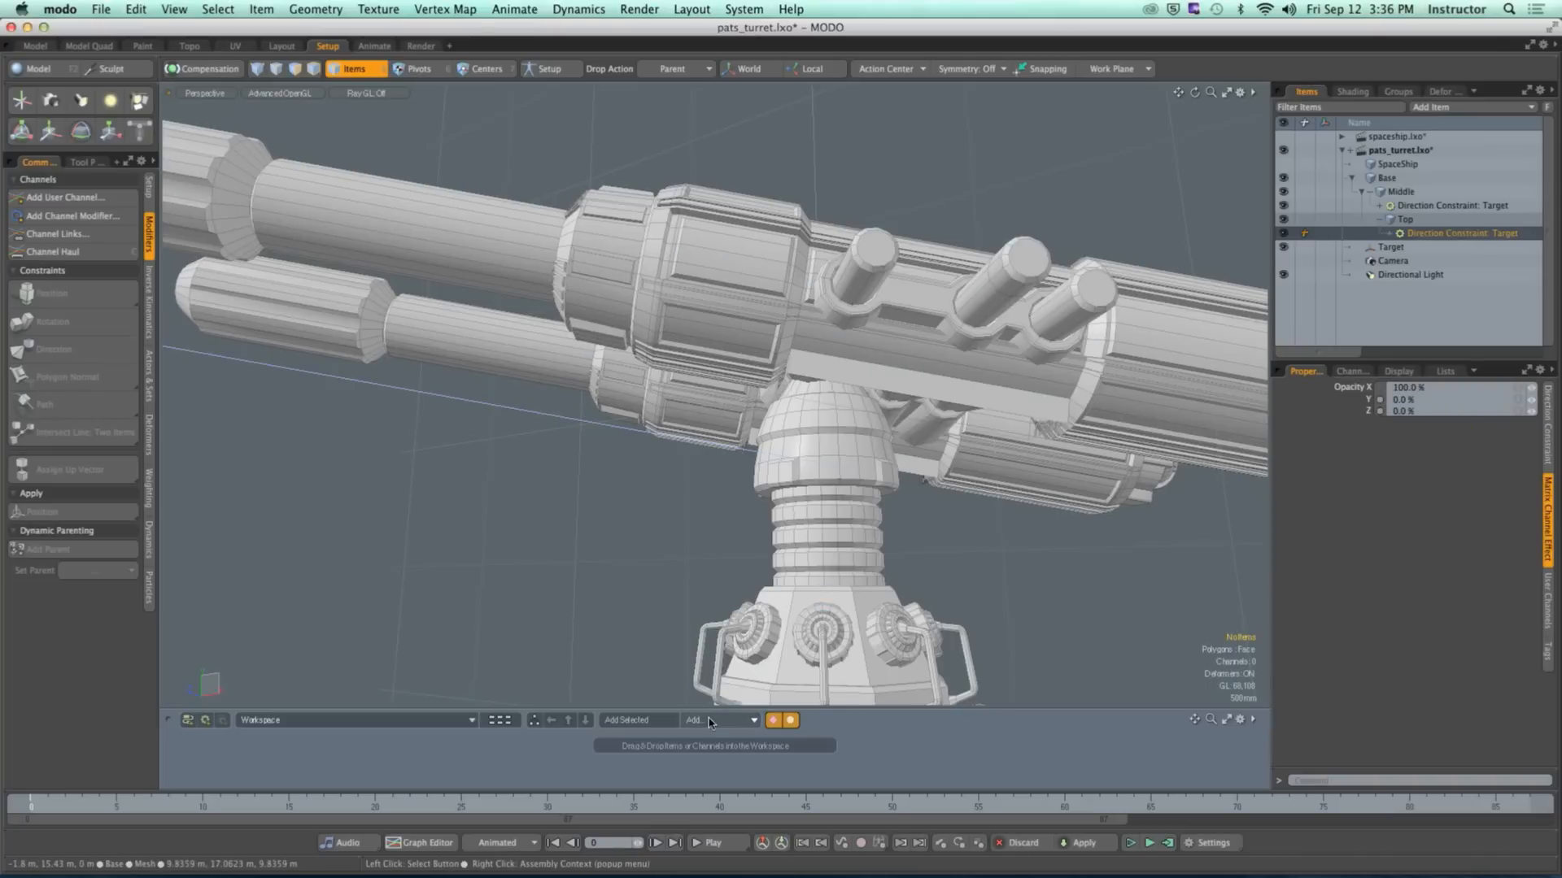
# Step: Scrub through the animation close up and from afar to check the turret's aim at the Target locator
pyautogui.click(651, 805)
pyautogui.moveTo(651, 806)
pyautogui.mouseDown()
pyautogui.moveTo(253, 805)
pyautogui.moveTo(1133, 805)
pyautogui.moveTo(31, 805)
pyautogui.mouseUp()
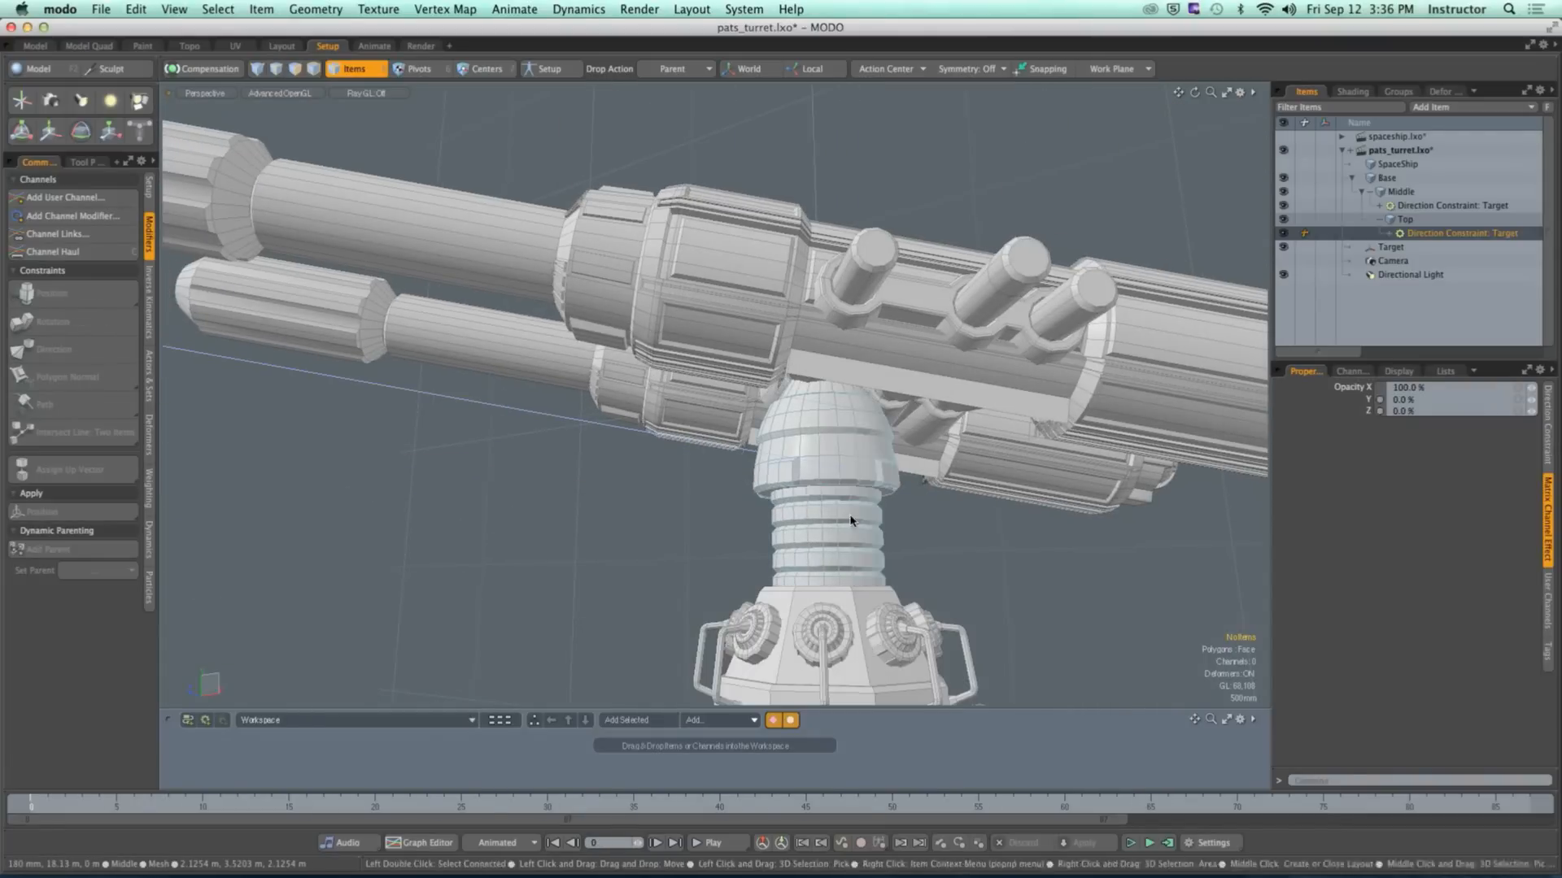
pyautogui.keyDown('ctrl'); pyautogui.keyDown('alt'); pyautogui.moveTo(850, 520); pyautogui.dragTo(809, 561); pyautogui.keyUp('alt'); pyautogui.keyUp('ctrl')
pyautogui.keyDown('ctrl'); pyautogui.keyDown('alt'); pyautogui.moveTo(809, 561); pyautogui.dragTo(704, 562); pyautogui.keyUp('alt'); pyautogui.keyUp('ctrl')
pyautogui.keyDown('alt'); pyautogui.keyDown('shift'); pyautogui.moveTo(704, 561); pyautogui.dragTo(676, 471); pyautogui.keyUp('shift'); pyautogui.keyUp('alt')
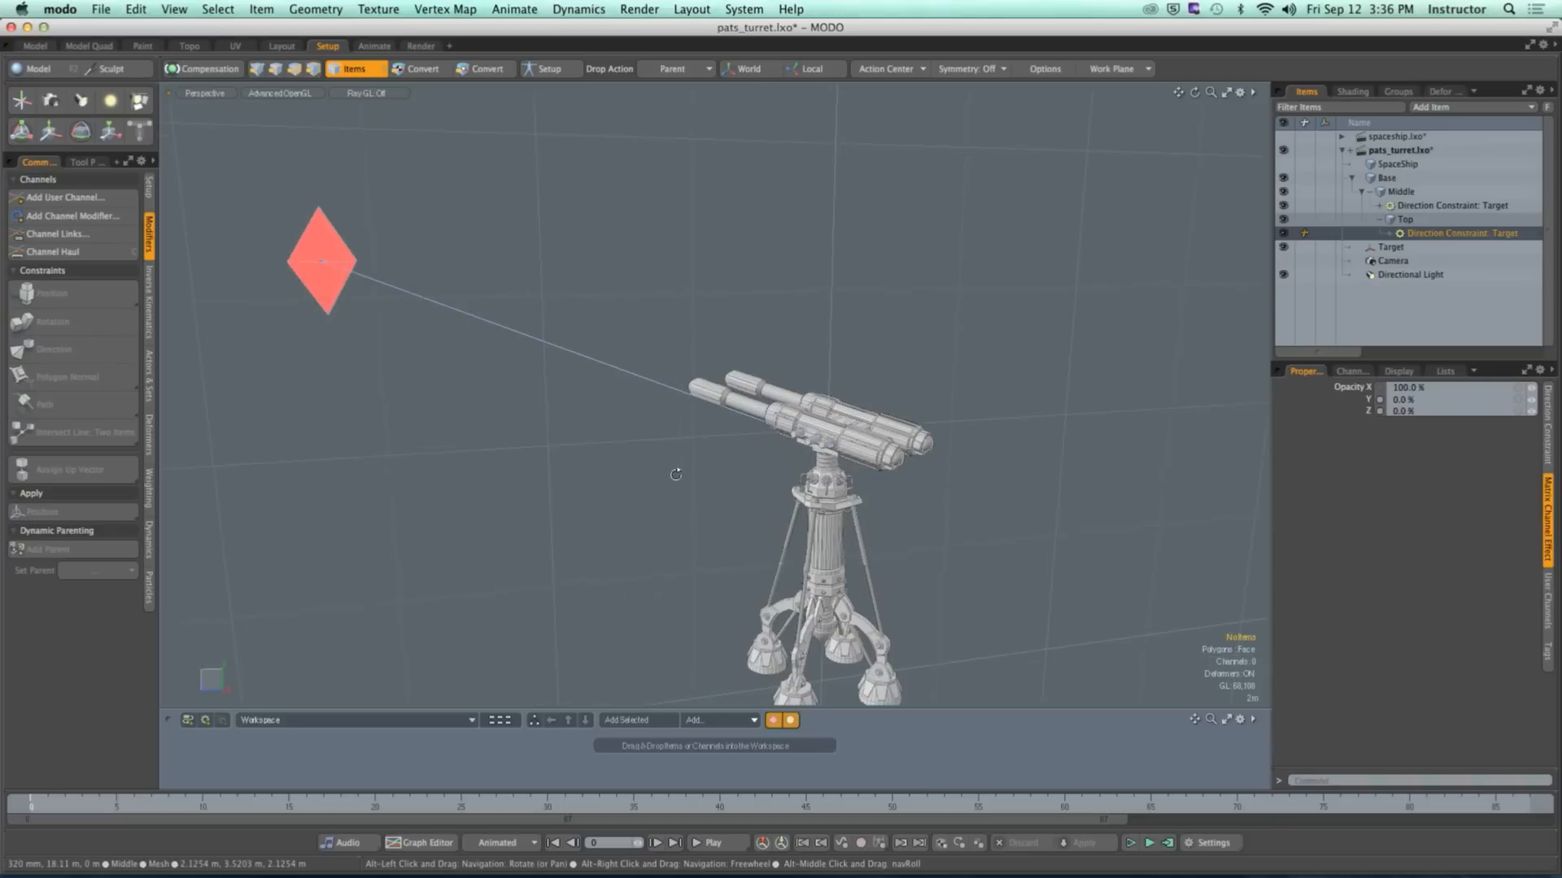
pyautogui.moveTo(64, 802)
pyautogui.mouseDown()
pyautogui.moveTo(1306, 806)
pyautogui.moveTo(31, 806)
pyautogui.mouseUp()
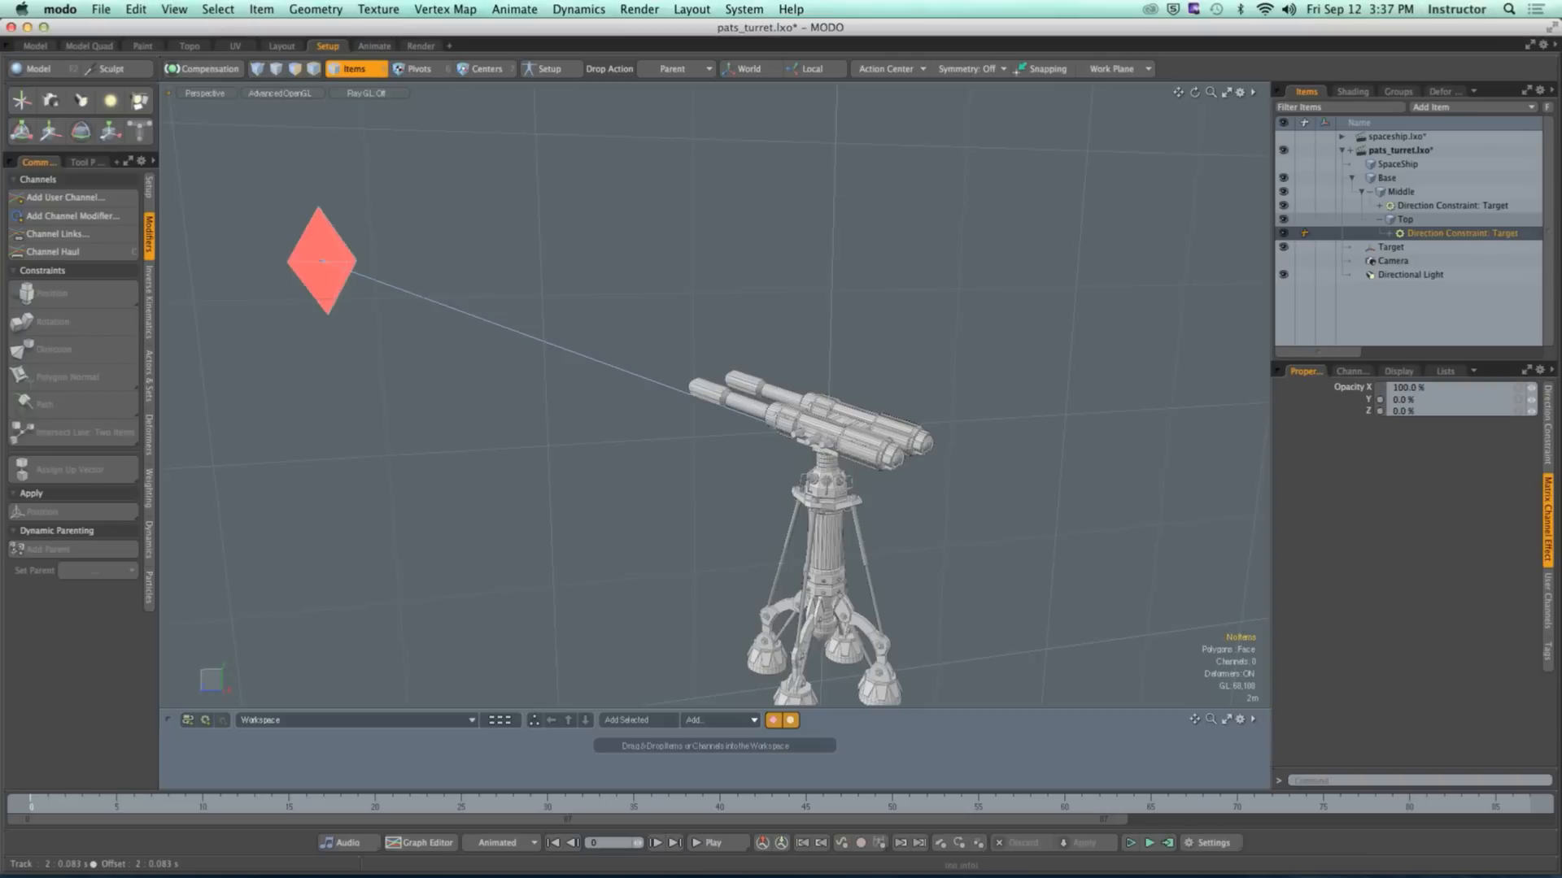
# Step: Revert the pats_turret.lxo scene to its saved version, discarding the unsaved changes
pyautogui.click(101, 8)
pyautogui.click(153, 482)
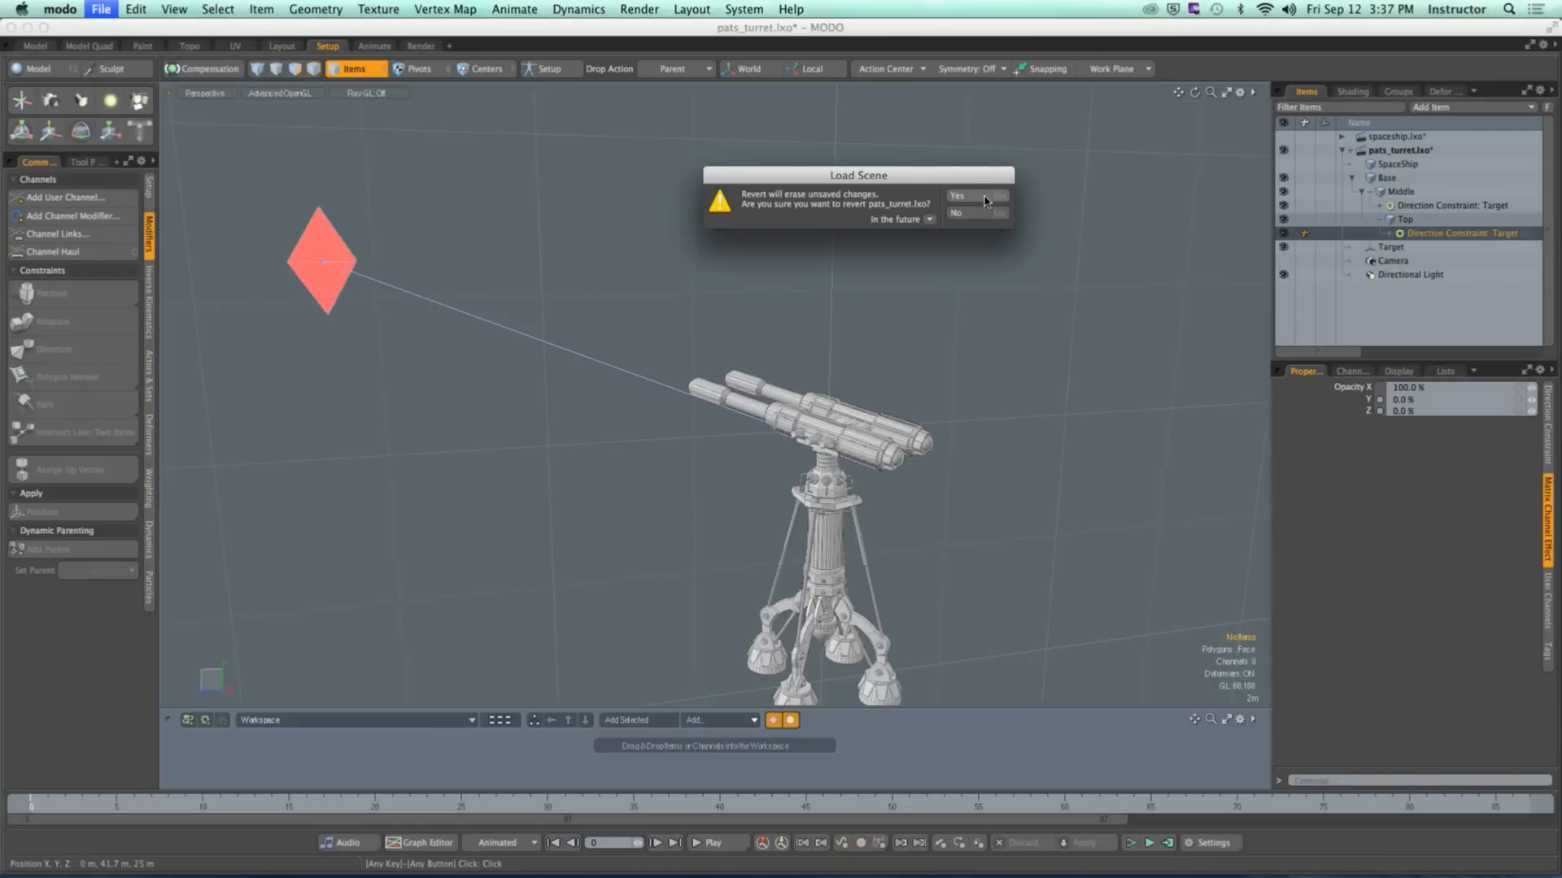
pyautogui.click(983, 196)
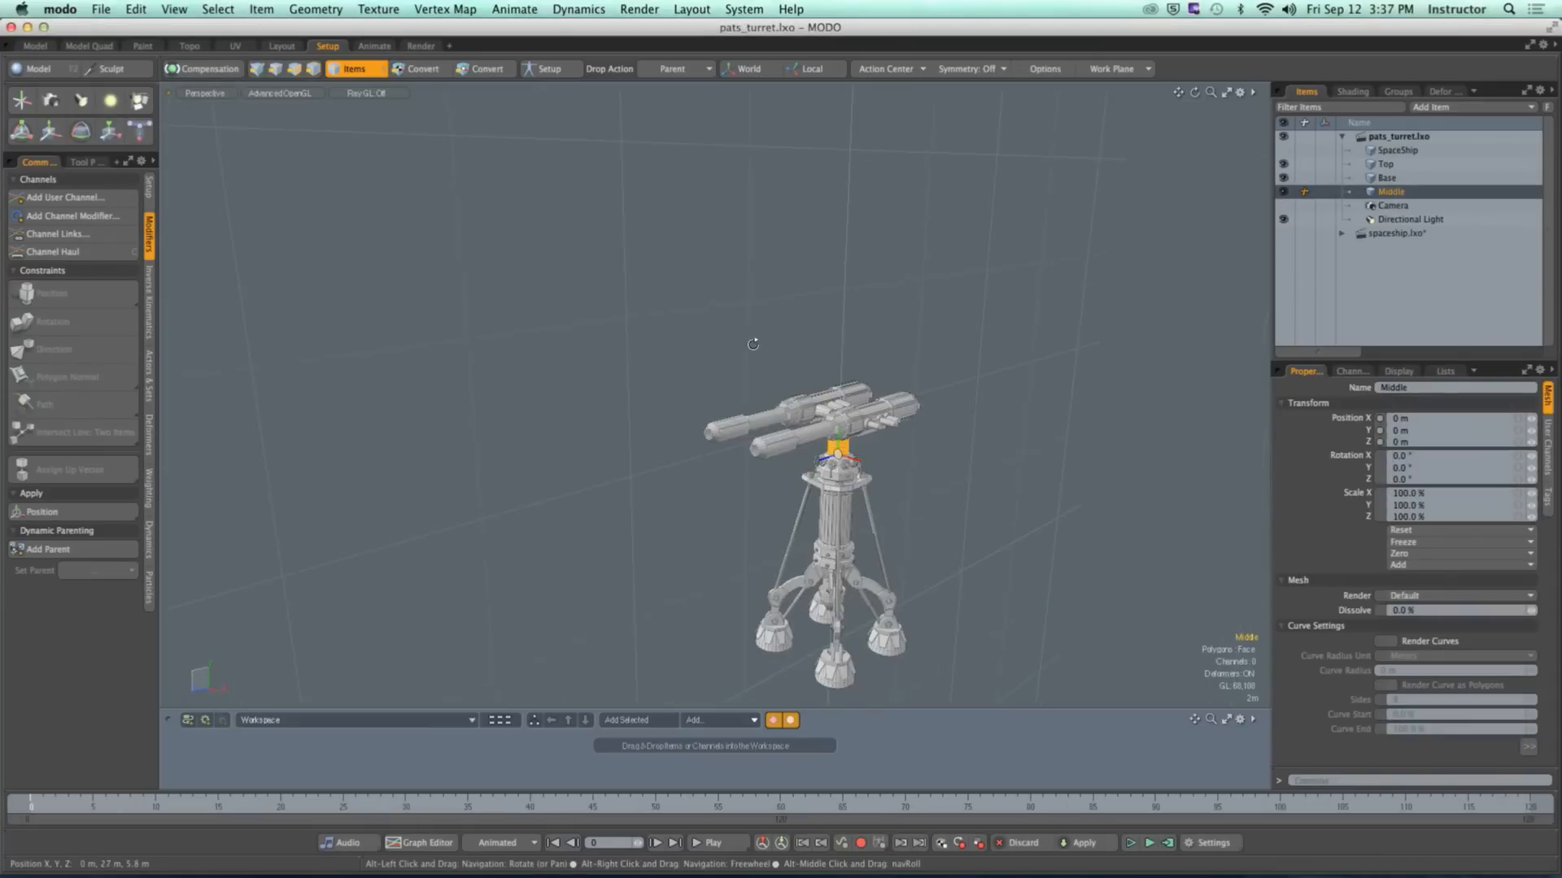
# Step: Examine the reverted turret's Top and Base meshes from several angles, leaving nothing selected
pyautogui.keyDown('alt'); pyautogui.keyDown('shift'); pyautogui.moveTo(753, 344); pyautogui.dragTo(794, 275); pyautogui.keyUp('shift'); pyautogui.keyUp('alt')
pyautogui.scroll(8, 887, 351)
pyautogui.keyDown('alt'); pyautogui.moveTo(870, 366); pyautogui.dragTo(945, 374); pyautogui.keyUp('alt')
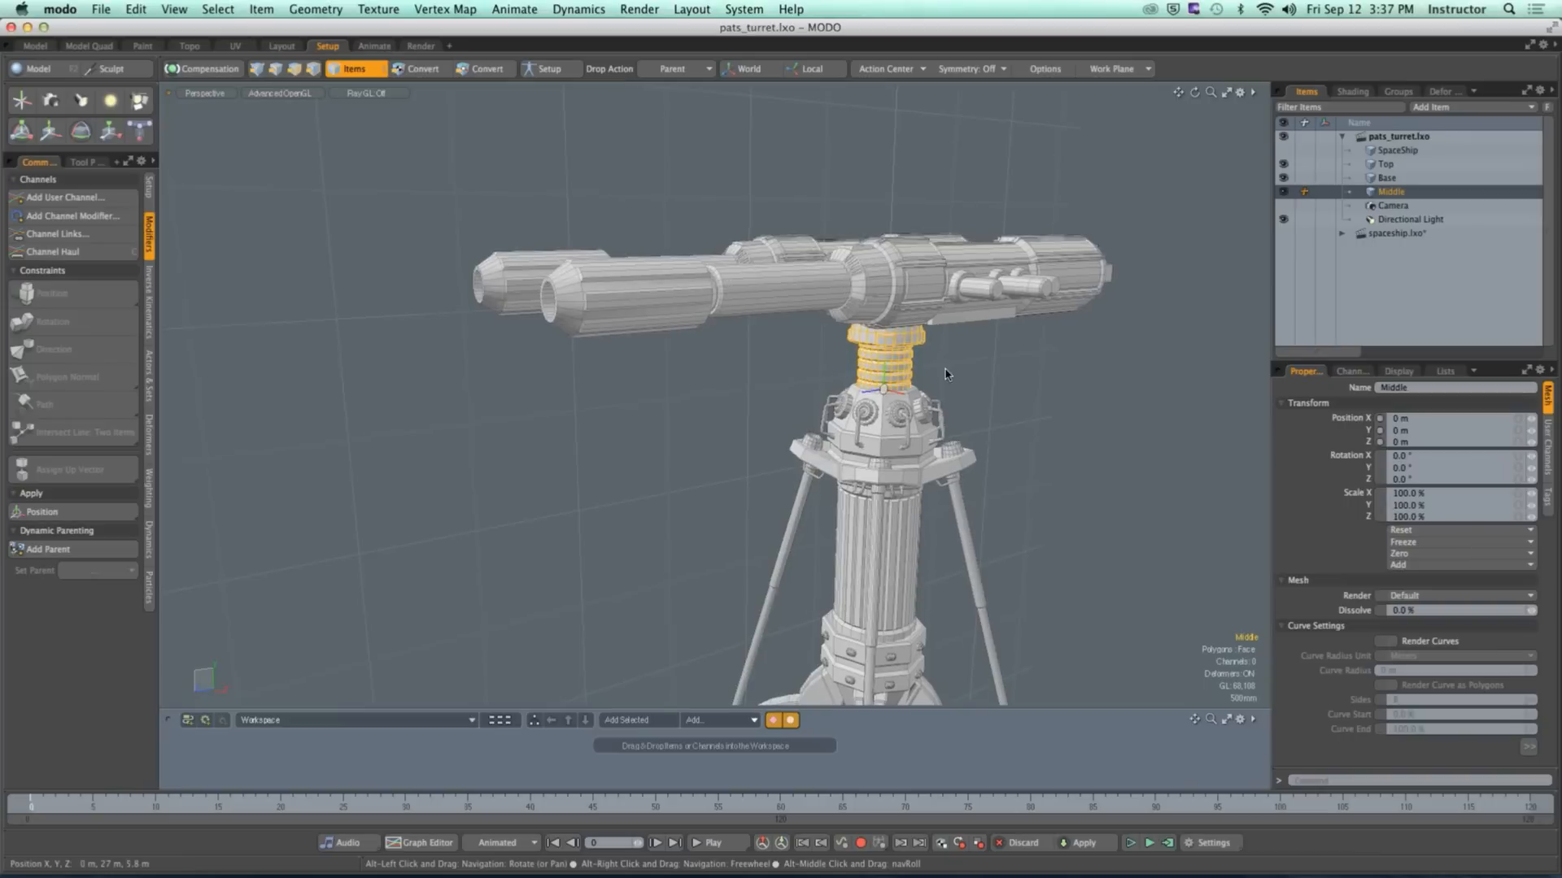
pyautogui.click(979, 300)
pyautogui.keyDown('alt'); pyautogui.moveTo(979, 301); pyautogui.dragTo(1135, 355); pyautogui.keyUp('alt')
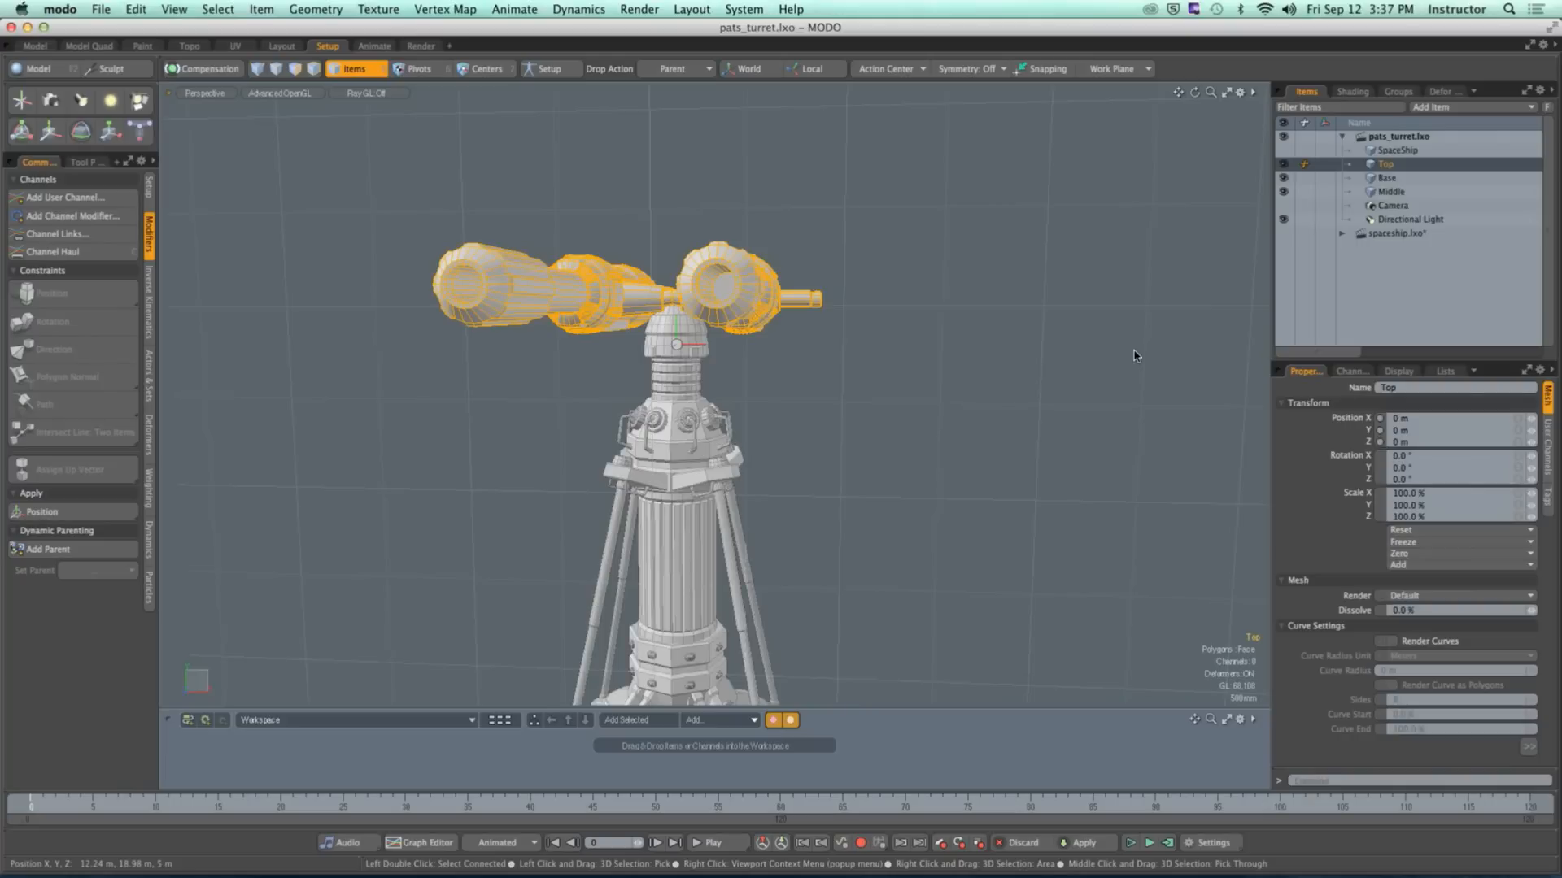
pyautogui.keyDown('alt'); pyautogui.moveTo(1063, 349); pyautogui.dragTo(701, 389); pyautogui.keyUp('alt')
pyautogui.click(739, 478)
pyautogui.keyDown('alt'); pyautogui.moveTo(739, 477); pyautogui.dragTo(663, 579); pyautogui.keyUp('alt')
pyautogui.press('e')
pyautogui.press('super+z')
pyautogui.click(794, 447)
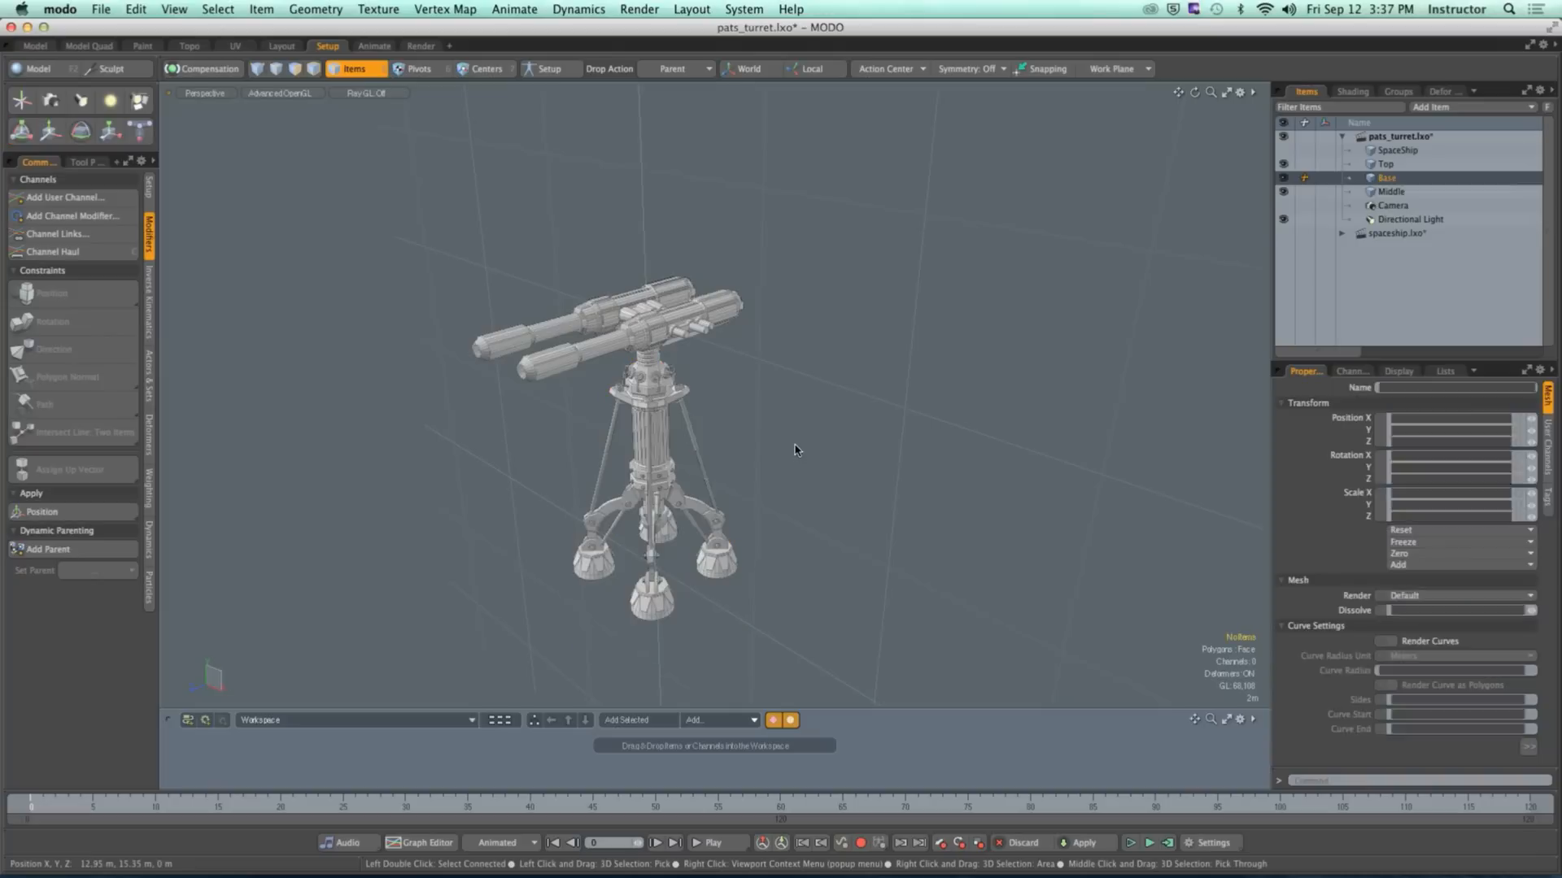
pyautogui.keyDown('alt'); pyautogui.moveTo(794, 446); pyautogui.dragTo(734, 488); pyautogui.keyUp('alt')
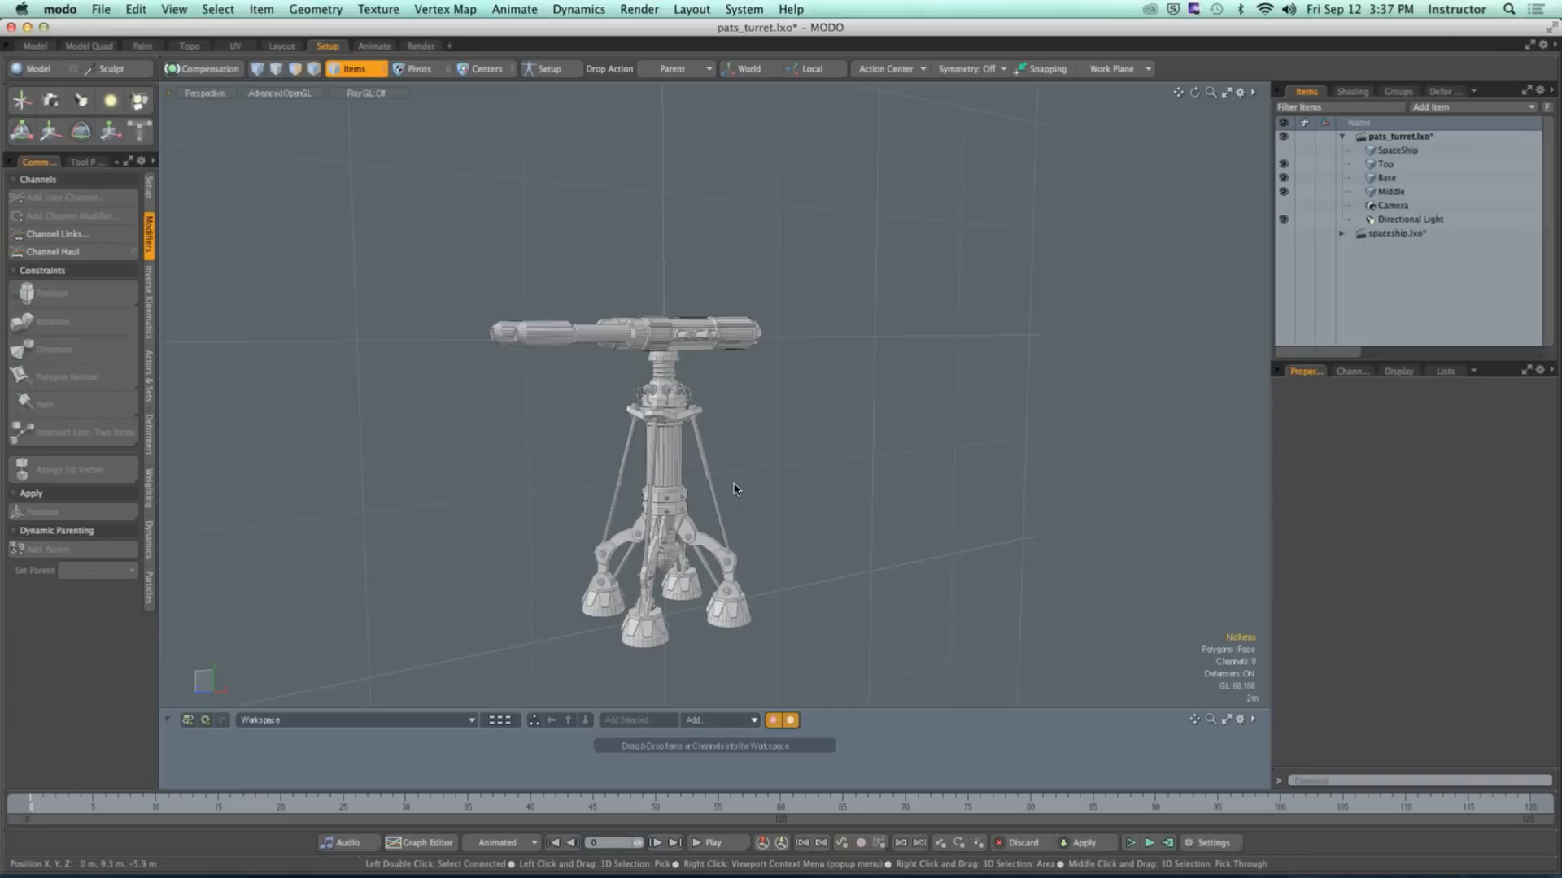
# Step: Parent the turret's Middle mesh to the Base mesh
pyautogui.click(663, 525)
pyautogui.keyDown('alt'); pyautogui.moveTo(663, 525); pyautogui.dragTo(735, 502); pyautogui.keyUp('alt')
pyautogui.scroll(3, 664, 539)
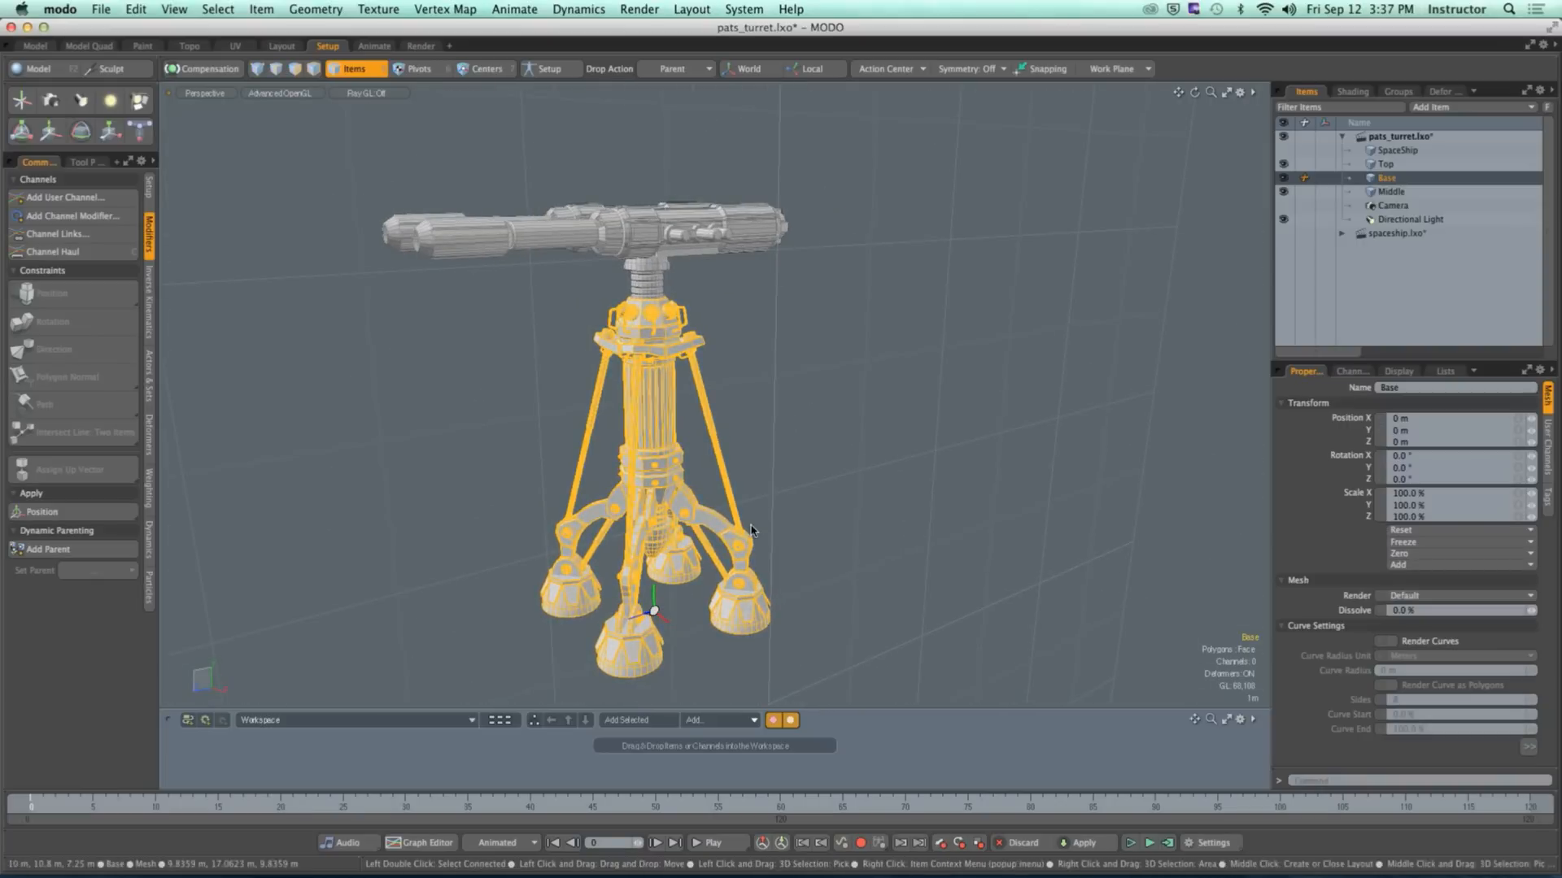
pyautogui.click(771, 446)
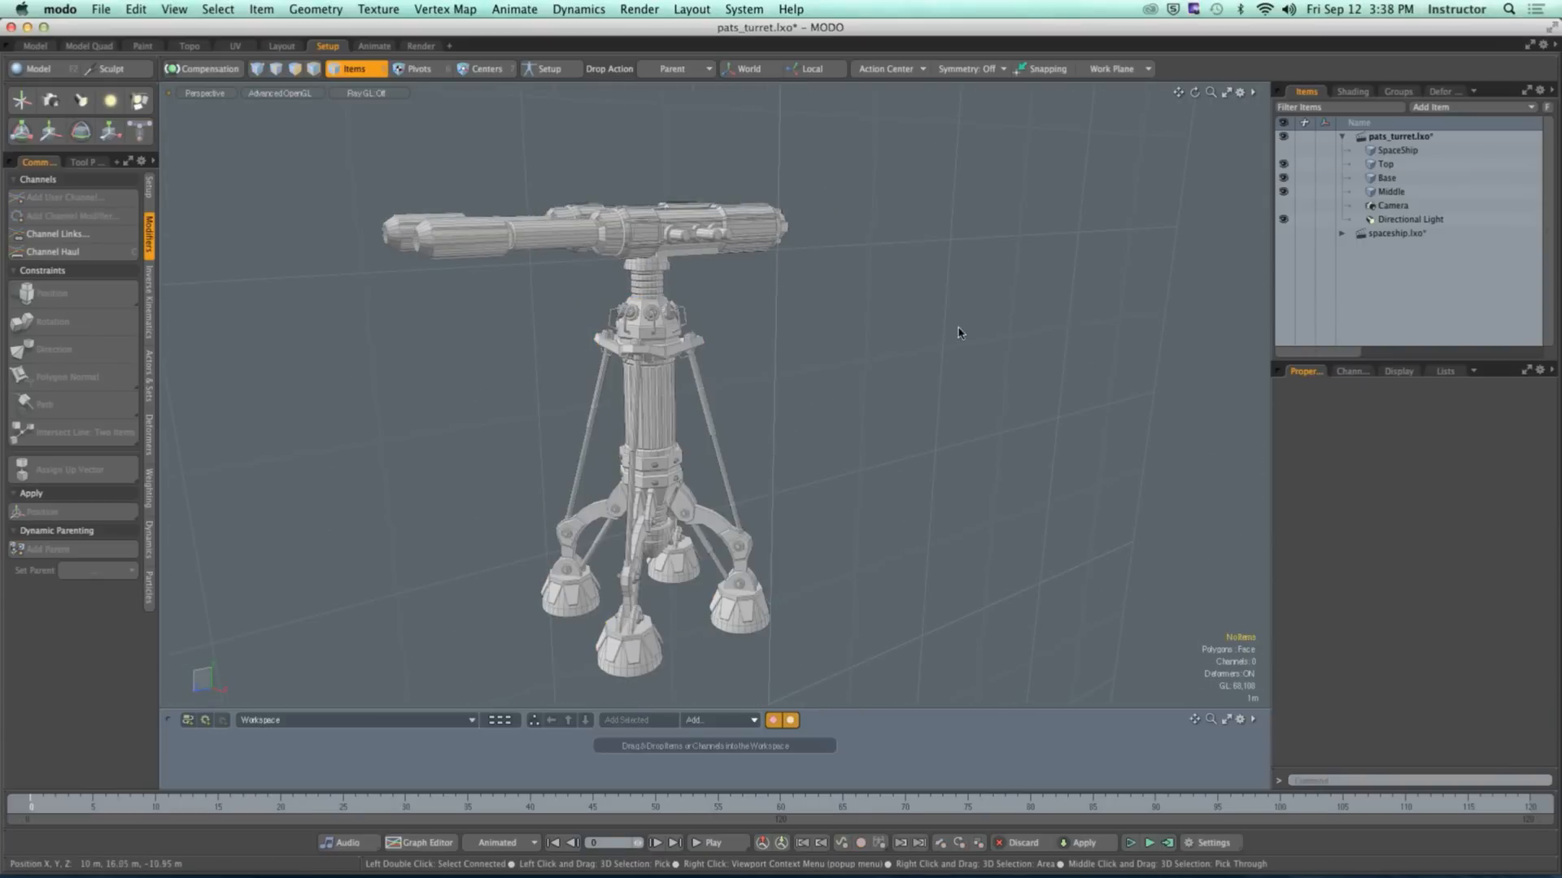
pyautogui.moveTo(1391, 192); pyautogui.dragTo(1399, 197)
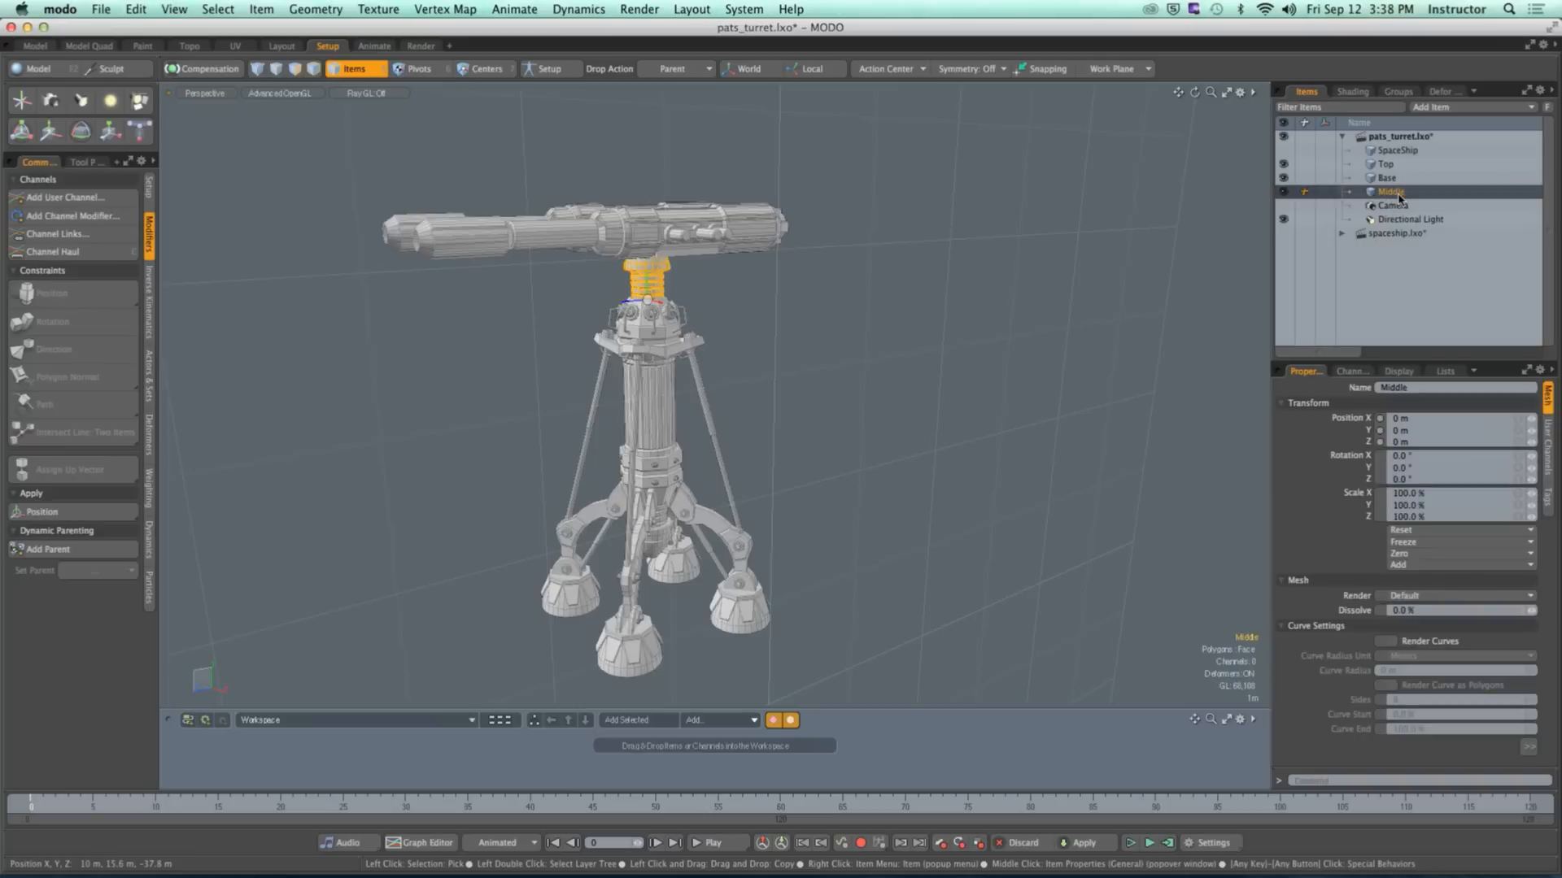
pyautogui.keyDown('alt'); pyautogui.moveTo(792, 325); pyautogui.dragTo(723, 362); pyautogui.keyUp('alt')
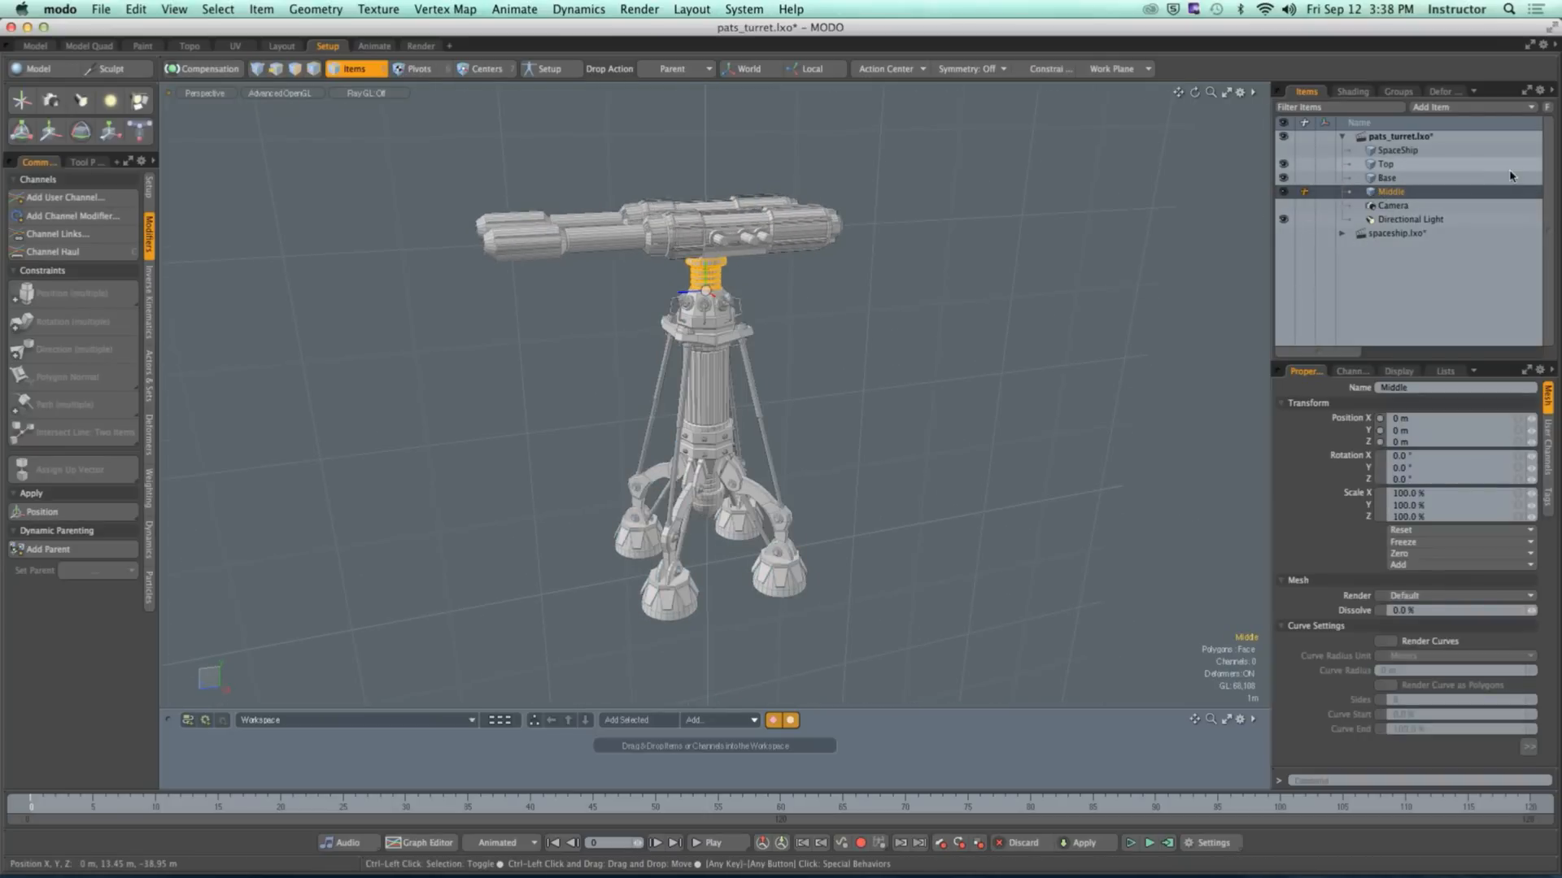
pyautogui.click(1392, 195)
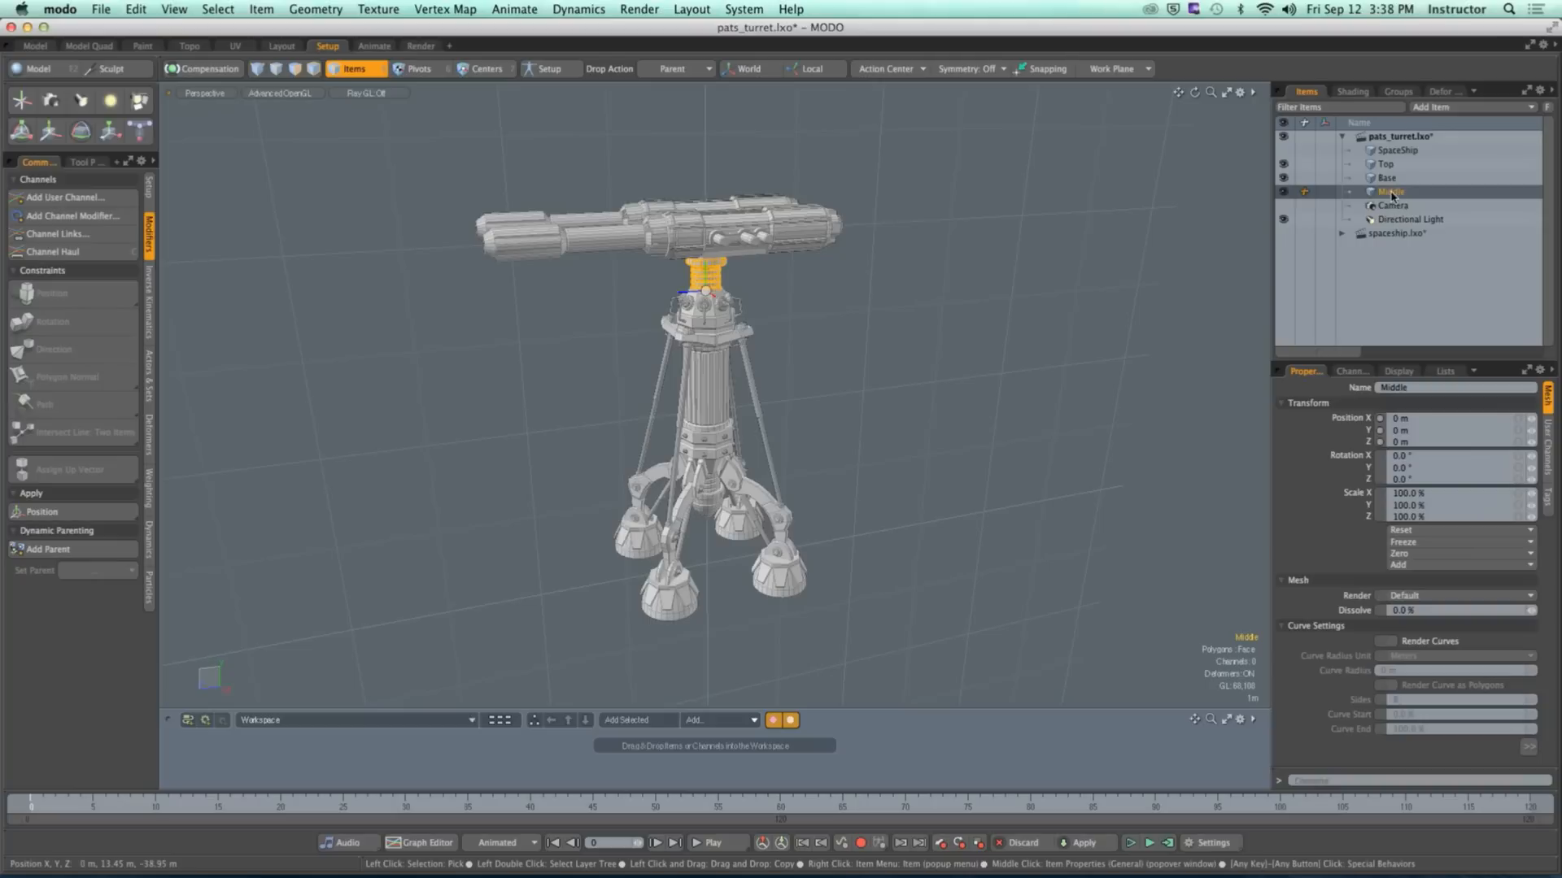
pyautogui.moveTo(1385, 196); pyautogui.dragTo(1392, 183)
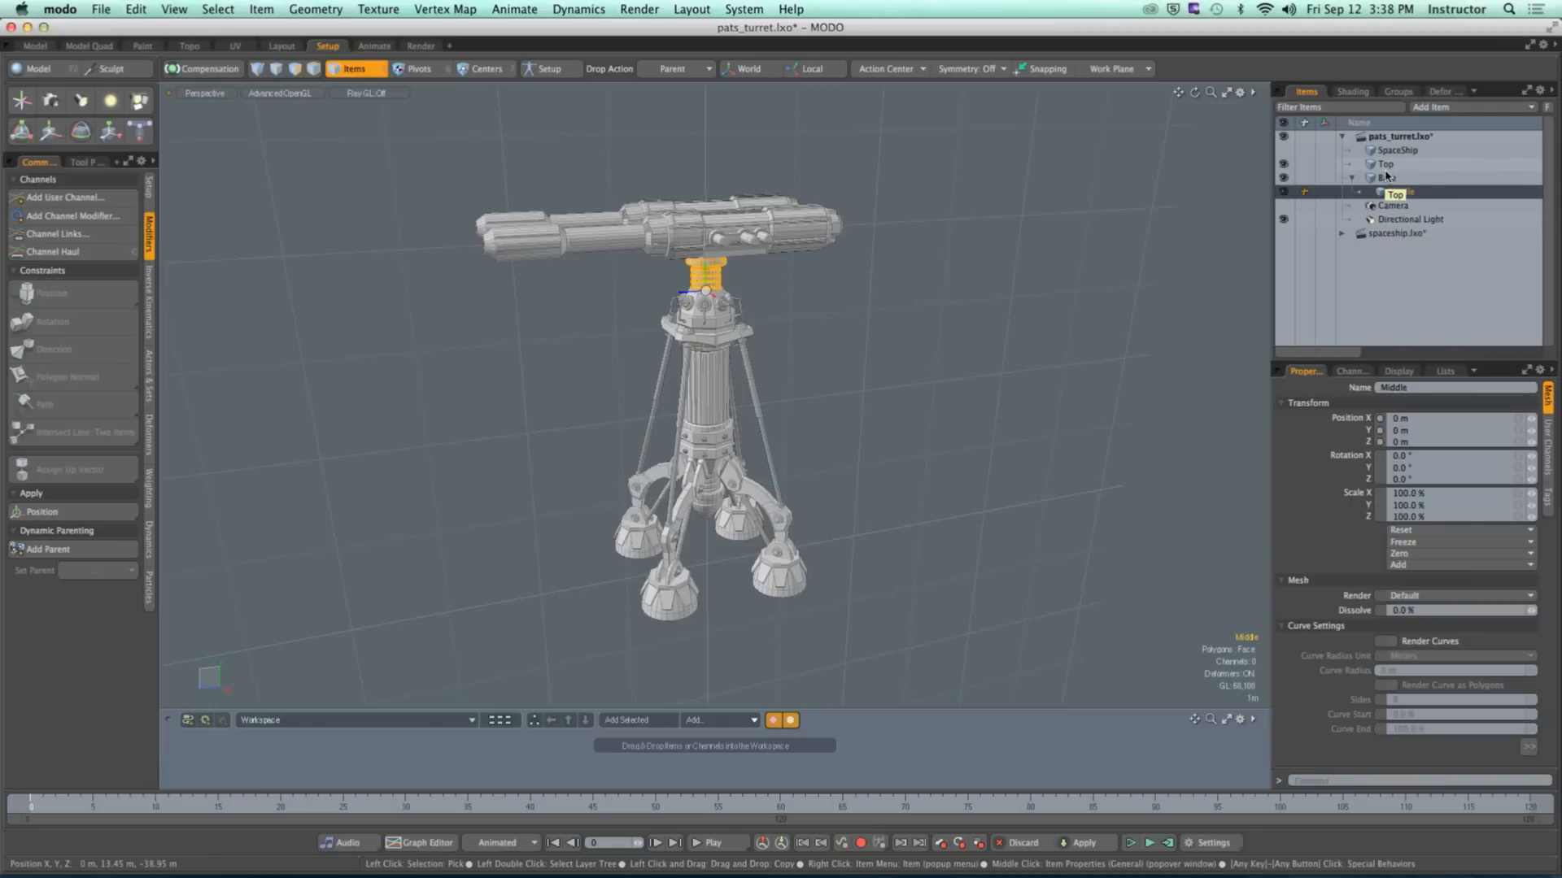
# Step: Parent the turret's Top mesh to Middle, expand Middle's hierarchy and leave nothing selected
pyautogui.moveTo(1387, 176); pyautogui.dragTo(1391, 191)
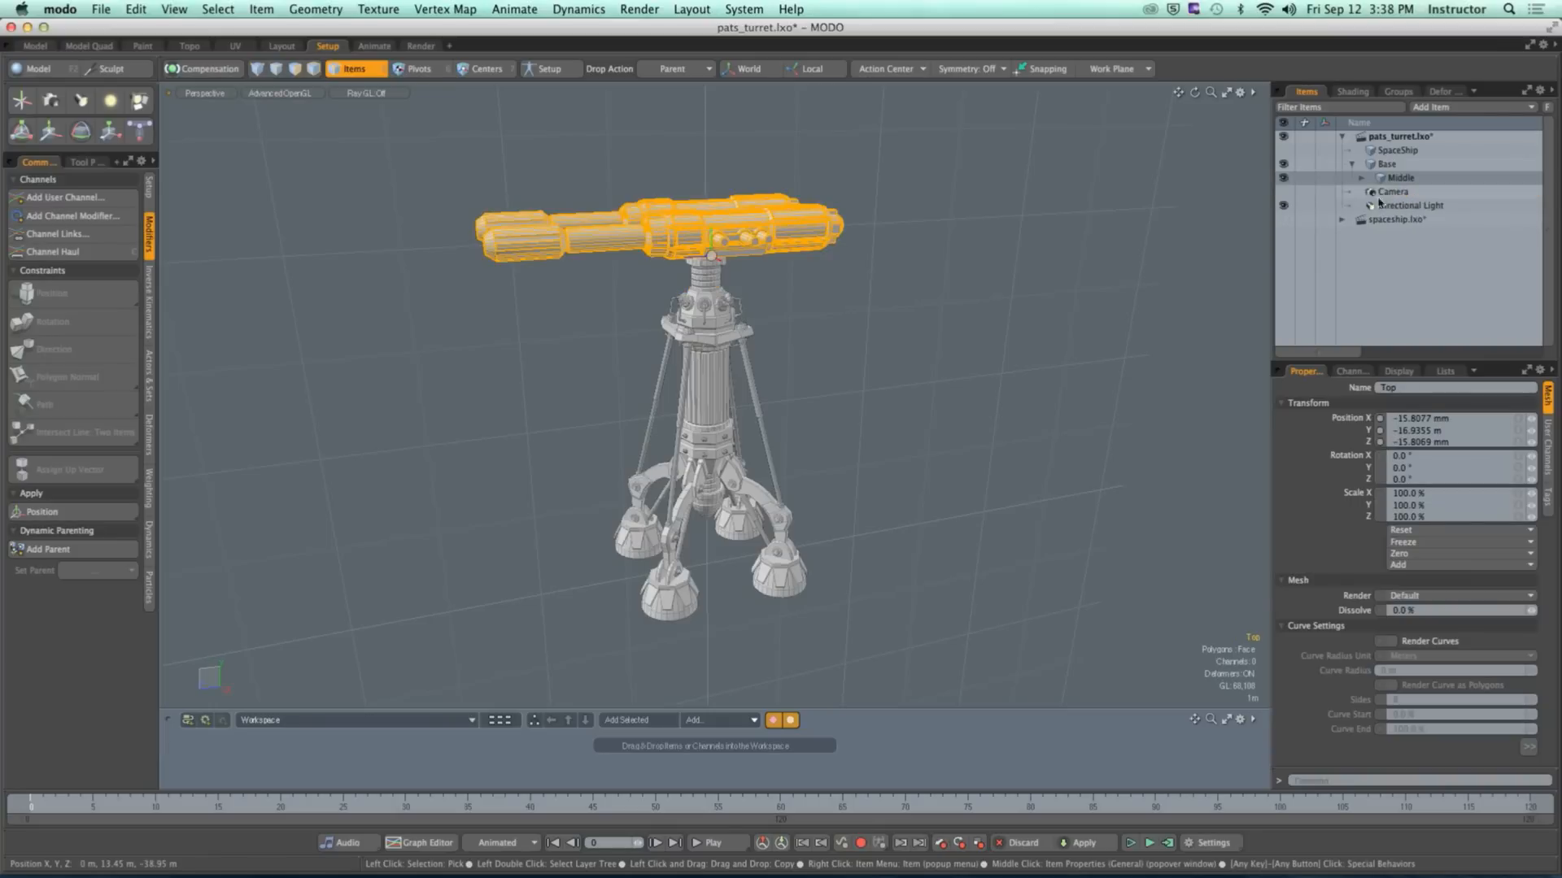
pyautogui.click(1360, 177)
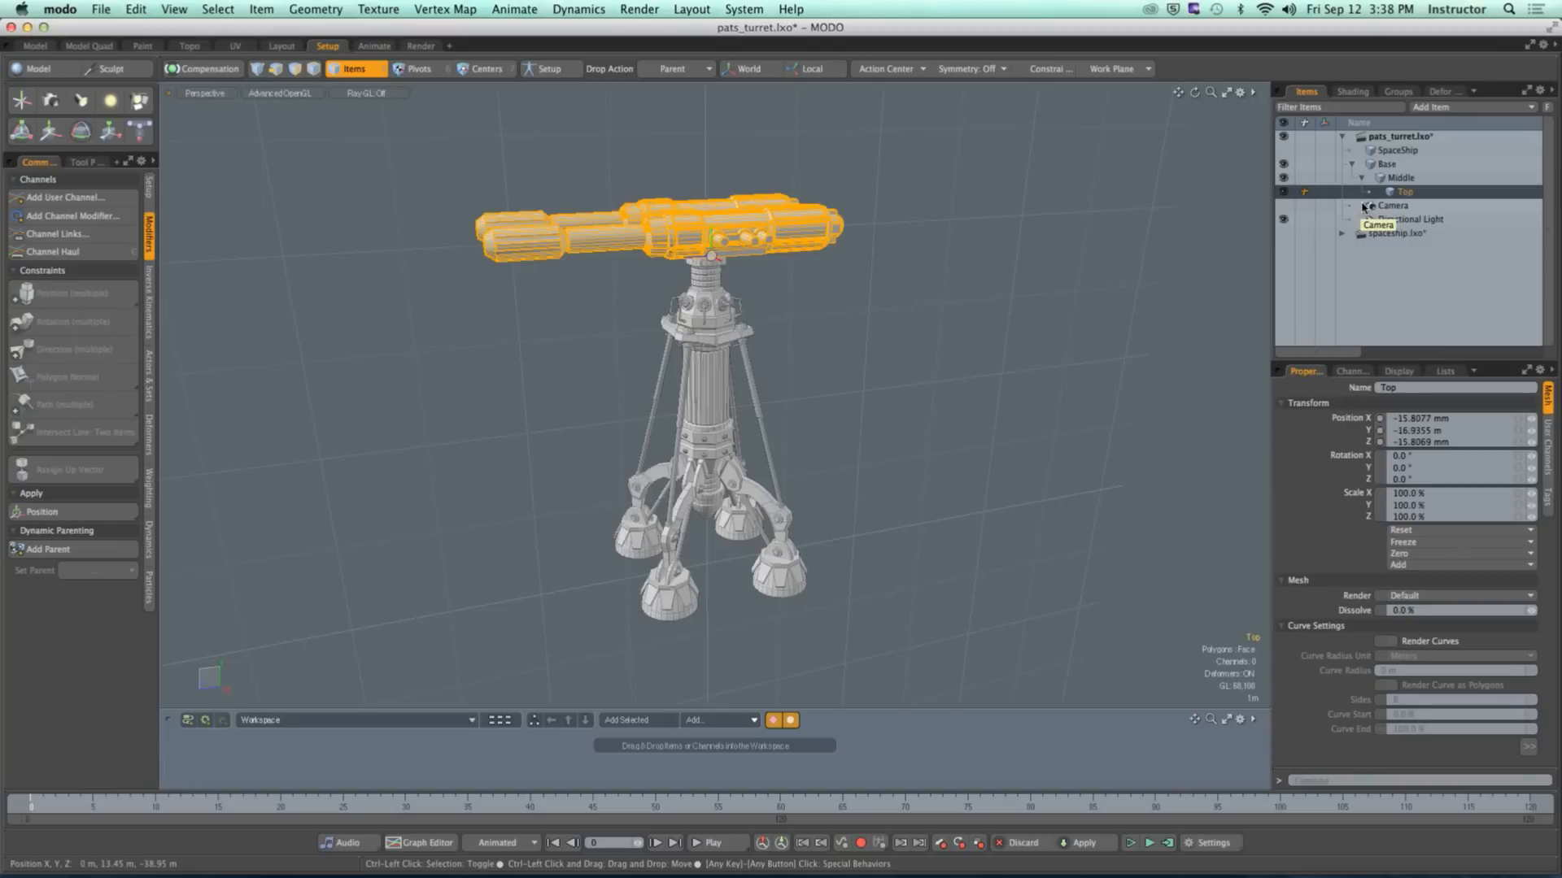
pyautogui.click(954, 299)
pyautogui.keyDown('alt'); pyautogui.moveTo(773, 287); pyautogui.dragTo(858, 306); pyautogui.keyUp('alt')
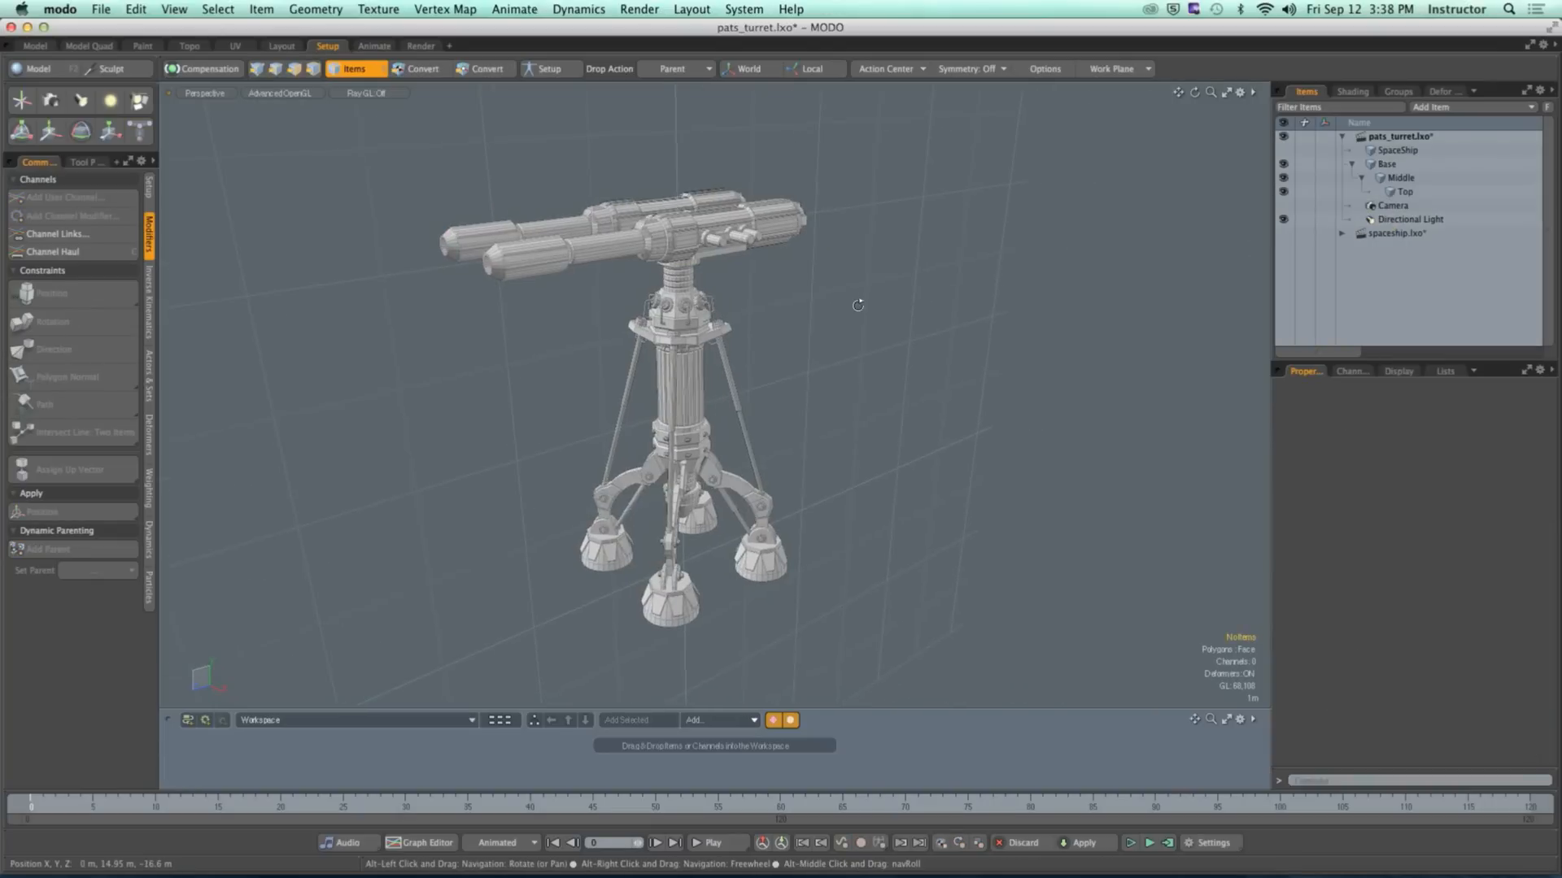
# Step: Try moving the Base mesh to about -5.55 m in X and 3.8 m in Z to test the hierarchy, and undo the move
pyautogui.click(772, 560)
pyautogui.keyDown('alt'); pyautogui.moveTo(773, 558); pyautogui.dragTo(769, 485); pyautogui.keyUp('alt')
pyautogui.press('e')
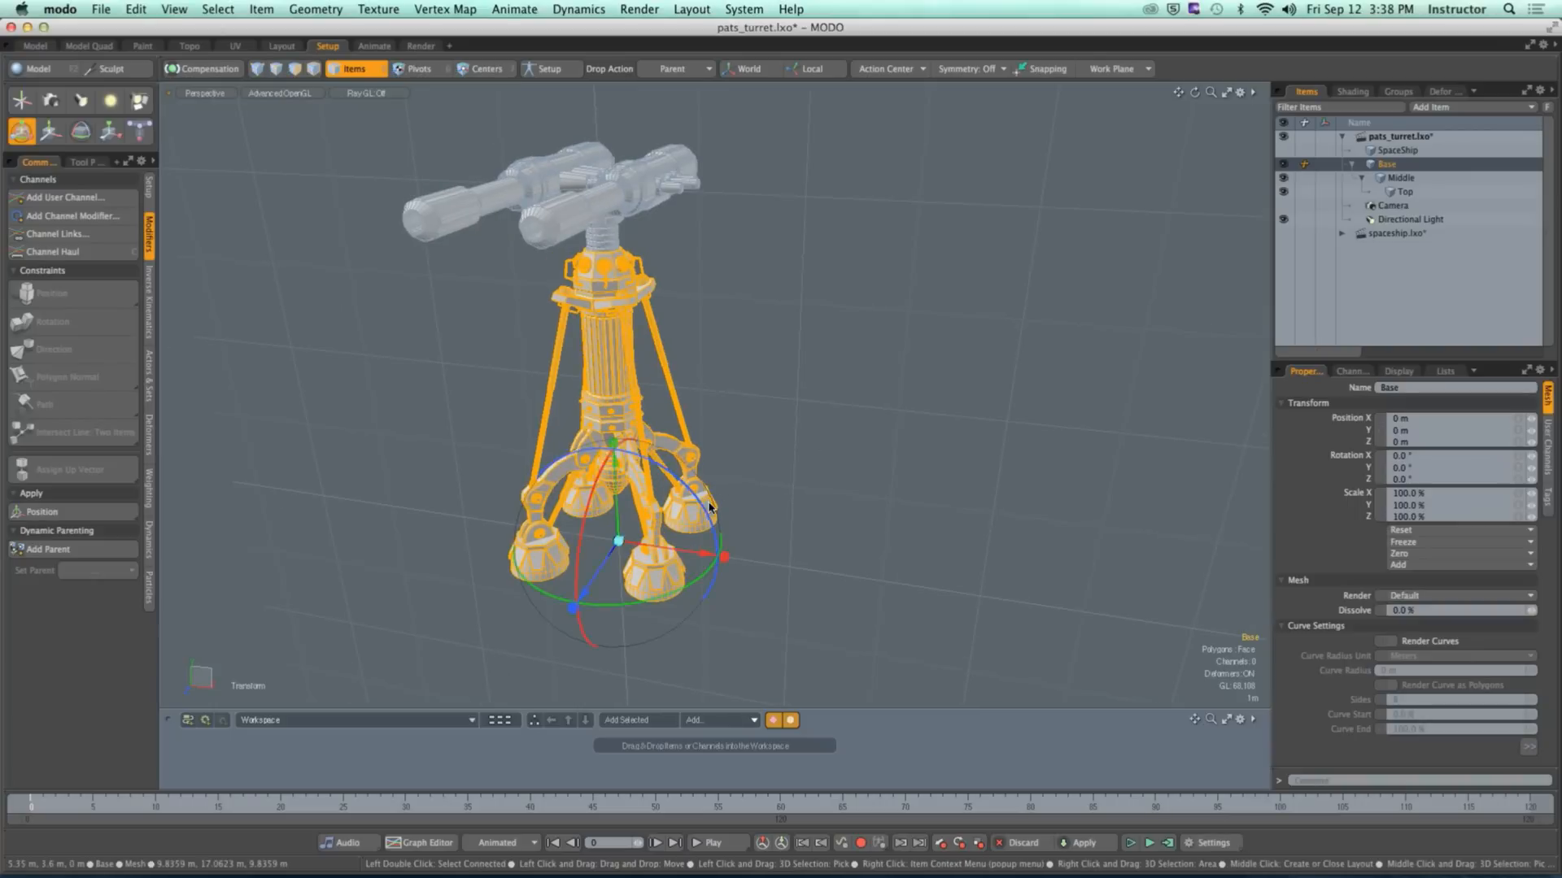
pyautogui.press('w')
pyautogui.moveTo(620, 540); pyautogui.dragTo(539, 638)
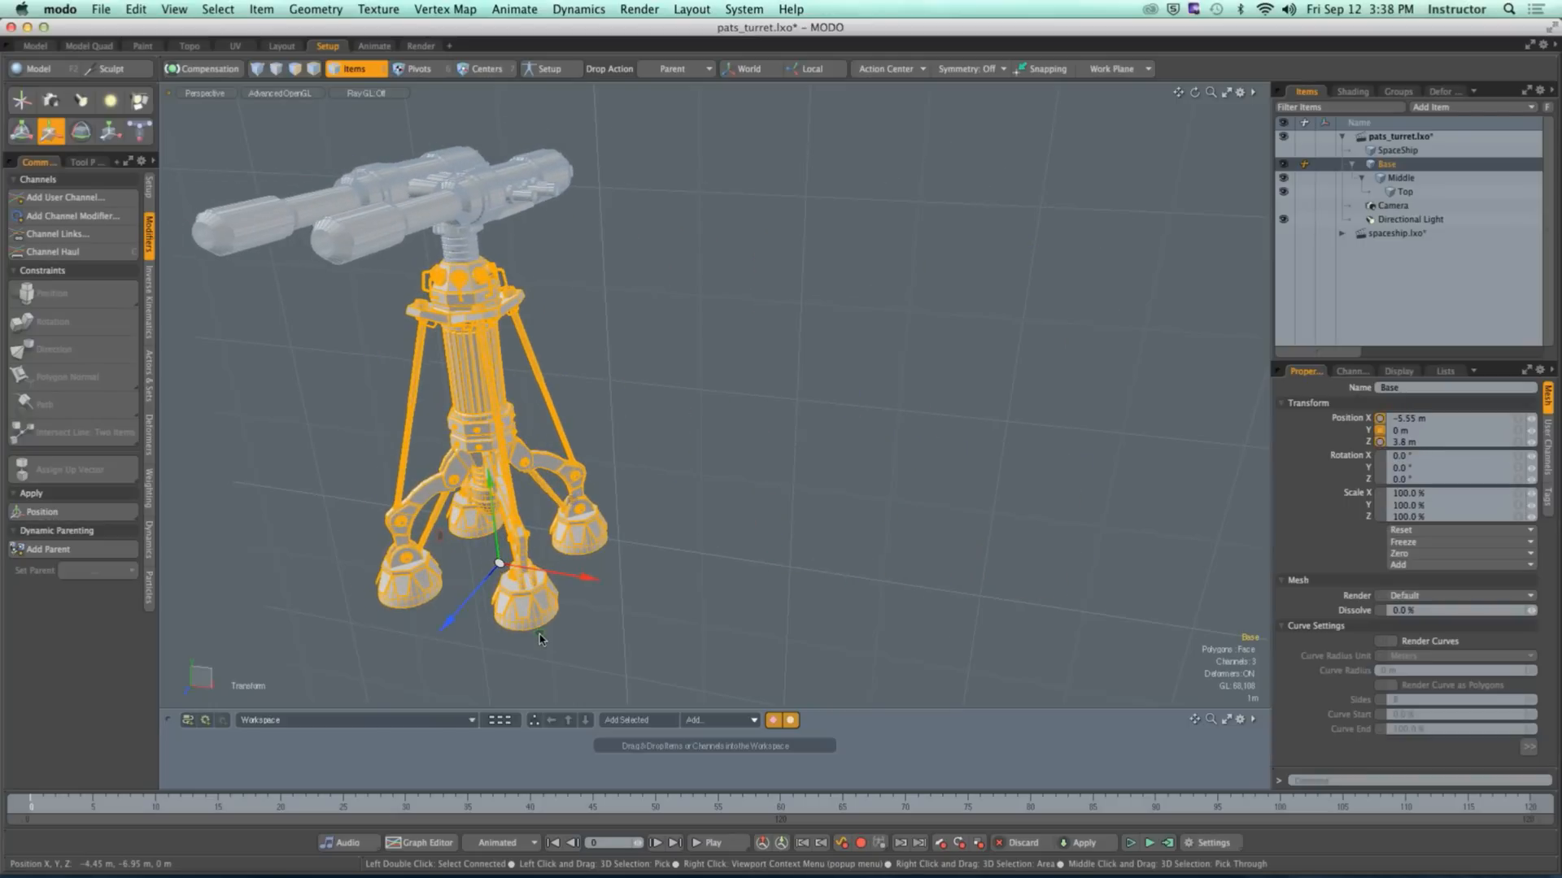
pyautogui.press('super+z')
pyautogui.press('q')
pyautogui.click(752, 537)
# Step: Add a locator to the turret scene and rename it Target
pyautogui.keyDown('alt'); pyautogui.moveTo(830, 520); pyautogui.dragTo(818, 388); pyautogui.keyUp('alt')
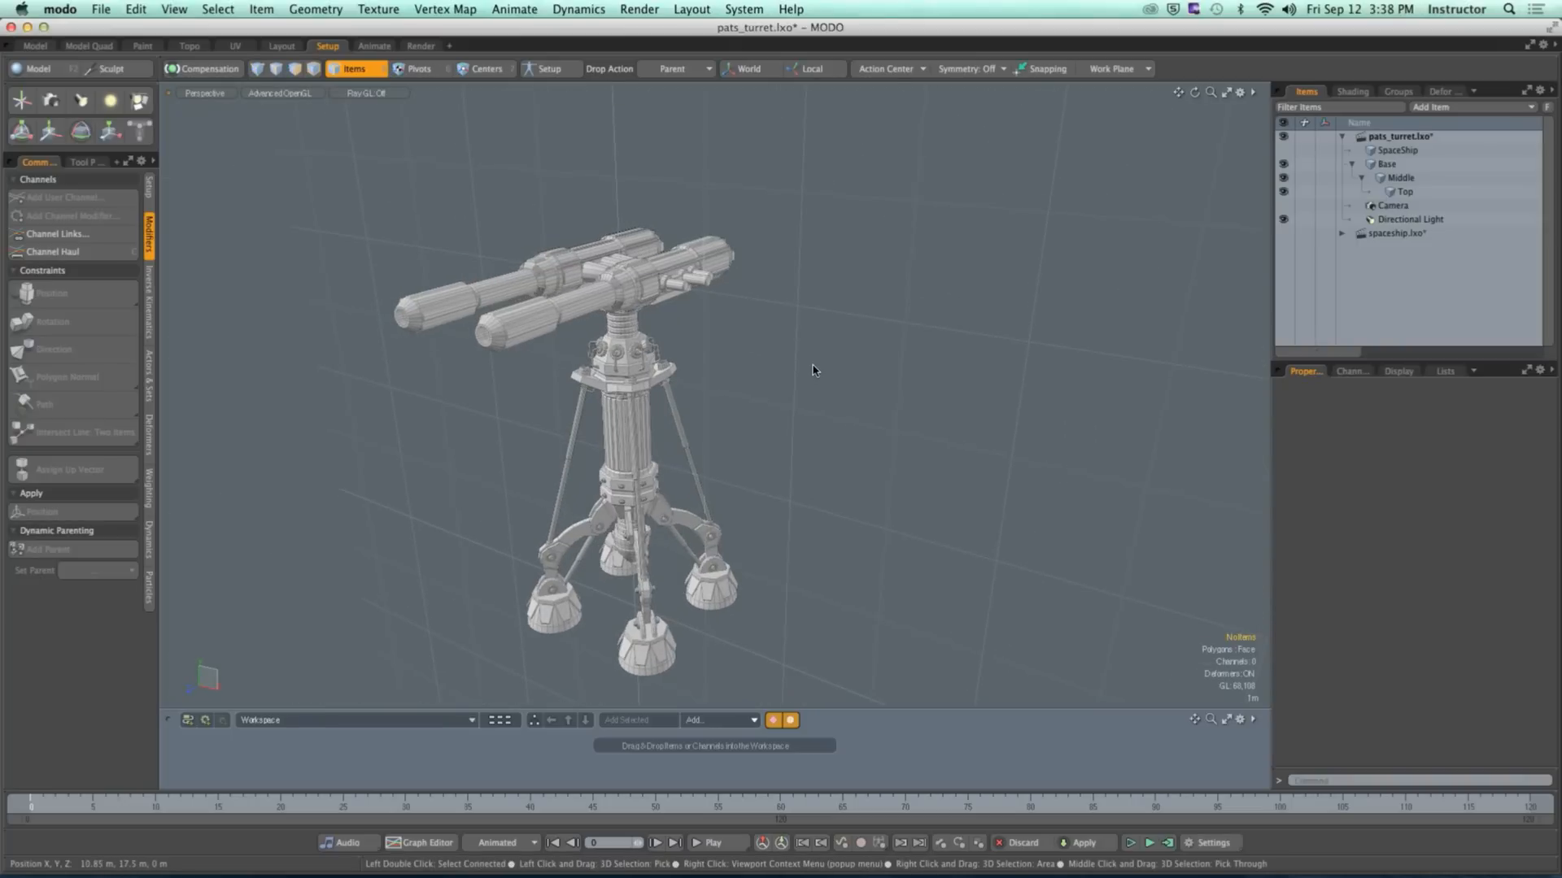
pyautogui.keyDown('alt'); pyautogui.moveTo(813, 370); pyautogui.dragTo(840, 311); pyautogui.keyUp('alt')
pyautogui.keyDown('alt'); pyautogui.moveTo(841, 312); pyautogui.dragTo(773, 323); pyautogui.keyUp('alt')
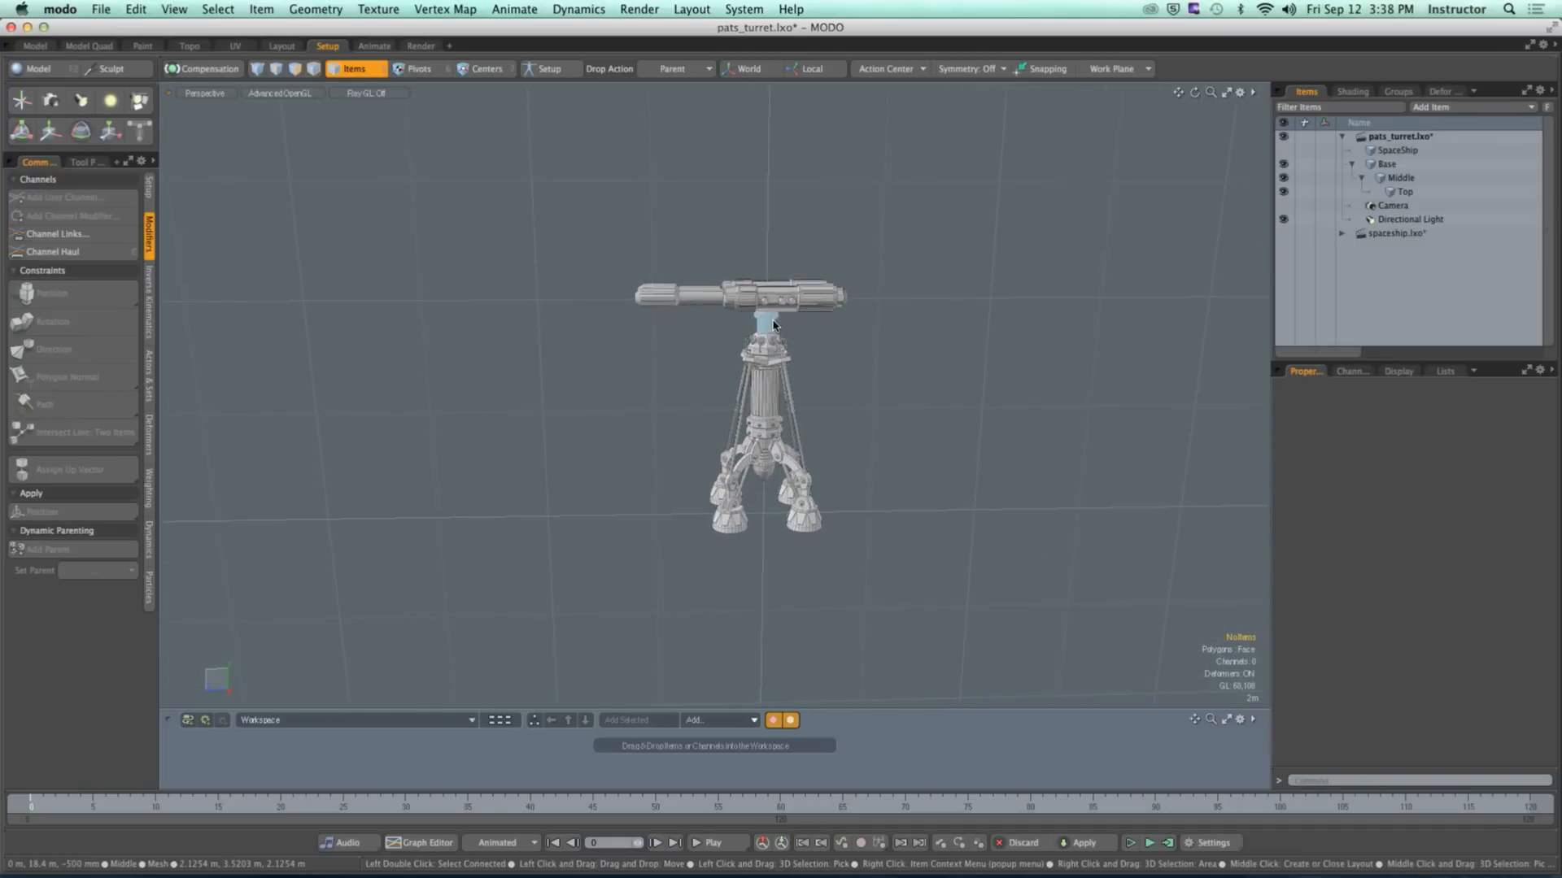
pyautogui.click(21, 101)
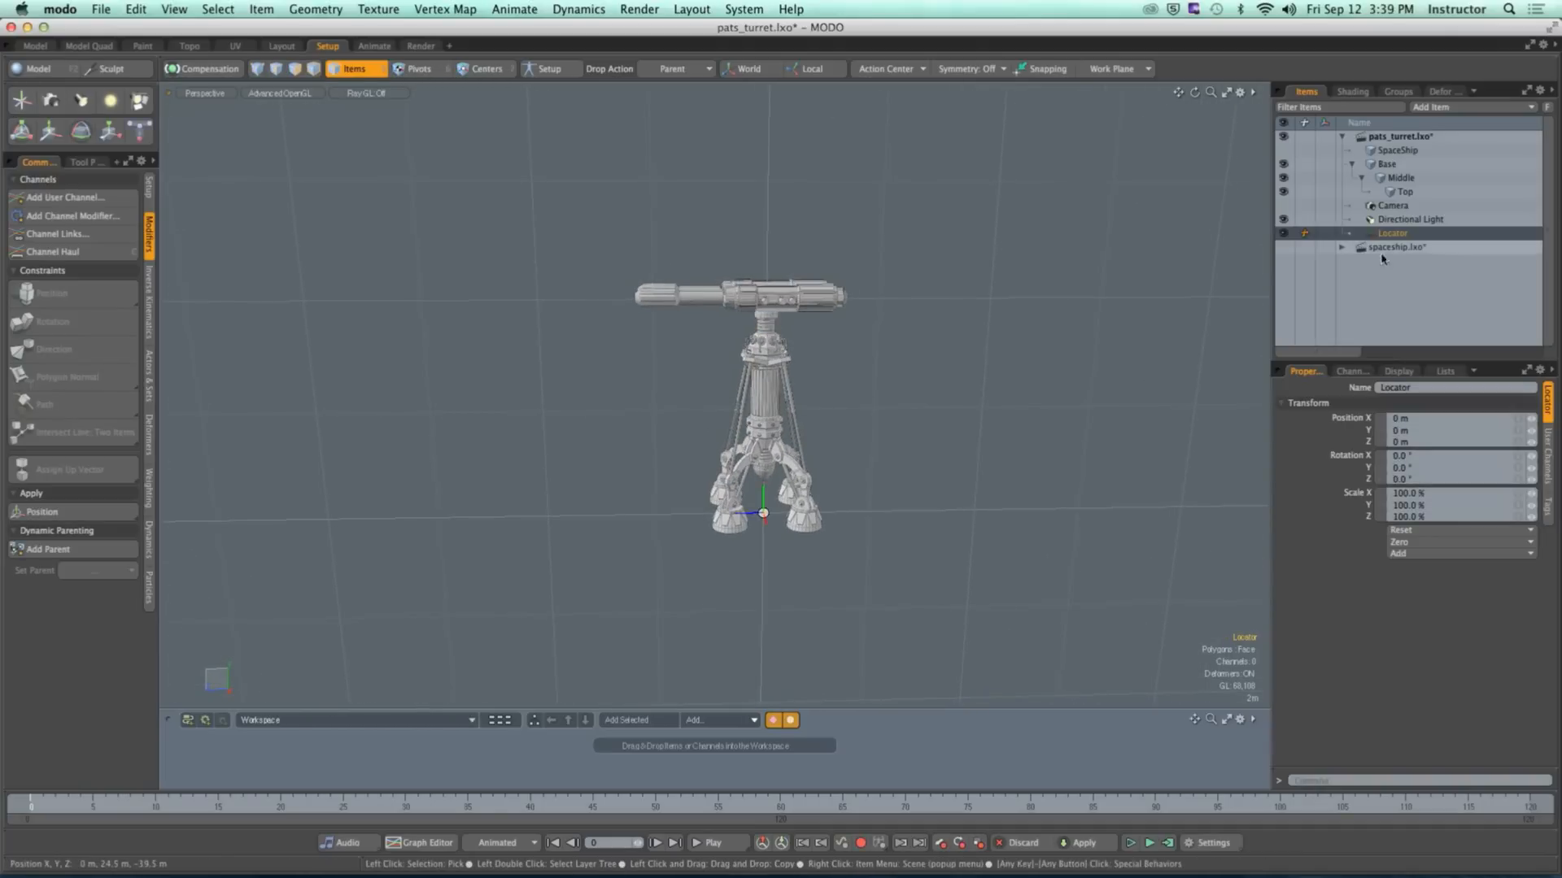
pyautogui.doubleClick(1392, 233)
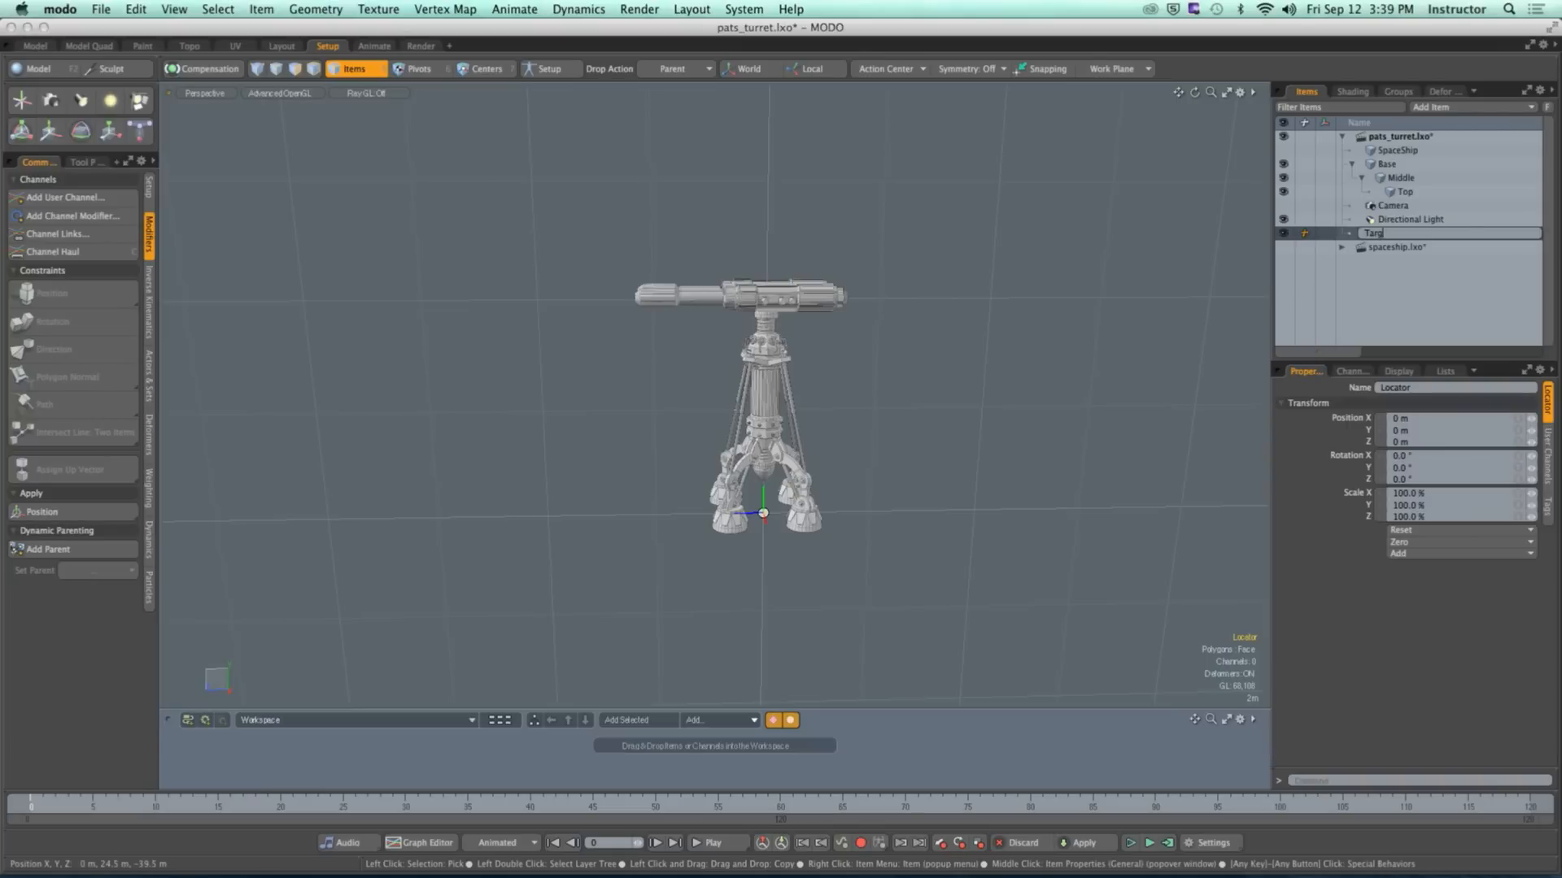
pyautogui.write('Target')
pyautogui.press('Return')
# Step: Move the Target locator out in front of the turret to 27 m in Z
pyautogui.keyDown('alt'); pyautogui.moveTo(805, 370); pyautogui.dragTo(845, 367); pyautogui.keyUp('alt')
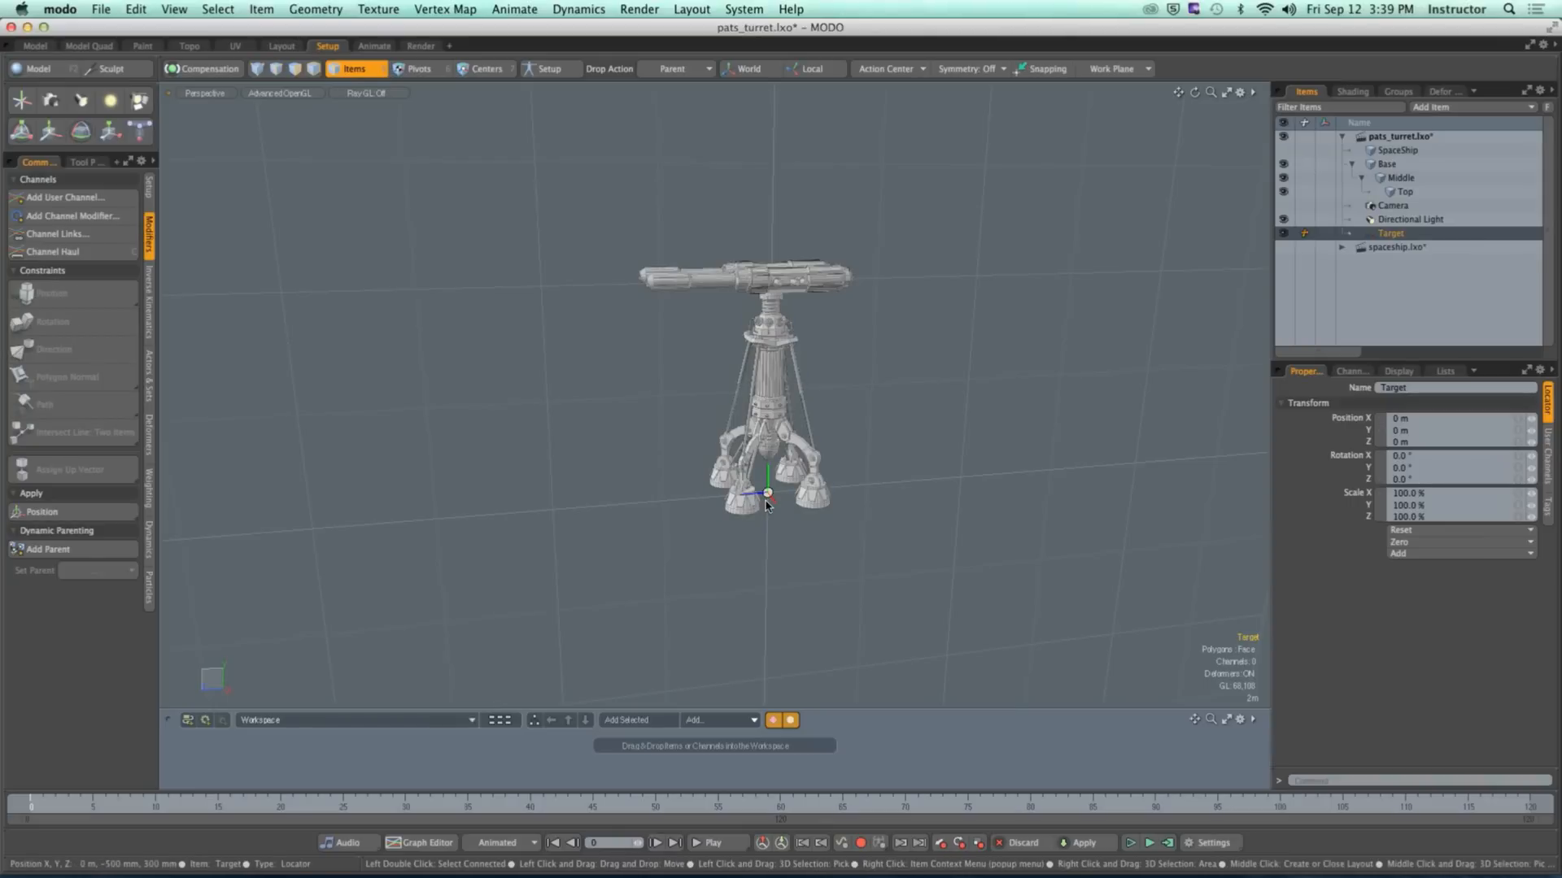
pyautogui.press('w')
pyautogui.moveTo(765, 512); pyautogui.dragTo(475, 518)
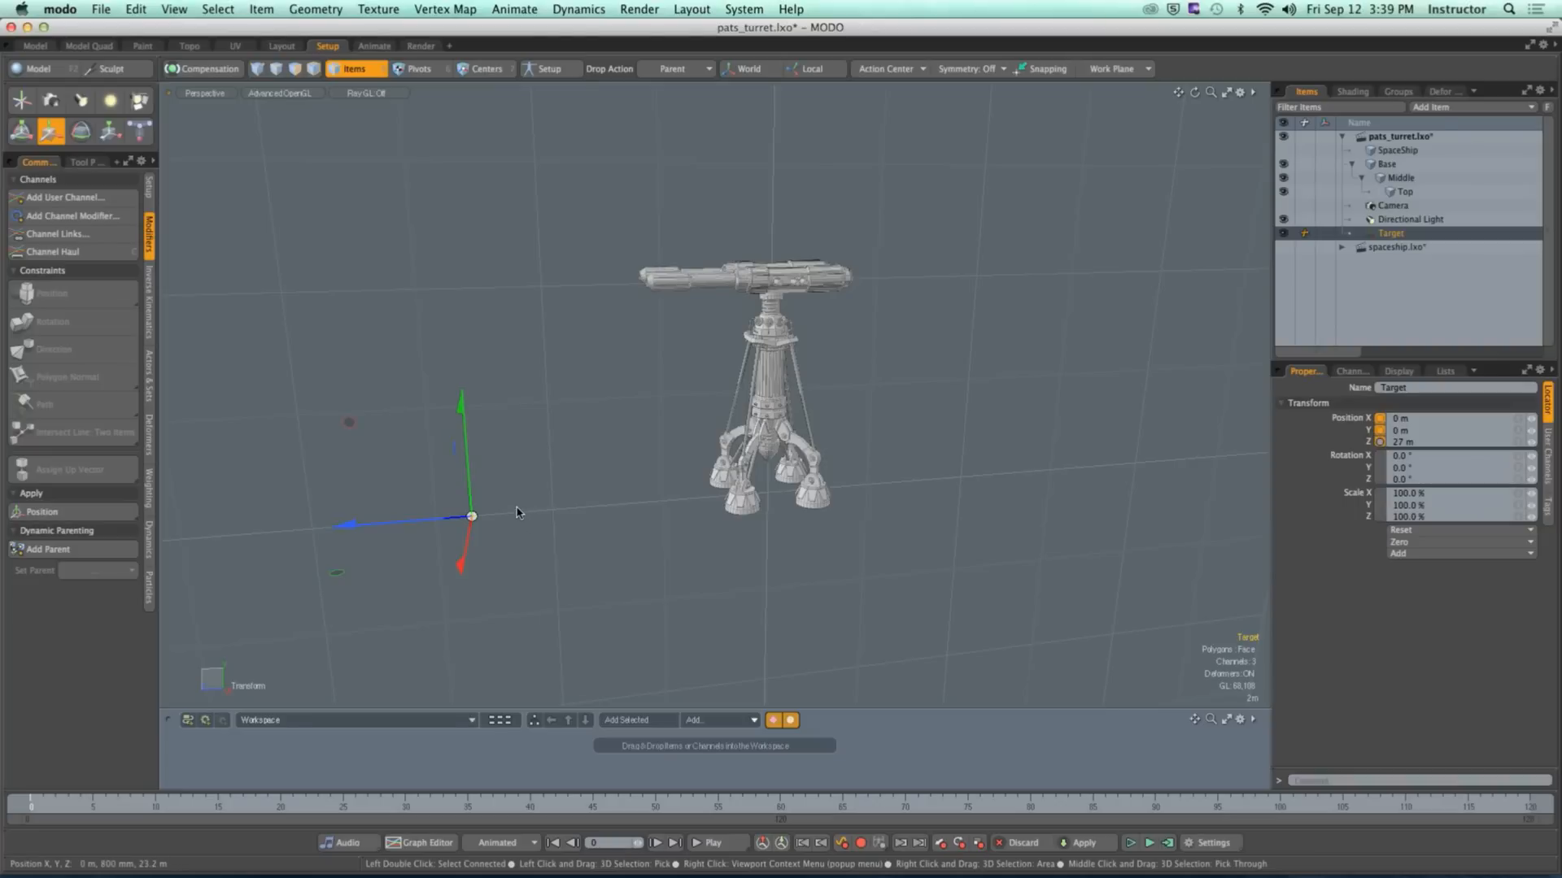
pyautogui.press('space')
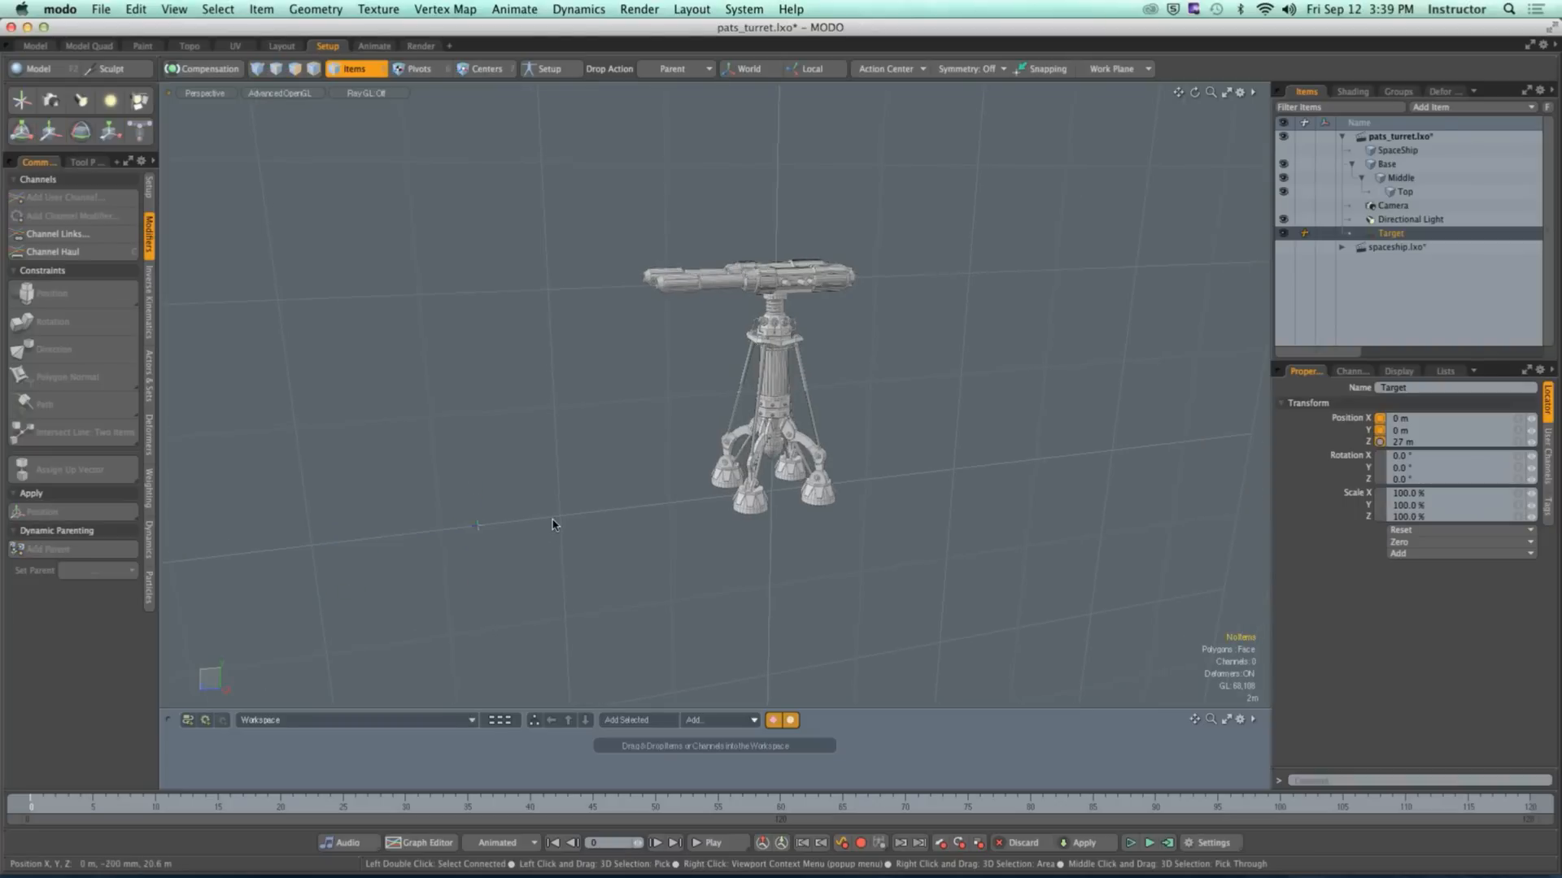
pyautogui.click(557, 528)
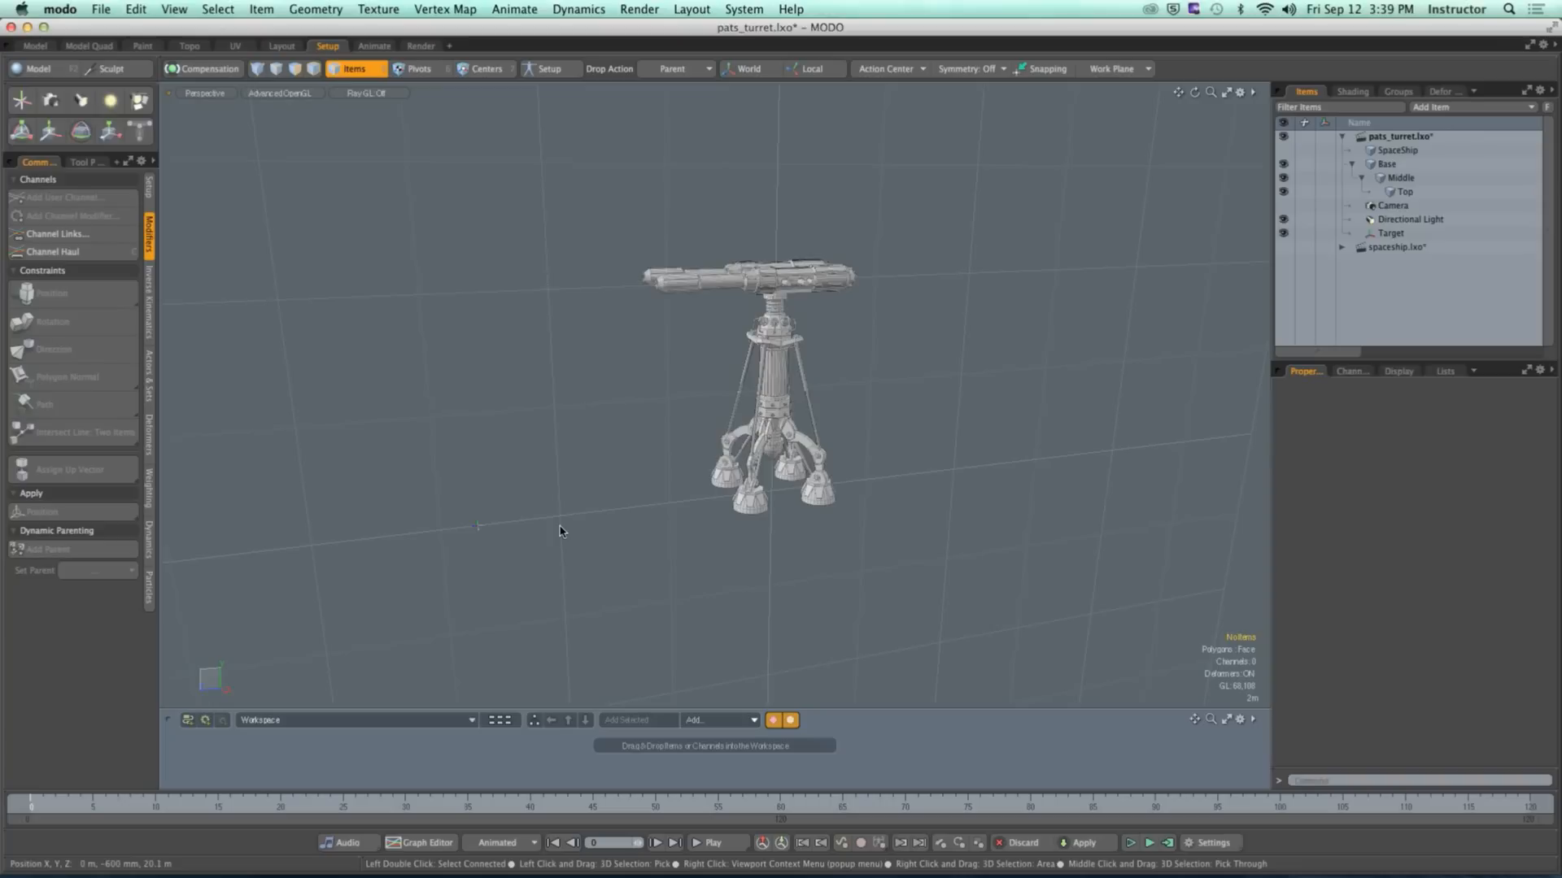
# Step: Add draw options to the Target locator and give it a red User fill color of 1.0, 0.09, 0.15
pyautogui.click(478, 526)
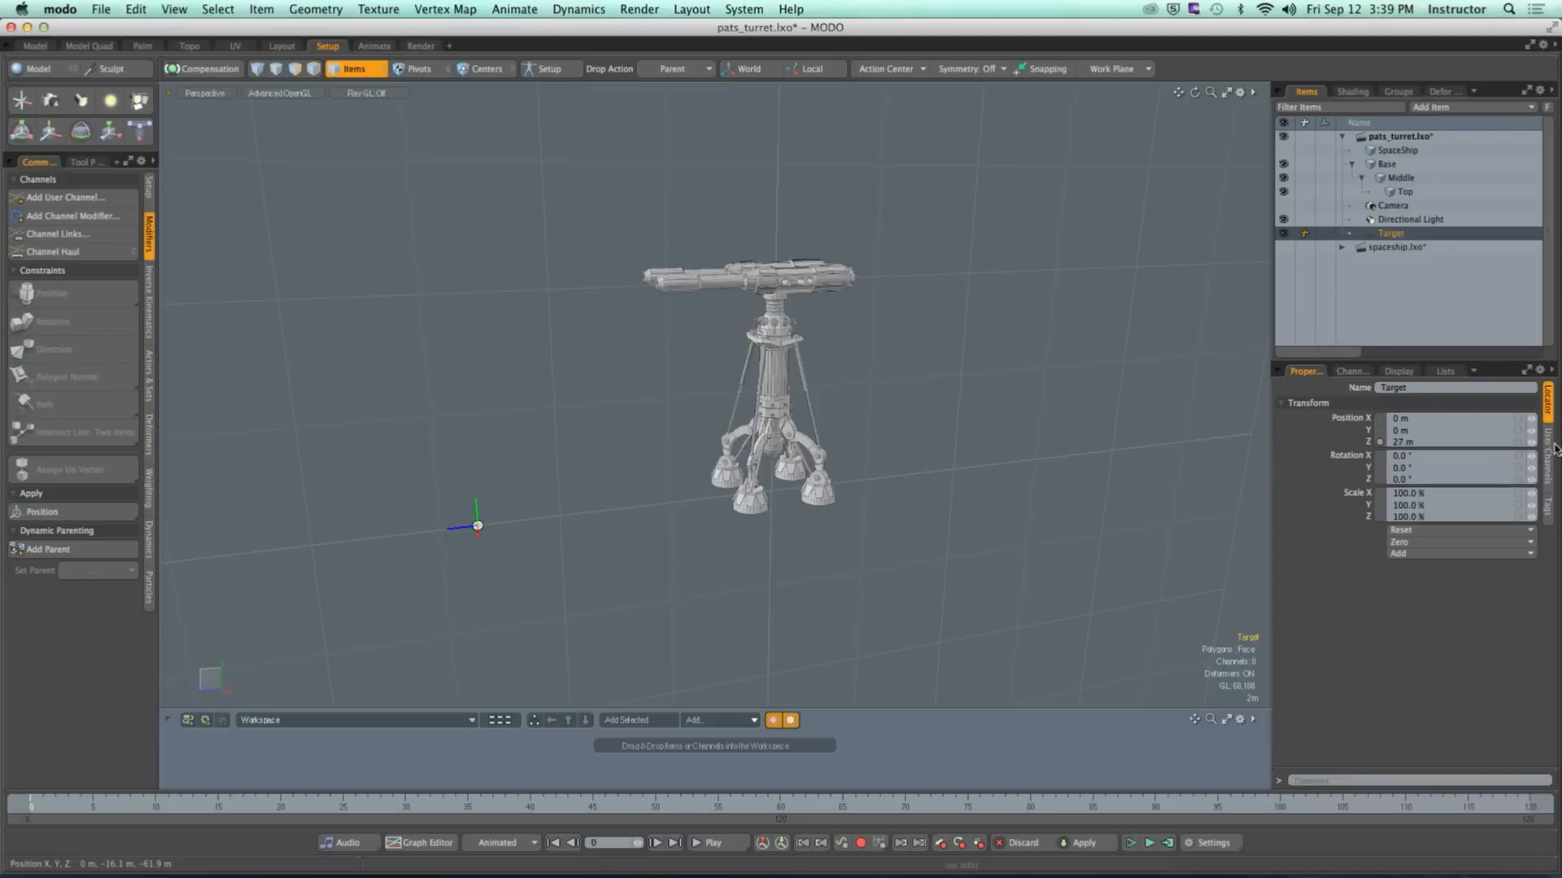
pyautogui.click(1399, 373)
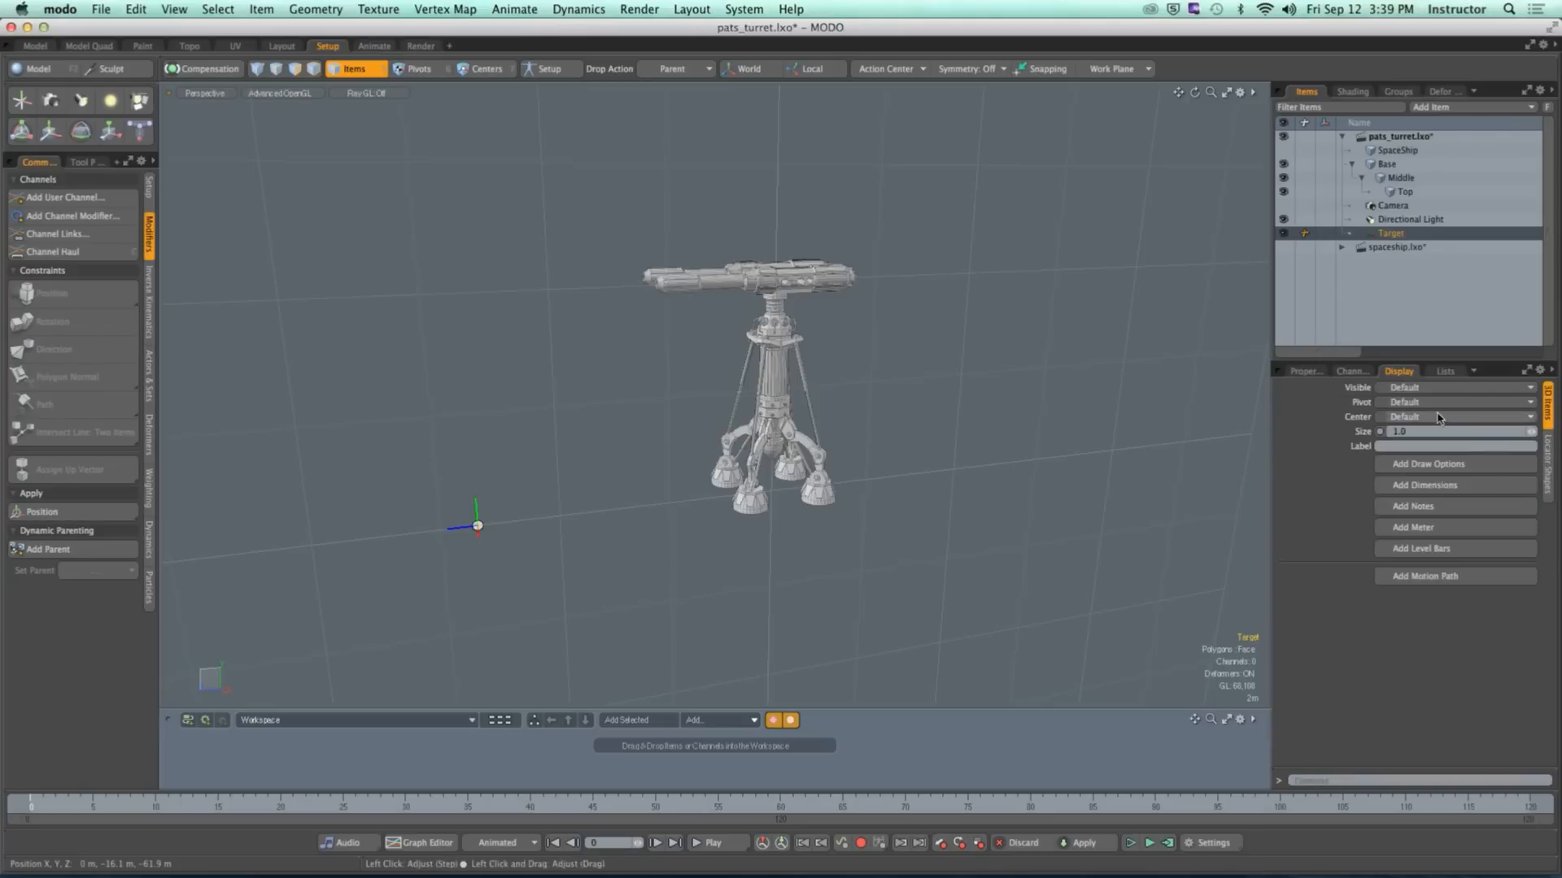
pyautogui.click(1495, 470)
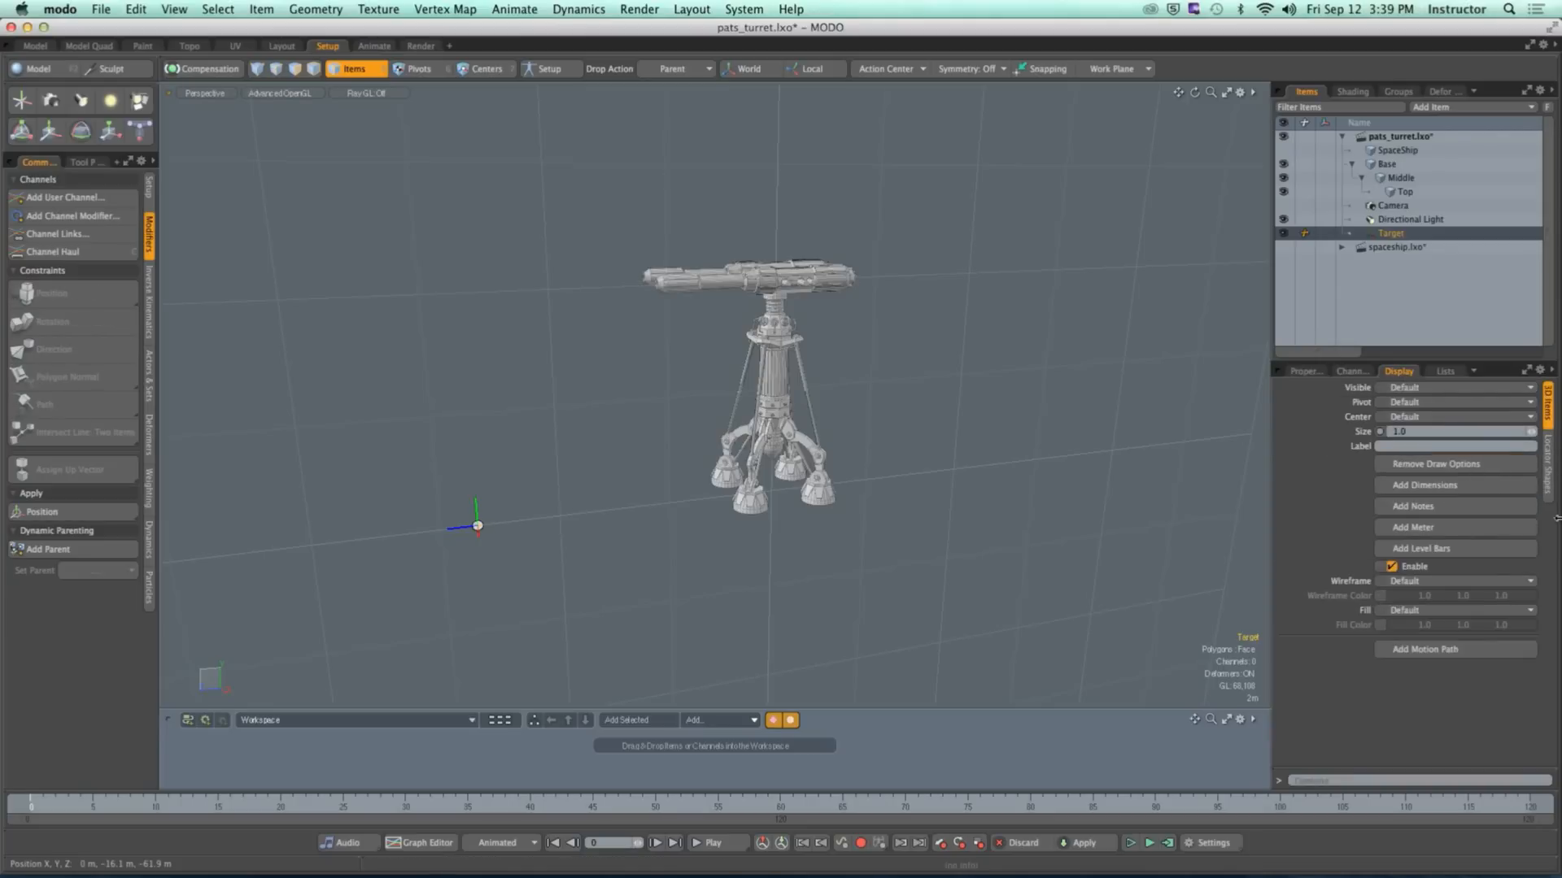
pyautogui.click(1454, 610)
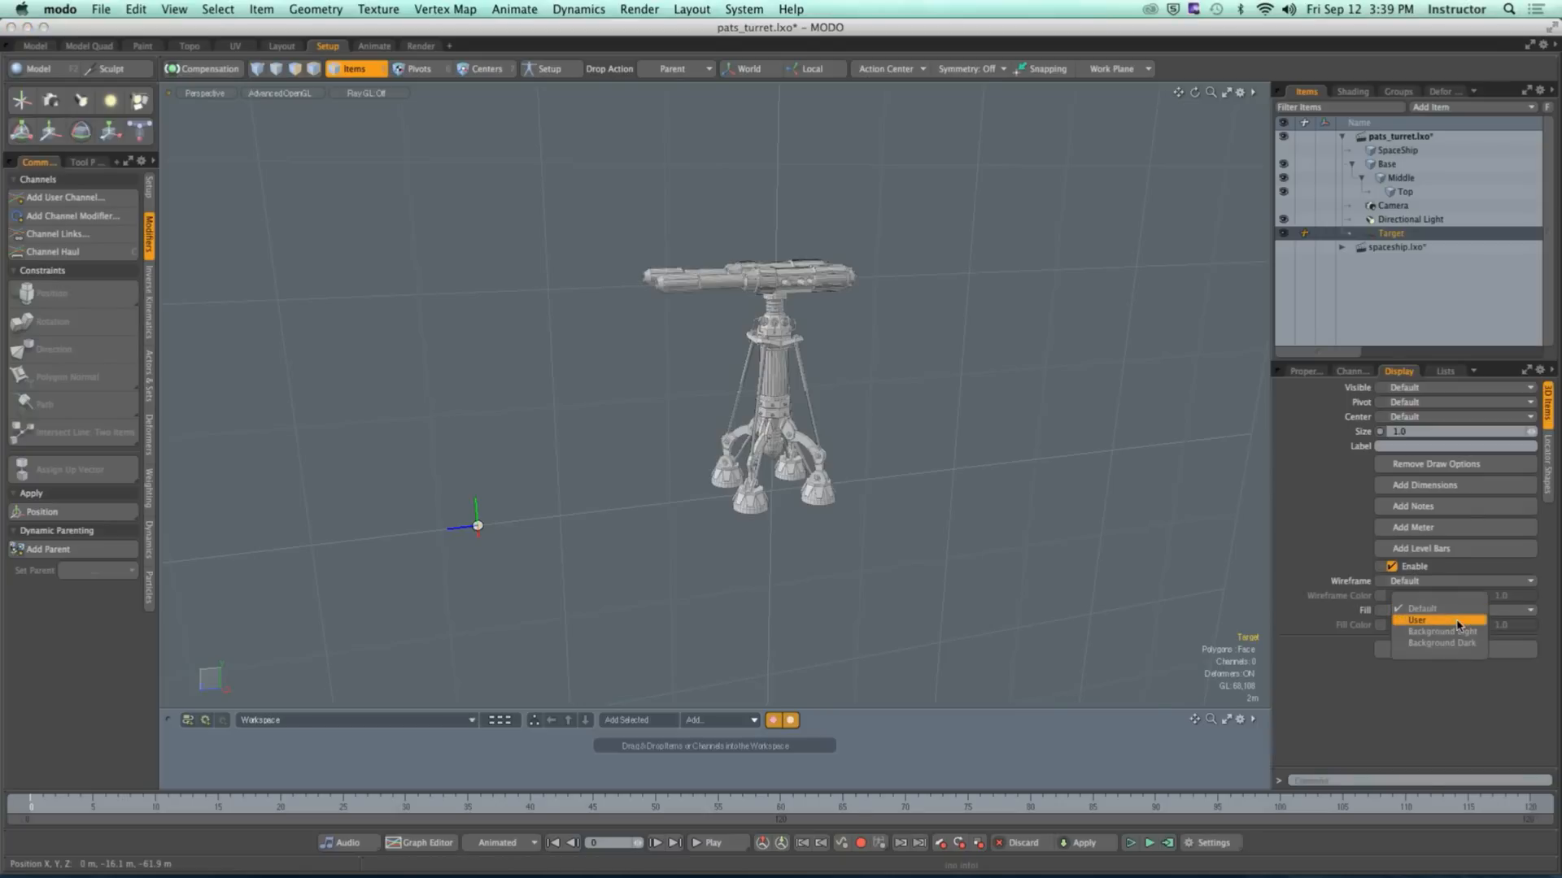
pyautogui.click(1458, 621)
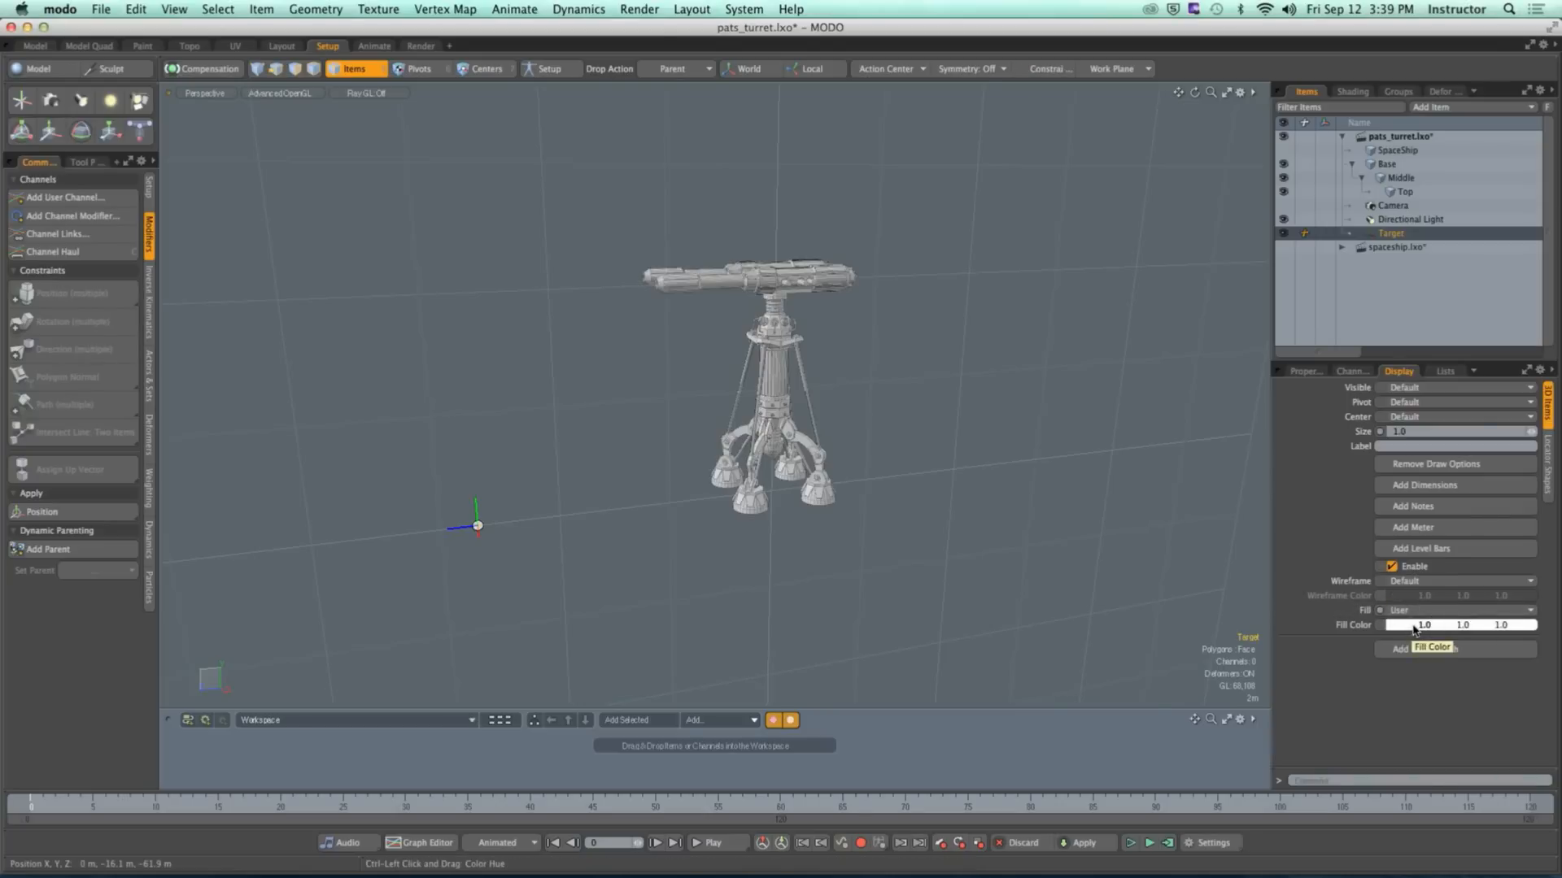
pyautogui.doubleClick(1413, 628)
pyautogui.click(1111, 529)
pyautogui.moveTo(1111, 529)
pyautogui.mouseDown()
pyautogui.moveTo(1057, 530)
pyautogui.moveTo(1087, 530)
pyautogui.mouseUp()
pyautogui.click(1074, 326)
pyautogui.keyDown('alt'); pyautogui.moveTo(1073, 325); pyautogui.dragTo(1047, 471); pyautogui.keyUp('alt')
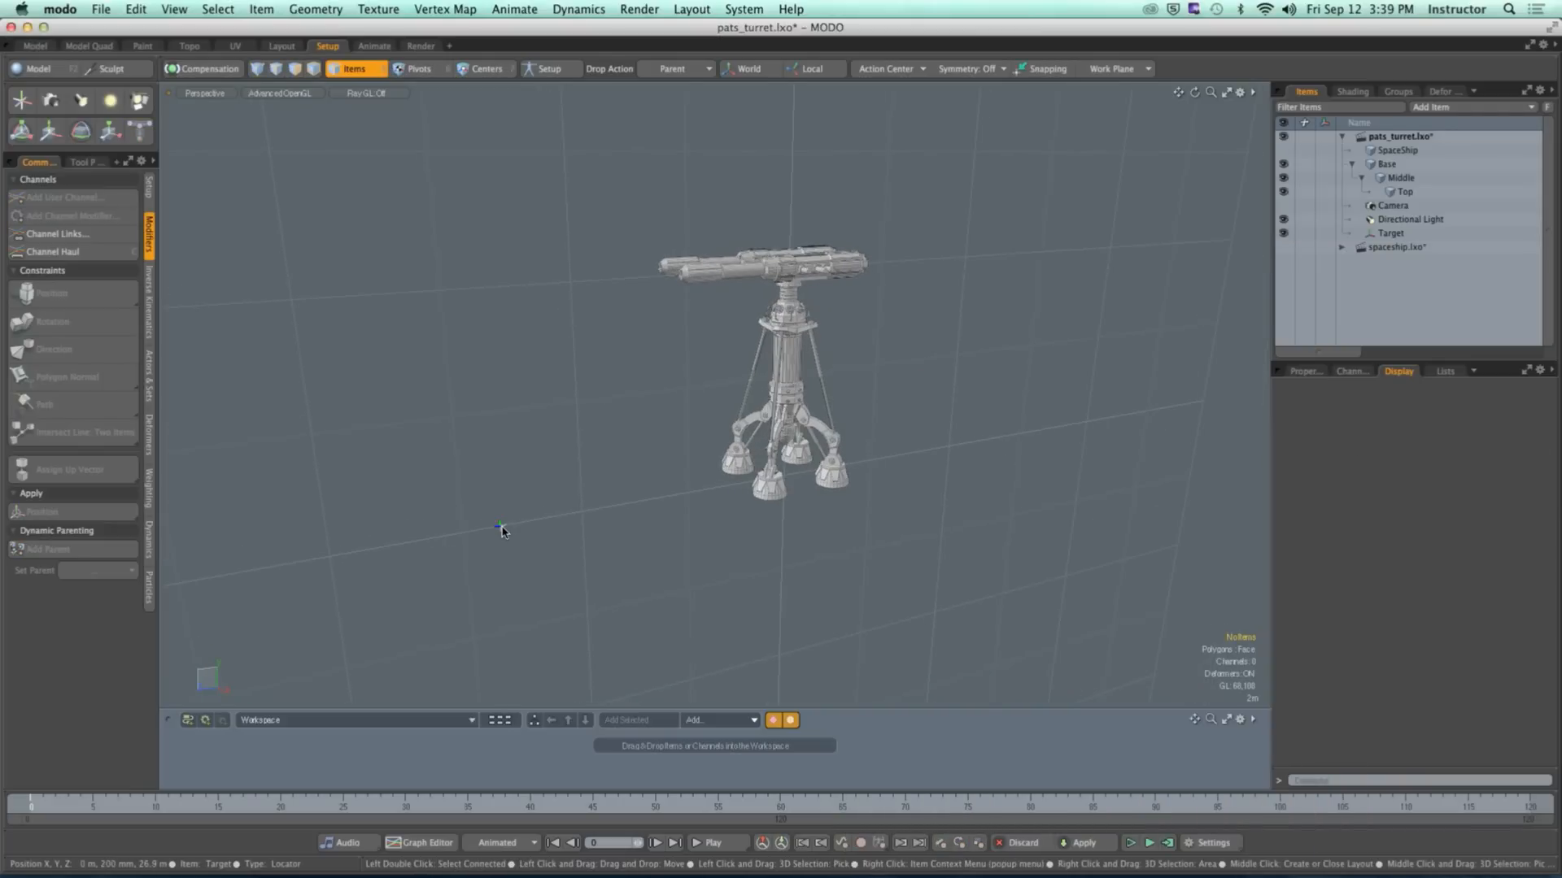
# Step: Give the Target locator a Custom shape, set to Rhombus along the Y axis
pyautogui.click(501, 526)
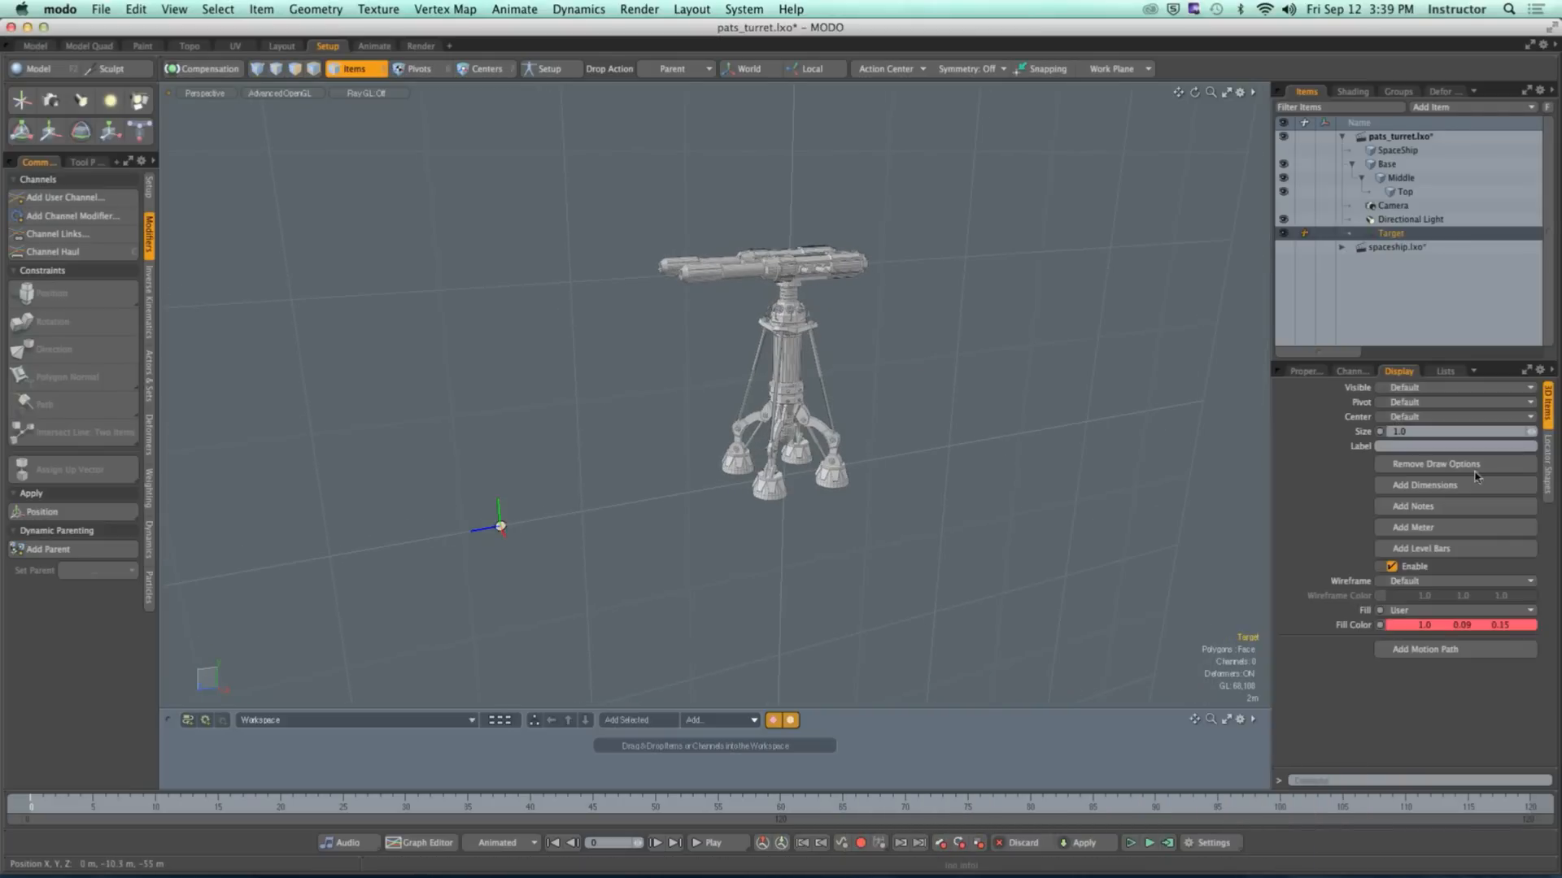
pyautogui.click(1550, 476)
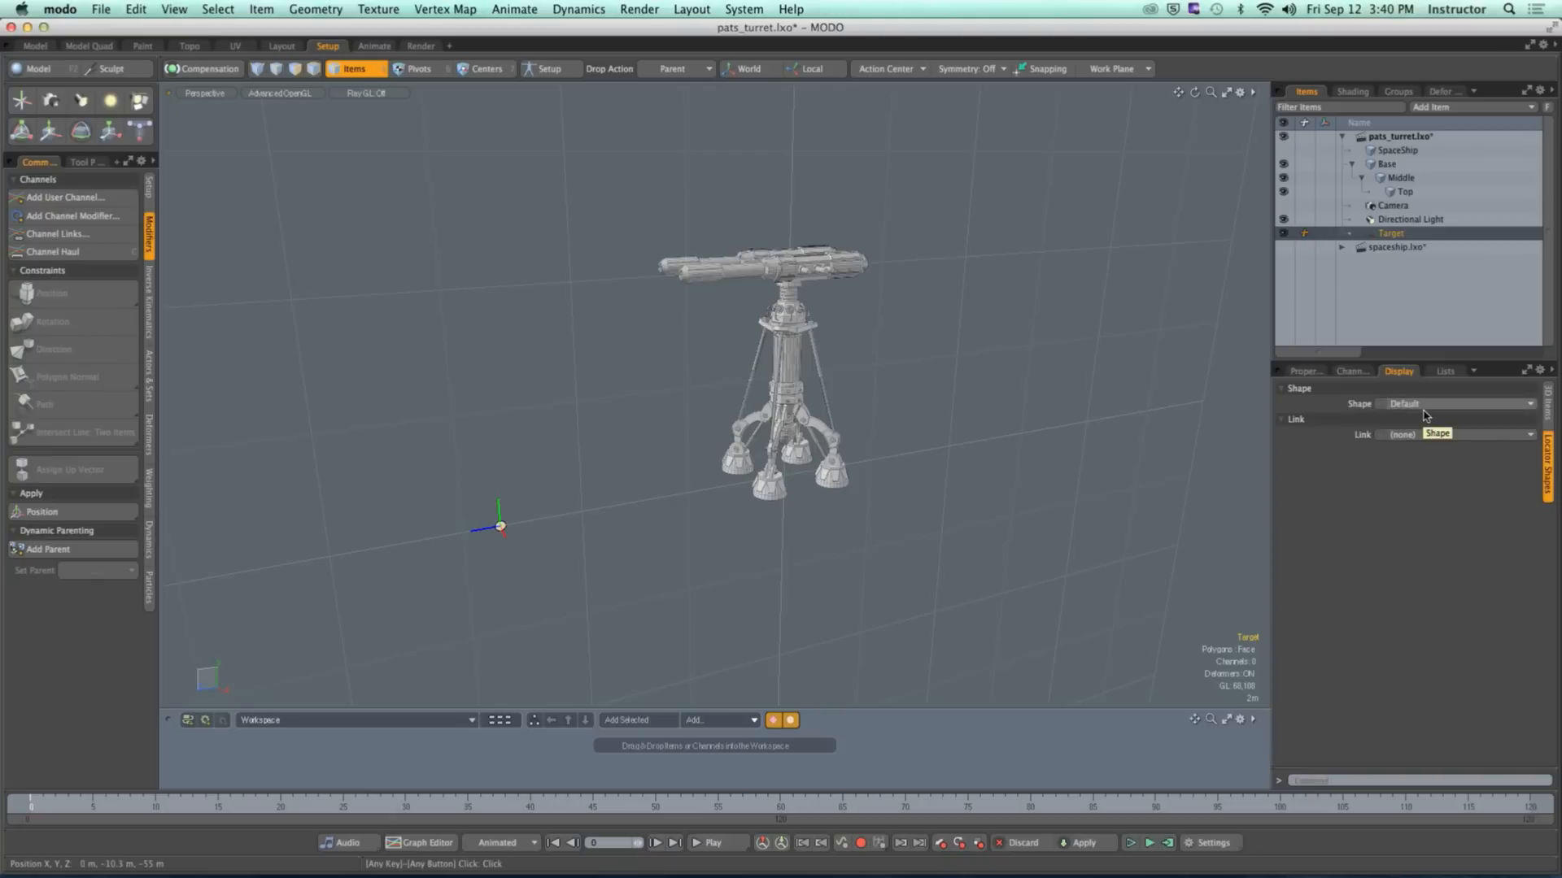
pyautogui.click(1423, 405)
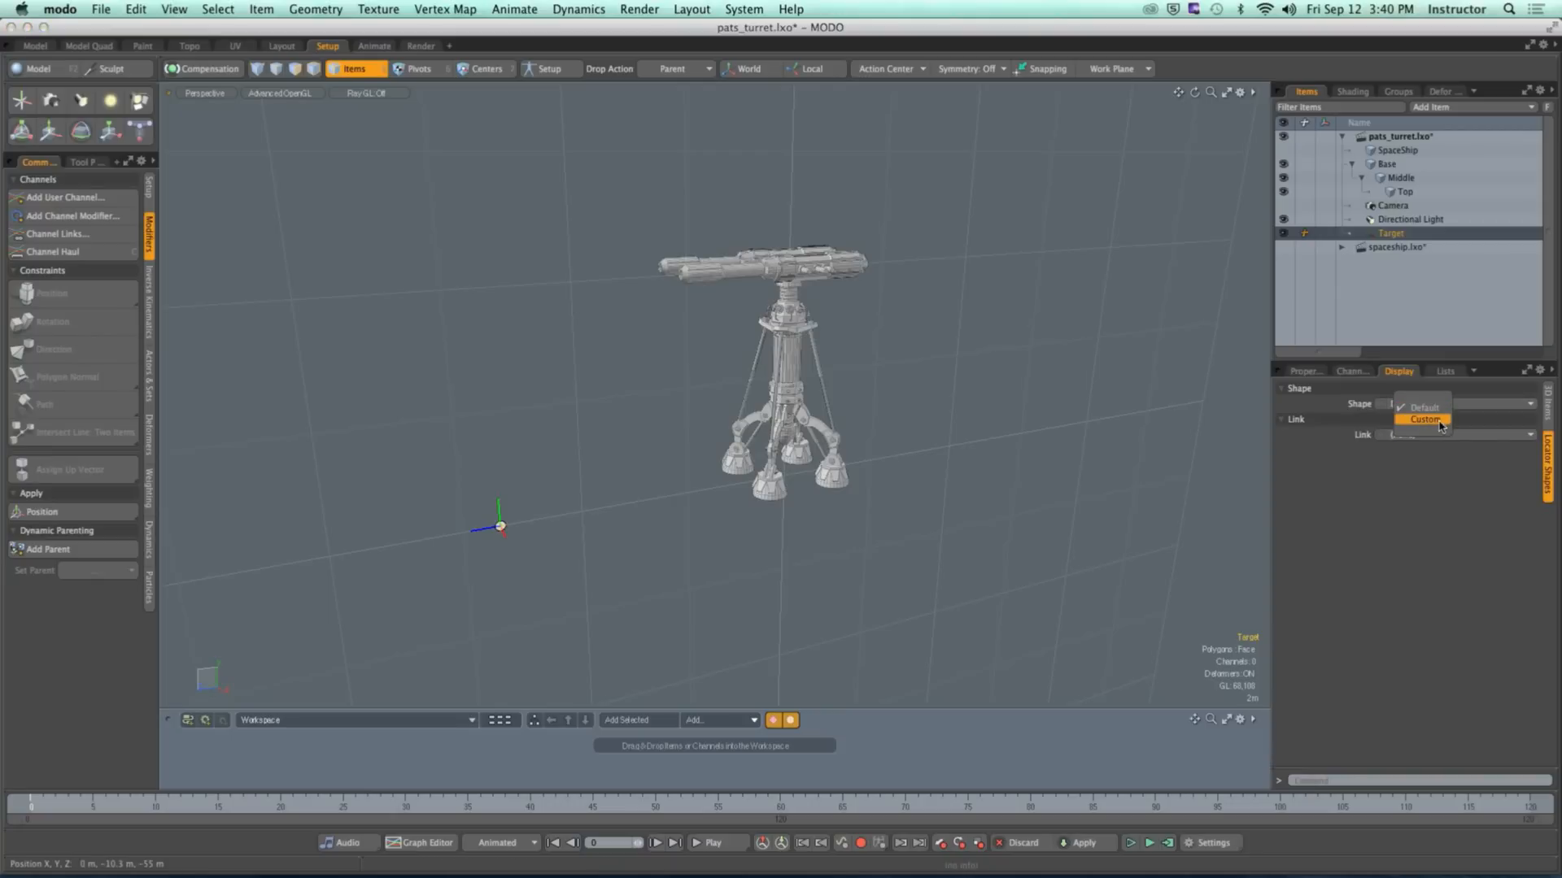
pyautogui.click(1439, 421)
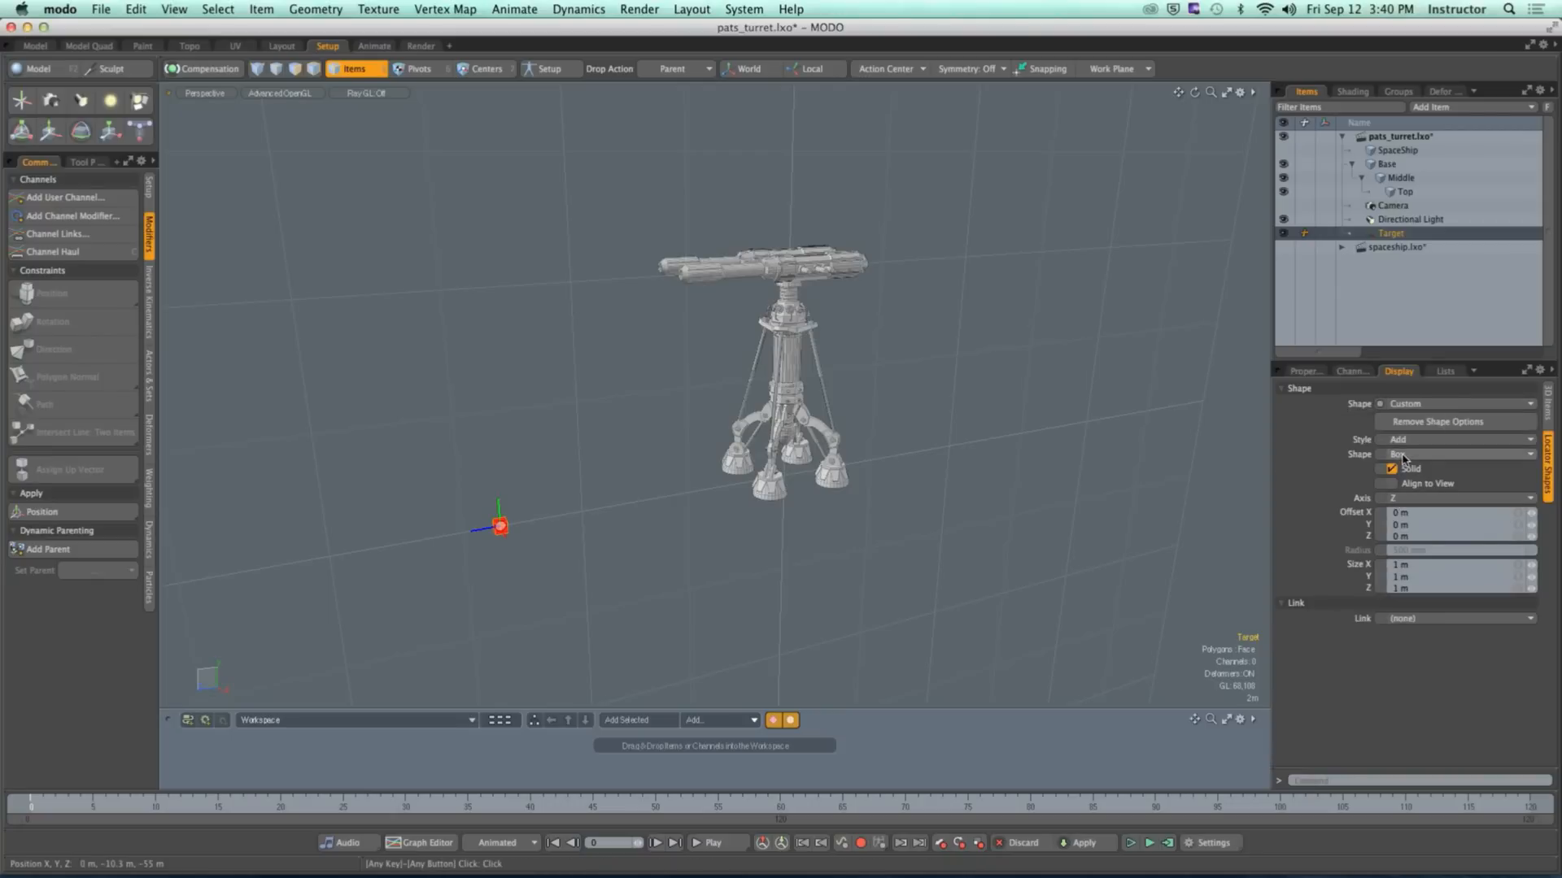
pyautogui.click(1402, 459)
pyautogui.click(1413, 495)
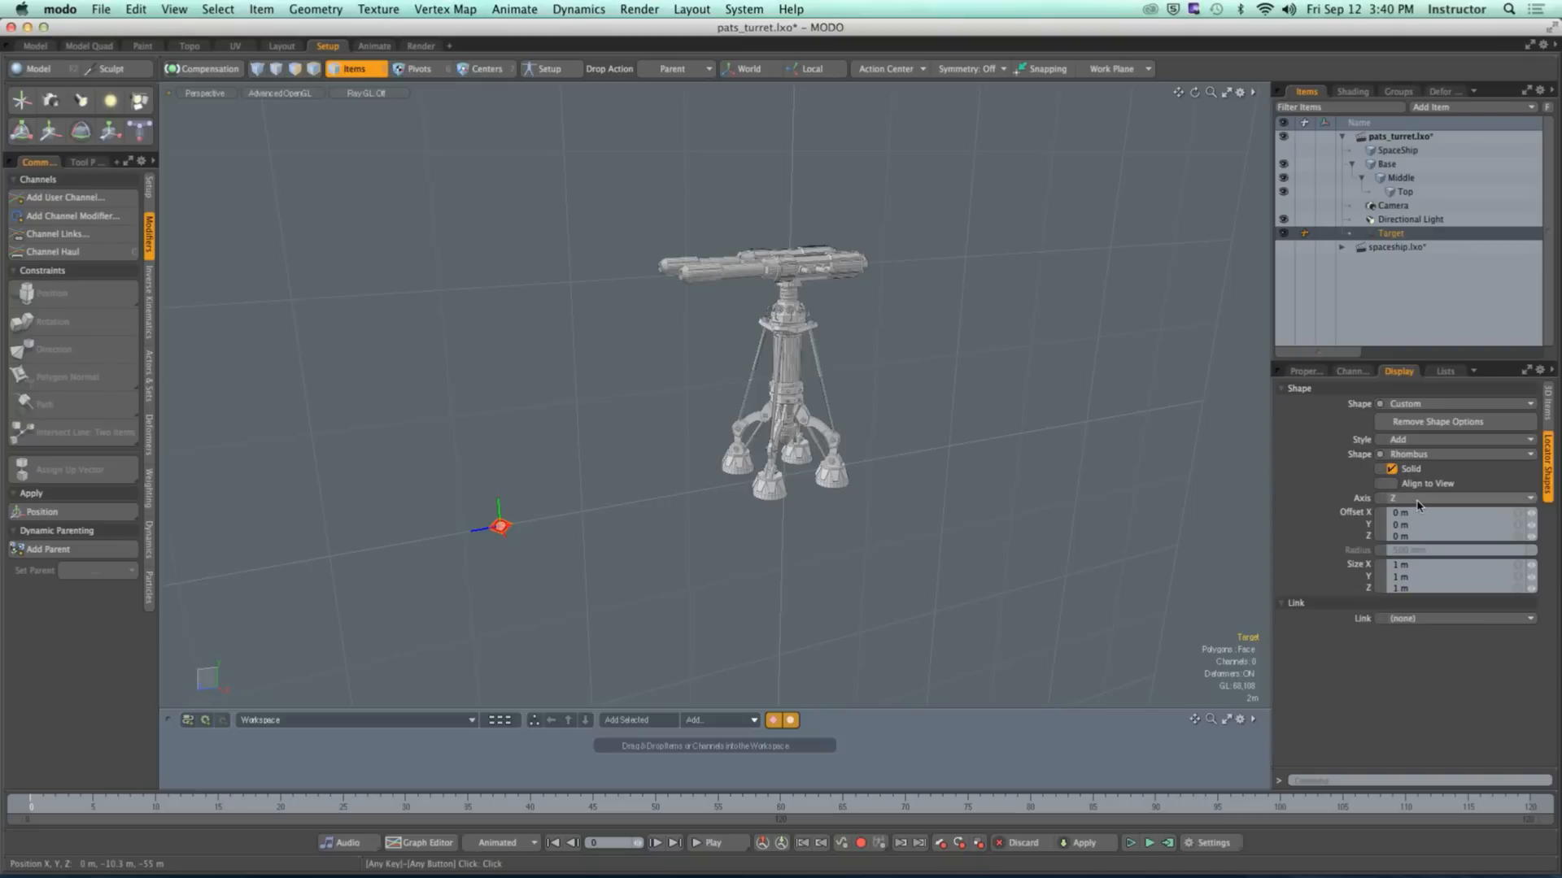
pyautogui.click(1418, 499)
pyautogui.click(1415, 485)
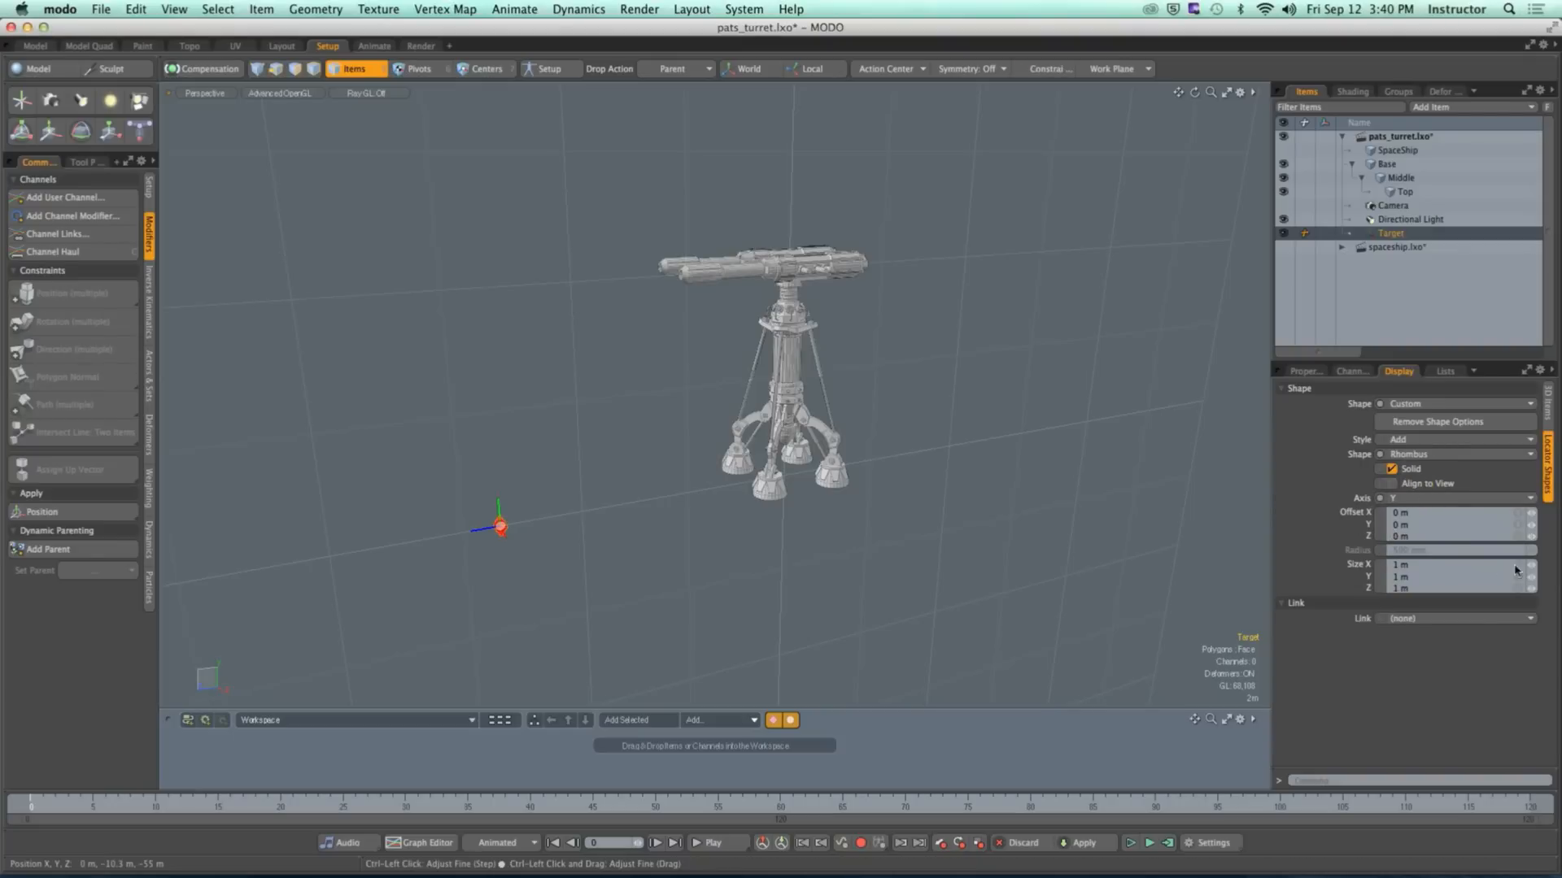
# Step: Link the Target rhombus's size values and enlarge it uniformly to about 5.87 m
pyautogui.keyDown('ctrl'); pyautogui.moveTo(1518, 567); pyautogui.dragTo(1517, 567); pyautogui.keyUp('ctrl')
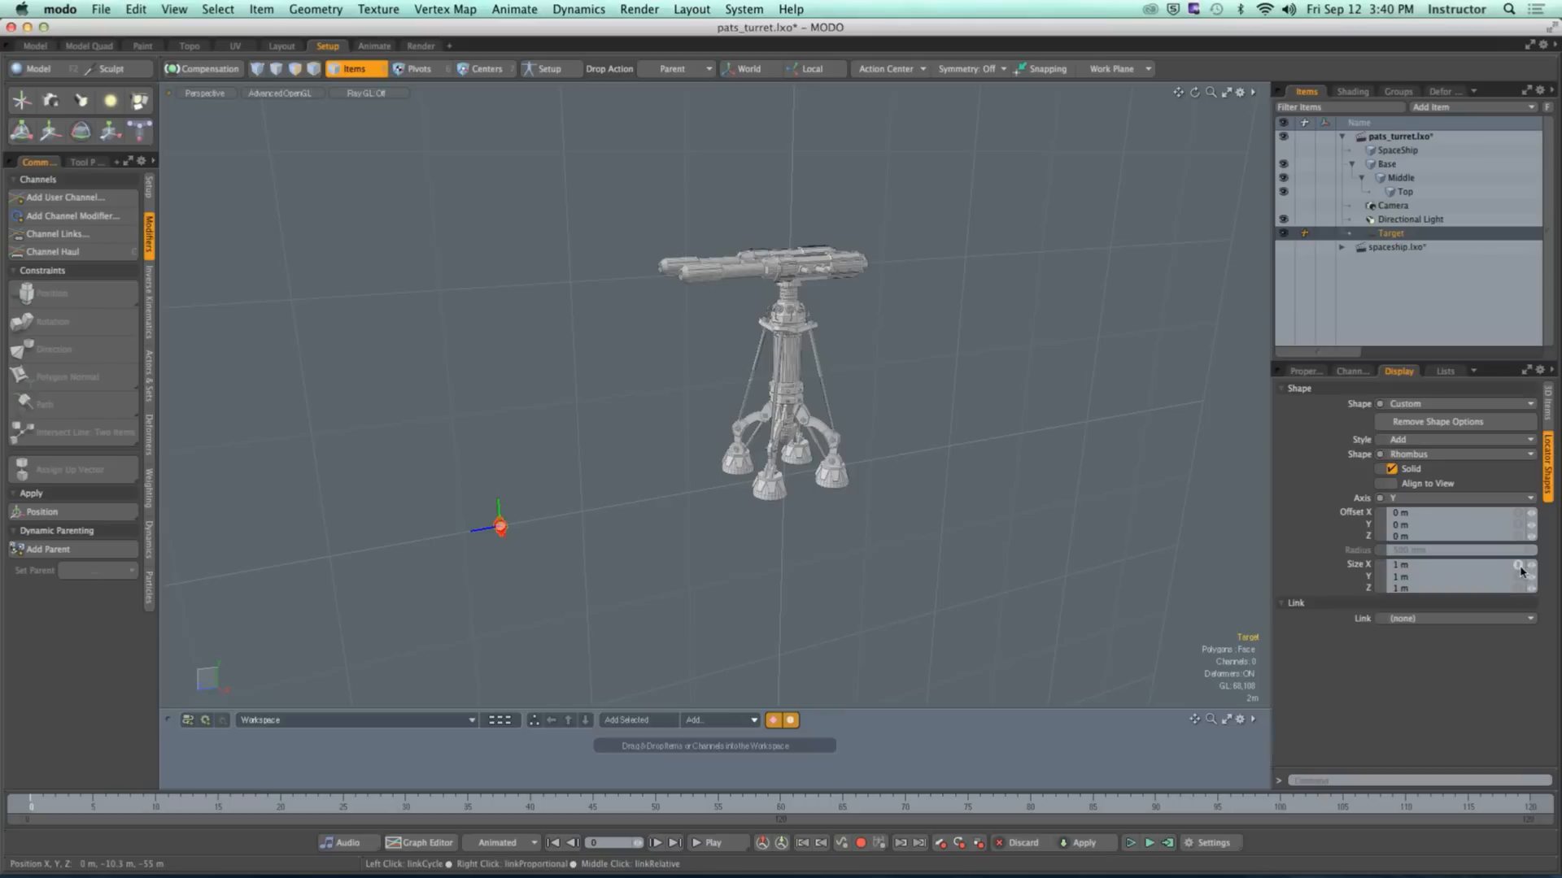
pyautogui.keyDown('ctrl'); pyautogui.moveTo(1523, 577); pyautogui.dragTo(1503, 584); pyautogui.keyUp('ctrl')
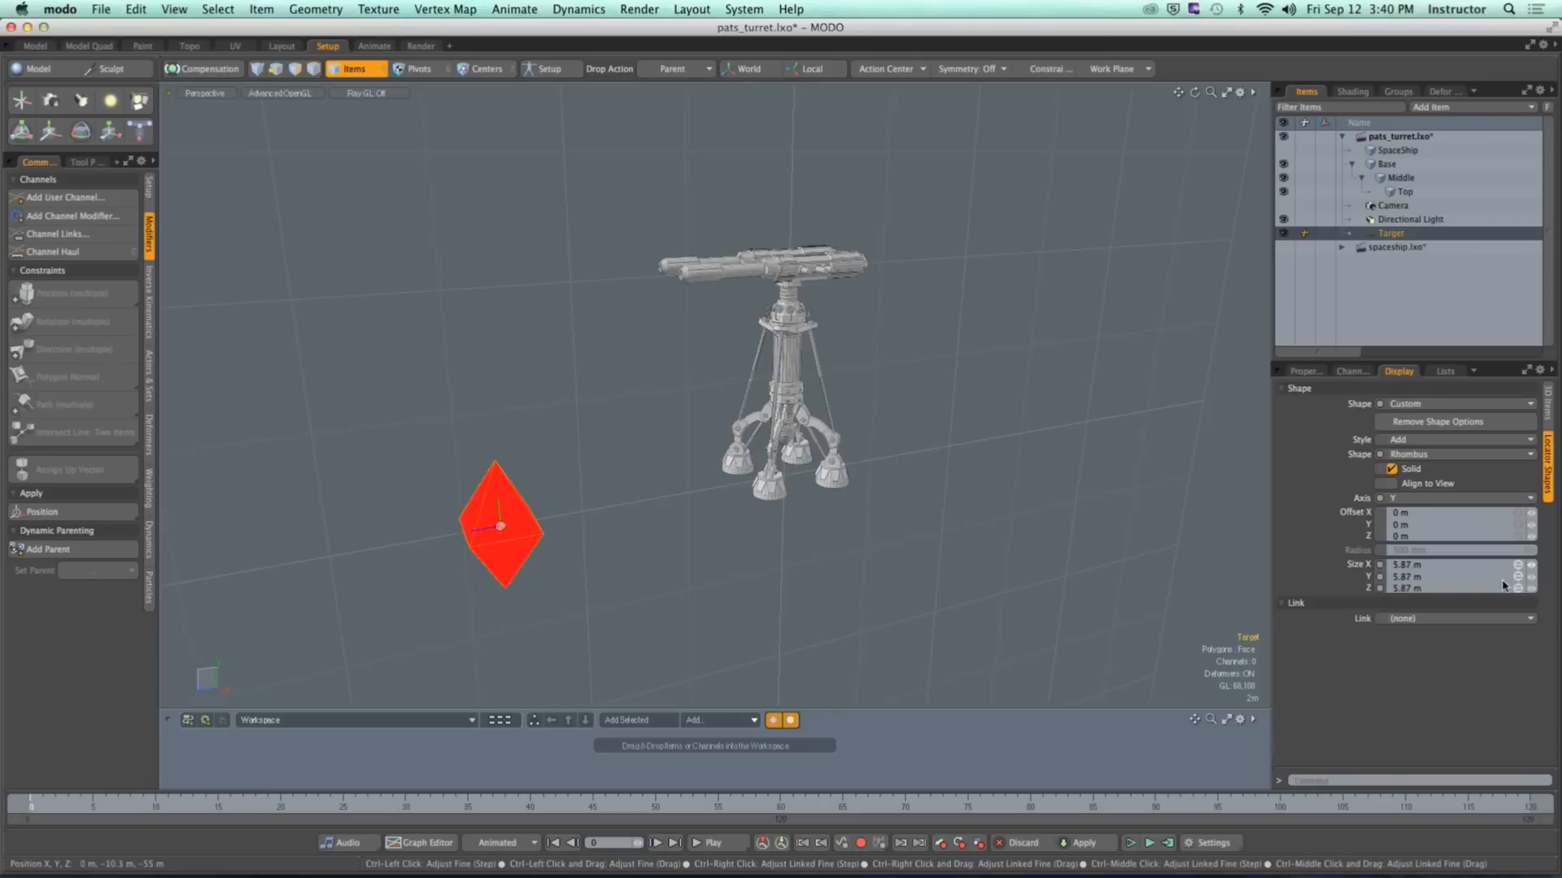
pyautogui.click(970, 571)
pyautogui.keyDown('alt'); pyautogui.moveTo(973, 568); pyautogui.dragTo(689, 536); pyautogui.keyUp('alt')
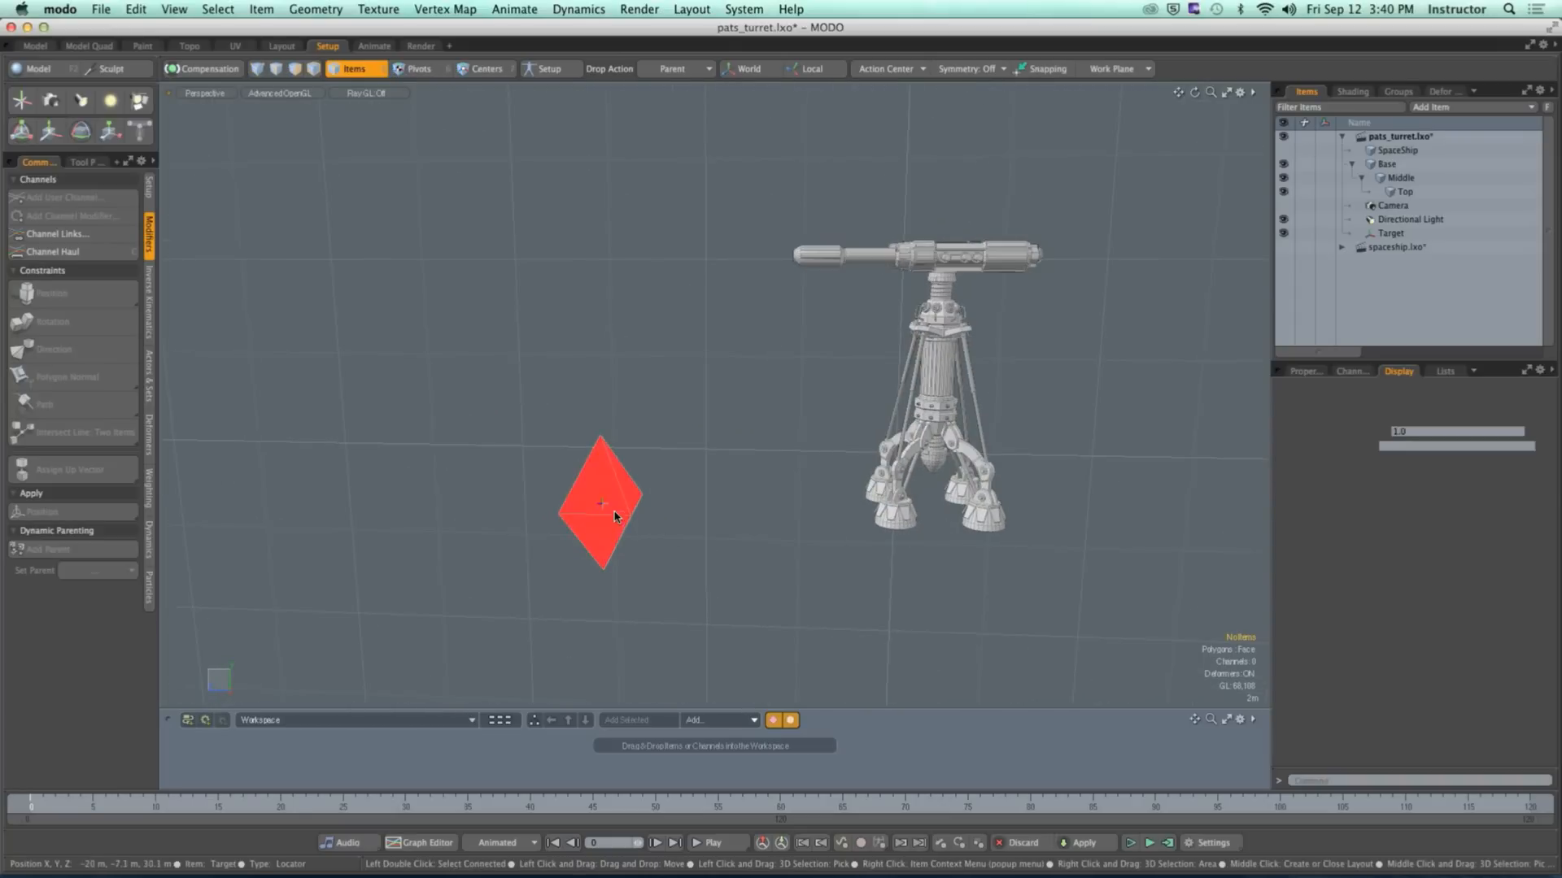
# Step: Select the Target locator and review its locator shape settings
pyautogui.click(604, 506)
pyautogui.click(1547, 463)
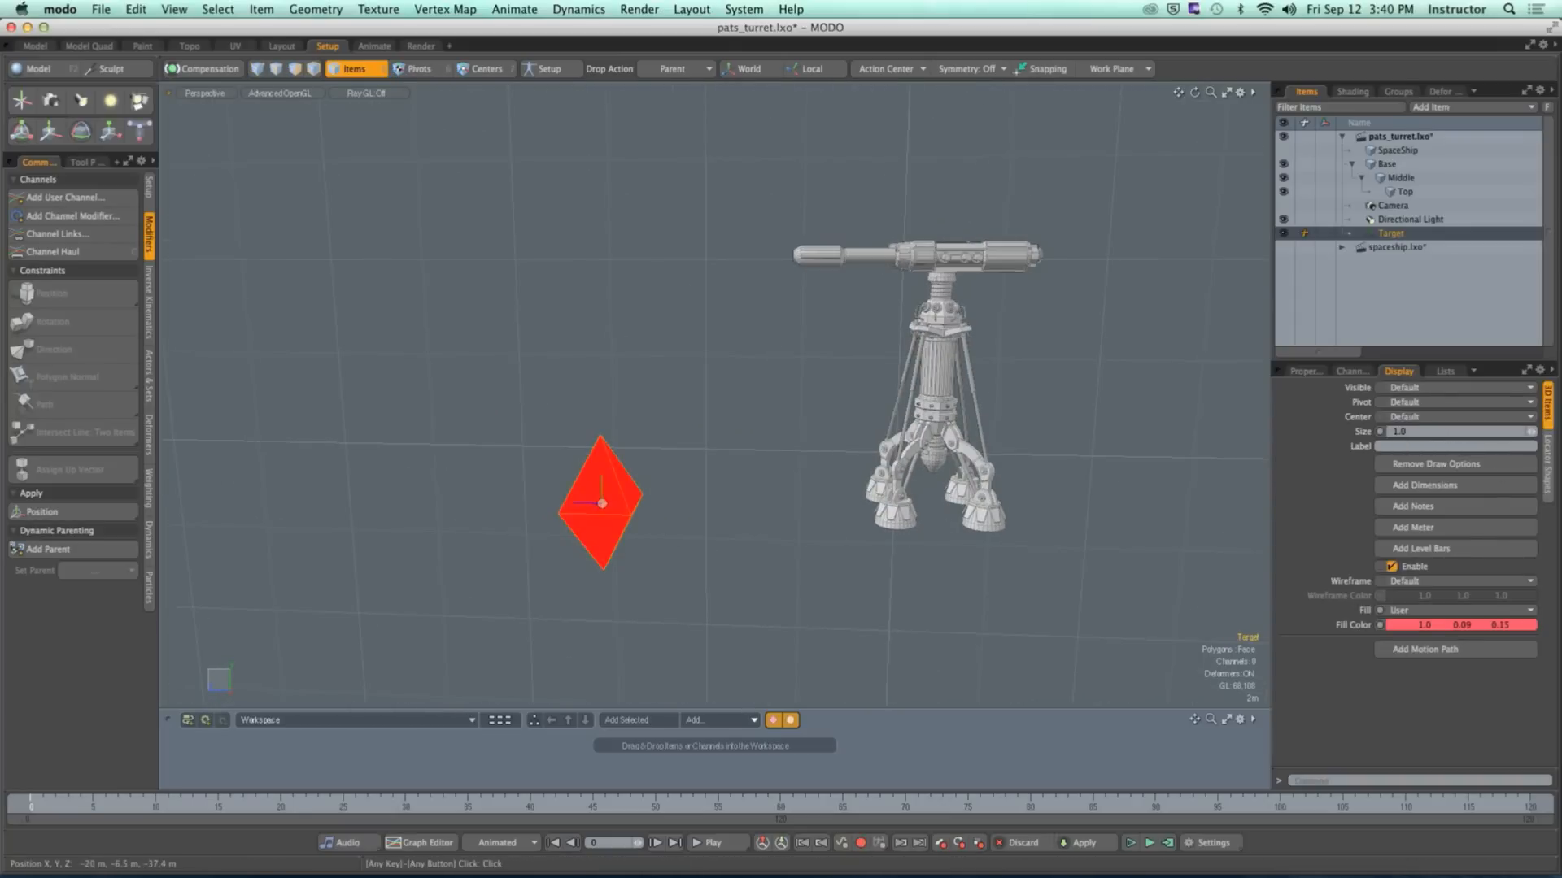
pyautogui.click(1420, 440)
pyautogui.click(1420, 446)
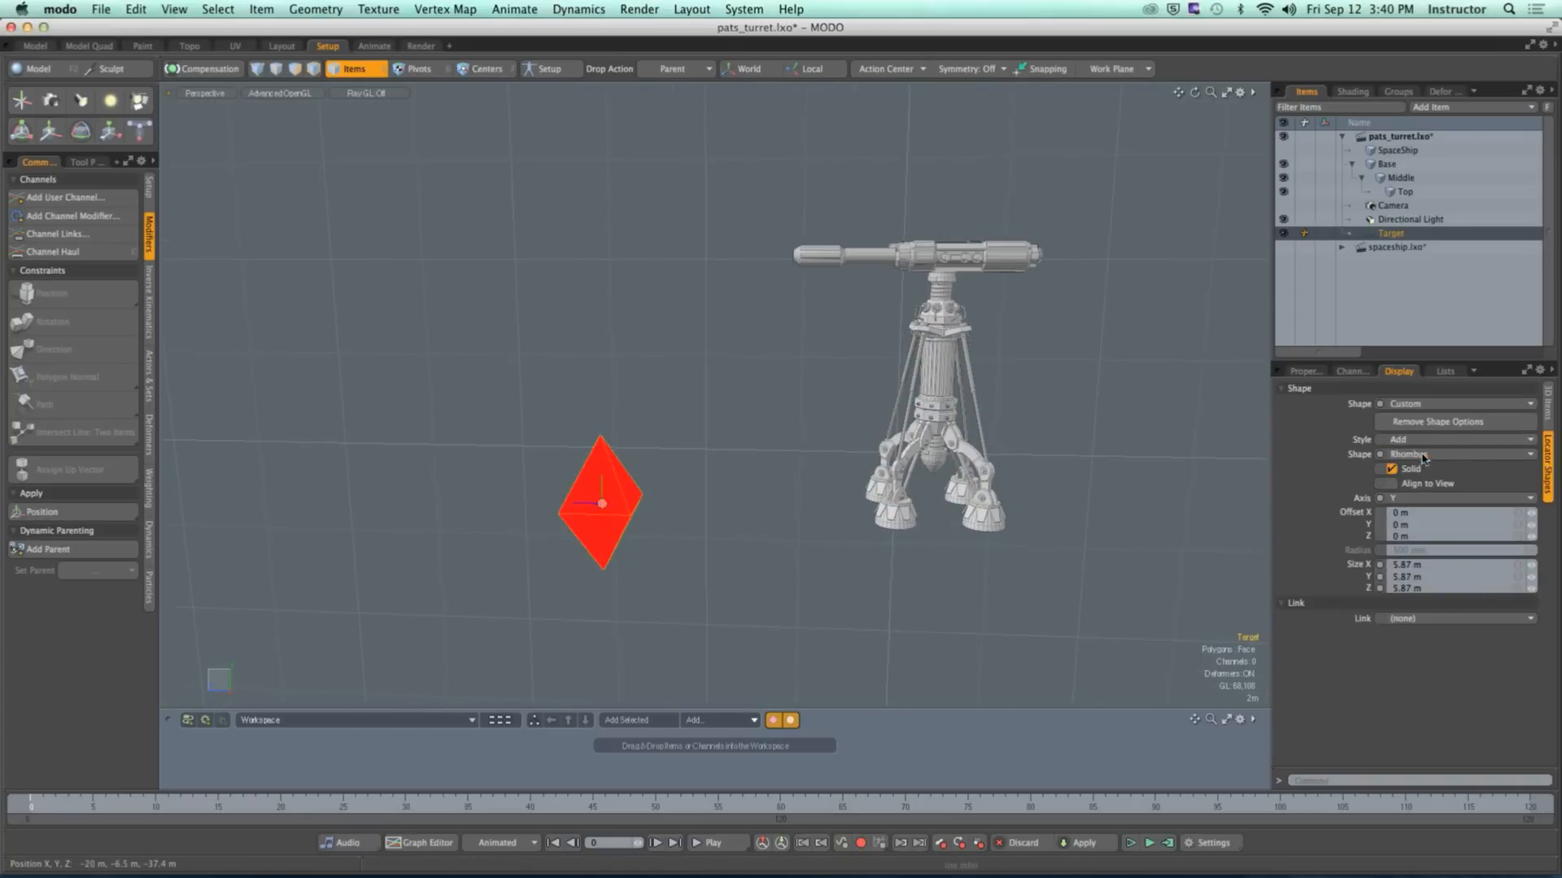
# Step: Move the Target locator farther out along Z in front of the turret and raise it to about gun height
pyautogui.keyDown('alt'); pyautogui.moveTo(1001, 512); pyautogui.dragTo(958, 512); pyautogui.keyUp('alt')
pyautogui.keyDown('alt'); pyautogui.moveTo(969, 524); pyautogui.dragTo(714, 517); pyautogui.keyUp('alt')
pyautogui.click(566, 505)
pyautogui.press('y')
pyautogui.moveTo(561, 514); pyautogui.dragTo(386, 514)
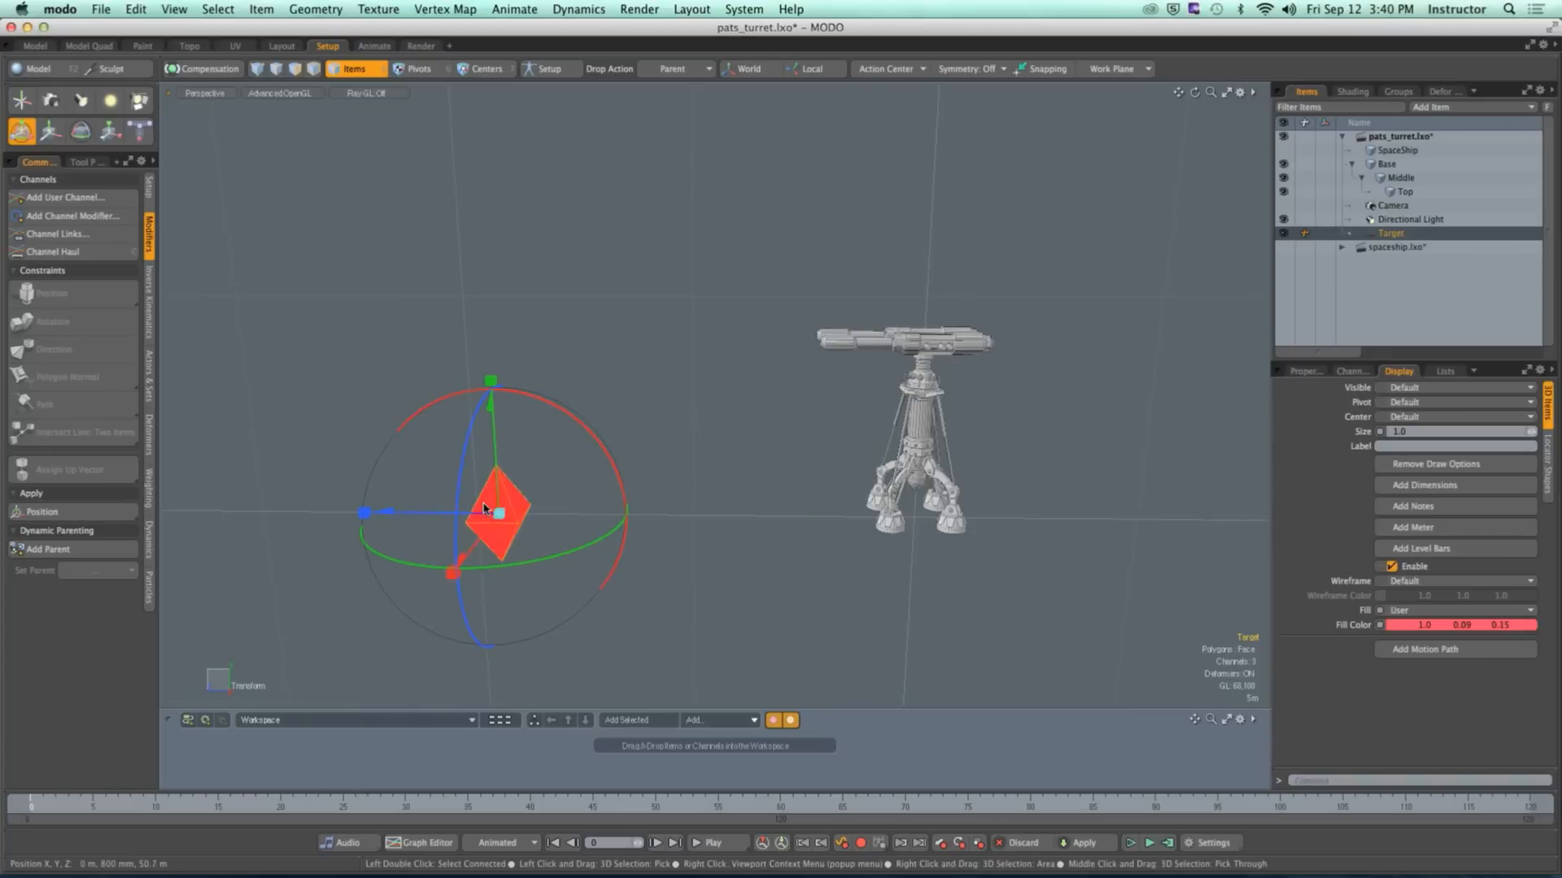
pyautogui.moveTo(497, 454); pyautogui.dragTo(484, 275)
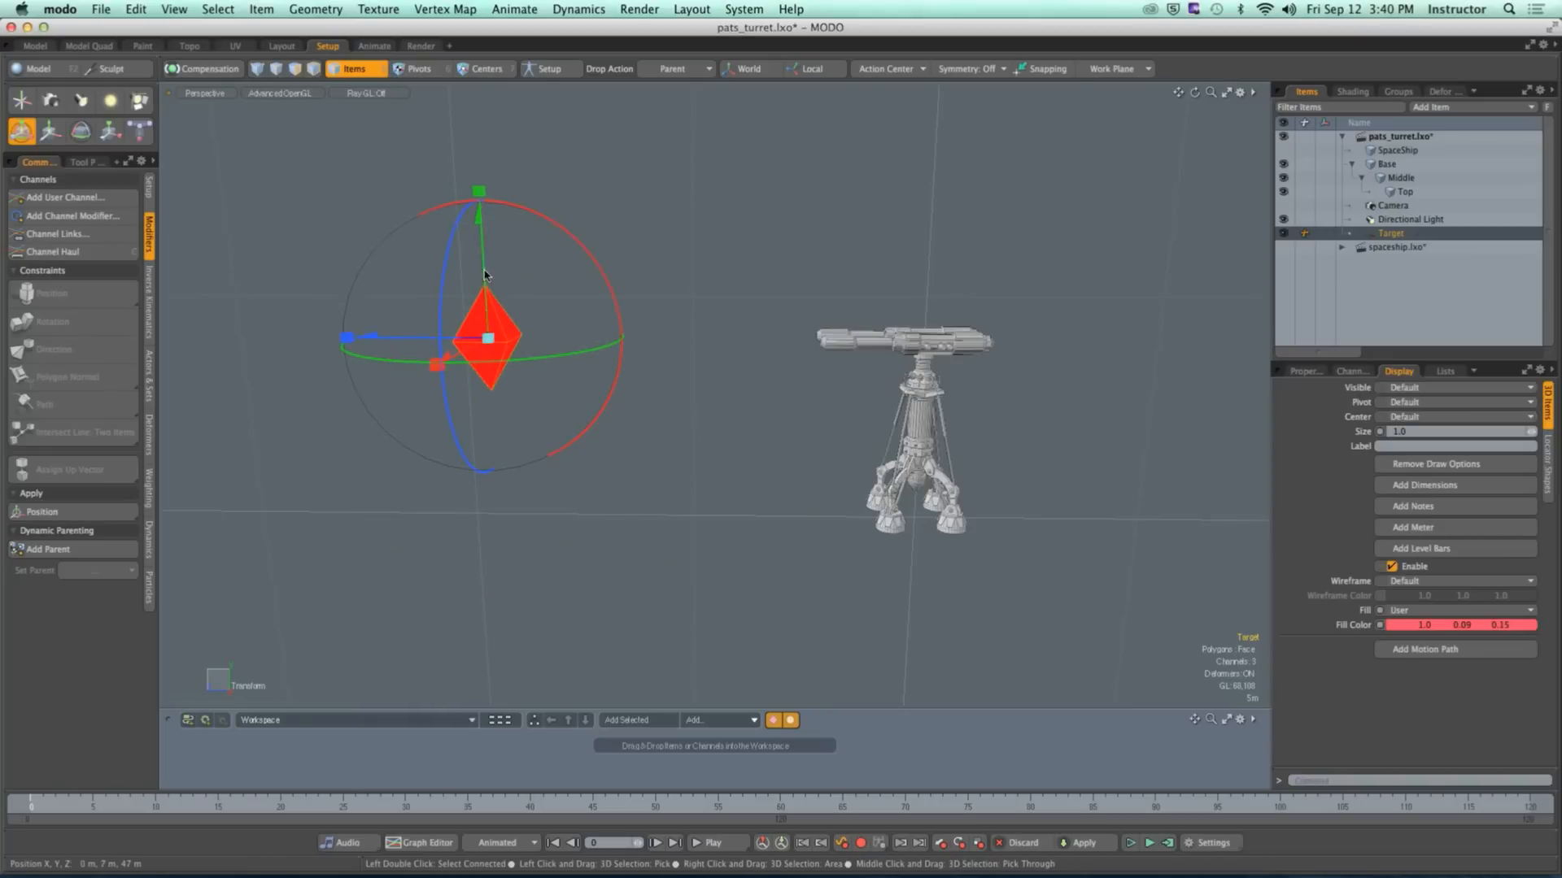
pyautogui.press('space')
pyautogui.click(673, 327)
pyautogui.keyDown('alt'); pyautogui.moveTo(673, 328); pyautogui.dragTo(611, 382); pyautogui.keyUp('alt')
pyautogui.keyDown('ctrl'); pyautogui.keyDown('alt'); pyautogui.moveTo(612, 382); pyautogui.dragTo(602, 422); pyautogui.keyUp('alt'); pyautogui.keyUp('ctrl')
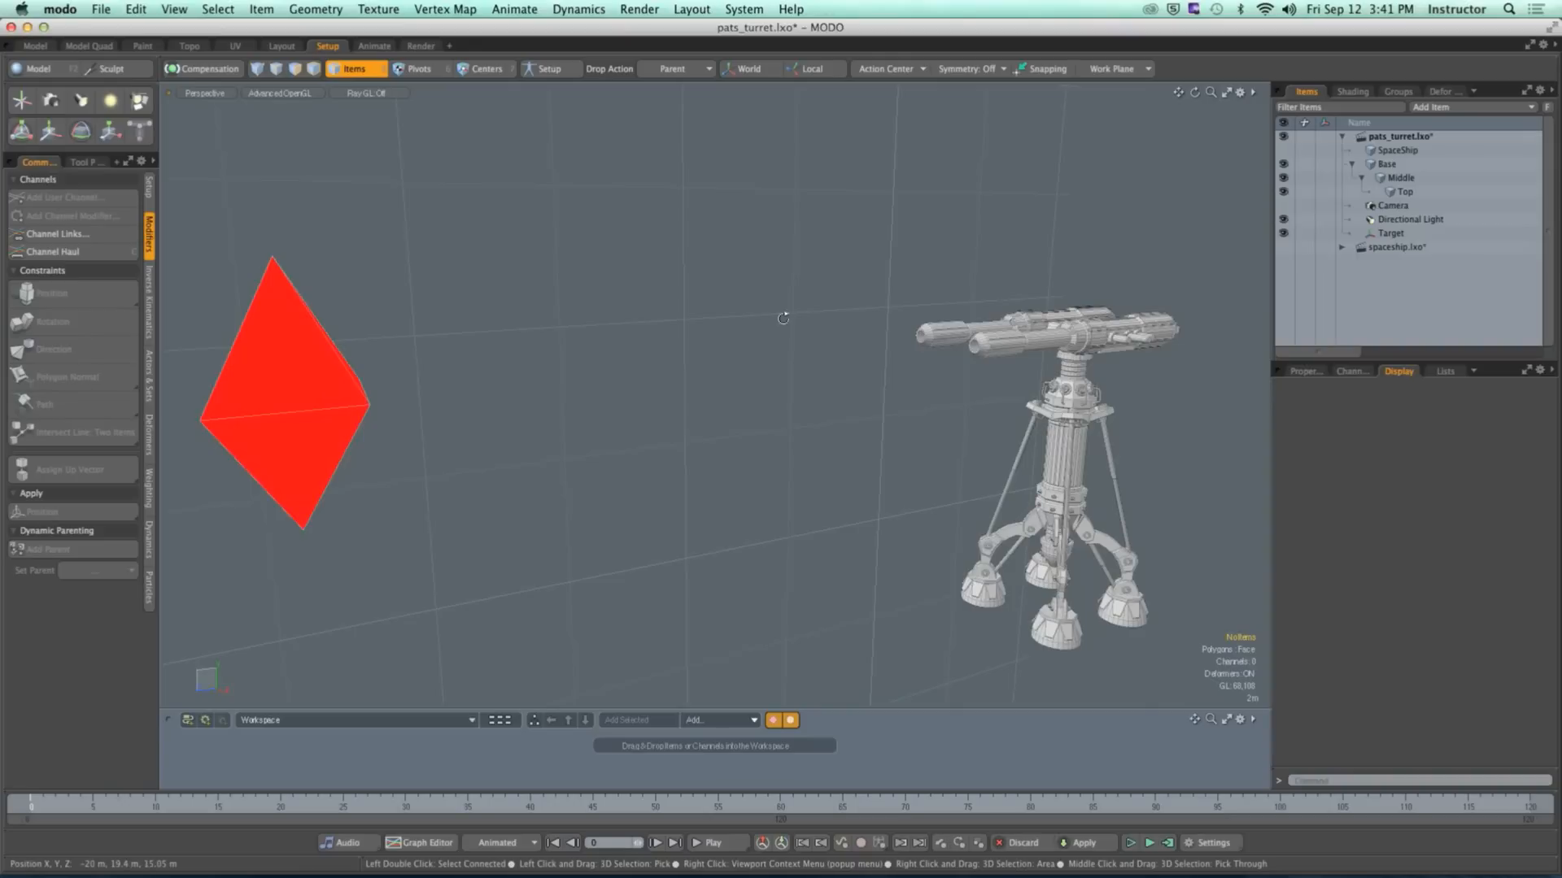
pyautogui.keyDown('ctrl'); pyautogui.keyDown('alt'); pyautogui.moveTo(784, 318); pyautogui.dragTo(671, 367); pyautogui.keyUp('alt'); pyautogui.keyUp('ctrl')
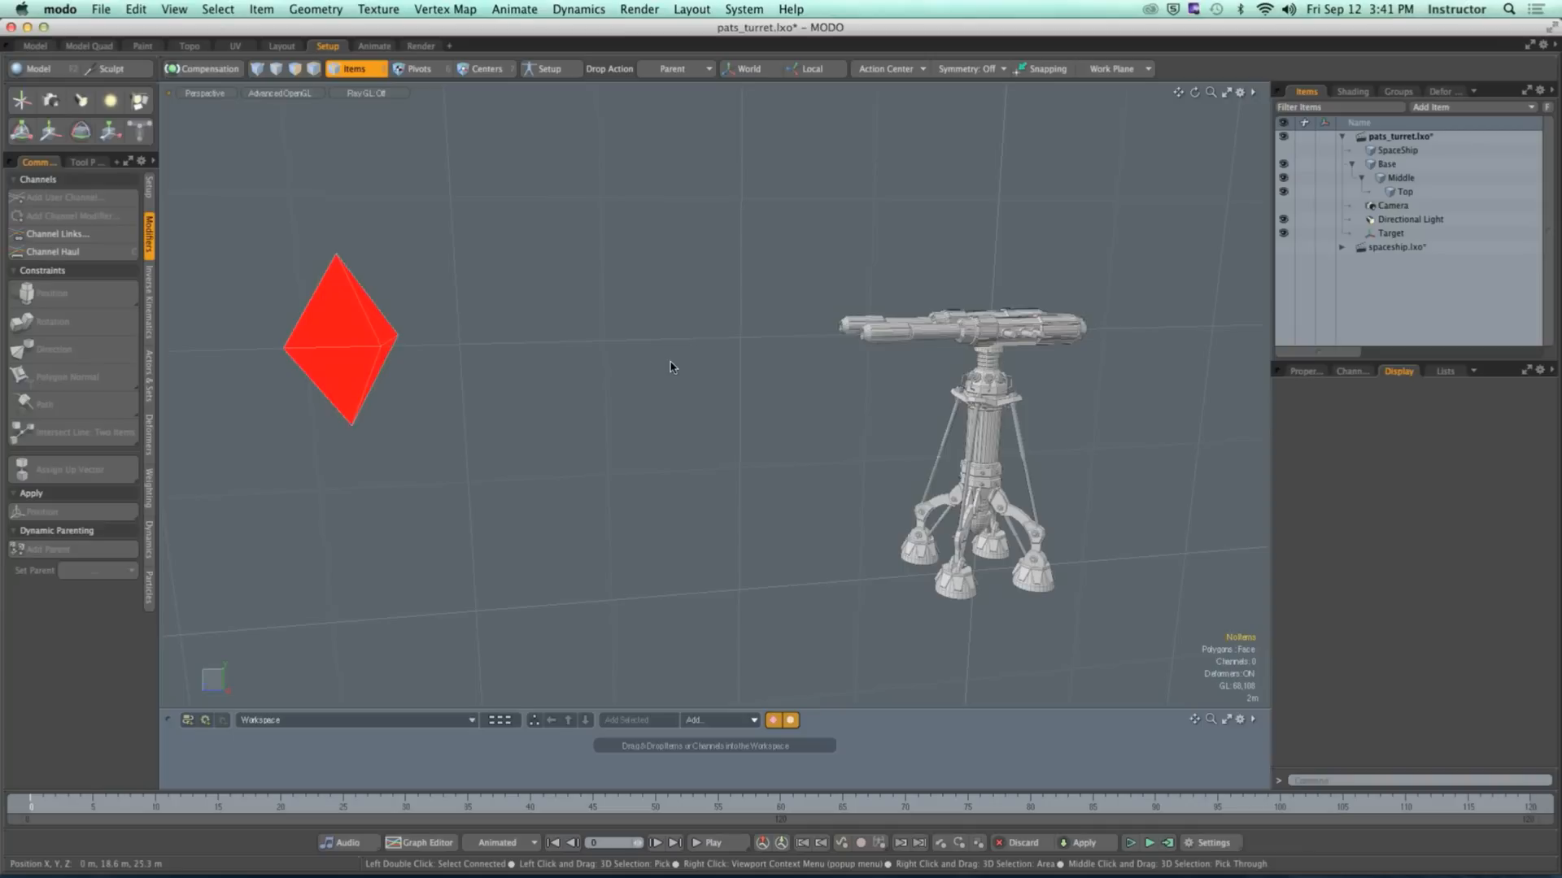
# Step: Apply a Direction constraint that makes the turret's Top mesh aim at the Target locator
pyautogui.click(868, 336)
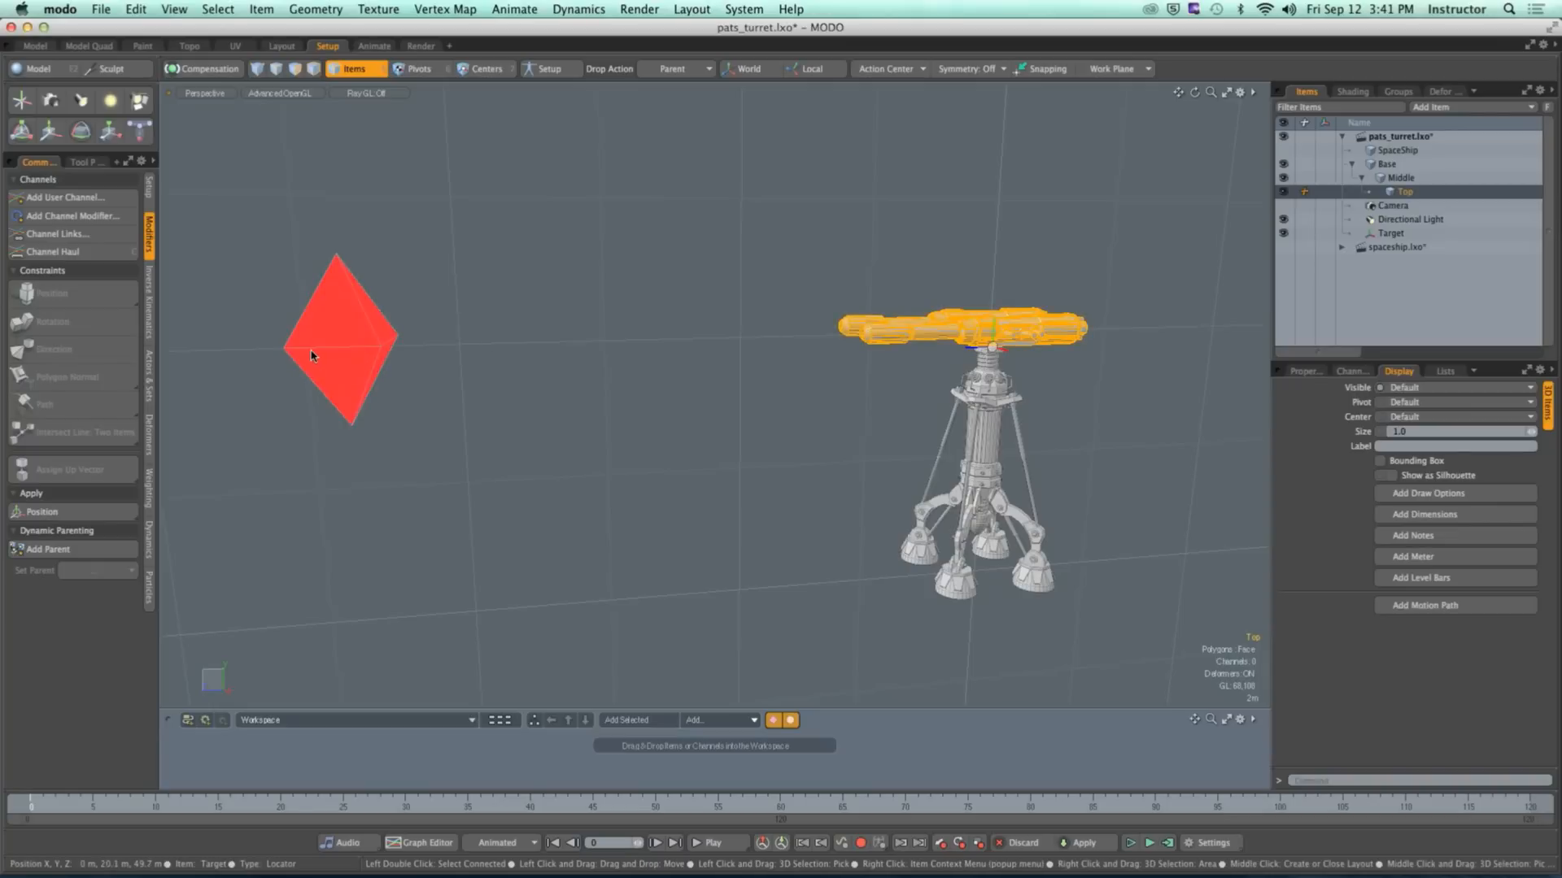
pyautogui.keyDown('shift'); pyautogui.click(336, 356); pyautogui.keyUp('shift')
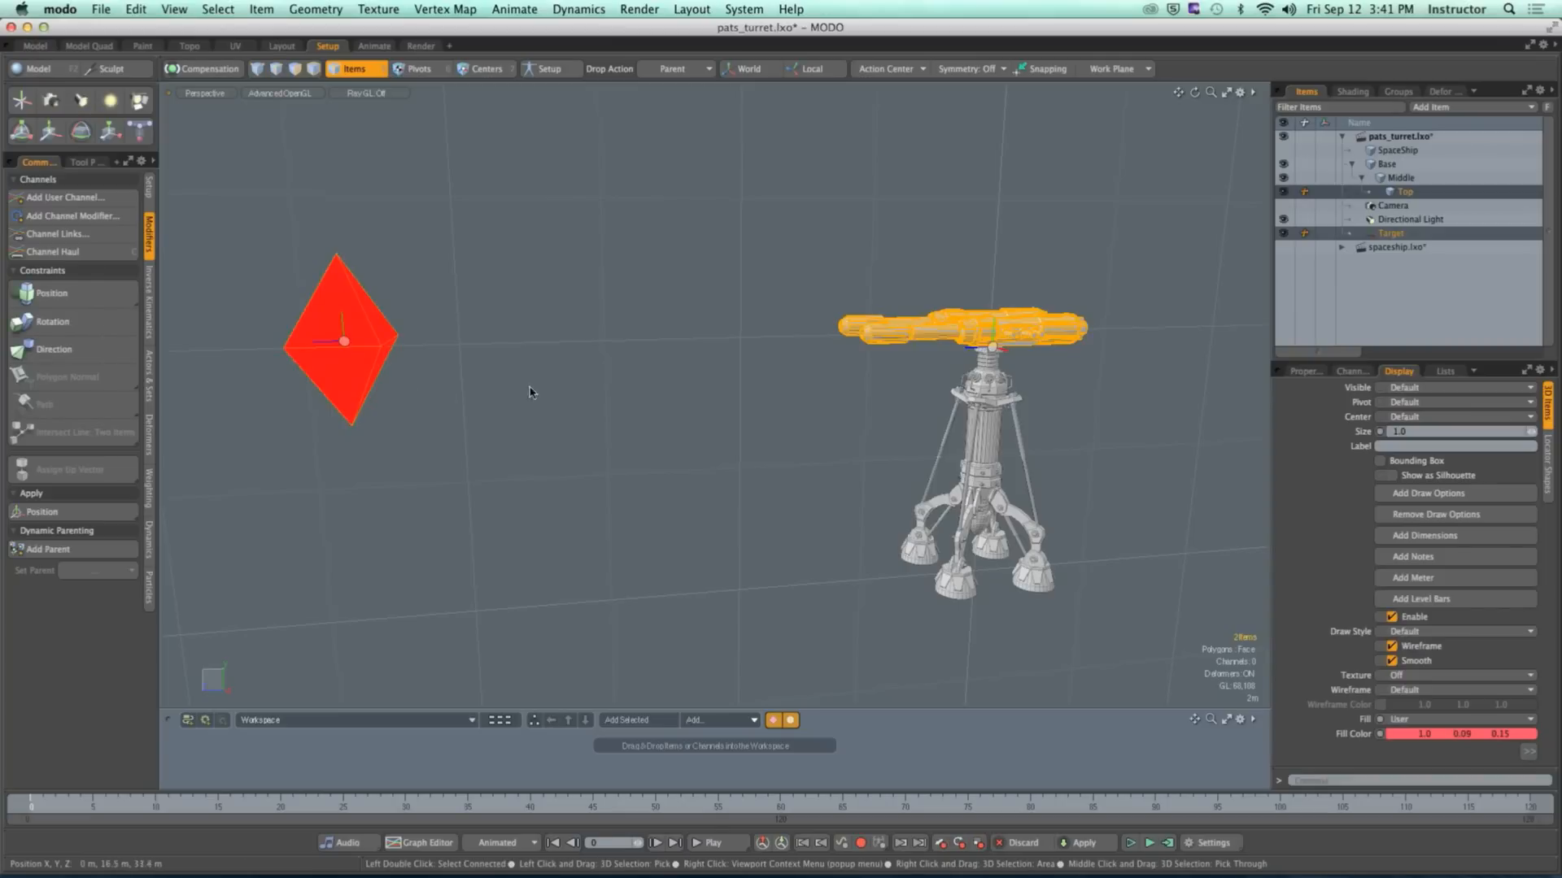
pyautogui.click(96, 356)
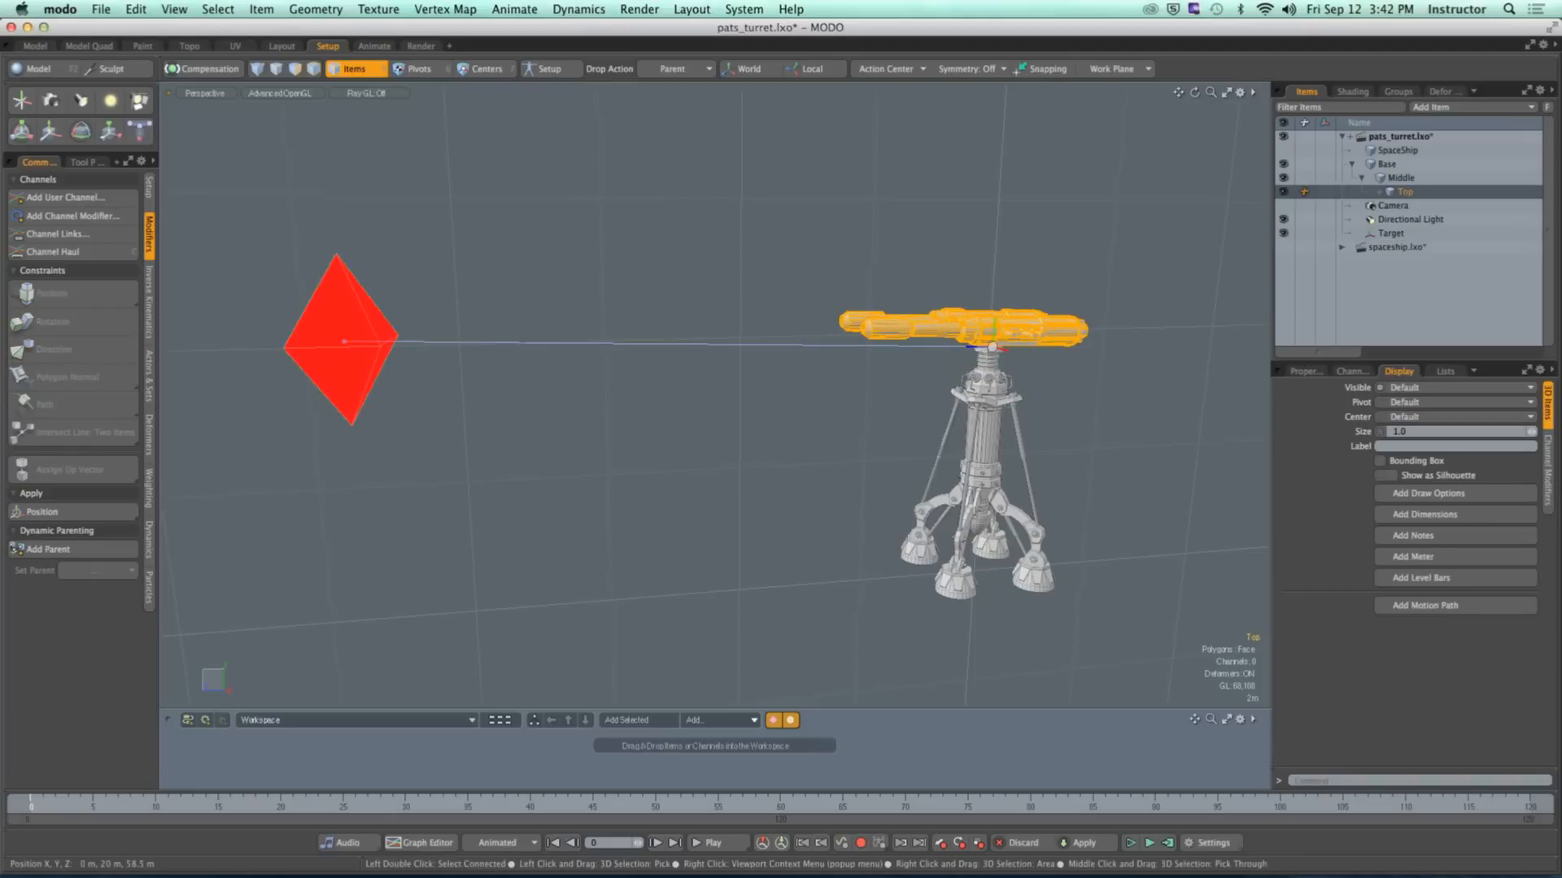
# Step: Move the Target locator vertically to test how the Top mesh follows, and undo the move
pyautogui.keyDown('alt'); pyautogui.moveTo(778, 411); pyautogui.dragTo(567, 396); pyautogui.keyUp('alt')
pyautogui.click(345, 402)
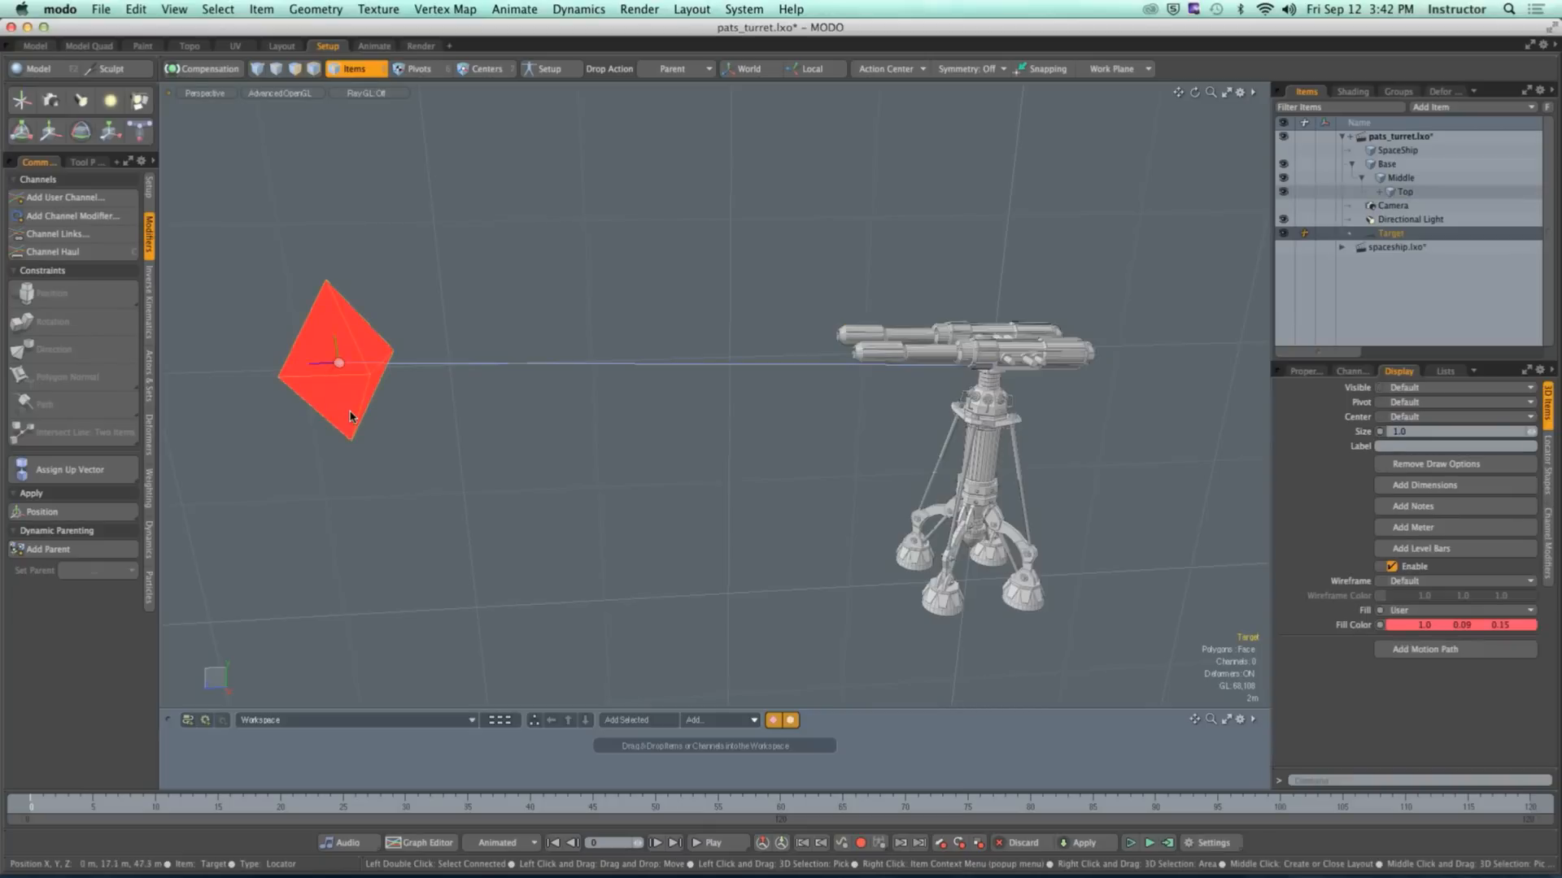
pyautogui.press('y')
pyautogui.moveTo(334, 310); pyautogui.dragTo(321, 266)
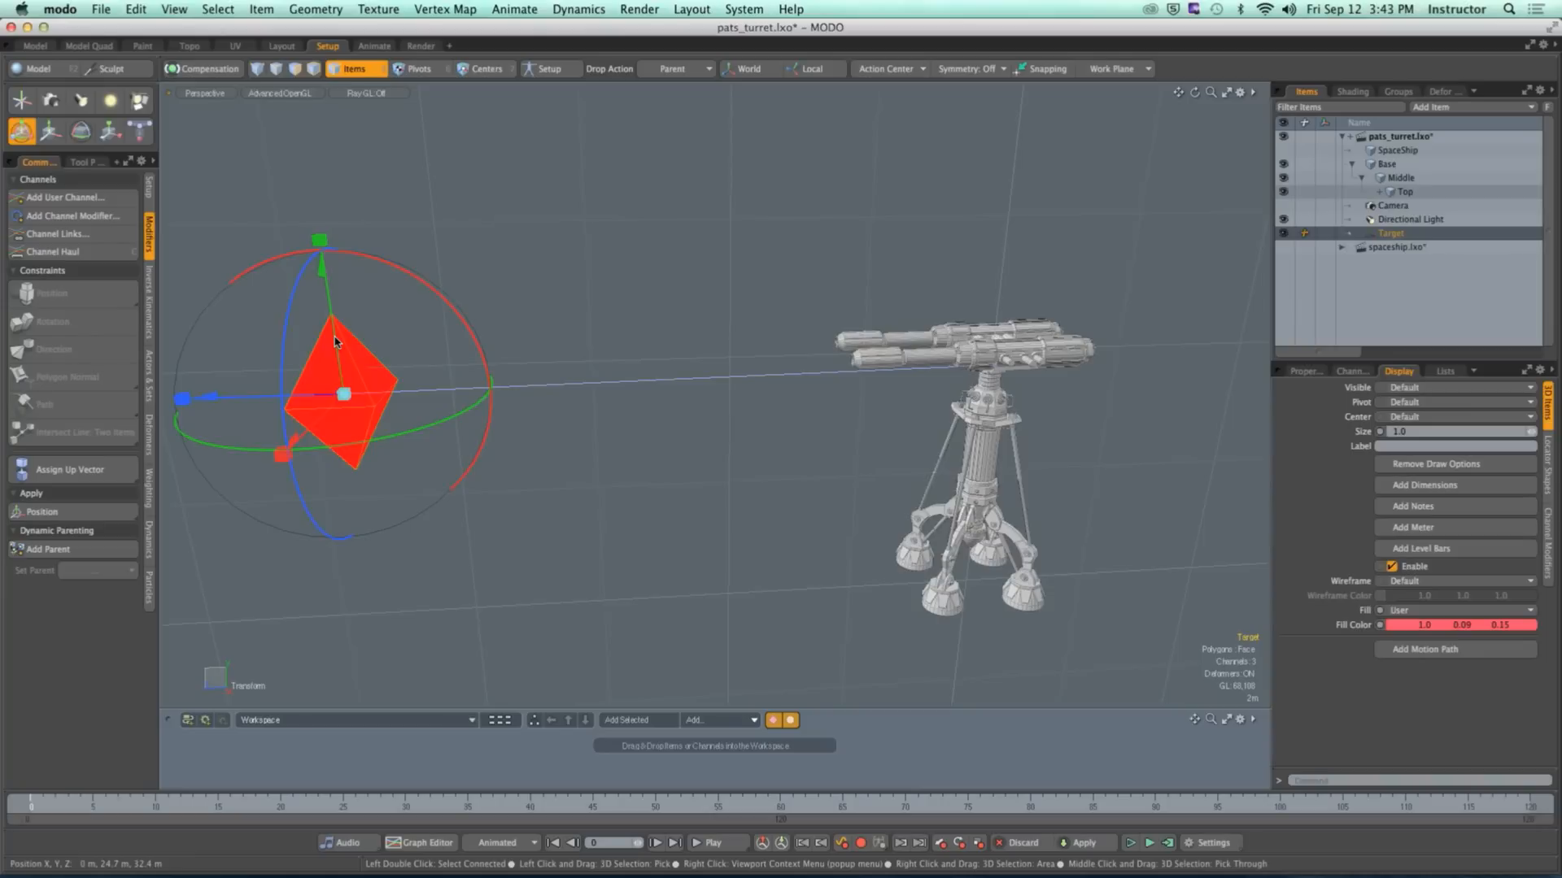
pyautogui.press('super+z')
pyautogui.press('space')
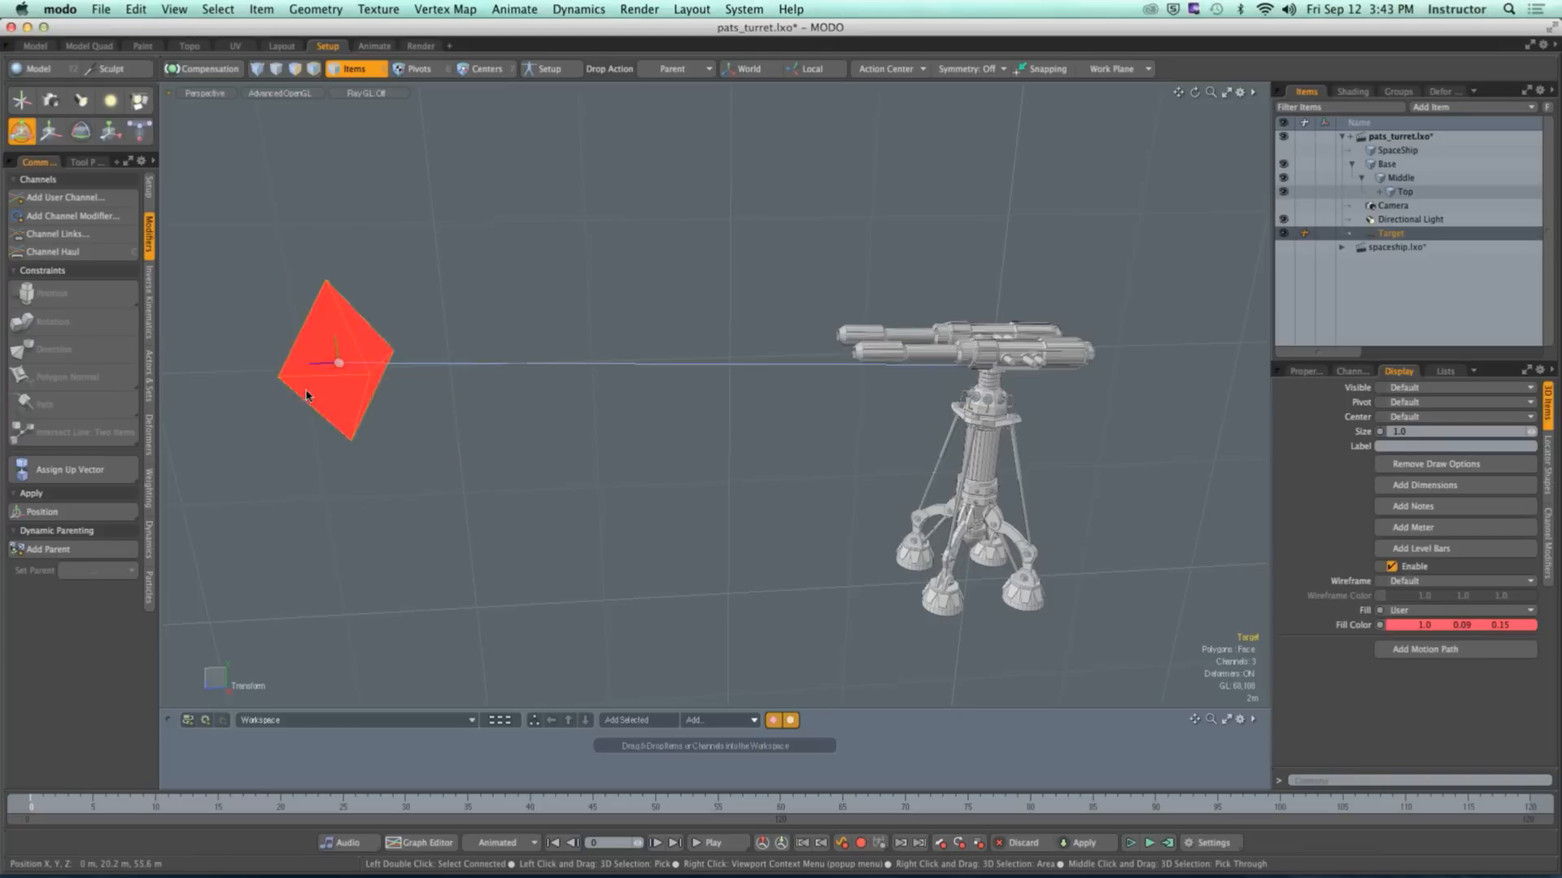
# Step: Undo the Direction constraint between the Top mesh and the Target locator, and clear the selection
pyautogui.press('super+z')
pyautogui.press('super+z')
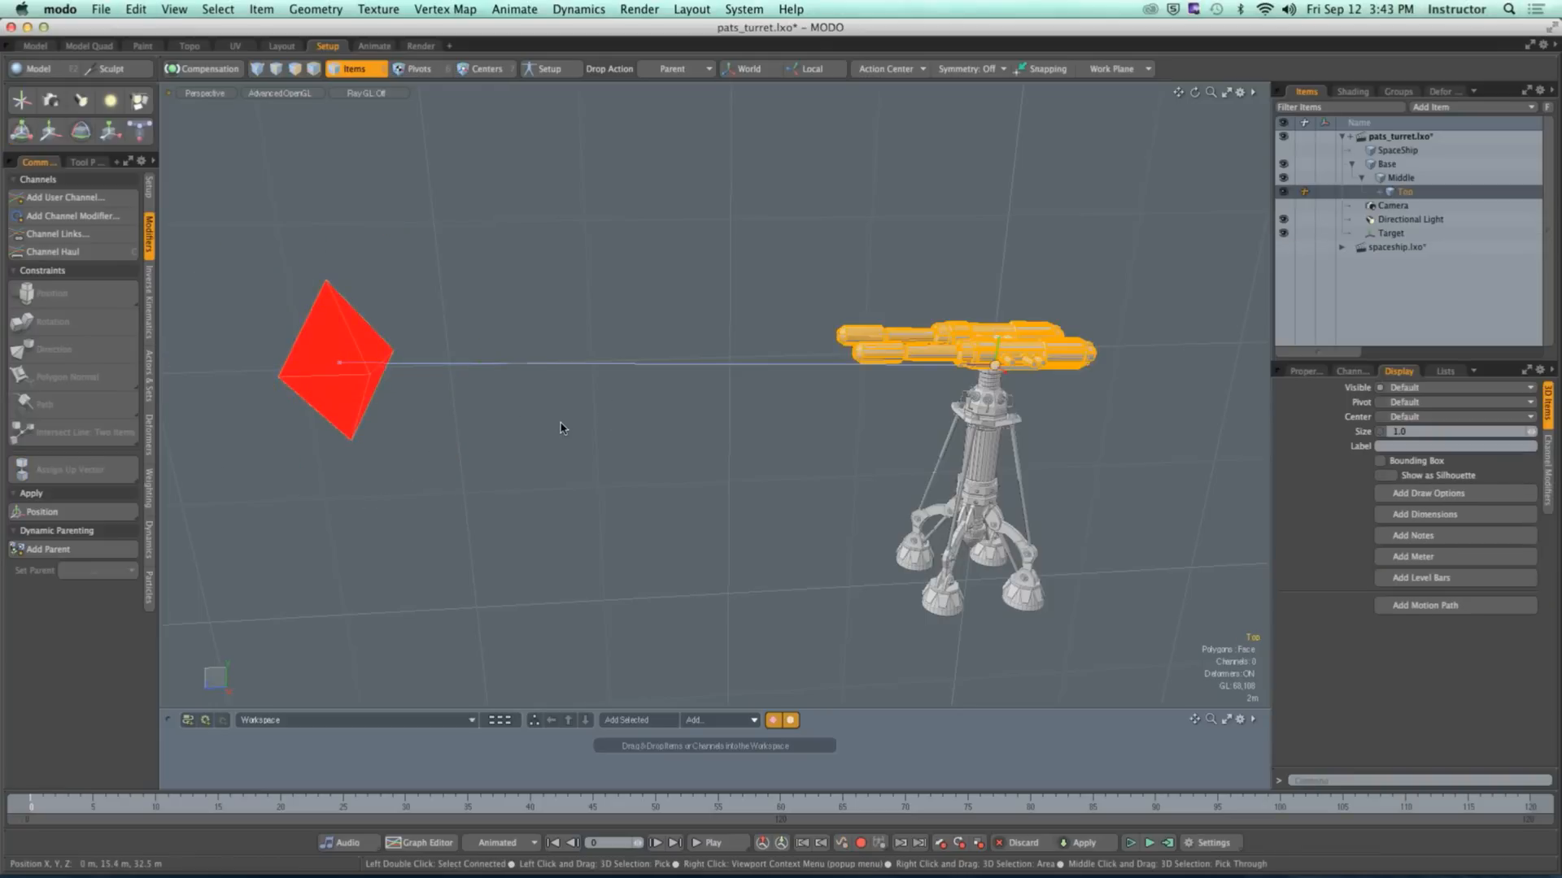
pyautogui.press('super+z')
pyautogui.keyDown('alt'); pyautogui.moveTo(565, 432); pyautogui.dragTo(659, 436); pyautogui.keyUp('alt')
pyautogui.click(721, 419)
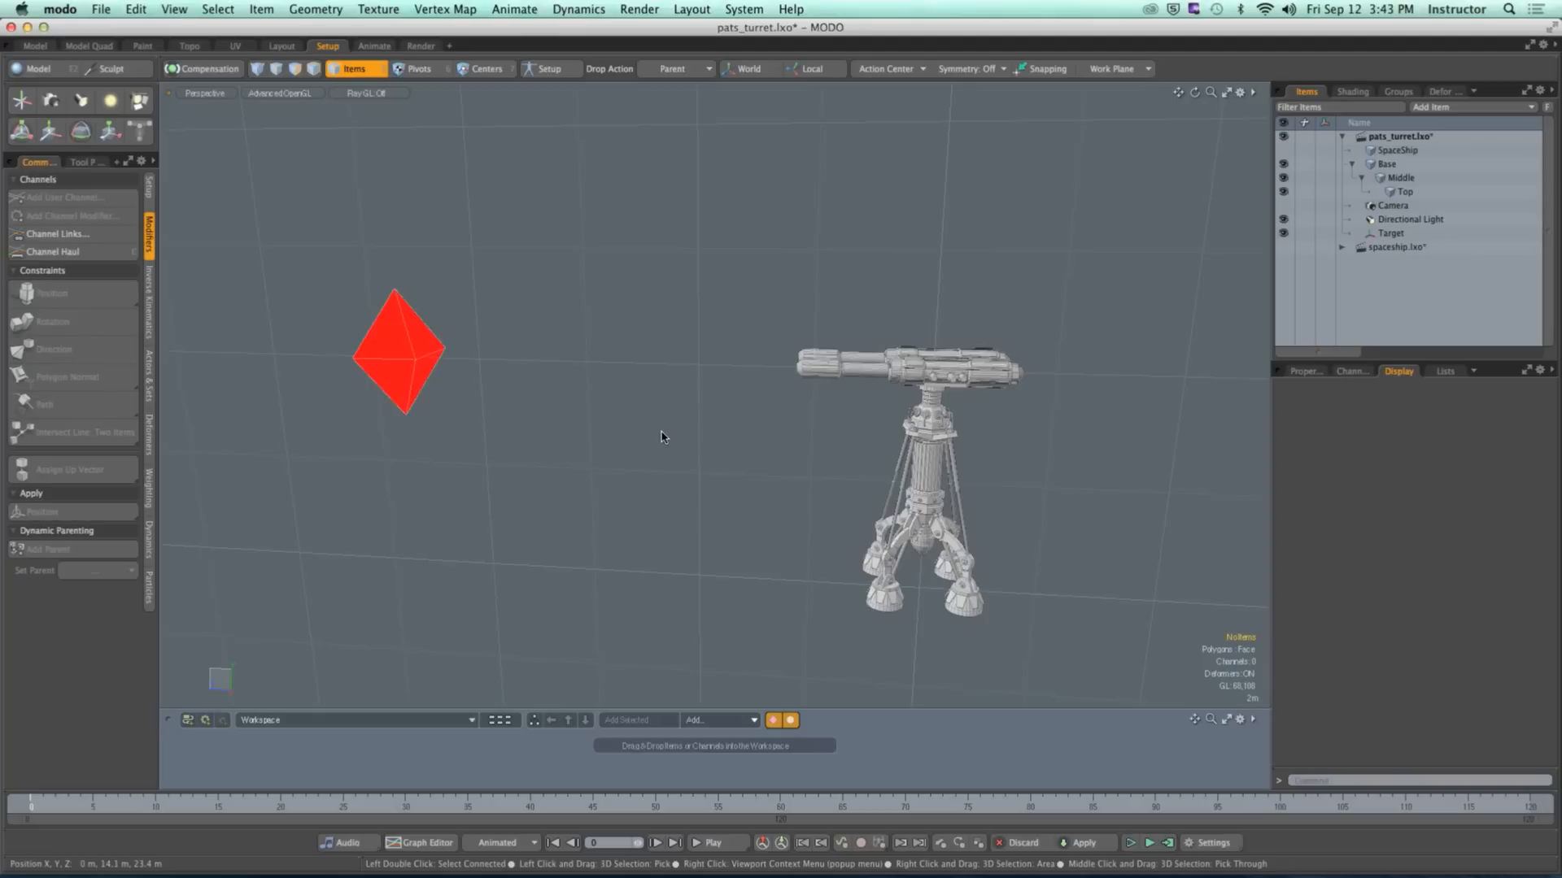
# Step: Move the Target locator freely out of line with the turret's guns
pyautogui.keyDown('alt'); pyautogui.moveTo(663, 437); pyautogui.dragTo(593, 338); pyautogui.keyUp('alt')
pyautogui.click(411, 407)
pyautogui.press('y')
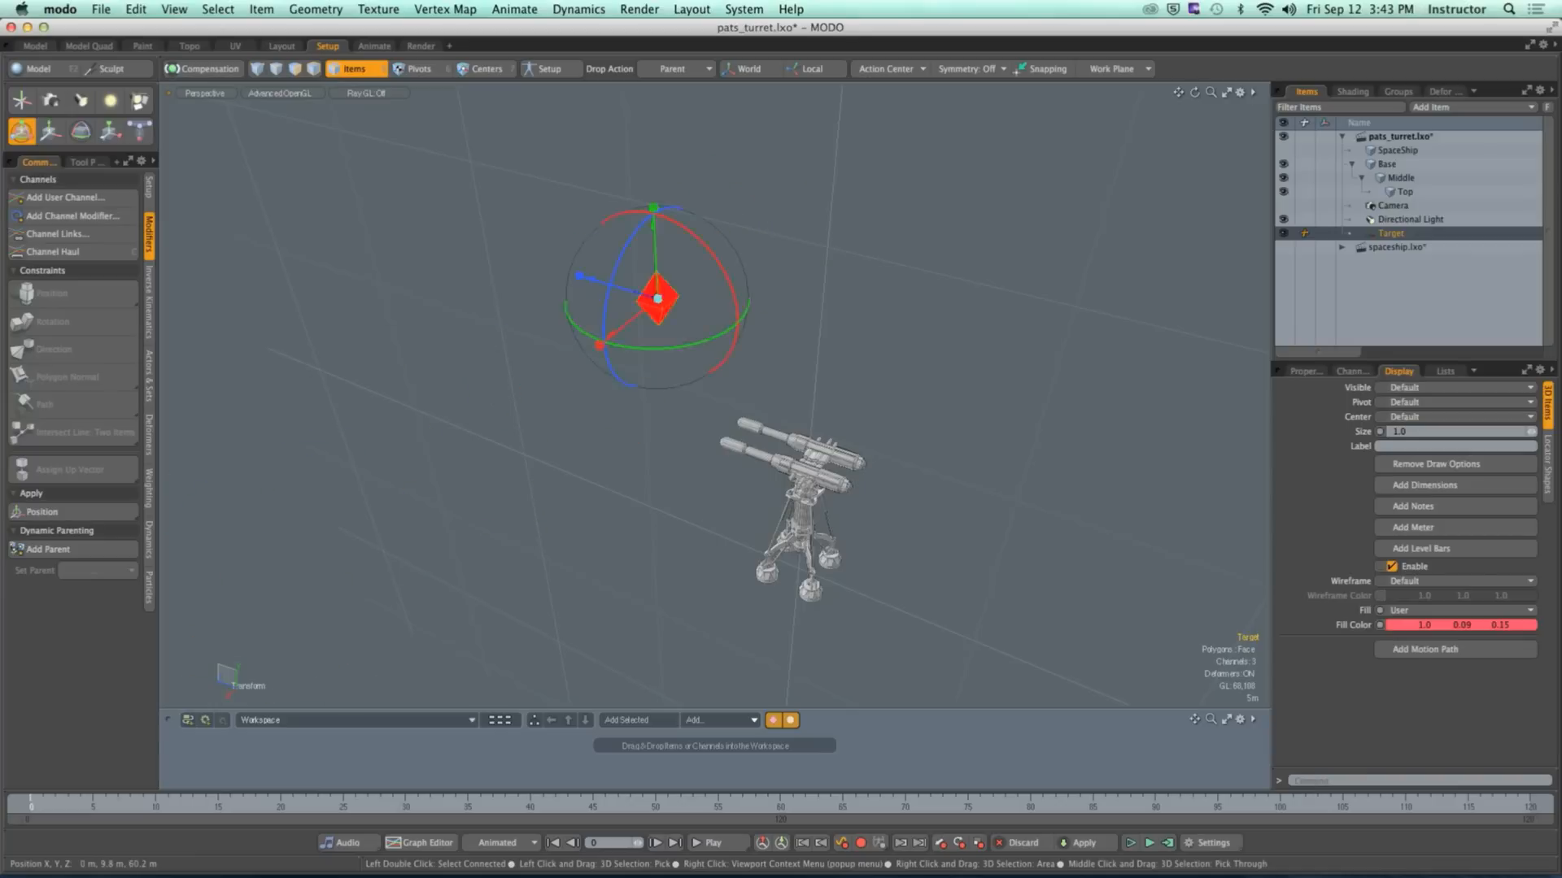
pyautogui.moveTo(657, 299); pyautogui.dragTo(580, 265)
pyautogui.keyDown('alt'); pyautogui.moveTo(640, 391); pyautogui.dragTo(692, 403); pyautogui.keyUp('alt')
pyautogui.press('q')
pyautogui.click(721, 346)
# Step: Select the Top mesh first and the Target locator second, and apply a Direction constraint so the guns aim at the target
pyautogui.scroll(5, 638, 332)
pyautogui.click(1035, 467)
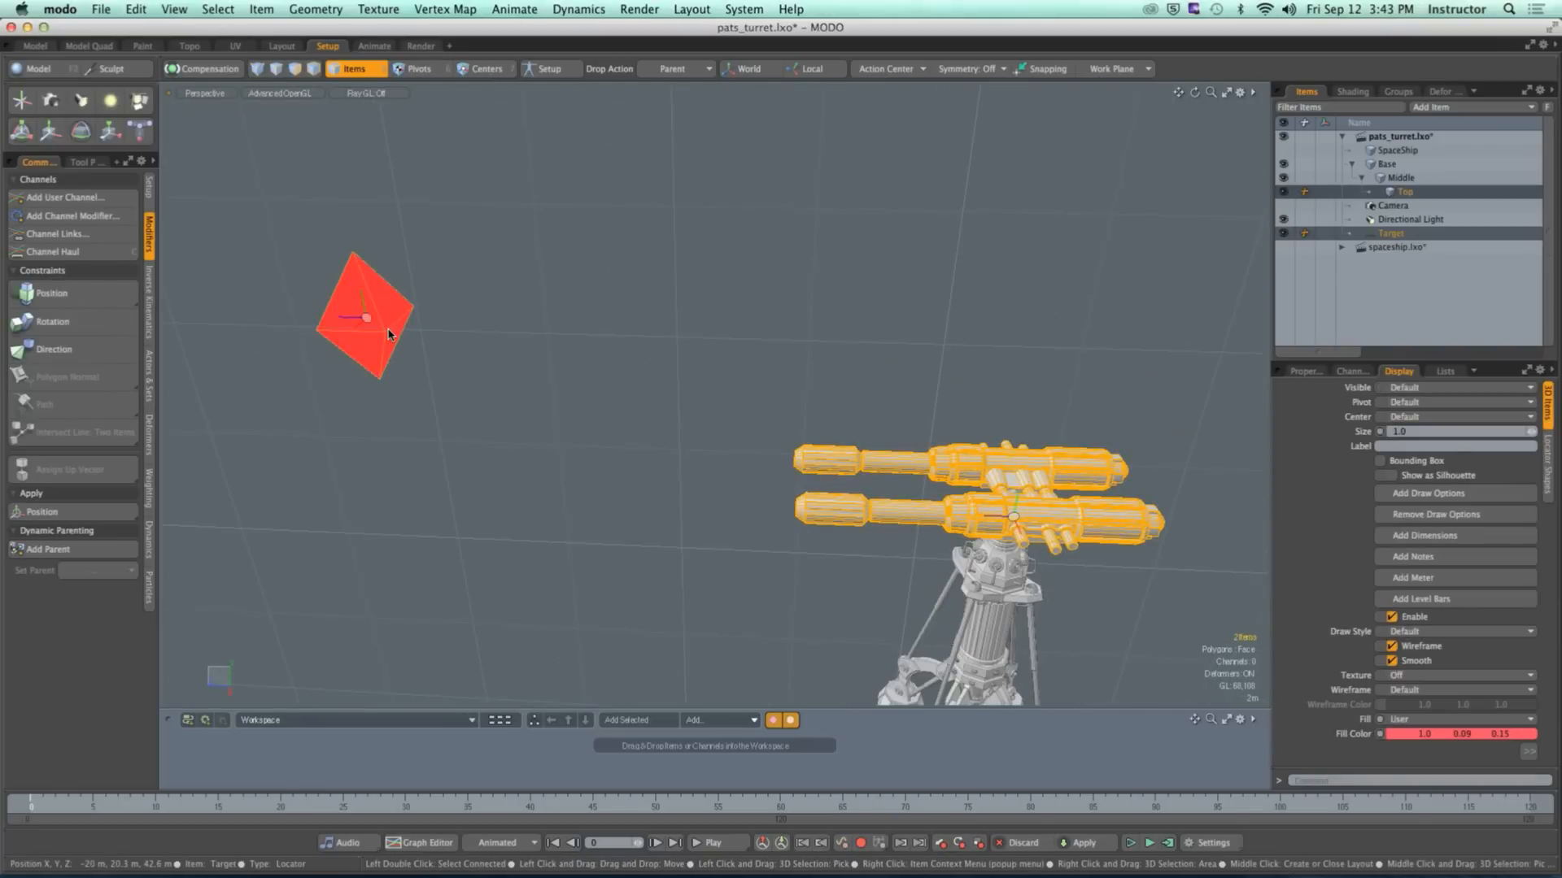
pyautogui.click(904, 433)
pyautogui.click(886, 468)
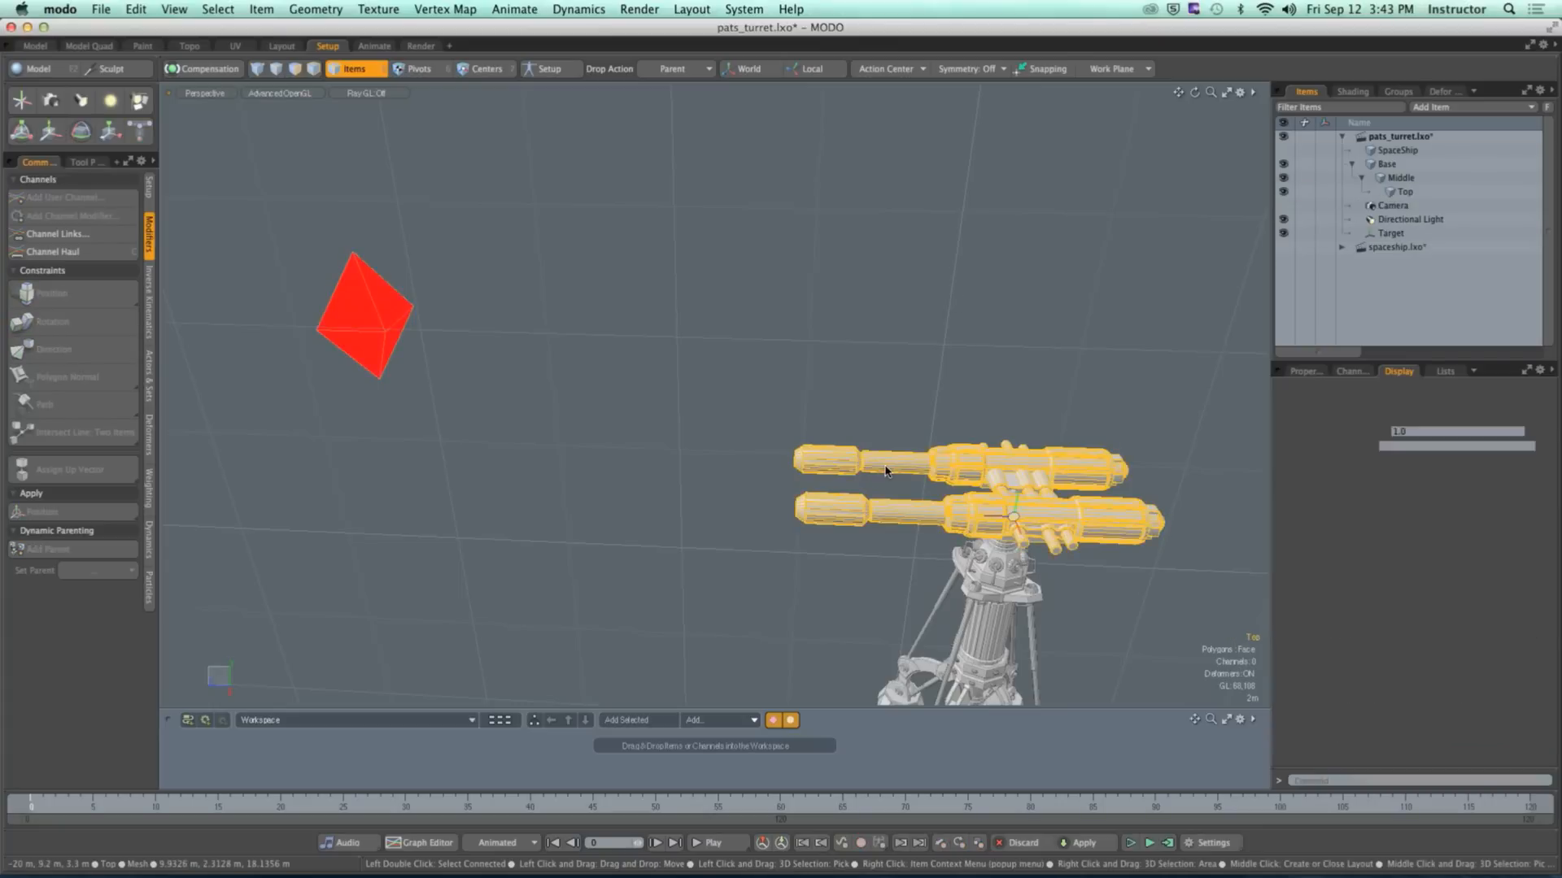
pyautogui.keyDown('shift'); pyautogui.click(387, 327); pyautogui.keyUp('shift')
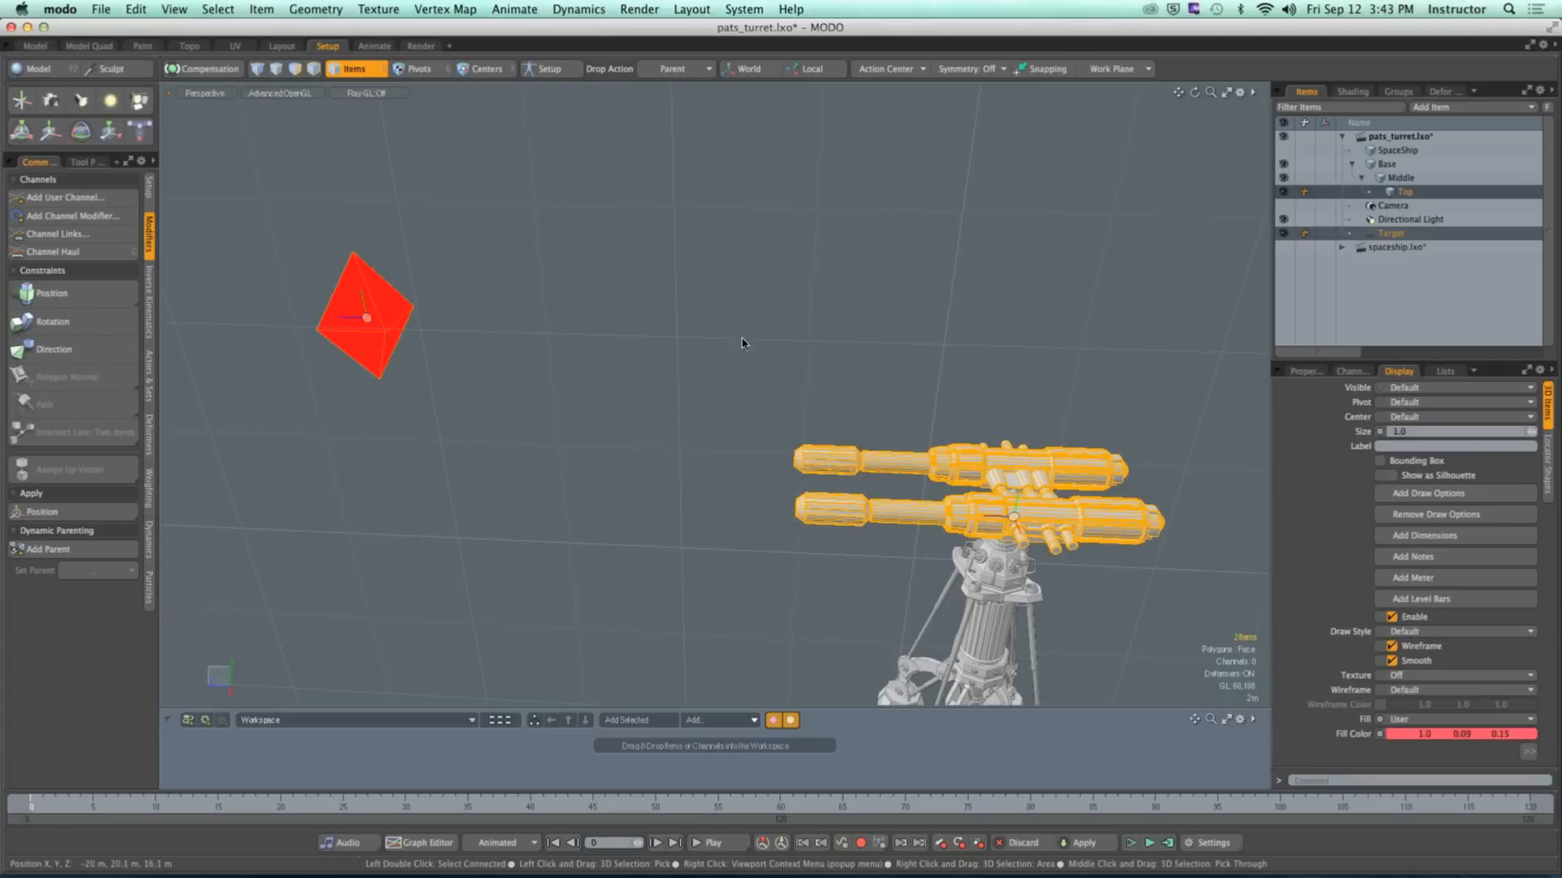
pyautogui.click(854, 407)
pyautogui.click(886, 464)
pyautogui.keyDown('shift'); pyautogui.click(392, 320); pyautogui.keyUp('shift')
pyautogui.click(53, 348)
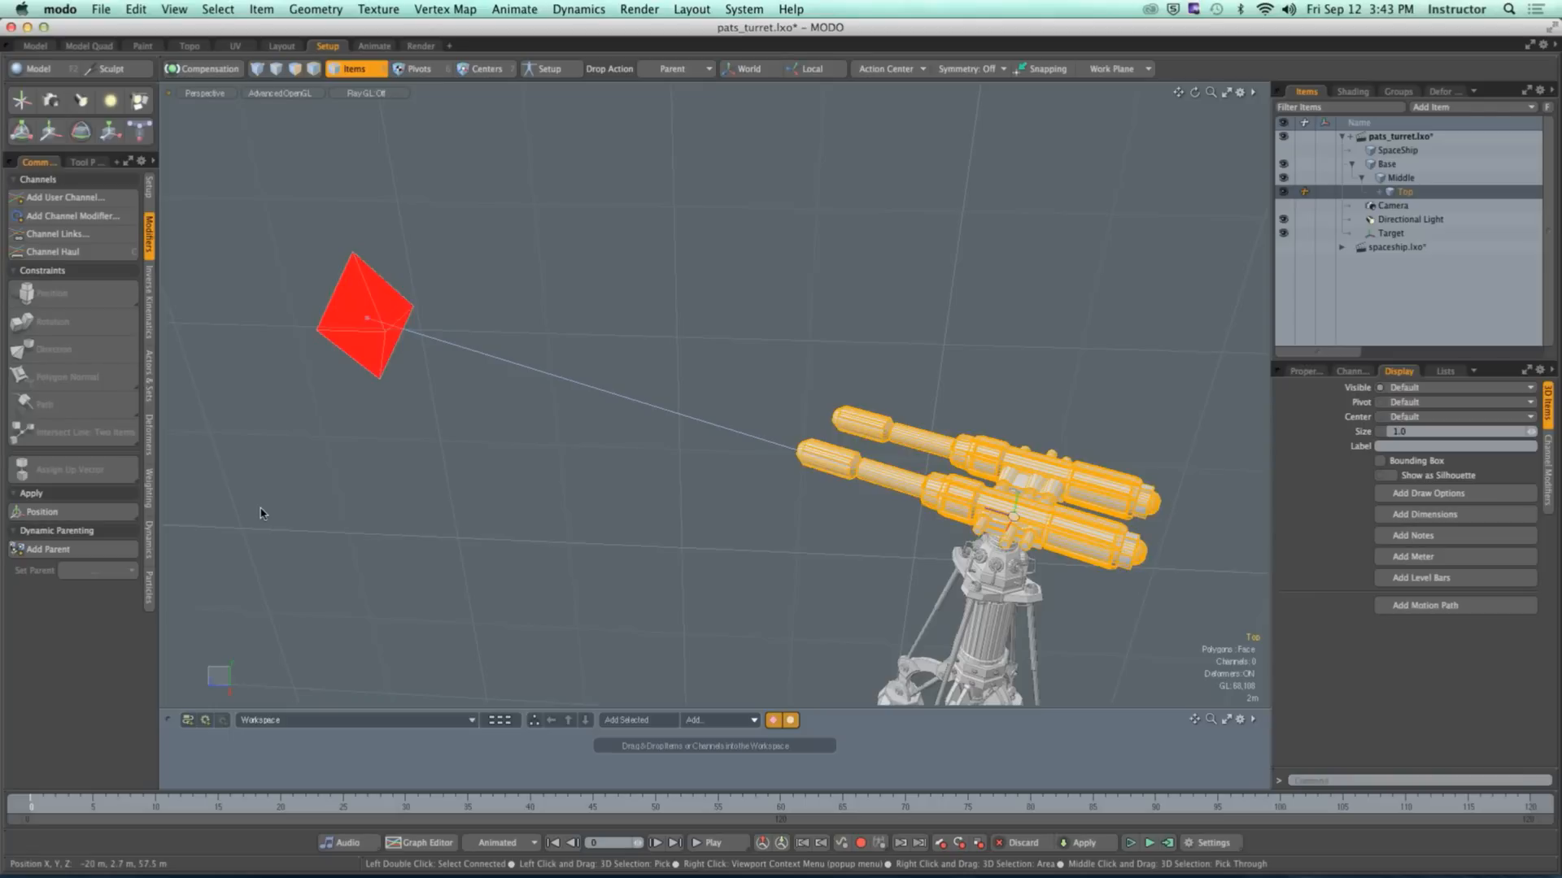
# Step: Undo the Direction constraint that was just applied to the Top mesh
pyautogui.scroll(-5, 550, 394)
pyautogui.keyDown('alt'); pyautogui.moveTo(551, 393); pyautogui.dragTo(610, 391); pyautogui.keyUp('alt')
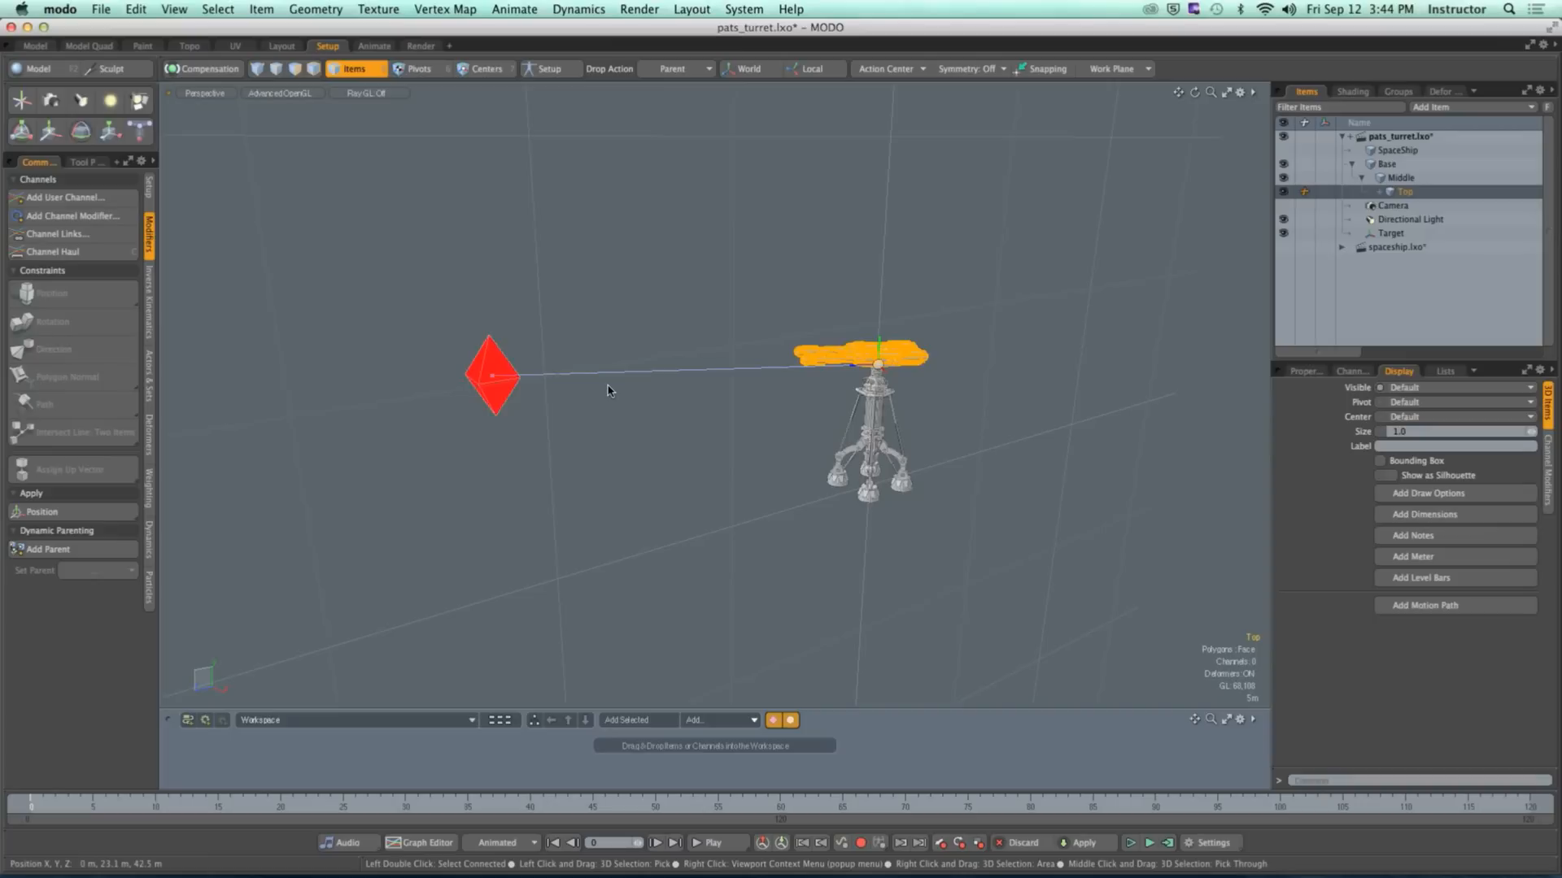
pyautogui.press('super+z')
pyautogui.scroll(3, 670, 381)
pyautogui.keyDown('alt'); pyautogui.moveTo(670, 381); pyautogui.dragTo(655, 412); pyautogui.keyUp('alt')
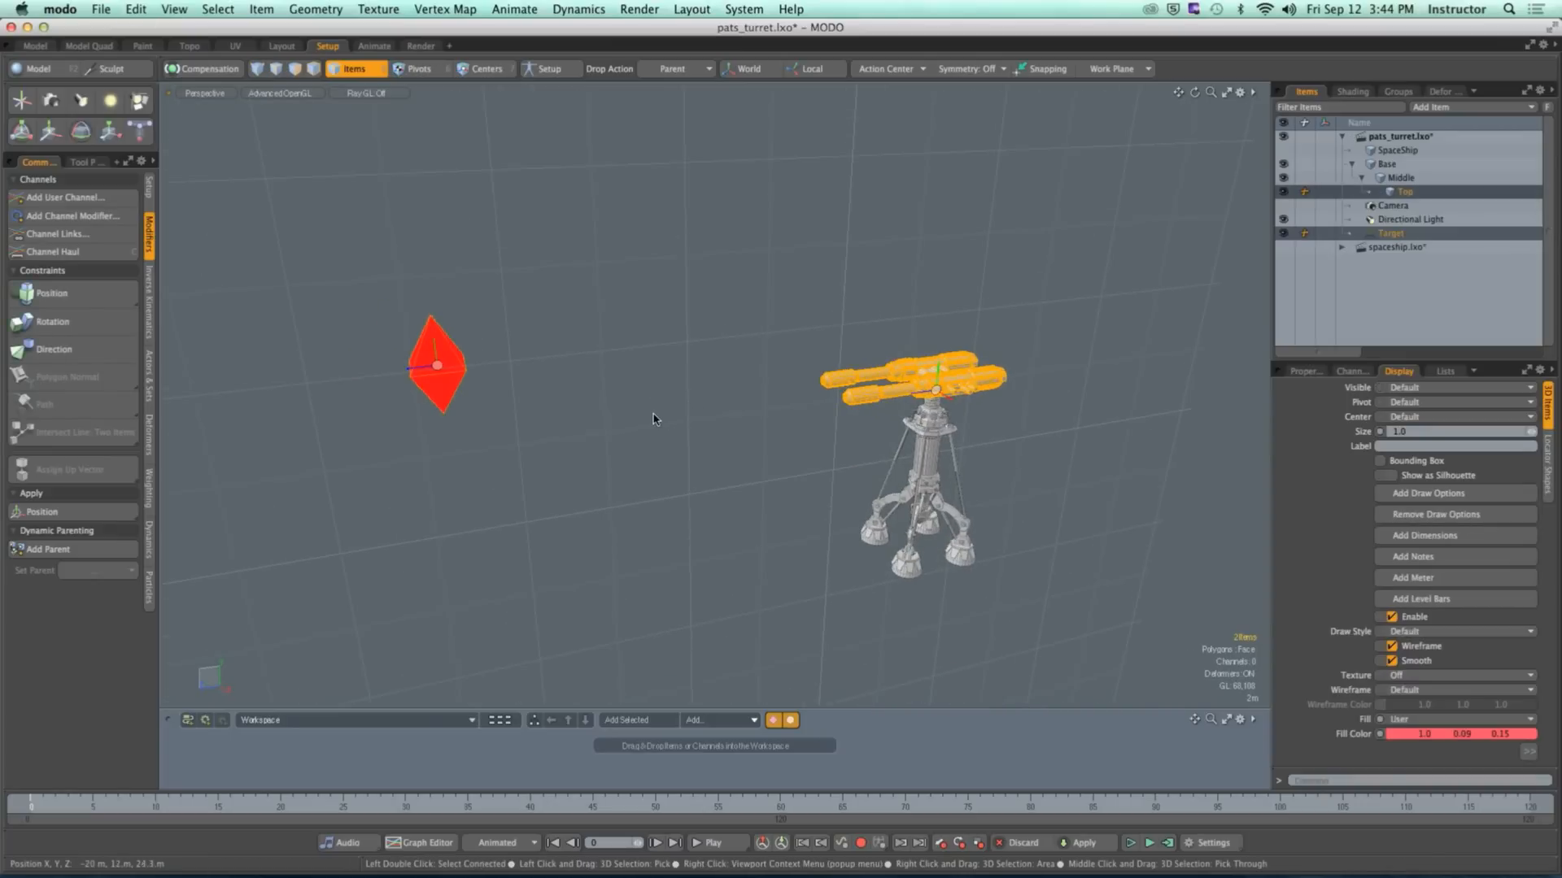
# Step: Apply a Direction constraint in the reverse selection order, with the Target locator first and the Top mesh second
pyautogui.click(481, 417)
pyautogui.click(433, 358)
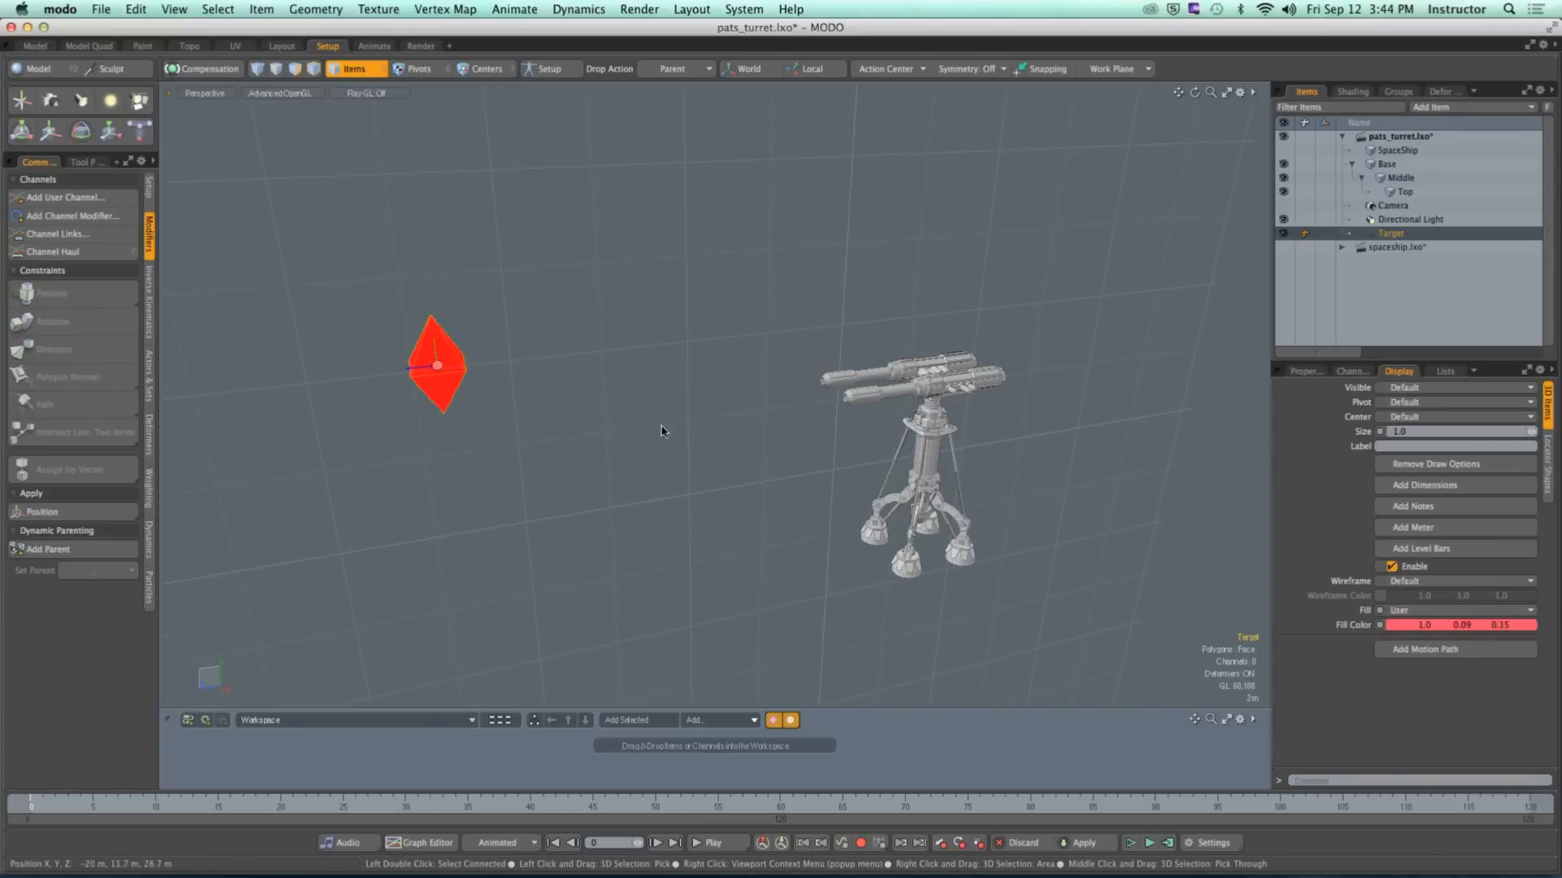
pyautogui.keyDown('shift'); pyautogui.click(848, 406); pyautogui.keyUp('shift')
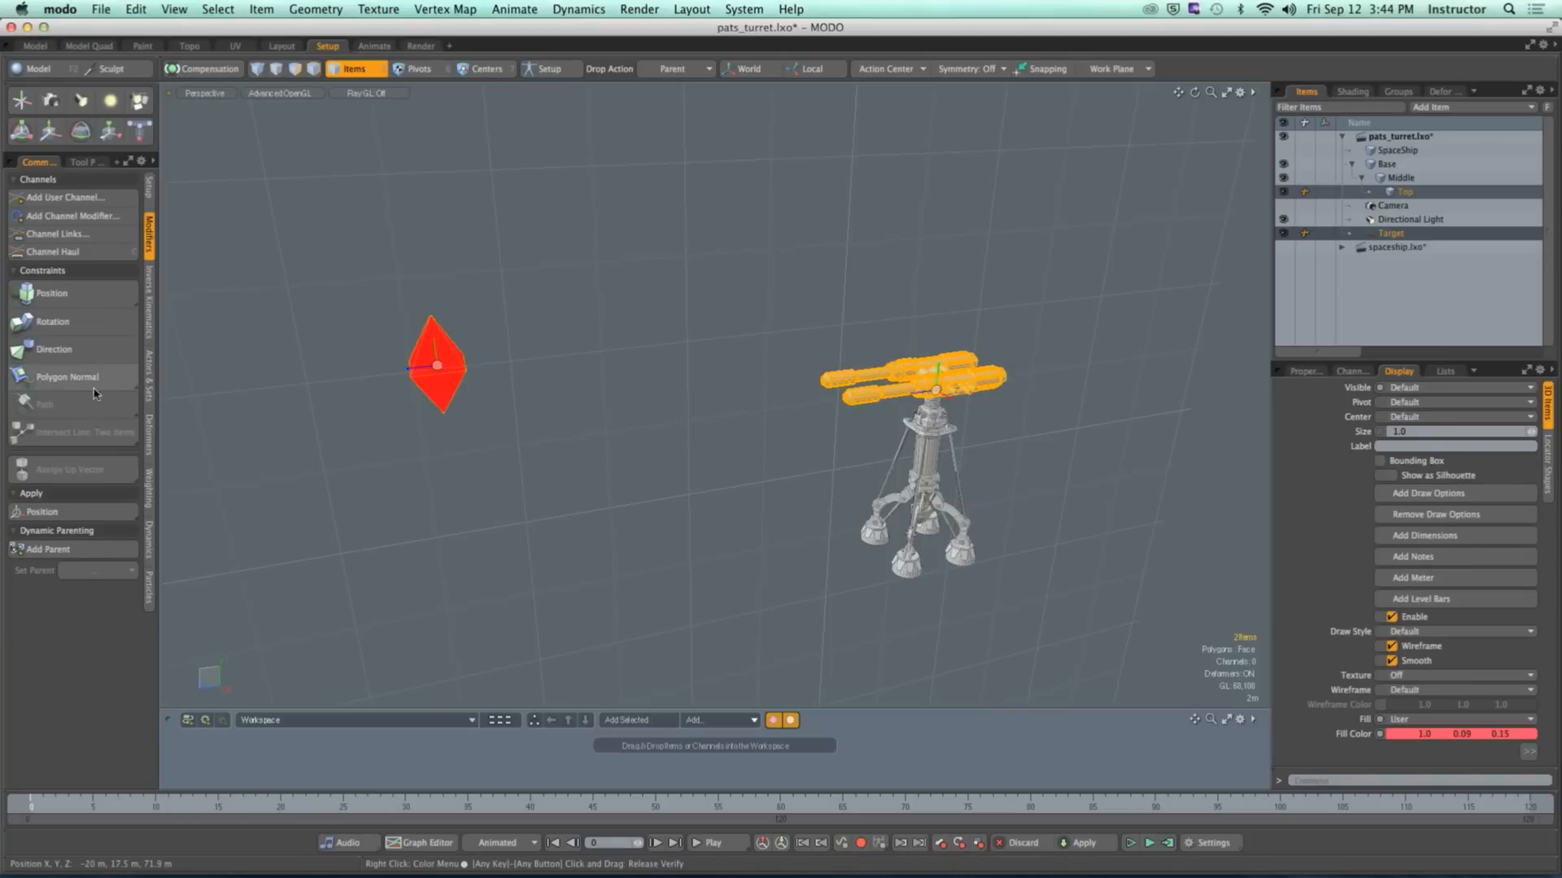
pyautogui.click(77, 350)
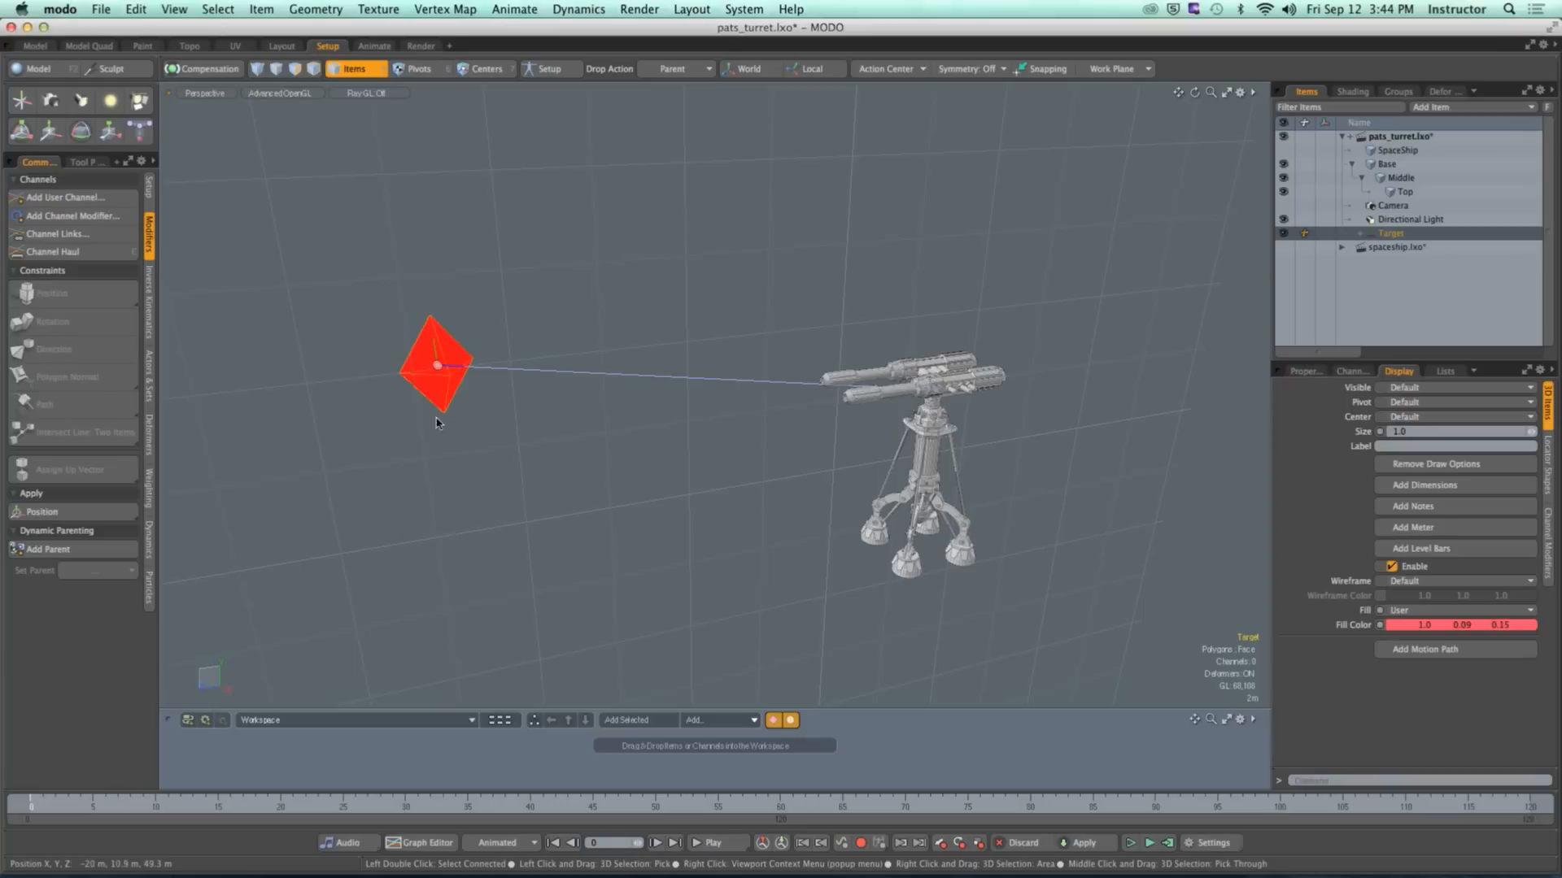
pyautogui.keyDown('alt'); pyautogui.moveTo(443, 425); pyautogui.dragTo(530, 355); pyautogui.keyUp('alt')
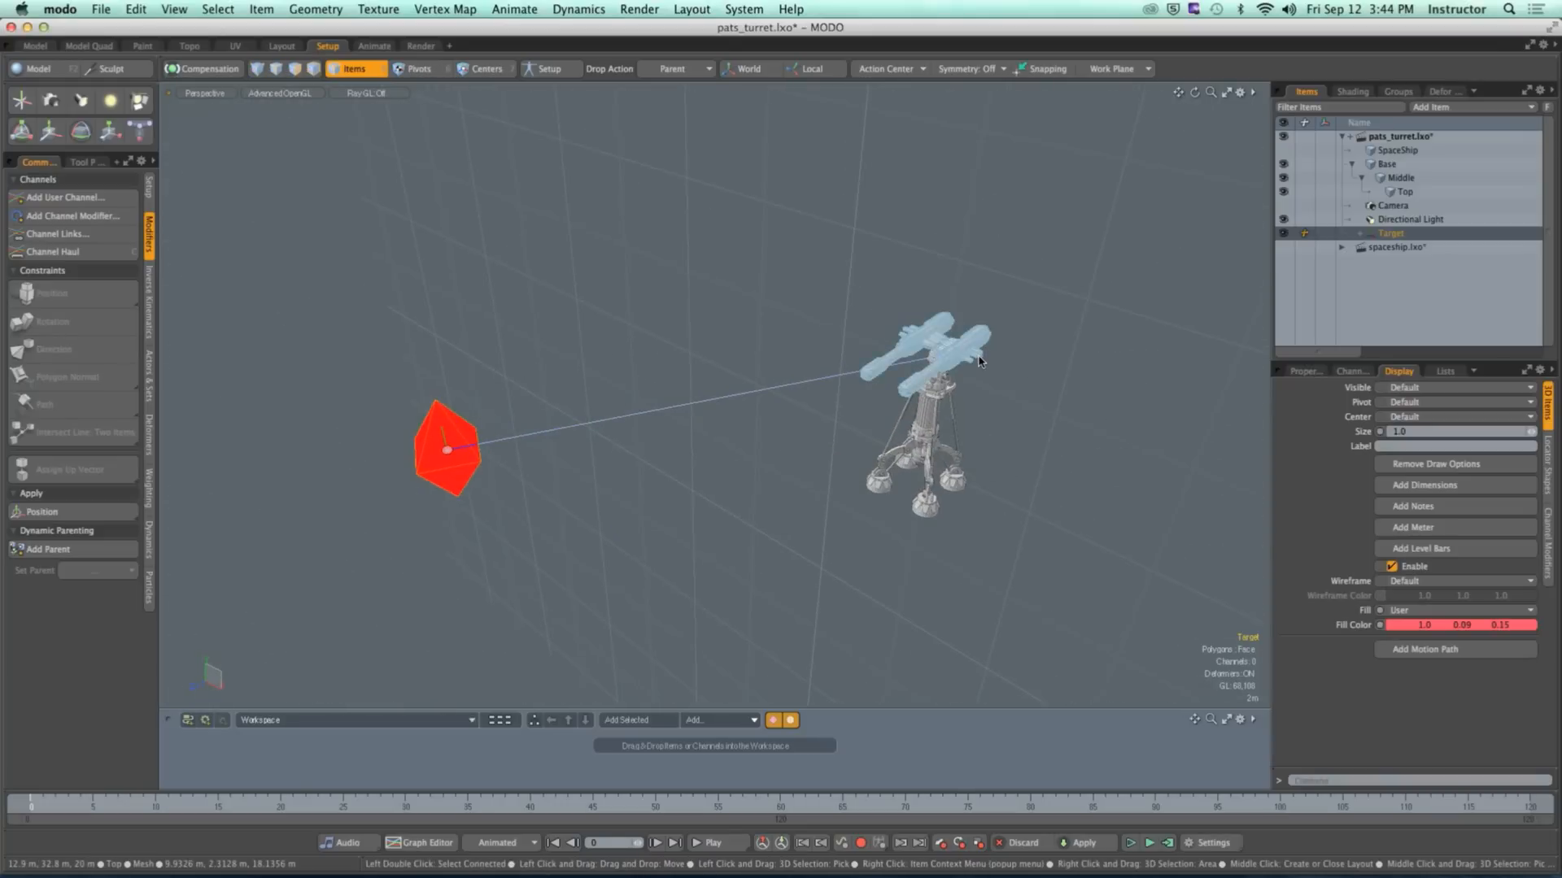
# Step: Move the Top mesh sideways to test the reversed constraint's effect on the Target, and undo the move
pyautogui.click(976, 364)
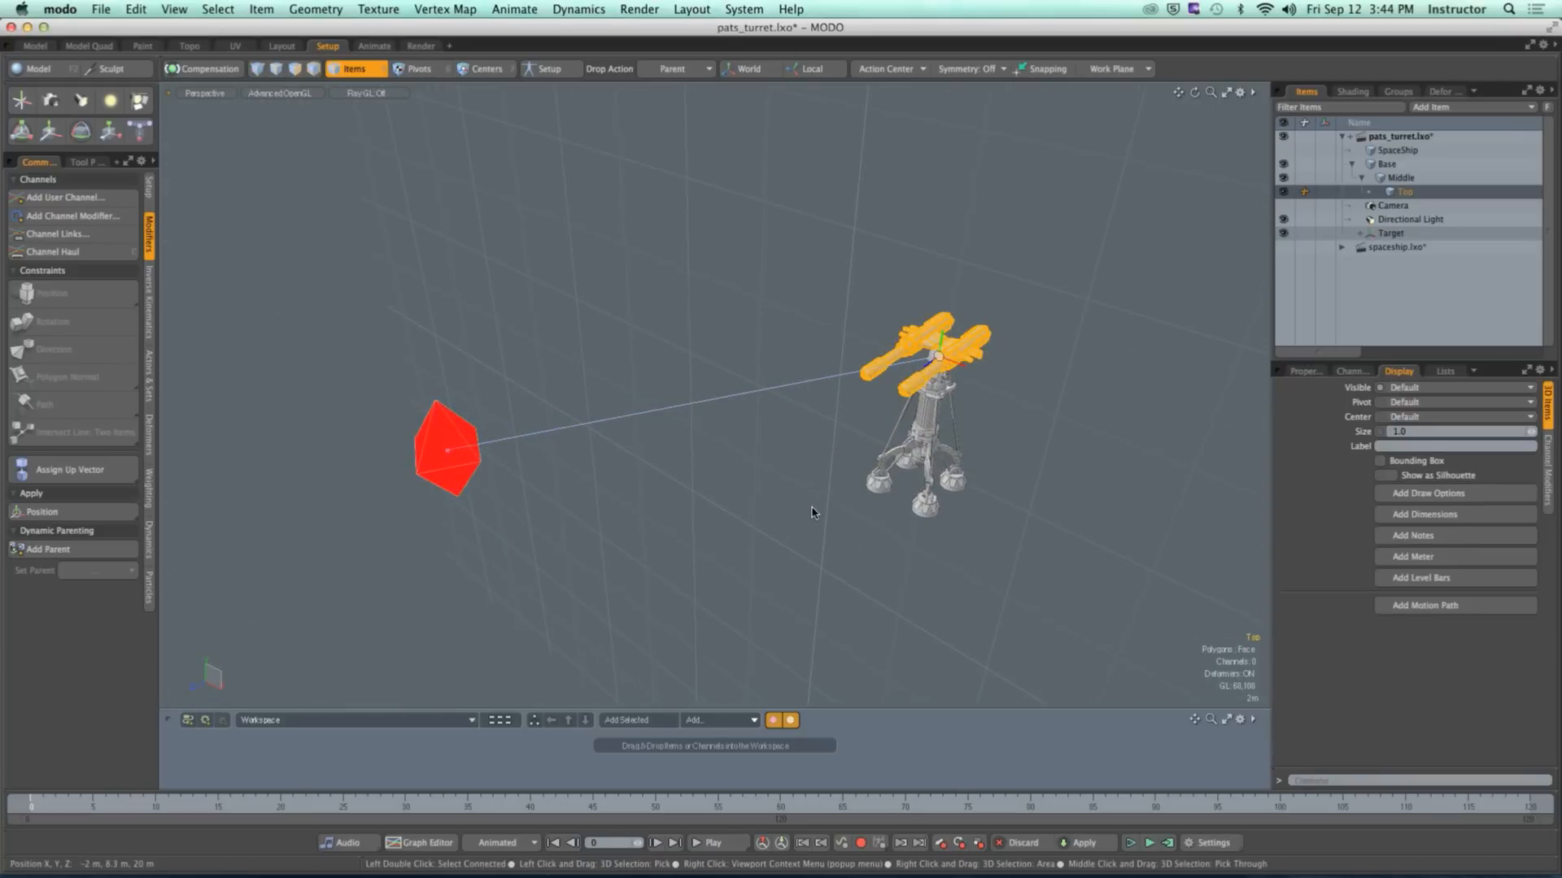
pyautogui.press('y')
pyautogui.moveTo(907, 418)
pyautogui.mouseDown()
pyautogui.moveTo(982, 420)
pyautogui.moveTo(819, 415)
pyautogui.moveTo(904, 420)
pyautogui.mouseUp()
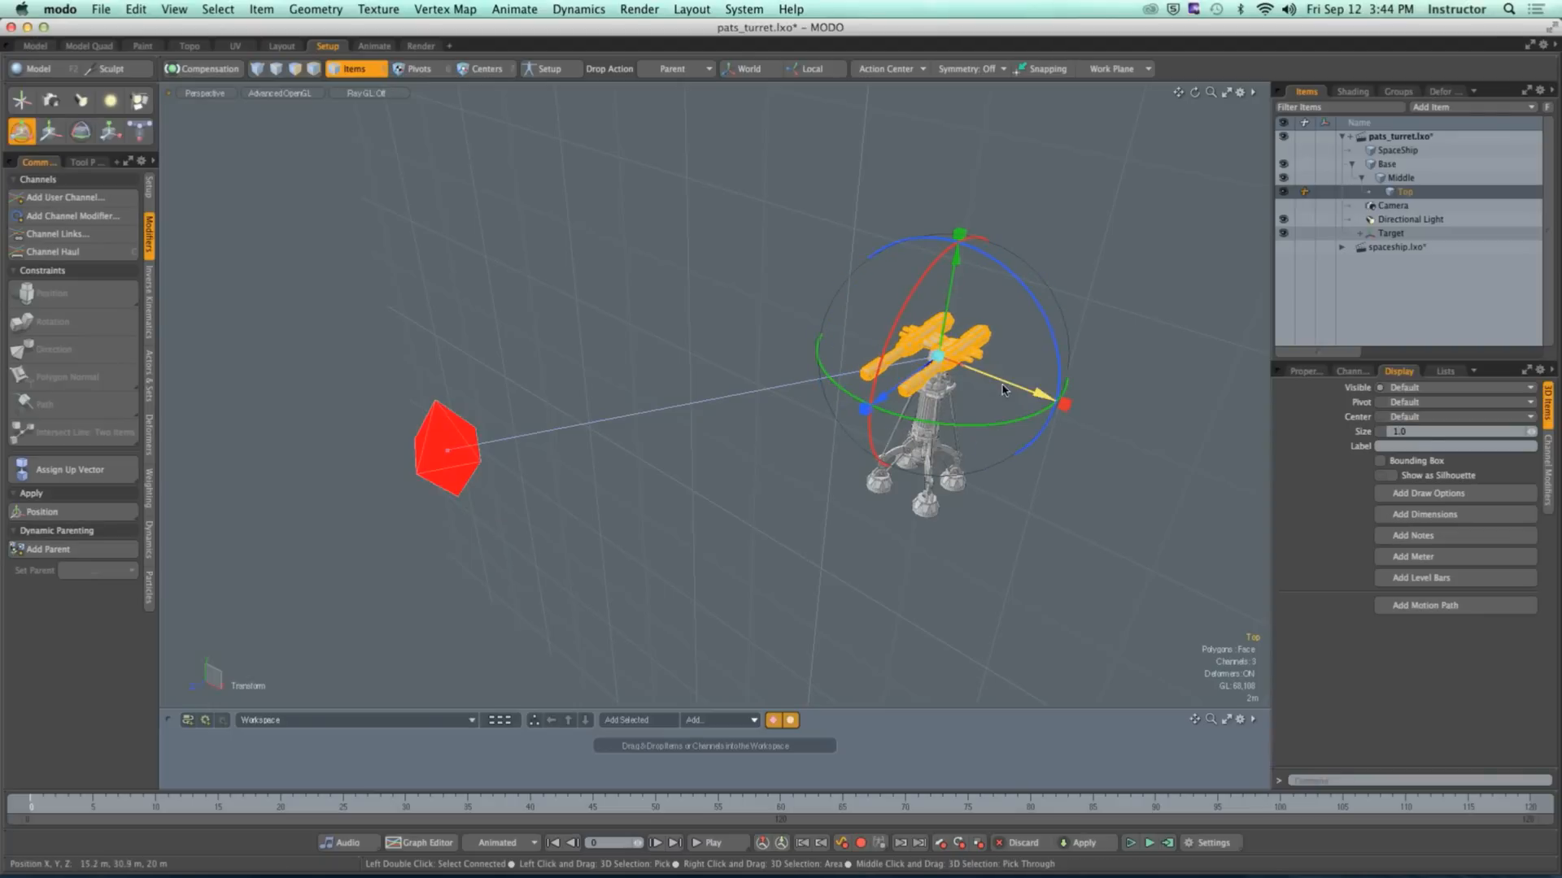
pyautogui.moveTo(1033, 392); pyautogui.dragTo(917, 348)
pyautogui.press('super+z')
pyautogui.press('super+z')
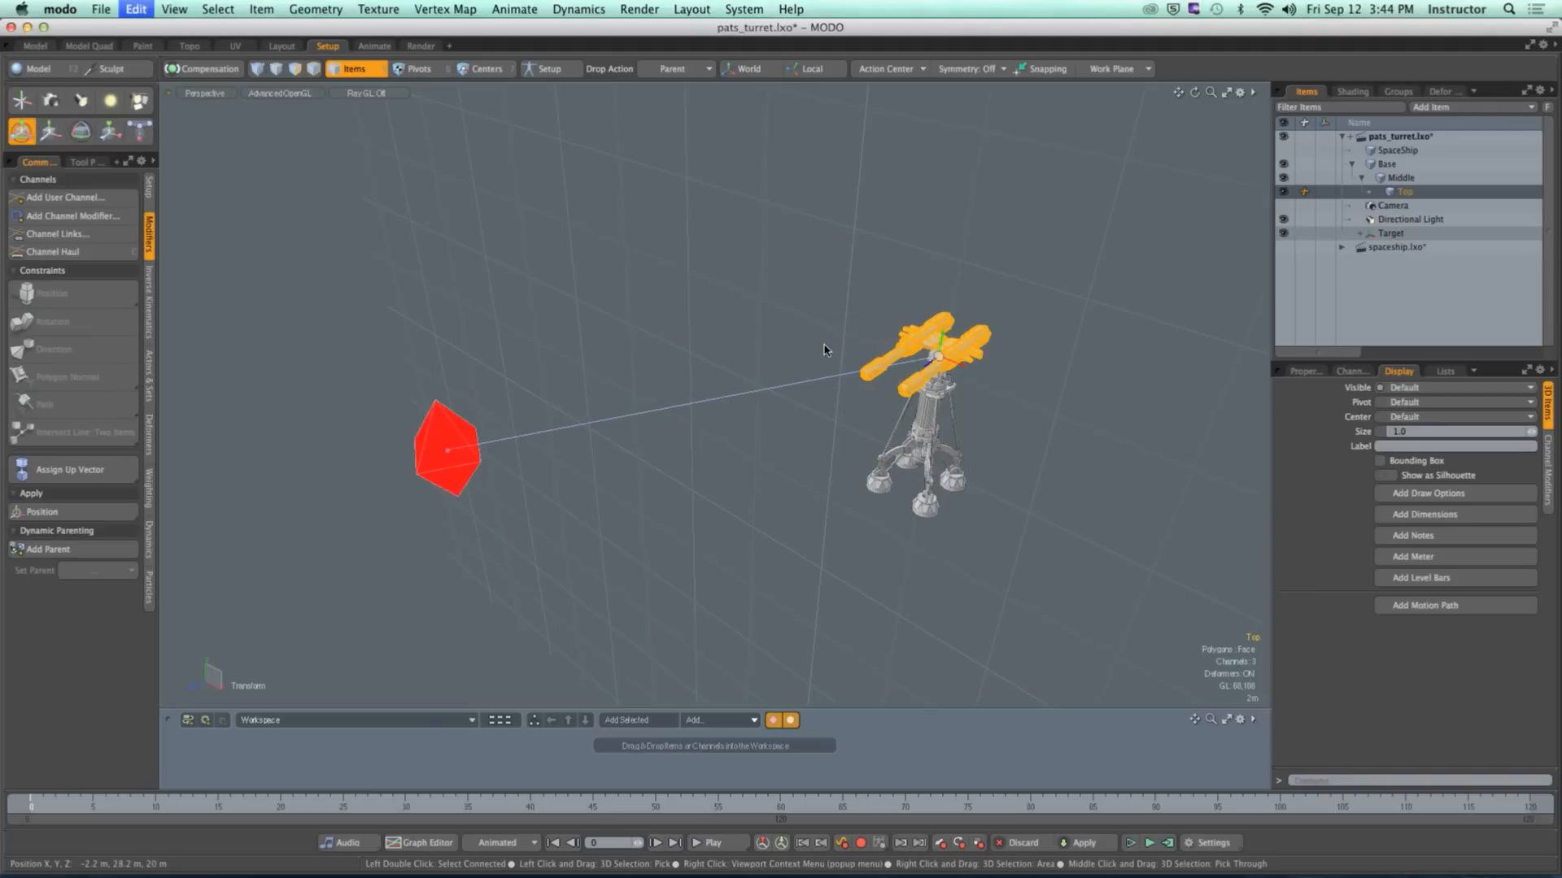
# Step: Undo the reversed Direction constraint on the Target locator and clear the selection
pyautogui.press('super+z')
pyautogui.press('super+z')
pyautogui.press('super+z')
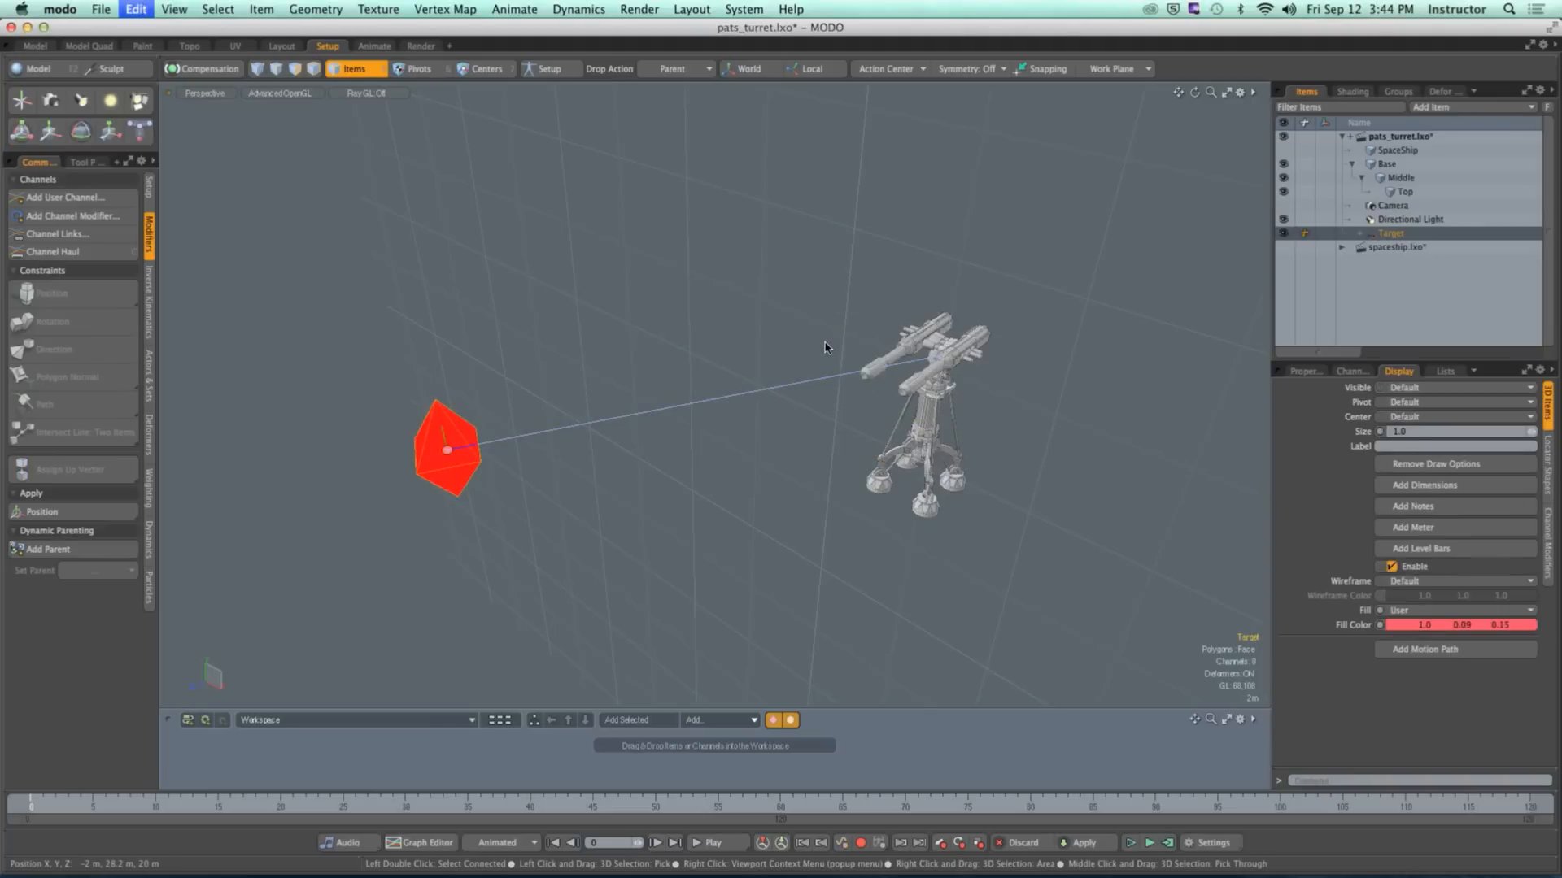
pyautogui.keyDown('alt'); pyautogui.moveTo(824, 348); pyautogui.dragTo(781, 353); pyautogui.keyUp('alt')
pyautogui.click(781, 352)
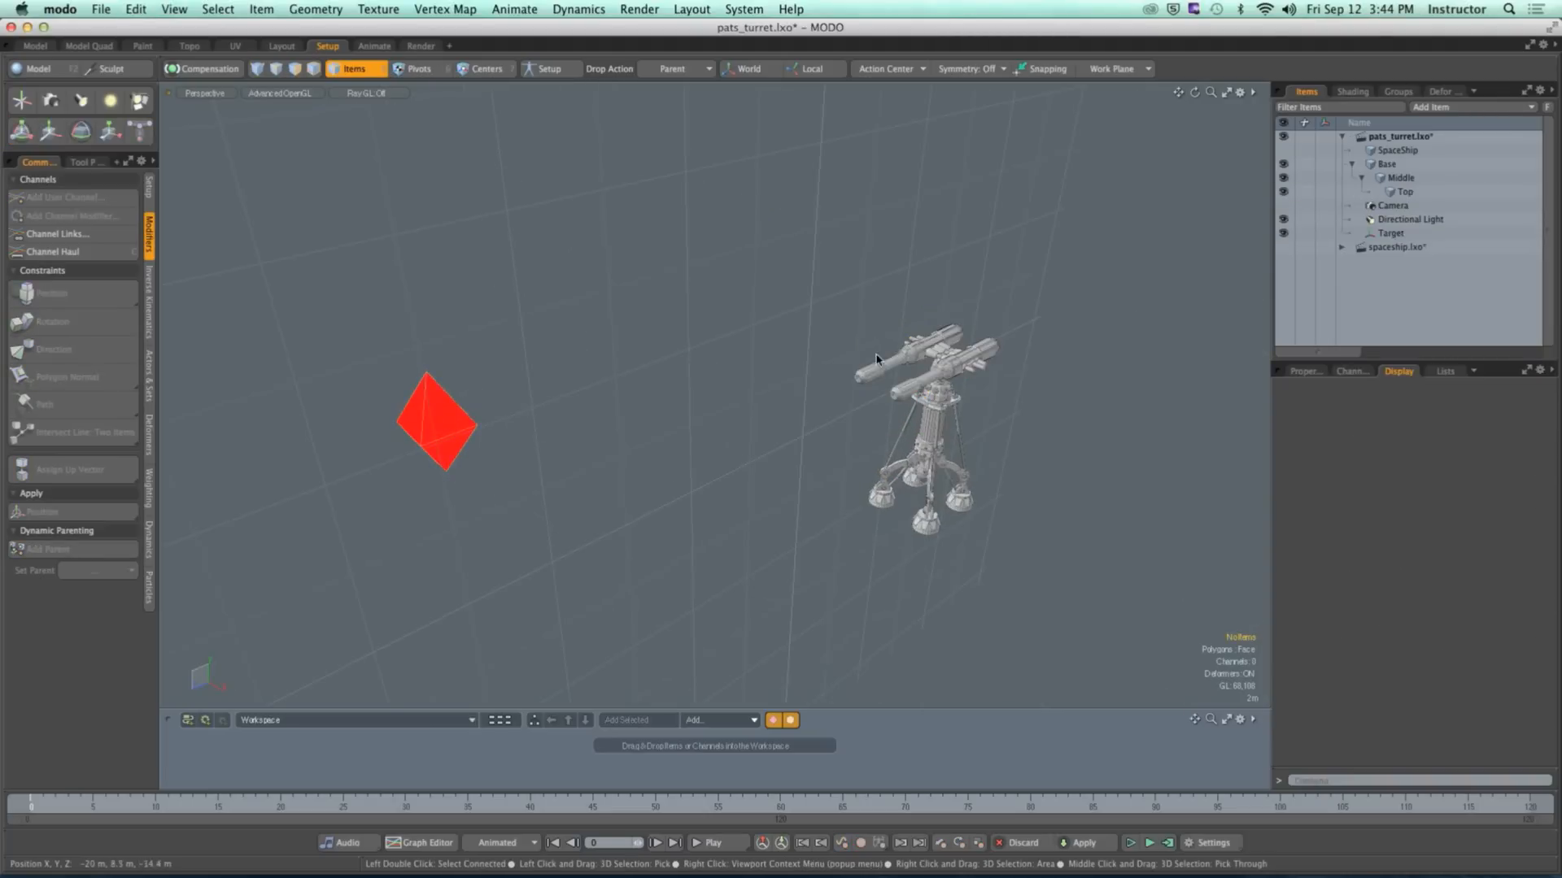
# Step: Constrain the Top mesh's direction to the Target locator, selecting Top before Target
pyautogui.click(937, 351)
pyautogui.keyDown('shift'); pyautogui.click(448, 425); pyautogui.keyUp('shift')
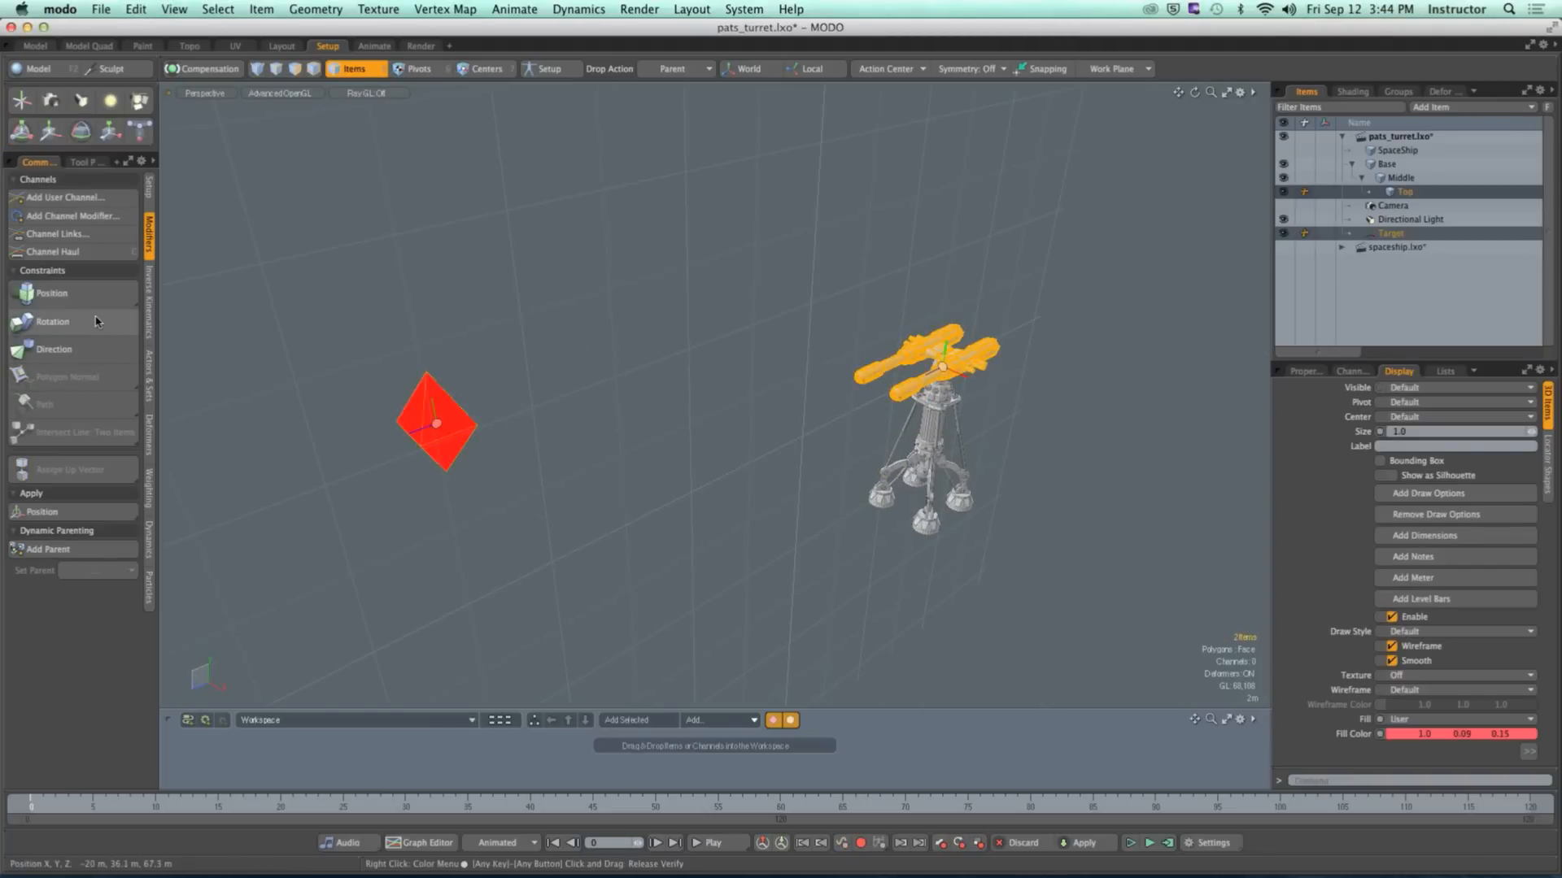
pyautogui.click(54, 350)
pyautogui.keyDown('alt'); pyautogui.moveTo(569, 269); pyautogui.dragTo(624, 307); pyautogui.keyUp('alt')
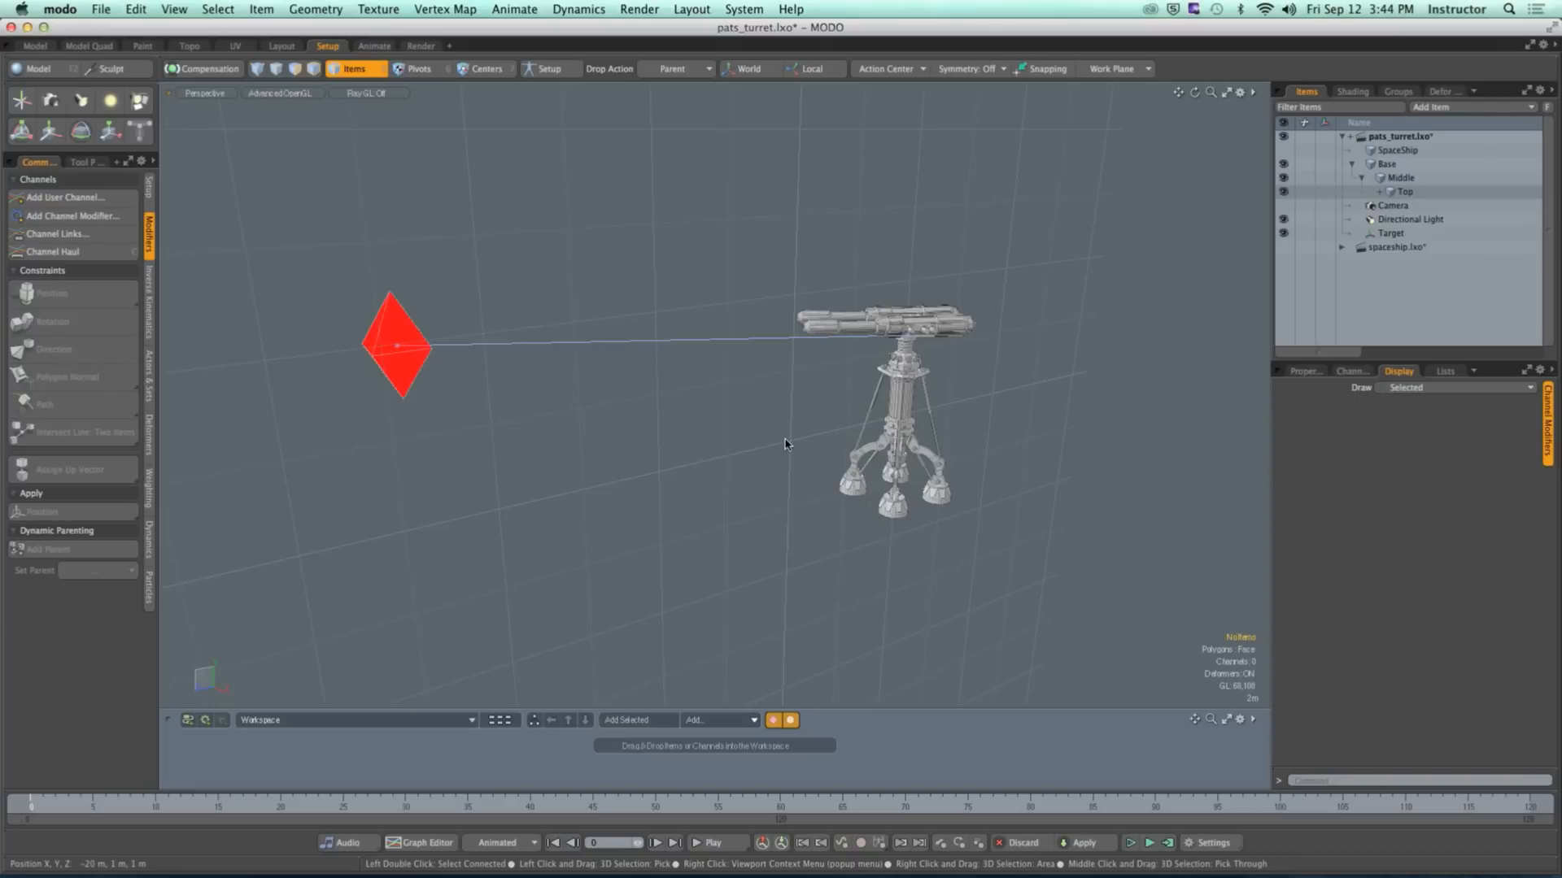
# Step: Switch to Remote Desktop, open the screen of the Student 14 computer and take control of it
pyautogui.moveTo(1301, 871)
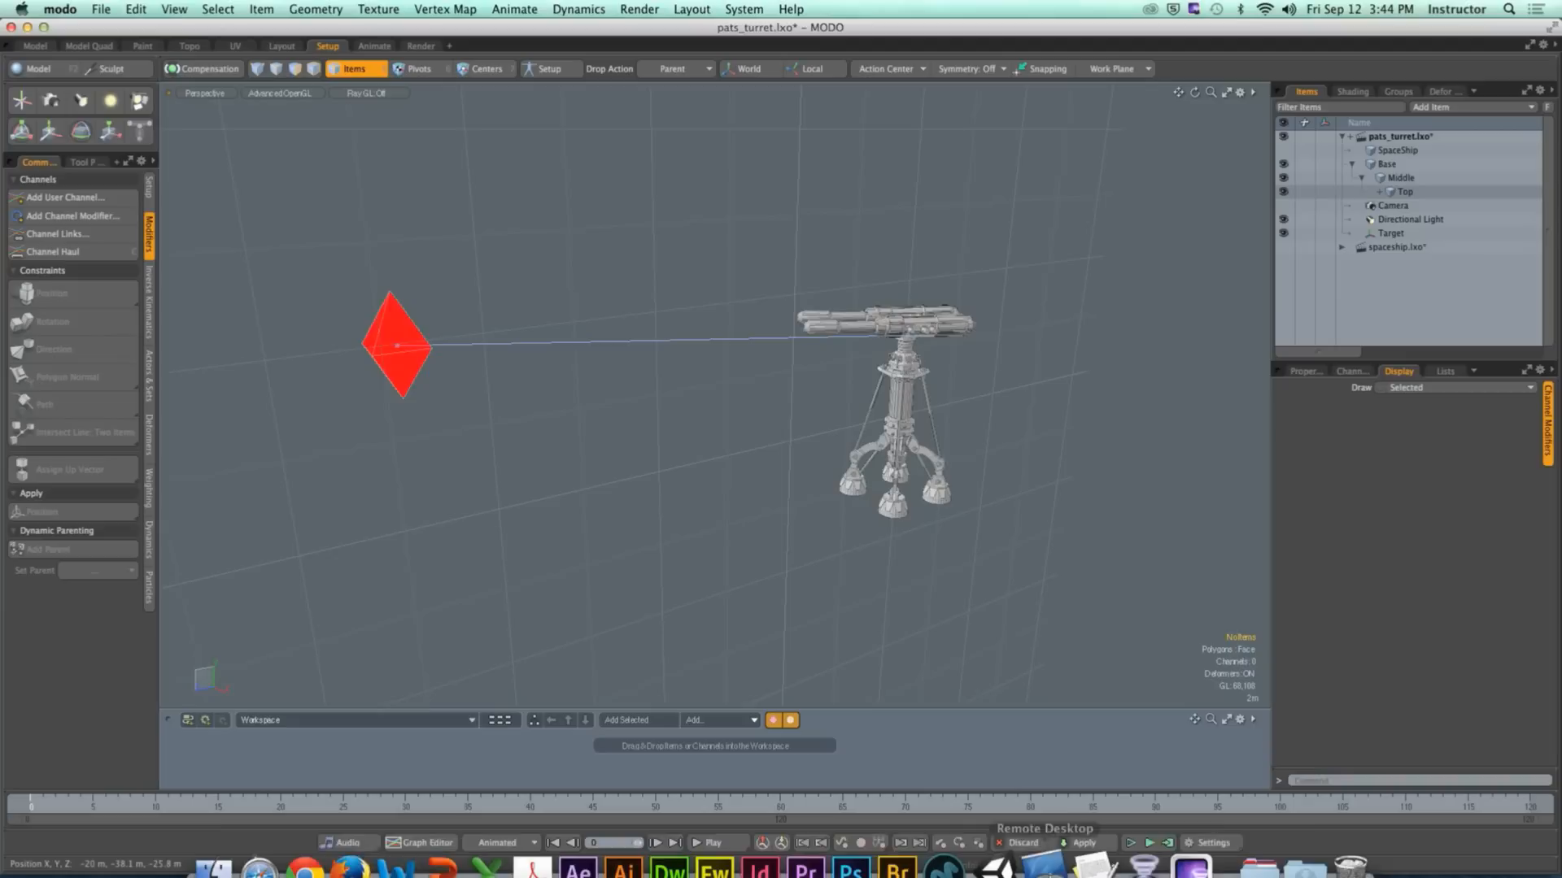
pyautogui.click(1044, 841)
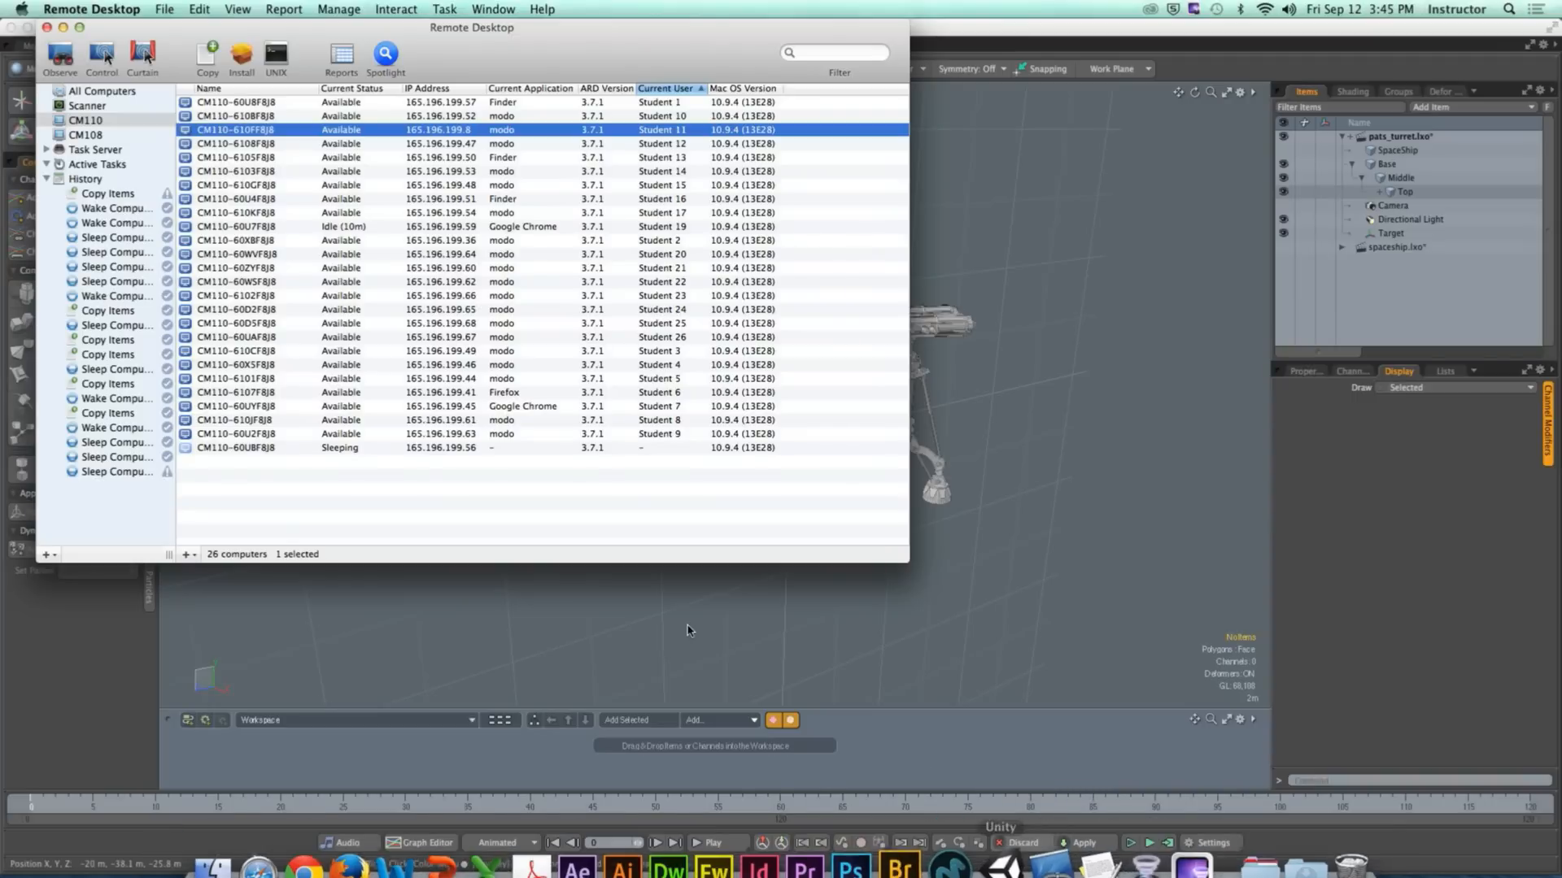
pyautogui.click(682, 175)
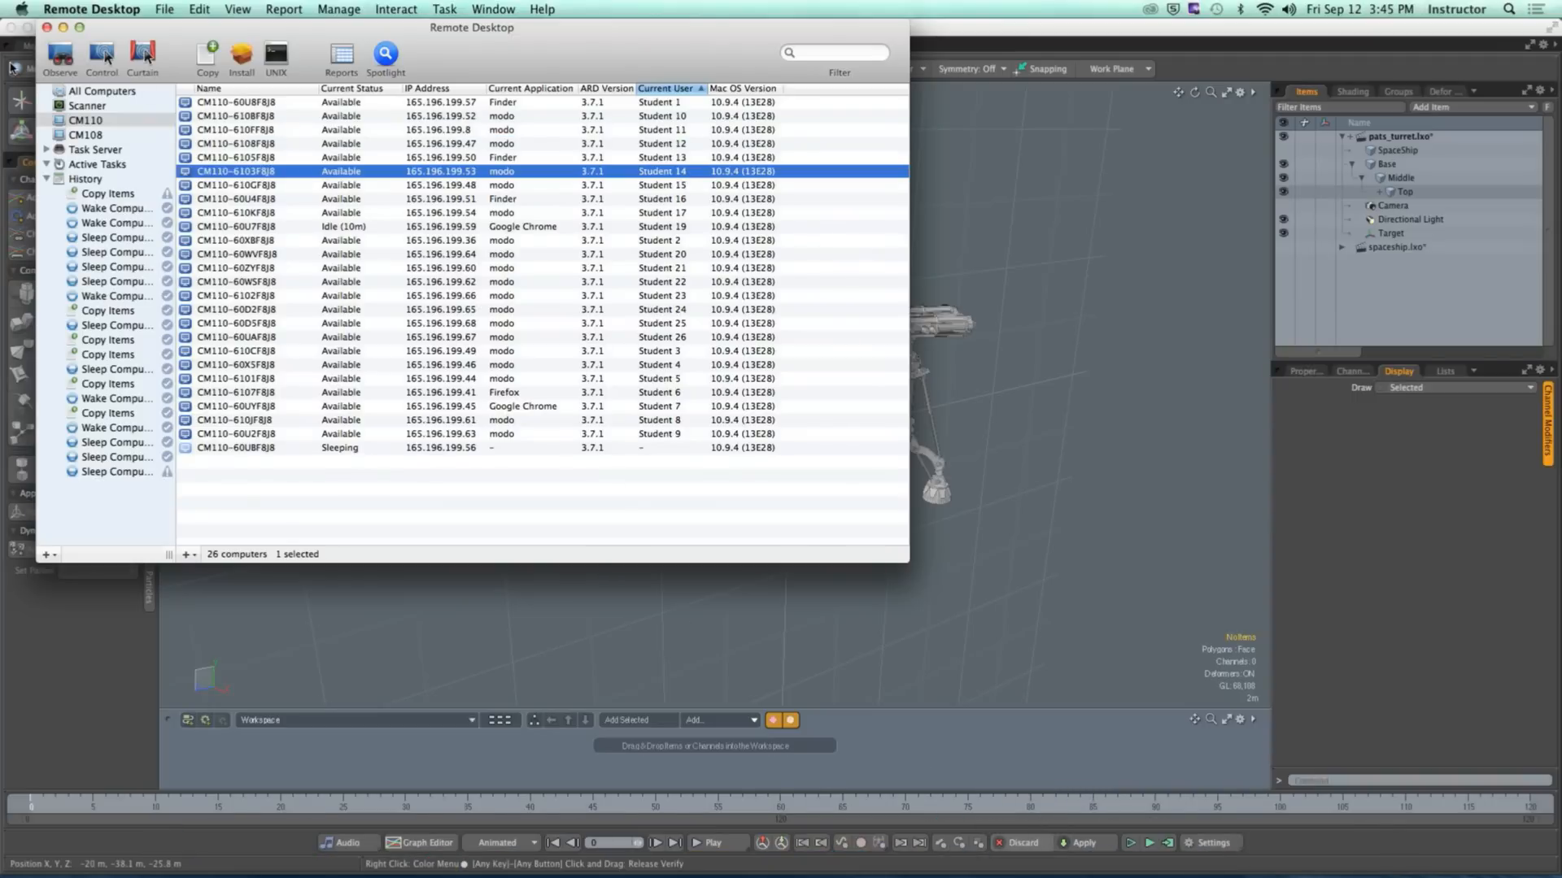
pyautogui.click(60, 57)
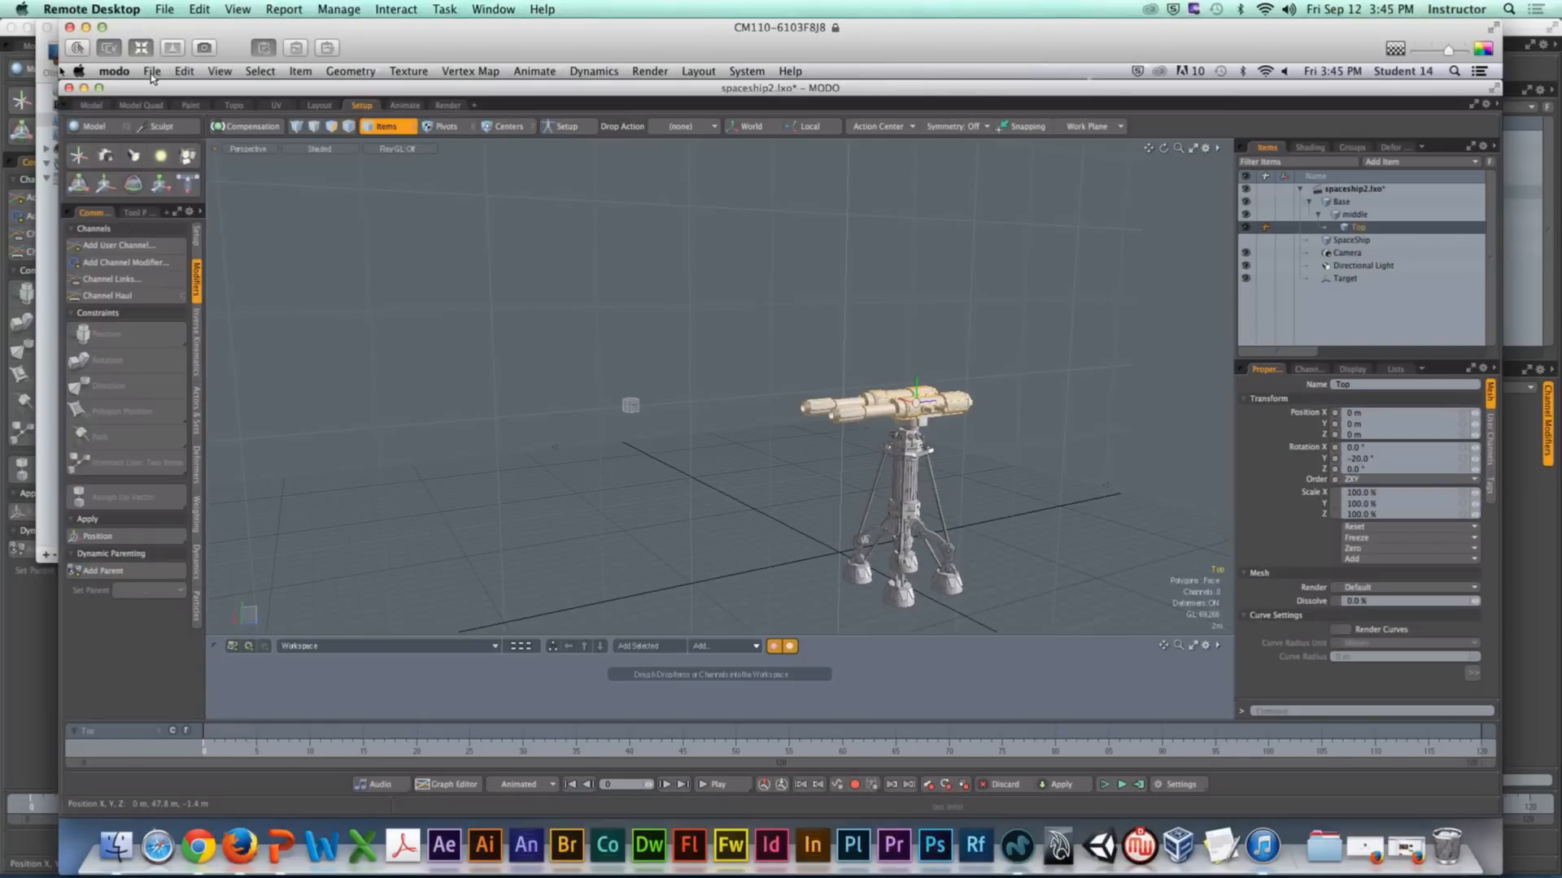
pyautogui.click(78, 50)
# Step: Apply a Direction constraint in the student's scene, selecting the Top mesh before the Target locator
pyautogui.keyDown('alt'); pyautogui.keyDown('shift'); pyautogui.moveTo(779, 340); pyautogui.dragTo(590, 361); pyautogui.keyUp('shift'); pyautogui.keyUp('alt')
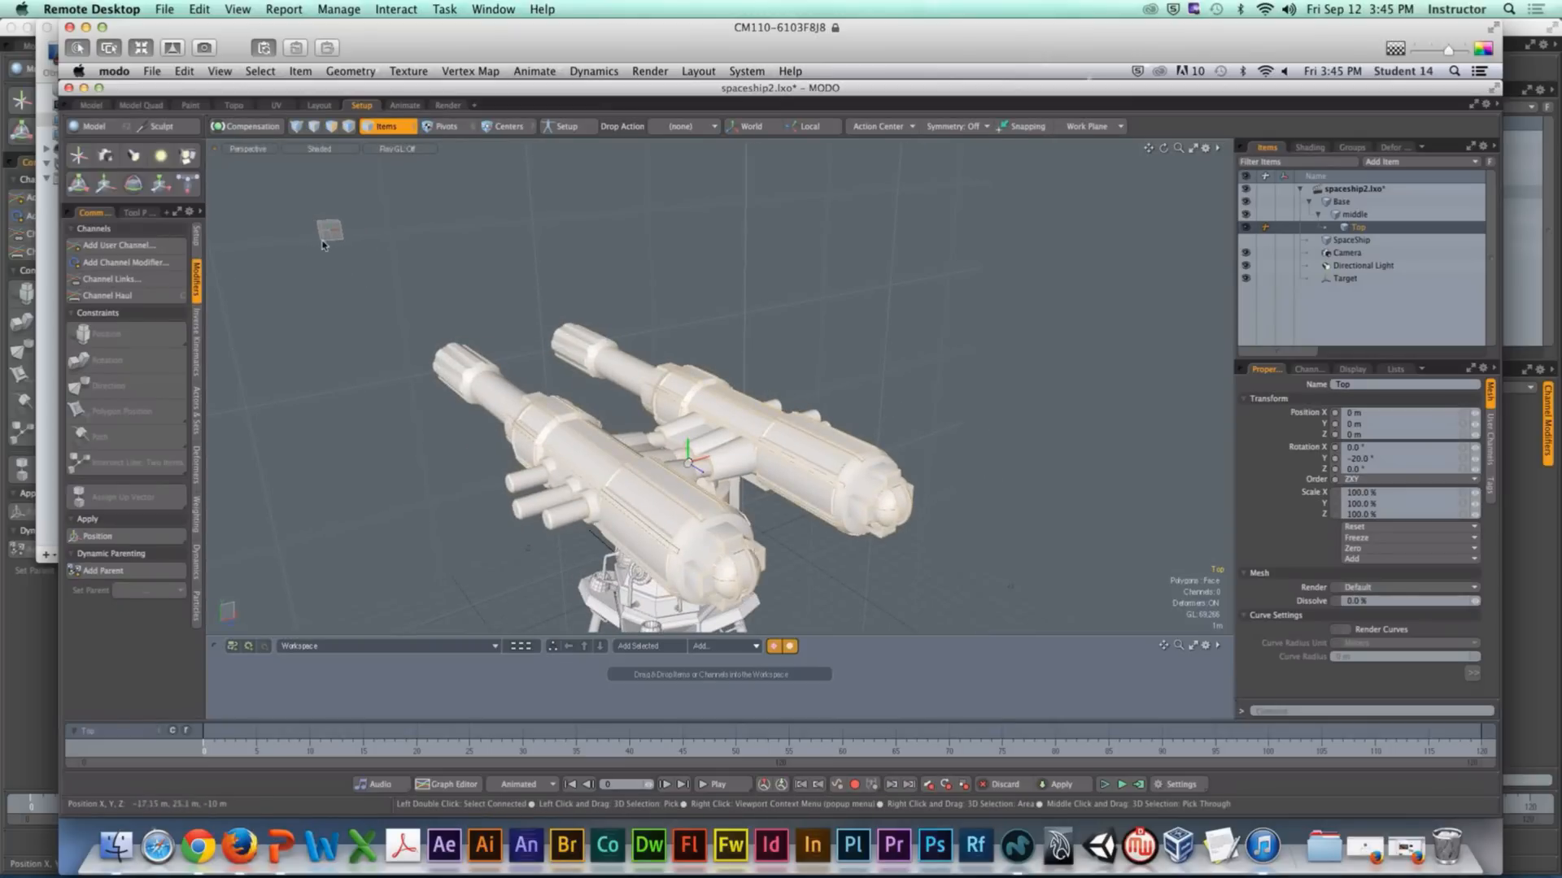
pyautogui.click(328, 233)
pyautogui.click(553, 349)
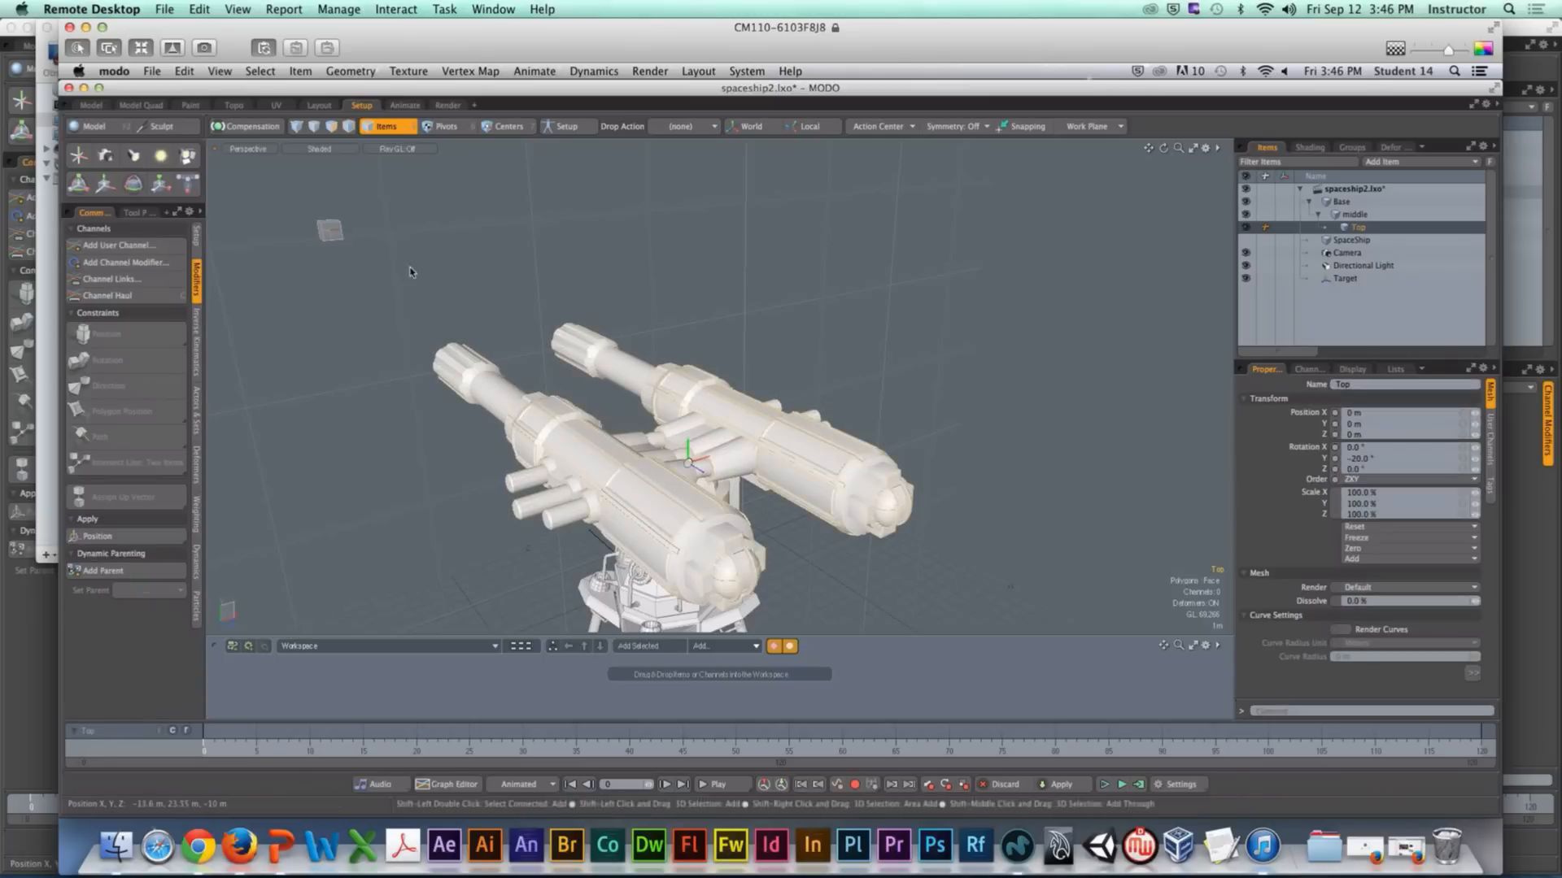
pyautogui.keyDown('shift'); pyautogui.click(329, 230); pyautogui.keyUp('shift')
pyautogui.click(137, 397)
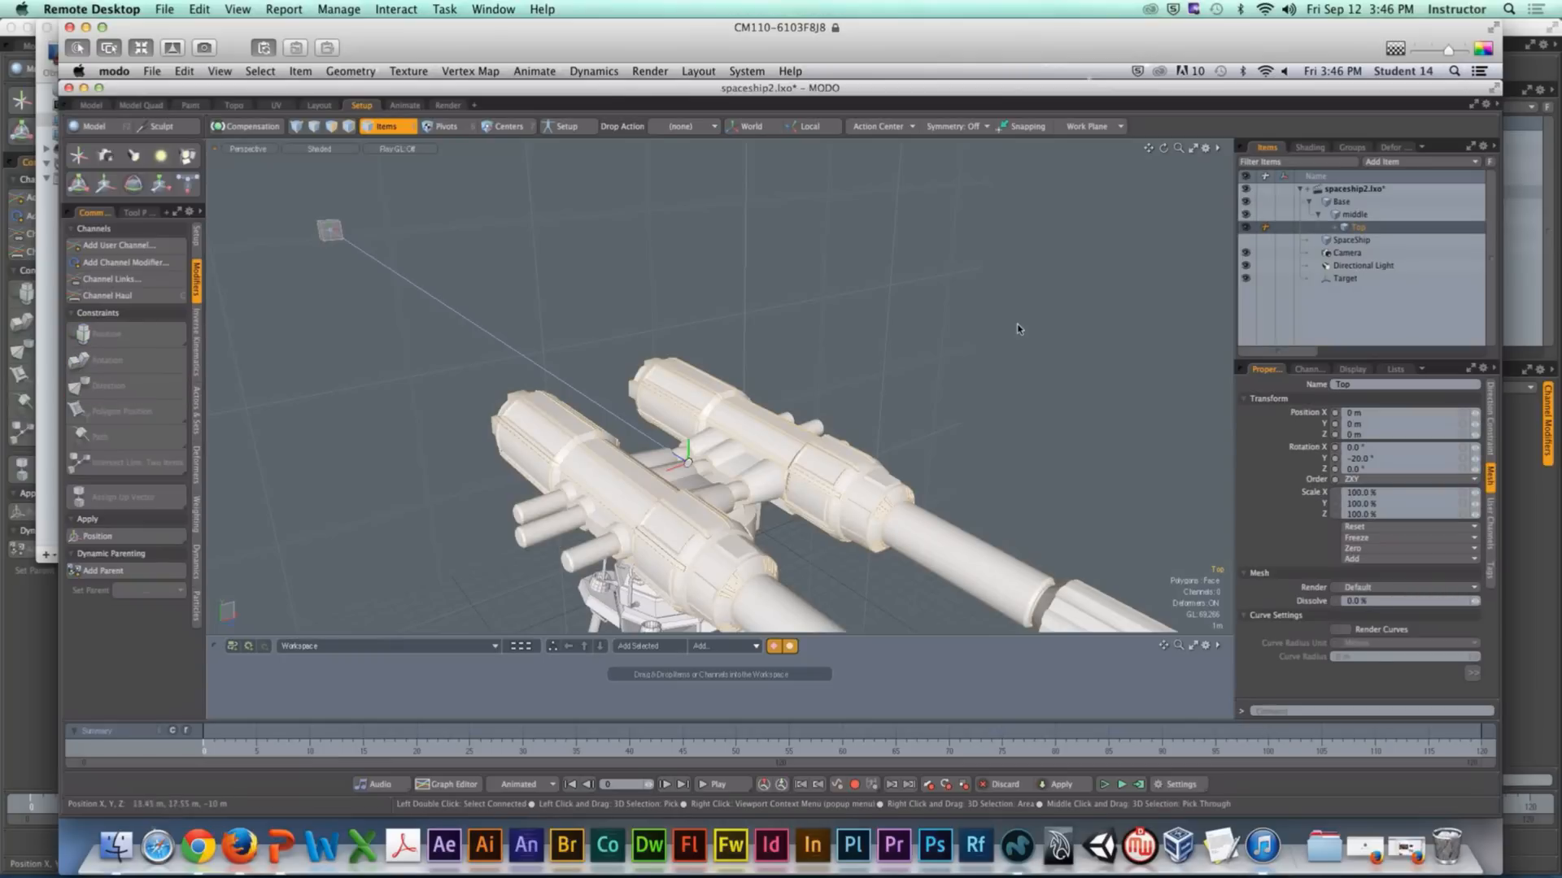
# Step: Undo the Direction constraint on the student's turret and select the Top mesh again
pyautogui.keyDown('ctrl'); pyautogui.keyDown('alt'); pyautogui.moveTo(1017, 329); pyautogui.dragTo(846, 355); pyautogui.keyUp('alt'); pyautogui.keyUp('ctrl')
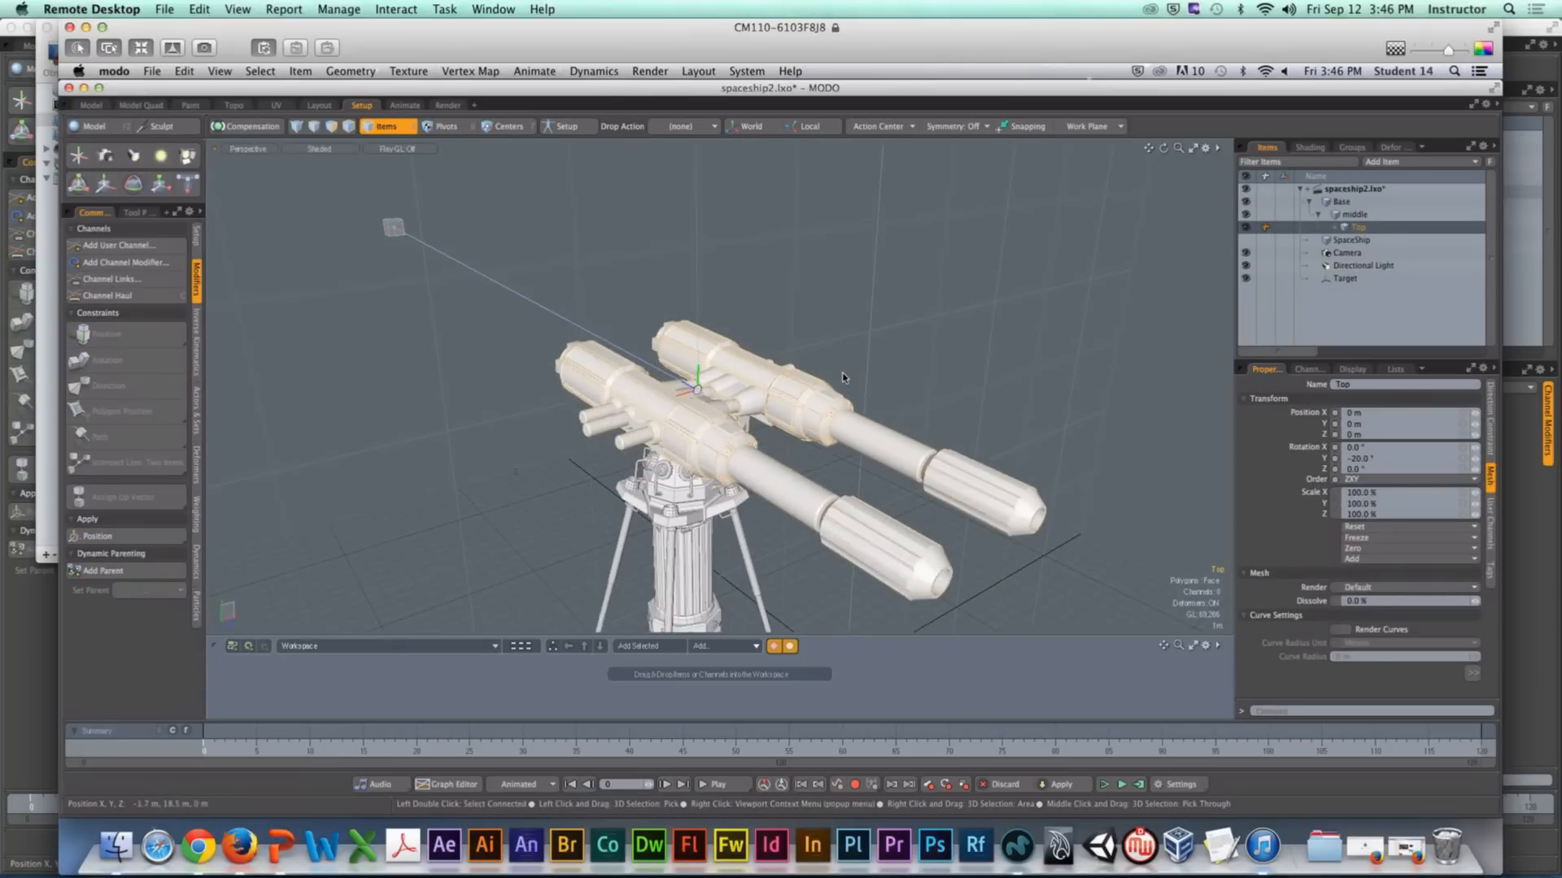
pyautogui.press('super+z')
pyautogui.moveTo(667, 337)
pyautogui.keyDown('alt'); pyautogui.mouseDown()
pyautogui.moveTo(739, 298)
pyautogui.moveTo(706, 311)
pyautogui.moveTo(692, 352)
pyautogui.mouseUp(); pyautogui.keyUp('alt')
pyautogui.click(741, 297)
pyautogui.click(721, 402)
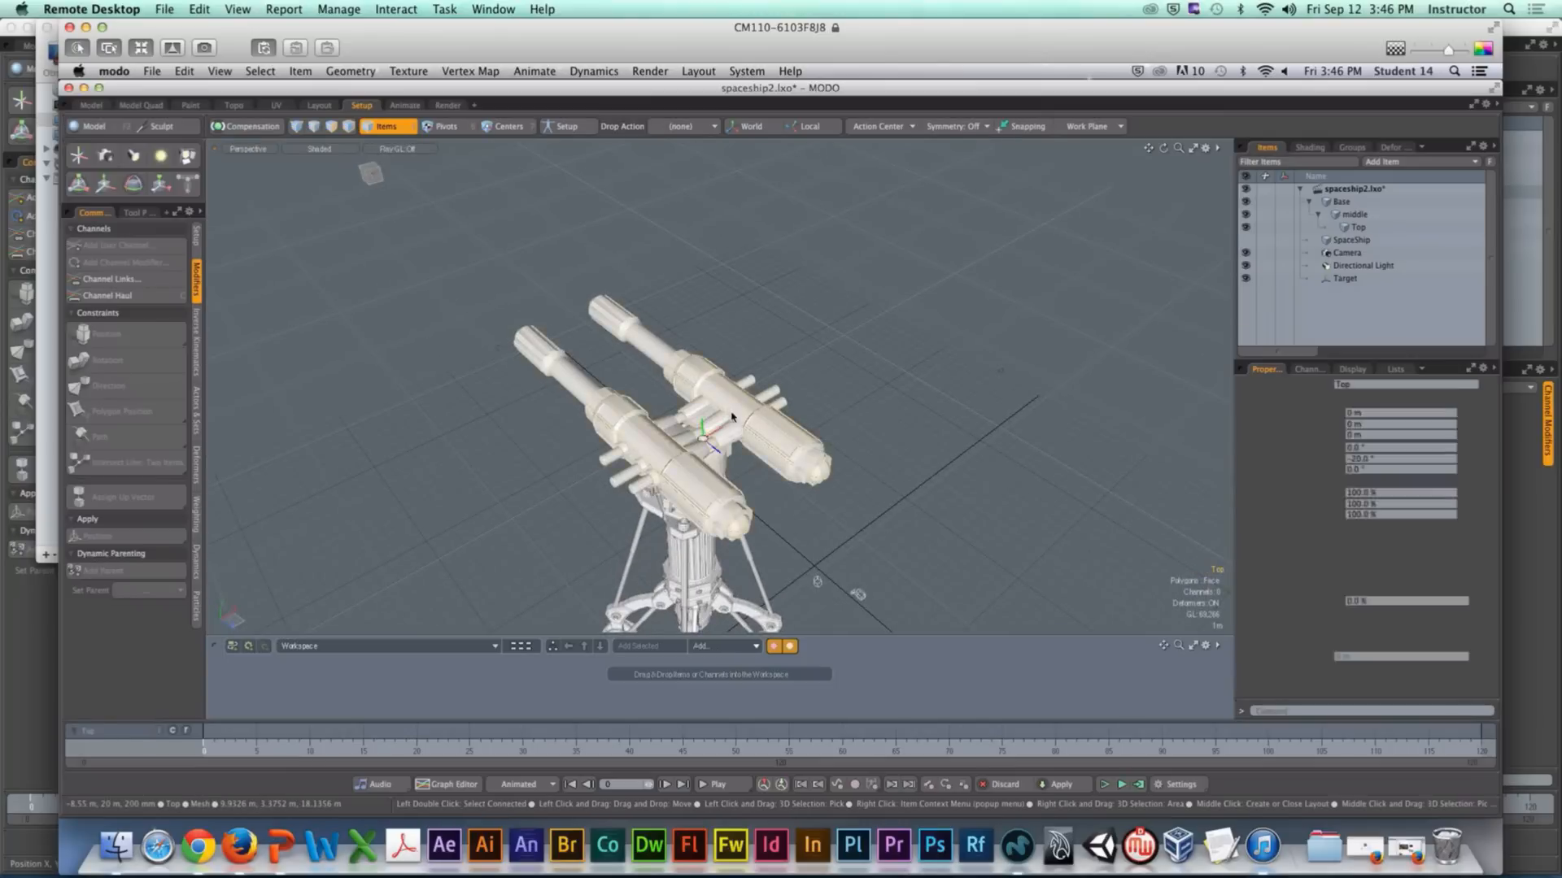
pyautogui.keyDown('ctrl'); pyautogui.keyDown('alt'); pyautogui.moveTo(730, 418); pyautogui.dragTo(701, 404); pyautogui.keyUp('alt'); pyautogui.keyUp('ctrl')
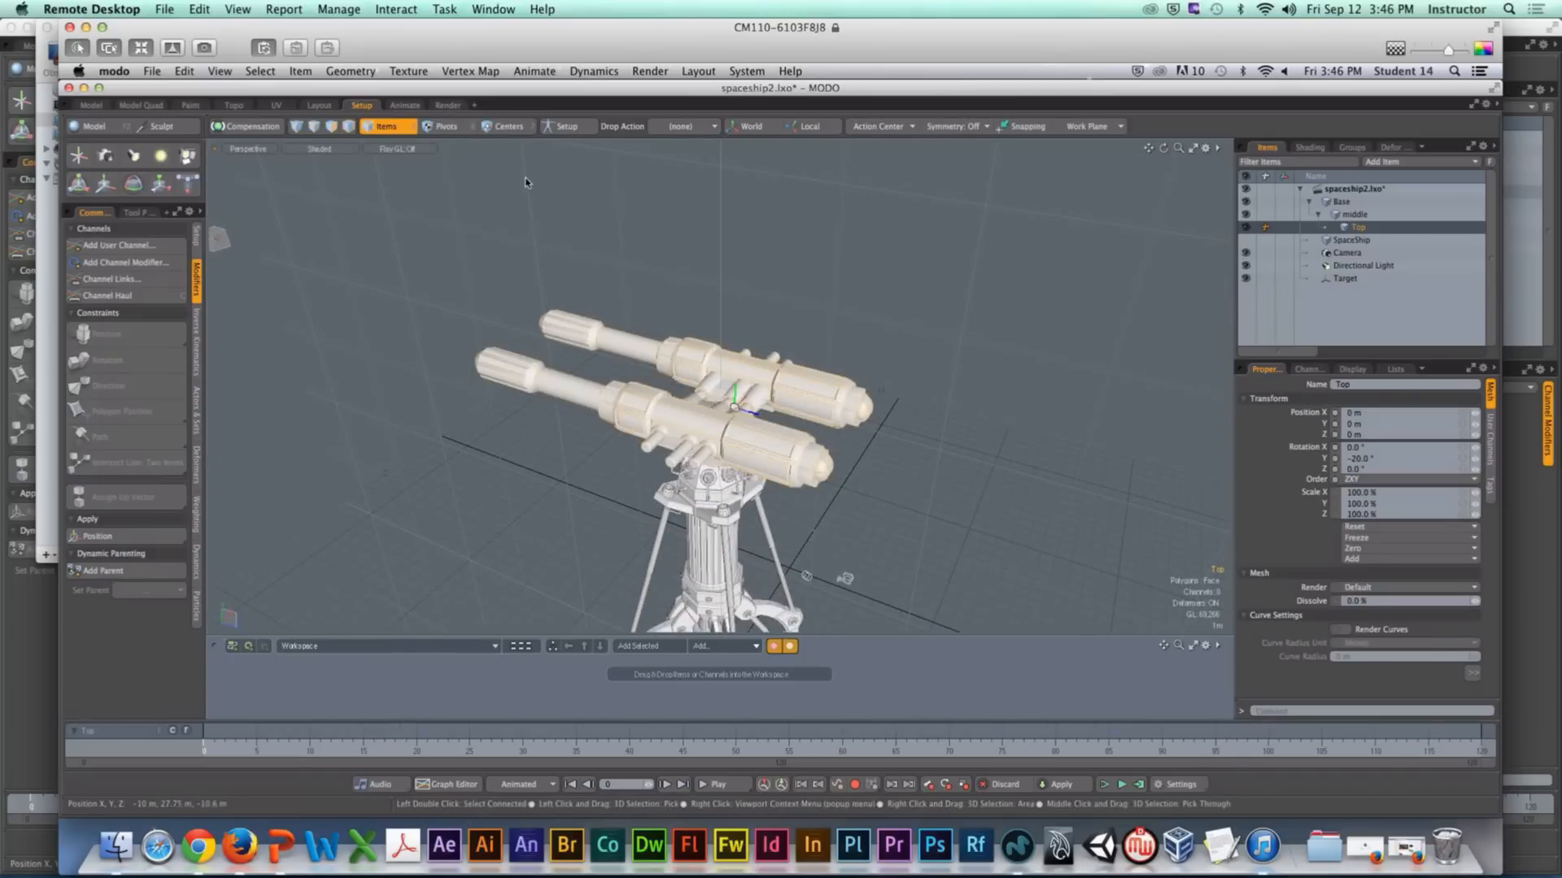
# Step: Rotate only the center of the Top mesh around the Y axis to about -190°, leaving the geometry in place
pyautogui.click(507, 126)
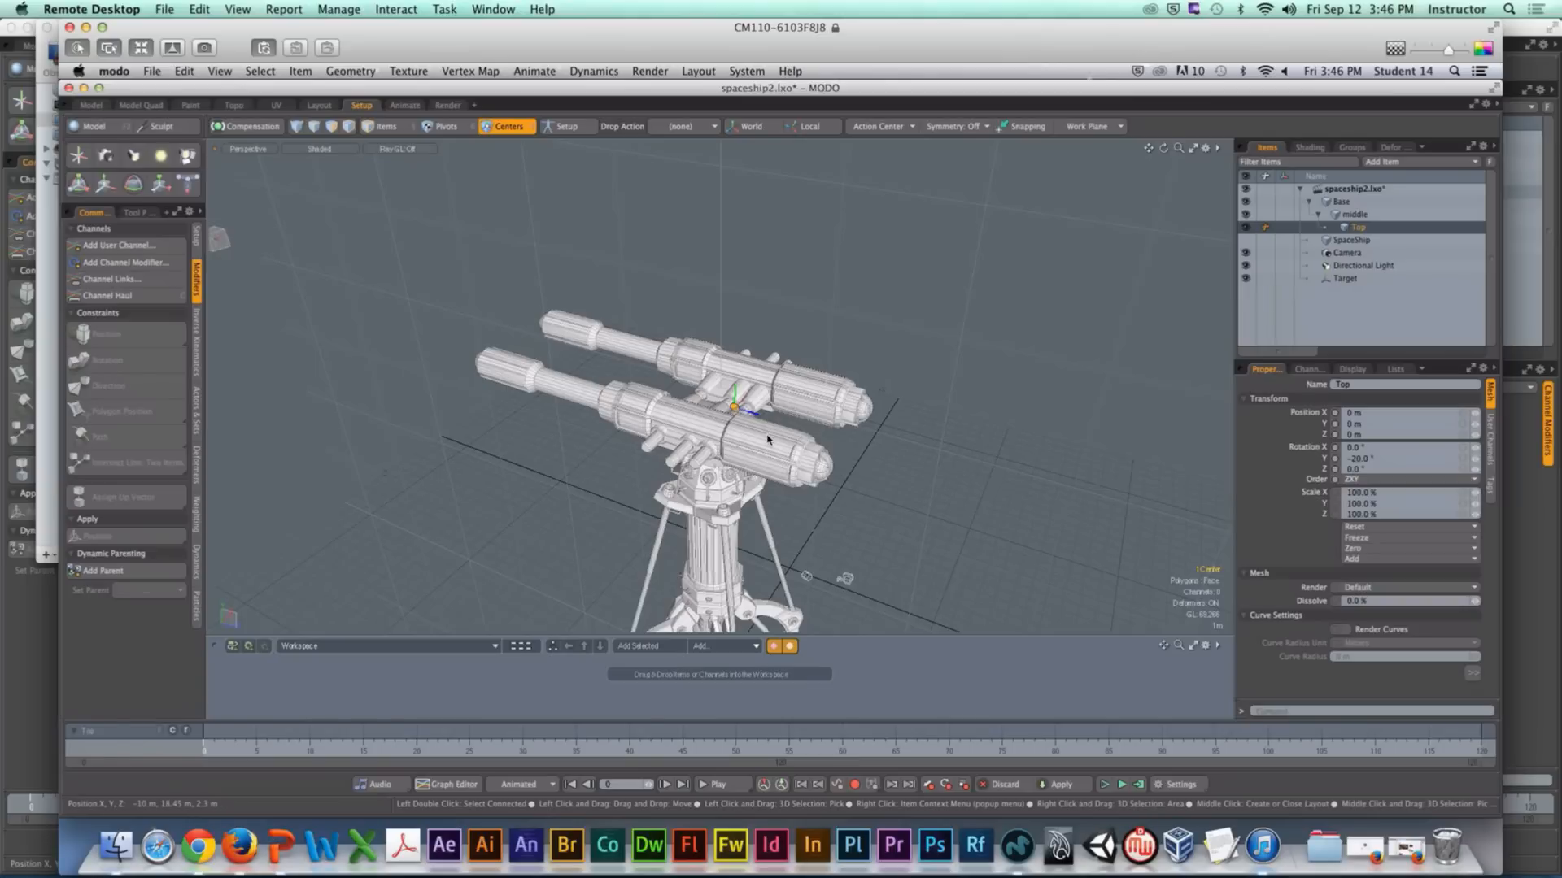
pyautogui.press('e')
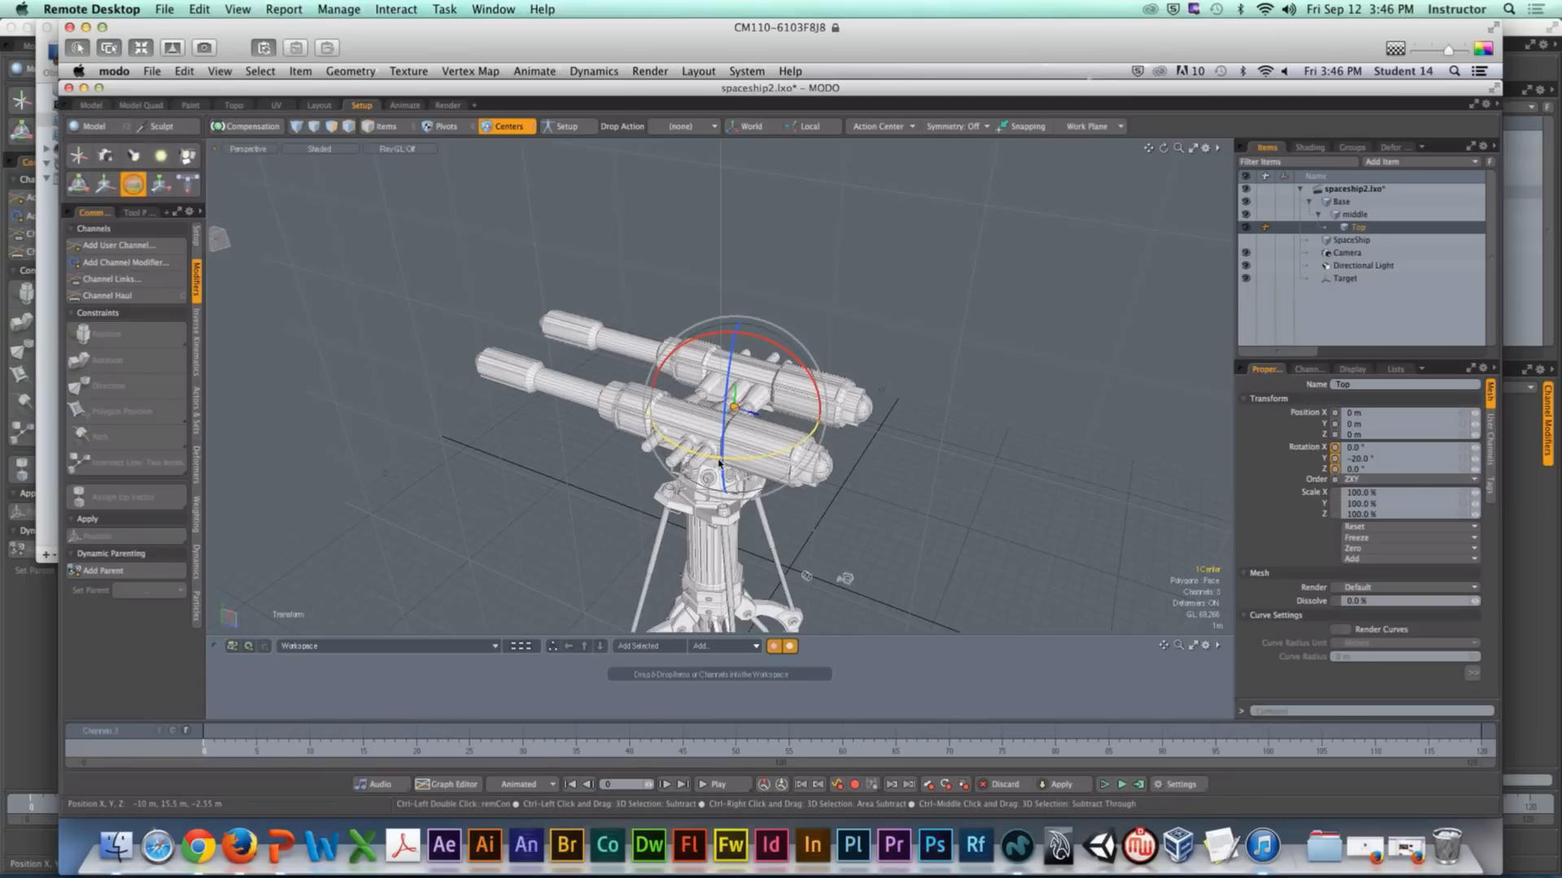
pyautogui.moveTo(753, 458); pyautogui.dragTo(634, 332)
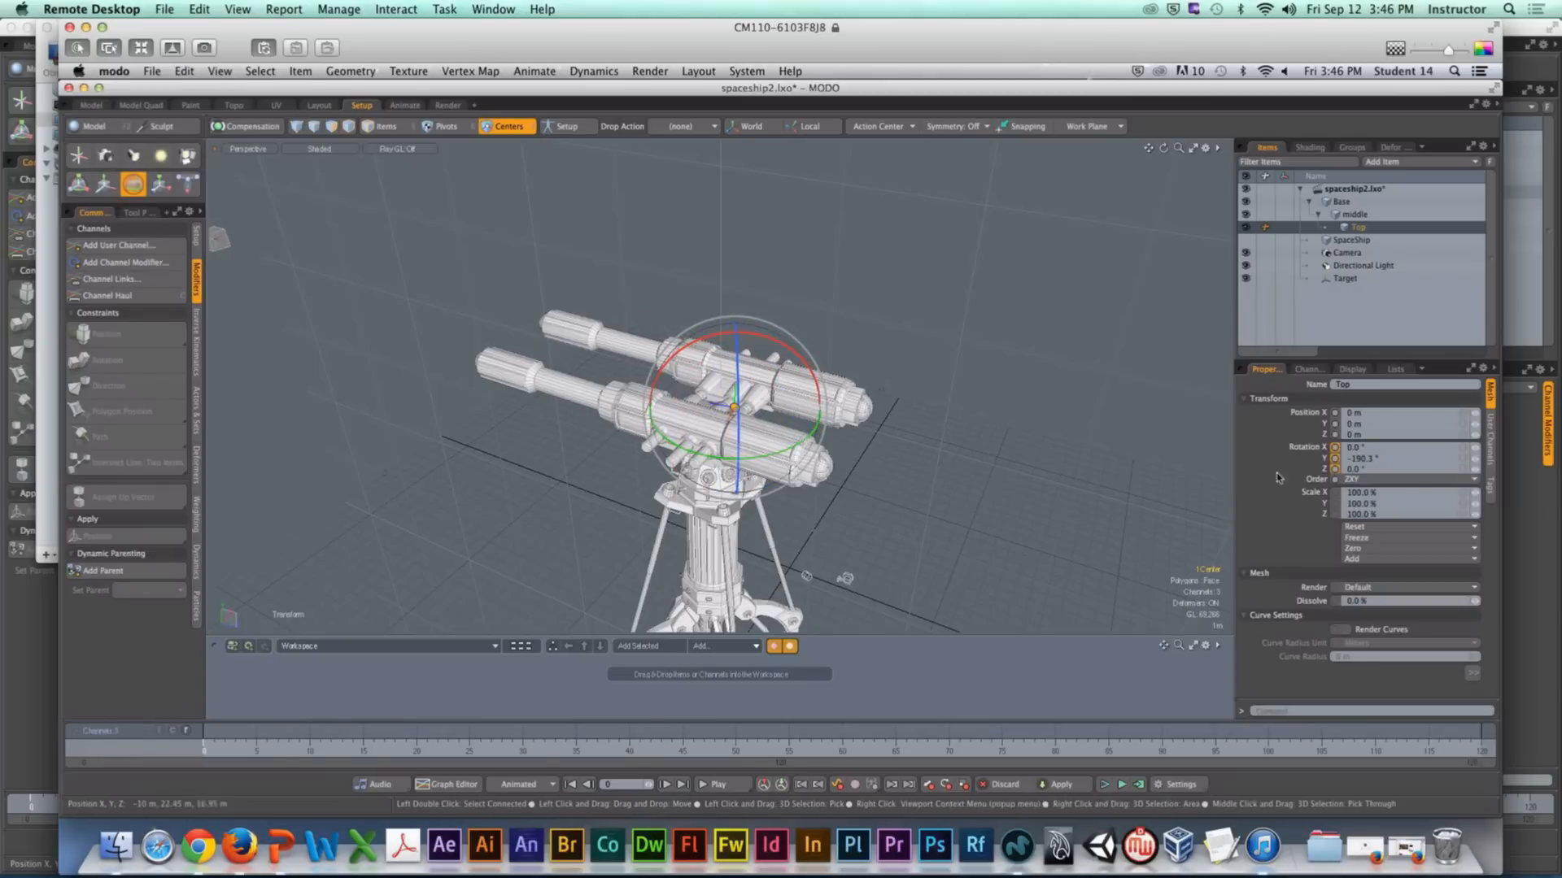
# Step: Set the Y rotation of the Top mesh's center to -180° and undo that value
pyautogui.click(1375, 459)
pyautogui.write('-180')
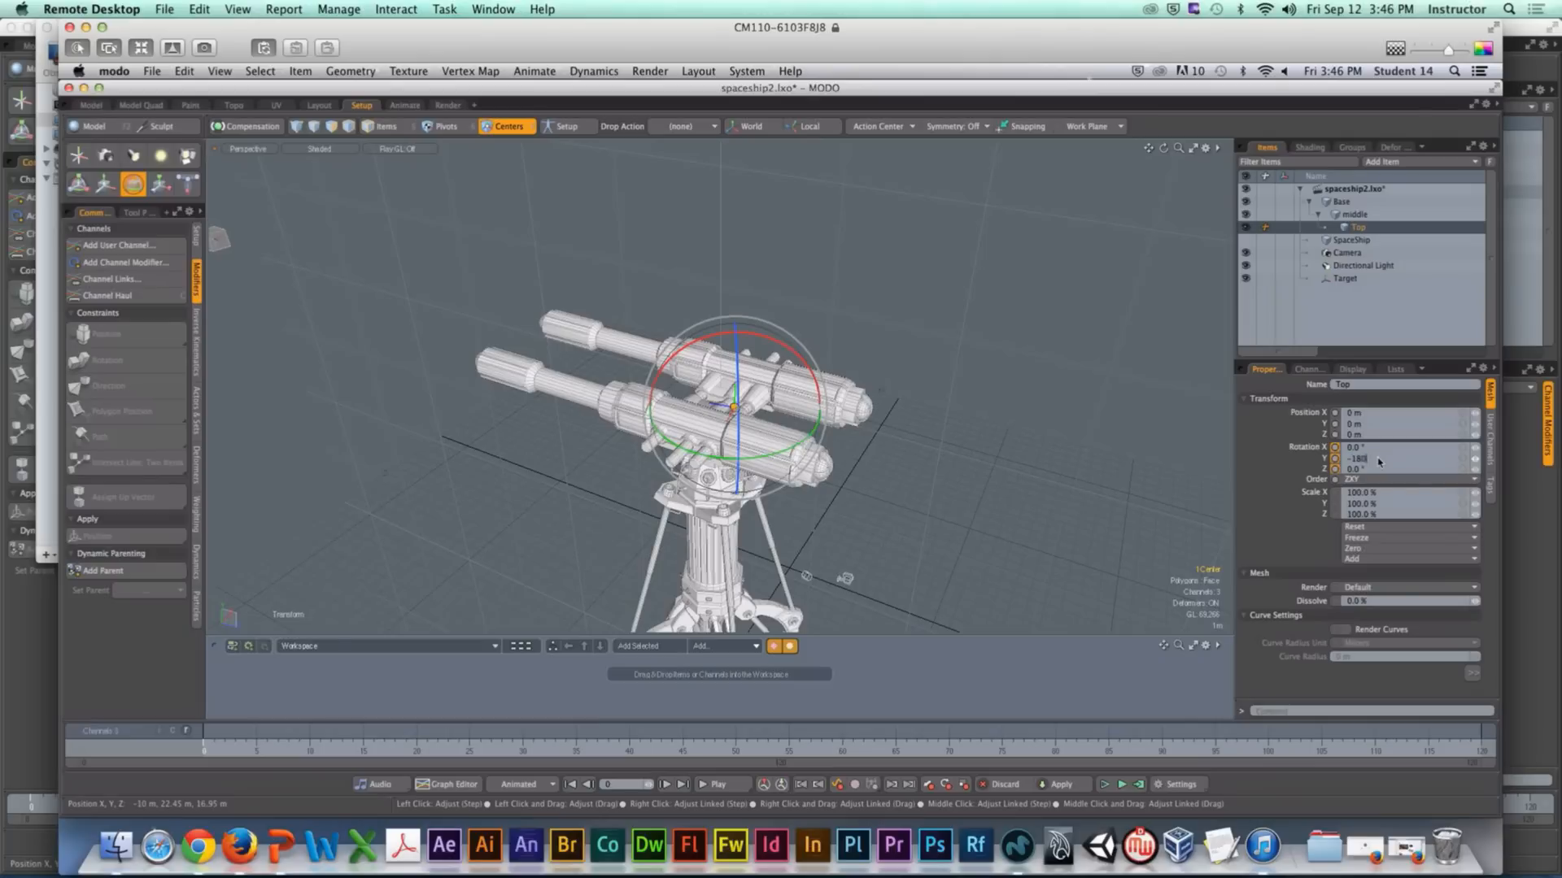
pyautogui.press('Return')
pyautogui.keyDown('alt'); pyautogui.moveTo(950, 478); pyautogui.dragTo(774, 475); pyautogui.keyUp('alt')
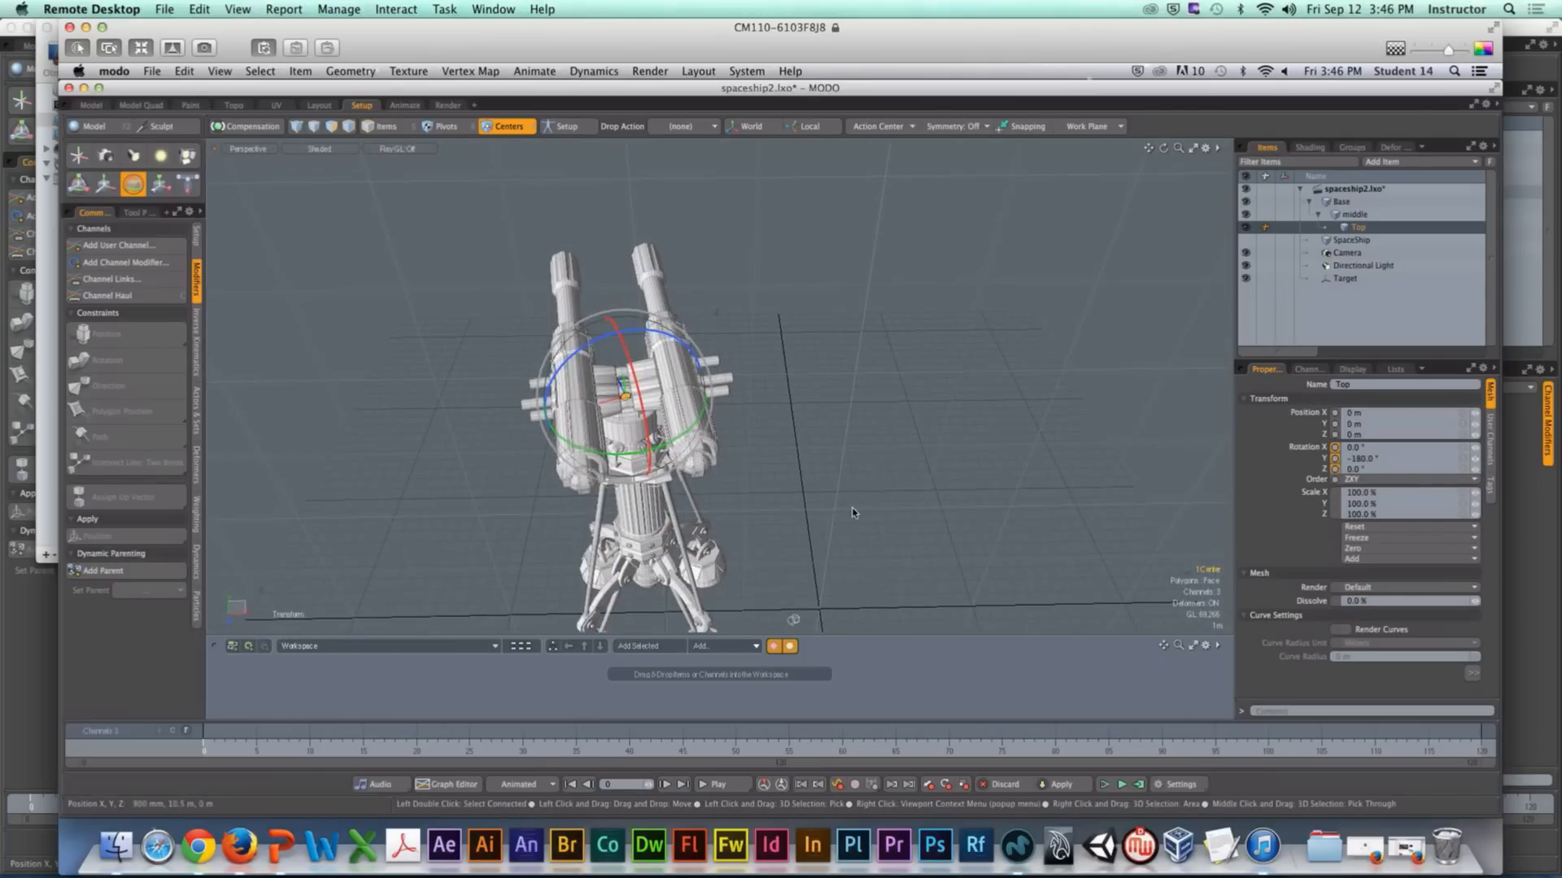
pyautogui.press('super+z')
# Step: Reset the rotation of the Top mesh's center to 0° on all axes
pyautogui.keyDown('alt'); pyautogui.moveTo(710, 466); pyautogui.dragTo(842, 322); pyautogui.keyUp('alt')
pyautogui.scroll(-4, 716, 402)
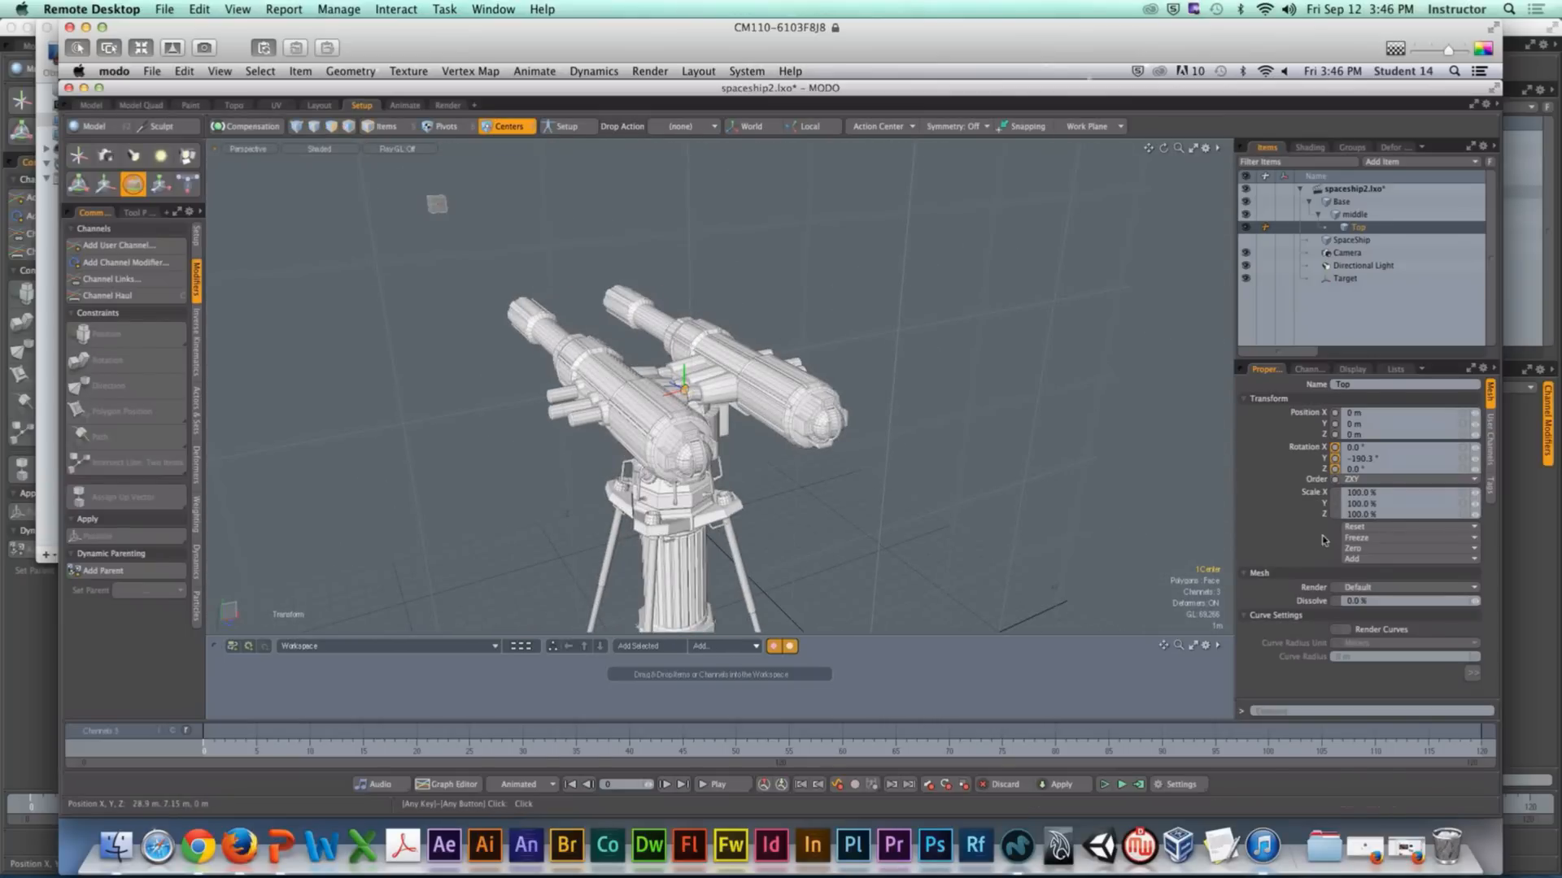
pyautogui.click(1382, 527)
pyautogui.click(1390, 558)
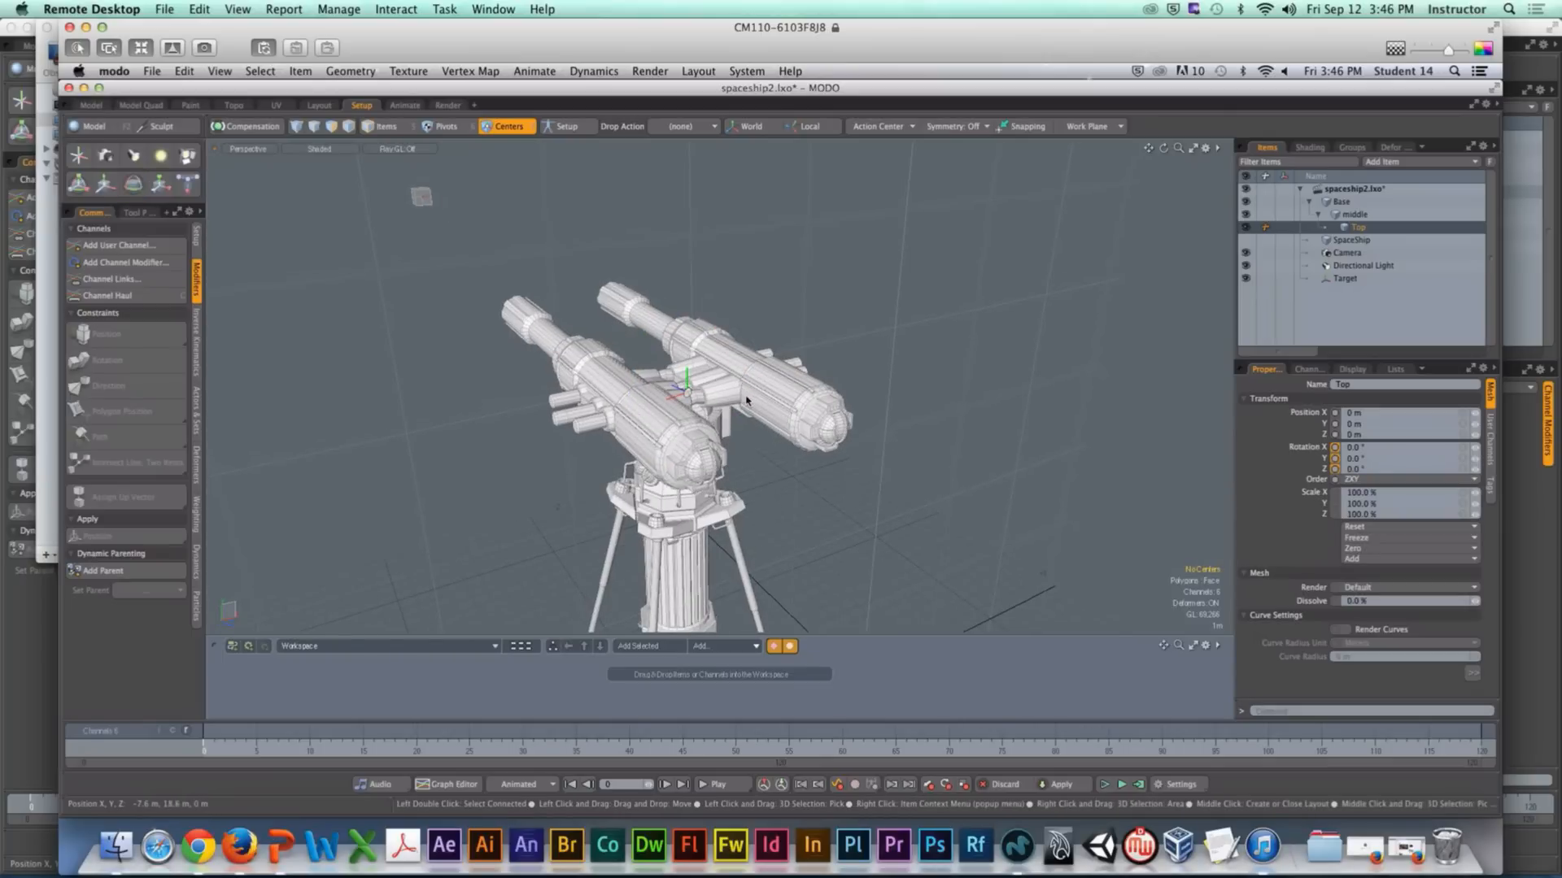
# Step: Return to Items mode and constrain the Top mesh's direction to the Target locator, with Top selected first
pyautogui.press('5')
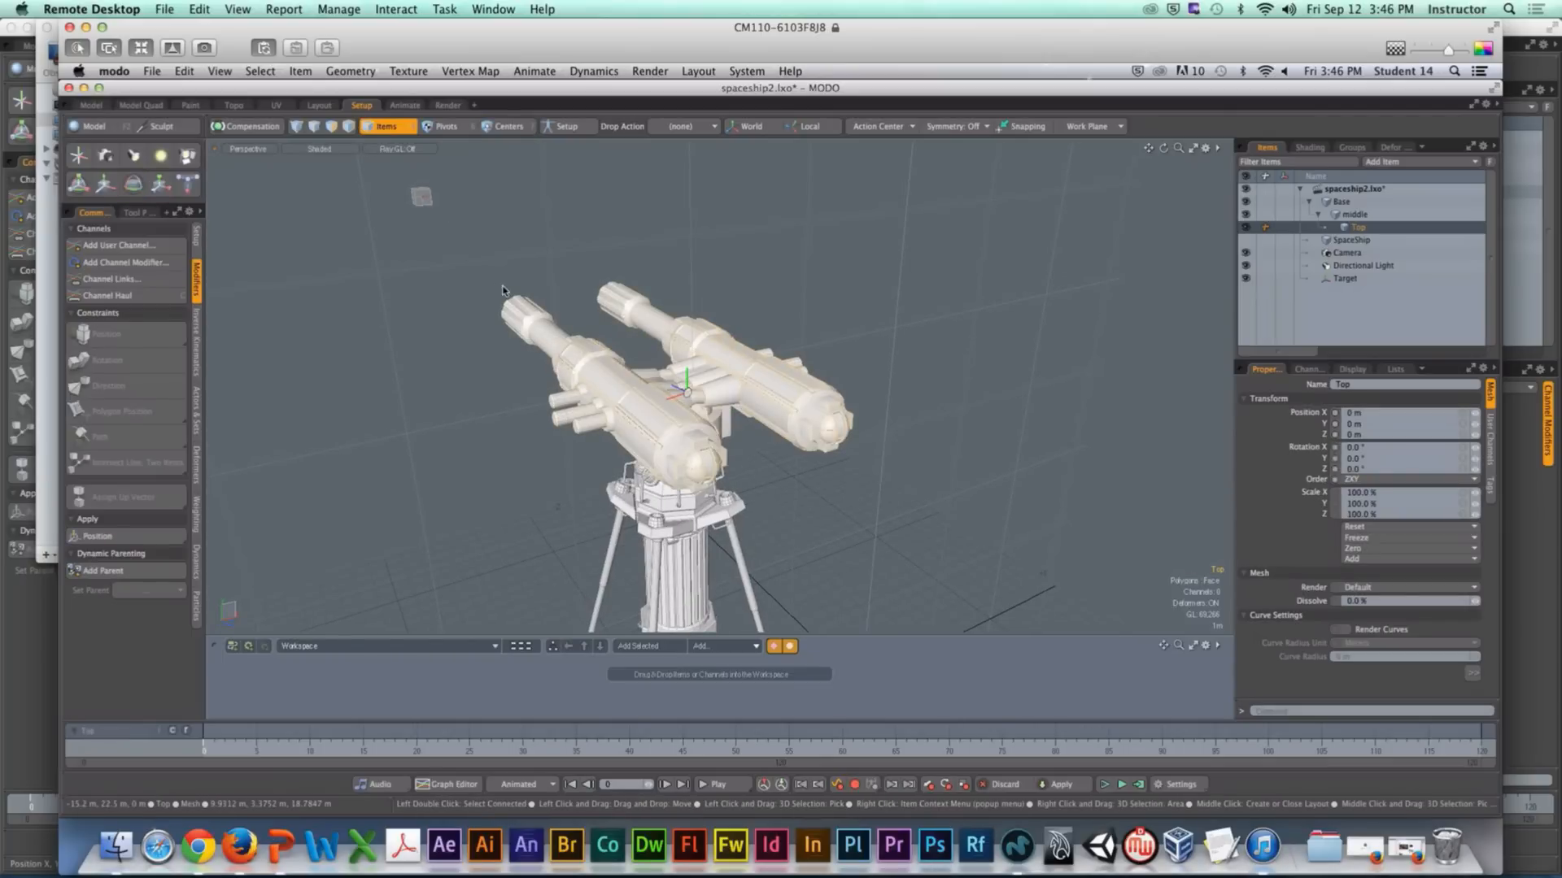
pyautogui.keyDown('shift'); pyautogui.click(421, 196); pyautogui.keyUp('shift')
pyautogui.click(128, 386)
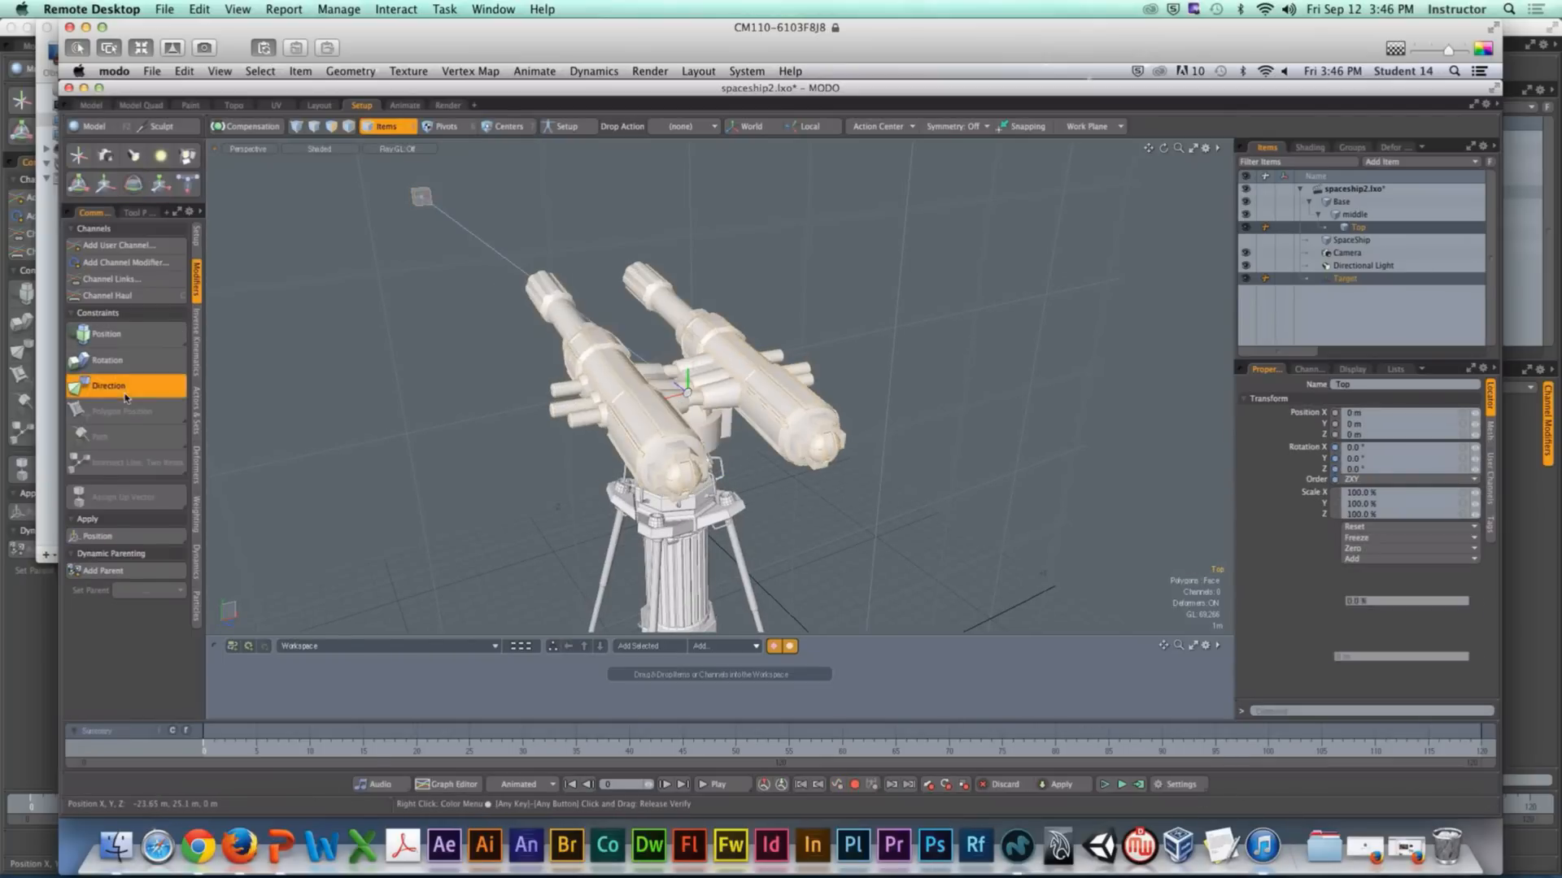
# Step: Undo the direction constraint on the Top item and the rotation edits made to its center before it
pyautogui.keyDown('alt'); pyautogui.moveTo(553, 370); pyautogui.dragTo(606, 410); pyautogui.keyUp('alt')
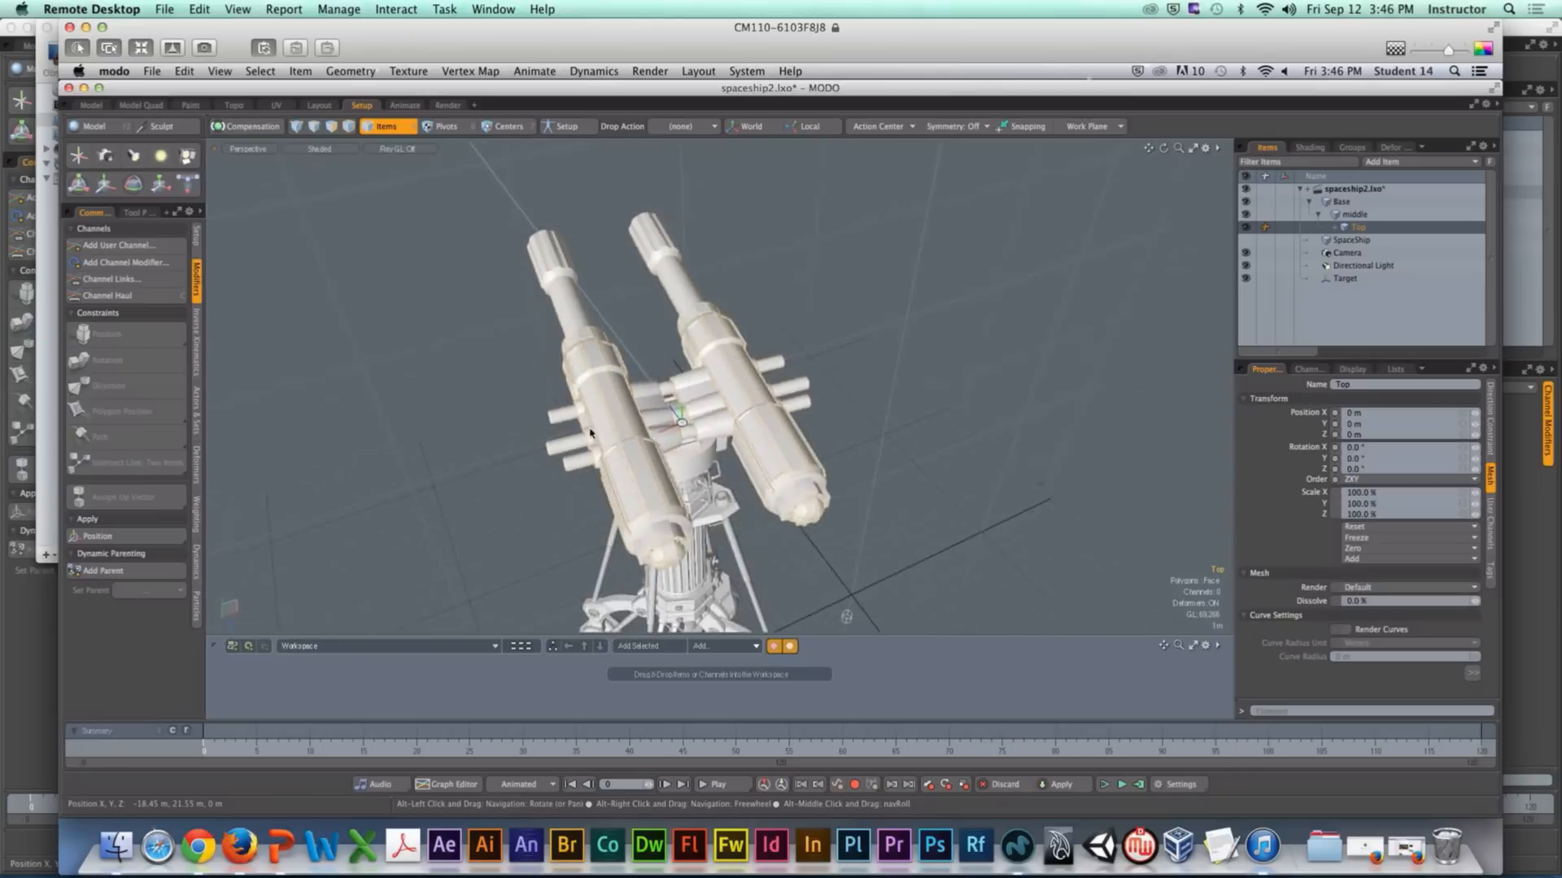
pyautogui.press('super+z')
pyautogui.press('super+z')
pyautogui.press('super+z')
pyautogui.press('super+z')
pyautogui.press('super+z')
pyautogui.press('super+z')
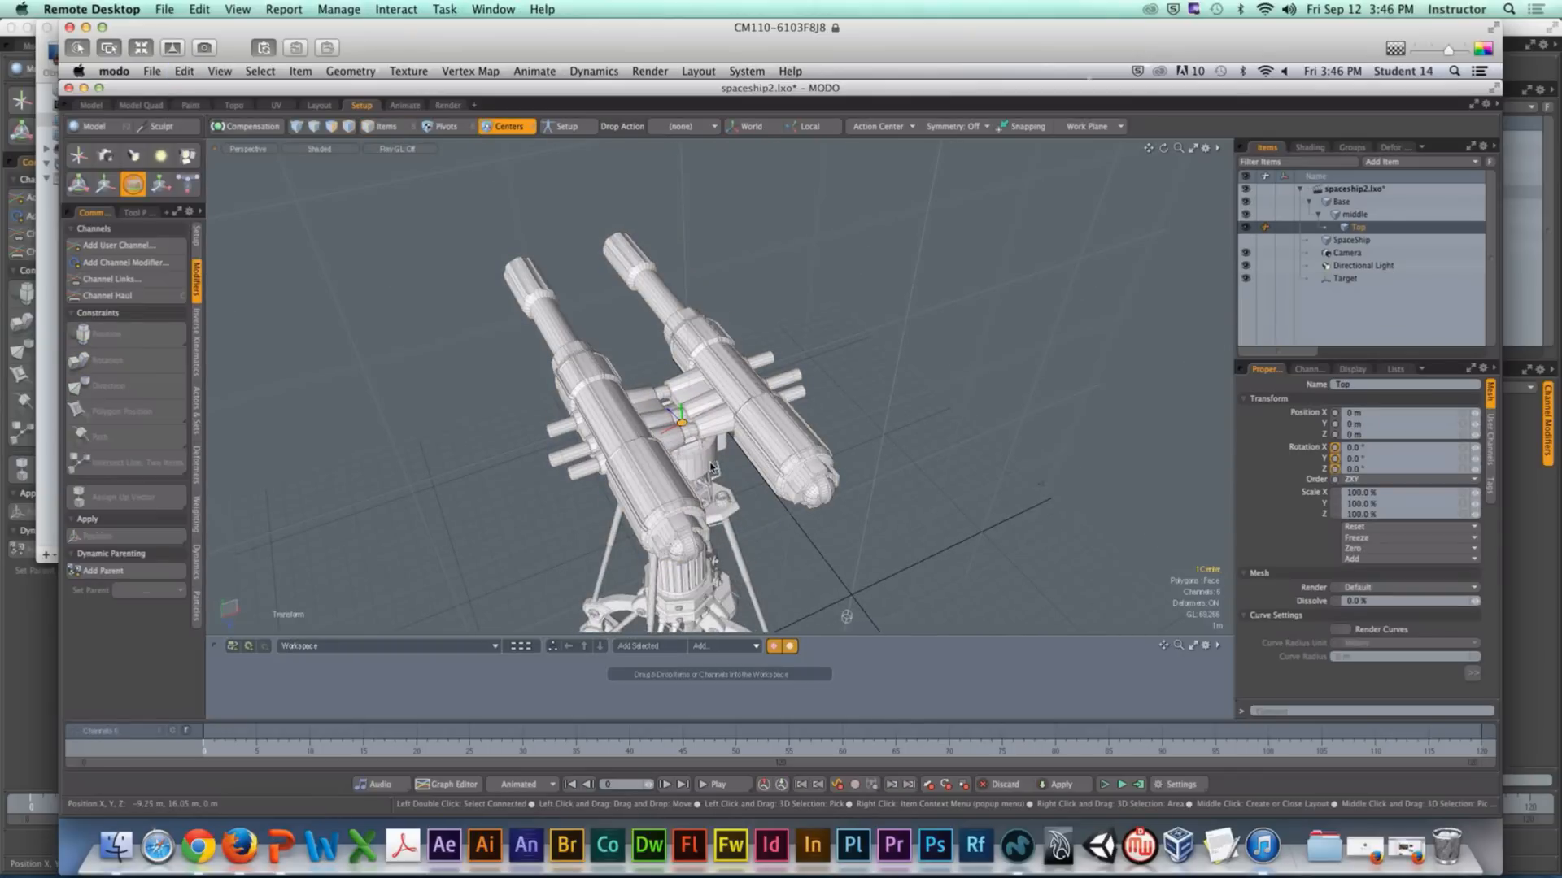
pyautogui.press('super+z')
pyautogui.keyDown('alt'); pyautogui.moveTo(712, 469); pyautogui.dragTo(747, 293); pyautogui.keyUp('alt')
pyautogui.press('super+z')
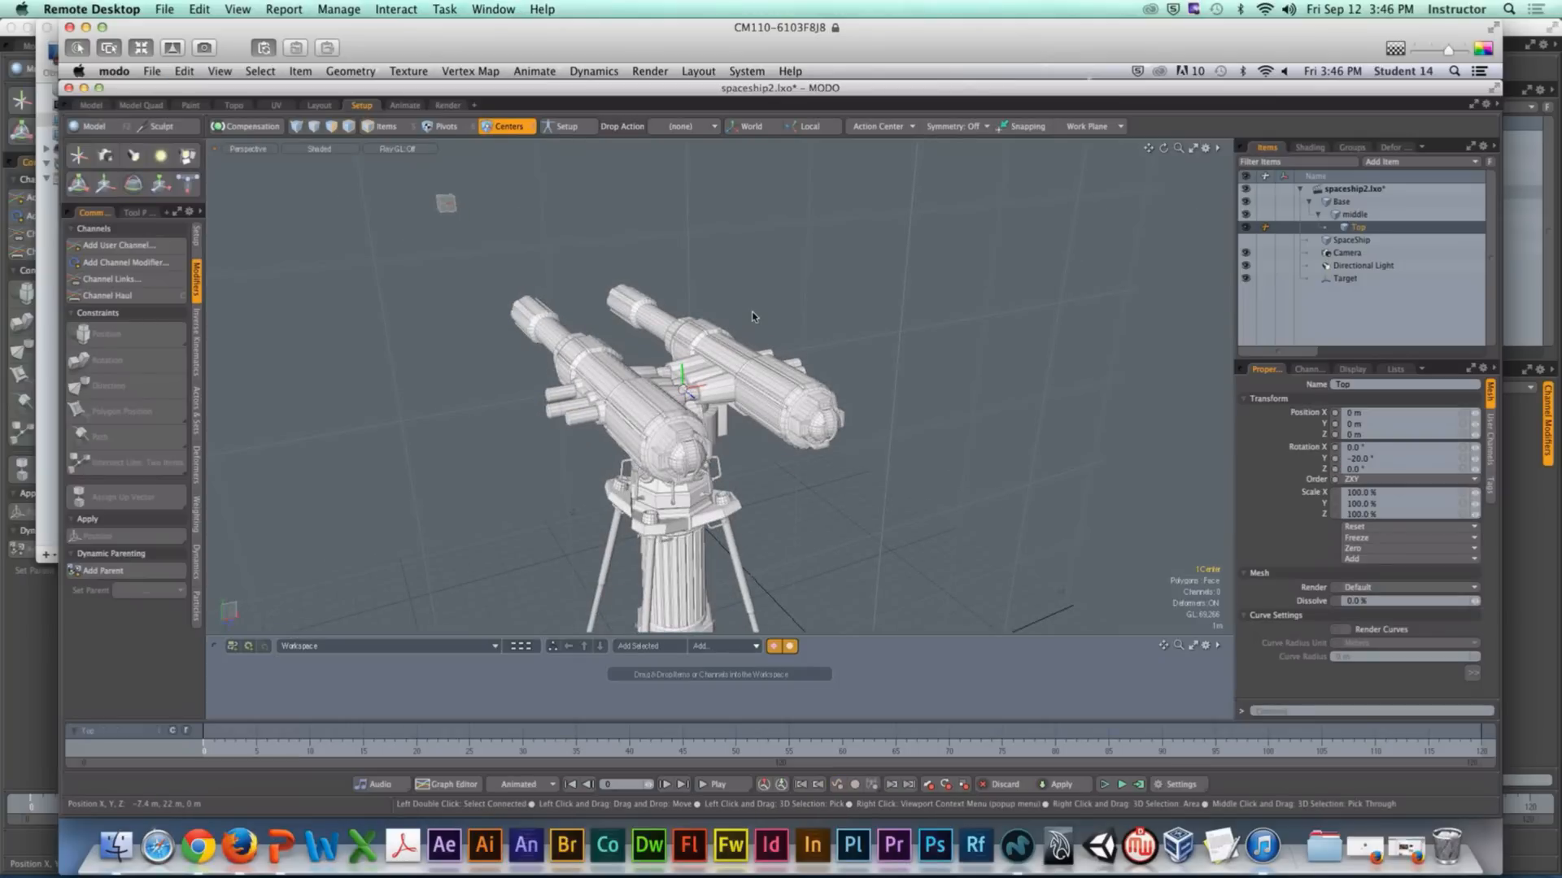
pyautogui.keyDown('alt'); pyautogui.moveTo(742, 396); pyautogui.dragTo(703, 461); pyautogui.keyUp('alt')
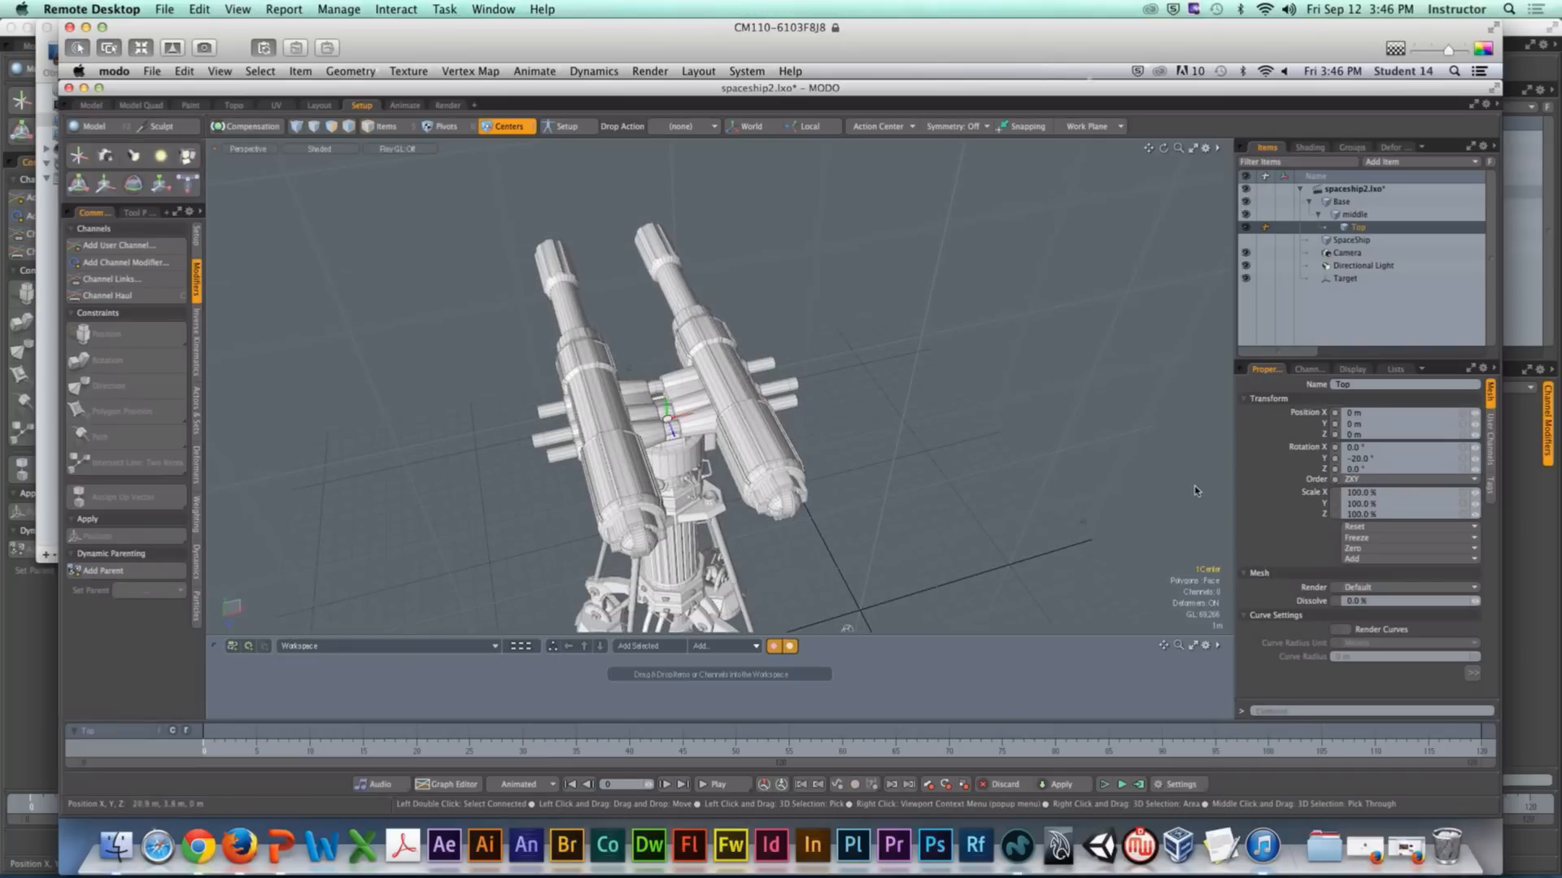
# Step: Set the Y rotation of the Top item's center to 0° so the guns line up straight with the base
pyautogui.click(1370, 460)
pyautogui.write('0')
pyautogui.press('Return')
pyautogui.scroll(-5, 732, 440)
pyautogui.keyDown('alt'); pyautogui.moveTo(700, 451); pyautogui.dragTo(732, 473); pyautogui.keyUp('alt')
pyautogui.scroll(5, 656, 449)
pyautogui.scroll(5, 656, 449)
pyautogui.keyDown('alt'); pyautogui.moveTo(649, 471); pyautogui.dragTo(712, 428); pyautogui.keyUp('alt')
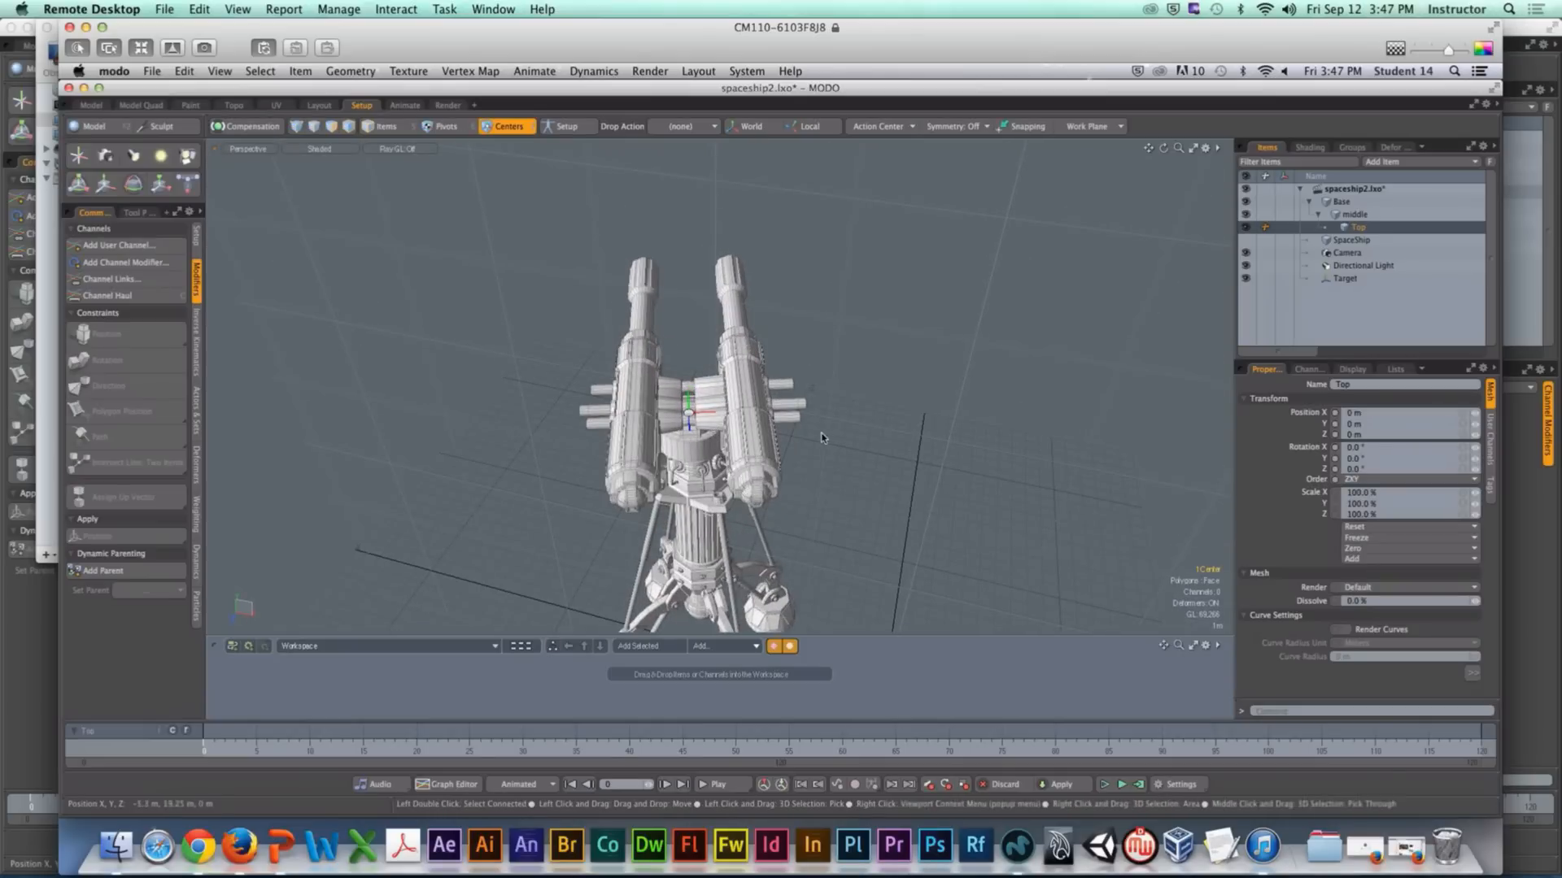
pyautogui.moveTo(822, 455)
pyautogui.keyDown('alt'); pyautogui.mouseDown()
pyautogui.moveTo(810, 541)
pyautogui.moveTo(817, 439)
pyautogui.mouseUp(); pyautogui.keyUp('alt')
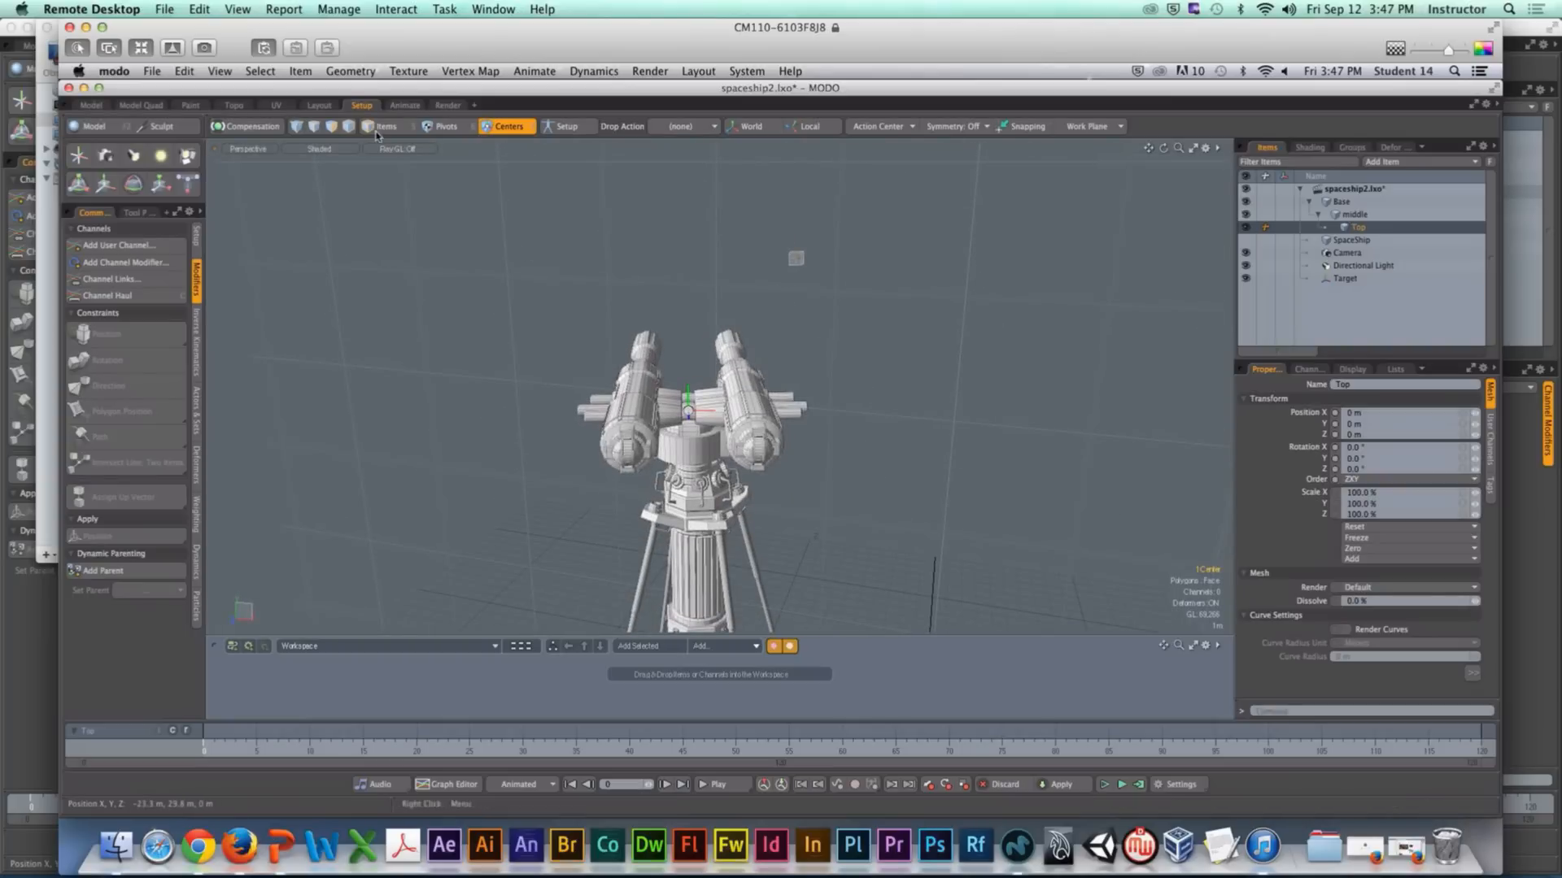
# Step: In Items mode, add the Target locator to the selected Top item and apply a Direction constraint
pyautogui.press('5')
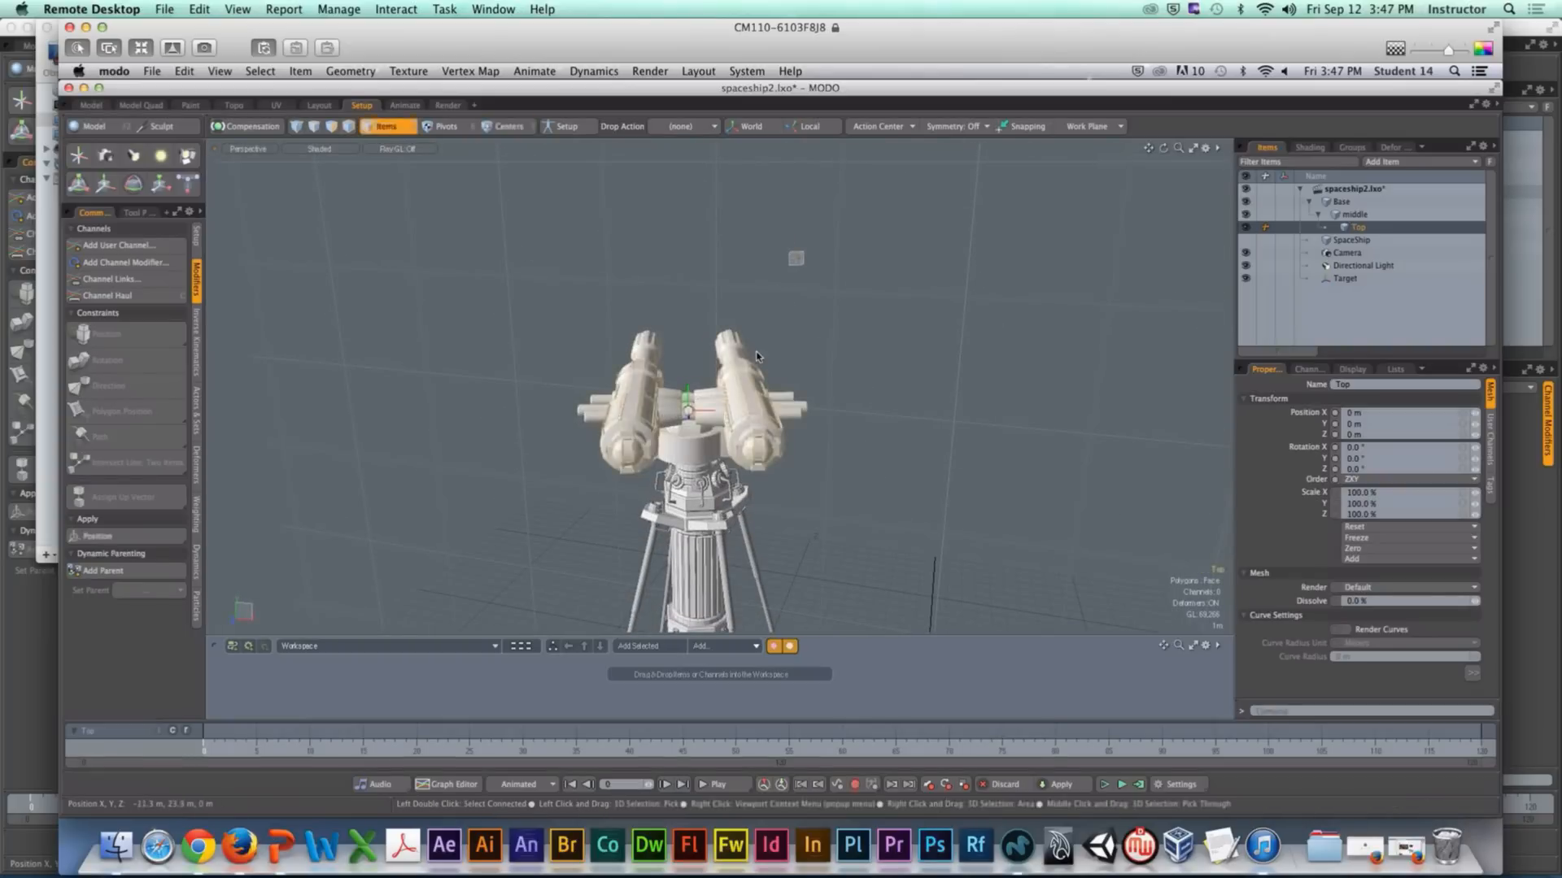
pyautogui.keyDown('shift'); pyautogui.click(796, 257); pyautogui.keyUp('shift')
pyautogui.click(127, 387)
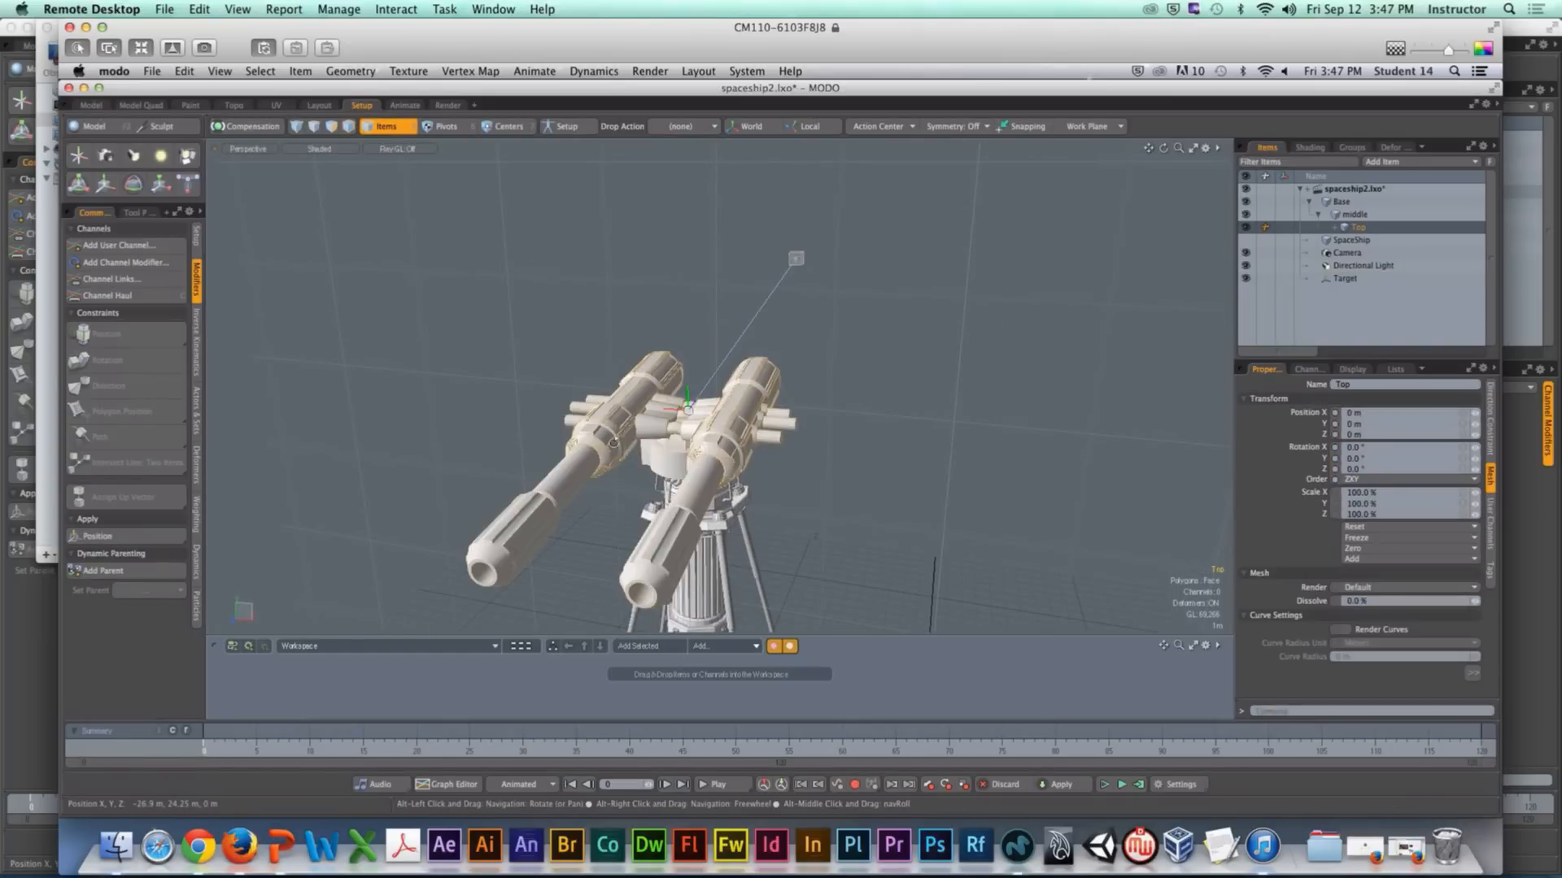
pyautogui.keyDown('alt'); pyautogui.moveTo(789, 460); pyautogui.dragTo(675, 402); pyautogui.keyUp('alt')
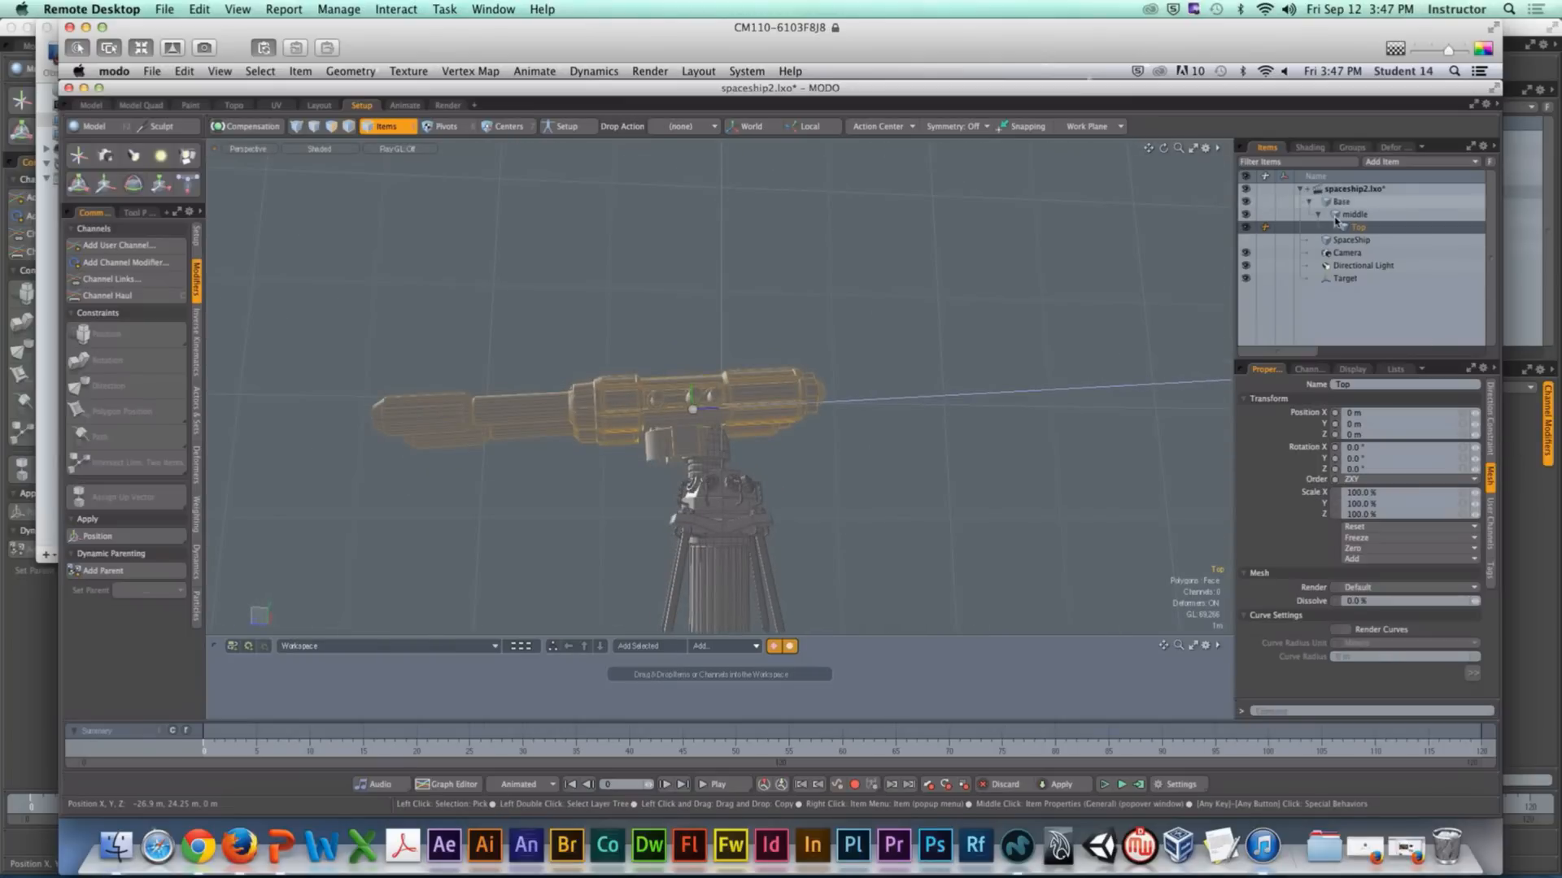
# Step: Expand the Top item, select its Direction Constraint to Target and enable Negative Axis
pyautogui.click(1356, 228)
pyautogui.click(1338, 228)
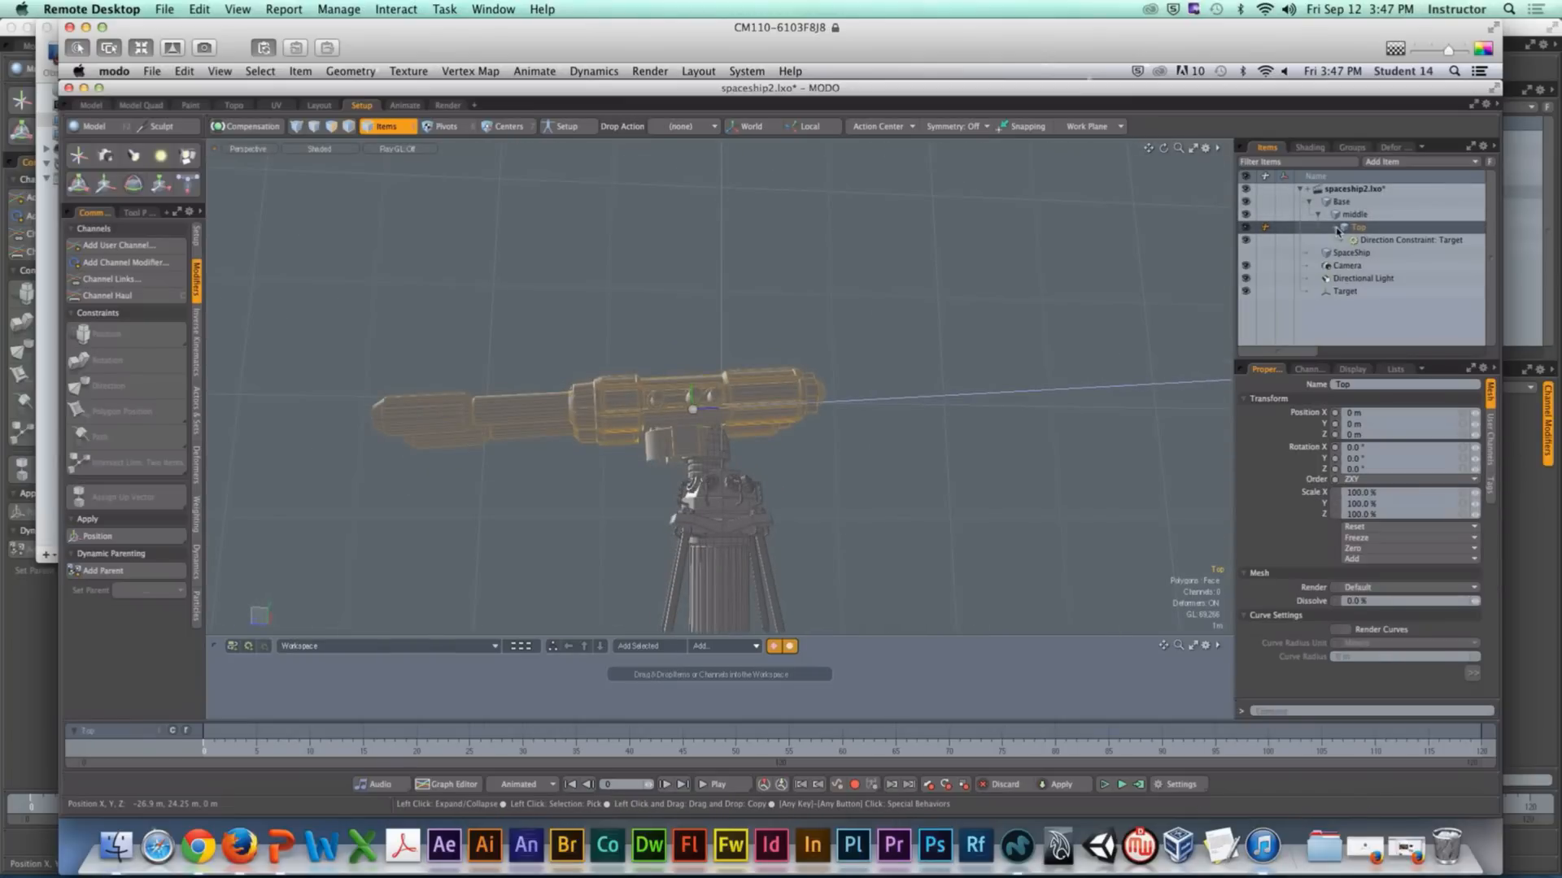
pyautogui.click(1366, 242)
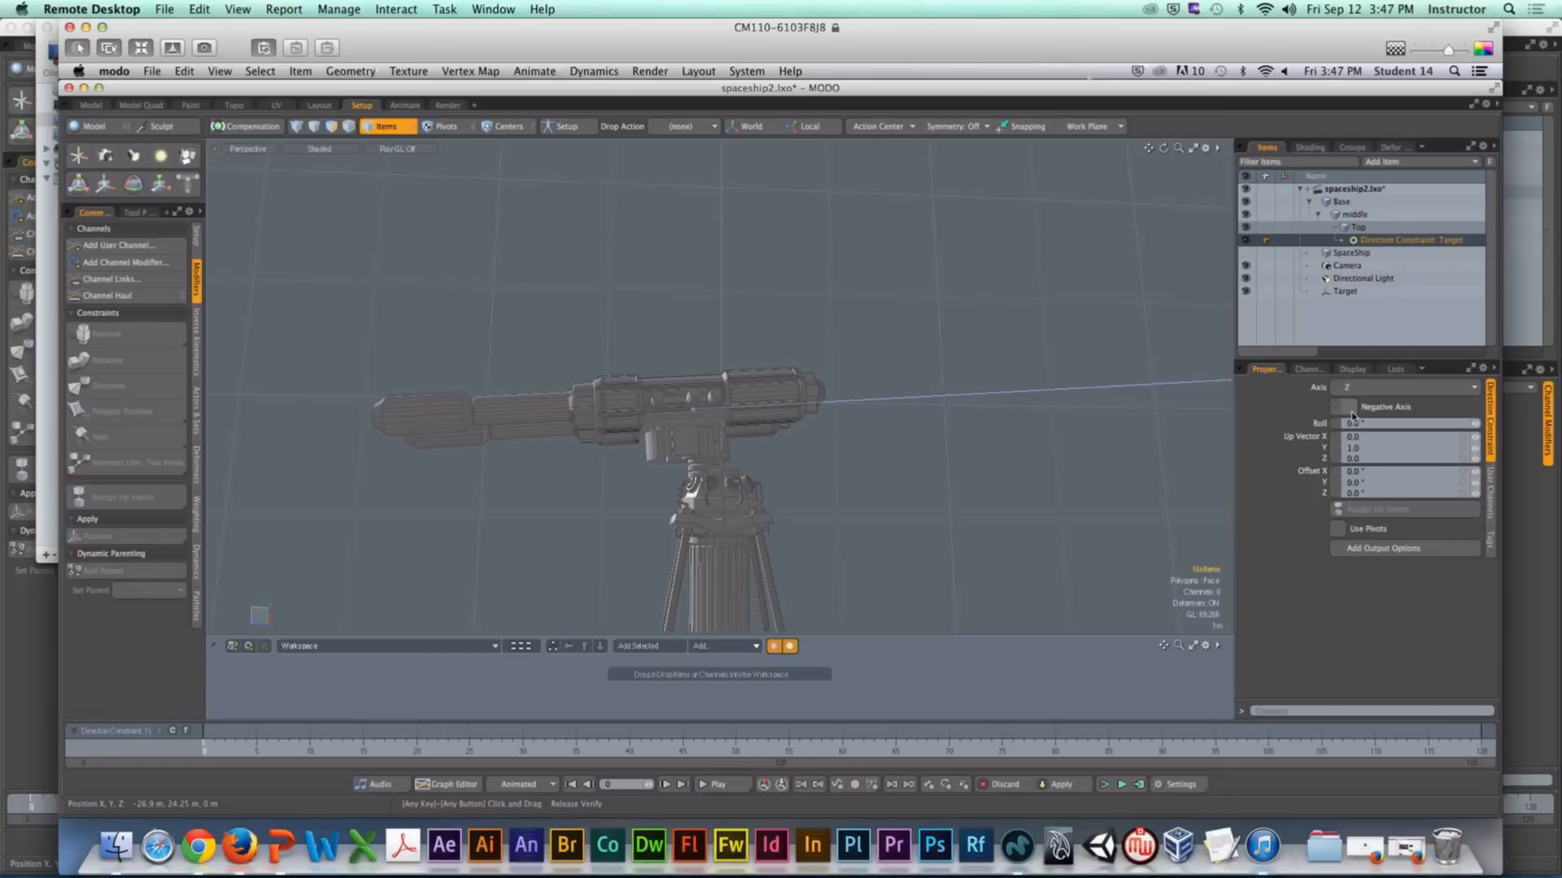
pyautogui.click(1348, 406)
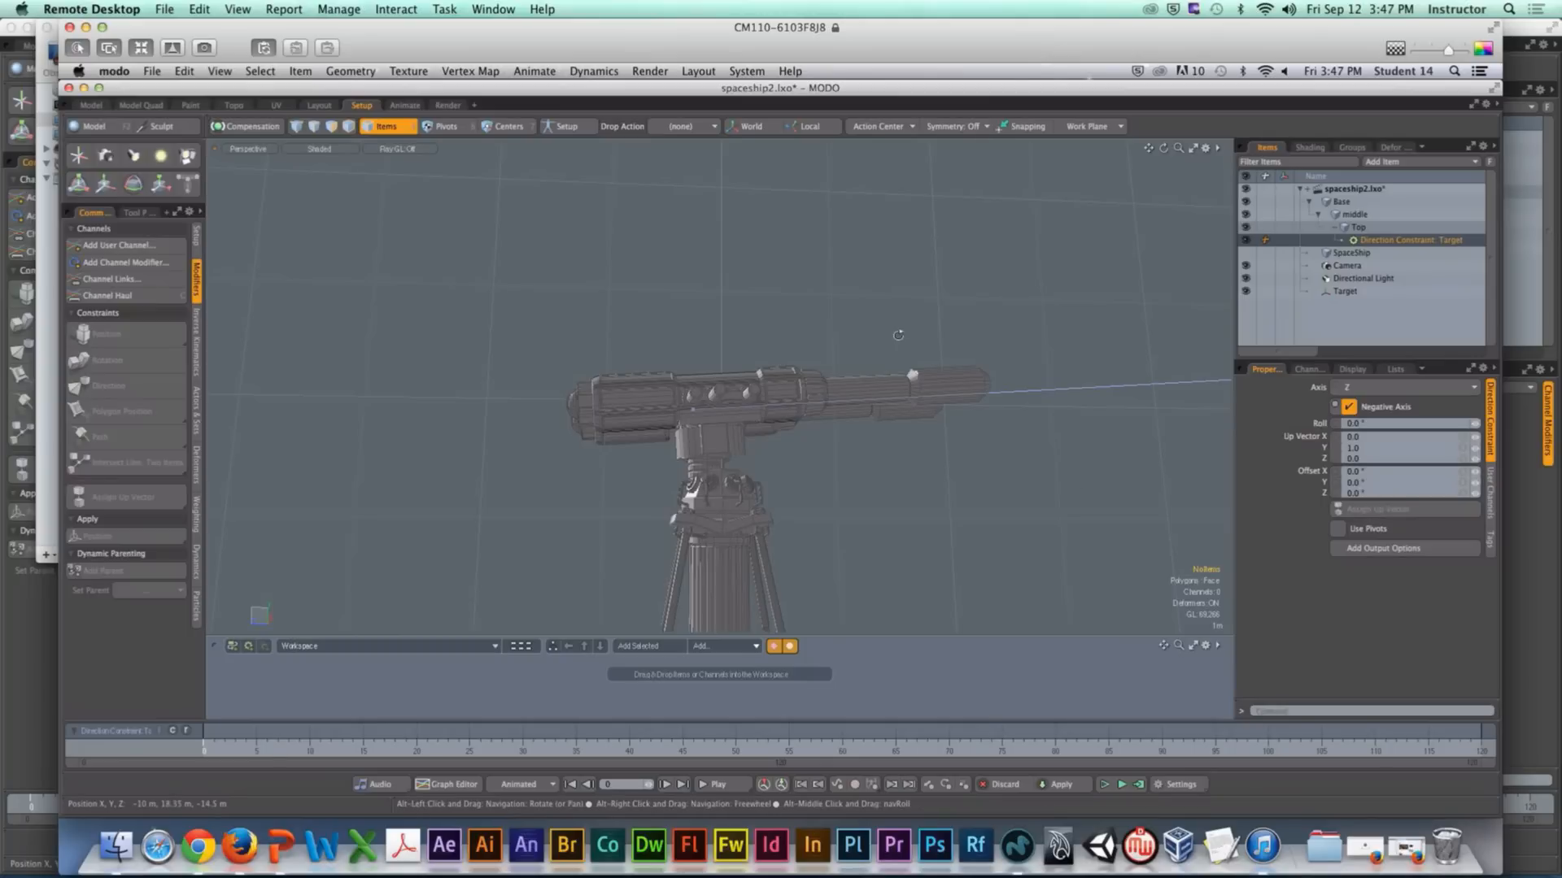
pyautogui.keyDown('alt'); pyautogui.moveTo(1108, 534); pyautogui.dragTo(873, 431); pyautogui.keyUp('alt')
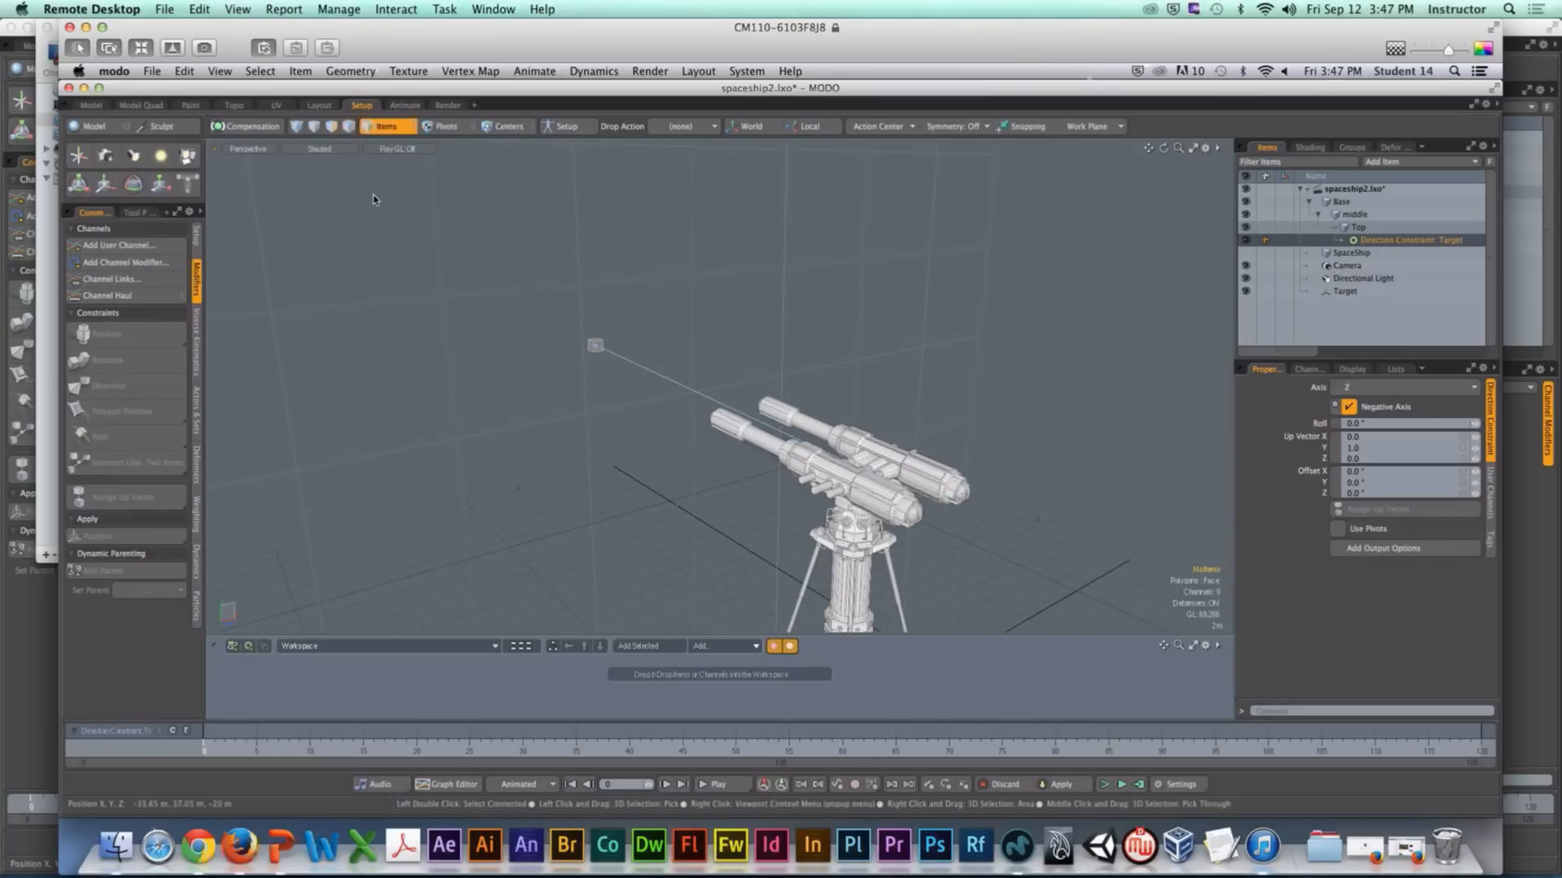
# Step: Switch to the Student 9 computer in Remote Desktop and enable Negative Axis on the Top item's direction constraint
pyautogui.click(78, 48)
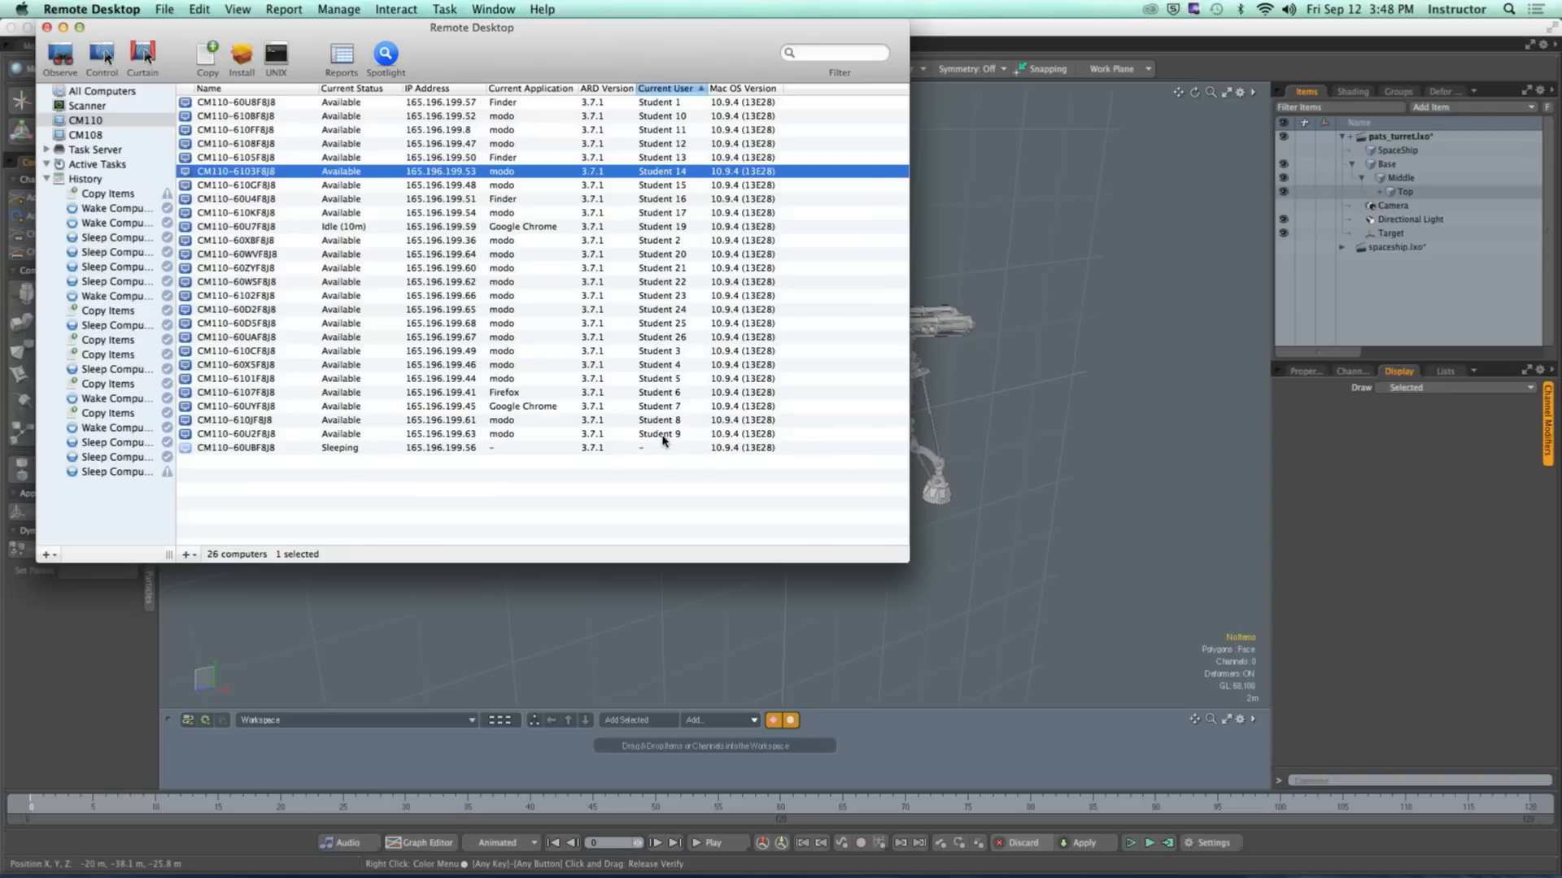
pyautogui.click(664, 436)
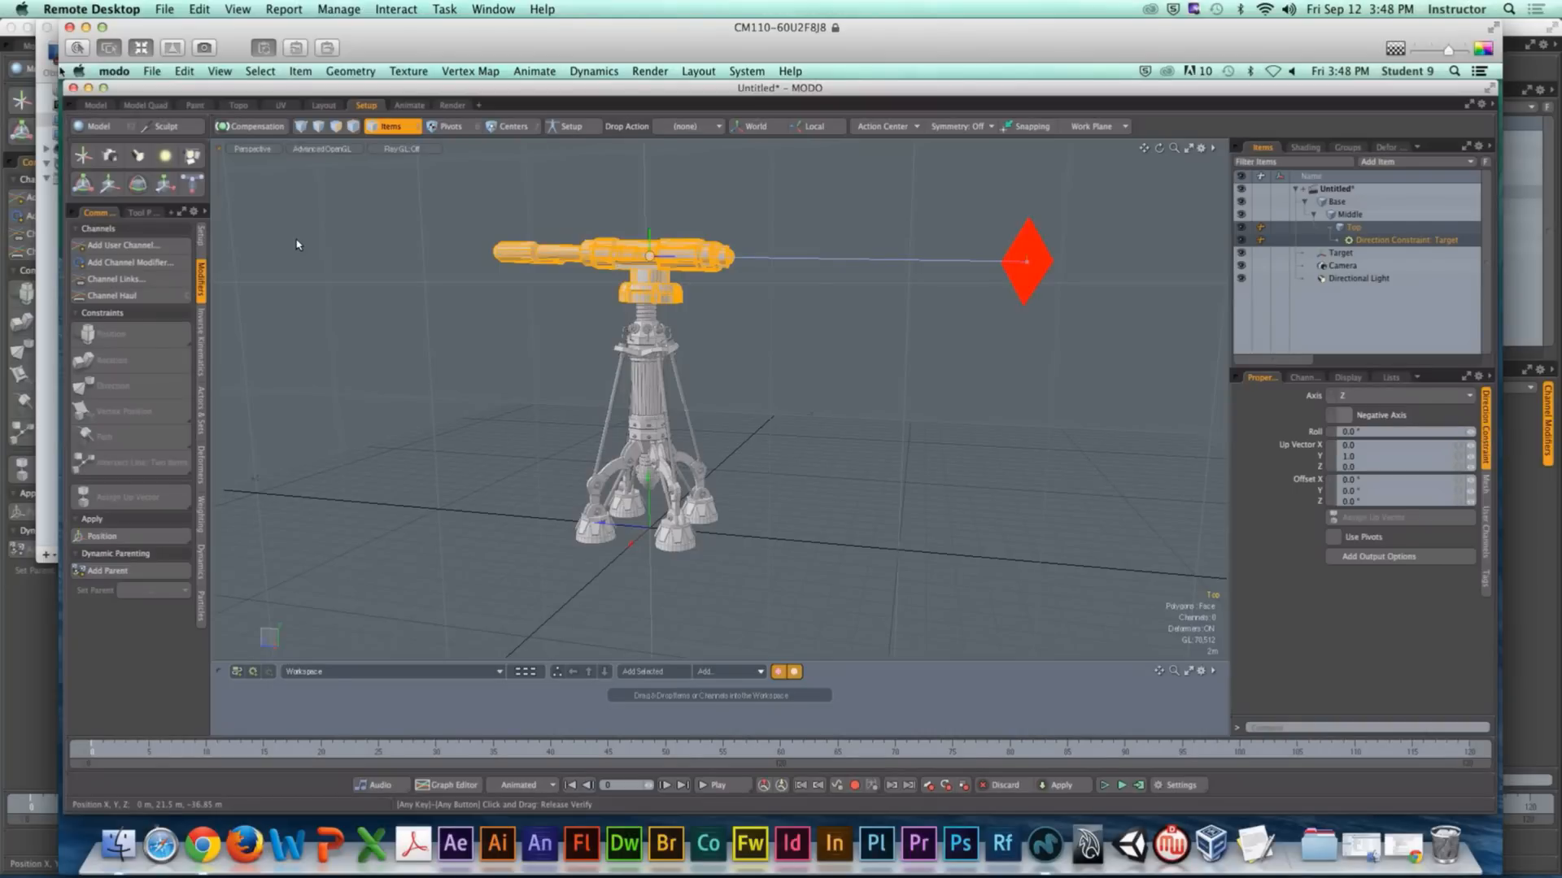
pyautogui.click(1343, 415)
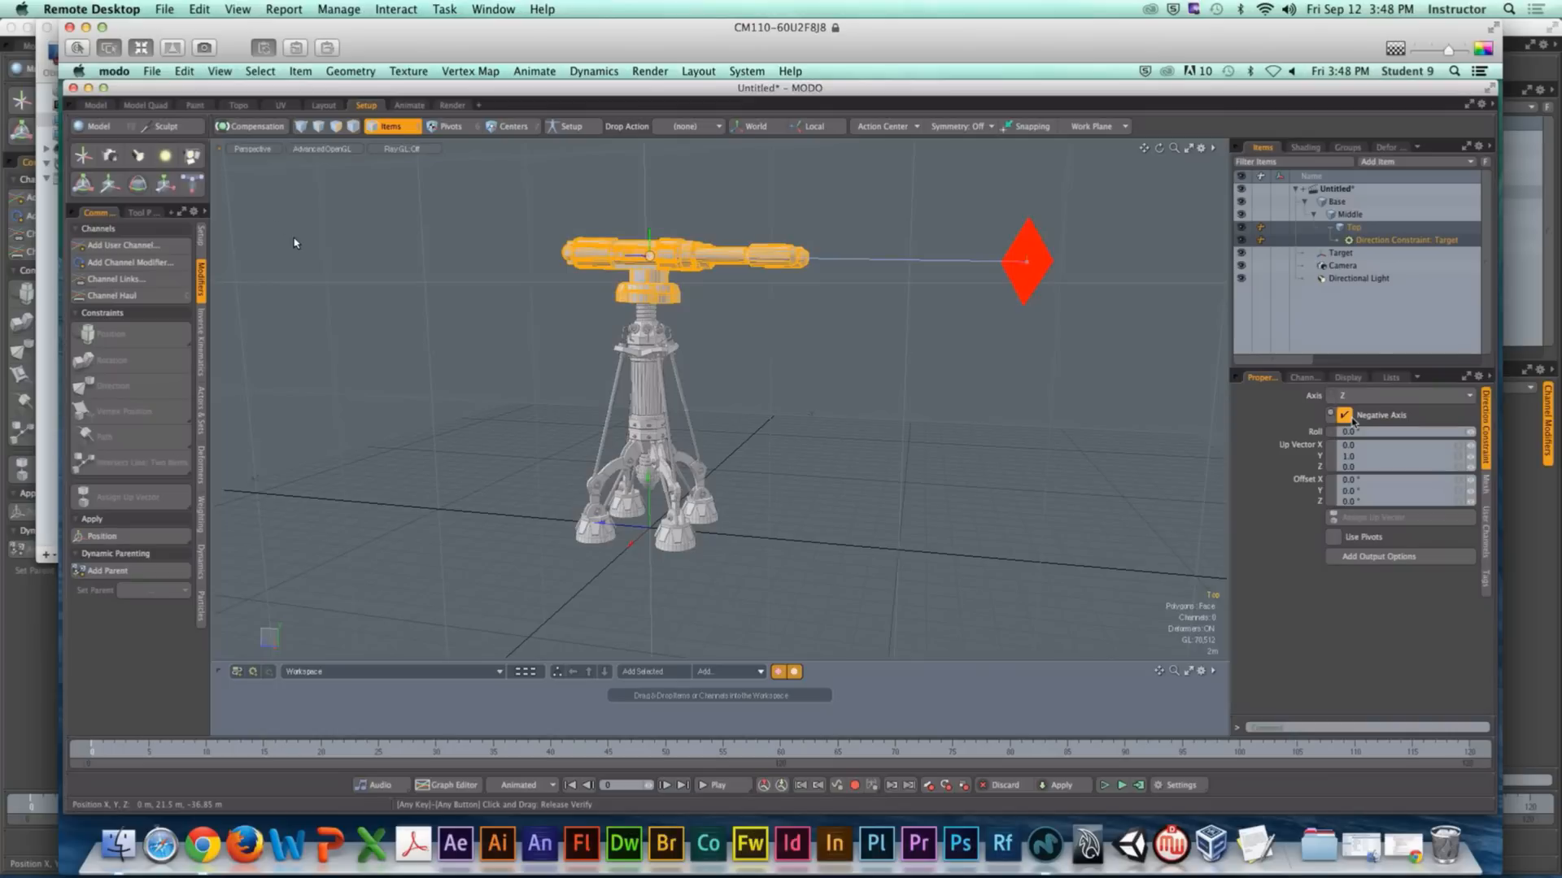
pyautogui.click(71, 28)
# Step: Return to the pats_turret.lxo scene in modo and move the red Target locator to test how the guns track it
pyautogui.click(978, 368)
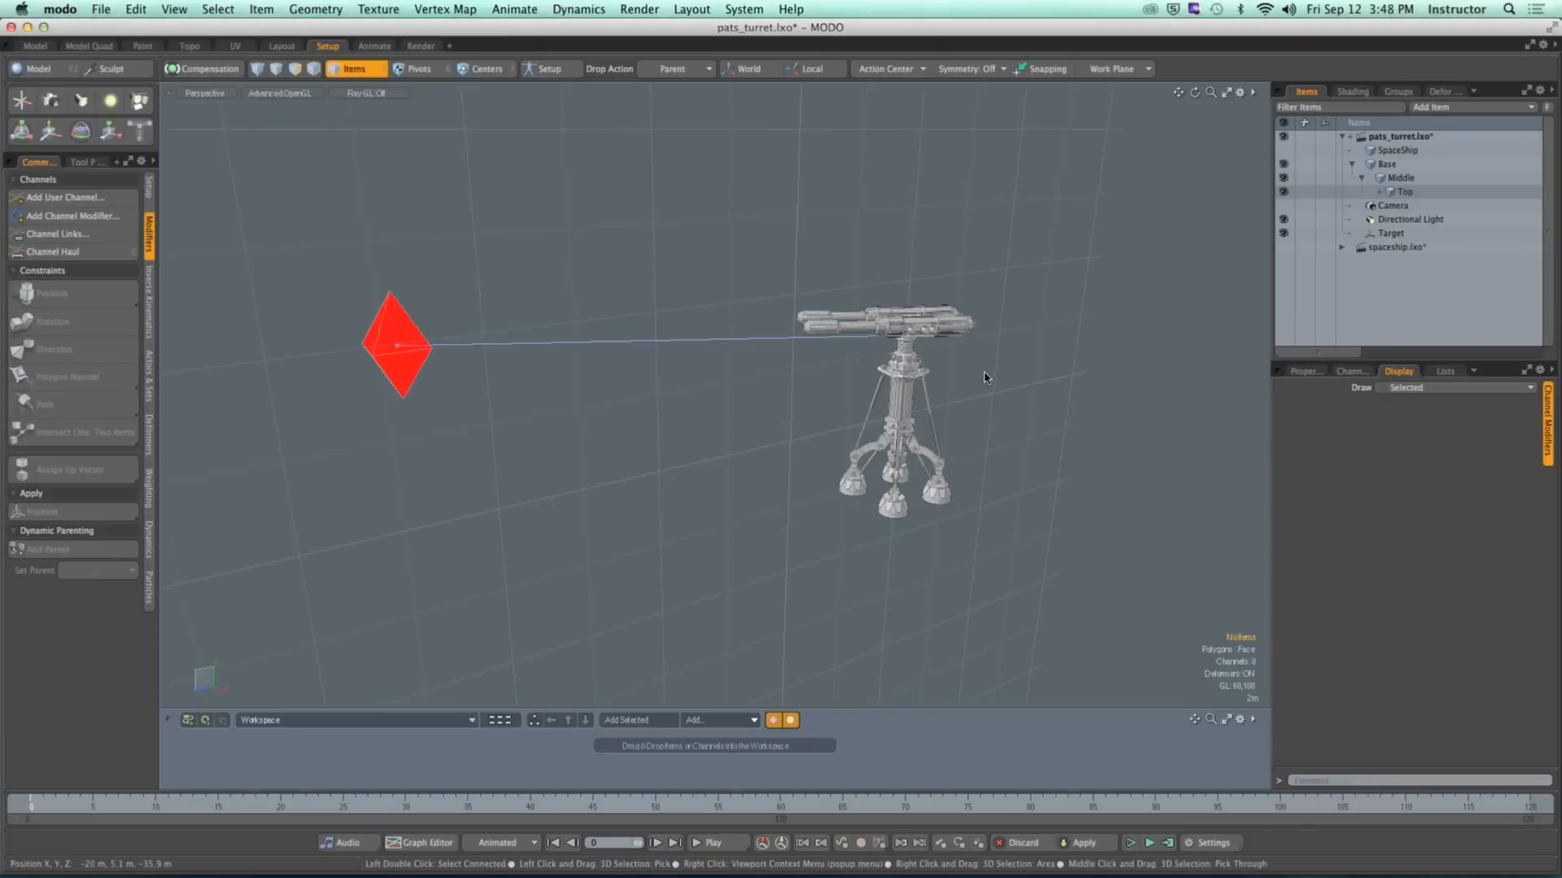
pyautogui.keyDown('alt'); pyautogui.moveTo(978, 368); pyautogui.dragTo(813, 443); pyautogui.keyUp('alt')
pyautogui.click(503, 334)
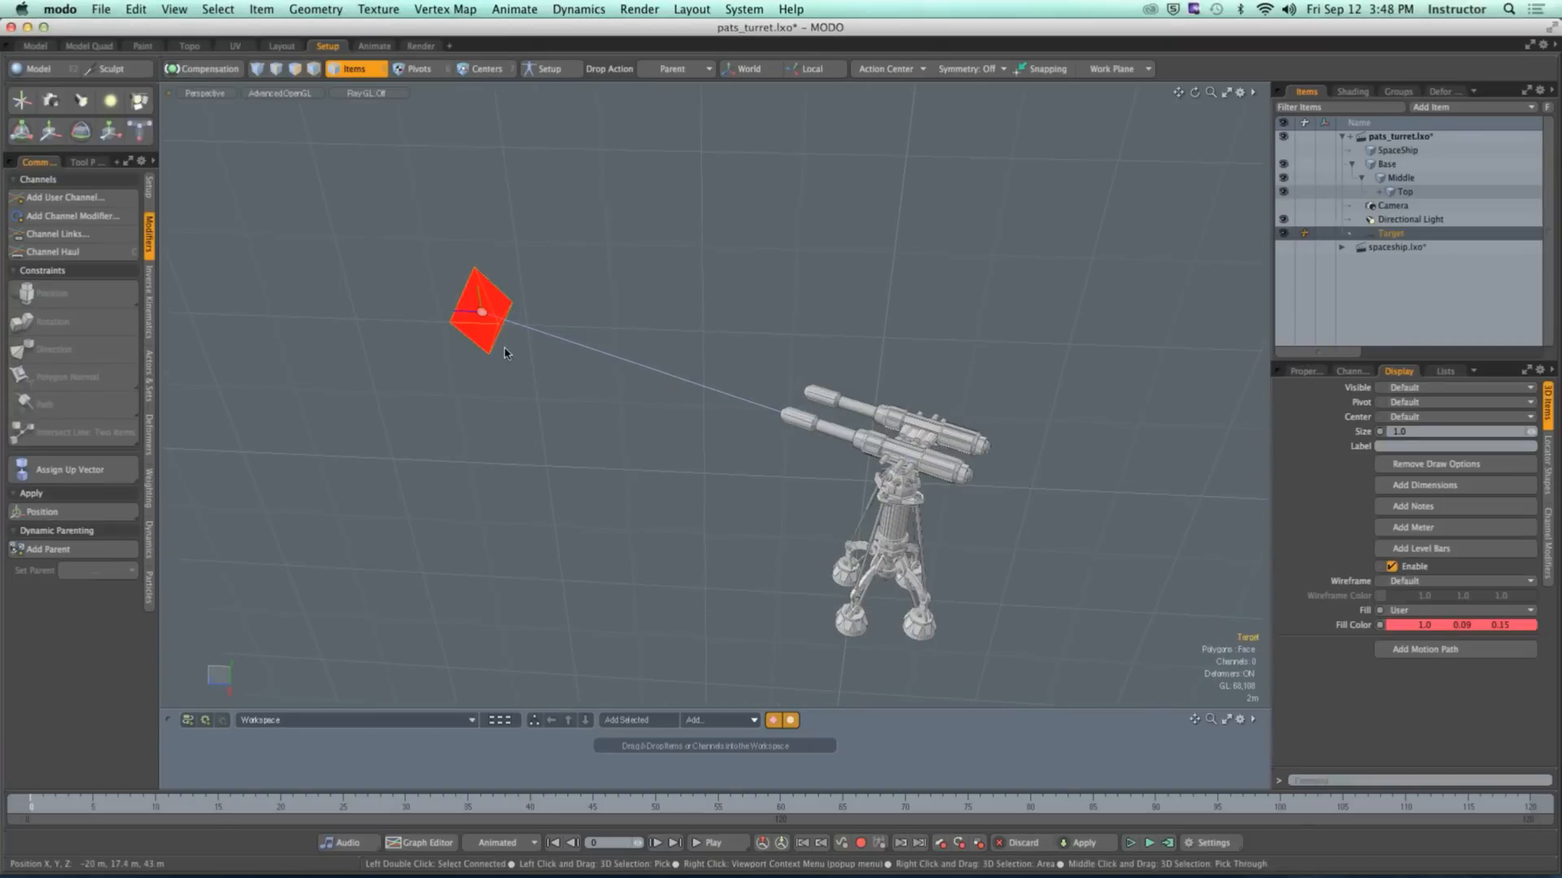
pyautogui.press('y')
pyautogui.moveTo(469, 353)
pyautogui.mouseDown()
pyautogui.moveTo(492, 296)
pyautogui.moveTo(398, 435)
pyautogui.moveTo(478, 339)
pyautogui.moveTo(468, 355)
pyautogui.mouseUp()
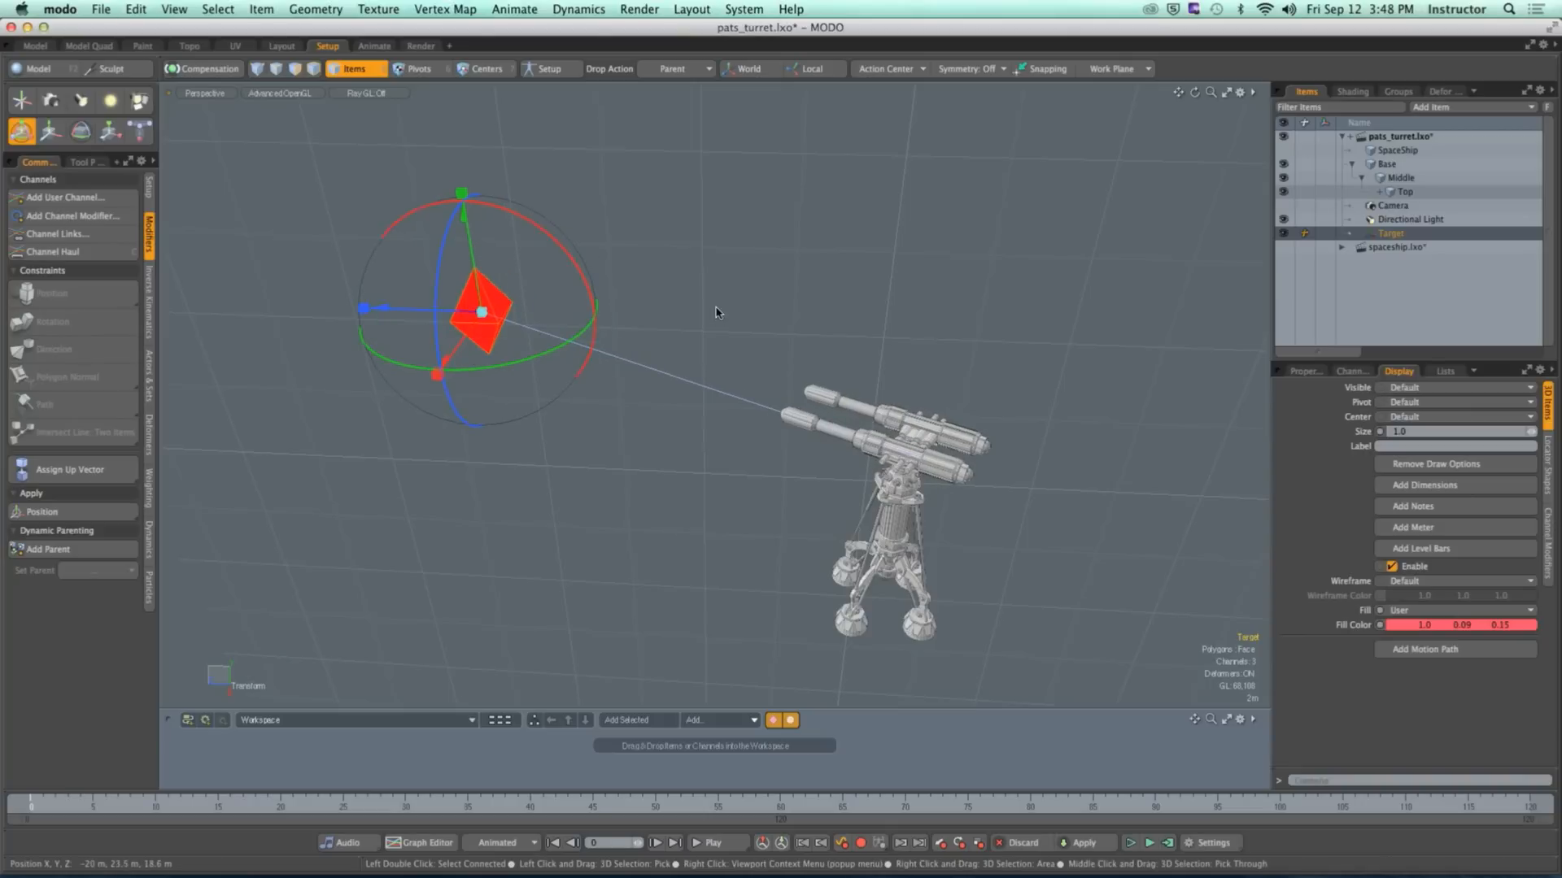
pyautogui.press('space')
pyautogui.click(721, 314)
pyautogui.keyDown('alt'); pyautogui.moveTo(732, 440); pyautogui.dragTo(684, 362); pyautogui.keyUp('alt')
pyautogui.click(806, 371)
pyautogui.click(303, 308)
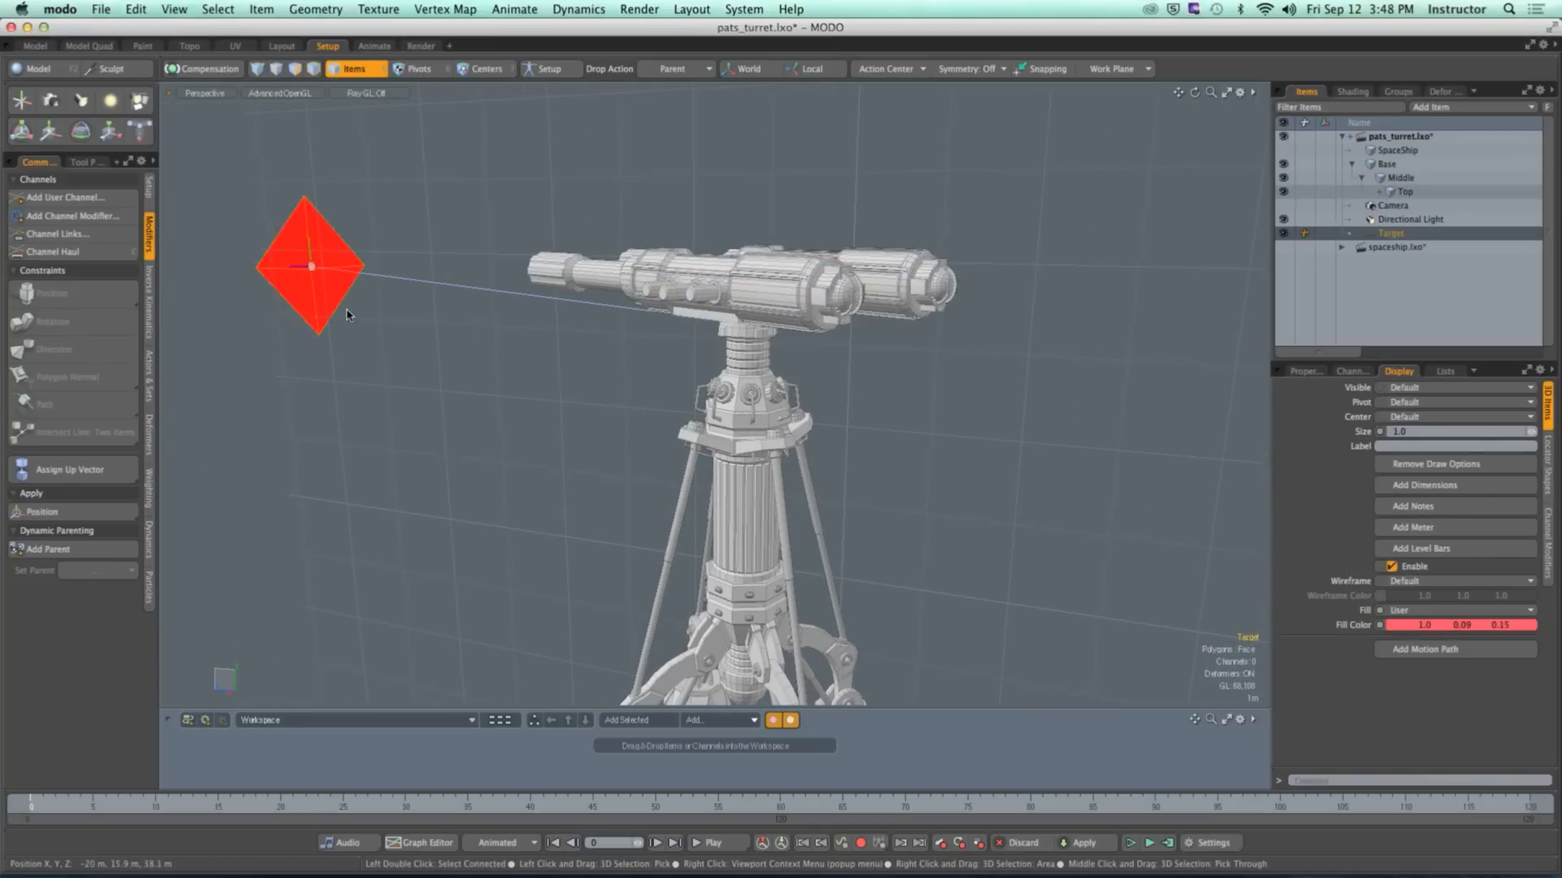
pyautogui.press('y')
pyautogui.keyDown('alt'); pyautogui.moveTo(281, 280); pyautogui.dragTo(275, 321); pyautogui.keyUp('alt')
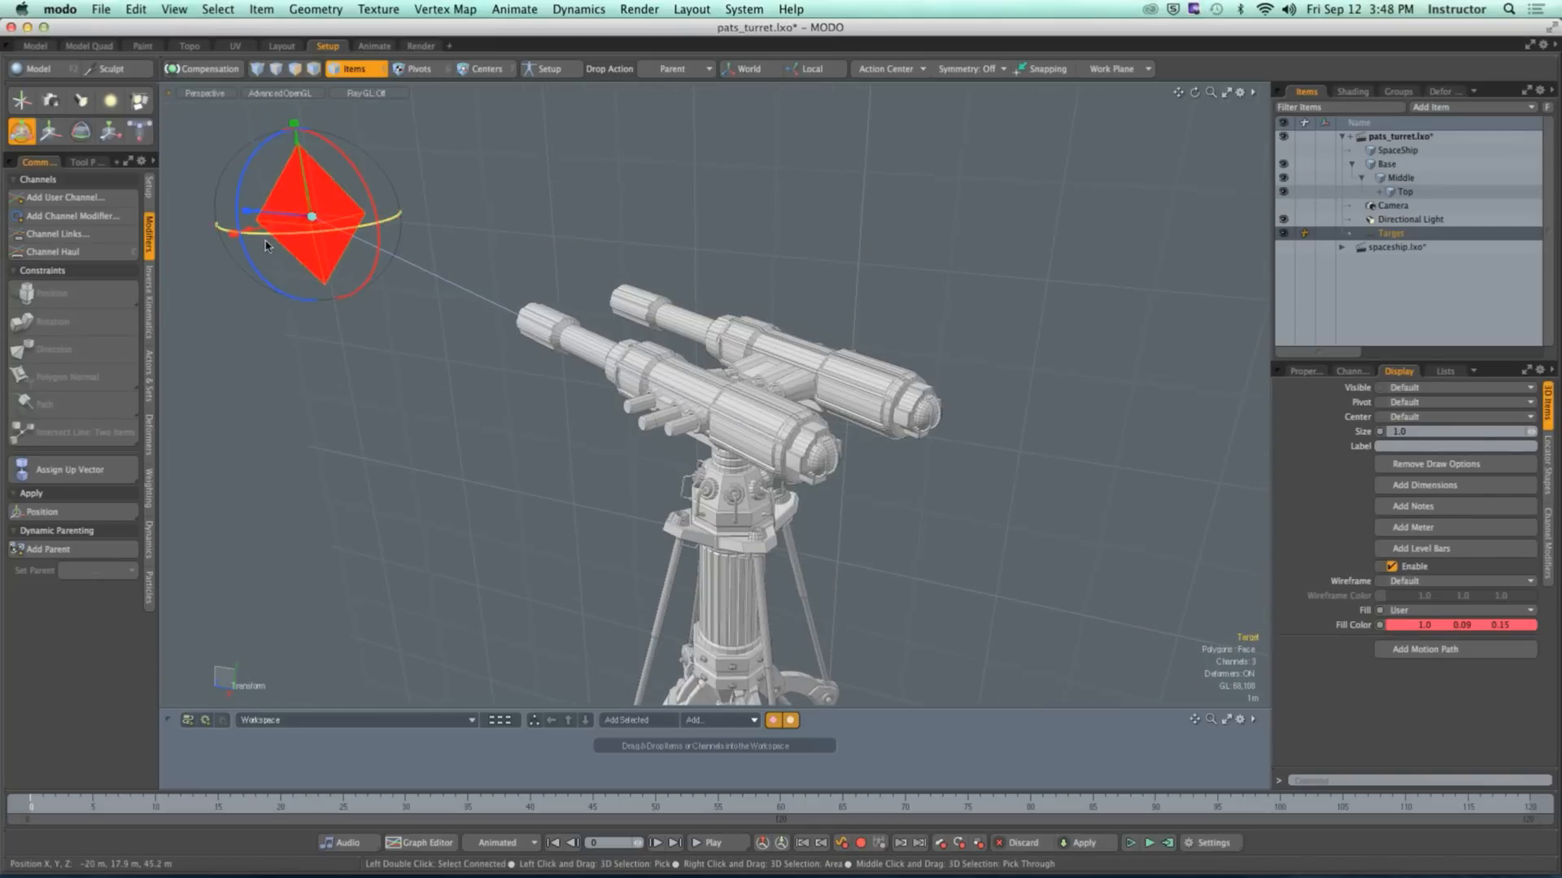
pyautogui.moveTo(258, 232)
pyautogui.mouseDown()
pyautogui.moveTo(218, 236)
pyautogui.moveTo(359, 204)
pyautogui.moveTo(259, 228)
pyautogui.mouseUp()
pyautogui.press('q')
pyautogui.click(521, 220)
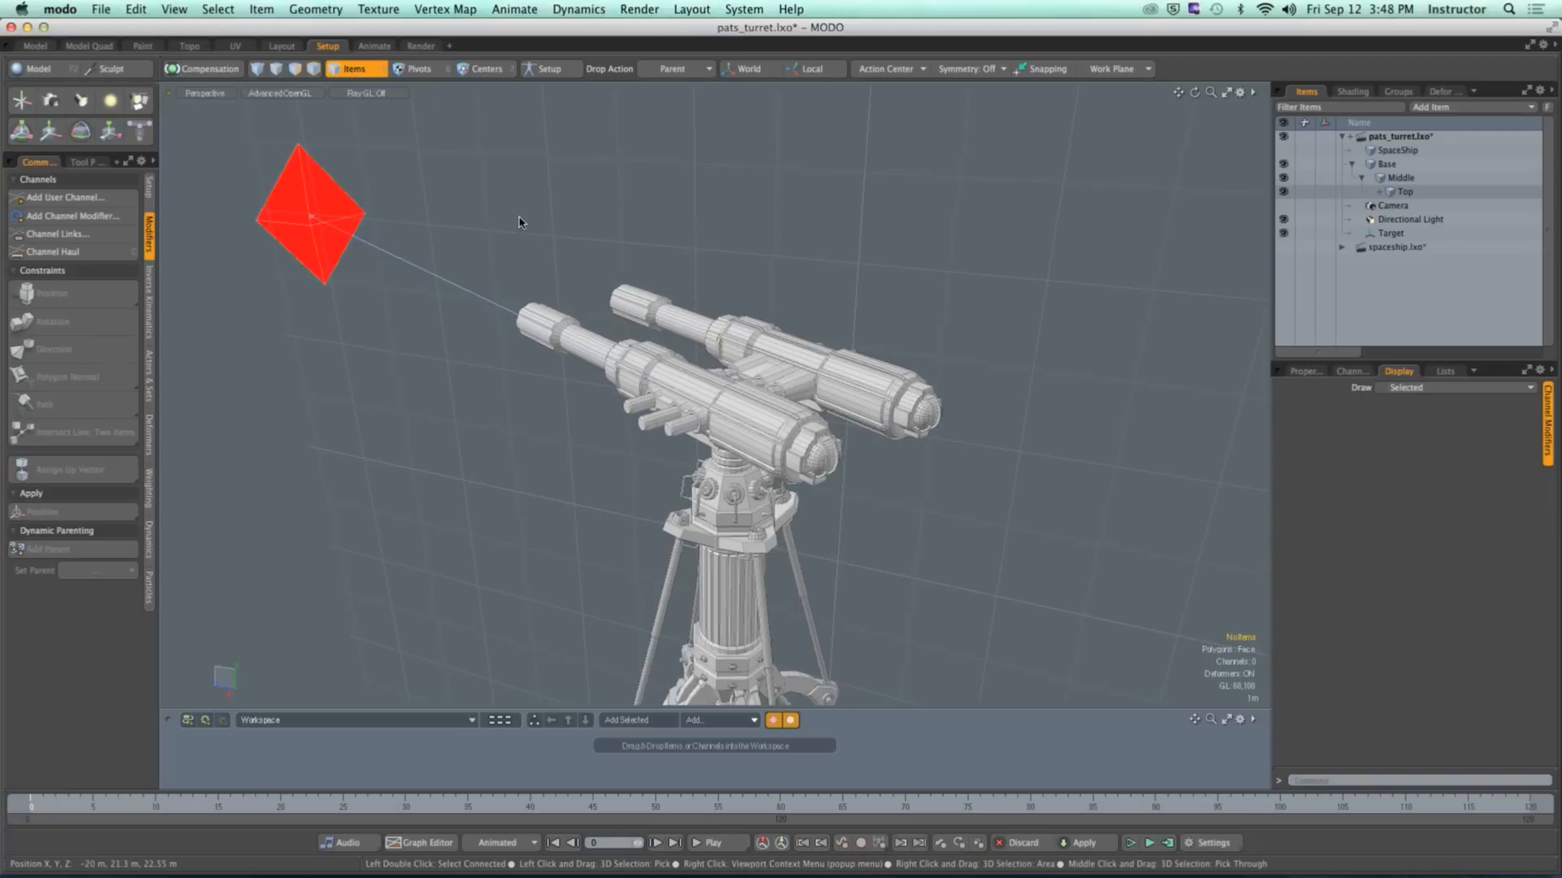
# Step: Select the Middle item together with the Target locator and apply a Direction constraint
pyautogui.keyDown('alt'); pyautogui.moveTo(520, 221); pyautogui.dragTo(537, 259); pyautogui.keyUp('alt')
pyautogui.click(797, 379)
pyautogui.keyDown('alt'); pyautogui.keyDown('shift'); pyautogui.moveTo(512, 361); pyautogui.dragTo(659, 365); pyautogui.keyUp('shift'); pyautogui.keyUp('alt')
pyautogui.keyDown('shift'); pyautogui.click(301, 316); pyautogui.keyUp('shift')
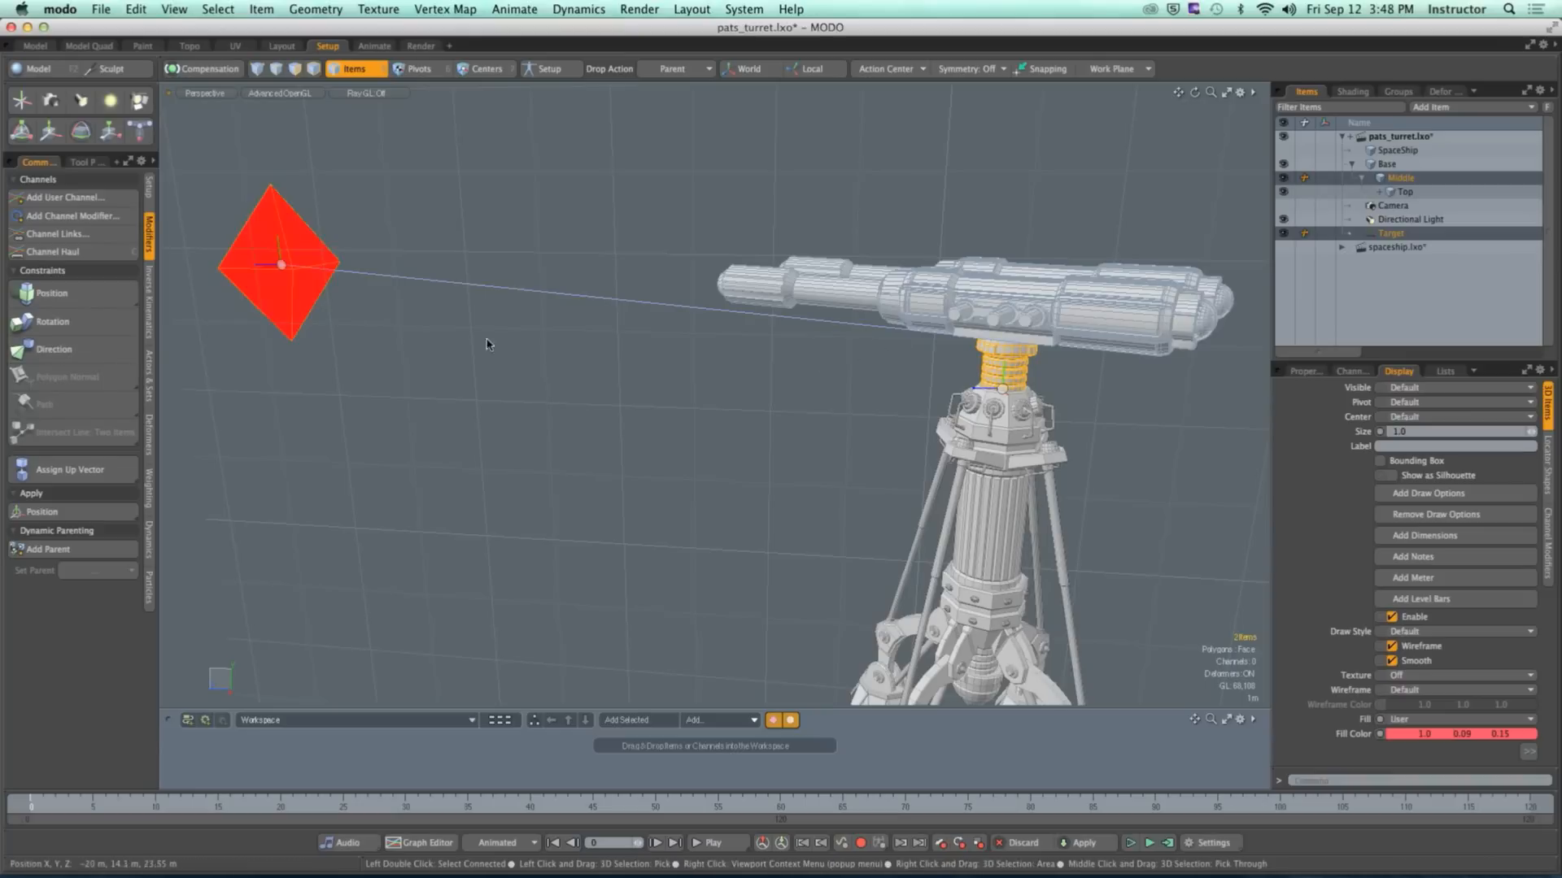
pyautogui.click(96, 356)
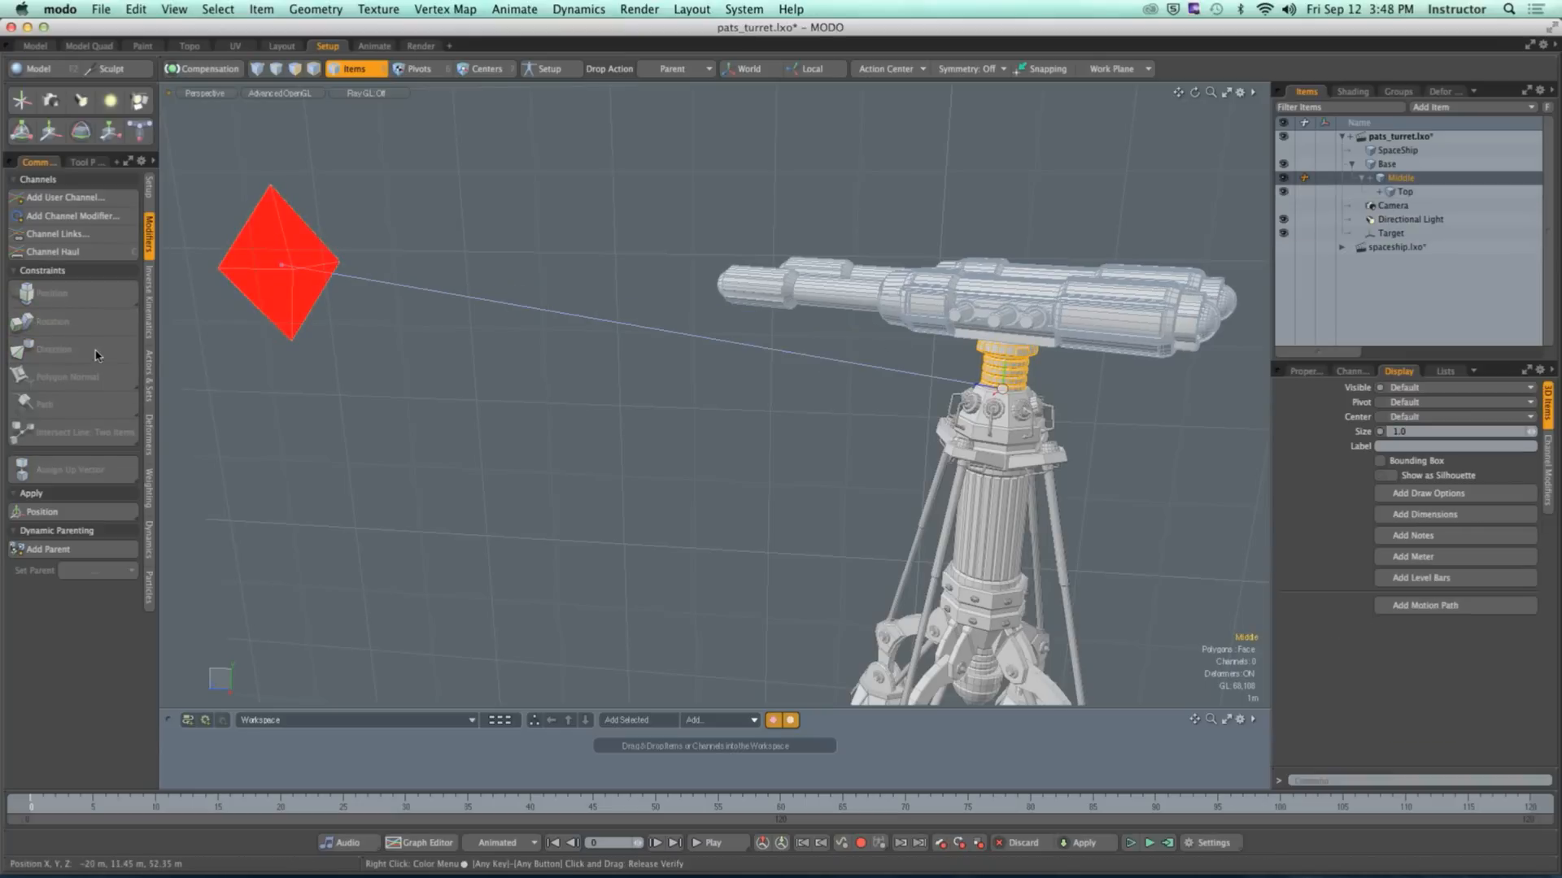
pyautogui.click(513, 378)
# Step: Move the Target locator sideways to test how the constrained Middle and Top parts of the turret follow it
pyautogui.keyDown('alt'); pyautogui.moveTo(512, 377); pyautogui.dragTo(462, 368); pyautogui.keyUp('alt')
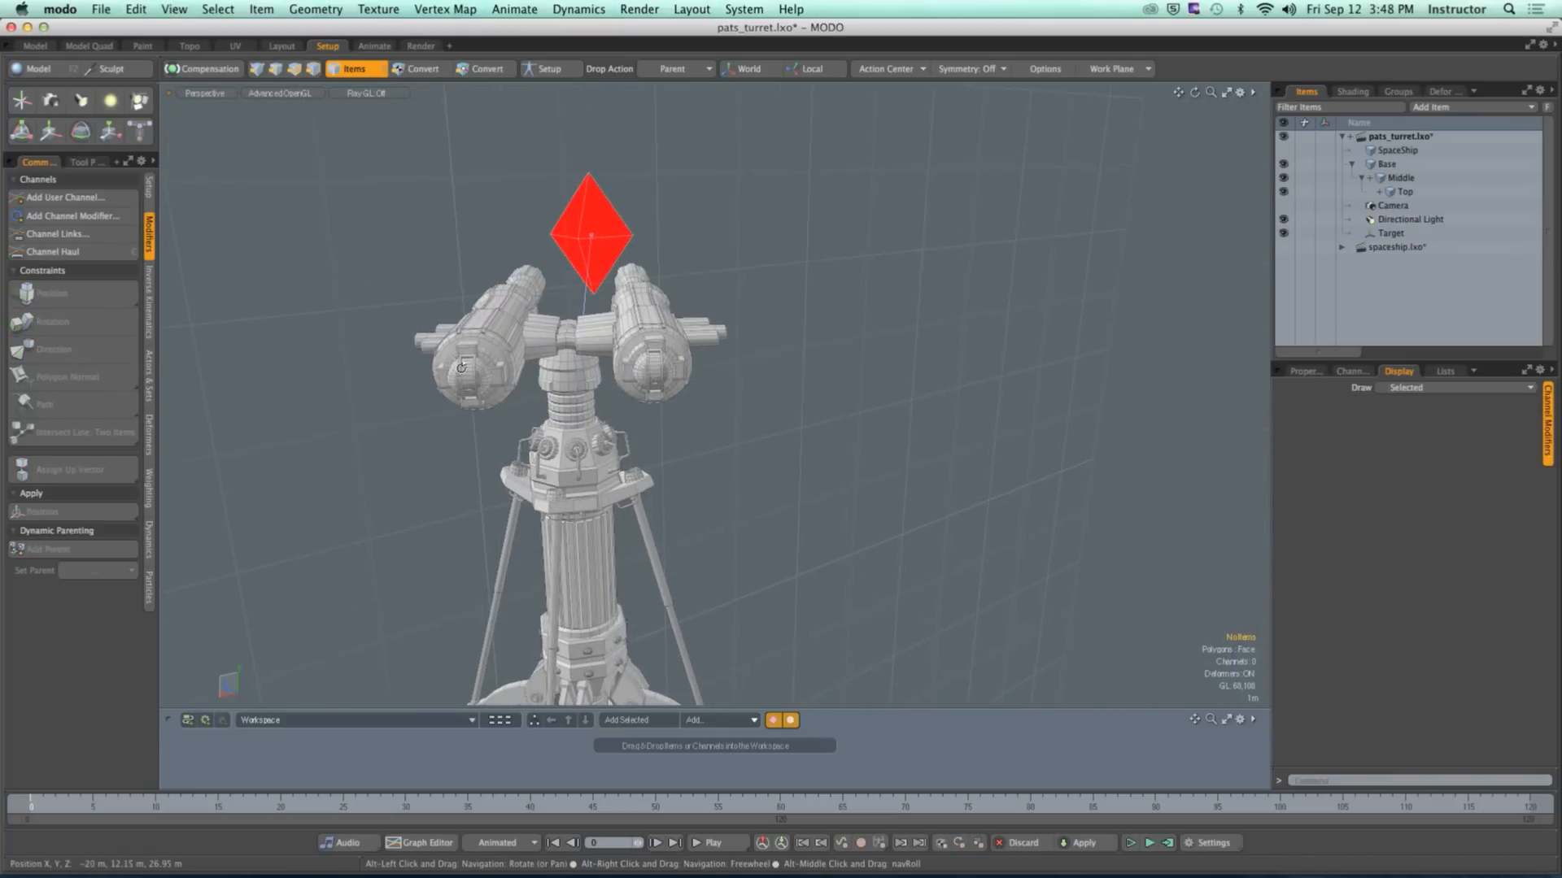
pyautogui.click(597, 252)
pyautogui.press('y')
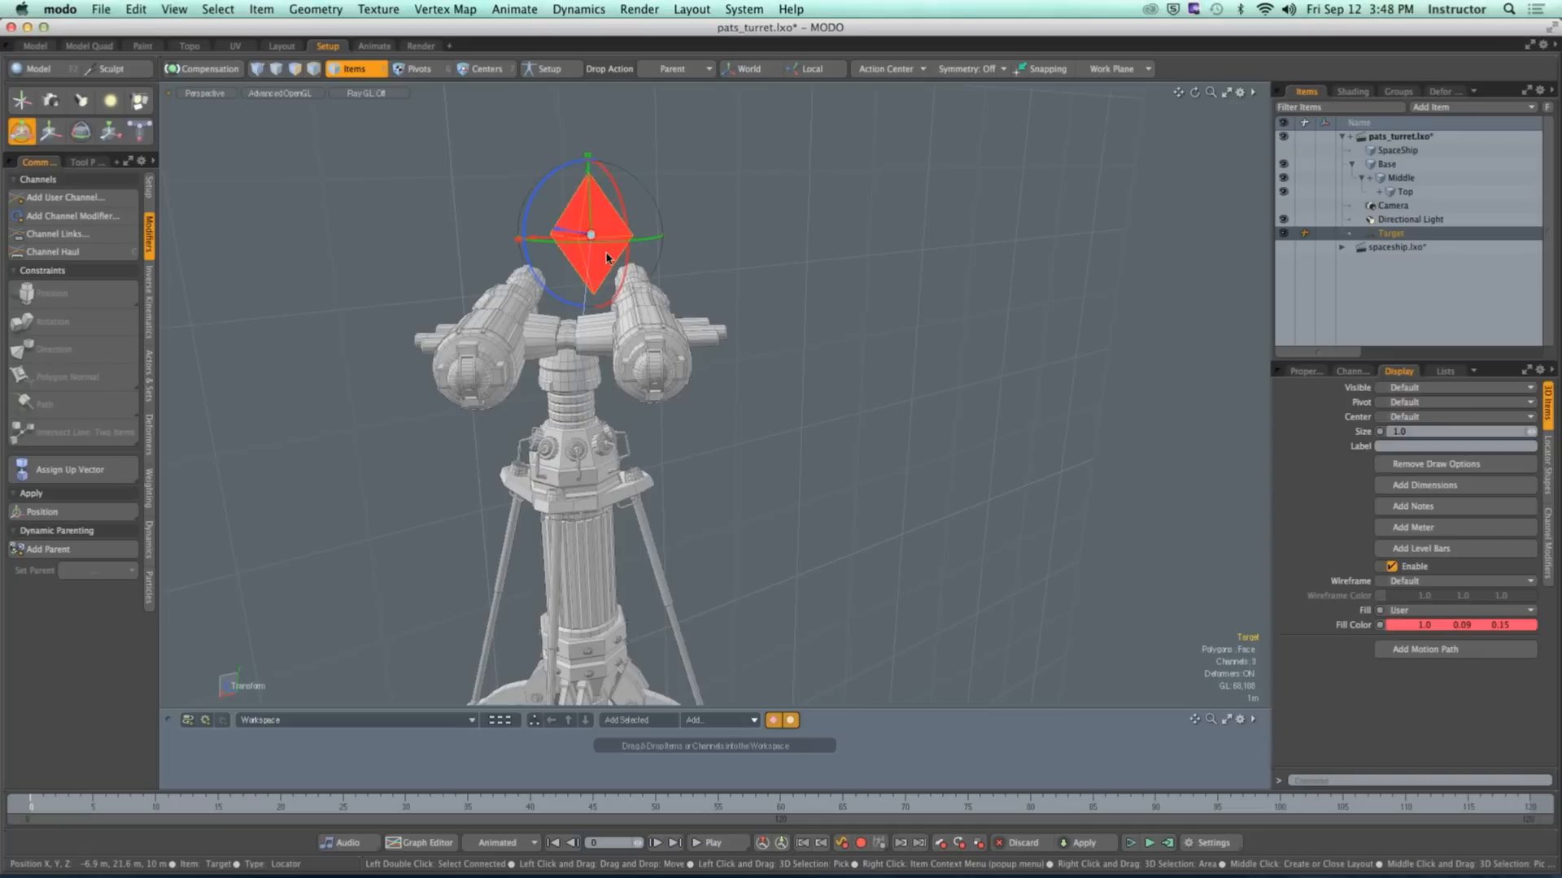
pyautogui.keyDown('alt'); pyautogui.moveTo(596, 252); pyautogui.dragTo(553, 259); pyautogui.keyUp('alt')
pyautogui.moveTo(303, 252); pyautogui.dragTo(537, 238)
# Step: Select the Direction Constraint under the Middle item and add output options to it
pyautogui.keyDown('alt'); pyautogui.moveTo(569, 395); pyautogui.dragTo(466, 86); pyautogui.keyUp('alt')
pyautogui.keyDown('alt'); pyautogui.moveTo(569, 358); pyautogui.dragTo(634, 370); pyautogui.keyUp('alt')
pyautogui.keyDown('ctrl'); pyautogui.keyDown('alt'); pyautogui.moveTo(635, 370); pyautogui.dragTo(955, 338); pyautogui.keyUp('alt'); pyautogui.keyUp('ctrl')
pyautogui.click(963, 321)
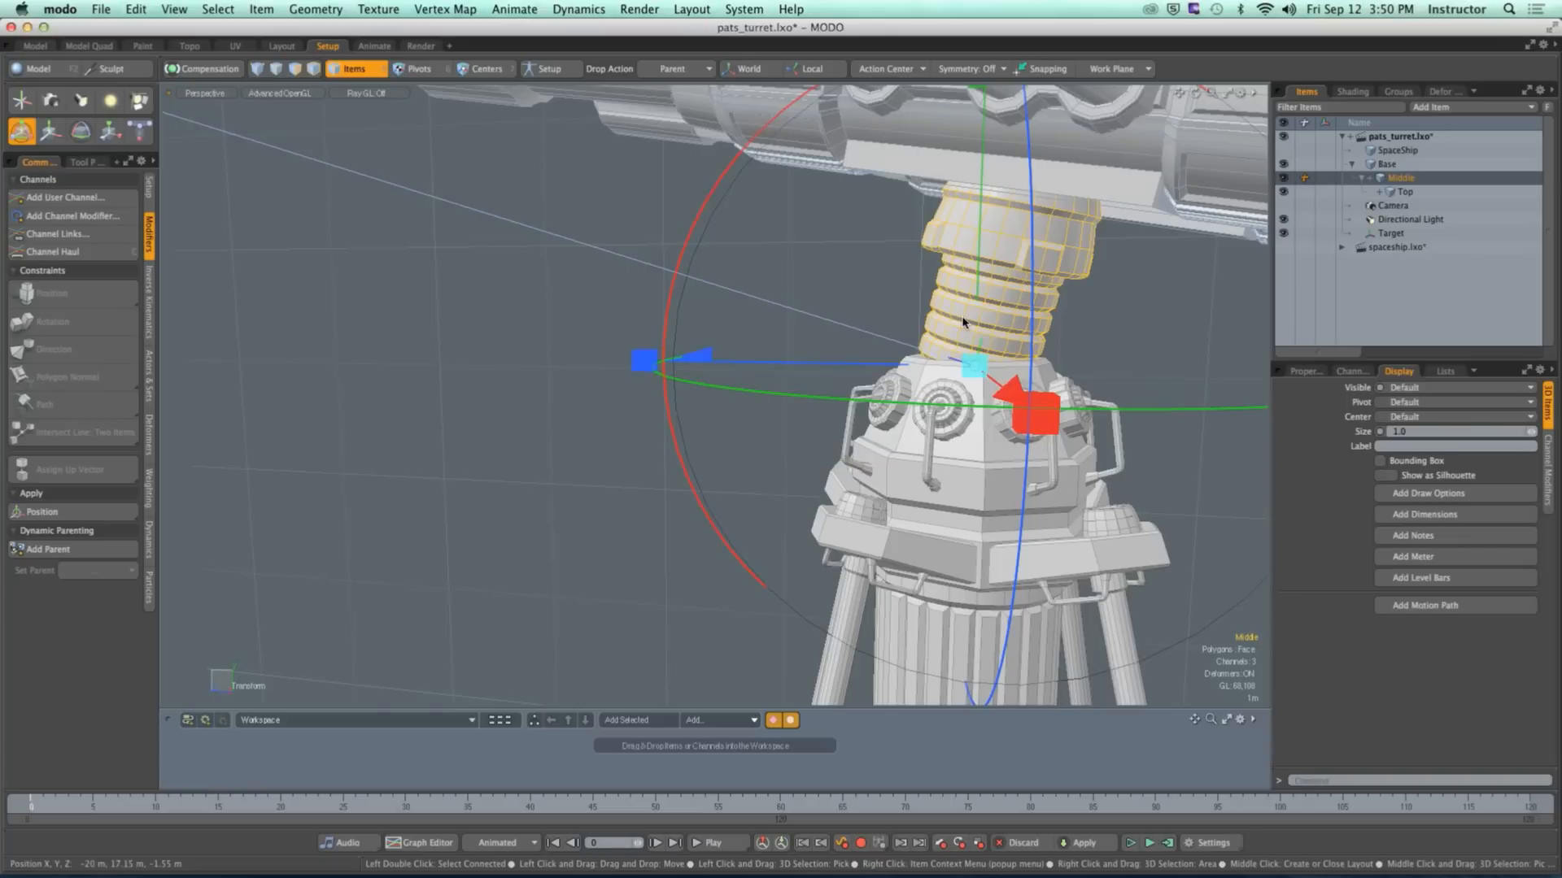
pyautogui.press('space')
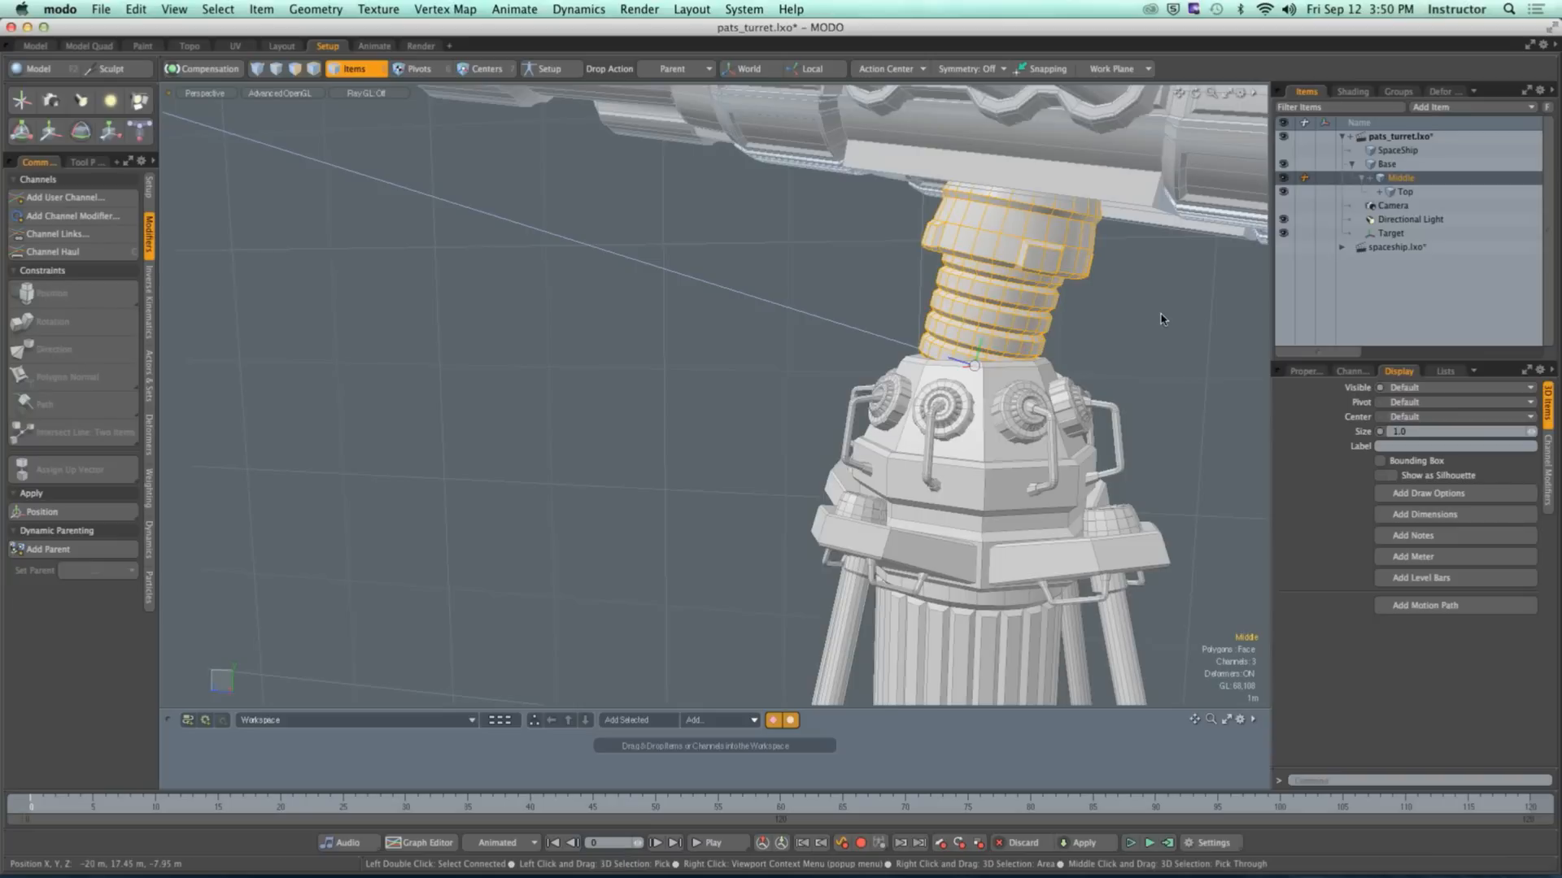
pyautogui.click(1163, 317)
pyautogui.click(991, 313)
pyautogui.click(1372, 184)
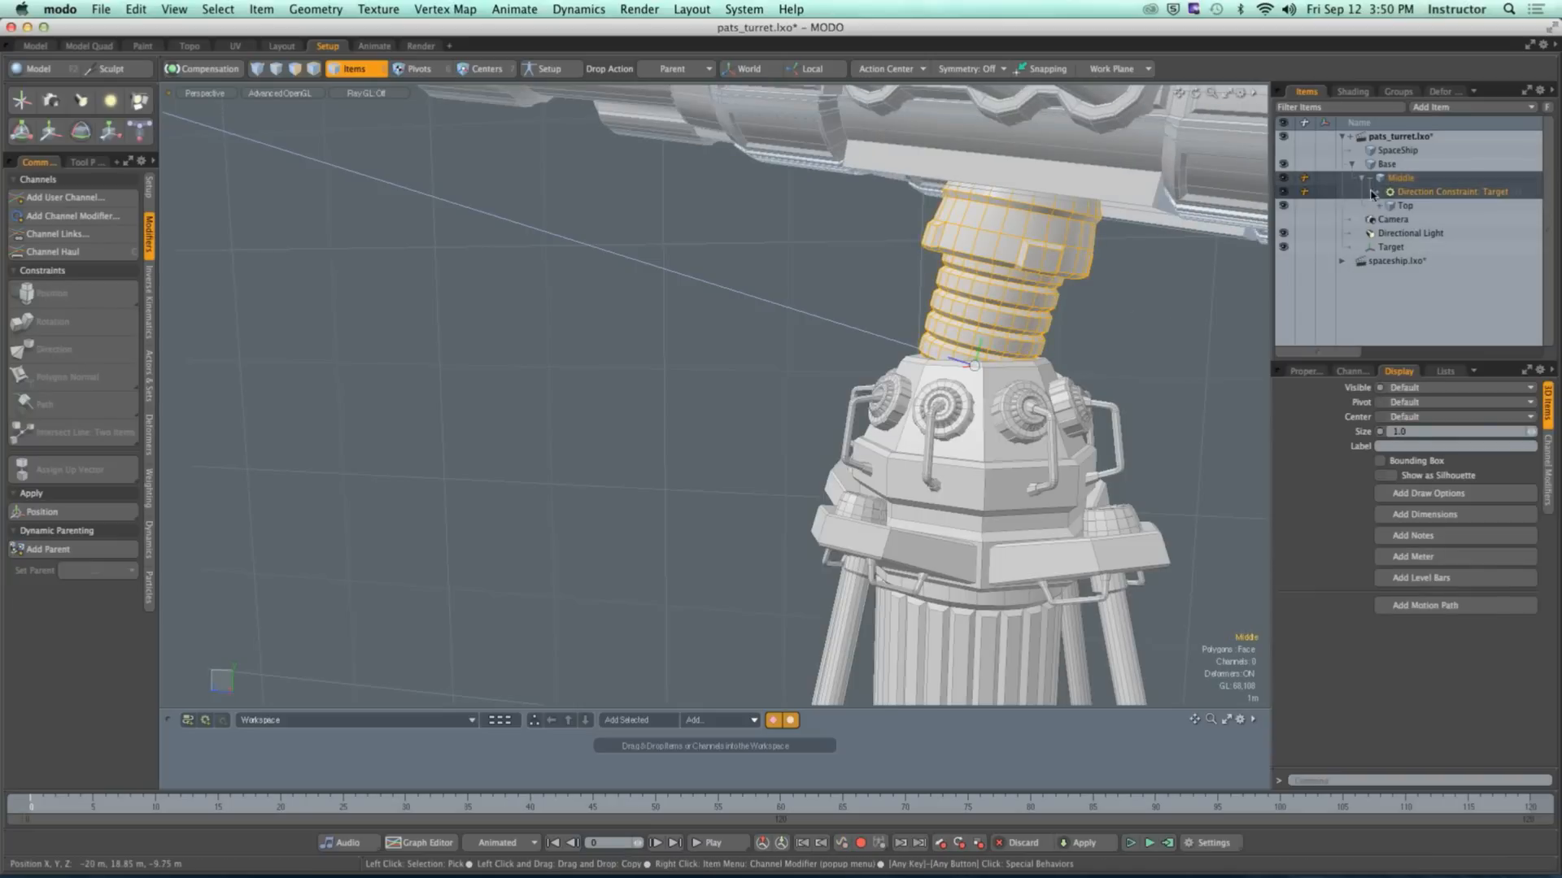
pyautogui.click(1407, 195)
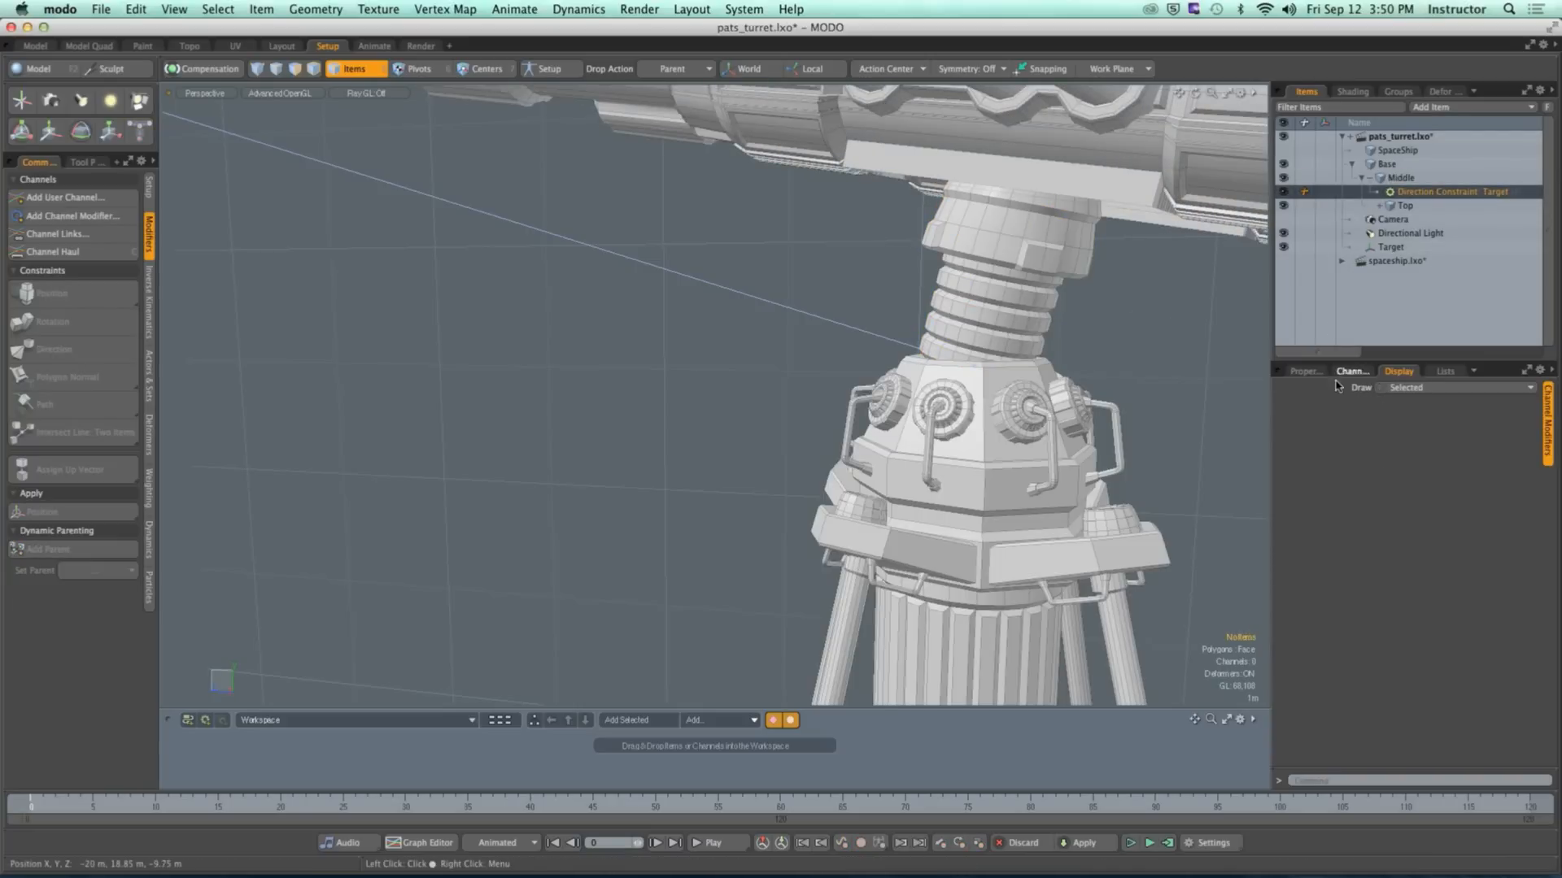
pyautogui.click(1305, 370)
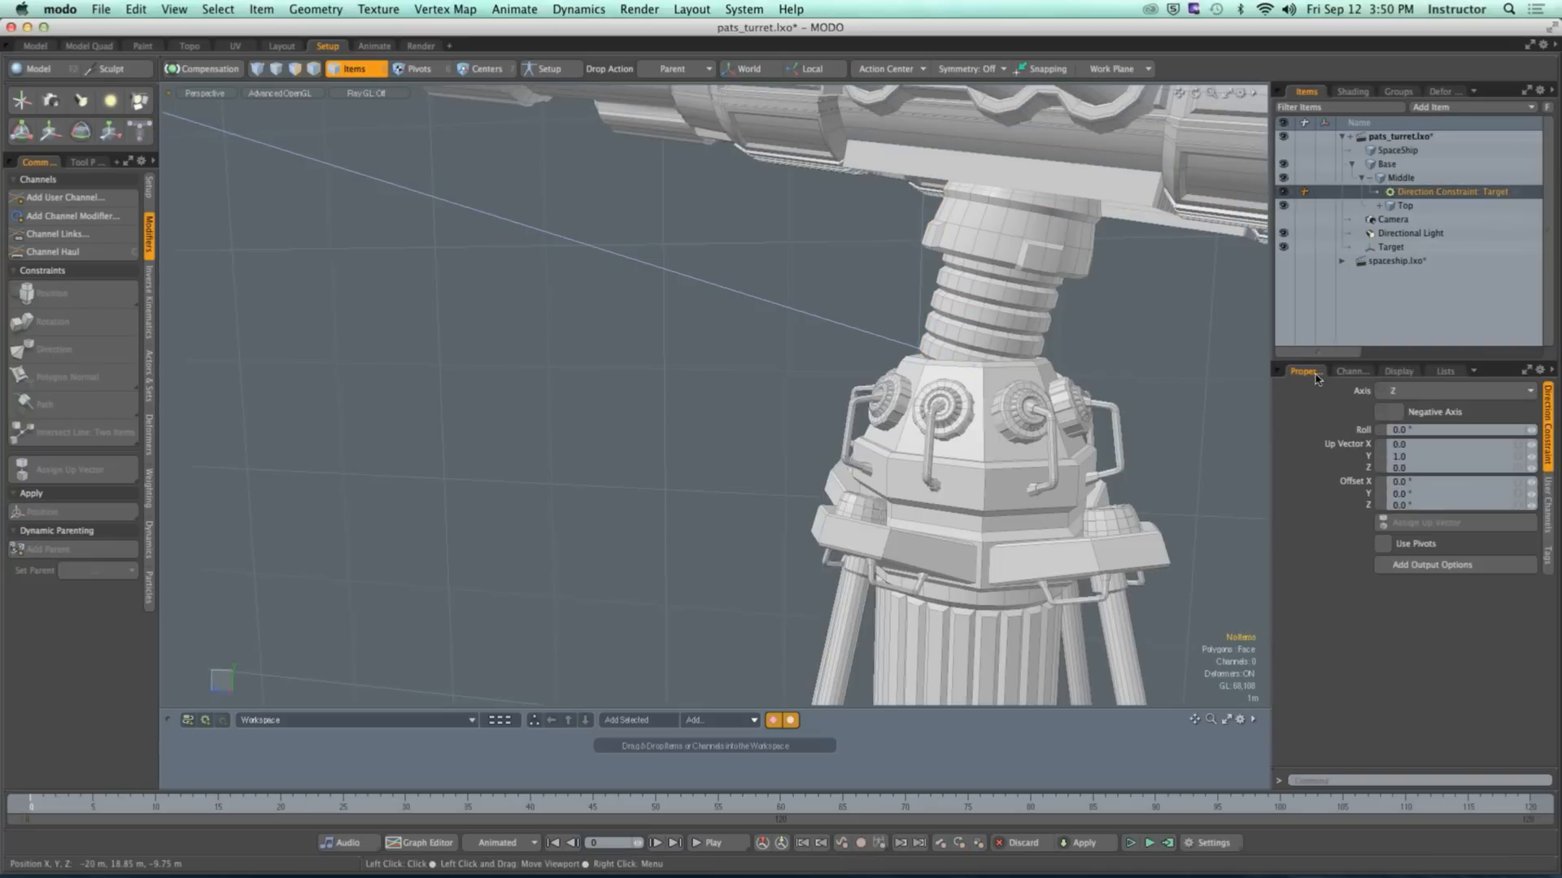
pyautogui.click(1480, 566)
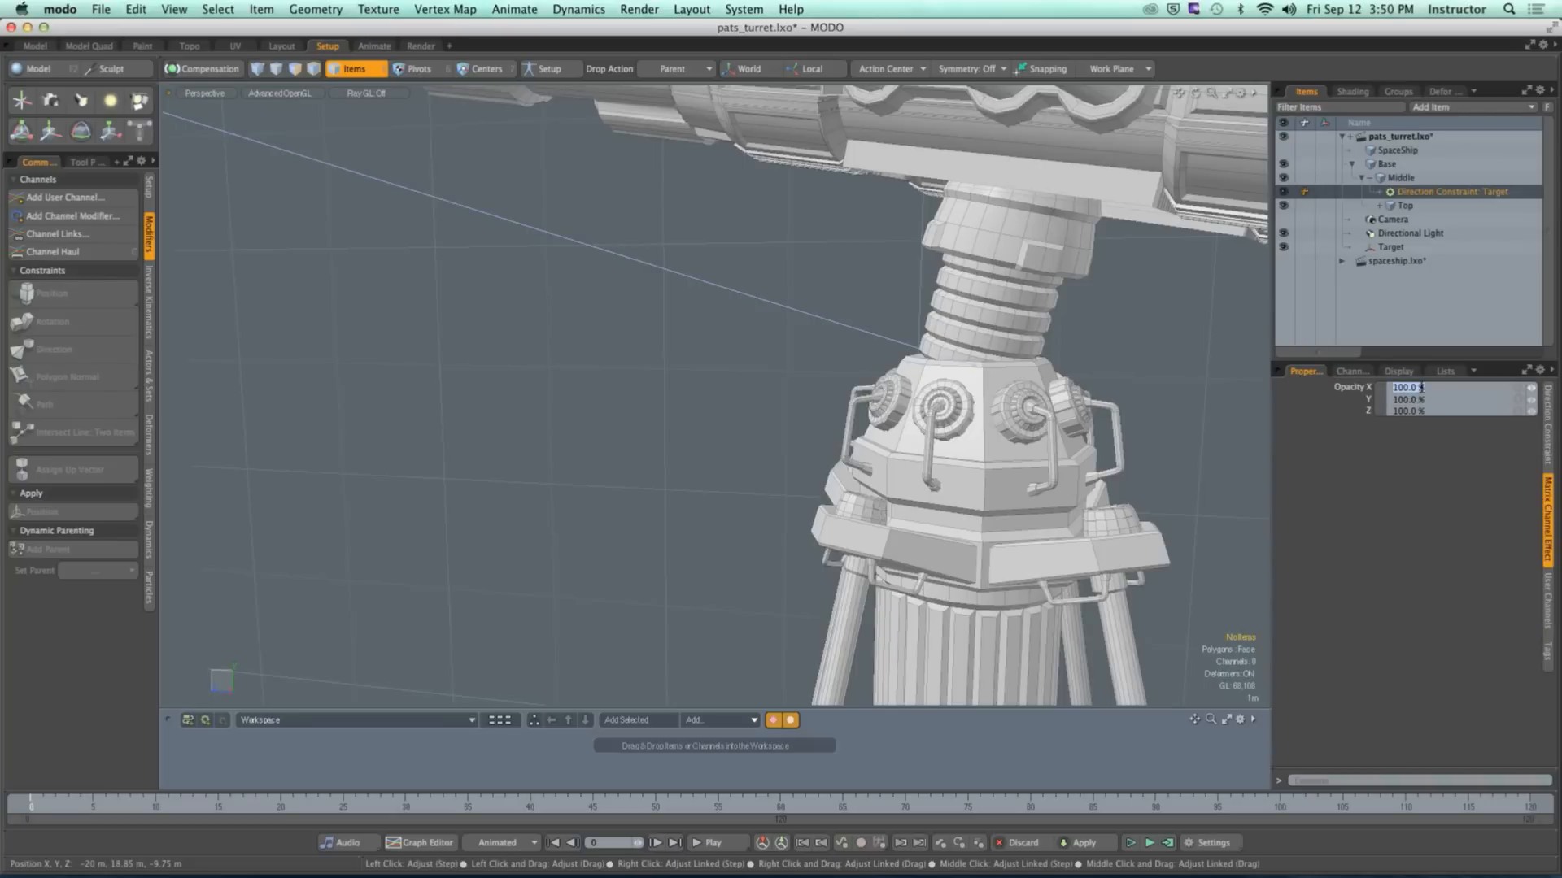
# Step: Set the X and Z opacity of the Middle item's direction constraint to 0%
pyautogui.write('0')
pyautogui.press('Return')
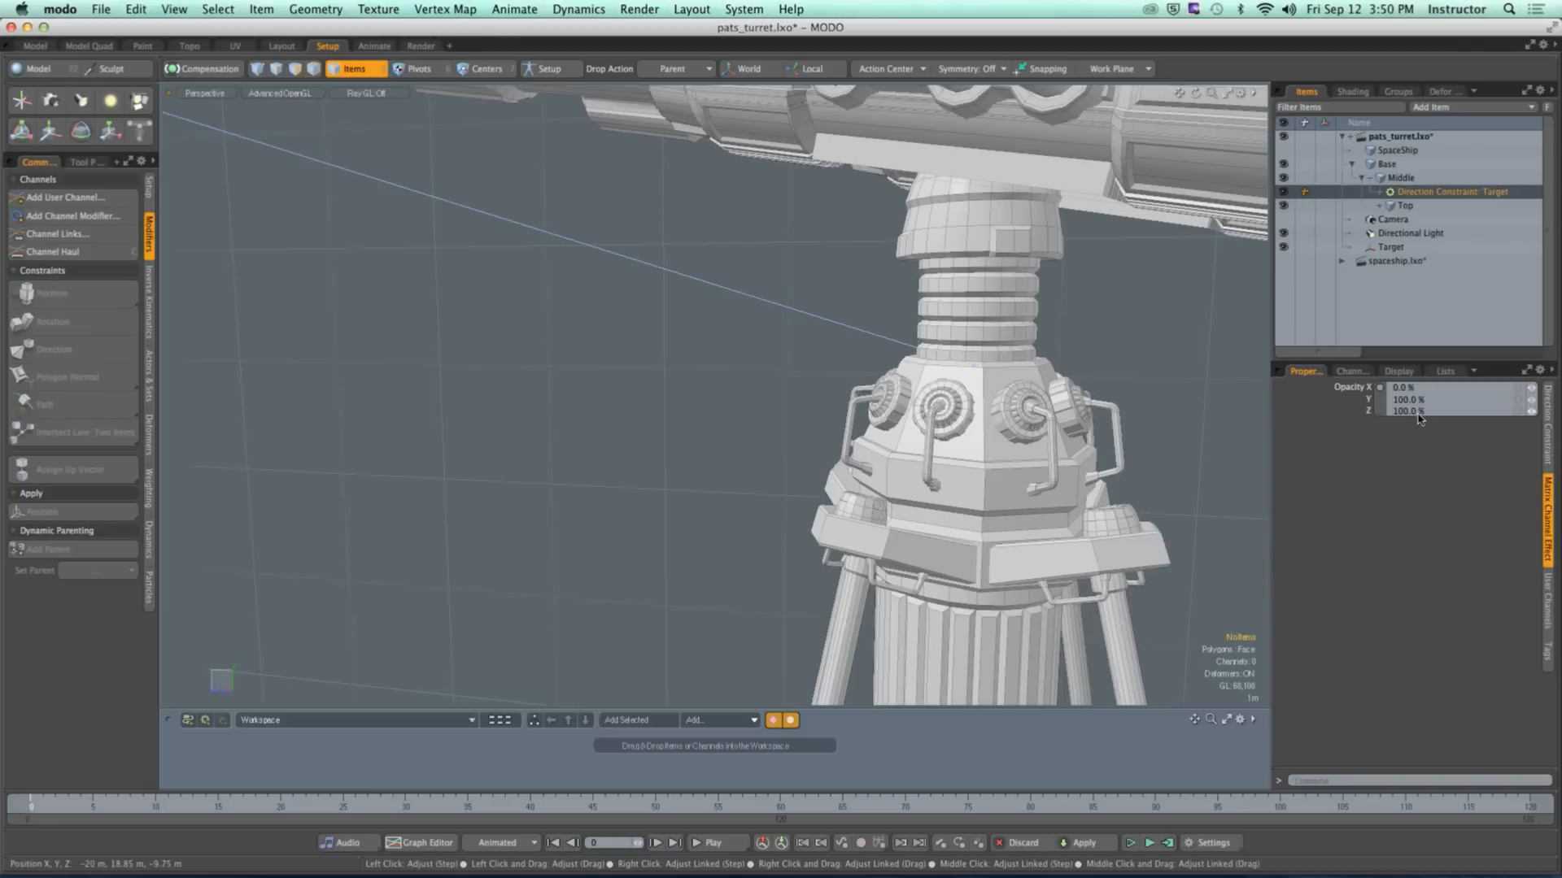
pyautogui.click(1415, 411)
pyautogui.write('0')
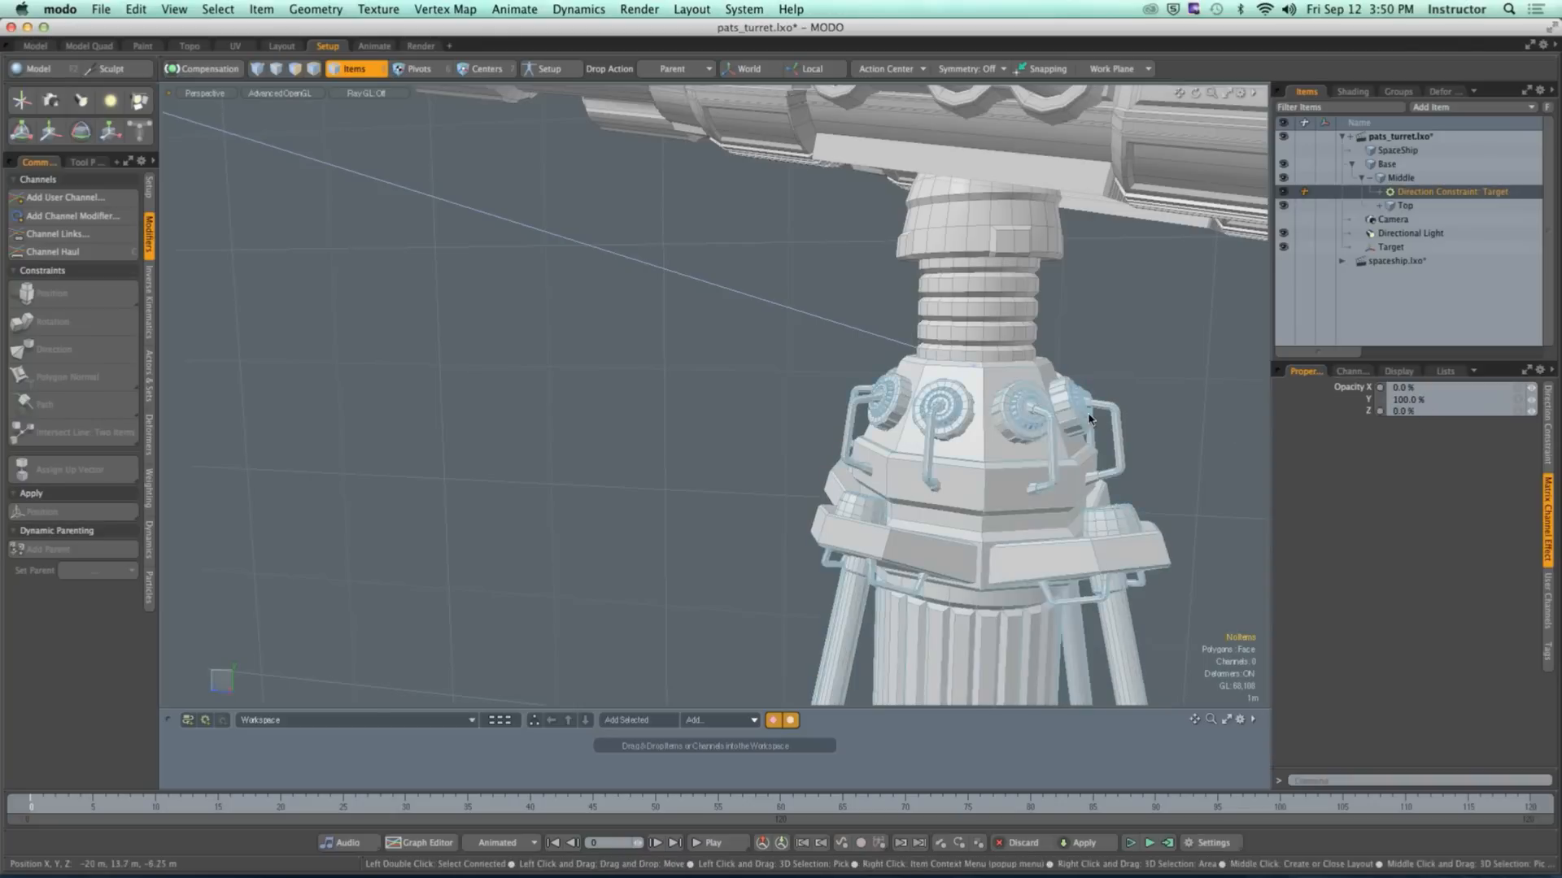
pyautogui.scroll(-5, 1162, 553)
pyautogui.keyDown('alt'); pyautogui.moveTo(619, 346); pyautogui.dragTo(522, 358); pyautogui.keyUp('alt')
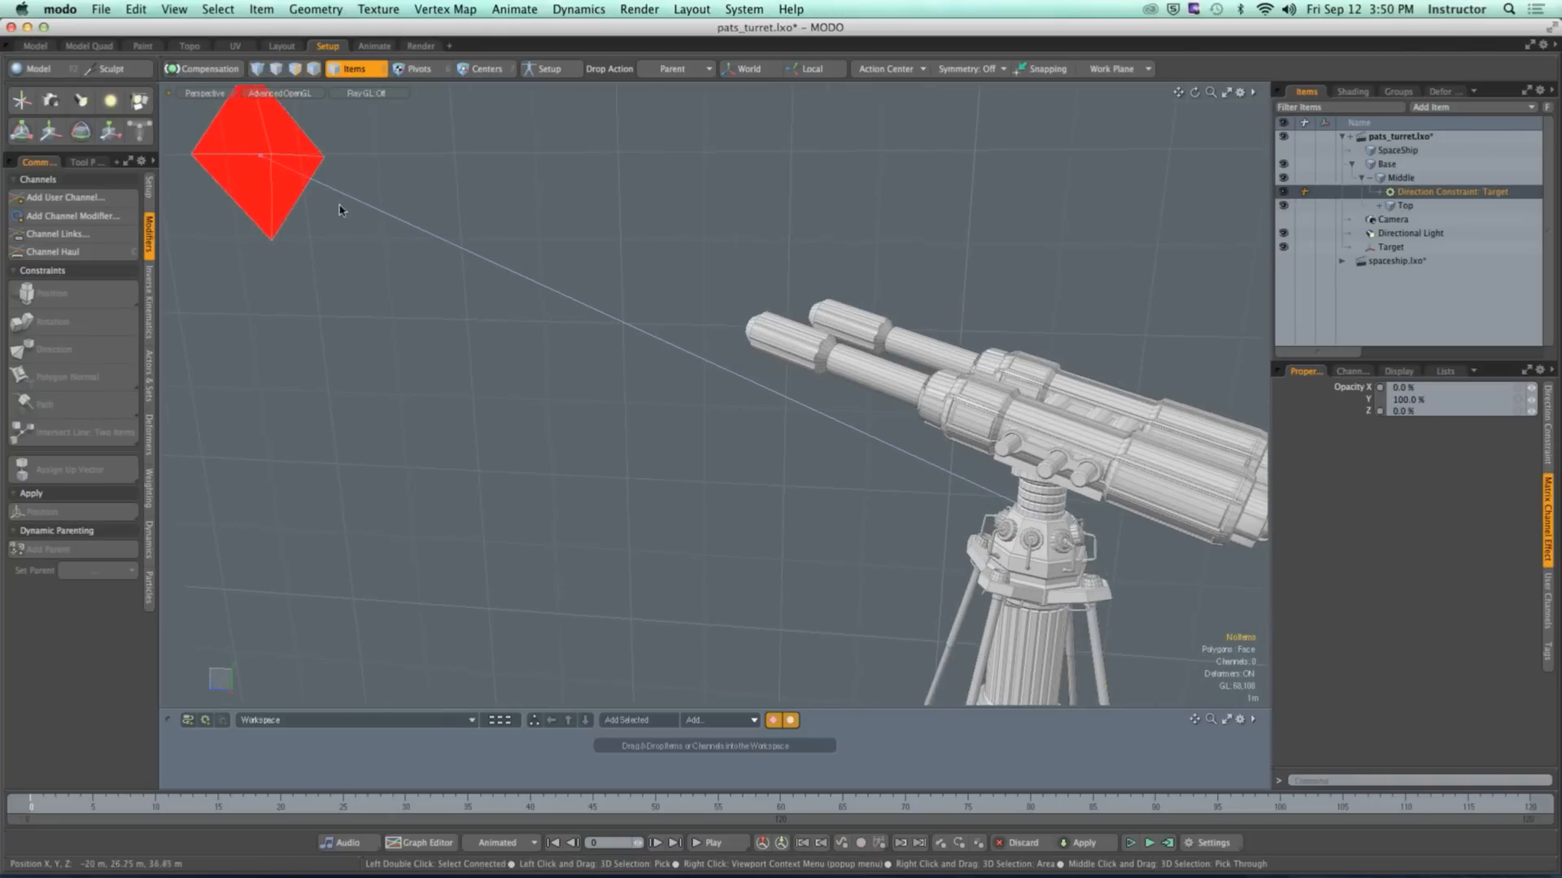
# Step: Move the Target locator along X to about -13 m to test how the turret follows it
pyautogui.click(303, 175)
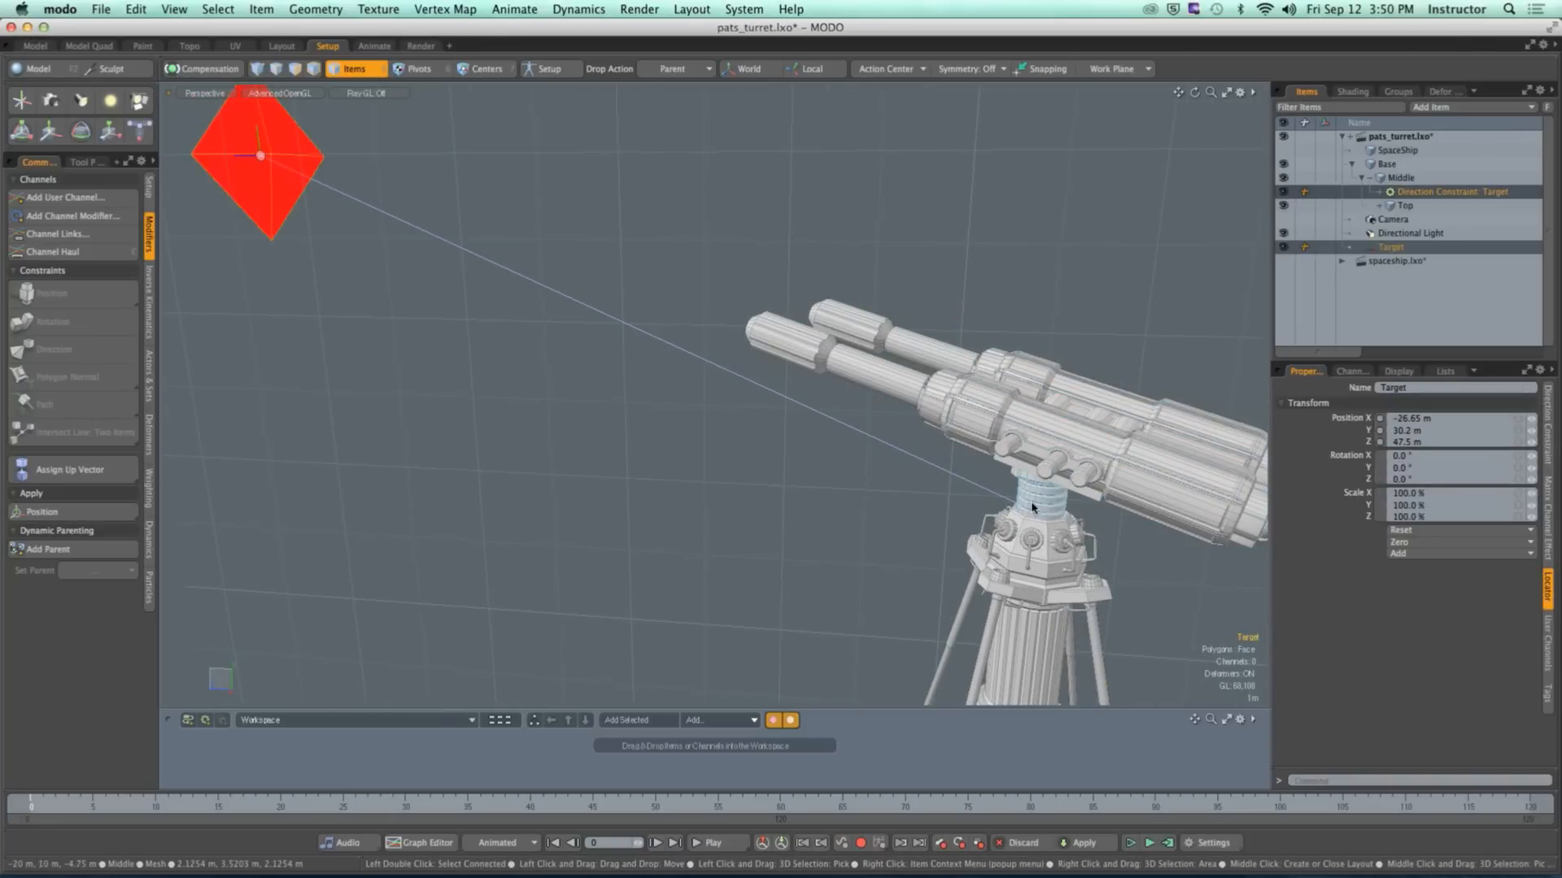
pyautogui.press('e')
pyautogui.keyDown('alt'); pyautogui.moveTo(538, 321); pyautogui.dragTo(436, 139); pyautogui.keyUp('alt')
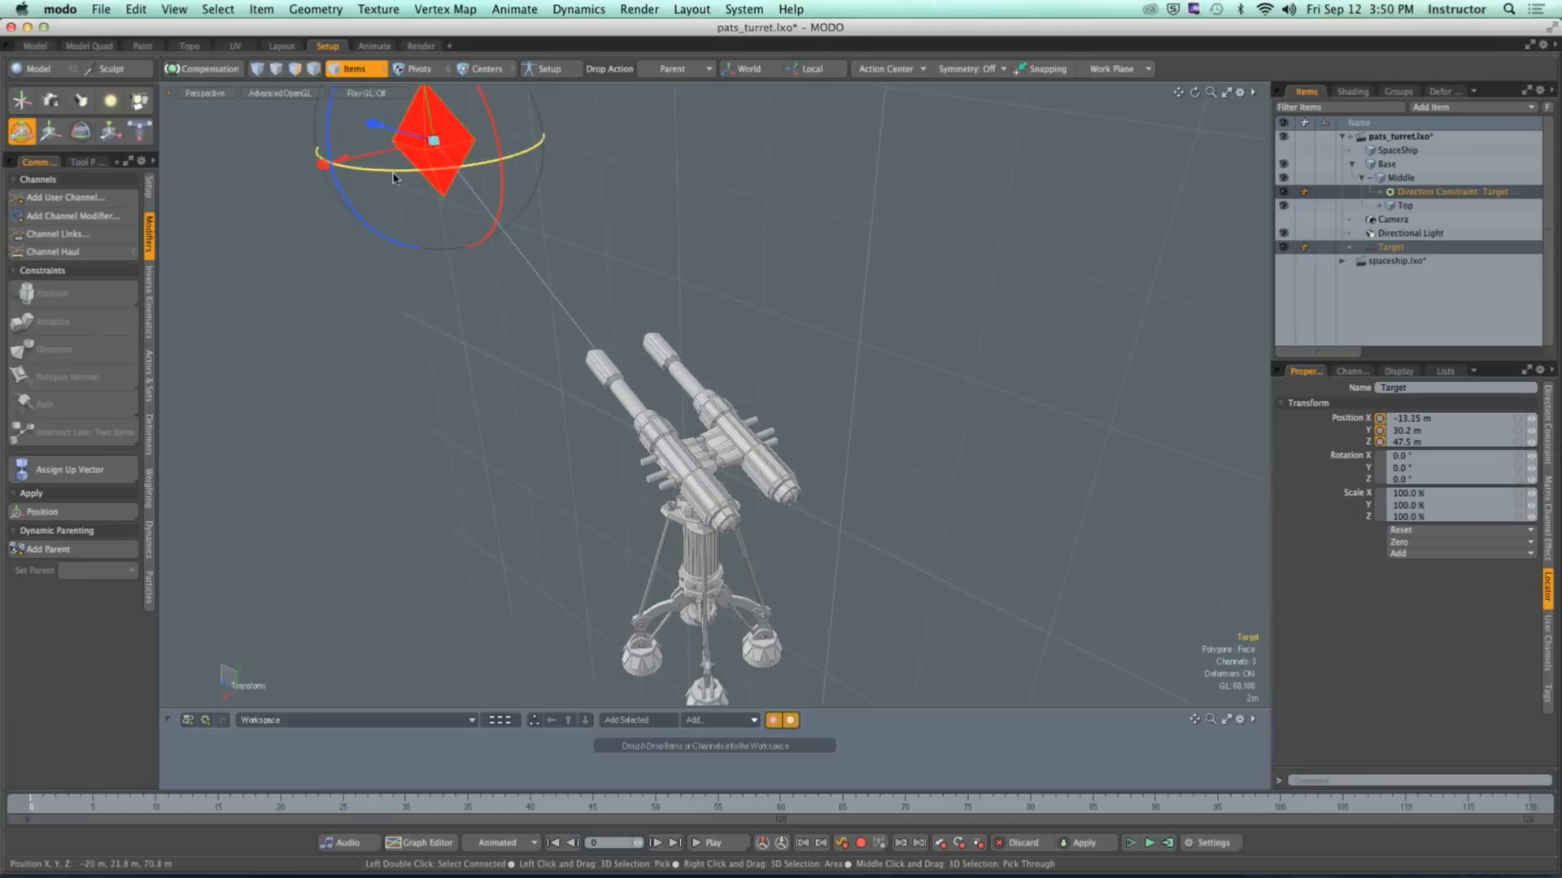
pyautogui.click(652, 252)
pyautogui.keyDown('alt'); pyautogui.moveTo(651, 251); pyautogui.dragTo(705, 313); pyautogui.keyUp('alt')
pyautogui.scroll(5, 761, 313)
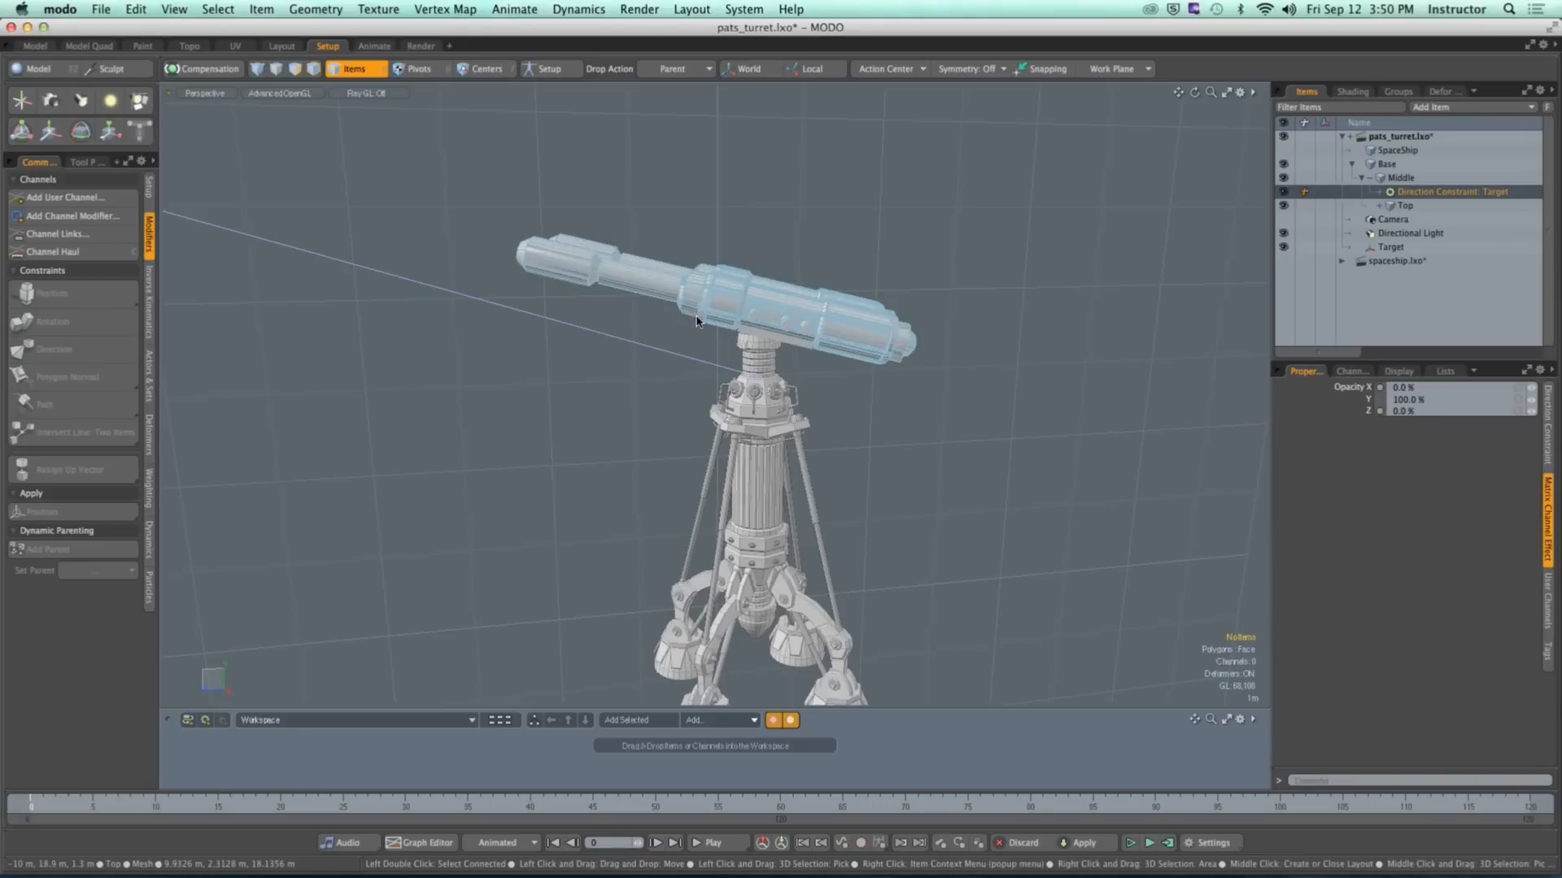
# Step: Select the turret's Top and Middle items in turn to examine how they sit relative to the Target
pyautogui.click(712, 315)
pyautogui.keyDown('alt'); pyautogui.moveTo(711, 314); pyautogui.dragTo(742, 316); pyautogui.keyUp('alt')
pyautogui.keyDown('alt'); pyautogui.moveTo(742, 315); pyautogui.dragTo(783, 291); pyautogui.keyUp('alt')
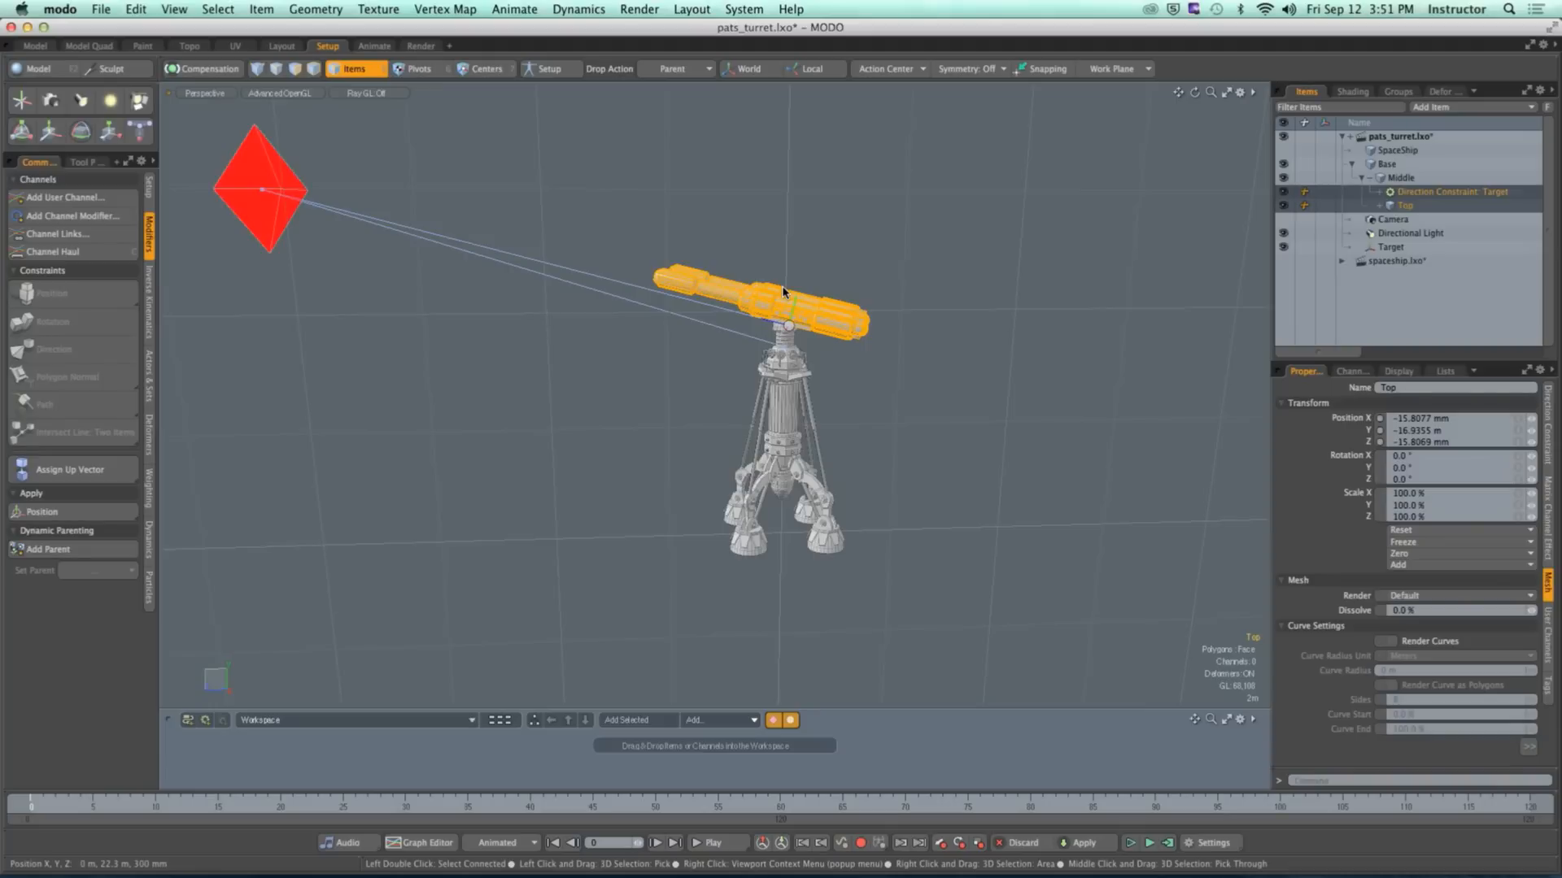
pyautogui.click(785, 335)
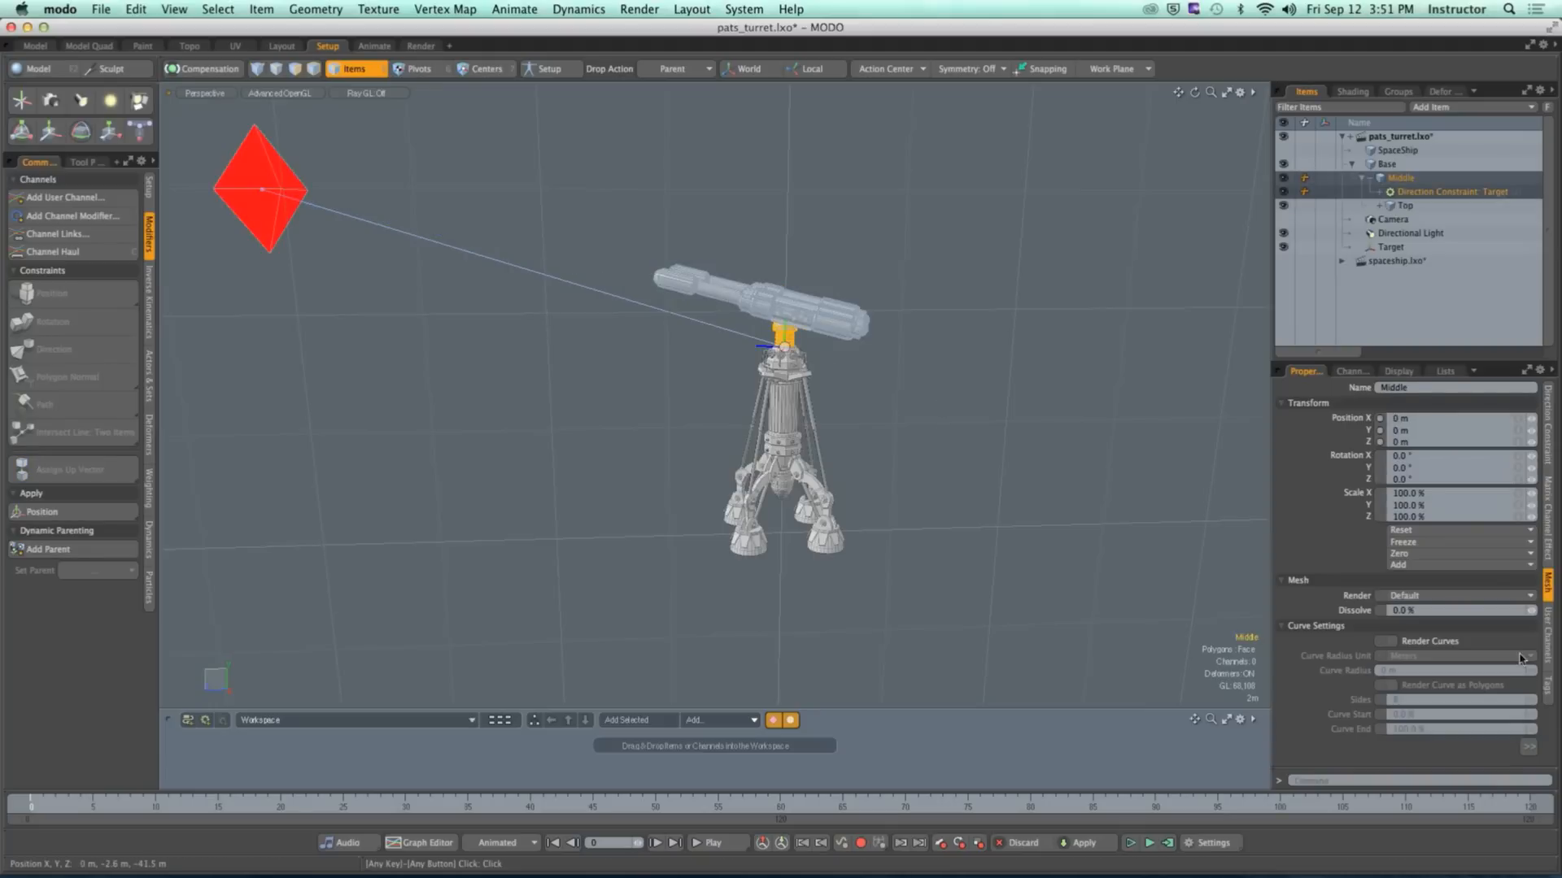
pyautogui.click(898, 420)
pyautogui.keyDown('ctrl'); pyautogui.keyDown('alt'); pyautogui.moveTo(823, 362); pyautogui.dragTo(883, 353); pyautogui.keyUp('alt'); pyautogui.keyUp('ctrl')
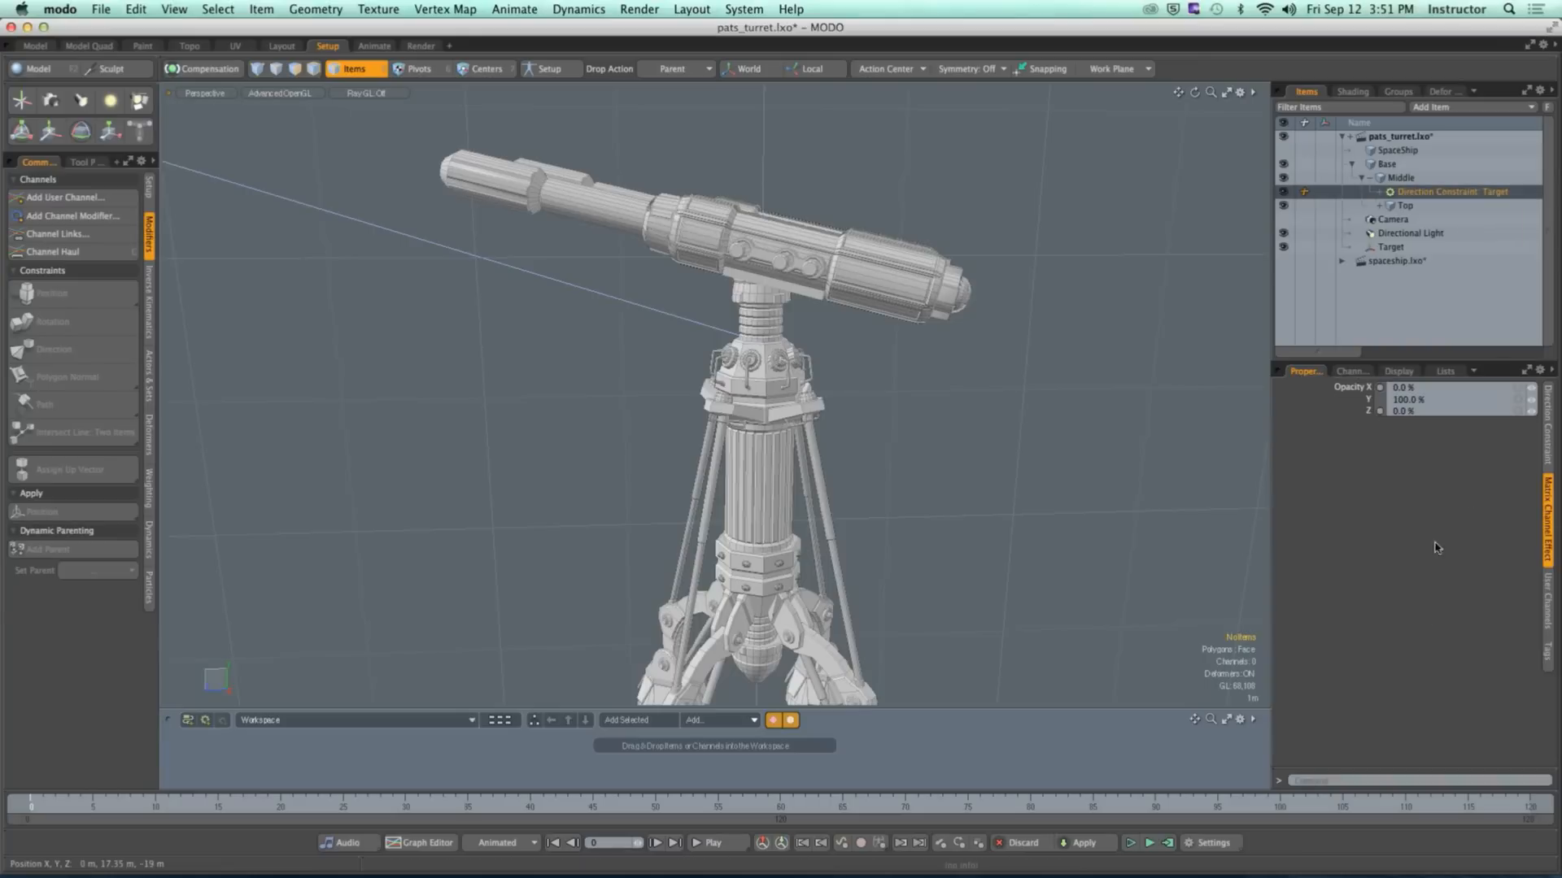
# Step: Undo the Target test move and the opacity changes on the Middle item's direction constraint
pyautogui.press('super+z')
pyautogui.press('super+z')
pyautogui.press('super+z')
pyautogui.press('super+z')
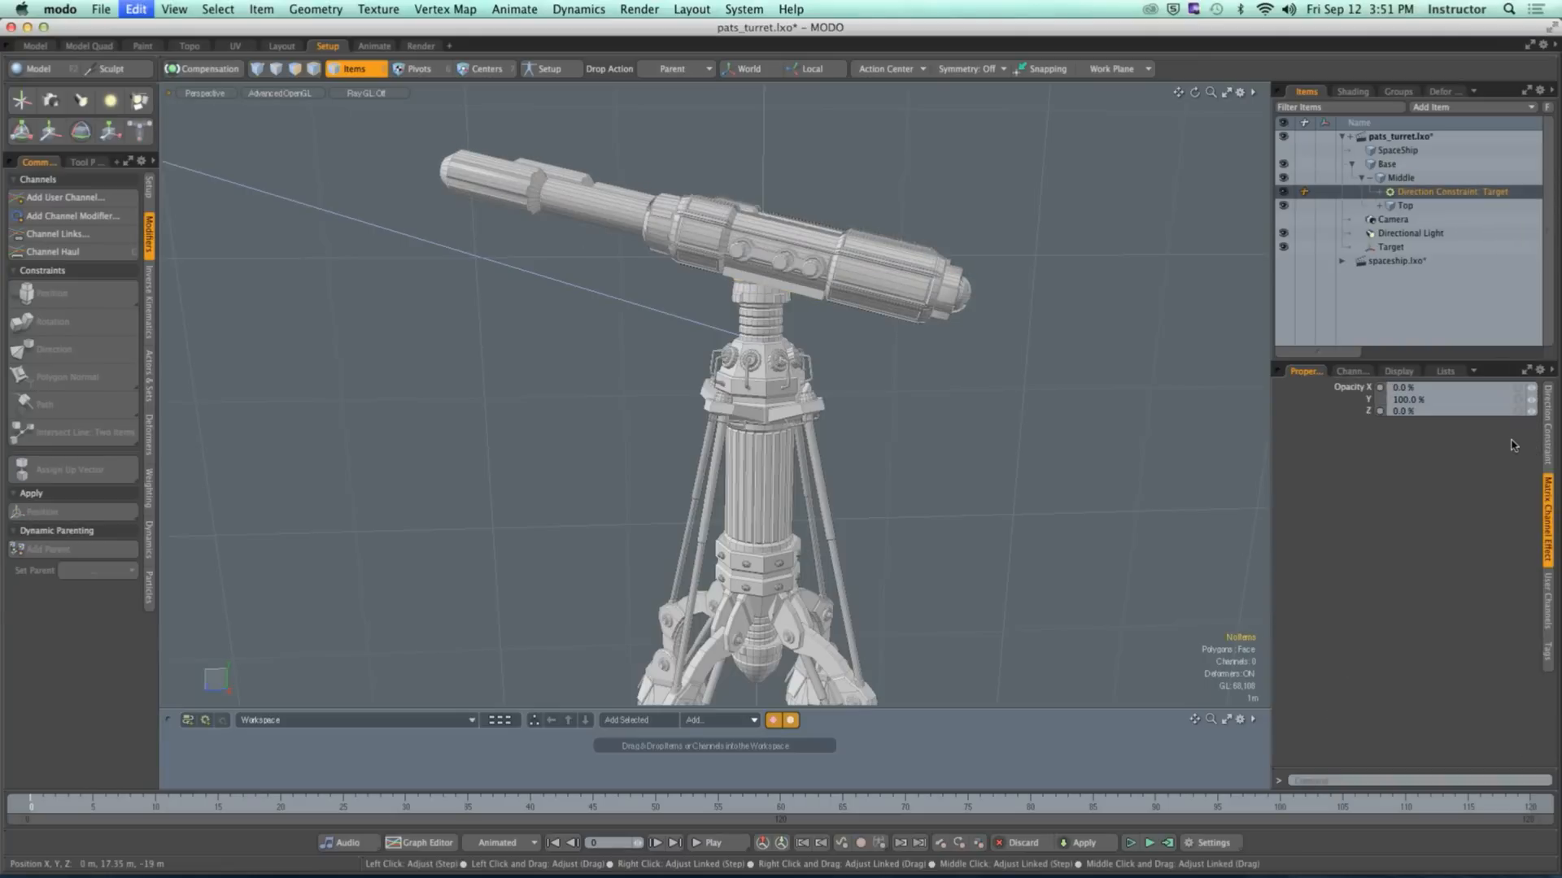
pyautogui.press('super+z')
pyautogui.press('super+z')
pyautogui.press('super+z')
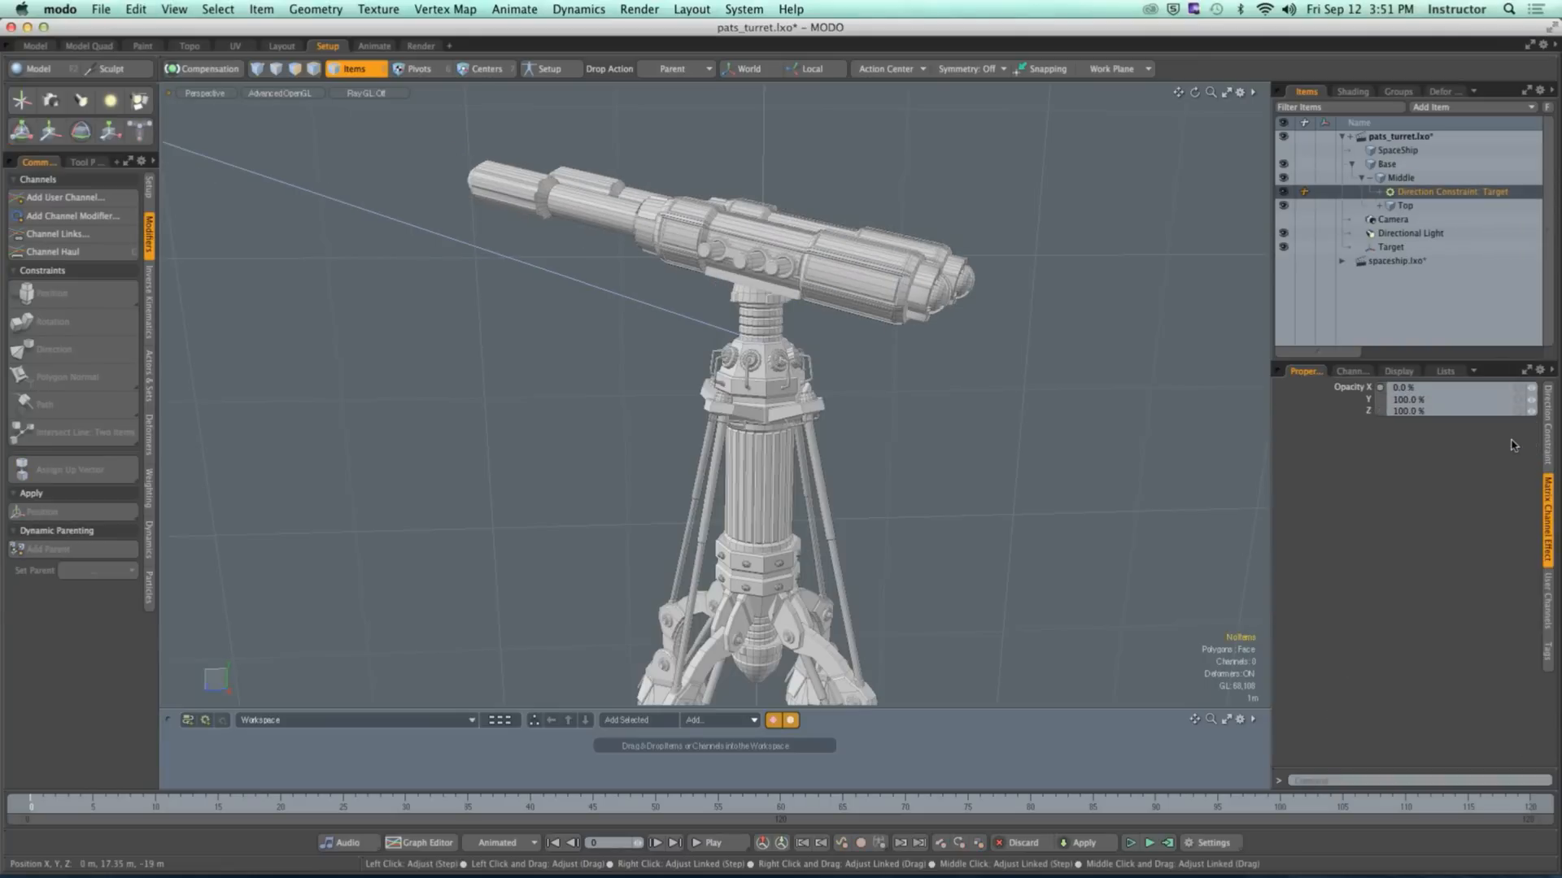
pyautogui.press('super+z')
# Step: Examine from several angles how the Middle part tilts towards the Target with the direction constraint at full opacity
pyautogui.moveTo(909, 410)
pyautogui.keyDown('alt'); pyautogui.mouseDown()
pyautogui.moveTo(1042, 413)
pyautogui.moveTo(917, 413)
pyautogui.mouseUp(); pyautogui.keyUp('alt')
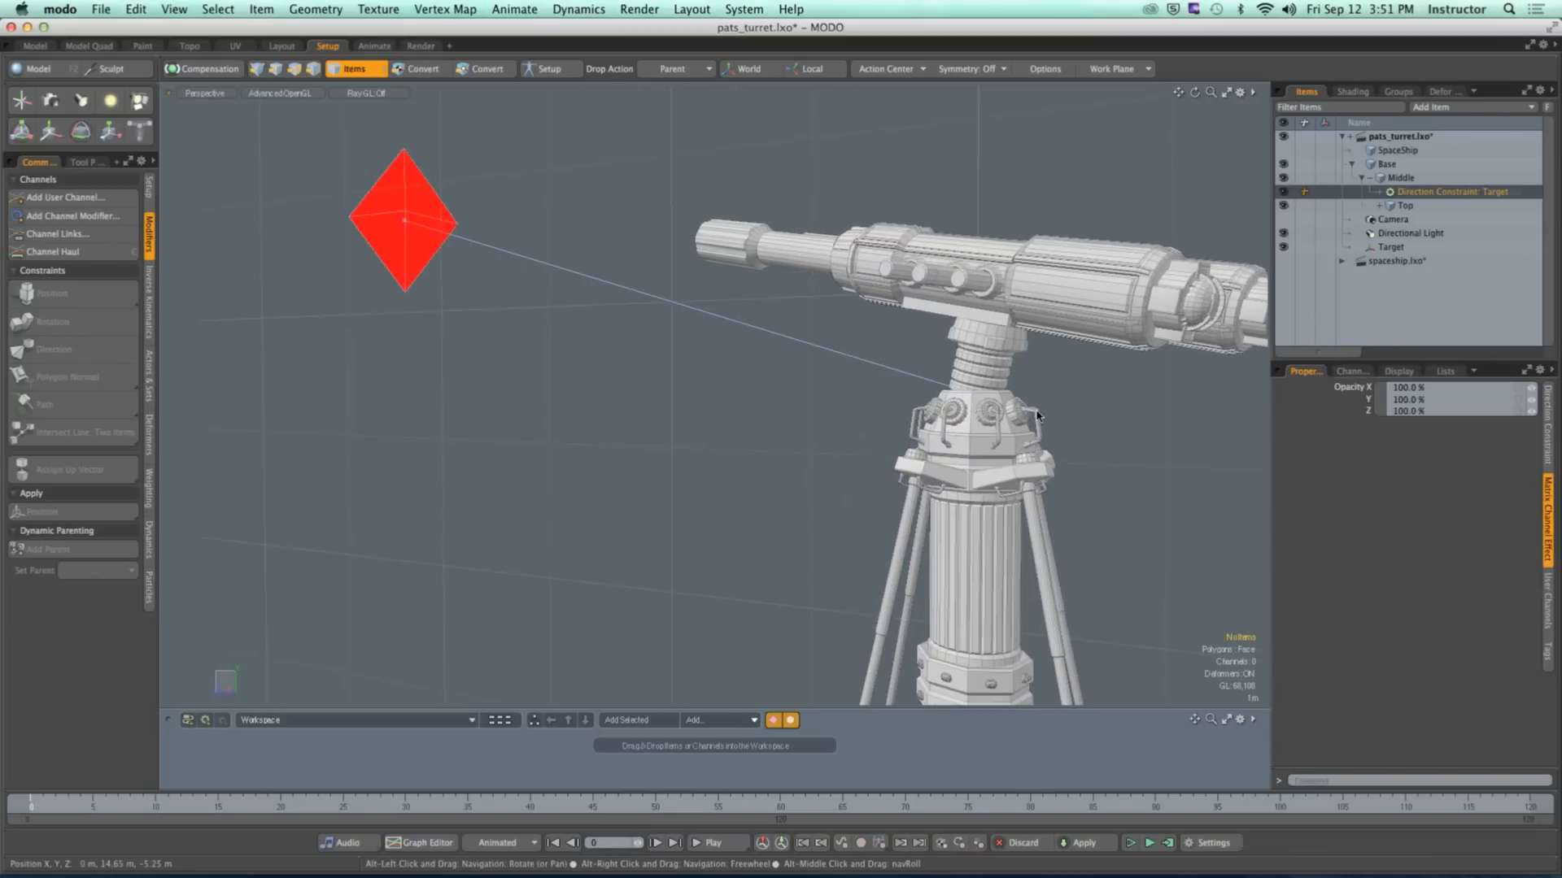
pyautogui.click(423, 277)
pyautogui.press('e')
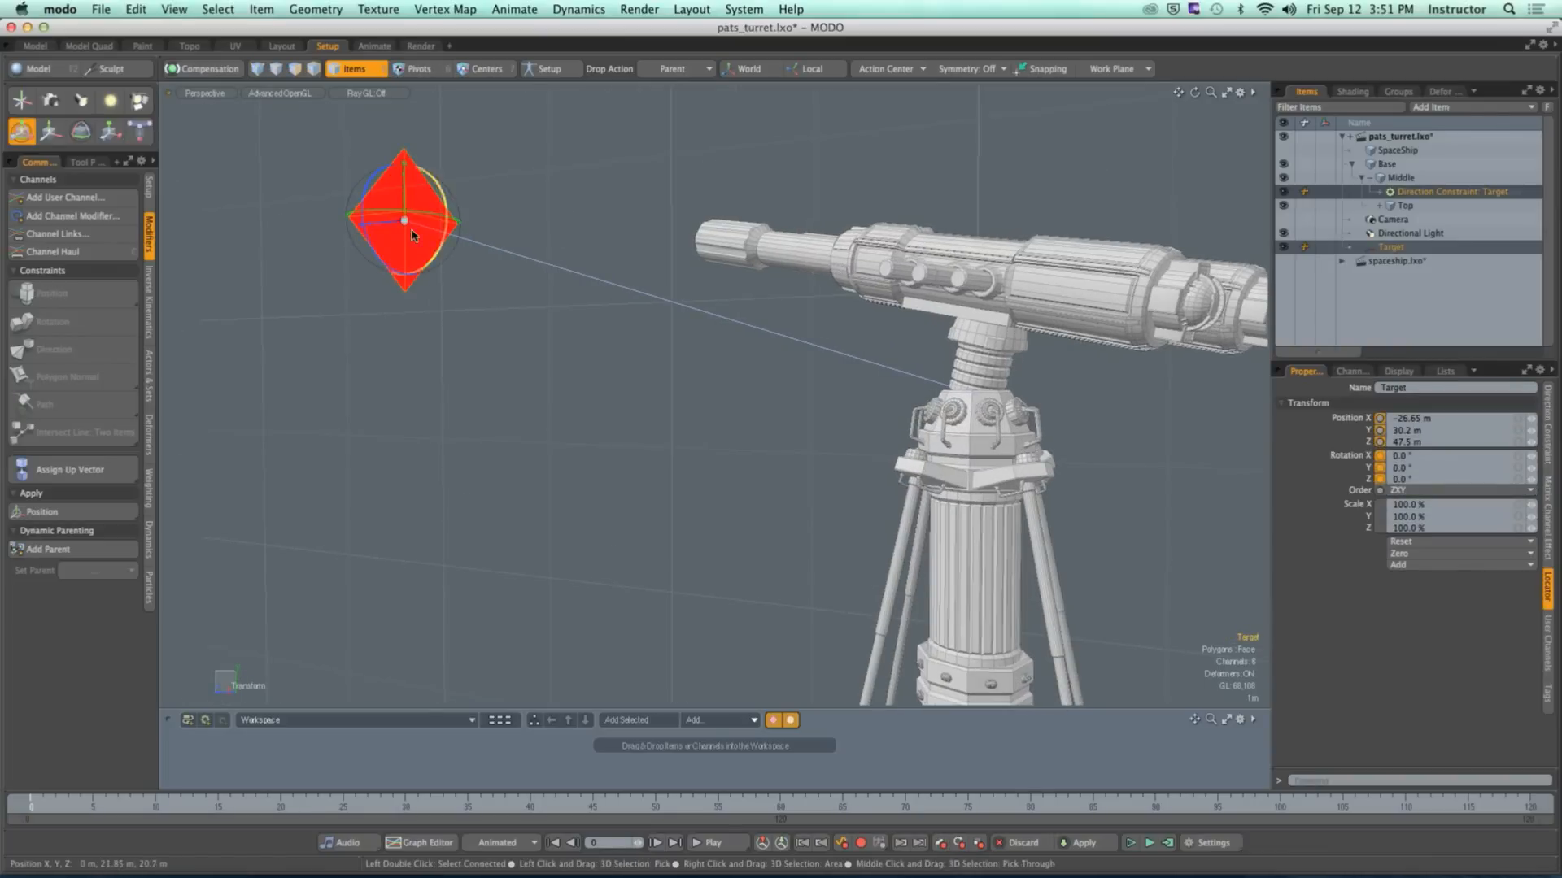
pyautogui.click(826, 393)
pyautogui.keyDown('alt'); pyautogui.moveTo(827, 394); pyautogui.dragTo(883, 327); pyautogui.keyUp('alt')
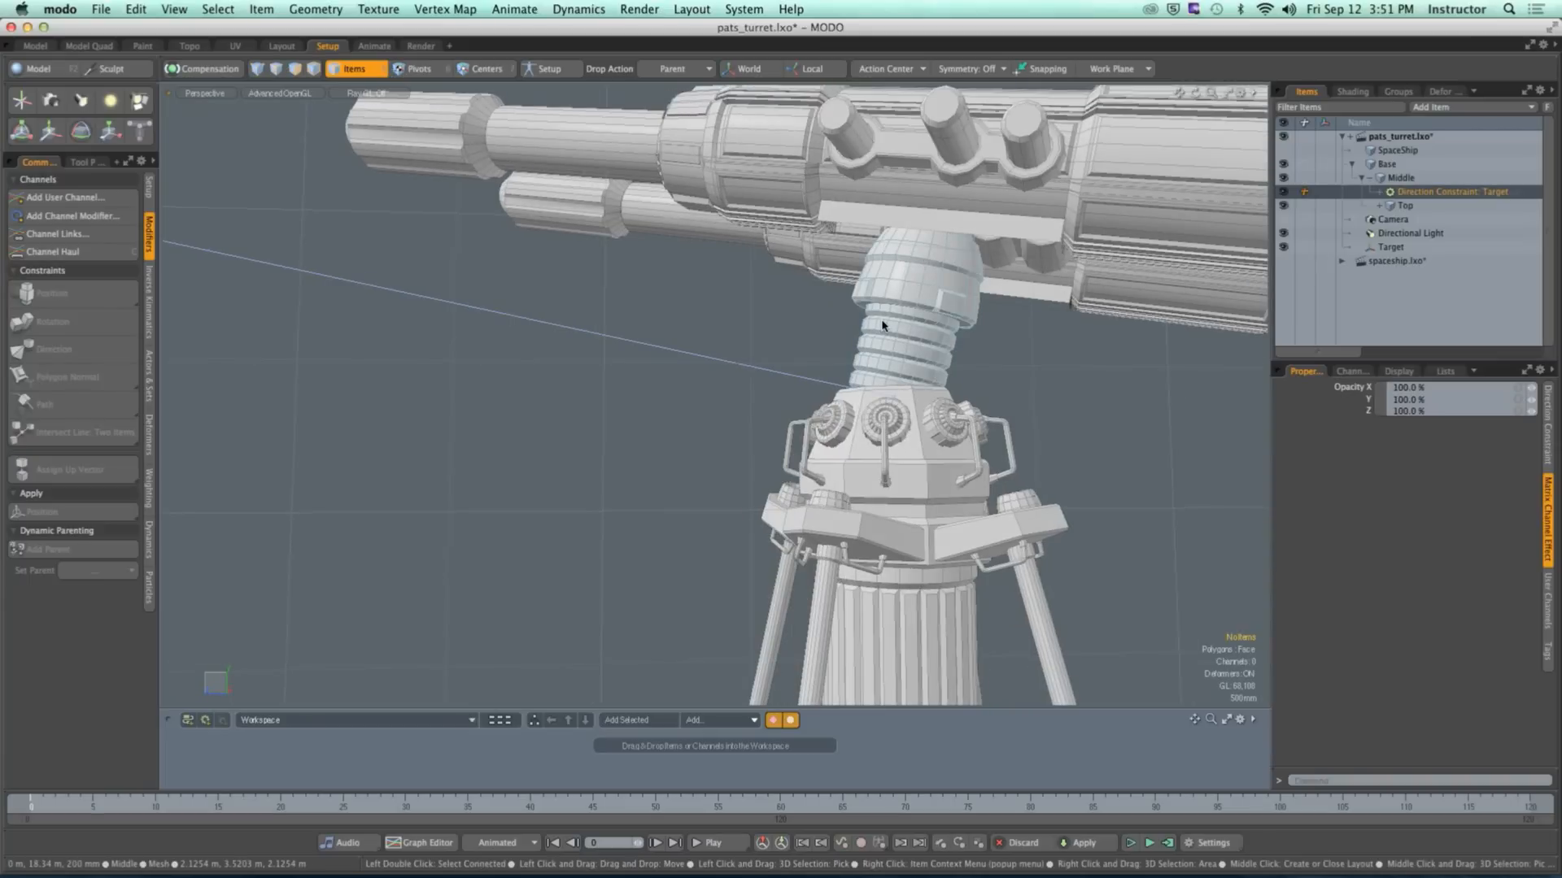
pyautogui.click(883, 325)
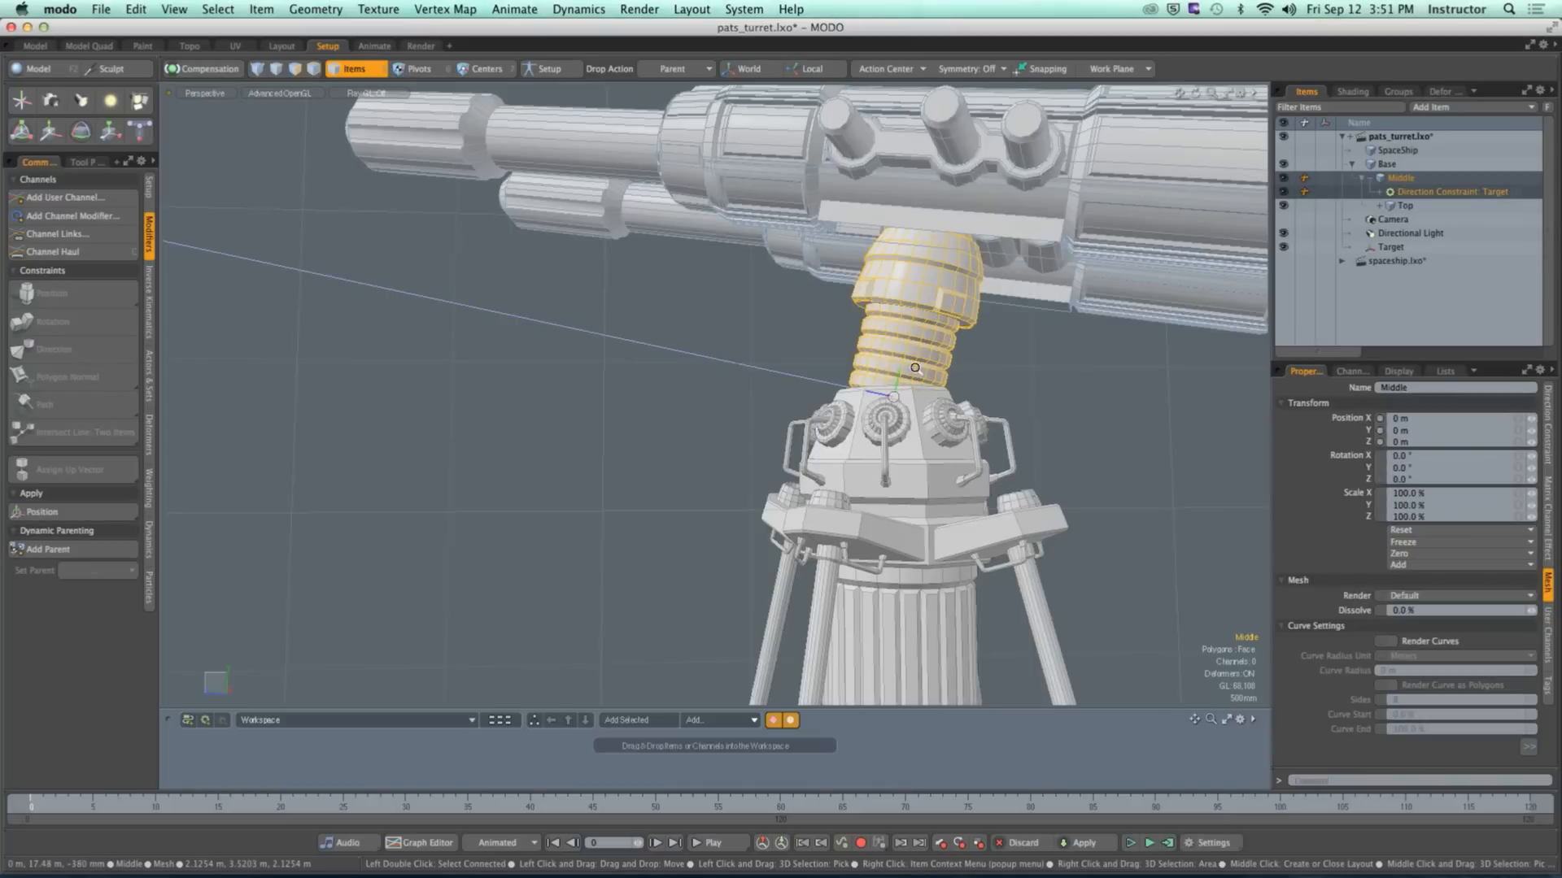
pyautogui.keyDown('alt'); pyautogui.moveTo(915, 374); pyautogui.dragTo(667, 329); pyautogui.keyUp('alt')
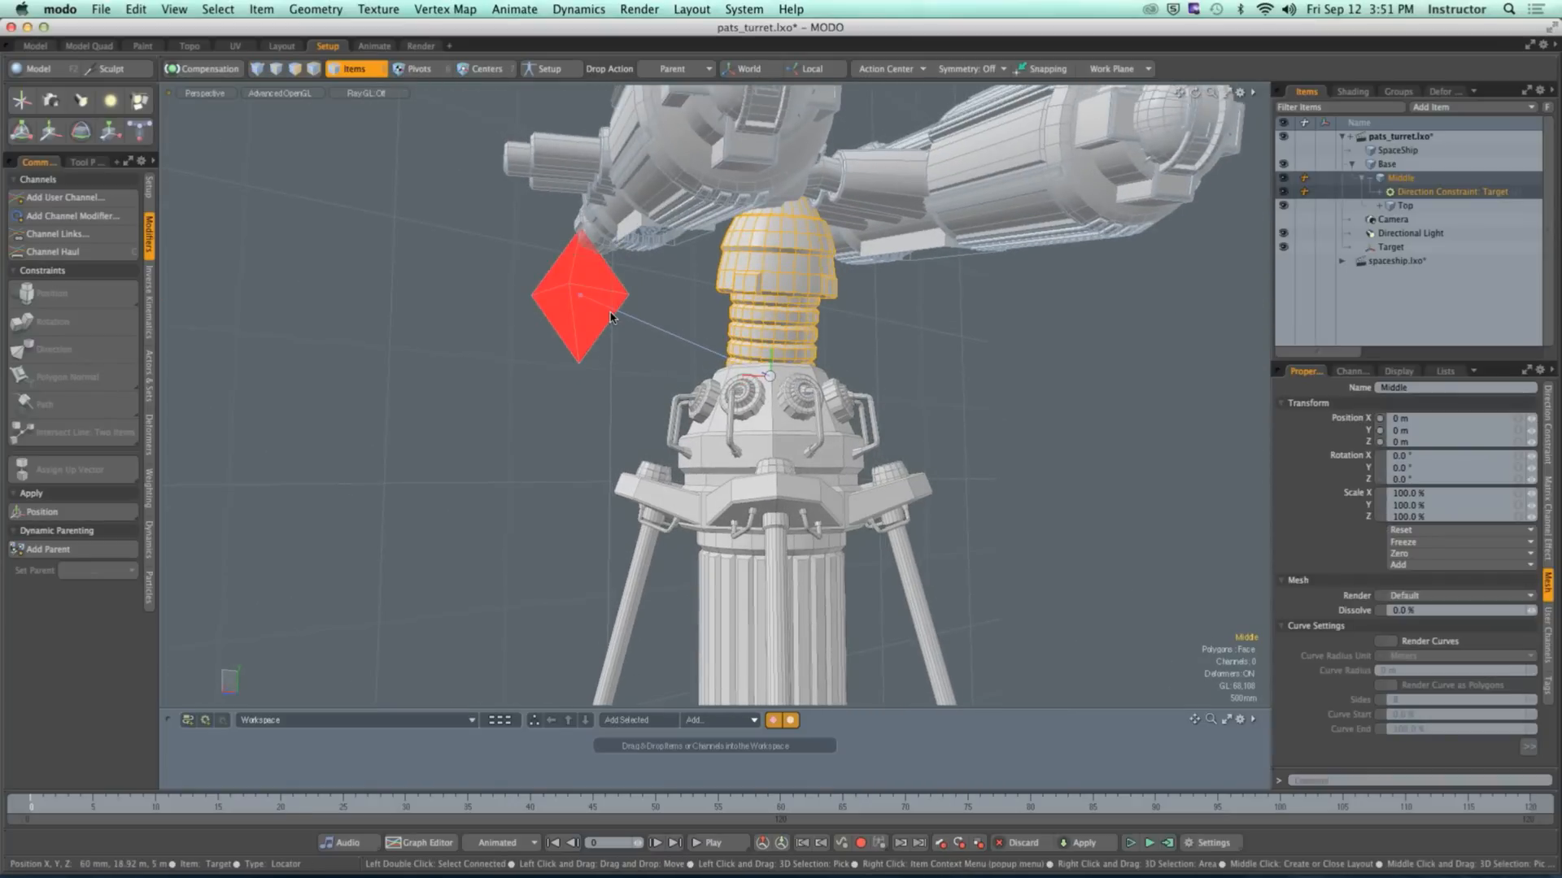
pyautogui.keyDown('alt'); pyautogui.moveTo(611, 317); pyautogui.dragTo(685, 333); pyautogui.keyUp('alt')
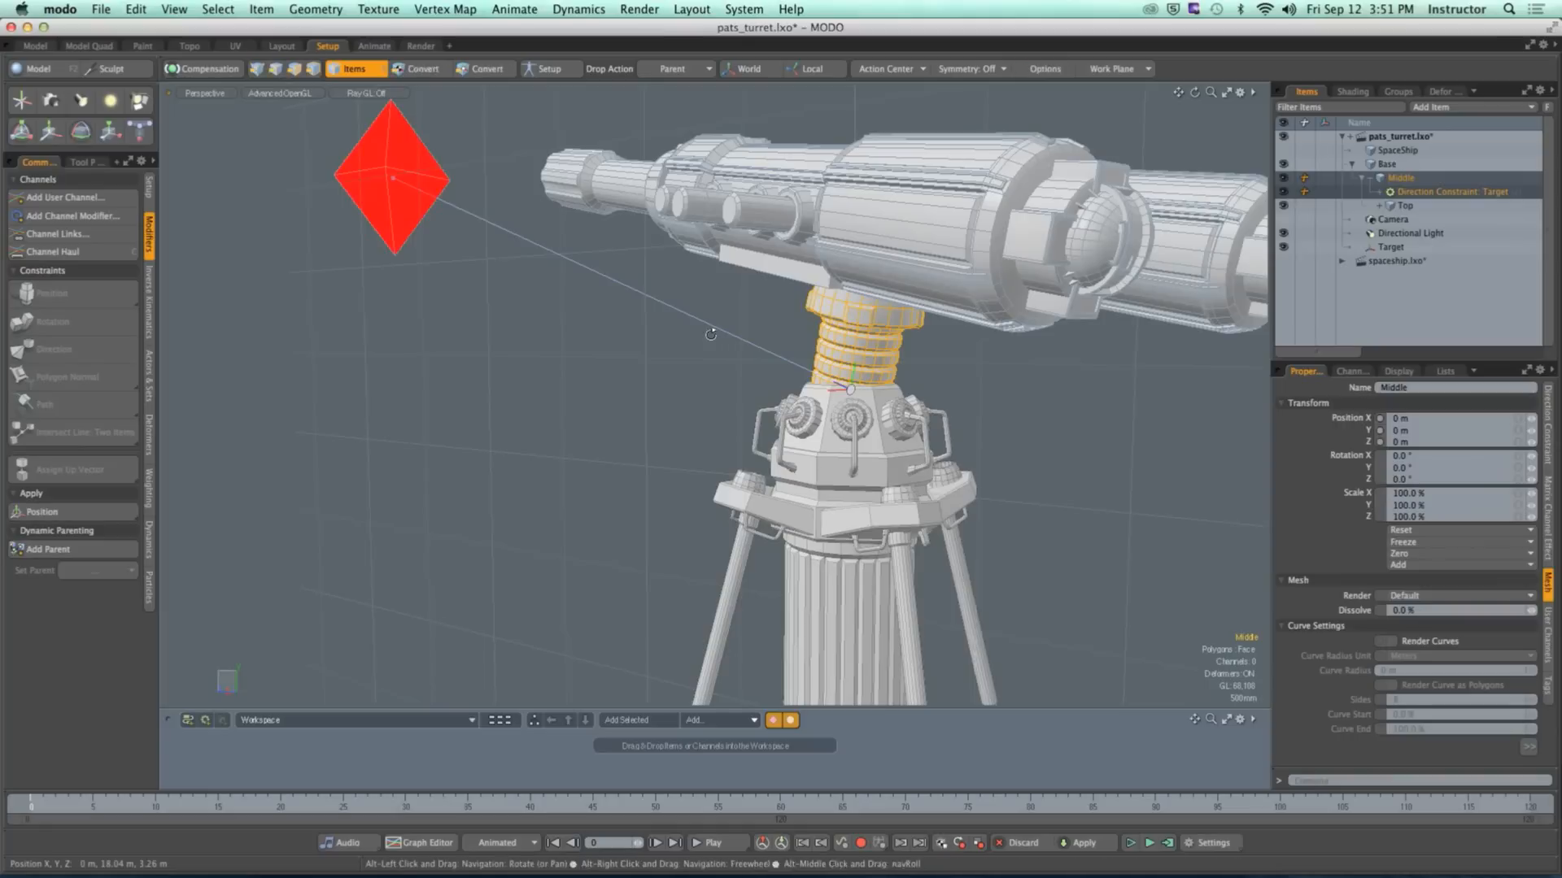
pyautogui.keyDown('alt'); pyautogui.moveTo(713, 340); pyautogui.dragTo(731, 328); pyautogui.keyUp('alt')
# Step: Set the X and Z opacity of the direction constraint under Middle to 0%
pyautogui.click(1468, 196)
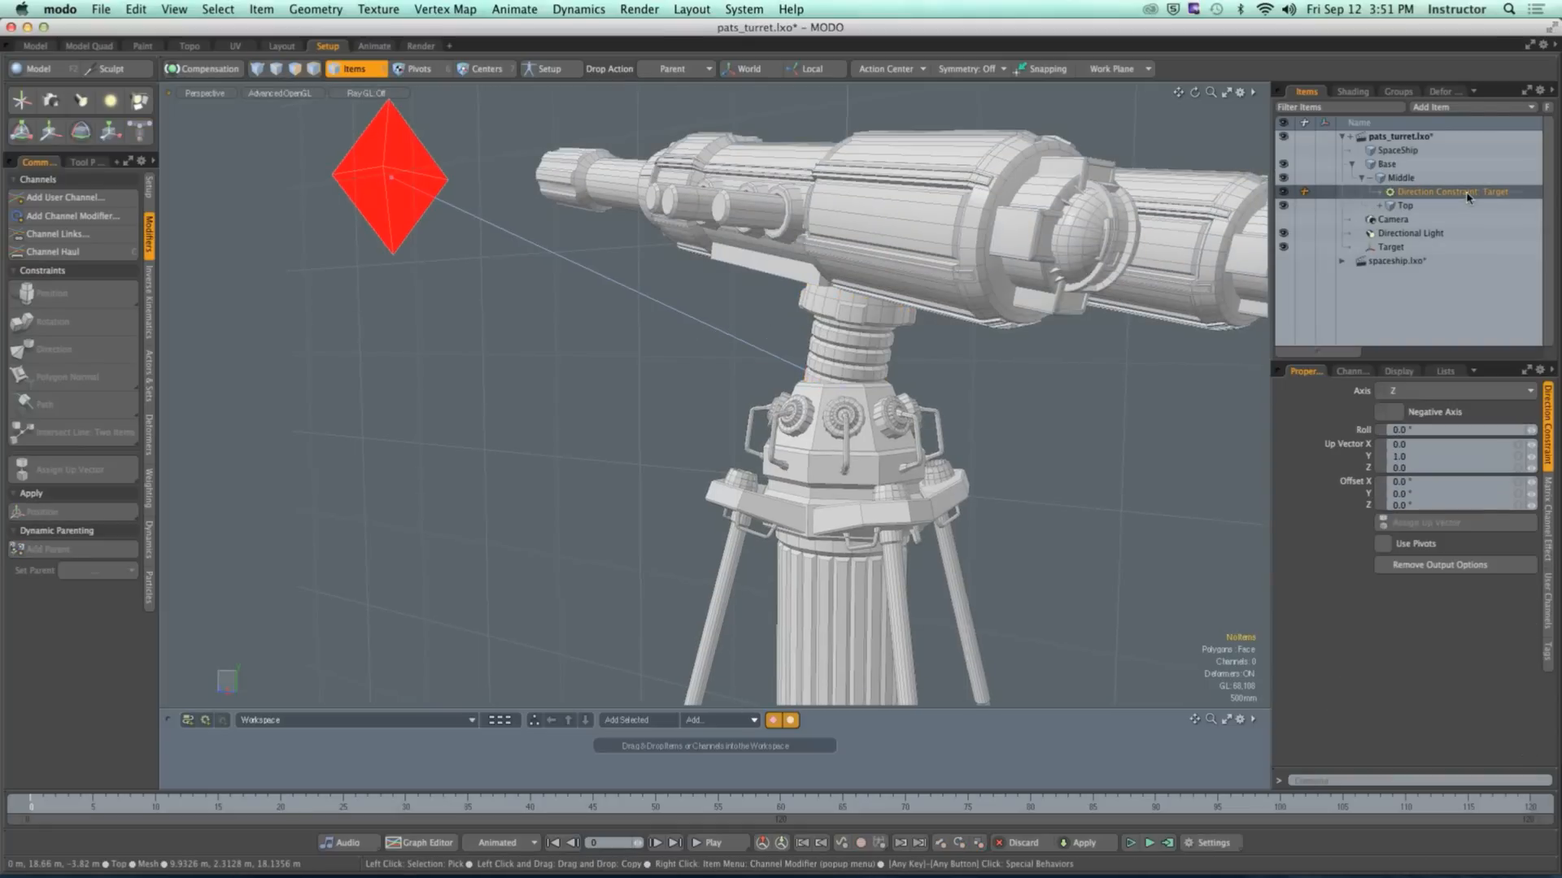
pyautogui.click(1544, 517)
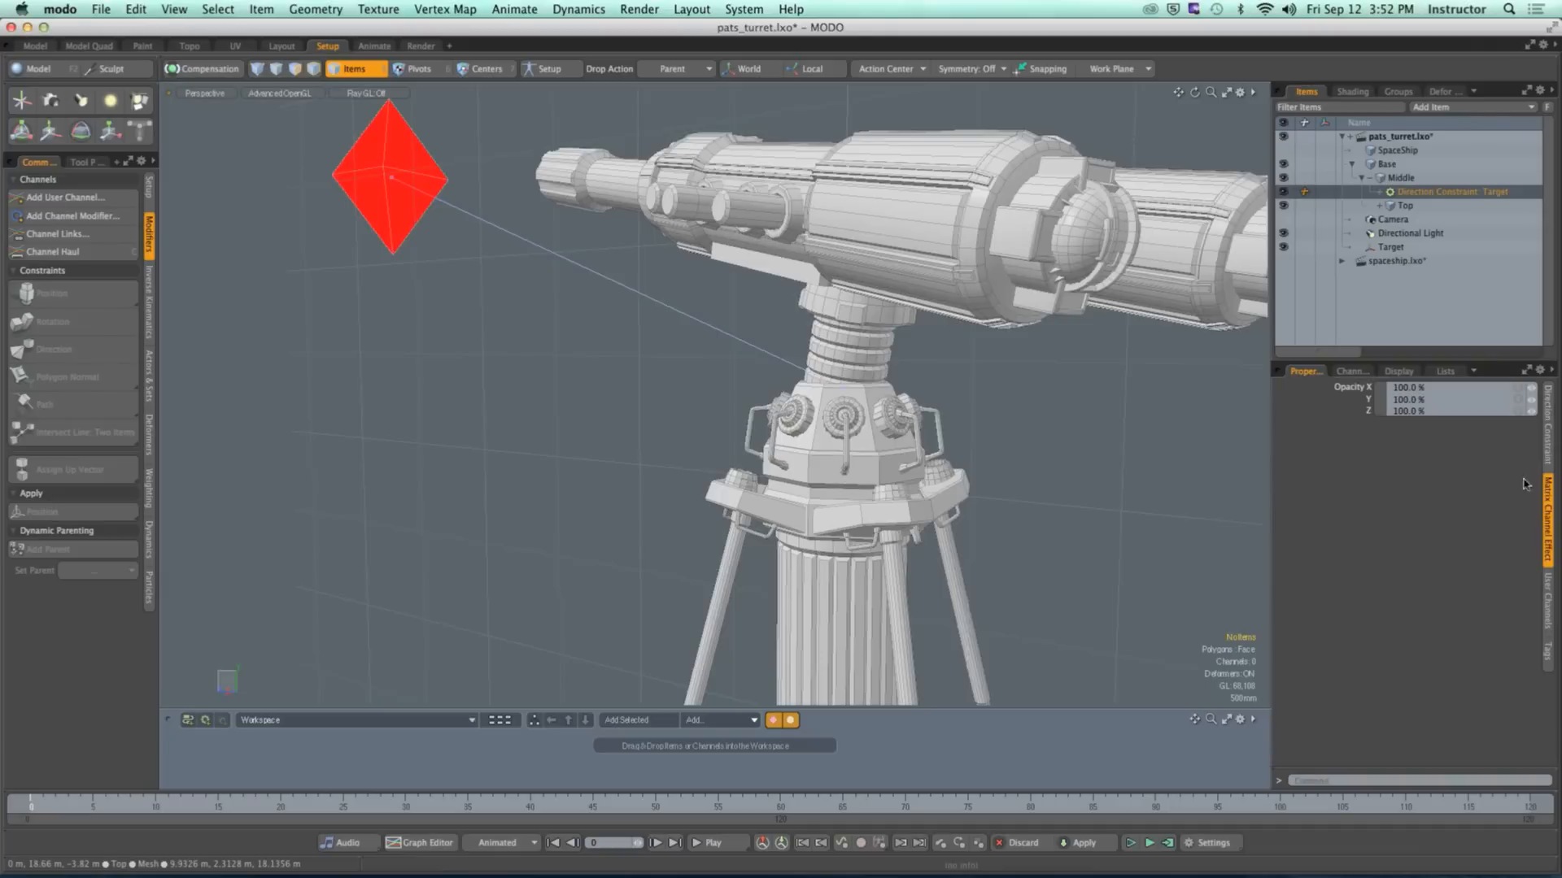
pyautogui.click(1433, 388)
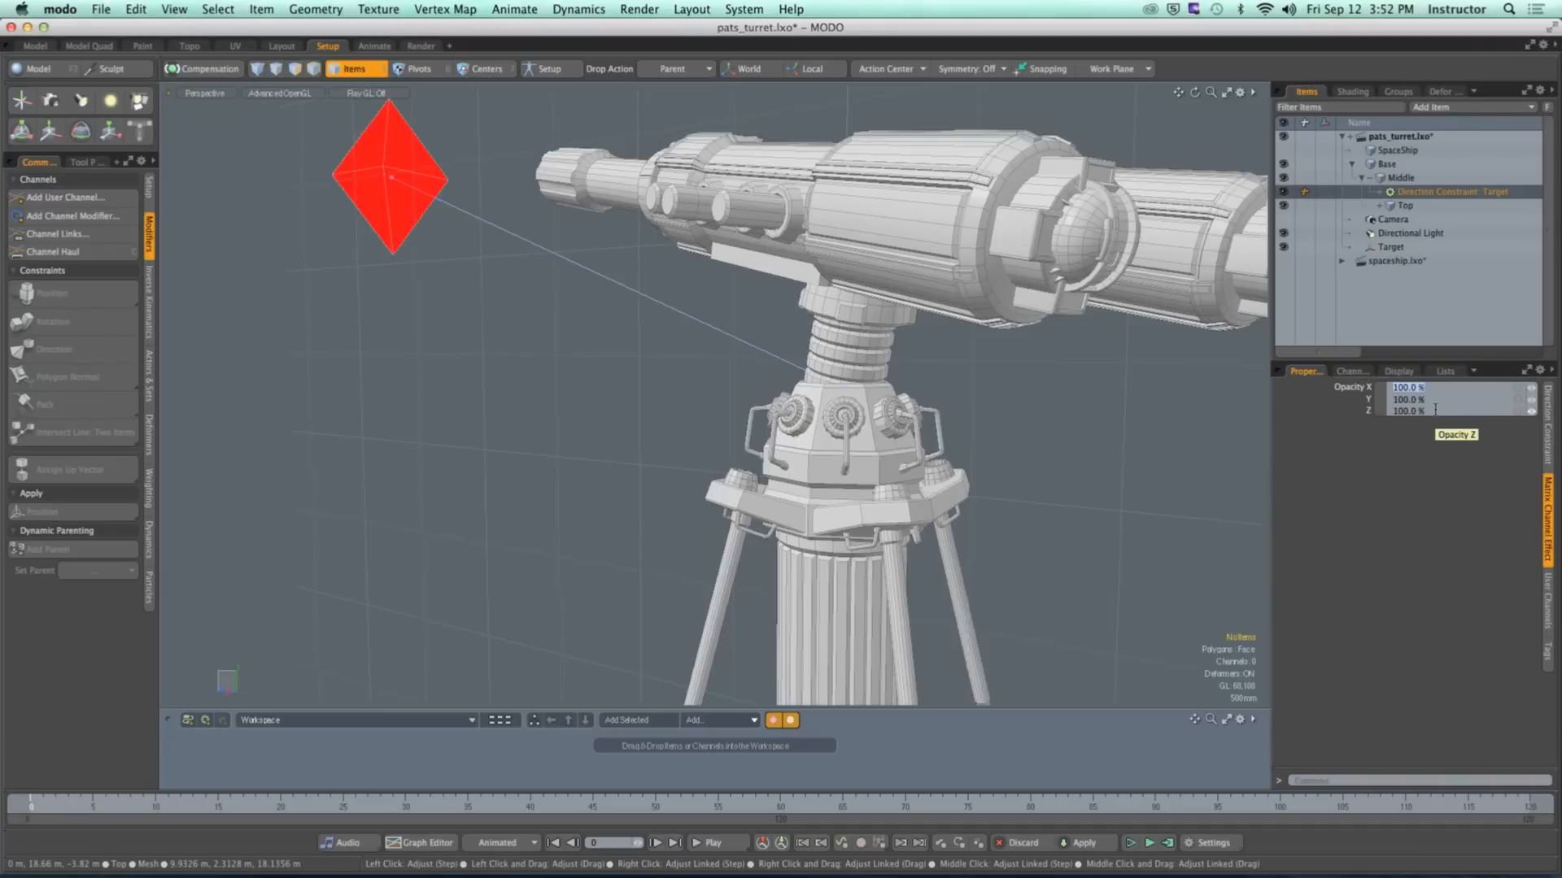
pyautogui.write('0')
pyautogui.press('Return')
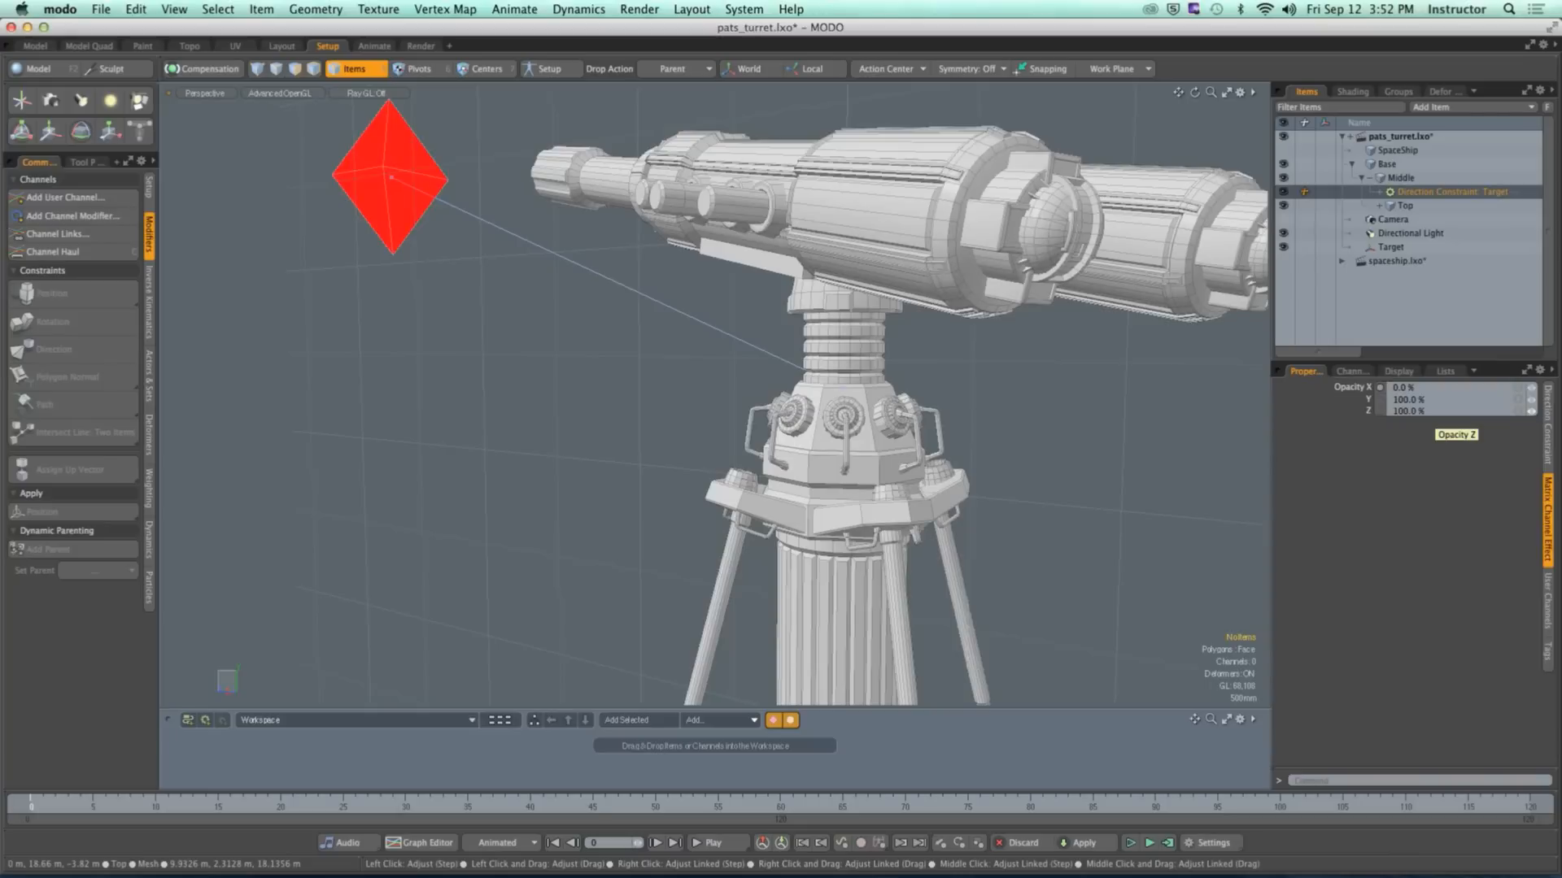
pyautogui.click(1405, 411)
pyautogui.write('0')
pyautogui.press('Return')
# Step: Try an X opacity of 50% on the direction constraint and inspect the tilt of the Middle part
pyautogui.press('ctrl')
pyautogui.click(1403, 388)
pyautogui.write('50')
pyautogui.press('Return')
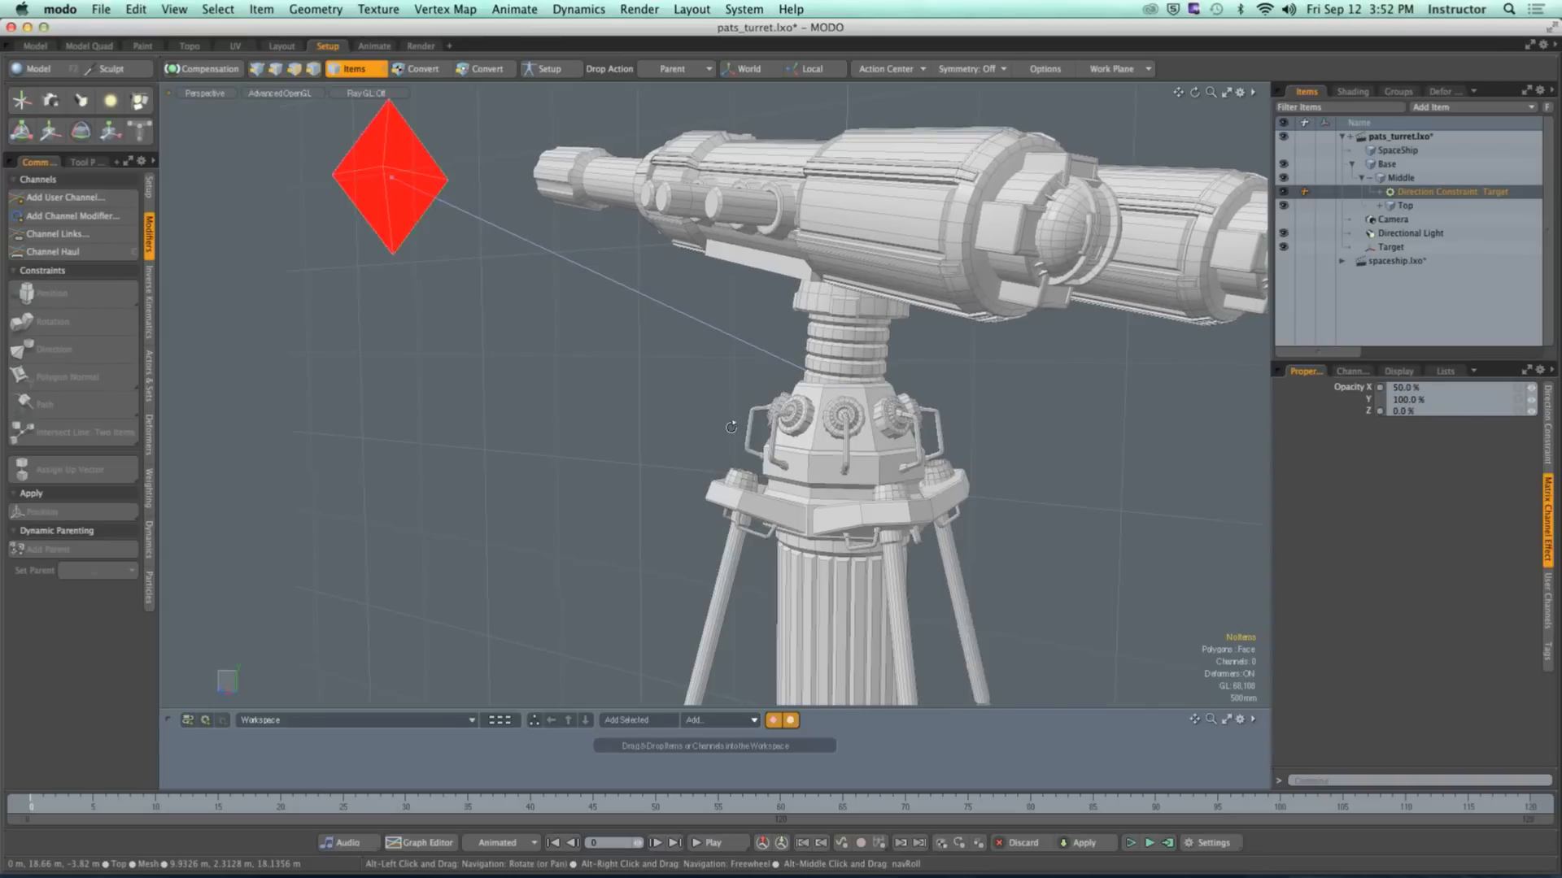
pyautogui.keyDown('alt'); pyautogui.moveTo(838, 488); pyautogui.dragTo(933, 421); pyautogui.keyUp('alt')
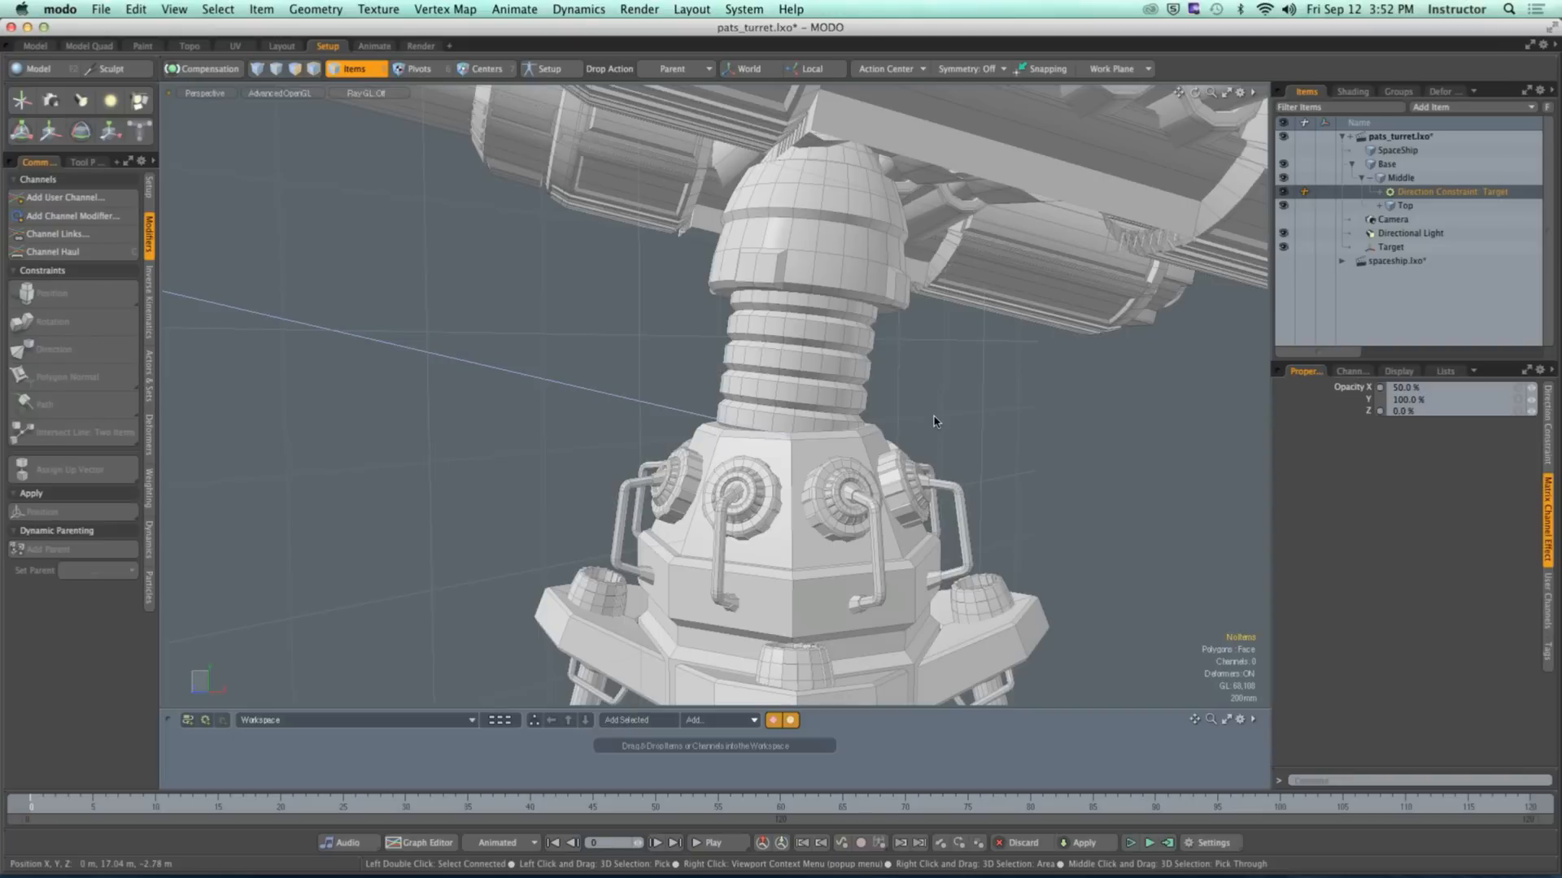
# Step: Set the direction constraint's X opacity back to 0%
pyautogui.click(1395, 388)
pyautogui.write('0')
pyautogui.press('Return')
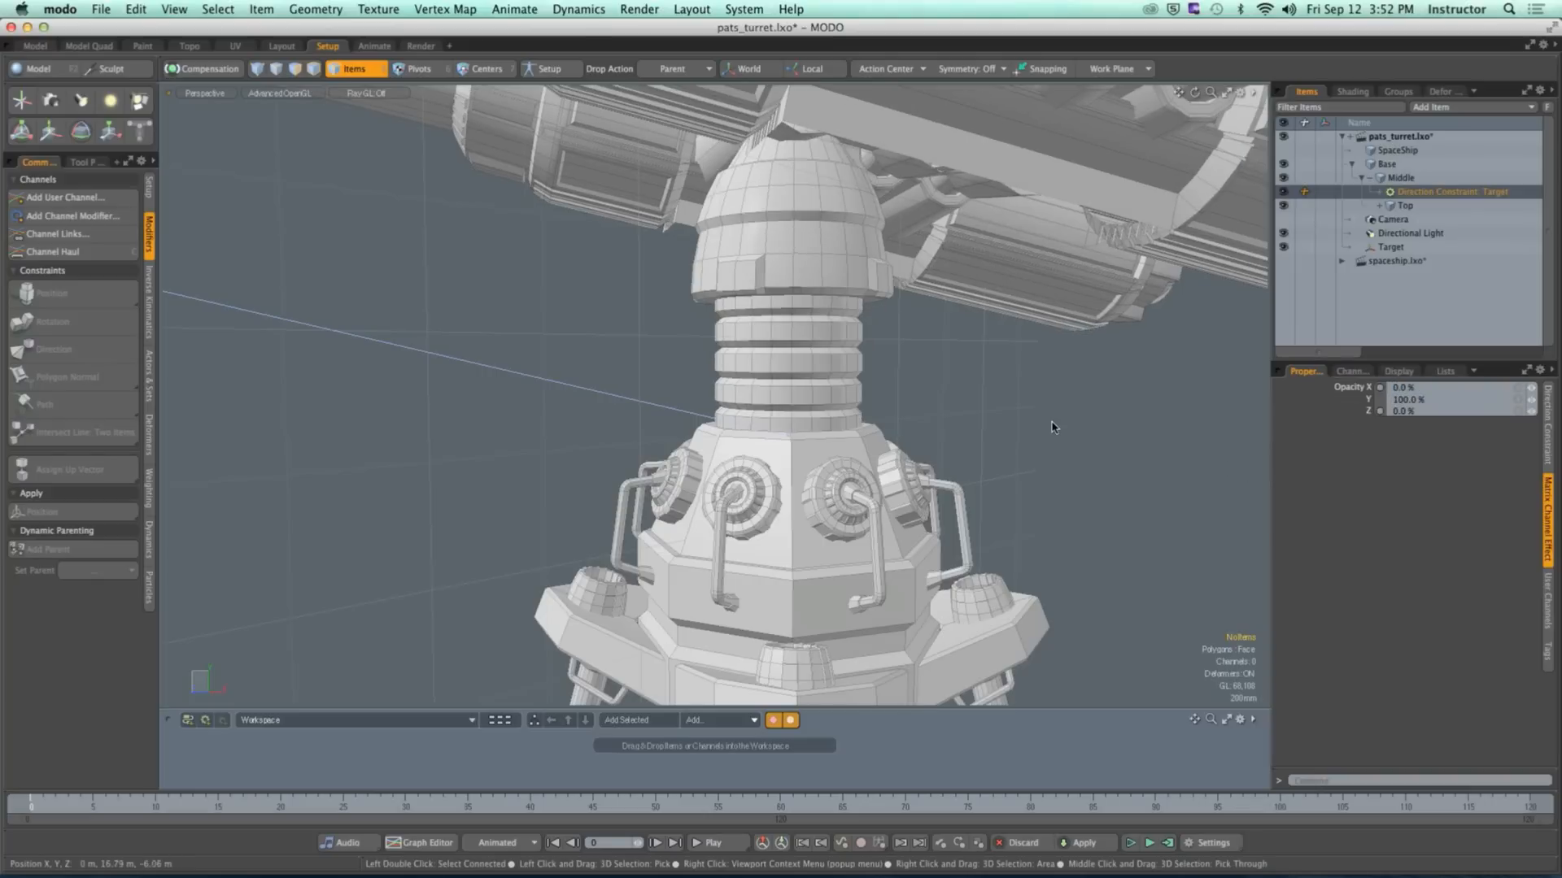
# Step: Move the Target locator down, up and sideways to about X -78 m, Y 31 m to test the turret's aiming
pyautogui.scroll(-5, 1020, 420)
pyautogui.keyDown('alt'); pyautogui.moveTo(932, 431); pyautogui.dragTo(773, 466); pyautogui.keyUp('alt')
pyautogui.scroll(-6, 721, 439)
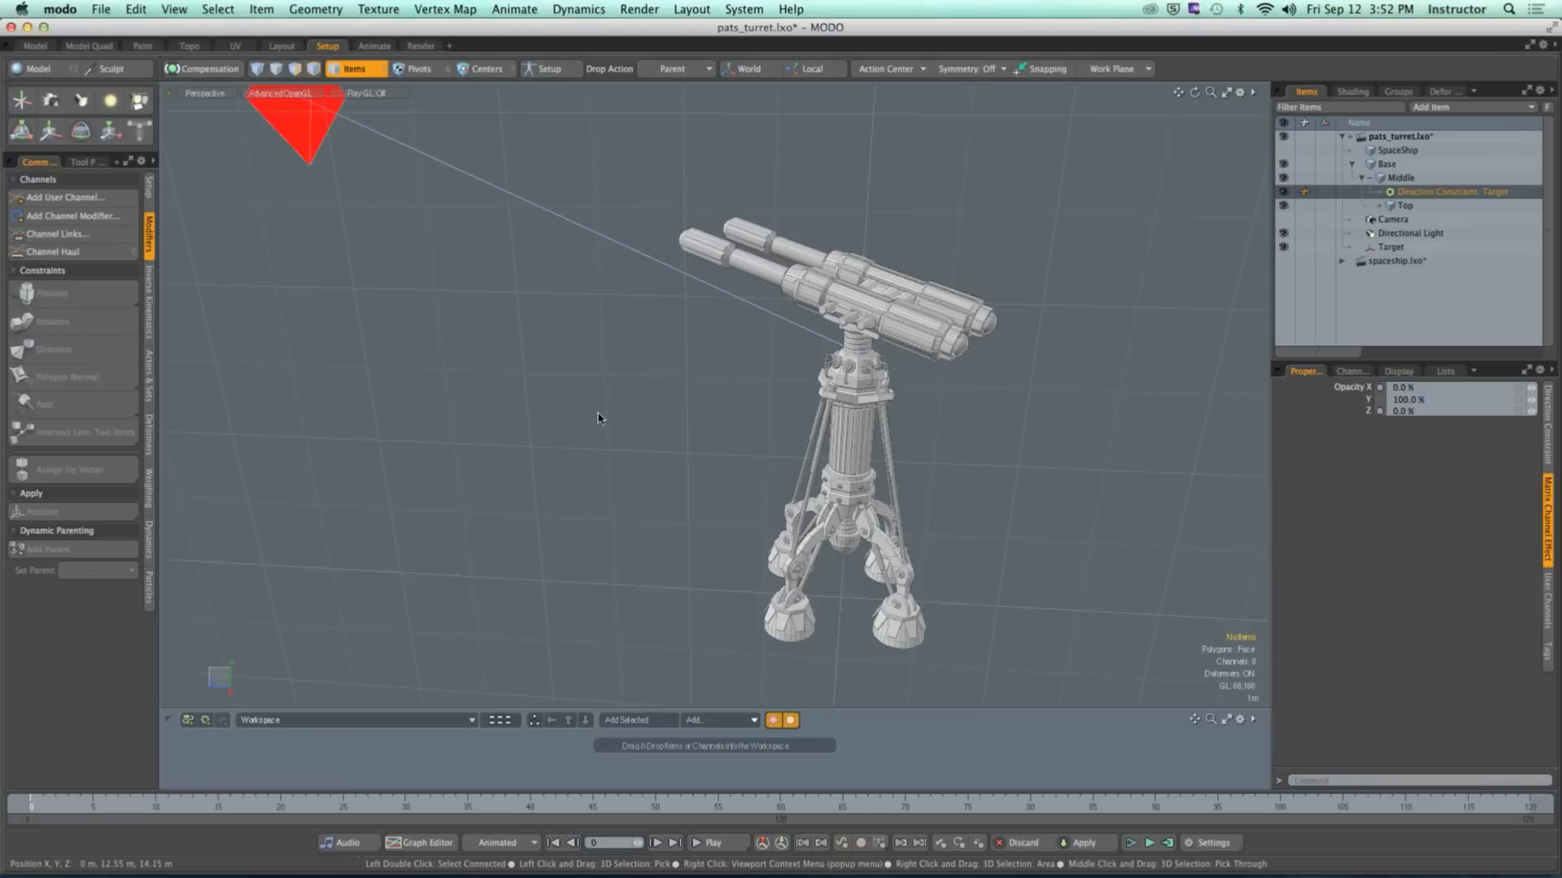
pyautogui.press('y')
pyautogui.click(314, 153)
pyautogui.scroll(-5, 326, 175)
pyautogui.keyDown('alt'); pyautogui.moveTo(394, 238); pyautogui.dragTo(351, 325); pyautogui.keyUp('alt')
pyautogui.moveTo(584, 238); pyautogui.dragTo(576, 424)
pyautogui.moveTo(573, 366); pyautogui.dragTo(562, 170)
pyautogui.keyDown('alt'); pyautogui.moveTo(514, 228); pyautogui.dragTo(503, 297); pyautogui.keyUp('alt')
pyautogui.moveTo(623, 102); pyautogui.dragTo(898, 35)
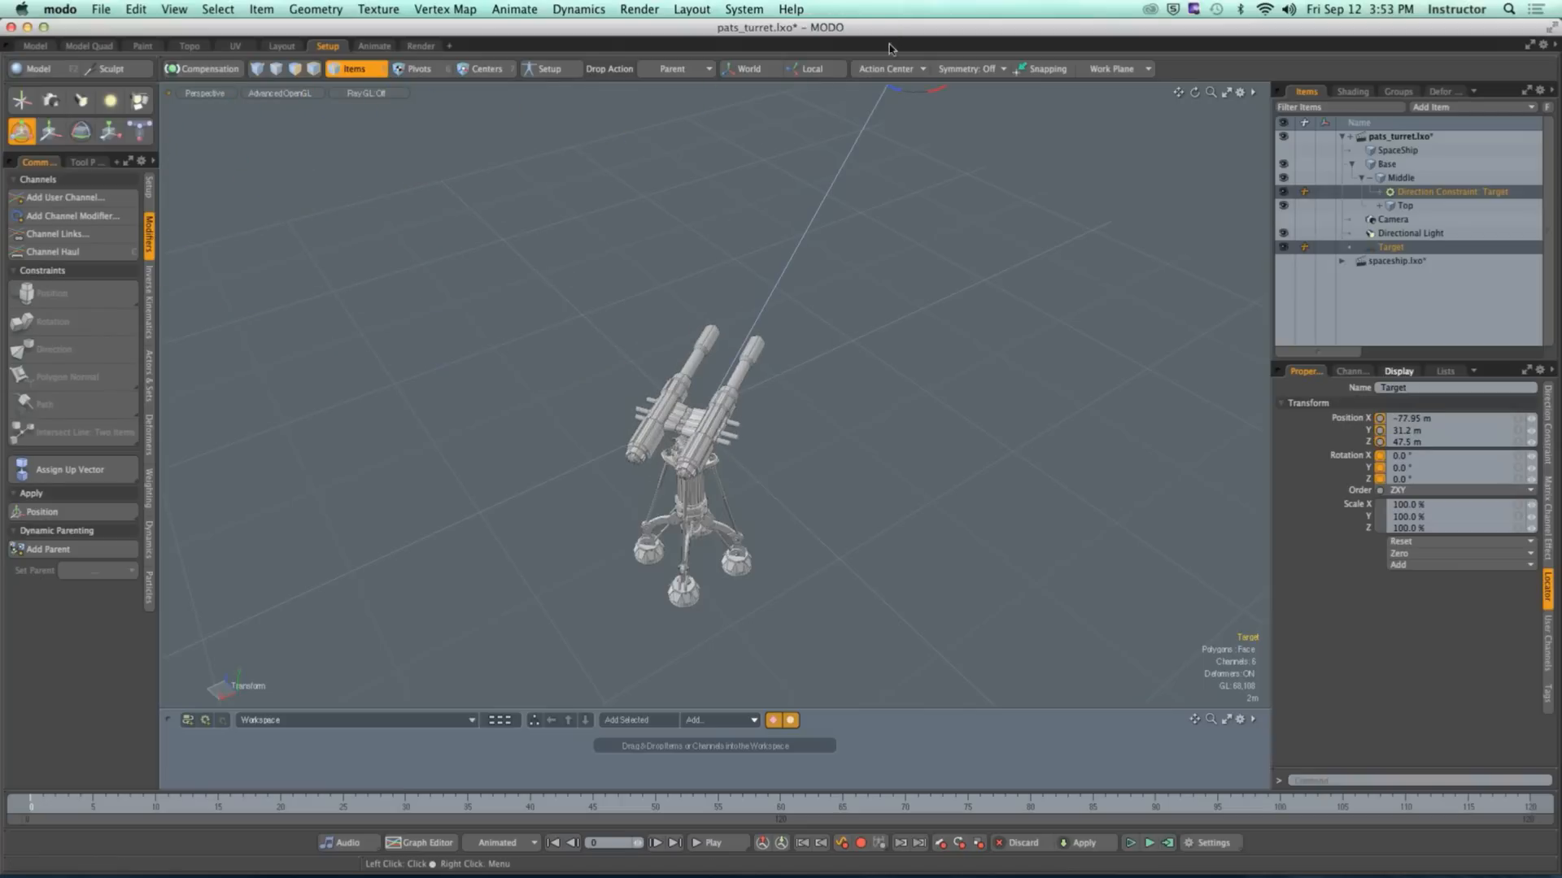
pyautogui.scroll(-5, 826, 220)
pyautogui.keyDown('alt'); pyautogui.moveTo(642, 285); pyautogui.dragTo(592, 370); pyautogui.keyUp('alt')
pyautogui.press('space')
pyautogui.click(740, 241)
# Step: Switch the viewport to the Back view and frame the turret and the Target with room around them
pyautogui.keyDown('ctrl'); pyautogui.keyDown('alt'); pyautogui.moveTo(592, 370); pyautogui.dragTo(638, 374); pyautogui.keyUp('alt'); pyautogui.keyUp('ctrl')
pyautogui.keyDown('alt'); pyautogui.keyDown('shift'); pyautogui.moveTo(639, 374); pyautogui.dragTo(630, 289); pyautogui.keyUp('shift'); pyautogui.keyUp('alt')
pyautogui.hotkey('ctrl', 'space')
pyautogui.click(736, 415)
pyautogui.moveTo(739, 420)
pyautogui.keyDown('ctrl'); pyautogui.keyDown('alt'); pyautogui.mouseDown()
pyautogui.moveTo(739, 405)
pyautogui.moveTo(720, 435)
pyautogui.mouseUp(); pyautogui.keyUp('alt'); pyautogui.keyUp('ctrl')
pyautogui.hotkey('ctrl', 'space')
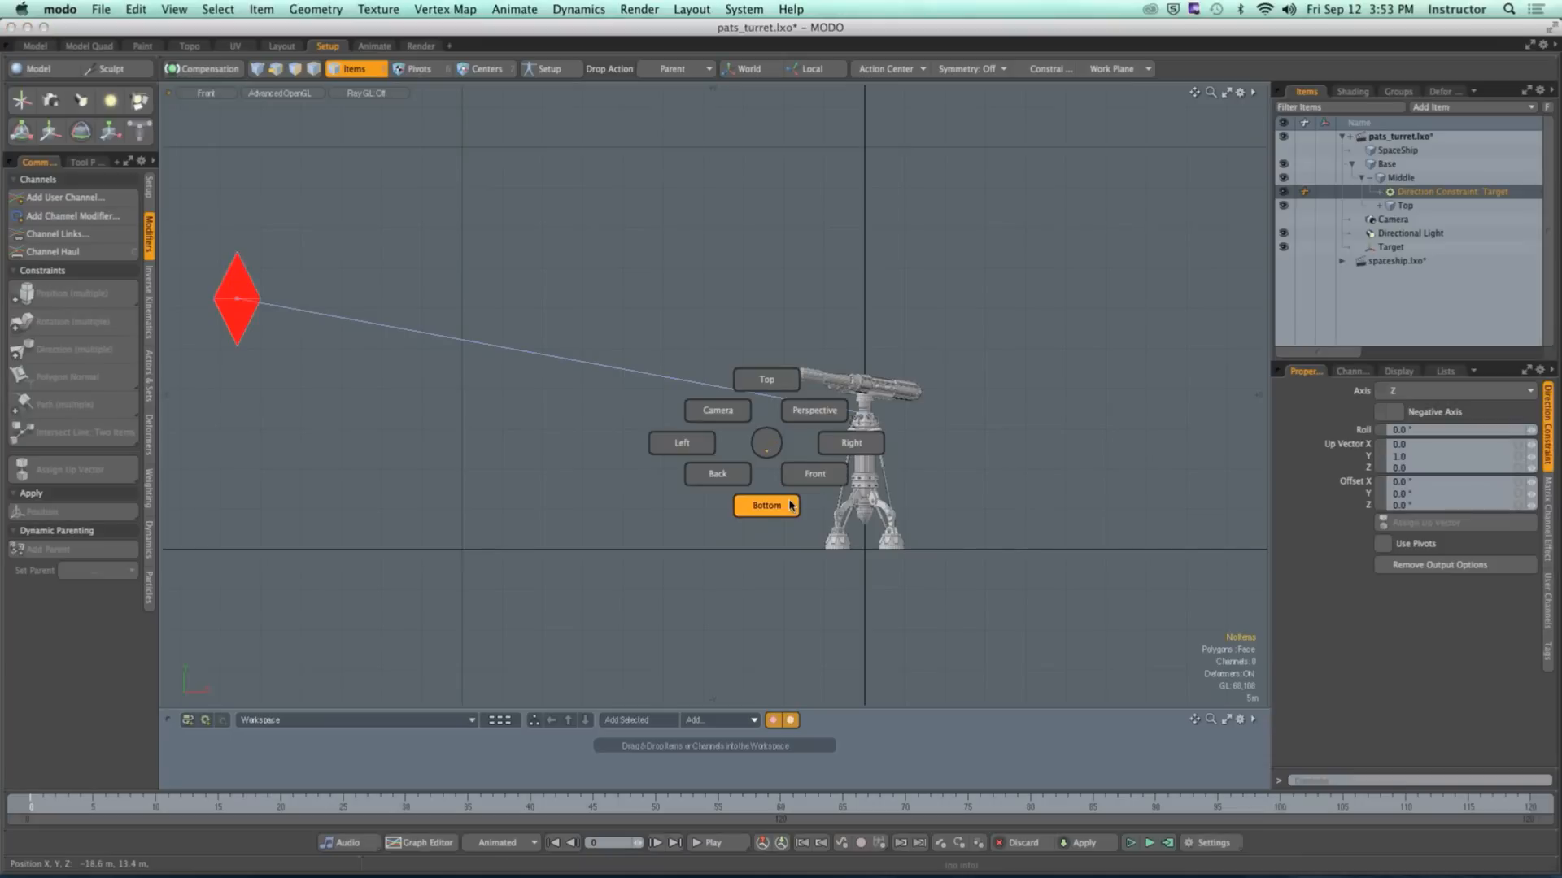
pyautogui.click(777, 508)
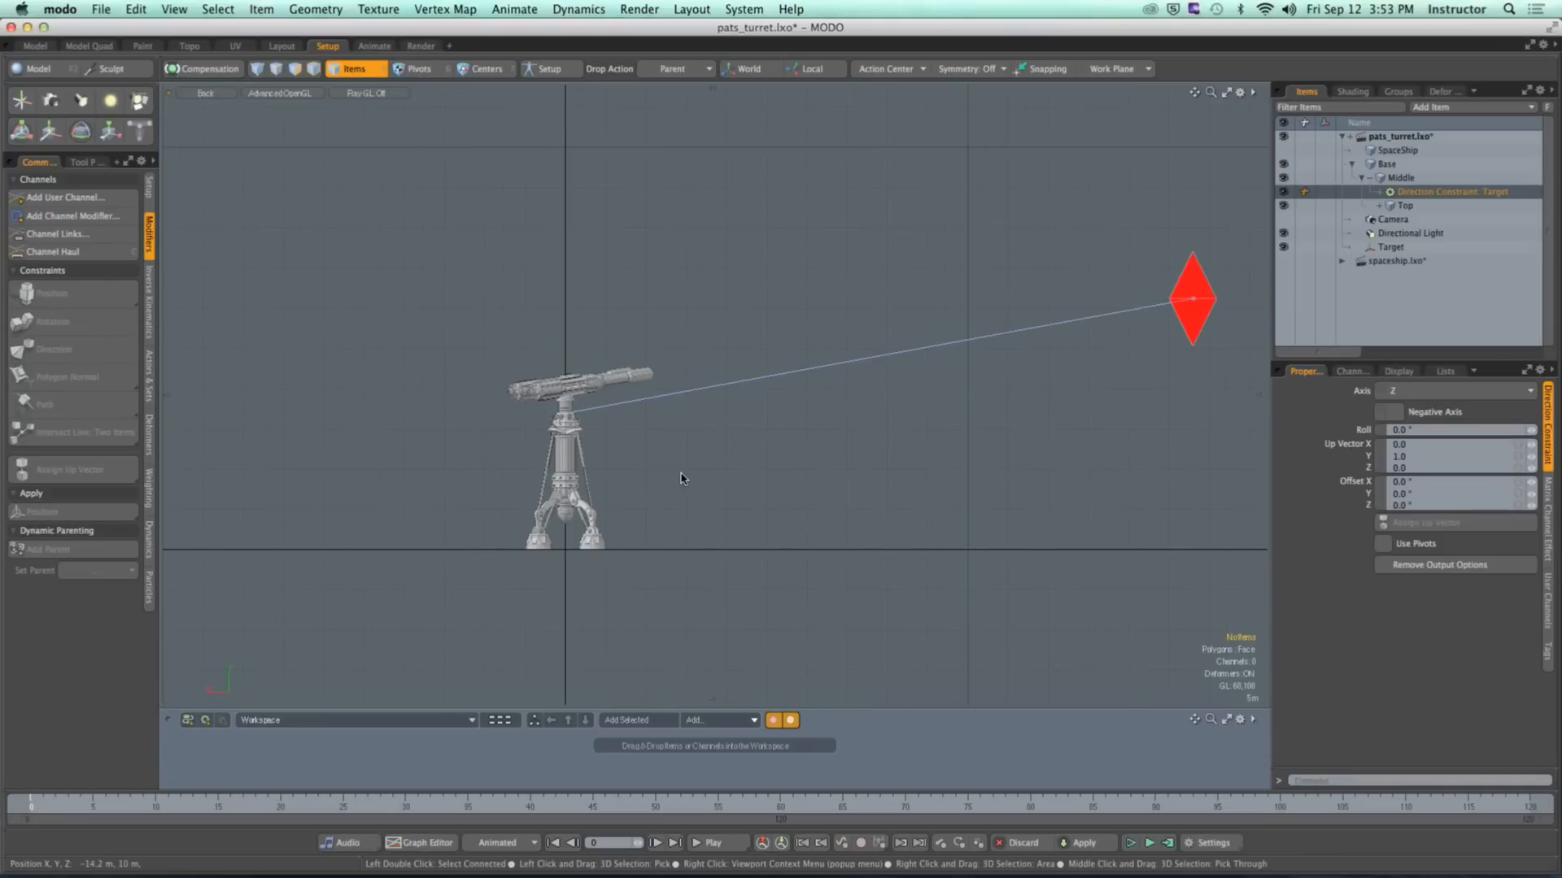
pyautogui.keyDown('ctrl'); pyautogui.keyDown('alt'); pyautogui.moveTo(683, 478); pyautogui.dragTo(649, 419); pyautogui.keyUp('alt'); pyautogui.keyUp('ctrl')
pyautogui.keyDown('alt'); pyautogui.keyDown('shift'); pyautogui.moveTo(649, 418); pyautogui.dragTo(618, 429); pyautogui.keyUp('shift'); pyautogui.keyUp('alt')
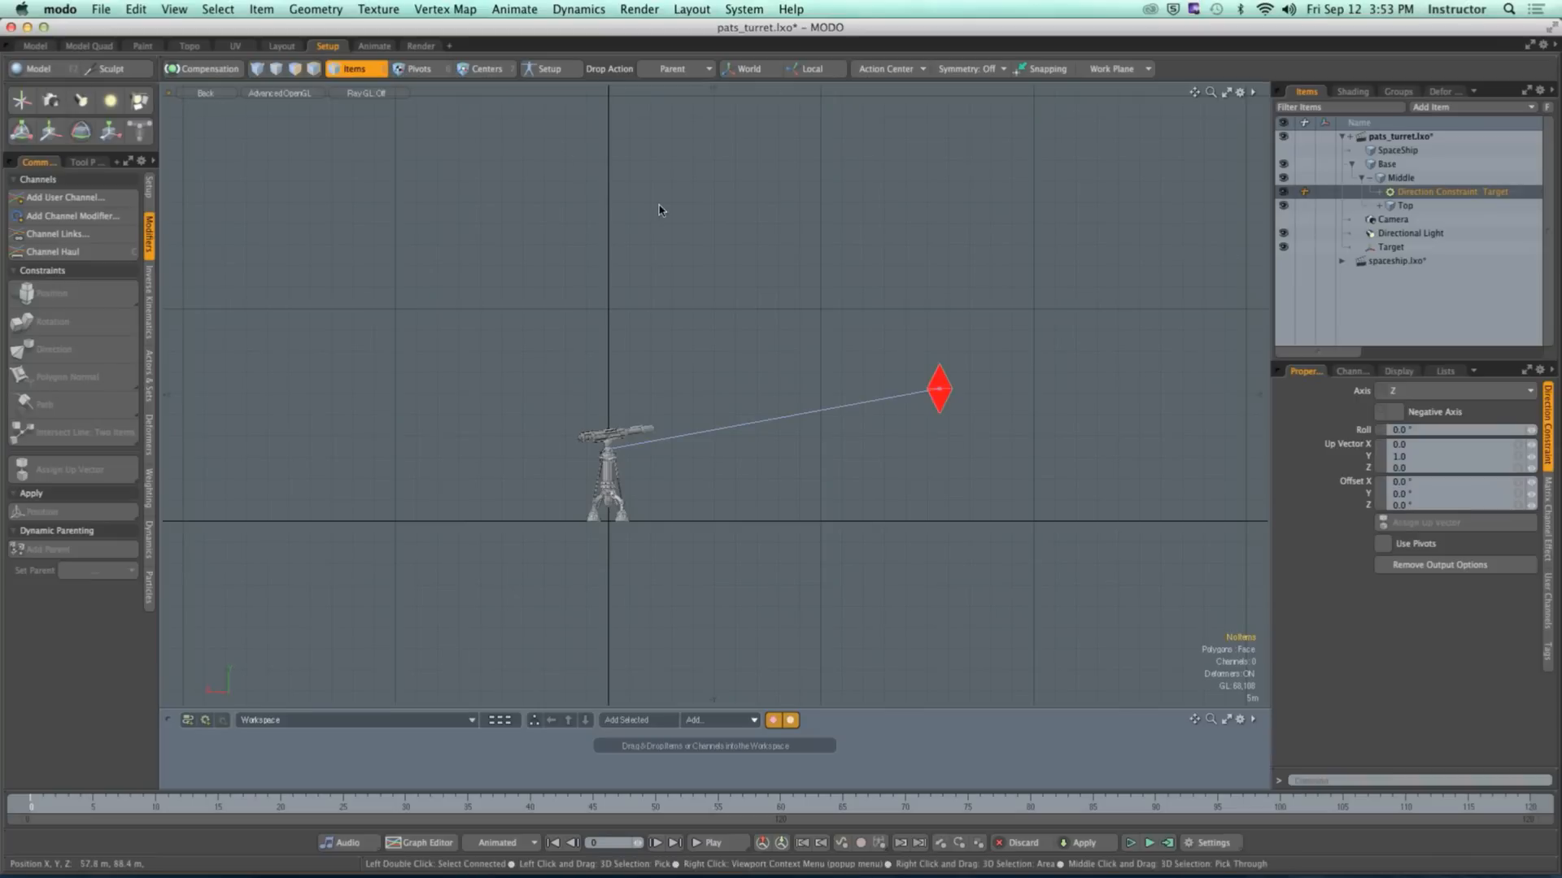
# Step: Collapse the Base hierarchy and add a new mesh item named SpaceShip_Path
pyautogui.click(1351, 164)
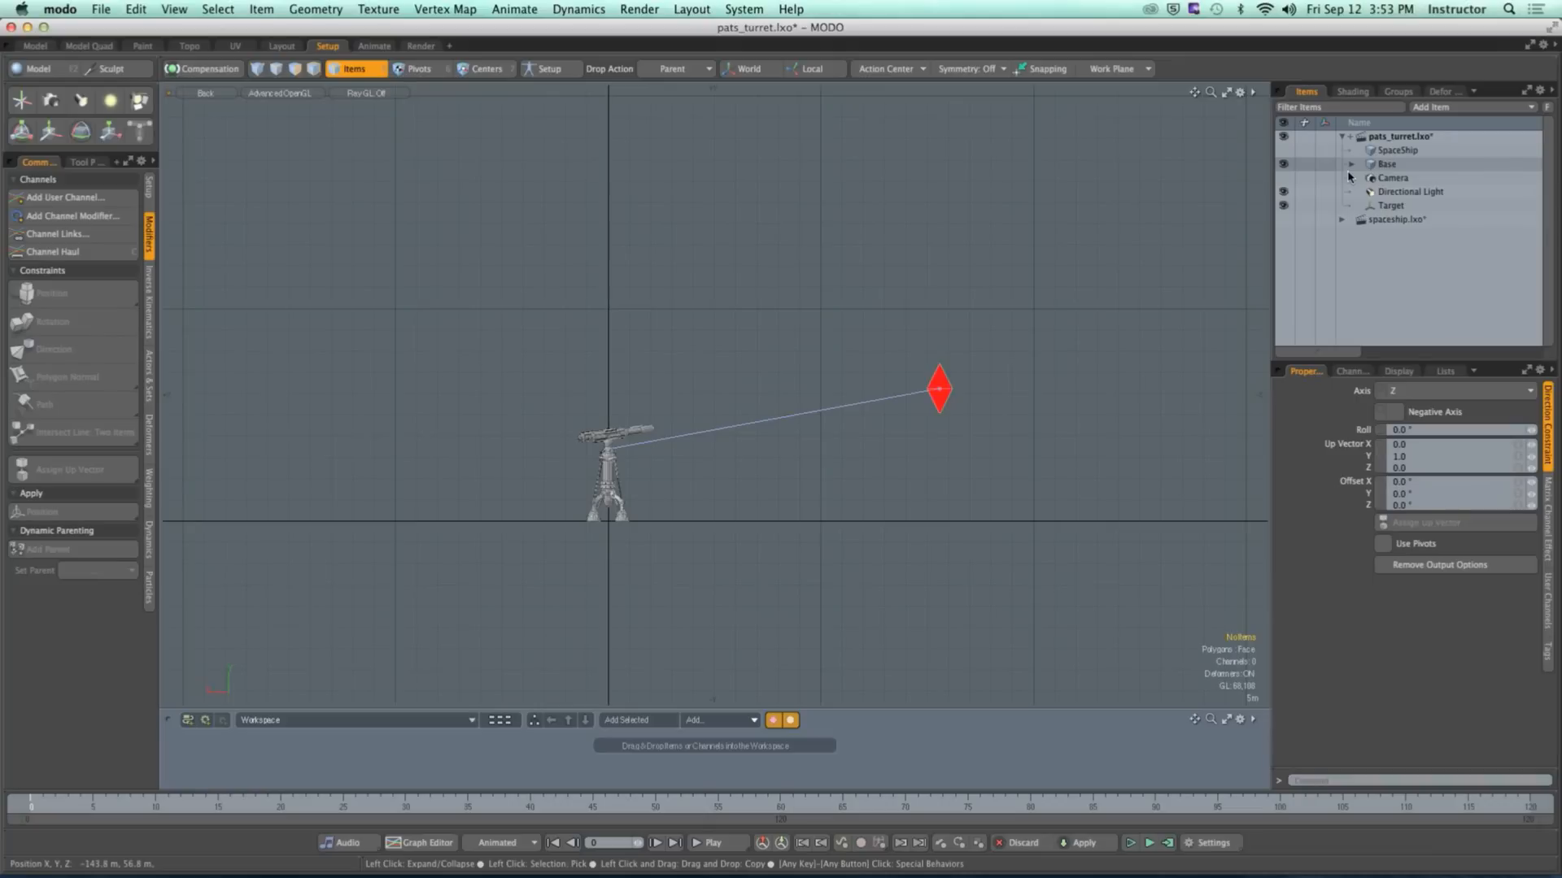
pyautogui.press('n')
pyautogui.press('Return')
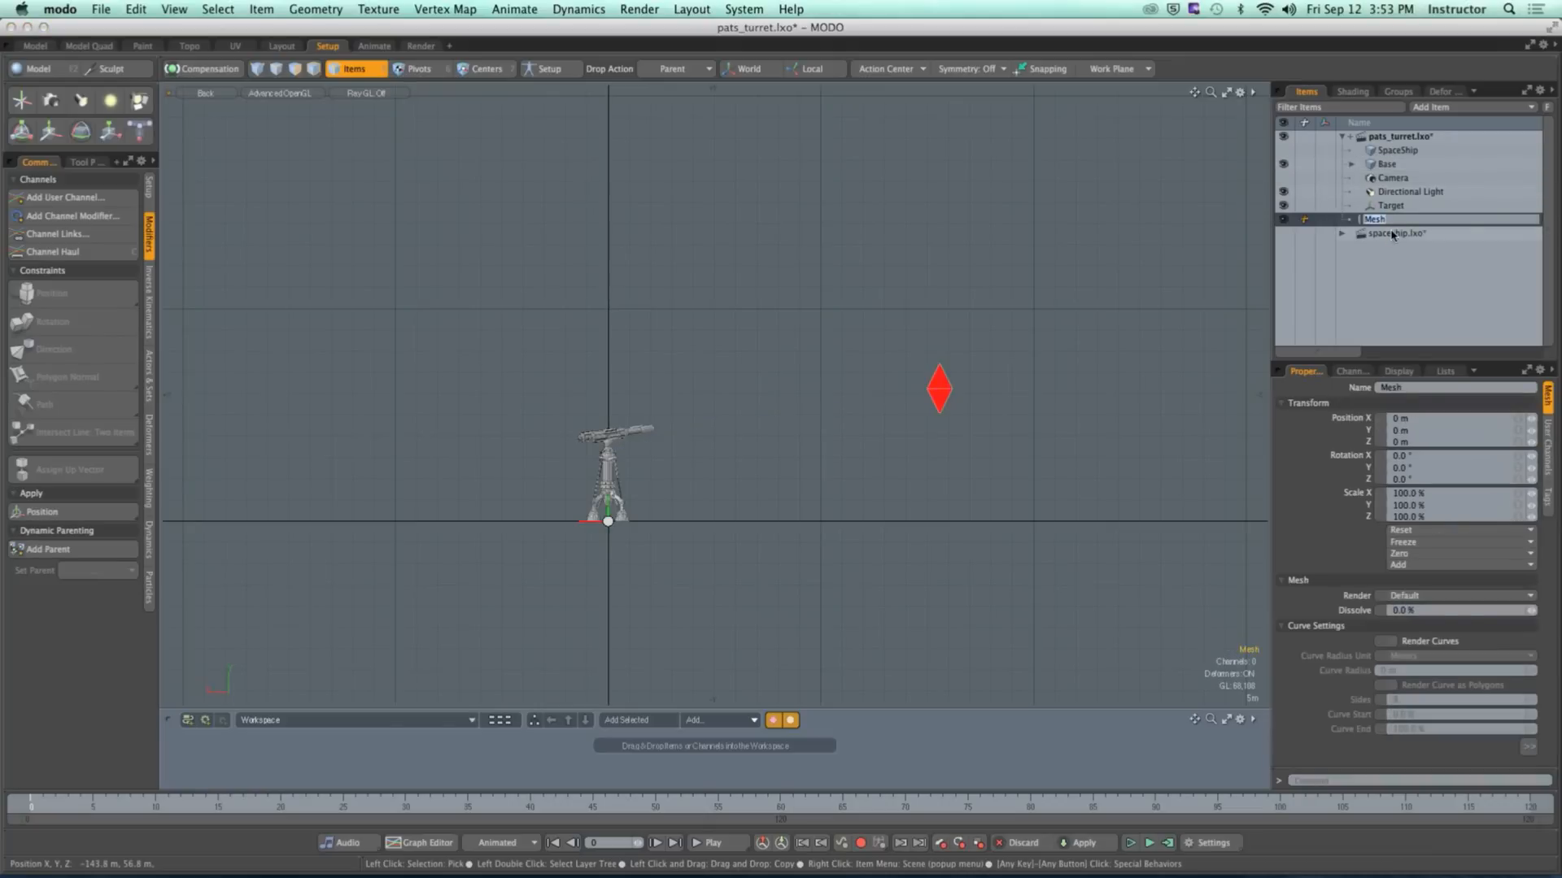
pyautogui.write('SpaceShip_Path')
pyautogui.press('Return')
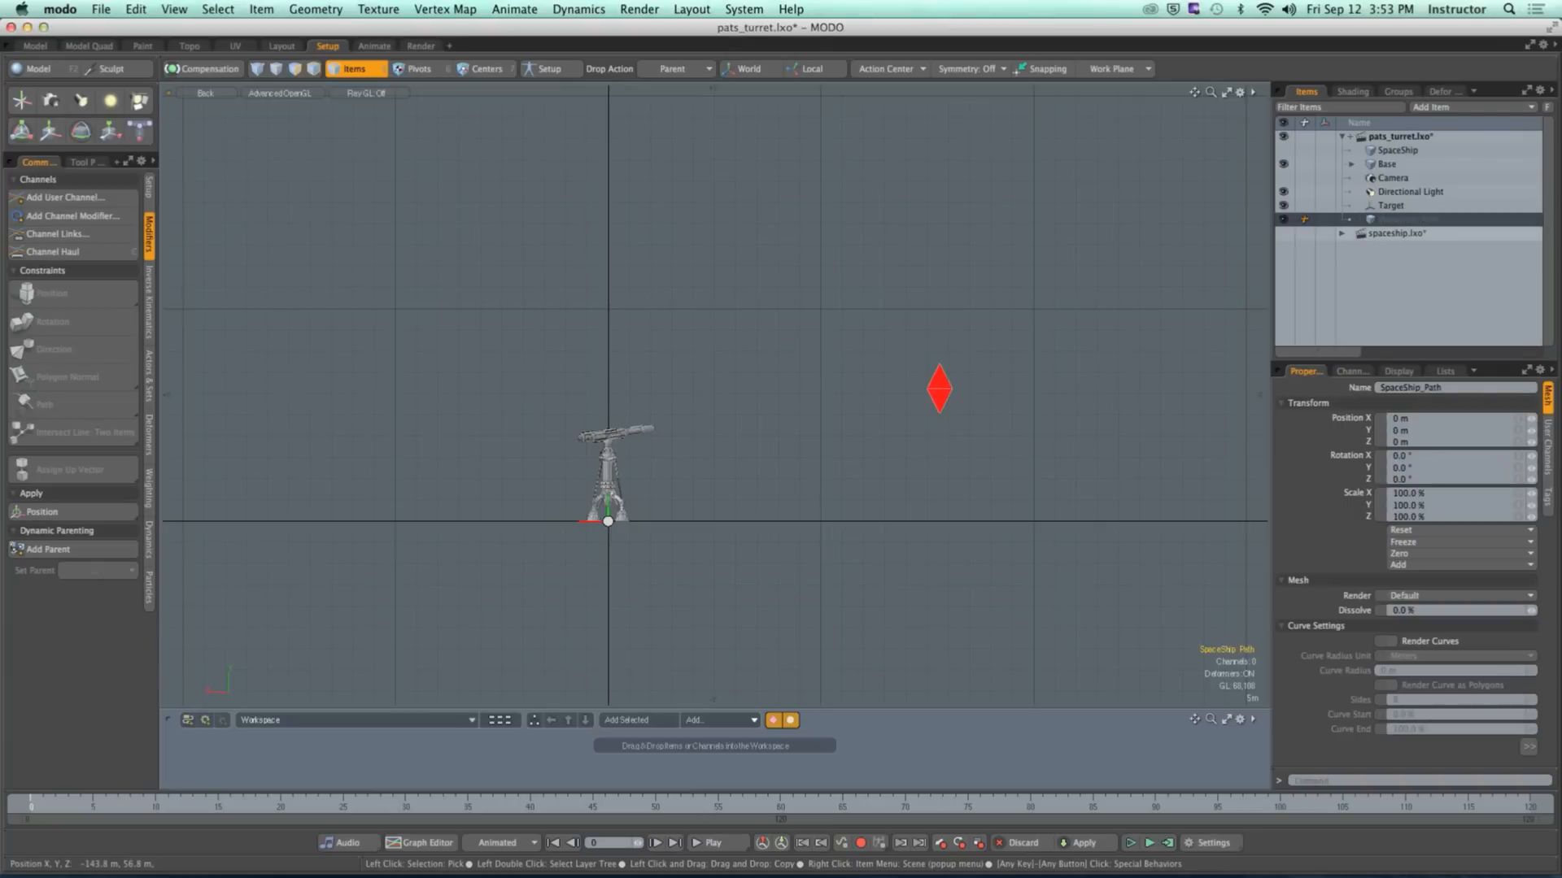
# Step: Draw a five-point wave-shaped curve in SpaceShip_Path that runs from beyond the Target across to the other side of the turret
pyautogui.click(41, 70)
pyautogui.click(227, 136)
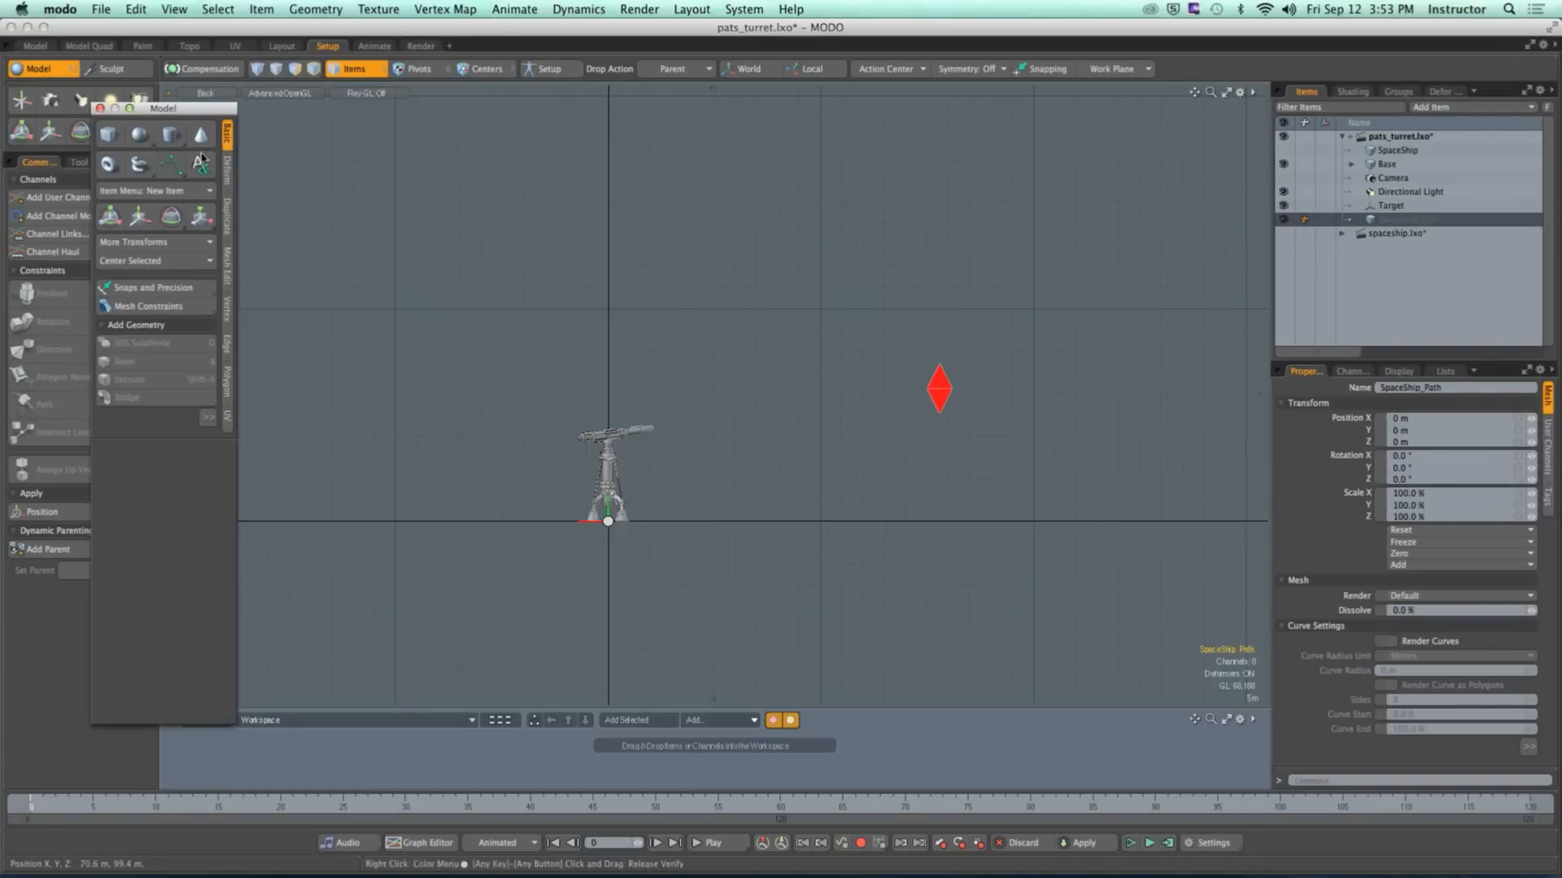
pyautogui.click(172, 167)
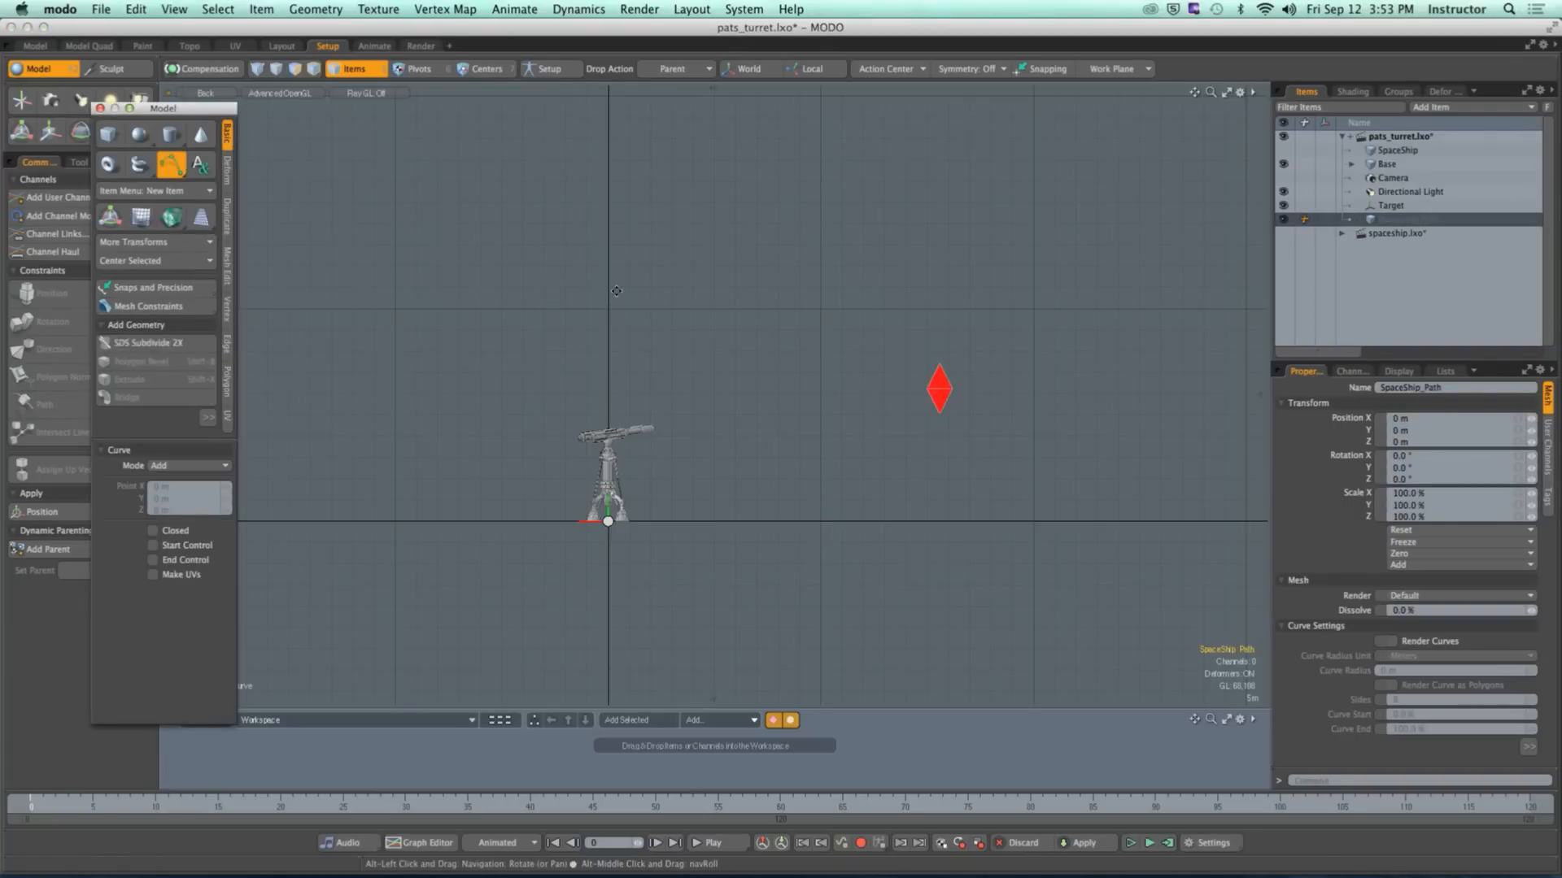
pyautogui.click(1188, 393)
pyautogui.click(1047, 149)
pyautogui.keyDown('alt'); pyautogui.keyDown('shift'); pyautogui.moveTo(1049, 163); pyautogui.dragTo(1195, 150); pyautogui.keyUp('shift'); pyautogui.keyUp('alt')
pyautogui.click(897, 345)
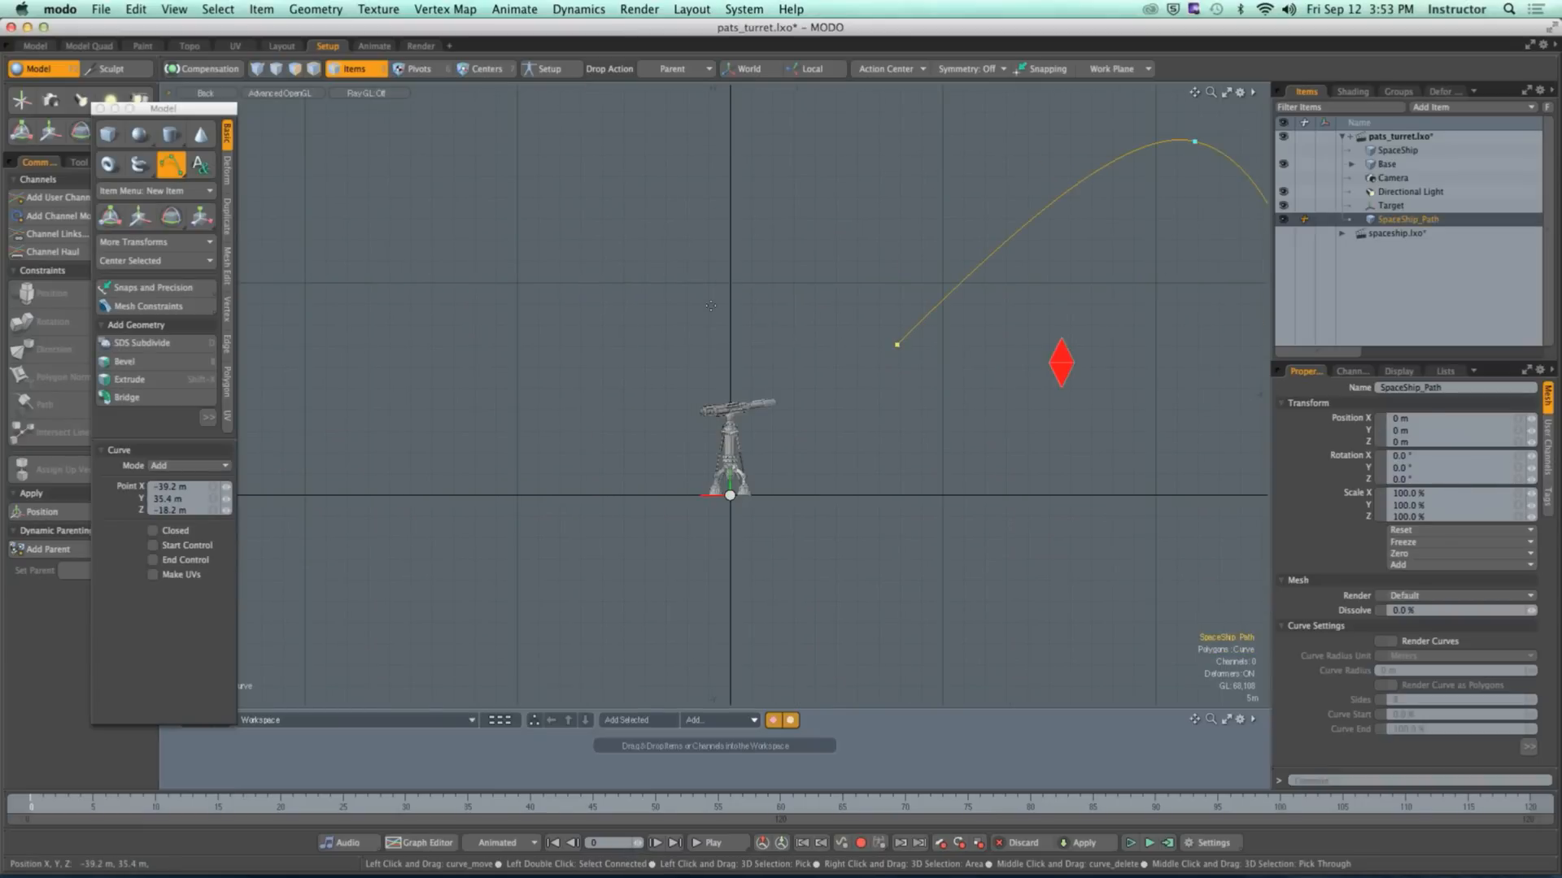
pyautogui.click(605, 160)
pyautogui.click(278, 399)
# Step: Reshape the wave curve: lower its middle dip to about X -36 m, Y 17 m and move the end beyond the Target to about X -150 m, Y 11 m
pyautogui.moveTo(605, 160); pyautogui.dragTo(501, 131)
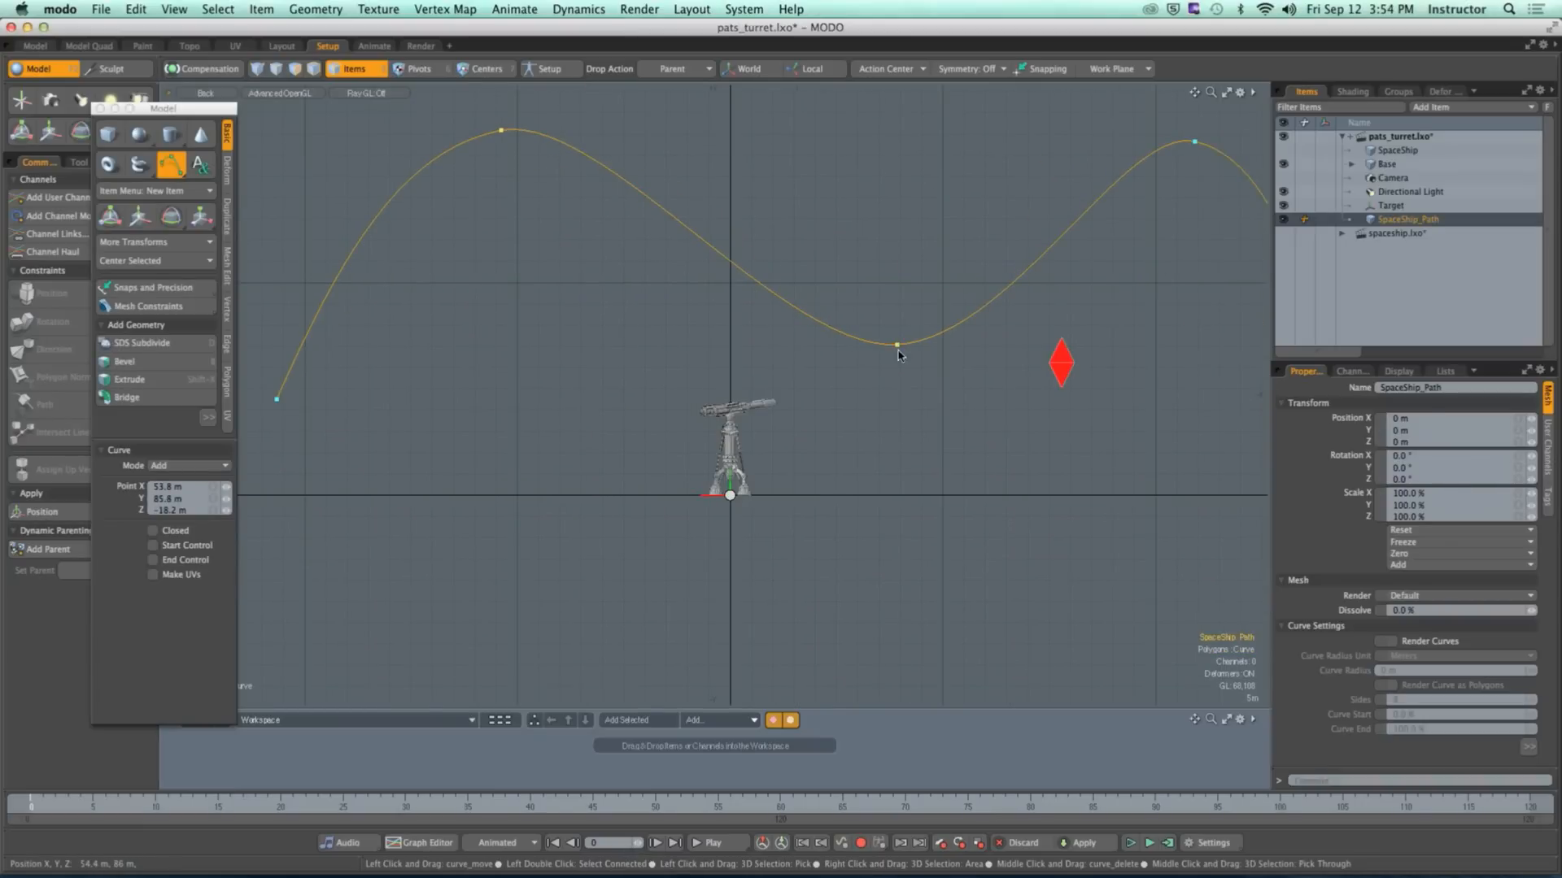
pyautogui.moveTo(898, 353); pyautogui.dragTo(883, 433)
pyautogui.press('a')
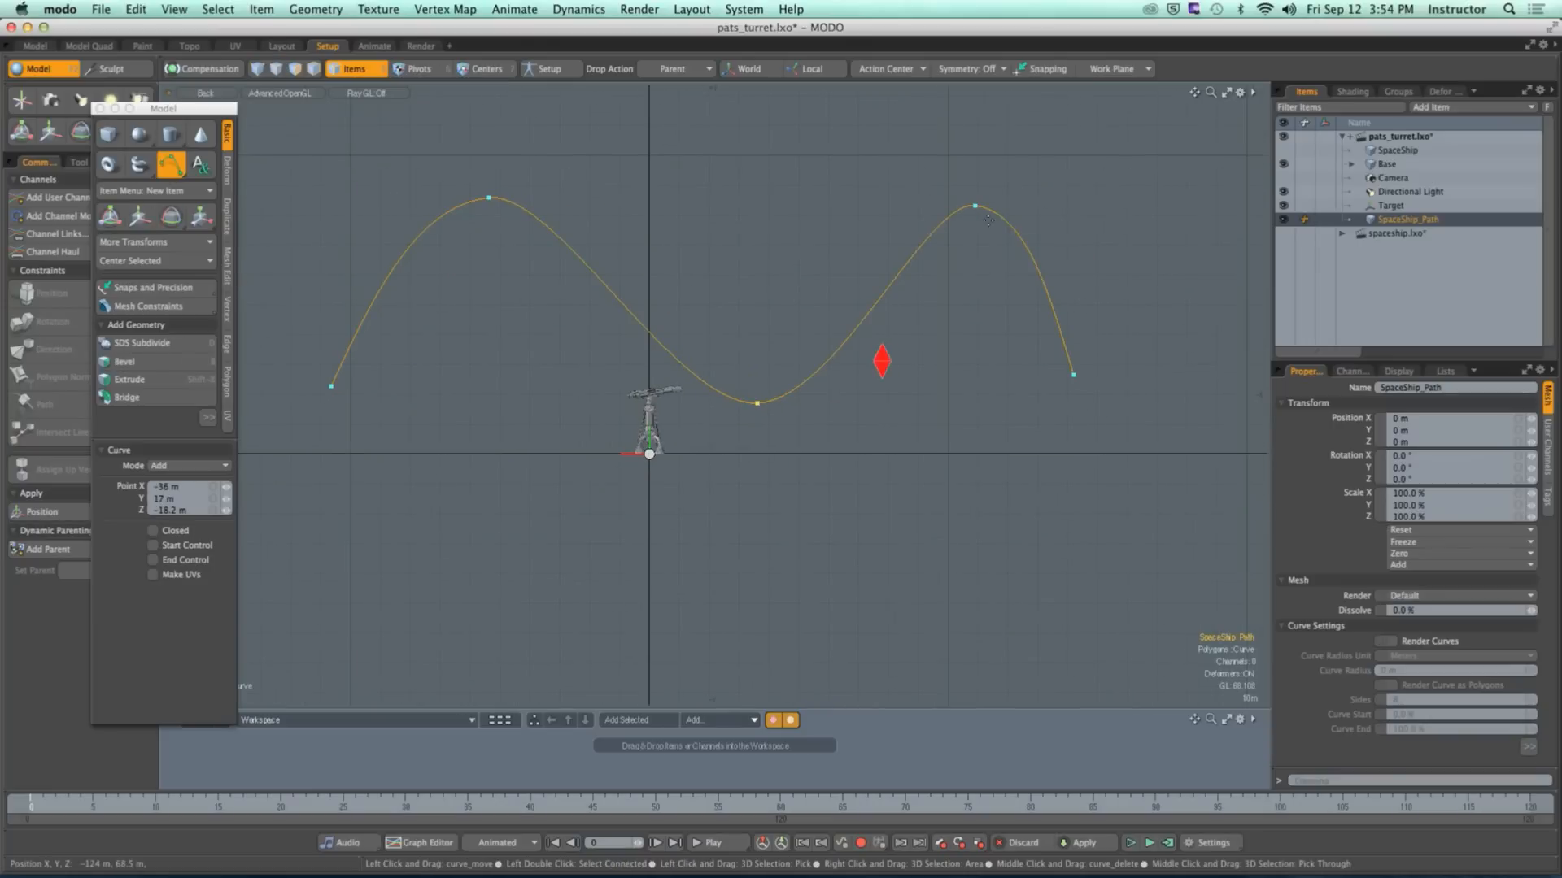
pyautogui.moveTo(977, 211); pyautogui.dragTo(905, 200)
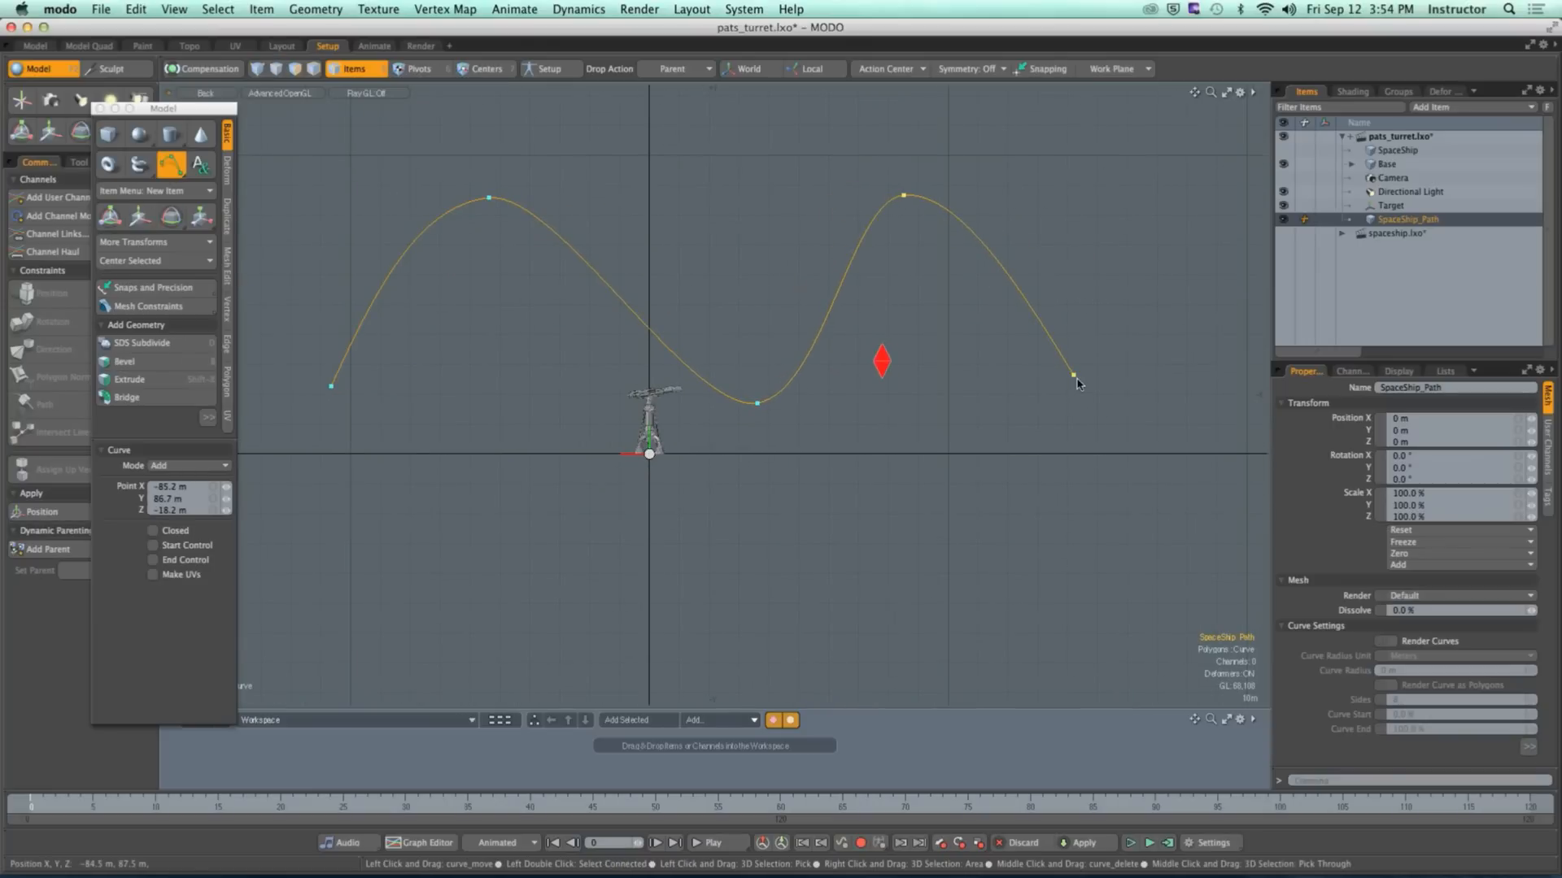
pyautogui.moveTo(1074, 376); pyautogui.dragTo(1098, 421)
pyautogui.keyDown('alt'); pyautogui.moveTo(1099, 421); pyautogui.dragTo(1094, 420); pyautogui.keyUp('alt')
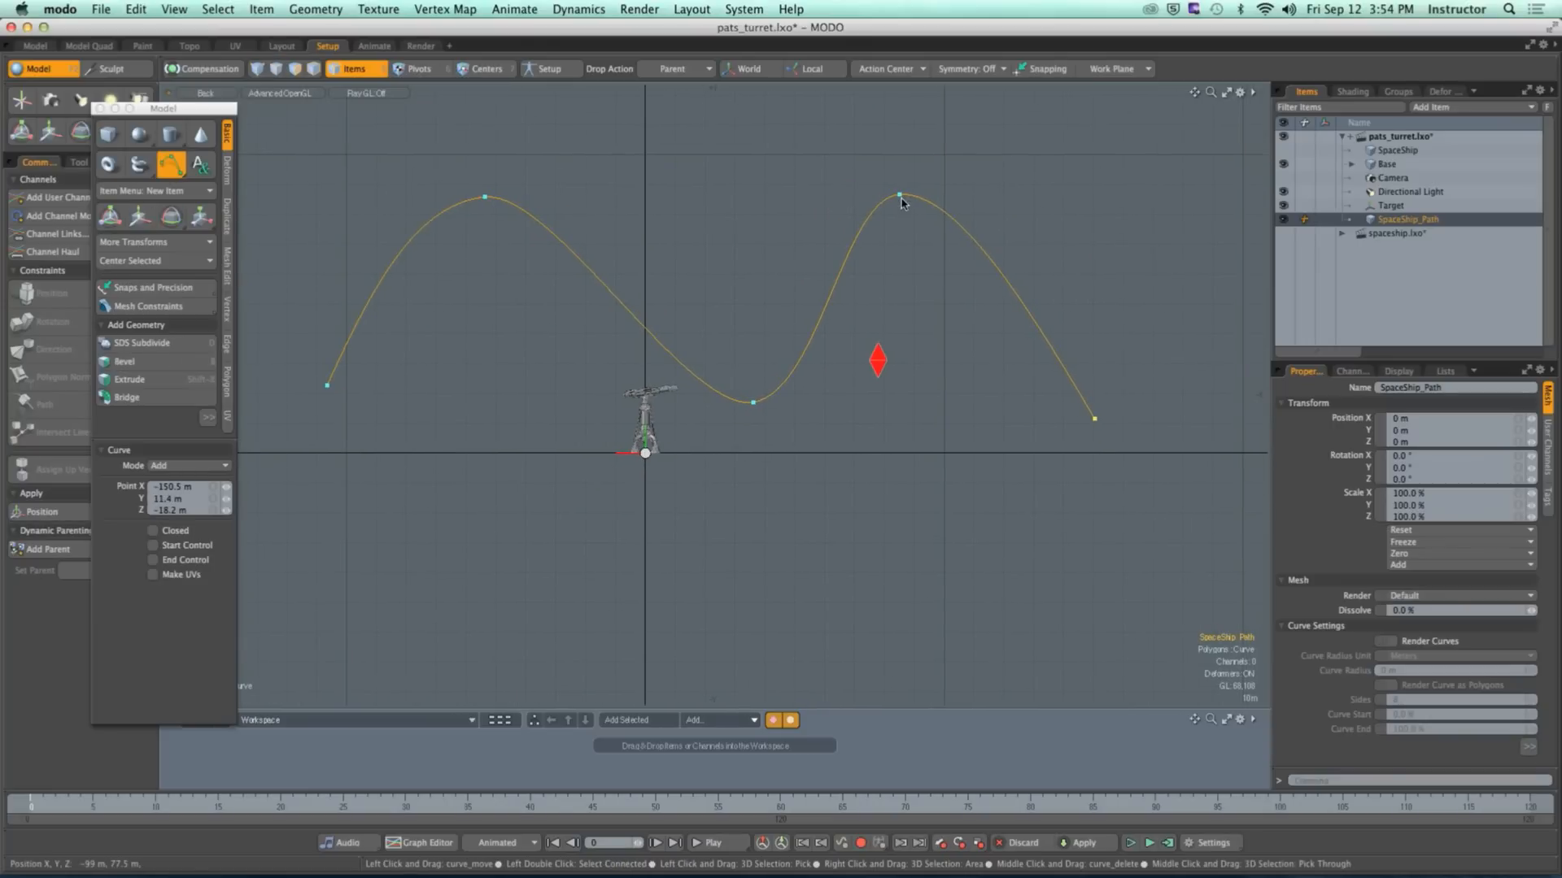
# Step: Move both peaks and both ends to widen the wave, with the turret-side end at about X 114 m, Y 16 m, and drop the curve tool
pyautogui.moveTo(900, 197); pyautogui.dragTo(967, 185)
pyautogui.moveTo(1098, 420); pyautogui.dragTo(1155, 404)
pyautogui.moveTo(487, 206); pyautogui.dragTo(506, 186)
pyautogui.moveTo(326, 389); pyautogui.dragTo(304, 409)
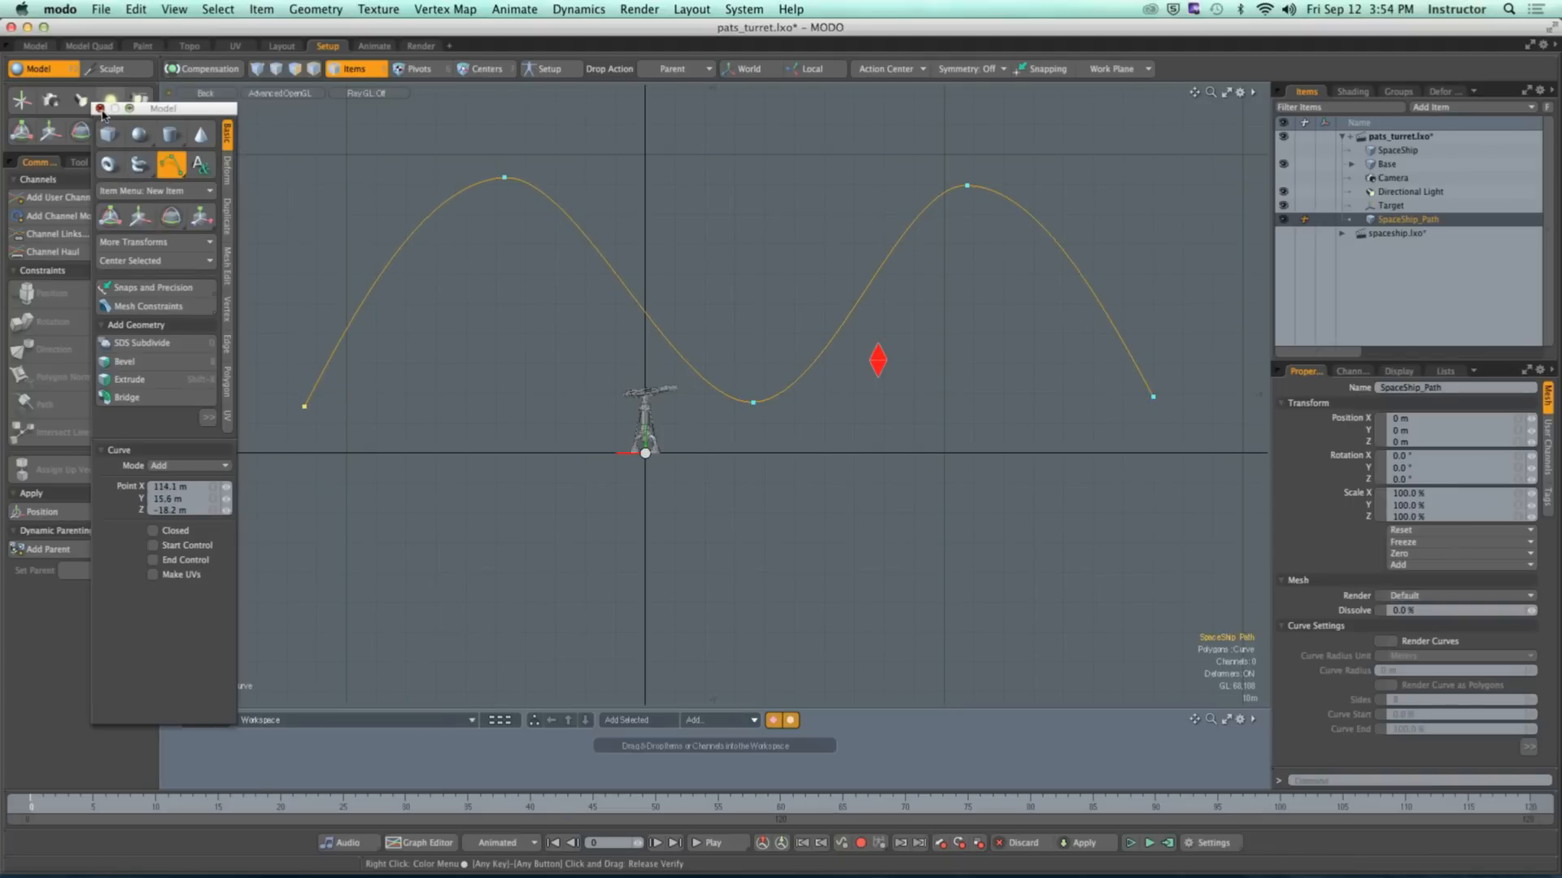
pyautogui.click(483, 221)
pyautogui.press('super+z')
pyautogui.press('space')
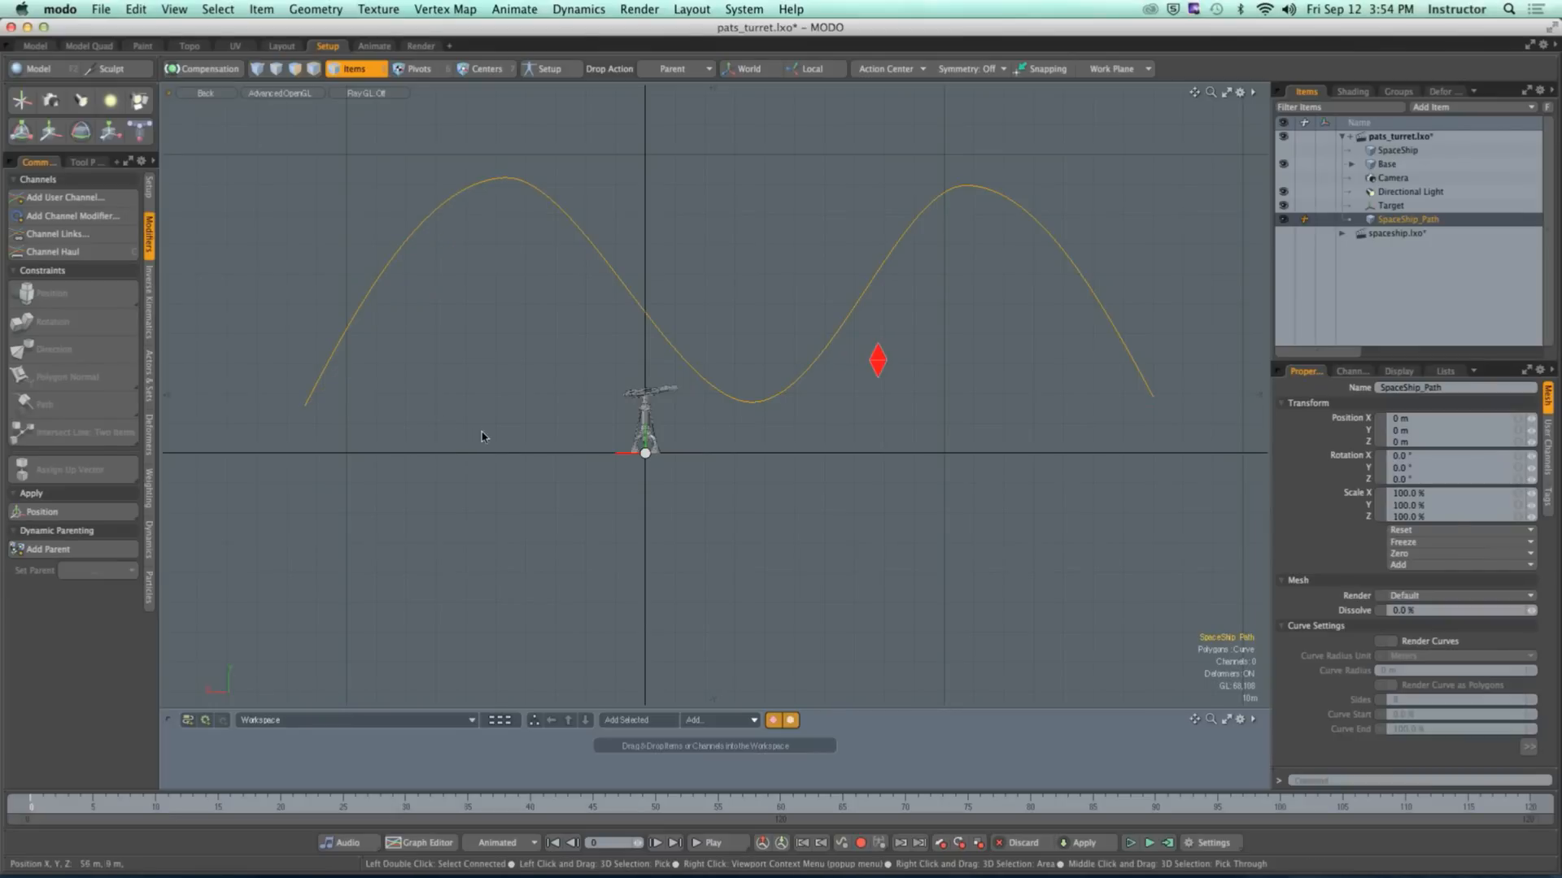
# Step: Switch the viewport to the Perspective view and examine the path curve around the turret from several sides
pyautogui.hotkey('ctrl', 'space')
pyautogui.click(633, 356)
pyautogui.keyDown('alt'); pyautogui.moveTo(638, 356); pyautogui.dragTo(770, 407); pyautogui.keyUp('alt')
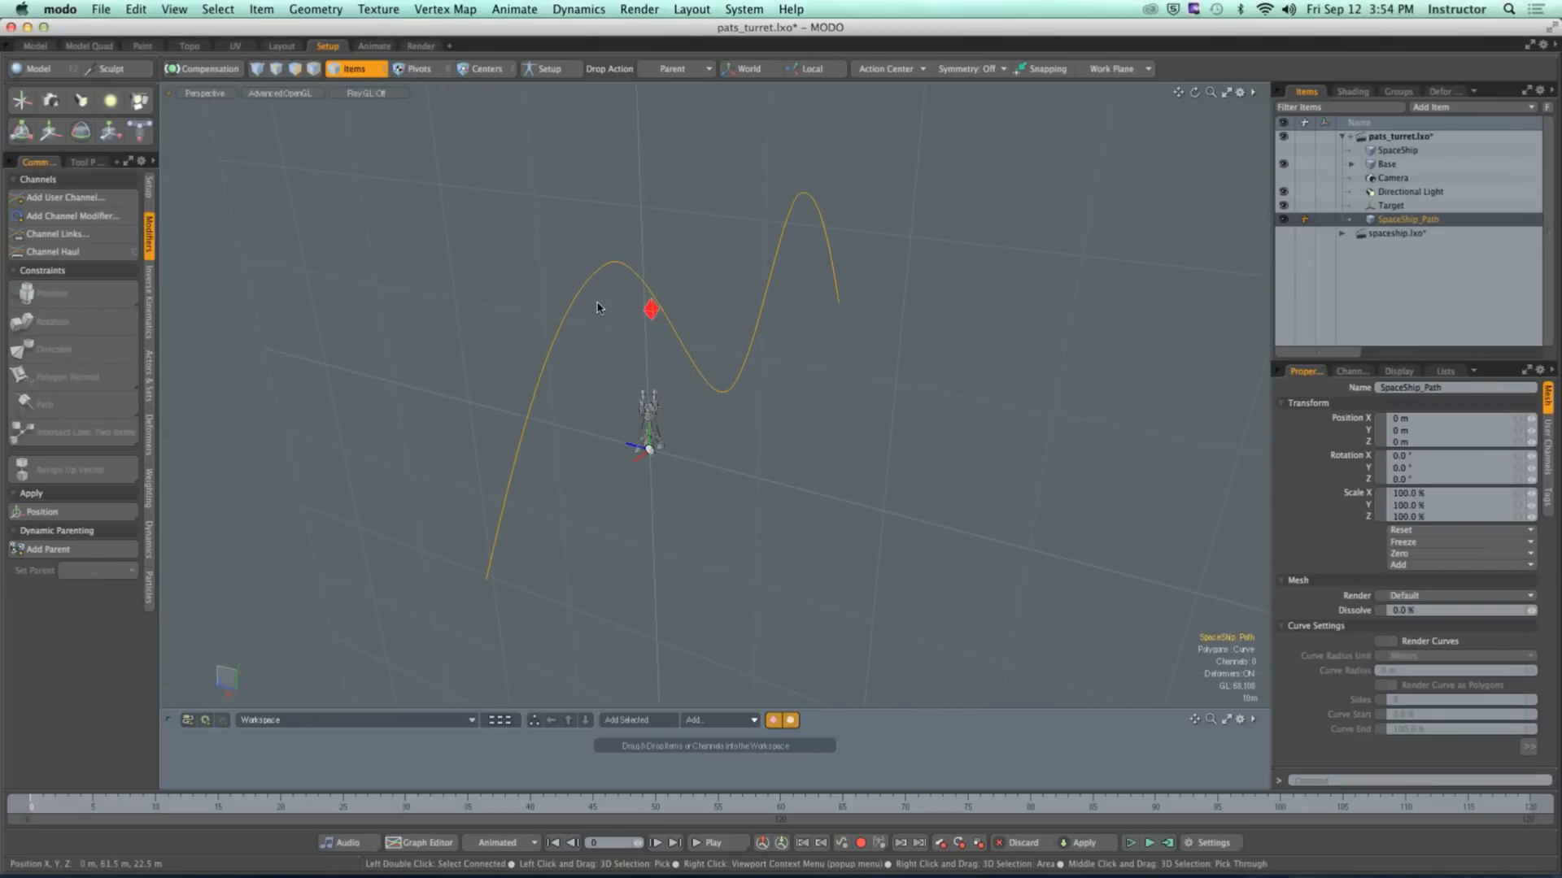
pyautogui.press('4')
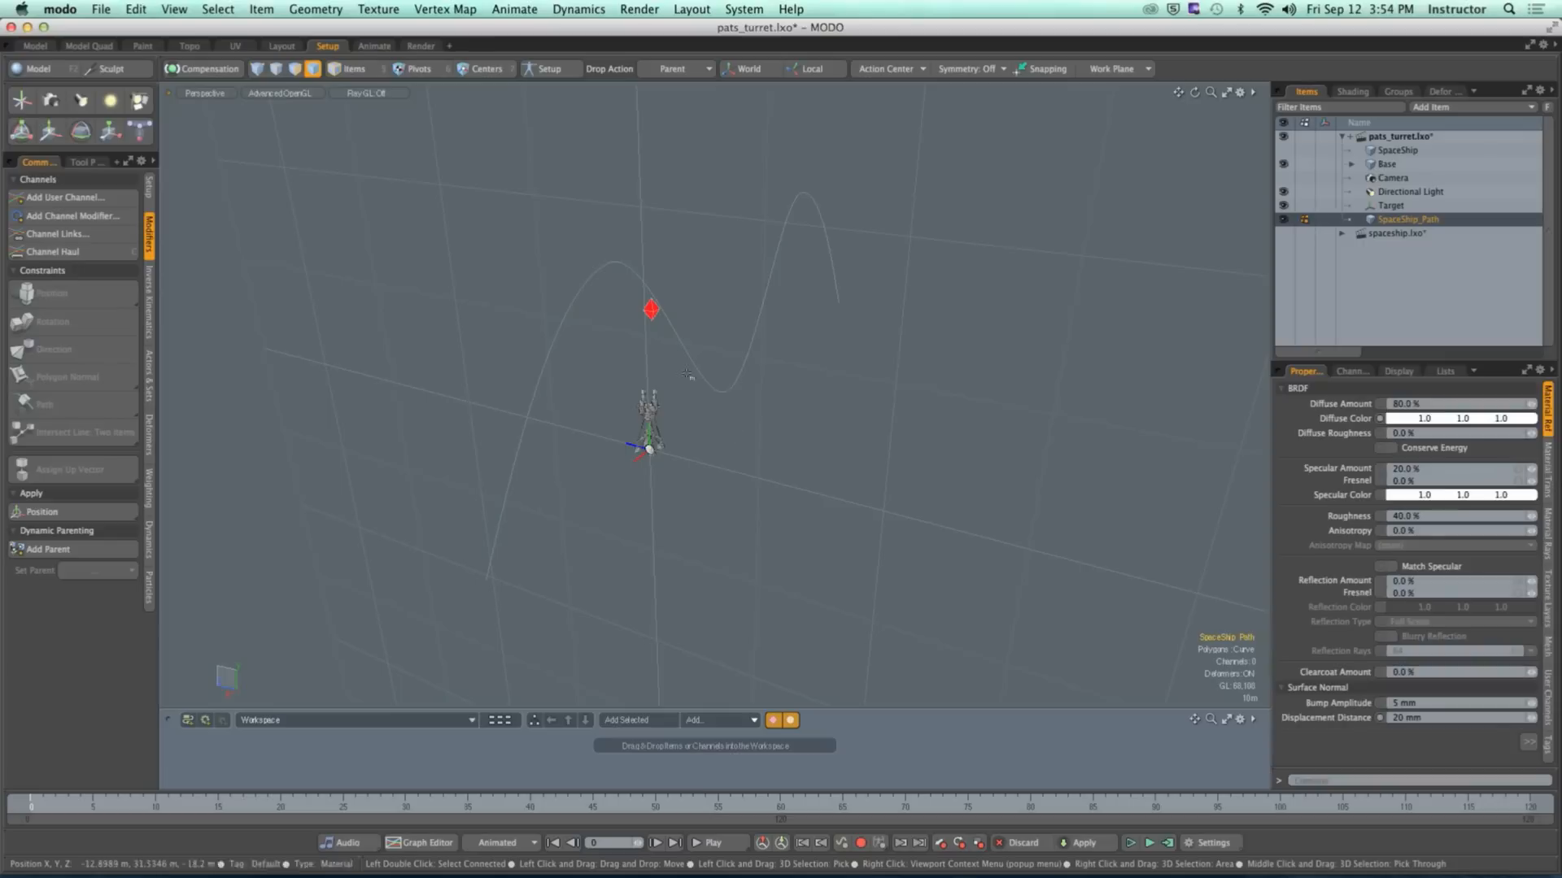
pyautogui.keyDown('alt'); pyautogui.moveTo(688, 375); pyautogui.dragTo(840, 297); pyautogui.keyUp('alt')
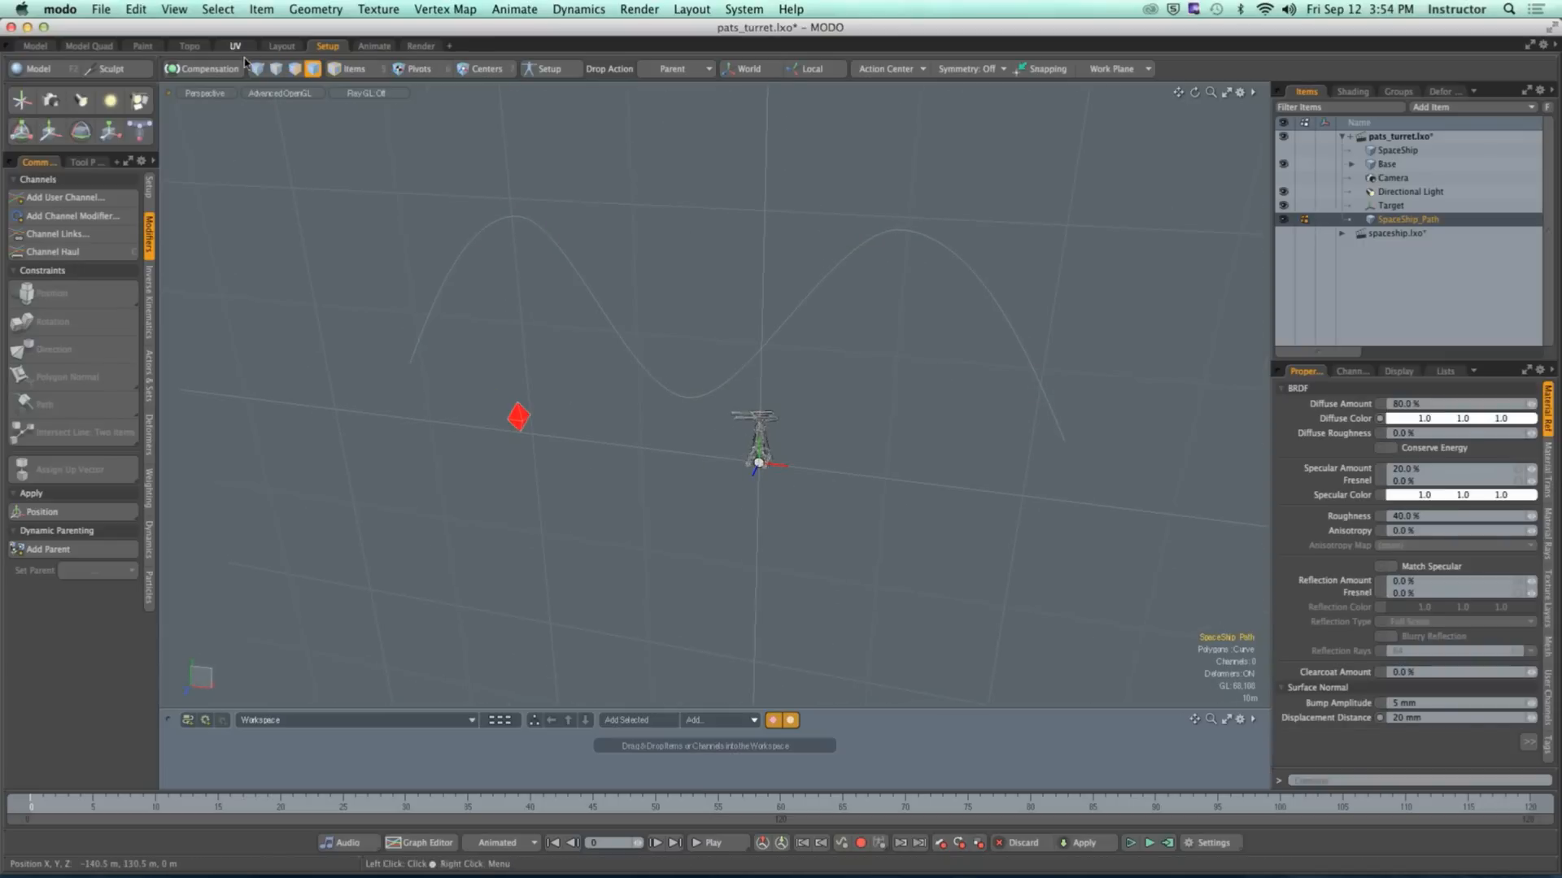
# Step: Select the SpaceShip_Path curve as a polygon
pyautogui.press('3')
pyautogui.keyDown('alt'); pyautogui.moveTo(801, 349); pyautogui.dragTo(506, 337); pyautogui.keyUp('alt')
pyautogui.press('y')
pyautogui.press('q')
pyautogui.click(521, 336)
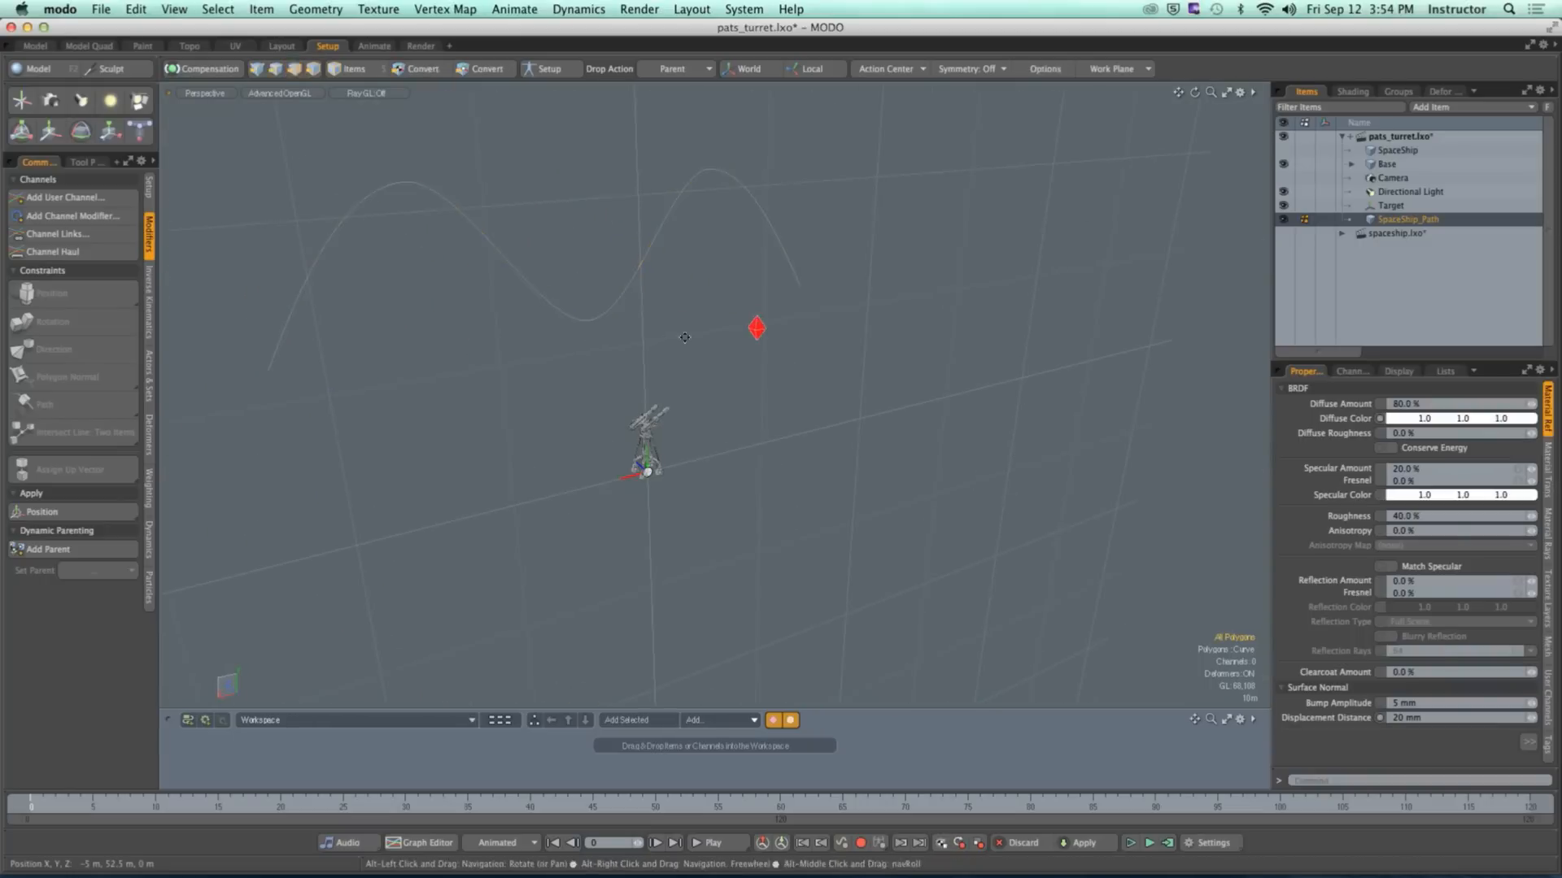
pyautogui.keyDown('alt'); pyautogui.moveTo(631, 335); pyautogui.dragTo(725, 309); pyautogui.keyUp('alt')
pyautogui.click(601, 294)
# Step: Make the SpaceShip mesh visible, select it and frame it together with the turret, the Target and the path curve
pyautogui.click(1283, 150)
pyautogui.keyDown('alt'); pyautogui.moveTo(1031, 252); pyautogui.dragTo(847, 314); pyautogui.keyUp('alt')
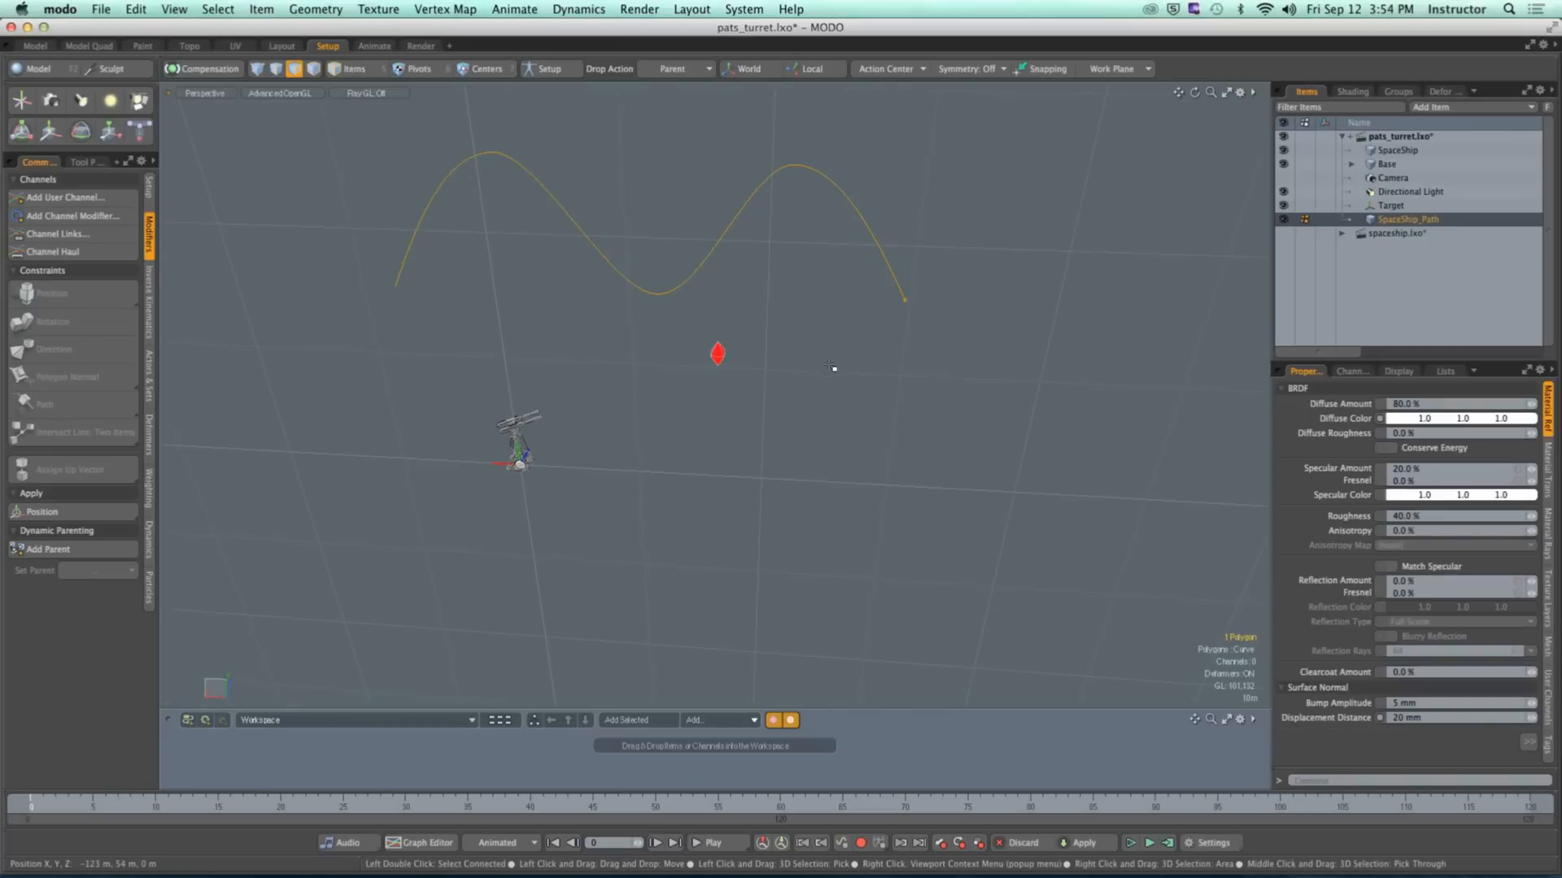
pyautogui.hotkey('shift', 'a')
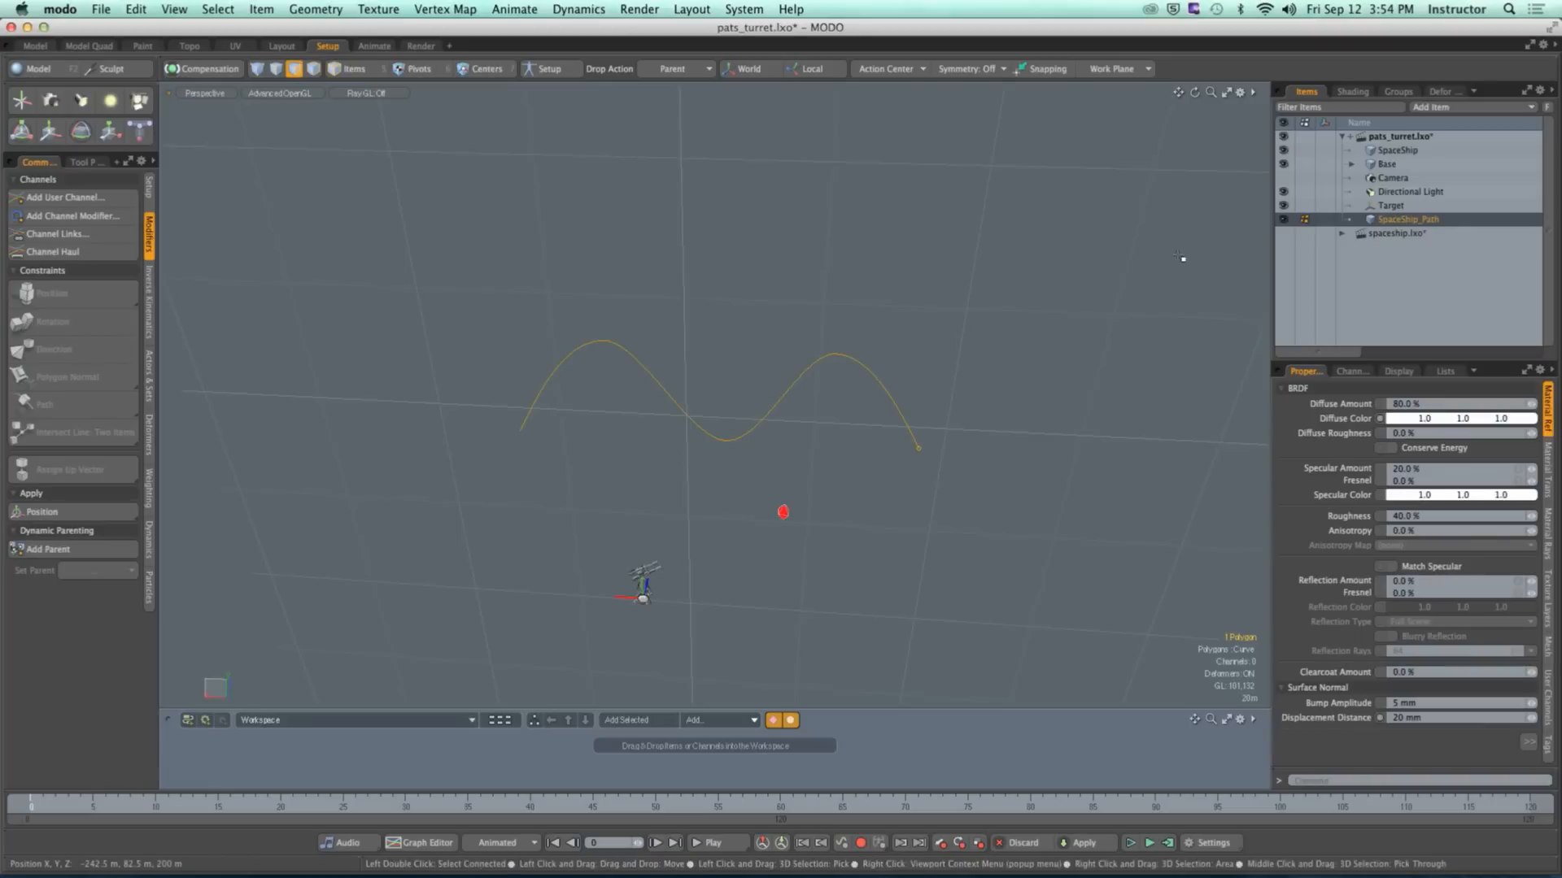
pyautogui.click(1382, 154)
pyautogui.hotkey('shift', 'a')
pyautogui.keyDown('alt'); pyautogui.moveTo(893, 493); pyautogui.dragTo(799, 493); pyautogui.keyUp('alt')
pyautogui.scroll(-10, 800, 496)
pyautogui.keyDown('alt'); pyautogui.moveTo(686, 485); pyautogui.dragTo(816, 432); pyautogui.keyUp('alt')
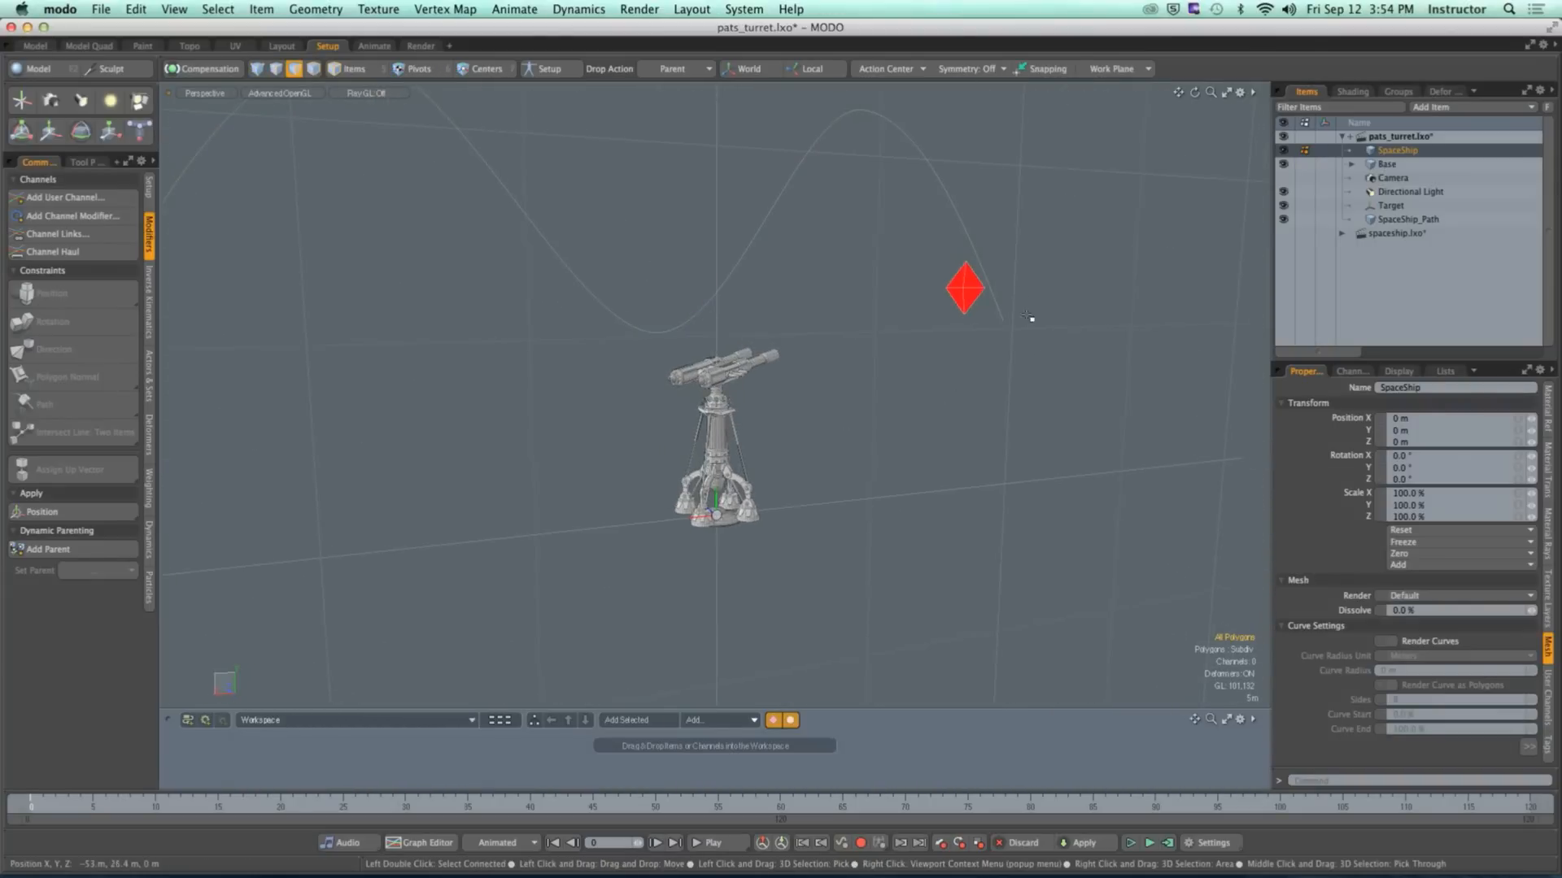
pyautogui.scroll(-1, 572, 216)
pyautogui.keyDown('alt'); pyautogui.keyDown('shift'); pyautogui.moveTo(571, 217); pyautogui.dragTo(647, 254); pyautogui.keyUp('shift'); pyautogui.keyUp('alt')
pyautogui.moveTo(647, 254)
pyautogui.keyDown('alt'); pyautogui.mouseDown()
pyautogui.moveTo(686, 269)
pyautogui.moveTo(632, 262)
pyautogui.mouseUp(); pyautogui.keyUp('alt')
# Step: In item mode, select SpaceShip followed by the SpaceShip_Path curve and apply a Path constraint
pyautogui.click(356, 69)
pyautogui.click(456, 456)
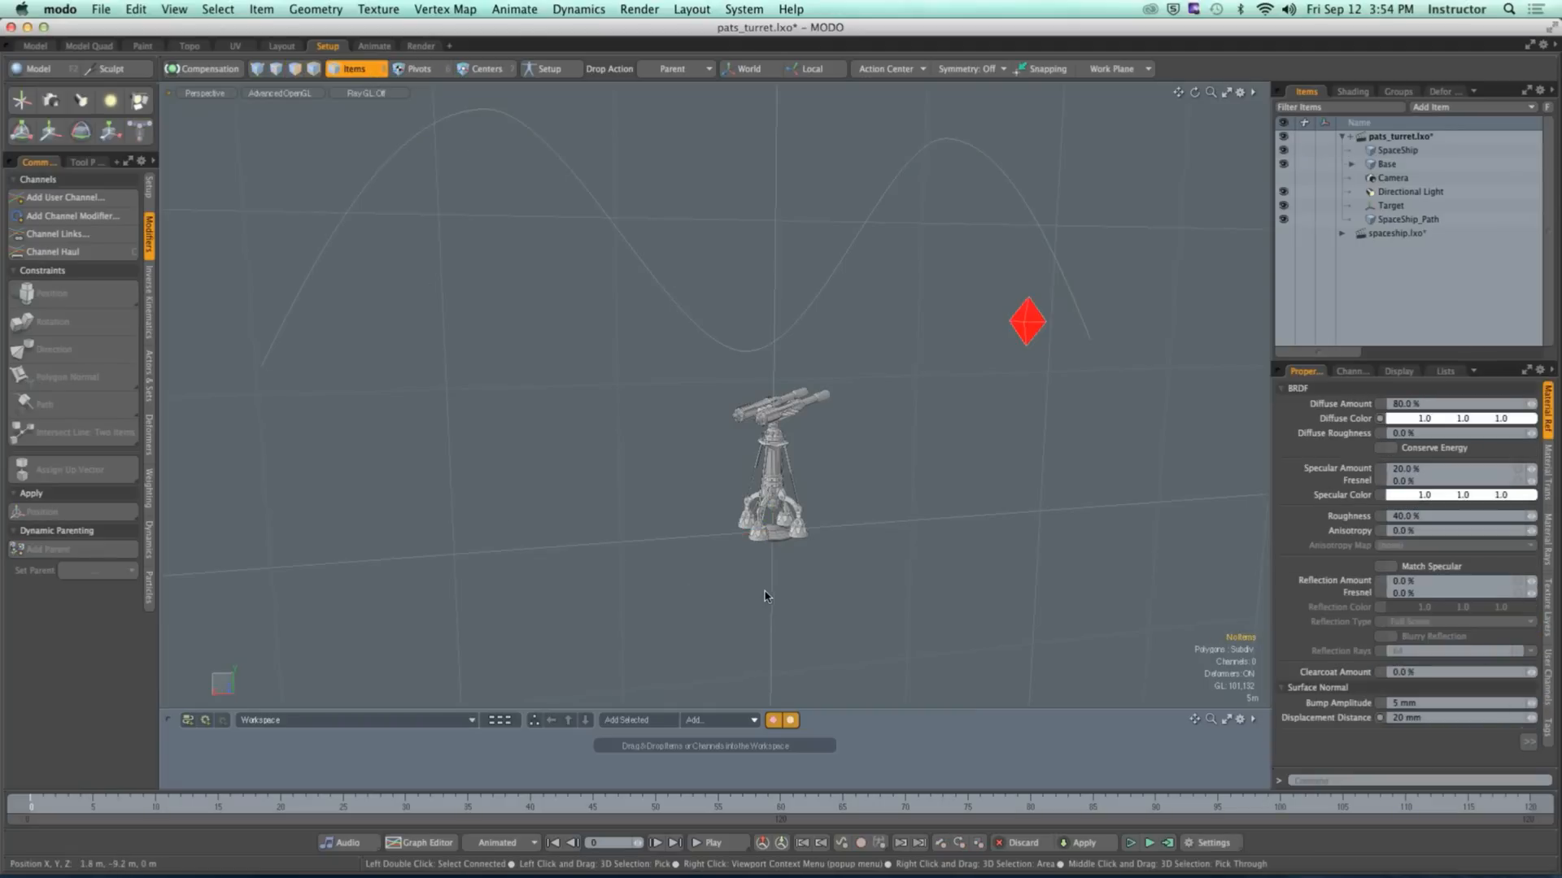
pyautogui.click(776, 544)
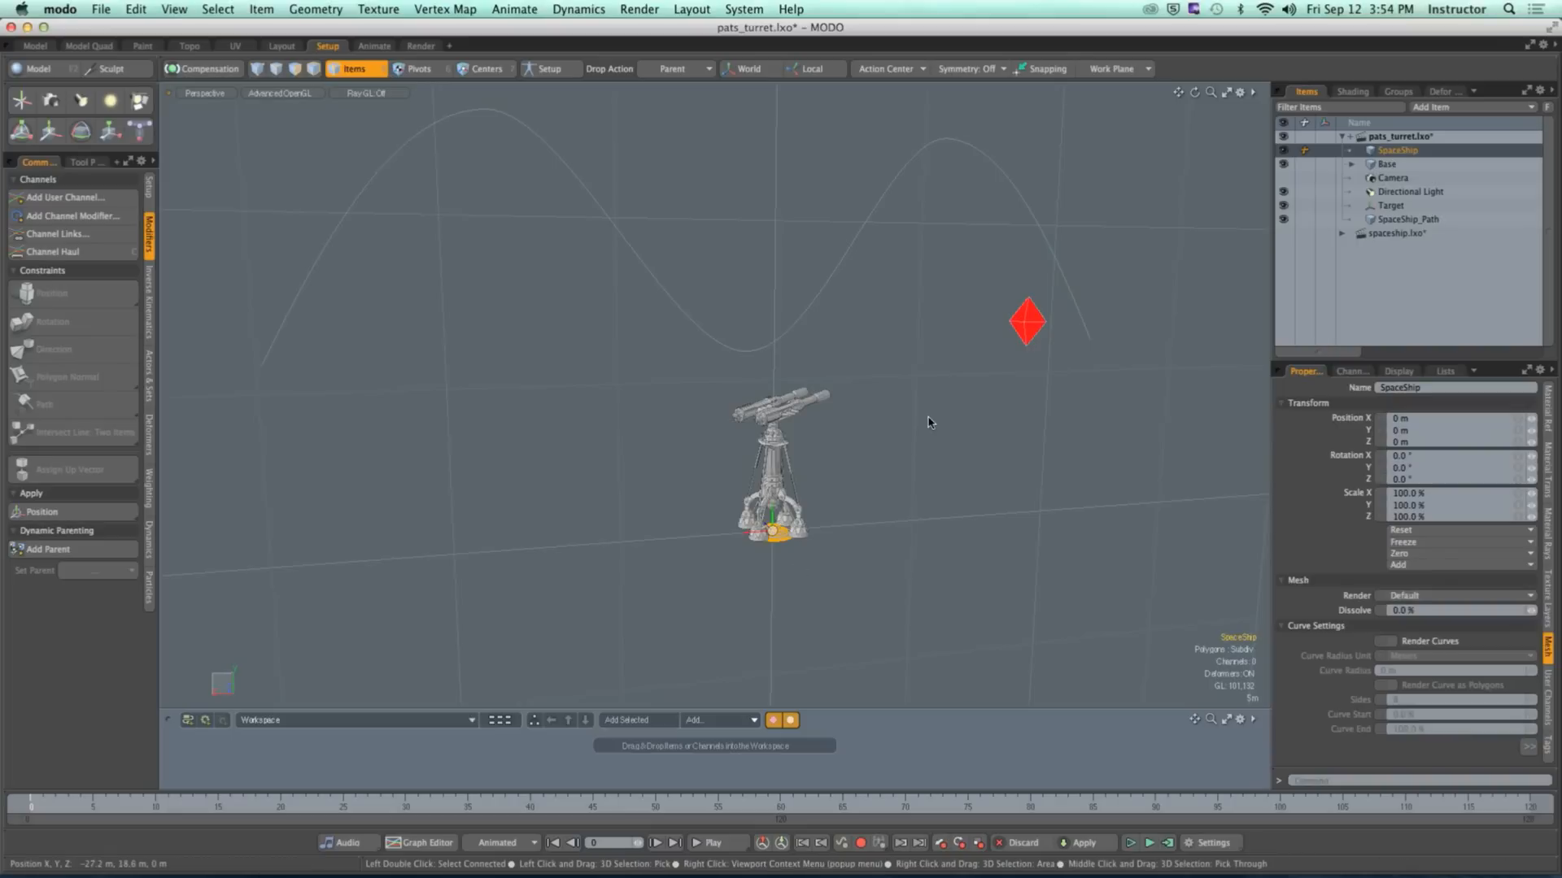
pyautogui.keyDown('shift'); pyautogui.click(839, 273); pyautogui.keyUp('shift')
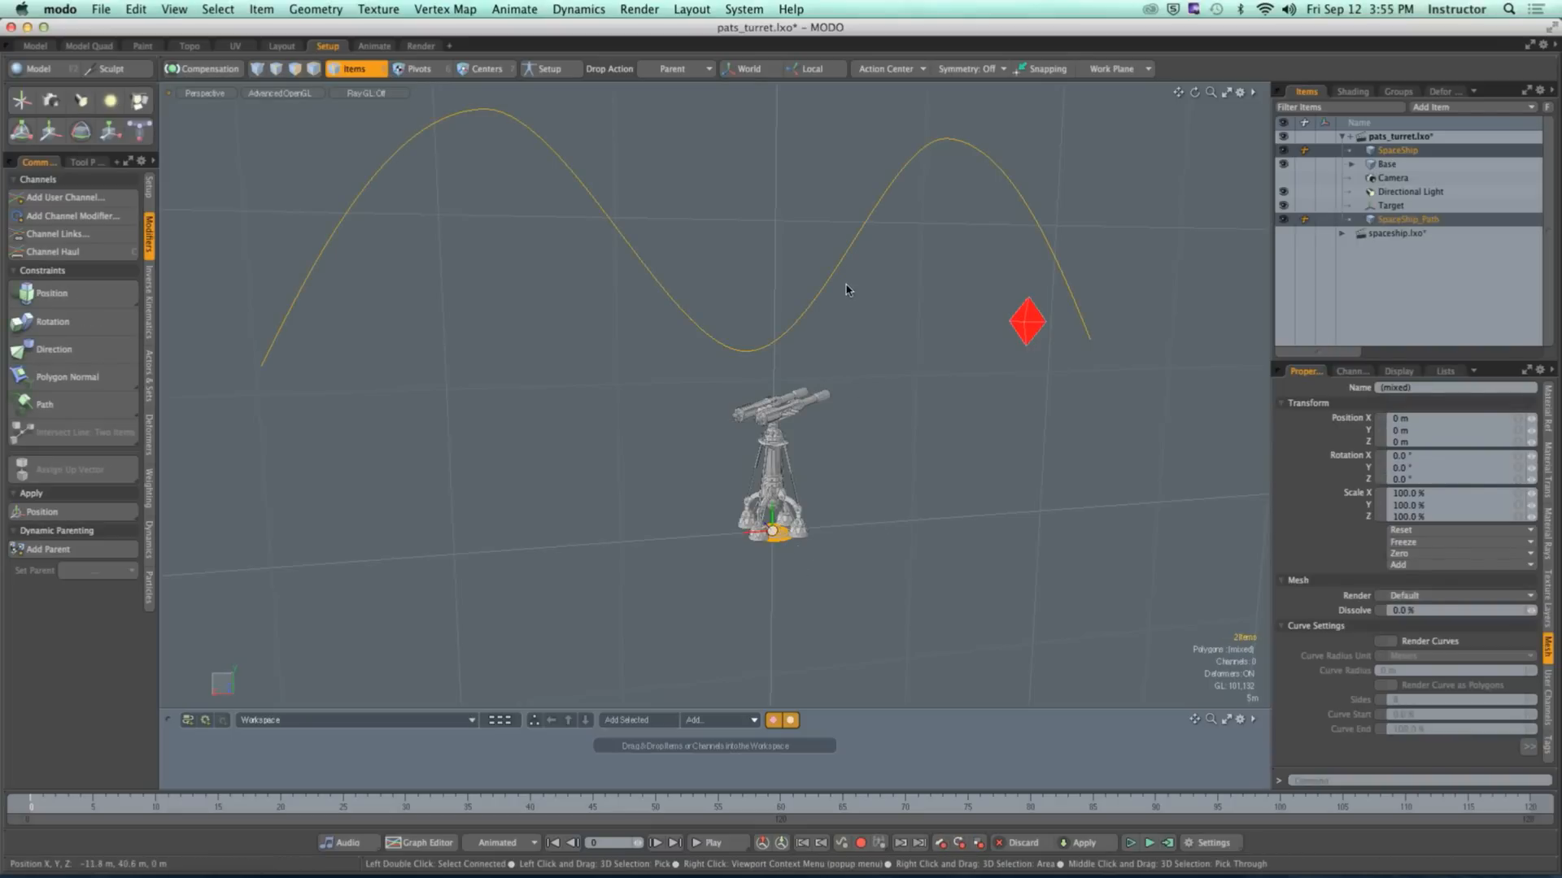
pyautogui.click(45, 404)
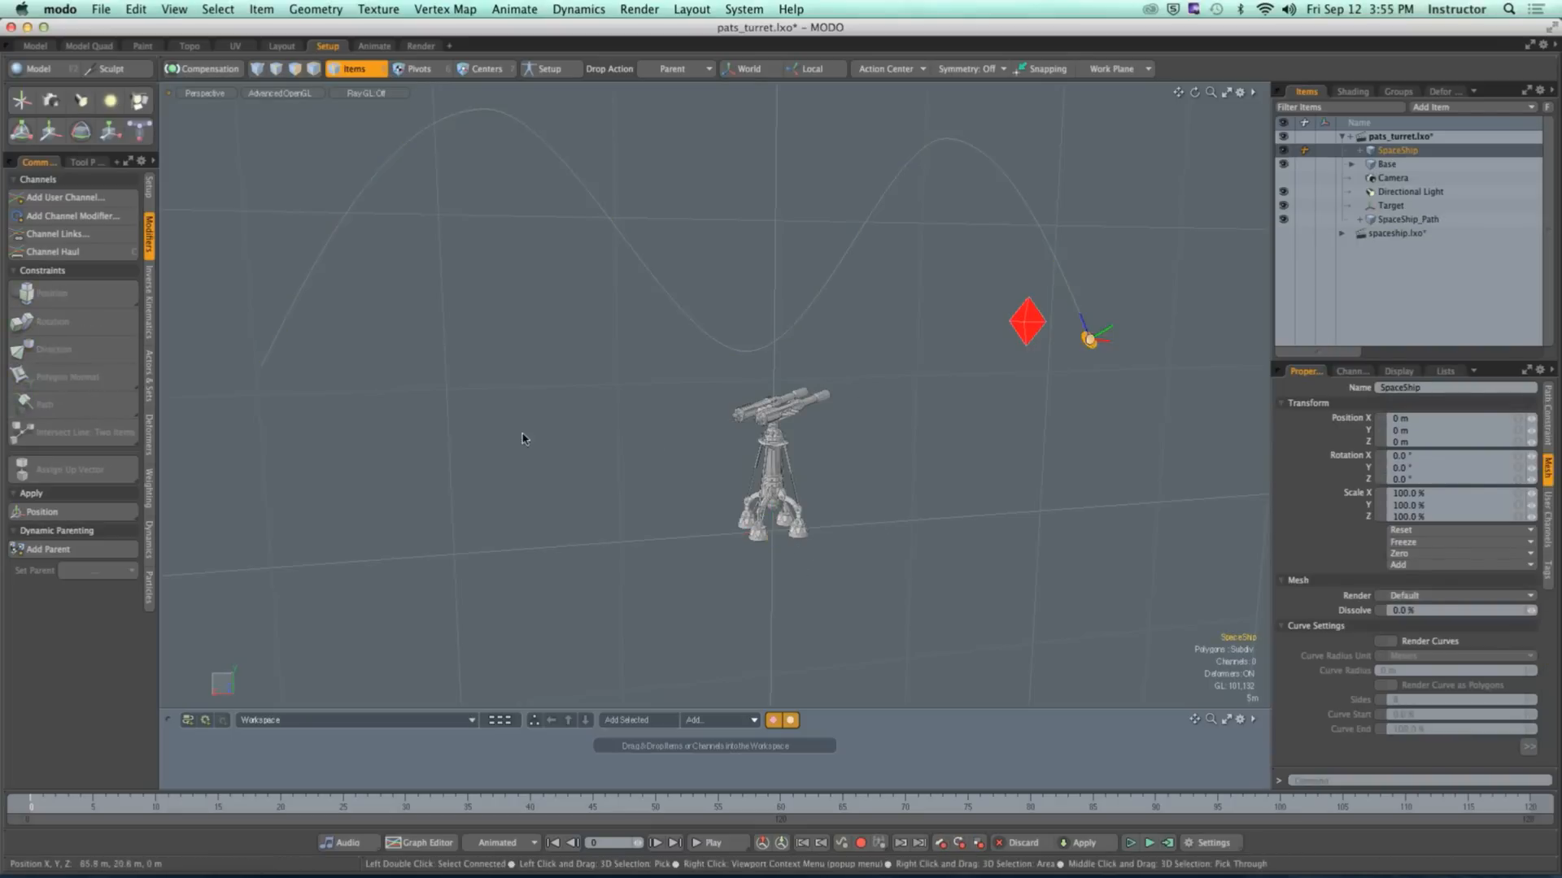
# Step: Examine the ship at the start of its path and expand SpaceShip in the item list to reach its Path Constraint
pyautogui.click(948, 401)
pyautogui.keyDown('alt'); pyautogui.moveTo(968, 386); pyautogui.dragTo(1049, 358); pyautogui.keyUp('alt')
pyautogui.keyDown('alt'); pyautogui.keyDown('shift'); pyautogui.moveTo(1049, 358); pyautogui.dragTo(717, 399); pyautogui.keyUp('shift'); pyautogui.keyUp('alt')
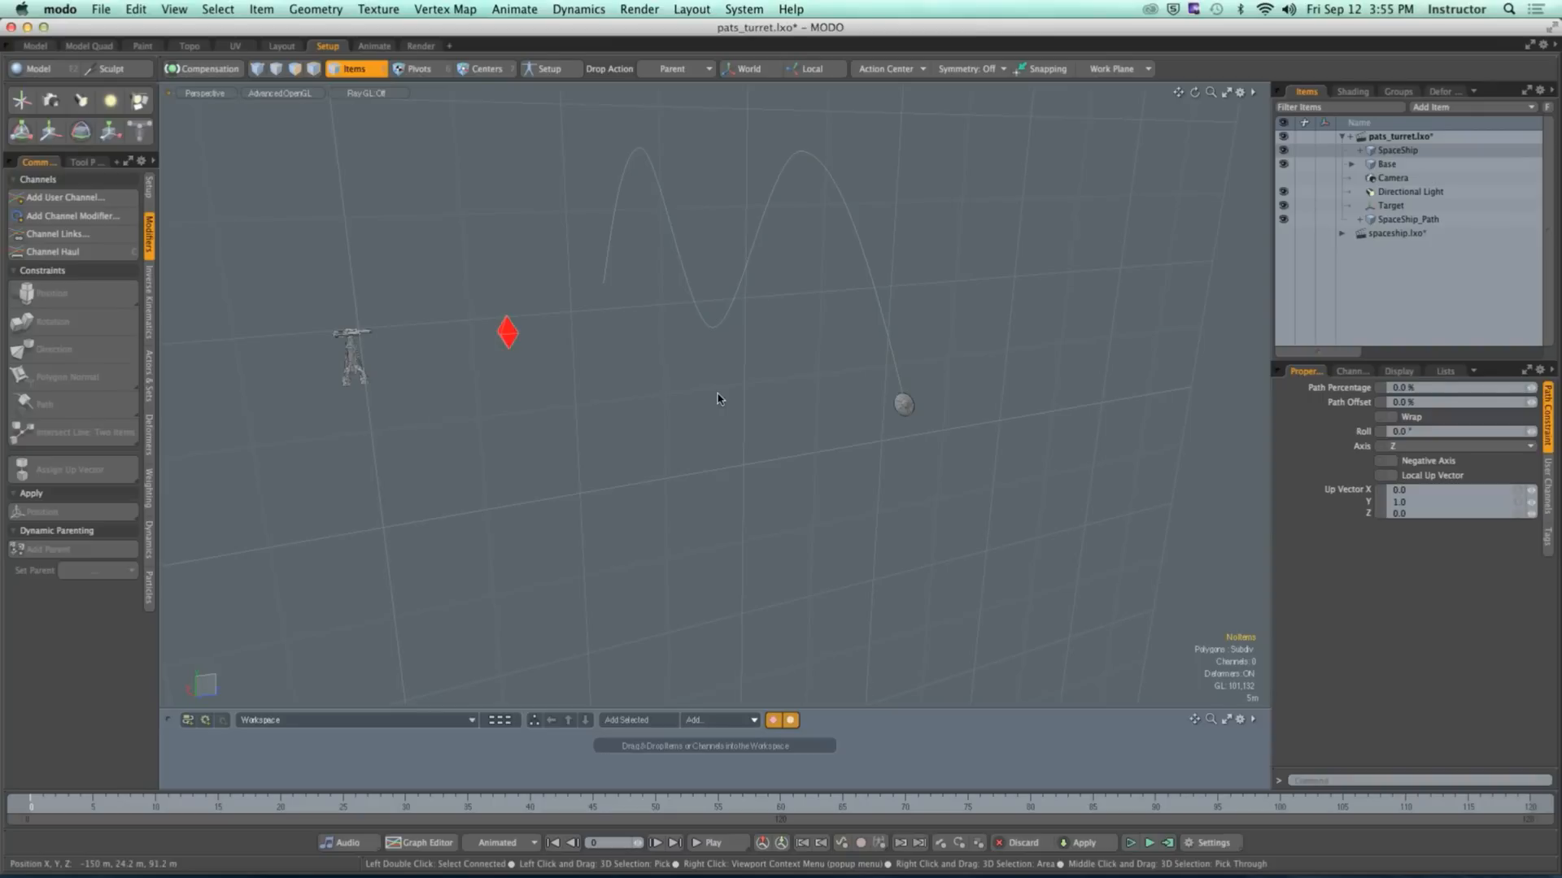
pyautogui.click(1360, 150)
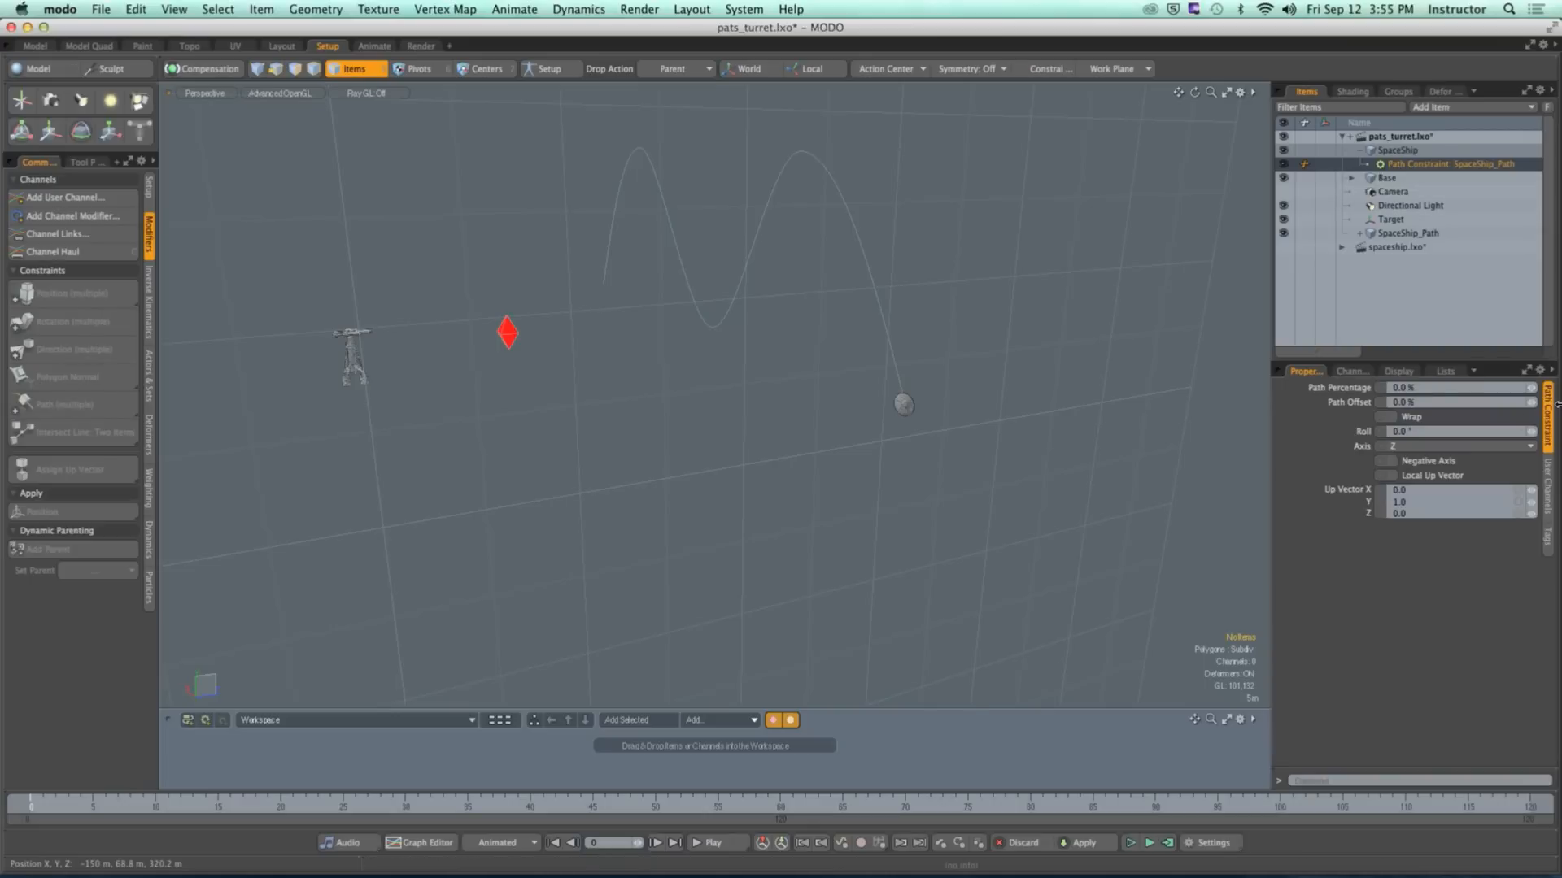
# Step: Test the Path Constraint by varying its Path Percentage, including 28.5 % and 20 %, and undo the last change
pyautogui.moveTo(1531, 388); pyautogui.dragTo(1534, 392)
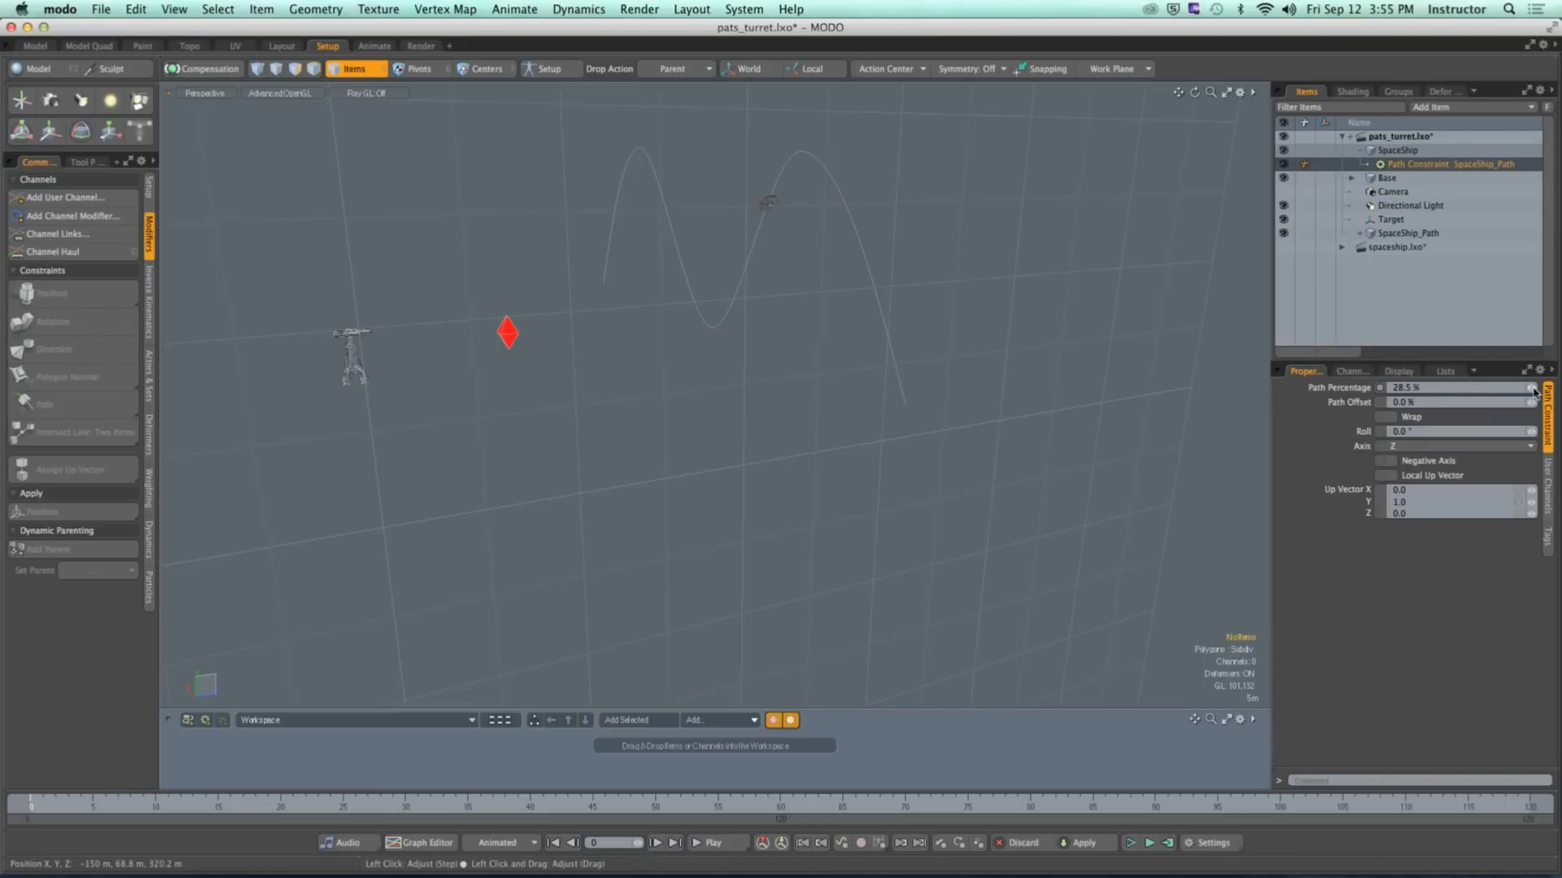
pyautogui.keyDown('alt'); pyautogui.moveTo(889, 404); pyautogui.dragTo(813, 358); pyautogui.keyUp('alt')
pyautogui.moveTo(1533, 388); pyautogui.dragTo(1525, 388)
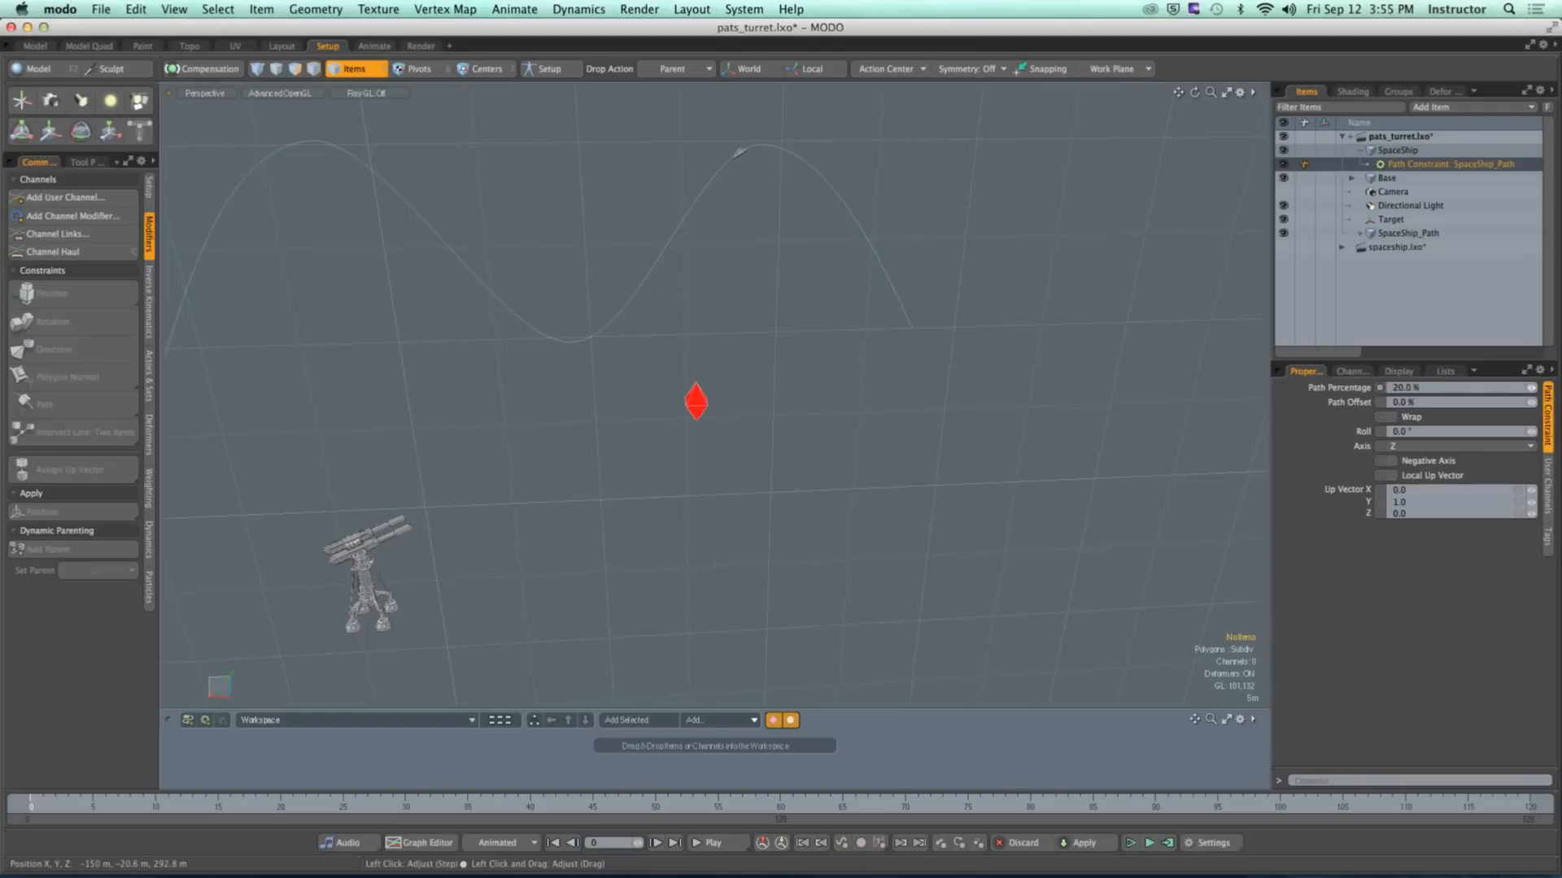
pyautogui.moveTo(1524, 388); pyautogui.dragTo(1529, 431)
pyautogui.press('super+z')
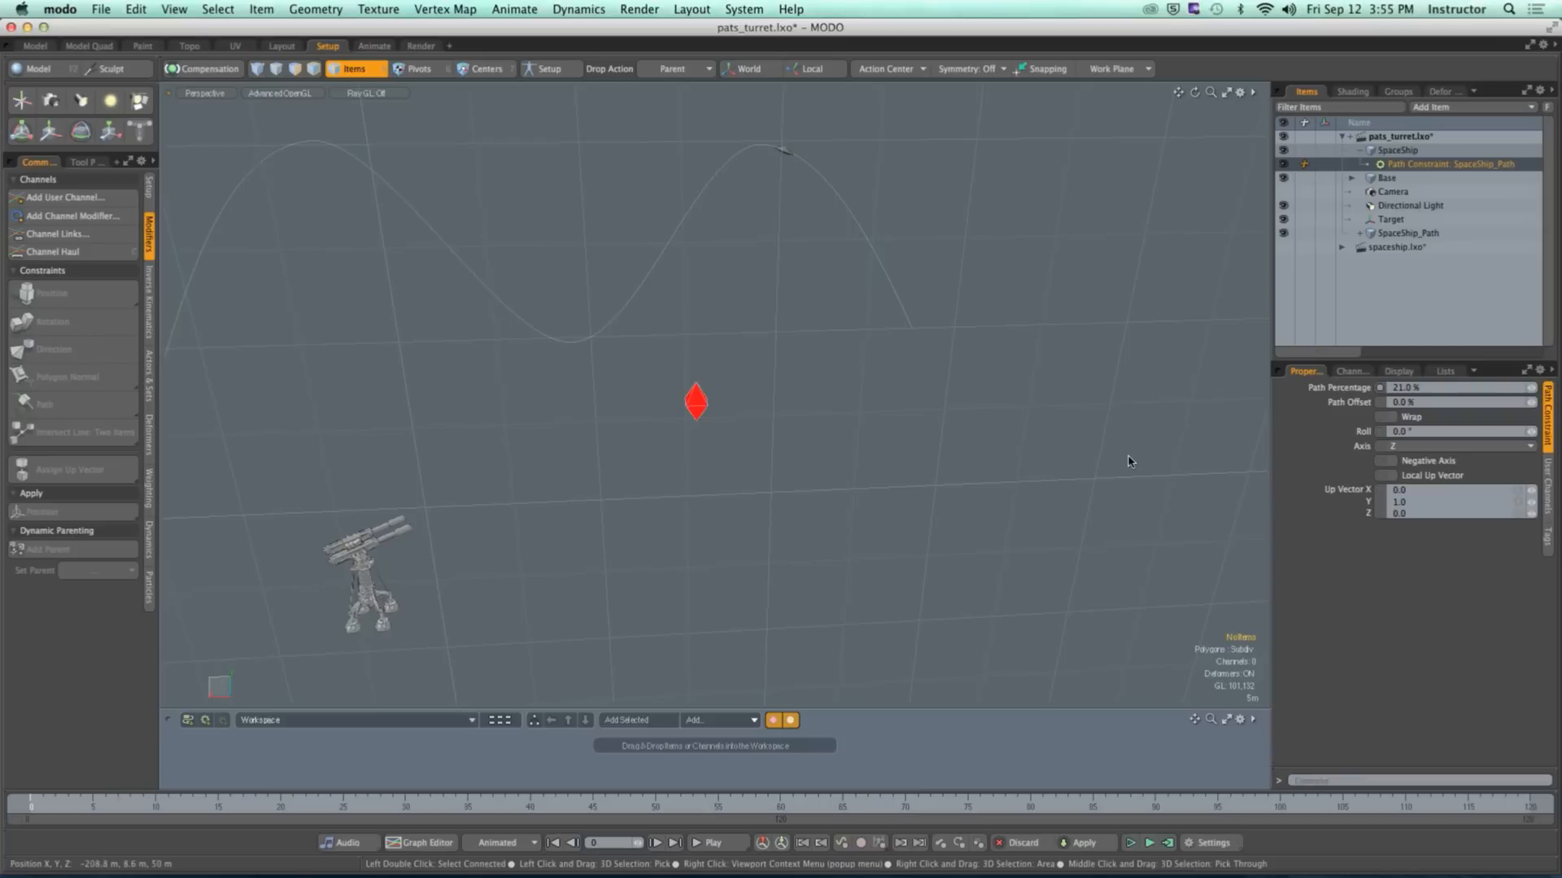
# Step: Try a Path Percentage of -10 % on the SpaceShip's Path Constraint and reset it to 0 %
pyautogui.keyDown('alt'); pyautogui.moveTo(1017, 331); pyautogui.dragTo(863, 383); pyautogui.keyUp('alt')
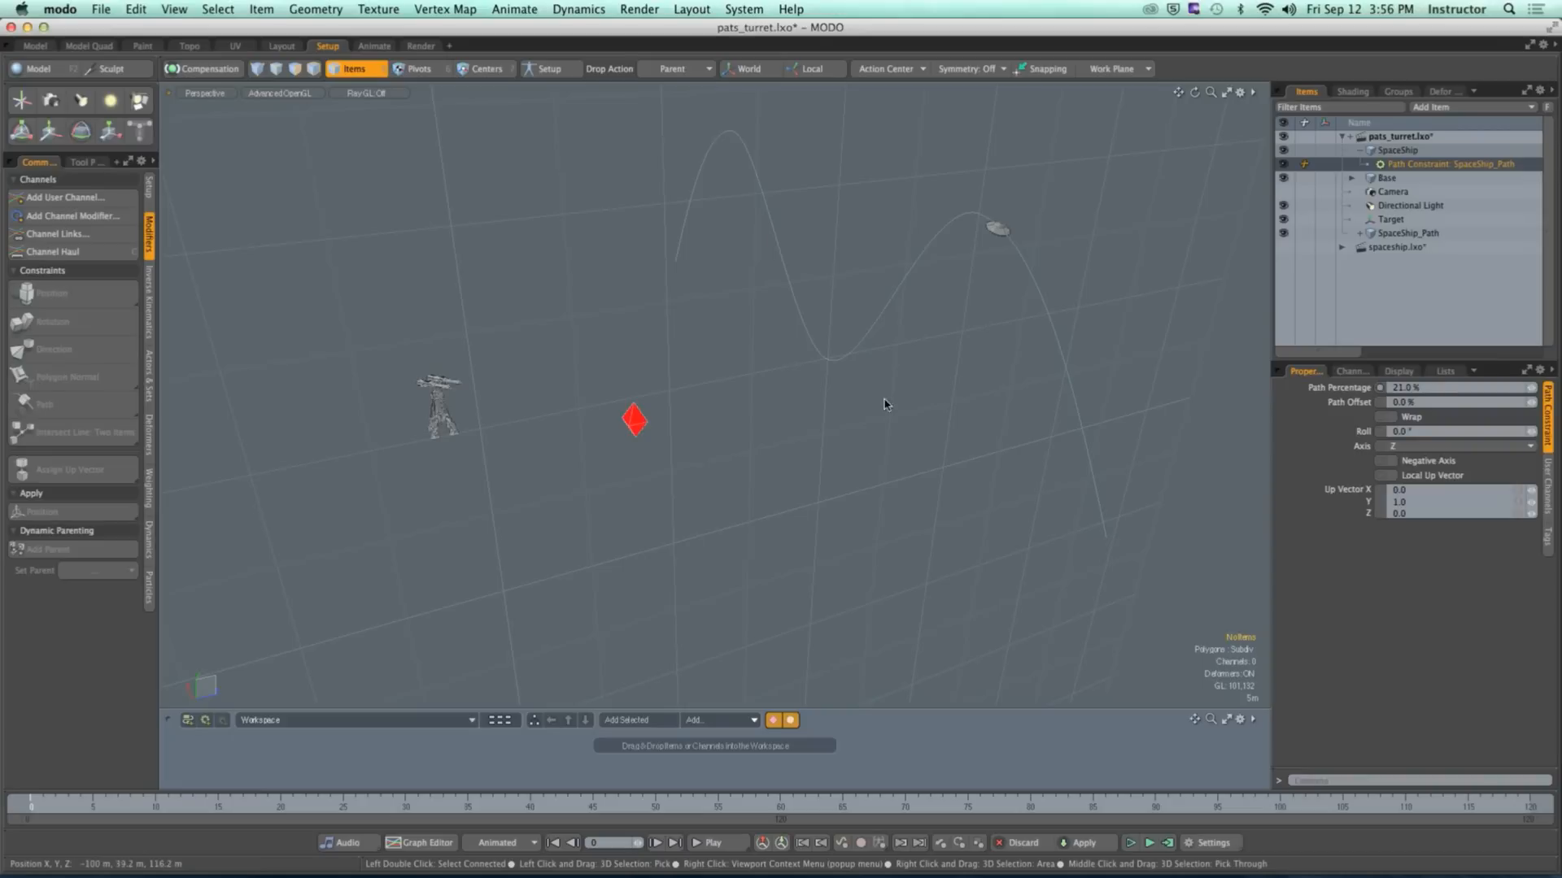
pyautogui.keyDown('alt'); pyautogui.moveTo(887, 407); pyautogui.dragTo(960, 386); pyautogui.keyUp('alt')
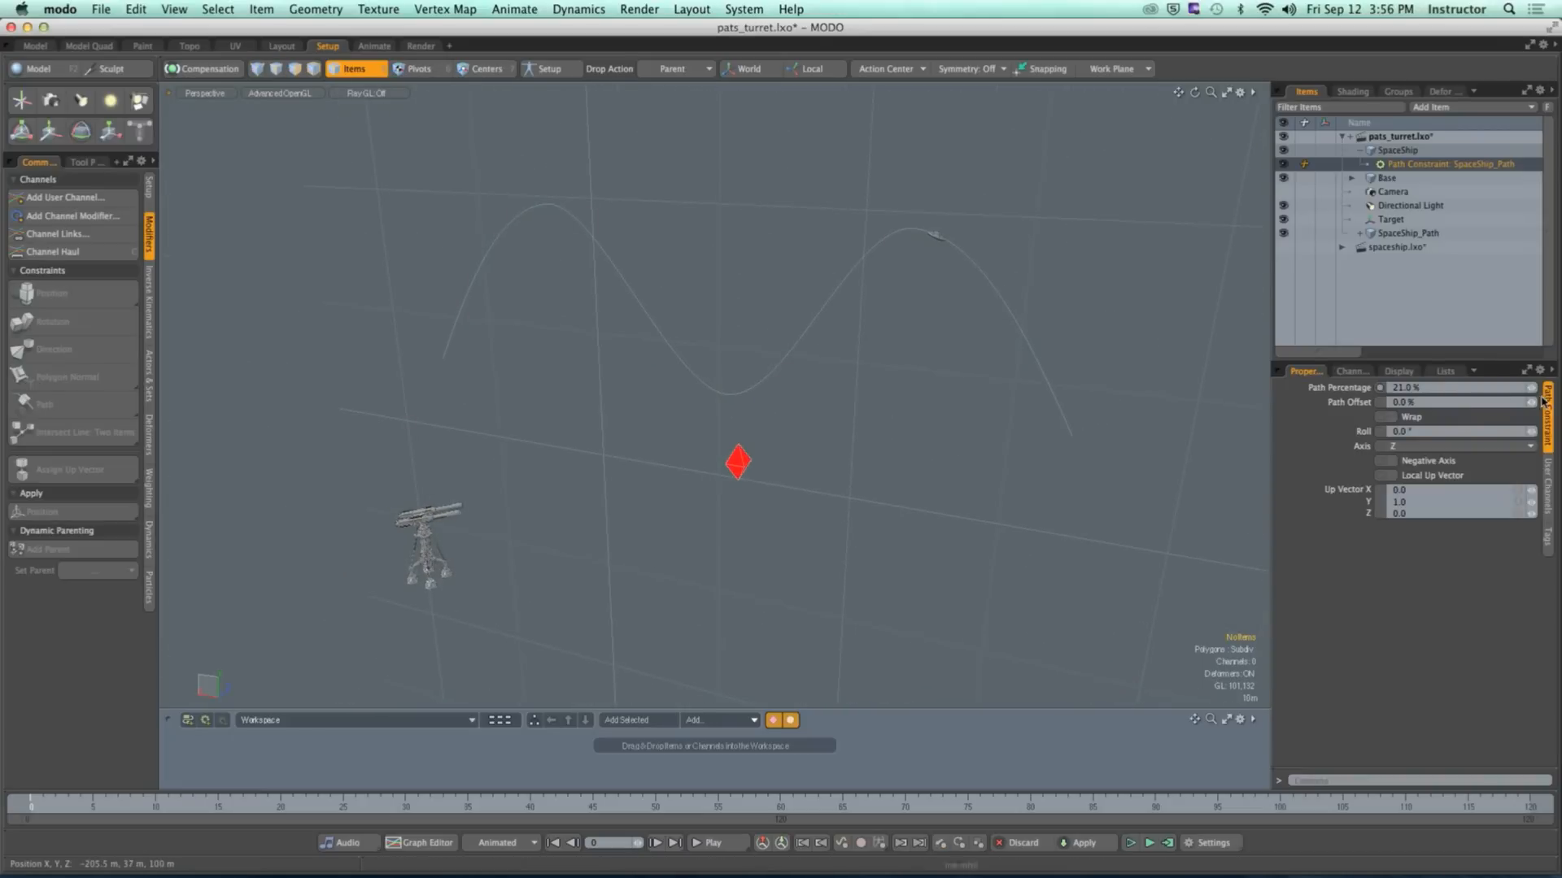
pyautogui.moveTo(1531, 388); pyautogui.dragTo(1504, 388)
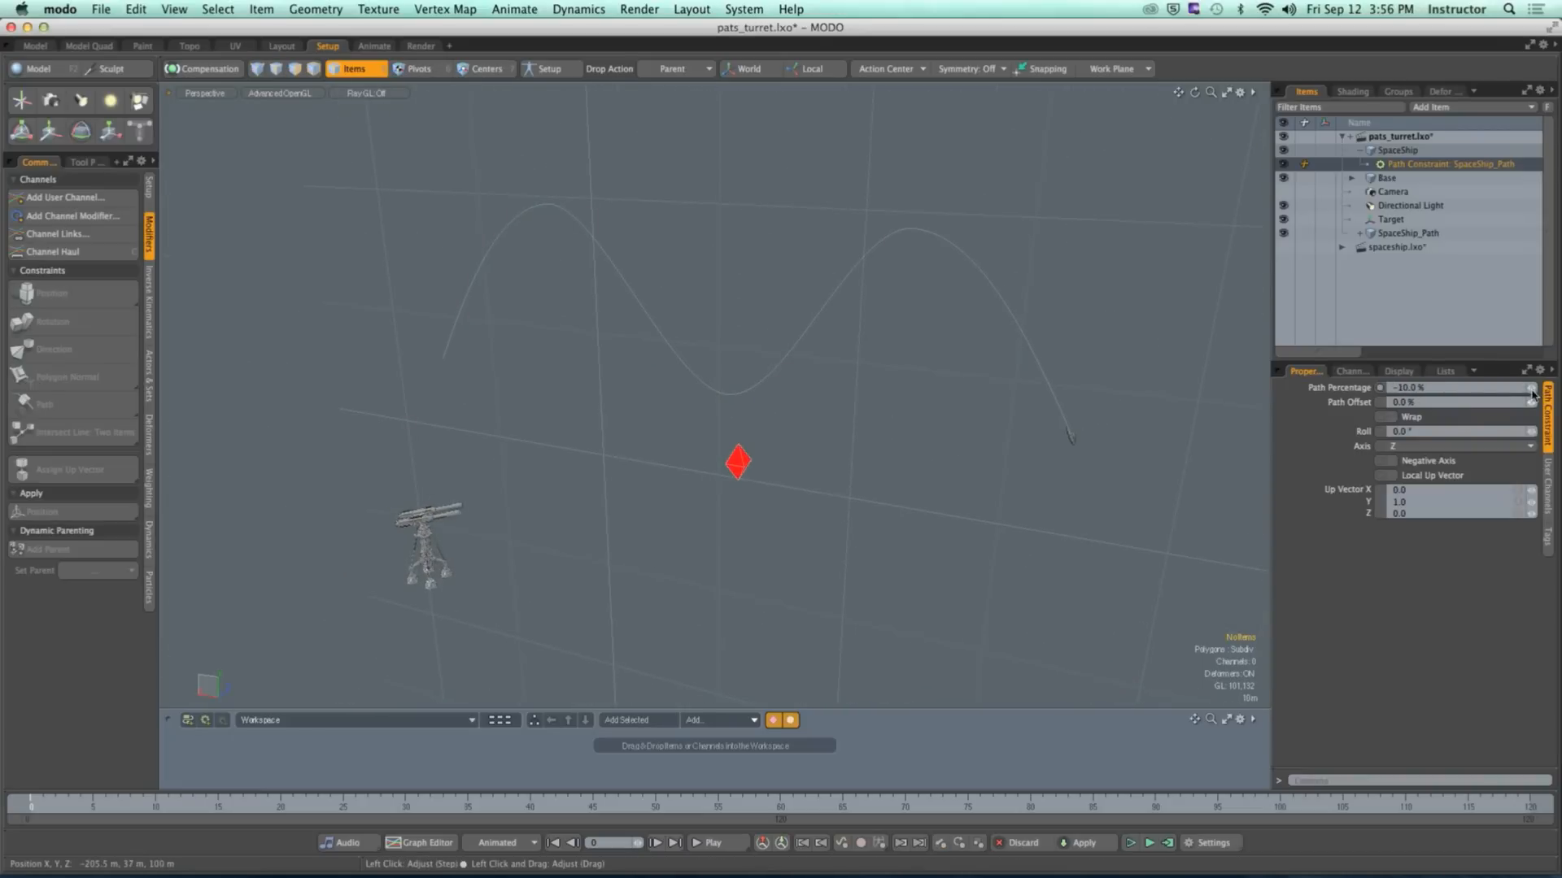
pyautogui.click(1473, 388)
pyautogui.write('0')
pyautogui.moveTo(888, 403)
pyautogui.keyDown('alt'); pyautogui.mouseDown()
pyautogui.moveTo(857, 404)
pyautogui.moveTo(952, 377)
pyautogui.moveTo(898, 385)
pyautogui.moveTo(864, 414)
pyautogui.mouseUp(); pyautogui.keyUp('alt')
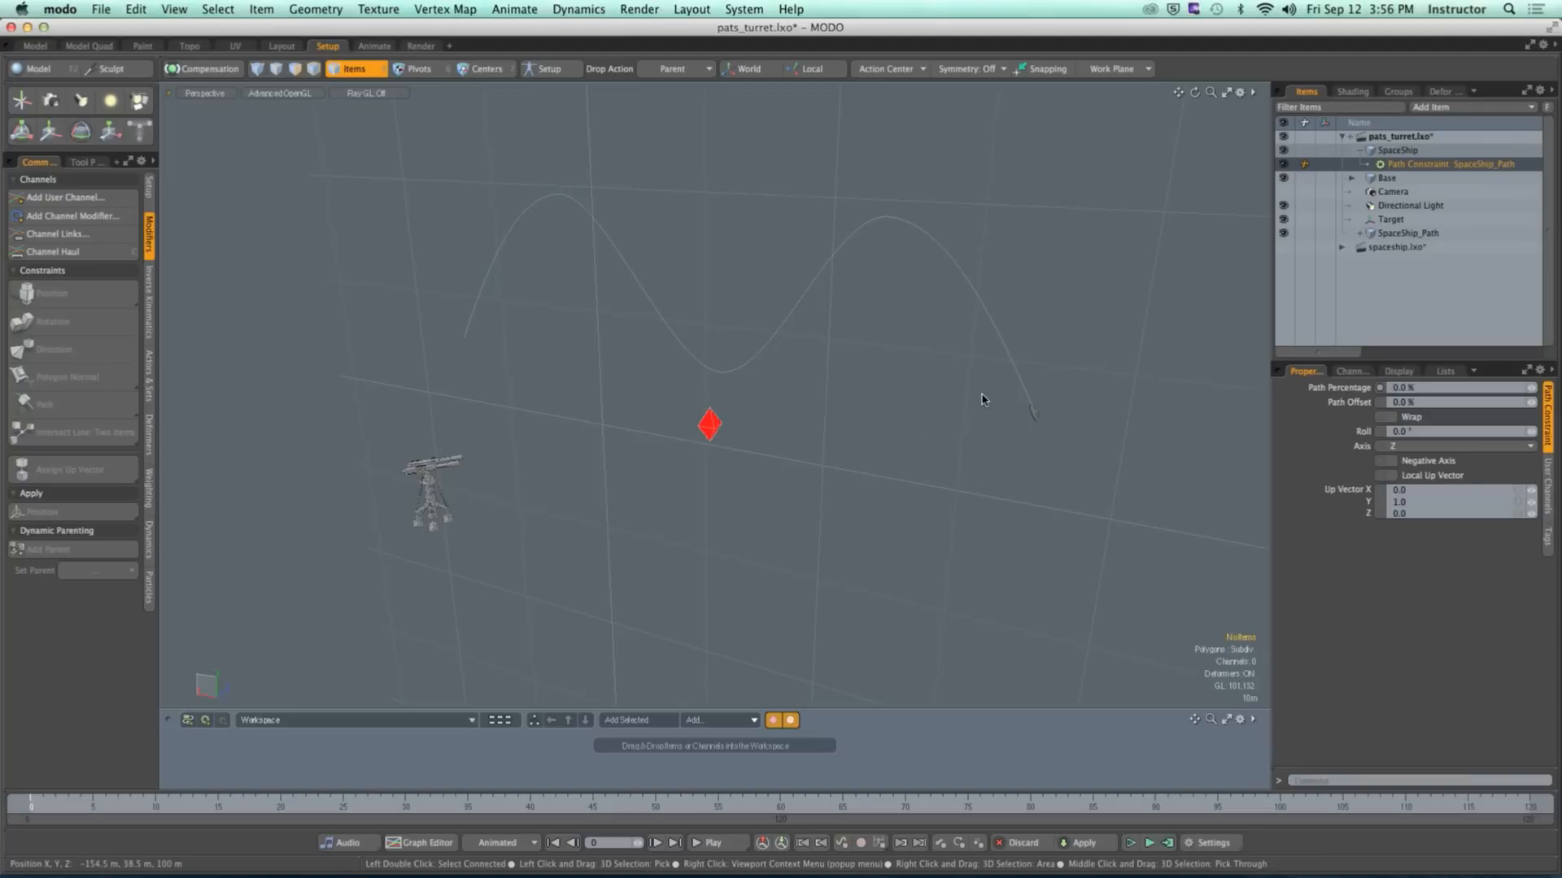
# Step: Switch to Remote Desktop, take control of the Student 9 computer and bring up modo's Setup layout there
pyautogui.click(1184, 850)
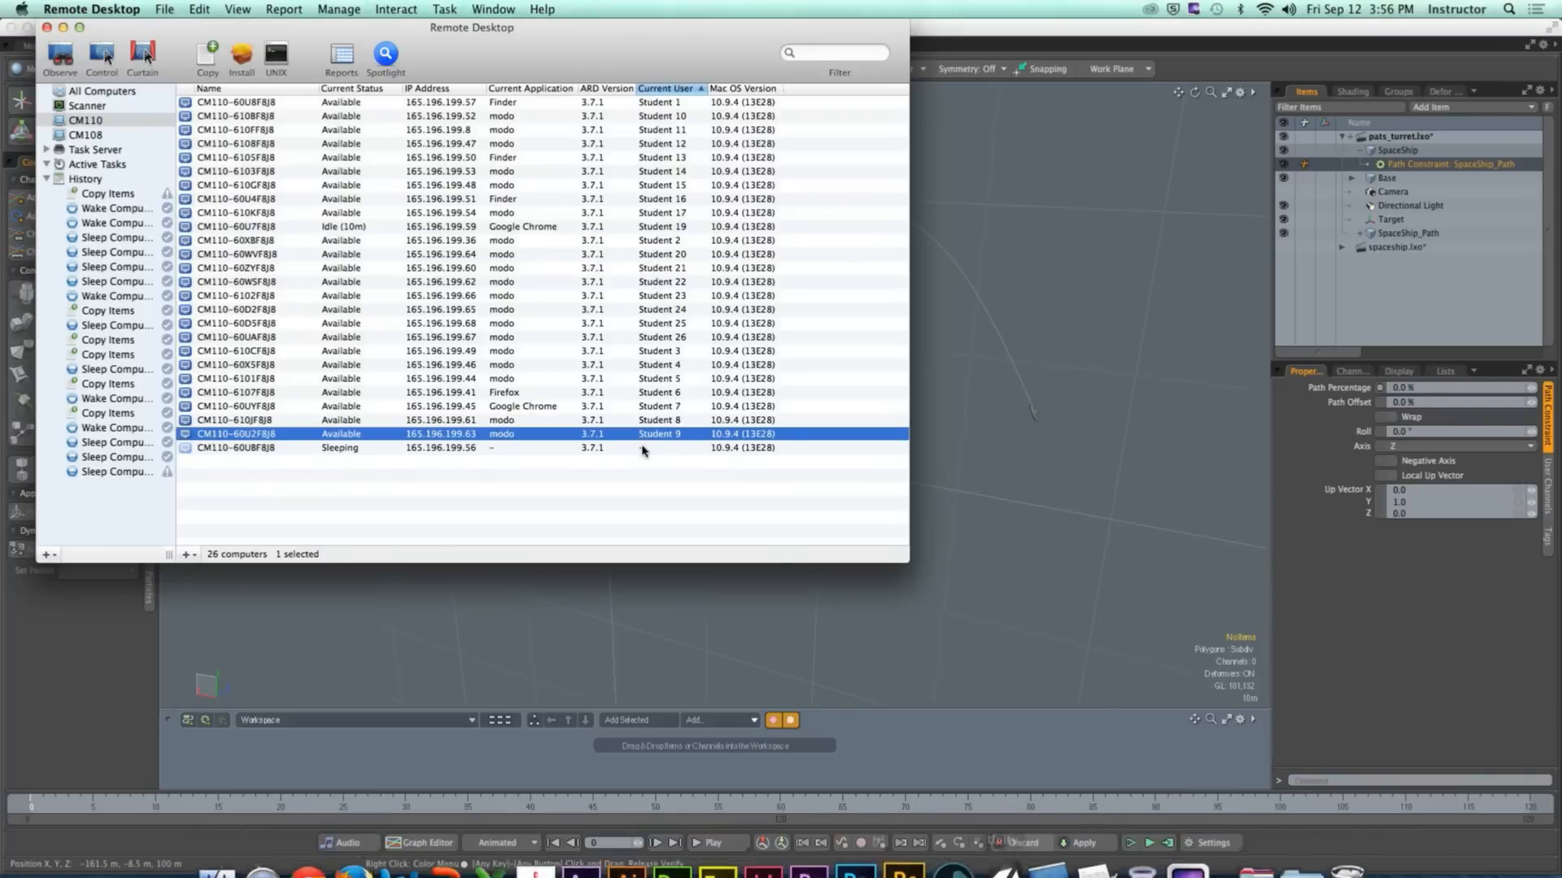
pyautogui.click(102, 55)
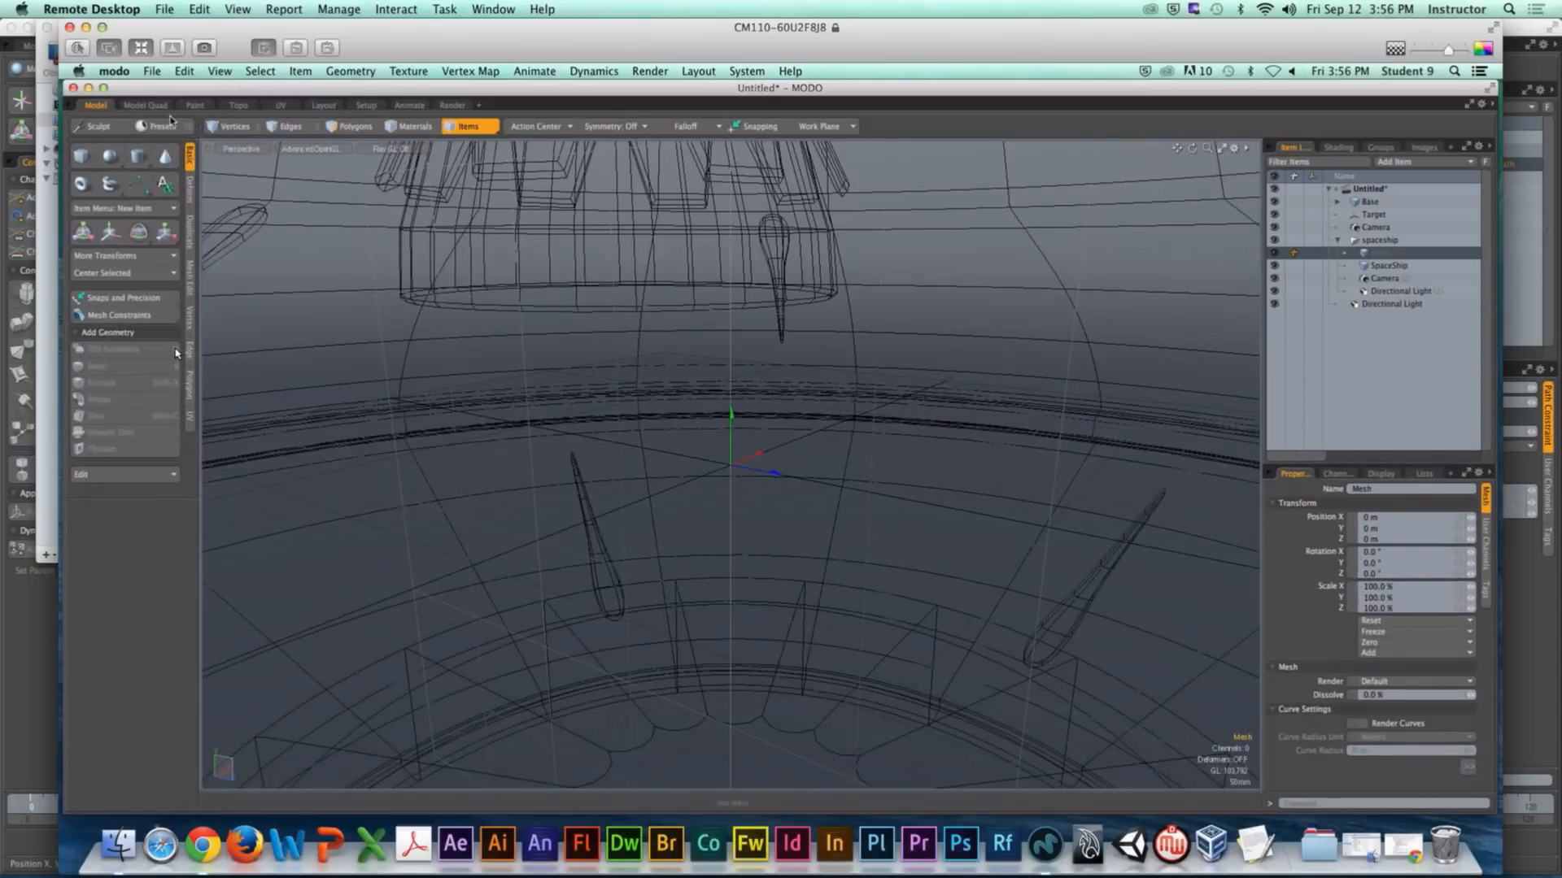
pyautogui.click(366, 106)
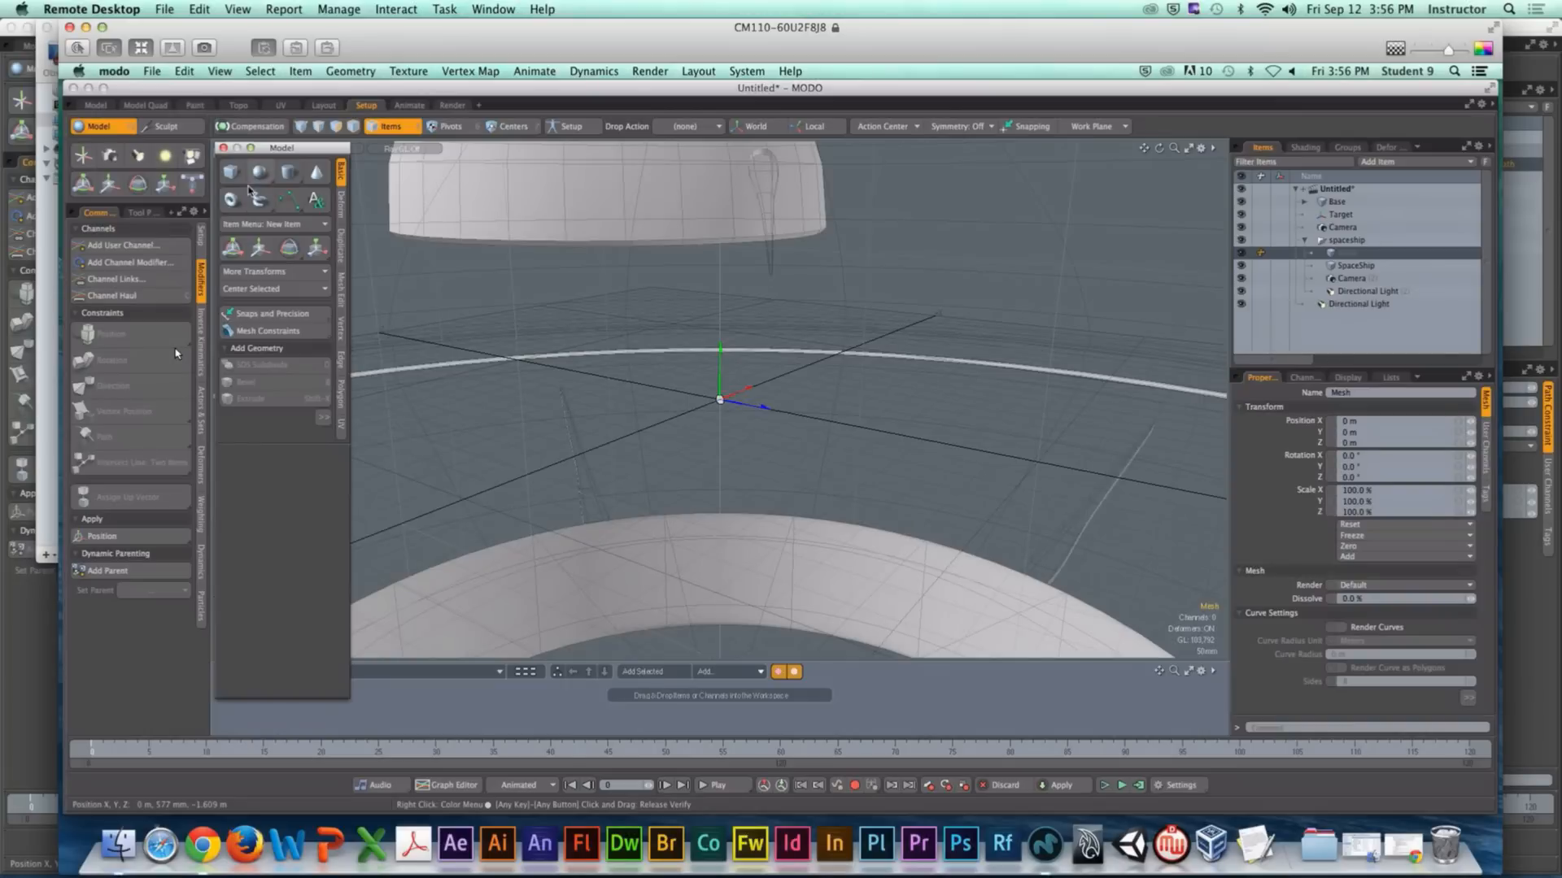
# Step: Draw an open five-point wave-shaped curve with two crests in the empty Mesh item, starting at about Z -91 m and passing the turret
pyautogui.click(289, 199)
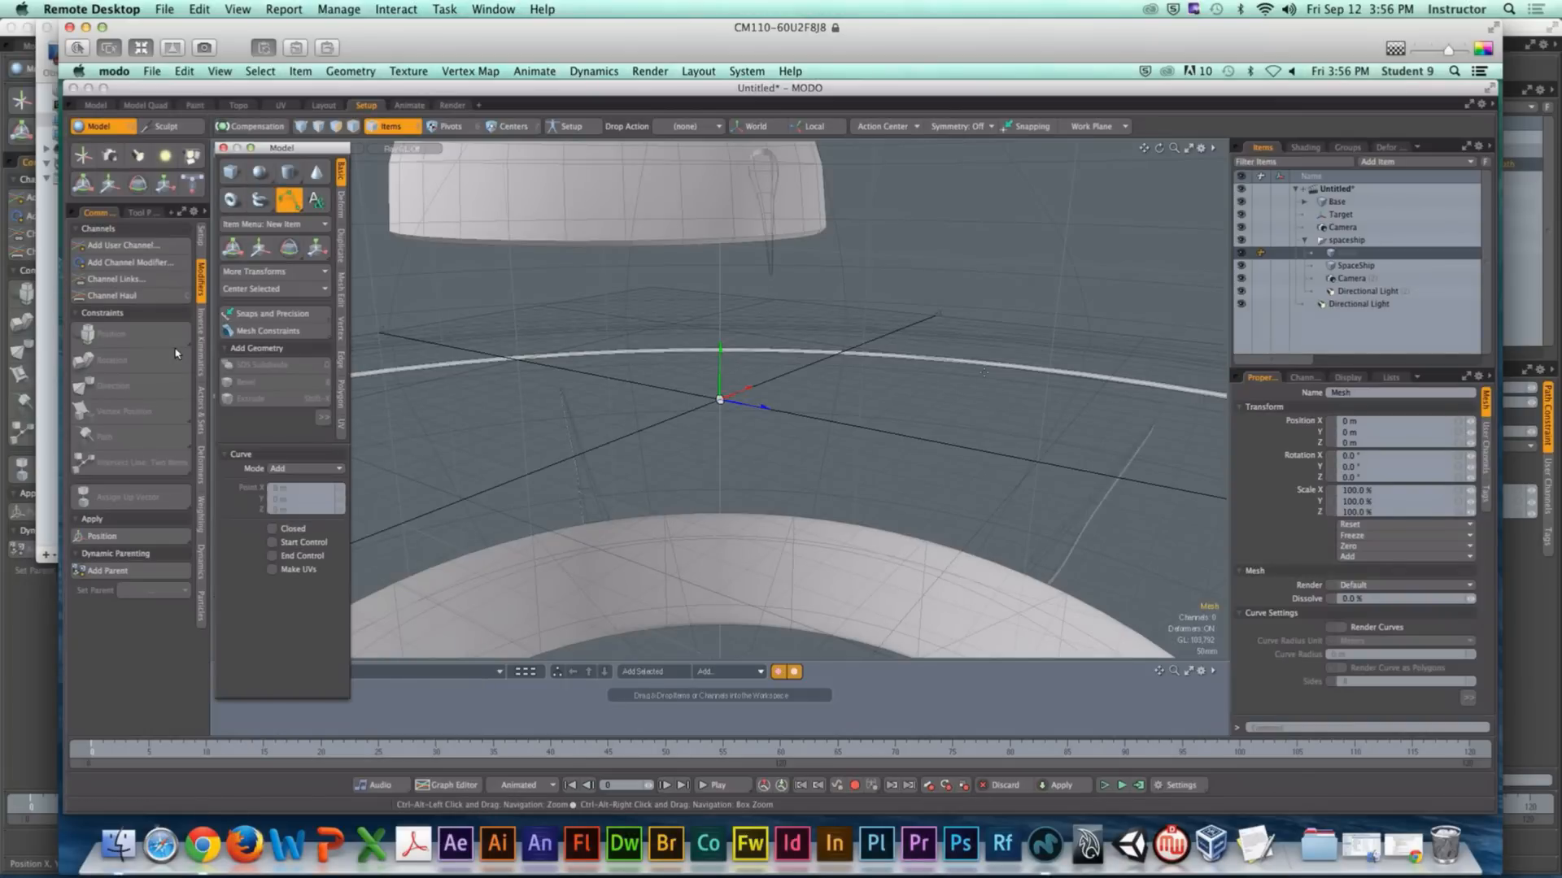
pyautogui.keyDown('ctrl'); pyautogui.keyDown('alt'); pyautogui.moveTo(988, 371); pyautogui.dragTo(589, 550); pyautogui.keyUp('alt'); pyautogui.keyUp('ctrl')
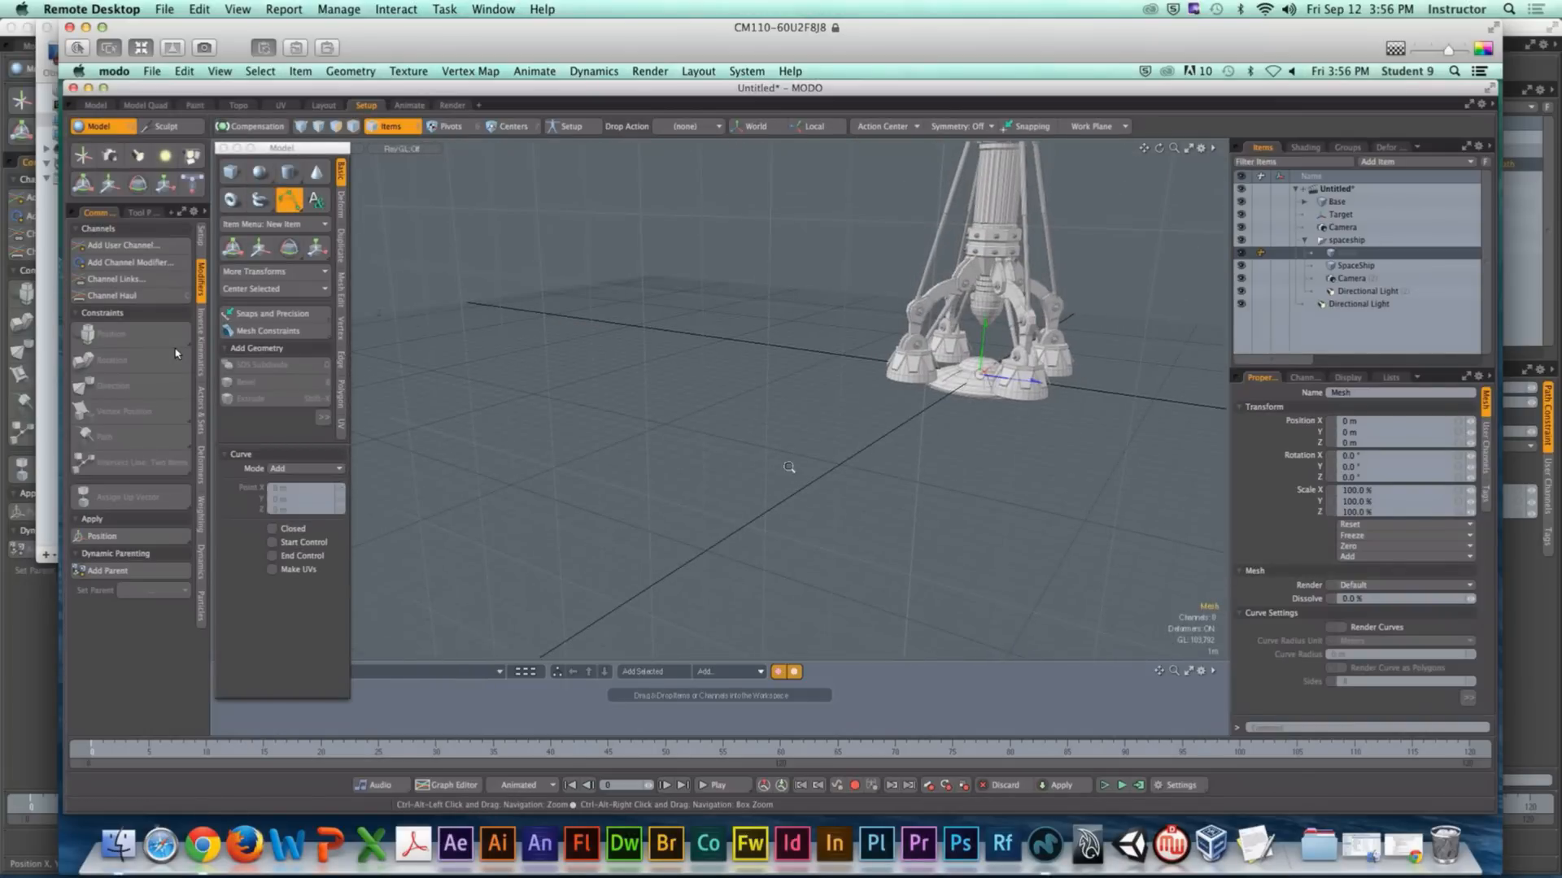
pyautogui.keyDown('ctrl'); pyautogui.keyDown('alt'); pyautogui.moveTo(943, 511); pyautogui.dragTo(848, 540); pyautogui.keyUp('alt'); pyautogui.keyUp('ctrl')
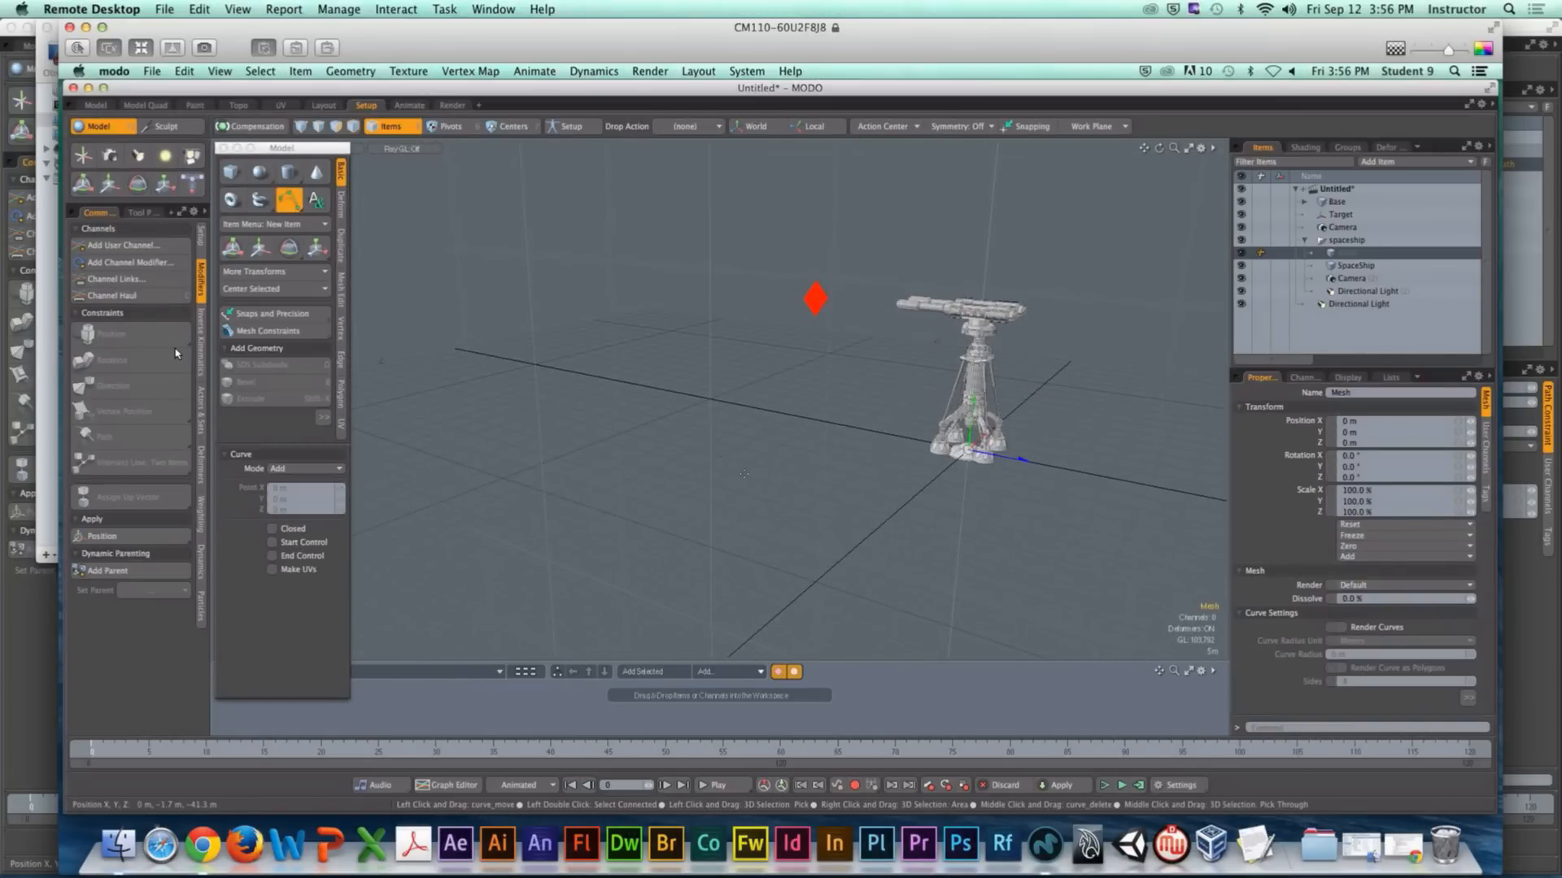
pyautogui.keyDown('alt'); pyautogui.moveTo(744, 473); pyautogui.dragTo(509, 370); pyautogui.keyUp('alt')
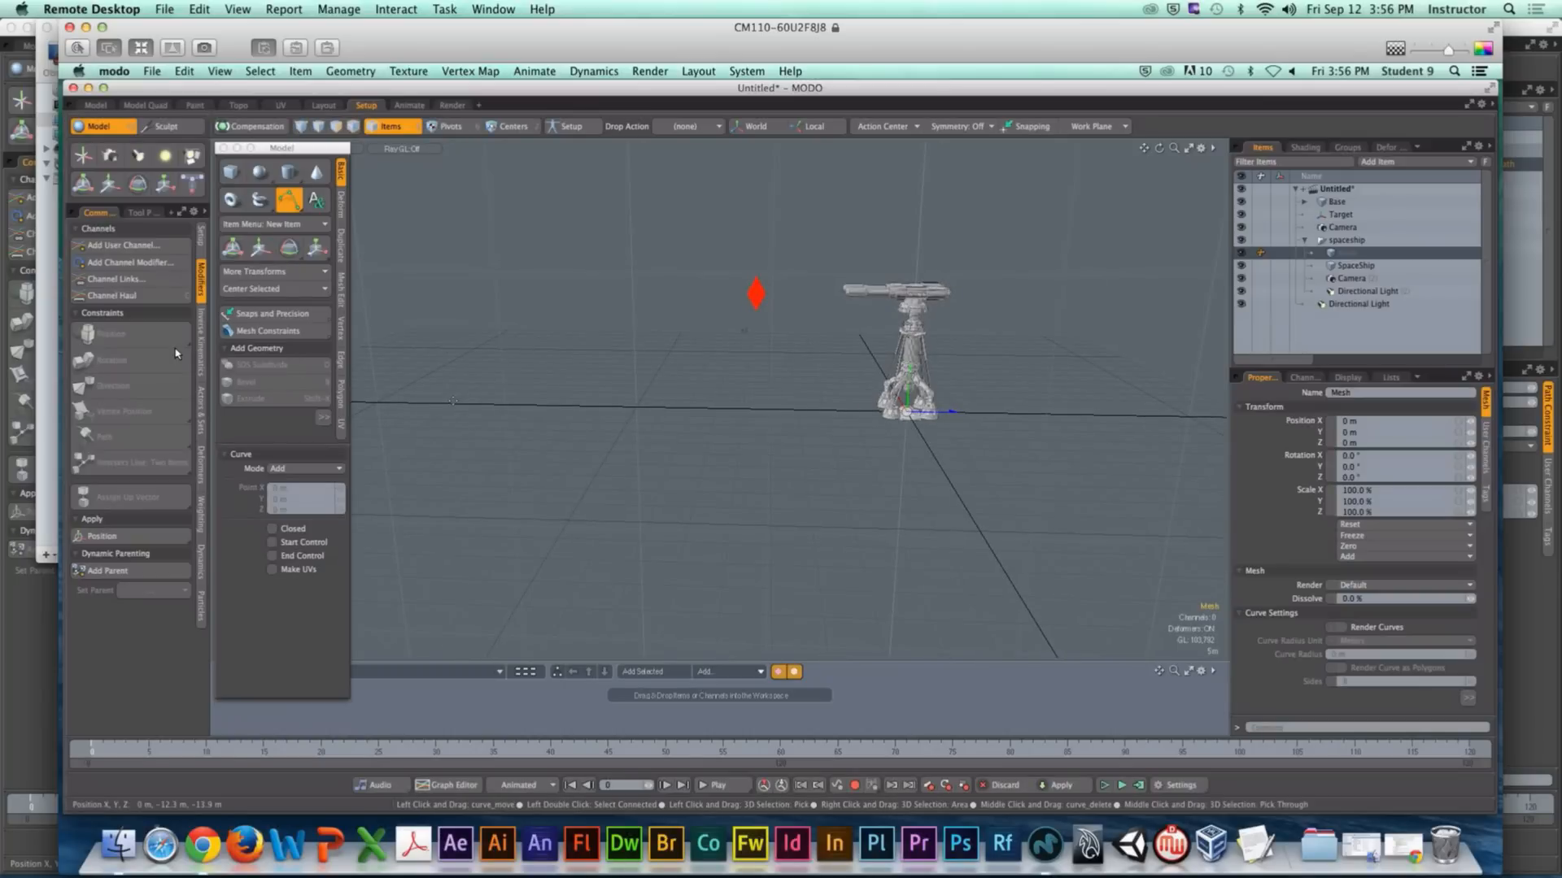
pyautogui.click(421, 396)
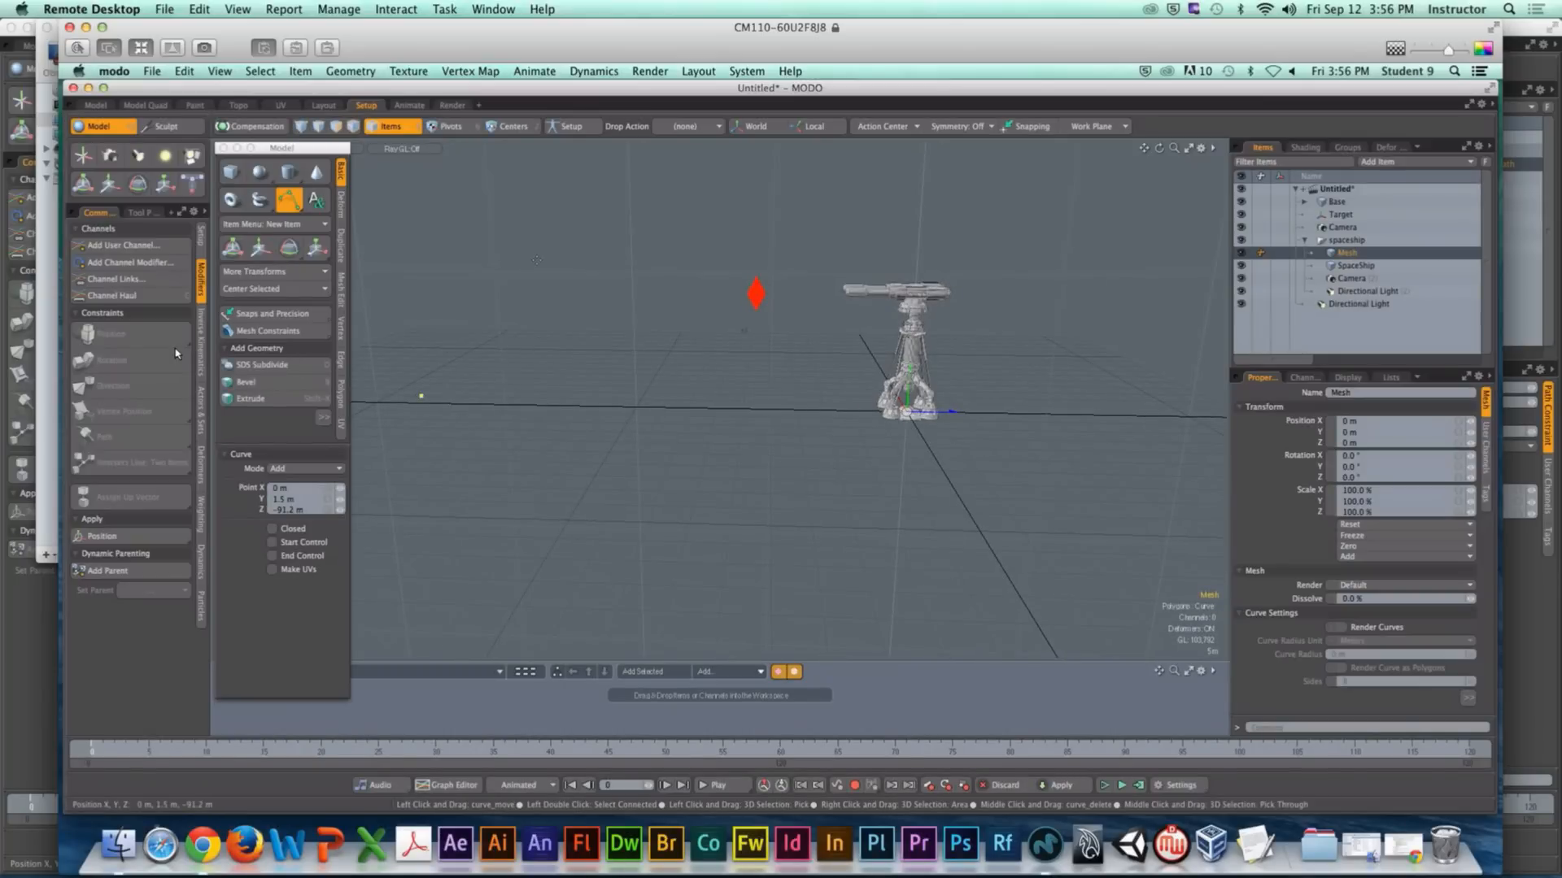
pyautogui.click(577, 231)
pyautogui.click(742, 404)
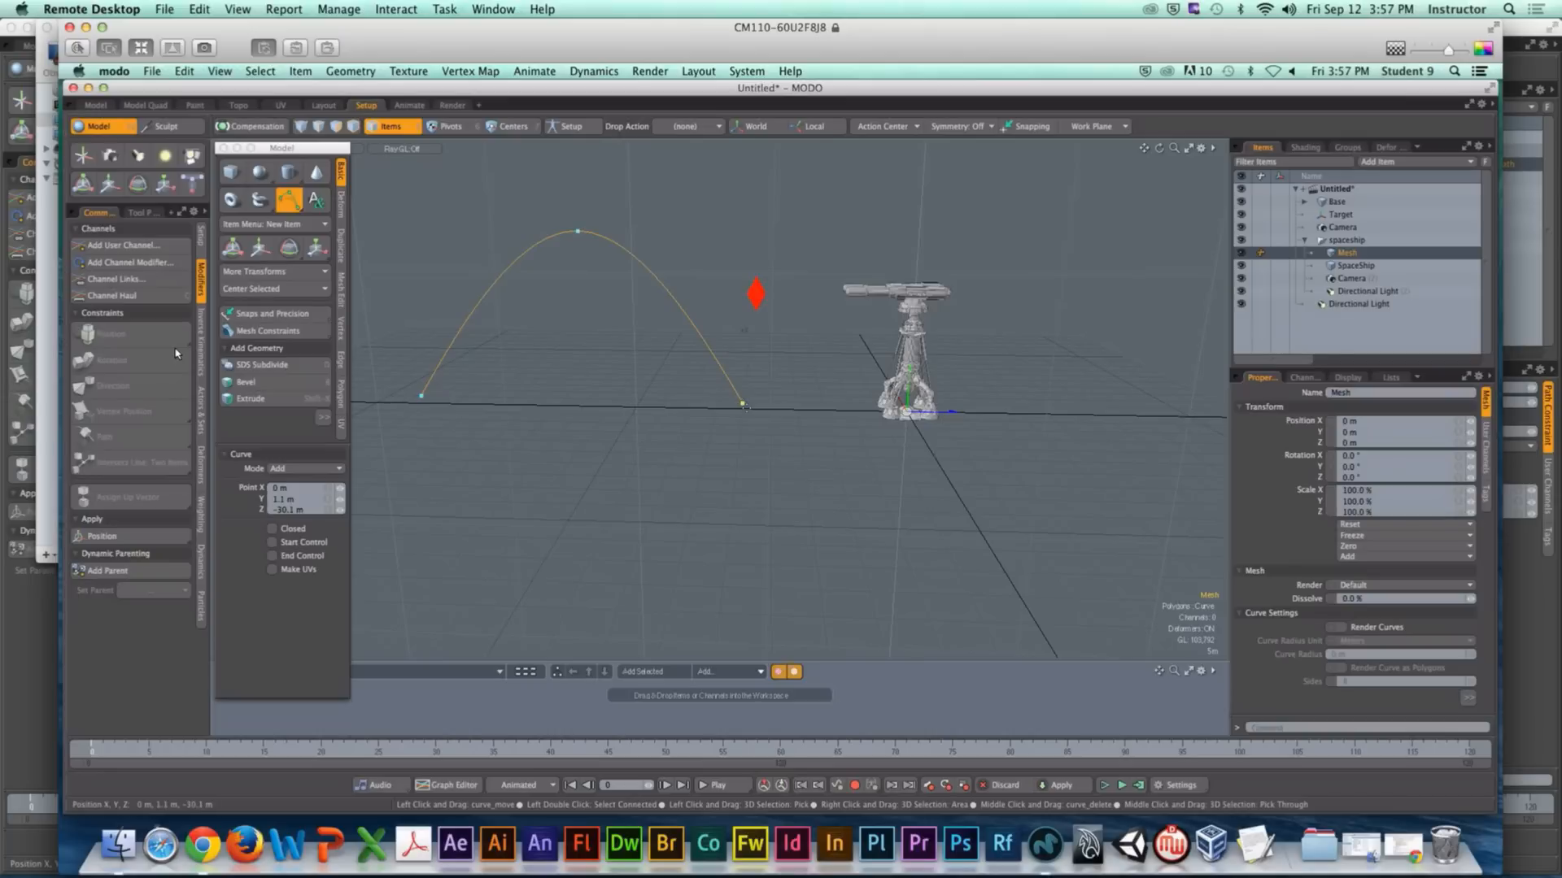
pyautogui.click(920, 222)
pyautogui.click(1113, 426)
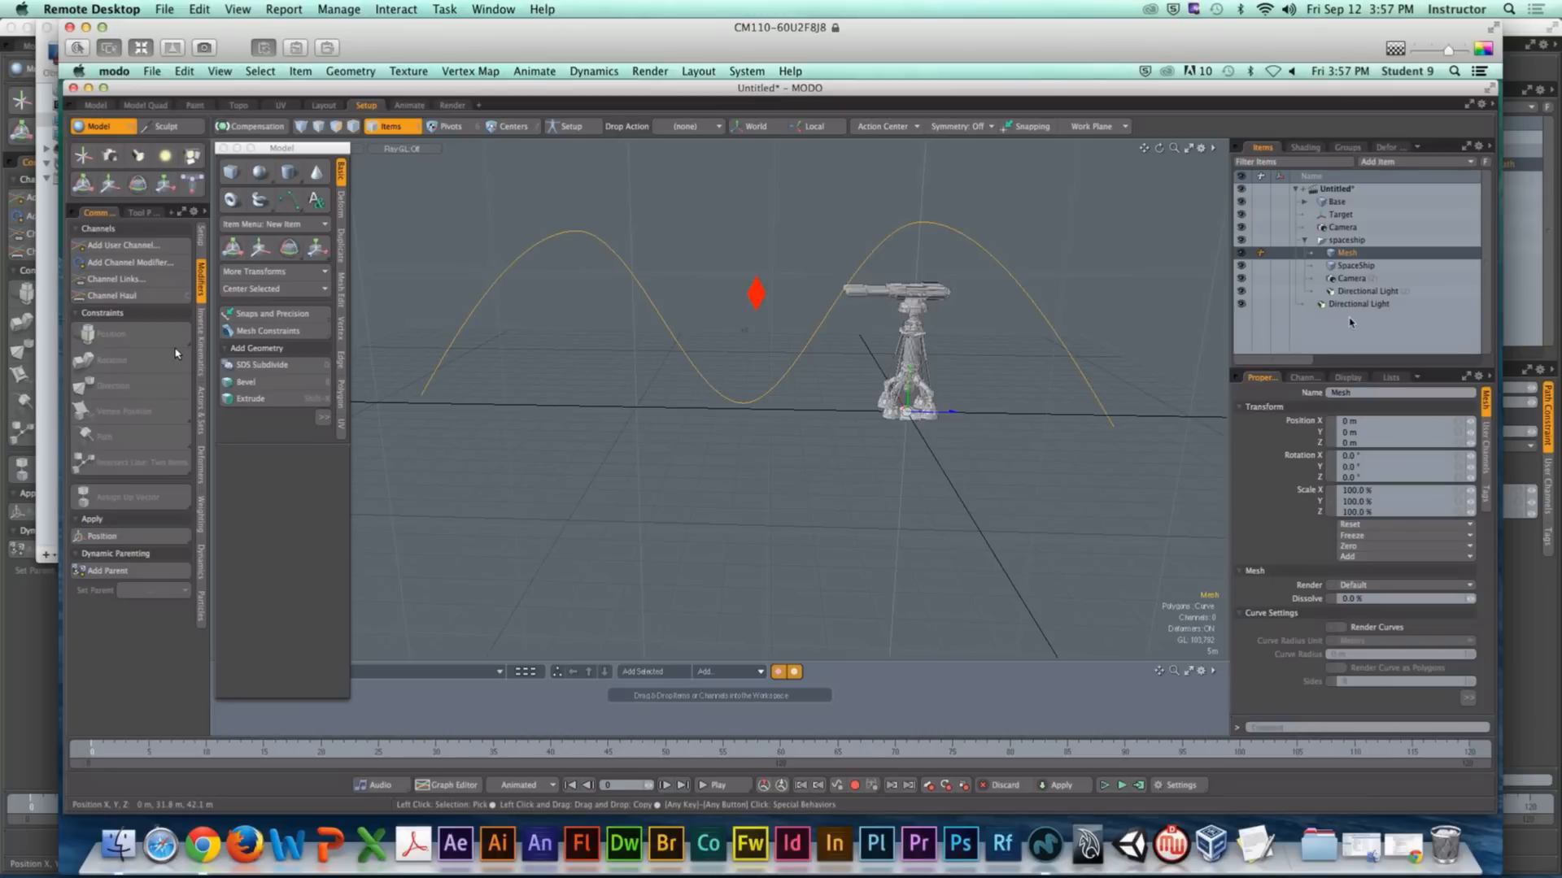
pyautogui.click(225, 149)
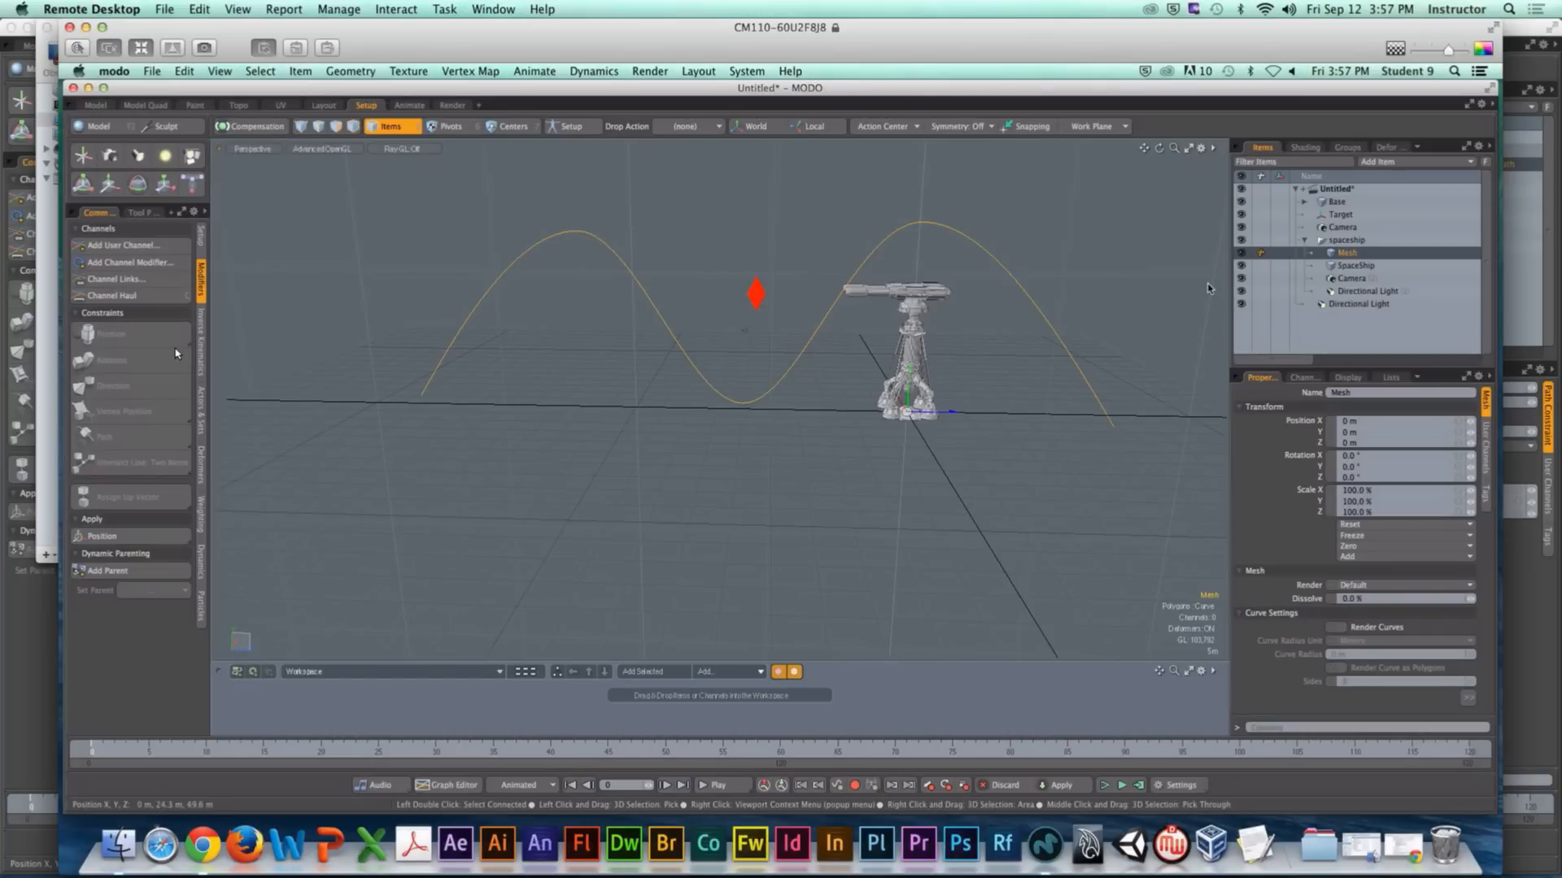
# Step: Constrain the SpaceShip item to the curve in the Mesh item with a Path constraint
pyautogui.click(1364, 266)
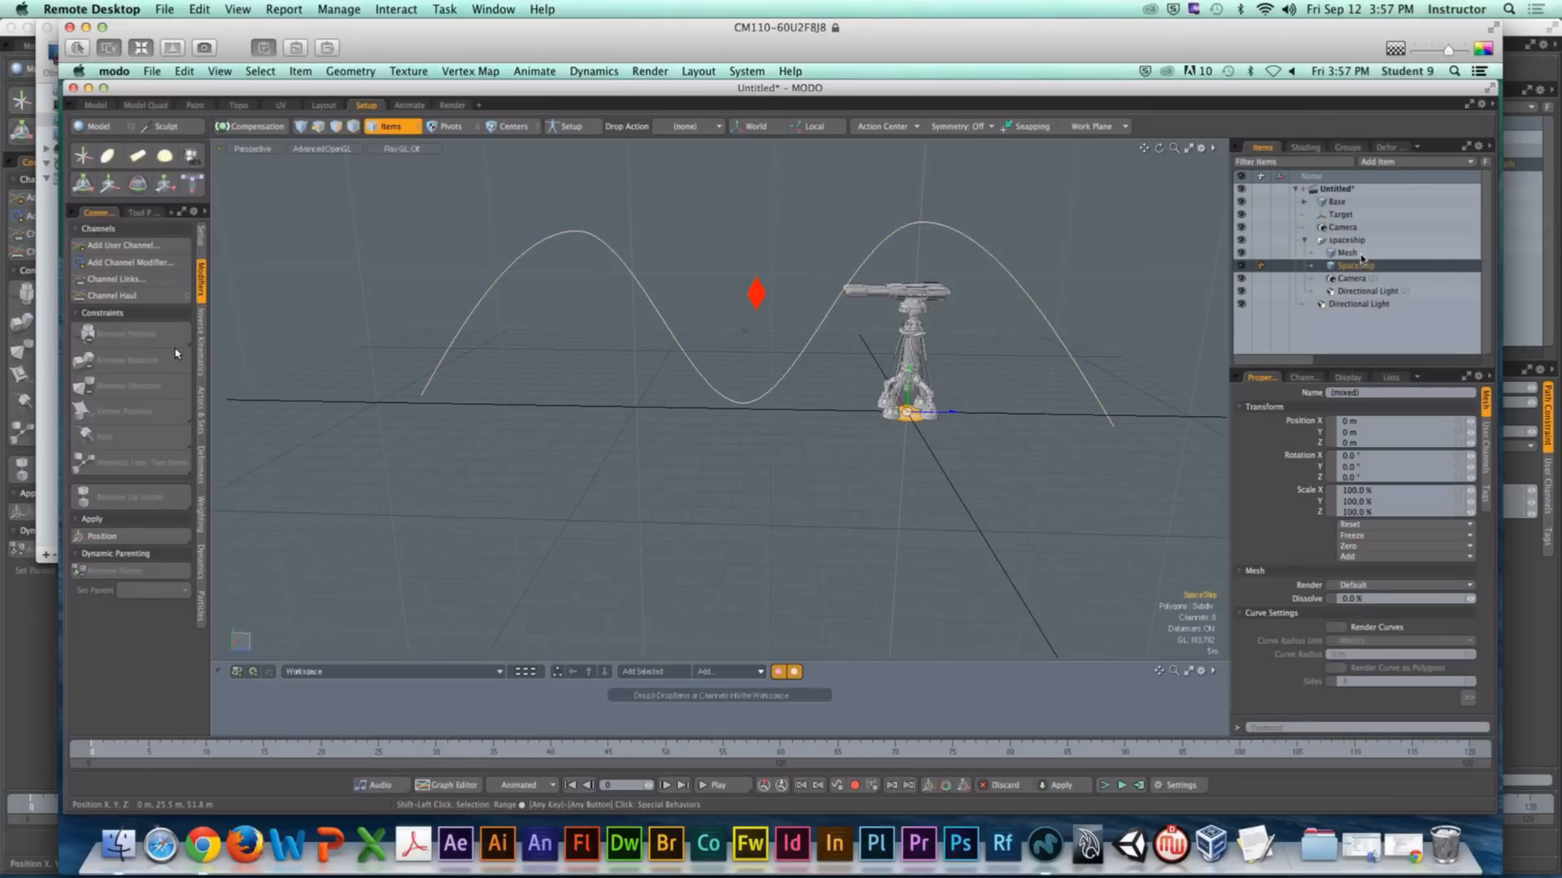
pyautogui.keyDown('ctrl'); pyautogui.click(1348, 253); pyautogui.keyUp('ctrl')
pyautogui.click(141, 444)
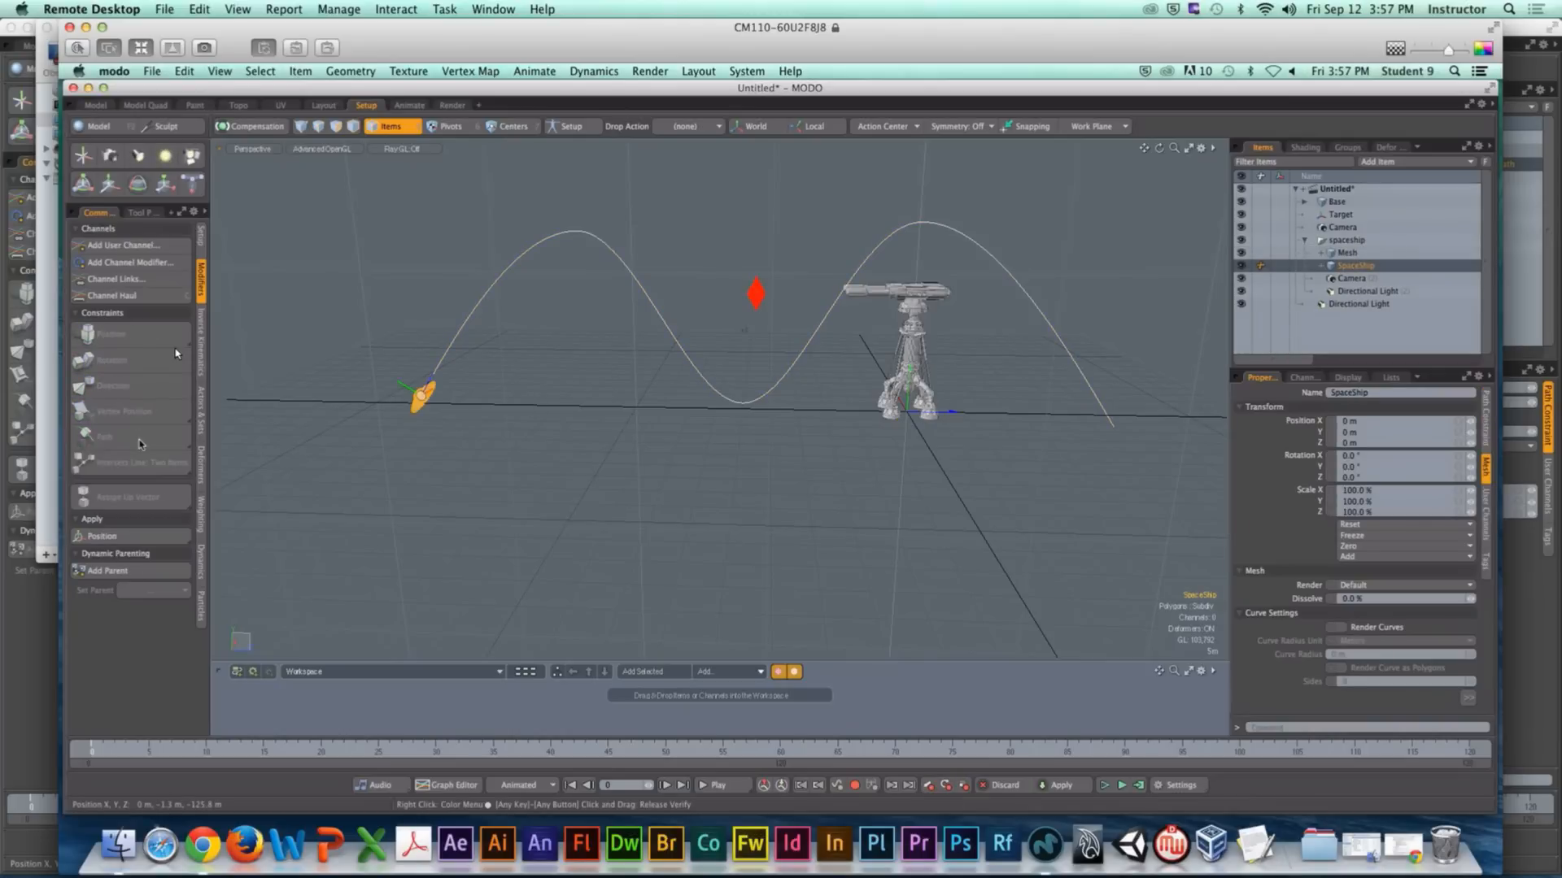
# Step: Close the remote session on the student's computer and return to the pats_turret.lxo scene in the local modo
pyautogui.click(70, 28)
pyautogui.click(1090, 311)
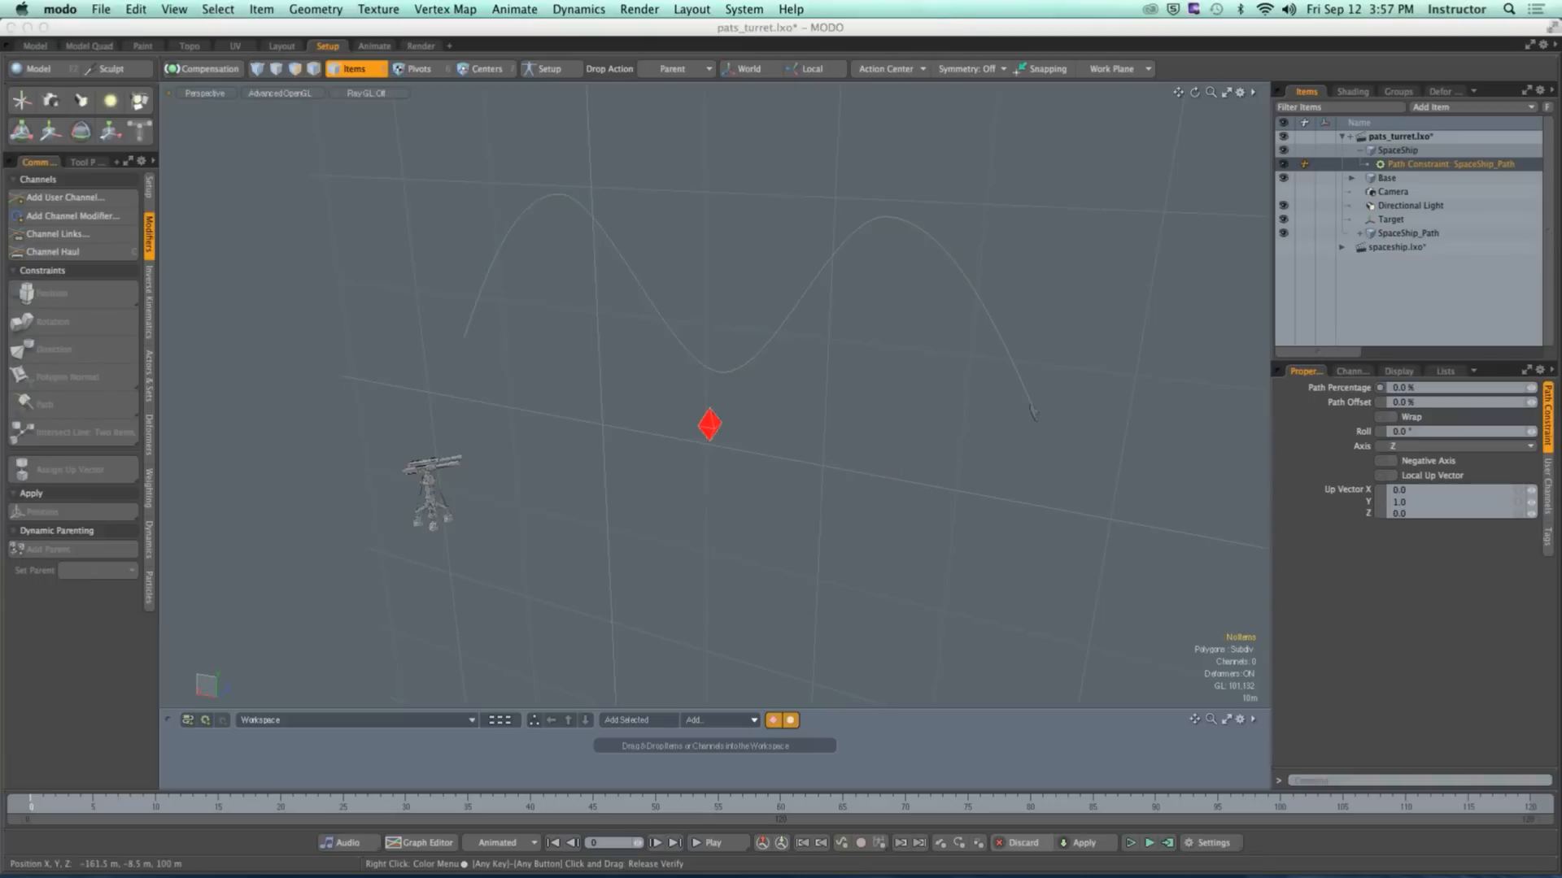
pyautogui.keyDown('alt'); pyautogui.moveTo(914, 351); pyautogui.dragTo(1001, 429); pyautogui.keyUp('alt')
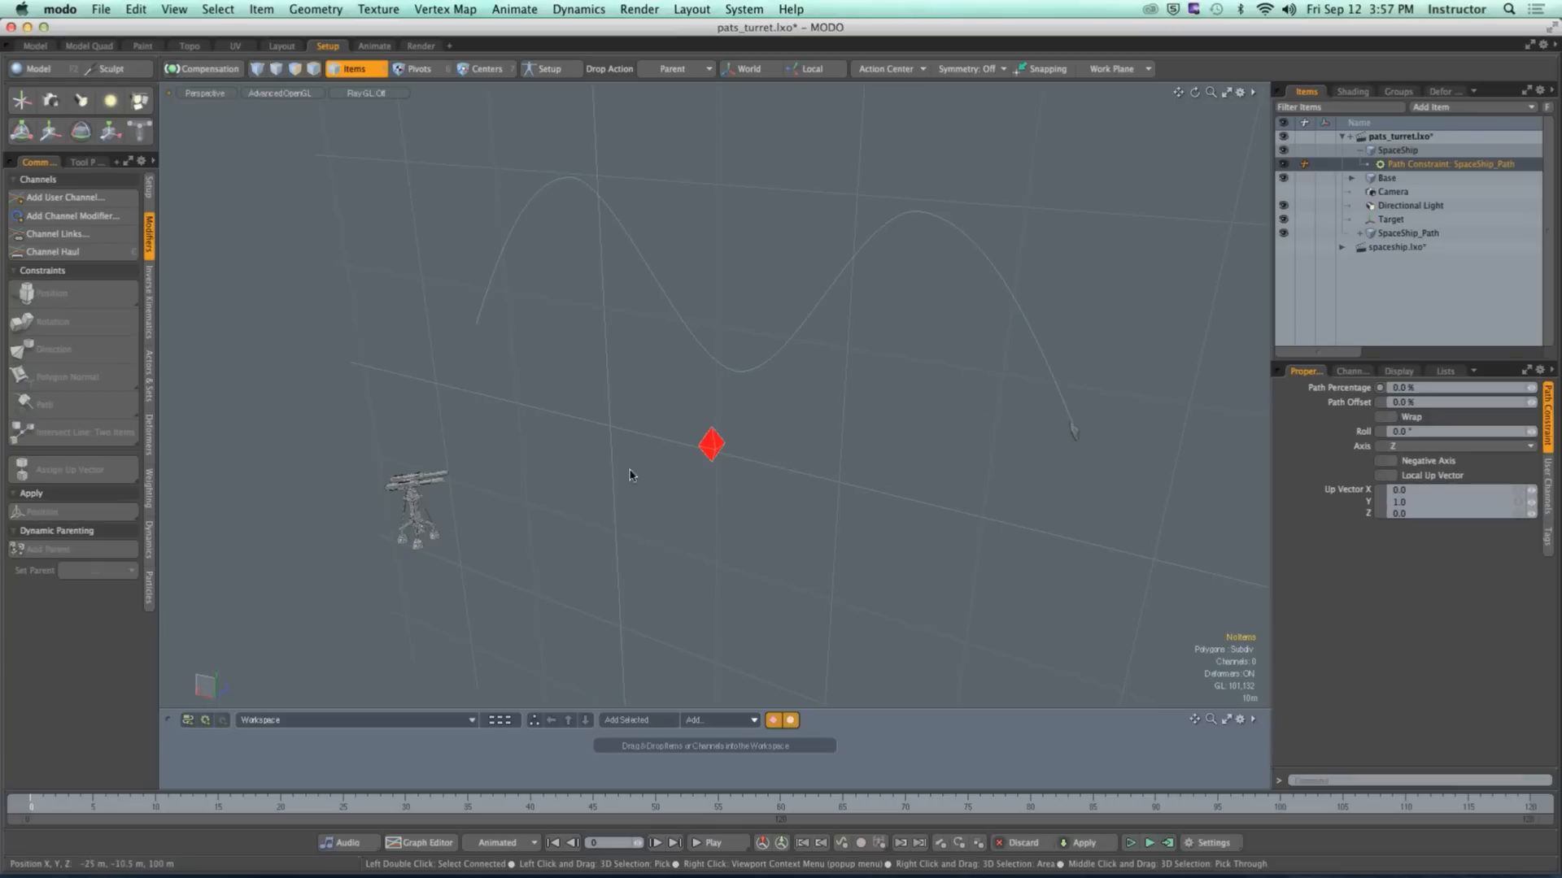
# Step: Move the red Target locator closer to the turret along X to -40.95 m and drop the Transform tool
pyautogui.click(710, 446)
pyautogui.press('y')
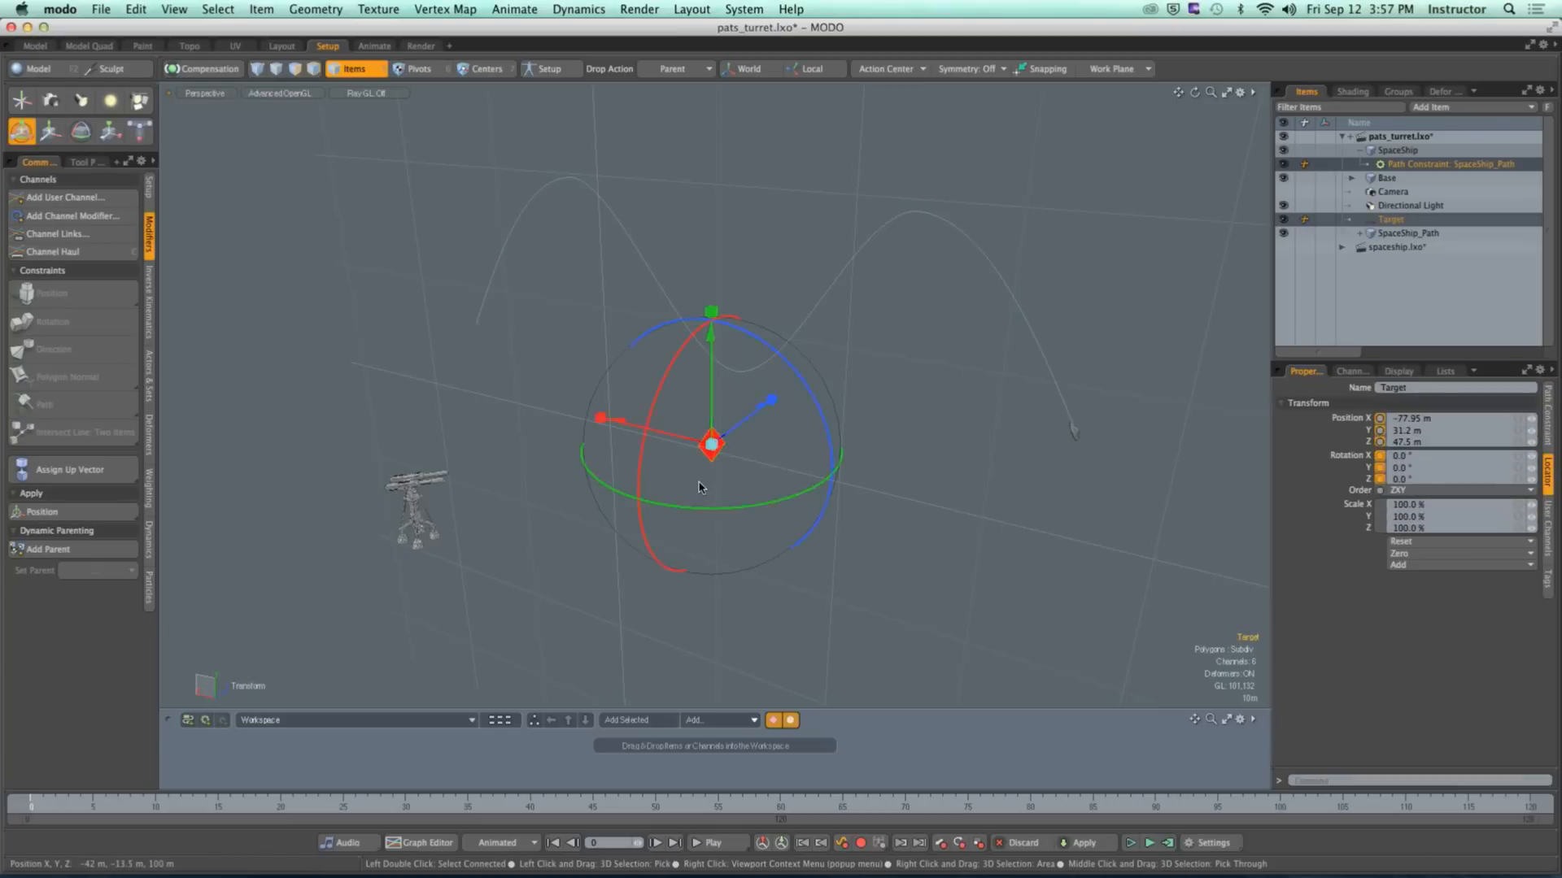
pyautogui.keyDown('alt'); pyautogui.moveTo(638, 446); pyautogui.dragTo(732, 482); pyautogui.keyUp('alt')
pyautogui.press('q')
pyautogui.click(882, 458)
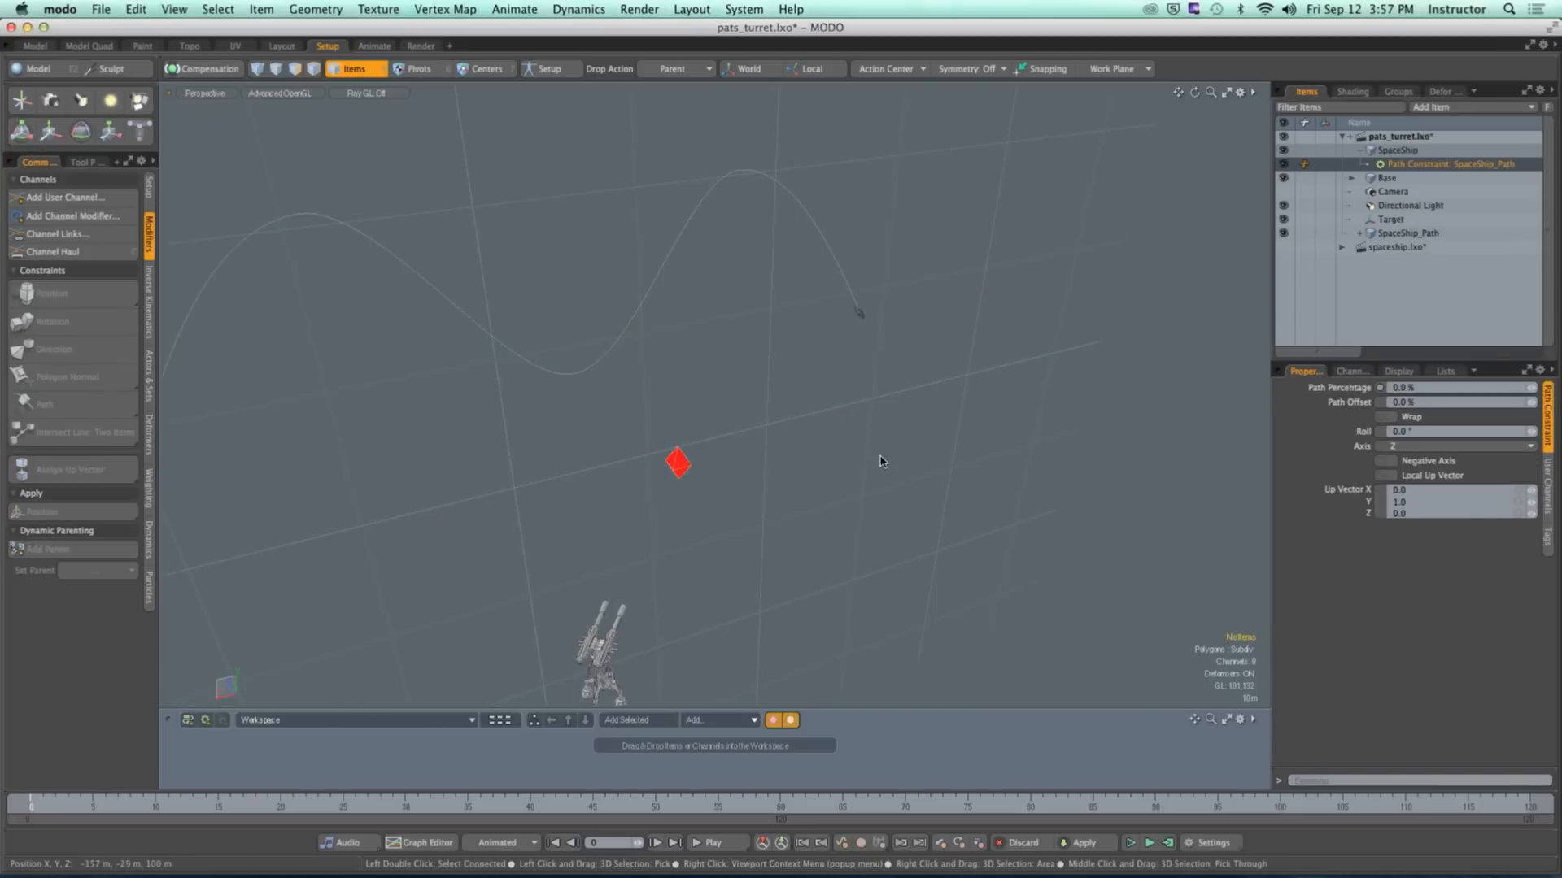
pyautogui.keyDown('alt'); pyautogui.moveTo(882, 457); pyautogui.dragTo(647, 483); pyautogui.keyUp('alt')
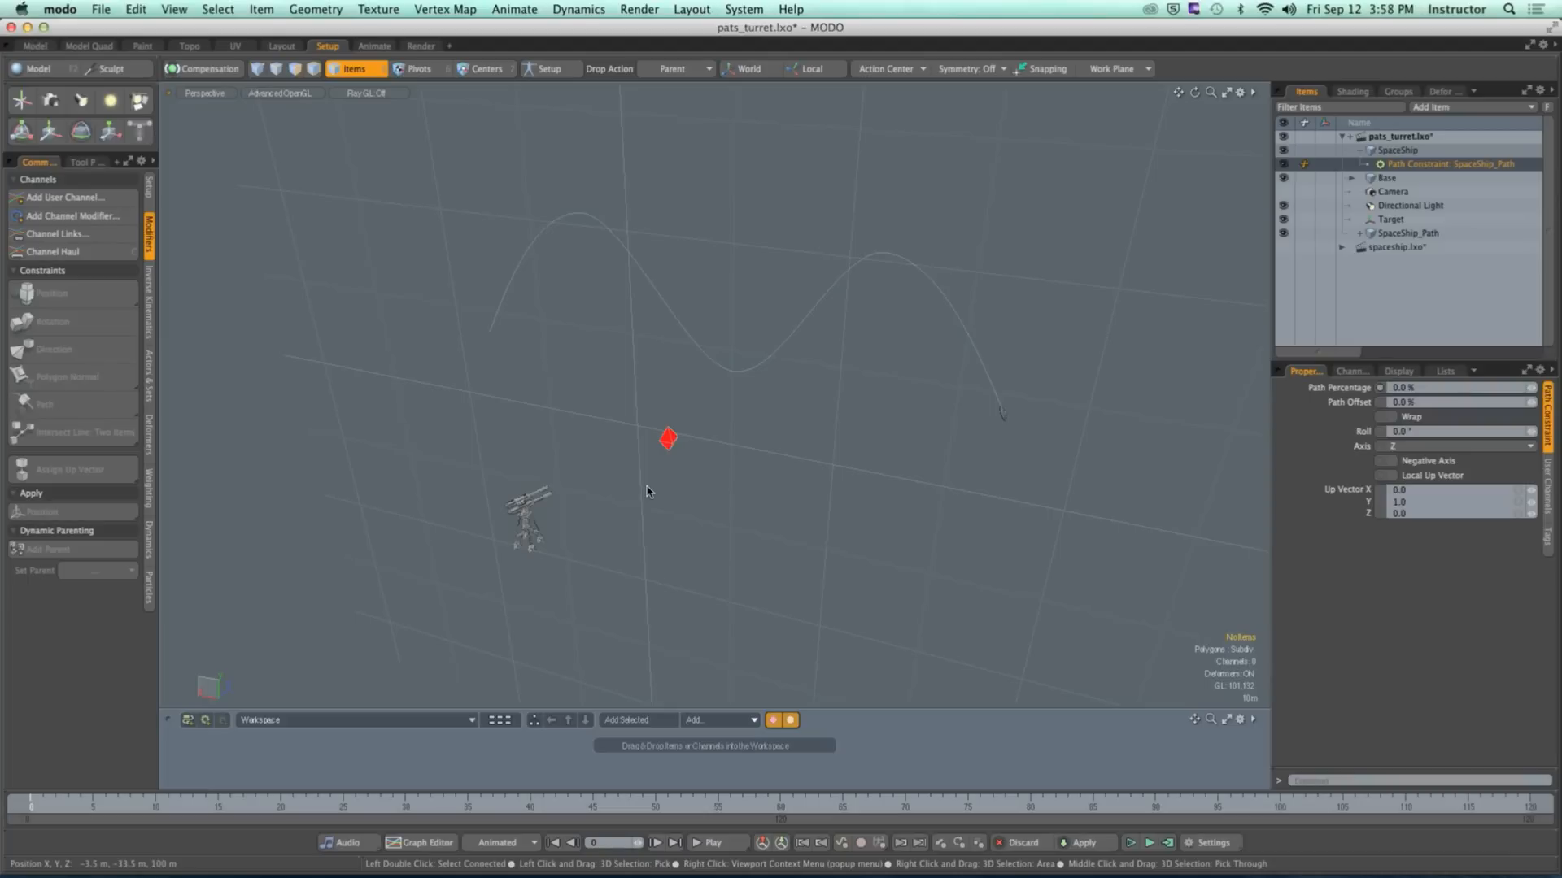
pyautogui.keyDown('alt'); pyautogui.moveTo(816, 456); pyautogui.dragTo(786, 434); pyautogui.keyUp('alt')
# Step: Try parenting Target to SpaceShip in the item list and select SpaceShip
pyautogui.click(1359, 150)
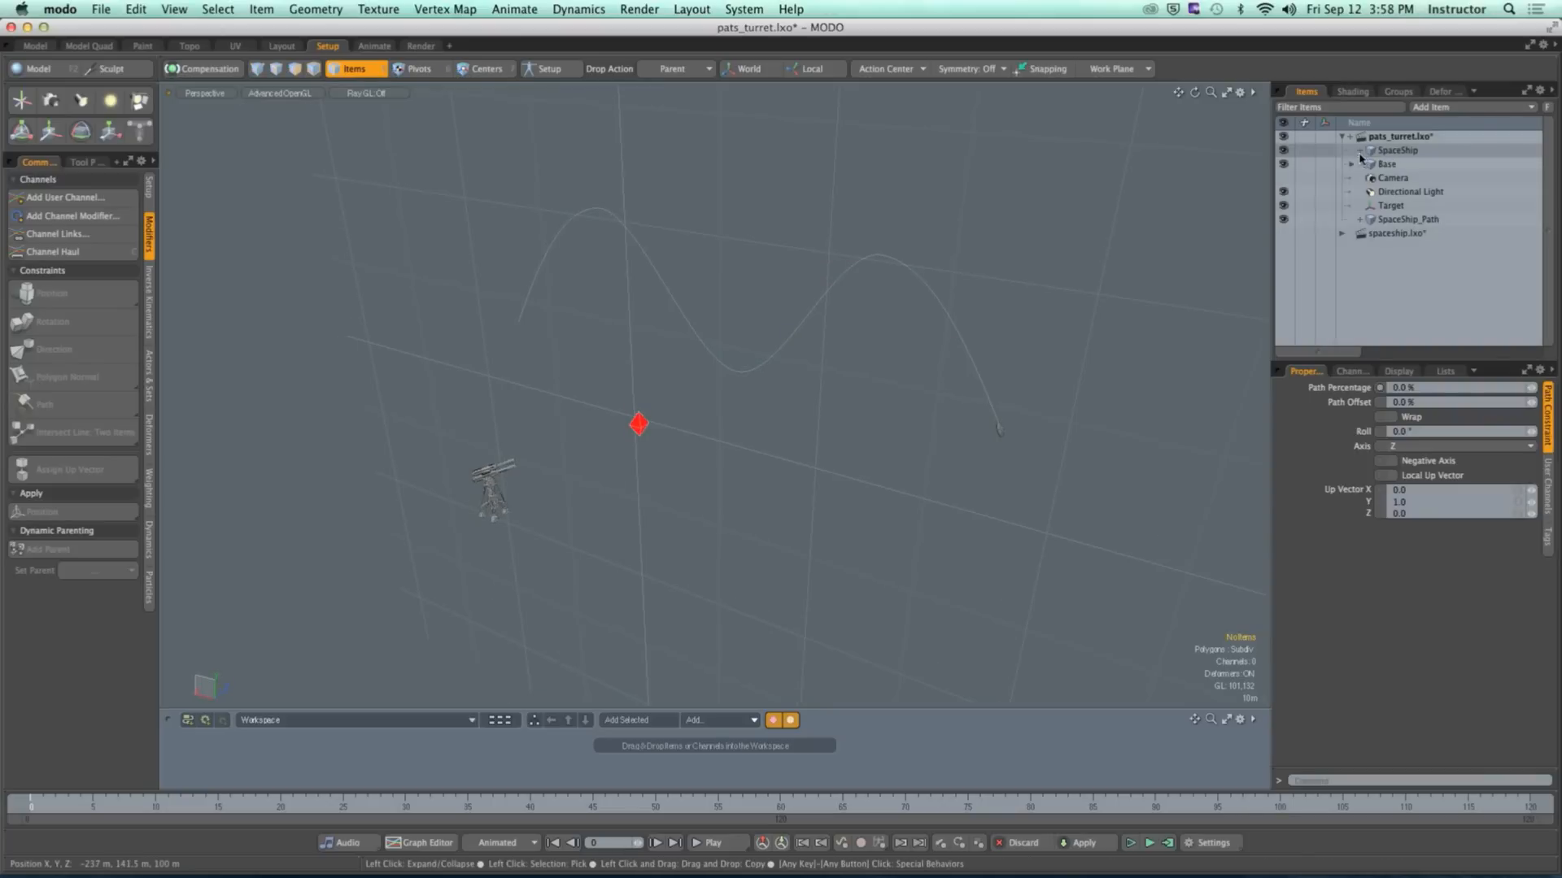
pyautogui.click(1389, 205)
pyautogui.keyDown('alt'); pyautogui.moveTo(1228, 269); pyautogui.dragTo(1012, 319); pyautogui.keyUp('alt')
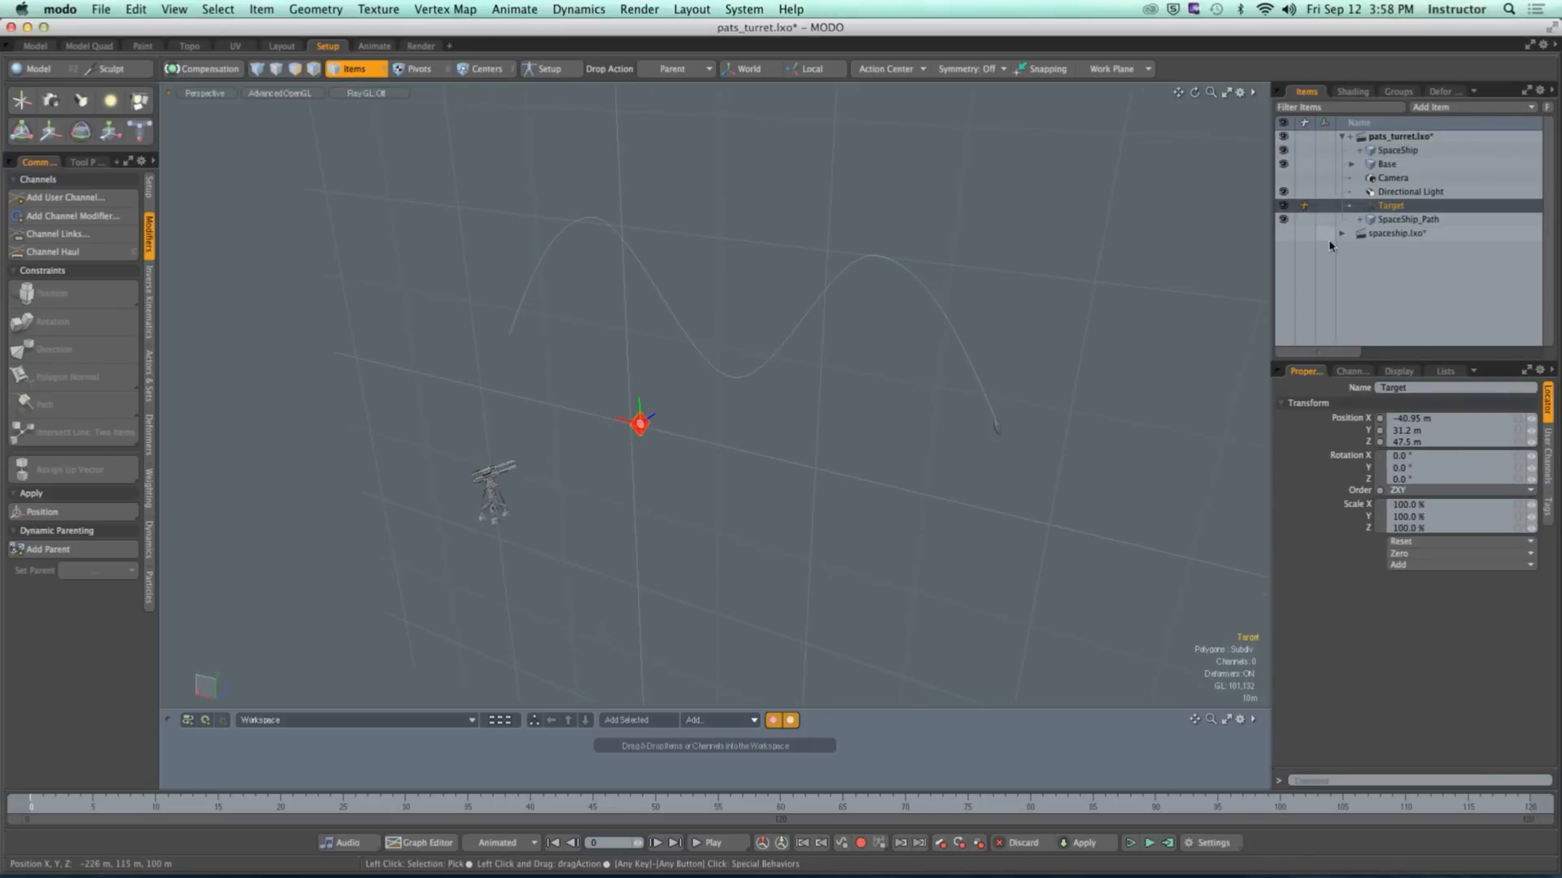
pyautogui.moveTo(1387, 213); pyautogui.dragTo(1398, 150)
pyautogui.keyDown('alt'); pyautogui.moveTo(781, 342); pyautogui.dragTo(837, 436); pyautogui.keyUp('alt')
pyautogui.click(1180, 449)
pyautogui.click(1396, 151)
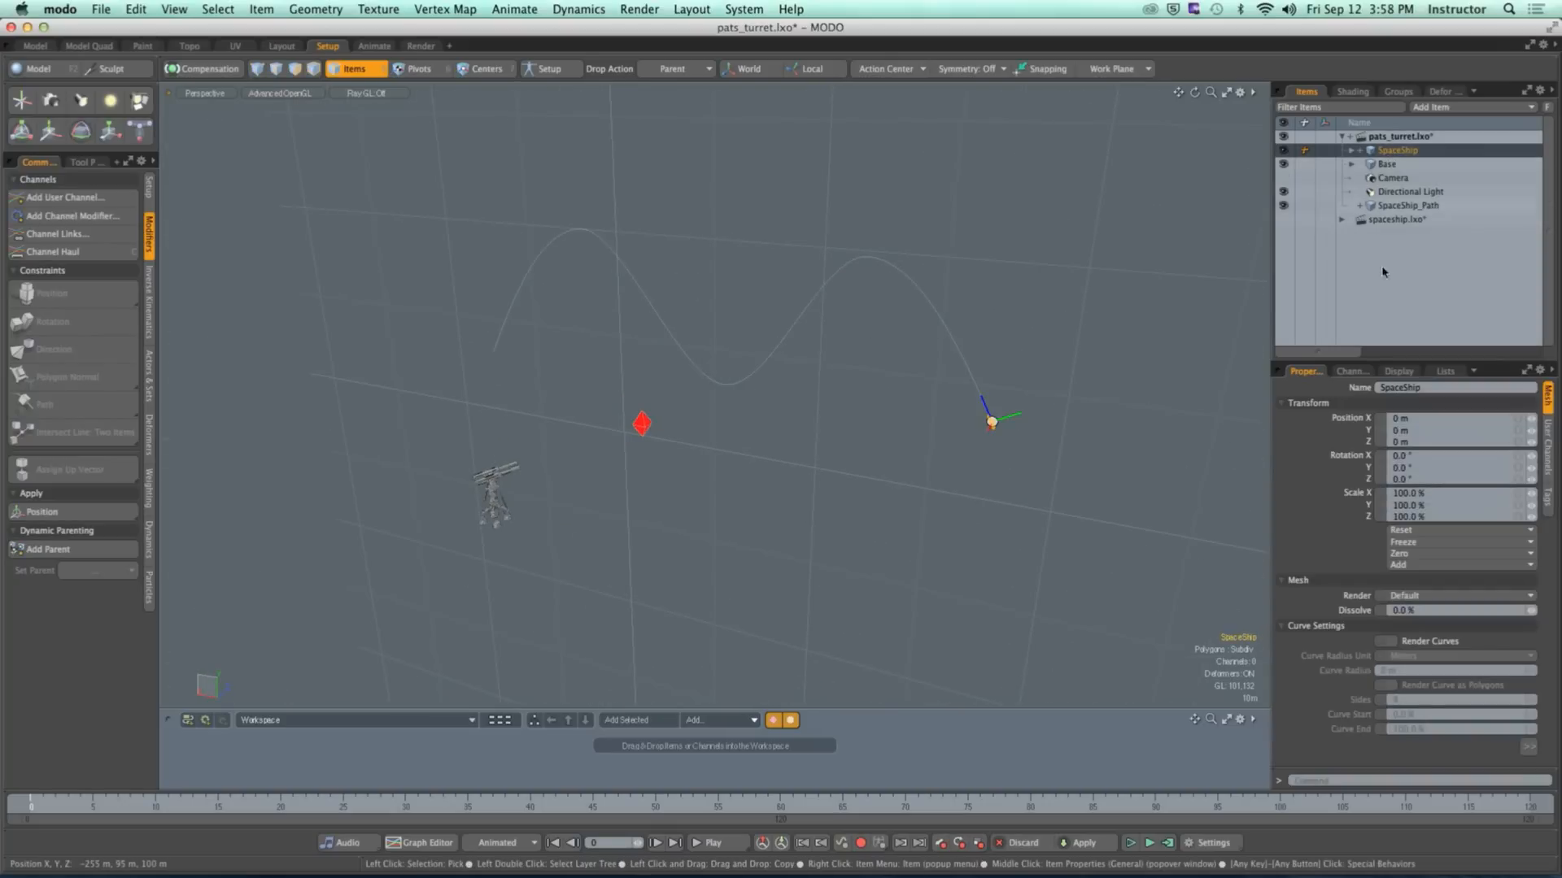
# Step: Test the parented Target by trying the Path Percentage of SpaceShip's Path Constraint, and clear the selection
pyautogui.click(1360, 151)
pyautogui.click(1432, 163)
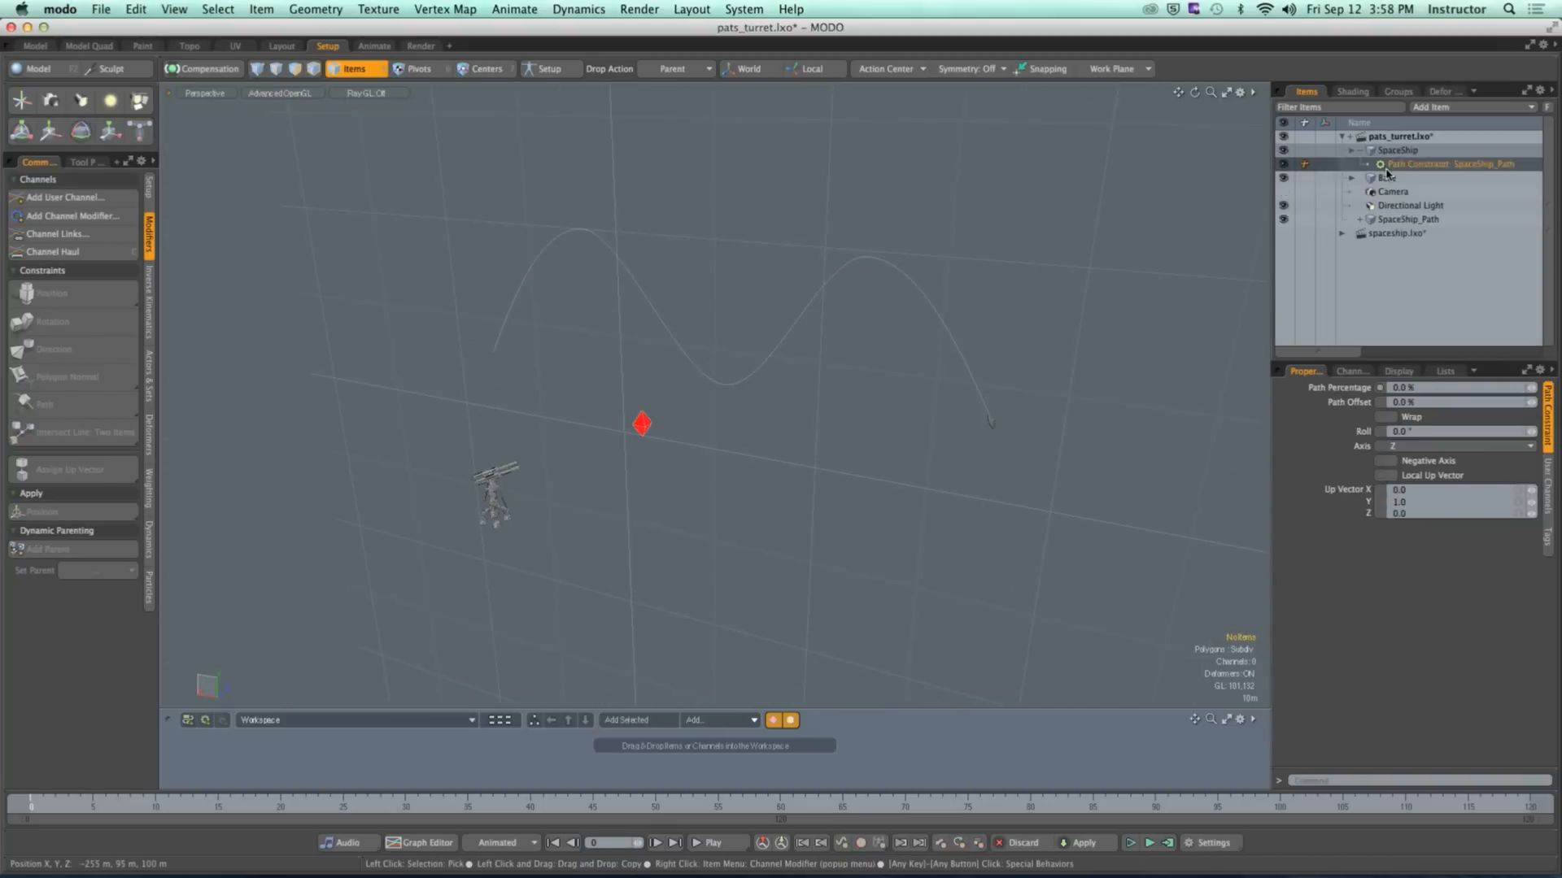
pyautogui.moveTo(1531, 390)
pyautogui.mouseDown()
pyautogui.moveTo(1559, 390)
pyautogui.moveTo(1531, 391)
pyautogui.mouseUp()
pyautogui.click(1036, 432)
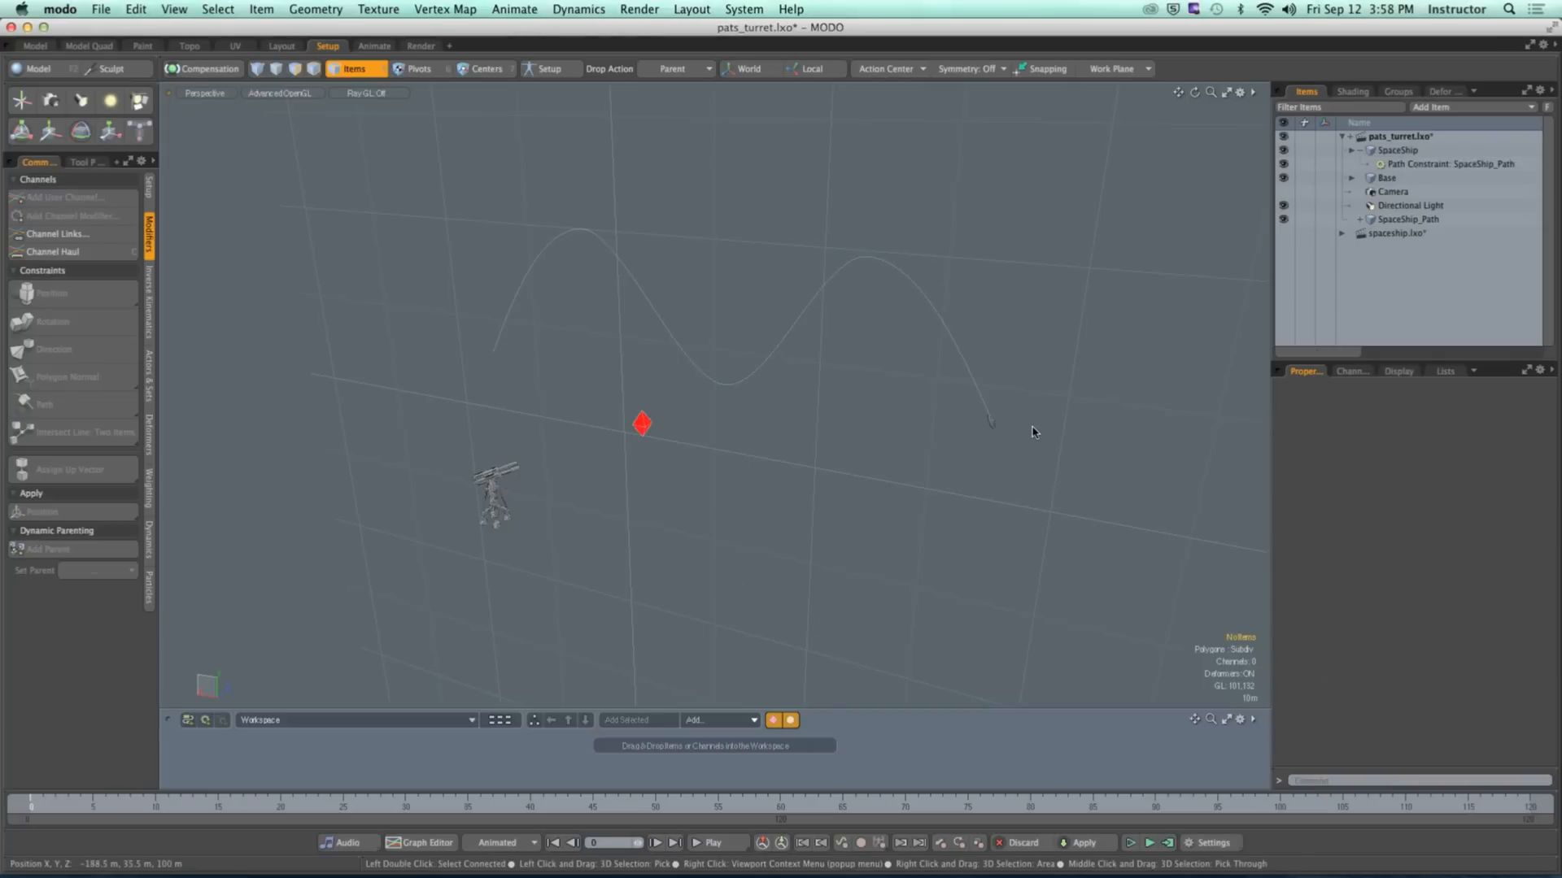
pyautogui.moveTo(818, 432)
pyautogui.keyDown('alt'); pyautogui.mouseDown()
pyautogui.moveTo(805, 431)
pyautogui.moveTo(840, 432)
pyautogui.moveTo(812, 425)
pyautogui.mouseUp(); pyautogui.keyUp('alt')
pyautogui.scroll(3, 840, 432)
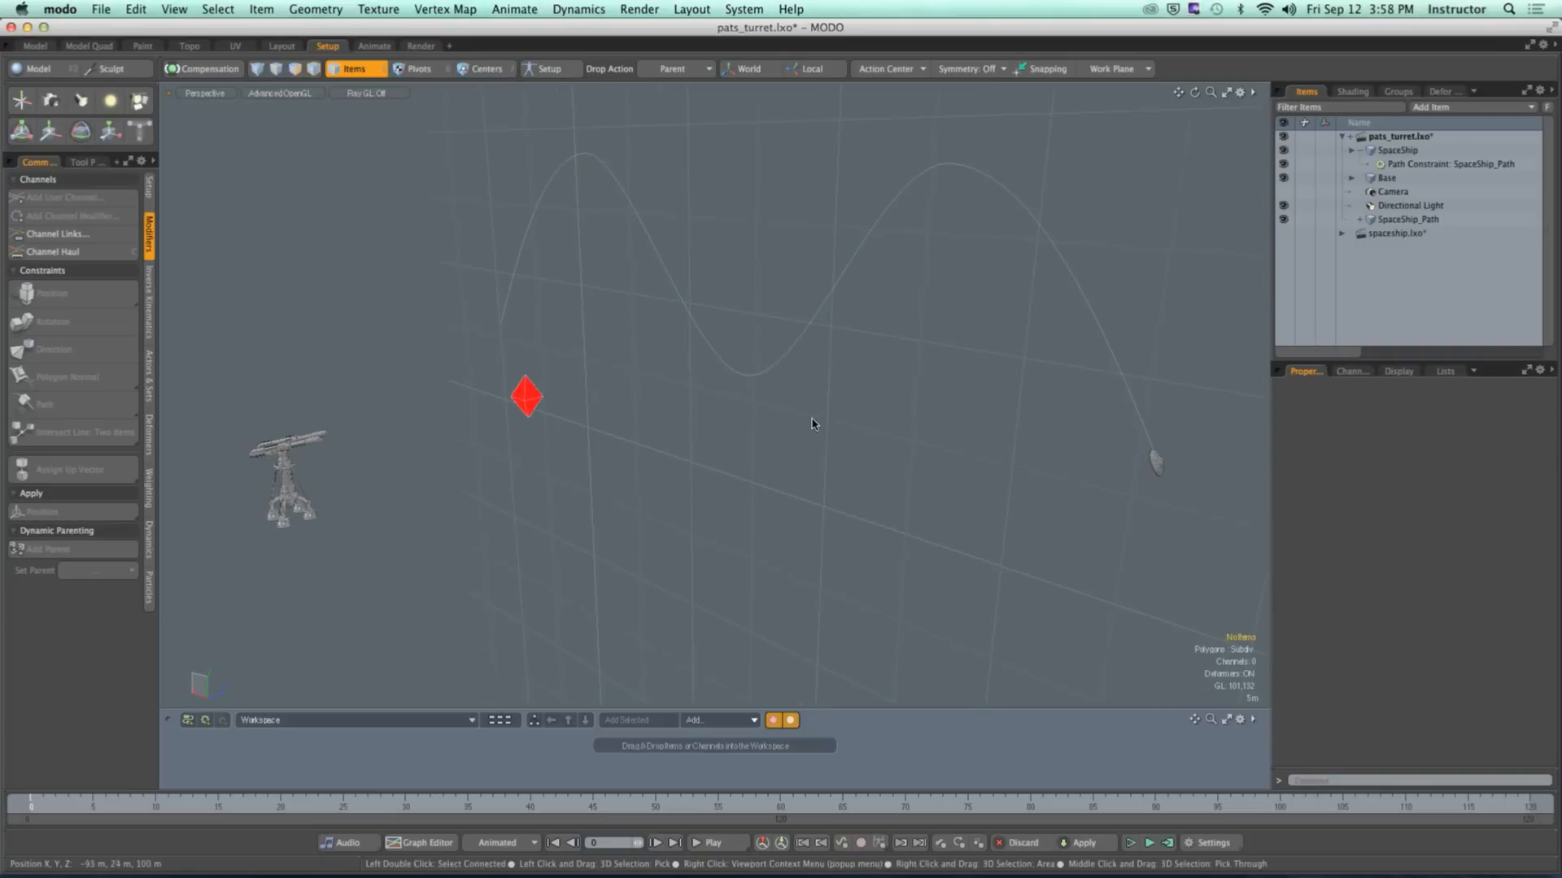
# Step: Collapse SpaceShip in the item list and undo the parenting of Target
pyautogui.click(1351, 153)
pyautogui.click(1351, 152)
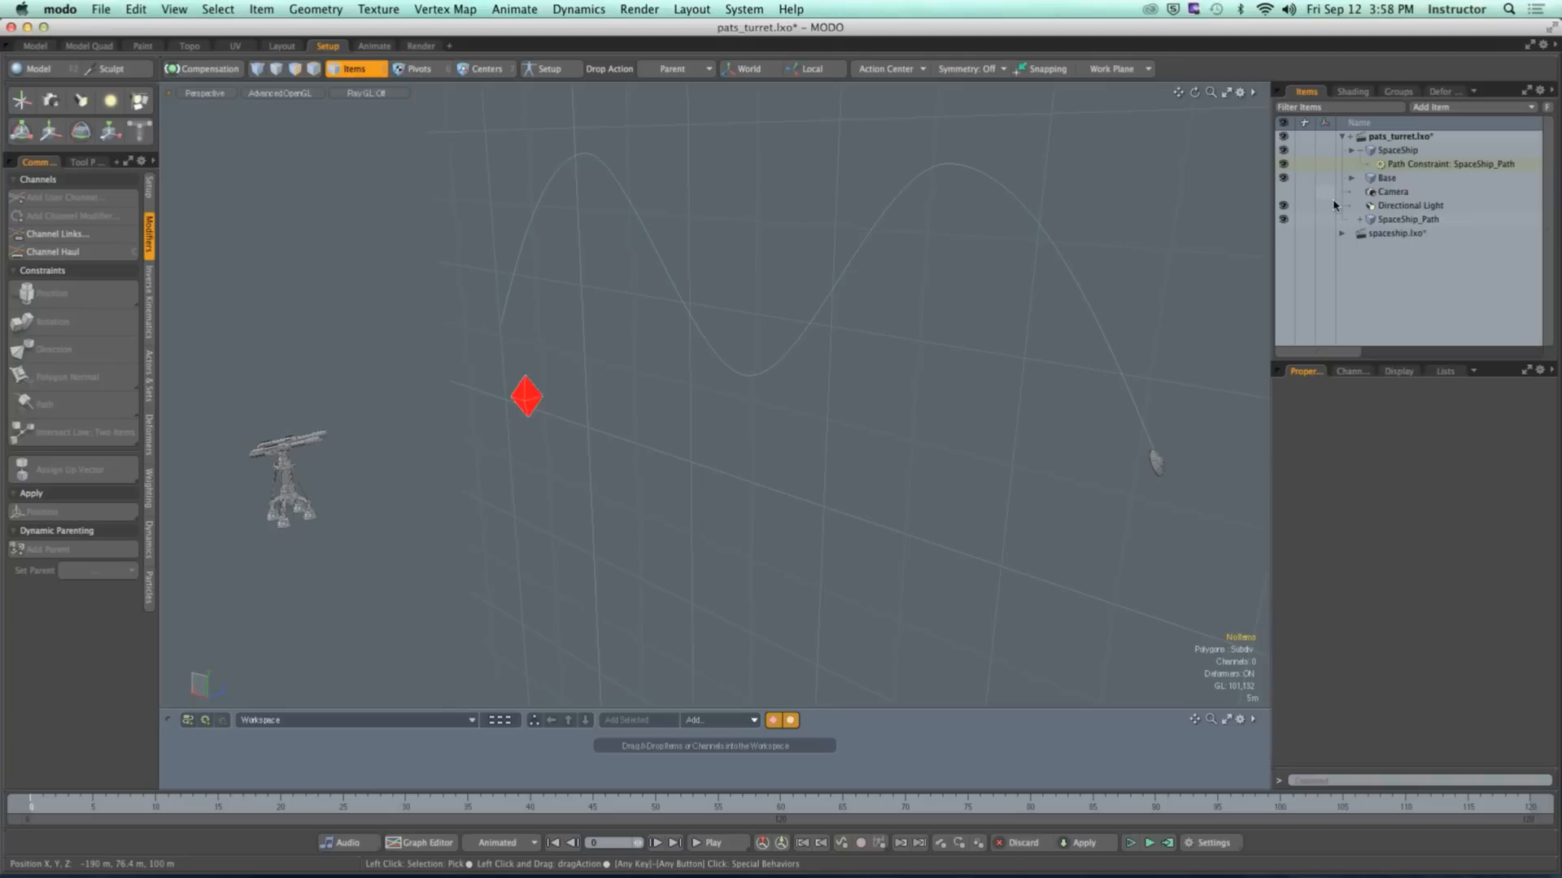
pyautogui.click(1359, 151)
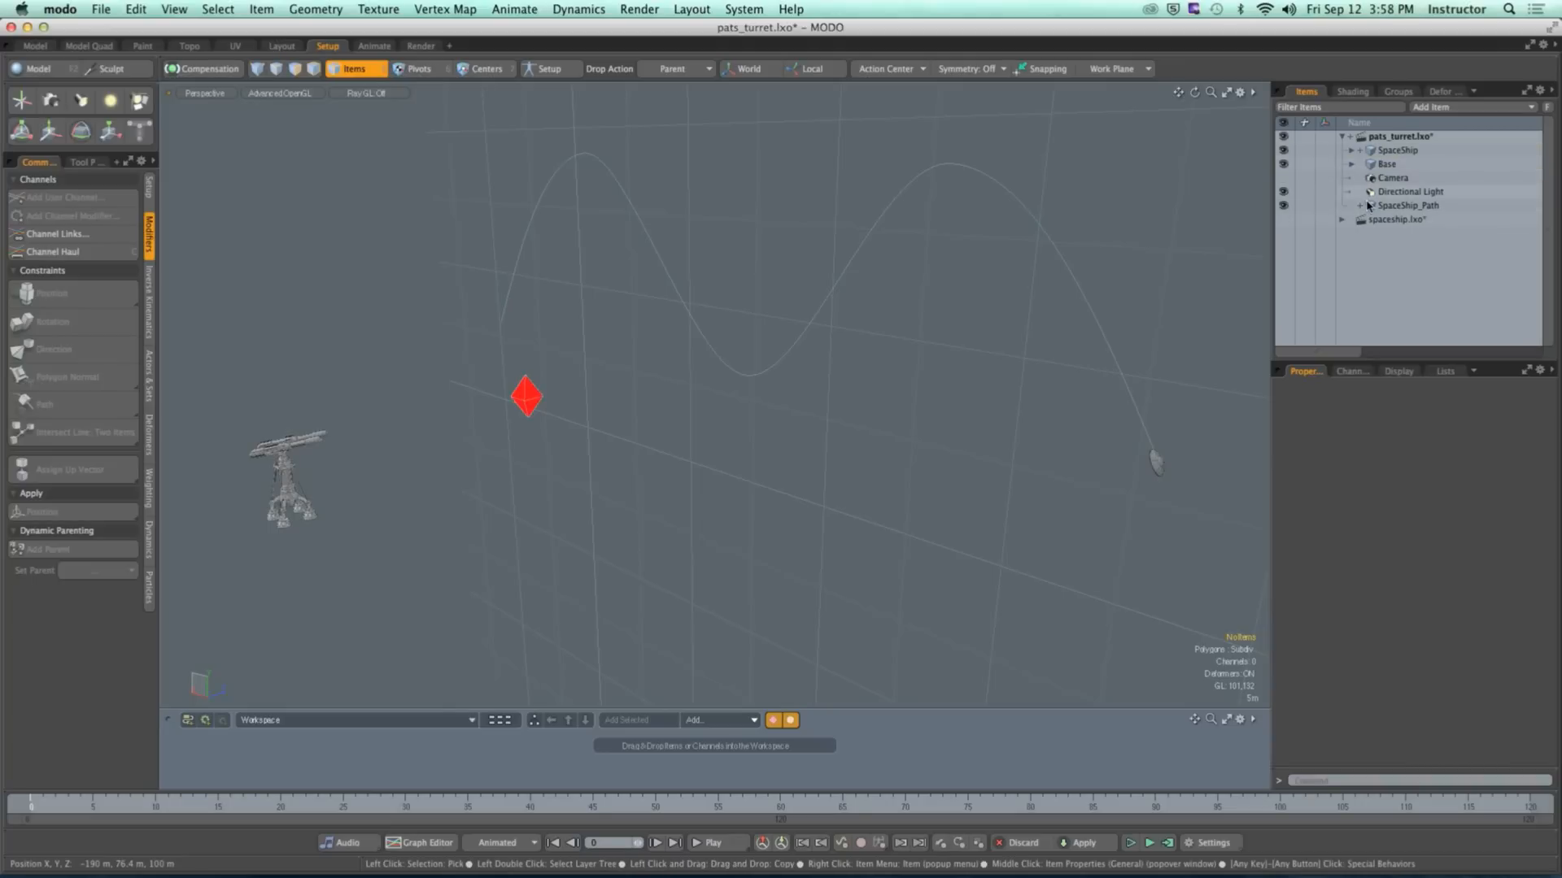
pyautogui.press('super+z')
pyautogui.press('super+z')
pyautogui.press('super+z')
# Step: Constrain Target's position to the SpaceShip with a Position constraint
pyautogui.keyDown('alt'); pyautogui.moveTo(1067, 307); pyautogui.dragTo(1071, 316); pyautogui.keyUp('alt')
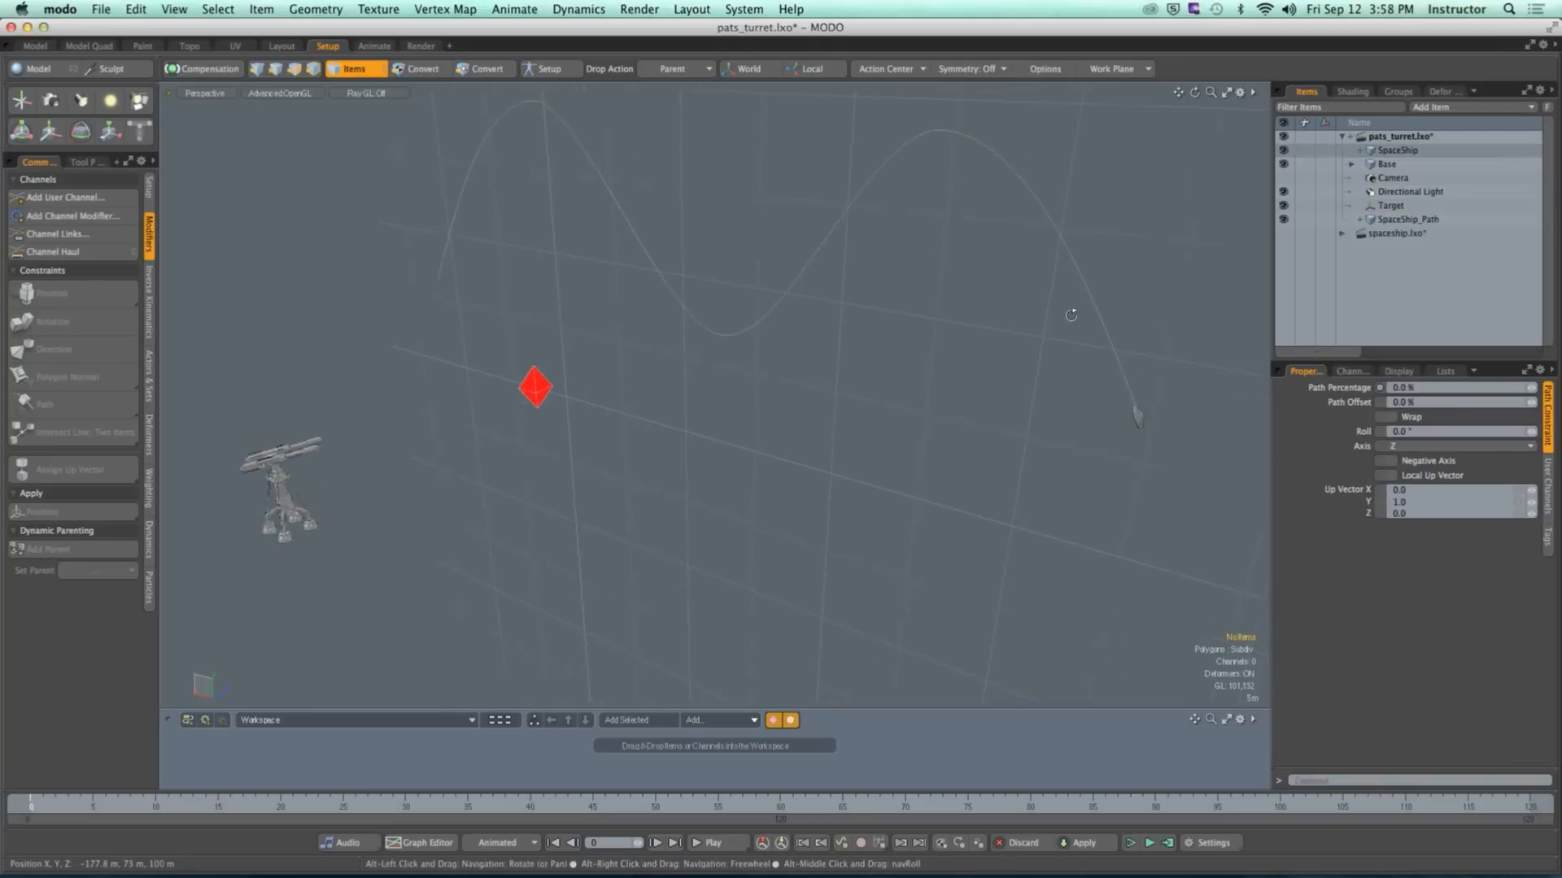
pyautogui.click(540, 392)
pyautogui.keyDown('alt'); pyautogui.keyDown('shift'); pyautogui.moveTo(936, 383); pyautogui.dragTo(860, 355); pyautogui.keyUp('shift'); pyautogui.keyUp('alt')
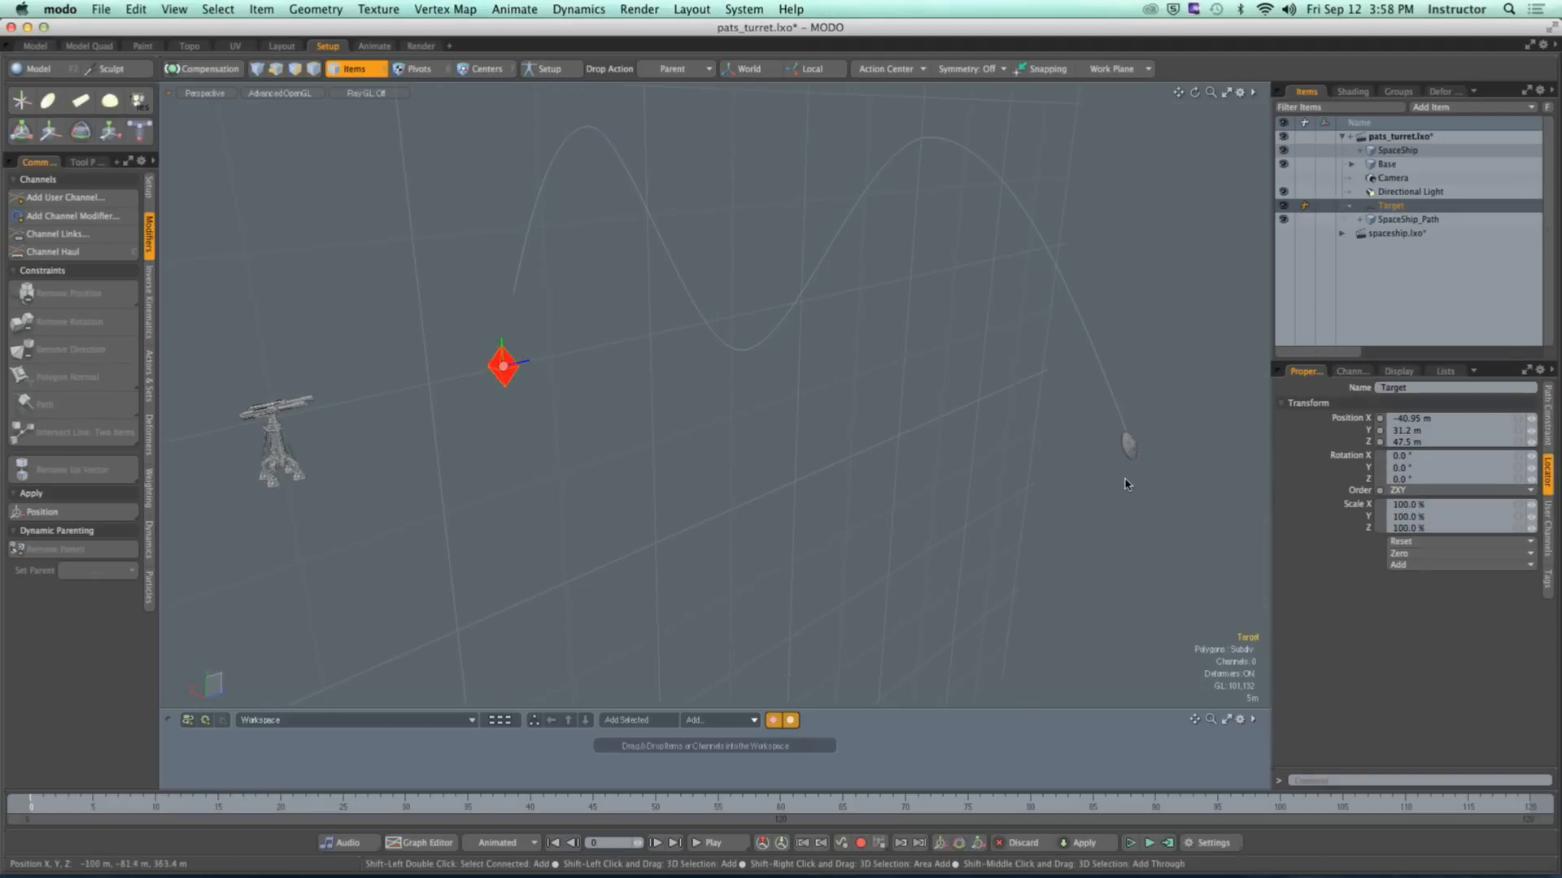
pyautogui.keyDown('shift'); pyautogui.click(1127, 444); pyautogui.keyUp('shift')
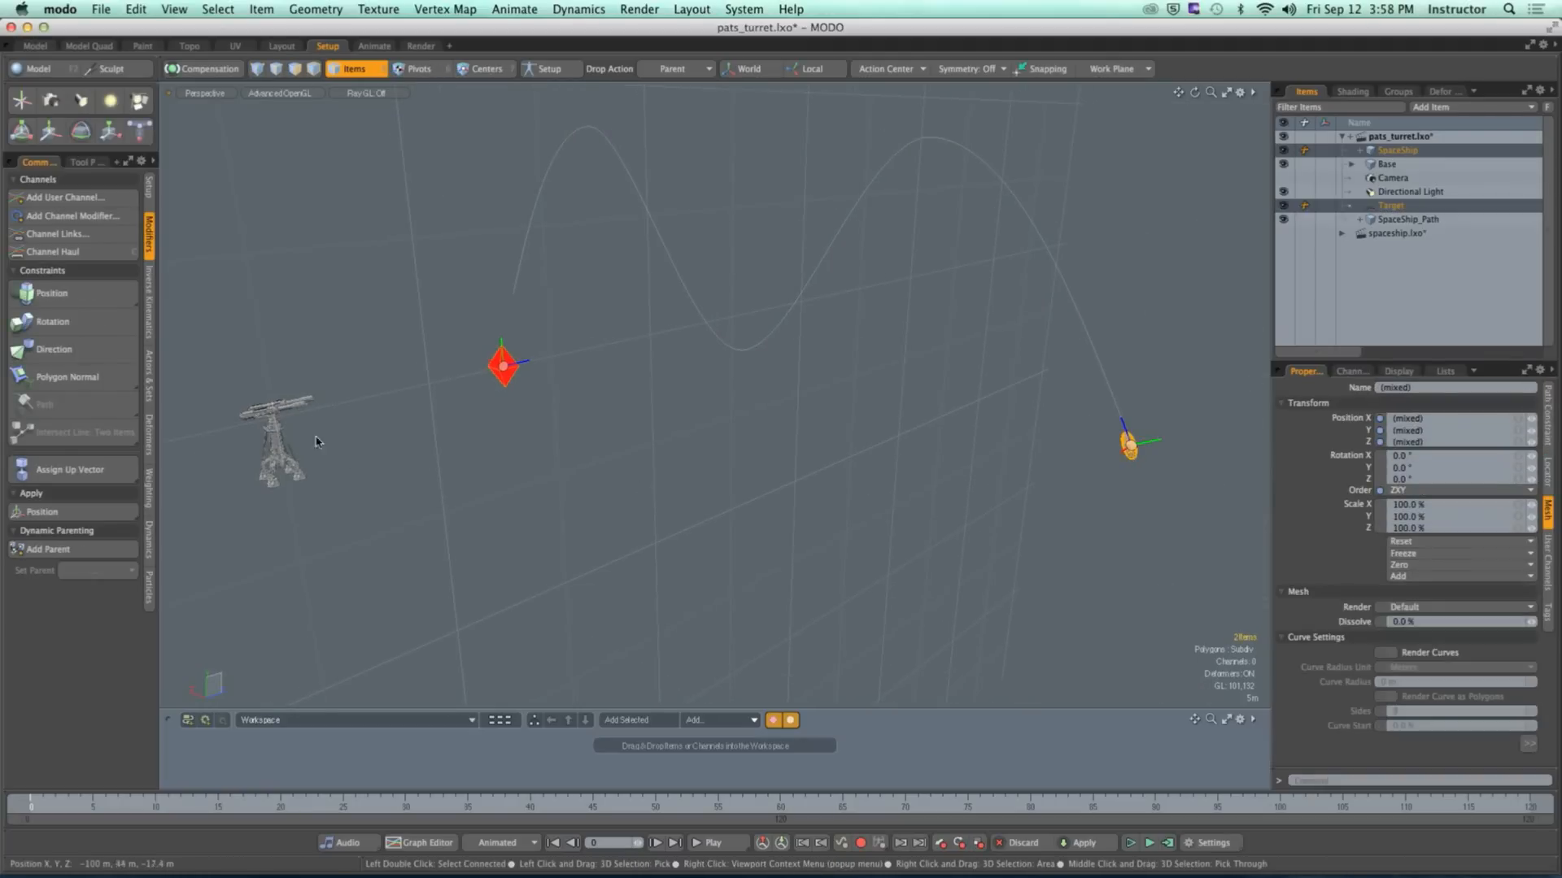
pyautogui.click(52, 293)
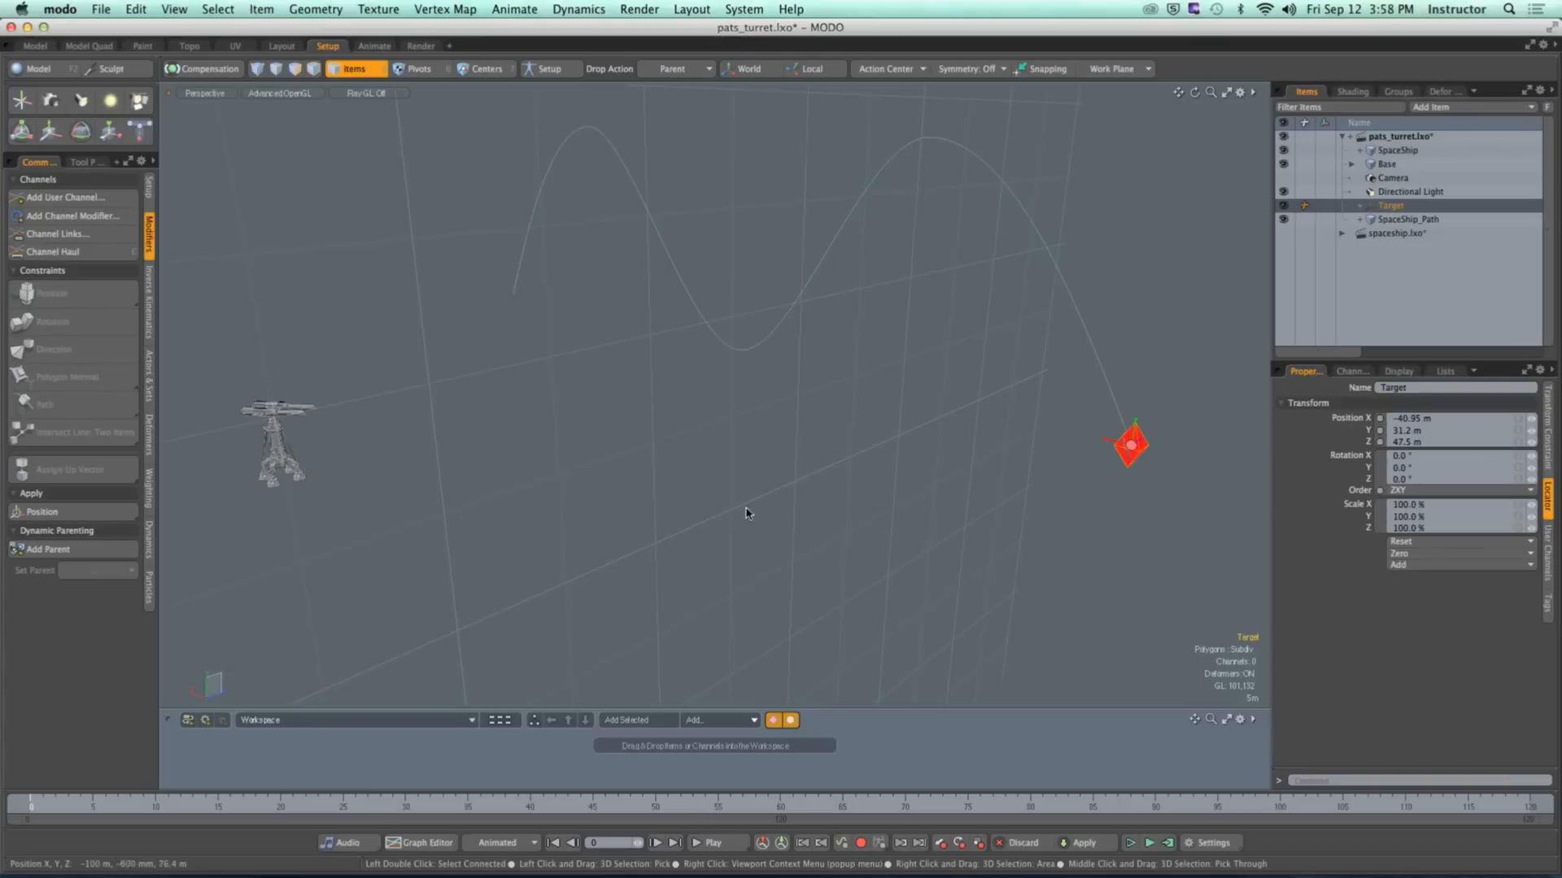
# Step: Key the Path Percentage of SpaceShip's Path Constraint at 0 % on frame 0 and 46.5 % on frame 60
pyautogui.keyDown('ctrl'); pyautogui.keyDown('alt'); pyautogui.moveTo(746, 512); pyautogui.dragTo(793, 459); pyautogui.keyUp('alt'); pyautogui.keyUp('ctrl')
pyautogui.click(1363, 155)
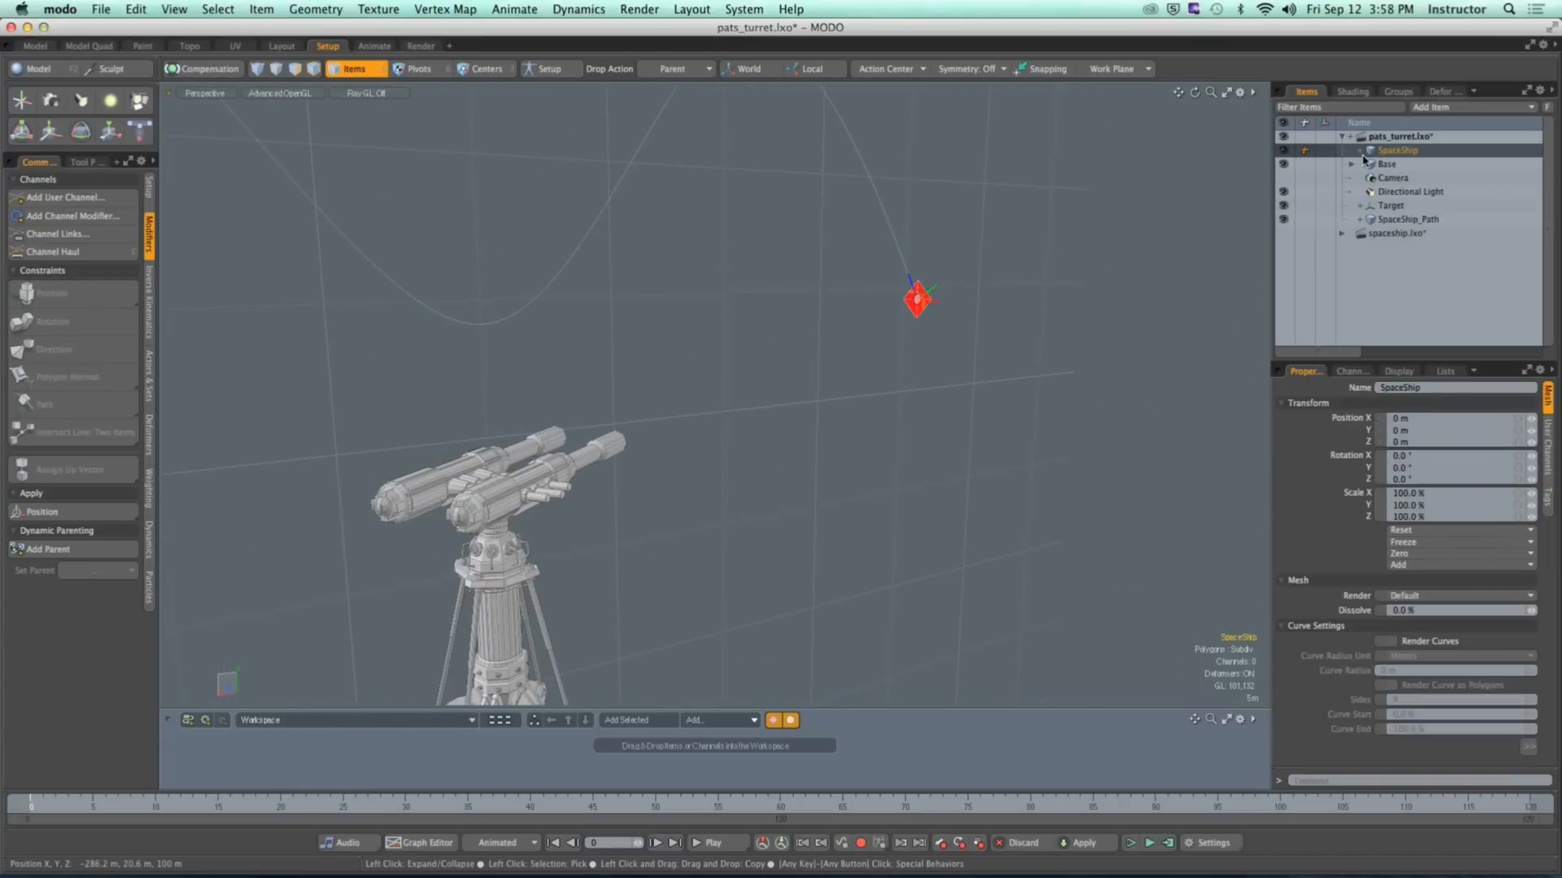
pyautogui.click(1361, 154)
pyautogui.click(1392, 165)
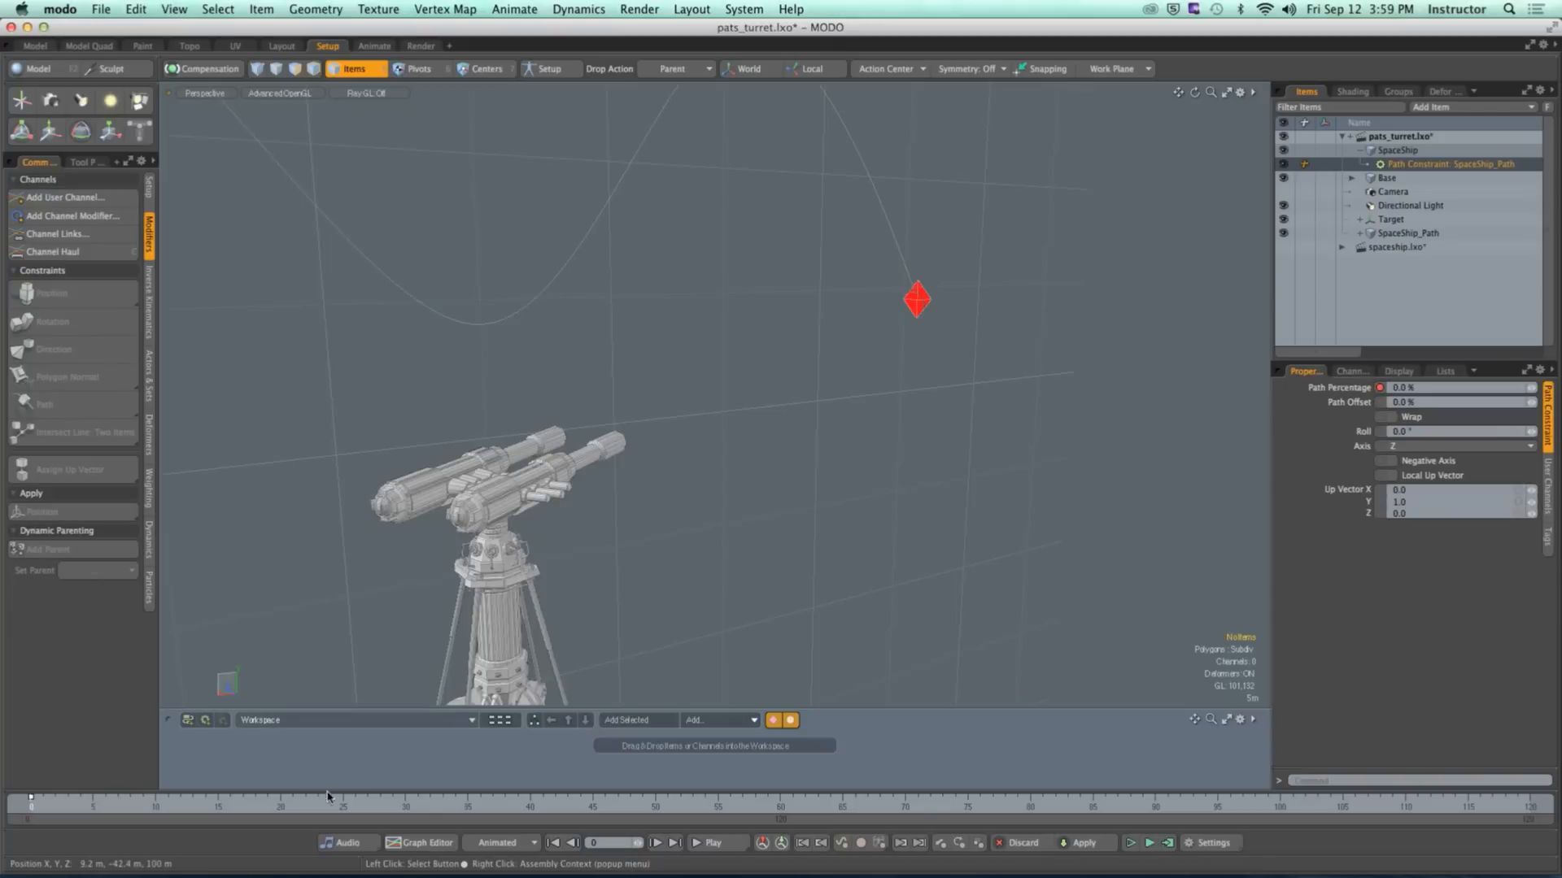
pyautogui.click(655, 804)
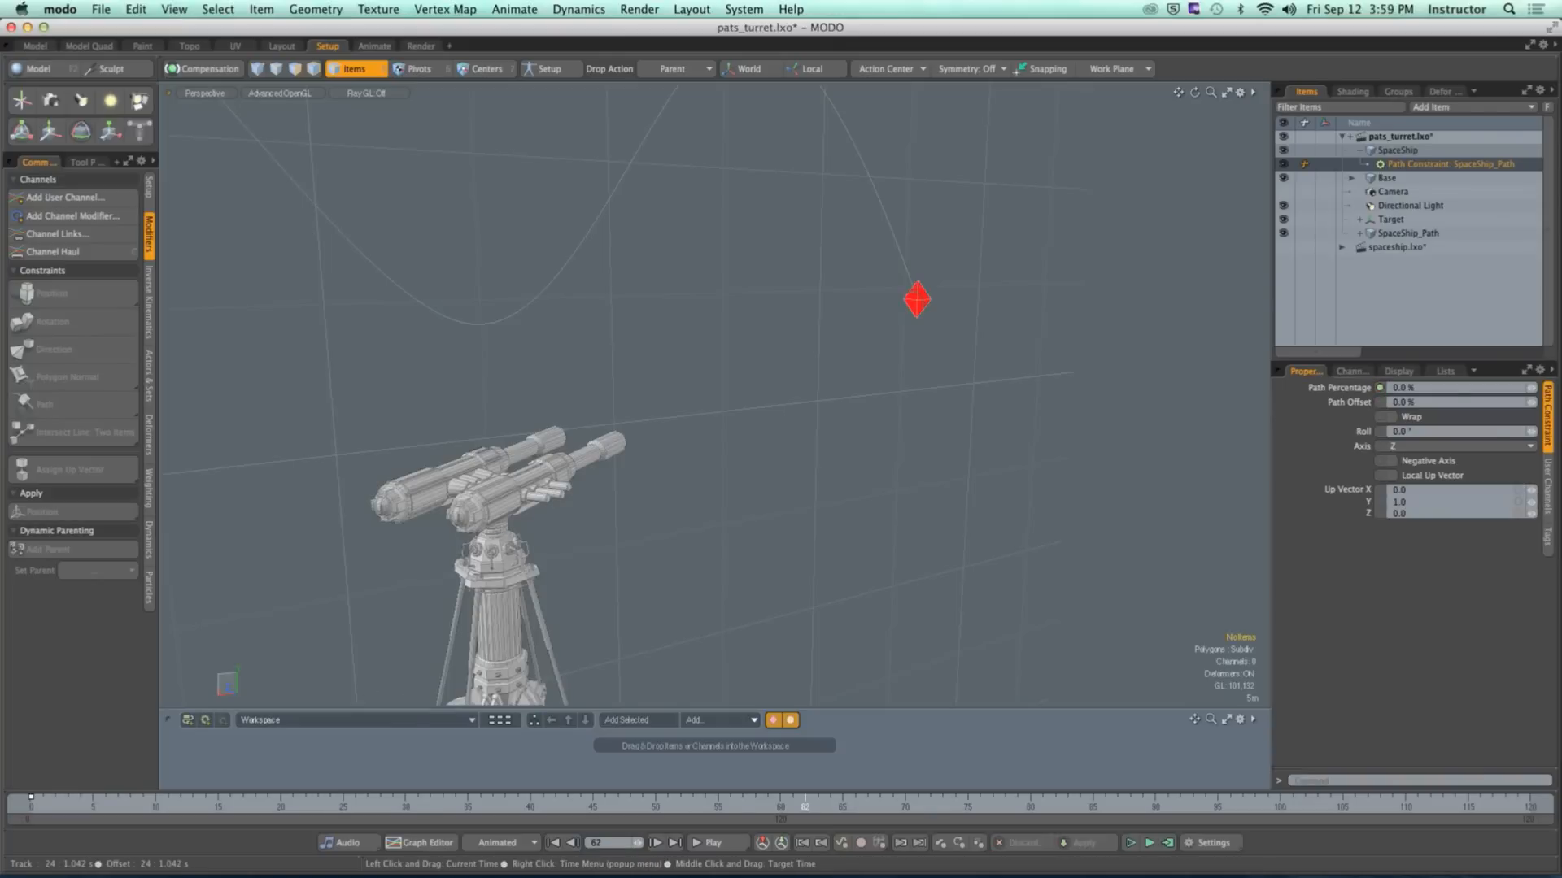
pyautogui.moveTo(806, 804); pyautogui.dragTo(781, 803)
pyautogui.moveTo(1531, 388); pyautogui.dragTo(1561, 388)
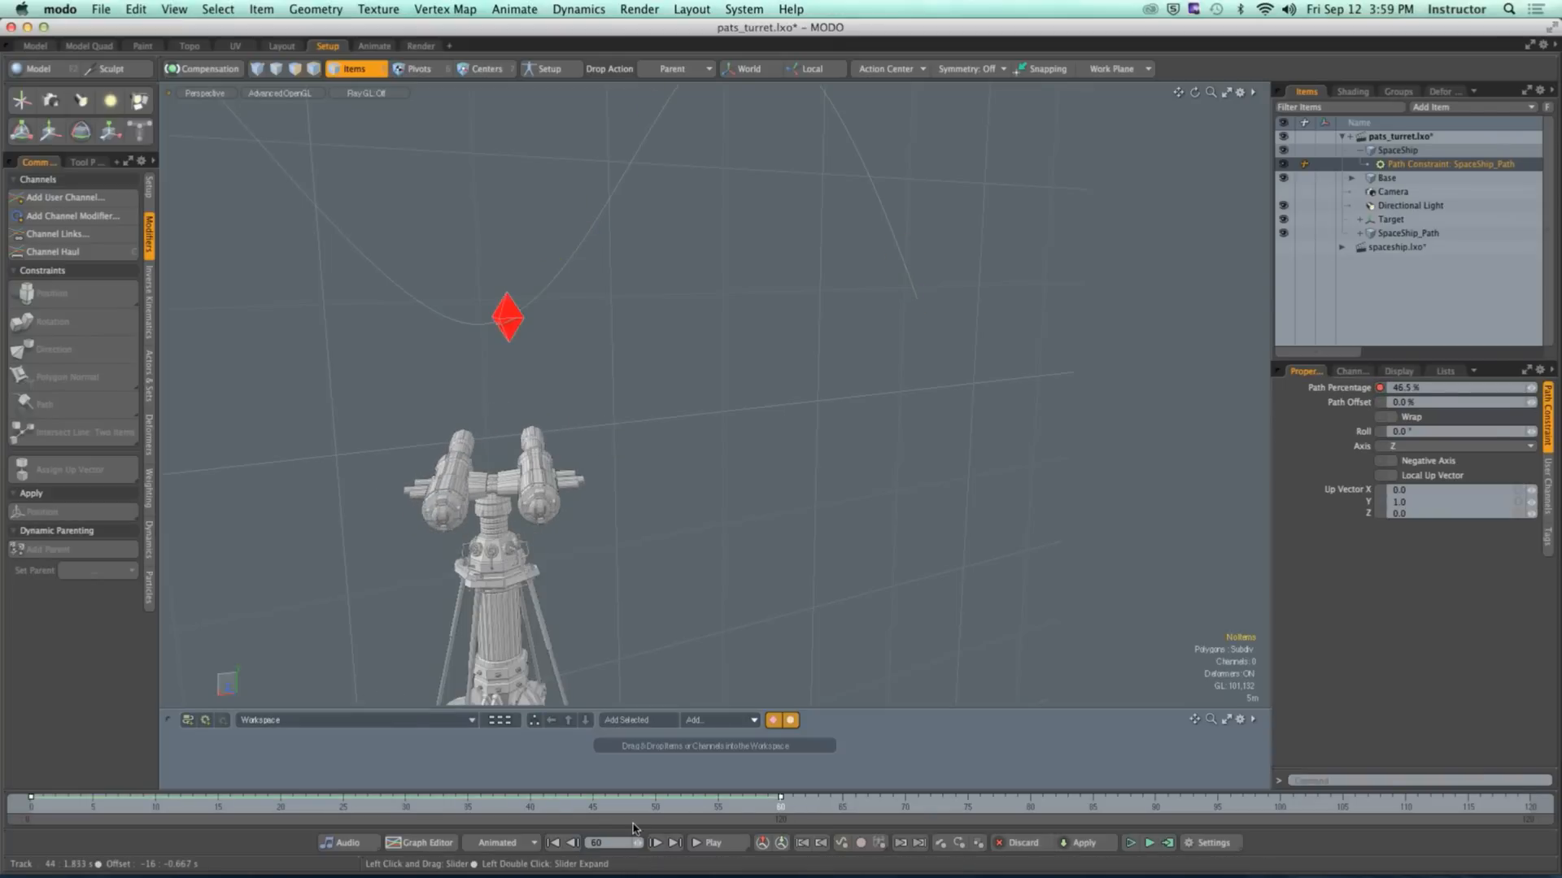
# Step: Scrub and play the animation to check the turret tracking Target along the flight path, and stop playback
pyautogui.moveTo(634, 807); pyautogui.dragTo(31, 805)
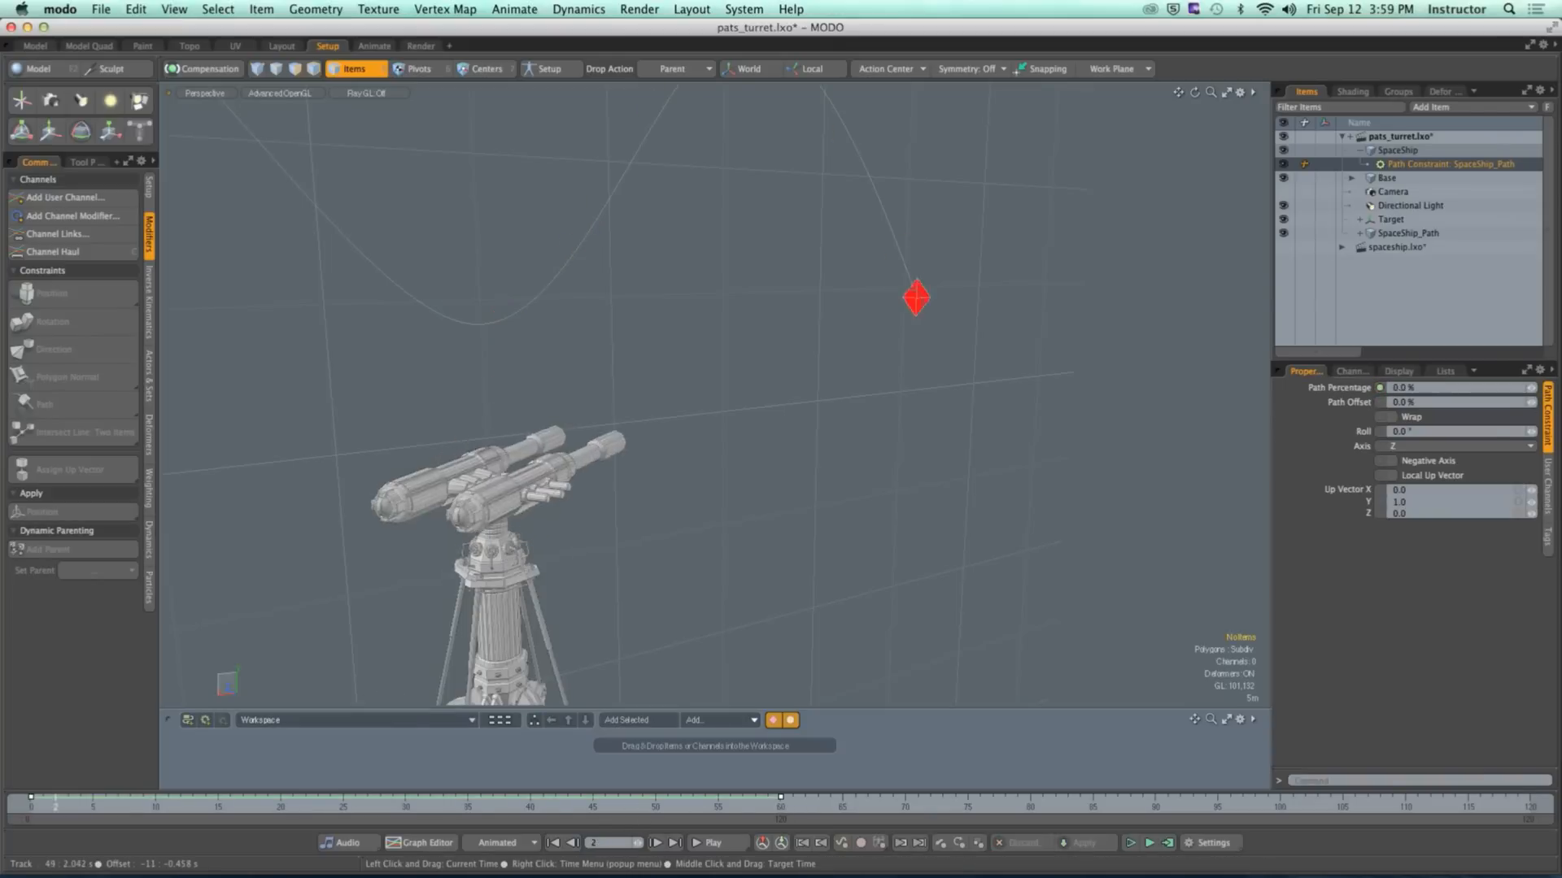
pyautogui.click(740, 844)
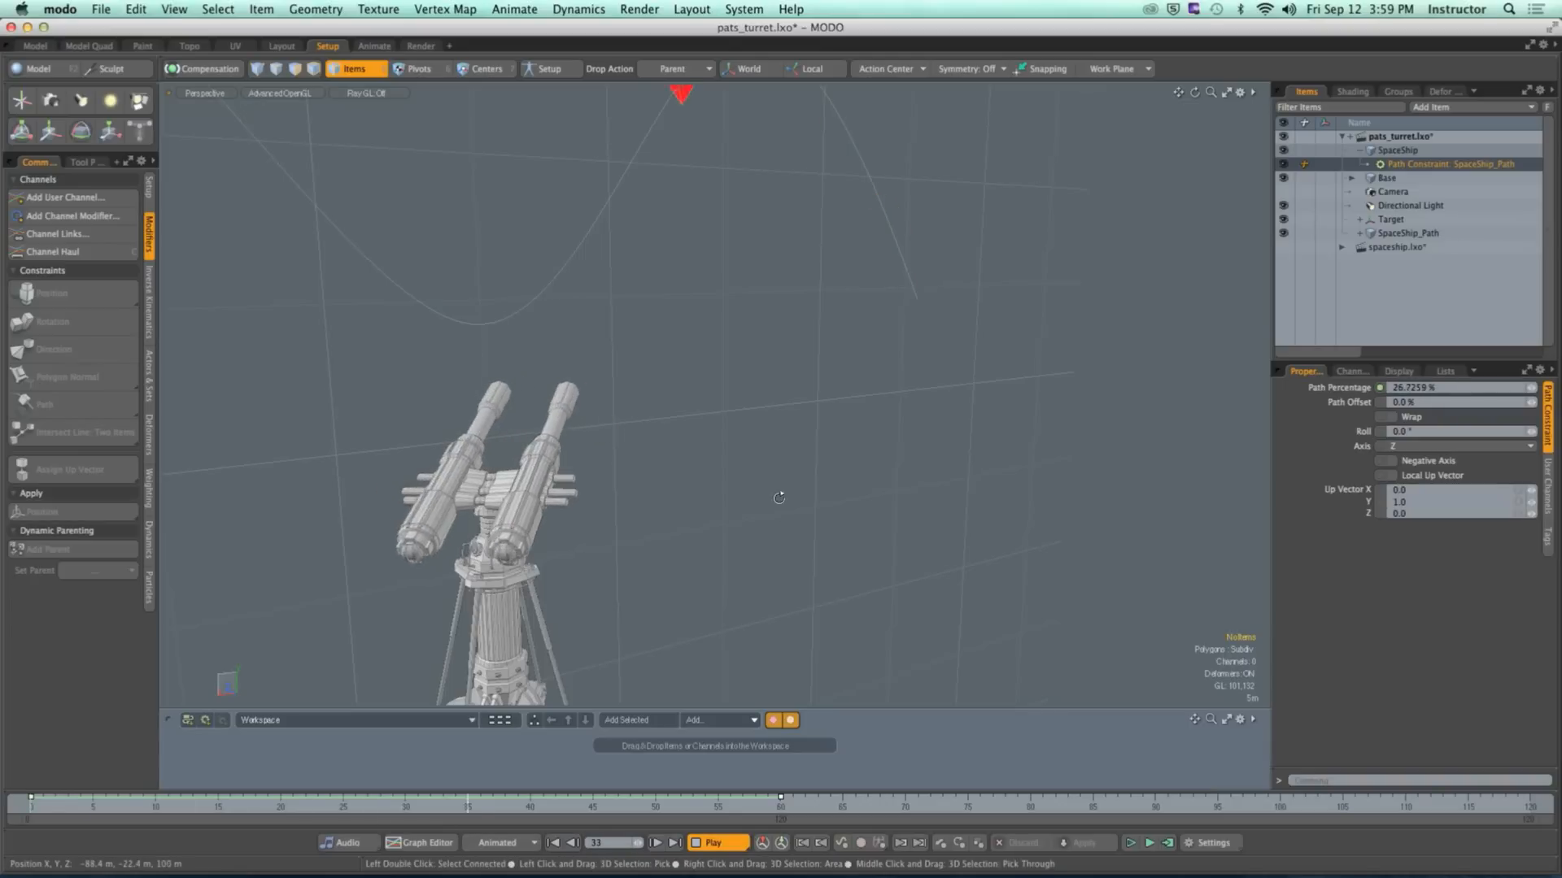
pyautogui.keyDown('alt'); pyautogui.moveTo(779, 498); pyautogui.dragTo(673, 511); pyautogui.keyUp('alt')
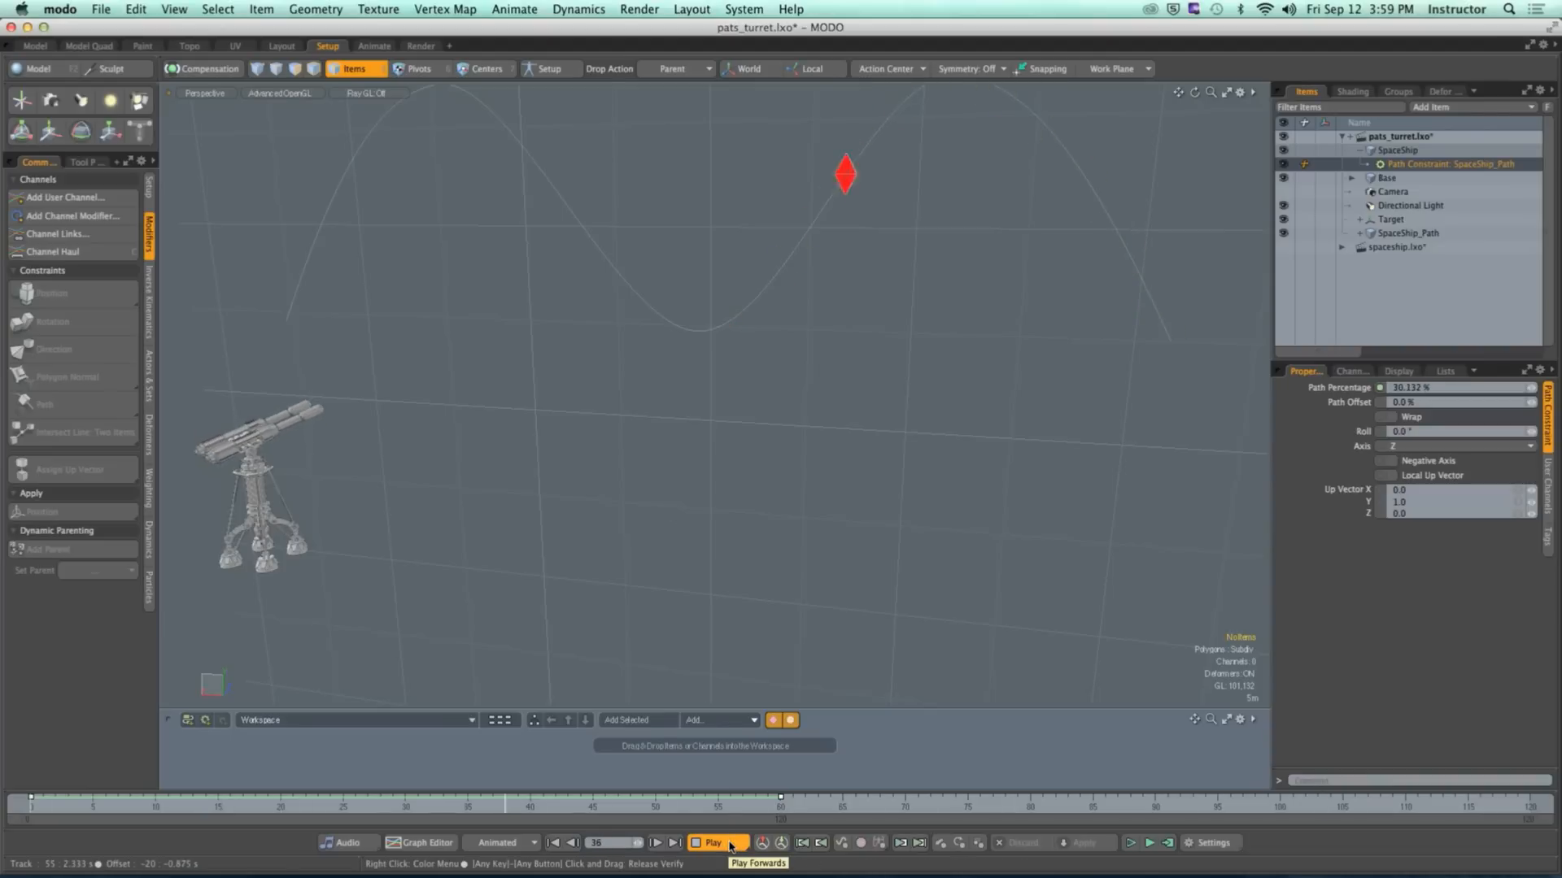
pyautogui.click(729, 844)
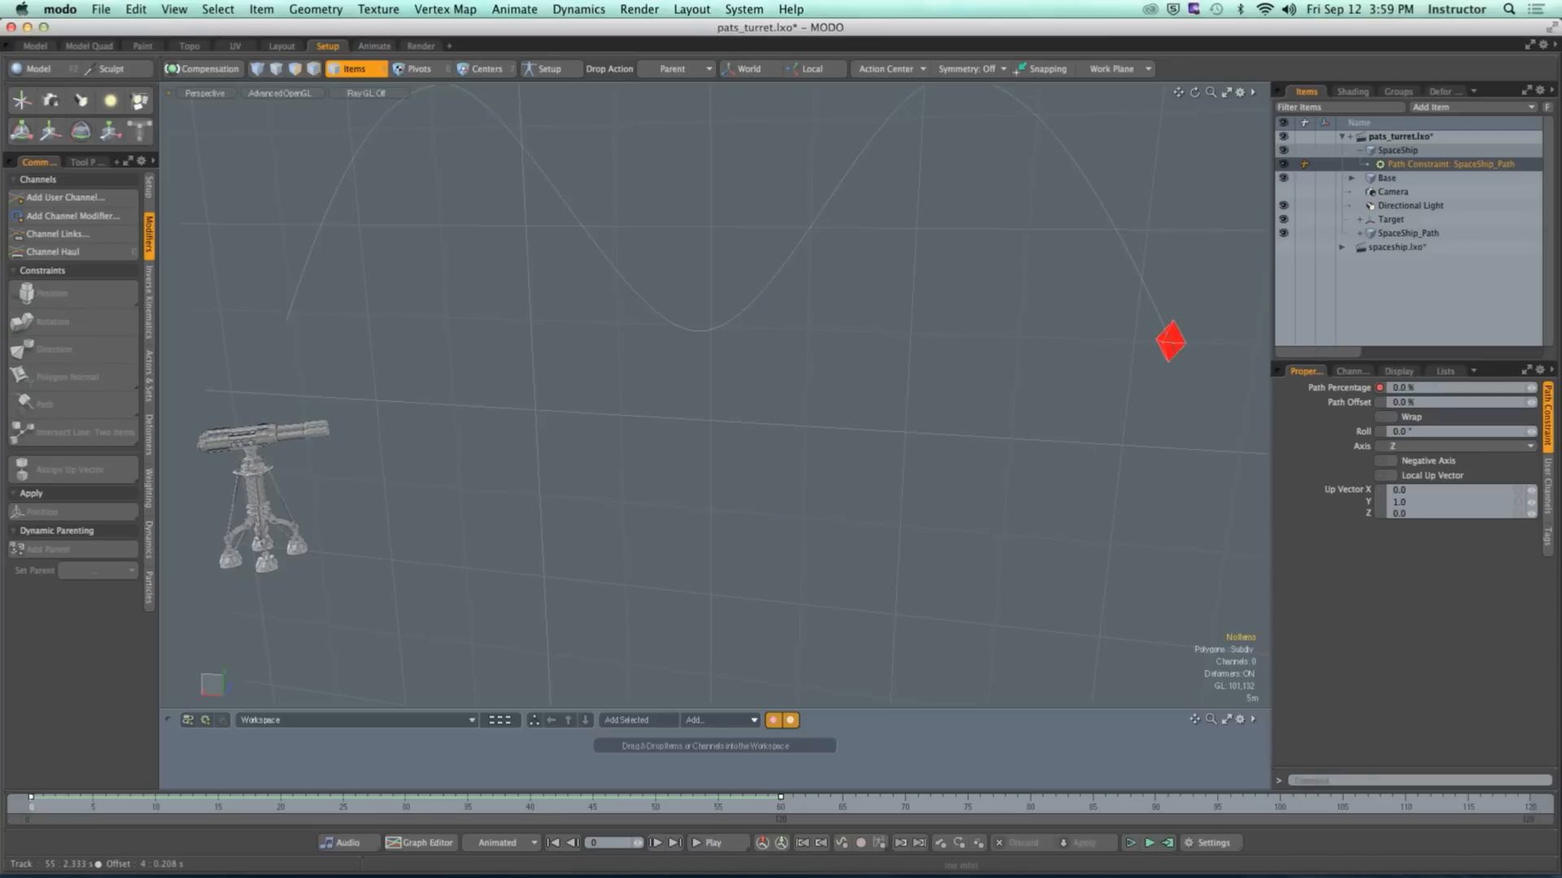
# Step: Undo the Path Percentage keys on SpaceShip's Path Constraint and the Position constraint on Target
pyautogui.press('super+z')
pyautogui.press('super+z')
pyautogui.press('super+z')
pyautogui.press('super+z')
pyautogui.press('super+z')
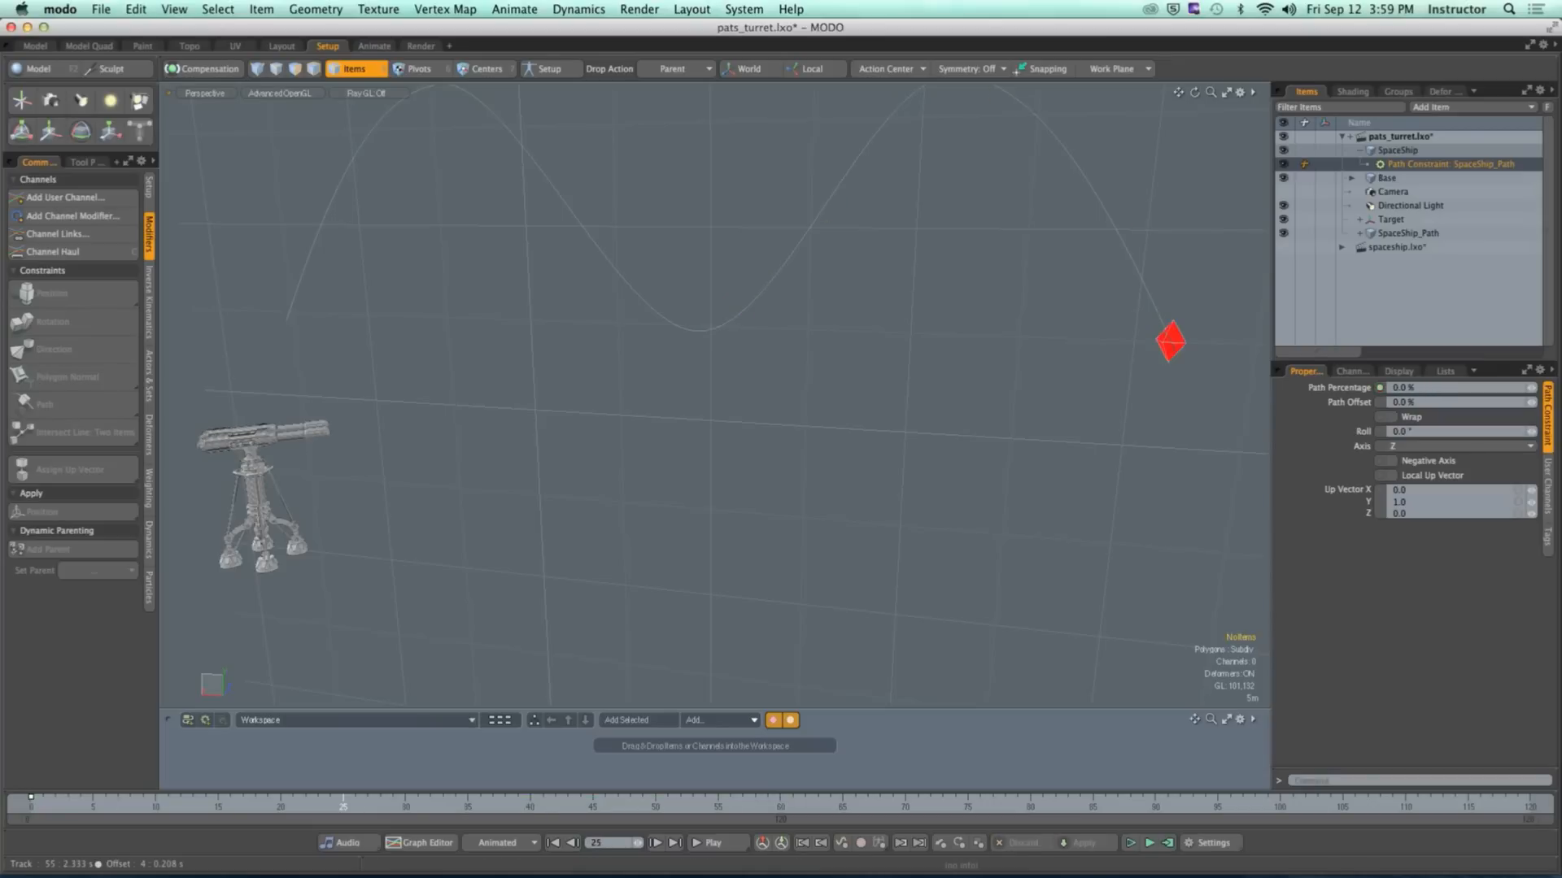
pyautogui.press('super+z')
pyautogui.press('super+z')
pyautogui.press('super+z')
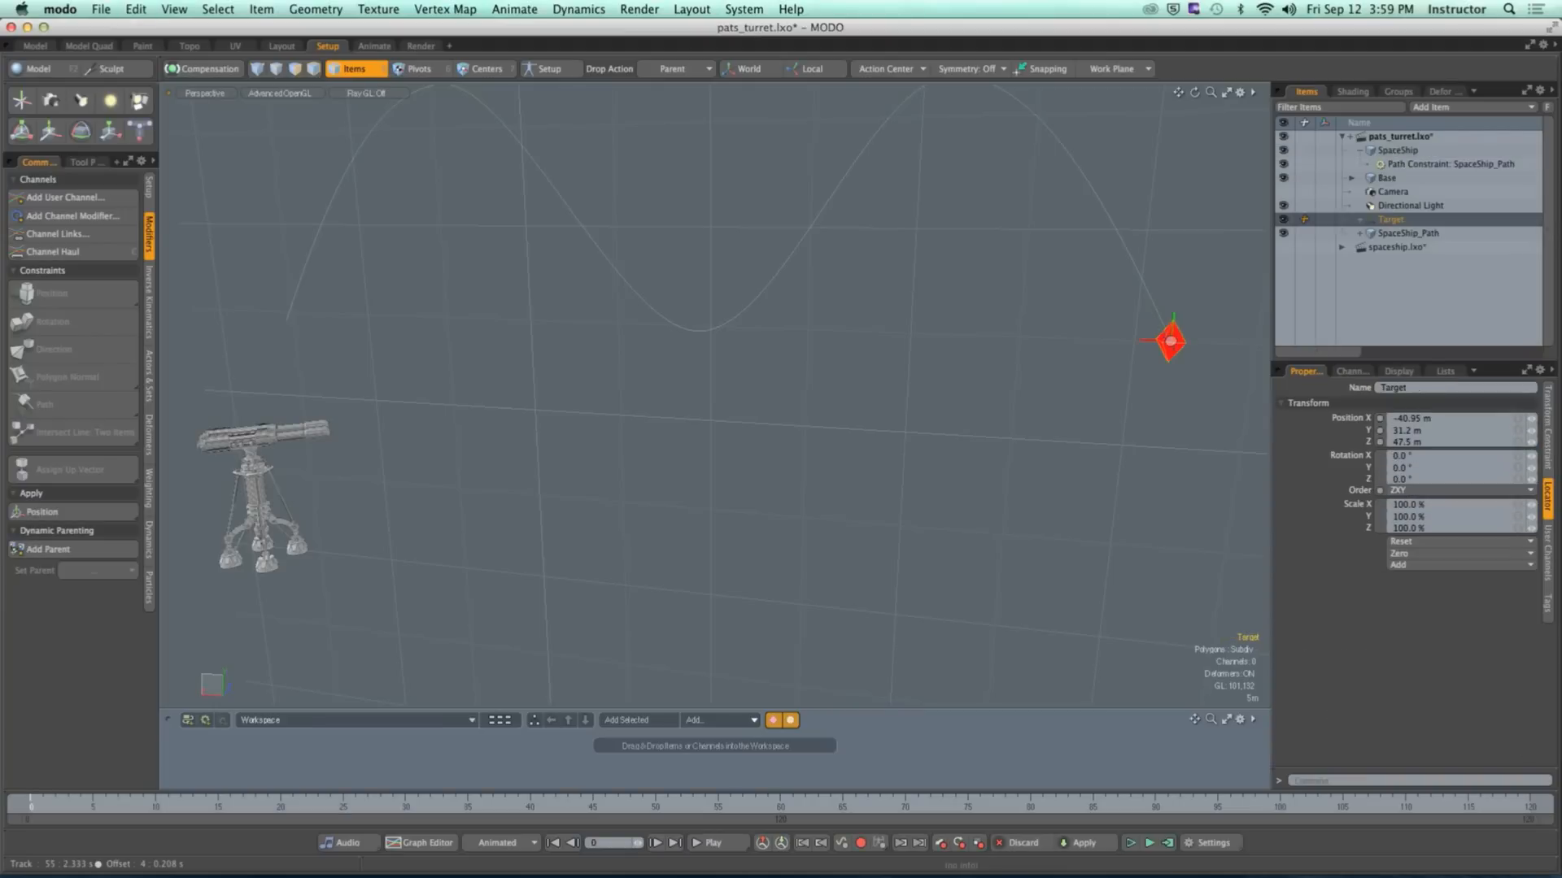
pyautogui.press('super+z')
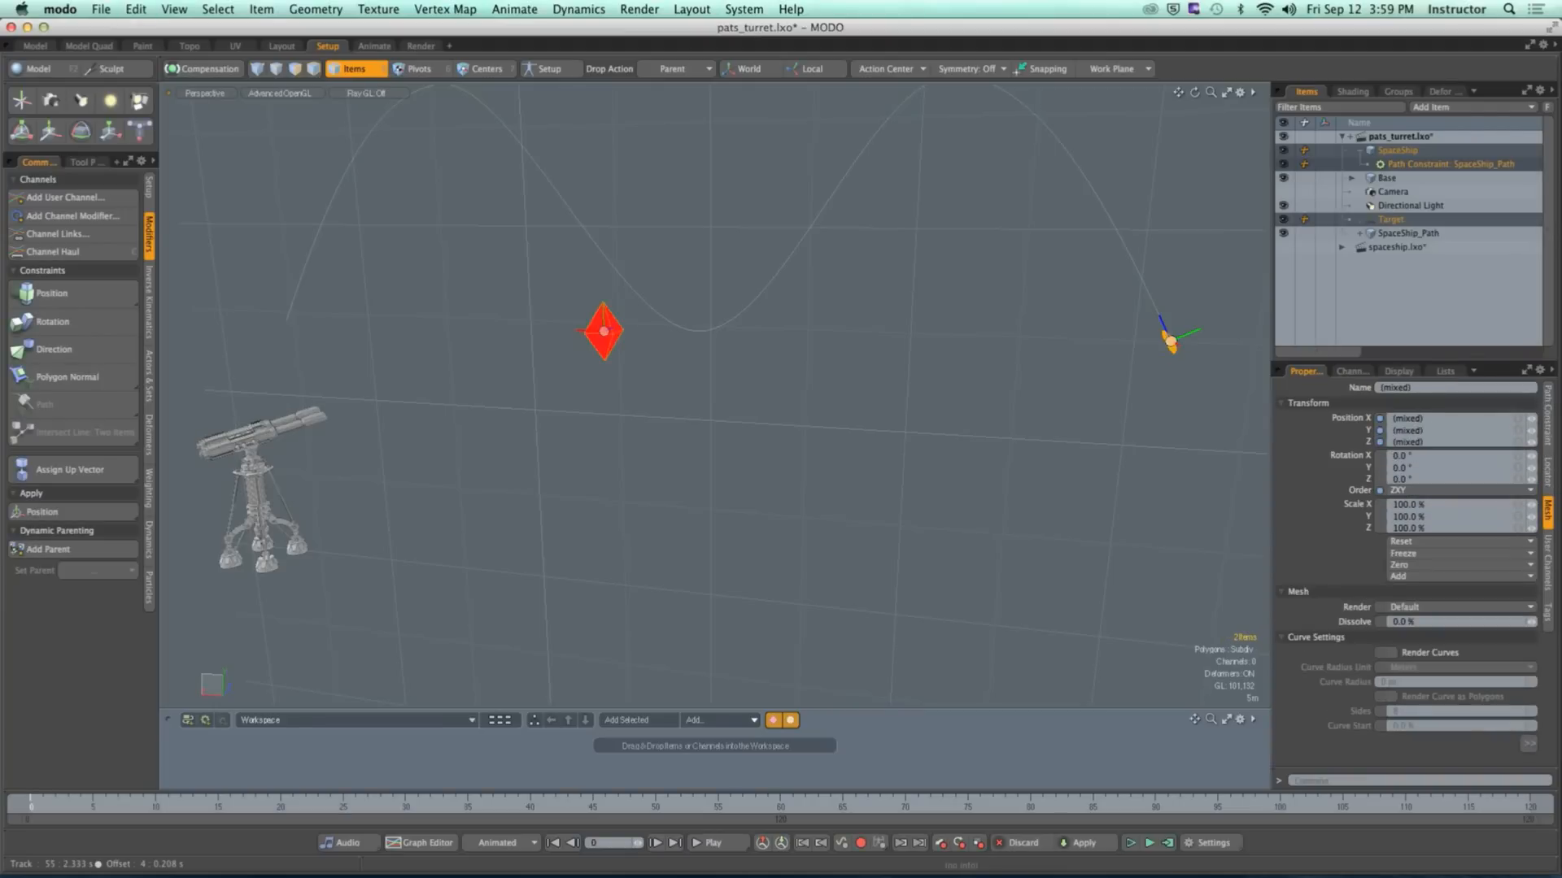
# Step: Select Target and then SpaceShip, and constrain Target's position to the SpaceShip with a Position constraint
pyautogui.click(662, 428)
pyautogui.keyDown('alt'); pyautogui.moveTo(662, 429); pyautogui.dragTo(645, 399); pyautogui.keyUp('alt')
pyautogui.click(540, 331)
pyautogui.keyDown('alt'); pyautogui.keyDown('shift'); pyautogui.moveTo(645, 400); pyautogui.dragTo(606, 399); pyautogui.keyUp('shift'); pyautogui.keyUp('alt')
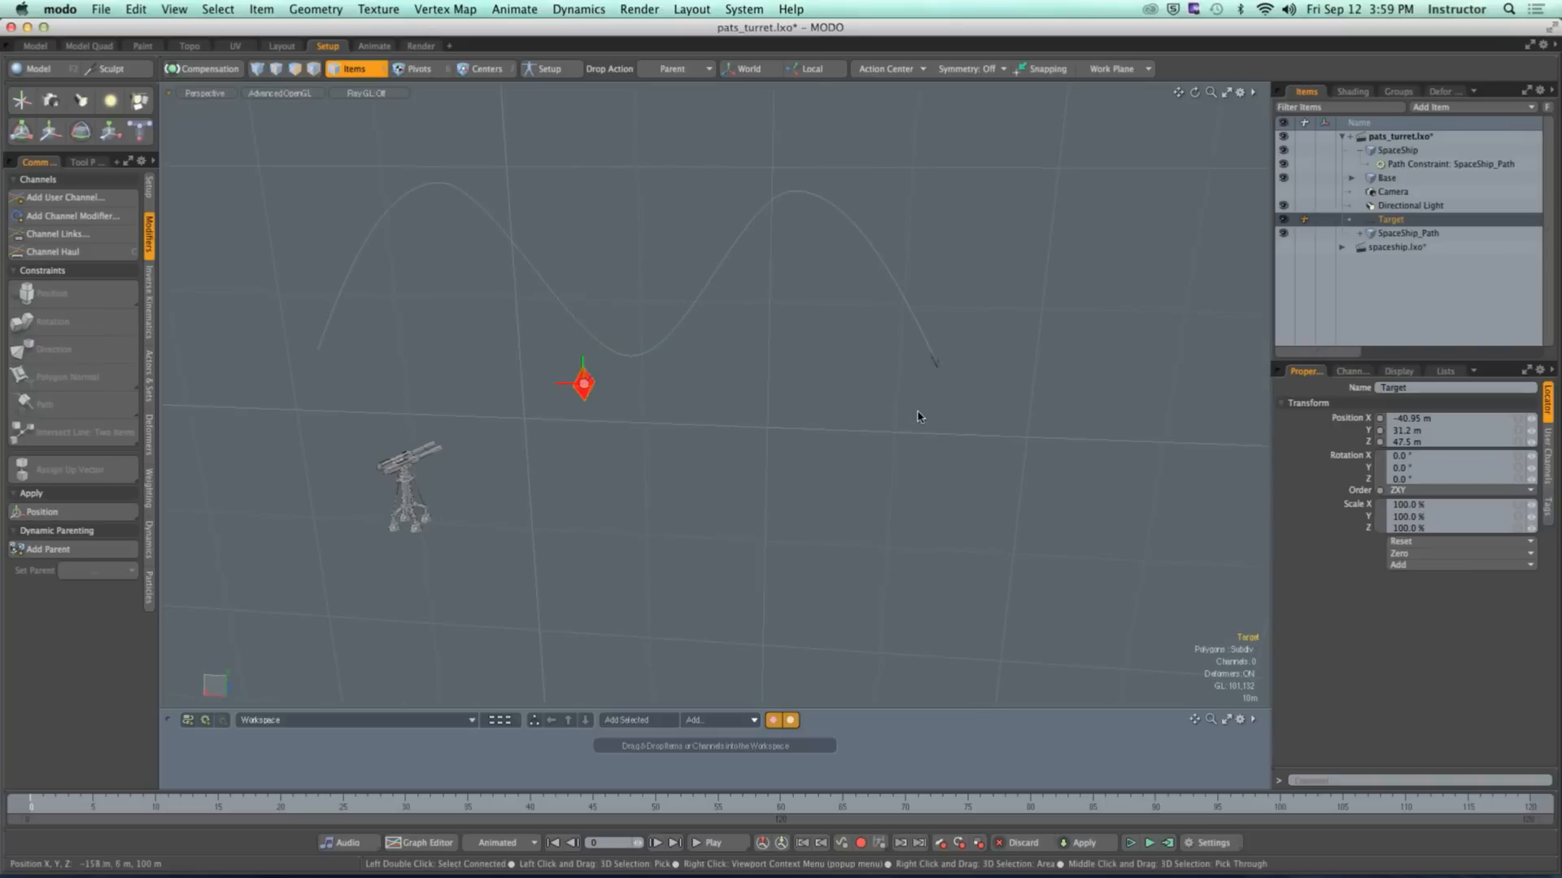
pyautogui.keyDown('shift'); pyautogui.click(935, 368); pyautogui.keyUp('shift')
pyautogui.keyDown('alt'); pyautogui.moveTo(938, 401); pyautogui.dragTo(751, 403); pyautogui.keyUp('alt')
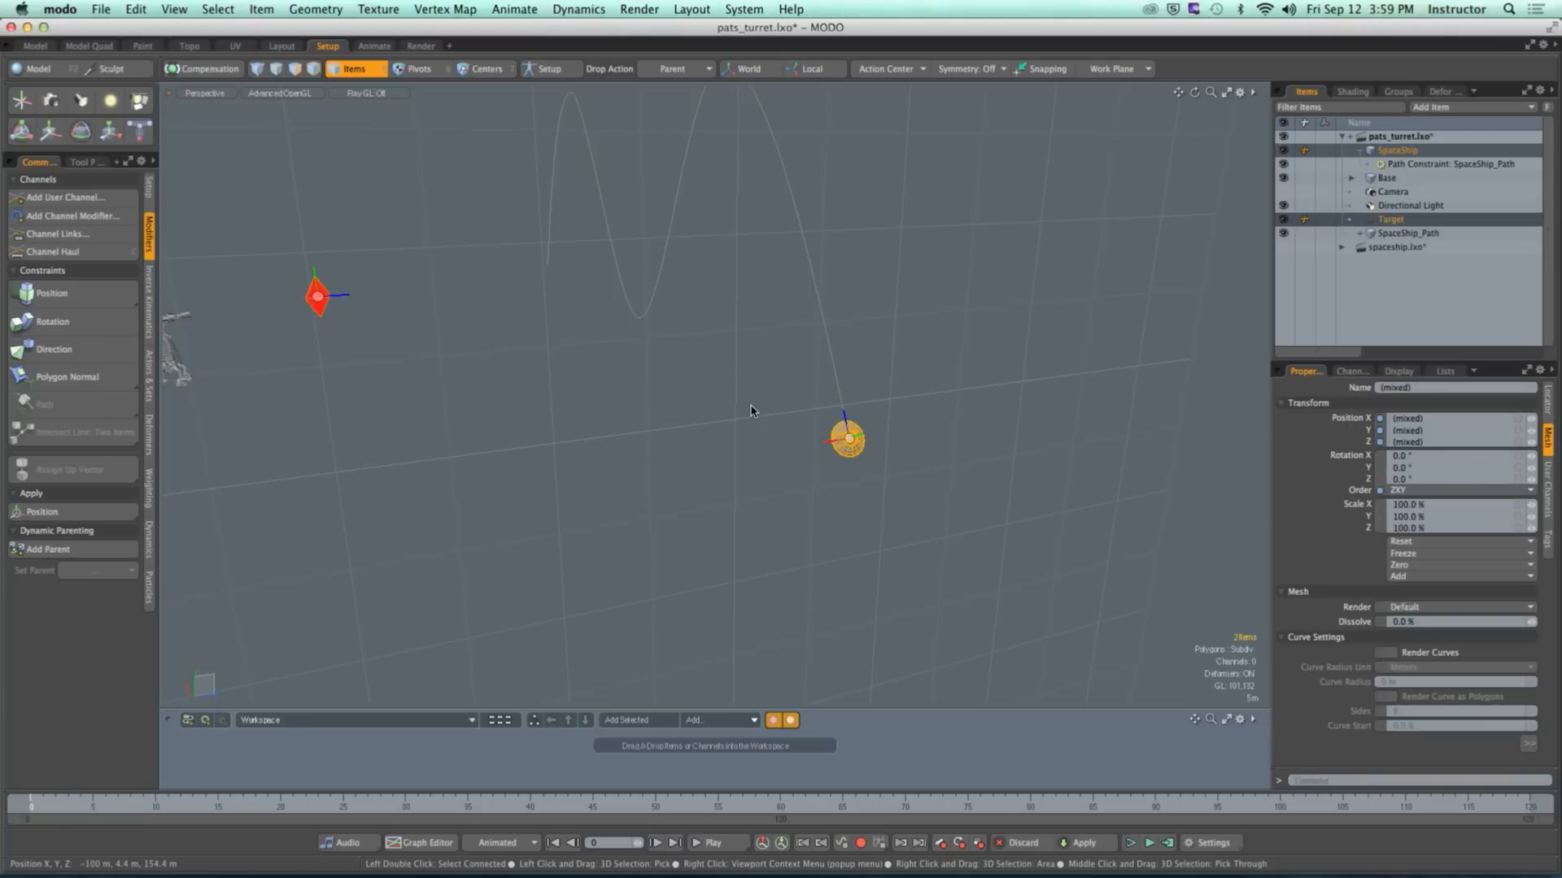
pyautogui.click(586, 416)
pyautogui.click(320, 301)
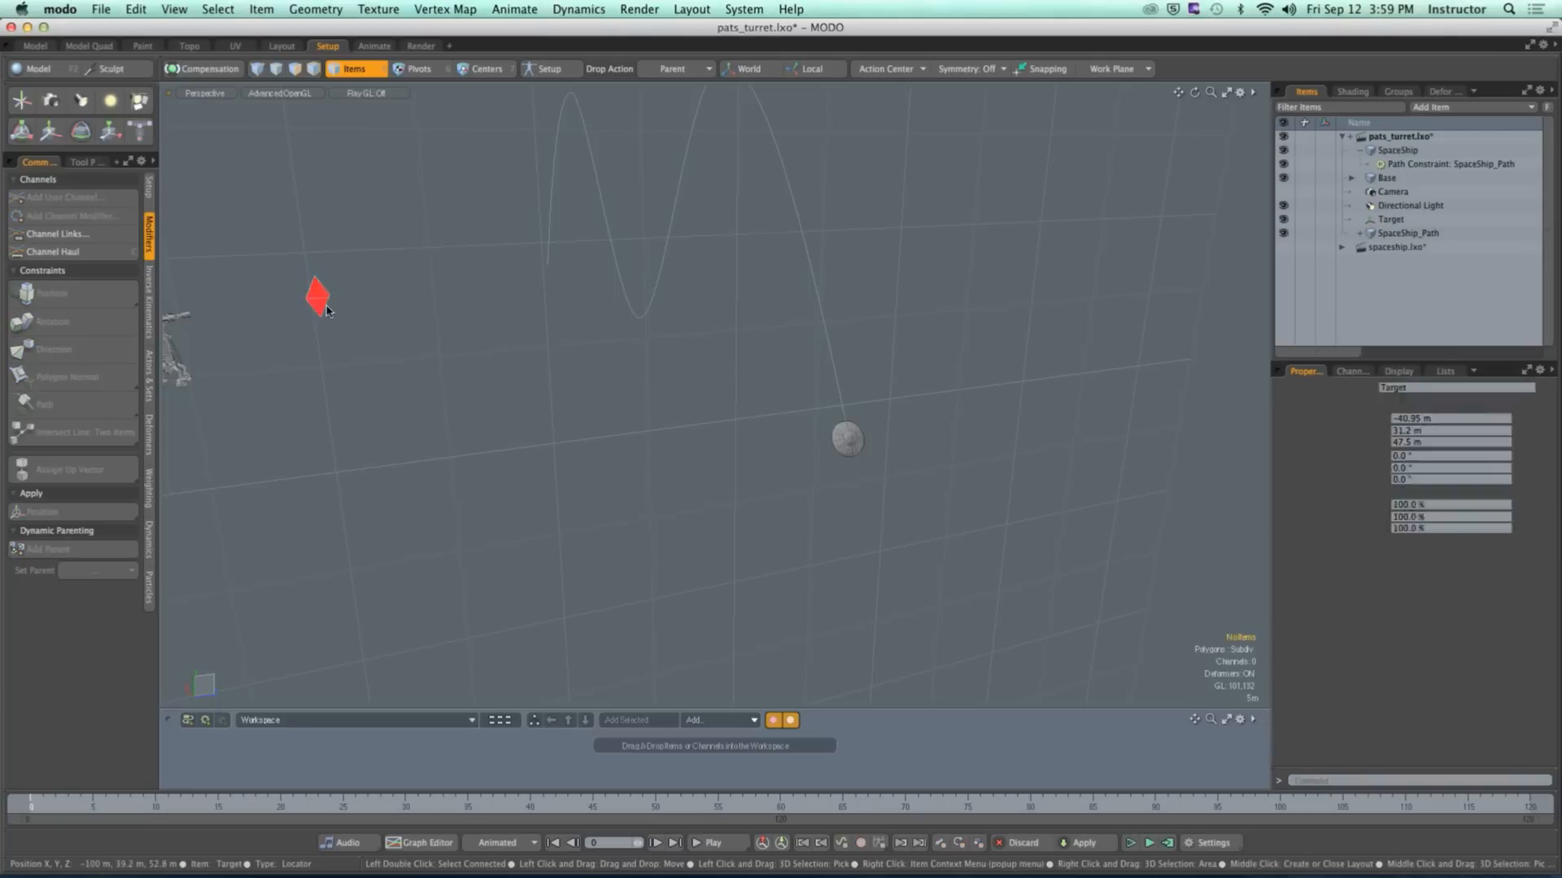
pyautogui.keyDown('shift'); pyautogui.click(849, 460); pyautogui.keyUp('shift')
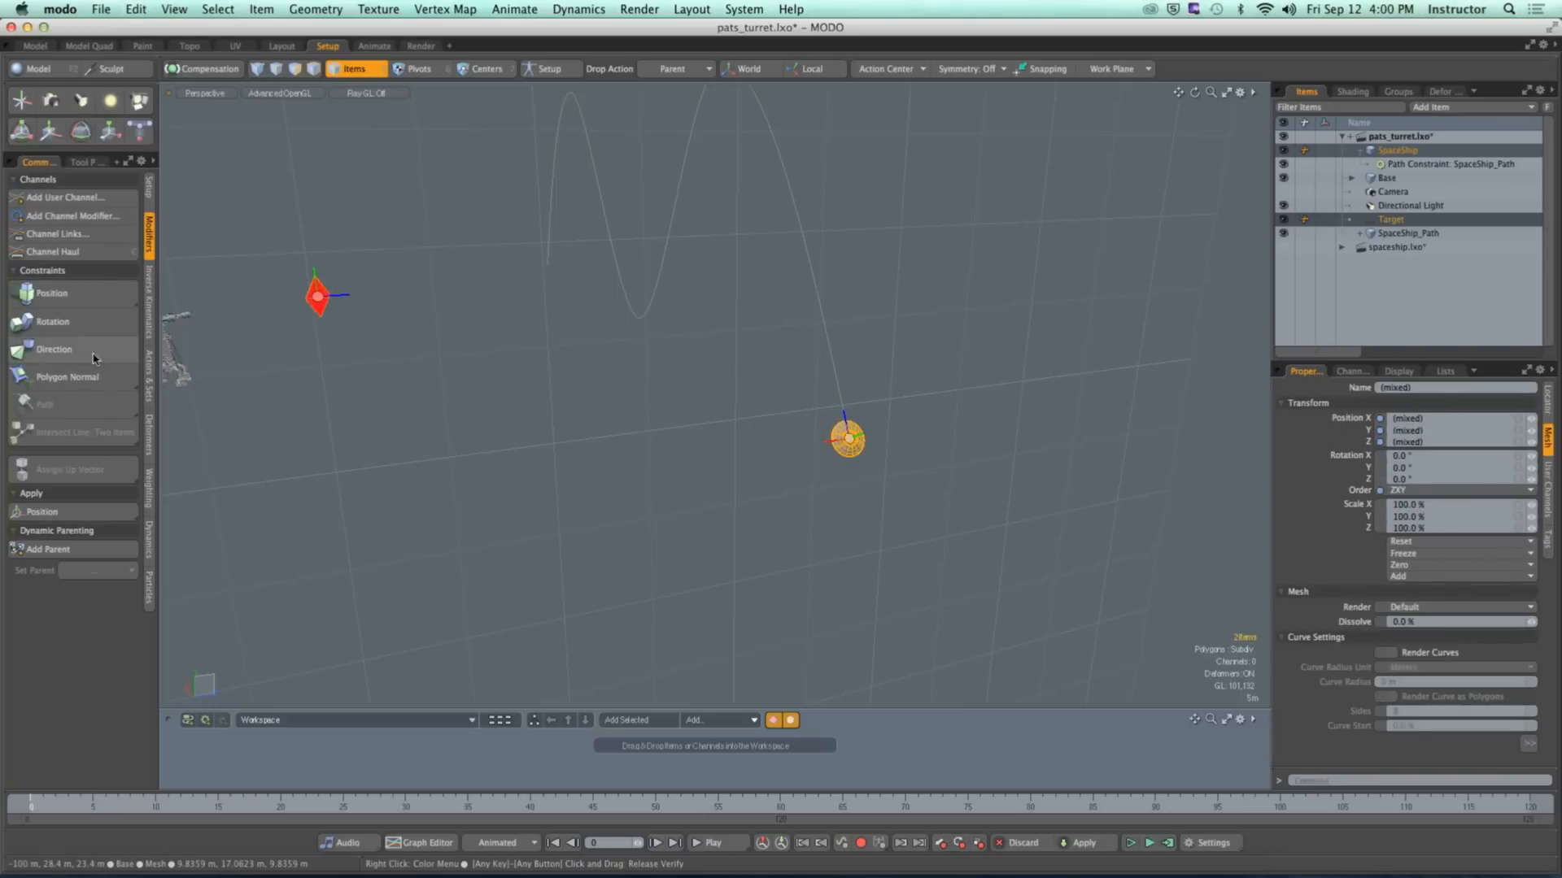
pyautogui.click(63, 306)
pyautogui.click(543, 456)
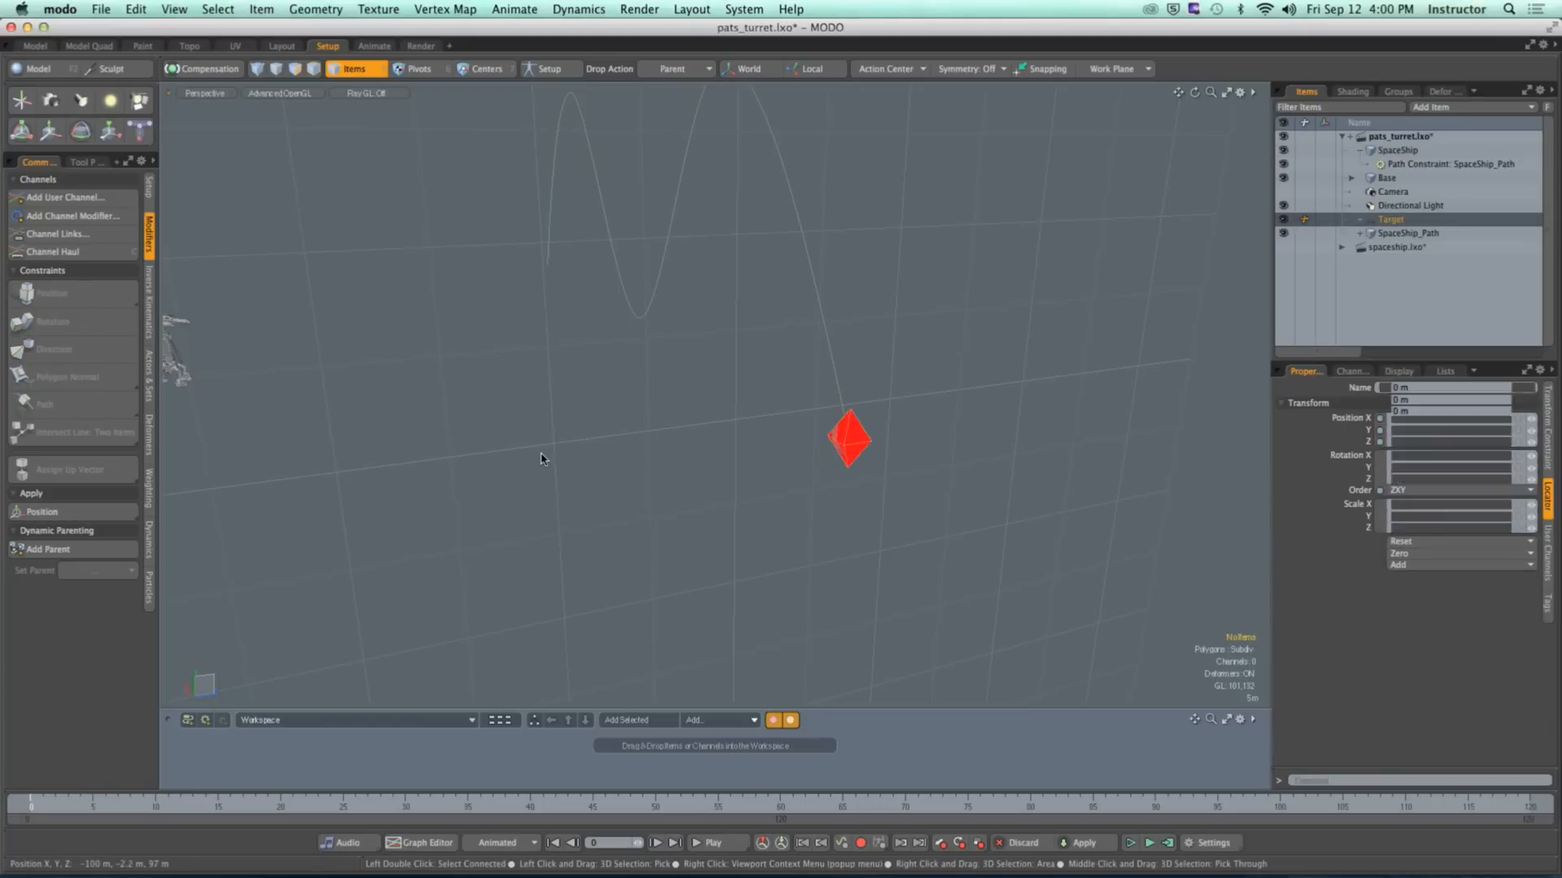
# Step: Key the Path Percentage of SpaceShip's Path Constraint at 0 % on frame 0 and 50 % on frame 45, and scrub through the motion
pyautogui.keyDown('alt'); pyautogui.moveTo(544, 456); pyautogui.dragTo(715, 452); pyautogui.keyUp('alt')
pyautogui.keyDown('ctrl'); pyautogui.keyDown('alt'); pyautogui.moveTo(716, 452); pyautogui.dragTo(627, 651); pyautogui.keyUp('alt'); pyautogui.keyUp('ctrl')
pyautogui.moveTo(146, 807); pyautogui.dragTo(168, 806)
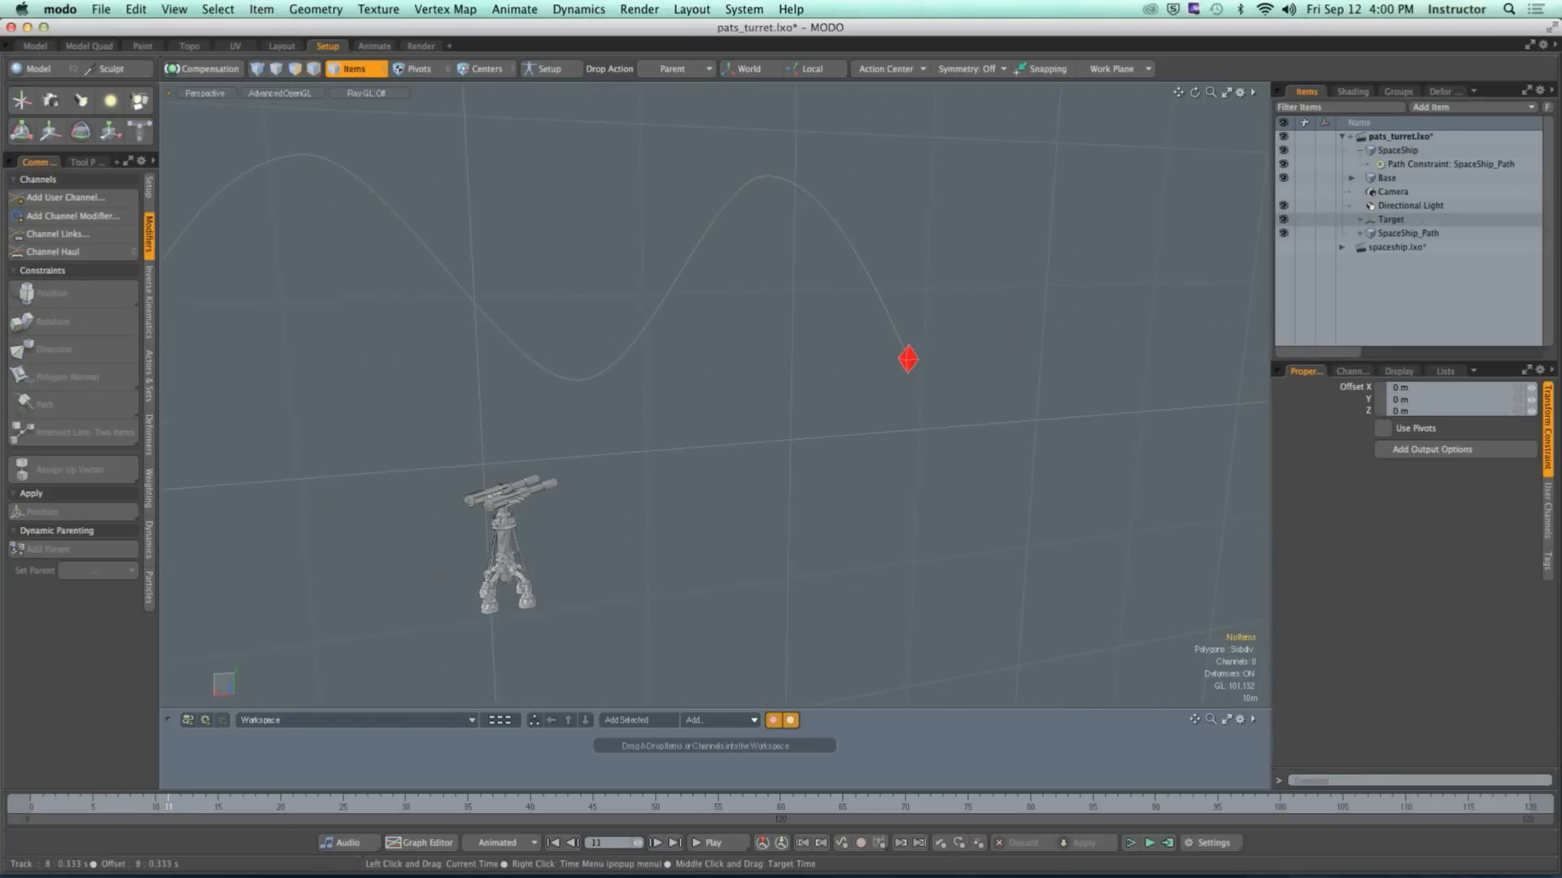
pyautogui.click(1439, 164)
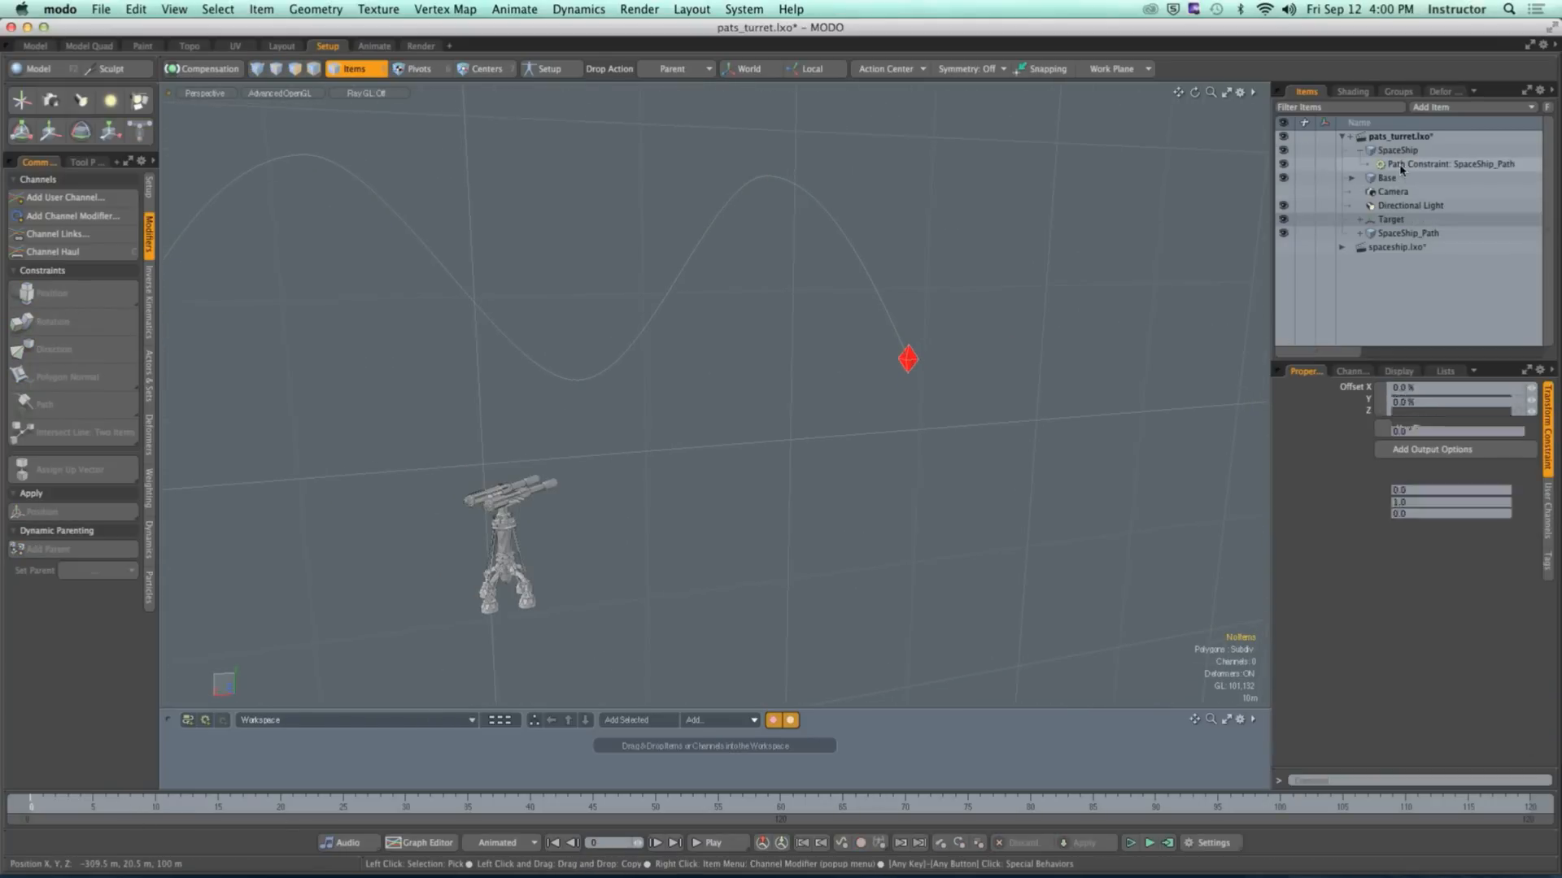
pyautogui.click(1380, 388)
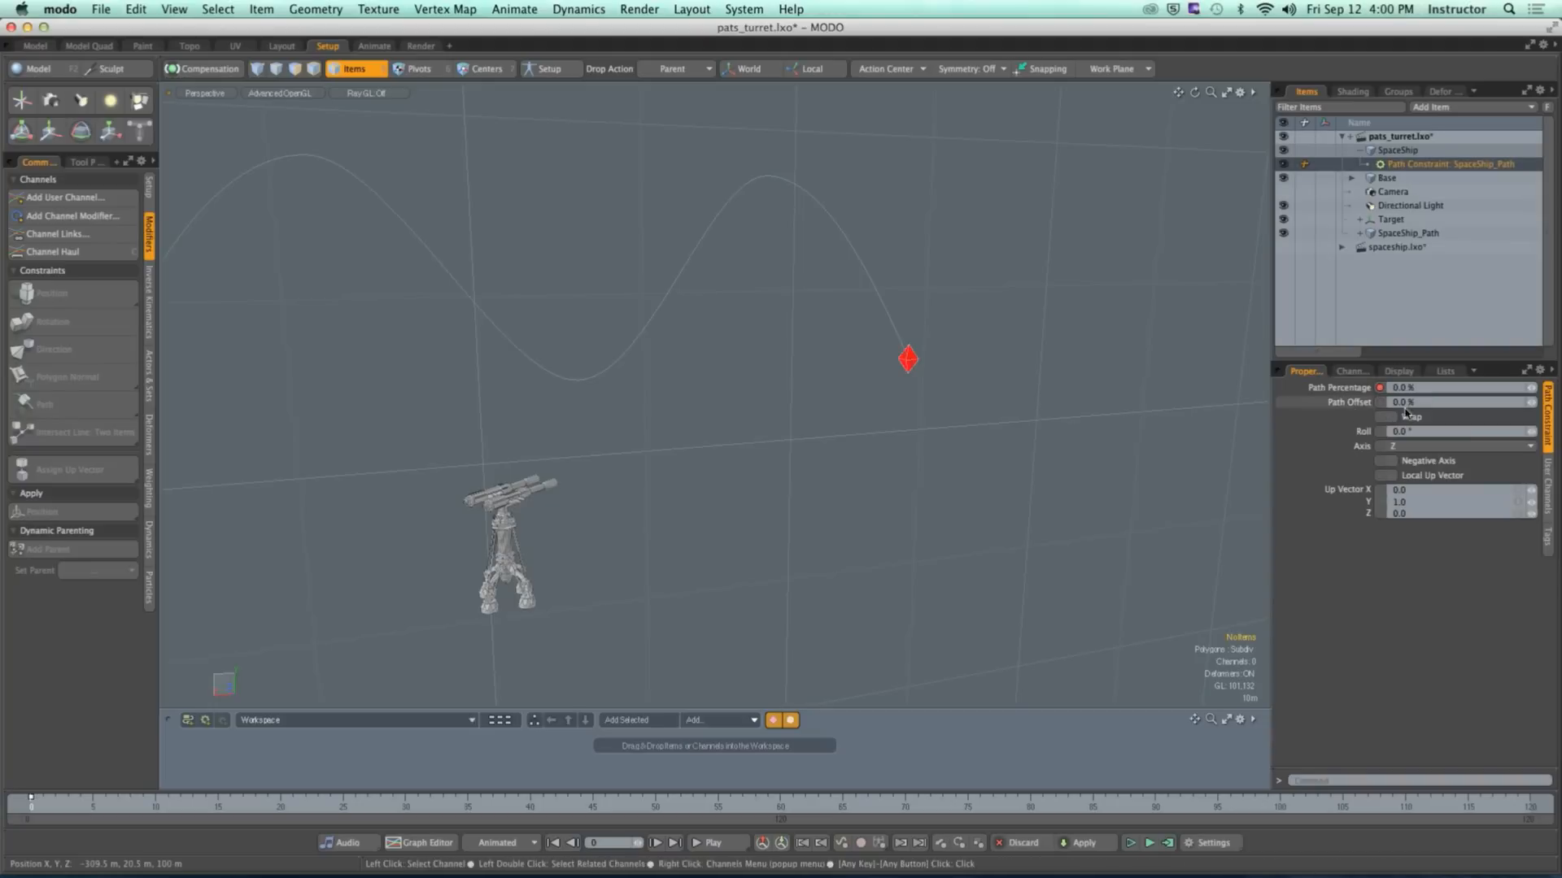
pyautogui.moveTo(519, 807); pyautogui.dragTo(642, 807)
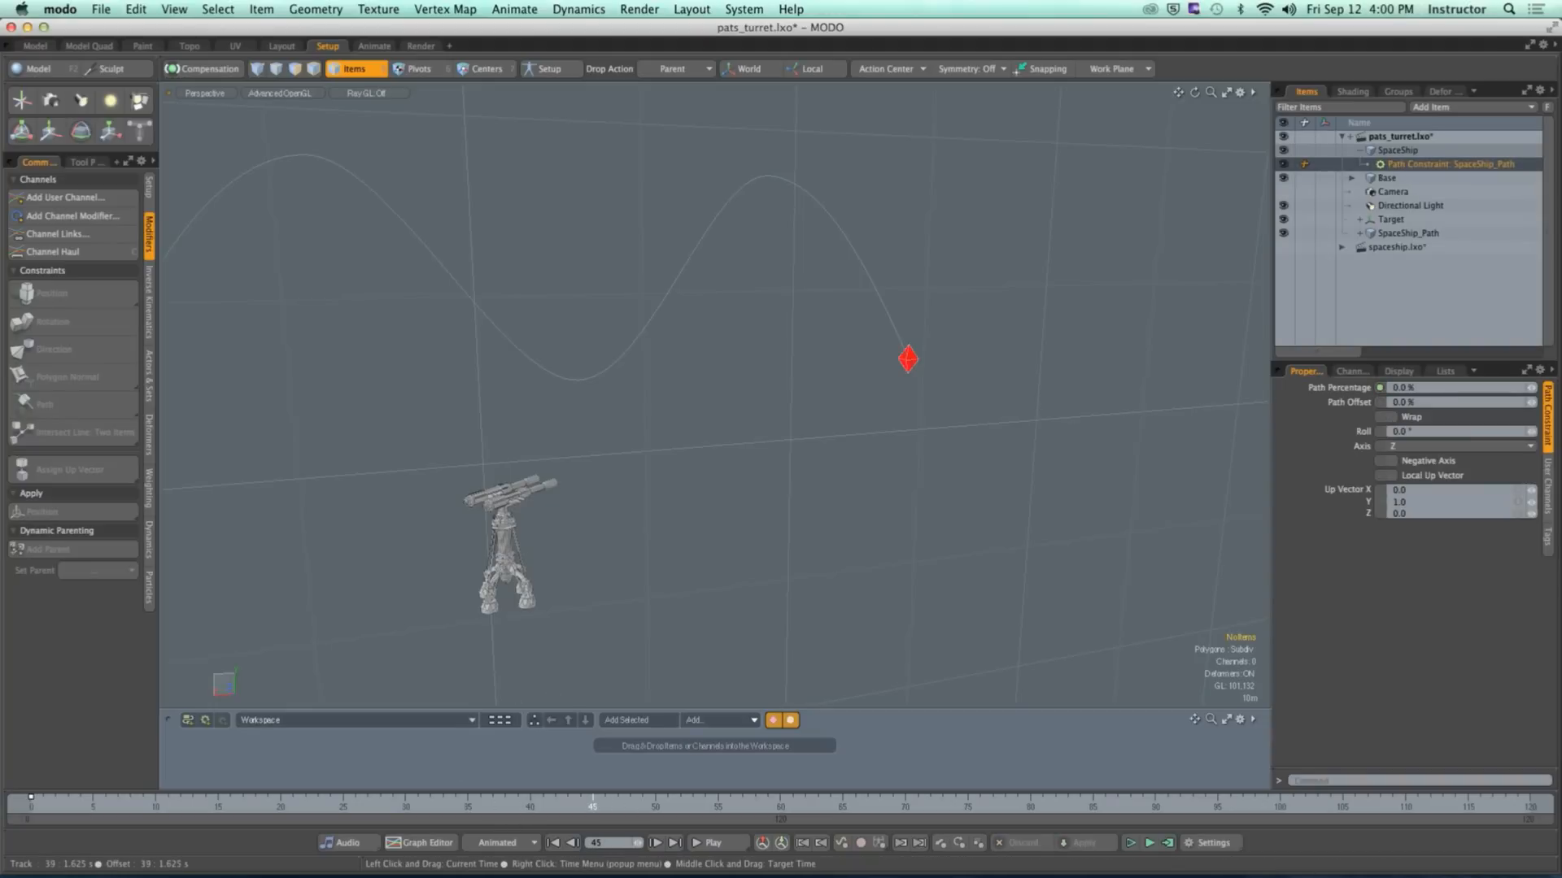
pyautogui.moveTo(1530, 388); pyautogui.dragTo(1554, 388)
pyautogui.moveTo(593, 806)
pyautogui.mouseDown()
pyautogui.moveTo(45, 806)
pyautogui.moveTo(618, 806)
pyautogui.mouseUp()
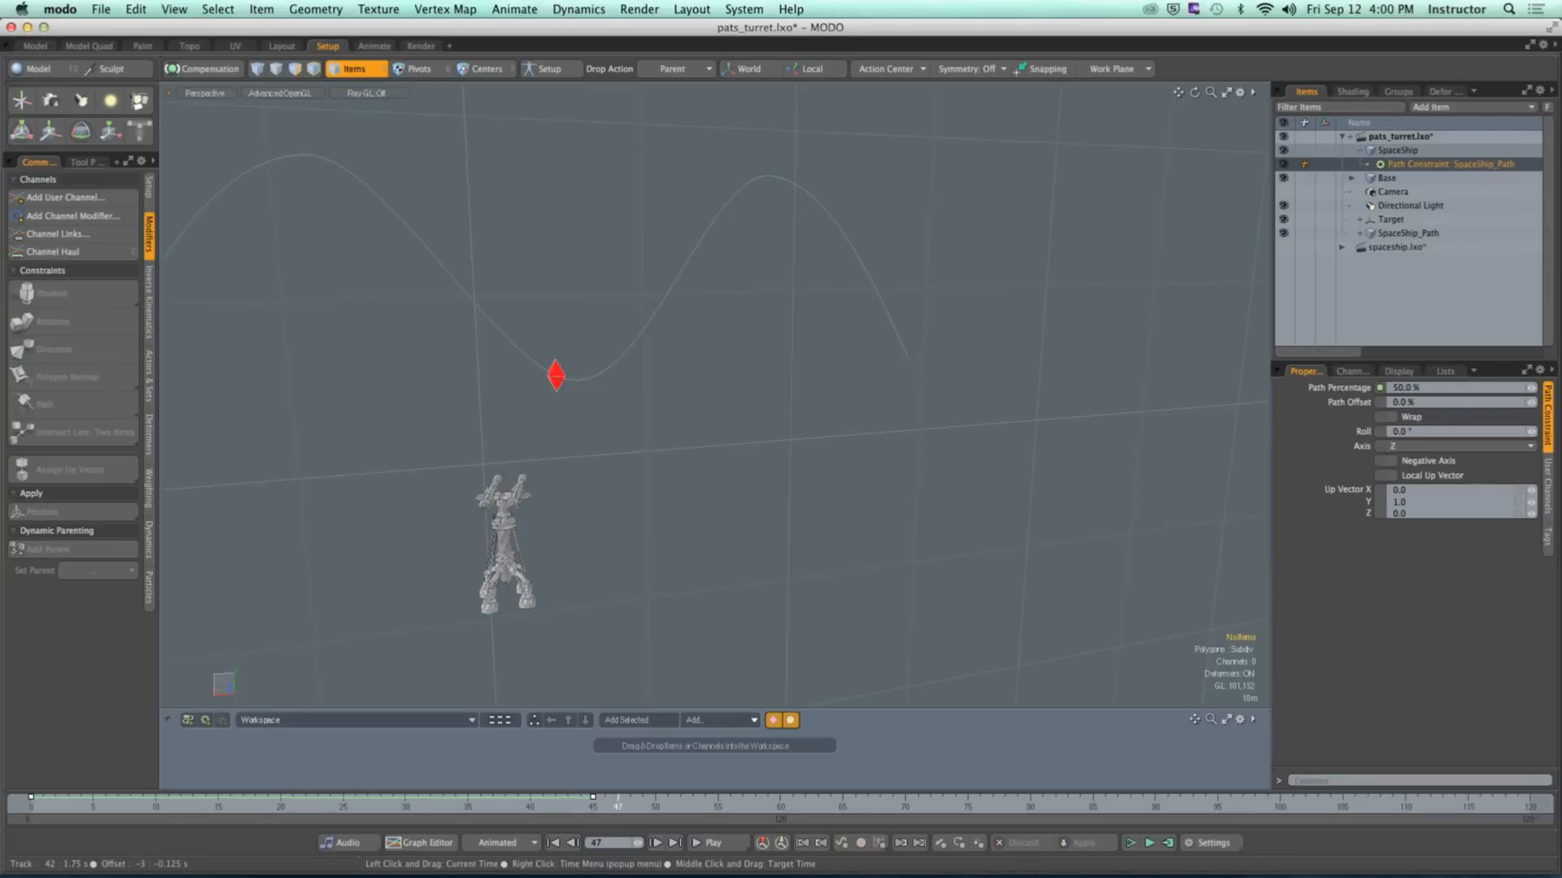
pyautogui.moveTo(818, 806); pyautogui.dragTo(31, 806)
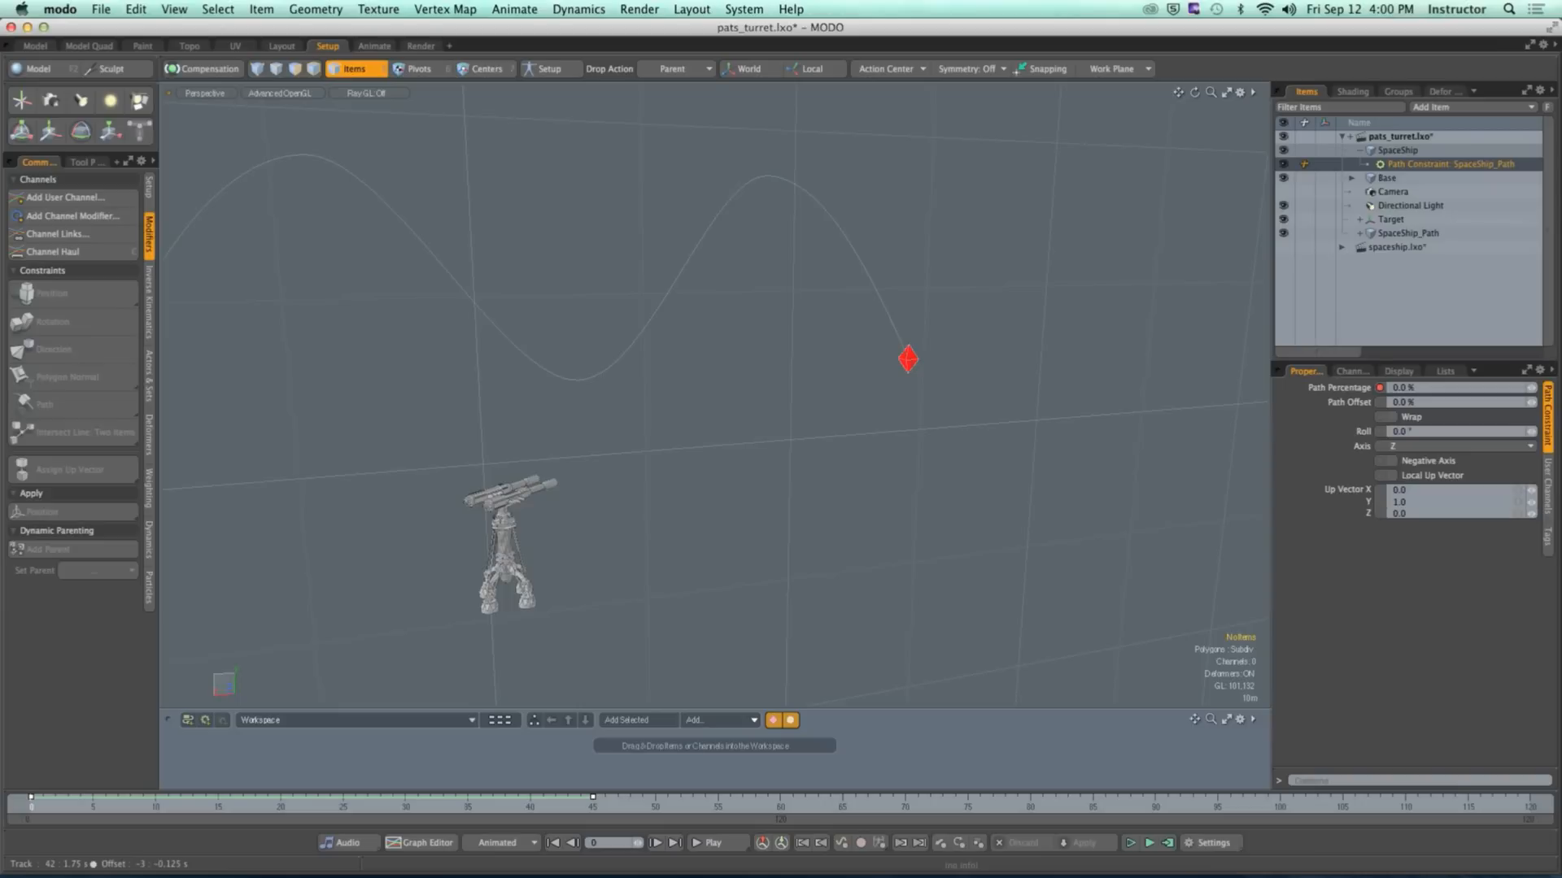
# Step: Reshape the SpaceShip_Path curve by moving its points with the Curve tool, and scrub to frame 20 to check the motion
pyautogui.keyDown('alt'); pyautogui.moveTo(675, 504); pyautogui.dragTo(567, 461); pyautogui.keyUp('alt')
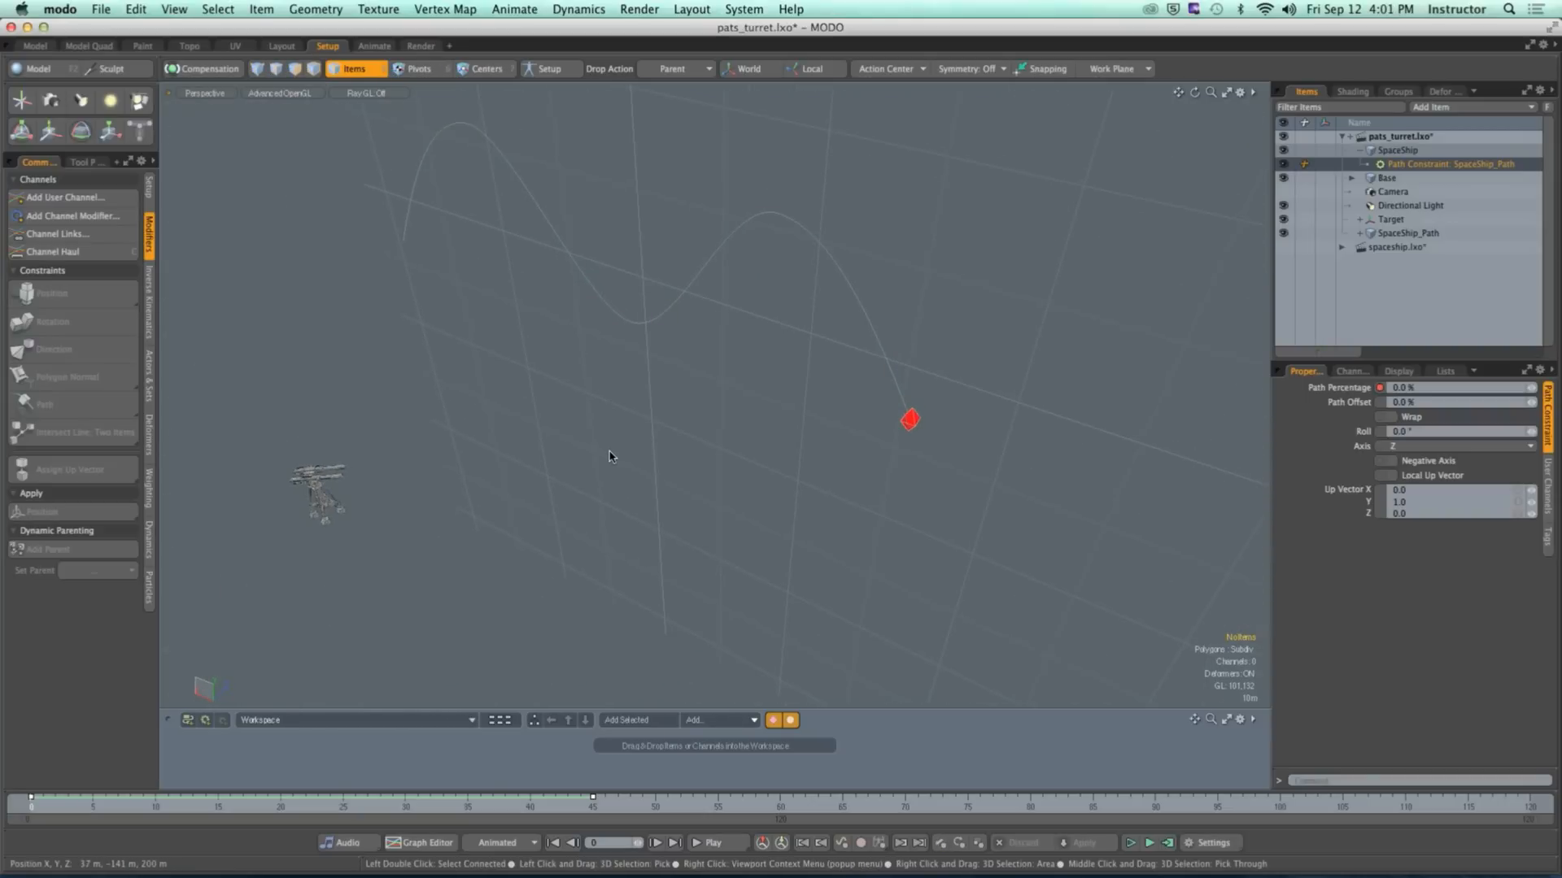
pyautogui.keyDown('shift'); pyautogui.click(643, 341); pyautogui.keyUp('shift')
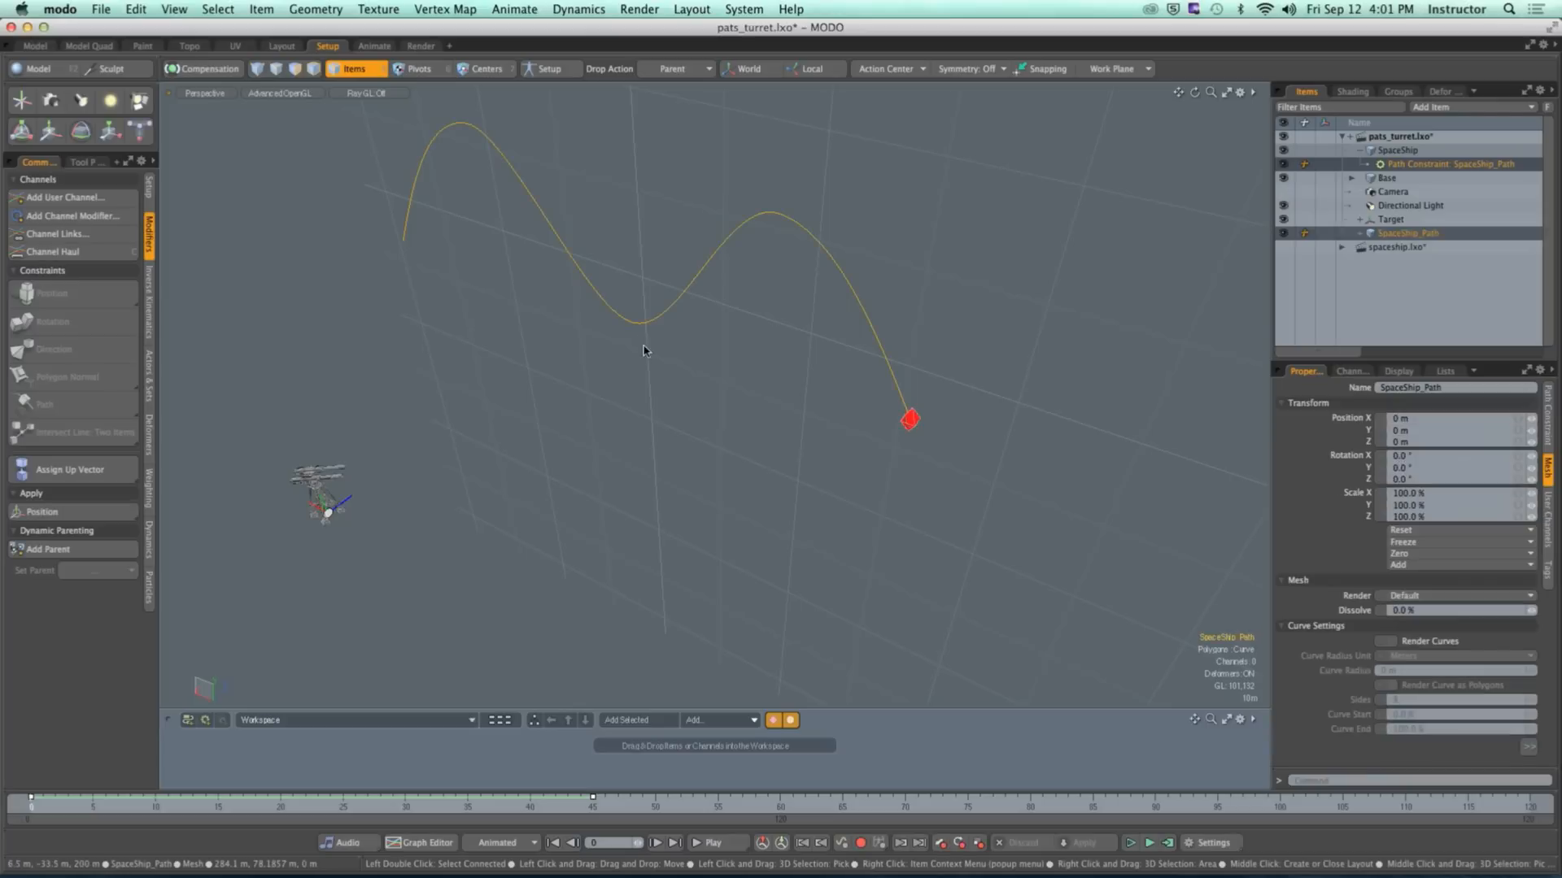
pyautogui.keyDown('alt'); pyautogui.moveTo(685, 364); pyautogui.dragTo(604, 334); pyautogui.keyUp('alt')
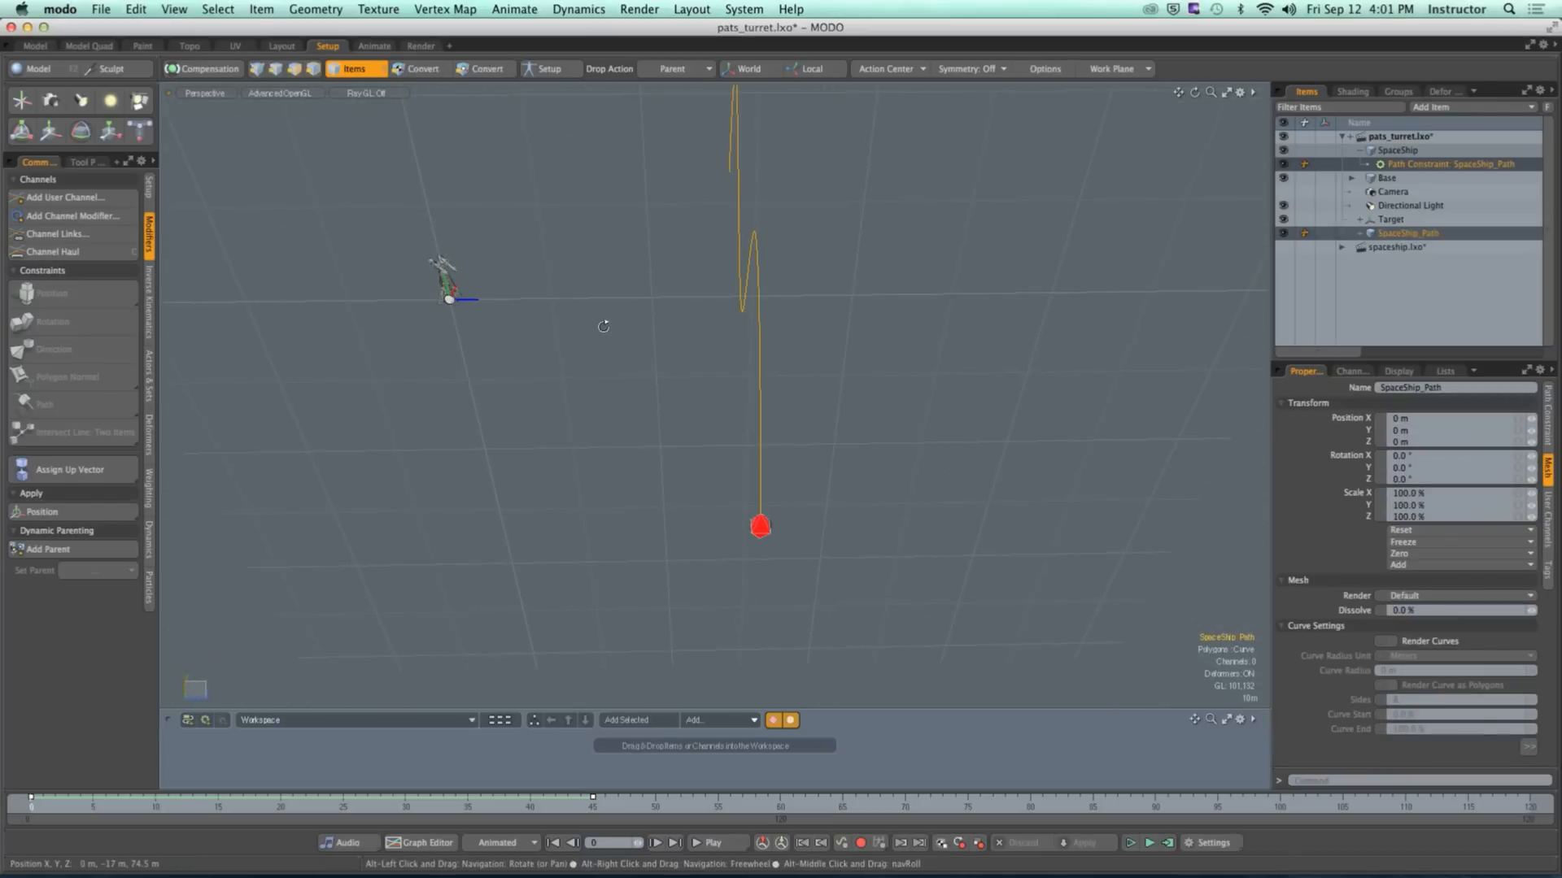
pyautogui.keyDown('alt'); pyautogui.moveTo(603, 335); pyautogui.dragTo(425, 154); pyautogui.keyUp('alt')
pyautogui.click(297, 72)
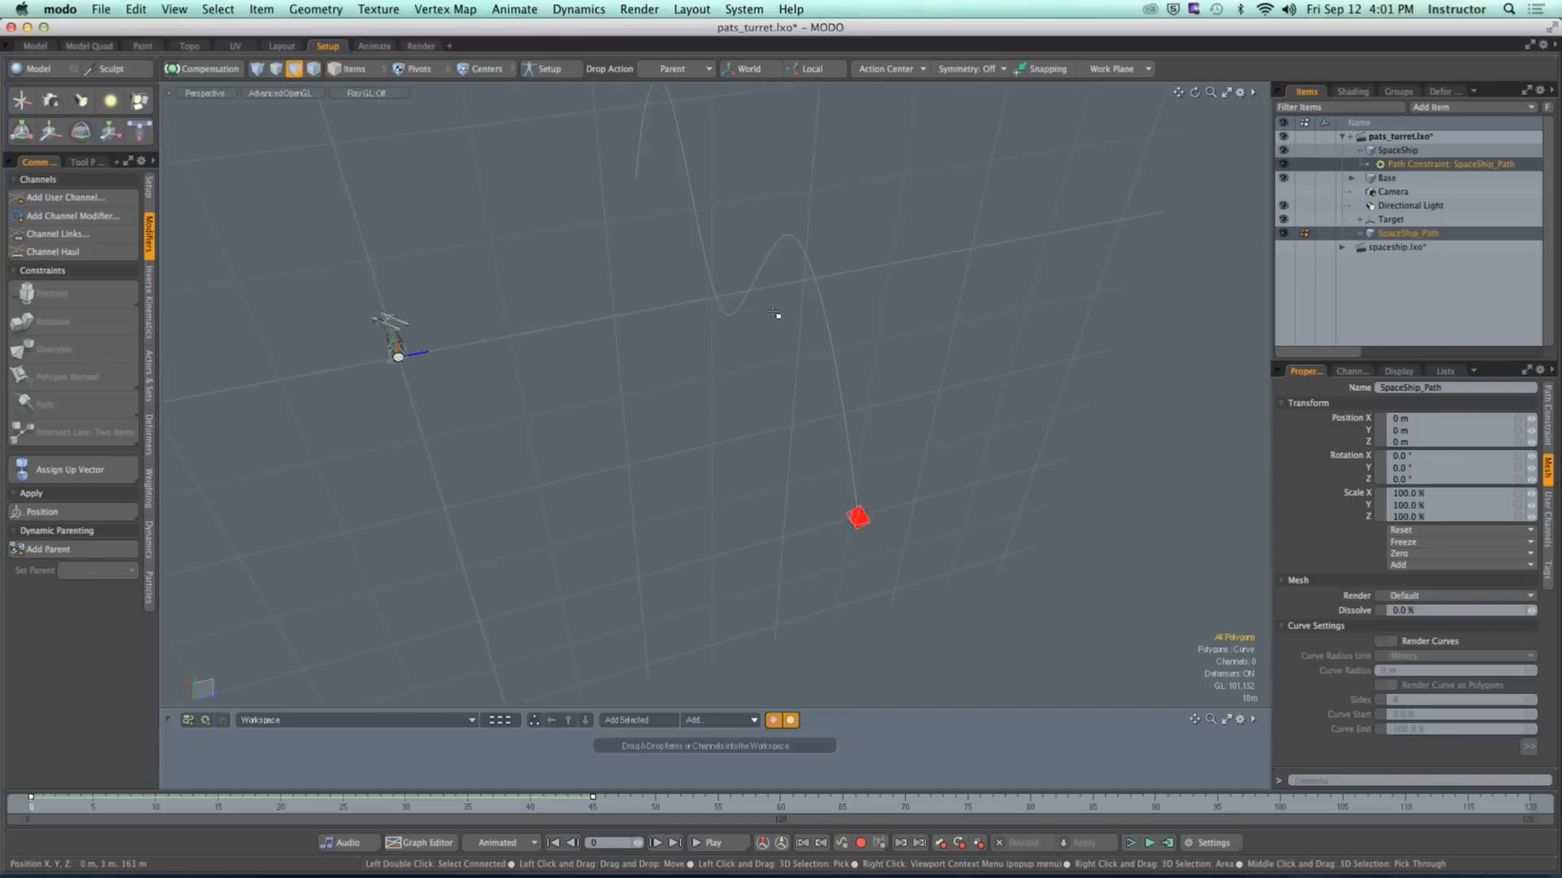
pyautogui.moveTo(757, 291)
pyautogui.keyDown('alt'); pyautogui.mouseDown()
pyautogui.moveTo(662, 307)
pyautogui.moveTo(660, 322)
pyautogui.mouseUp(); pyautogui.keyUp('alt')
pyautogui.click(38, 69)
pyautogui.click(169, 167)
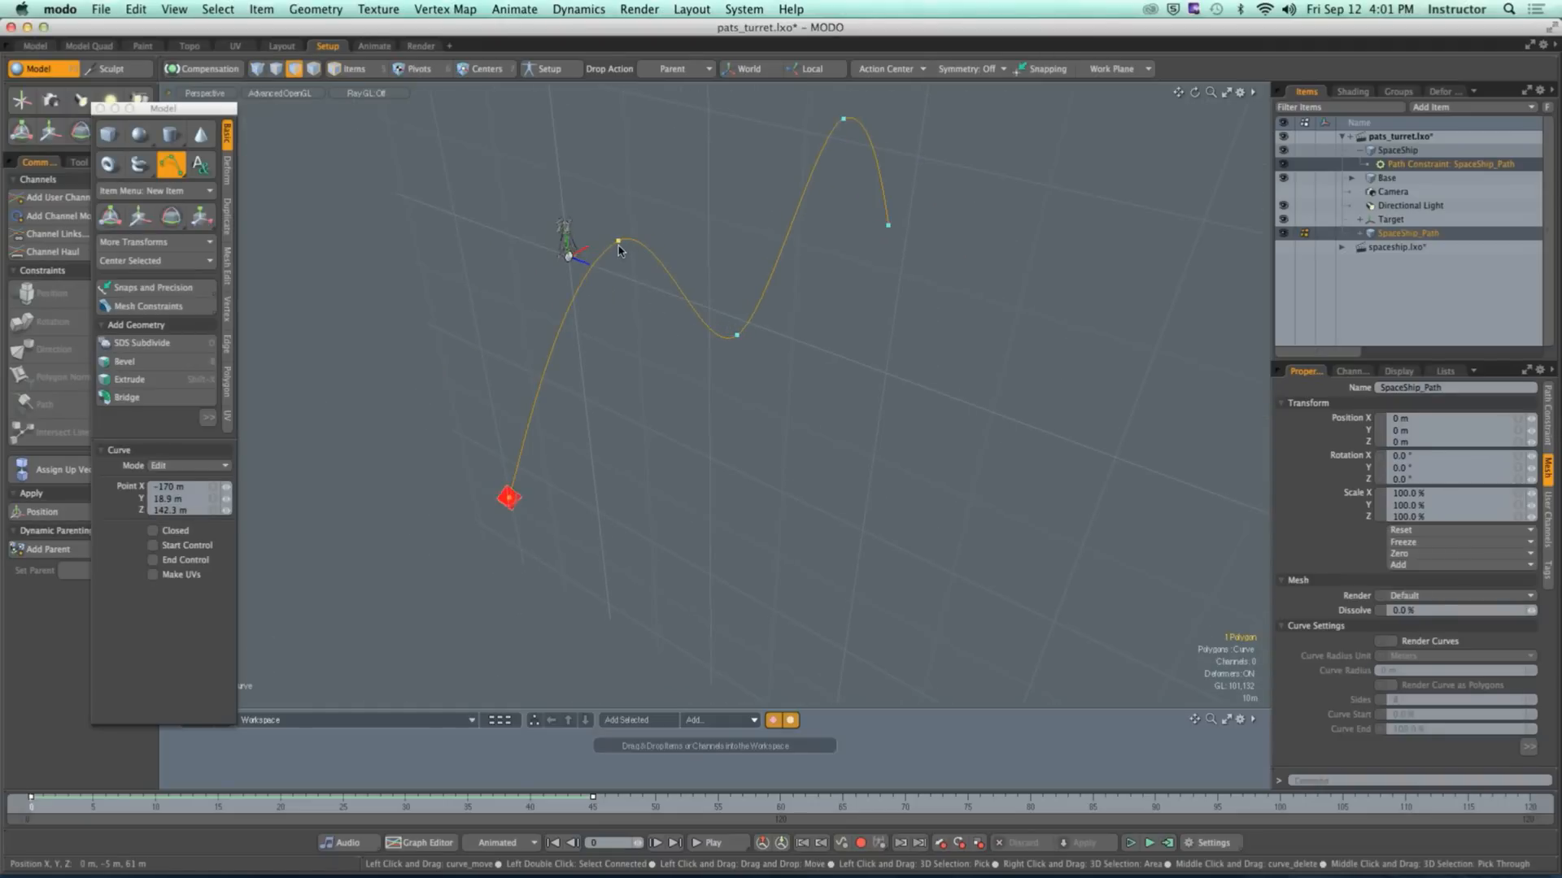
pyautogui.moveTo(618, 249); pyautogui.dragTo(491, 231)
pyautogui.moveTo(736, 341); pyautogui.dragTo(1027, 234)
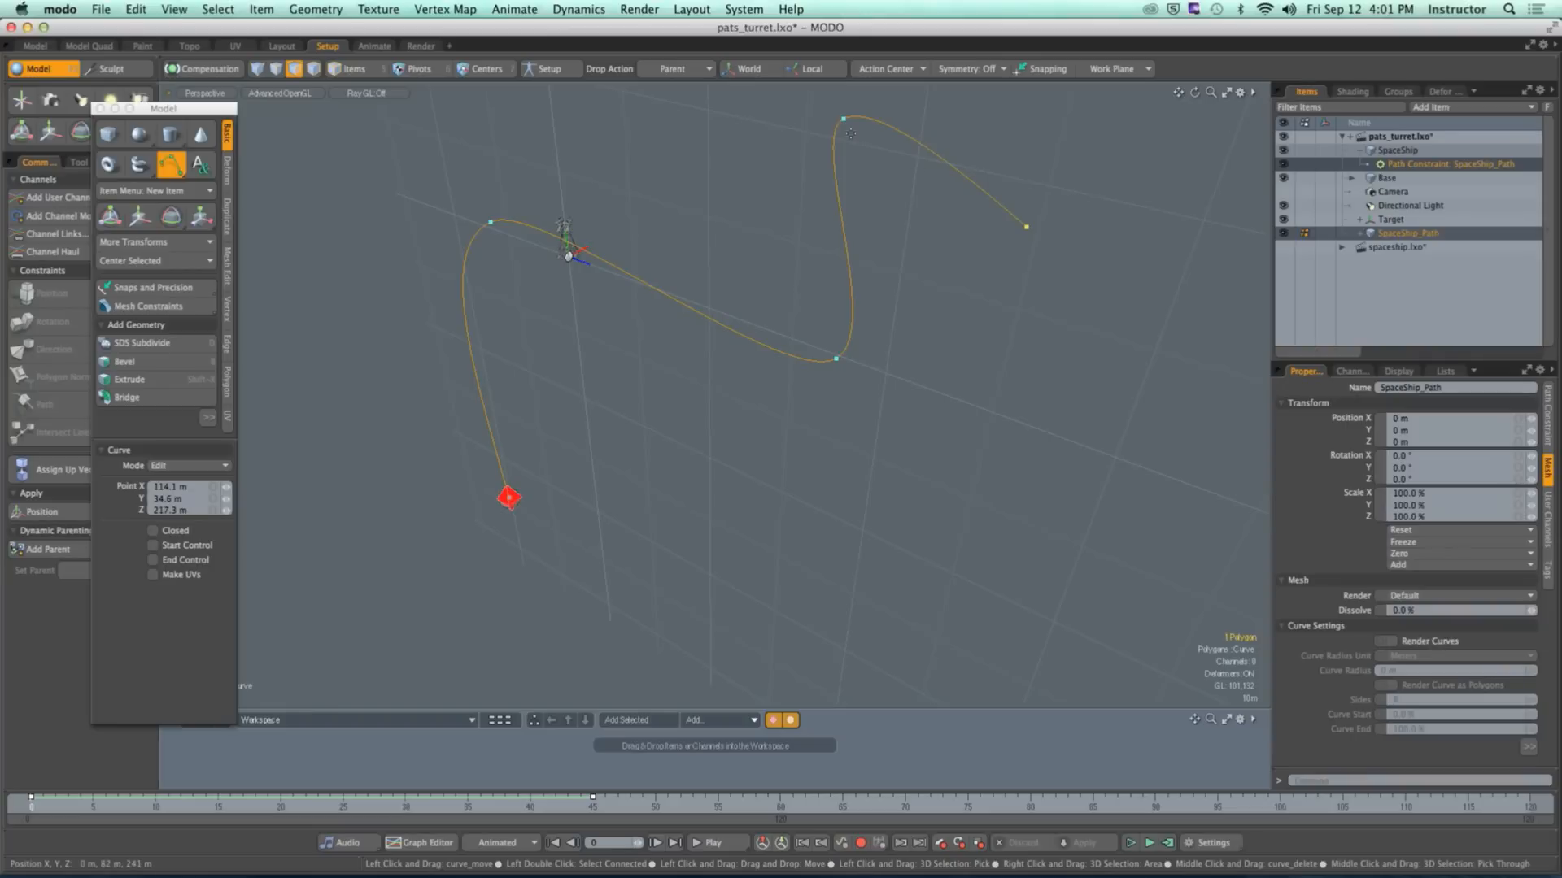
pyautogui.moveTo(844, 126); pyautogui.dragTo(756, 116)
pyautogui.click(847, 198)
pyautogui.press('space')
pyautogui.keyDown('alt'); pyautogui.moveTo(708, 216); pyautogui.dragTo(861, 447); pyautogui.keyUp('alt')
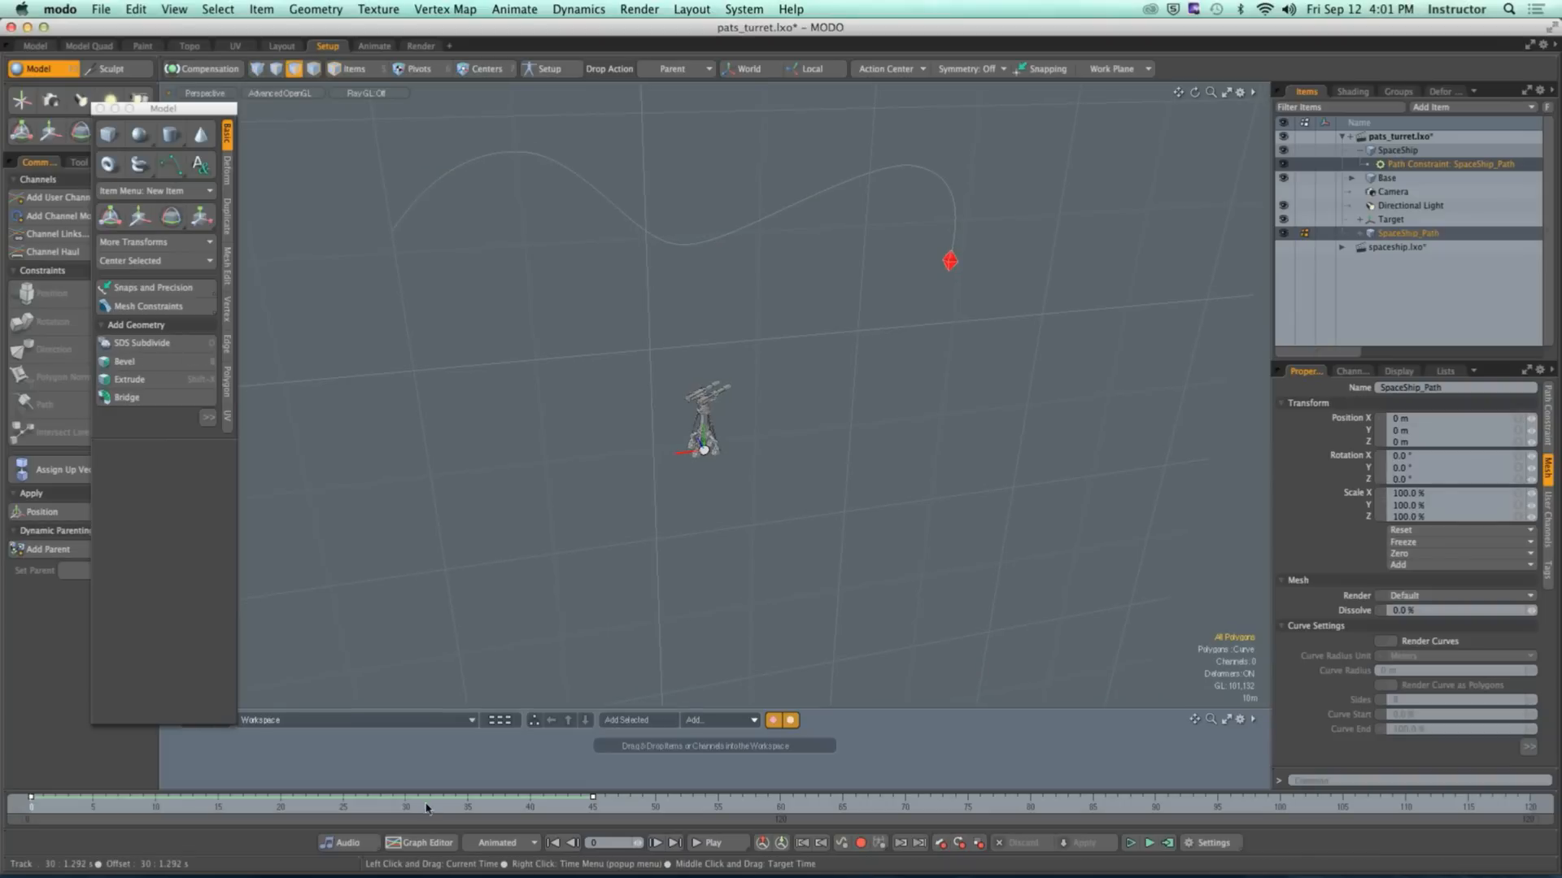
pyautogui.moveTo(431, 805); pyautogui.dragTo(280, 806)
# Step: Add a new mesh item to the scene and name it Set
pyautogui.keyDown('alt'); pyautogui.moveTo(868, 276); pyautogui.dragTo(693, 266); pyautogui.keyUp('alt')
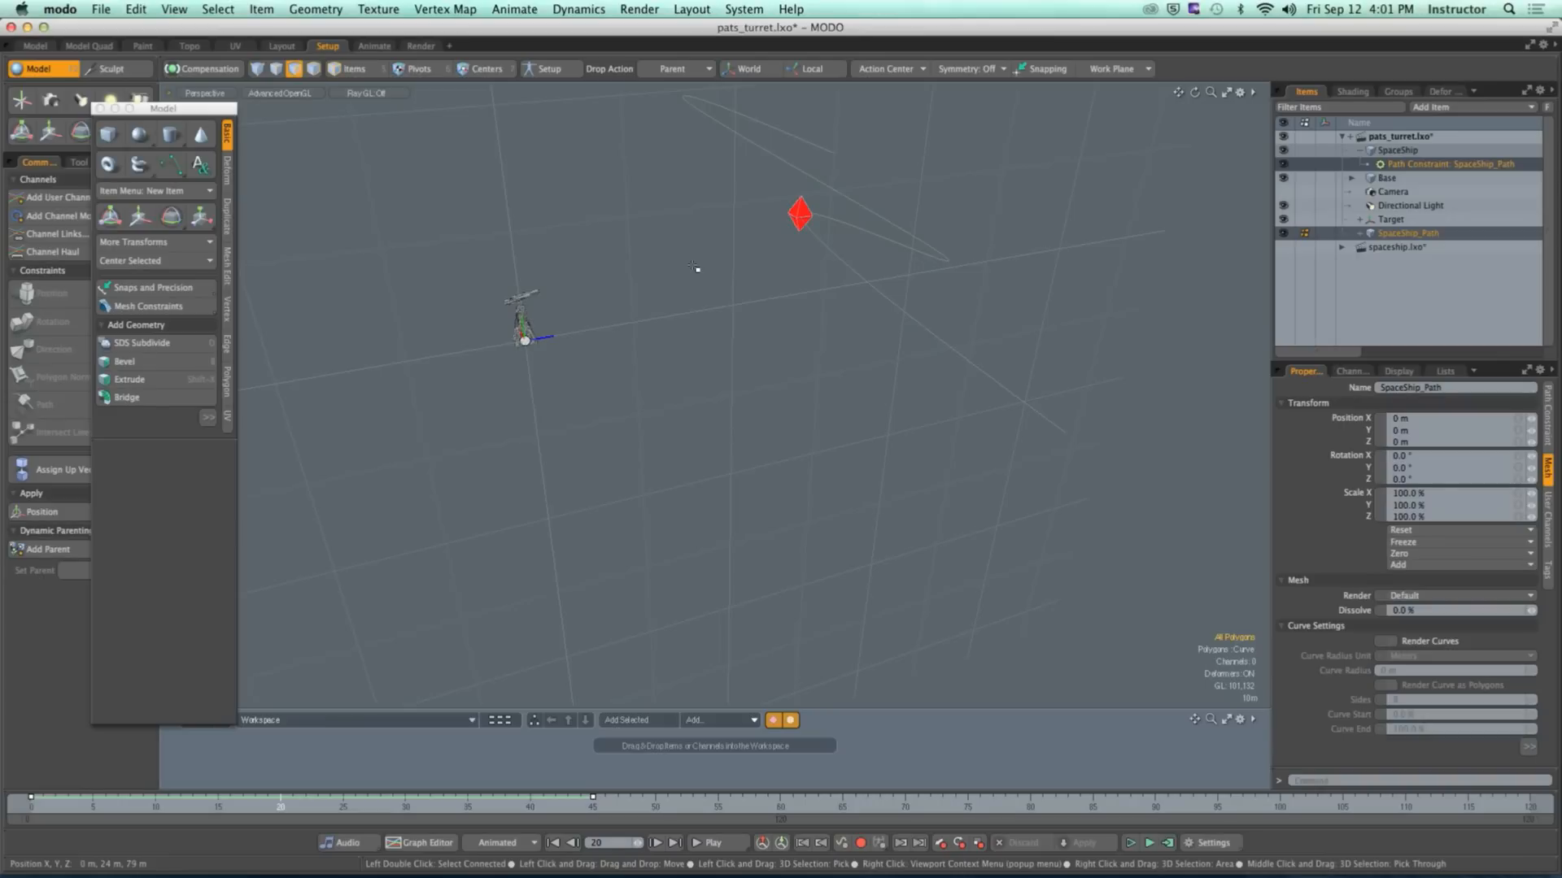
pyautogui.press('n')
pyautogui.hotkey('shift', 'm')
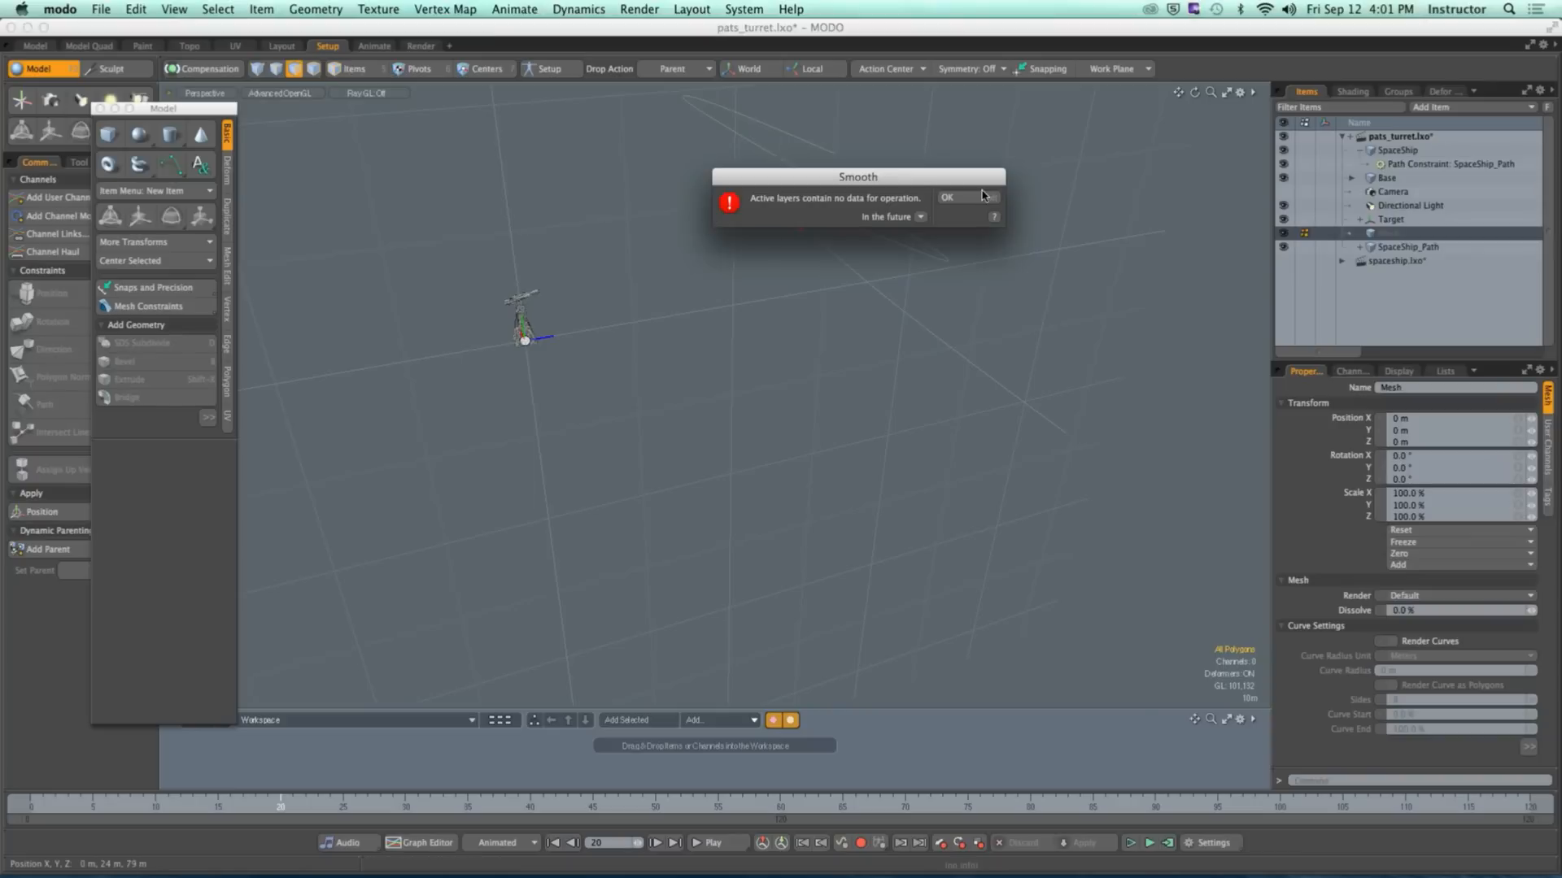
pyautogui.click(968, 199)
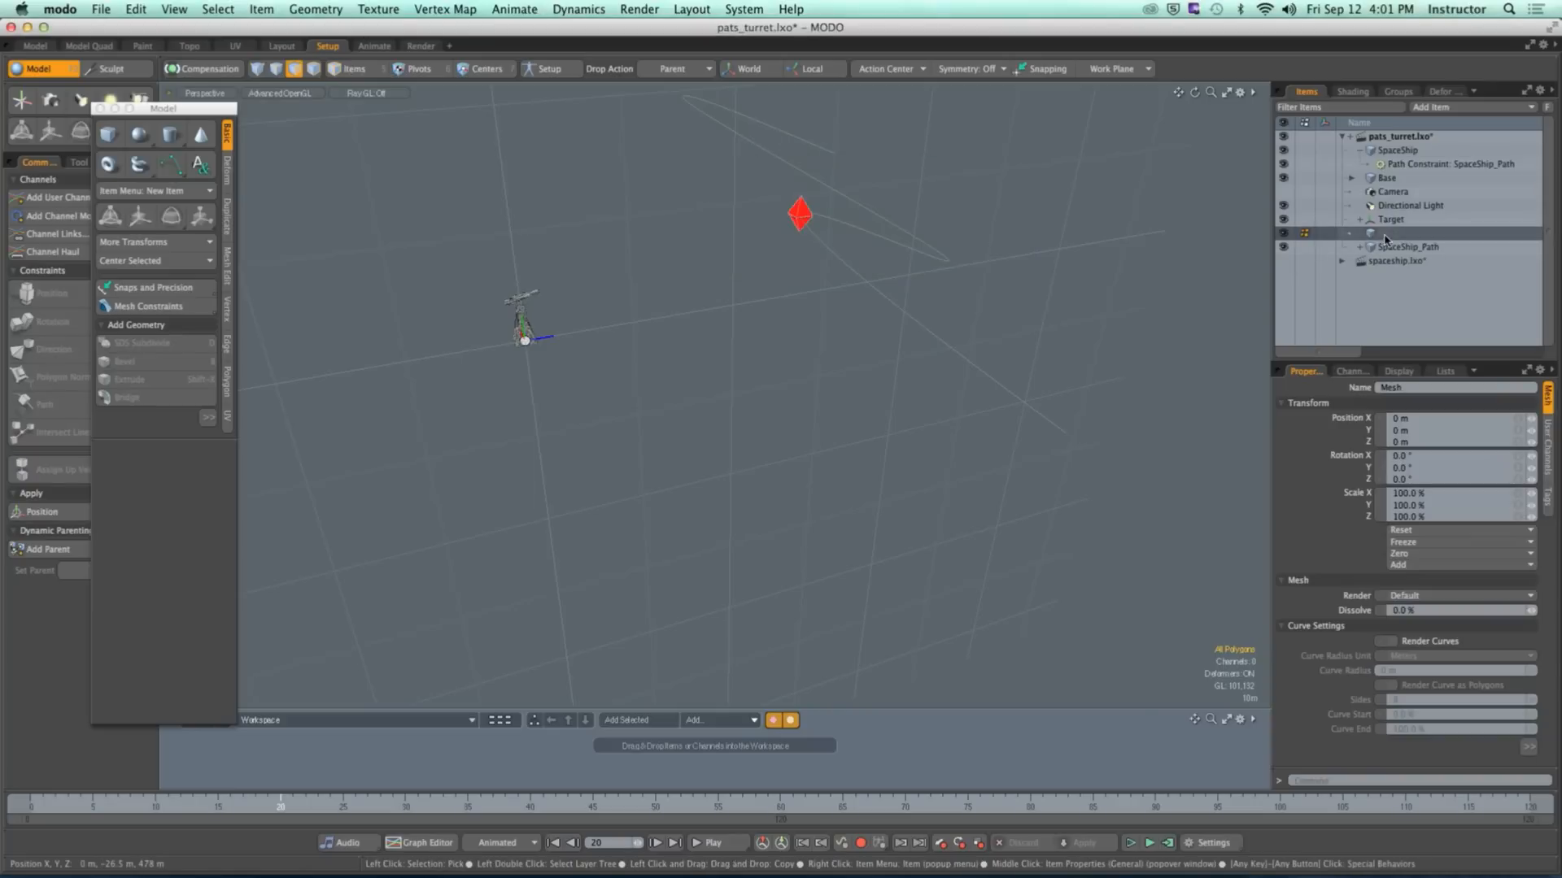
pyautogui.write('S')
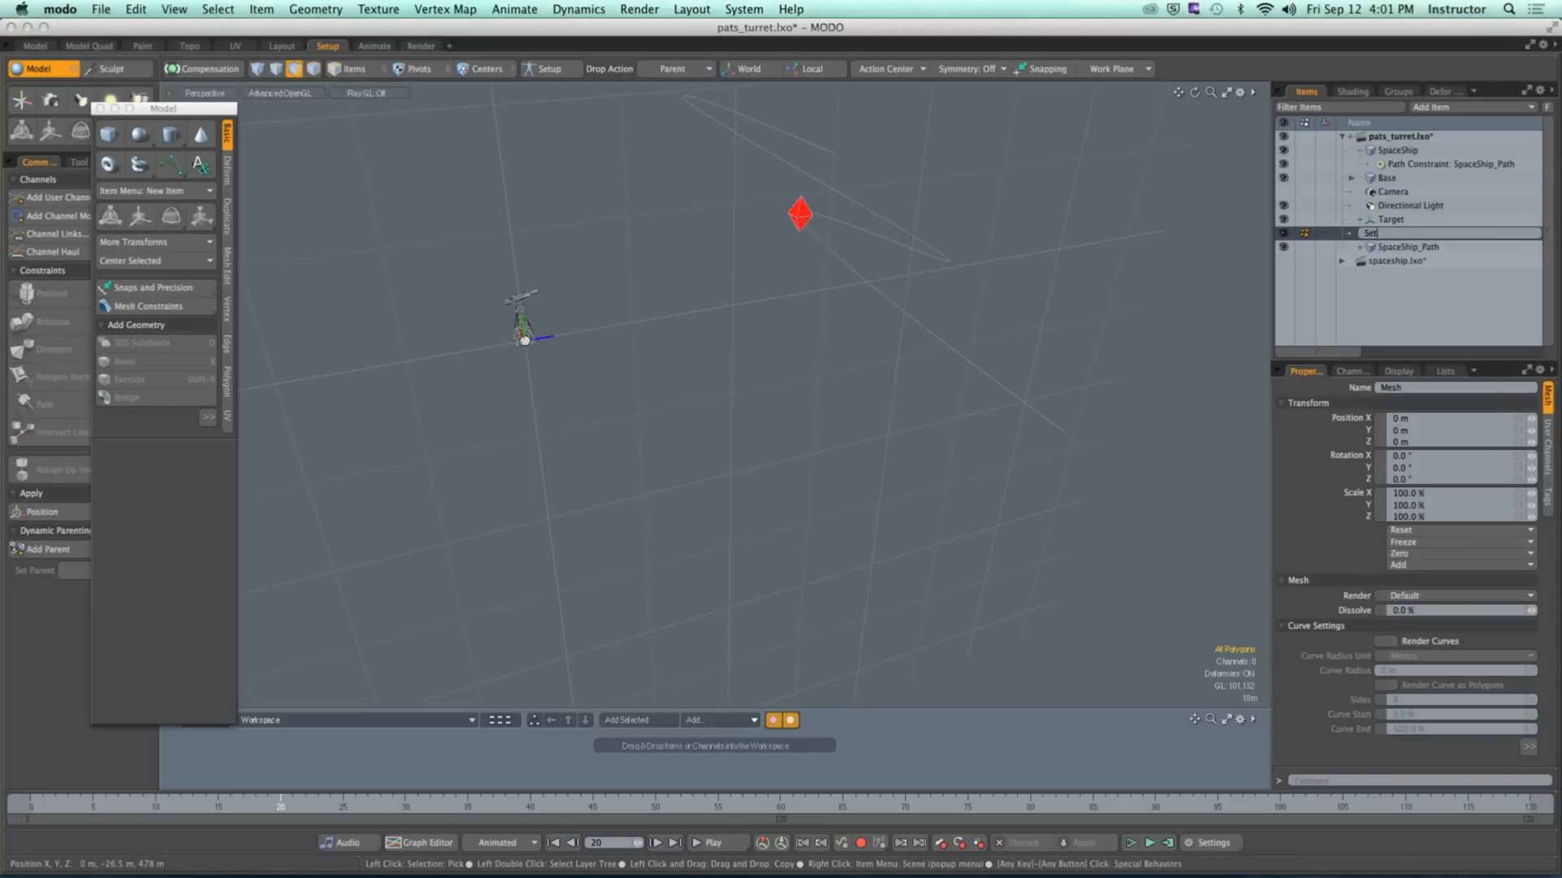
pyautogui.write('et')
pyautogui.press('Return')
# Step: Create a box about 30 m wide and deep and 121 m tall in the Set mesh, and shift it along Z towards the turret
pyautogui.keyDown('alt'); pyautogui.moveTo(602, 431); pyautogui.dragTo(903, 446); pyautogui.keyUp('alt')
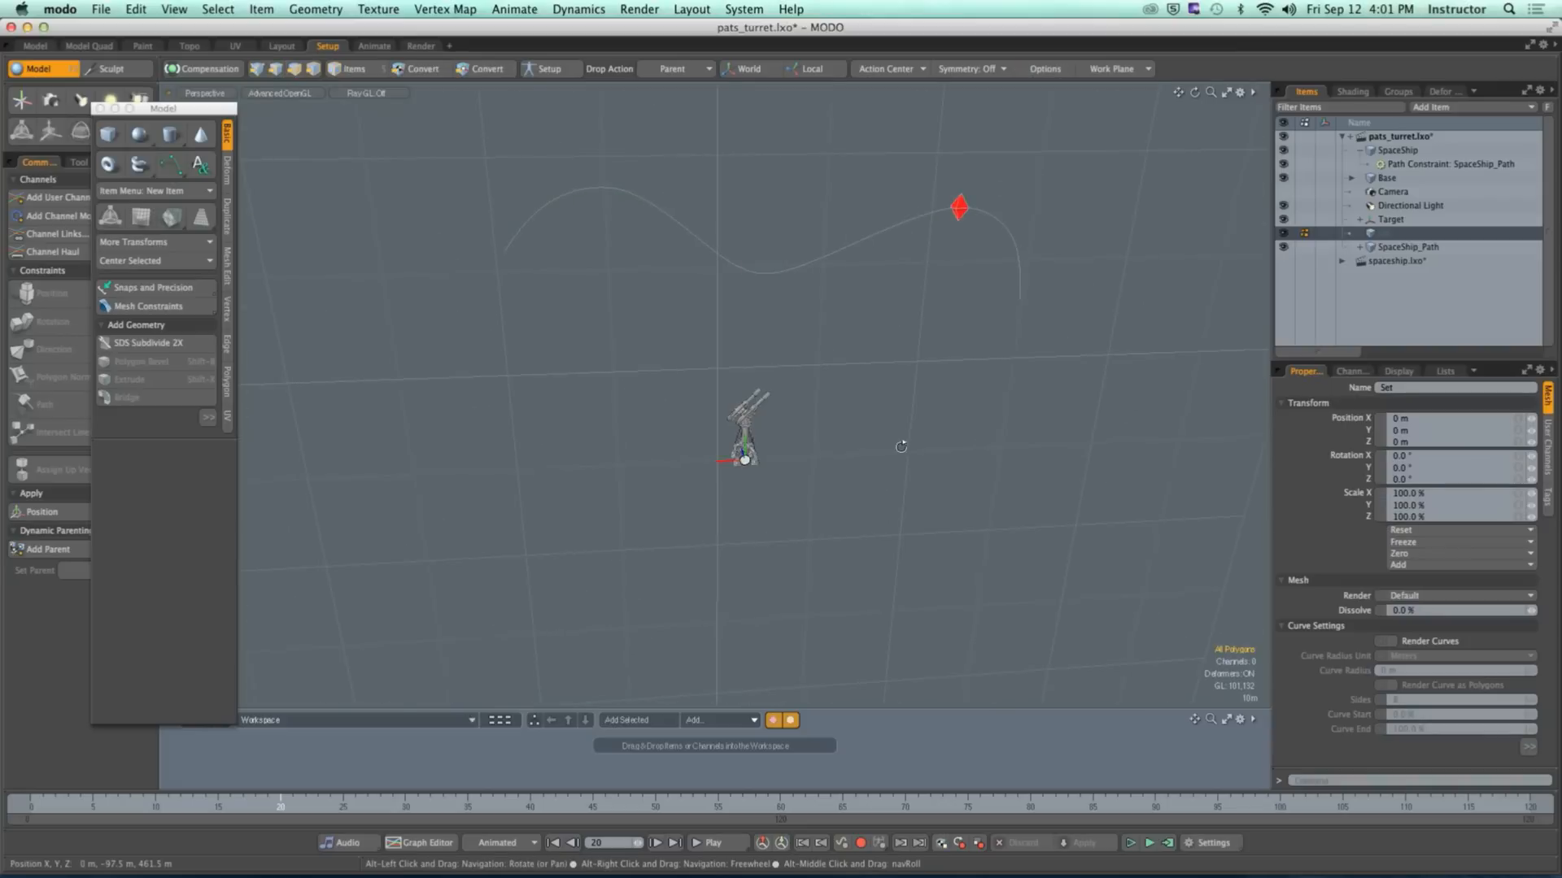
pyautogui.click(109, 134)
pyautogui.keyDown('alt'); pyautogui.moveTo(546, 291); pyautogui.dragTo(537, 93); pyautogui.keyUp('alt')
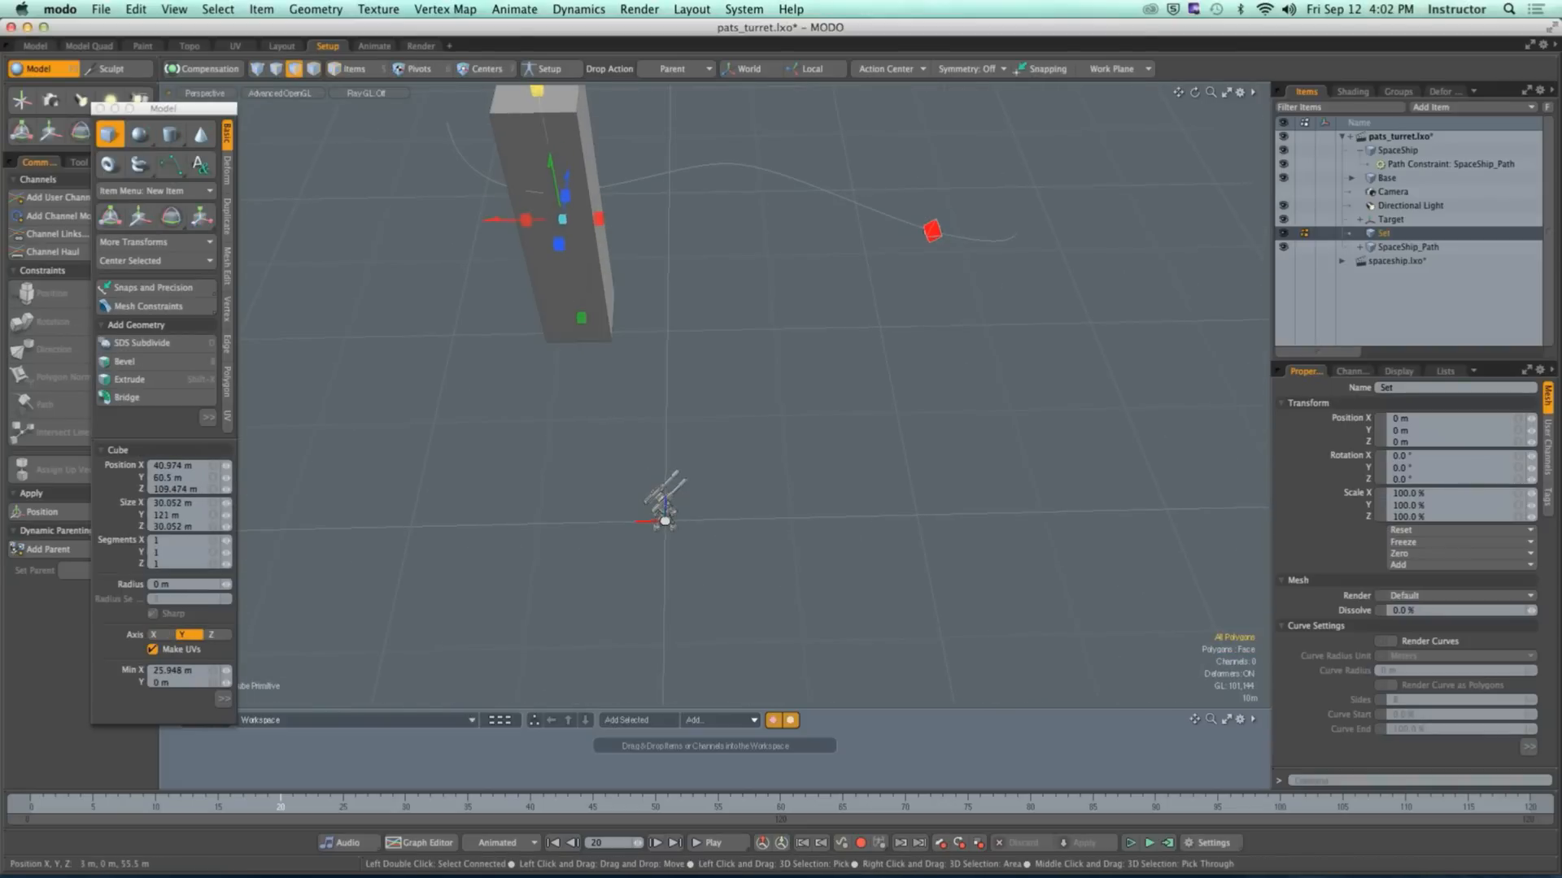
pyautogui.press('space')
pyautogui.keyDown('alt'); pyautogui.moveTo(701, 234); pyautogui.dragTo(504, 286); pyautogui.keyUp('alt')
pyautogui.doubleClick(583, 280)
pyautogui.press('w')
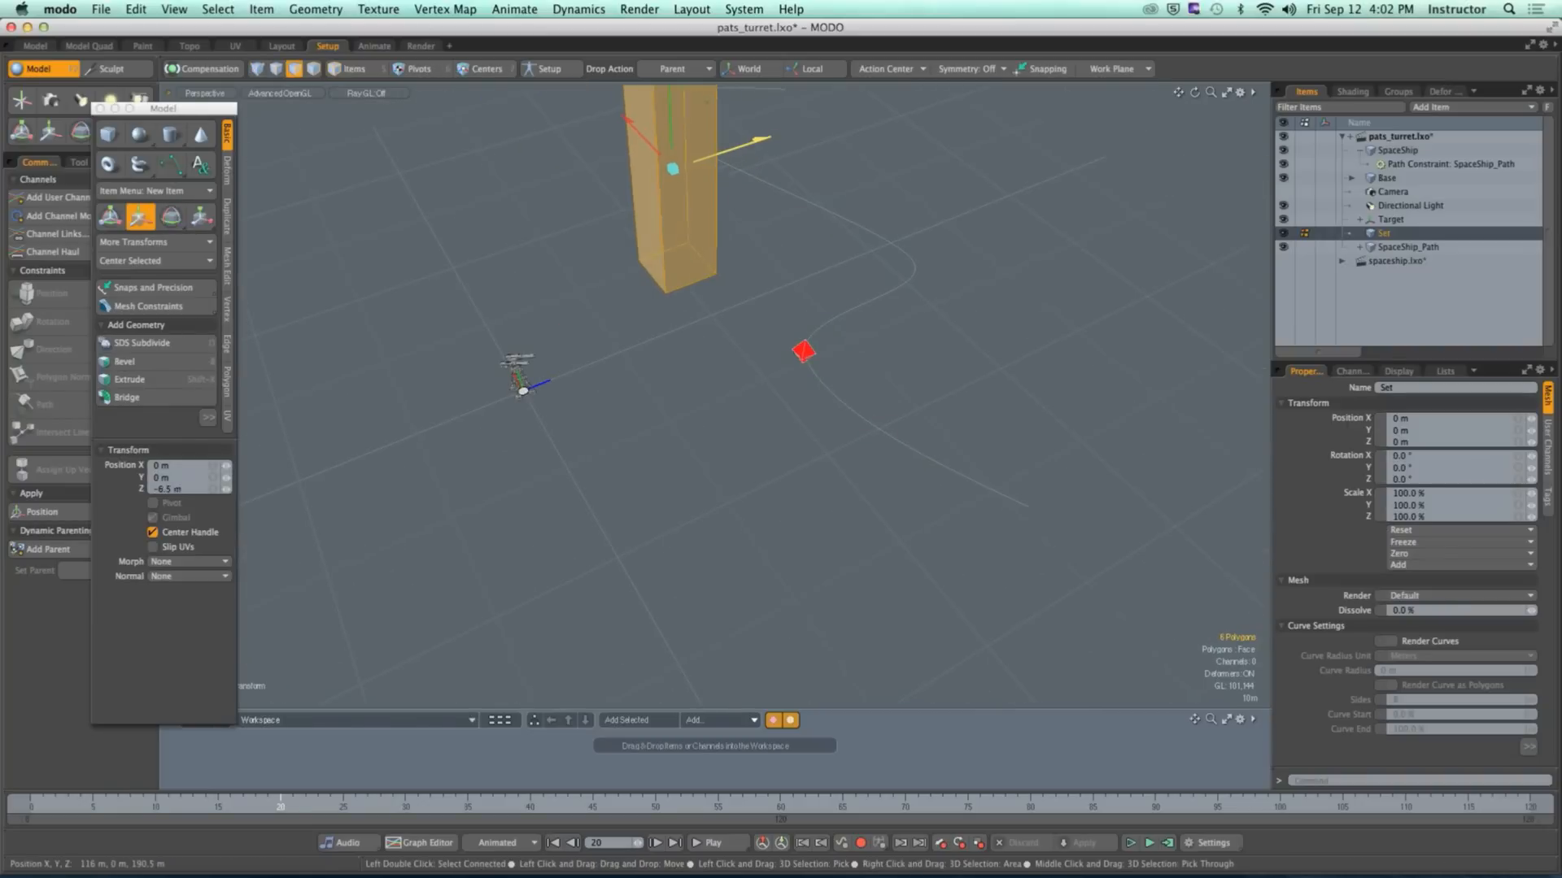
pyautogui.moveTo(766, 140); pyautogui.dragTo(718, 153)
pyautogui.press('space')
pyautogui.click(544, 380)
# Step: Duplicate the tall box by copy and paste, and move the copy about -91 m in X and 137.5 m in Z
pyautogui.keyDown('alt'); pyautogui.moveTo(543, 380); pyautogui.dragTo(627, 265); pyautogui.keyUp('alt')
pyautogui.doubleClick(621, 269)
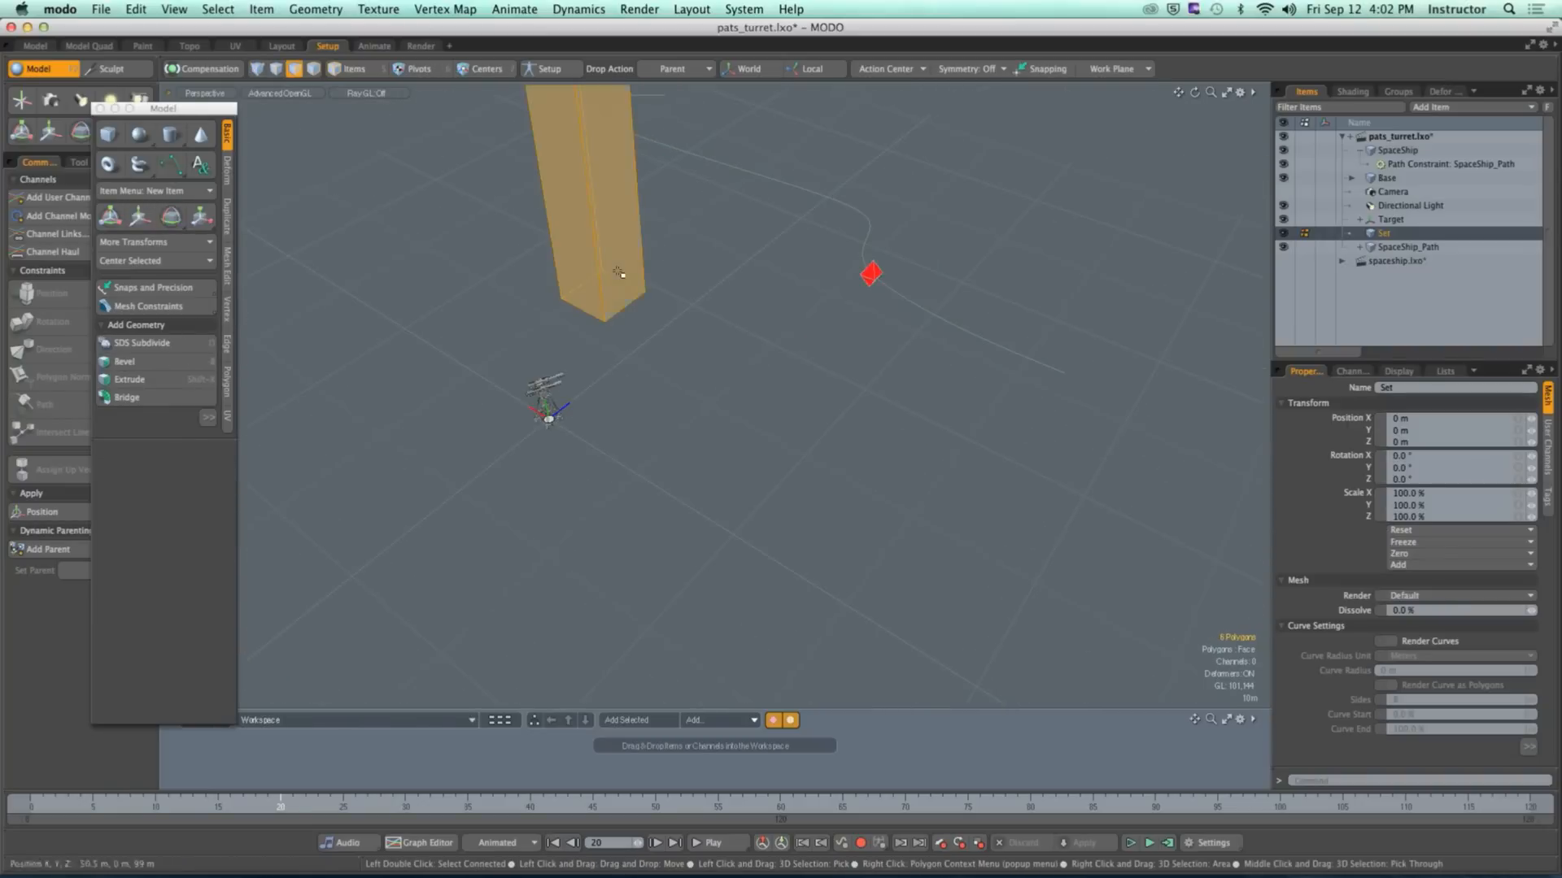
pyautogui.press('super+c')
pyautogui.press('super+v')
pyautogui.press('w')
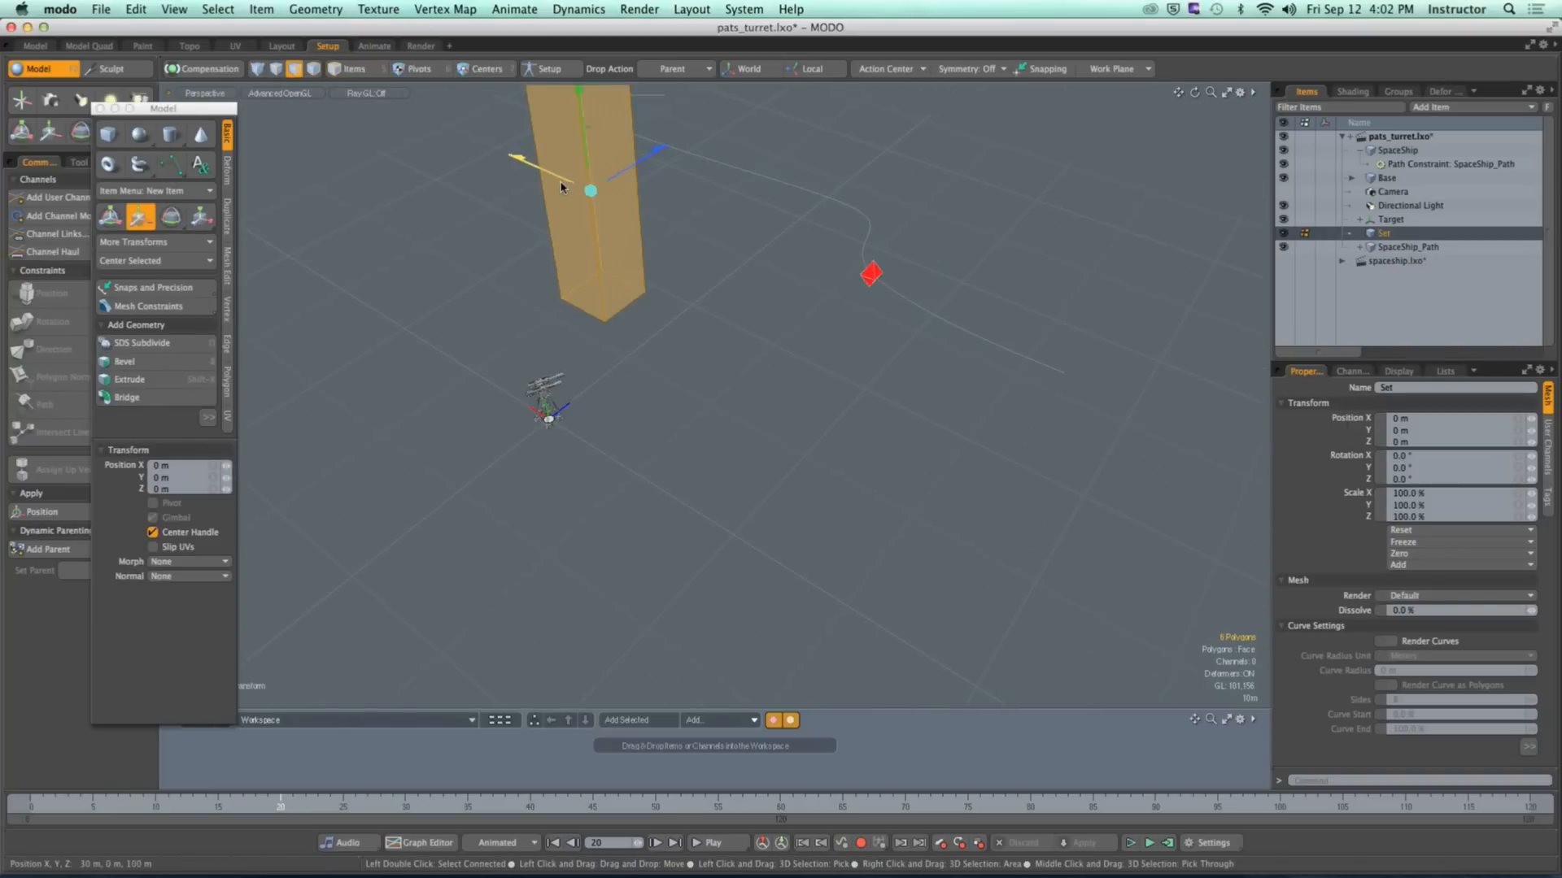
pyautogui.moveTo(565, 184); pyautogui.dragTo(625, 258)
pyautogui.moveTo(736, 236); pyautogui.dragTo(1012, 143)
pyautogui.keyDown('alt'); pyautogui.moveTo(562, 374); pyautogui.dragTo(659, 265); pyautogui.keyUp('alt')
pyautogui.scroll(-3, 659, 264)
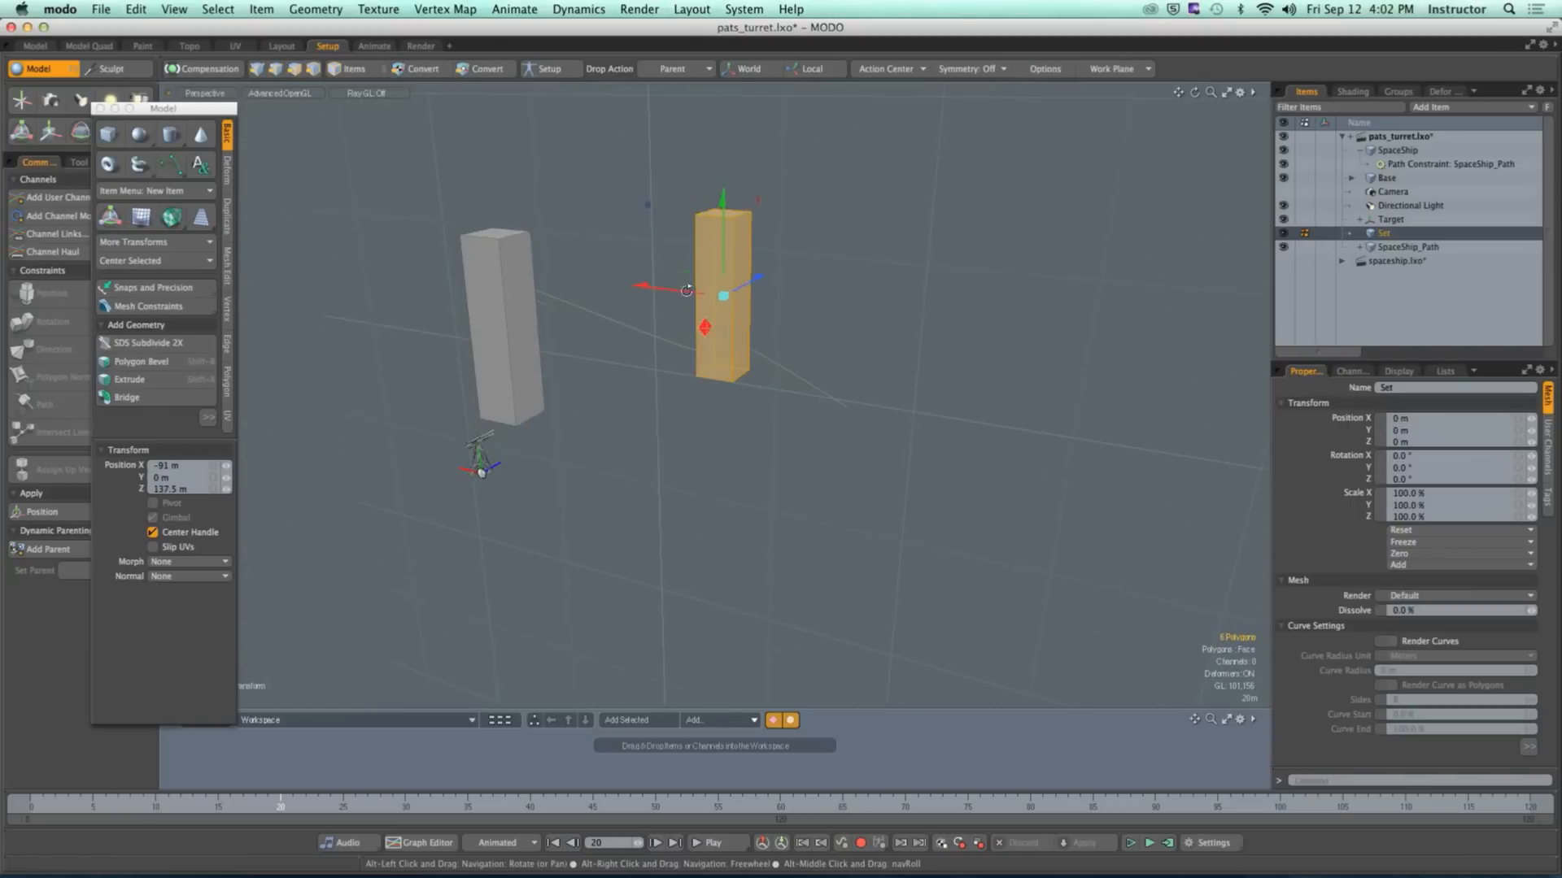
pyautogui.press('space')
pyautogui.click(256, 175)
# Step: Create an upright cone with a base radius of about 21 m beside the flight path, along the Y axis
pyautogui.click(201, 135)
pyautogui.keyDown('alt'); pyautogui.moveTo(562, 248); pyautogui.dragTo(589, 358); pyautogui.keyUp('alt')
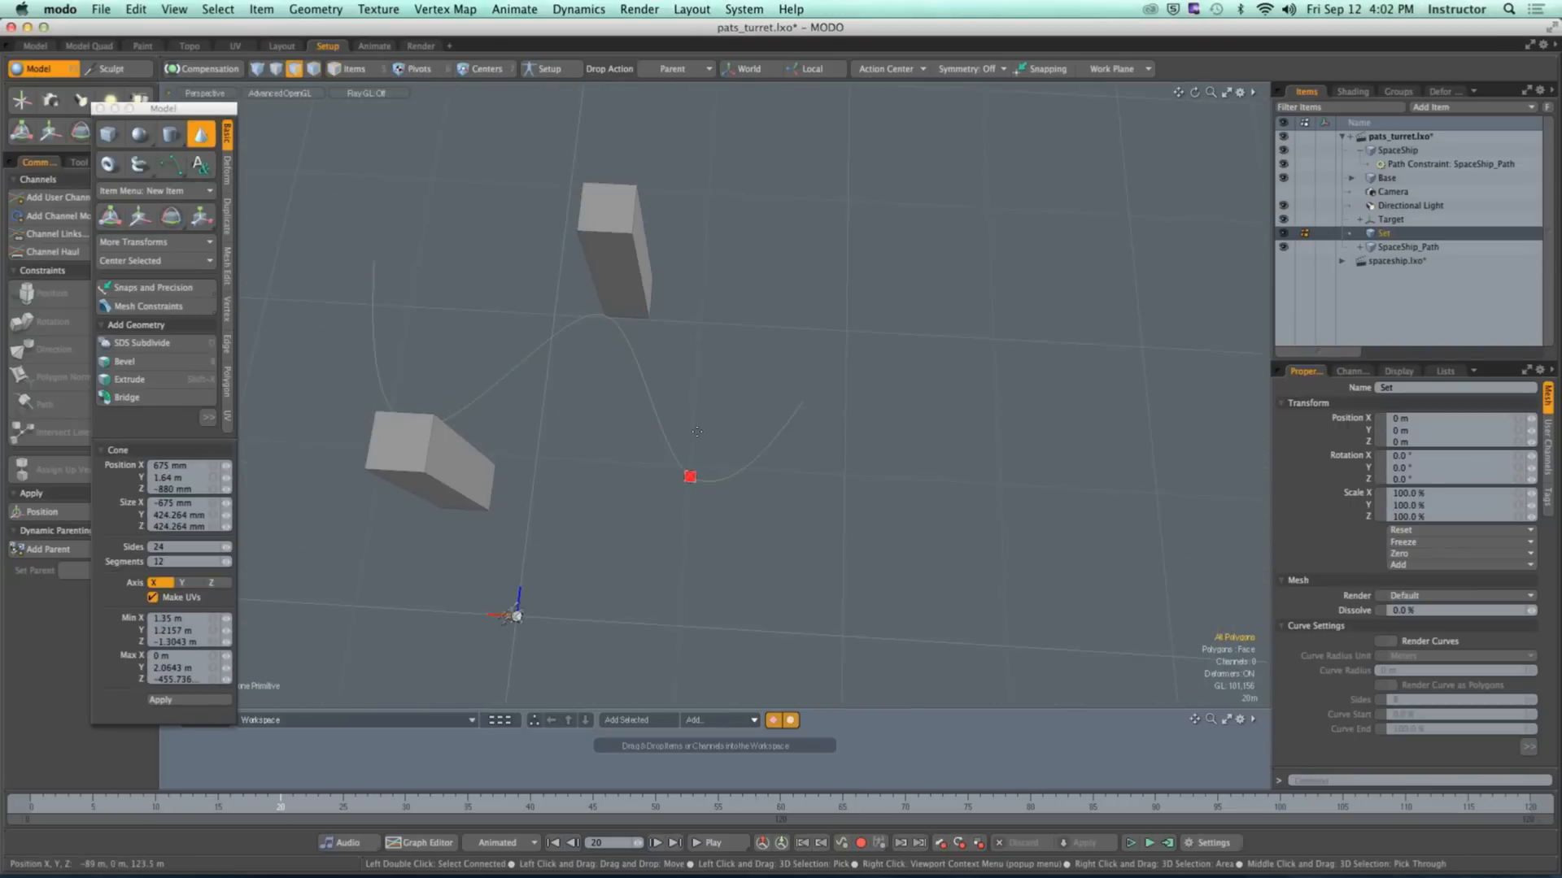
pyautogui.click(703, 375)
pyautogui.keyDown('ctrl'); pyautogui.moveTo(746, 370); pyautogui.dragTo(789, 402); pyautogui.keyUp('ctrl')
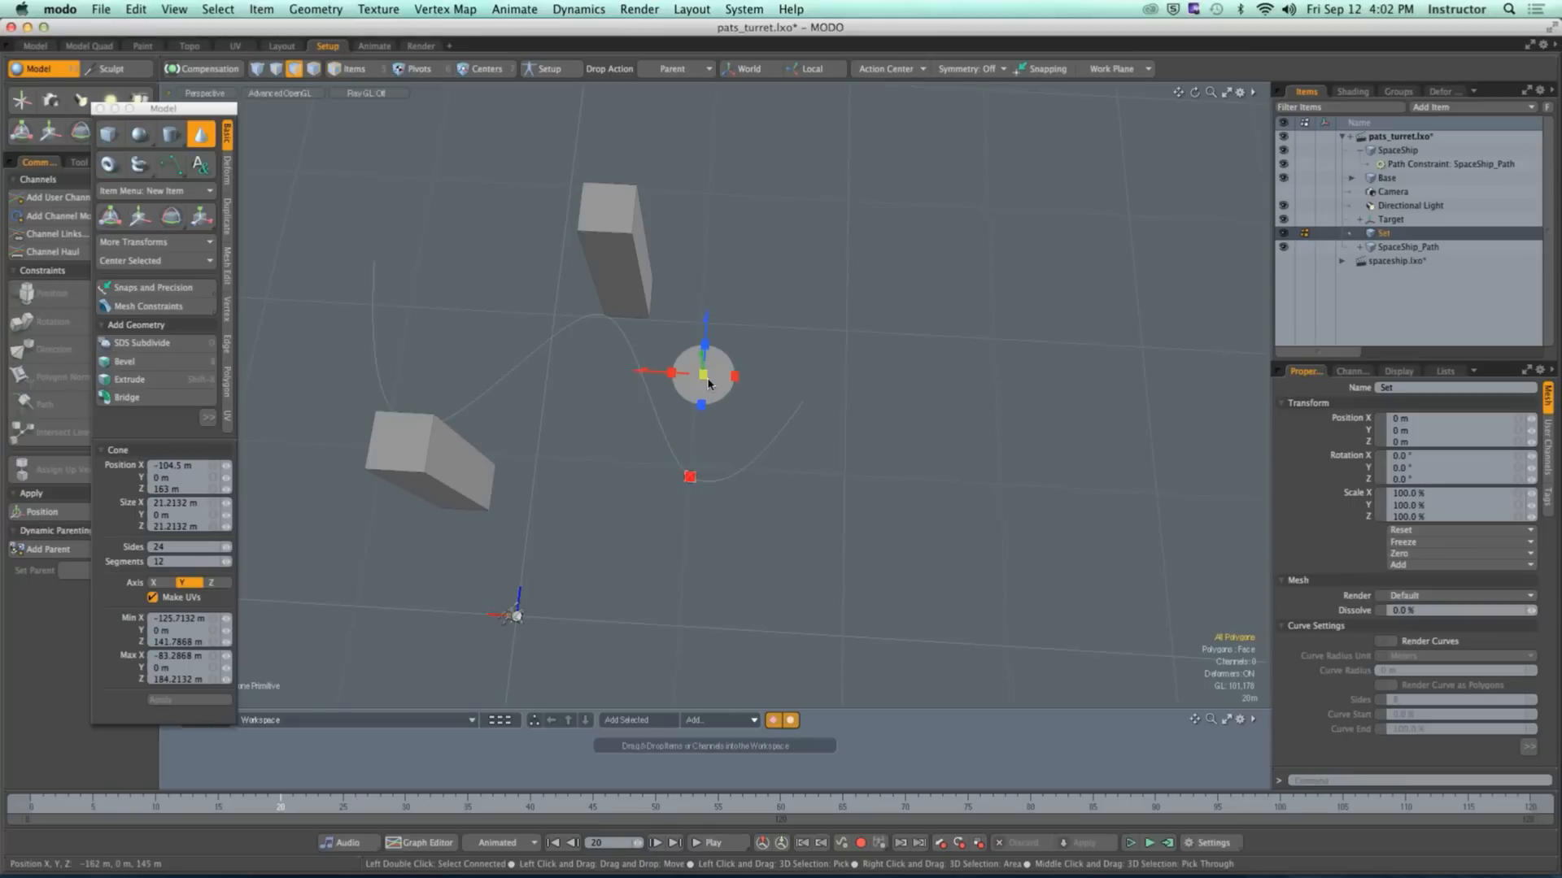
pyautogui.moveTo(702, 374); pyautogui.dragTo(701, 306)
pyautogui.press('space')
# Step: Select the cone and move it close to the copied box beside the flight path
pyautogui.keyDown('alt'); pyautogui.moveTo(716, 407); pyautogui.dragTo(656, 413); pyautogui.keyUp('alt')
pyautogui.doubleClick(681, 360)
pyautogui.press('w')
pyautogui.keyDown('alt'); pyautogui.moveTo(565, 182); pyautogui.dragTo(601, 211); pyautogui.keyUp('alt')
pyautogui.moveTo(519, 247); pyautogui.dragTo(466, 218)
pyautogui.press('q')
pyautogui.click(680, 252)
pyautogui.keyDown('alt'); pyautogui.moveTo(680, 295); pyautogui.dragTo(647, 317); pyautogui.keyUp('alt')
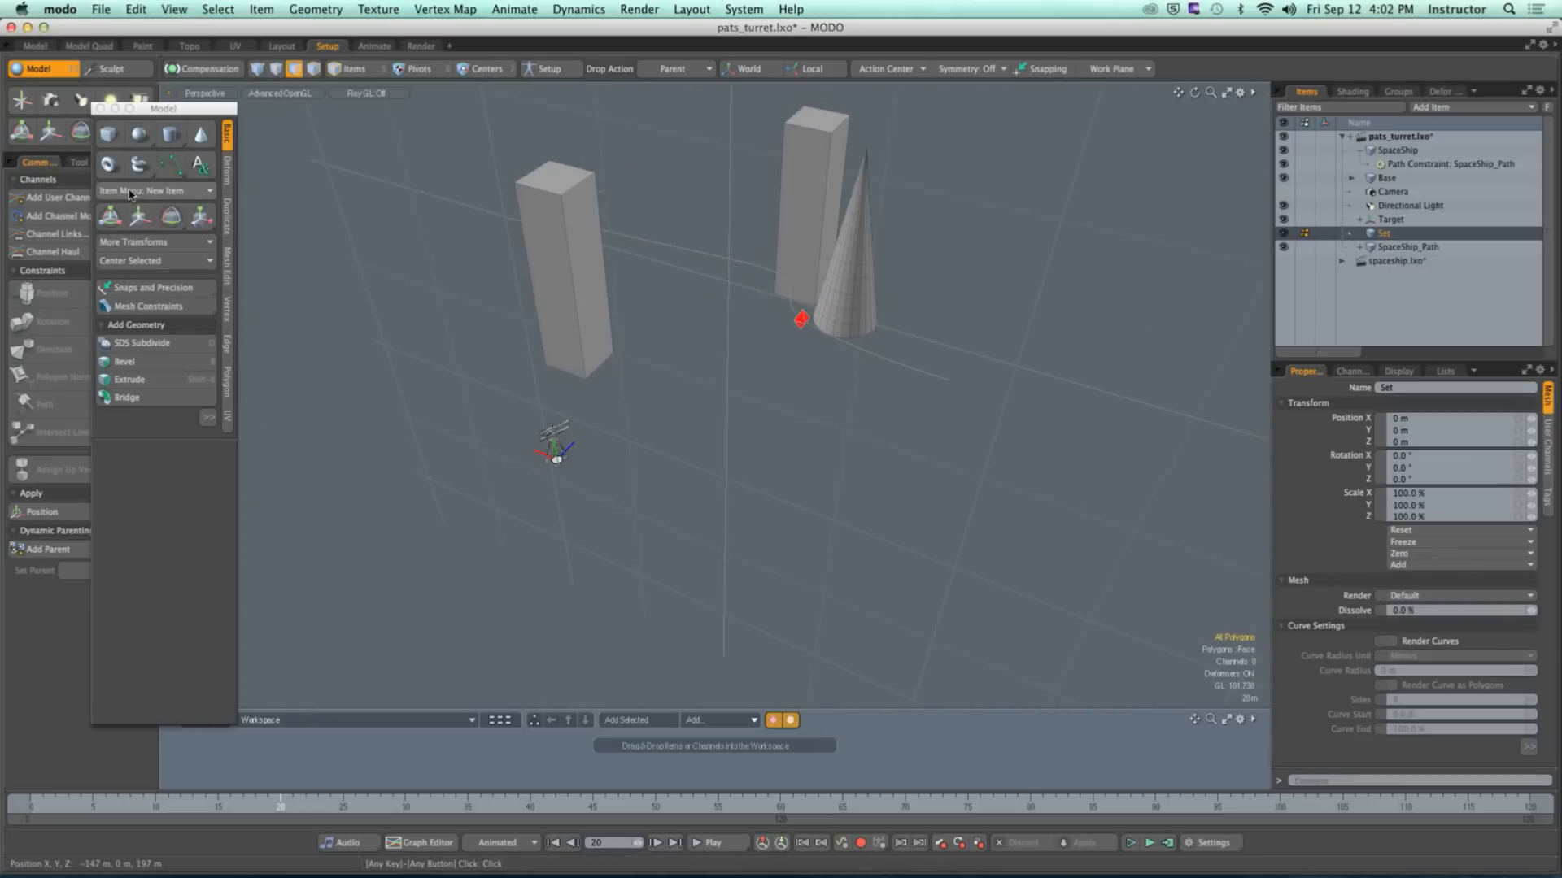
# Step: Create a tall upright cylinder beside the curved end of the flight path in the Set mesh
pyautogui.click(177, 137)
pyautogui.keyDown('alt'); pyautogui.moveTo(756, 265); pyautogui.dragTo(857, 325); pyautogui.keyUp('alt')
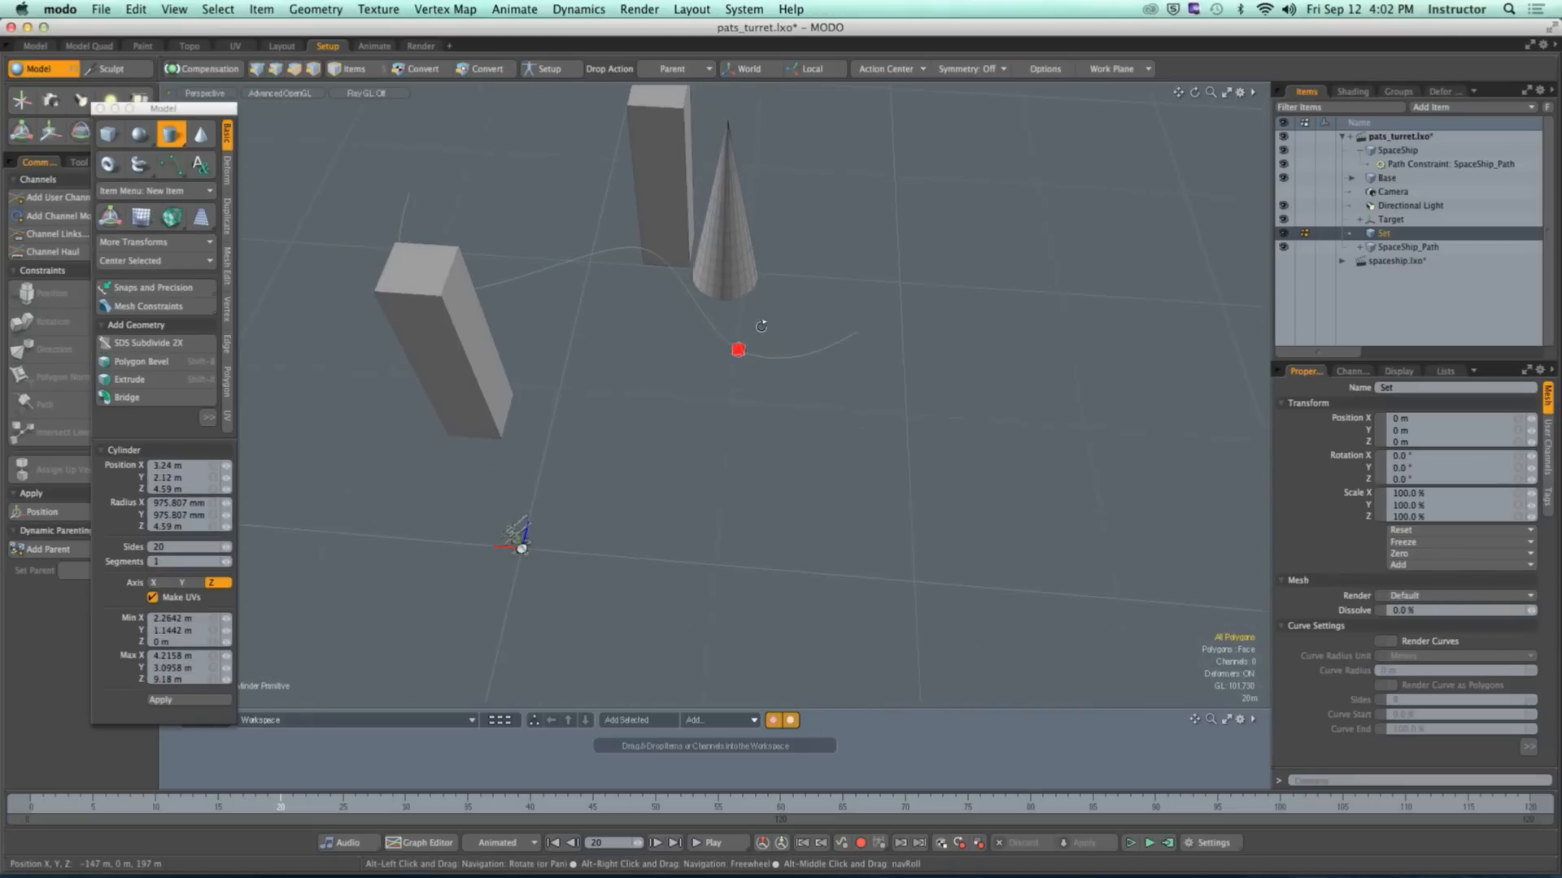
pyautogui.click(866, 428)
pyautogui.keyDown('ctrl'); pyautogui.moveTo(867, 430); pyautogui.dragTo(942, 172); pyautogui.keyUp('ctrl')
pyautogui.press('space')
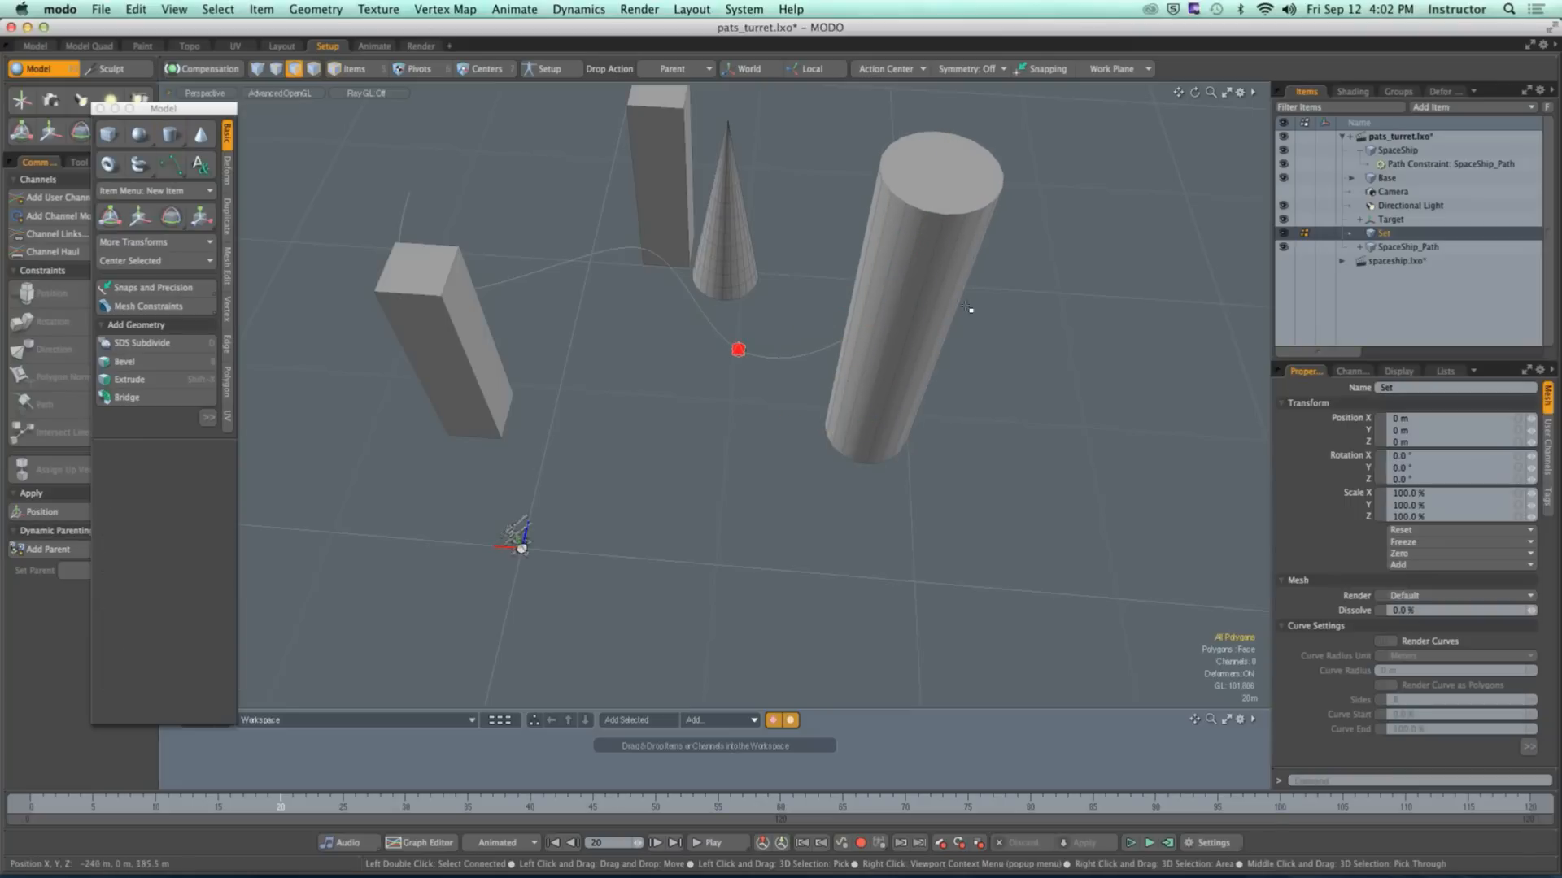
# Step: Duplicate the cylinder and offset the copy along X, away from the flight path, so that the two overlap
pyautogui.doubleClick(920, 331)
pyautogui.keyDown('alt'); pyautogui.moveTo(920, 331); pyautogui.dragTo(850, 338); pyautogui.keyUp('alt')
pyautogui.press('w')
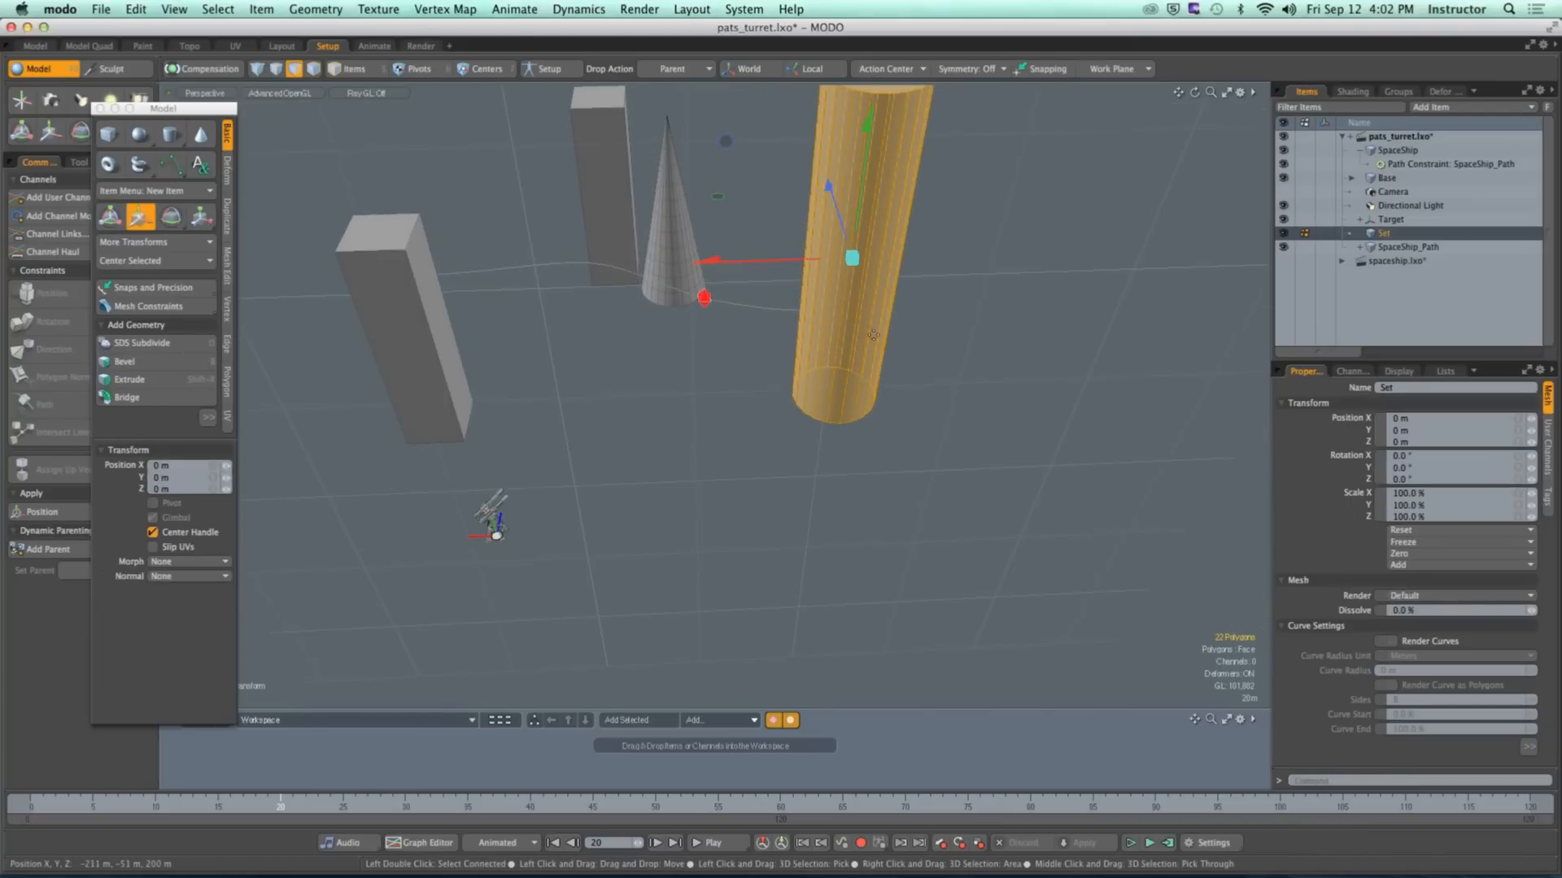
pyautogui.moveTo(782, 261); pyautogui.dragTo(834, 259)
pyautogui.press('space')
pyautogui.click(1009, 199)
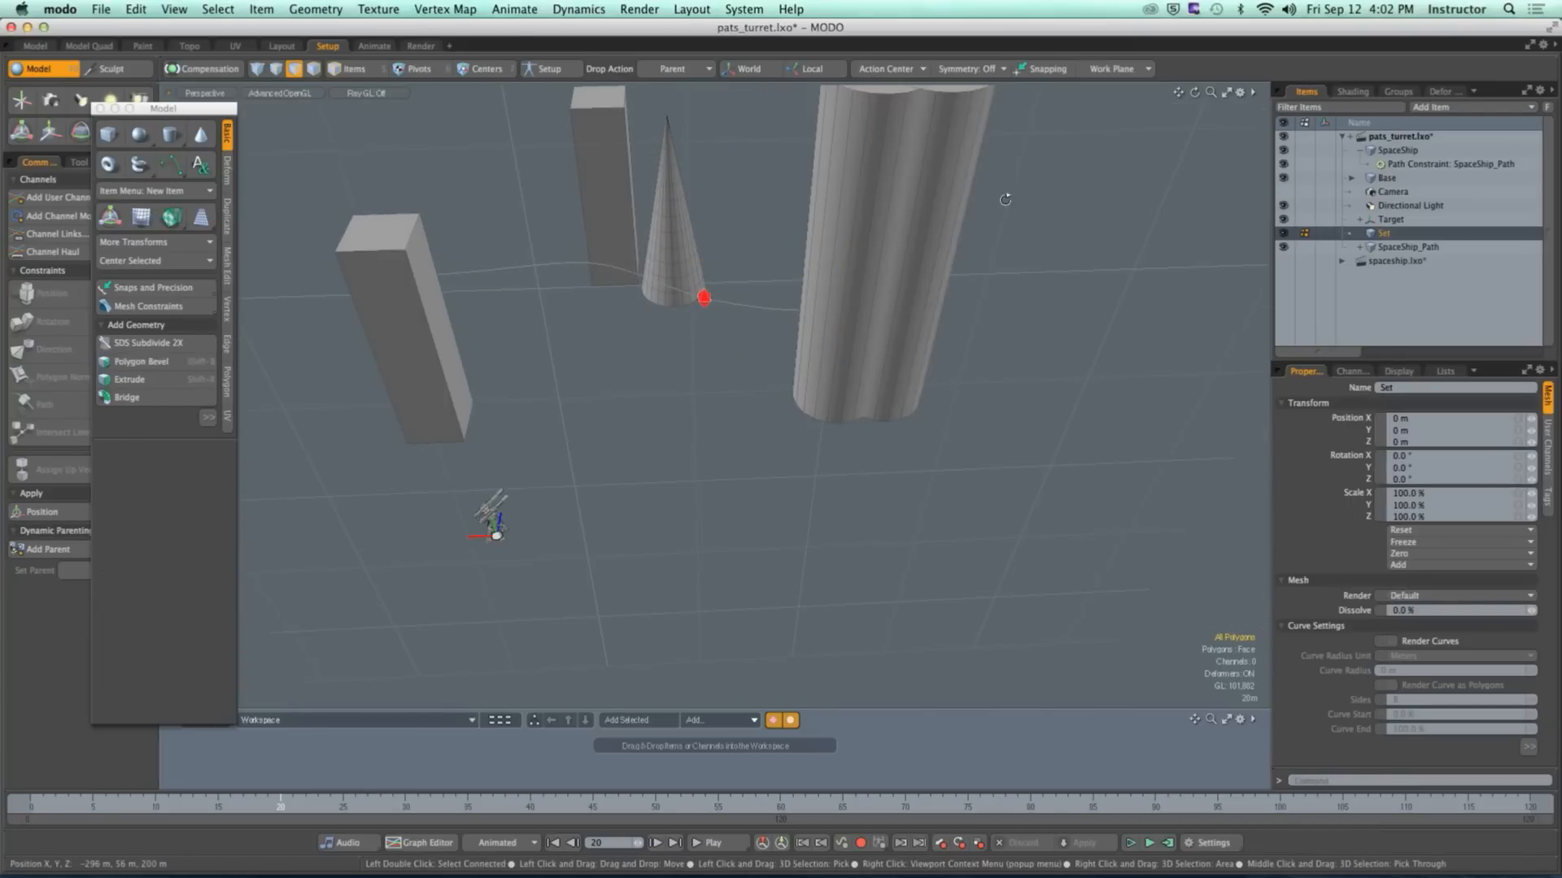
# Step: Select the top face of the outer cylinder and lower it along Y to make that cylinder much shorter
pyautogui.keyDown('alt'); pyautogui.moveTo(1008, 198); pyautogui.dragTo(916, 298); pyautogui.keyUp('alt')
pyautogui.click(837, 195)
pyautogui.press('w')
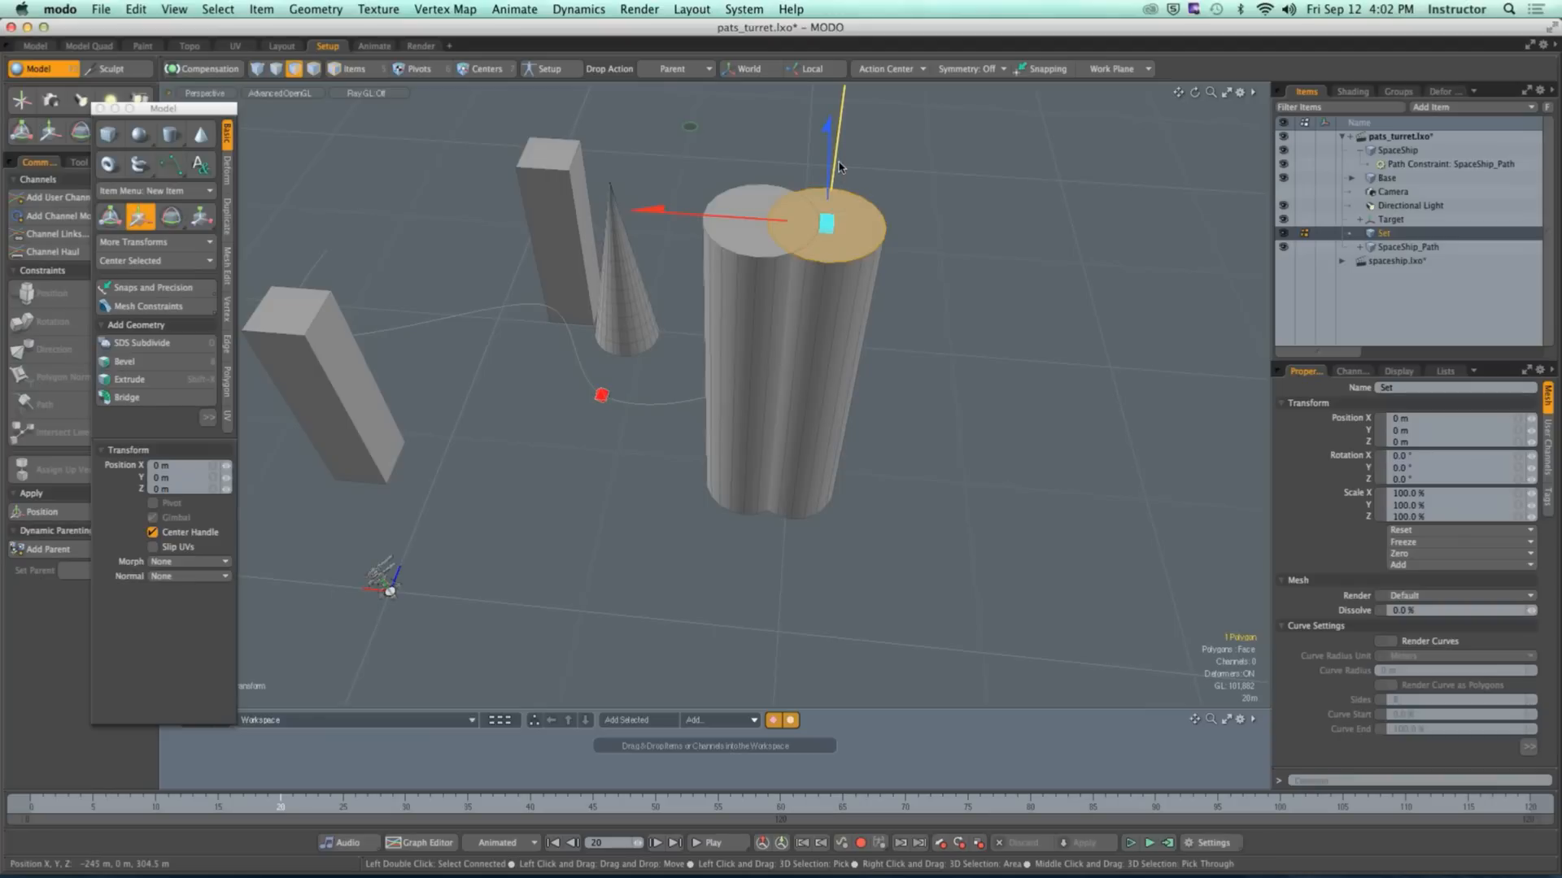
pyautogui.moveTo(839, 167); pyautogui.dragTo(820, 316)
pyautogui.press('space')
pyautogui.click(927, 403)
pyautogui.keyDown('alt'); pyautogui.moveTo(927, 403); pyautogui.dragTo(782, 383); pyautogui.keyUp('alt')
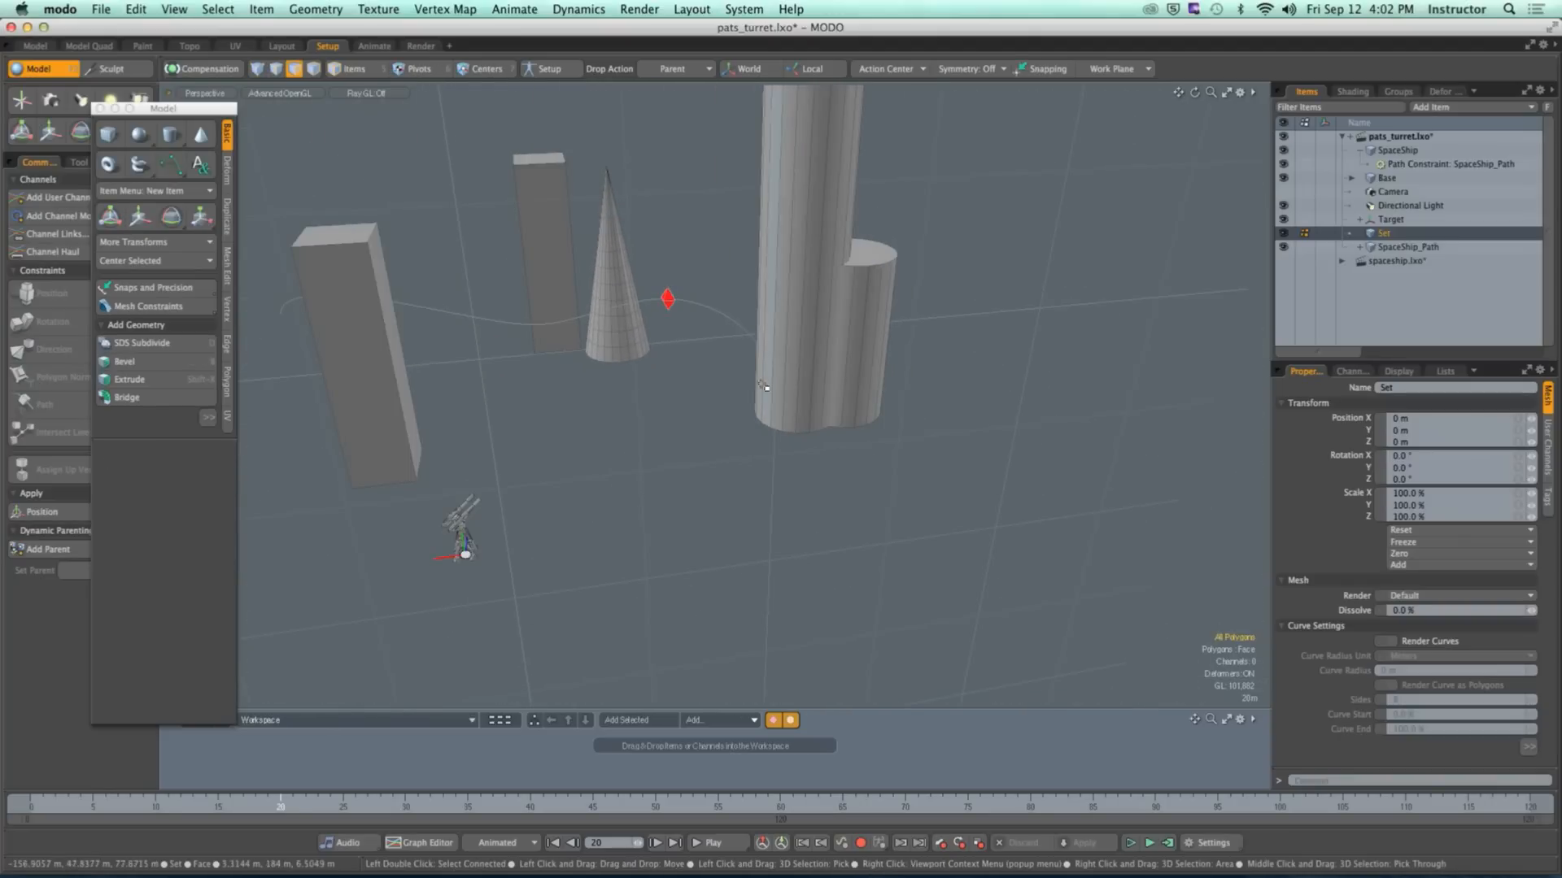
# Step: Create a thin flat box about 91 m by 76.5 m as a platform beneath the turret, and close the modeling palette
pyautogui.click(110, 136)
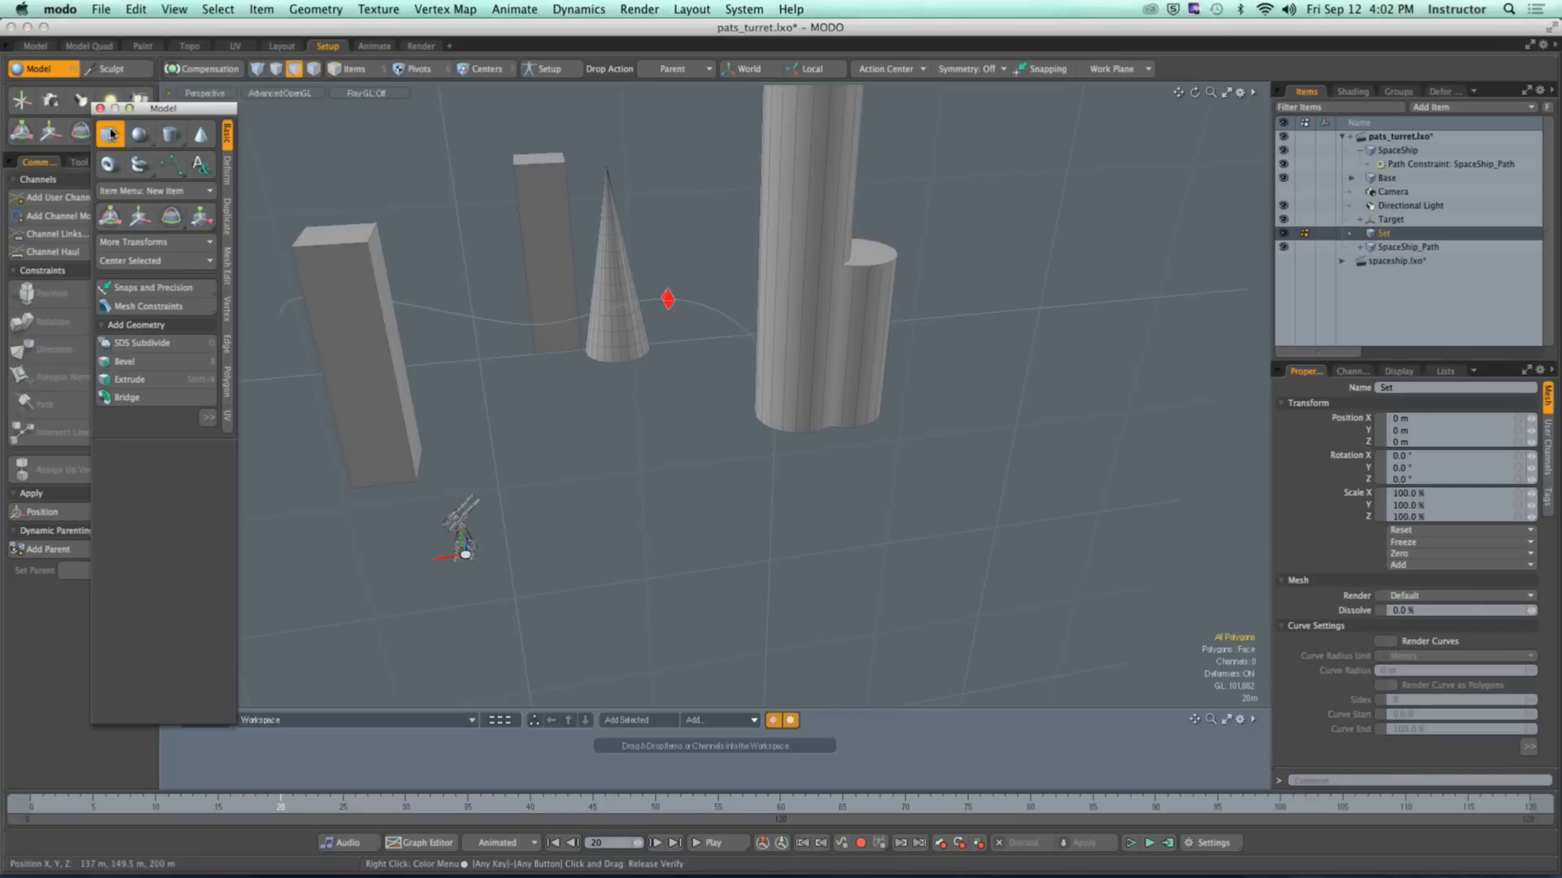
pyautogui.keyDown('alt'); pyautogui.keyDown('shift'); pyautogui.moveTo(418, 456); pyautogui.dragTo(486, 317); pyautogui.keyUp('shift'); pyautogui.keyUp('alt')
pyautogui.moveTo(455, 460); pyautogui.dragTo(435, 384)
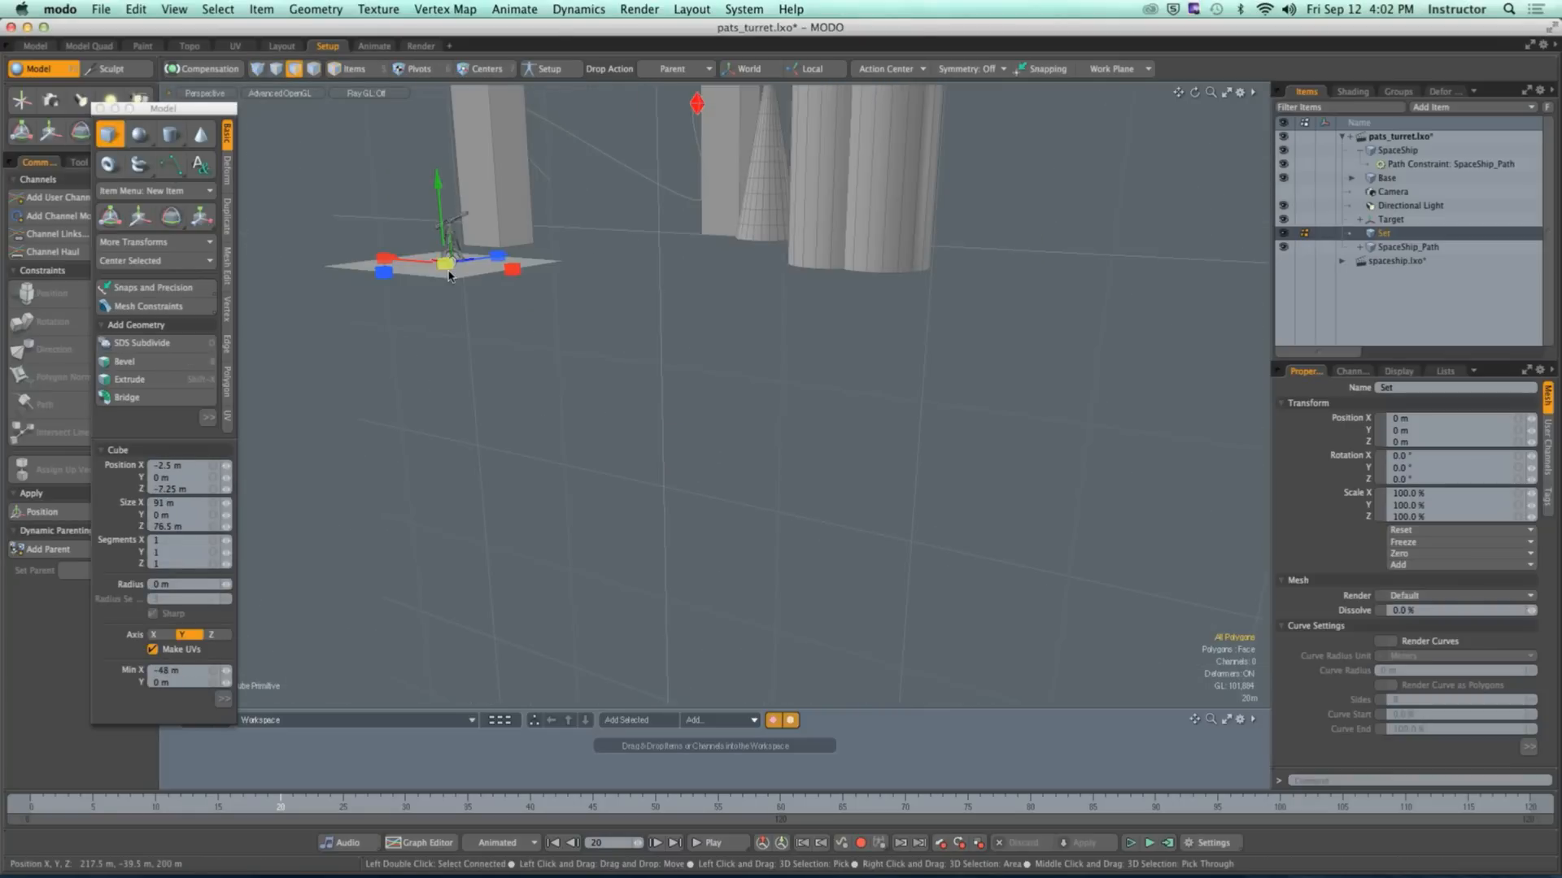
pyautogui.moveTo(455, 299); pyautogui.dragTo(451, 328)
pyautogui.press('space')
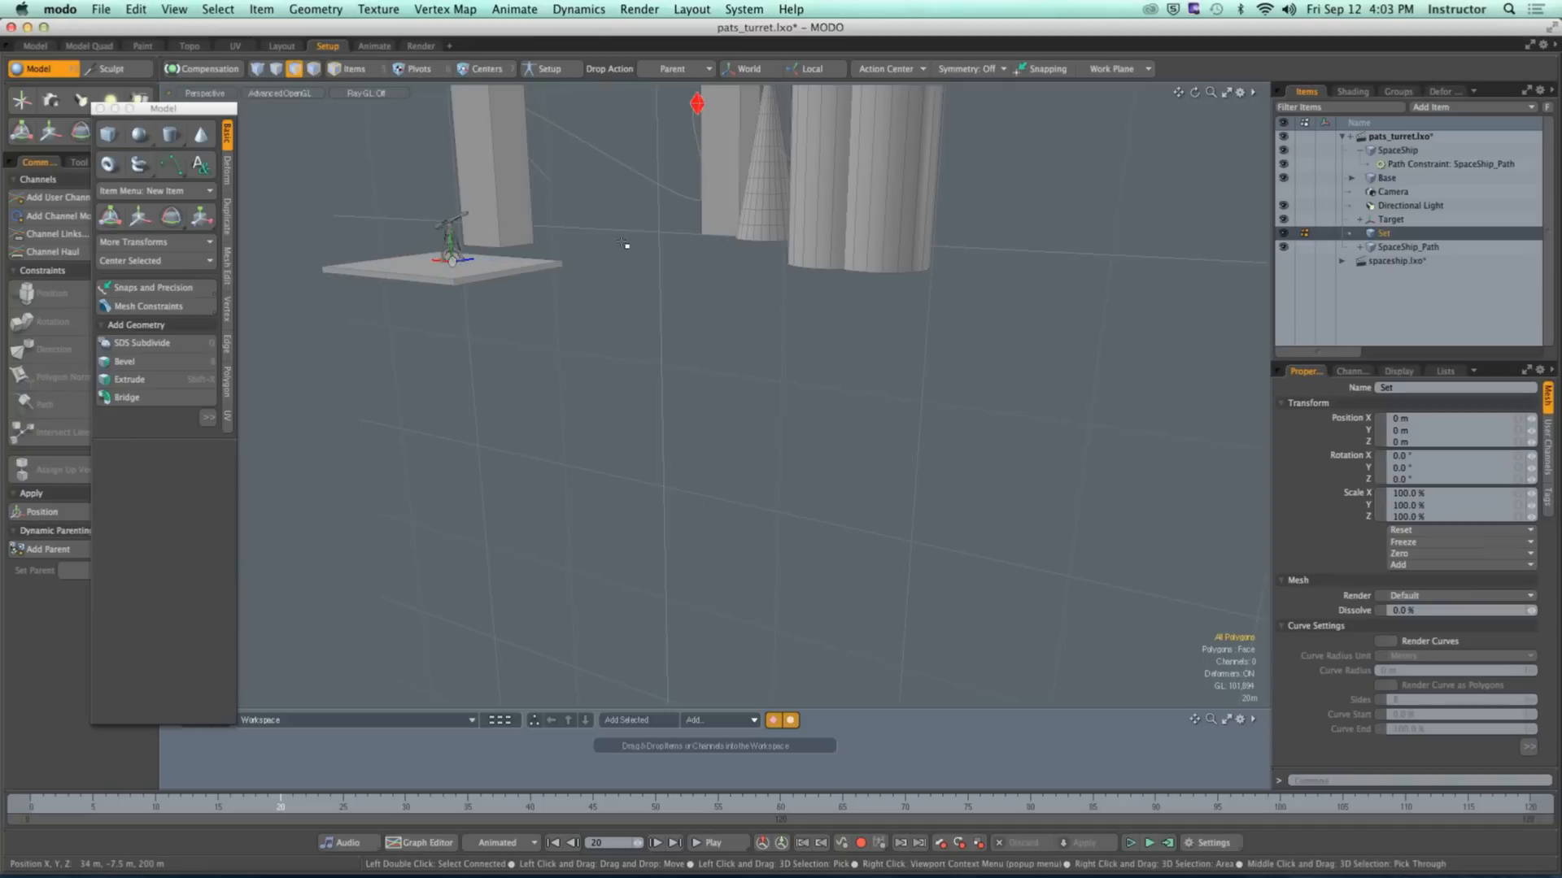
pyautogui.keyDown('alt'); pyautogui.moveTo(627, 245); pyautogui.dragTo(666, 300); pyautogui.keyUp('alt')
pyautogui.click(100, 109)
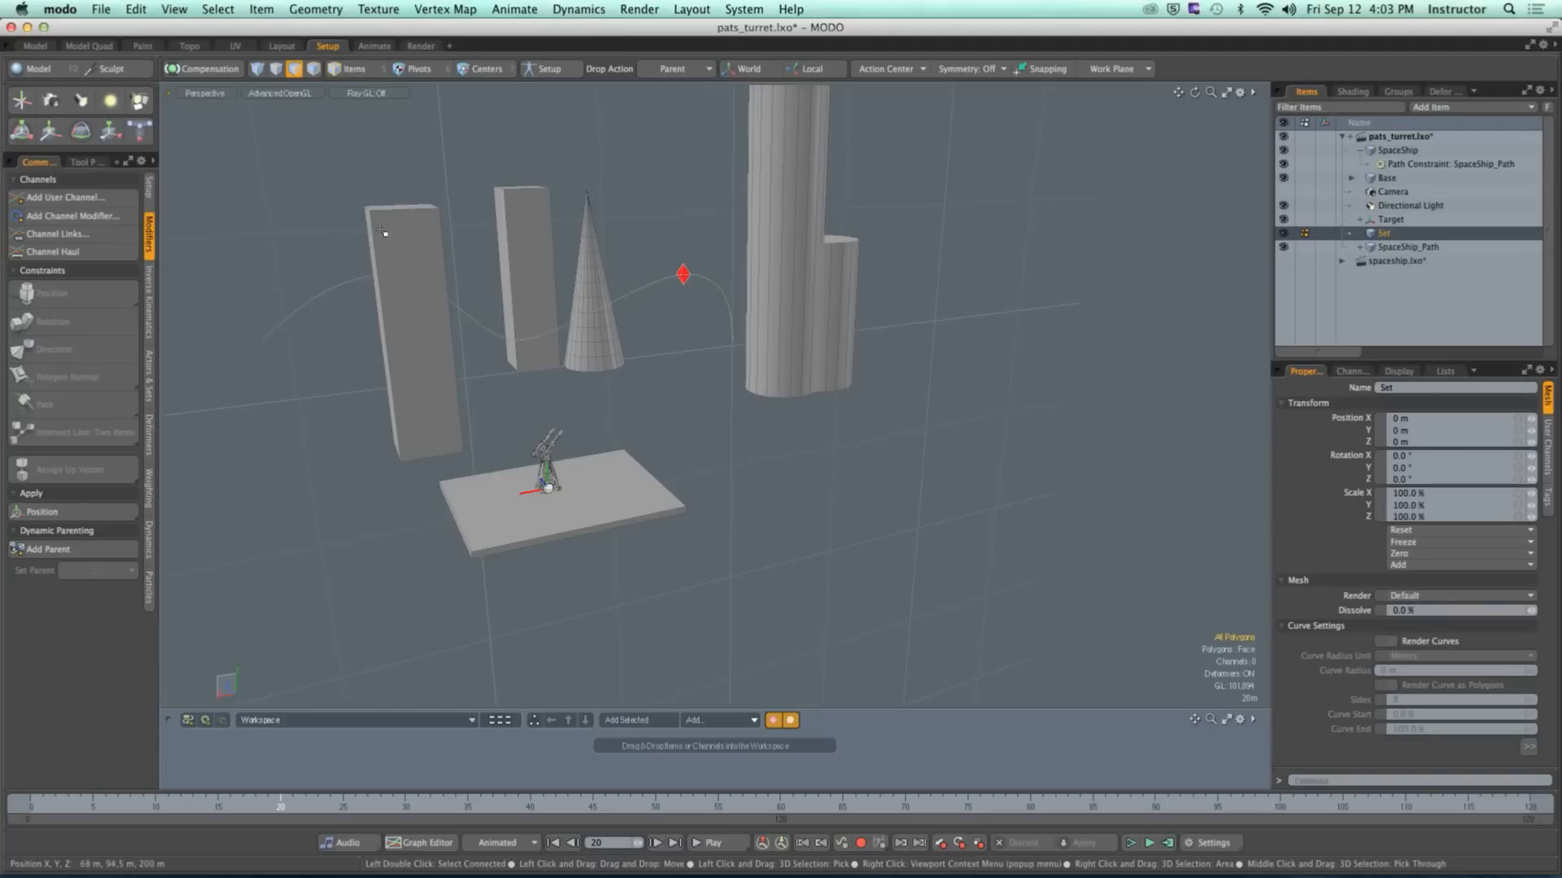
# Step: Turn on the display of cameras in the viewport, collapse the SpaceShip item and select the Camera
pyautogui.press('o')
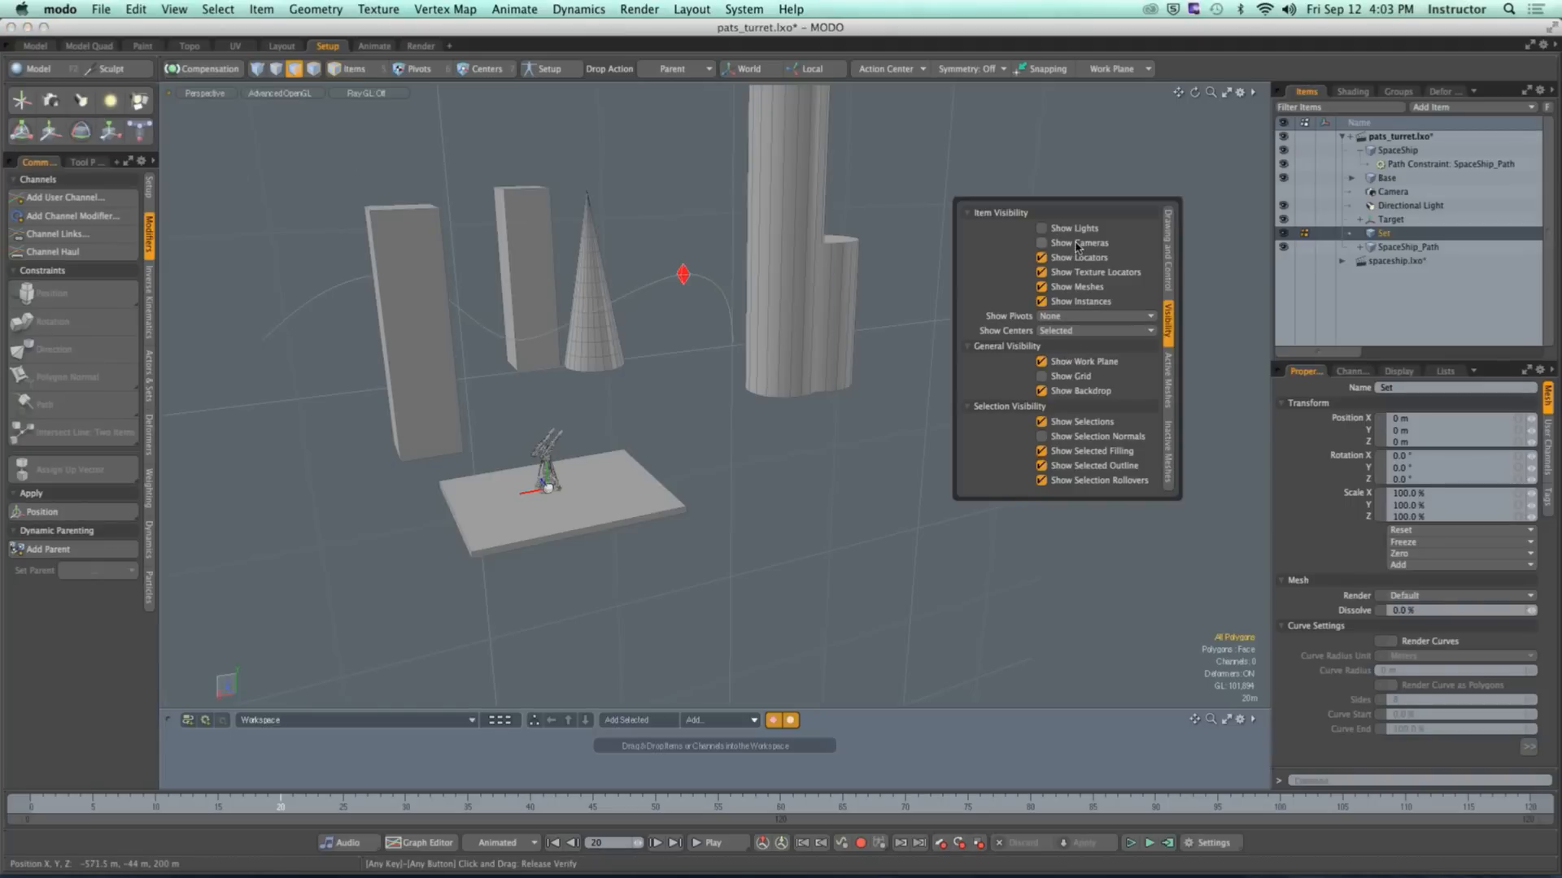
pyautogui.keyDown('alt'); pyautogui.moveTo(763, 460); pyautogui.dragTo(773, 434); pyautogui.keyUp('alt')
pyautogui.click(1359, 149)
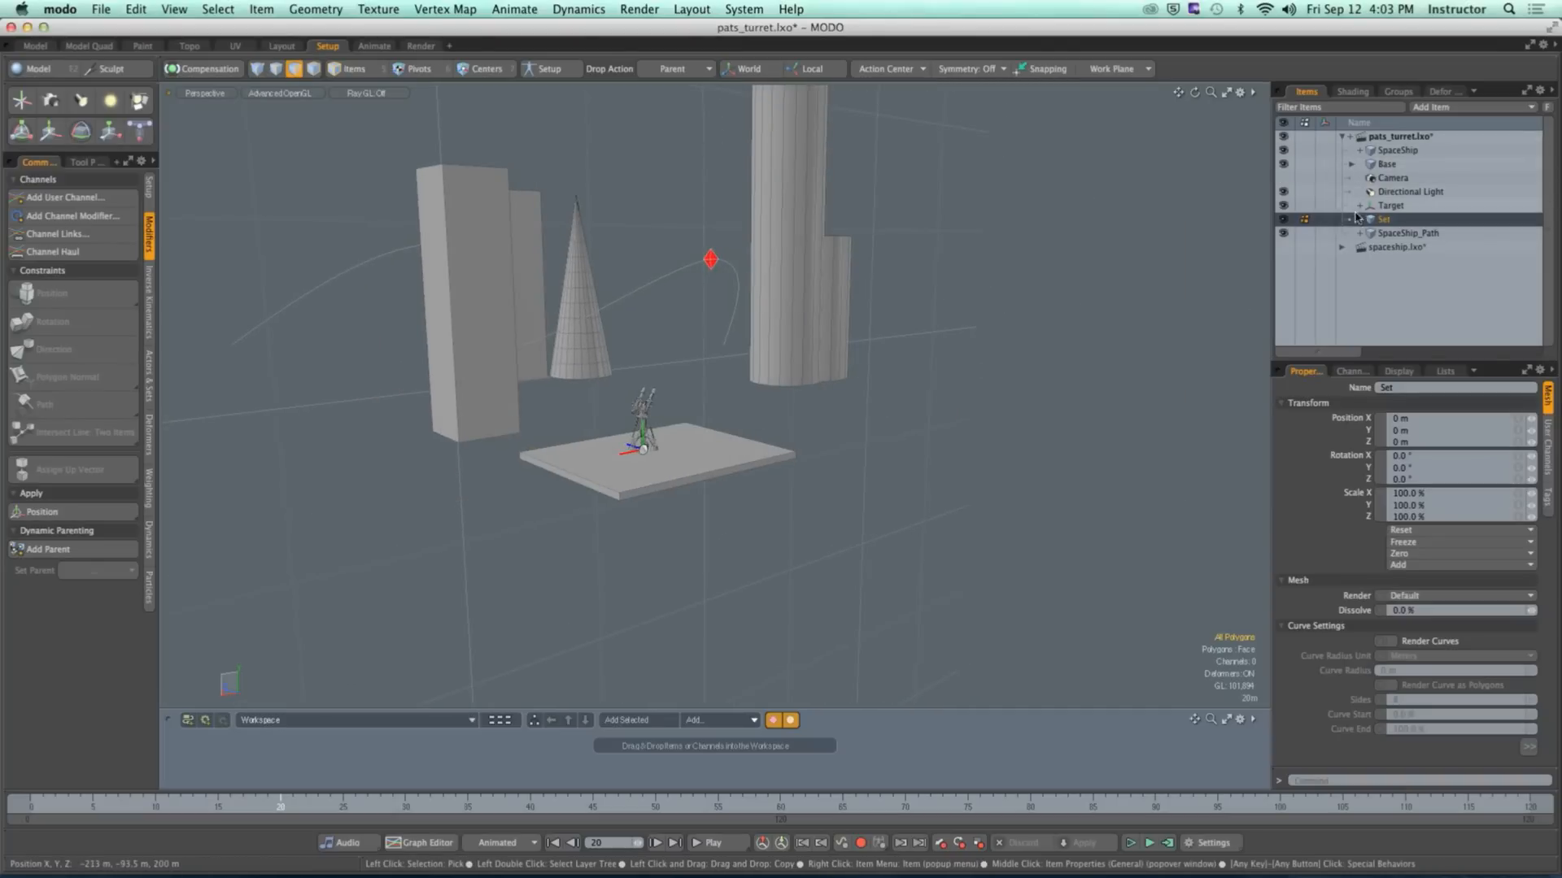
pyautogui.click(1386, 177)
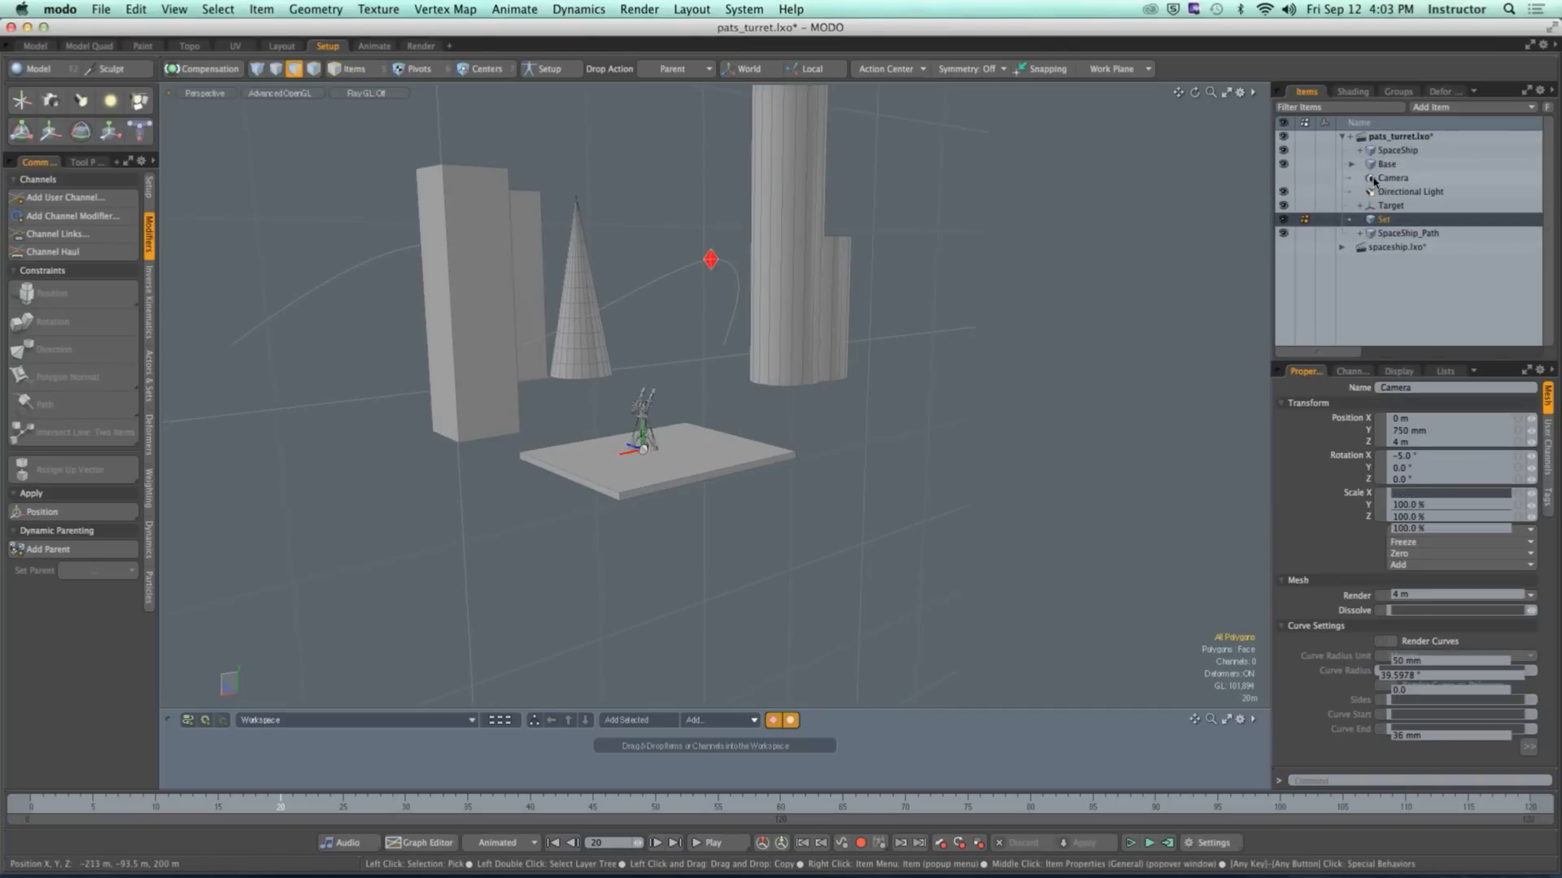
pyautogui.keyDown('alt'); pyautogui.moveTo(782, 381); pyautogui.dragTo(729, 422); pyautogui.keyUp('alt')
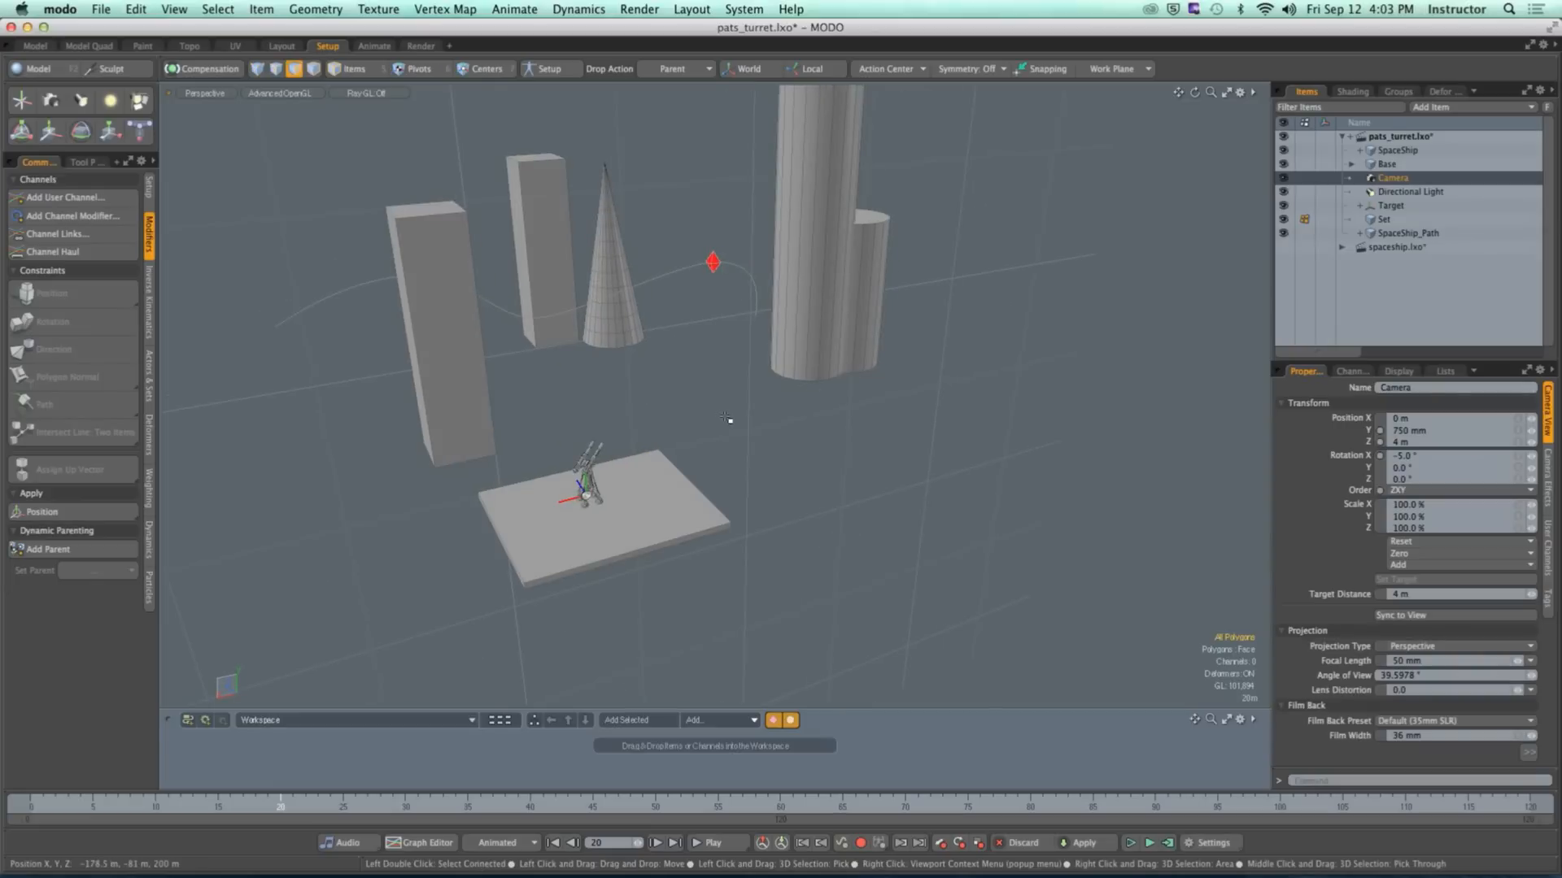
# Step: Switch to item selection and raise the camera to about 64.25 m in Y above the turret
pyautogui.press('y')
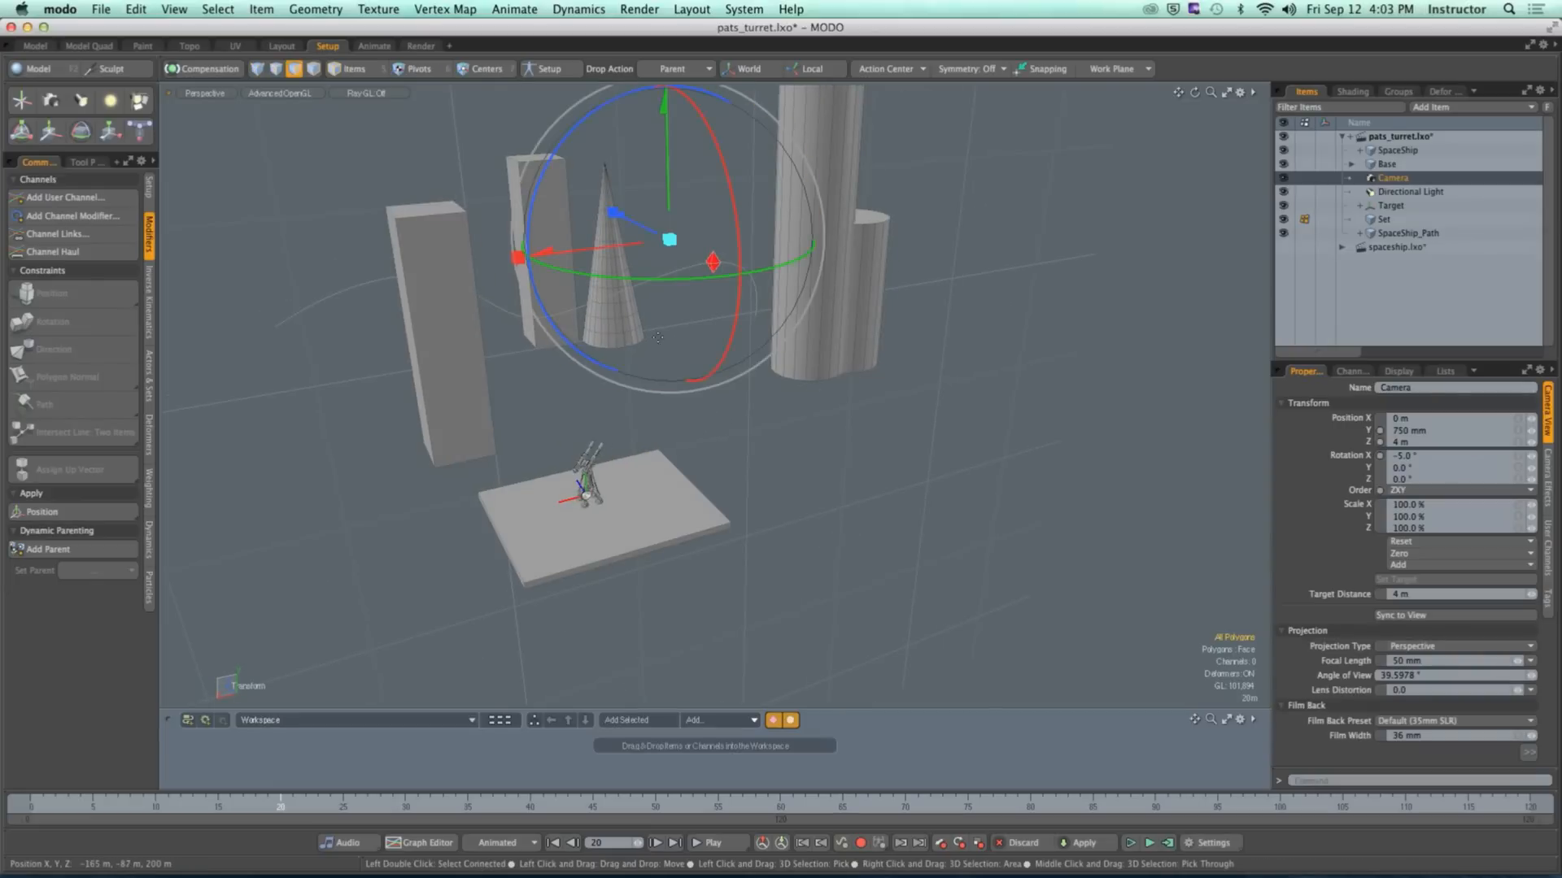
pyautogui.keyDown('alt'); pyautogui.moveTo(658, 337); pyautogui.dragTo(577, 370); pyautogui.keyUp('alt')
pyautogui.press('q')
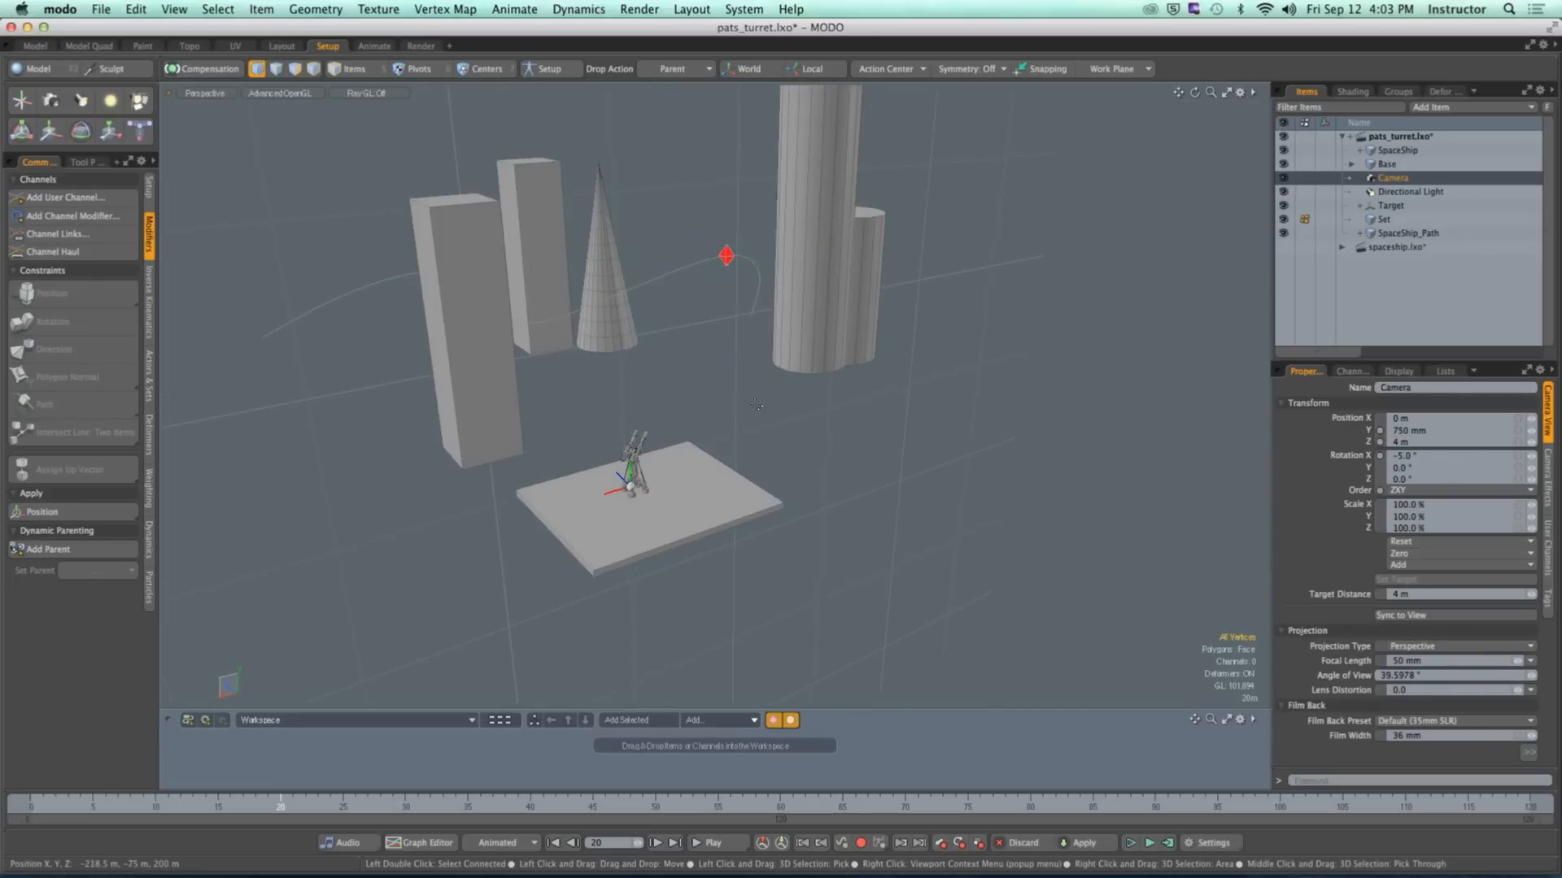
pyautogui.press('5')
pyautogui.press('y')
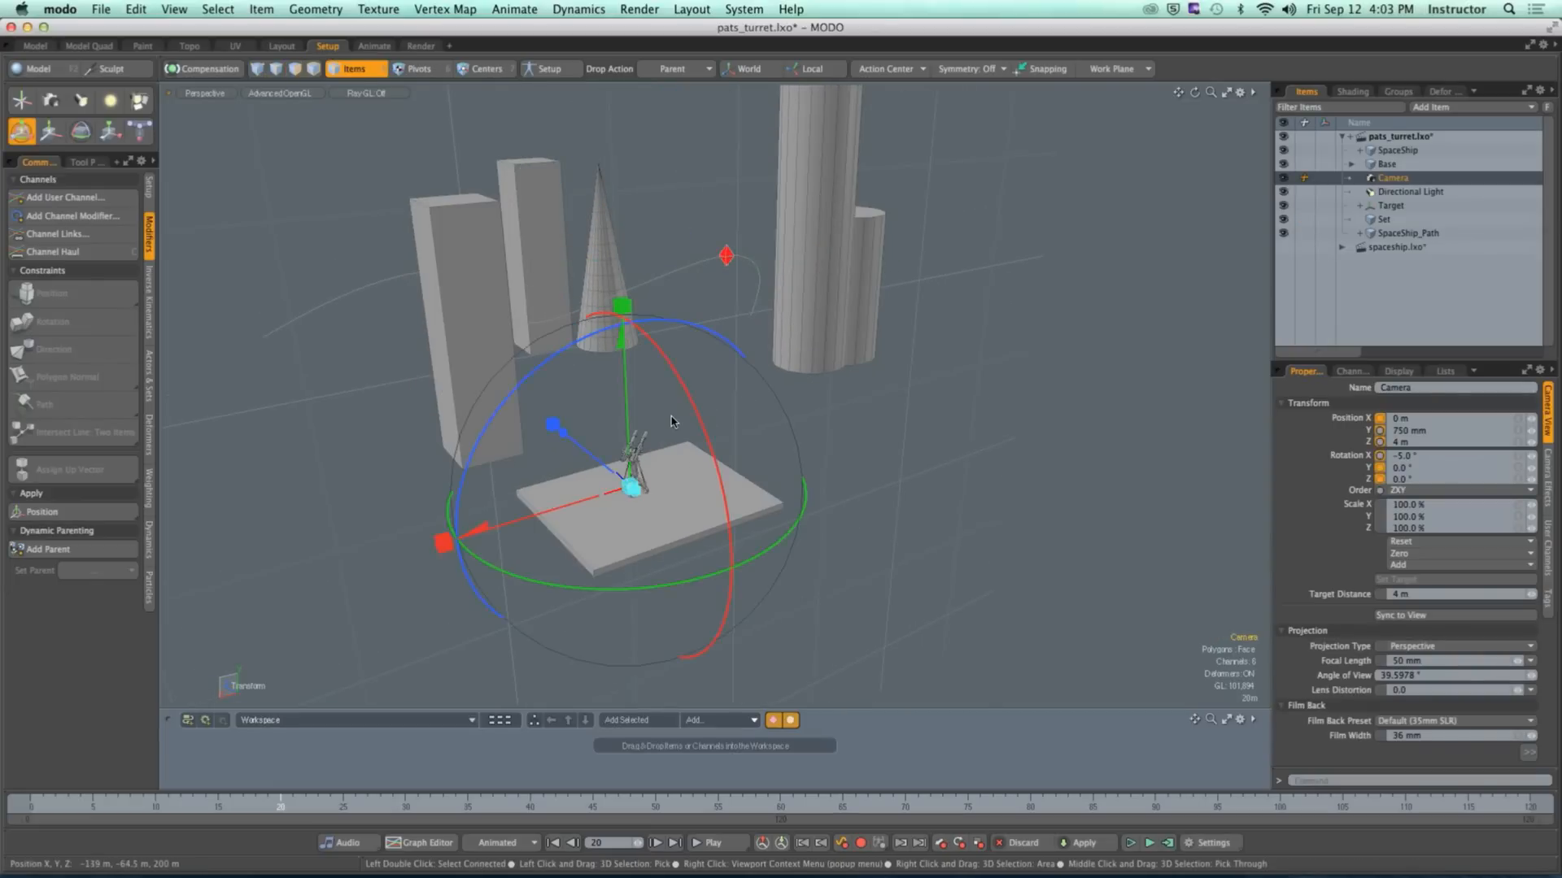
pyautogui.moveTo(628, 390); pyautogui.dragTo(623, 263)
pyautogui.press('q')
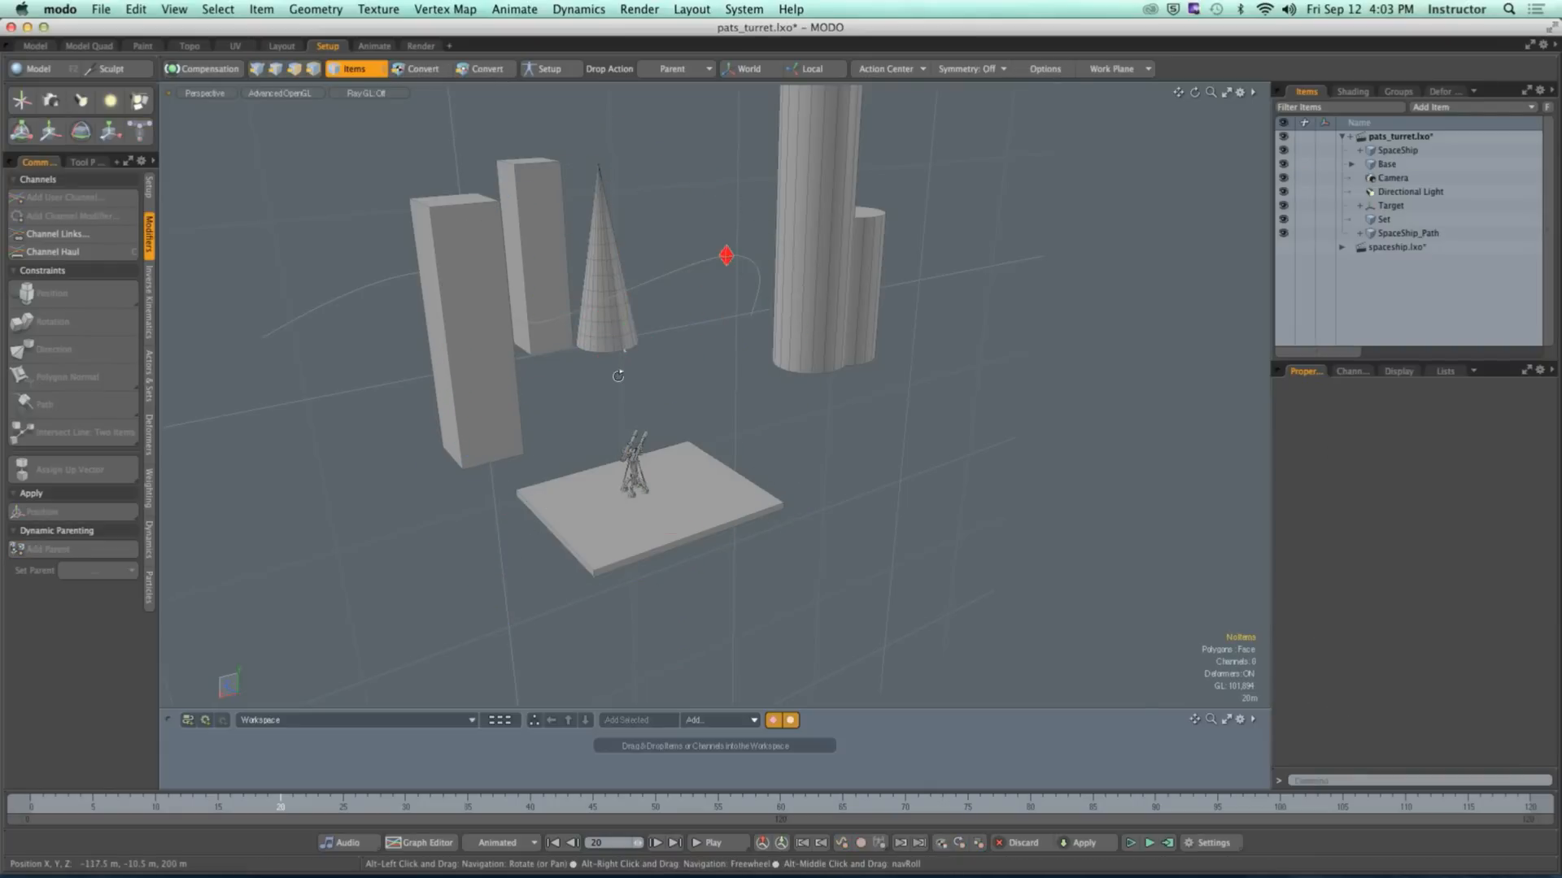
# Step: Enlarge the camera's display size to about 9.16 and deselect it
pyautogui.keyDown('alt'); pyautogui.moveTo(651, 325); pyautogui.dragTo(691, 325); pyautogui.keyUp('alt')
pyautogui.scroll(5, 691, 325)
pyautogui.moveTo(711, 321); pyautogui.dragTo(760, 373, button='right')
pyautogui.keyDown('alt'); pyautogui.moveTo(724, 345); pyautogui.dragTo(812, 369); pyautogui.keyUp('alt')
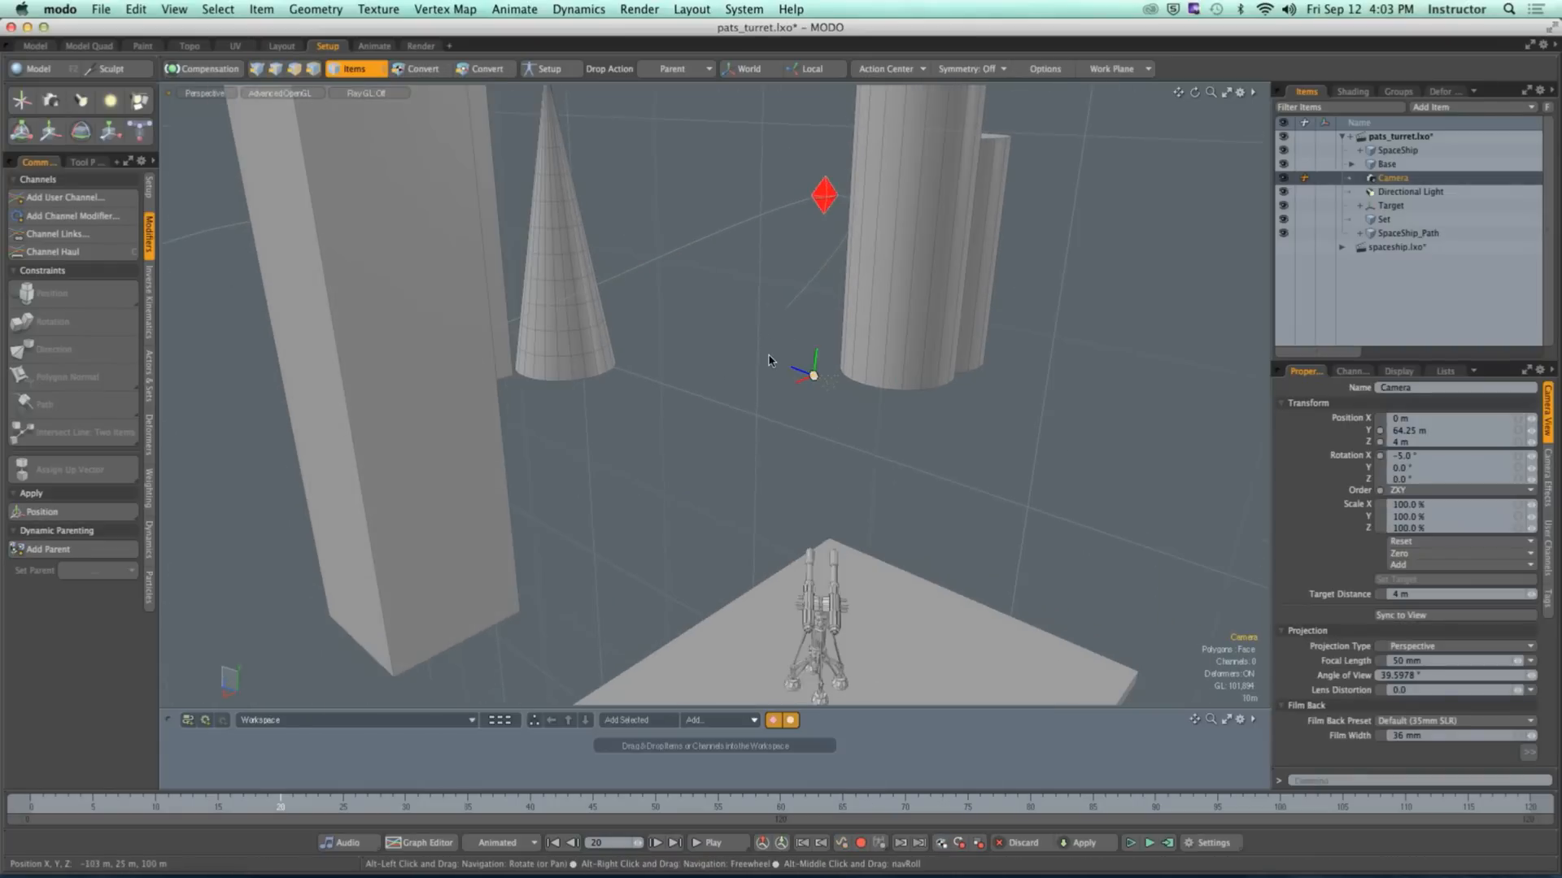
pyautogui.press('y')
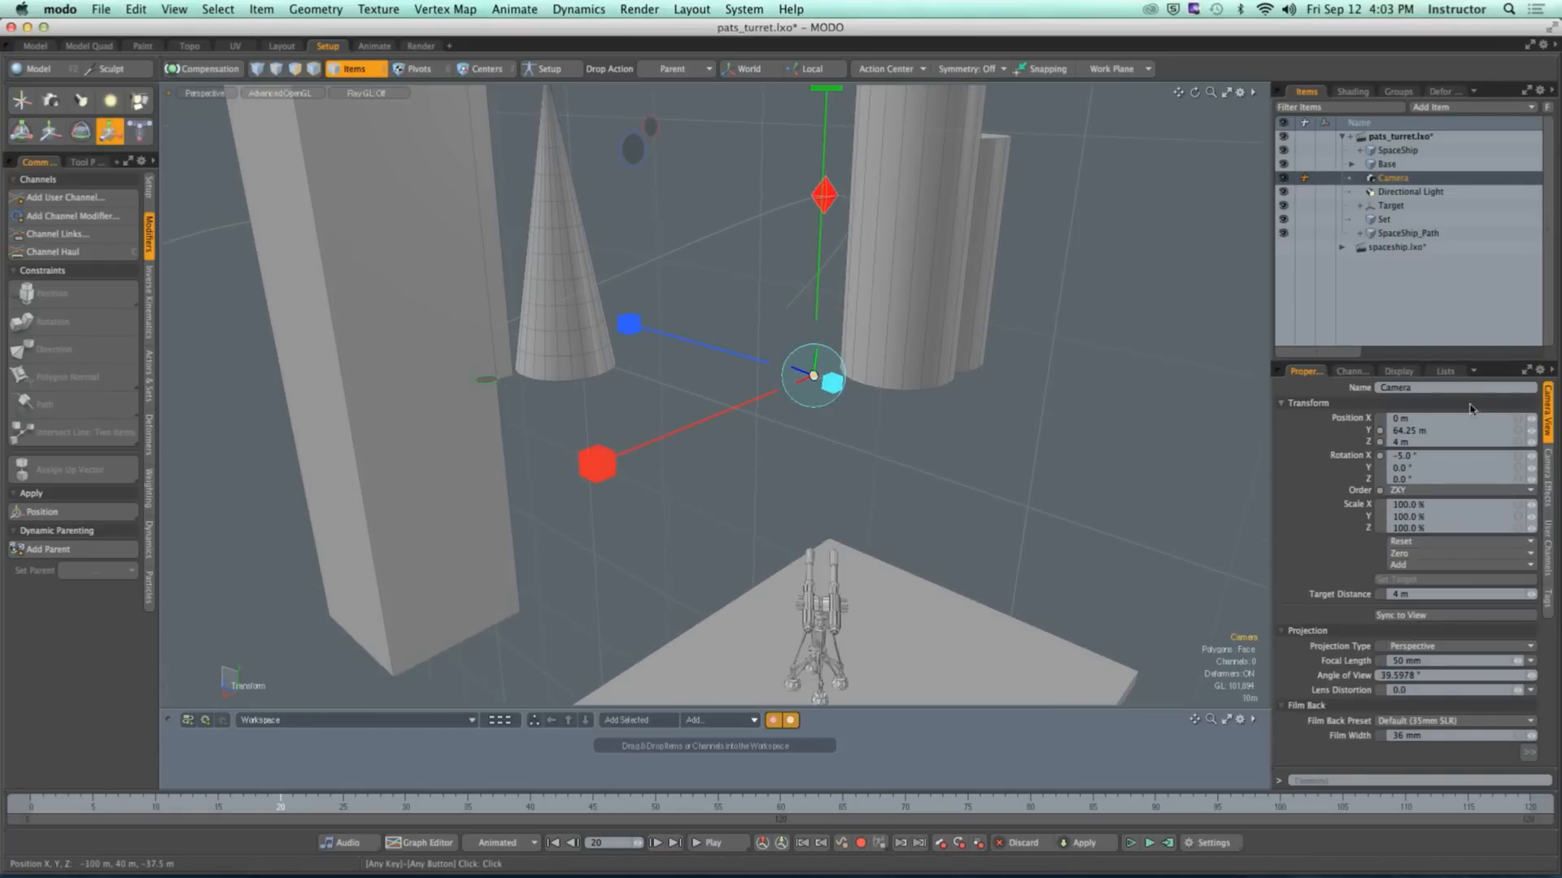
pyautogui.click(1398, 371)
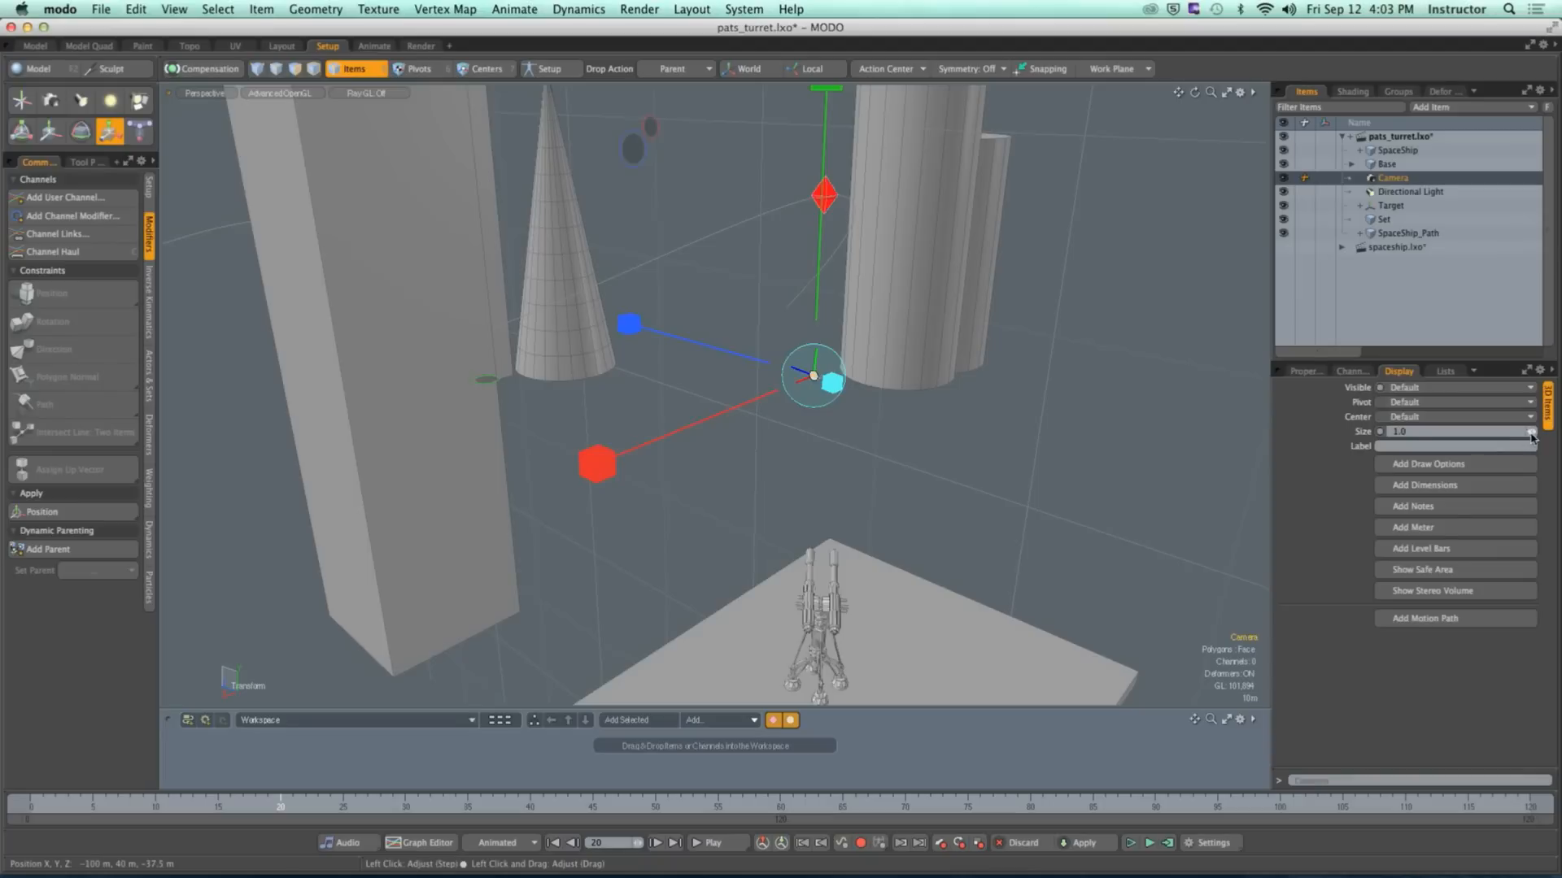
pyautogui.moveTo(1530, 432); pyautogui.dragTo(1550, 431)
pyautogui.press('q')
pyautogui.click(1057, 496)
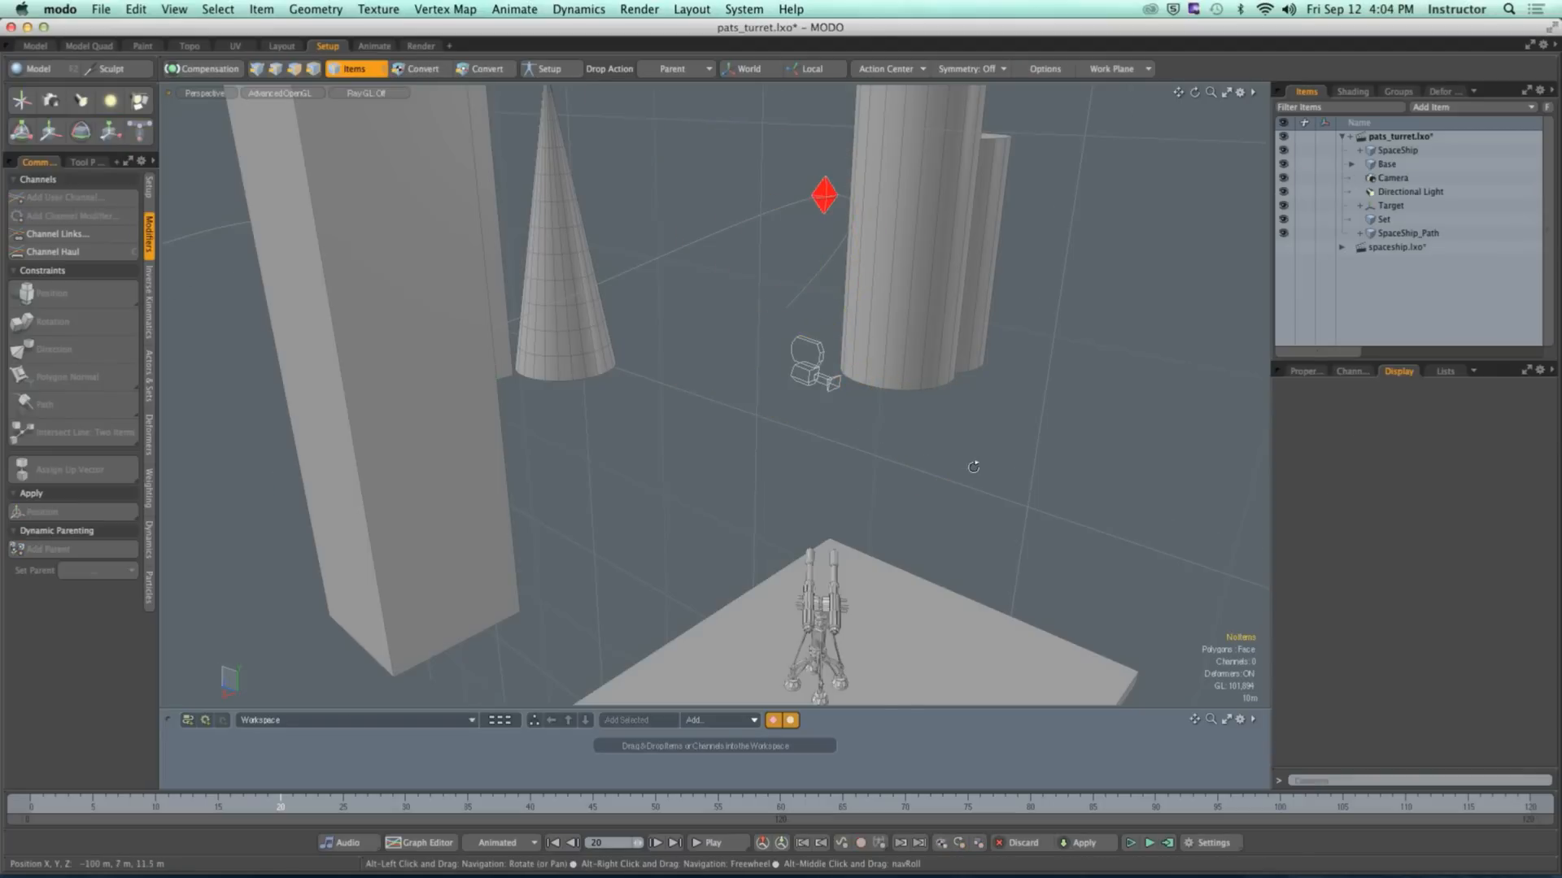
# Step: Select the camera, split the 3D viewport into two side-by-side views and set one of them to look through the Camera
pyautogui.keyDown('alt'); pyautogui.moveTo(972, 464); pyautogui.dragTo(1027, 473); pyautogui.keyUp('alt')
pyautogui.click(914, 399)
pyautogui.keyDown('alt'); pyautogui.moveTo(972, 421); pyautogui.dragTo(777, 364); pyautogui.keyUp('alt')
pyautogui.keyDown('alt'); pyautogui.keyDown('shift'); pyautogui.moveTo(777, 365); pyautogui.dragTo(773, 406); pyautogui.keyUp('shift'); pyautogui.keyUp('alt')
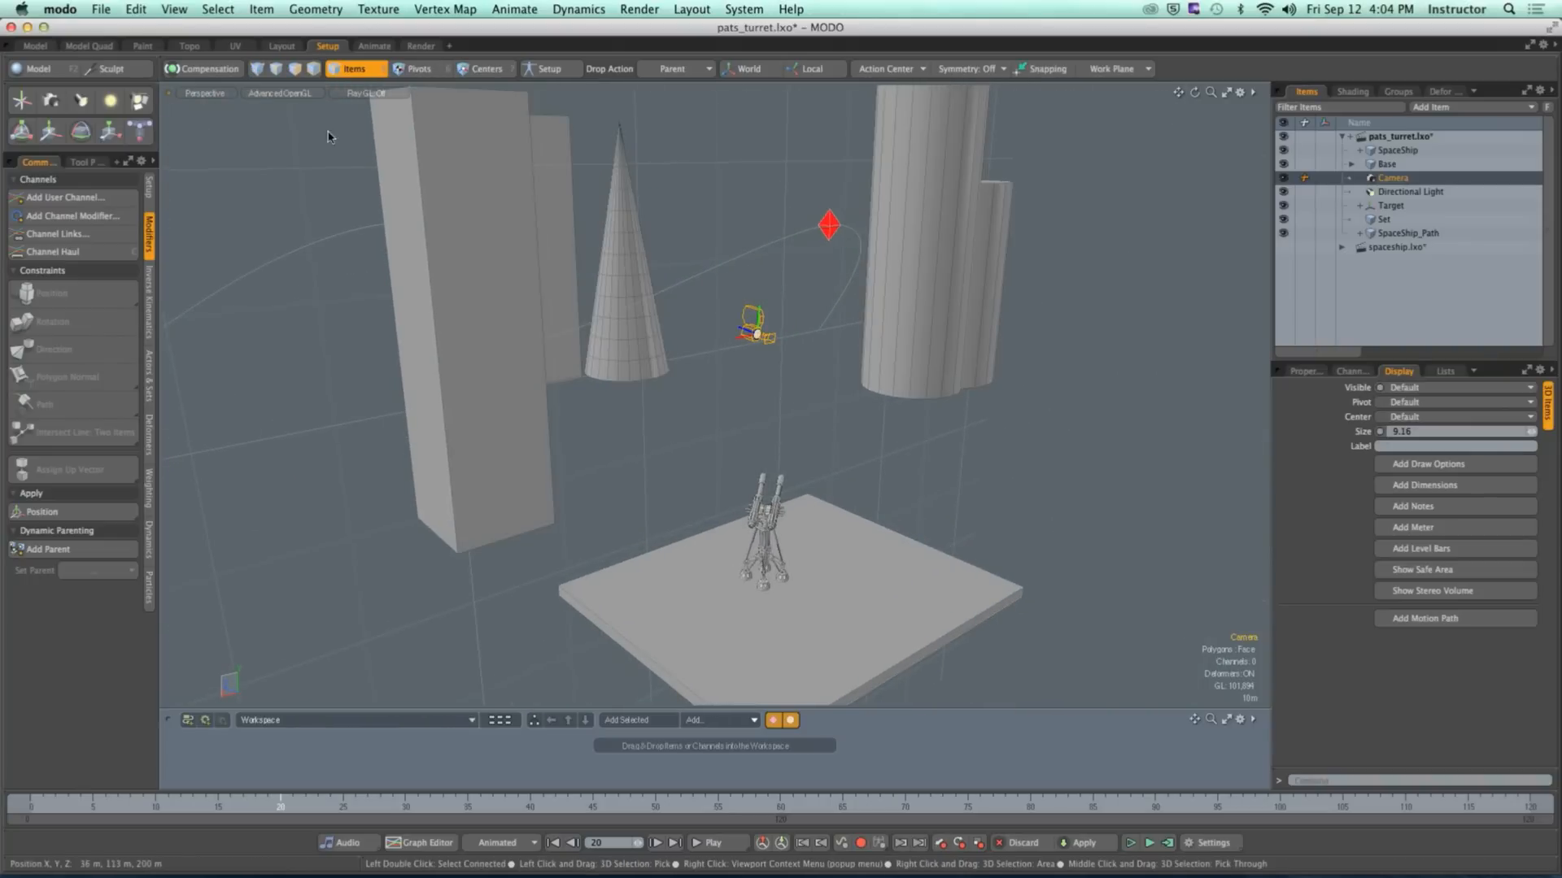
pyautogui.hotkey('ctrl', 'space')
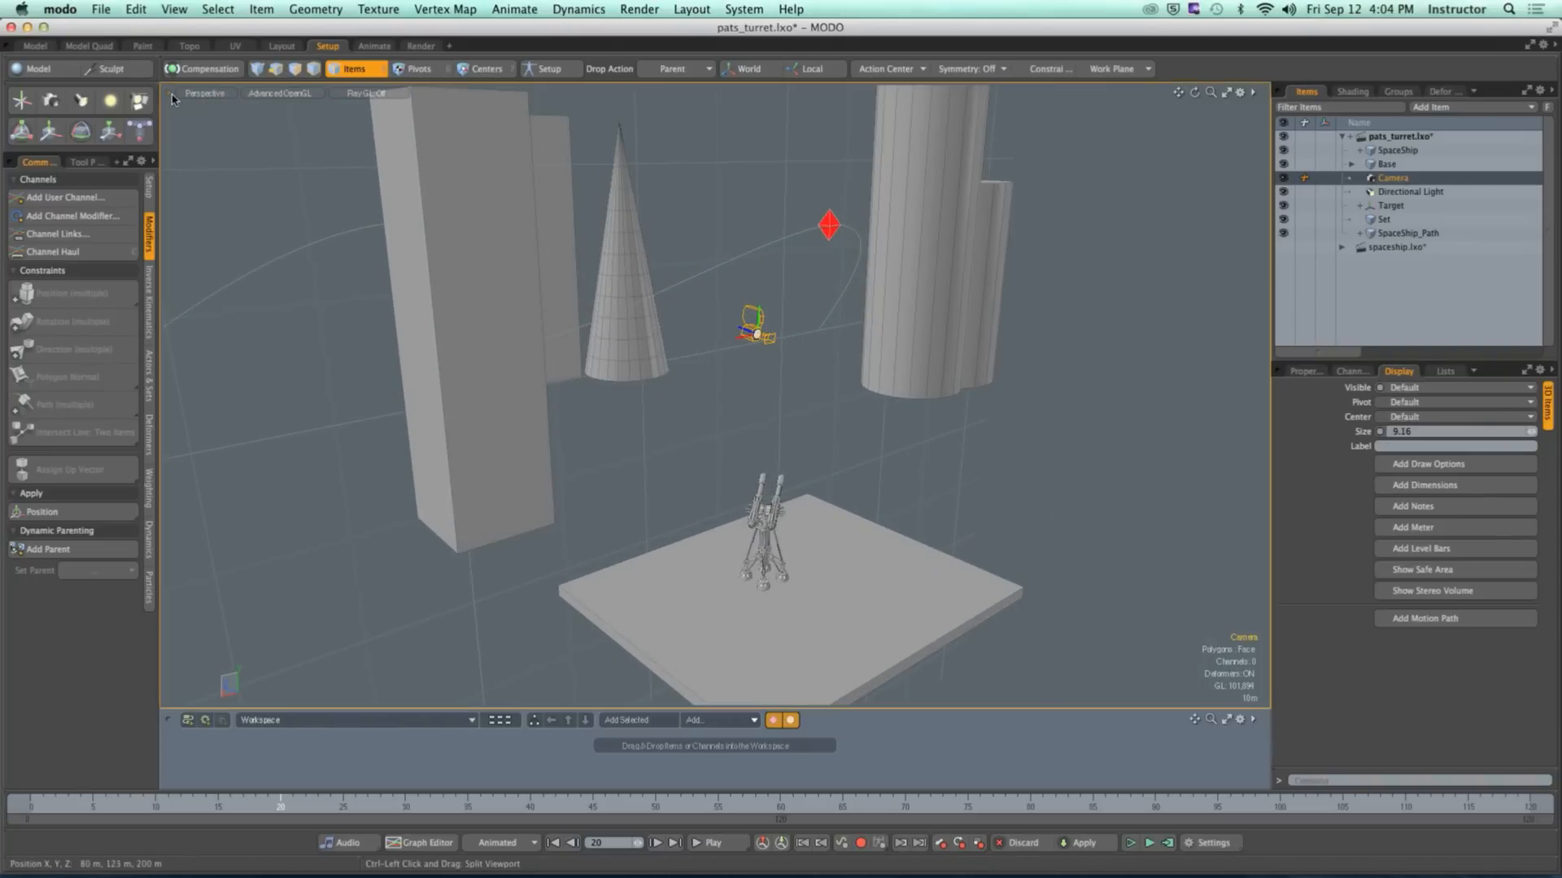
pyautogui.keyDown('ctrl'); pyautogui.moveTo(166, 86); pyautogui.dragTo(232, 111); pyautogui.keyUp('ctrl')
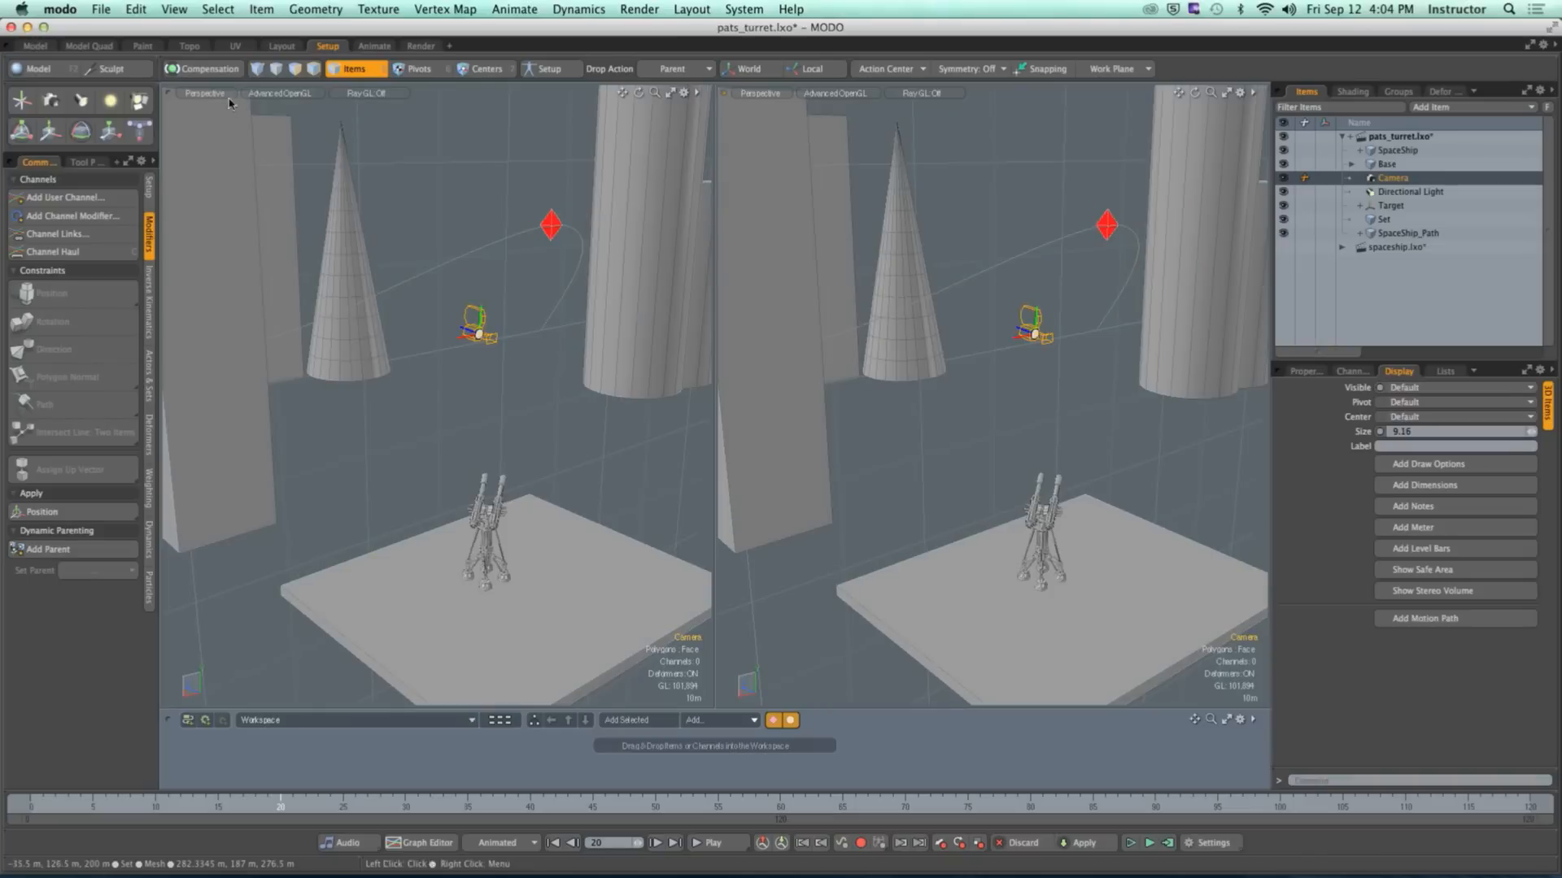
pyautogui.click(220, 94)
pyautogui.moveTo(244, 115)
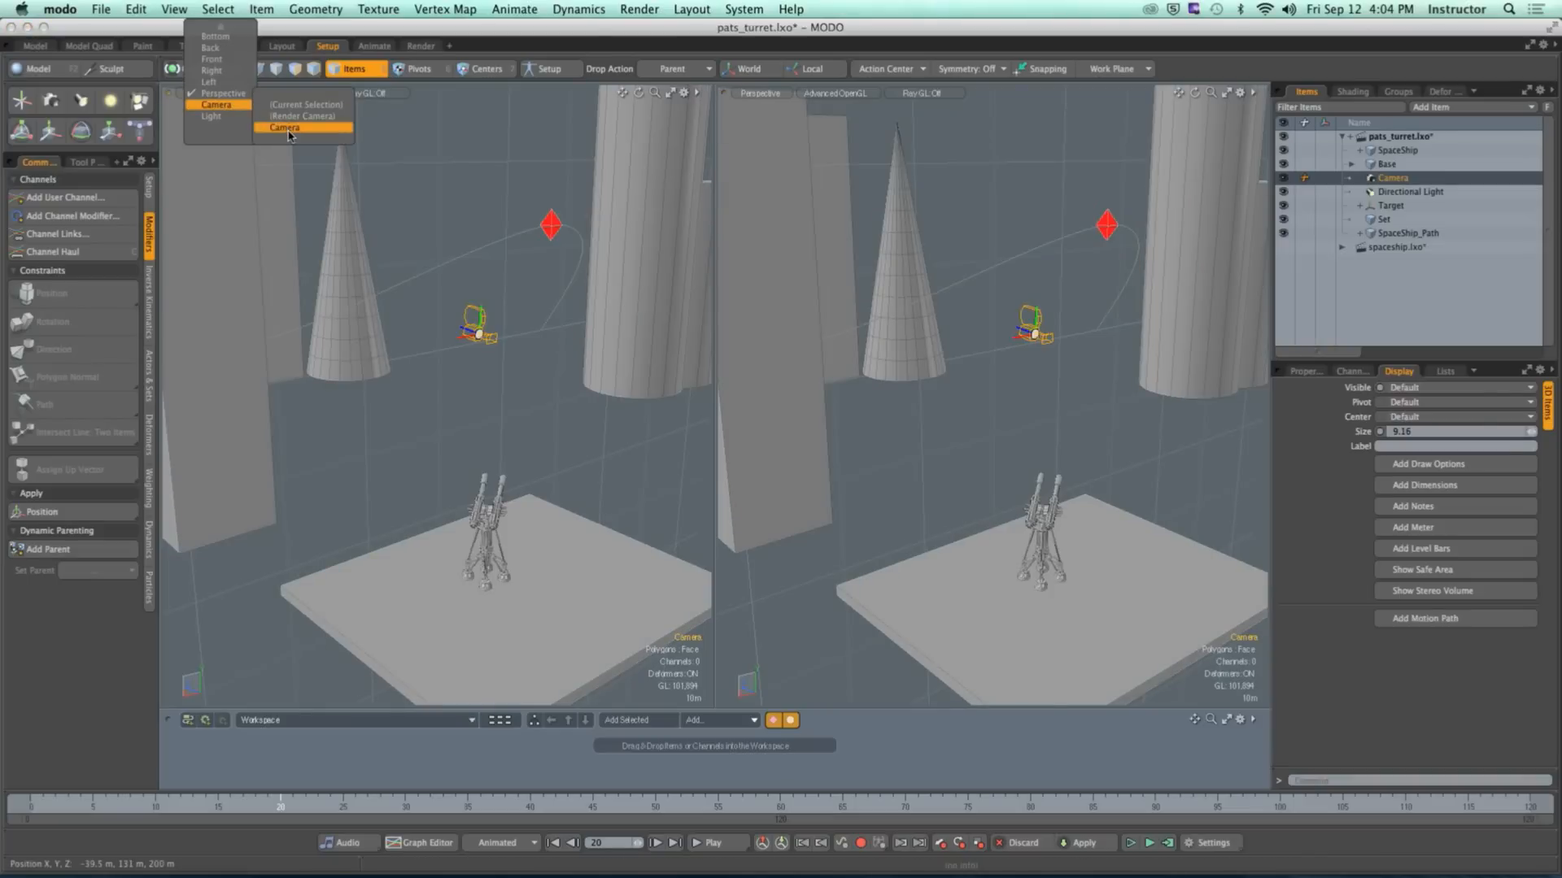
pyautogui.click(301, 122)
# Step: Reposition the camera through its own view so it frames the turret from low behind, with the target beyond it
pyautogui.keyDown('alt'); pyautogui.moveTo(585, 351); pyautogui.dragTo(339, 415); pyautogui.keyUp('alt')
pyautogui.keyDown('alt'); pyautogui.keyDown('shift'); pyautogui.moveTo(387, 448); pyautogui.dragTo(422, 332); pyautogui.keyUp('shift'); pyautogui.keyUp('alt')
pyautogui.keyDown('ctrl'); pyautogui.keyDown('alt'); pyautogui.moveTo(439, 350); pyautogui.dragTo(572, 363); pyautogui.keyUp('alt'); pyautogui.keyUp('ctrl')
pyautogui.keyDown('alt'); pyautogui.keyDown('shift'); pyautogui.moveTo(573, 360); pyautogui.dragTo(523, 367); pyautogui.keyUp('shift'); pyautogui.keyUp('alt')
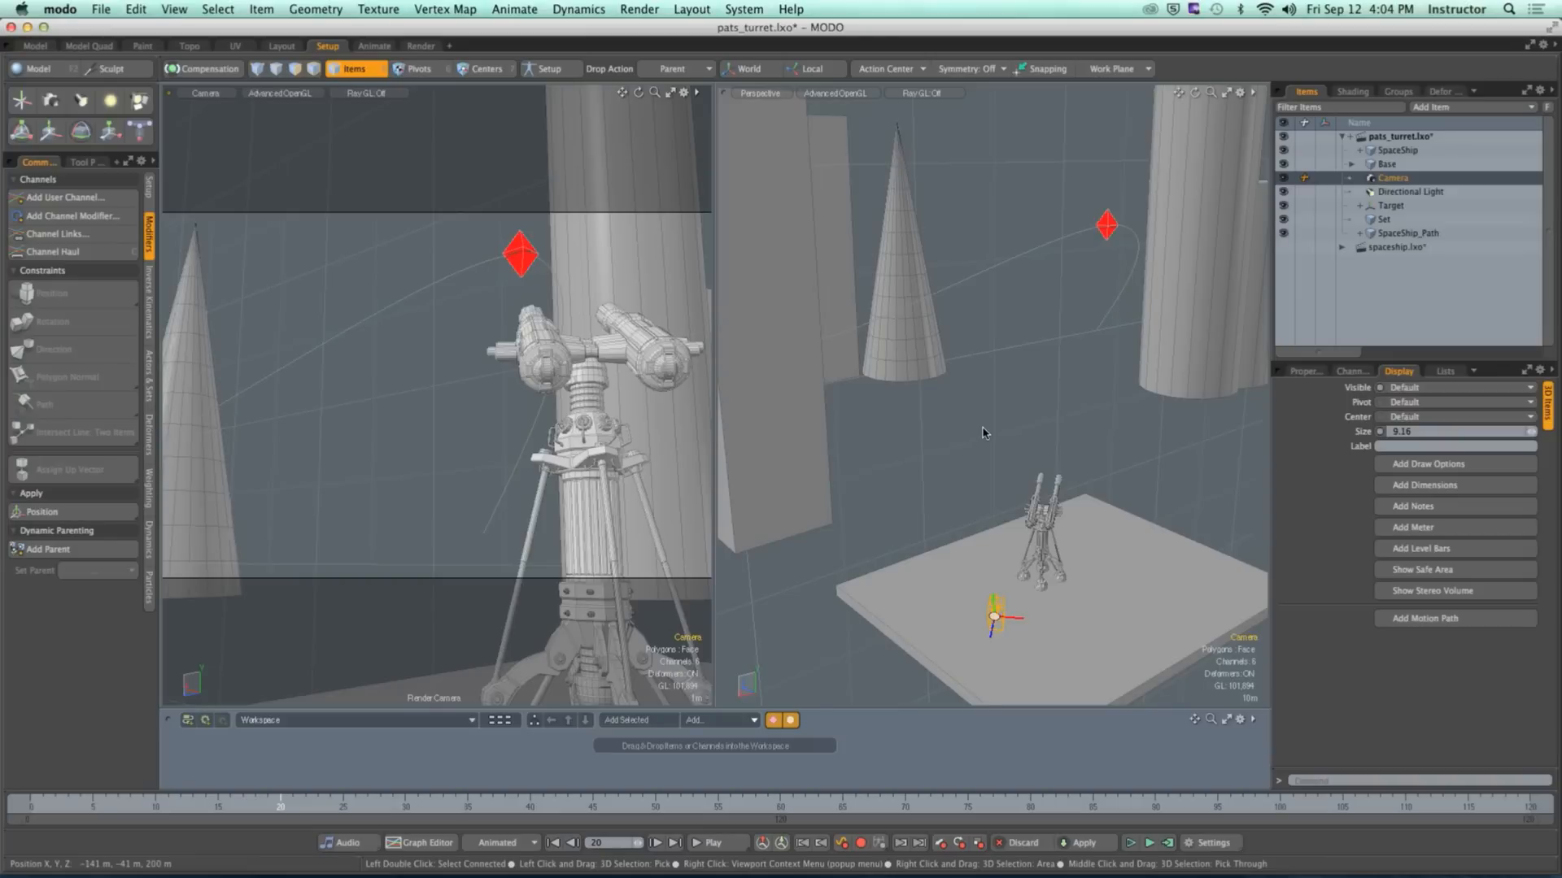
# Step: Add a Direction constraint that aims the Camera at the Target, and scrub the timeline to frame 45 to check the tracking
pyautogui.keyDown('alt'); pyautogui.moveTo(982, 432); pyautogui.dragTo(964, 445); pyautogui.keyUp('alt')
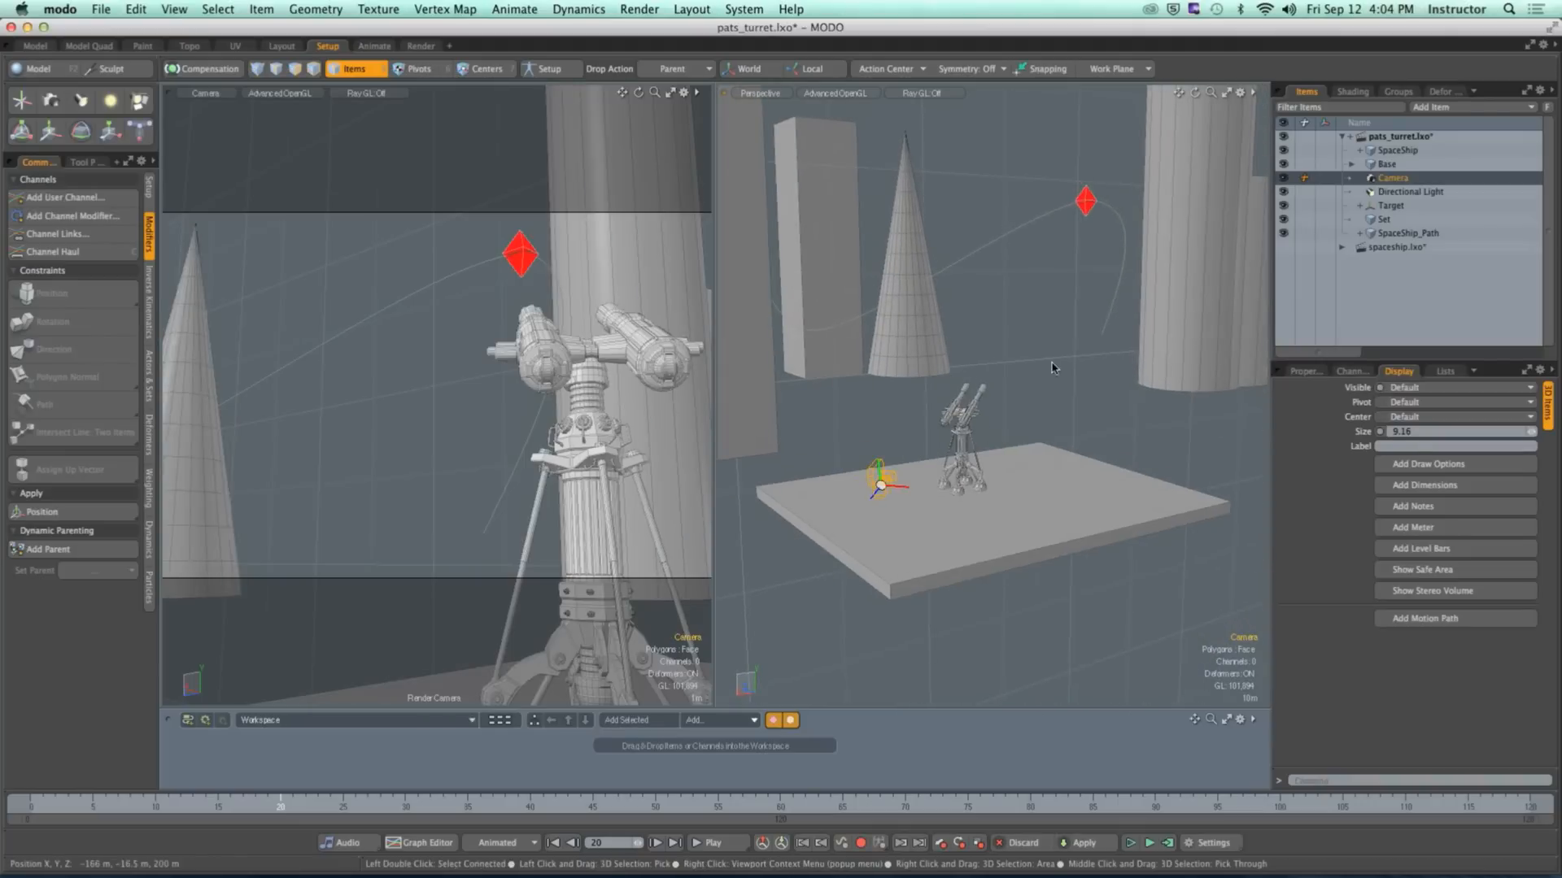
pyautogui.keyDown('shift'); pyautogui.click(1087, 218); pyautogui.keyUp('shift')
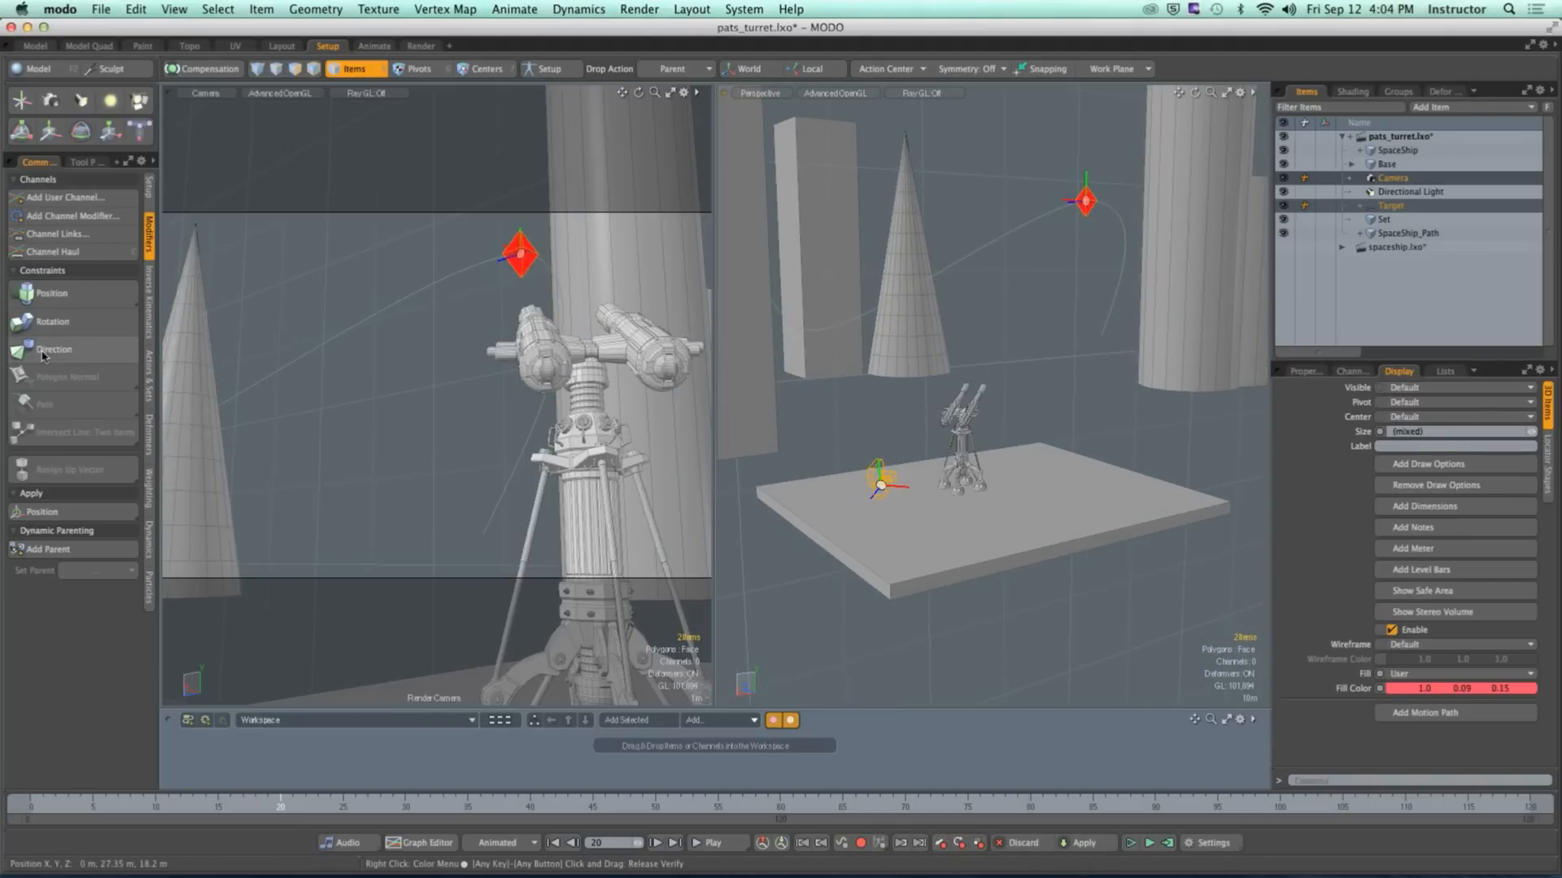
pyautogui.click(49, 350)
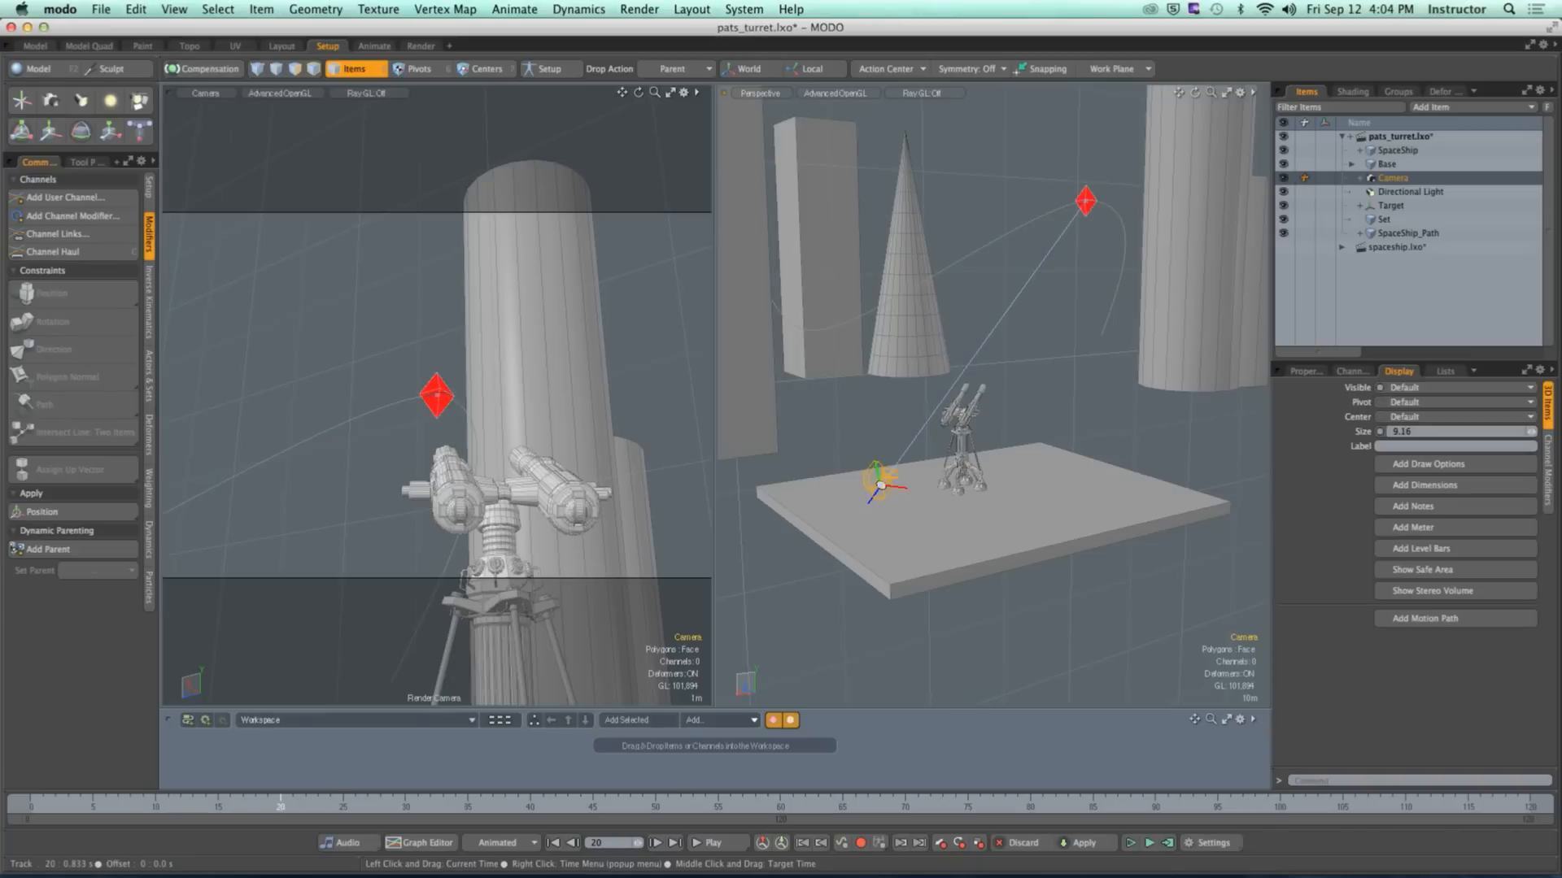
pyautogui.click(193, 808)
pyautogui.moveTo(193, 808); pyautogui.dragTo(592, 807)
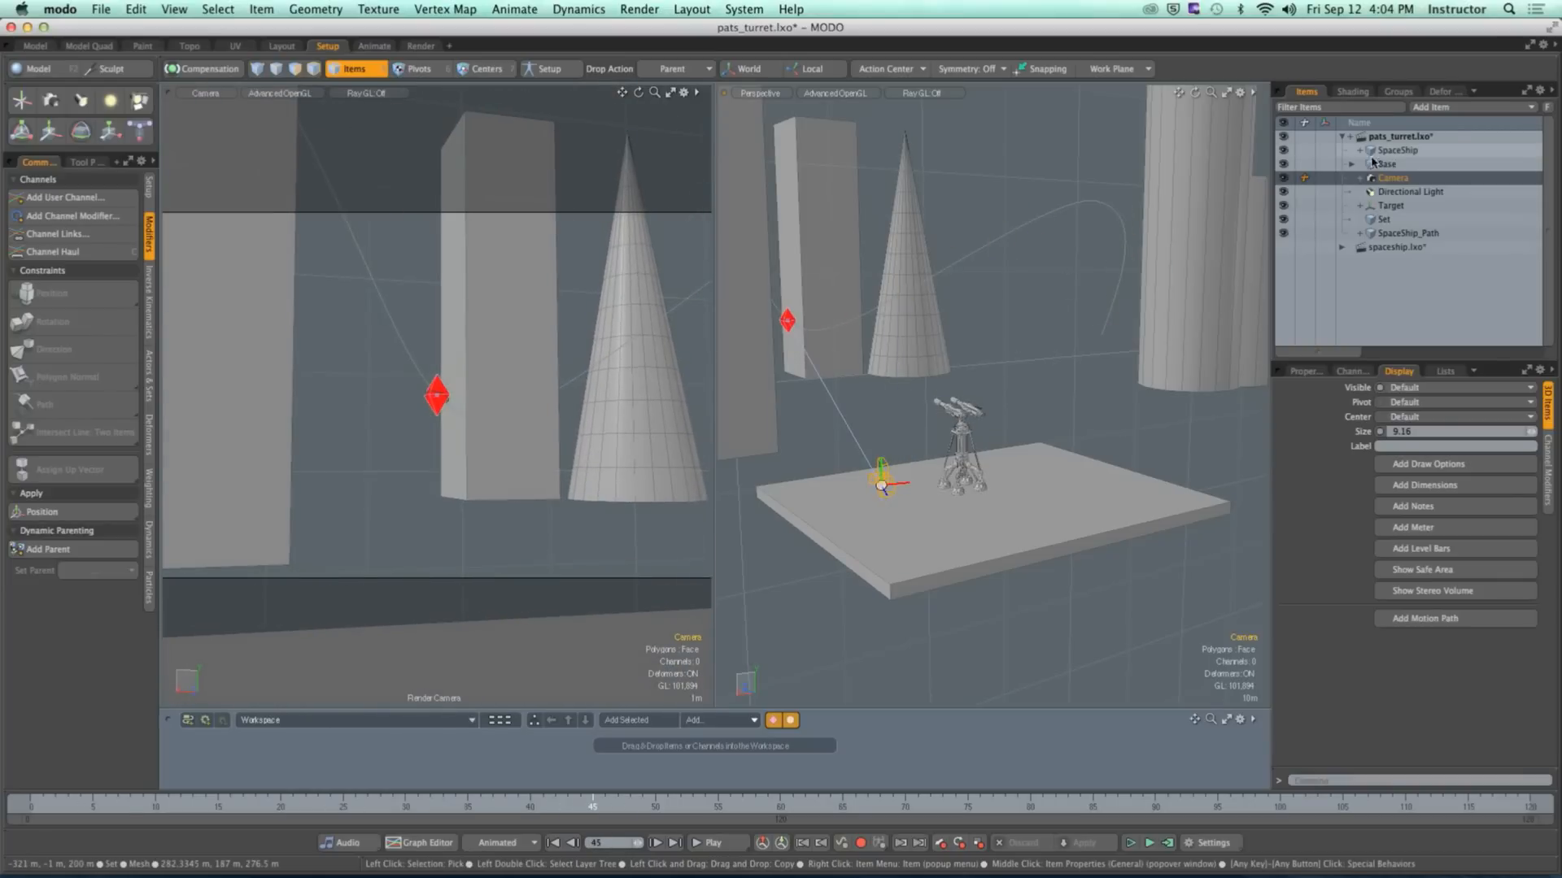
# Step: Set the SpaceShip path constraint's Path Percentage to 100% at frame 45, enlarge the timeline and move the end keyframe to frame 100
pyautogui.click(1361, 152)
pyautogui.click(1399, 163)
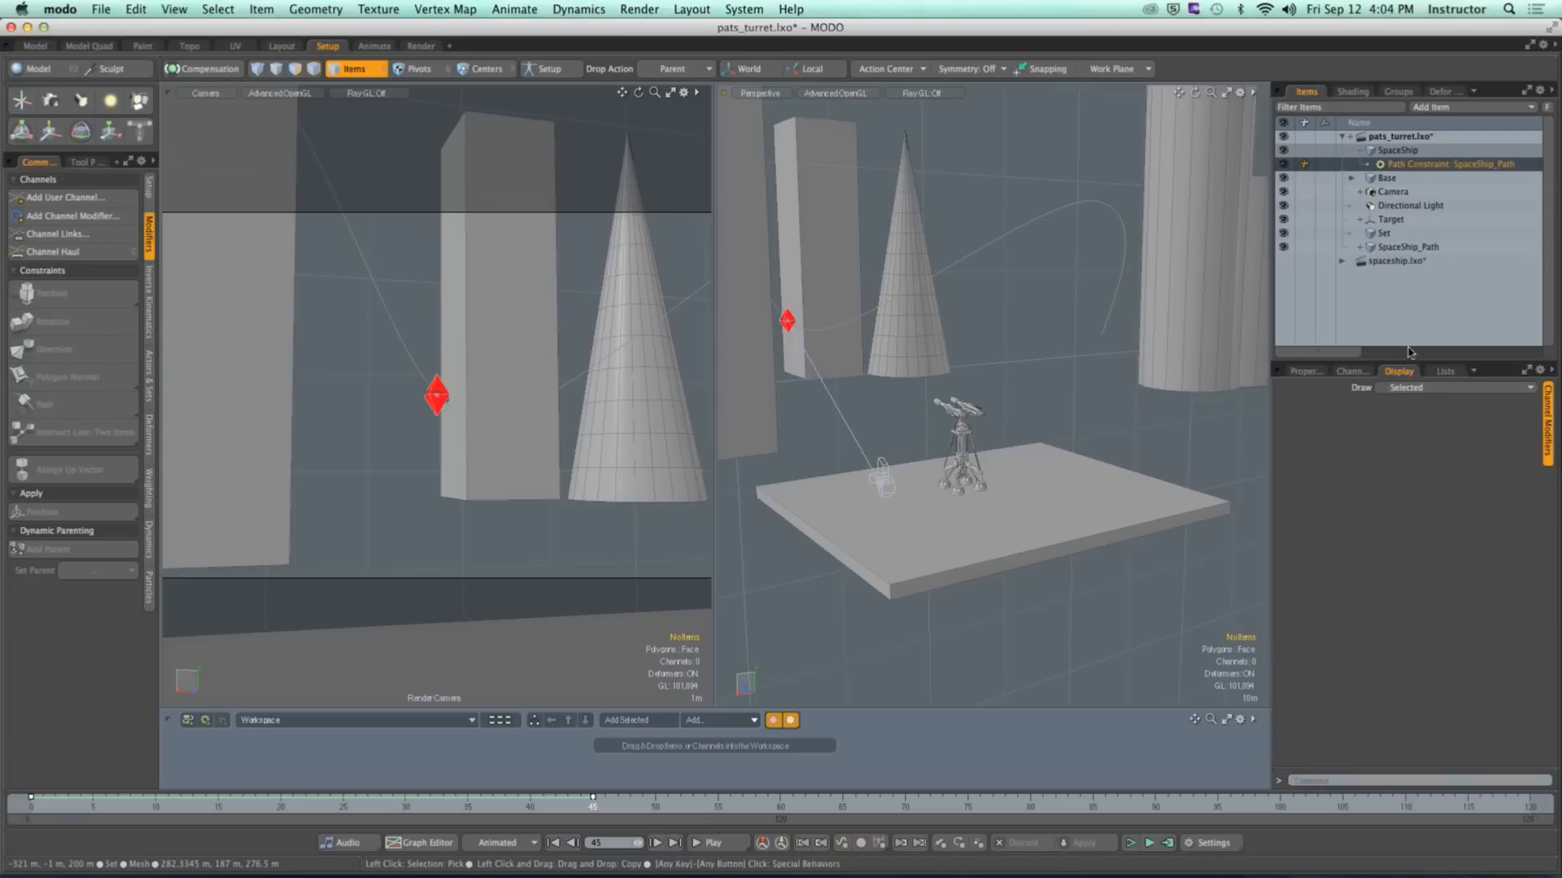
pyautogui.click(1309, 372)
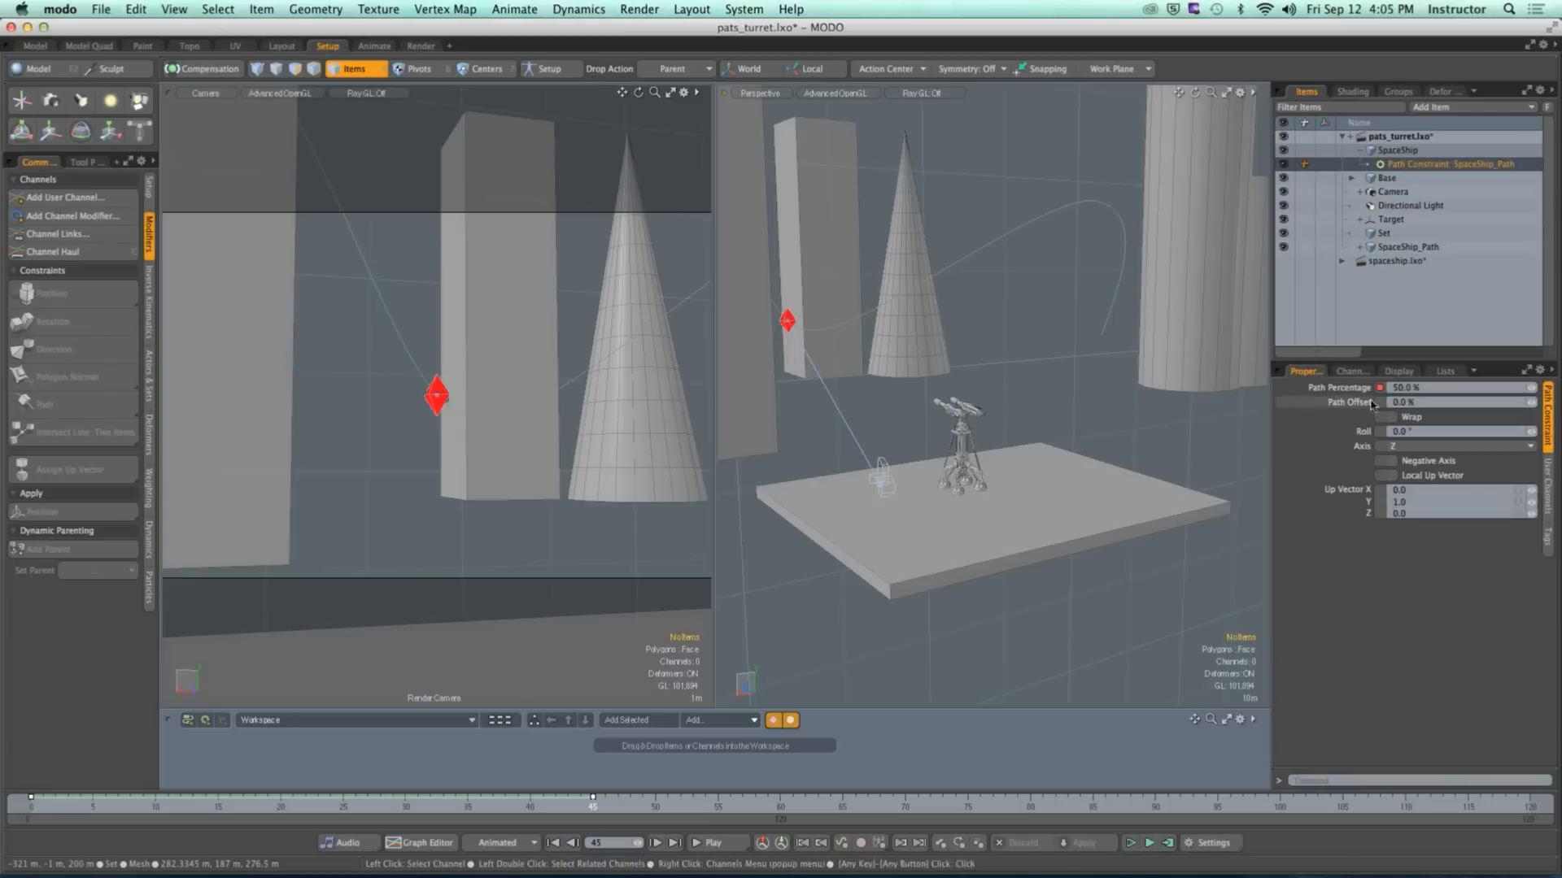
pyautogui.click(1417, 388)
pyautogui.write('100')
pyautogui.press('Return')
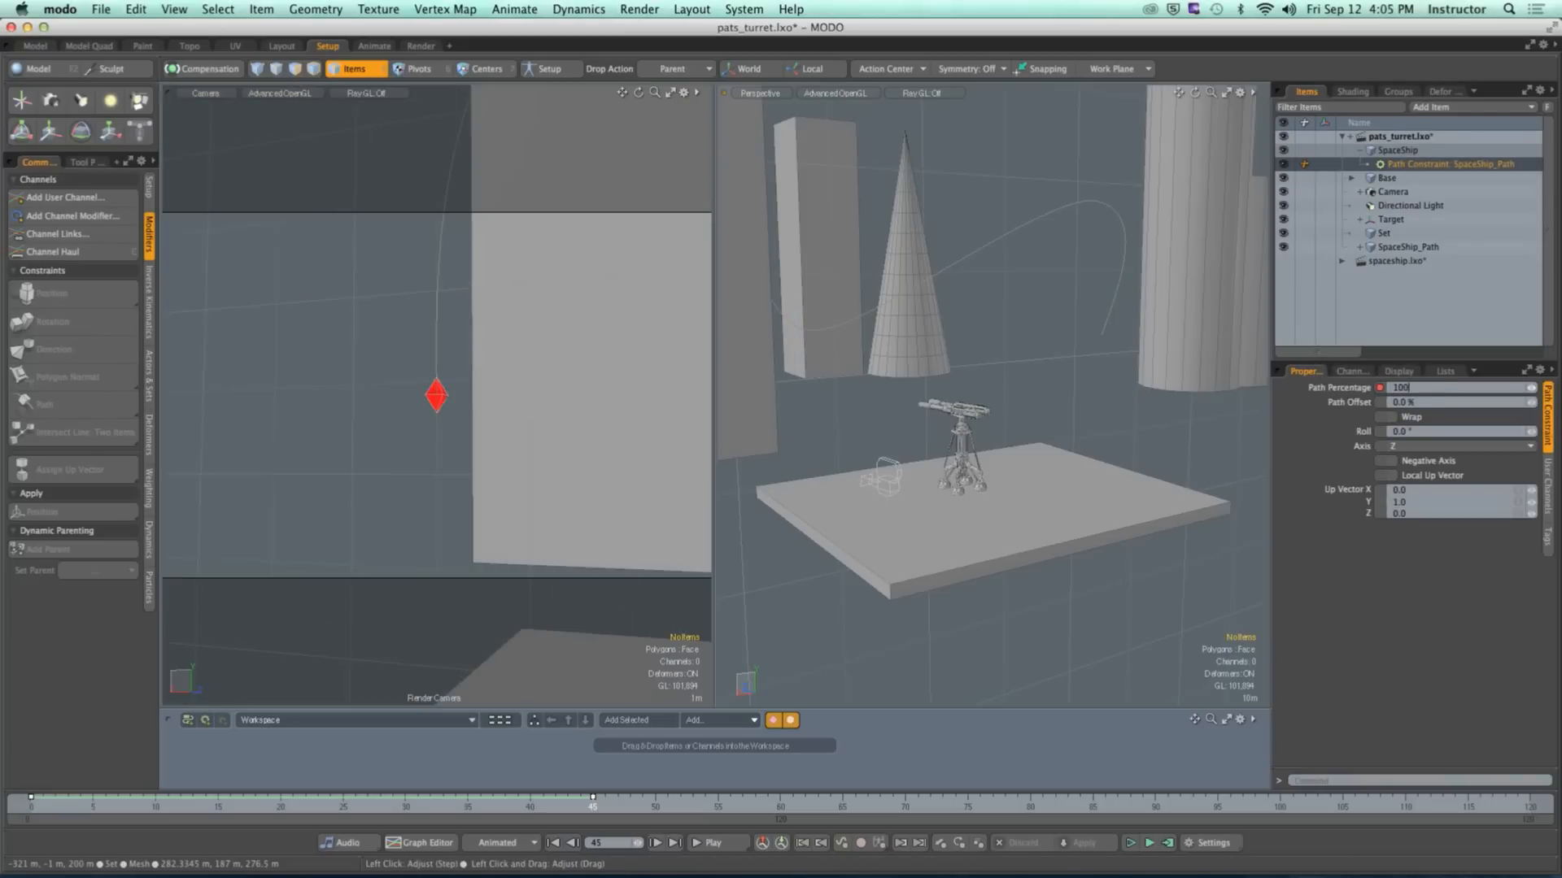
pyautogui.moveTo(766, 791); pyautogui.dragTo(757, 527)
pyautogui.moveTo(680, 627); pyautogui.dragTo(1299, 694)
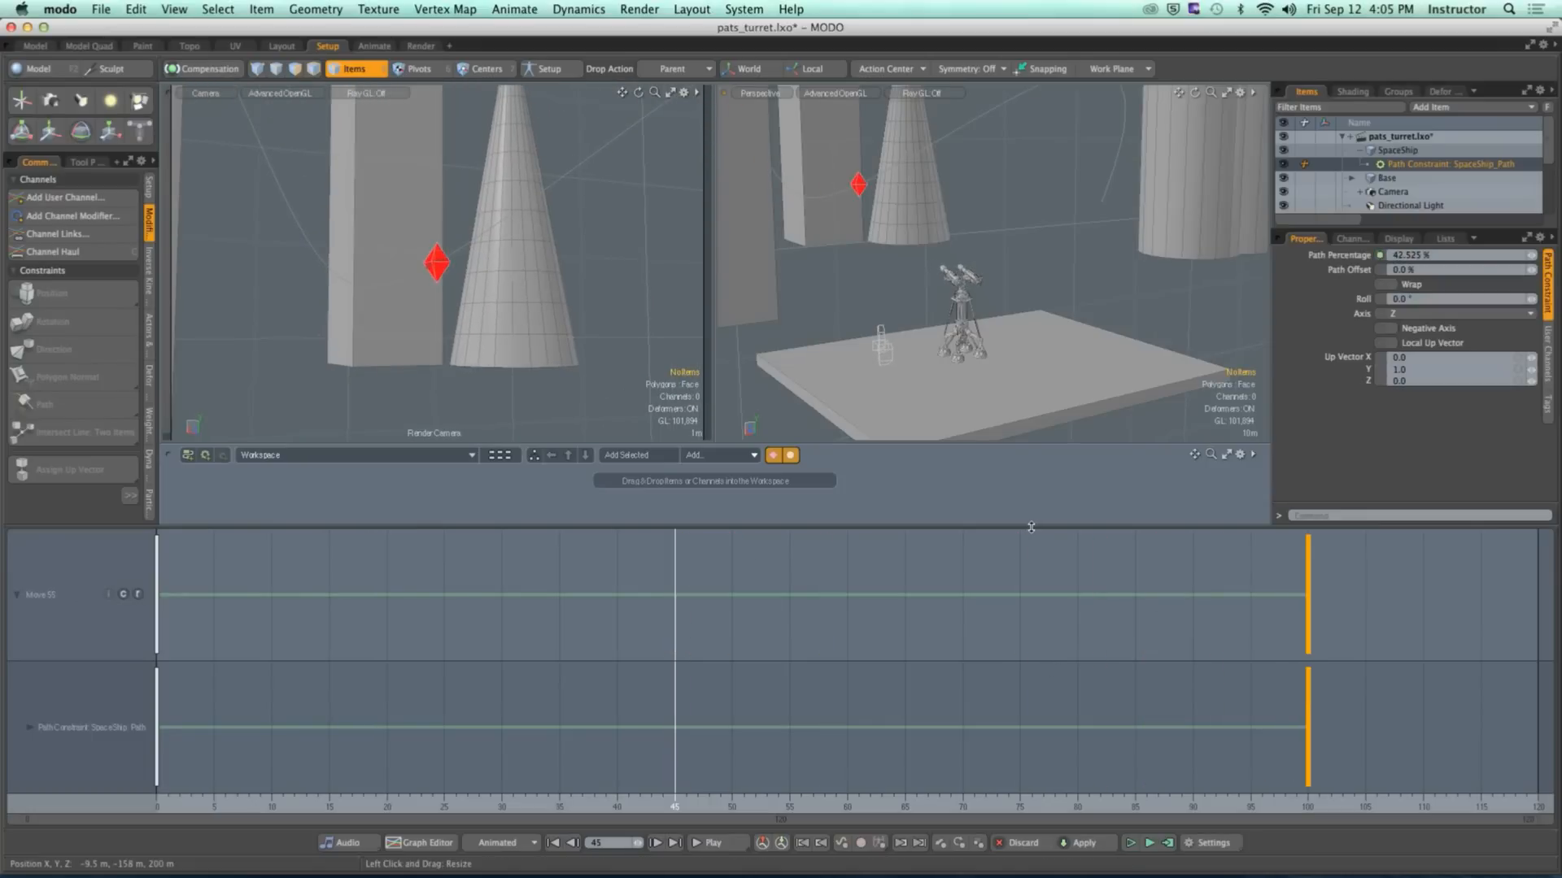
# Step: Shrink the enlarged timeline, play the animation from the start to check the camera tracking, and return to frame 0
pyautogui.moveTo(1032, 527); pyautogui.dragTo(1026, 823)
pyautogui.moveTo(594, 801); pyautogui.dragTo(31, 759)
pyautogui.click(706, 845)
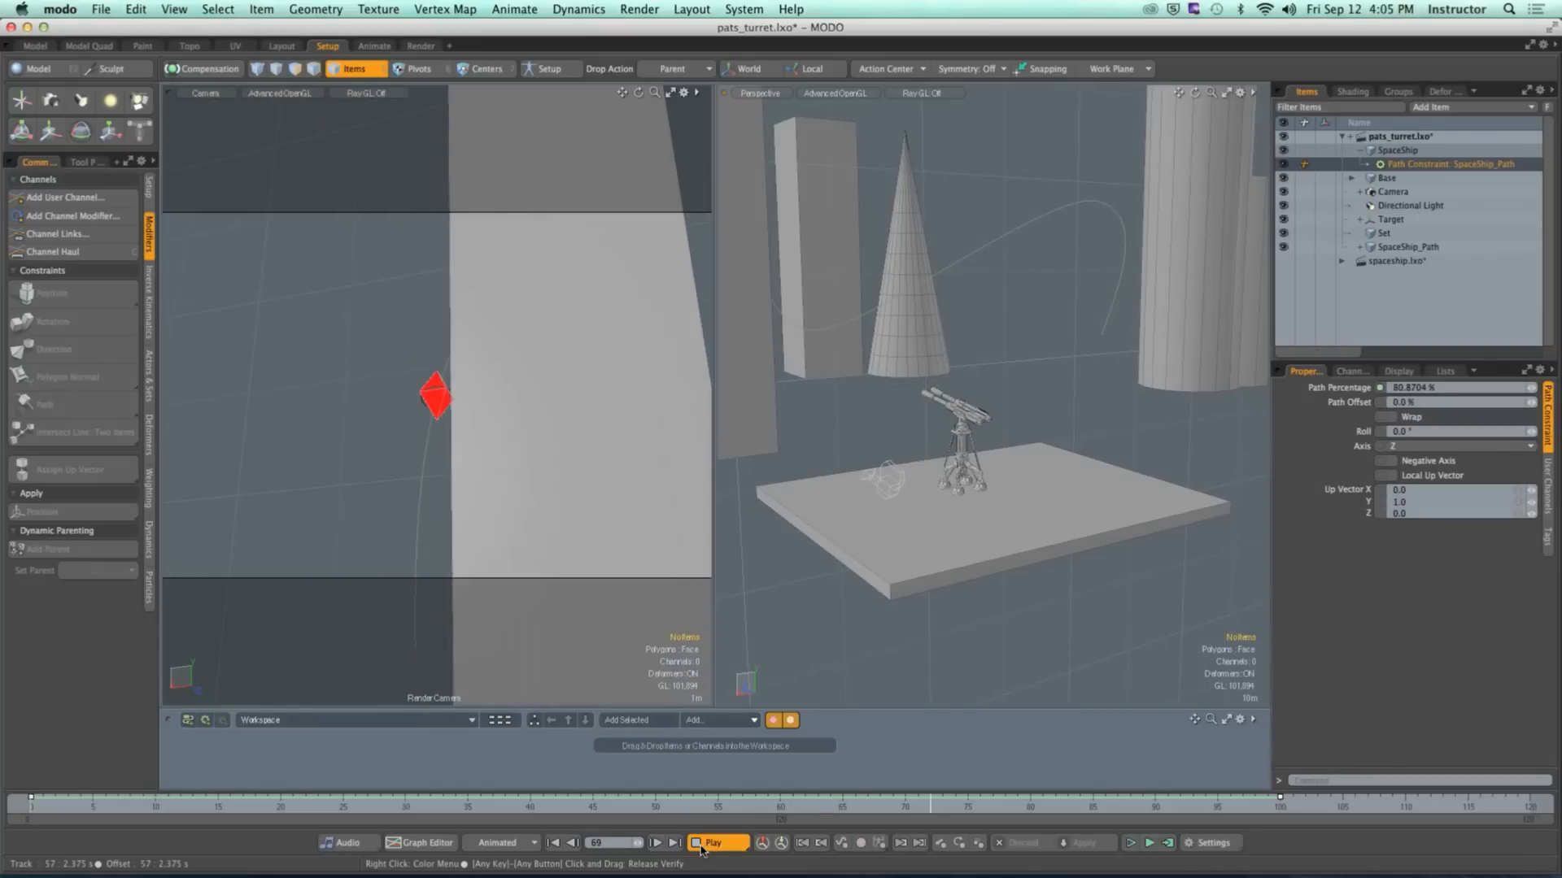
pyautogui.click(707, 848)
pyautogui.moveTo(793, 804); pyautogui.dragTo(31, 803)
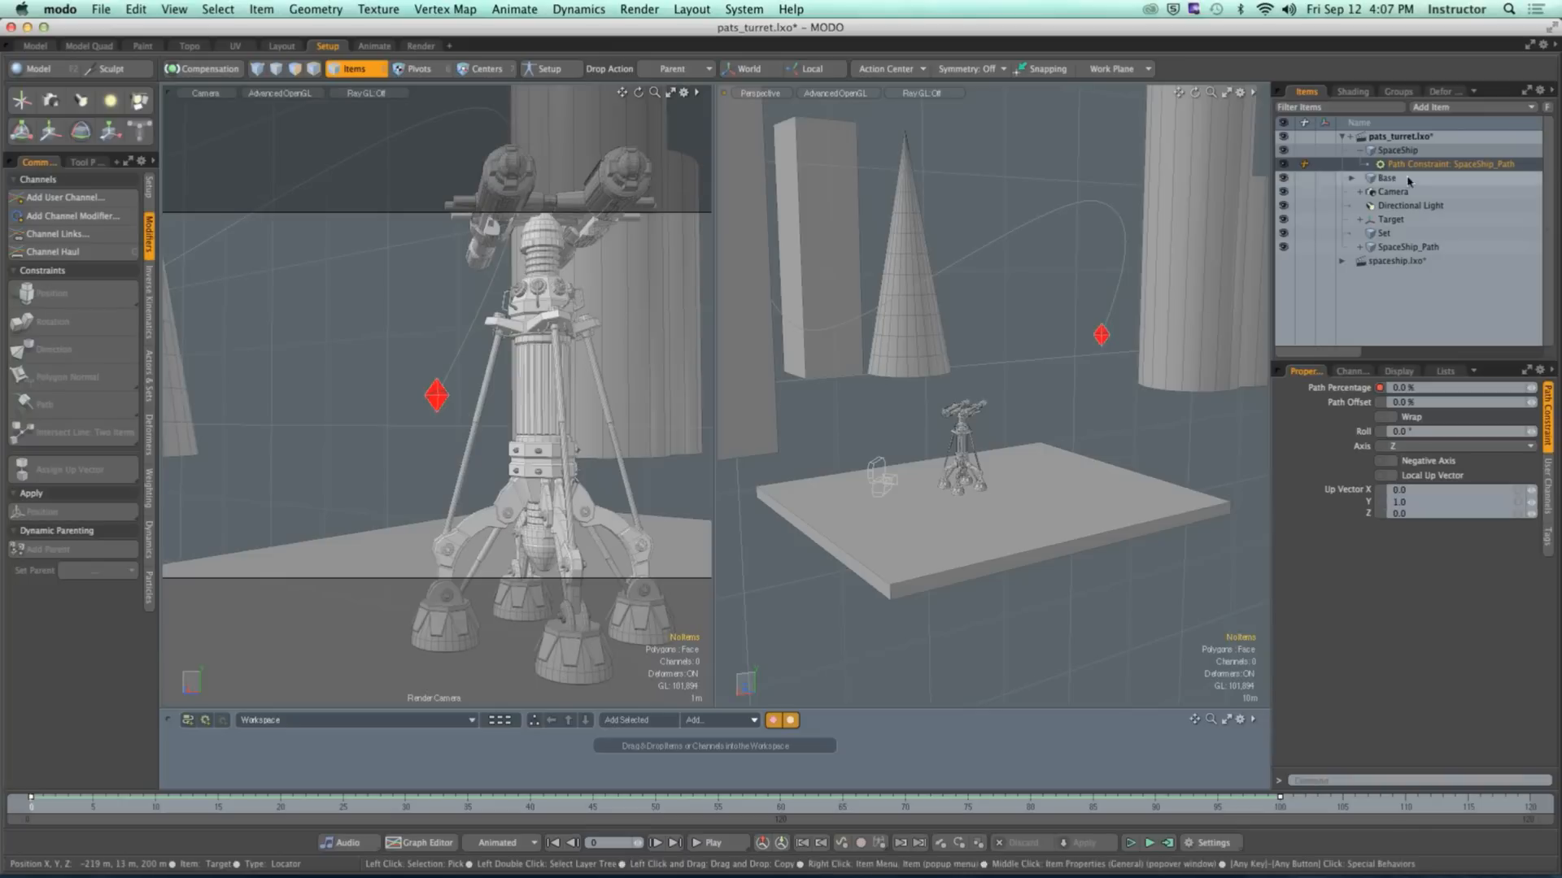
# Step: Collapse the SpaceShip item in the item list and add a second camera to the scene
pyautogui.click(1360, 149)
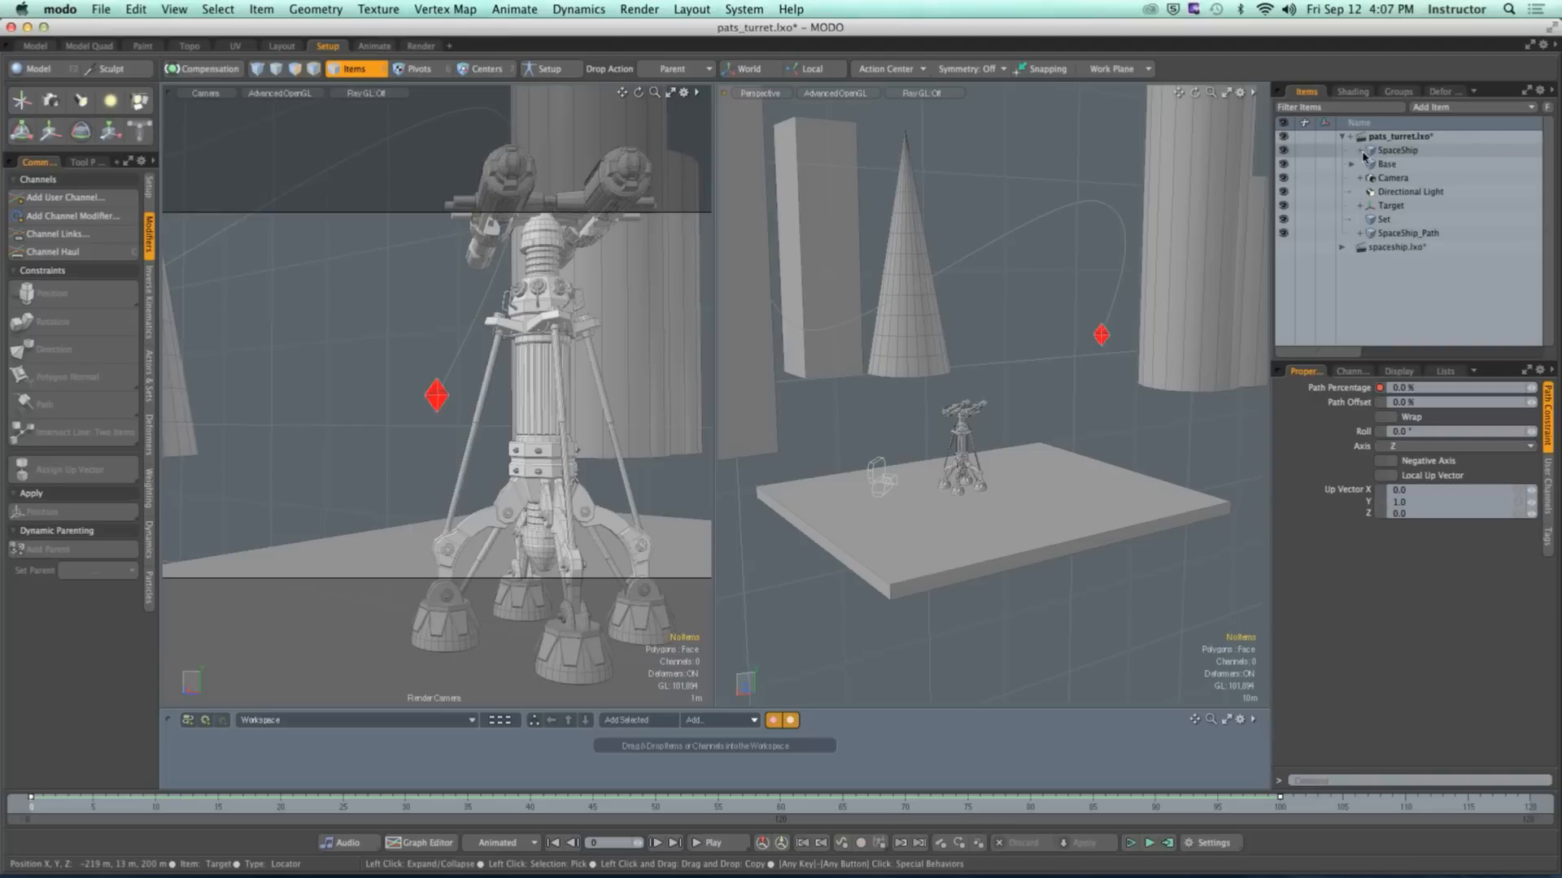
pyautogui.click(1436, 107)
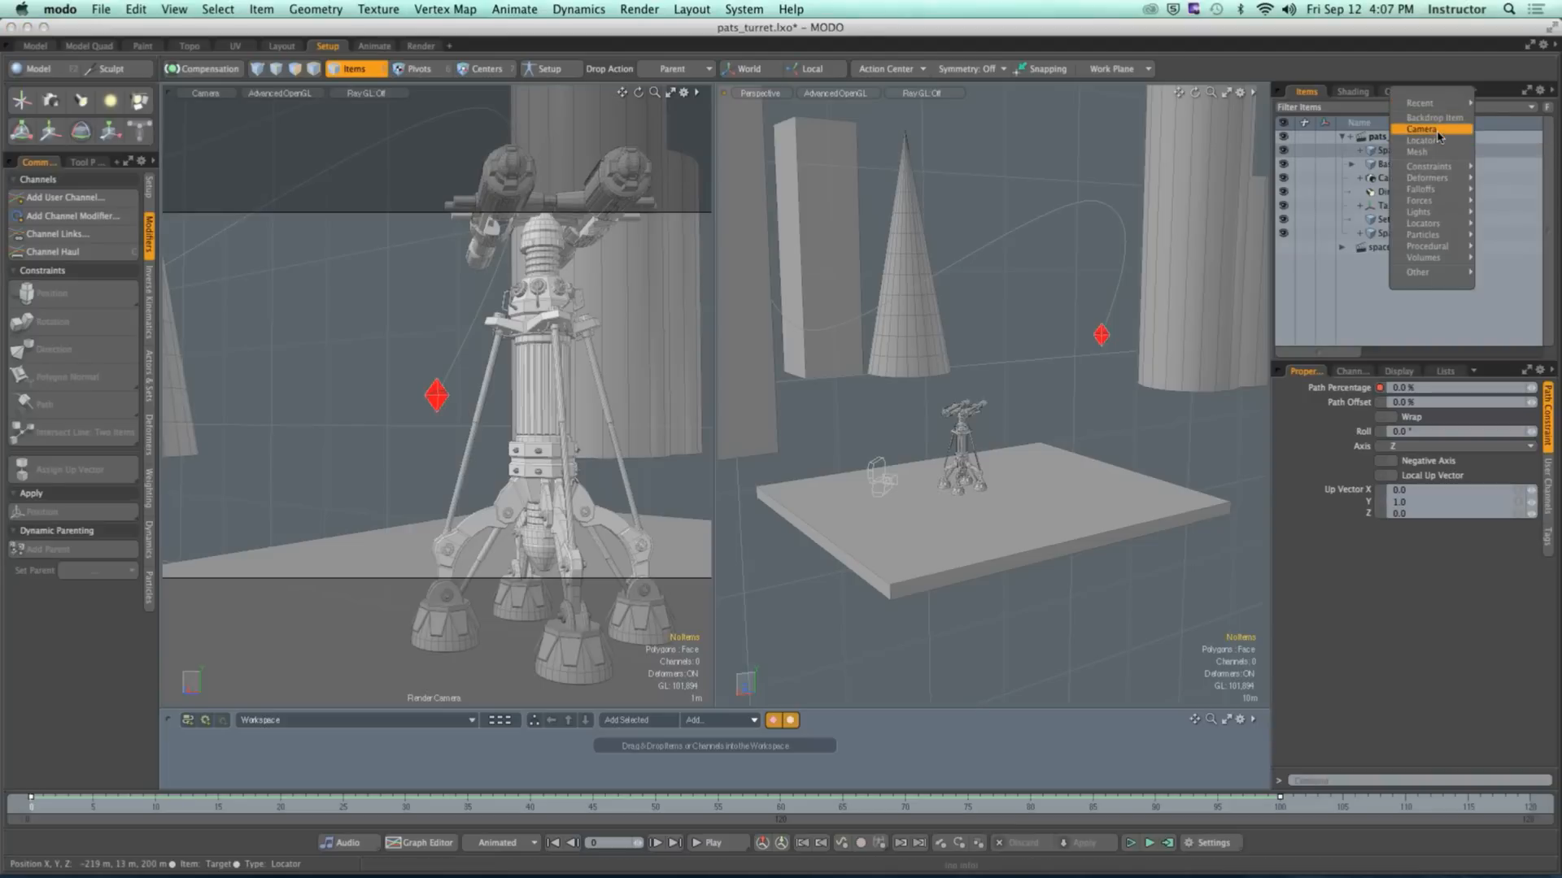
pyautogui.click(1437, 130)
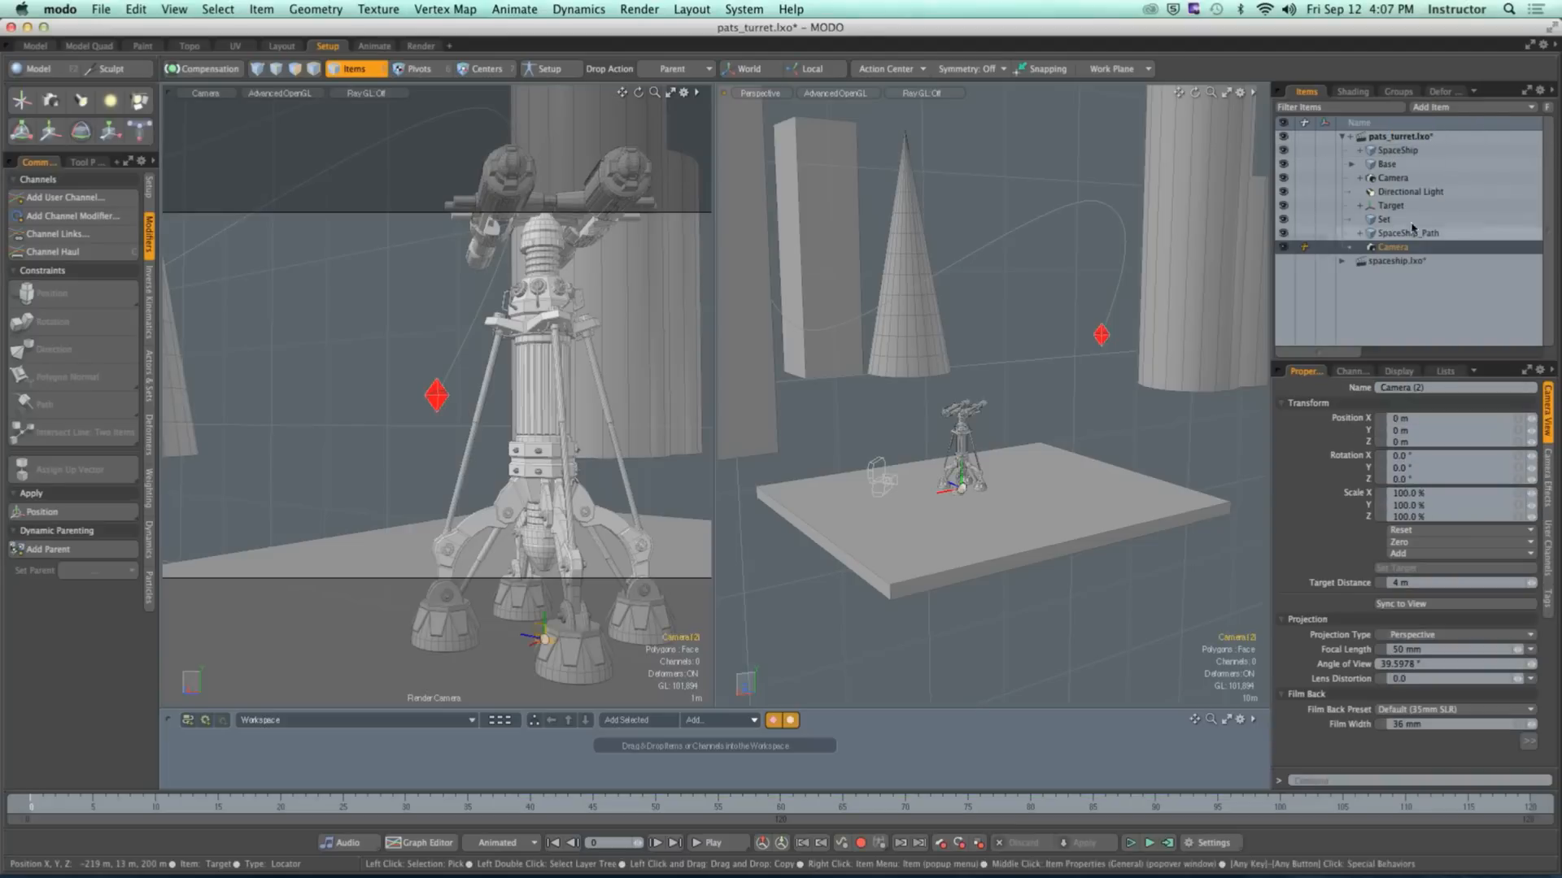
# Step: Rename the original camera "Cam 1 - Tracking" and place it directly above the new camera in the item list
pyautogui.click(1387, 179)
pyautogui.click(1387, 178)
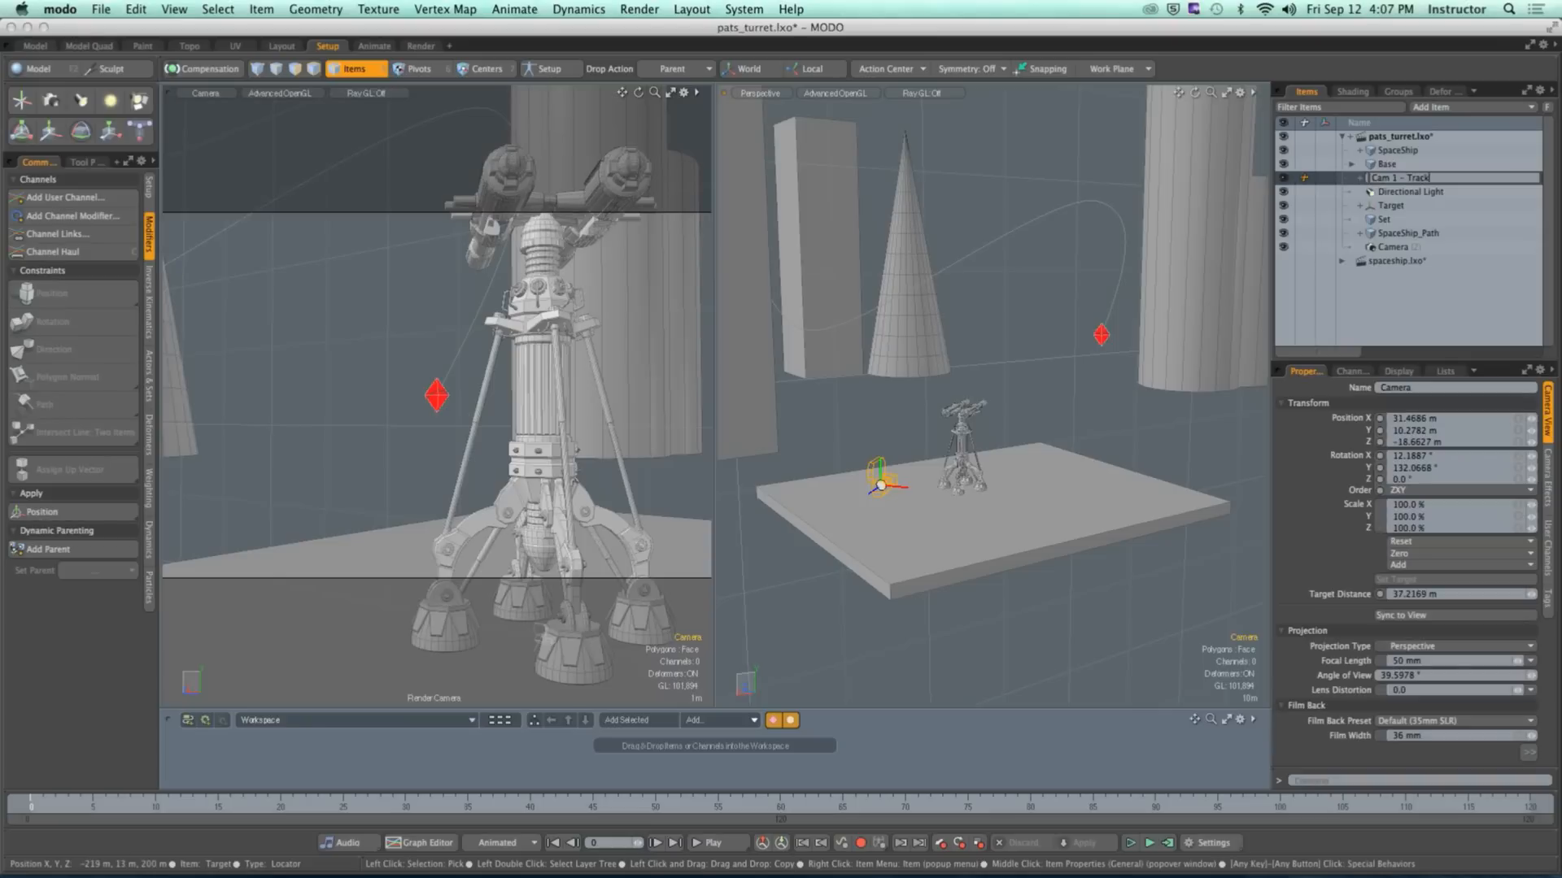
pyautogui.press('Return')
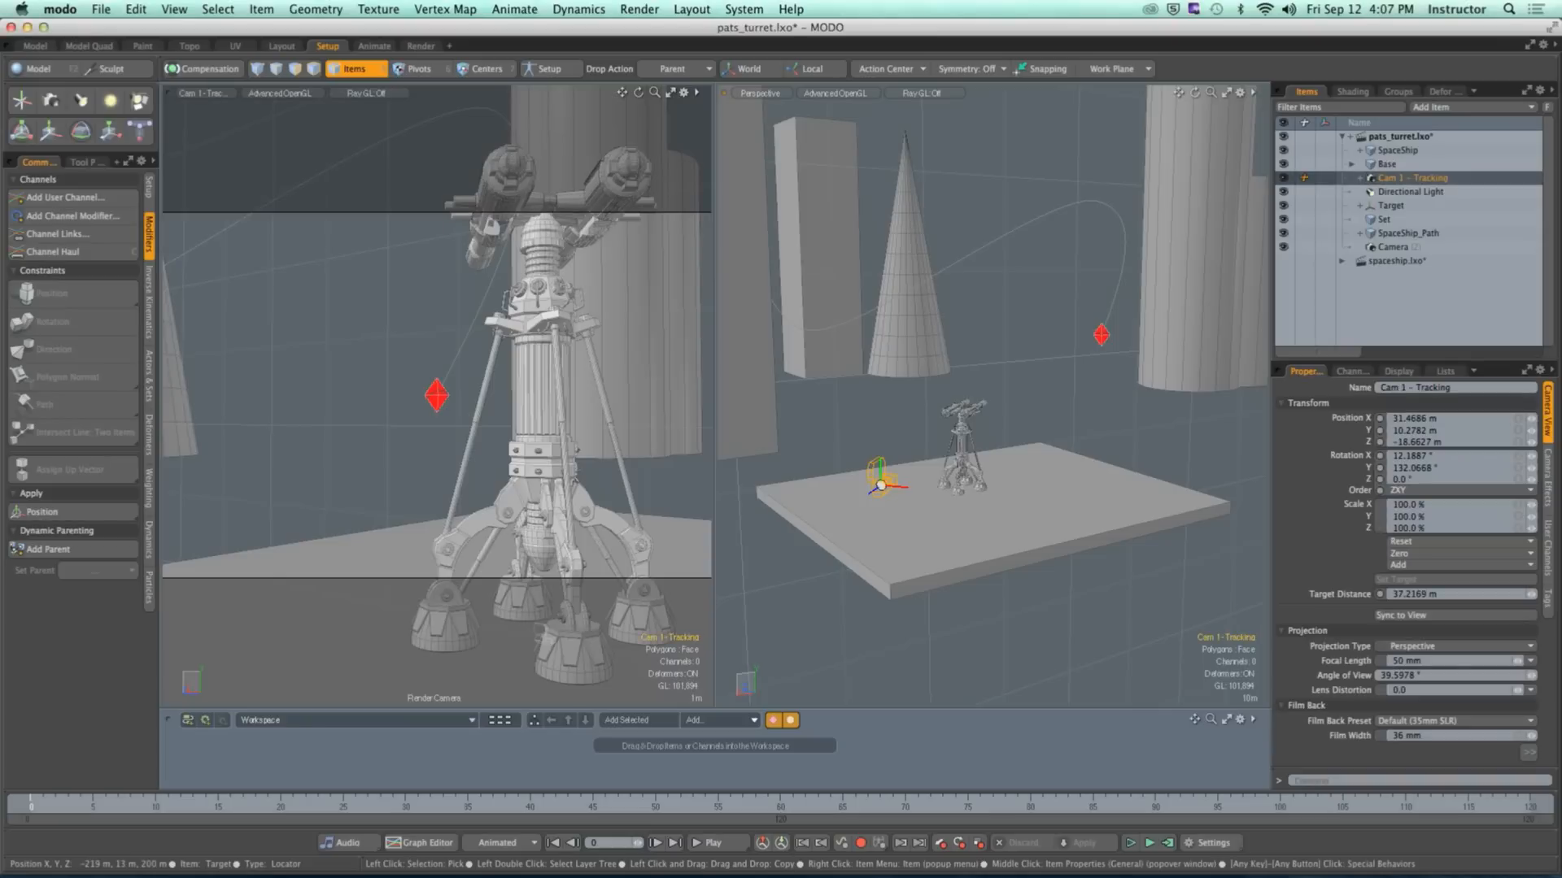
pyautogui.moveTo(1371, 186); pyautogui.dragTo(1375, 242)
# Step: Rename the newly added camera "Cam 2- Building"
pyautogui.click(1393, 246)
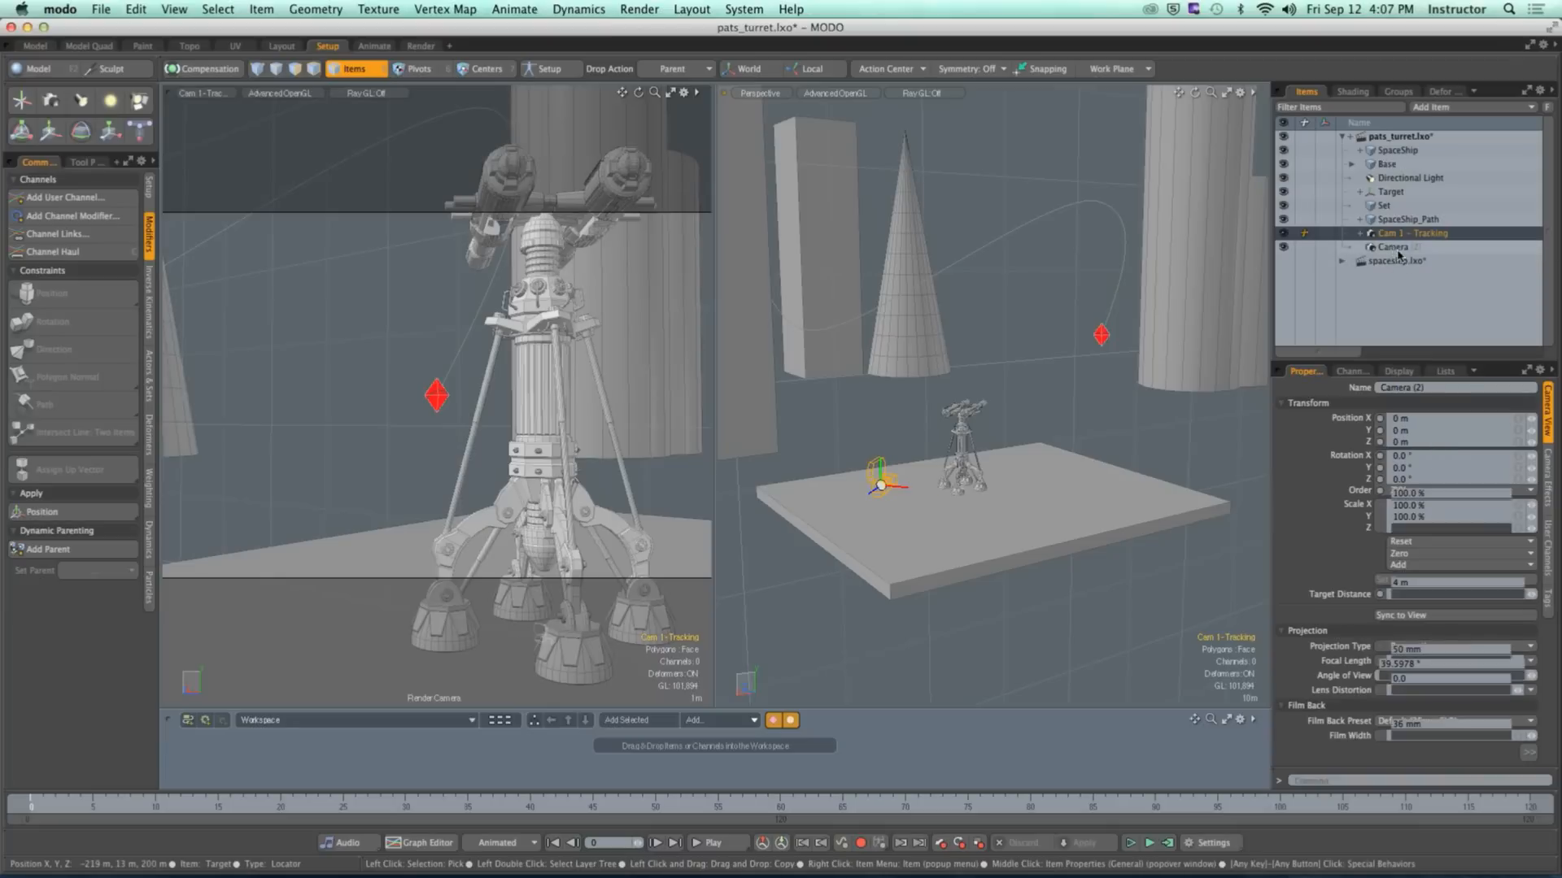
pyautogui.click(1397, 248)
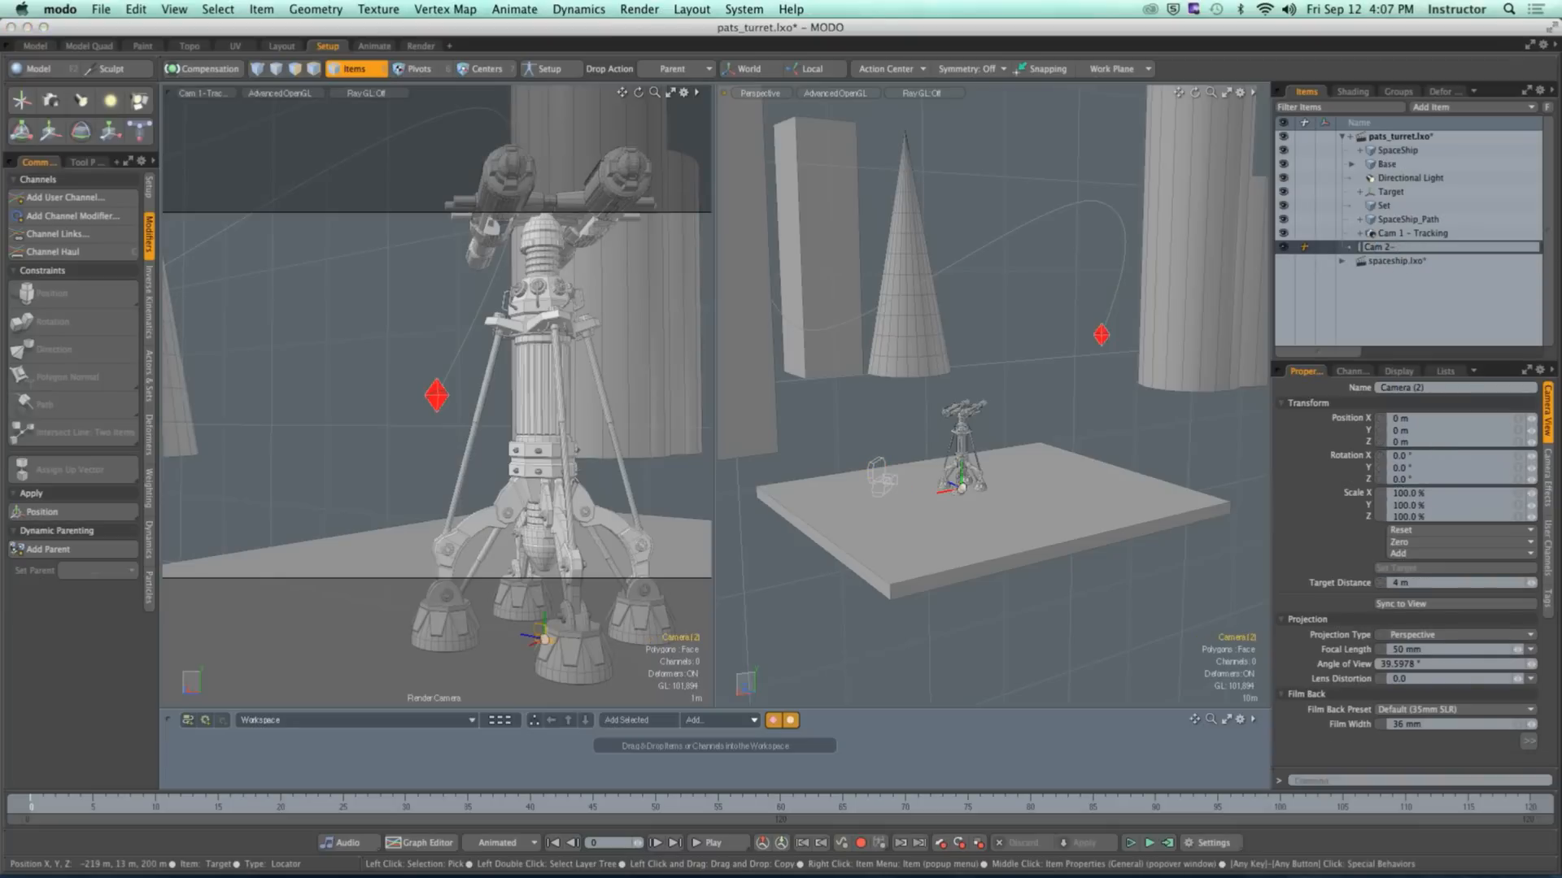
pyautogui.write('Cam 2- Building')
pyautogui.press('Return')
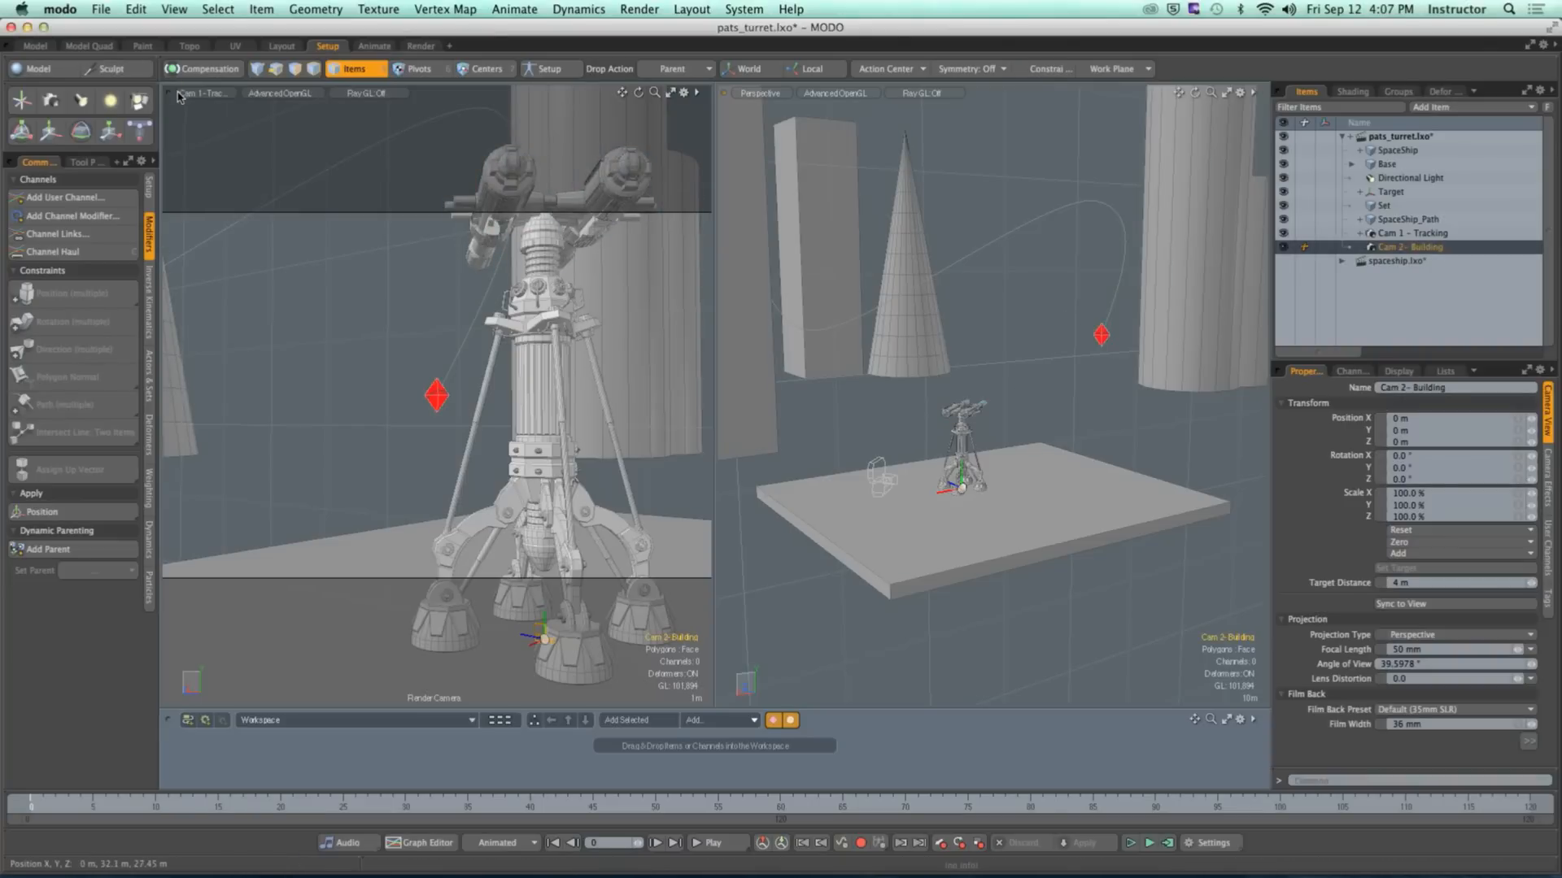
# Step: Switch the Cam 1 view to look through Cam 2- Building and move that camera up above the turret
pyautogui.click(210, 94)
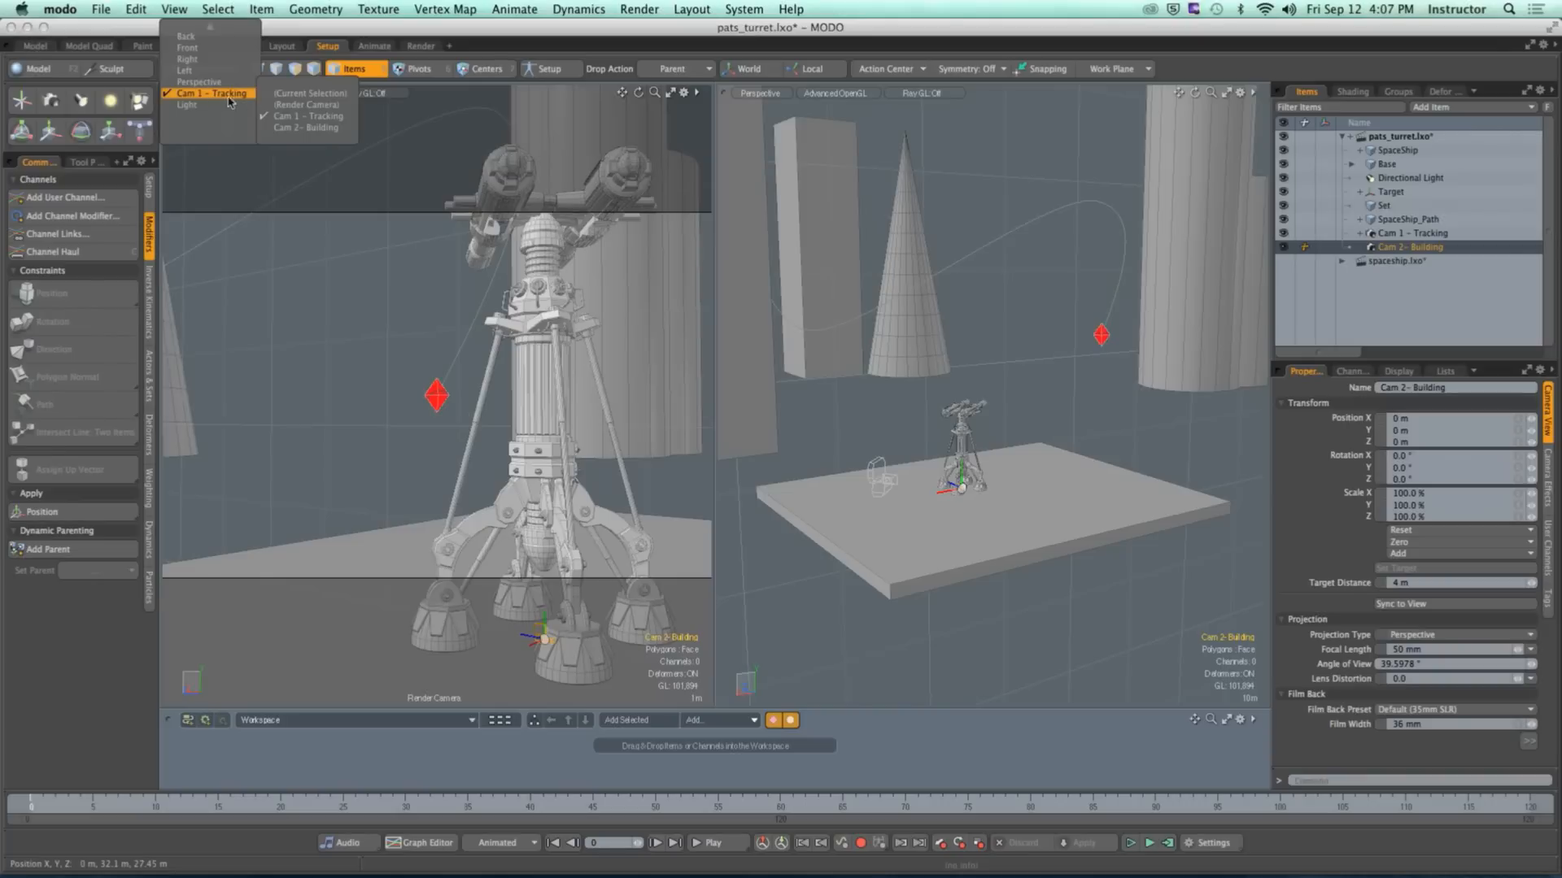
pyautogui.click(306, 128)
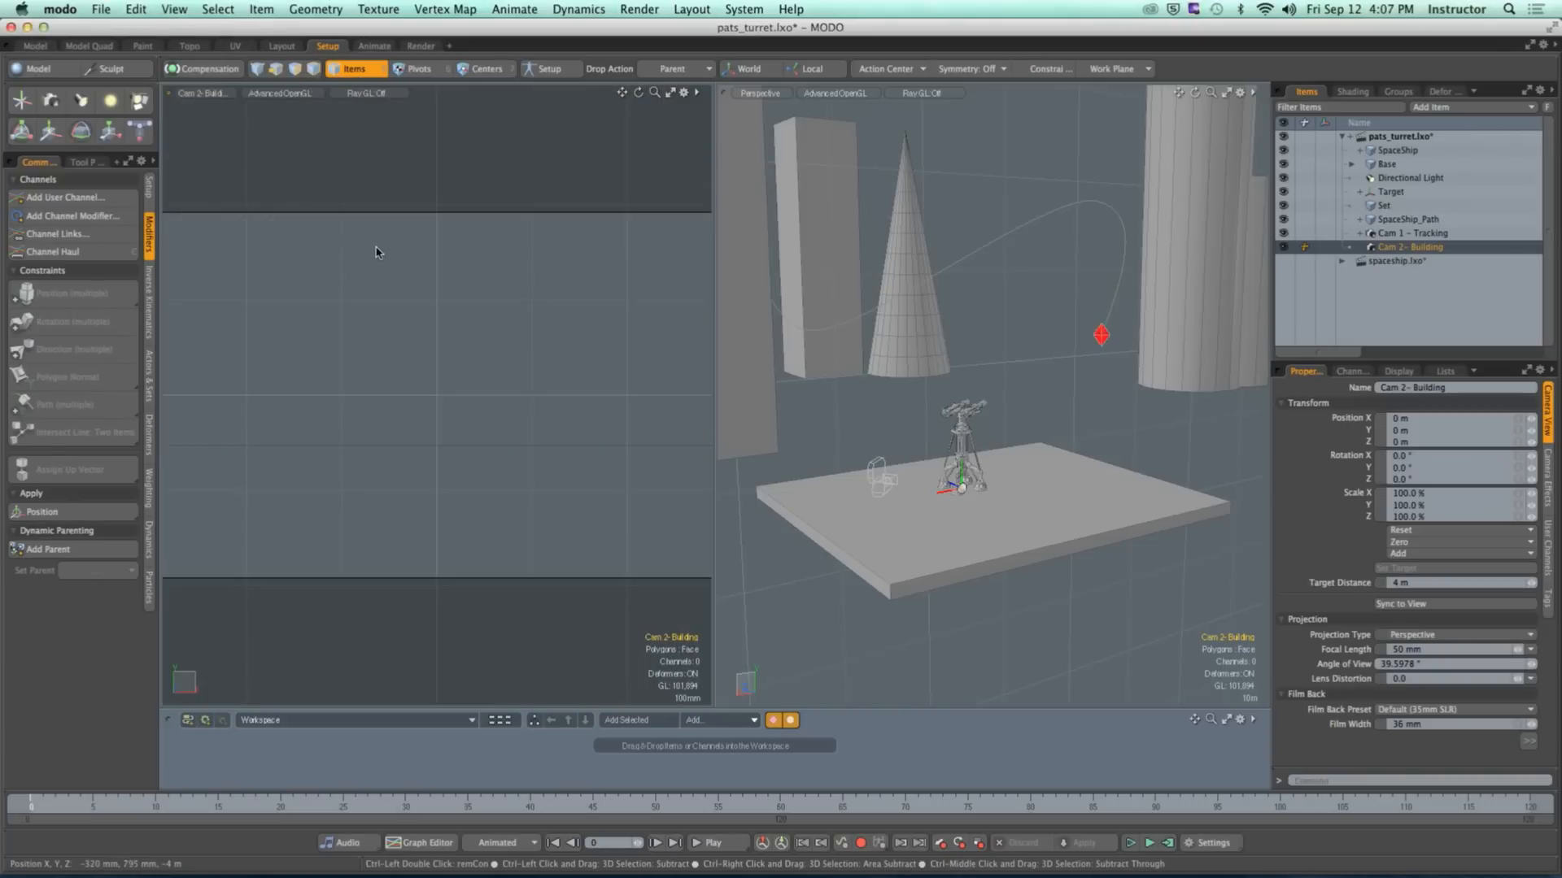
pyautogui.press('y')
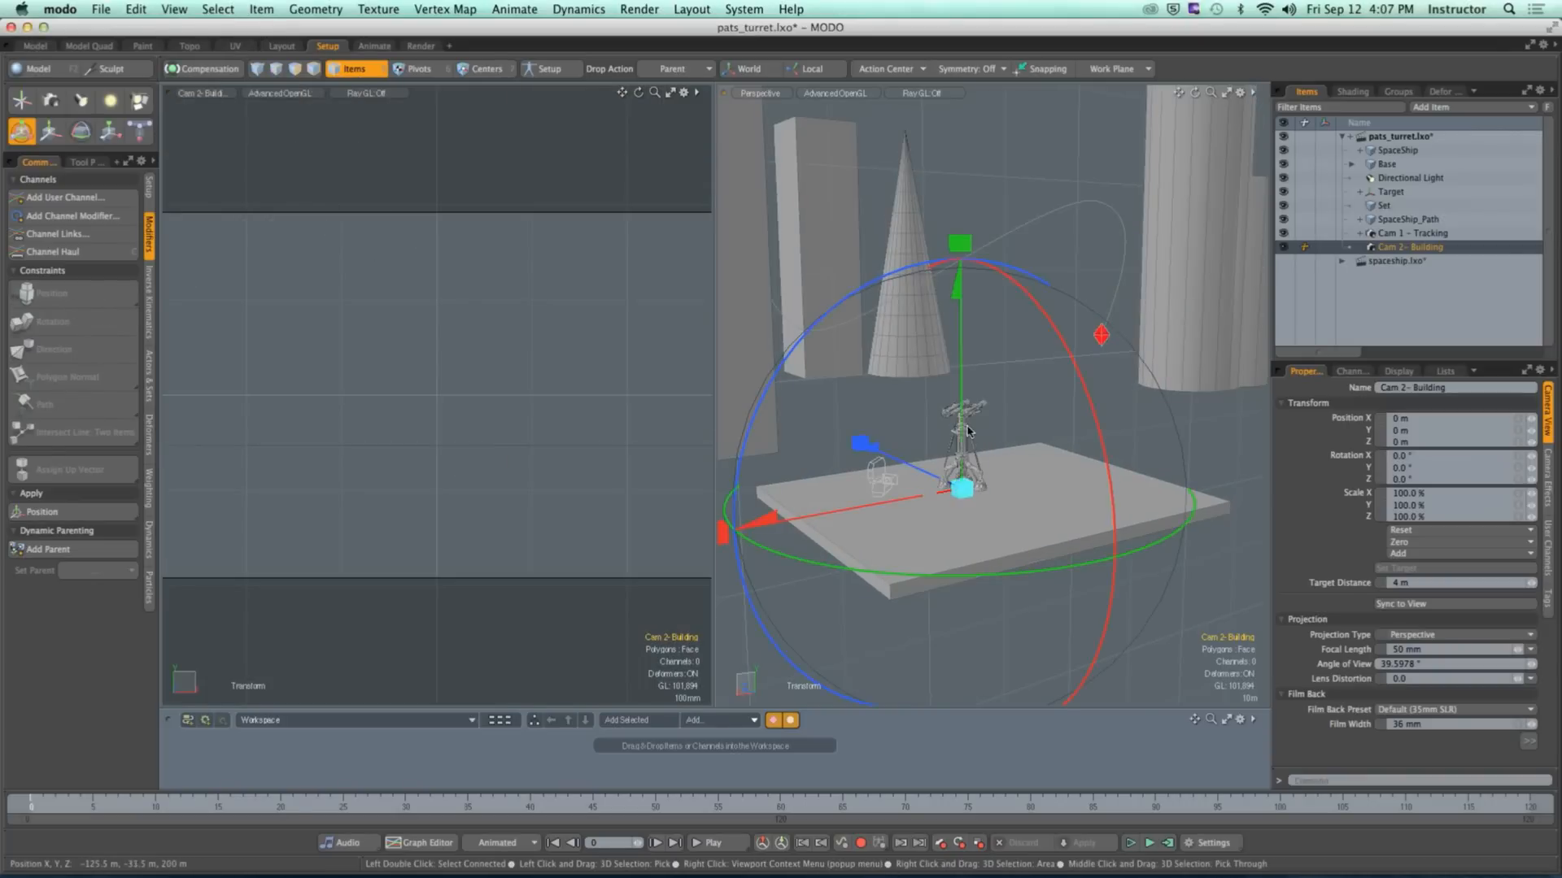
pyautogui.moveTo(967, 431); pyautogui.dragTo(943, 398)
# Step: Set the display size of Cam 2- Building to 29.3 so its icon stands out in the scene
pyautogui.click(1399, 371)
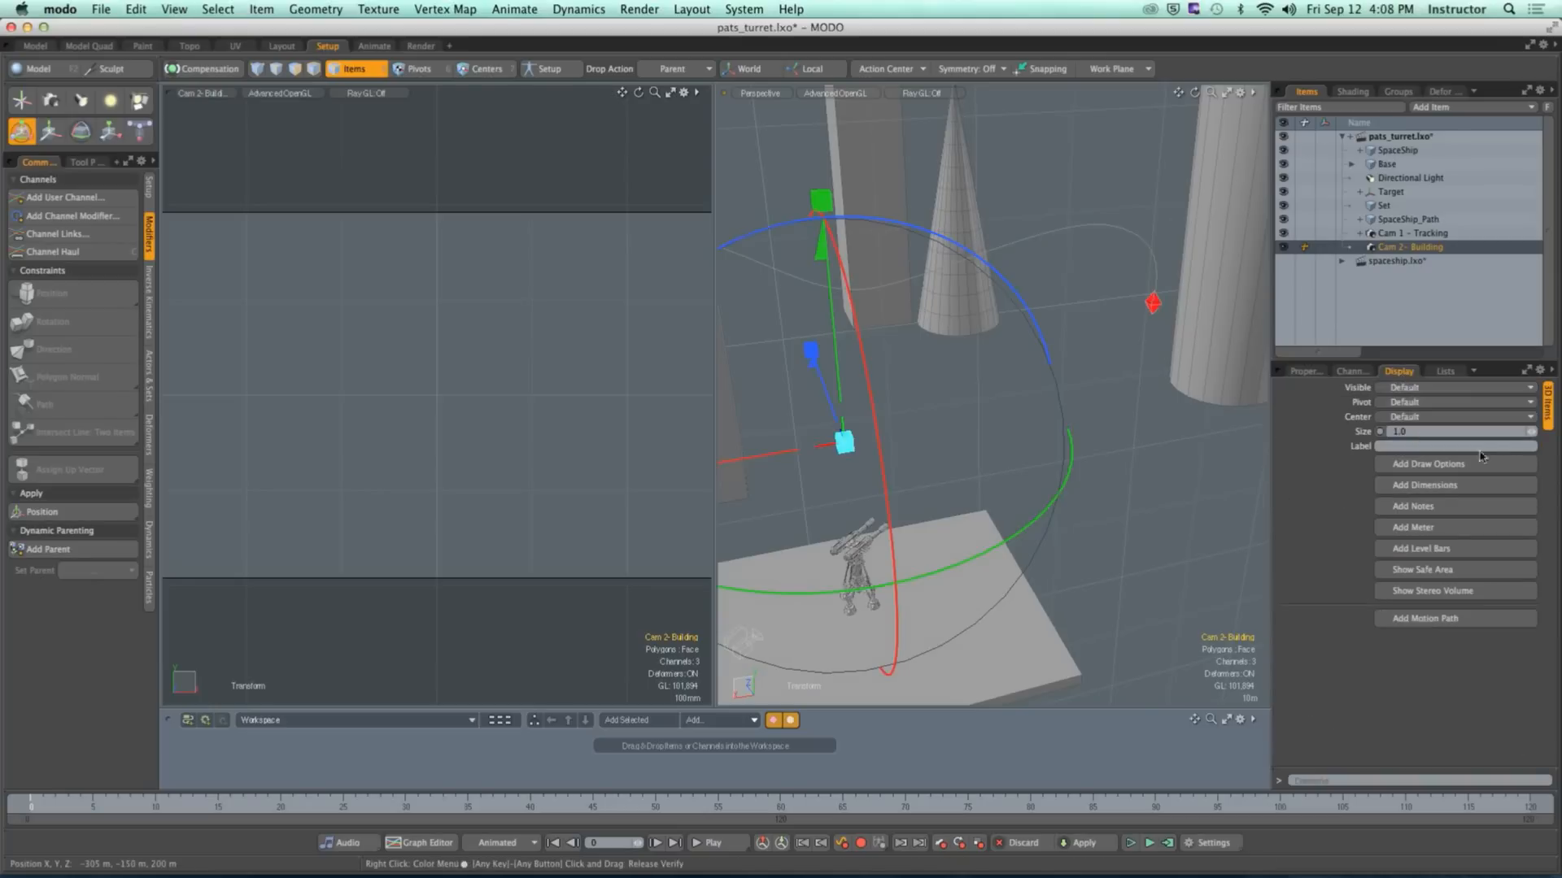
pyautogui.moveTo(1530, 433); pyautogui.dragTo(1556, 432)
pyautogui.keyDown('ctrl'); pyautogui.keyDown('alt'); pyautogui.moveTo(887, 455); pyautogui.dragTo(864, 431); pyautogui.keyUp('alt'); pyautogui.keyUp('ctrl')
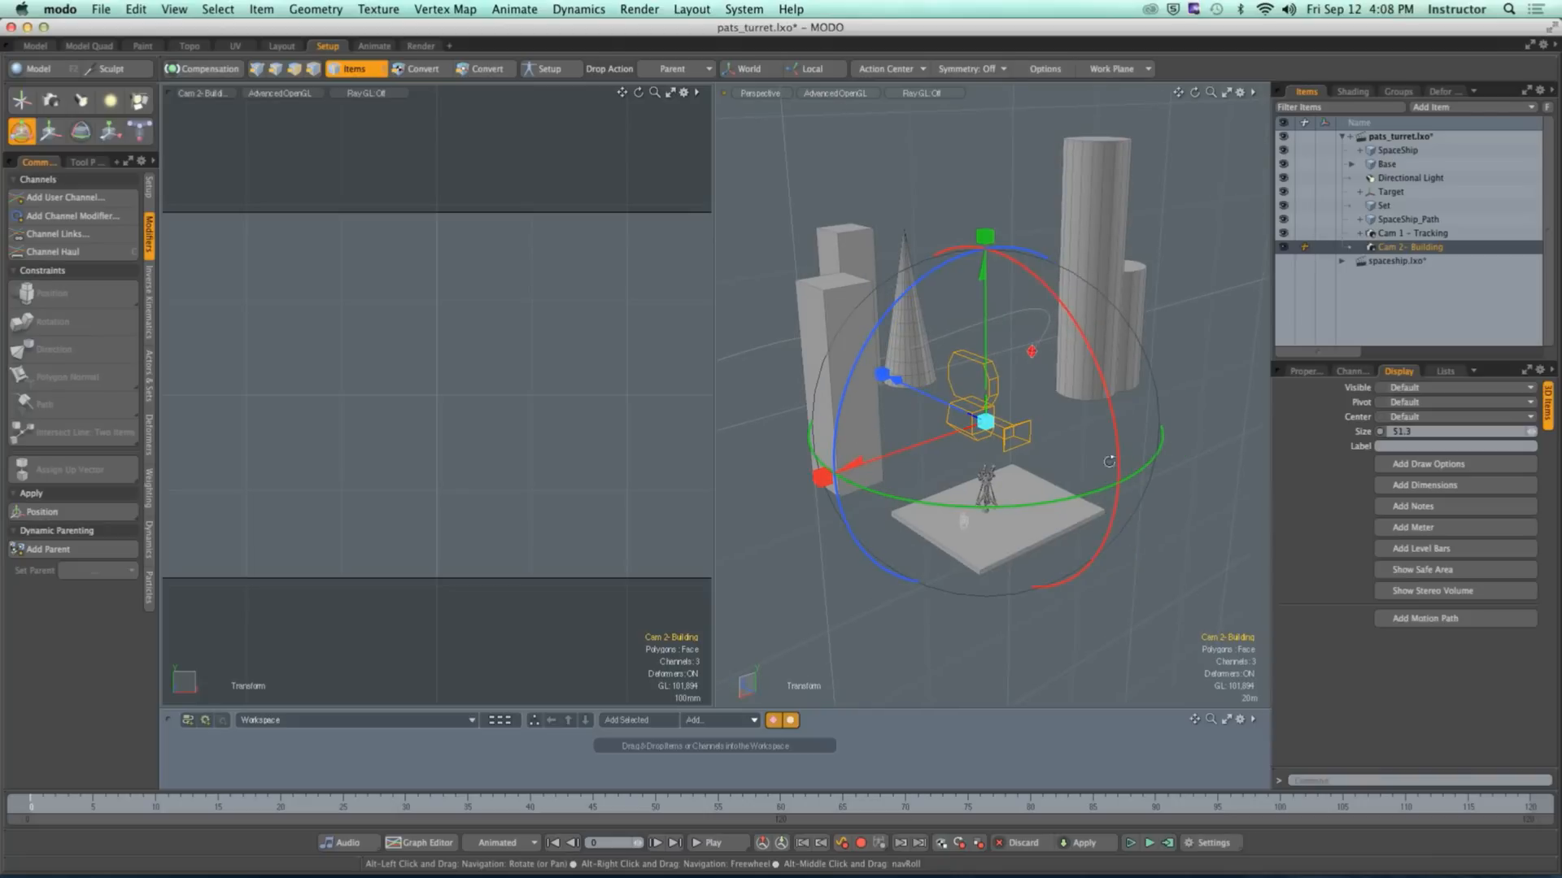
pyautogui.moveTo(1545, 433); pyautogui.dragTo(1528, 432)
# Step: Reposition and turn Cam 2- Building so it frames the target and its flight path beside the cylindrical building
pyautogui.moveTo(1172, 368); pyautogui.dragTo(963, 349)
pyautogui.keyDown('alt'); pyautogui.keyDown('shift'); pyautogui.moveTo(782, 391); pyautogui.dragTo(924, 370); pyautogui.keyUp('shift'); pyautogui.keyUp('alt')
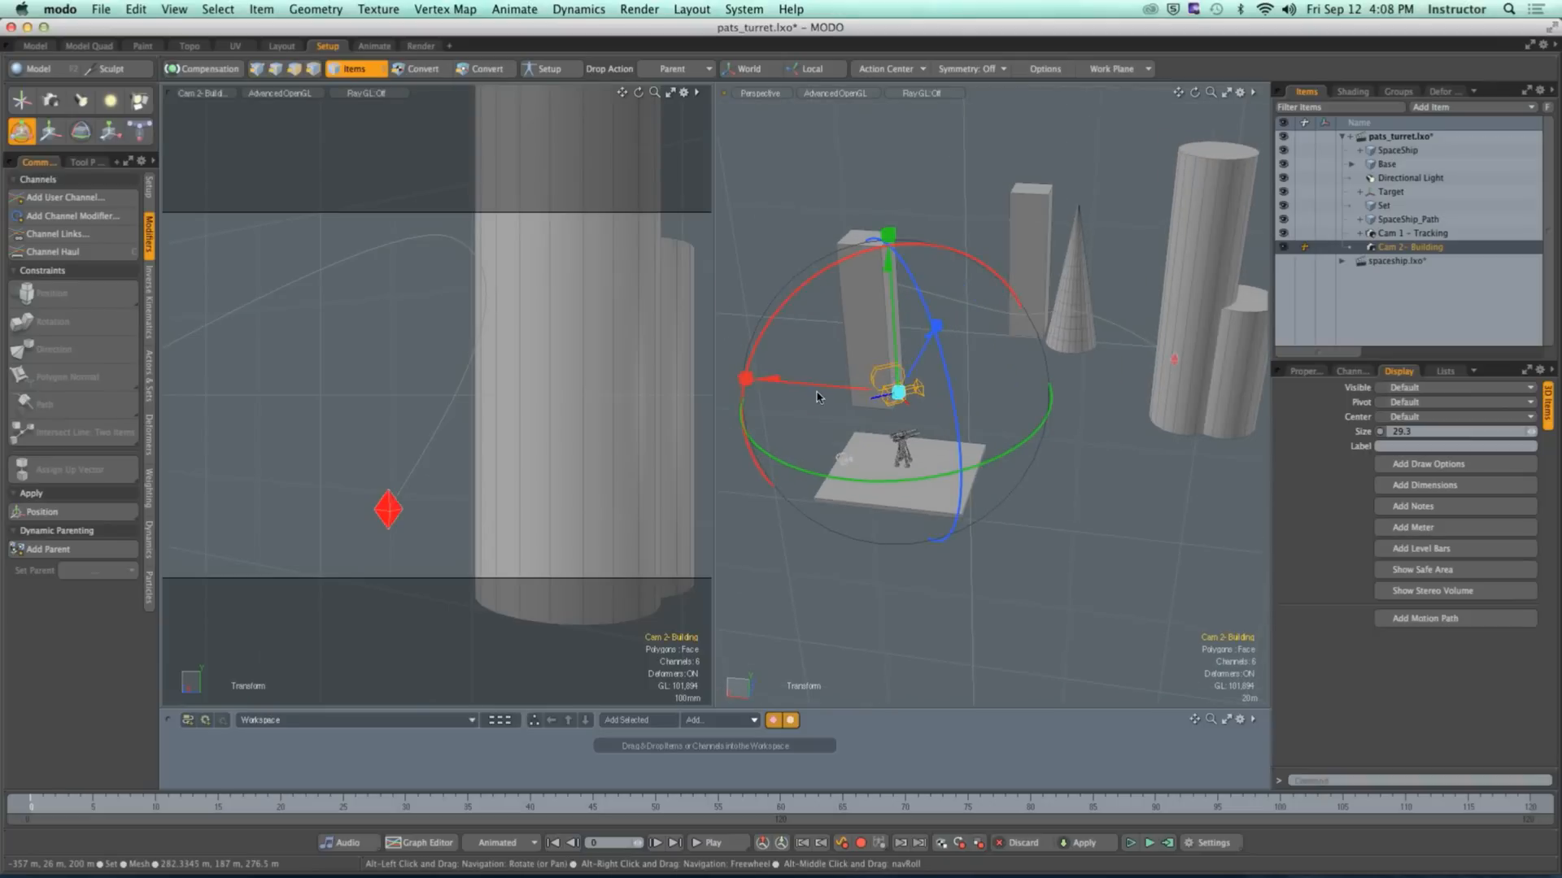
pyautogui.keyDown('alt'); pyautogui.moveTo(521, 417); pyautogui.dragTo(486, 453); pyautogui.keyUp('alt')
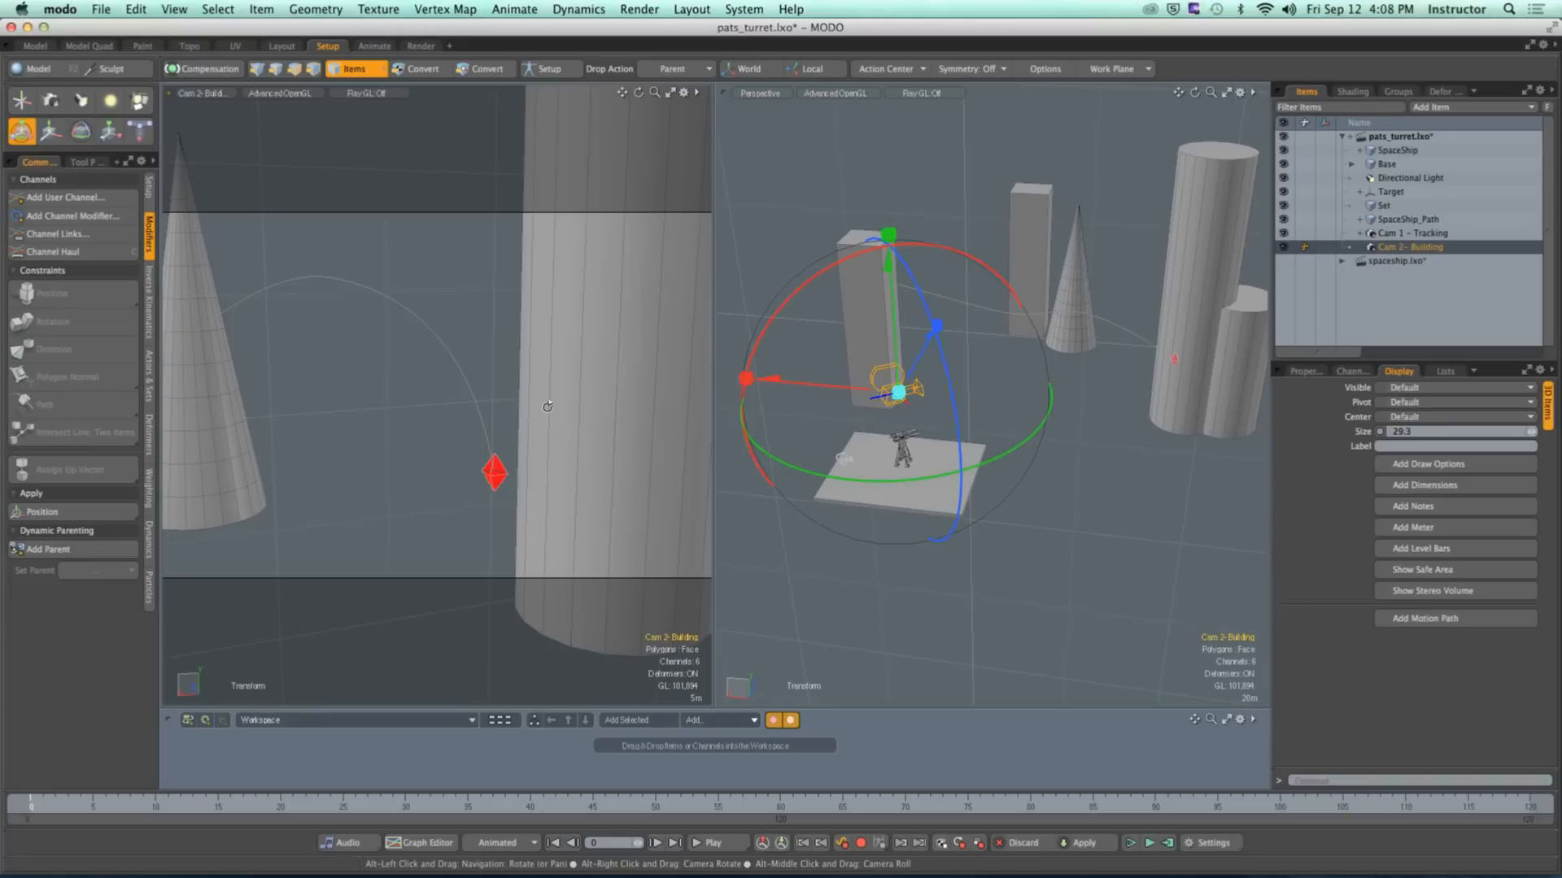
# Step: Reopen modo after its unexpected exit and decline to send a crash report
pyautogui.press('super+Tab')
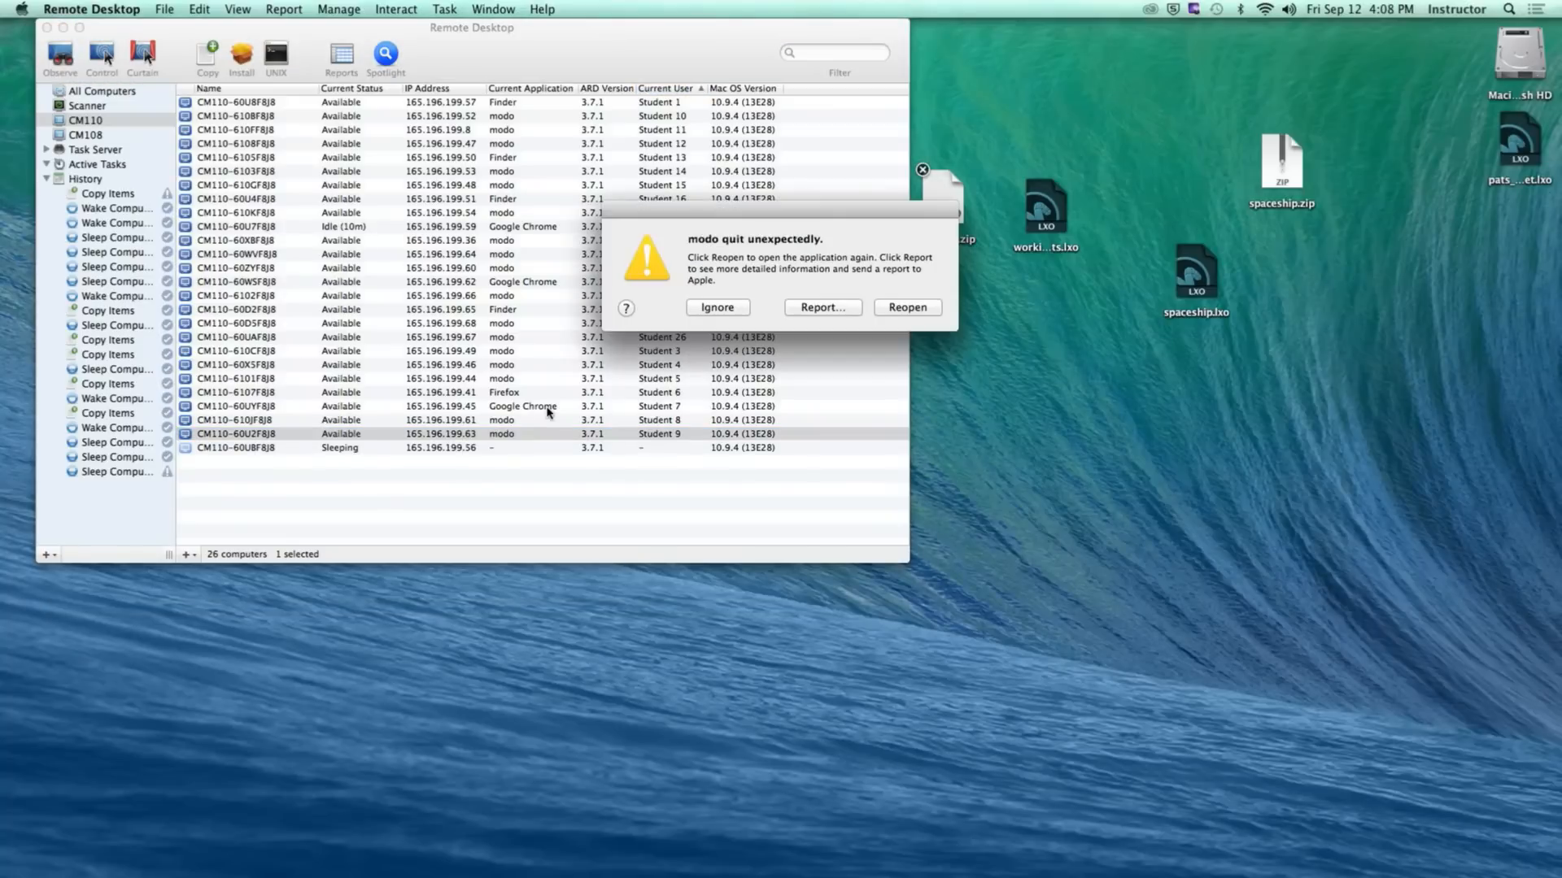
pyautogui.click(908, 307)
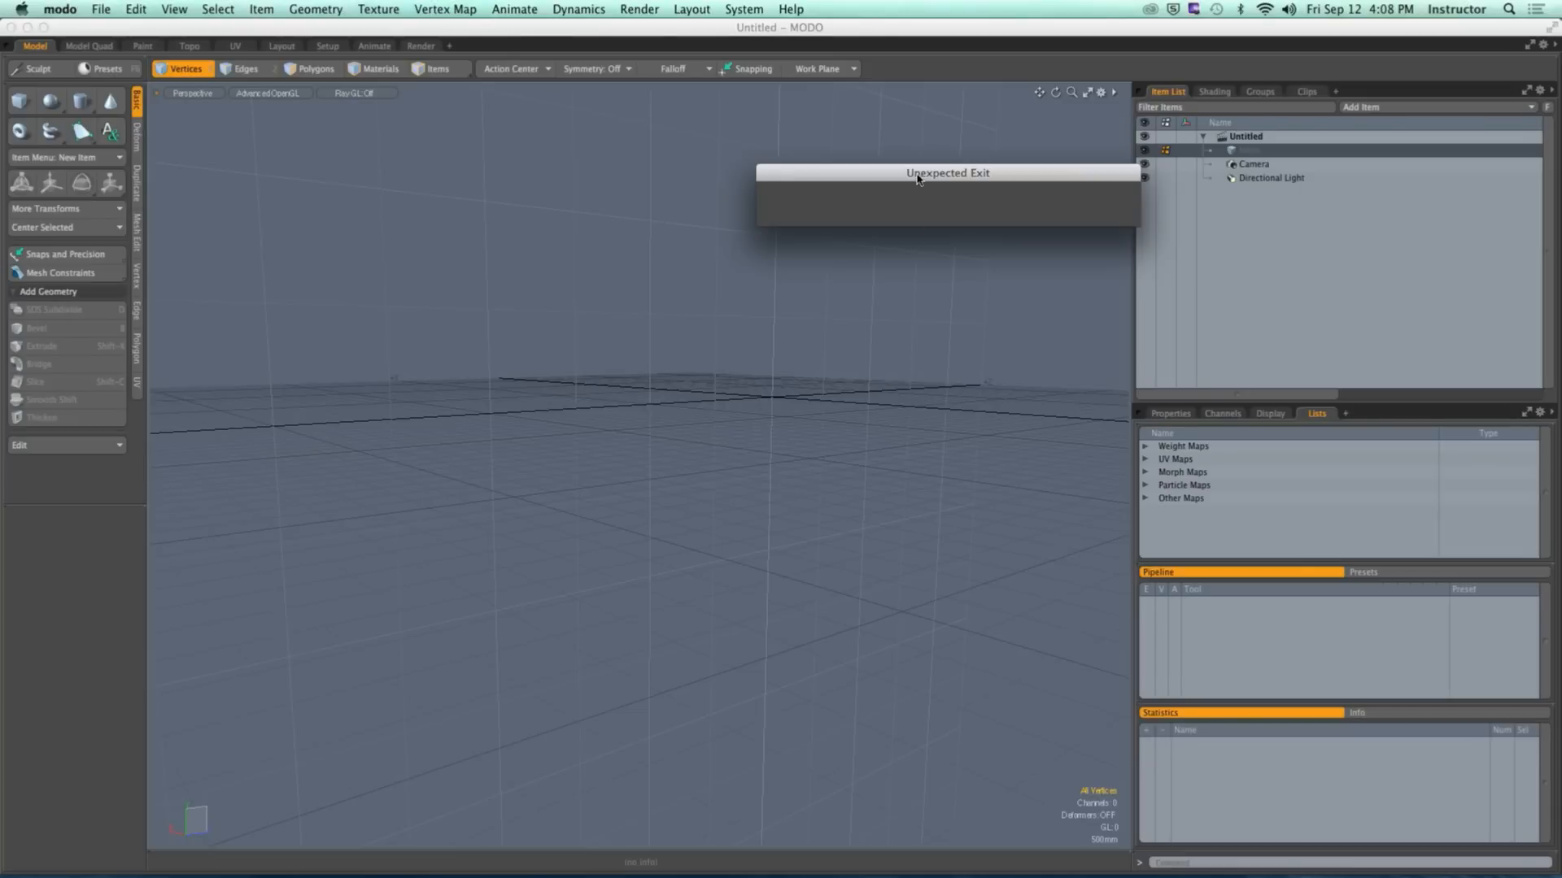
pyautogui.moveTo(917, 178); pyautogui.dragTo(788, 183)
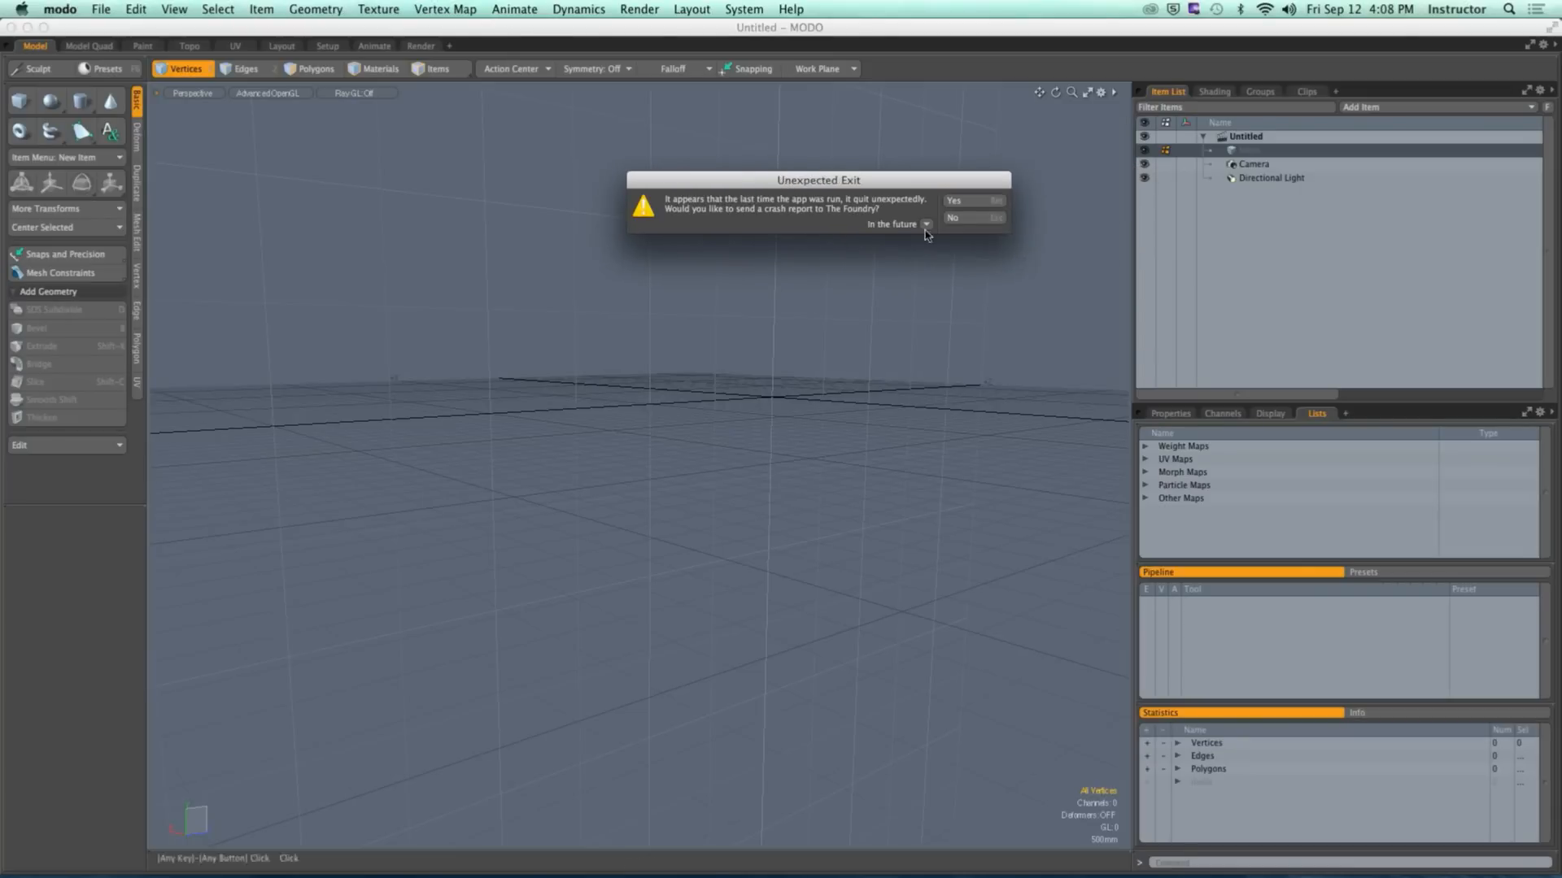
pyautogui.click(968, 218)
pyautogui.click(970, 219)
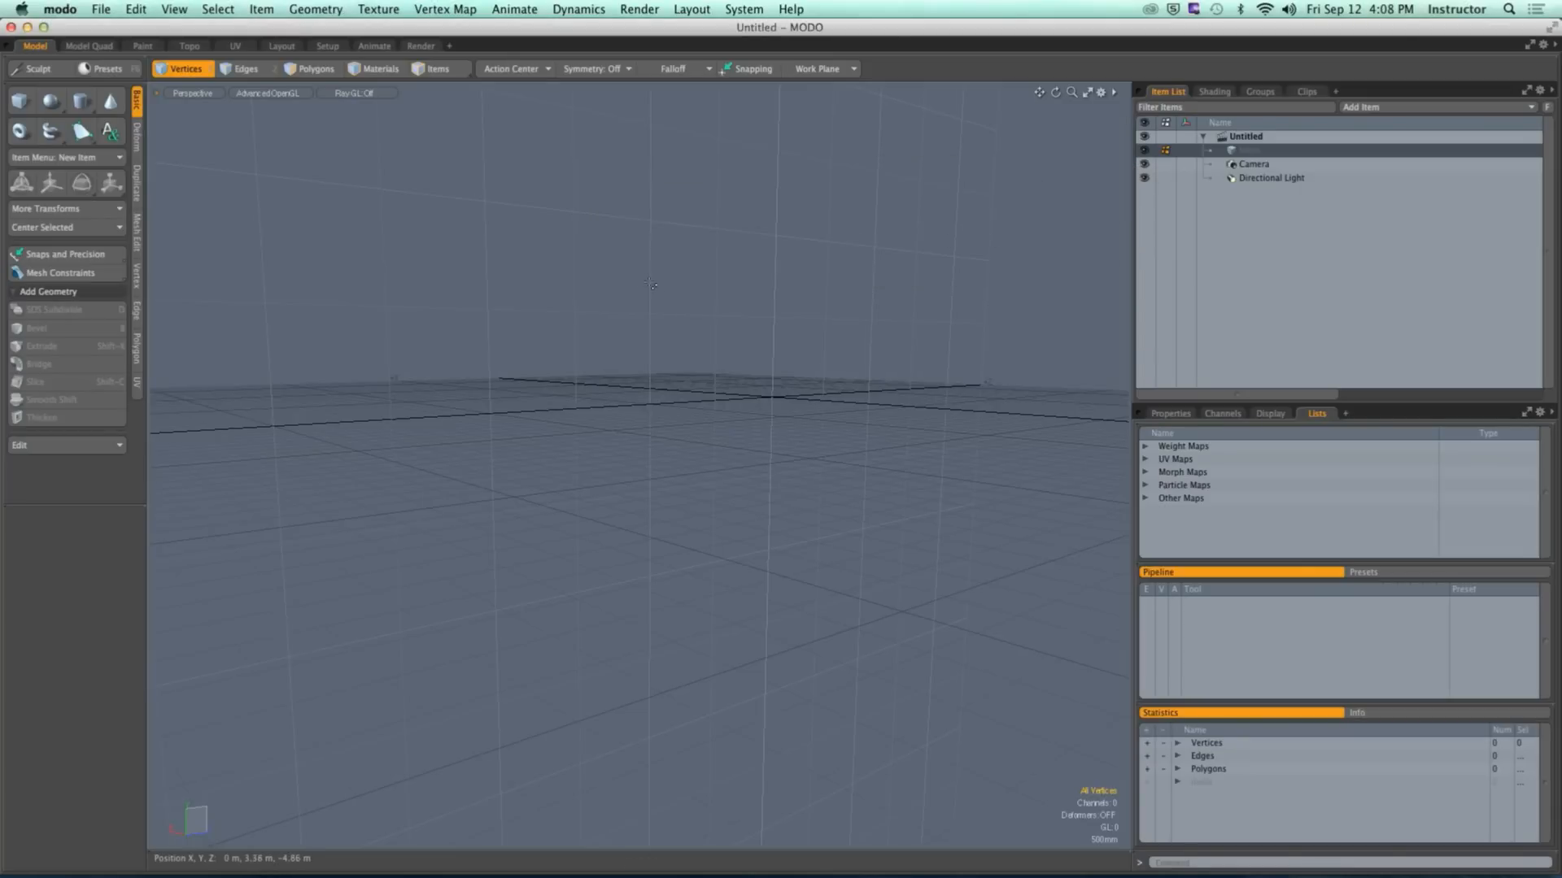
pyautogui.keyDown('alt'); pyautogui.moveTo(639, 290); pyautogui.dragTo(644, 352); pyautogui.keyUp('alt')
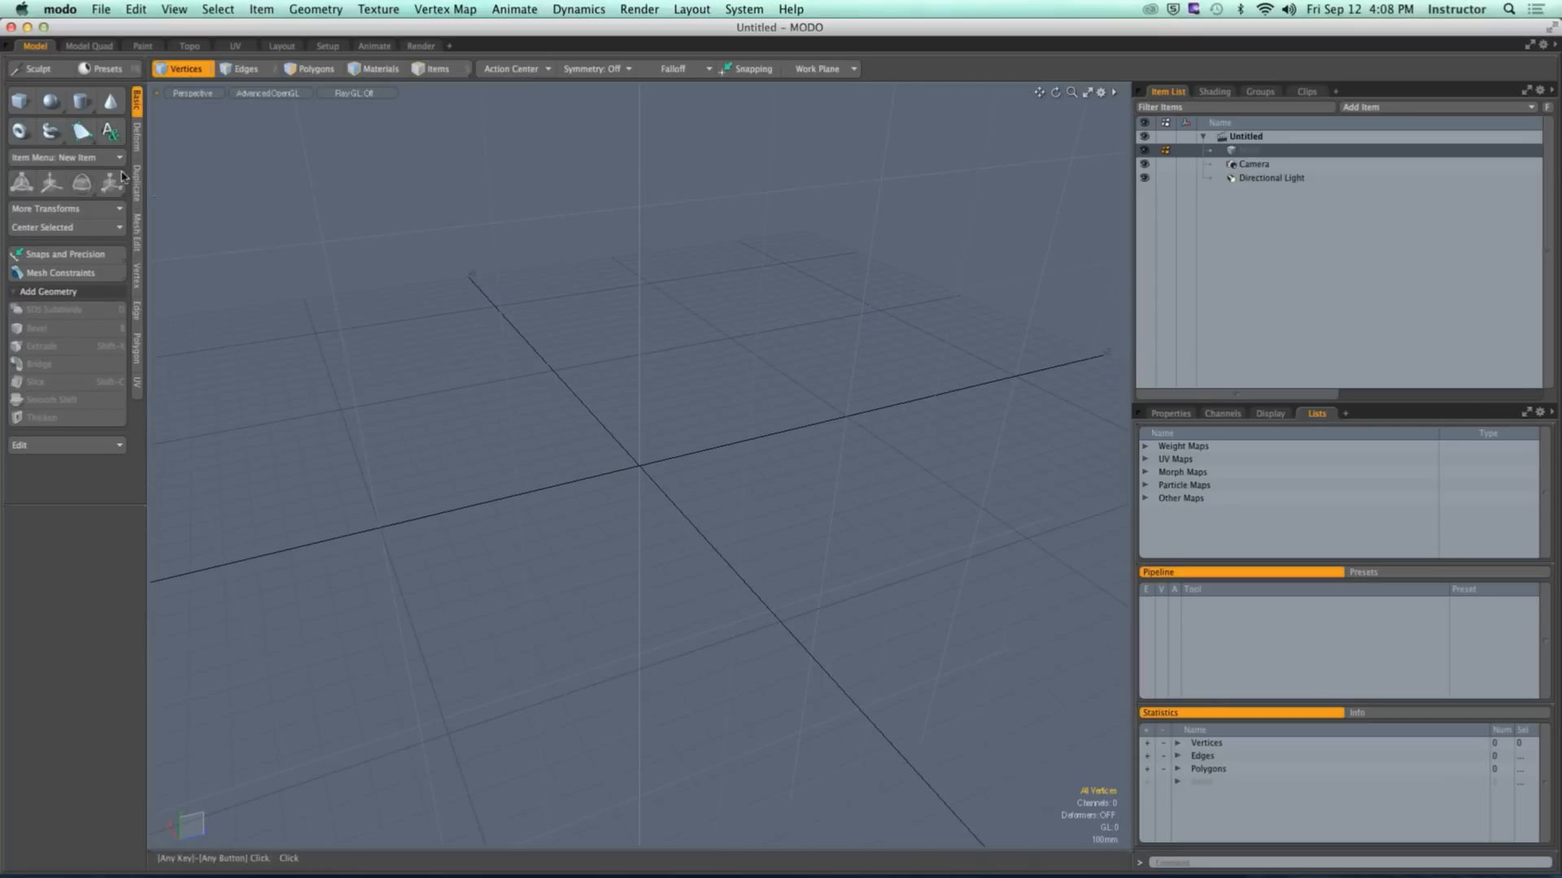
pyautogui.click(20, 101)
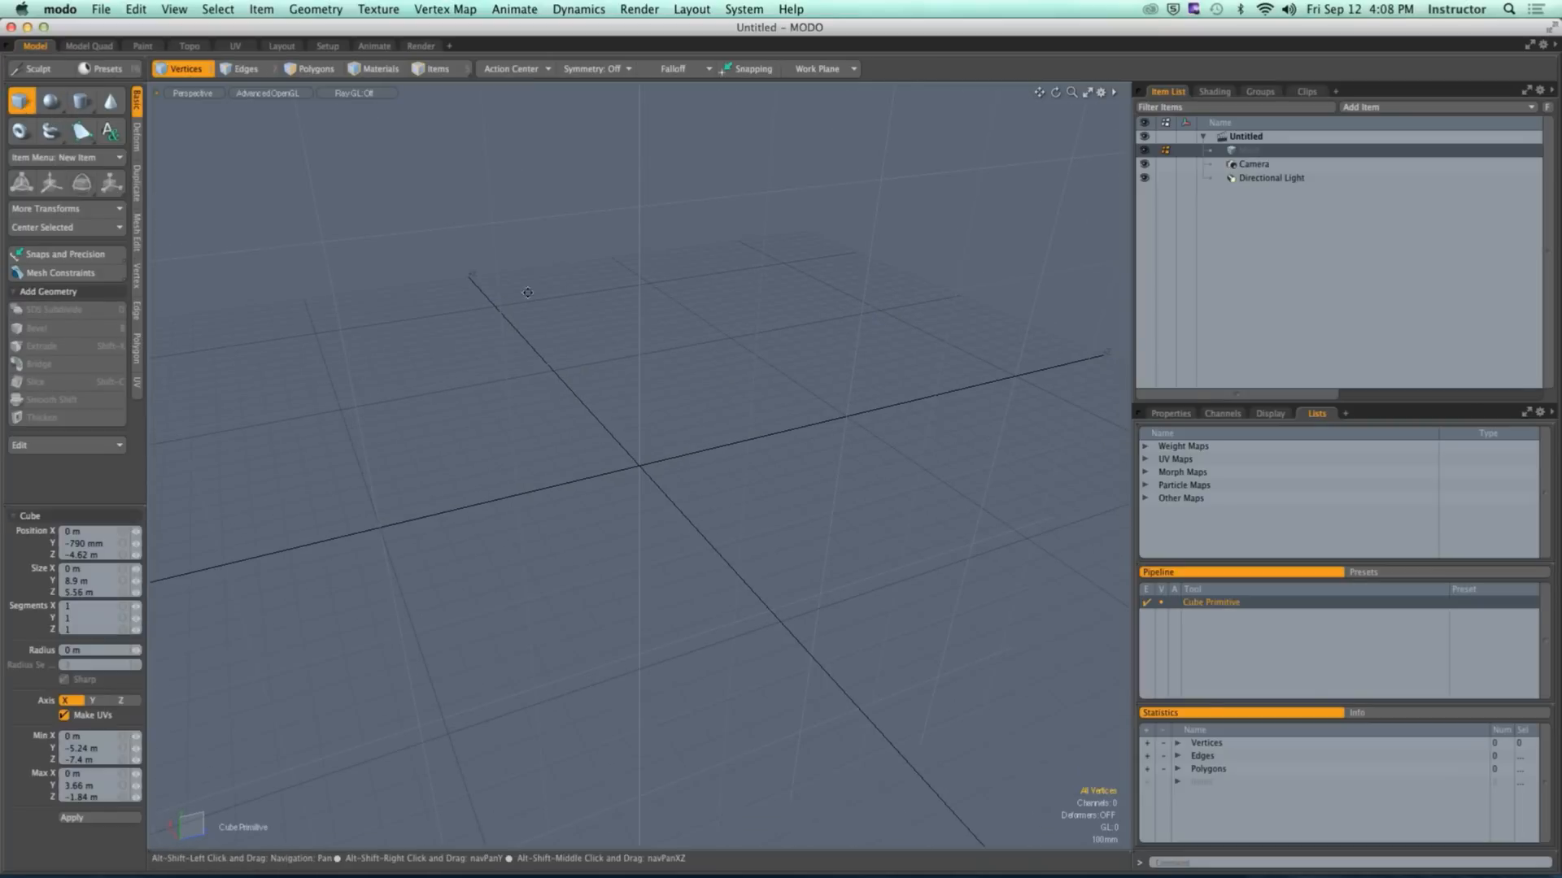
pyautogui.moveTo(521, 439)
pyautogui.keyDown('alt'); pyautogui.mouseDown()
pyautogui.moveTo(639, 431)
pyautogui.moveTo(762, 340)
pyautogui.mouseUp(); pyautogui.keyUp('alt')
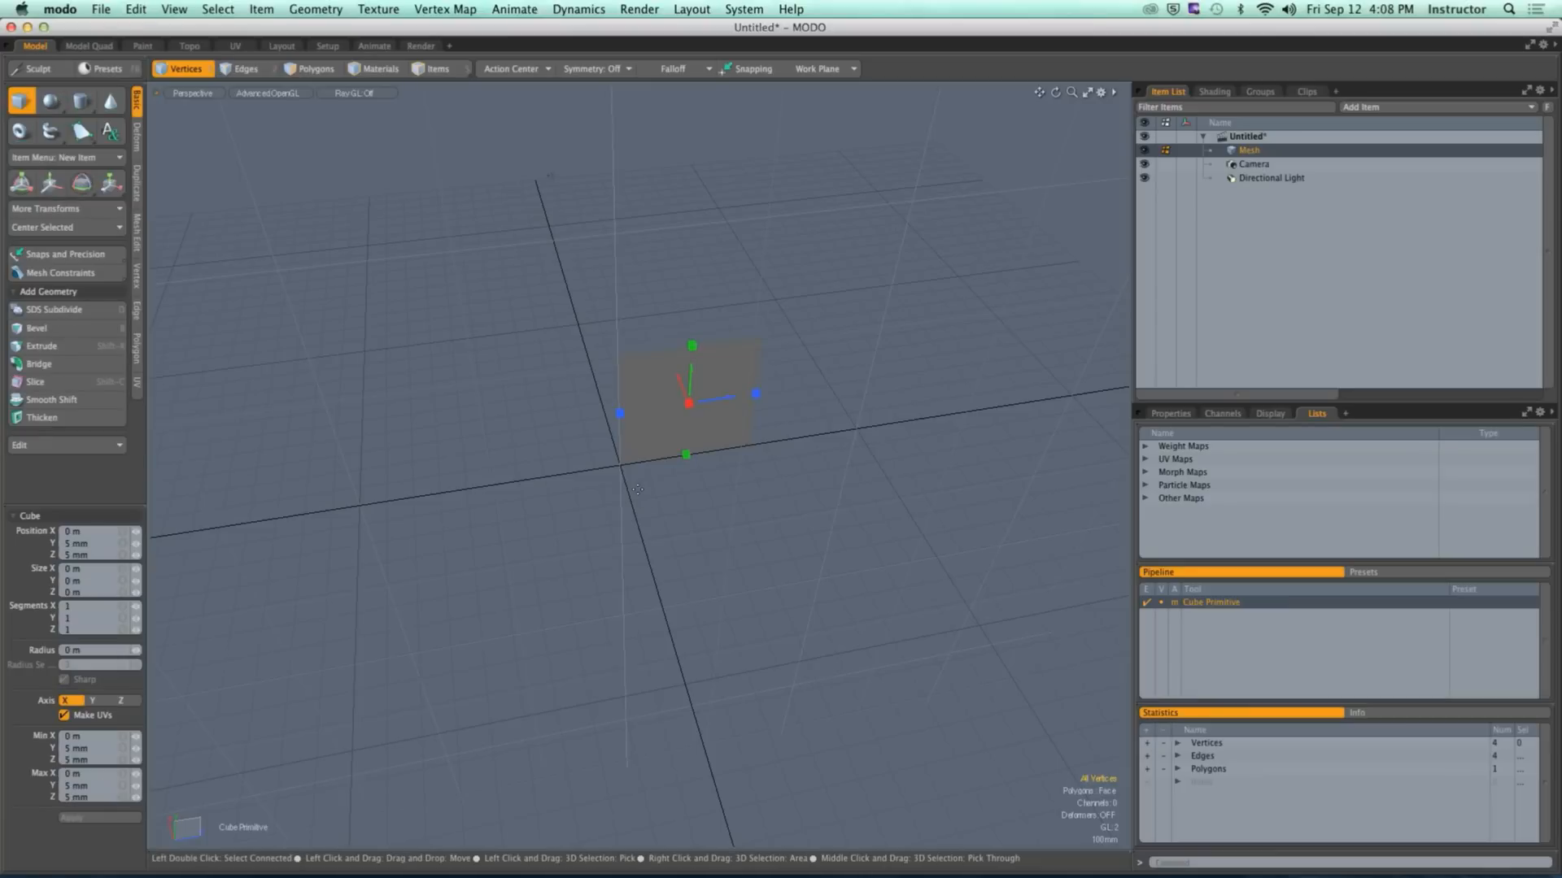
pyautogui.moveTo(622, 465); pyautogui.dragTo(720, 514)
pyautogui.press('super+z')
pyautogui.press('super+z')
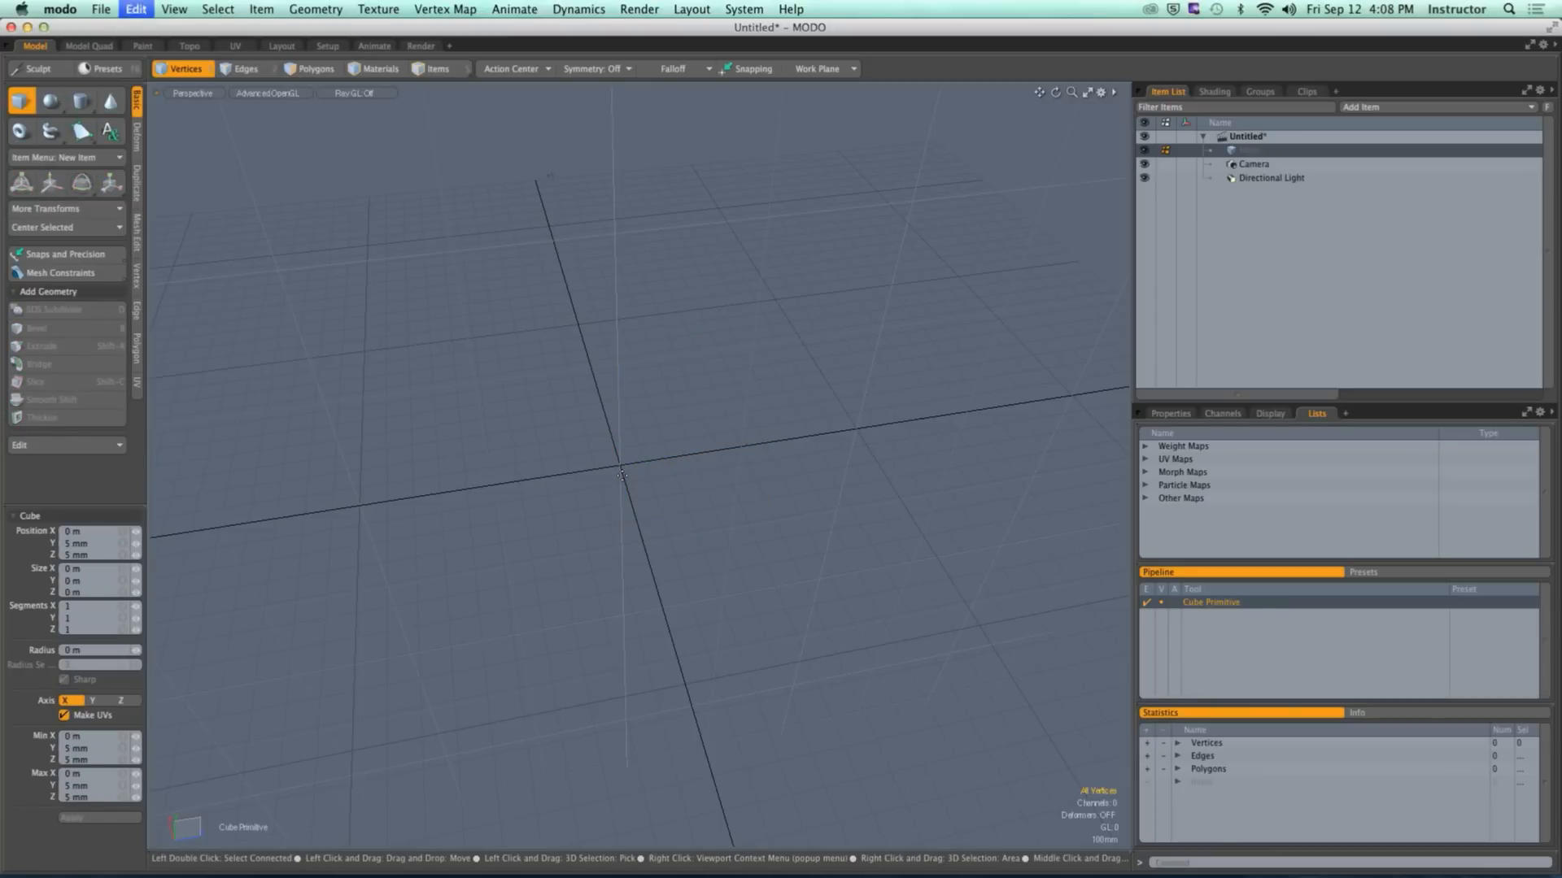
# Step: Draw a tall box near the origin with the Cube tool, on a ground footprint of about 385 mm by 665 mm
pyautogui.keyDown('alt'); pyautogui.moveTo(639, 455); pyautogui.dragTo(663, 480); pyautogui.keyUp('alt')
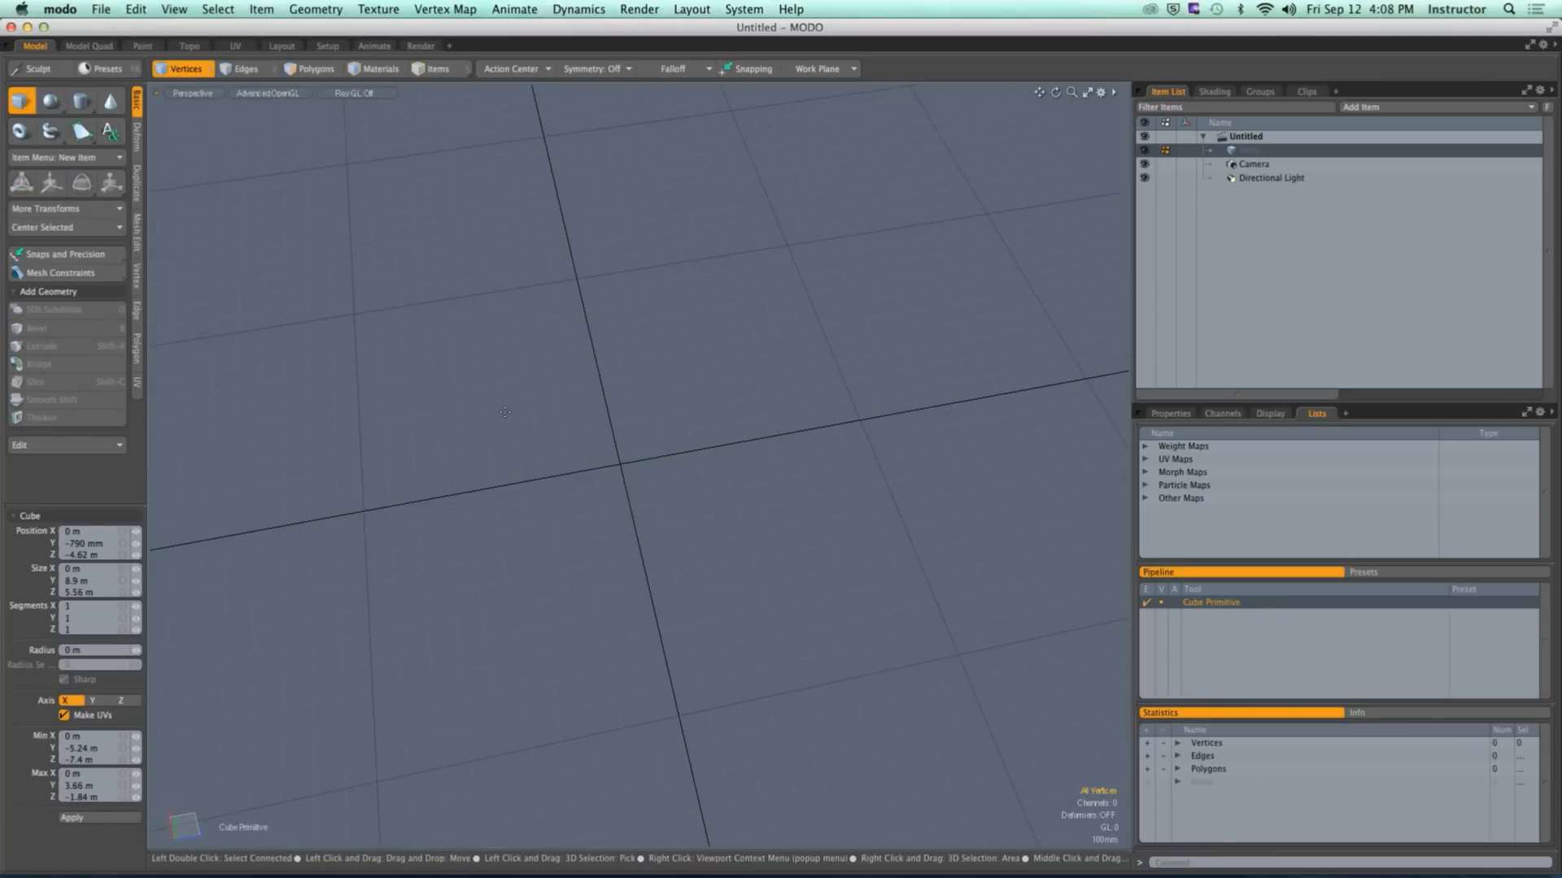
pyautogui.moveTo(505, 412); pyautogui.dragTo(683, 462)
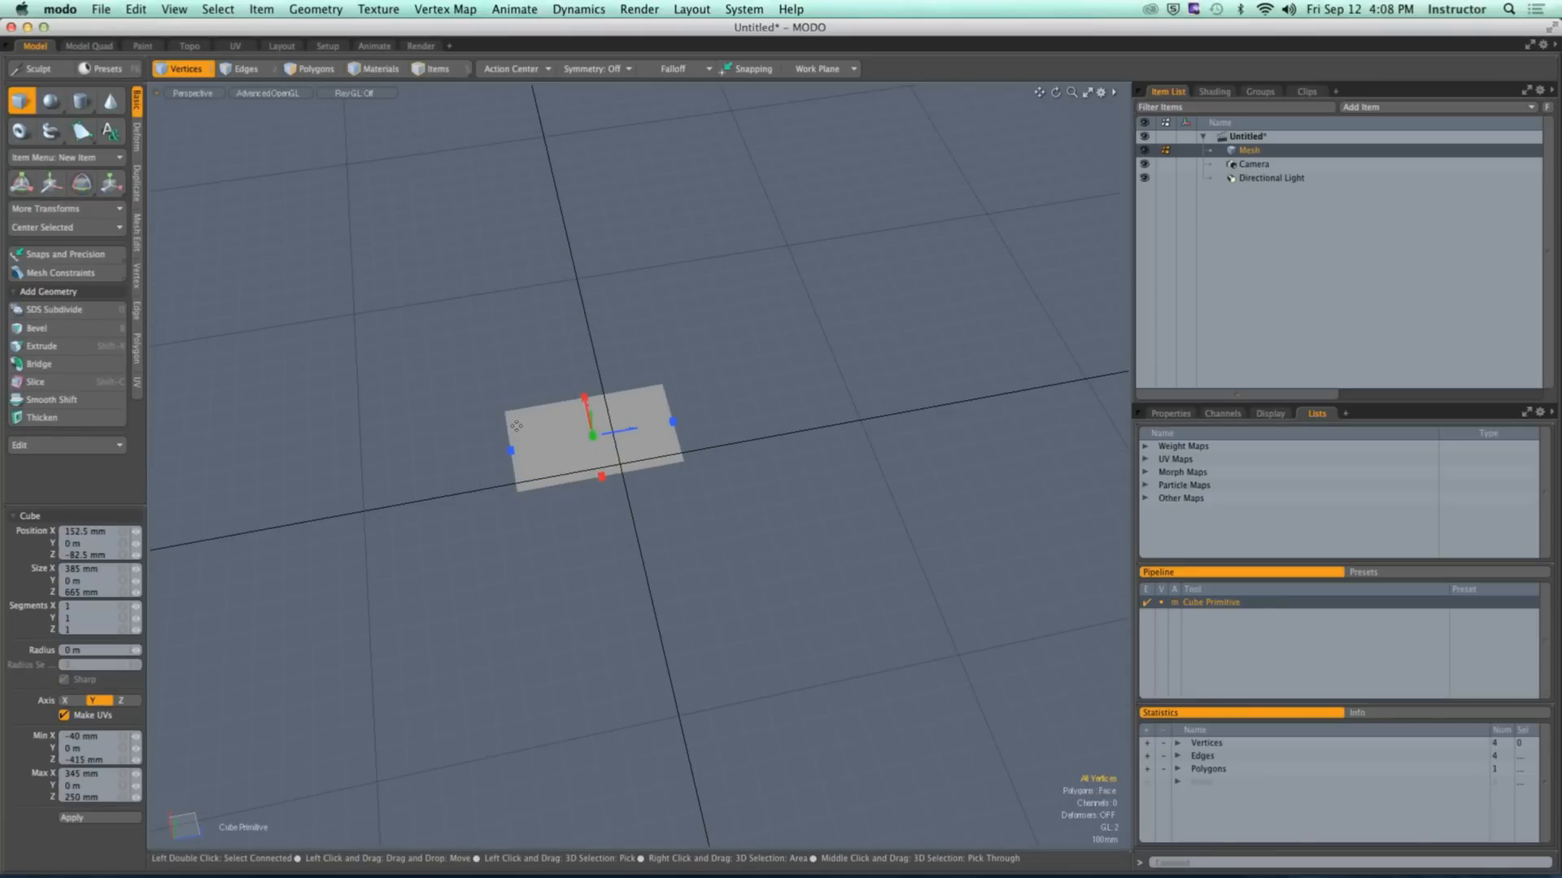
pyautogui.moveTo(591, 416); pyautogui.dragTo(537, 383)
pyautogui.moveTo(574, 304); pyautogui.dragTo(602, 413)
# Step: Select the whole box, paste a copy of it and move the copy away along the Z axis
pyautogui.press('q')
pyautogui.press('3')
pyautogui.doubleClick(598, 370)
pyautogui.press('super+c')
pyautogui.press('super+v')
pyautogui.press('w')
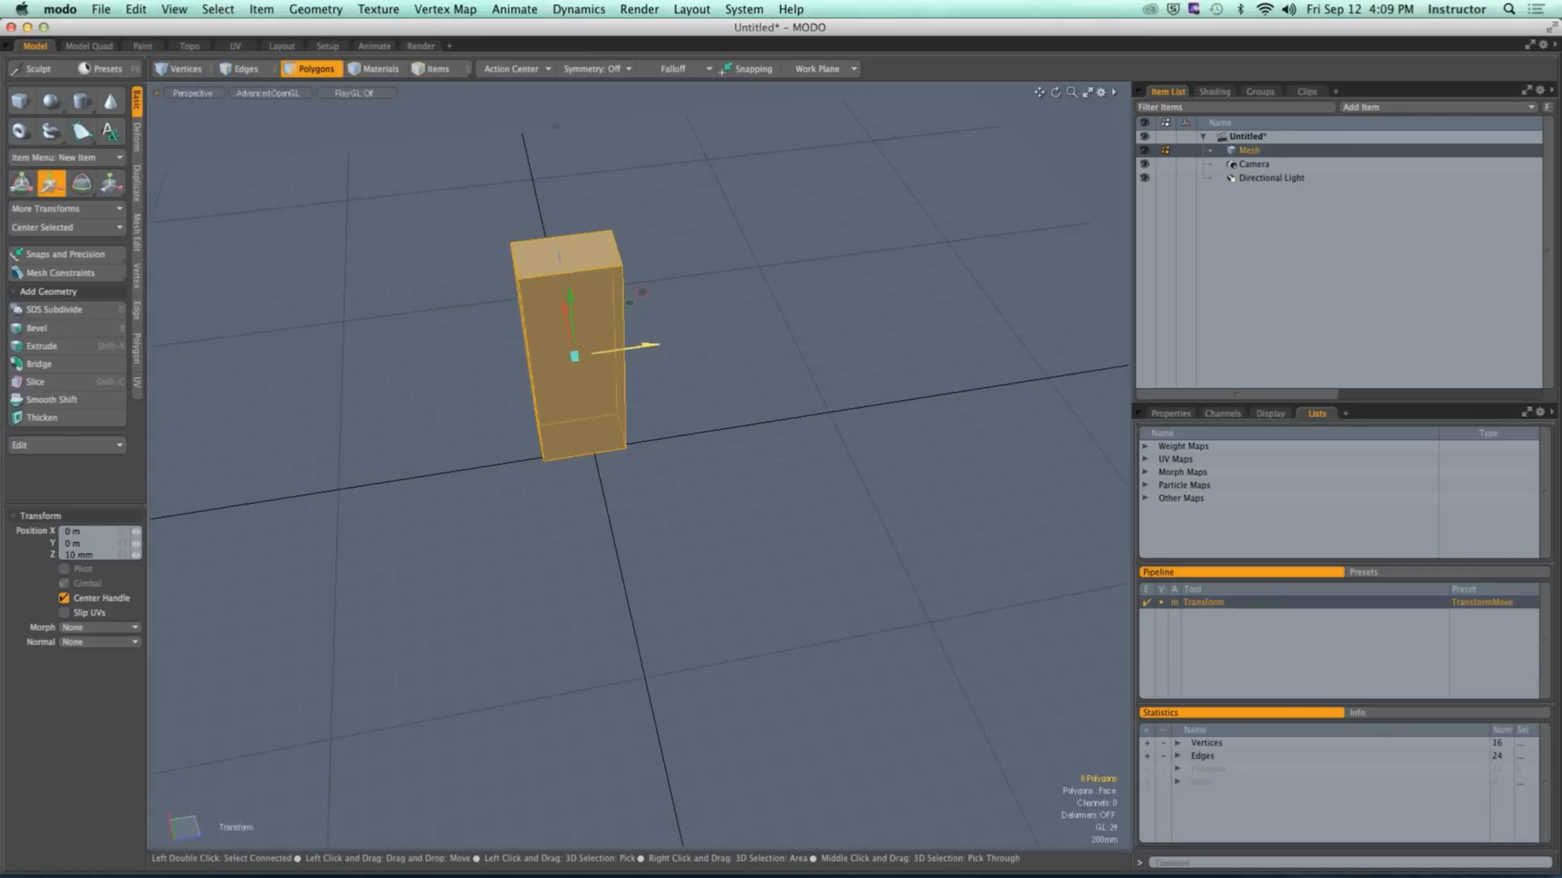
pyautogui.moveTo(612, 357); pyautogui.dragTo(848, 325)
# Step: Rotate the copied box to a different angle, adjust its position and clear the selection
pyautogui.press('e')
pyautogui.moveTo(868, 379); pyautogui.dragTo(801, 382)
pyautogui.keyDown('alt'); pyautogui.keyDown('shift'); pyautogui.moveTo(879, 374); pyautogui.dragTo(724, 363); pyautogui.keyUp('shift'); pyautogui.keyUp('alt')
pyautogui.press('w')
pyautogui.keyDown('alt'); pyautogui.moveTo(724, 363); pyautogui.dragTo(841, 327); pyautogui.keyUp('alt')
pyautogui.press('q')
pyautogui.click(655, 377)
# Step: Draw a flat 20-sided cylinder disc of about 113 mm radius beside the boxes and scale it evenly to 322.5%
pyautogui.keyDown('alt'); pyautogui.keyDown('shift'); pyautogui.moveTo(655, 378); pyautogui.dragTo(683, 446); pyautogui.keyUp('shift'); pyautogui.keyUp('alt')
pyautogui.click(82, 102)
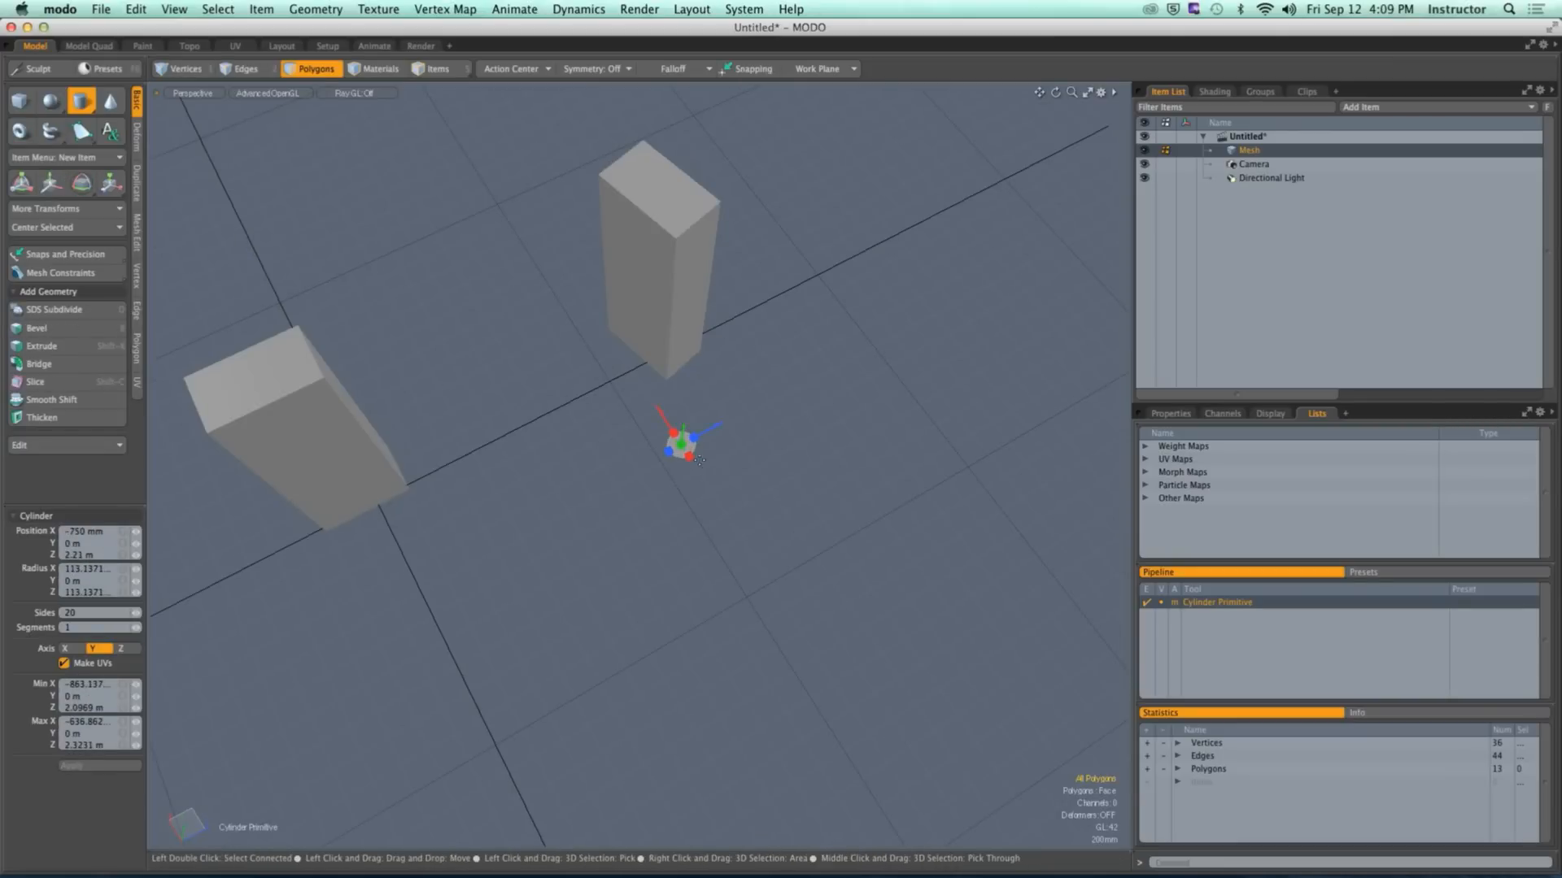
pyautogui.click(682, 445)
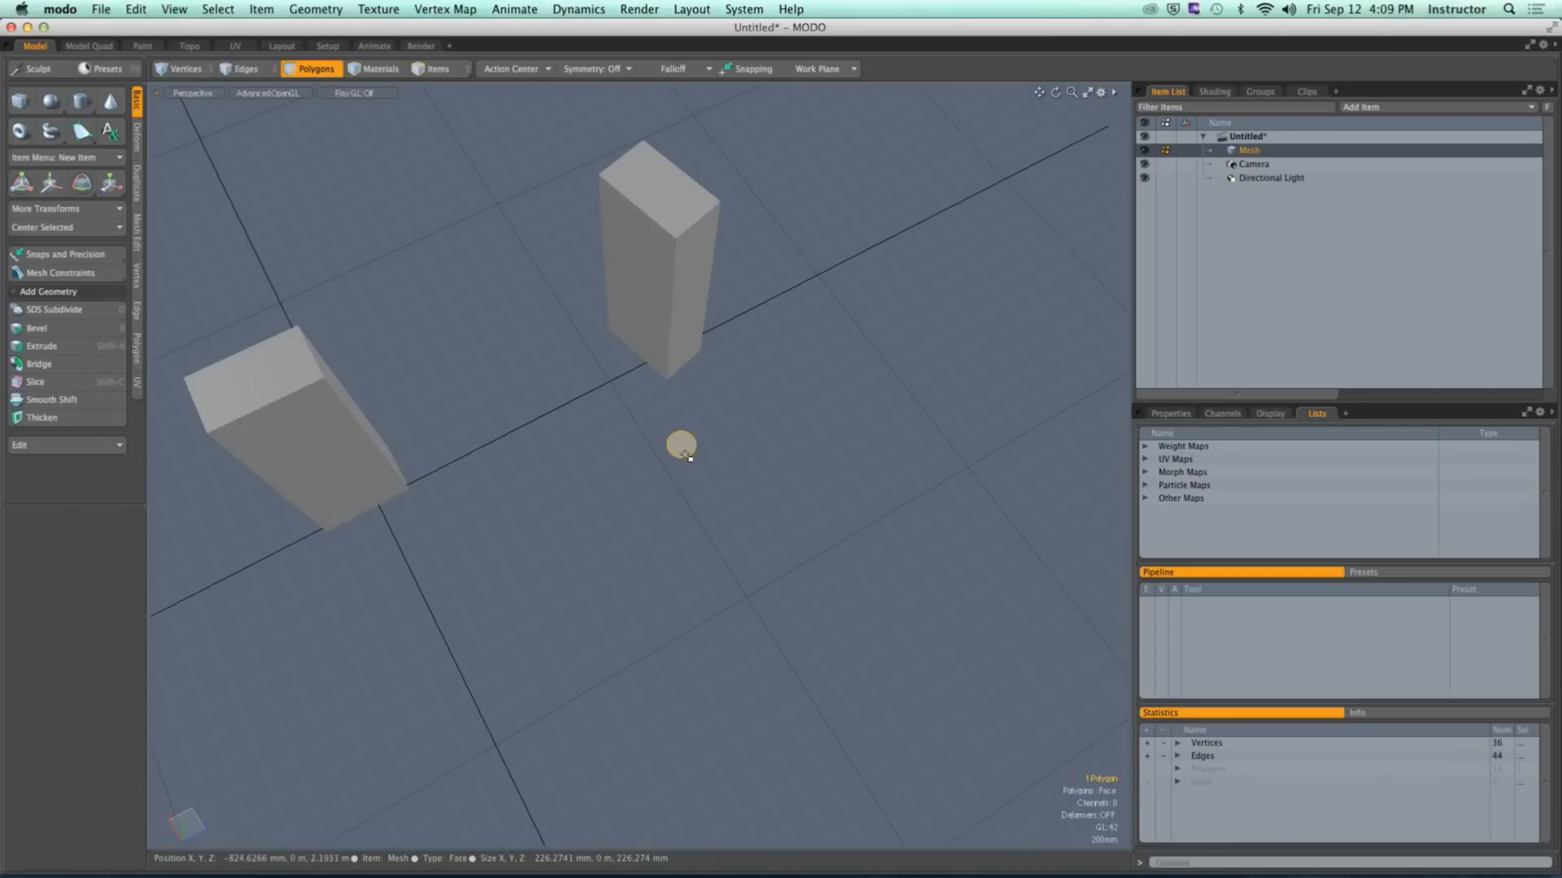
pyautogui.press('r')
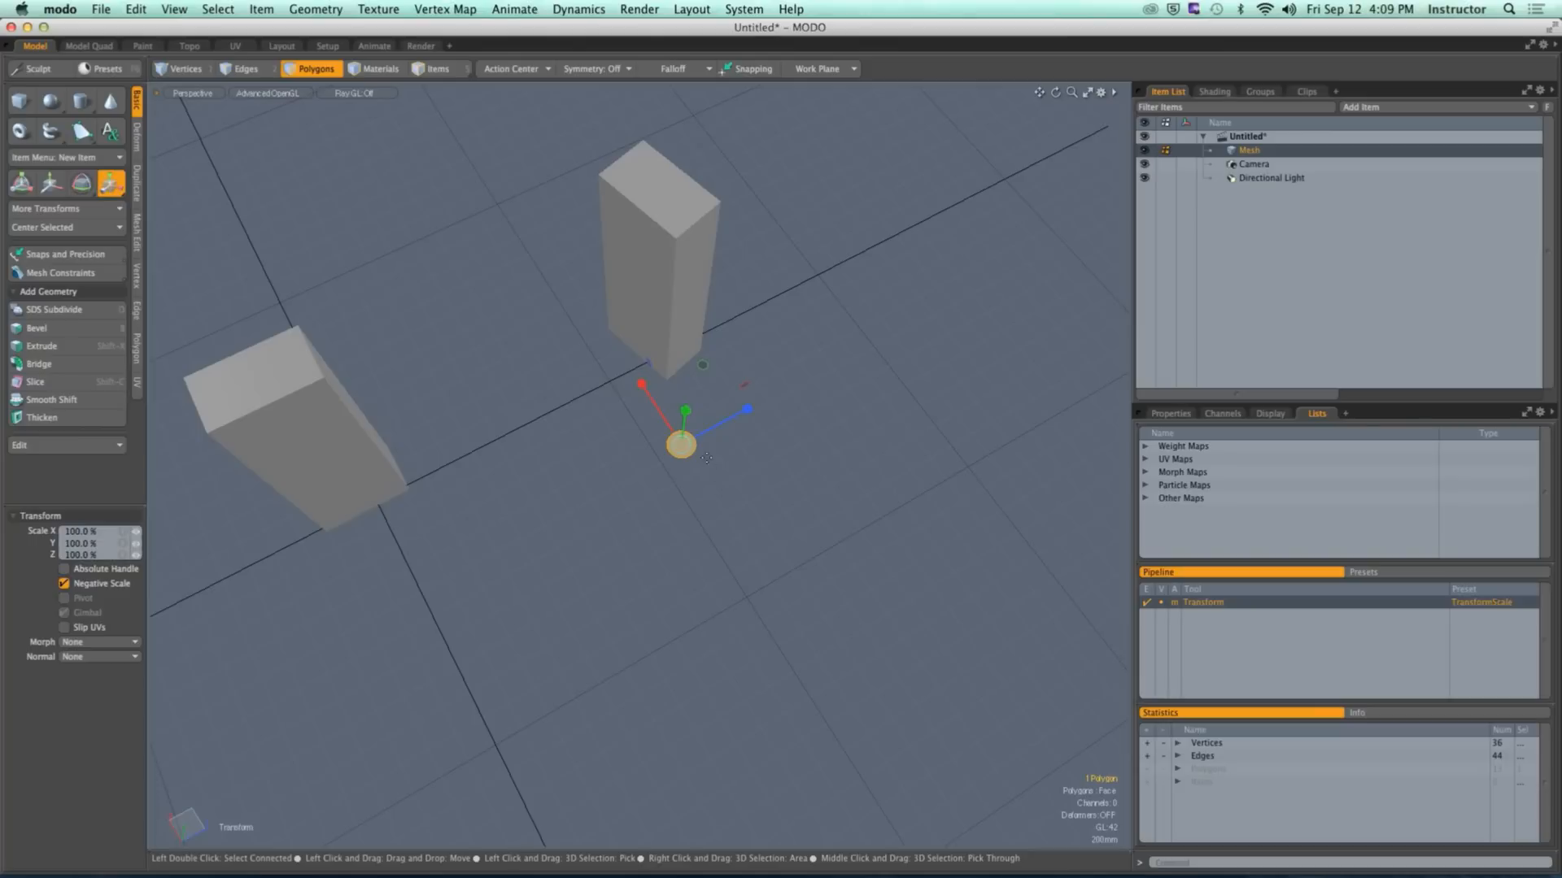
pyautogui.moveTo(682, 445); pyautogui.dragTo(862, 445)
pyautogui.click(874, 519)
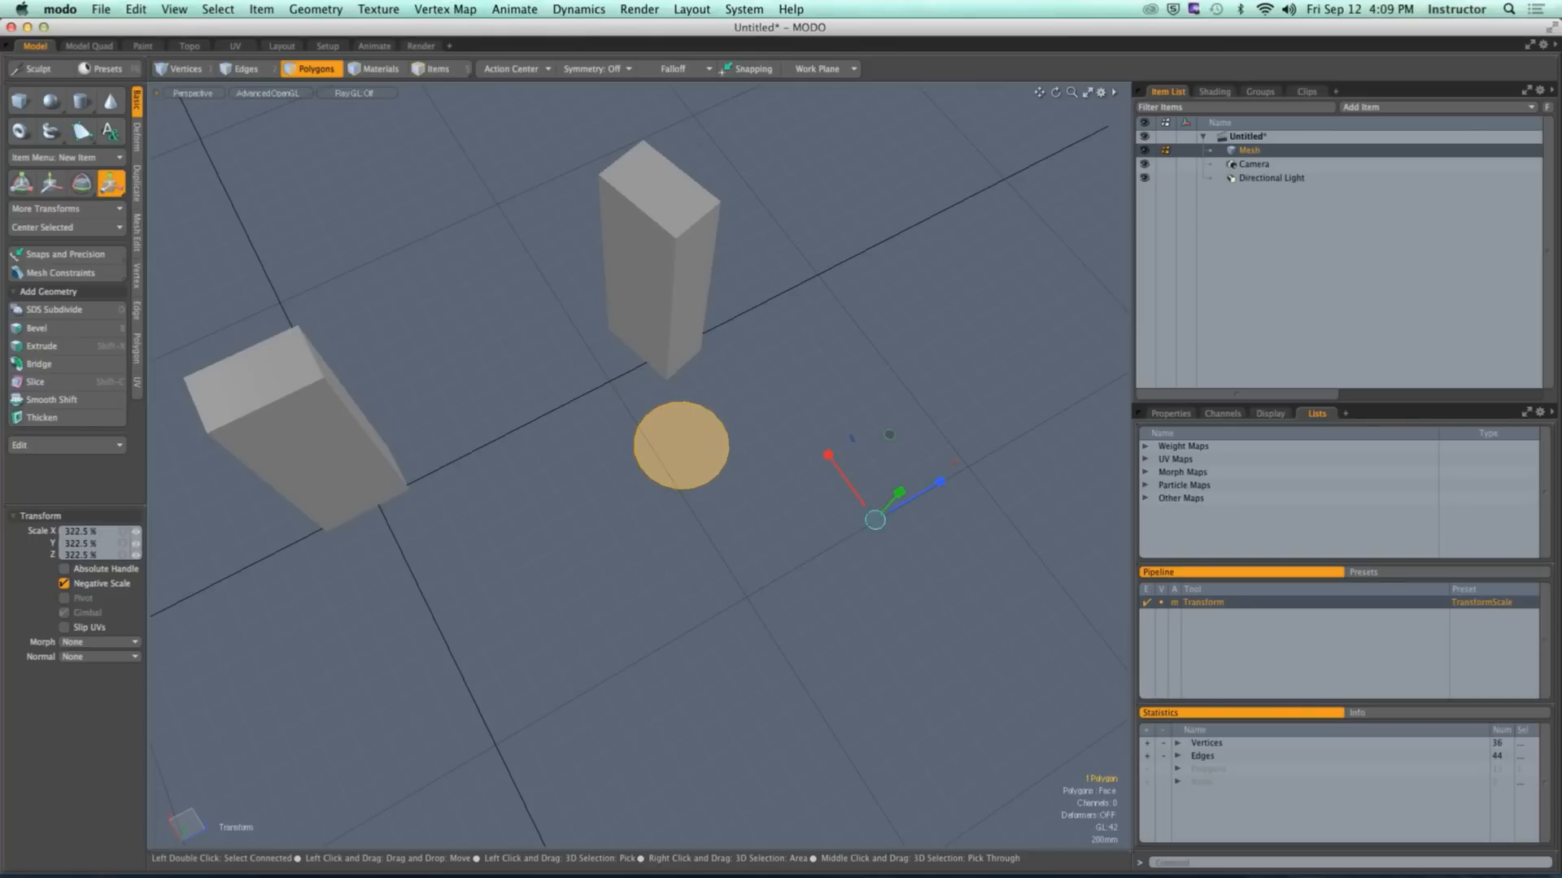
# Step: Bevel the disc polygon upward to raise it into a tall cylinder tower
pyautogui.press('space')
pyautogui.press('b')
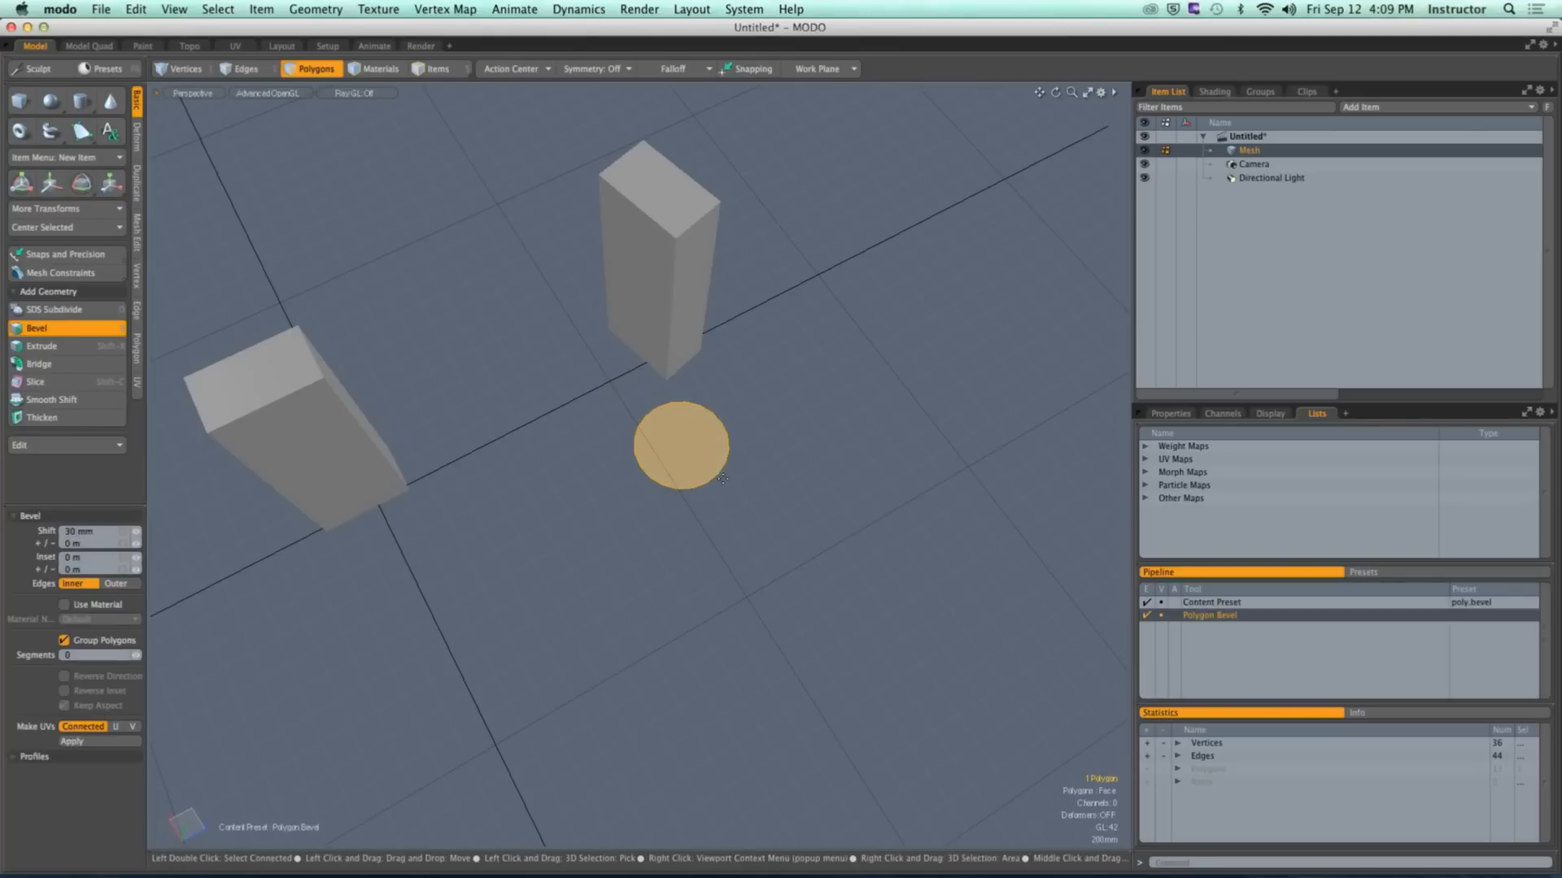
pyautogui.moveTo(687, 437); pyautogui.dragTo(802, 415)
pyautogui.press('space')
# Step: Select the whole cylinder, move it farther away from the two boxes and deselect it
pyautogui.click(708, 432)
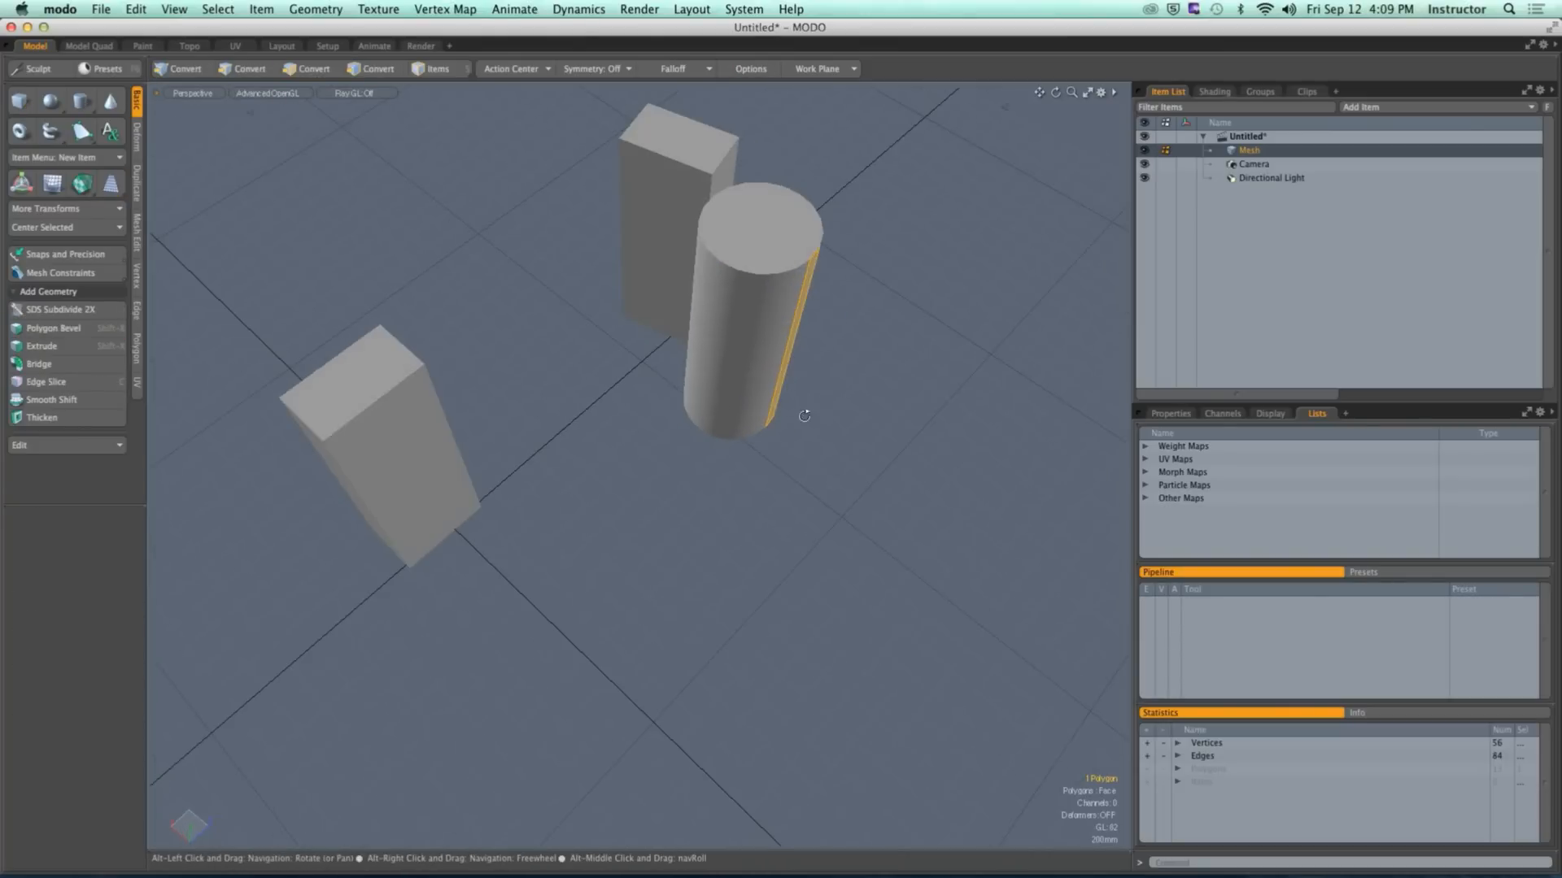
pyautogui.doubleClick(748, 396)
pyautogui.press('w')
pyautogui.moveTo(683, 282); pyautogui.dragTo(743, 327)
pyautogui.press('space')
pyautogui.click(696, 421)
pyautogui.moveTo(696, 421)
pyautogui.keyDown('alt'); pyautogui.mouseDown()
pyautogui.moveTo(735, 471)
pyautogui.moveTo(673, 428)
pyautogui.mouseUp(); pyautogui.keyUp('alt')
pyautogui.keyDown('alt'); pyautogui.moveTo(721, 384); pyautogui.dragTo(809, 321); pyautogui.keyUp('alt')
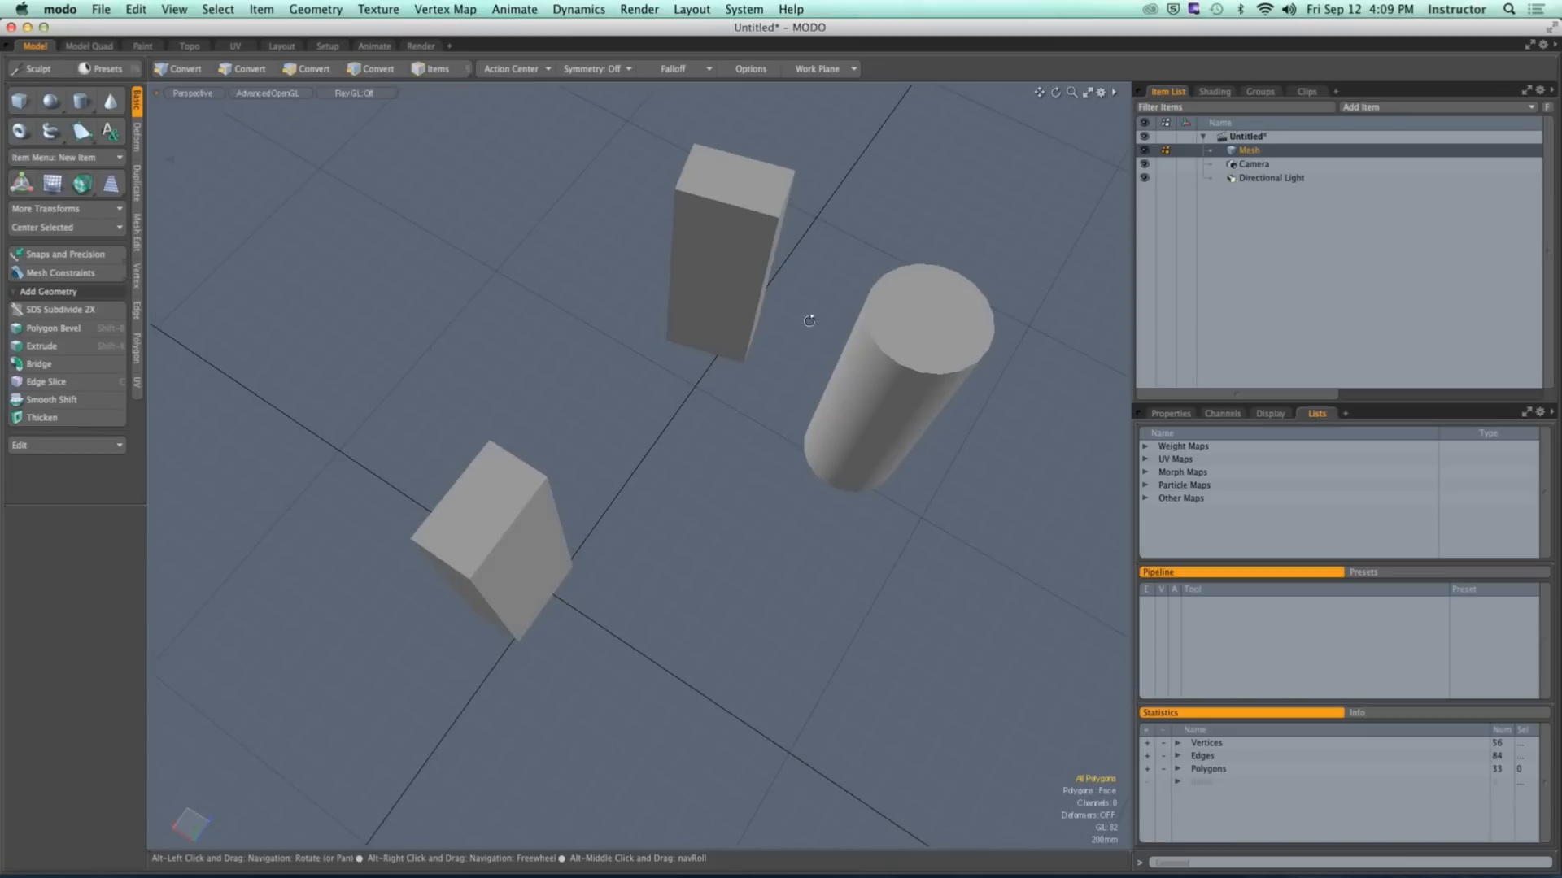
# Step: Rename the mesh item holding the two boxes and the cylinder to "Set"
pyautogui.keyDown('alt'); pyautogui.moveTo(626, 436); pyautogui.dragTo(801, 407); pyautogui.keyUp('alt')
pyautogui.doubleClick(1250, 152)
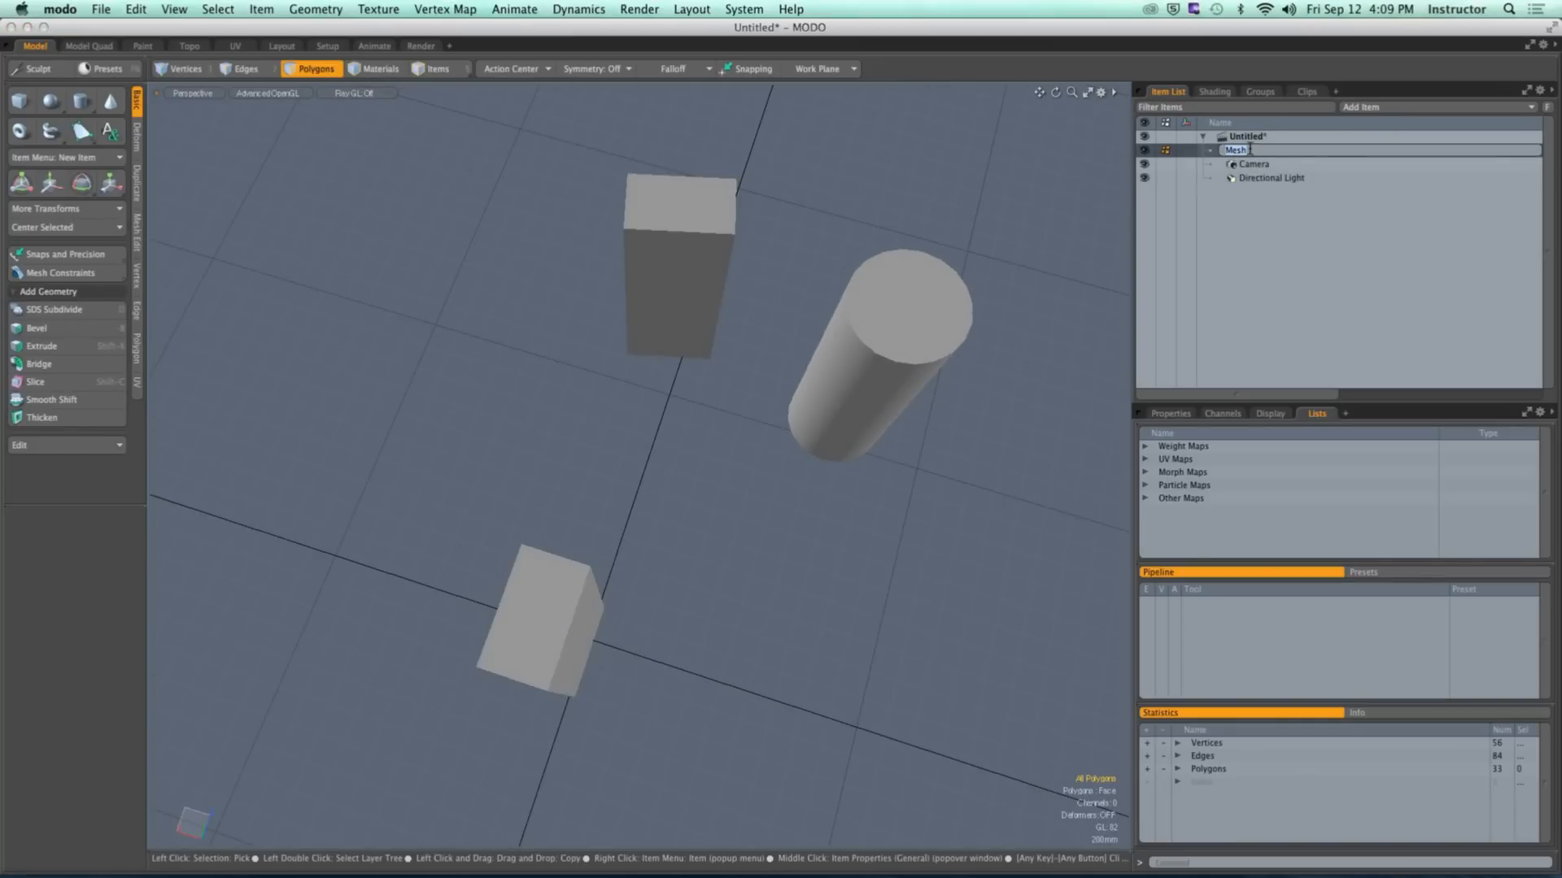
pyautogui.write('Set')
pyautogui.press('Return')
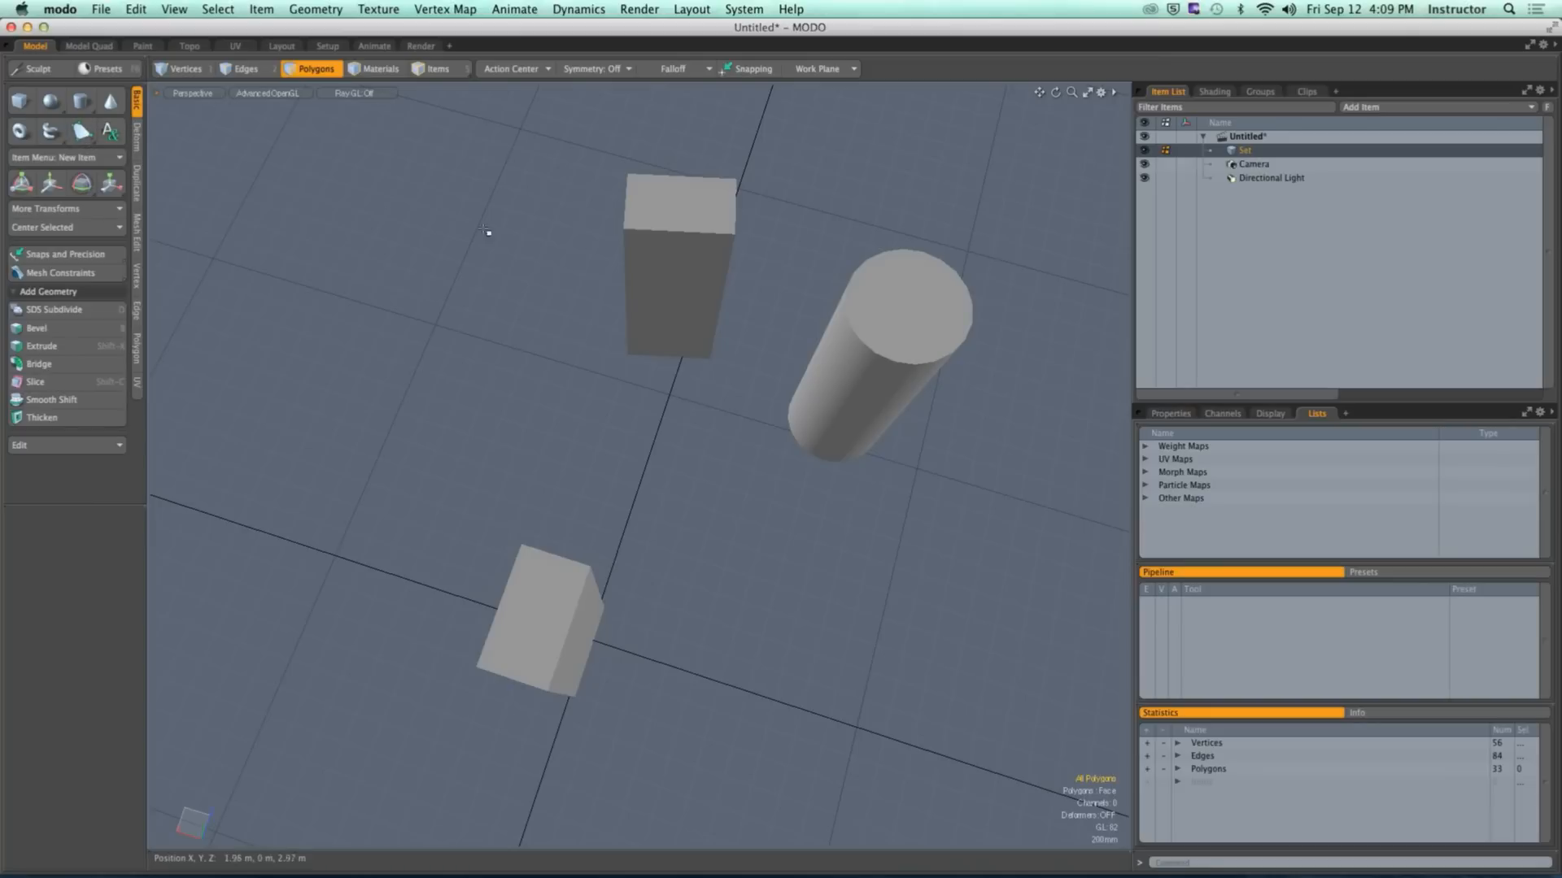
# Step: Add a new mesh item and draw a five-point curve on the ground weaving between the buildings
pyautogui.press('n')
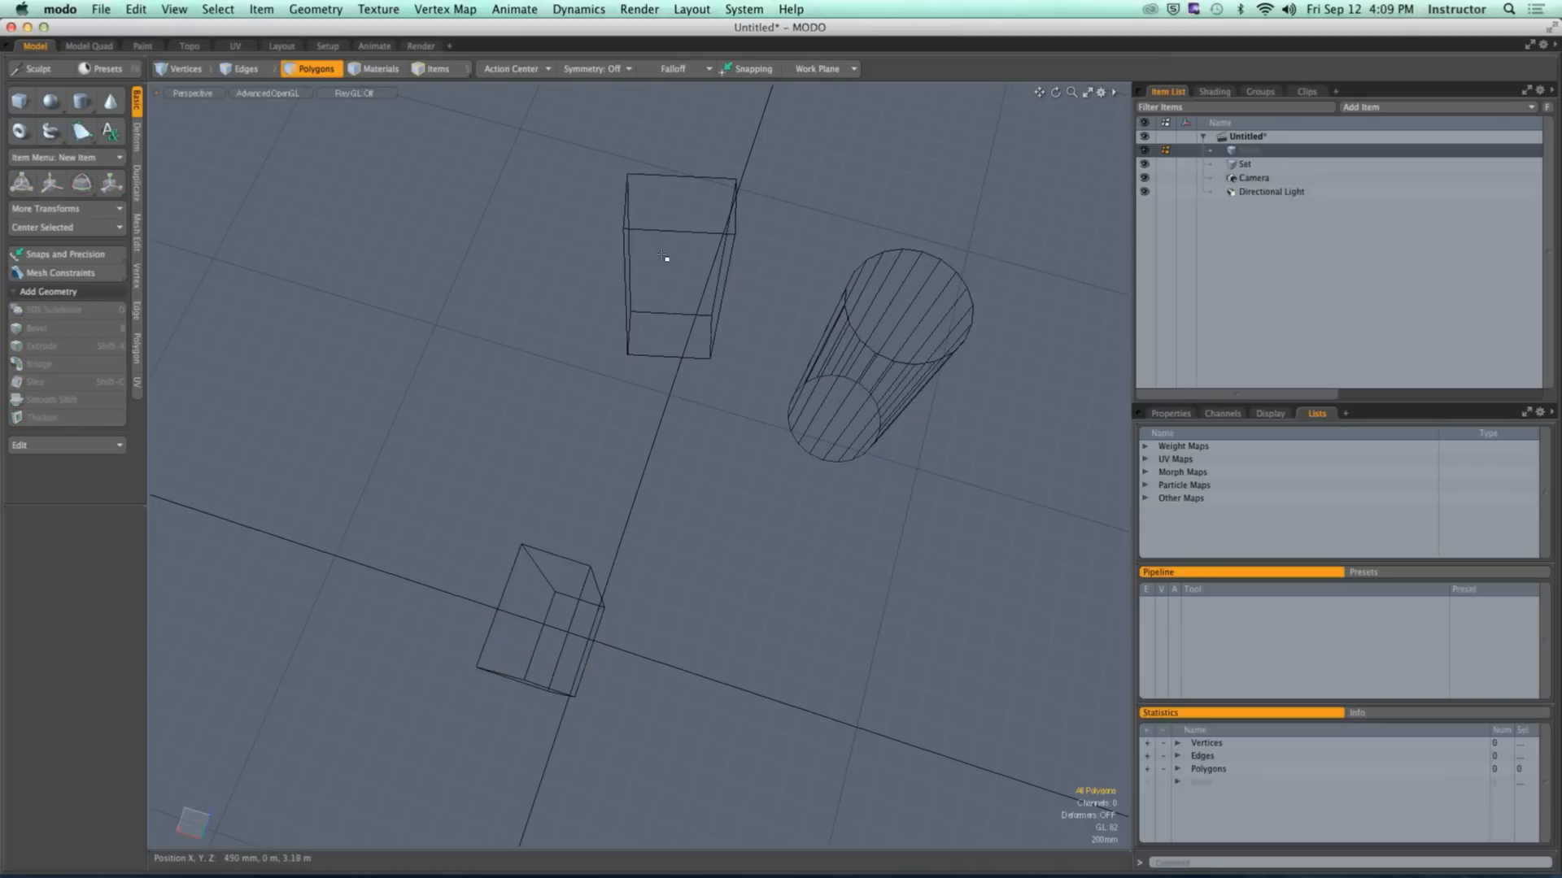
pyautogui.click(83, 133)
pyautogui.click(89, 160)
pyautogui.moveTo(399, 301)
pyautogui.keyDown('alt'); pyautogui.mouseDown()
pyautogui.moveTo(286, 256)
pyautogui.moveTo(525, 407)
pyautogui.moveTo(419, 284)
pyautogui.mouseUp(); pyautogui.keyUp('alt')
pyautogui.click(1019, 306)
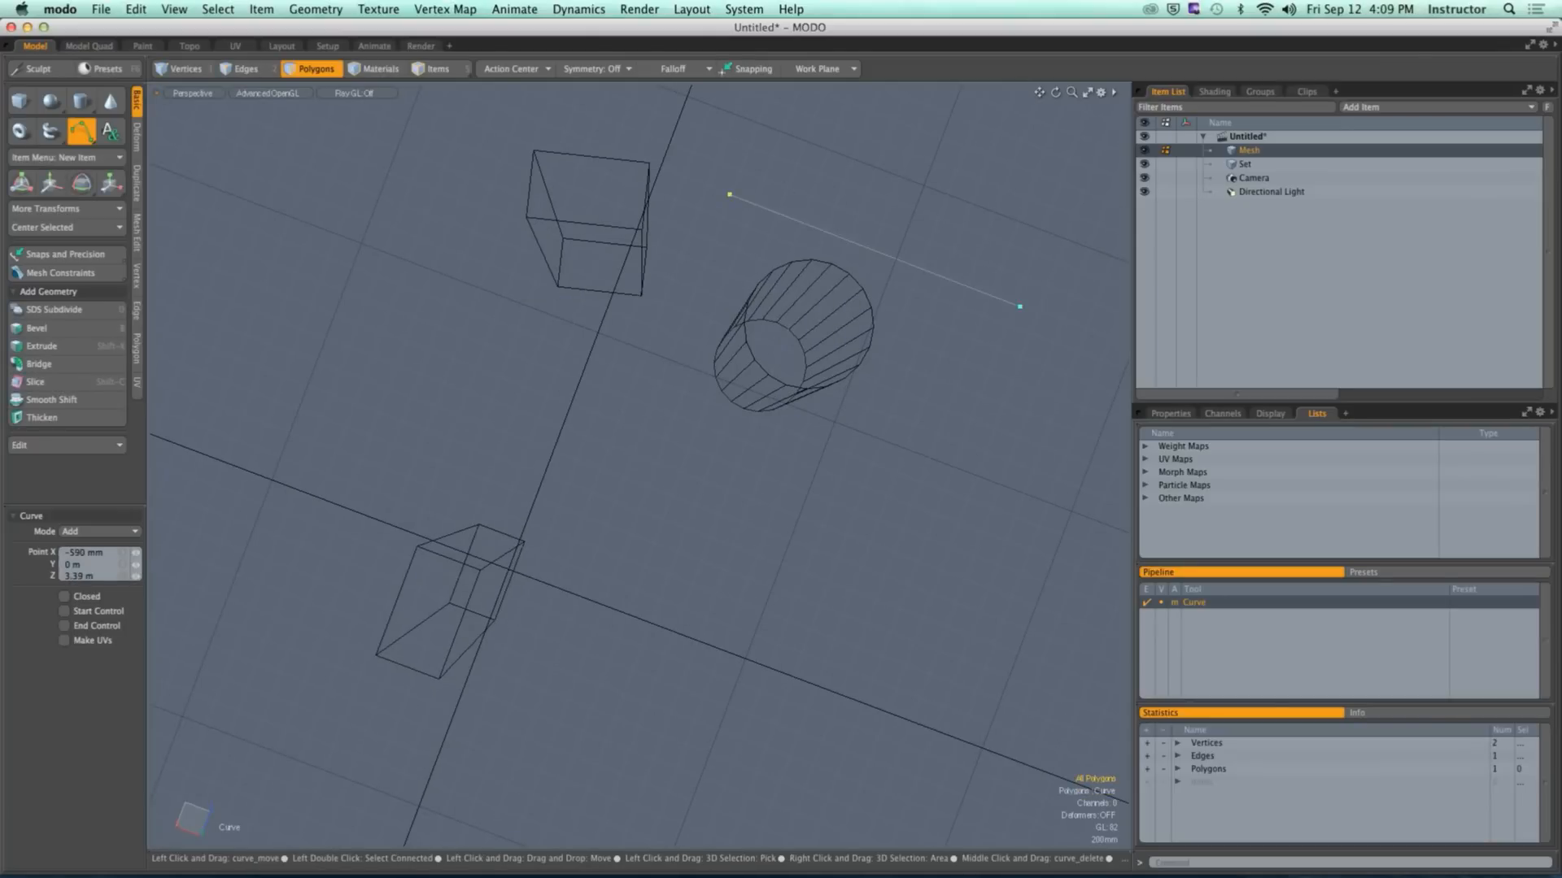
pyautogui.click(665, 365)
pyautogui.click(369, 495)
pyautogui.click(286, 721)
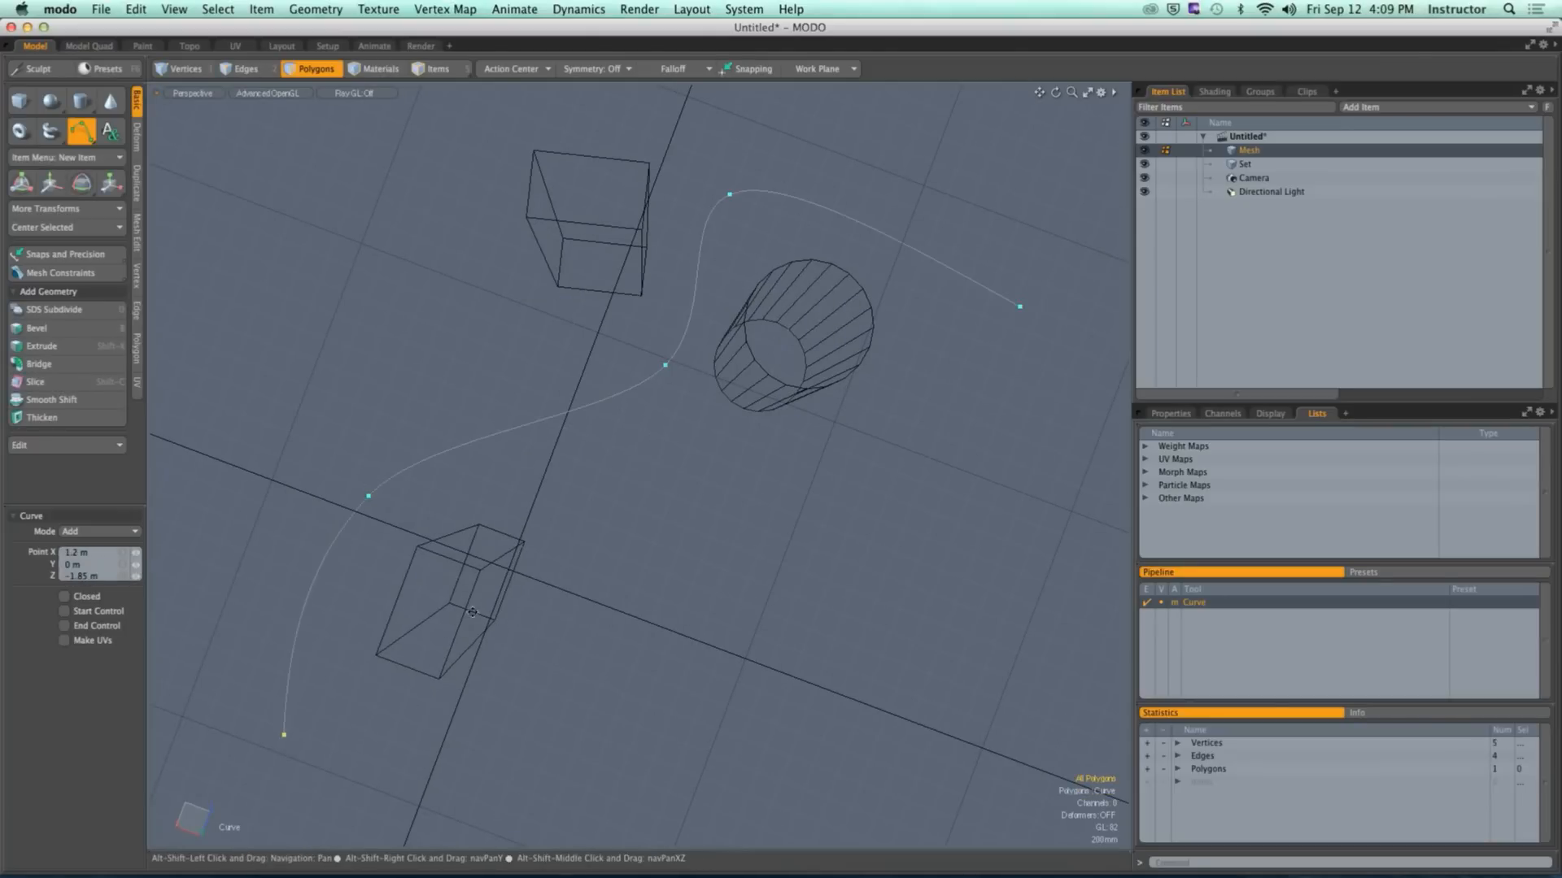
pyautogui.keyDown('alt'); pyautogui.moveTo(707, 585); pyautogui.dragTo(694, 457); pyautogui.keyUp('alt')
pyautogui.press('space')
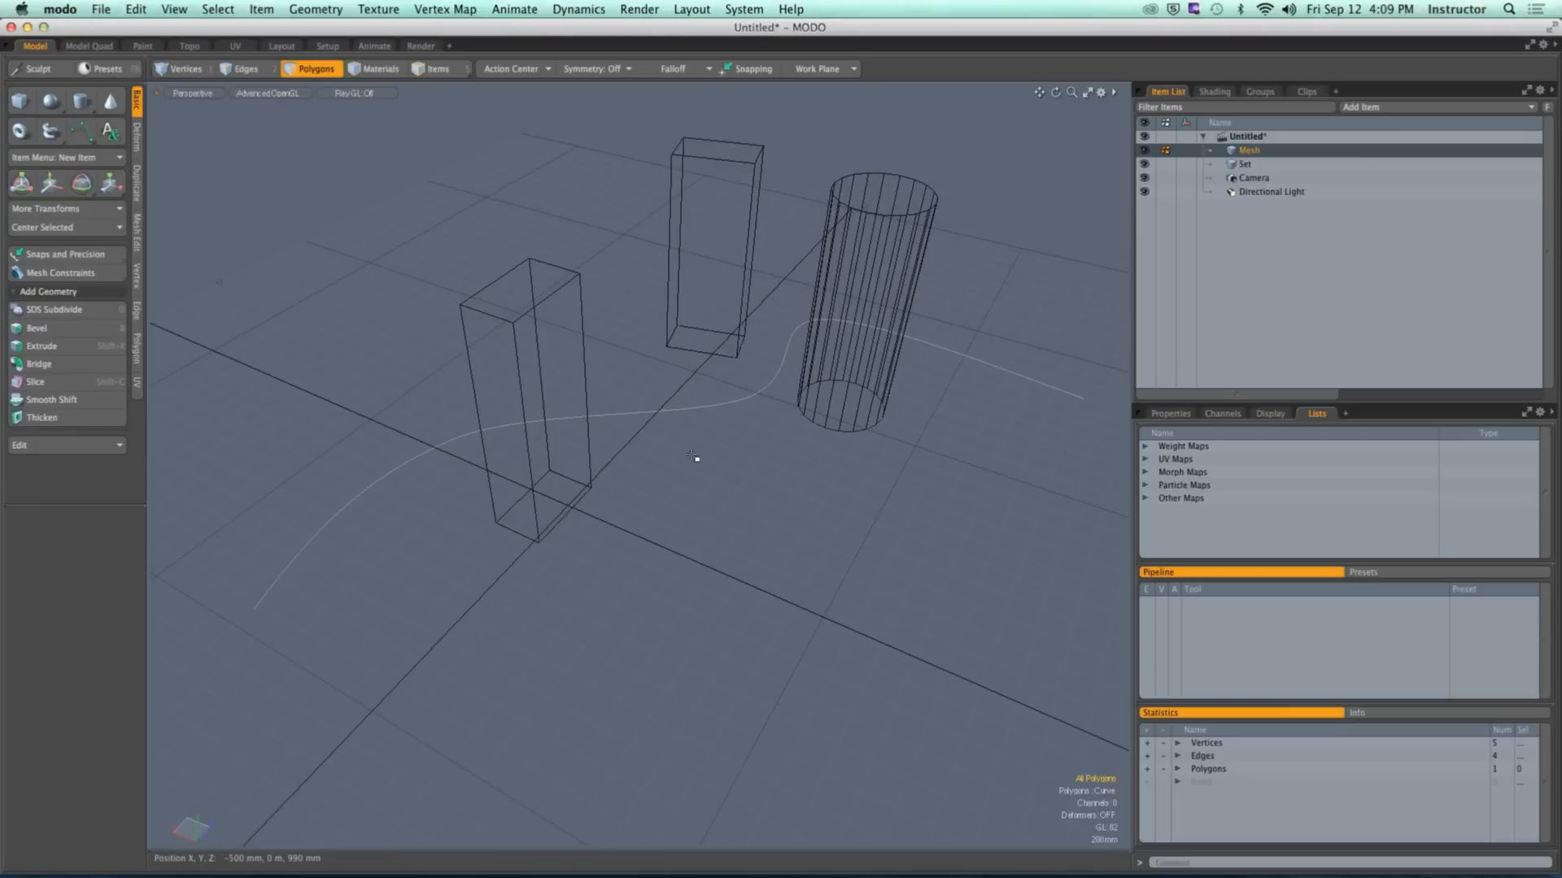
# Step: Raise the curve above the ground so it passes between the buildings at mid-height
pyautogui.press('w')
pyautogui.moveTo(726, 484); pyautogui.dragTo(457, 324)
pyautogui.press('space')
pyautogui.click(729, 390)
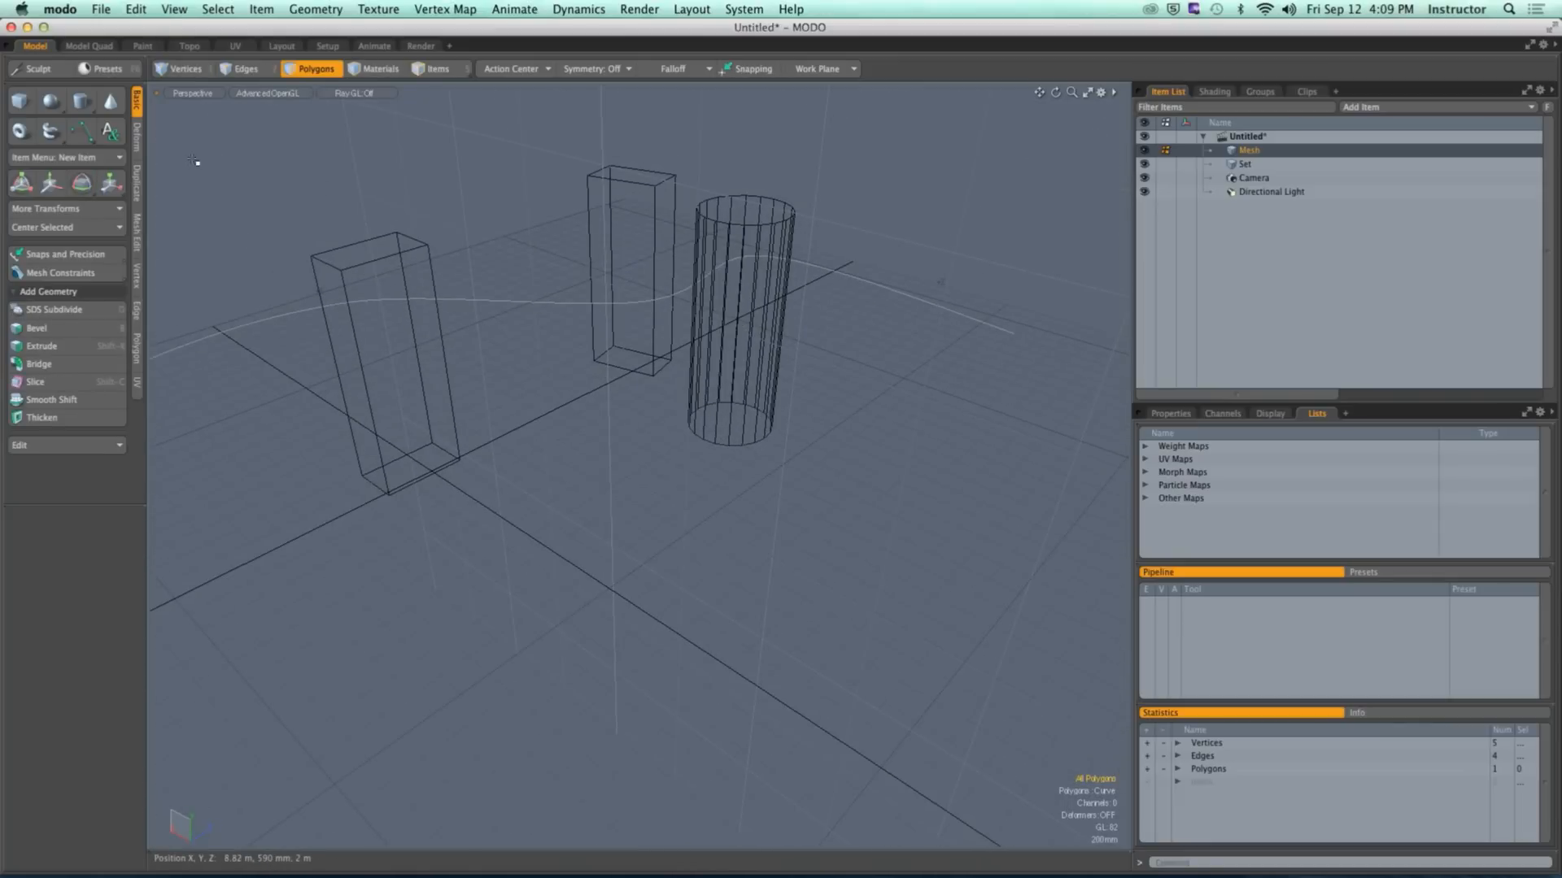
# Step: Add a unit sphere as its own item at the origin and scale its geometry to 25% on all axes
pyautogui.keyDown('shift'); pyautogui.click(54, 104); pyautogui.keyUp('shift')
pyautogui.keyDown('alt'); pyautogui.moveTo(460, 424); pyautogui.dragTo(384, 467); pyautogui.keyUp('alt')
pyautogui.doubleClick(432, 458)
pyautogui.press('r')
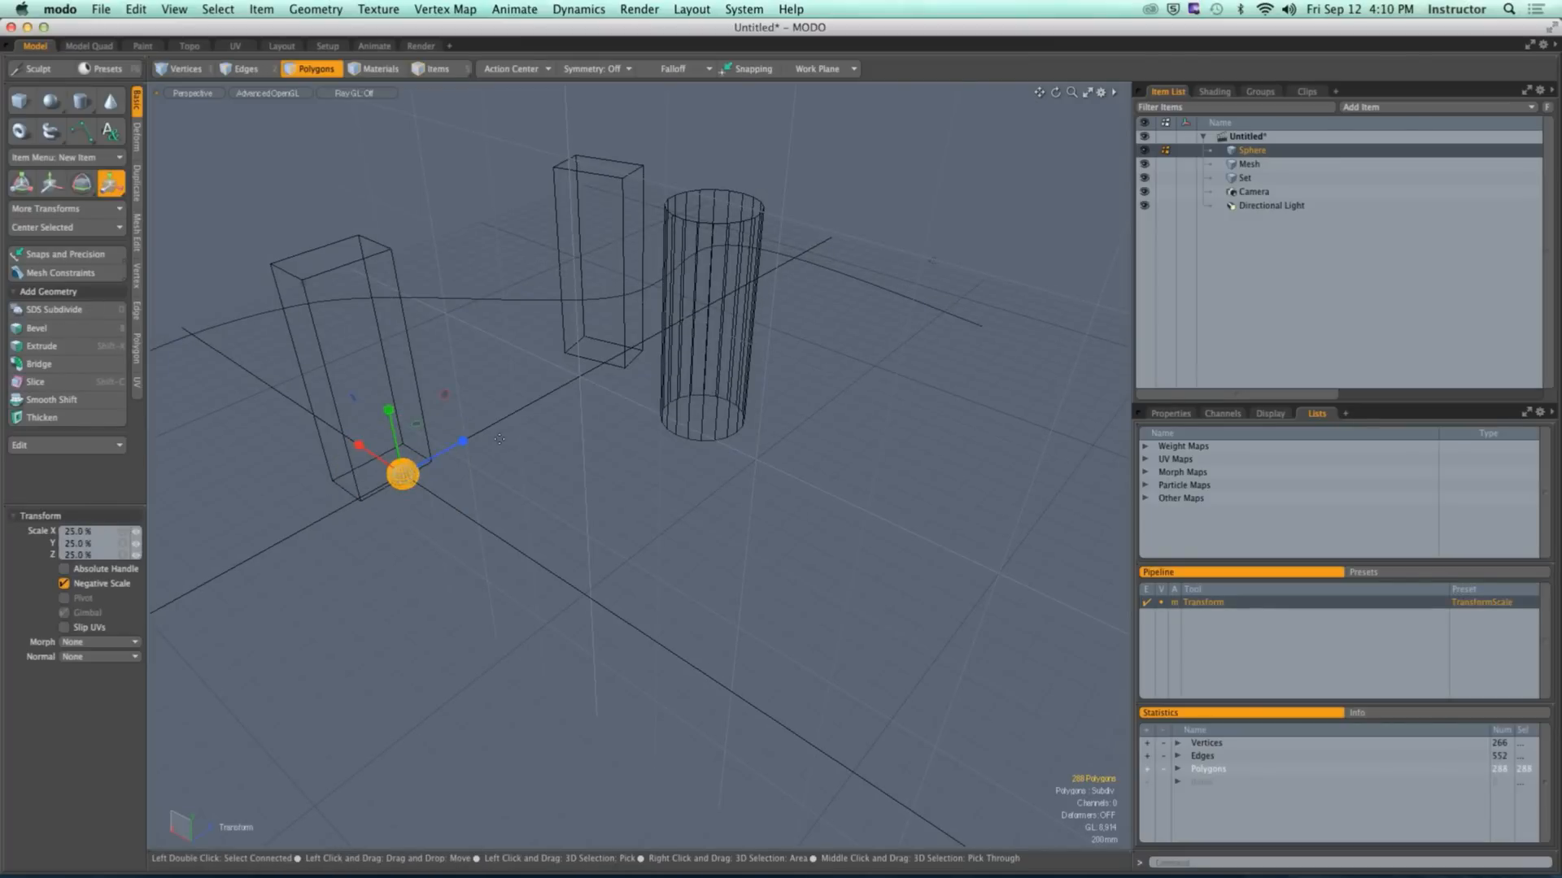
pyautogui.press('w')
pyautogui.press('q')
pyautogui.press('Escape')
# Step: Switch to the Setup layout and constrain the sphere item to the curve with a Path constraint
pyautogui.click(327, 47)
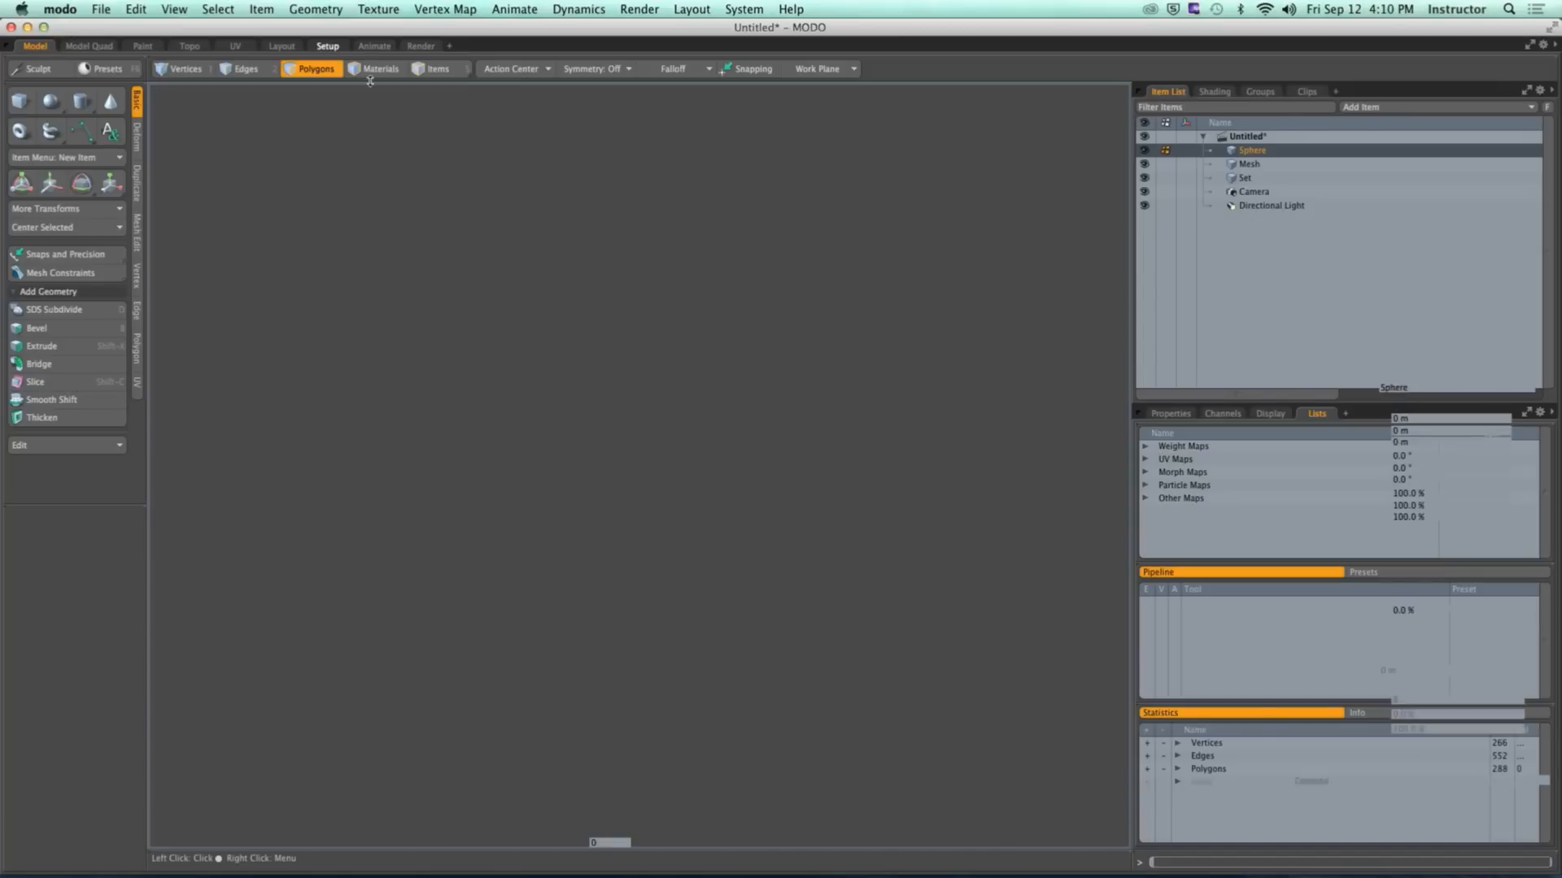
pyautogui.keyDown('alt'); pyautogui.moveTo(612, 351); pyautogui.dragTo(691, 319); pyautogui.keyUp('alt')
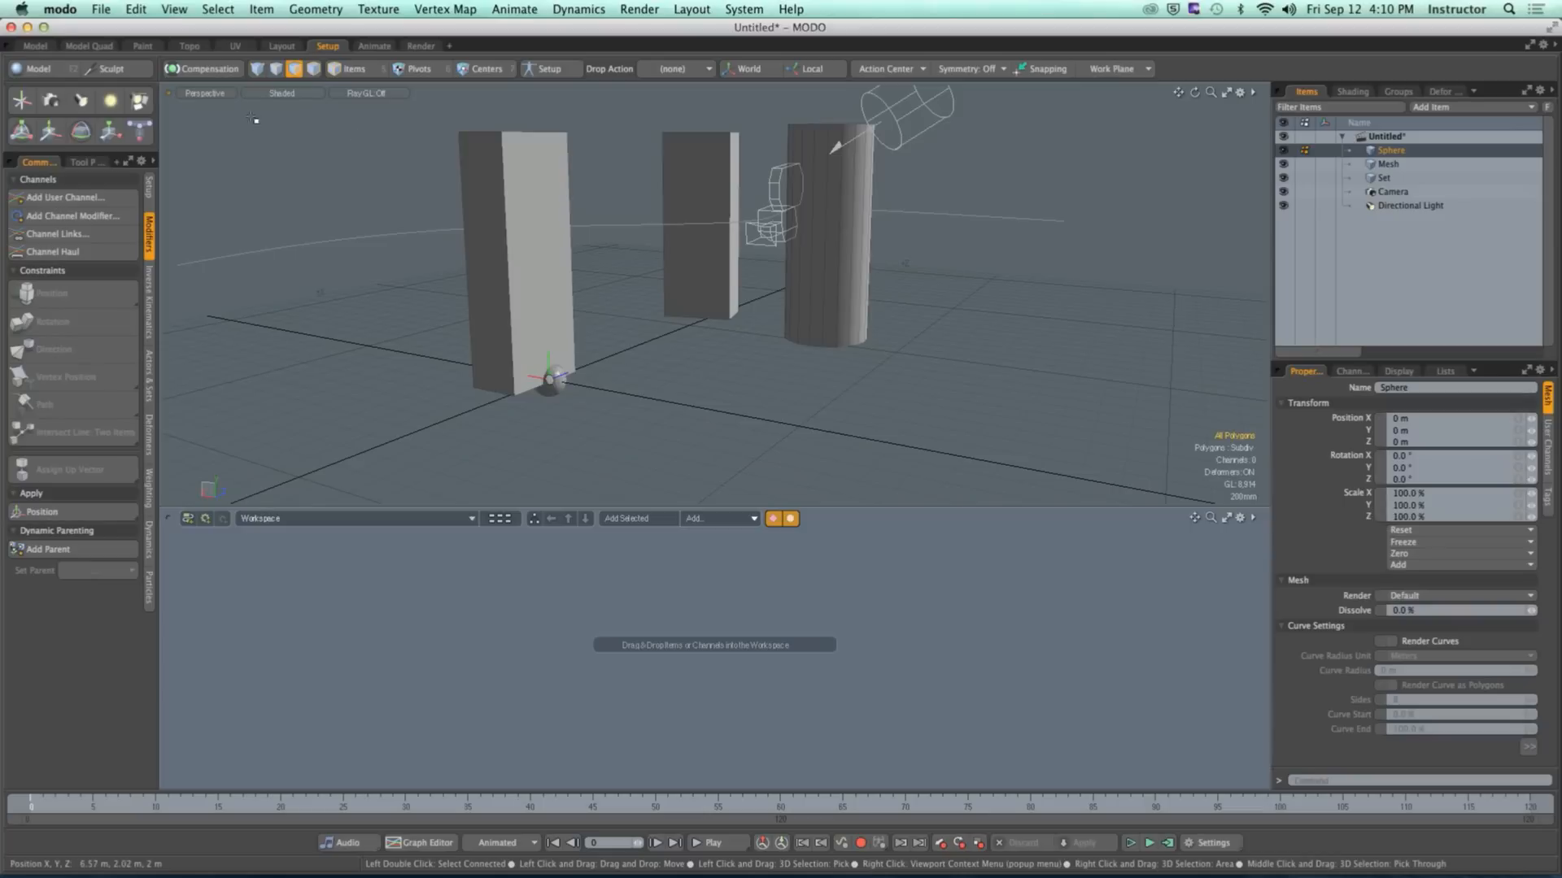
pyautogui.press('5')
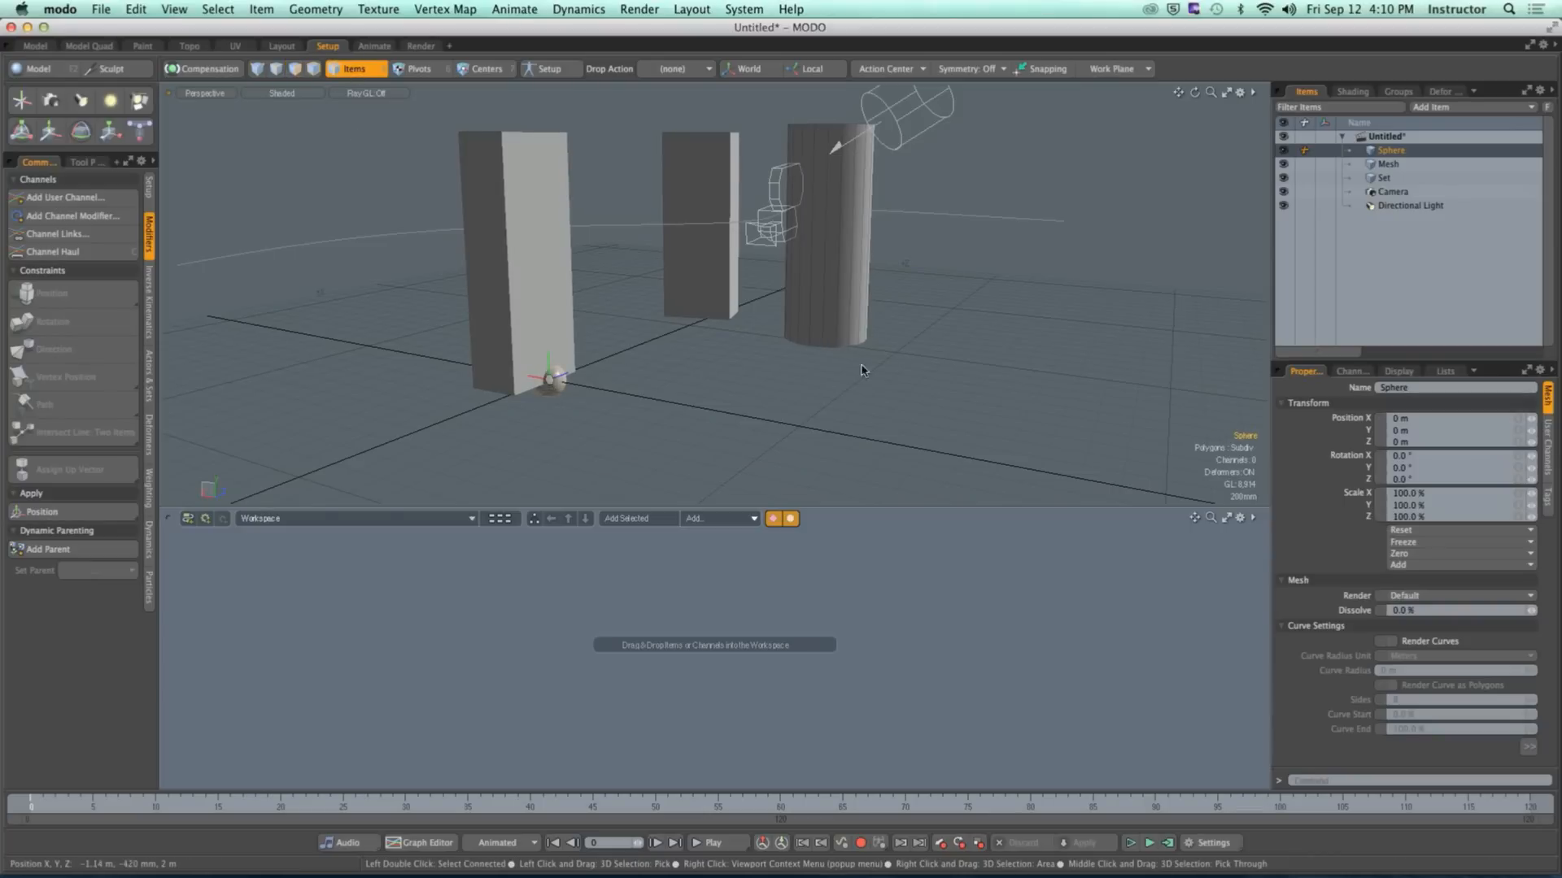
pyautogui.keyDown('shift'); pyautogui.click(990, 213); pyautogui.keyUp('shift')
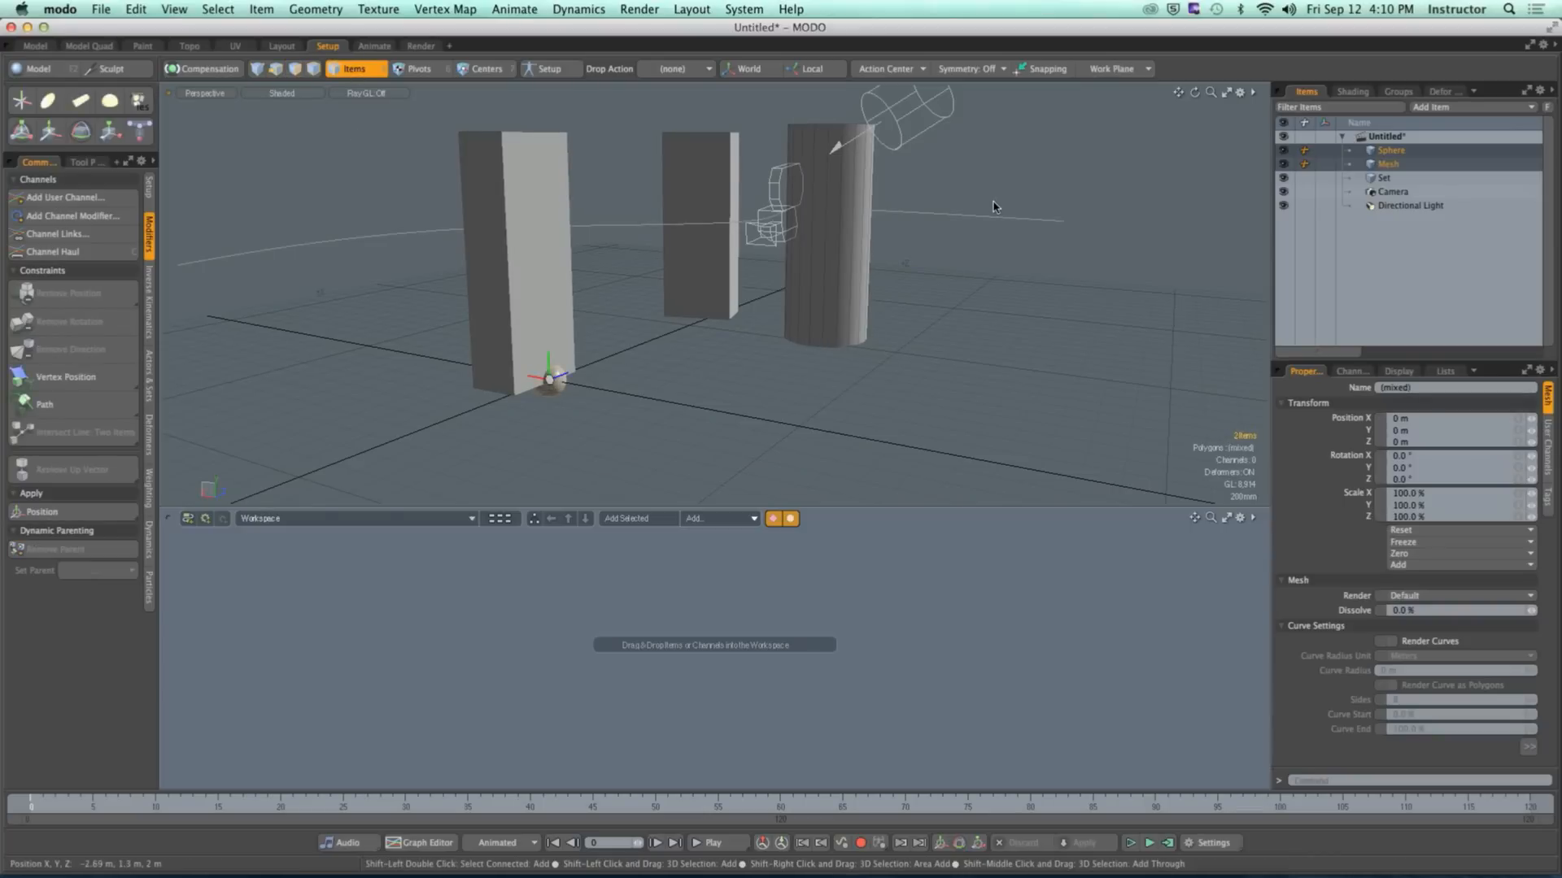
pyautogui.click(85, 377)
pyautogui.keyDown('alt'); pyautogui.moveTo(972, 335); pyautogui.dragTo(944, 305); pyautogui.keyUp('alt')
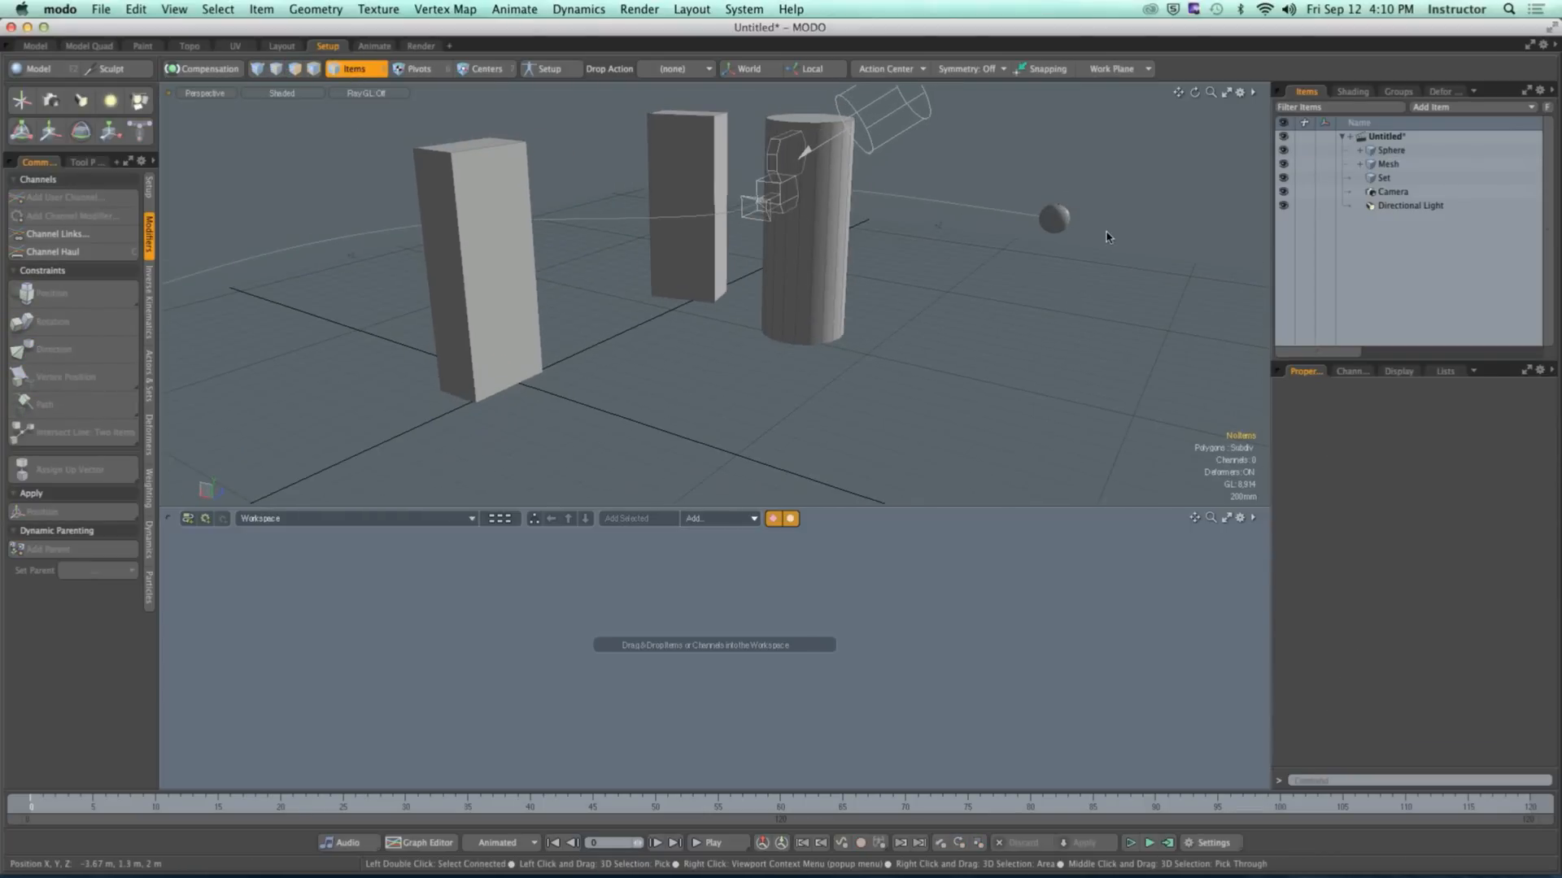
# Step: Keyframe the sphere's Path Percentage at 0% on frame 0 and 100% on frame 100, and scrub the motion
pyautogui.click(1359, 150)
pyautogui.click(1390, 164)
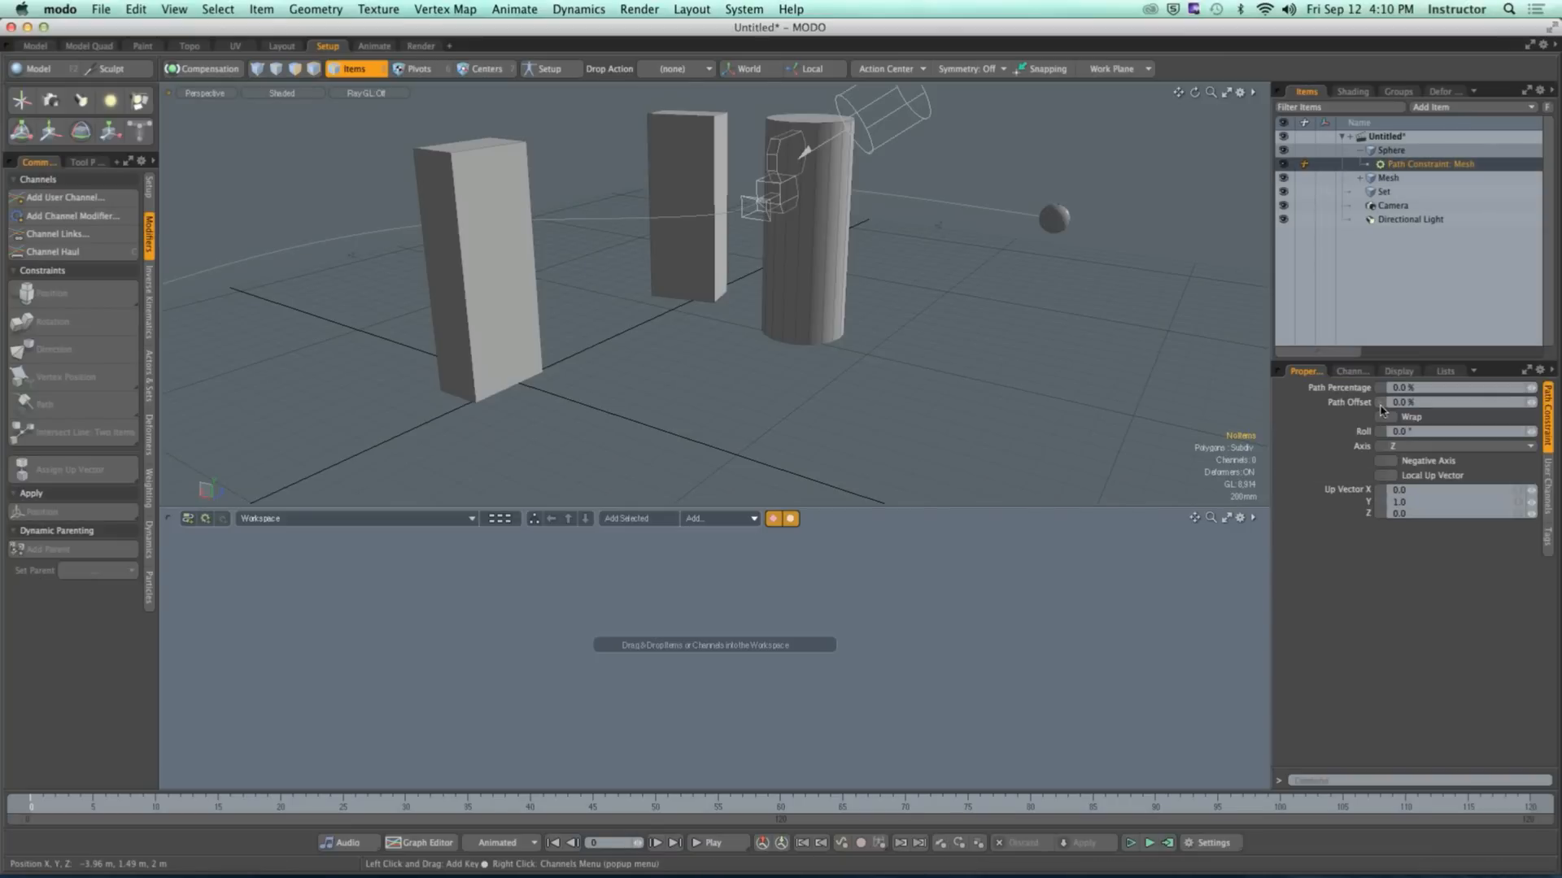
pyautogui.click(243, 805)
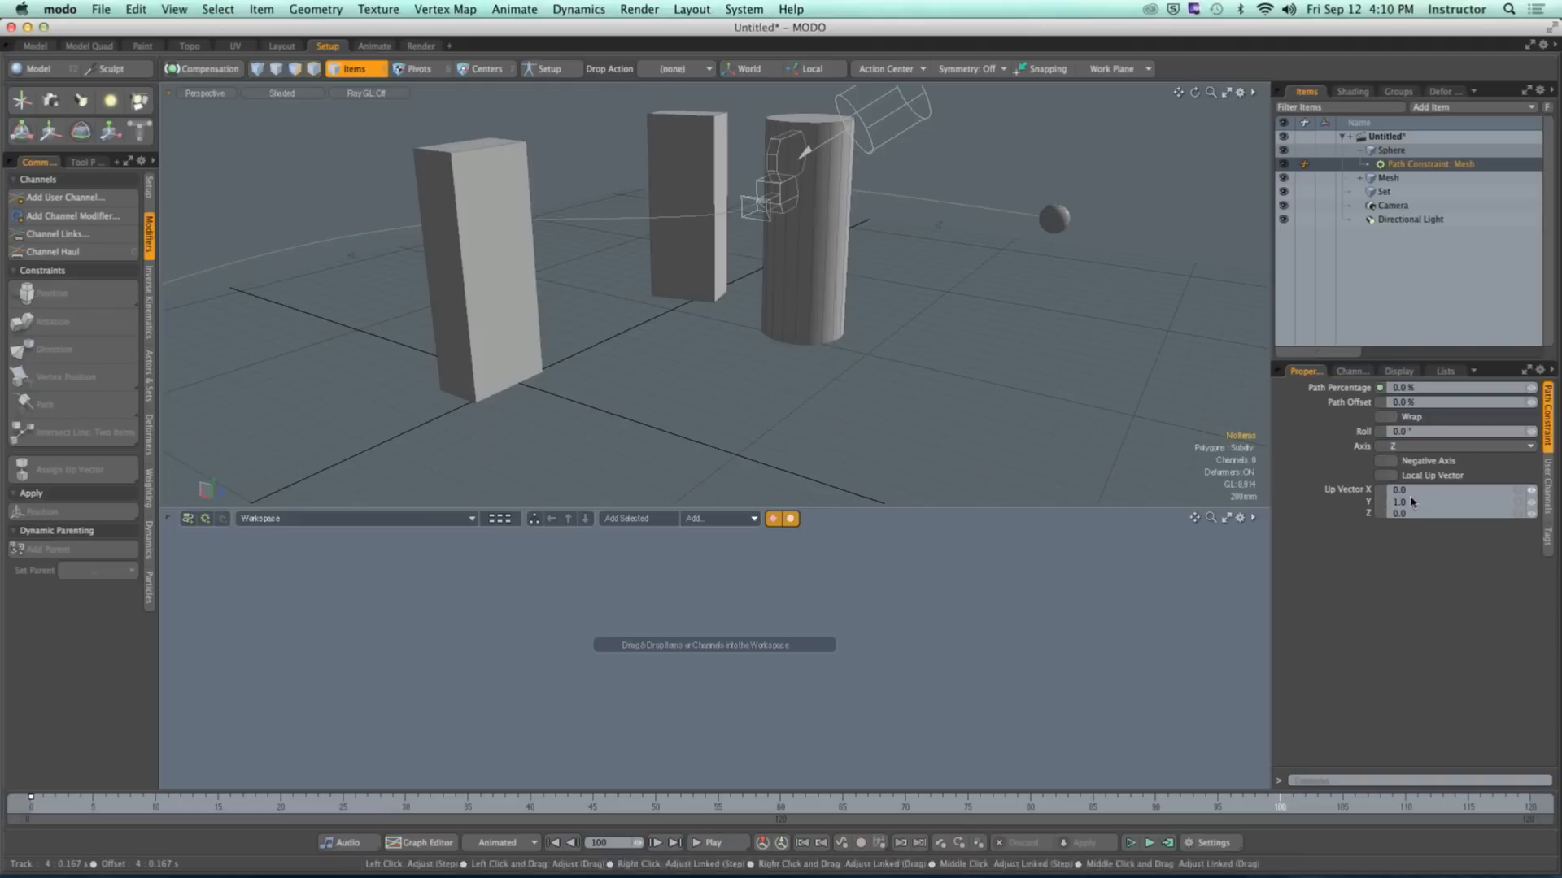
pyautogui.write('00')
pyautogui.press('Return')
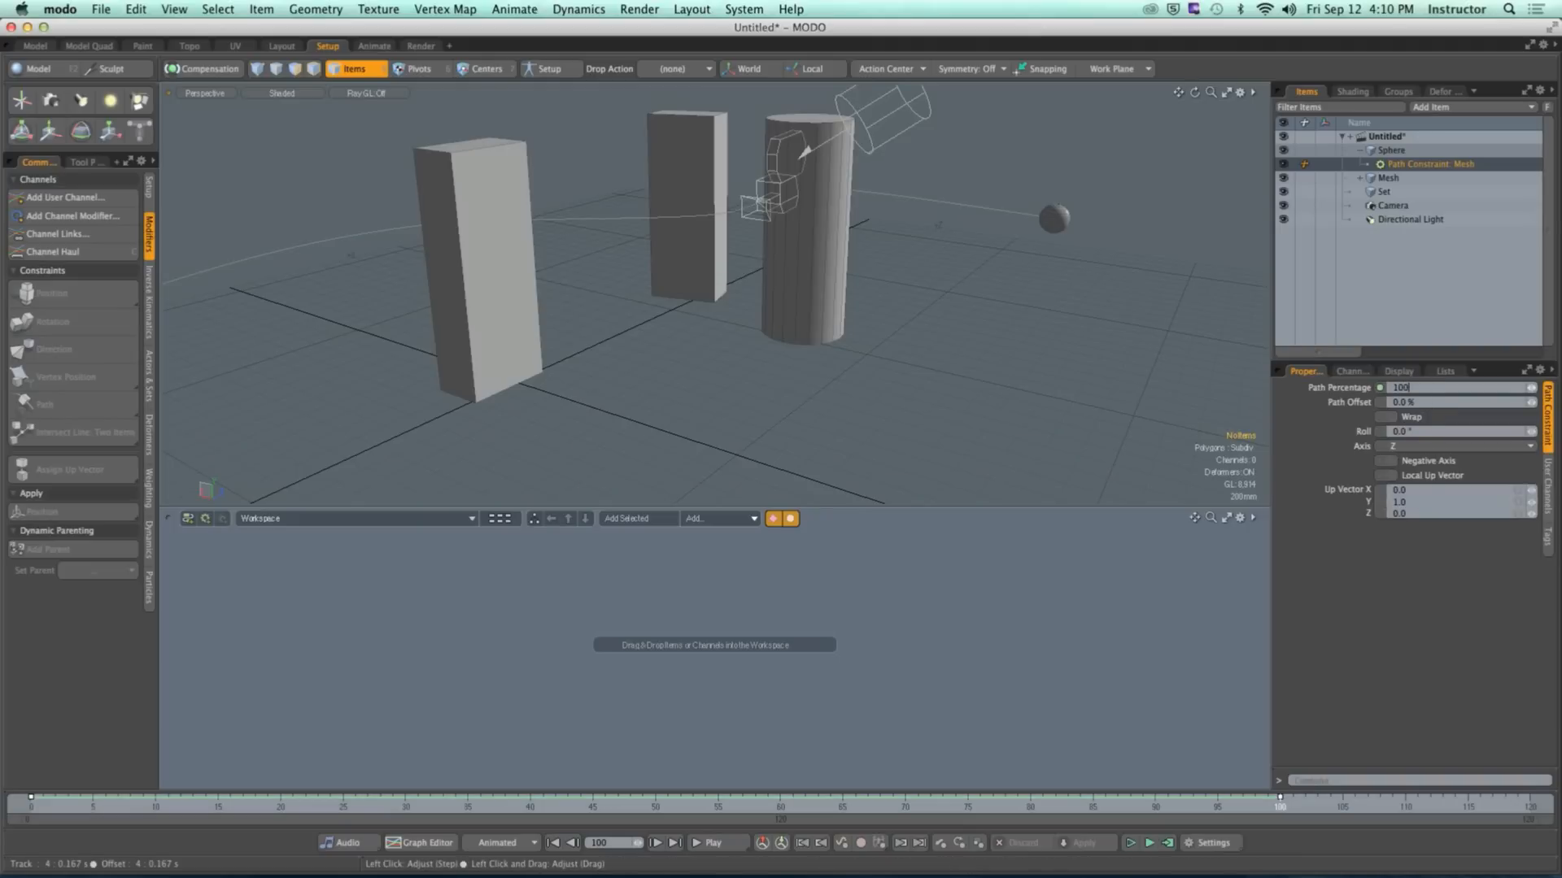
pyautogui.keyDown('alt'); pyautogui.moveTo(825, 364); pyautogui.dragTo(752, 322); pyautogui.keyUp('alt')
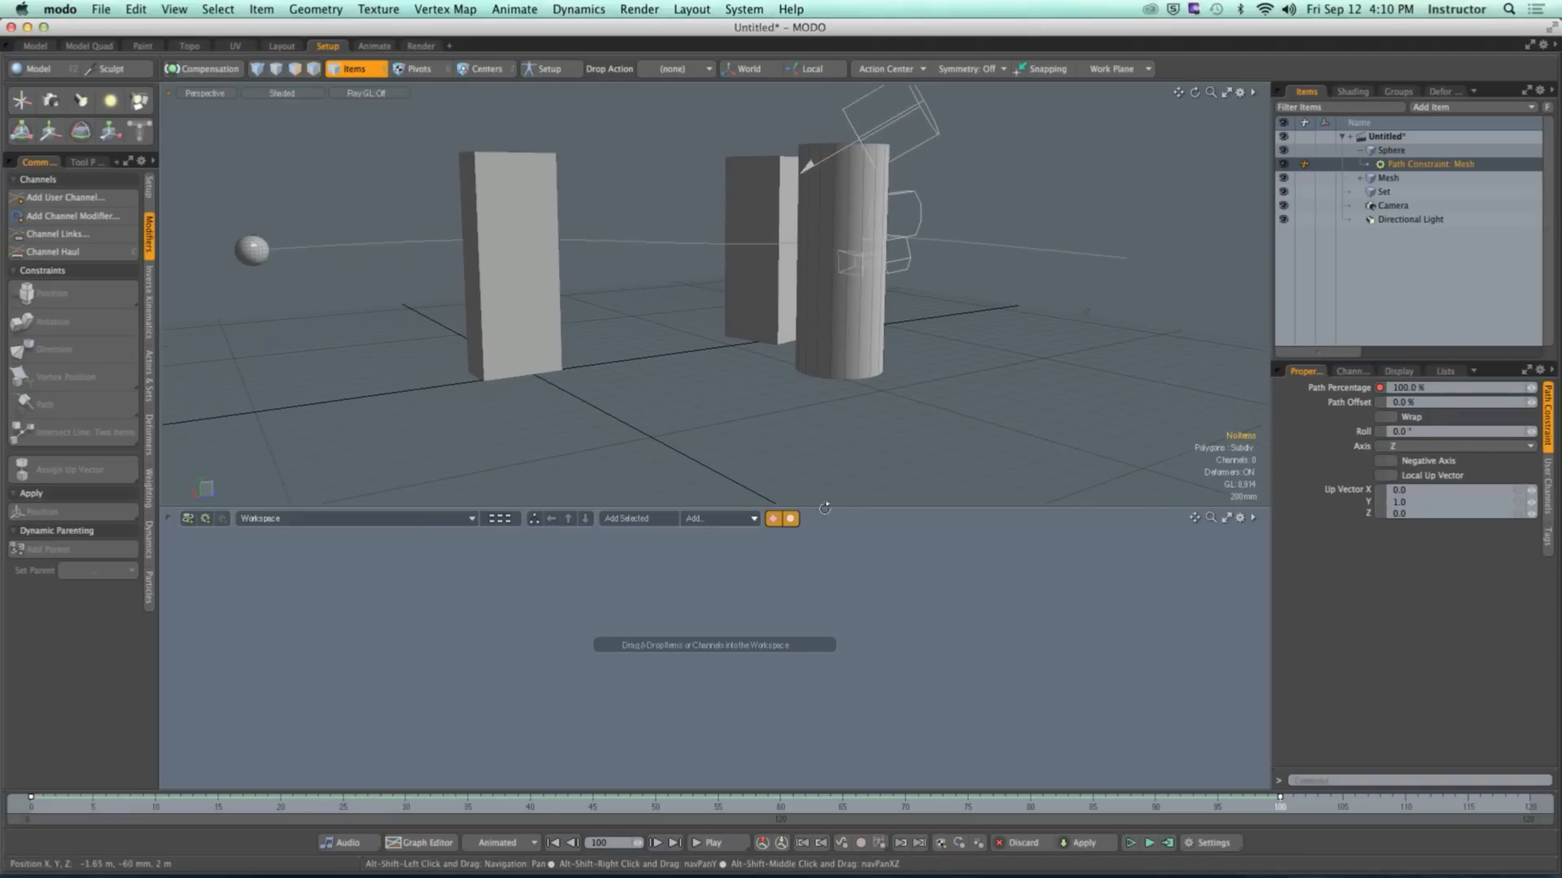
pyautogui.moveTo(944, 802); pyautogui.dragTo(855, 802)
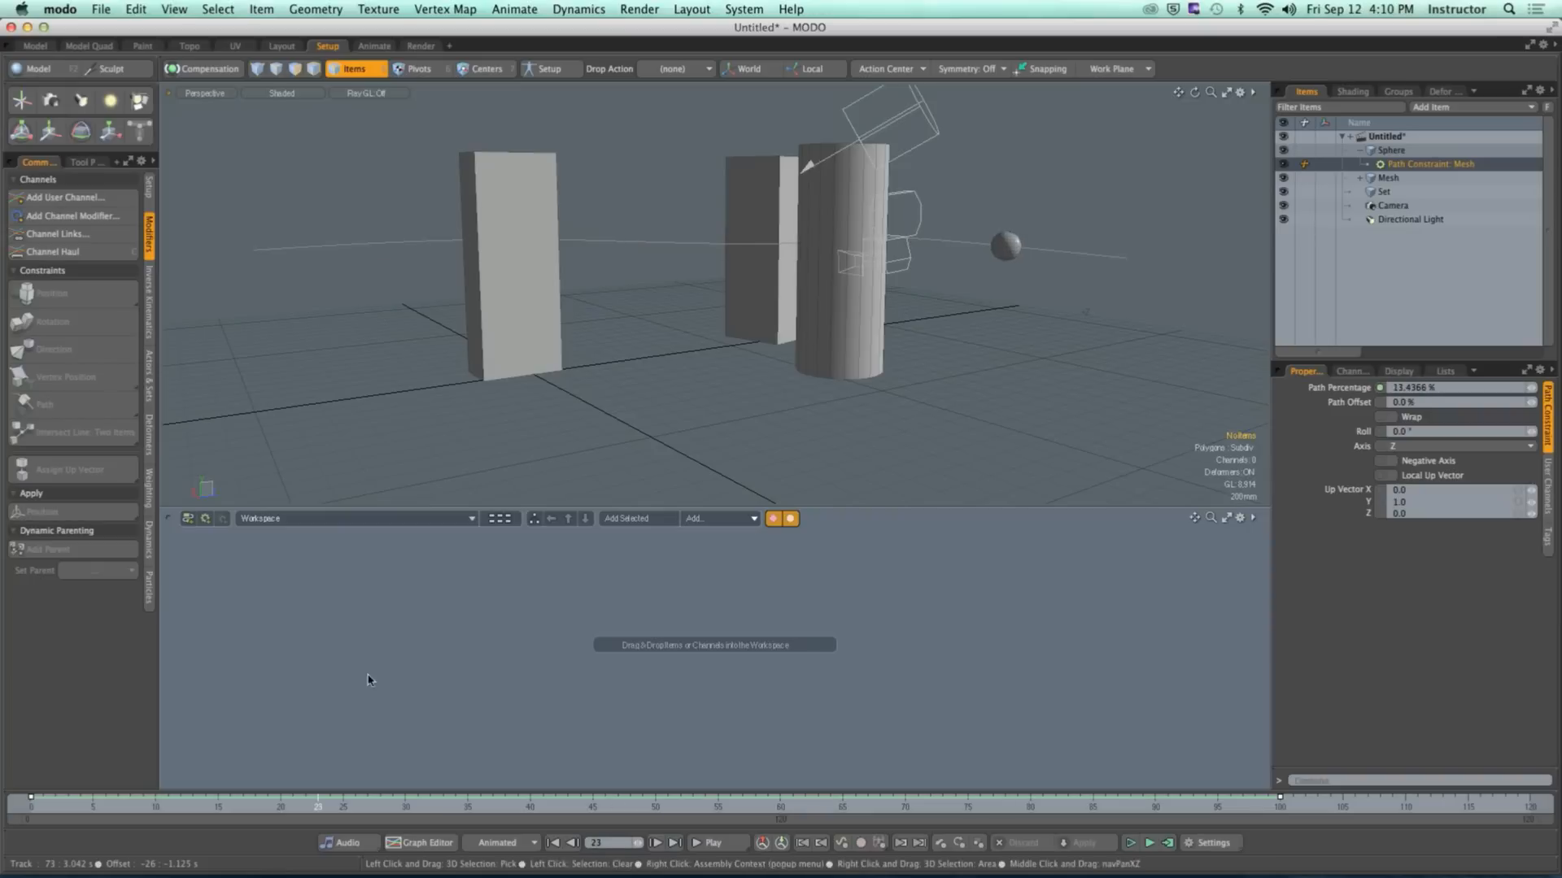
# Step: Assign a bright red material named "REd" to all of the sphere's polygons
pyautogui.click(1007, 247)
pyautogui.press('3')
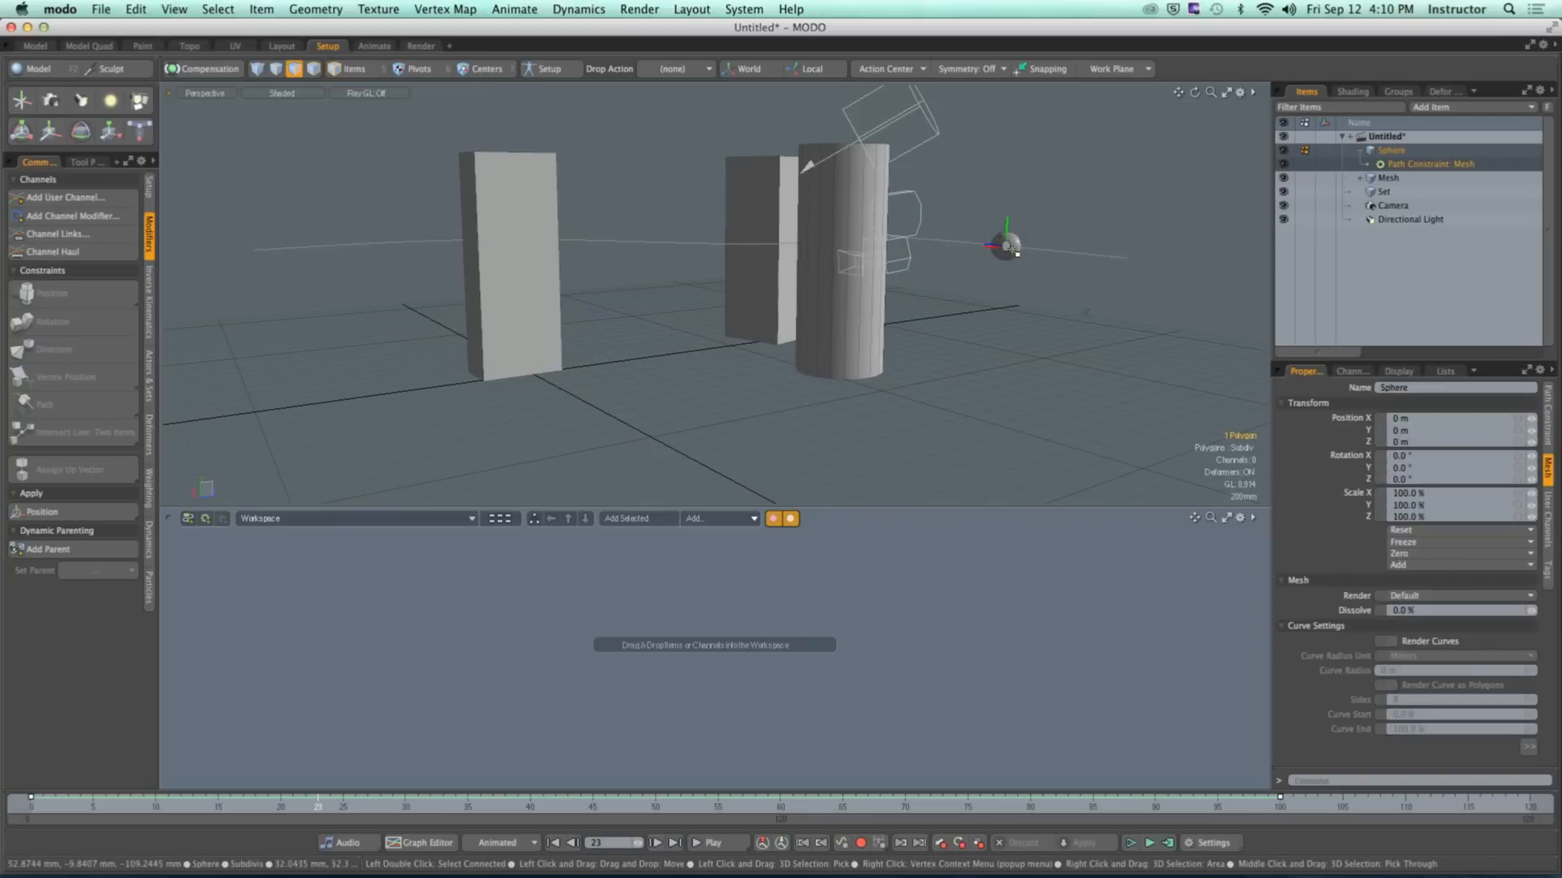
pyautogui.doubleClick(1008, 249)
pyautogui.write('m')
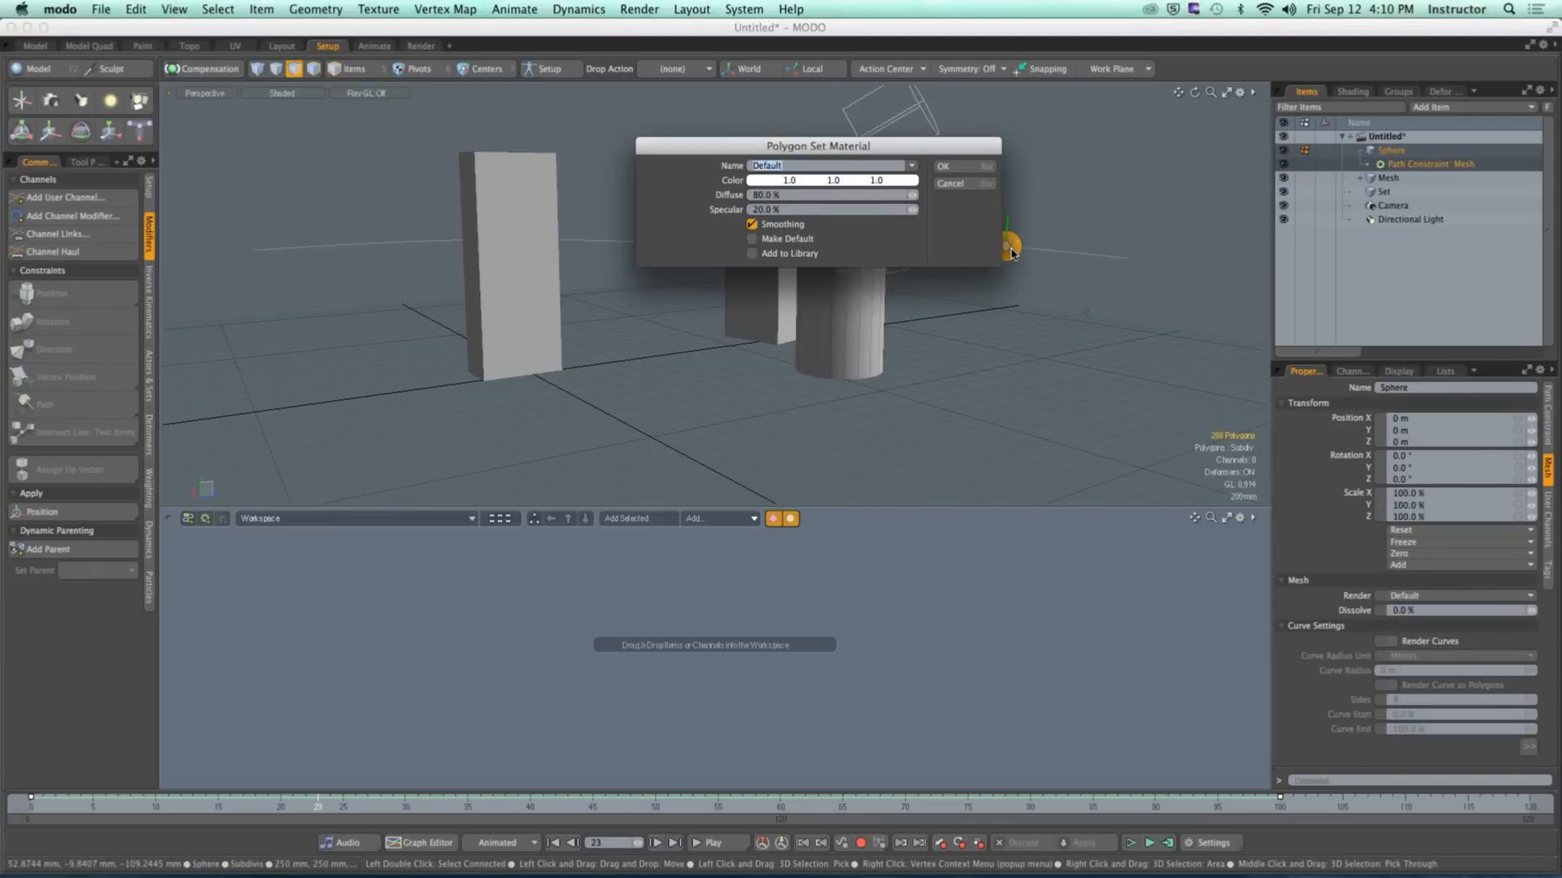
pyautogui.write('REd')
pyautogui.click(885, 190)
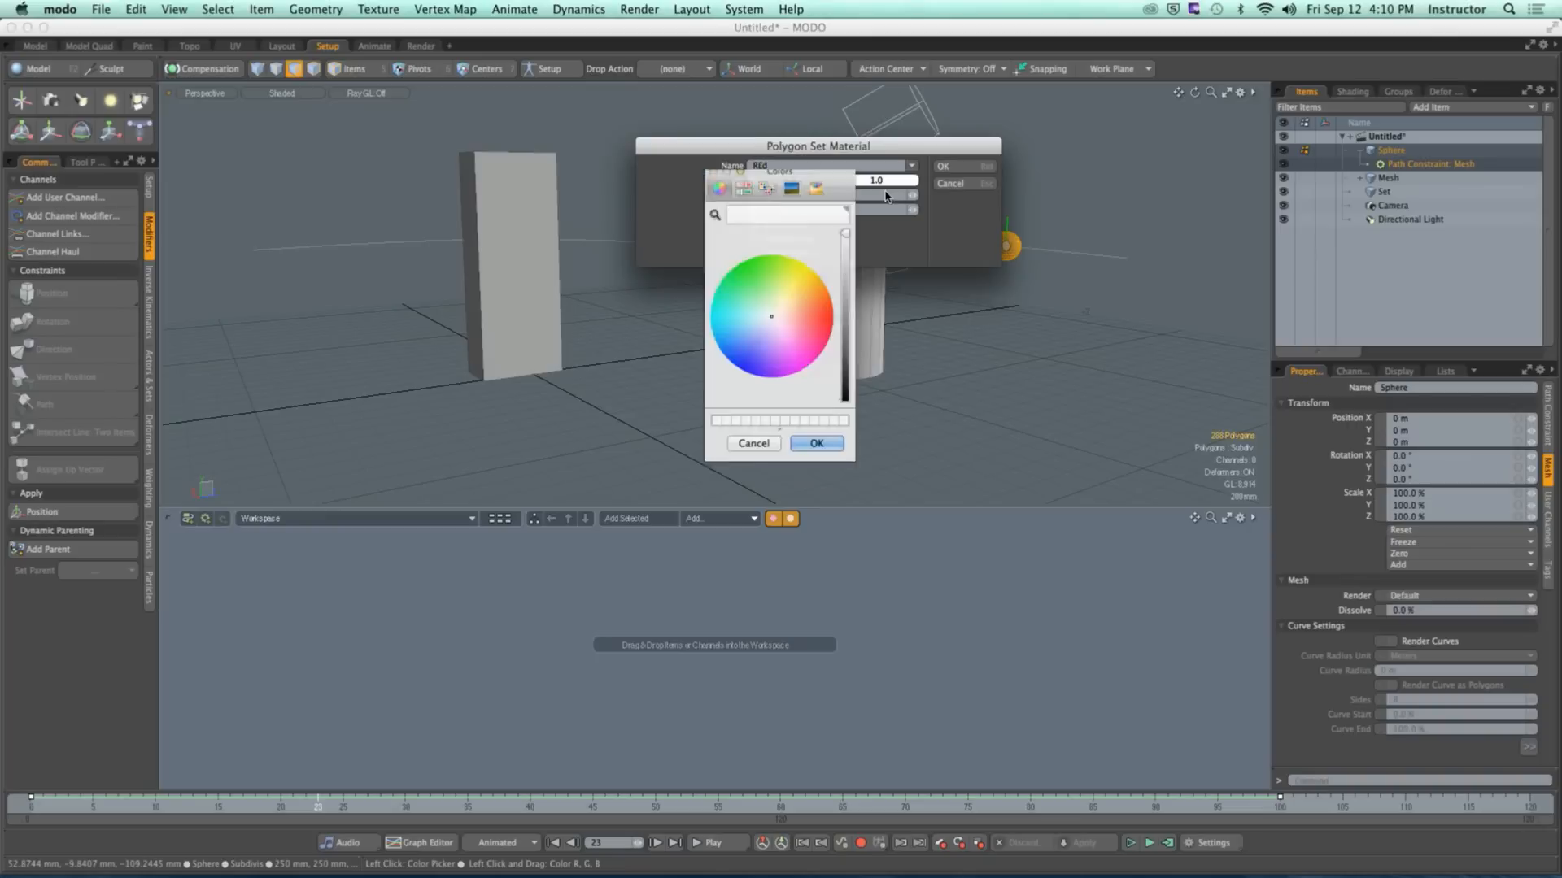
pyautogui.click(826, 319)
pyautogui.click(816, 444)
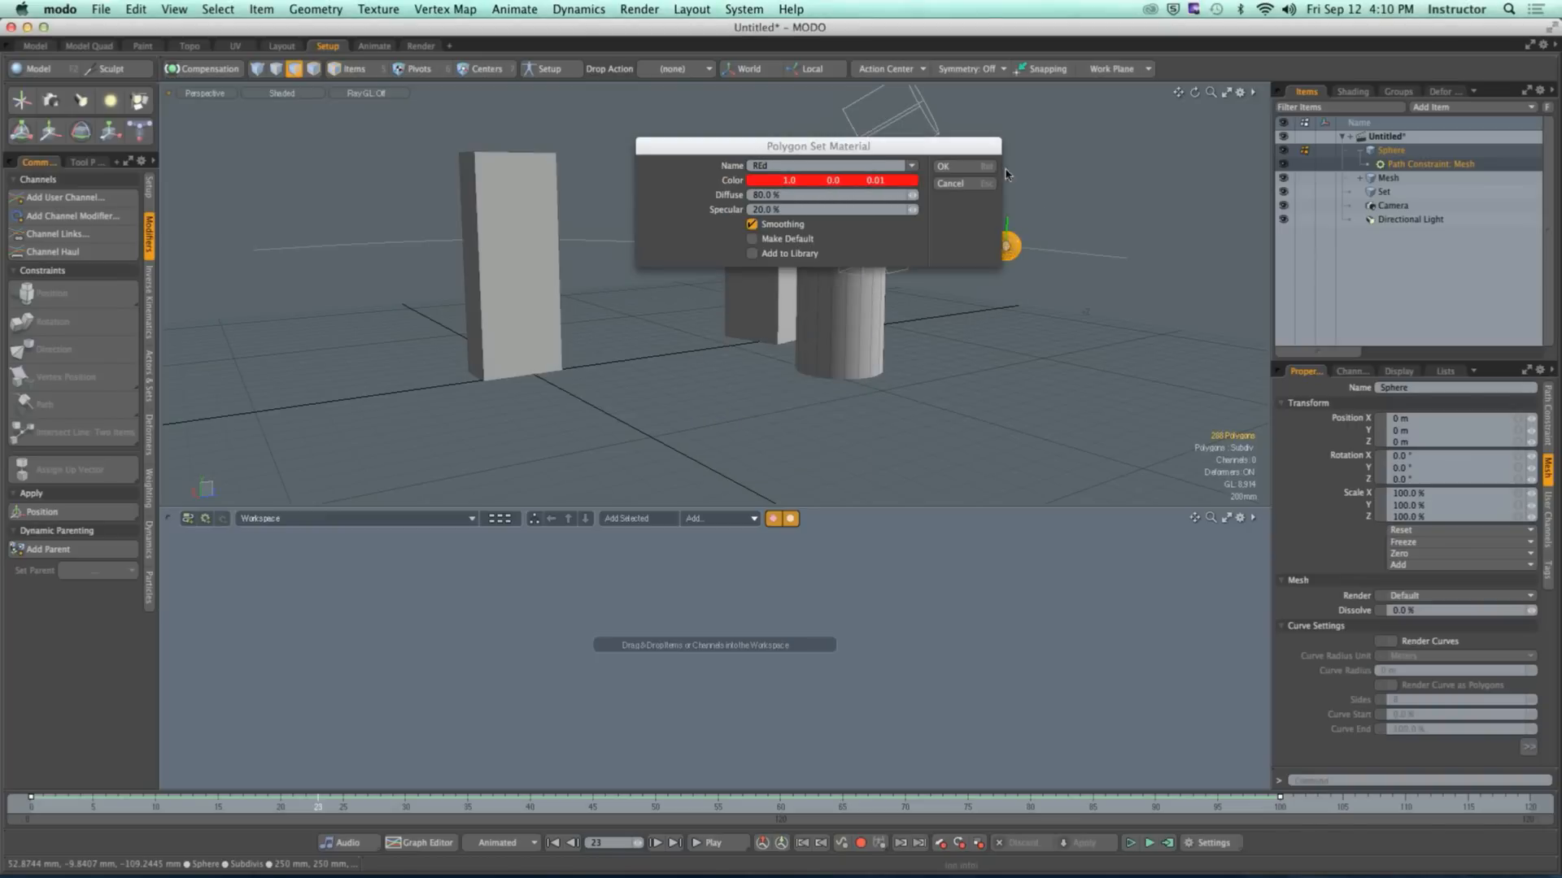
pyautogui.click(979, 169)
pyautogui.click(990, 350)
# Step: Select the camera and rotate it to a Y rotation of about -164.1°
pyautogui.keyDown('alt'); pyautogui.moveTo(991, 350); pyautogui.dragTo(558, 348); pyautogui.keyUp('alt')
pyautogui.click(915, 211)
pyautogui.press('y')
pyautogui.press('e')
pyautogui.moveTo(602, 400); pyautogui.dragTo(662, 392)
pyautogui.press('space')
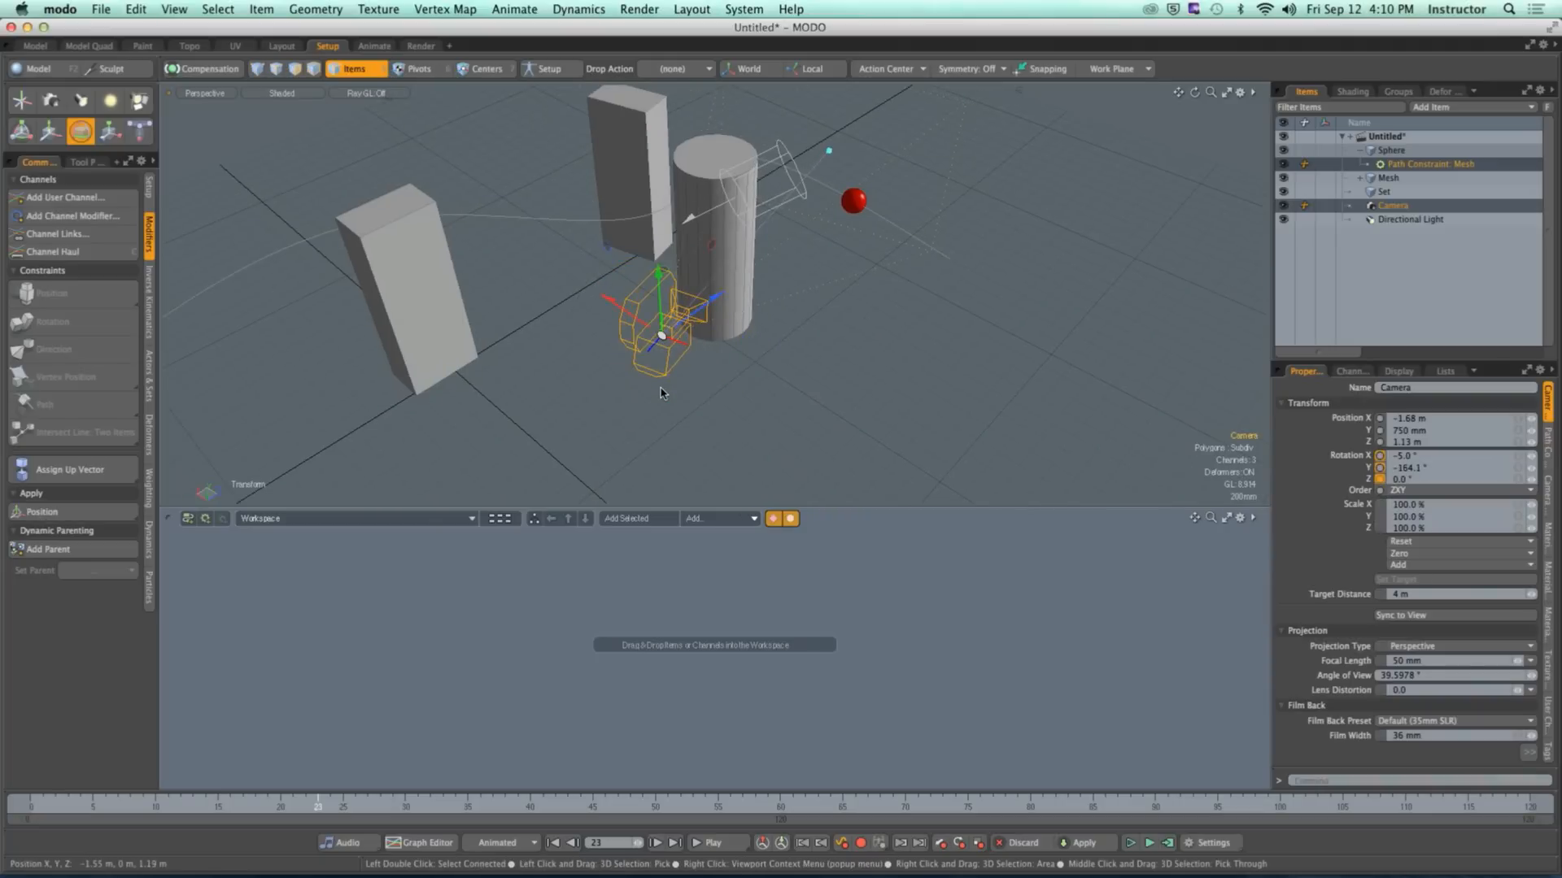
# Step: Move the camera to about X -1.78 m and Z -190 mm, and deselect it
pyautogui.press('w')
pyautogui.keyDown('alt'); pyautogui.moveTo(628, 285); pyautogui.dragTo(591, 389); pyautogui.keyUp('alt')
pyautogui.press('space')
pyautogui.click(780, 388)
pyautogui.keyDown('alt'); pyautogui.moveTo(781, 388); pyautogui.dragTo(658, 309); pyautogui.keyUp('alt')
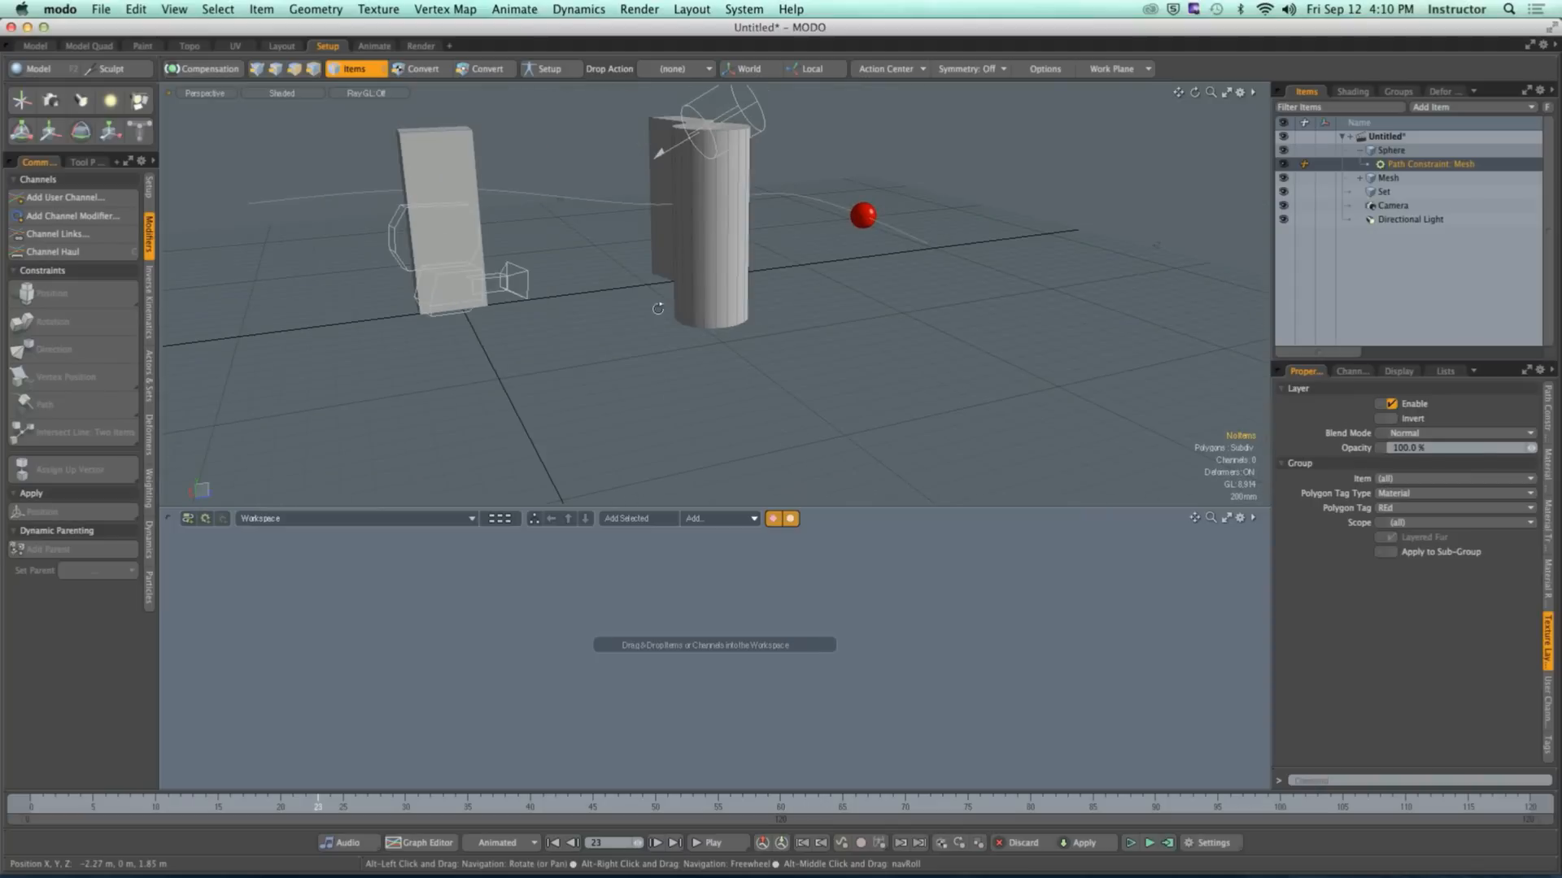
# Step: Constrain the camera to aim at the red sphere with a Direction constraint
pyautogui.click(517, 289)
pyautogui.keyDown('shift'); pyautogui.click(864, 226); pyautogui.keyUp('shift')
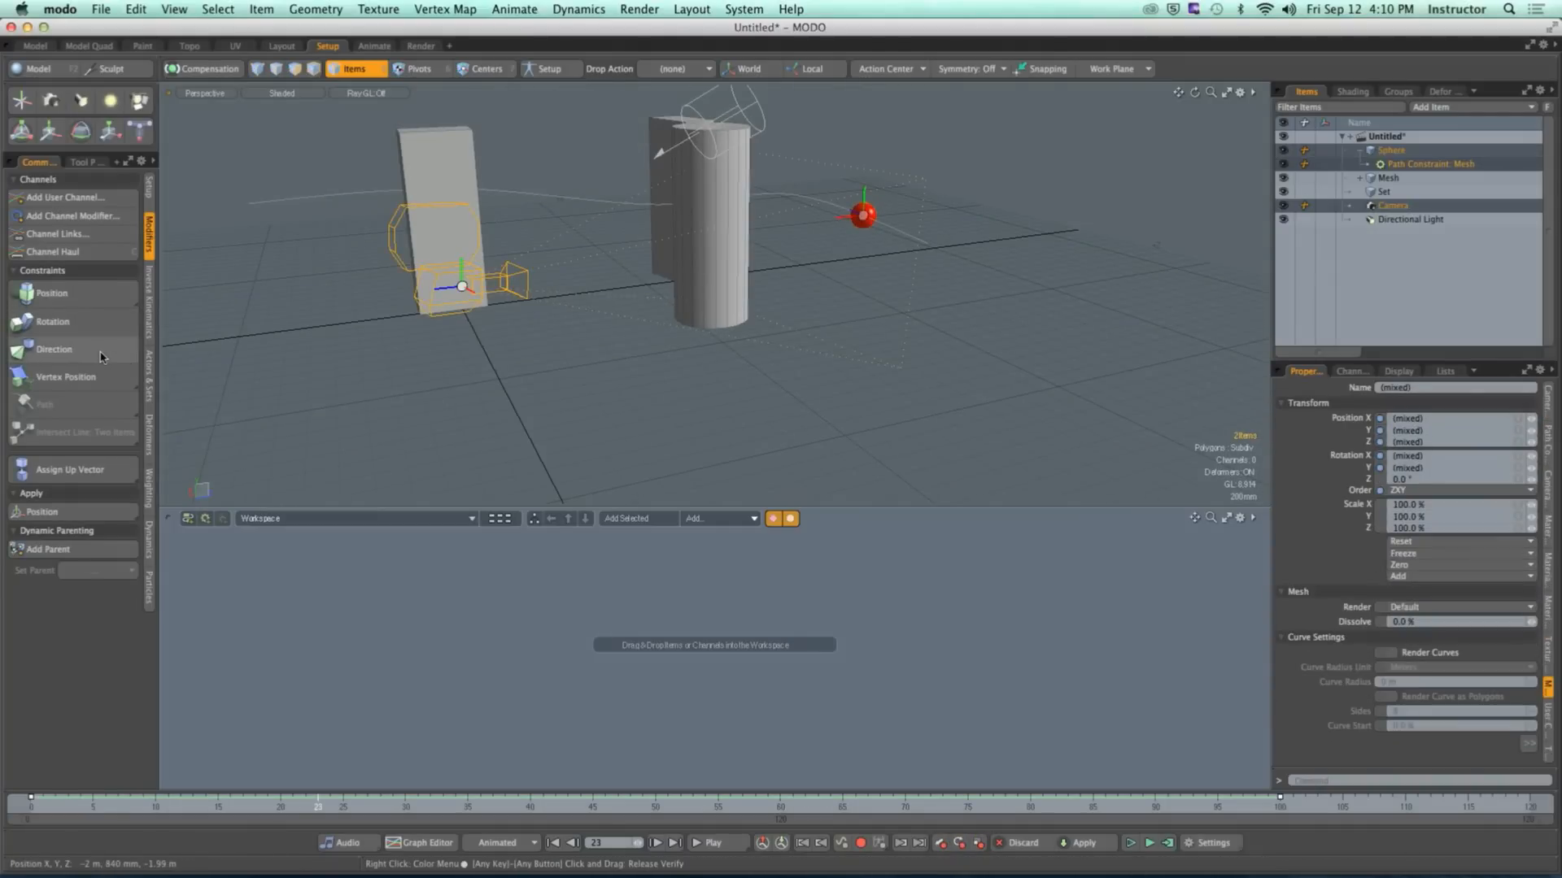
pyautogui.click(102, 357)
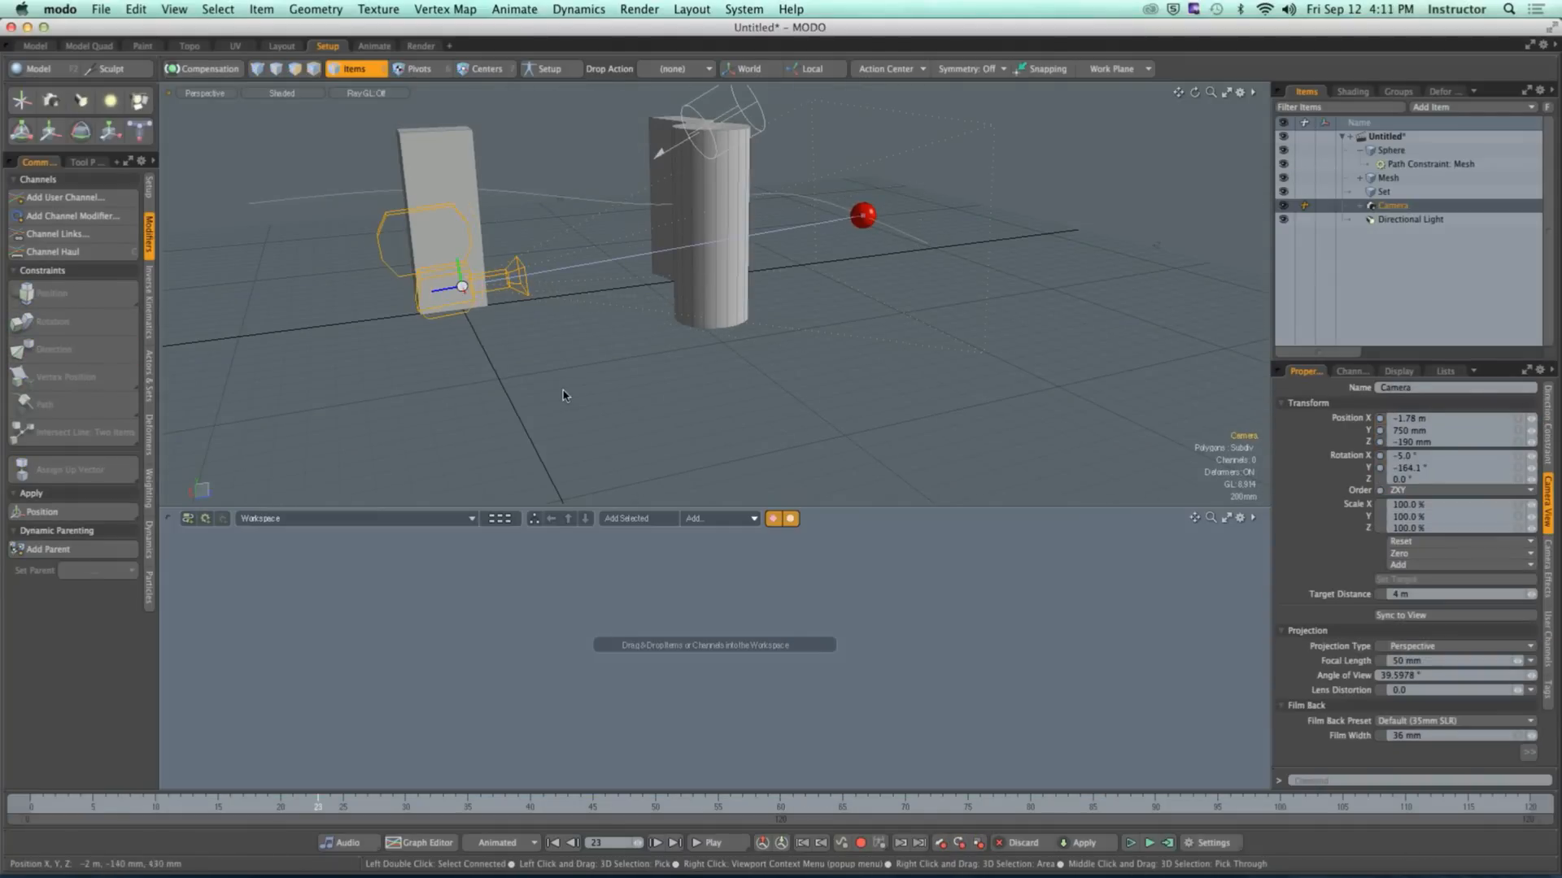
# Step: Look through the camera and scrub the timeline back to frame 0 to check how it tracks the sphere
pyautogui.click(227, 94)
pyautogui.moveTo(232, 104)
pyautogui.click(289, 135)
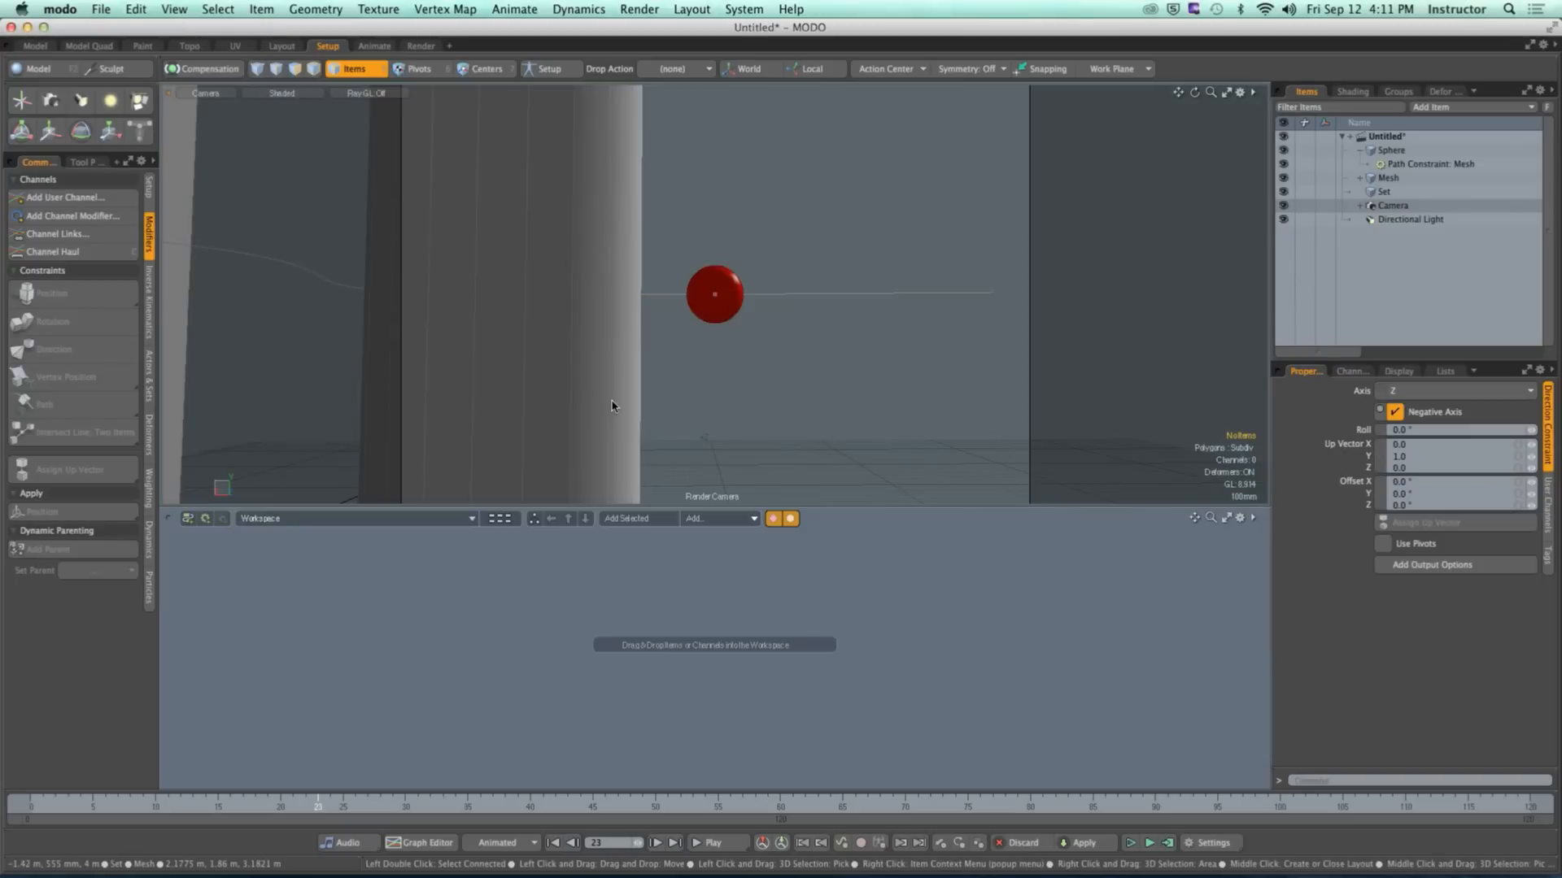
pyautogui.moveTo(318, 807)
pyautogui.mouseDown()
pyautogui.moveTo(69, 807)
pyautogui.moveTo(1068, 807)
pyautogui.moveTo(30, 806)
pyautogui.mouseUp()
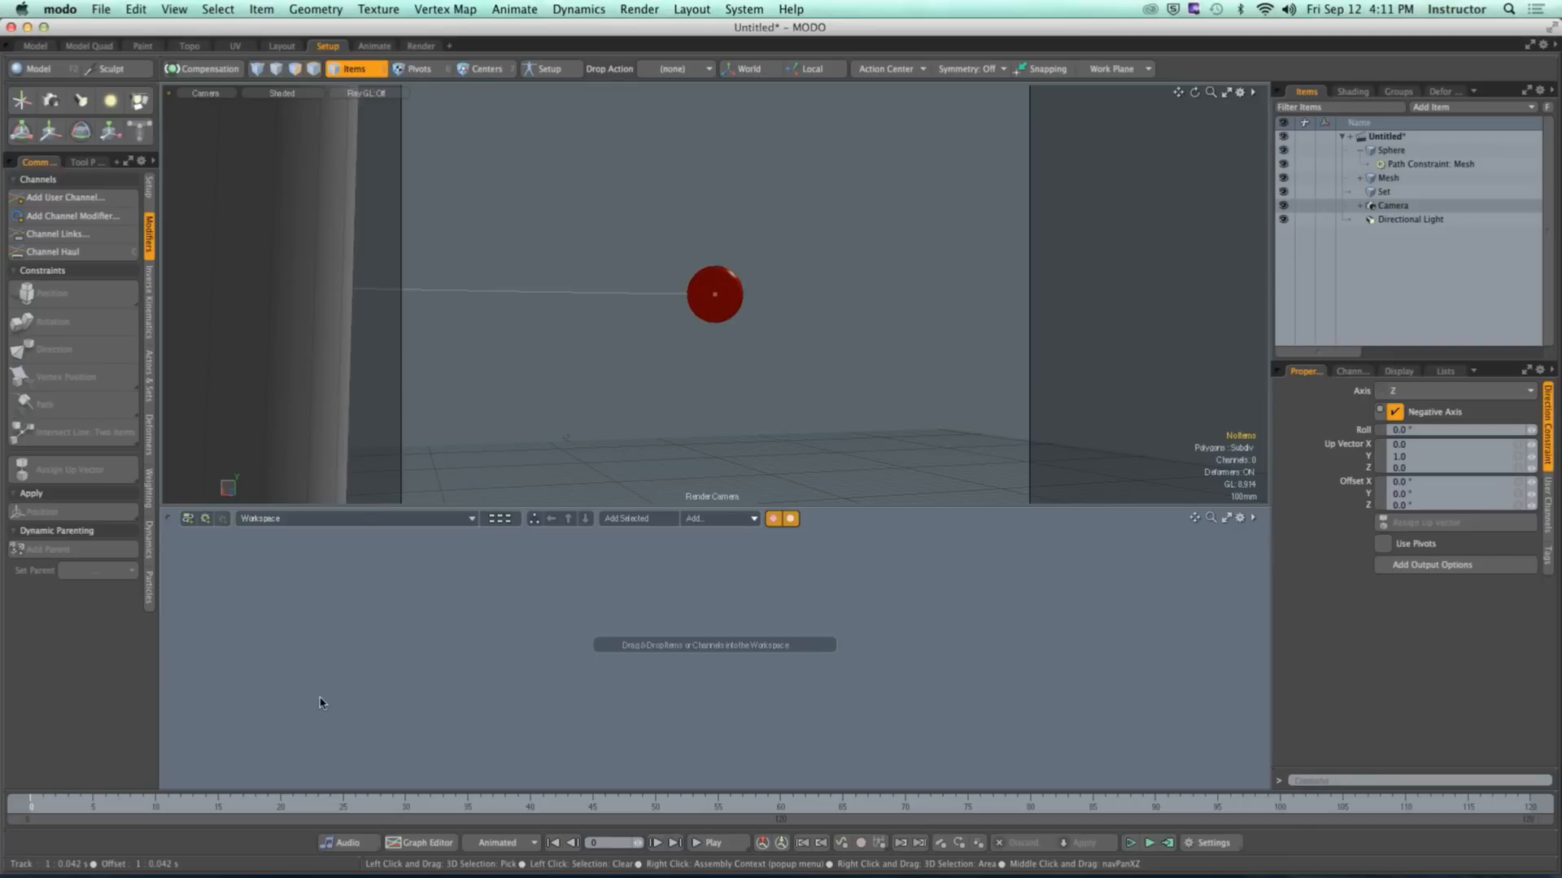
# Step: Add a second camera to the scene and rename the original camera "Cam 1 - Tracking"
pyautogui.click(1462, 108)
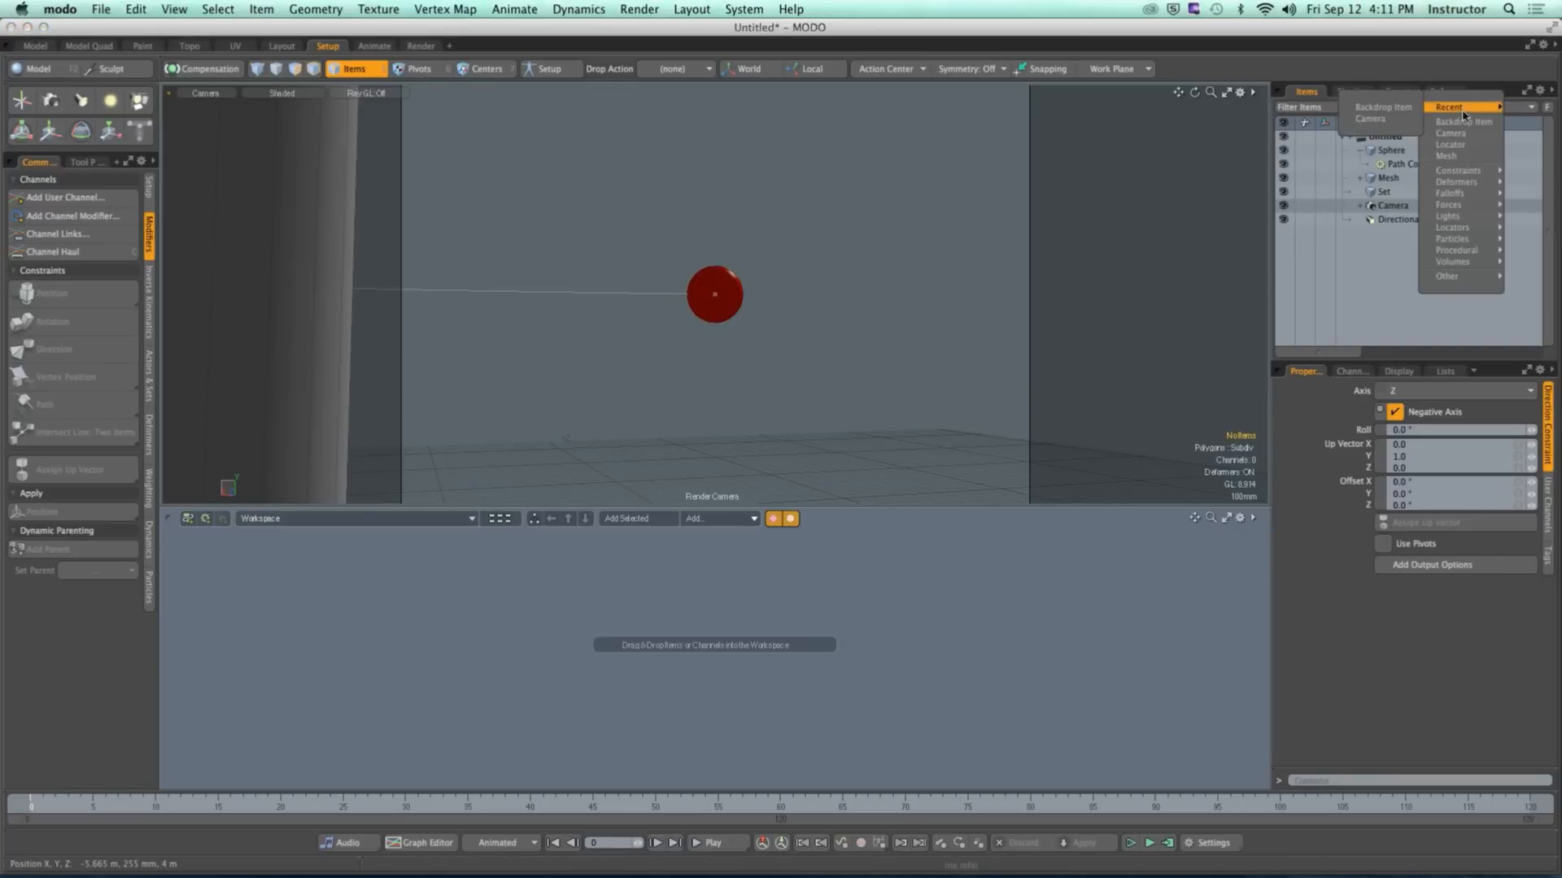
pyautogui.click(1461, 134)
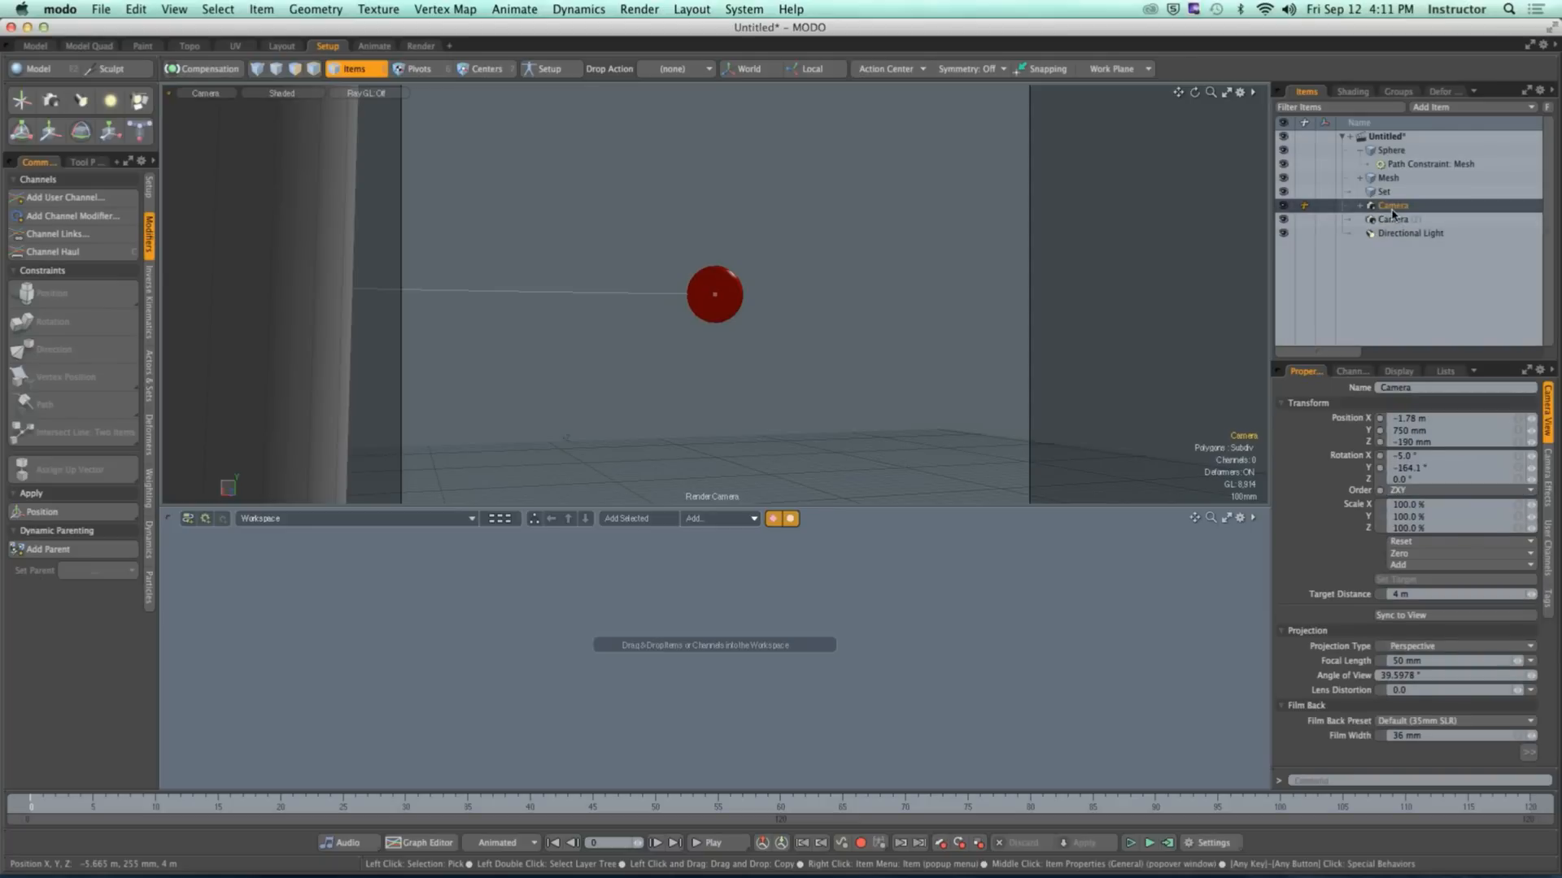
pyautogui.doubleClick(1389, 205)
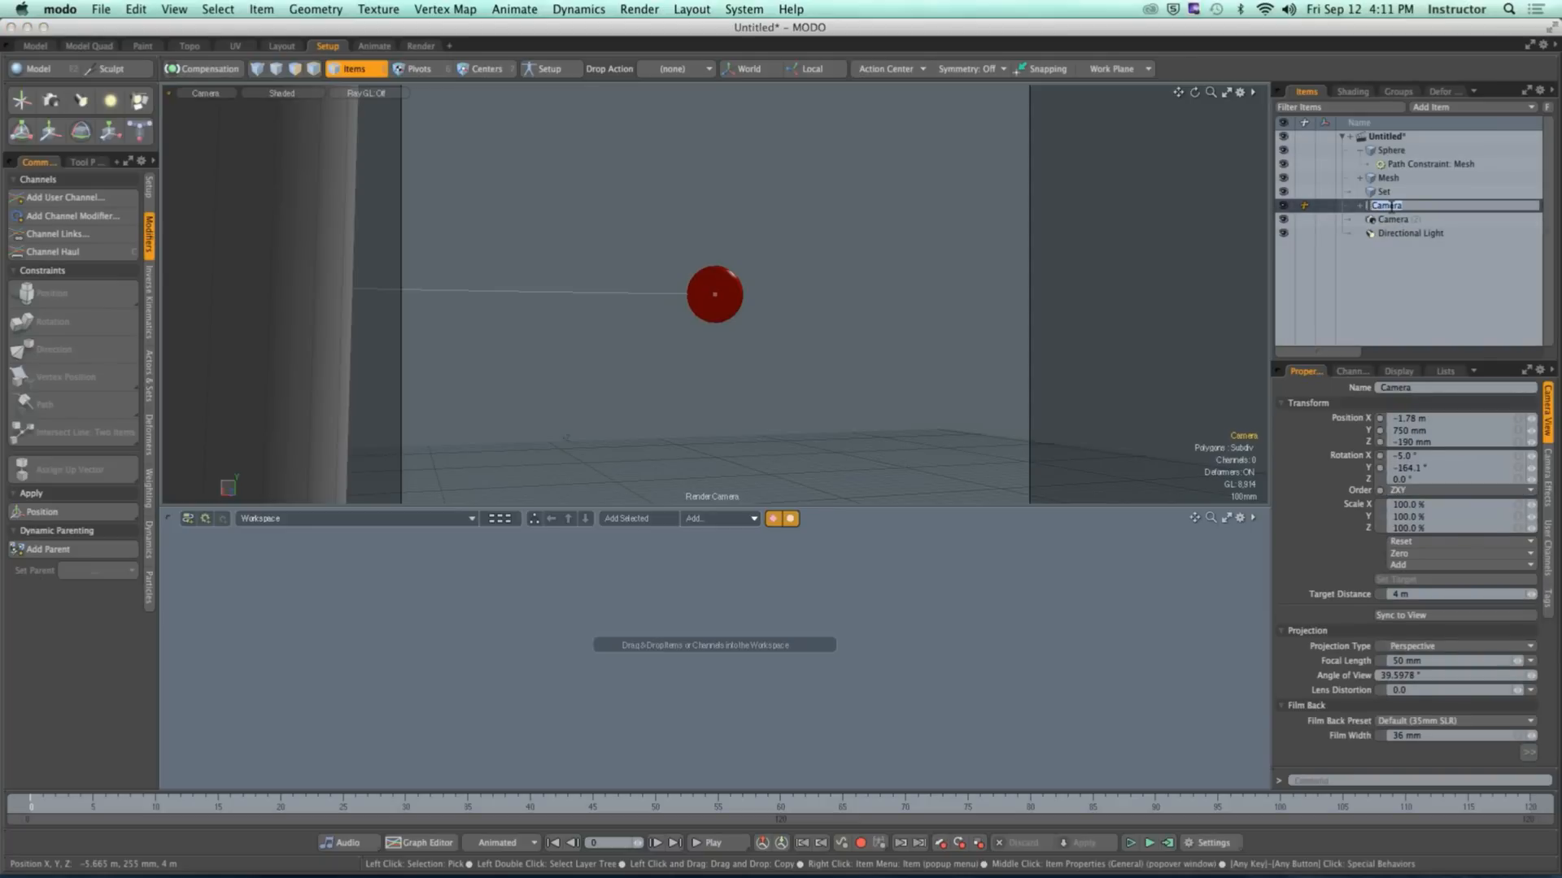
pyautogui.write('Cam 1 - Tracking')
pyautogui.press('Return')
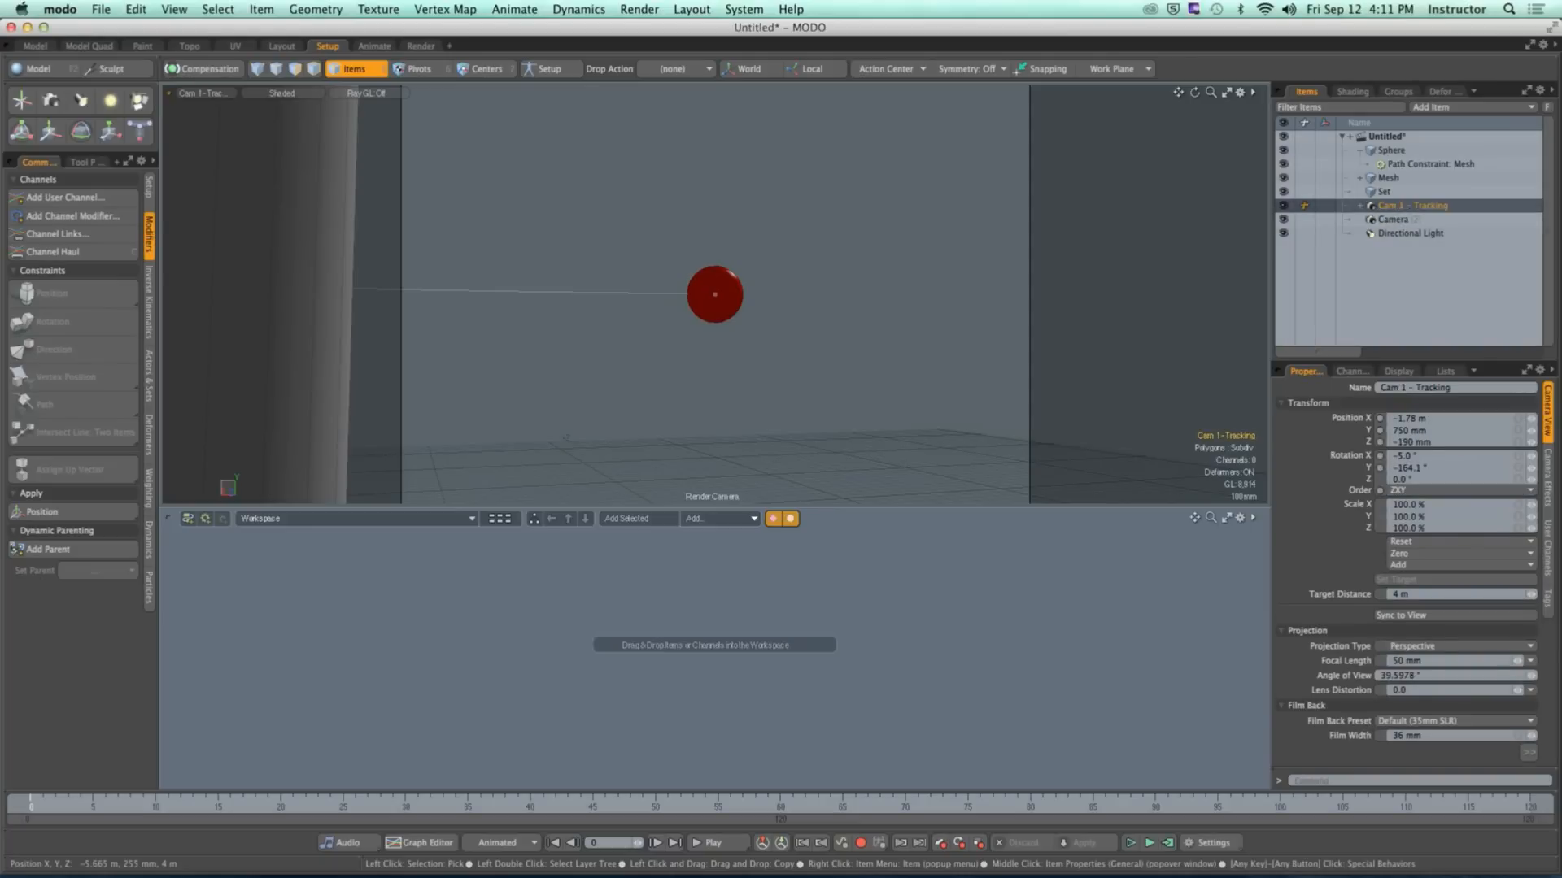
# Step: Rename the newly added camera "Cam 2"
pyautogui.click(1394, 220)
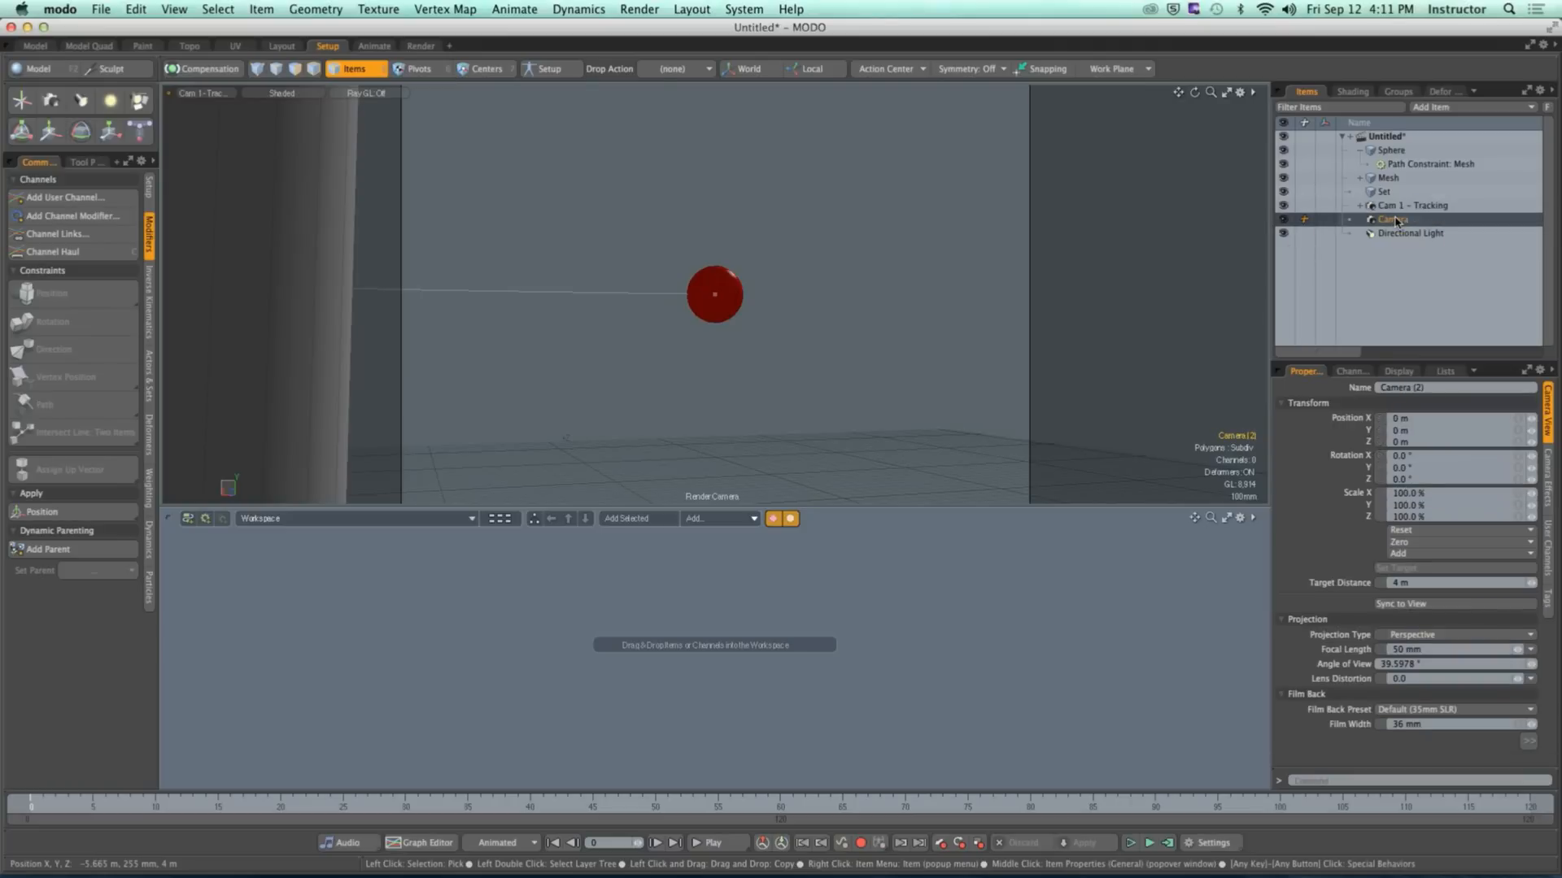
pyautogui.doubleClick(1395, 220)
pyautogui.write('Ca')
pyautogui.press('Return')
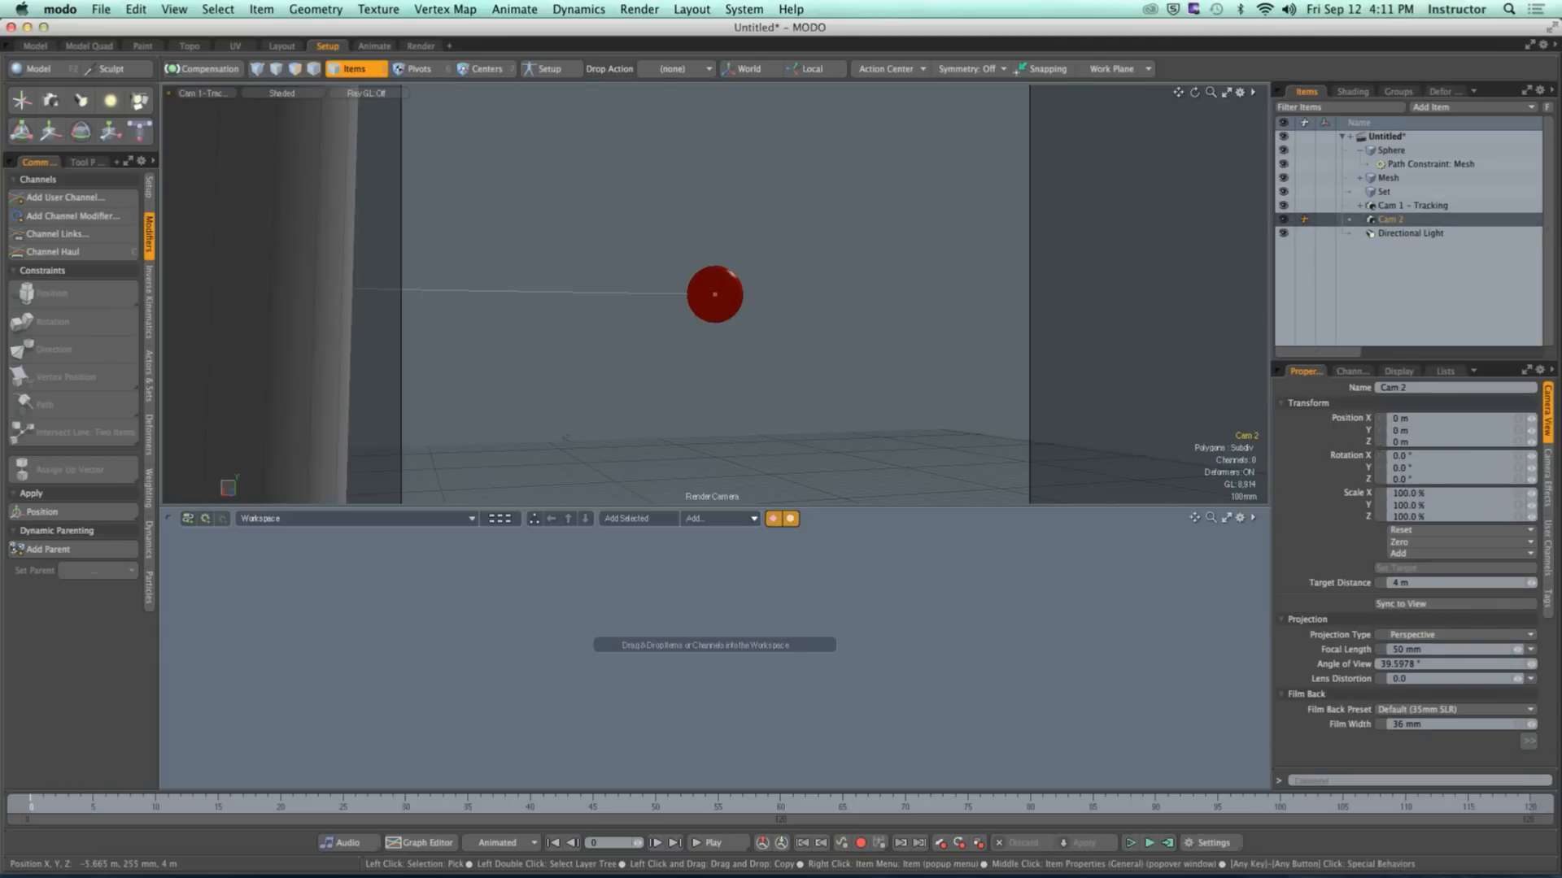
# Step: Look through Cam 2, position it to frame the buildings and the sphere's path, and scrub the timeline to frame 1
pyautogui.click(199, 93)
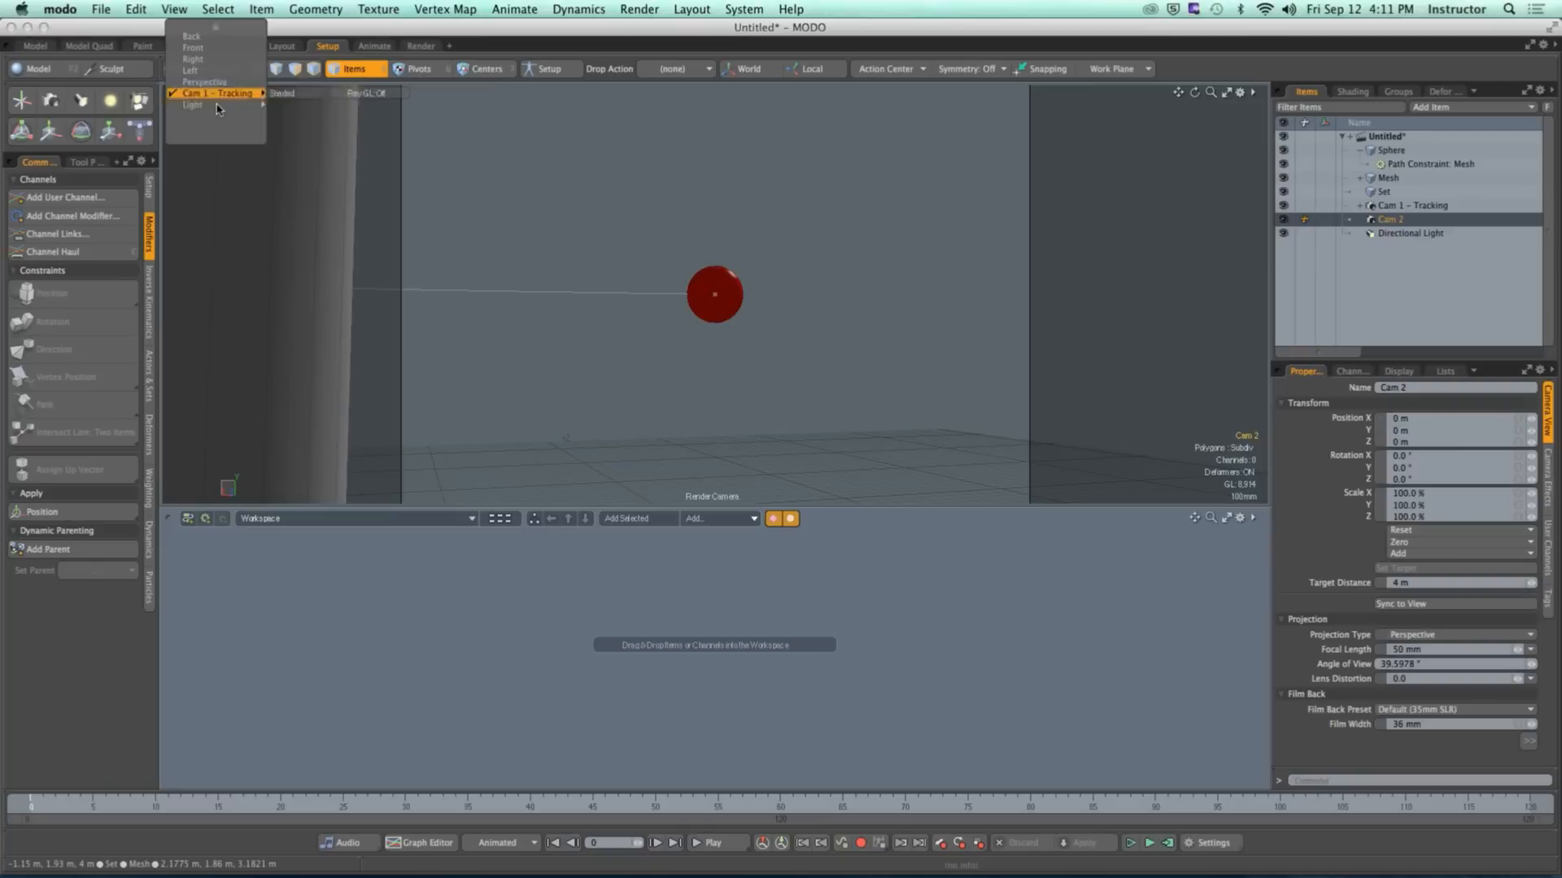
pyautogui.moveTo(218, 98)
pyautogui.click(291, 127)
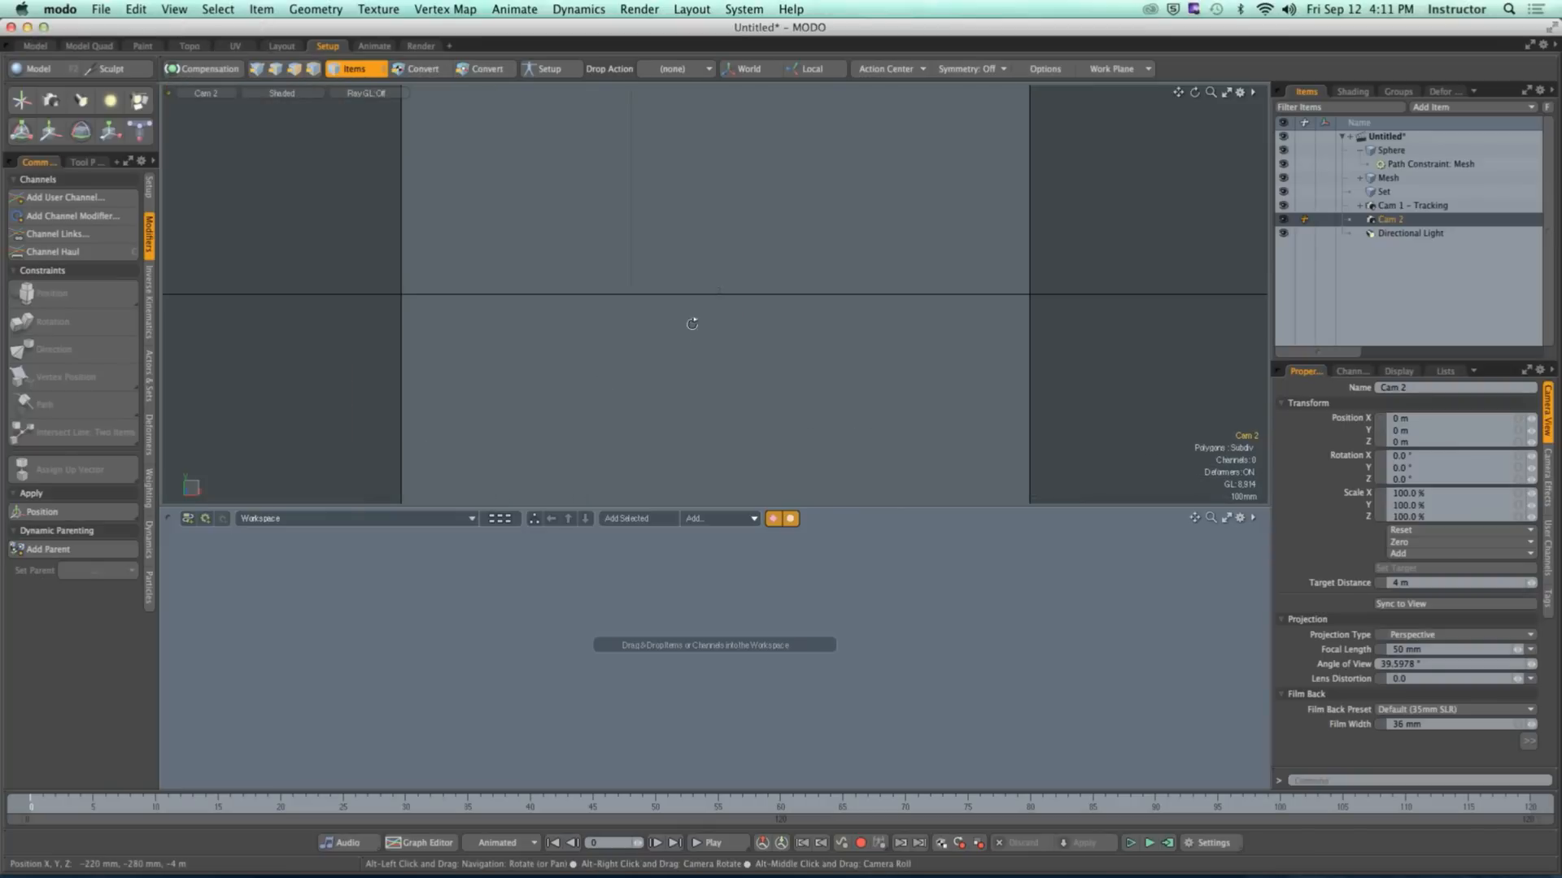
pyautogui.keyDown('ctrl'); pyautogui.keyDown('alt'); pyautogui.moveTo(767, 348); pyautogui.dragTo(714, 347); pyautogui.keyUp('alt'); pyautogui.keyUp('ctrl')
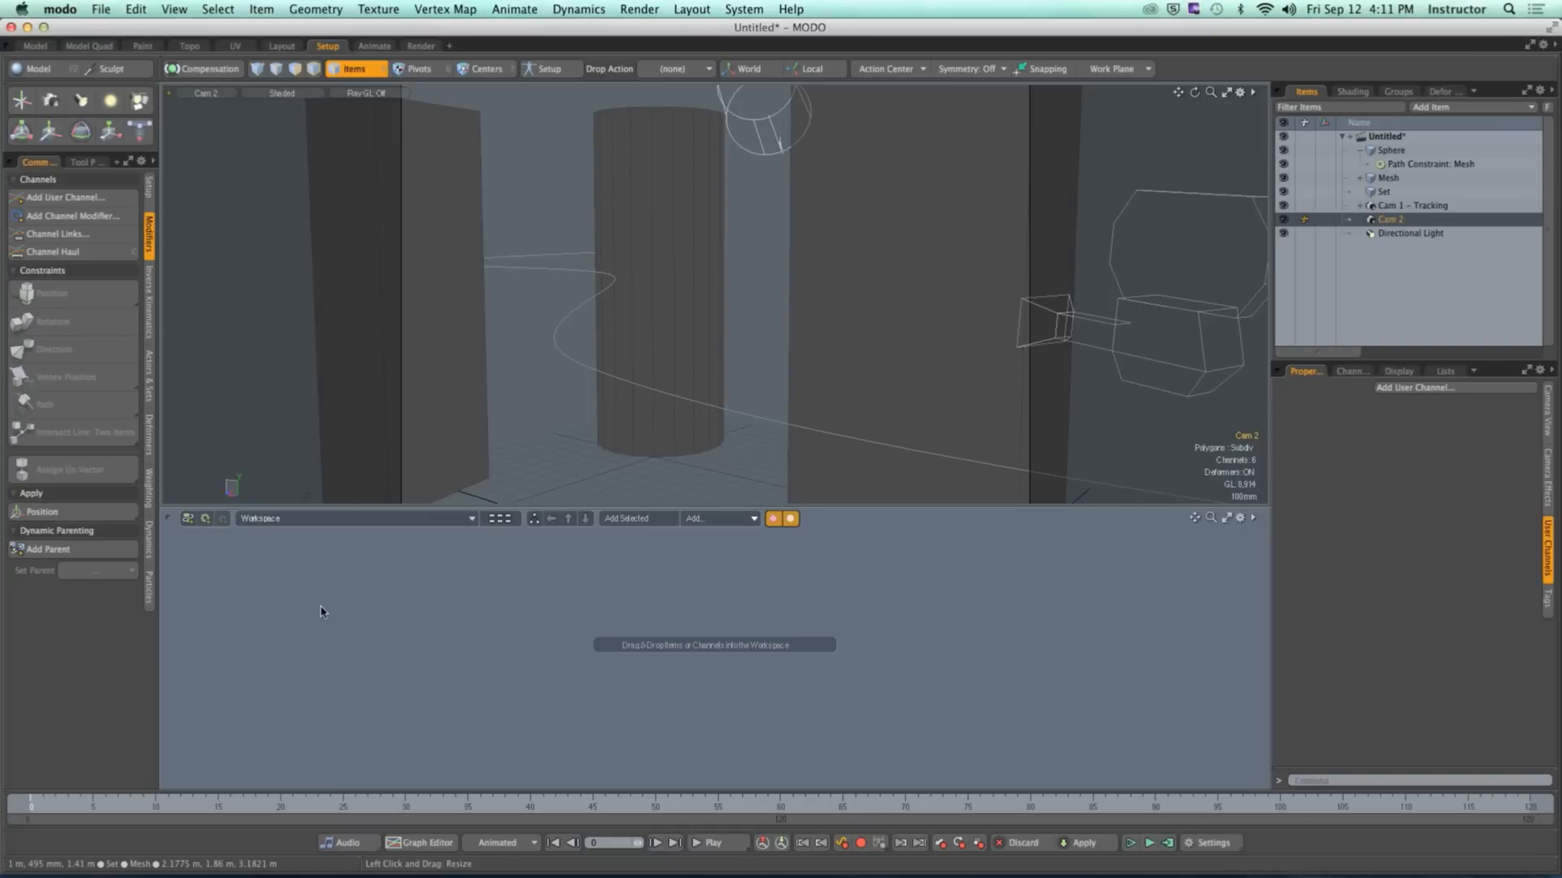
pyautogui.click(105, 805)
pyautogui.moveTo(105, 805)
pyautogui.mouseDown()
pyautogui.moveTo(979, 805)
pyautogui.moveTo(106, 805)
pyautogui.mouseUp()
pyautogui.click(42, 813)
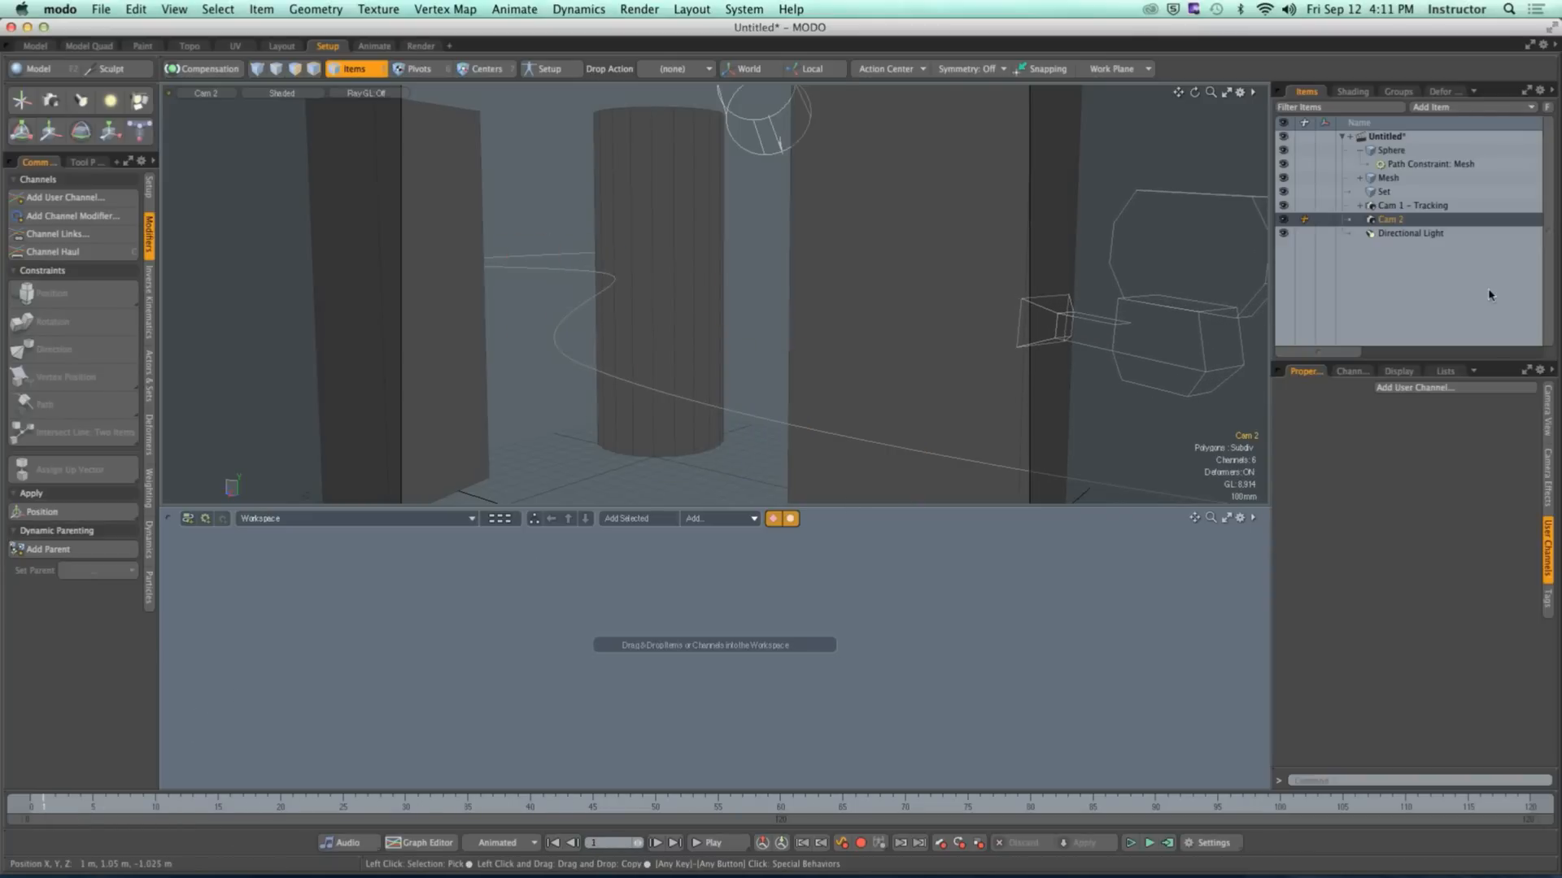
# Step: Add a third camera to the scene and rename it "Cam 3 - High Tracking"
pyautogui.click(1437, 107)
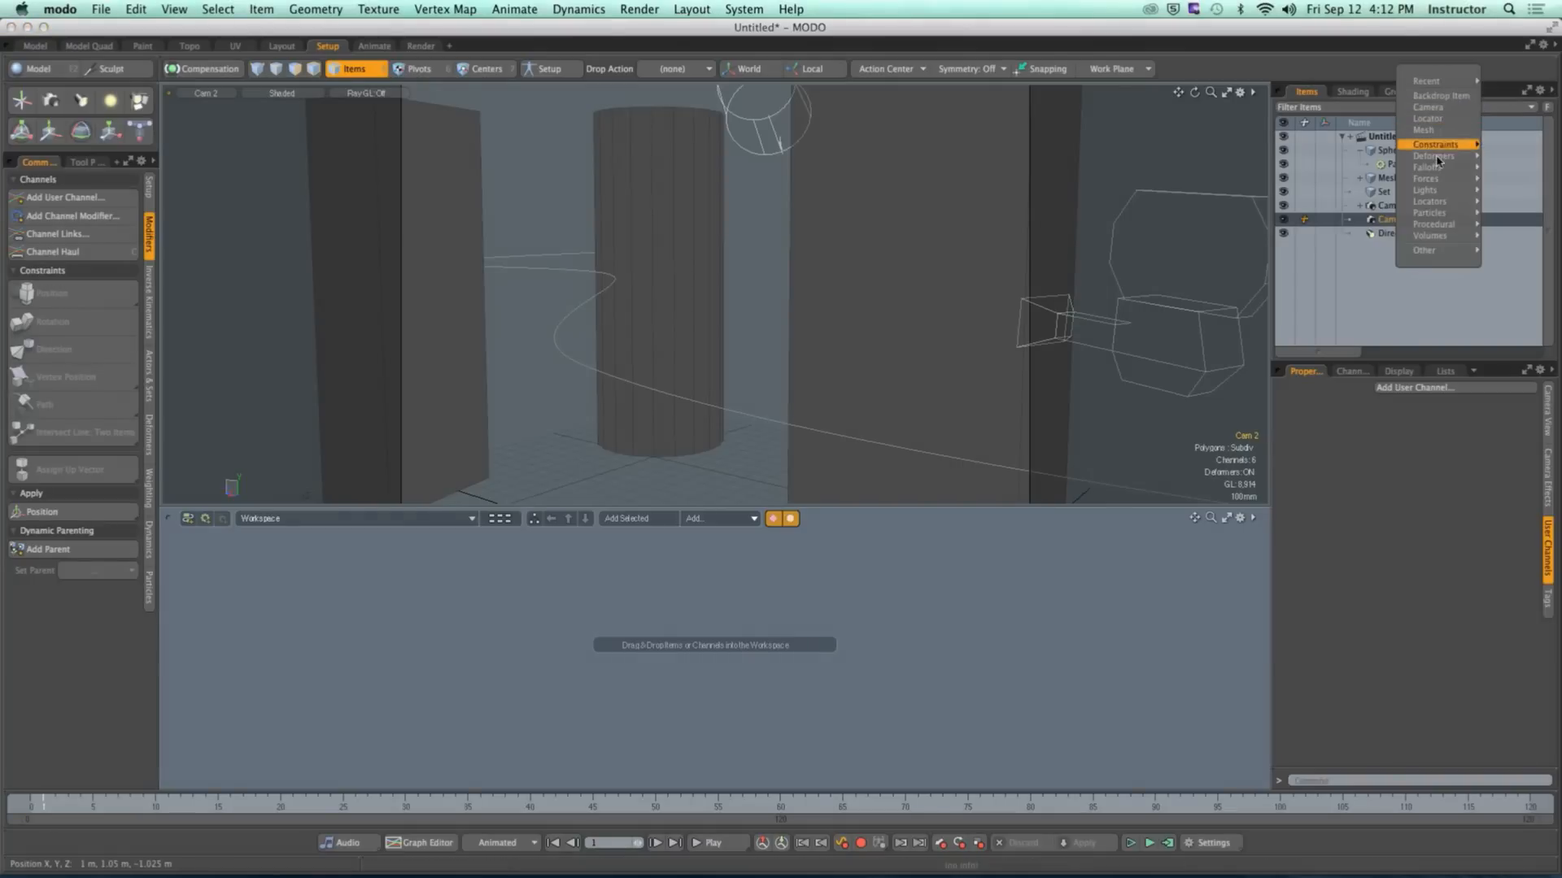
pyautogui.click(1431, 107)
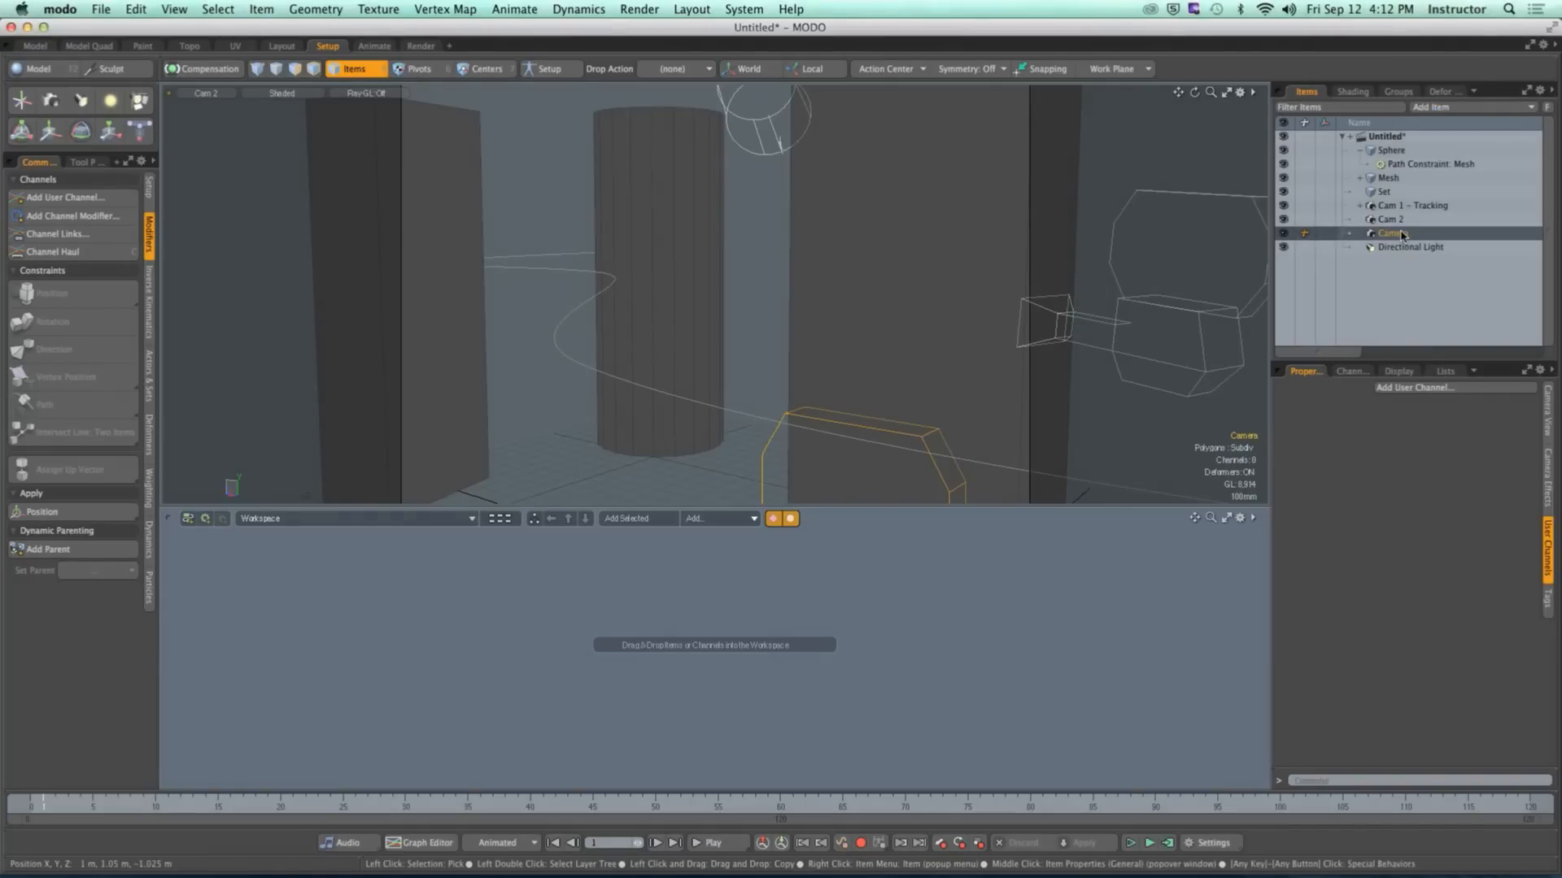
pyautogui.doubleClick(1392, 234)
pyautogui.write('Cm')
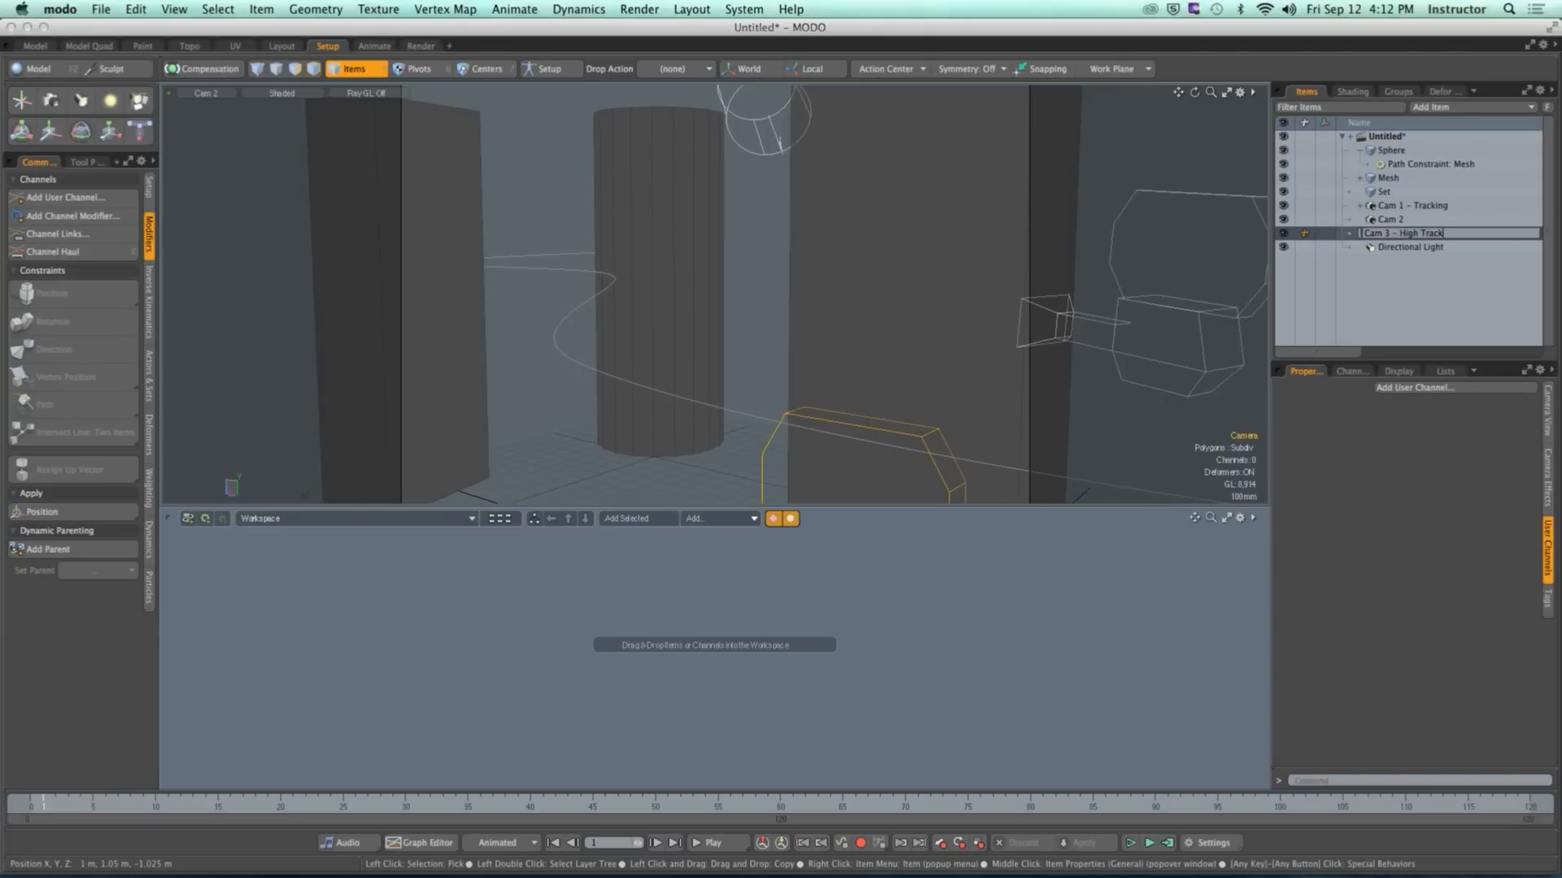
pyautogui.press('Return')
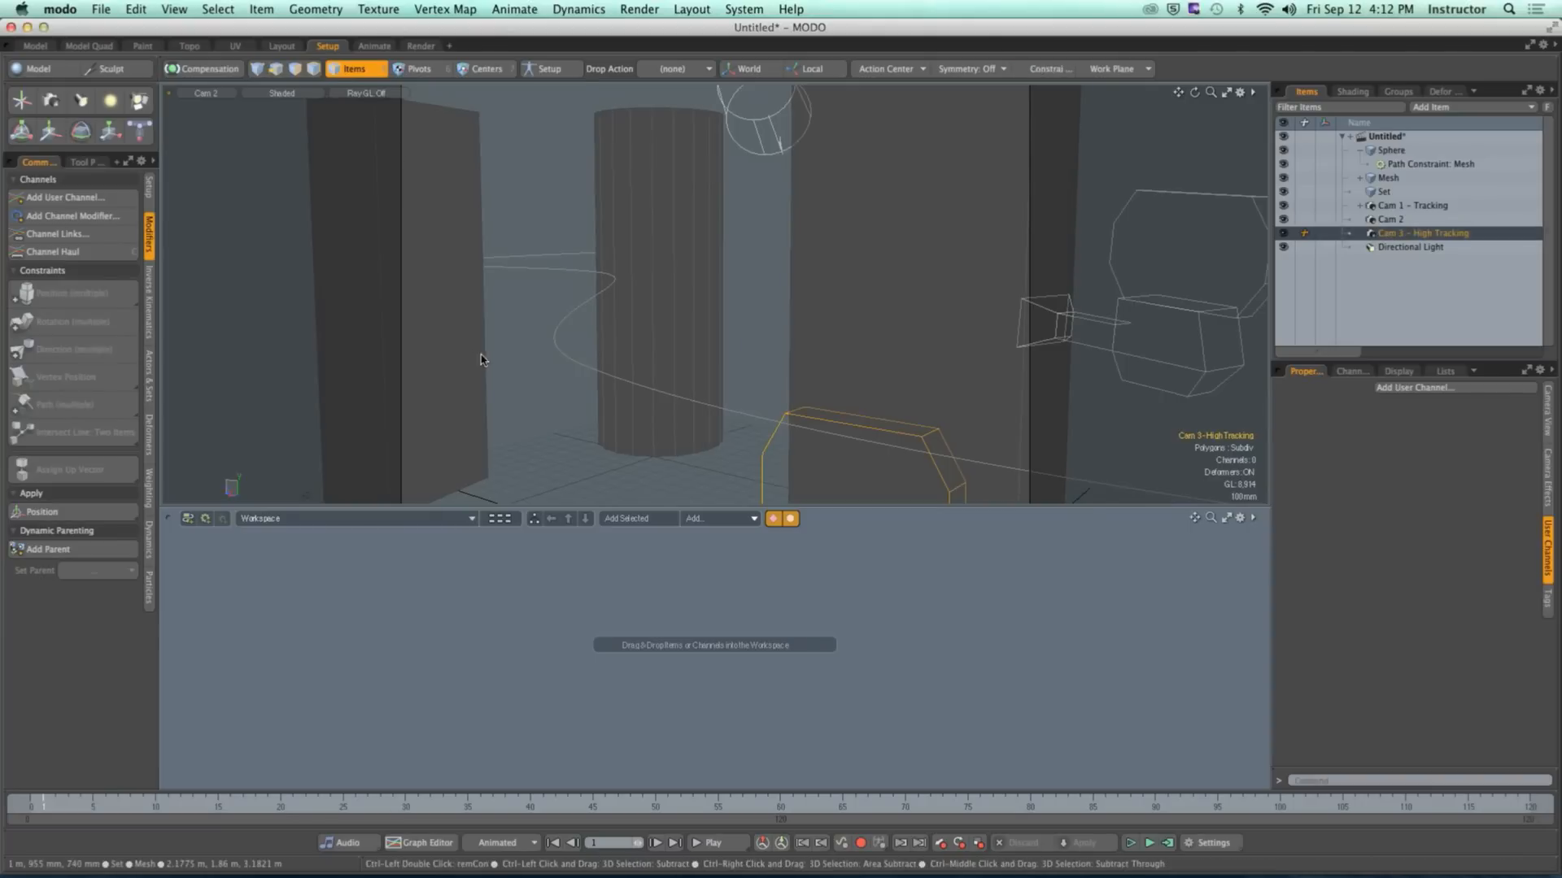
# Step: Raise Cam 3 - High Tracking above the buildings and aim it at the red sphere with a Direction constraint
pyautogui.press('.')
pyautogui.scroll(-10, 742, 327)
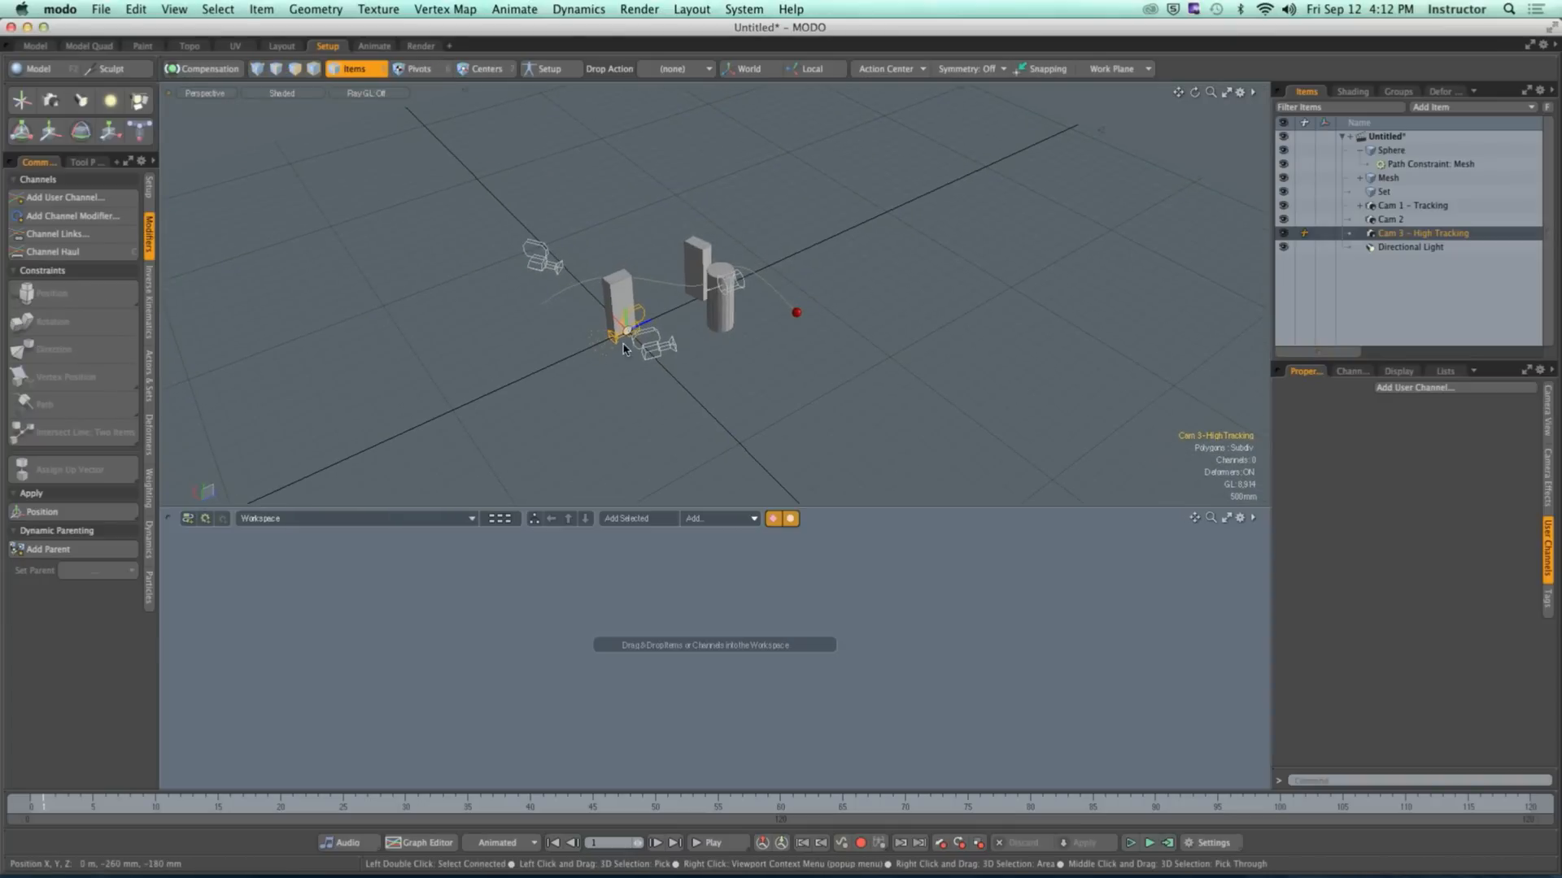
pyautogui.press('y')
pyautogui.moveTo(623, 278)
pyautogui.mouseDown()
pyautogui.moveTo(620, 176)
pyautogui.moveTo(645, 269)
pyautogui.mouseUp()
pyautogui.press('space')
pyautogui.keyDown('shift'); pyautogui.click(802, 303); pyautogui.keyUp('shift')
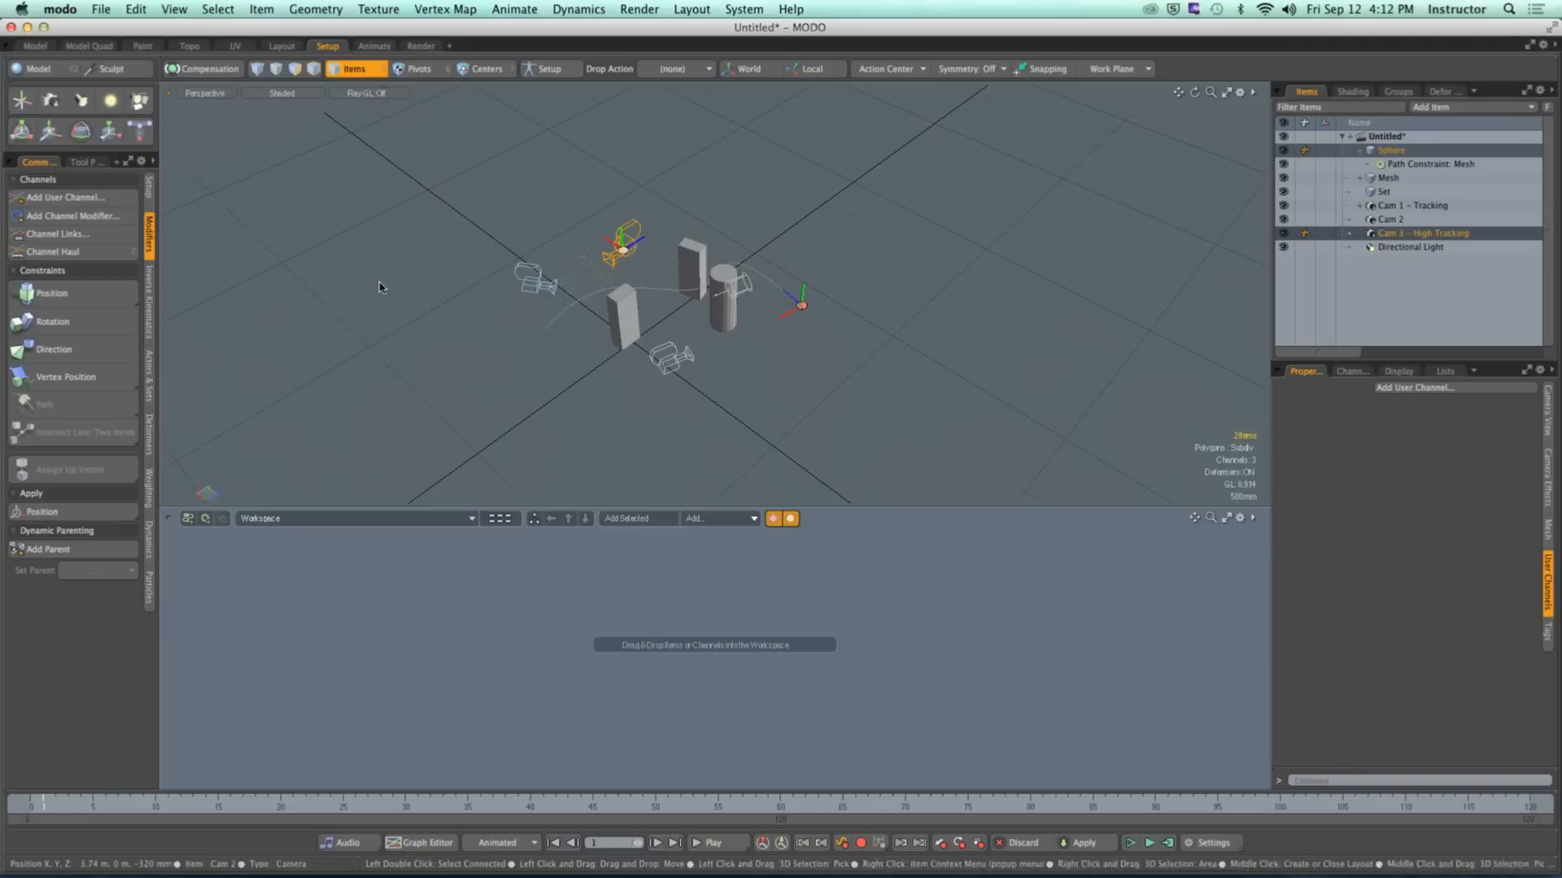
pyautogui.click(54, 350)
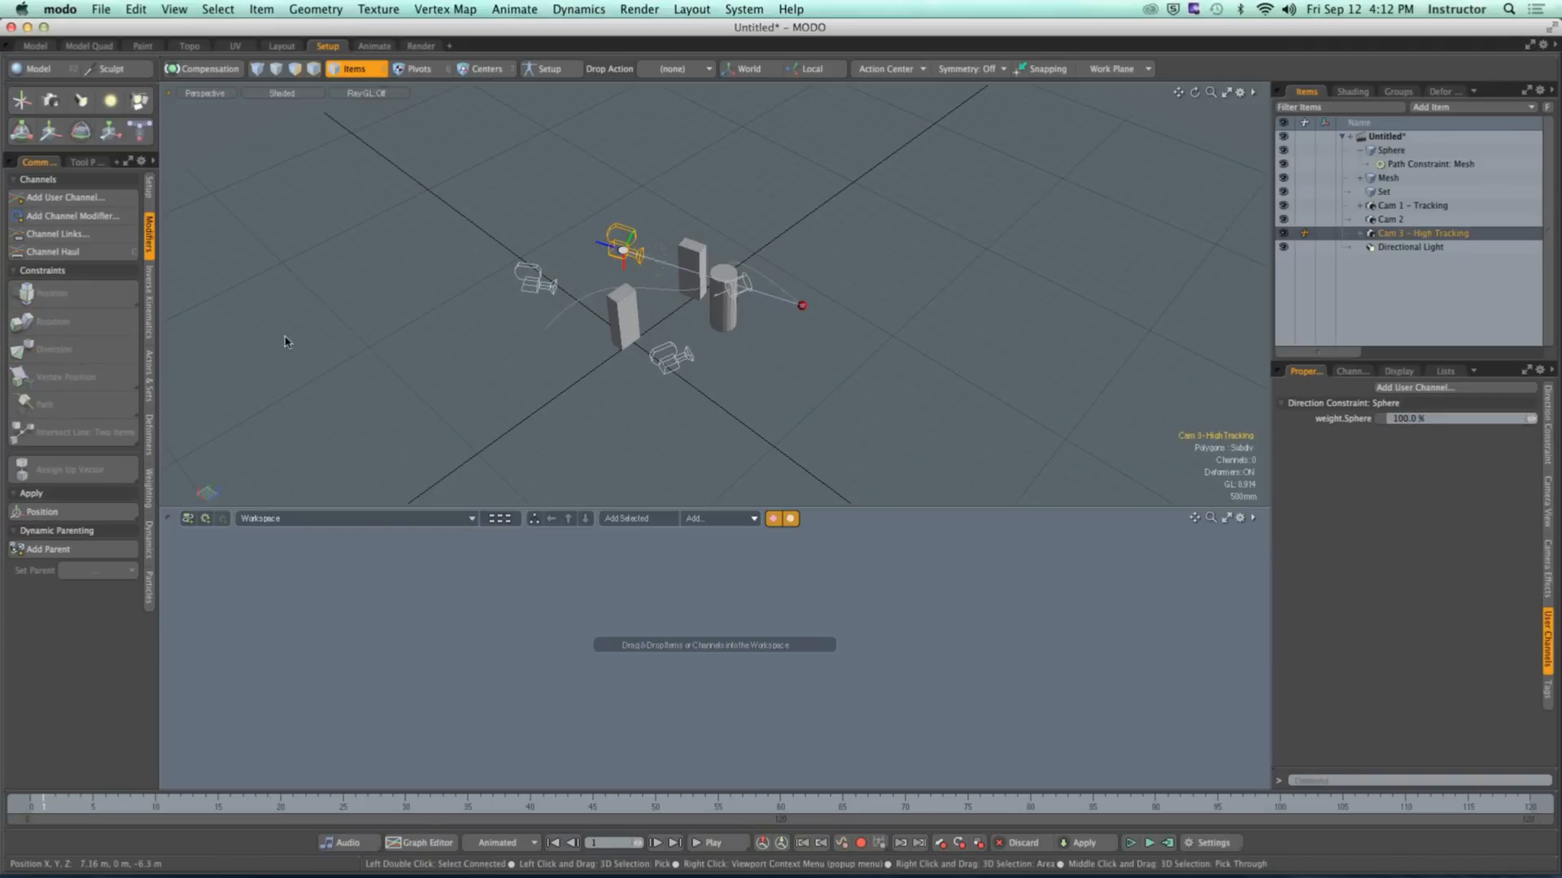
# Step: Look through Cam 3 - High Tracking and scrub the timeline back to frame 0 to check its tracking
pyautogui.click(204, 93)
pyautogui.moveTo(199, 104)
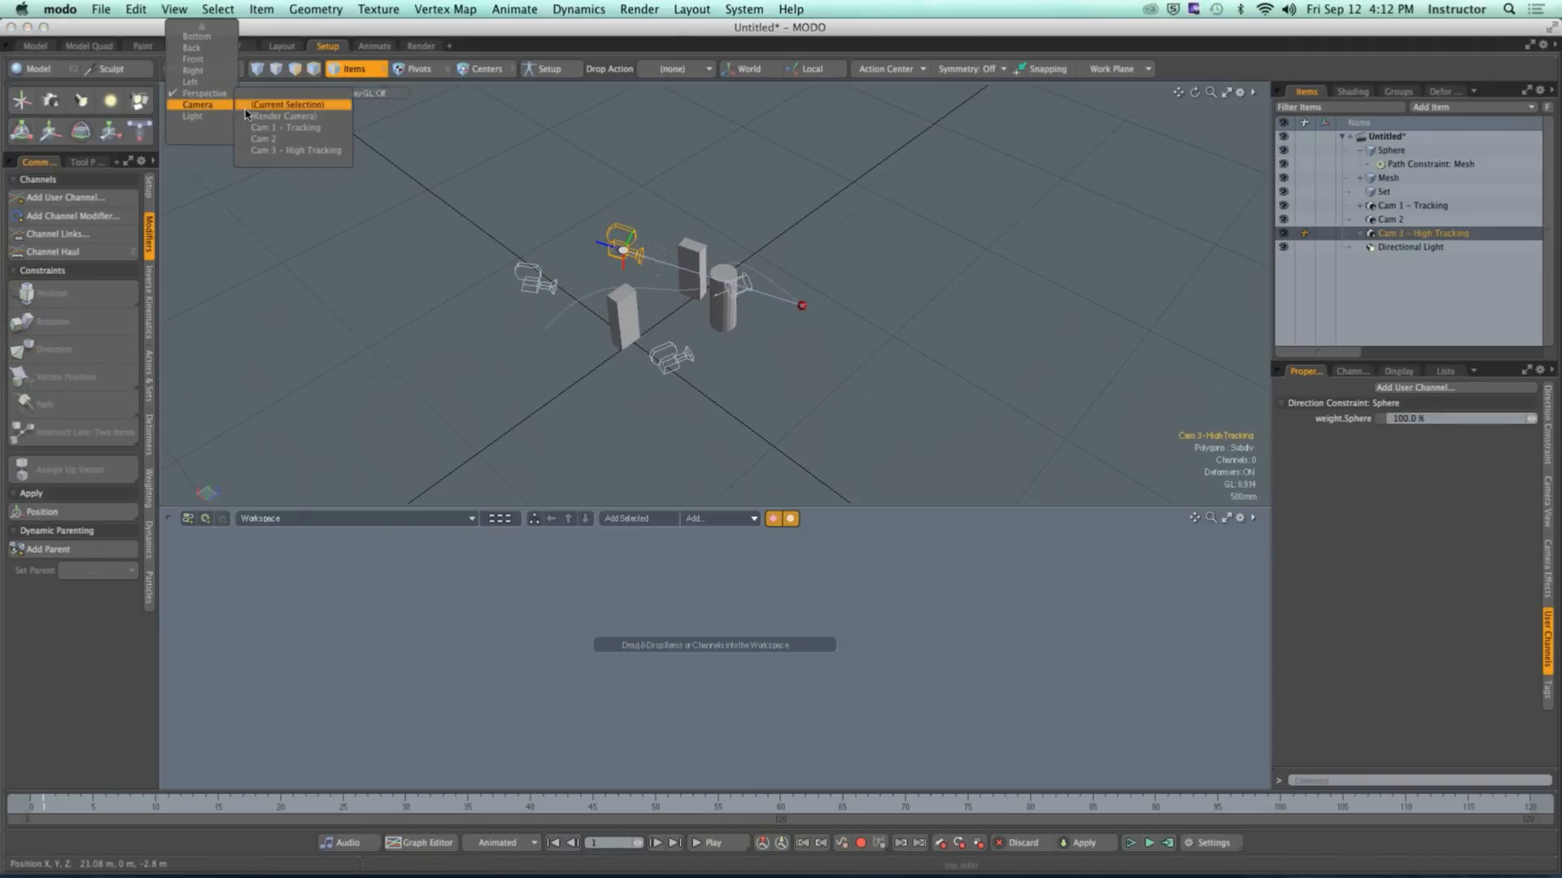
pyautogui.click(284, 157)
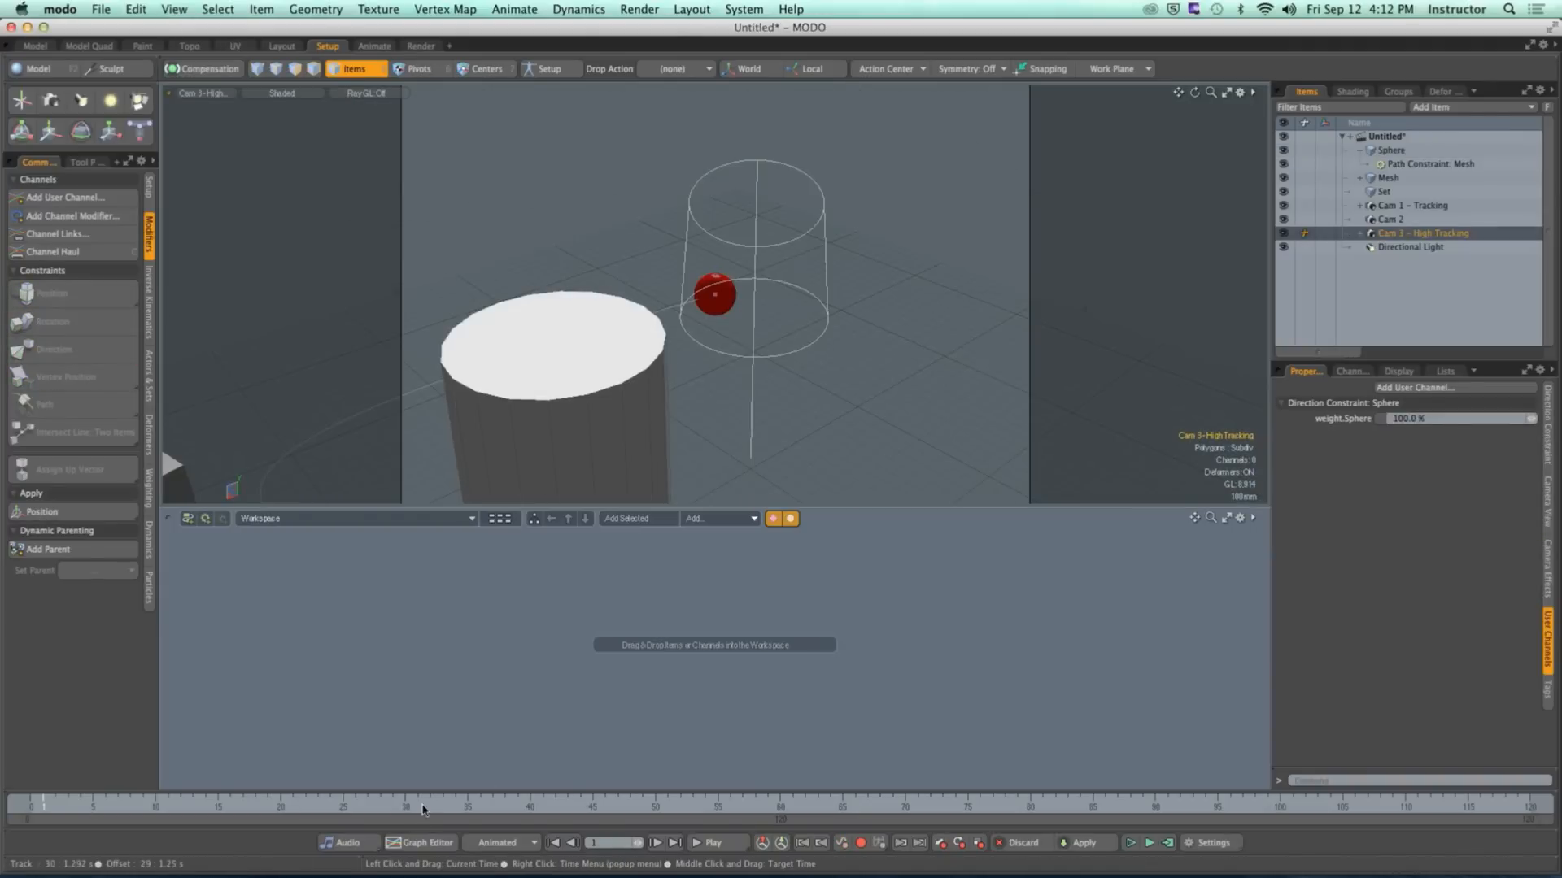
pyautogui.click(193, 807)
pyautogui.moveTo(192, 807); pyautogui.dragTo(31, 807)
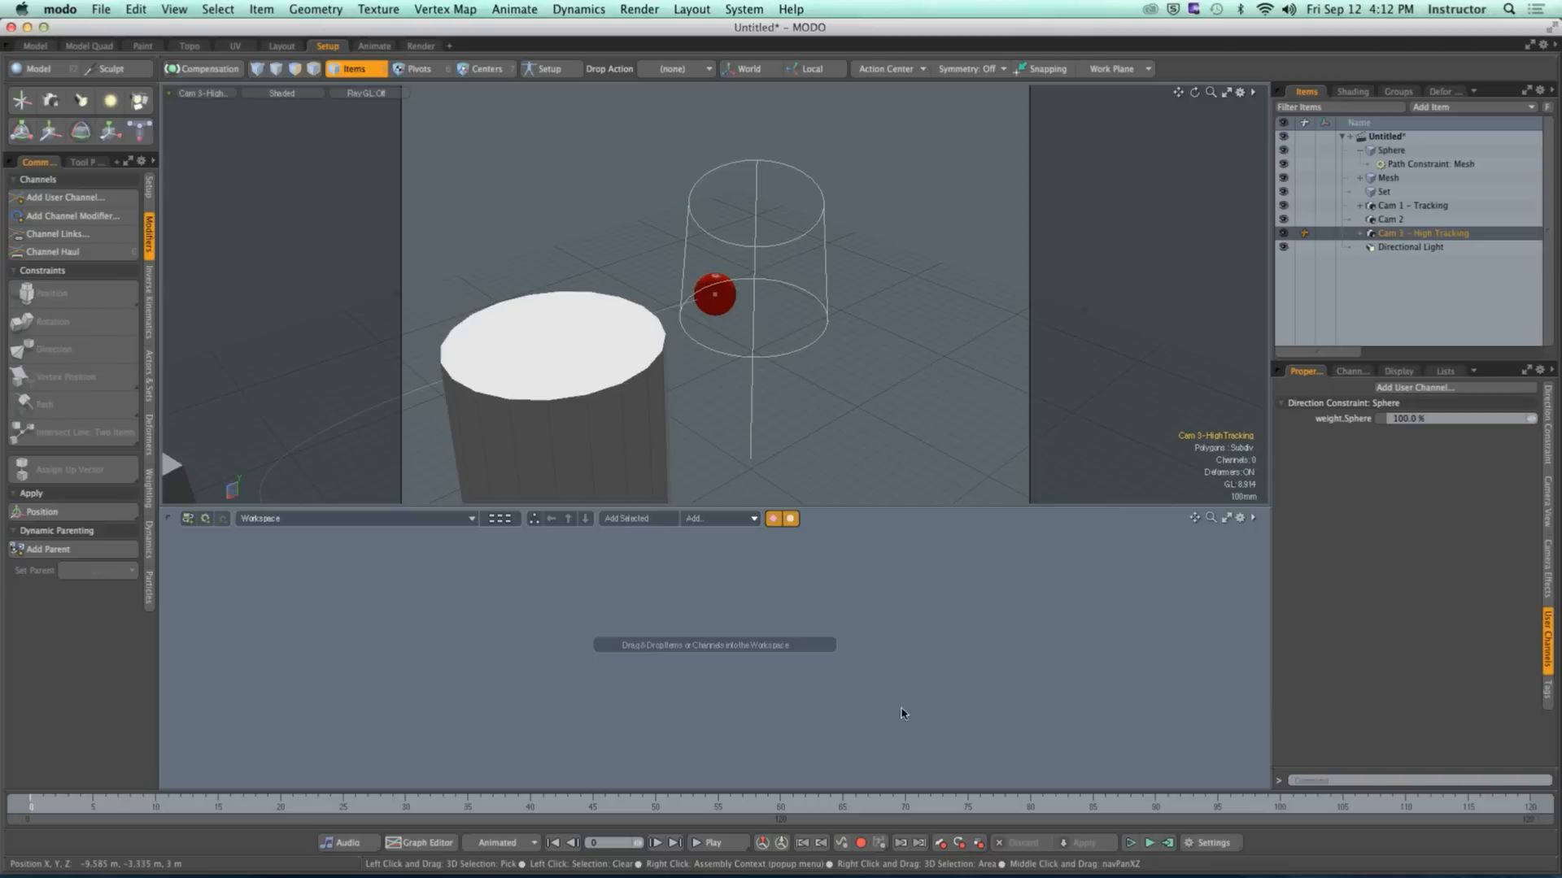
pyautogui.moveTo(456, 805); pyautogui.dragTo(31, 807)
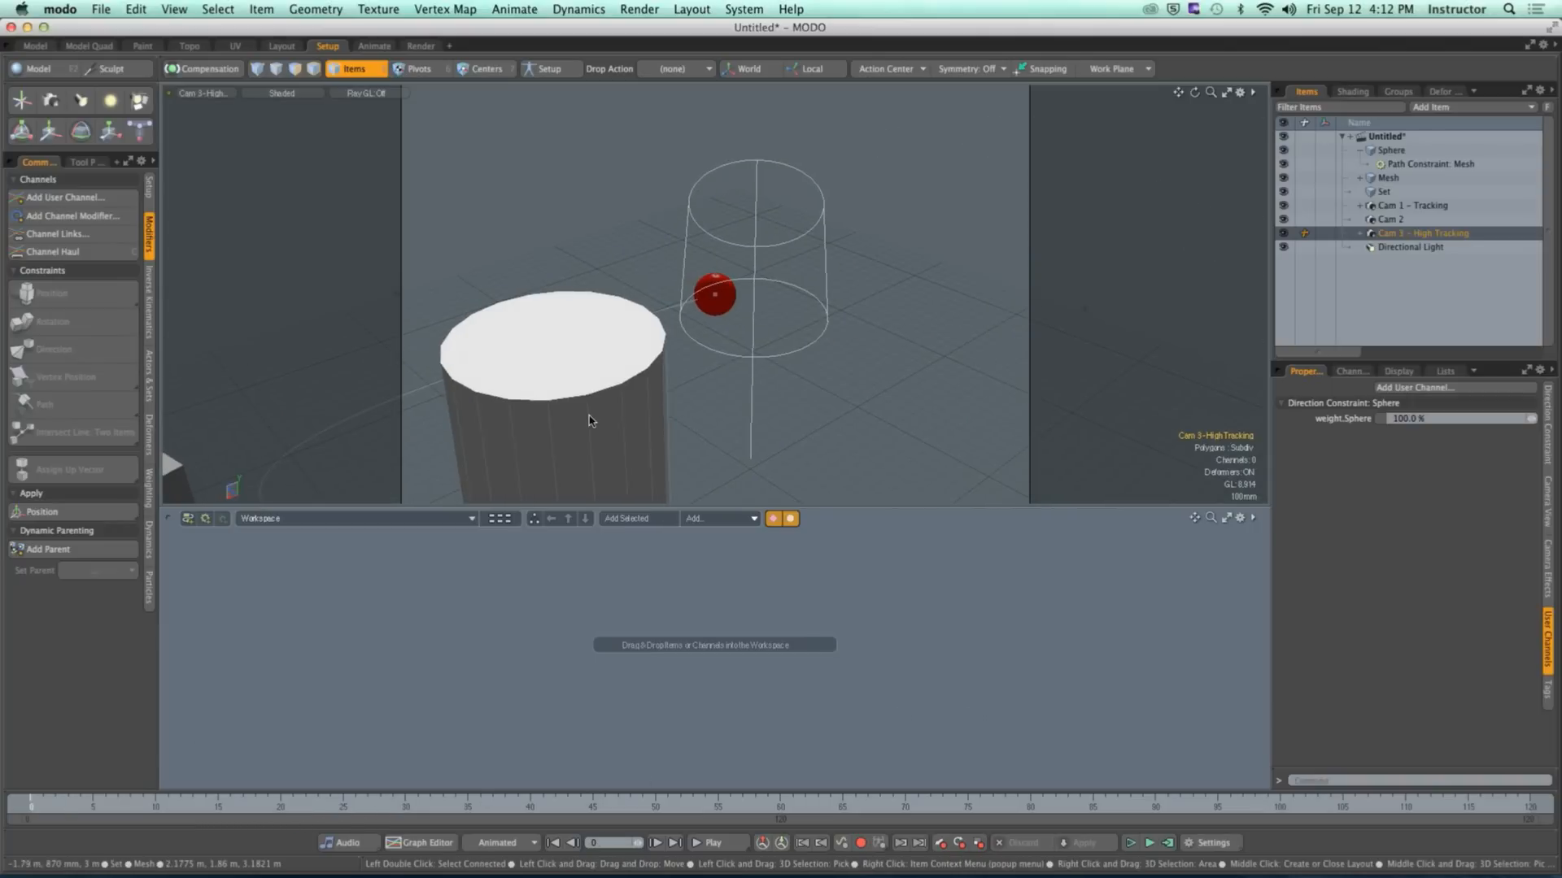
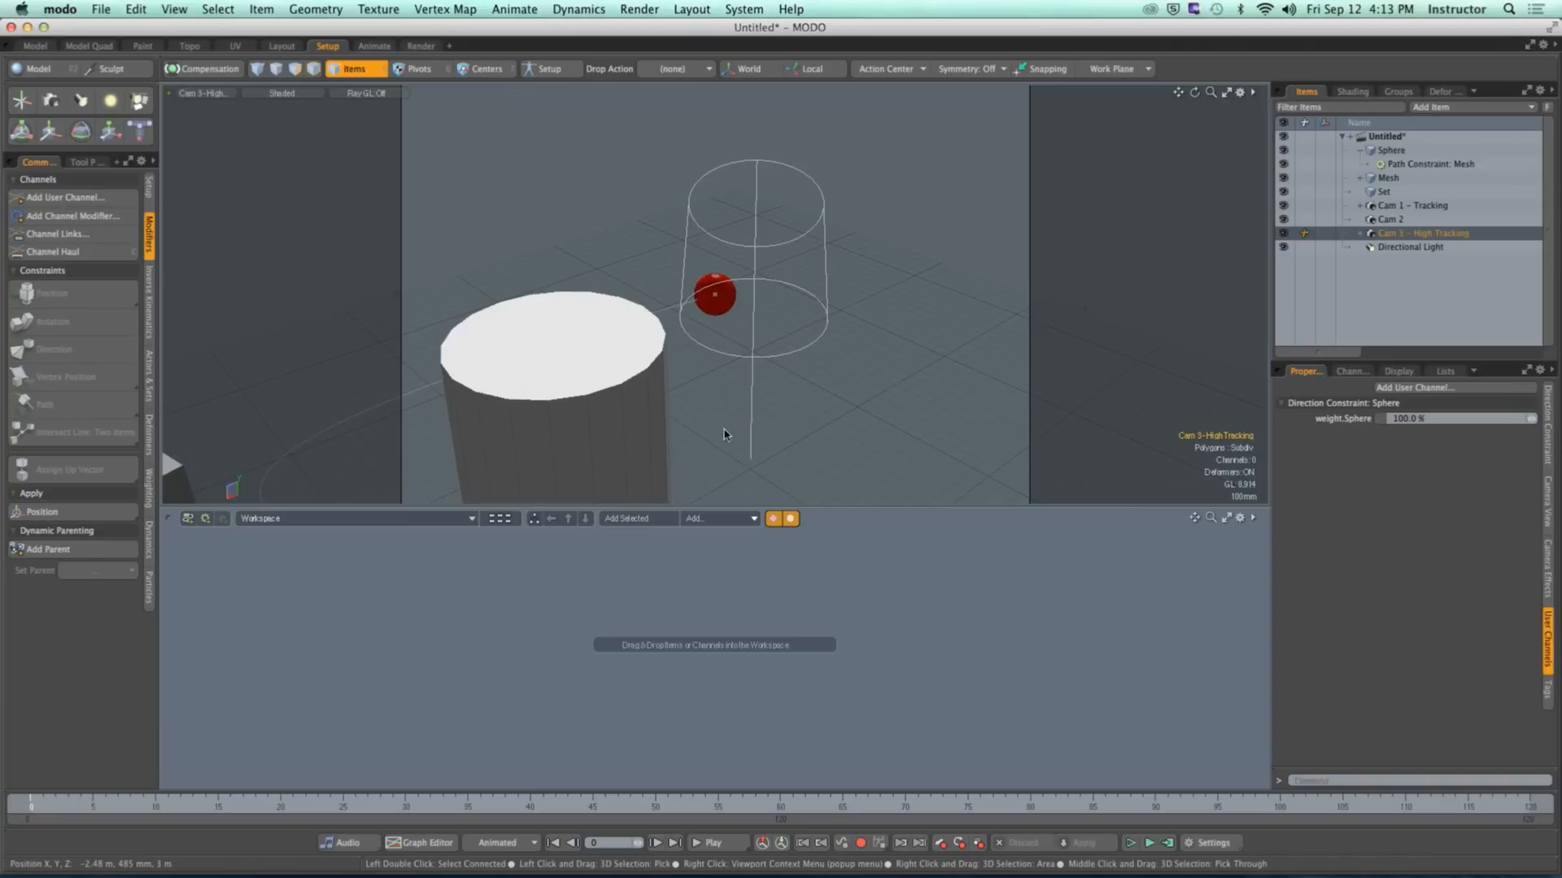
# Step: Keyframe the Render item's Render Camera as Cam 1 - Tracking at frame 0 and show the render camera's view
pyautogui.click(1353, 92)
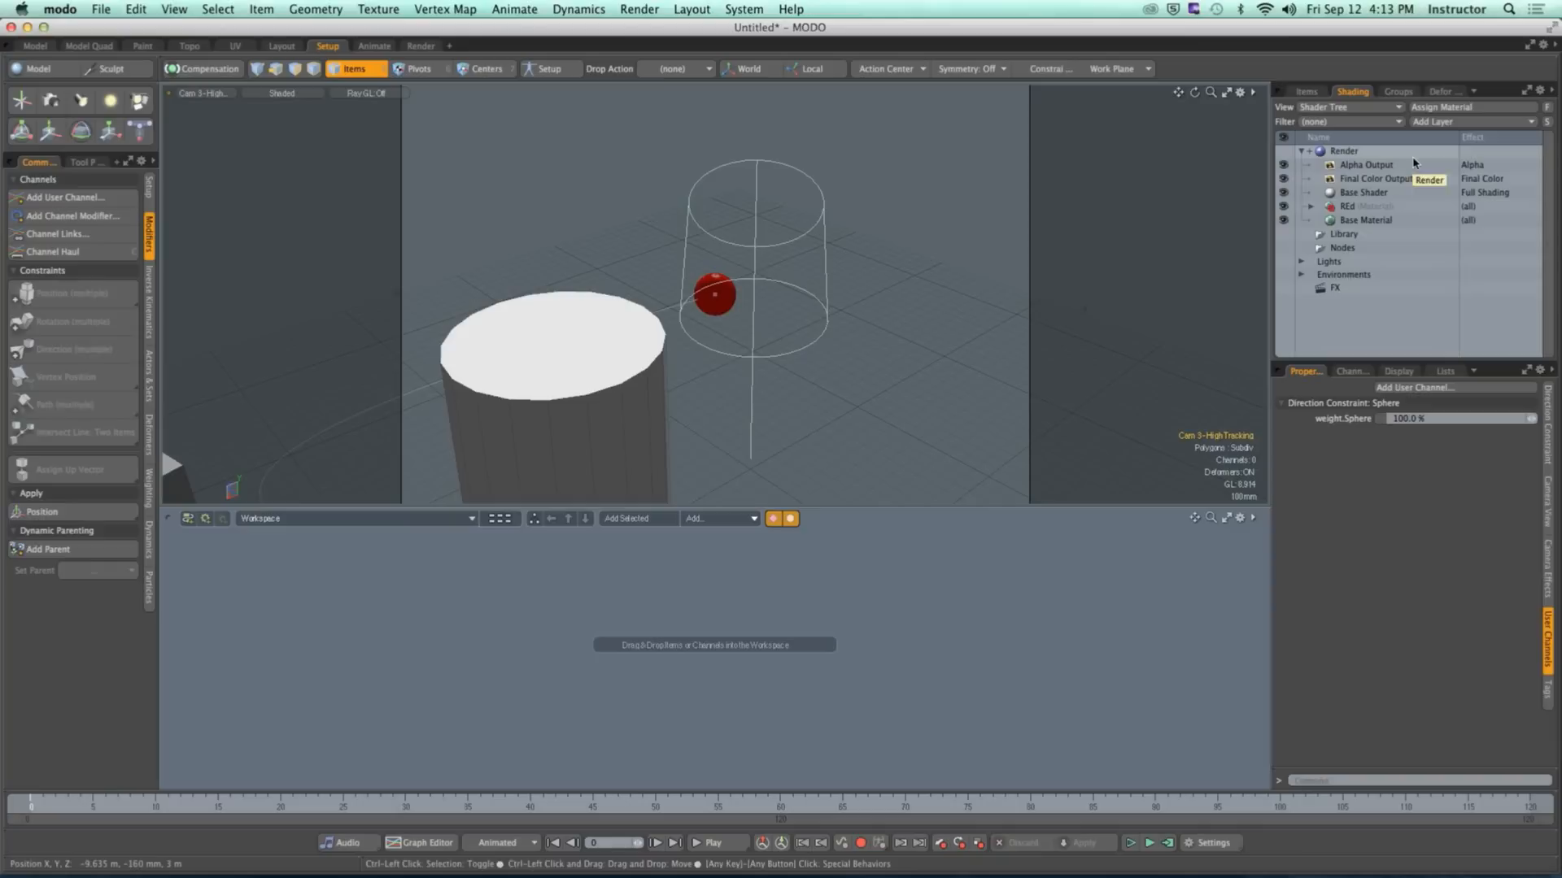
pyautogui.click(1324, 154)
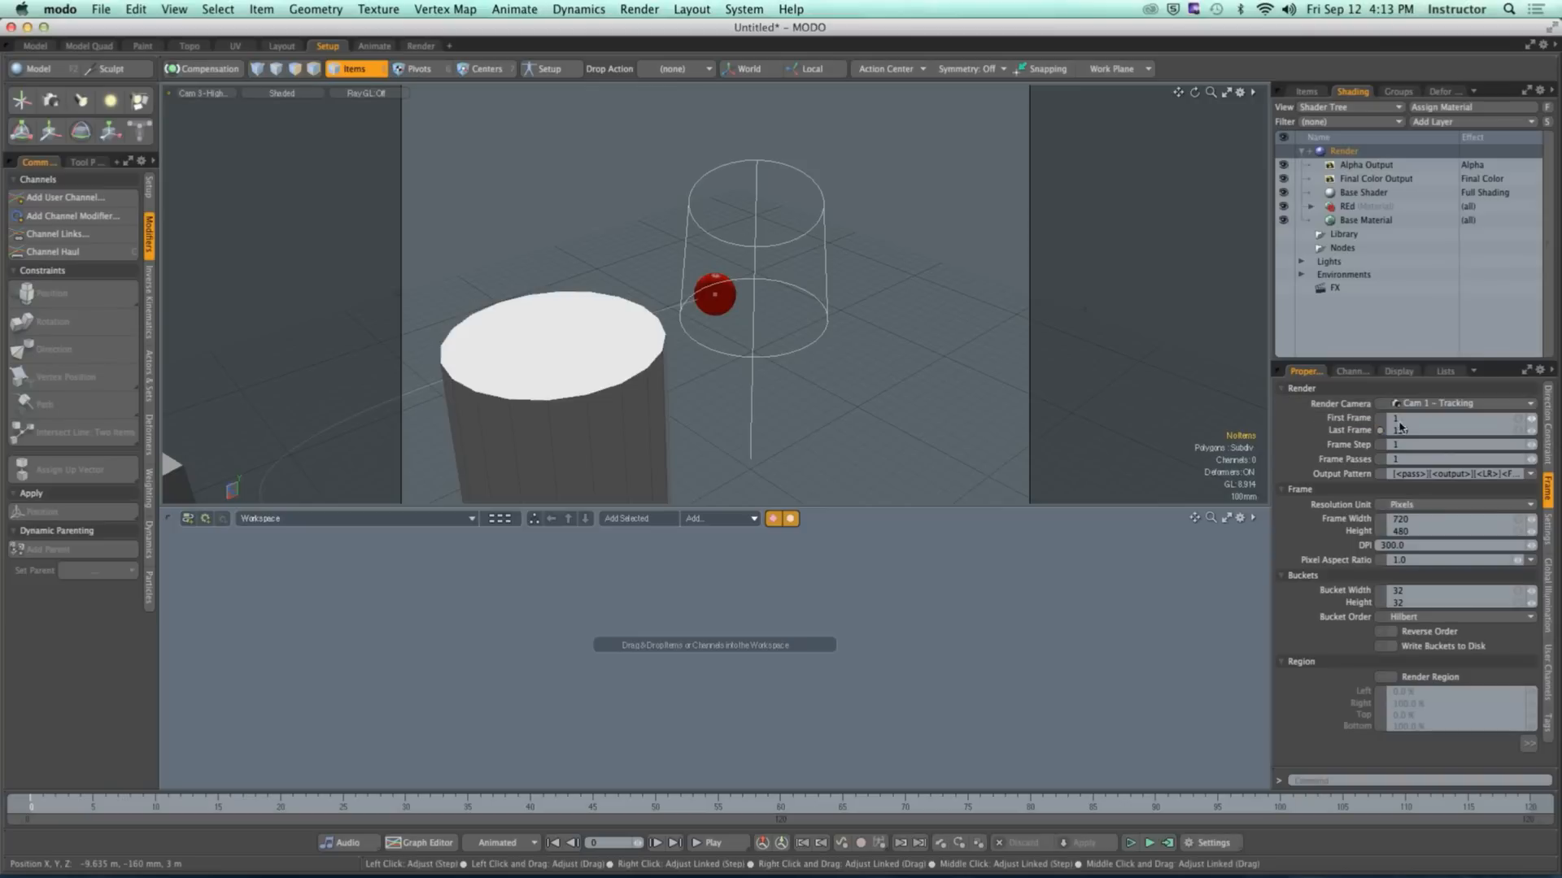
pyautogui.click(1380, 405)
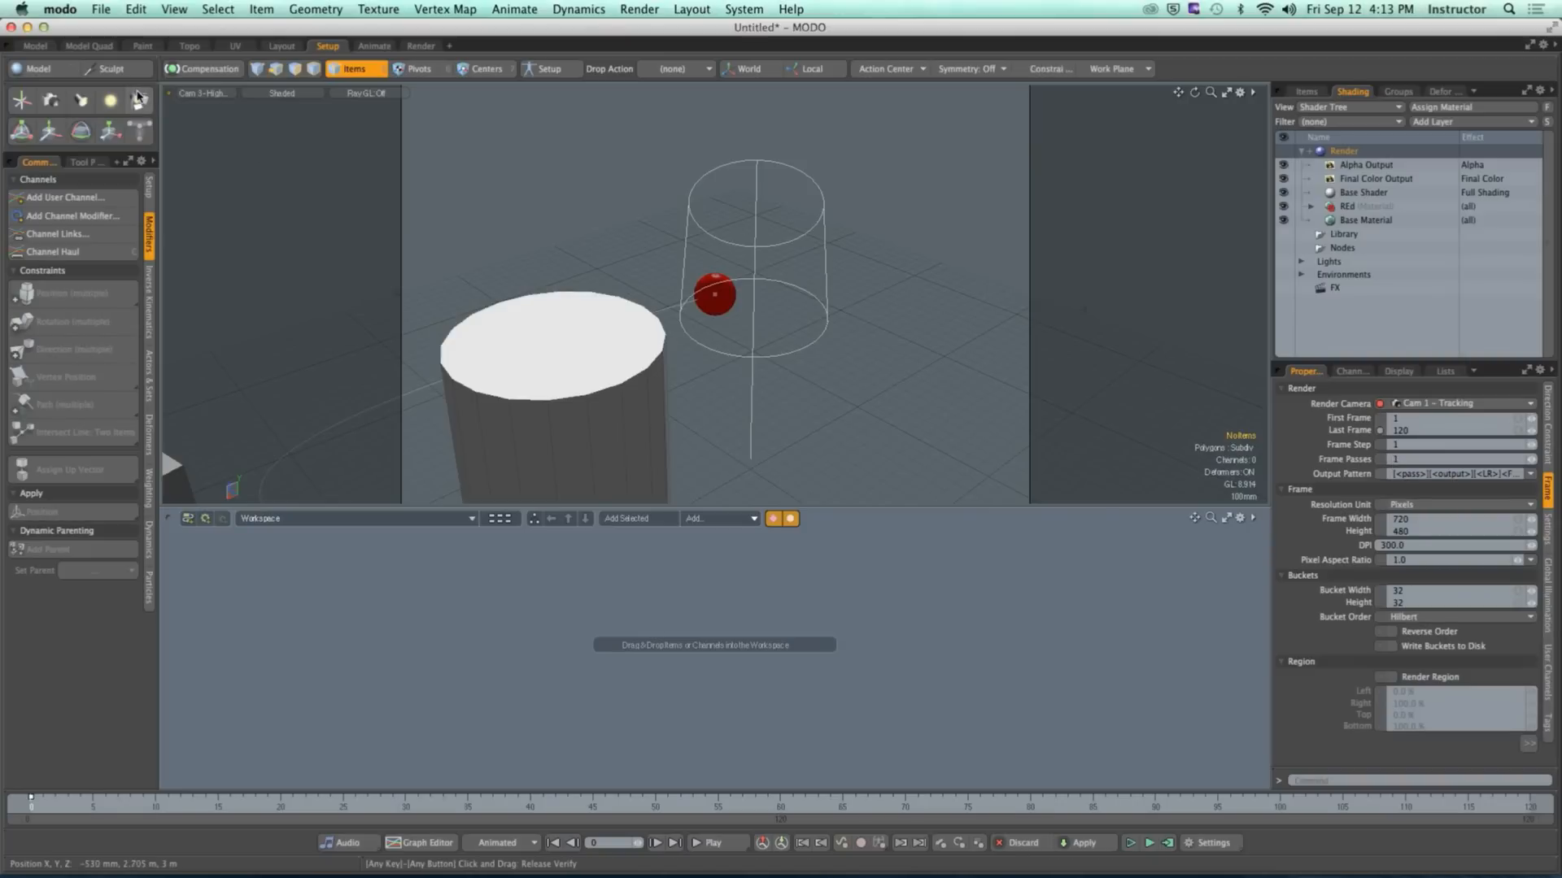
pyautogui.click(203, 93)
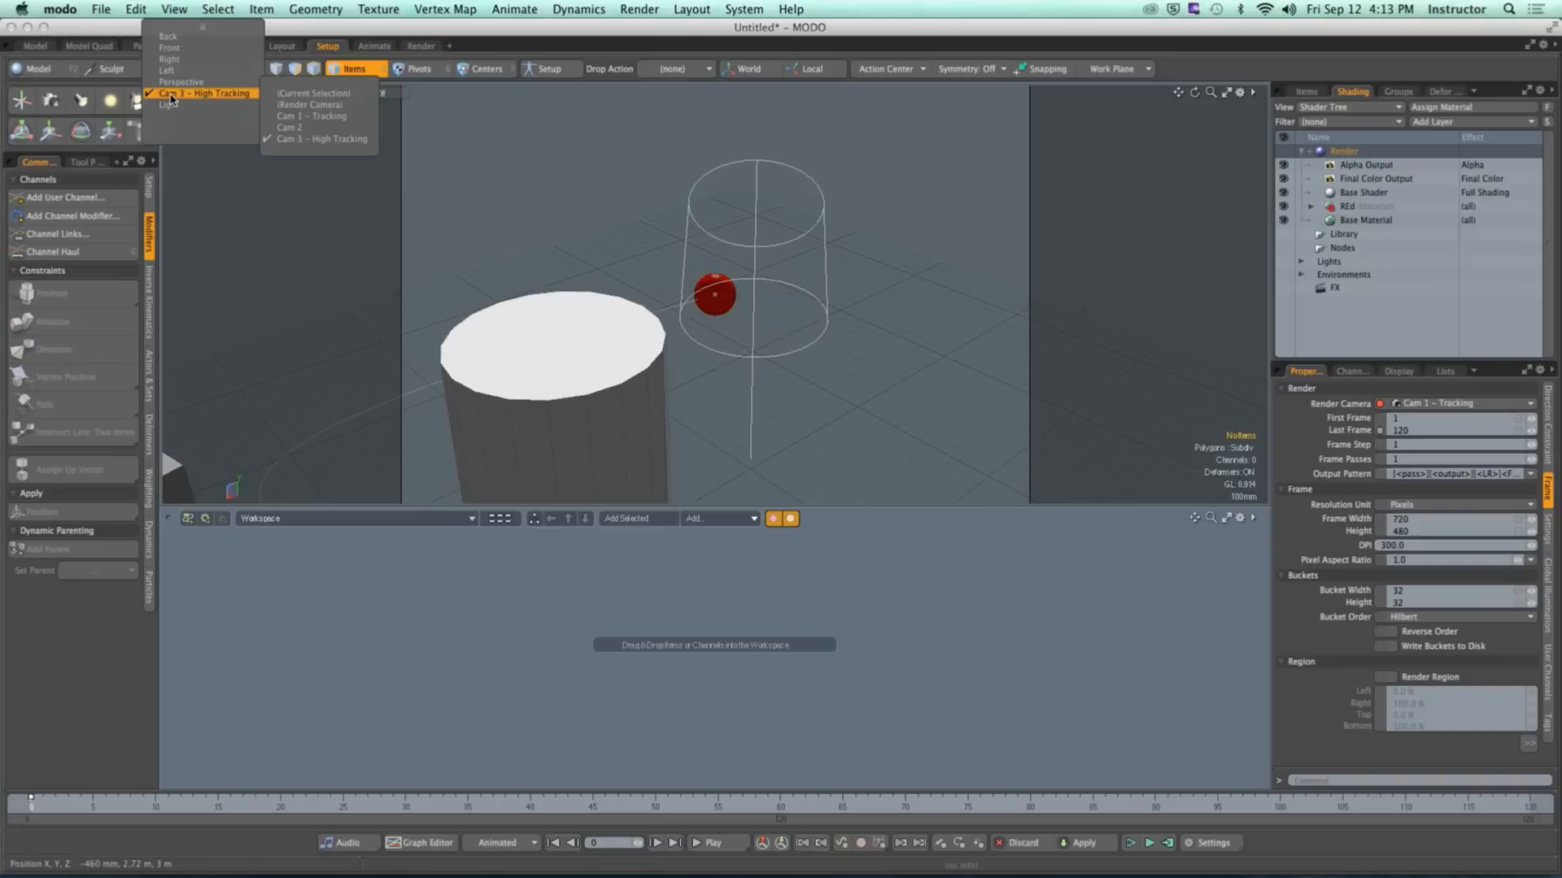
pyautogui.click(311, 105)
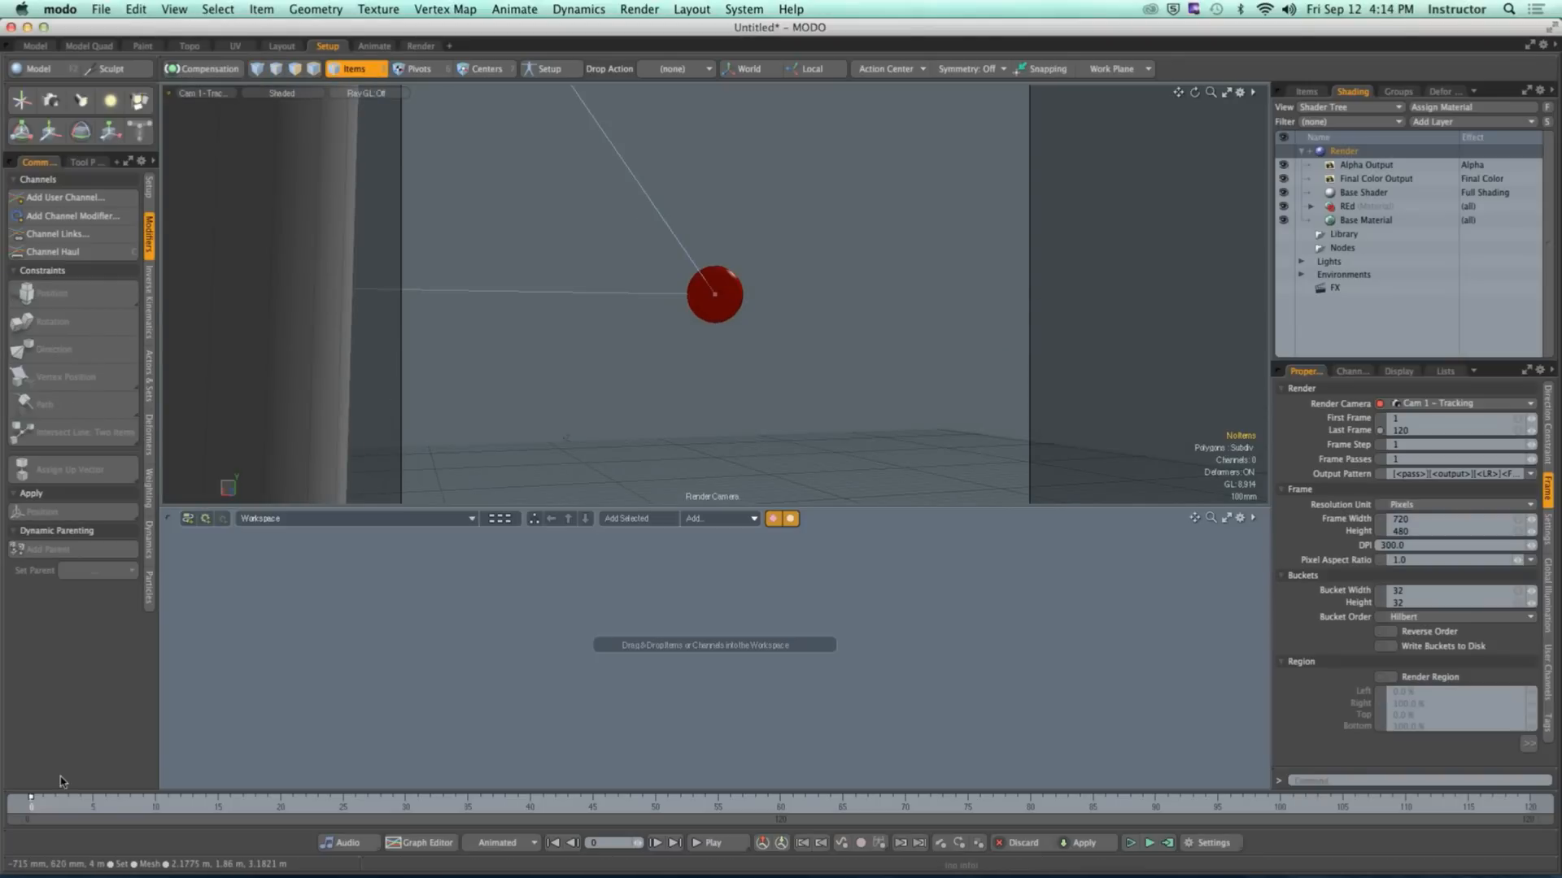
# Step: Set the Render Camera to Cam 3 - High Tracking at frame 35
pyautogui.moveTo(61, 803); pyautogui.dragTo(467, 803)
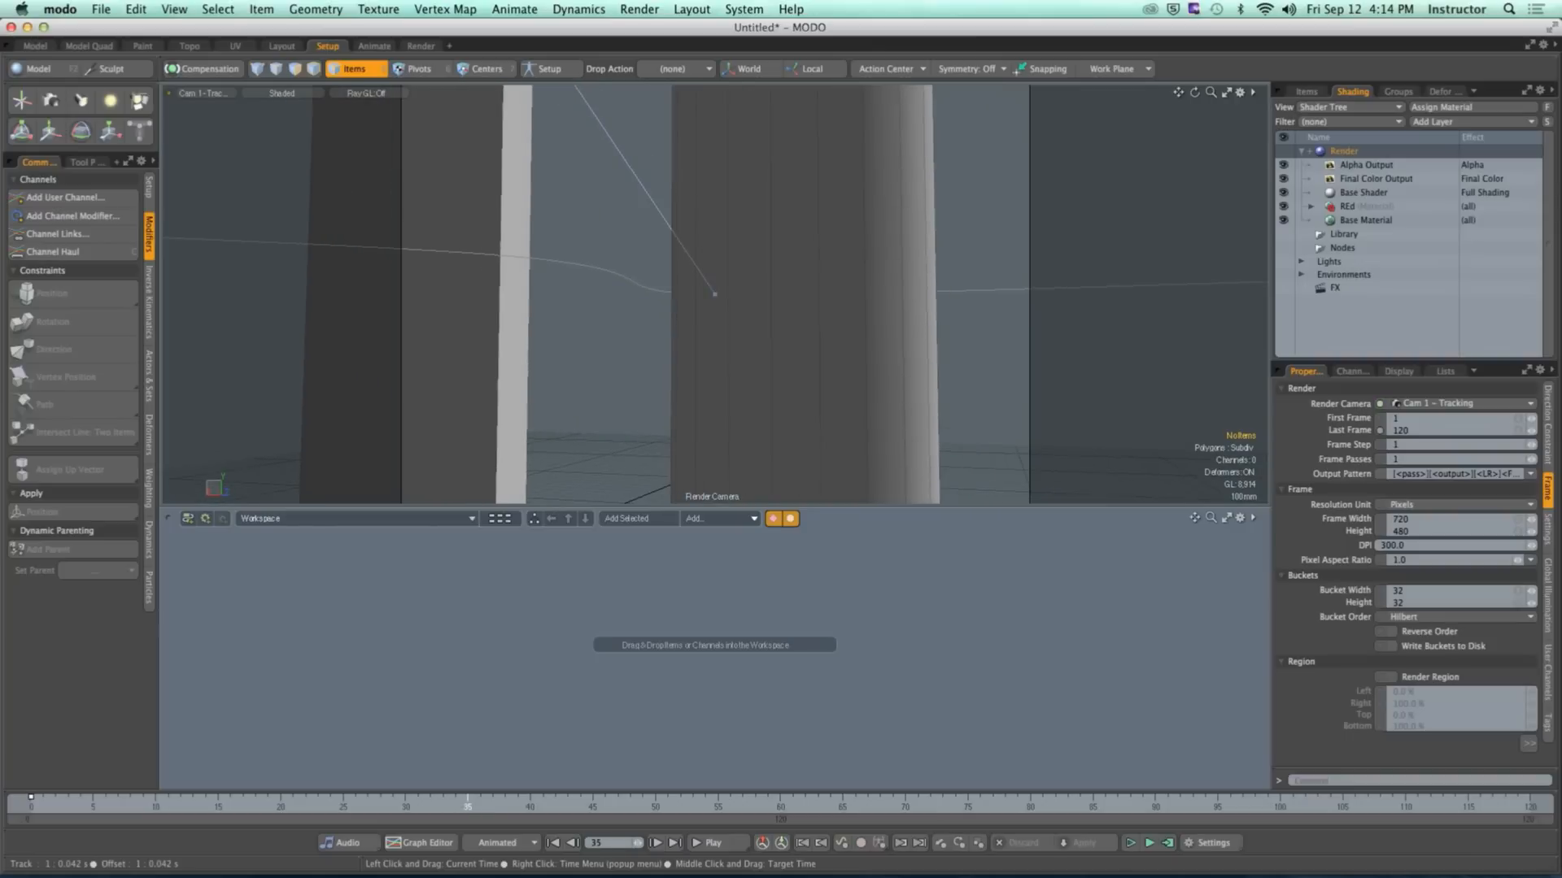
pyautogui.click(1413, 404)
pyautogui.click(1431, 433)
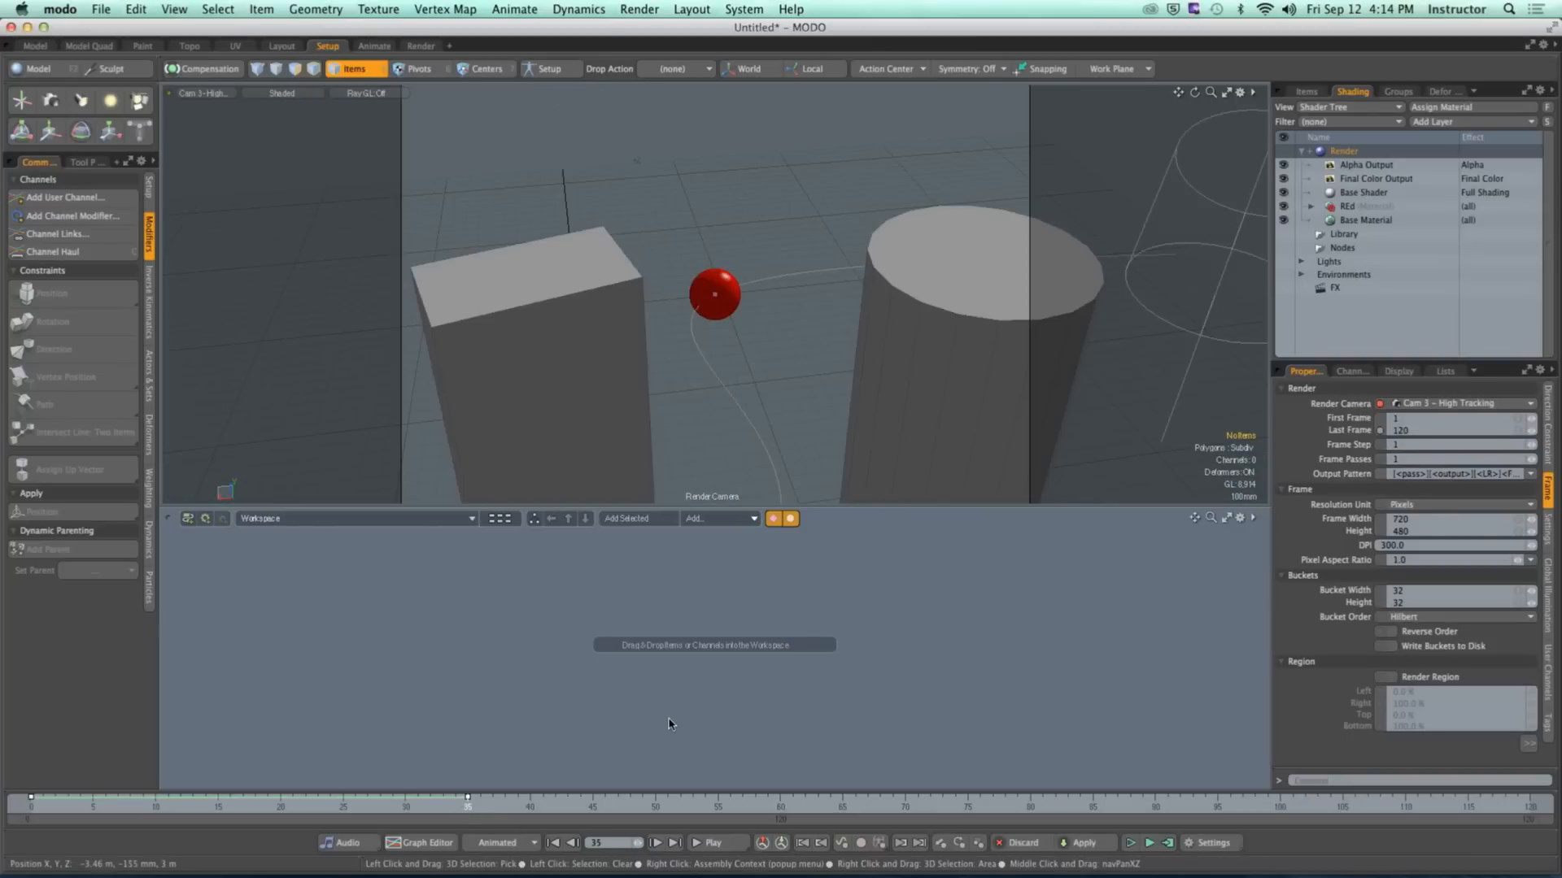
# Step: Scrub across the first camera cut and set the Render Camera to Cam 2 at frame 56
pyautogui.click(293, 804)
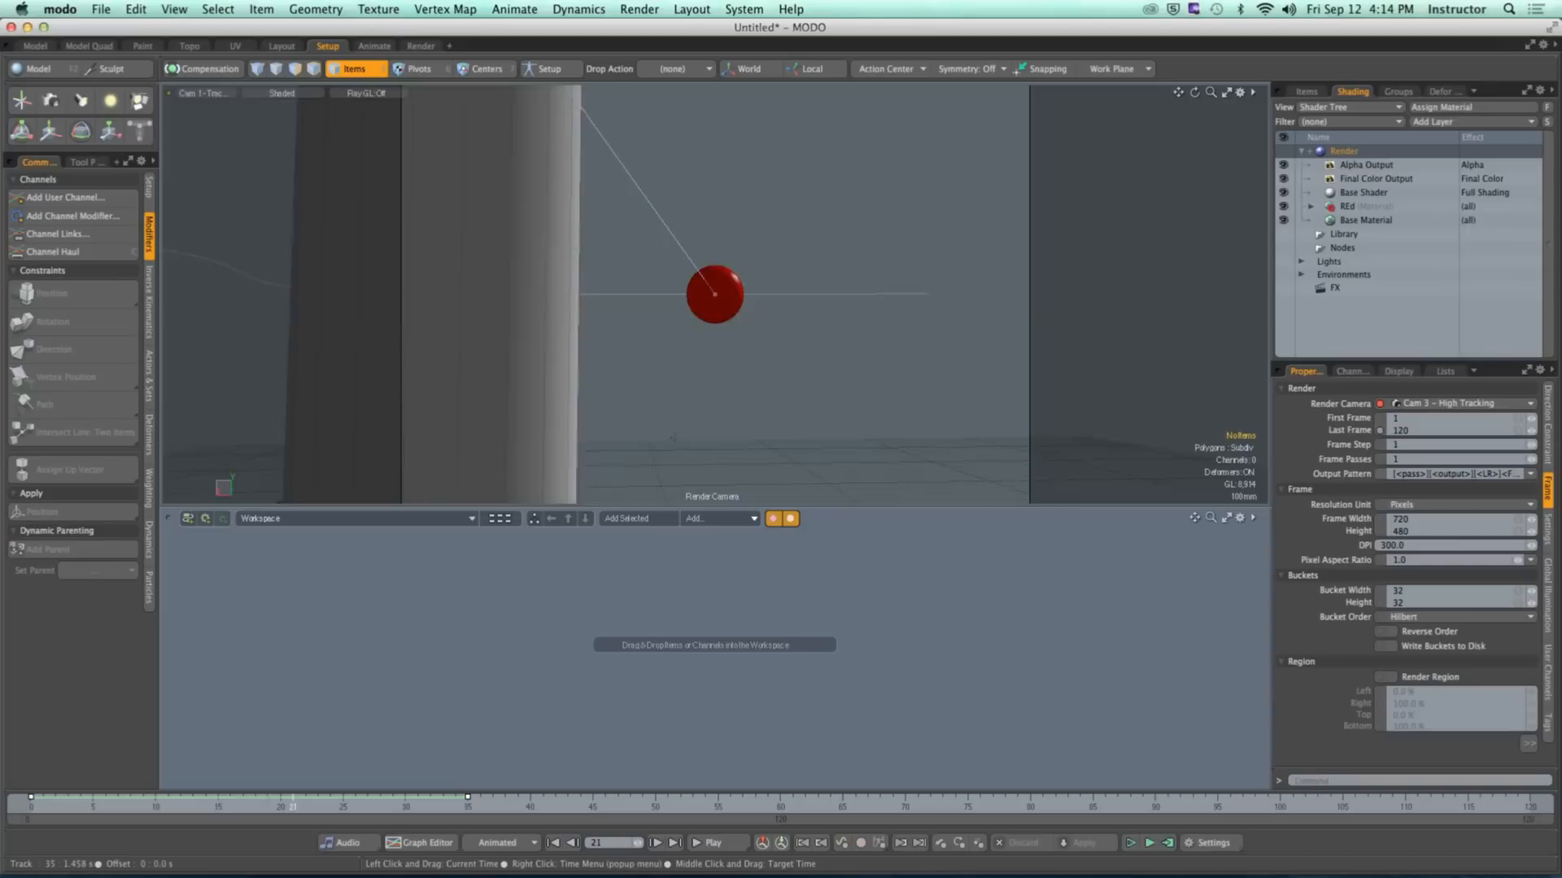
pyautogui.moveTo(292, 803); pyautogui.dragTo(729, 804)
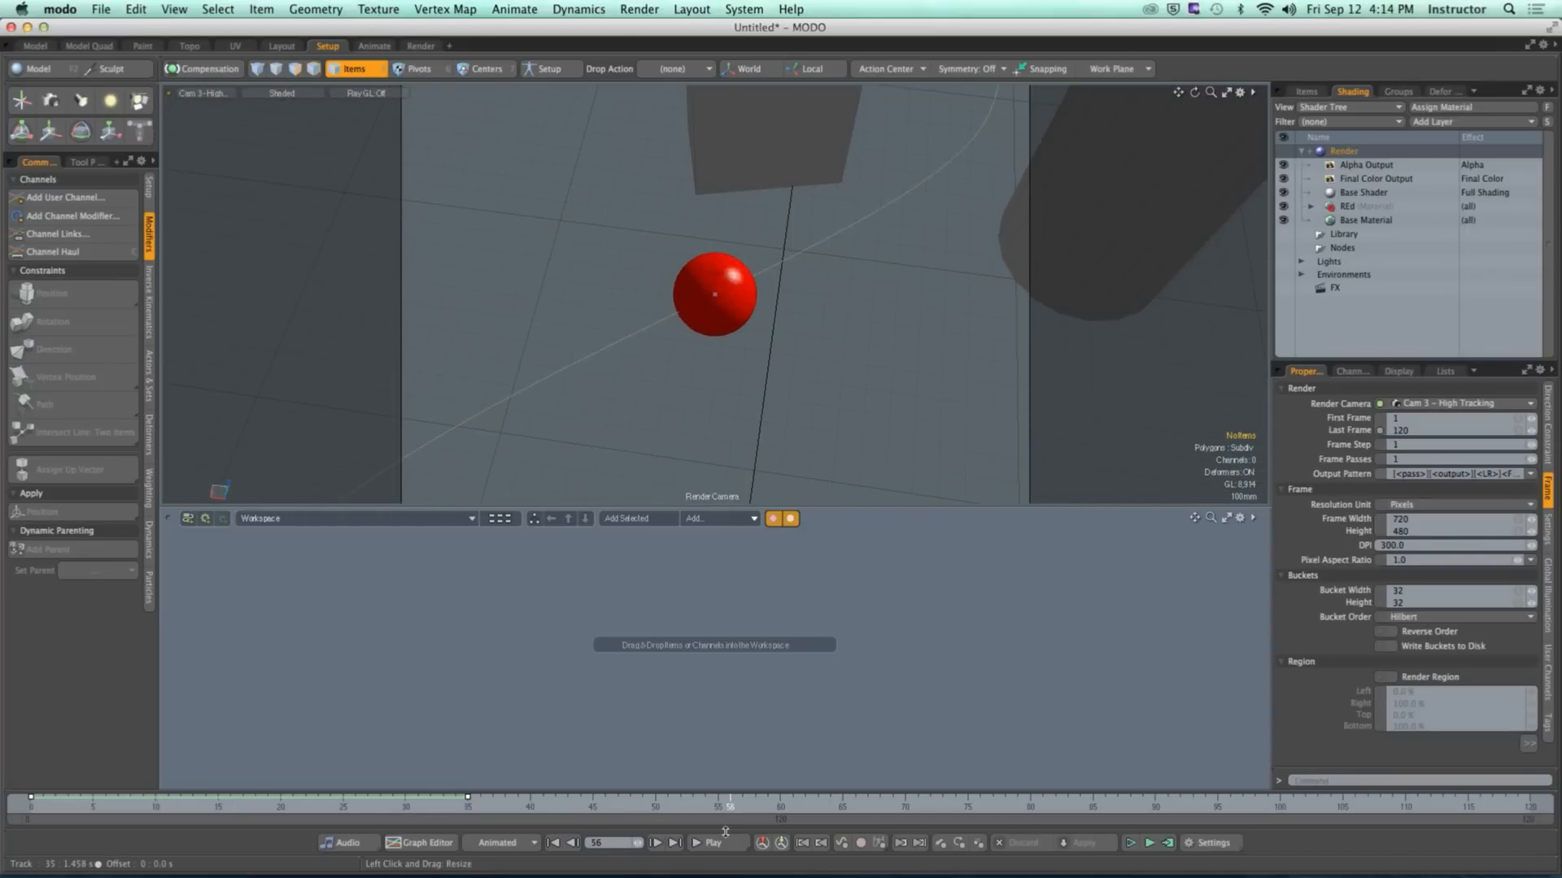
pyautogui.click(1425, 404)
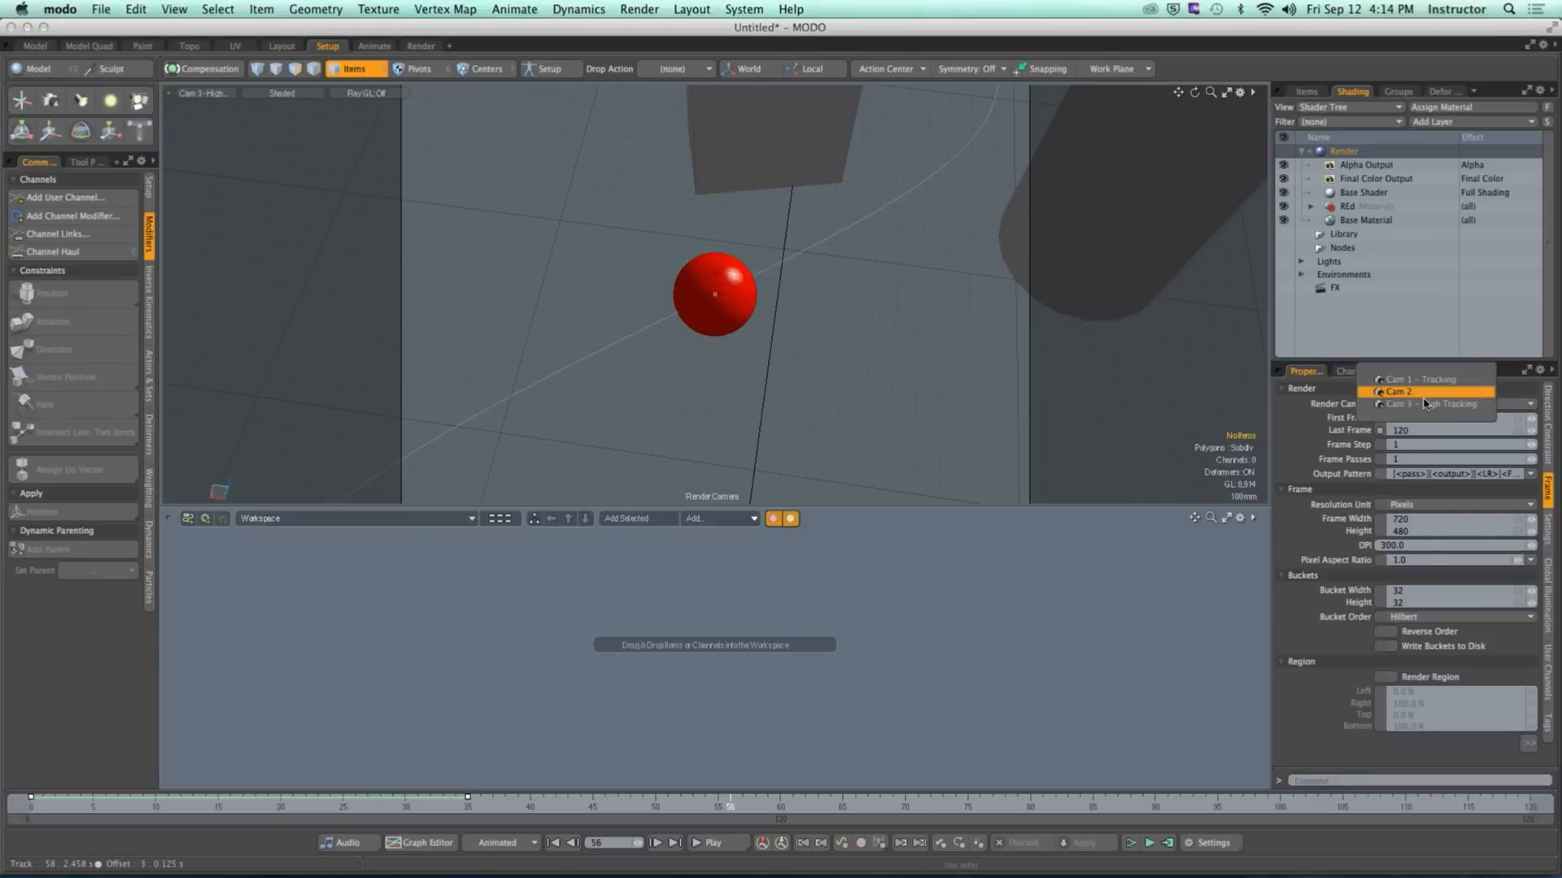
pyautogui.click(1424, 396)
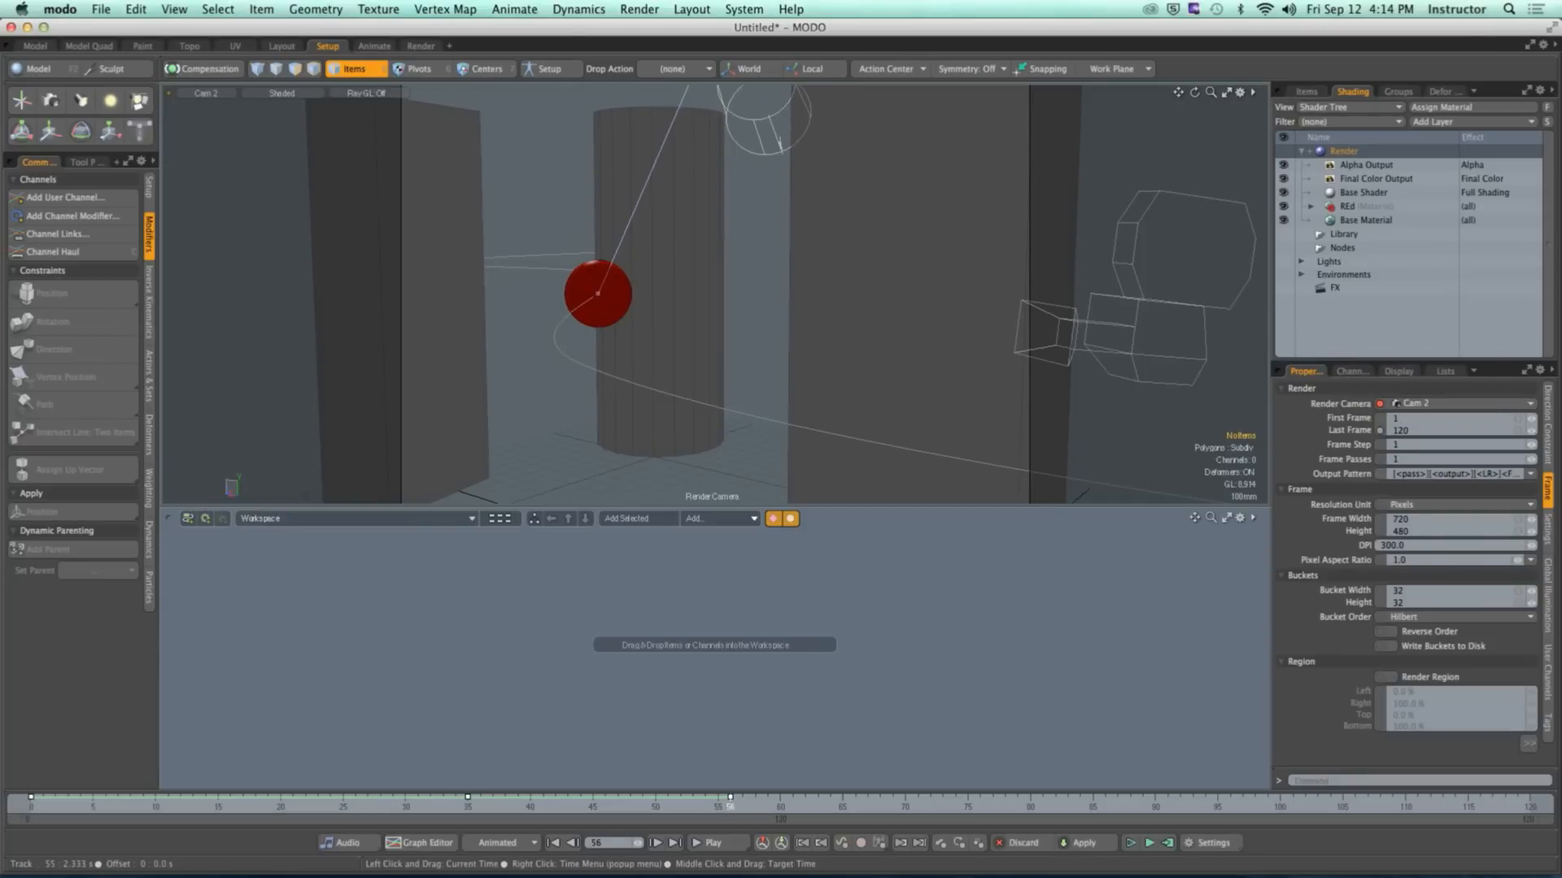
# Step: Set the Render Camera back to Cam 1 - Tracking at frame 77
pyautogui.moveTo(722, 804); pyautogui.dragTo(992, 804)
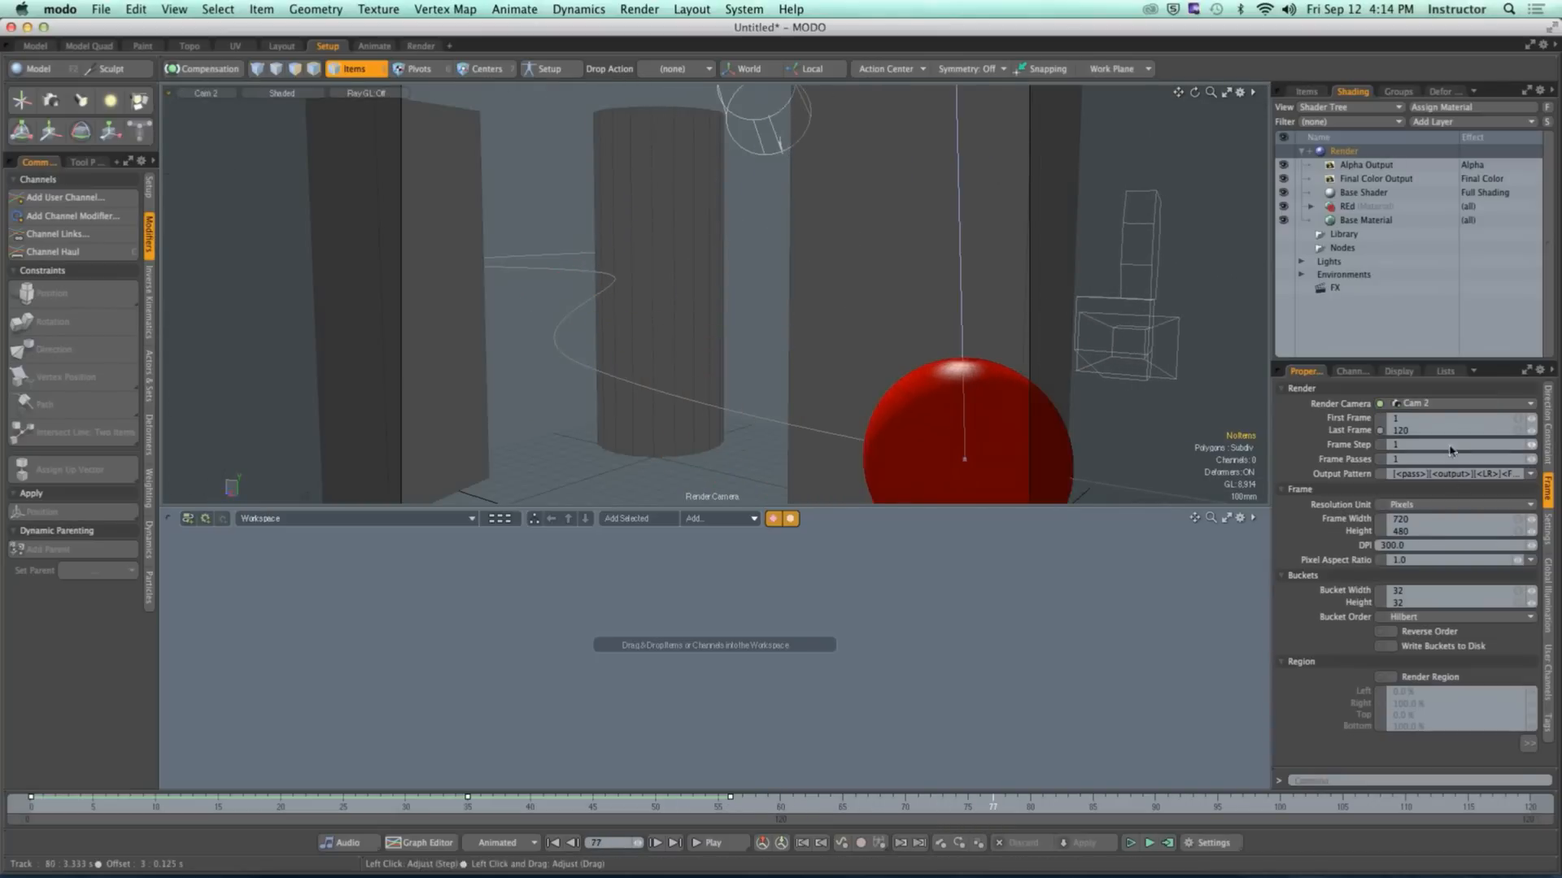
pyautogui.click(1442, 402)
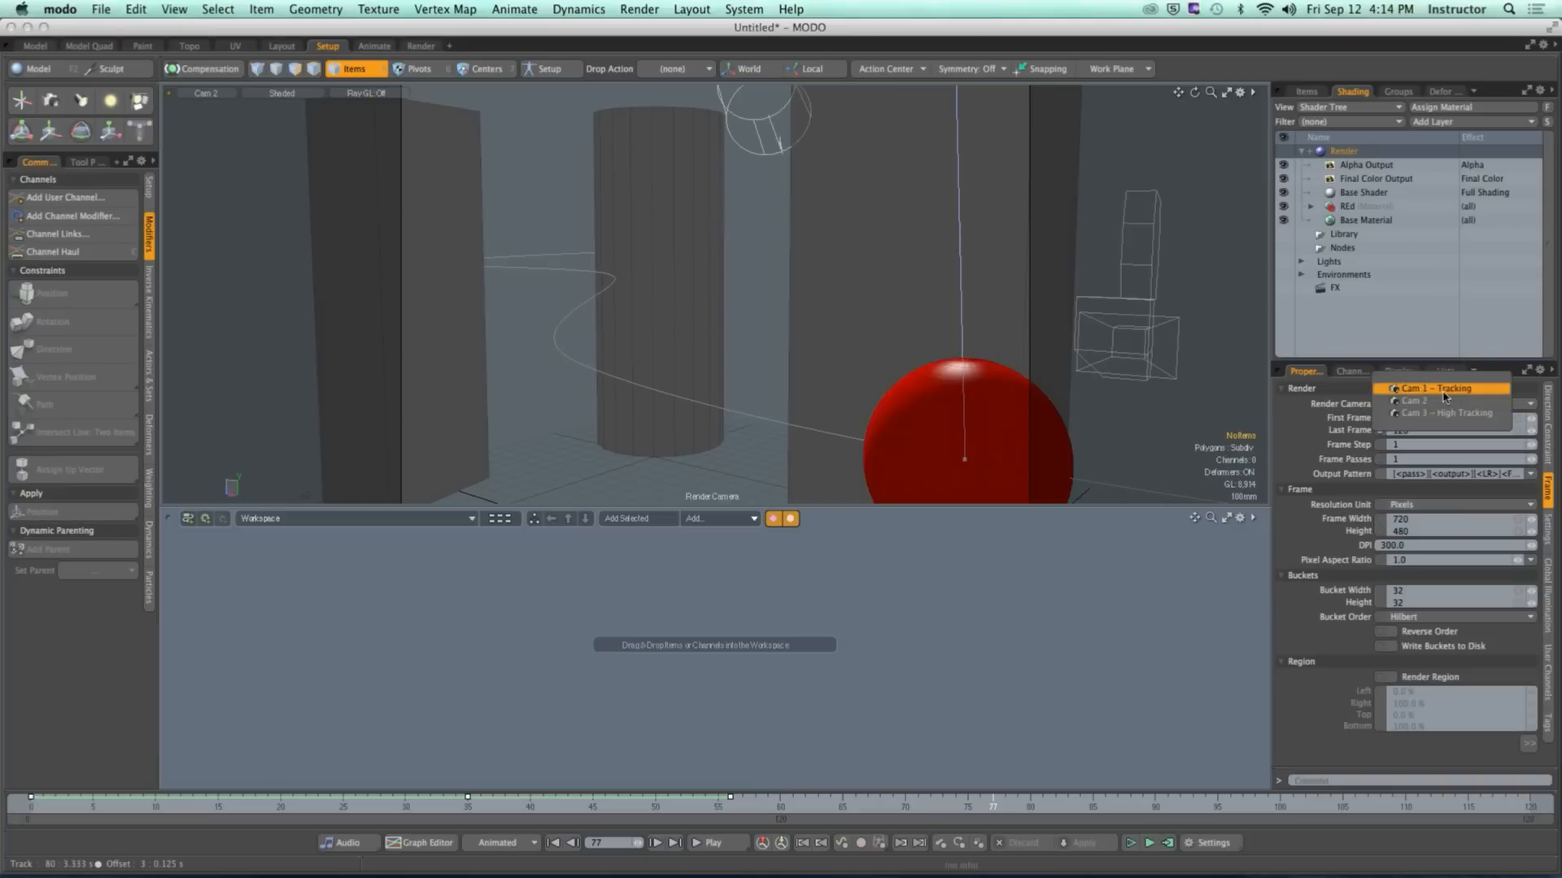
pyautogui.click(1444, 393)
# Step: Scrub through the timeline and play the animation from frame 0 to review the render camera switches
pyautogui.moveTo(991, 803); pyautogui.dragTo(1467, 803)
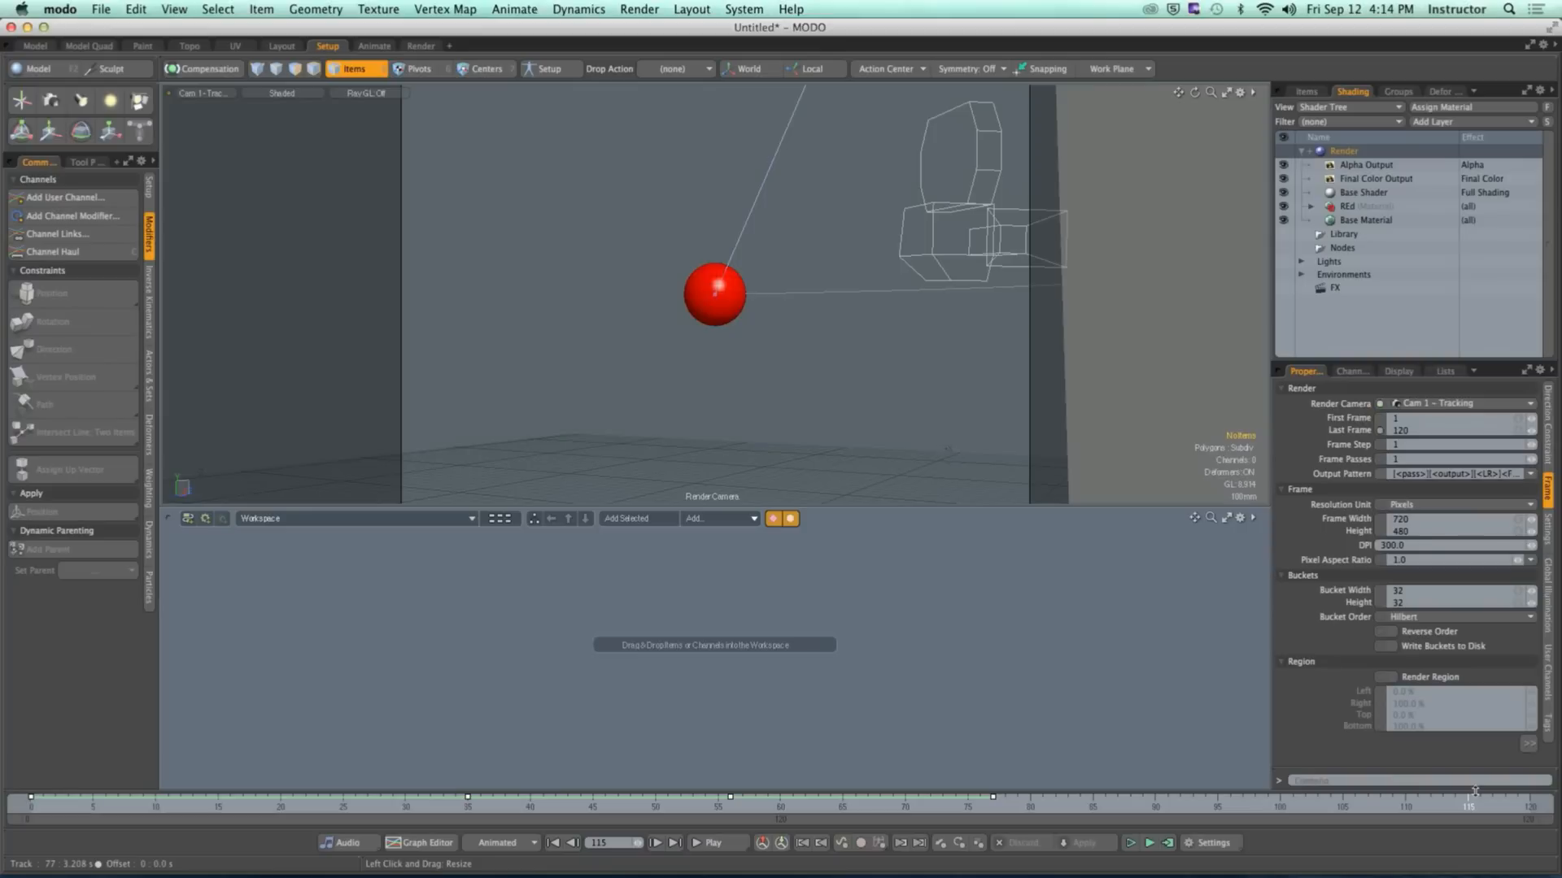
pyautogui.moveTo(1467, 808); pyautogui.dragTo(31, 808)
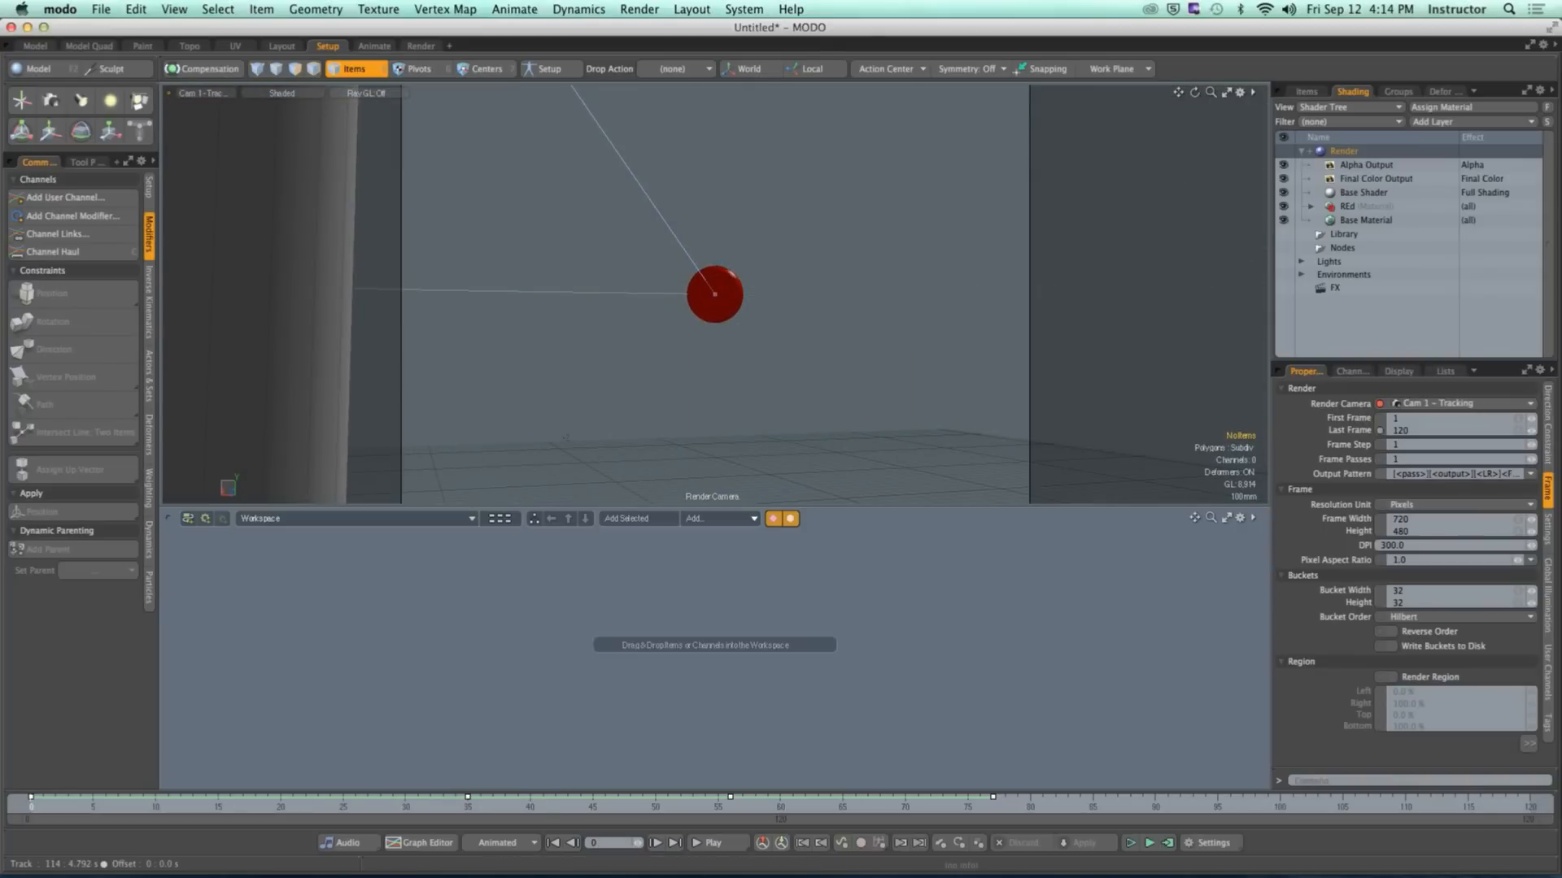
pyautogui.click(721, 846)
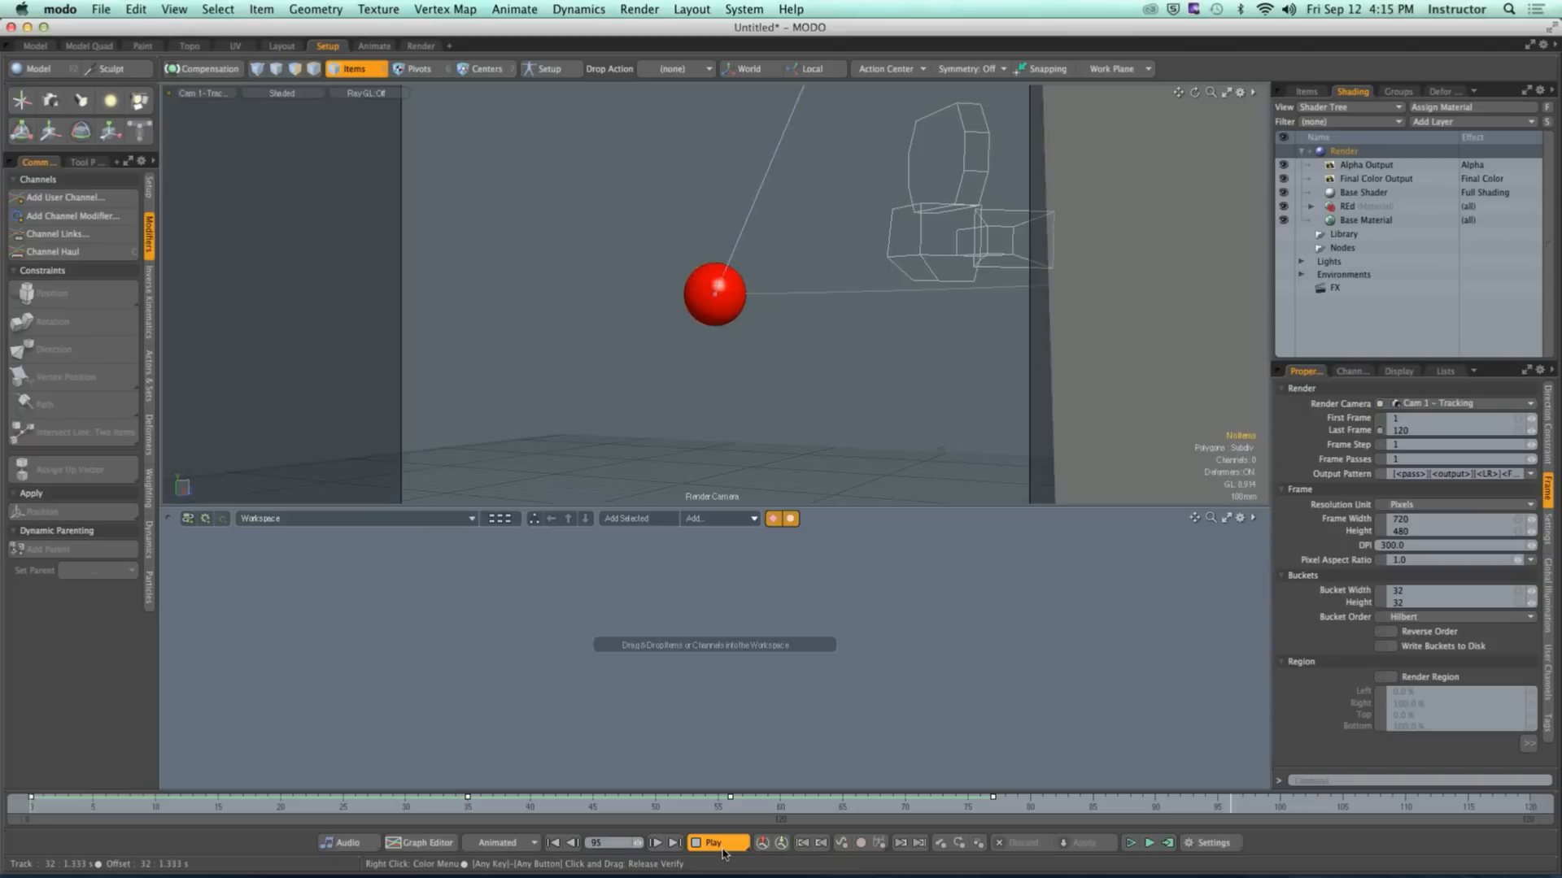
pyautogui.click(720, 847)
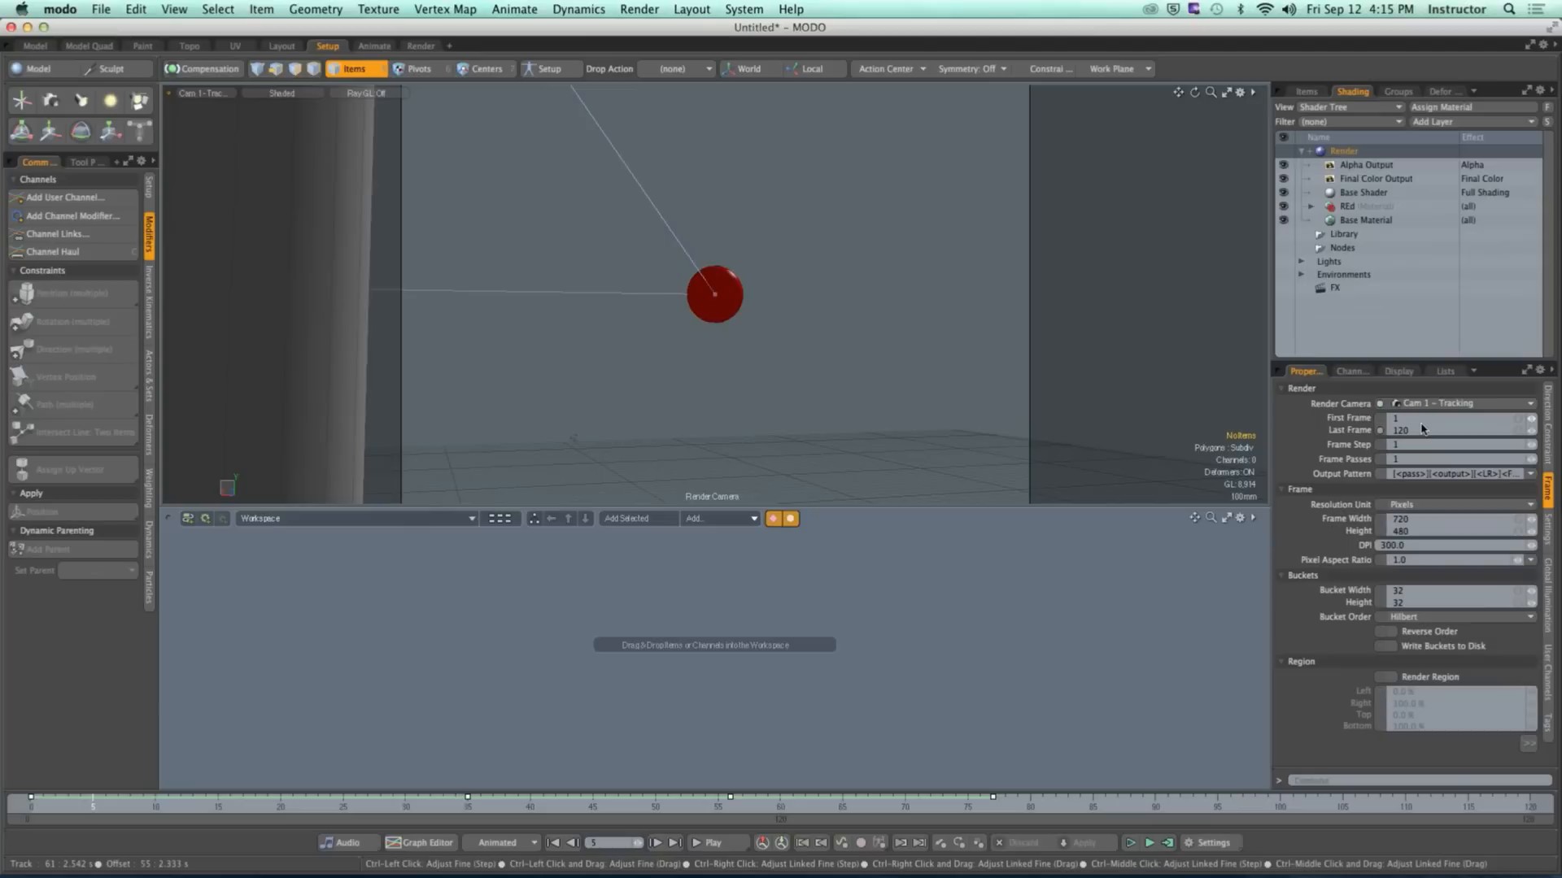
# Step: Return the timeline to frame 0 and switch to the Render layout
pyautogui.moveTo(1119, 802); pyautogui.dragTo(29, 802)
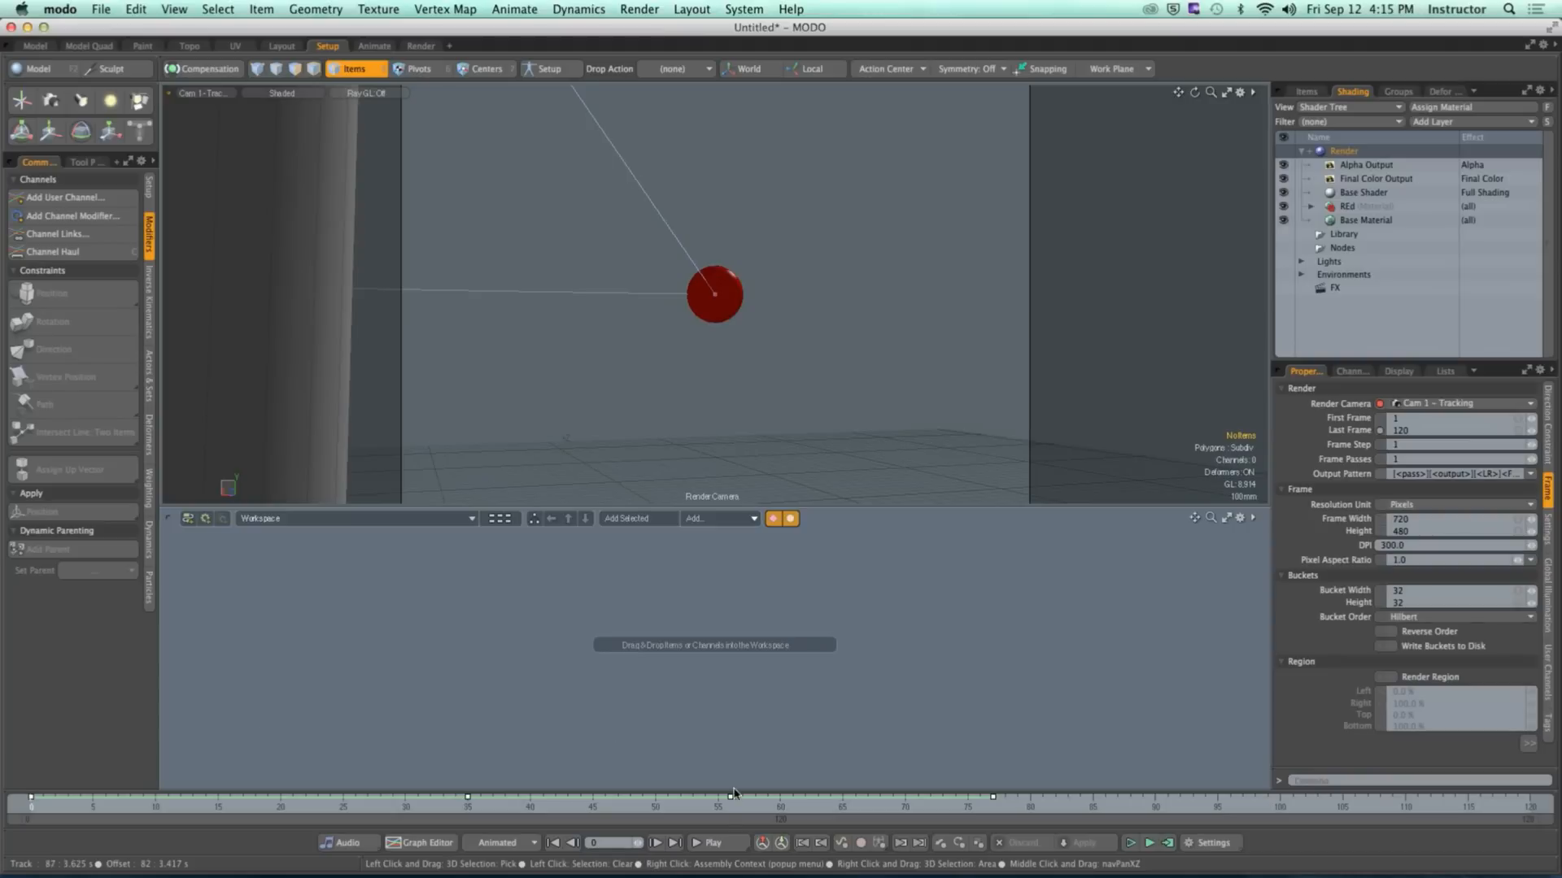
pyautogui.click(418, 46)
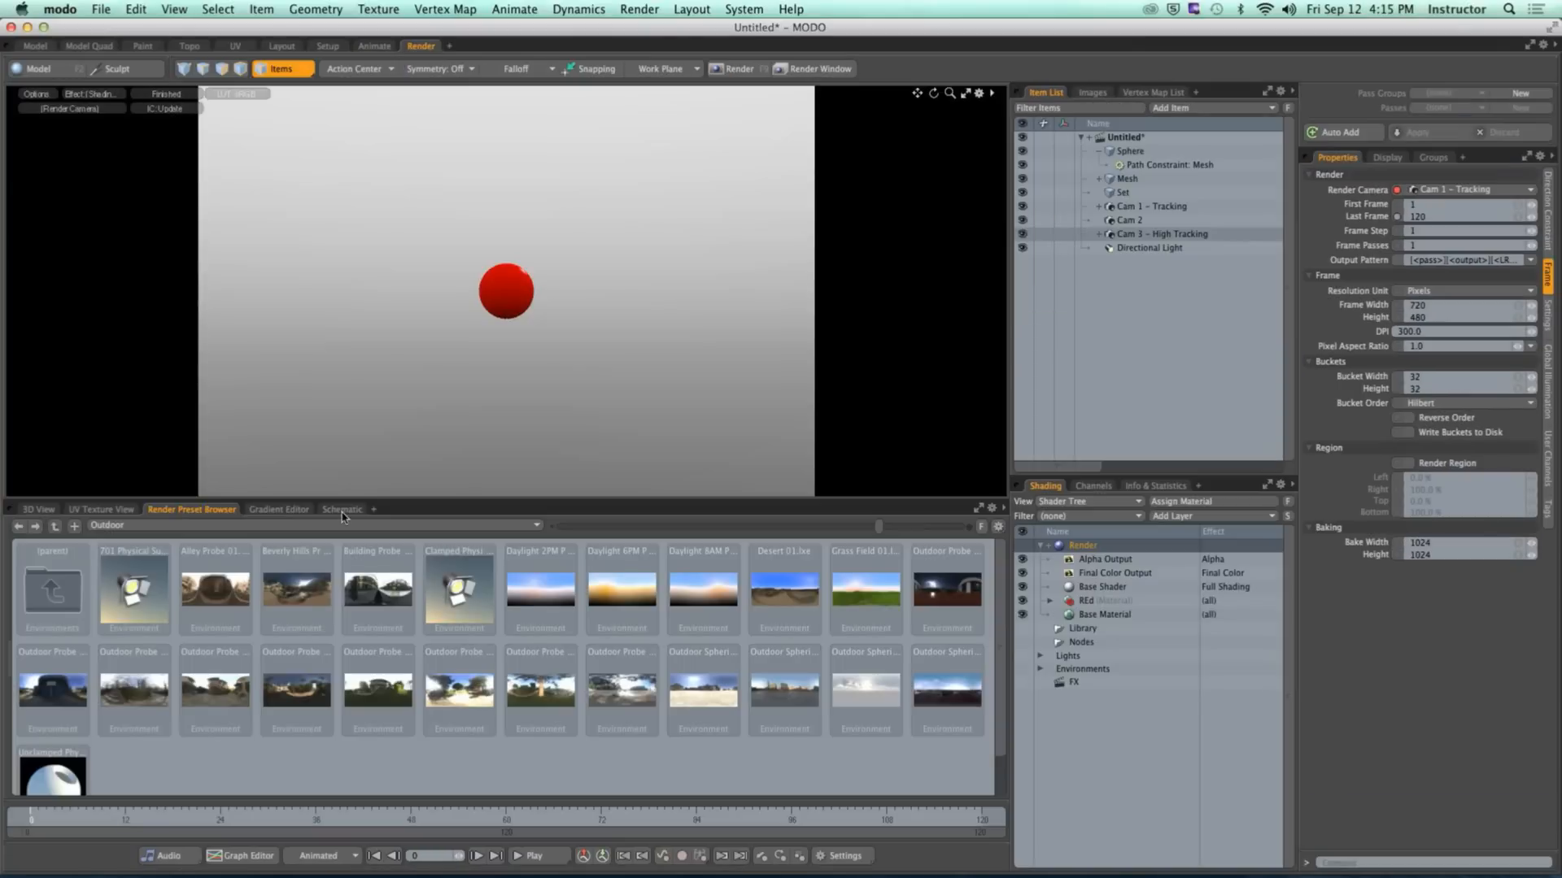
# Step: Scrub through the animation in the render preview and apply the Outdoor Probe 08 environment preset from the Outdoor presets
pyautogui.moveTo(38, 816); pyautogui.dragTo(966, 815)
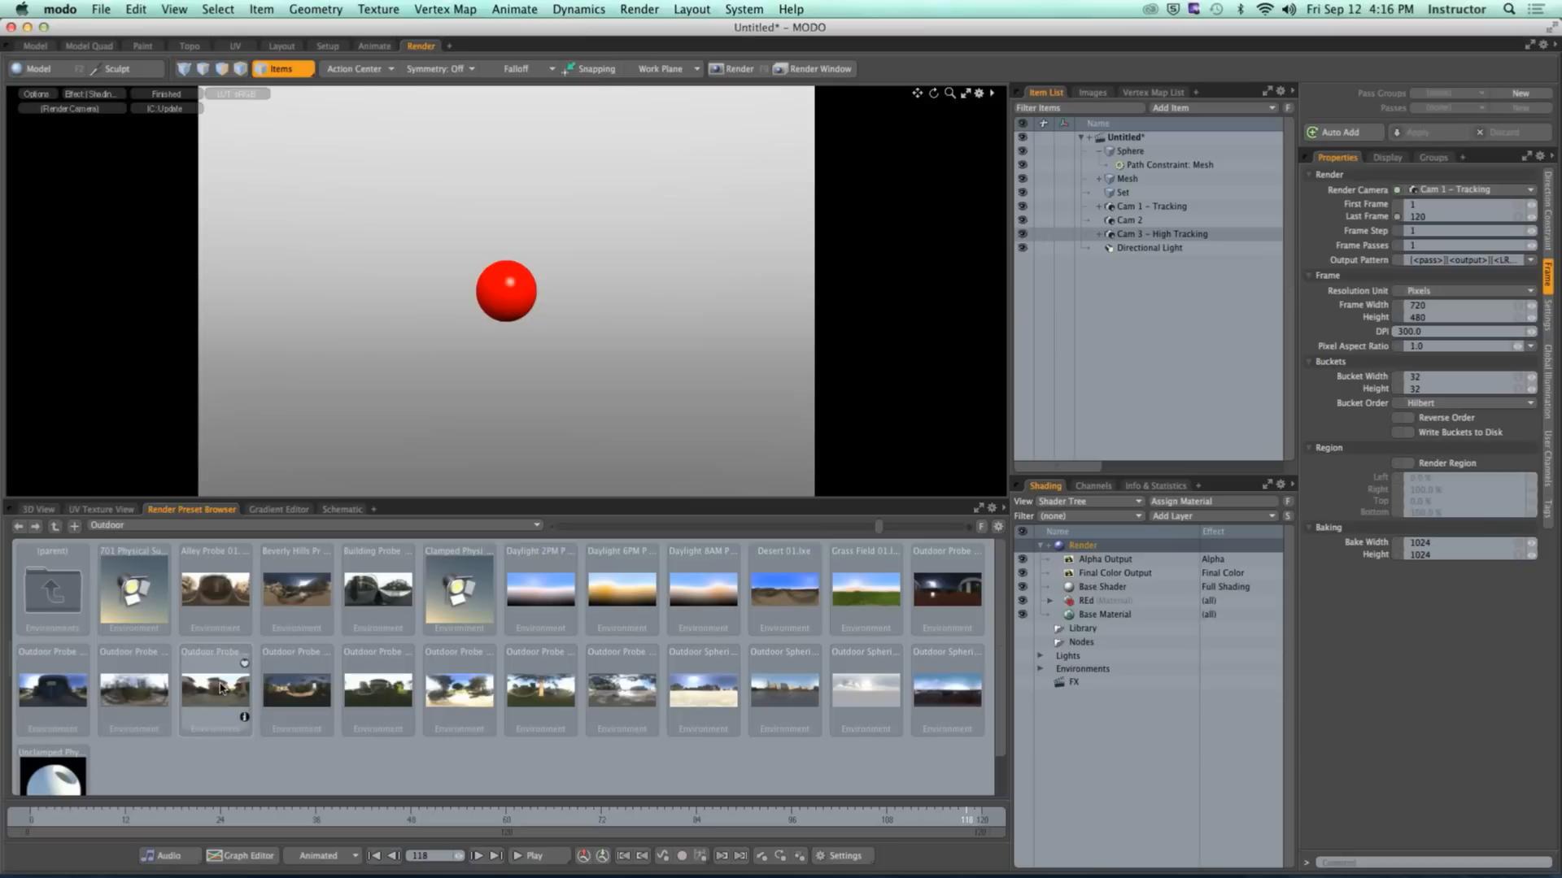
pyautogui.scroll(-1, 142, 763)
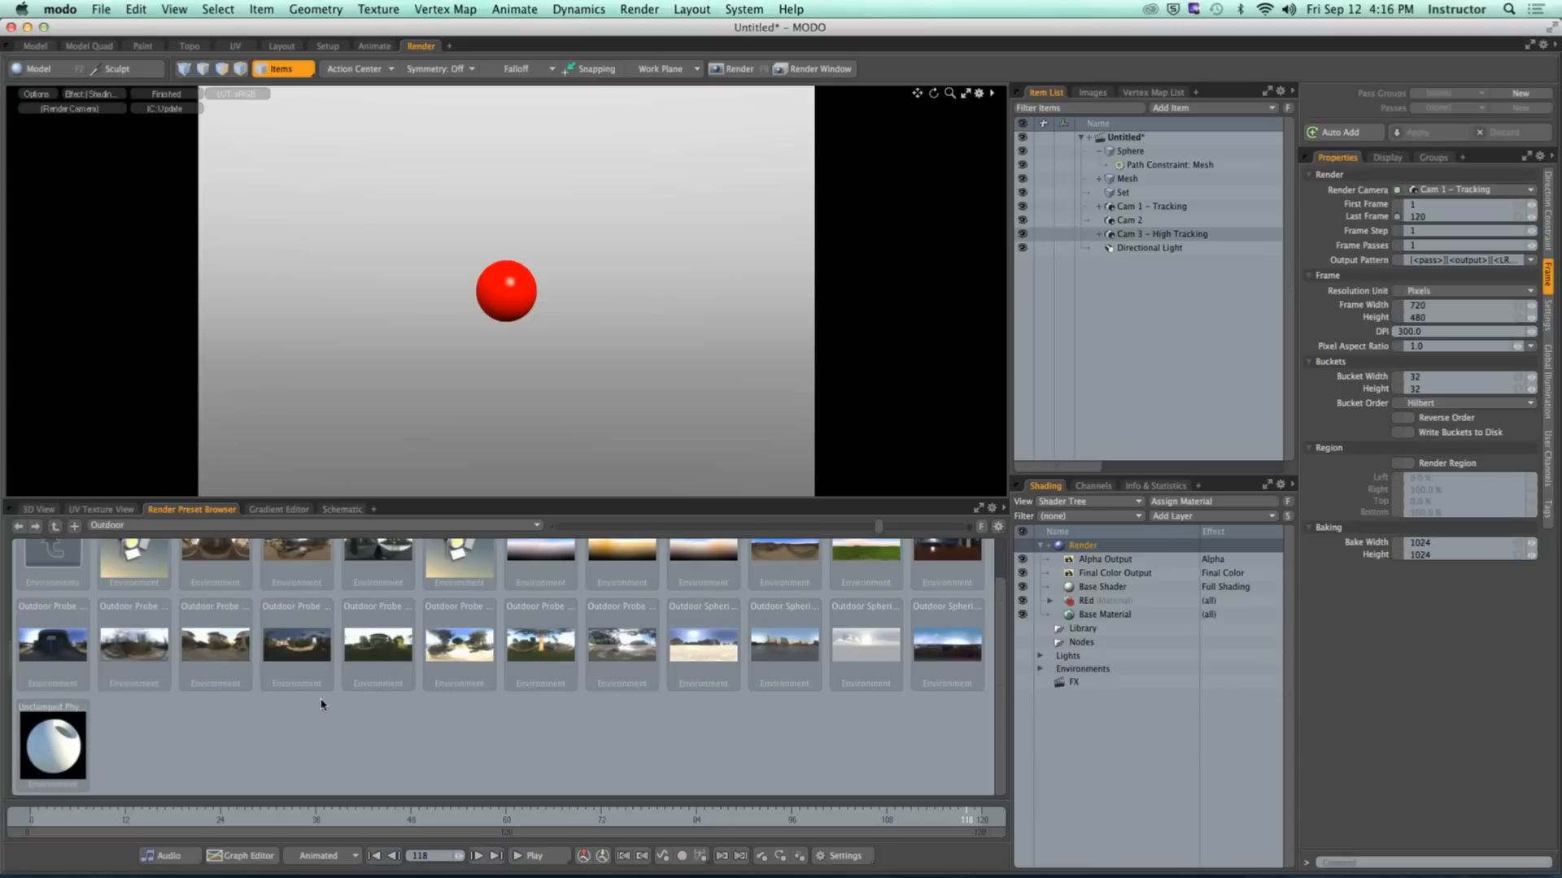
pyautogui.doubleClick(535, 641)
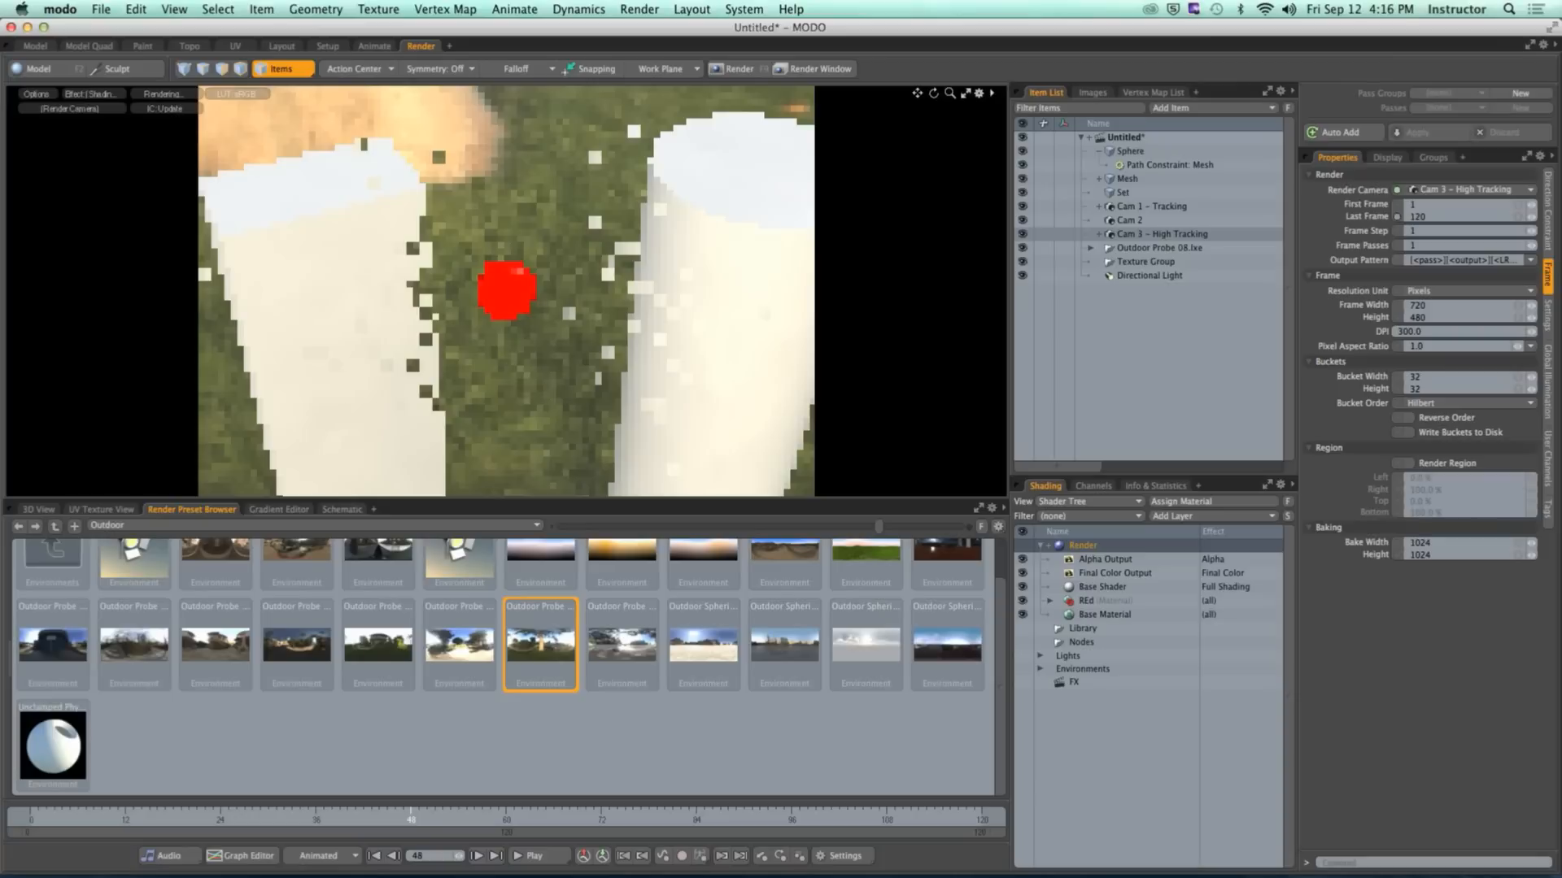
pyautogui.moveTo(411, 816)
pyautogui.mouseDown()
pyautogui.moveTo(426, 815)
pyautogui.moveTo(356, 816)
pyautogui.mouseUp()
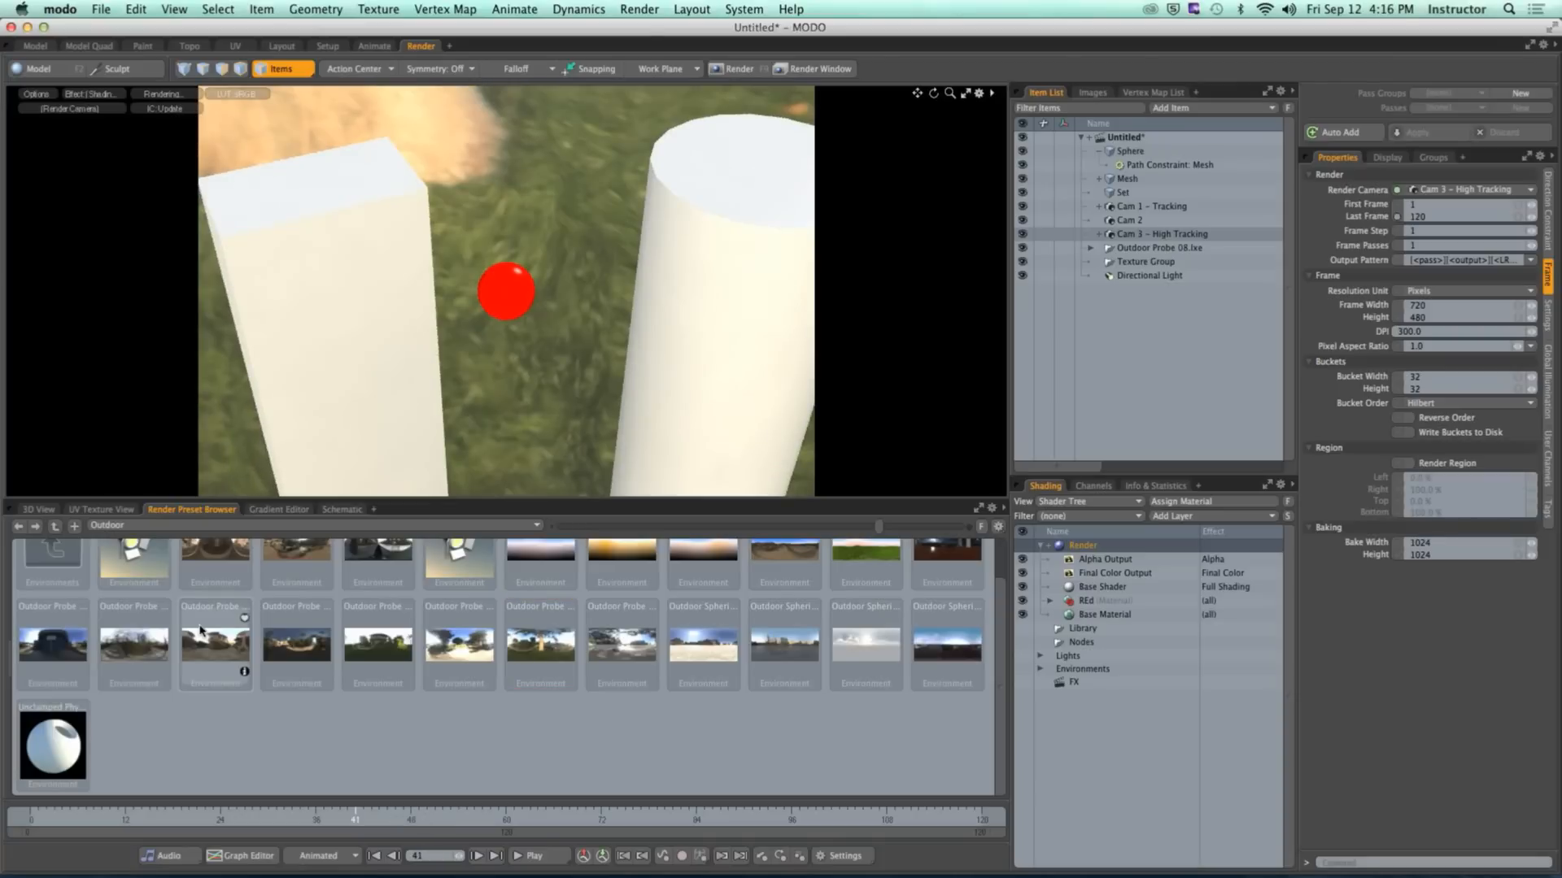
# Step: Browse to the Basic mesh presets and add the ShadowCatcher mesh to the scene
pyautogui.click(114, 525)
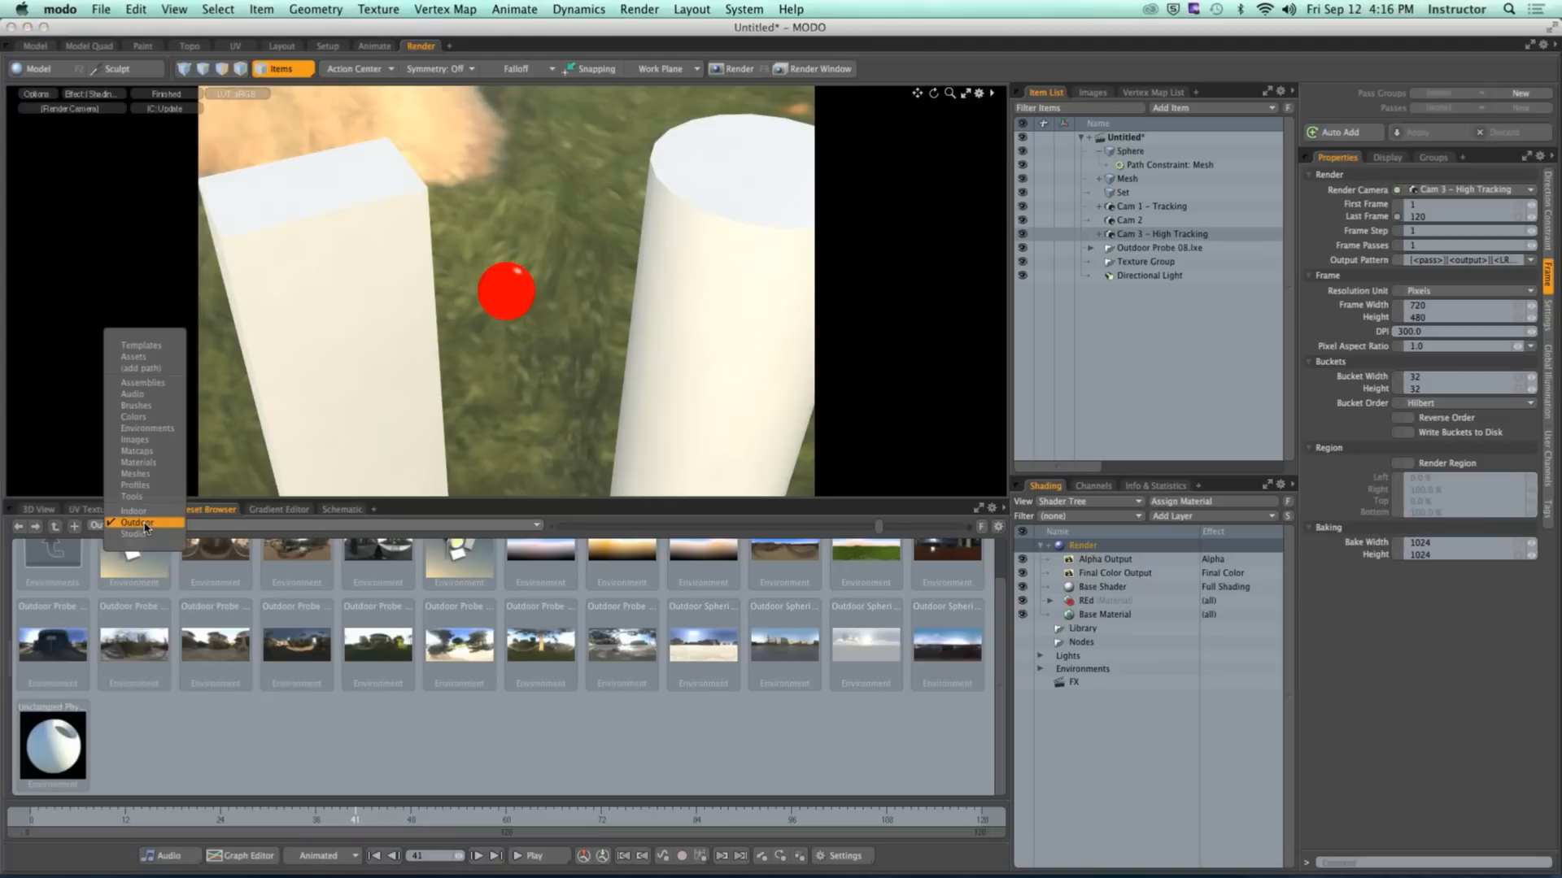
pyautogui.click(155, 474)
pyautogui.doubleClick(305, 598)
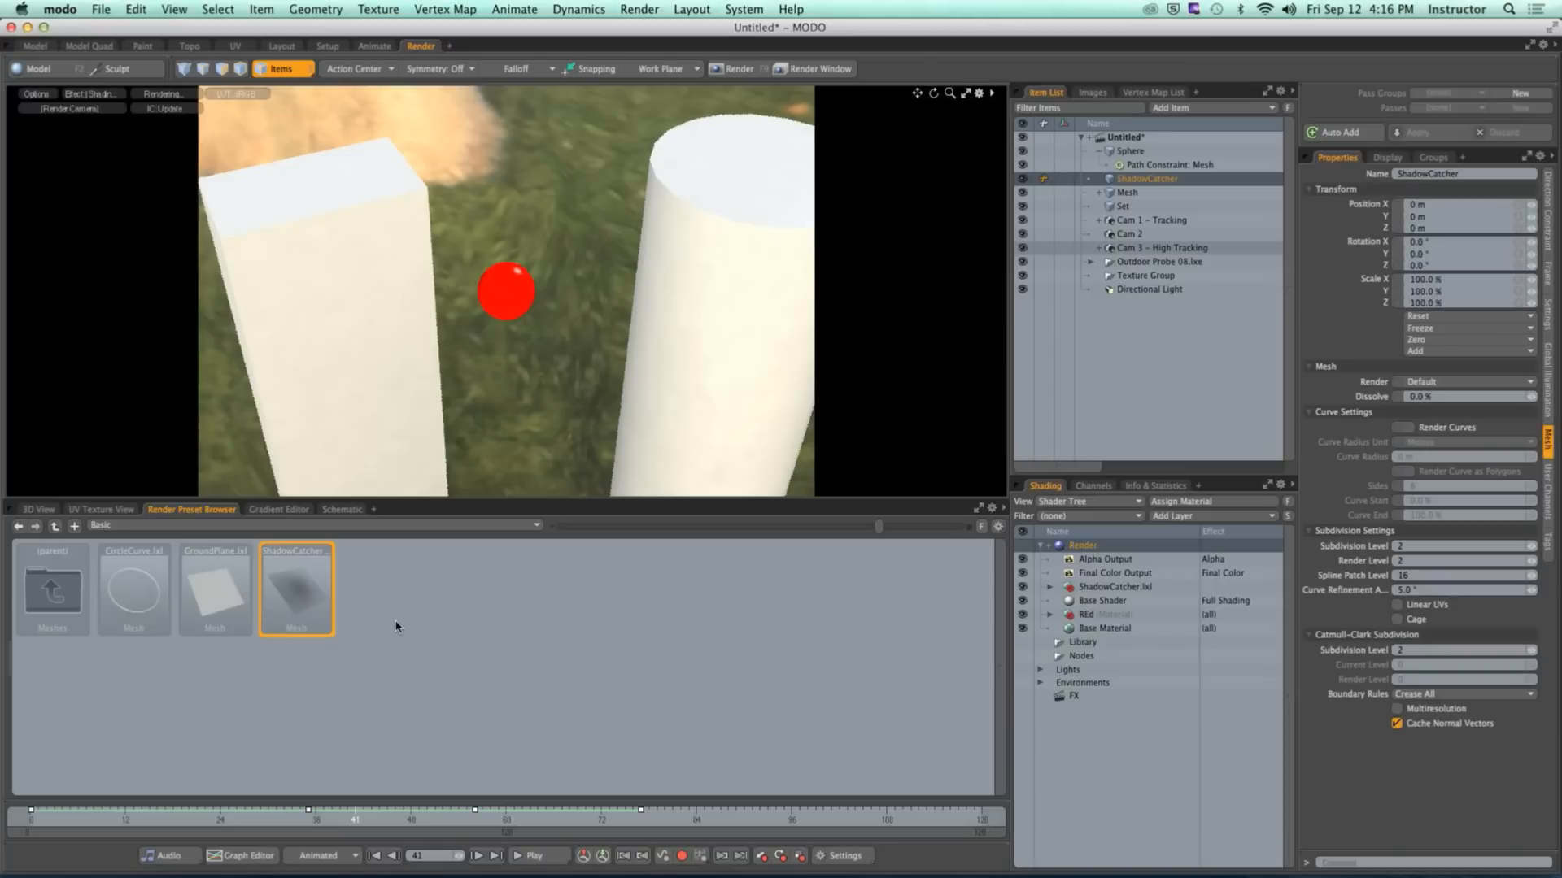
# Step: Inspect the shadow catcher in the 3D view and scrub through the timeline to check it in the render preview
pyautogui.moveTo(344, 822); pyautogui.dragTo(260, 820)
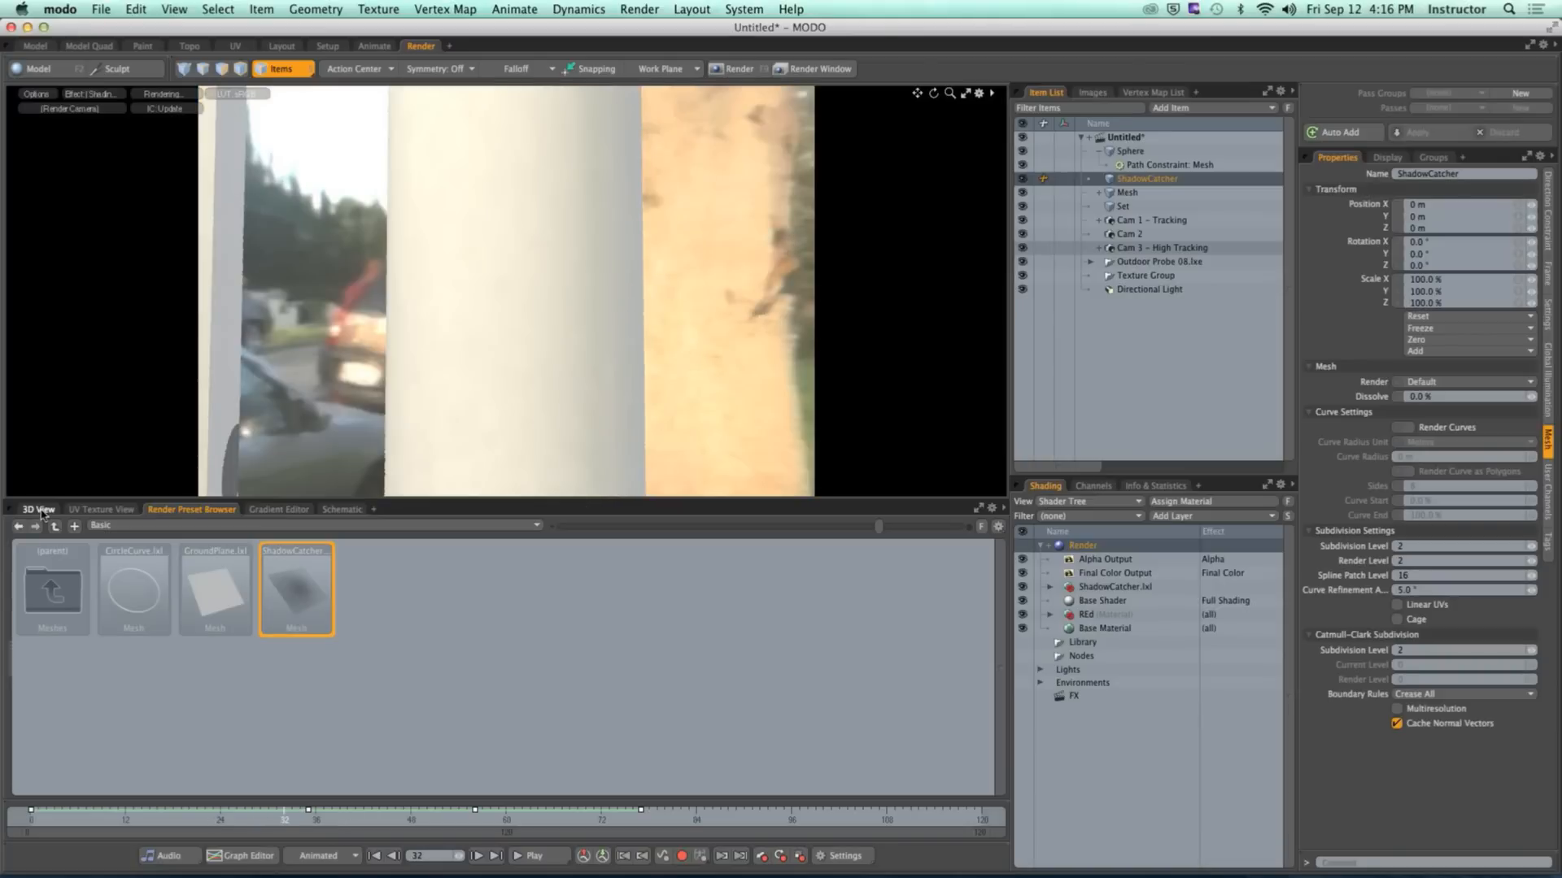
pyautogui.click(39, 510)
pyautogui.keyDown('ctrl'); pyautogui.keyDown('alt'); pyautogui.moveTo(518, 632); pyautogui.dragTo(407, 661); pyautogui.keyUp('alt'); pyautogui.keyUp('ctrl')
pyautogui.click(868, 627)
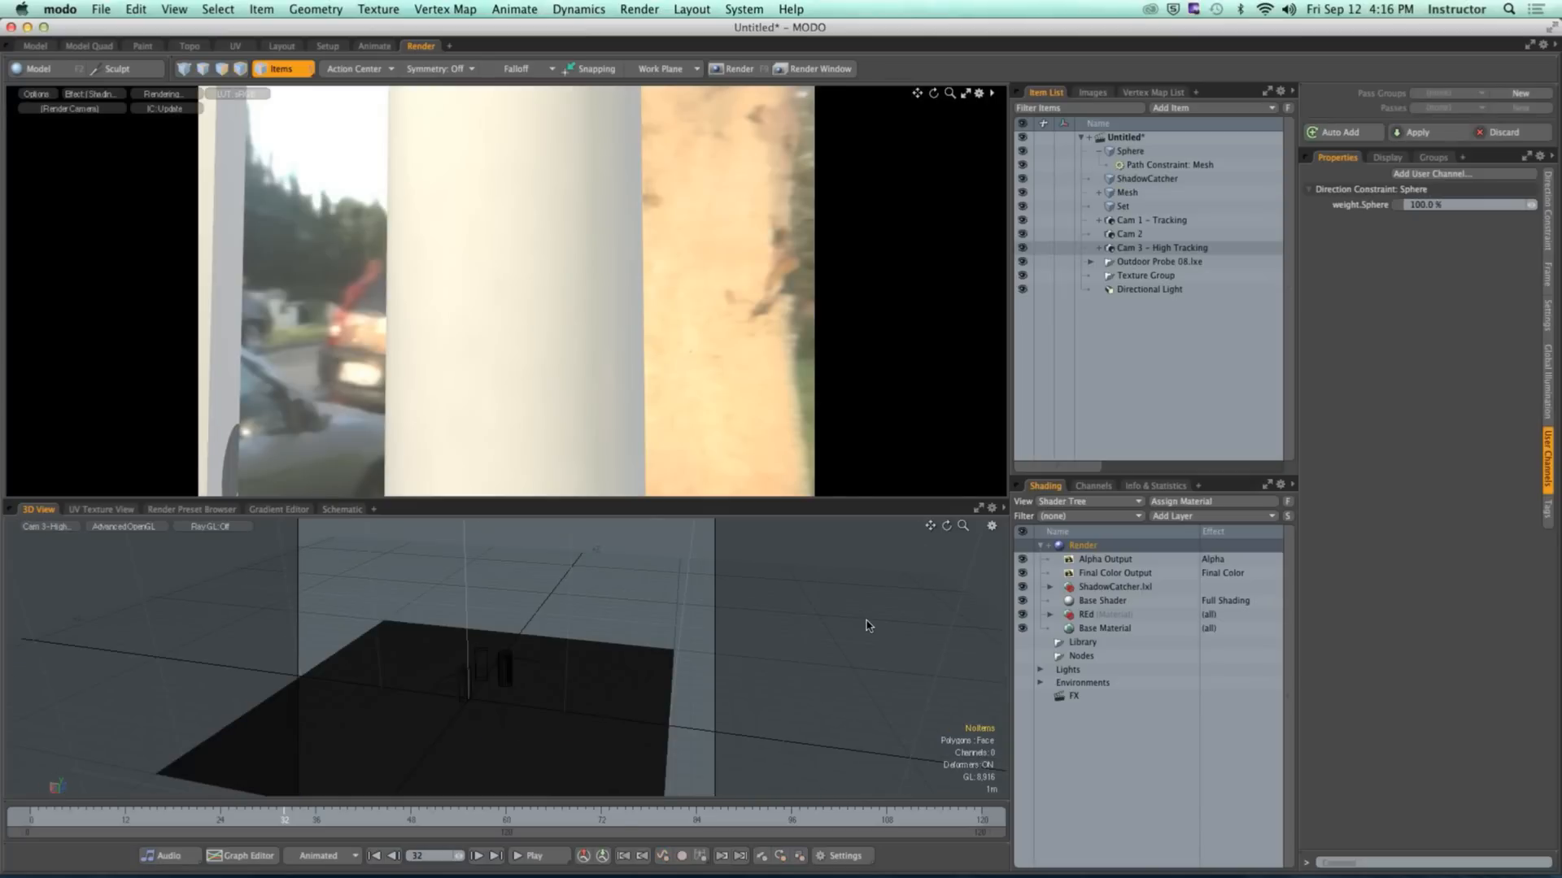
pyautogui.moveTo(619, 822); pyautogui.dragTo(862, 821)
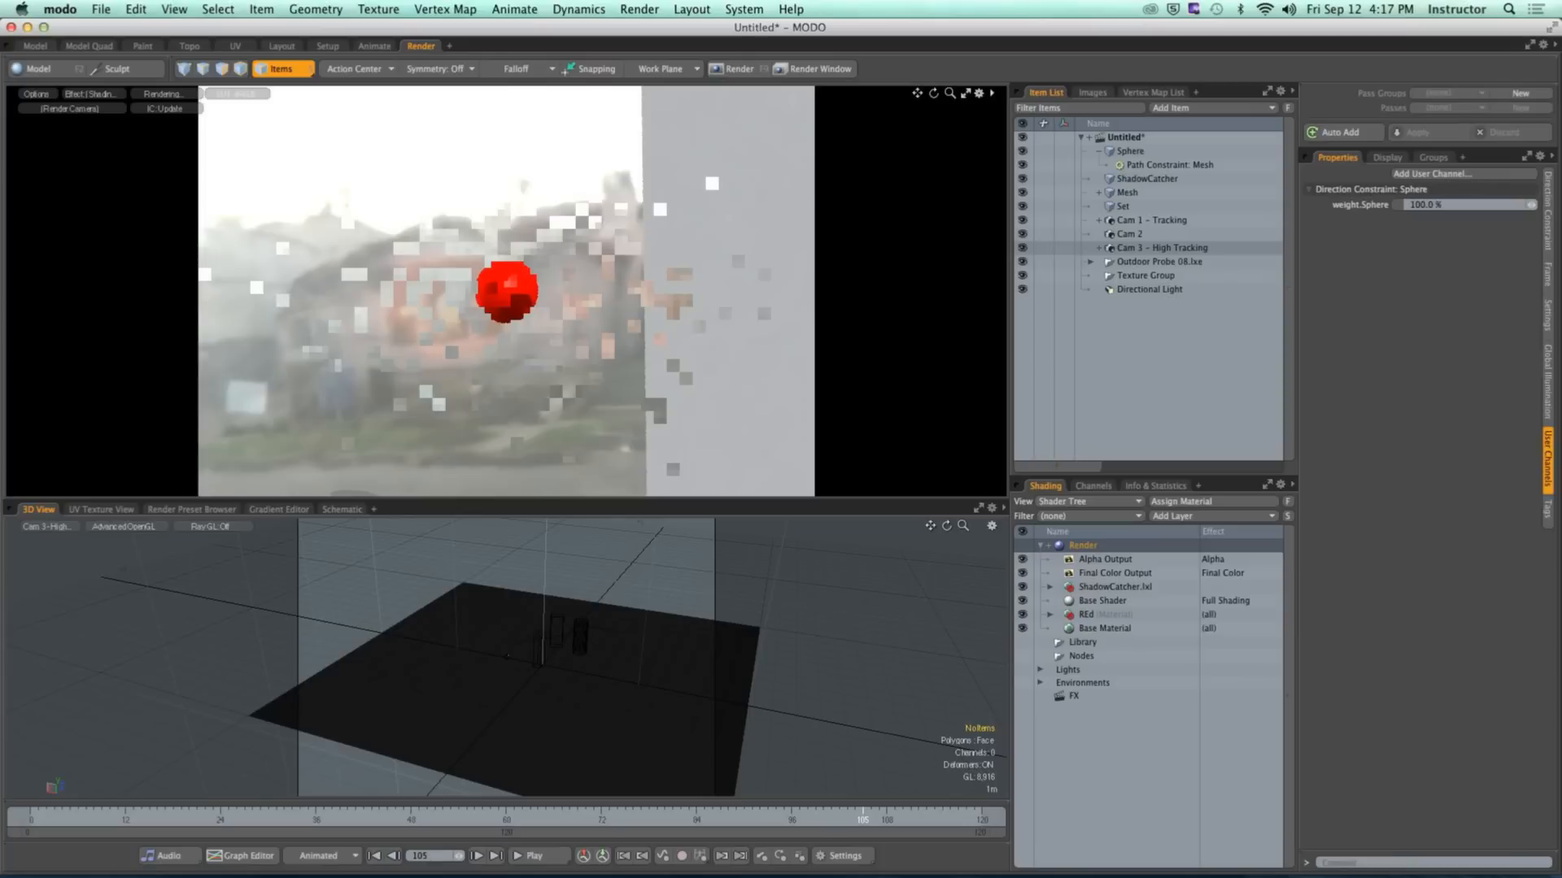
pyautogui.moveTo(732, 820); pyautogui.dragTo(554, 820)
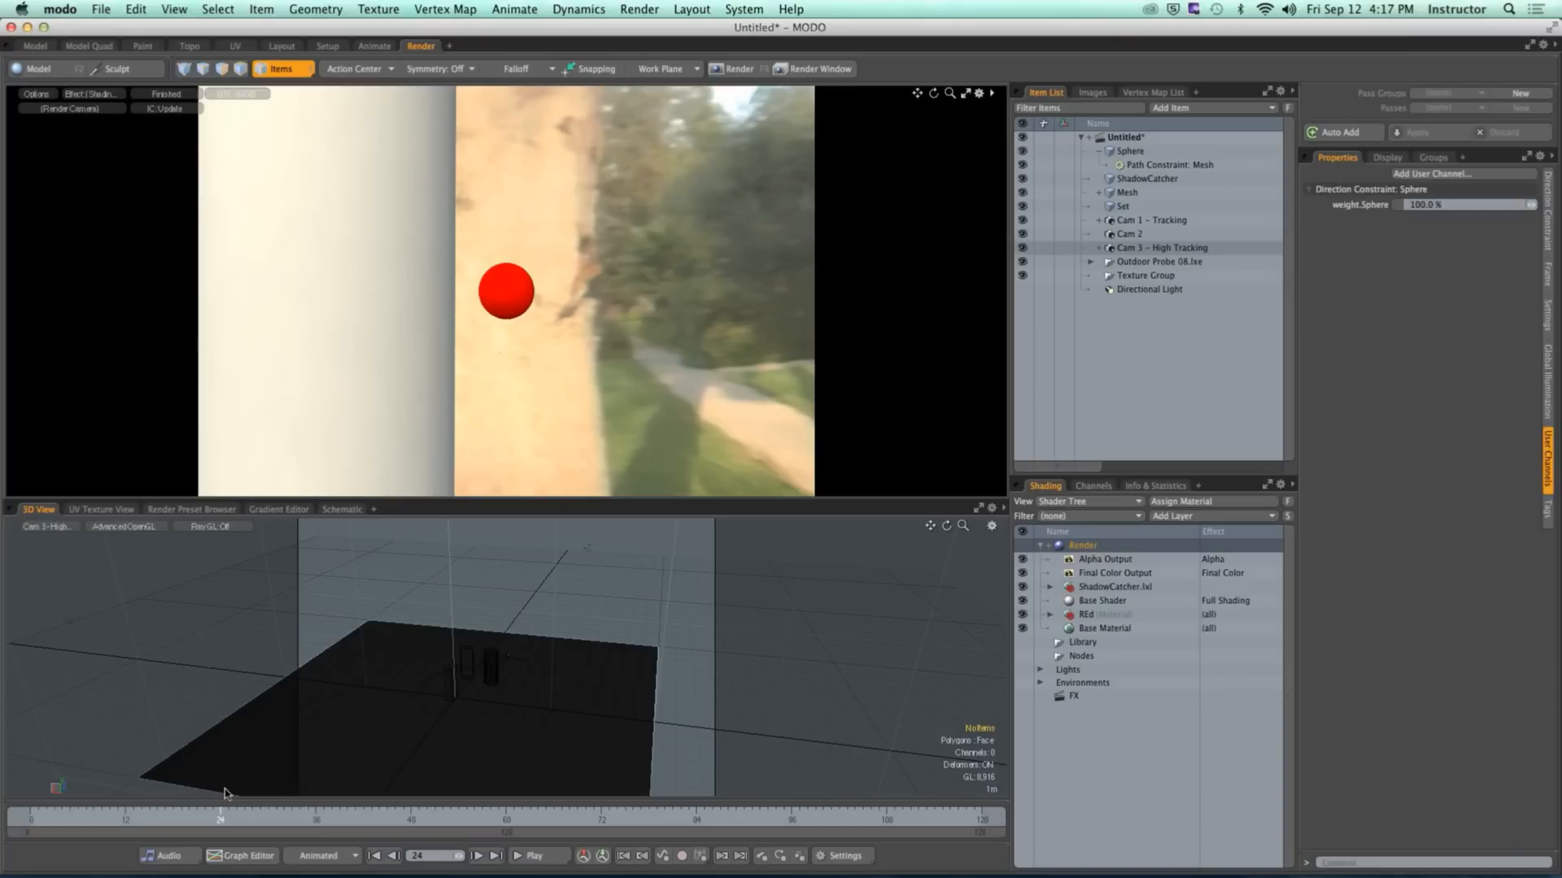
# Step: Switch to Chrome and review the Alien Invasion homework requirements for the turret model, simple set, and materials and textures
pyautogui.press('super+Tab')
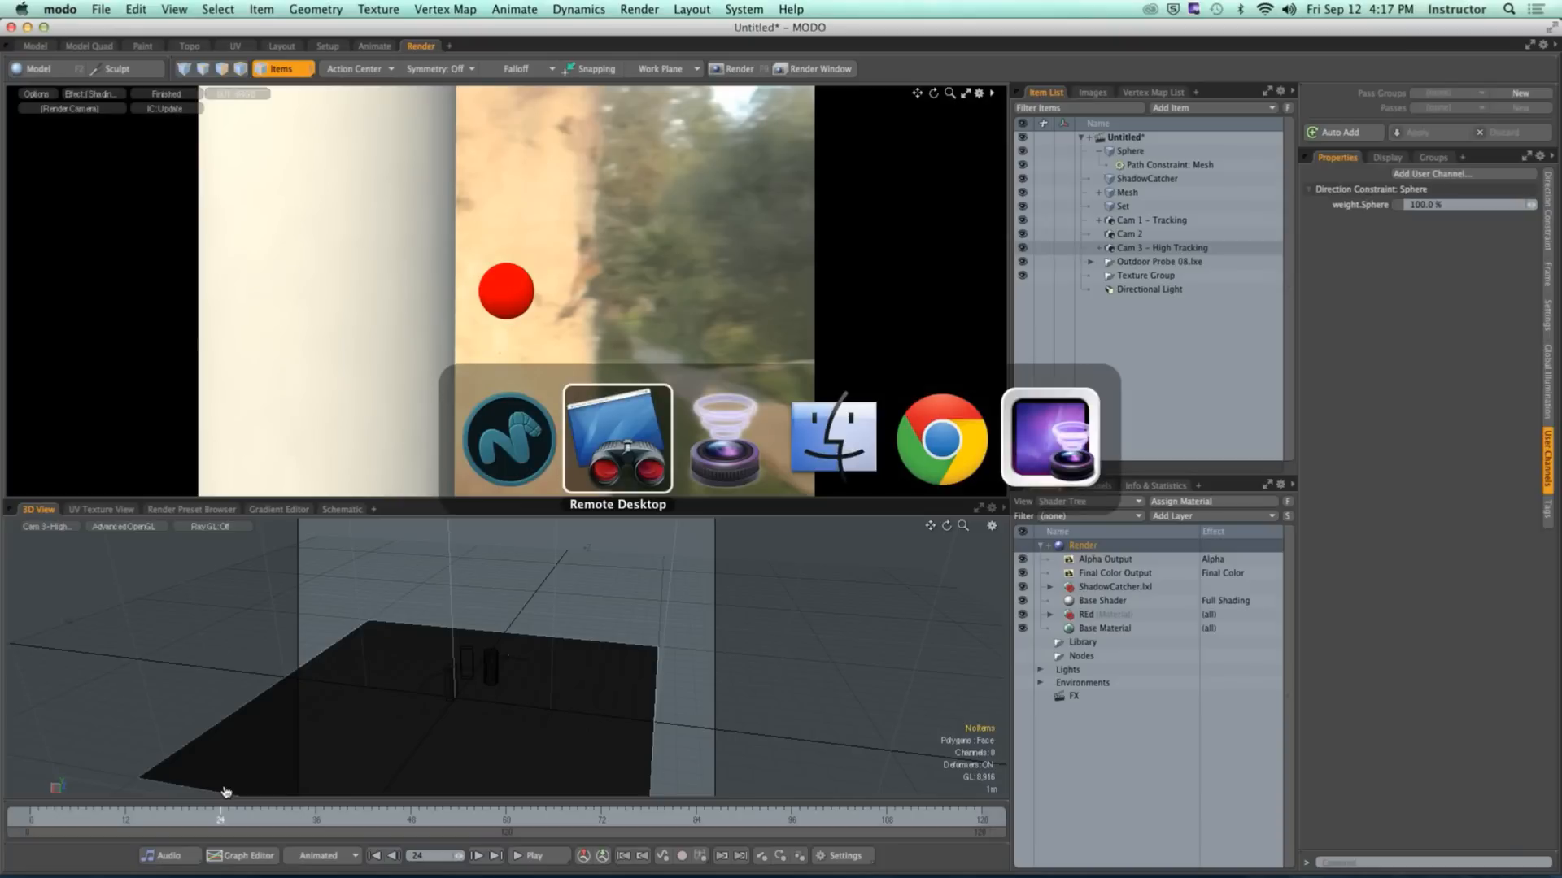
pyautogui.press('super+Tab')
pyautogui.press('super+Tab')
pyautogui.press('super+Tab')
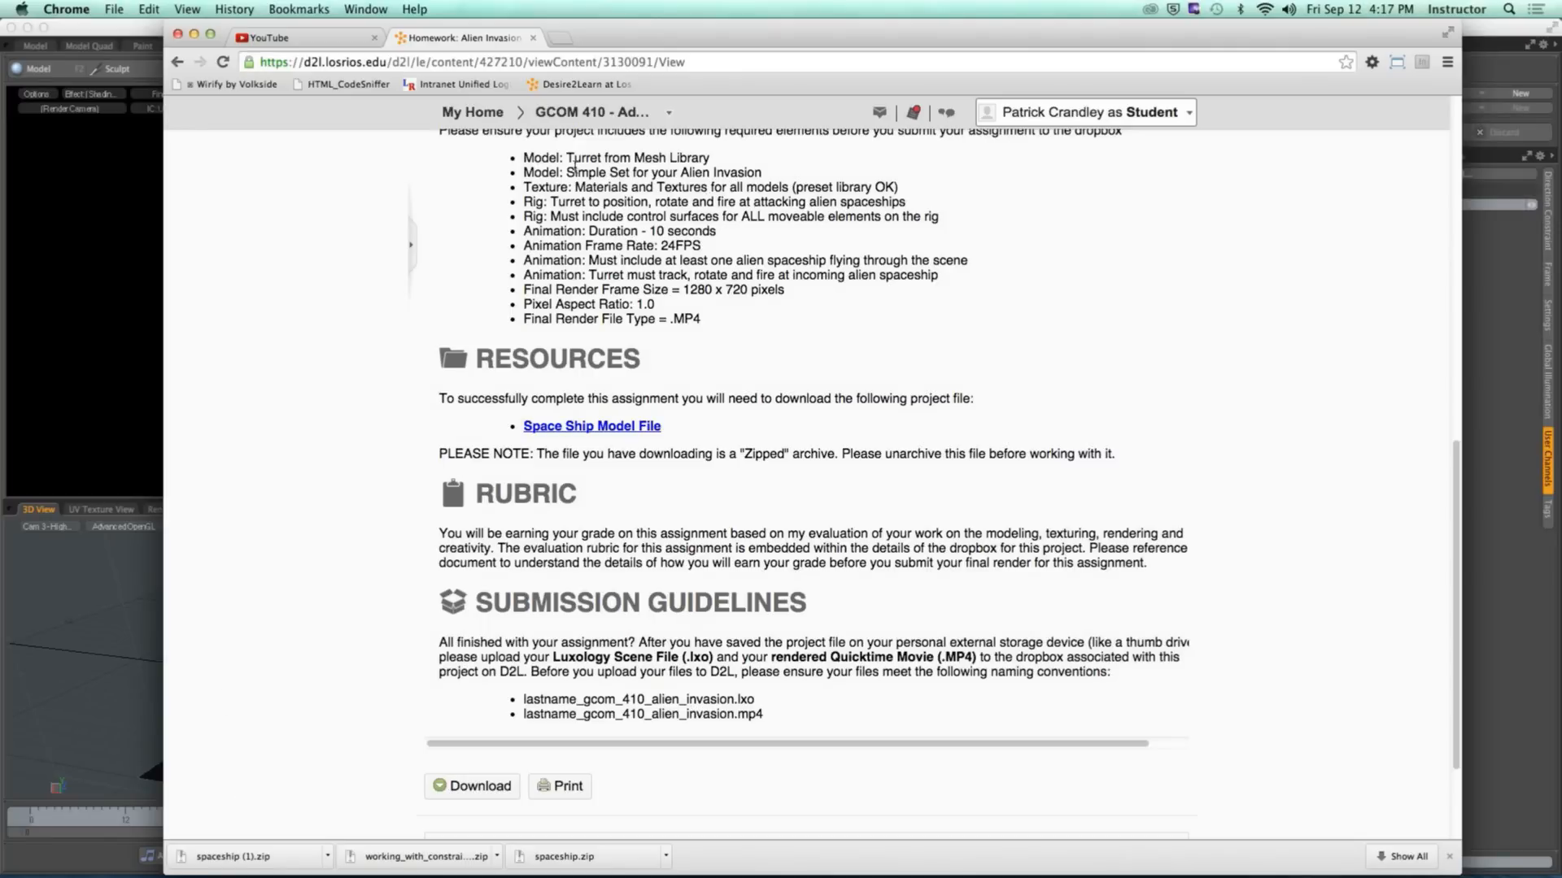
pyautogui.moveTo(572, 158); pyautogui.dragTo(732, 158)
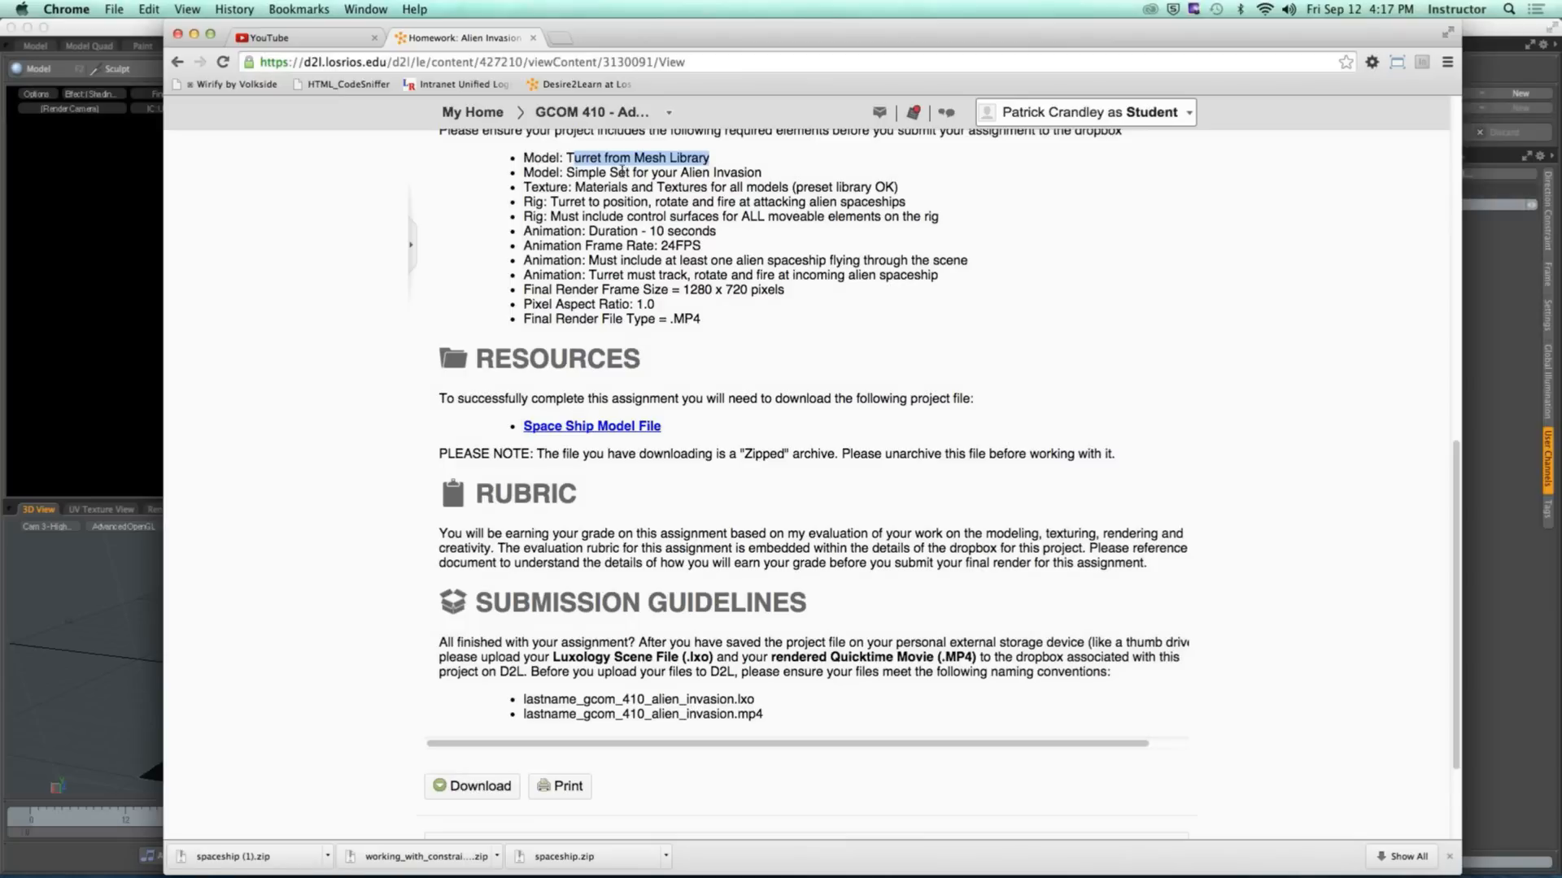
pyautogui.moveTo(566, 157); pyautogui.dragTo(712, 160)
pyautogui.moveTo(567, 173); pyautogui.dragTo(765, 175)
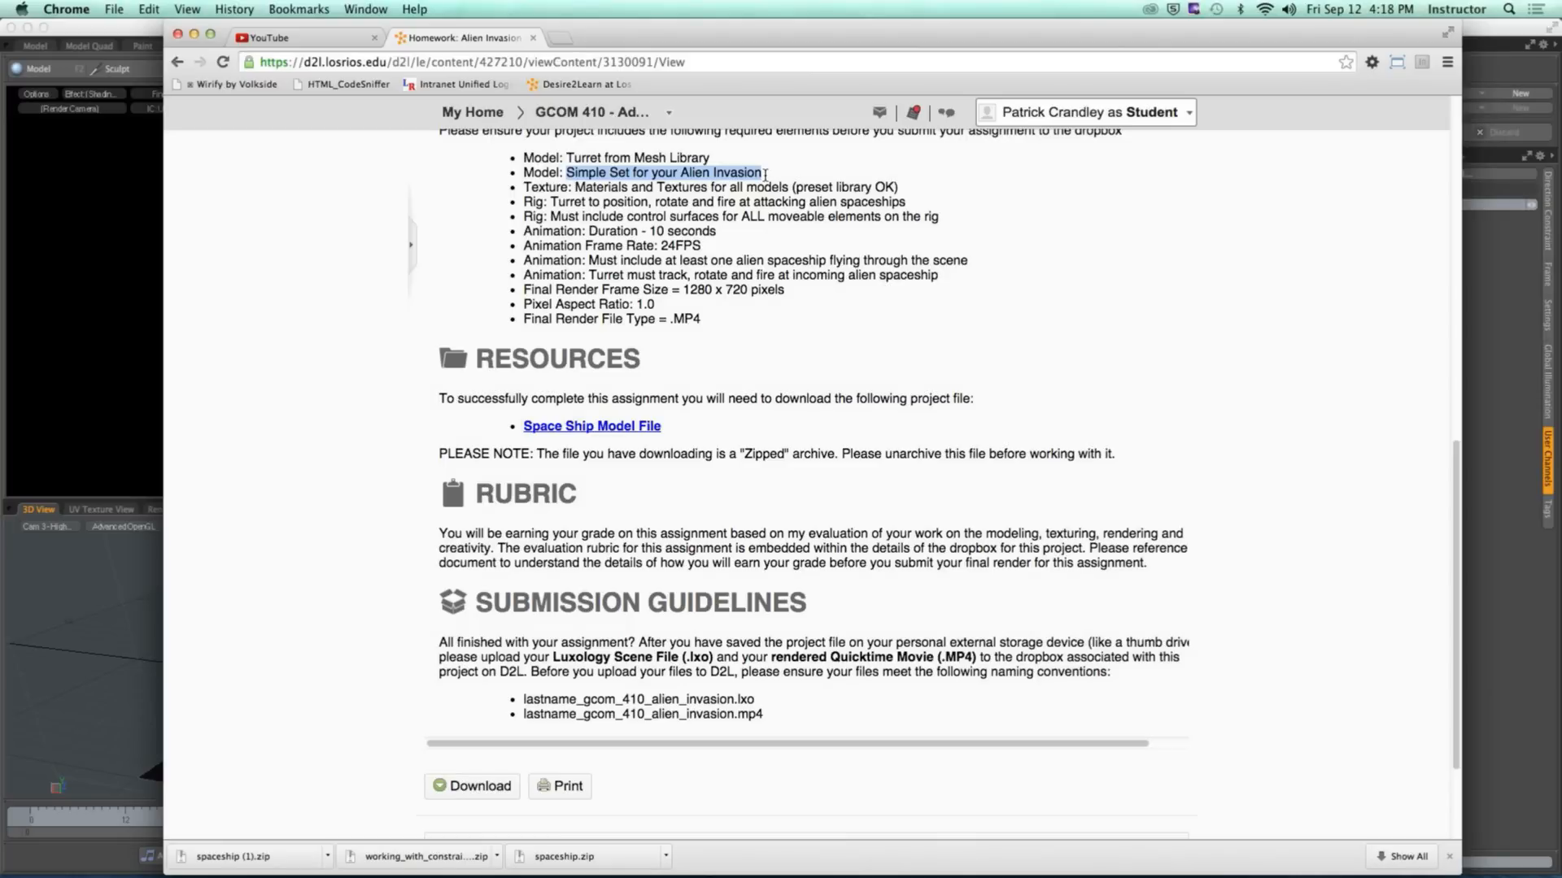
pyautogui.moveTo(574, 187); pyautogui.dragTo(924, 190)
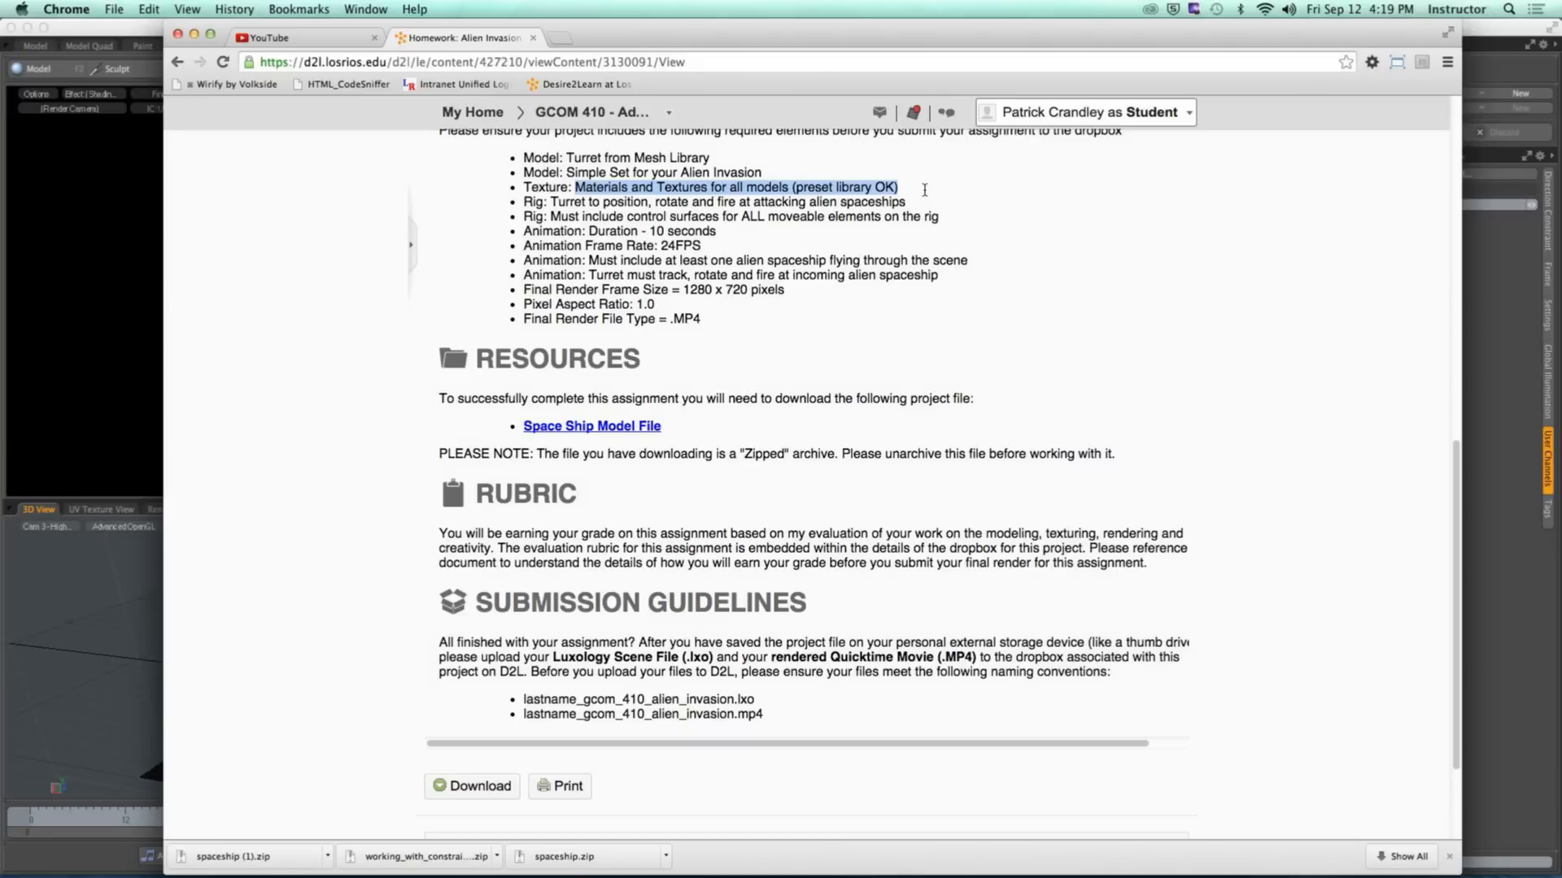
pyautogui.moveTo(791, 188); pyautogui.dragTo(899, 186)
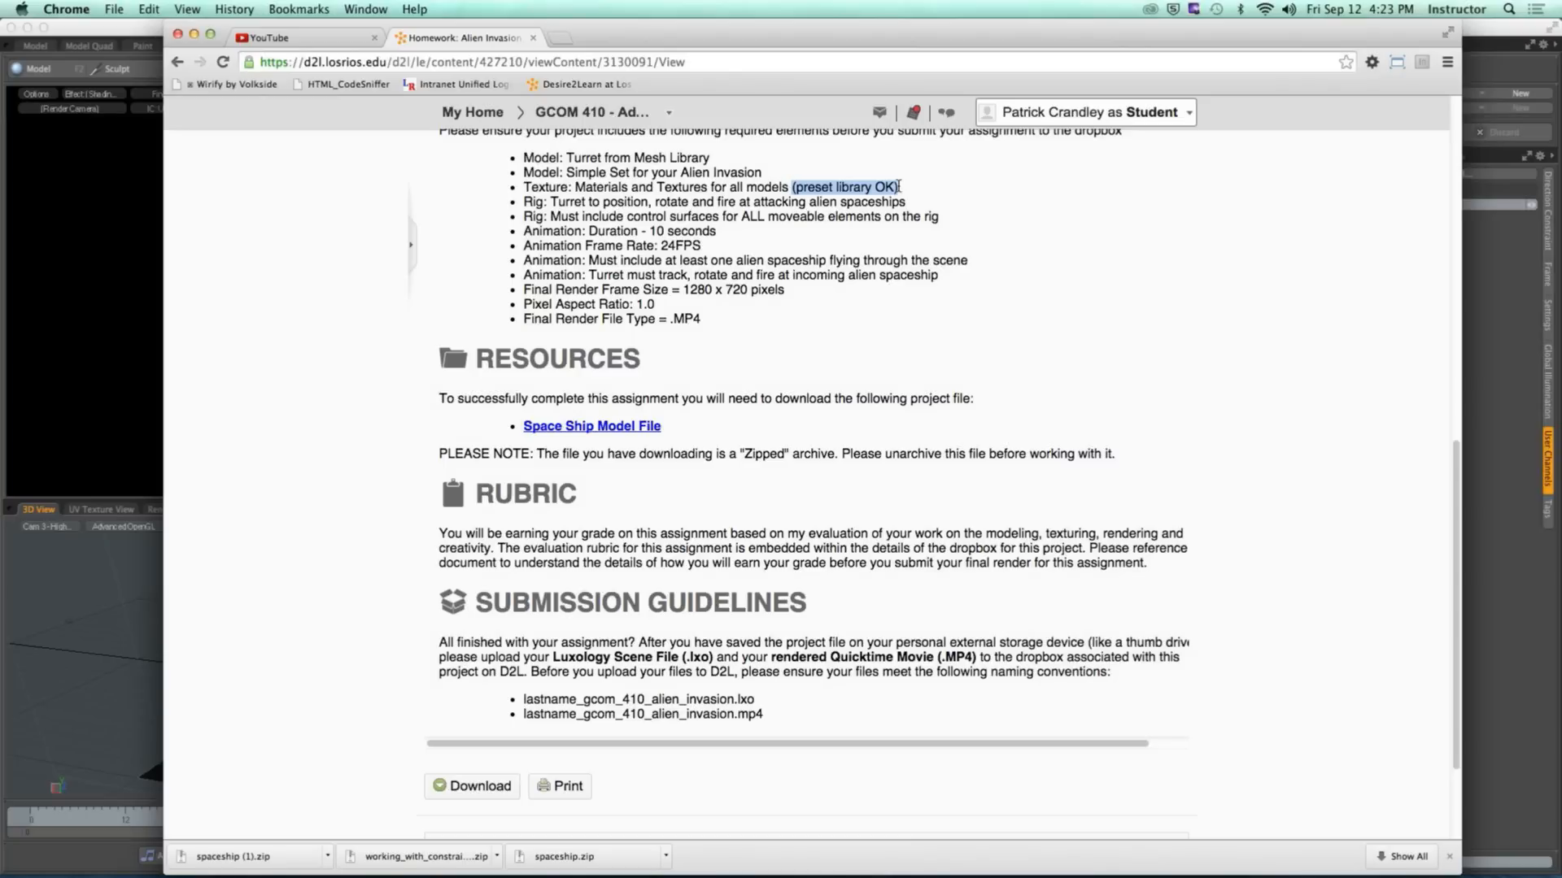
# Step: Switch back to modo, disable Indirect Illumination in the Global Illumination settings, and scrub from frame 0 to frame 108 to preview it
pyautogui.press('super+Tab')
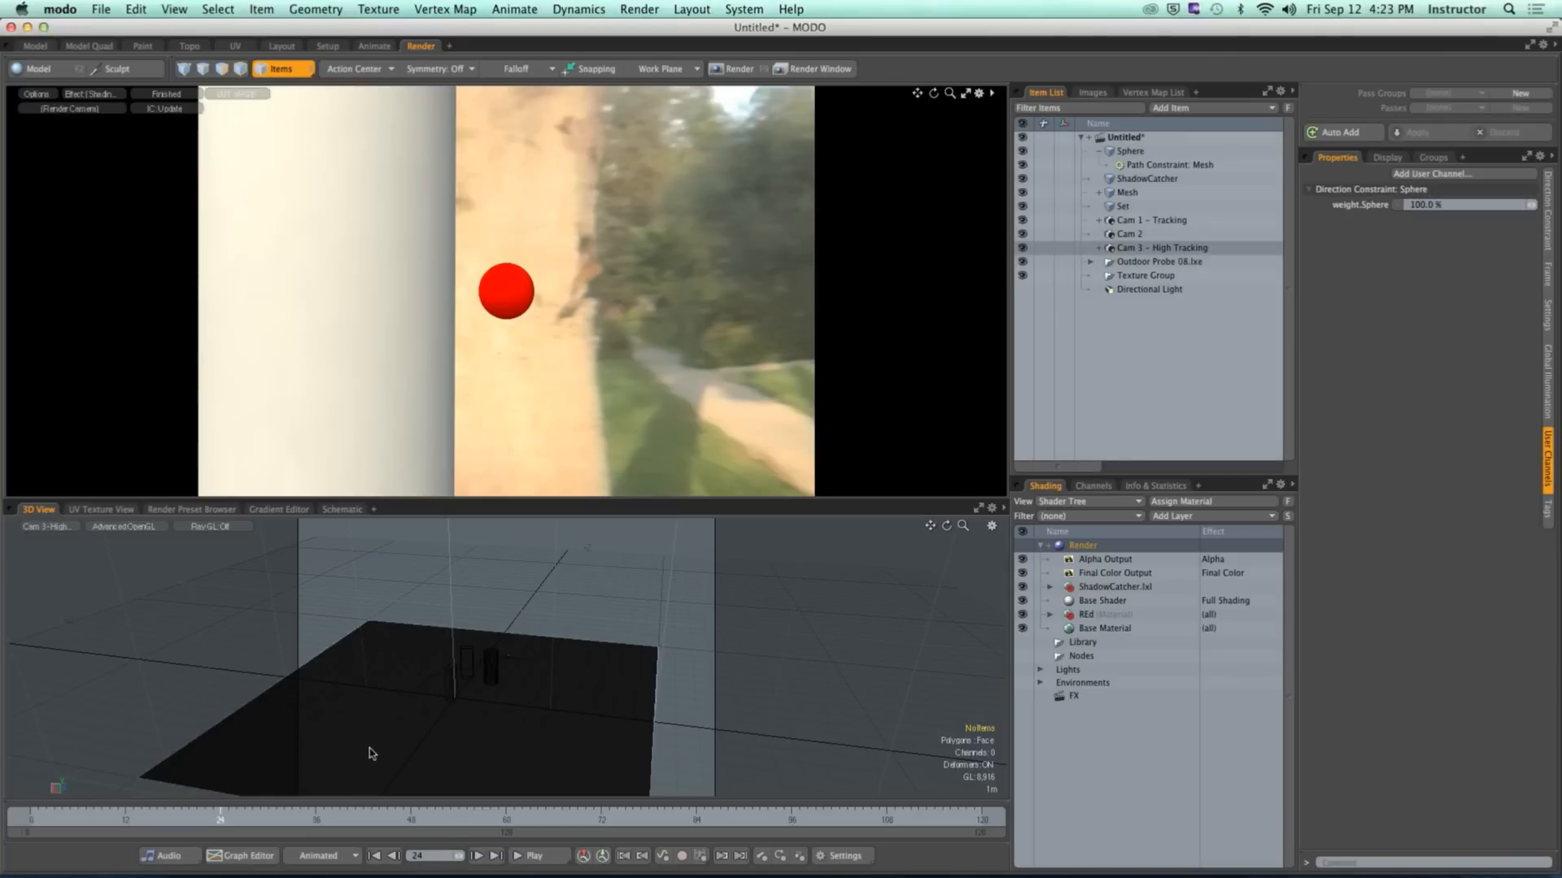
pyautogui.moveTo(226, 822); pyautogui.dragTo(31, 819)
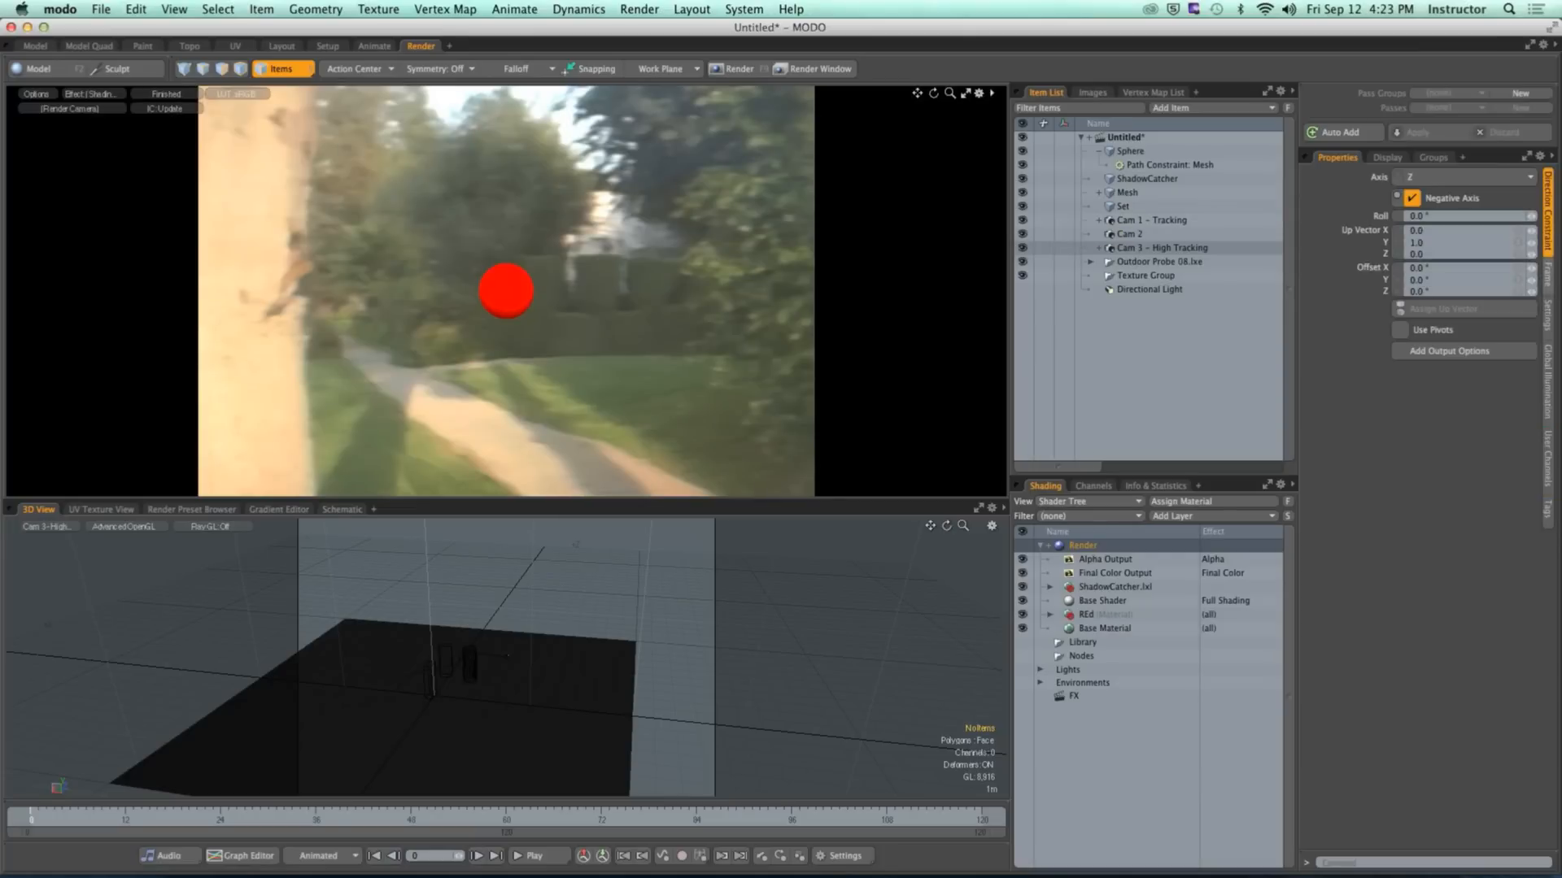
pyautogui.click(1548, 382)
pyautogui.click(1423, 236)
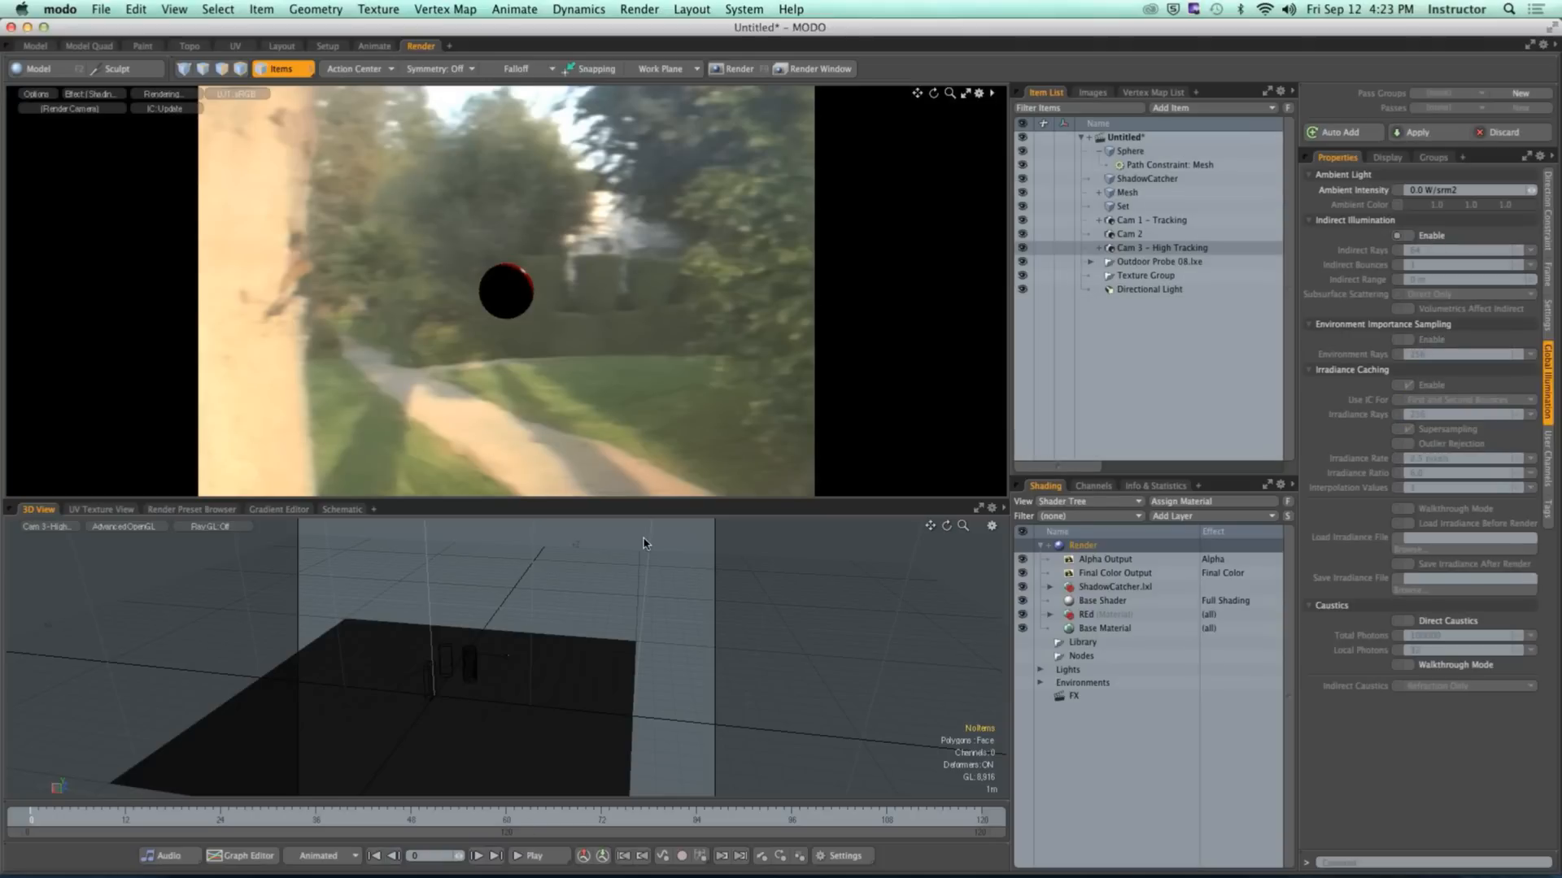
pyautogui.moveTo(30, 815); pyautogui.dragTo(886, 816)
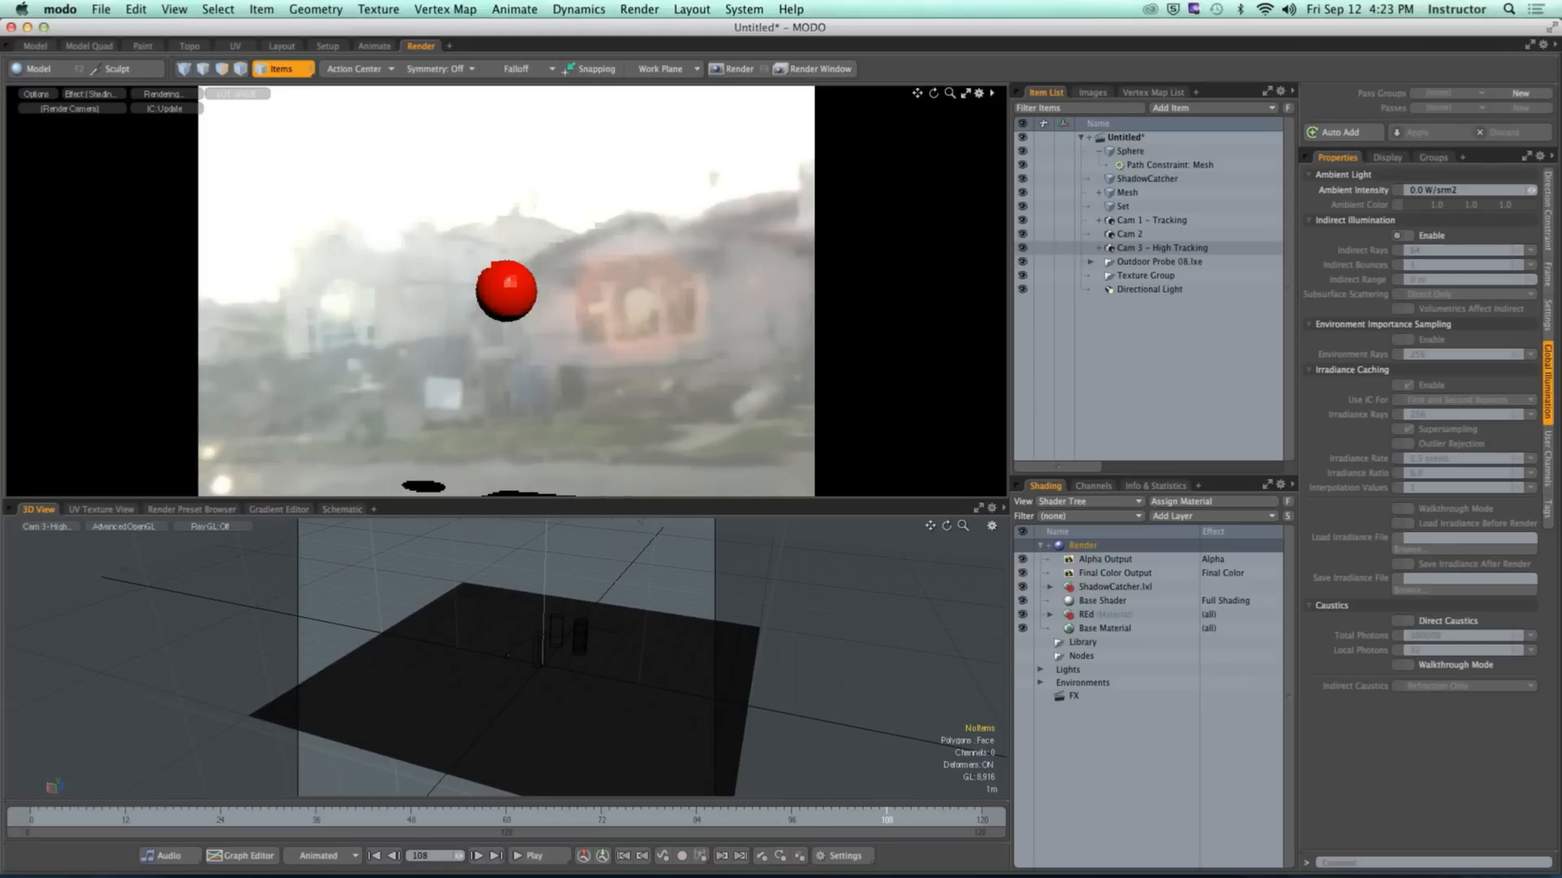
# Step: Set up an animation render saved as an image sequence, with the last frame set to 100
pyautogui.click(578, 9)
pyautogui.moveTo(640, 9)
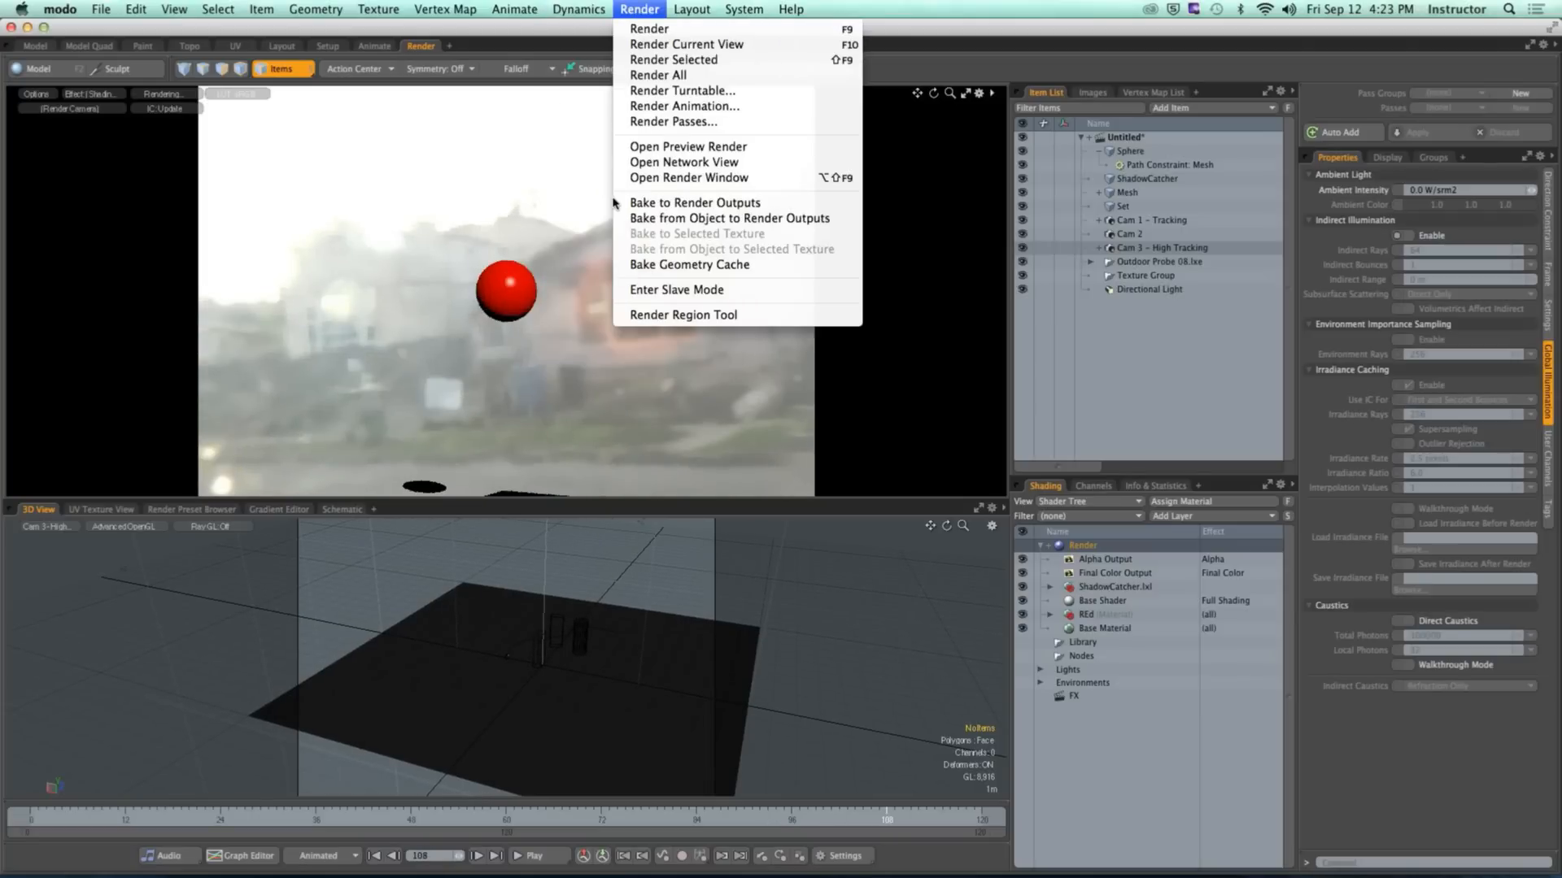
pyautogui.click(663, 107)
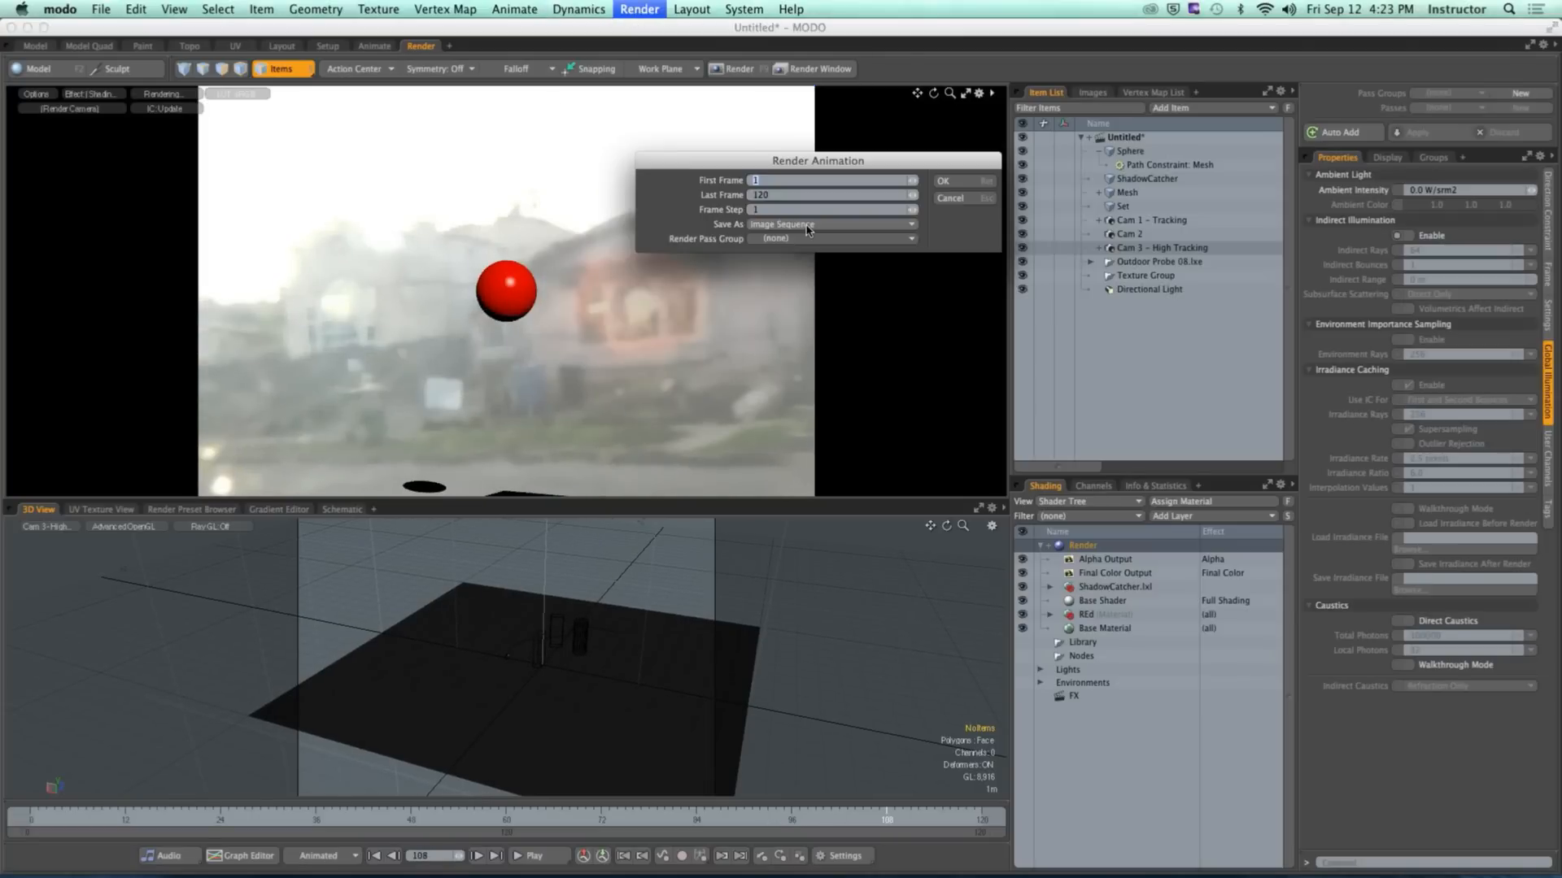
pyautogui.press('Tab')
pyautogui.write('100')
pyautogui.click(942, 182)
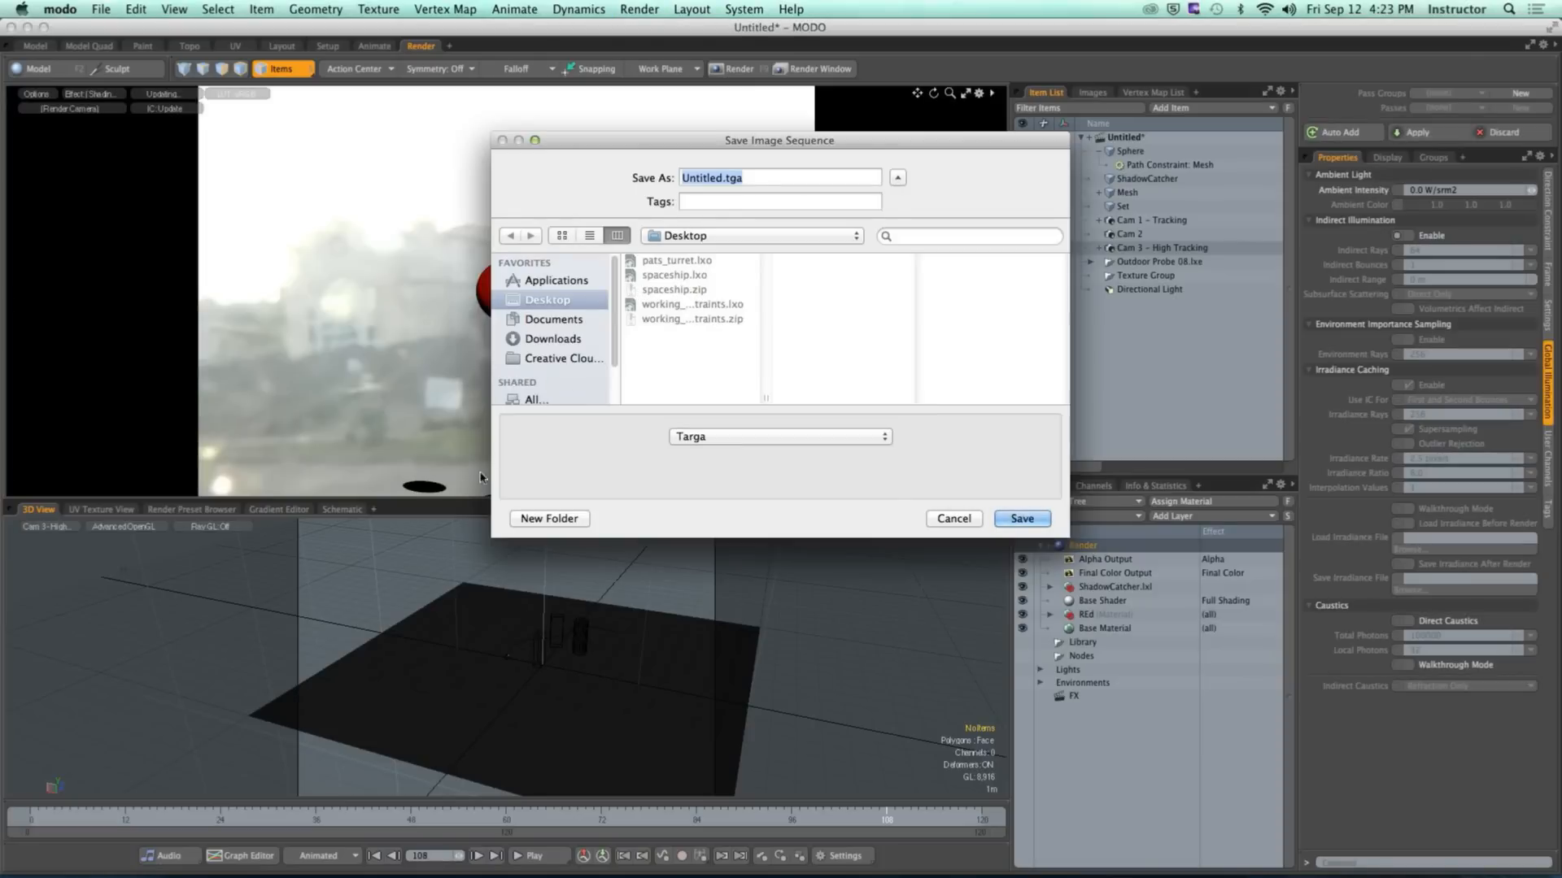
# Step: Create a RENDER folder on the Desktop and render the sequence into it as Portable Network Graphic PNG files named alien_
pyautogui.click(542, 520)
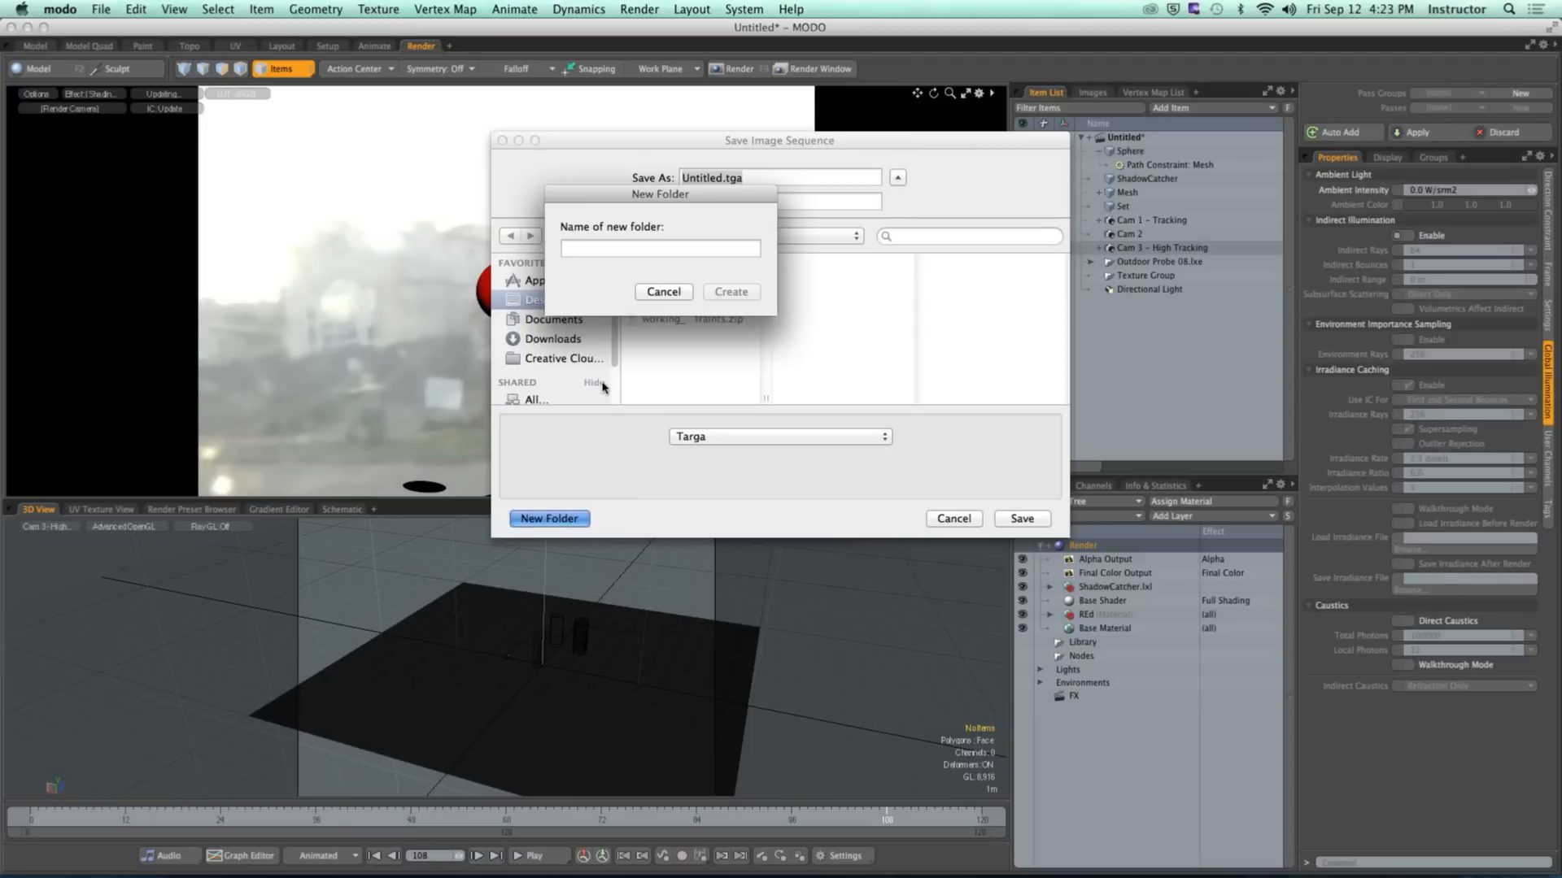
pyautogui.write('RENDER')
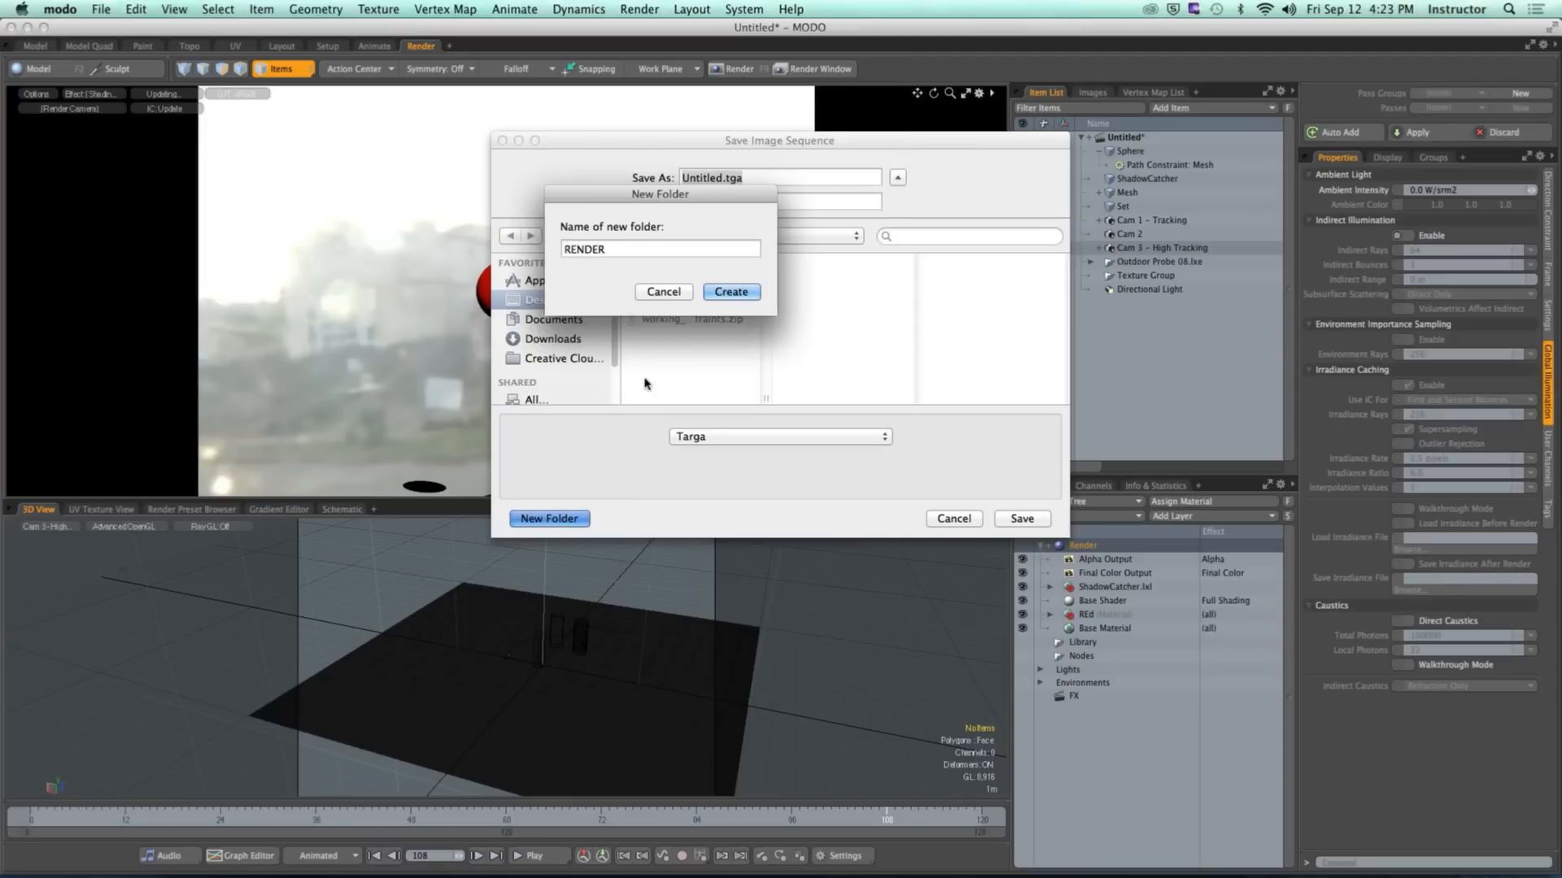
pyautogui.click(731, 292)
pyautogui.click(721, 442)
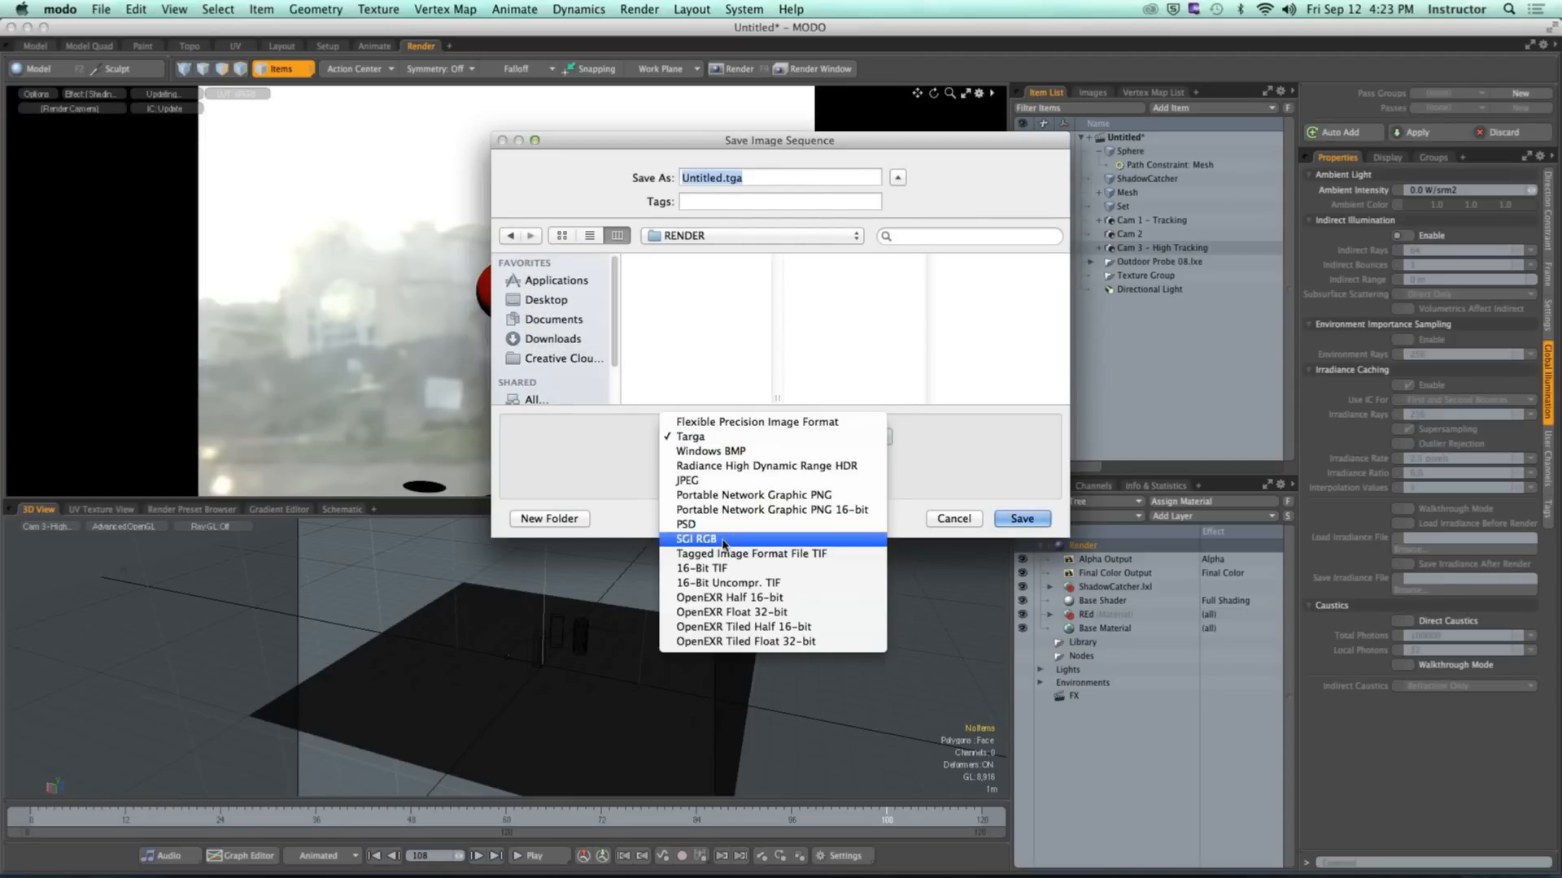
pyautogui.click(735, 494)
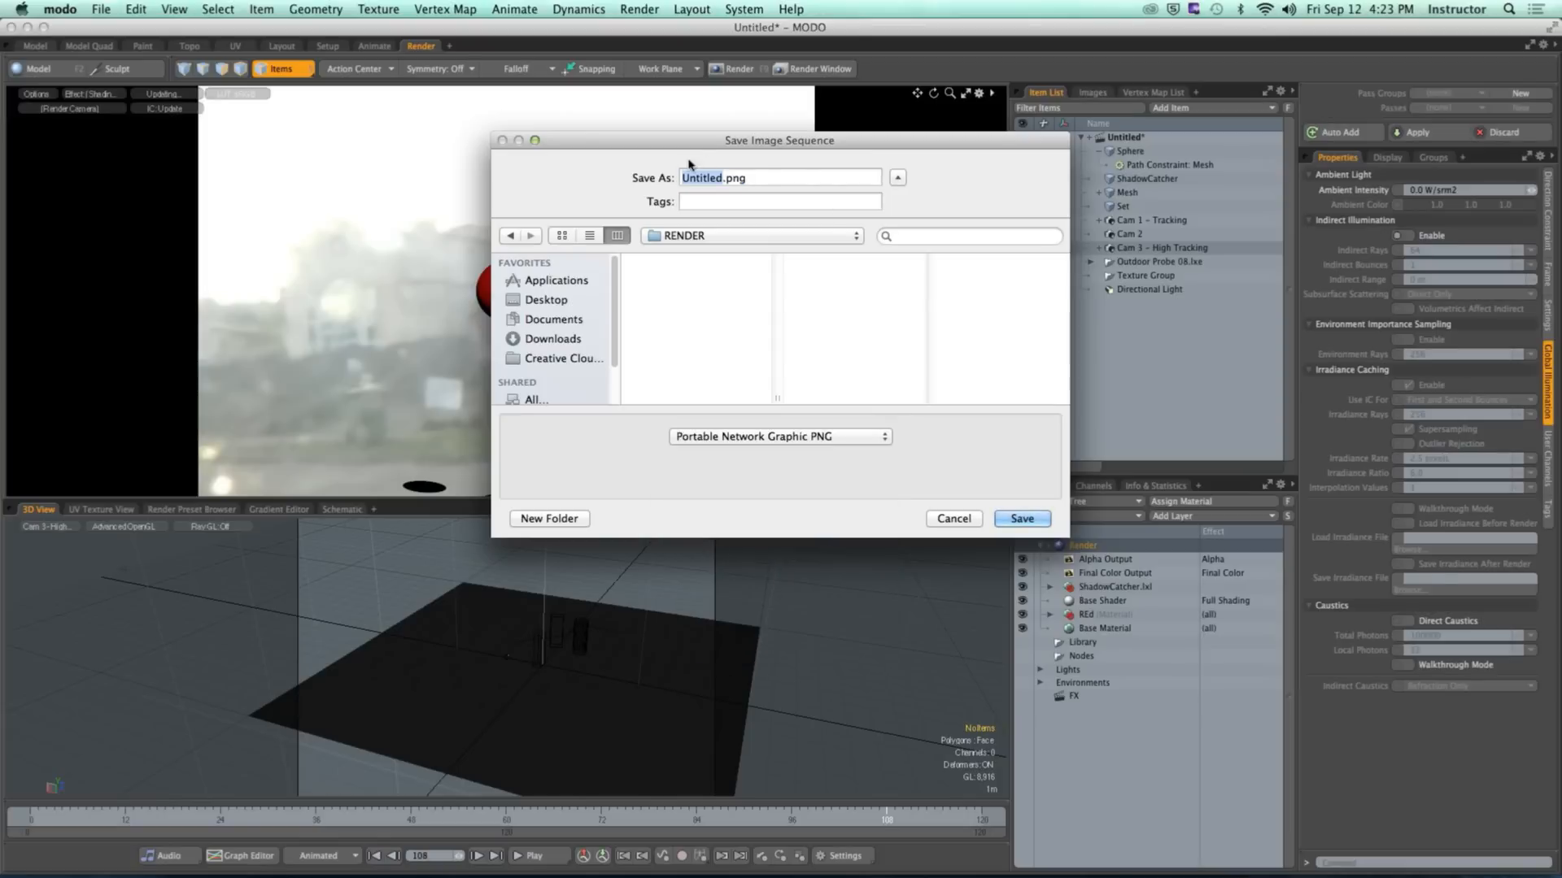
pyautogui.write('alien_')
pyautogui.click(1013, 518)
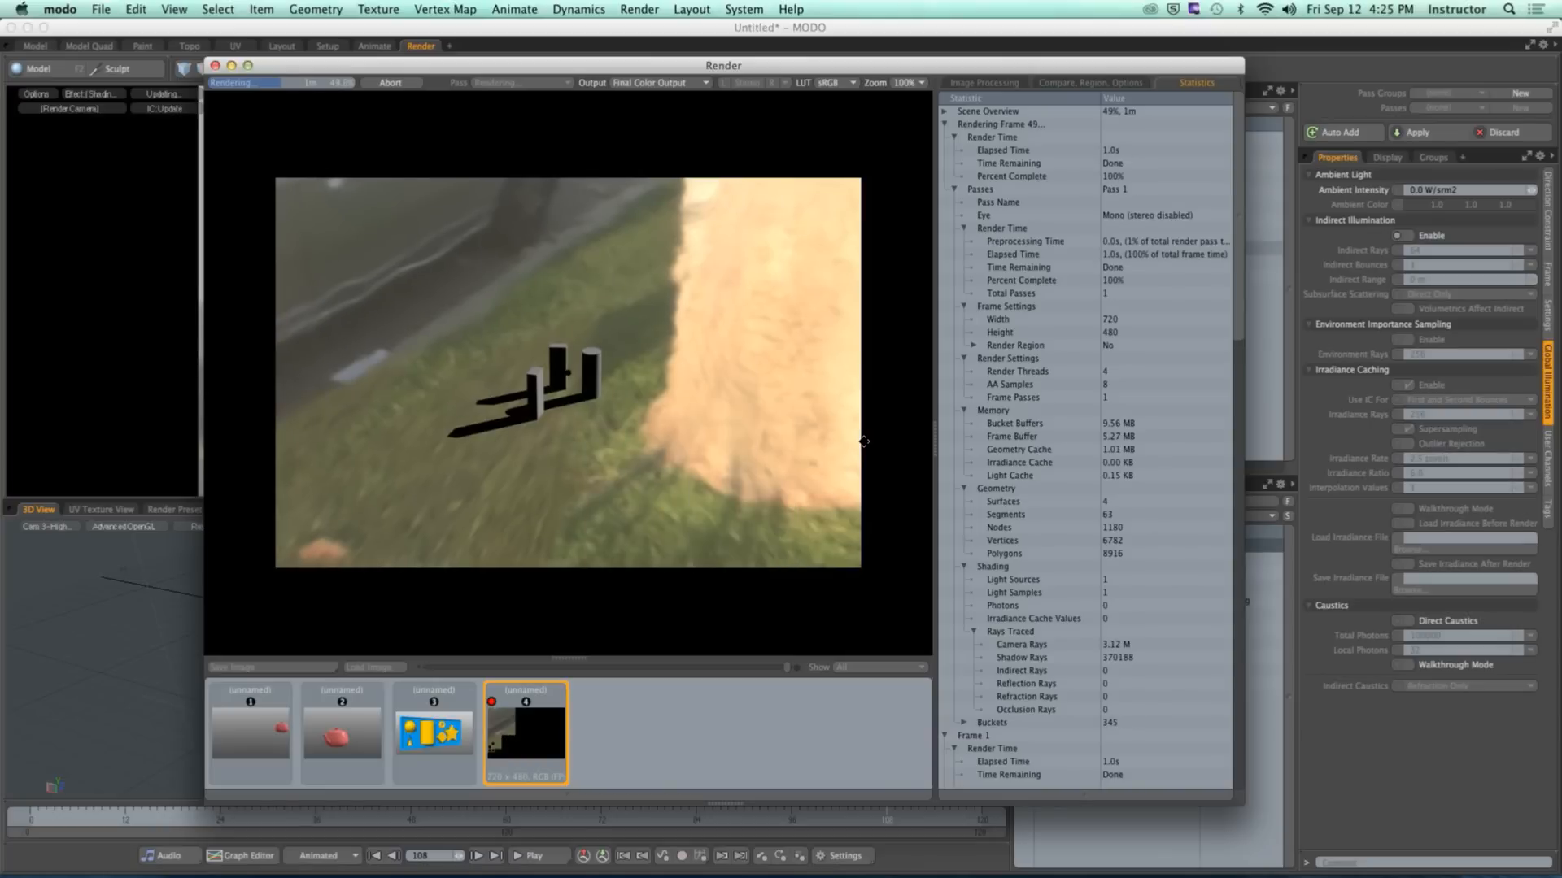
# Step: Examine the render statistics and the render times of the individual frames
pyautogui.scroll(-3, 1068, 548)
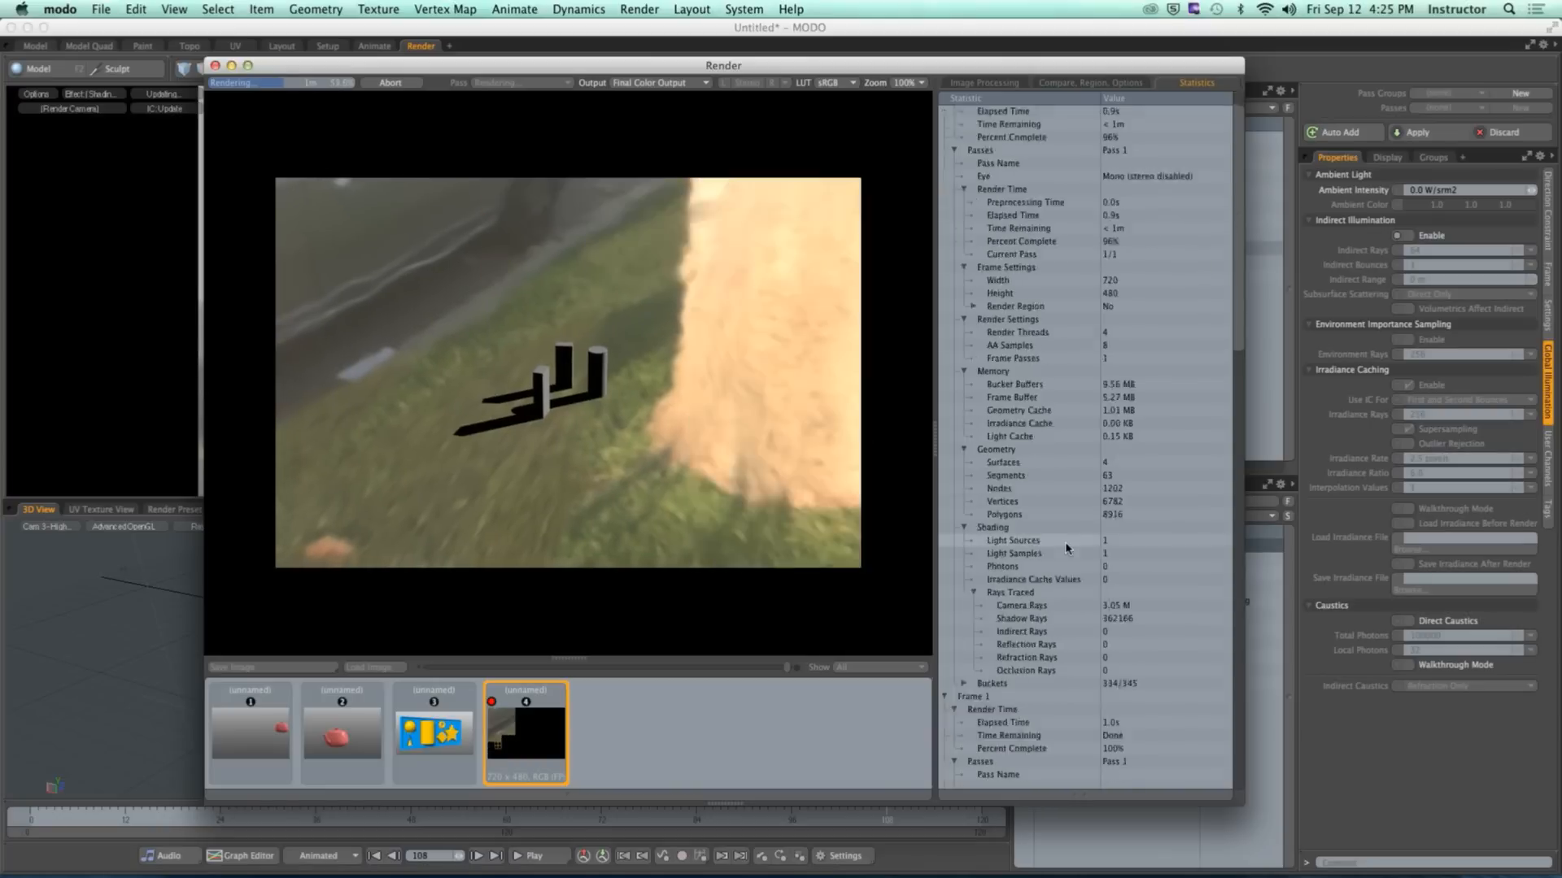
pyautogui.scroll(-2, 1068, 549)
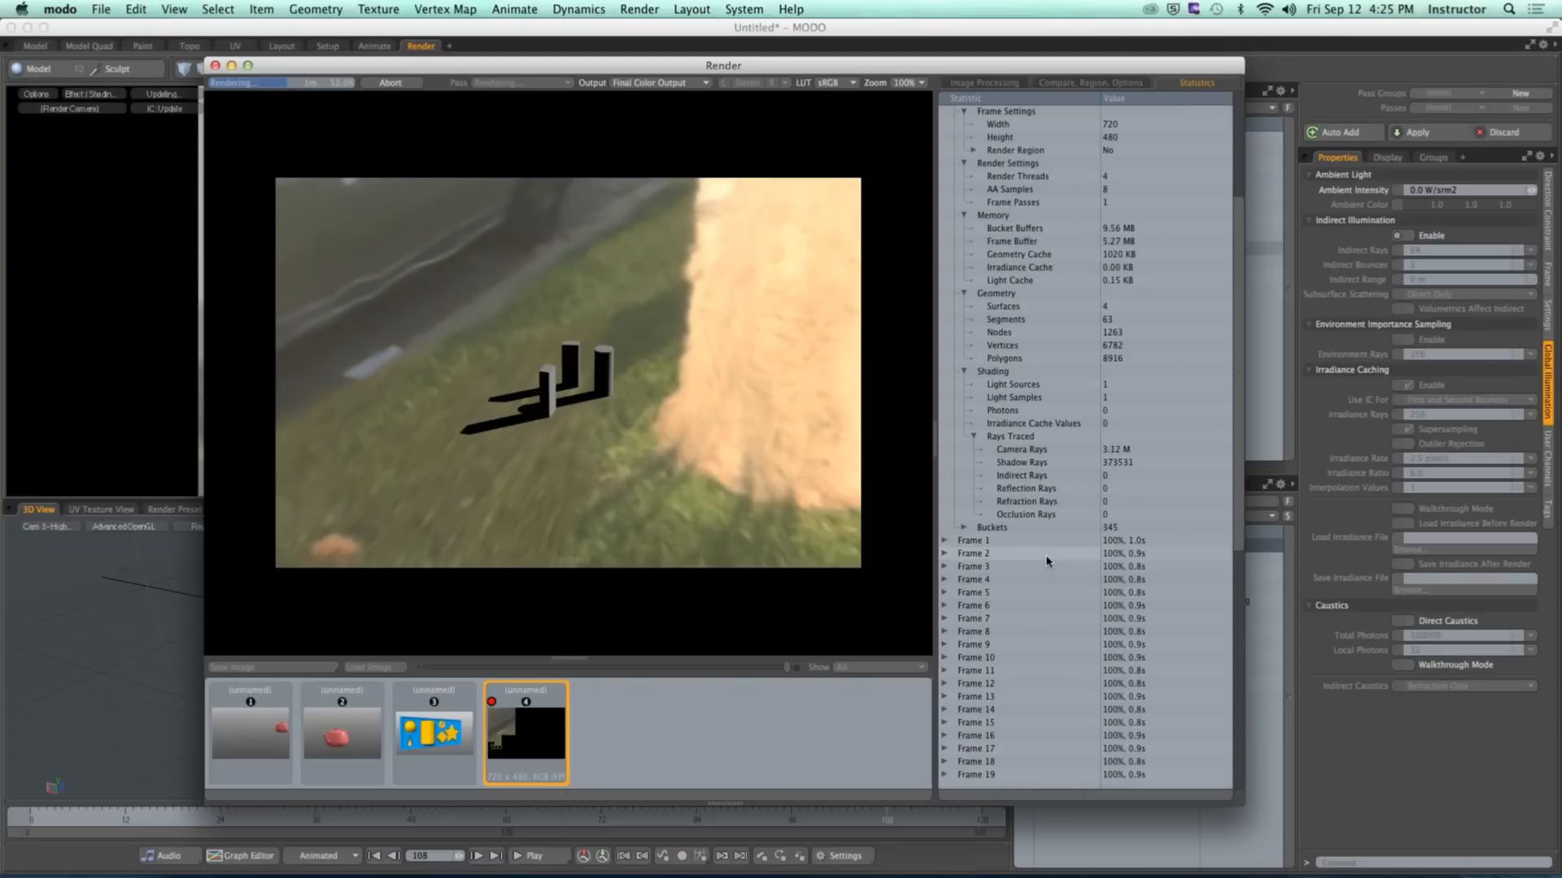
pyautogui.scroll(-4, 1047, 561)
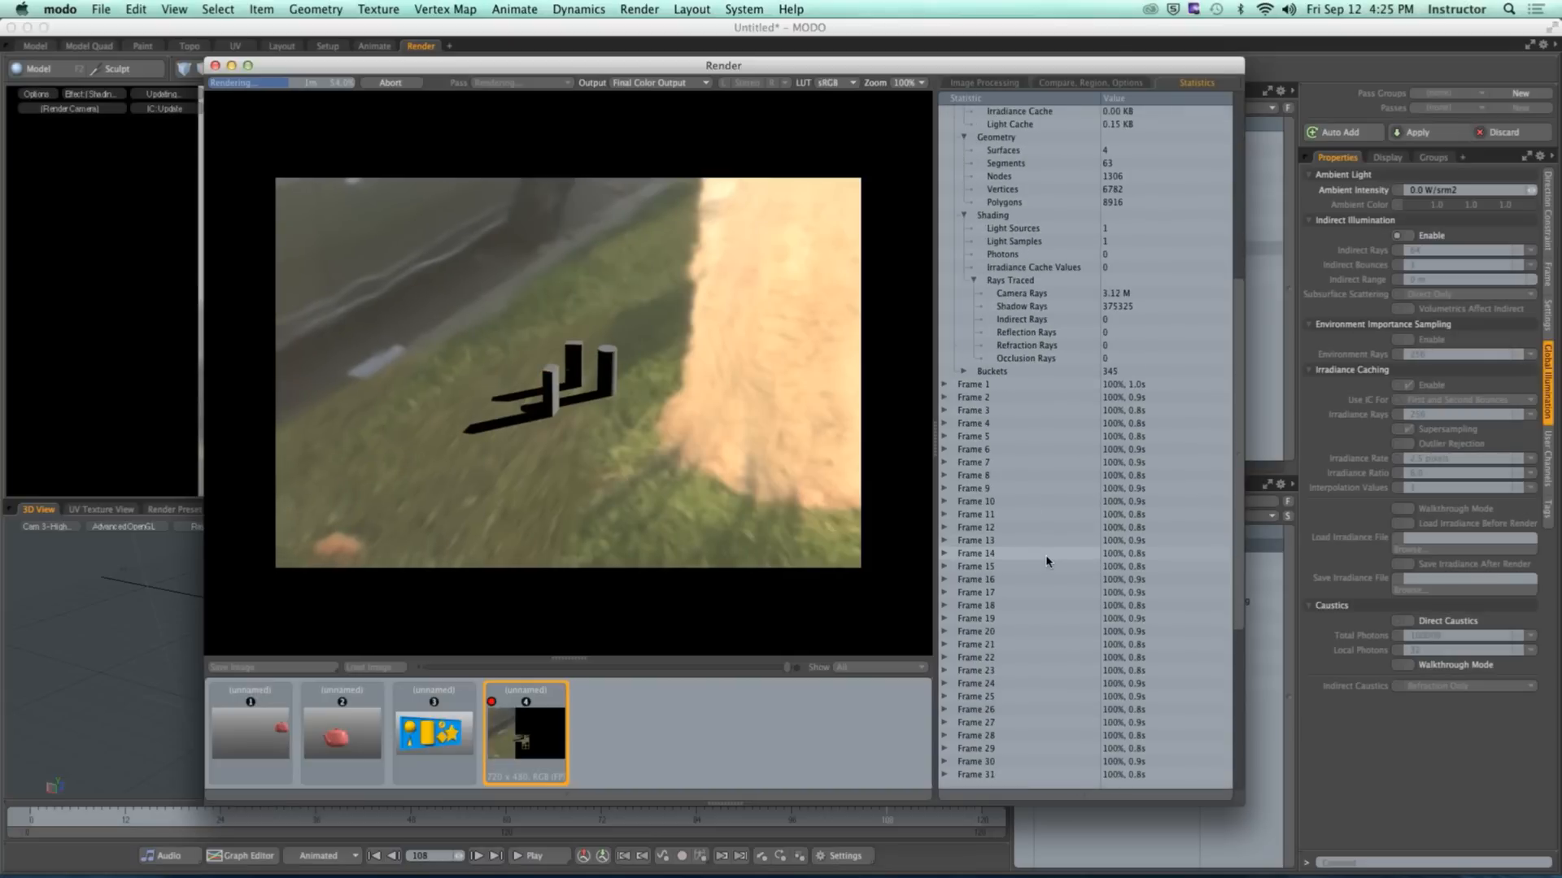
pyautogui.scroll(-5, 1047, 562)
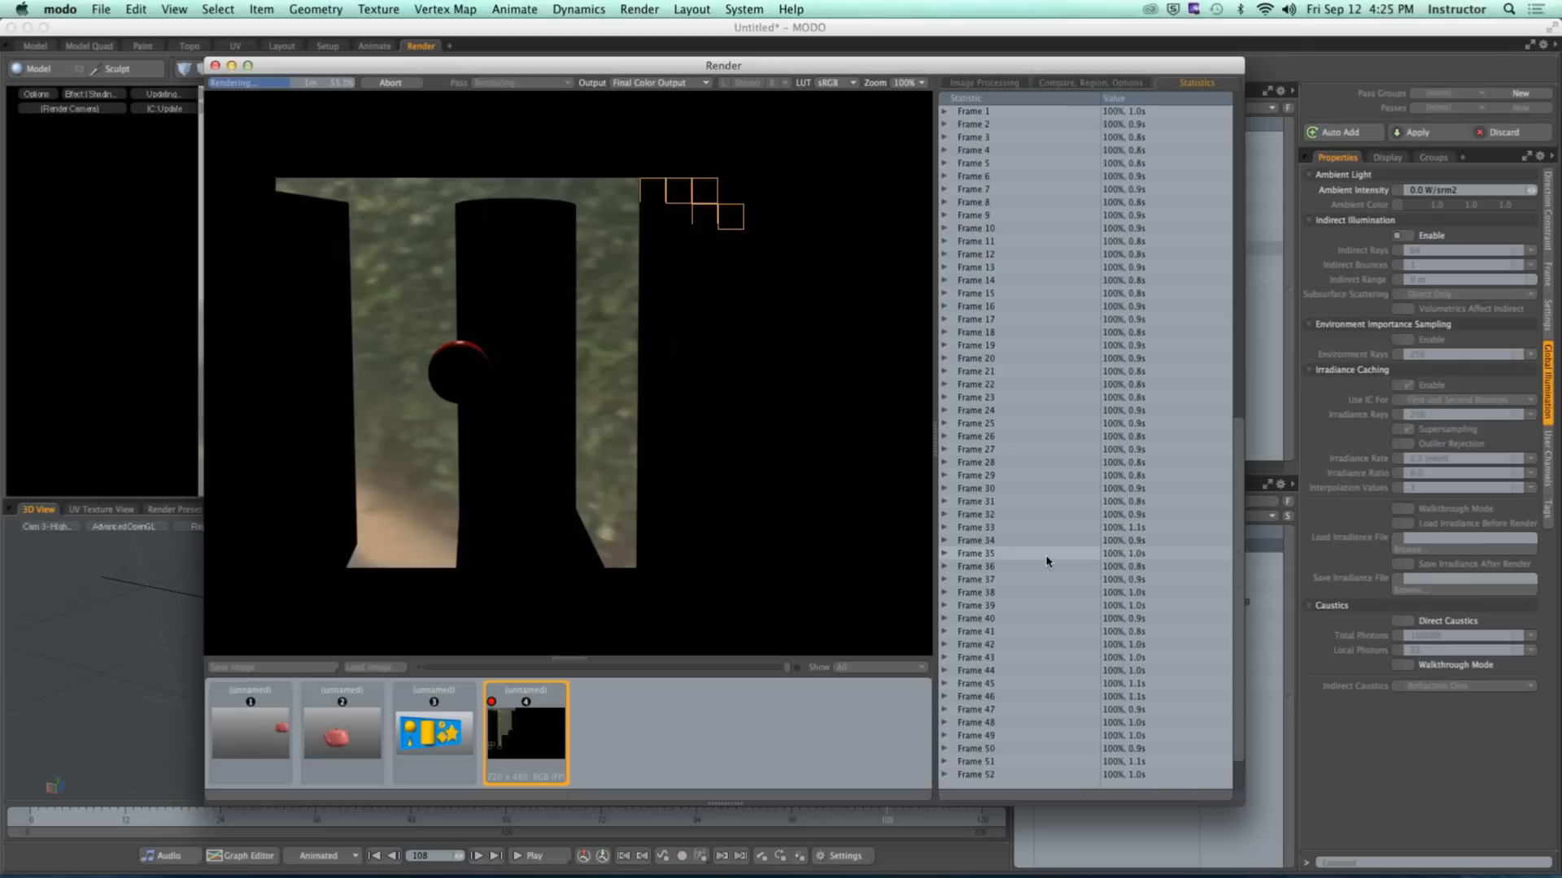
pyautogui.scroll(-3, 1047, 561)
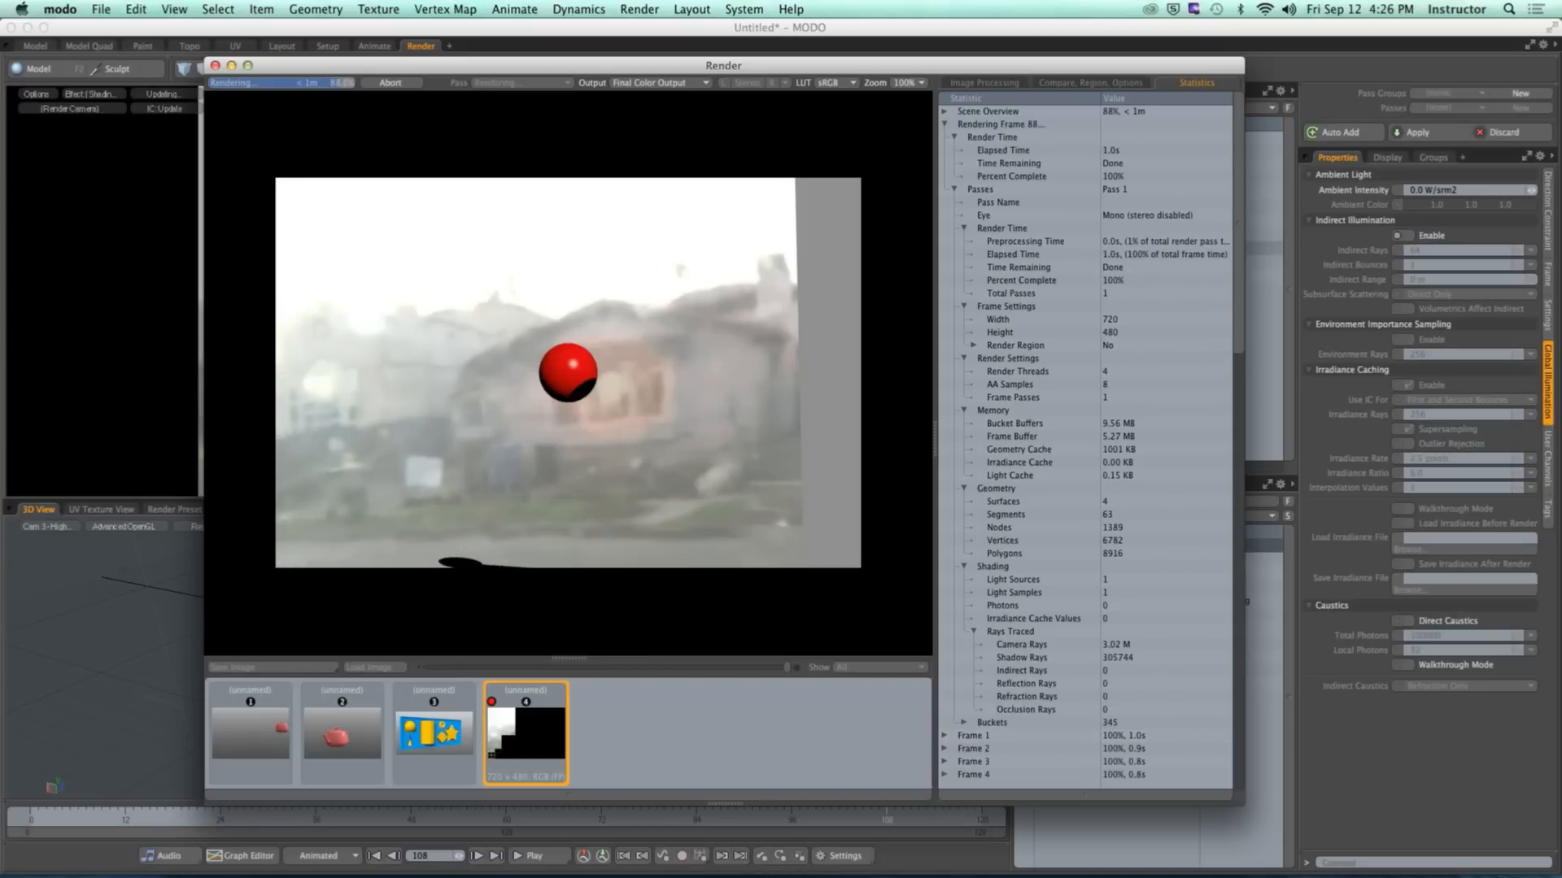
# Step: Launch Adobe After Effects CC 2014 and close modo's Render window
pyautogui.moveTo(716, 850)
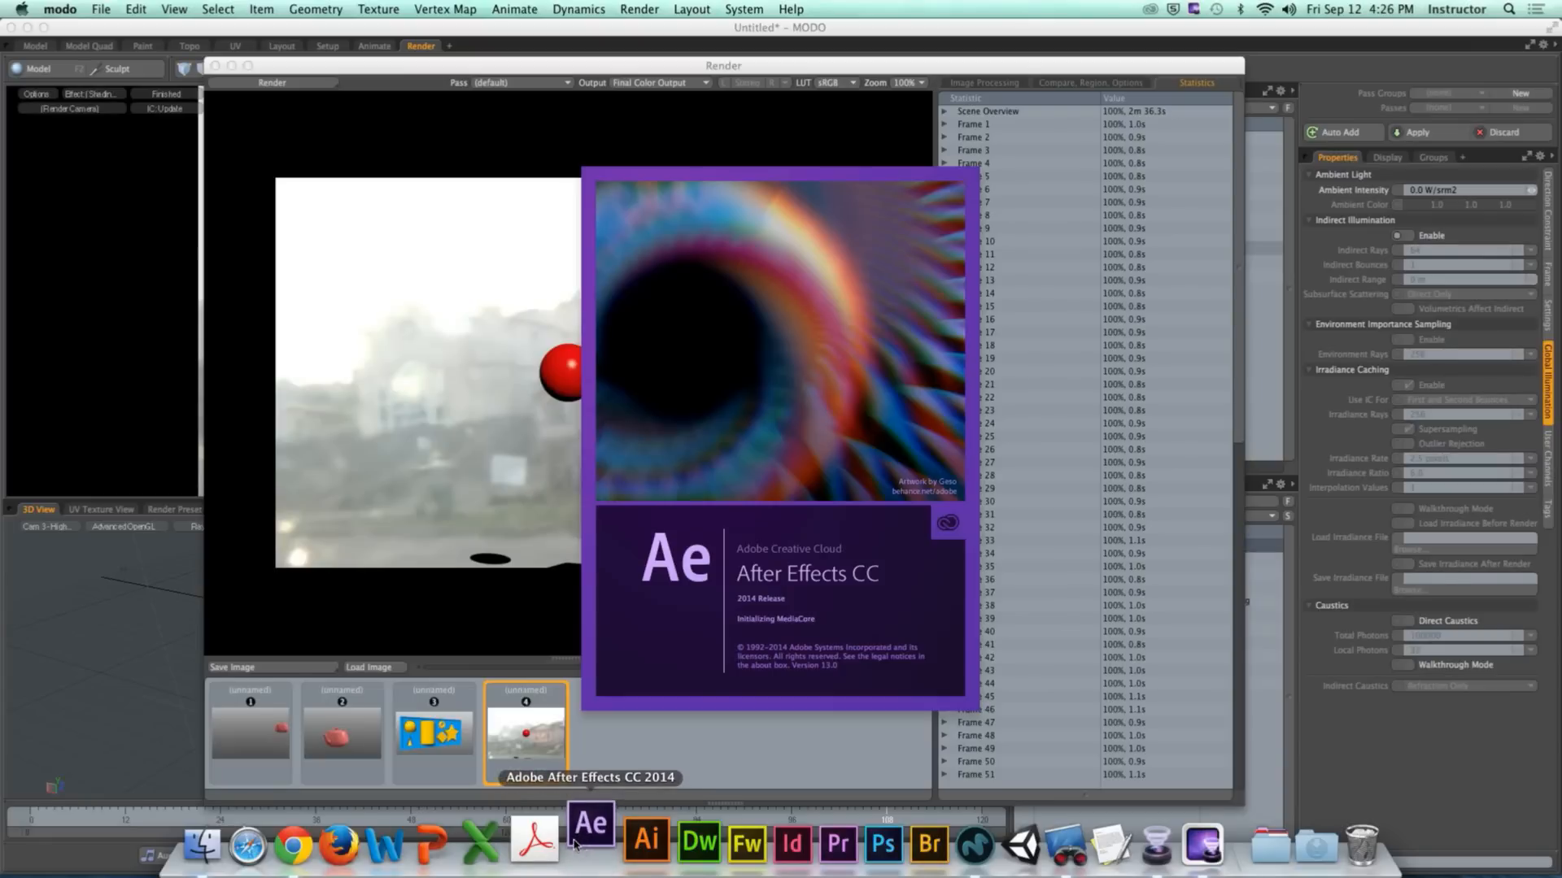
pyautogui.click(214, 65)
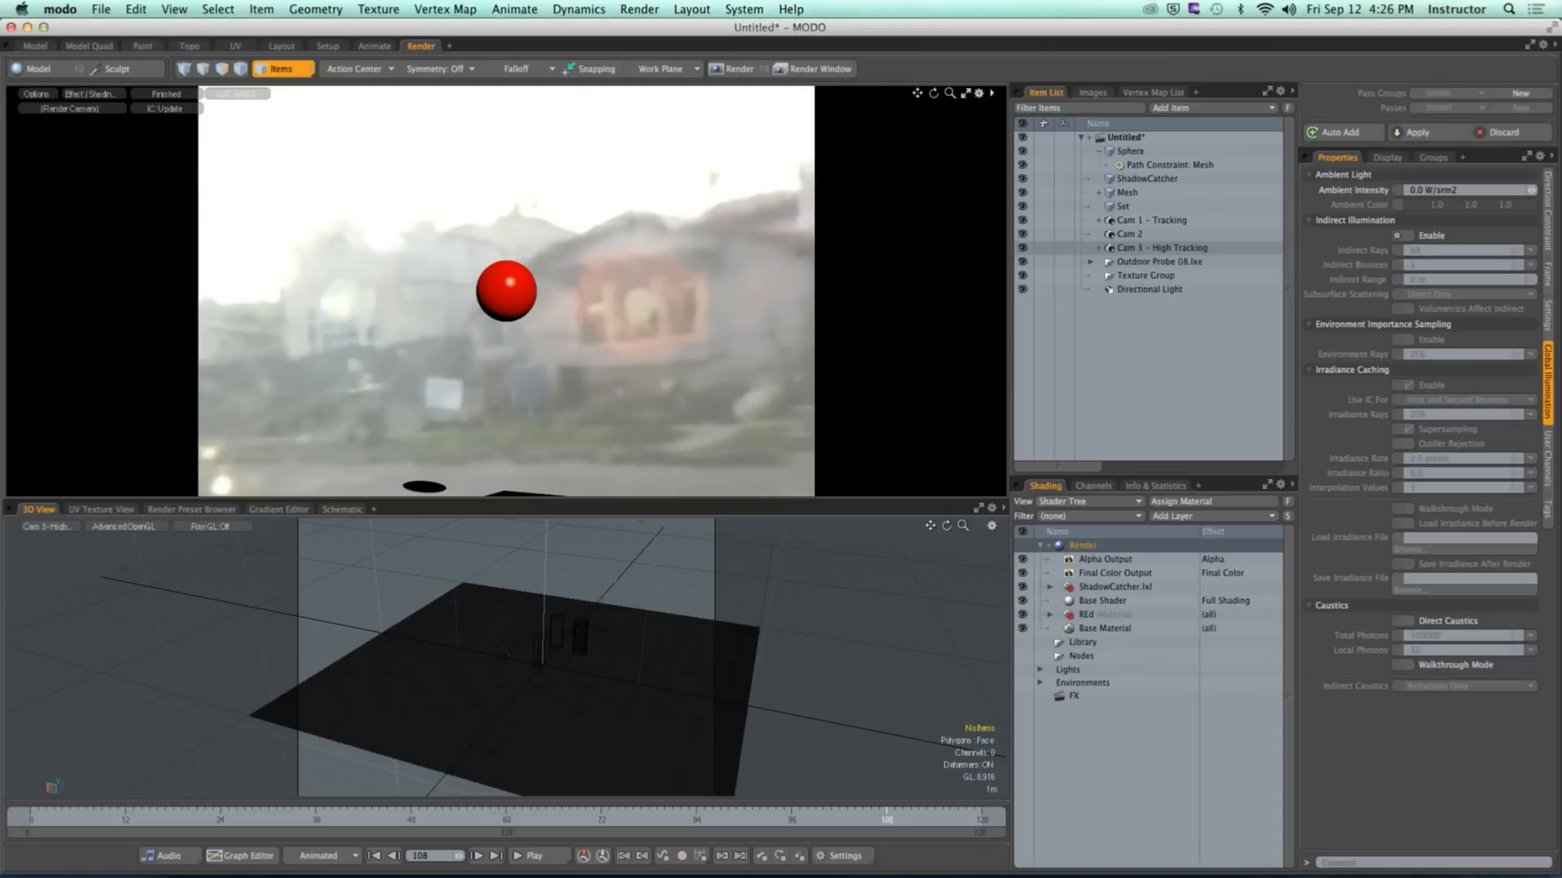
# Step: Hide modo, open the RENDER folder on the Desktop to look over the PNG frames, and close the folder window
pyautogui.click(60, 9)
pyautogui.click(89, 94)
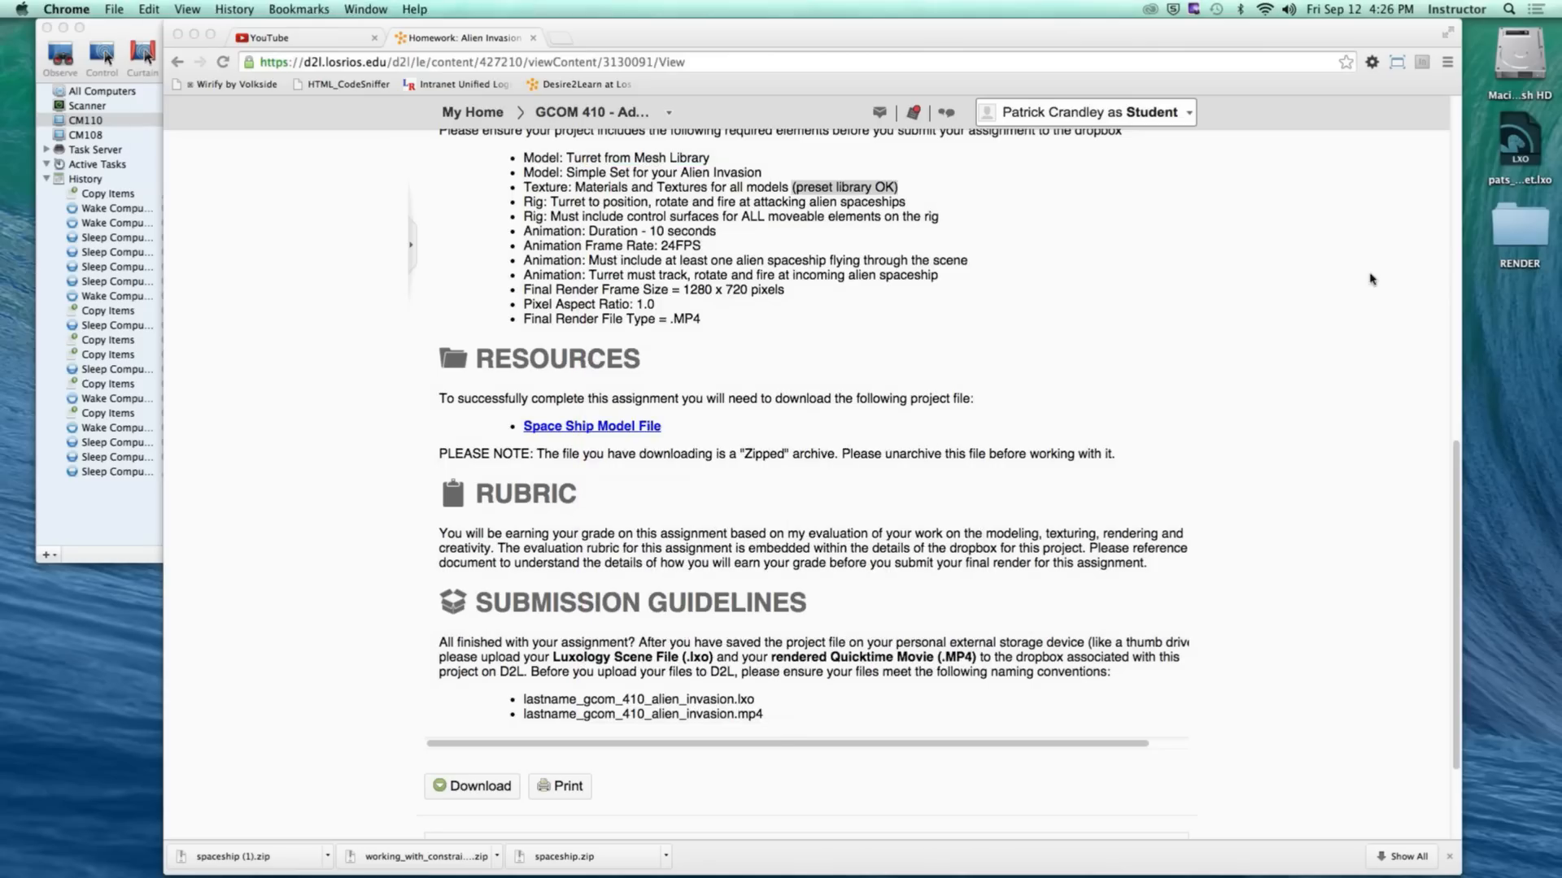
pyautogui.doubleClick(1515, 259)
pyautogui.scroll(-10, 830, 306)
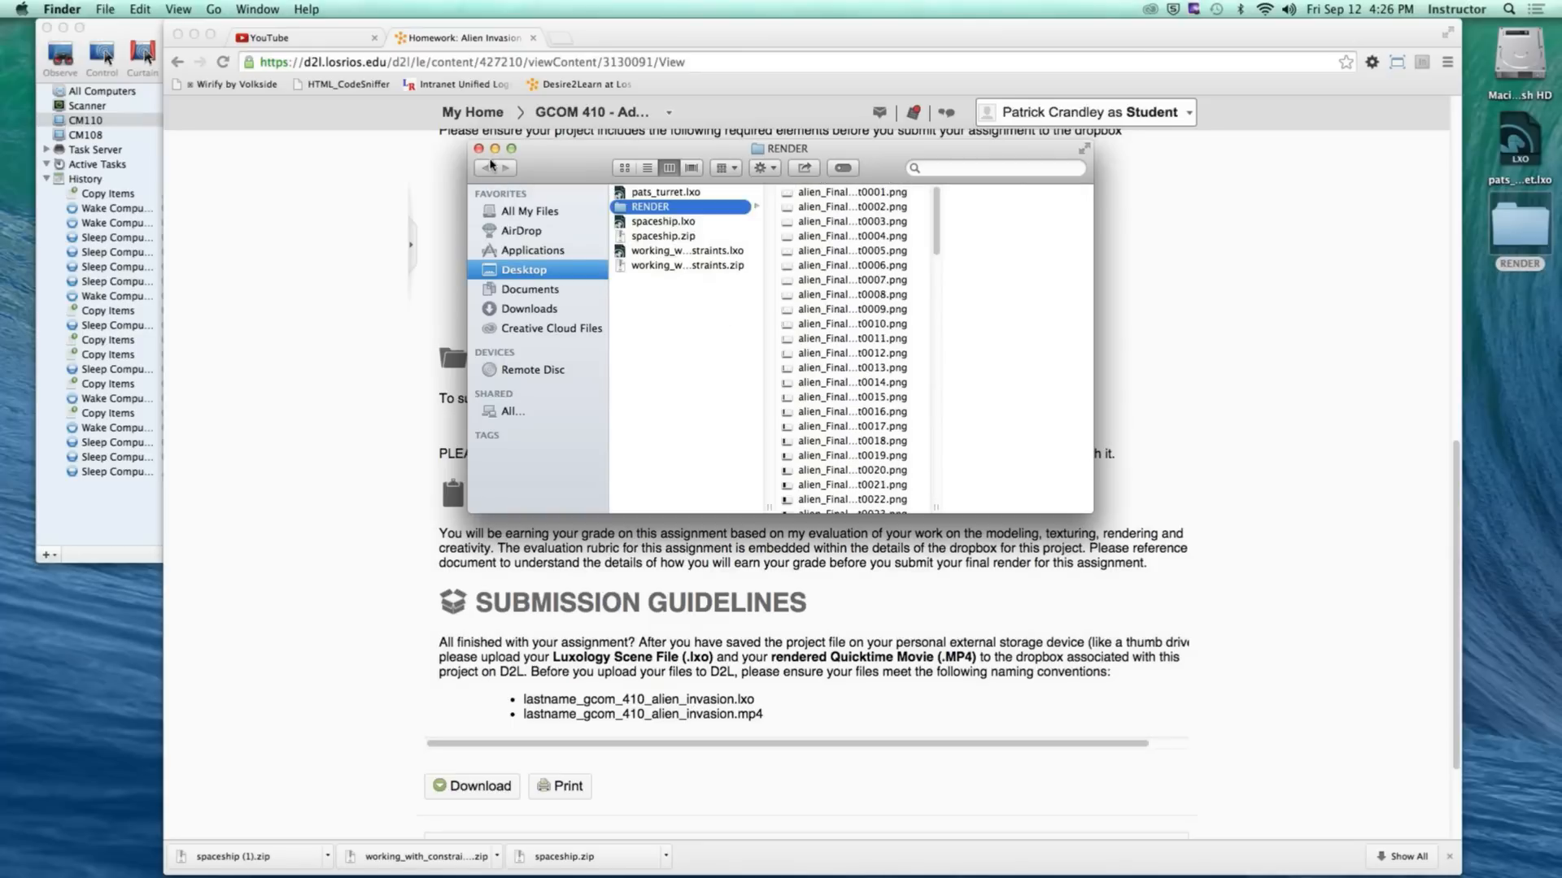
pyautogui.click(478, 148)
# Step: Hide Google Chrome to clear the screen
pyautogui.click(185, 107)
pyautogui.click(68, 9)
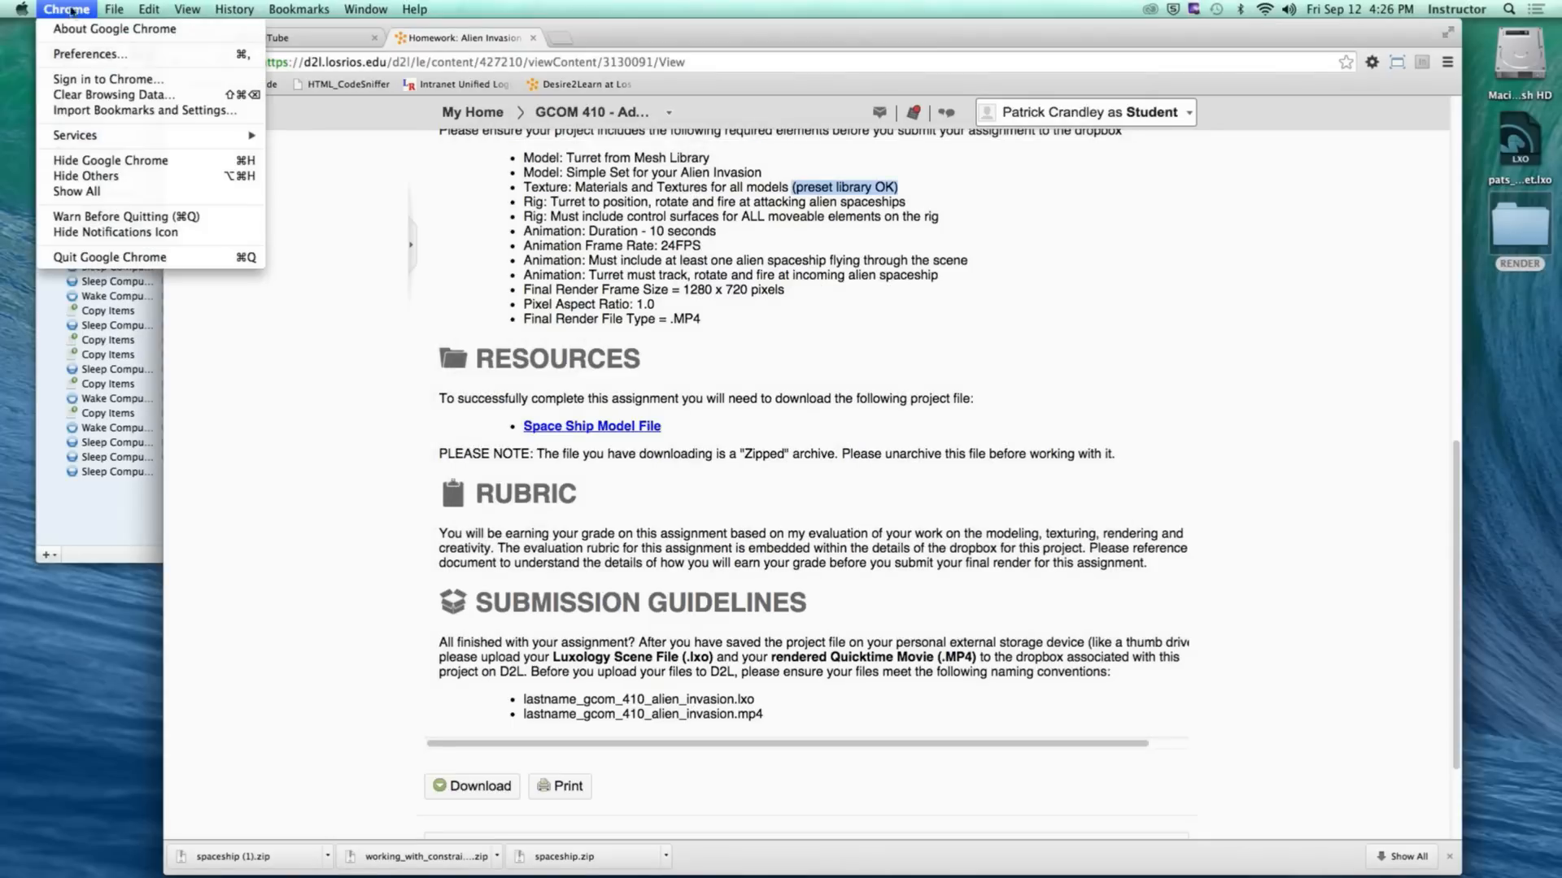
pyautogui.click(91, 167)
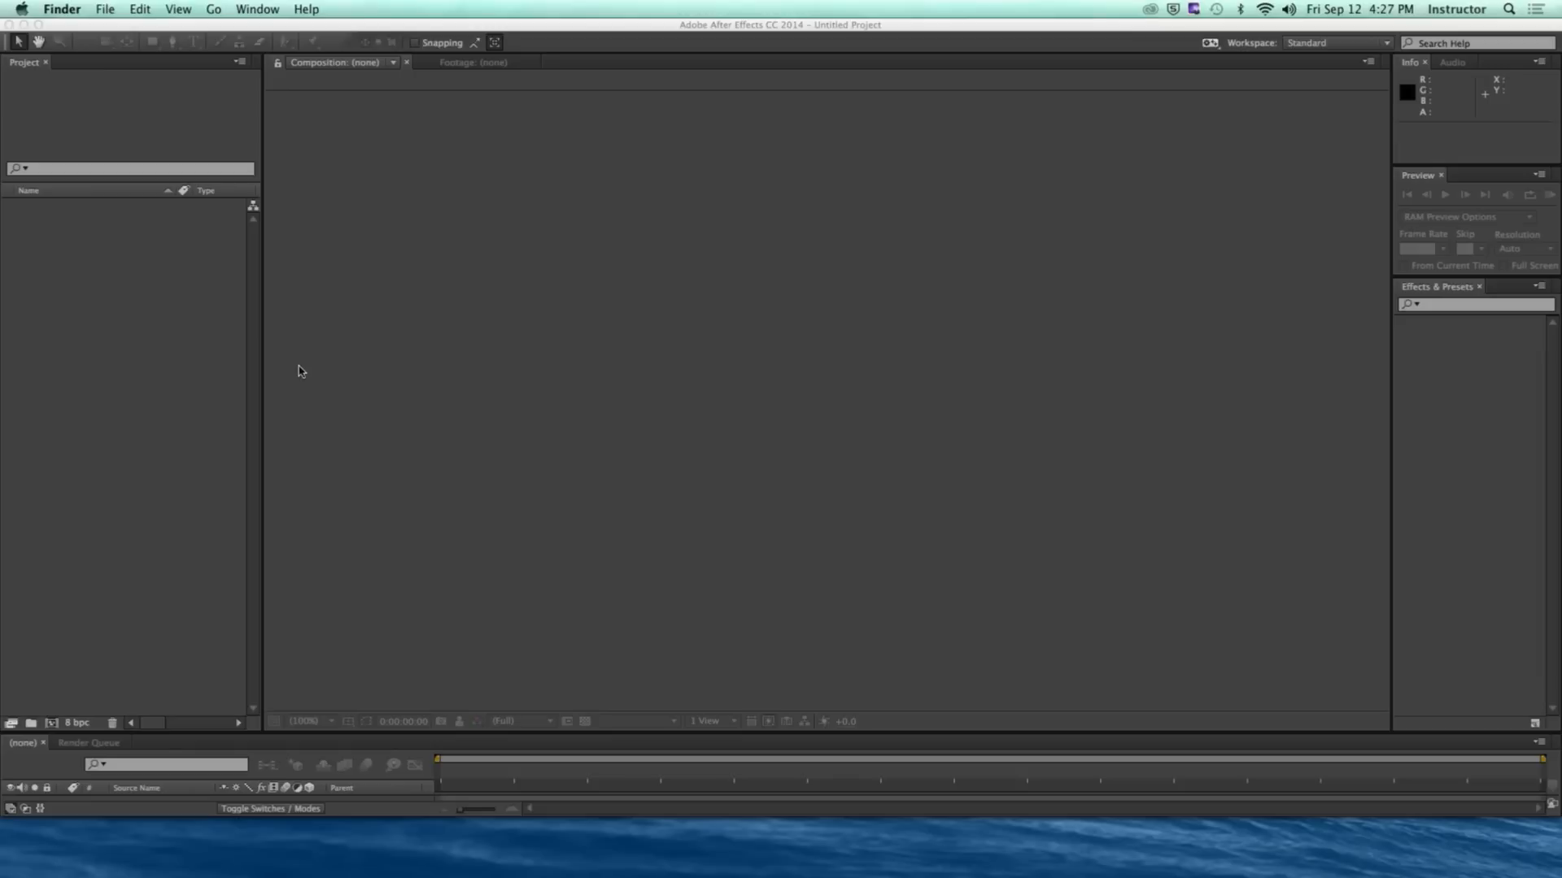
# Step: Import the frames in the Desktop RENDER folder into After Effects as a PNG Sequence, starting from alien_Final Color Output0001.png
pyautogui.press('super+i')
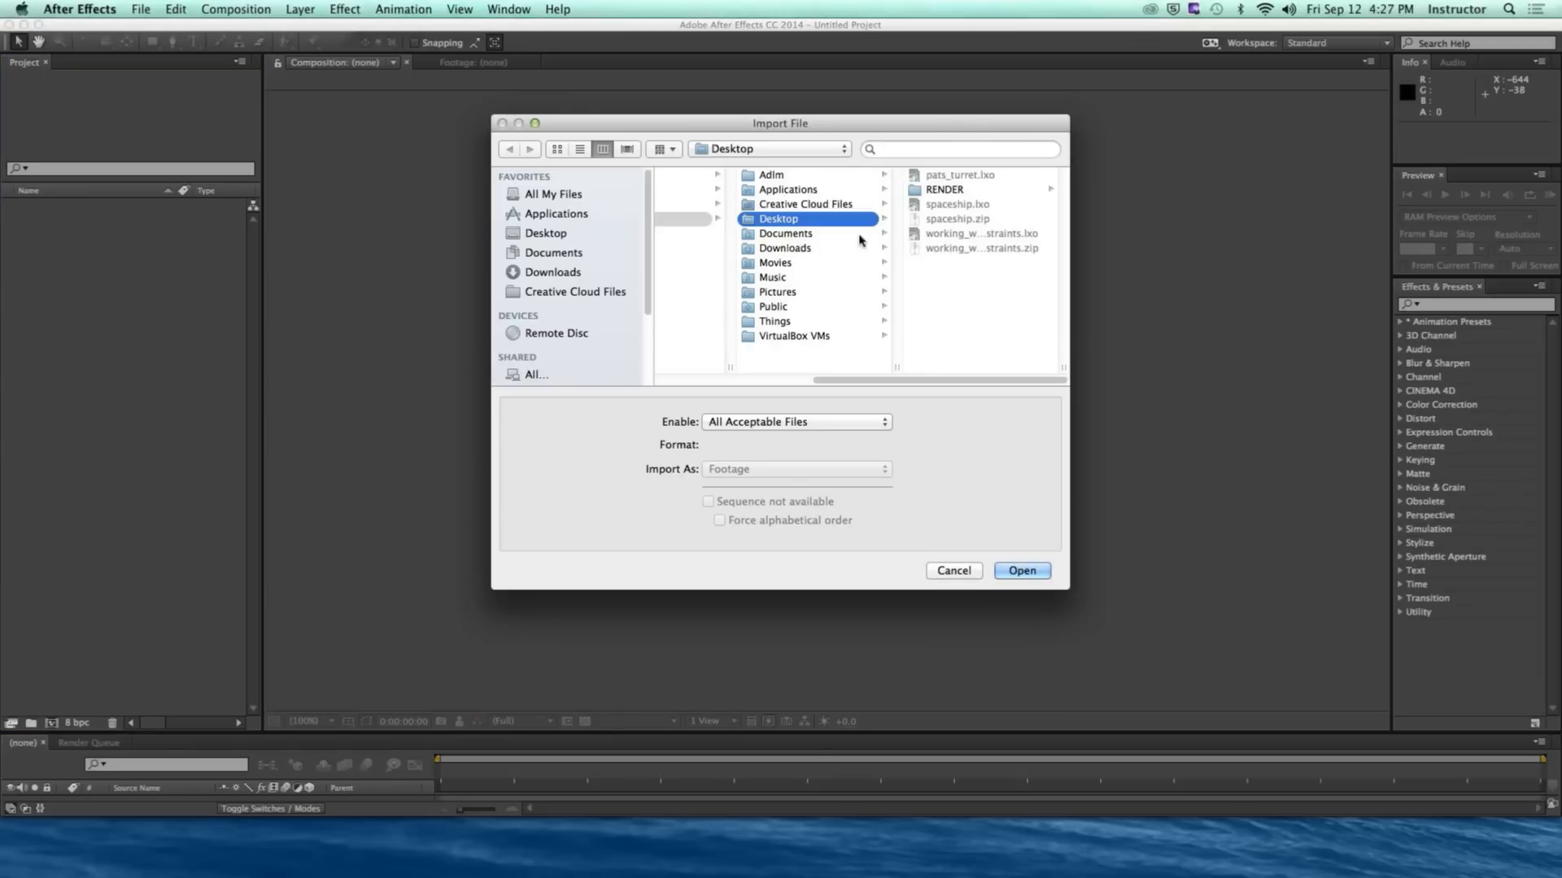
pyautogui.click(943, 189)
pyautogui.click(970, 178)
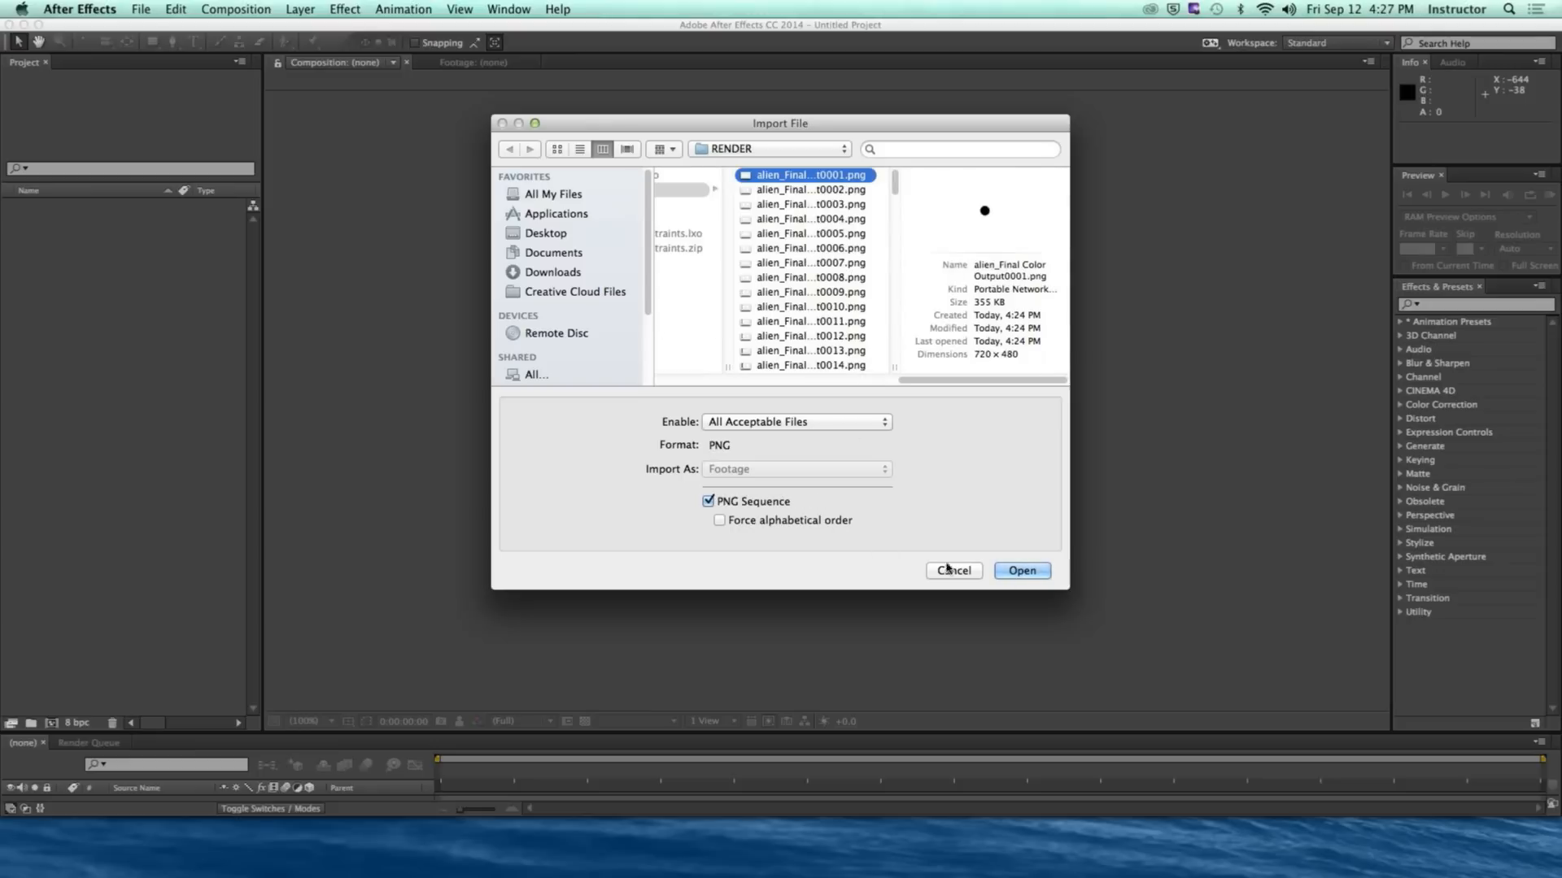
pyautogui.click(1041, 571)
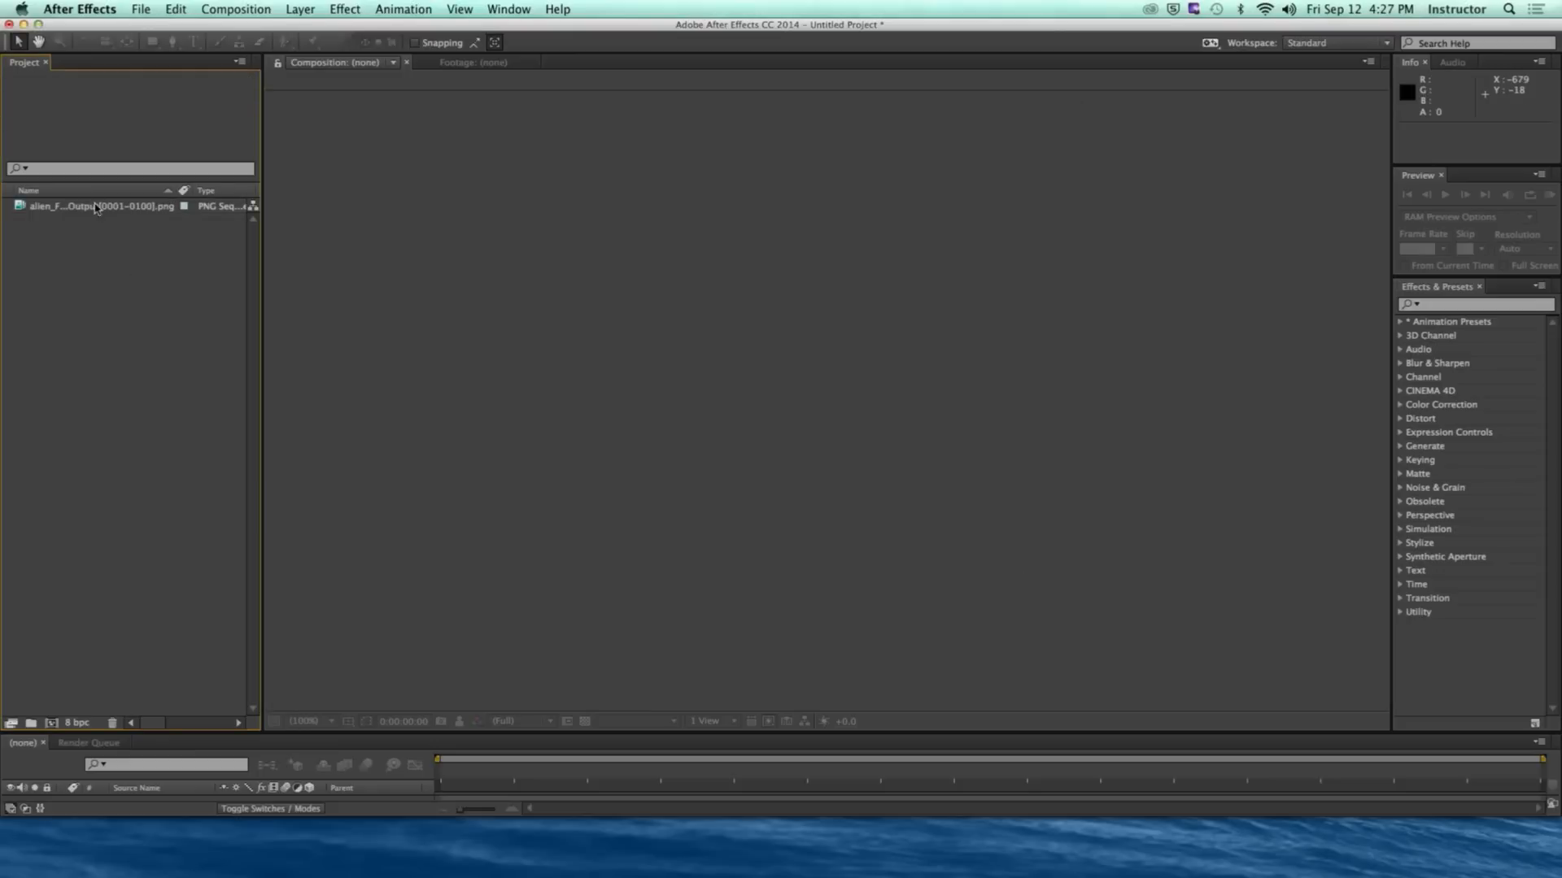
# Step: Create a composition from the imported PNG sequence, enlarge the timeline area, and scrub to the last frame
pyautogui.moveTo(25, 209); pyautogui.dragTo(50, 722)
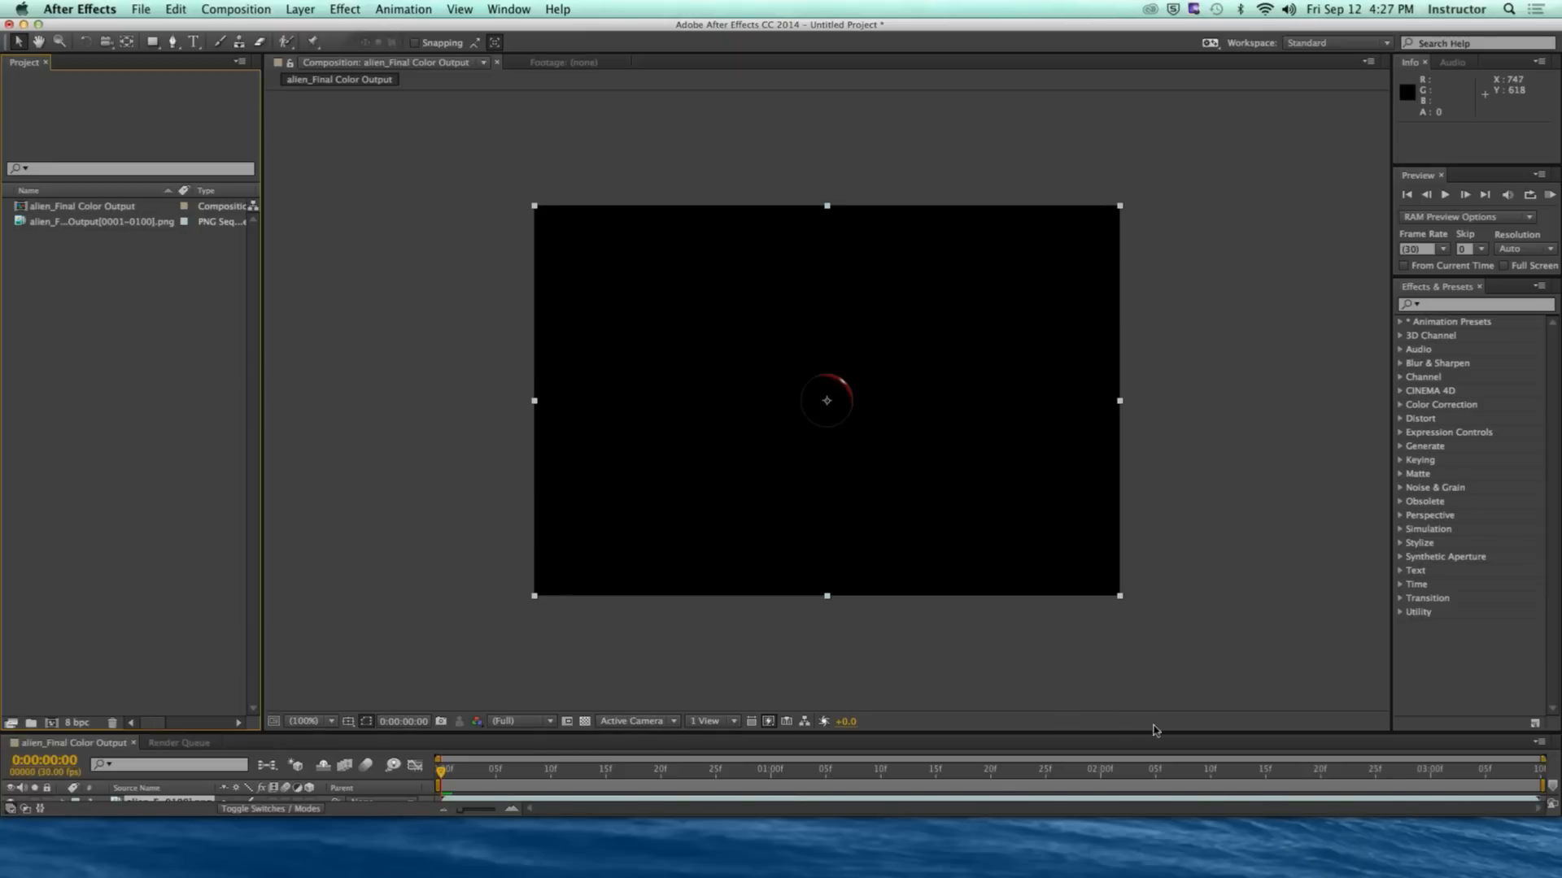
pyautogui.moveTo(1208, 773); pyautogui.dragTo(373, 797)
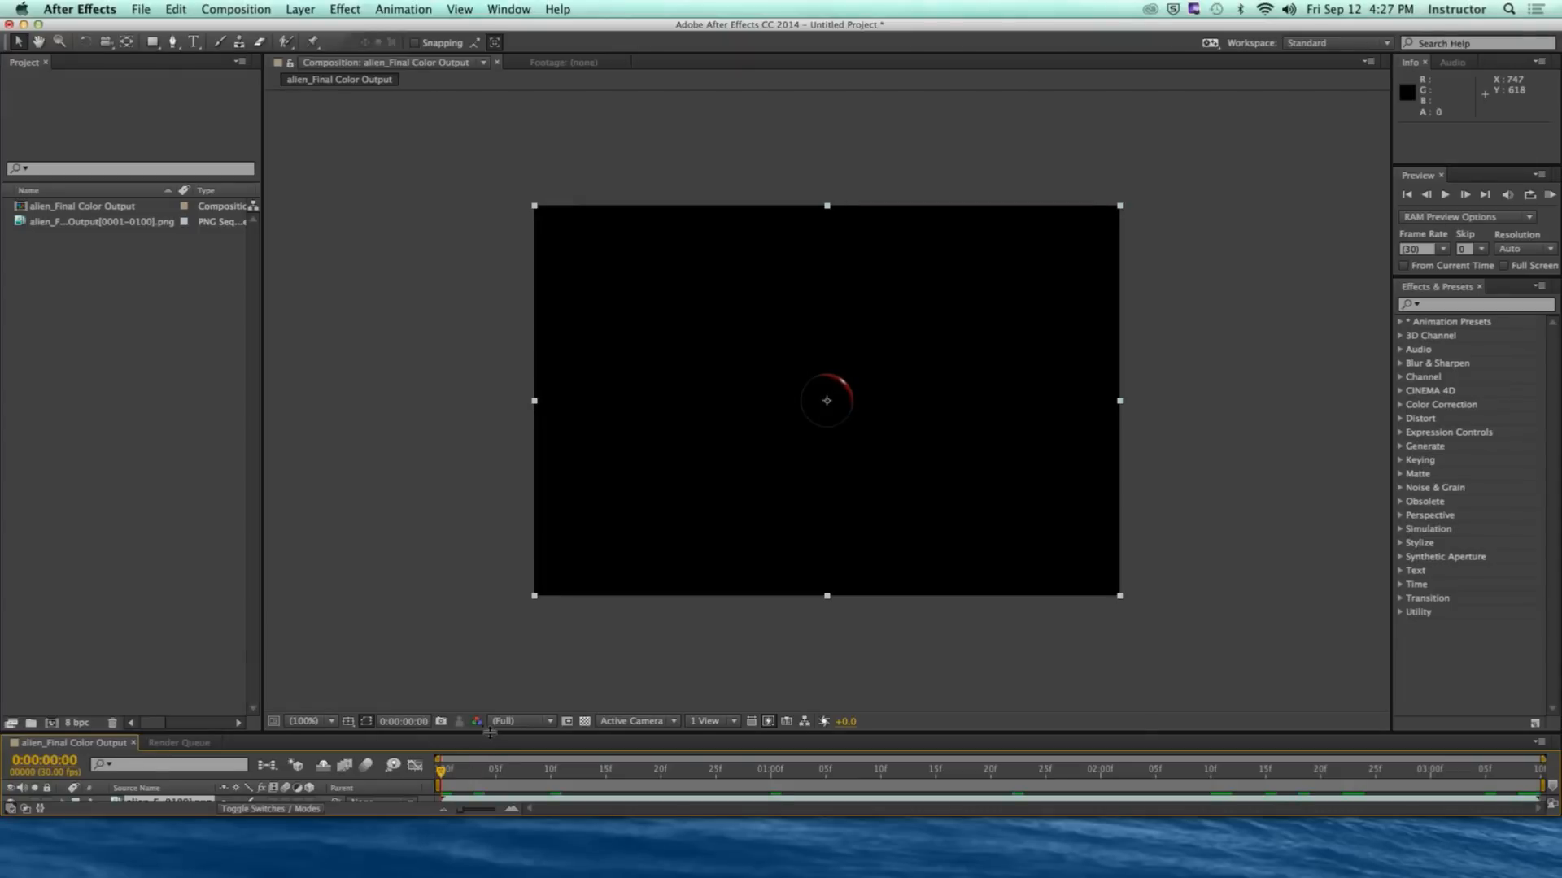
pyautogui.moveTo(489, 732); pyautogui.dragTo(1529, 470)
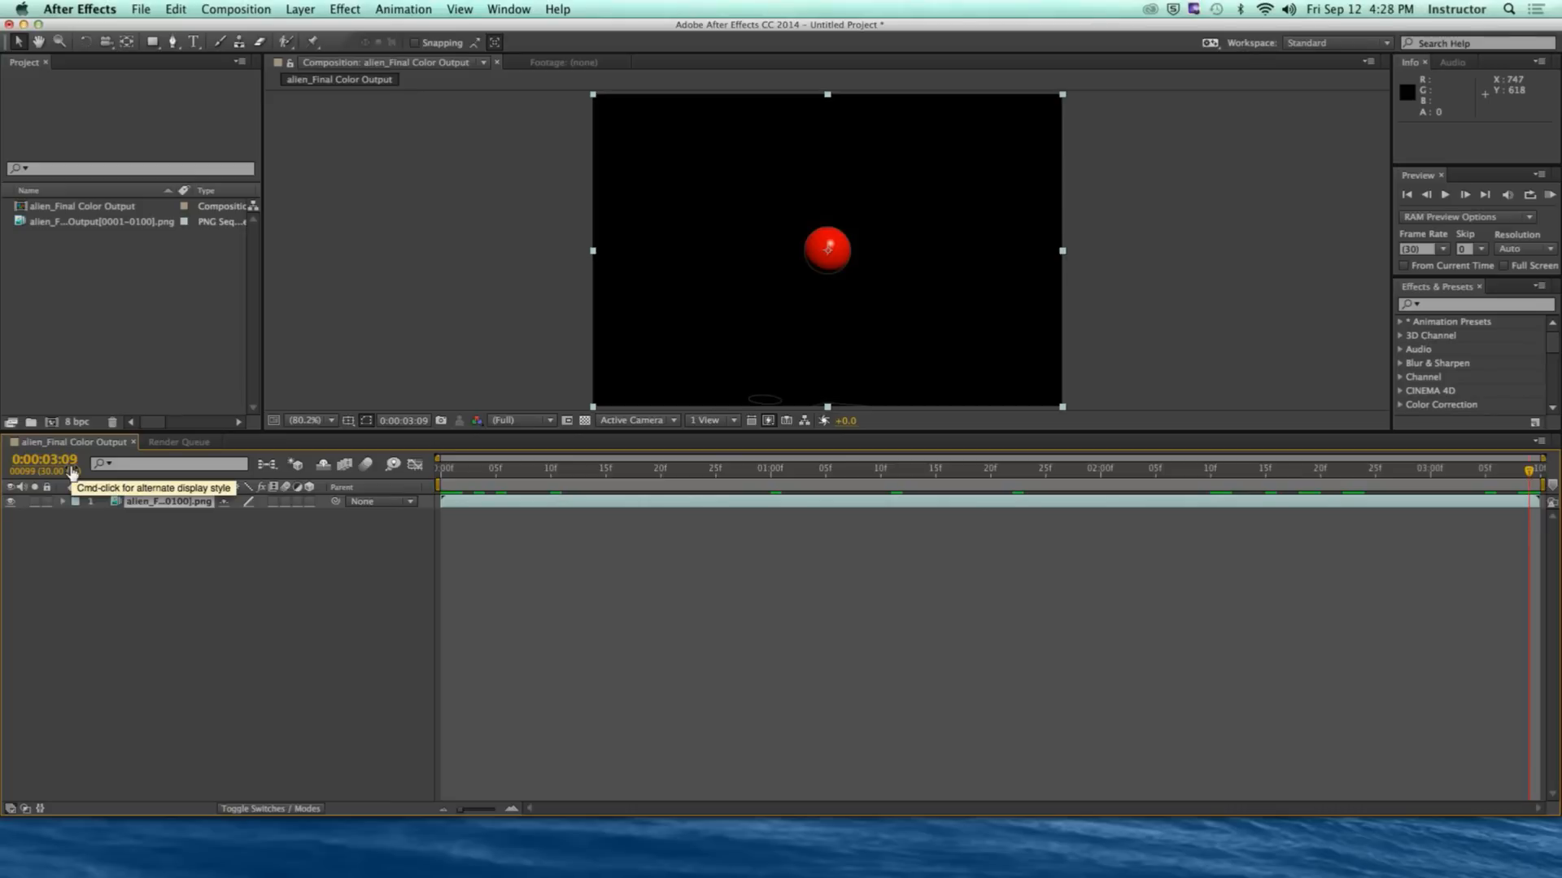
pyautogui.click(41, 221)
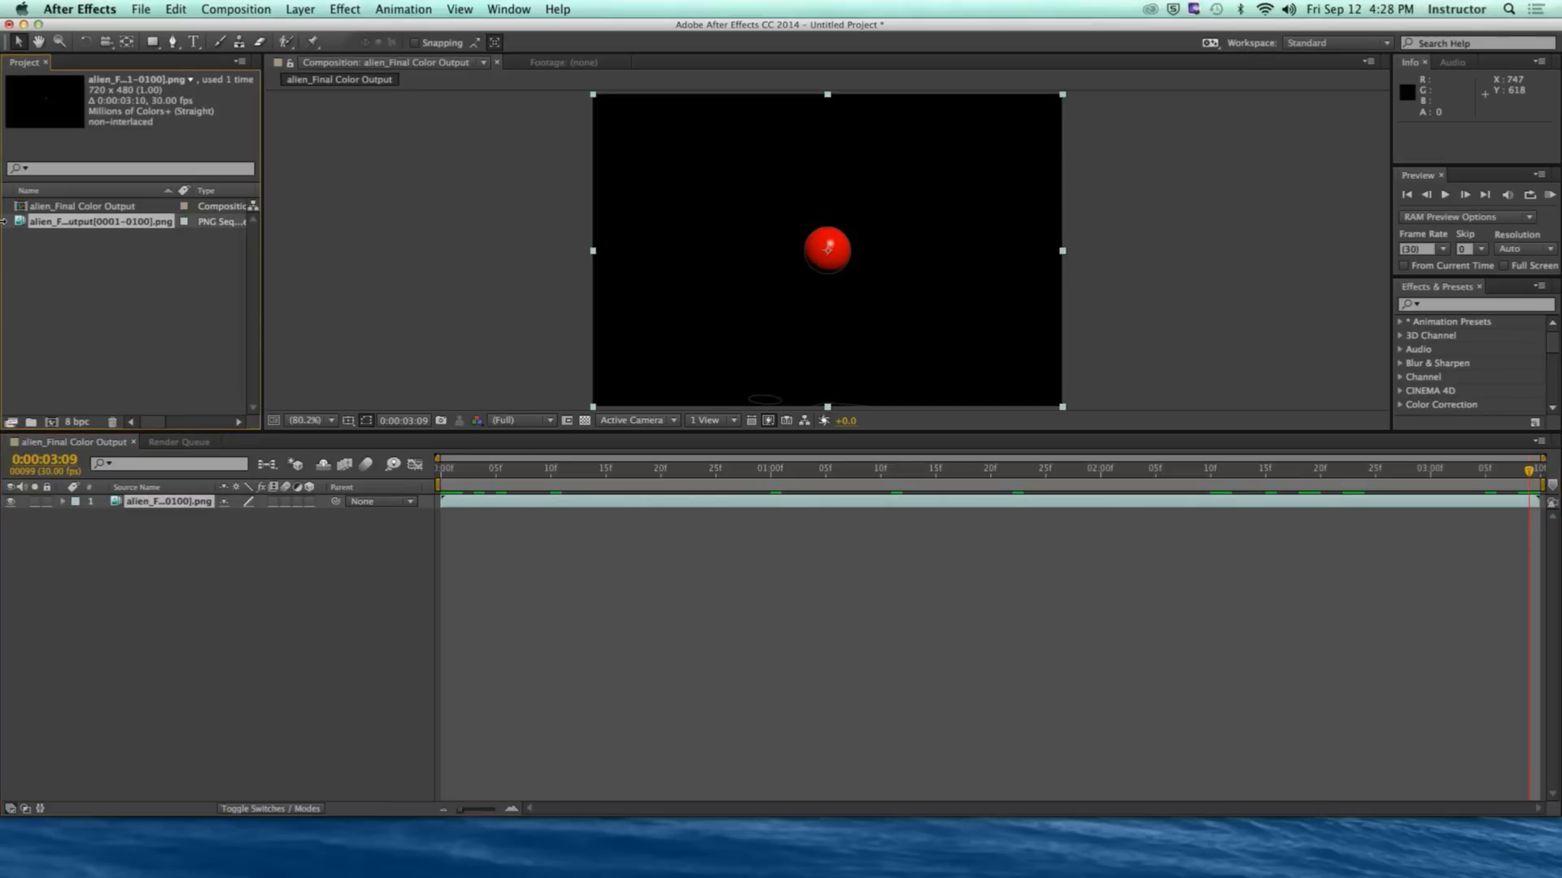
pyautogui.rightClick(55, 223)
pyautogui.moveTo(166, 329)
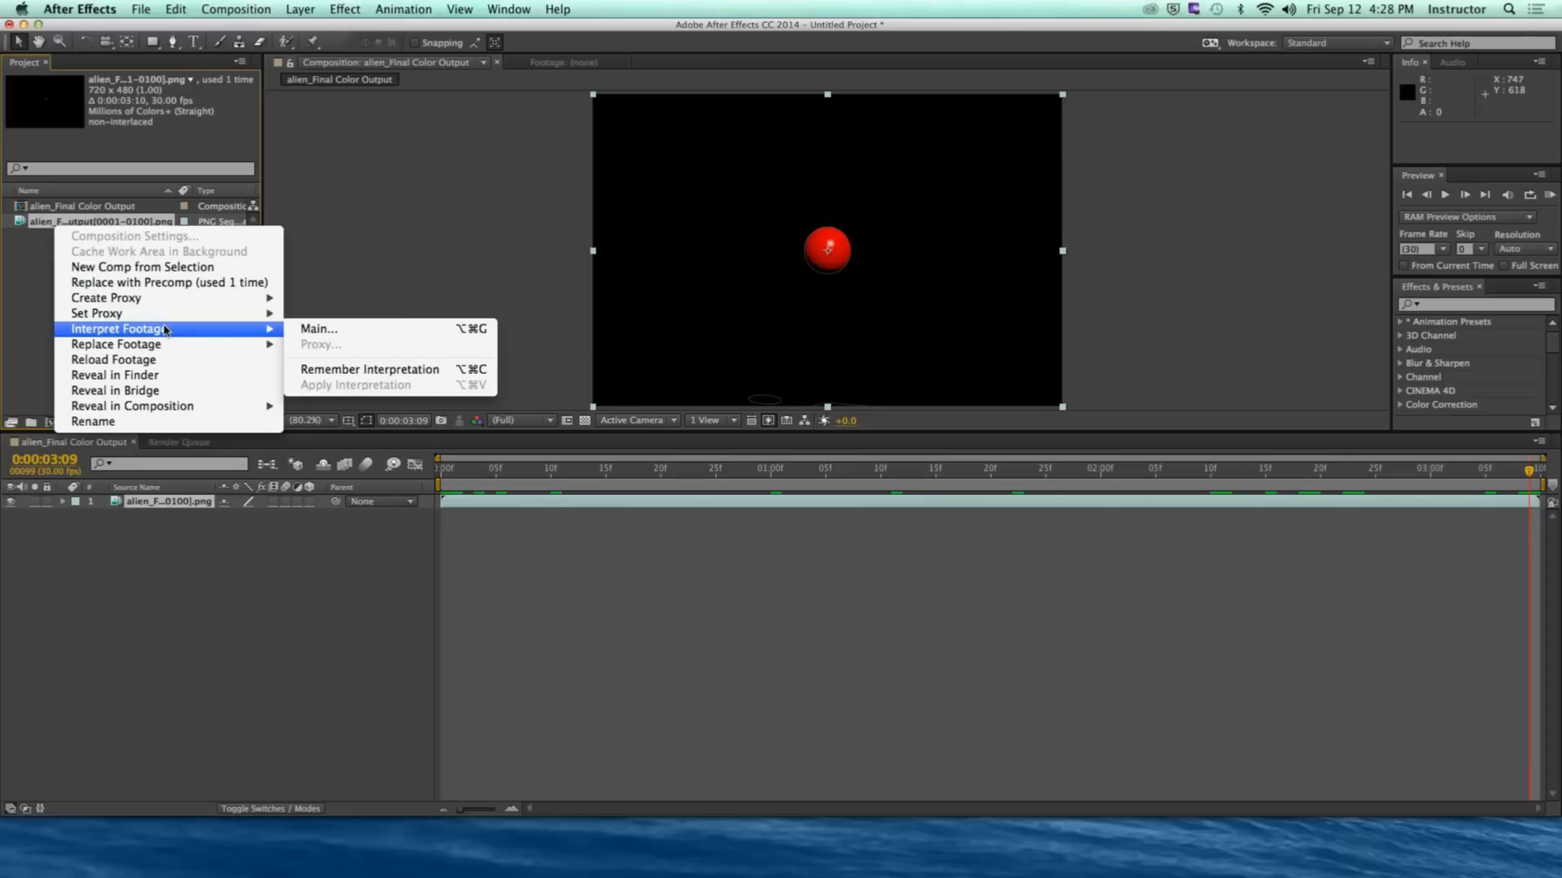
pyautogui.click(328, 333)
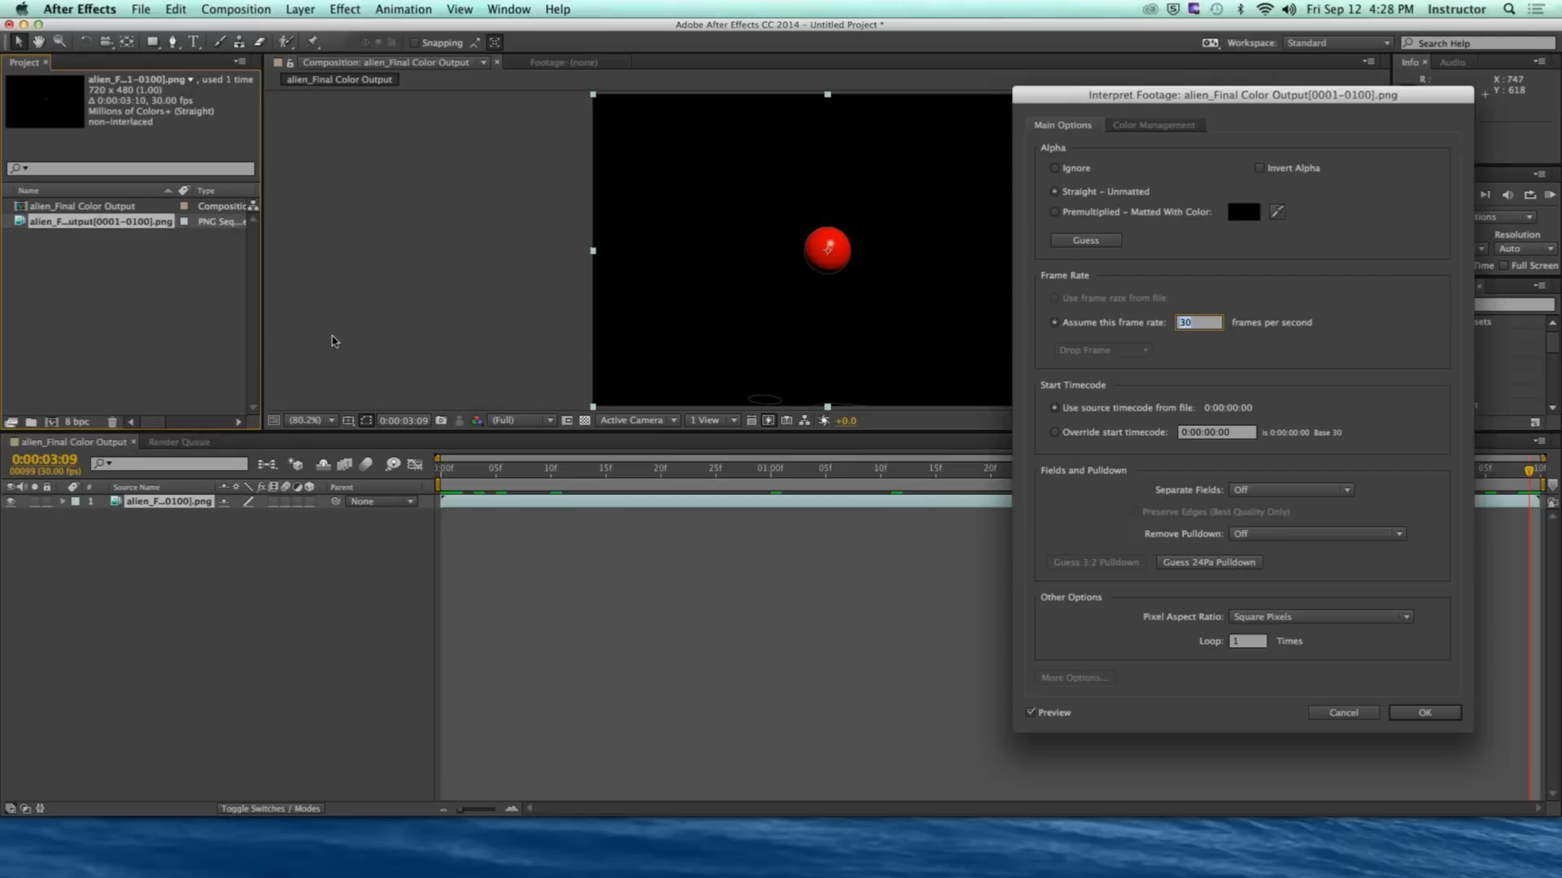
pyautogui.moveTo(1137, 97); pyautogui.dragTo(256, 83)
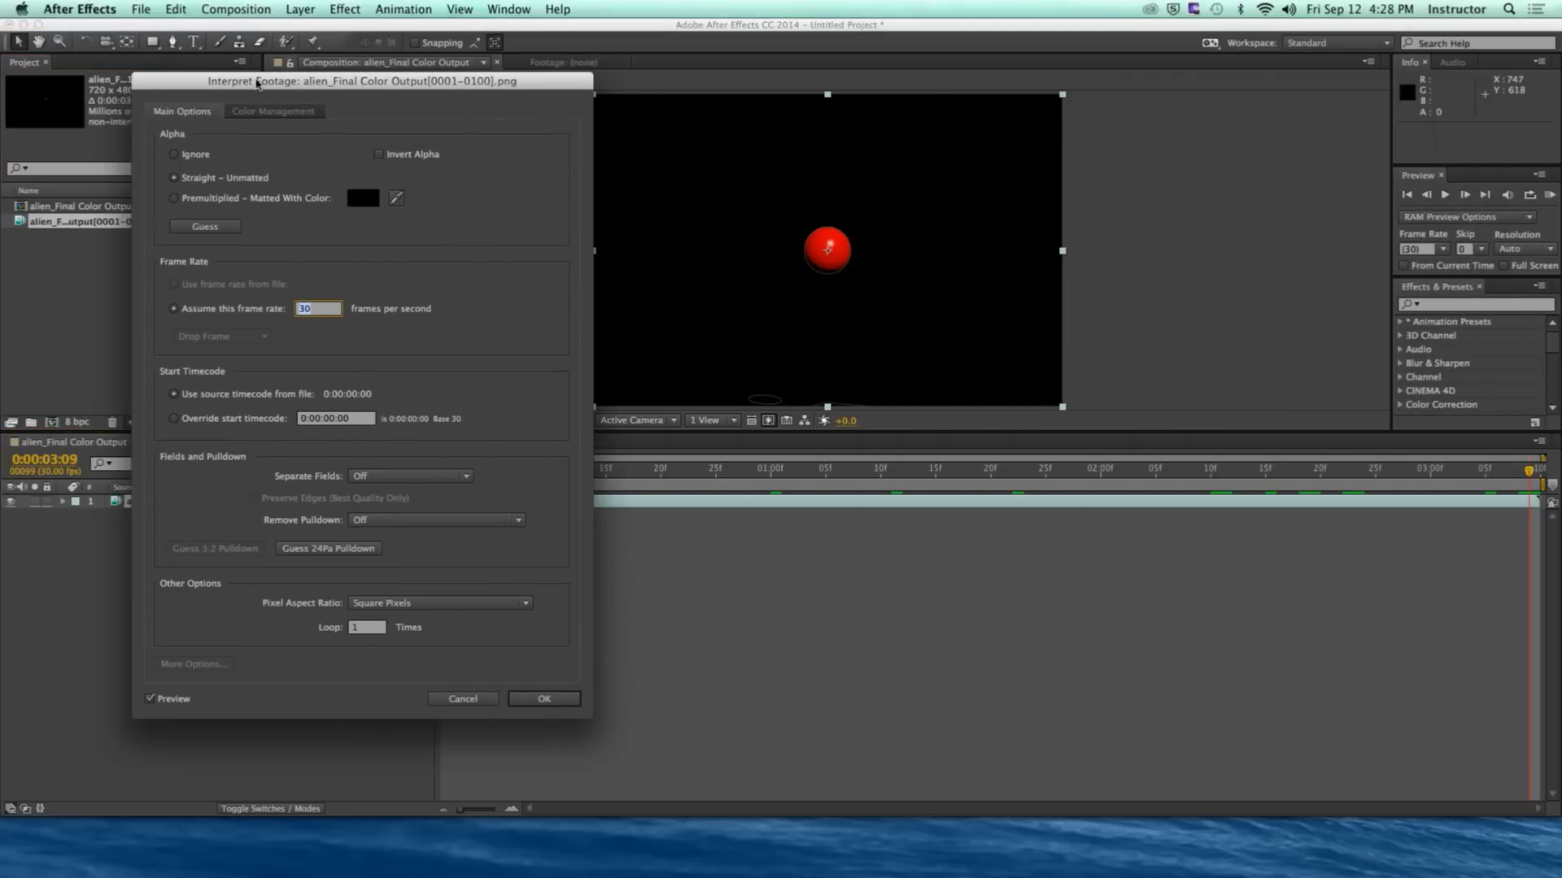
pyautogui.click(174, 153)
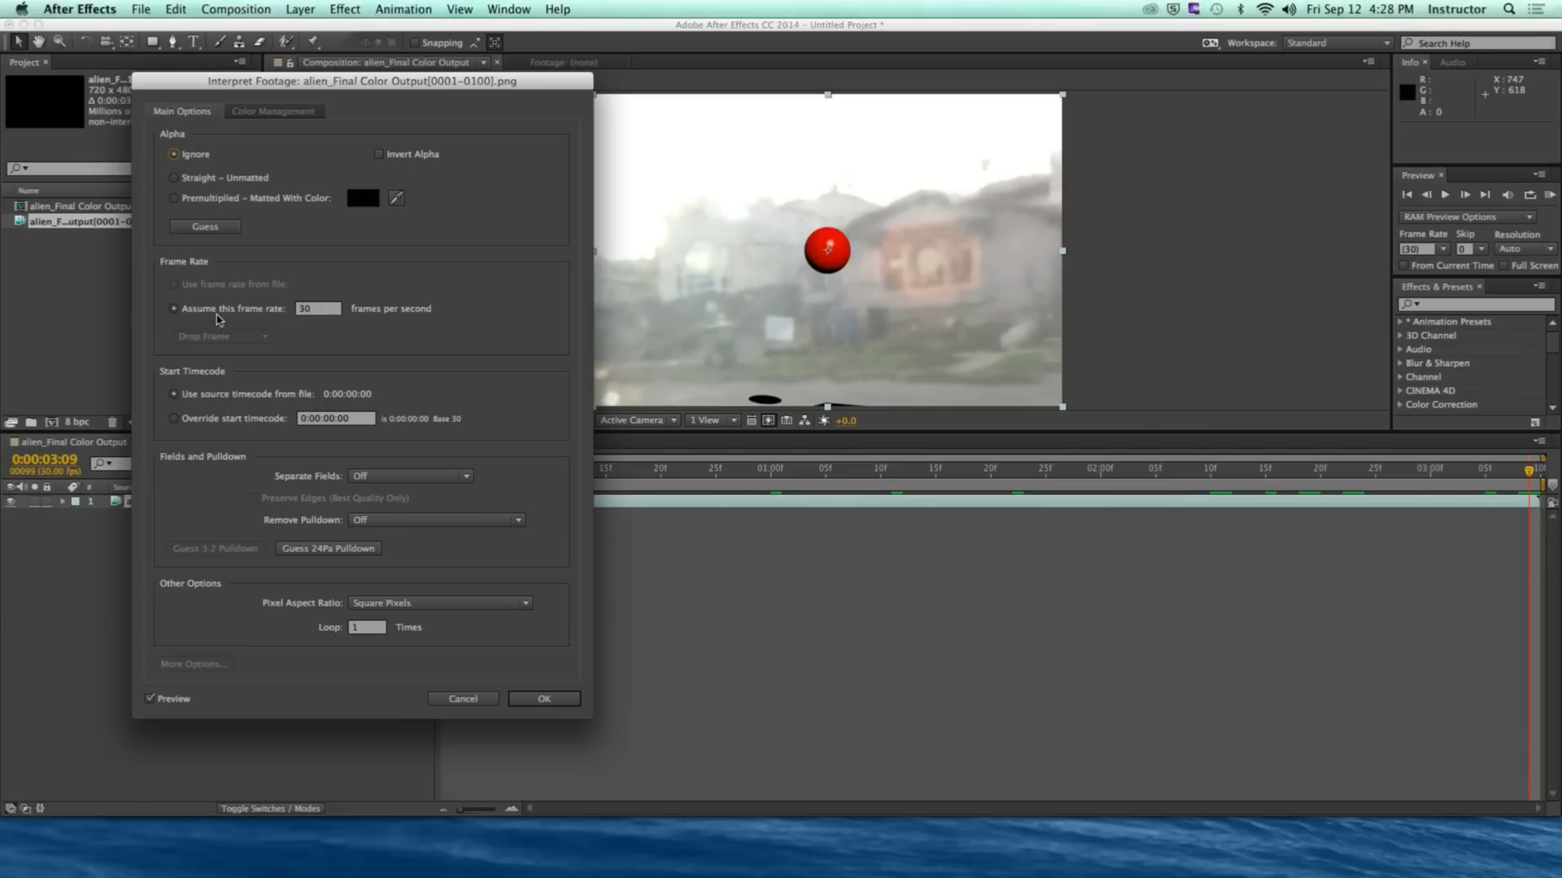
pyautogui.click(322, 310)
pyautogui.doubleClick(323, 313)
pyautogui.write('24')
pyautogui.click(463, 698)
# Step: Interpret the PNG sequence footage with its alpha set to Ignore and an assumed frame rate of 24 frames per second
pyautogui.rightClick(62, 227)
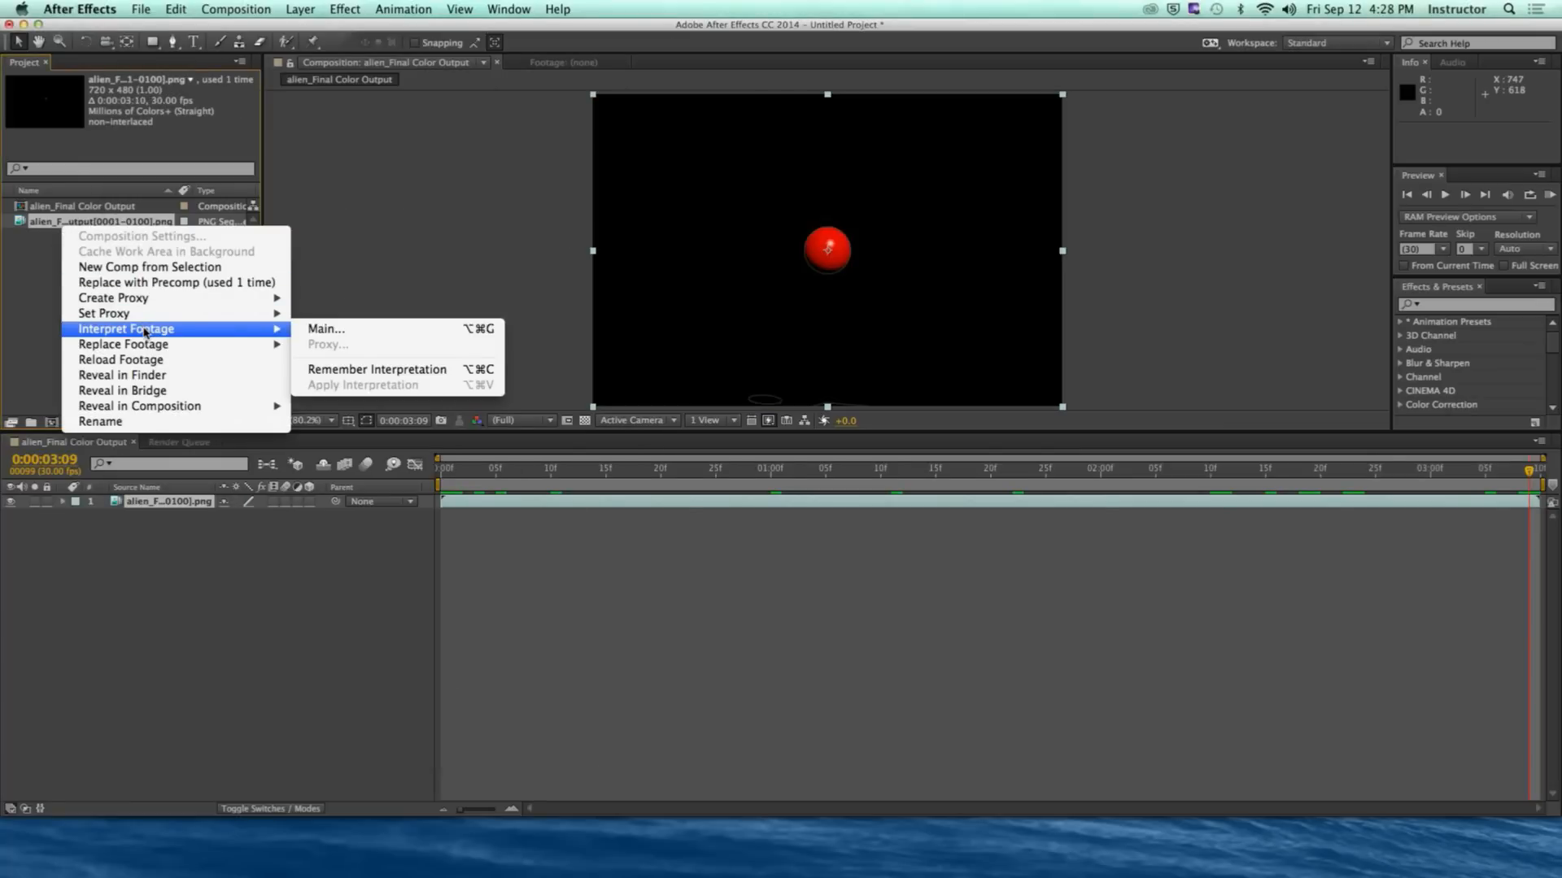
pyautogui.click(370, 330)
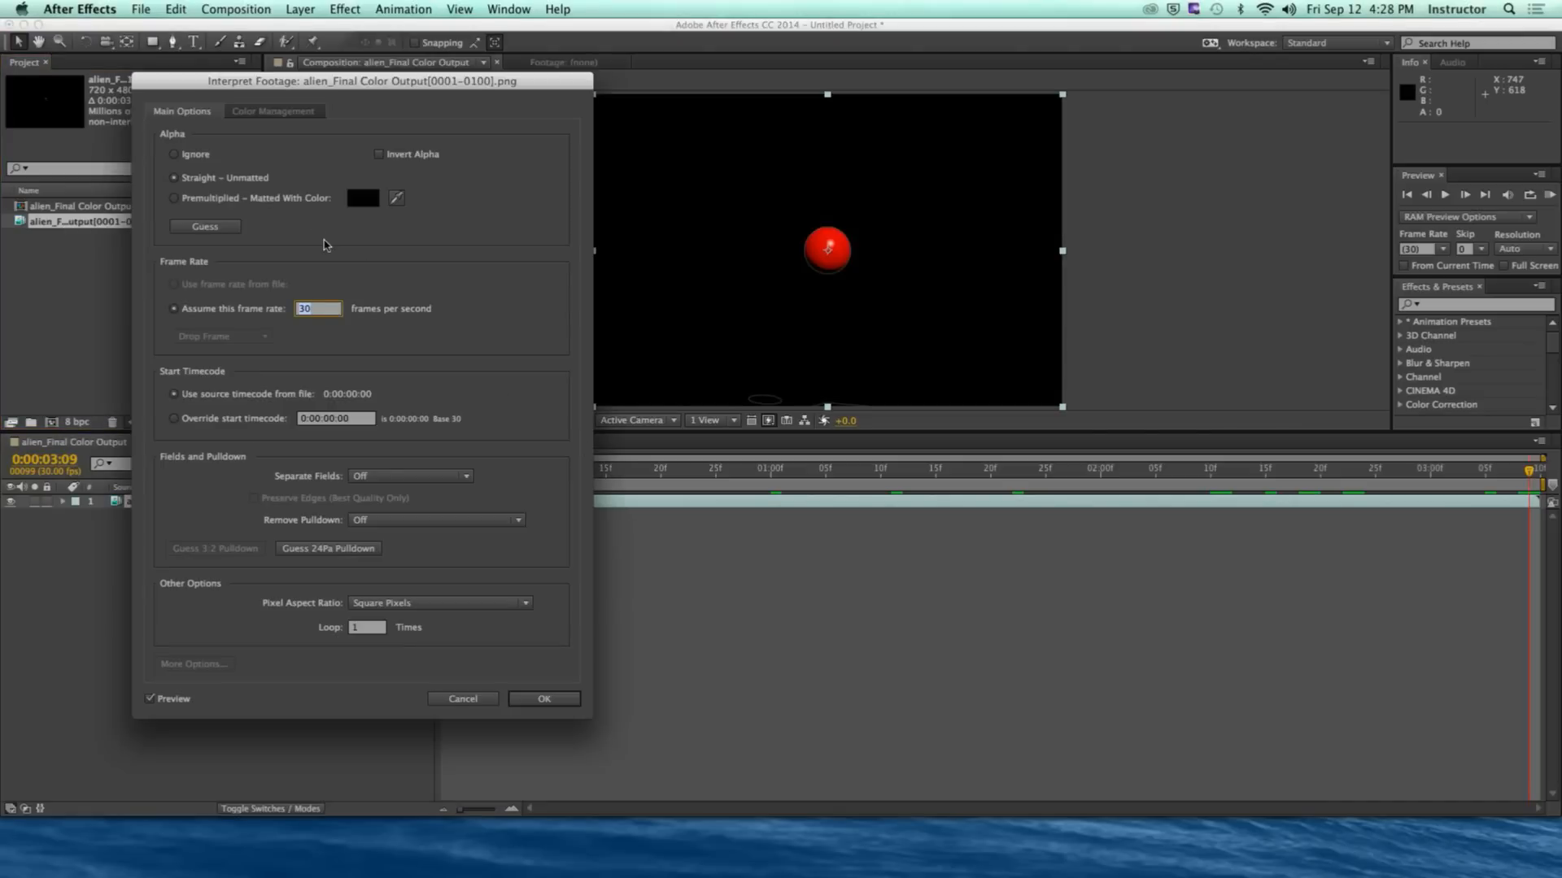
pyautogui.click(198, 158)
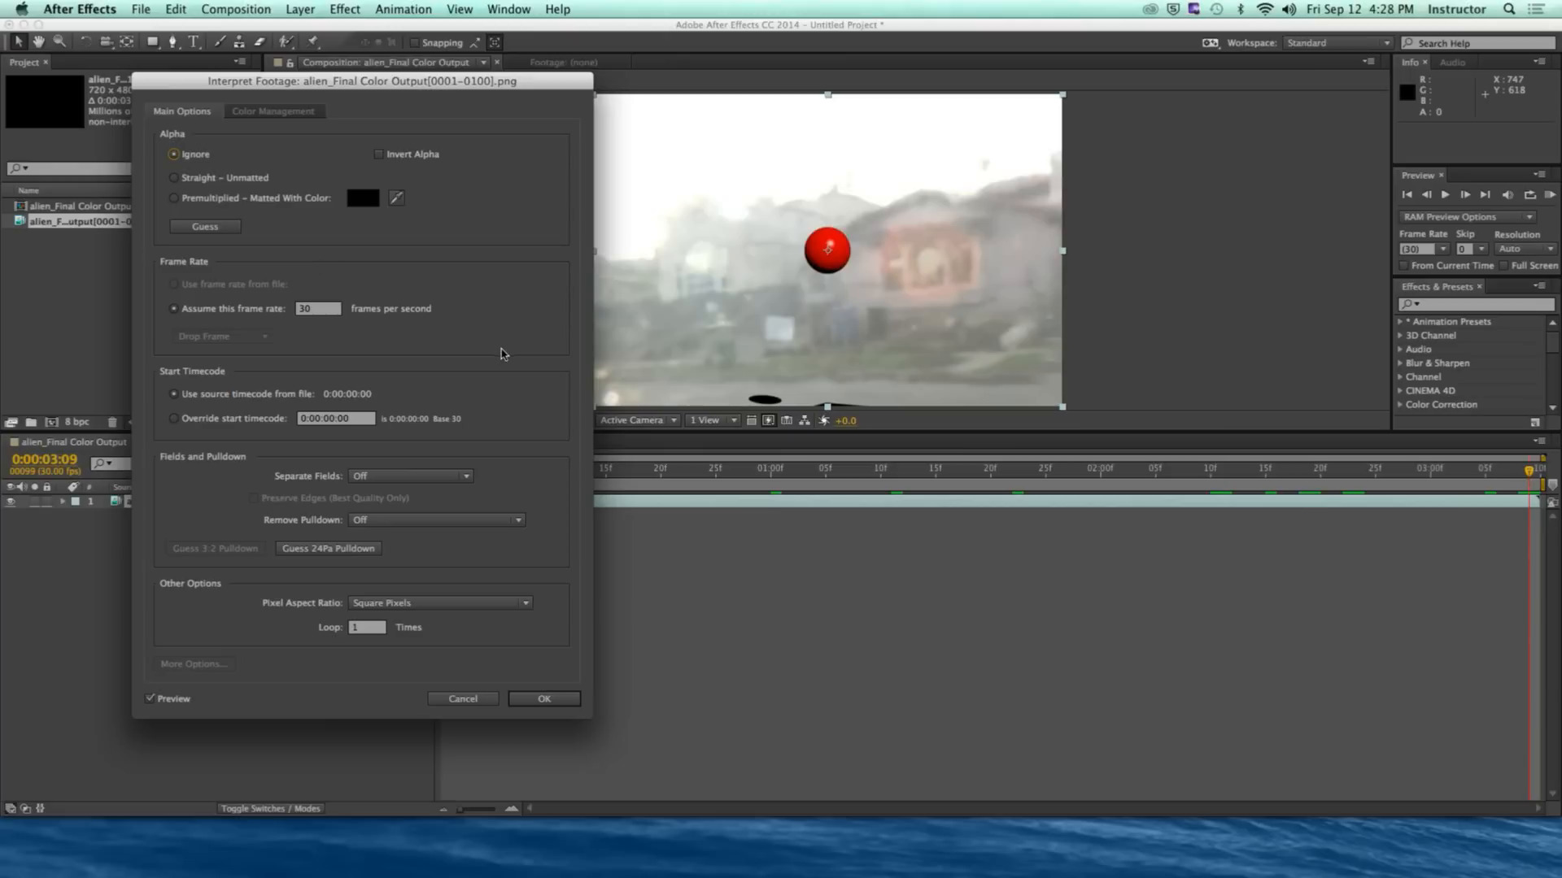
pyautogui.click(323, 309)
pyautogui.write('24')
pyautogui.click(539, 698)
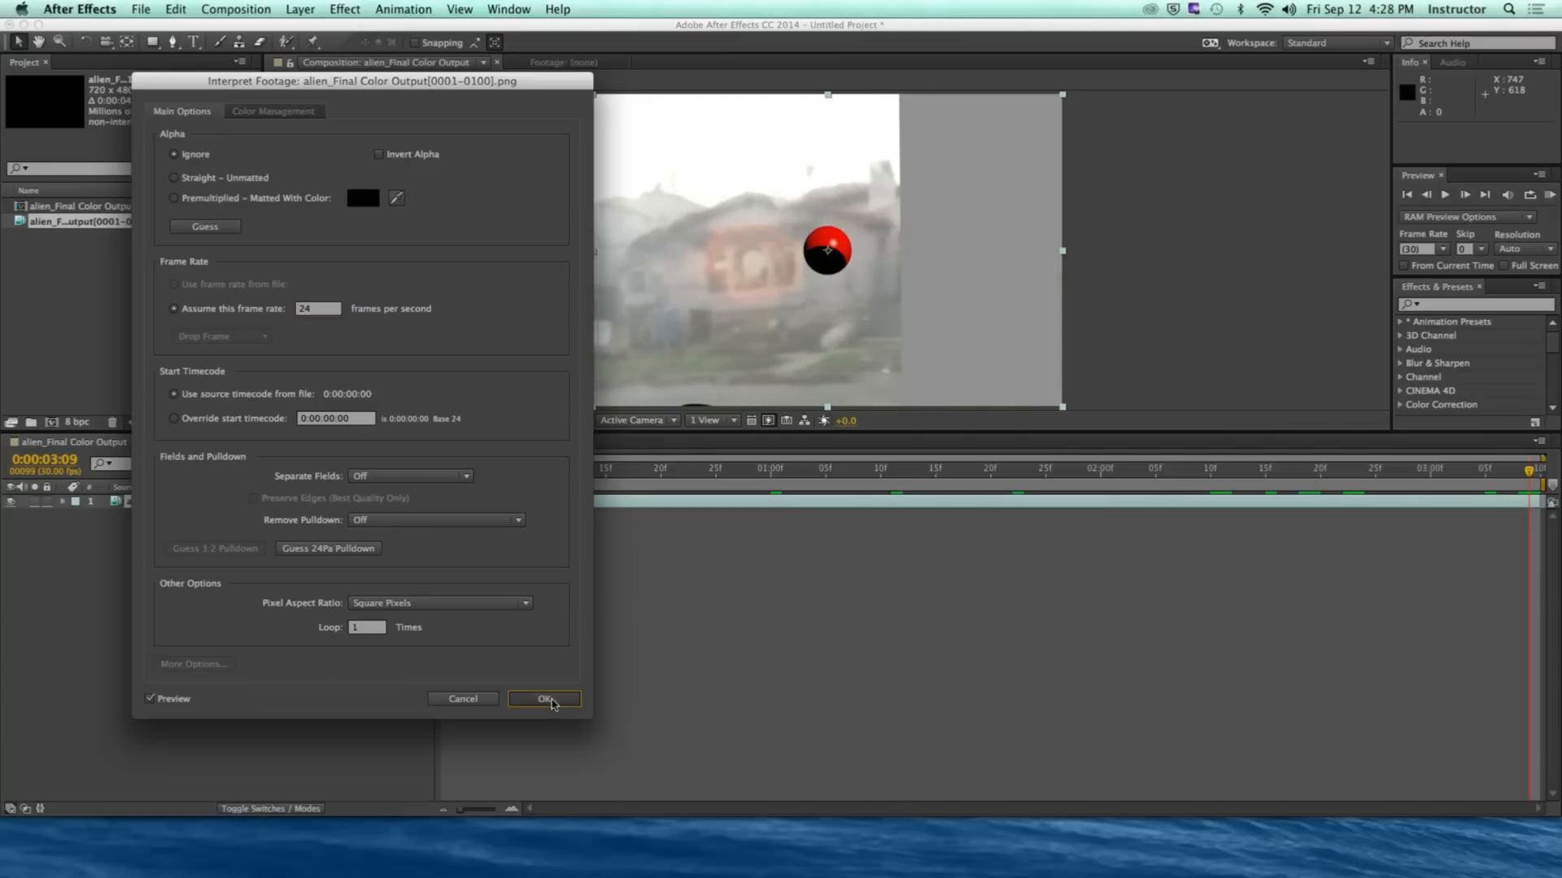
# Step: Scrub through the composition to review the reinterpreted footage and return to the first frame
pyautogui.click(622, 635)
pyautogui.moveTo(446, 472); pyautogui.dragTo(1537, 492)
pyautogui.press('Home')
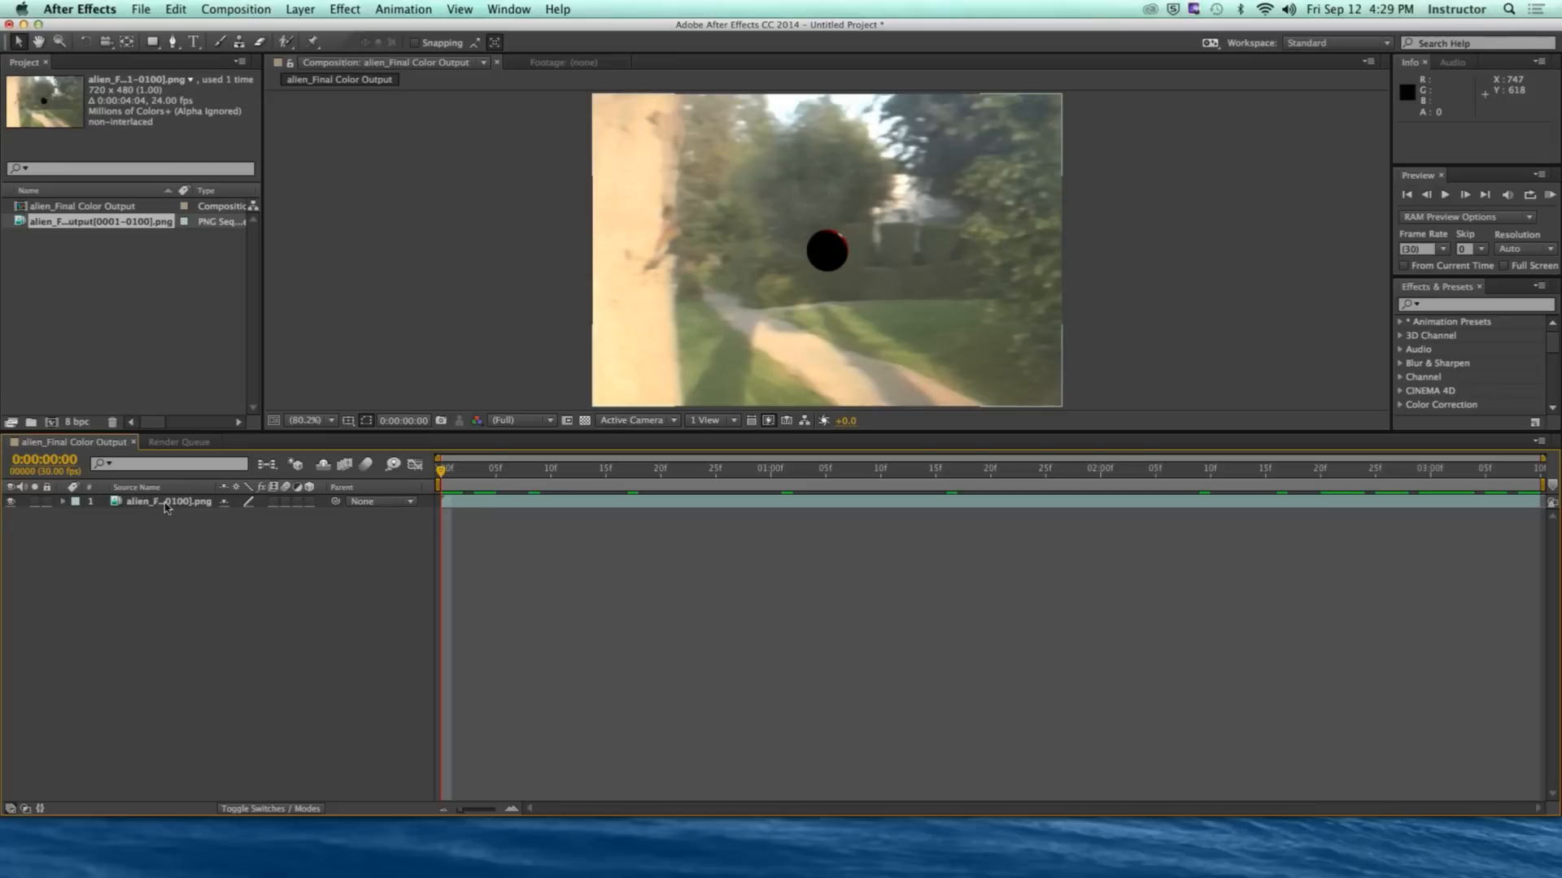
# Step: Delete the alien_Final Color Output composition from the project, keeping the PNG sequence
pyautogui.click(166, 505)
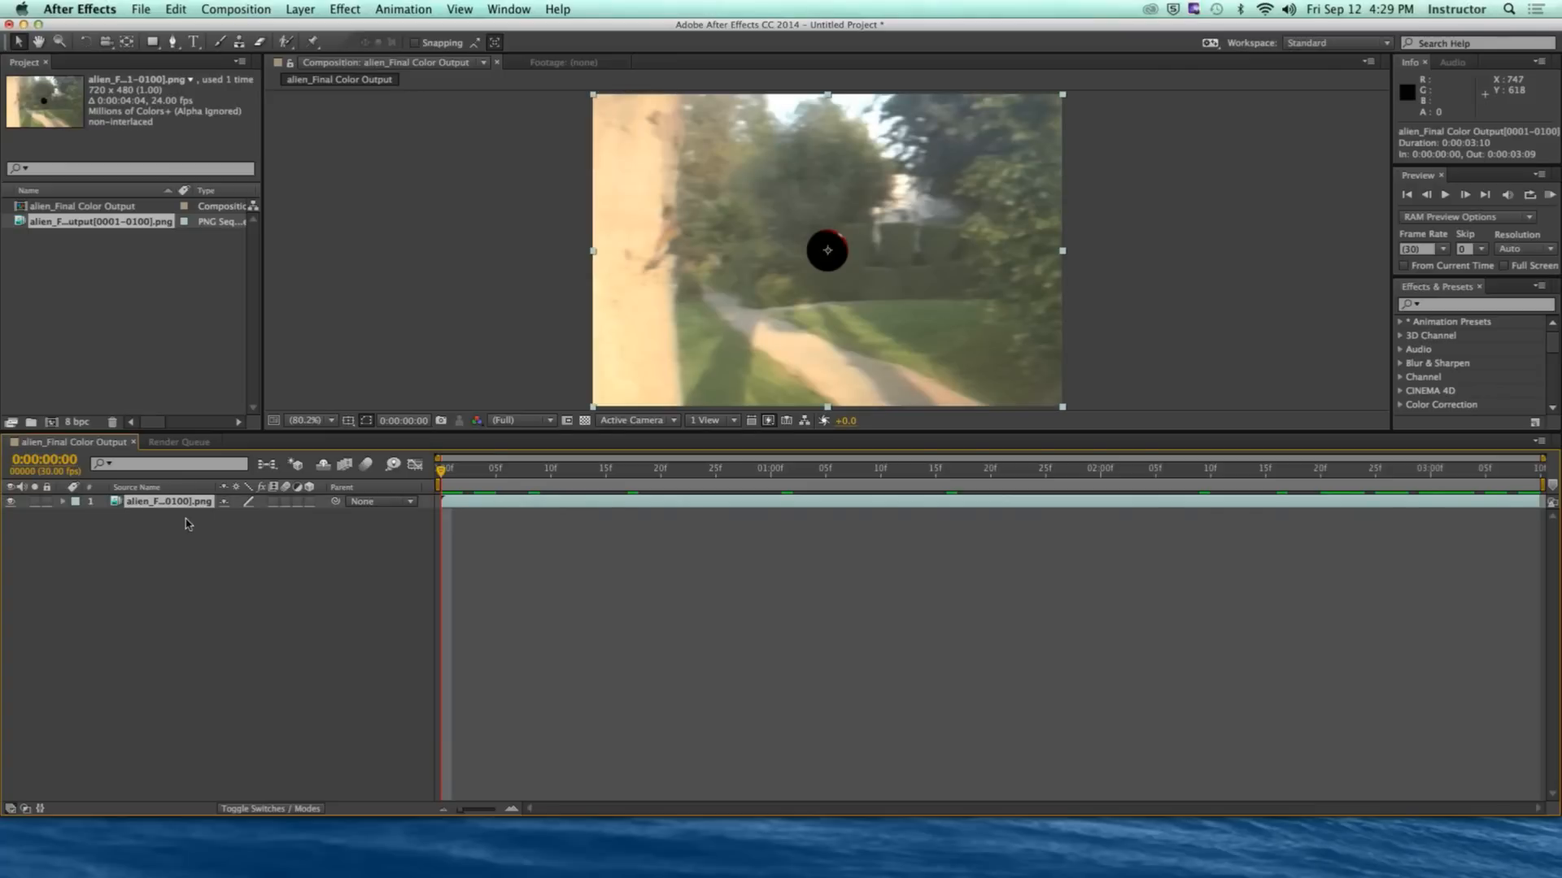
pyautogui.click(187, 524)
pyautogui.click(165, 505)
pyautogui.click(91, 293)
pyautogui.click(82, 206)
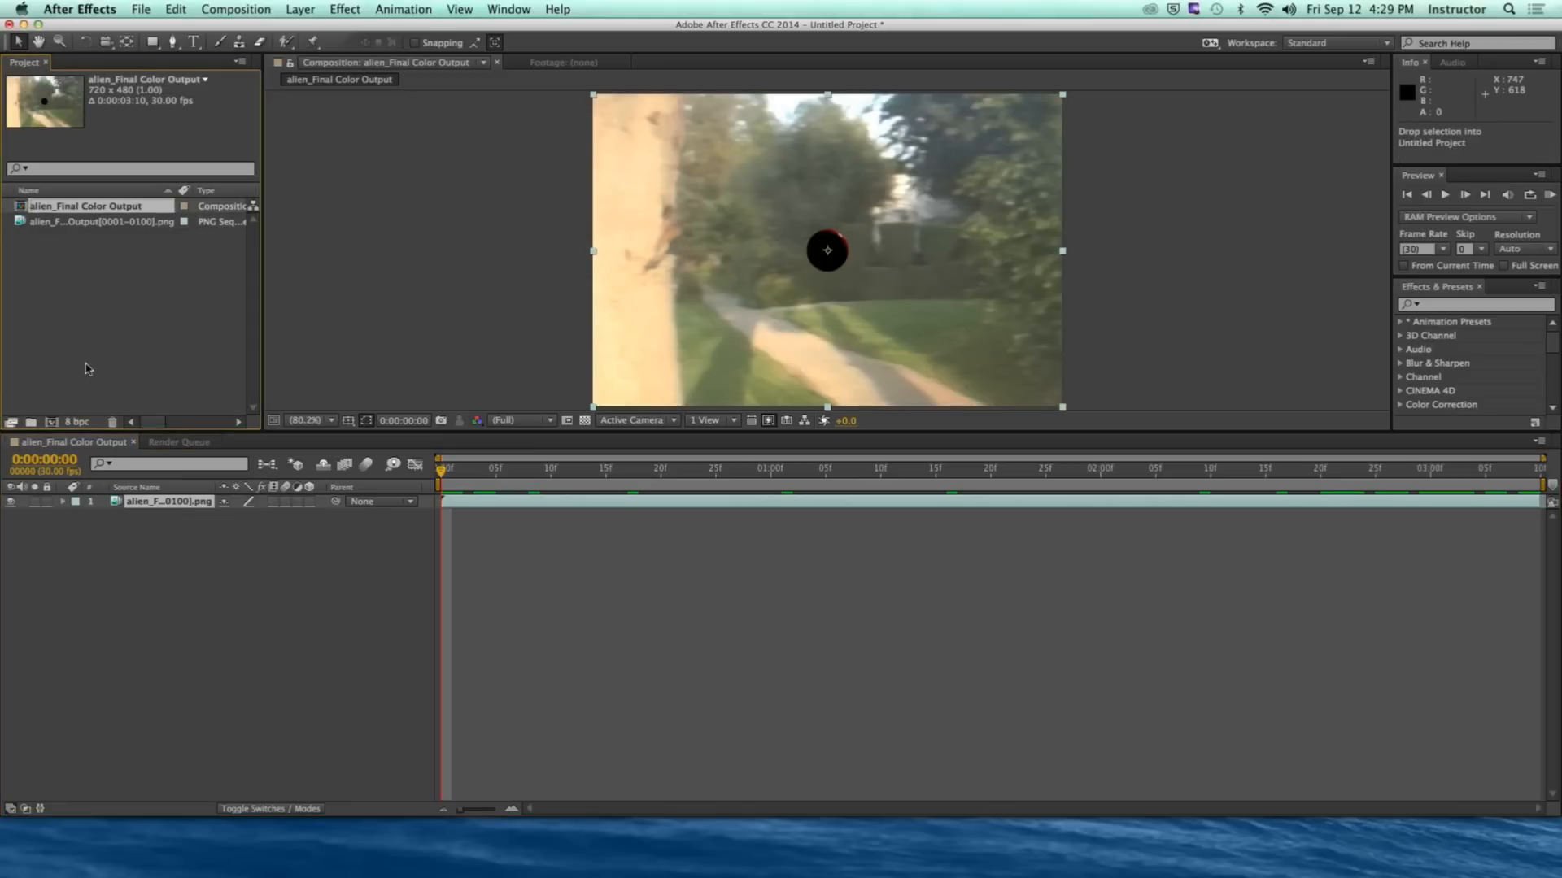
pyautogui.click(114, 423)
pyautogui.click(917, 446)
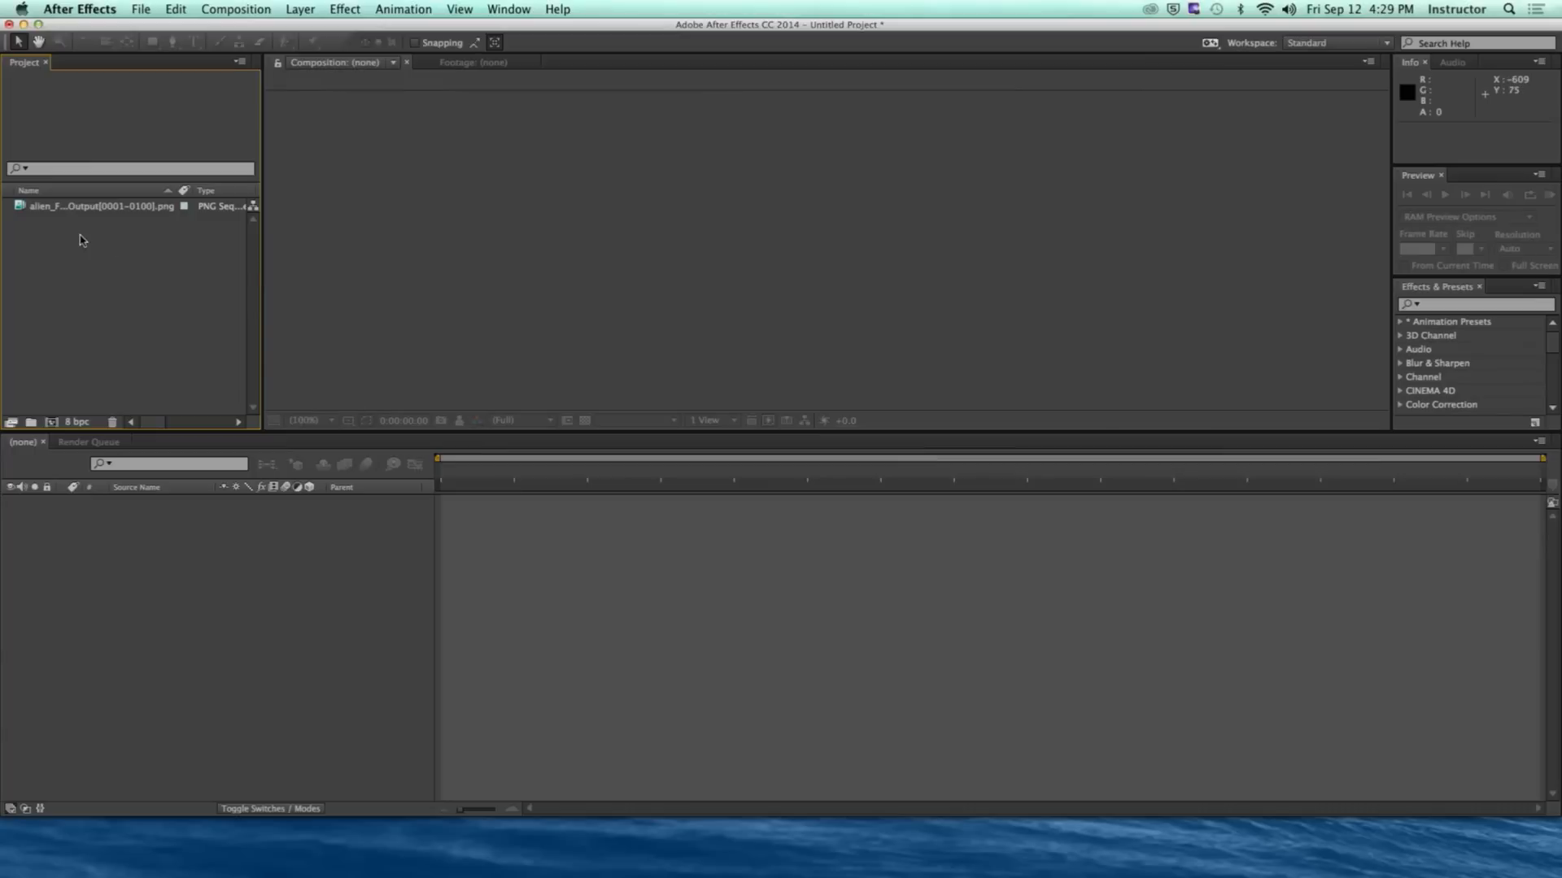
# Step: Create a new composition from the reinterpreted PNG sequence and scrub through it to the last frame
pyautogui.moveTo(86, 209); pyautogui.dragTo(51, 423)
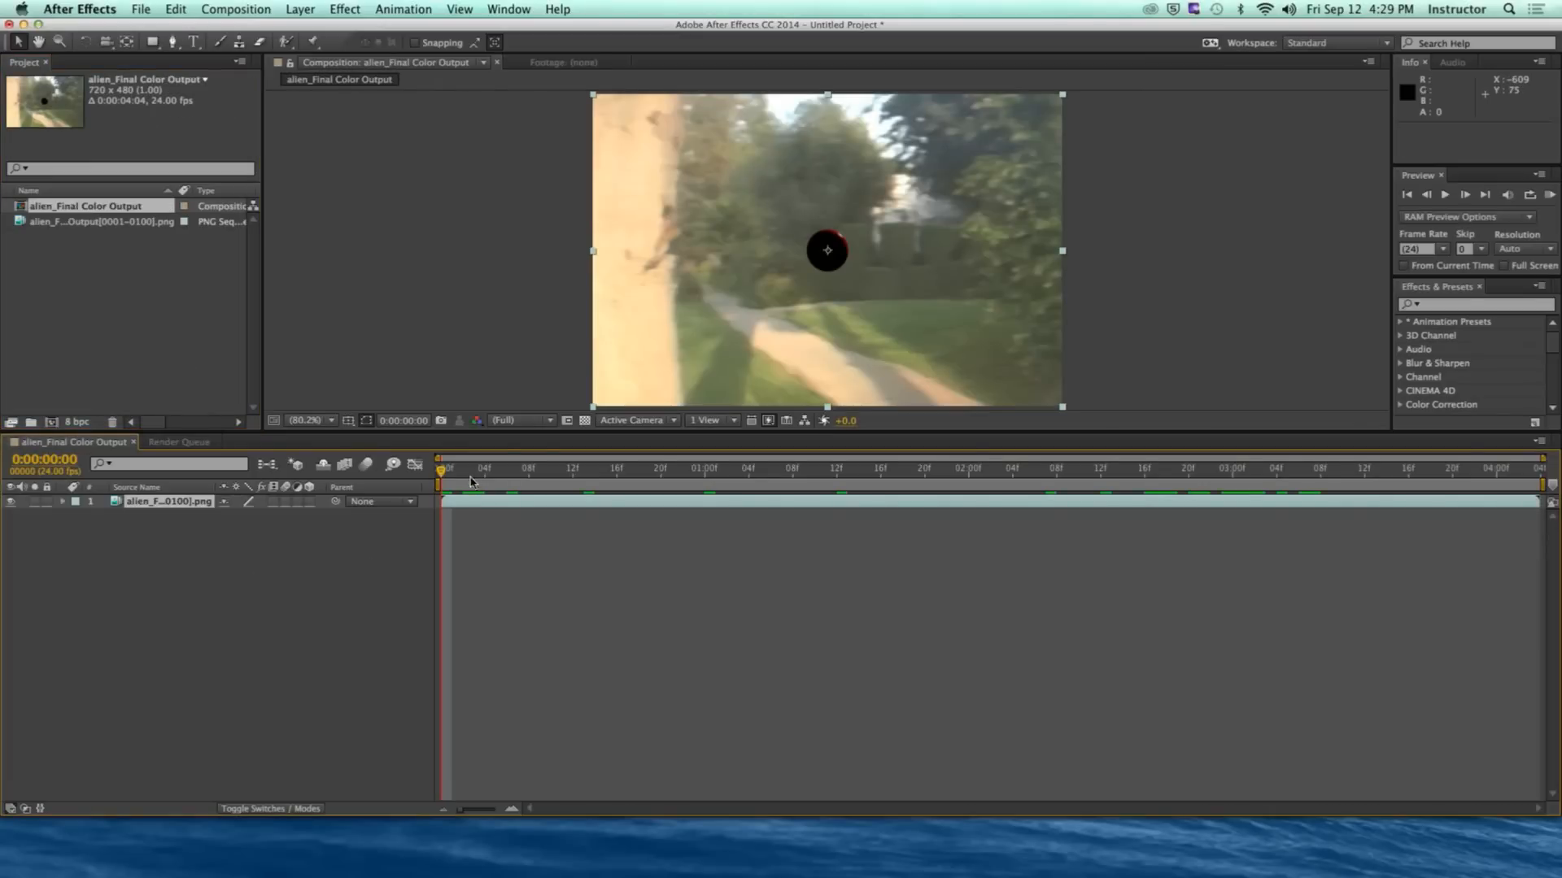
pyautogui.moveTo(470, 481); pyautogui.dragTo(1528, 472)
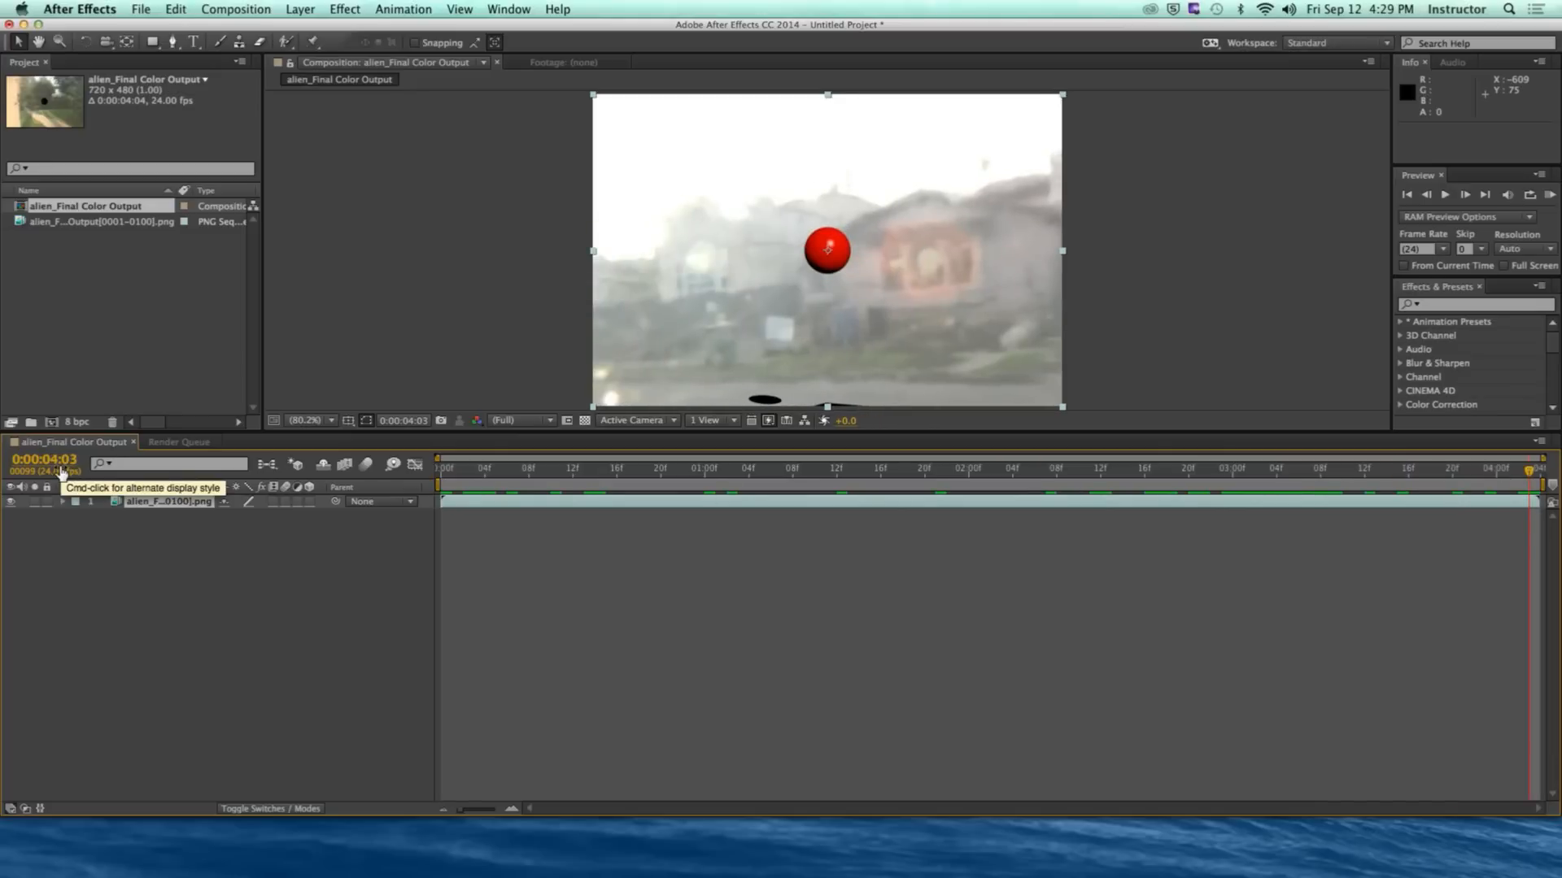